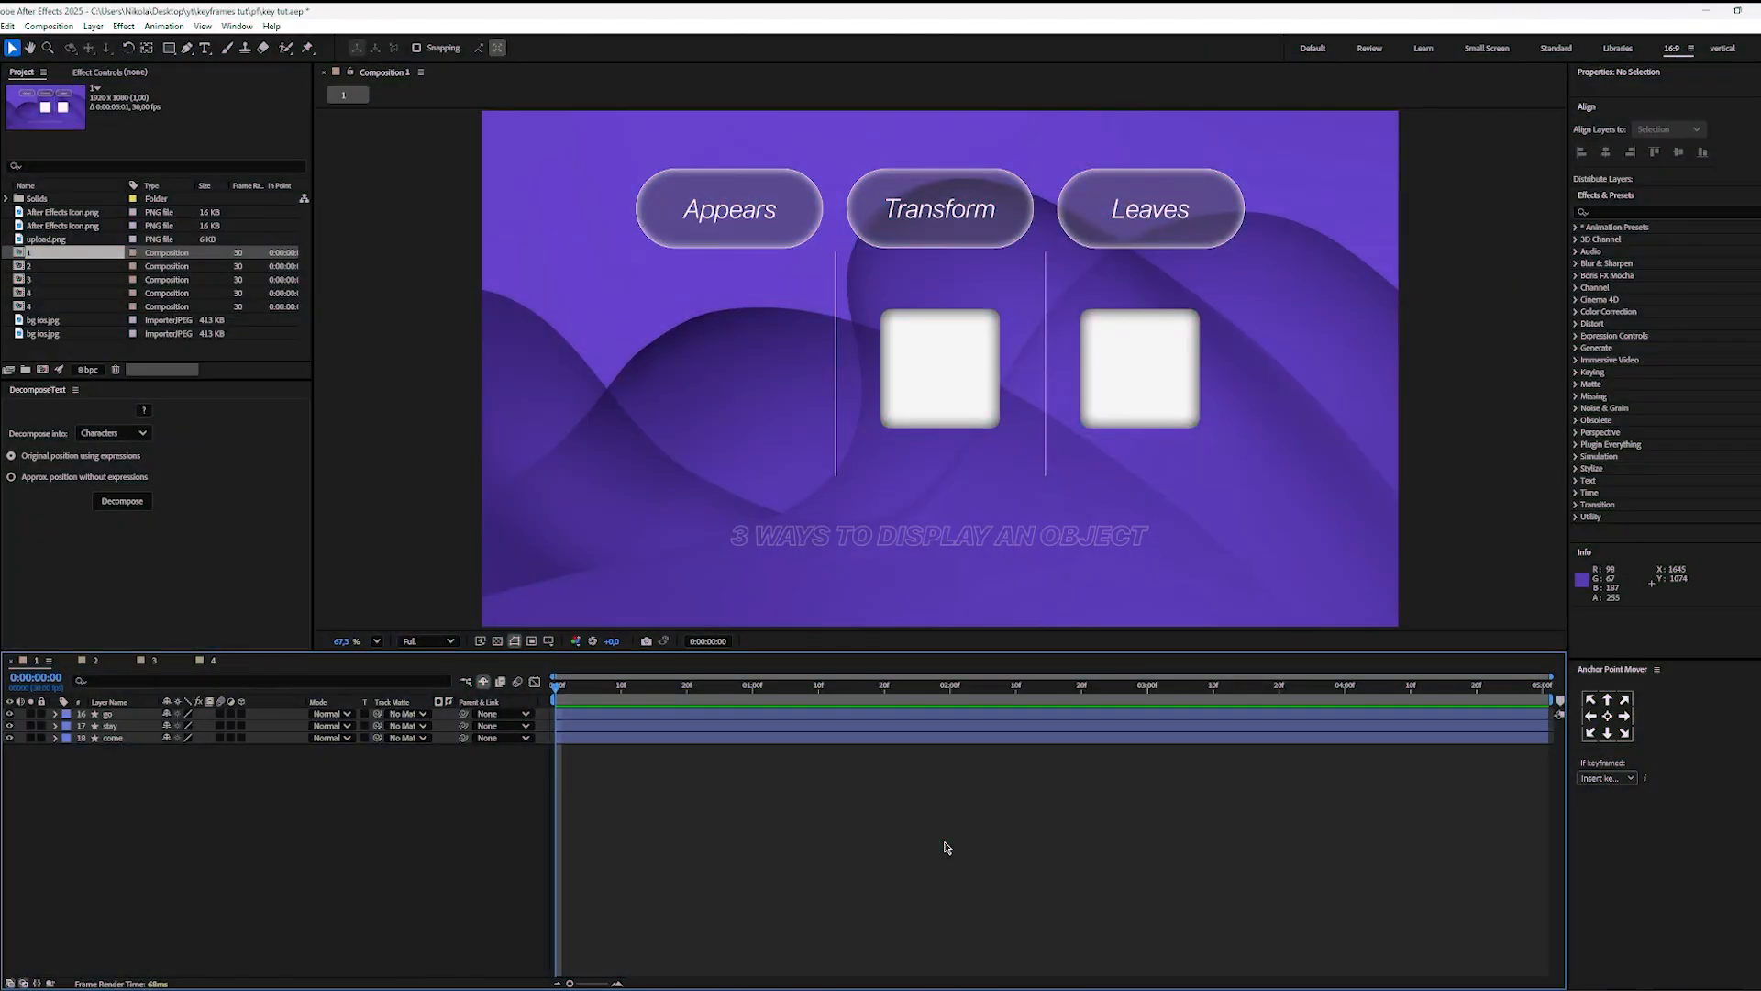
Step: Preview the appear, transform and leave square animations in composition 1, replaying them from the first frame
{"action": "key", "text": "space"}
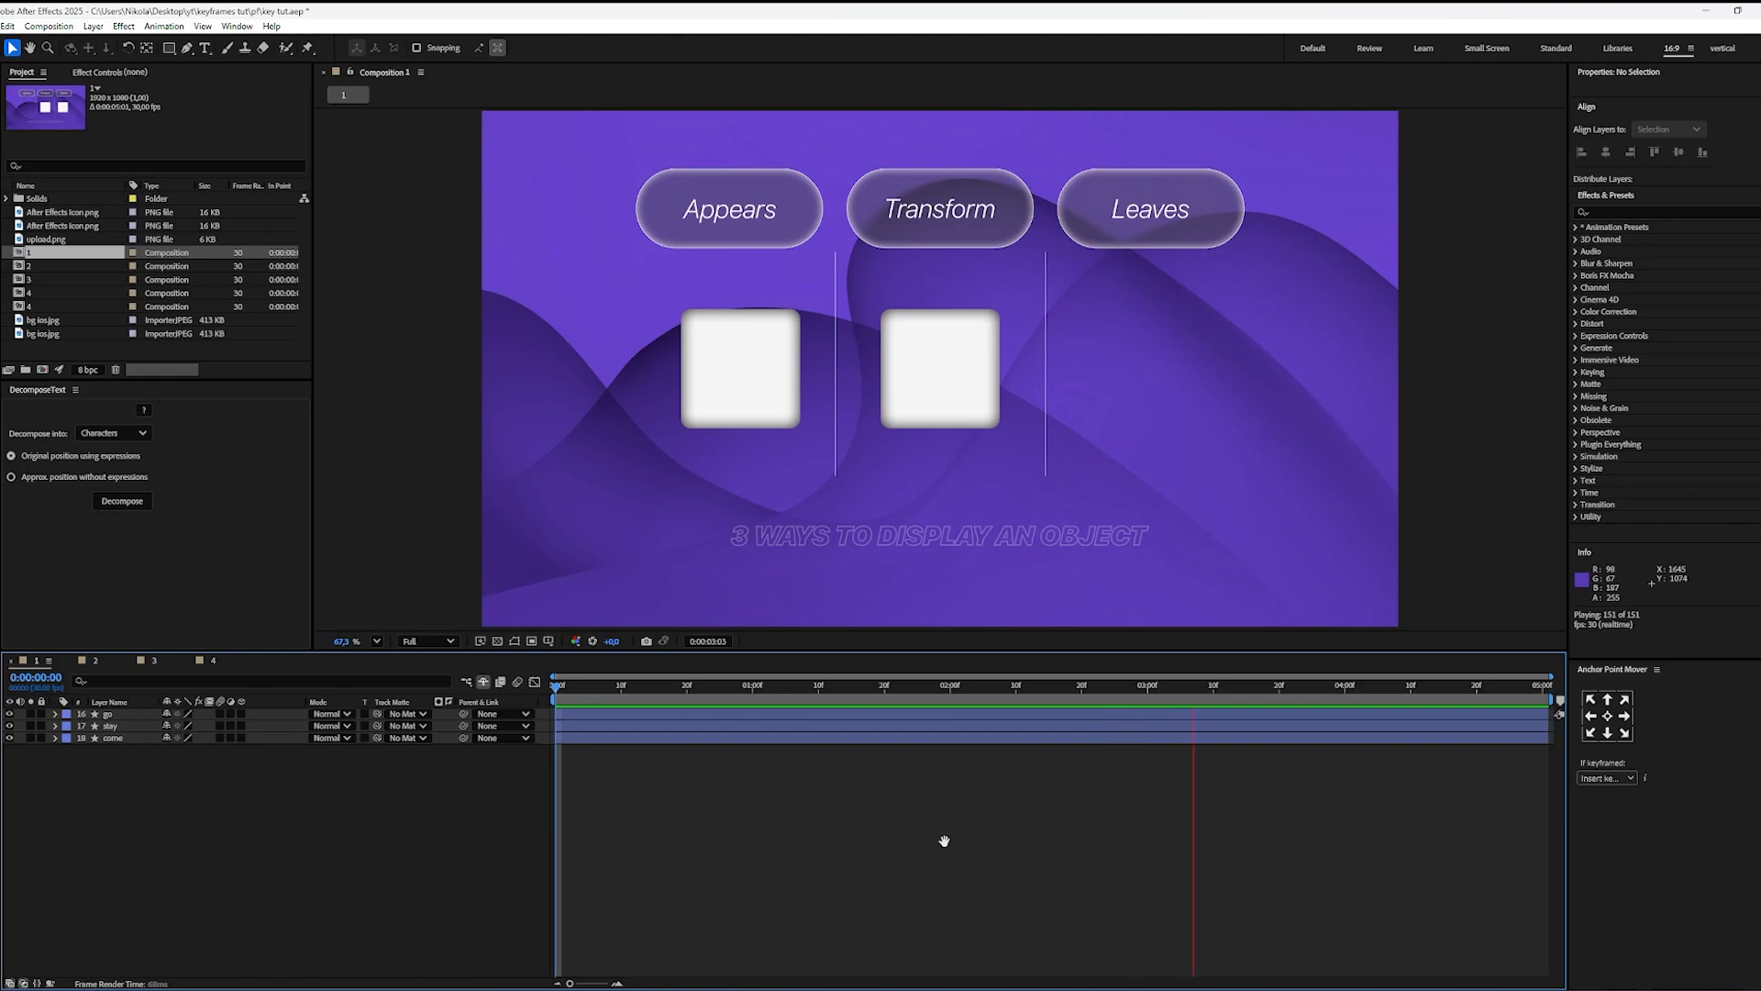
{"action": "key", "text": "space"}
{"action": "key", "text": "space"}
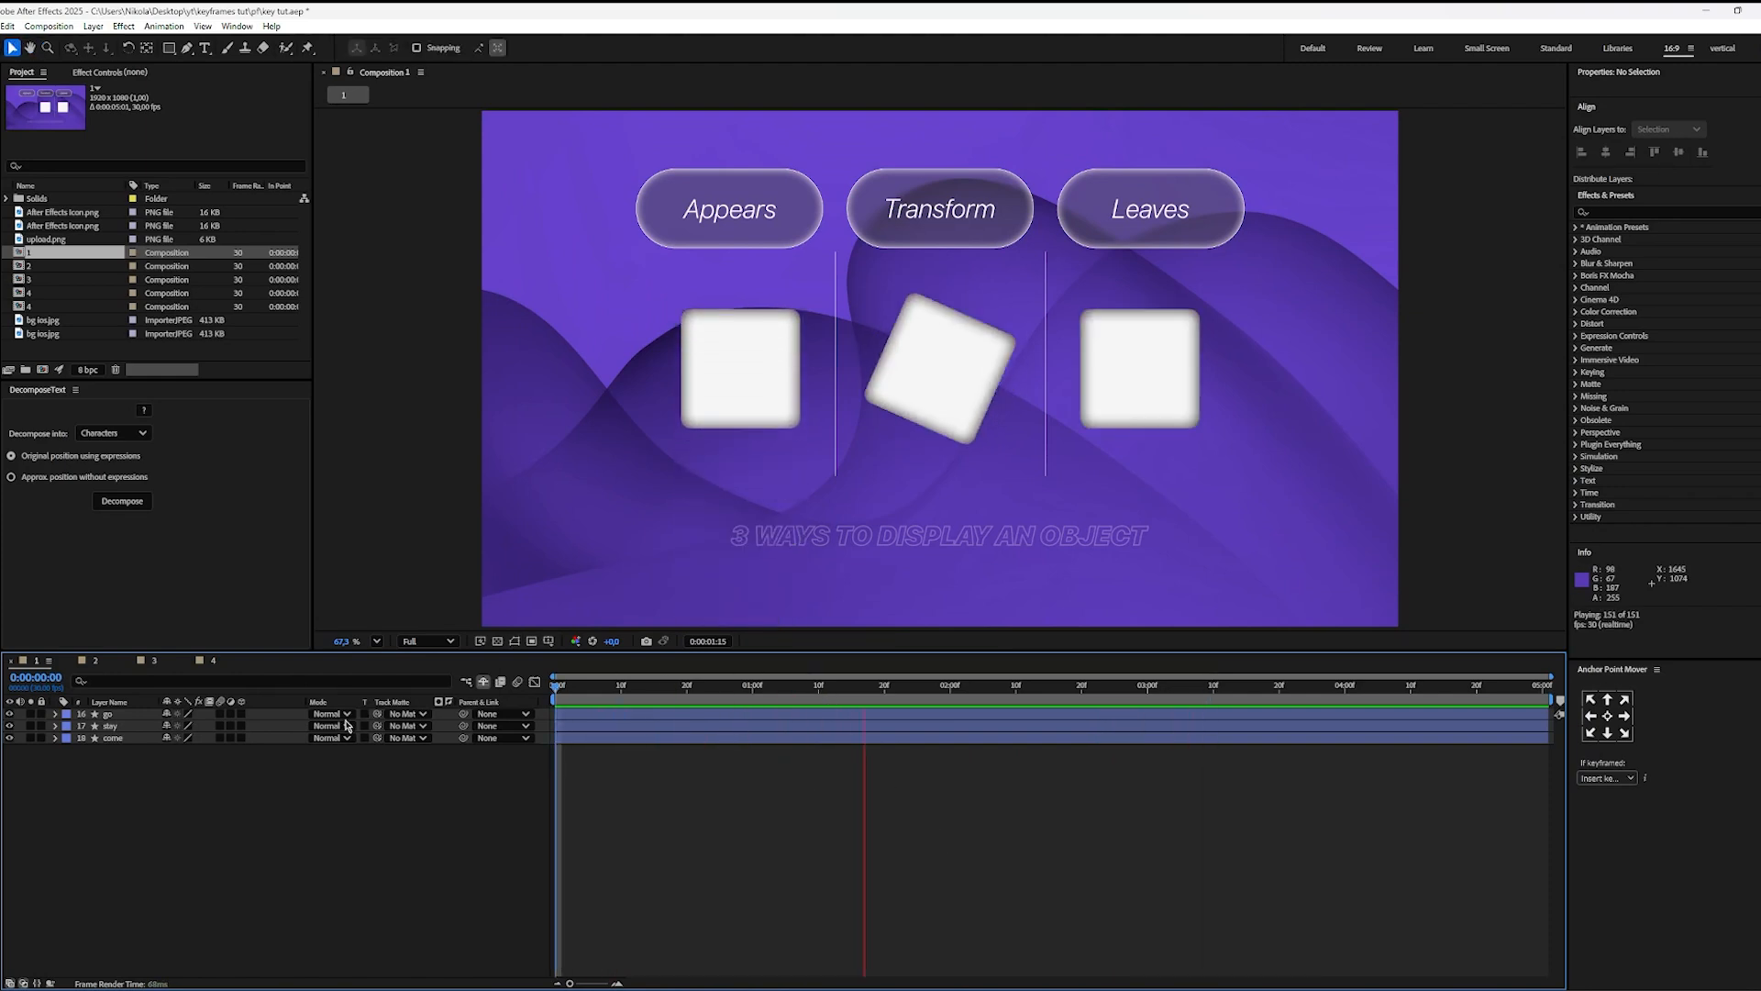
{"action": "key", "text": "space"}
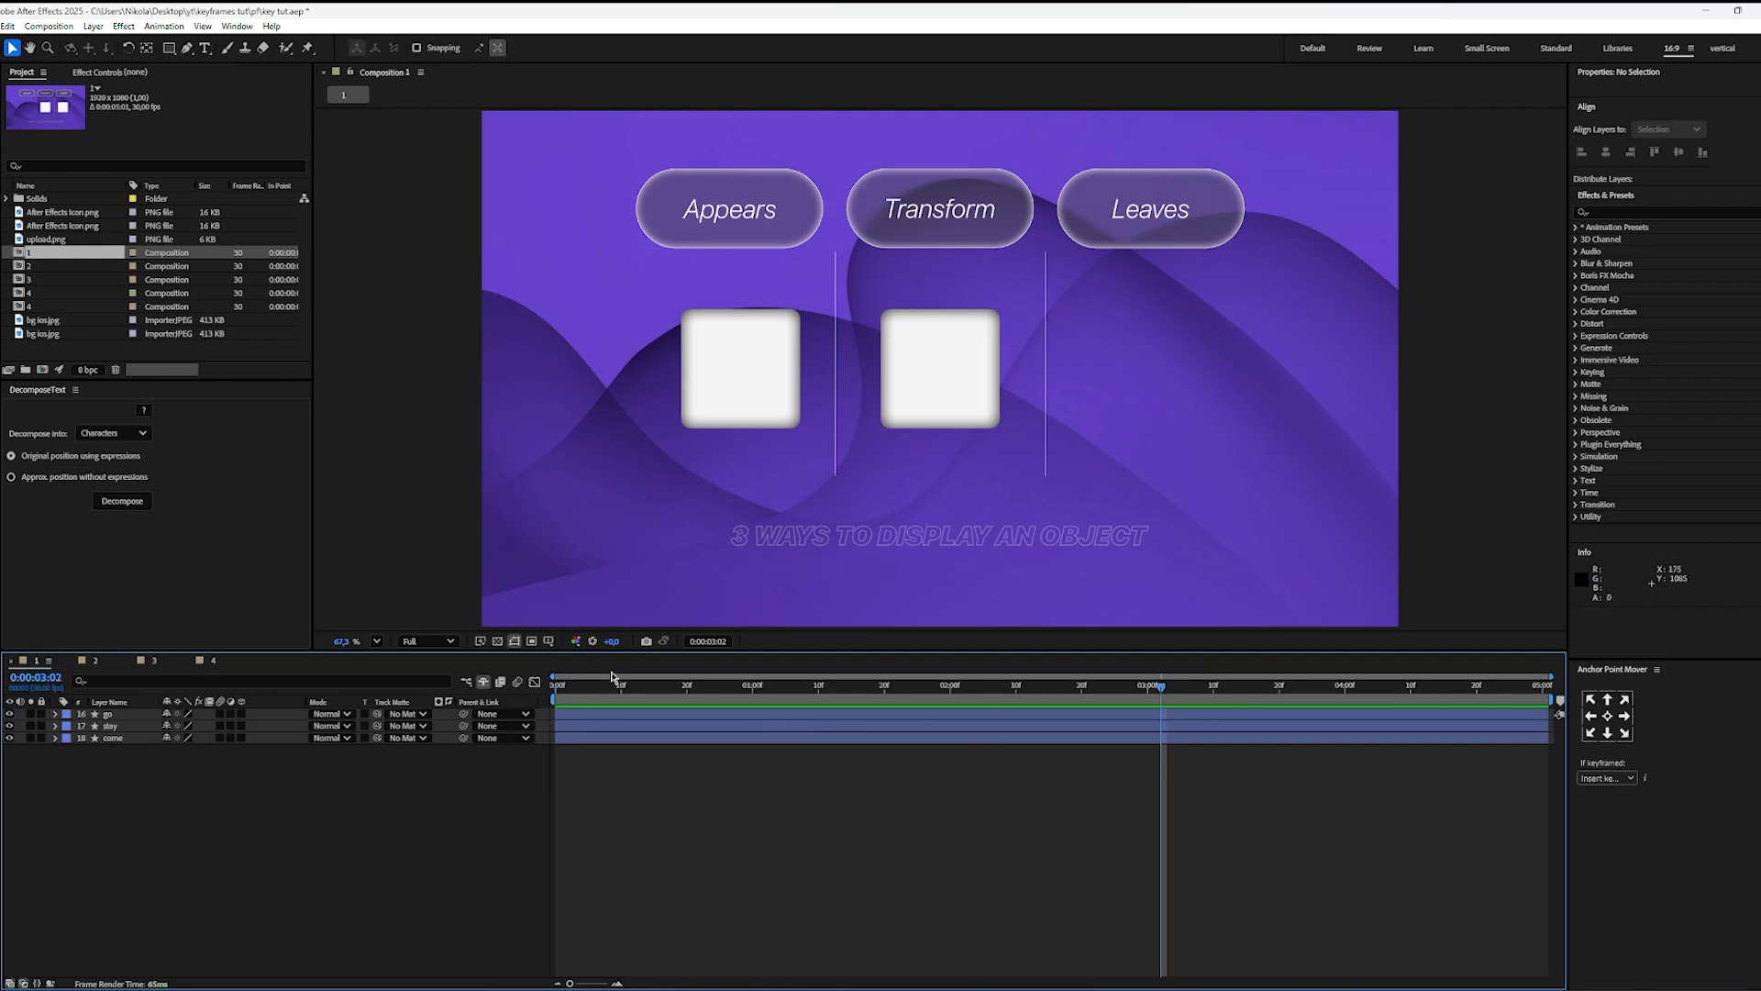
{"action": "key", "text": "Home"}
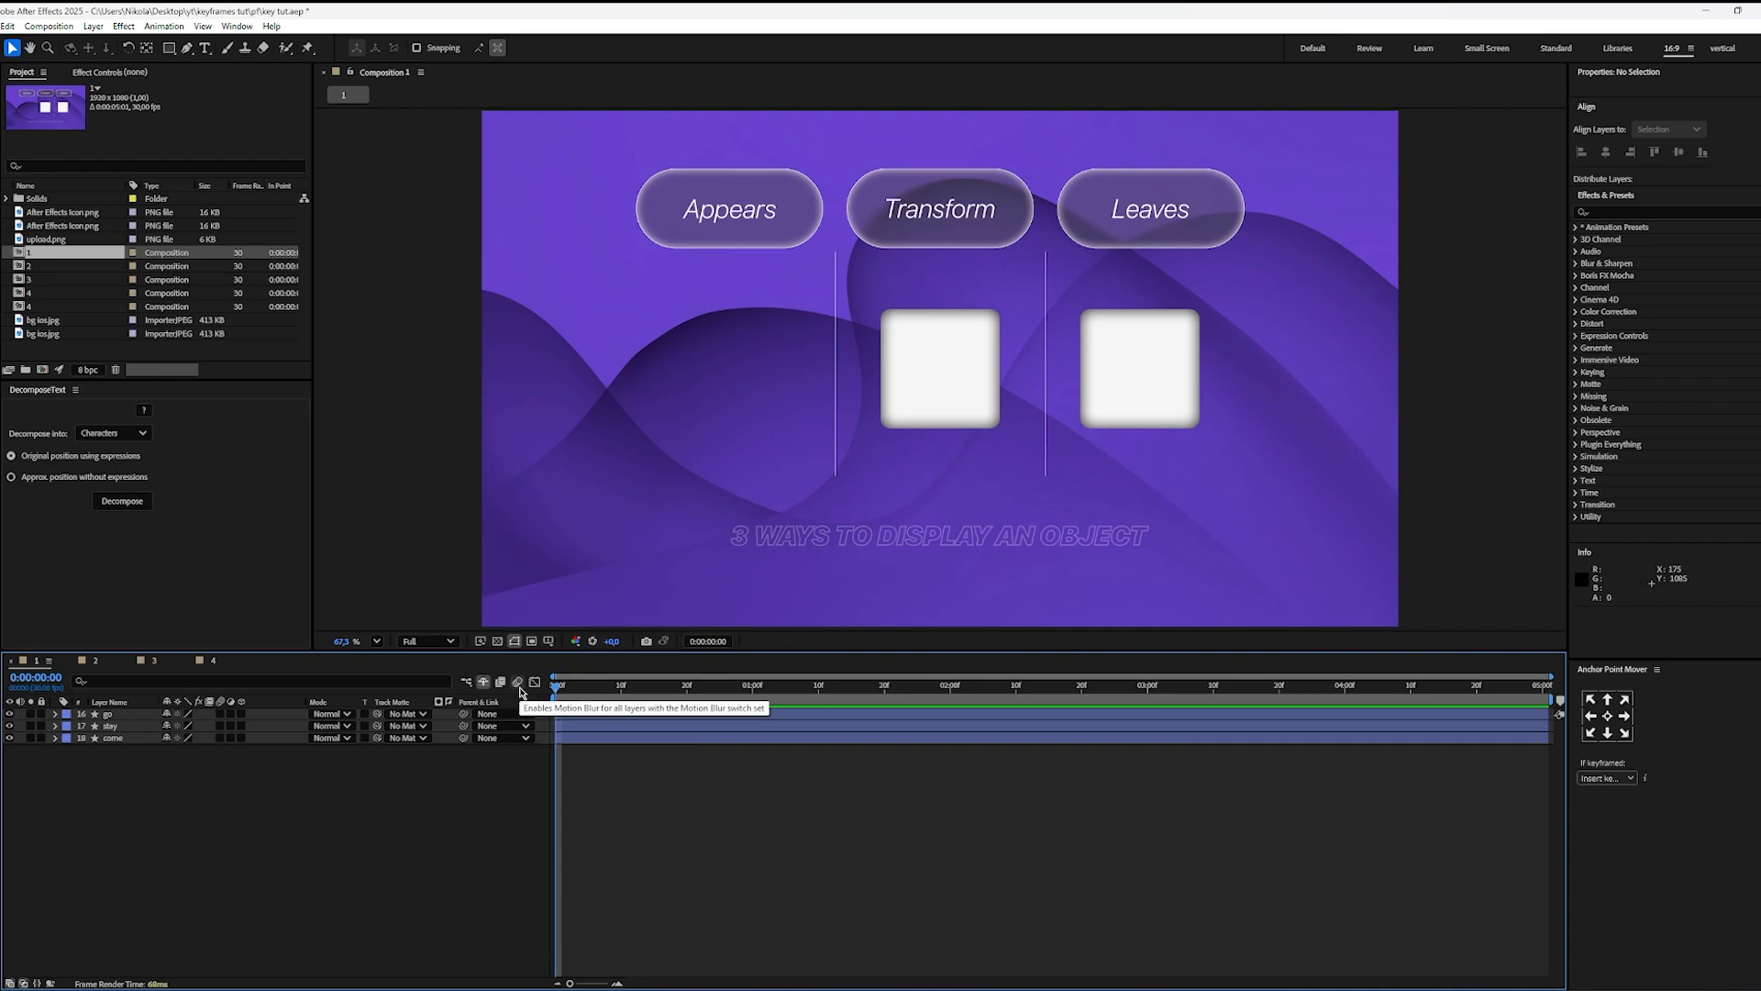
{"action": "key", "text": "space"}
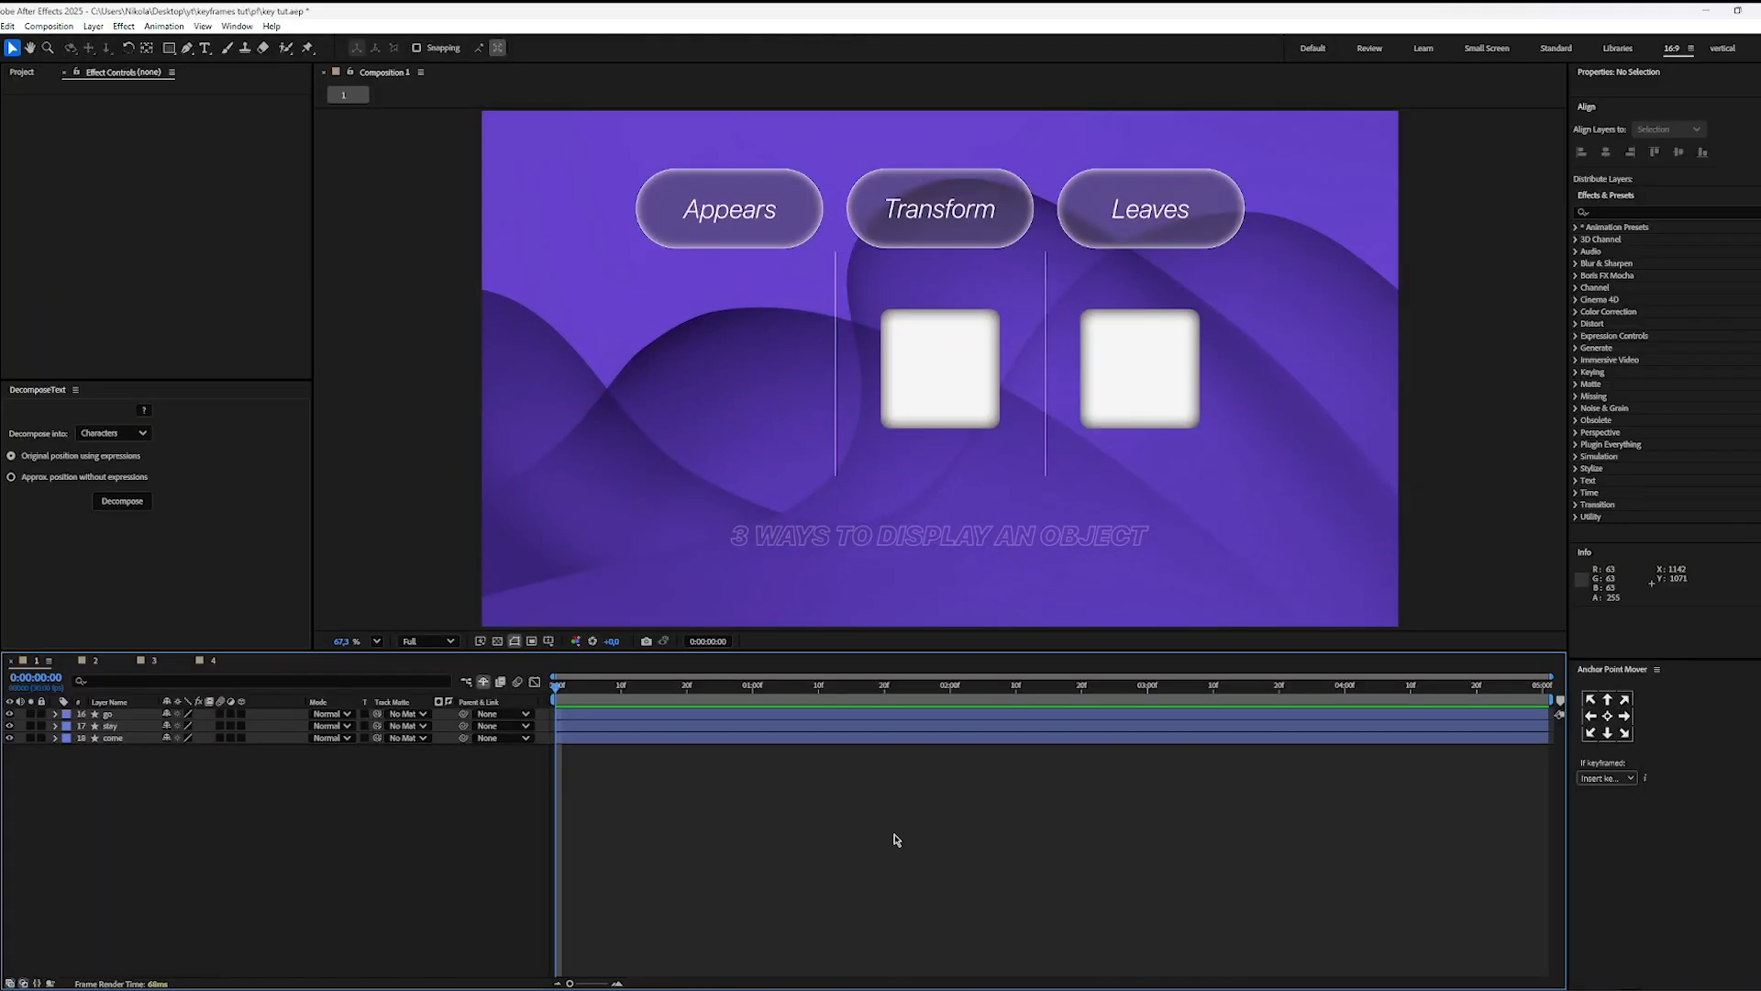
{"action": "key", "text": "space"}
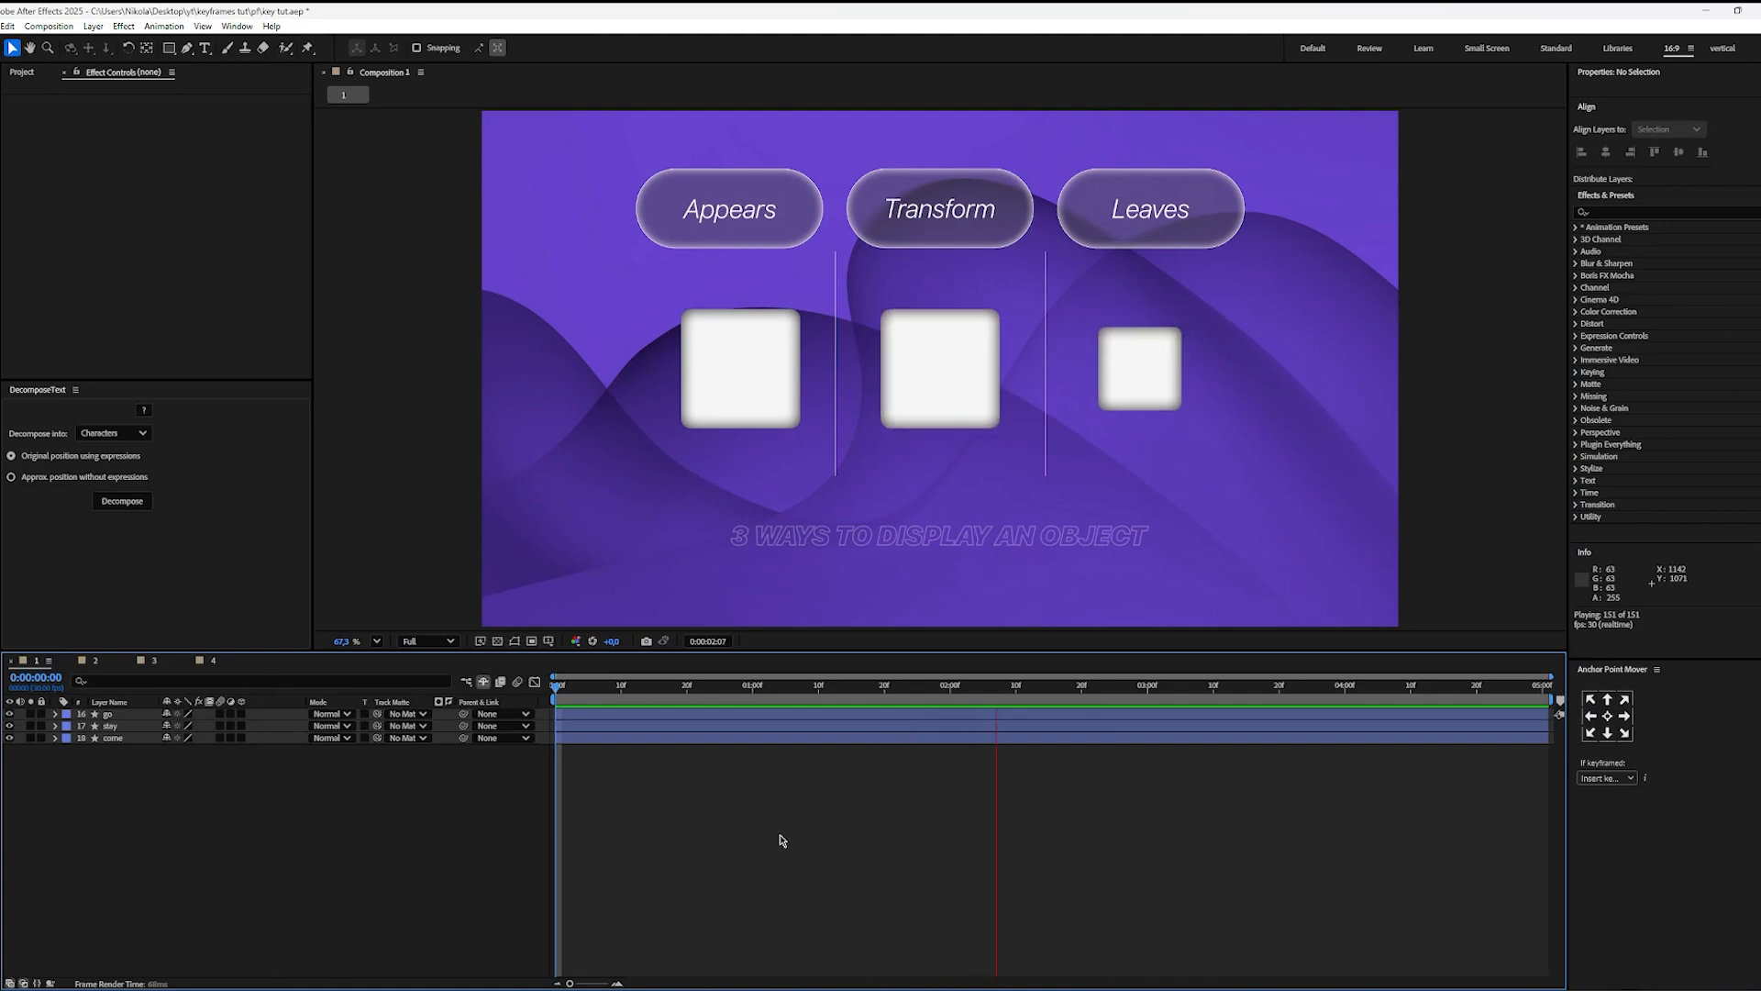
{"action": "key", "text": "space"}
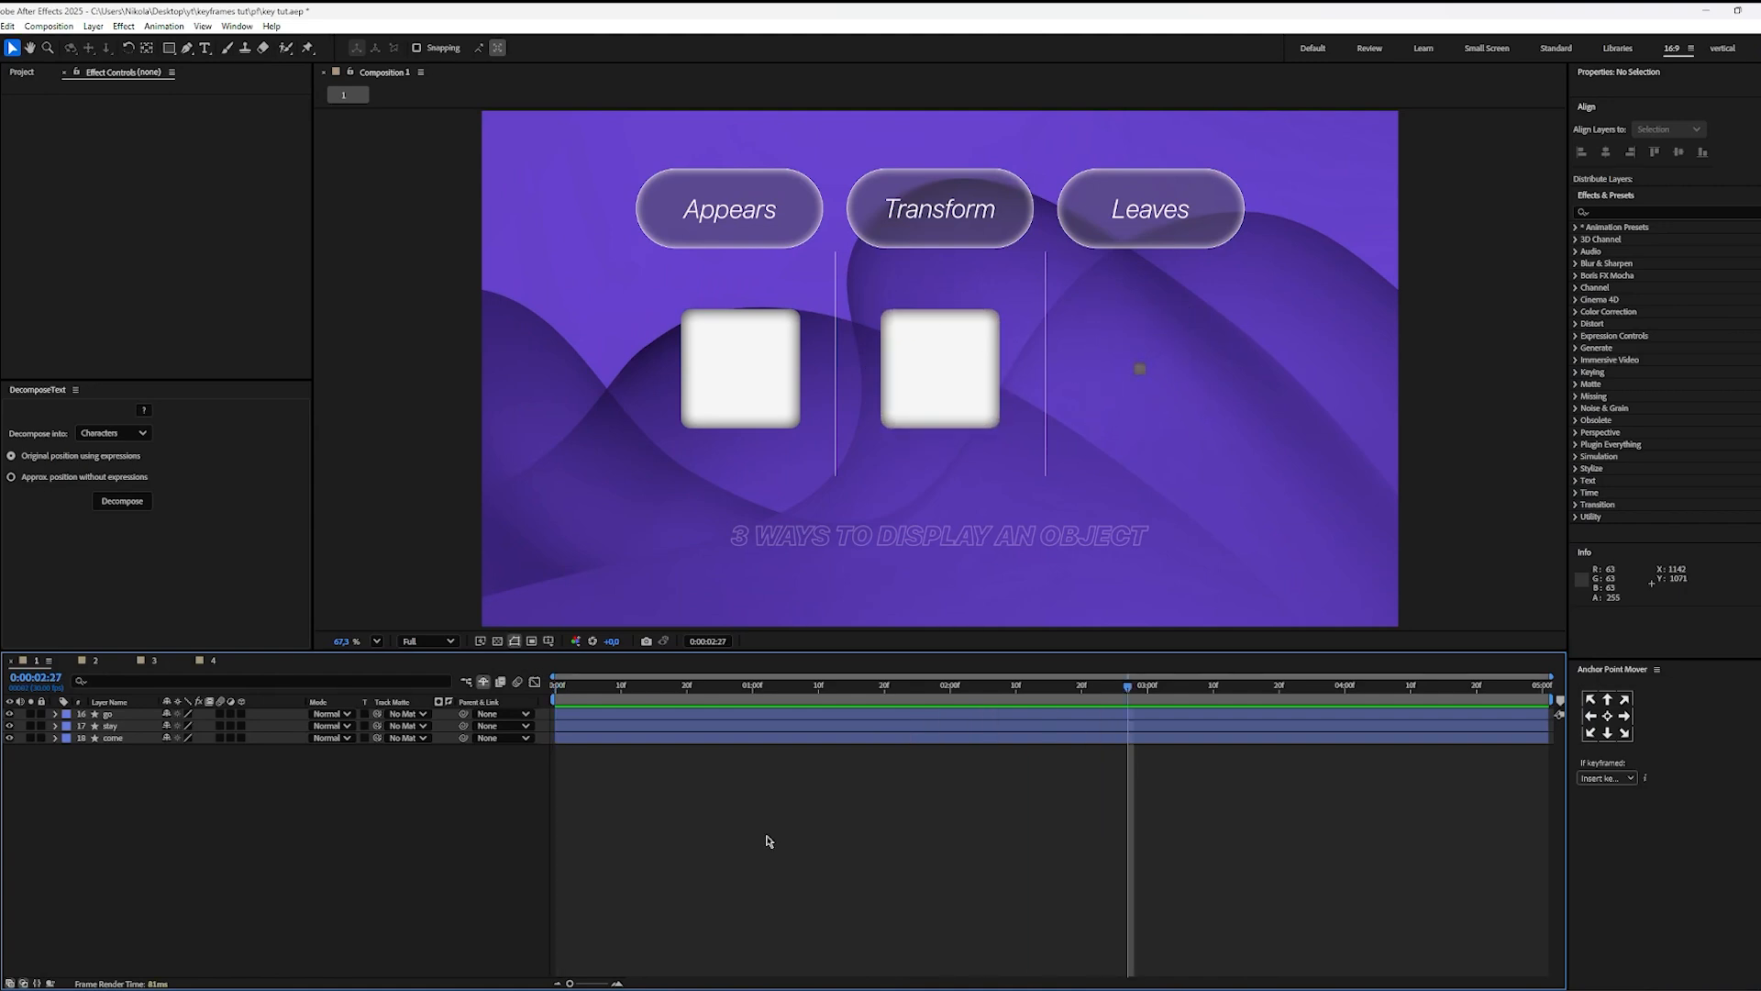
Step: Switch to composition 2 and play the icon's movement across the frame
{"action": "left_click", "coordinate": [95, 660]}
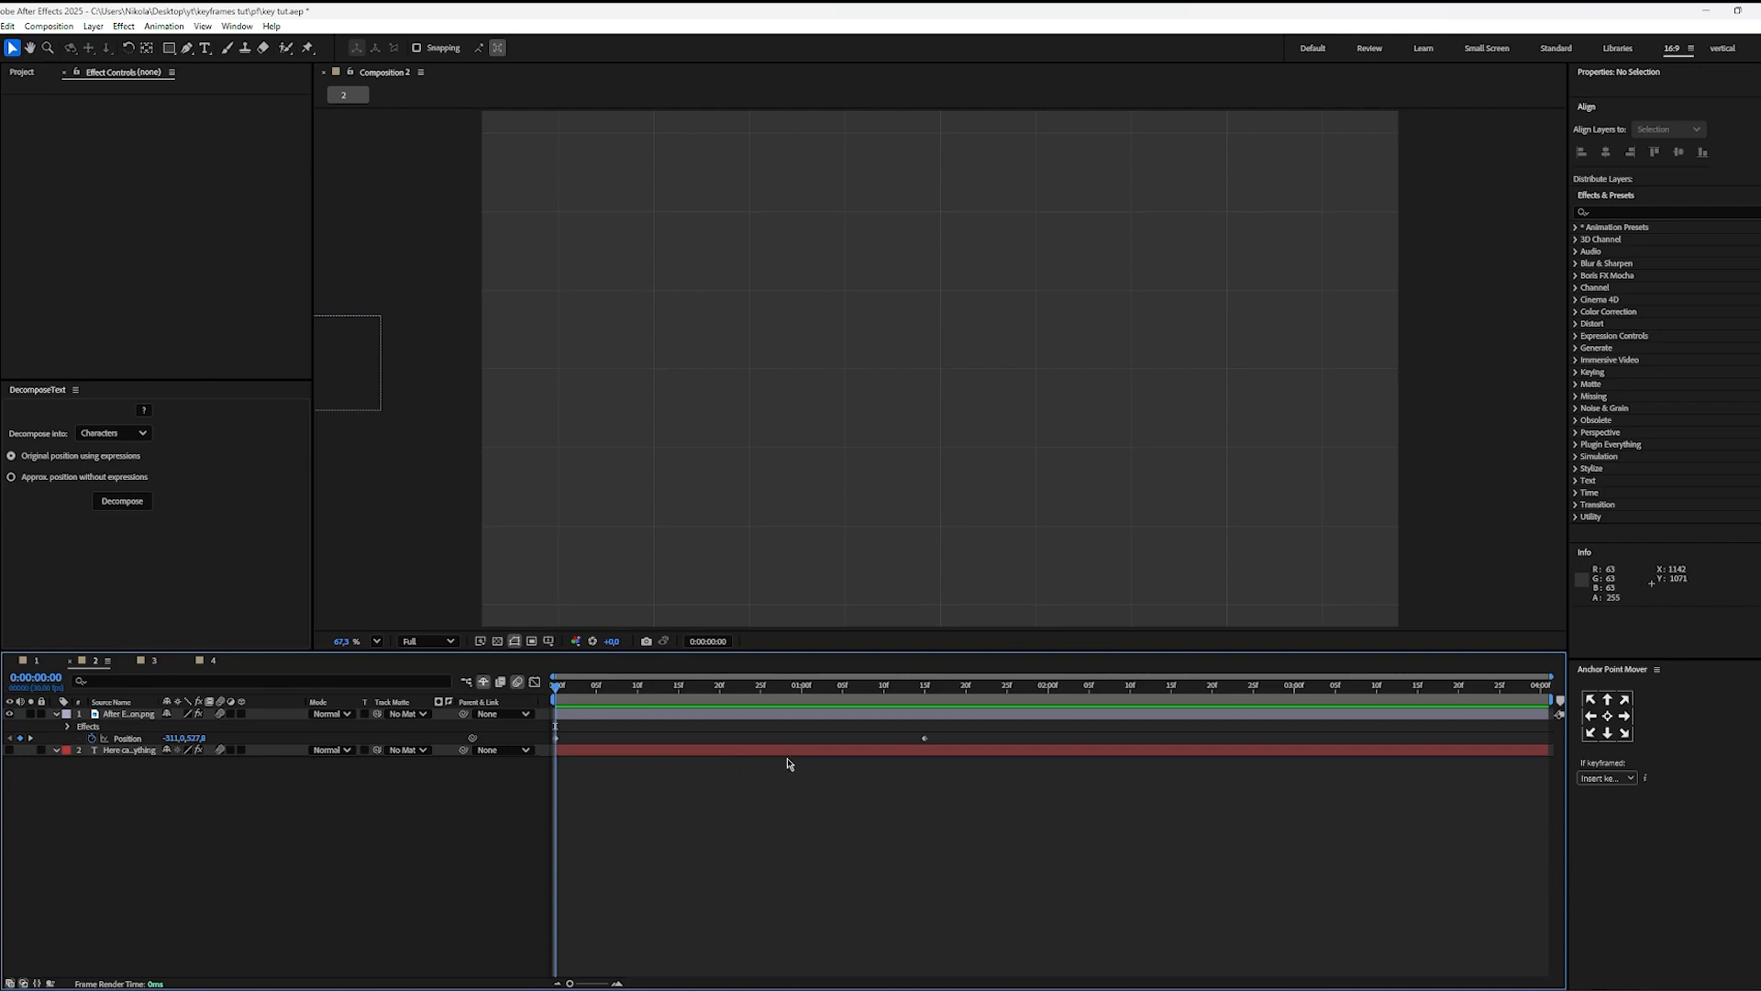
{"action": "key", "text": "space"}
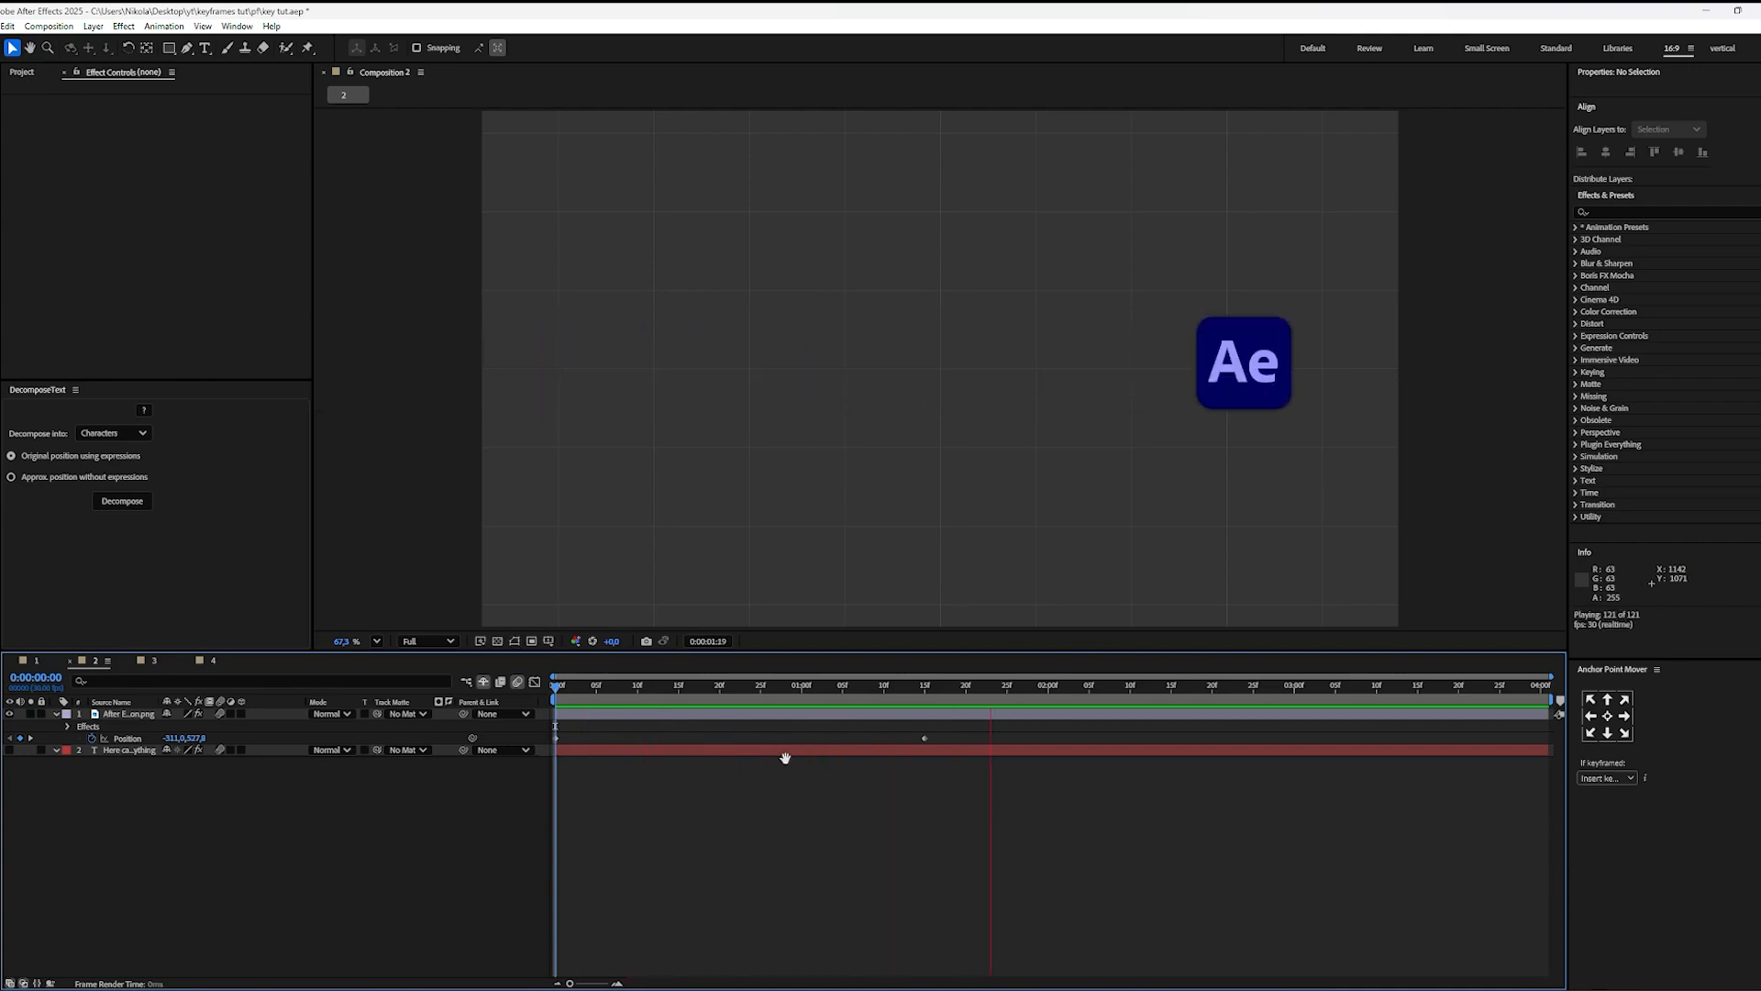
{"action": "key", "text": "space"}
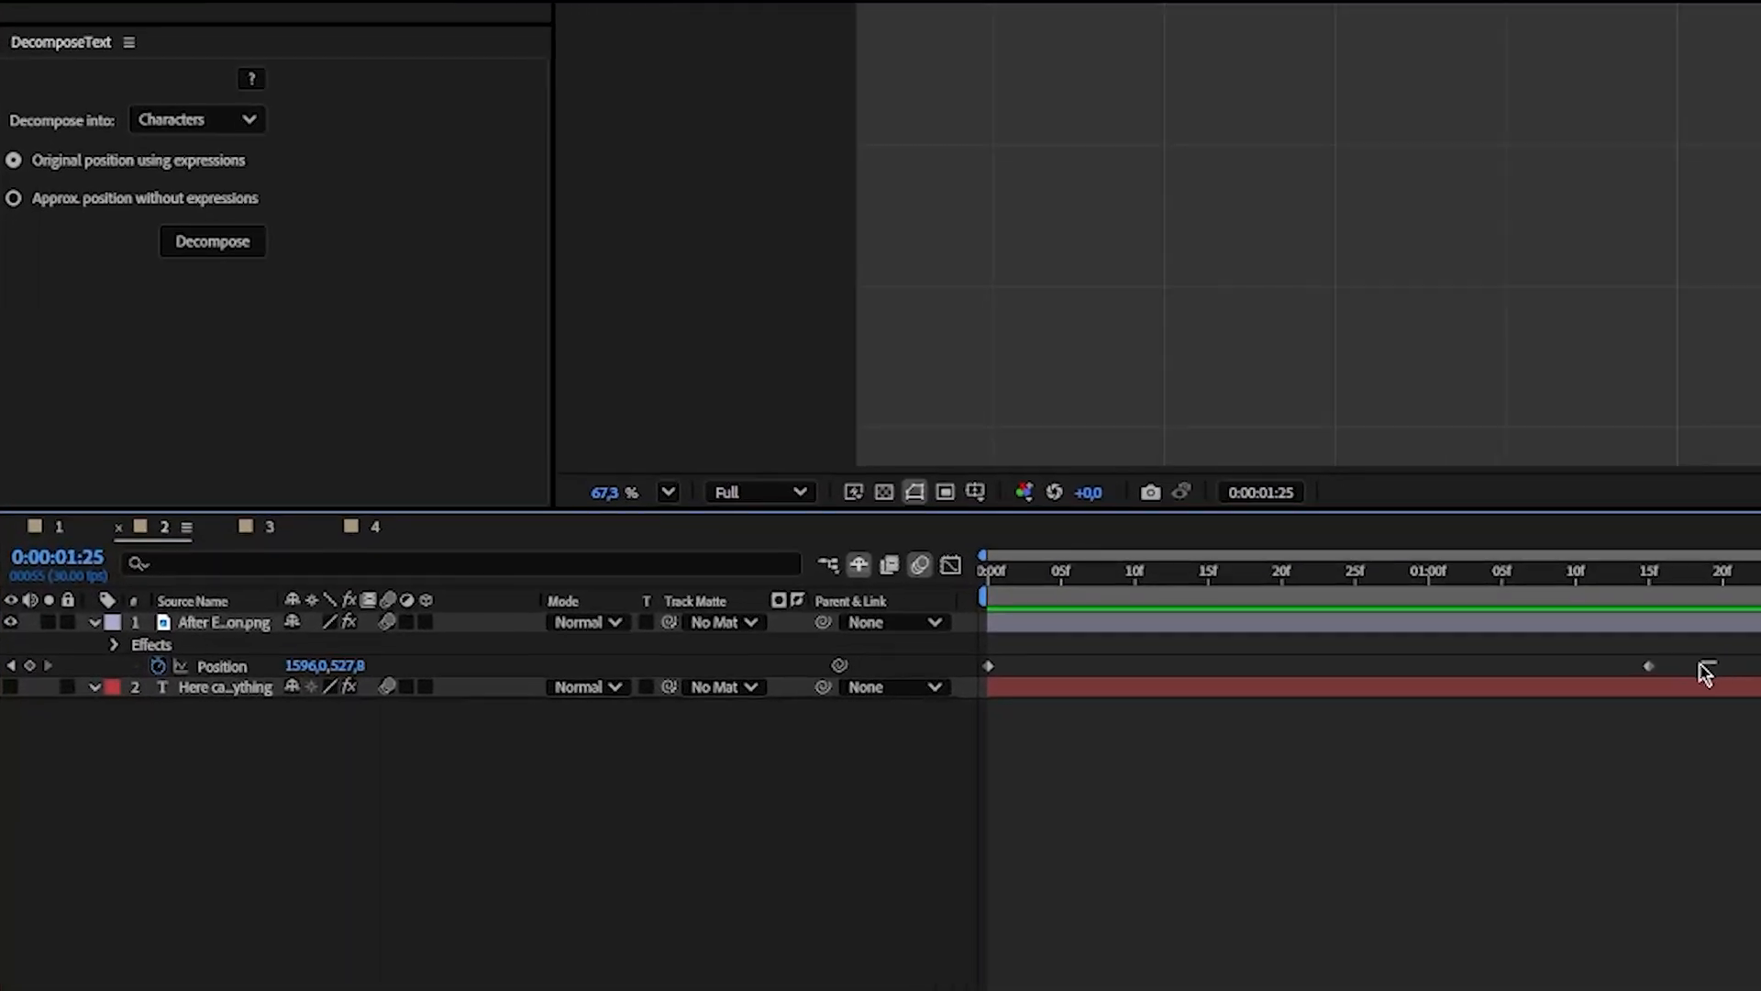
Step: Show both Position keyframes of the icon layer in the Graph Editor, view the value graph, and switch back to the speed graph
{"action": "left_click_drag", "start_coordinate": [1715, 660], "coordinate": [948, 747]}
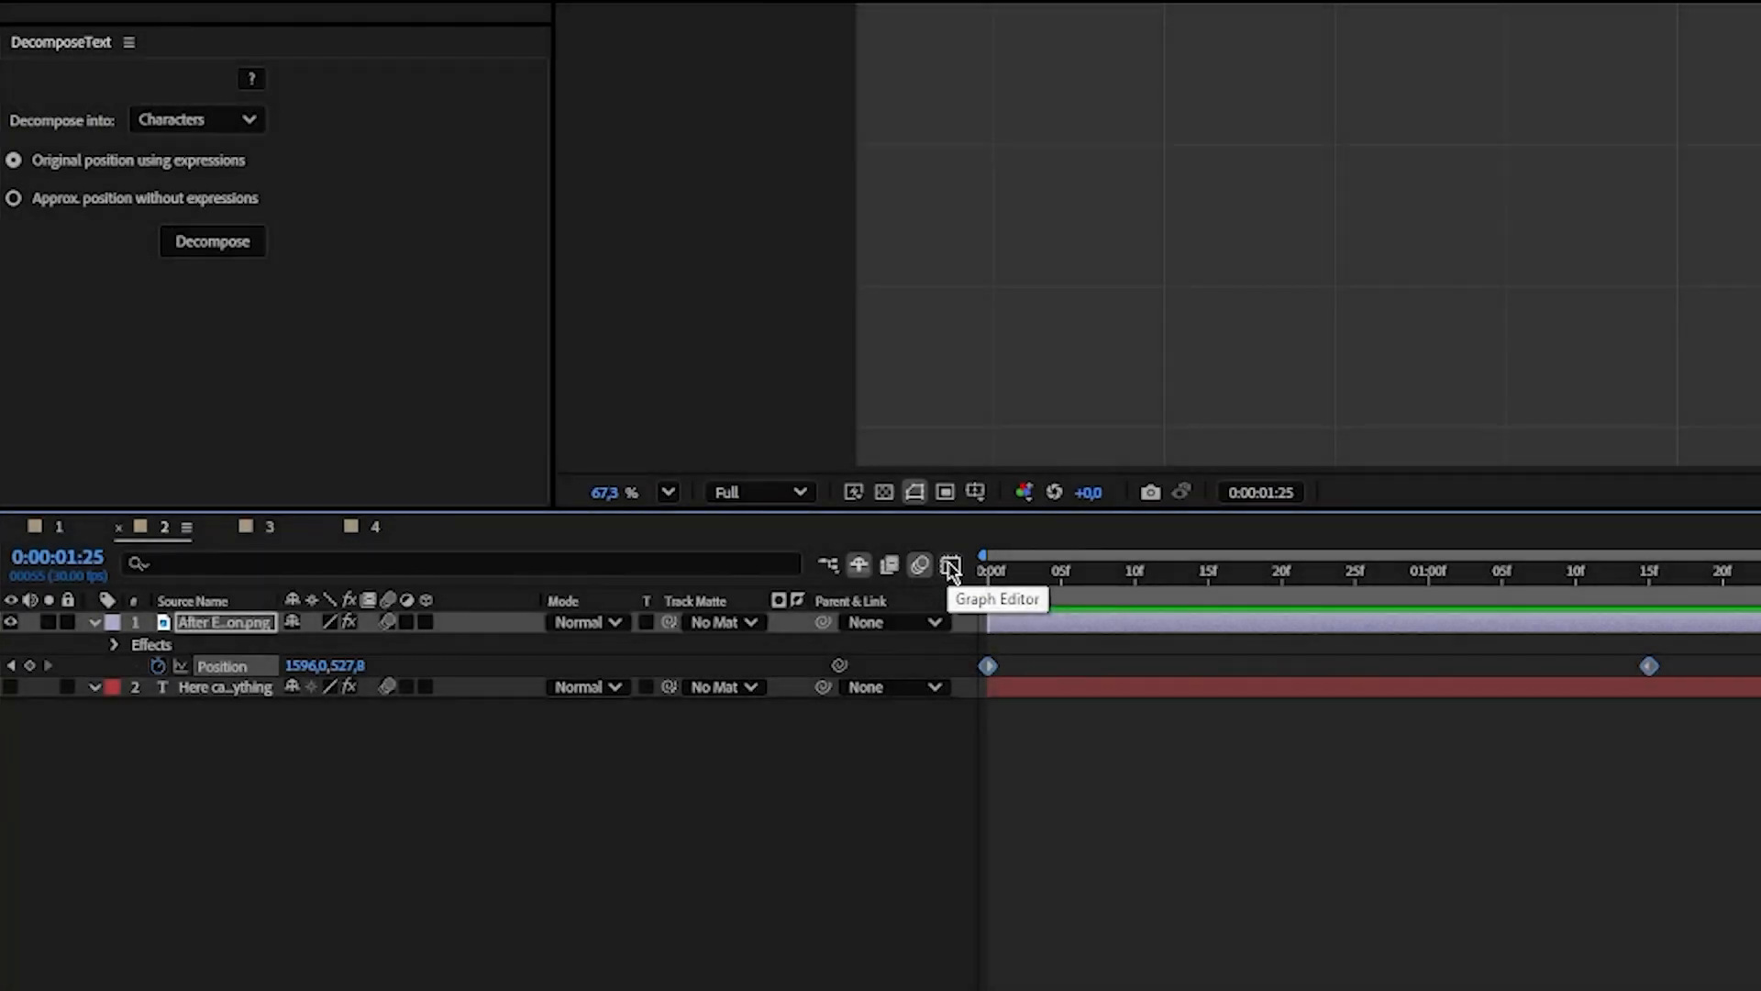
{"action": "left_click", "coordinate": [950, 567]}
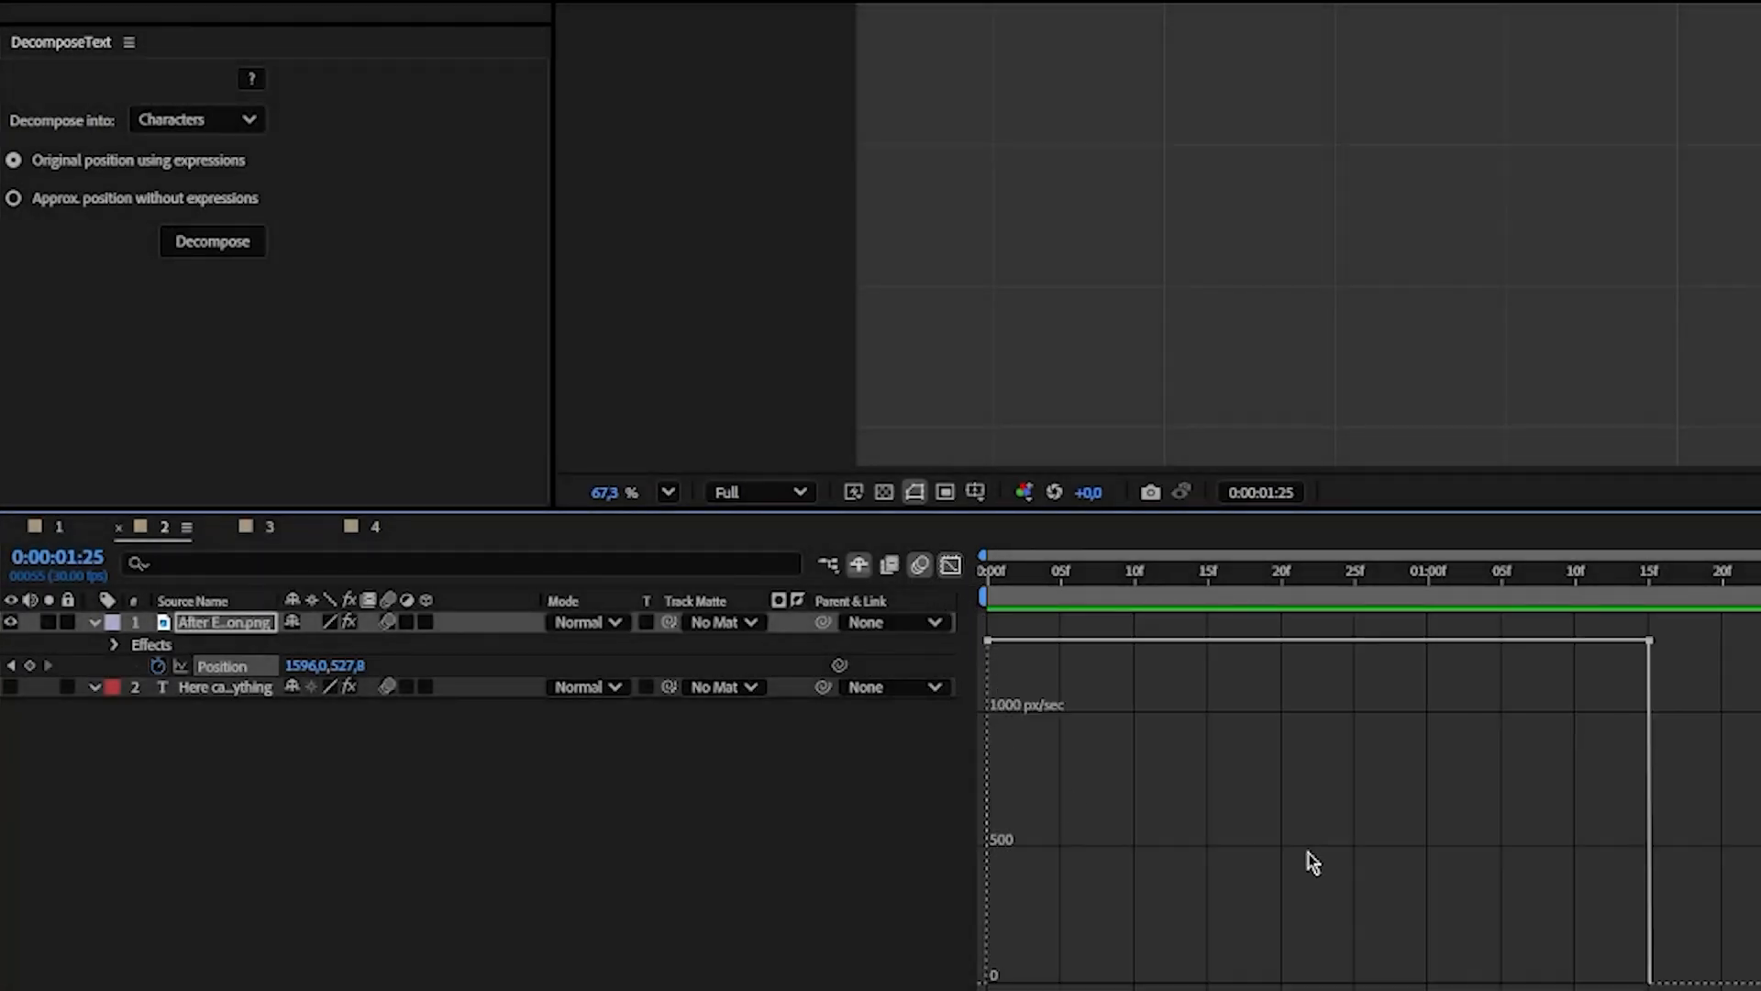
{"action": "right_click", "coordinate": [1231, 766]}
{"action": "left_click", "coordinate": [1356, 505]}
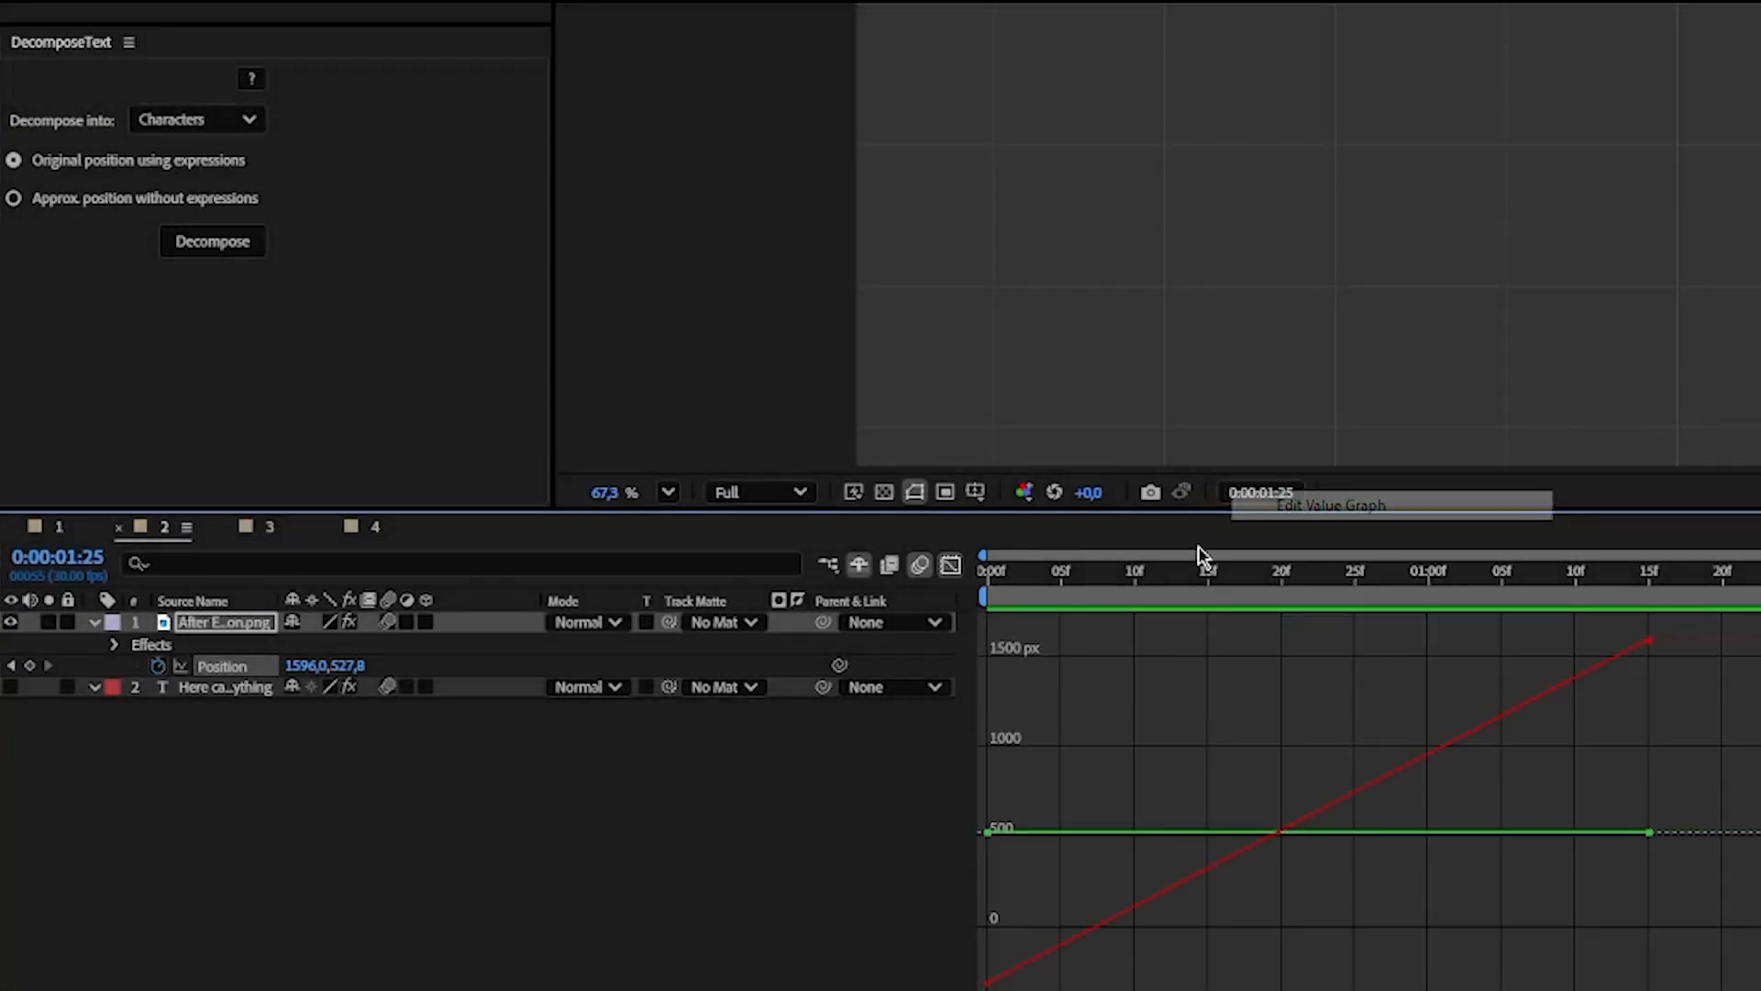
{"action": "right_click", "coordinate": [1246, 765]}
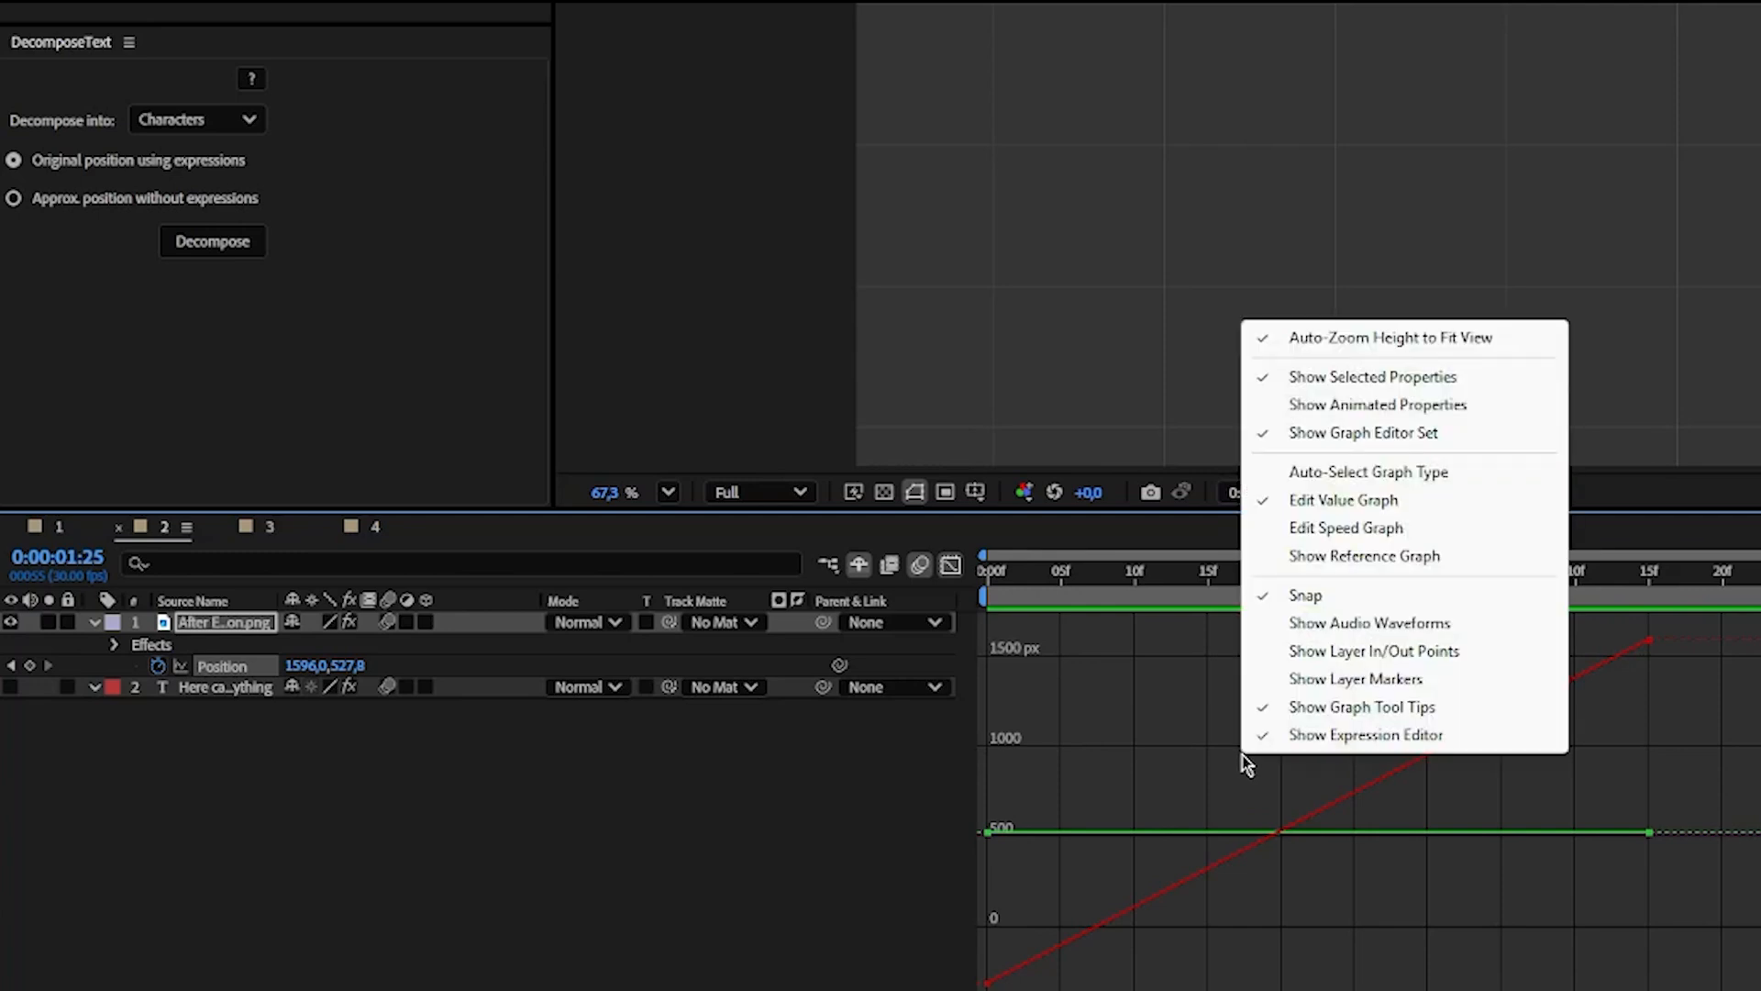
{"action": "left_click", "coordinate": [1379, 529]}
{"action": "left_click_drag", "start_coordinate": [1358, 597], "coordinate": [1029, 613]}
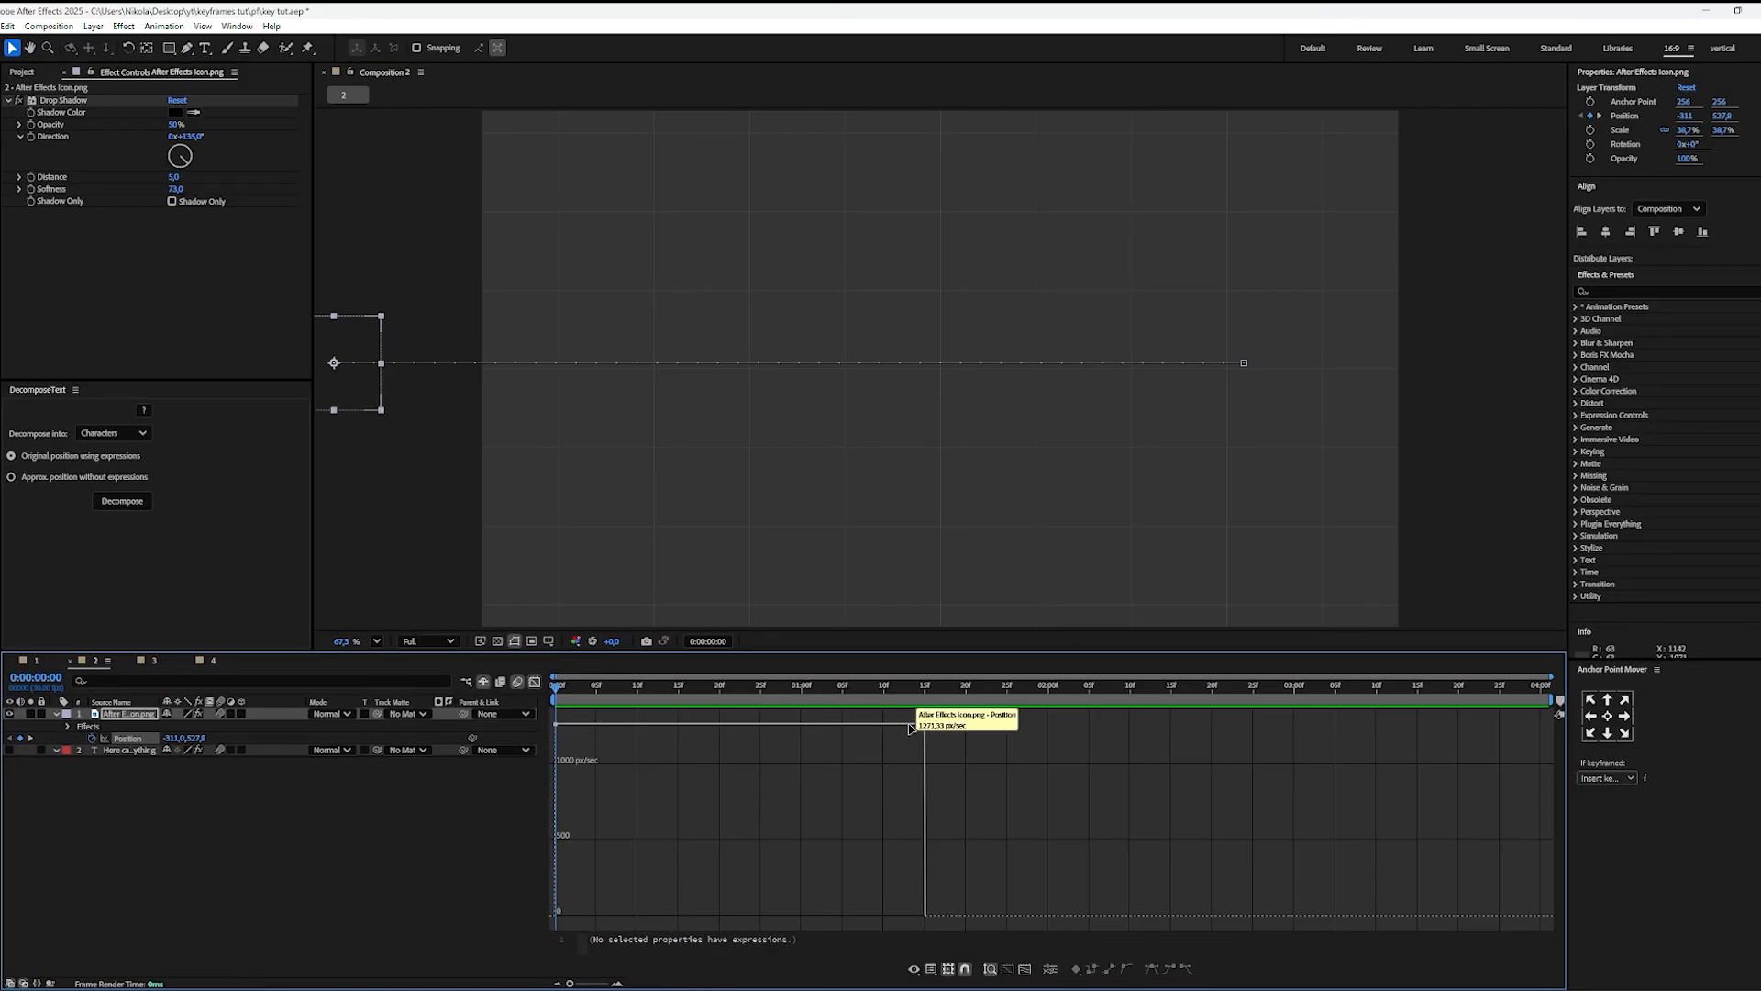
Step: Preview the icon's linear movement against the speed graph and return to the first frame
{"action": "key", "text": "space"}
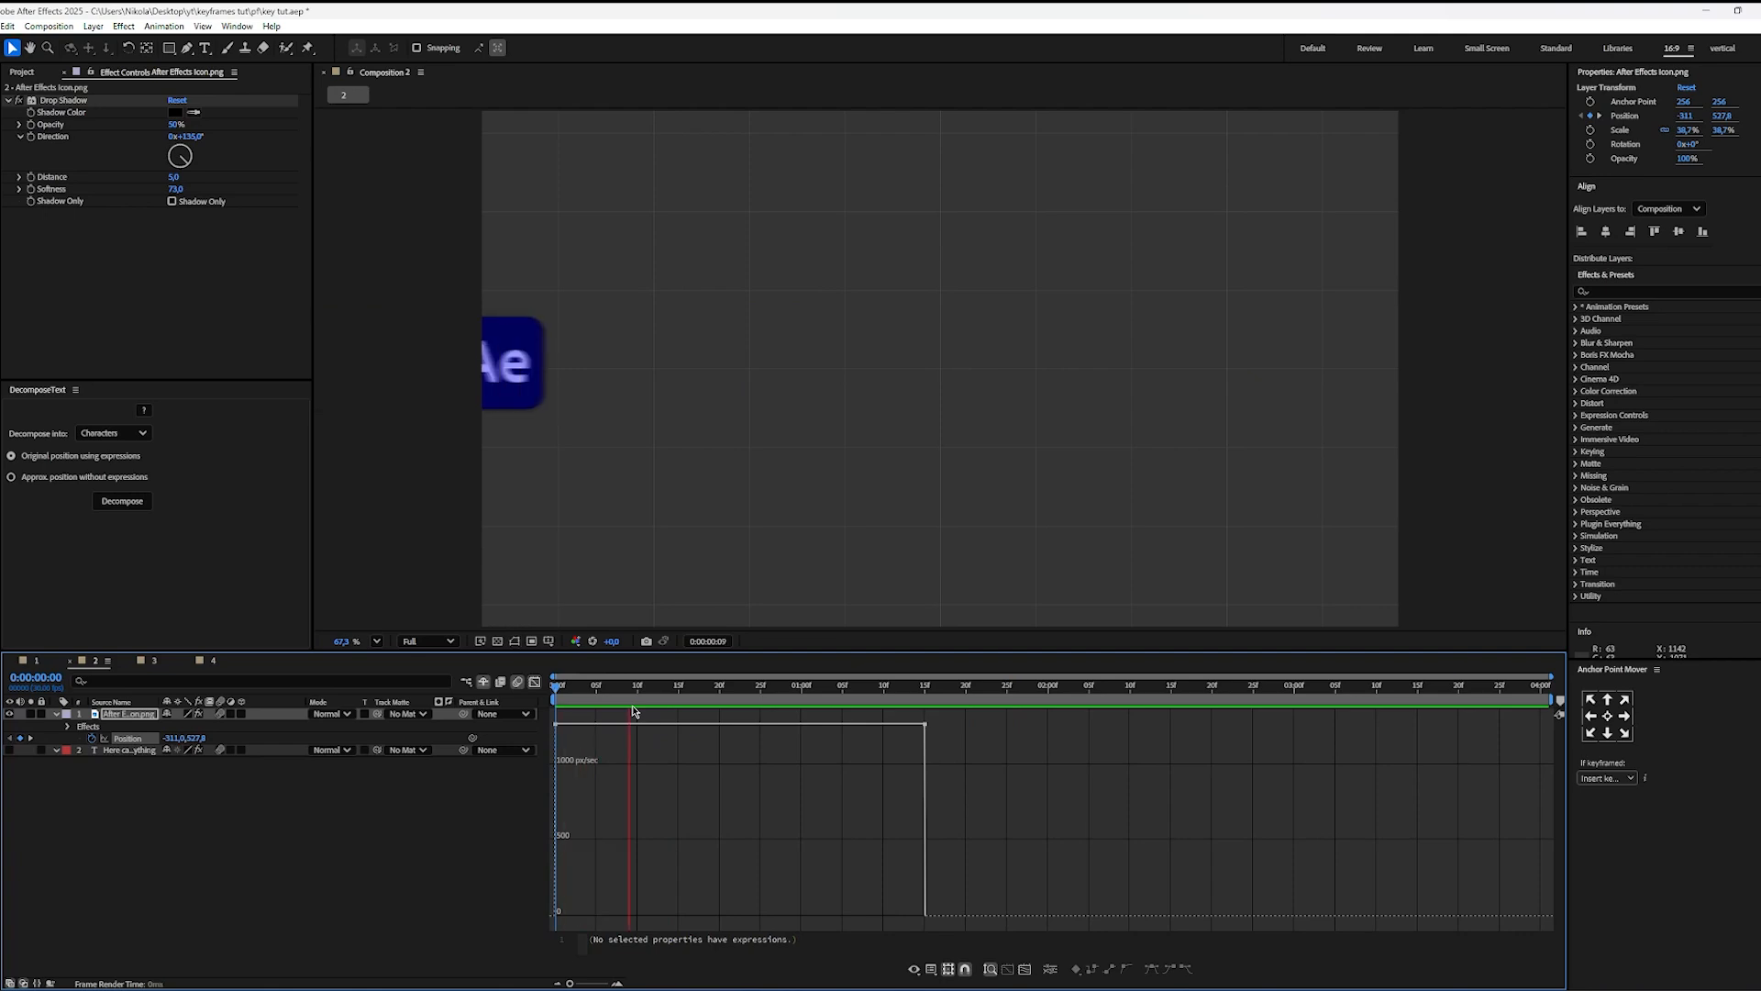
{"action": "key", "text": "space"}
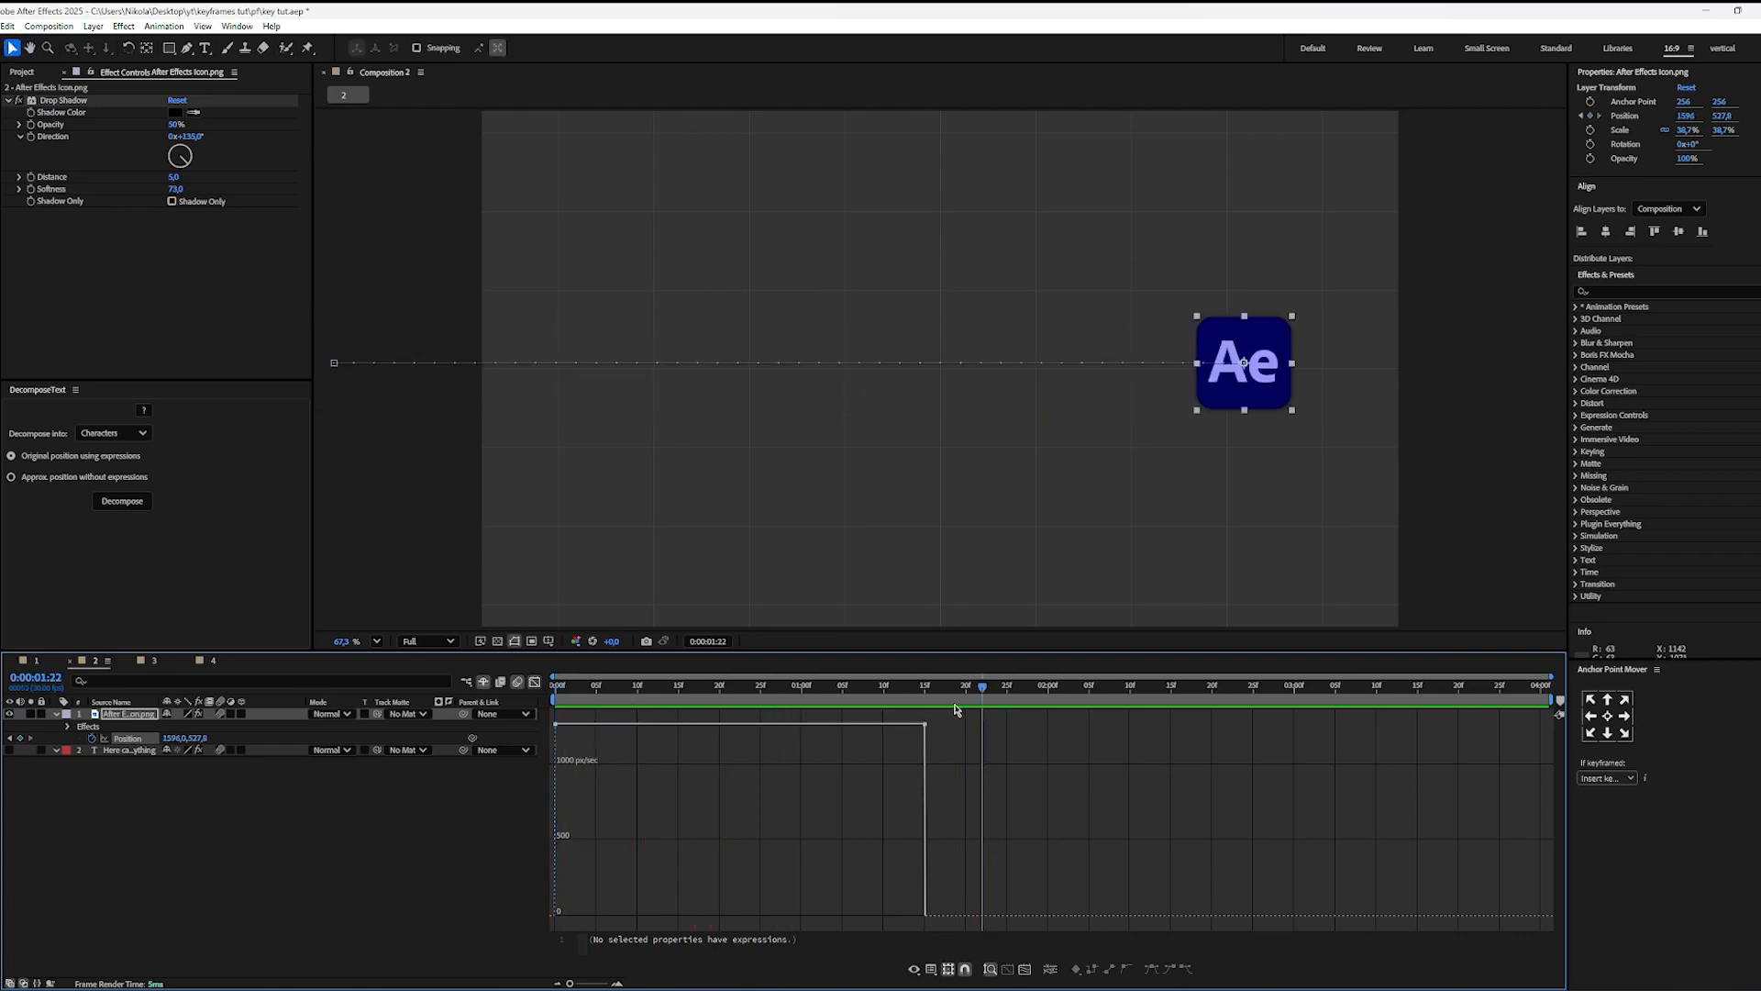
{"action": "key", "text": "Home"}
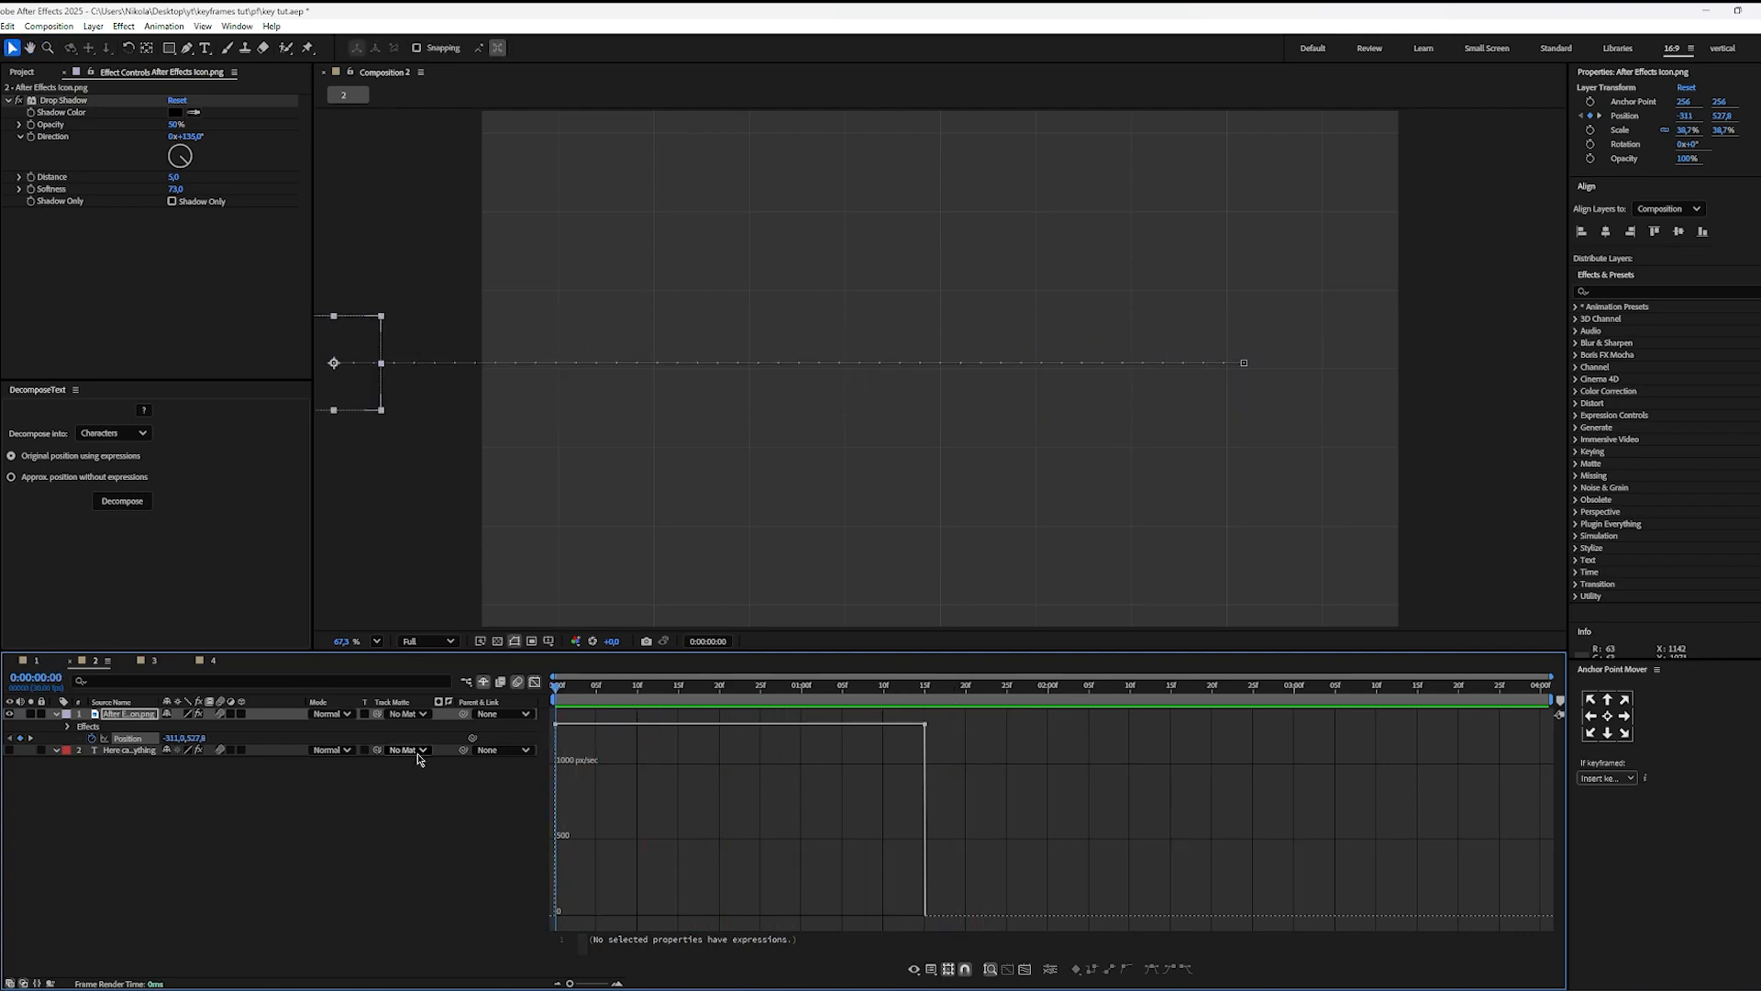
Step: Apply Easy Ease to both Position keyframes of the icon layer and inspect the resulting speed curve
{"action": "left_click_drag", "start_coordinate": [952, 717], "coordinate": [491, 805]}
{"action": "key", "text": "F9"}
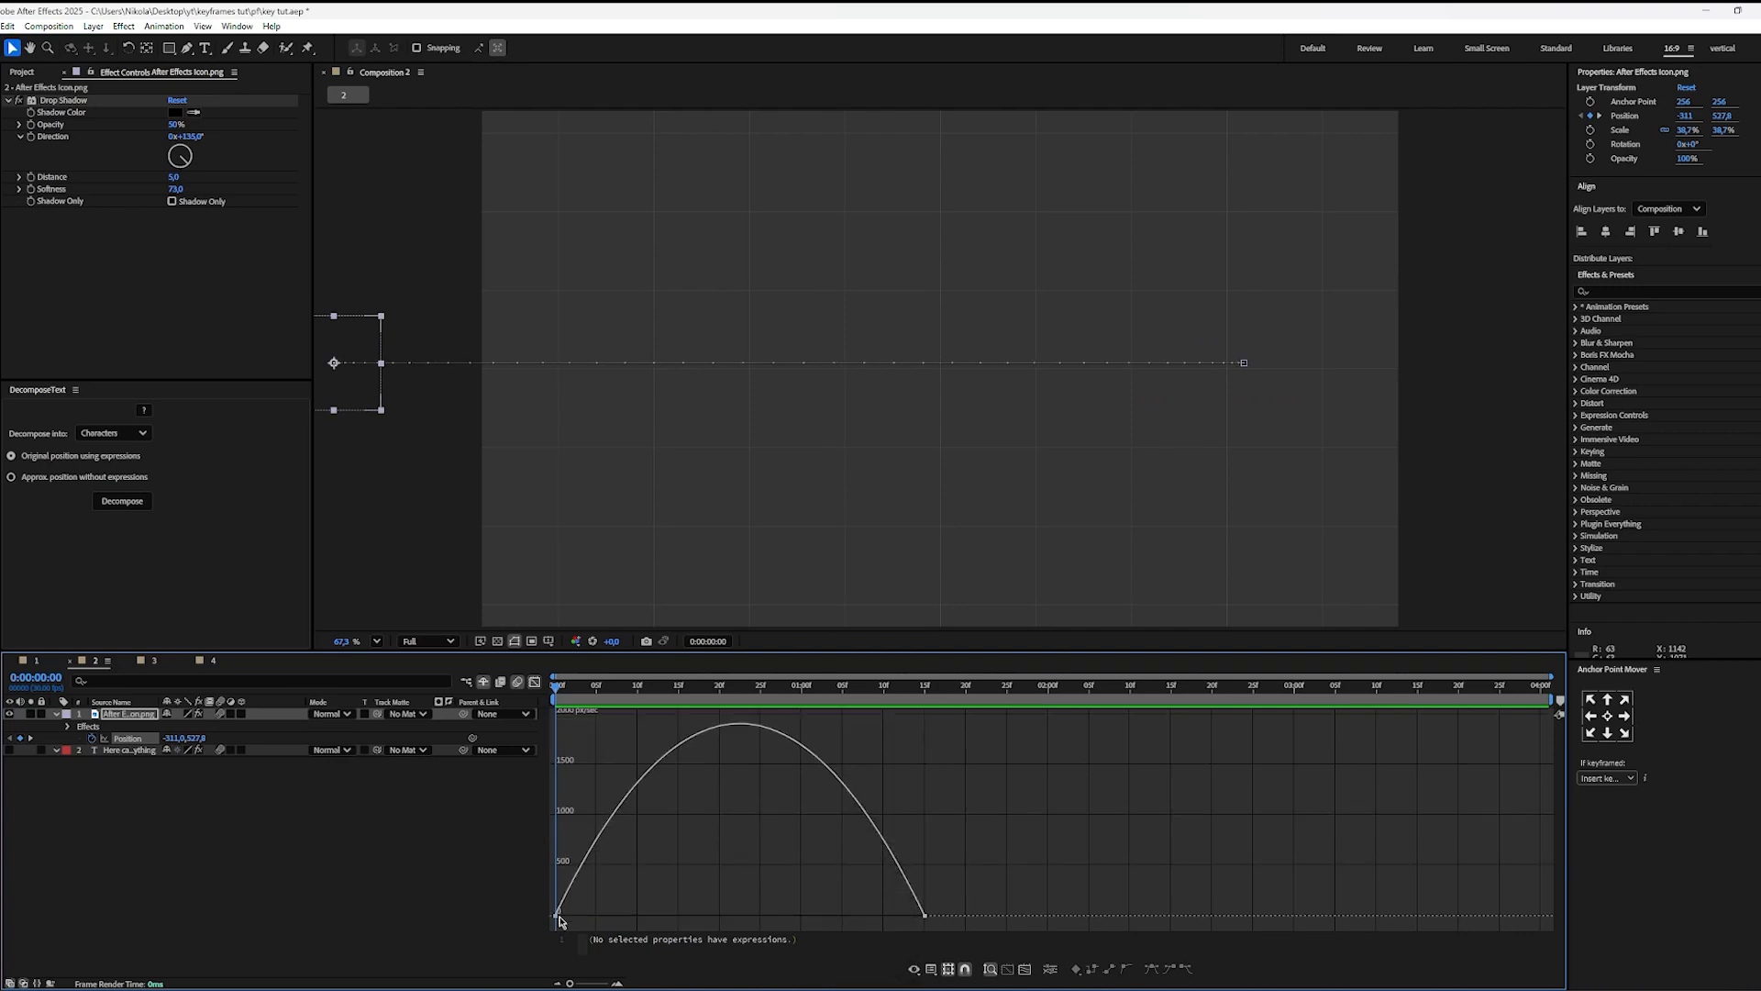
{"action": "mouse_move", "coordinate": [557, 915]}
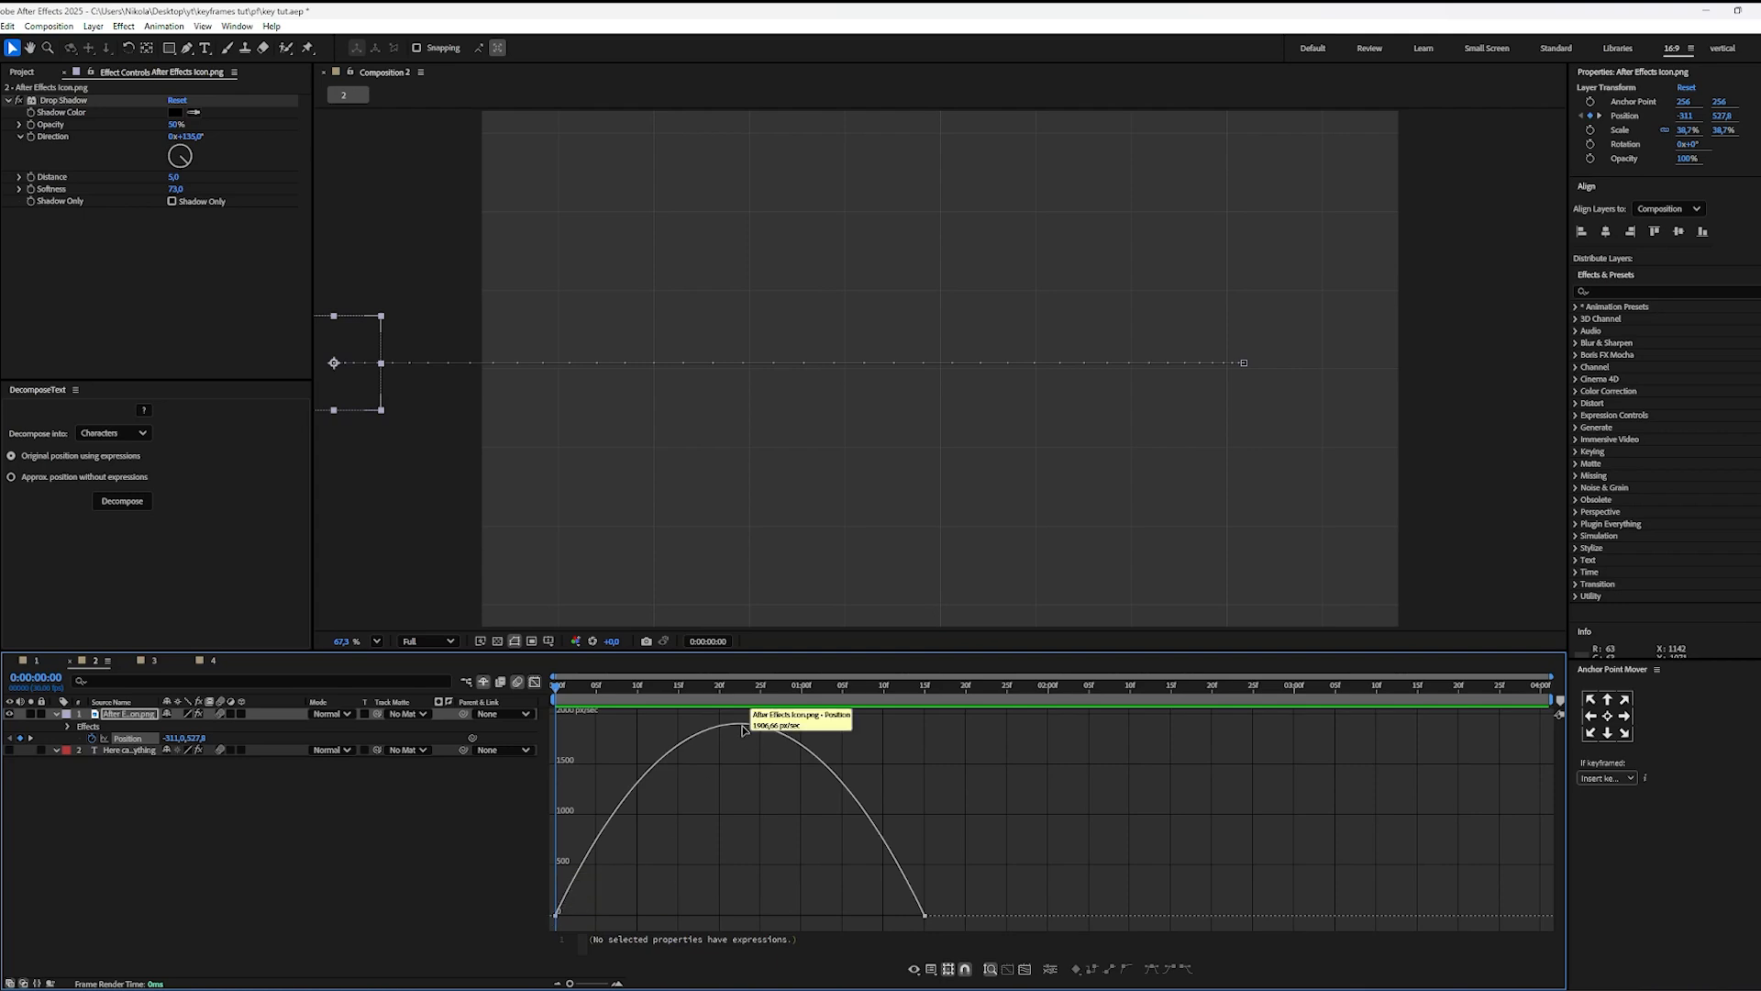
{"action": "left_click_drag", "start_coordinate": [672, 708], "coordinate": [819, 773]}
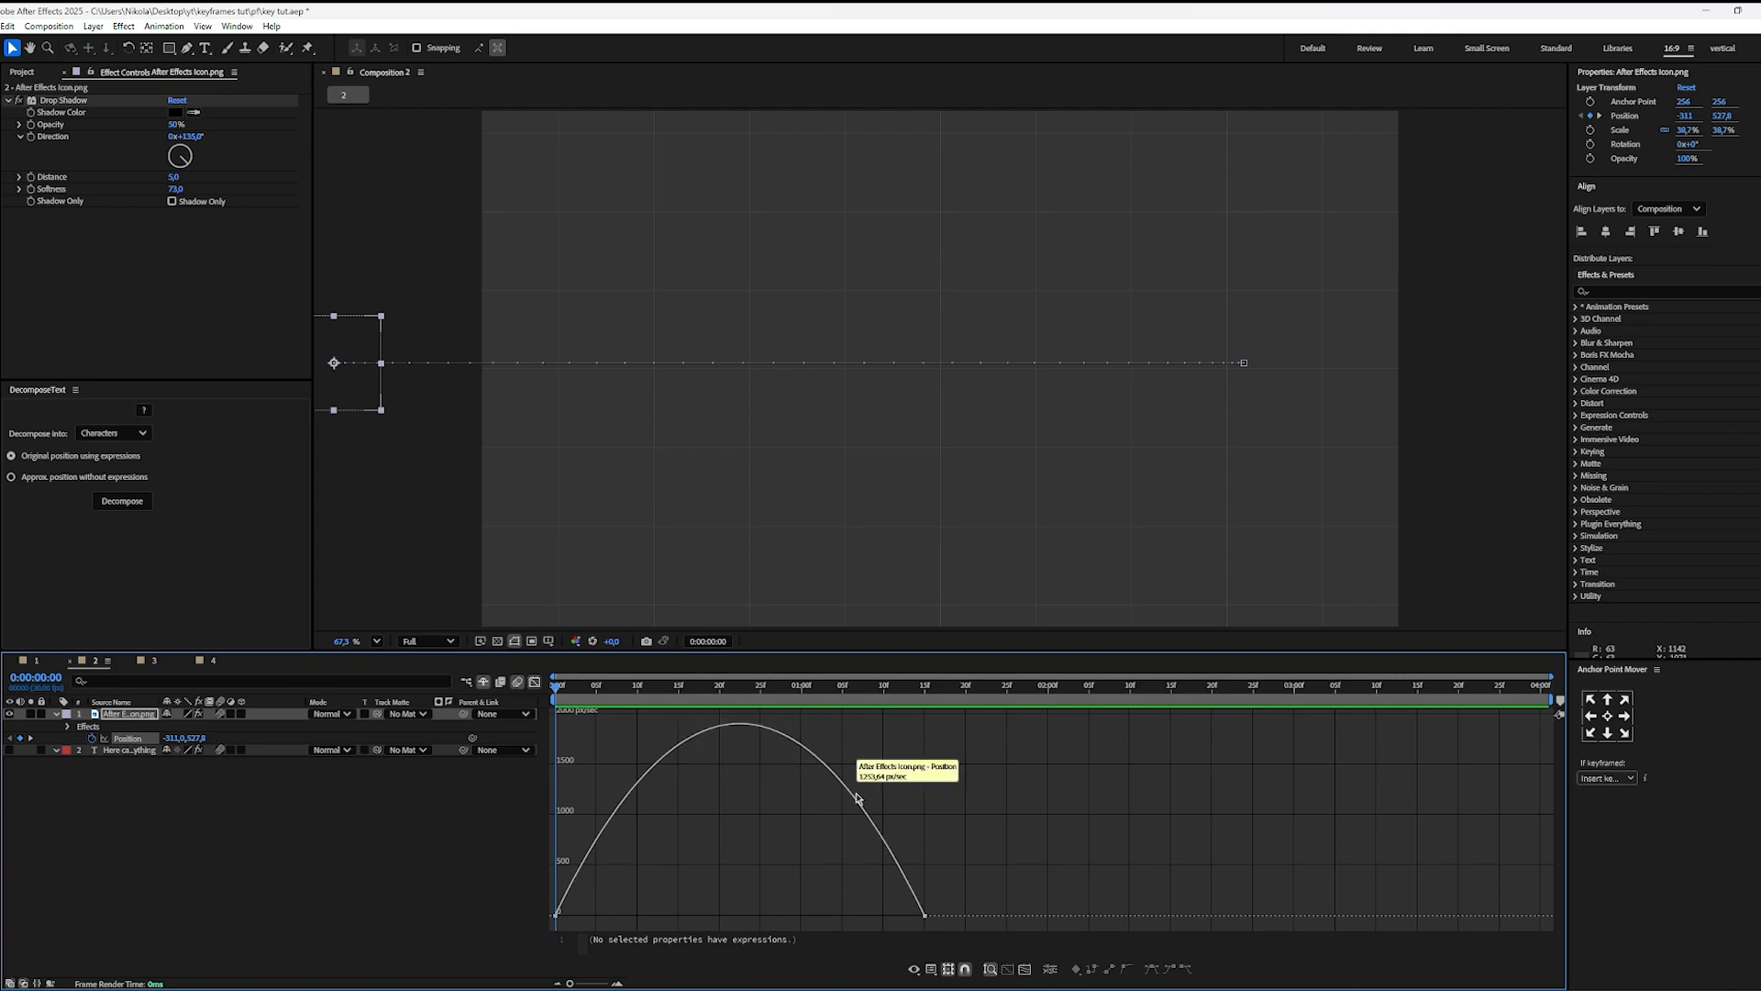
{"action": "left_click_drag", "start_coordinate": [963, 883], "coordinate": [889, 943]}
{"action": "left_click", "coordinate": [798, 849]}
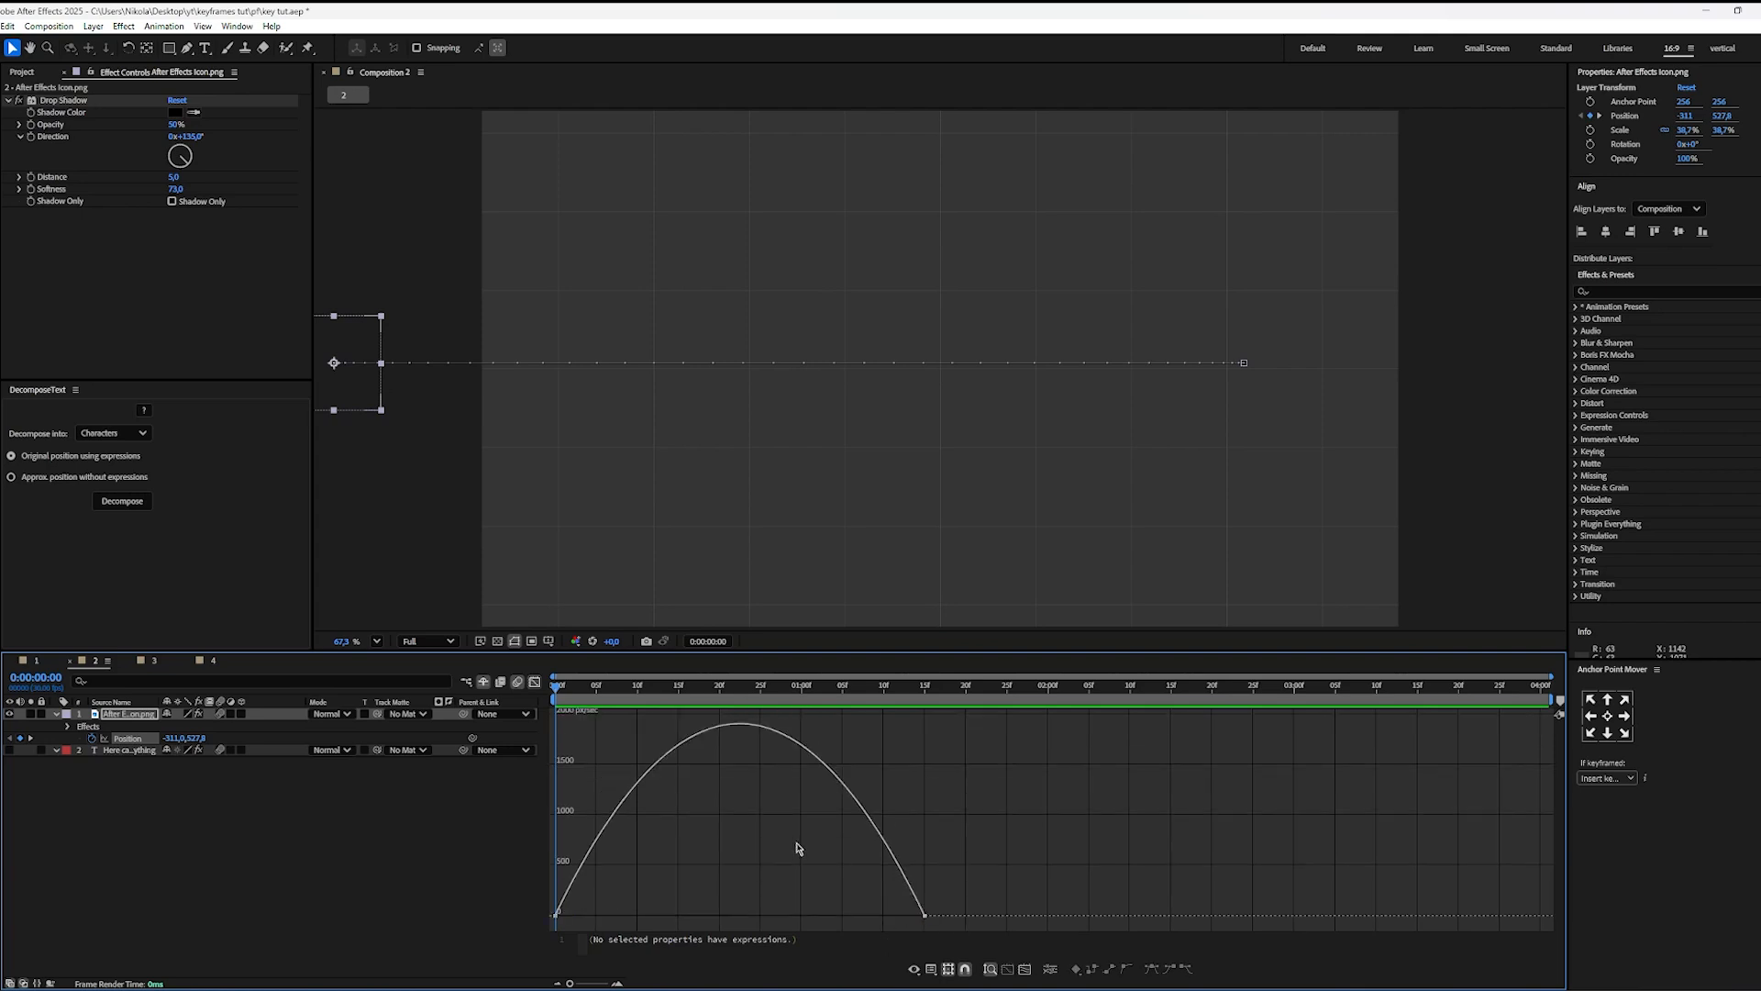
Step: Play back the icon's eased movement and check its position at 0:00:00:13
{"action": "key", "text": "space"}
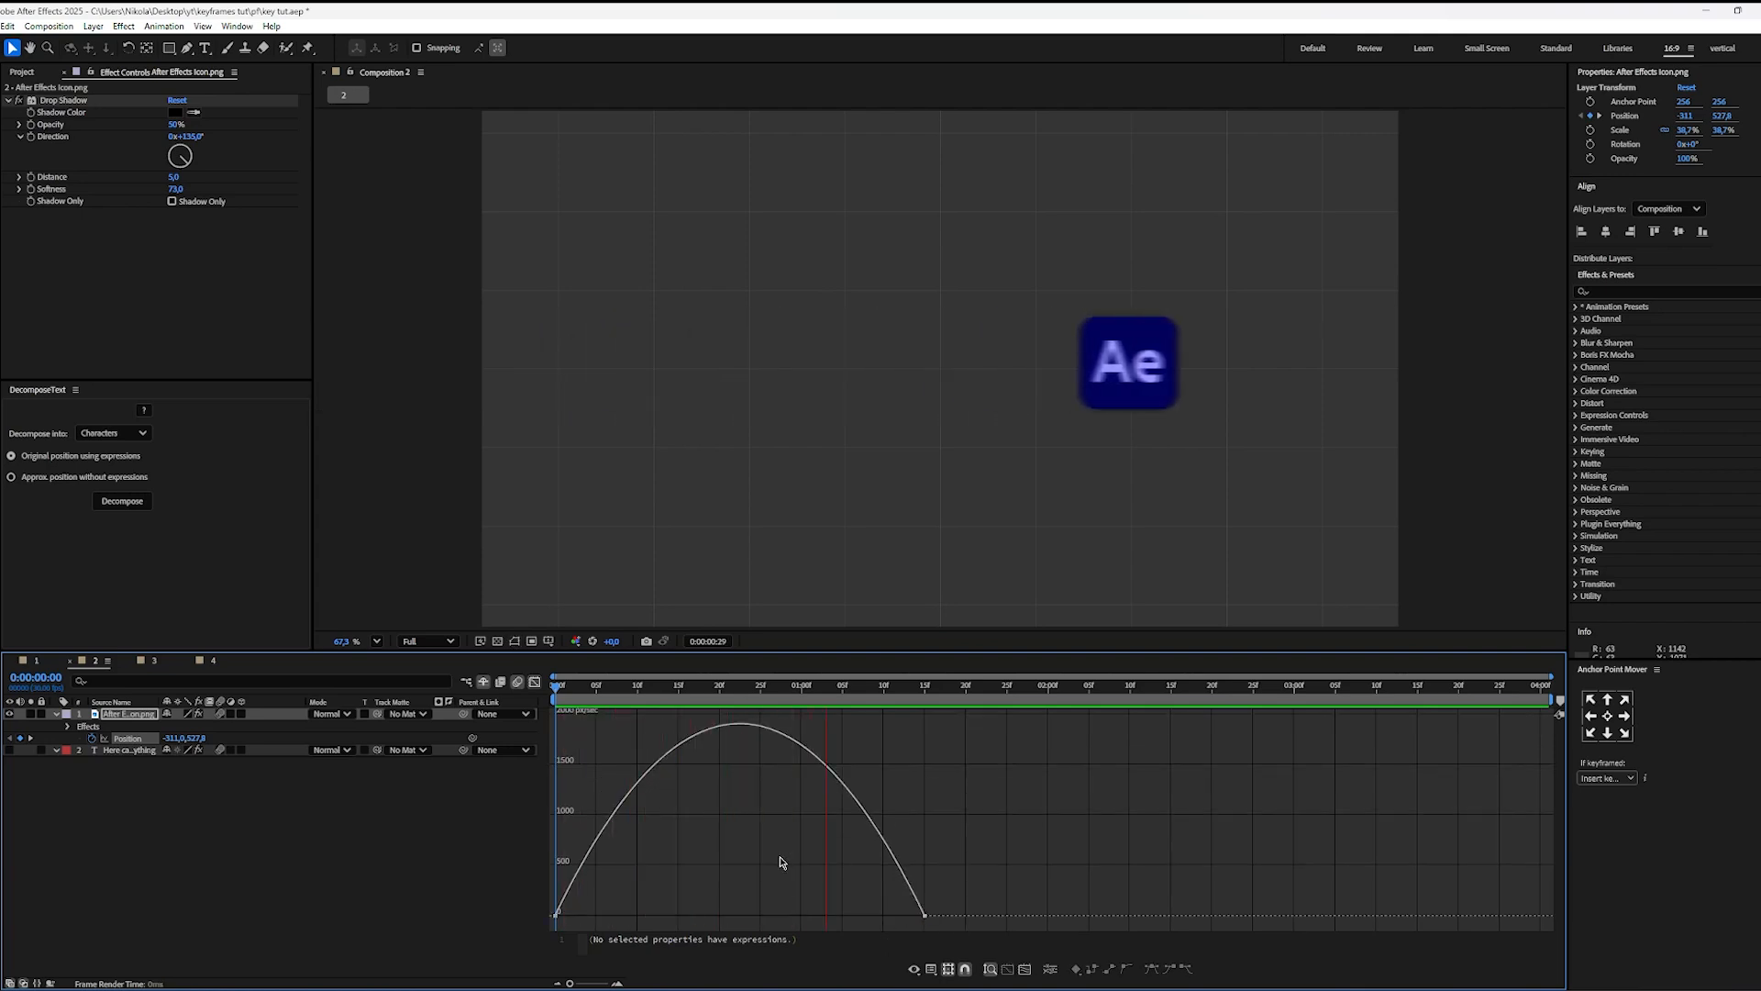
{"action": "key", "text": "space"}
{"action": "left_click", "coordinate": [662, 706]}
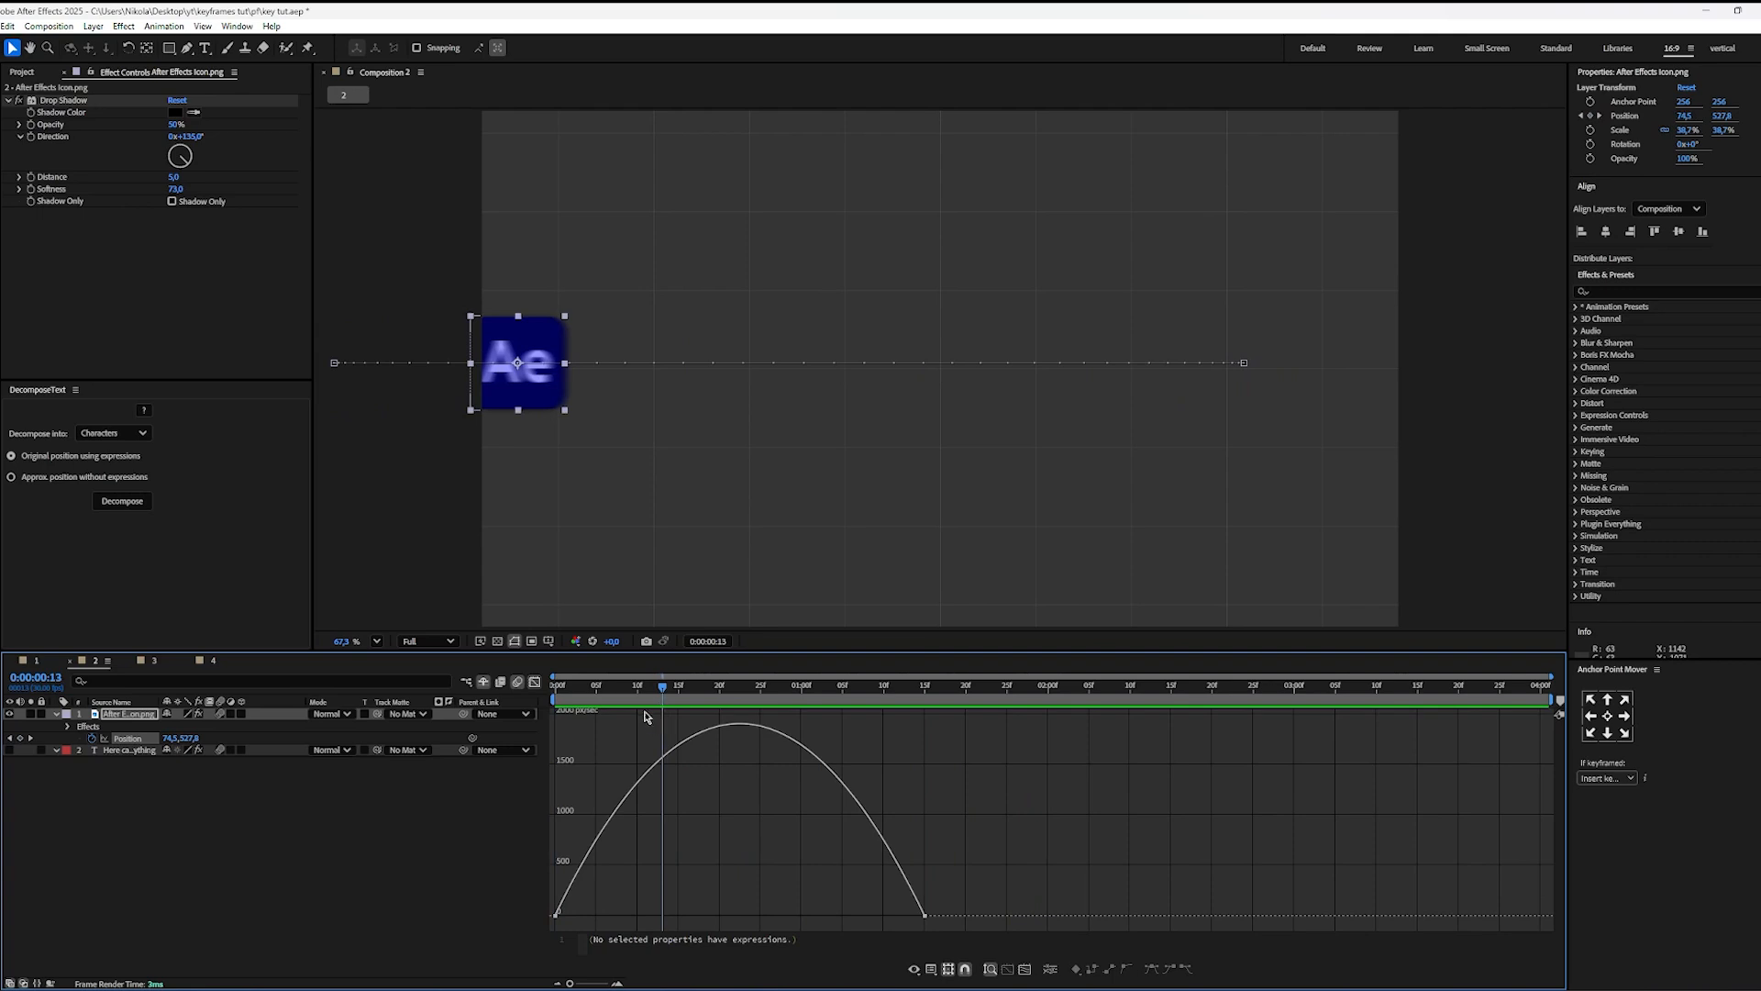
{"action": "left_click_drag", "start_coordinate": [640, 715], "coordinate": [874, 793]}
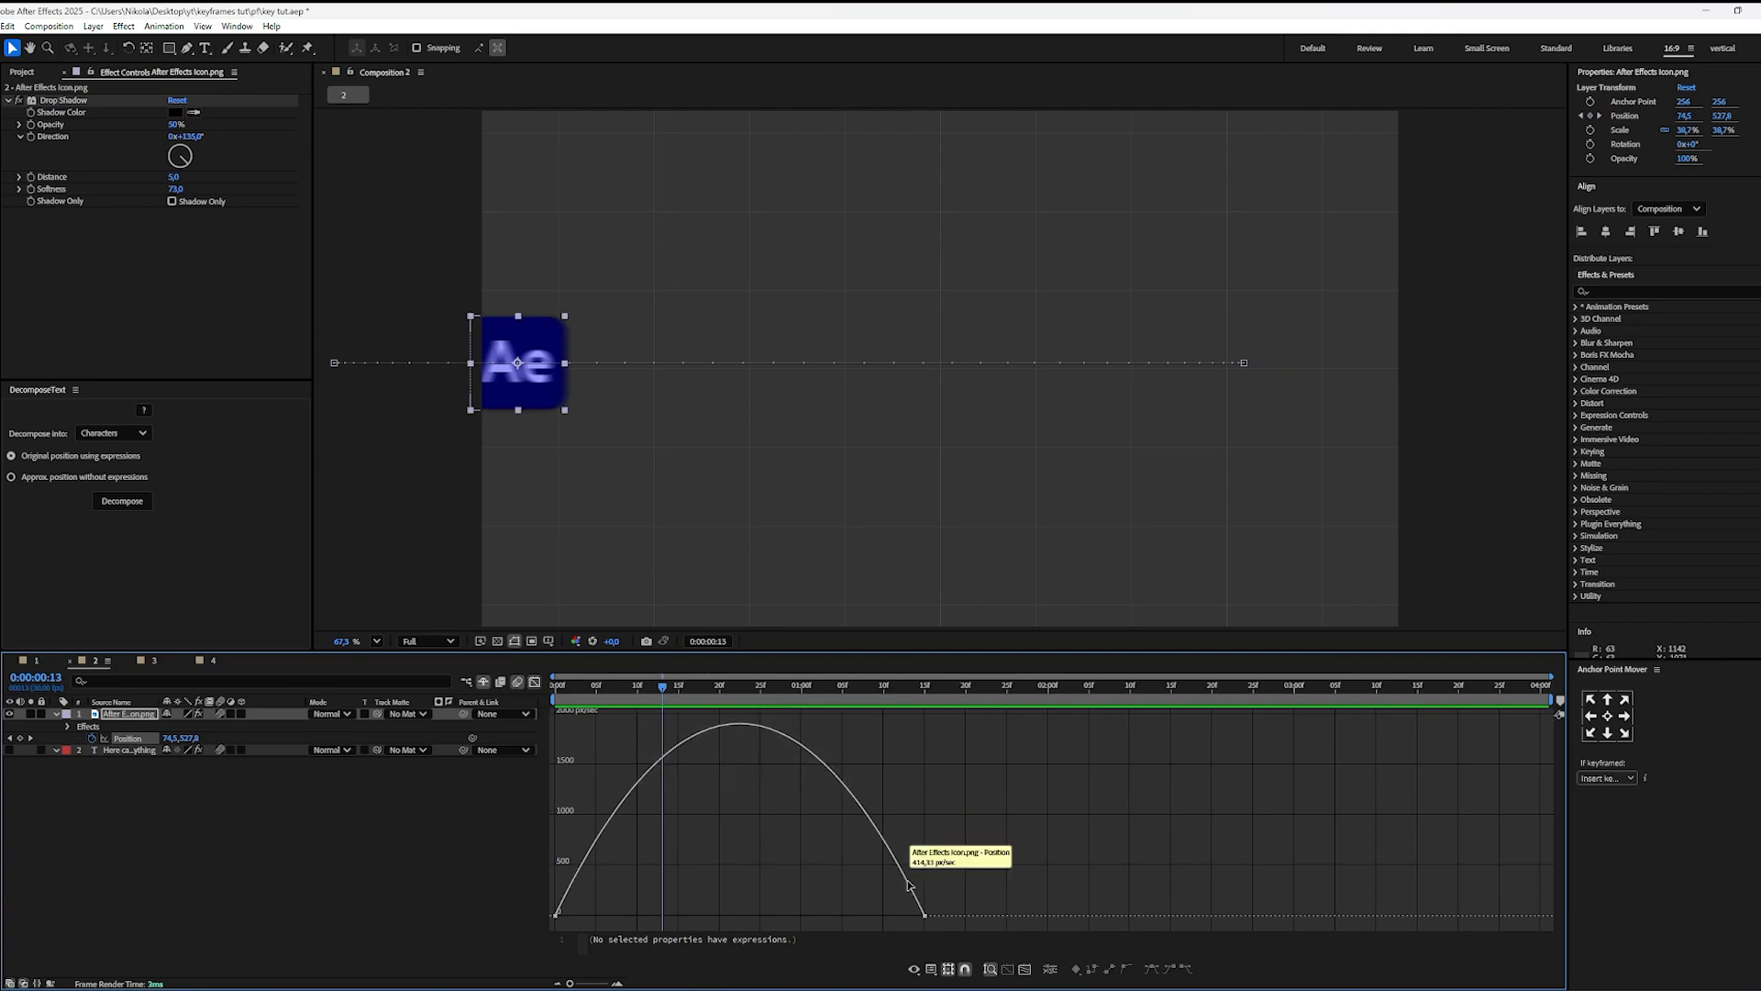
Step: Stretch the influence handles of both Position keyframes to meet at about 0:00:00:23, forming a sharp central speed peak
{"action": "left_click_drag", "start_coordinate": [944, 870], "coordinate": [807, 969]}
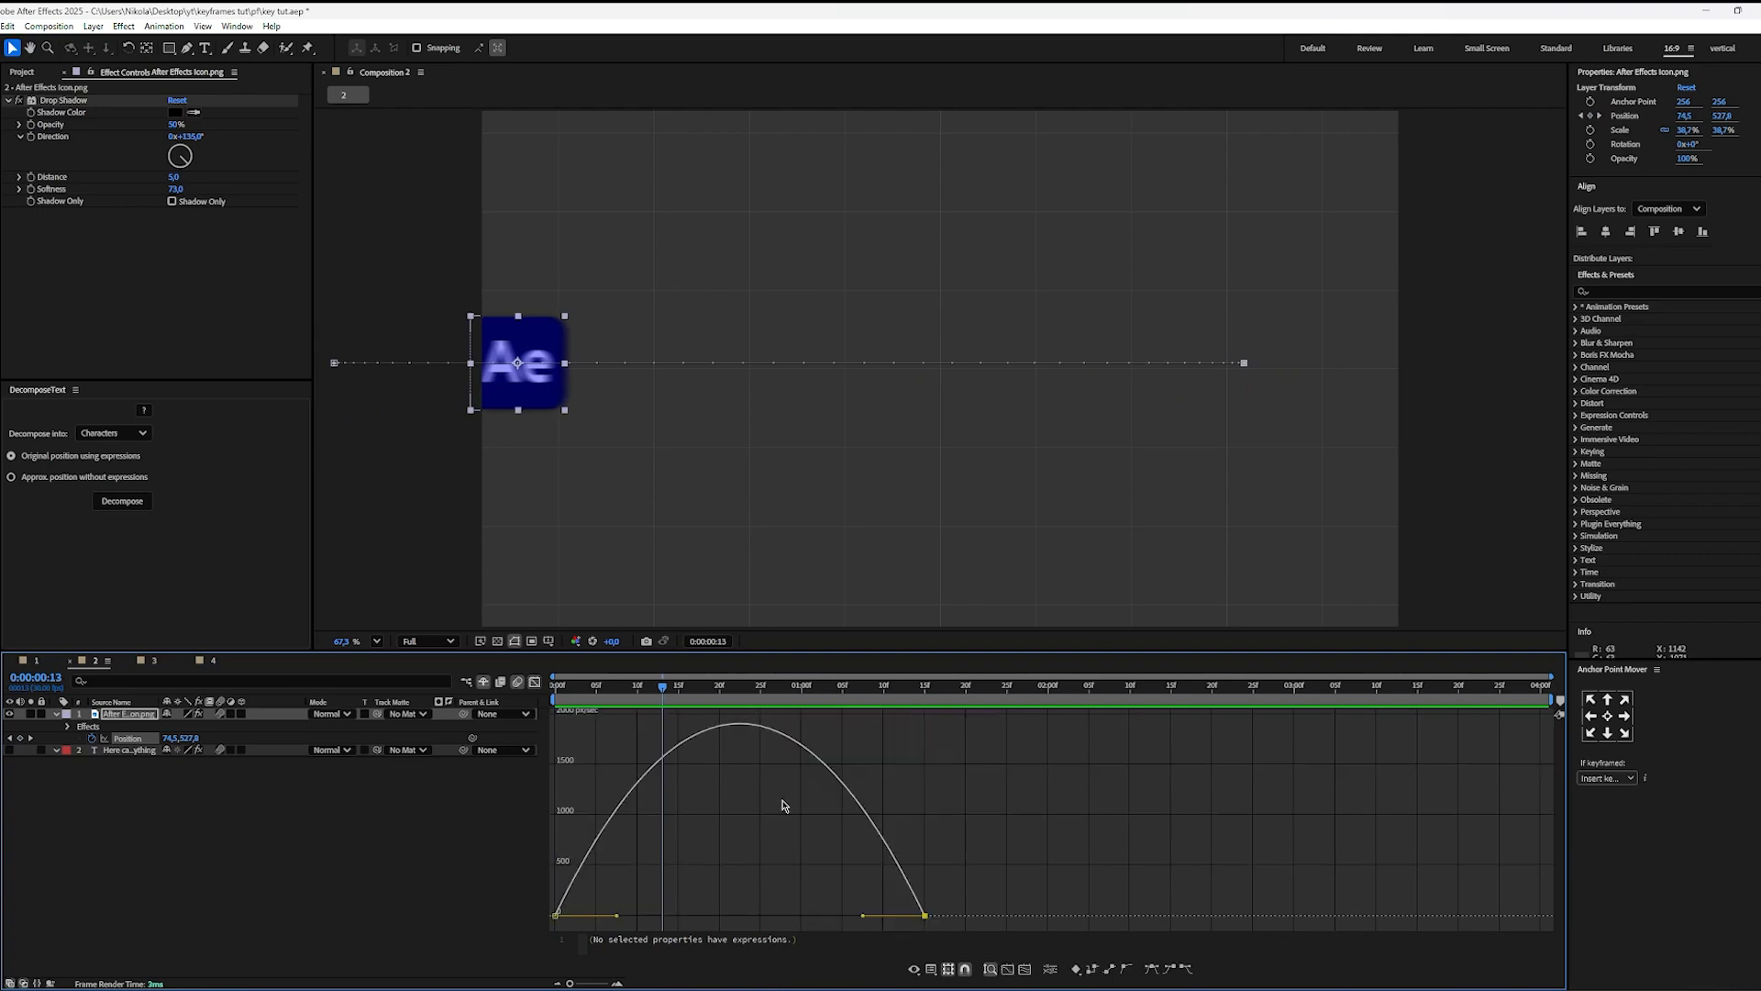
{"action": "left_click_drag", "start_coordinate": [680, 695], "coordinate": [744, 692]}
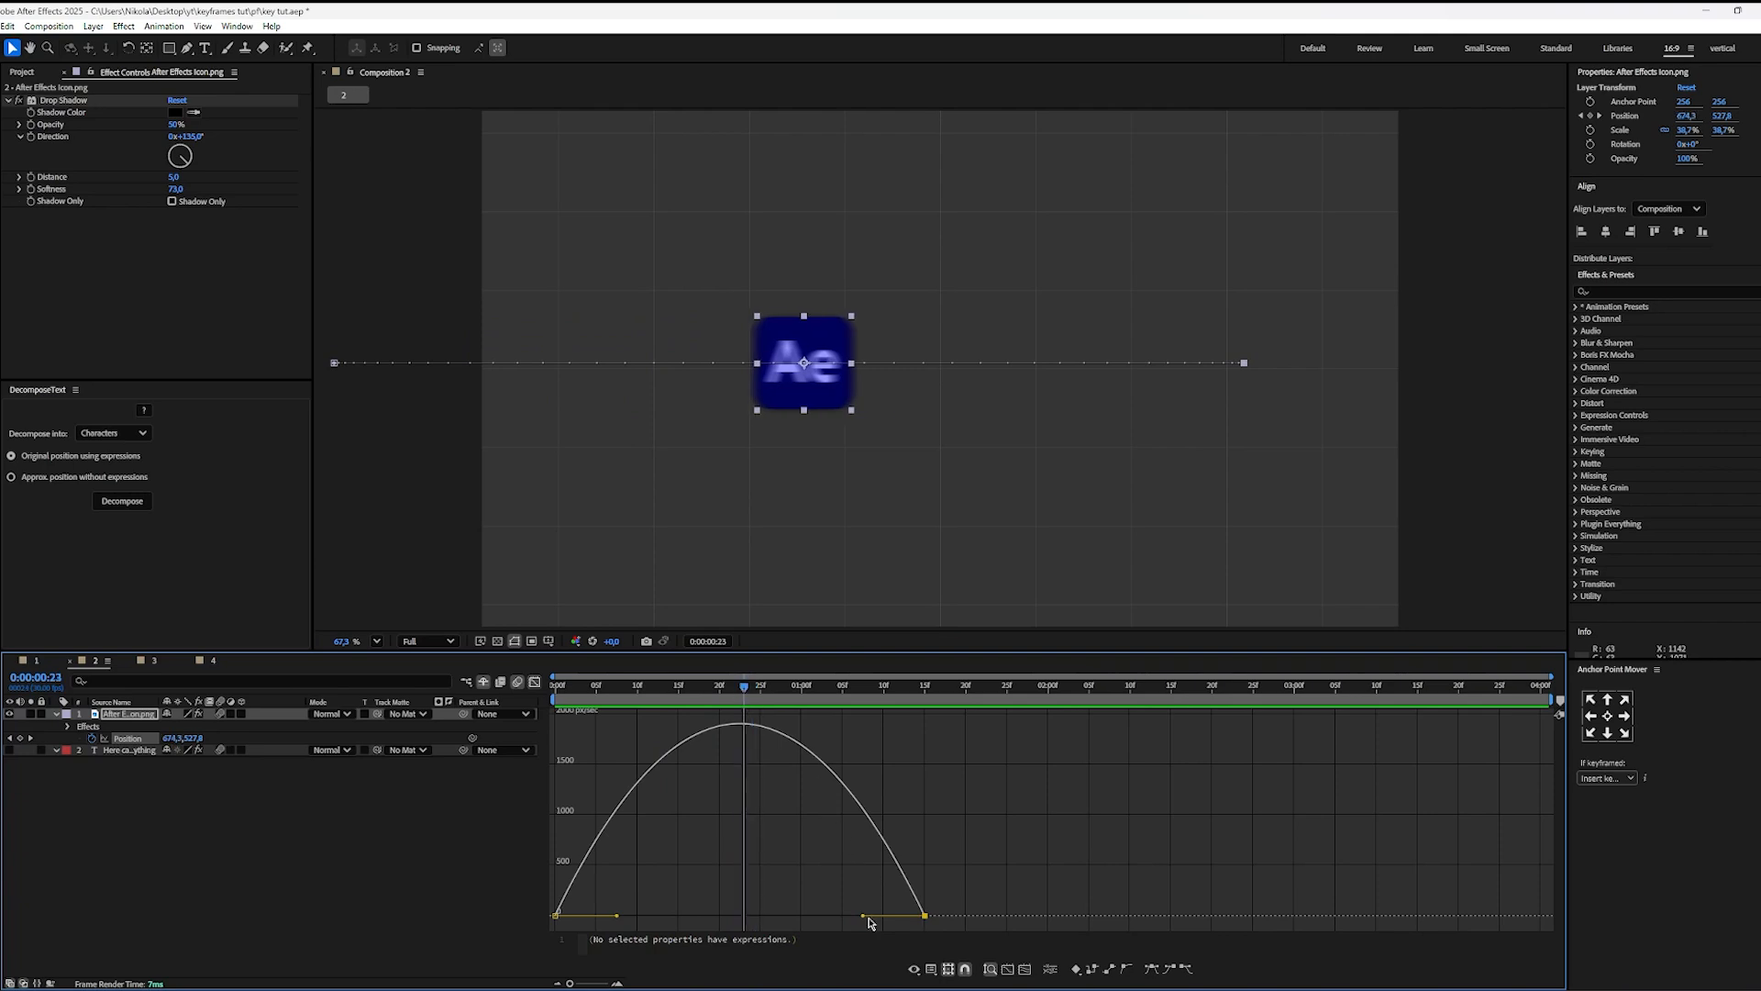
{"action": "left_click_drag", "start_coordinate": [964, 798], "coordinate": [723, 929]}
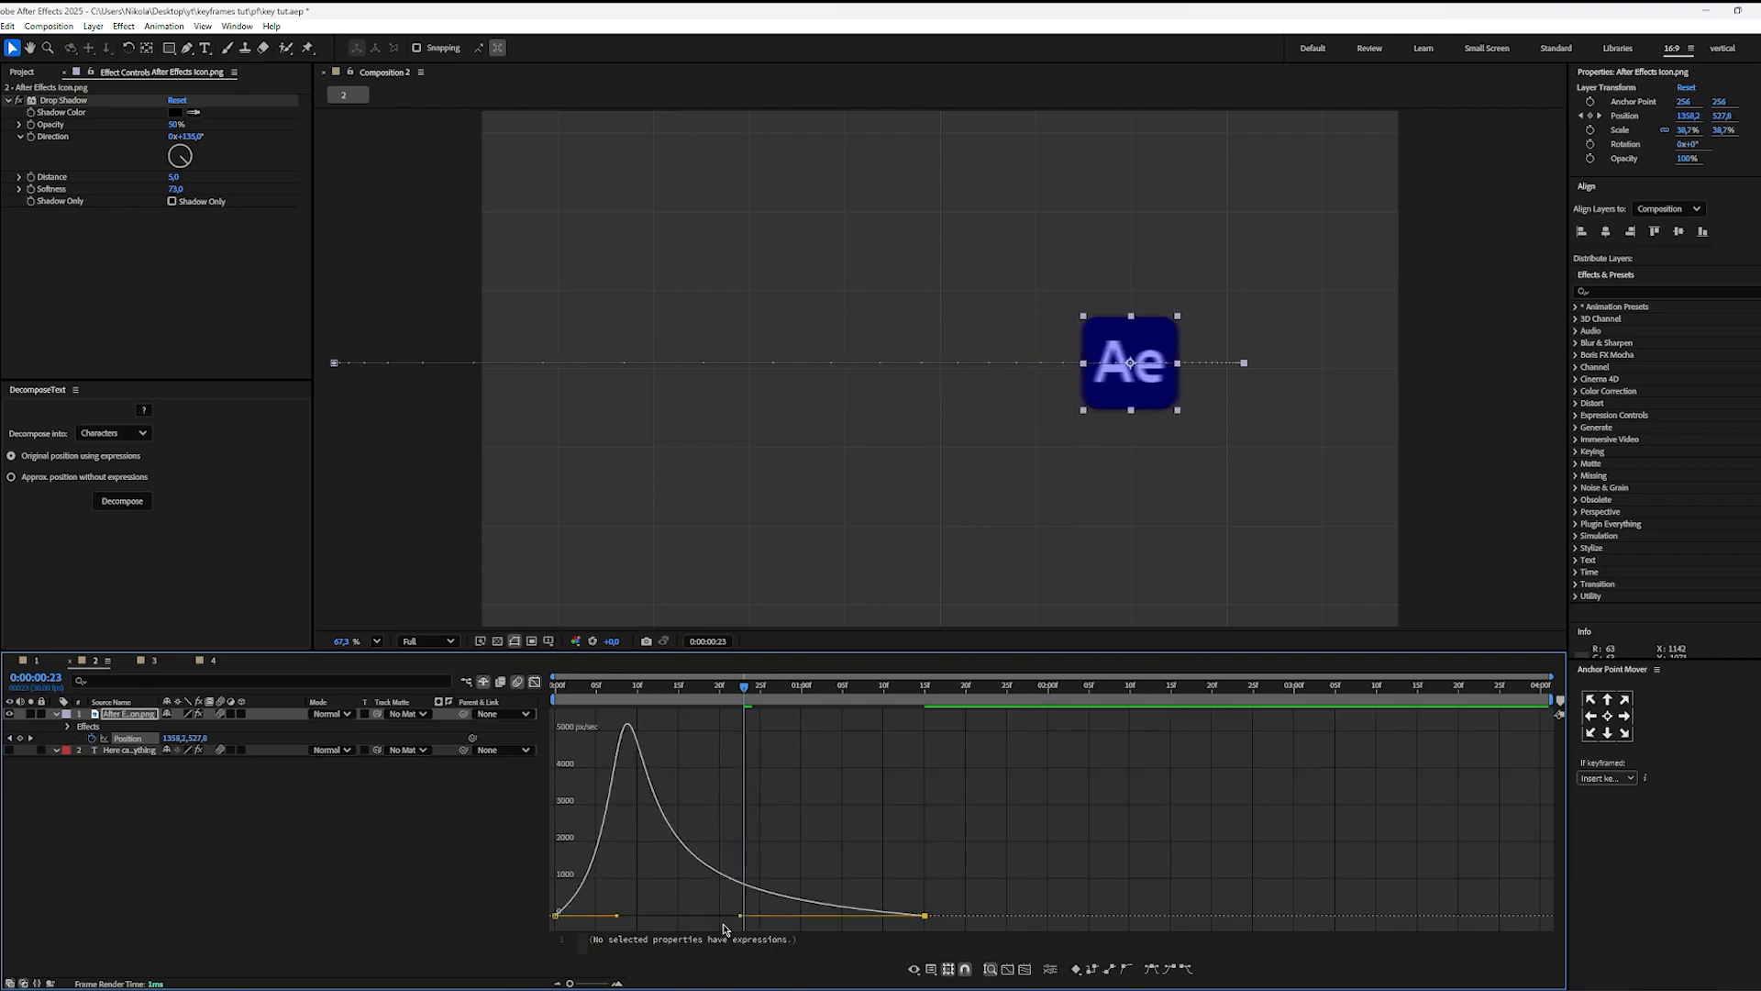
{"action": "left_click_drag", "start_coordinate": [616, 919], "coordinate": [766, 924]}
{"action": "left_click", "coordinate": [825, 819]}
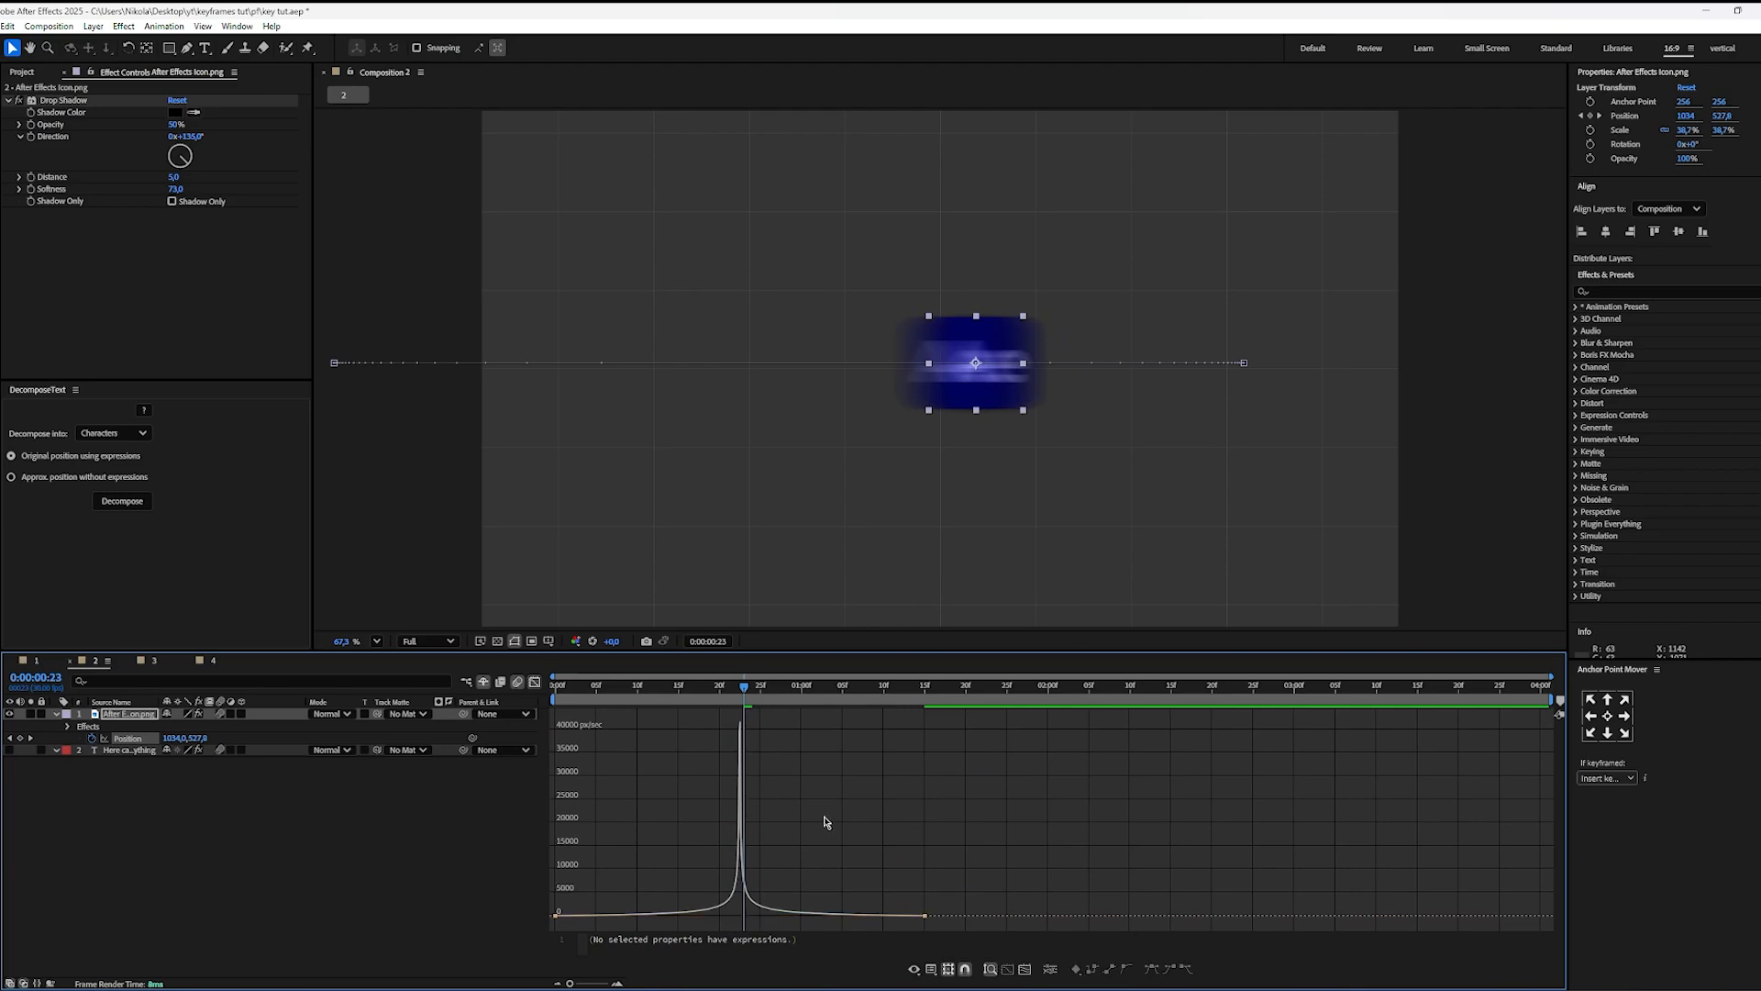
Step: Examine both keyframes' stretched handles, preview the movement from the start, and scrub through the speed peak to 0:00:00:27
{"action": "left_click_drag", "start_coordinate": [746, 687], "coordinate": [551, 725]}
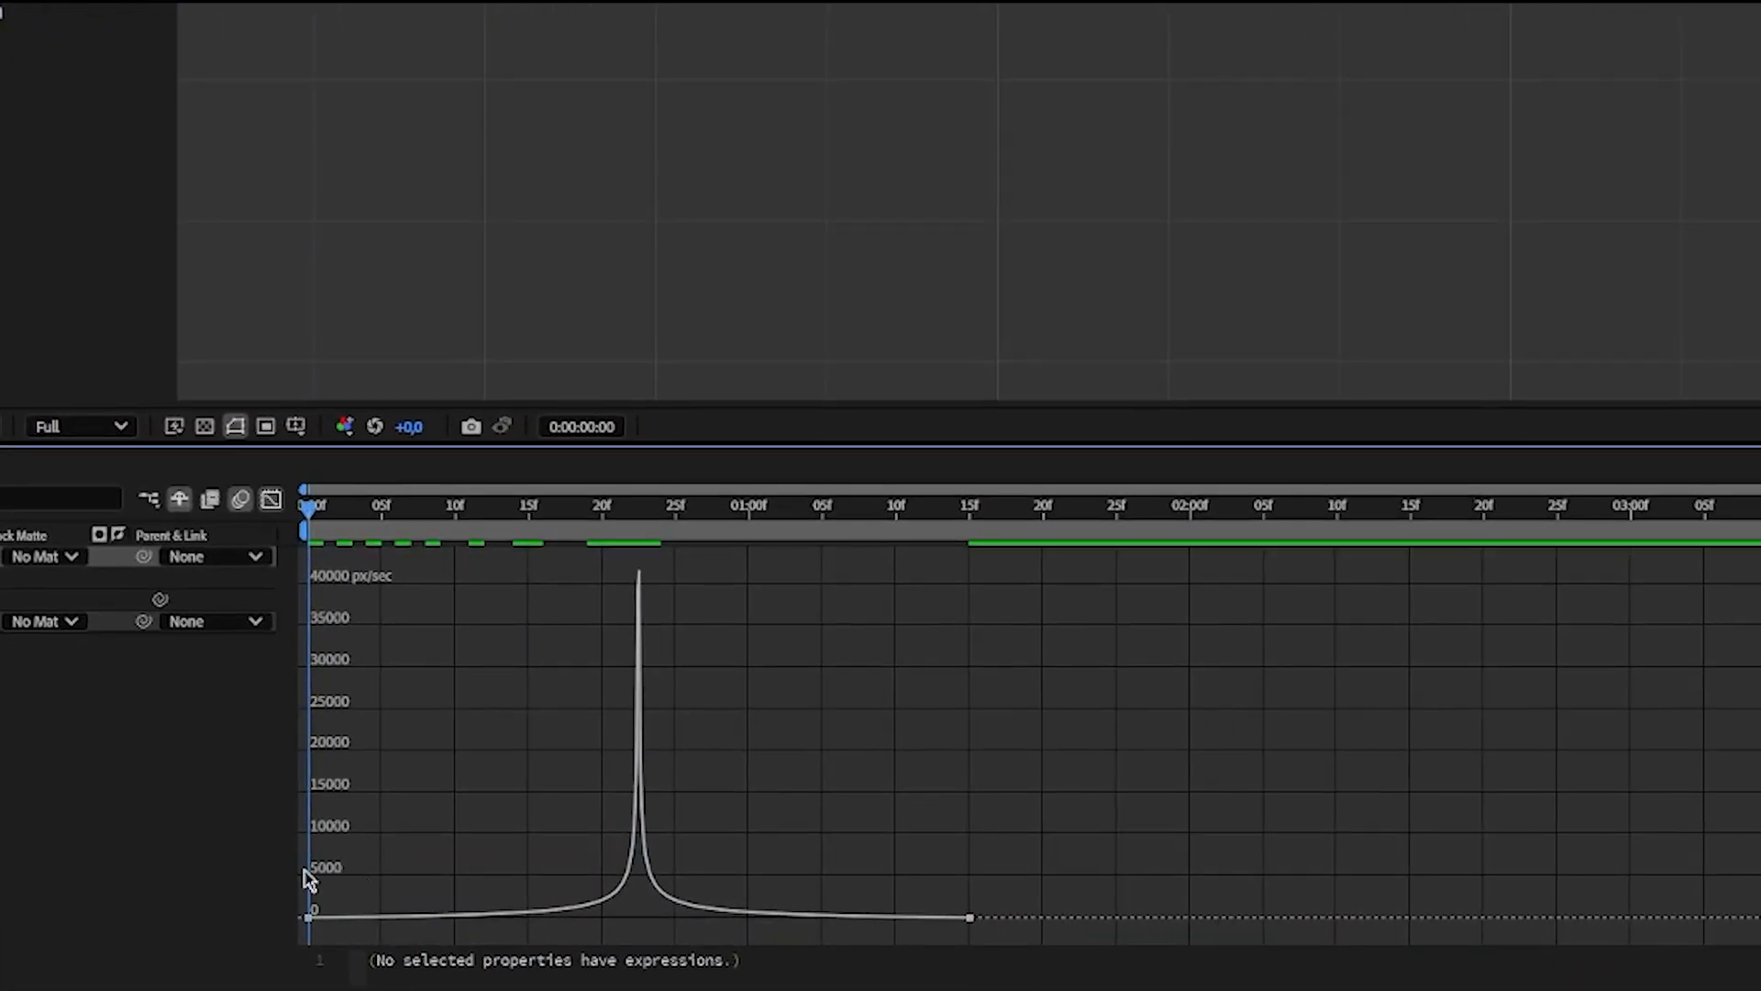
{"action": "left_click_drag", "start_coordinate": [305, 874], "coordinate": [603, 956]}
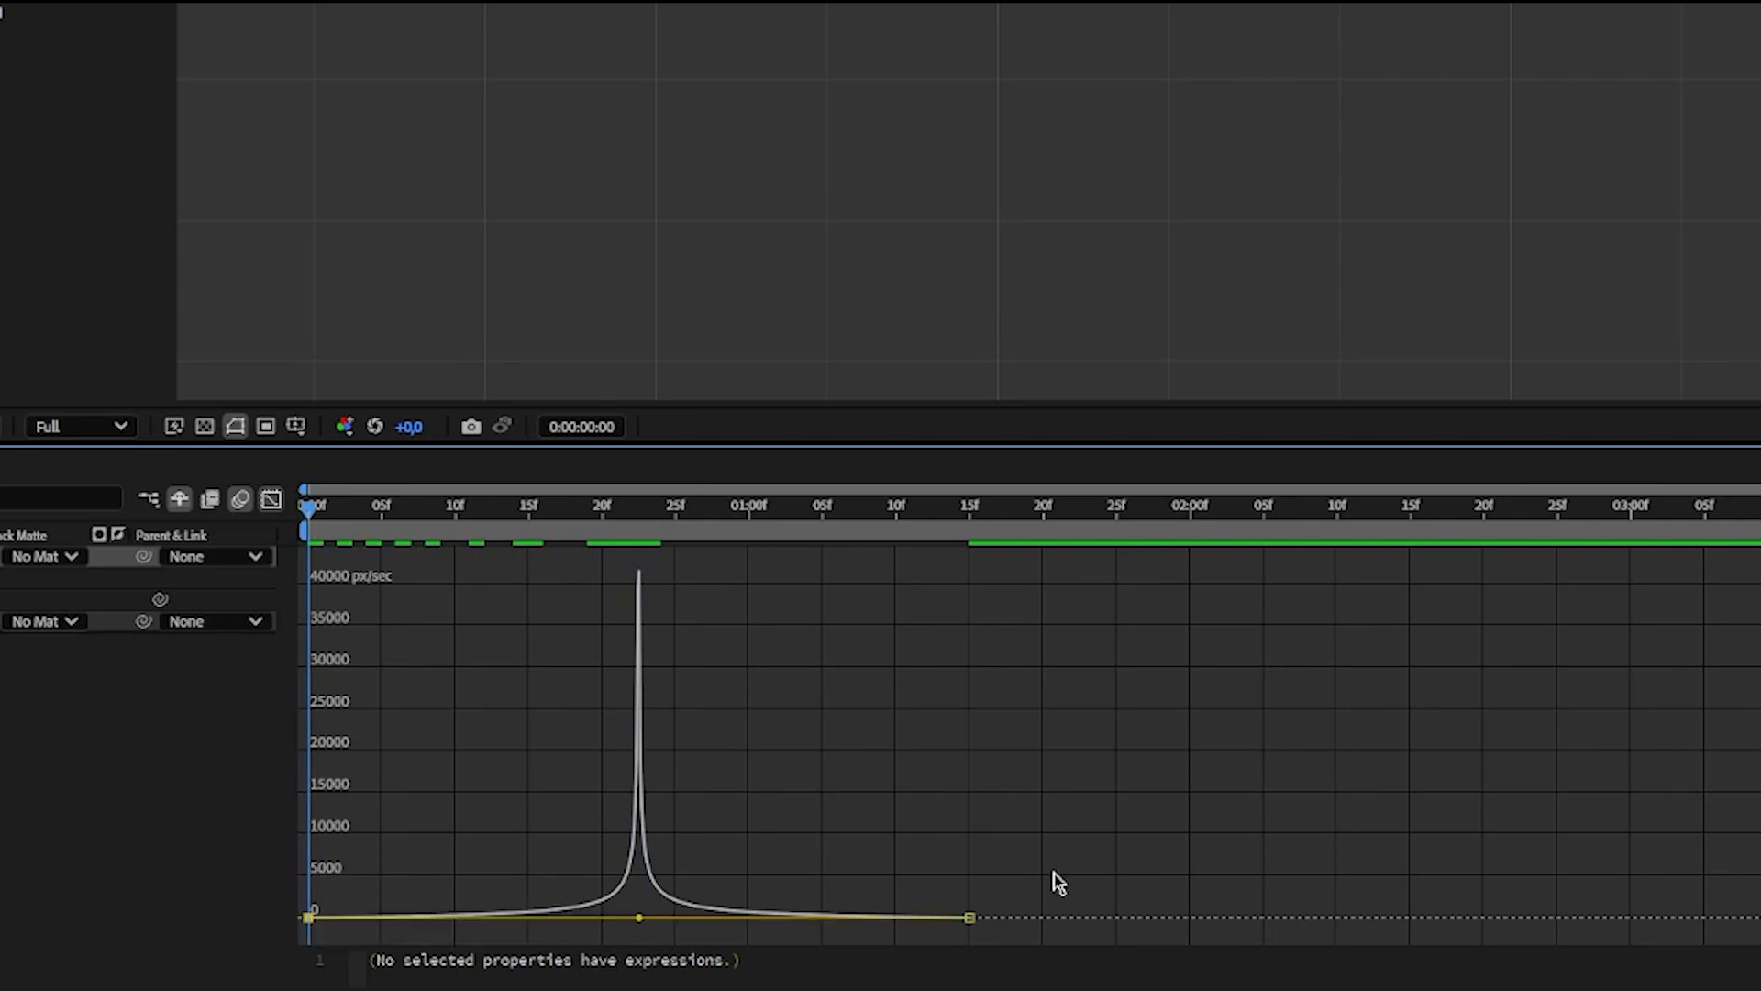
{"action": "left_click_drag", "start_coordinate": [1014, 872], "coordinate": [665, 822]}
{"action": "left_click", "coordinate": [886, 785]}
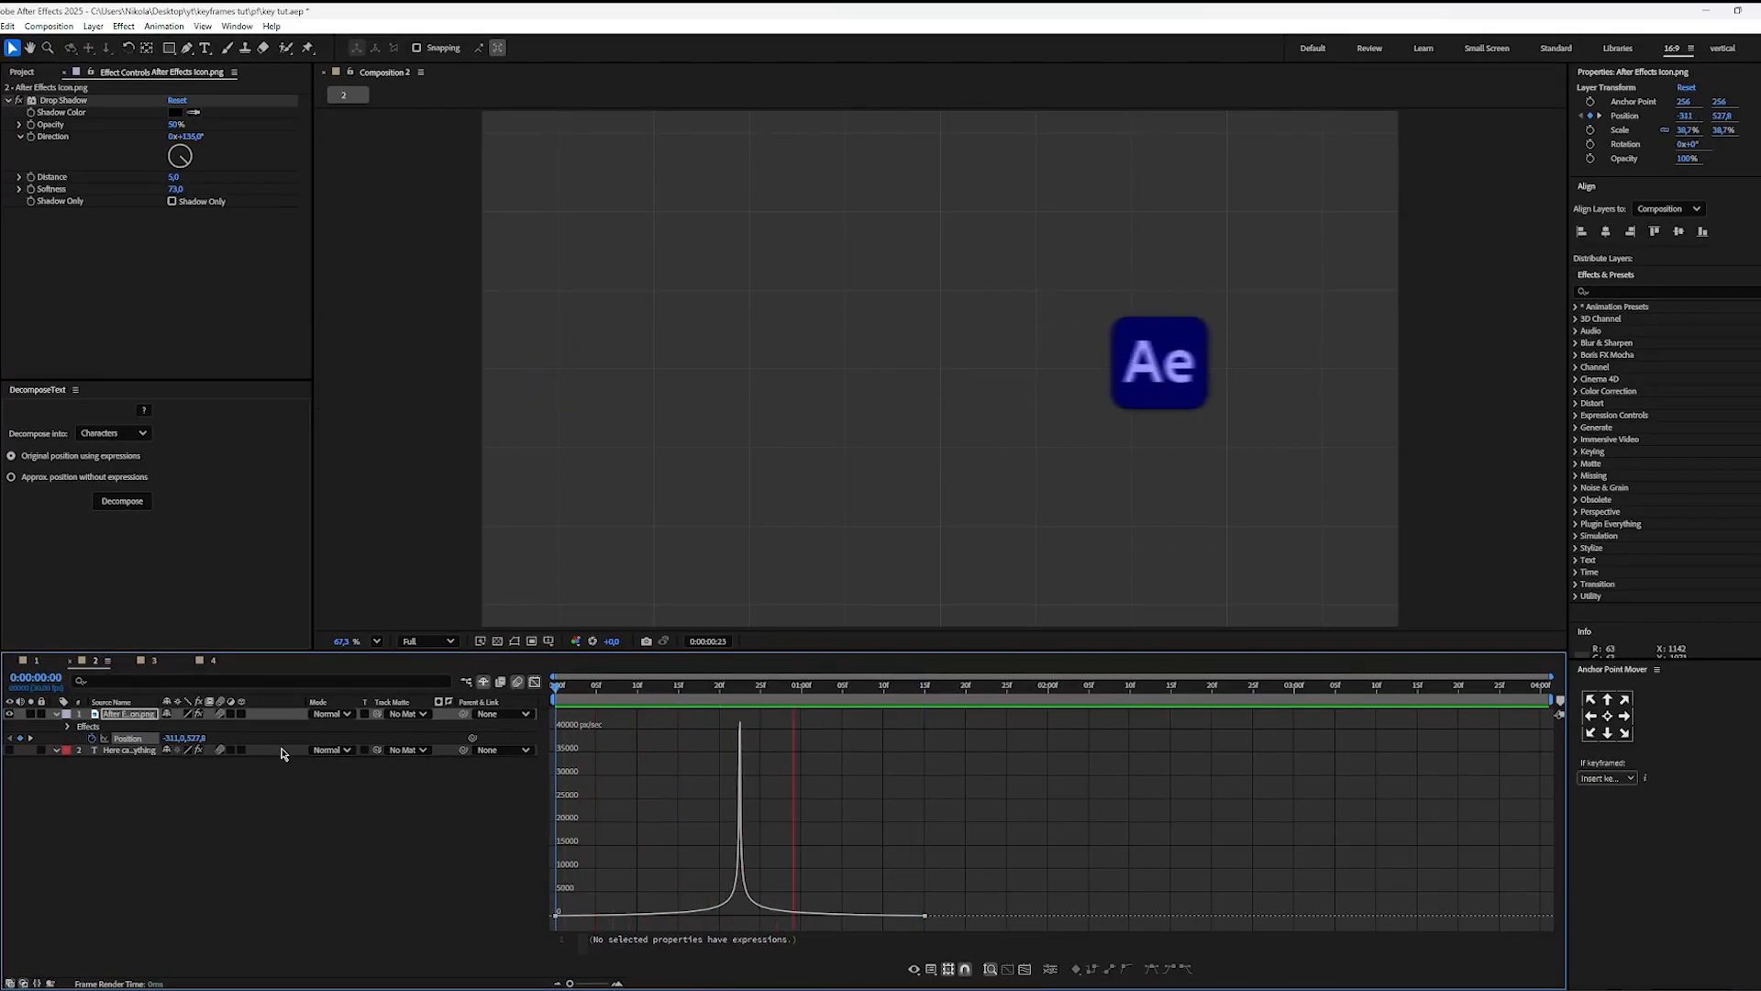
{"action": "key", "text": "space"}
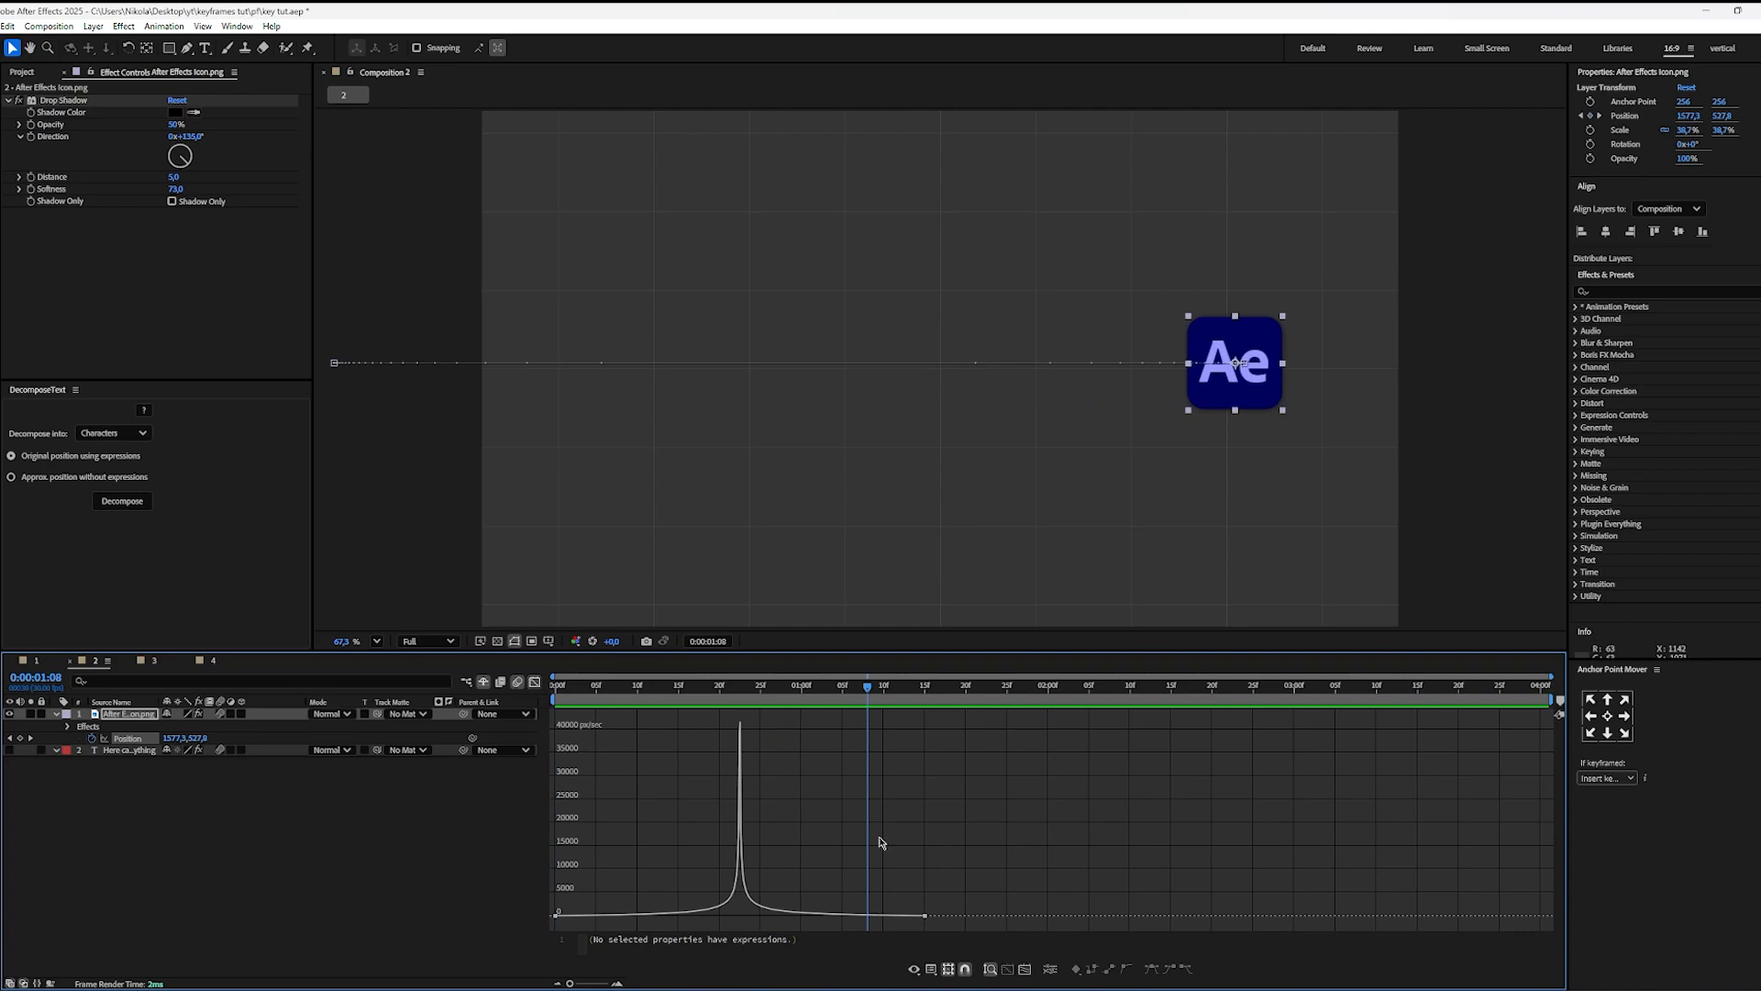
{"action": "left_click_drag", "start_coordinate": [725, 701], "coordinate": [761, 930]}
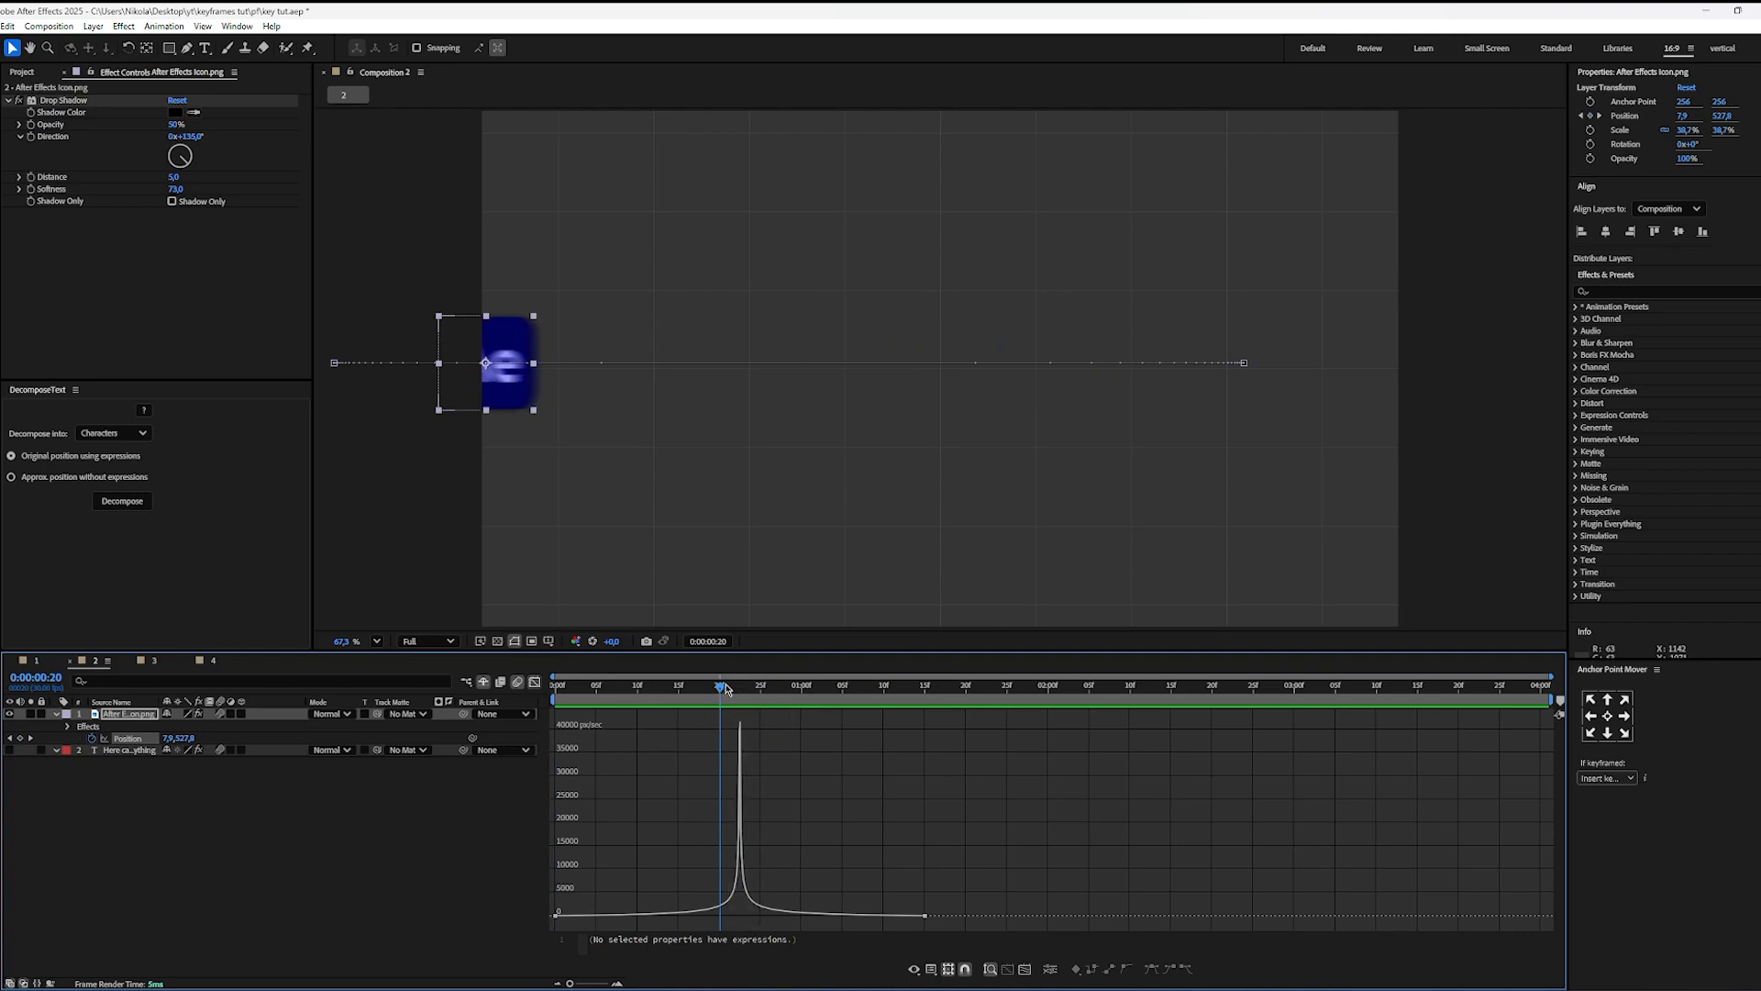
{"action": "left_click_drag", "start_coordinate": [726, 687], "coordinate": [778, 704]}
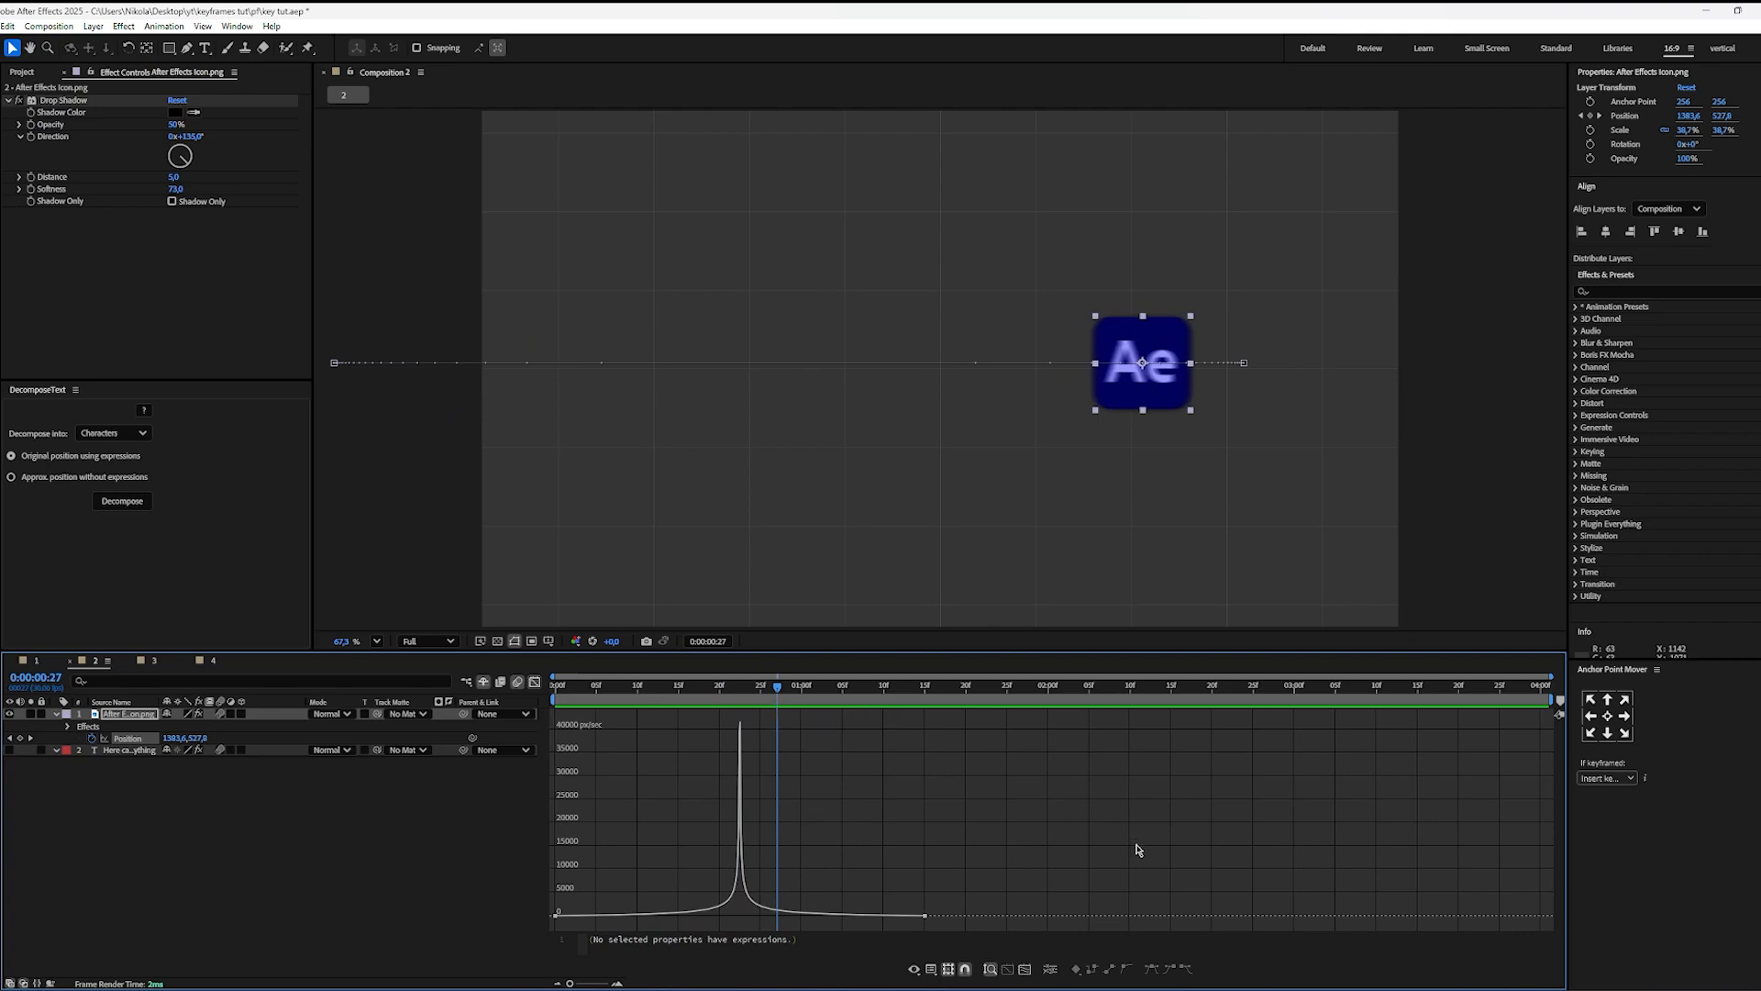
Step: Reapply Easy Ease to both Position keyframes of the icon layer and return to the first frame
{"action": "left_click_drag", "start_coordinate": [1057, 931], "coordinate": [550, 709]}
{"action": "key", "text": "F9"}
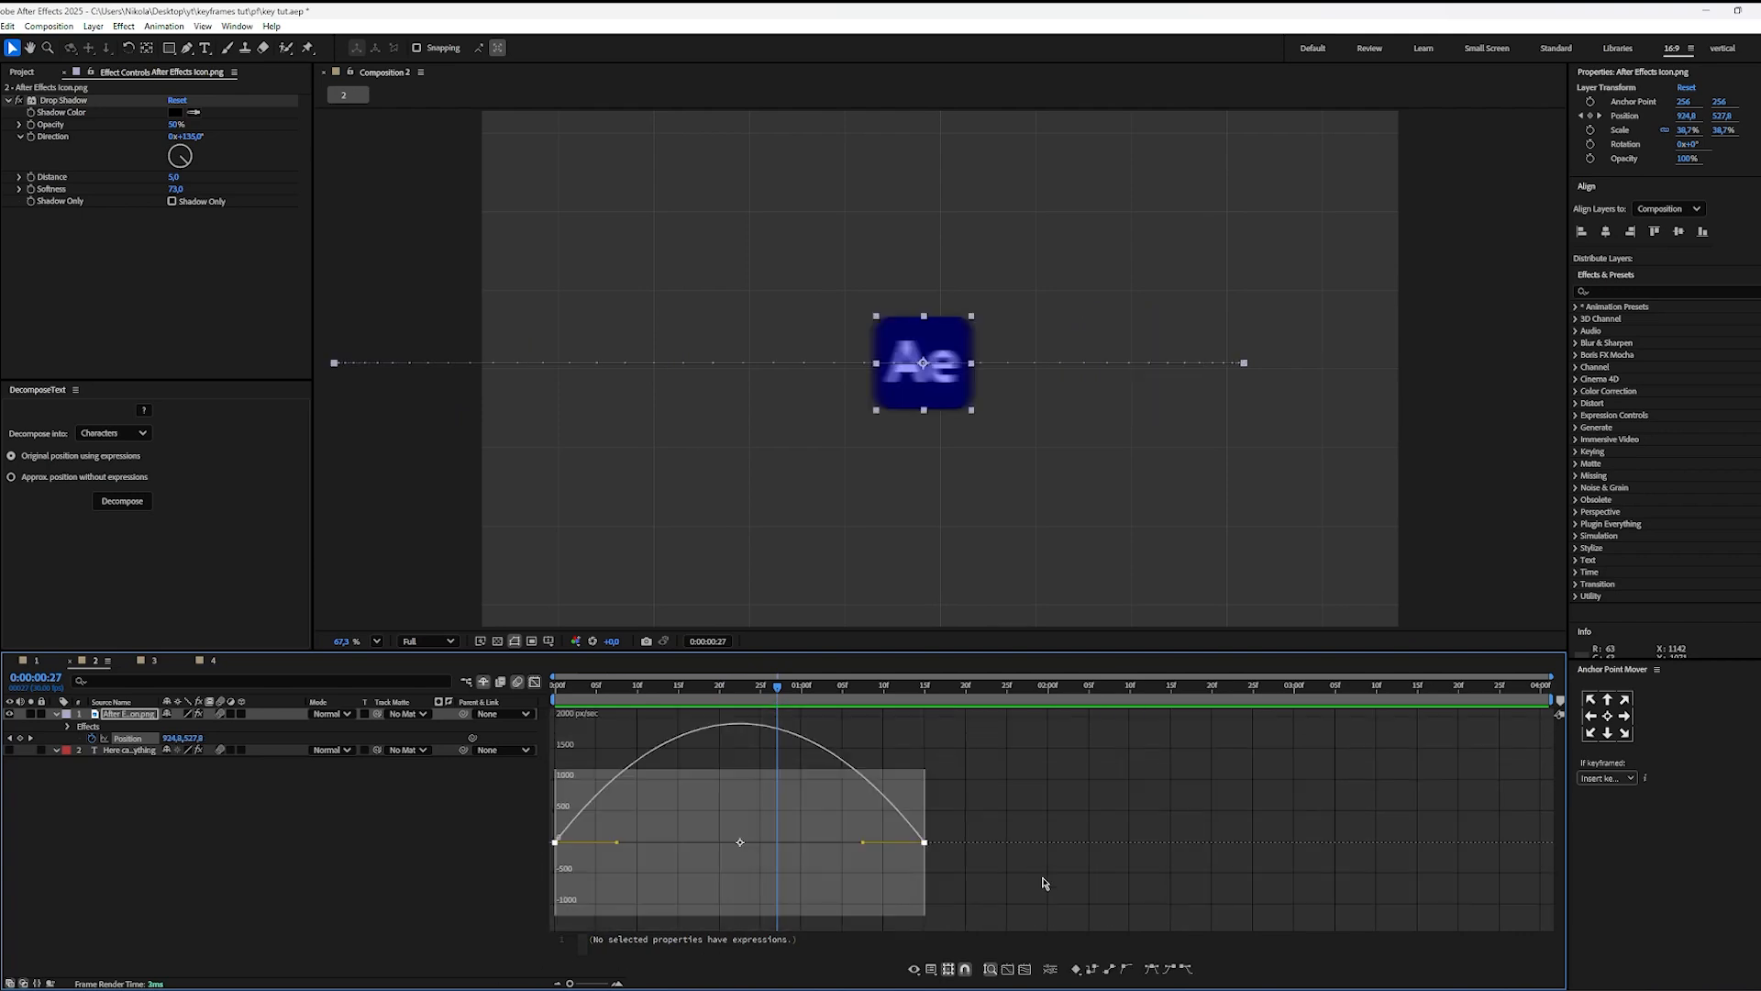
{"action": "left_click", "coordinate": [987, 791]}
{"action": "left_click_drag", "start_coordinate": [695, 690], "coordinate": [491, 741]}
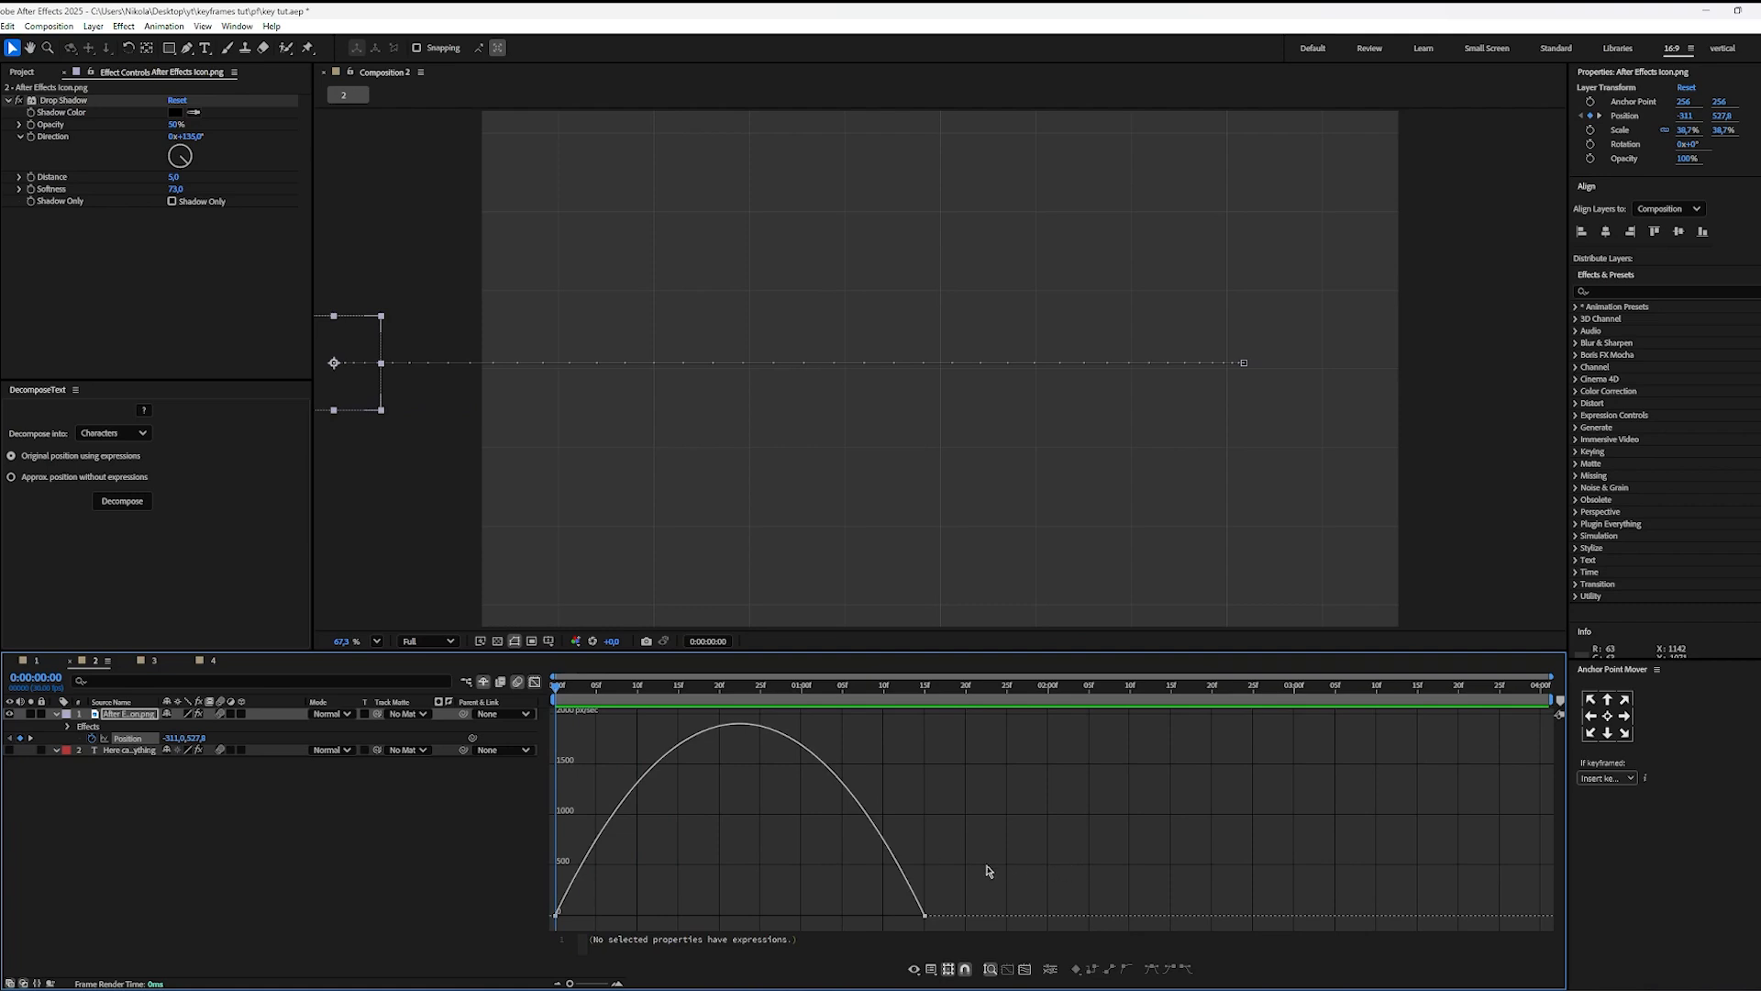
Step: Stretch the last Position keyframe's influence handle toward the start so the speed peaks at about 0:00:00:09
{"action": "left_click_drag", "start_coordinate": [977, 867], "coordinate": [862, 925]}
{"action": "left_click_drag", "start_coordinate": [862, 917], "coordinate": [844, 921]}
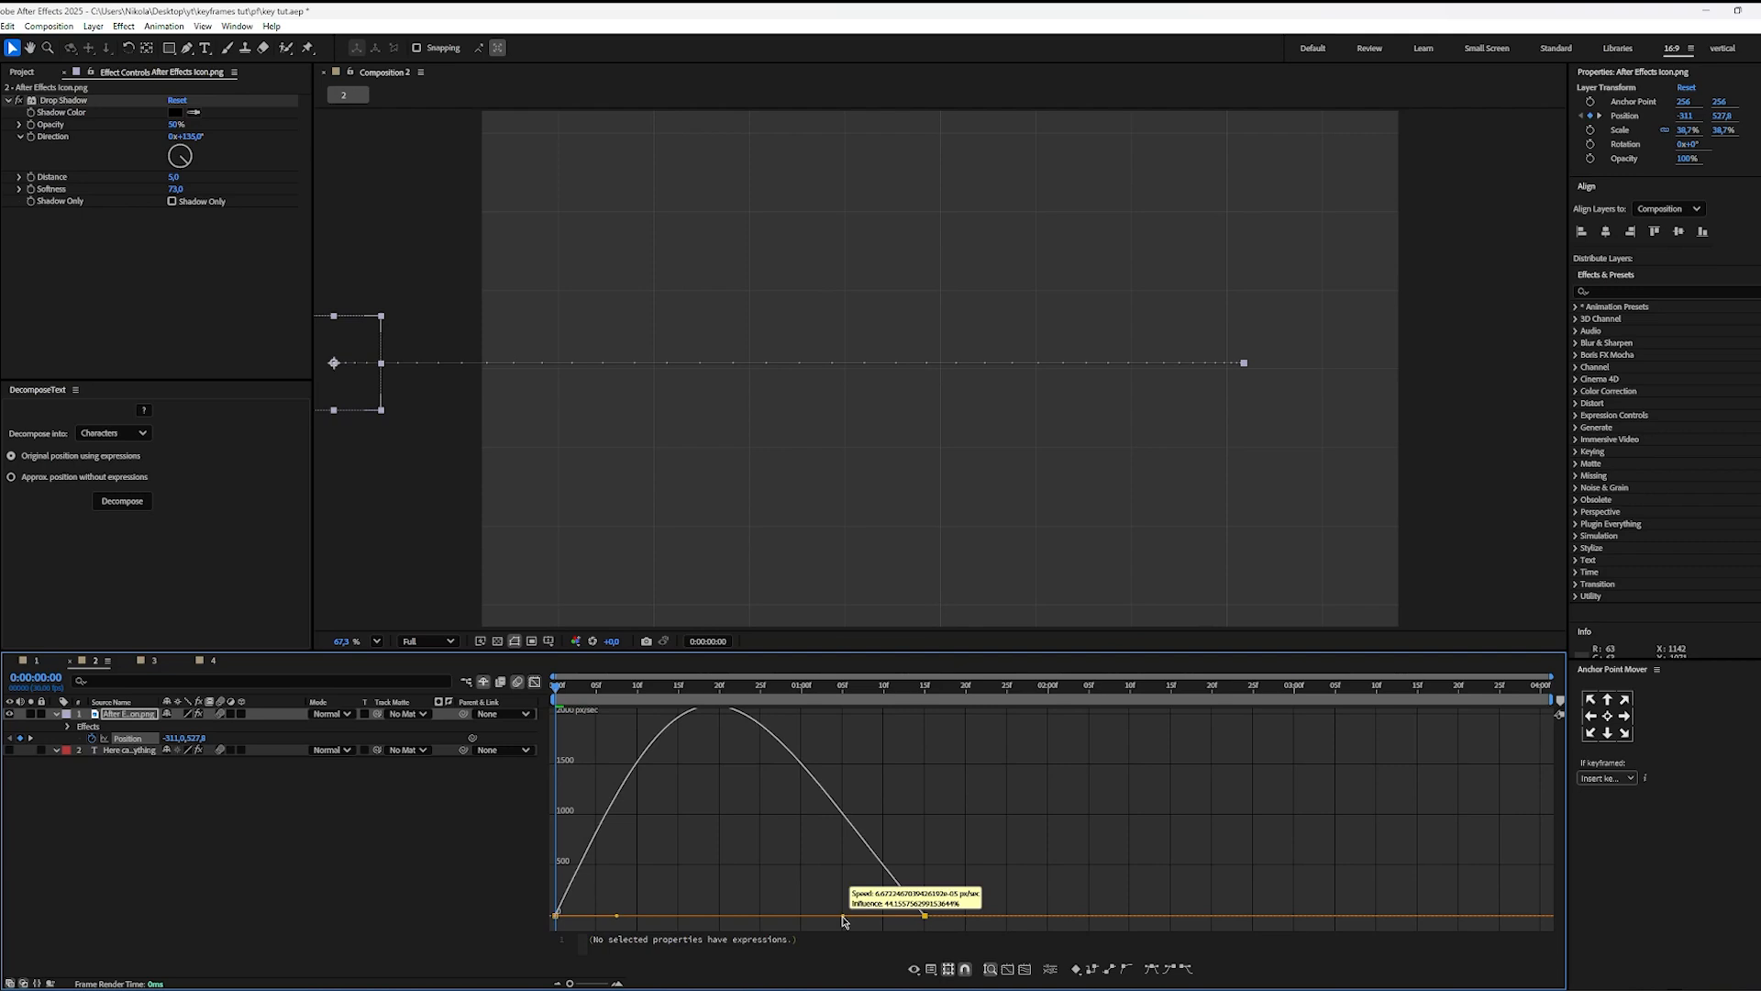
{"action": "left_click_drag", "start_coordinate": [844, 921], "coordinate": [695, 925]}
{"action": "left_click", "coordinate": [762, 834]}
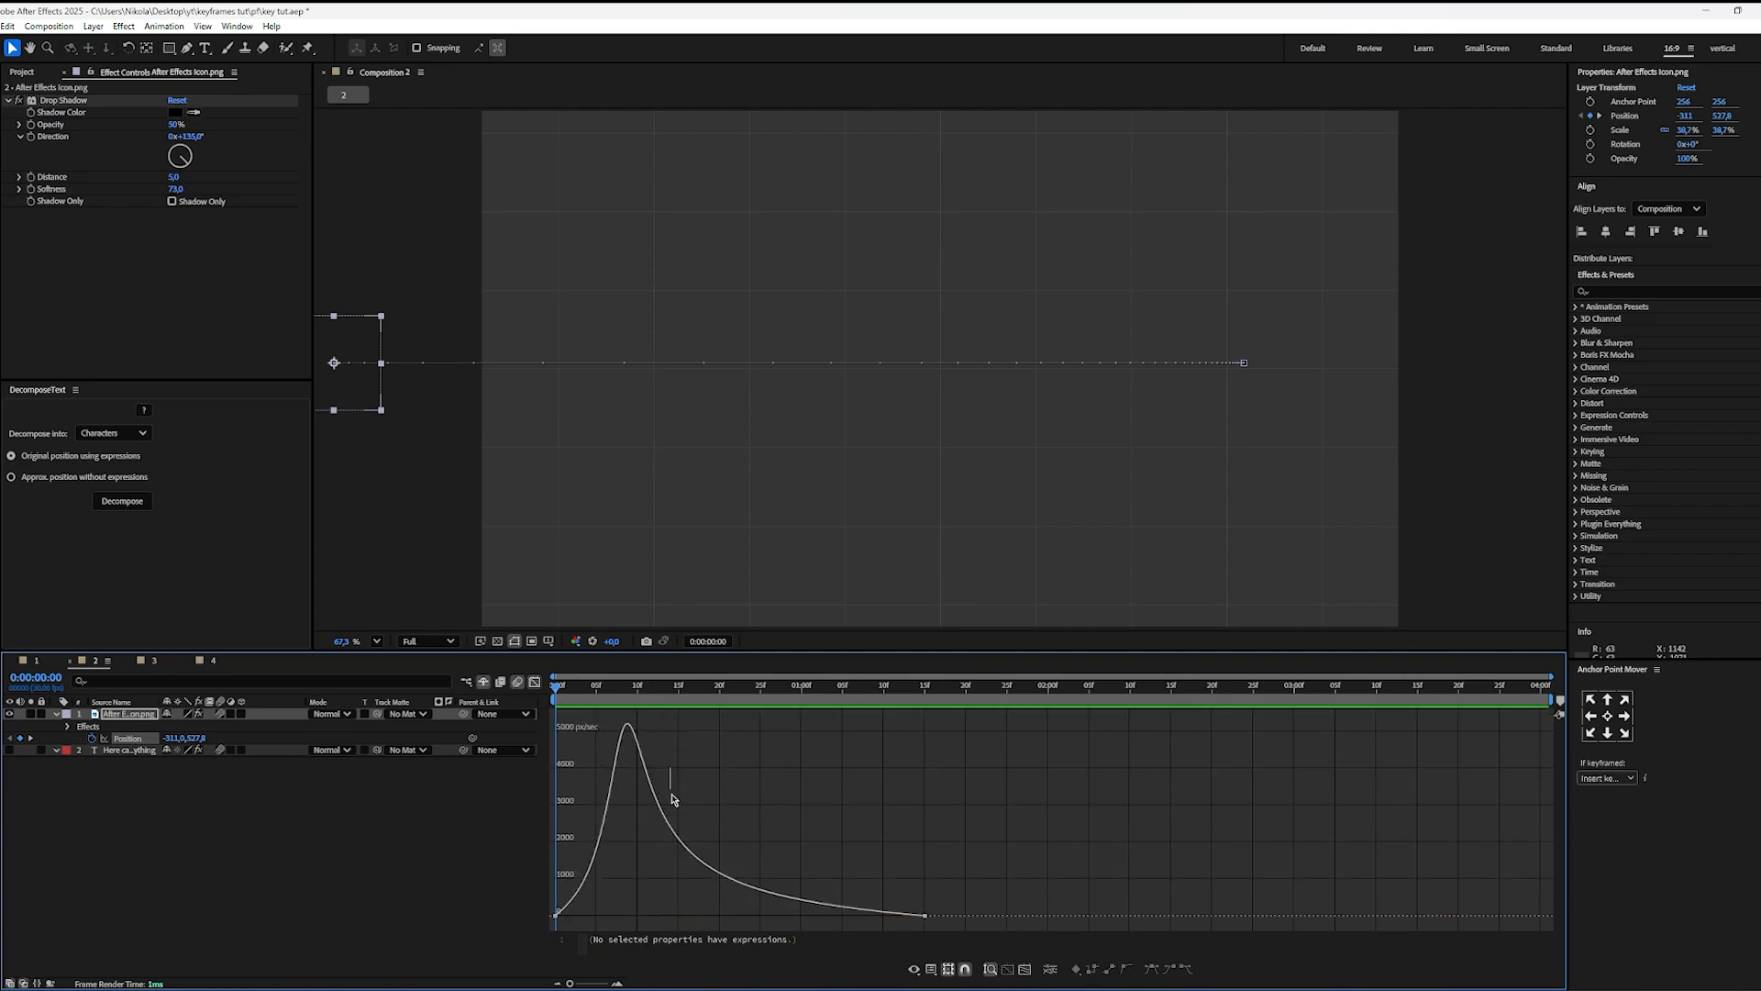
Step: Examine the handles of both Position keyframes and preview the icon's early acceleration and long slowdown
{"action": "left_click_drag", "start_coordinate": [671, 799], "coordinate": [983, 933]}
{"action": "left_click_drag", "start_coordinate": [662, 726], "coordinate": [526, 933]}
{"action": "left_click", "coordinate": [681, 744]}
{"action": "key", "text": "space"}
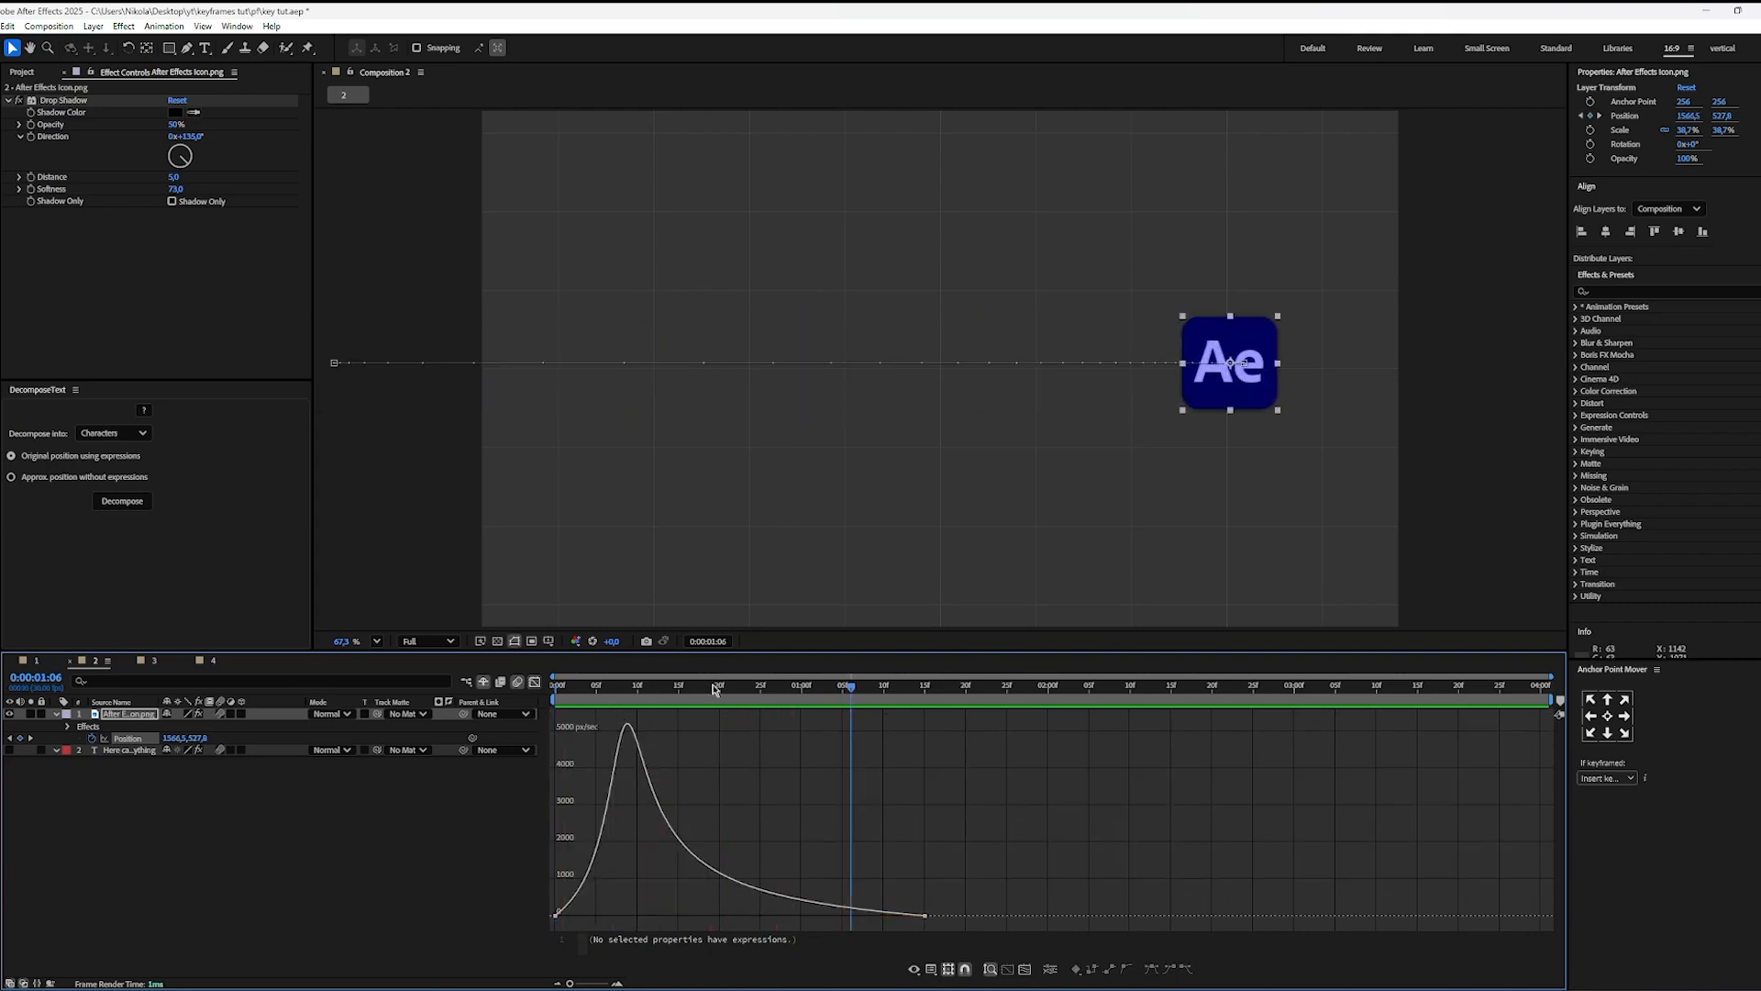
{"action": "left_click_drag", "start_coordinate": [715, 690], "coordinate": [539, 773]}
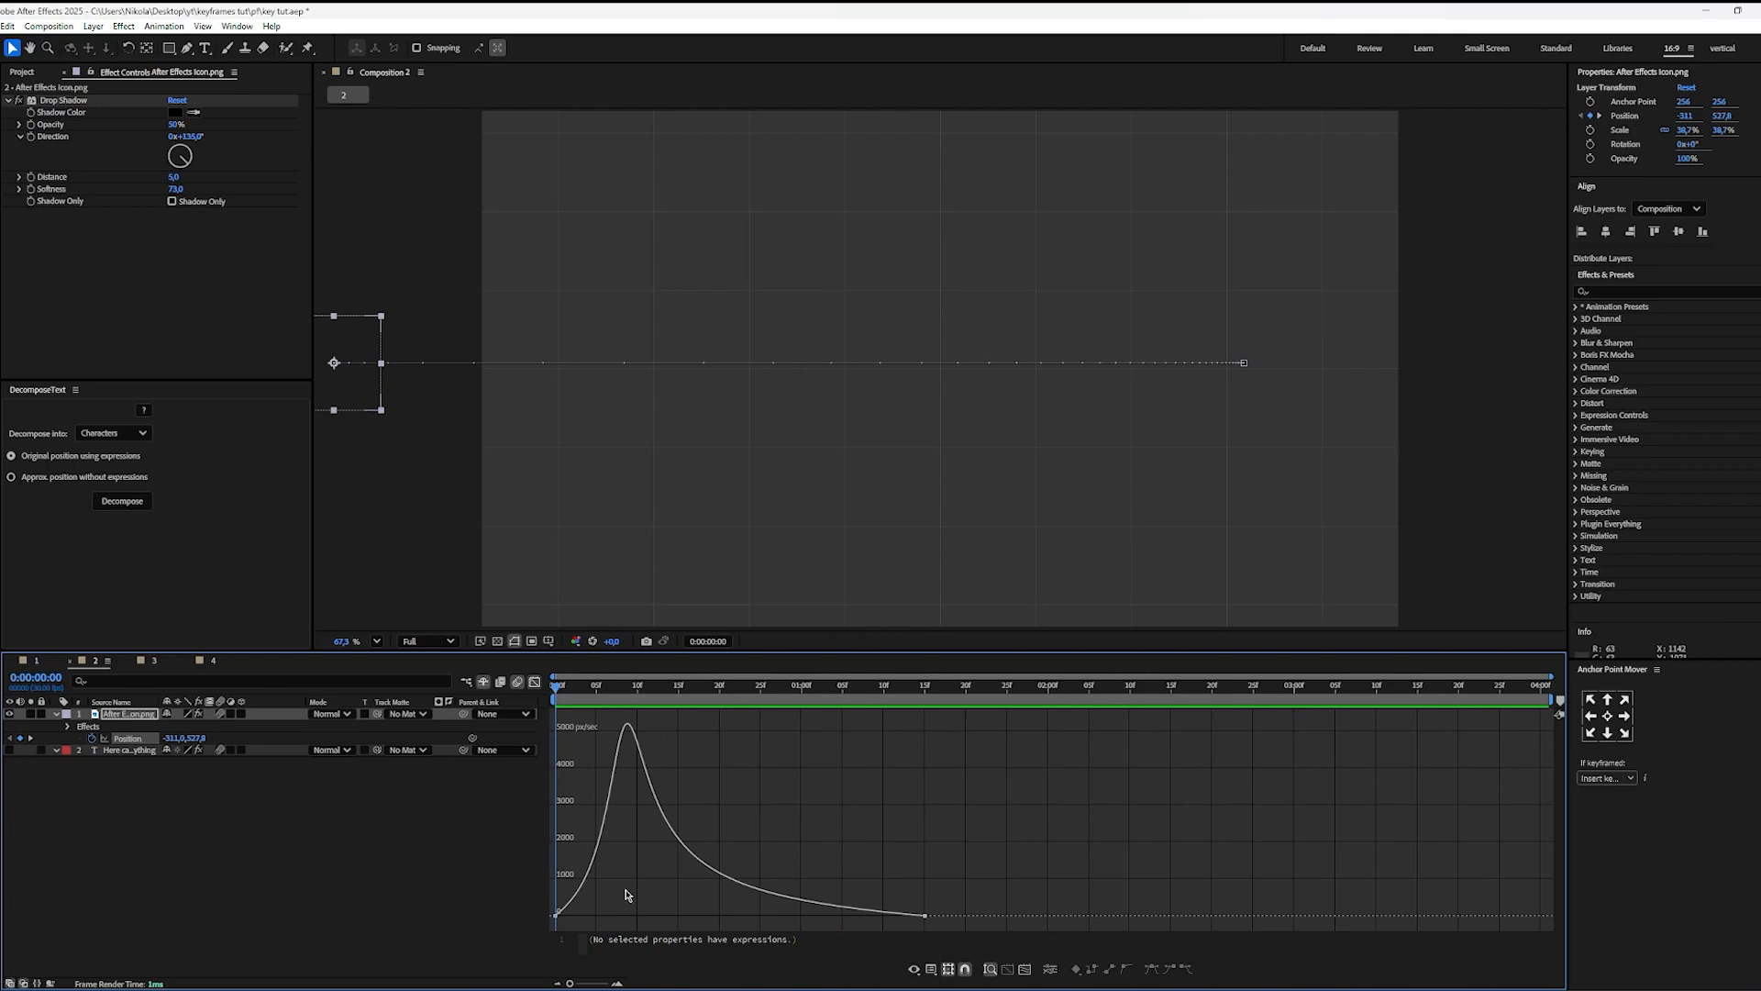
Step: Pull in the first Position keyframe's influence handle so the icon starts at peak speed, and preview the movement
{"action": "left_click_drag", "start_coordinate": [619, 897], "coordinate": [648, 940]}
{"action": "left_click", "coordinate": [648, 791]}
{"action": "key", "text": "space"}
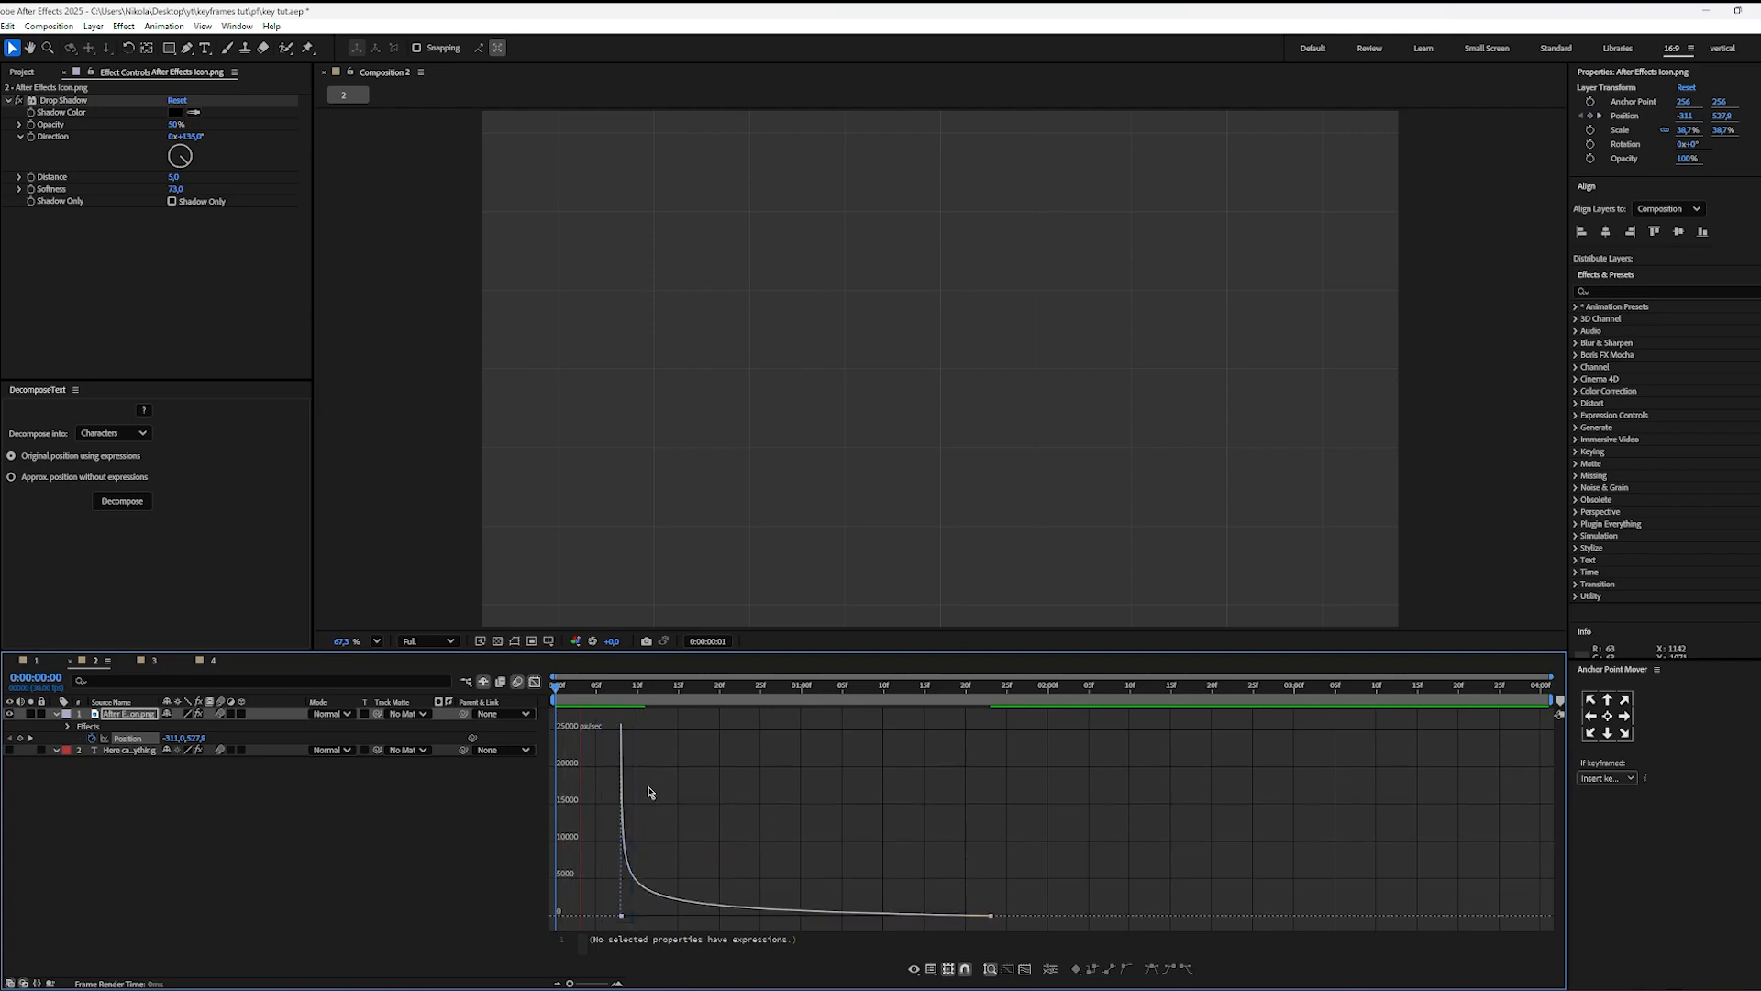
{"action": "left_click", "coordinate": [624, 877]}
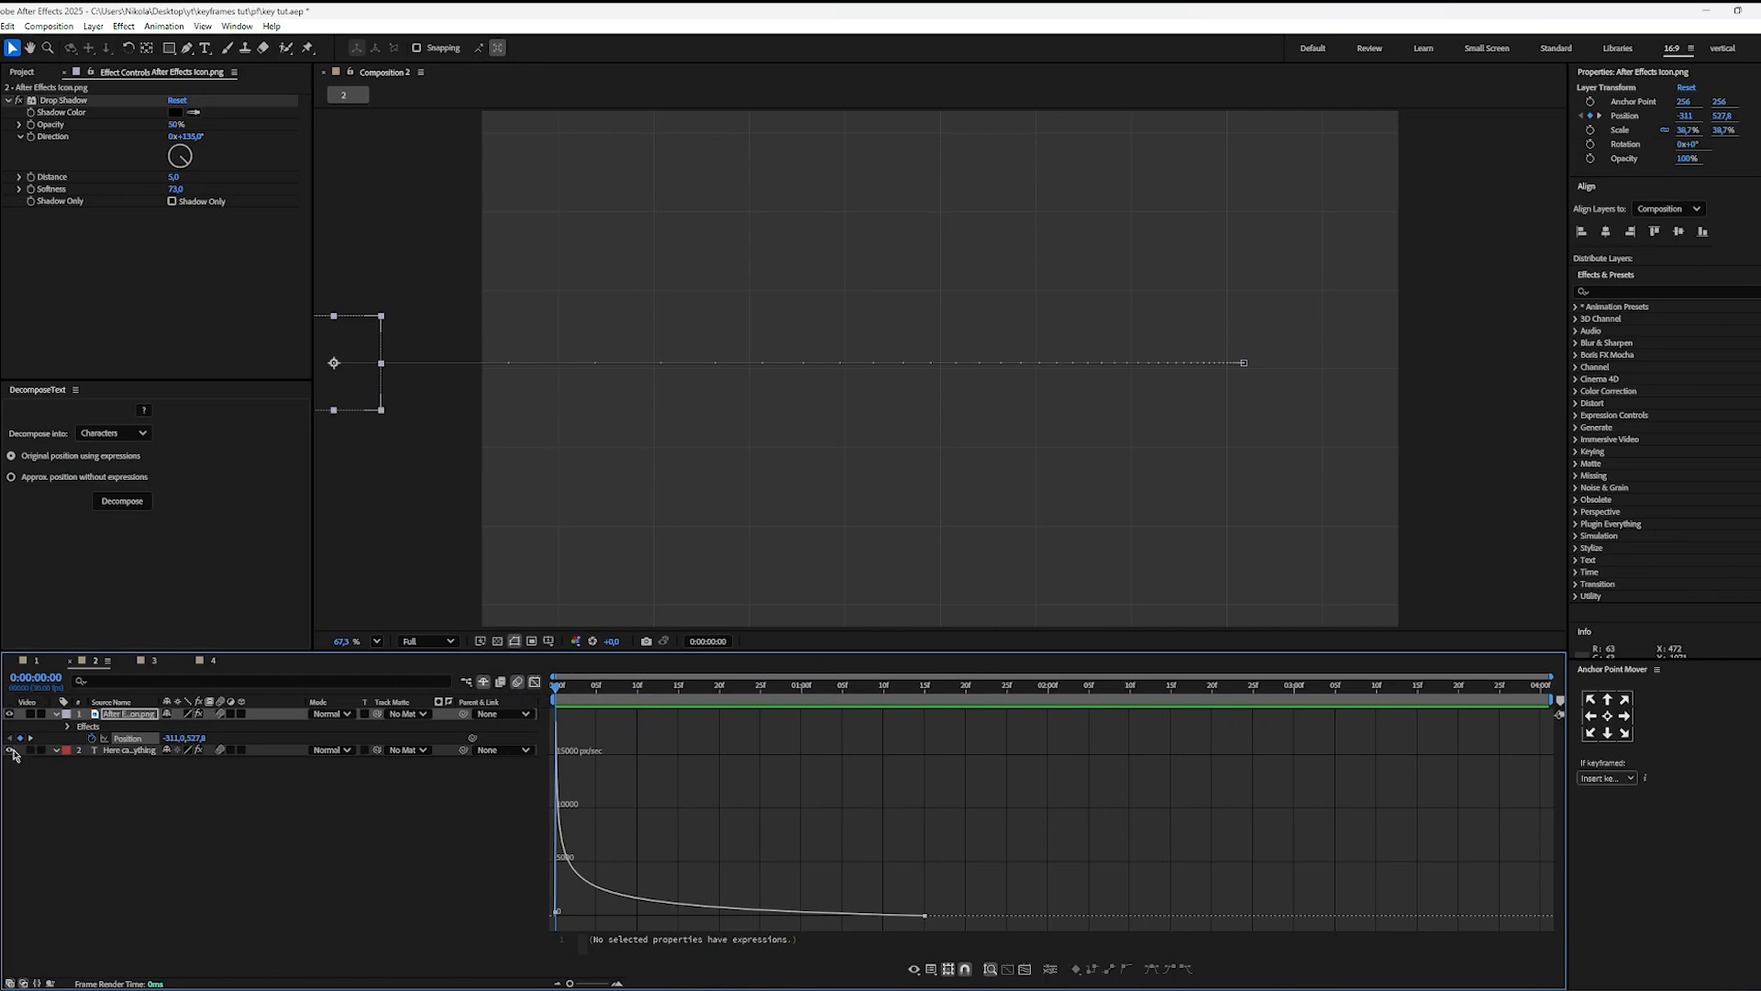
Step: Make the "Here can be anything" text layer visible, return to the layer bar view and go to 0:00:00:03
{"action": "left_click", "coordinate": [11, 751]}
{"action": "left_click", "coordinate": [535, 683]}
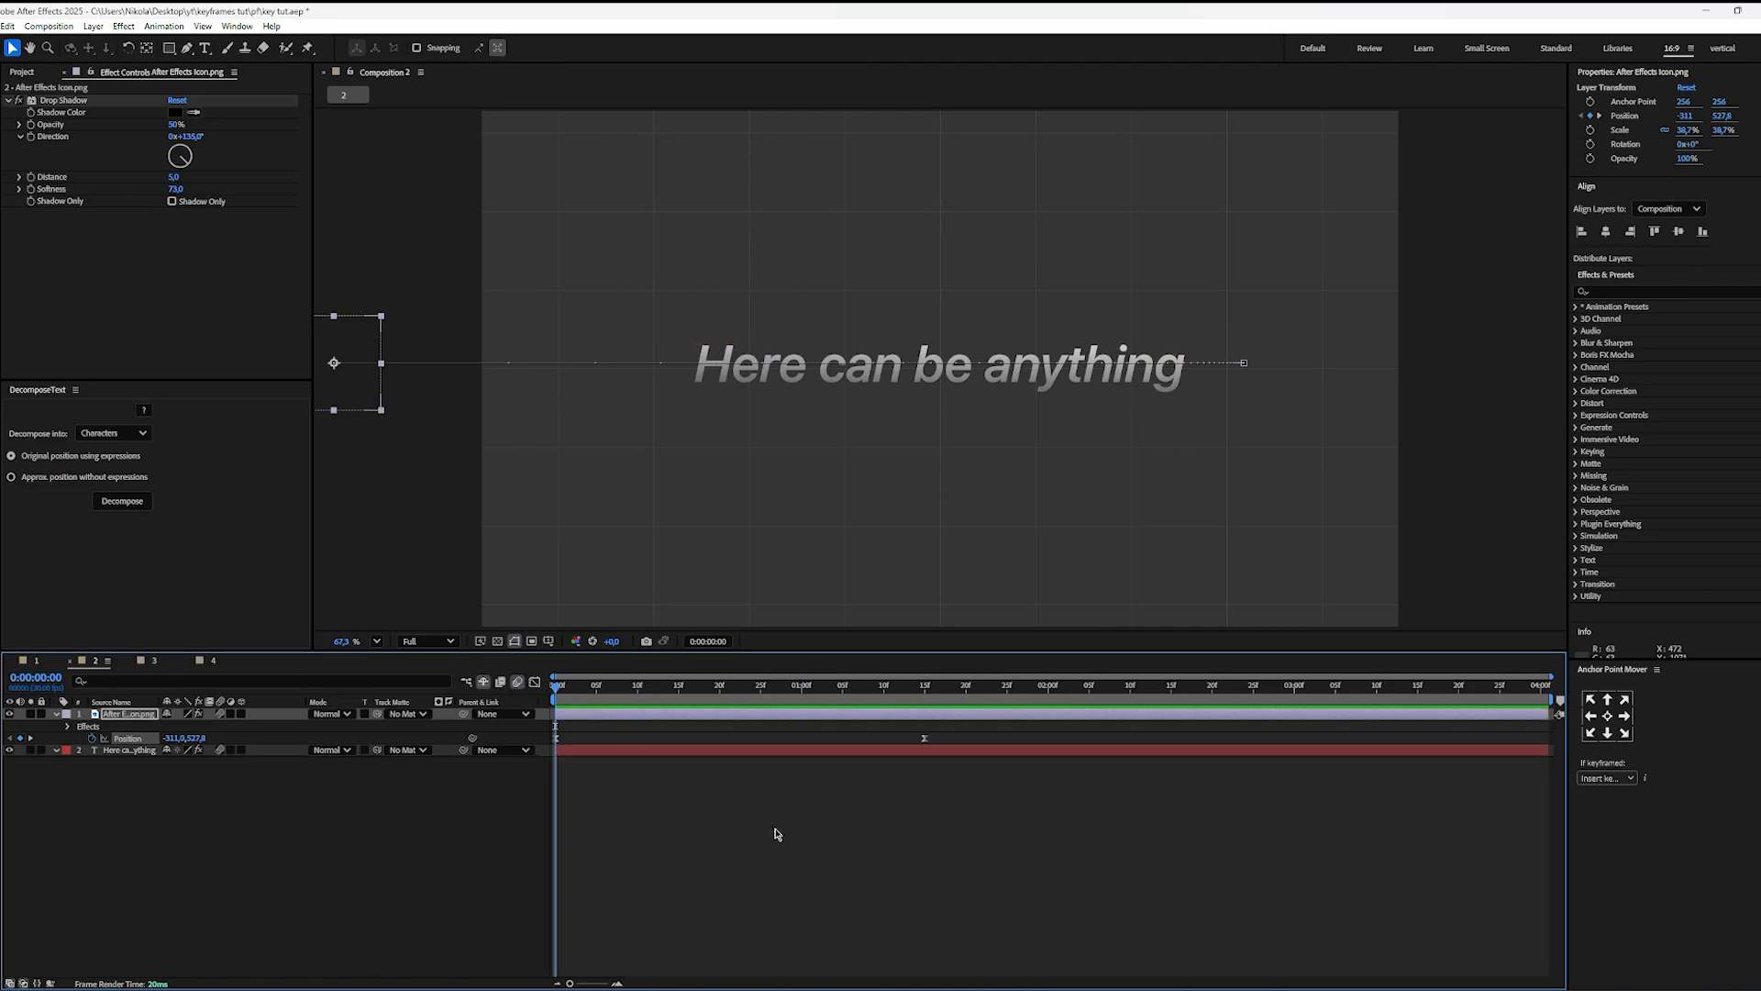
{"action": "left_click_drag", "start_coordinate": [562, 692], "coordinate": [579, 735]}
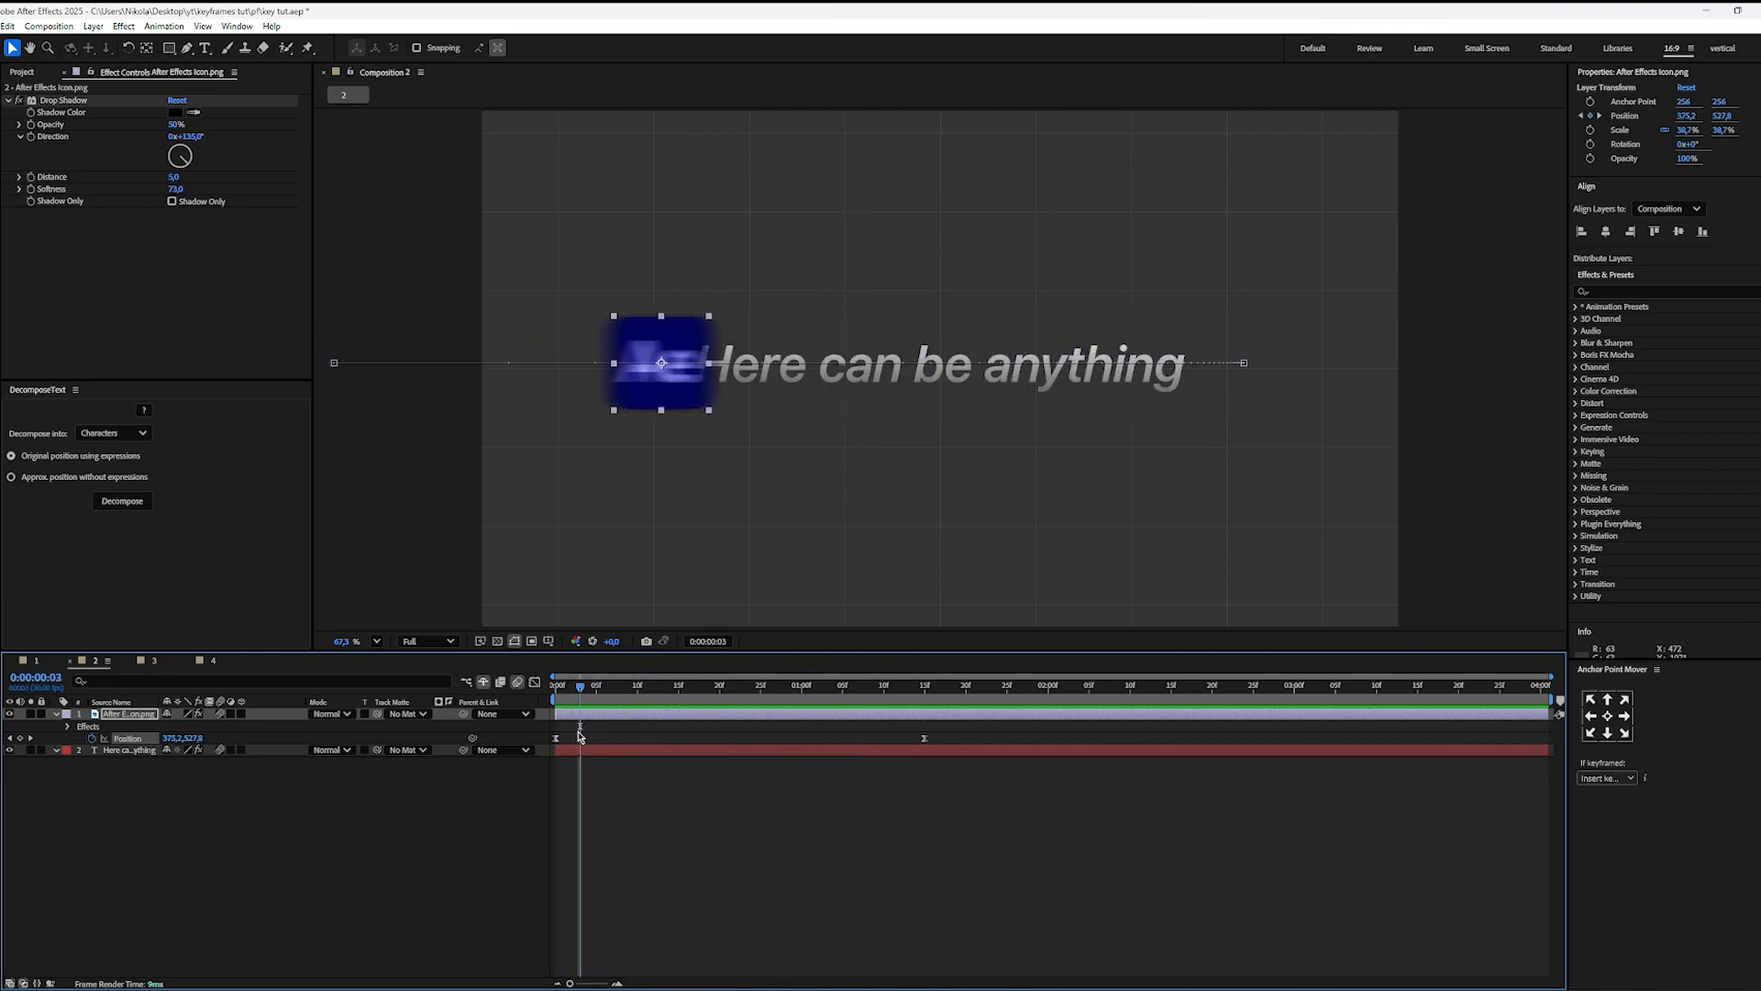
Step: Draw a rectangular mask around the whole "Here can be anything" text and reveal the mask's properties
{"action": "left_click", "coordinate": [138, 750]}
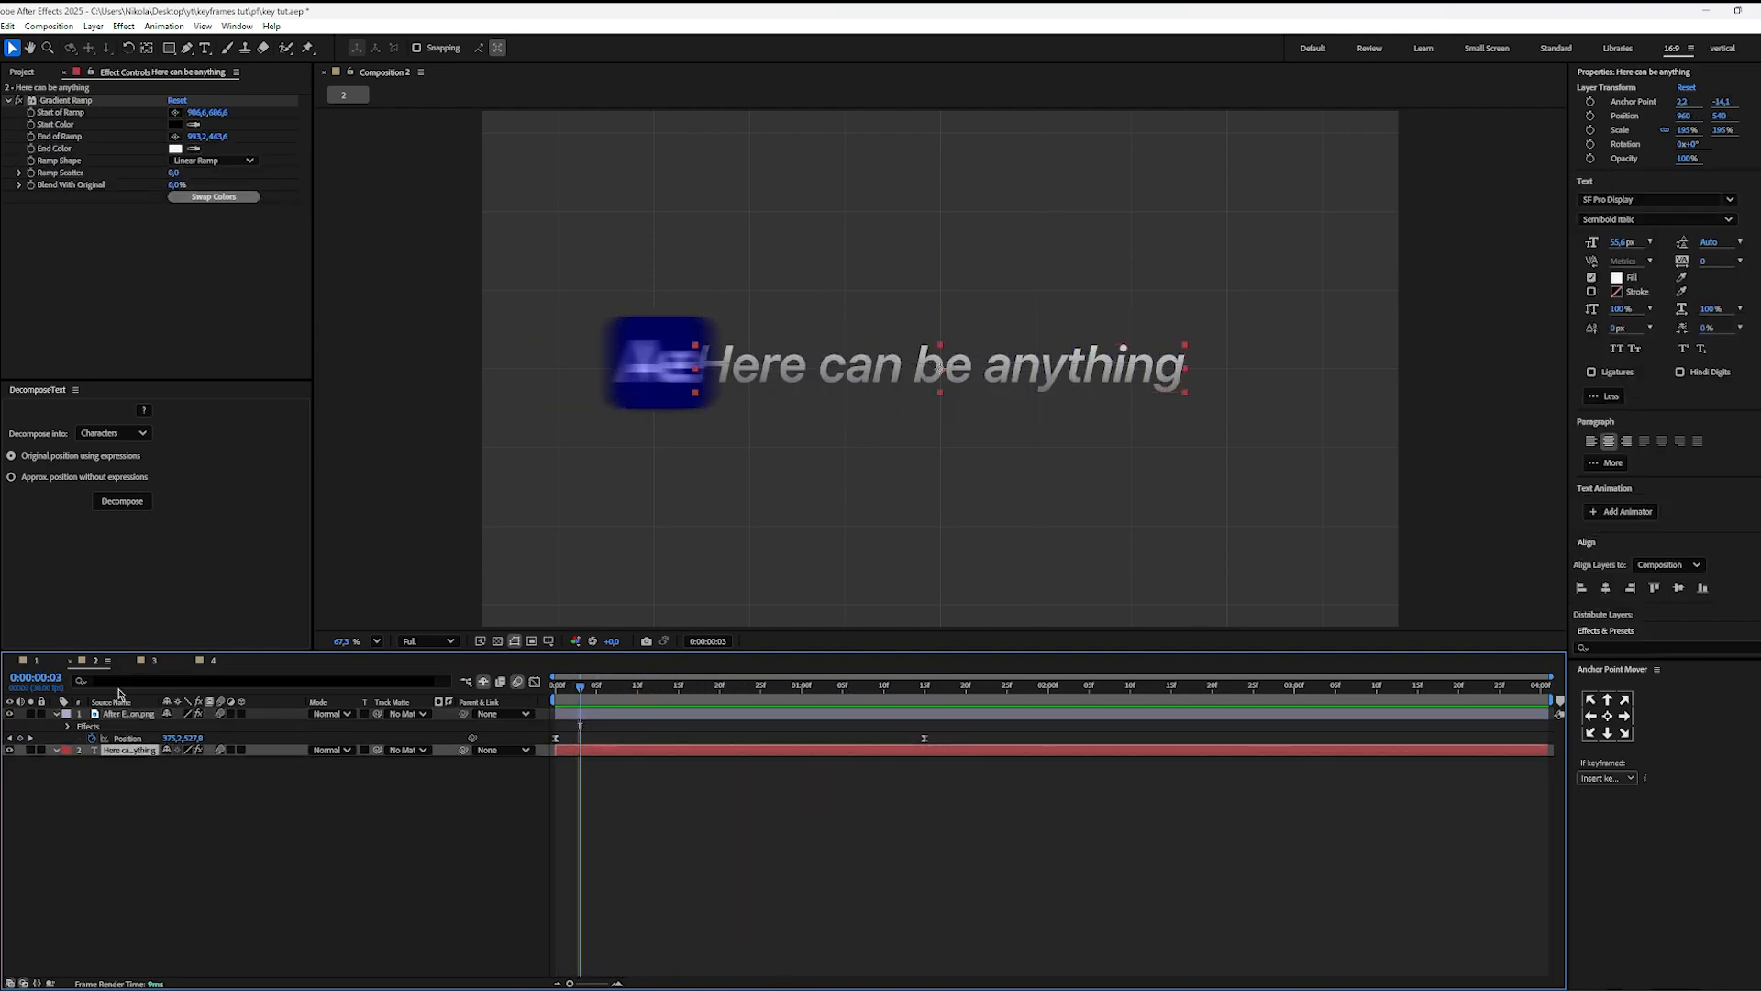
{"action": "left_click", "coordinate": [169, 49]}
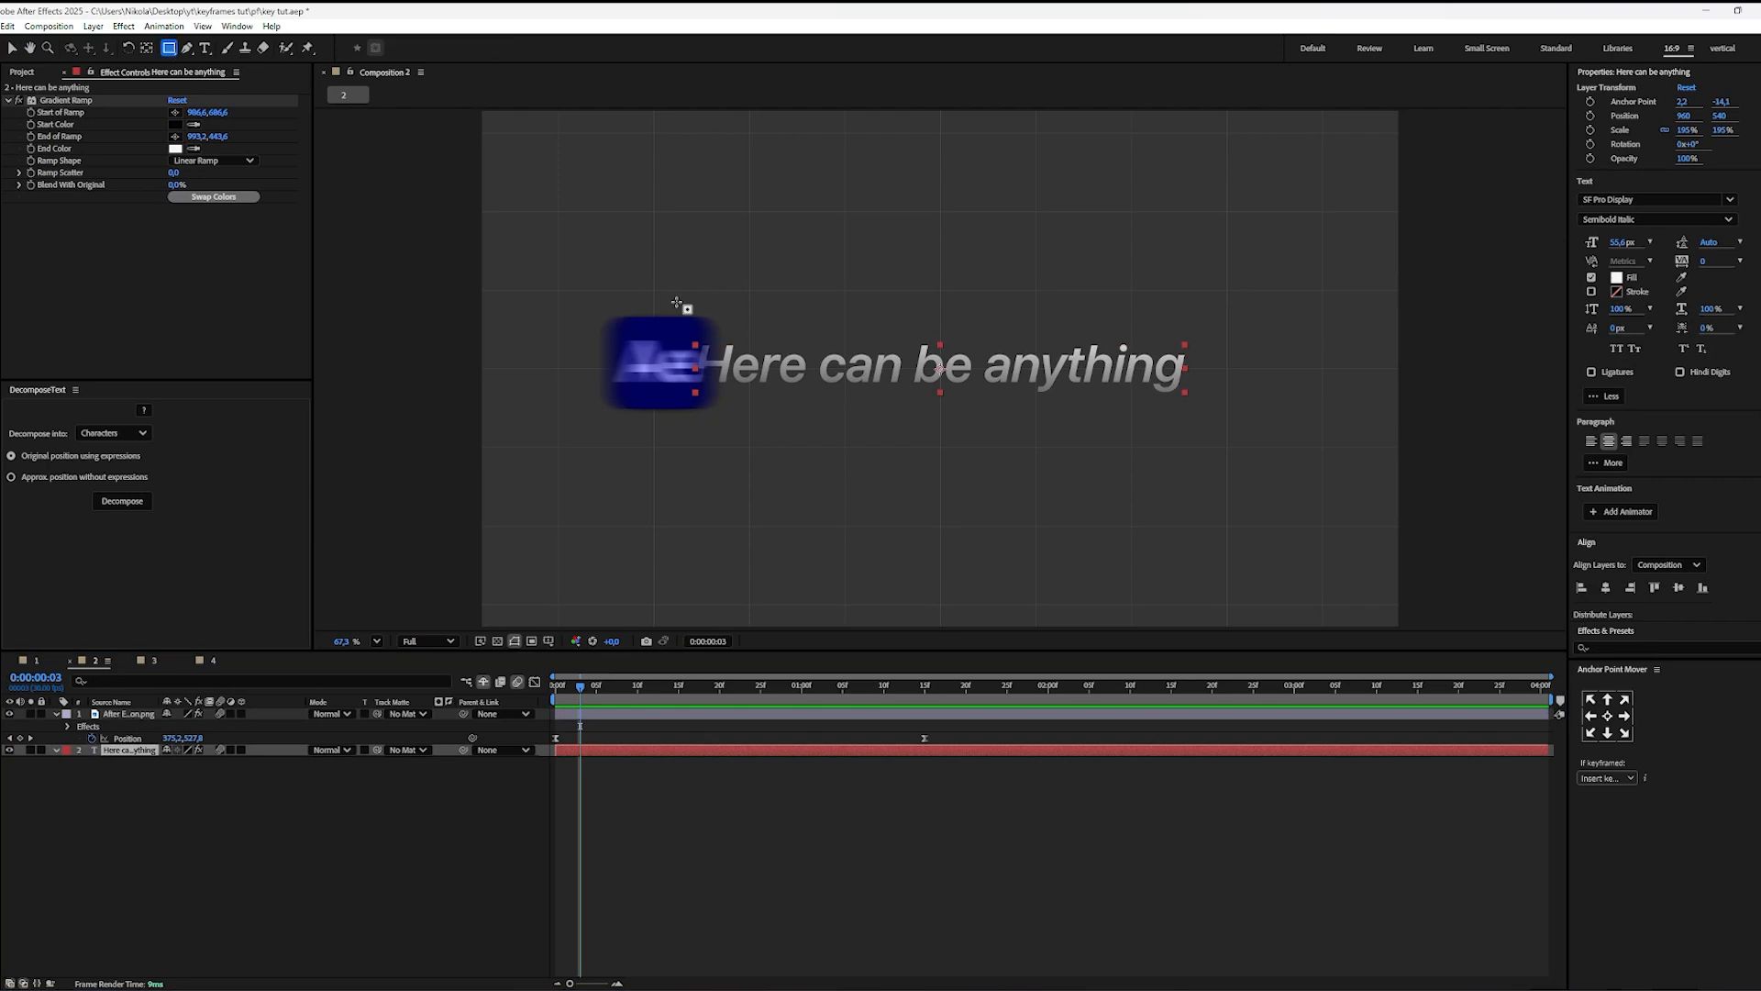
{"action": "mouse_move", "coordinate": [686, 332]}
{"action": "left_mouse_down"}
{"action": "mouse_move", "coordinate": [737, 369]}
{"action": "mouse_move", "coordinate": [1194, 407]}
{"action": "left_mouse_up"}
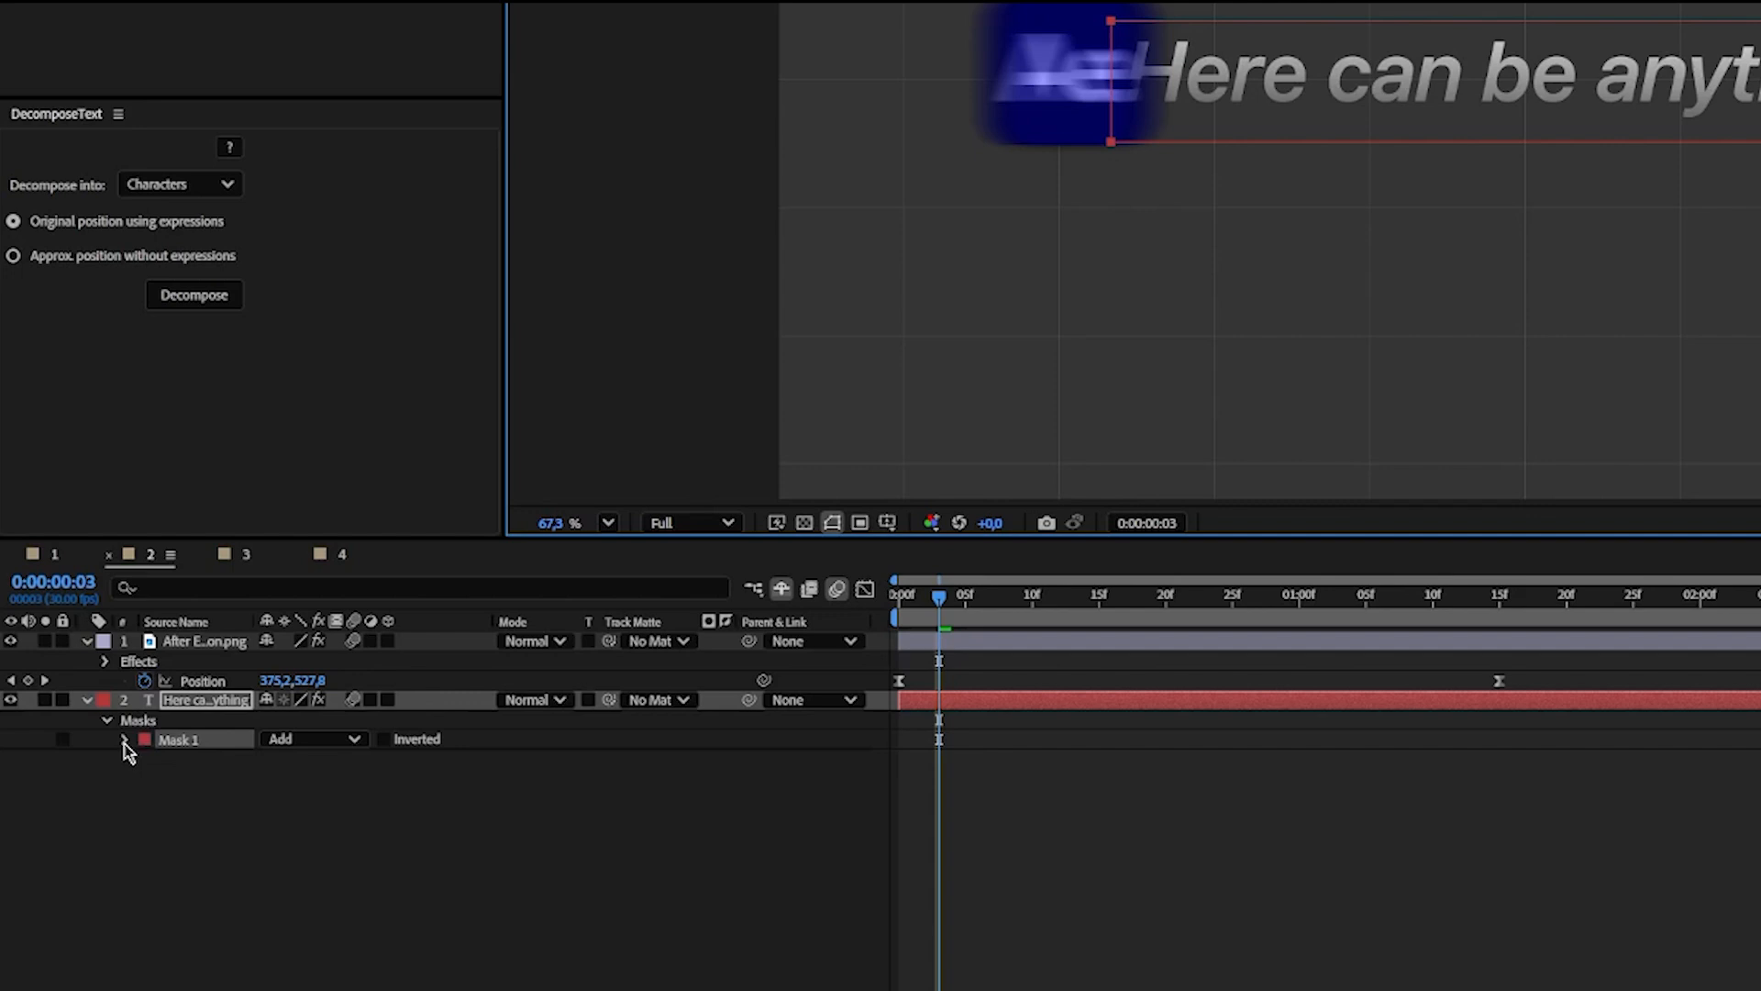
{"action": "left_click", "coordinate": [80, 773]}
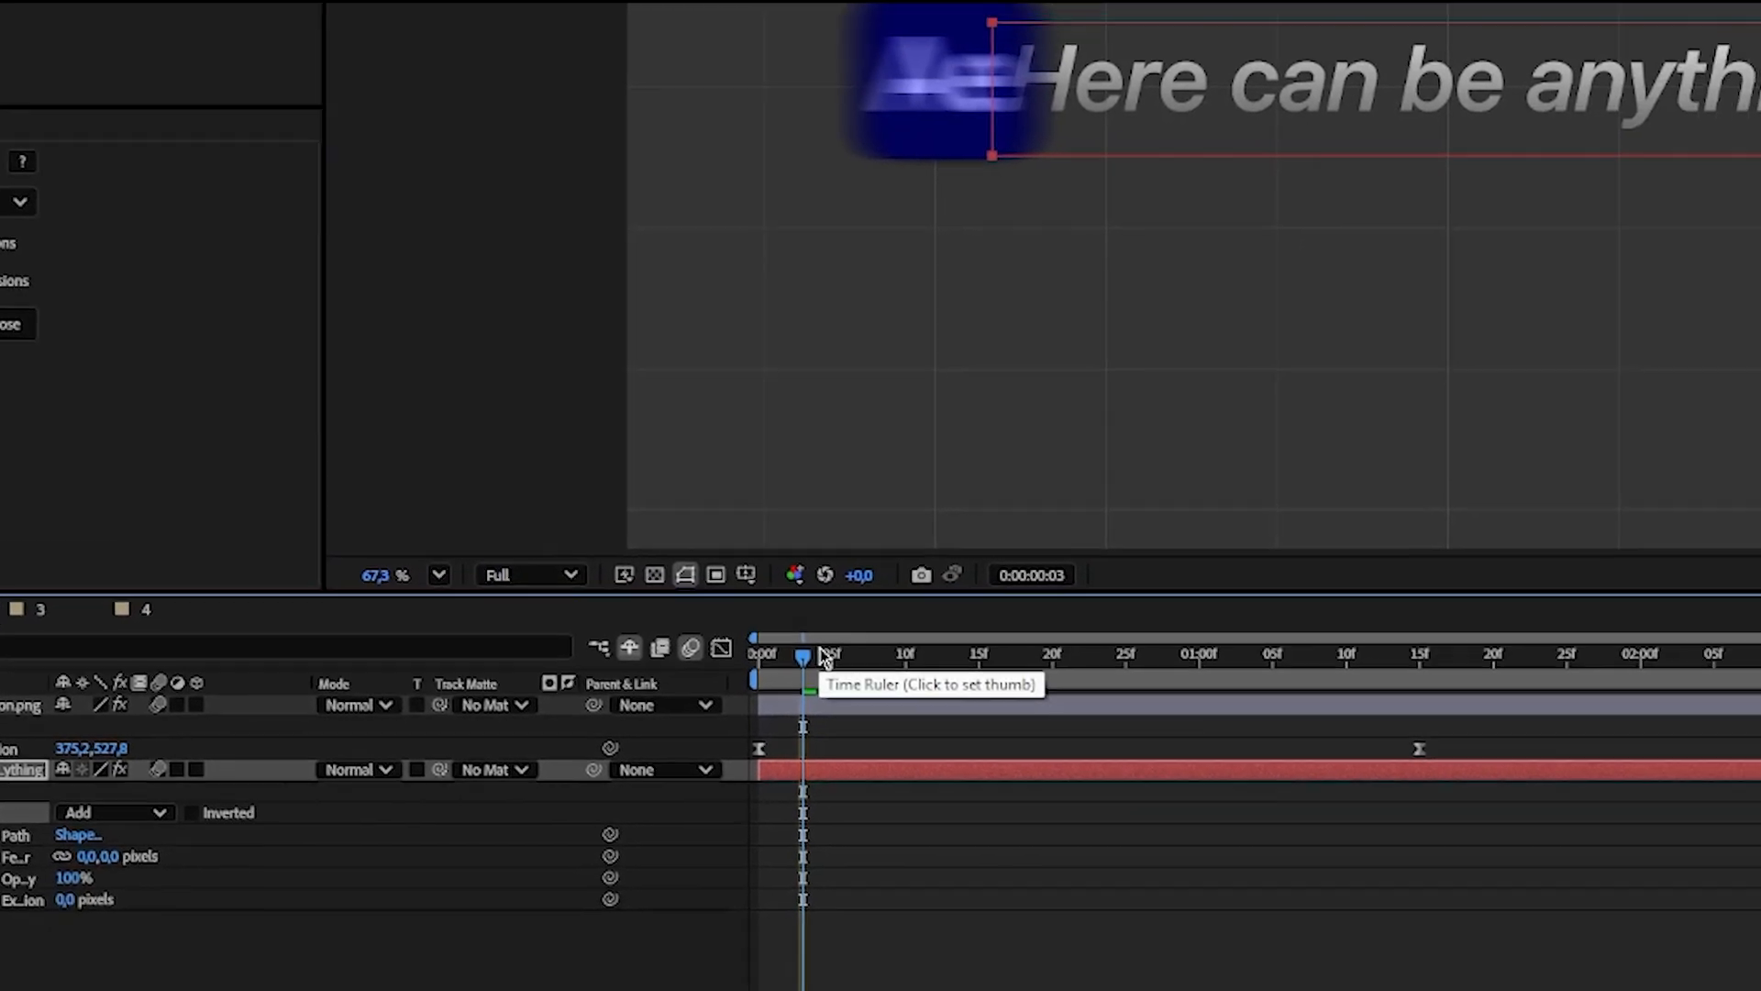
Step: Keyframe the text's Mask Path at 0:00:00:04 with the mask narrowed to a thin strip behind the icon
{"action": "left_click", "coordinate": [823, 657]}
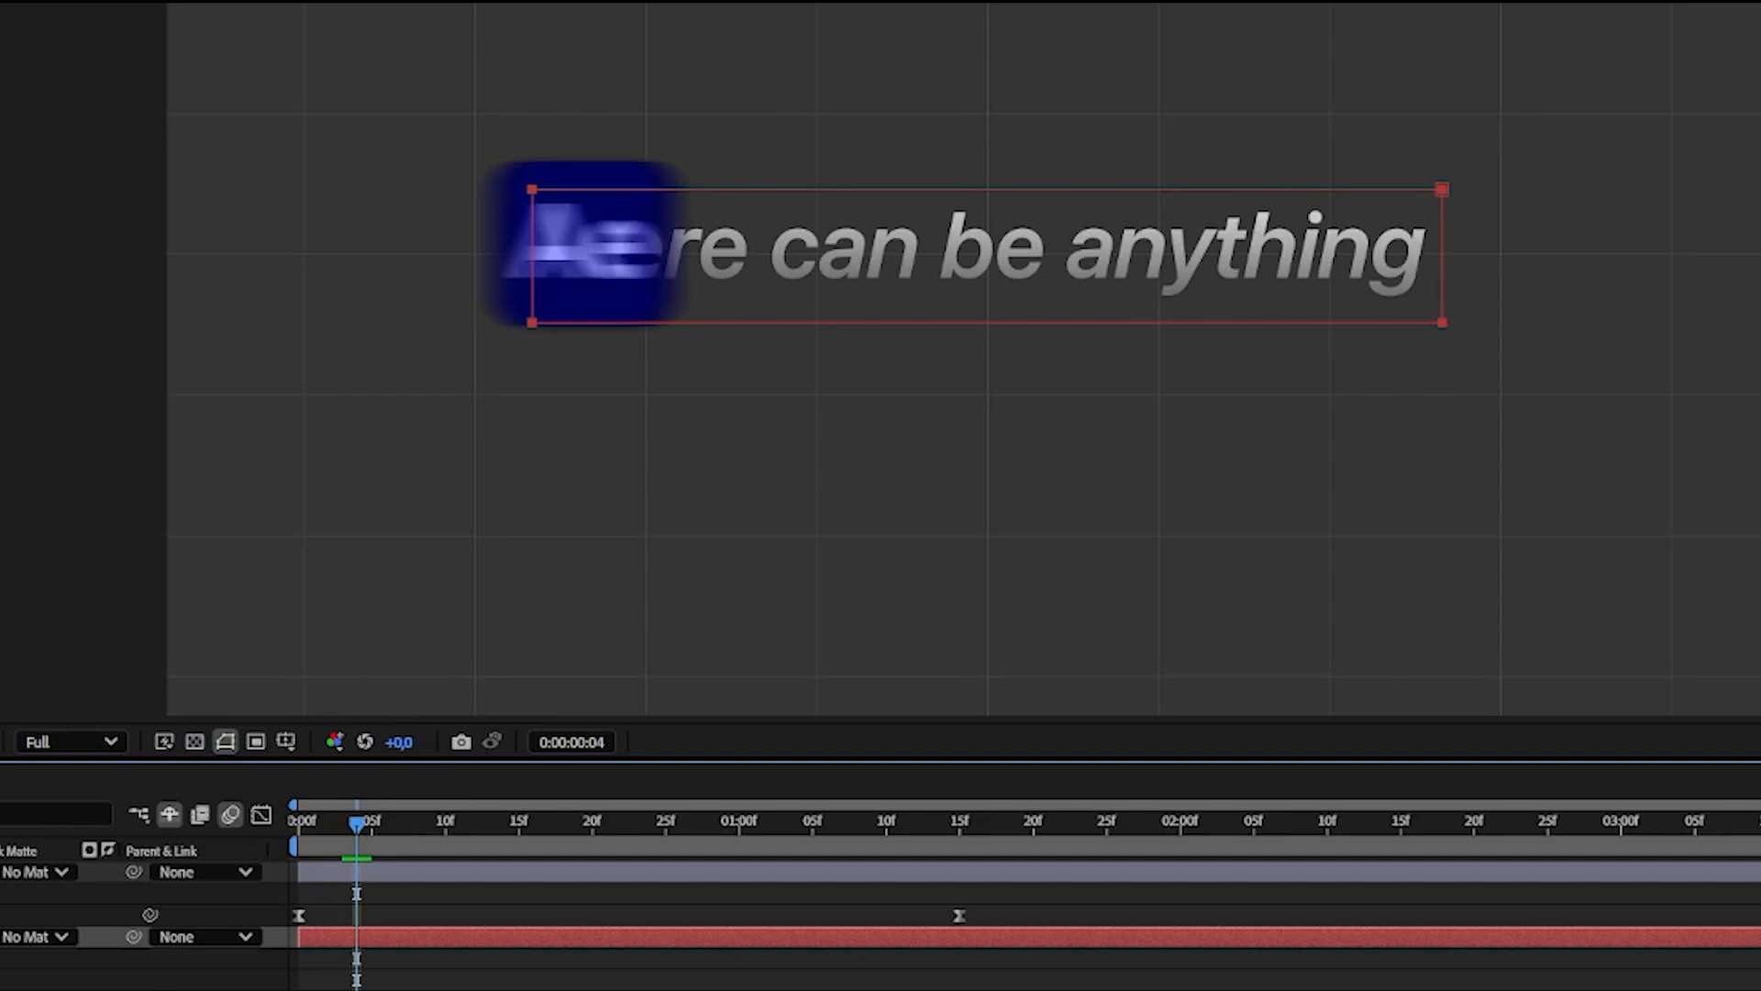
{"action": "double_click", "coordinate": [1446, 292]}
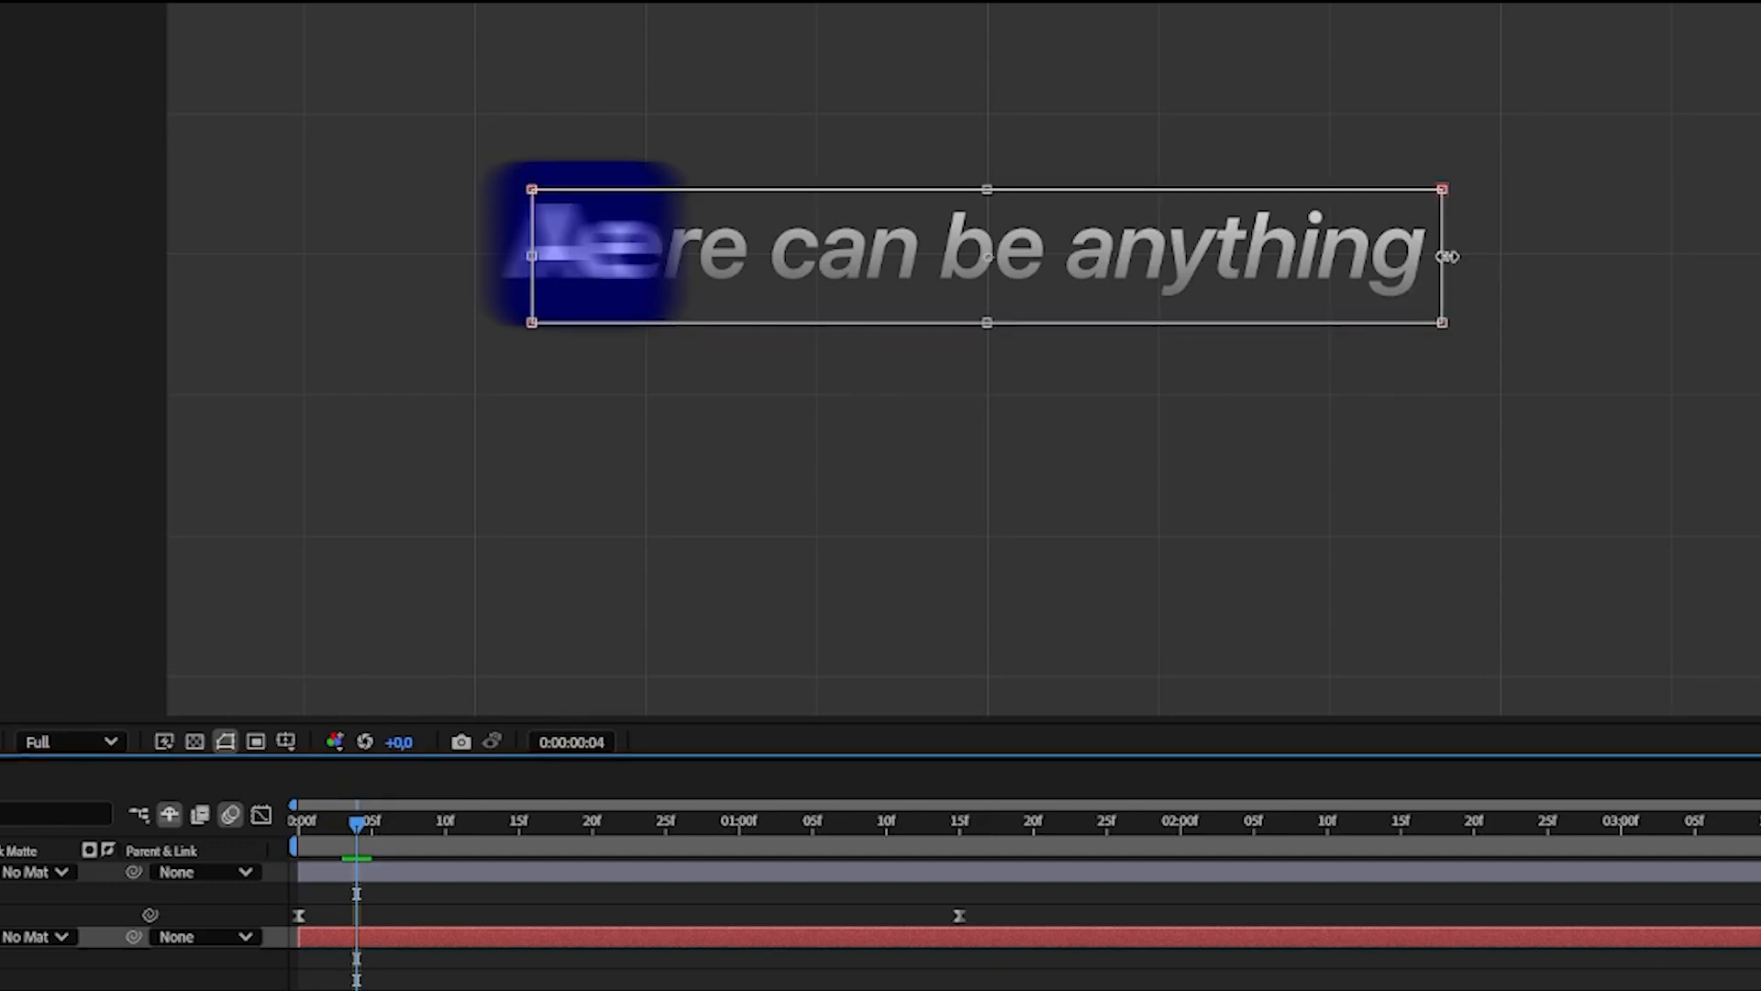
{"action": "left_click_drag", "start_coordinate": [1446, 256], "coordinate": [548, 305]}
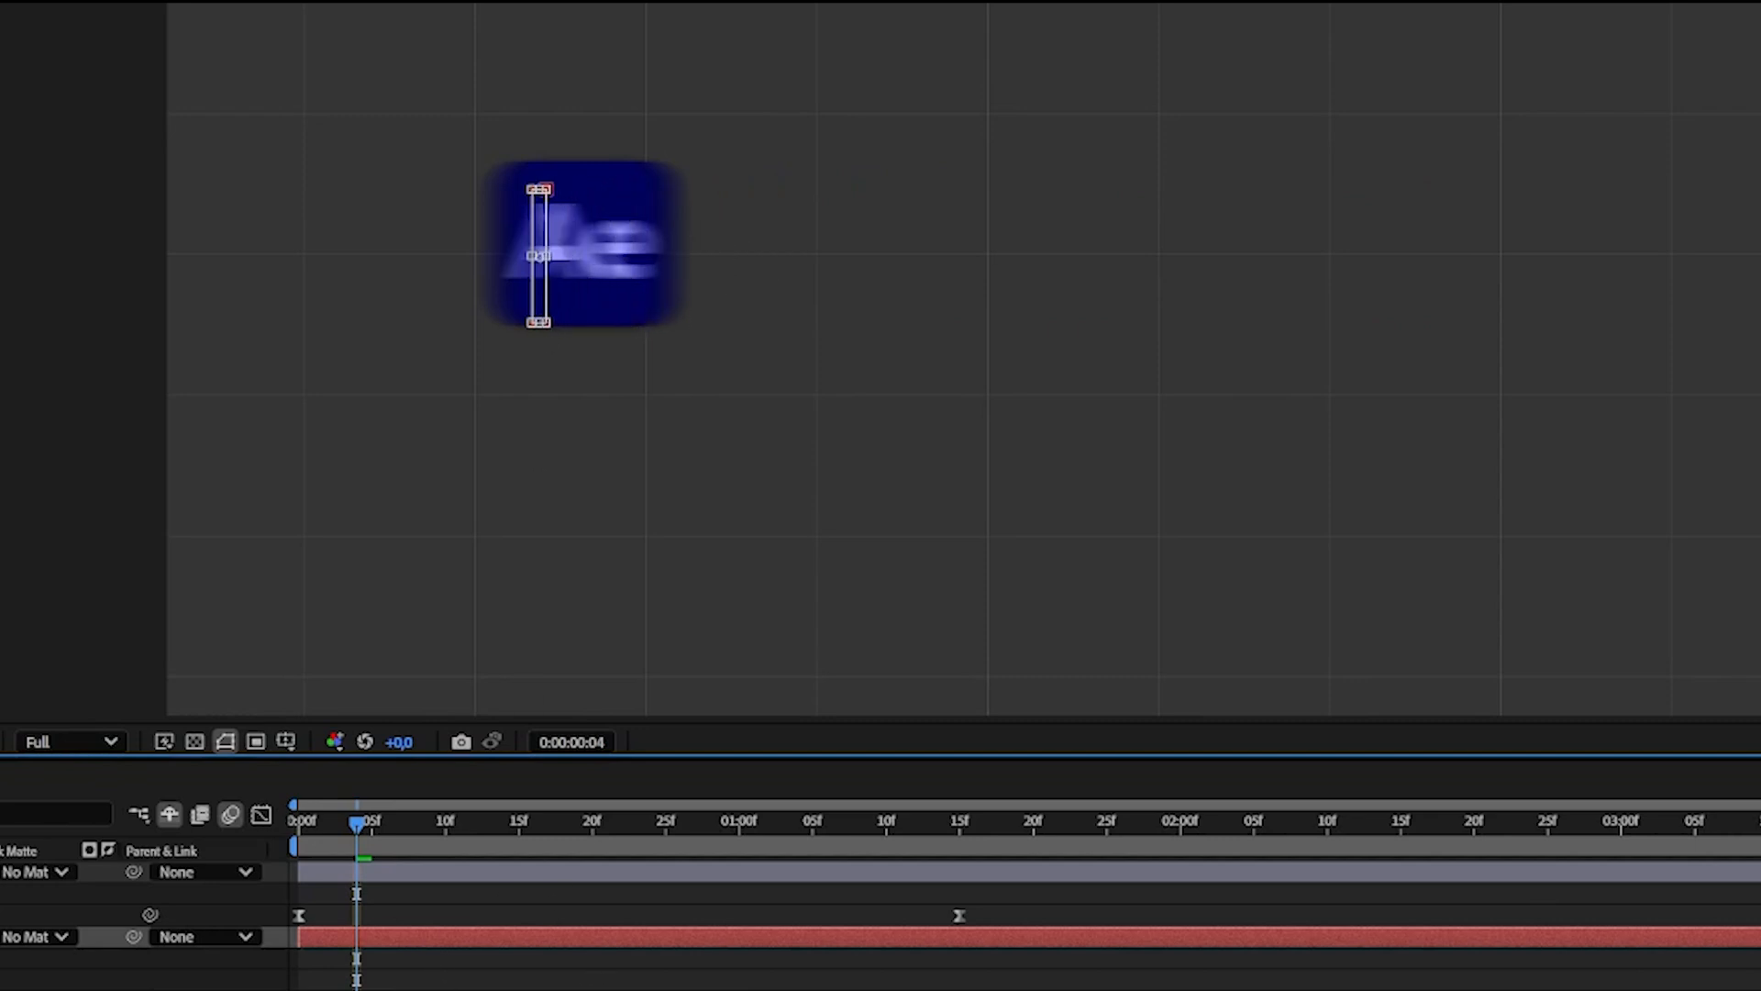
Step: At 0:00:01:02, widen the text mask rightward until it uncovers the full text up to the icon
{"action": "left_click", "coordinate": [409, 988]}
{"action": "left_click_drag", "start_coordinate": [372, 837], "coordinate": [772, 853]}
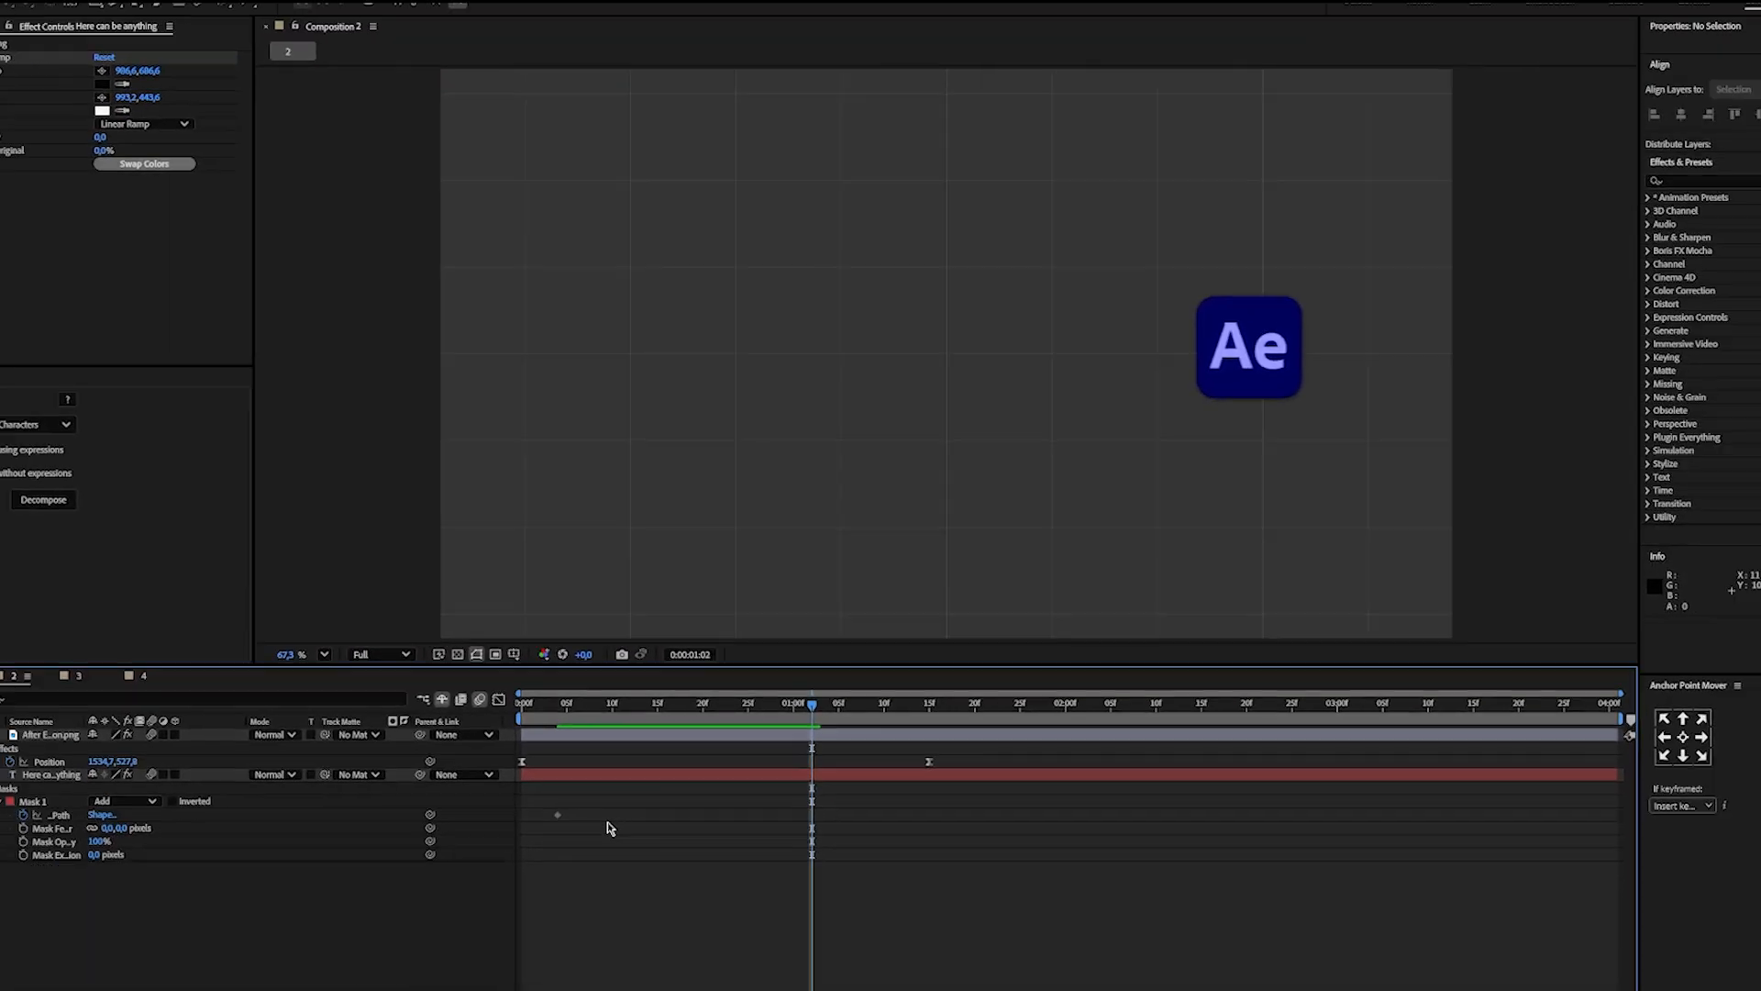
{"action": "left_click", "coordinate": [557, 814]}
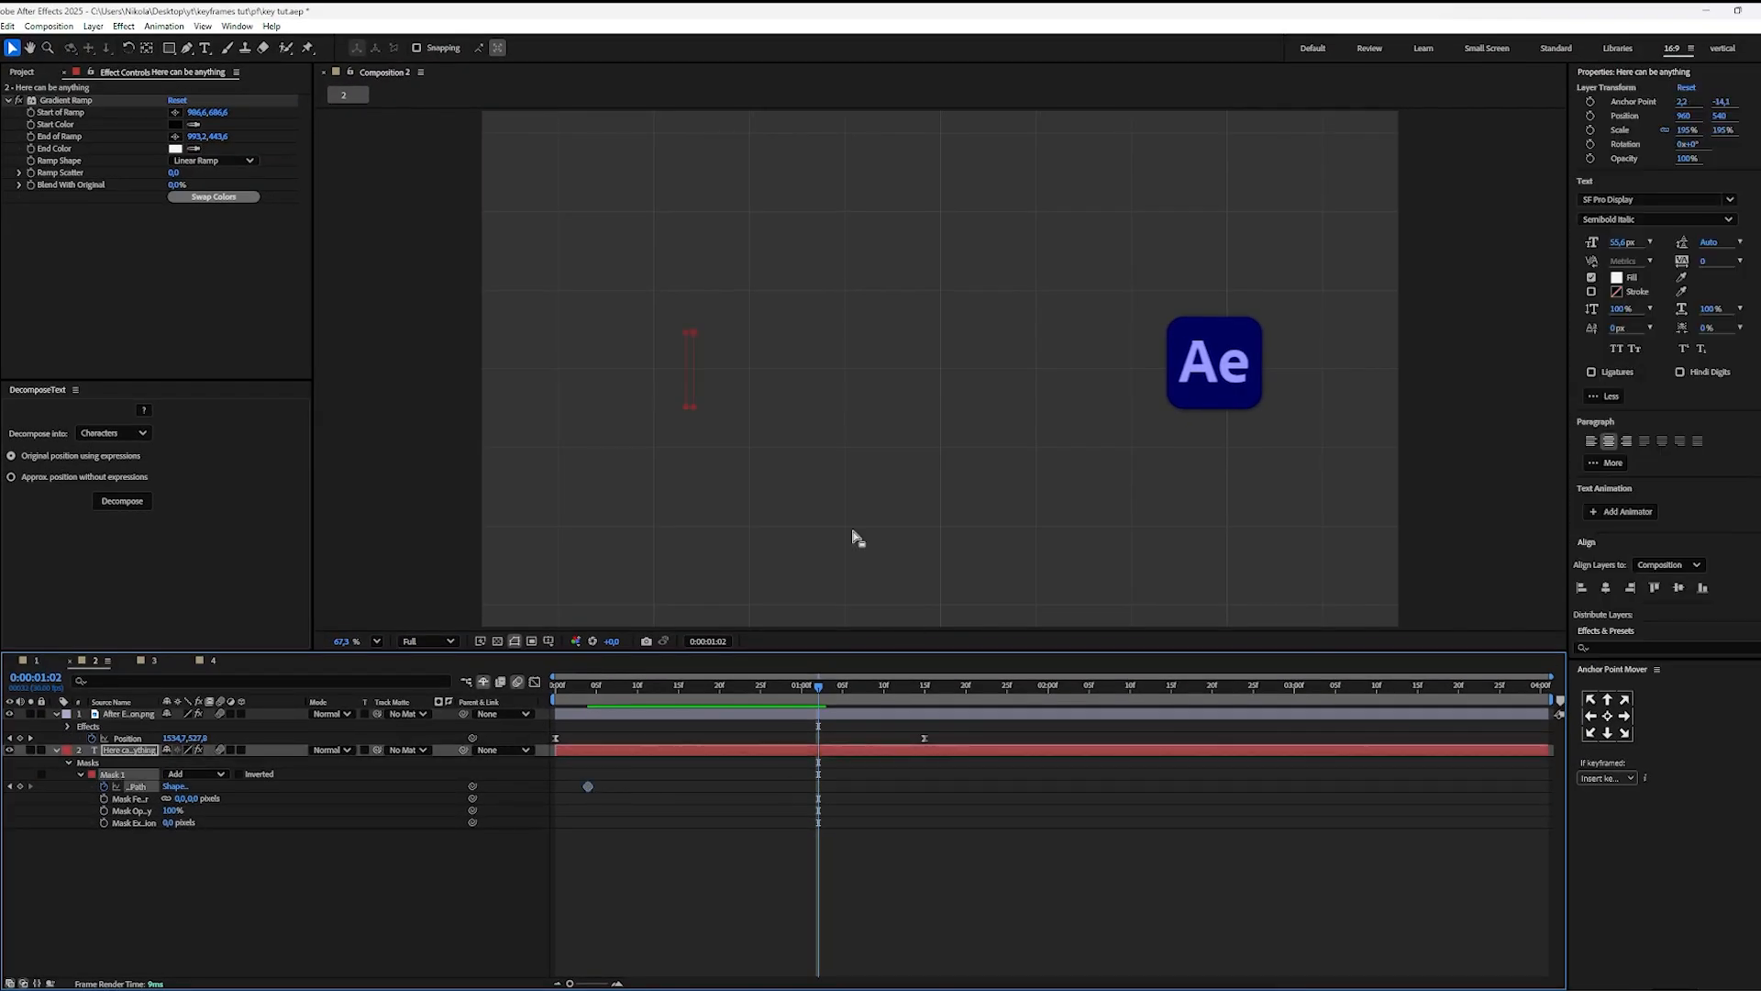
{"action": "left_click", "coordinate": [695, 388]}
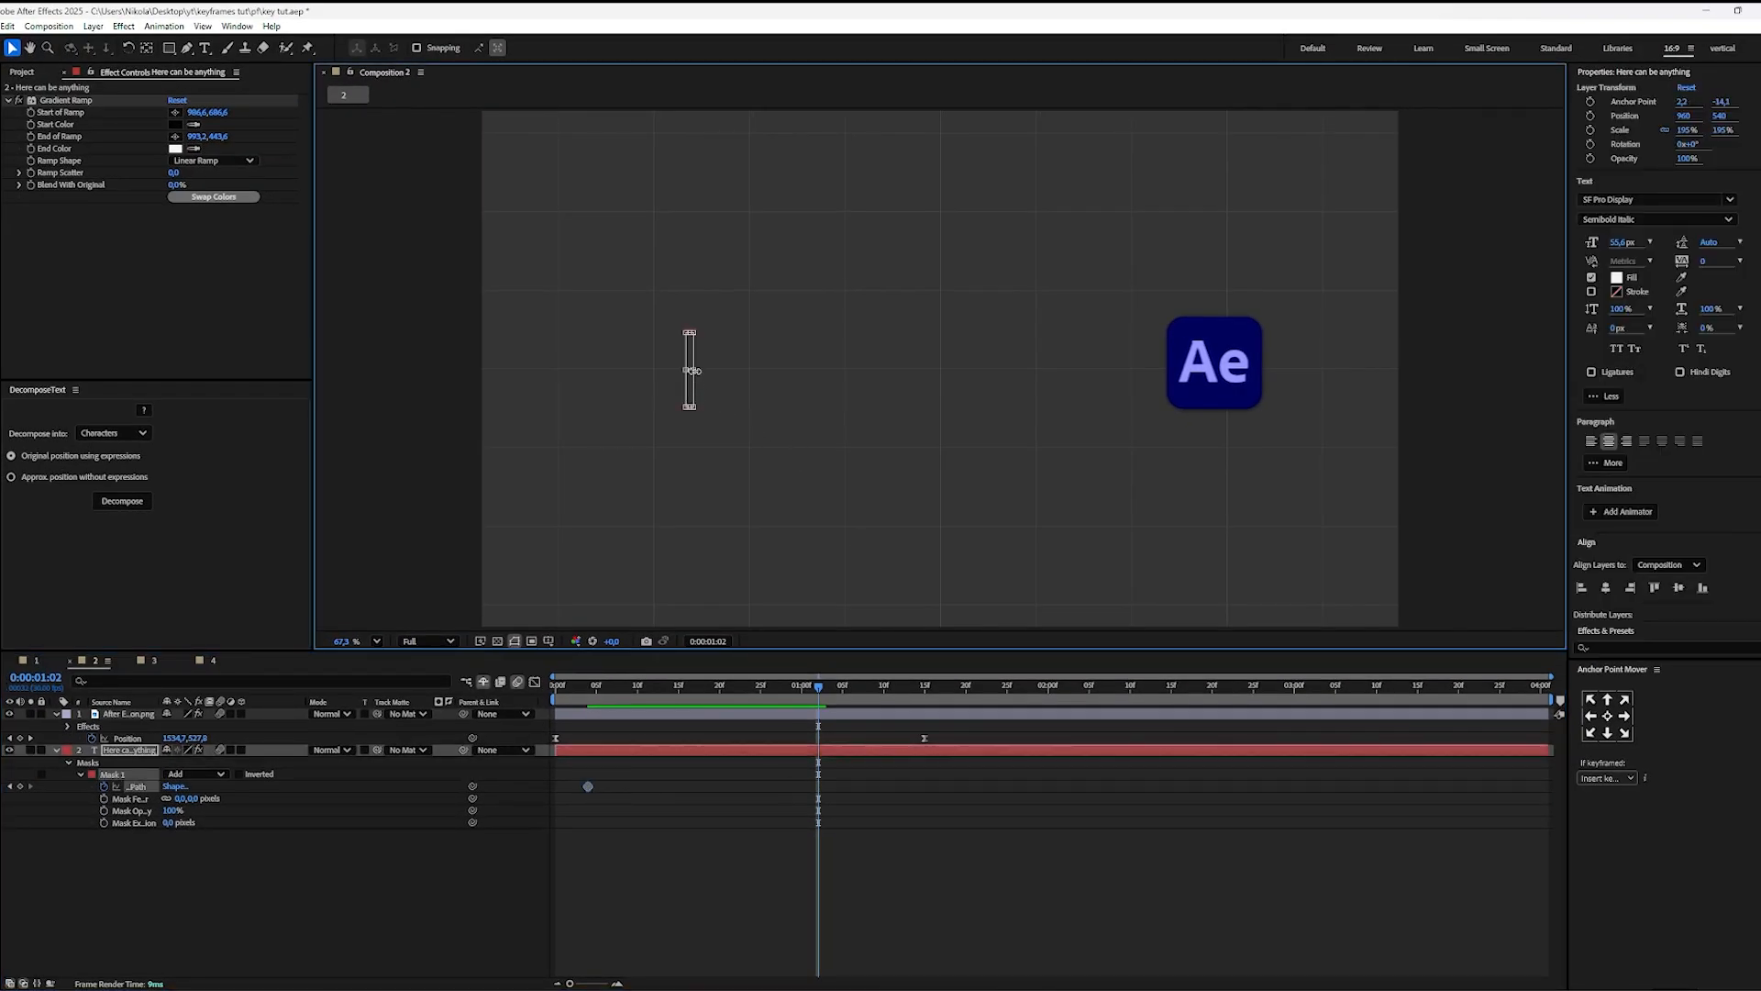
{"action": "left_click_drag", "start_coordinate": [709, 375], "coordinate": [1233, 400]}
{"action": "left_click", "coordinate": [967, 903]}
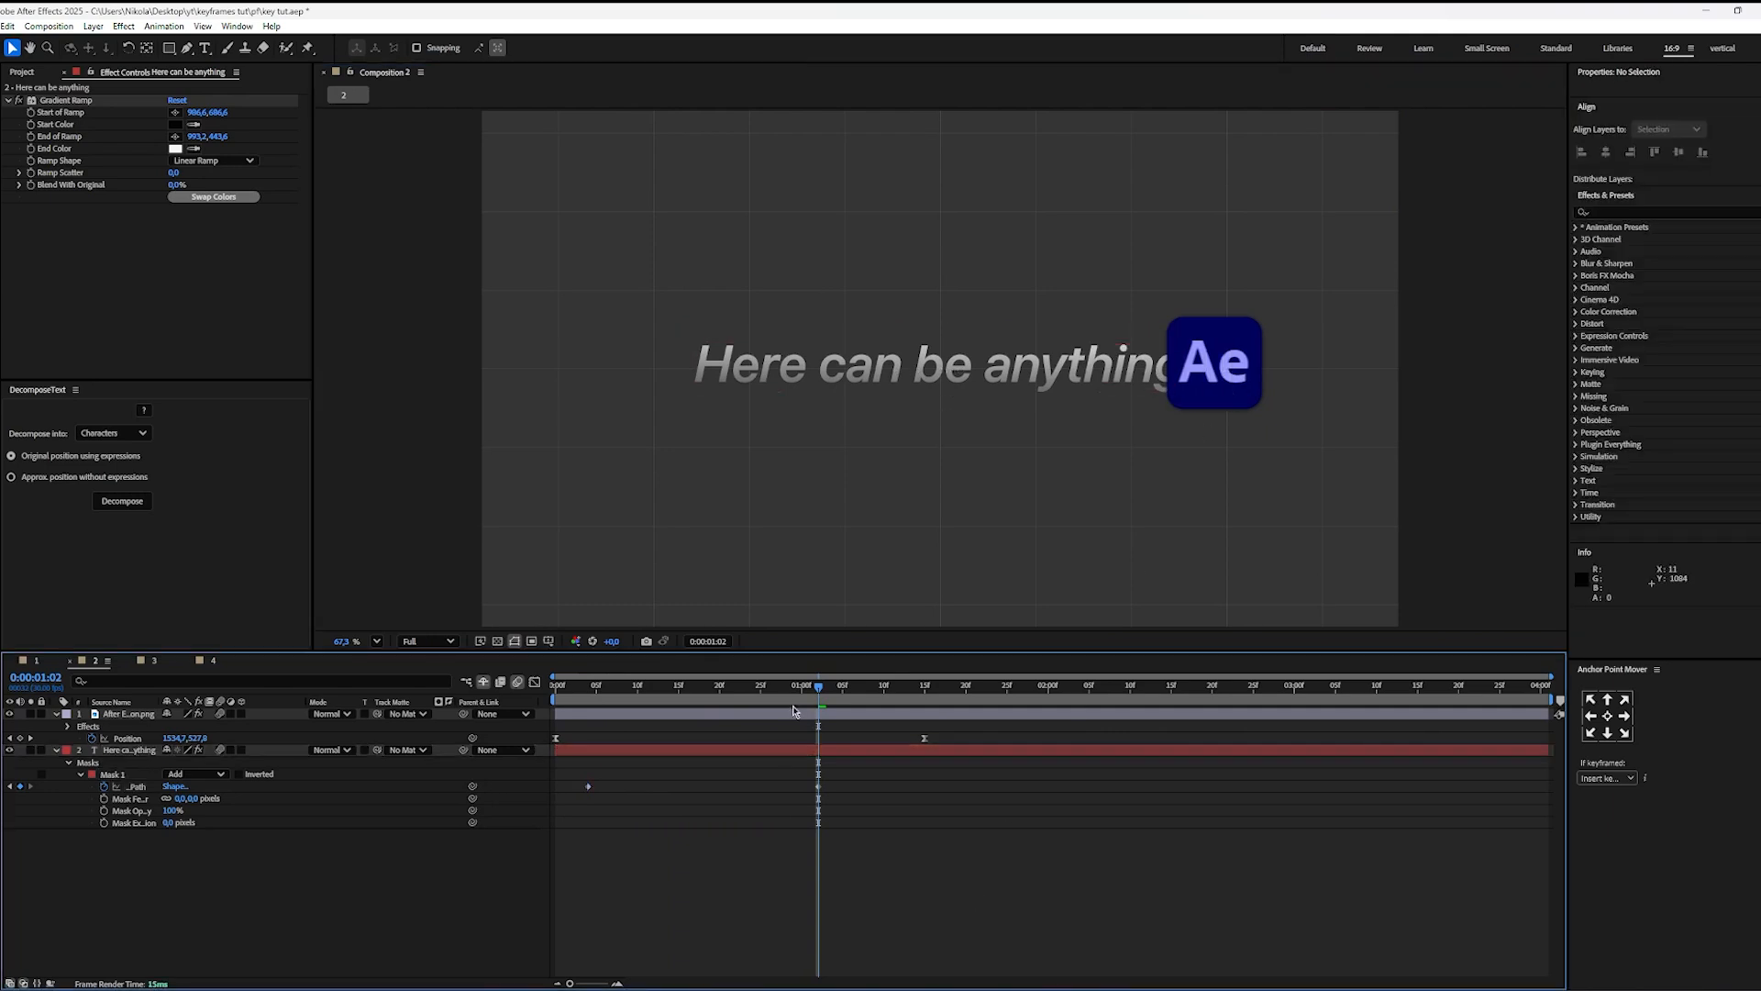
Step: Preview the text reveal against the icon's movement and scrub back to the beginning of the reveal
{"action": "key", "text": "space"}
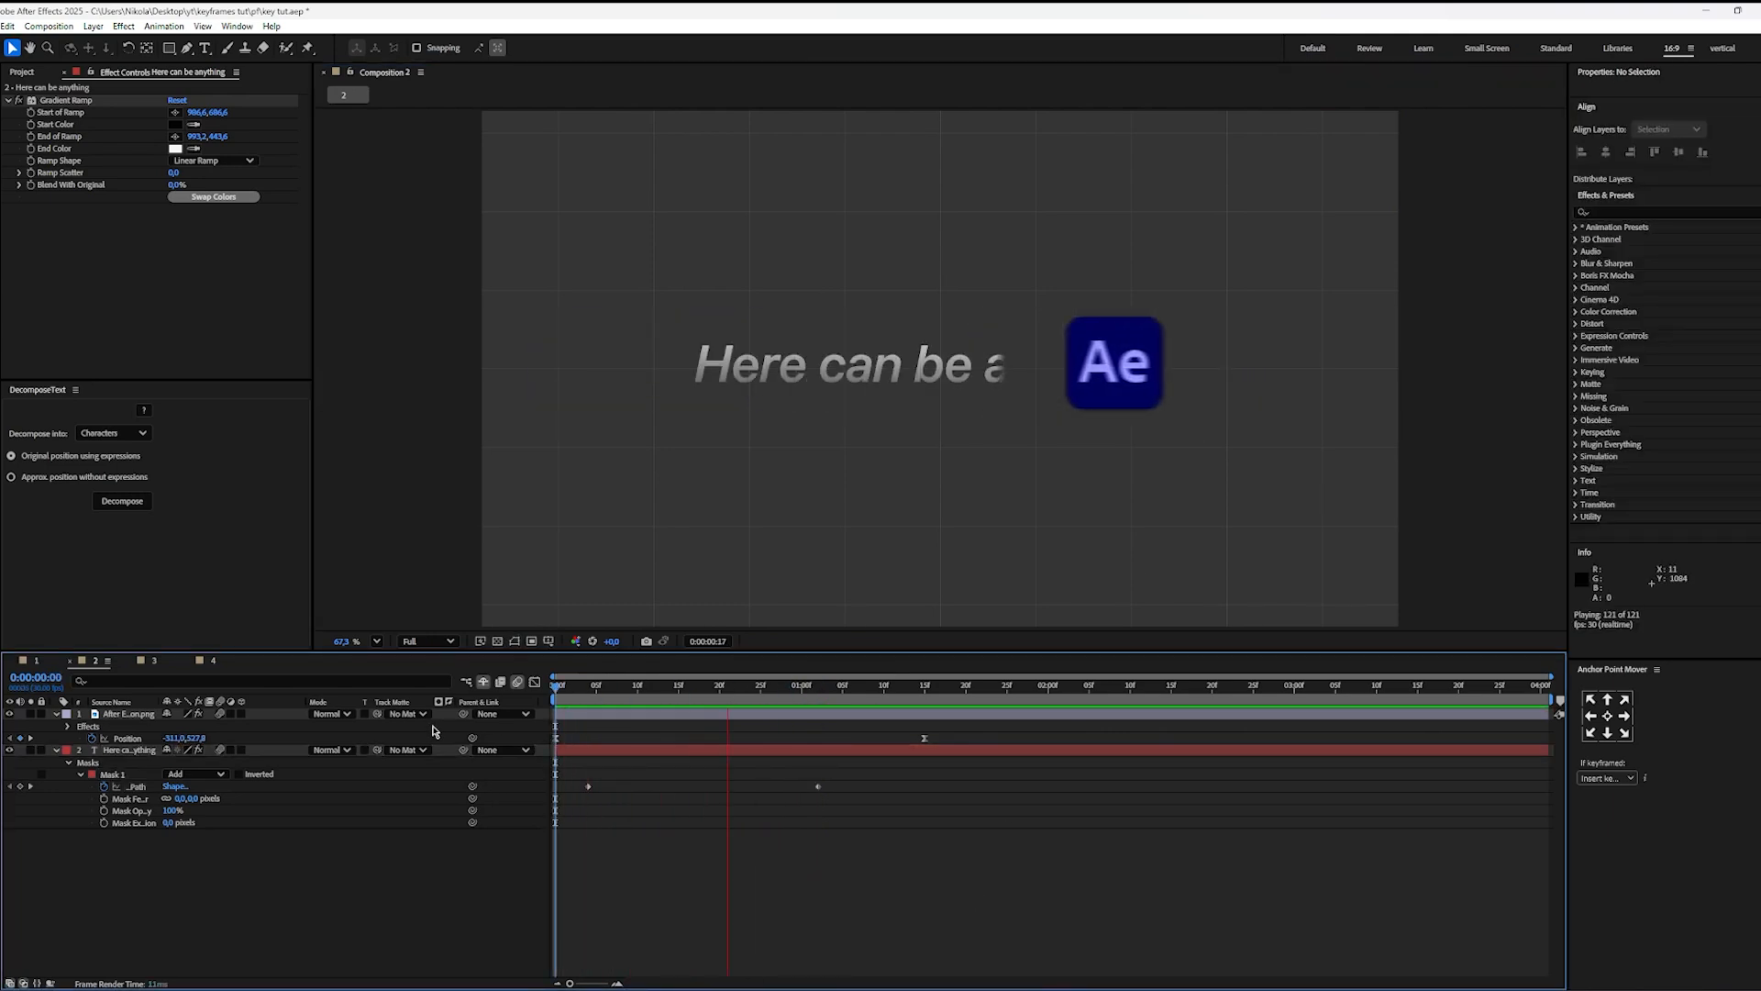
{"action": "key", "text": "space"}
{"action": "left_click_drag", "start_coordinate": [872, 695], "coordinate": [756, 708]}
{"action": "key", "text": "space"}
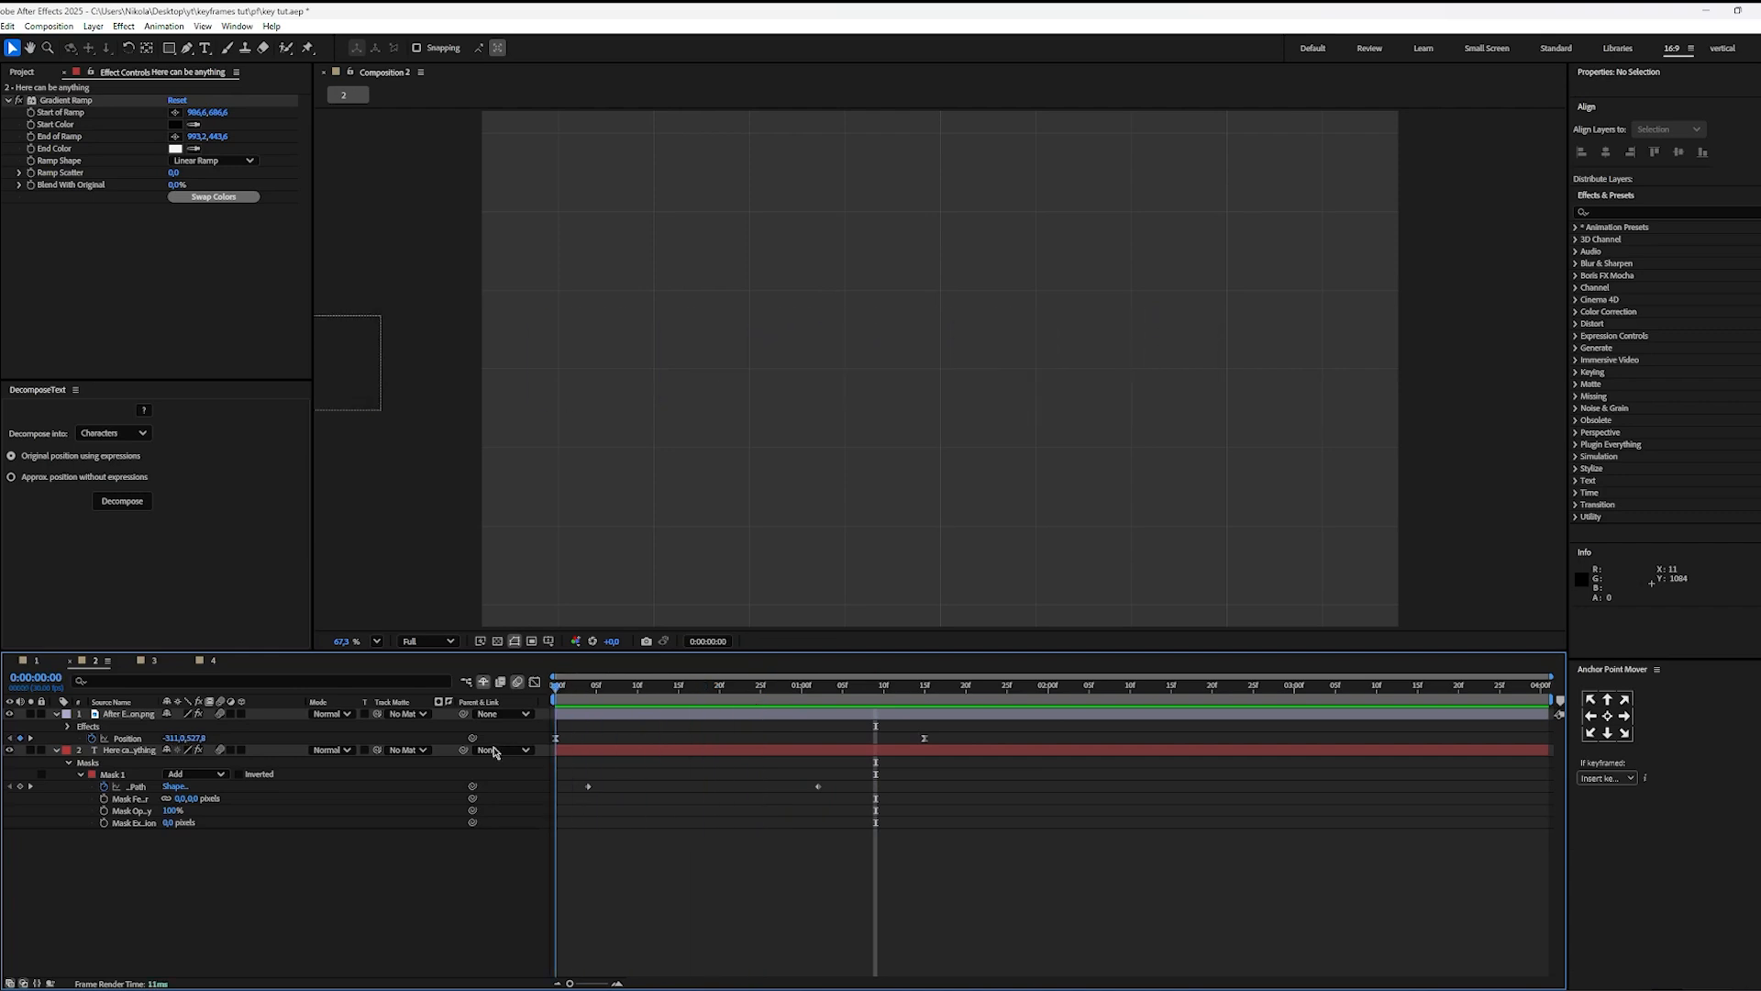
{"action": "key", "text": "space"}
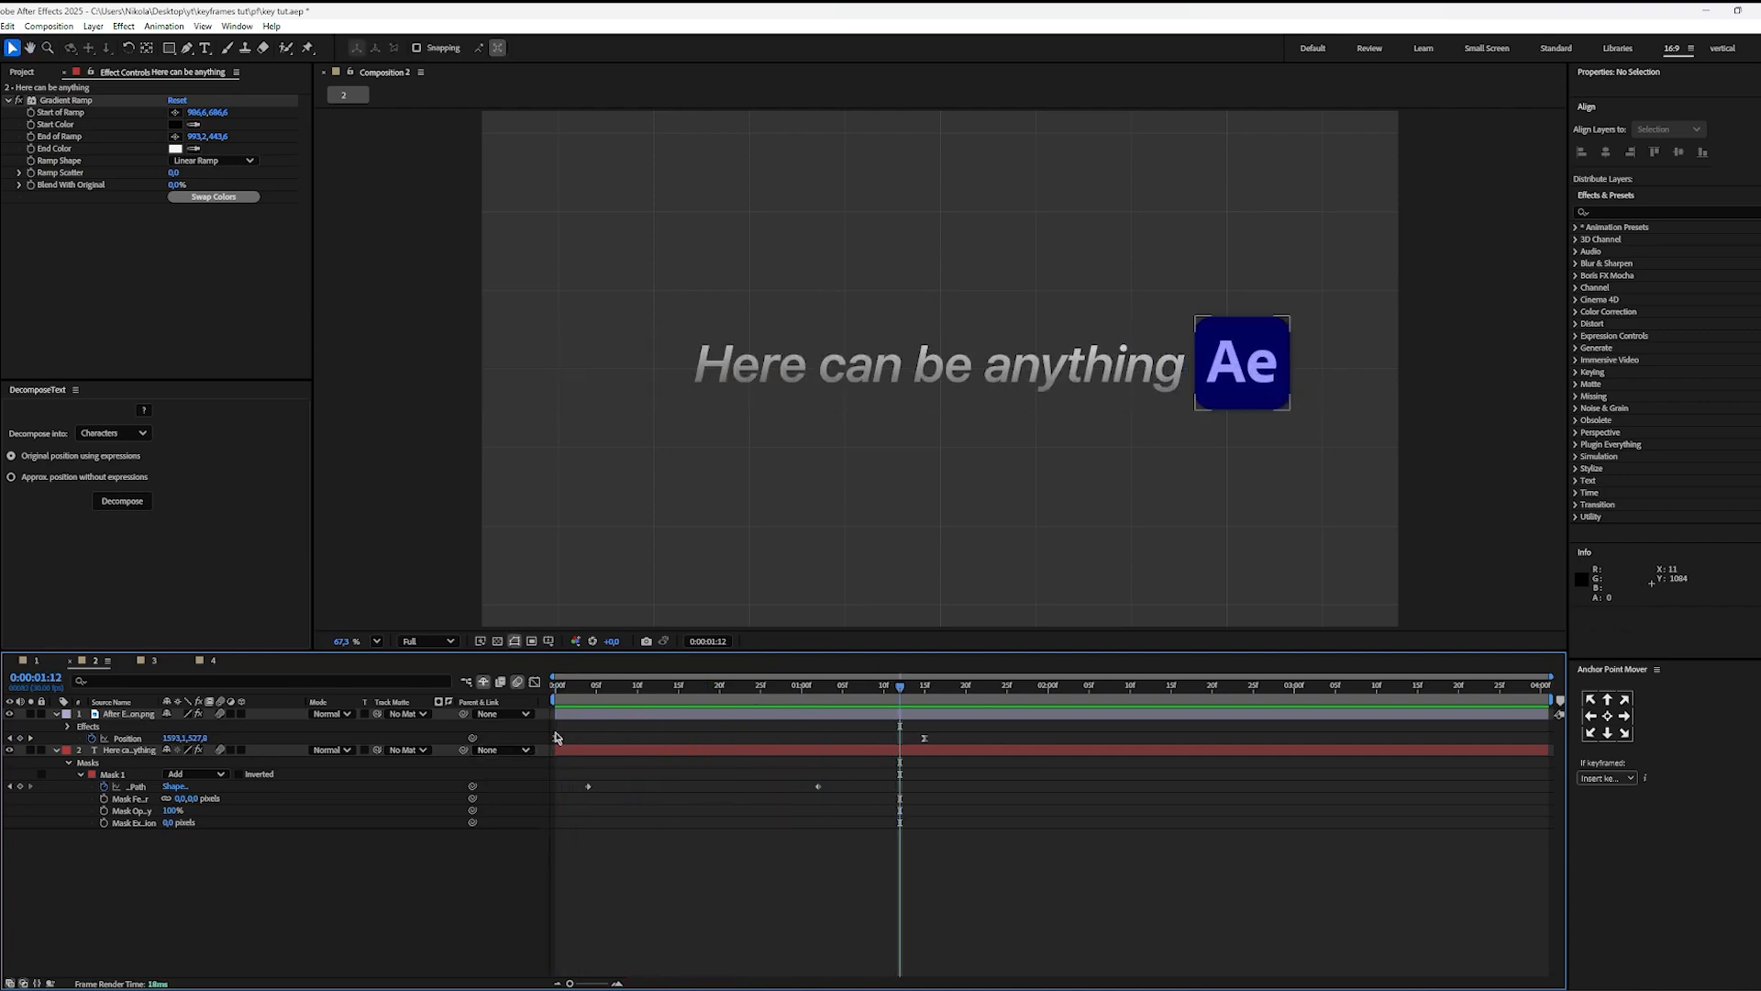
{"action": "left_click_drag", "start_coordinate": [770, 694], "coordinate": [591, 699]}
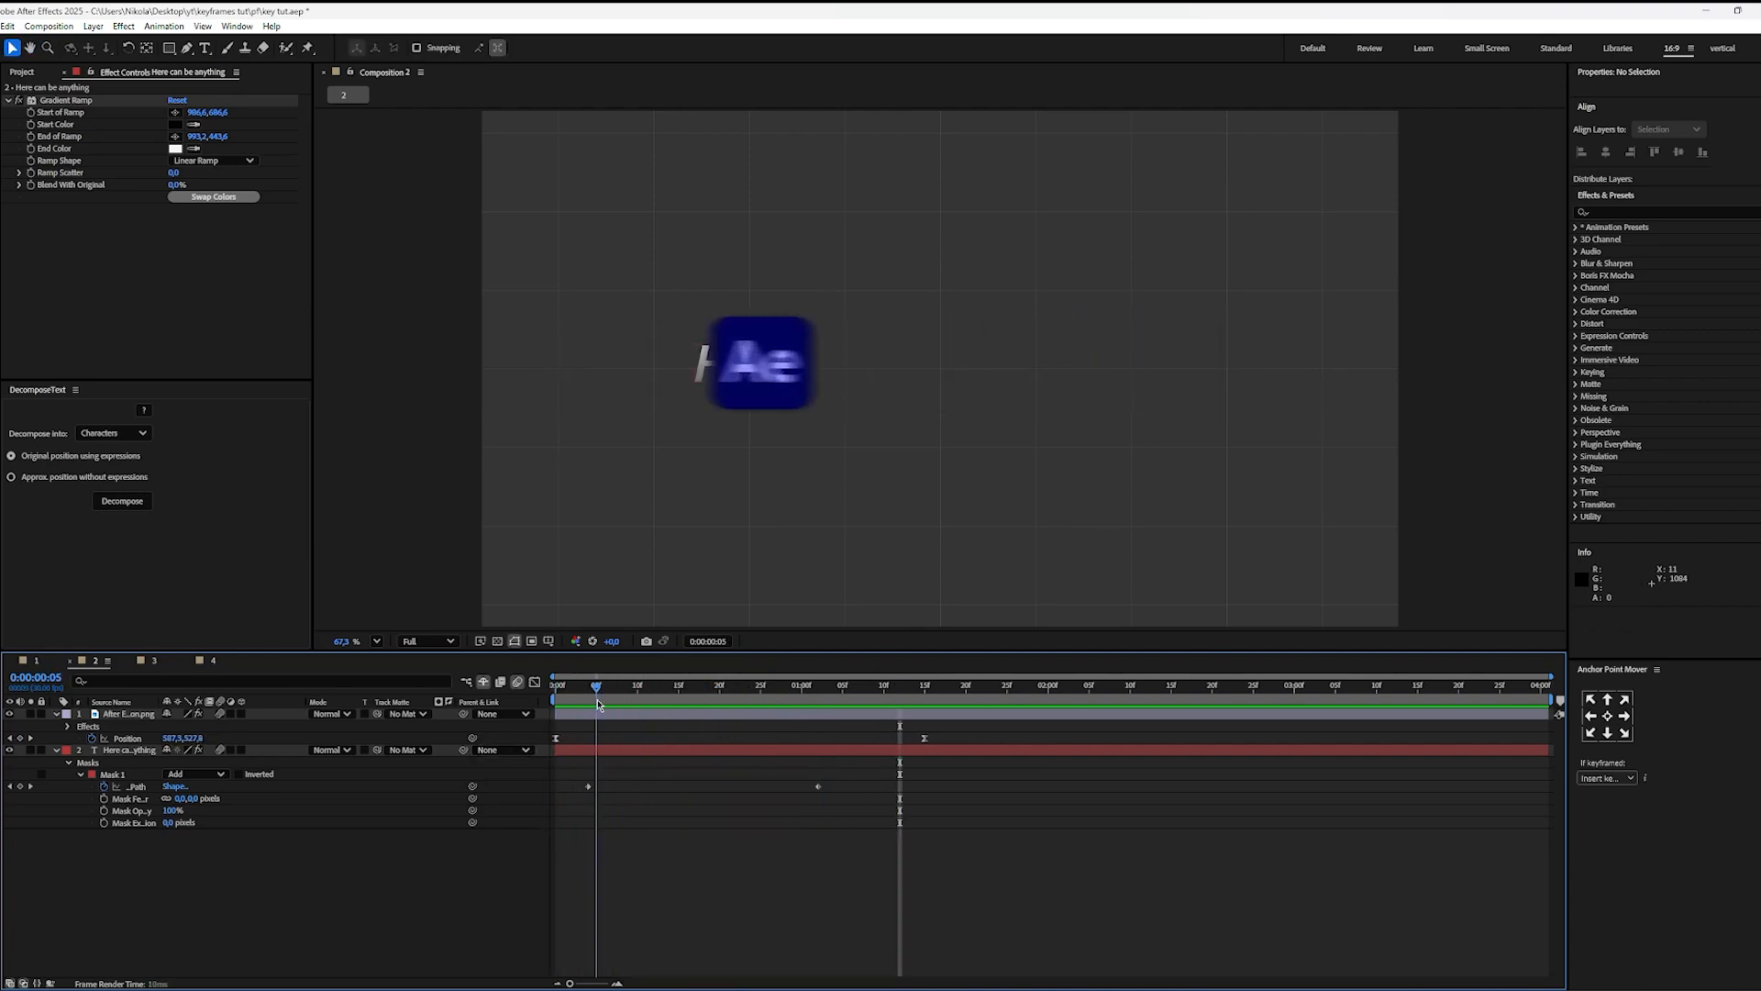
Step: Apply Easy Ease to both Mask Path keyframes and check the reveal timing with the speed graph open
{"action": "left_click_drag", "start_coordinate": [880, 775], "coordinate": [562, 863]}
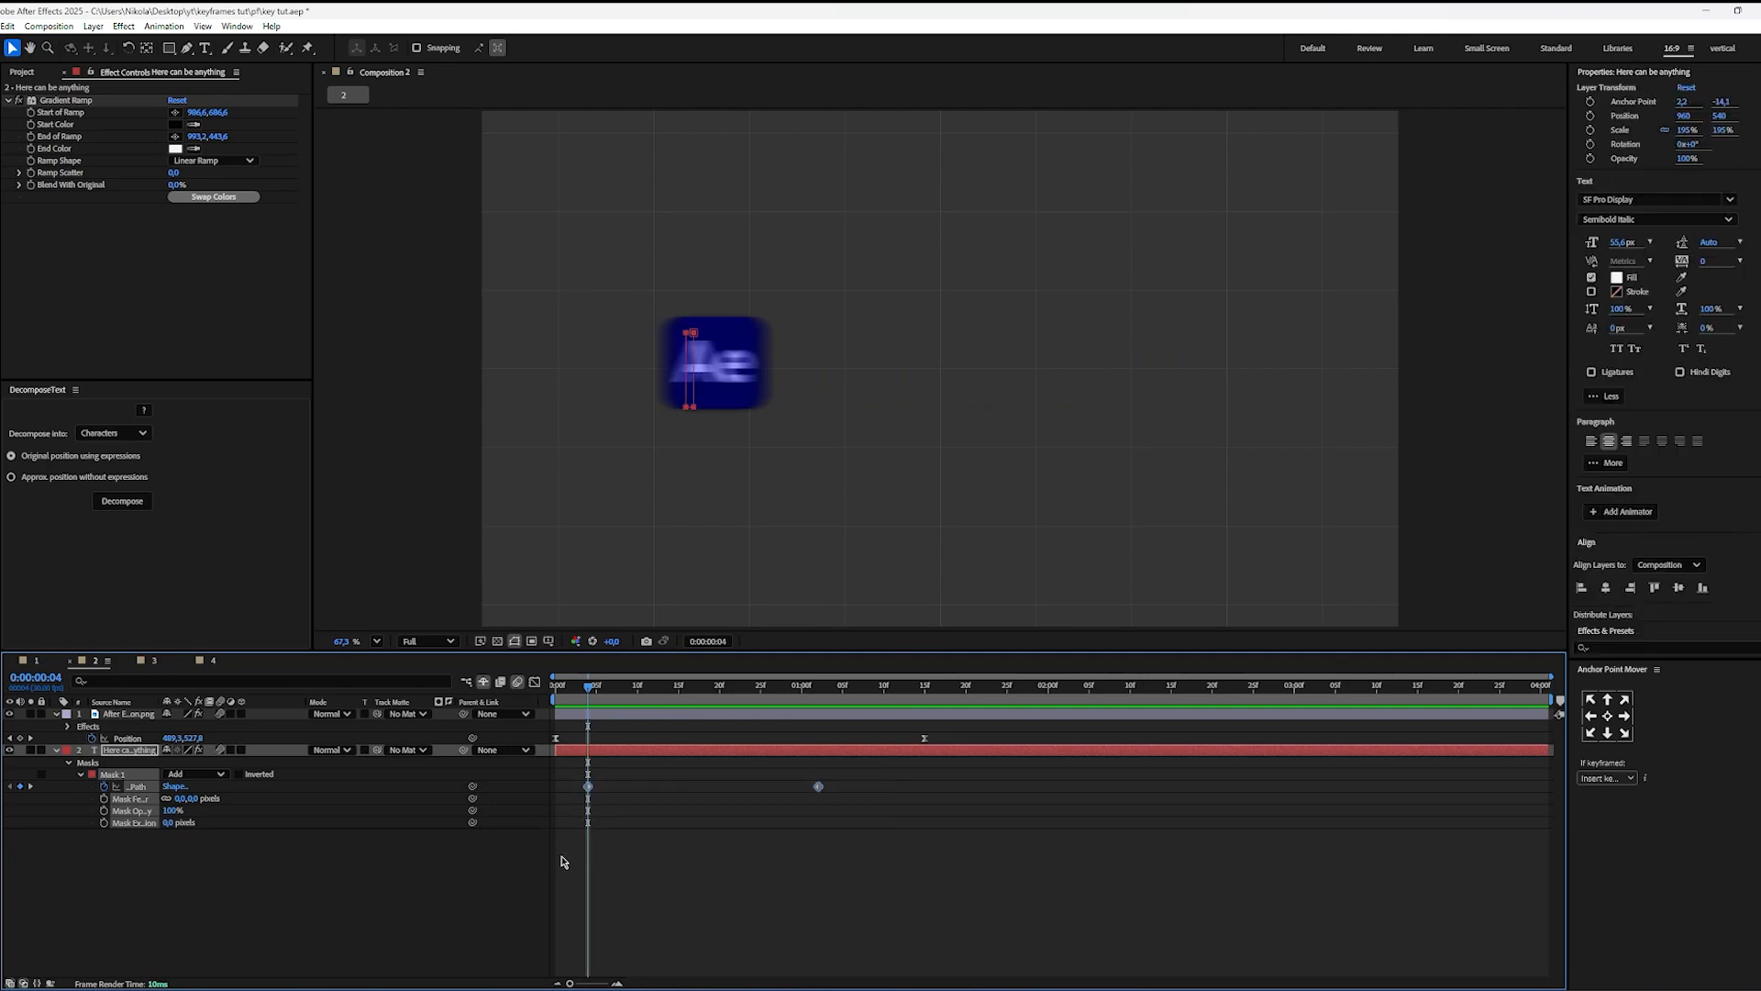
{"action": "key", "text": "F9"}
{"action": "left_click", "coordinate": [535, 683]}
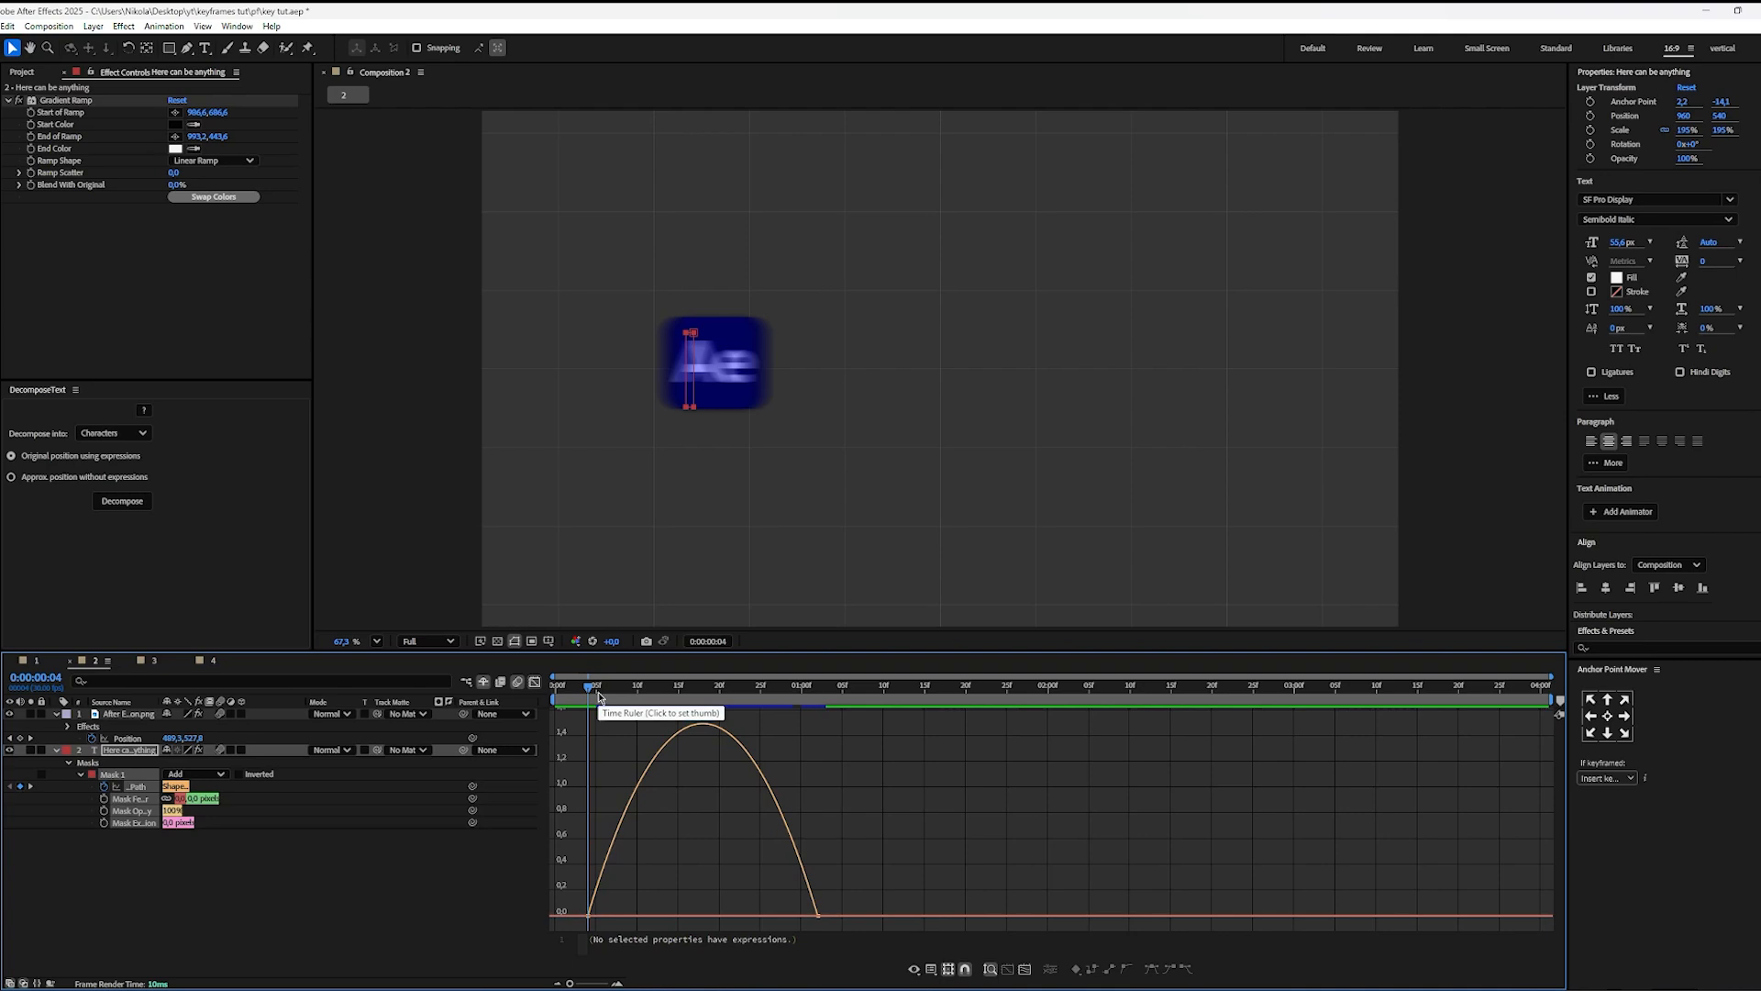
{"action": "key", "text": "space"}
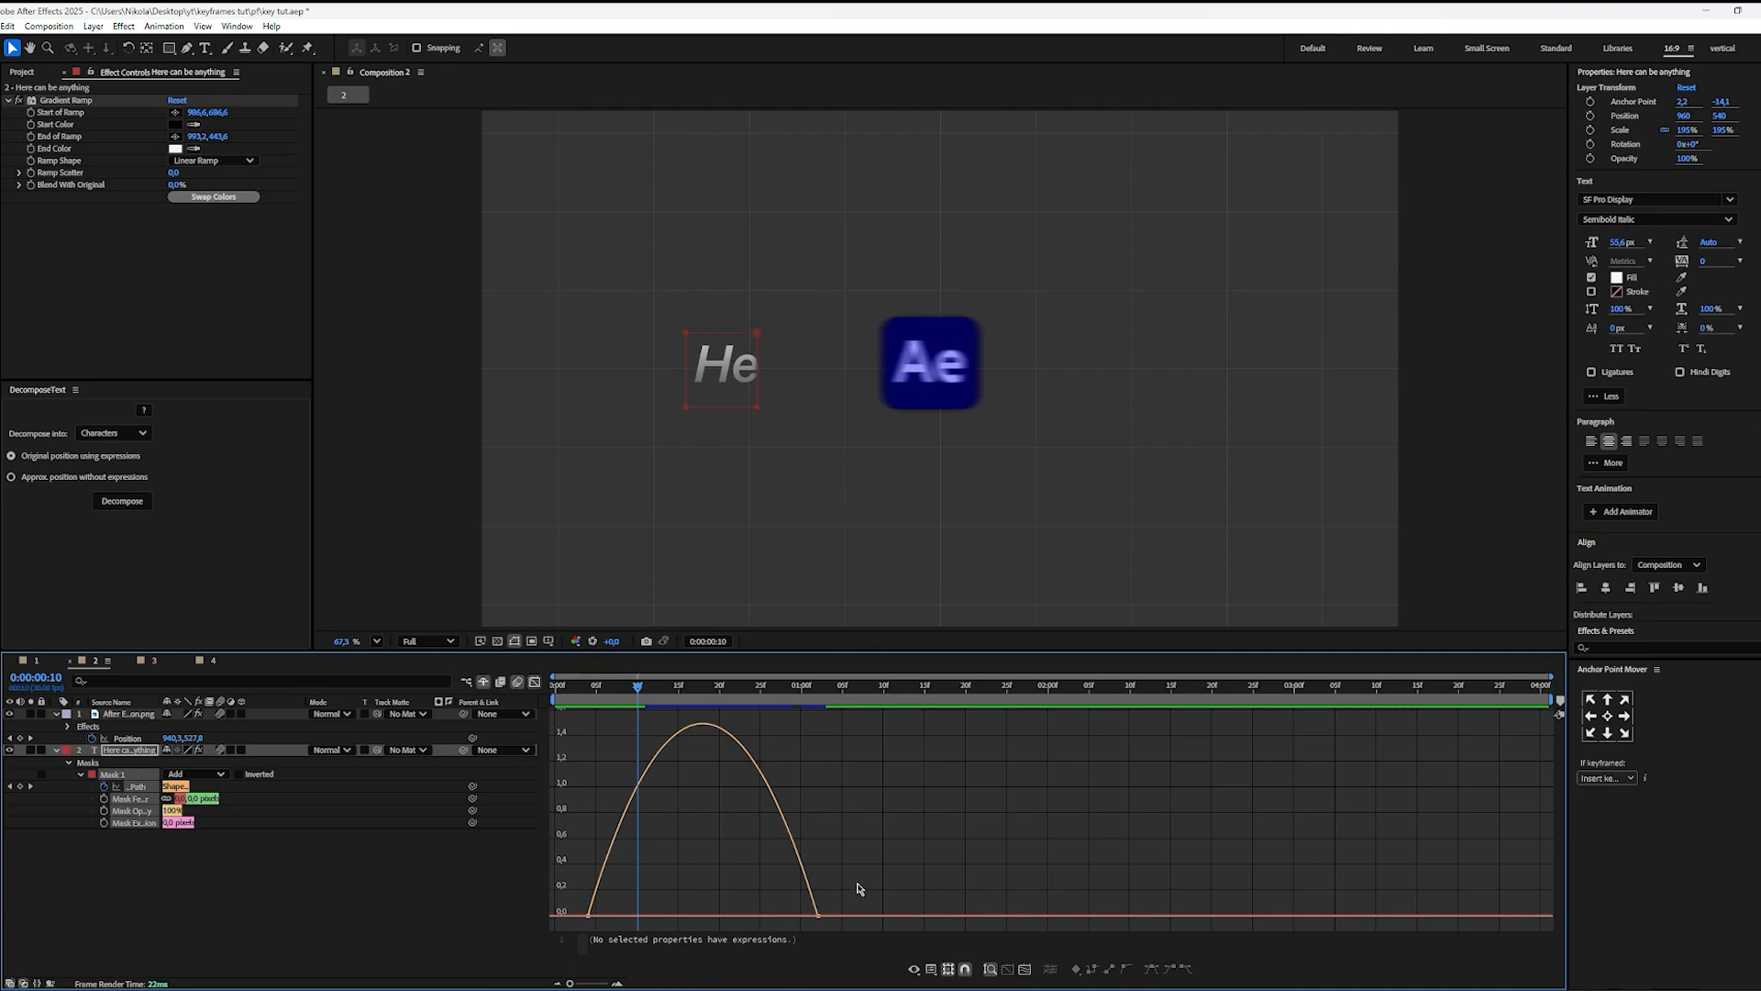
Step: Isolate the Mask Path speed curve, stretch the last keyframe's handle for a peak at about 0:00:00:09, and preview it
{"action": "left_click", "coordinate": [222, 876]}
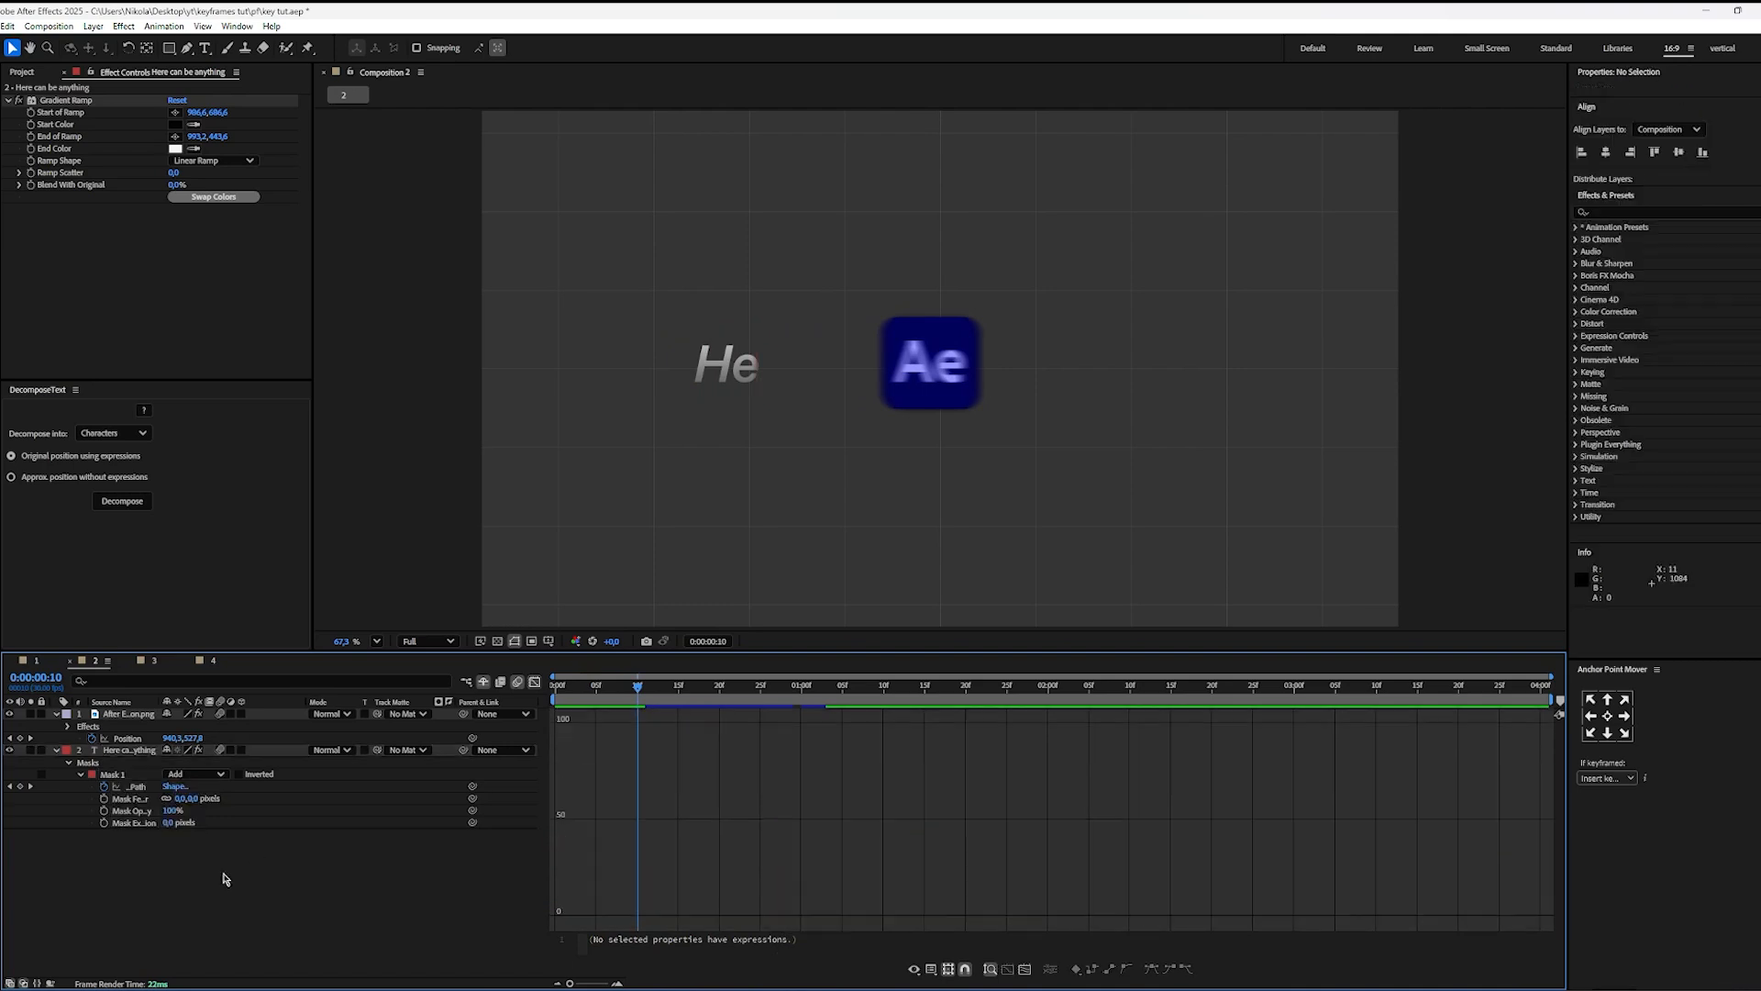
{"action": "left_click", "coordinate": [140, 787]}
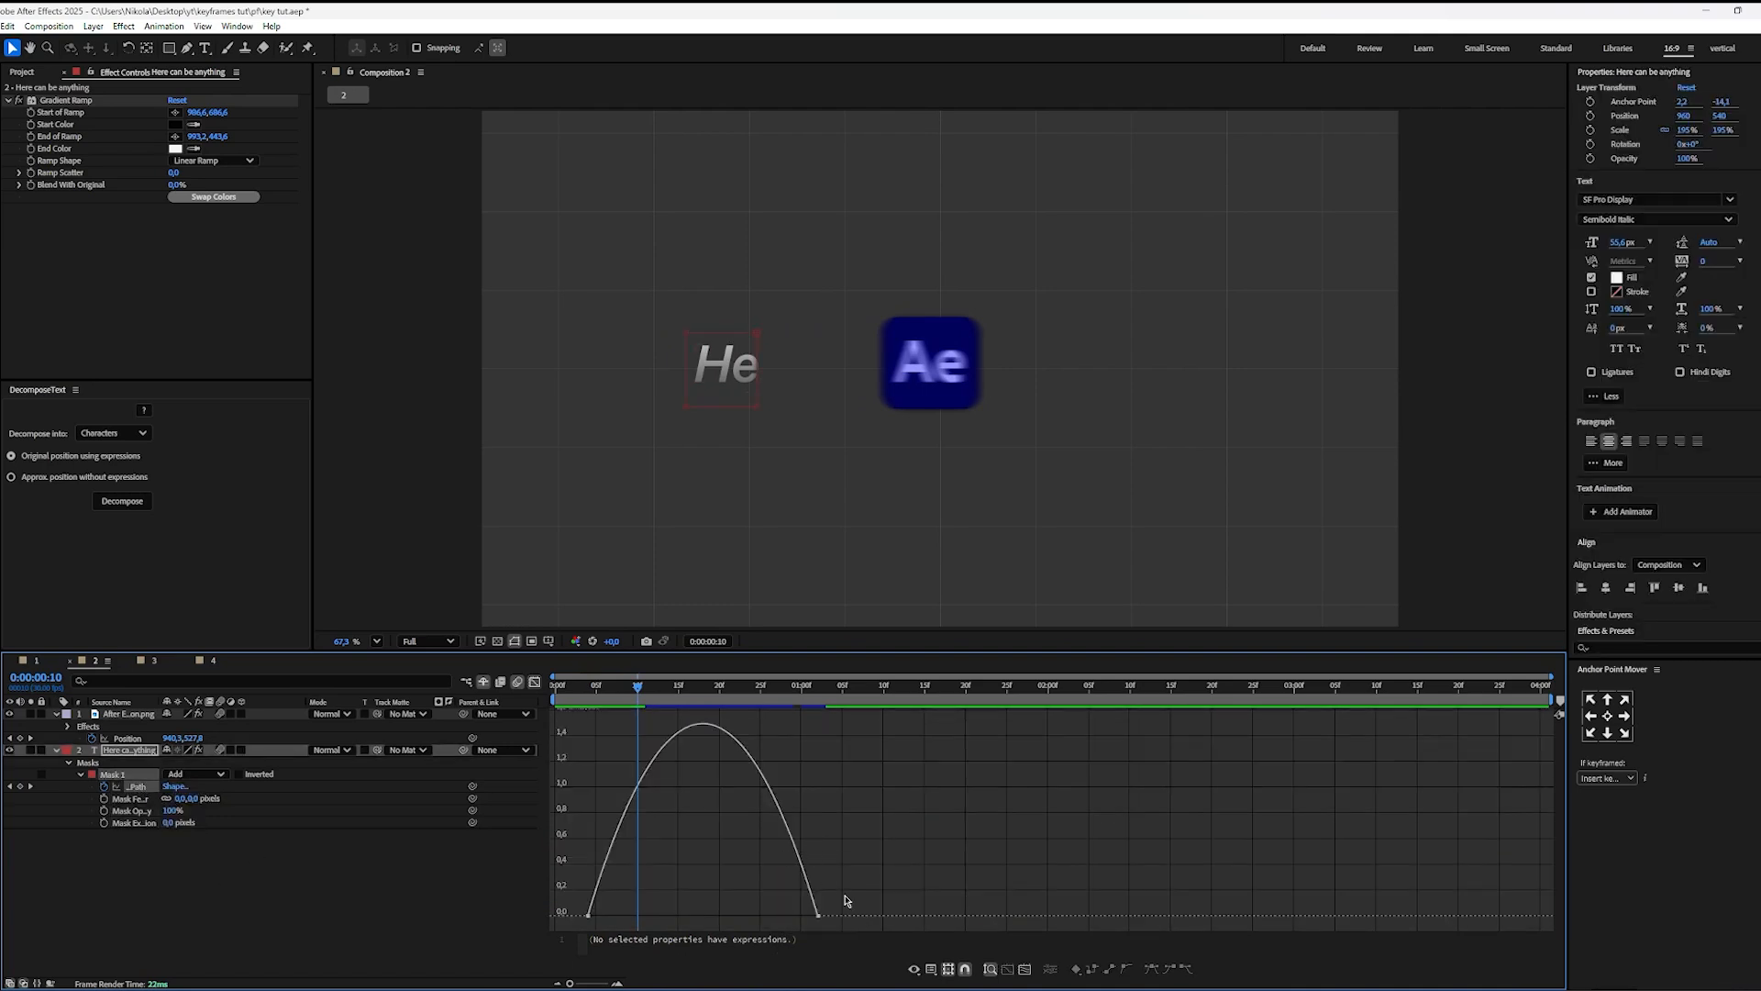
{"action": "left_click_drag", "start_coordinate": [845, 895], "coordinate": [685, 921]}
{"action": "left_click", "coordinate": [716, 819]}
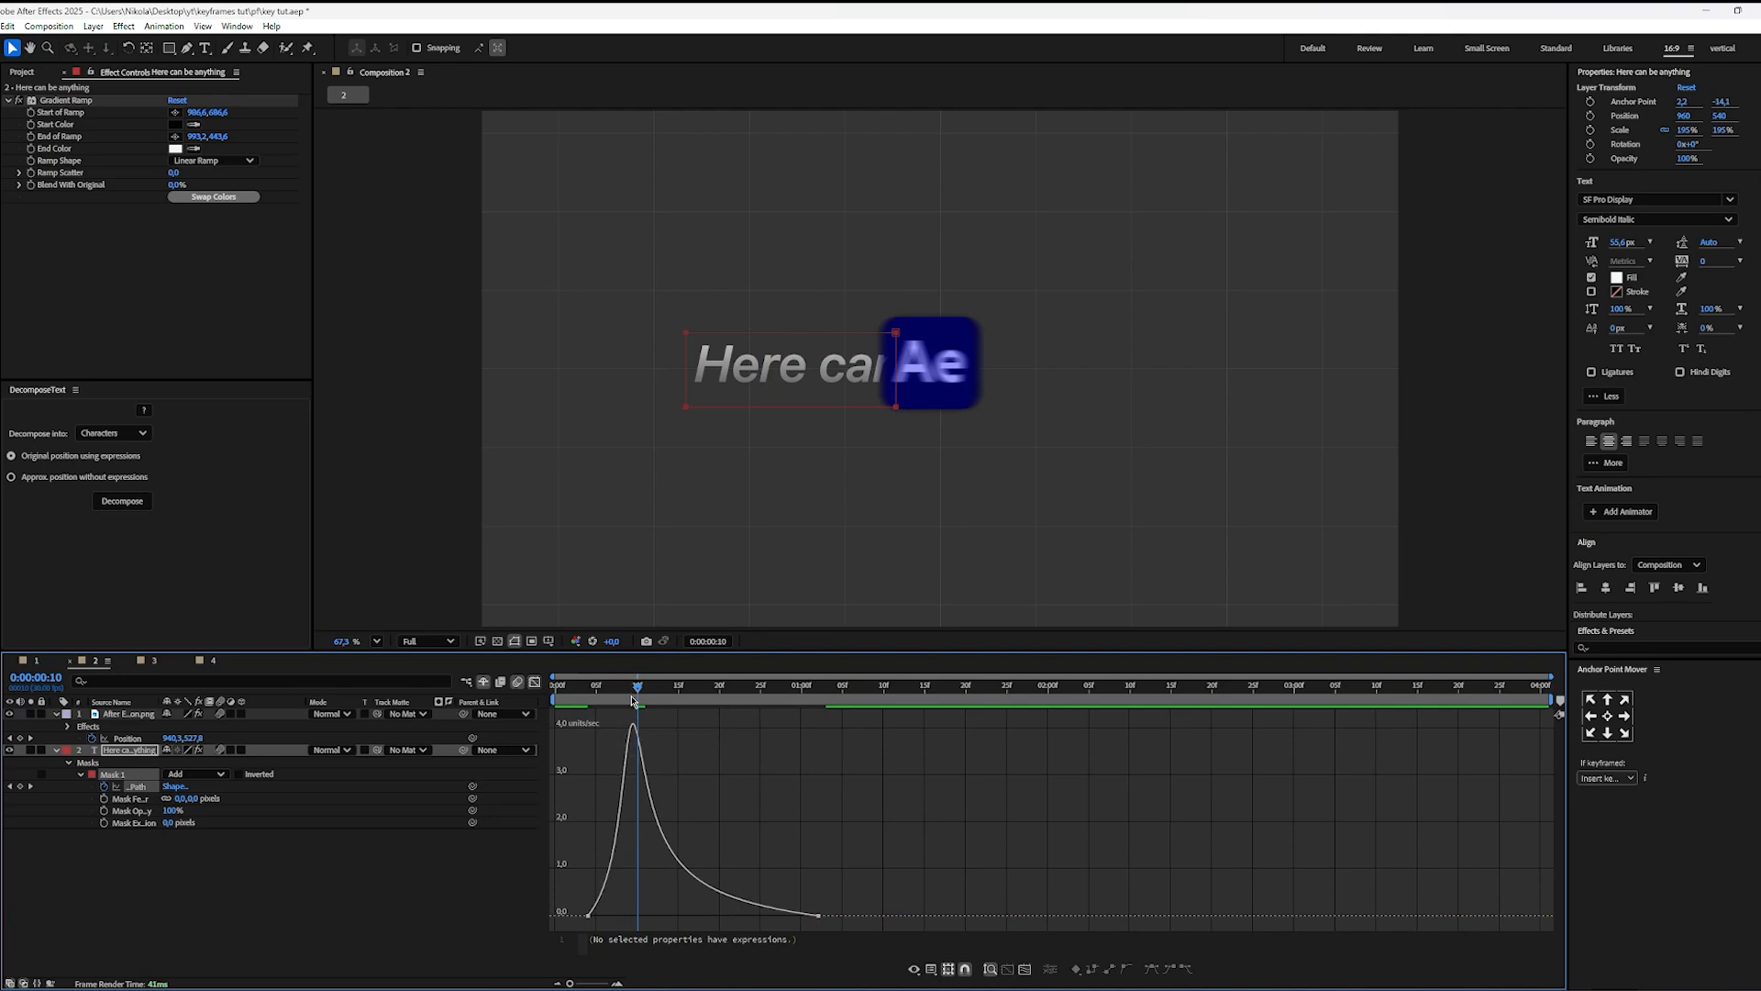
{"action": "left_click_drag", "start_coordinate": [632, 702], "coordinate": [589, 705]}
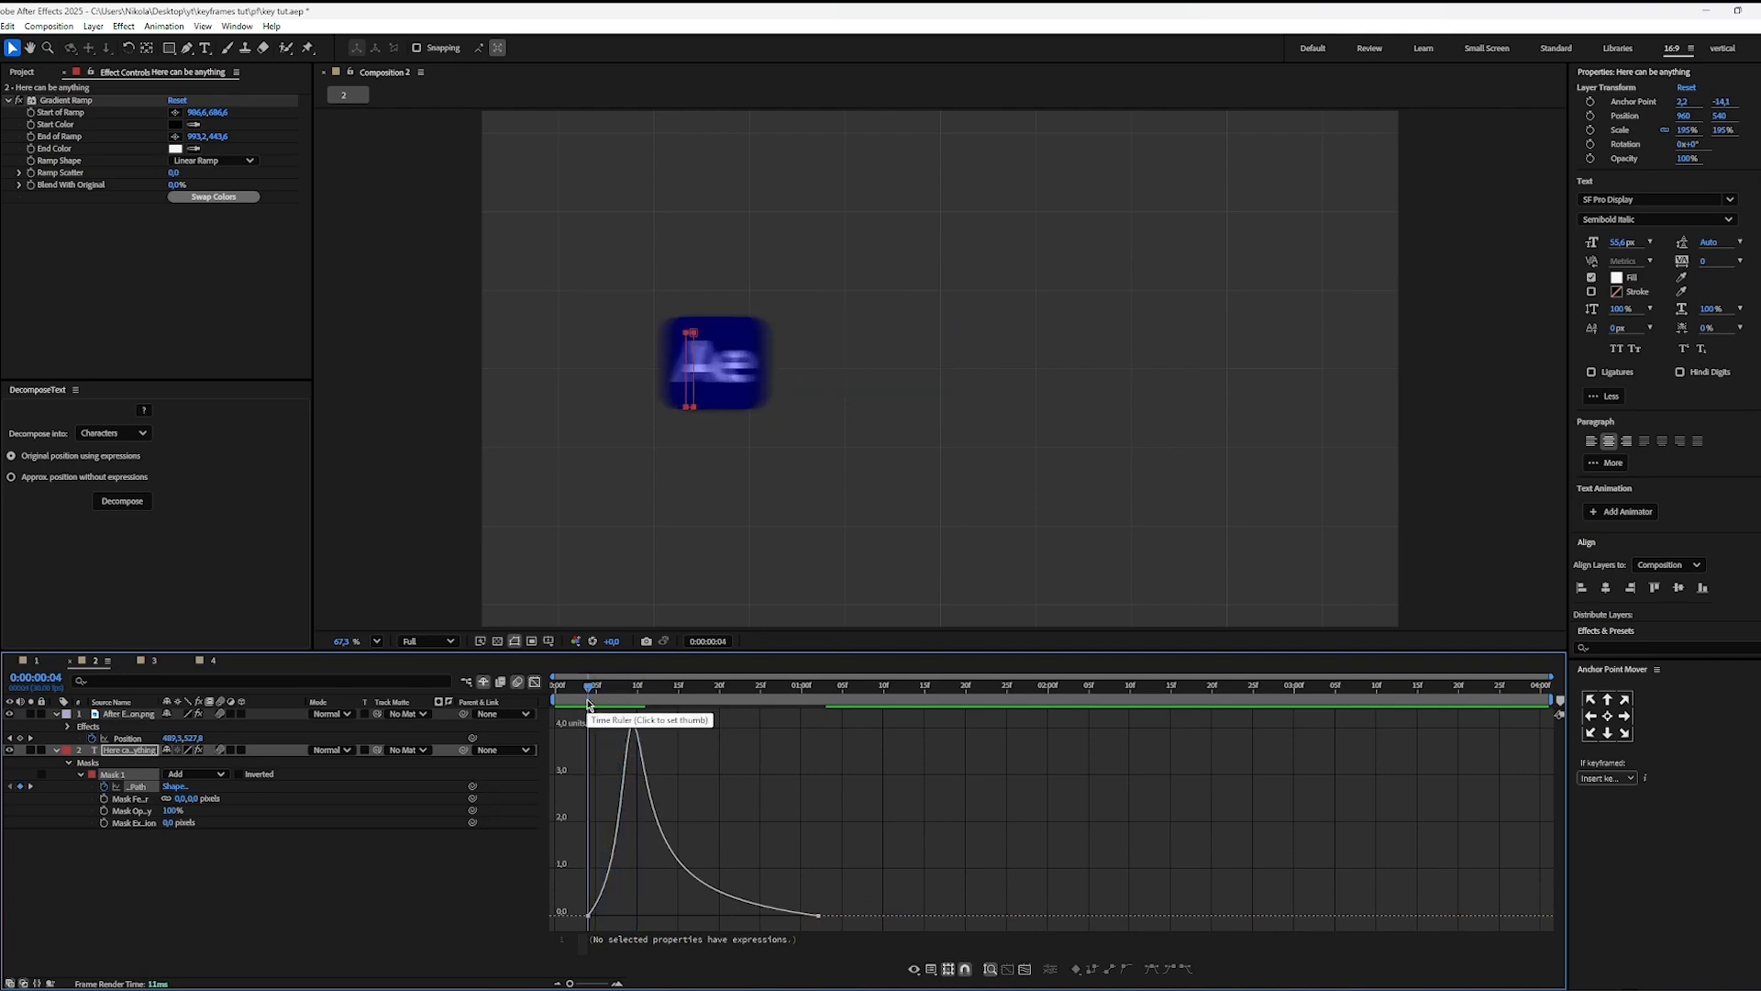
{"action": "key", "text": "space"}
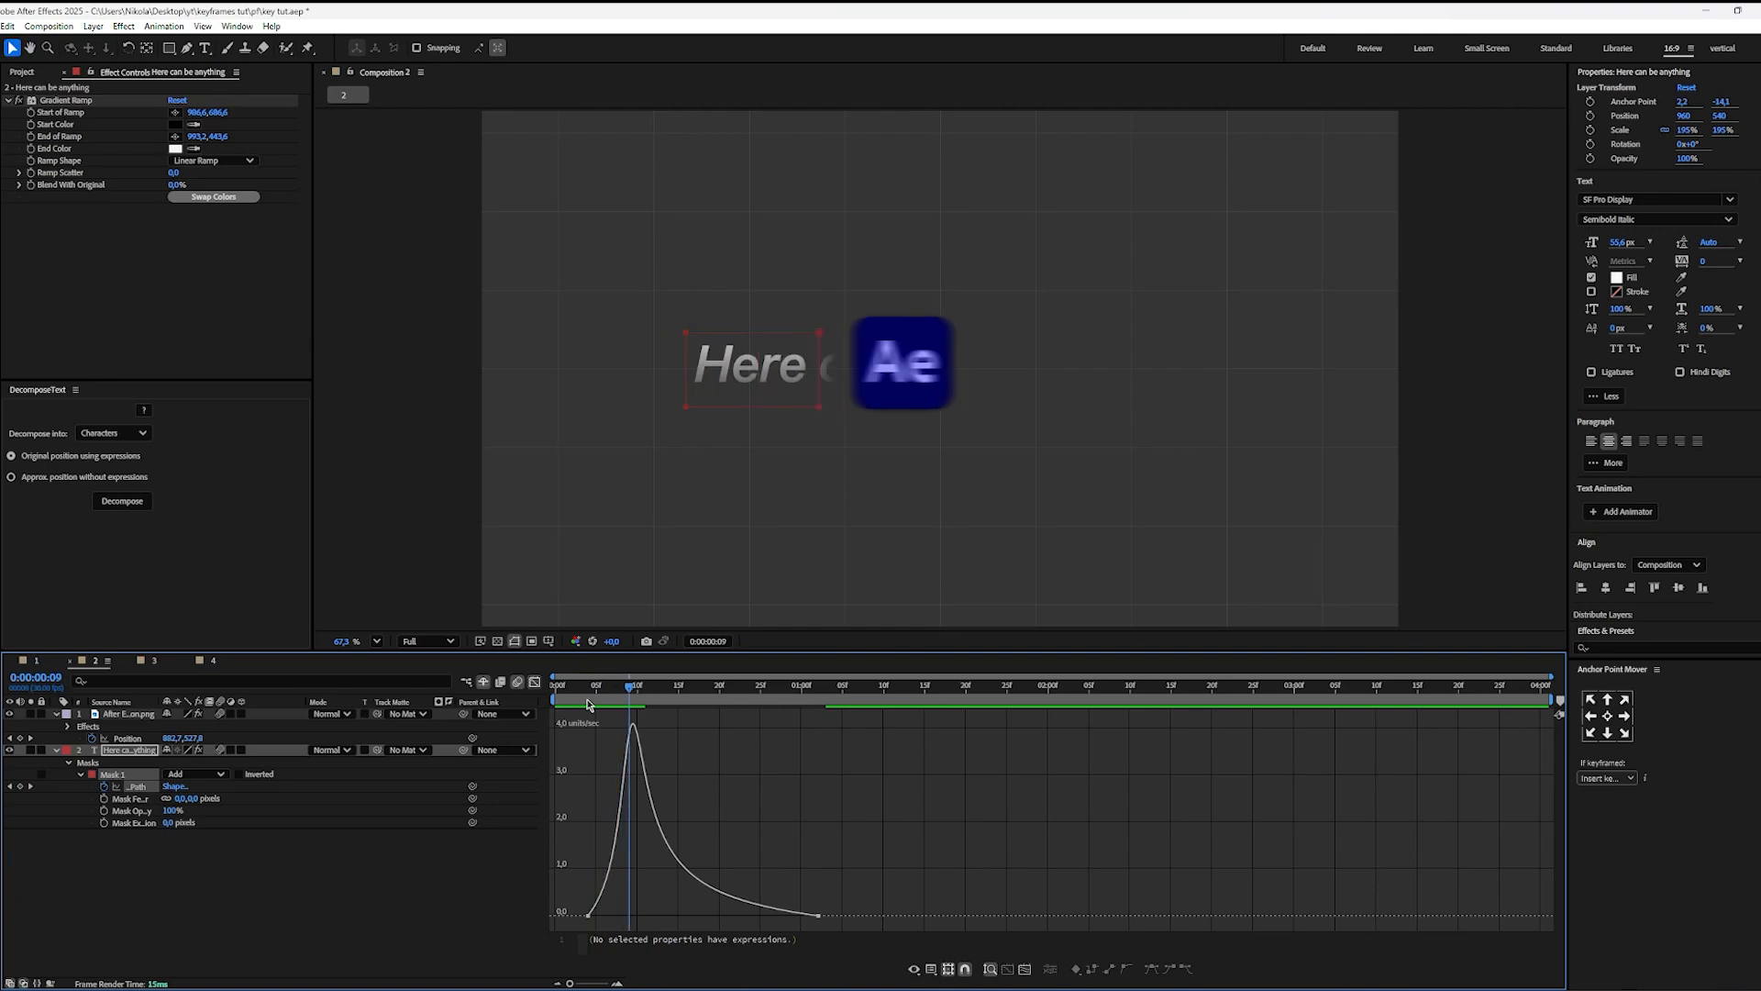
Step: Pull in the first Mask Path keyframe's influence handle so the reveal starts at peak speed, and play it back
{"action": "left_click_drag", "start_coordinate": [624, 890], "coordinate": [591, 920]}
{"action": "left_click", "coordinate": [674, 795]}
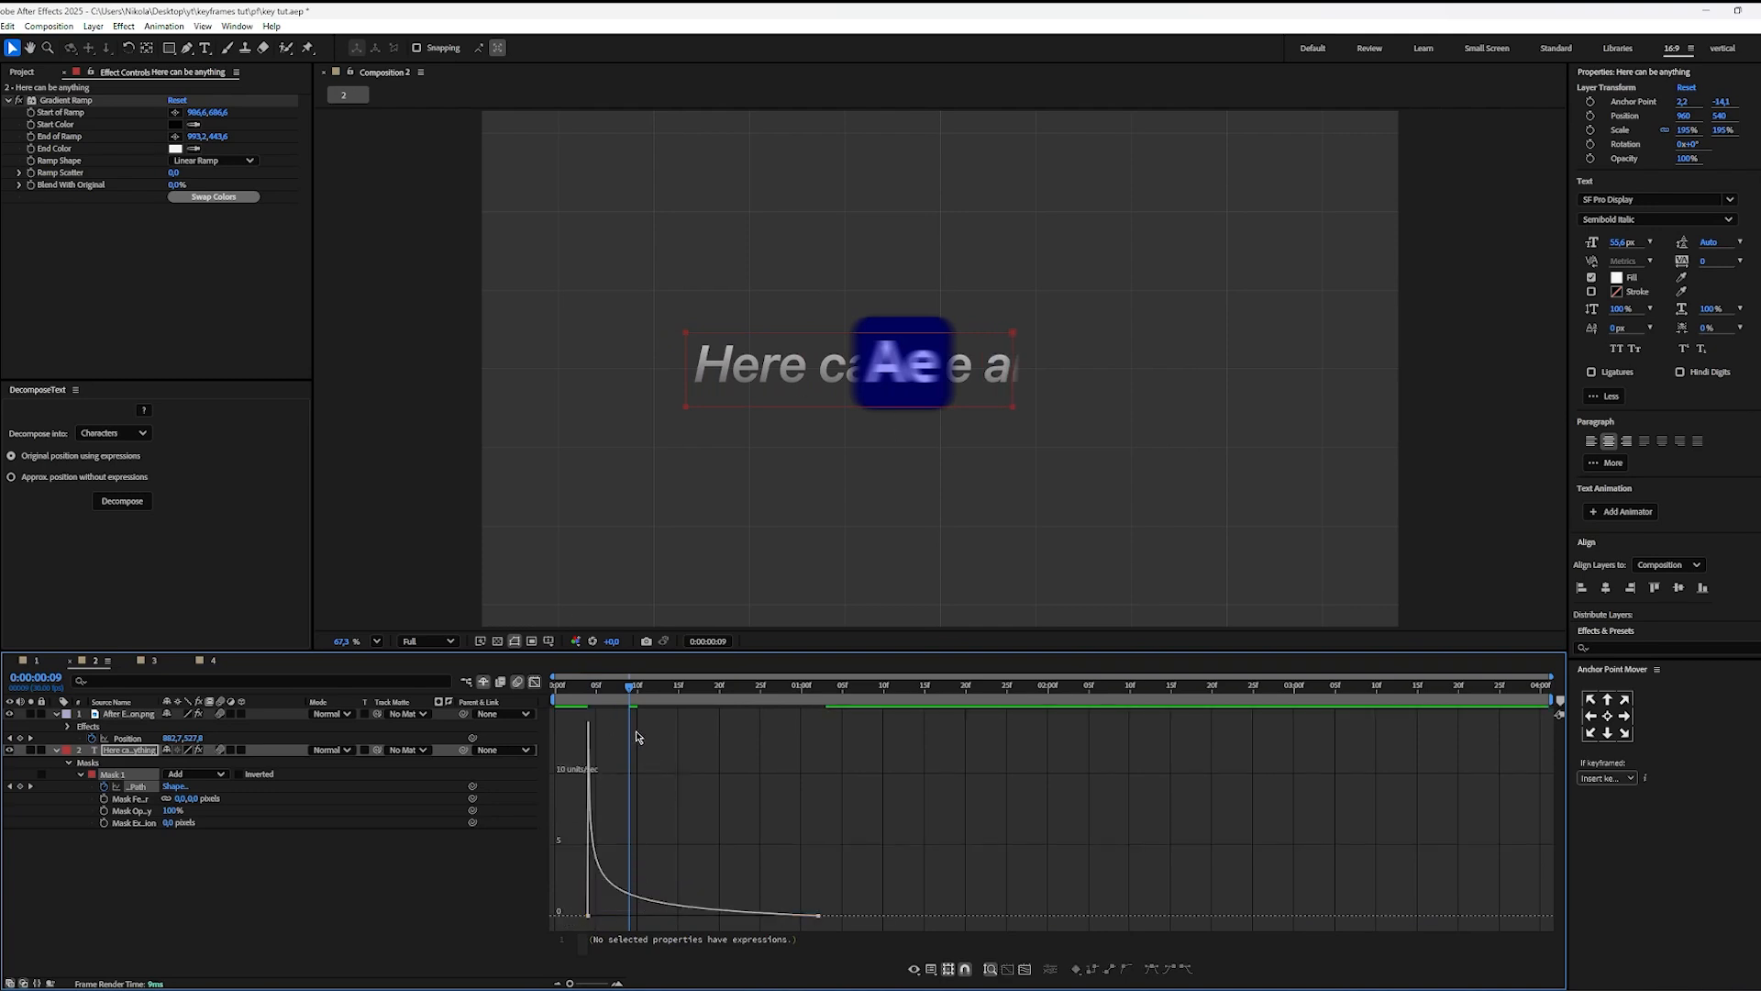
{"action": "key", "text": "space"}
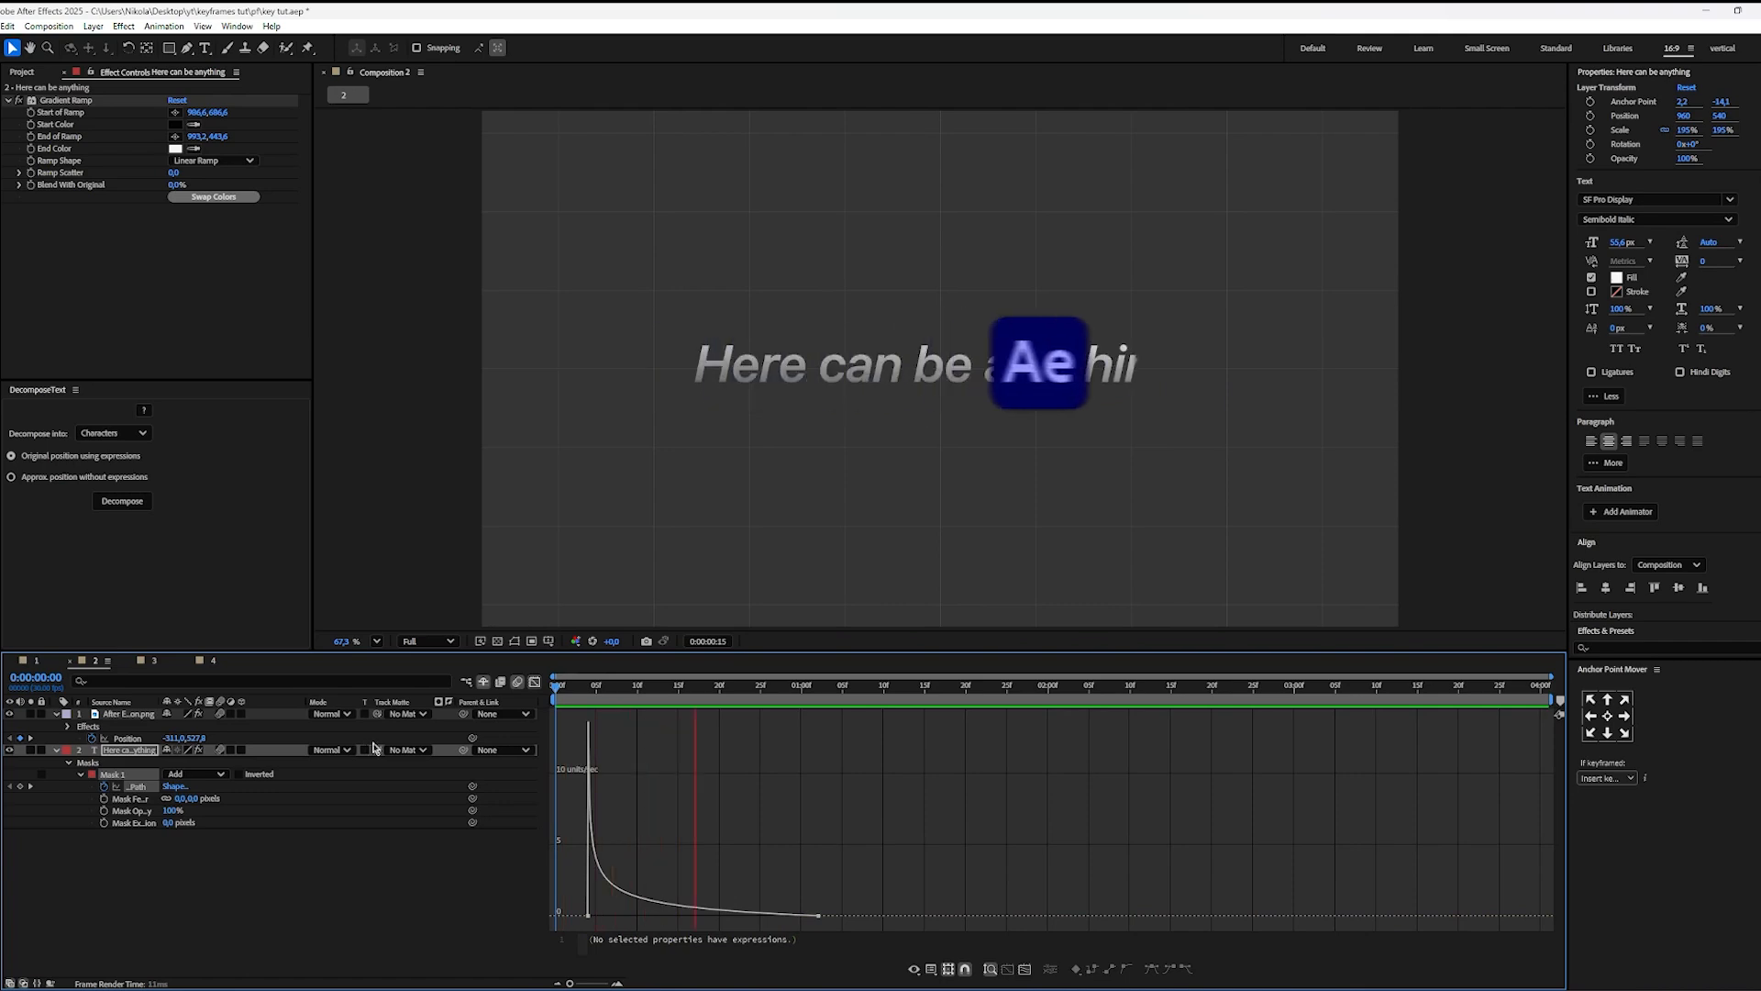
Step: Lower the Mask Path speed curve's initial peak at 0:00:00:04 by shortening the last keyframe's influence handle
{"action": "left_click", "coordinate": [587, 690]}
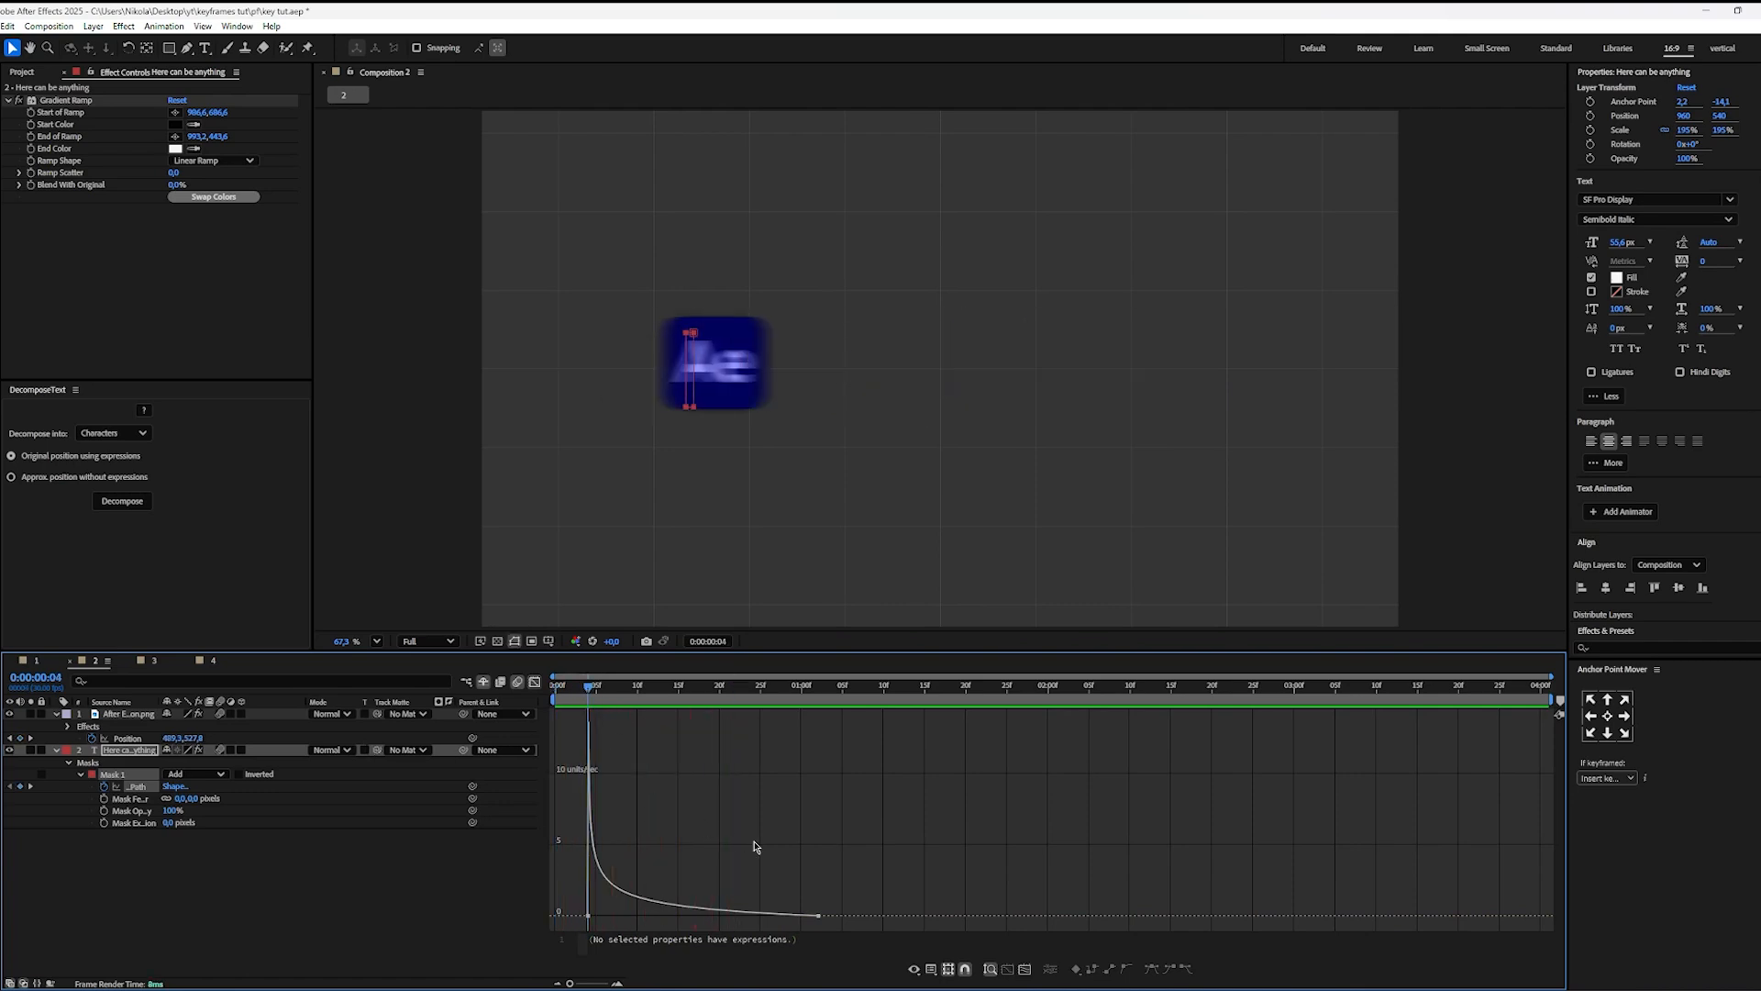
{"action": "left_click_drag", "start_coordinate": [839, 888], "coordinate": [733, 914]}
{"action": "left_click", "coordinate": [598, 728]}
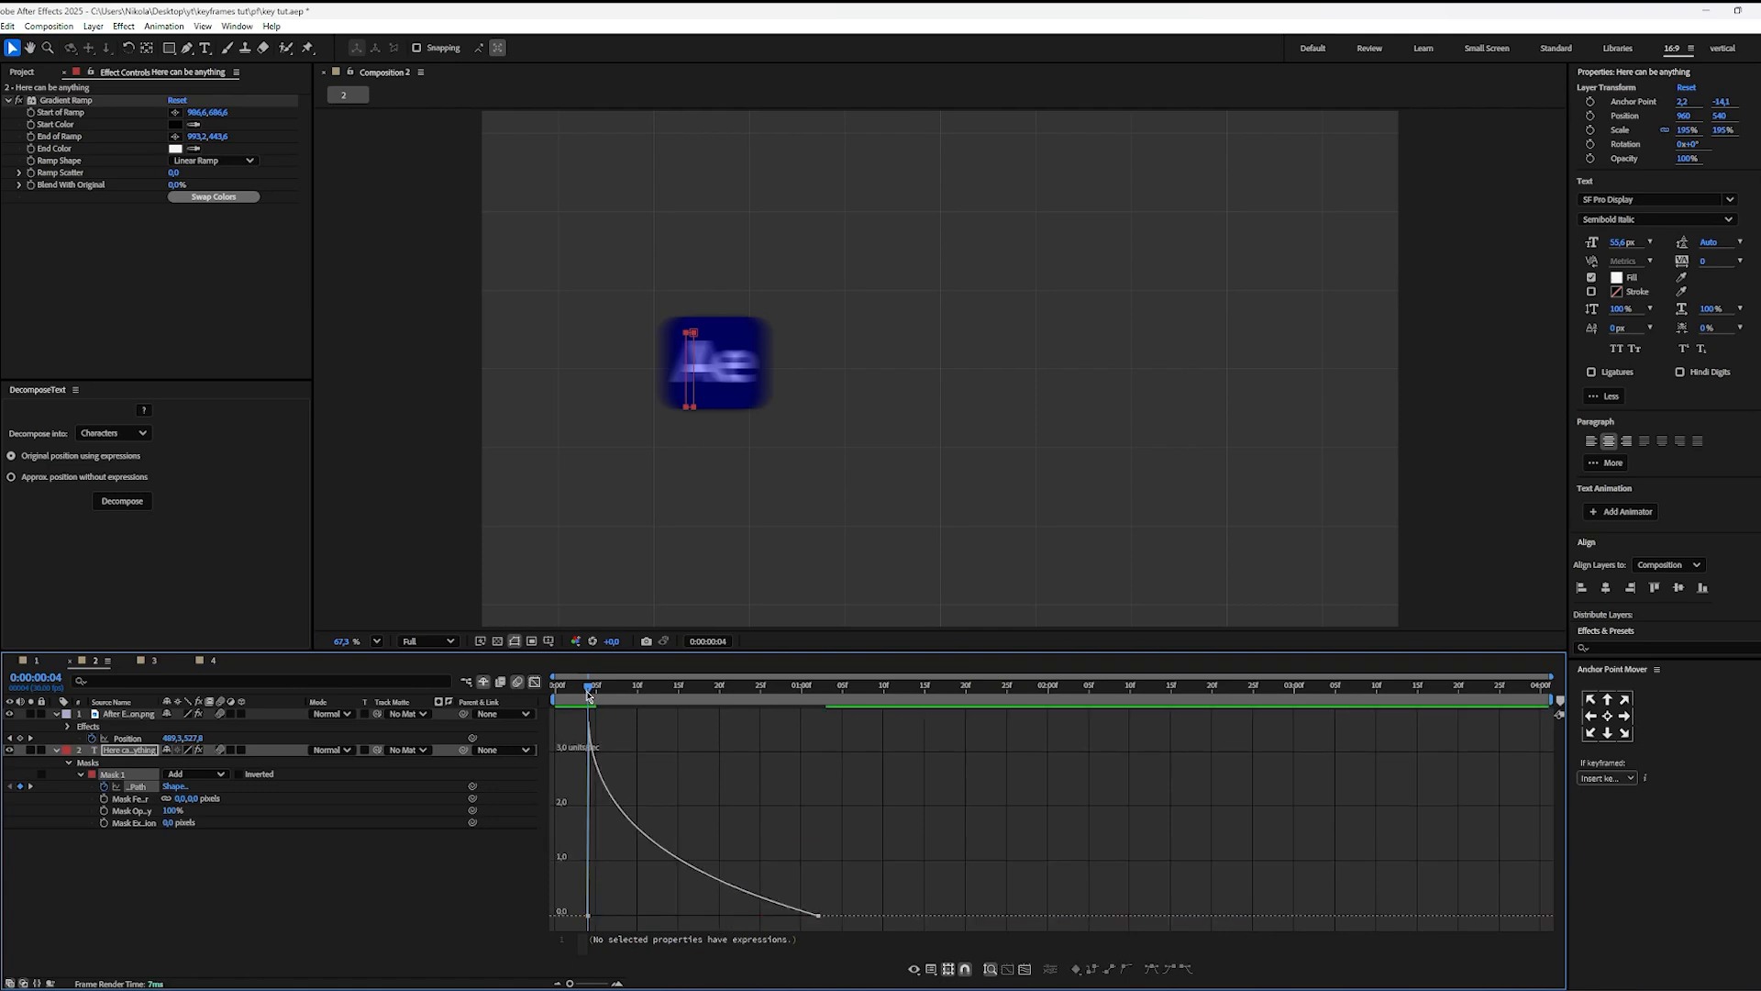
Step: Examine frame by frame from 0:00:00:04 to 0:00:00:18 how the mask edge follows the icon, including a close-up
{"action": "left_click_drag", "start_coordinate": [588, 696], "coordinate": [588, 696]}
{"action": "key", "text": "Page_Down"}
{"action": "key", "text": "Page_Down"}
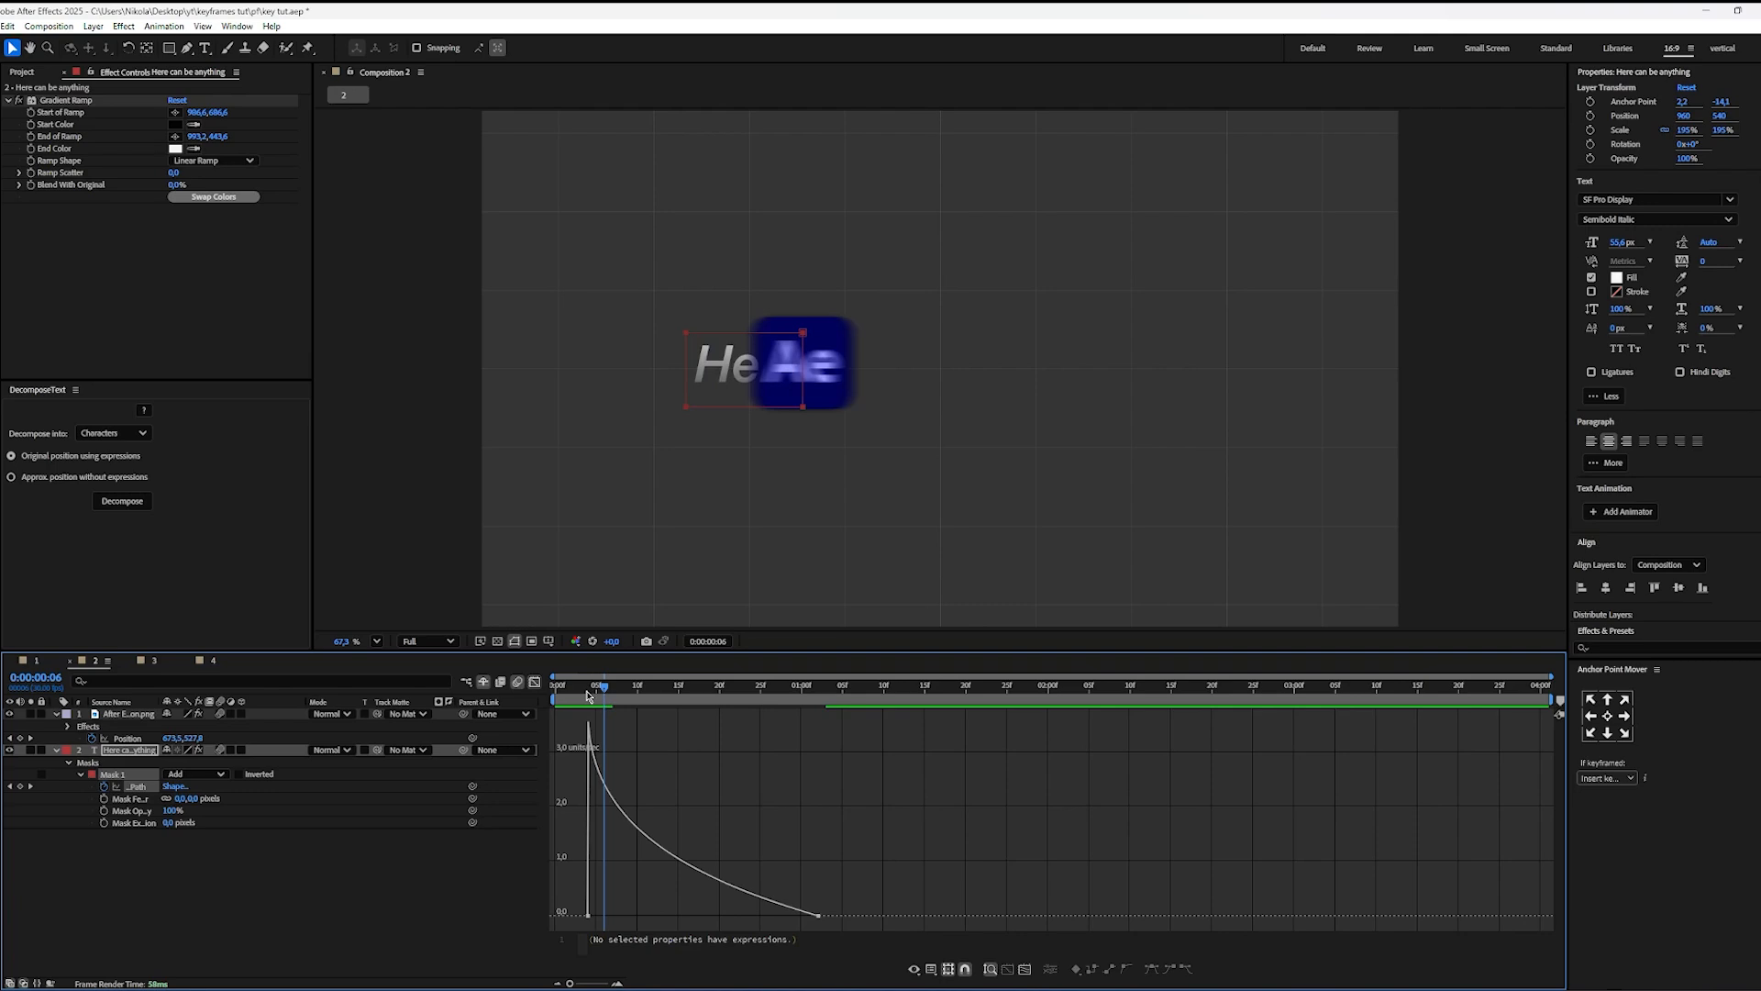
{"action": "key", "text": "Page_Down"}
{"action": "key", "text": "Page_Down"}
{"action": "key", "text": "Page_Down"}
{"action": "key", "text": "Page_Down"}
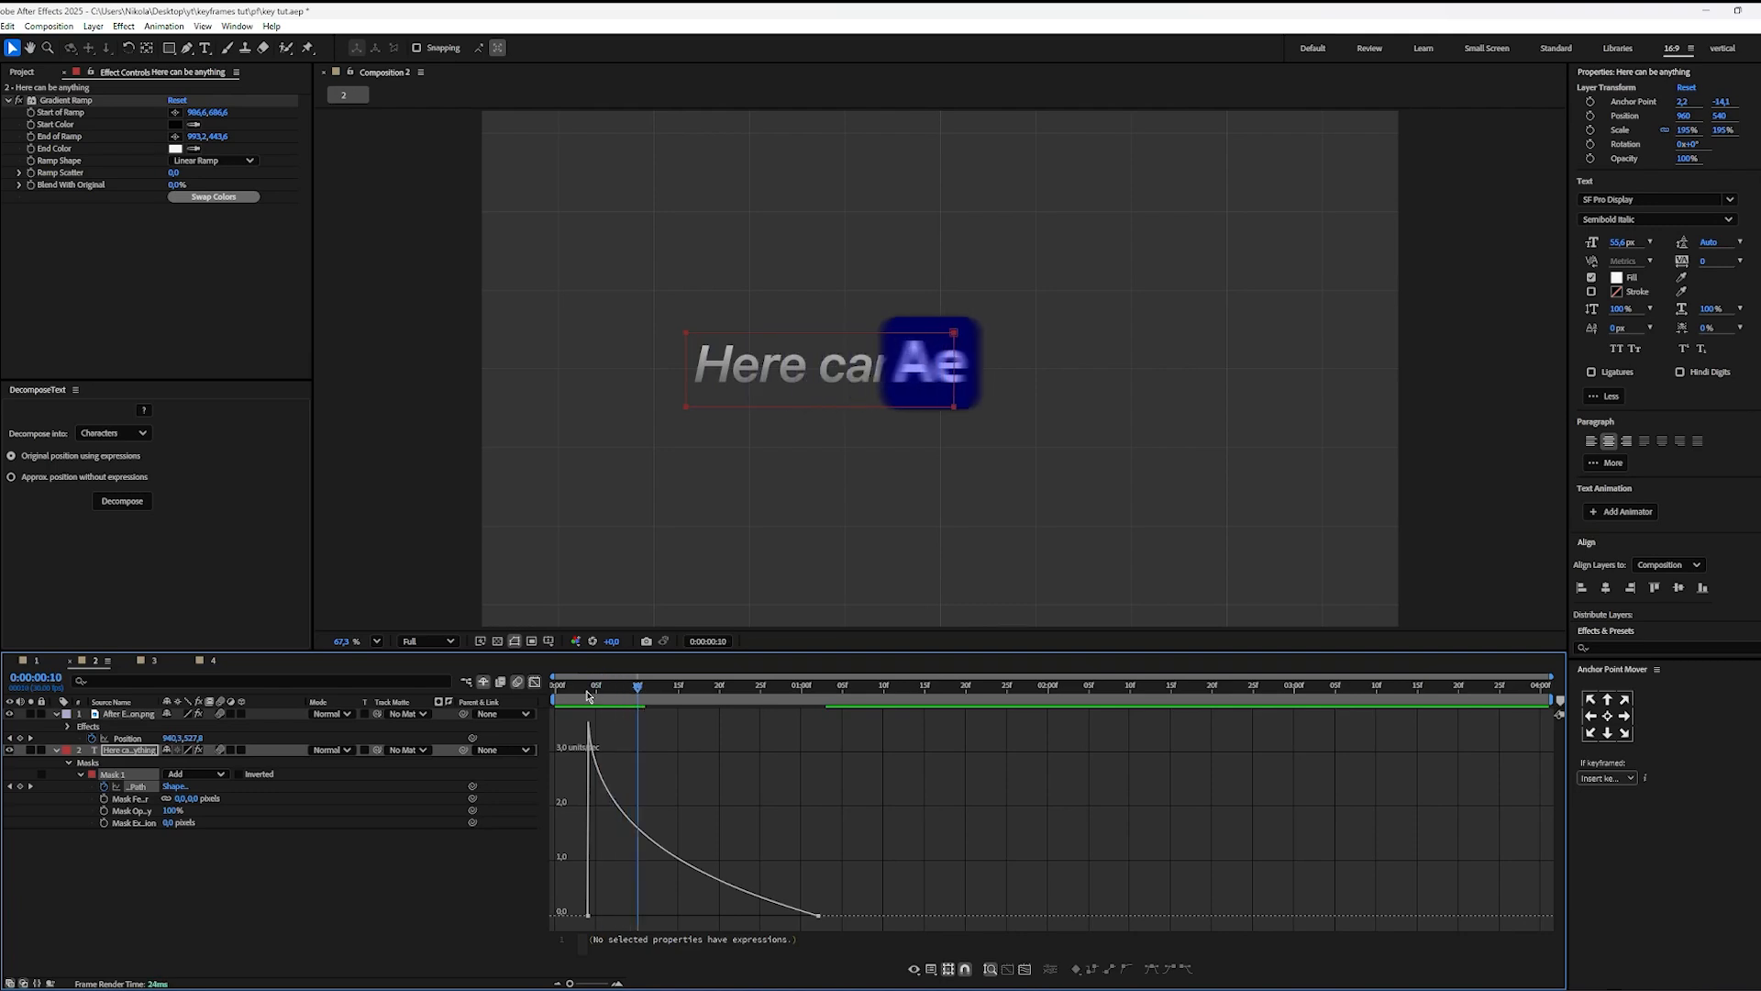
{"action": "key", "text": "Page_Down"}
{"action": "key", "text": "Page_Down"}
{"action": "key", "text": "Page_Down"}
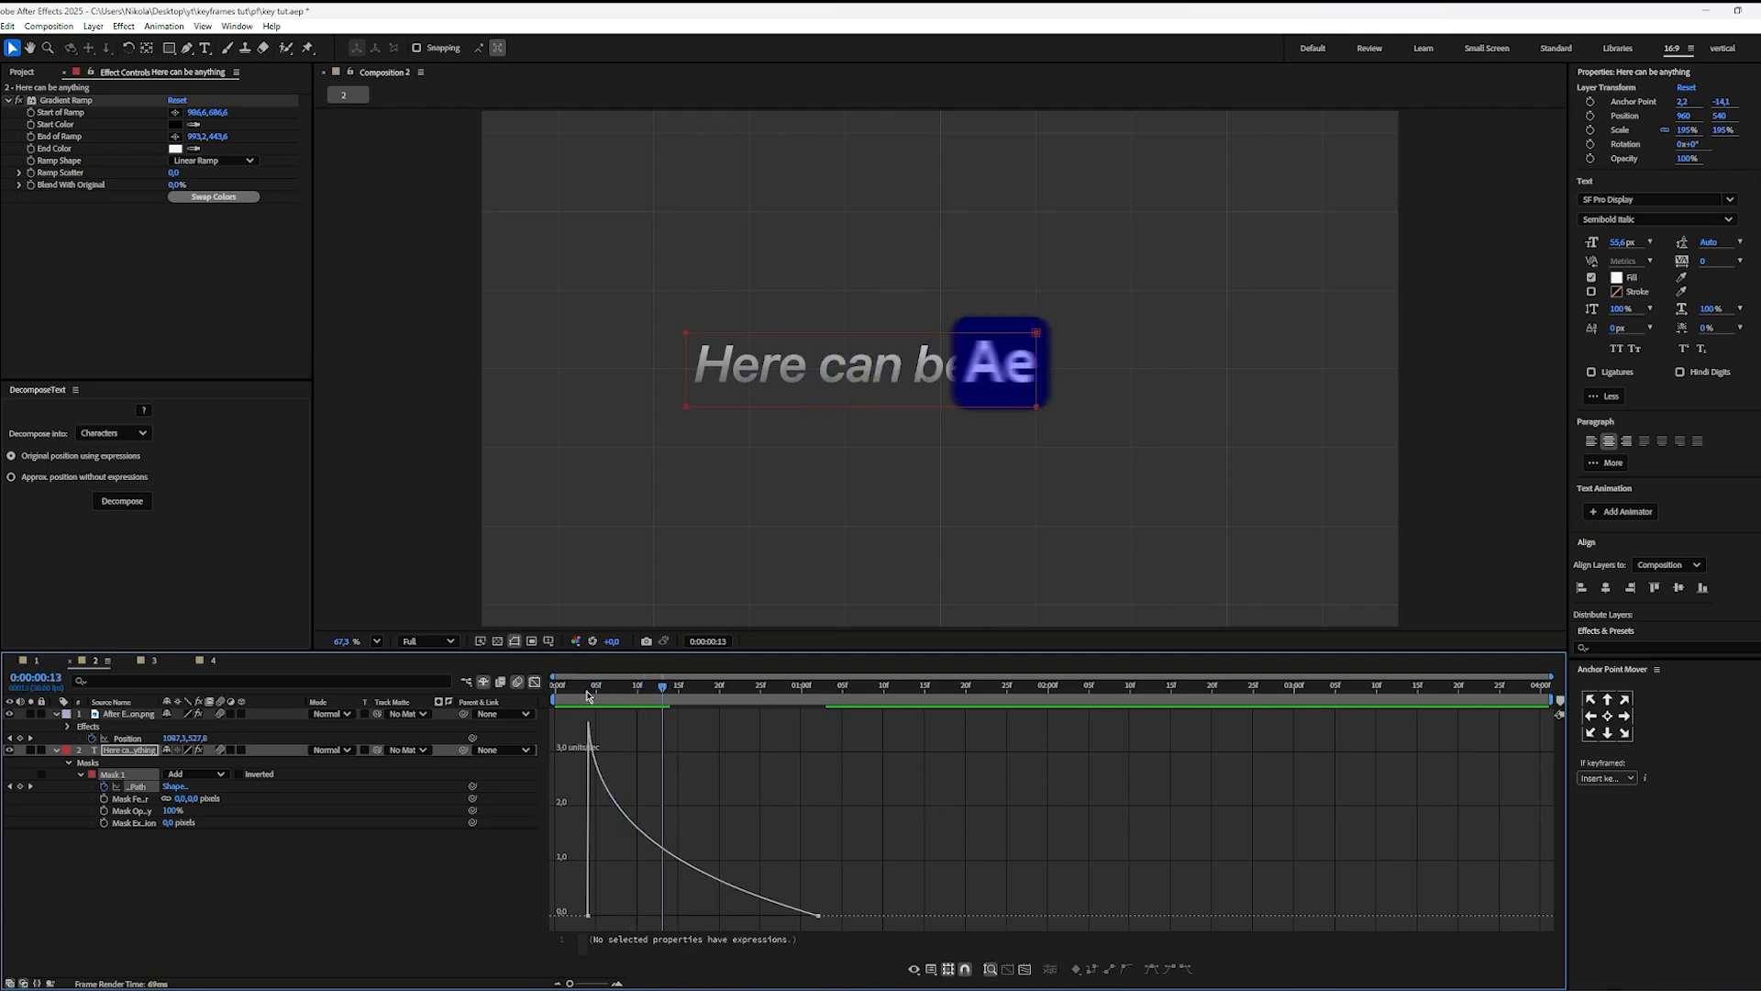
{"action": "key", "text": "Page_Down"}
{"action": "key", "text": "Page_Down"}
{"action": "key", "text": "Page_Down"}
{"action": "key", "text": "Page_Down"}
{"action": "key", "text": "Page_Down"}
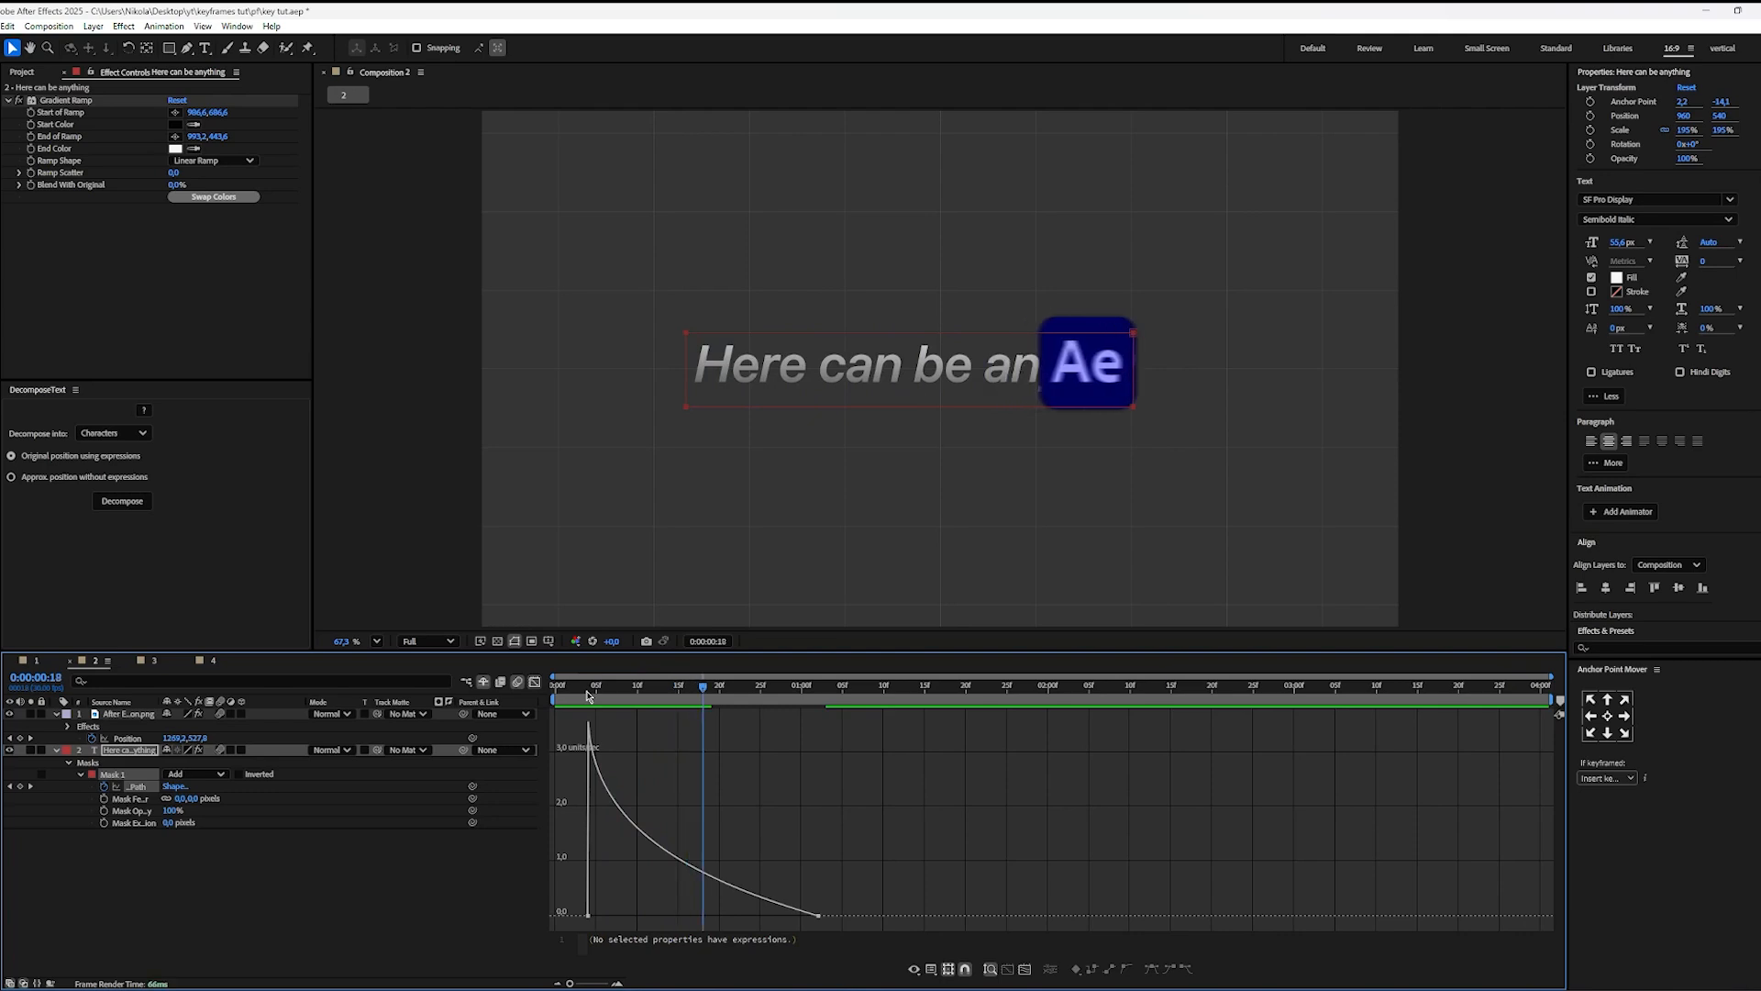
{"action": "scroll", "coordinate": [1165, 405], "scroll_direction": "up", "scroll_amount": 3}
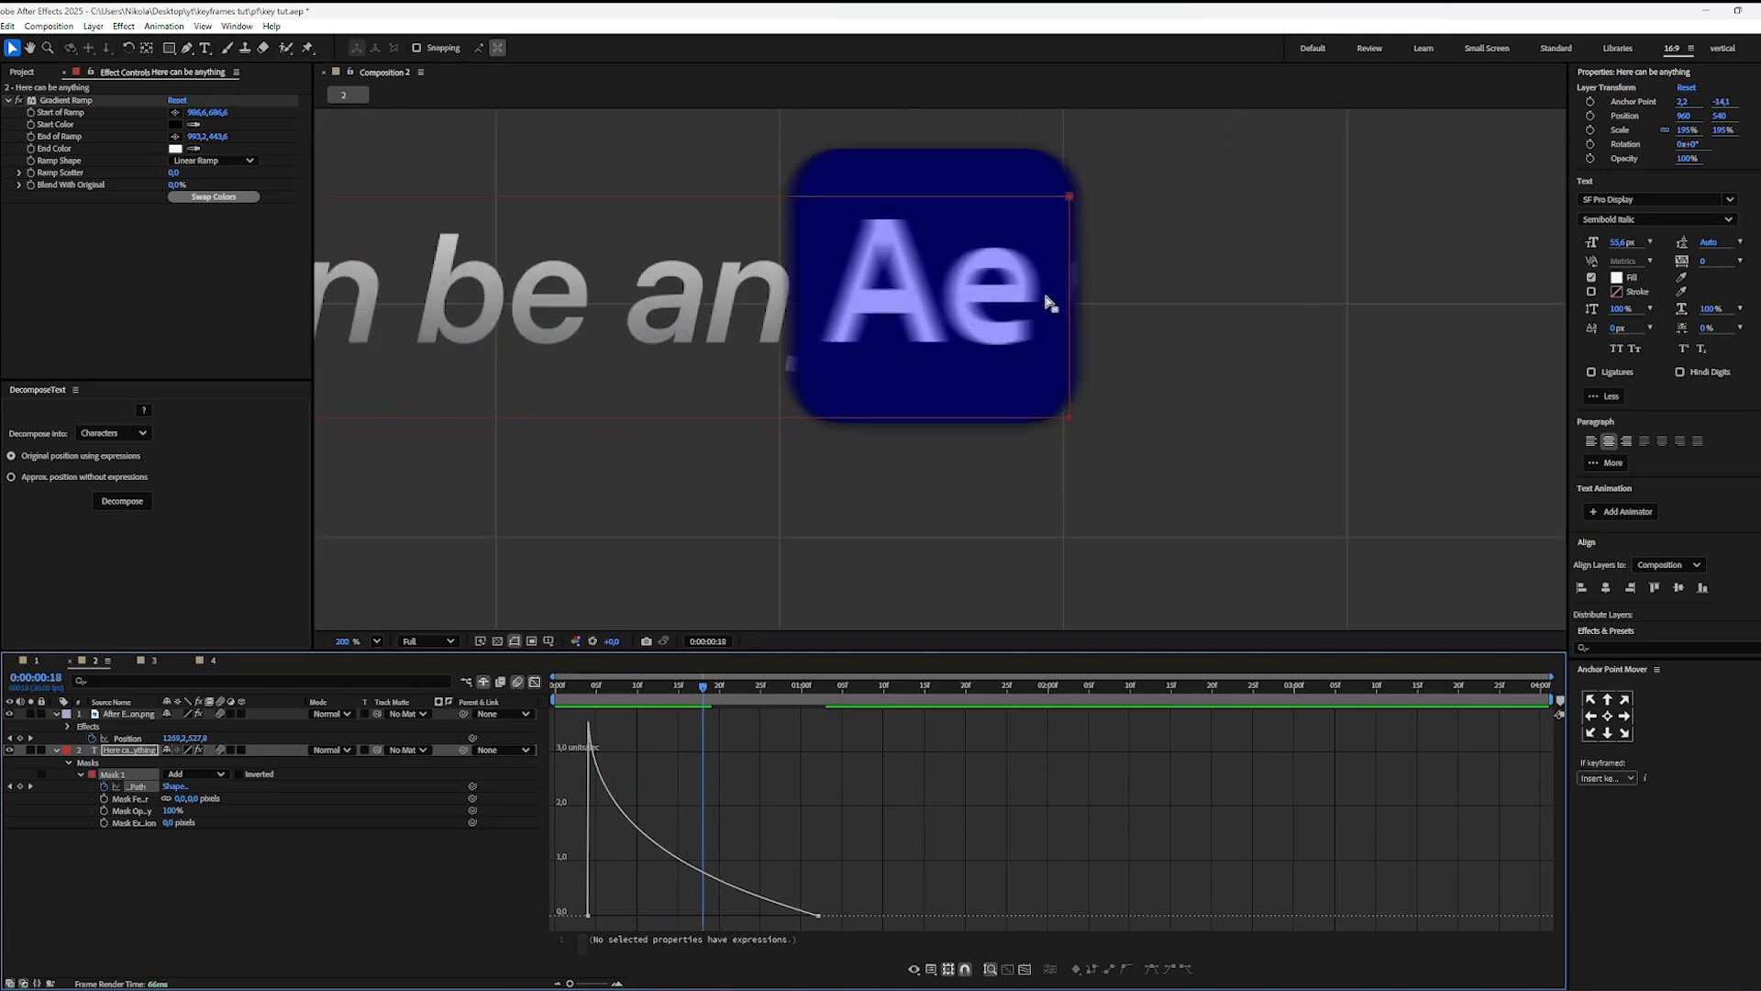
Step: Flatten the Mask Path speed curve further by shortening the last keyframe's handle, play it back, and save the project
{"action": "left_click_drag", "start_coordinate": [860, 929], "coordinate": [587, 711]}
{"action": "left_click_drag", "start_coordinate": [734, 919], "coordinate": [755, 913]}
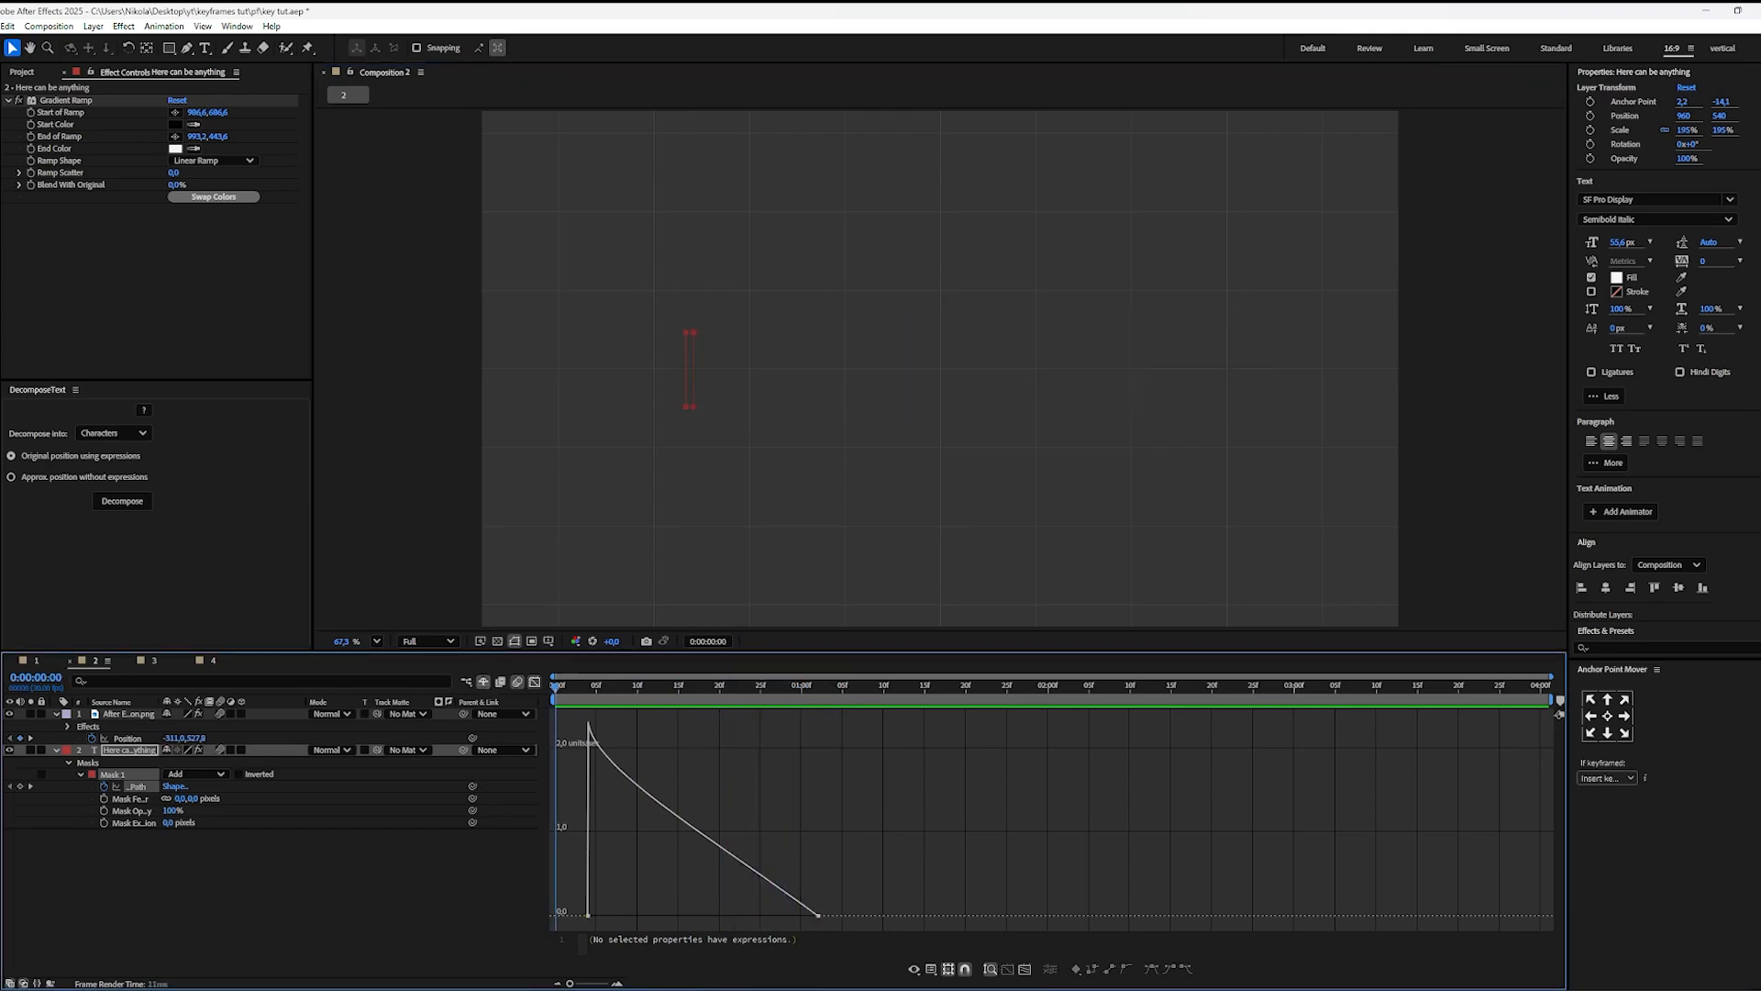
{"action": "key", "text": "space"}
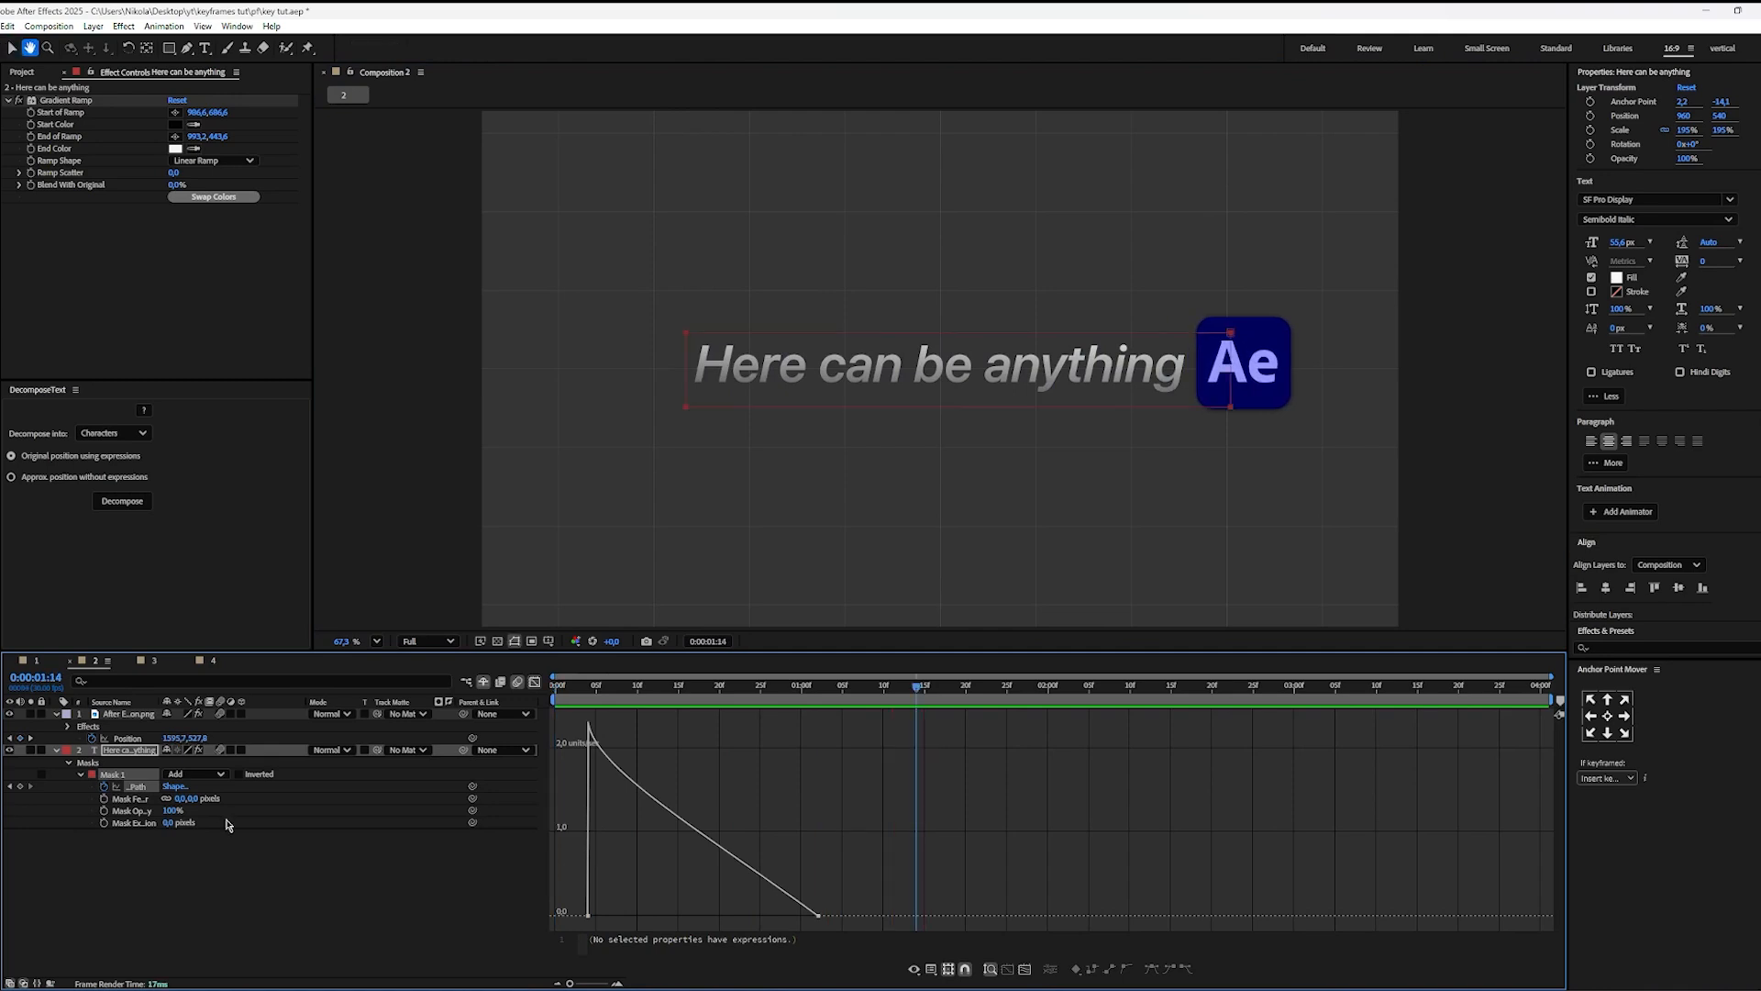
{"action": "key", "text": "ctrl+s"}
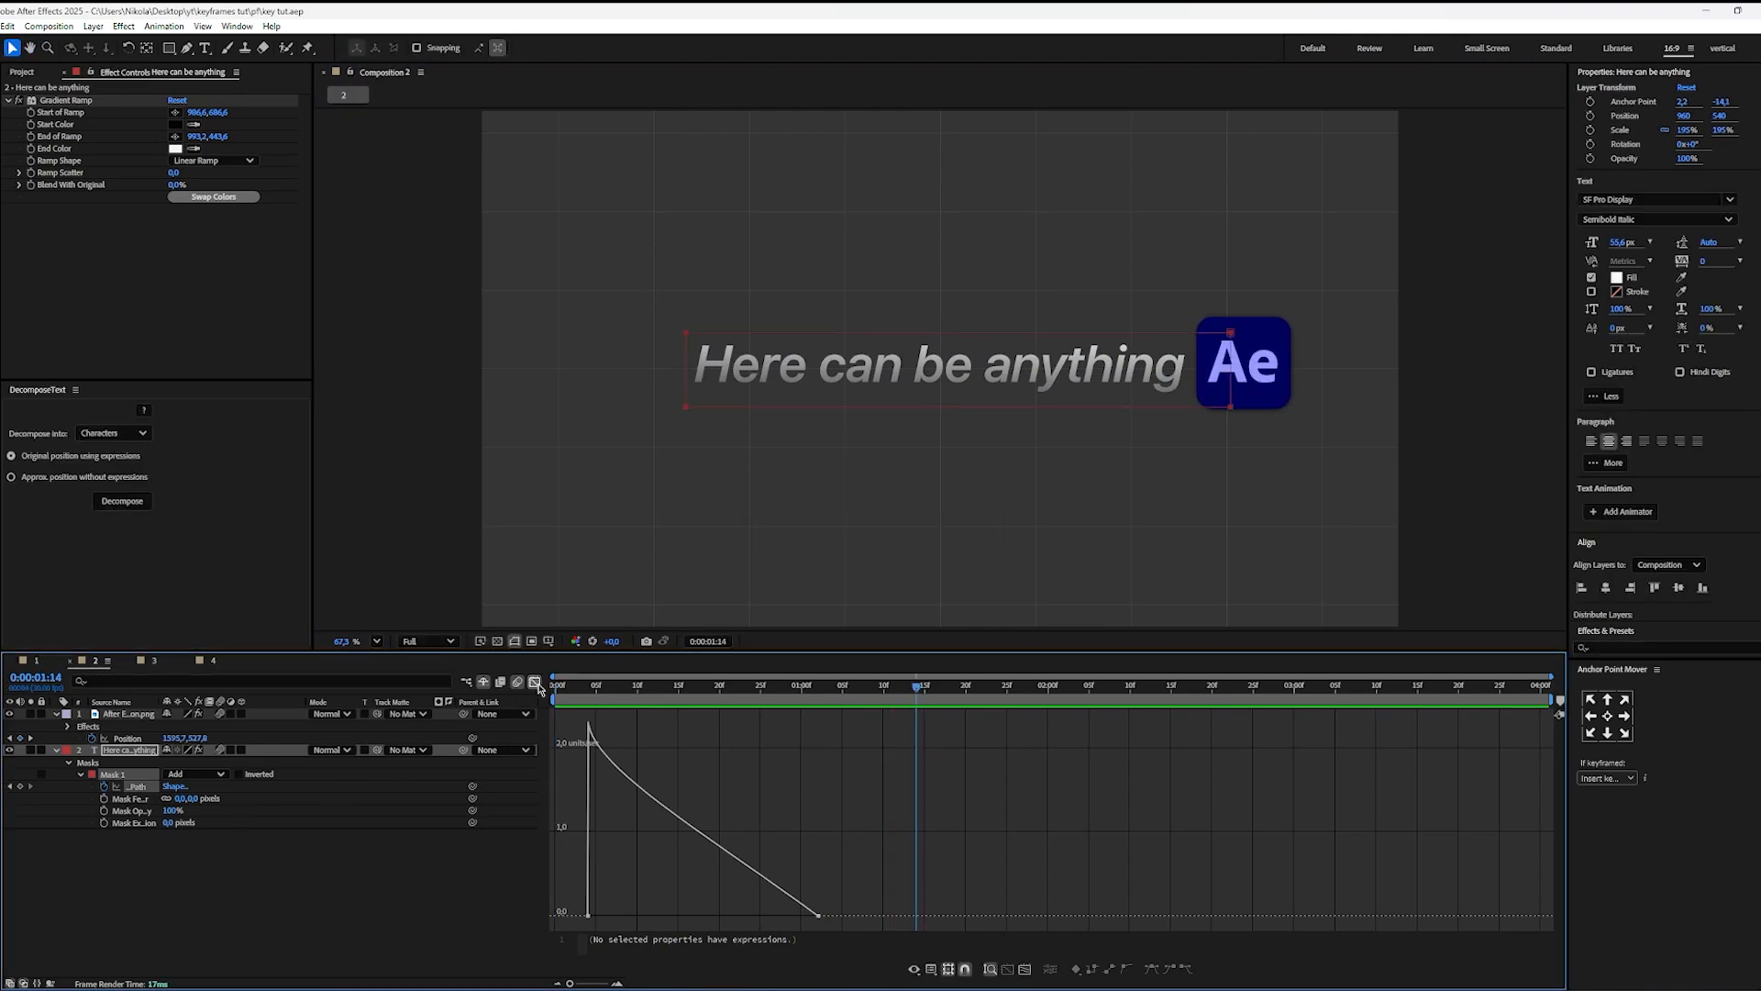
Step: Close the speed graph, deselect the text layer, and preview the icon and text reveal from the start
{"action": "left_click", "coordinate": [535, 682]}
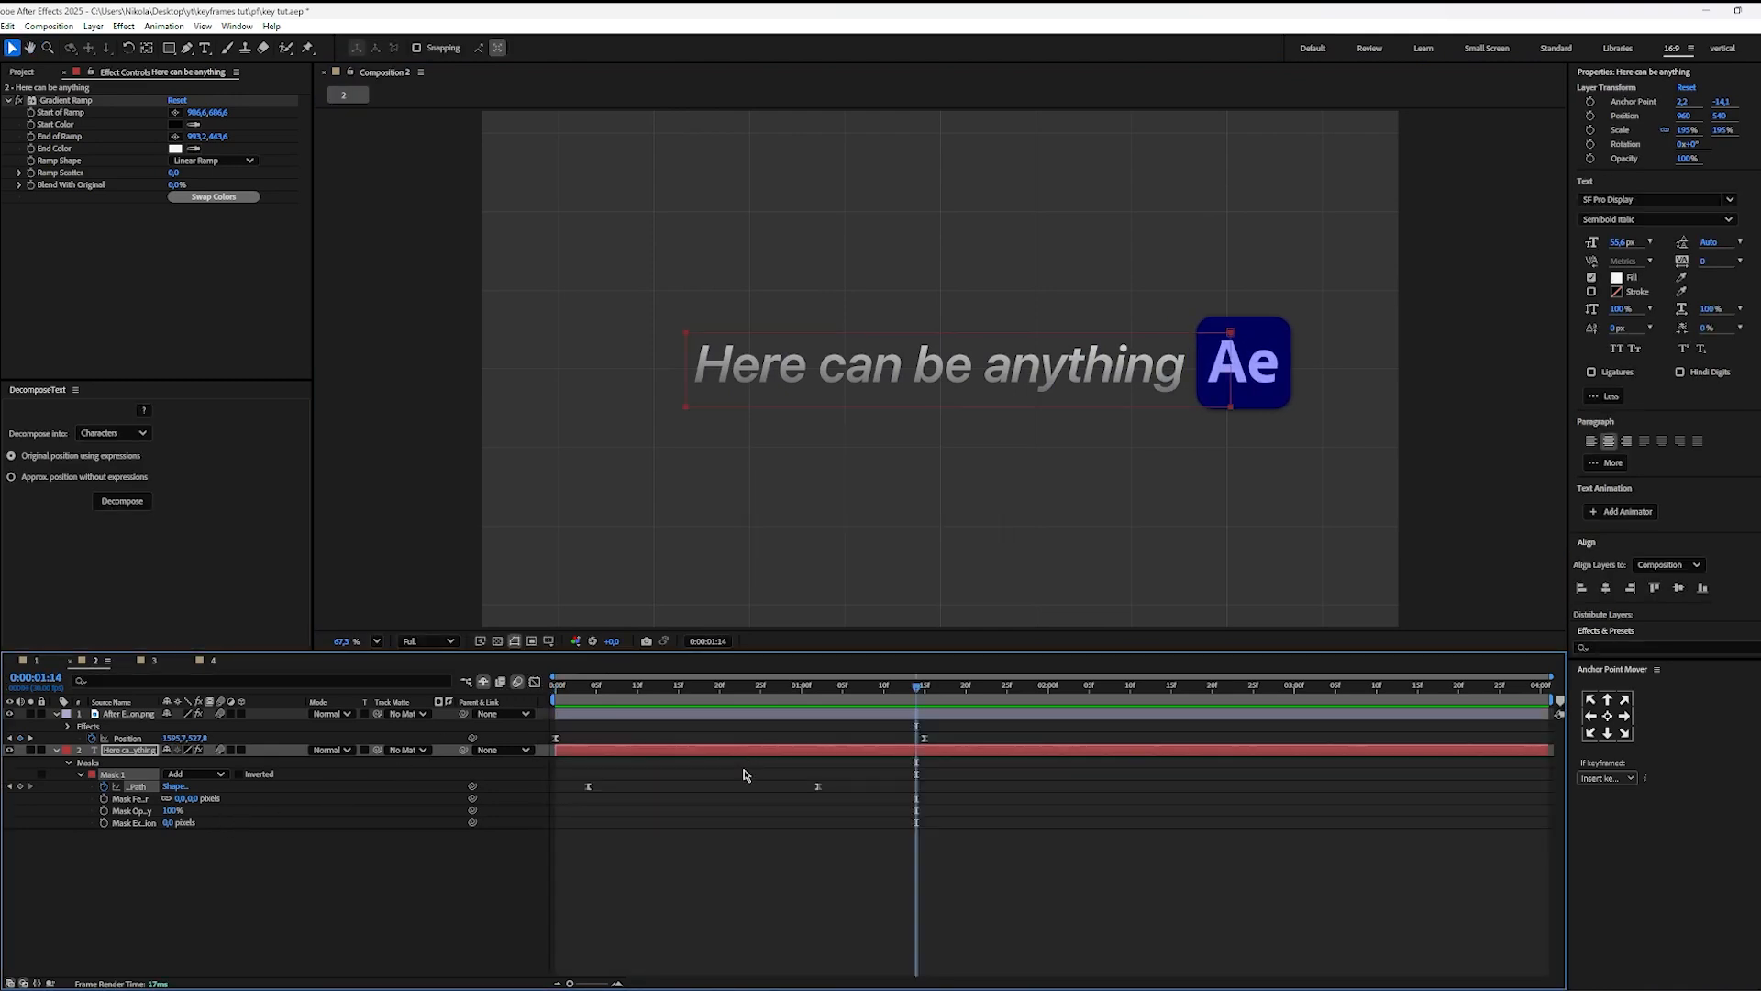
{"action": "left_click", "coordinate": [747, 775]}
{"action": "key", "text": "Home"}
{"action": "key", "text": "space"}
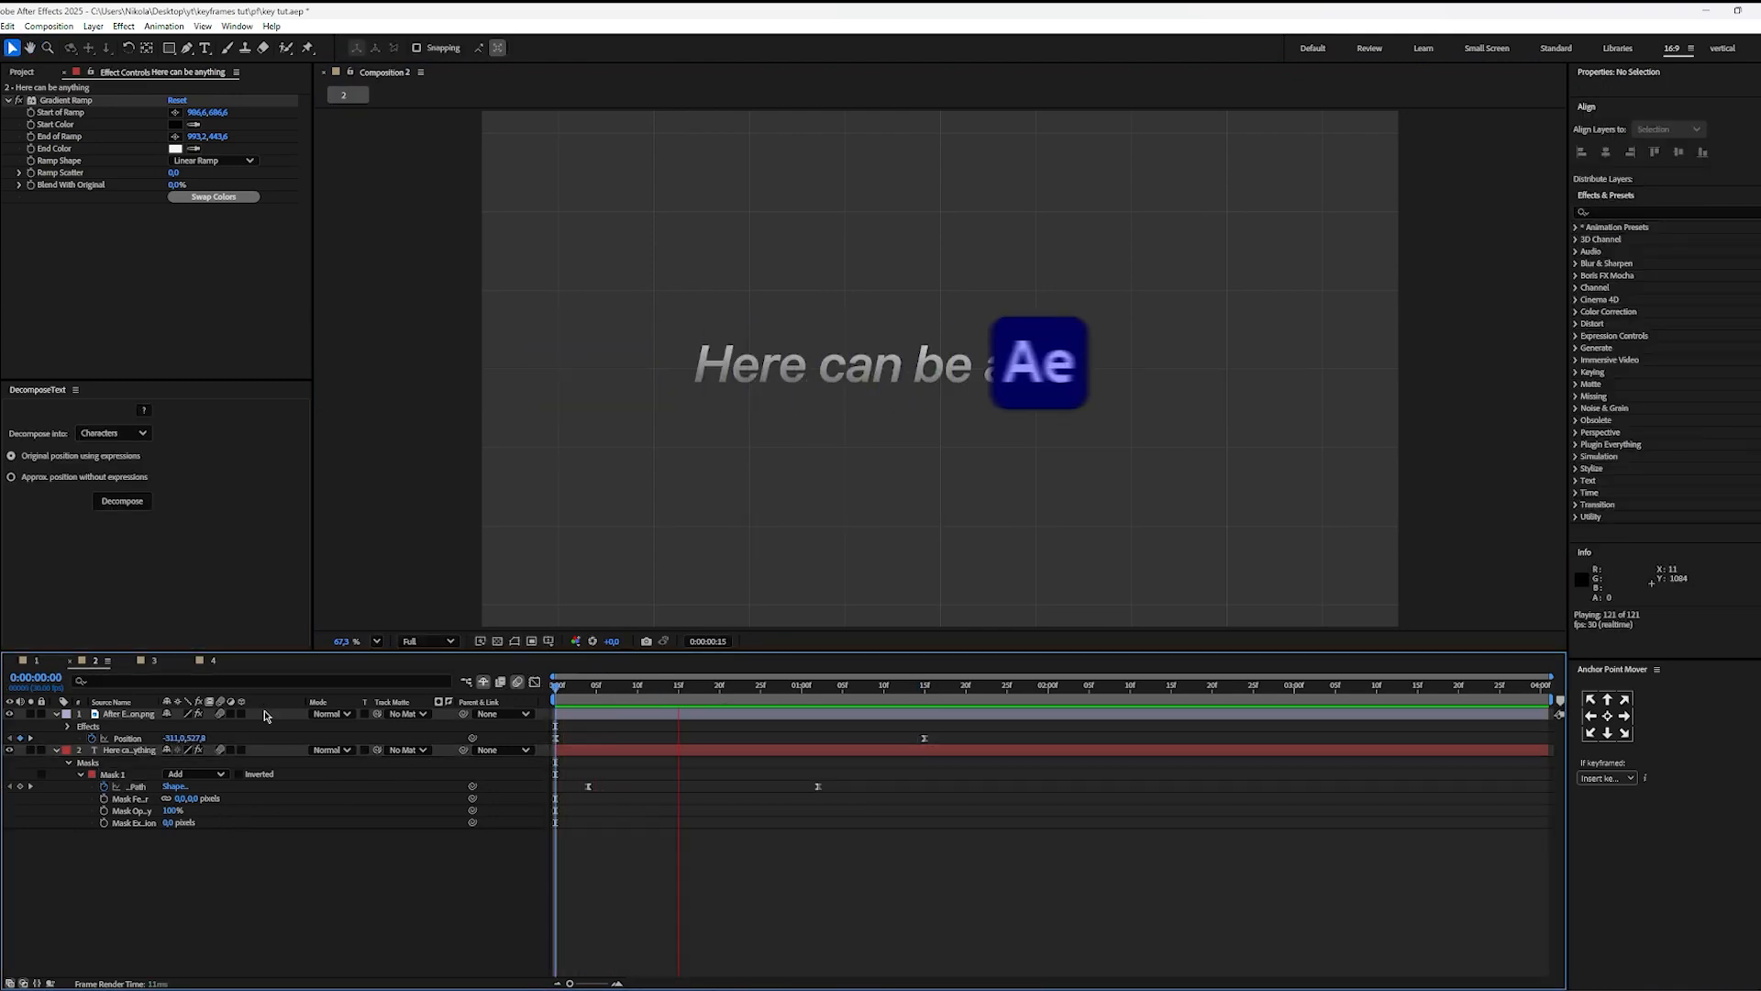
{"action": "key", "text": "space"}
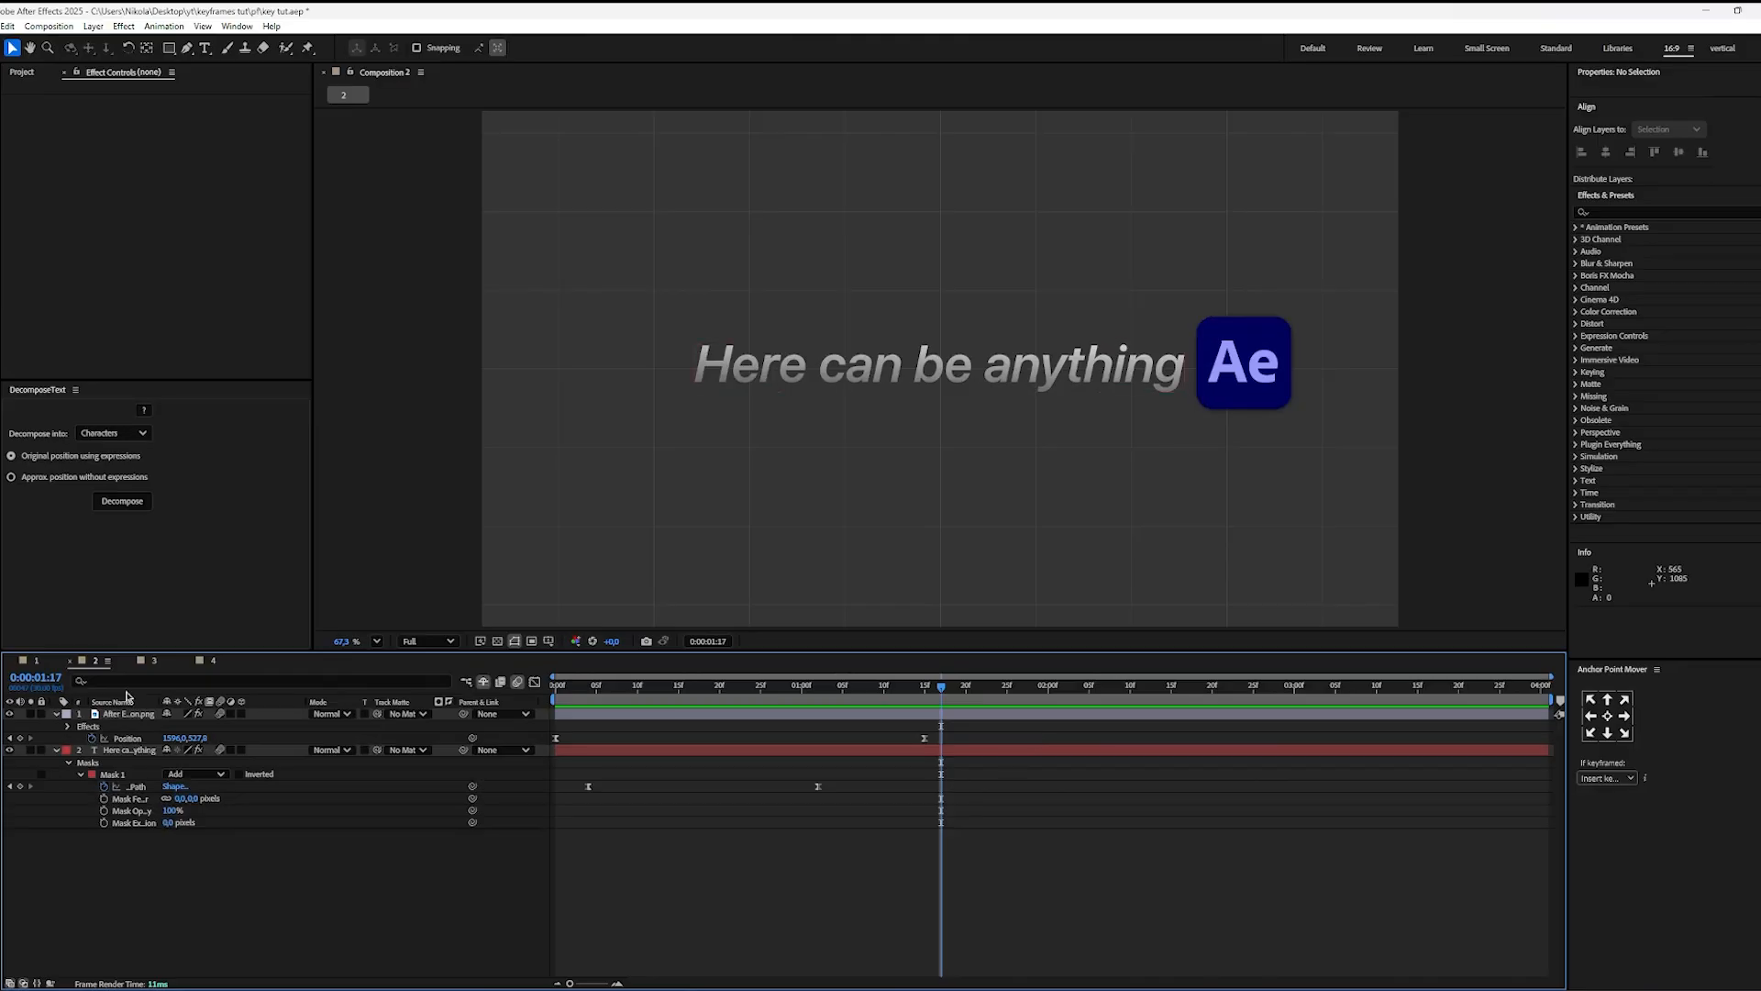
Step: Switch to Composition 1 and hide the stay and go layers, keeping only the come layer displayed
{"action": "left_click", "coordinate": [36, 662]}
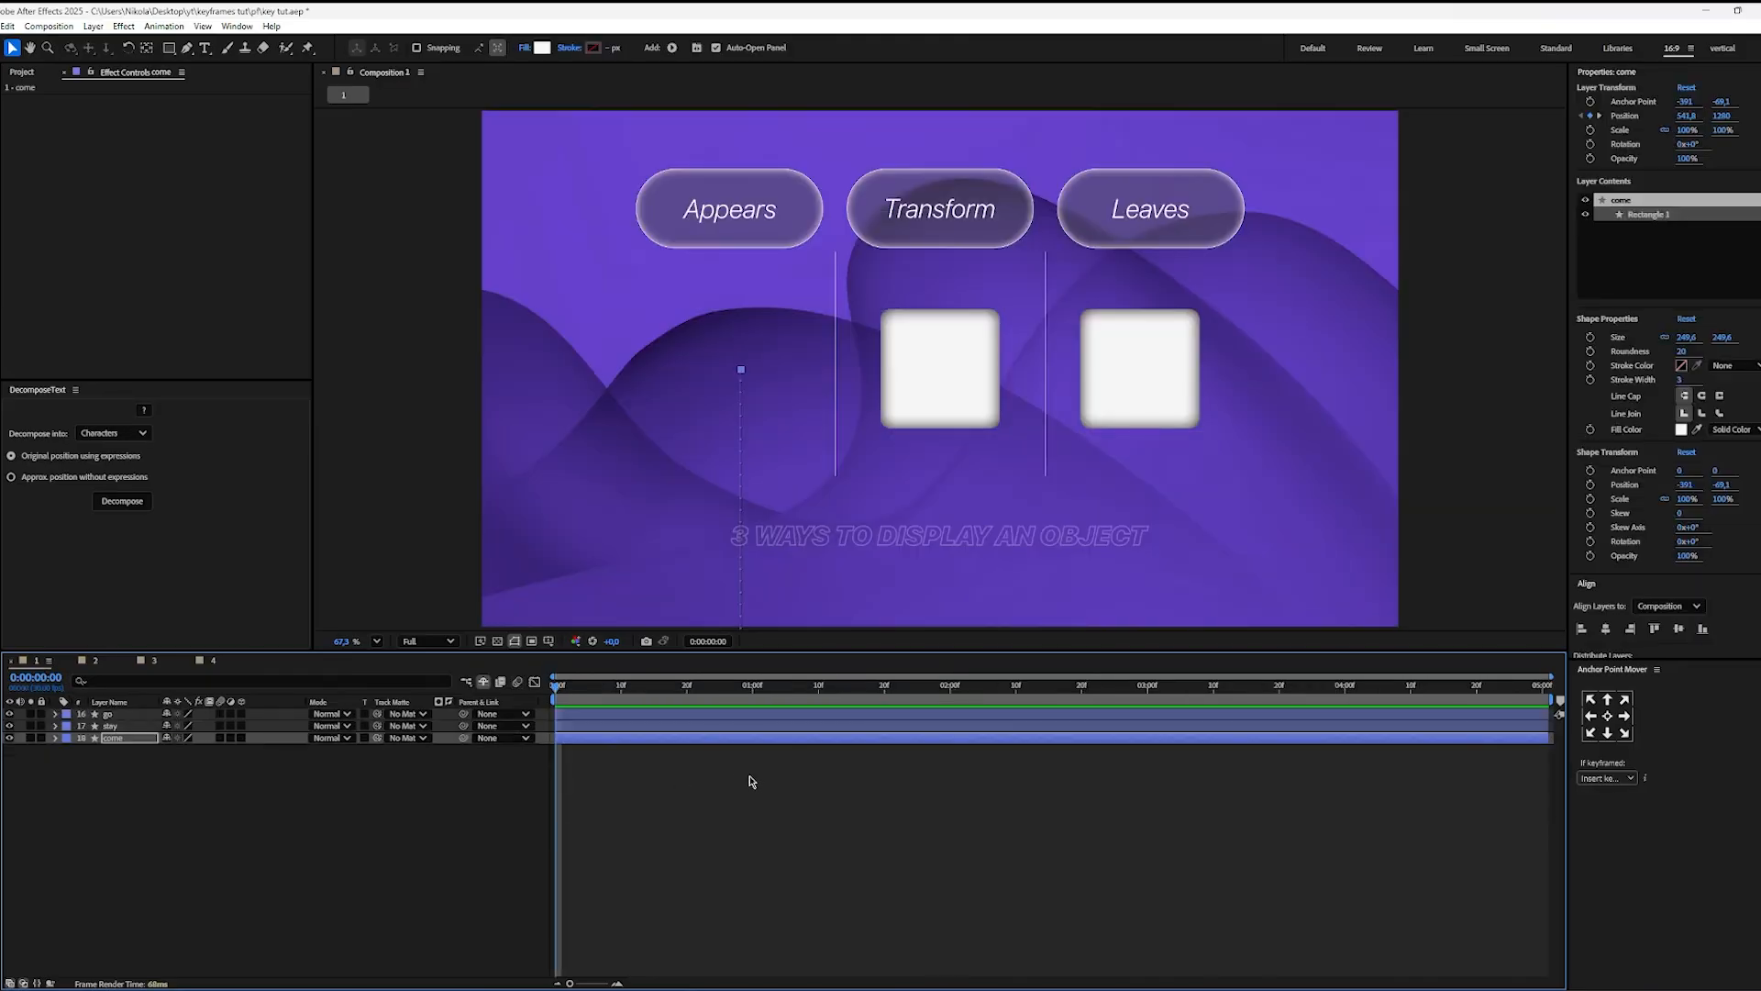
{"action": "left_click", "coordinate": [409, 830]}
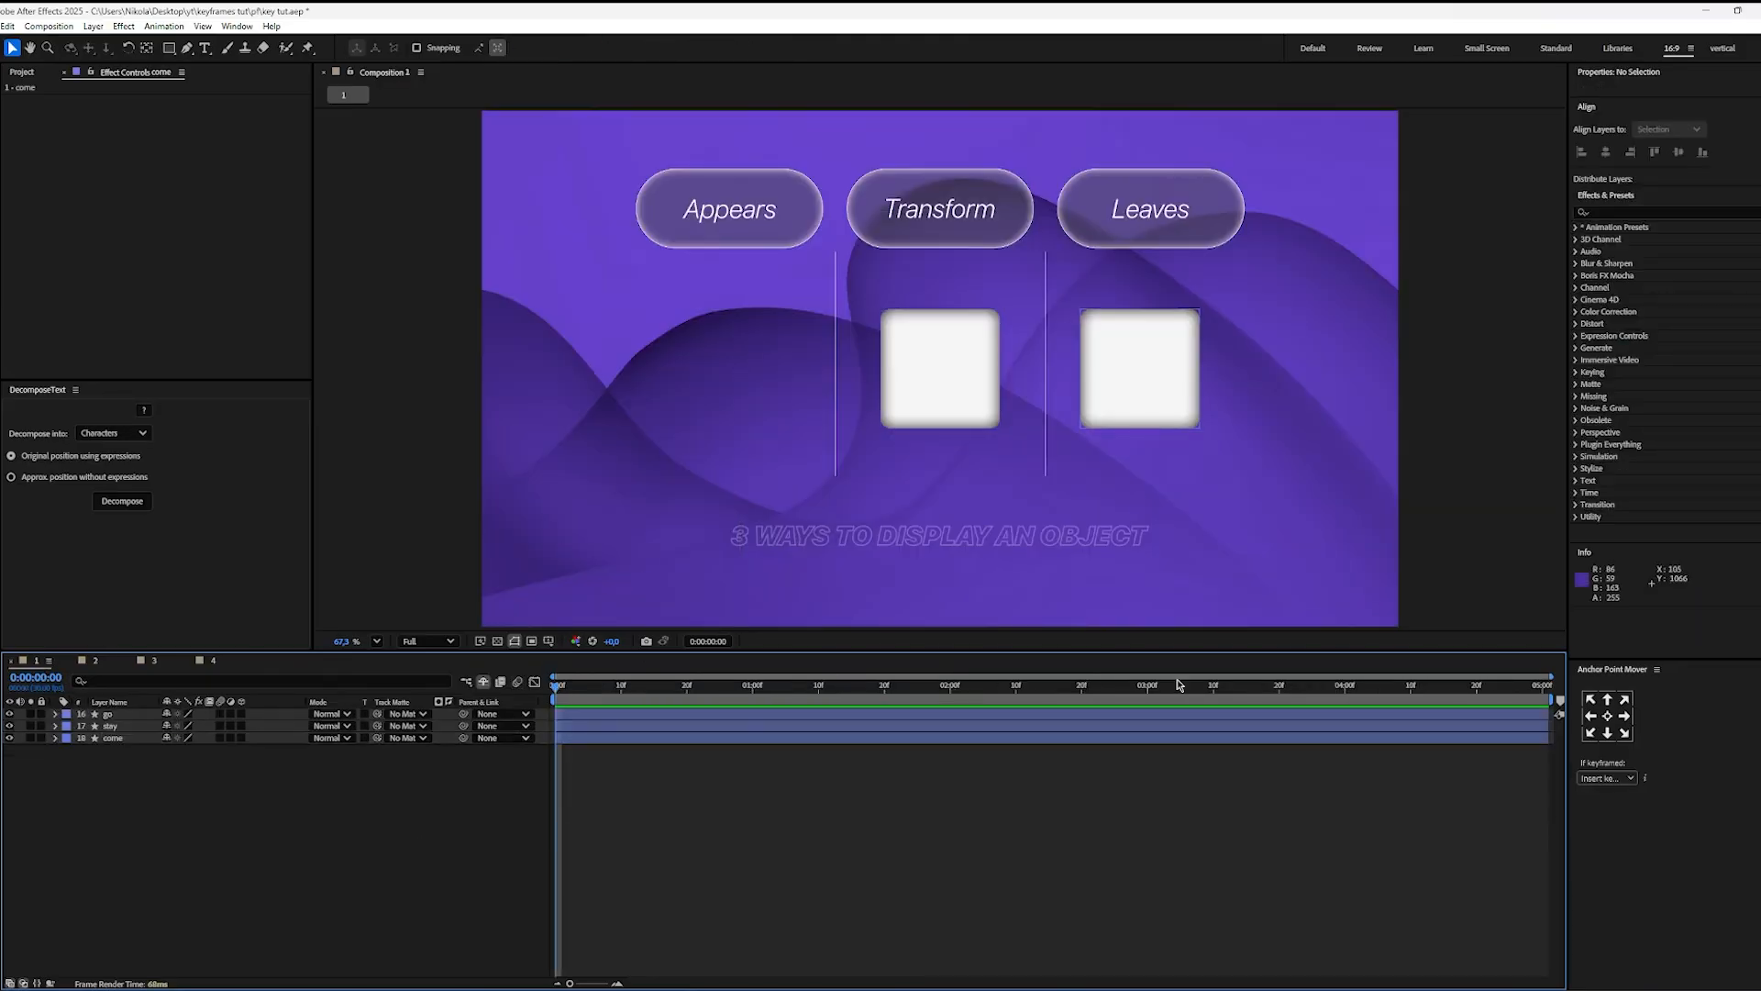
{"action": "left_click", "coordinate": [12, 728]}
{"action": "left_click", "coordinate": [12, 719]}
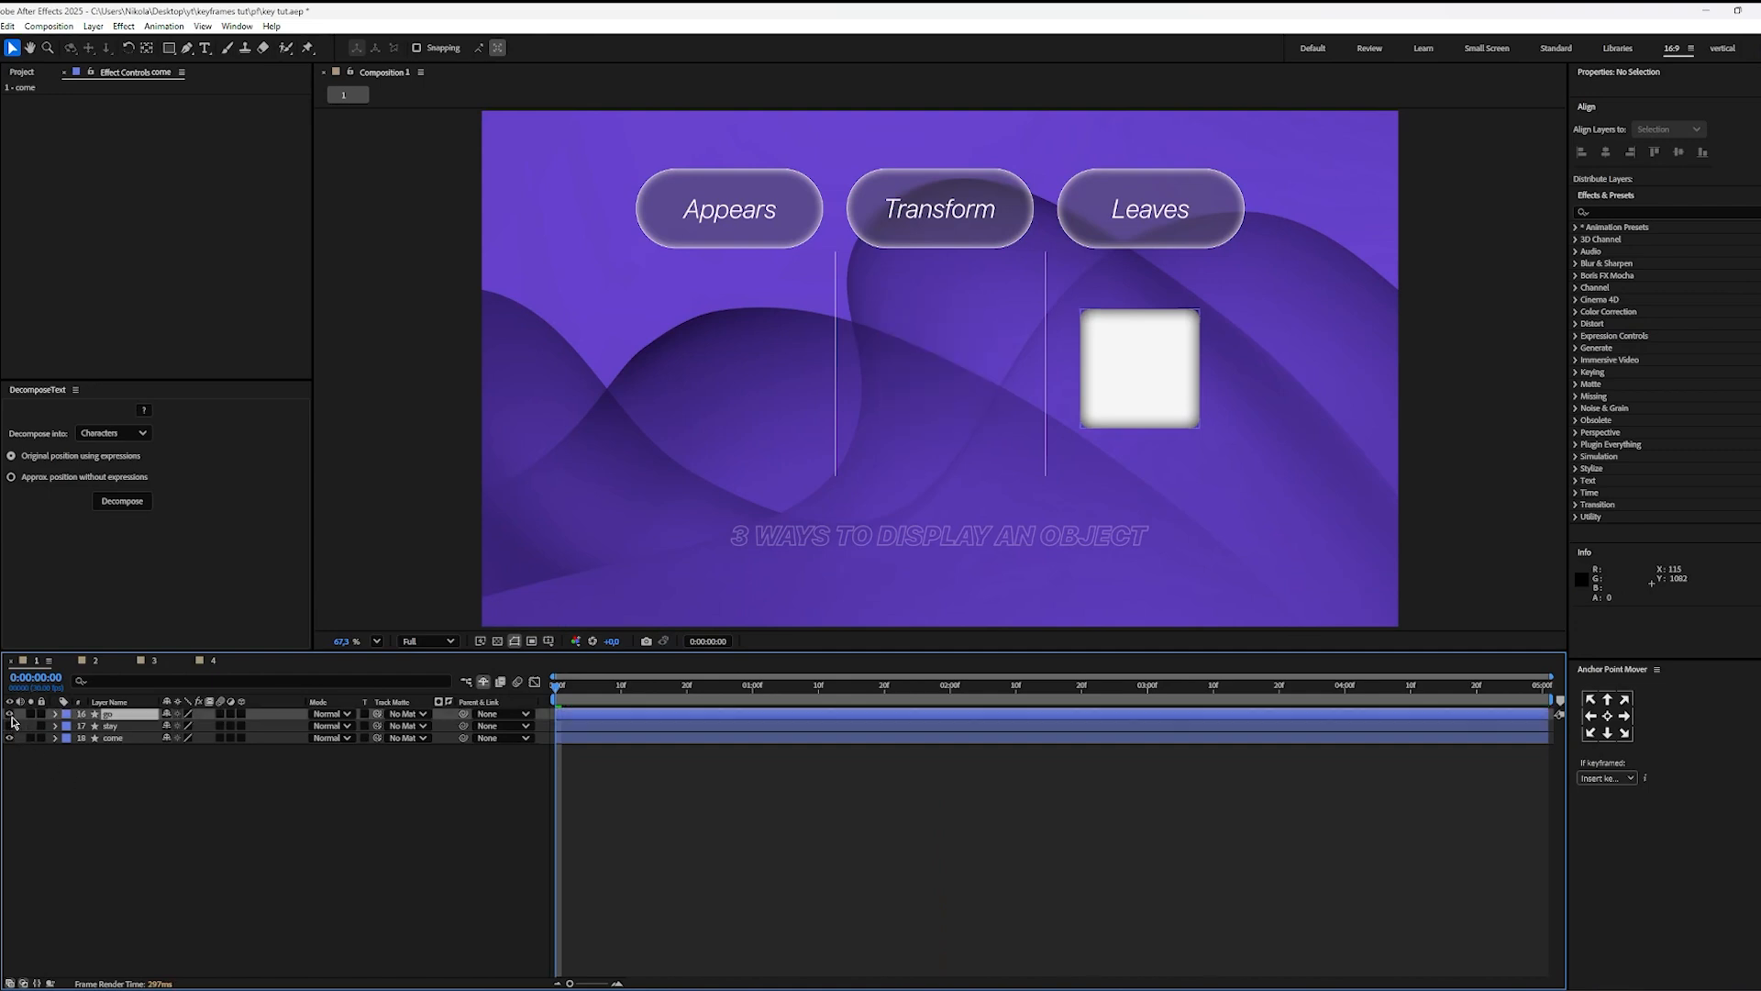
{"action": "left_click", "coordinate": [11, 716]}
{"action": "left_click", "coordinate": [67, 800]}
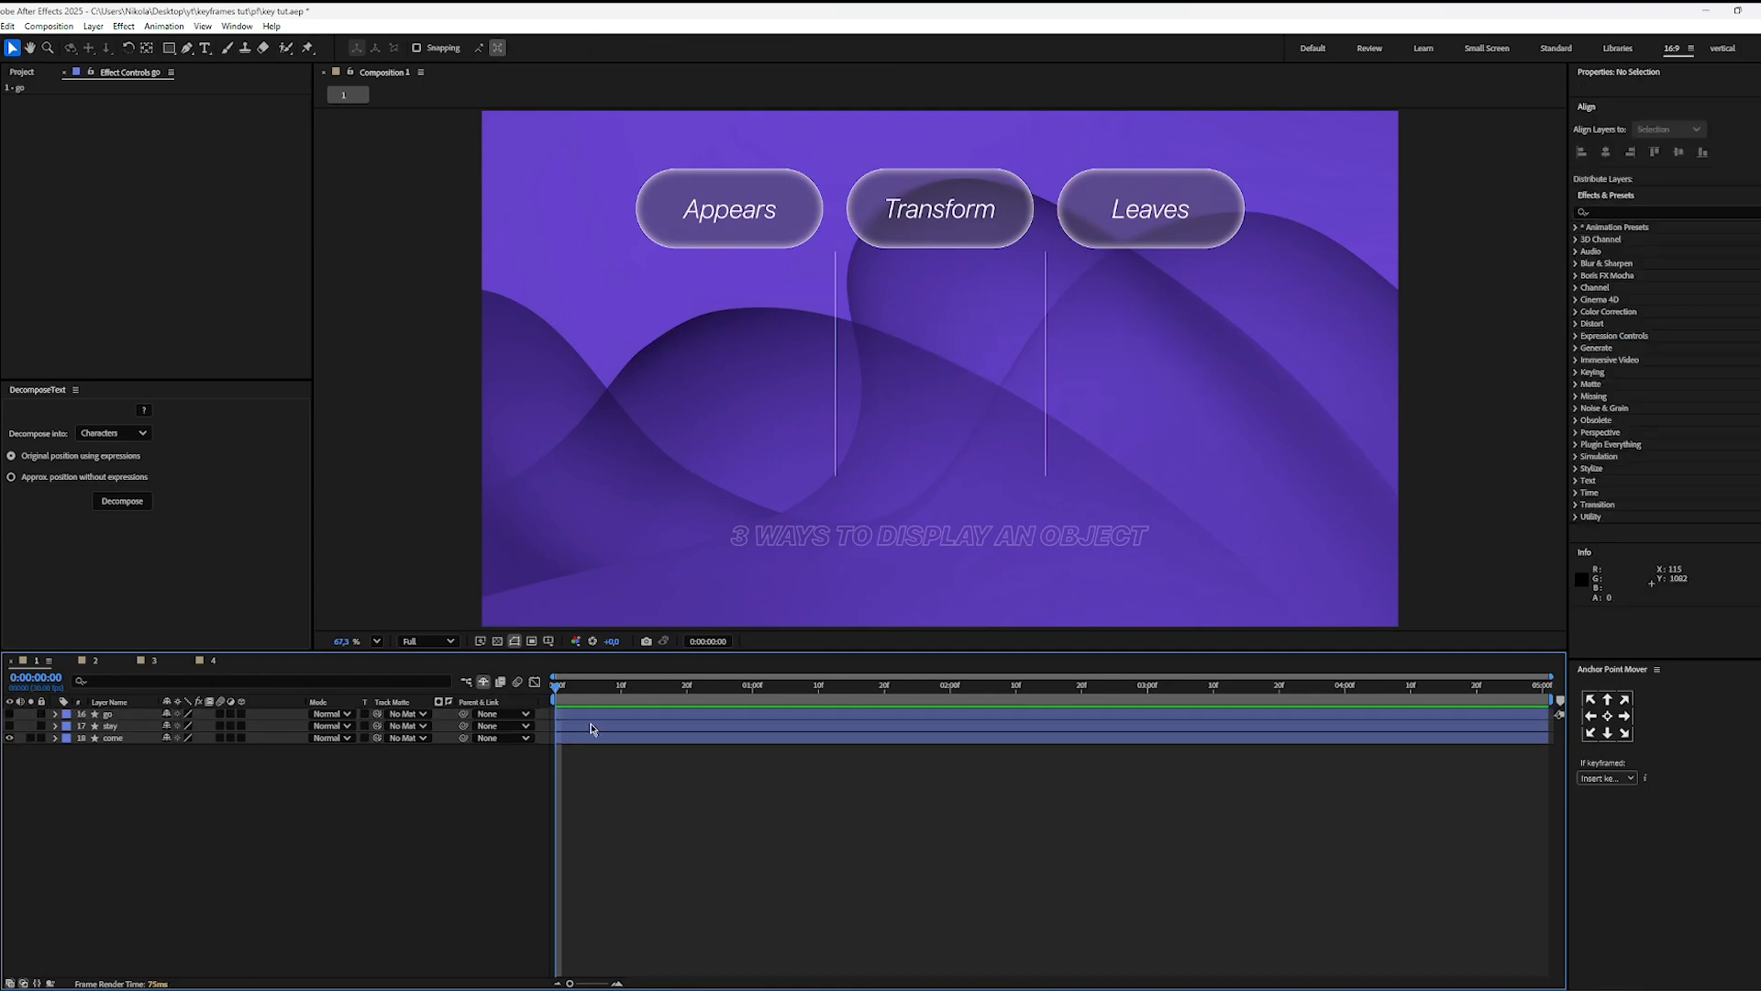
Step: Reveal the come layer's Position keyframes and preview the square's entrance
{"action": "key", "text": "space"}
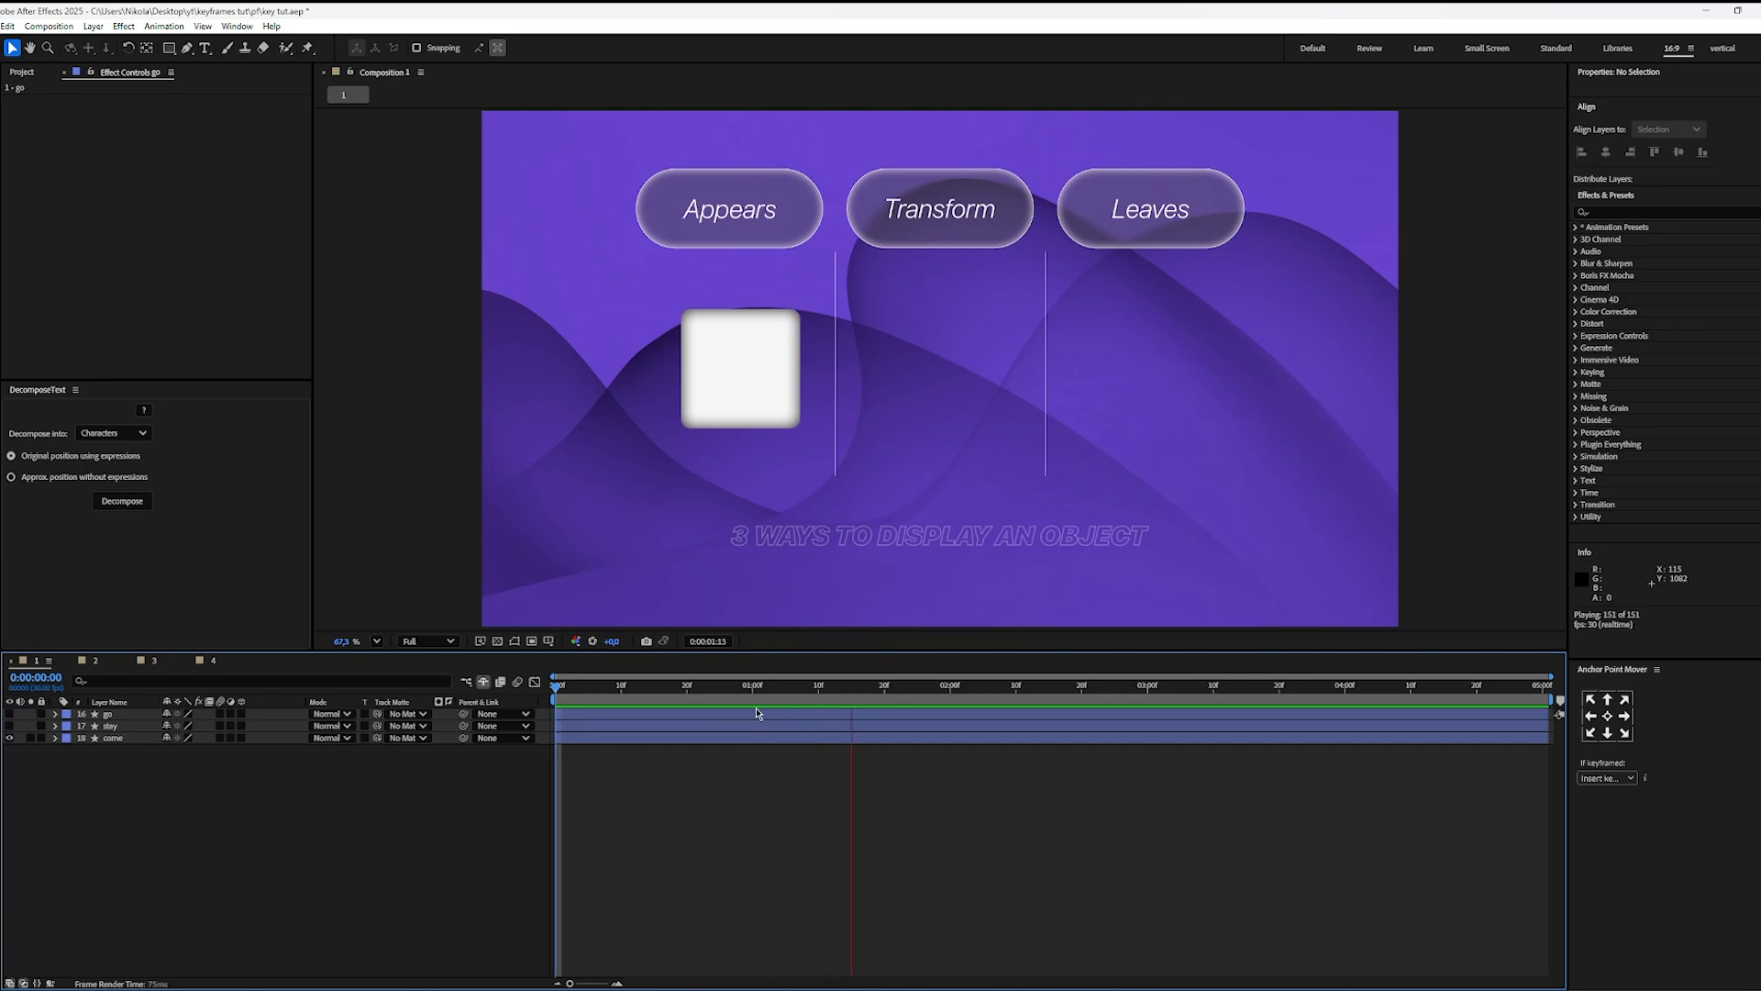
{"action": "key", "text": "space"}
{"action": "left_click", "coordinate": [570, 741]}
{"action": "key", "text": "u"}
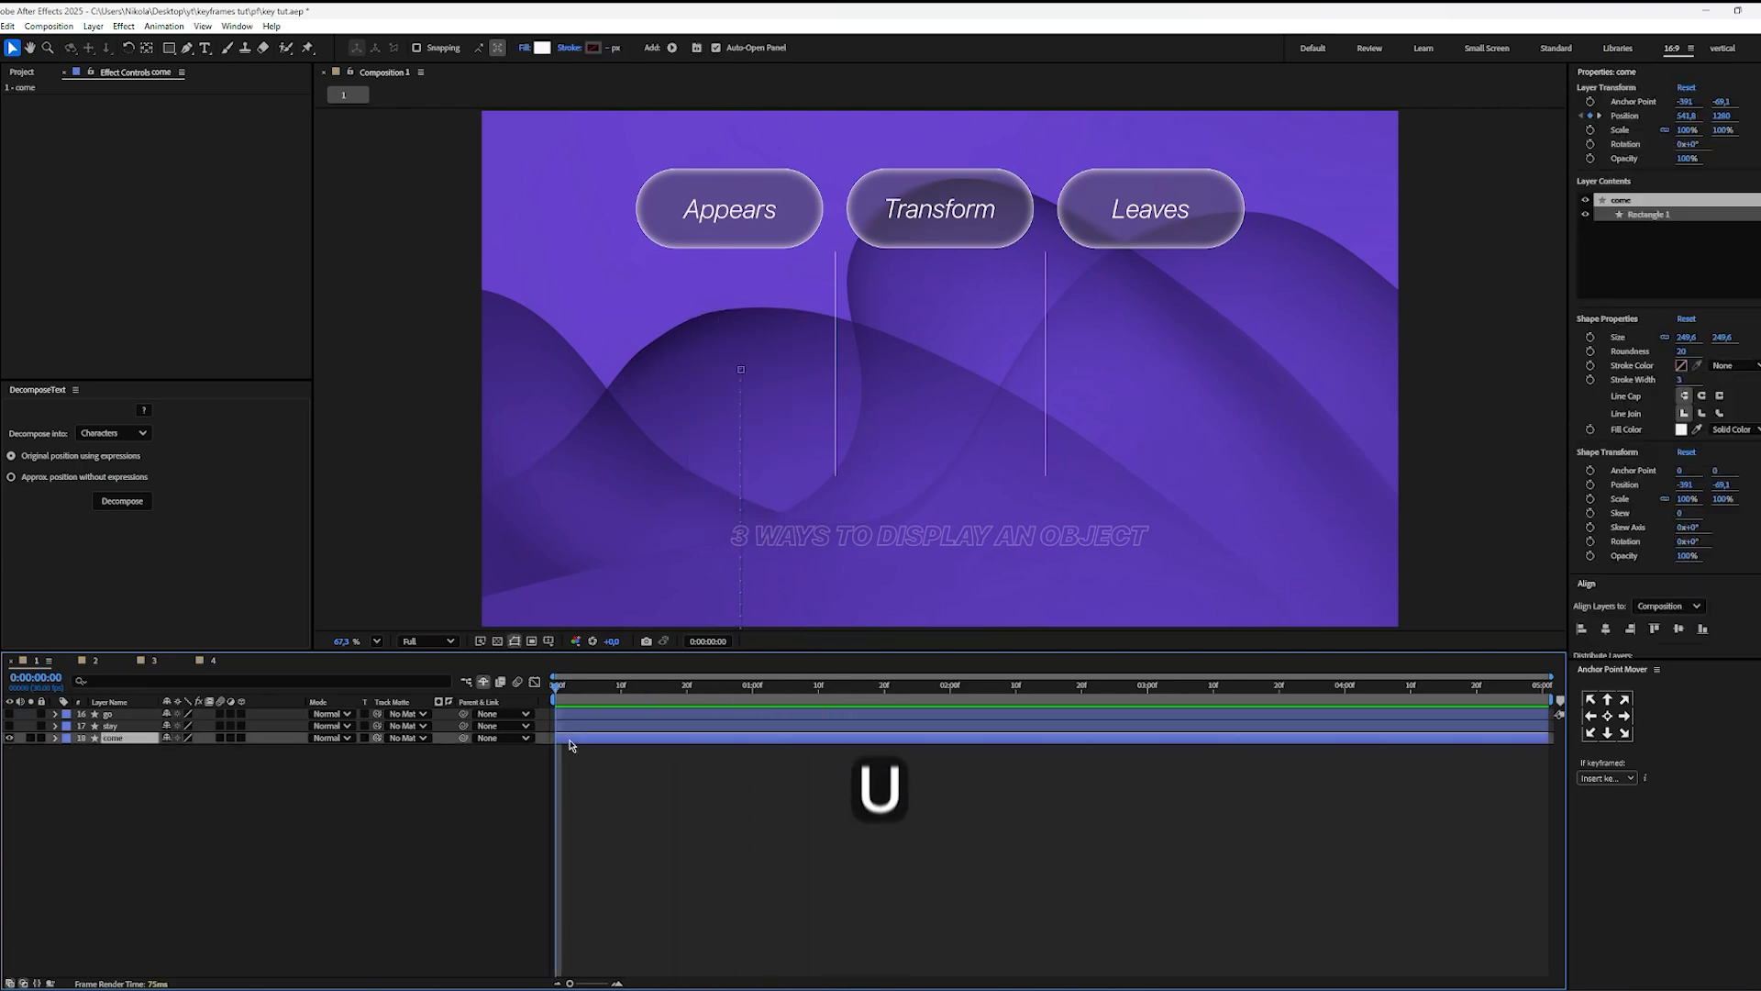
{"action": "left_click", "coordinate": [669, 801]}
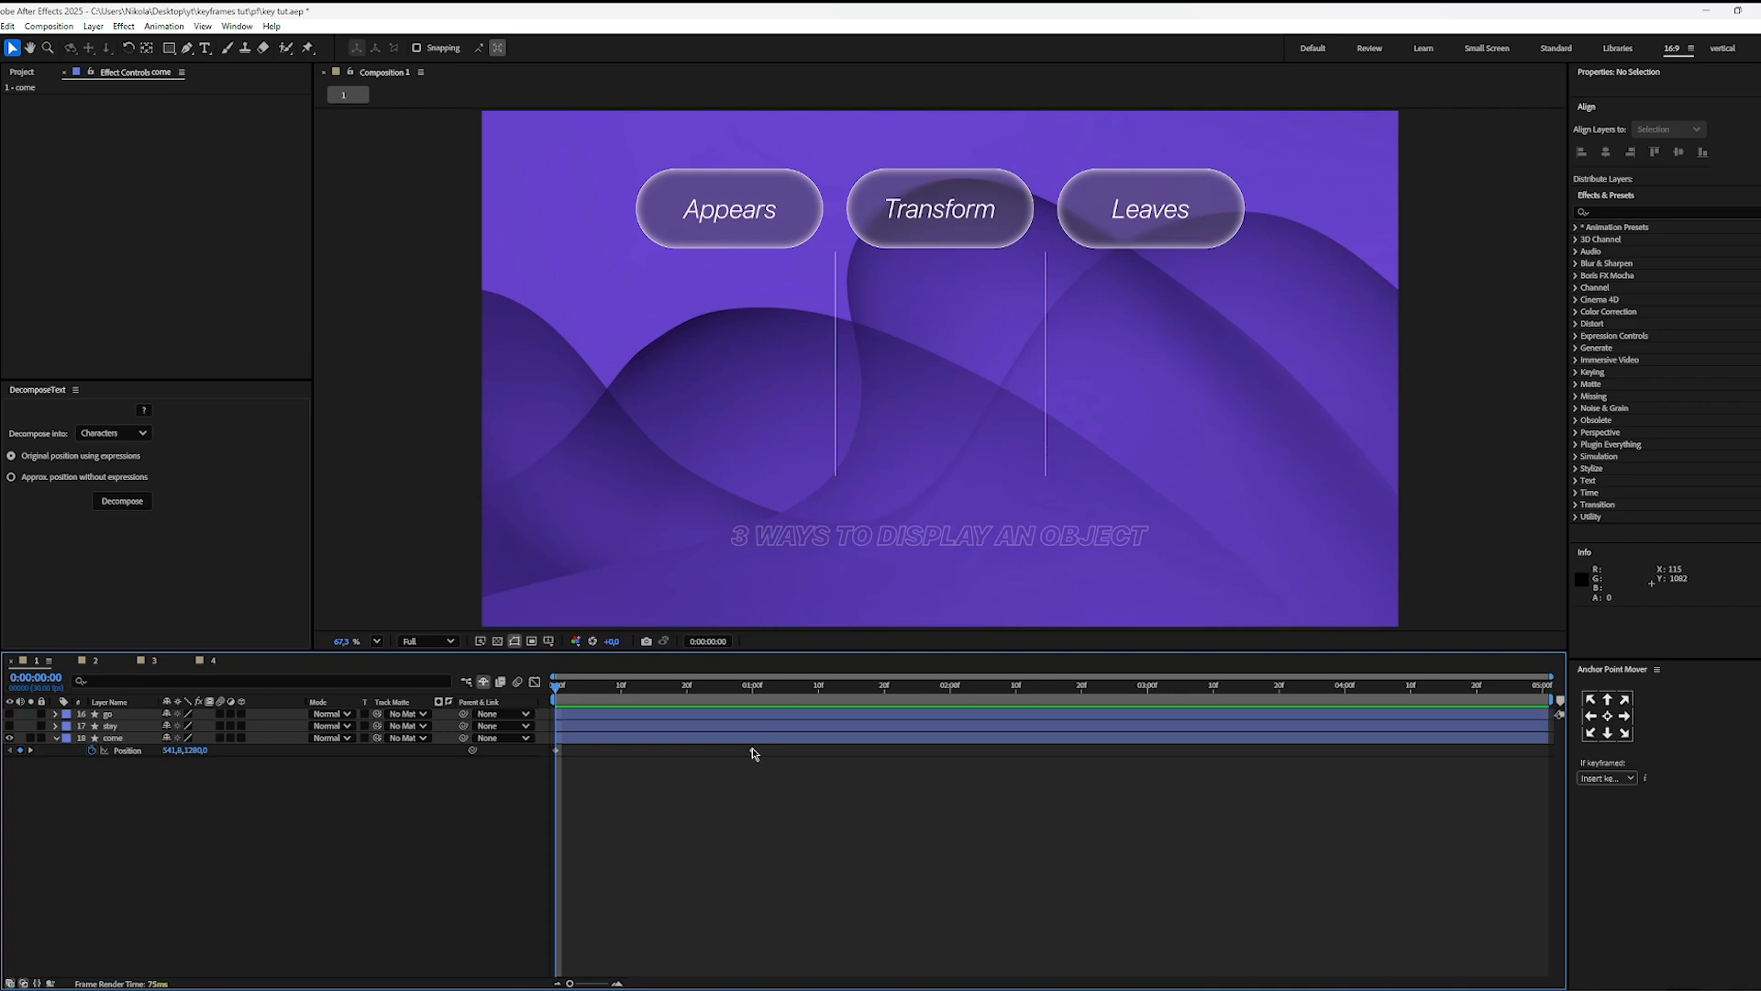
{"action": "key", "text": "space"}
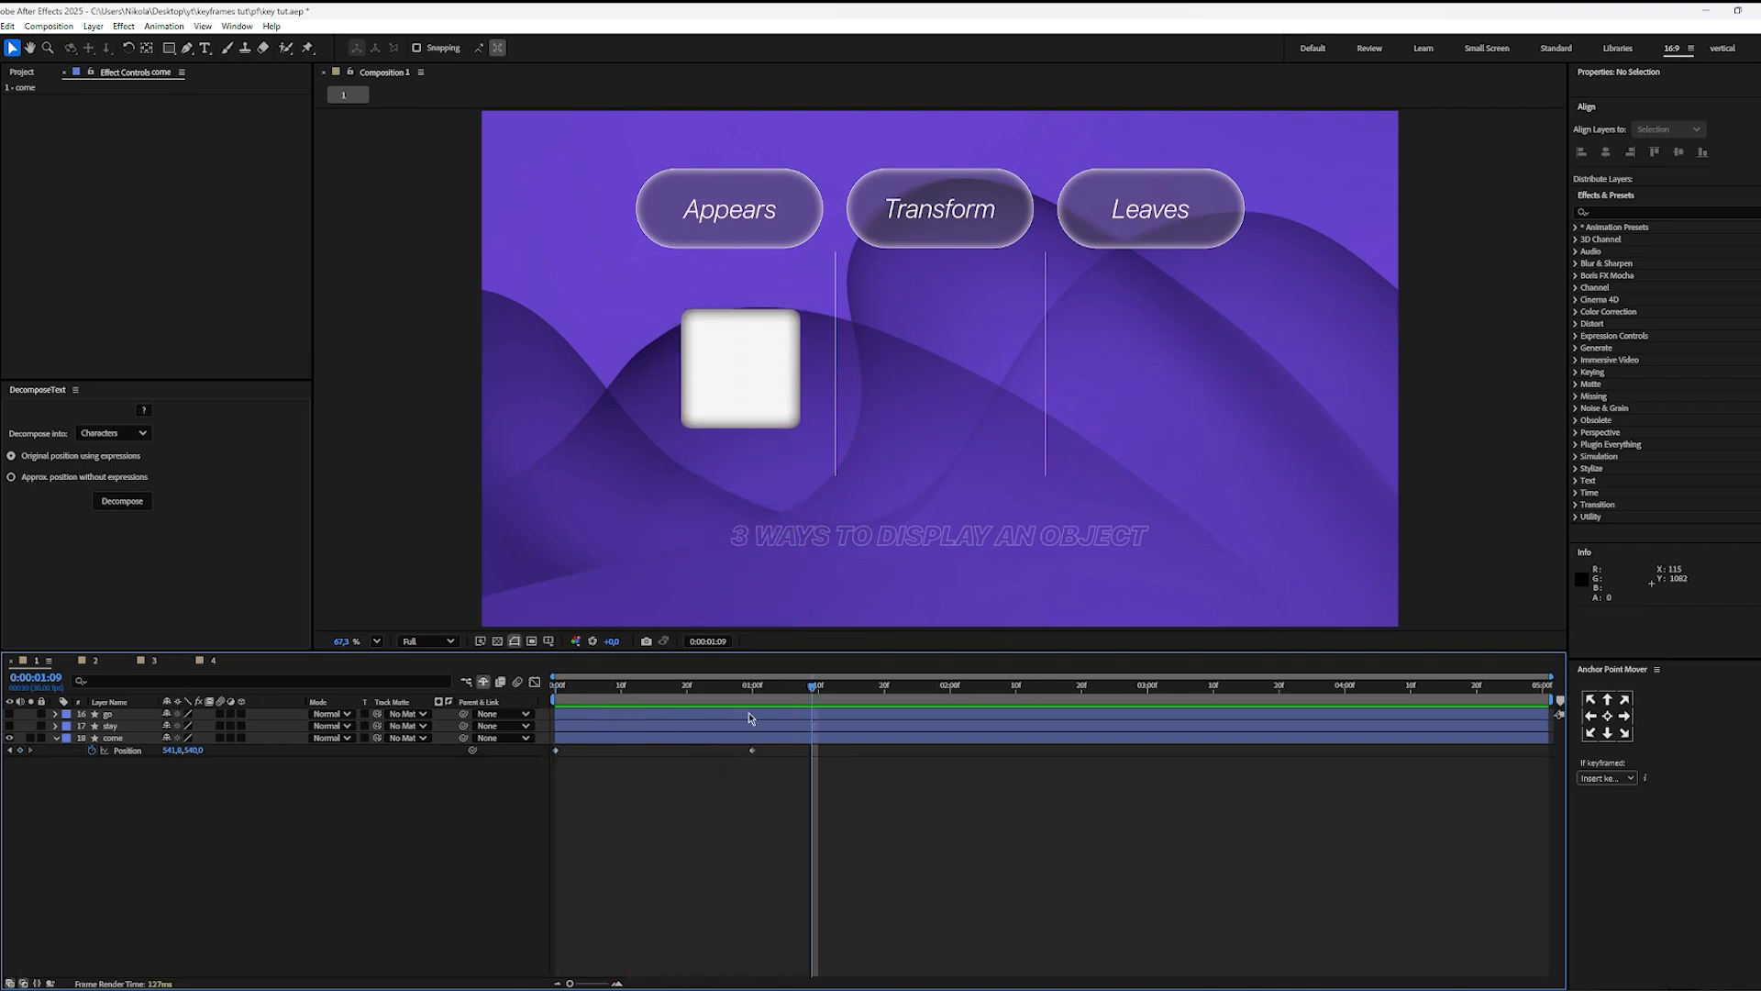
{"action": "key", "text": "space"}
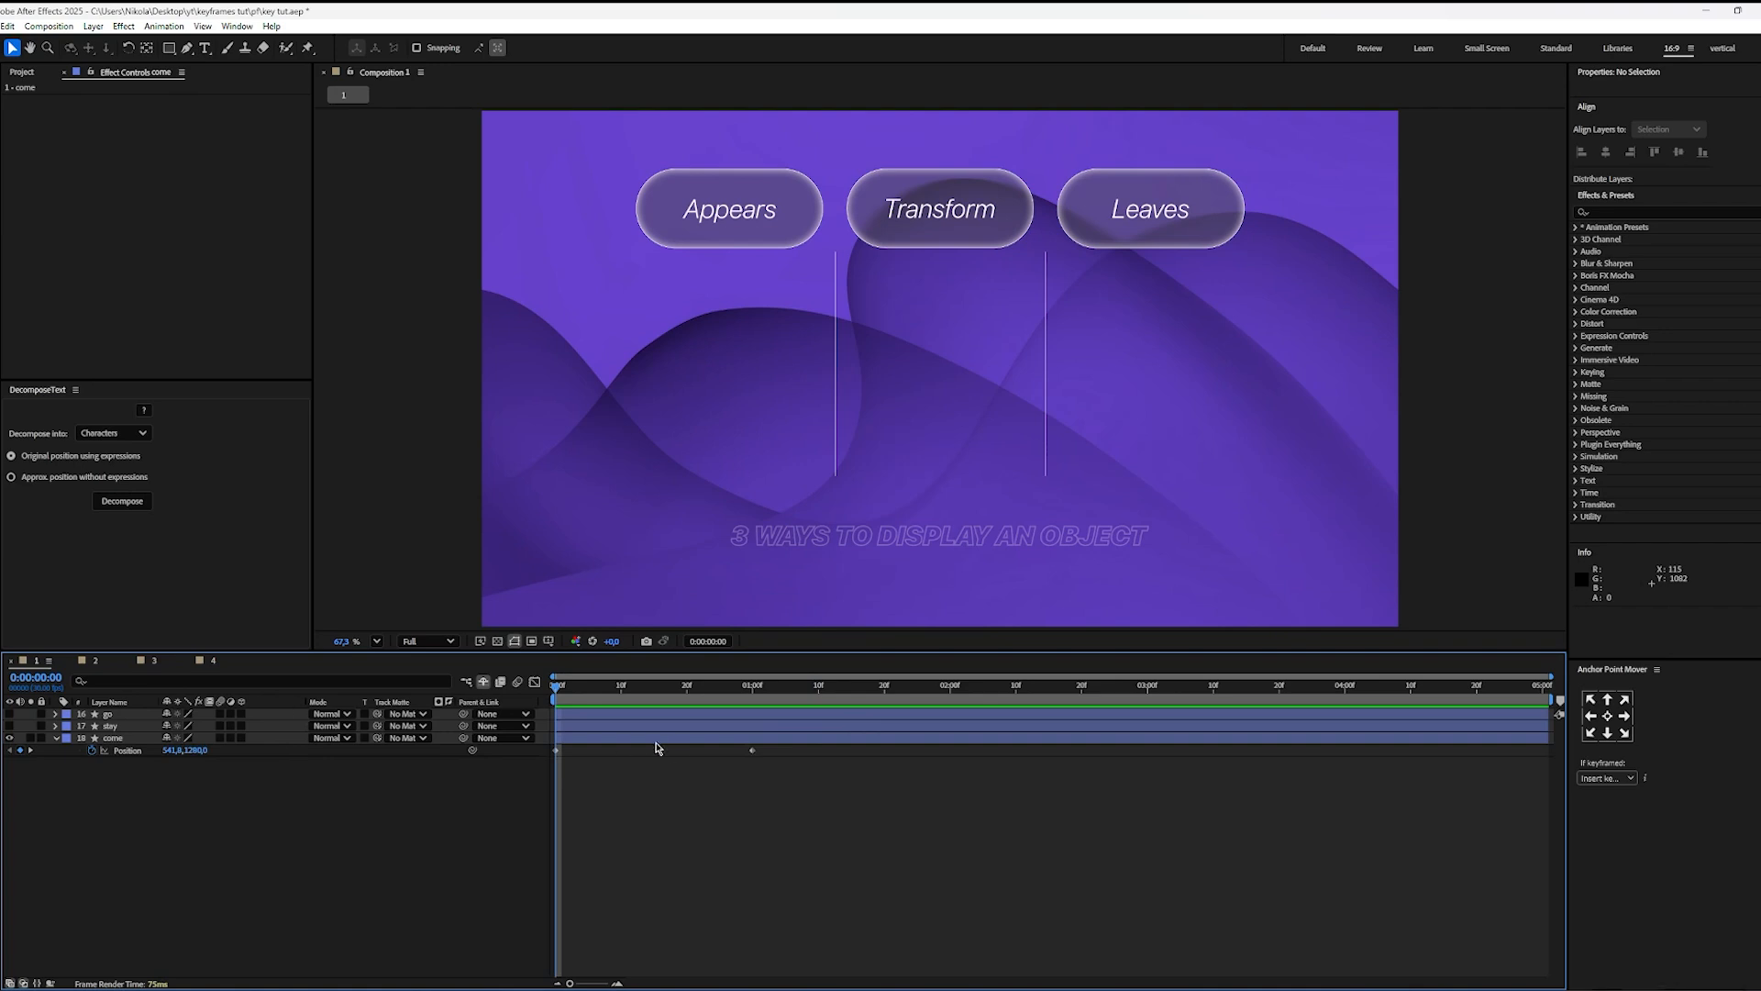
Step: Apply Easy Ease to both Position keyframes of the come layer and open the speed graph with them selected
{"action": "left_click_drag", "start_coordinate": [771, 764], "coordinate": [425, 816]}
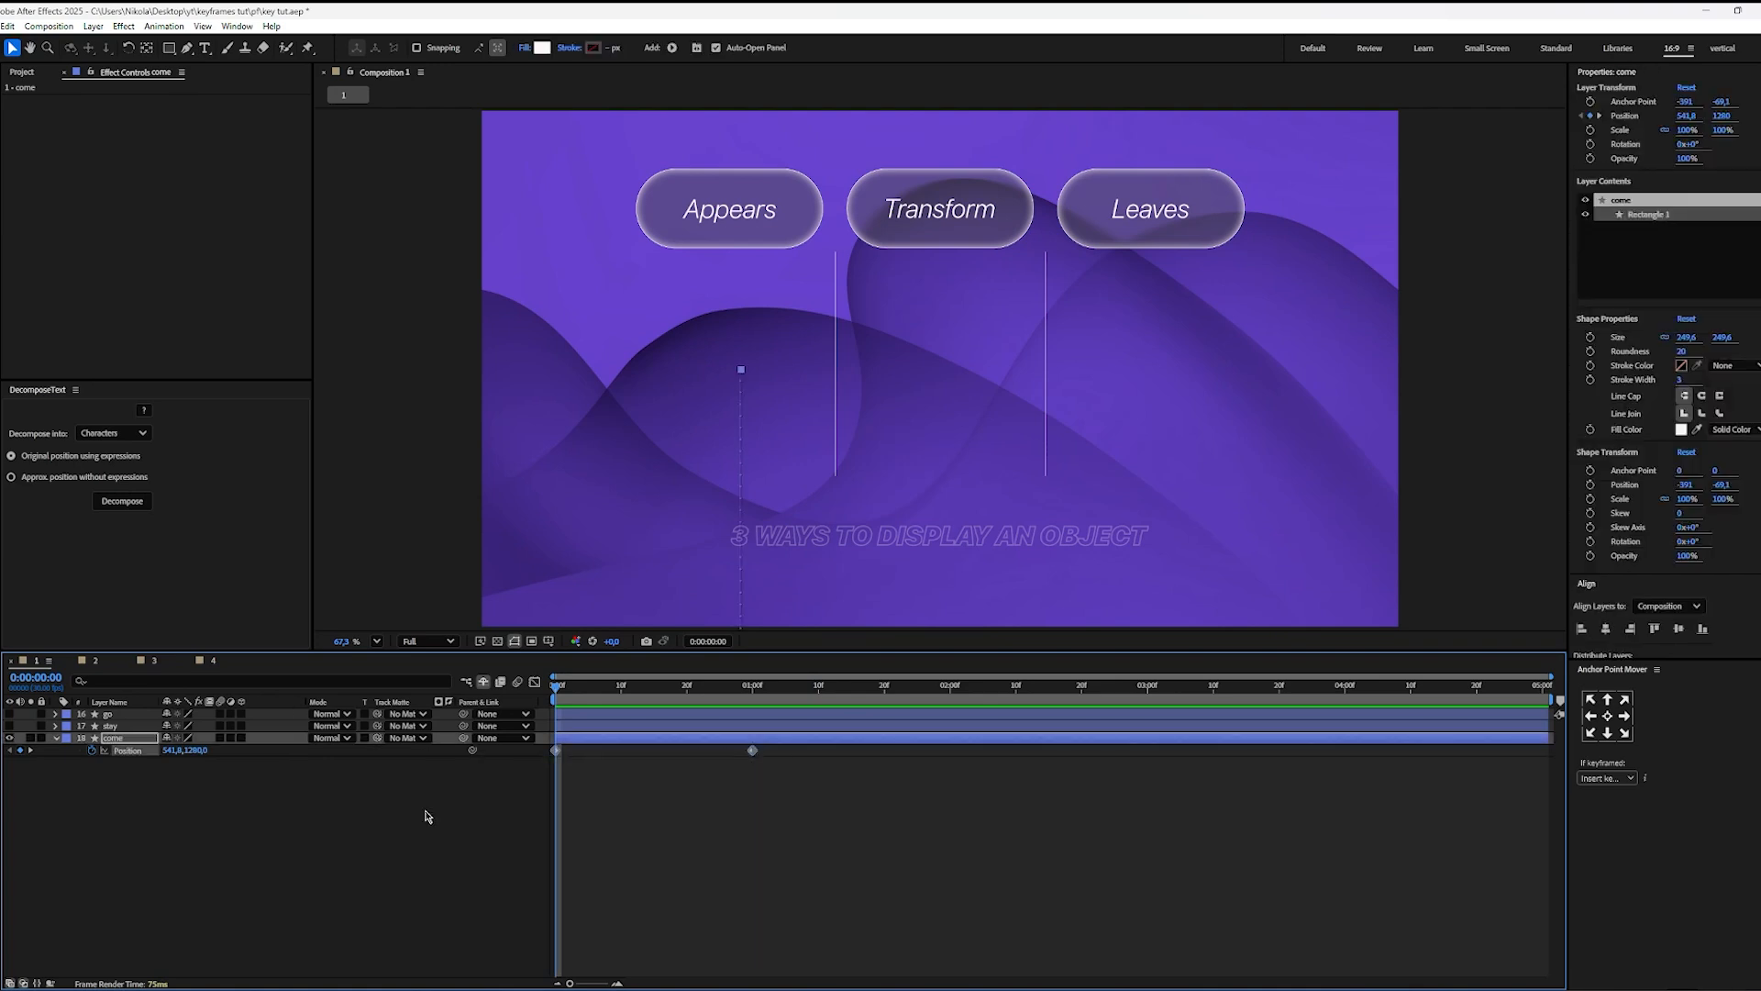
{"action": "left_click", "coordinate": [535, 681]}
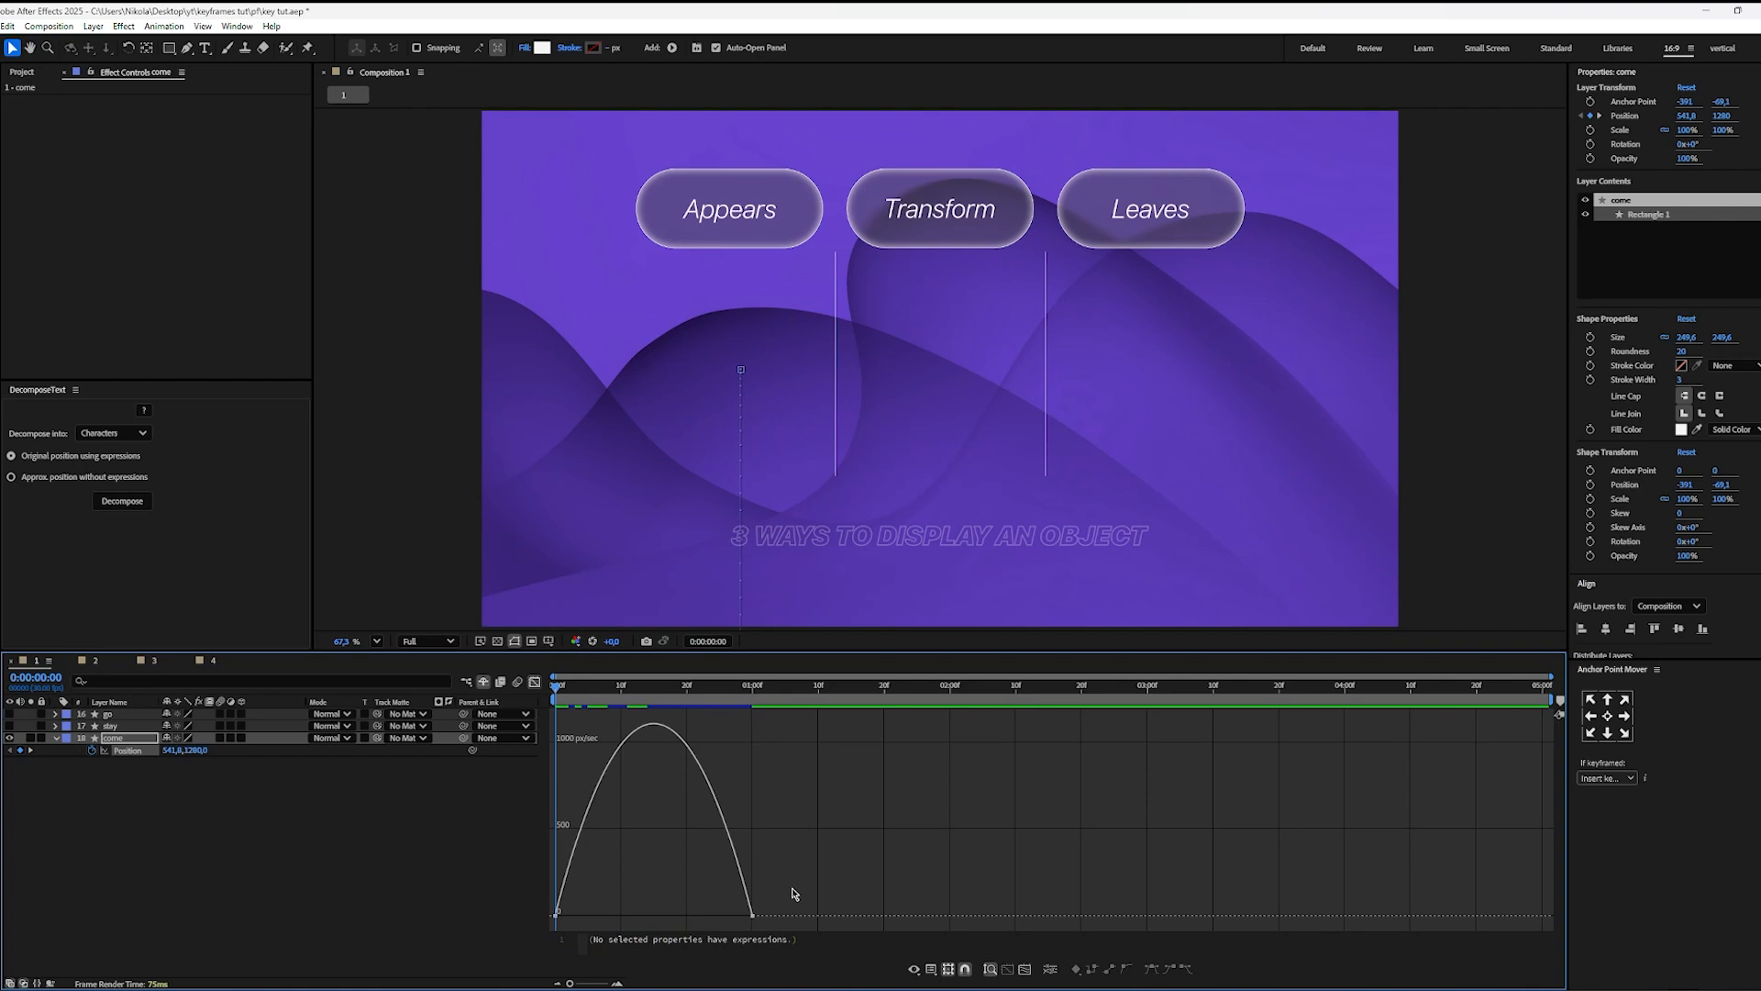
{"action": "left_click_drag", "start_coordinate": [795, 888], "coordinate": [527, 905]}
{"action": "key", "text": "F9"}
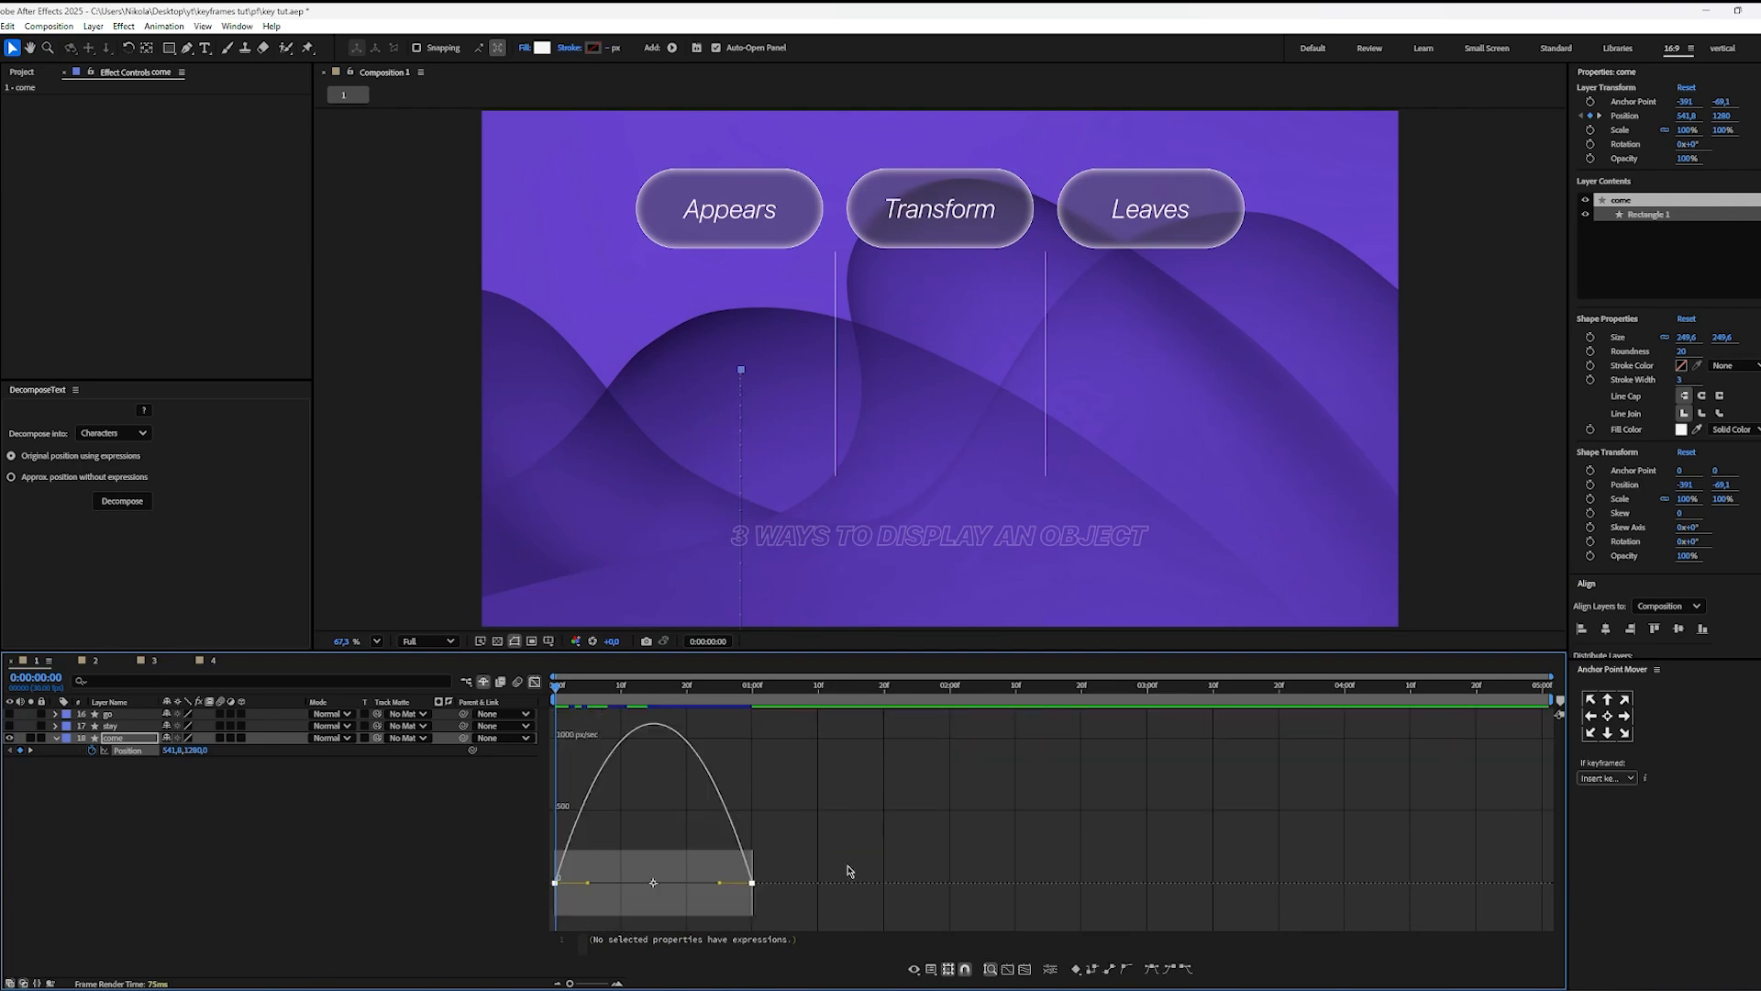
Step: Reshape the come layer's Position speed curve to peak at the first keyframe and decay slowly, and preview the motion
{"action": "left_click", "coordinate": [848, 858]}
{"action": "left_click_drag", "start_coordinate": [782, 887], "coordinate": [510, 897]}
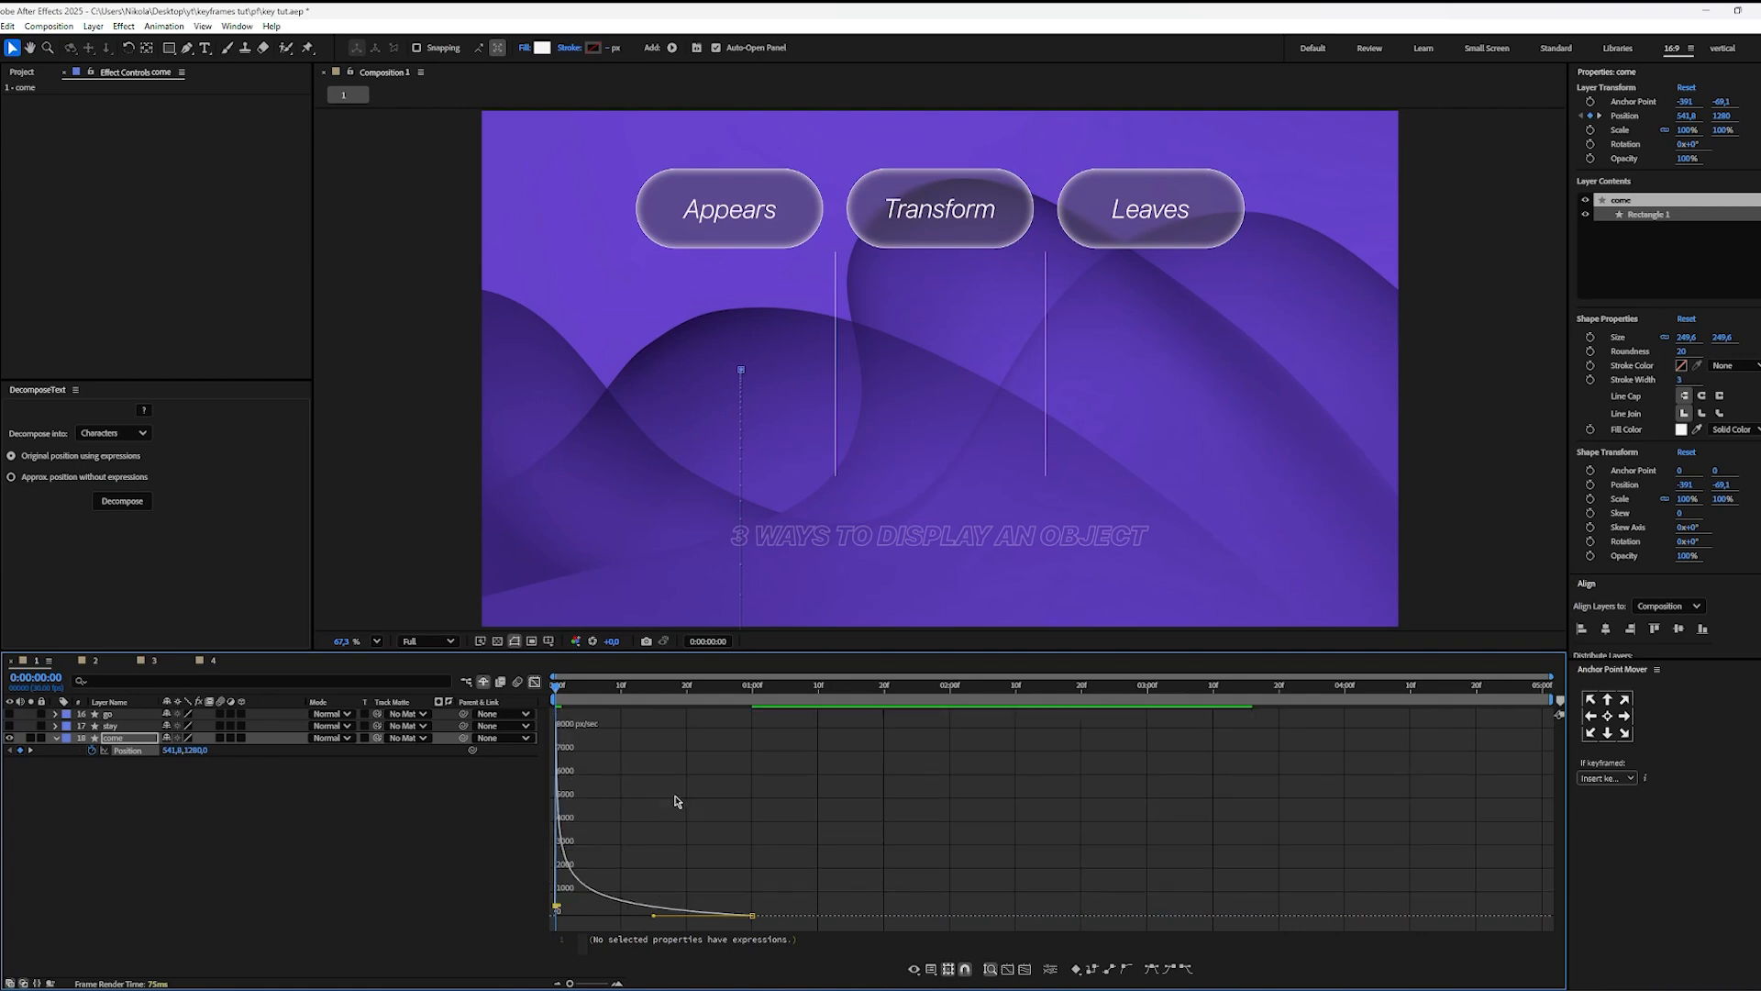
{"action": "key", "text": "space"}
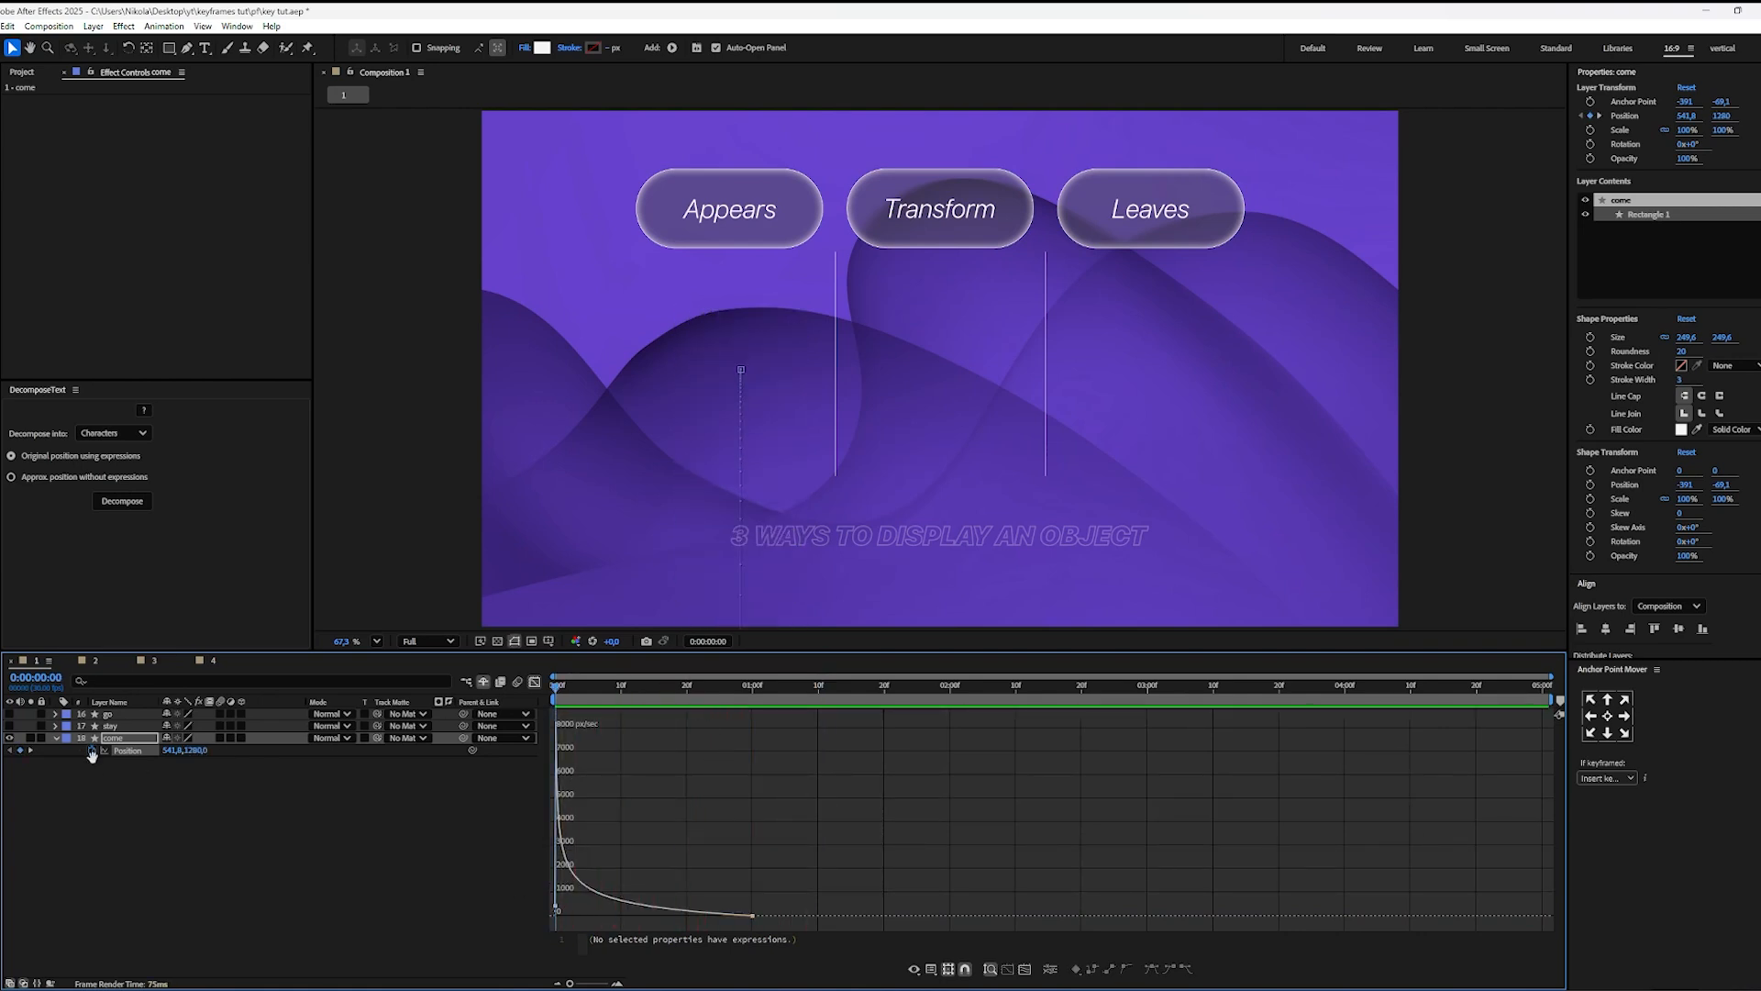
{"action": "key", "text": "space"}
{"action": "left_click_drag", "start_coordinate": [682, 687], "coordinate": [22, 773]}
{"action": "key", "text": "space"}
{"action": "key", "text": "space"}
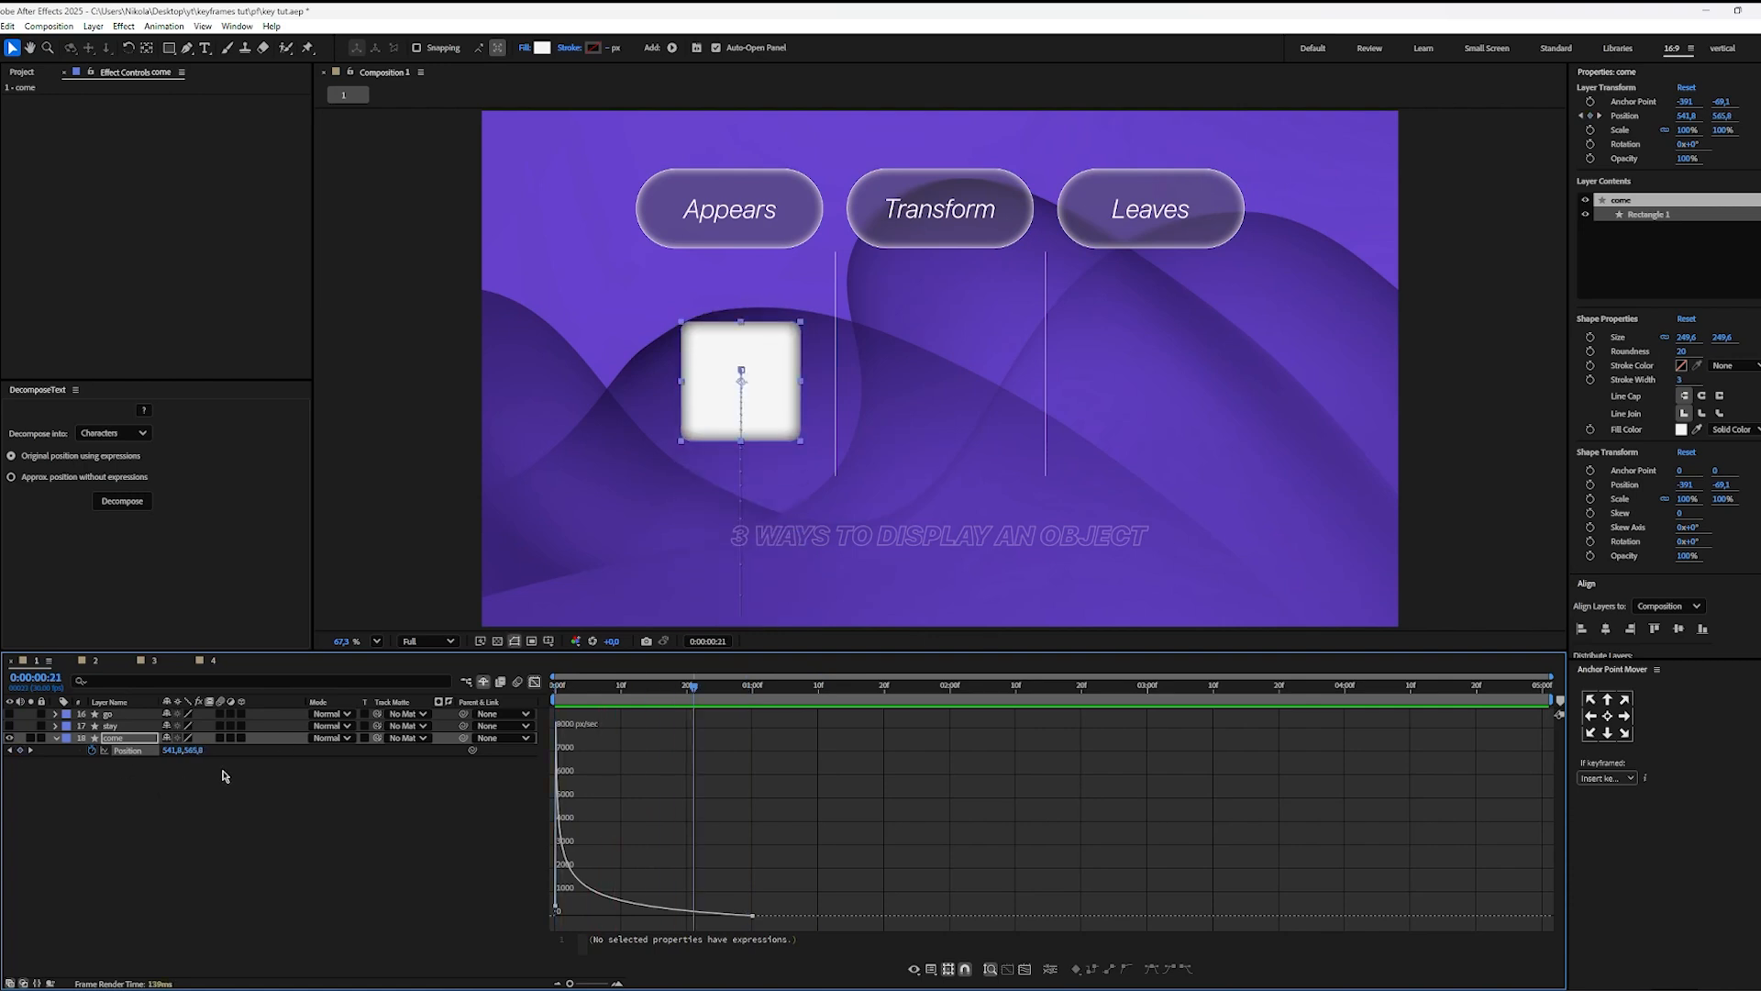
{"action": "key", "text": "Home"}
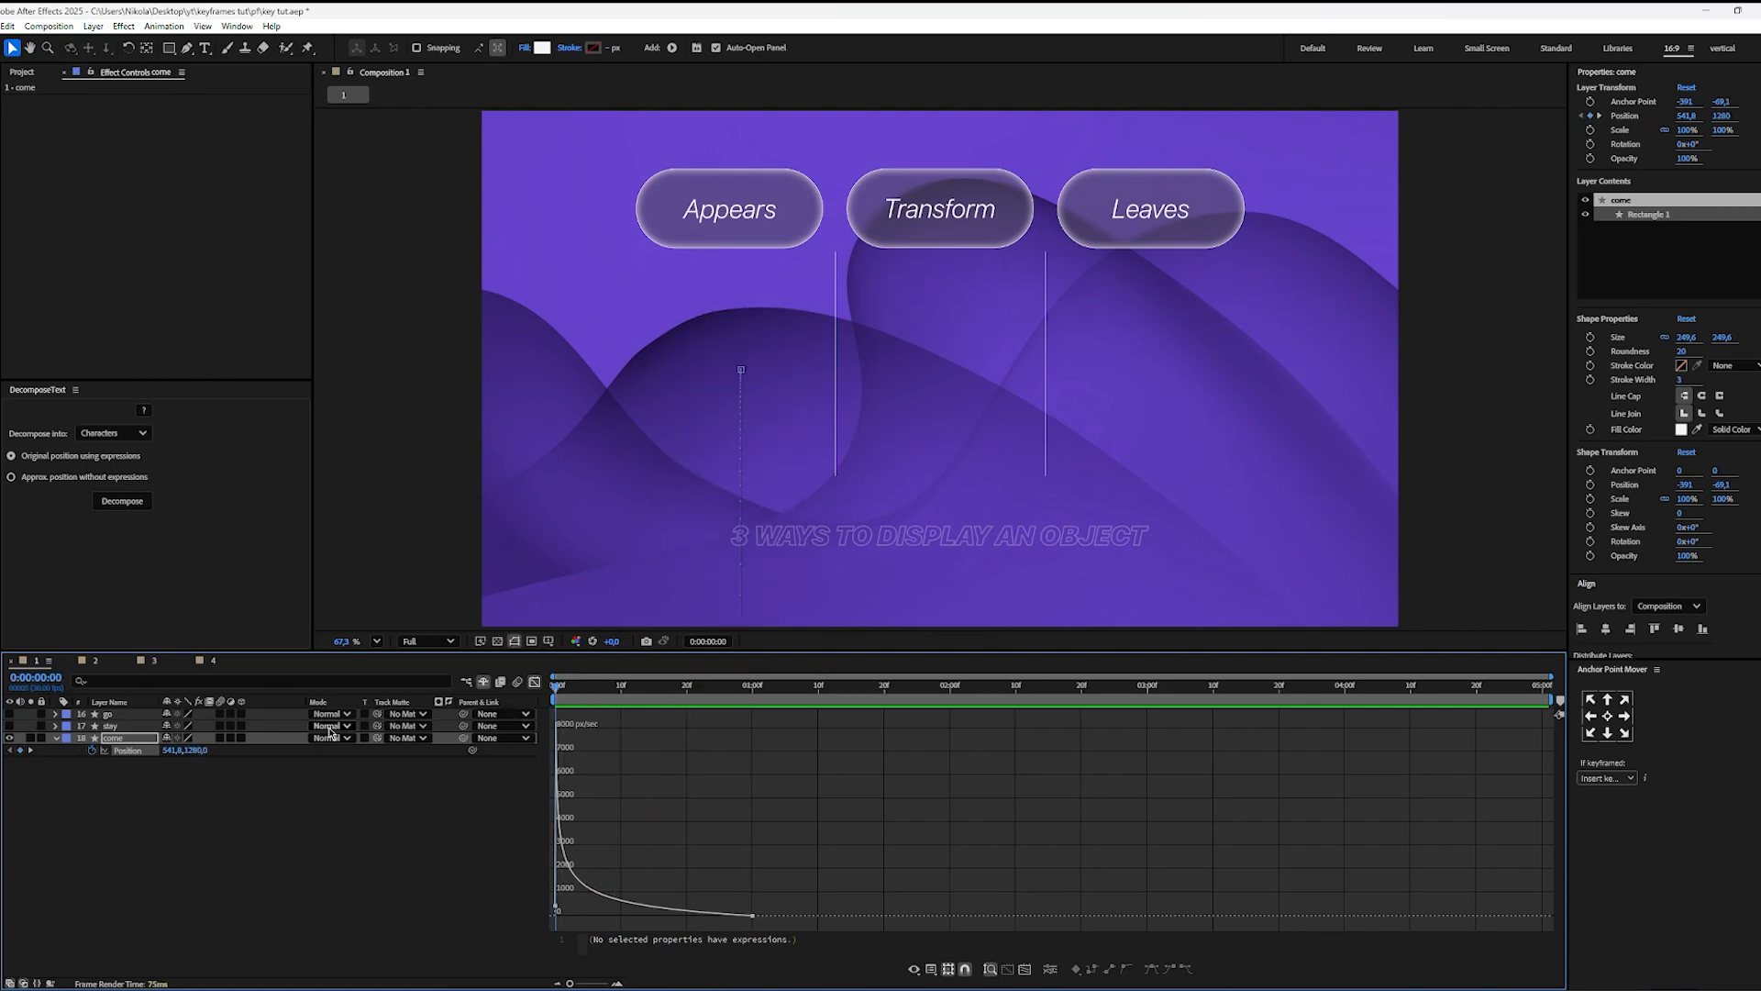
Step: Enable motion blur on the come layer and compare the square with and without it at 0:00:00:03
{"action": "left_click", "coordinate": [220, 738]}
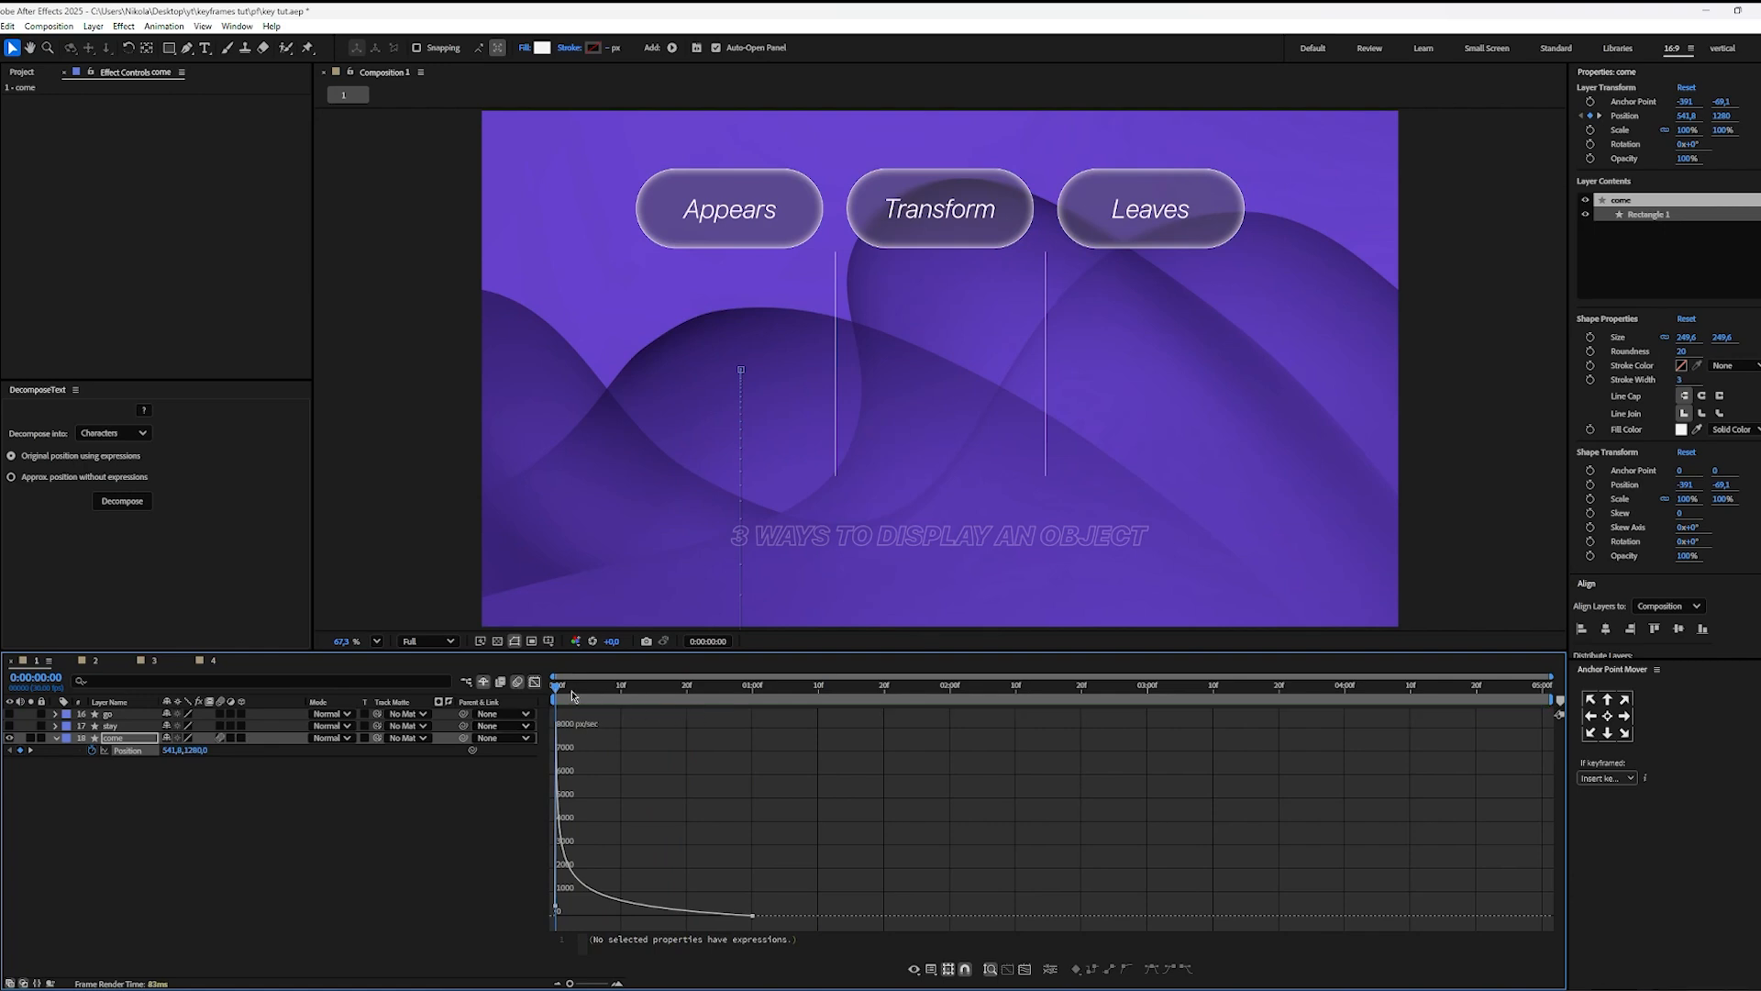
{"action": "left_click_drag", "start_coordinate": [560, 696], "coordinate": [579, 698]}
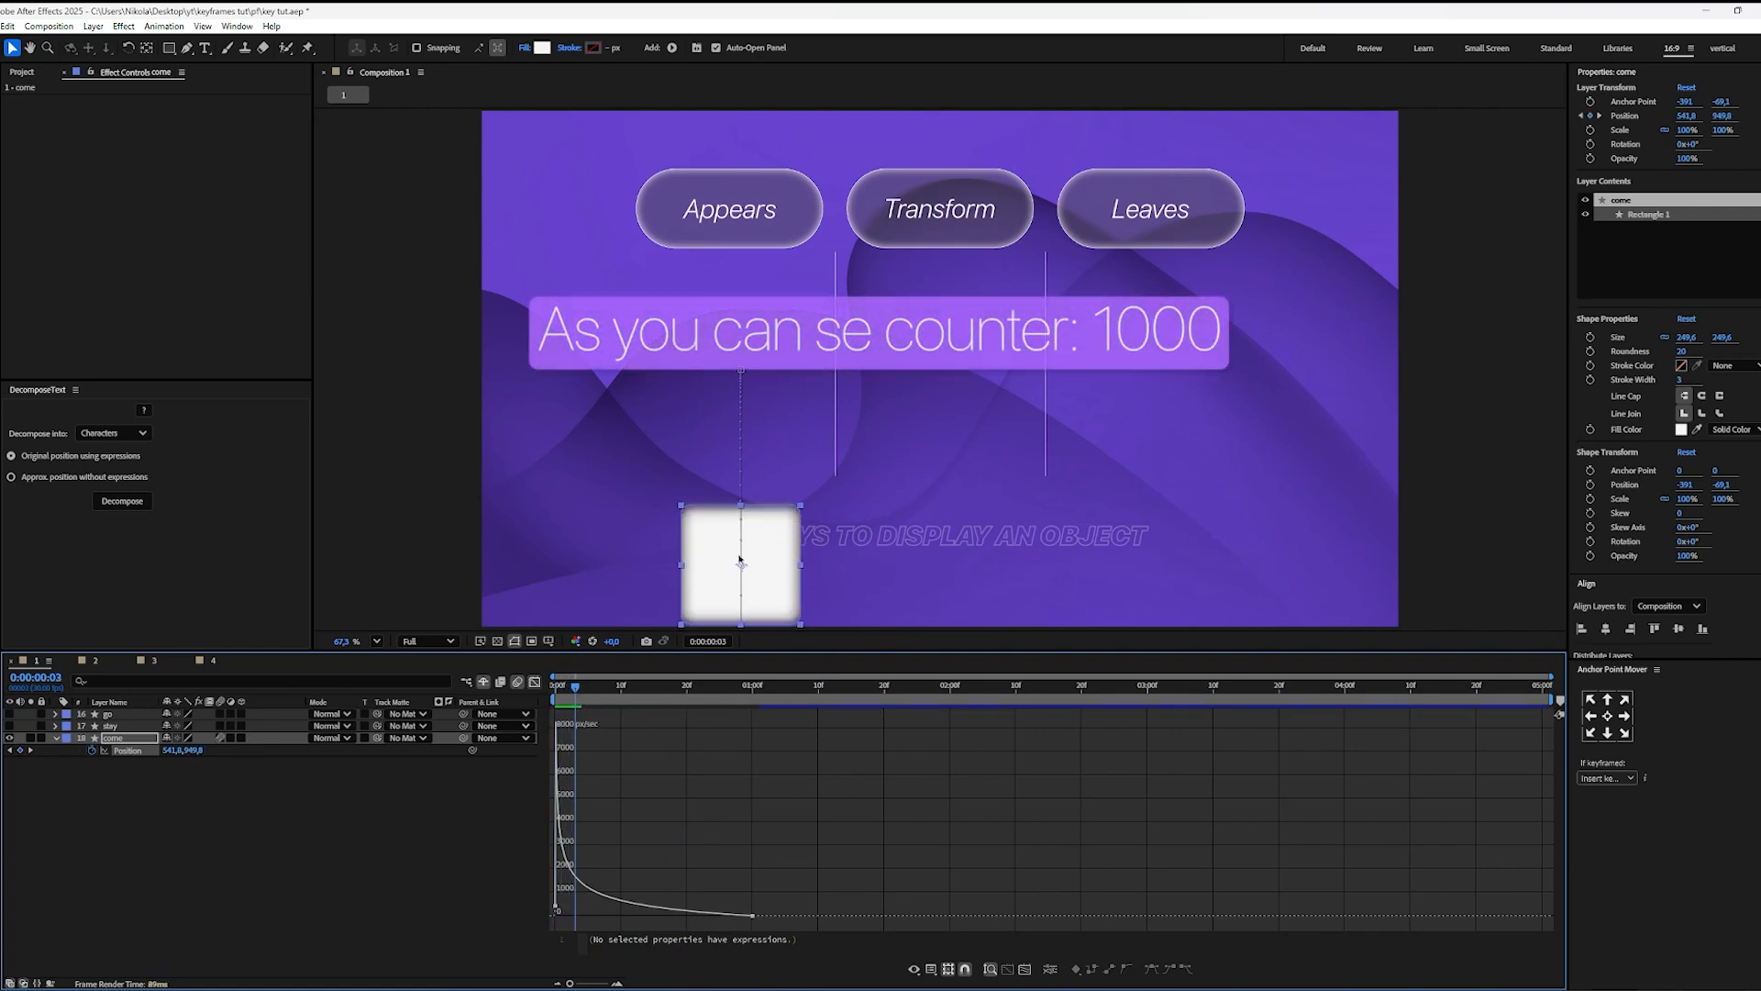
{"action": "left_click", "coordinate": [427, 823]}
{"action": "scroll", "coordinate": [744, 593], "scroll_direction": "up", "scroll_amount": 1}
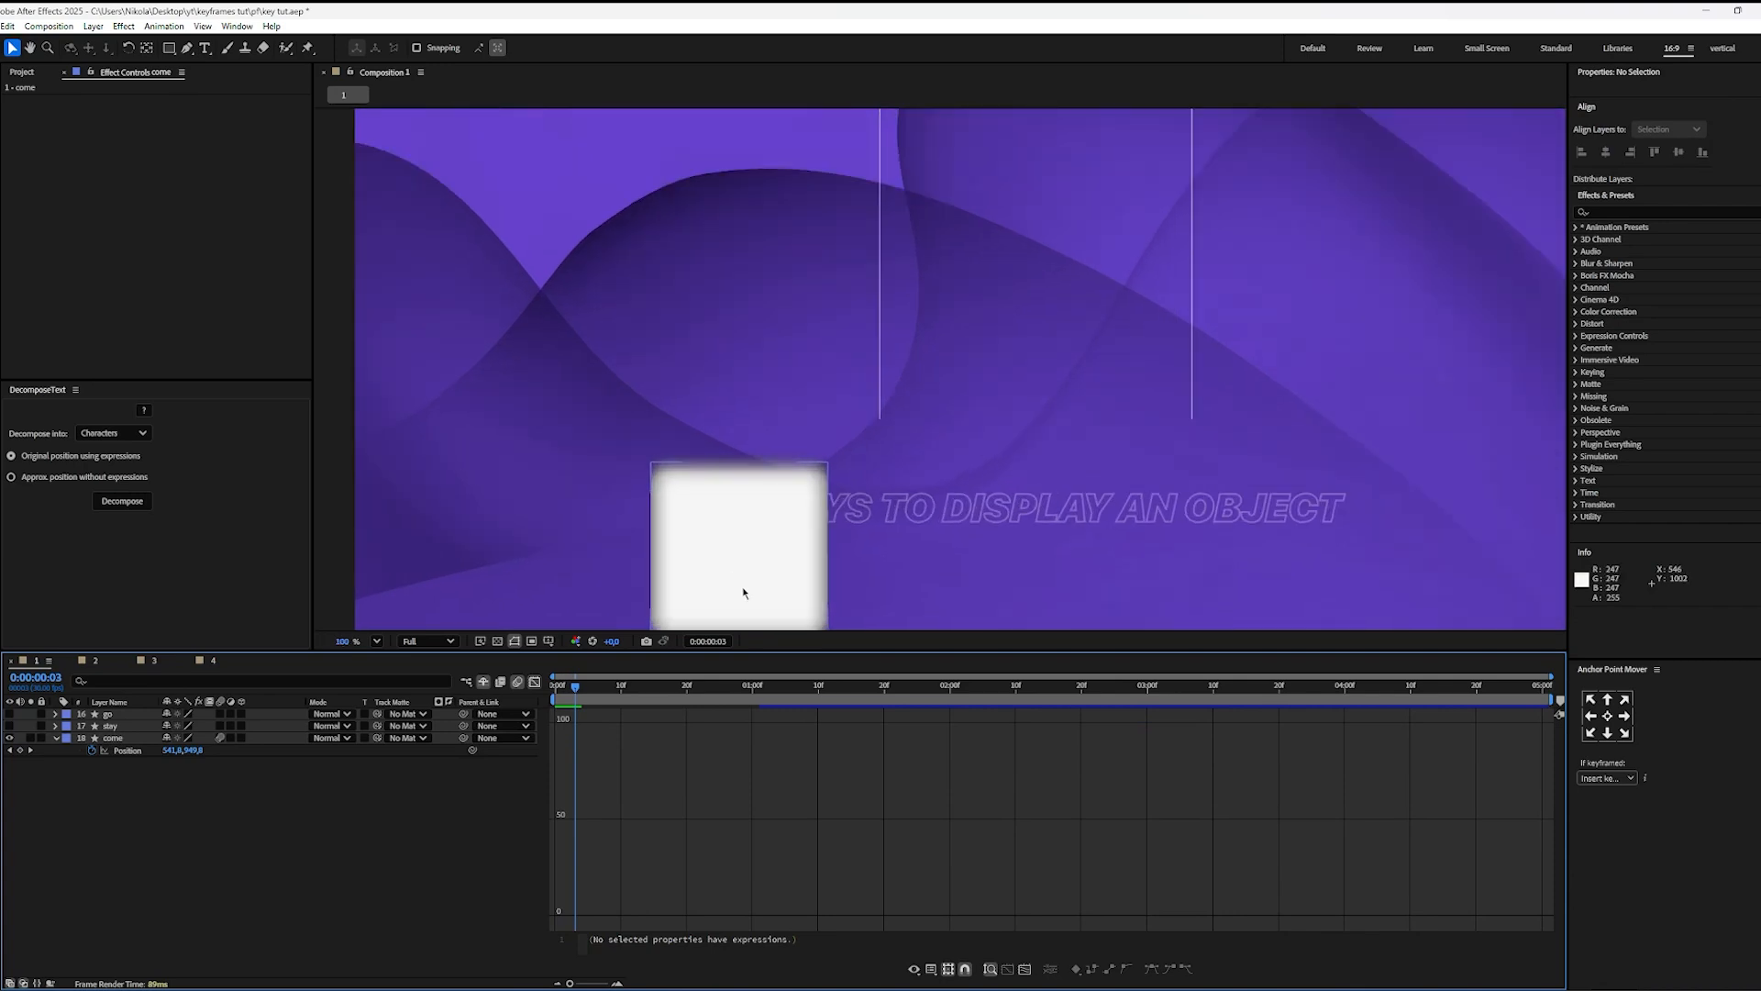
{"action": "left_click", "coordinate": [220, 739]}
{"action": "left_click", "coordinate": [221, 738]}
{"action": "left_click", "coordinate": [220, 739]}
{"action": "left_click", "coordinate": [220, 739]}
Step: Close the speed graph, fit the composition to the viewer, and play the square's entrance from the start
{"action": "left_click", "coordinate": [535, 681]}
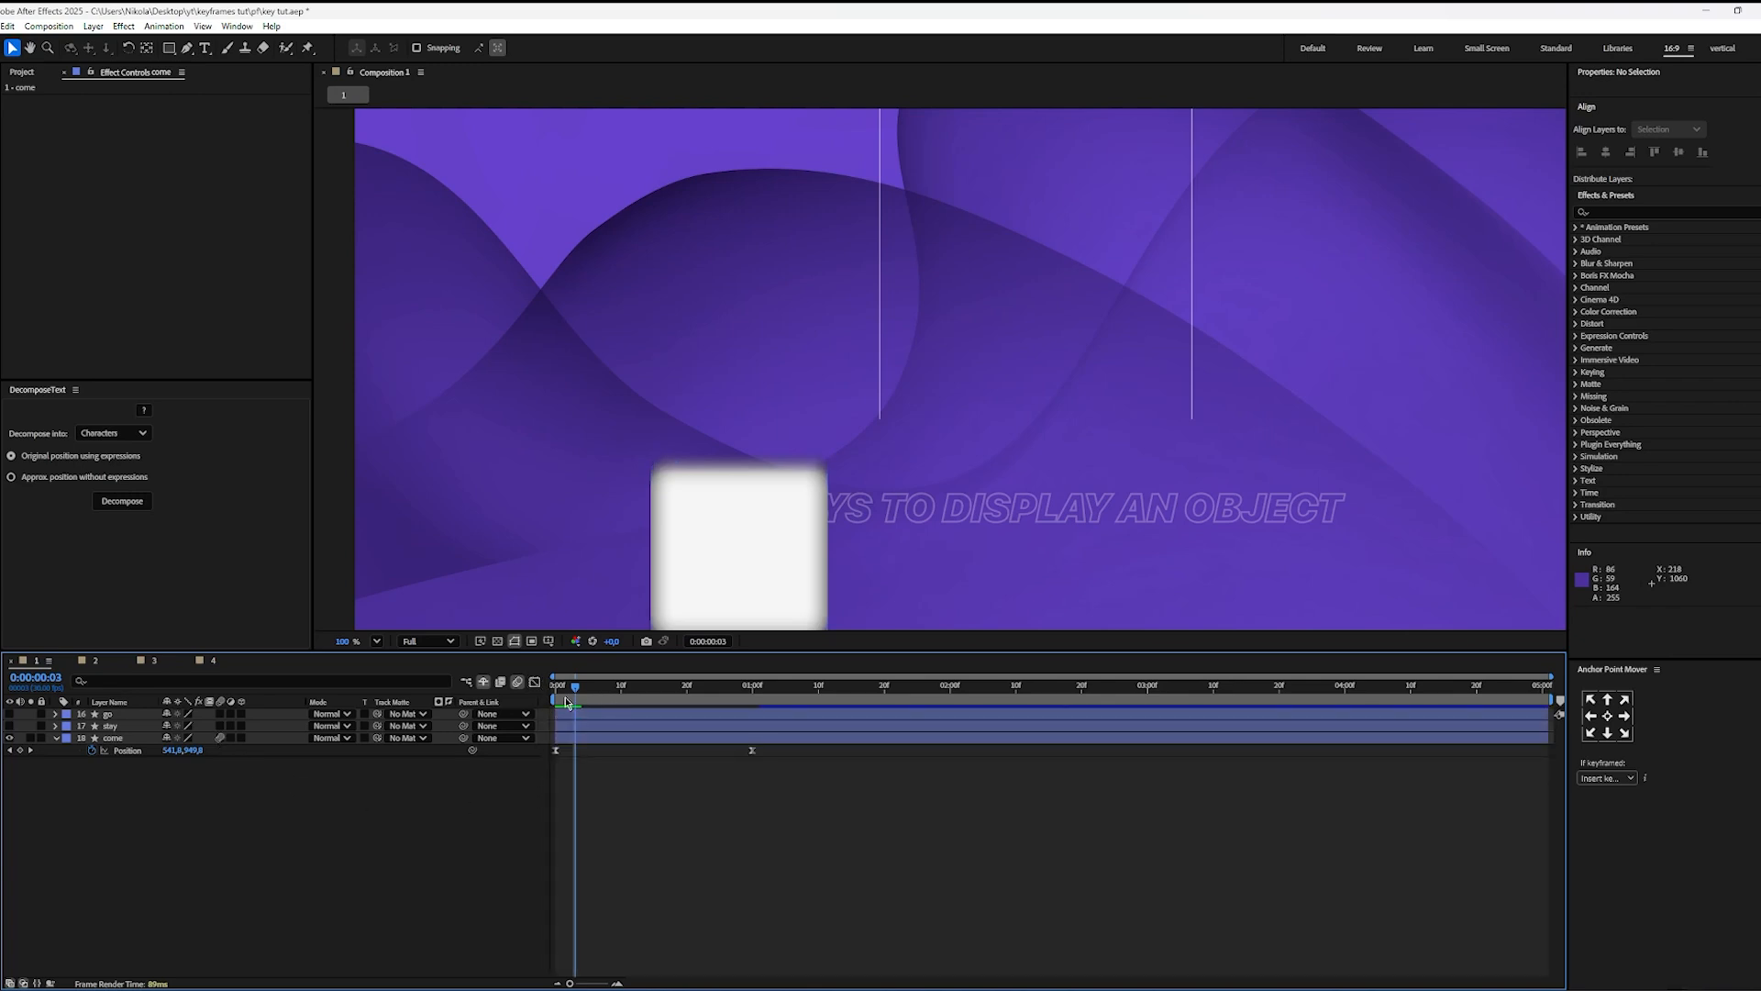
{"action": "left_click", "coordinate": [376, 641]}
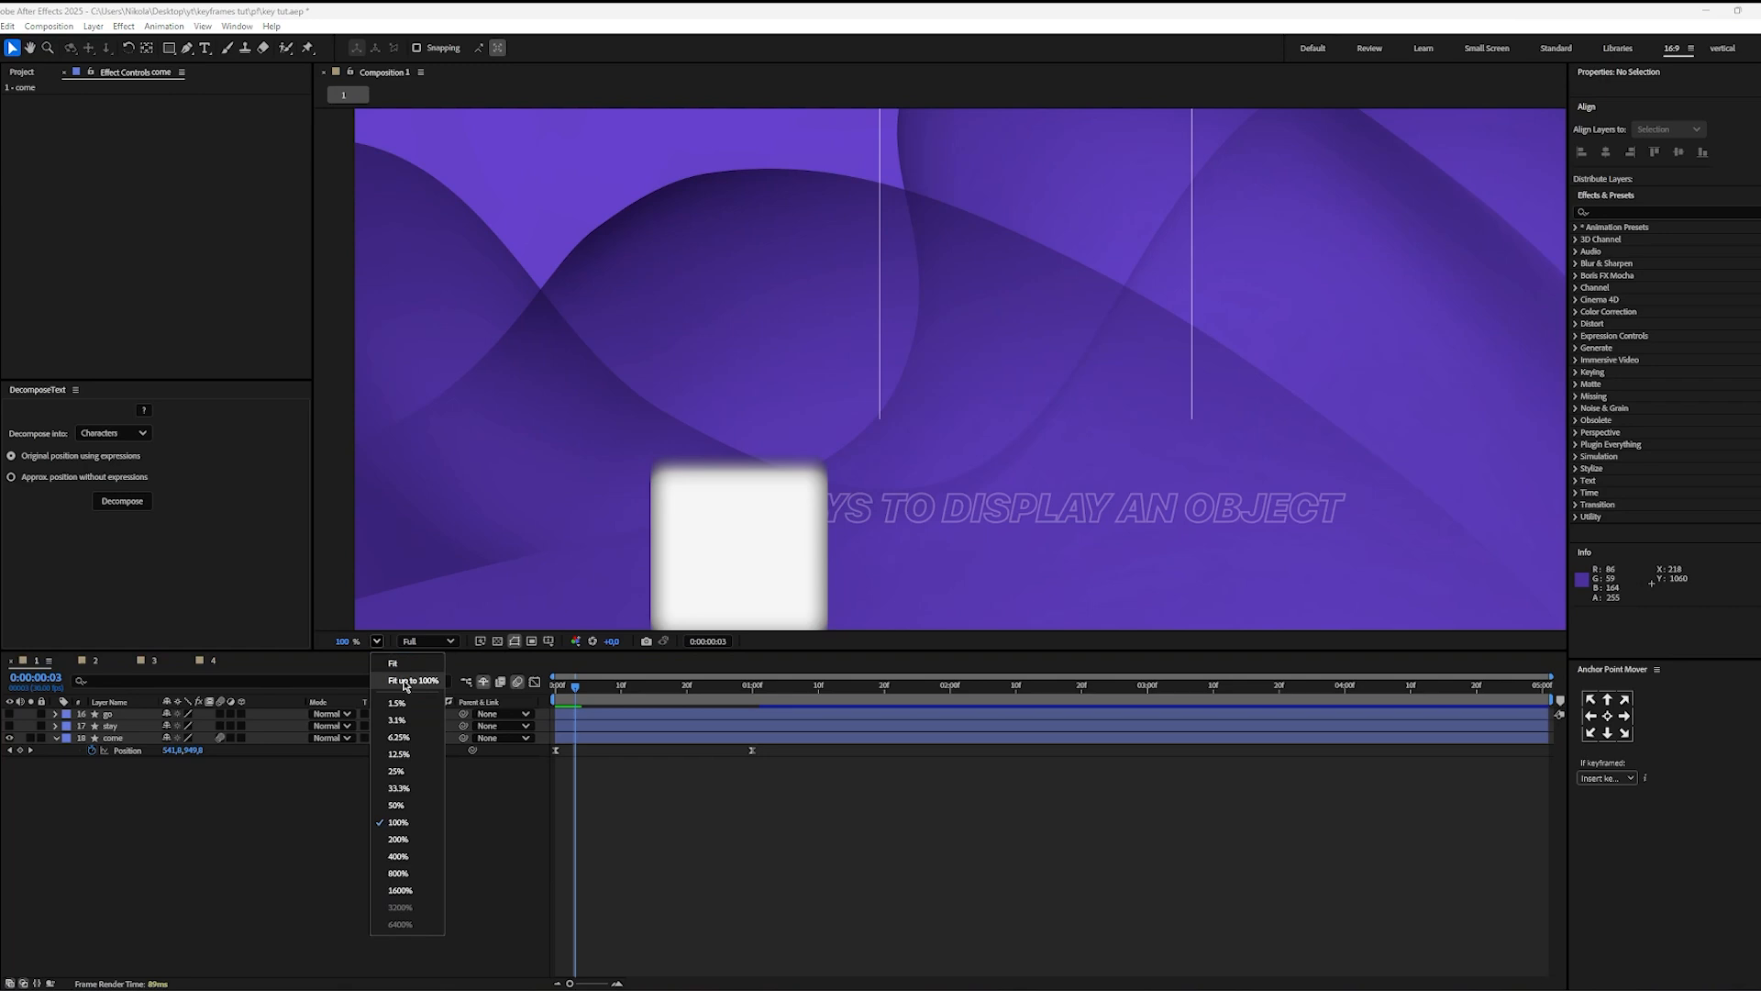
{"action": "left_click", "coordinate": [410, 697]}
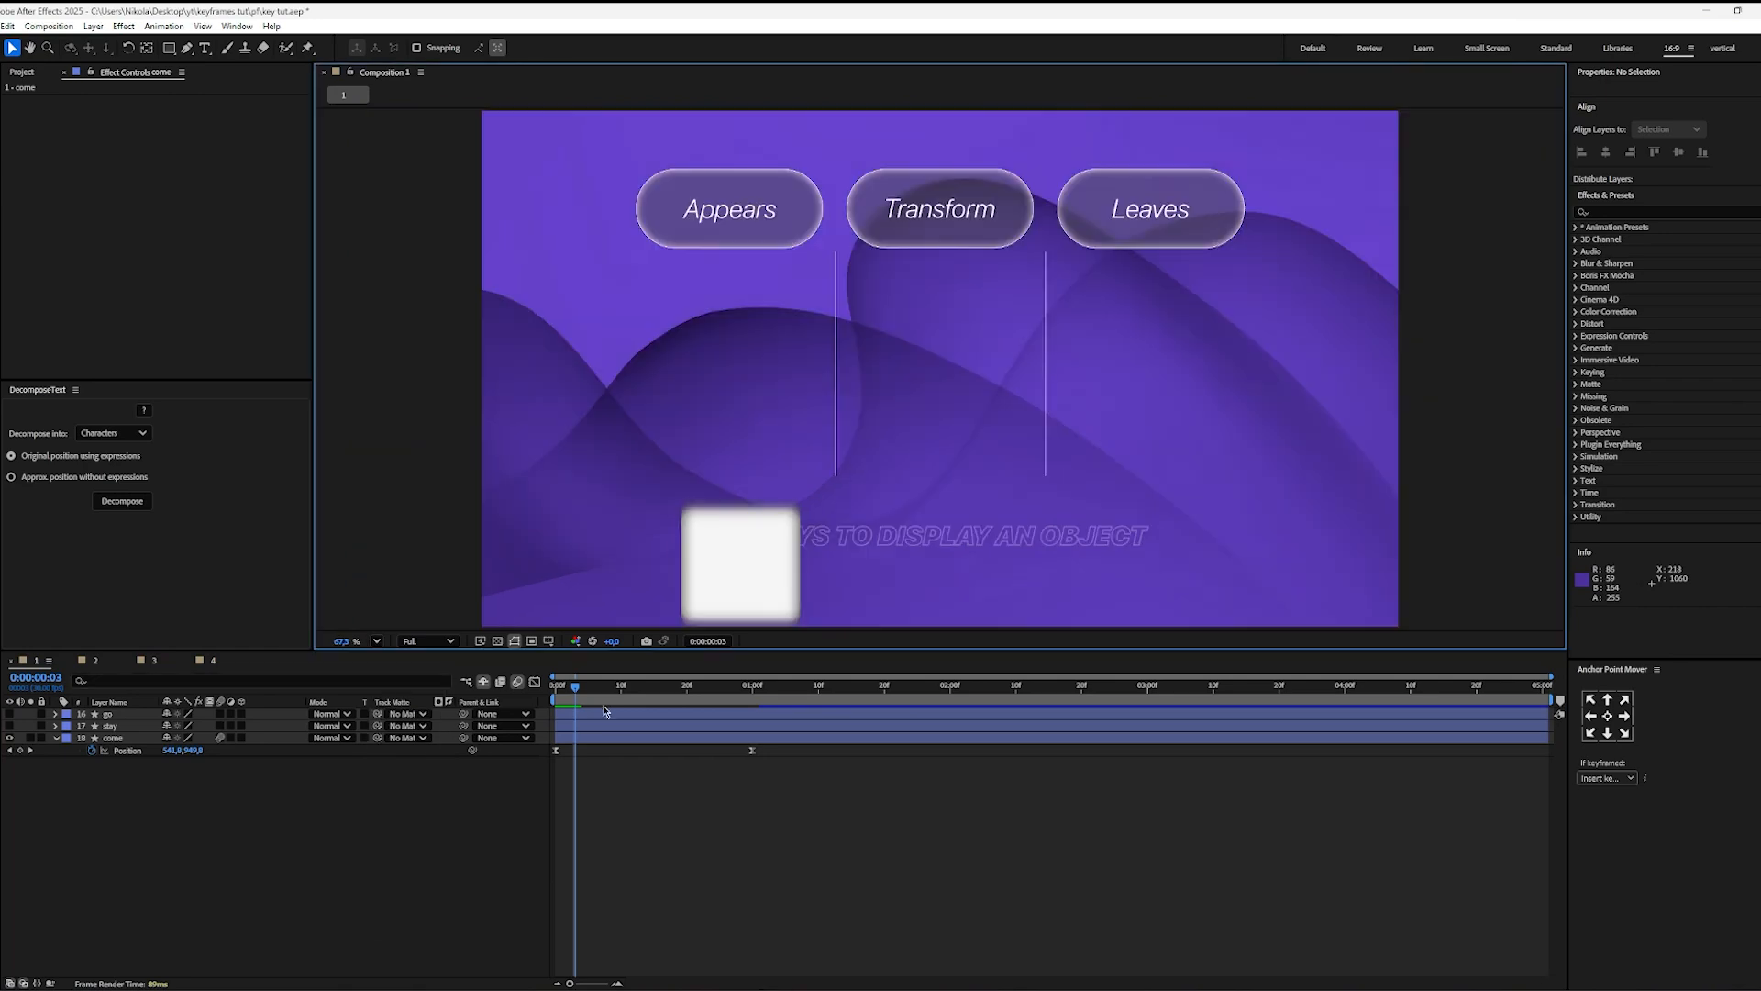
{"action": "key", "text": "Home"}
{"action": "key", "text": "space"}
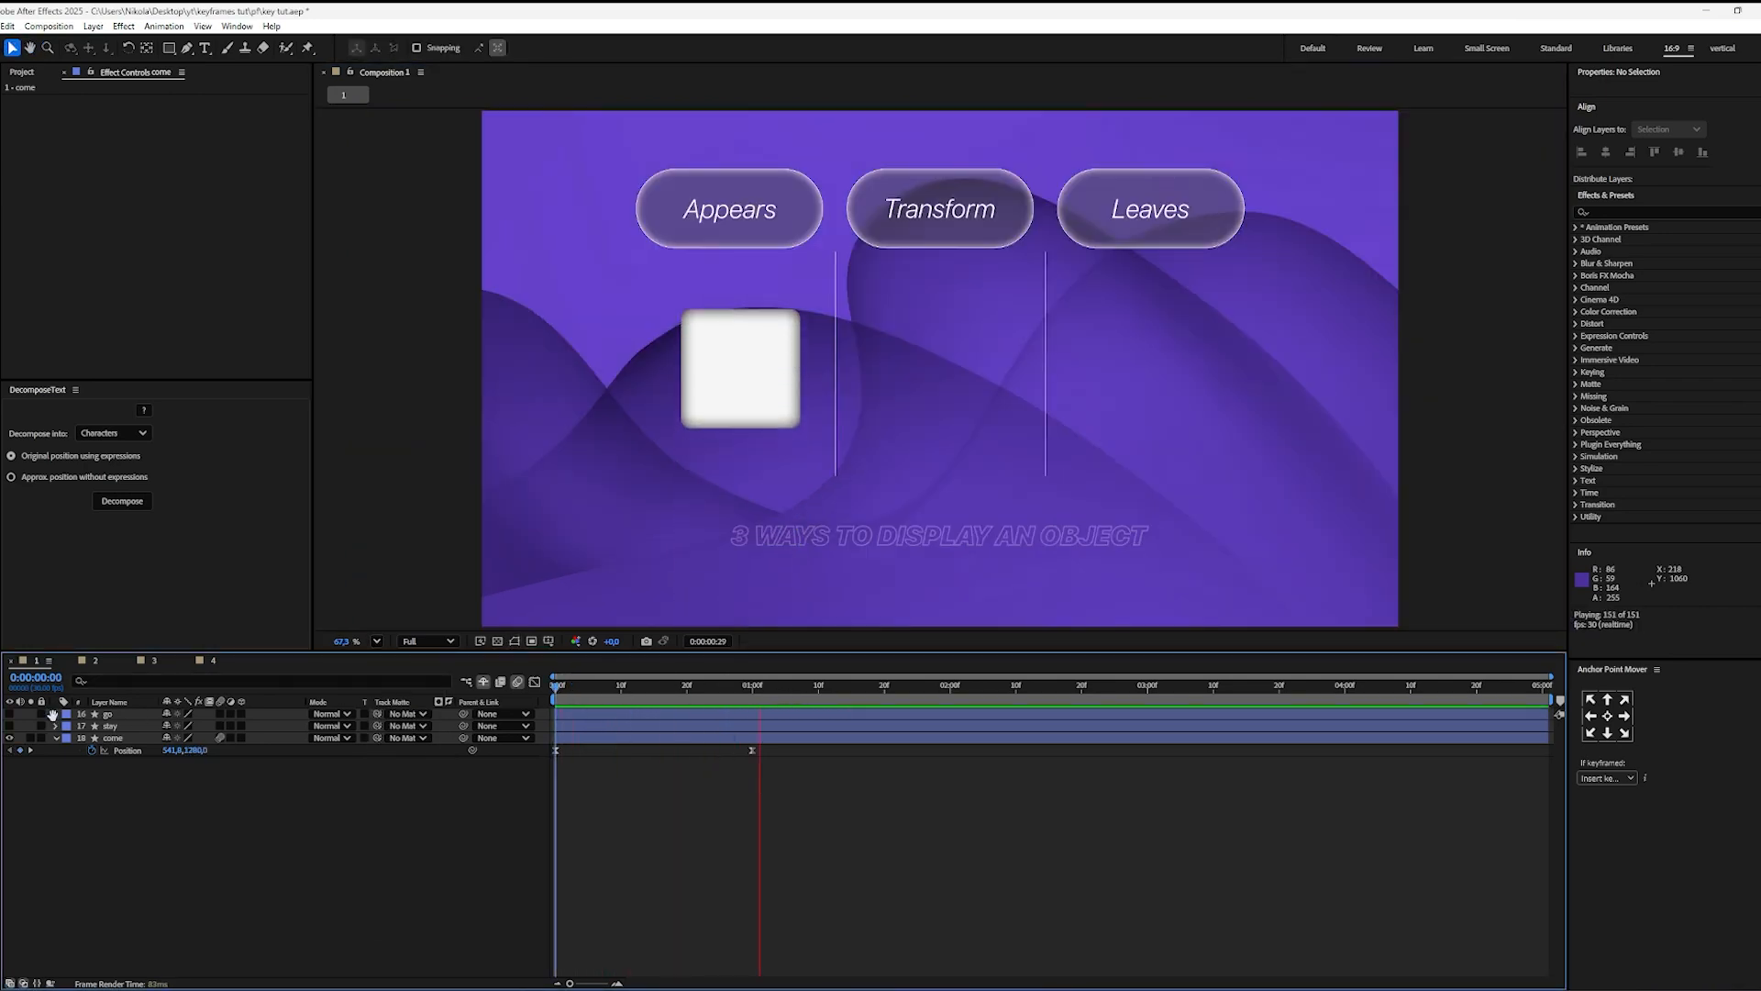
Step: Select both Position keyframes of the come layer, open their speed graph, and return to the start of the composition
{"action": "left_click_drag", "start_coordinate": [769, 752], "coordinate": [422, 762]}
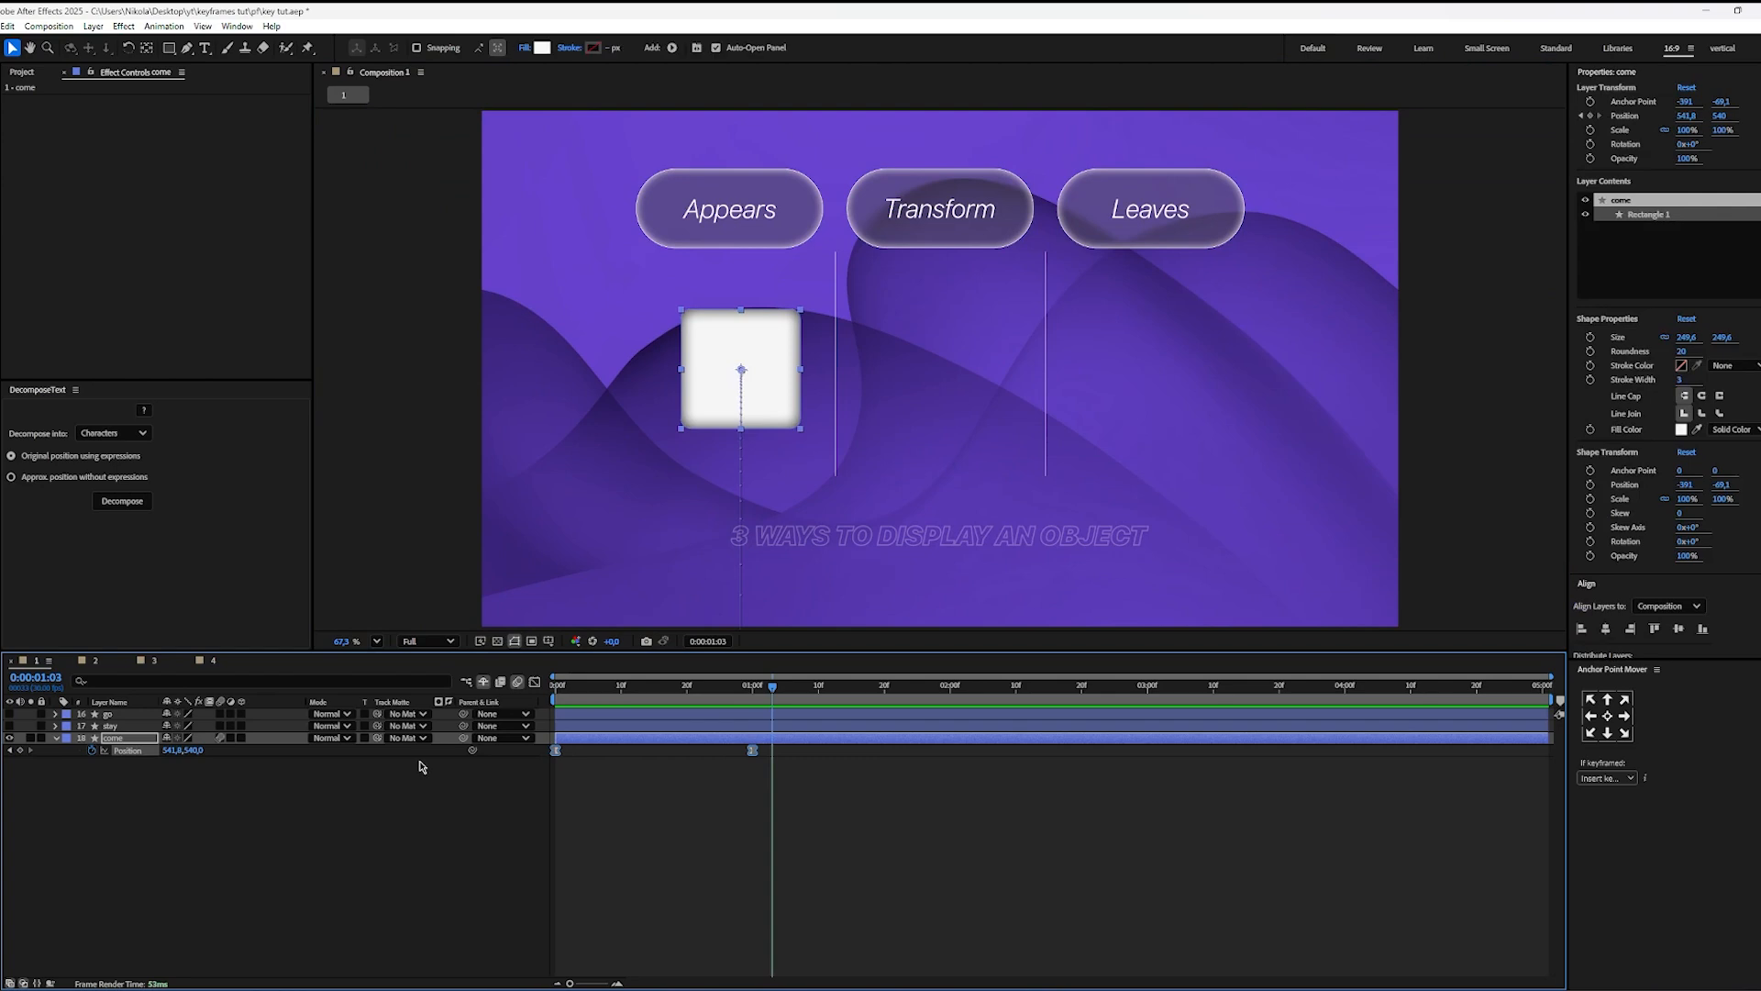
{"action": "key", "text": "shift+F3"}
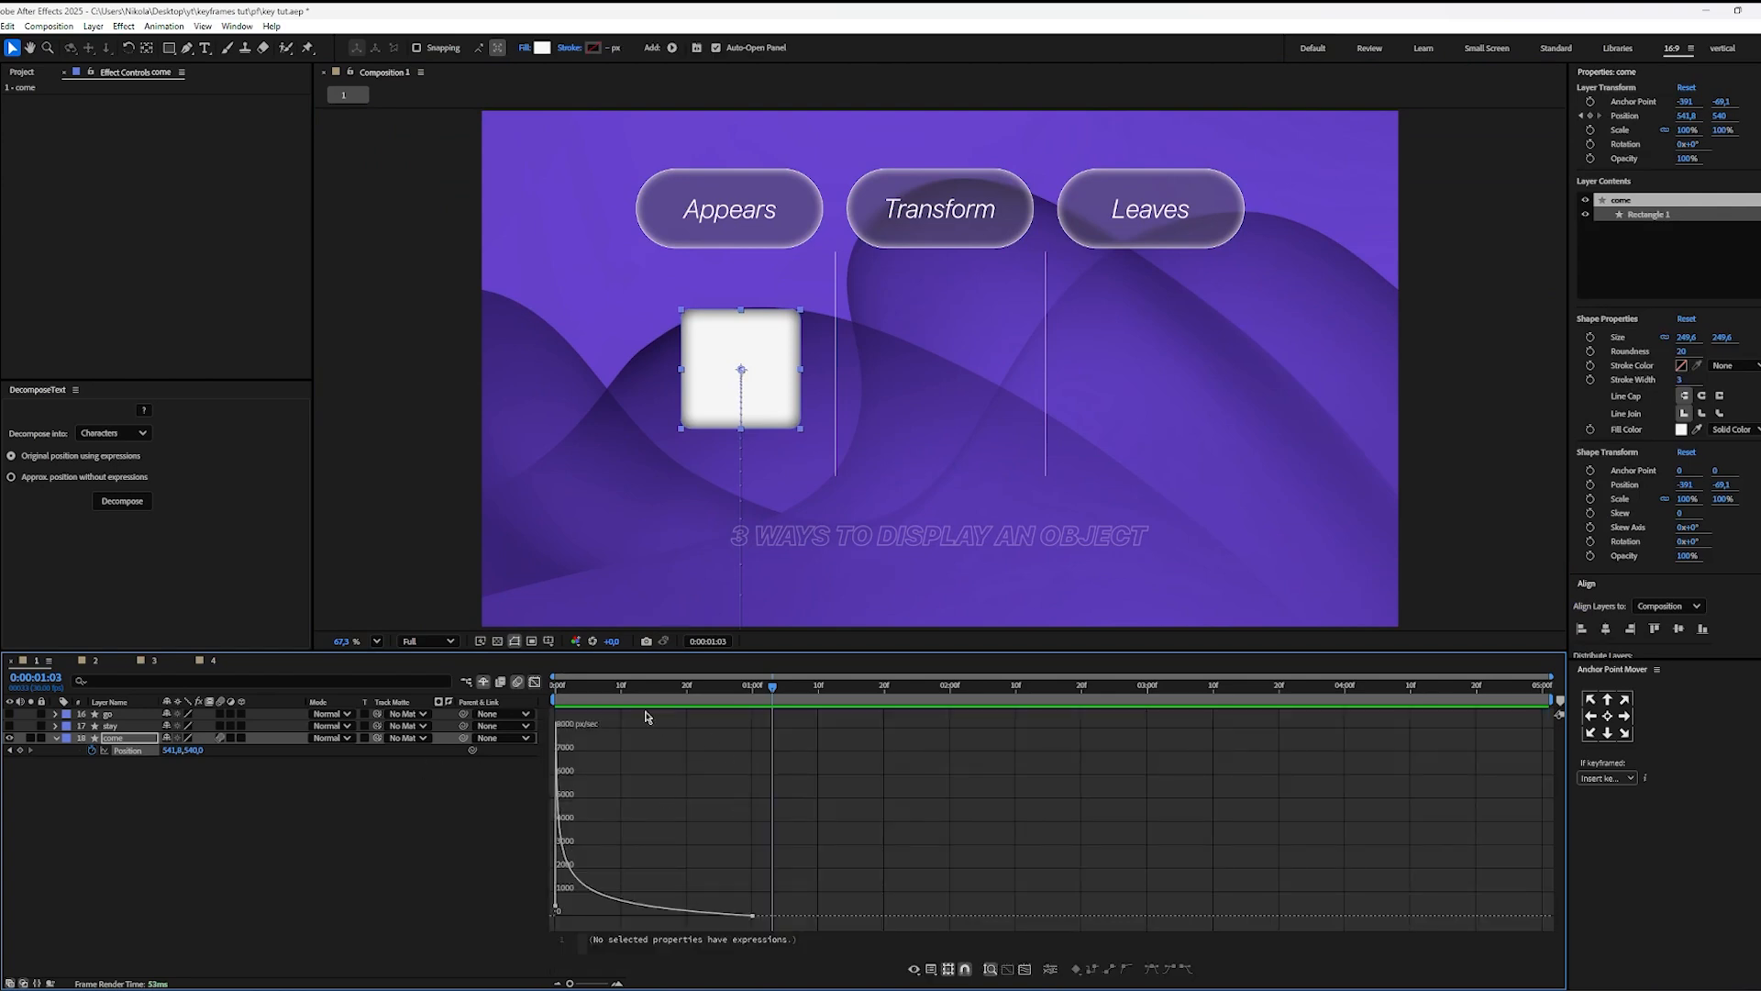
{"action": "key", "text": "Home"}
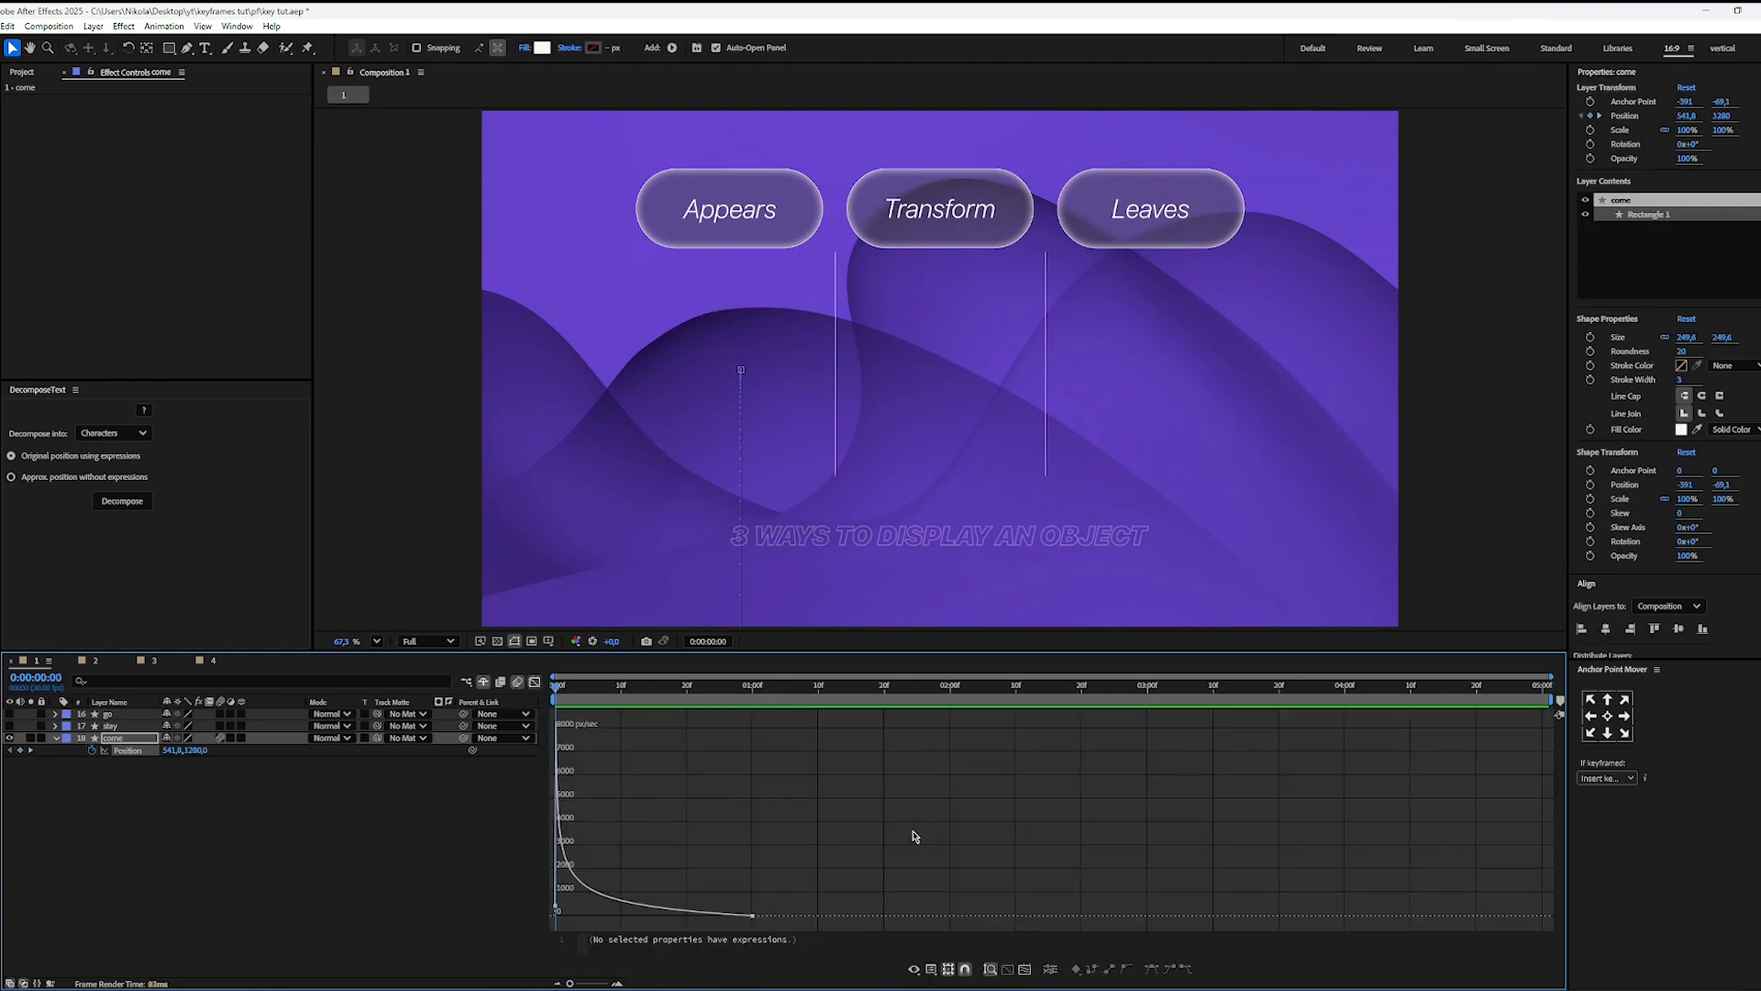
Step: Try shifting the come layer's Position keyframes about 11 frames later and resetting their curve with Easy Ease
{"action": "left_click_drag", "start_coordinate": [615, 908], "coordinate": [688, 902]}
{"action": "left_click", "coordinate": [679, 876]}
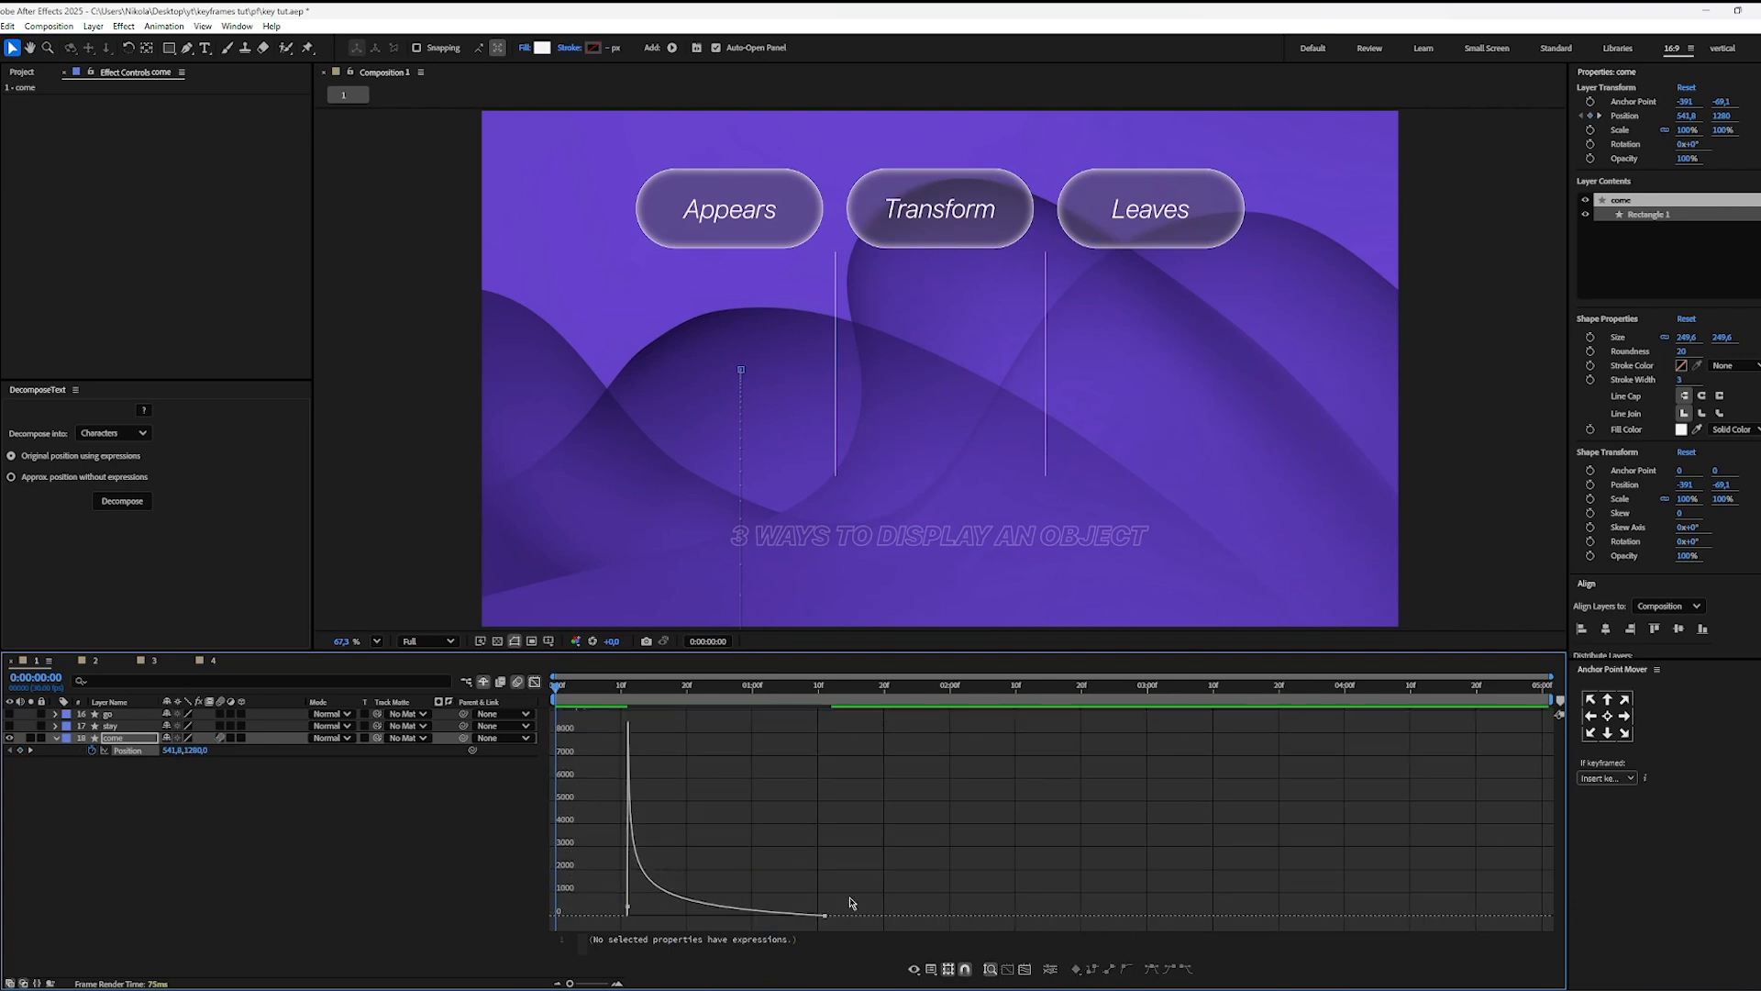
{"action": "left_click_drag", "start_coordinate": [851, 902], "coordinate": [620, 920]}
{"action": "key", "text": "F9"}
{"action": "left_click", "coordinate": [888, 862]}
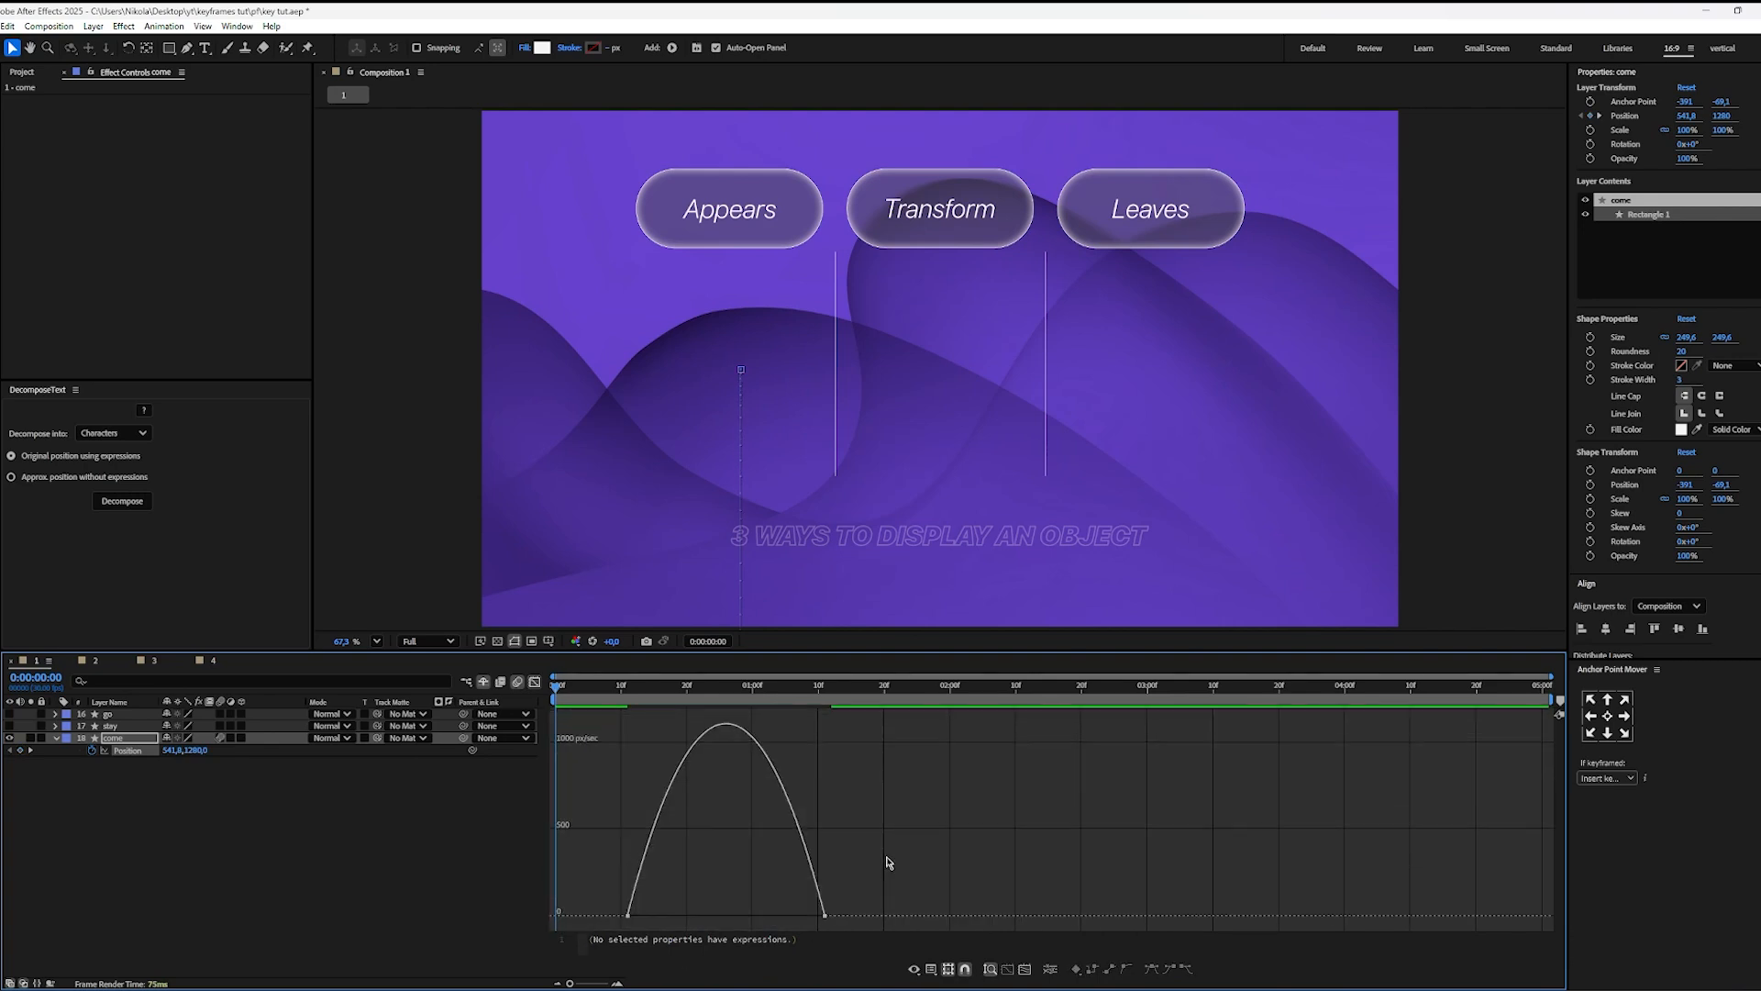
{"action": "left_click_drag", "start_coordinate": [858, 902], "coordinate": [591, 906]}
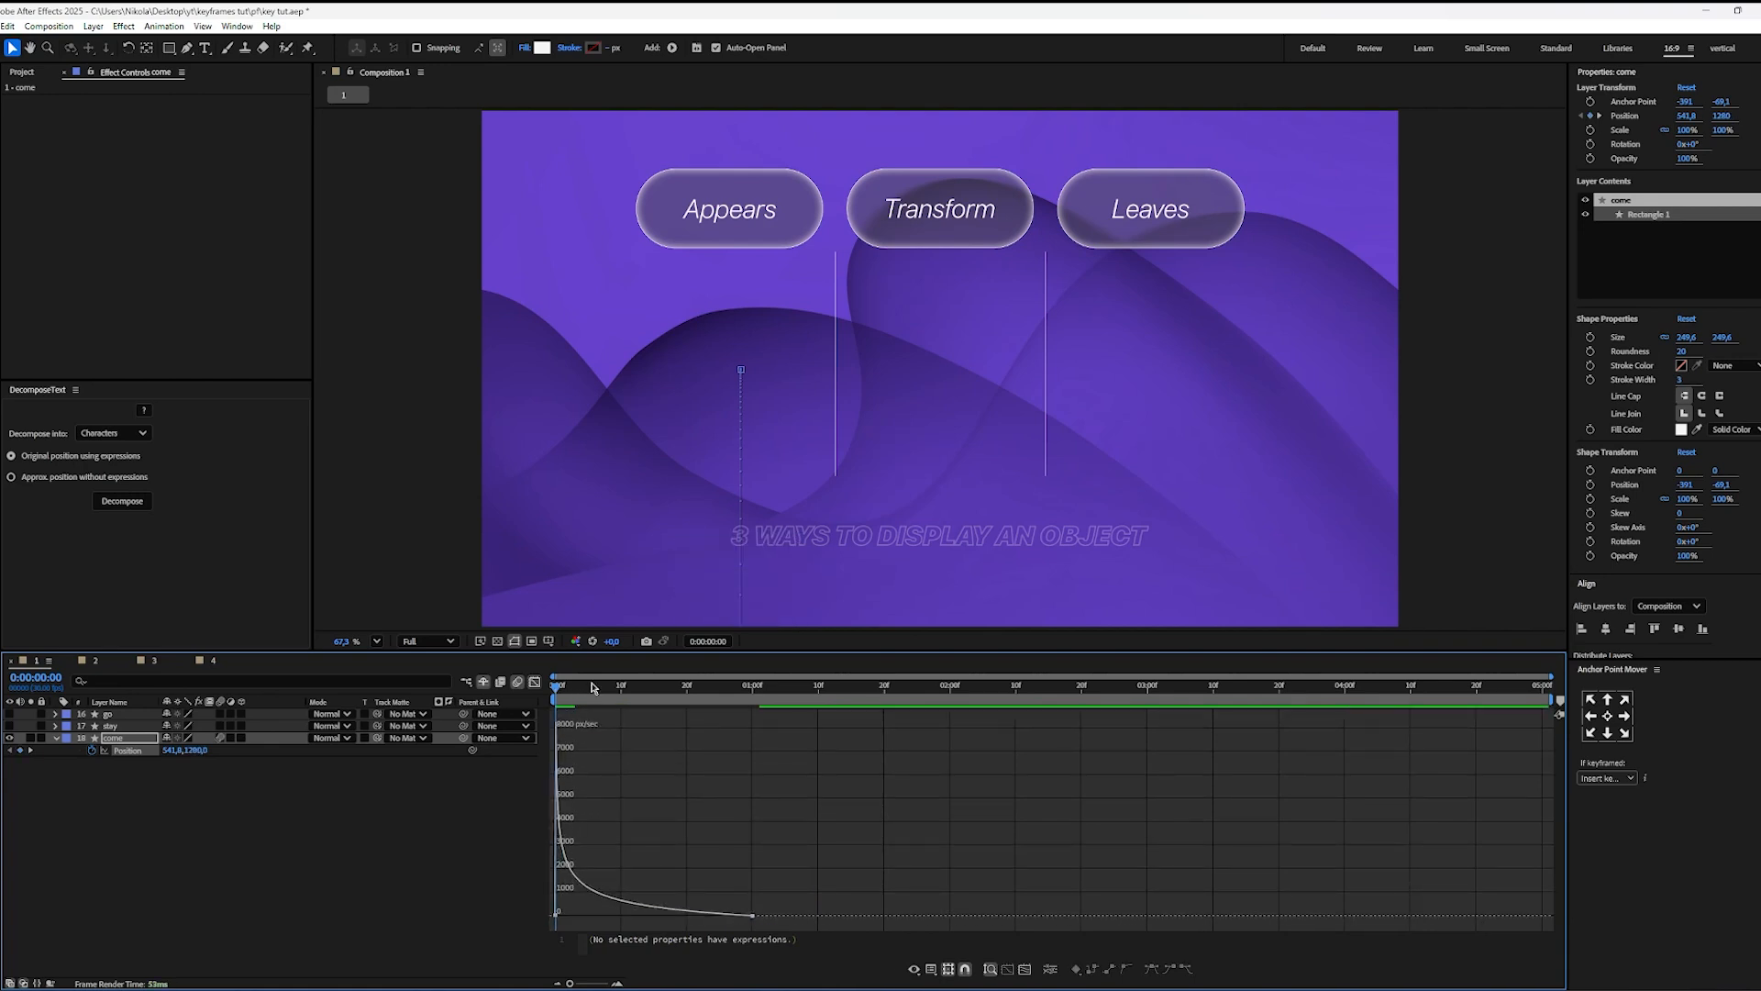
Step: Play the square's entrance from the start twice to check the come layer's Position easing
{"action": "key", "text": "space"}
{"action": "key", "text": "space"}
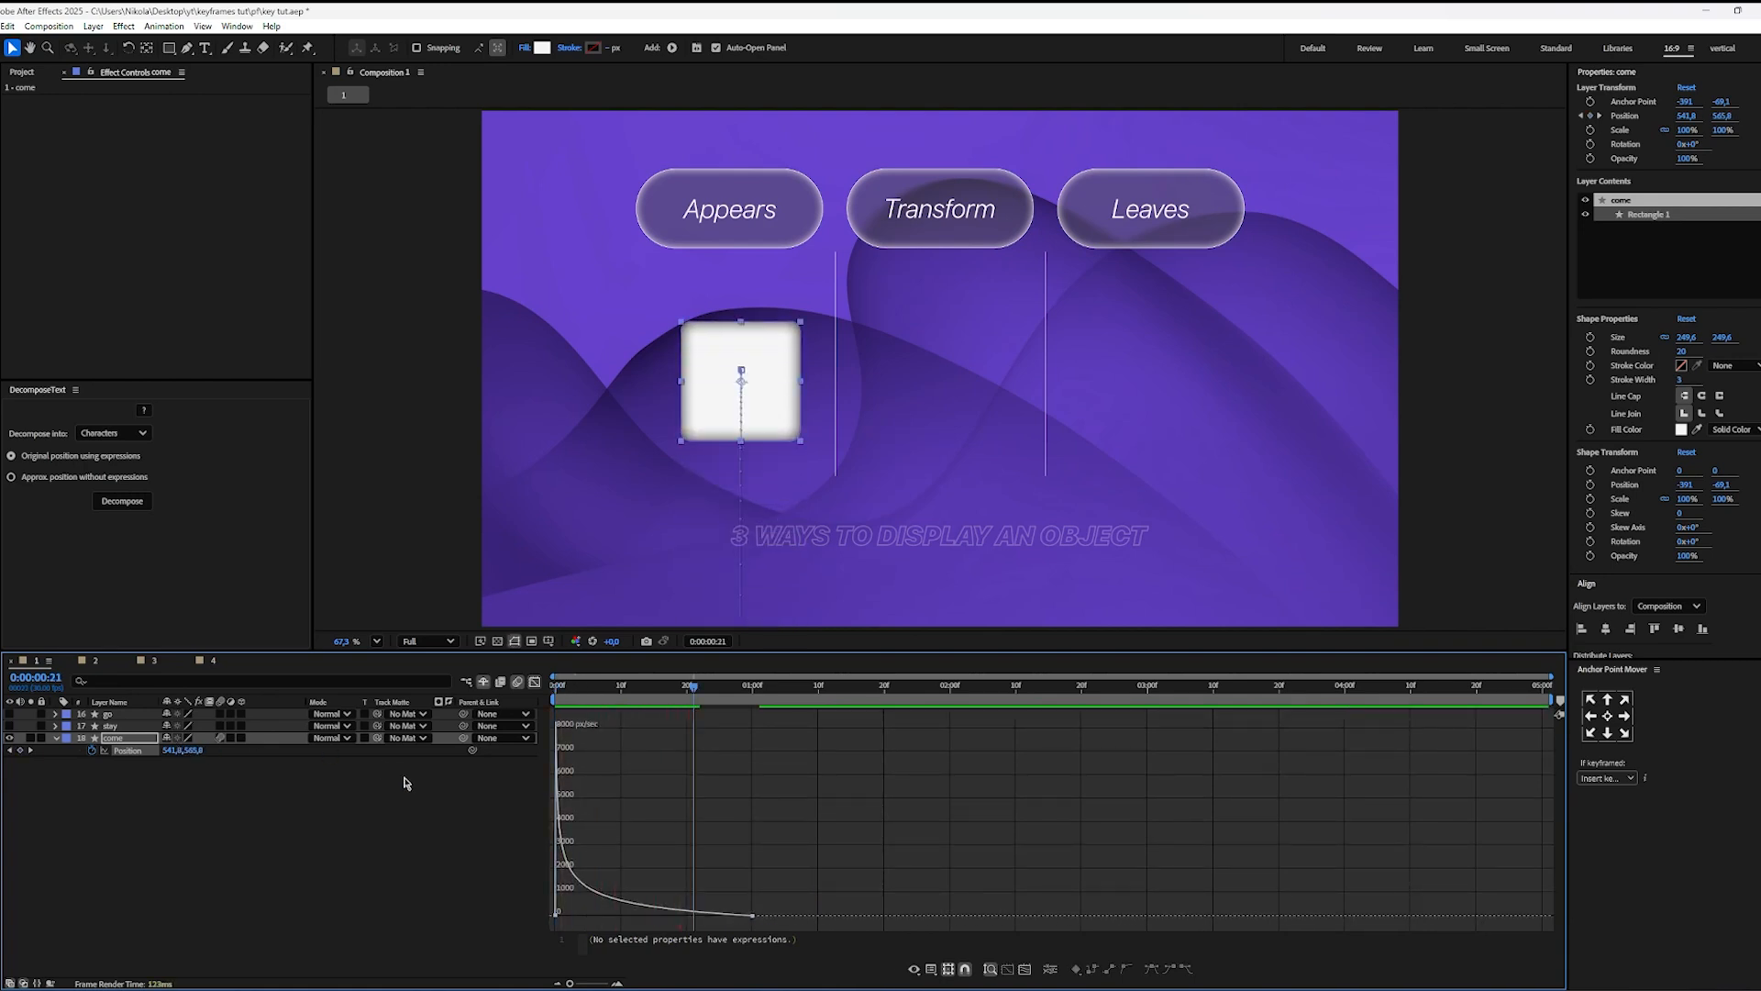
{"action": "key", "text": "Home"}
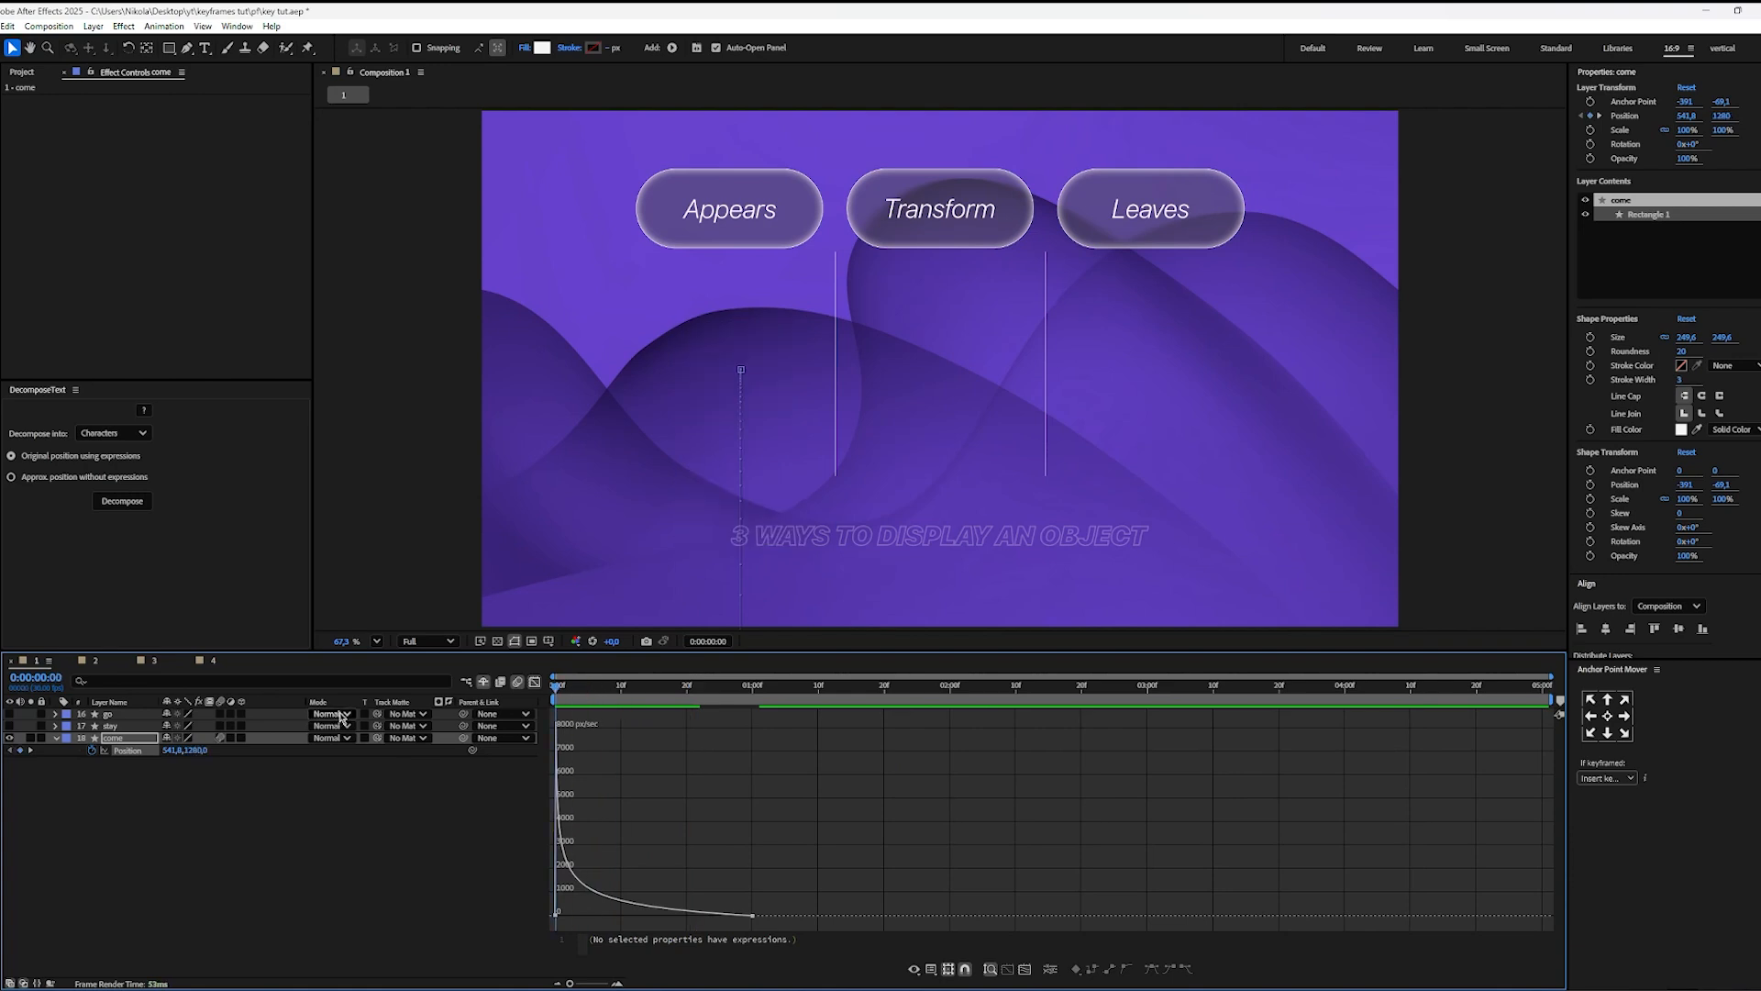
{"action": "key", "text": "space"}
{"action": "key", "text": "space"}
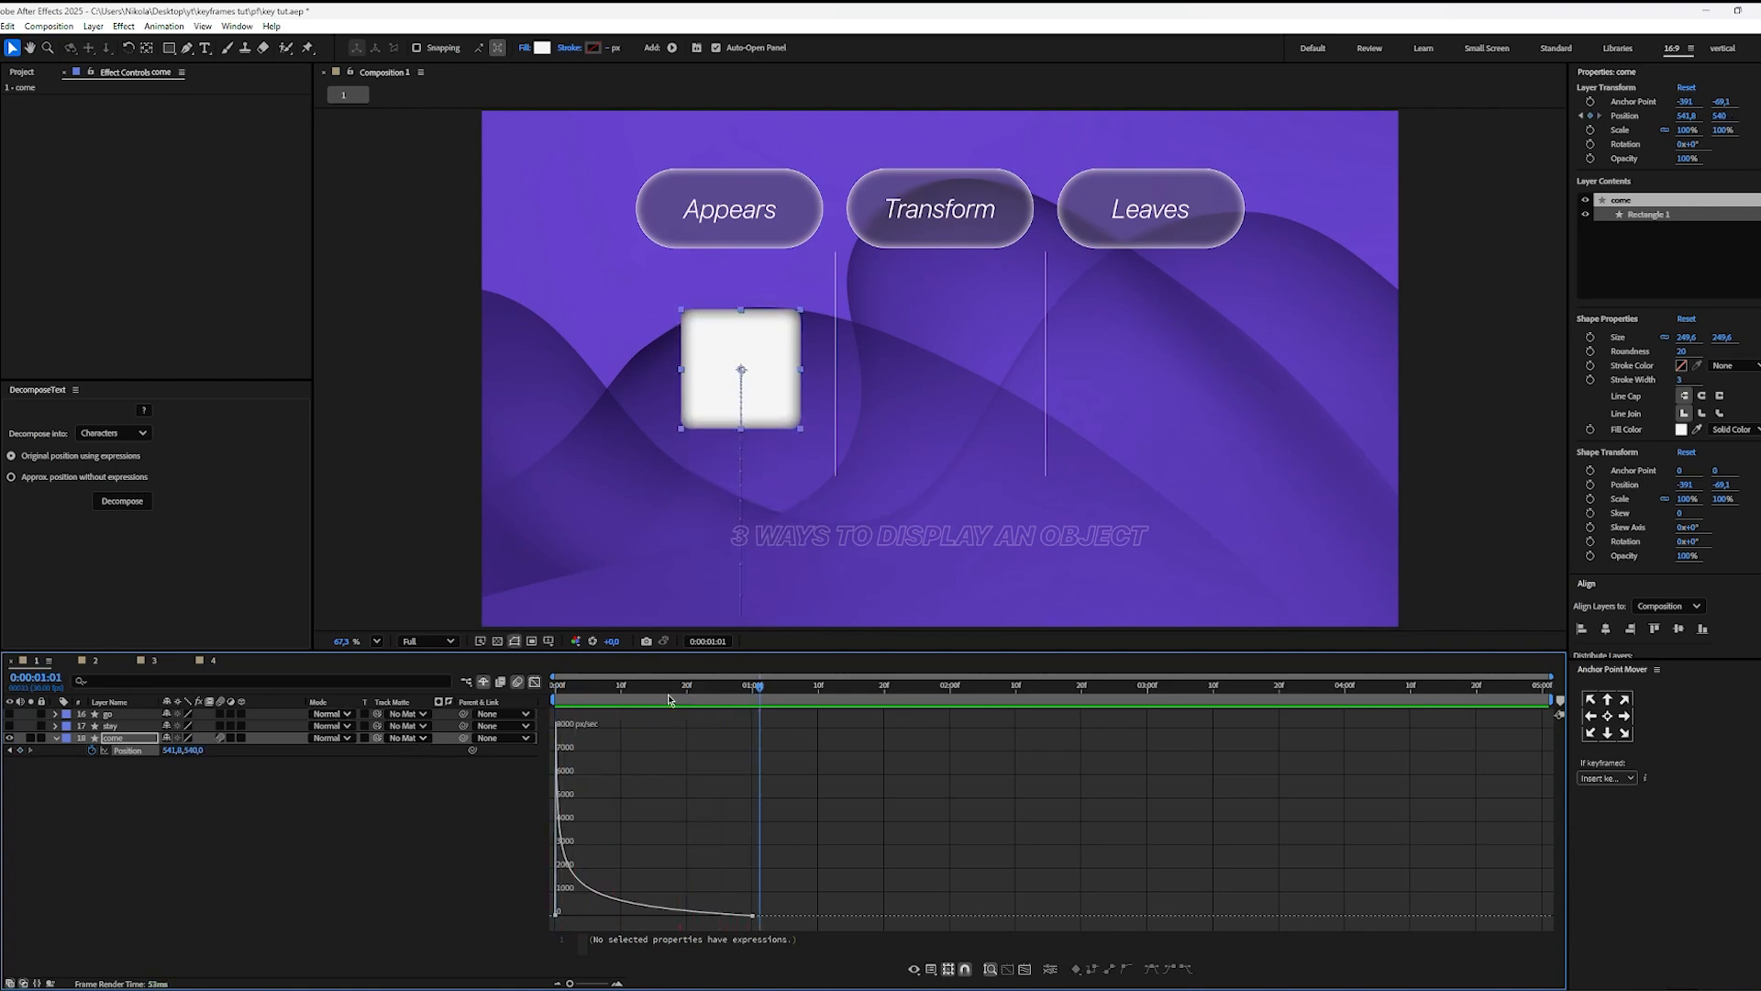
{"action": "key", "text": "Home"}
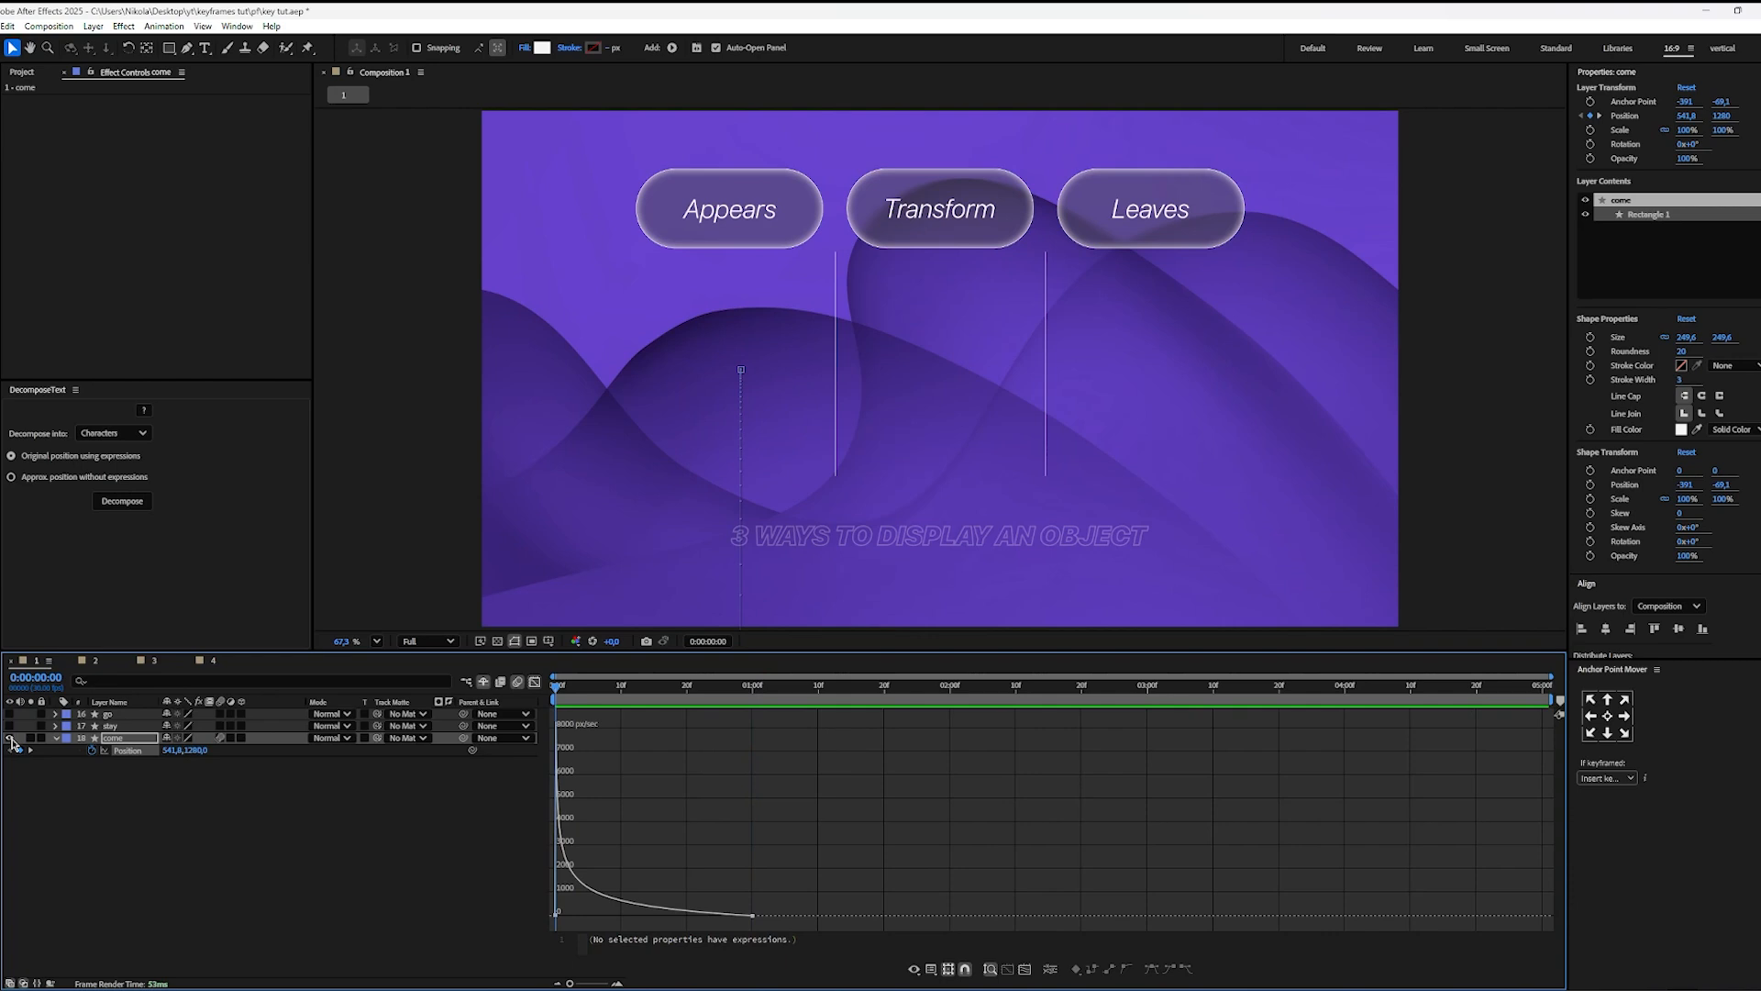
Step: Hide the come layer, show and select the go layer, and close the speed graph
{"action": "left_click", "coordinate": [9, 737]}
{"action": "left_click", "coordinate": [10, 714]}
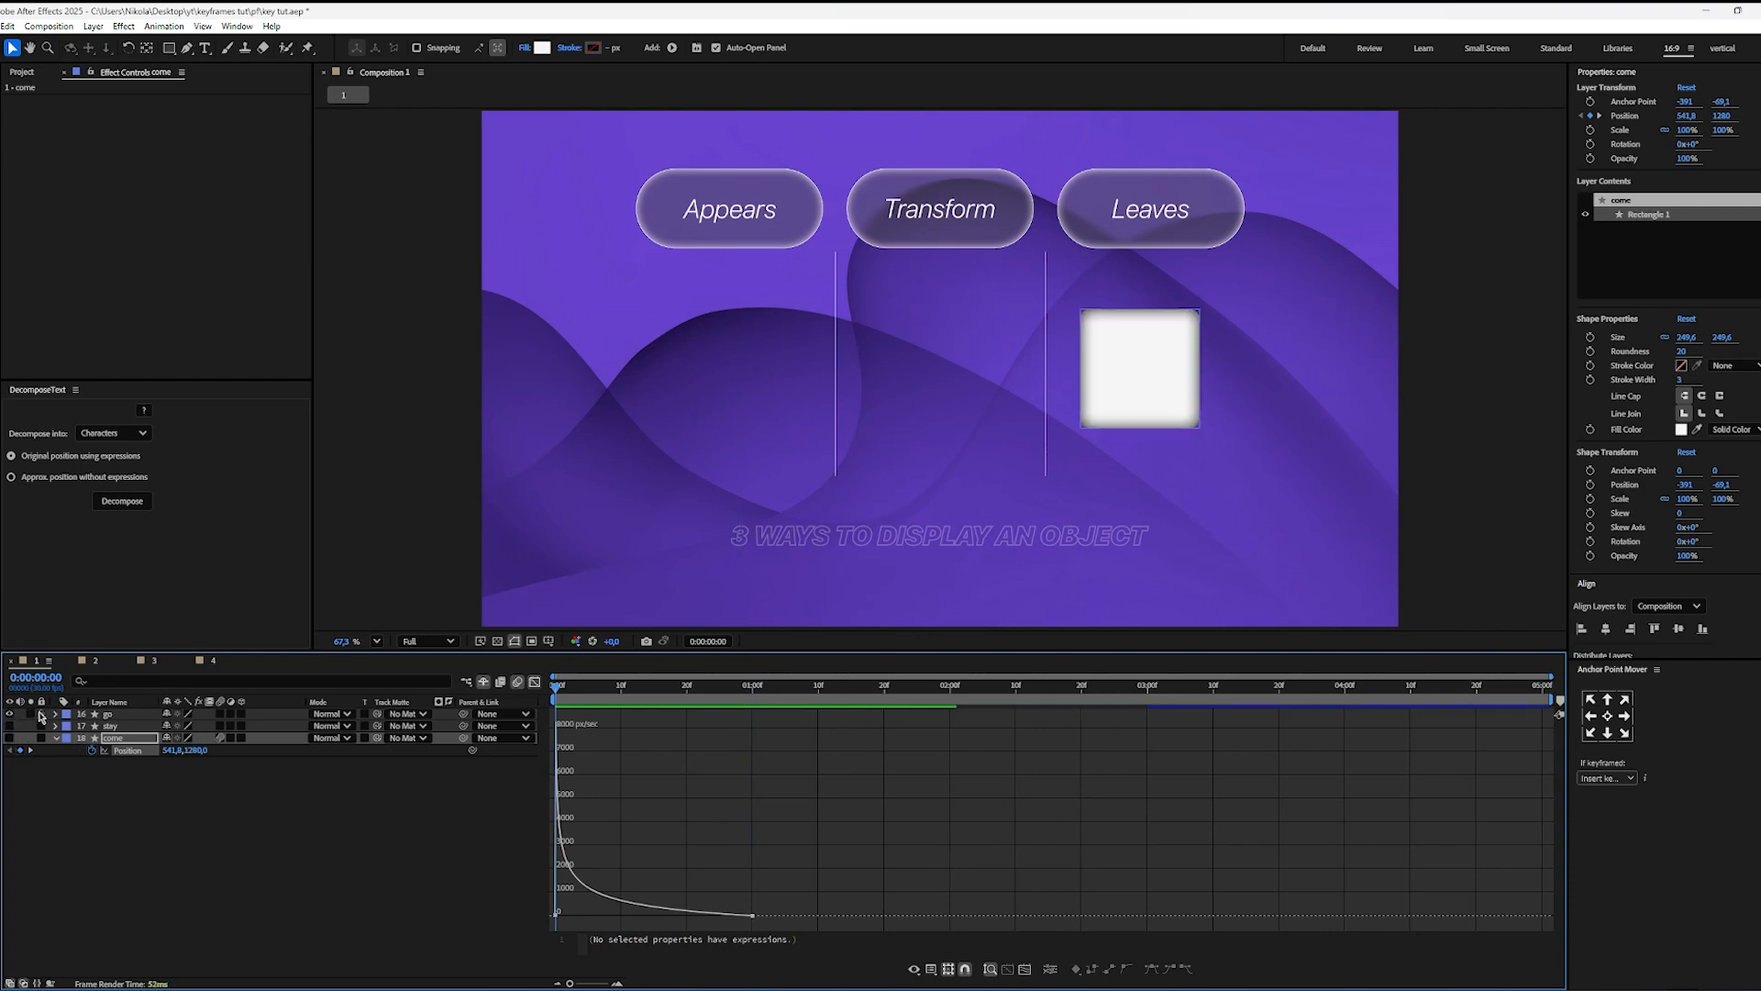
{"action": "left_click", "coordinate": [122, 716]}
{"action": "left_click", "coordinate": [534, 682]}
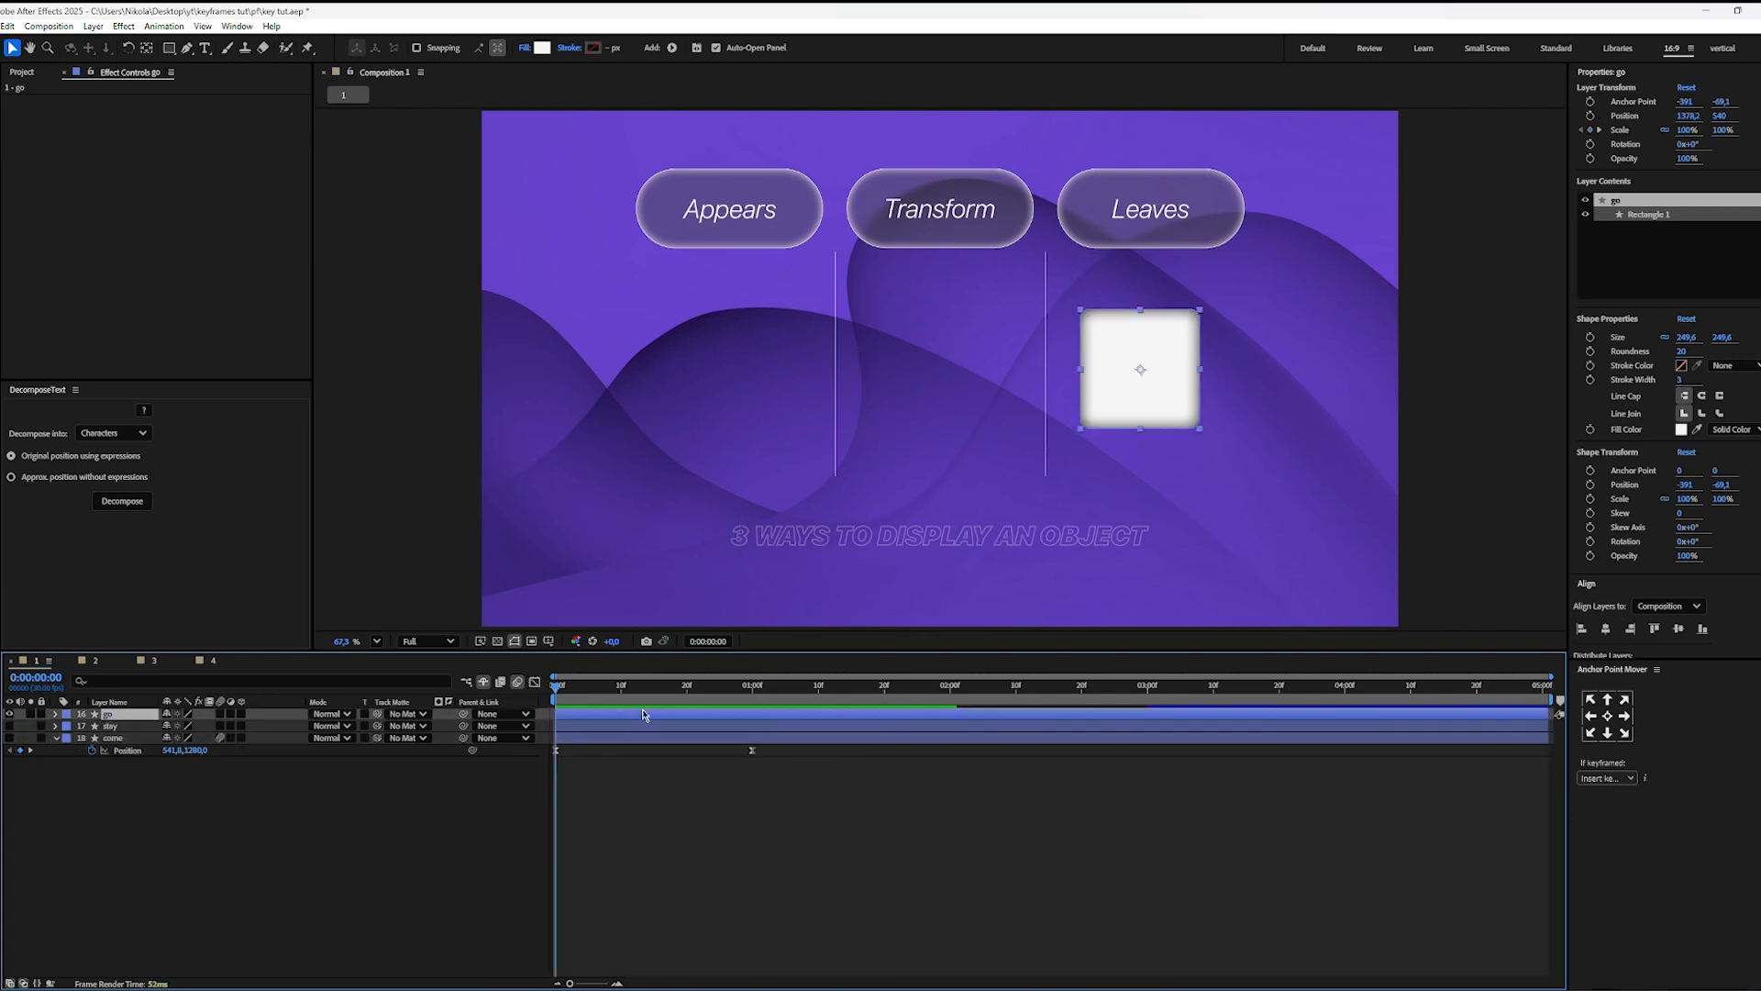
Step: Reveal the go layer's Scale keyframes, apply Easy Ease to both, and open their speed graph
{"action": "key", "text": "s"}
{"action": "left_click_drag", "start_coordinate": [917, 699], "coordinate": [957, 711]}
{"action": "left_click", "coordinate": [1167, 731]}
{"action": "left_click_drag", "start_coordinate": [1162, 732], "coordinate": [876, 762]}
{"action": "key", "text": "F9"}
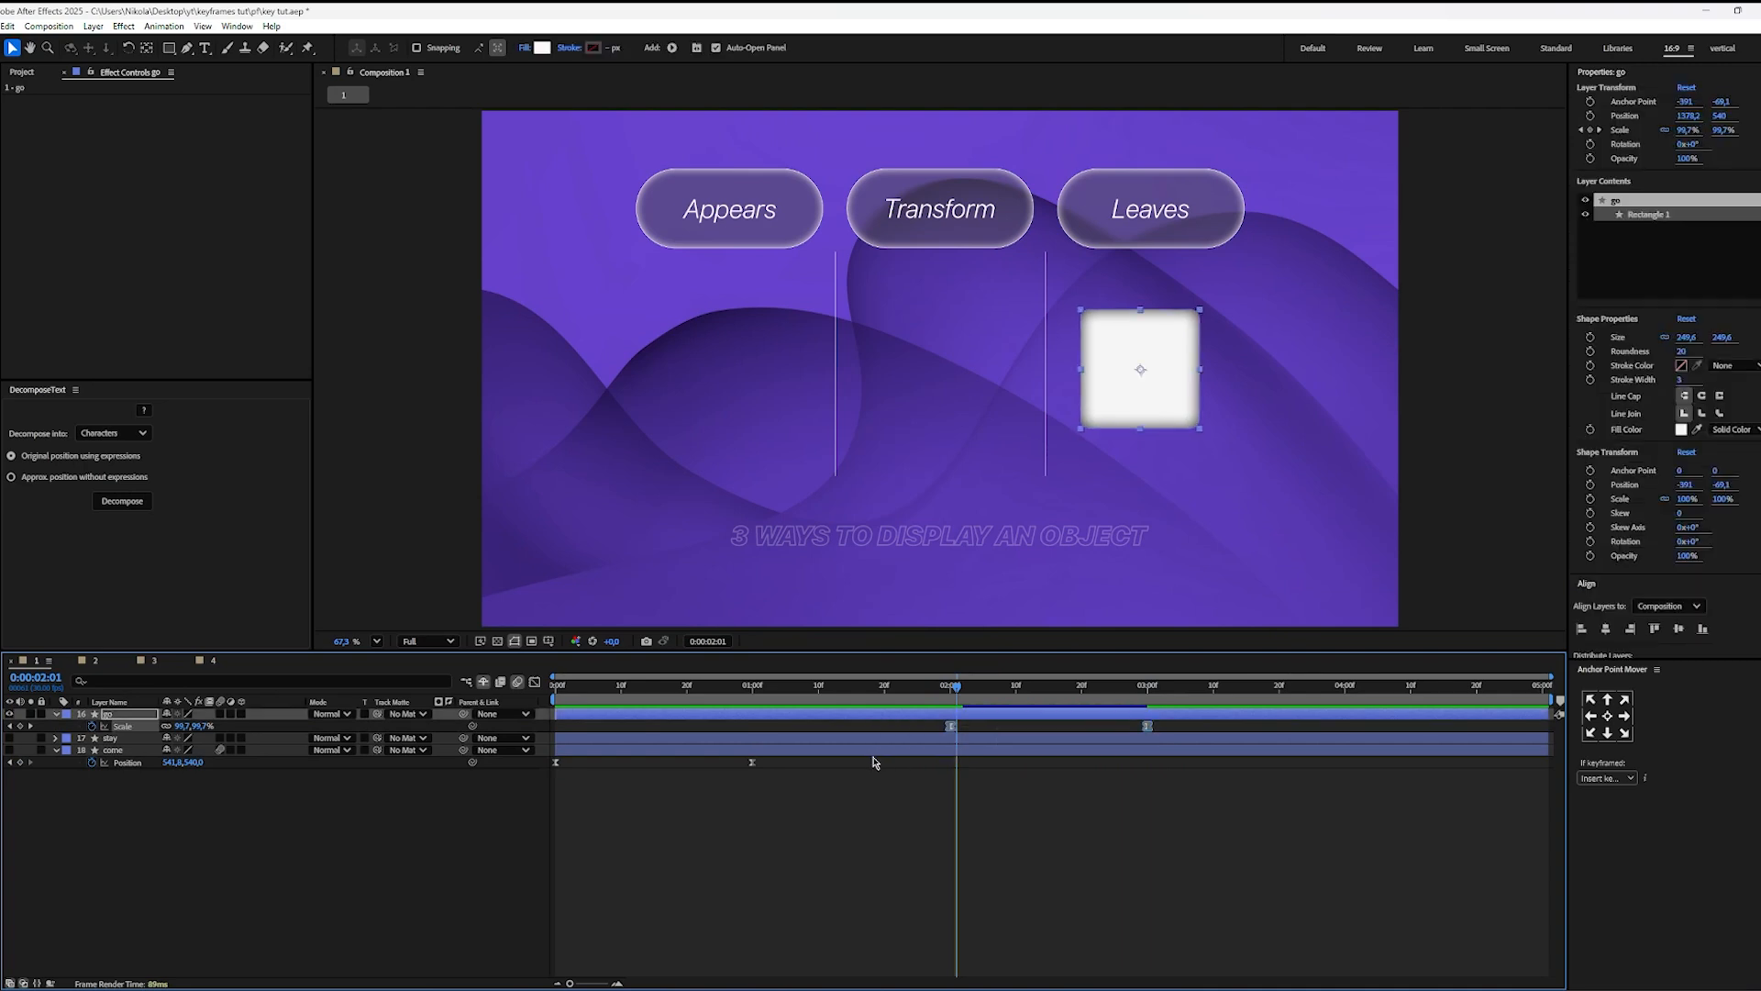
{"action": "left_click", "coordinate": [535, 682]}
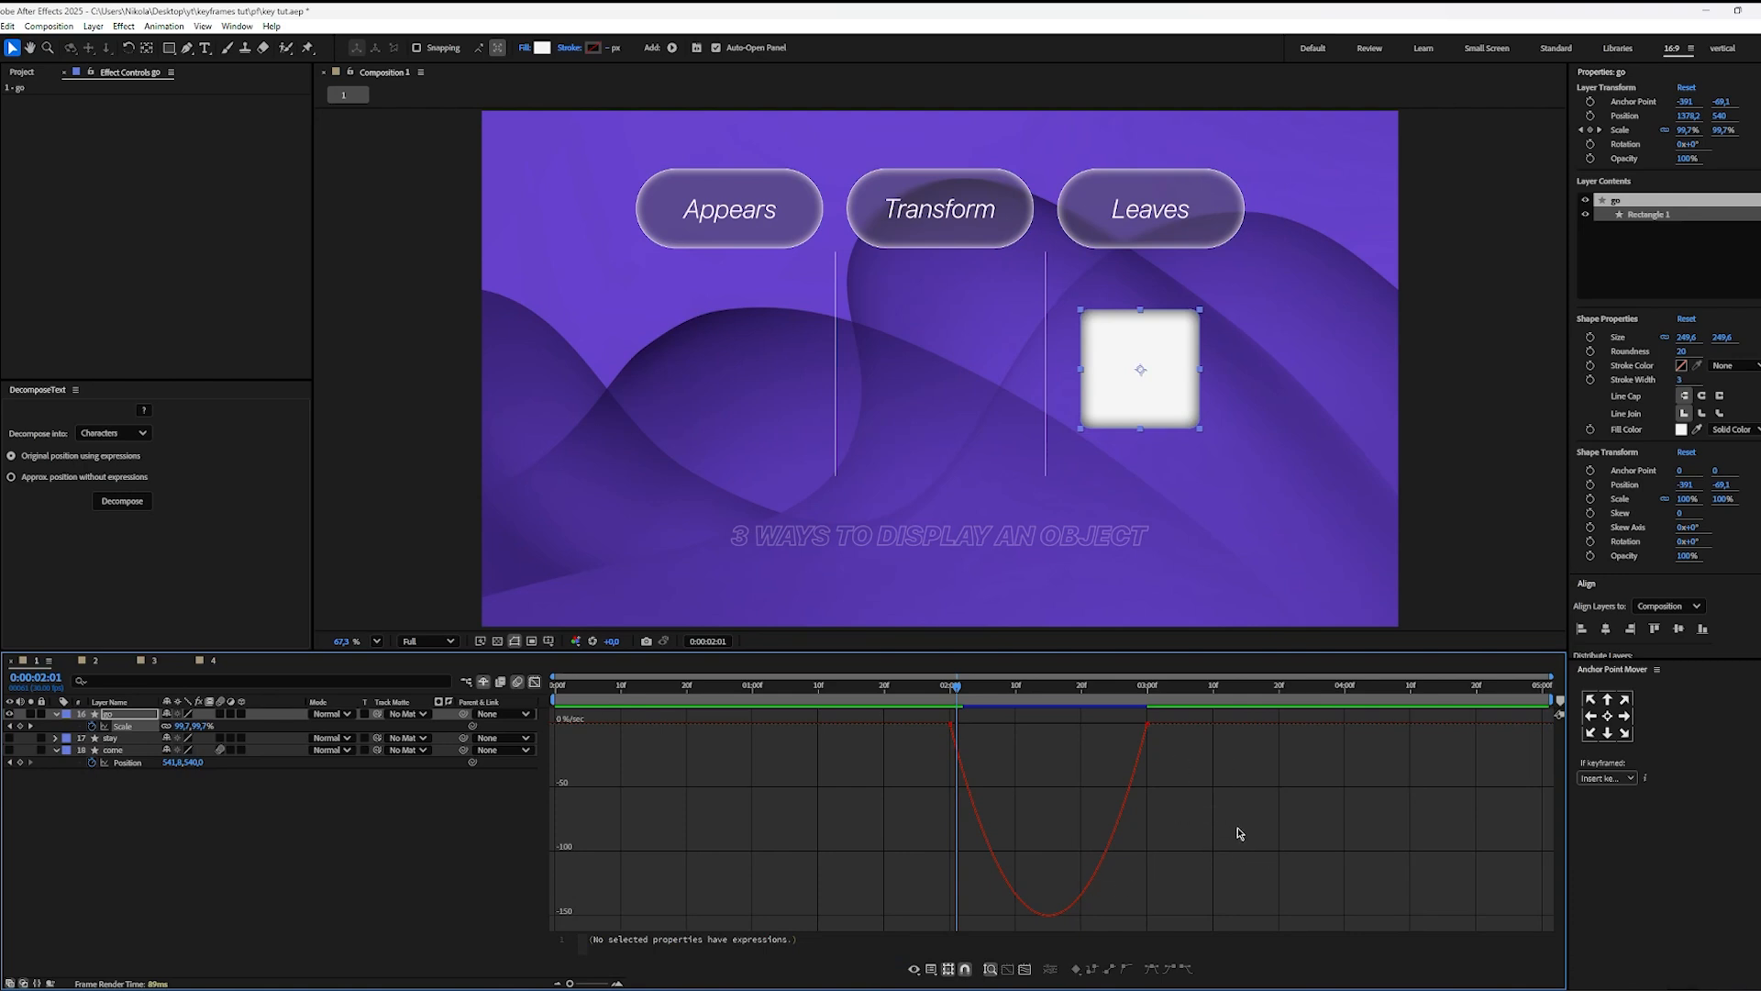
Step: Reshape the go layer's Scale speed curve to build slowly and peak at the last keyframe, and preview the motion
{"action": "left_click_drag", "start_coordinate": [1240, 836], "coordinate": [1128, 707]}
{"action": "left_click_drag", "start_coordinate": [982, 724], "coordinate": [1048, 723]}
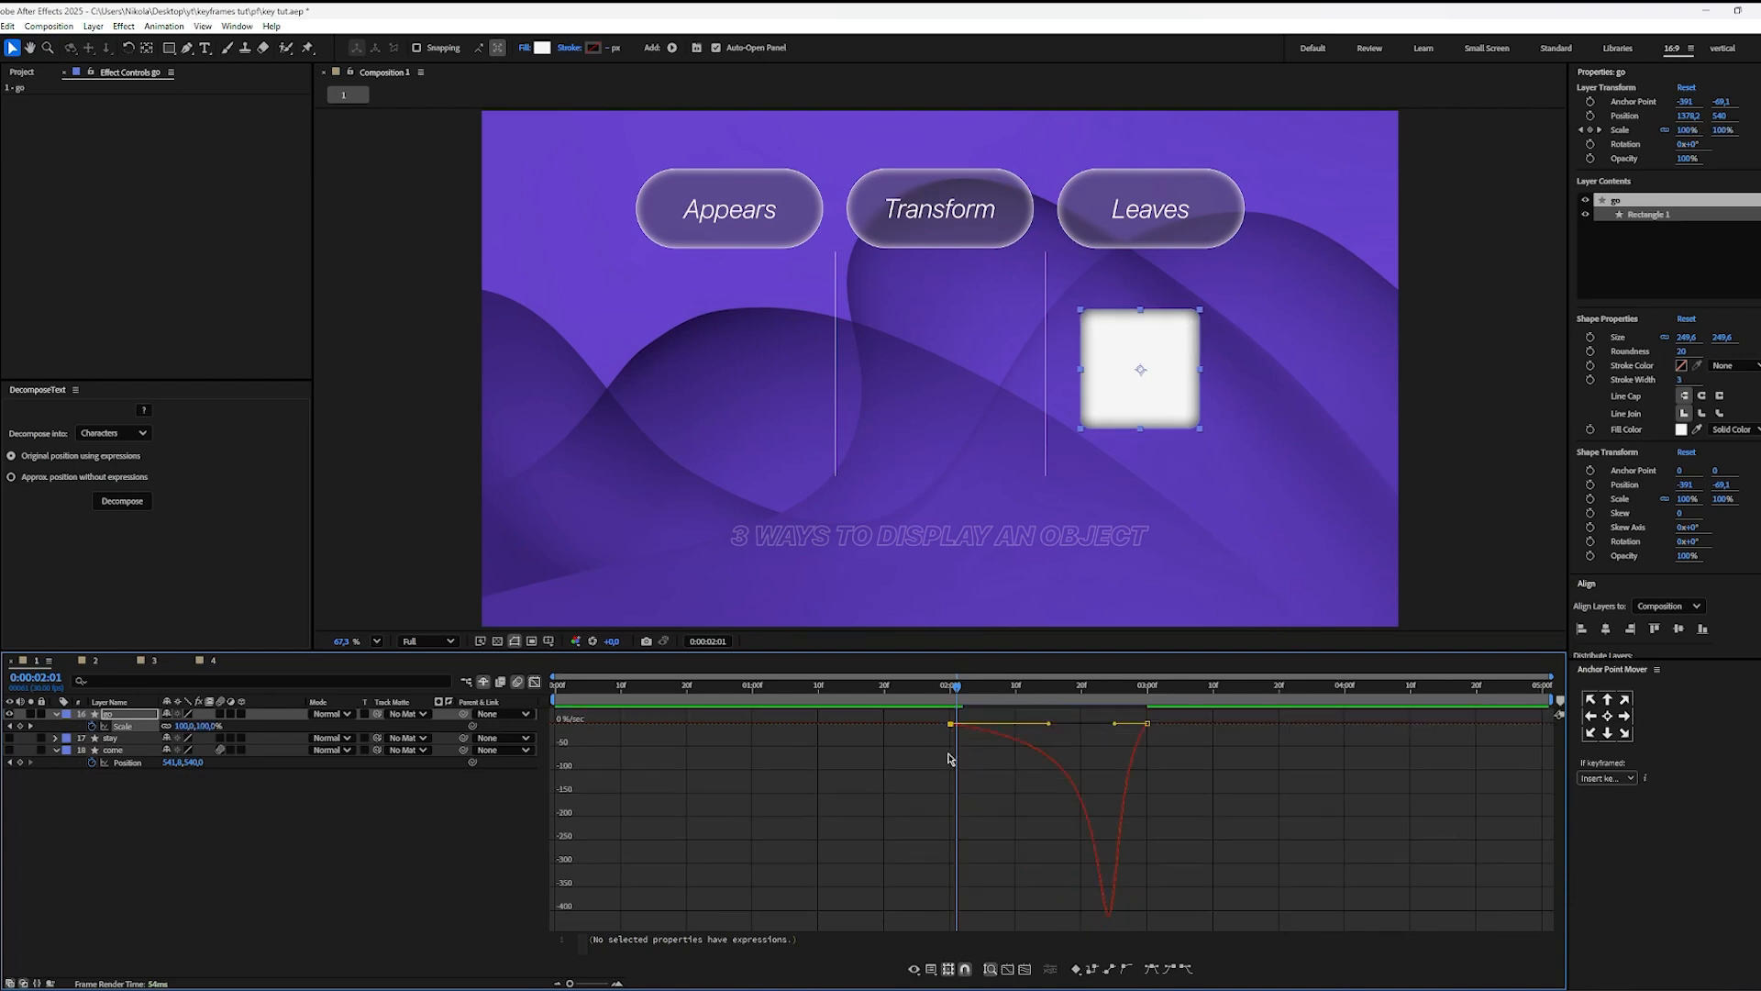
{"action": "left_click", "coordinate": [1148, 723]}
{"action": "left_click_drag", "start_coordinate": [1115, 724], "coordinate": [1163, 761]}
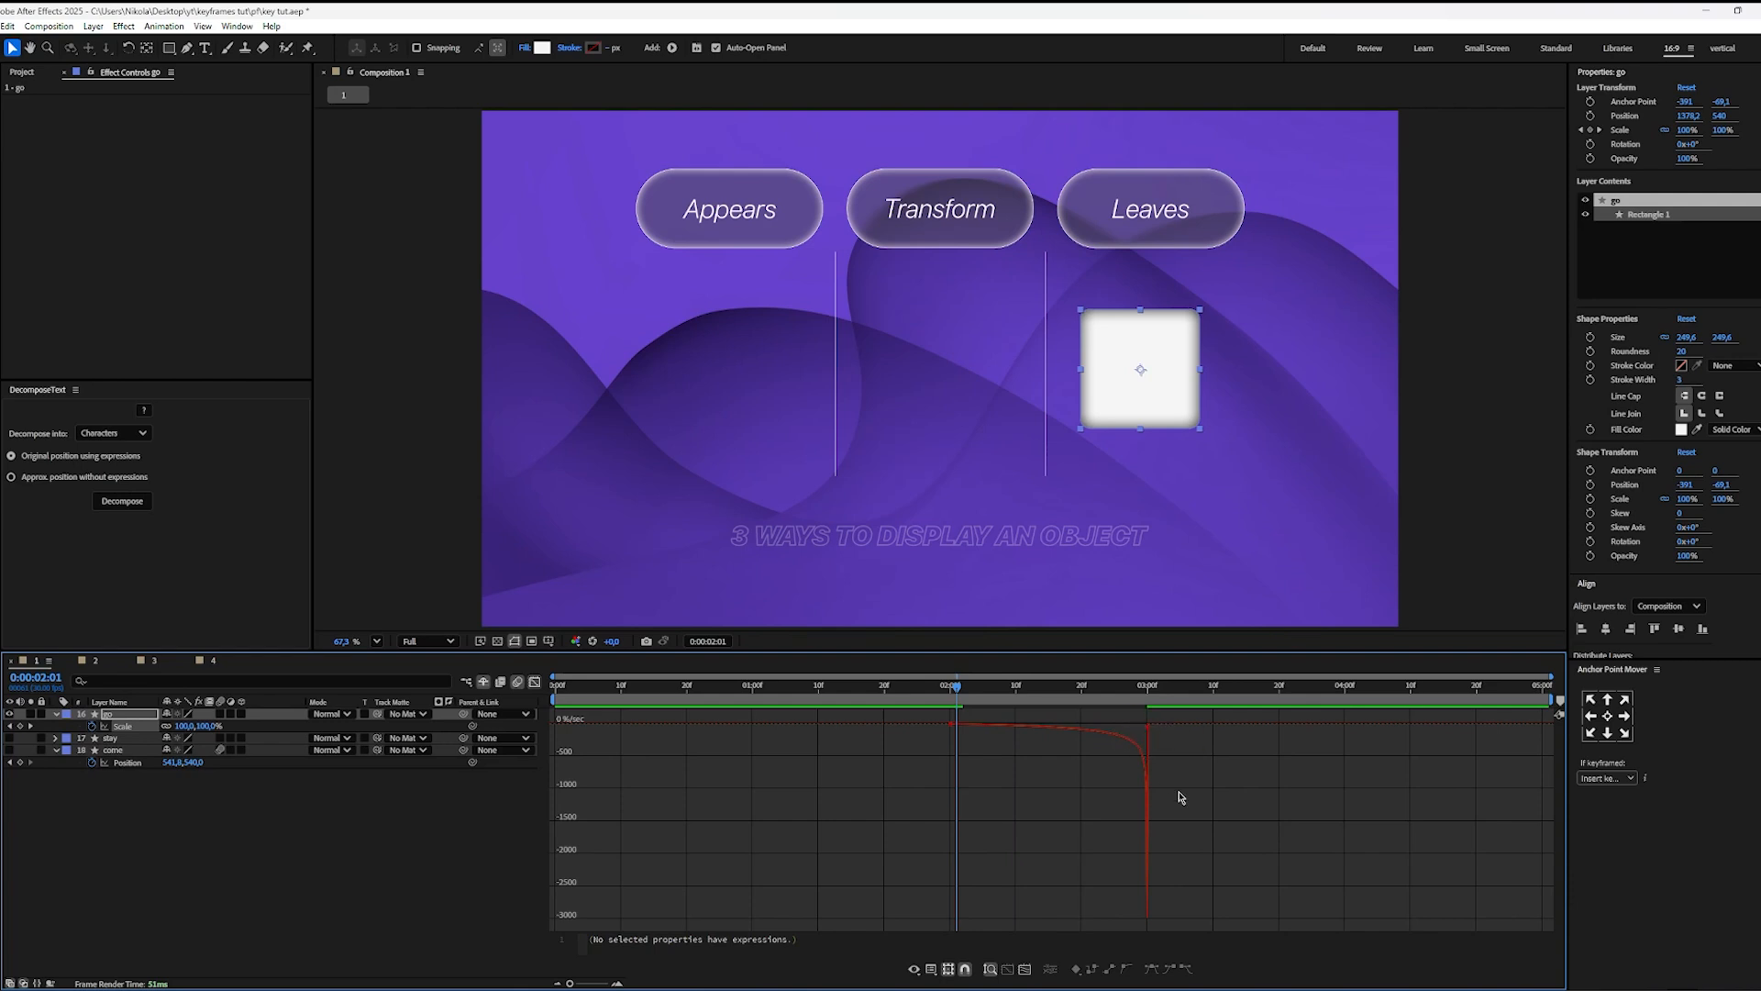
{"action": "left_click_drag", "start_coordinate": [956, 703], "coordinate": [917, 704]}
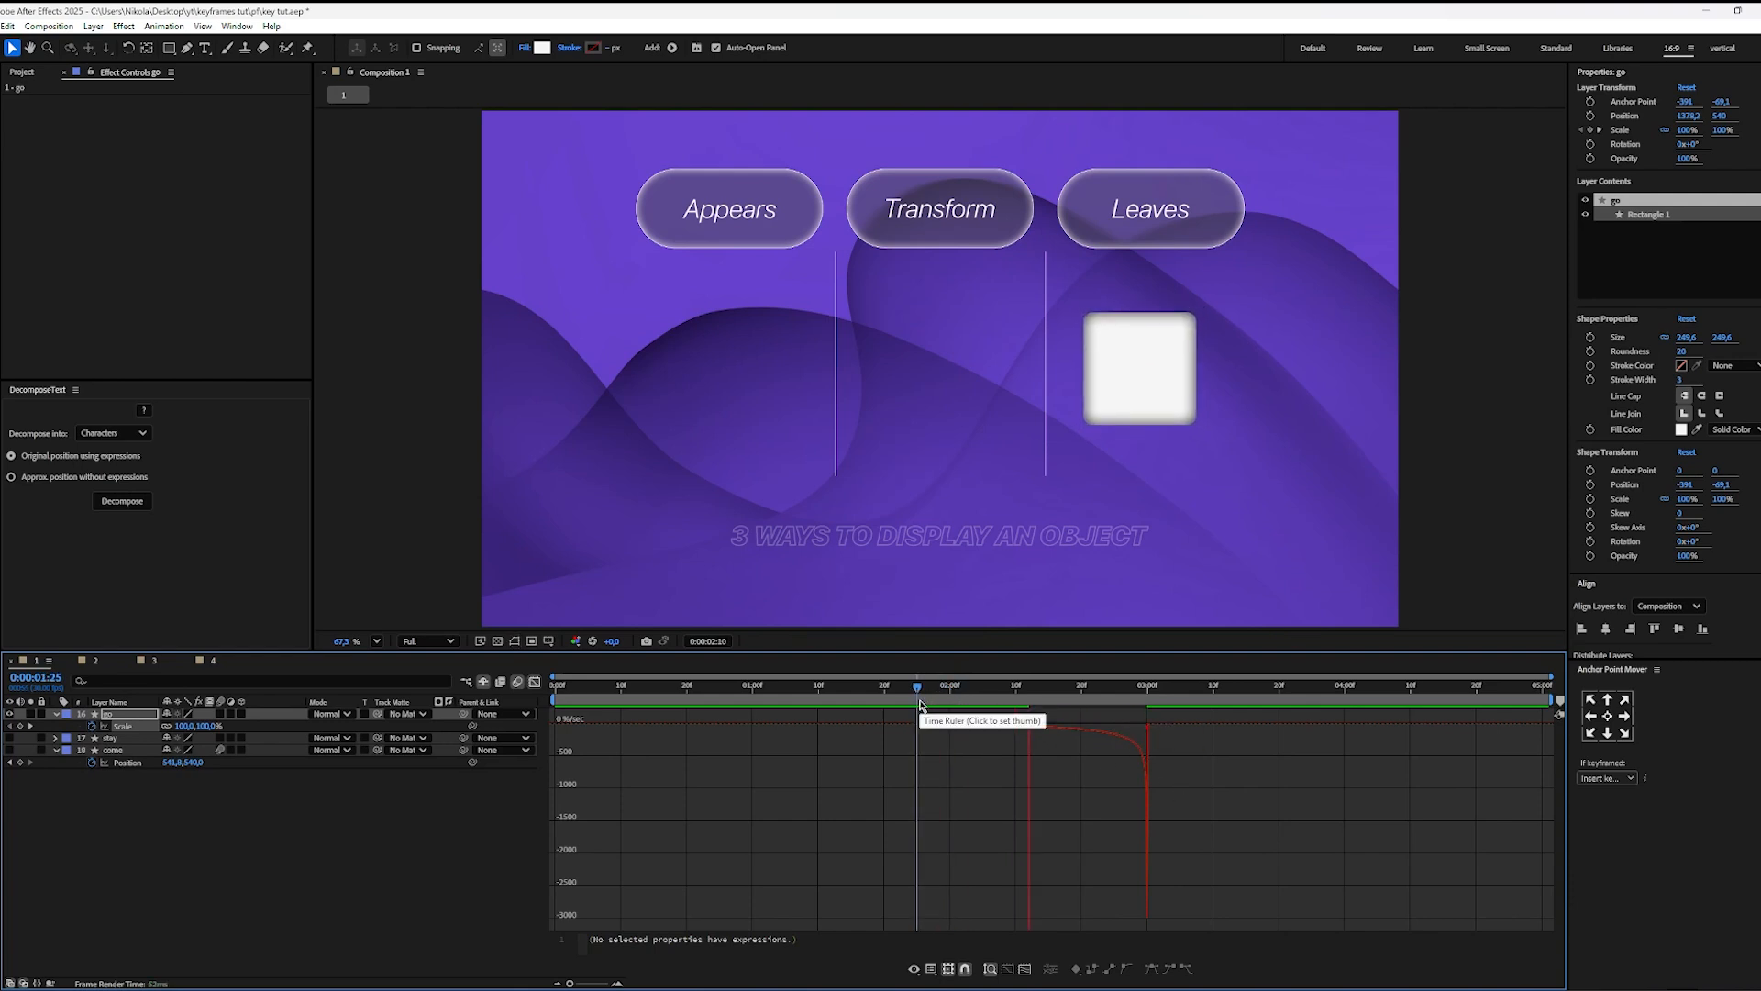
{"action": "key", "text": "space"}
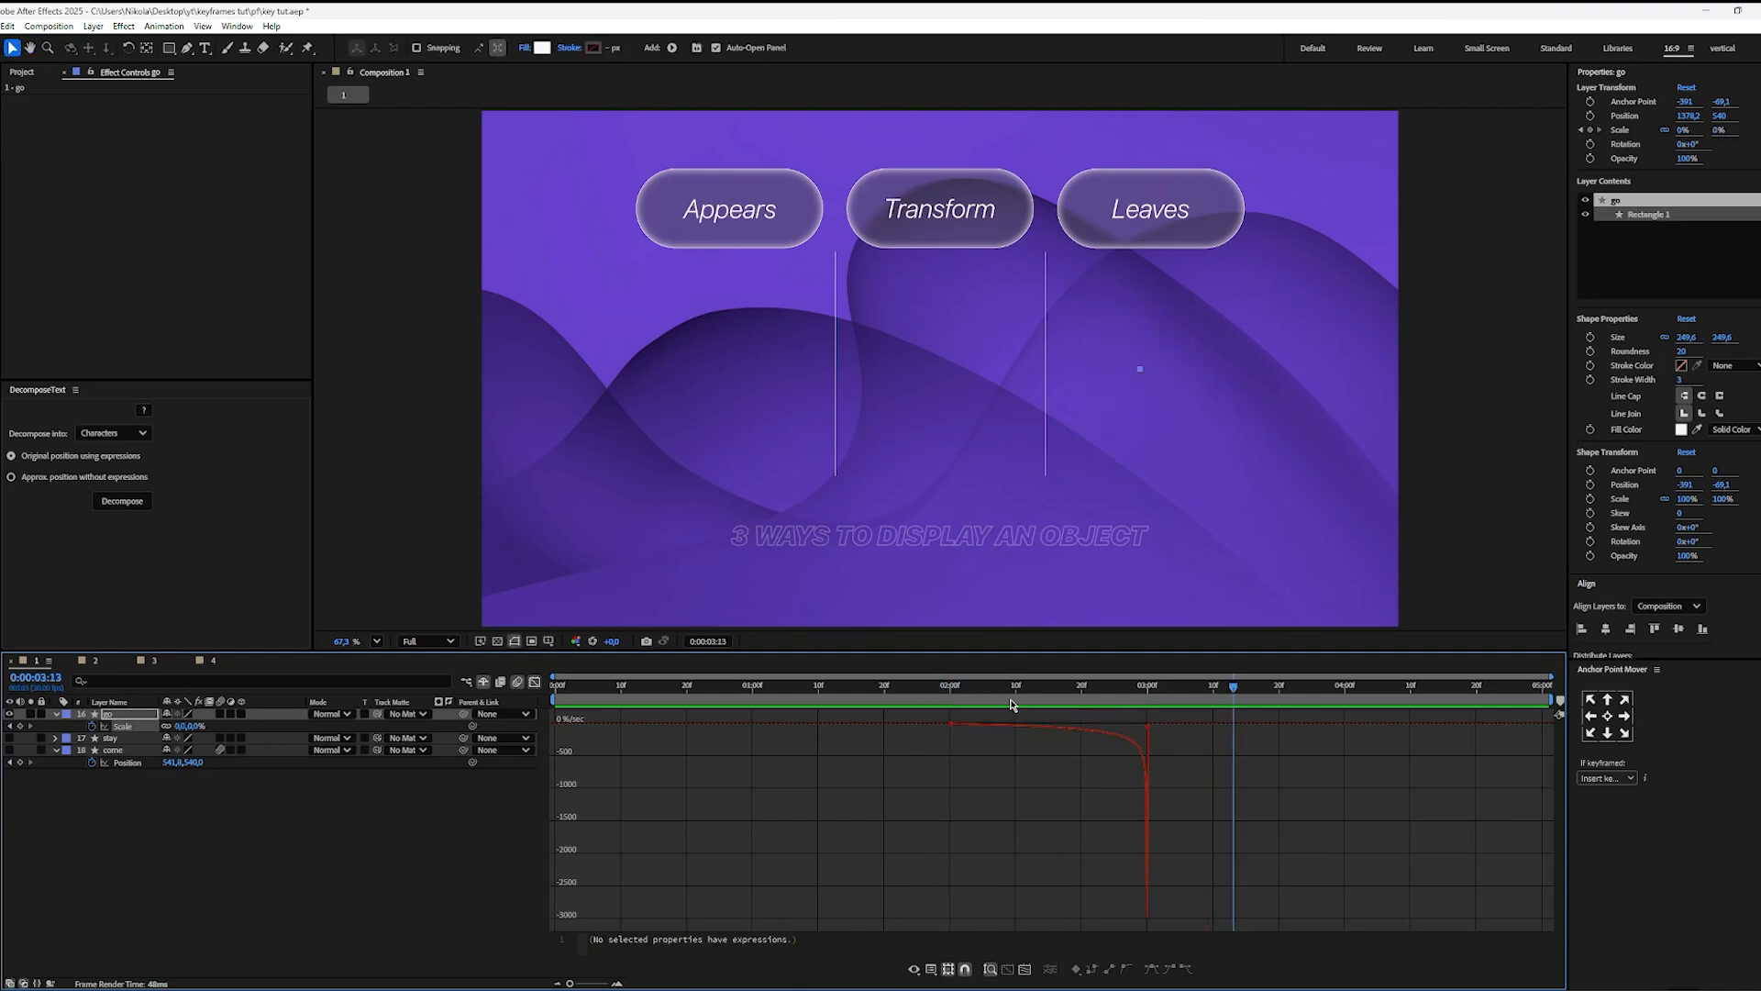
Step: Enable motion blur on the go layer, replay the square's exit, and return to 0:00:02:00
{"action": "left_click", "coordinate": [220, 713]}
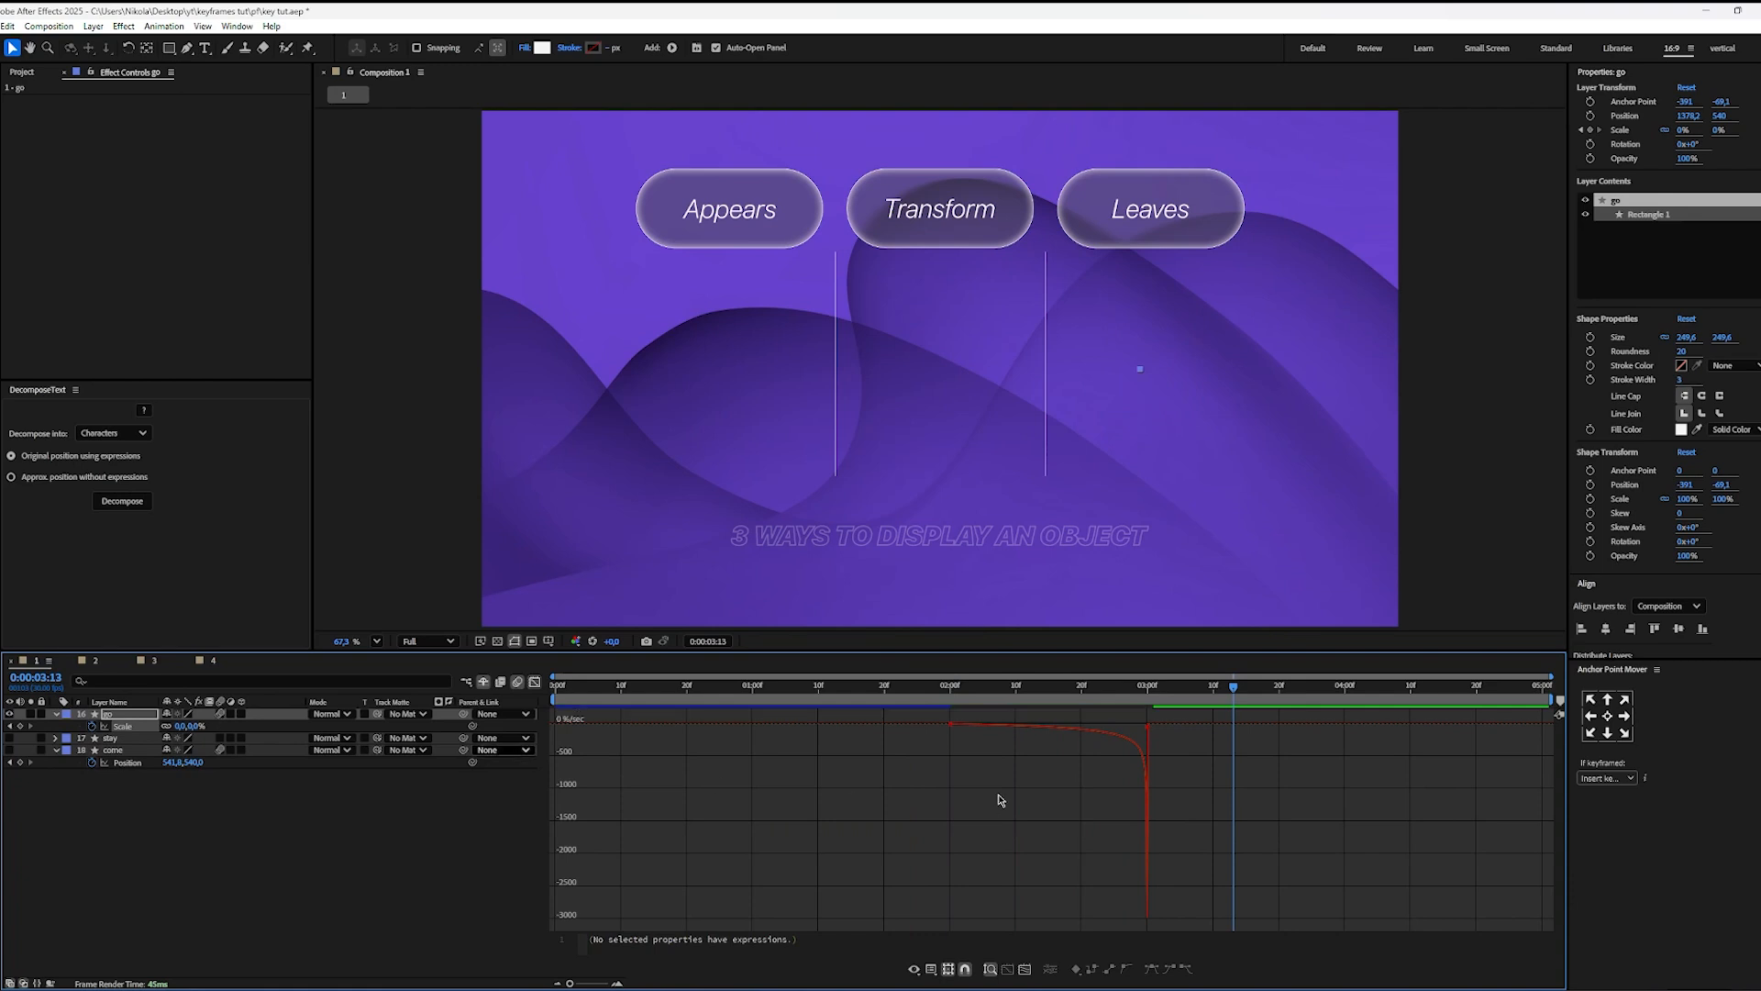
{"action": "left_click", "coordinate": [870, 703]}
{"action": "key", "text": "space"}
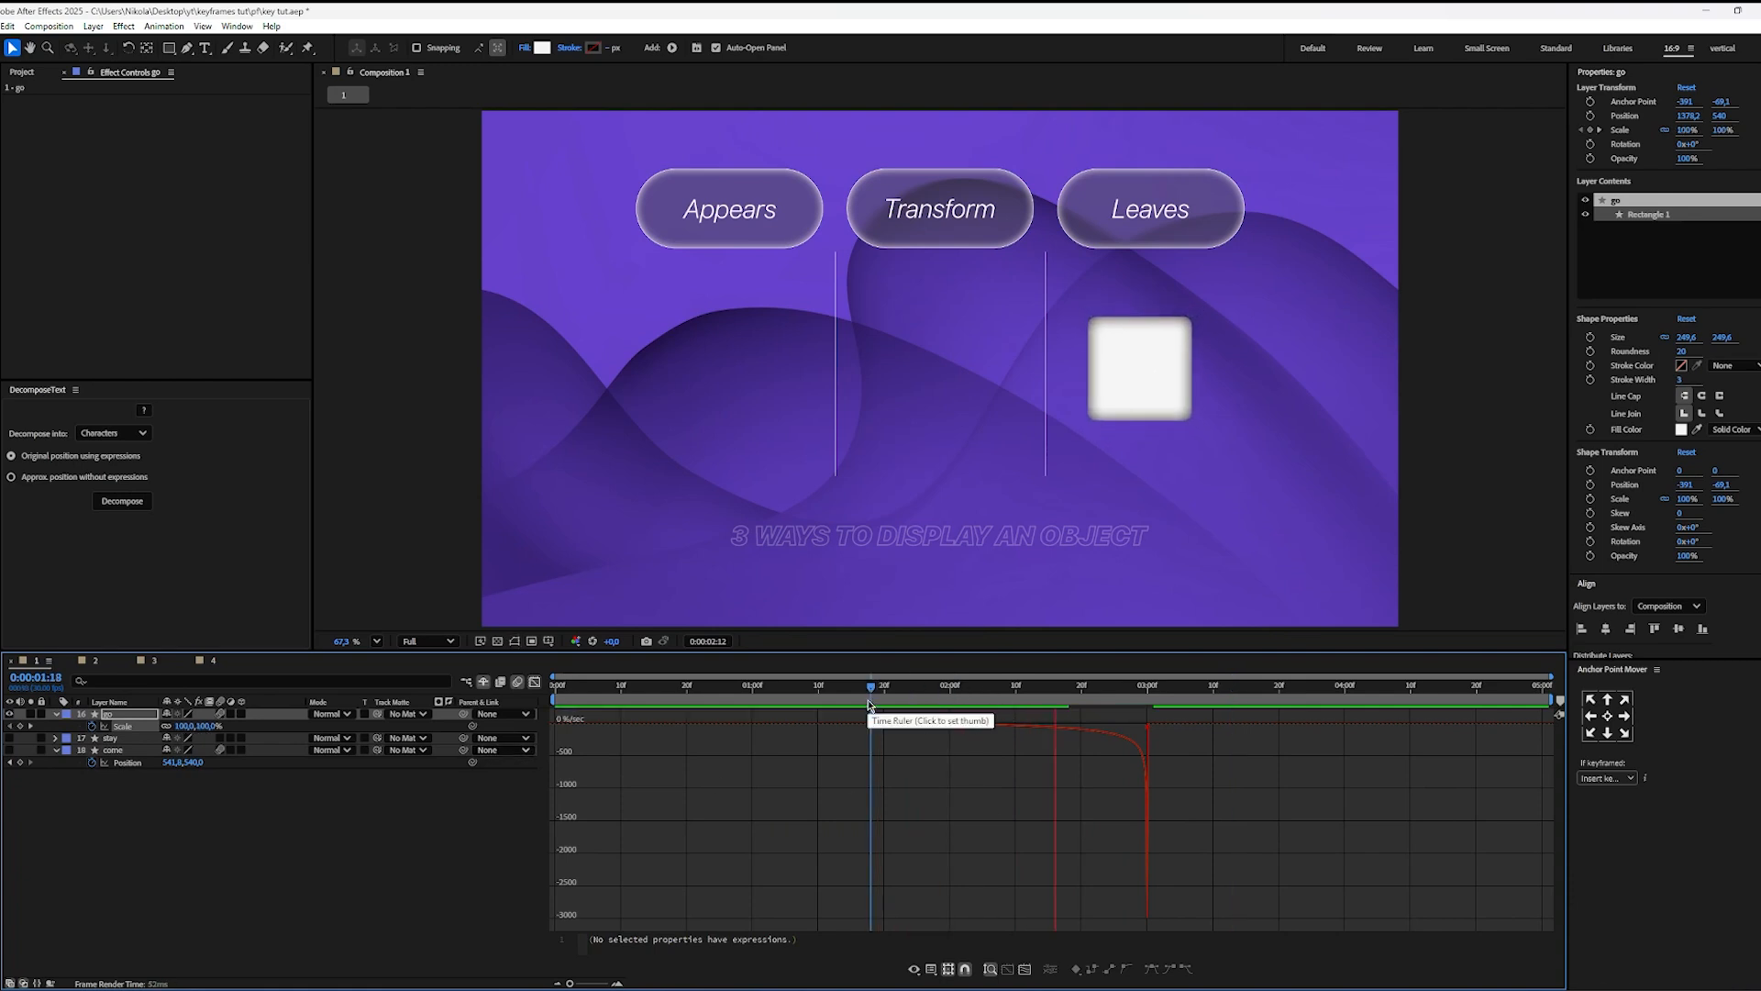
{"action": "left_click", "coordinate": [938, 692]}
{"action": "key", "text": "space"}
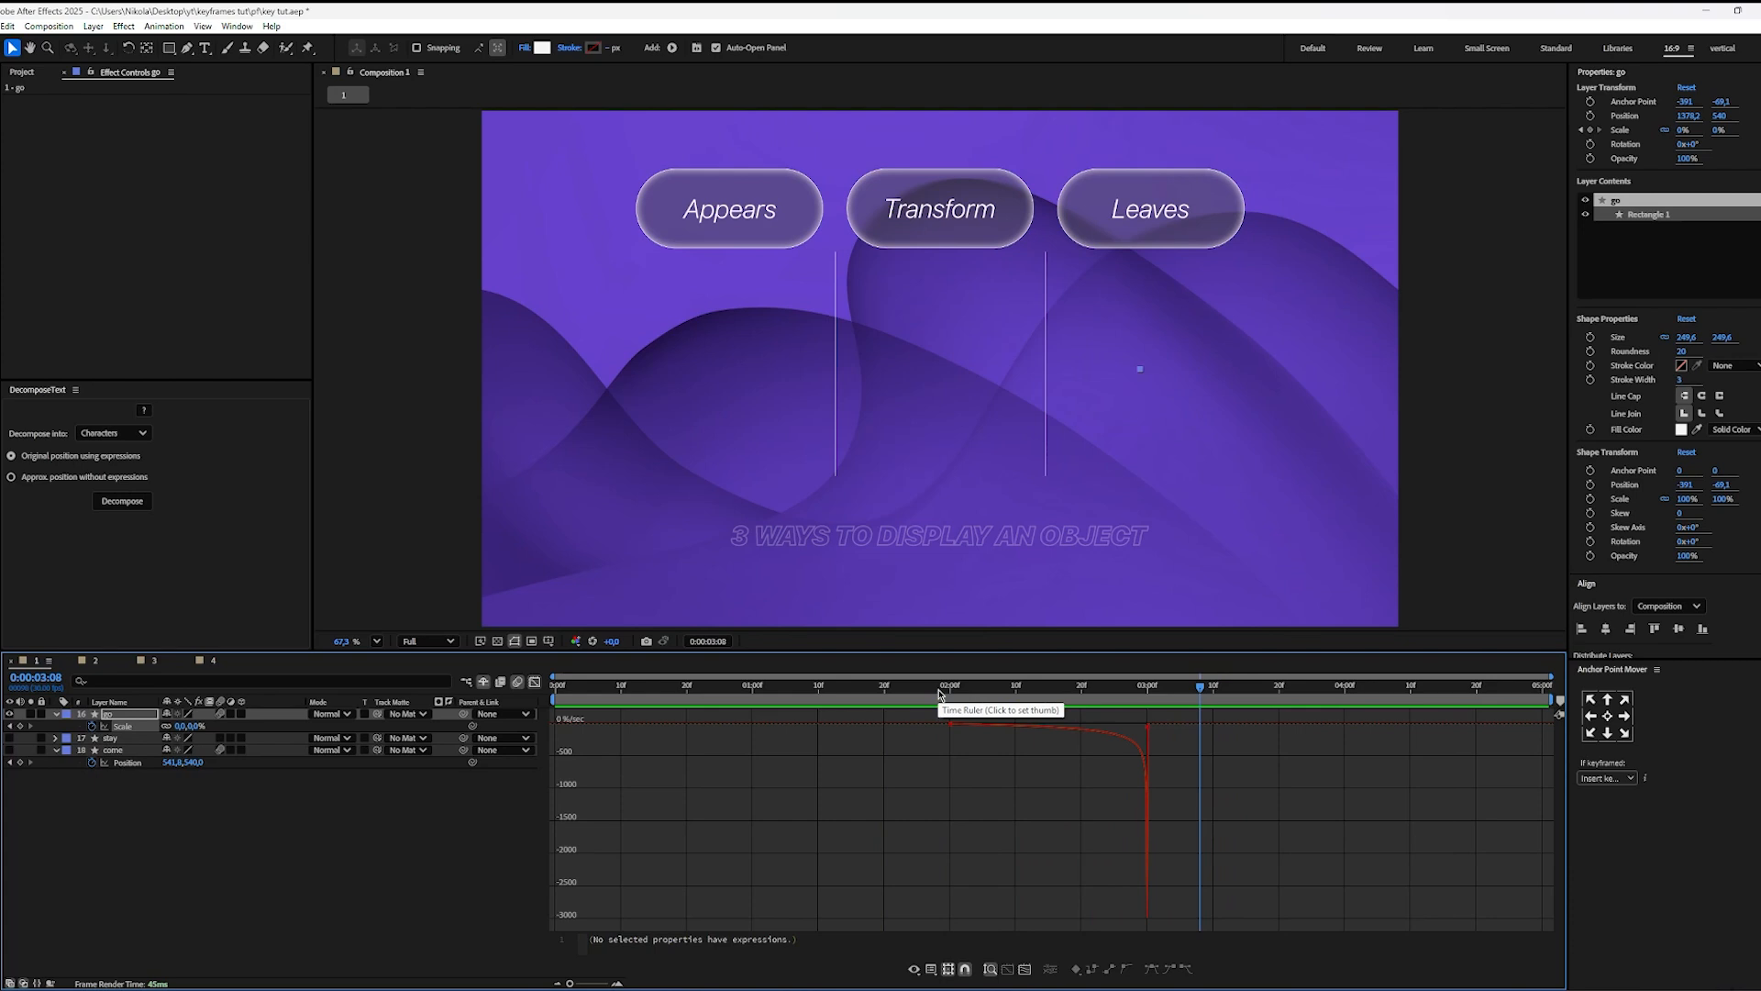
{"action": "left_click_drag", "start_coordinate": [963, 694], "coordinate": [949, 695]}
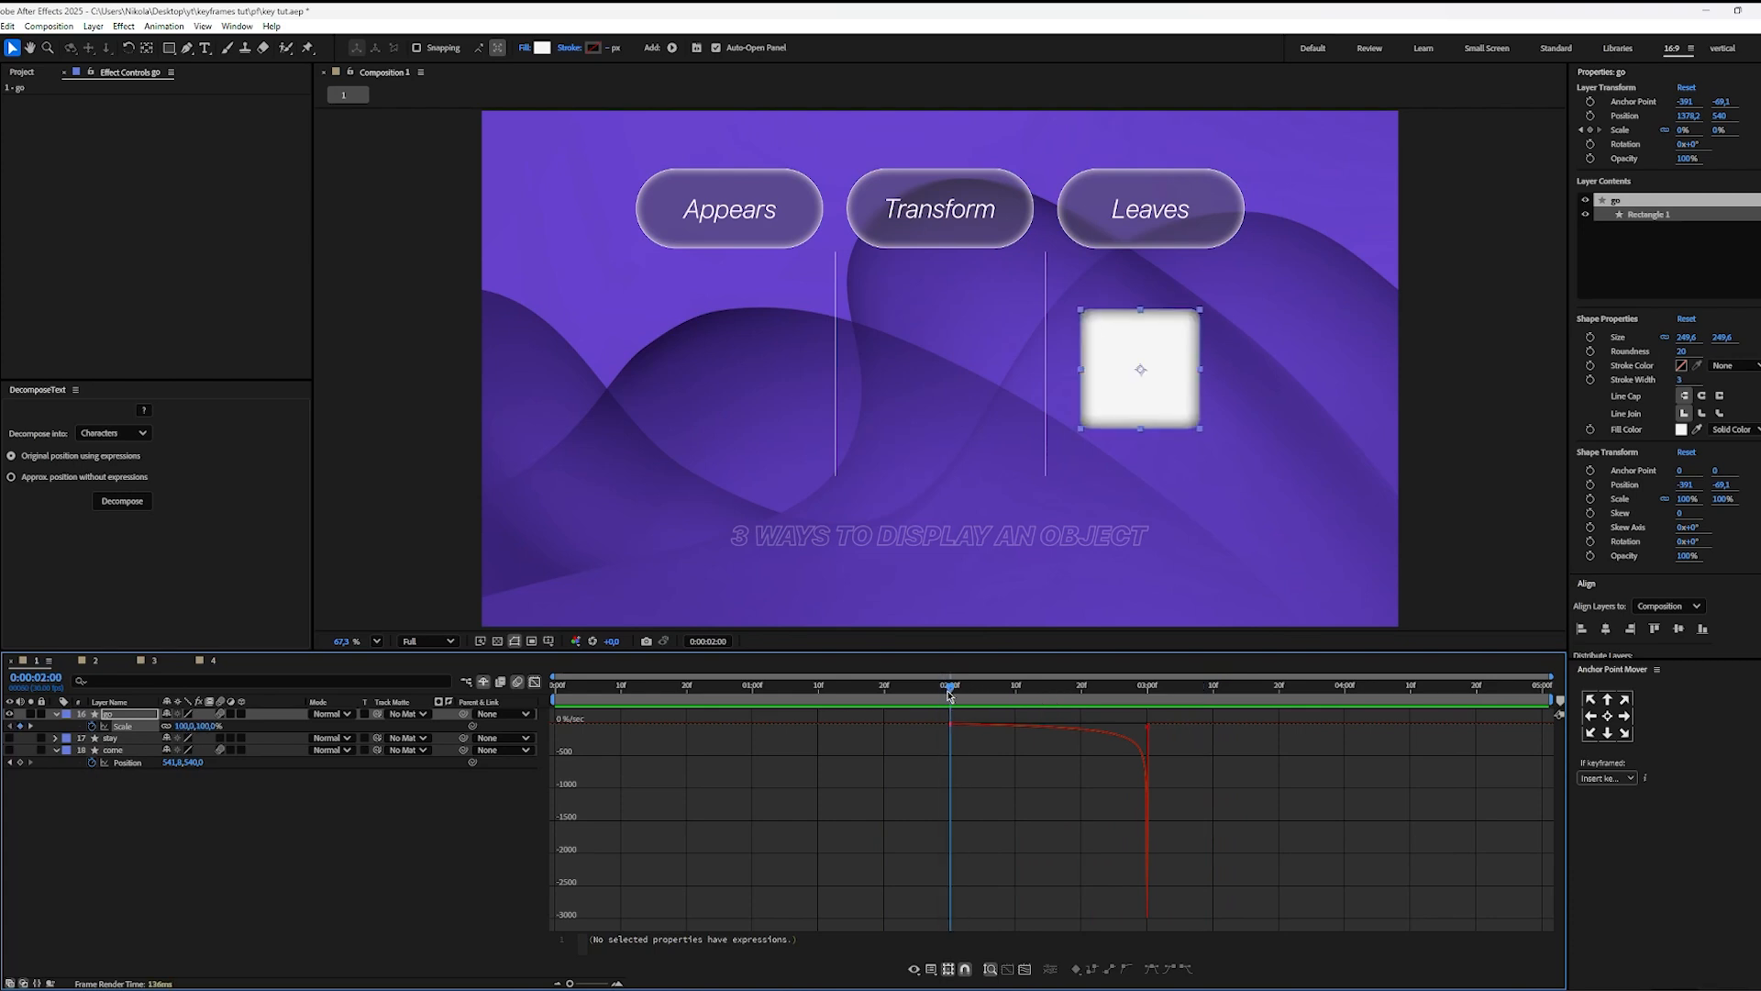
Step: Reset the go layer's Scale keyframes with Easy Ease and reshape the speed curve to peak at the first keyframe and decay slowly
{"action": "left_click_drag", "start_coordinate": [1207, 763], "coordinate": [666, 687]}
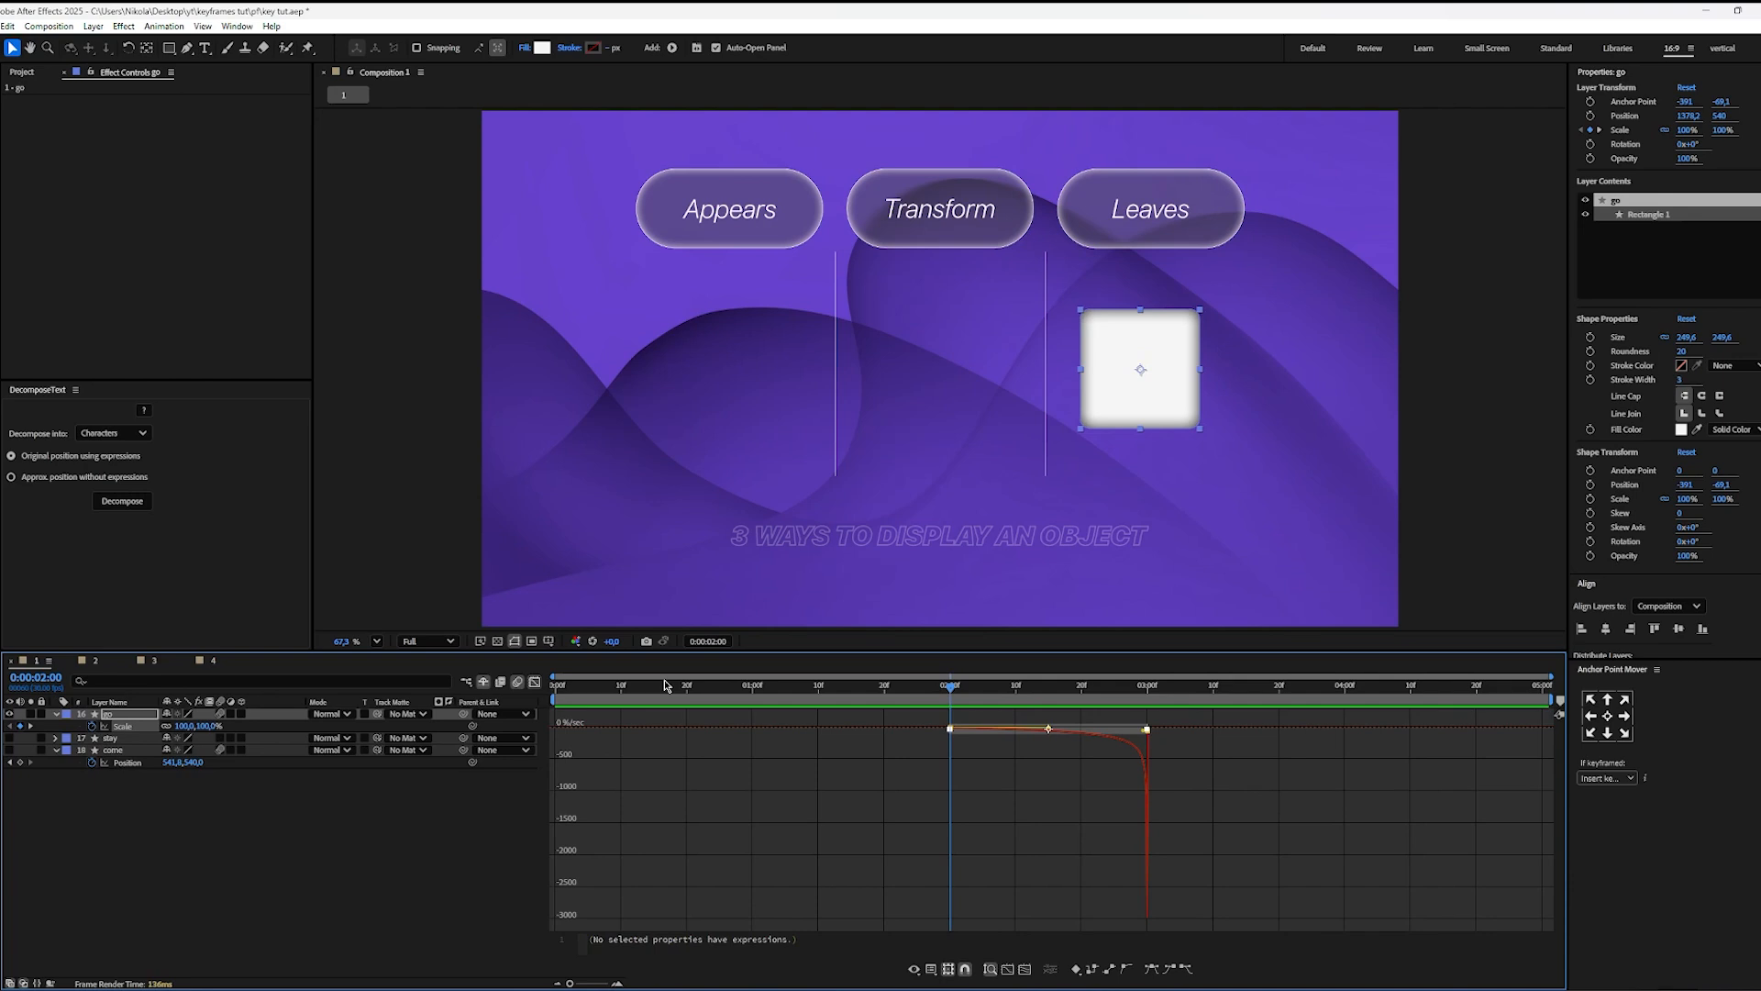
{"action": "key", "text": "F9"}
{"action": "left_click", "coordinate": [1185, 803]}
{"action": "left_click_drag", "start_coordinate": [1173, 754], "coordinate": [932, 725]}
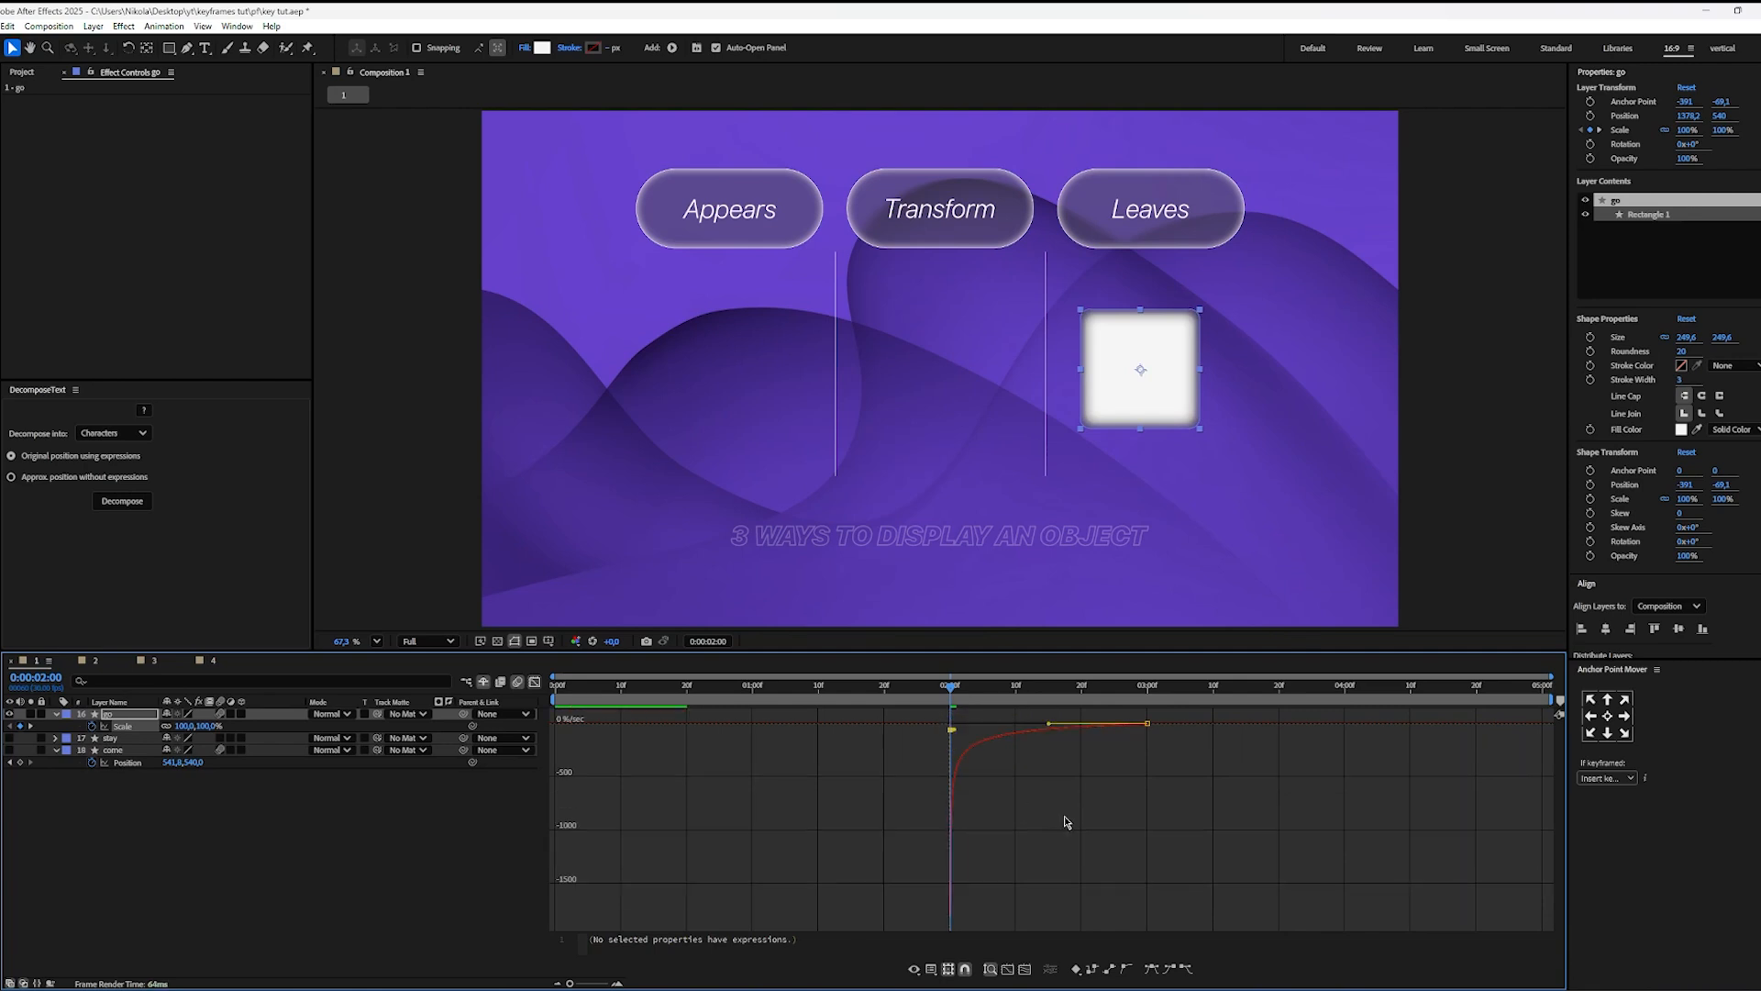
Step: Play the square's exit from before its first Scale keyframe to examine the fast-start easing
{"action": "left_click", "coordinate": [884, 686]}
{"action": "left_click", "coordinate": [832, 687]}
{"action": "key", "text": "space"}
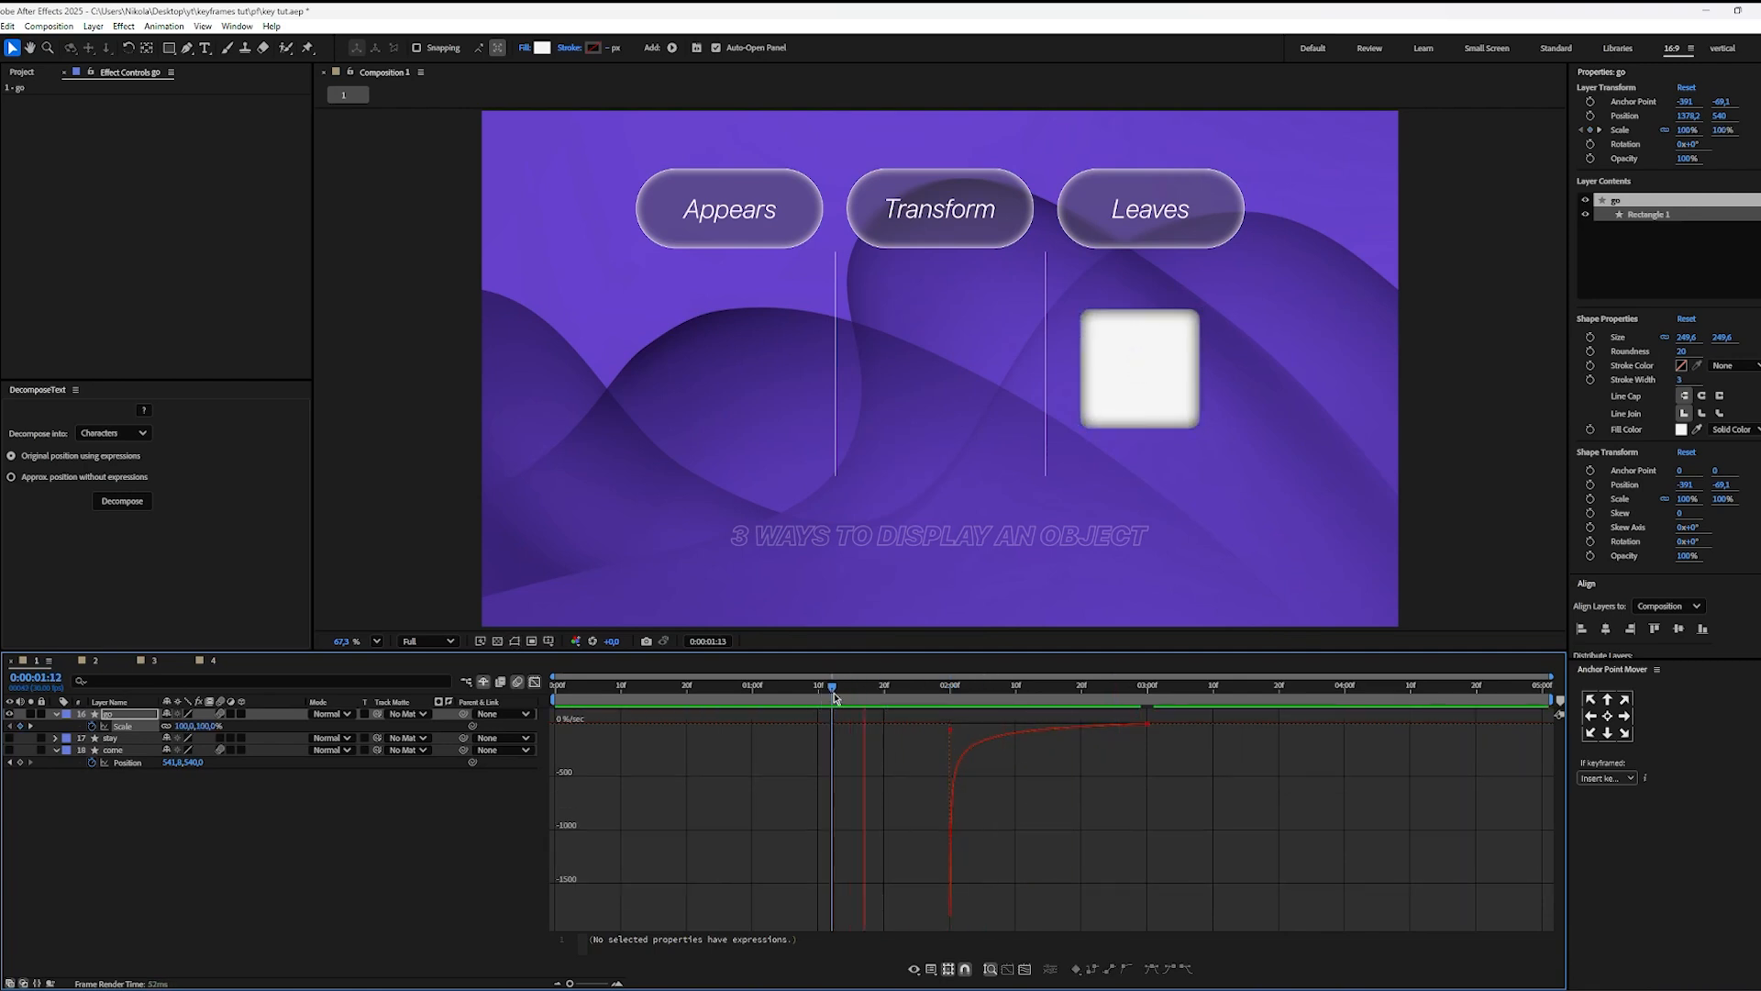
{"action": "key", "text": "space"}
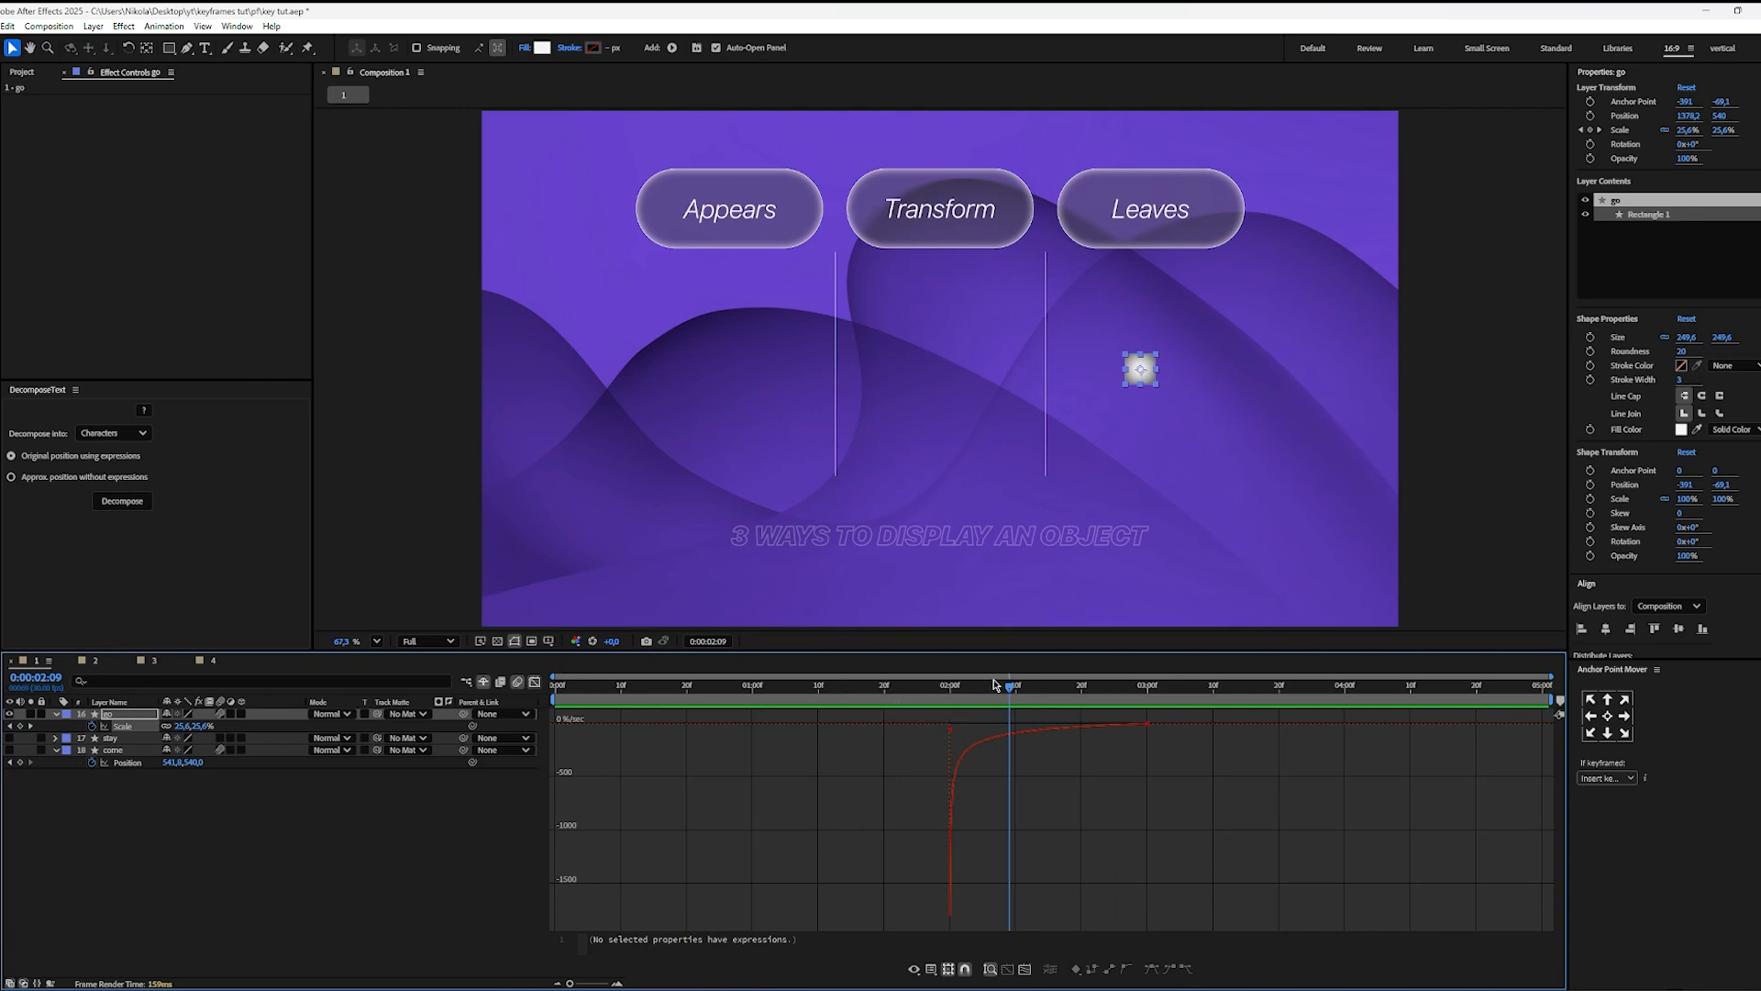
{"action": "left_click", "coordinate": [822, 697]}
{"action": "key", "text": "space"}
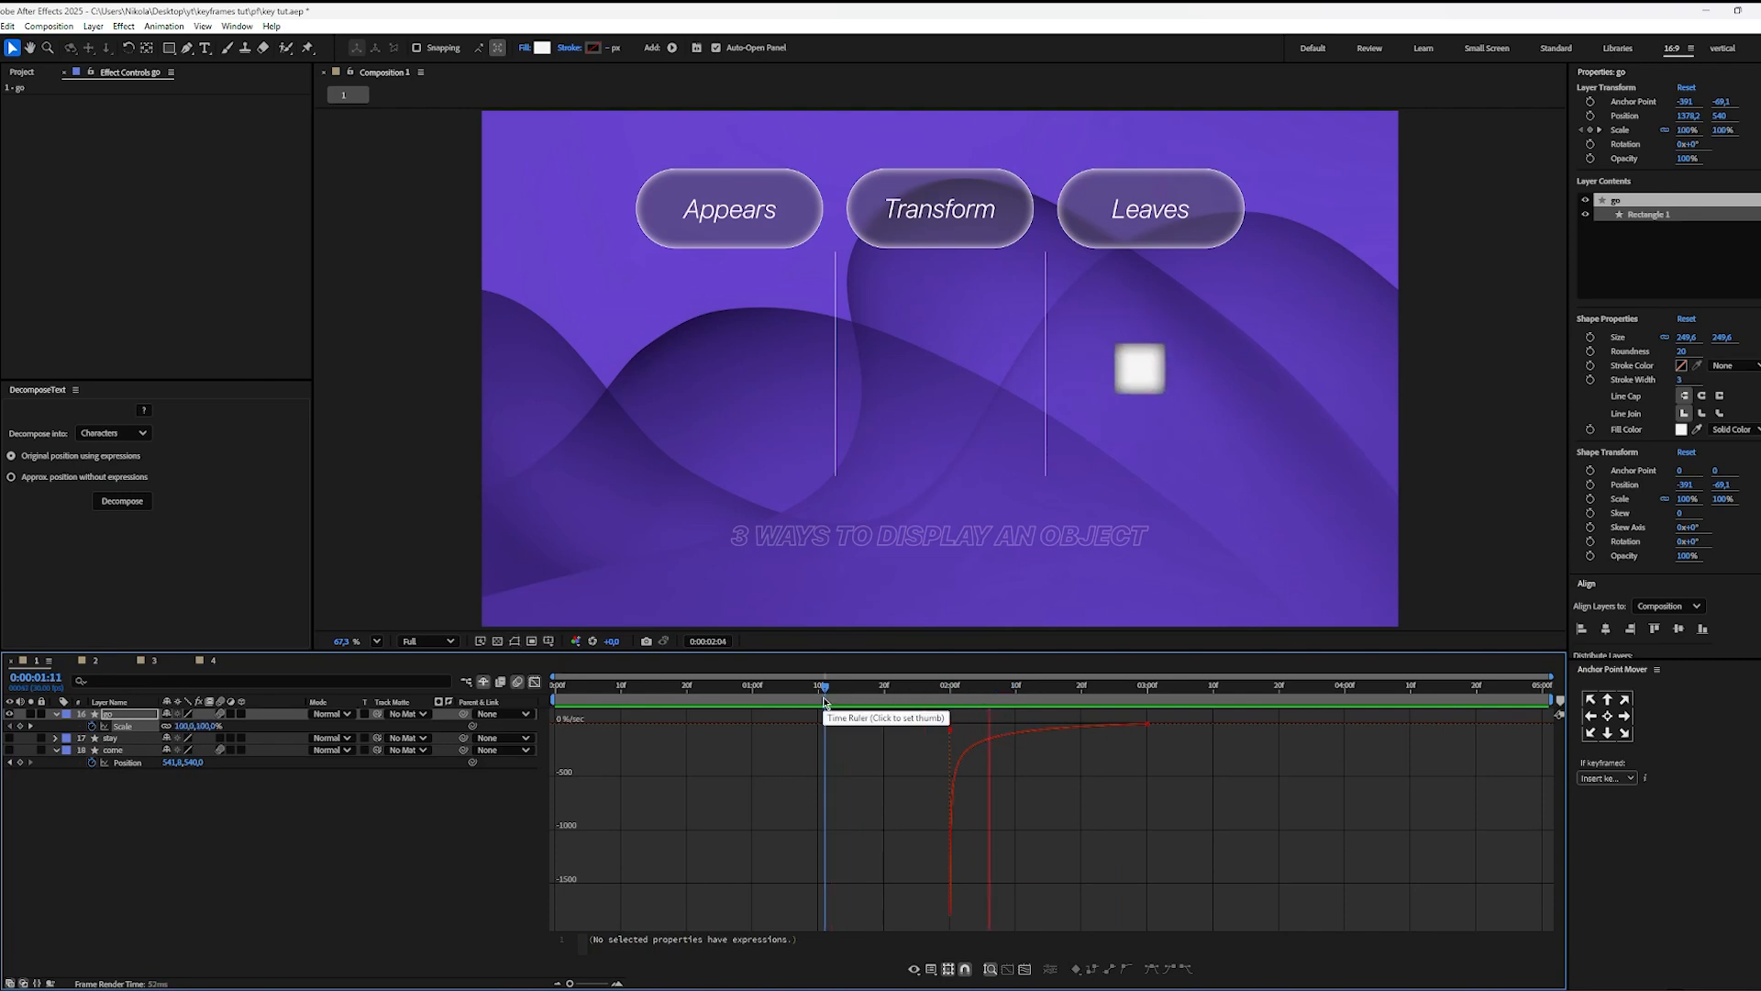
{"action": "key", "text": "space"}
Step: Reapply Easy Ease to both go layer Scale keyframes and reshape the speed curve to start slowly and peak at the last one
{"action": "left_click_drag", "start_coordinate": [1225, 872], "coordinate": [847, 694]}
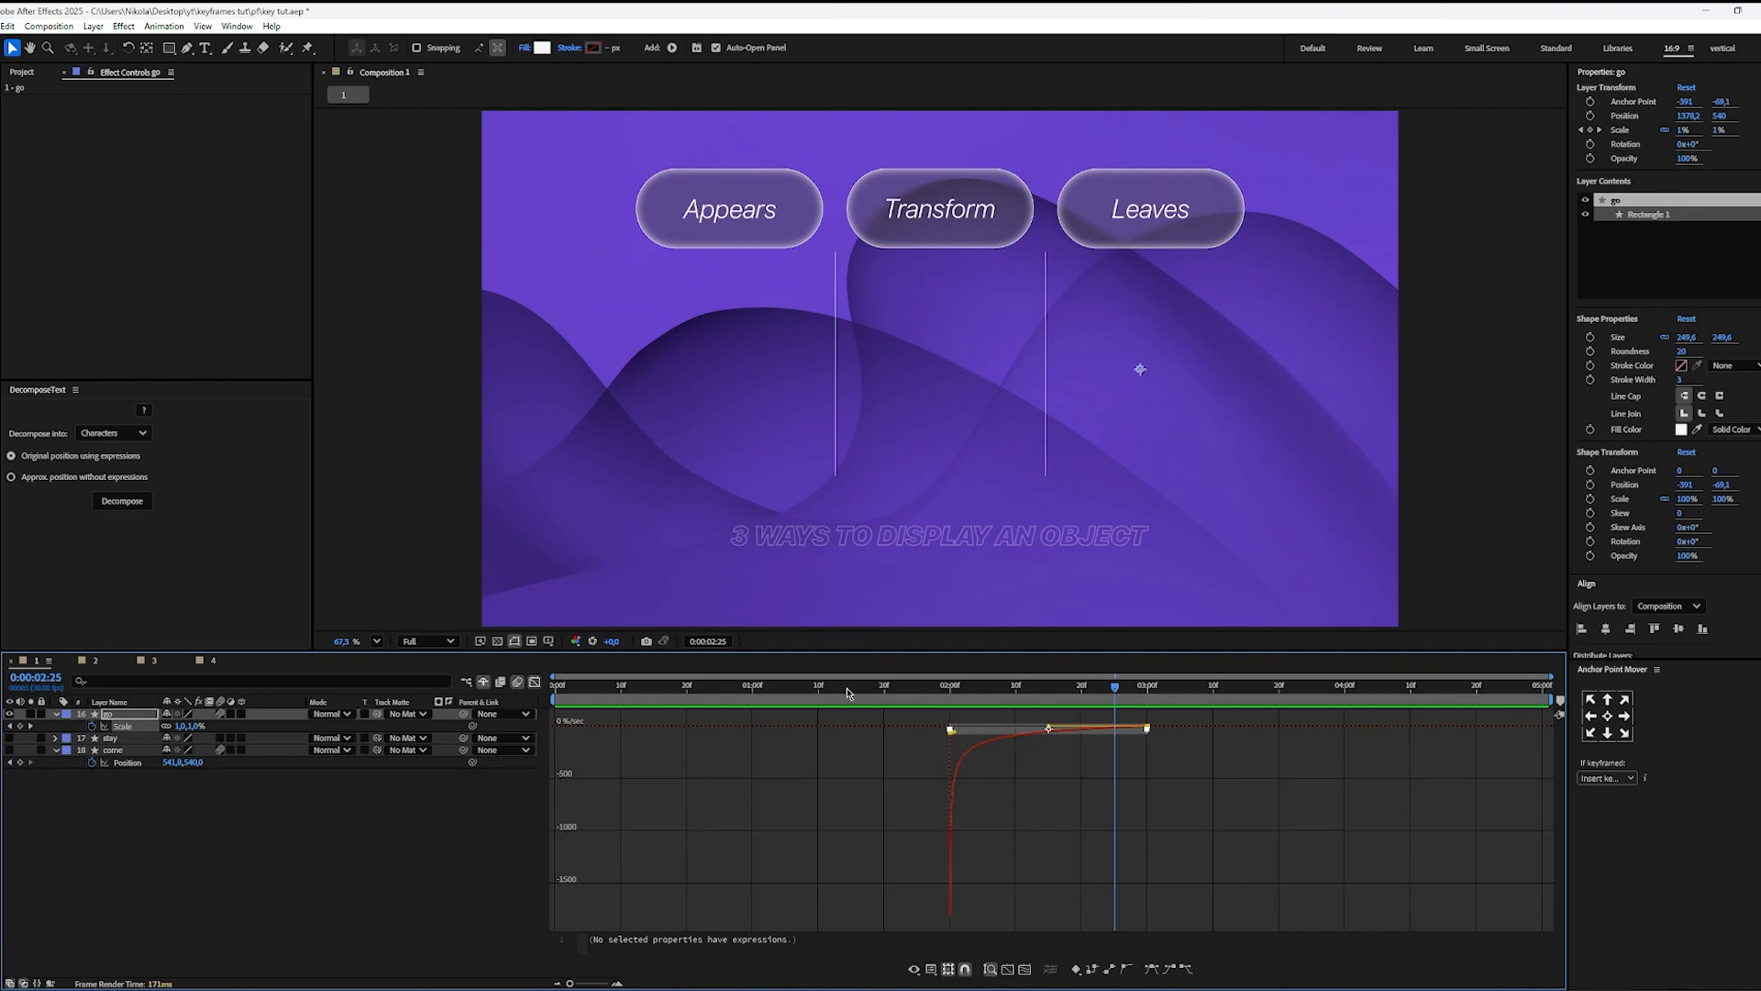
{"action": "key", "text": "F9"}
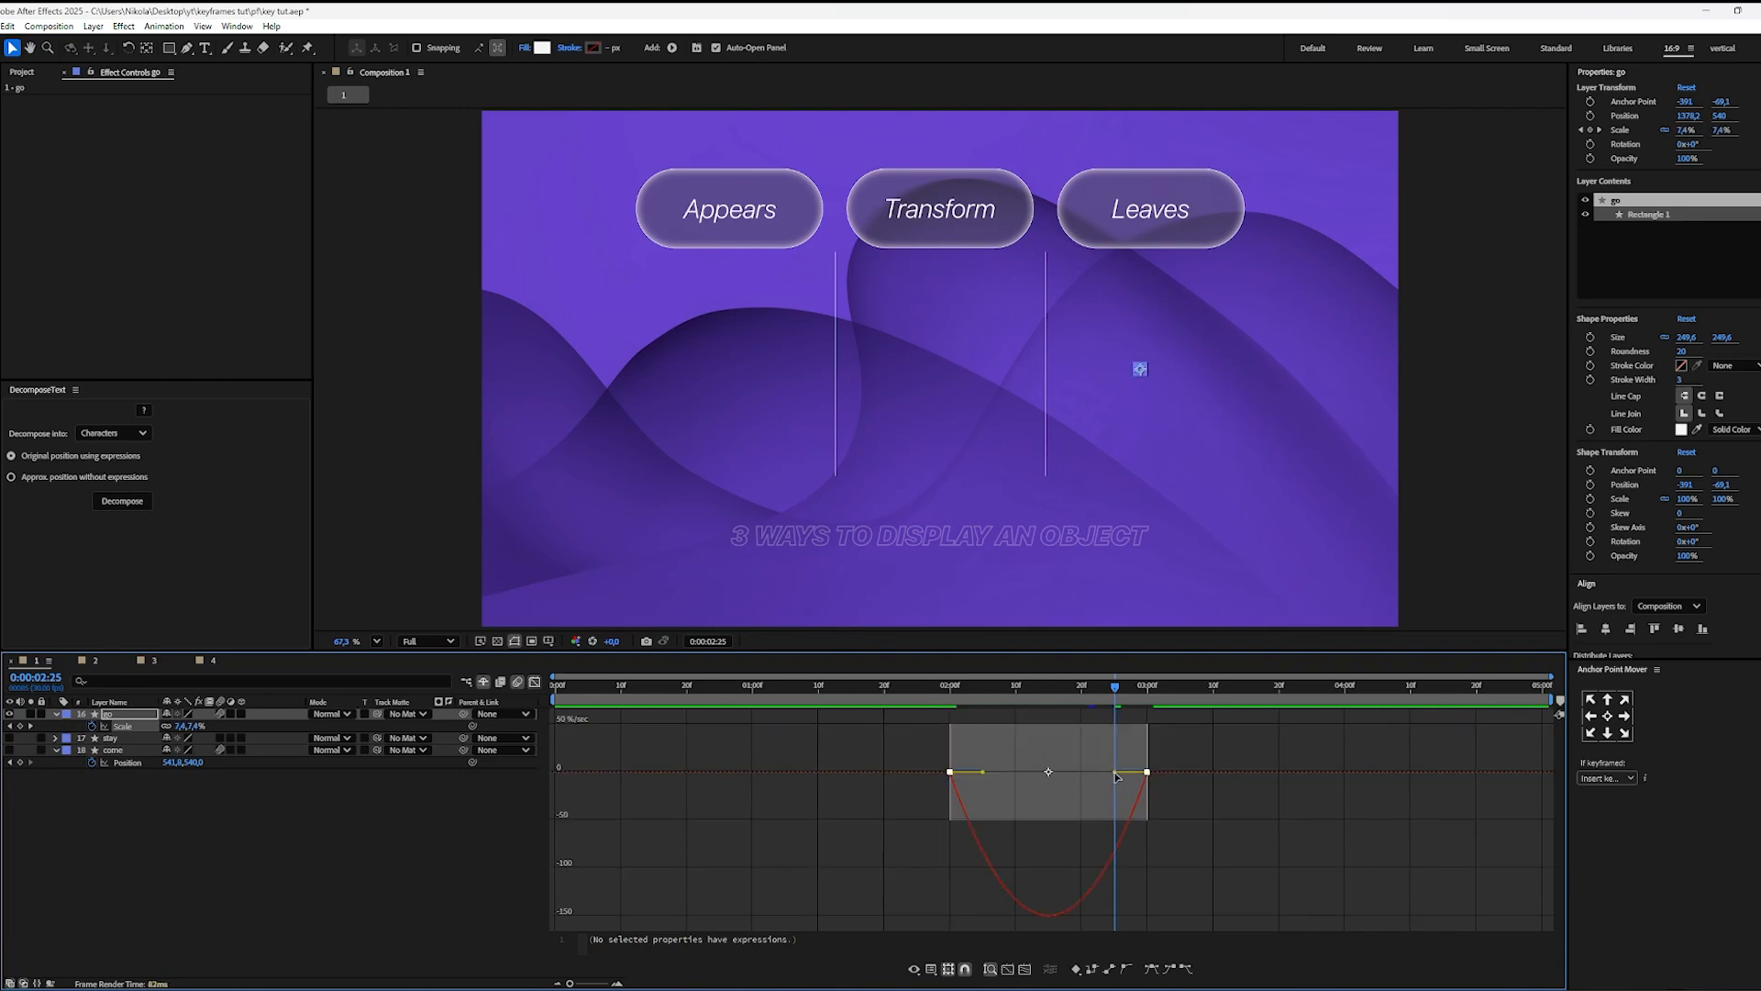
{"action": "left_click_drag", "start_coordinate": [1116, 777], "coordinate": [1164, 727]}
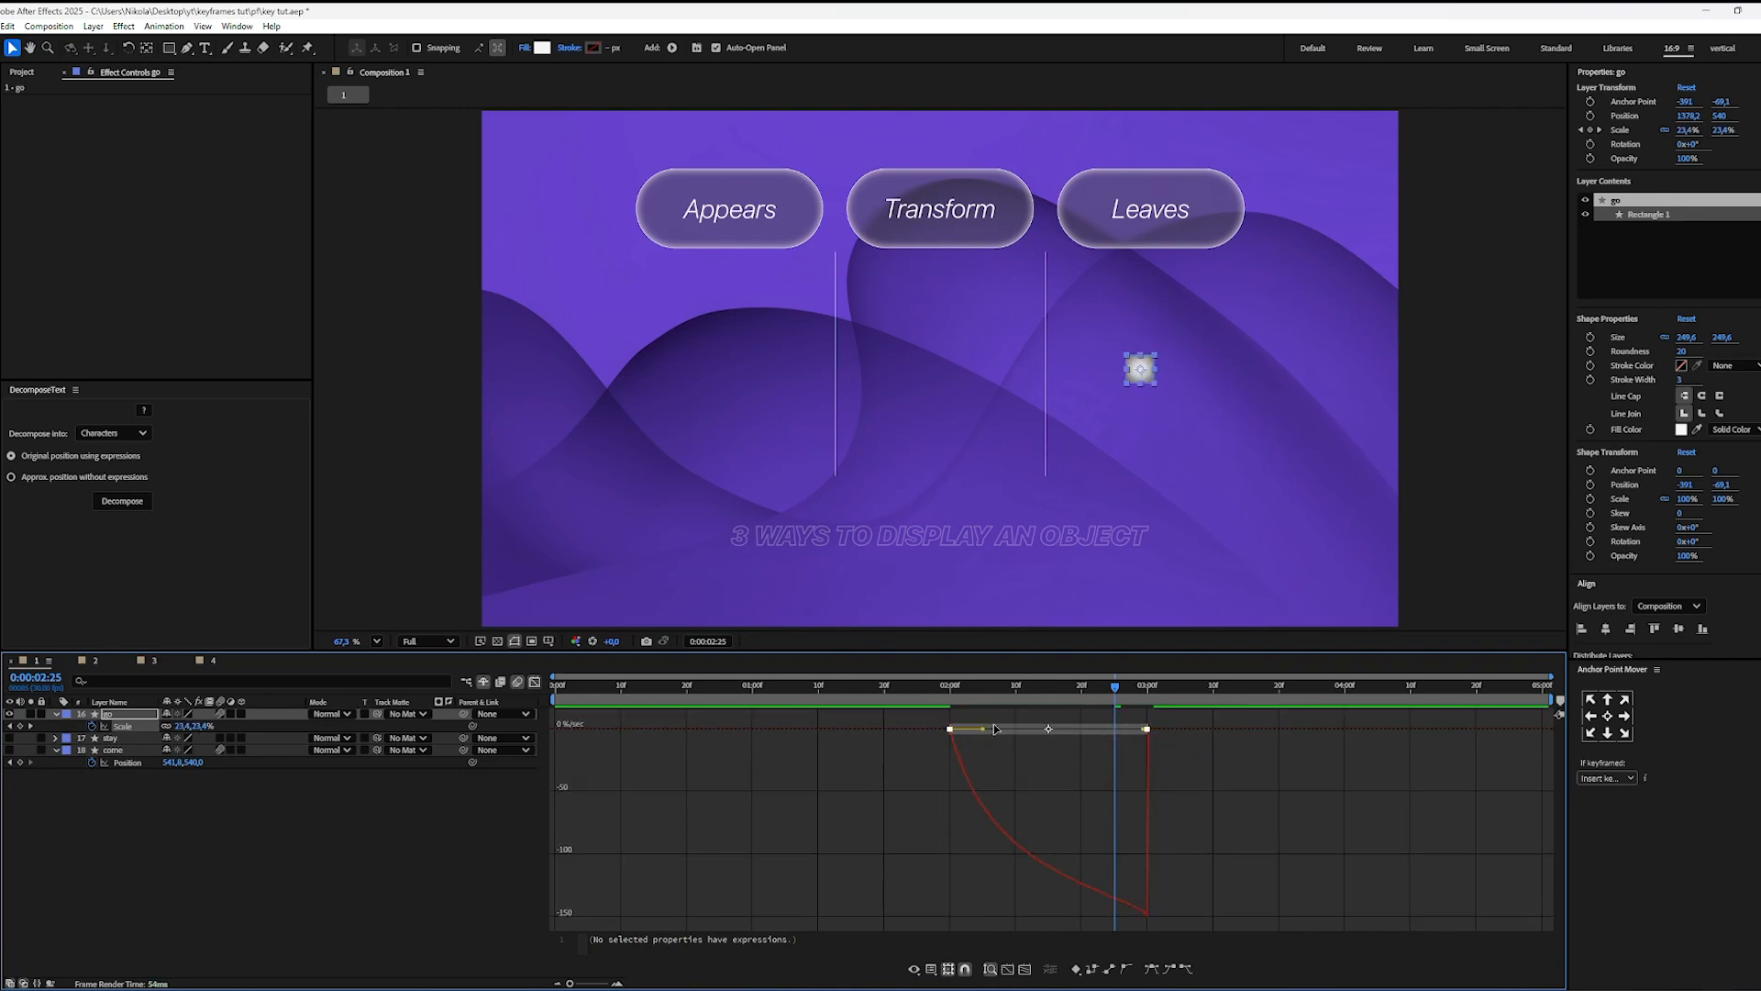
{"action": "left_click_drag", "start_coordinate": [983, 732], "coordinate": [1143, 730]}
{"action": "left_click", "coordinate": [1230, 775]}
Step: Preview the square's slow-start exit from 0:00:01:20 and stop at 0:00:02:19
{"action": "left_click", "coordinate": [884, 686]}
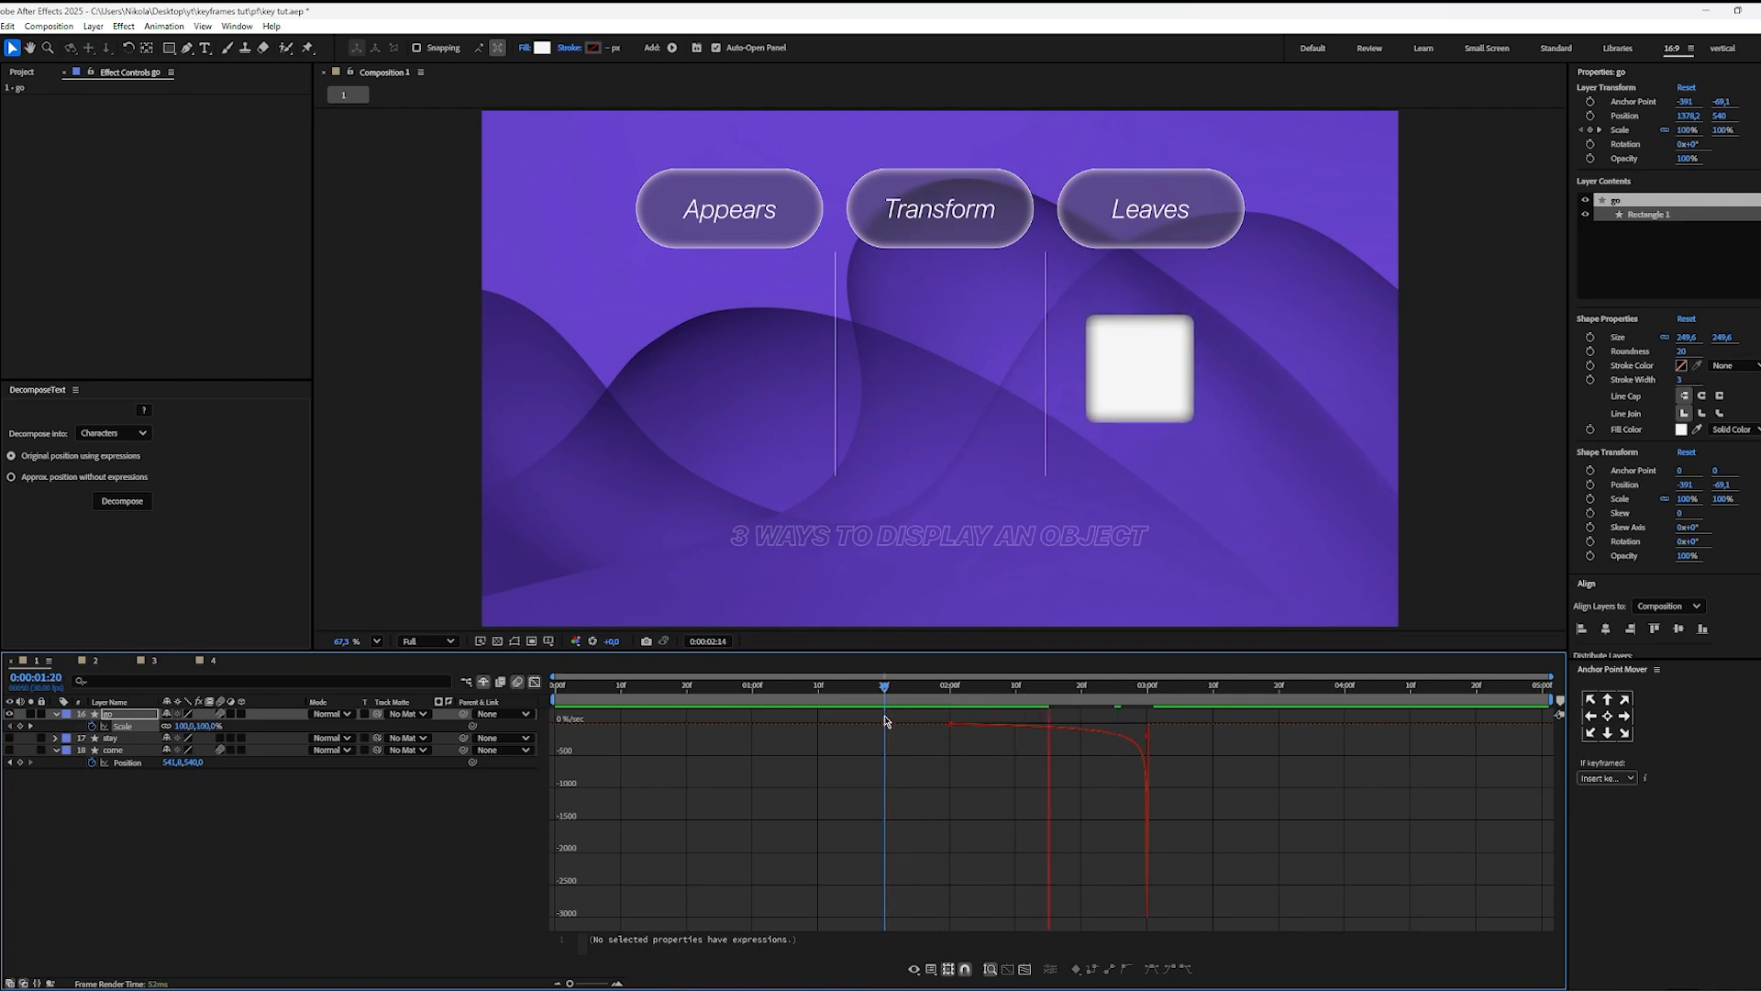
{"action": "left_click_drag", "start_coordinate": [886, 722], "coordinate": [1090, 722]}
{"action": "key", "text": "space"}
{"action": "key", "text": "space"}
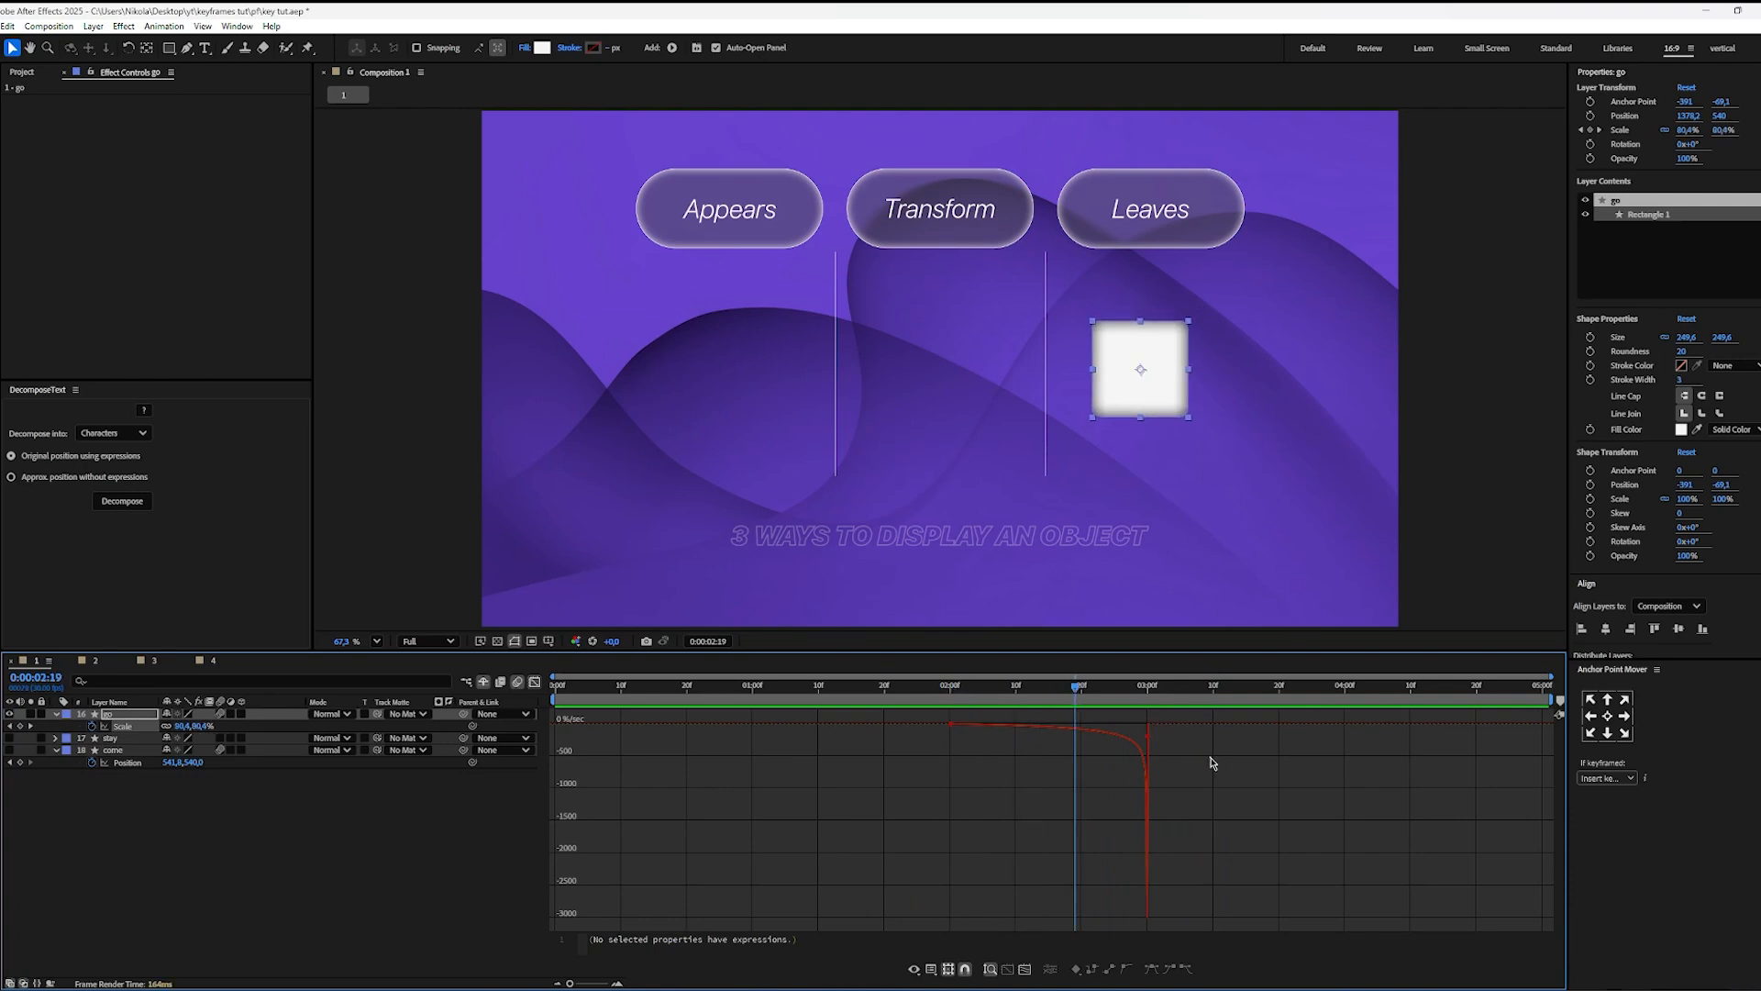
Step: Close the speed graph and select both Position keyframes of the come layer
{"action": "left_click", "coordinate": [475, 820]}
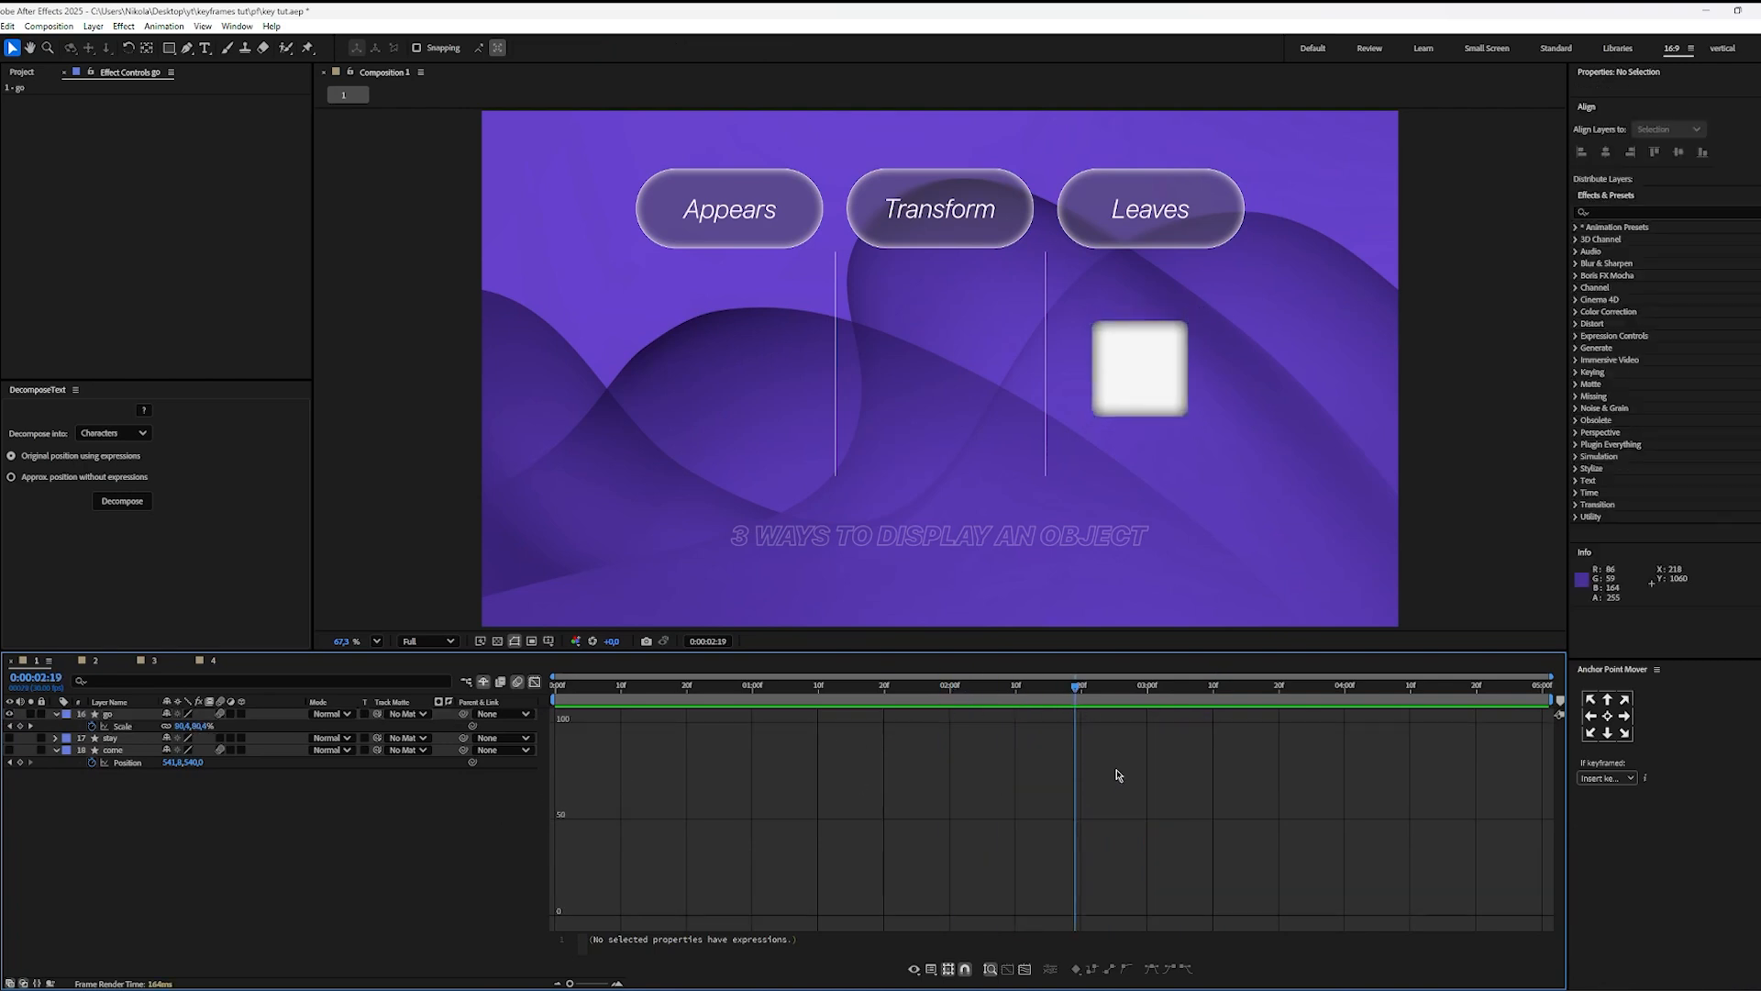
{"action": "left_click", "coordinate": [534, 683]}
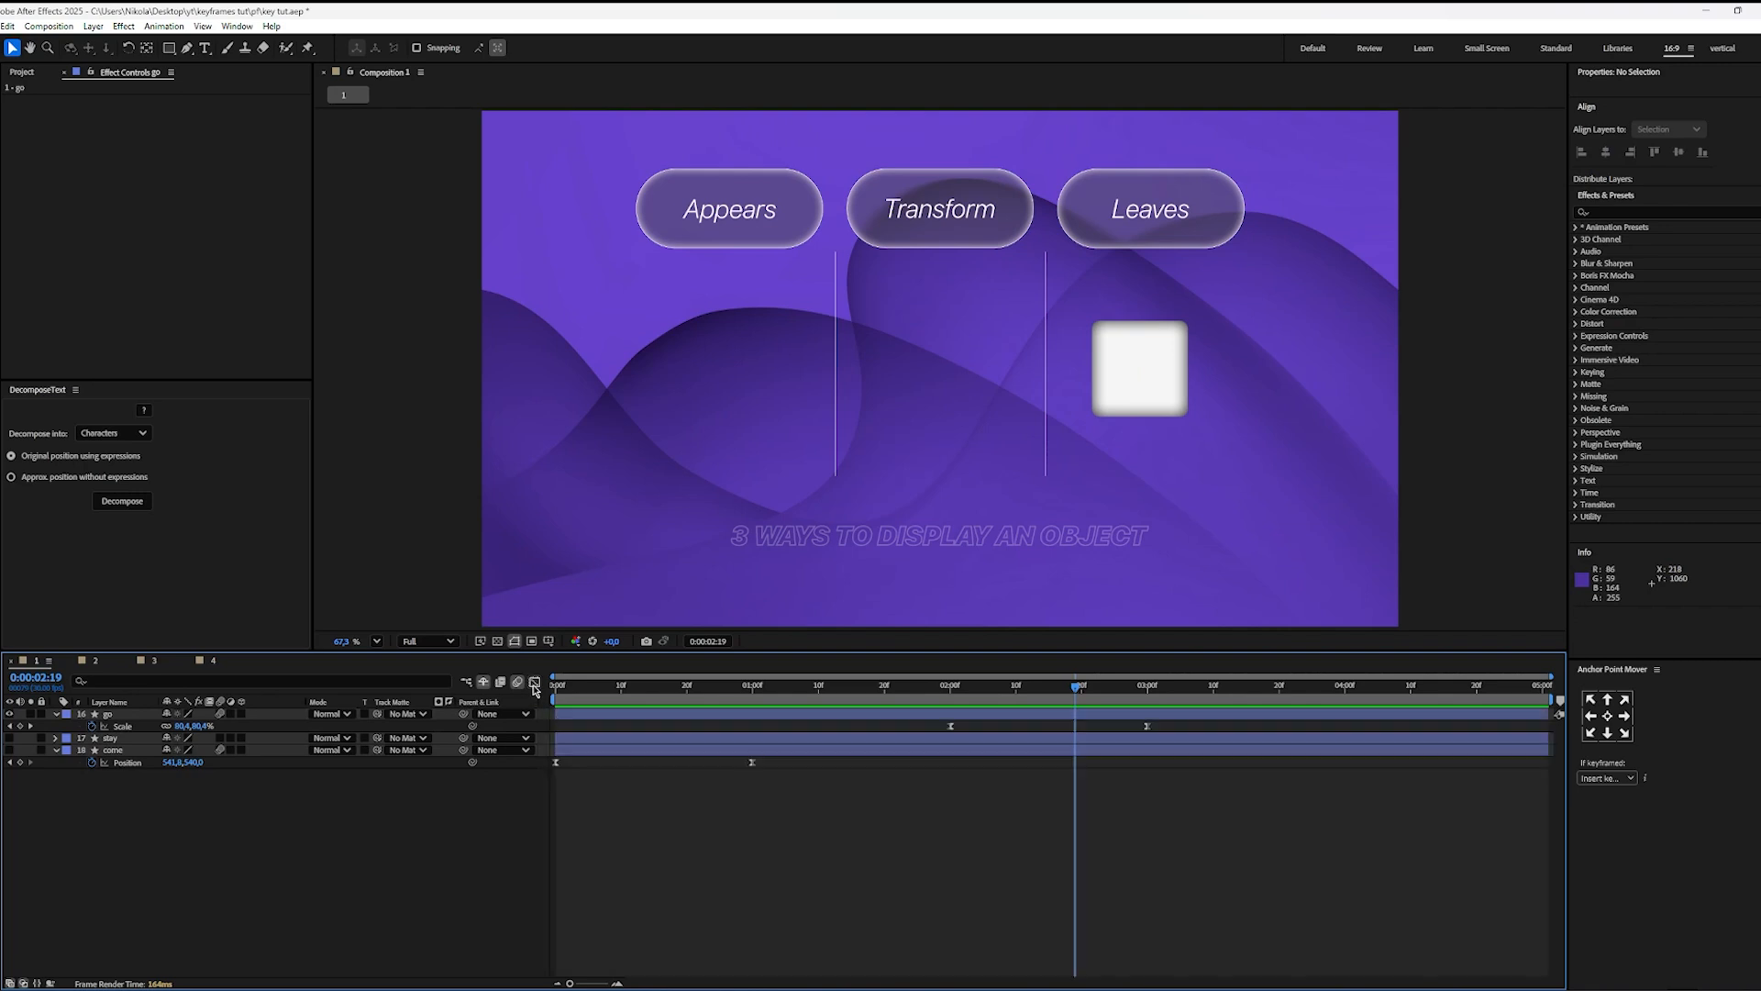
{"action": "left_click", "coordinate": [781, 769]}
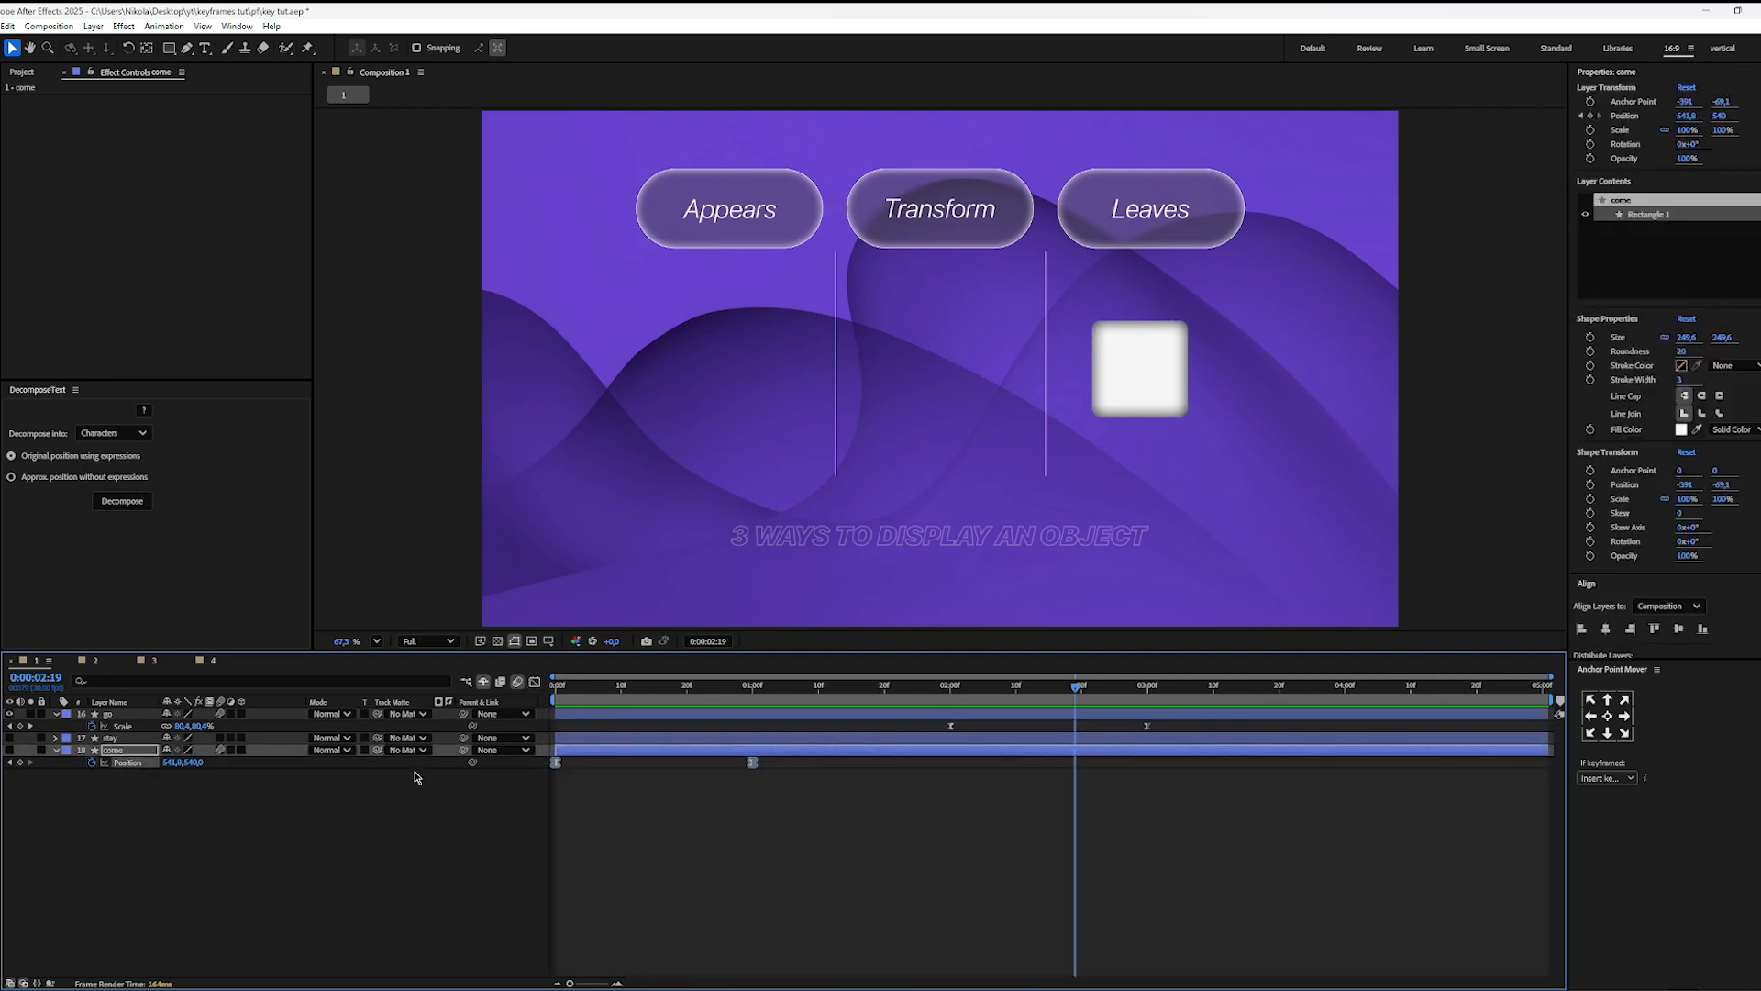
Step: Compare the speed curves of the come layer's Position and the go layer's Scale in the speed graph
{"action": "key", "text": "shift+F3"}
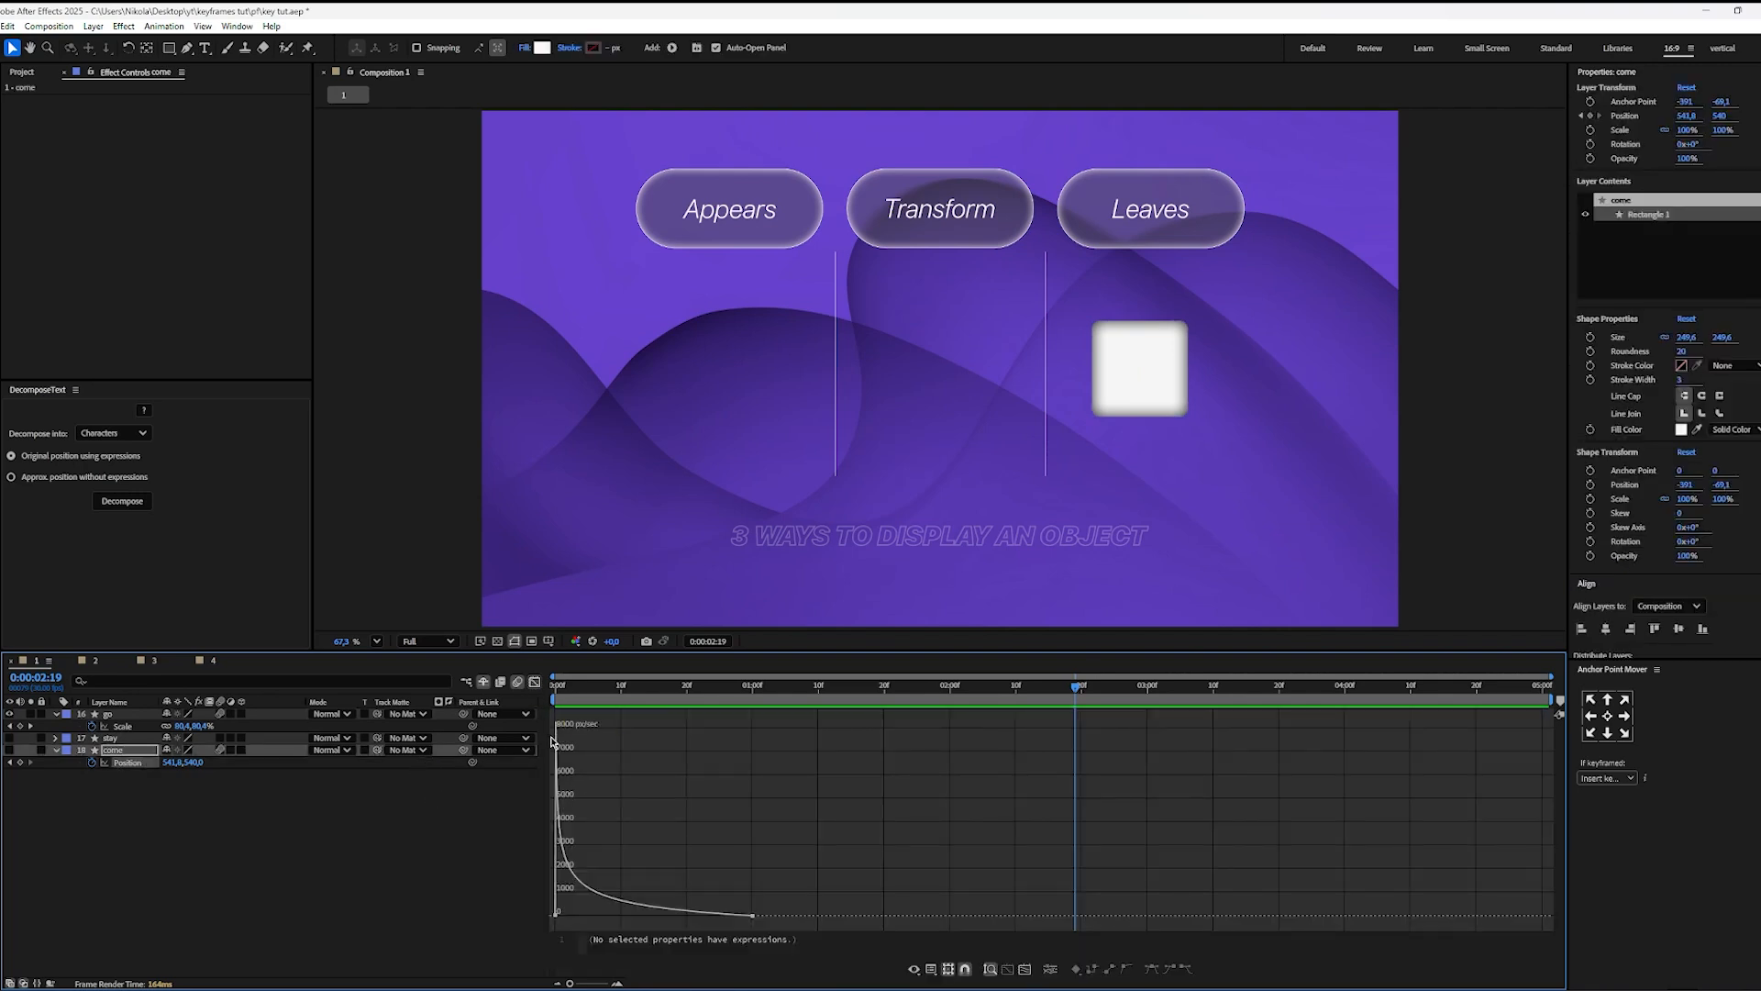
{"action": "key", "text": "shift+F3"}
{"action": "left_click", "coordinate": [1170, 727]}
{"action": "key", "text": "shift+F3"}
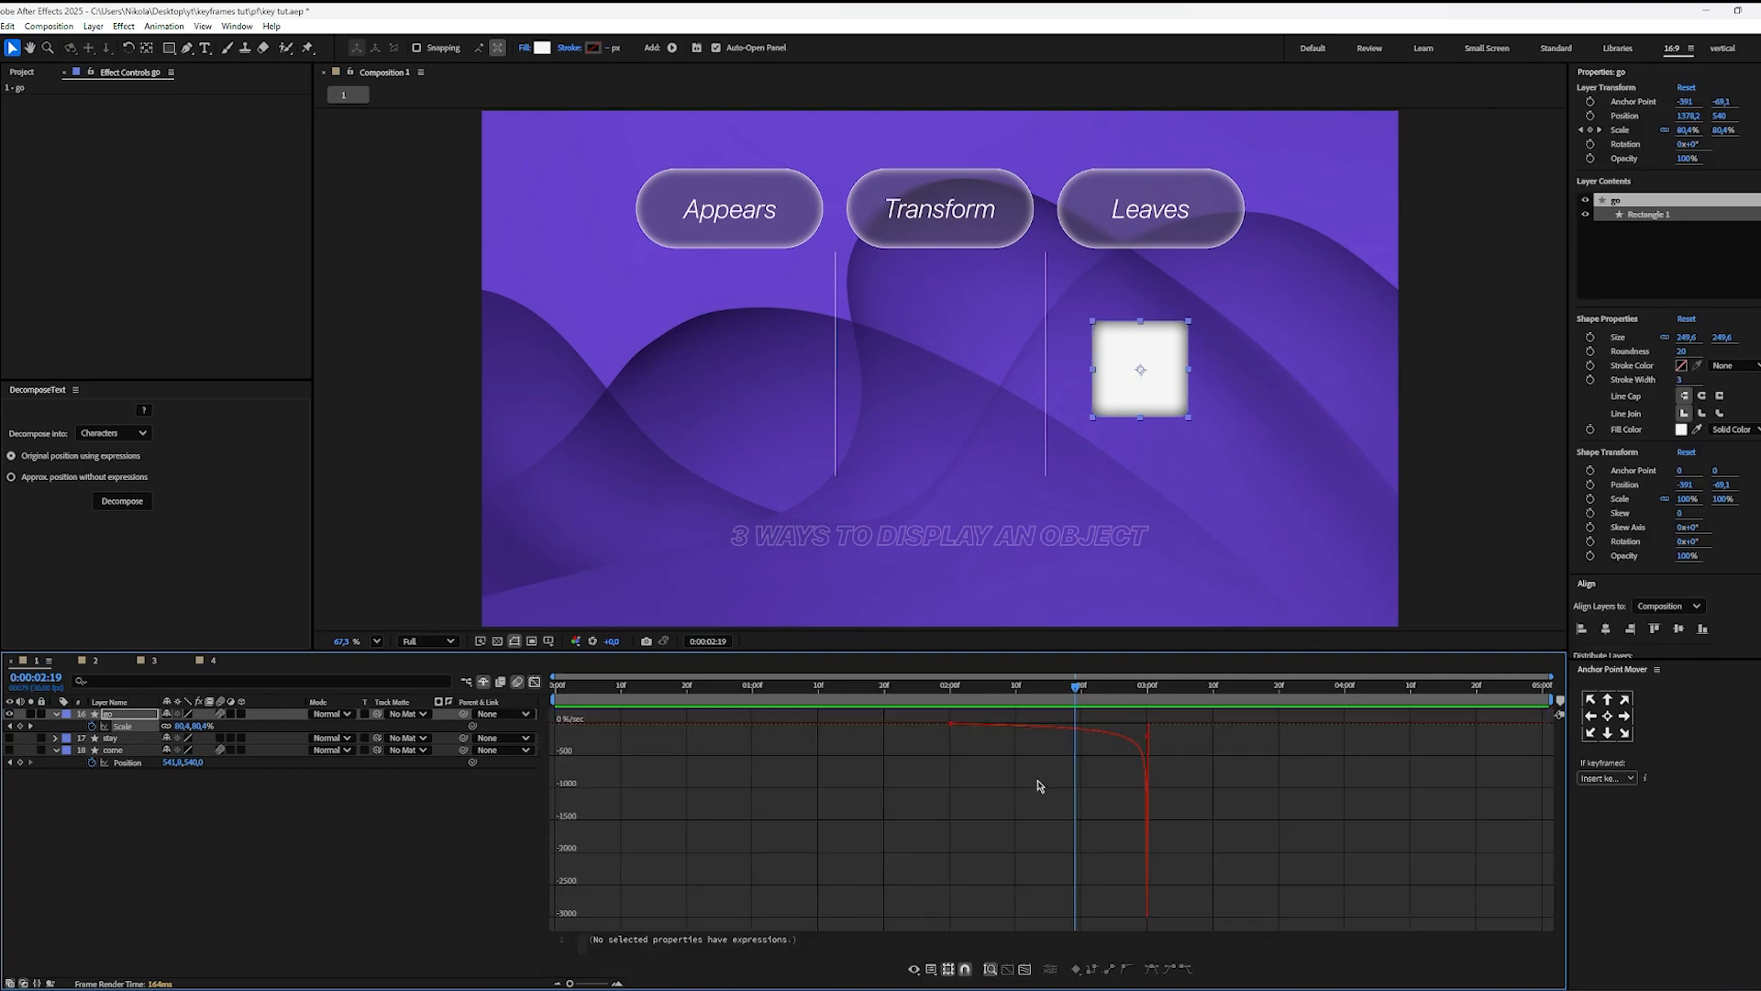
{"action": "key", "text": "shift+F3"}
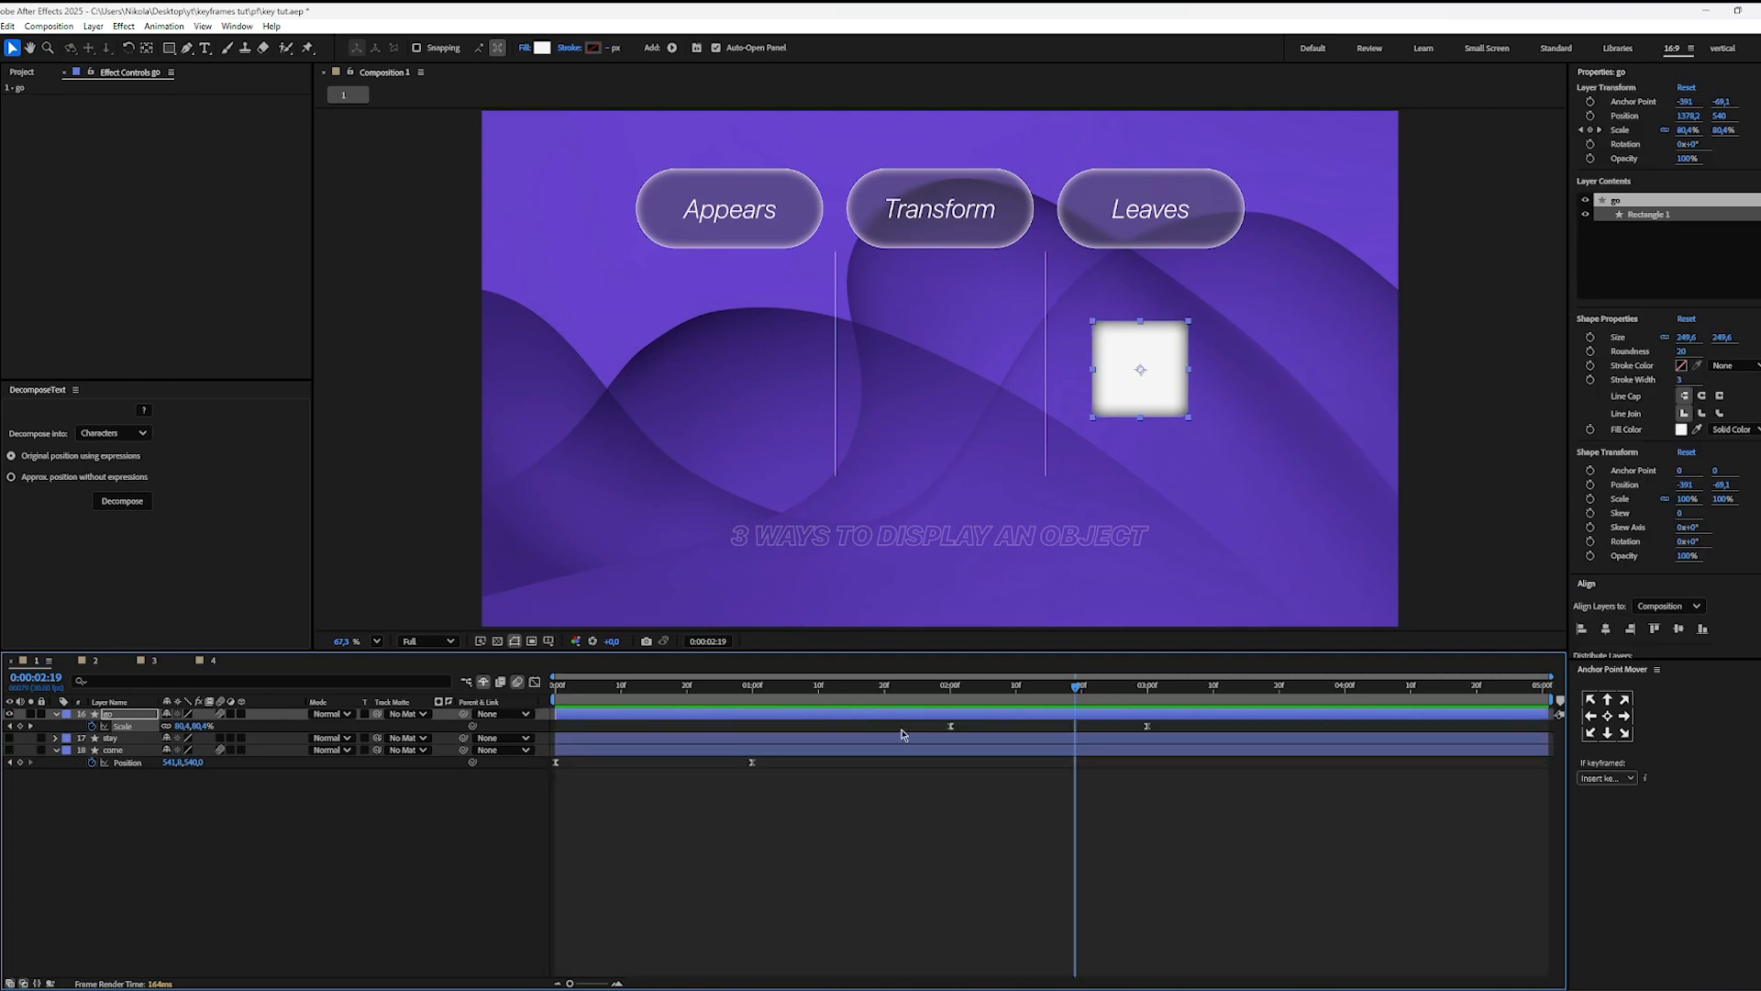
Step: Hide the go layer, go to 0:00:01:00 and reveal the stay layer's Rotation keyframes
{"action": "left_click", "coordinate": [836, 752]}
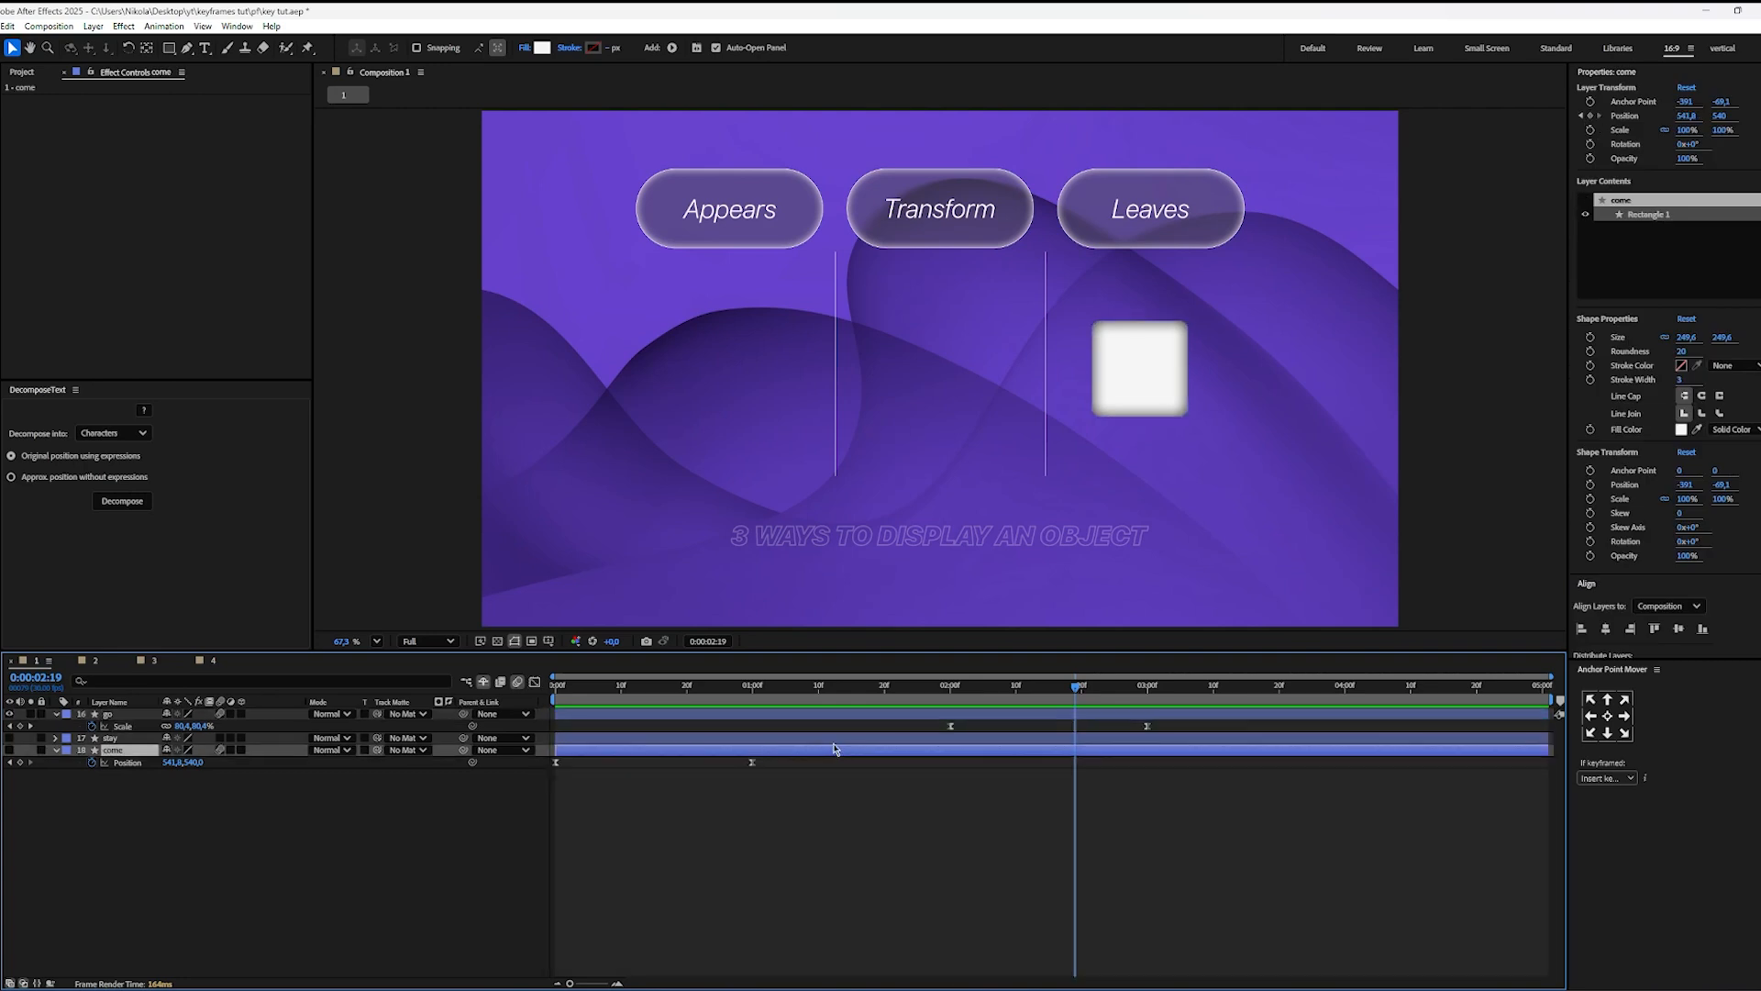
{"action": "left_click", "coordinate": [833, 742]}
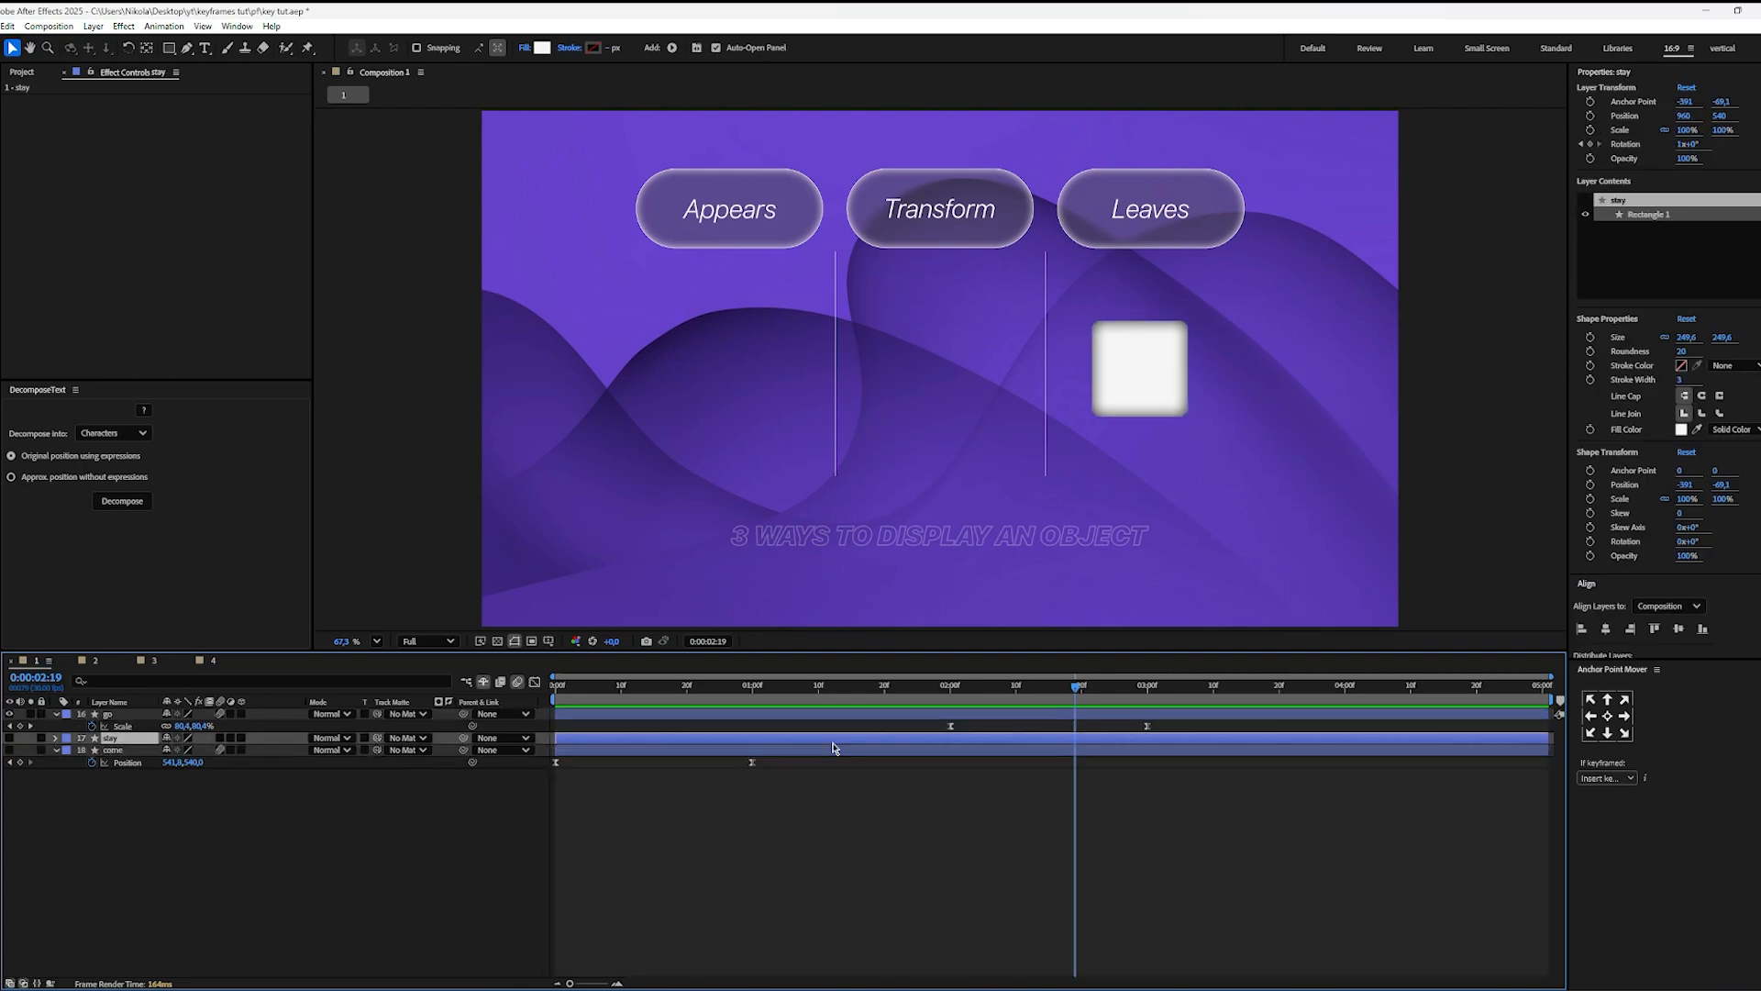
{"action": "left_click", "coordinate": [9, 713]}
{"action": "left_click_drag", "start_coordinate": [777, 686], "coordinate": [753, 697]}
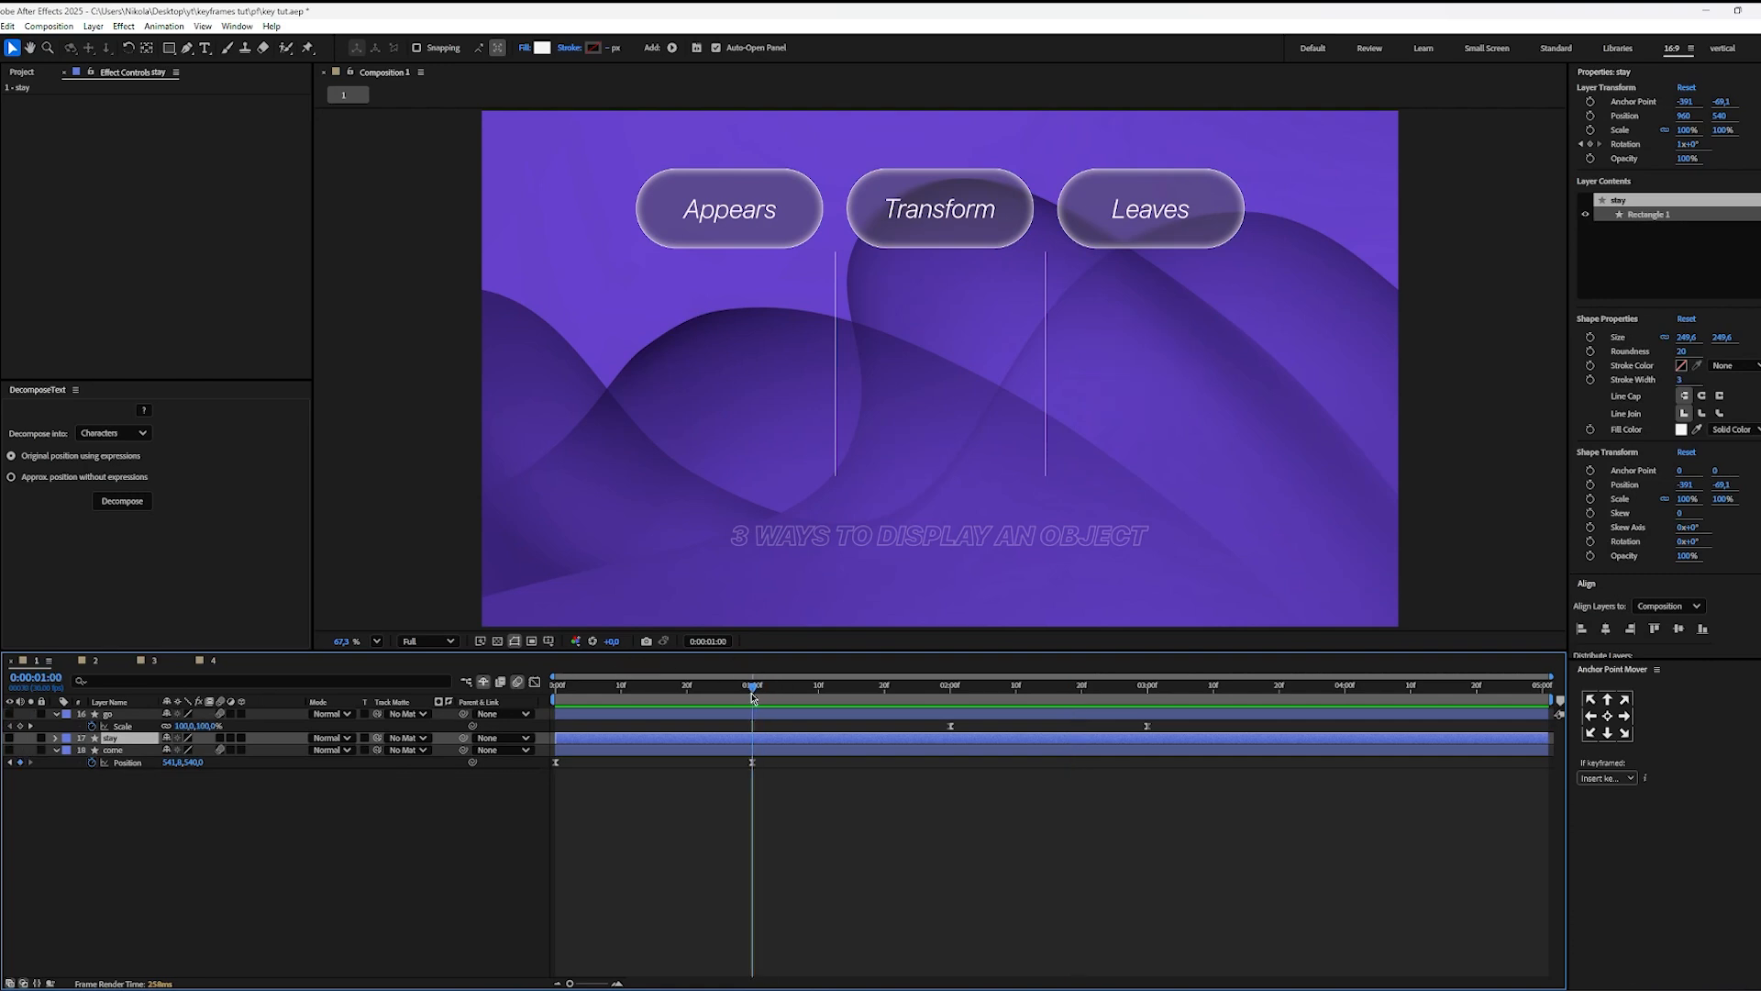
{"action": "key", "text": "u"}
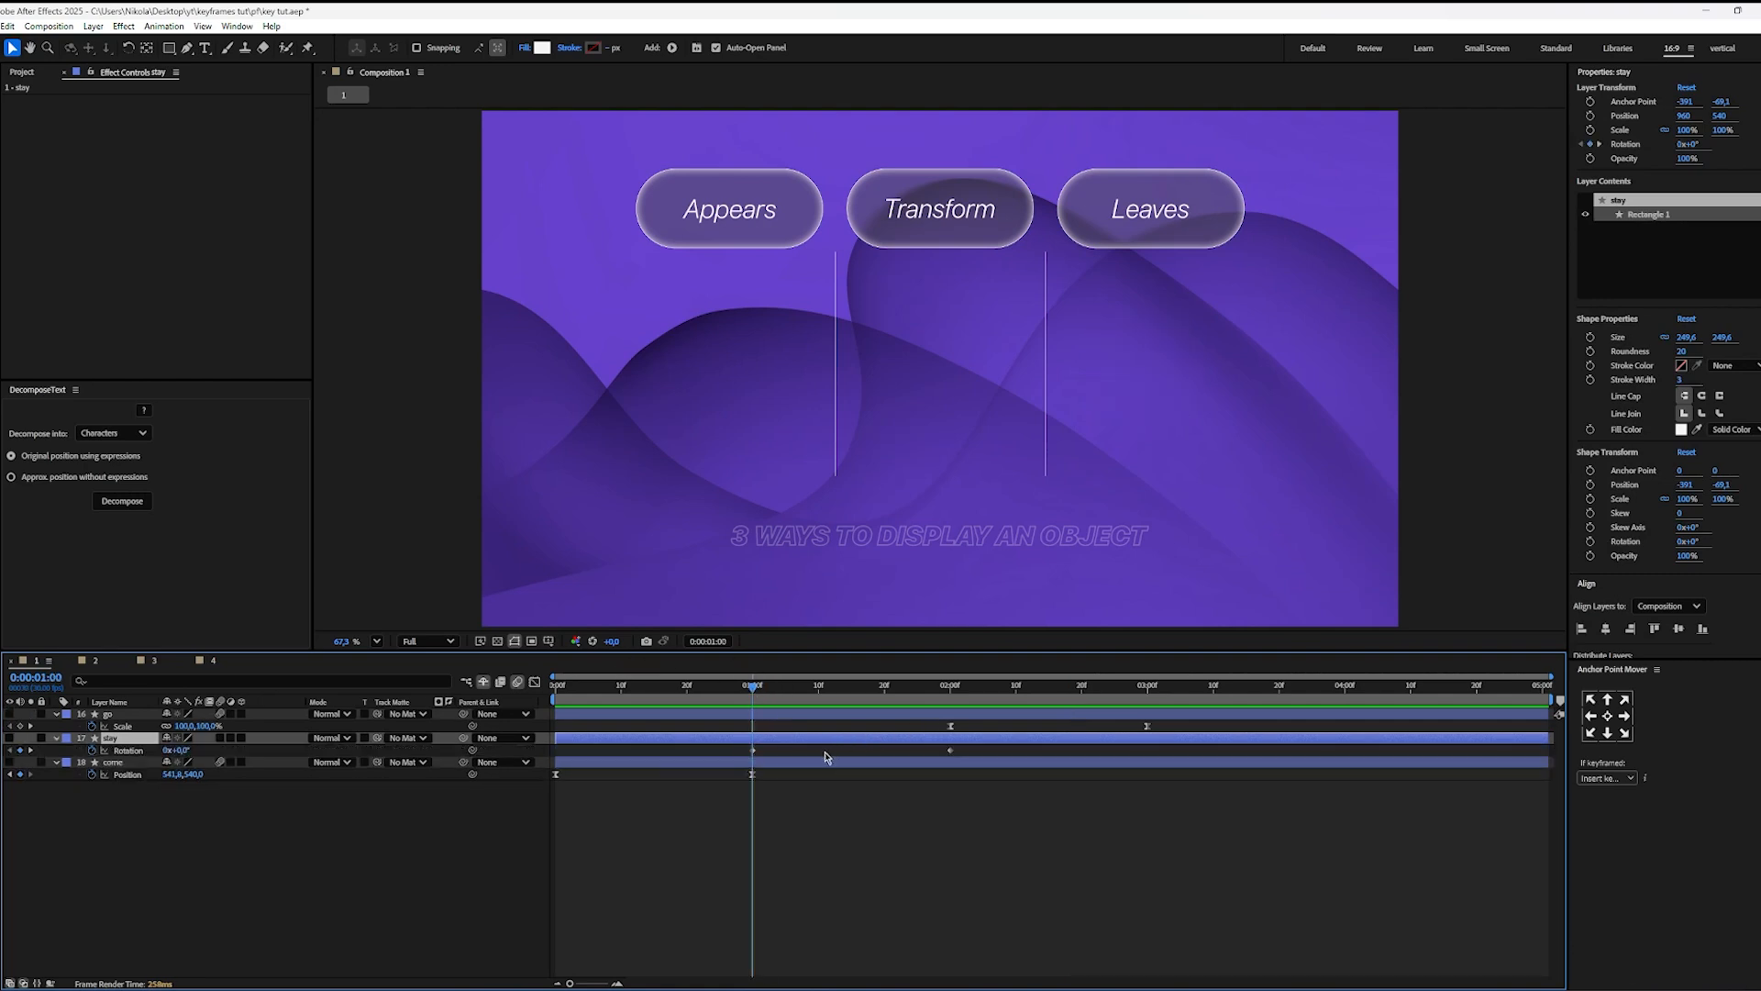
Step: Make the stay layer visible and apply Easy Ease to both of its Rotation keyframes with the speed graph open
{"action": "left_click_drag", "start_coordinate": [966, 755], "coordinate": [697, 764]}
{"action": "left_click_drag", "start_coordinate": [689, 765], "coordinate": [690, 766]}
{"action": "left_click", "coordinate": [9, 738]}
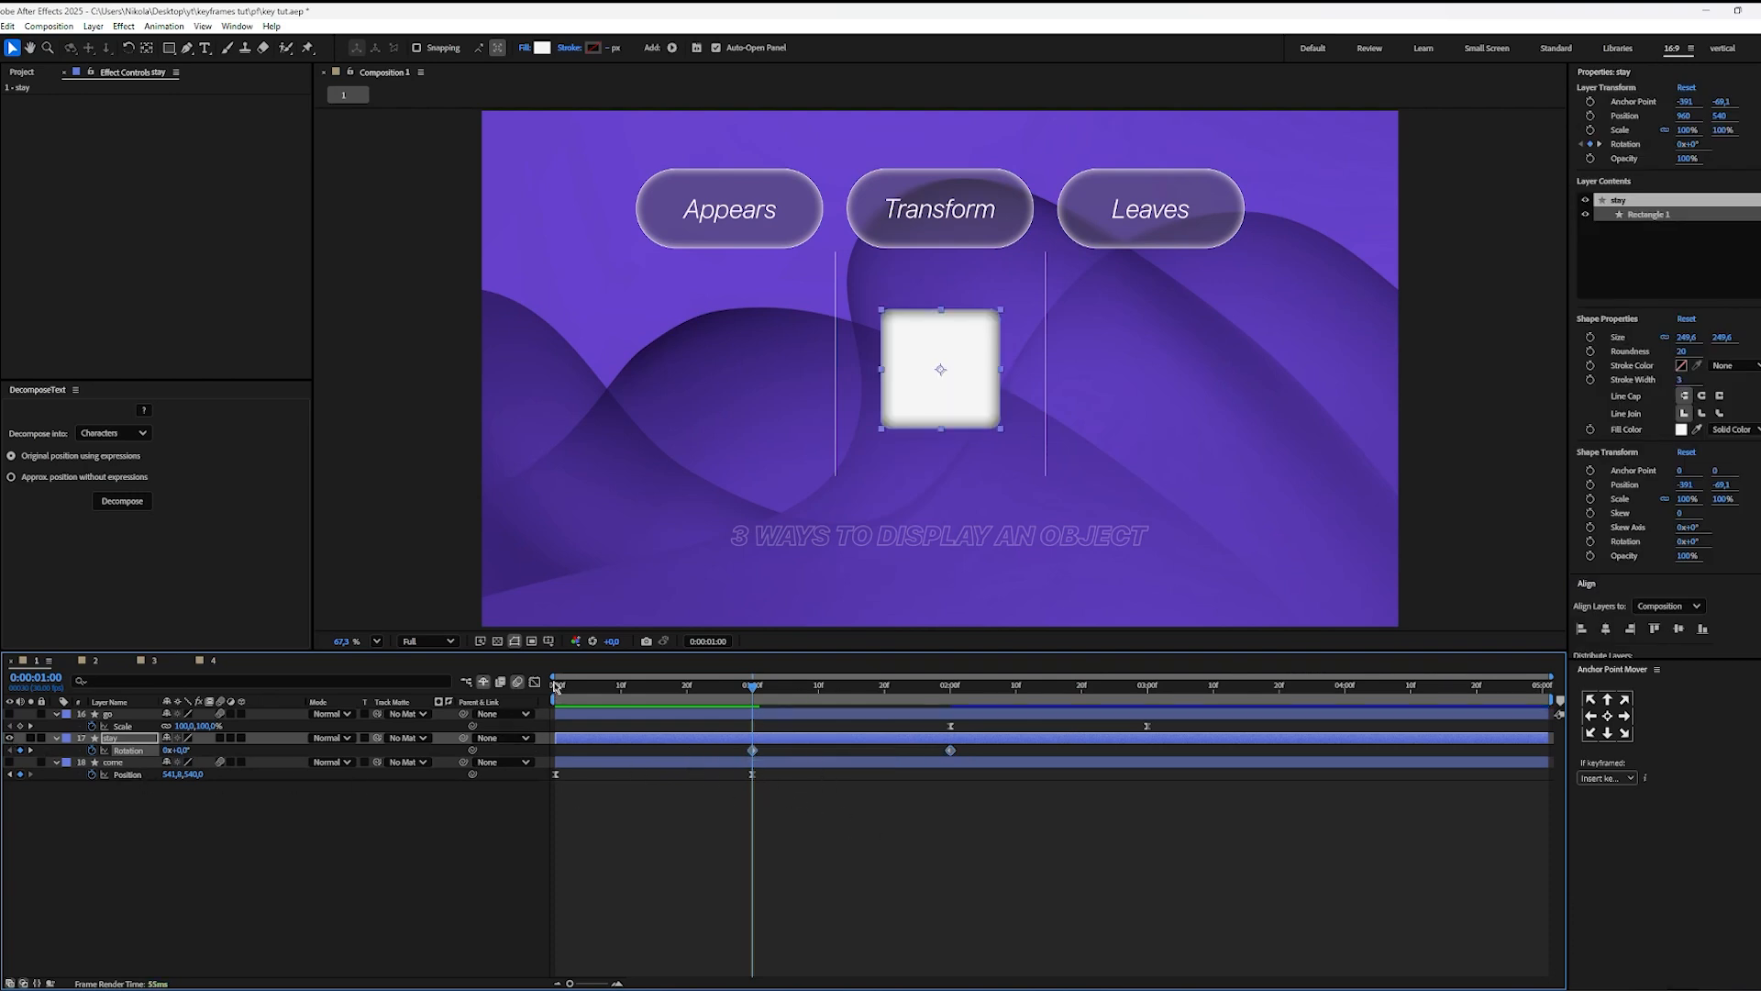
{"action": "left_click", "coordinate": [535, 682]}
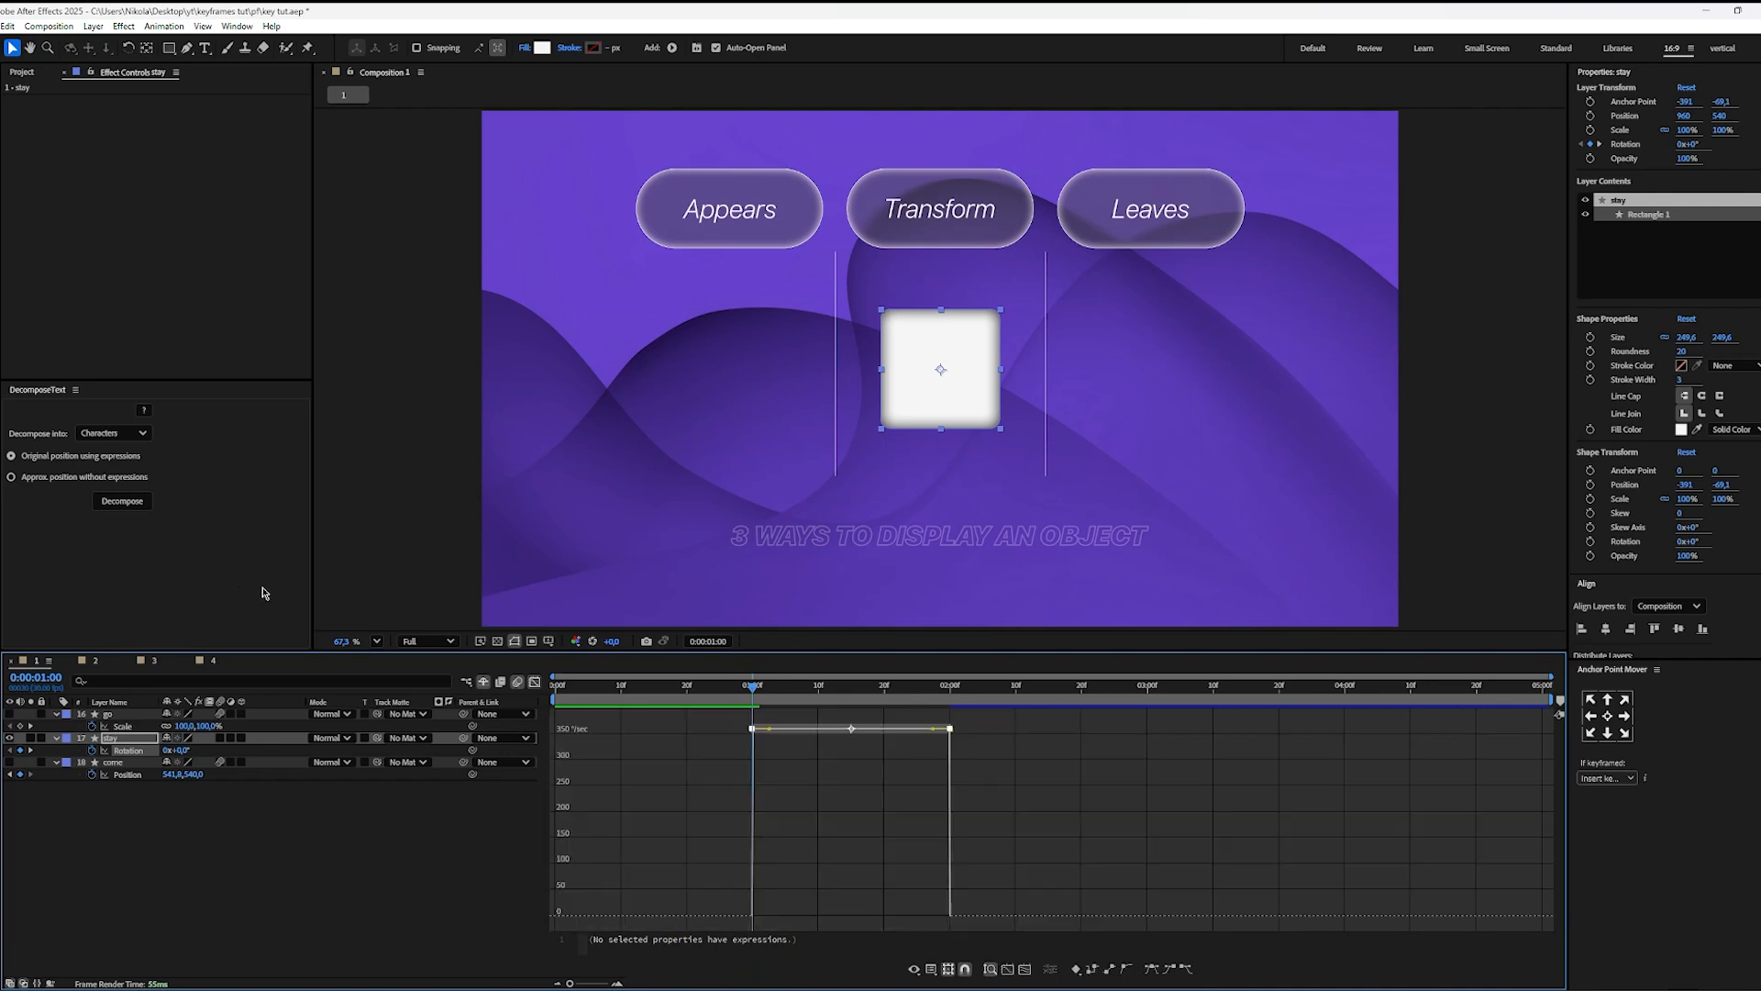
{"action": "key", "text": "F9"}
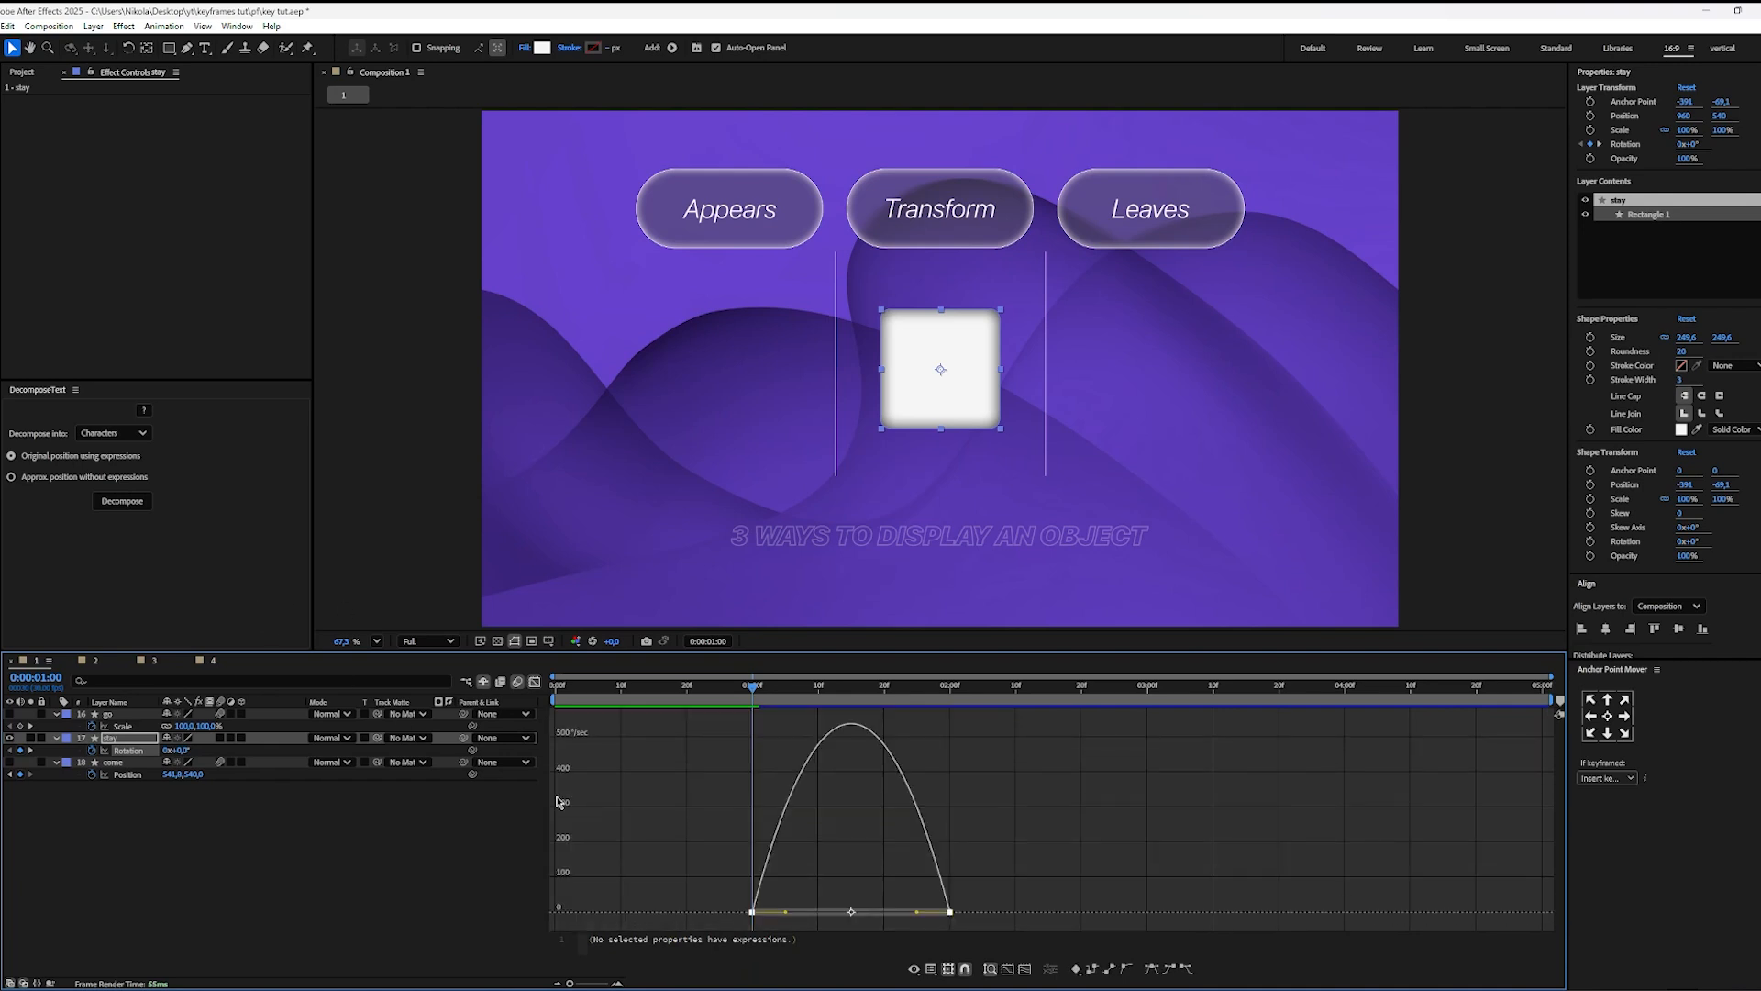
{"action": "left_click", "coordinate": [998, 815]}
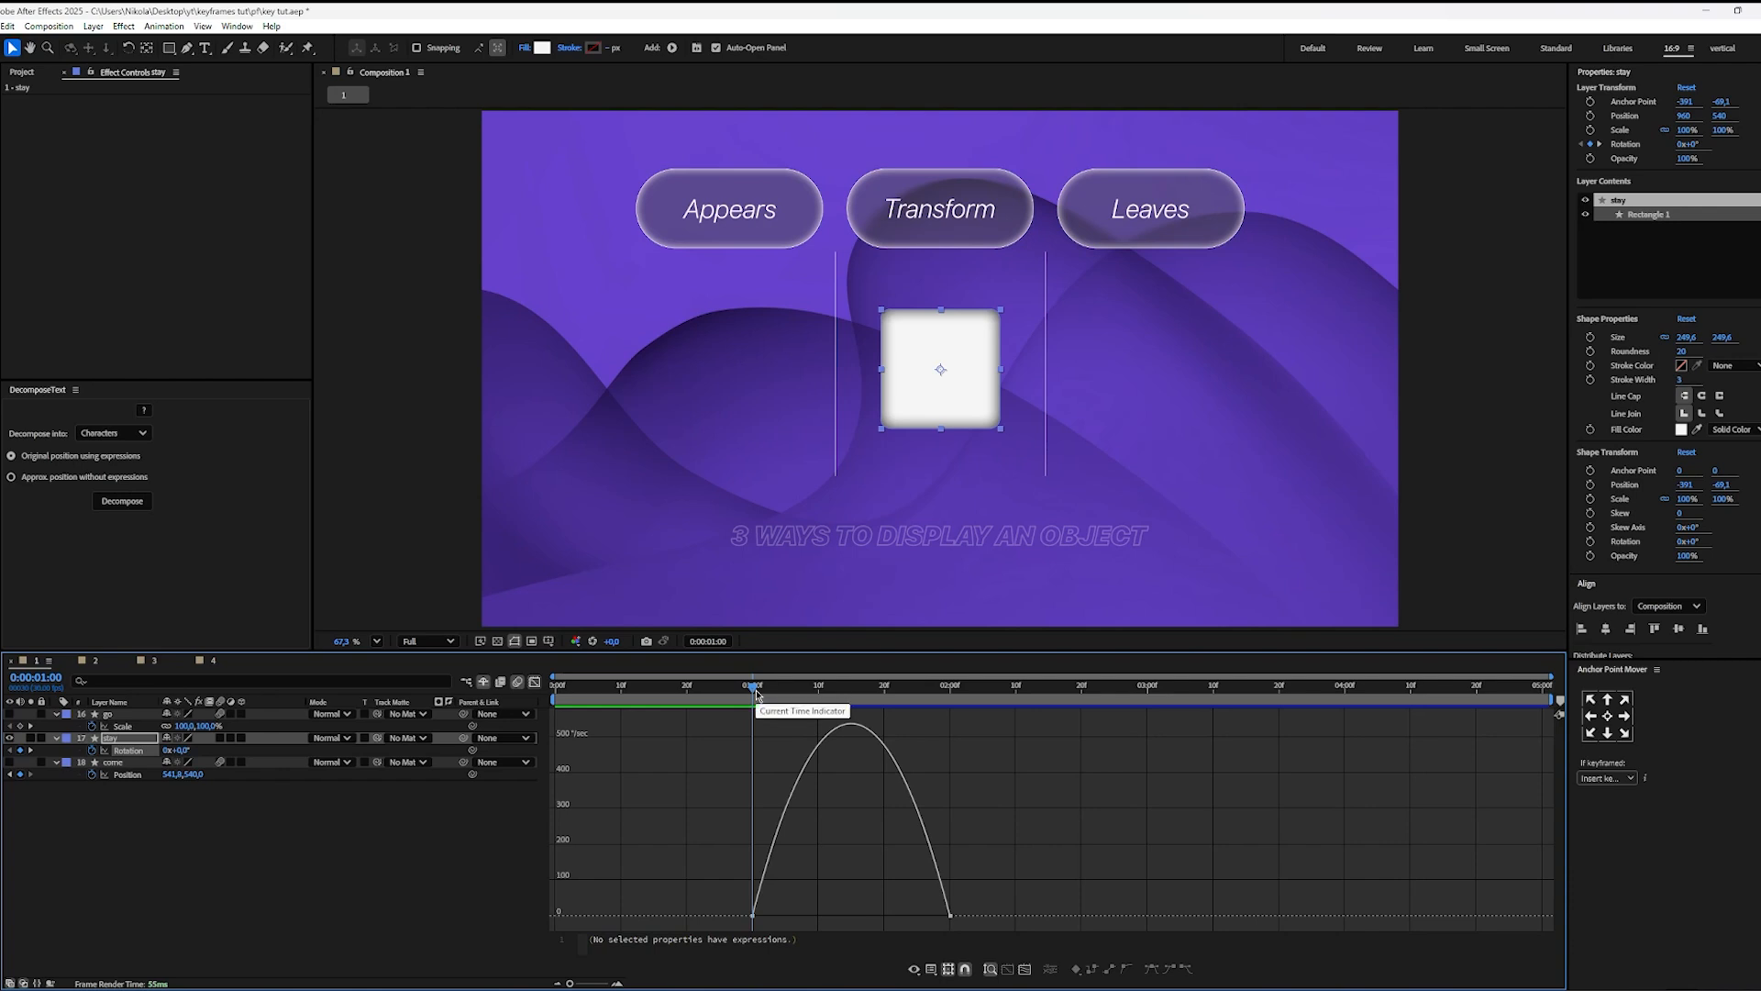
Step: Lengthen the easing at both stay layer Rotation keyframes so the speed curve starts and ends slowly with a sharp peak midway
{"action": "left_click_drag", "start_coordinate": [763, 681], "coordinate": [752, 716]}
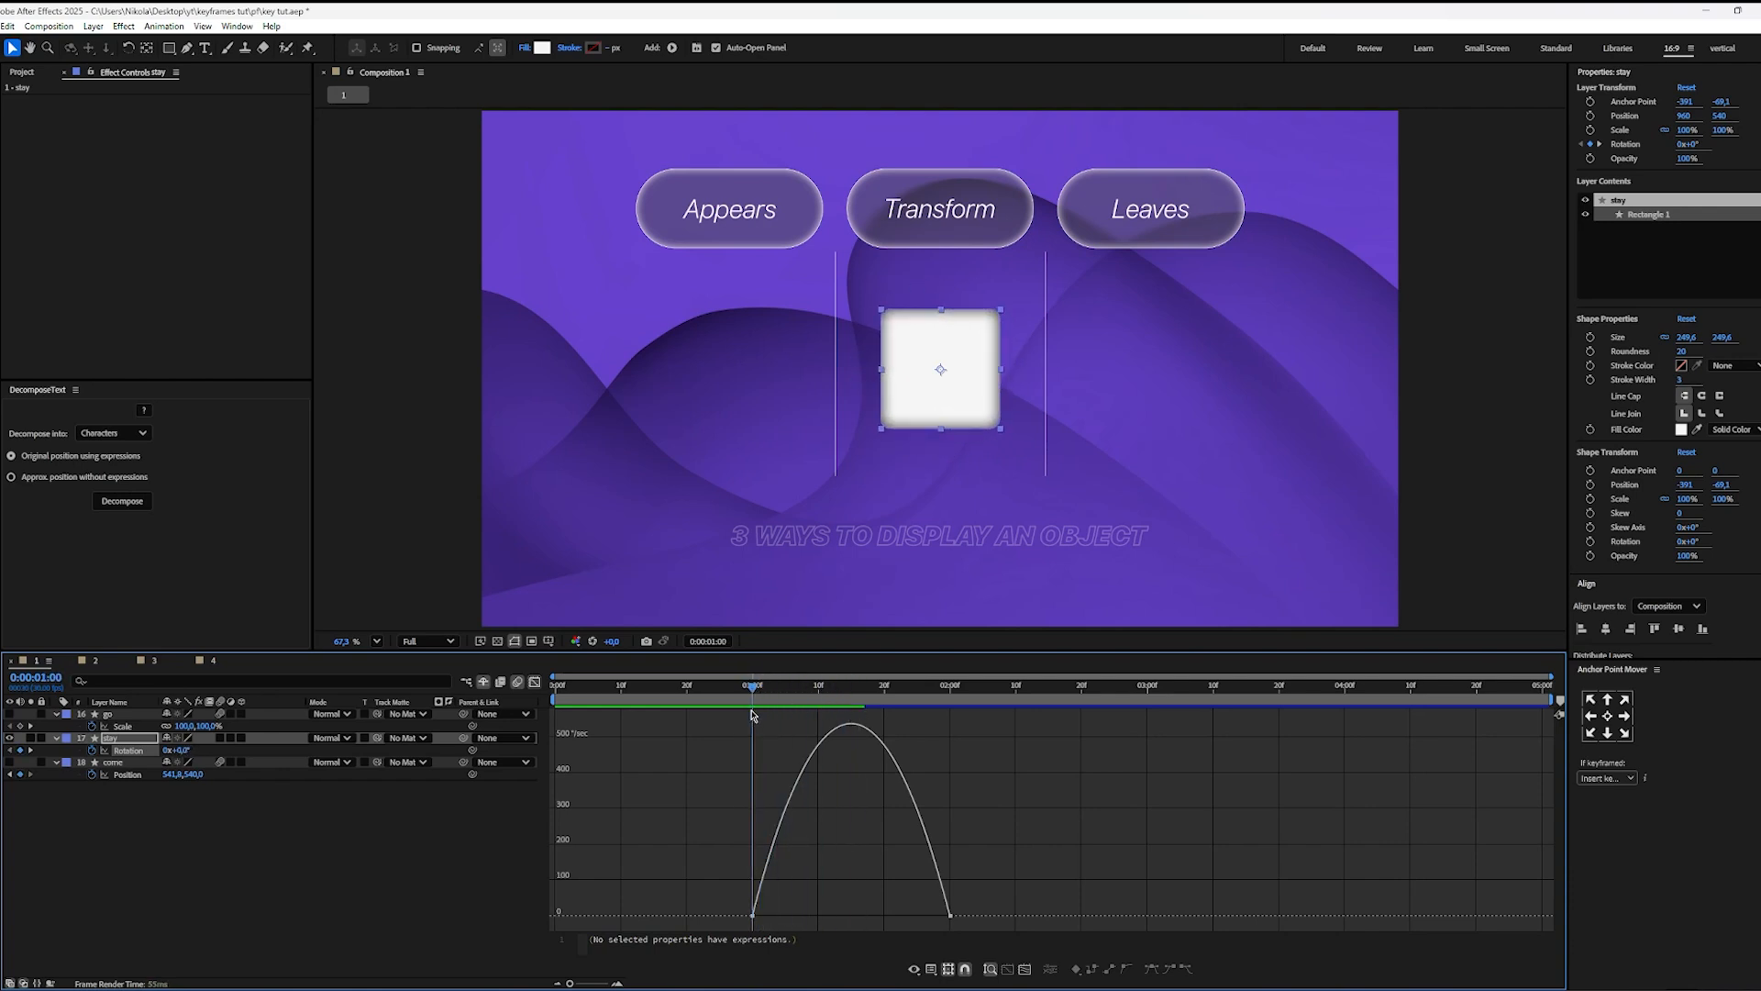
{"action": "left_click_drag", "start_coordinate": [811, 886], "coordinate": [818, 923]}
{"action": "left_click", "coordinate": [777, 867]}
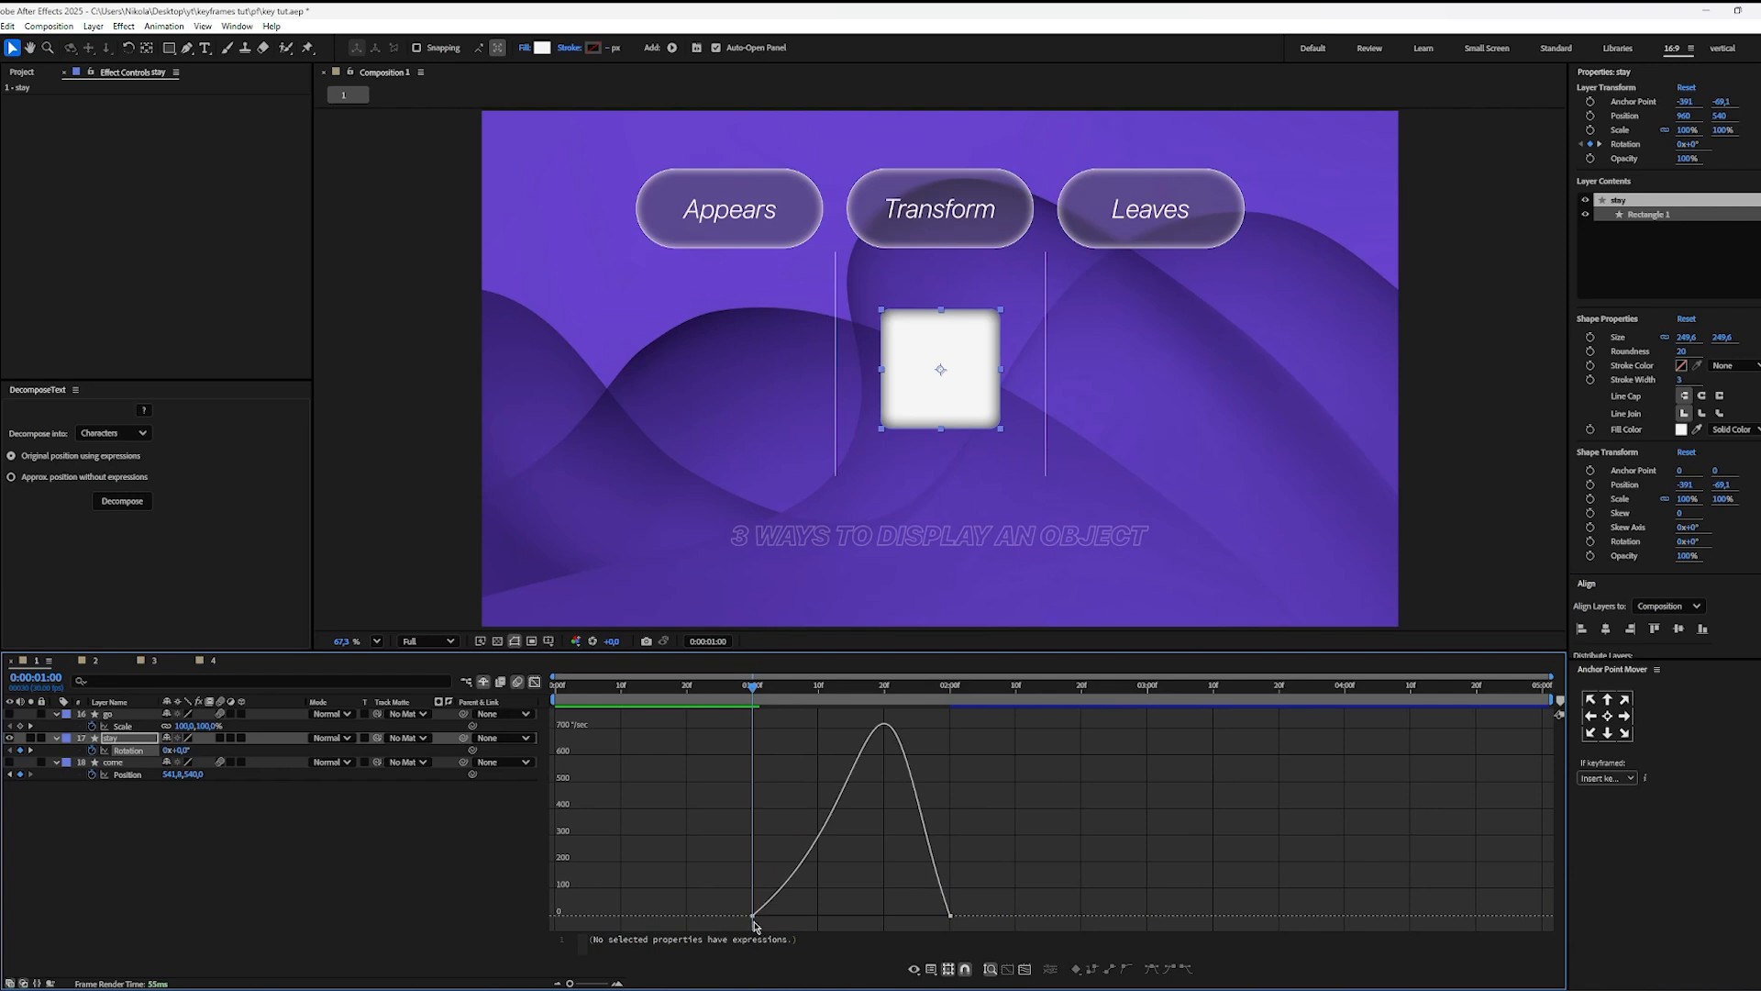
{"action": "left_click_drag", "start_coordinate": [834, 689], "coordinate": [966, 719]}
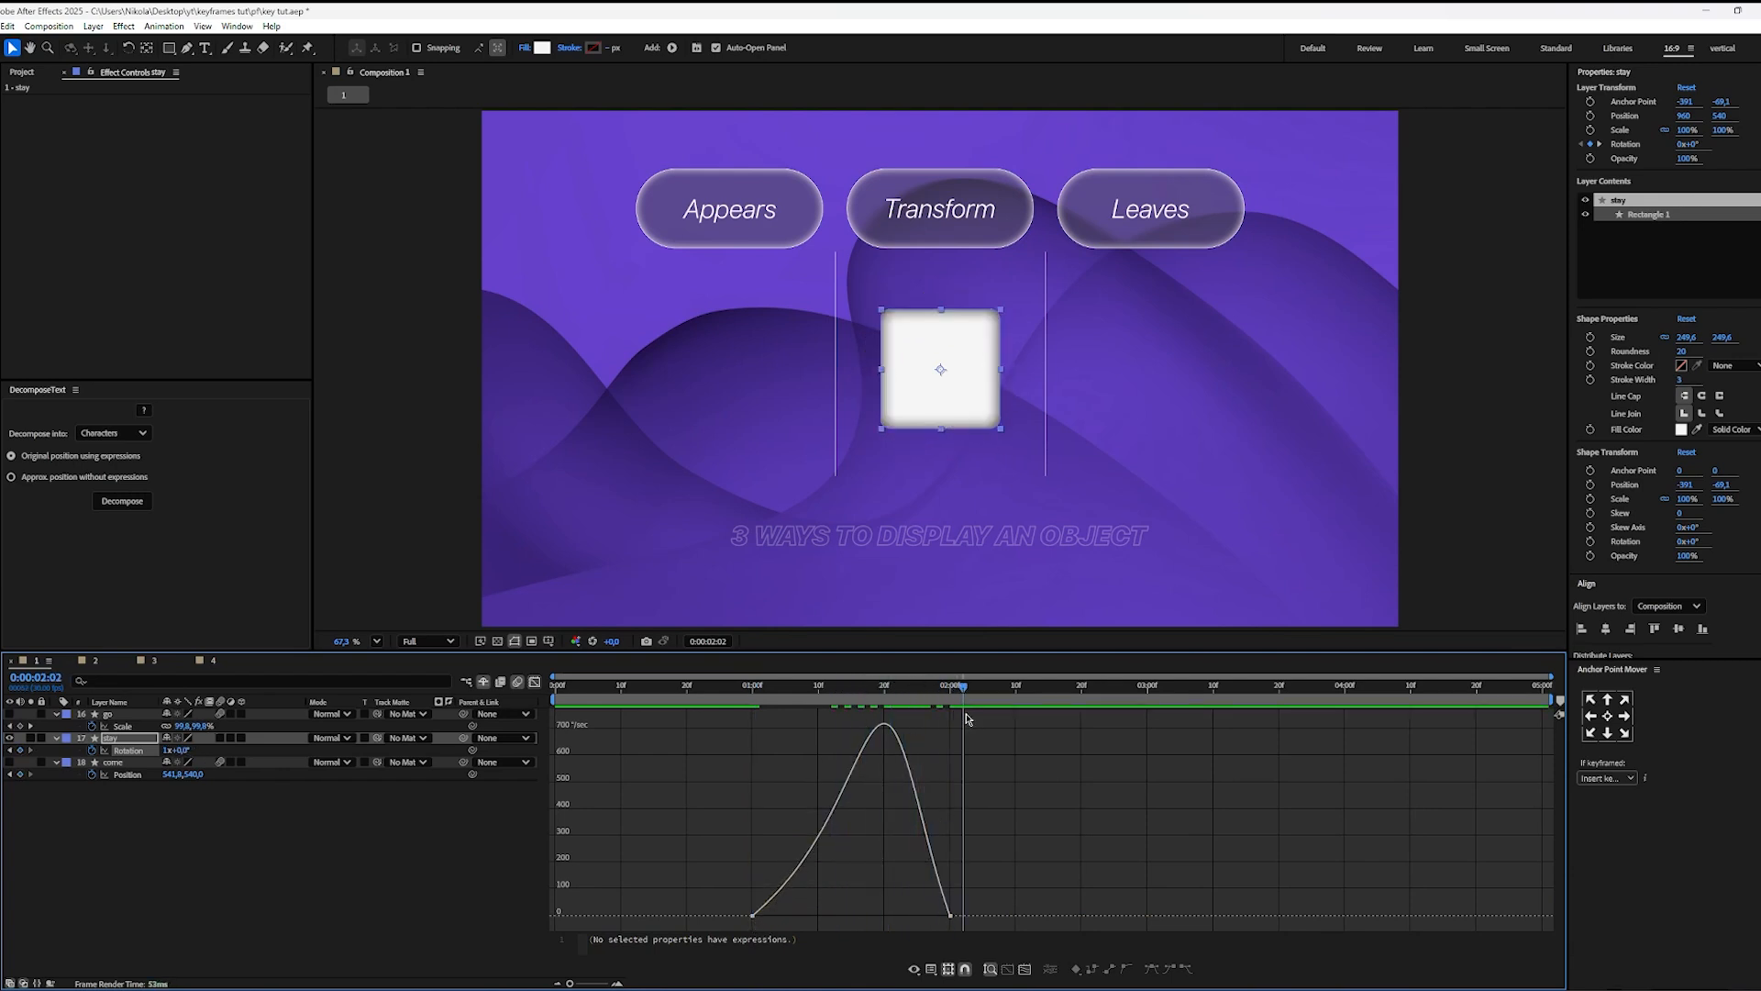
{"action": "left_click_drag", "start_coordinate": [985, 880], "coordinate": [886, 960]}
{"action": "left_click_drag", "start_coordinate": [918, 919], "coordinate": [883, 915]}
{"action": "left_click", "coordinate": [872, 842]}
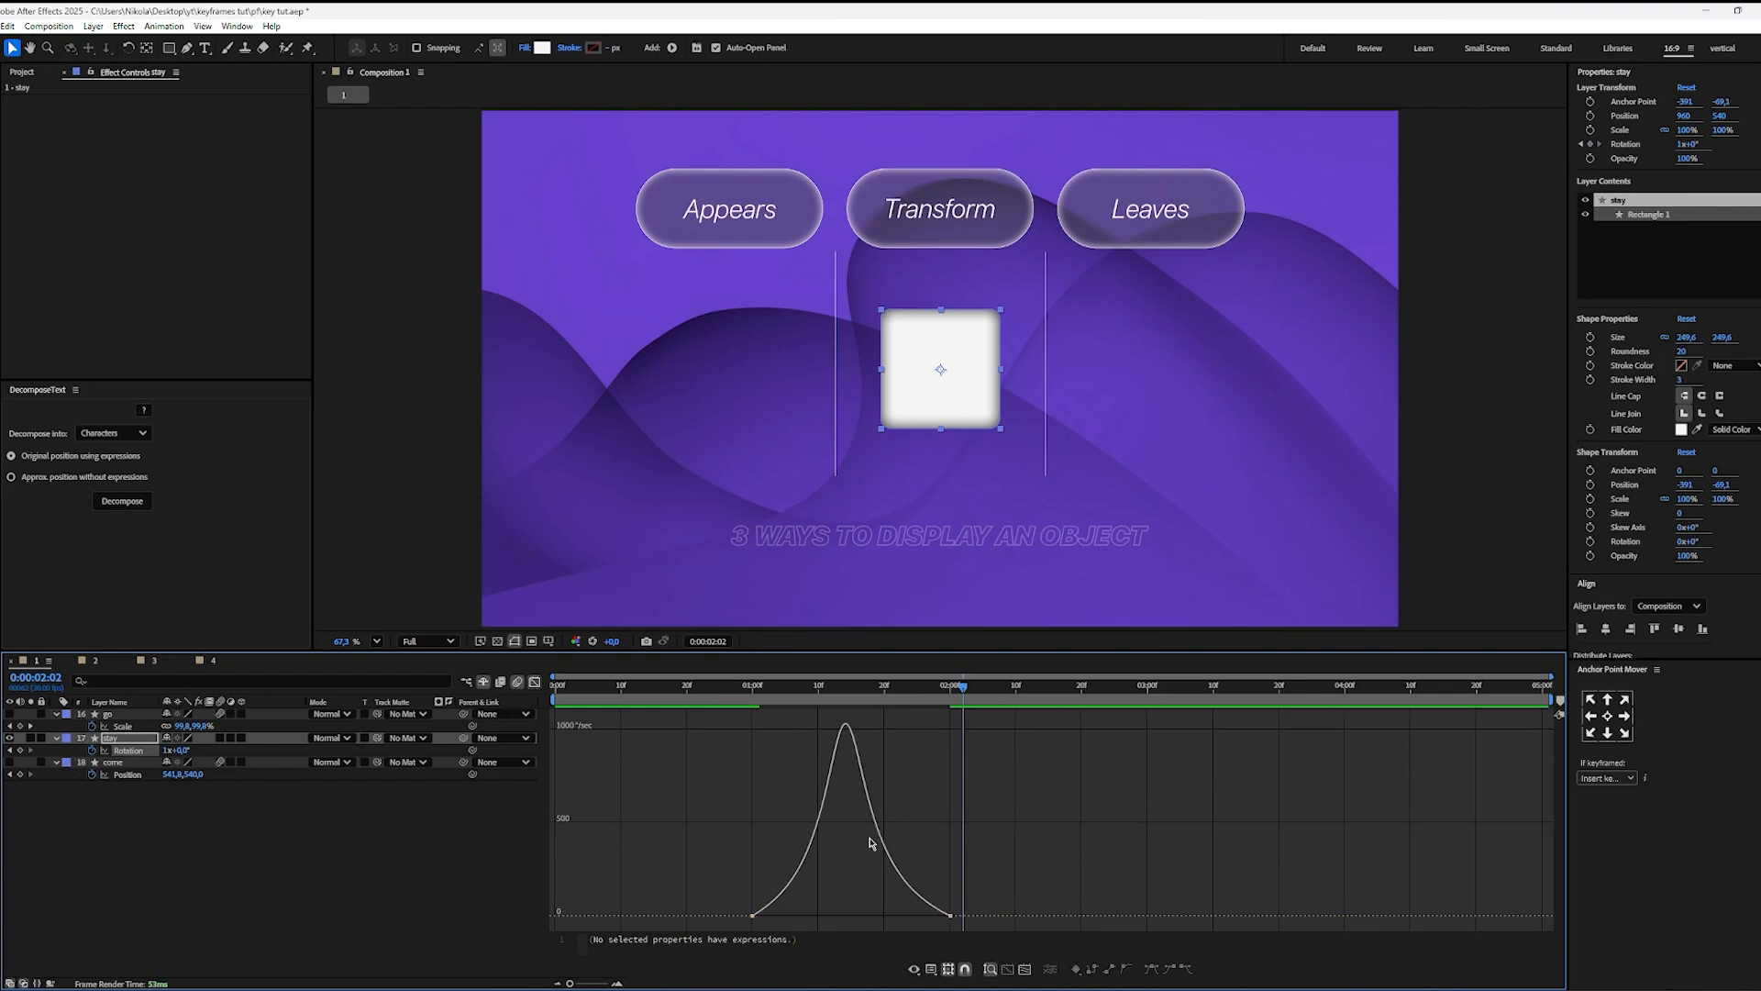
Step: Preview the stay layer's reshaped rotation from 0:00:00:27
{"action": "mouse_move", "coordinate": [753, 917]}
{"action": "left_click_drag", "start_coordinate": [876, 686], "coordinate": [736, 697]}
{"action": "key", "text": "space"}
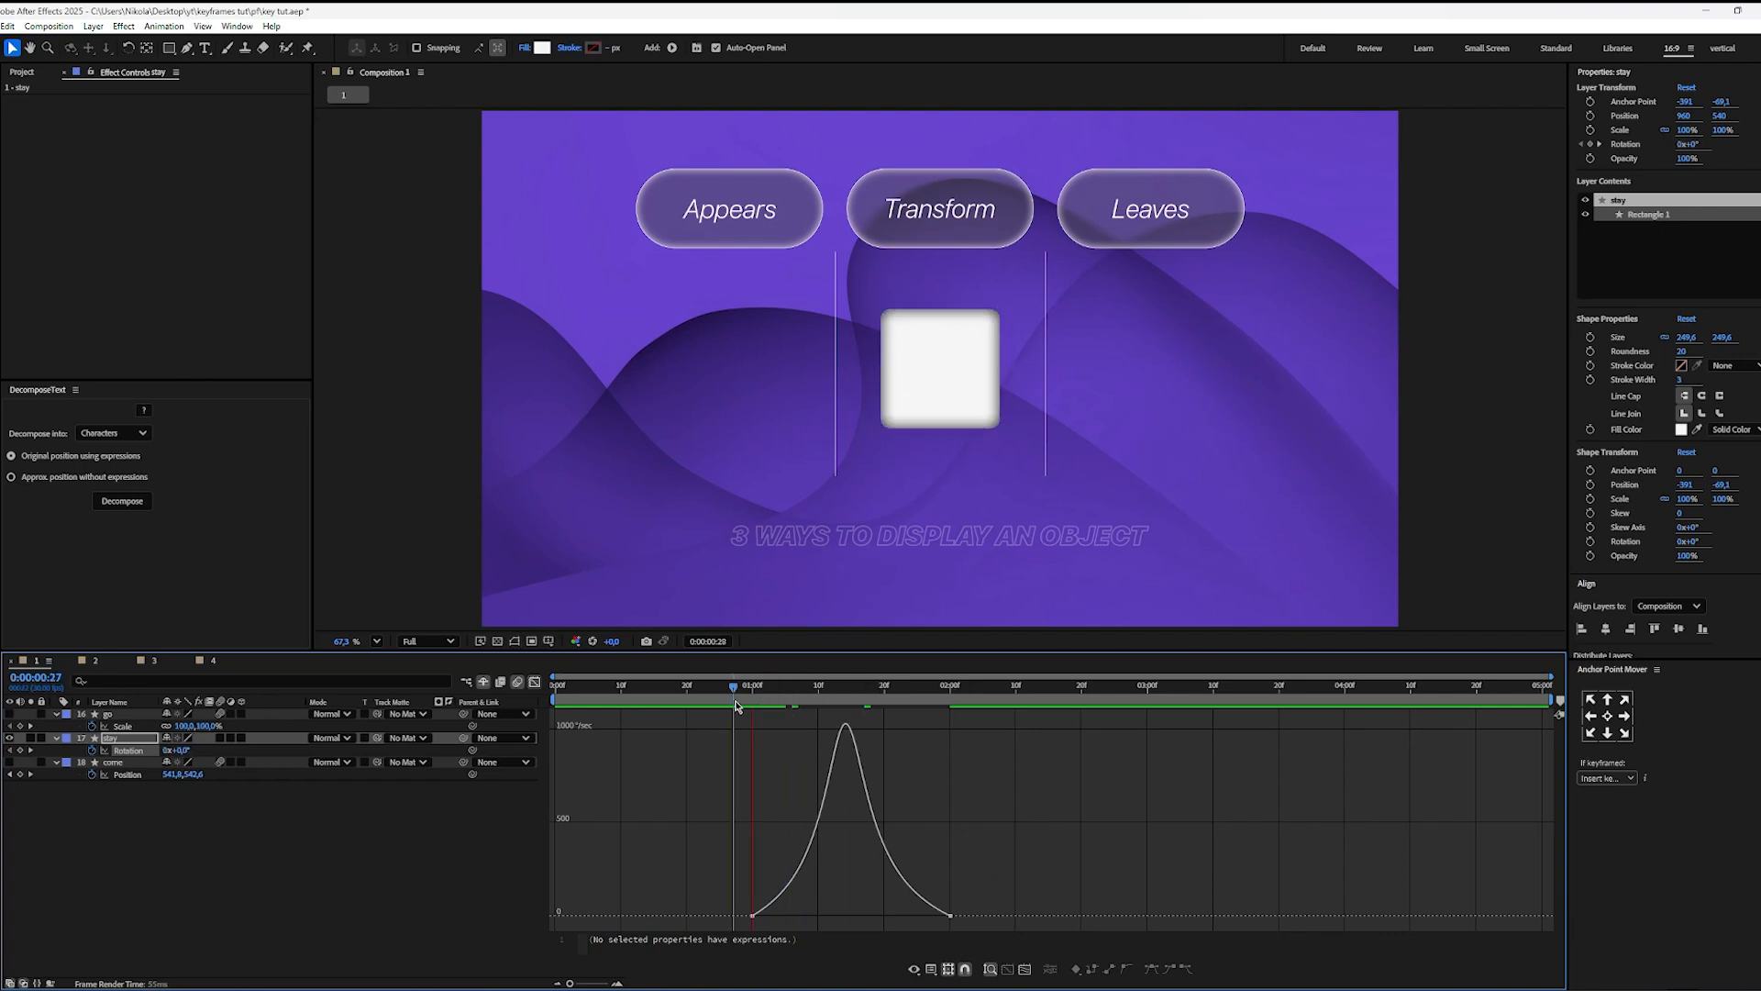
{"action": "key", "text": "space"}
Step: Turn on motion blur for the stay layer and preview its rotation, stopping at 0:00:02:04
{"action": "mouse_move", "coordinate": [738, 705]}
{"action": "left_mouse_down"}
{"action": "mouse_move", "coordinate": [822, 705]}
{"action": "mouse_move", "coordinate": [756, 707]}
{"action": "left_mouse_up"}
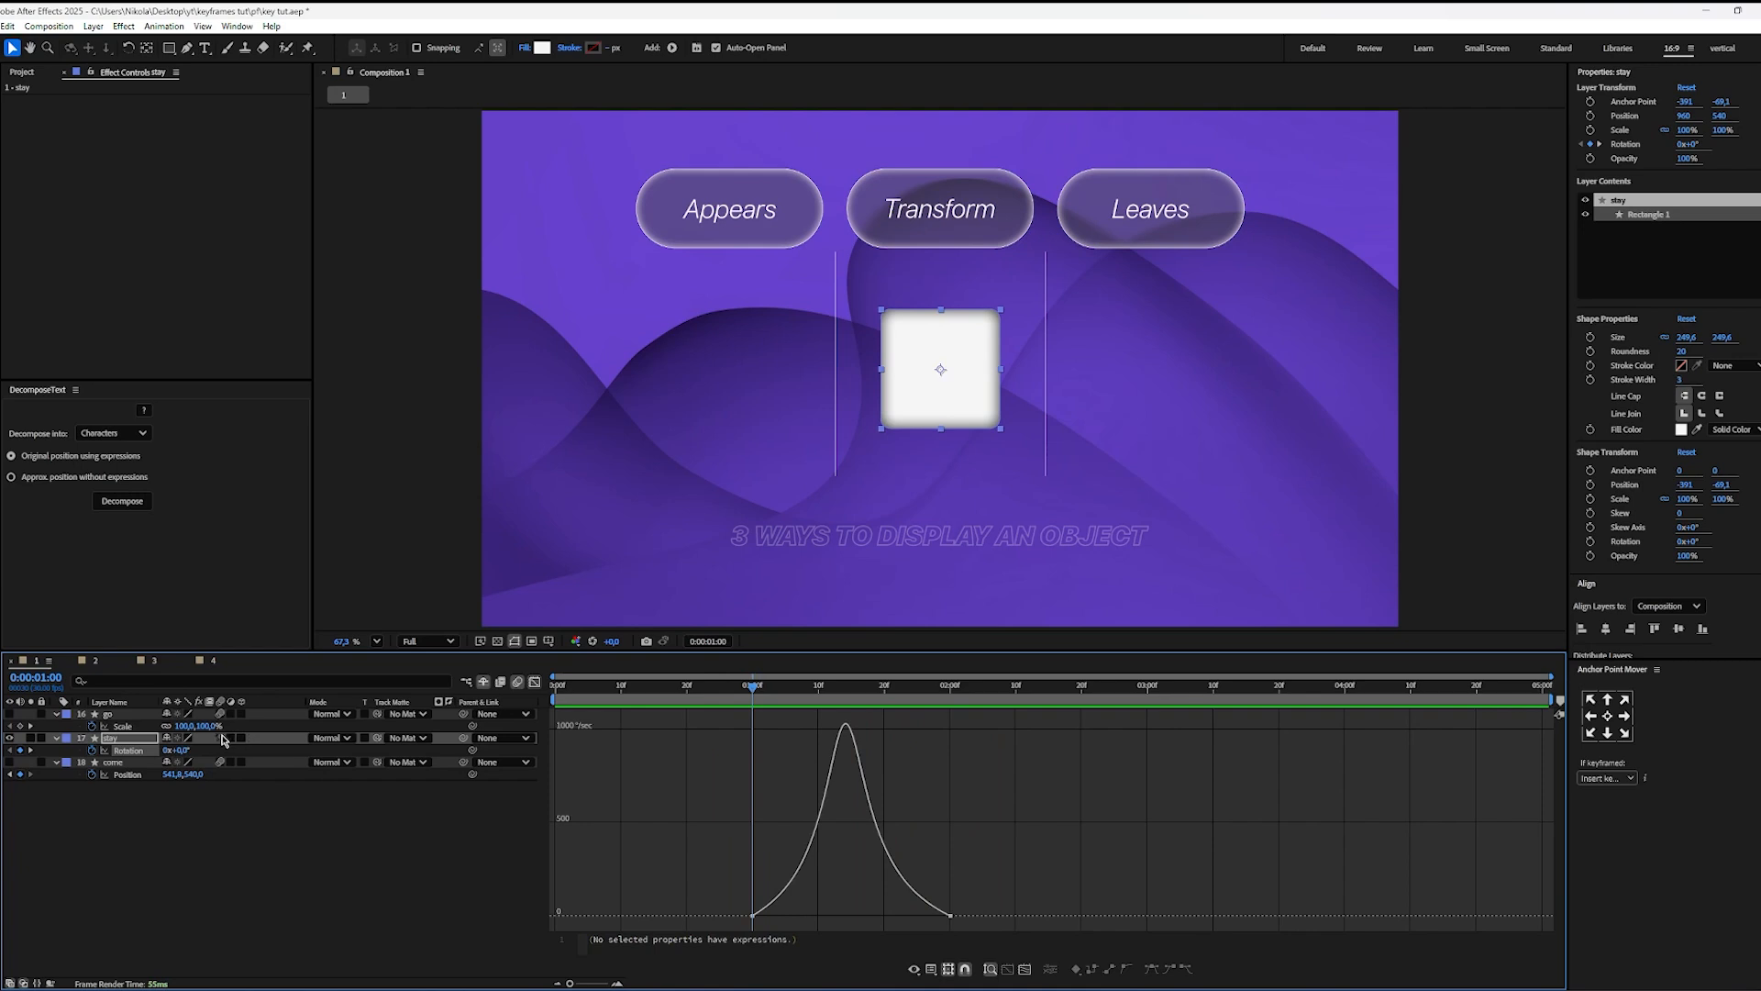
{"action": "key", "text": "space"}
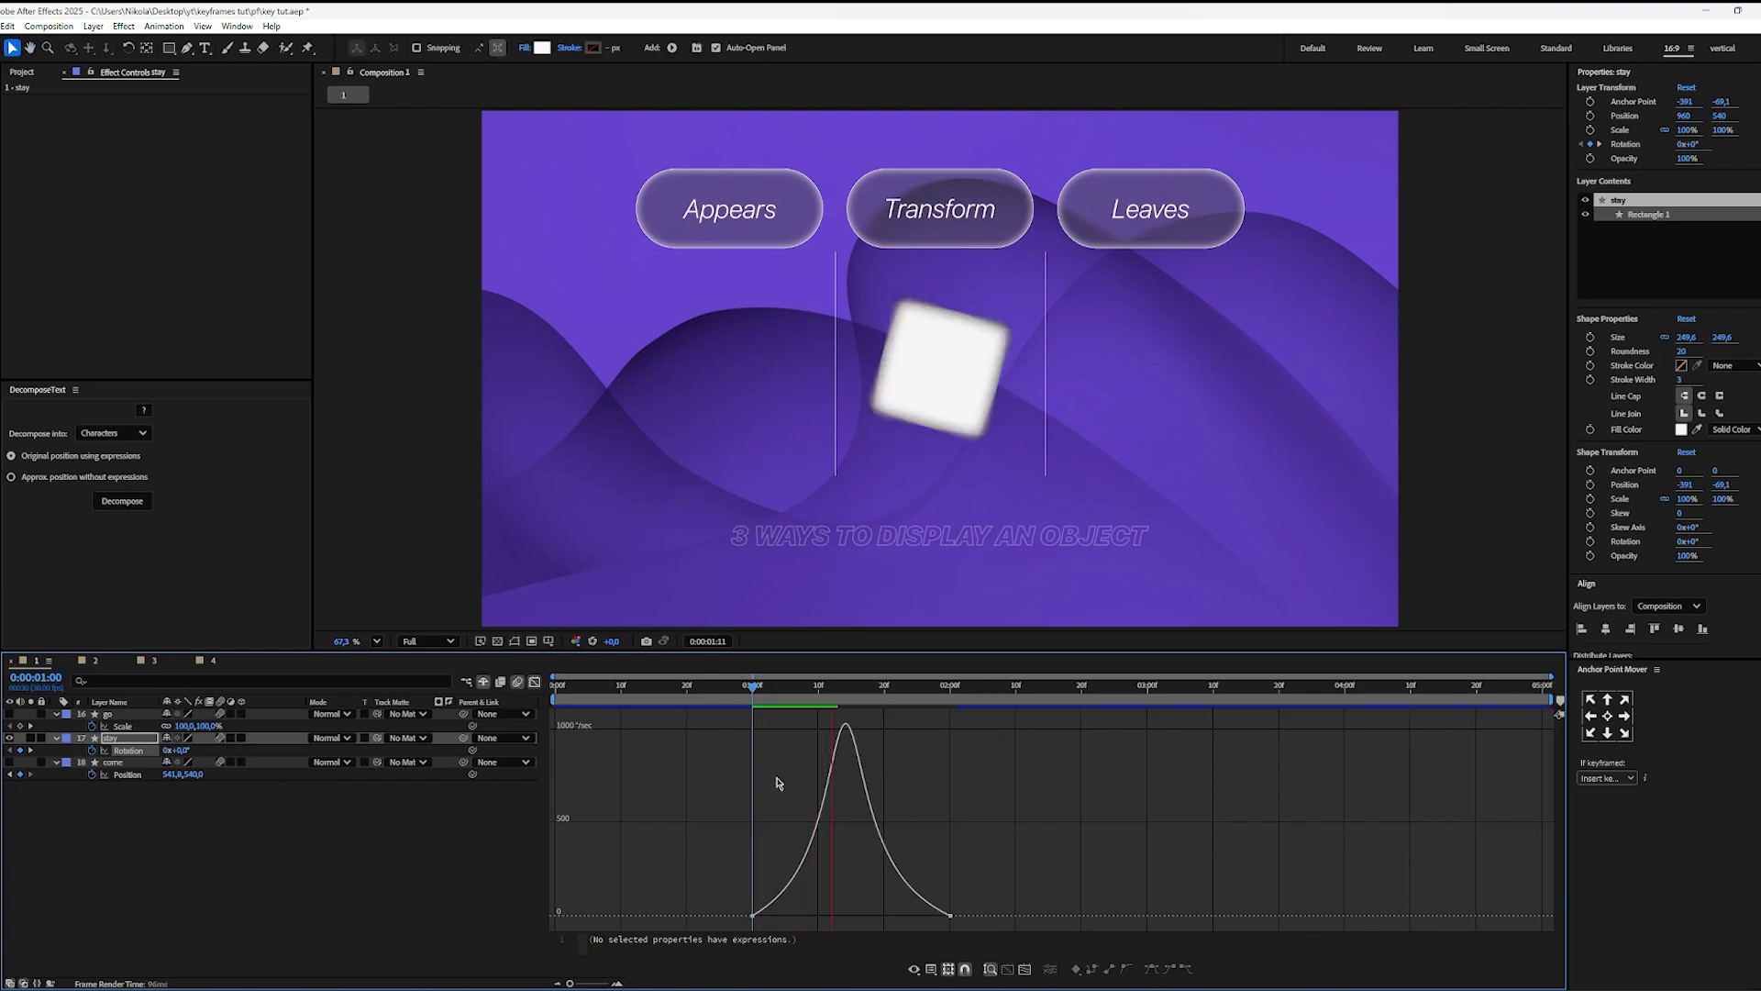
{"action": "key", "text": "space"}
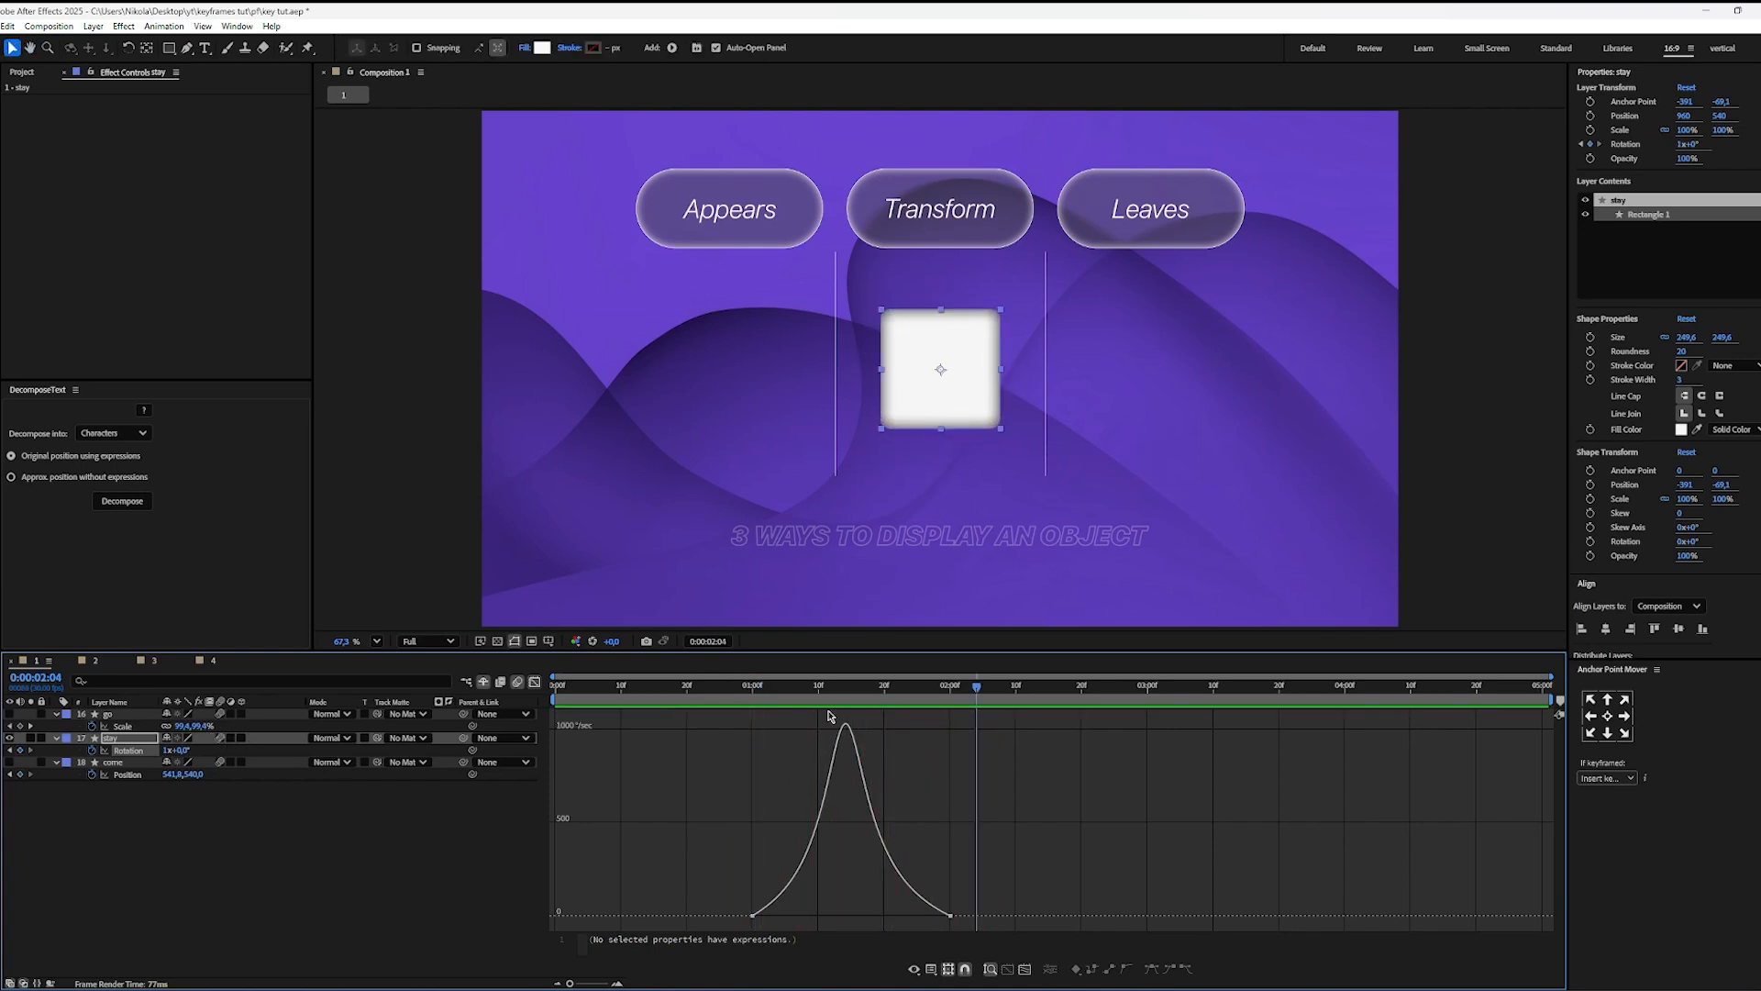
{"action": "left_click", "coordinate": [729, 698]}
{"action": "key", "text": "space"}
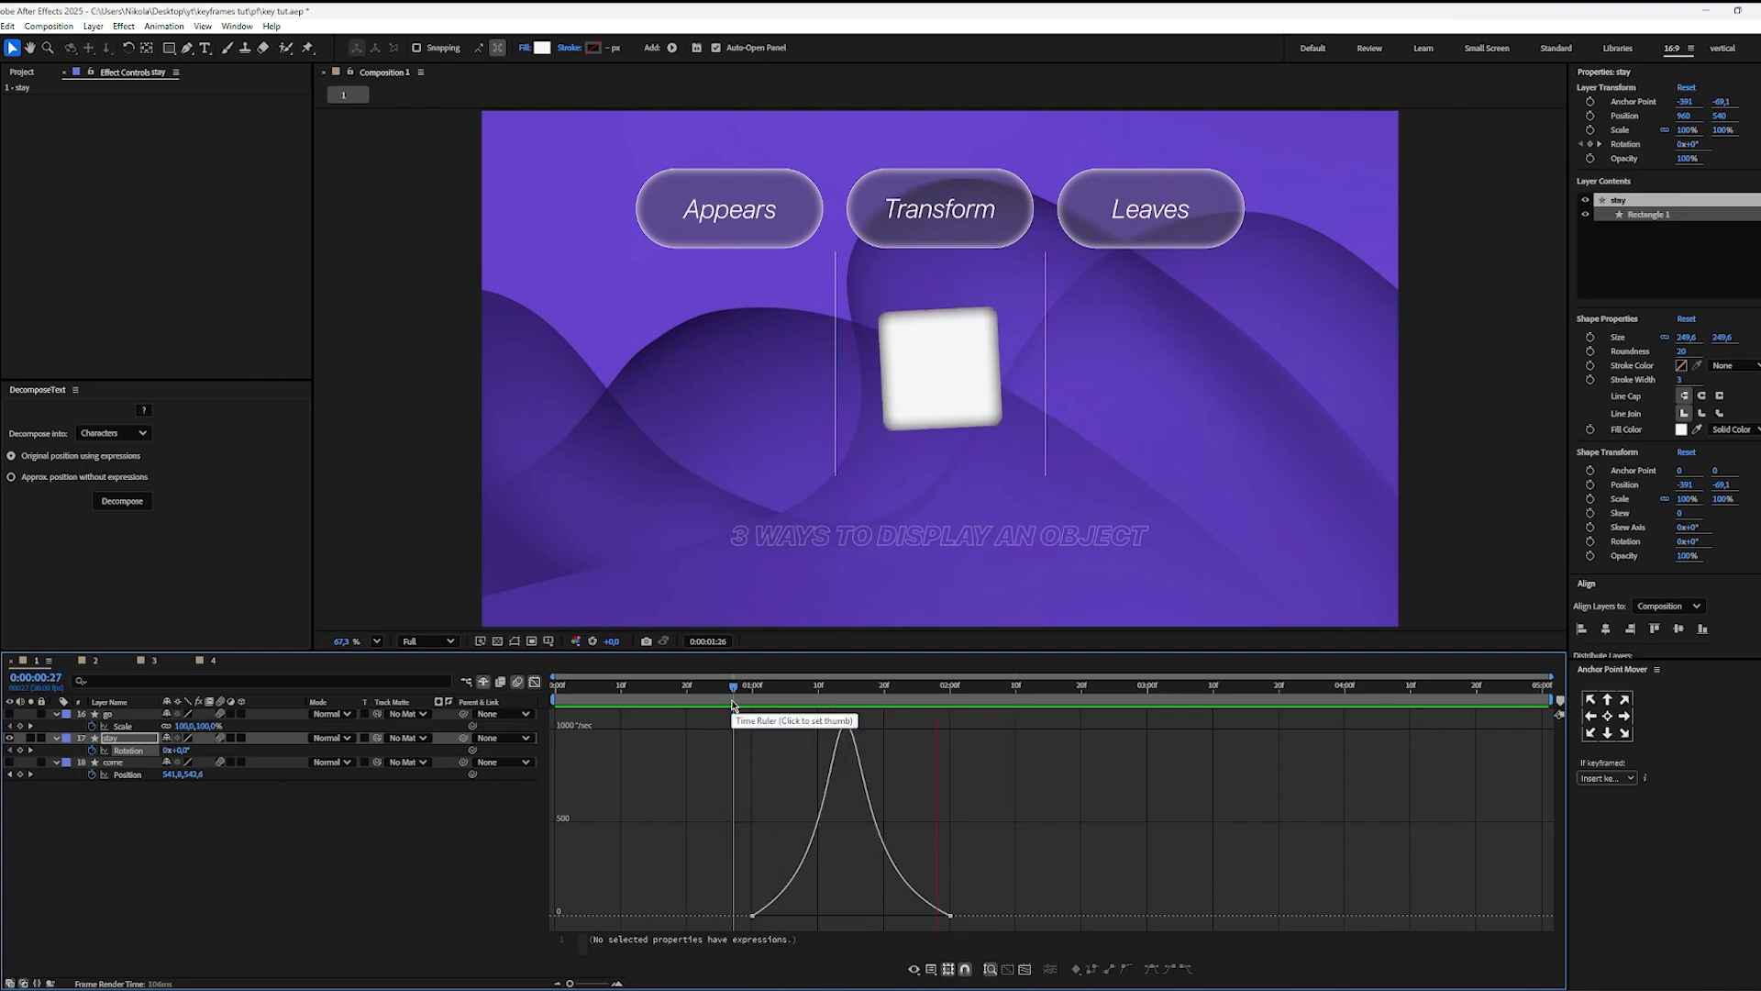
{"action": "key", "text": "space"}
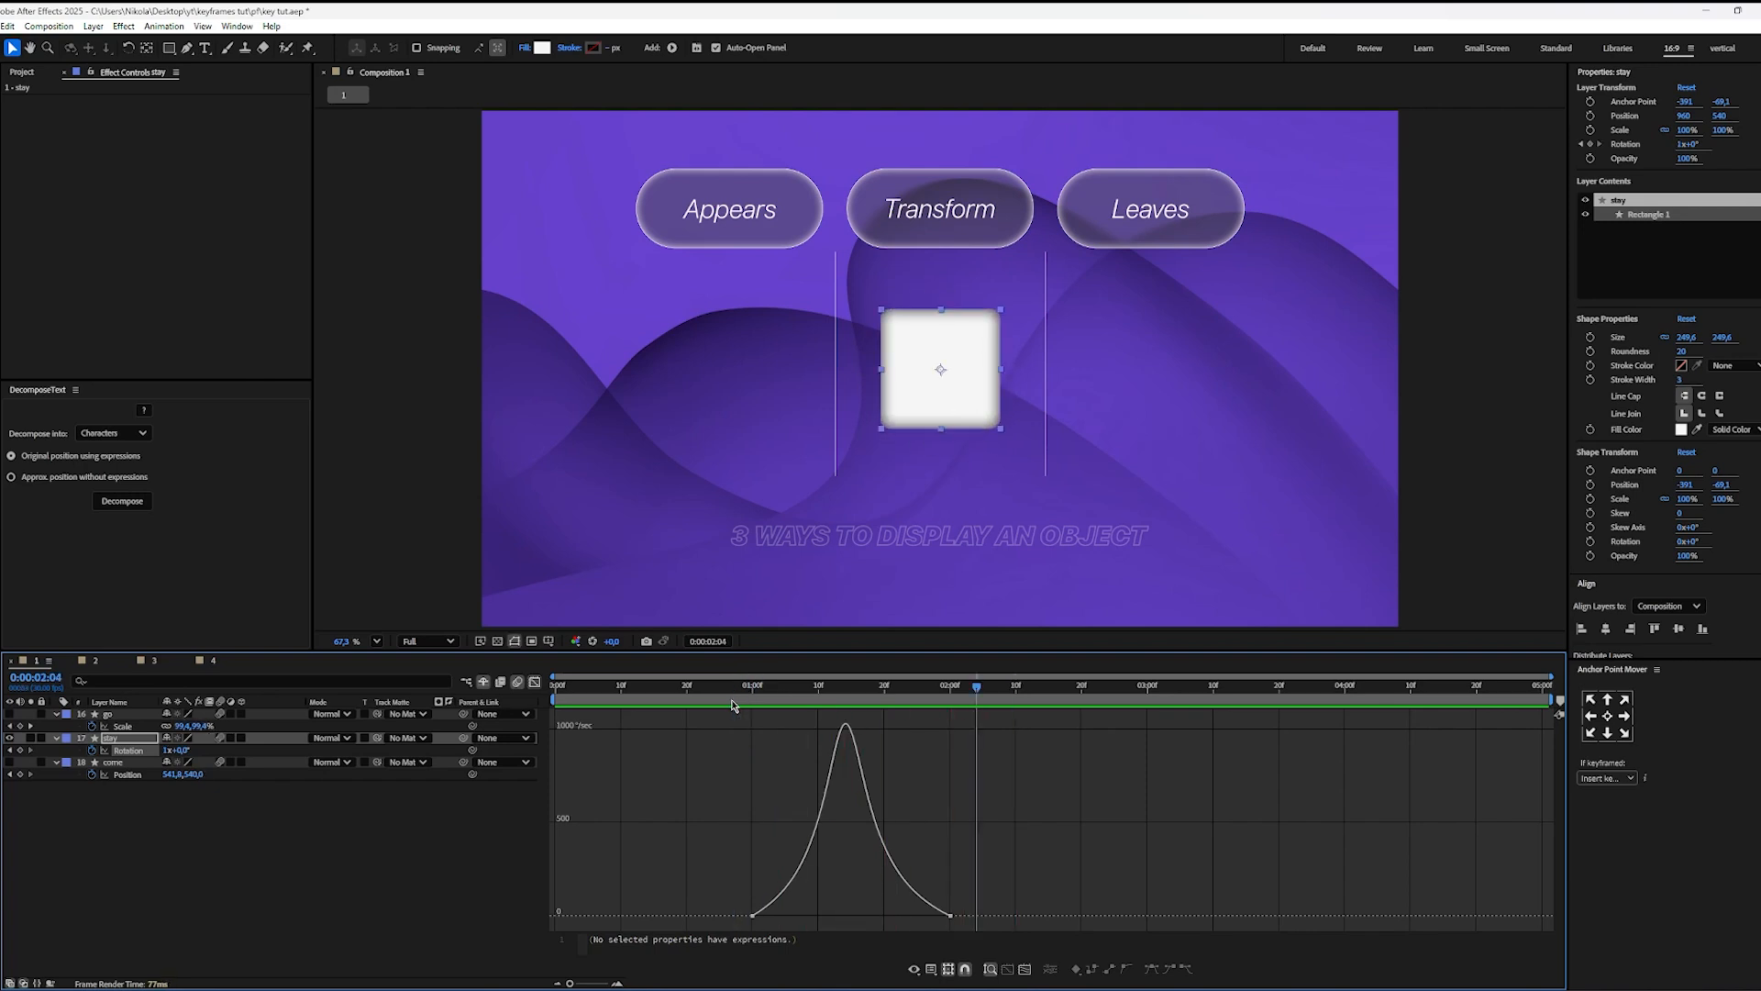
Step: Close the speed graph, shift both go Scale keyframes to start just after 0:00:03:00 and align stay's last Rotation keyframe with the first of them
{"action": "left_click", "coordinate": [535, 681]}
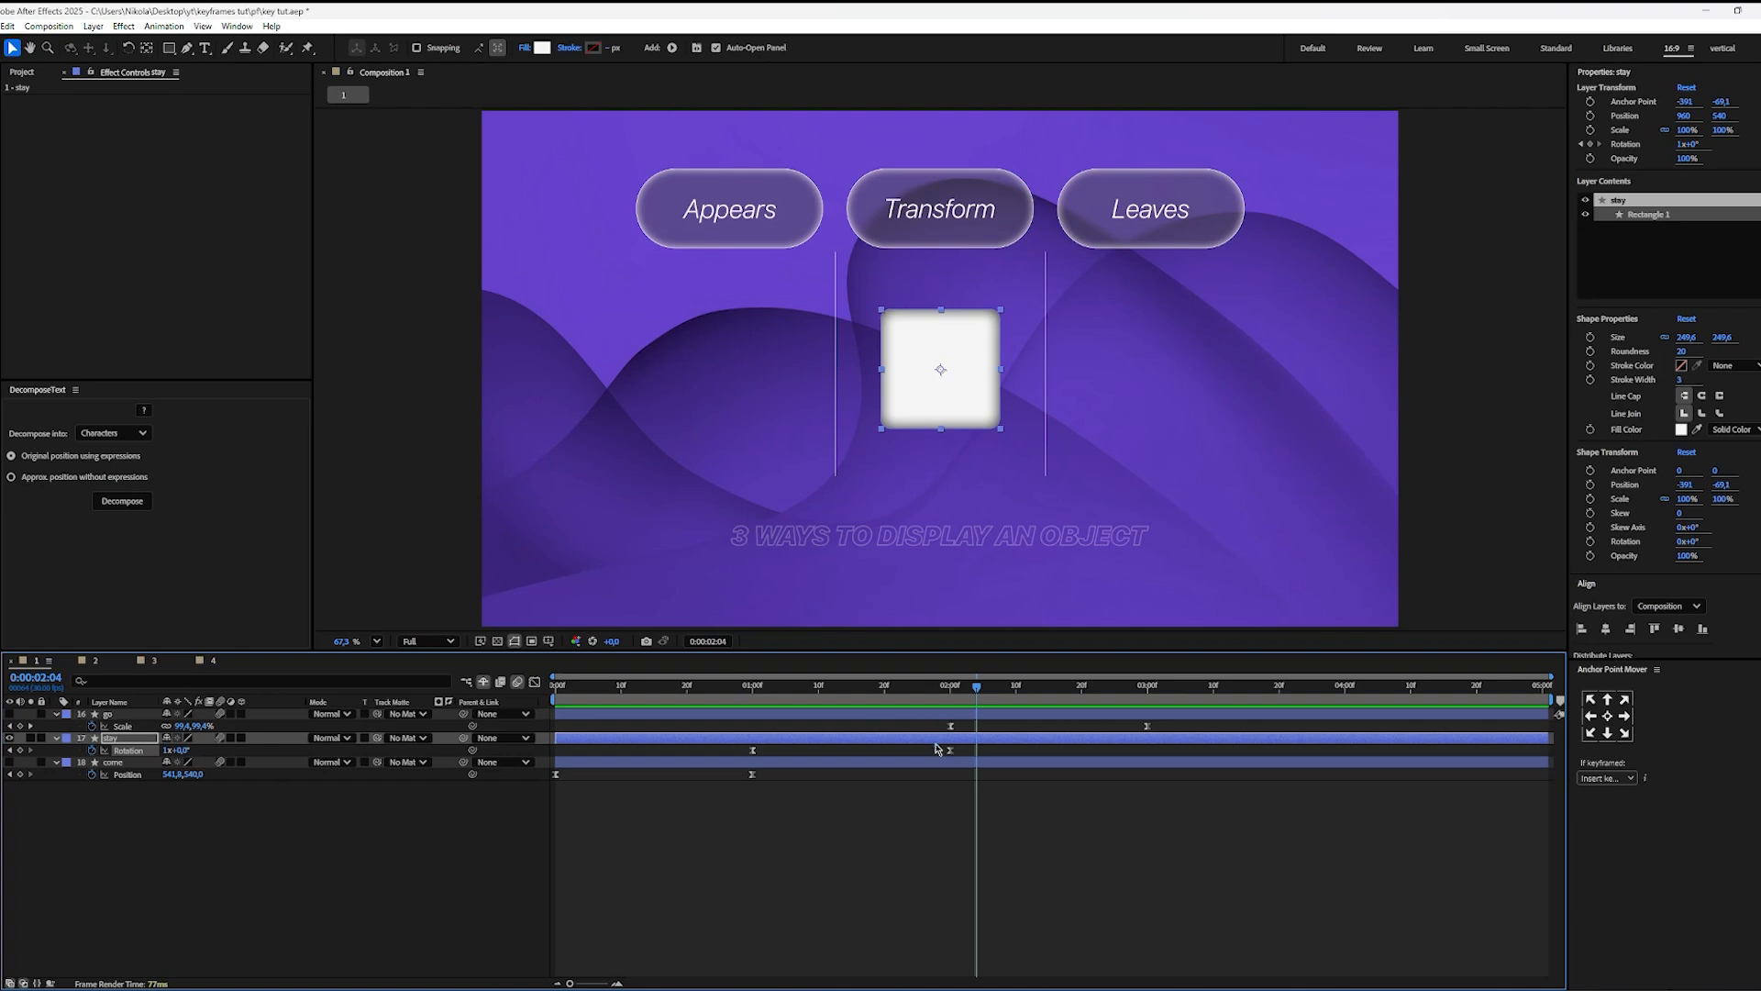
{"action": "mouse_move", "coordinate": [1183, 724]}
{"action": "left_mouse_down"}
{"action": "mouse_move", "coordinate": [949, 734]}
{"action": "mouse_move", "coordinate": [1158, 735]}
{"action": "left_mouse_up"}
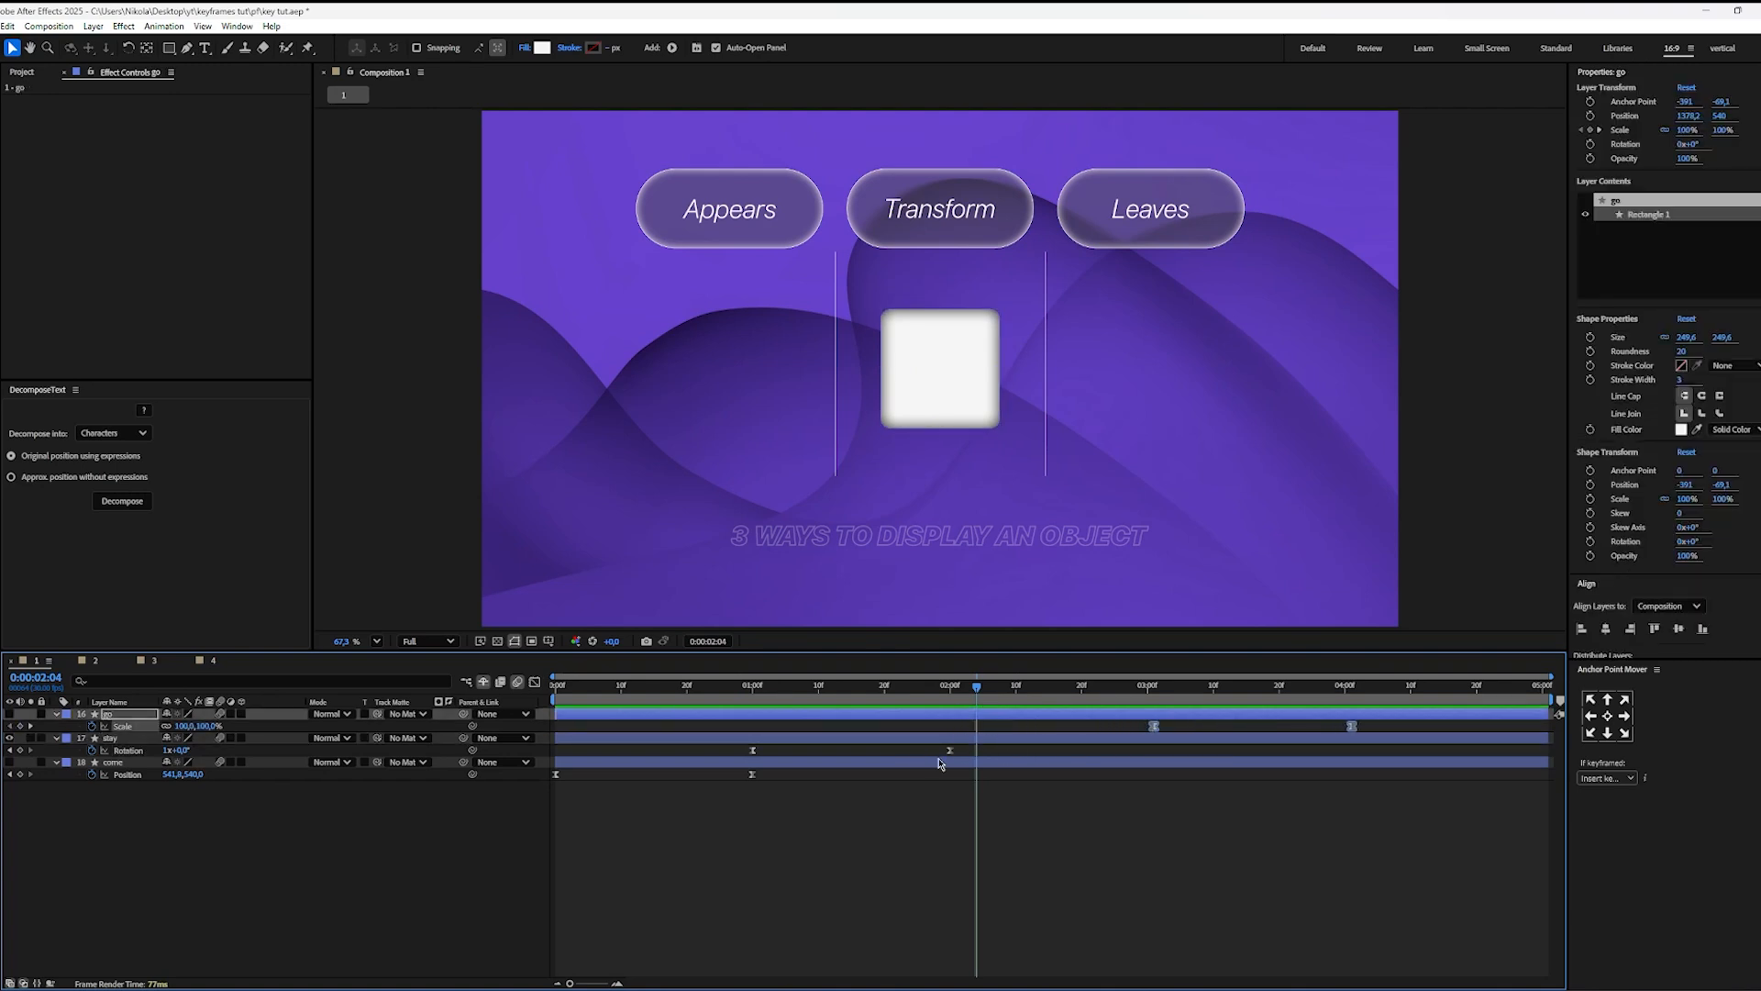
{"action": "left_click_drag", "start_coordinate": [950, 752], "coordinate": [1152, 770]}
{"action": "left_click", "coordinate": [1135, 789]}
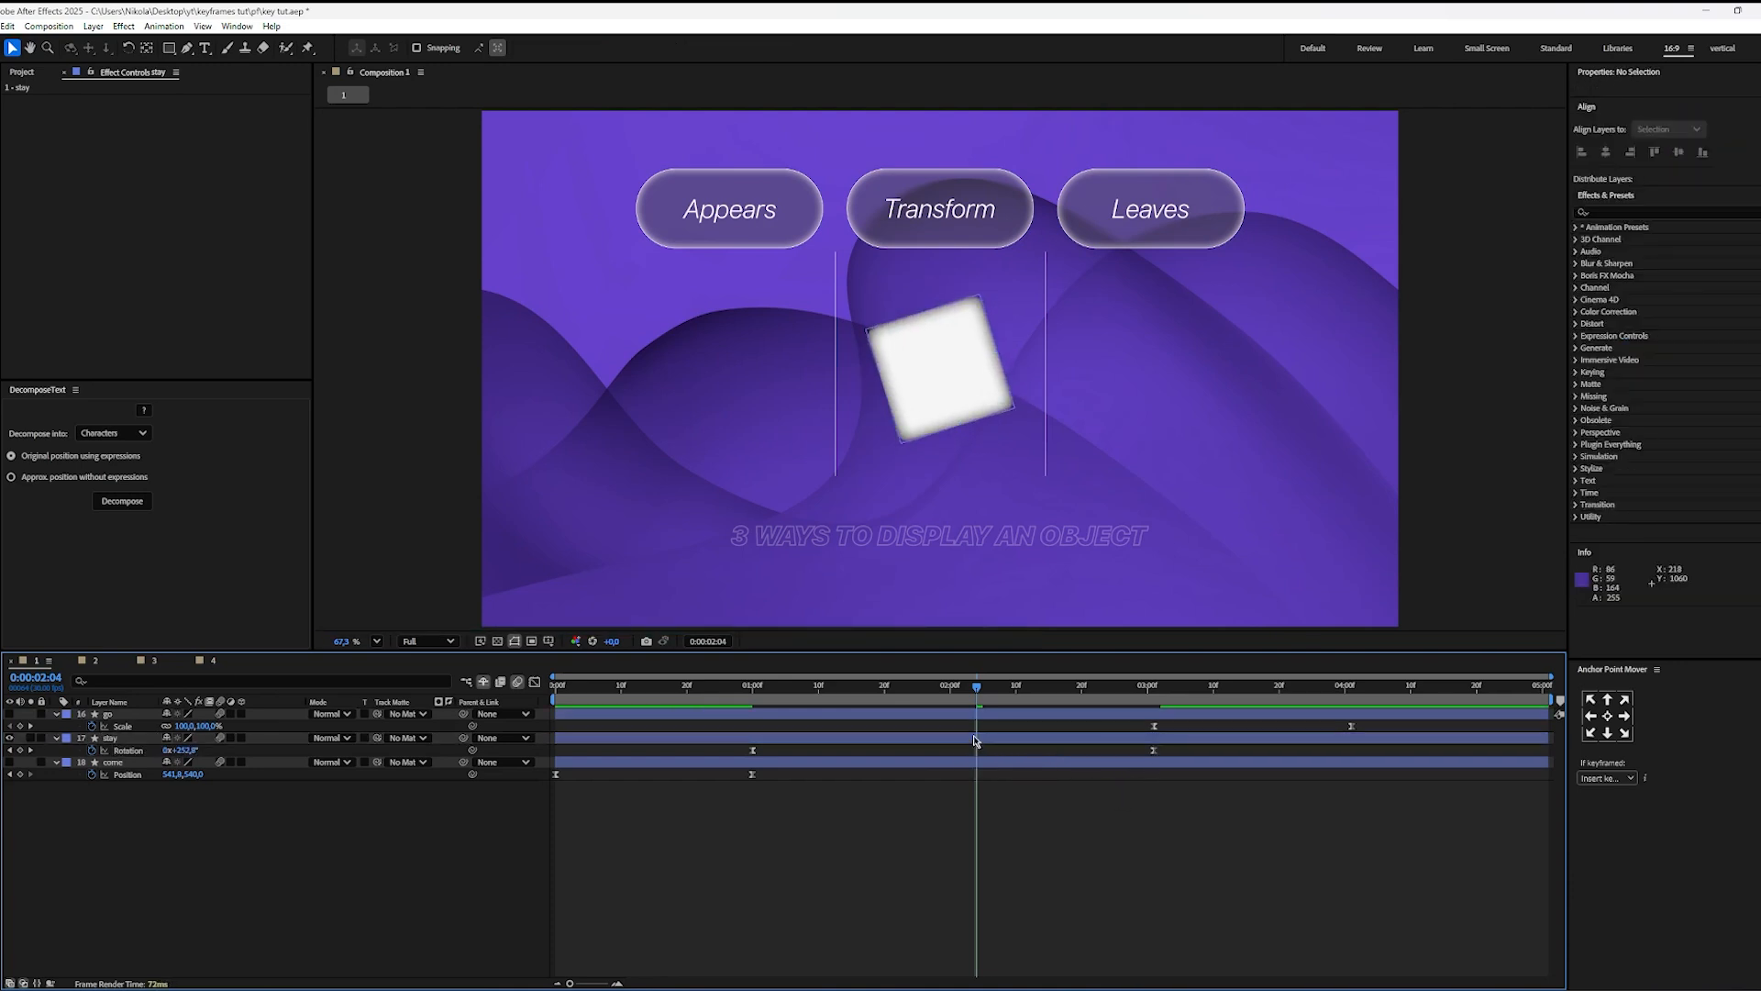
Step: Preview the stay layer's lengthened rotation from just before its first keyframe and stop at 0:00:03:03
{"action": "left_click_drag", "start_coordinate": [896, 692], "coordinate": [707, 698]}
{"action": "key", "text": "space"}
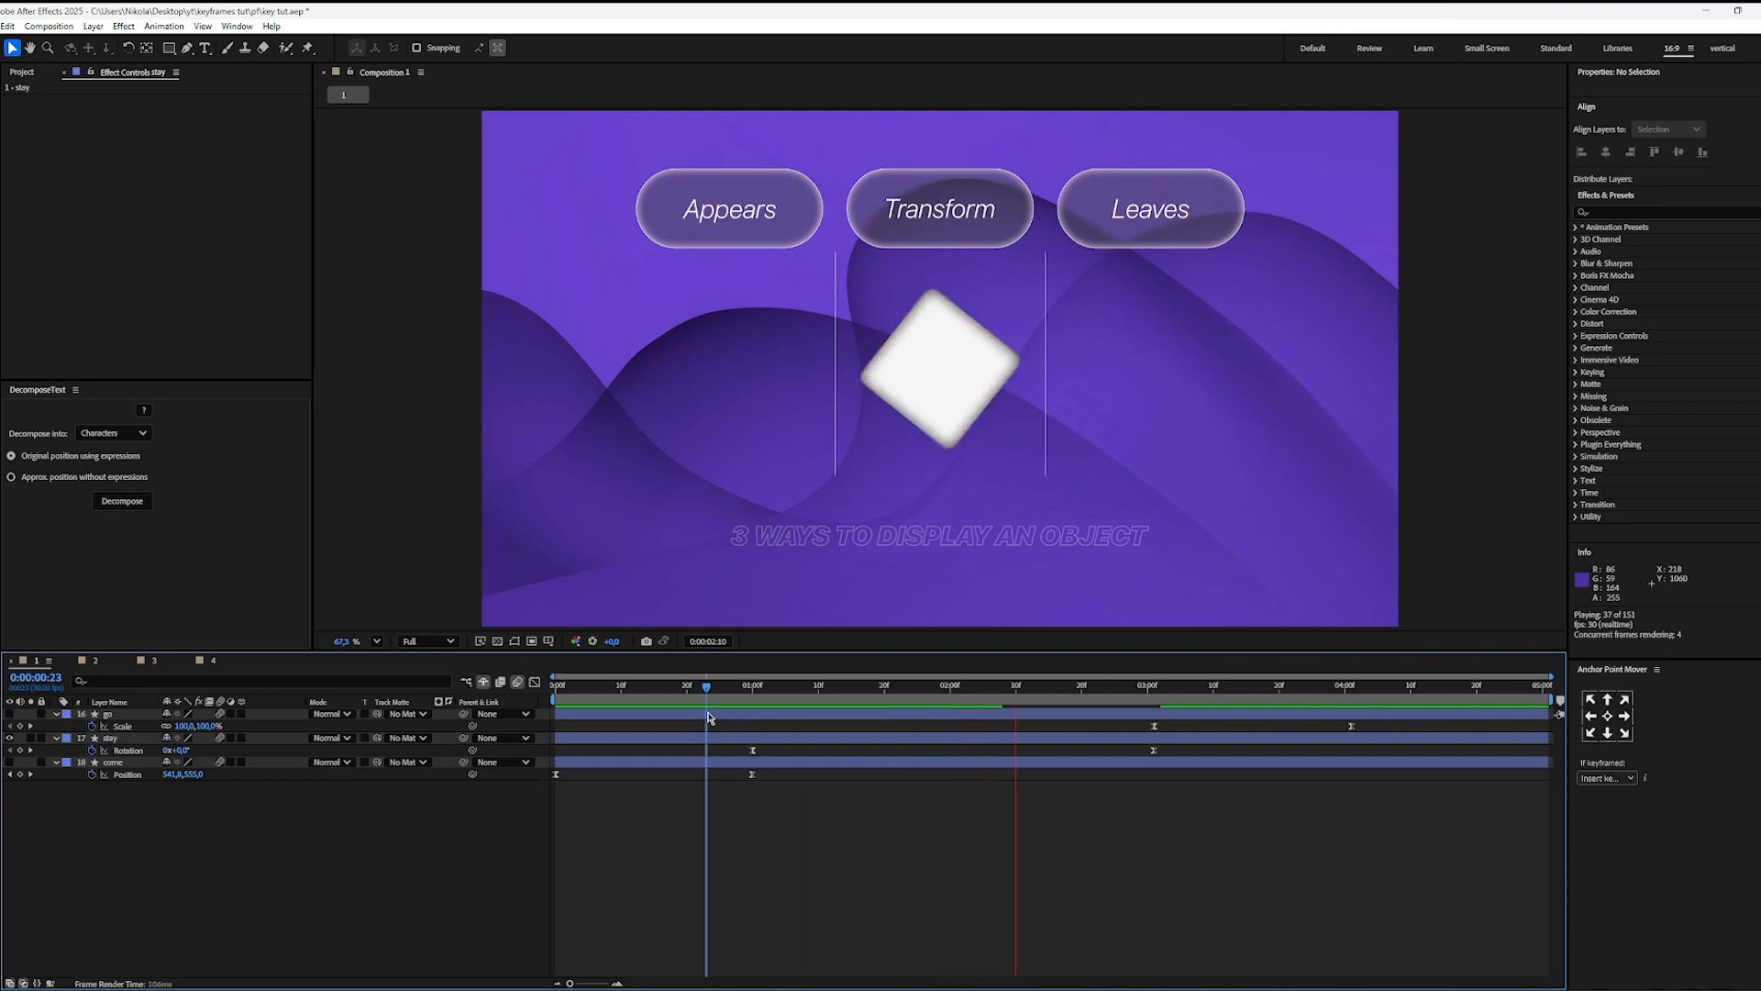
{"action": "key", "text": "space"}
{"action": "left_click_drag", "start_coordinate": [954, 693], "coordinate": [745, 718]}
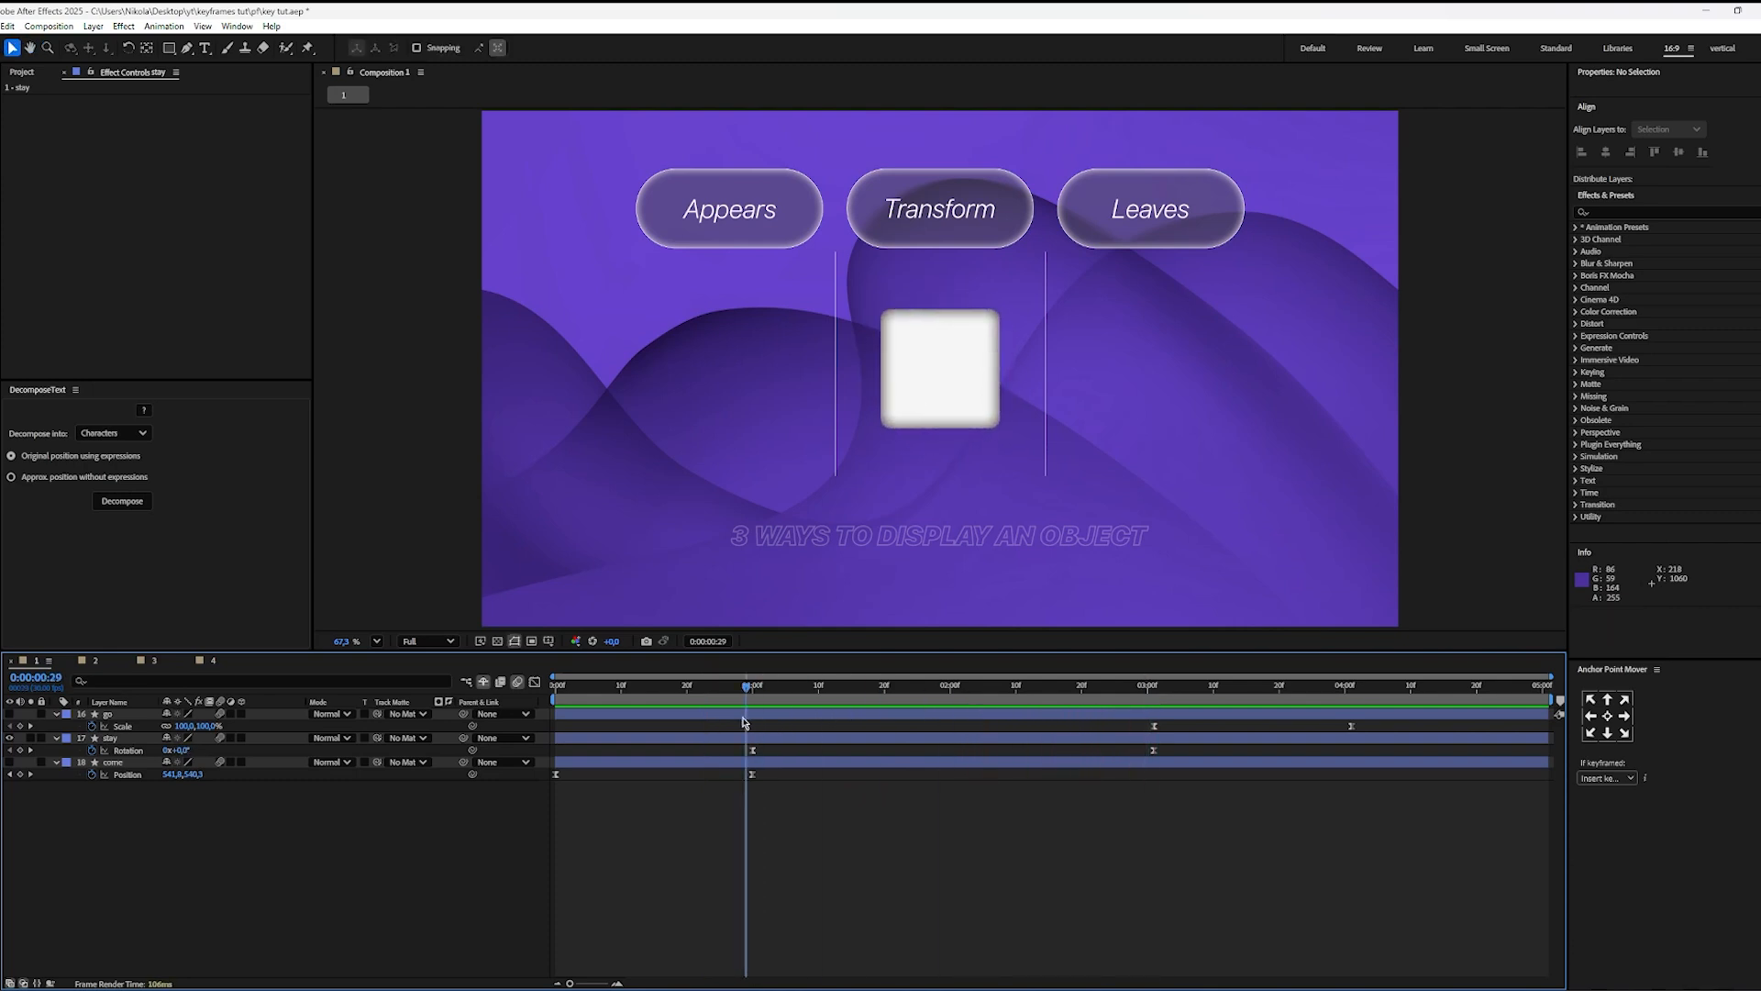
{"action": "key", "text": "space"}
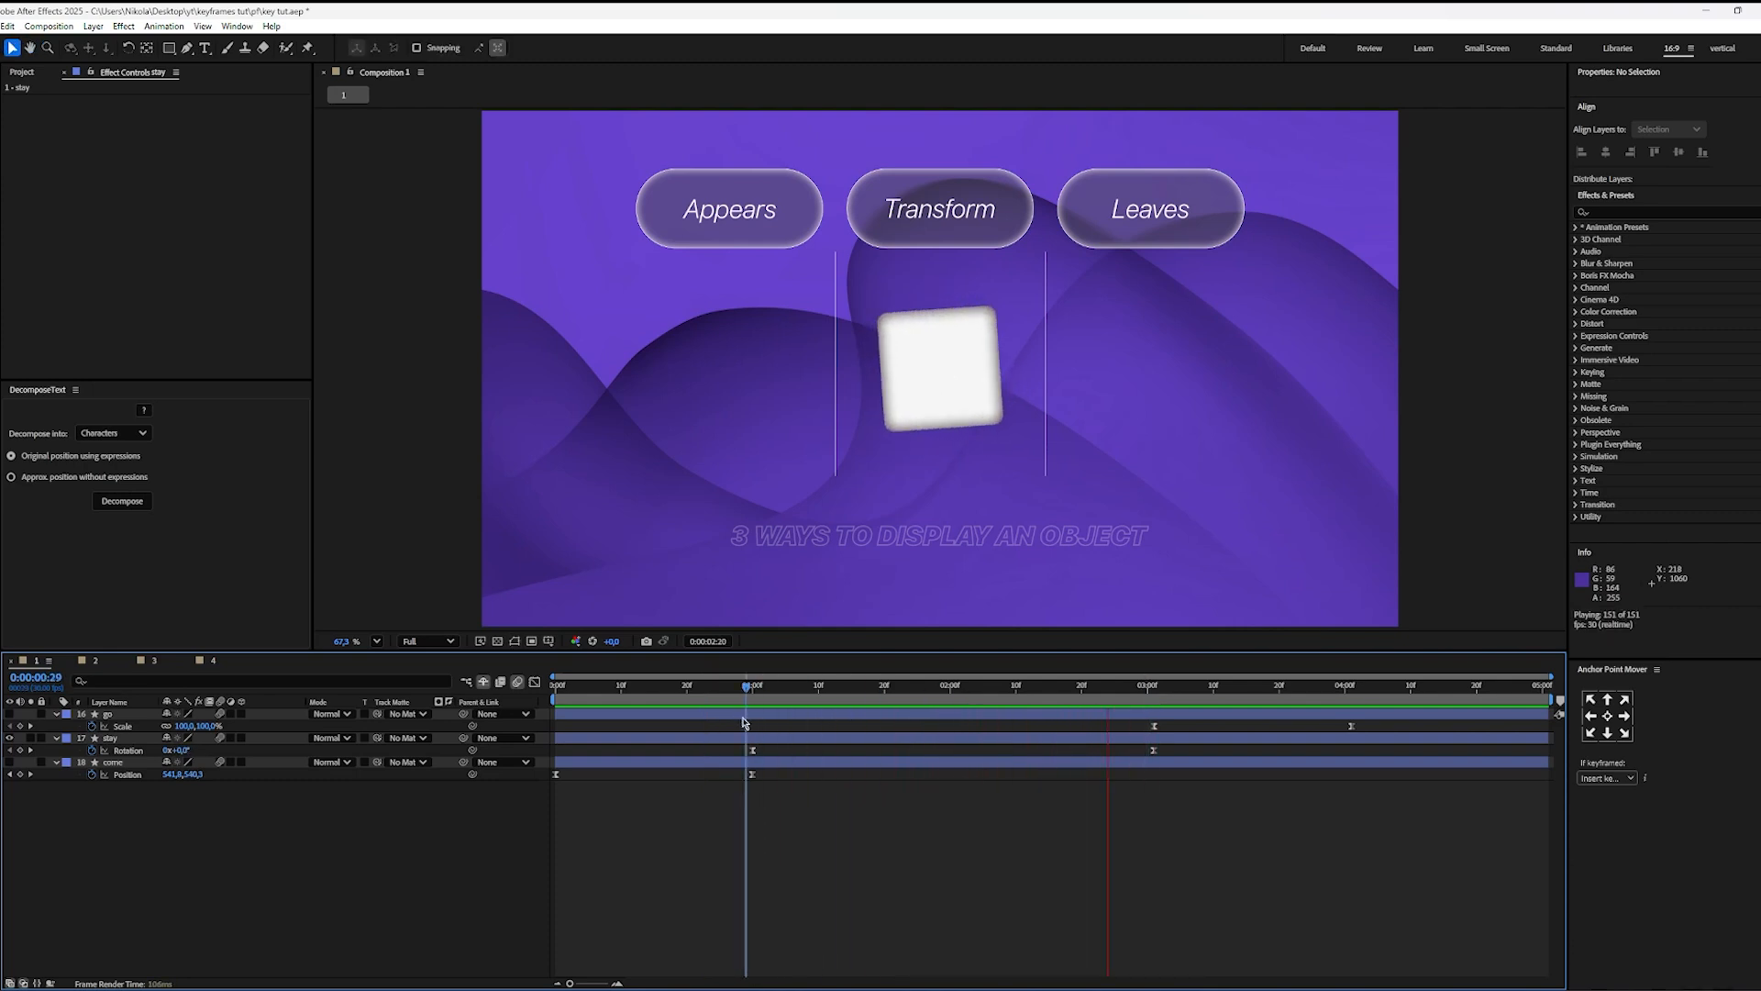
{"action": "key", "text": "space"}
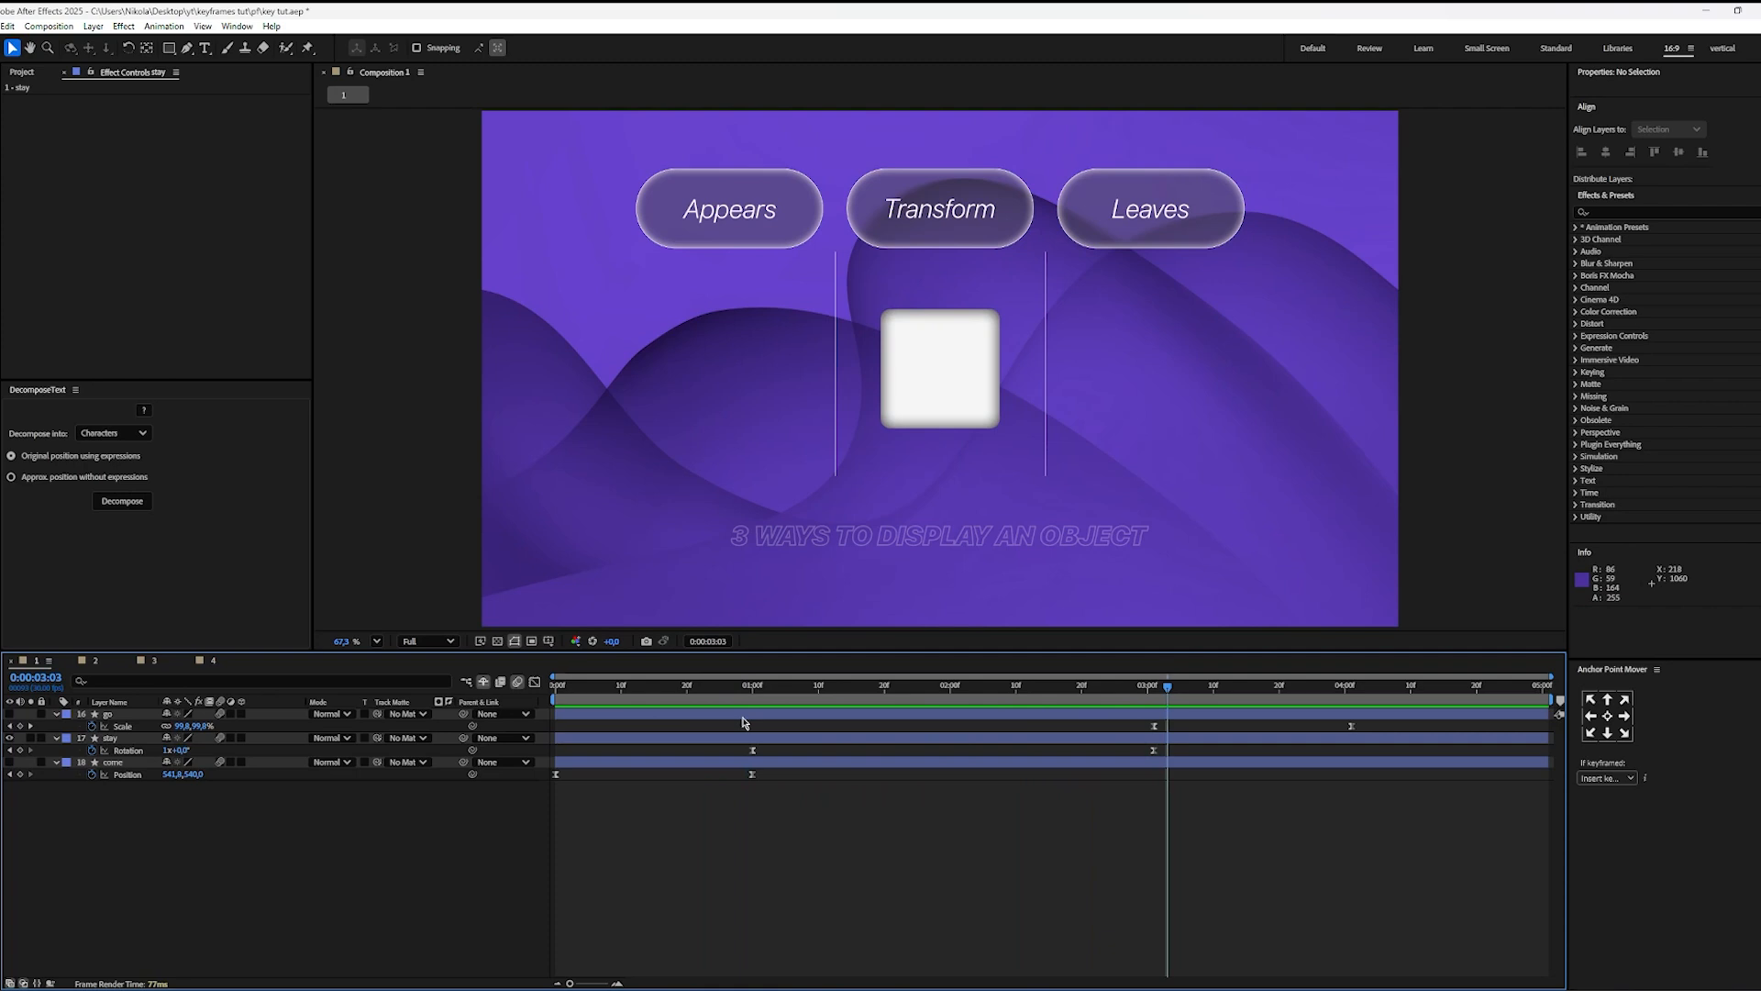
Step: Show the come and go layers, play all three square animations together from the start and return to 0:00:00:00
{"action": "left_click", "coordinate": [9, 761]}
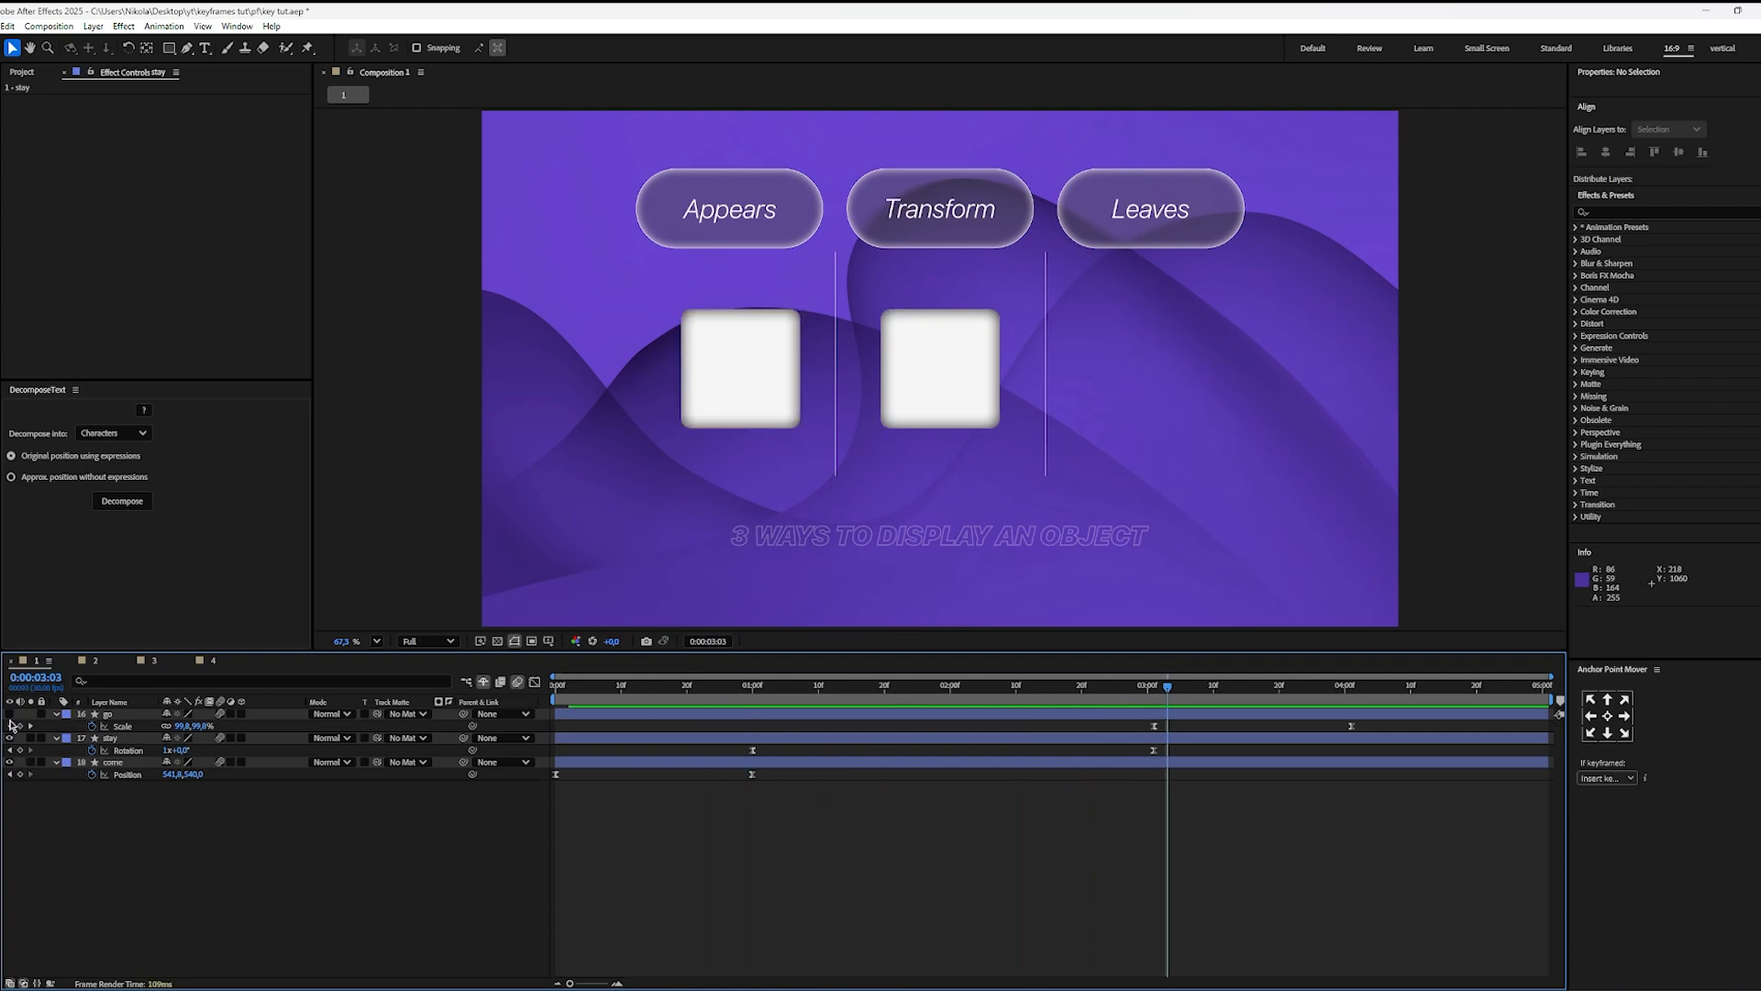
{"action": "left_click", "coordinate": [9, 714]}
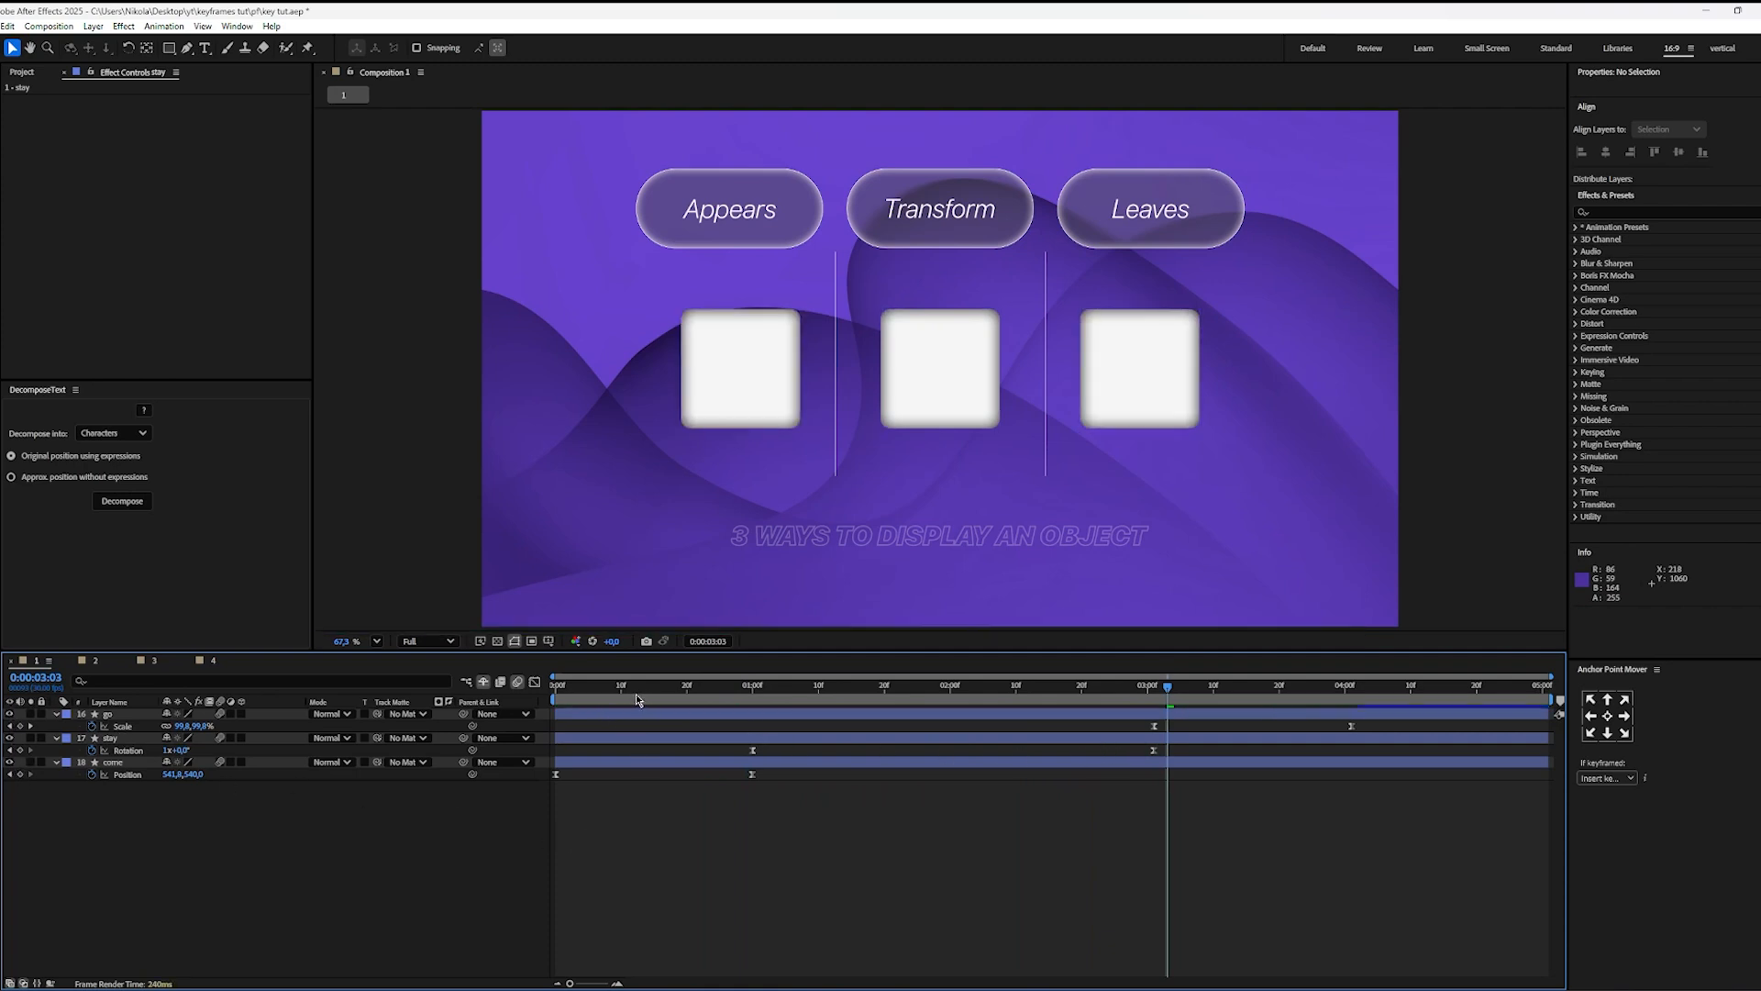
{"action": "left_click_drag", "start_coordinate": [618, 691], "coordinate": [396, 728]}
{"action": "key", "text": "space"}
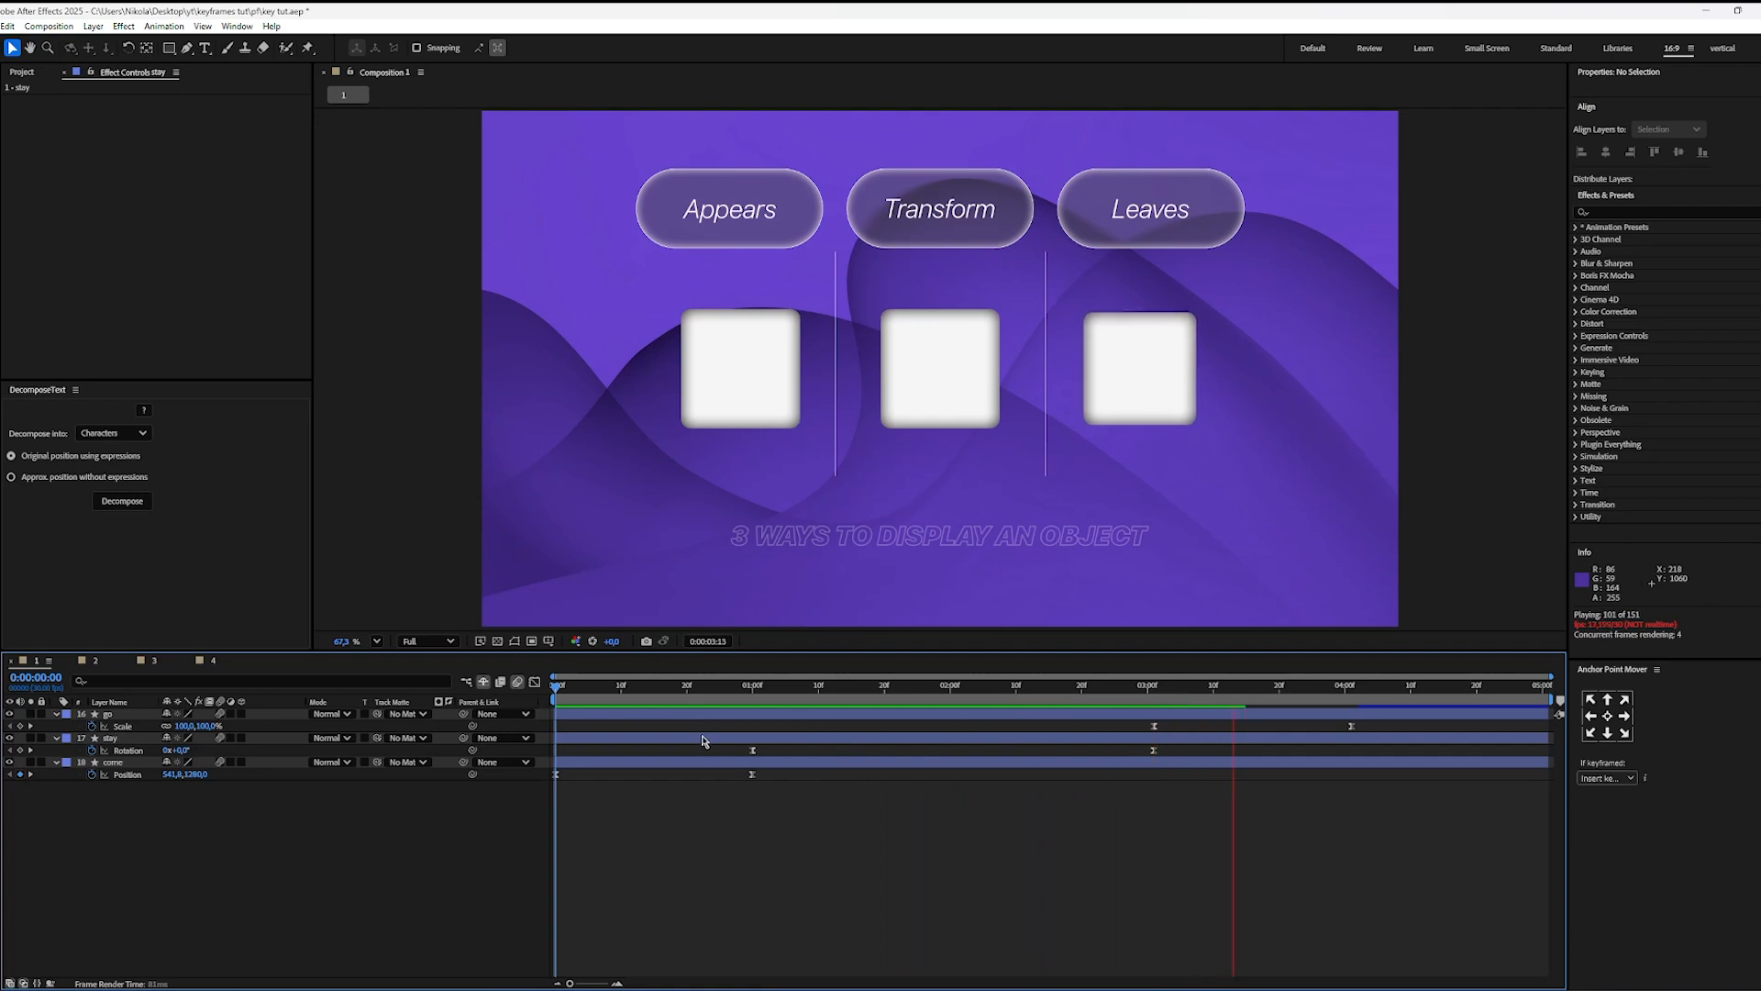
{"action": "left_click", "coordinate": [858, 687]}
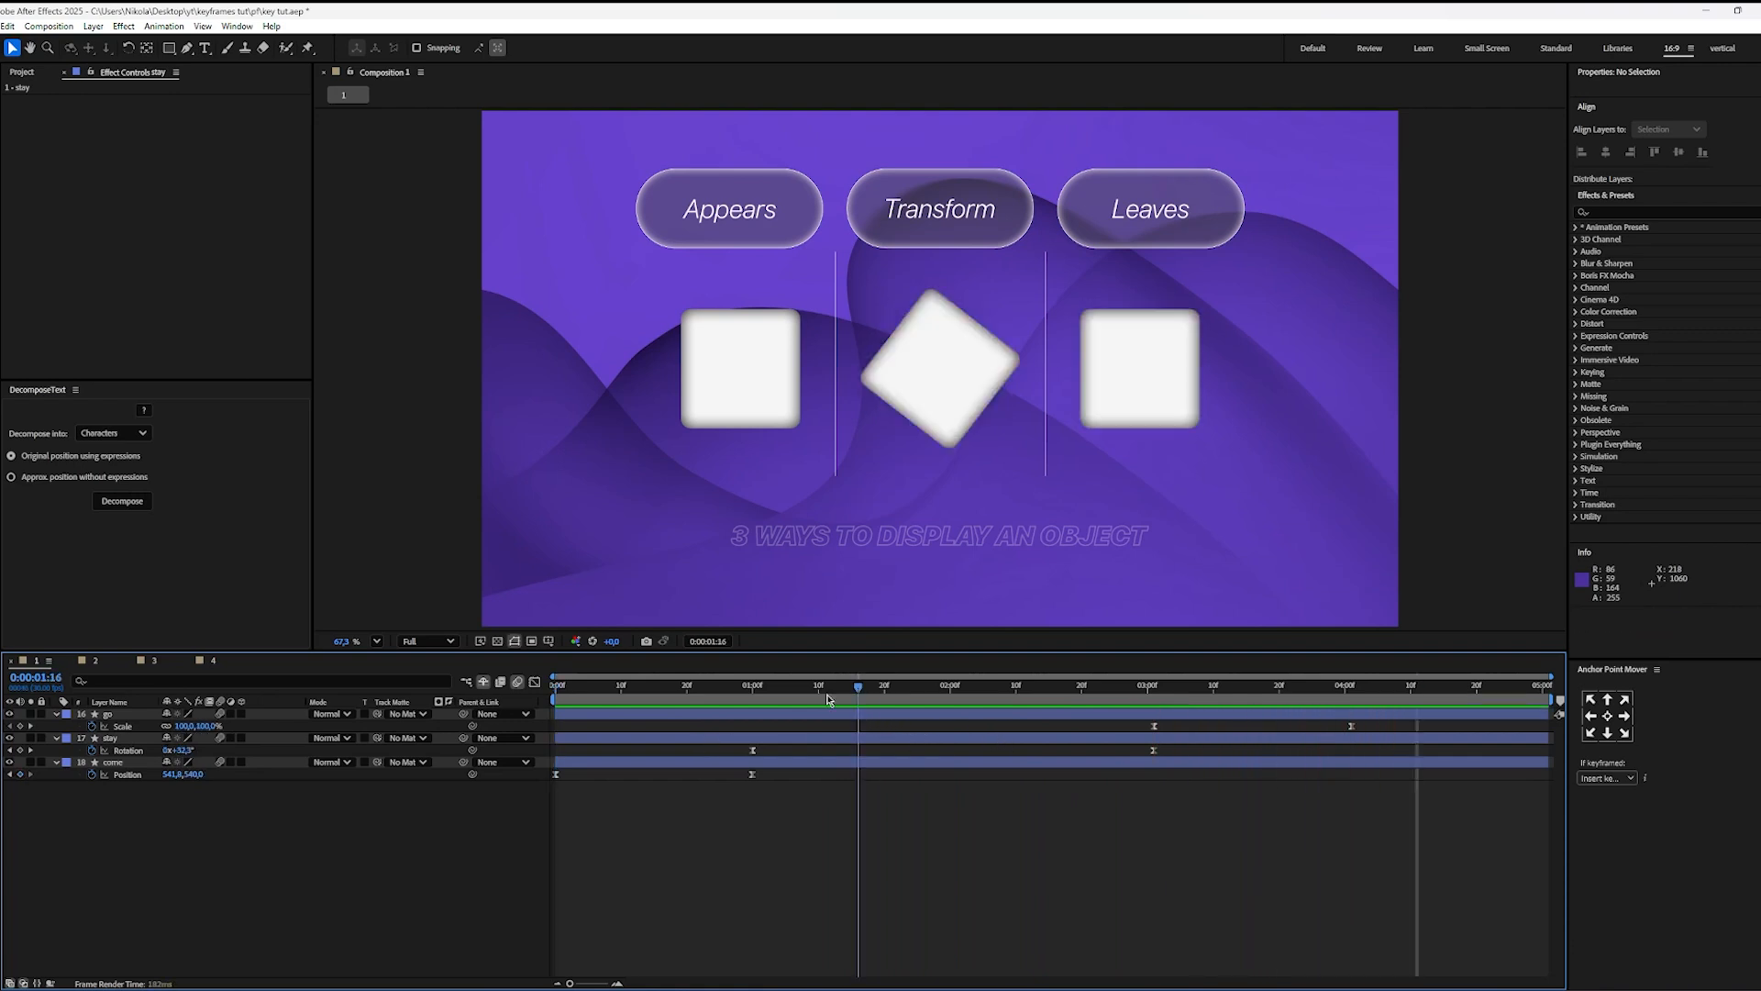
{"action": "key", "text": "space"}
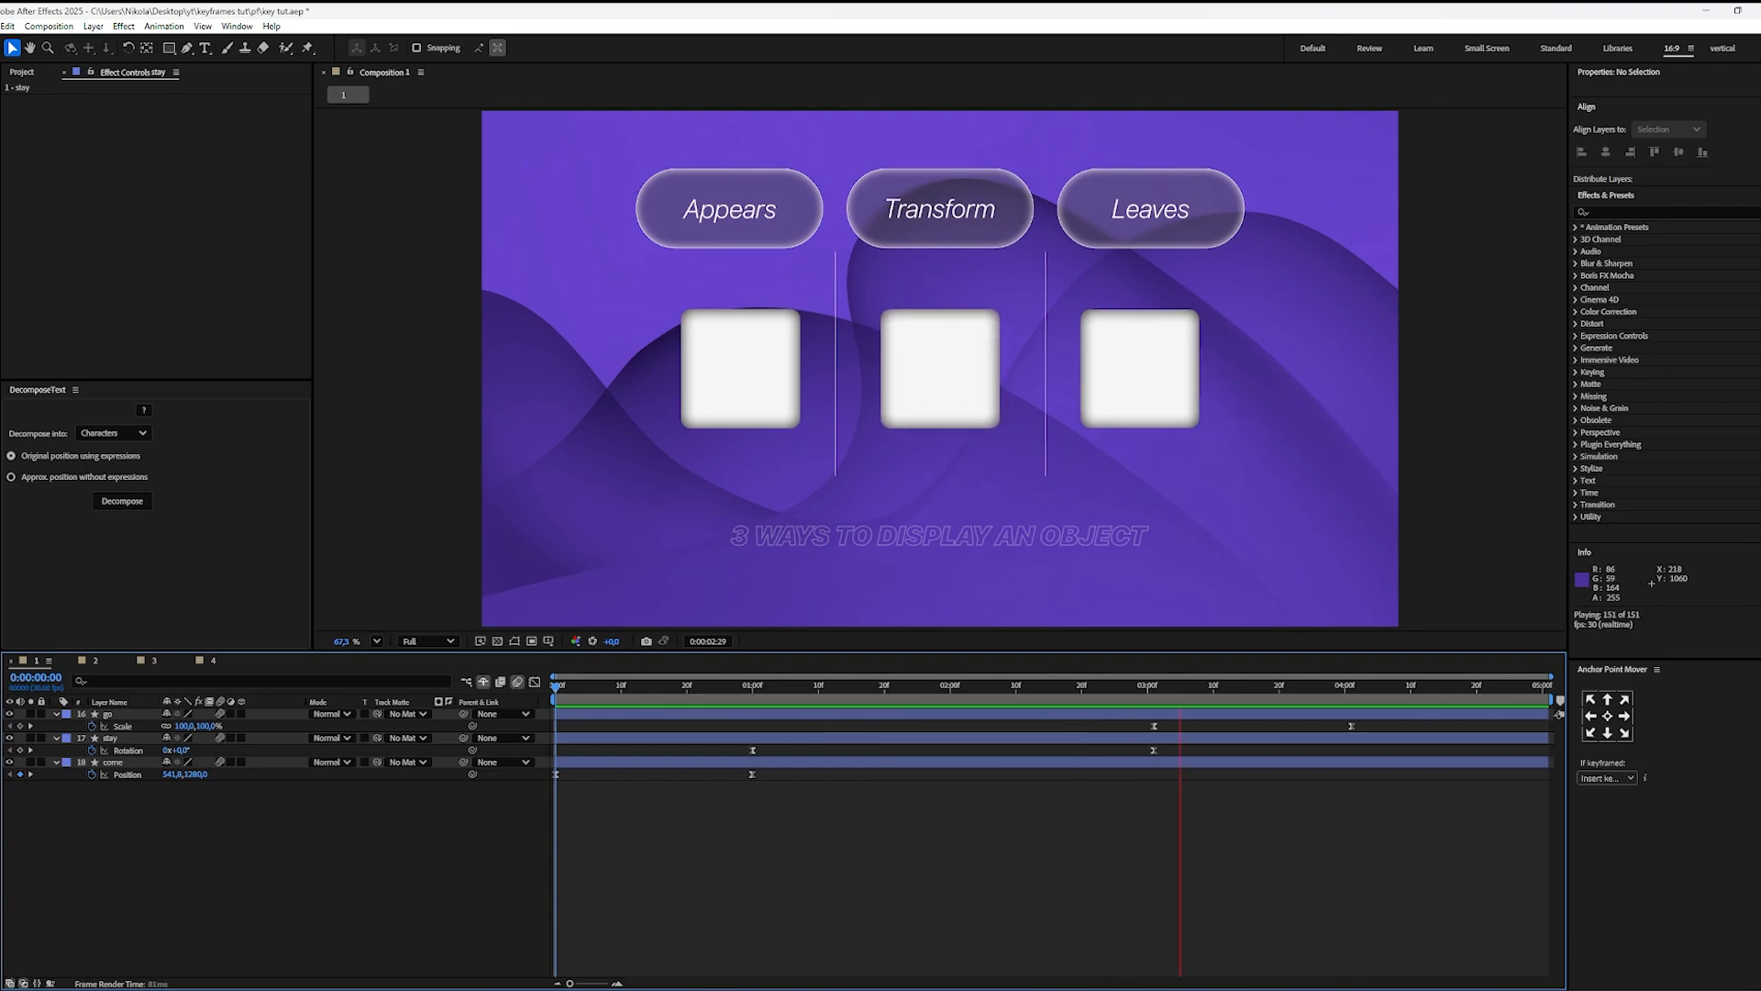
{"action": "key", "text": "space"}
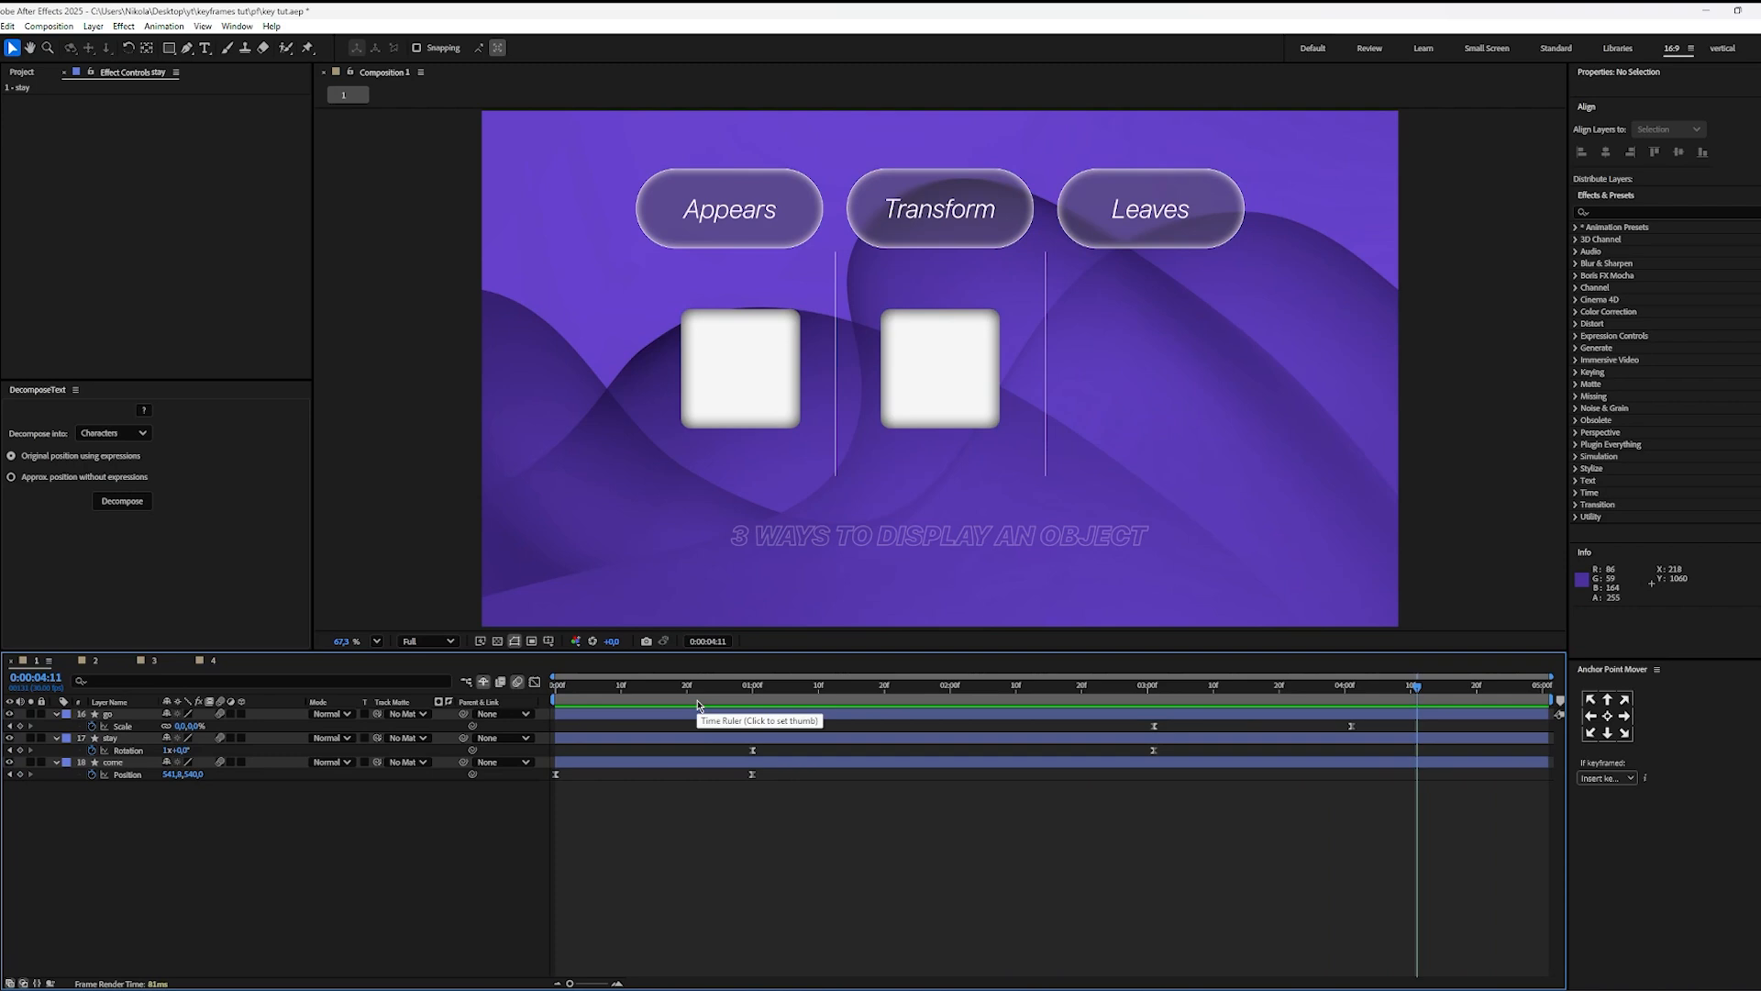
{"action": "key", "text": "Home"}
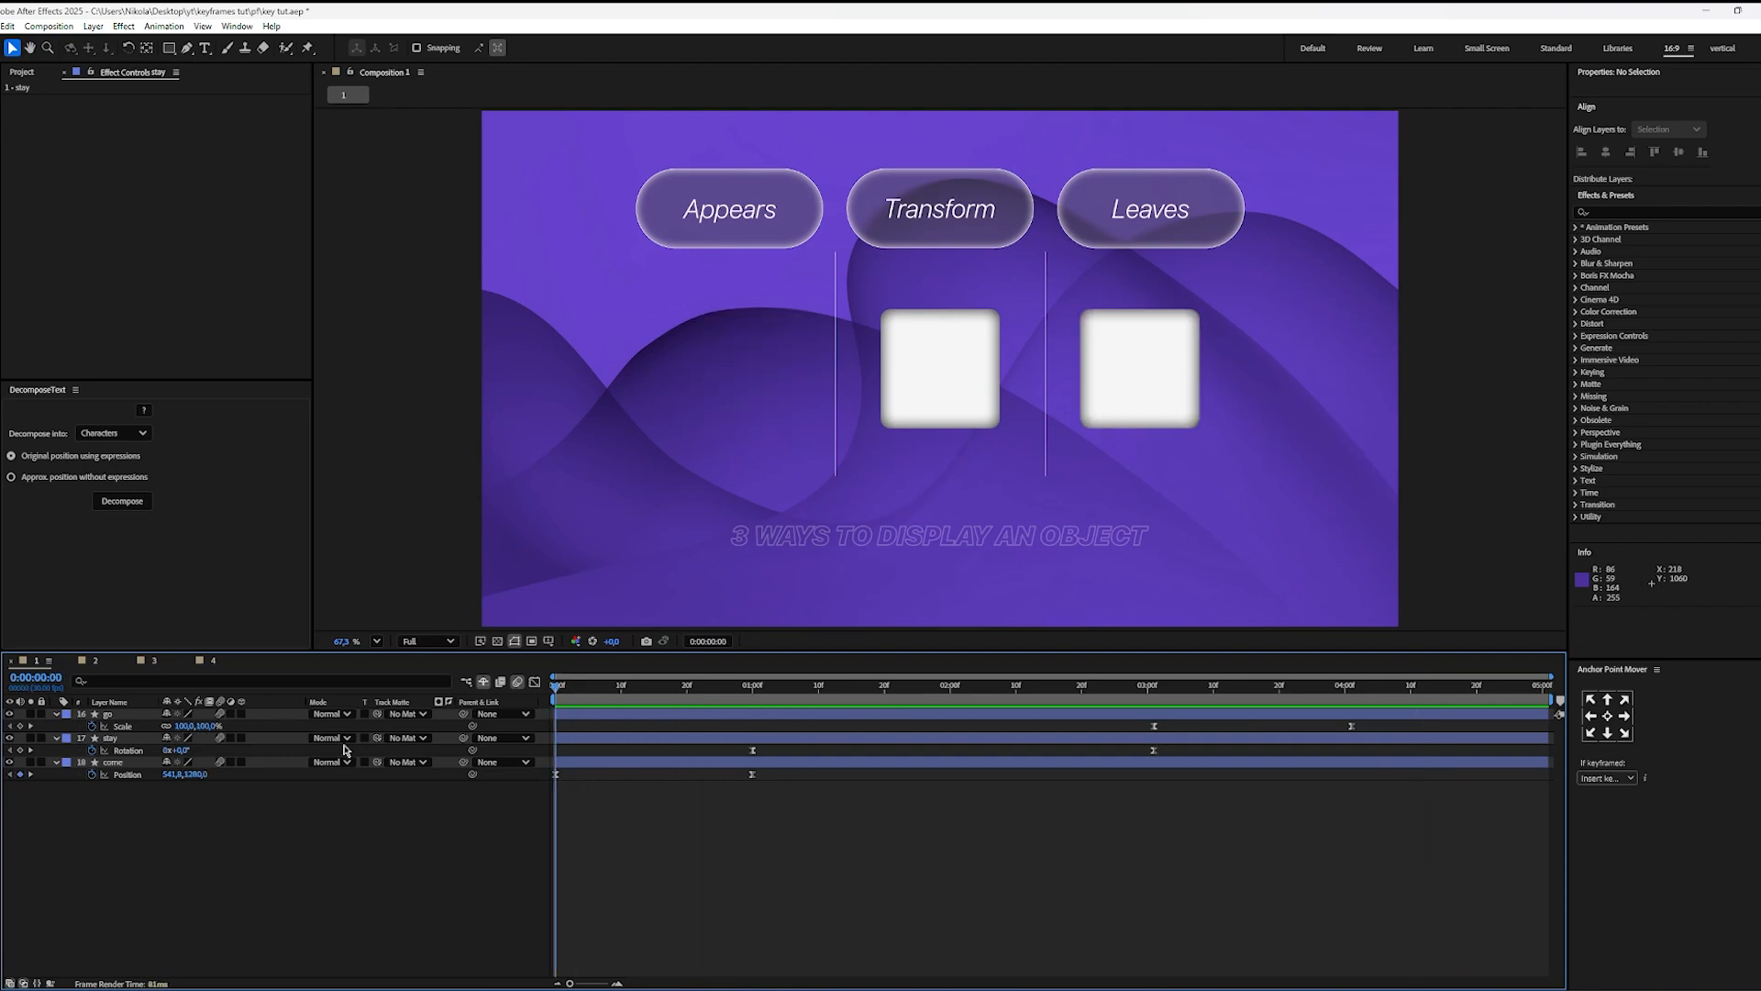
Step: Play the three square animations through to the end and switch to composition 3
{"action": "key", "text": "space"}
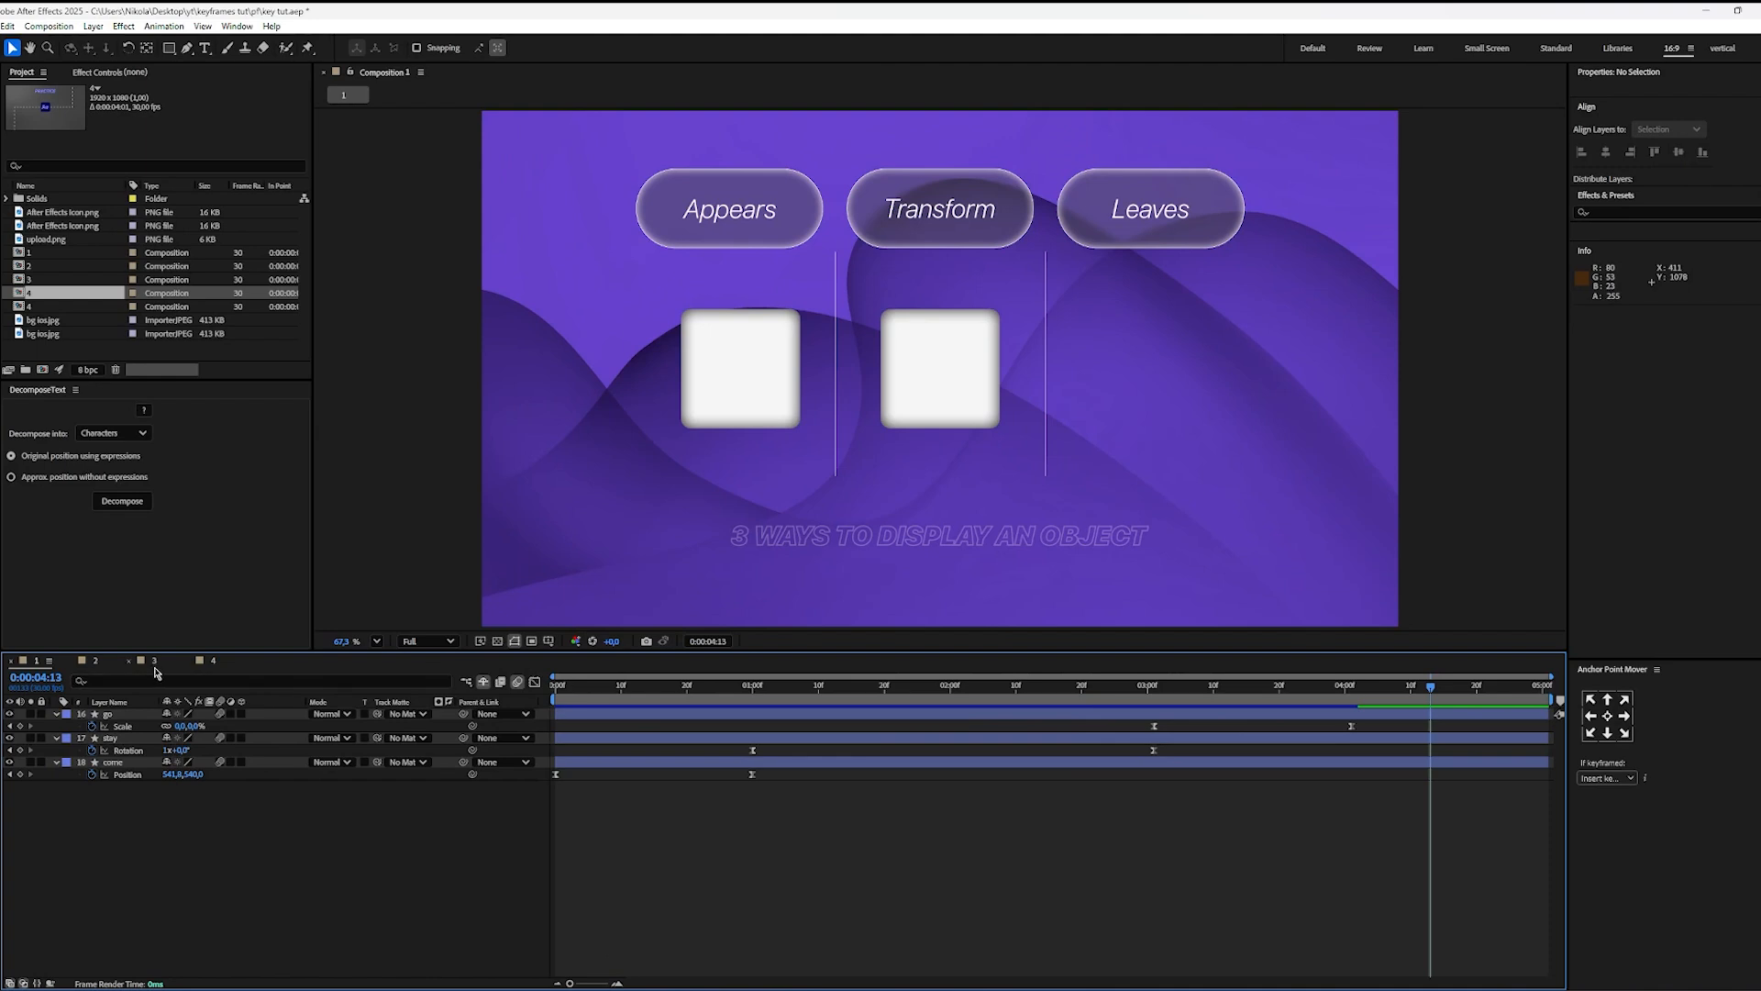
{"action": "left_click", "coordinate": [154, 664]}
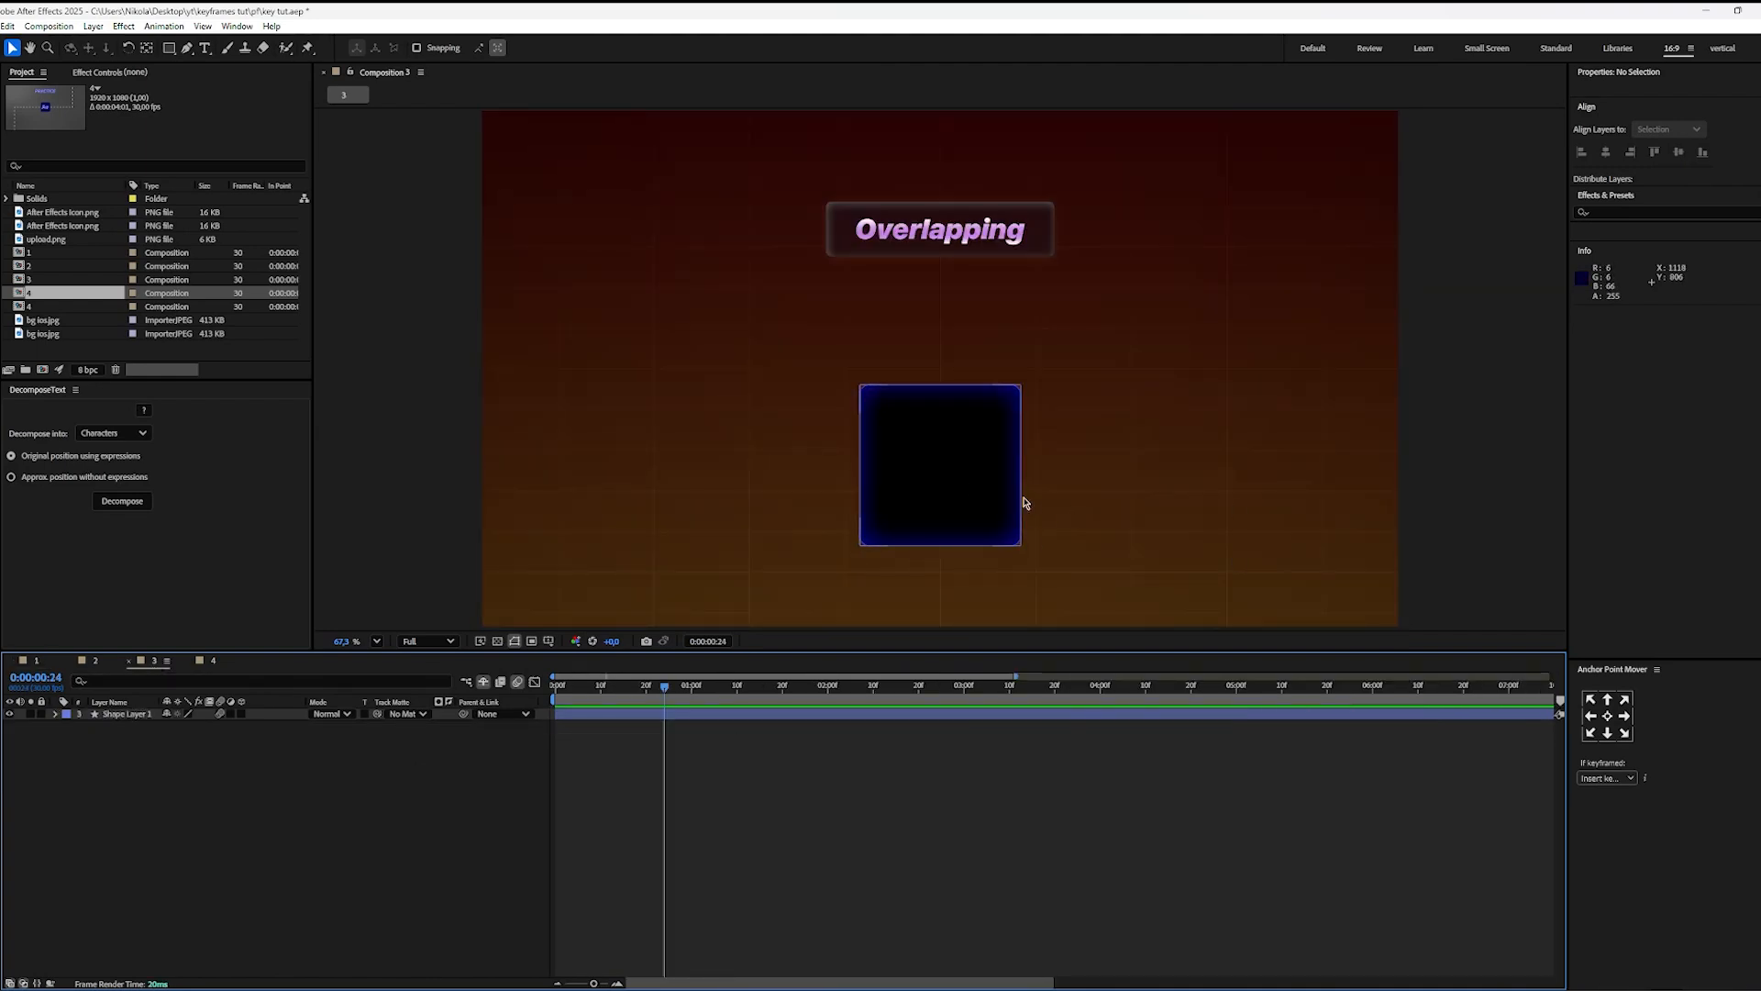
Step: Try moving the square sideways out past the frame's right edge, undo the move and deselect the square
{"action": "left_click", "coordinate": [943, 537]}
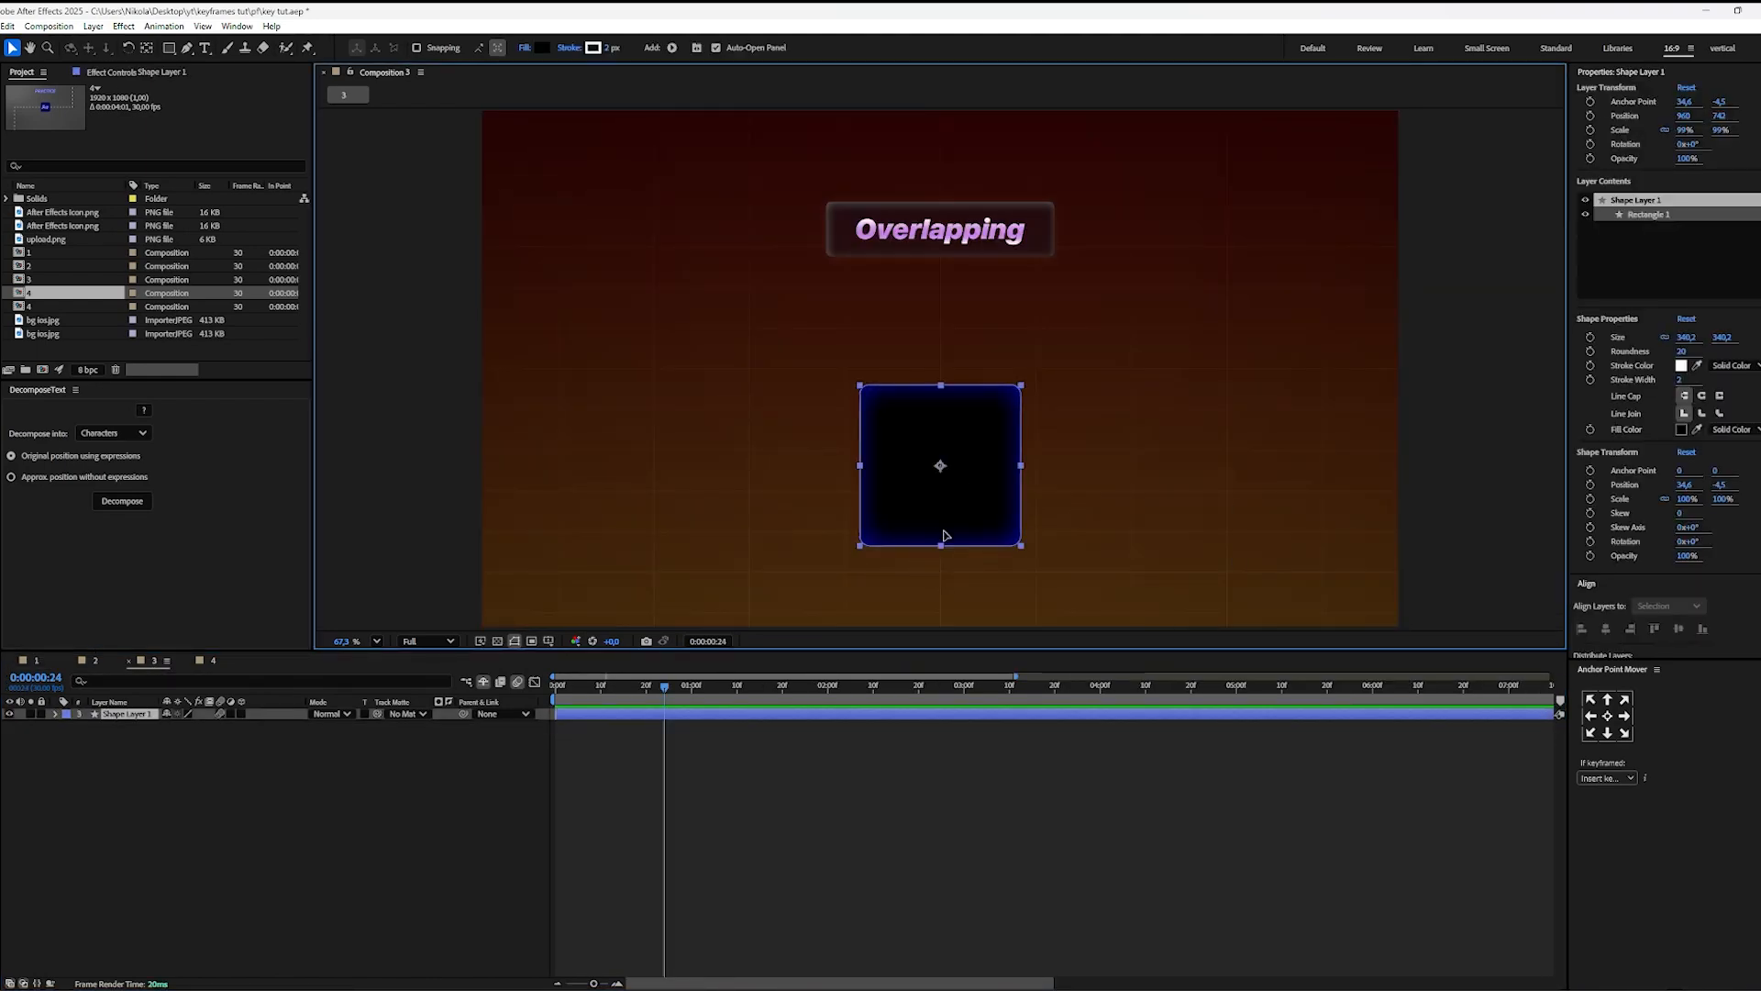
{"action": "left_click_drag", "start_coordinate": [945, 535], "coordinate": [1494, 530]}
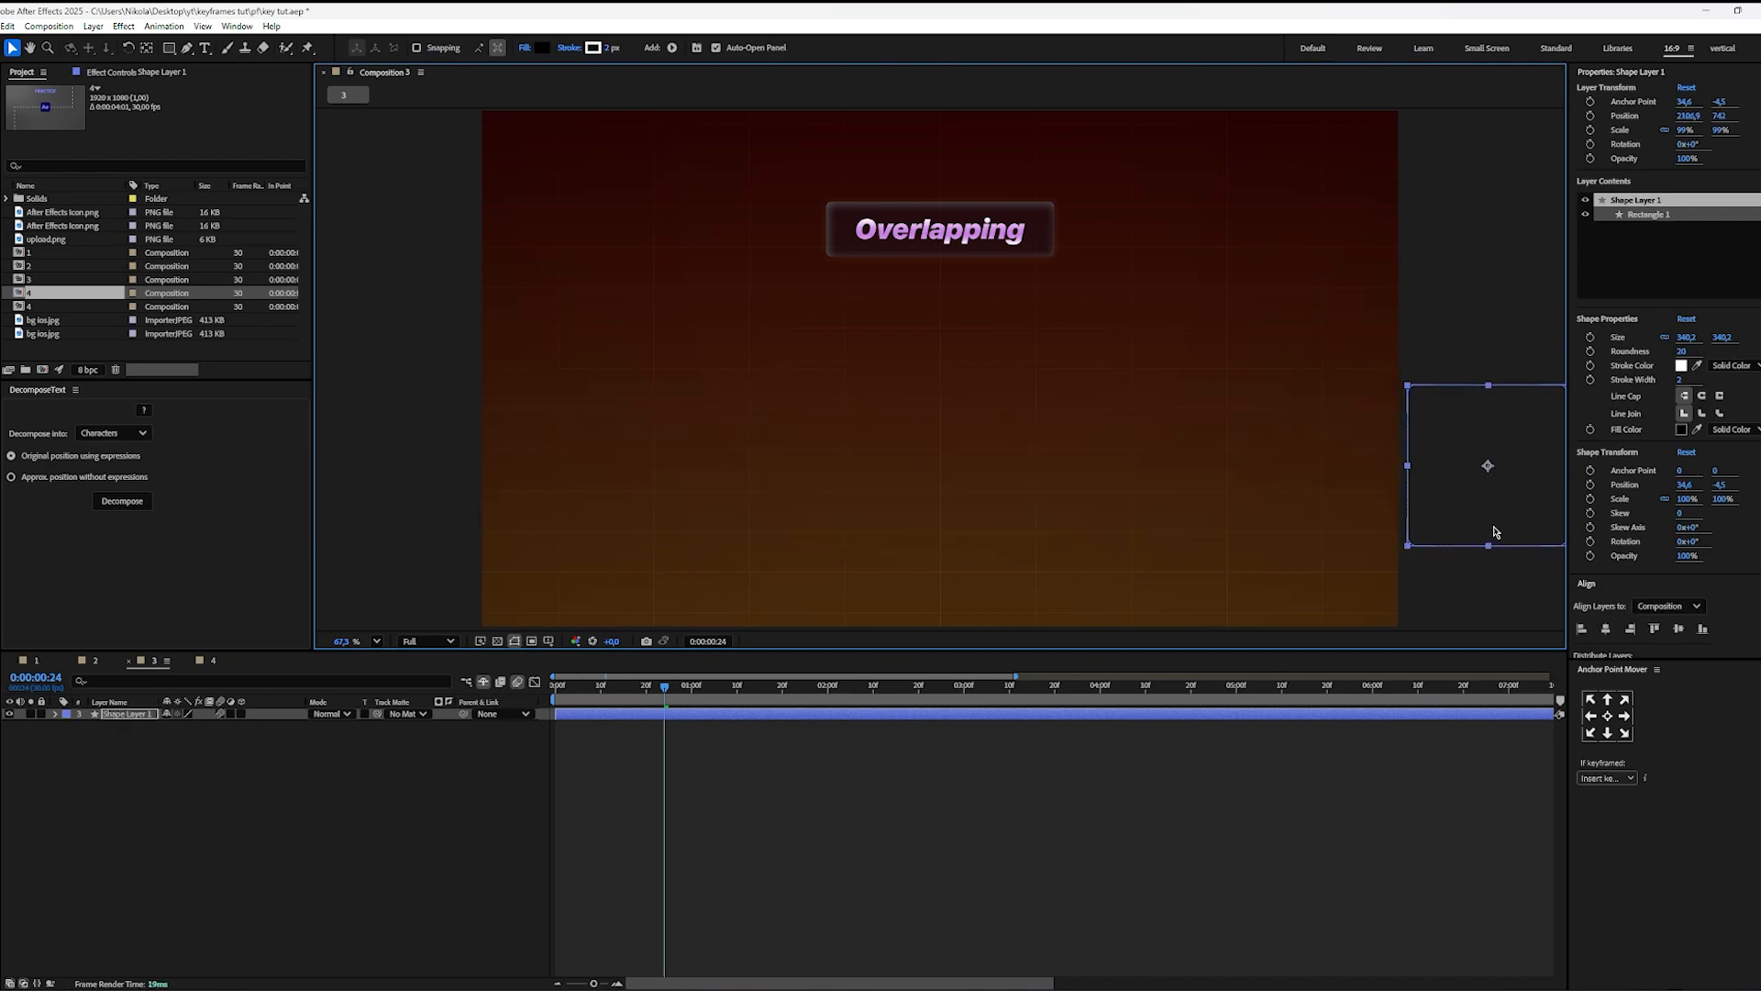
{"action": "key", "text": "ctrl+z"}
{"action": "left_click", "coordinate": [823, 748]}
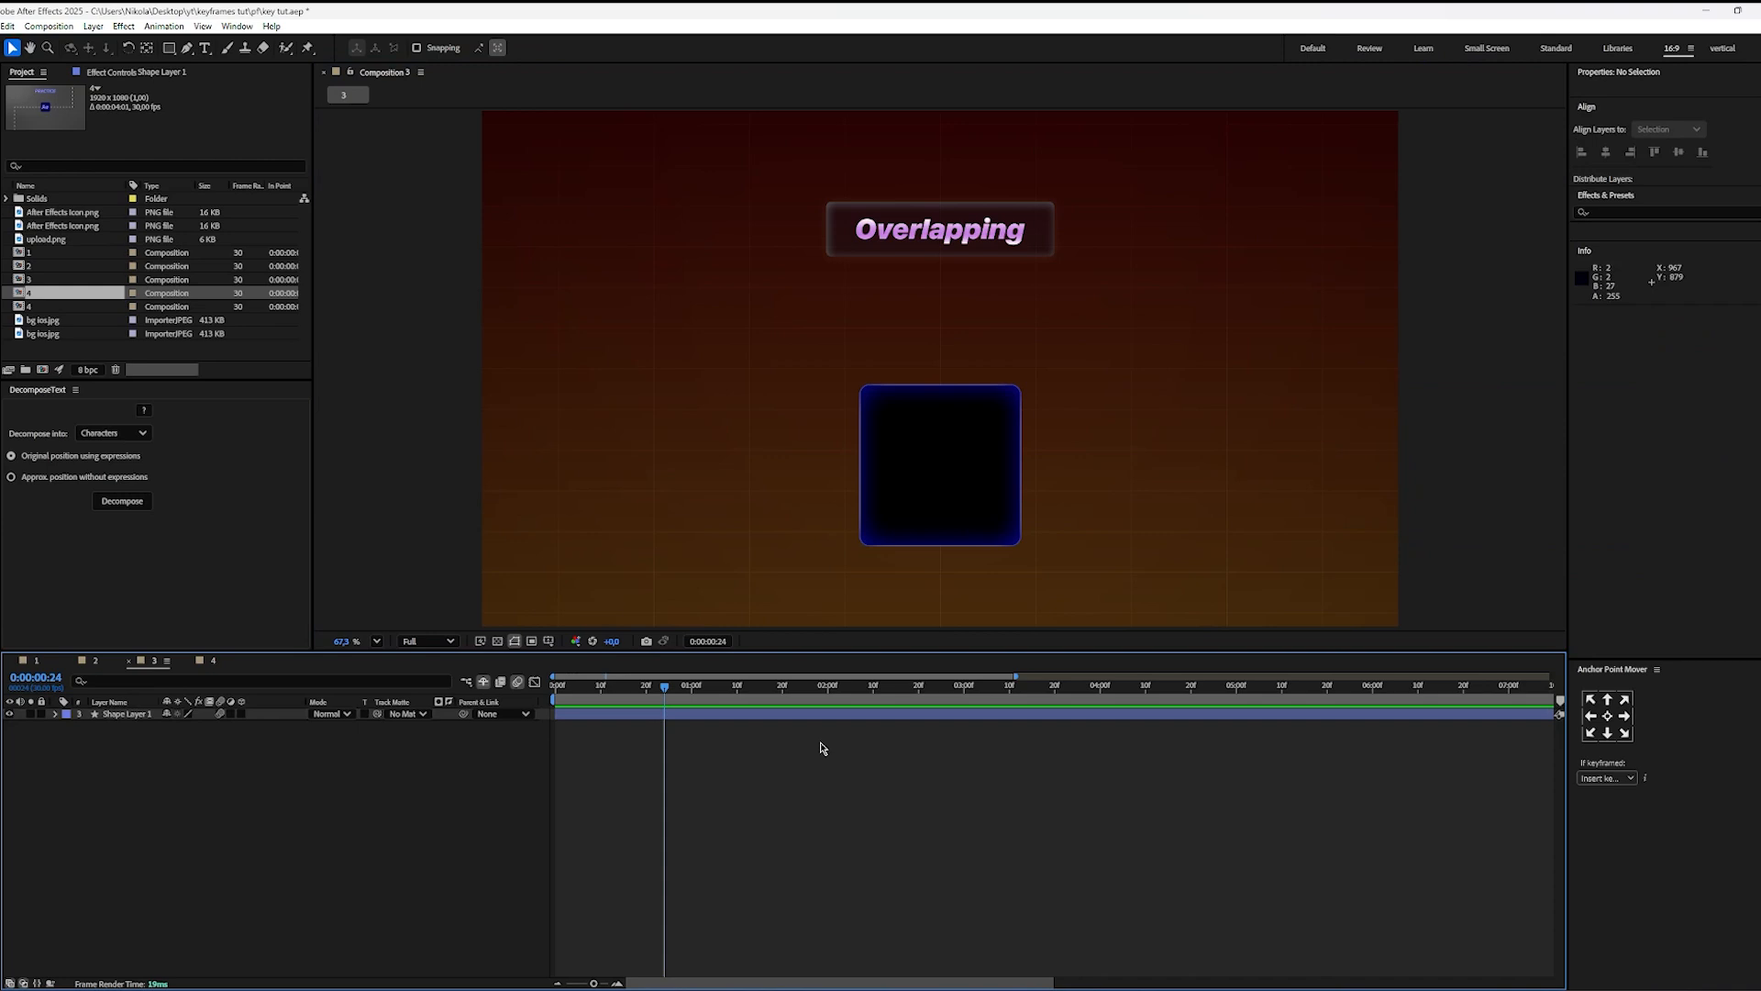
Step: Reveal Shape Layer 1's Position and set a keyframe for the centred square at 0:00:01:00
{"action": "left_click", "coordinate": [700, 720]}
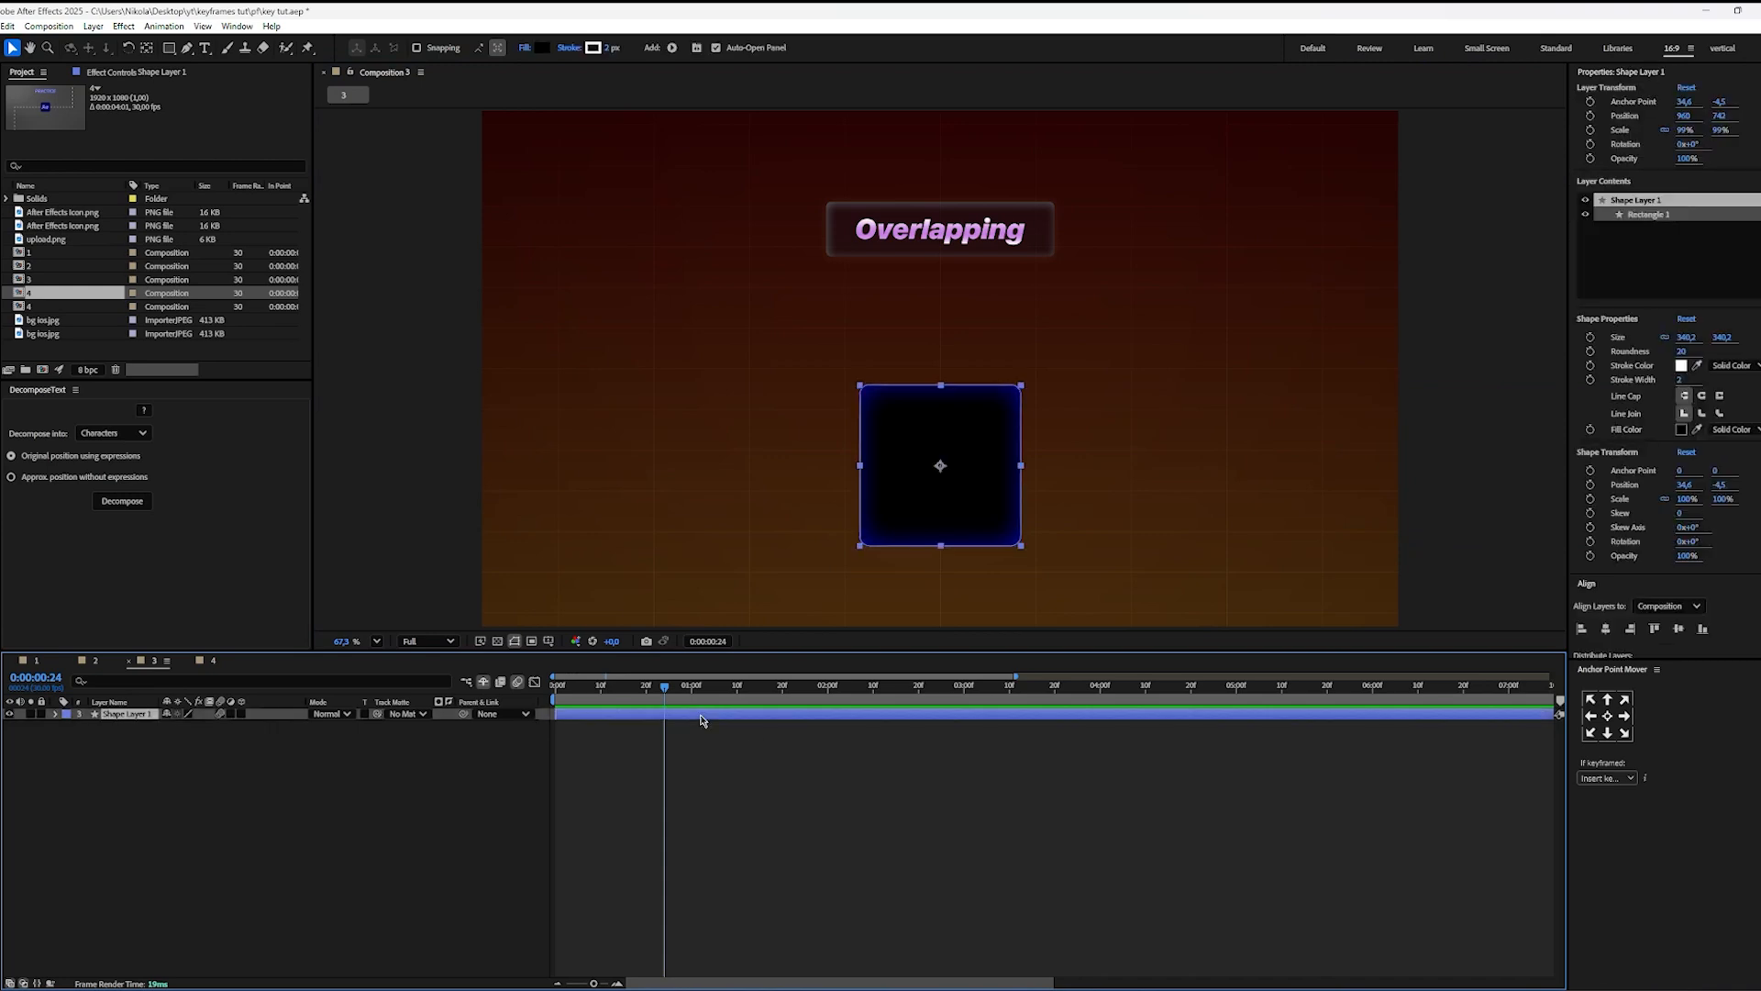
{"action": "key", "text": "p"}
{"action": "left_click_drag", "start_coordinate": [663, 702], "coordinate": [647, 703]}
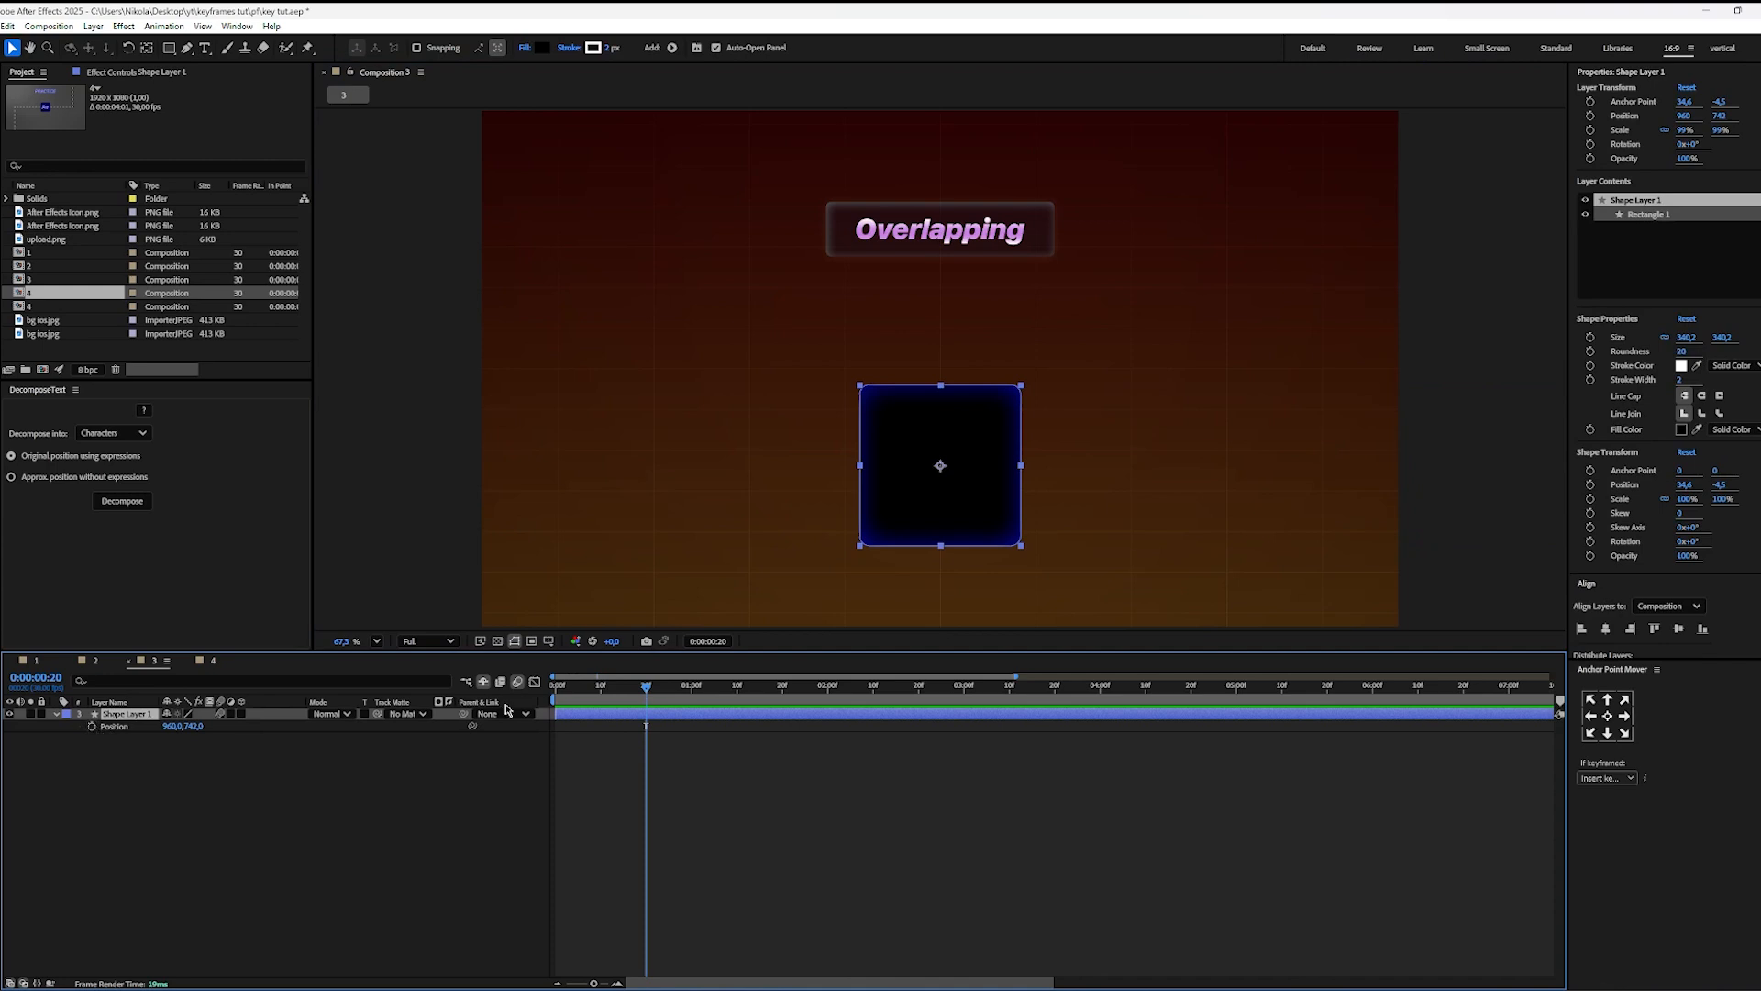
{"action": "key", "text": "Page_Down"}
{"action": "key", "text": "Page_Down"}
{"action": "key", "text": "Page_Down"}
{"action": "key", "text": "Page_Down"}
{"action": "key", "text": "Page_Down"}
{"action": "key", "text": "Page_Down"}
{"action": "key", "text": "Page_Down"}
{"action": "key", "text": "Page_Down"}
{"action": "key", "text": "Page_Down"}
{"action": "key", "text": "Page_Down"}
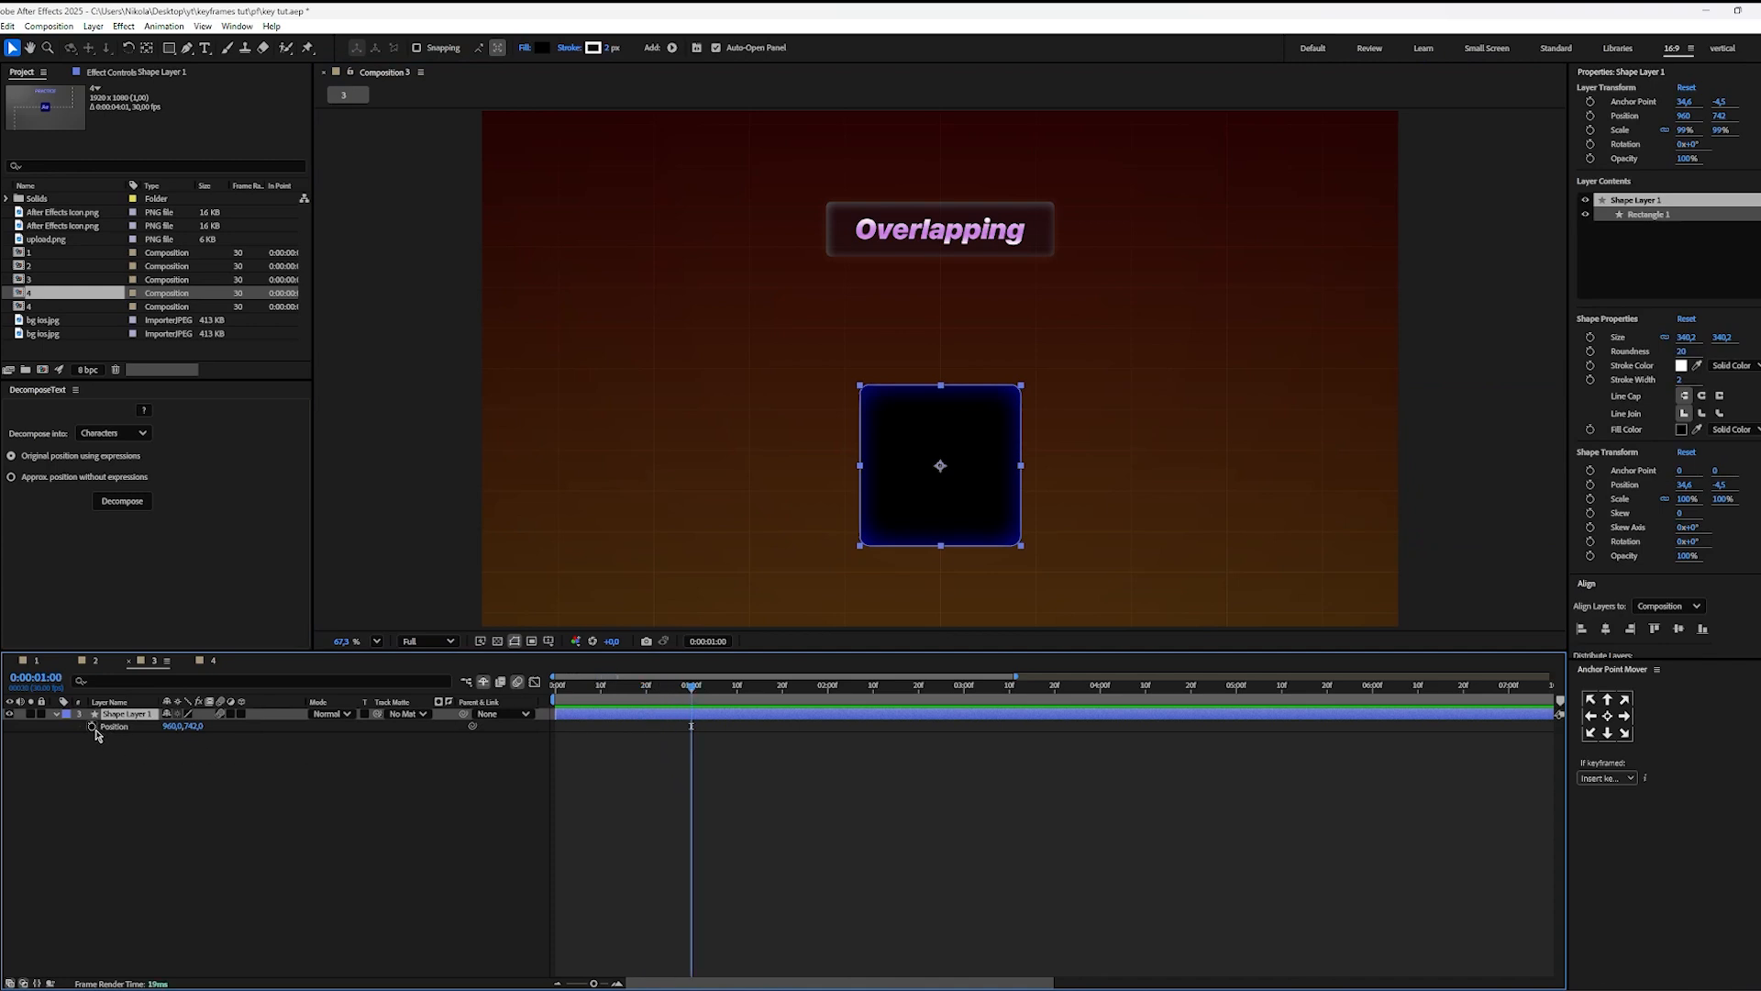
{"action": "left_click", "coordinate": [92, 726]}
Step: Keyframe the square outside the frame with Position X at -203 at 0:00:00:00 and at 2270 at 0:00:02:00
{"action": "key", "text": "Home"}
{"action": "left_click_drag", "start_coordinate": [172, 725], "coordinate": [94, 747]}
{"action": "left_click_drag", "start_coordinate": [602, 700], "coordinate": [827, 725]}
{"action": "left_click_drag", "start_coordinate": [169, 726], "coordinate": [265, 728]}
{"action": "left_click", "coordinate": [714, 760]}
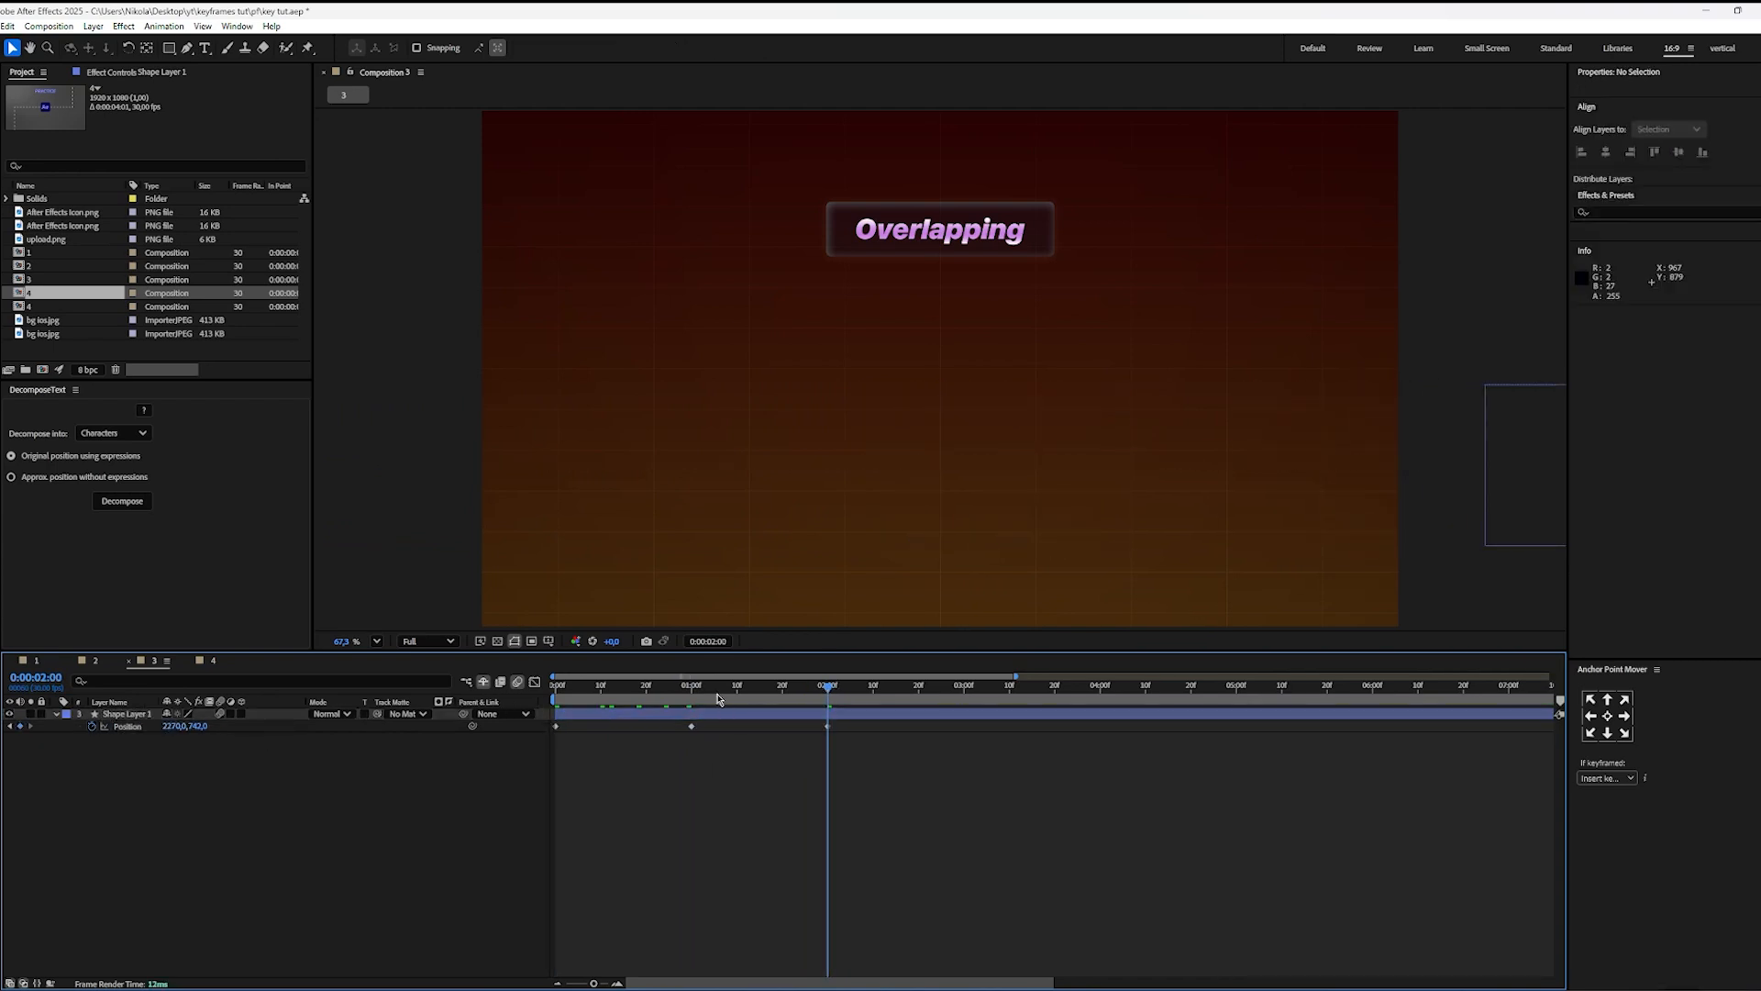
Step: Preview the square's linear pass across the frame from the start and return to 0:00:01:00
{"action": "key", "text": "Home"}
{"action": "key", "text": "space"}
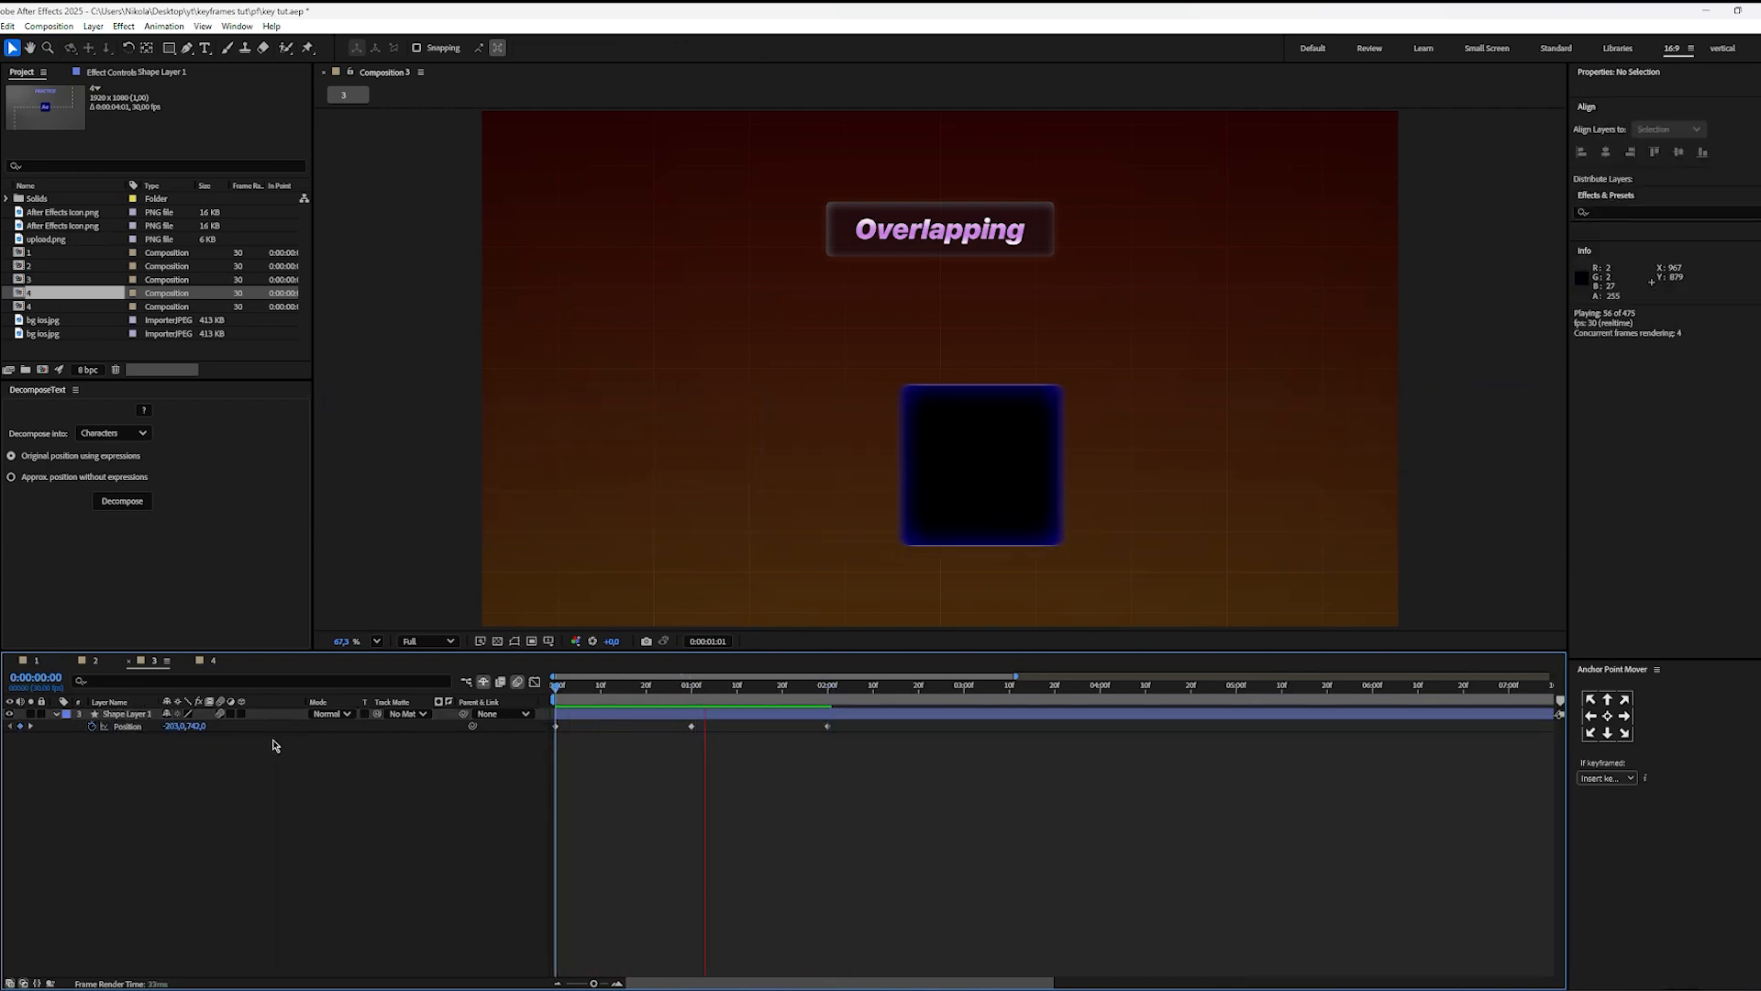
{"action": "key", "text": "space"}
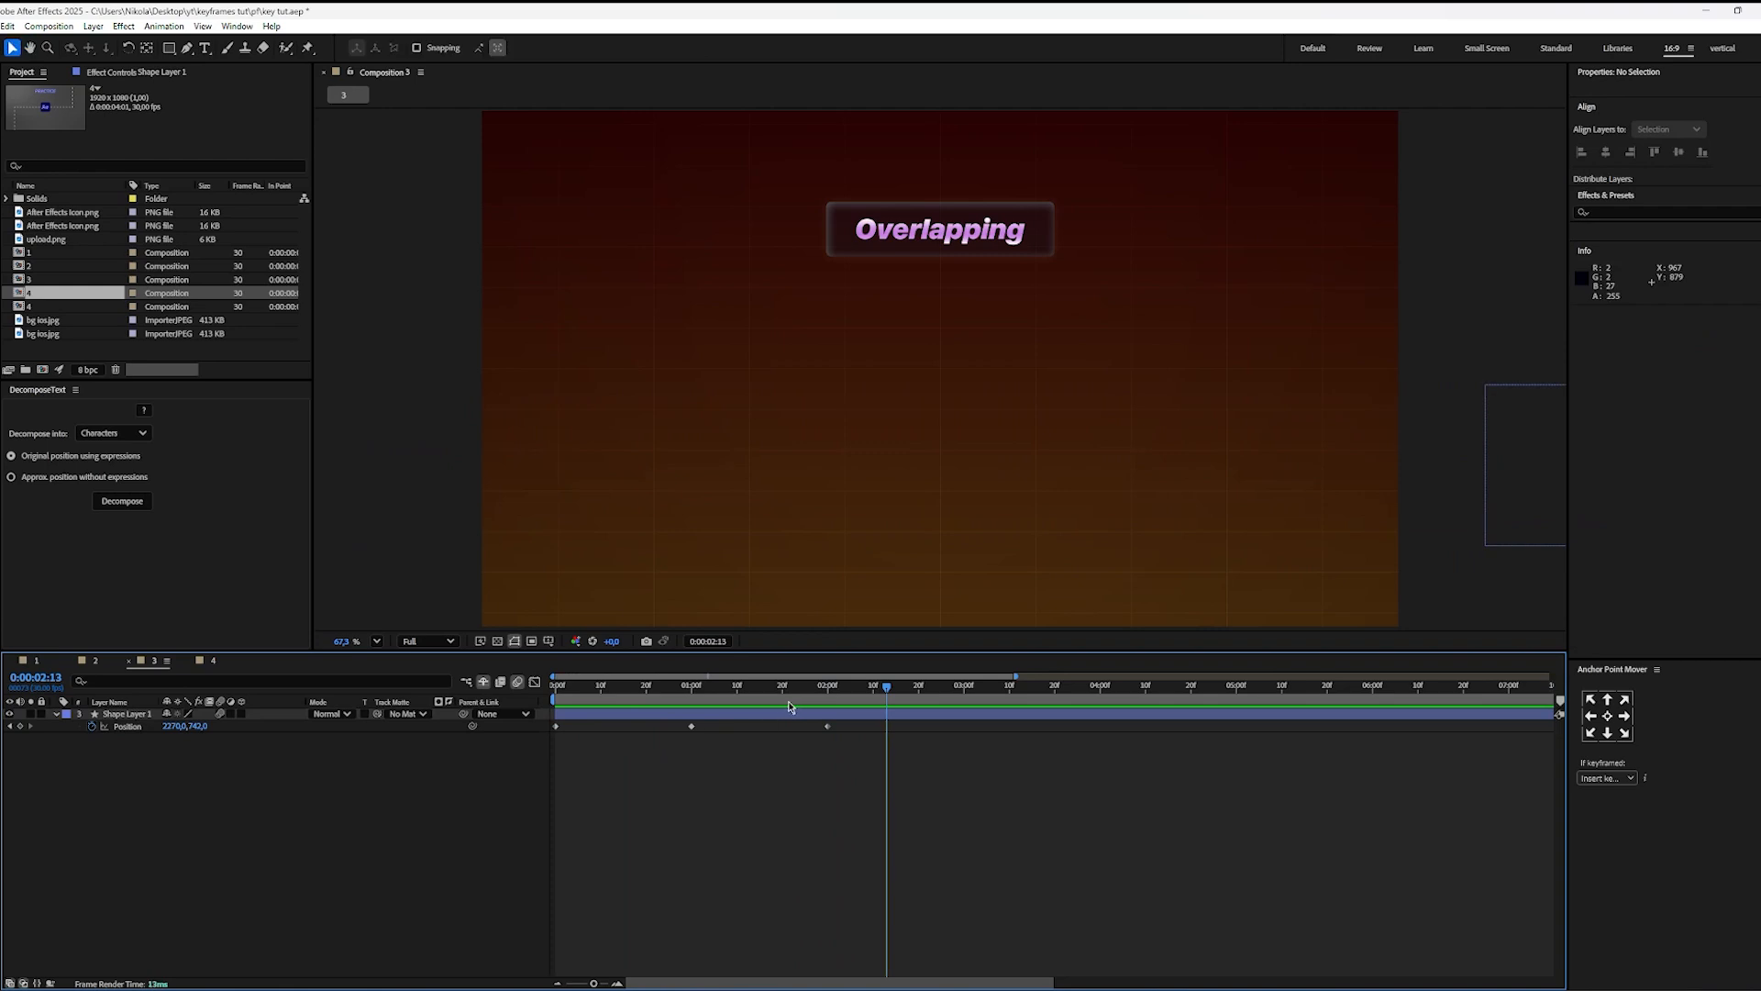
{"action": "left_click_drag", "start_coordinate": [775, 688], "coordinate": [691, 691]}
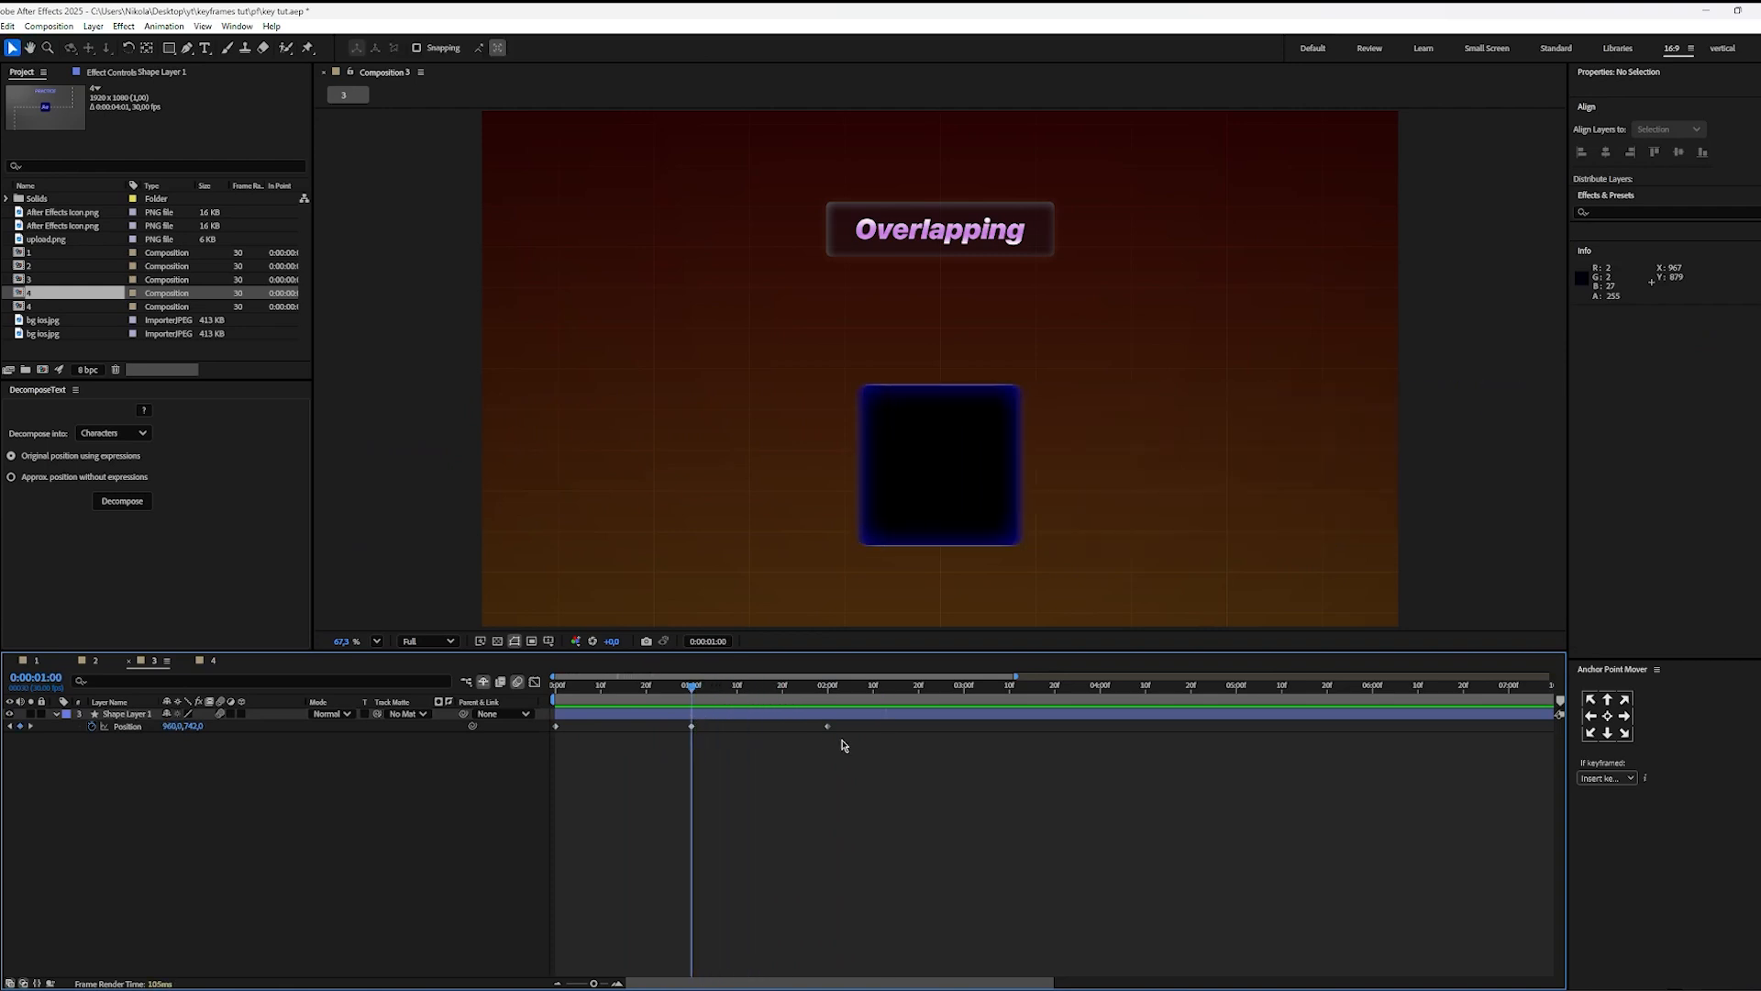
Step: Apply Easy Ease to all three Position keyframes of Shape Layer 1 and return to 0:00:00:00
{"action": "left_click_drag", "start_coordinate": [838, 721], "coordinate": [760, 747]}
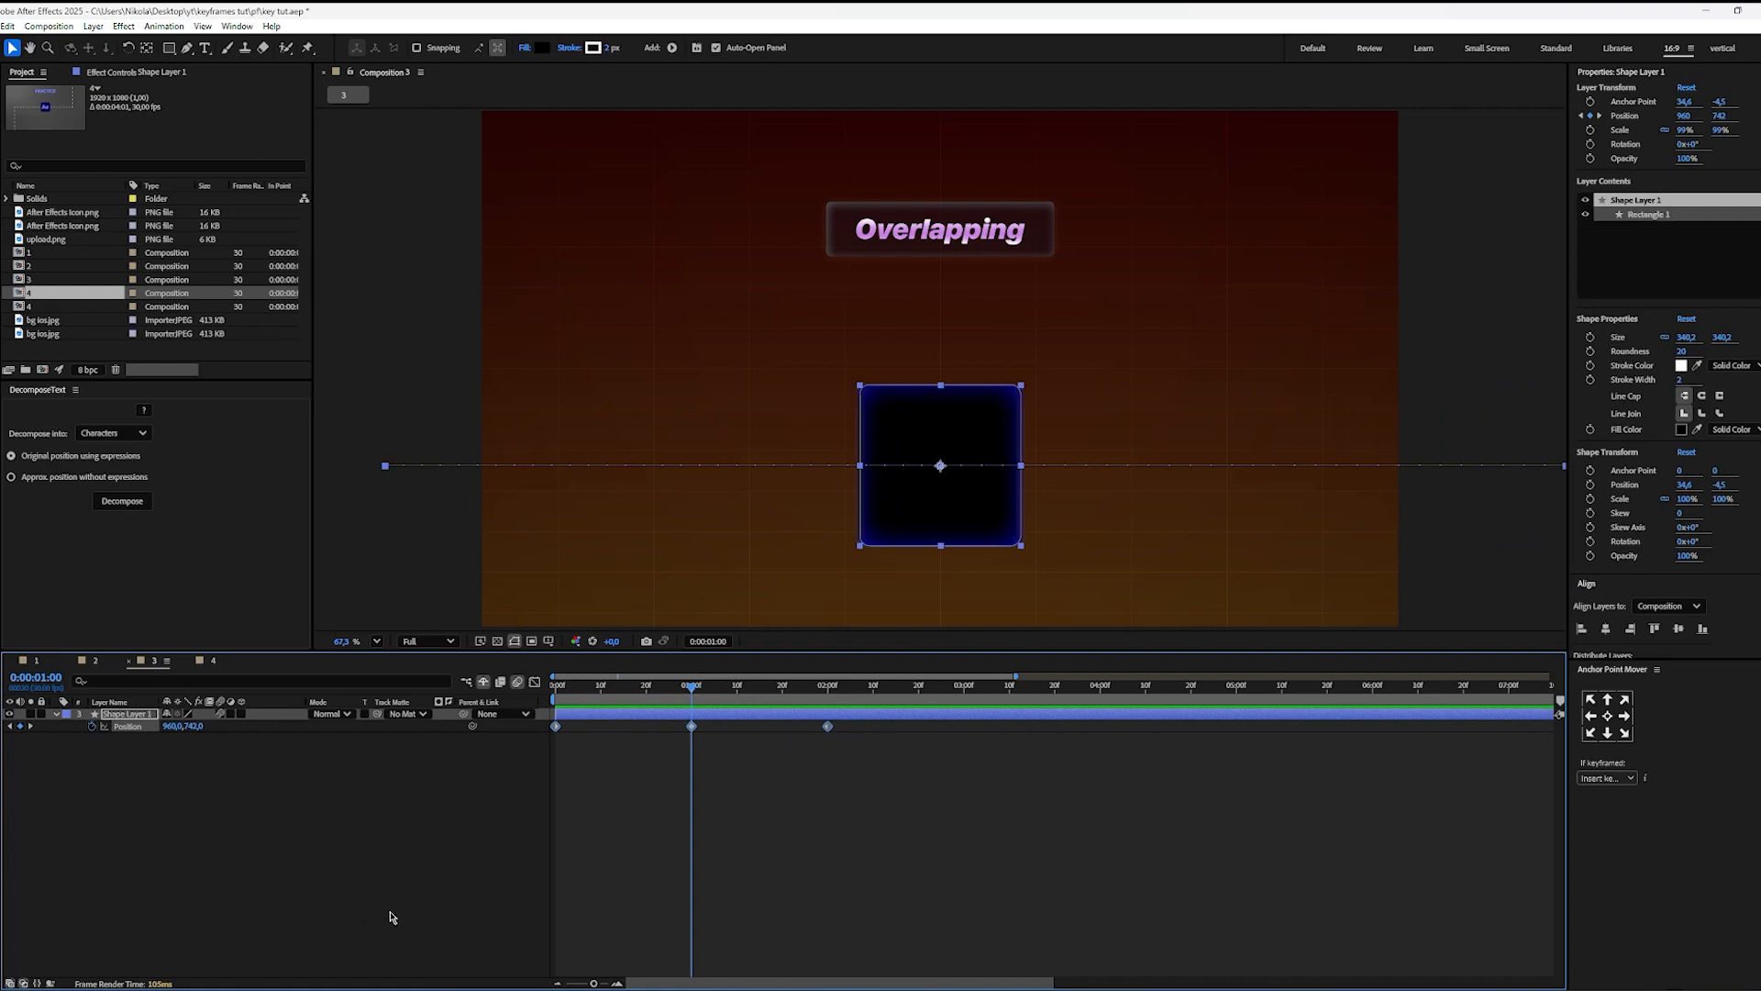
{"action": "left_click", "coordinate": [702, 883]}
{"action": "left_click_drag", "start_coordinate": [690, 695], "coordinate": [237, 790]}
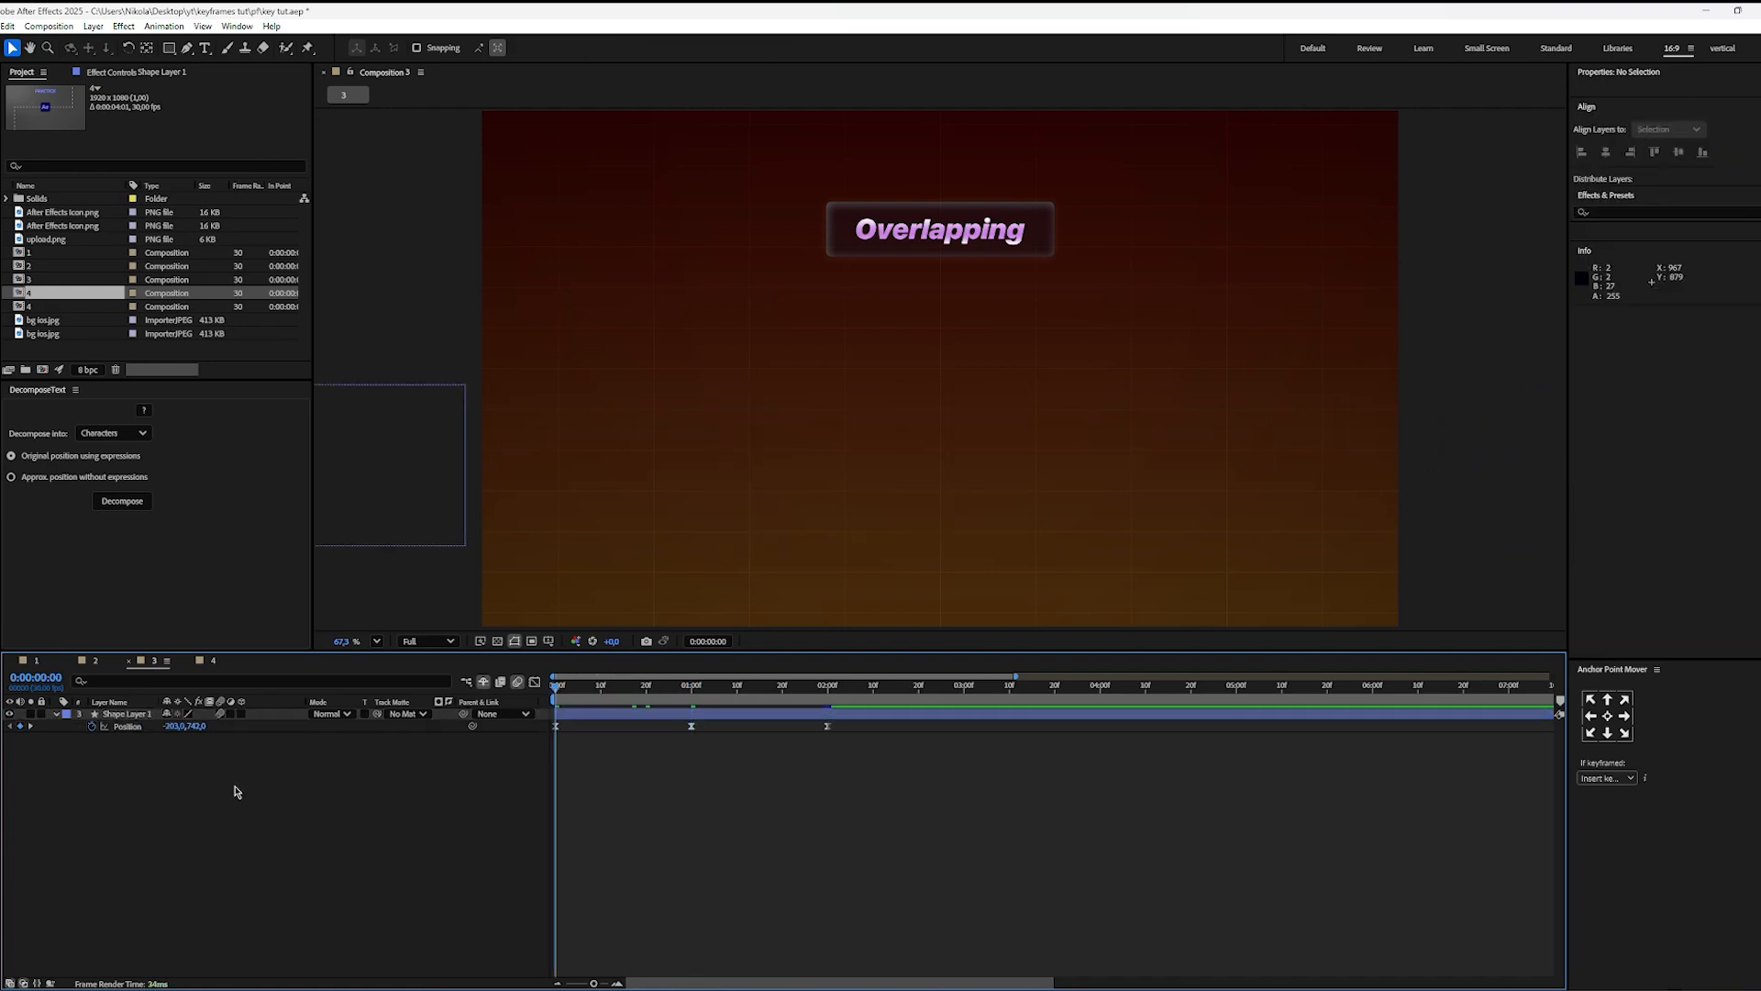
Step: Preview the square's eased entrance and exit from the start and go back to 0:00:01:00
{"action": "key", "text": "space"}
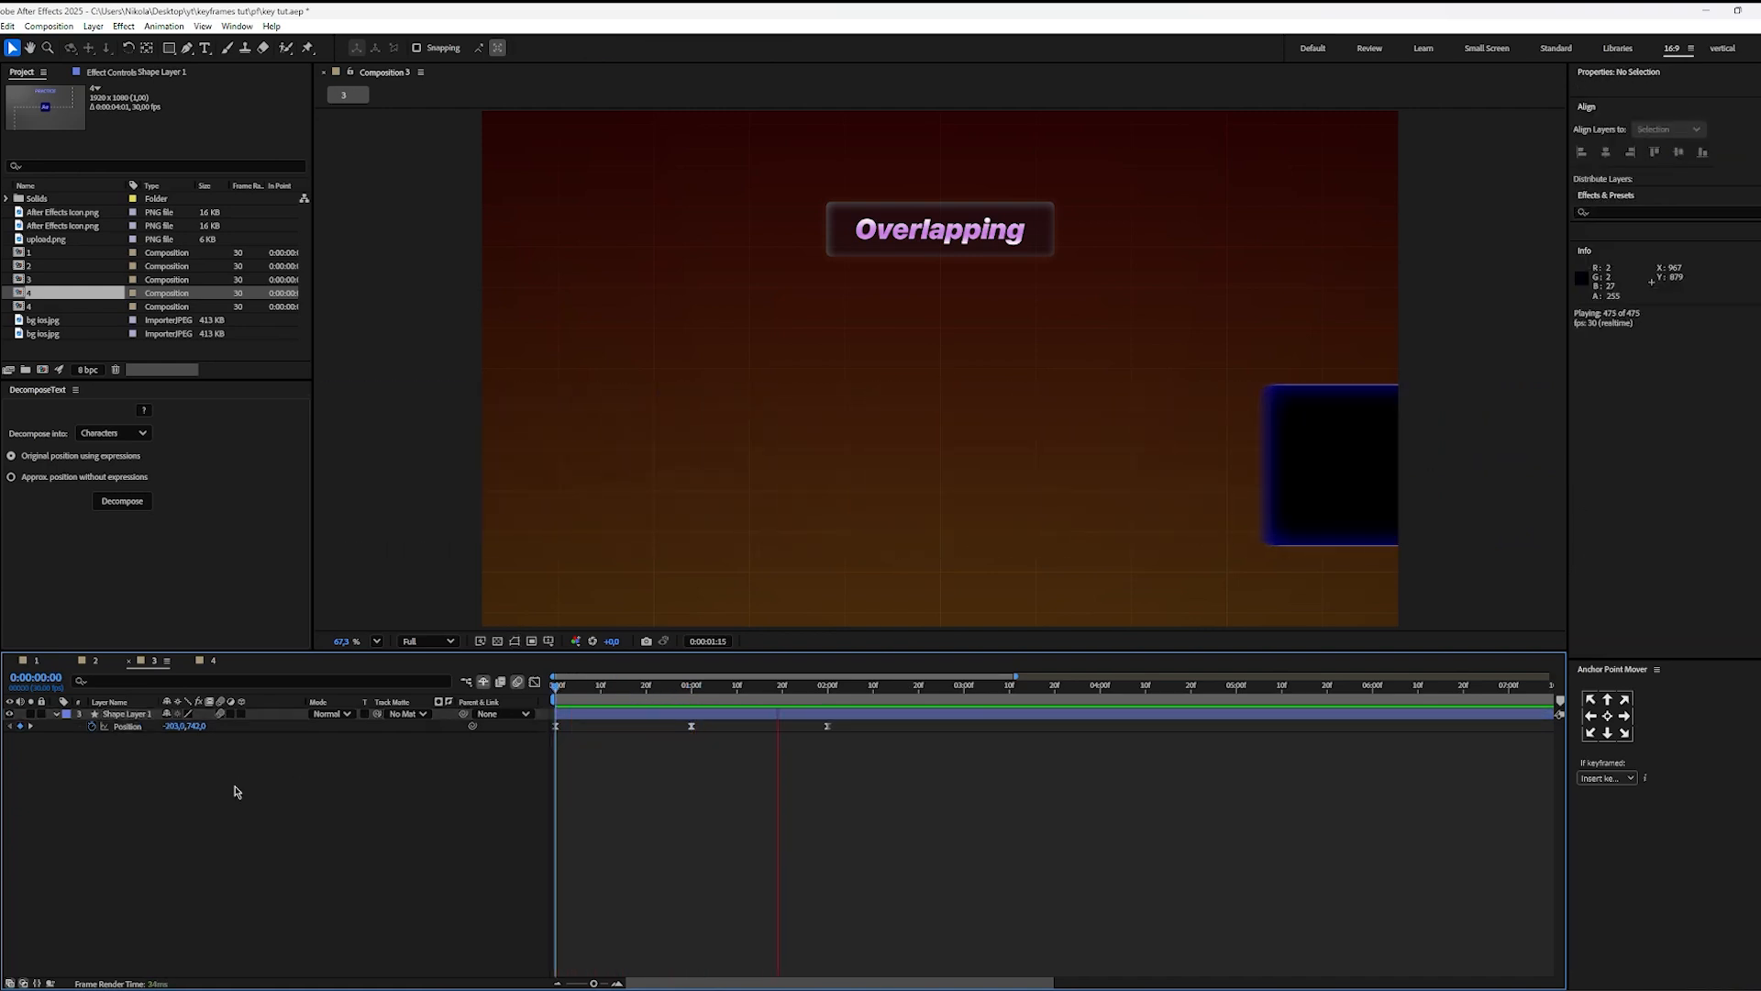
{"action": "key", "text": "space"}
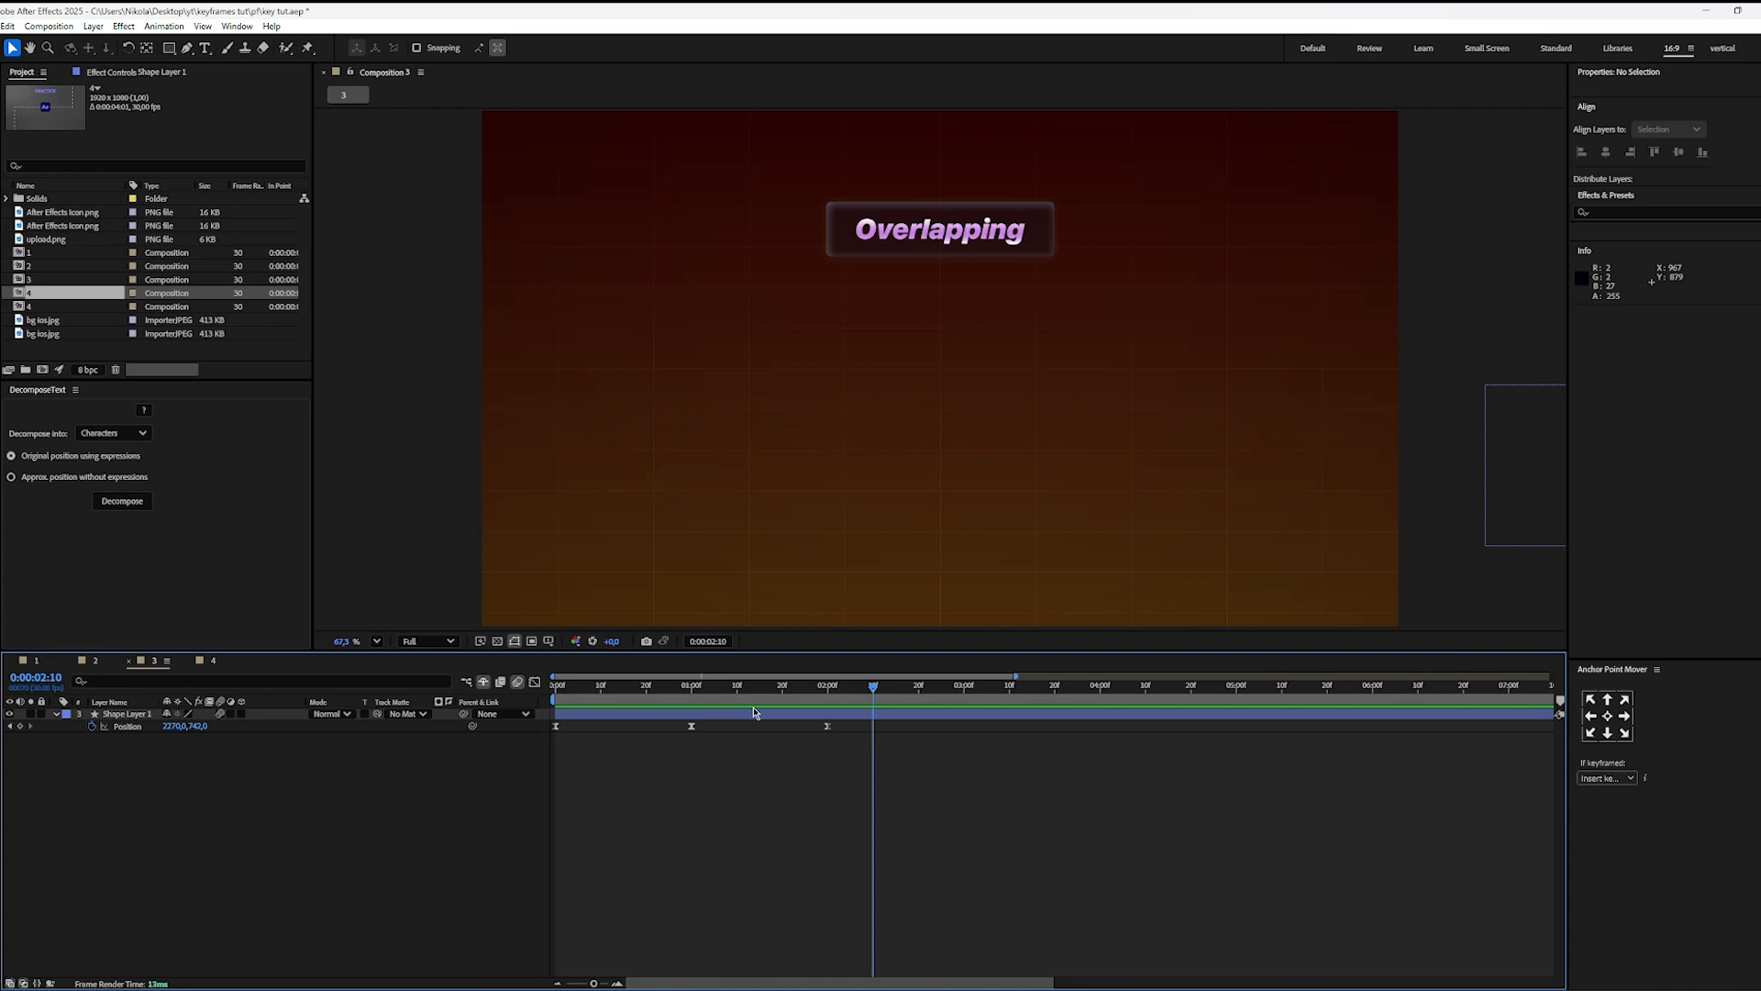
{"action": "left_click_drag", "start_coordinate": [741, 700], "coordinate": [690, 706]}
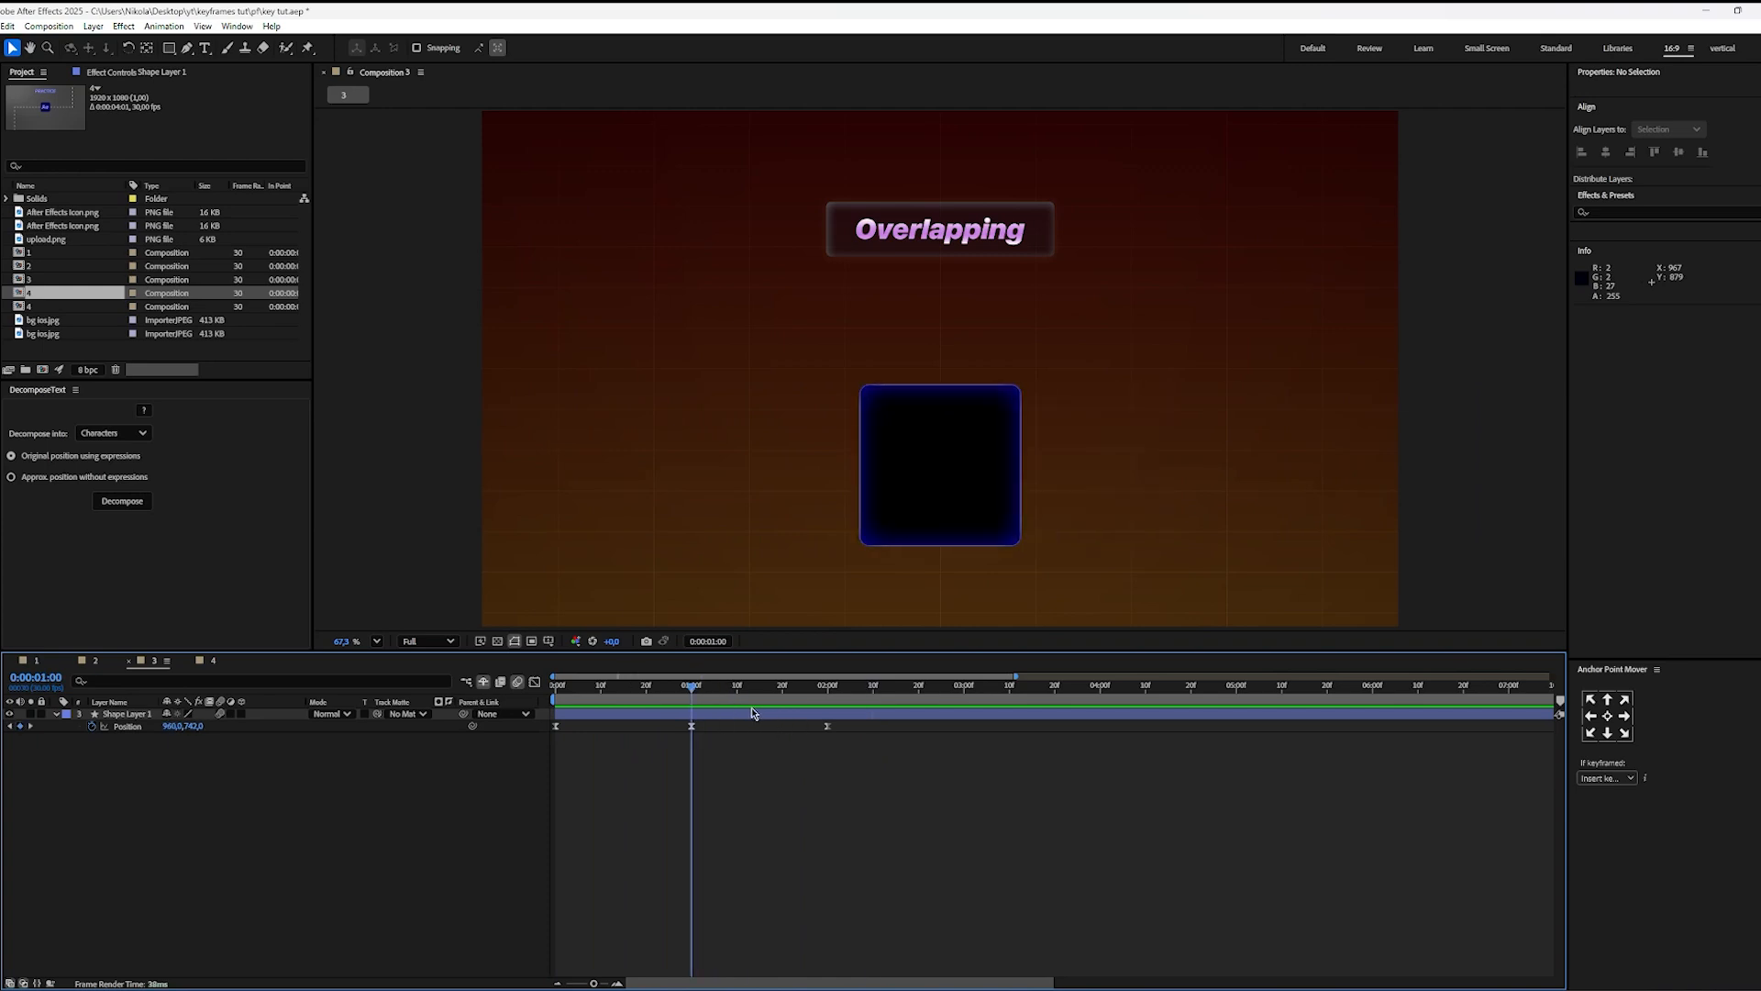
Step: Play only the square's entrance from 0:00:00:00, stopping just after the middle Position keyframe
{"action": "left_click_drag", "start_coordinate": [851, 725], "coordinate": [525, 782]}
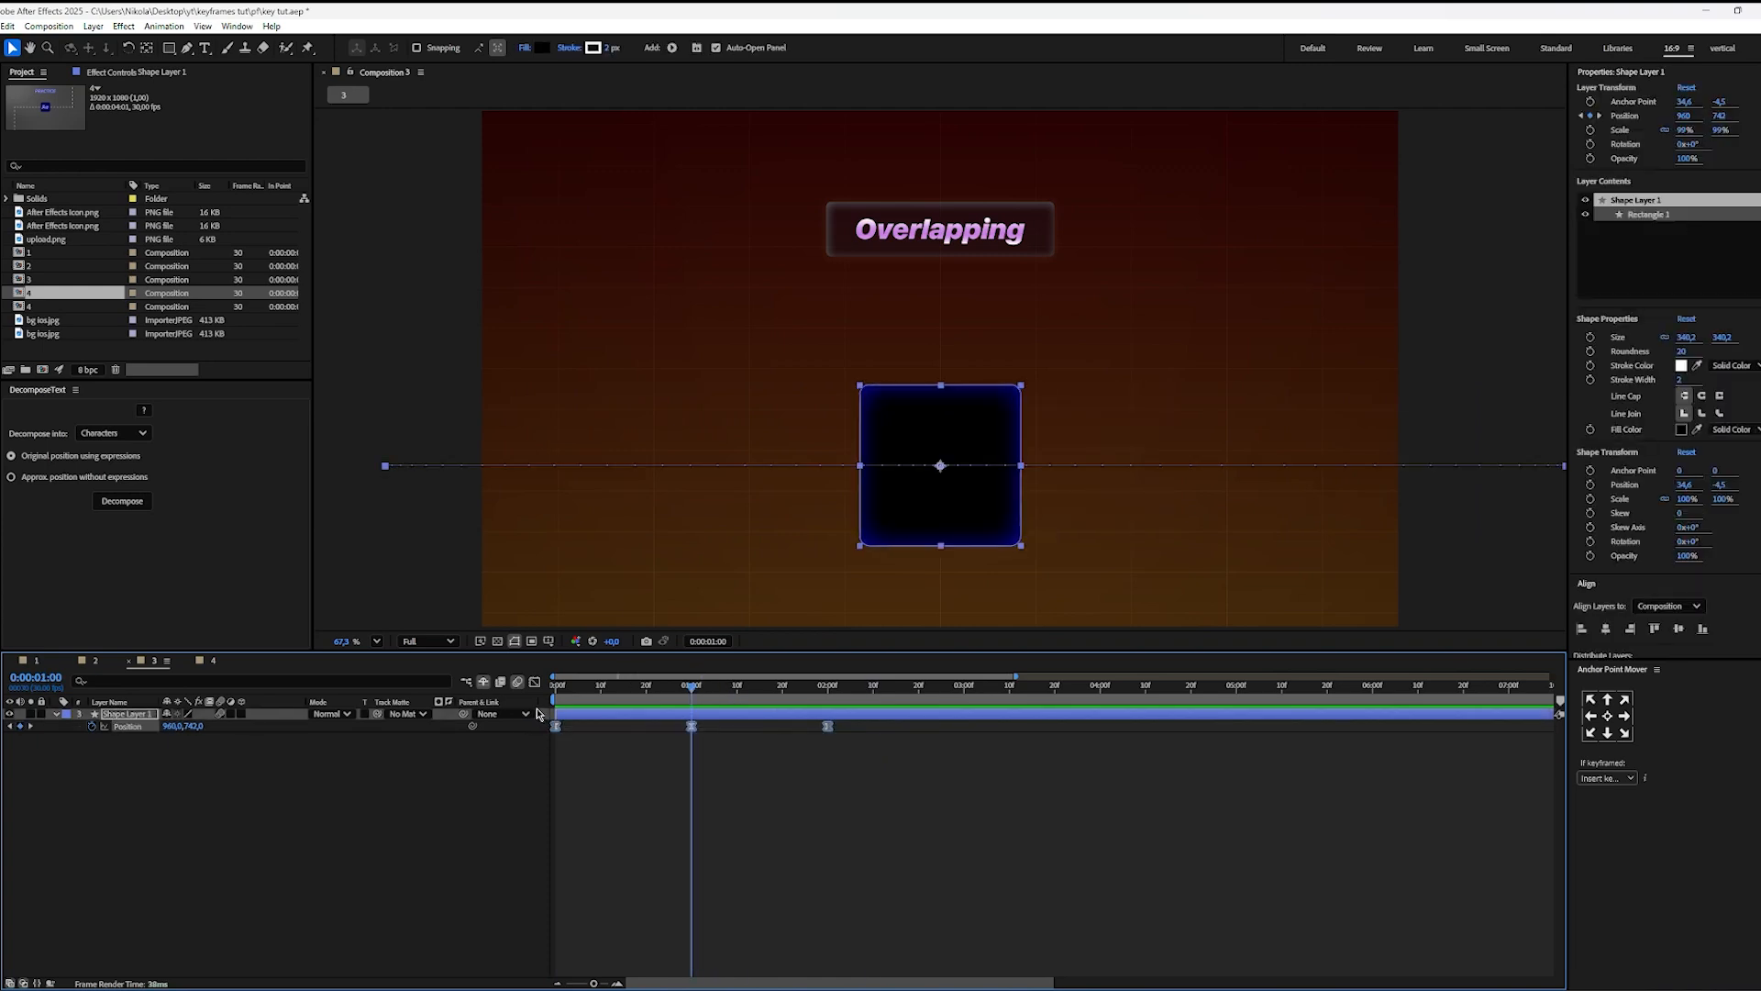
{"action": "left_click", "coordinate": [718, 811]}
{"action": "left_click_drag", "start_coordinate": [634, 700], "coordinate": [546, 705]}
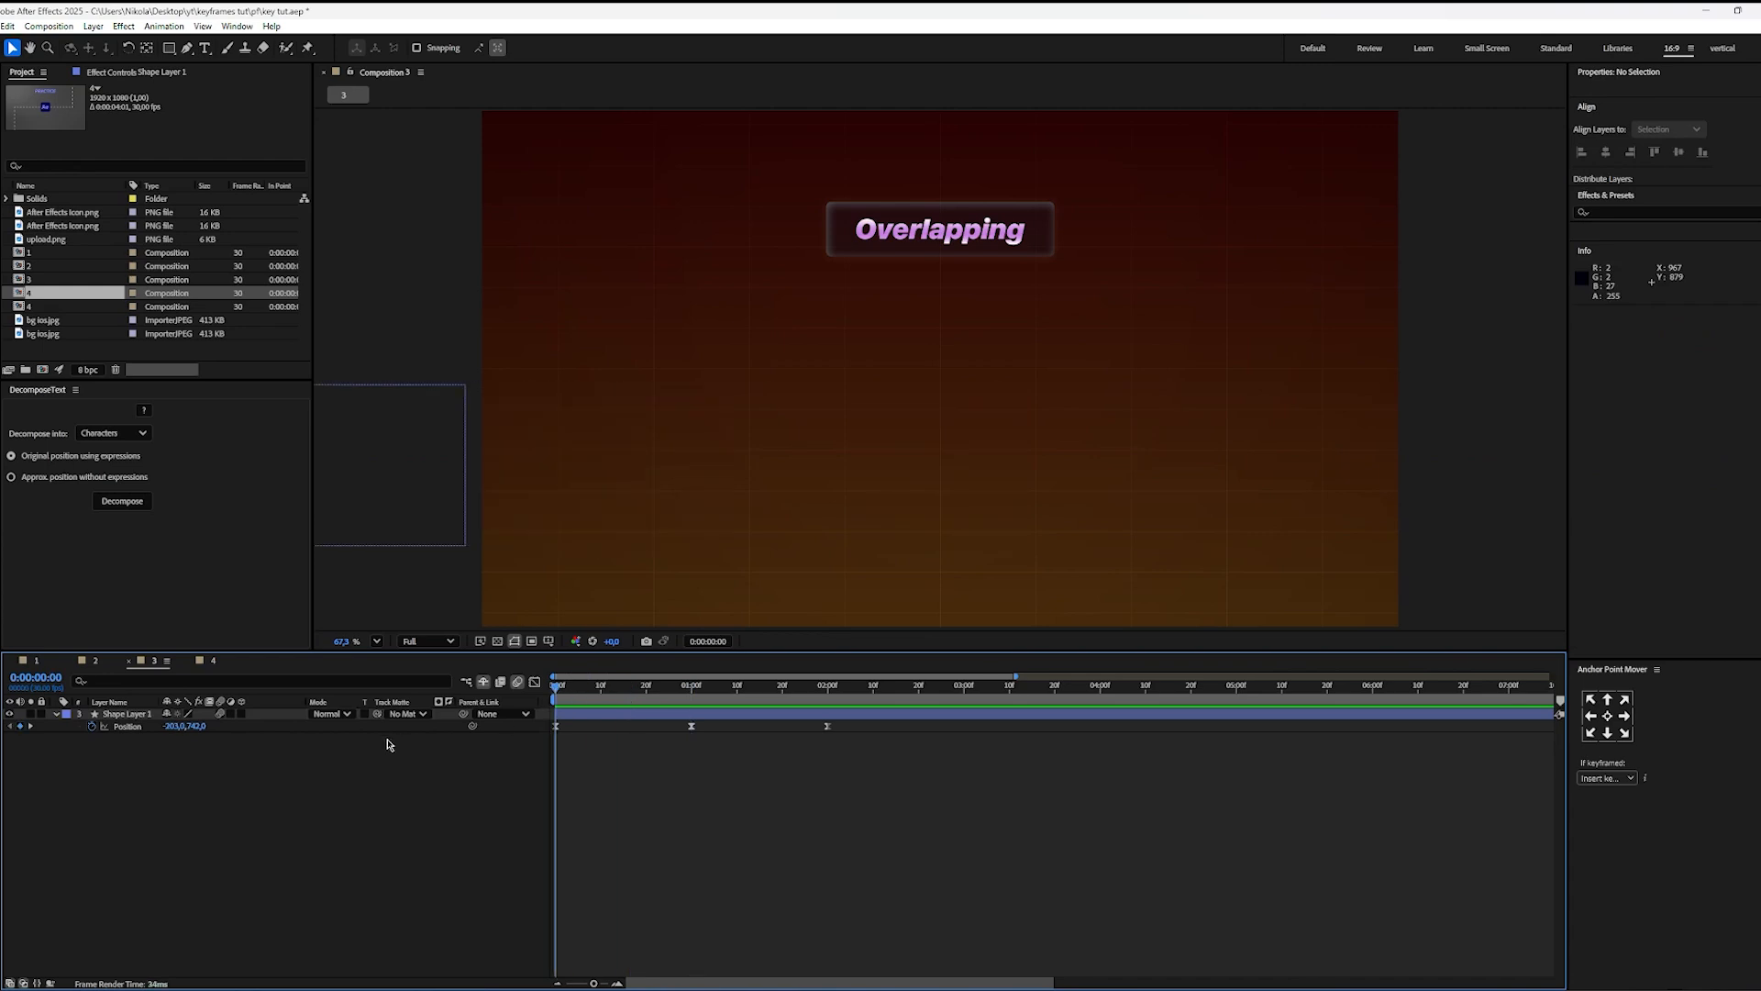
{"action": "key", "text": "space"}
{"action": "key", "text": "space"}
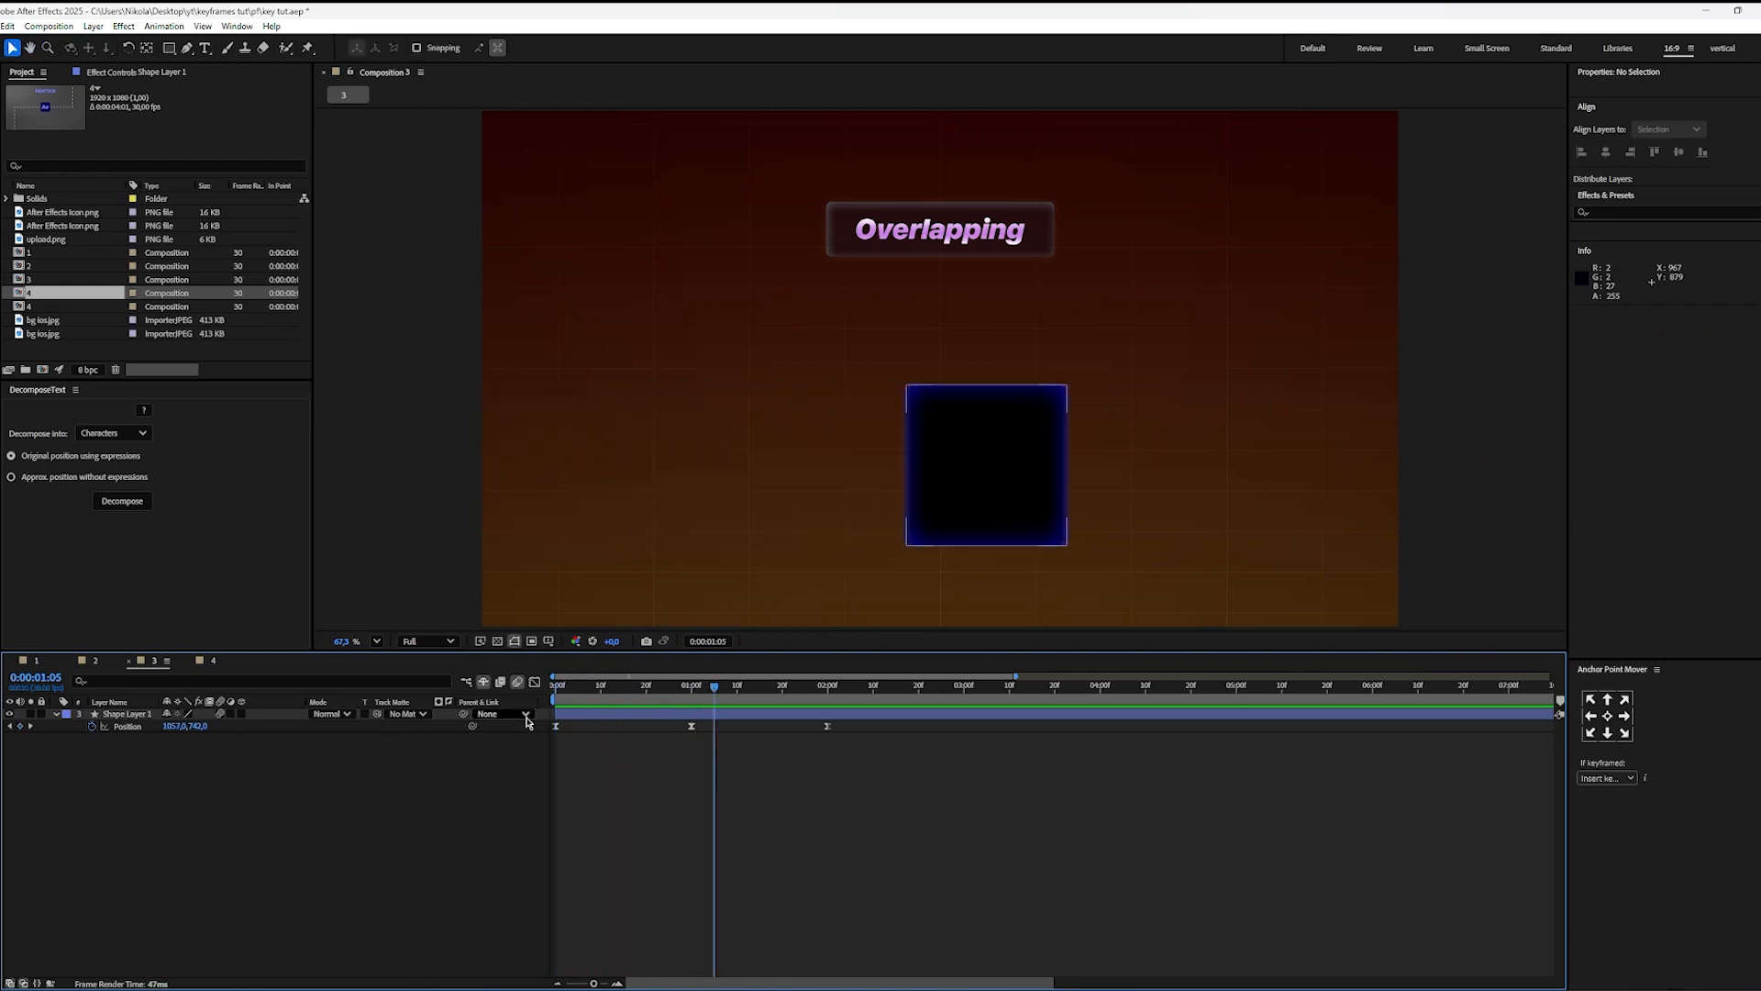
Step: Play the square's exit from 0:00:01:00, return to that time and briefly check composition 1 for comparison
{"action": "left_click", "coordinate": [693, 691]}
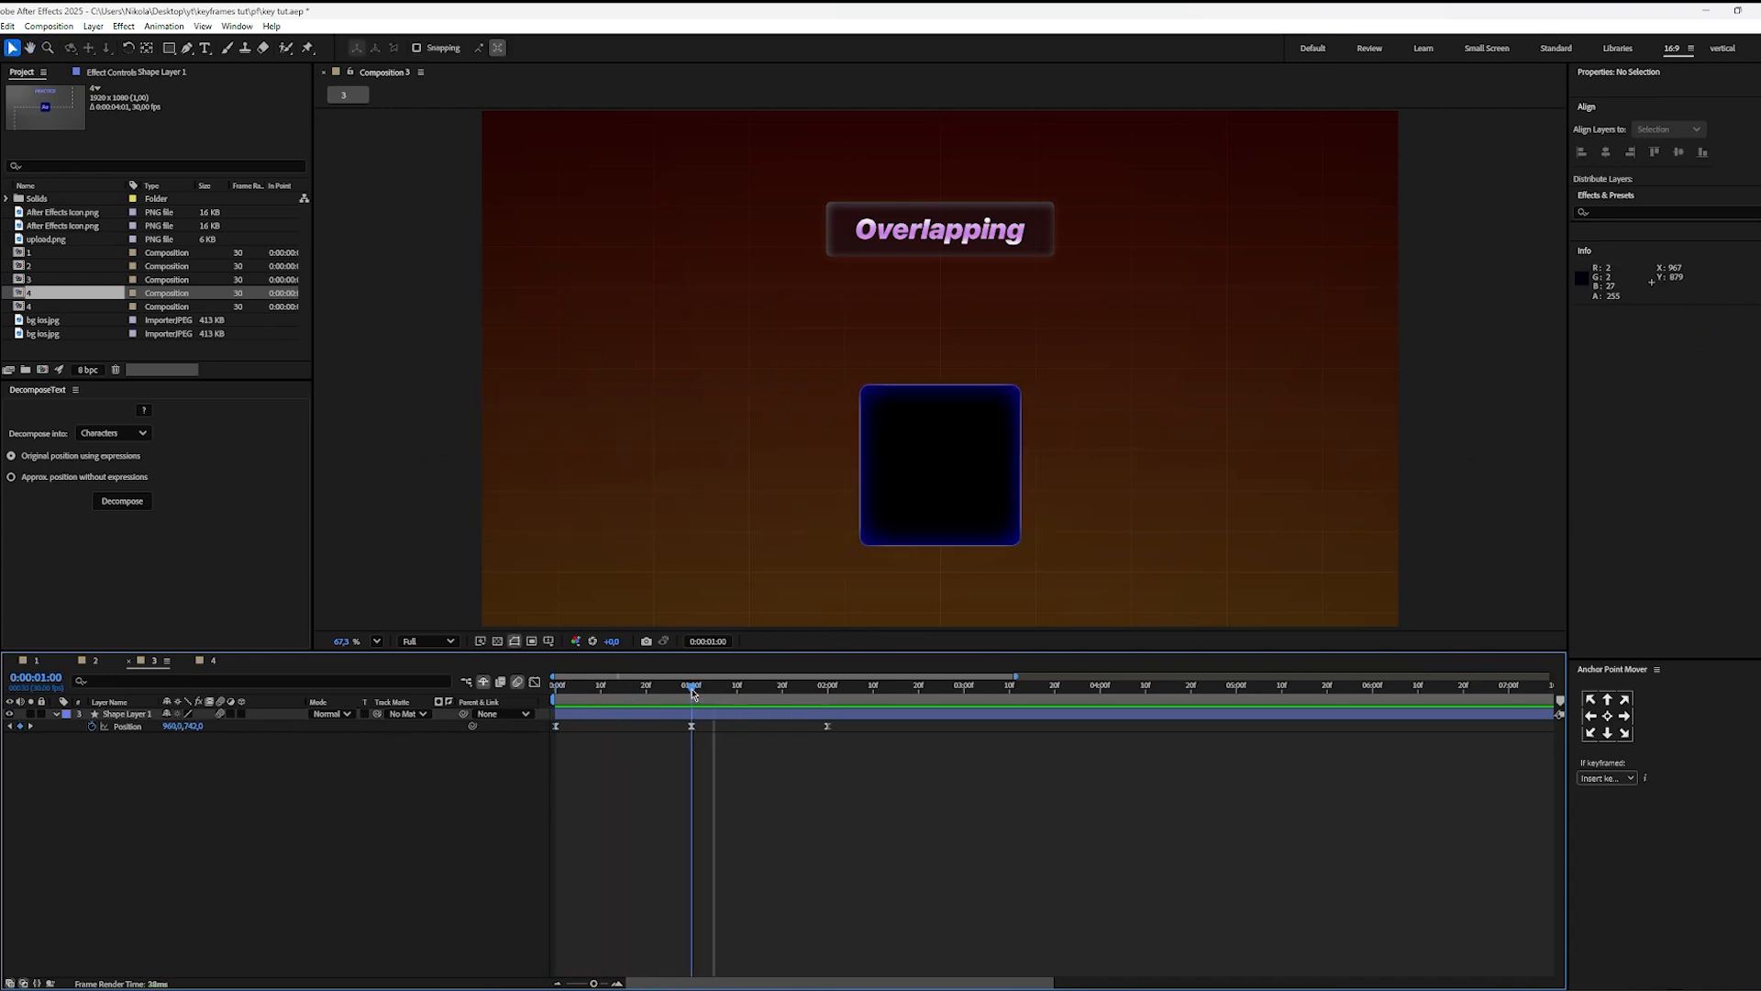
{"action": "key", "text": "space"}
{"action": "key", "text": "space"}
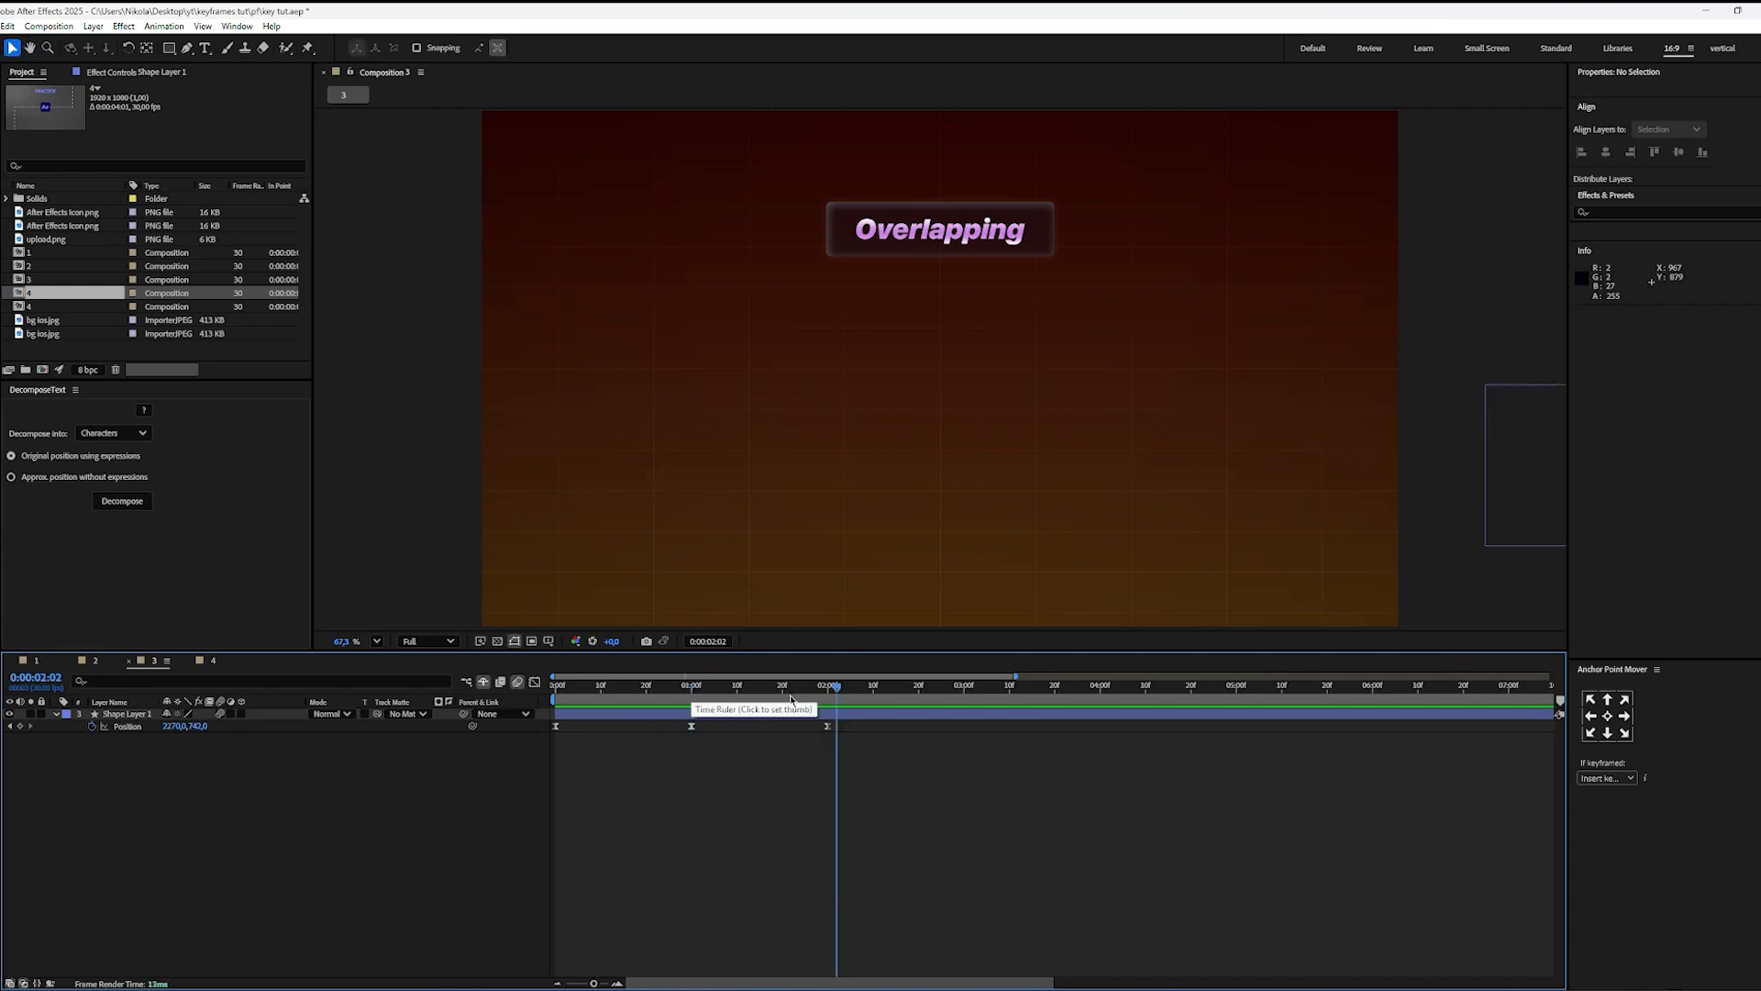
{"action": "left_click_drag", "start_coordinate": [789, 701], "coordinate": [692, 707]}
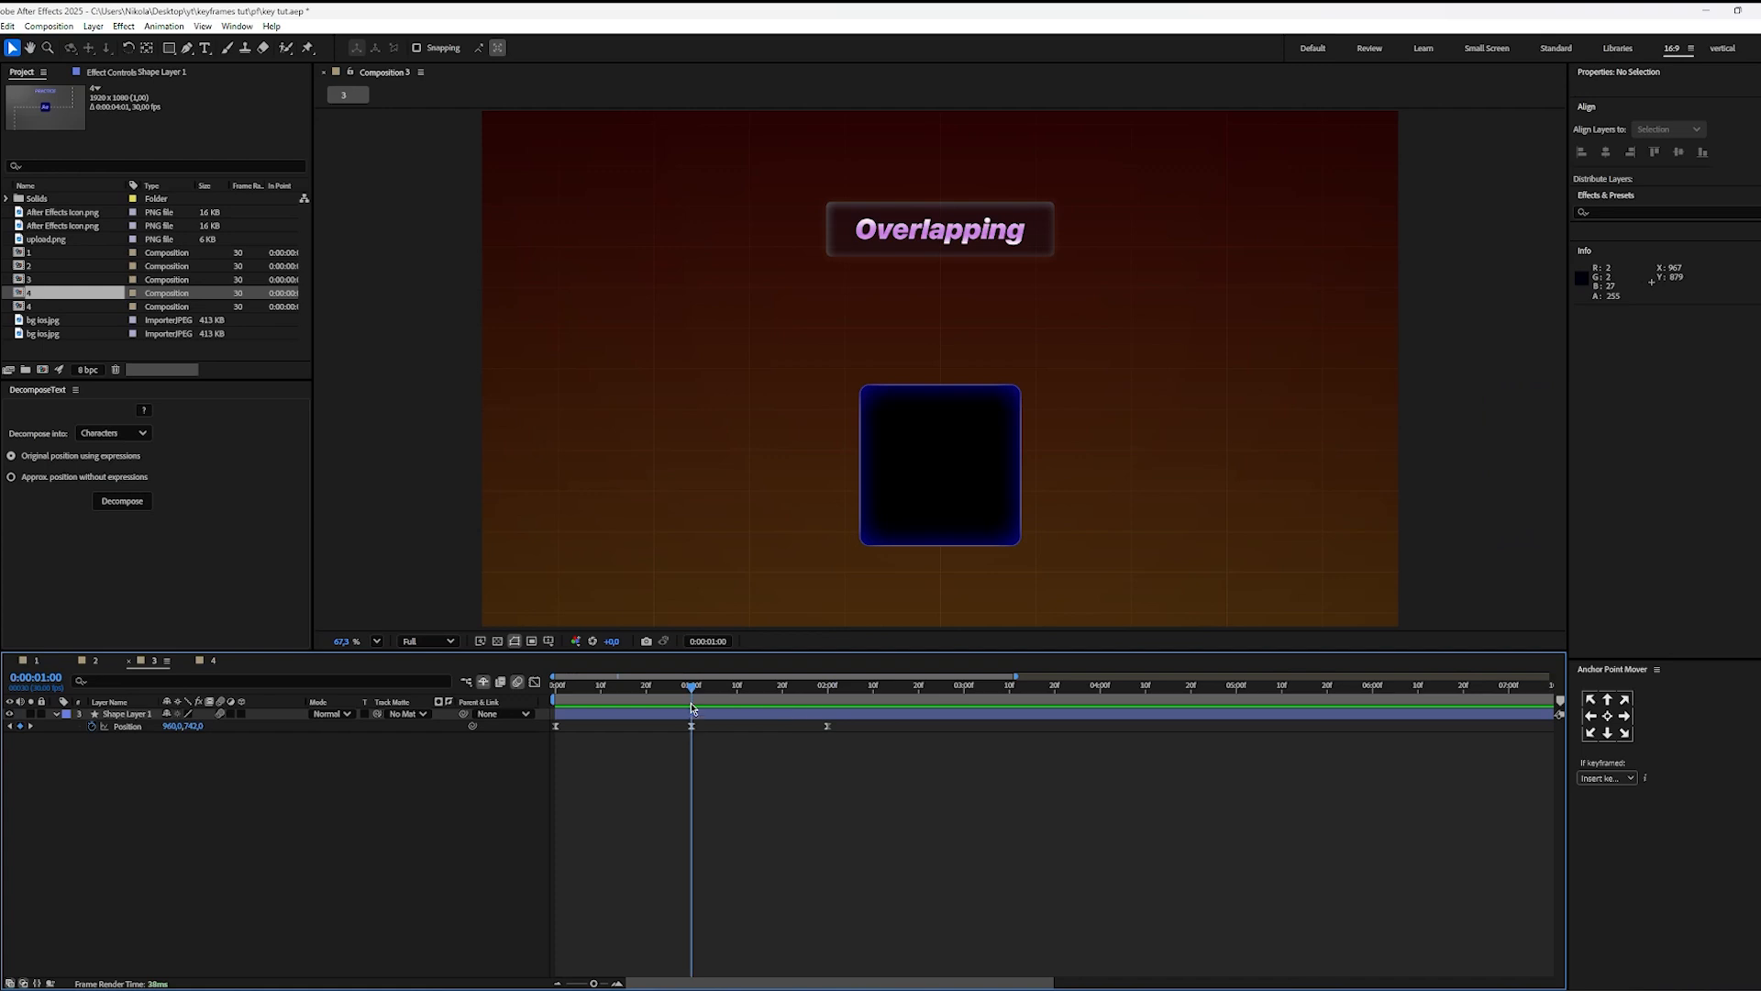
{"action": "left_click", "coordinate": [43, 662]}
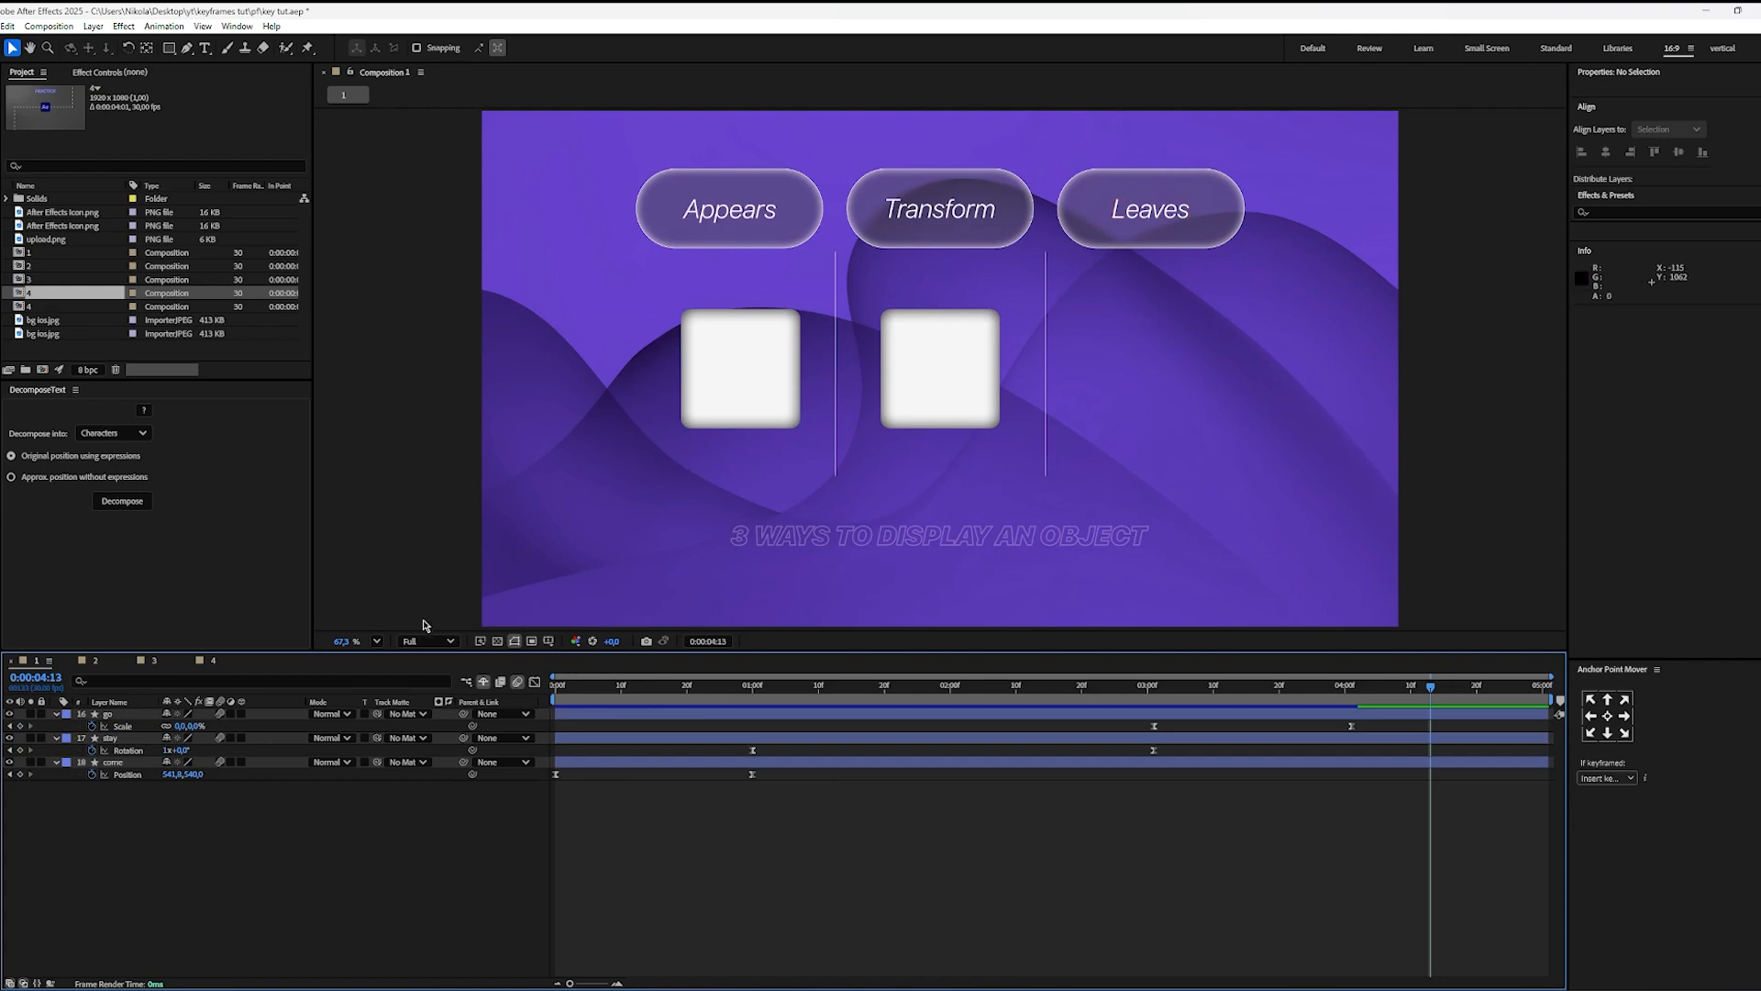
{"action": "left_click", "coordinate": [152, 662]}
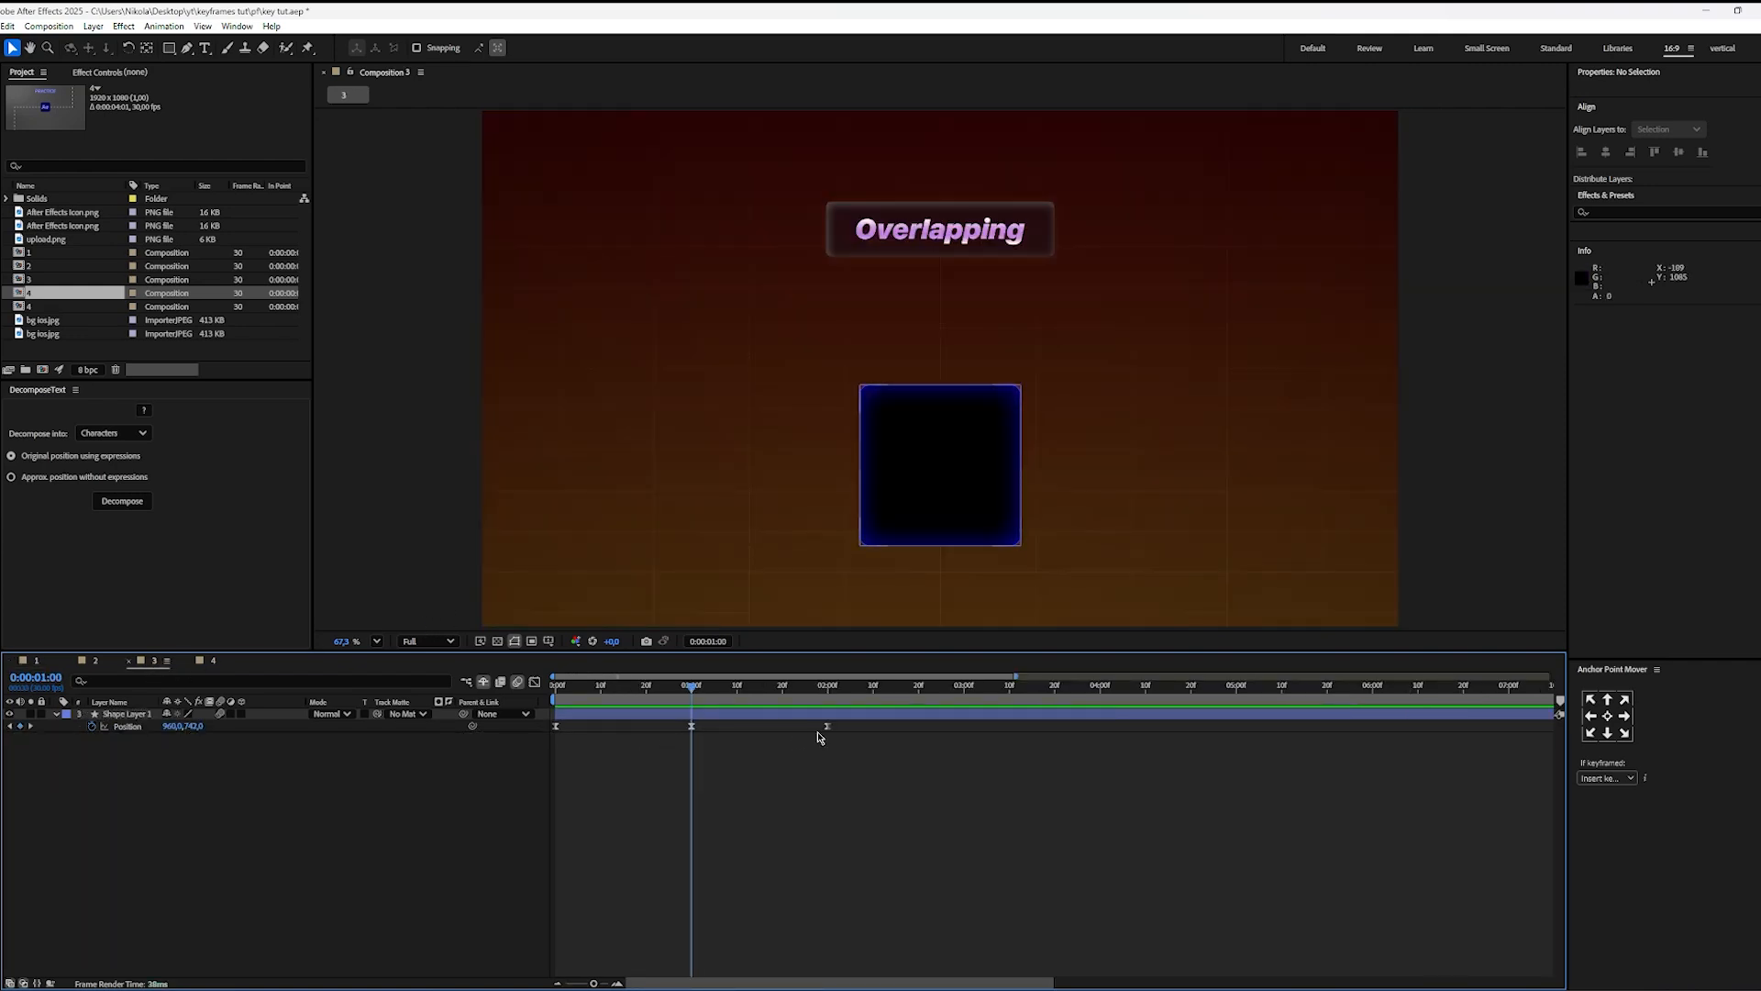
Step: Open the speed graph for Shape Layer 1's Position keyframes and shift the entrance curve's peak to the first keyframe
{"action": "left_click_drag", "start_coordinate": [861, 729], "coordinate": [124, 741]}
{"action": "left_click", "coordinate": [536, 683]}
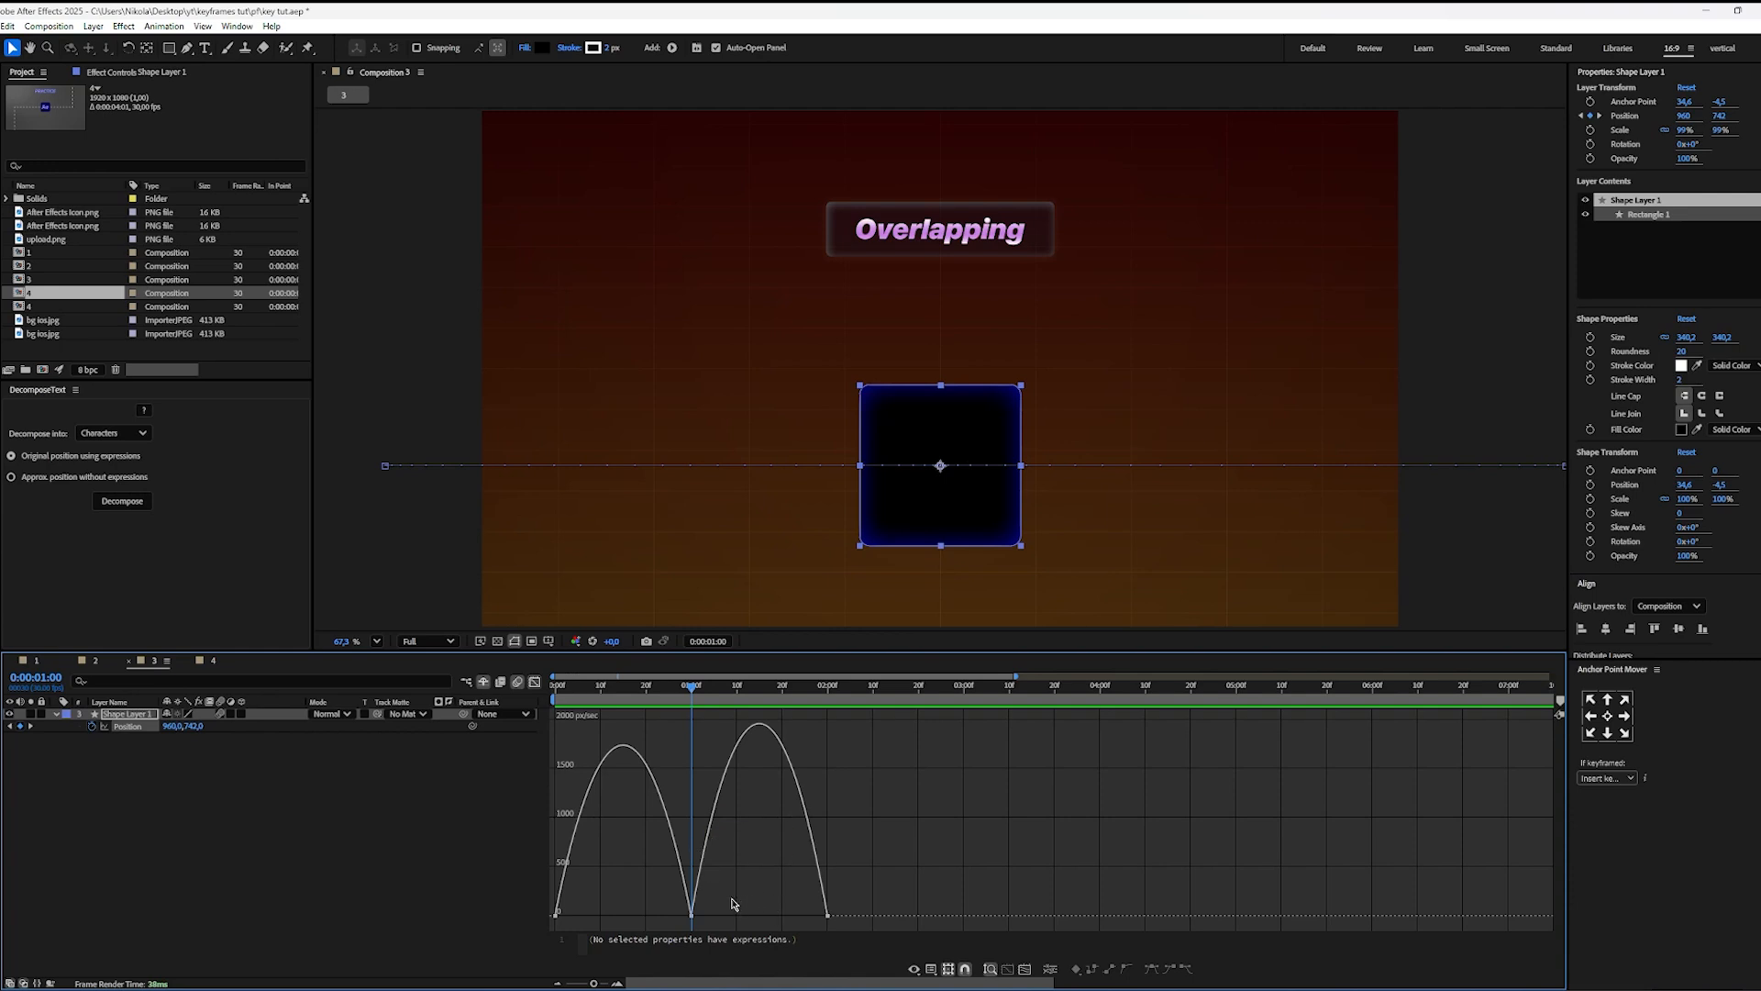
{"action": "left_click_drag", "start_coordinate": [731, 900], "coordinate": [554, 903]}
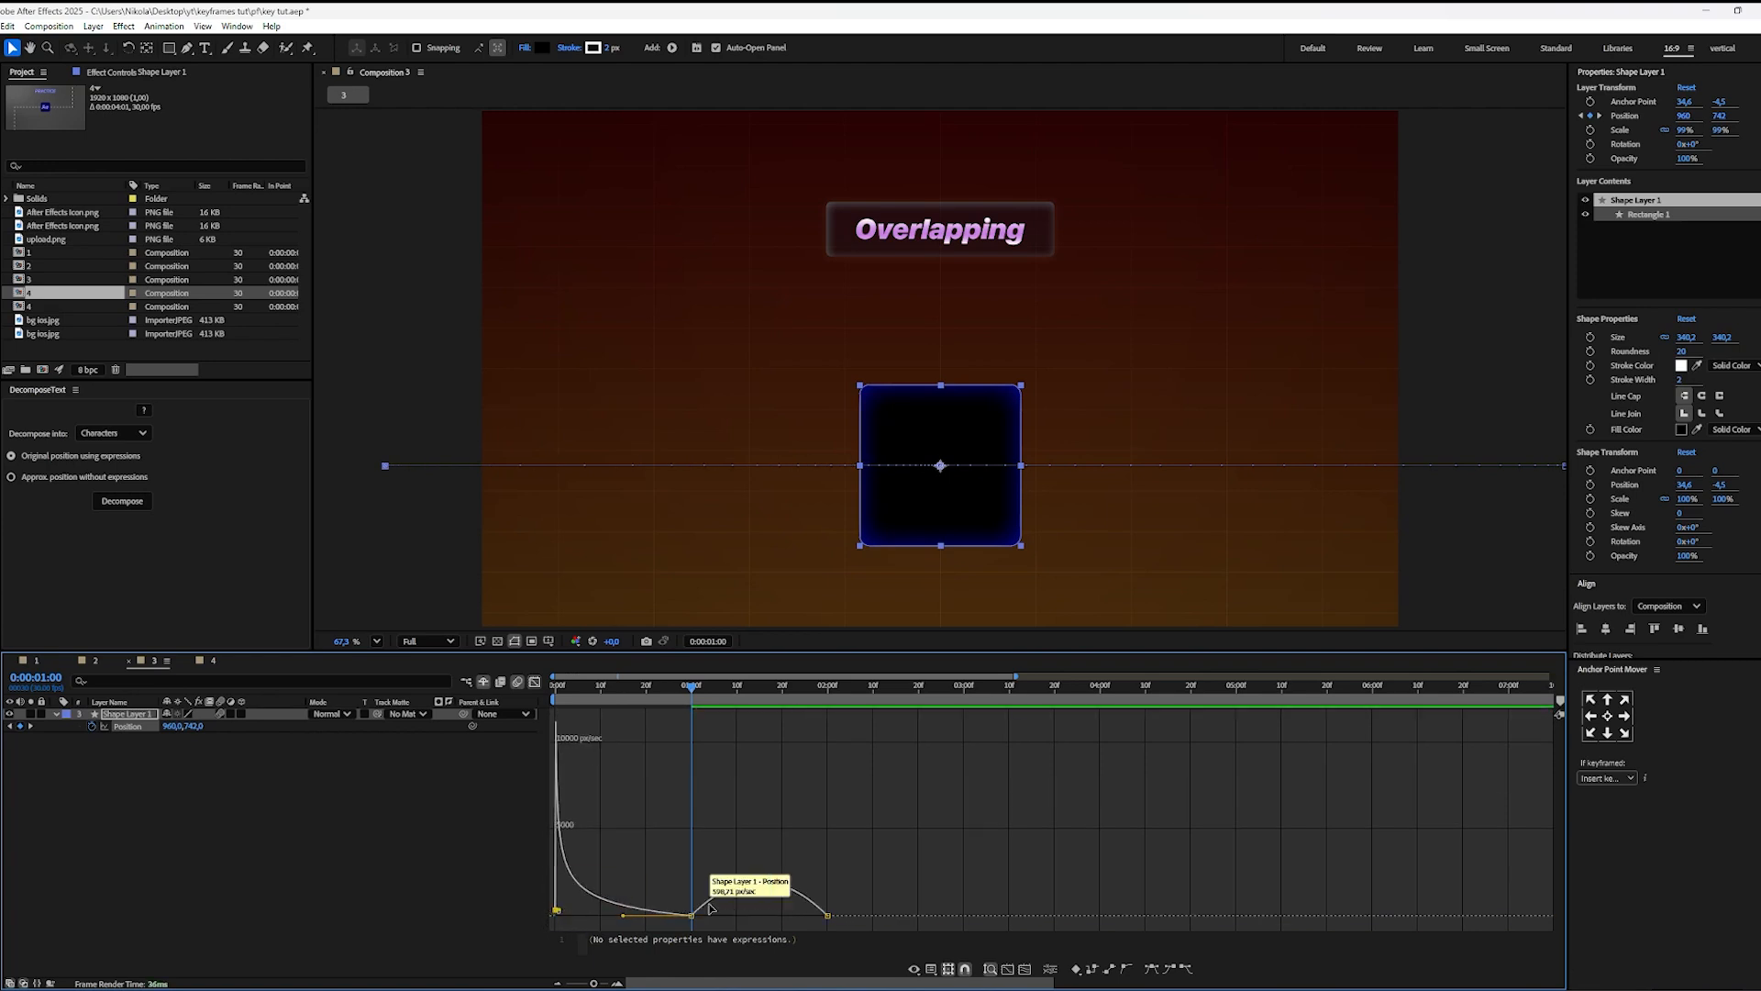
Step: Shift the exit curve's speed peak to the last Position keyframe, return to 0:00:00:00 and close the speed graph
{"action": "left_click", "coordinate": [709, 908]}
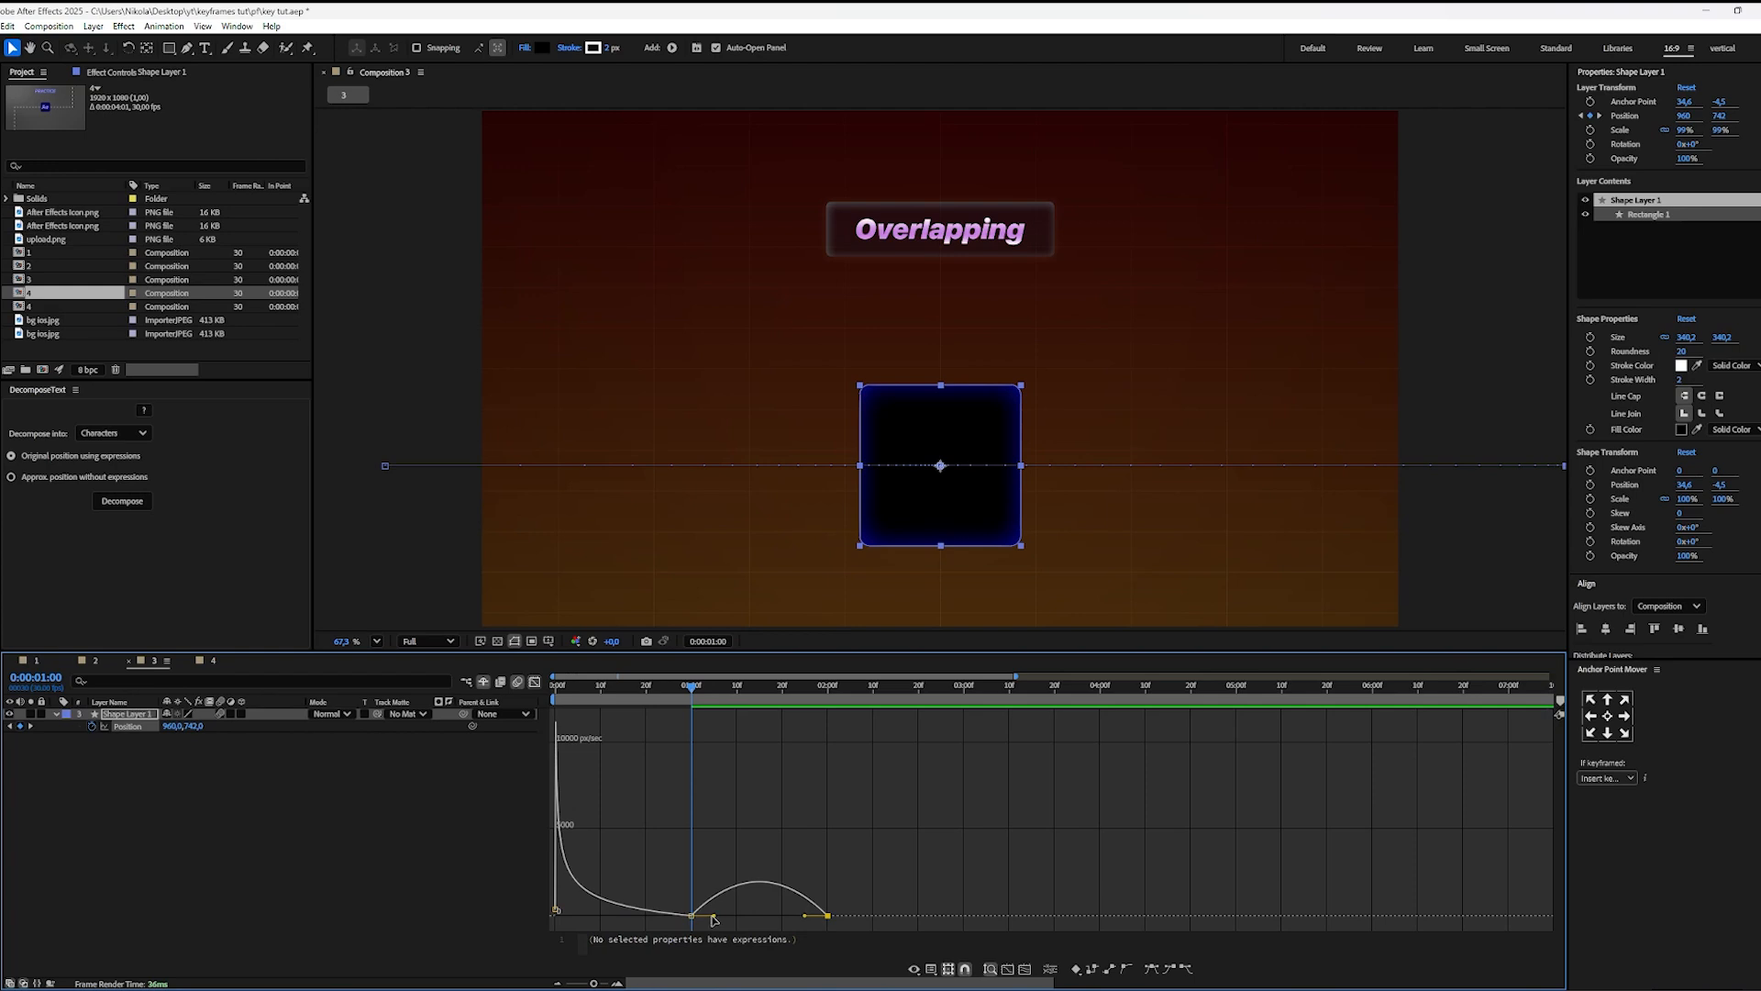
{"action": "left_click_drag", "start_coordinate": [715, 919], "coordinate": [770, 922]}
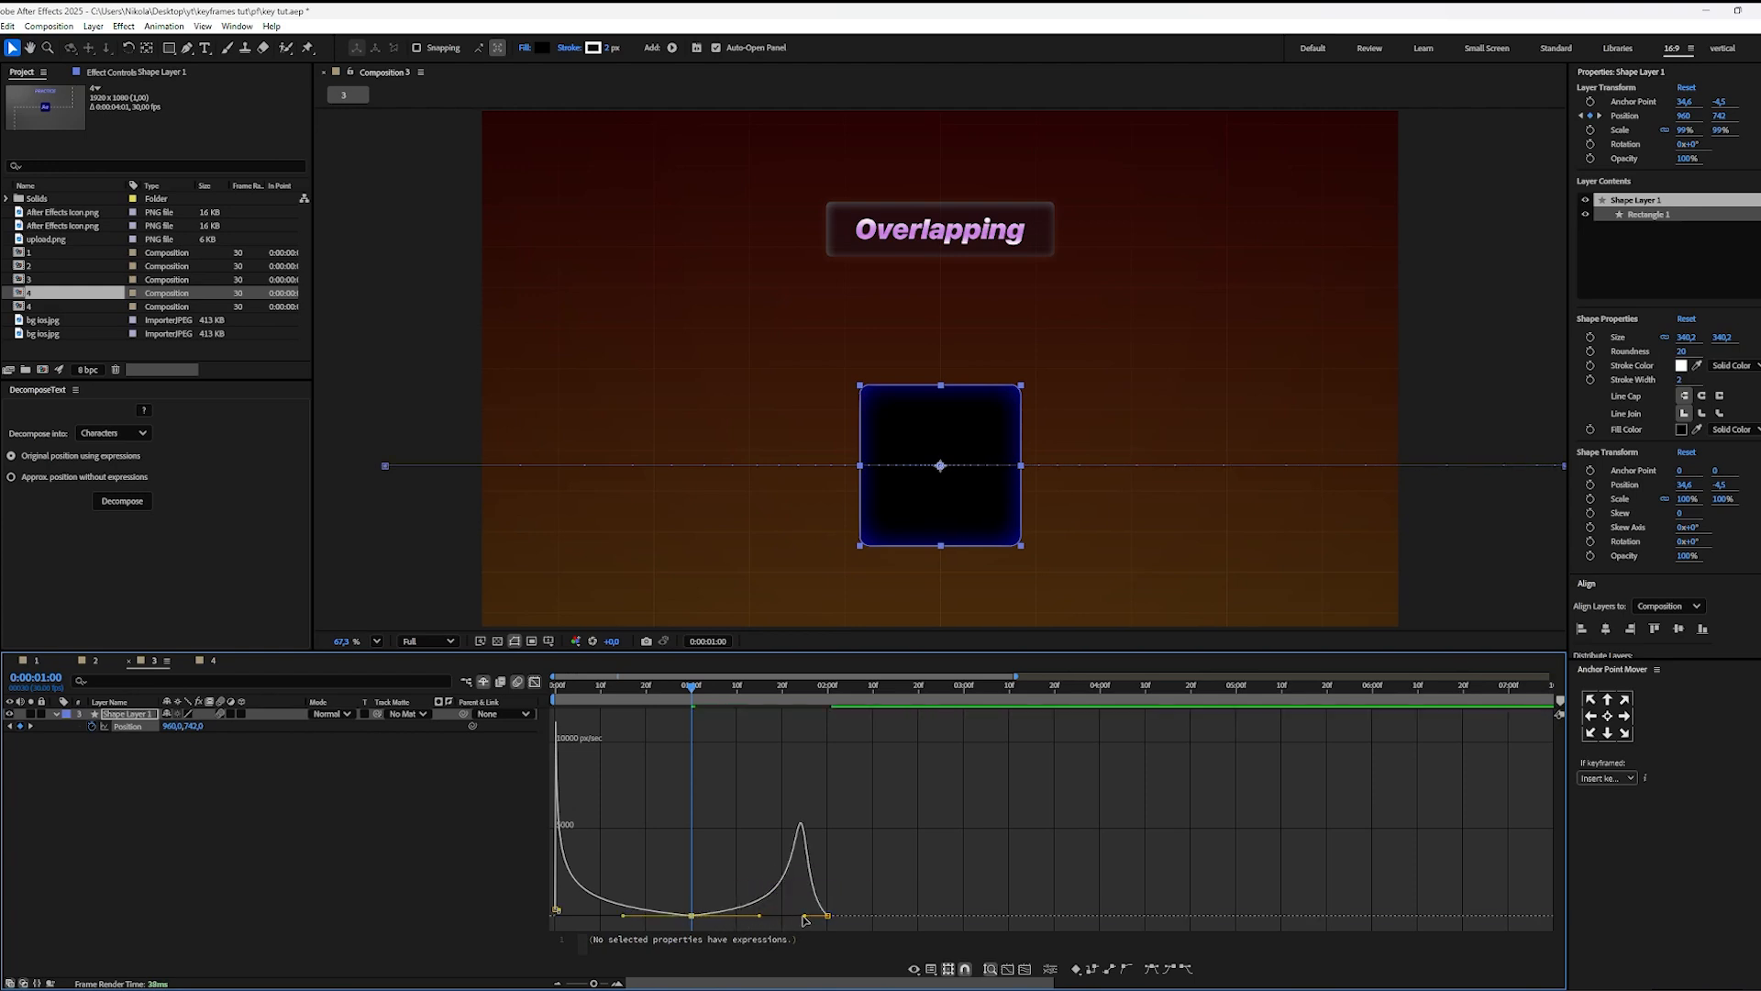
{"action": "left_click_drag", "start_coordinate": [804, 917], "coordinate": [842, 918]}
{"action": "left_click_drag", "start_coordinate": [663, 690], "coordinate": [108, 752]}
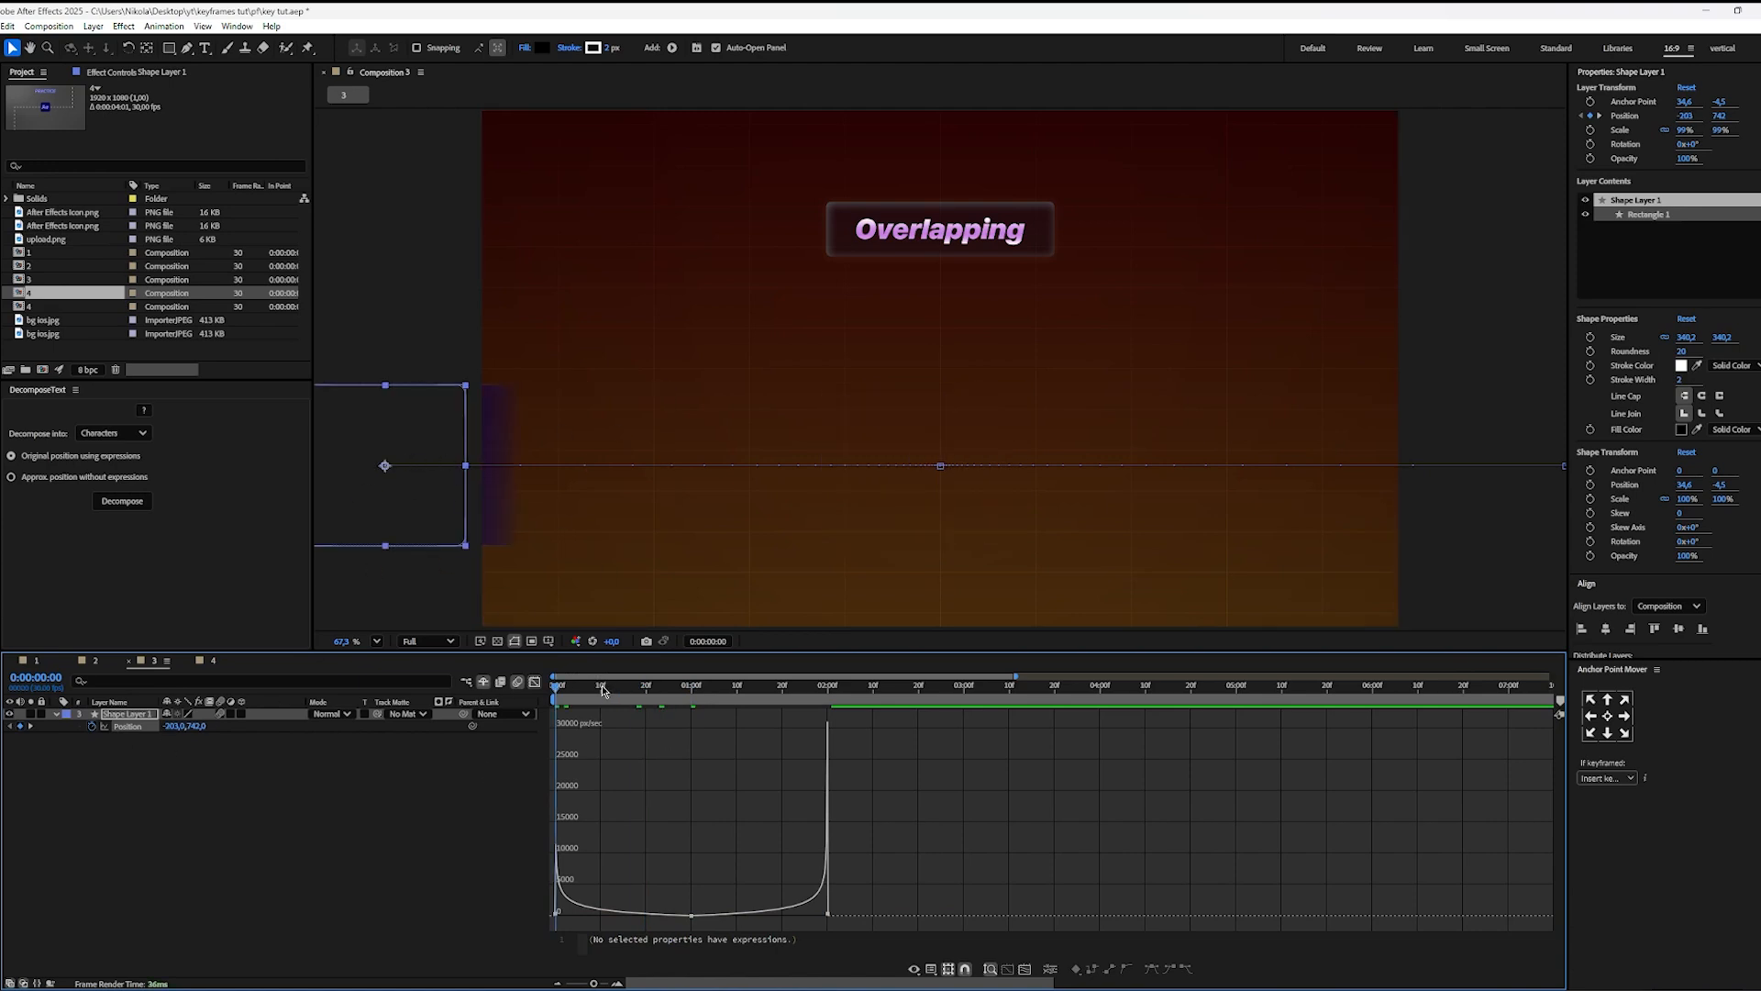
{"action": "left_click", "coordinate": [534, 684]}
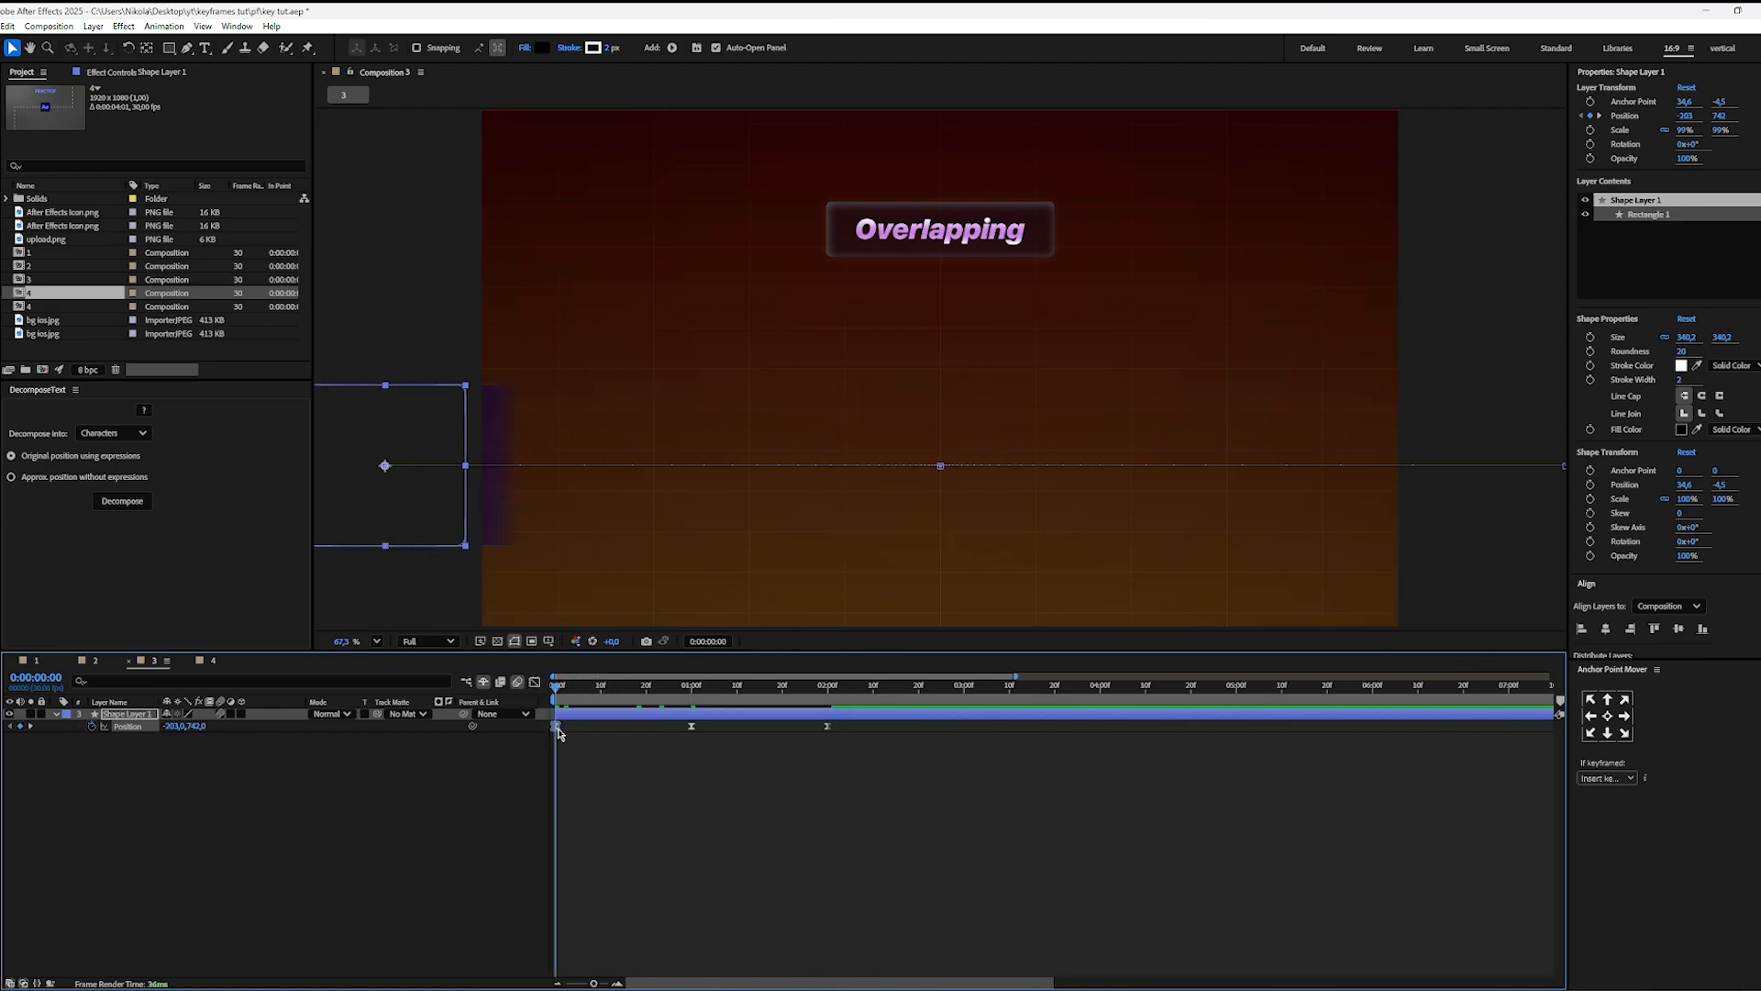
Step: Set the first keyframe's Position X to -288, preview the square's whole move and return to 0:00:00:00
{"action": "left_click_drag", "start_coordinate": [177, 727], "coordinate": [99, 728]}
{"action": "left_click", "coordinate": [511, 846]}
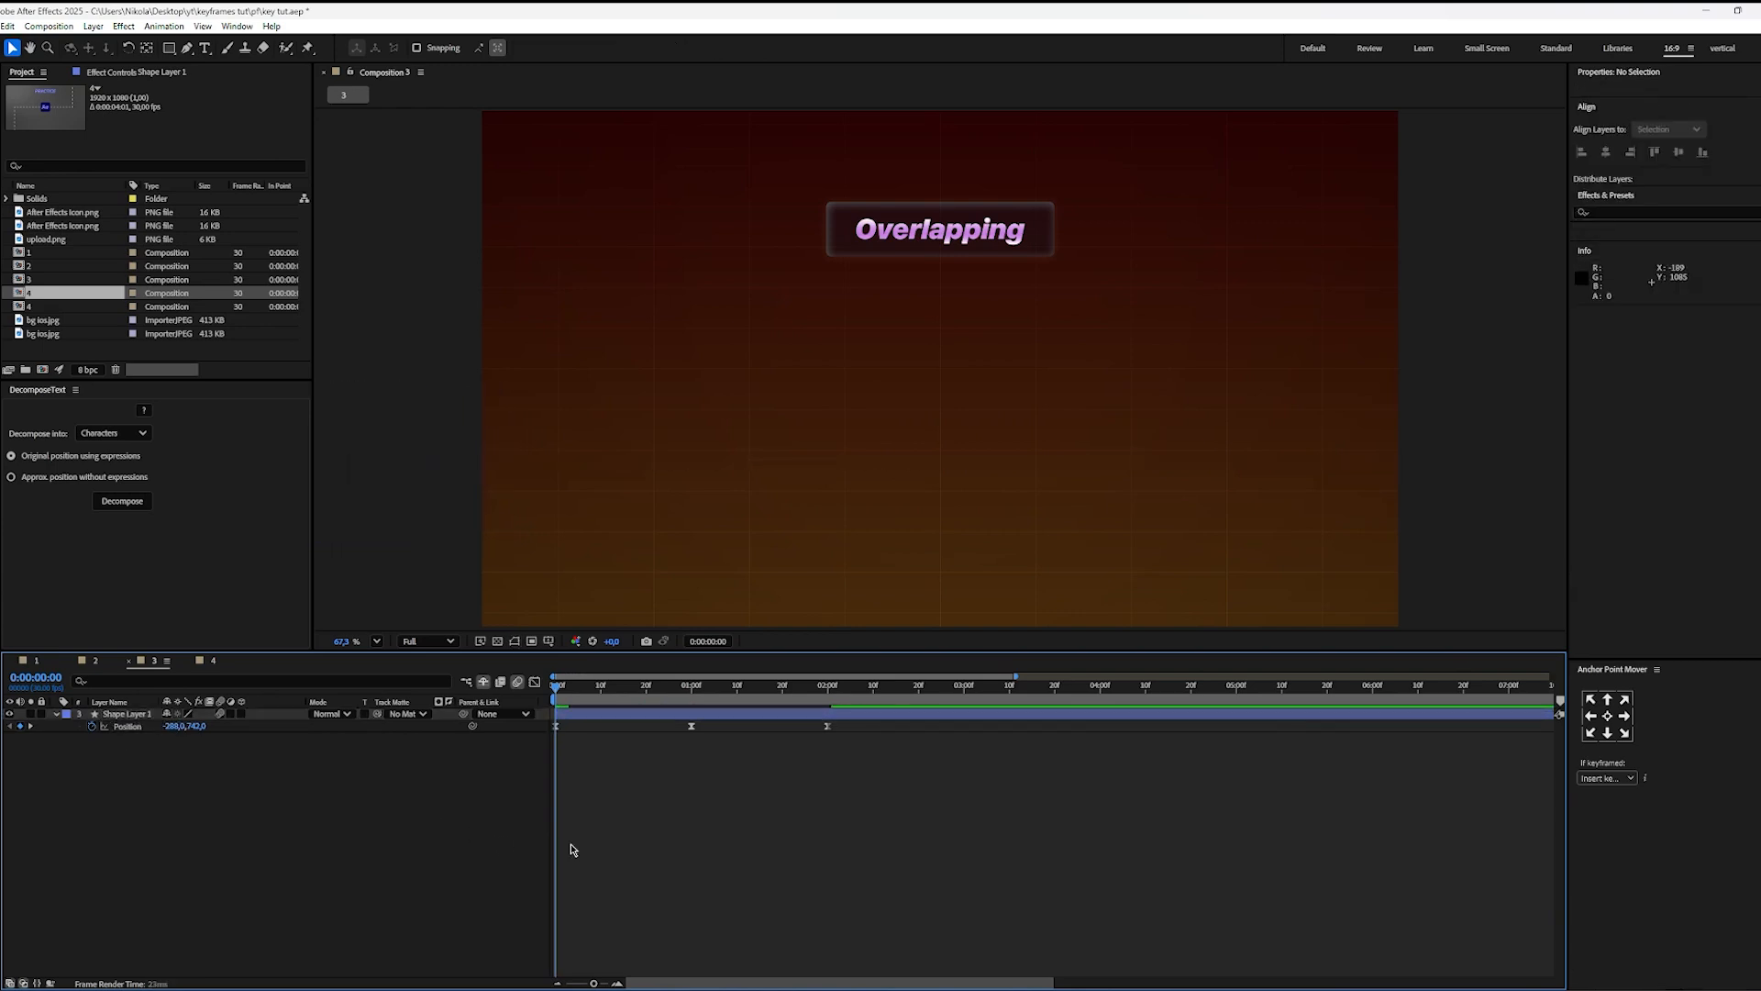
{"action": "key", "text": "space"}
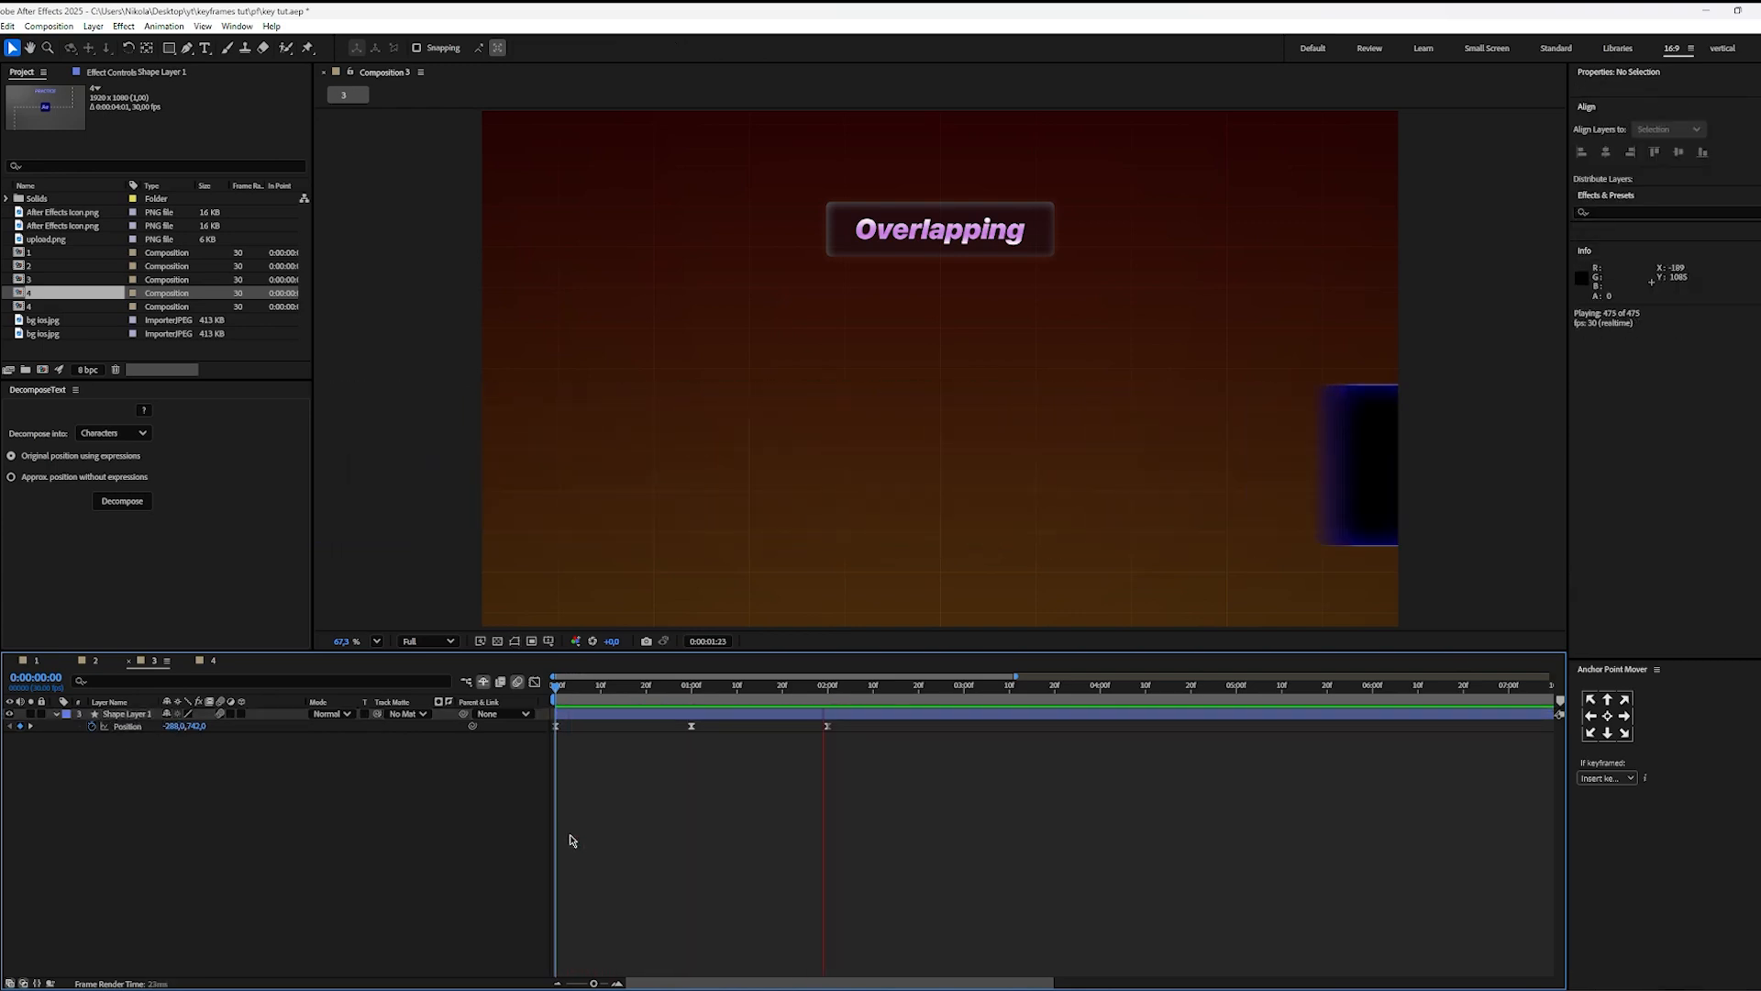
{"action": "key", "text": "space"}
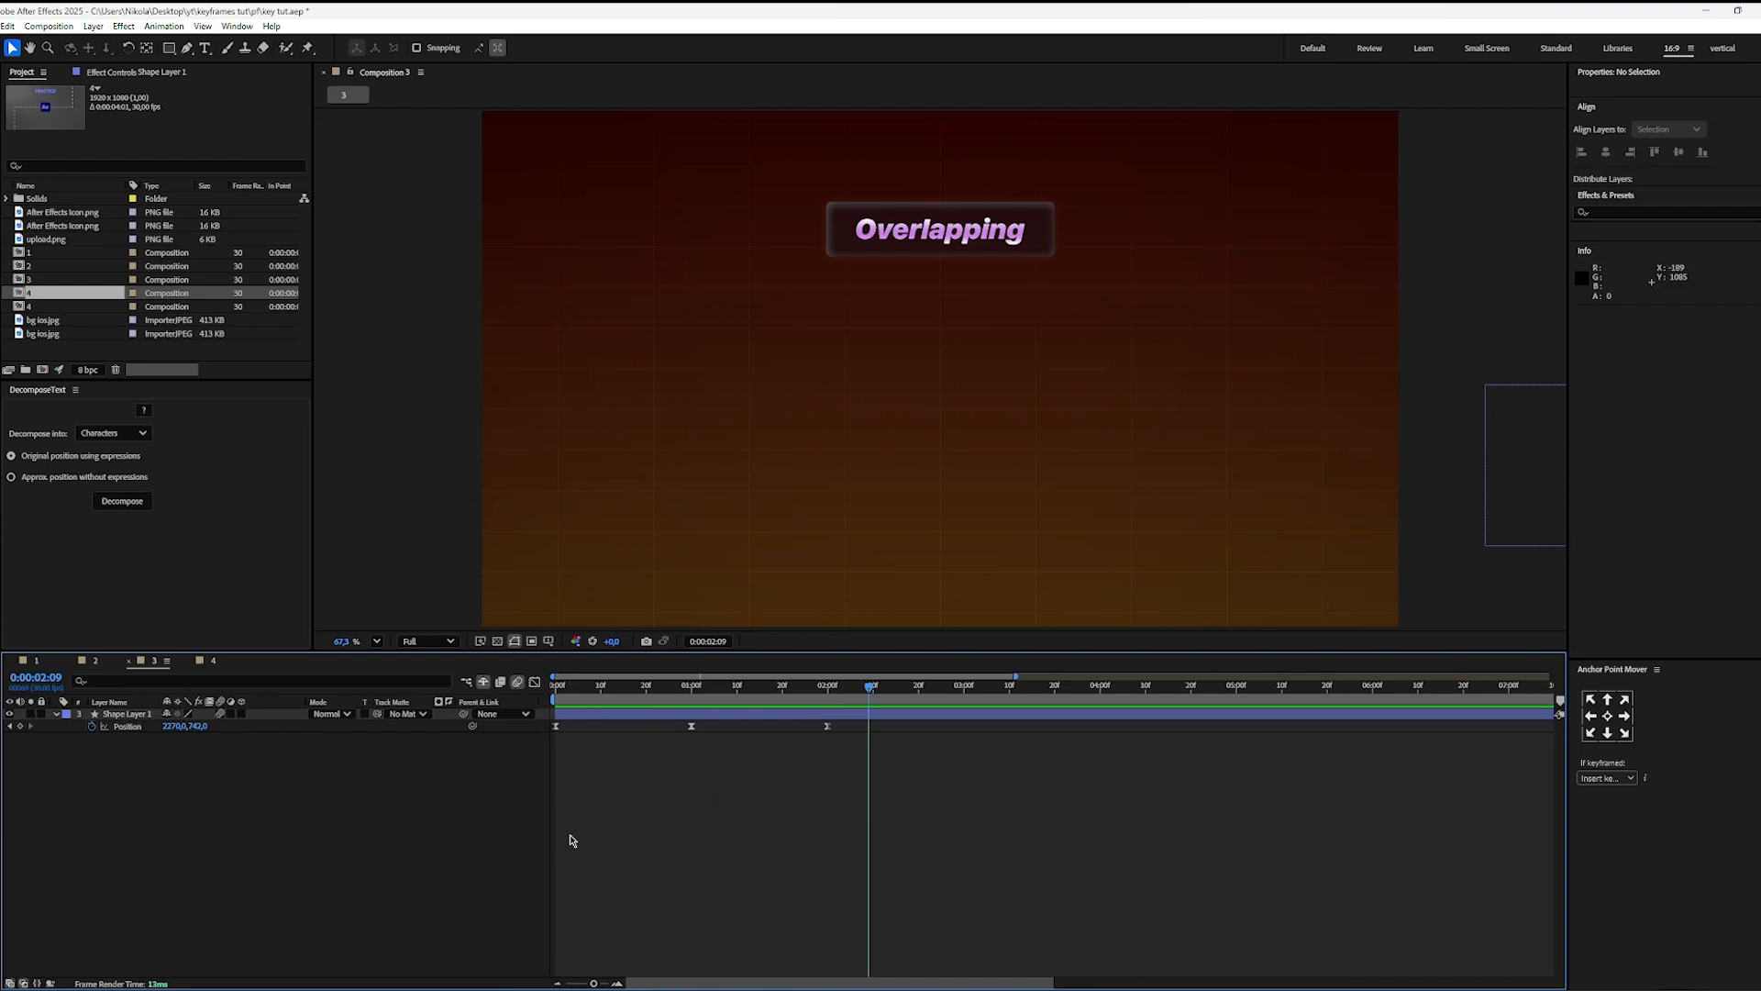
{"action": "left_click_drag", "start_coordinate": [695, 690], "coordinate": [480, 723]}
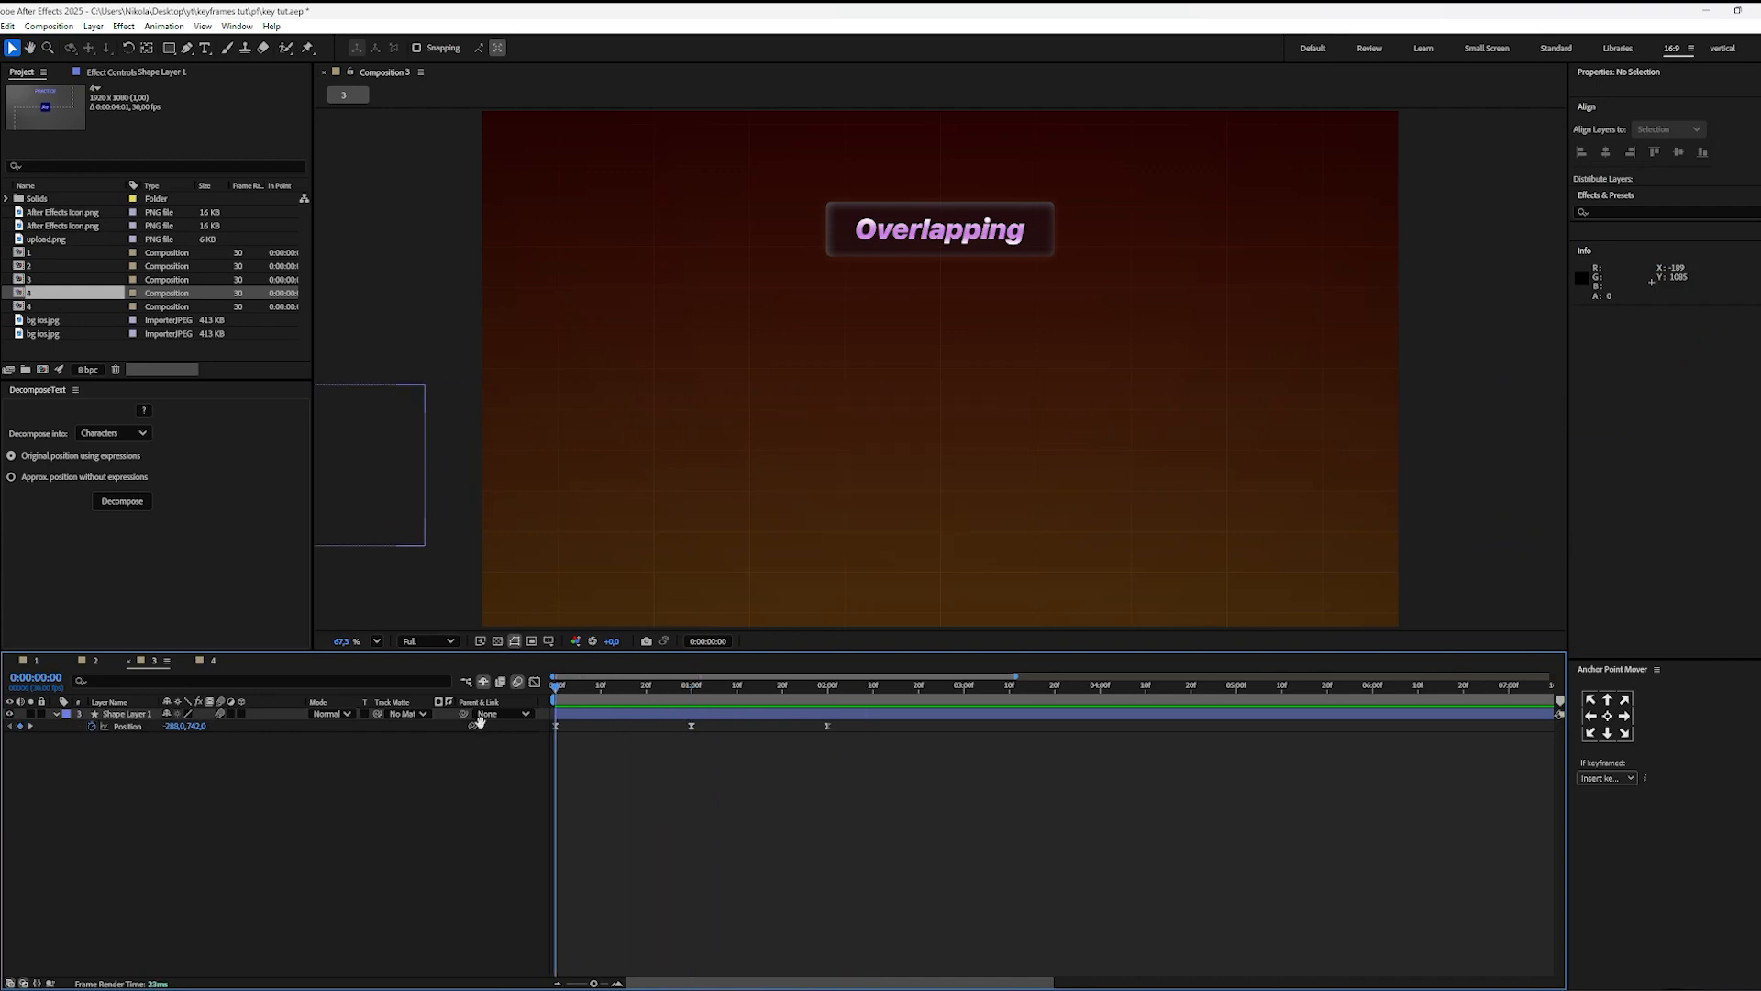
Step: Preview the square's whole entrance and exit twice from 0:00:00:00
{"action": "key", "text": "space"}
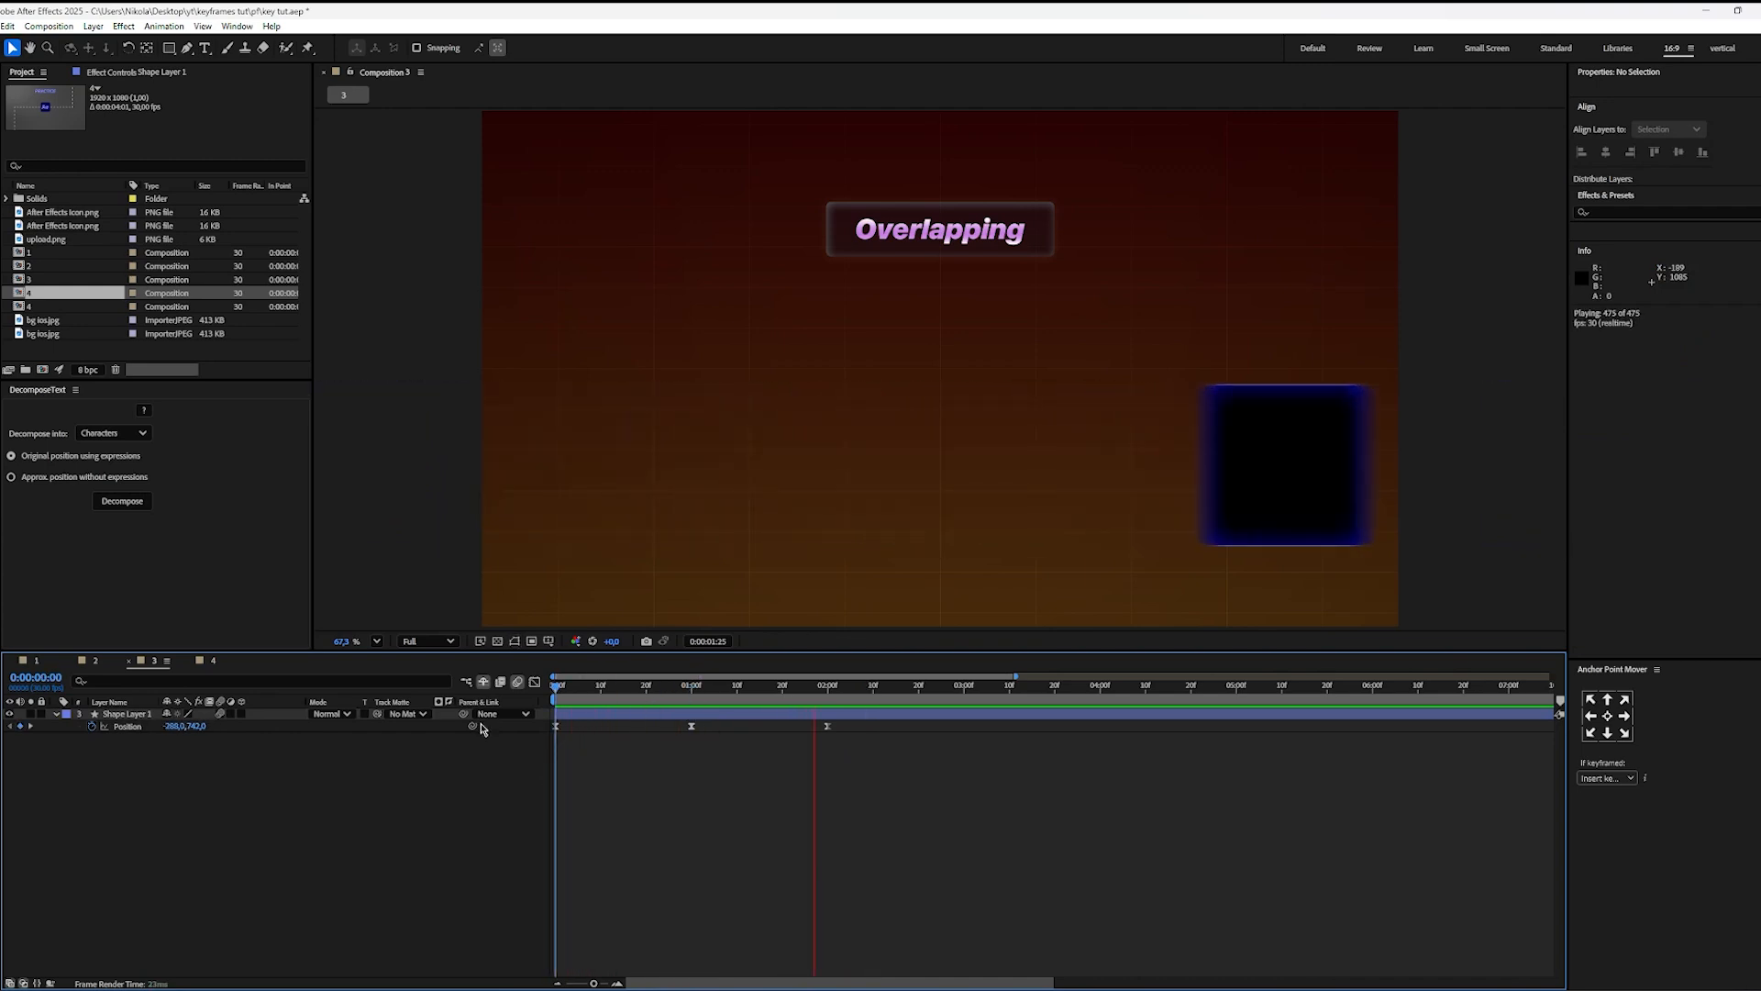
{"action": "key", "text": "space"}
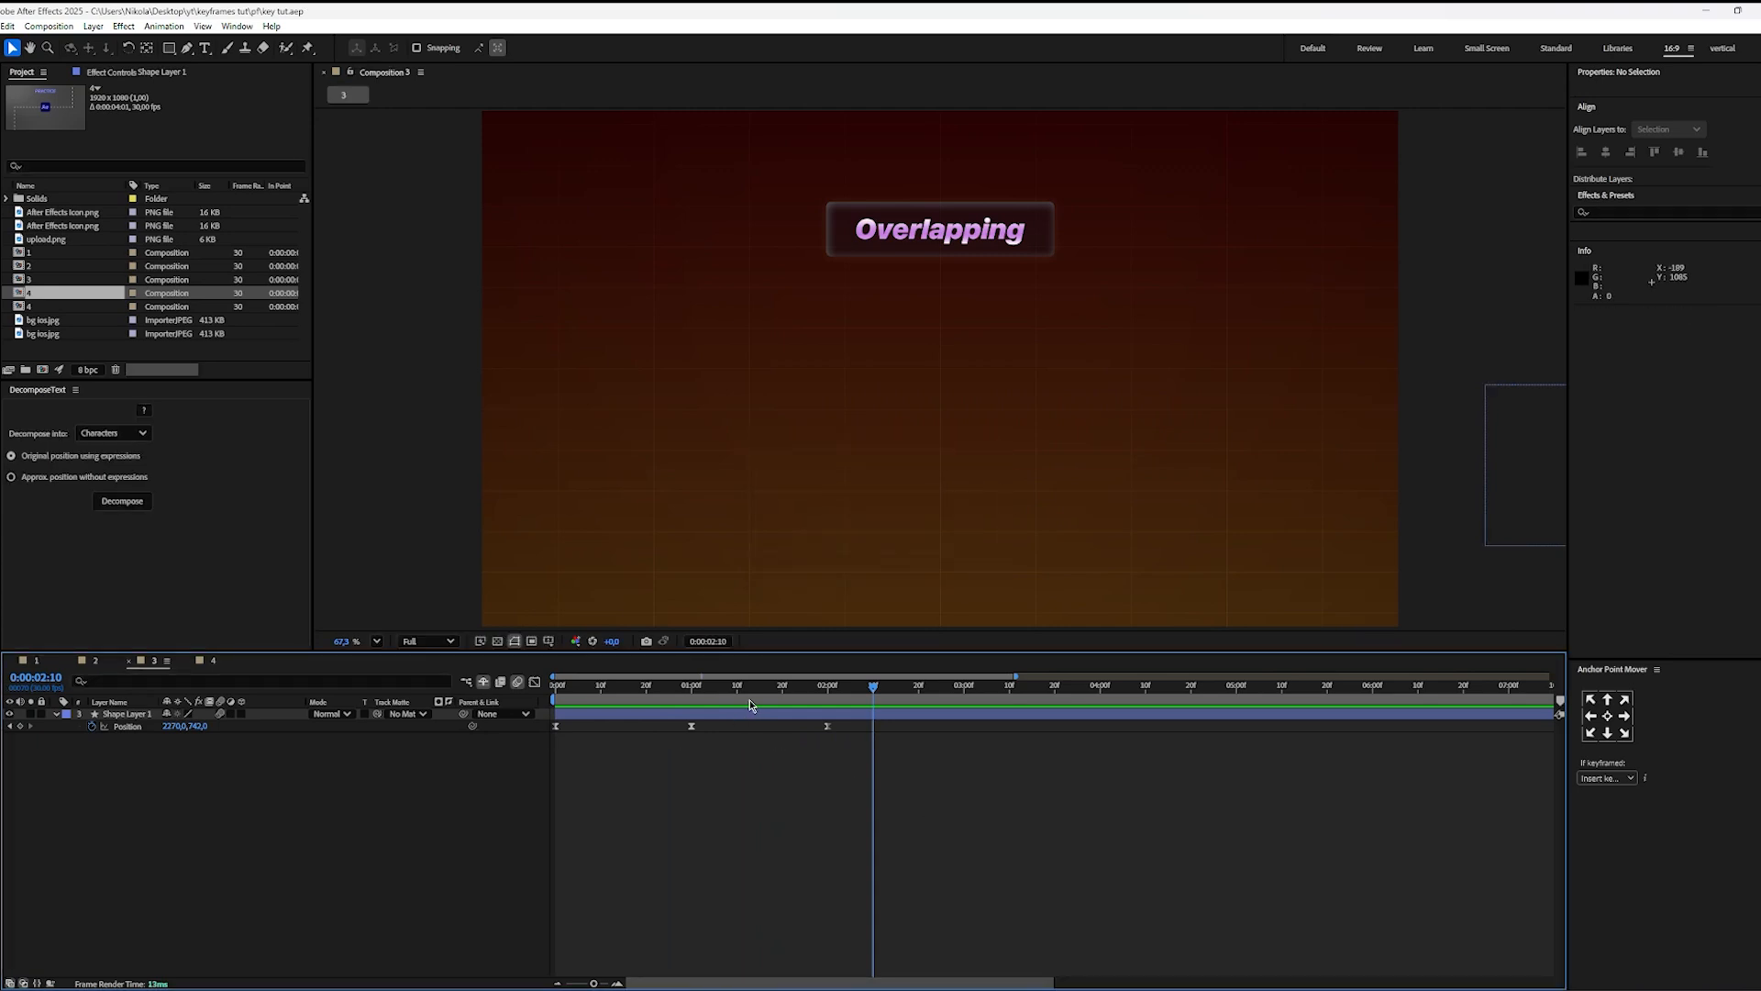
{"action": "key", "text": "Home"}
{"action": "key", "text": "space"}
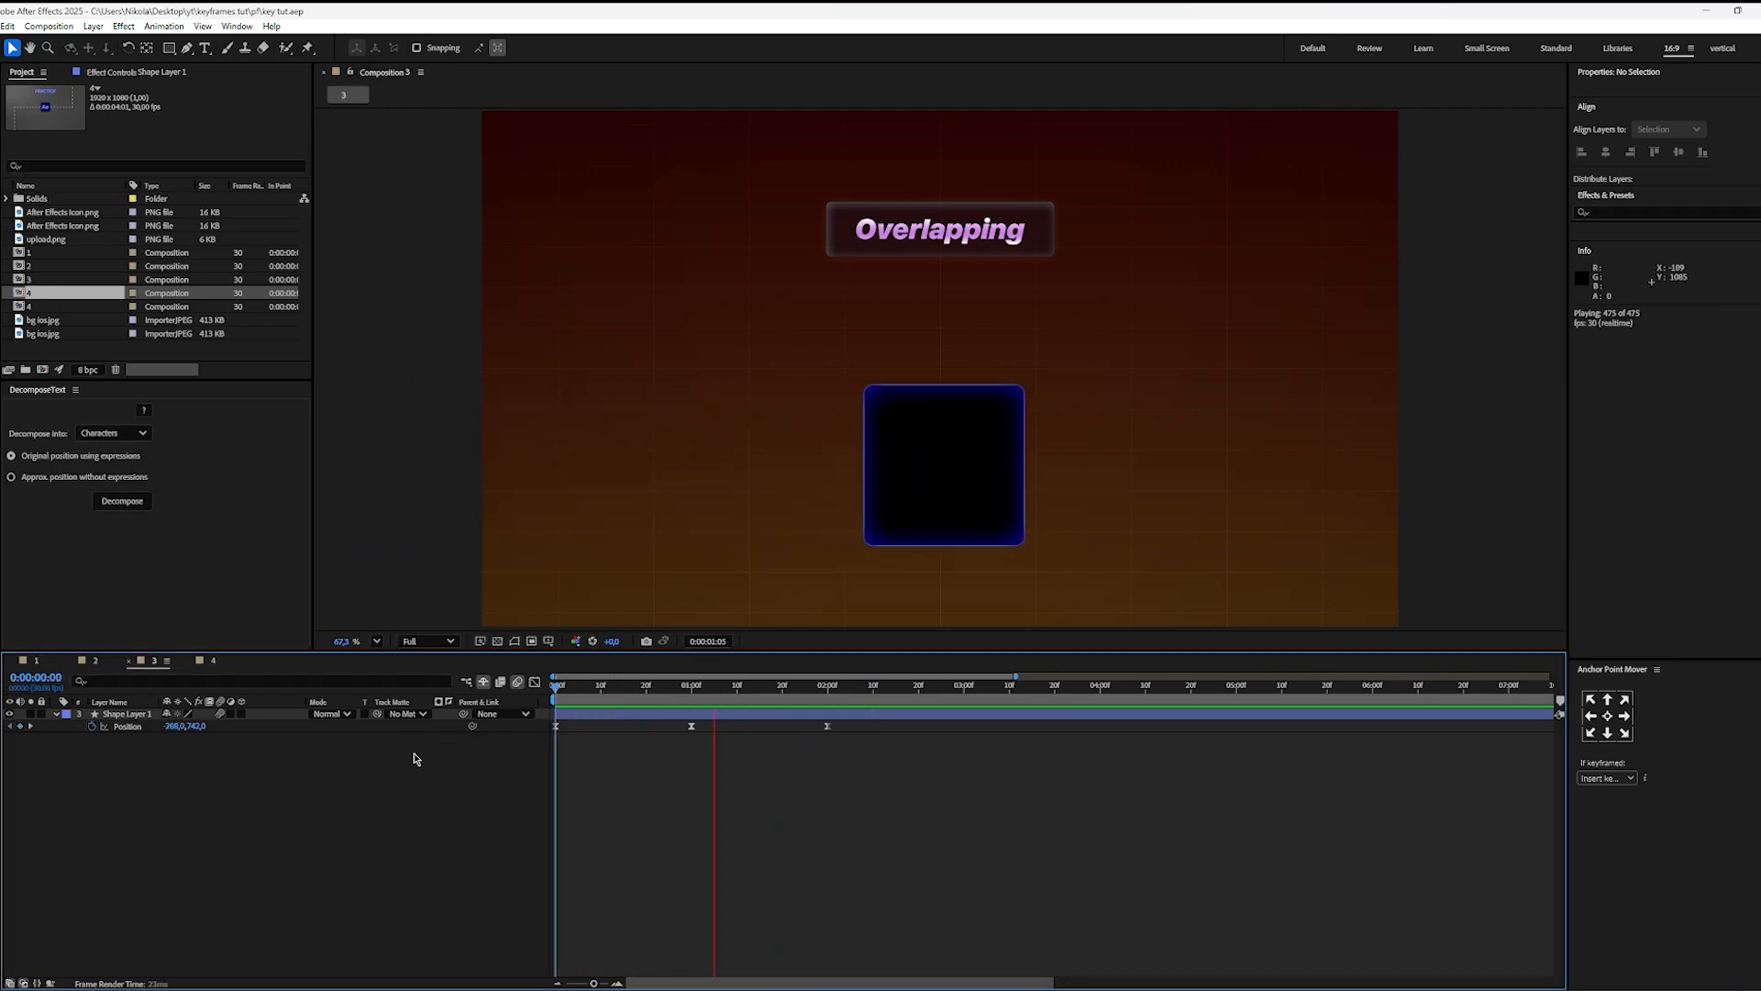
{"action": "key", "text": "space"}
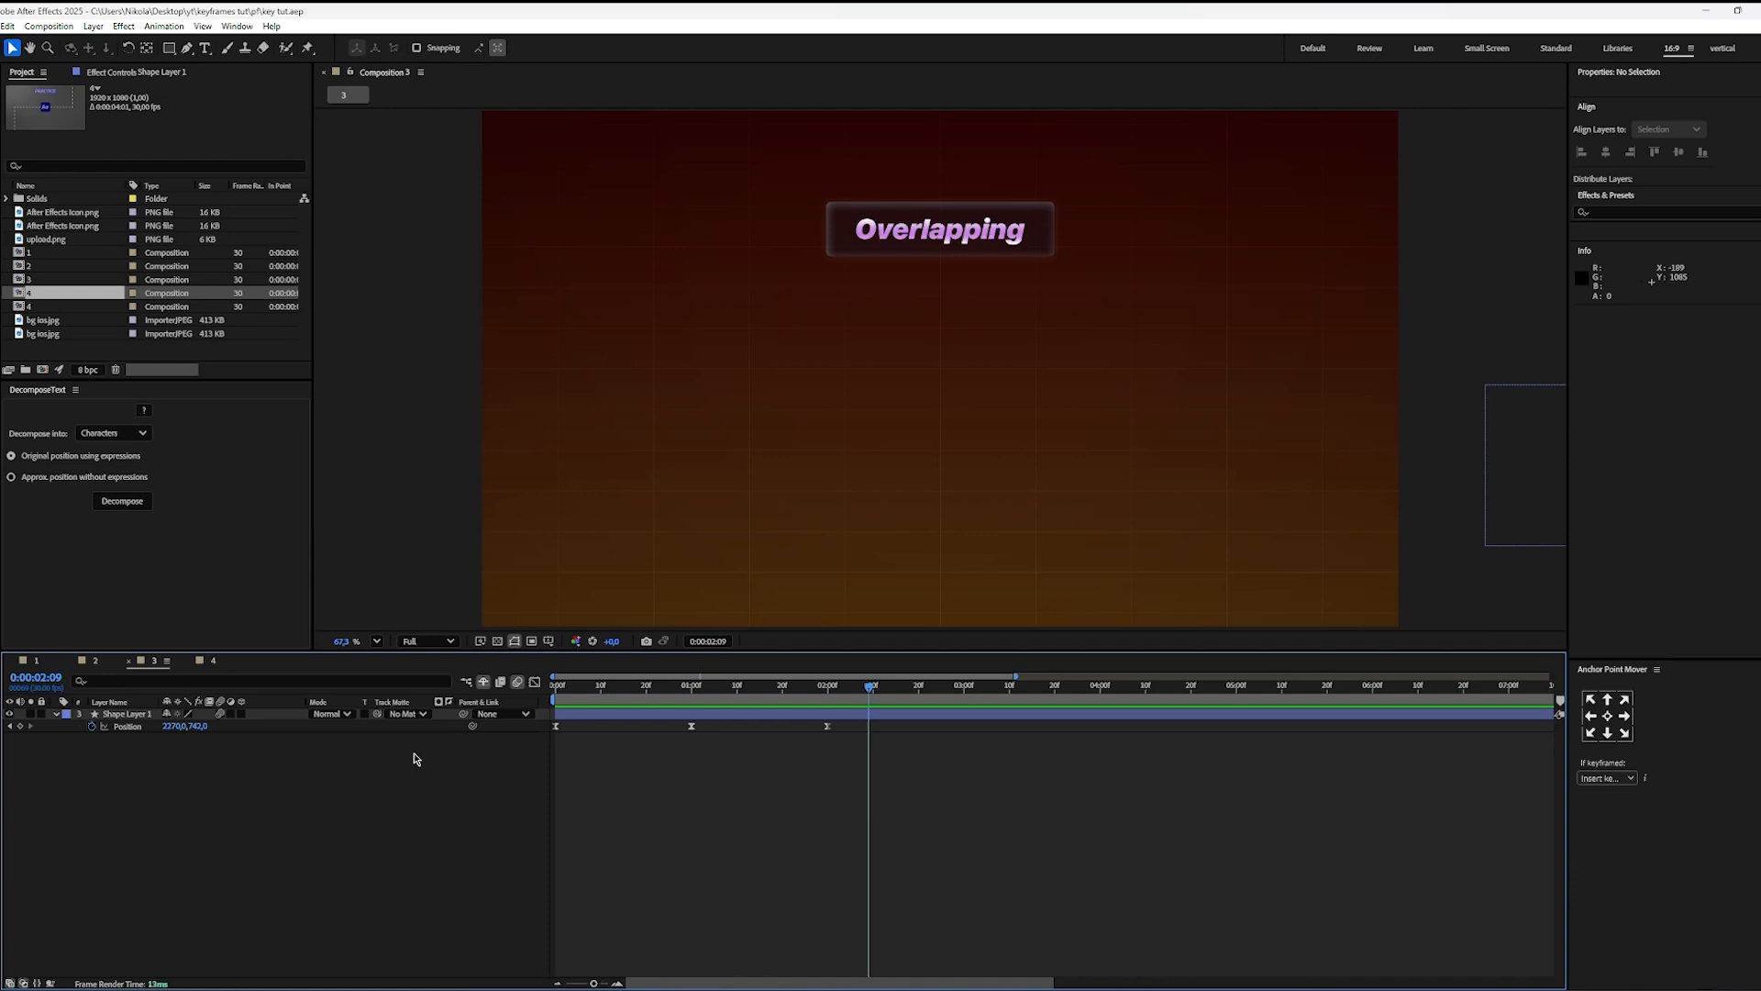
Step: Go to 0:00:01:00 and remove all of Shape Layer 1's Position keyframes, keeping the square at its centred position
{"action": "key", "text": "j"}
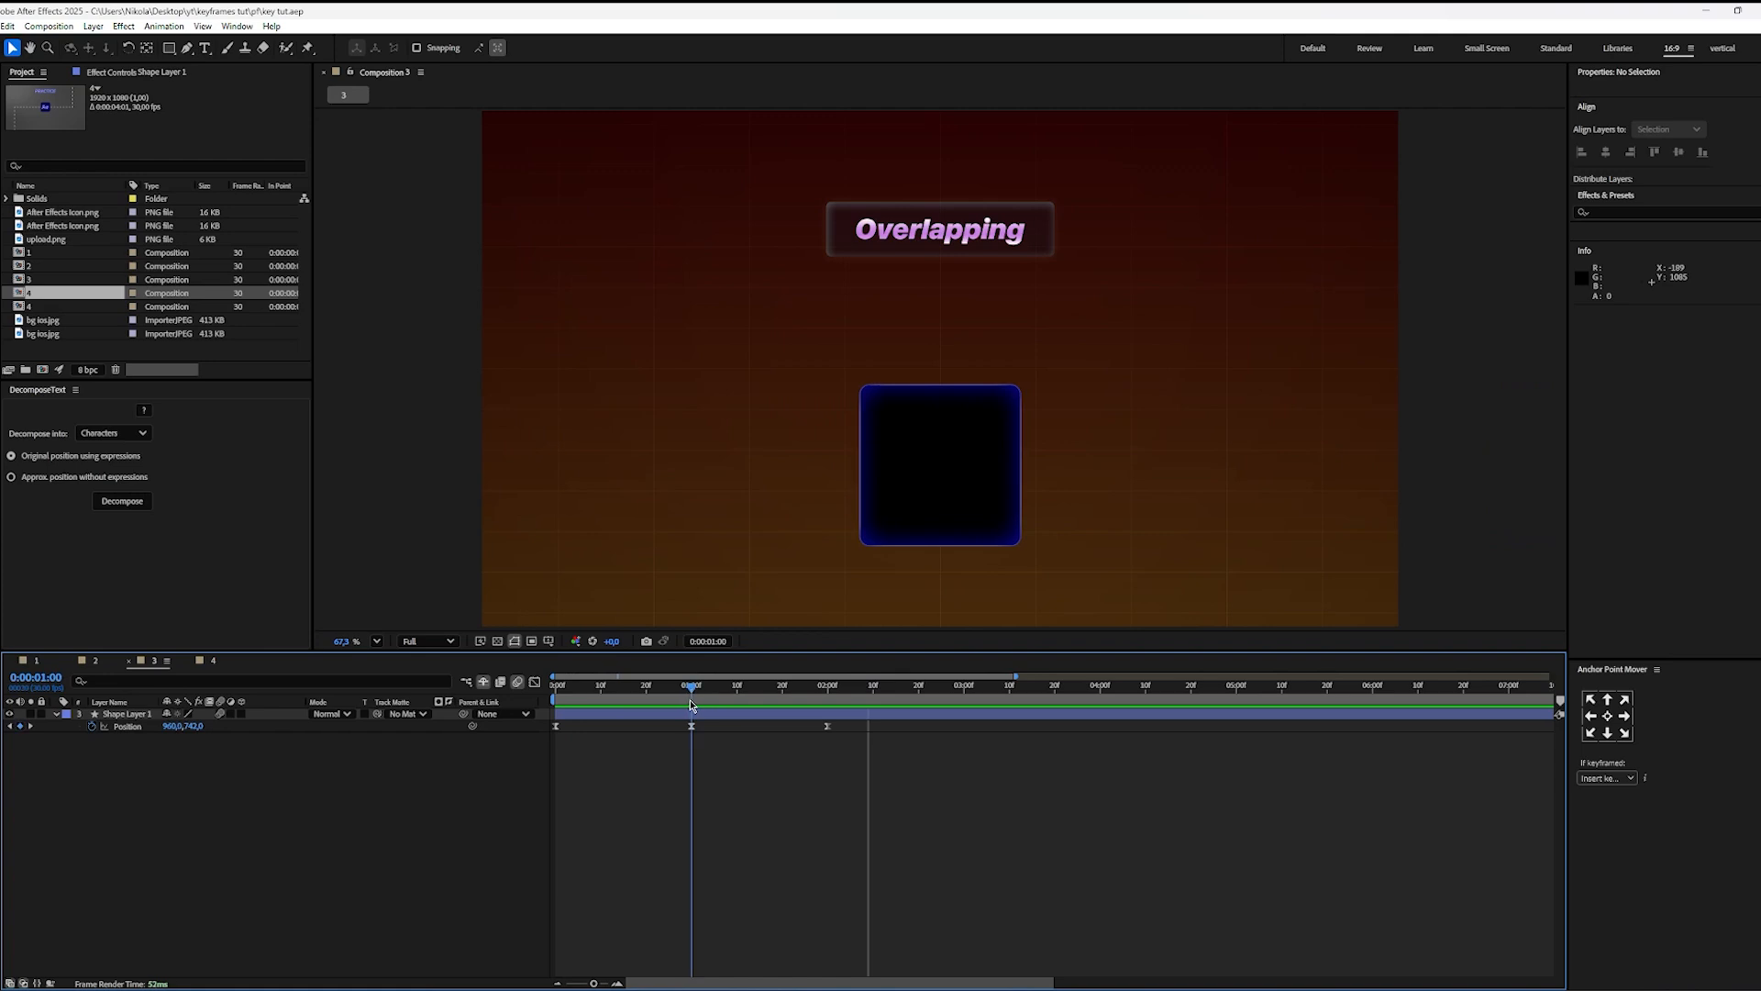
{"action": "left_click", "coordinate": [92, 726]}
{"action": "left_click", "coordinate": [700, 815]}
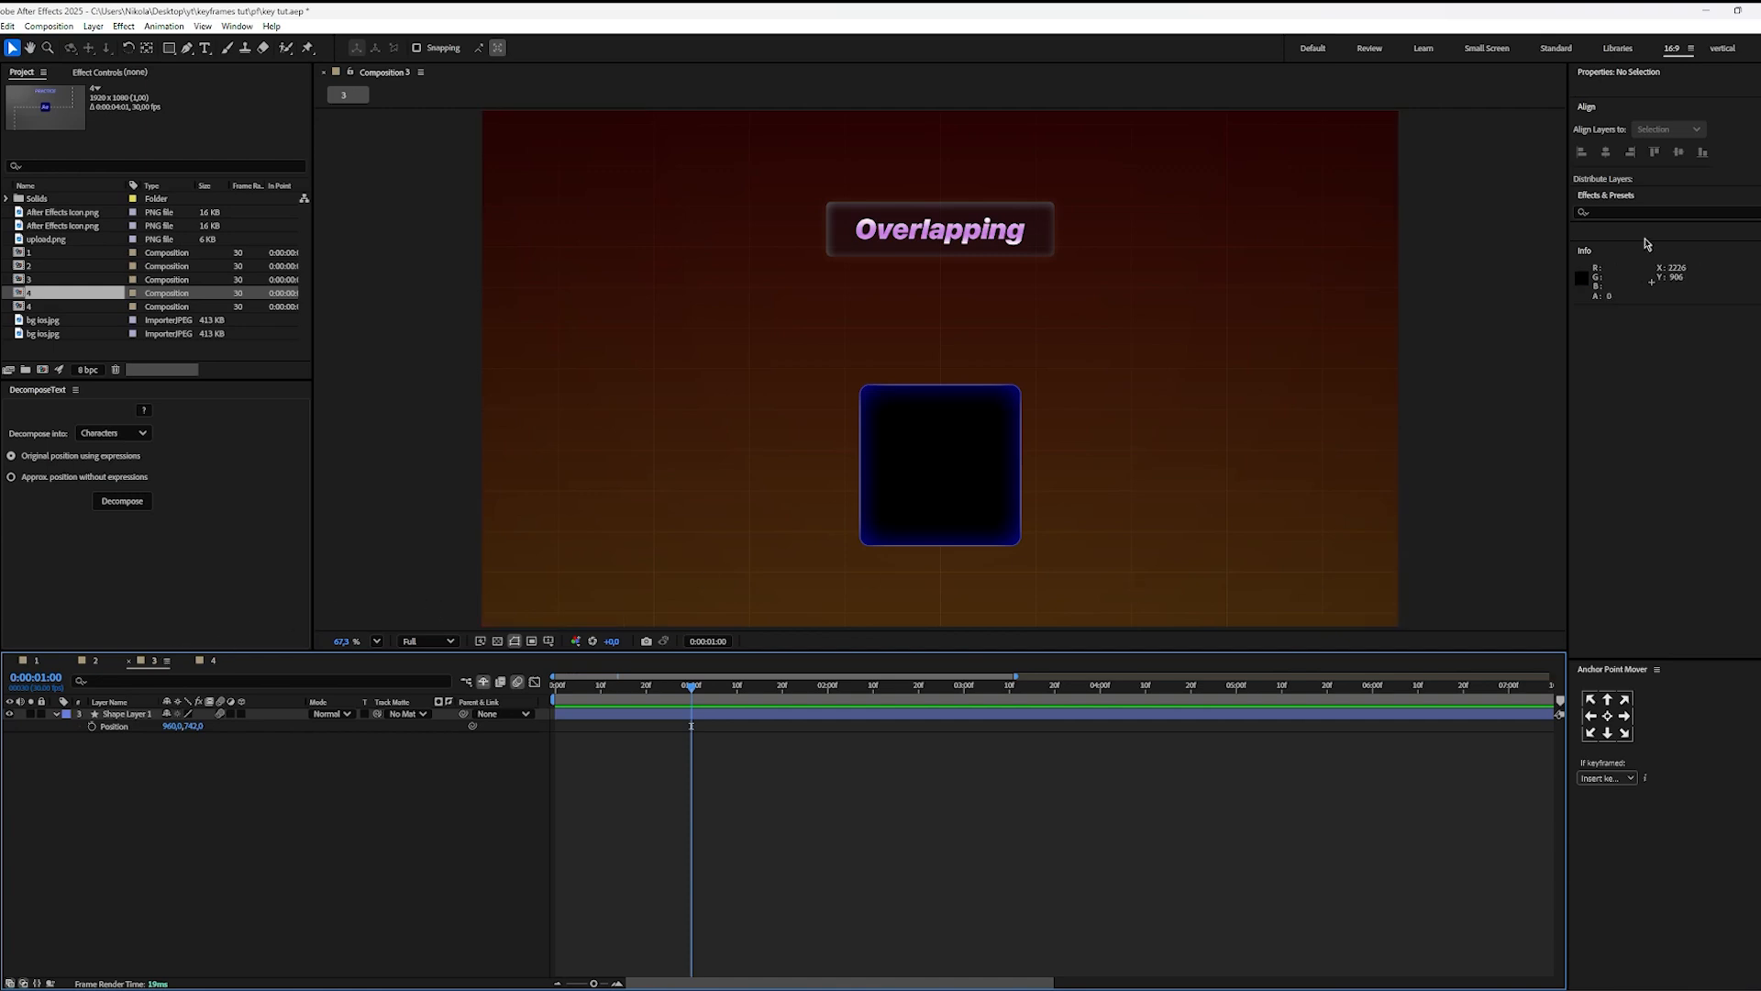
Step: Search the effects for "tran" and apply the Distort Transform effect to Shape Layer 1 twice
{"action": "left_click", "coordinate": [1615, 211]}
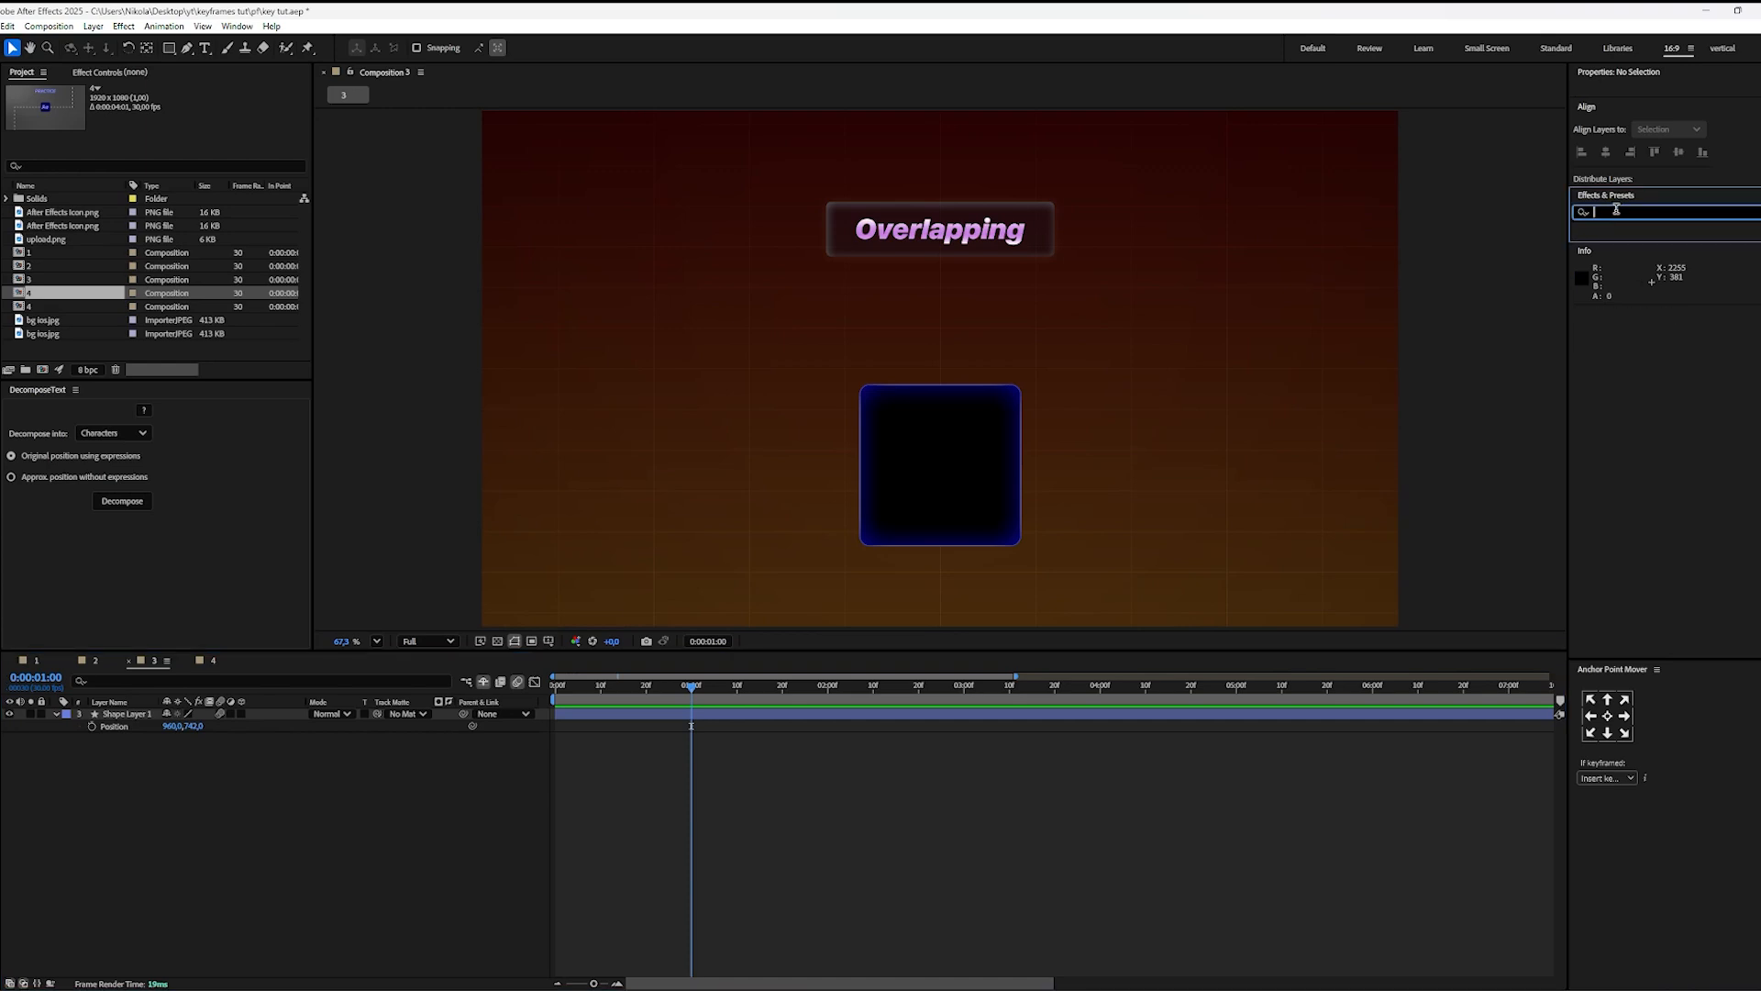
{"action": "type", "text": "tran"}
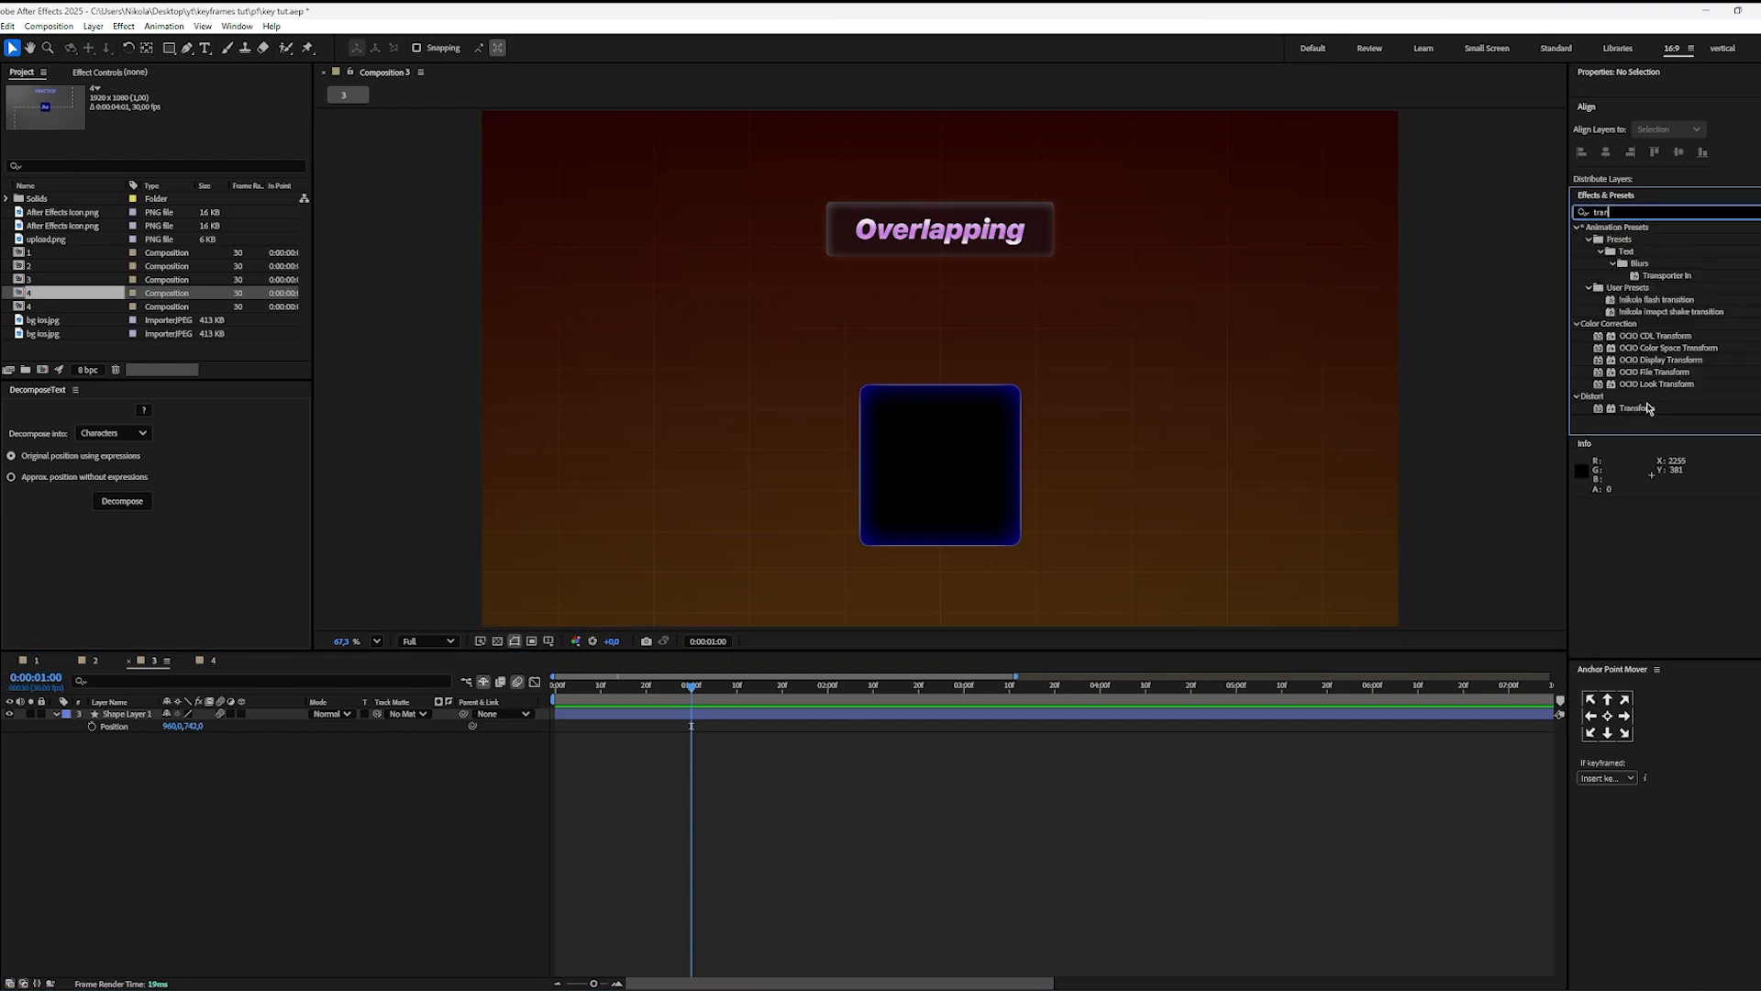
{"action": "left_click_drag", "start_coordinate": [1649, 407], "coordinate": [754, 713]}
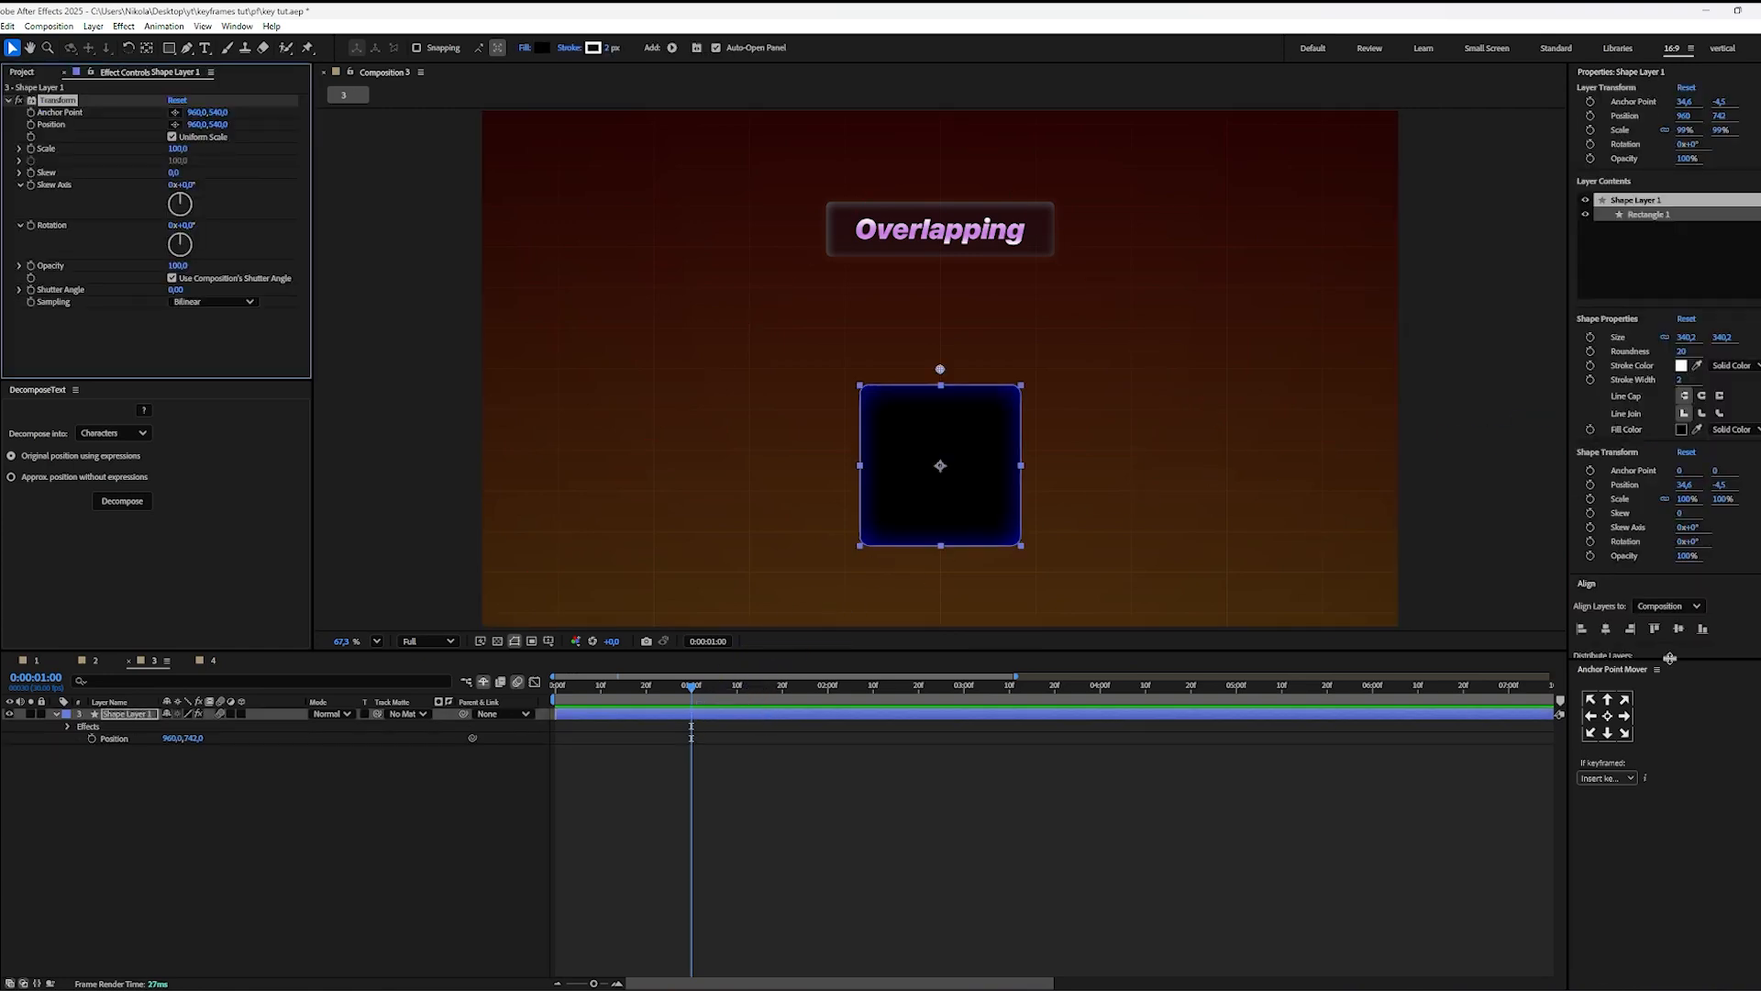
{"action": "scroll", "coordinate": [1685, 584], "scroll_direction": "down", "scroll_amount": 4}
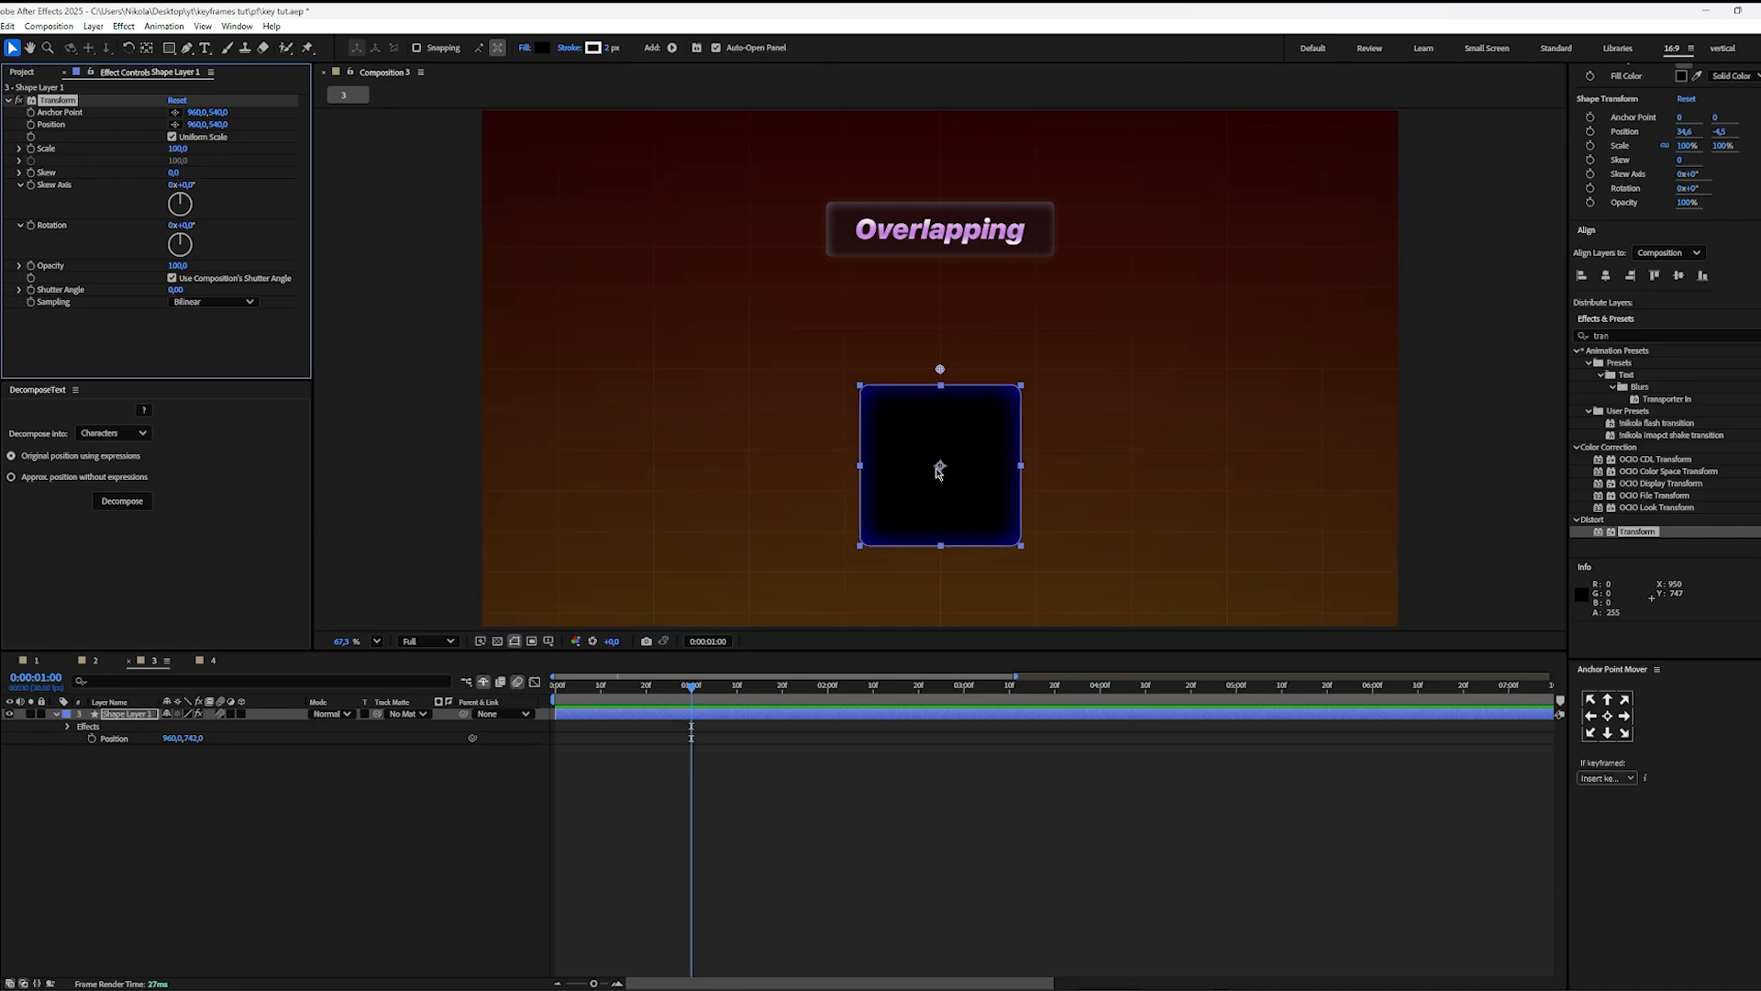
{"action": "left_click_drag", "start_coordinate": [1651, 540], "coordinate": [1383, 590]}
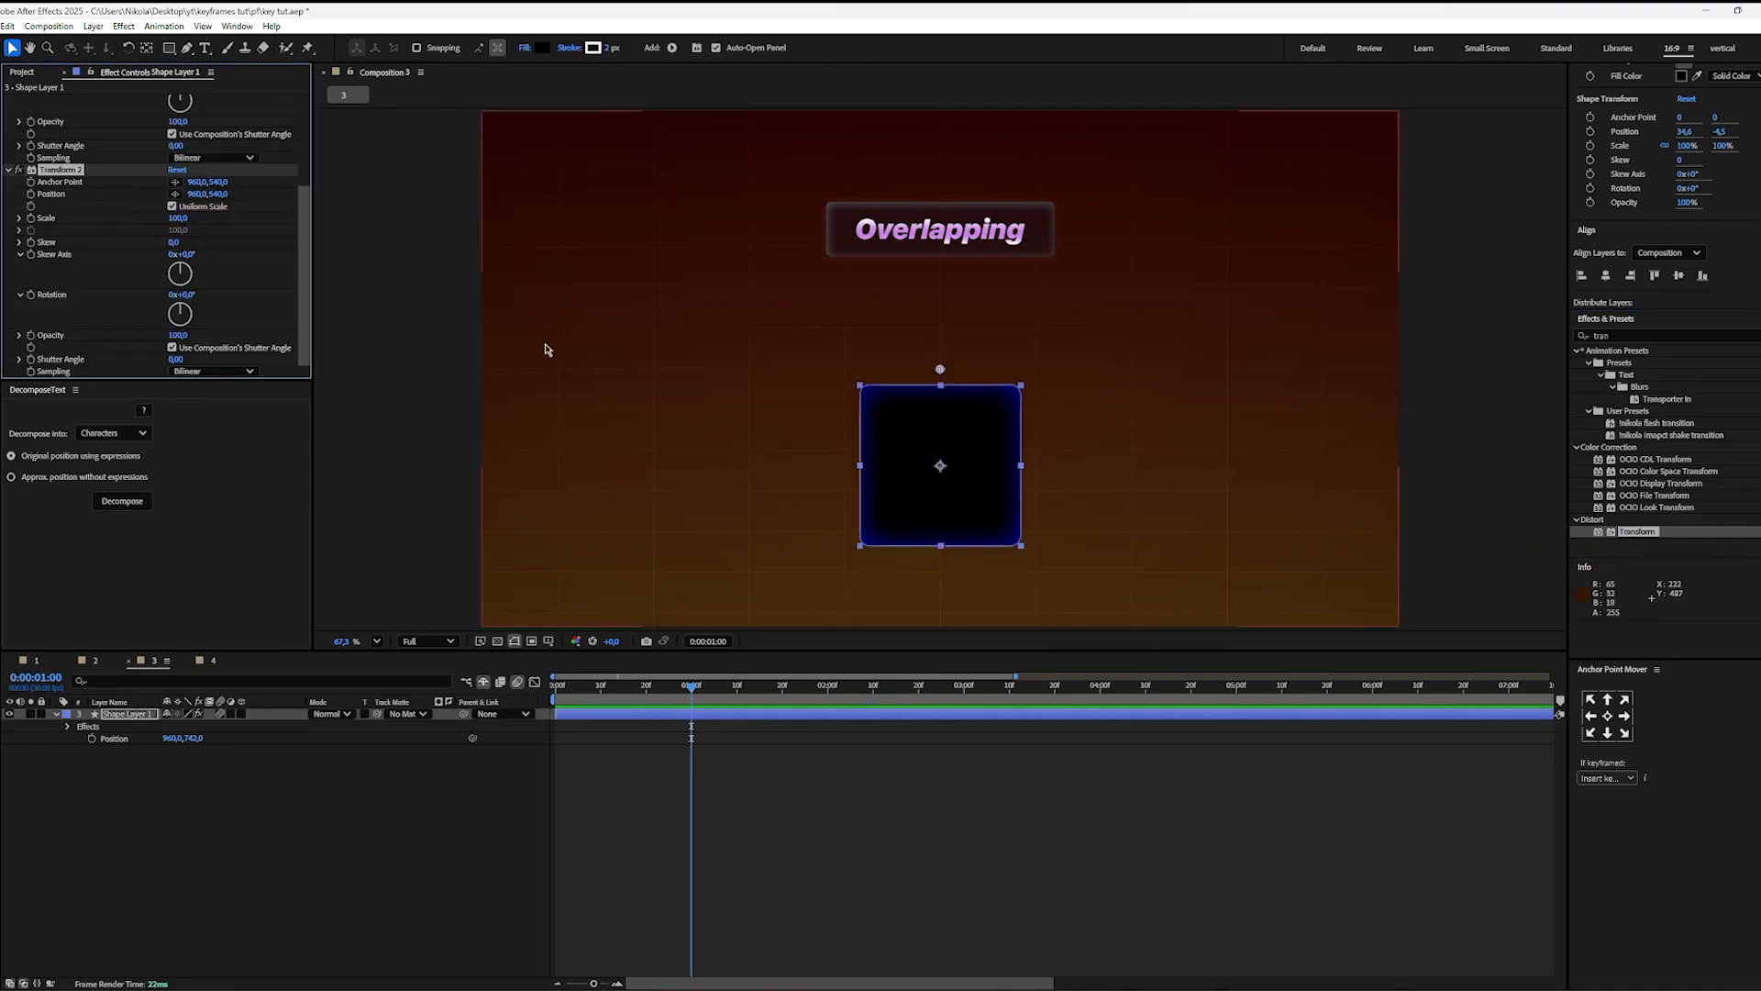
Step: Collapse both Transform effects on Shape Layer 1 and rename the first IN and the second OUT
{"action": "scroll", "coordinate": [115, 275], "scroll_direction": "up", "scroll_amount": 4}
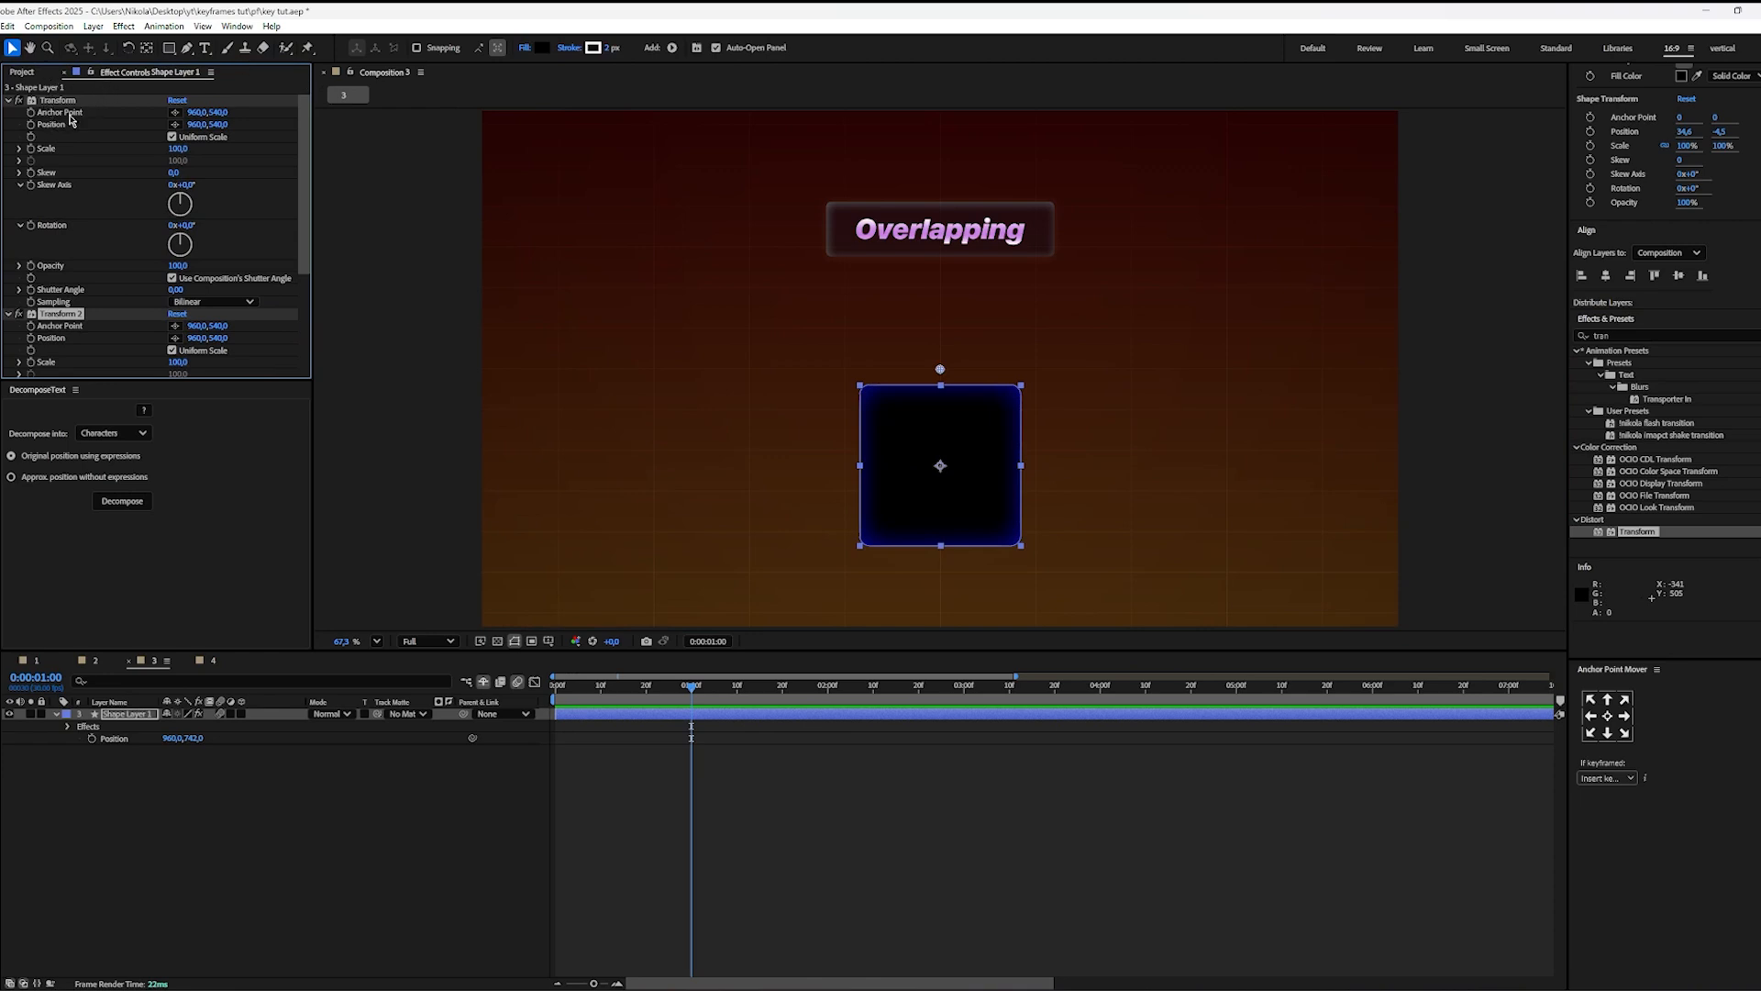
{"action": "left_click", "coordinate": [9, 100]}
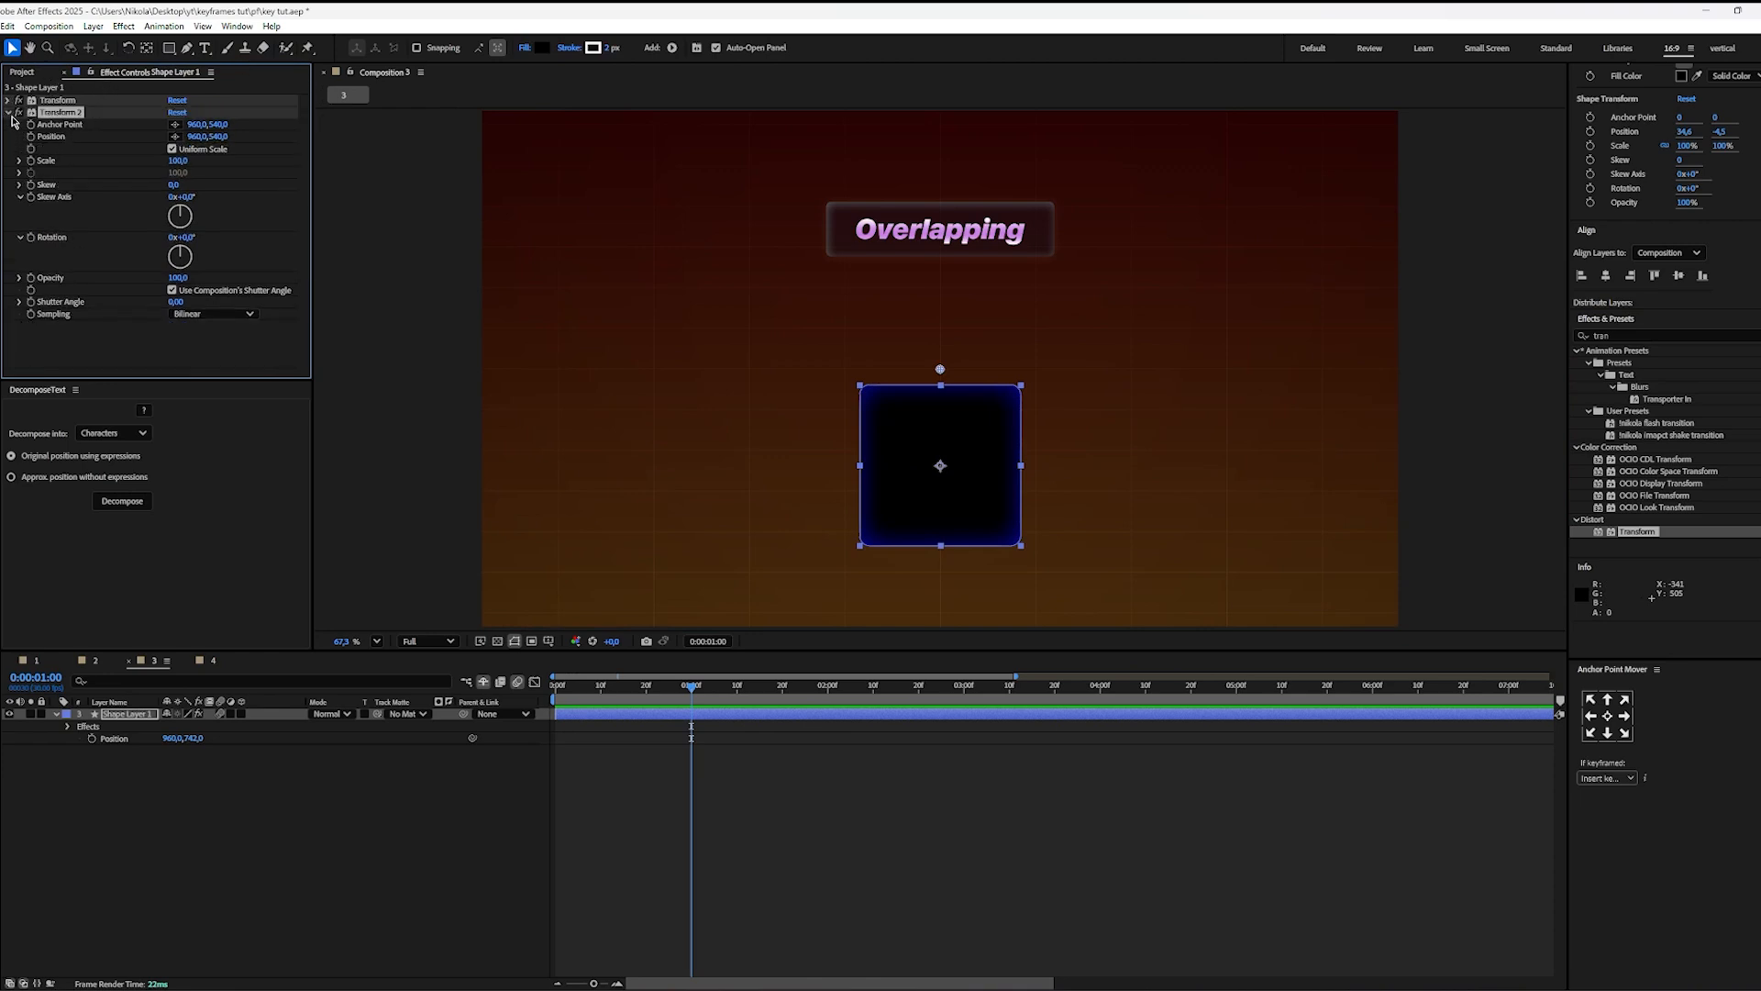
{"action": "left_click", "coordinate": [9, 112]}
{"action": "left_click", "coordinate": [51, 102]}
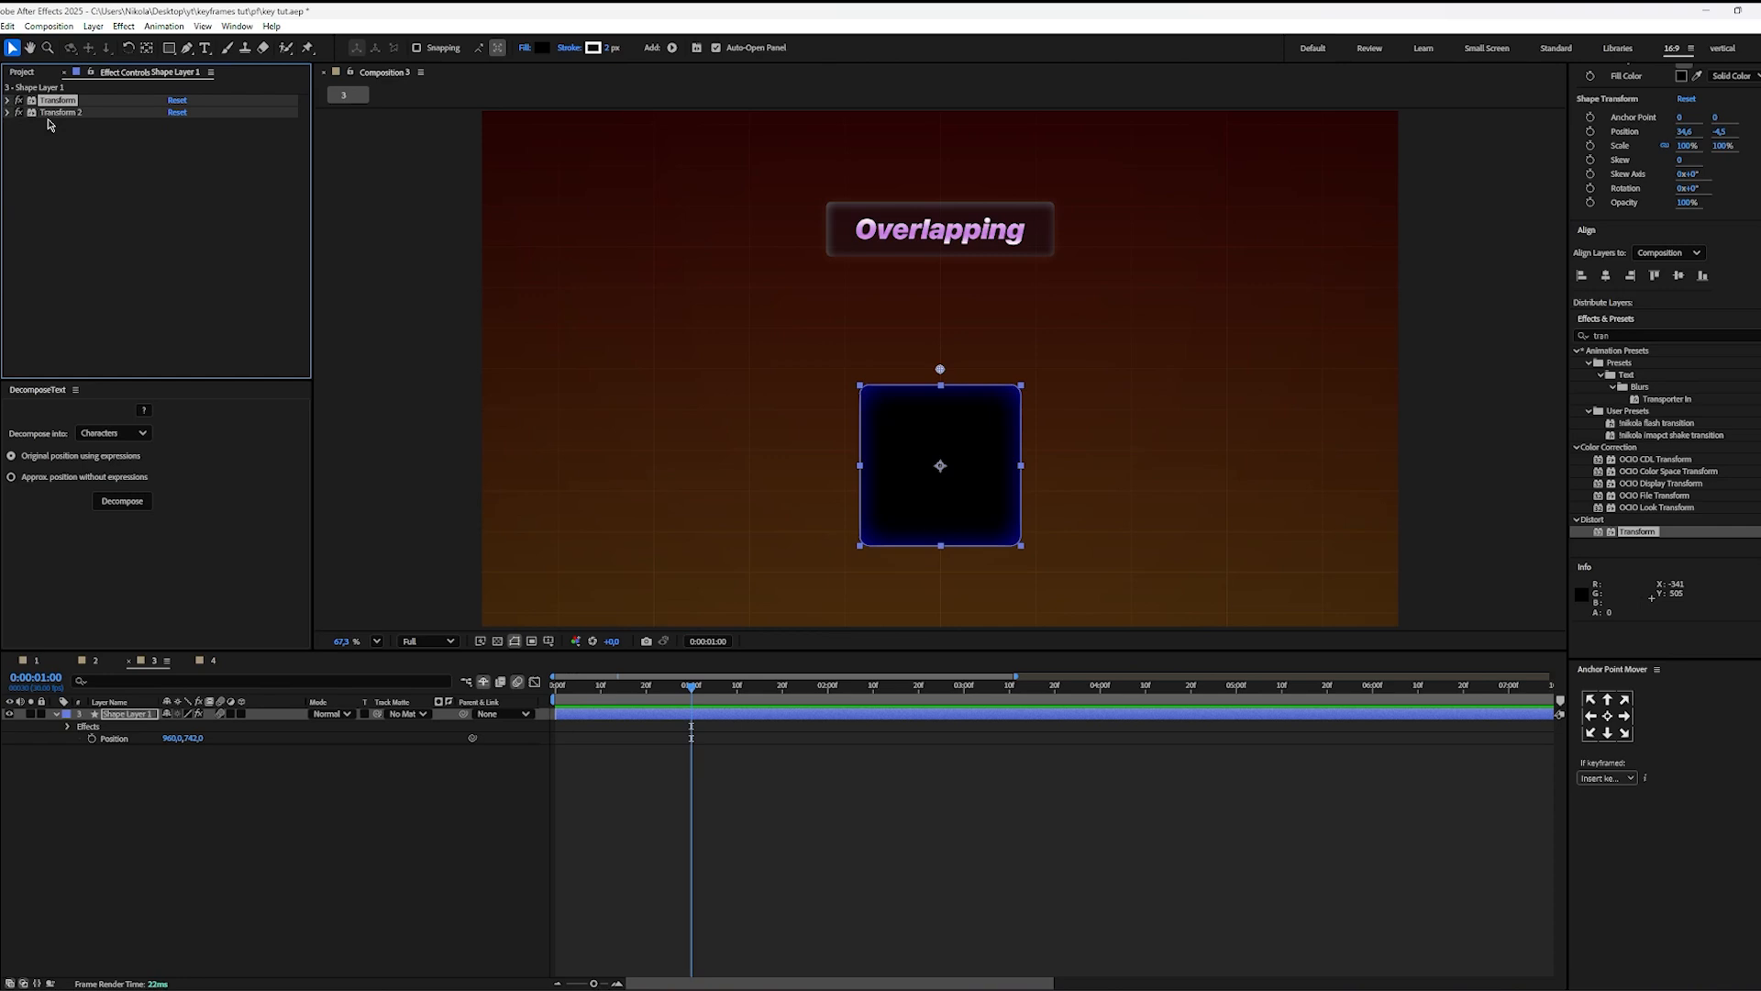
{"action": "key", "text": "Return"}
{"action": "type", "text": "IN"}
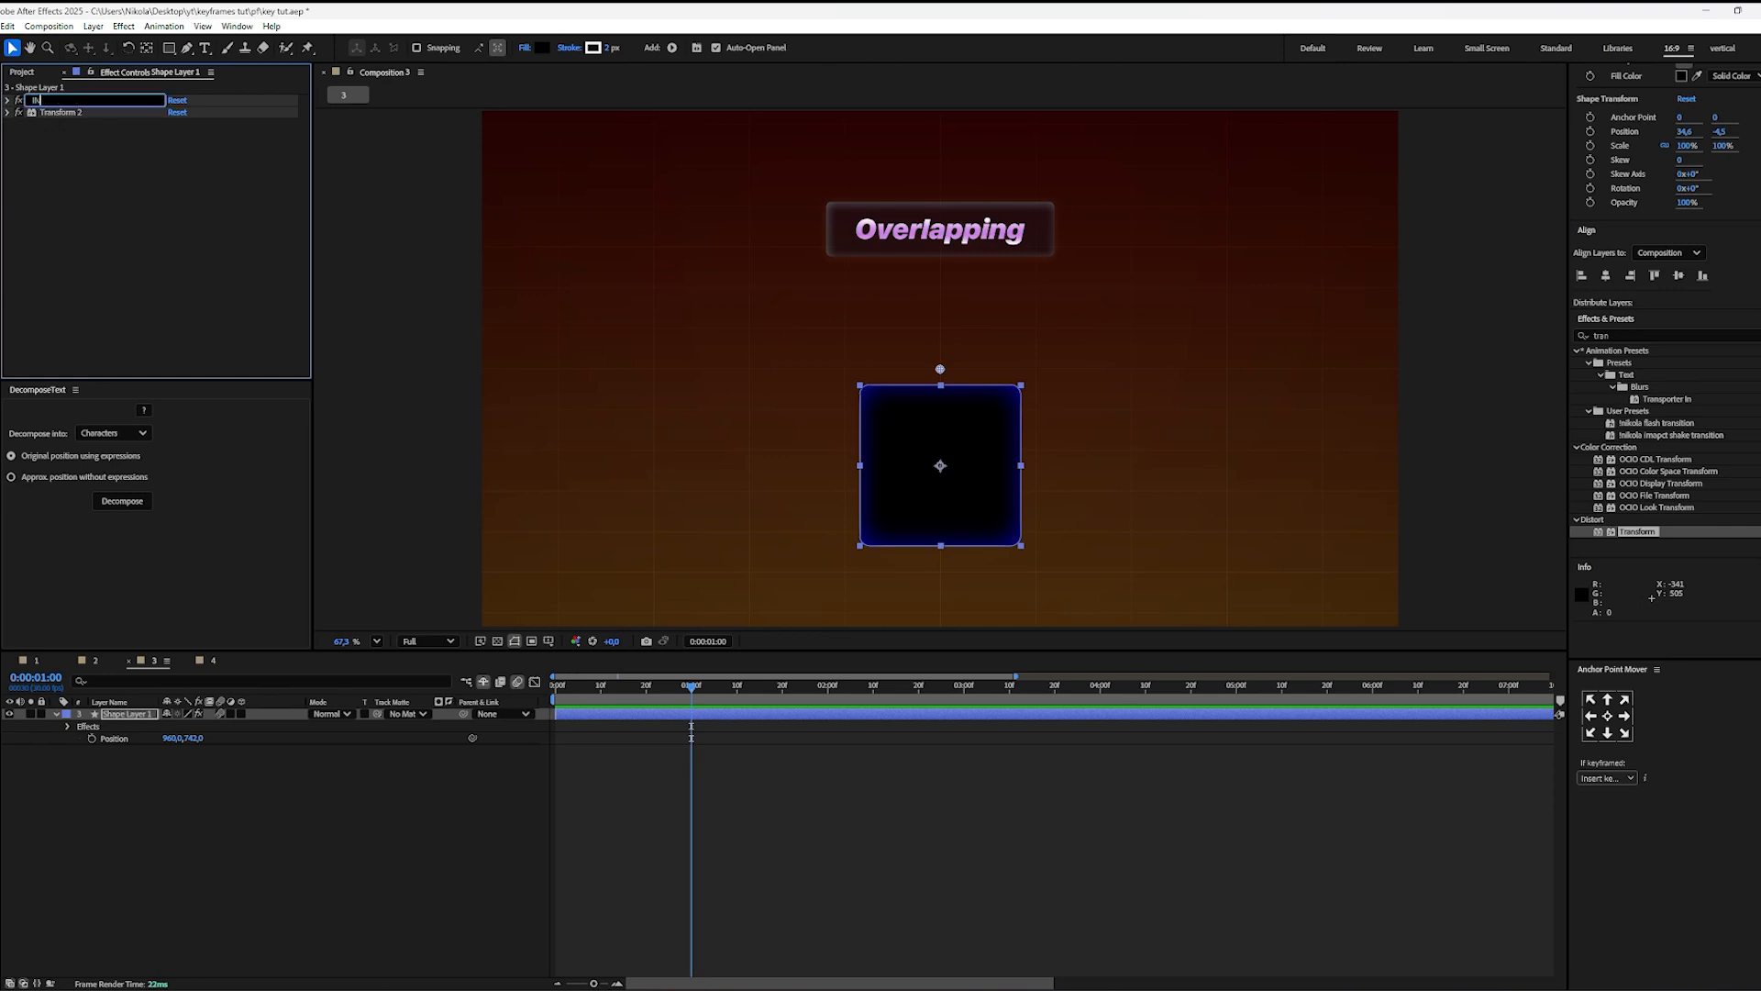
{"action": "left_click", "coordinate": [62, 114]}
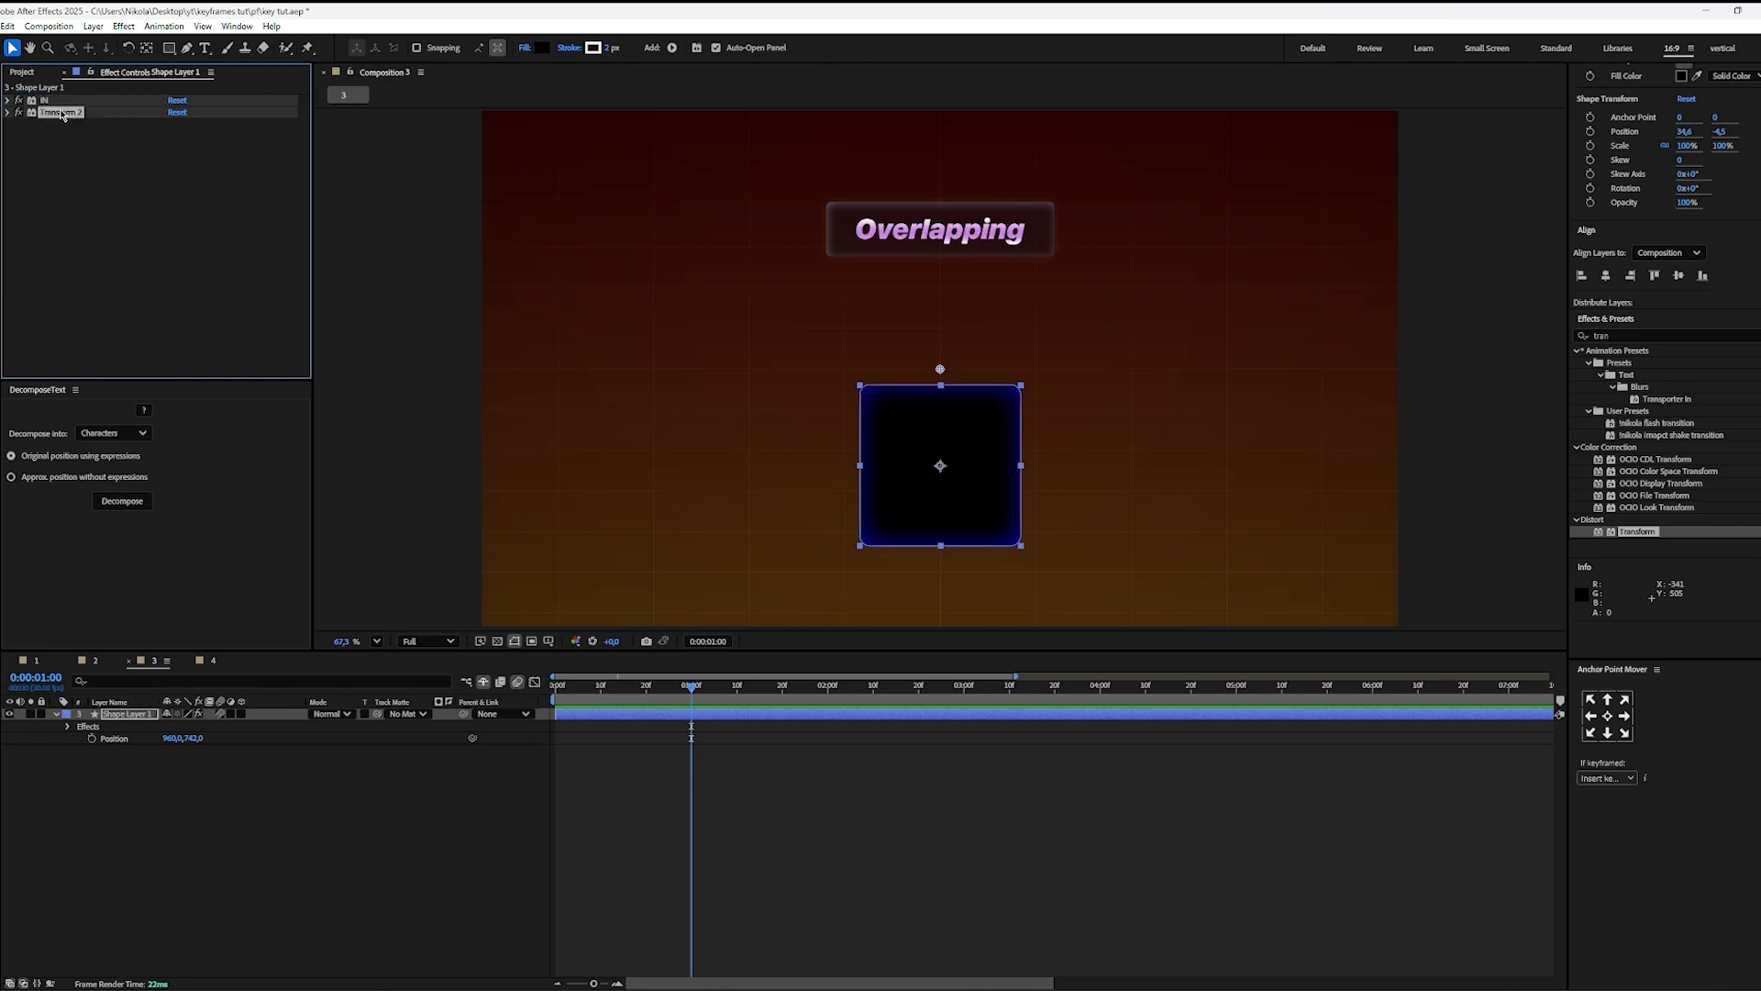
{"action": "key", "text": "Return"}
{"action": "type", "text": "OUT"}
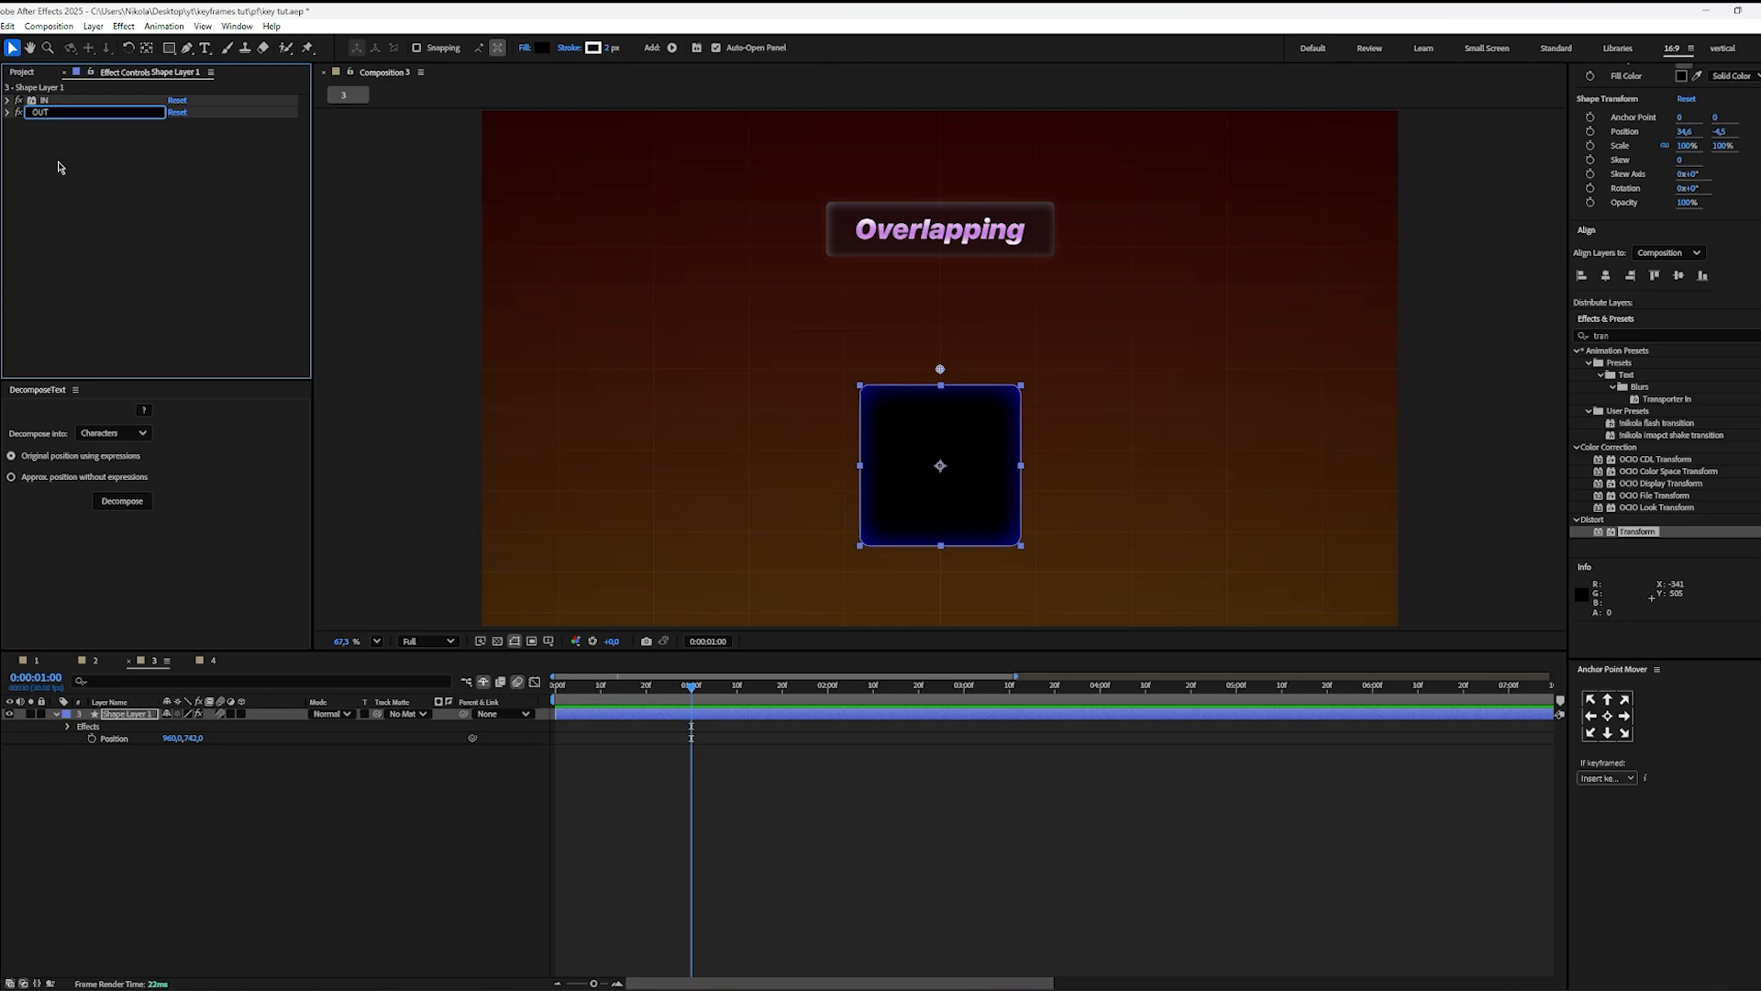
{"action": "key", "text": "Return"}
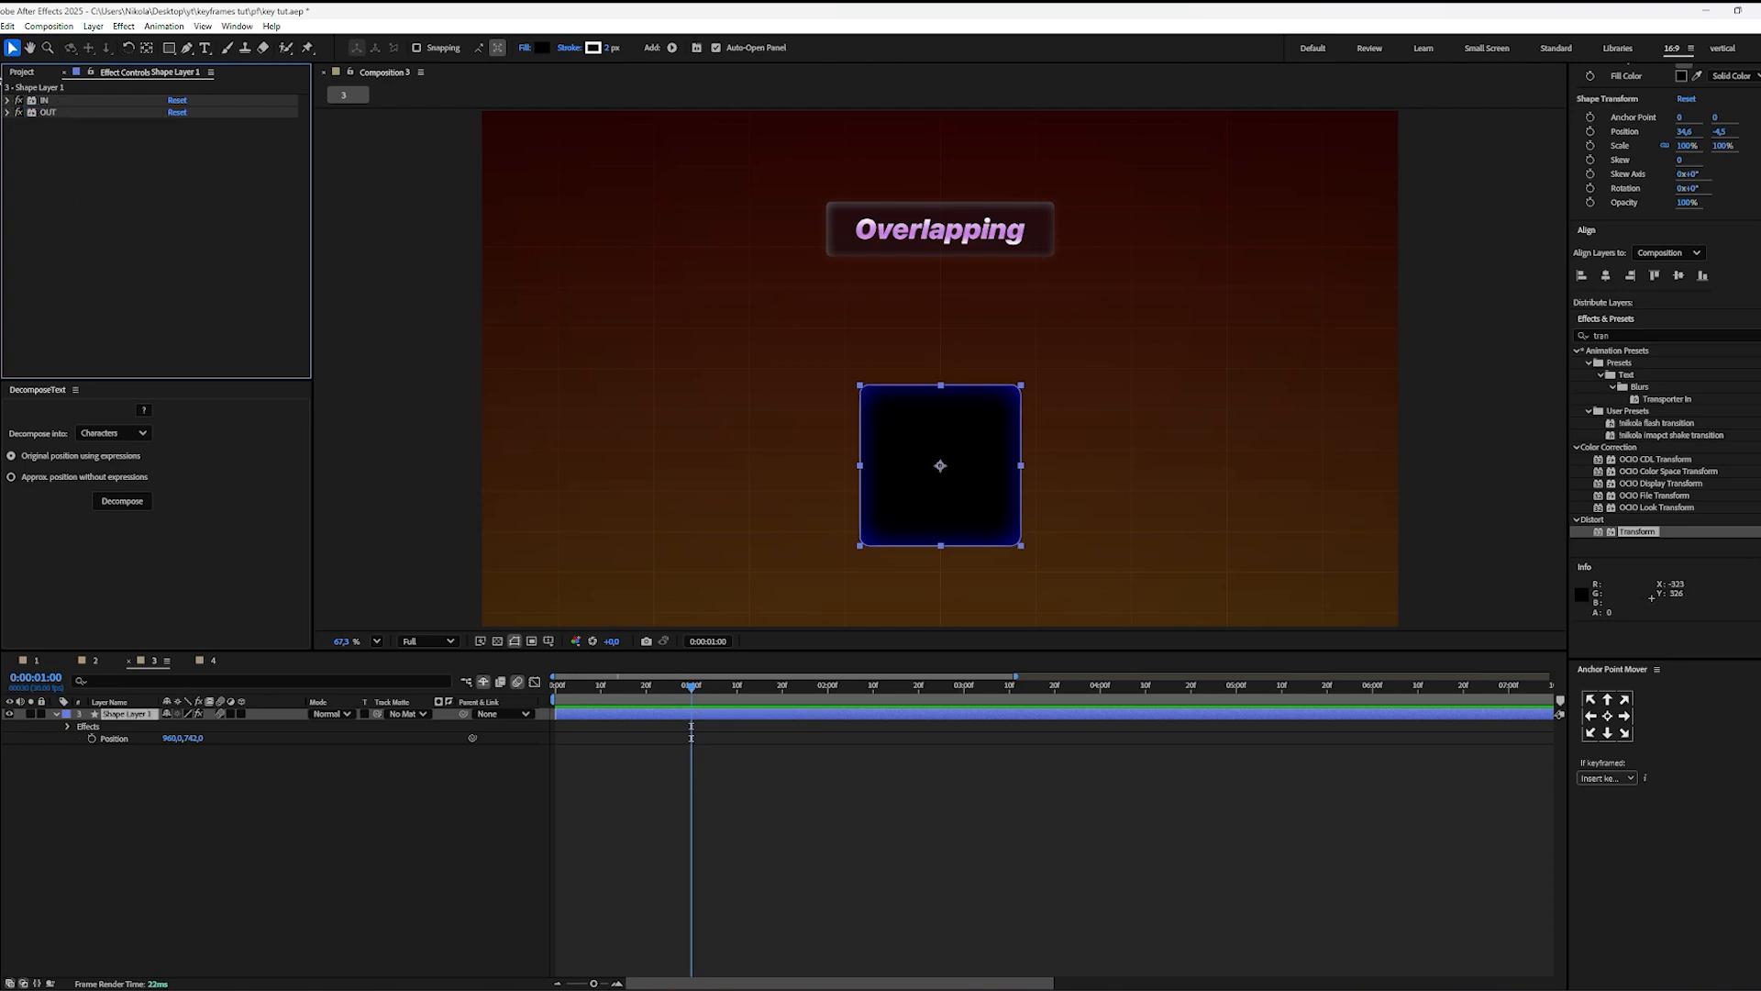
Step: Keyframe the IN effect's Position at 0:00:01:00, set its X to -236 at 0:00:00:00 and preview the entrance
{"action": "left_click", "coordinate": [6, 102]}
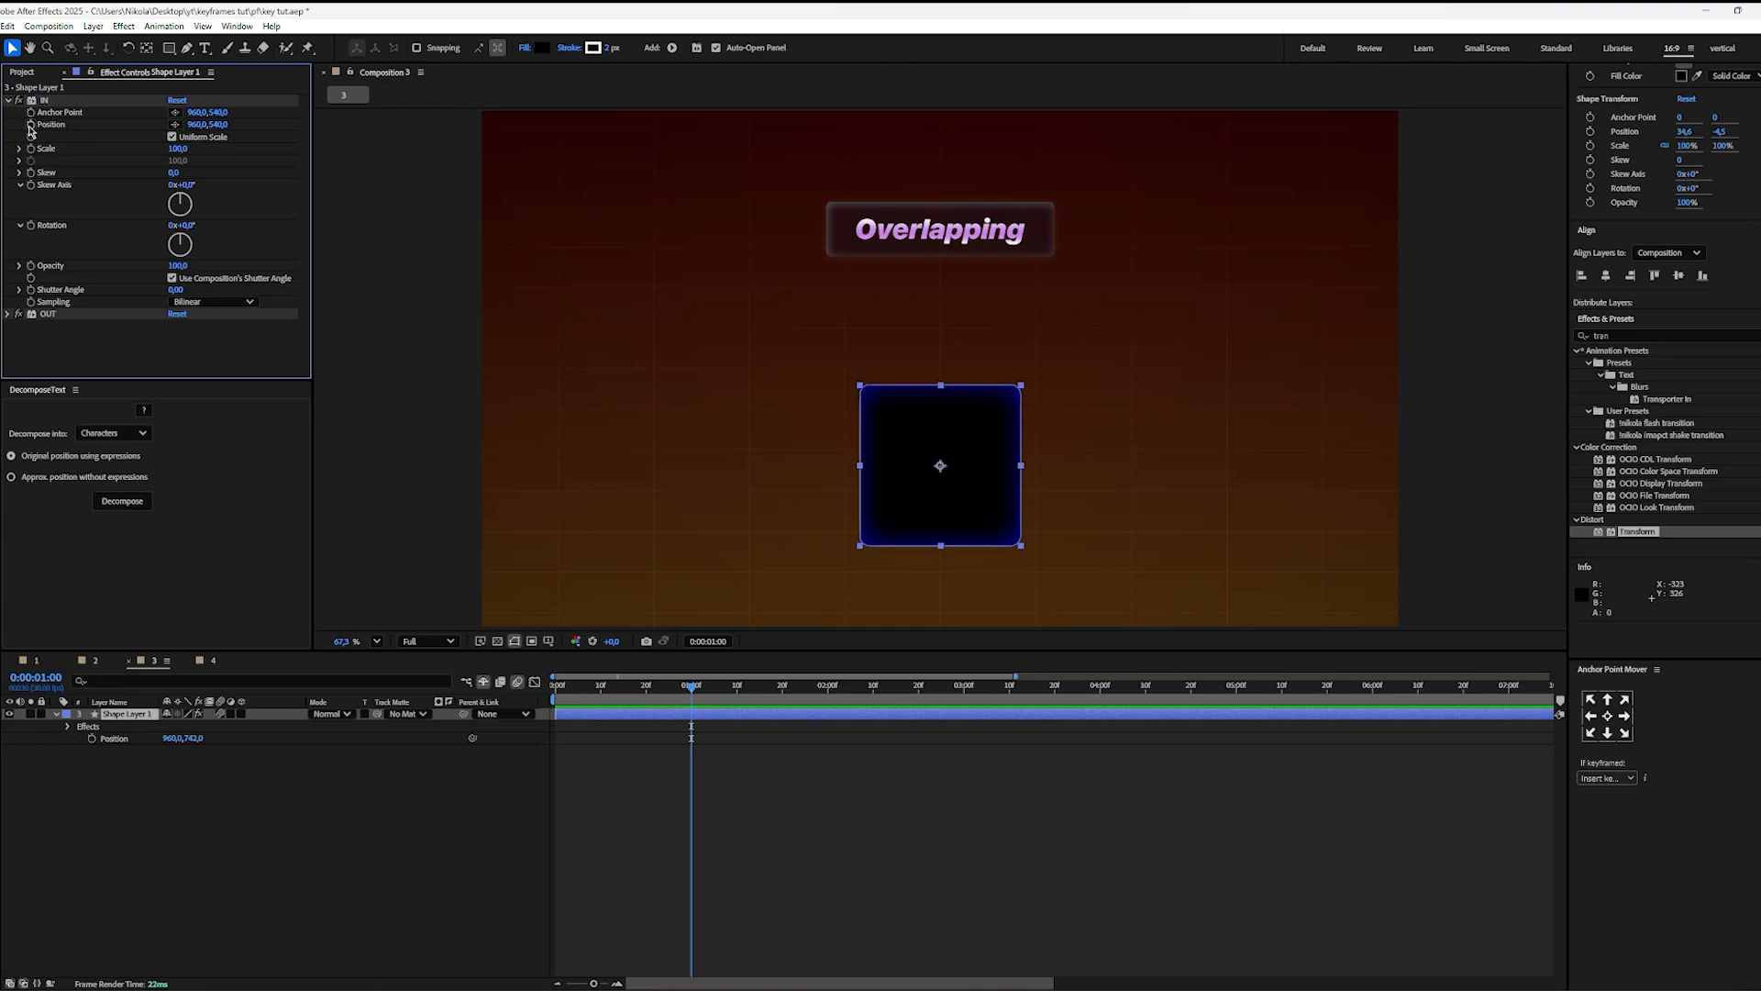
{"action": "left_click", "coordinate": [30, 126]}
{"action": "key", "text": "u"}
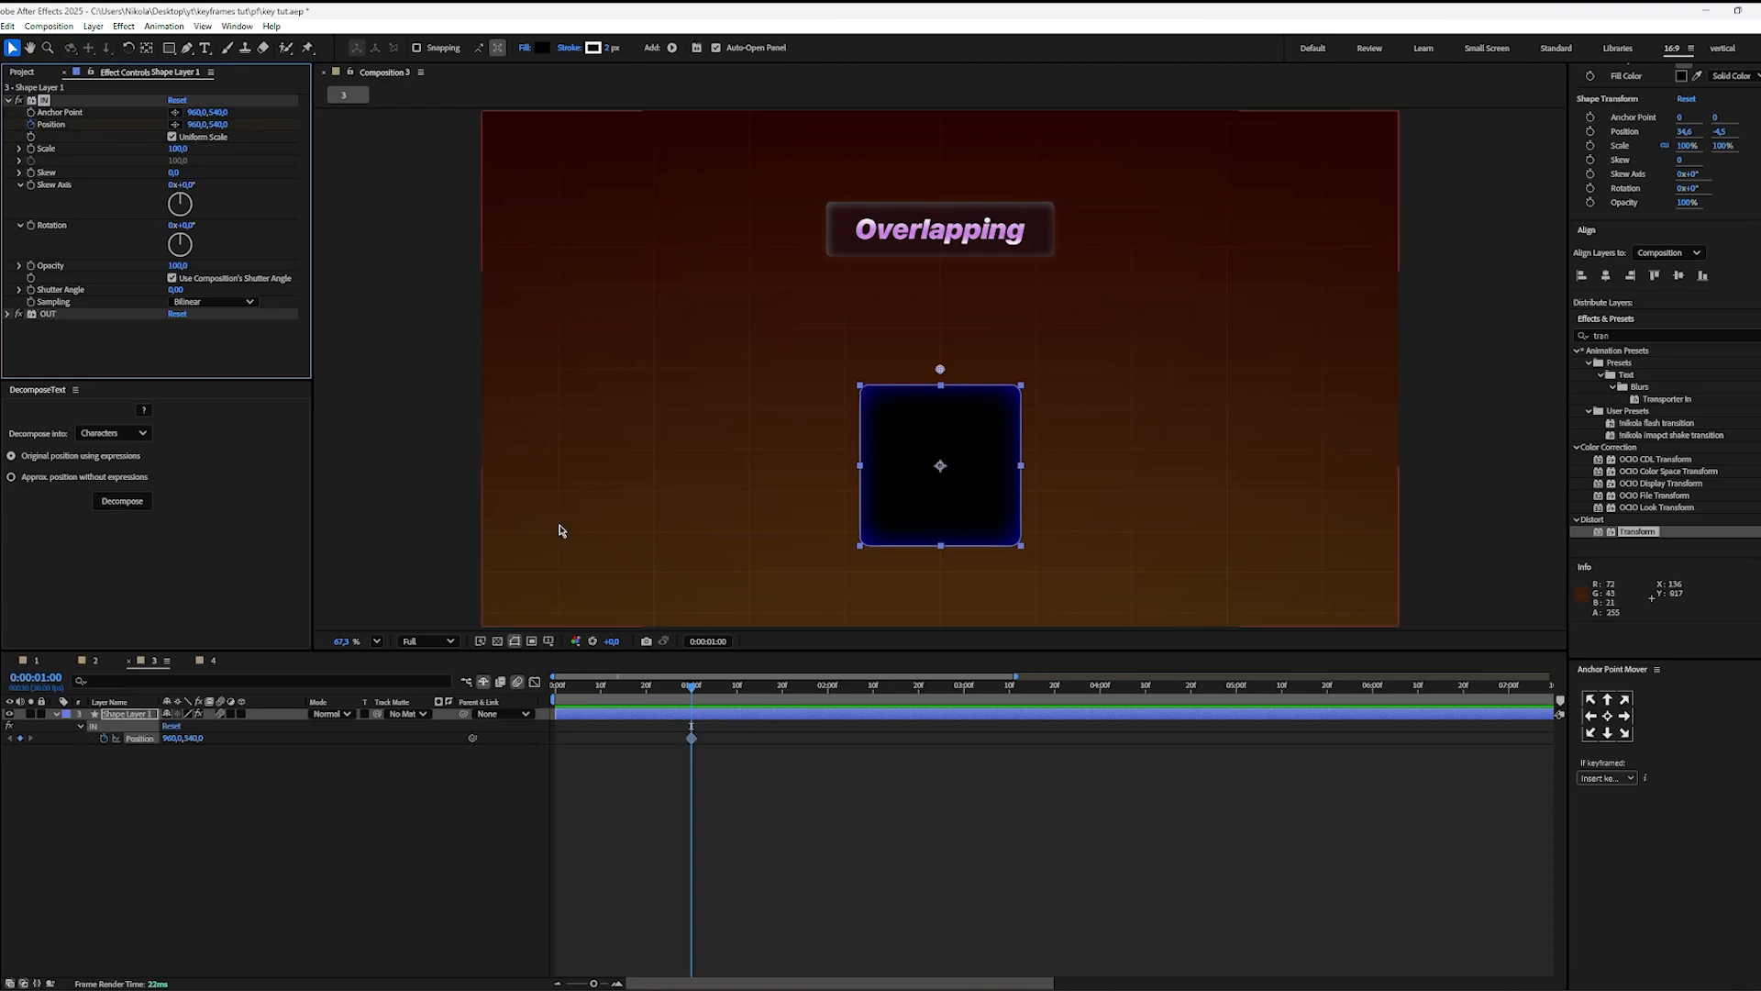
{"action": "left_click_drag", "start_coordinate": [698, 703], "coordinate": [555, 703]}
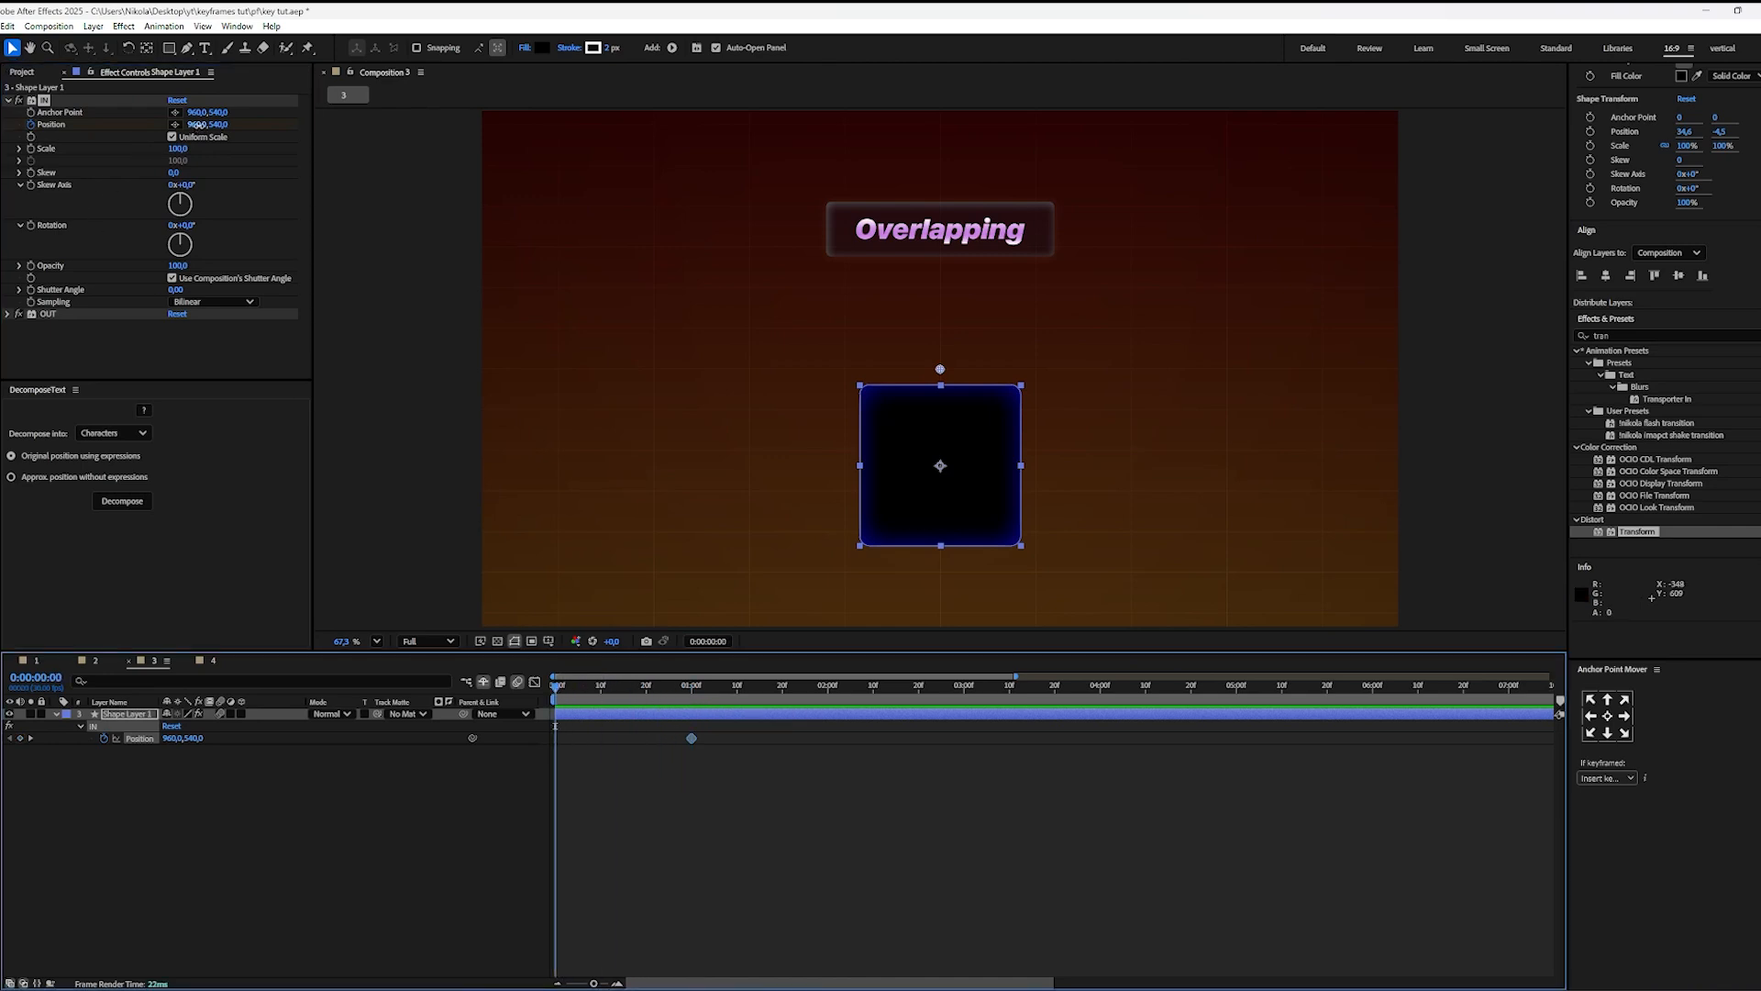
{"action": "left_click_drag", "start_coordinate": [197, 125], "coordinate": [173, 125]}
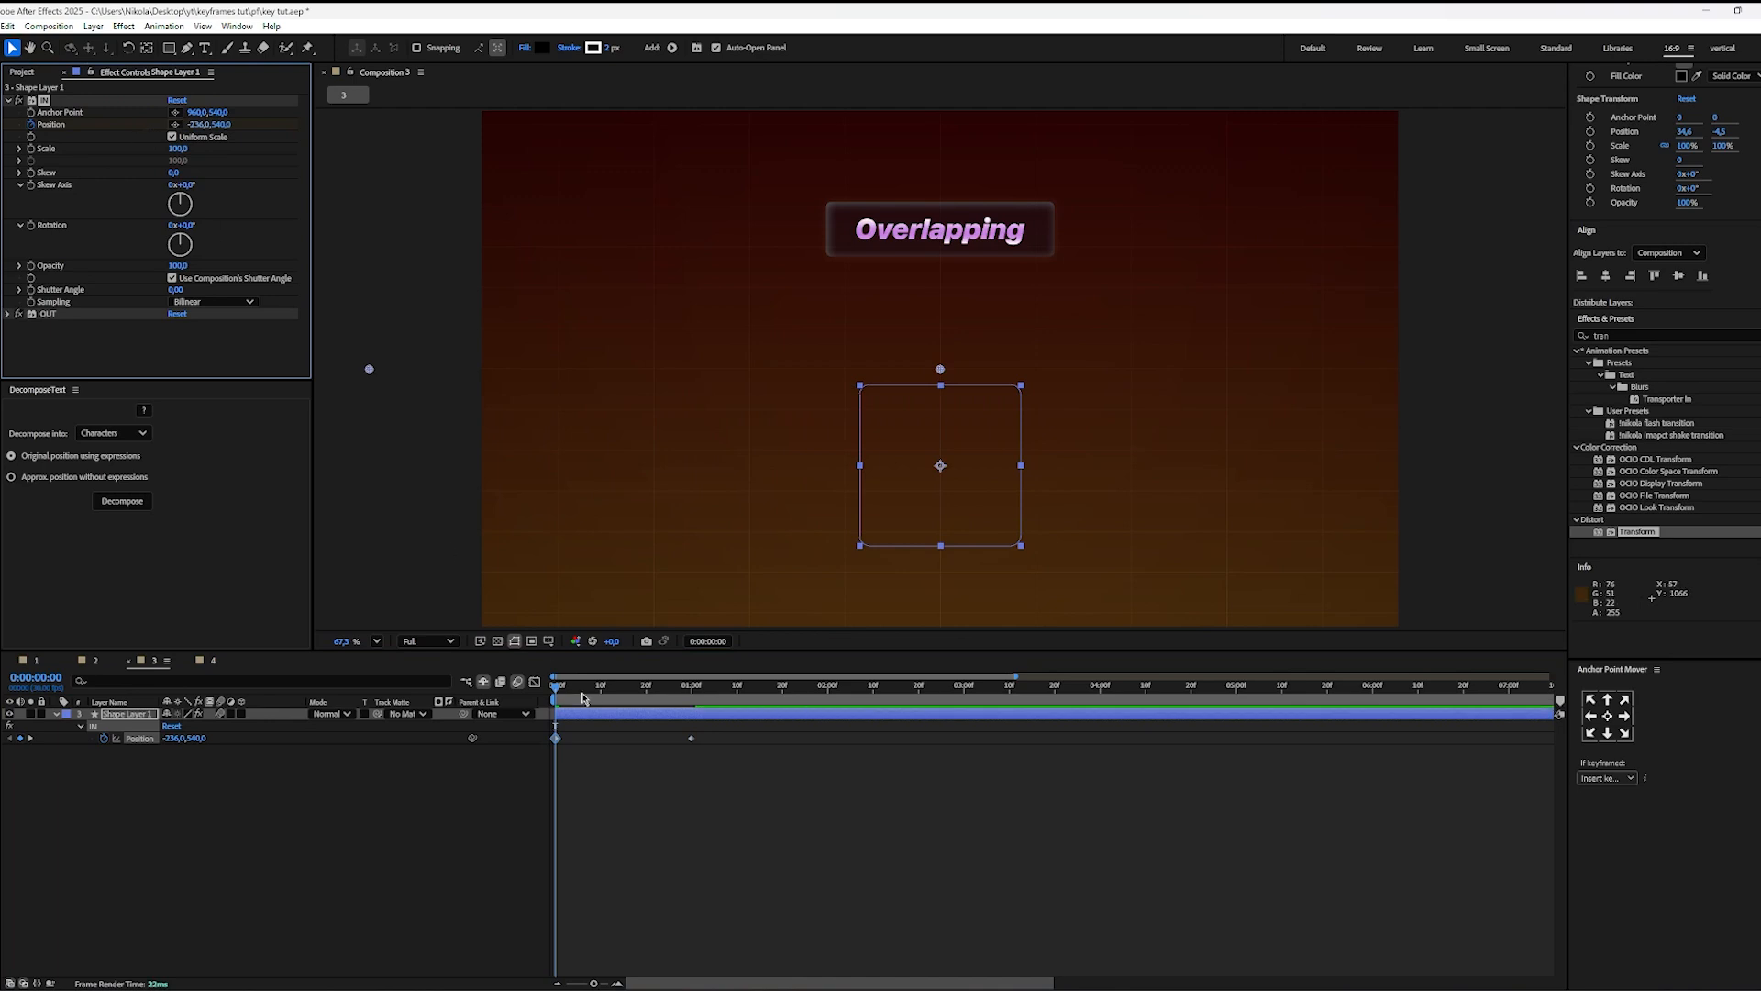
{"action": "key", "text": "space"}
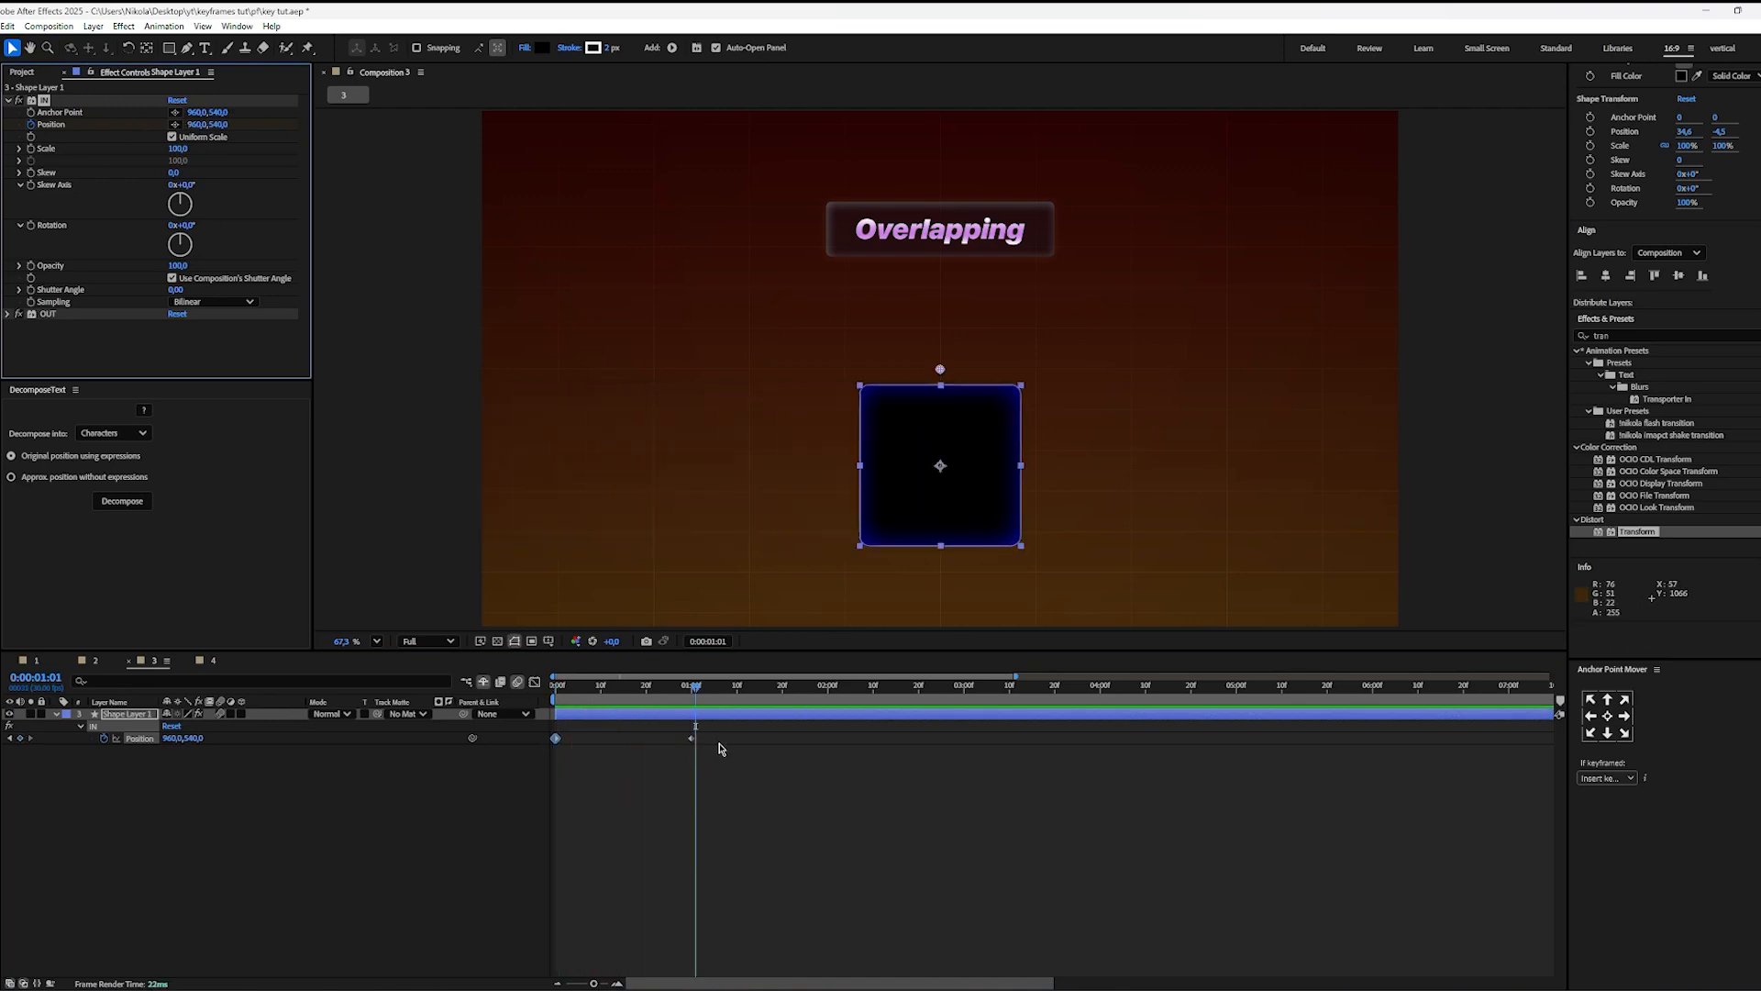
Step: Ease both IN Position keyframes, shift the speed curve's peak to the first keyframe and preview the entrance from 0:00:00:00
{"action": "left_click_drag", "start_coordinate": [714, 734], "coordinate": [550, 778]}
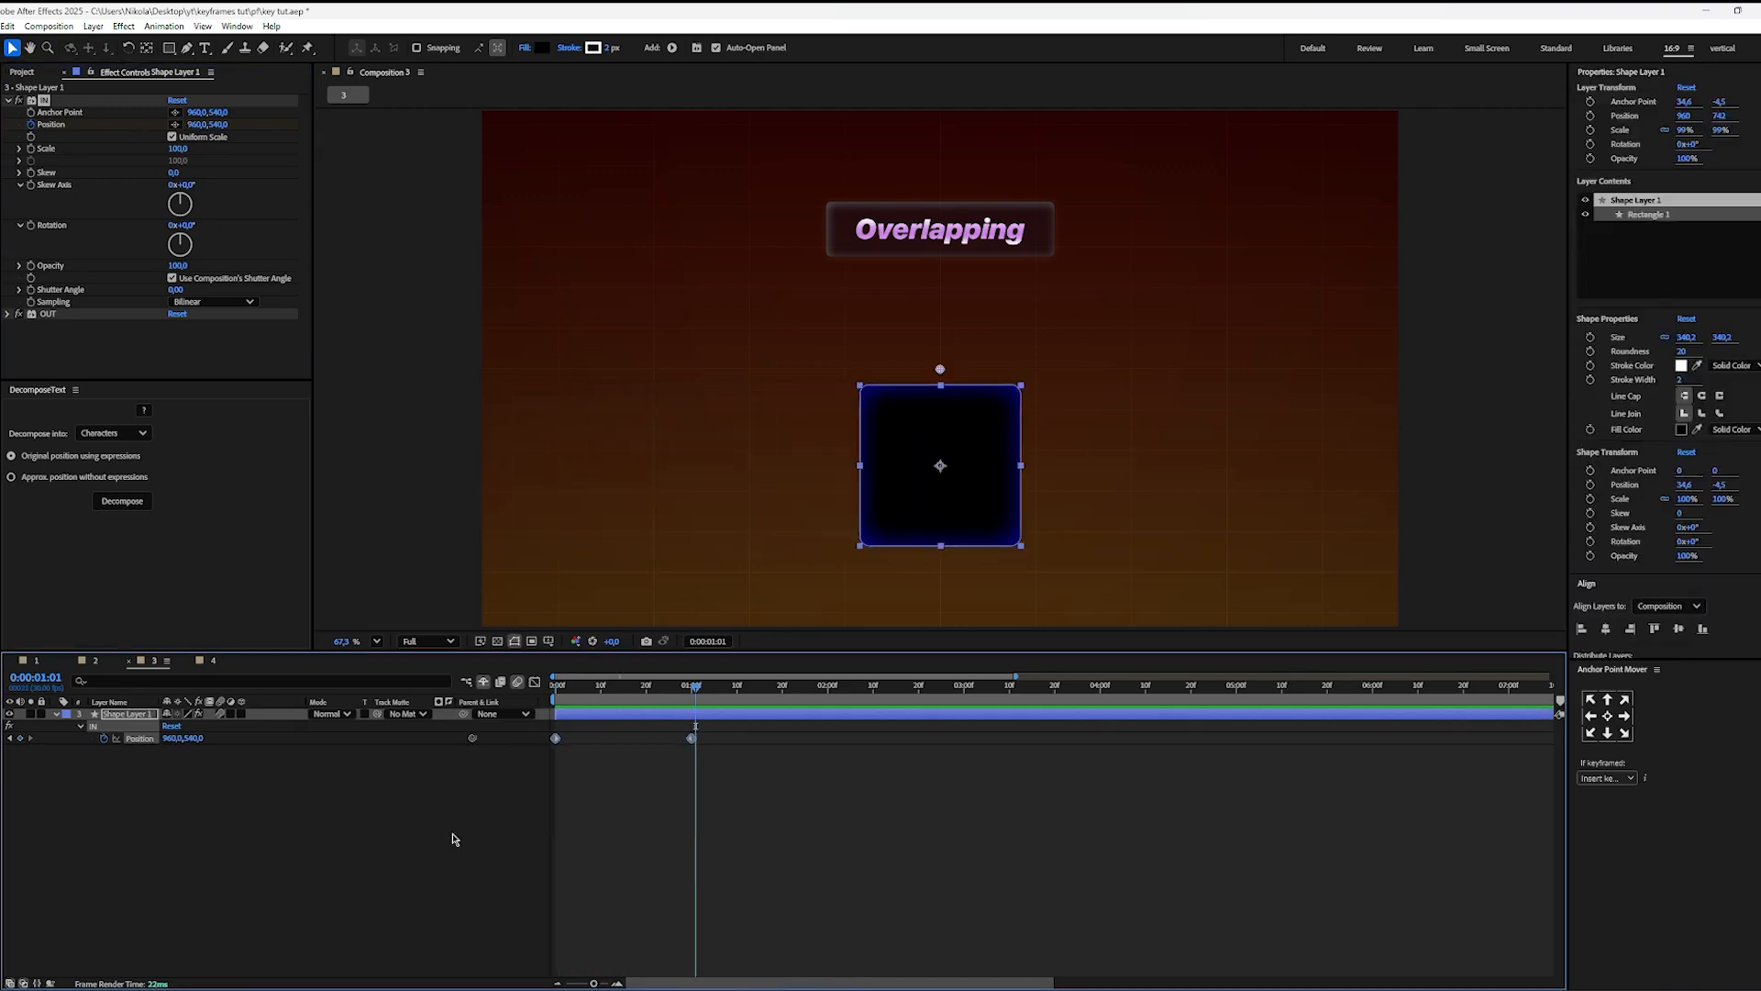
{"action": "key", "text": "shift+F3"}
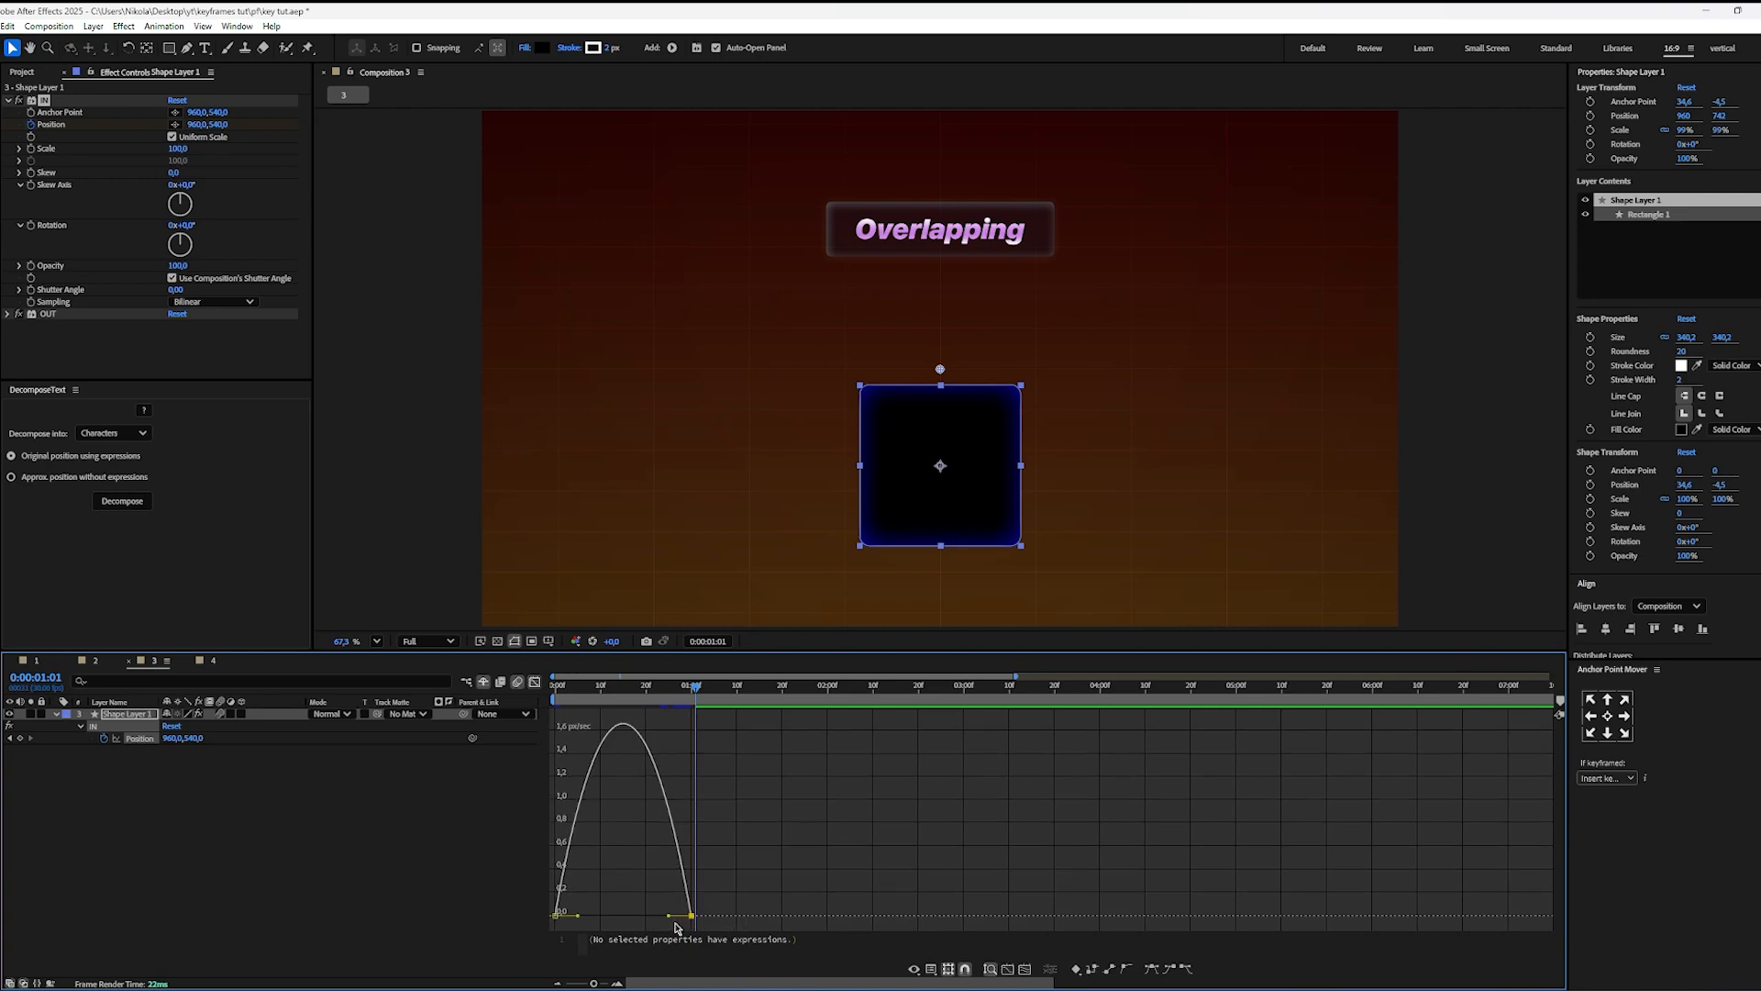
{"action": "left_click_drag", "start_coordinate": [672, 920], "coordinate": [539, 901]}
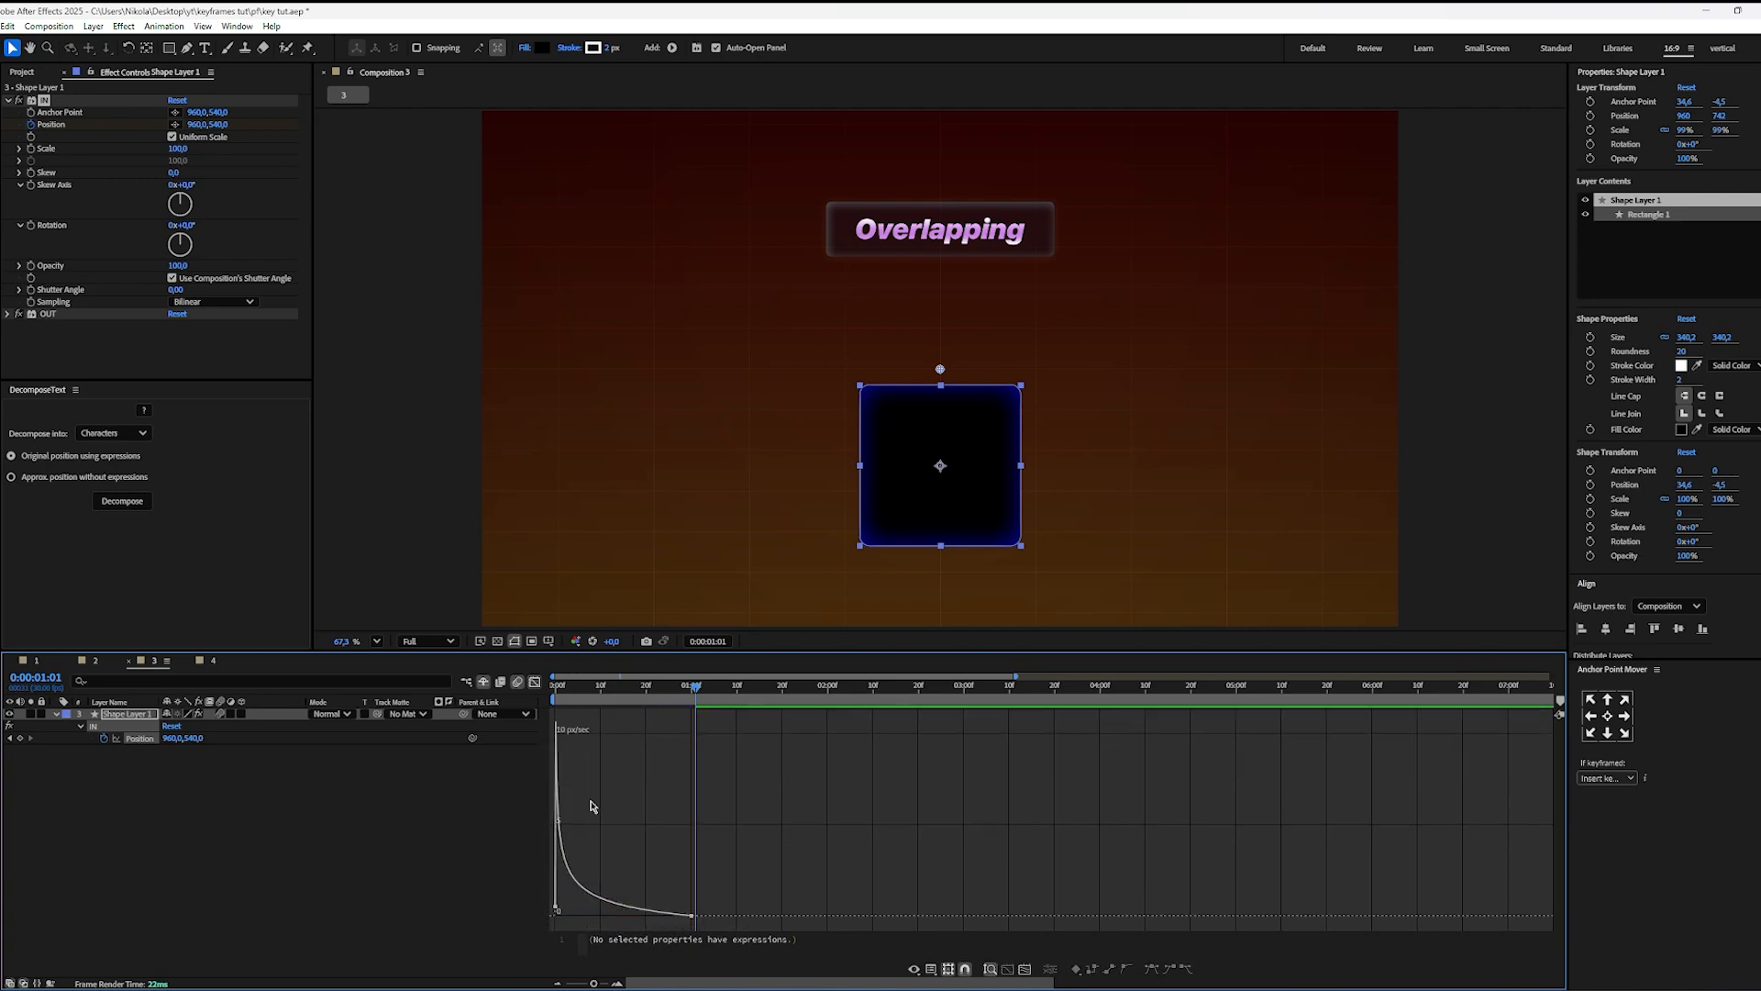
{"action": "left_click", "coordinate": [537, 691]}
{"action": "key", "text": "space"}
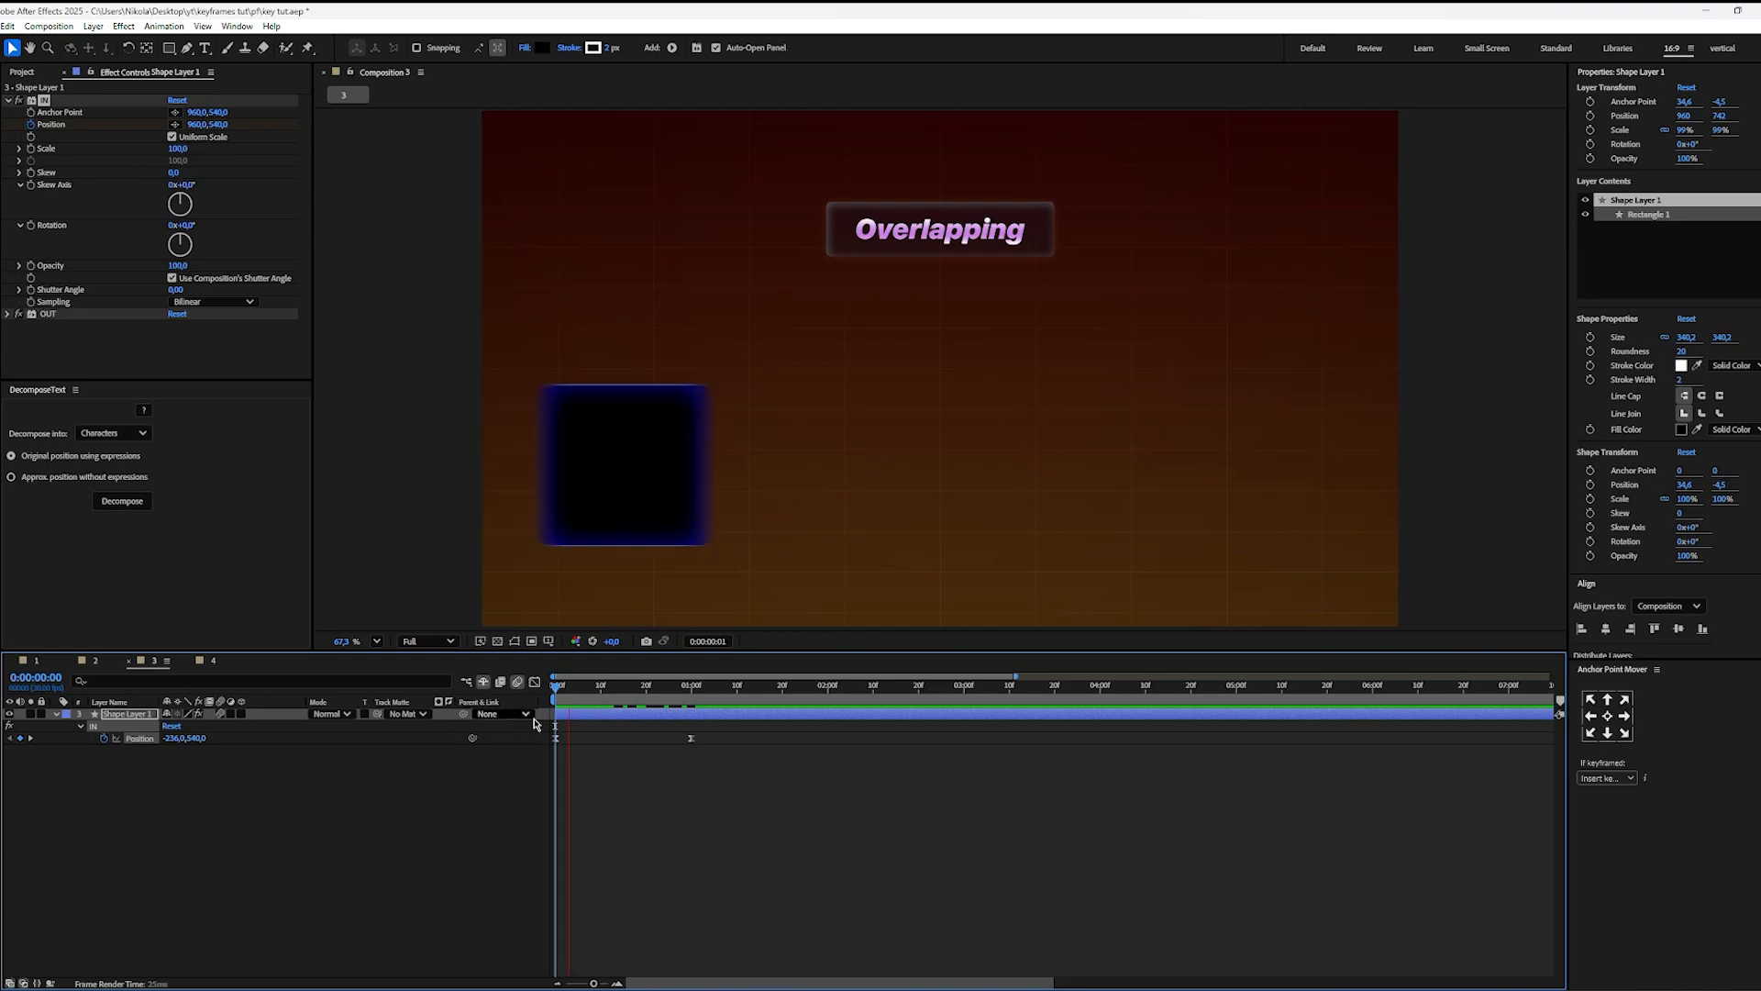
{"action": "key", "text": "Home"}
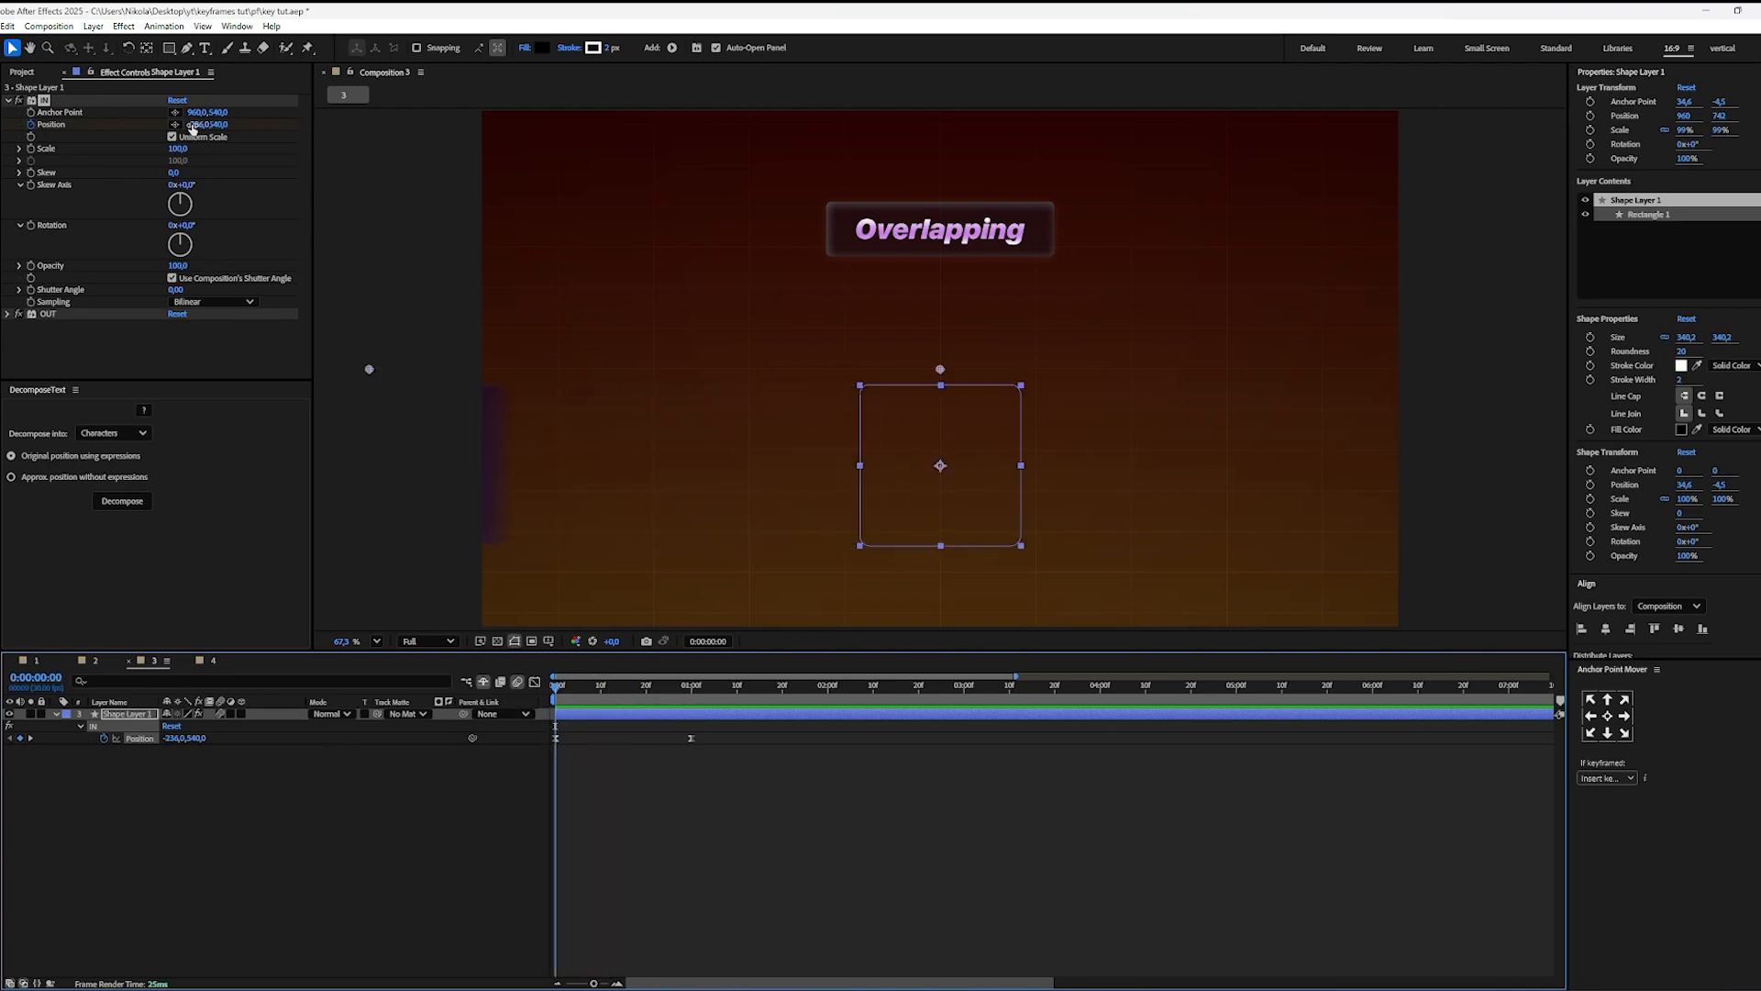
Step: Set the IN effect's Position X to -336 at 0:00:00:00 and preview the entrance
{"action": "left_click_drag", "start_coordinate": [192, 126], "coordinate": [132, 136]}
{"action": "left_click", "coordinate": [616, 774]}
{"action": "key", "text": "space"}
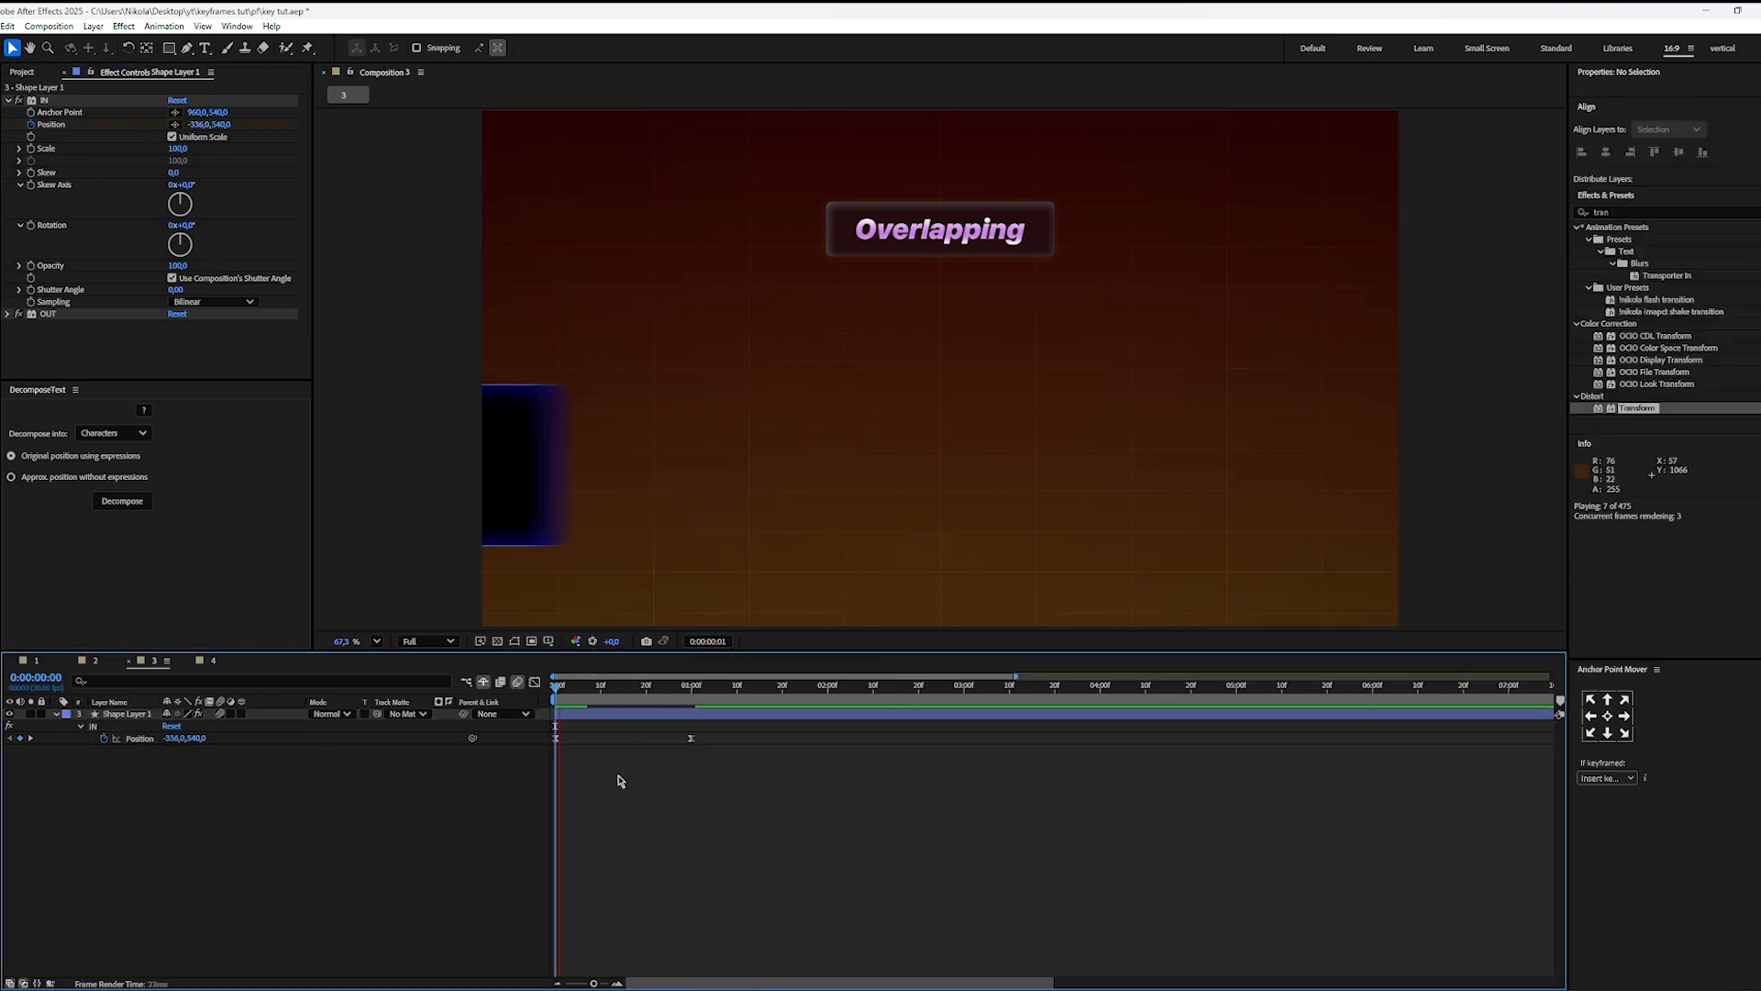
{"action": "key", "text": "space"}
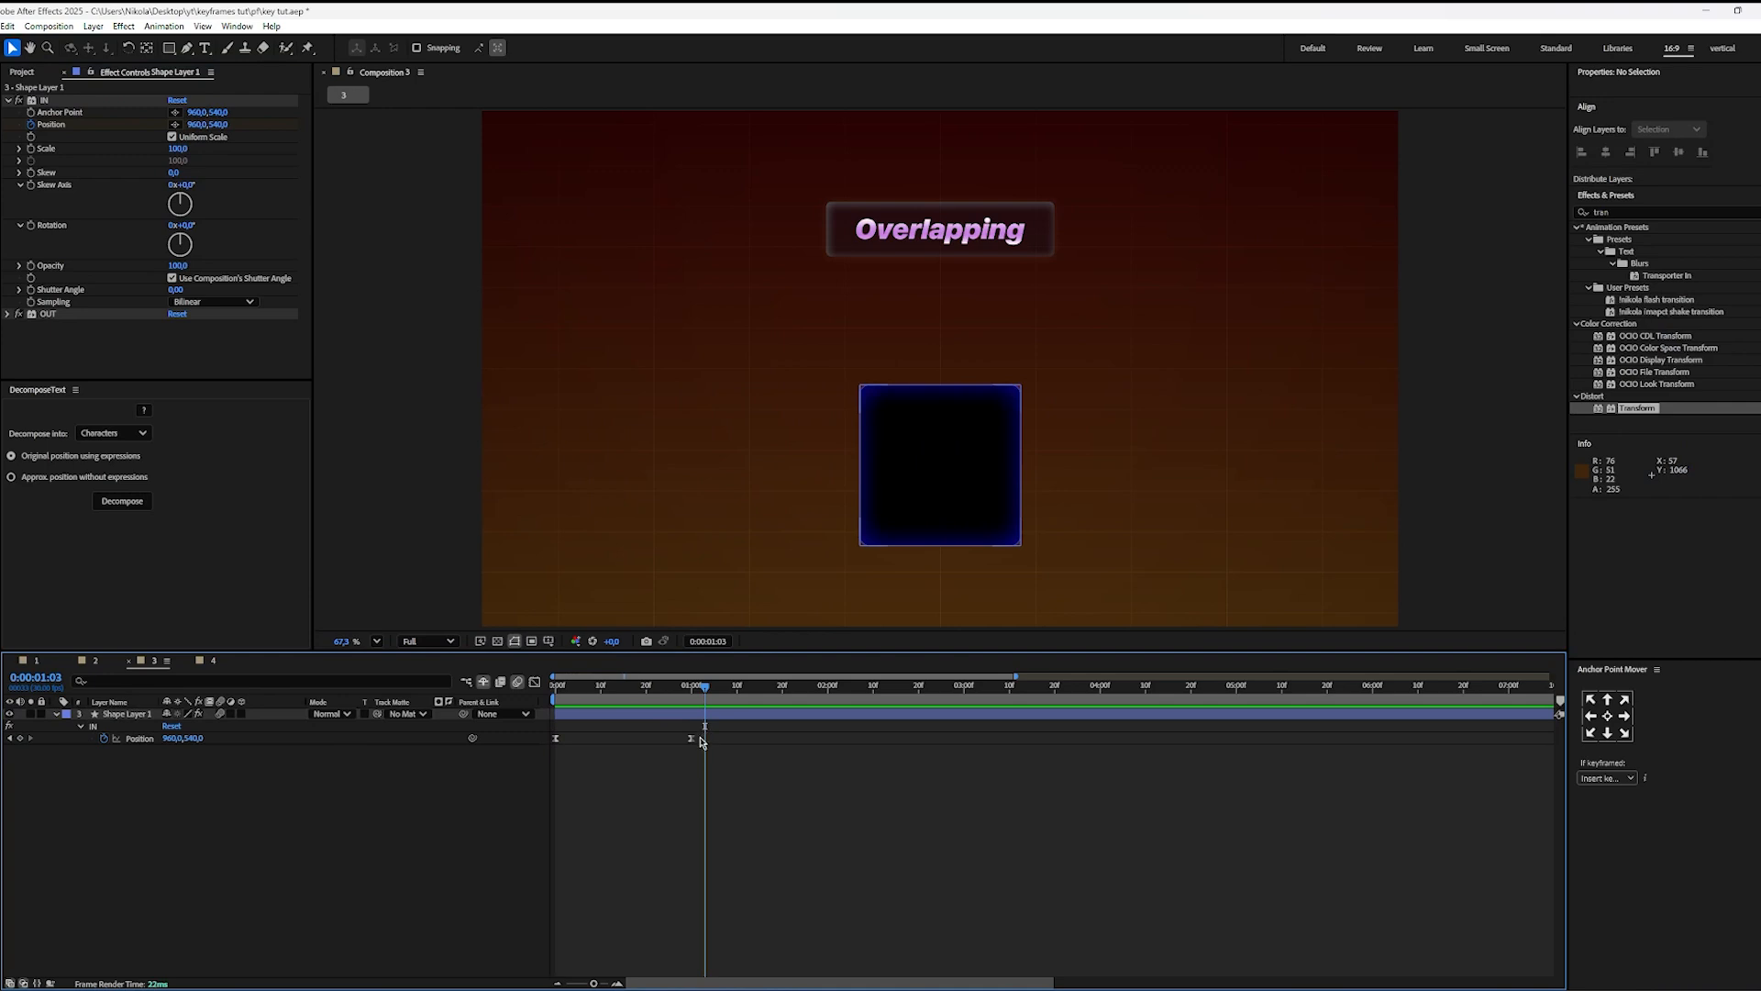
Step: Move the last IN Position keyframe to about 0:00:01:09, preview the slower entrance and place the time at 0:00:01:00
{"action": "left_click_drag", "start_coordinate": [694, 738], "coordinate": [731, 750]}
{"action": "key", "text": "space"}
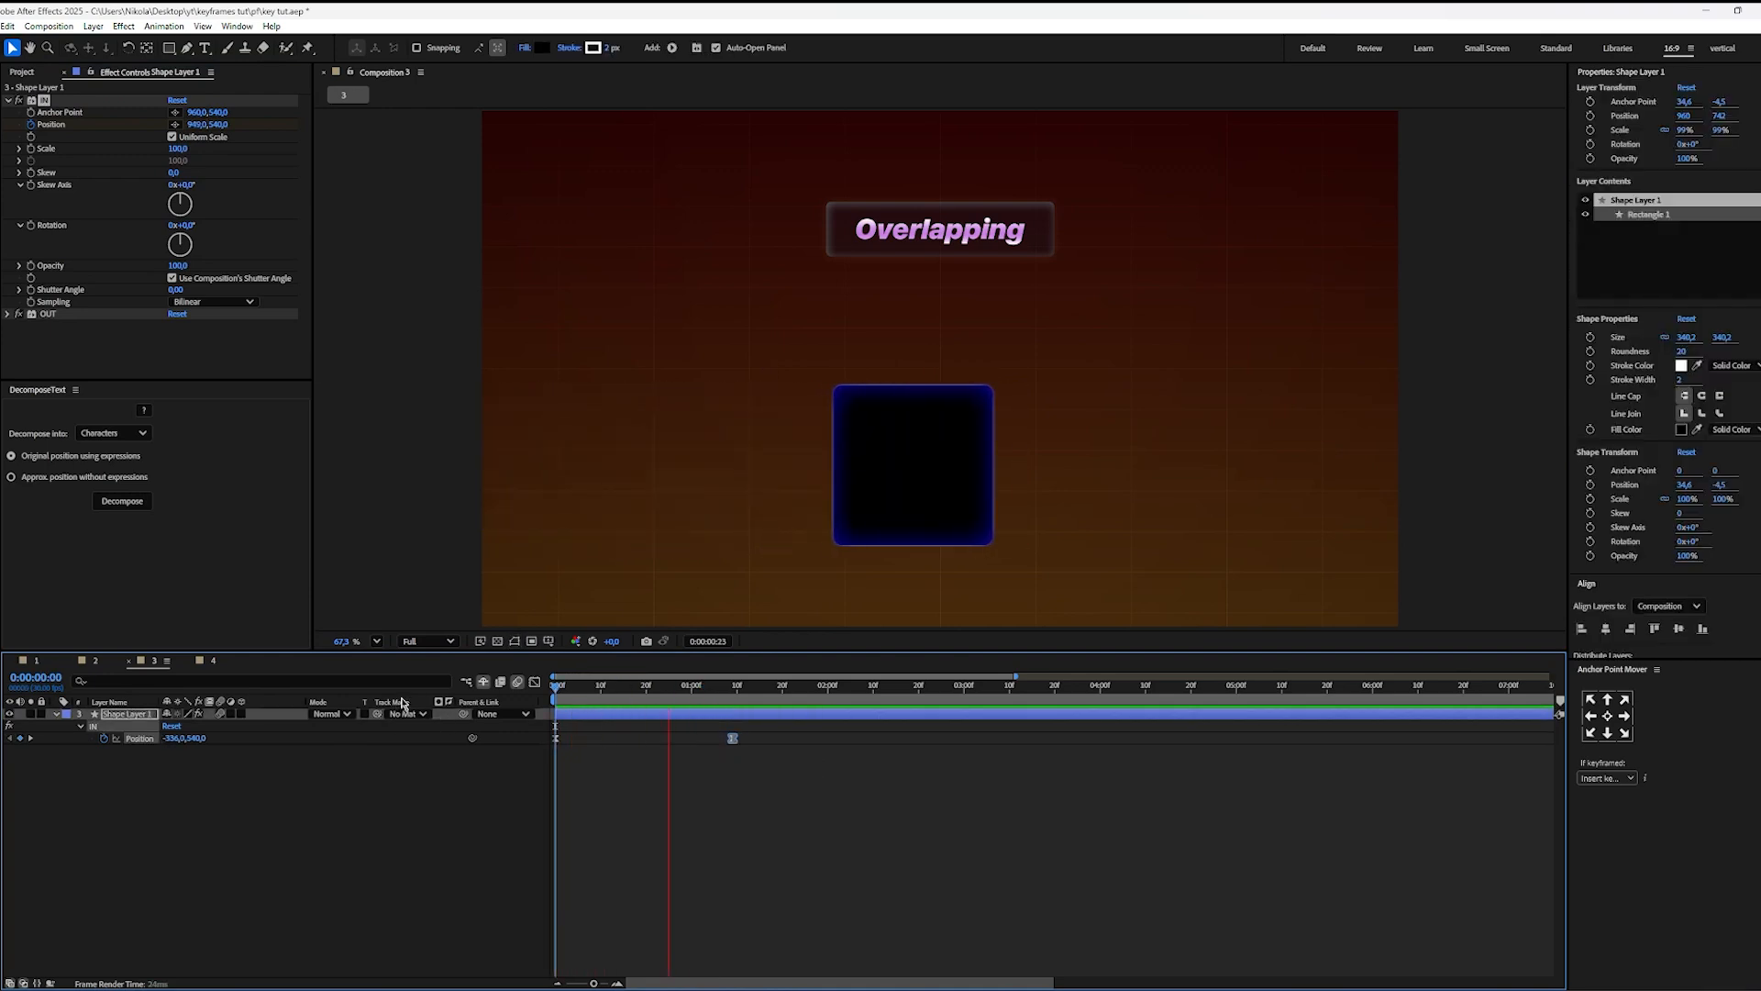
{"action": "key", "text": "space"}
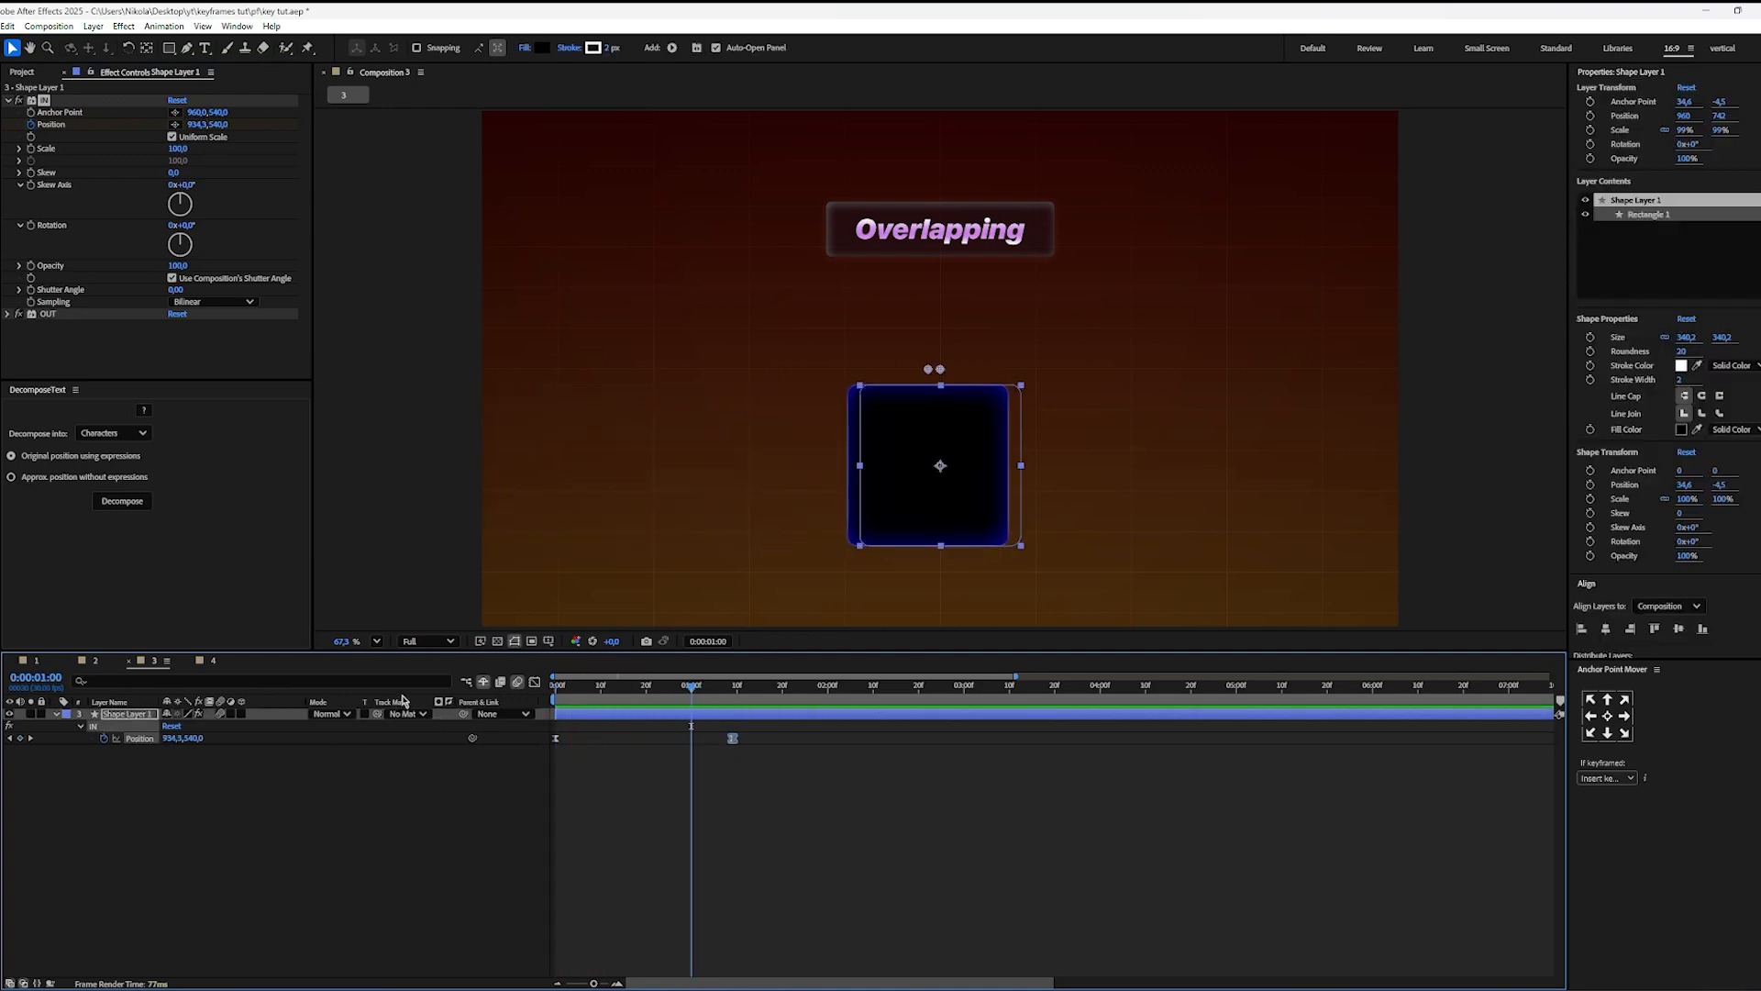
{"action": "left_click", "coordinate": [707, 721]}
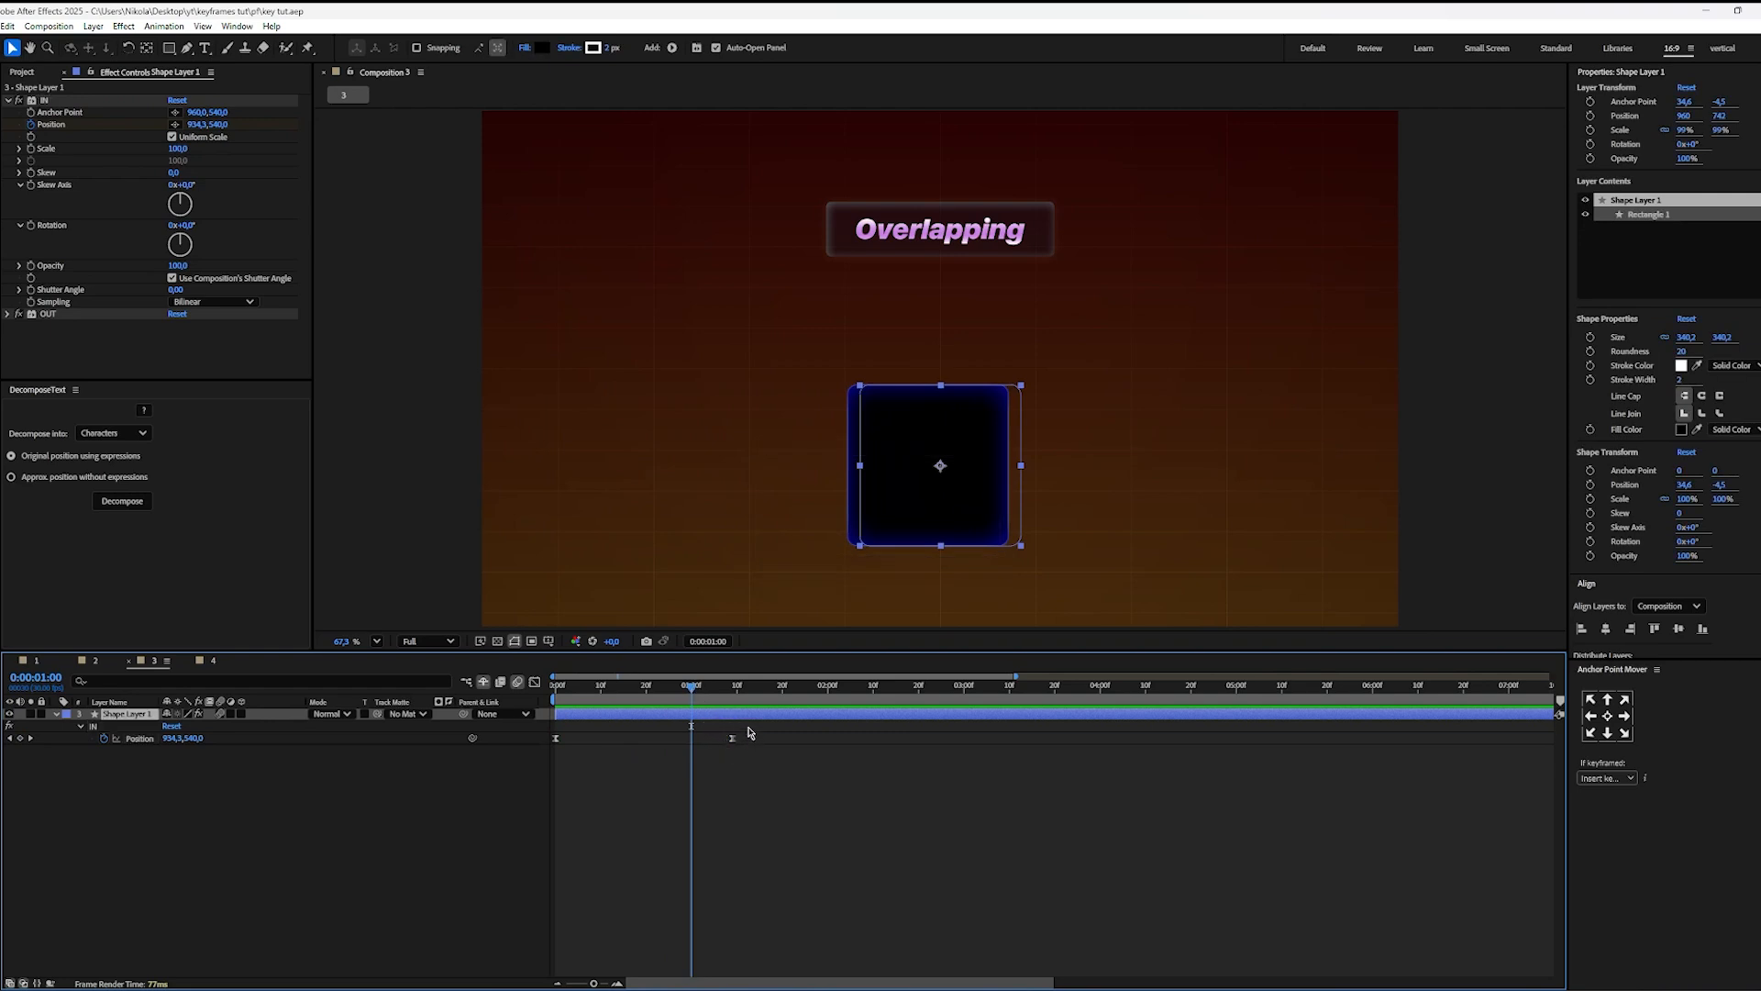
{"action": "left_click_drag", "start_coordinate": [749, 731], "coordinate": [718, 760]}
{"action": "left_click", "coordinate": [717, 763]}
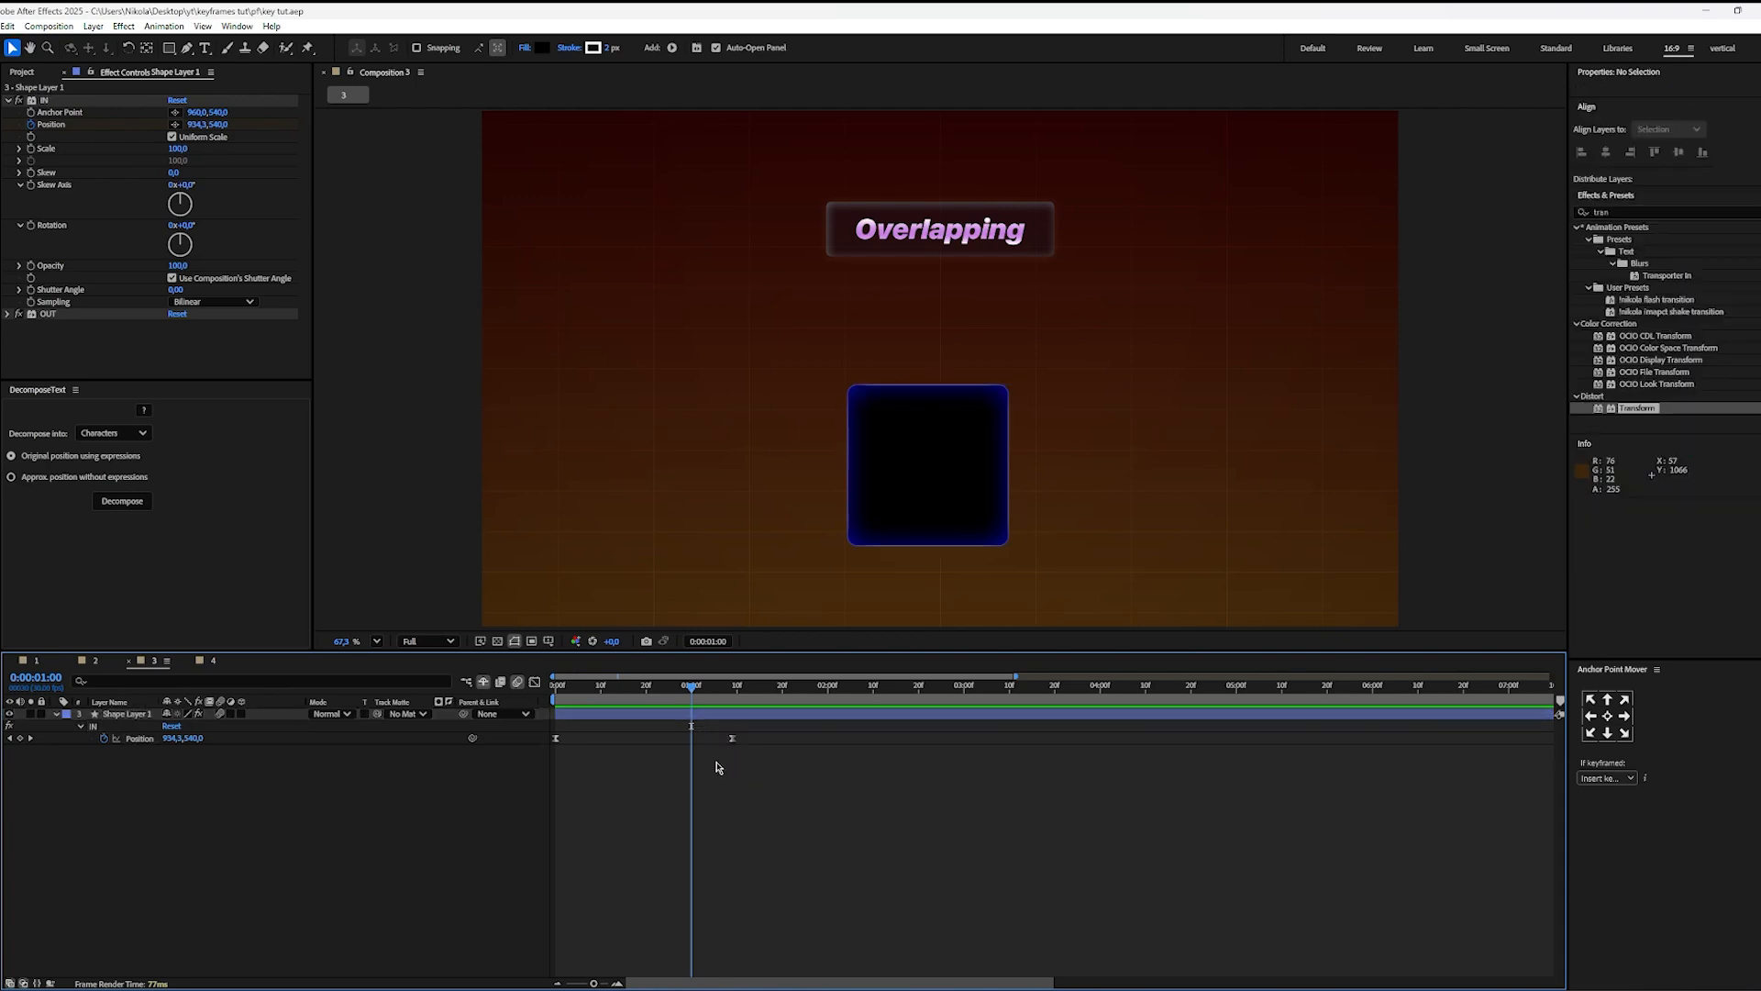
Step: Keyframe the OUT effect's Position at 0:00:01:00 and reveal the layer's animated properties in the timeline
{"action": "left_click", "coordinate": [9, 315]}
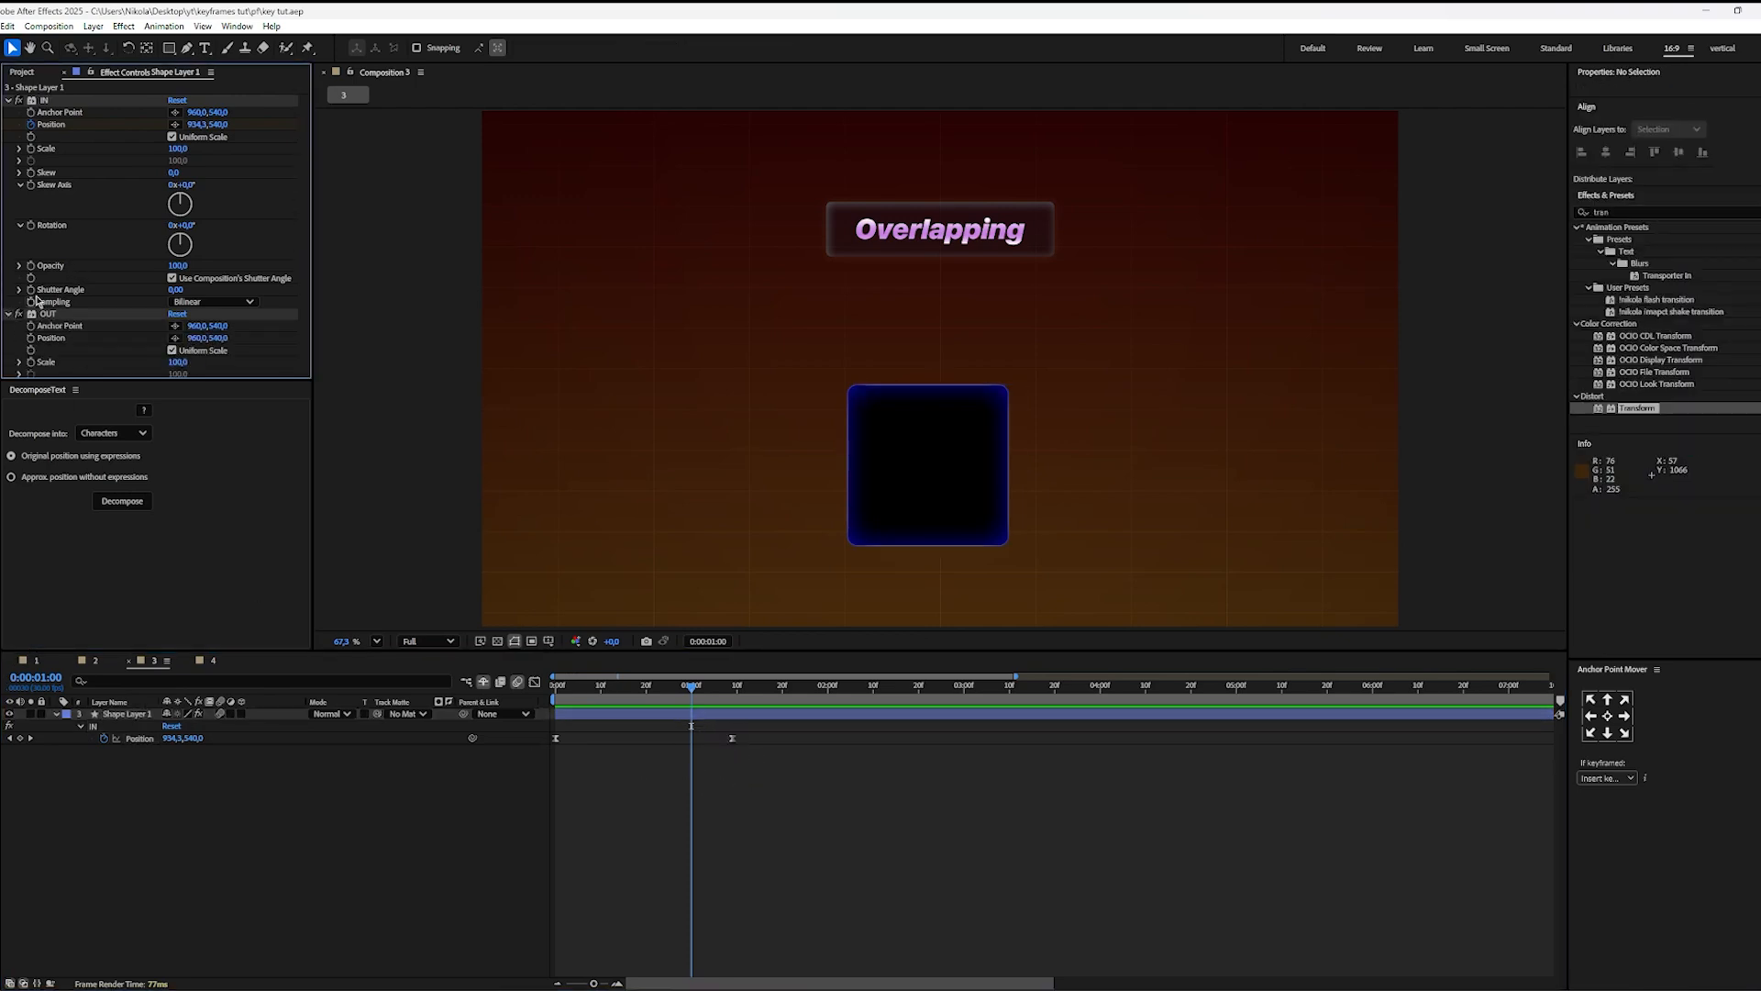
{"action": "left_click", "coordinate": [11, 101]}
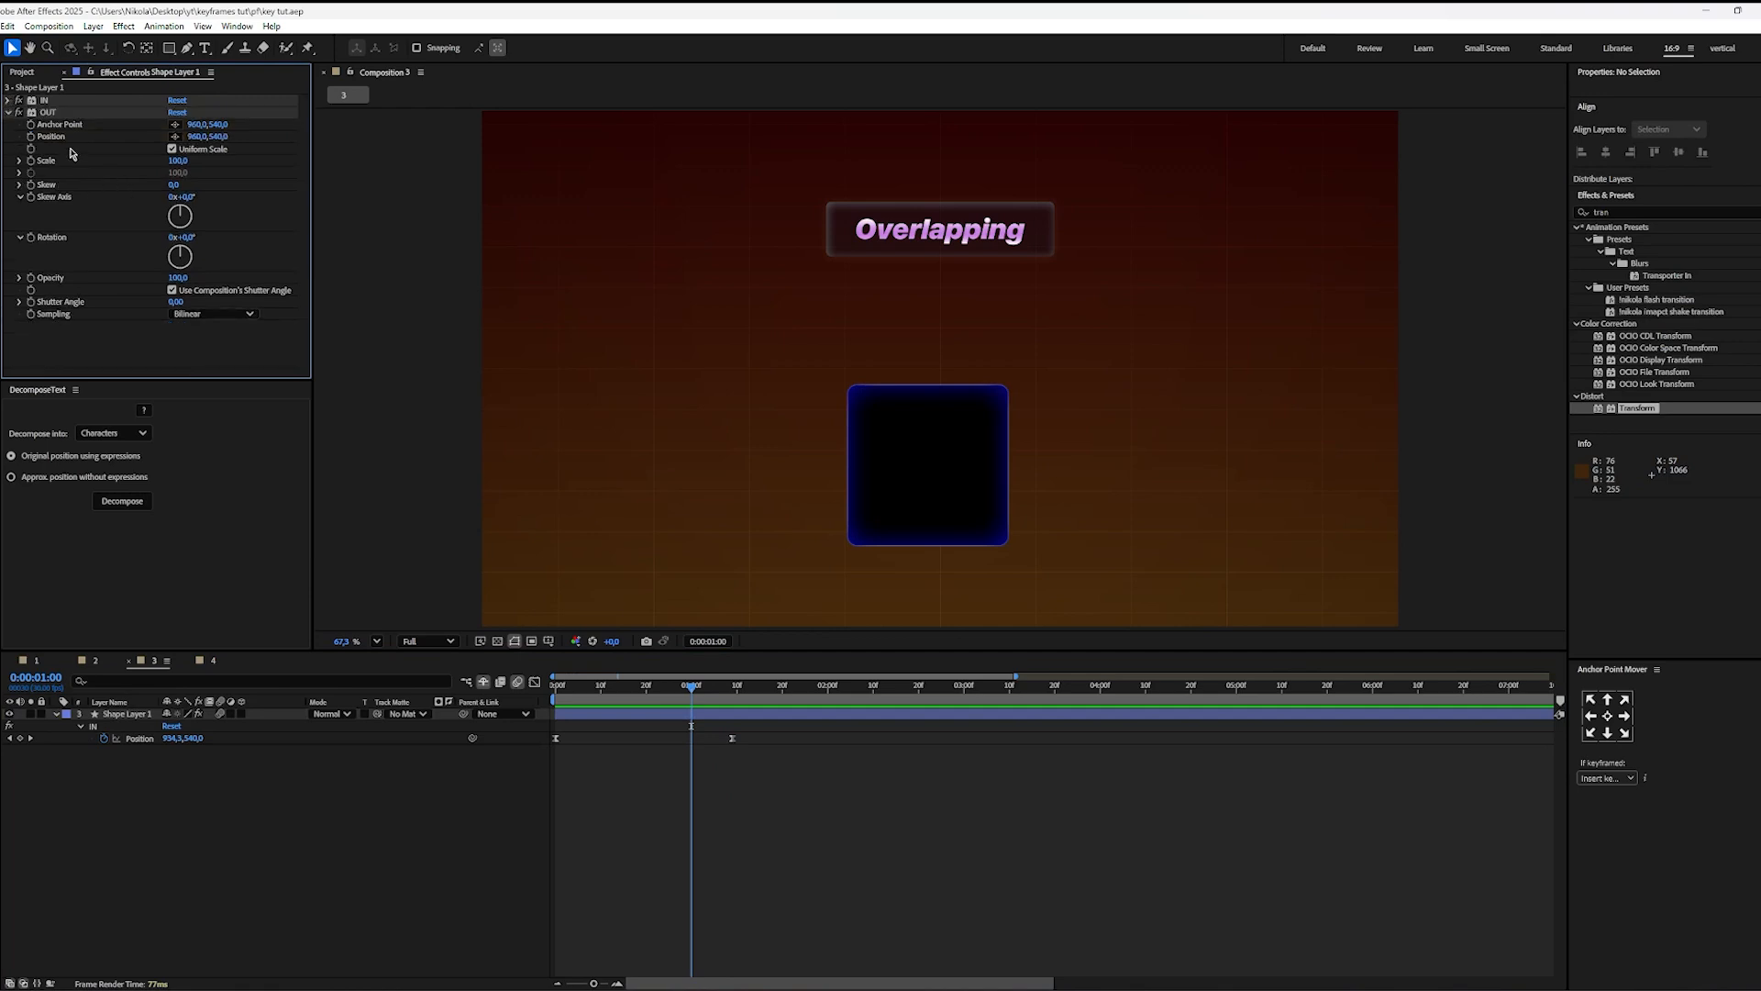
{"action": "left_click", "coordinate": [36, 139]}
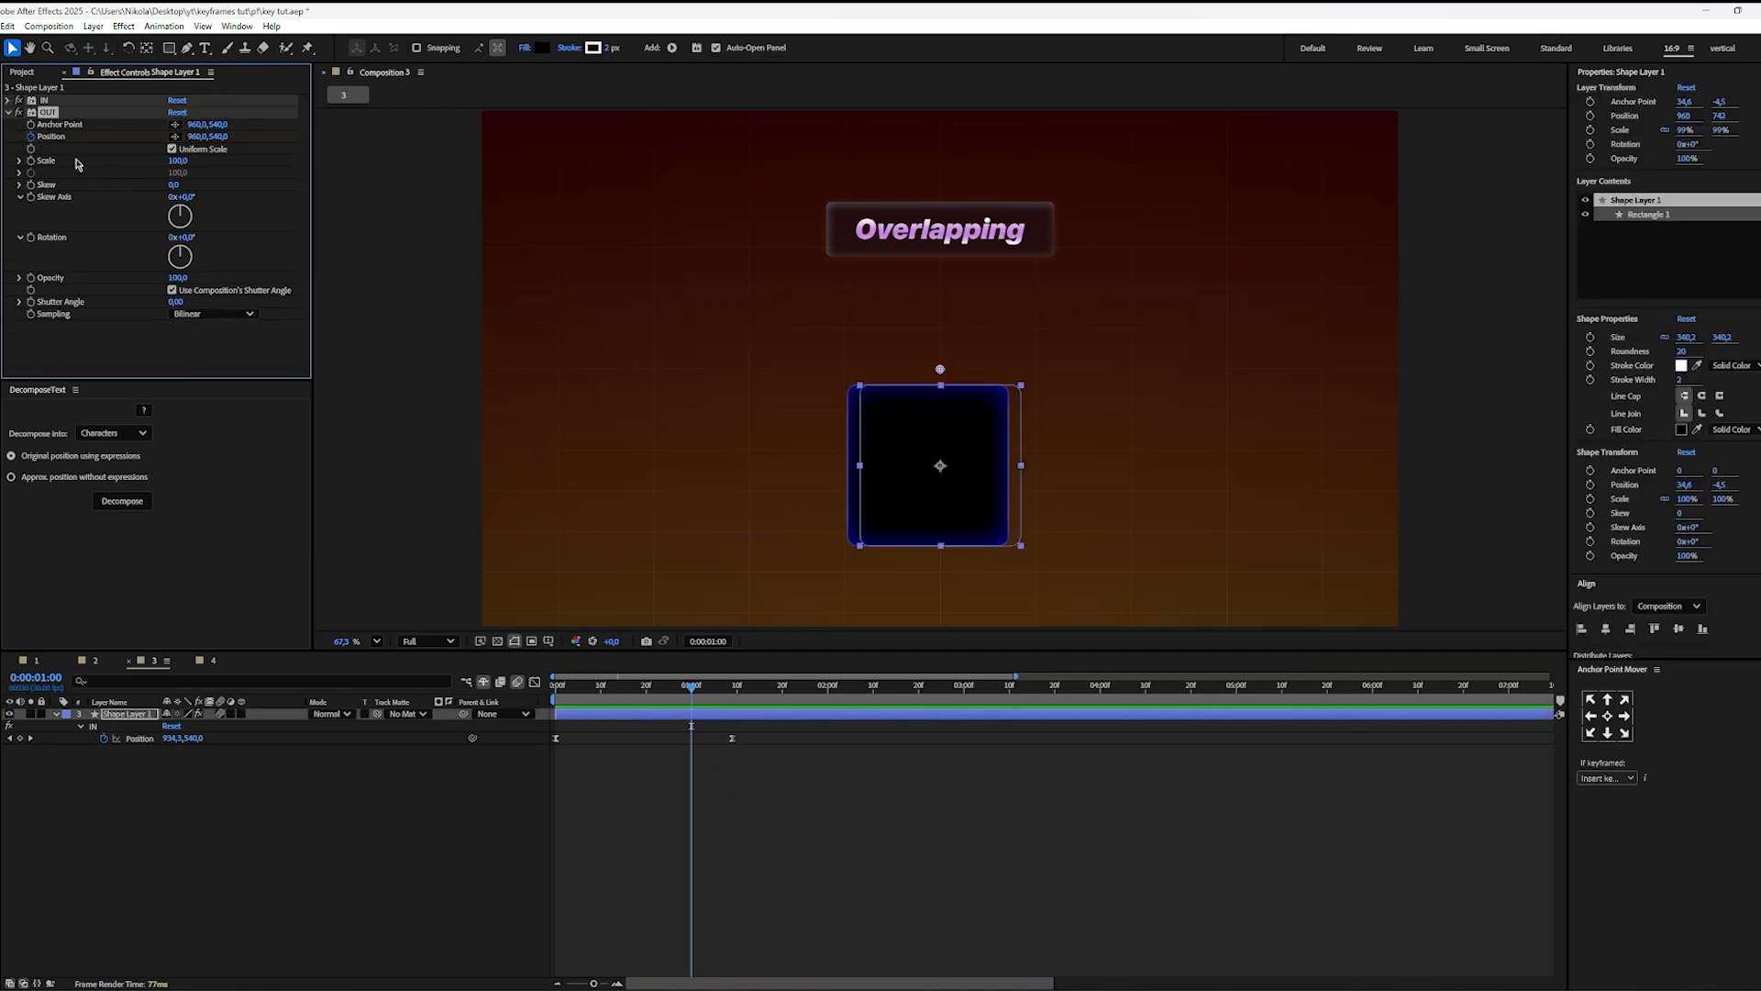
{"action": "key", "text": "u"}
{"action": "key", "text": "u"}
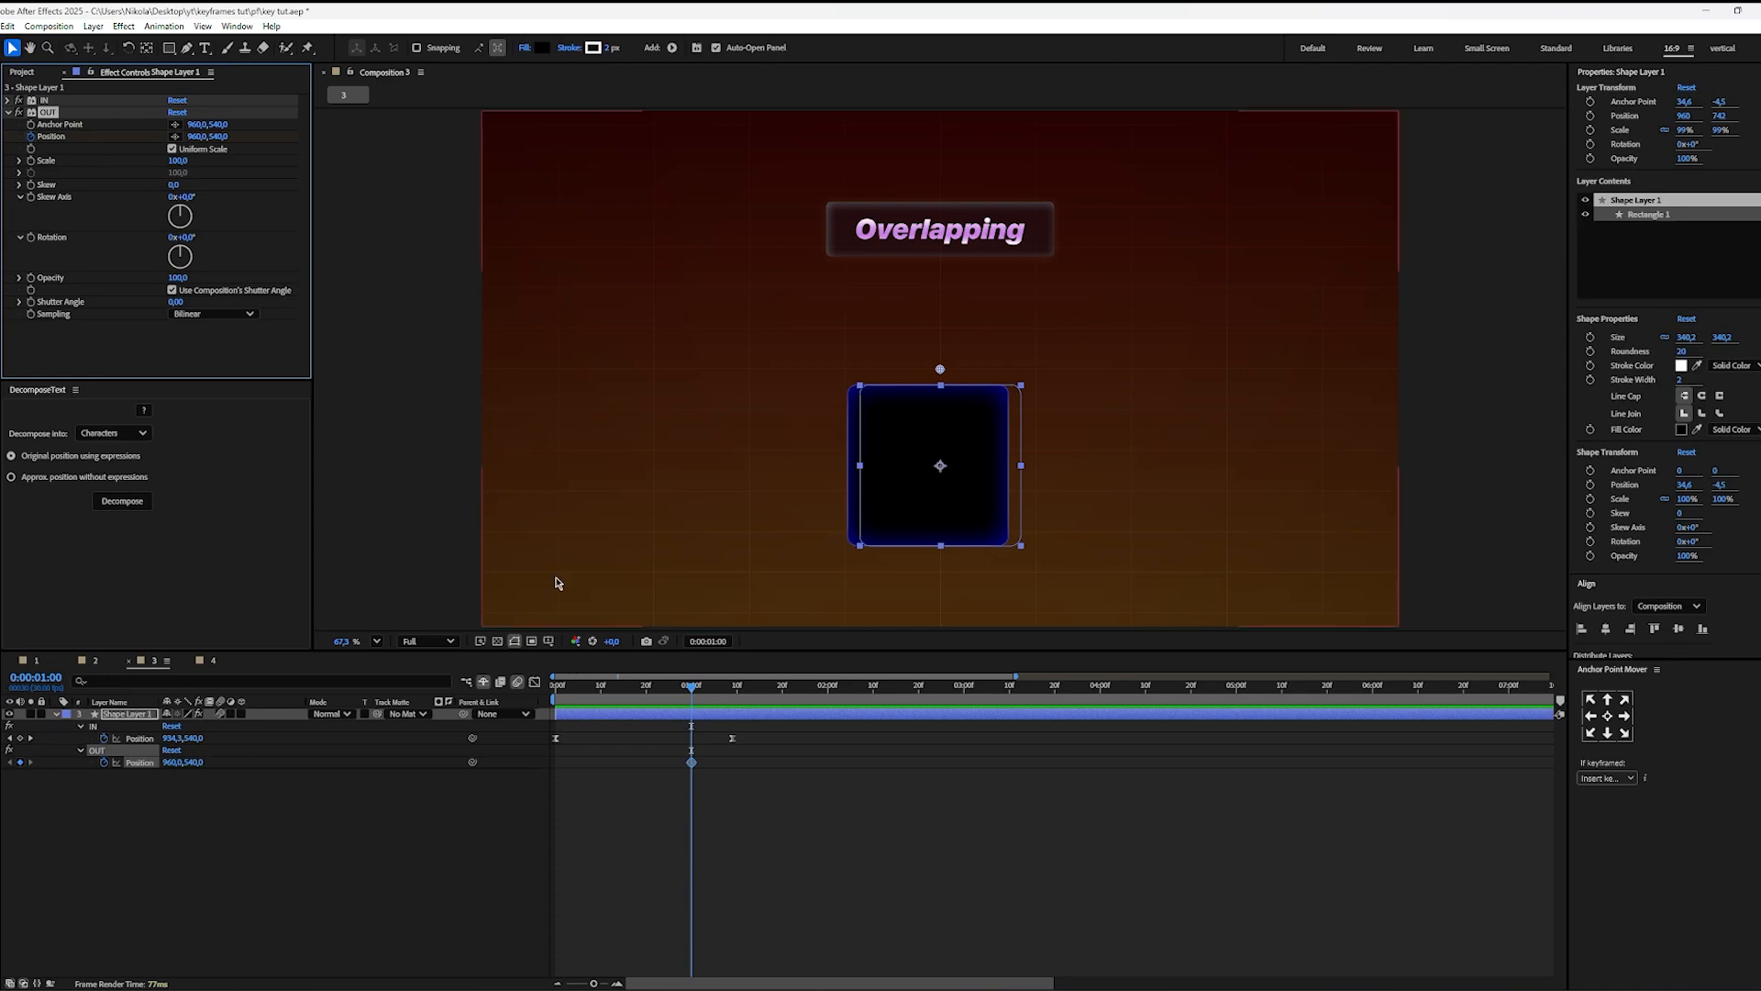
Step: Set the OUT effect's Position X to about 2110 at 0:00:02:10 to move the square off the frame's right side
{"action": "left_click", "coordinate": [699, 821]}
{"action": "left_click_drag", "start_coordinate": [697, 688], "coordinate": [878, 688]}
{"action": "left_click", "coordinate": [133, 738]}
{"action": "left_click", "coordinate": [139, 763]}
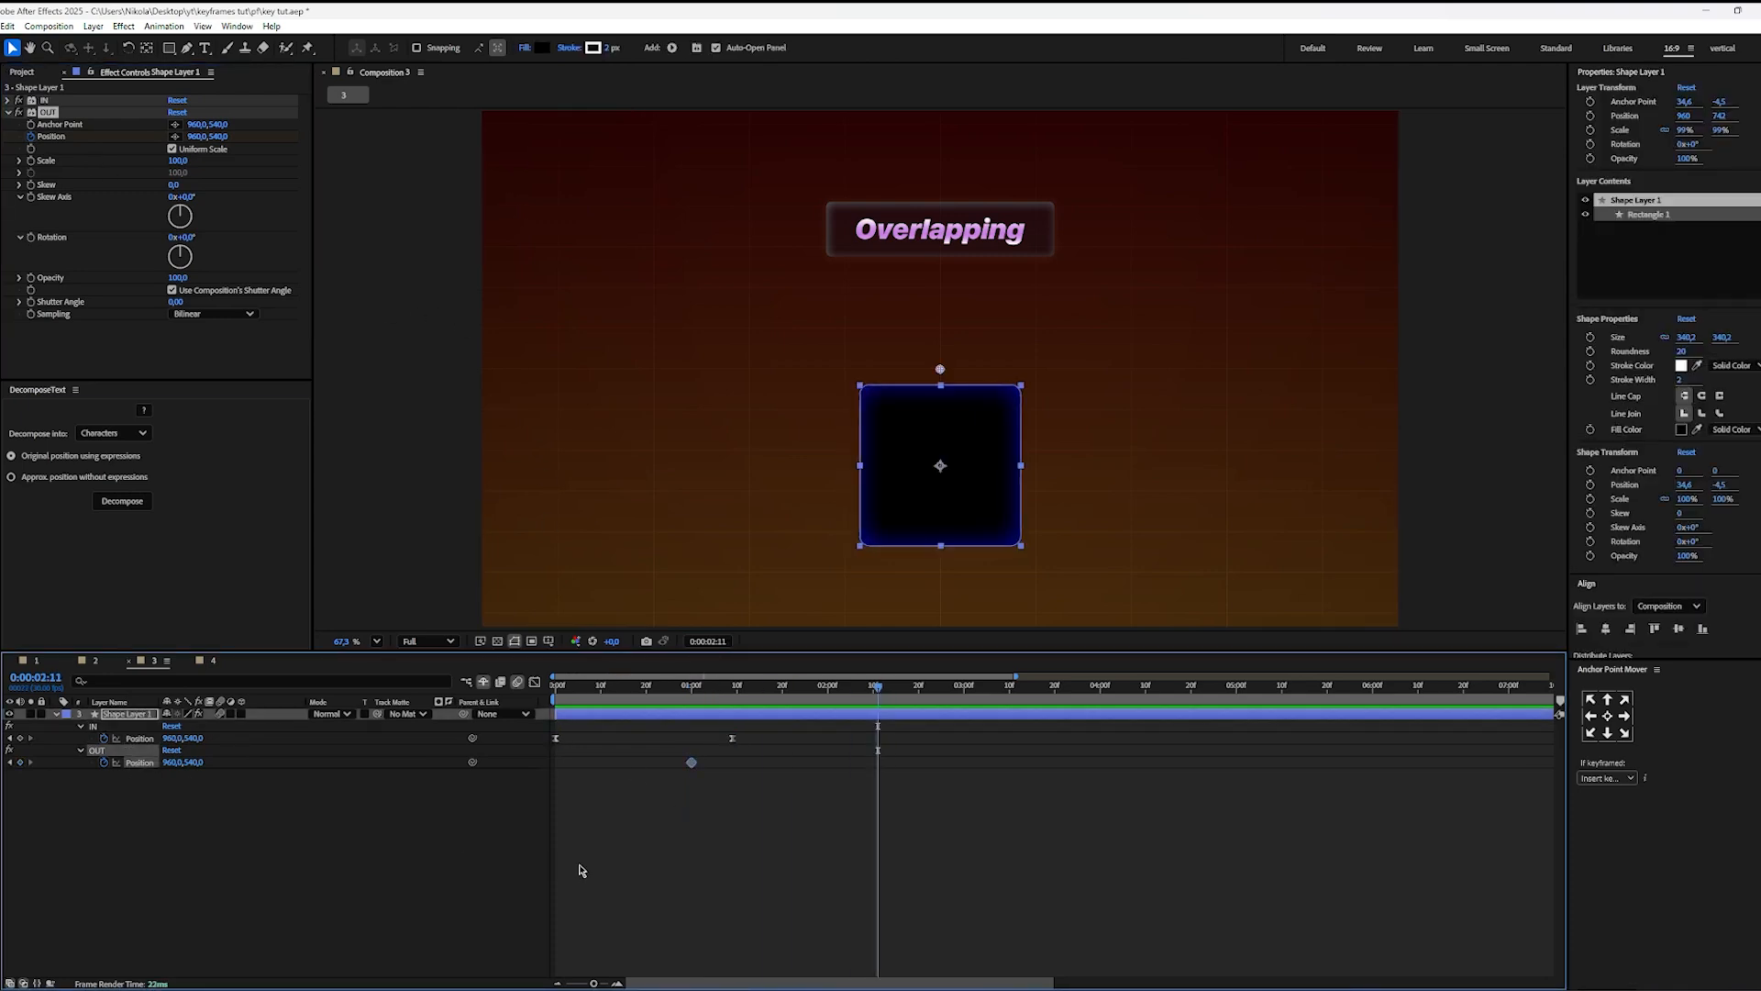
{"action": "left_click", "coordinate": [734, 767]}
{"action": "left_click_drag", "start_coordinate": [693, 688], "coordinate": [871, 717]}
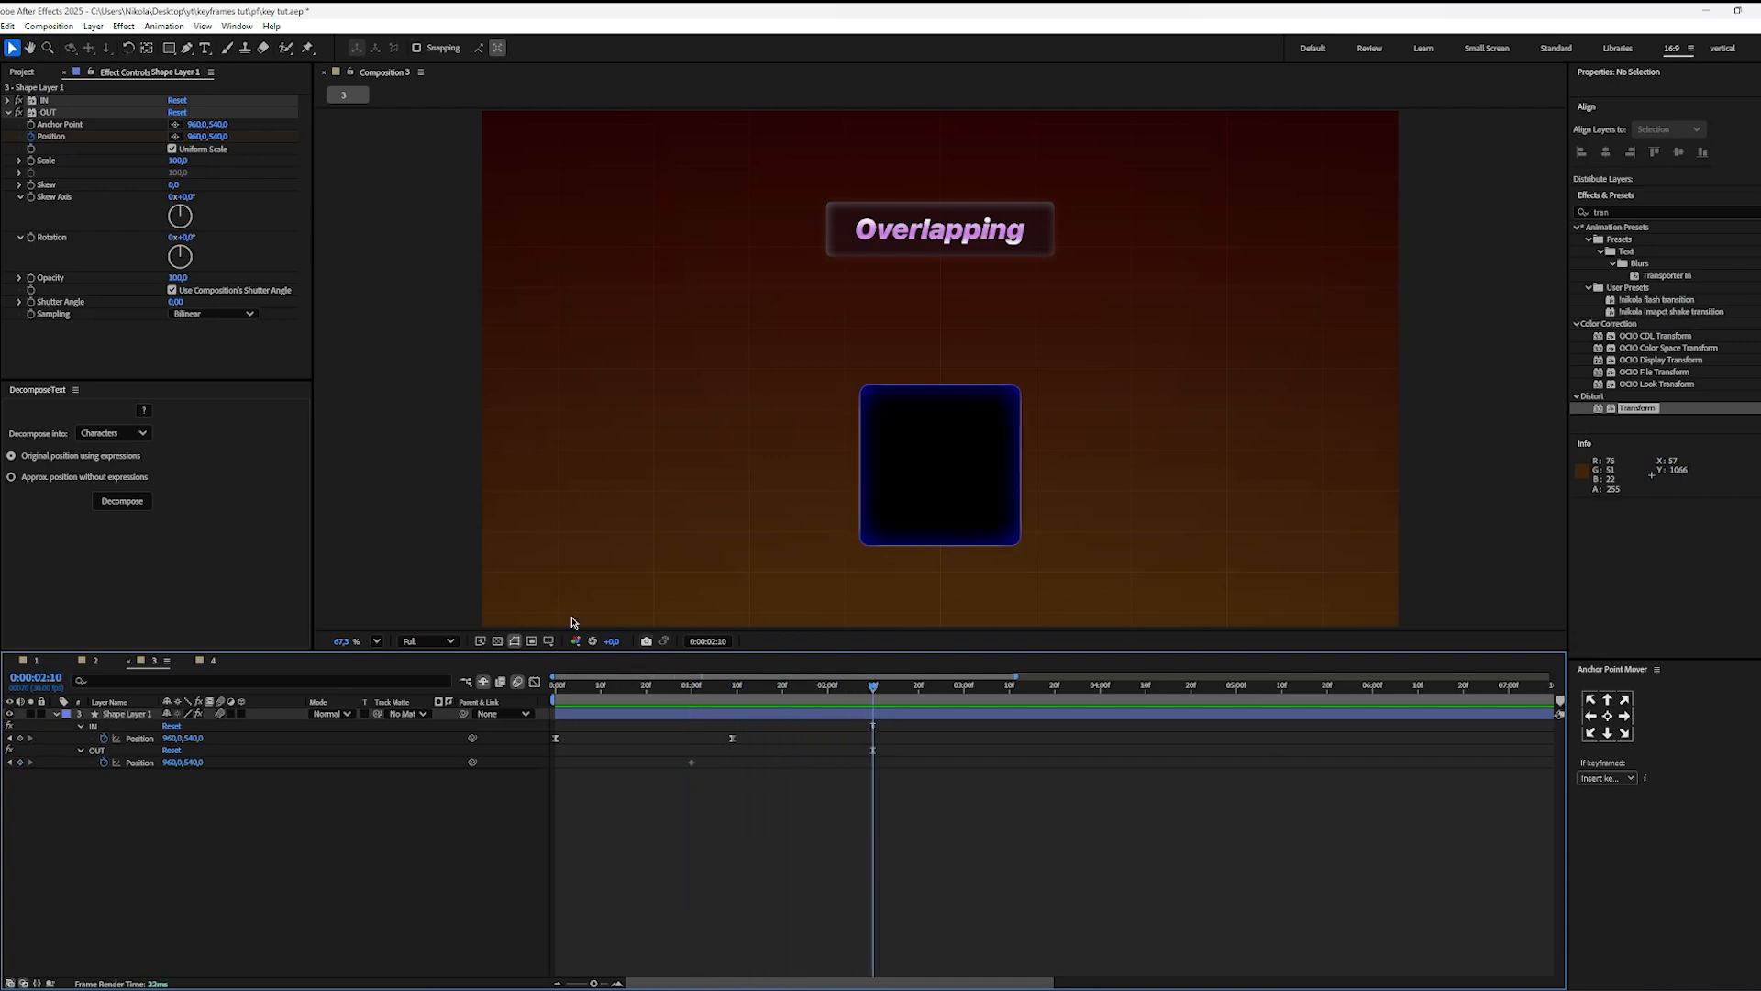
{"action": "left_click_drag", "start_coordinate": [198, 136], "coordinate": [286, 144]}
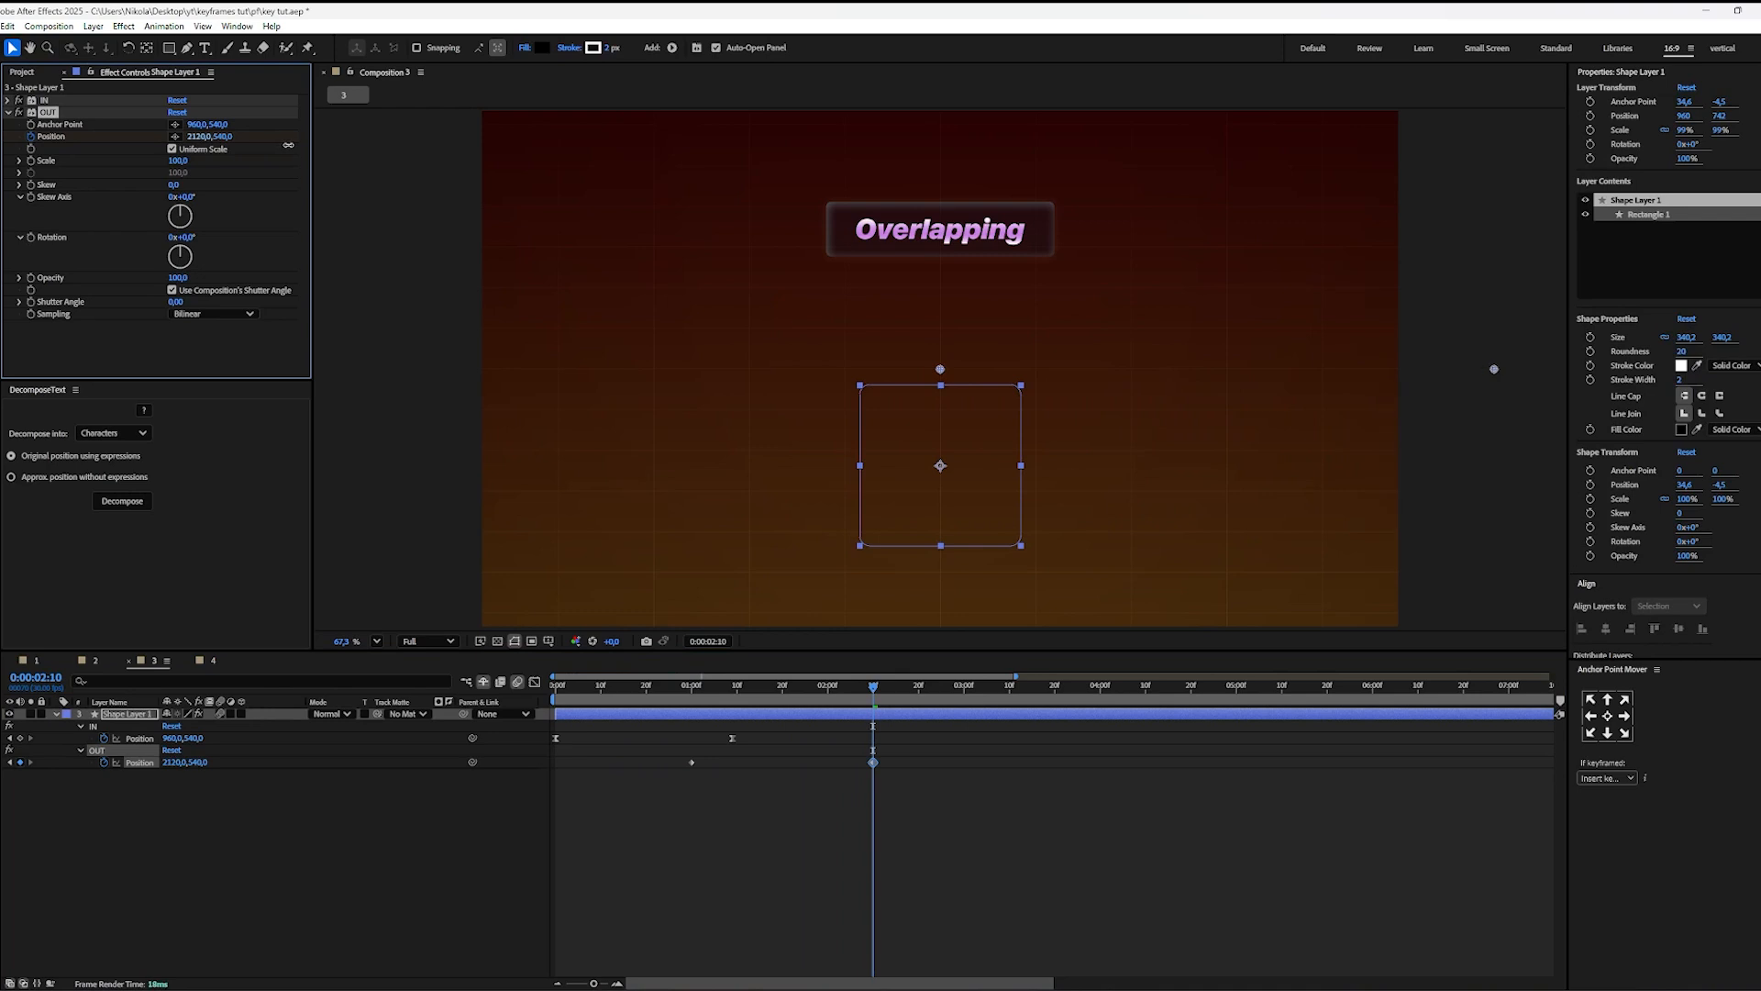
Step: Ease both OUT Position keyframes and shift the speed curve's peak to the last keyframe
{"action": "left_click_drag", "start_coordinate": [912, 758], "coordinate": [589, 816]}
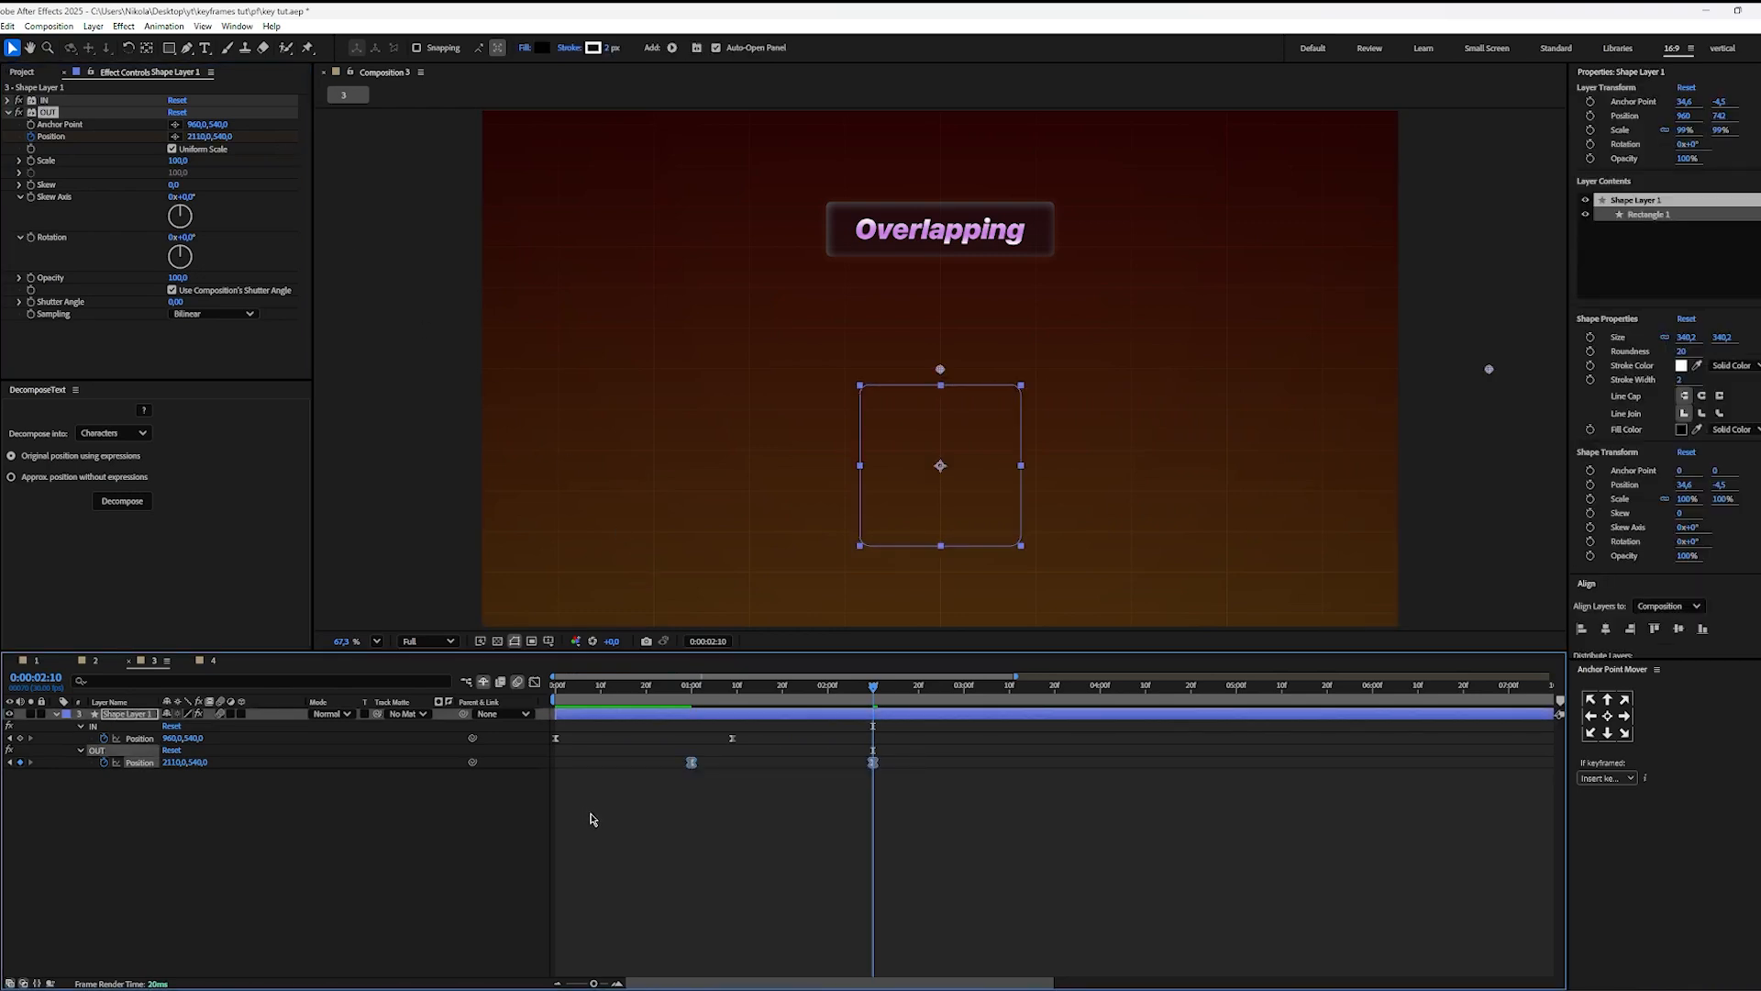
{"action": "key", "text": "shift+F3"}
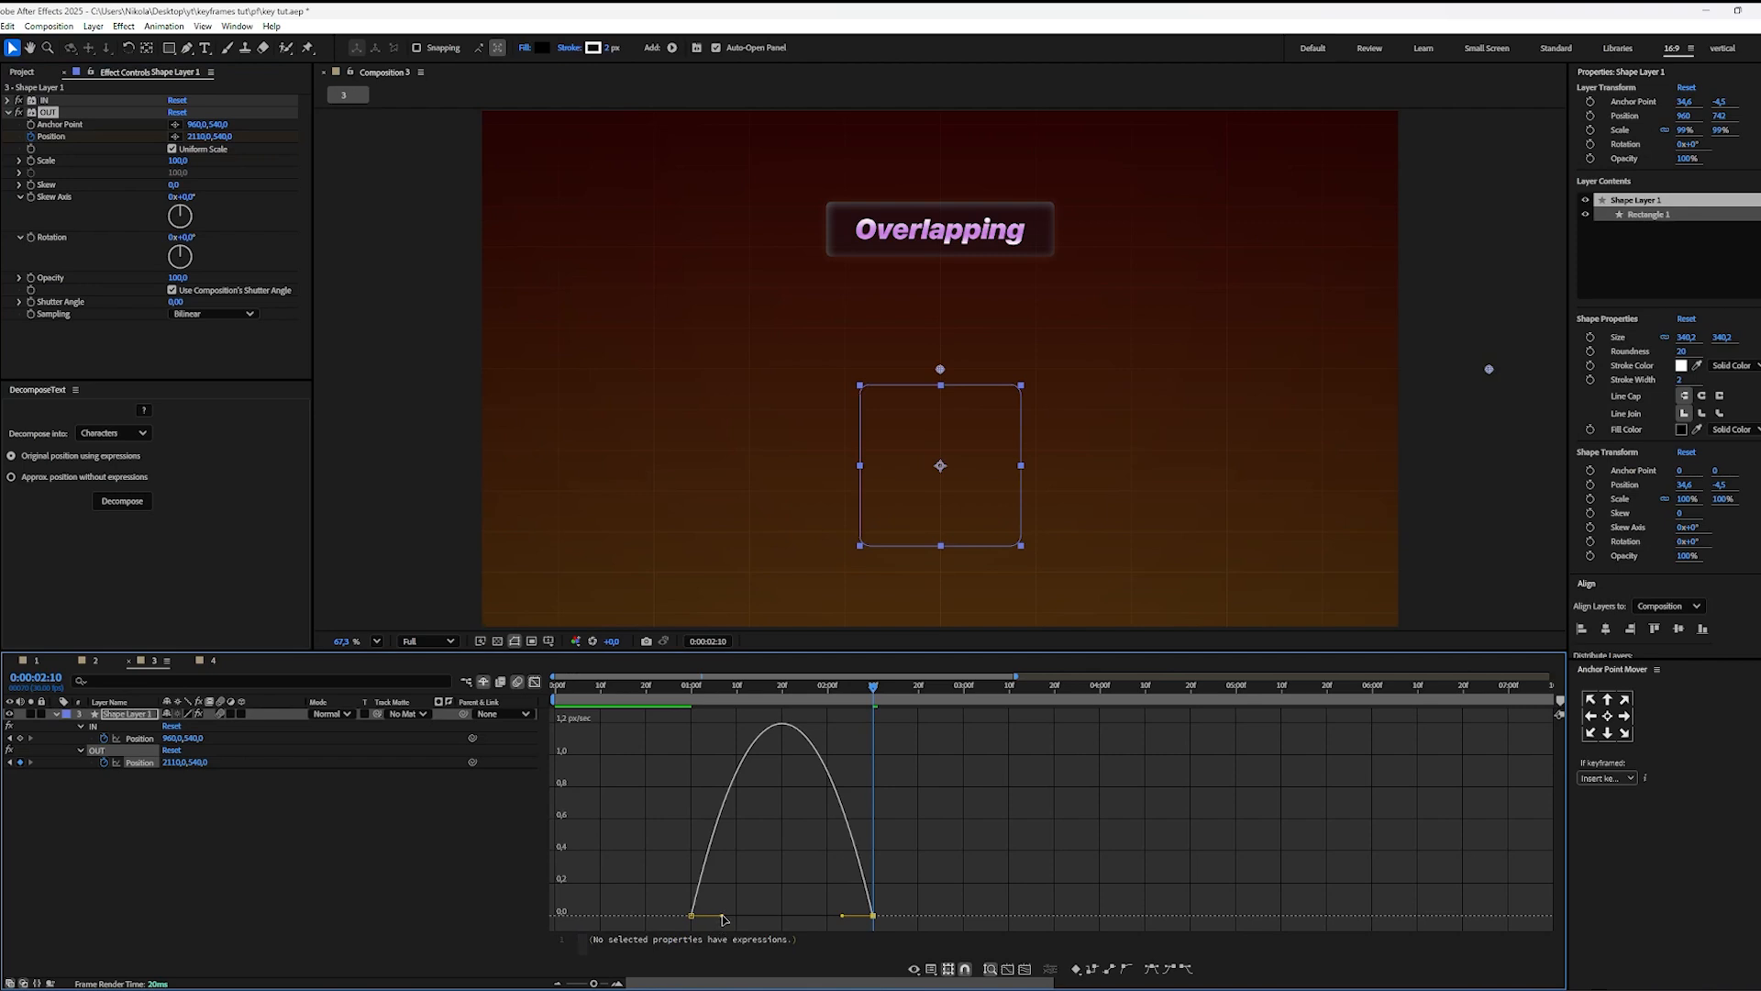
{"action": "left_click_drag", "start_coordinate": [724, 916], "coordinate": [873, 908]}
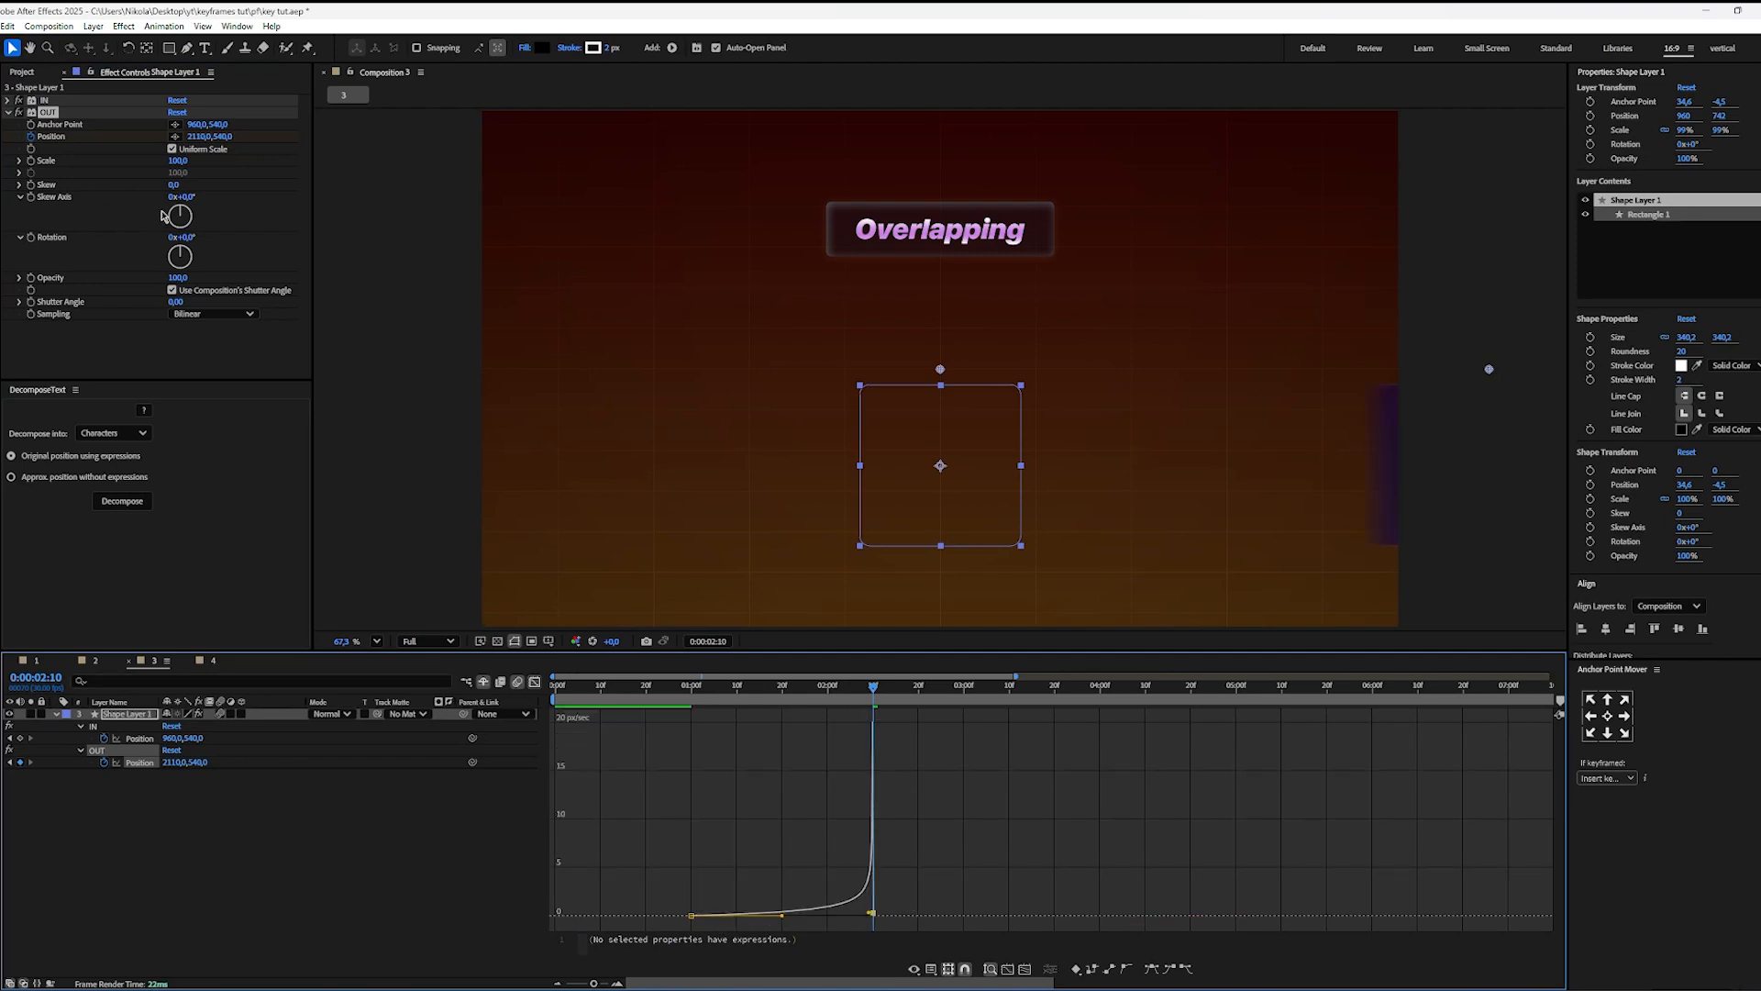
Step: Set the OUT effect's Position X to 2208 at 0:00:02:10 and preview the full motion from 0:00:00:00
{"action": "left_click_drag", "start_coordinate": [192, 136], "coordinate": [280, 137]}
{"action": "left_click", "coordinate": [870, 711]}
{"action": "key", "text": "Home"}
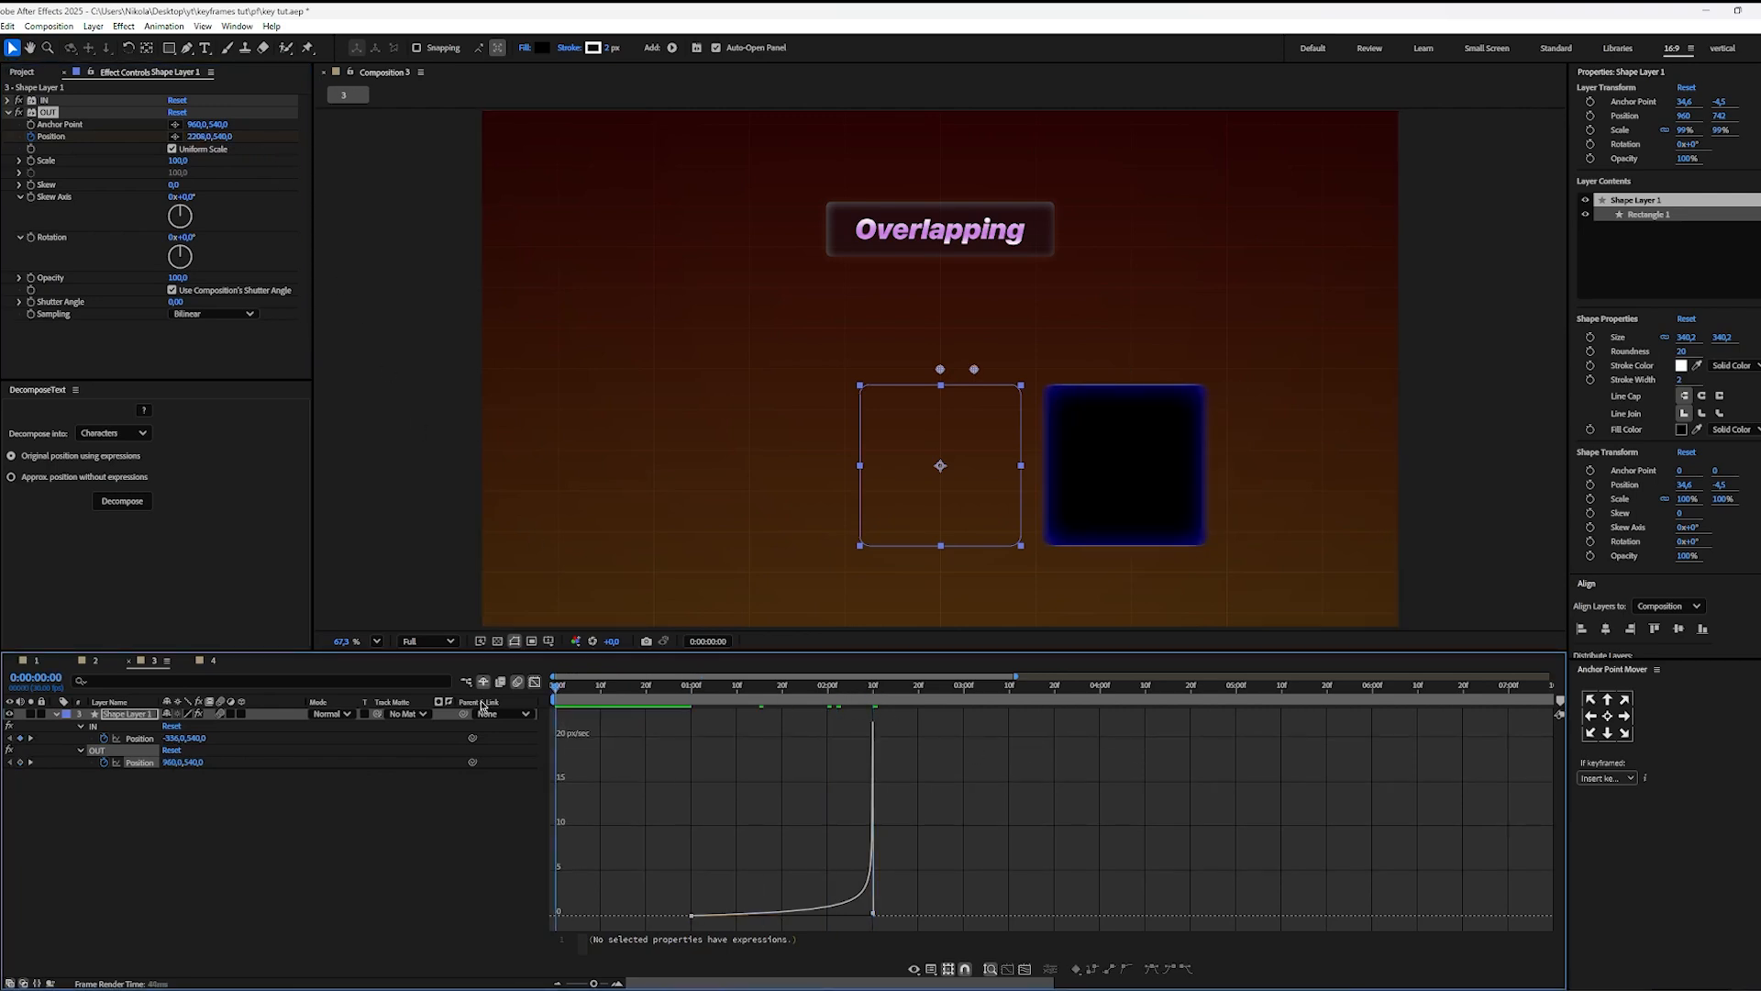
{"action": "left_click", "coordinate": [536, 690]}
{"action": "key", "text": "space"}
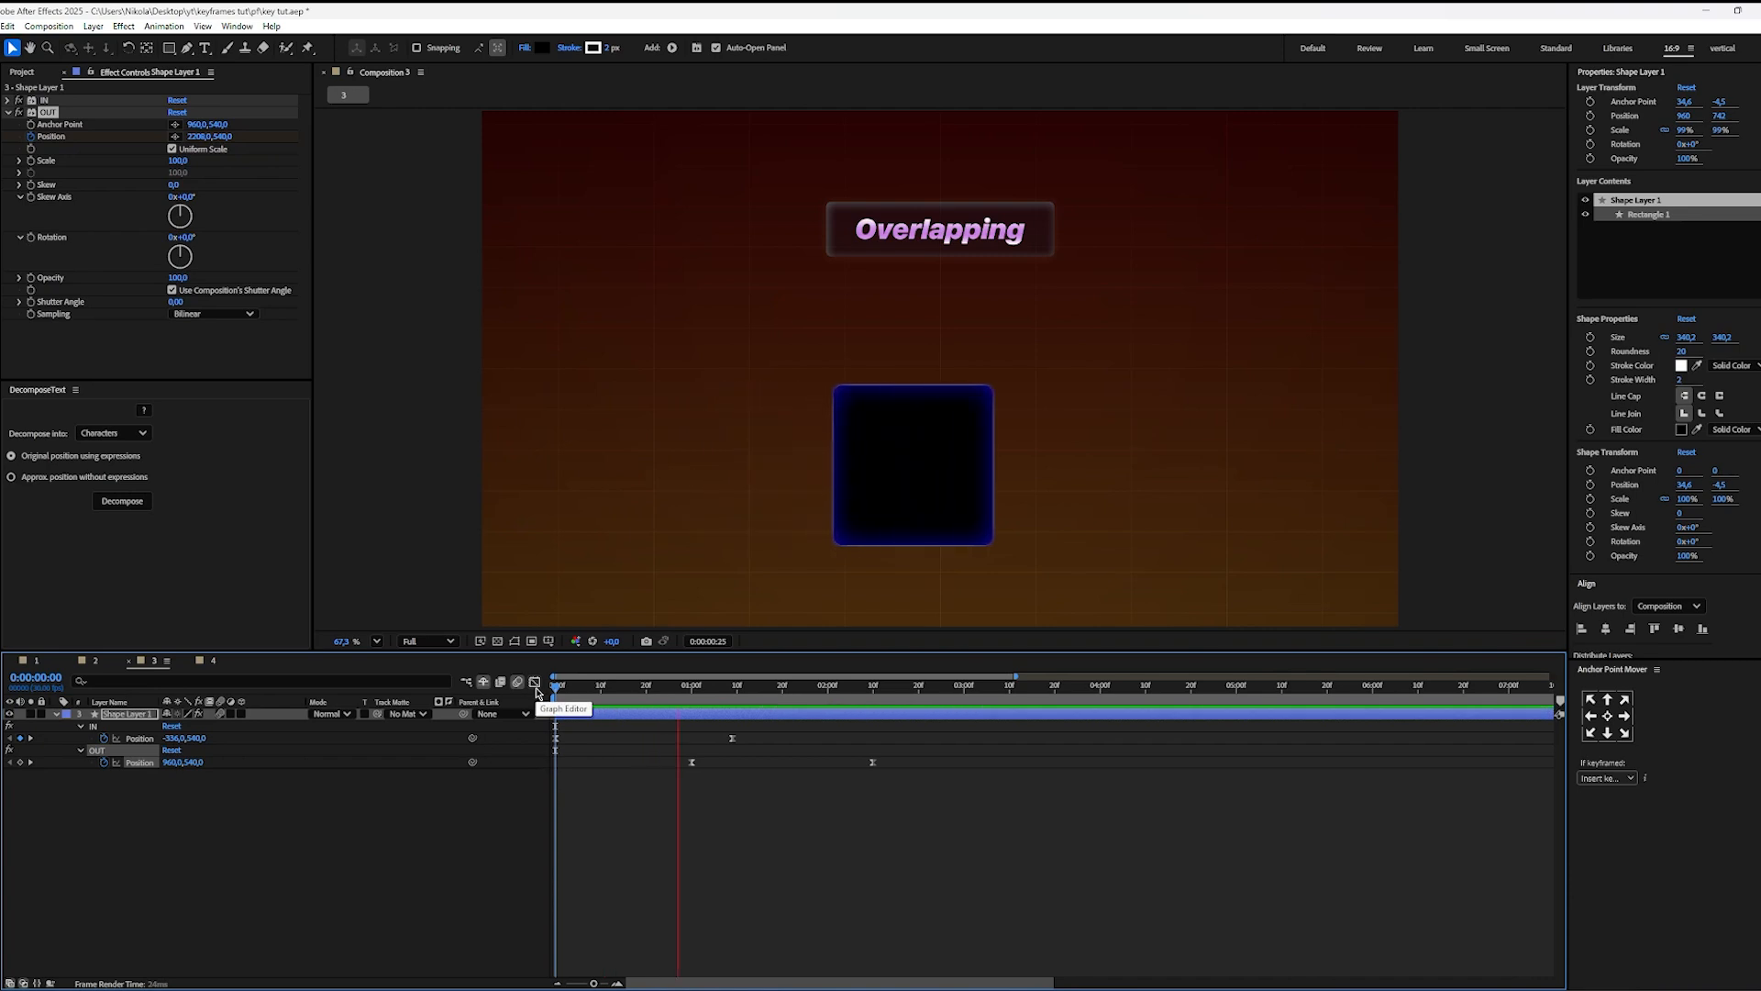
{"action": "key", "text": "space"}
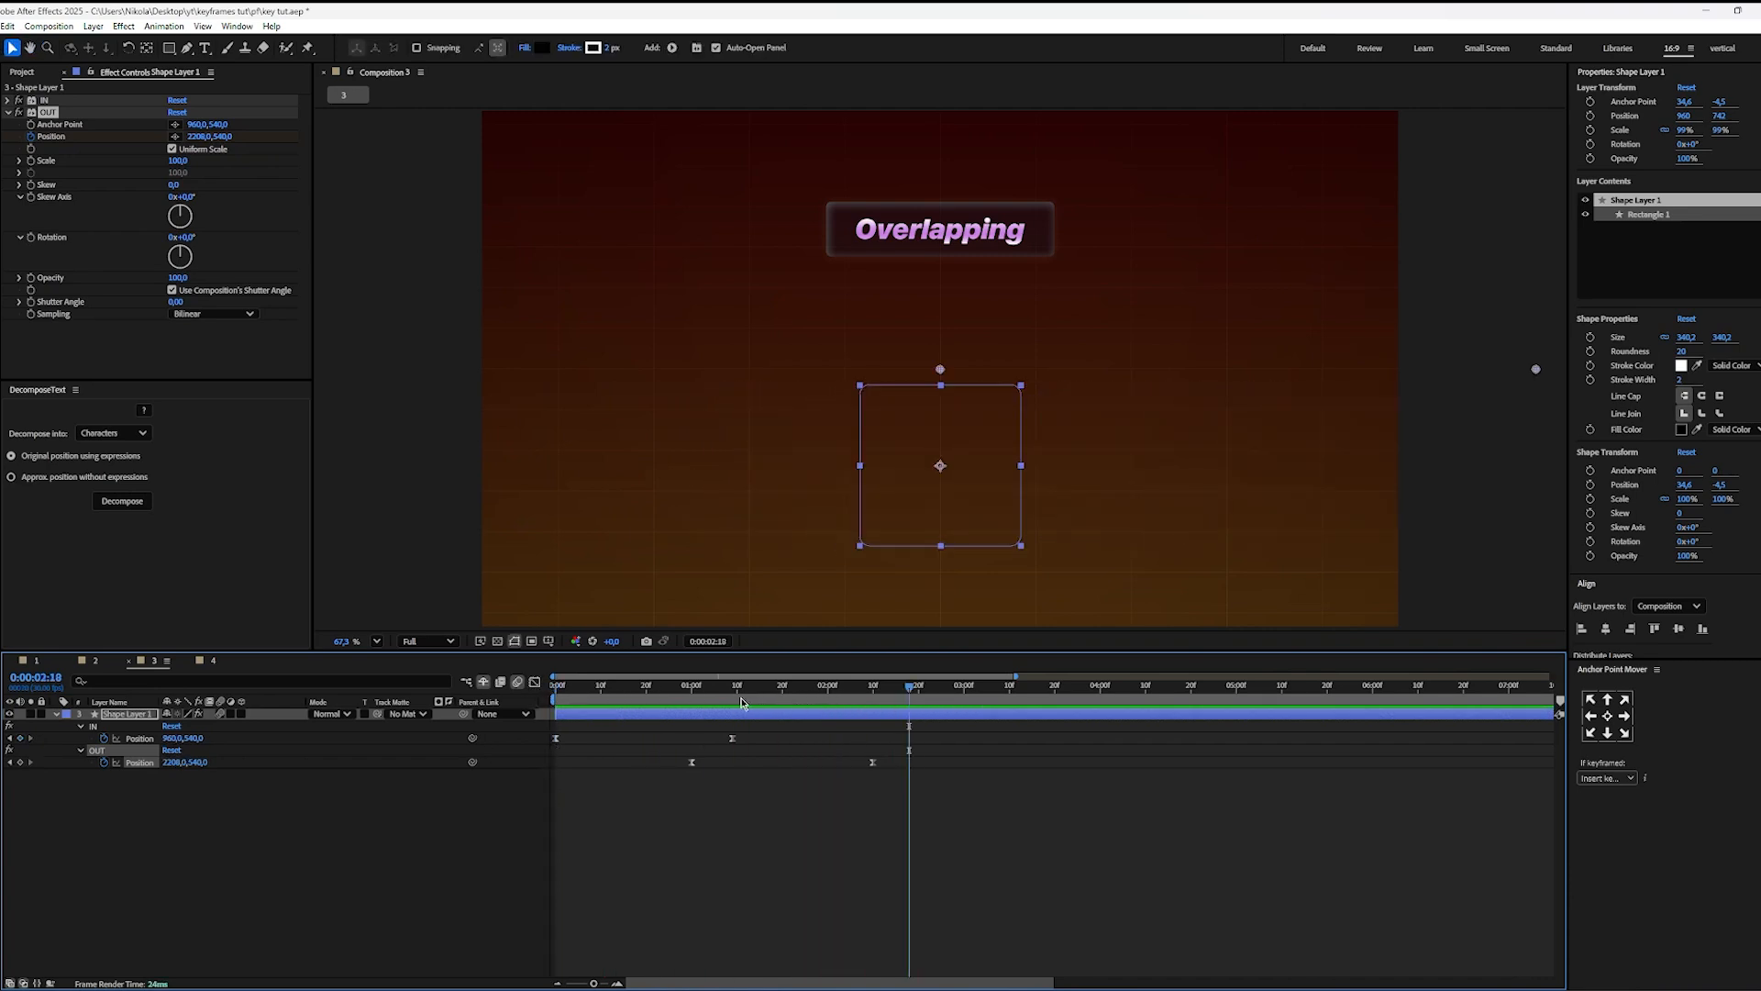
Step: Examine where the IN and OUT Position speed curves overlap, starting at 0:00:01:00
{"action": "left_click_drag", "start_coordinate": [741, 703], "coordinate": [692, 704]}
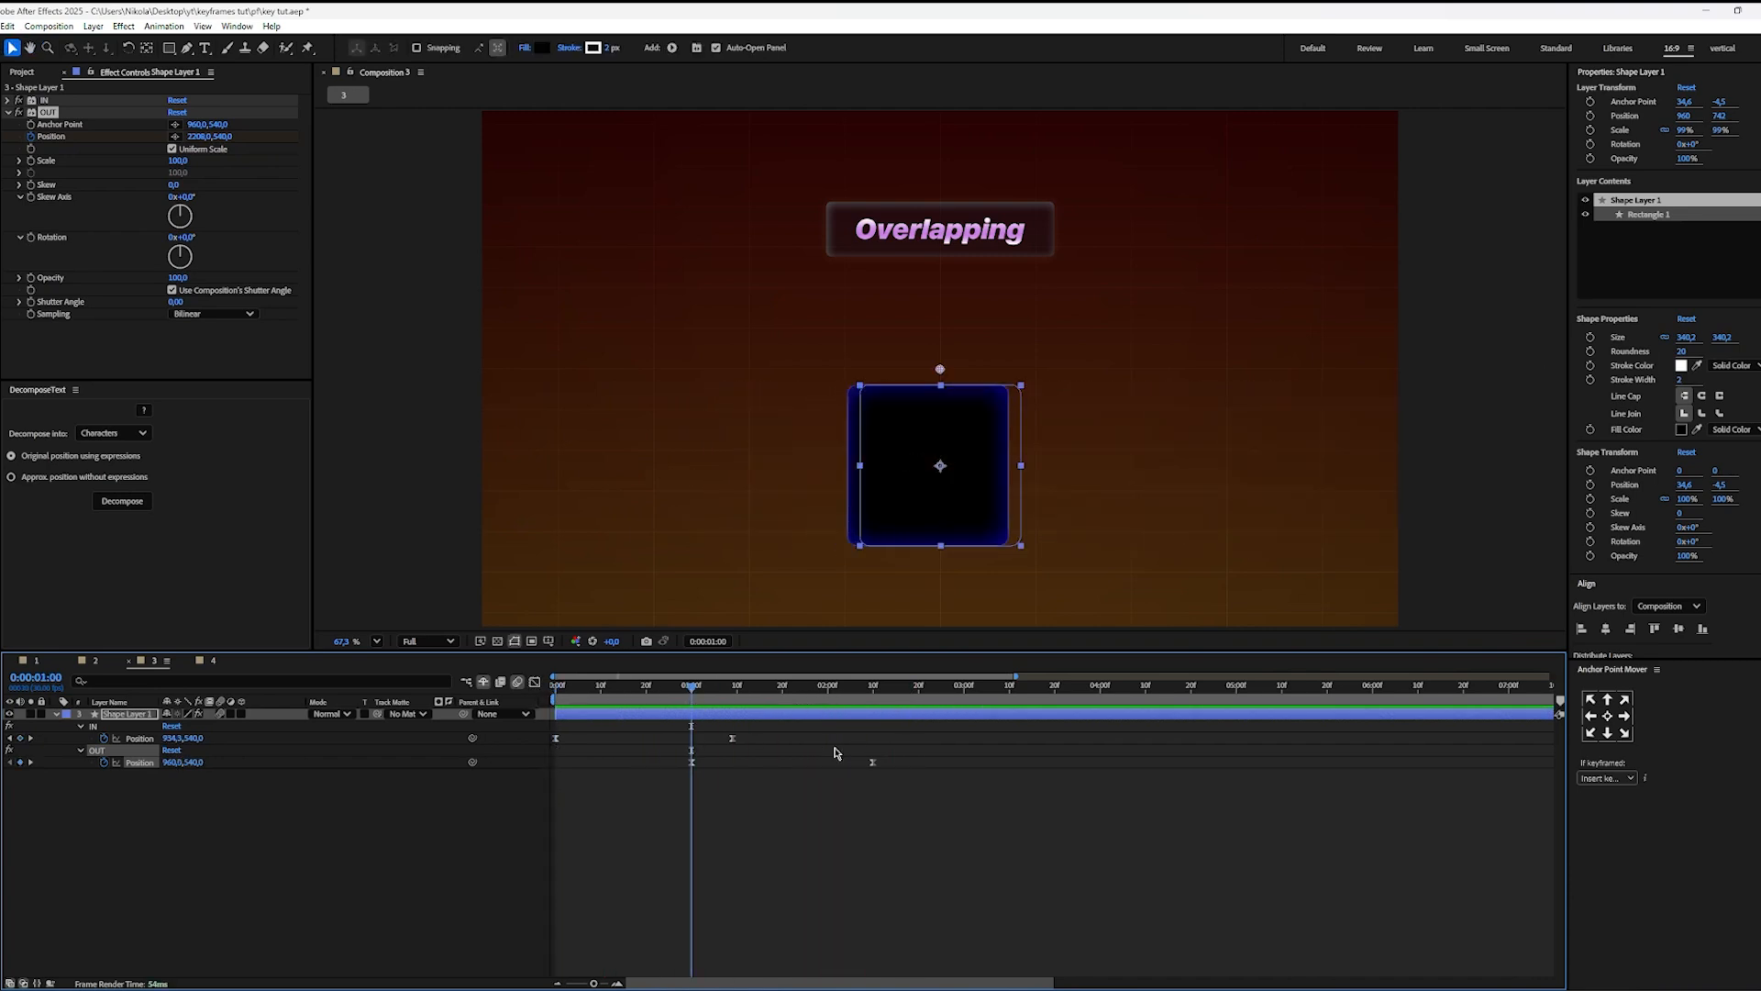
{"action": "left_click_drag", "start_coordinate": [969, 732], "coordinate": [385, 864]}
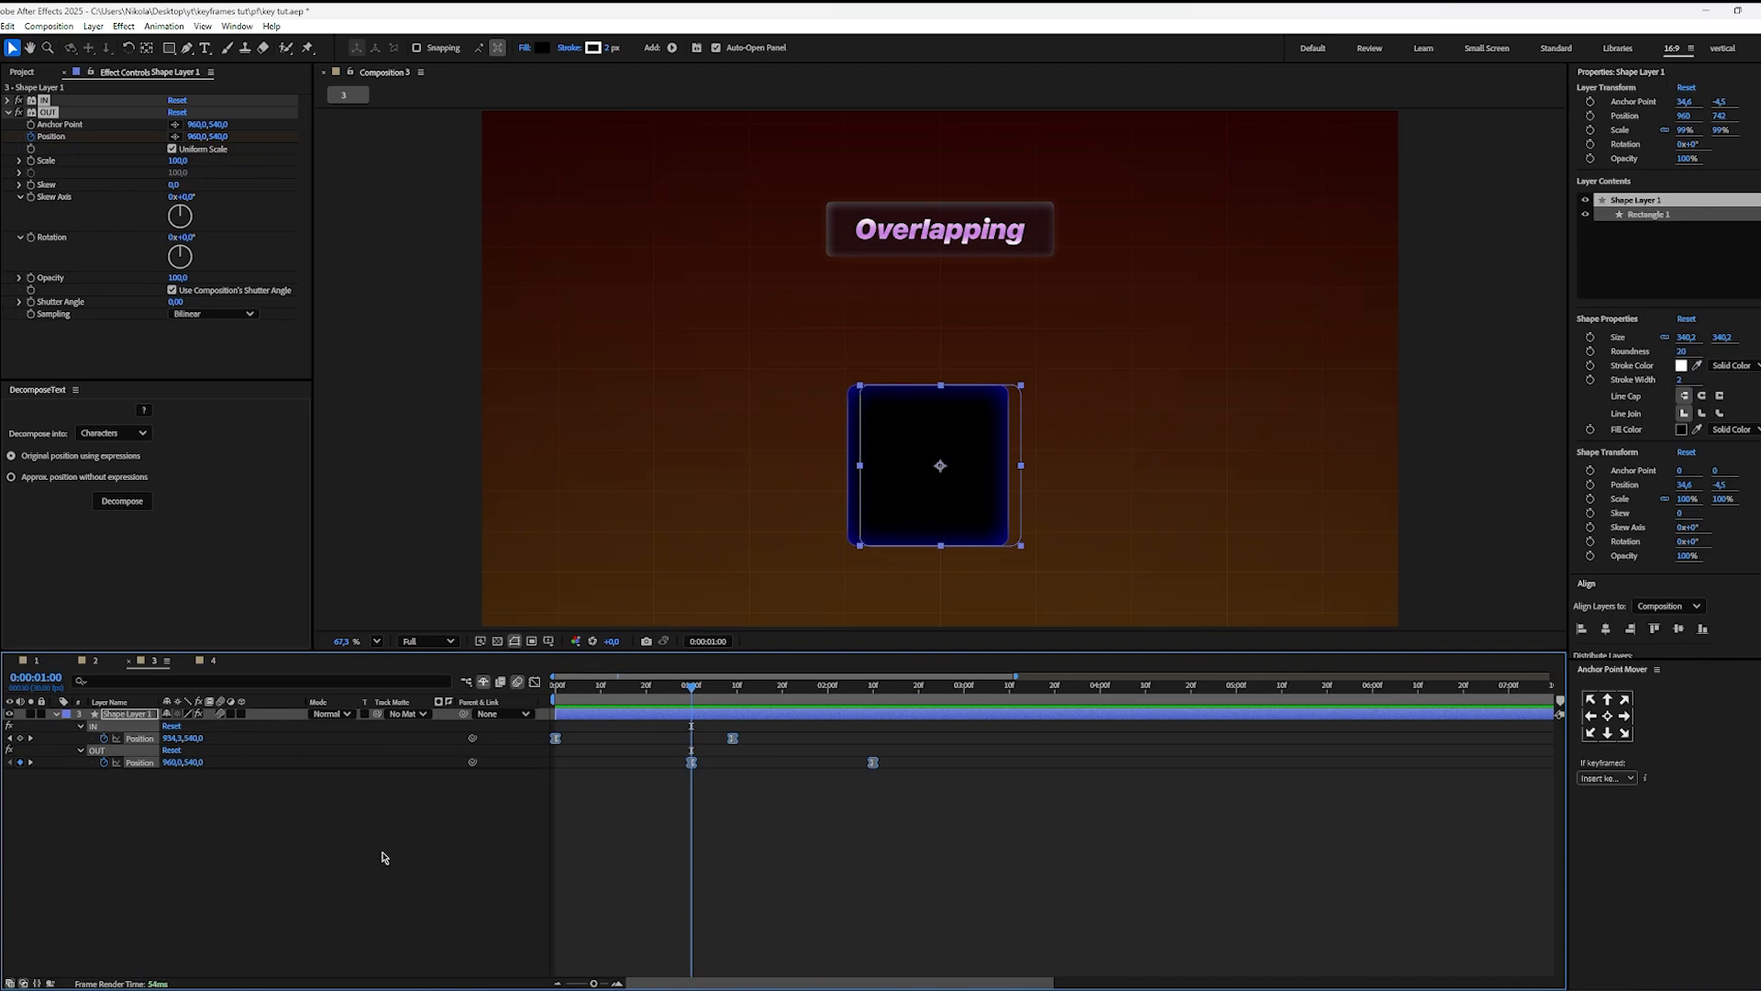
{"action": "key", "text": "shift+F3"}
{"action": "scroll", "coordinate": [680, 904], "scroll_direction": "up", "scroll_amount": 5}
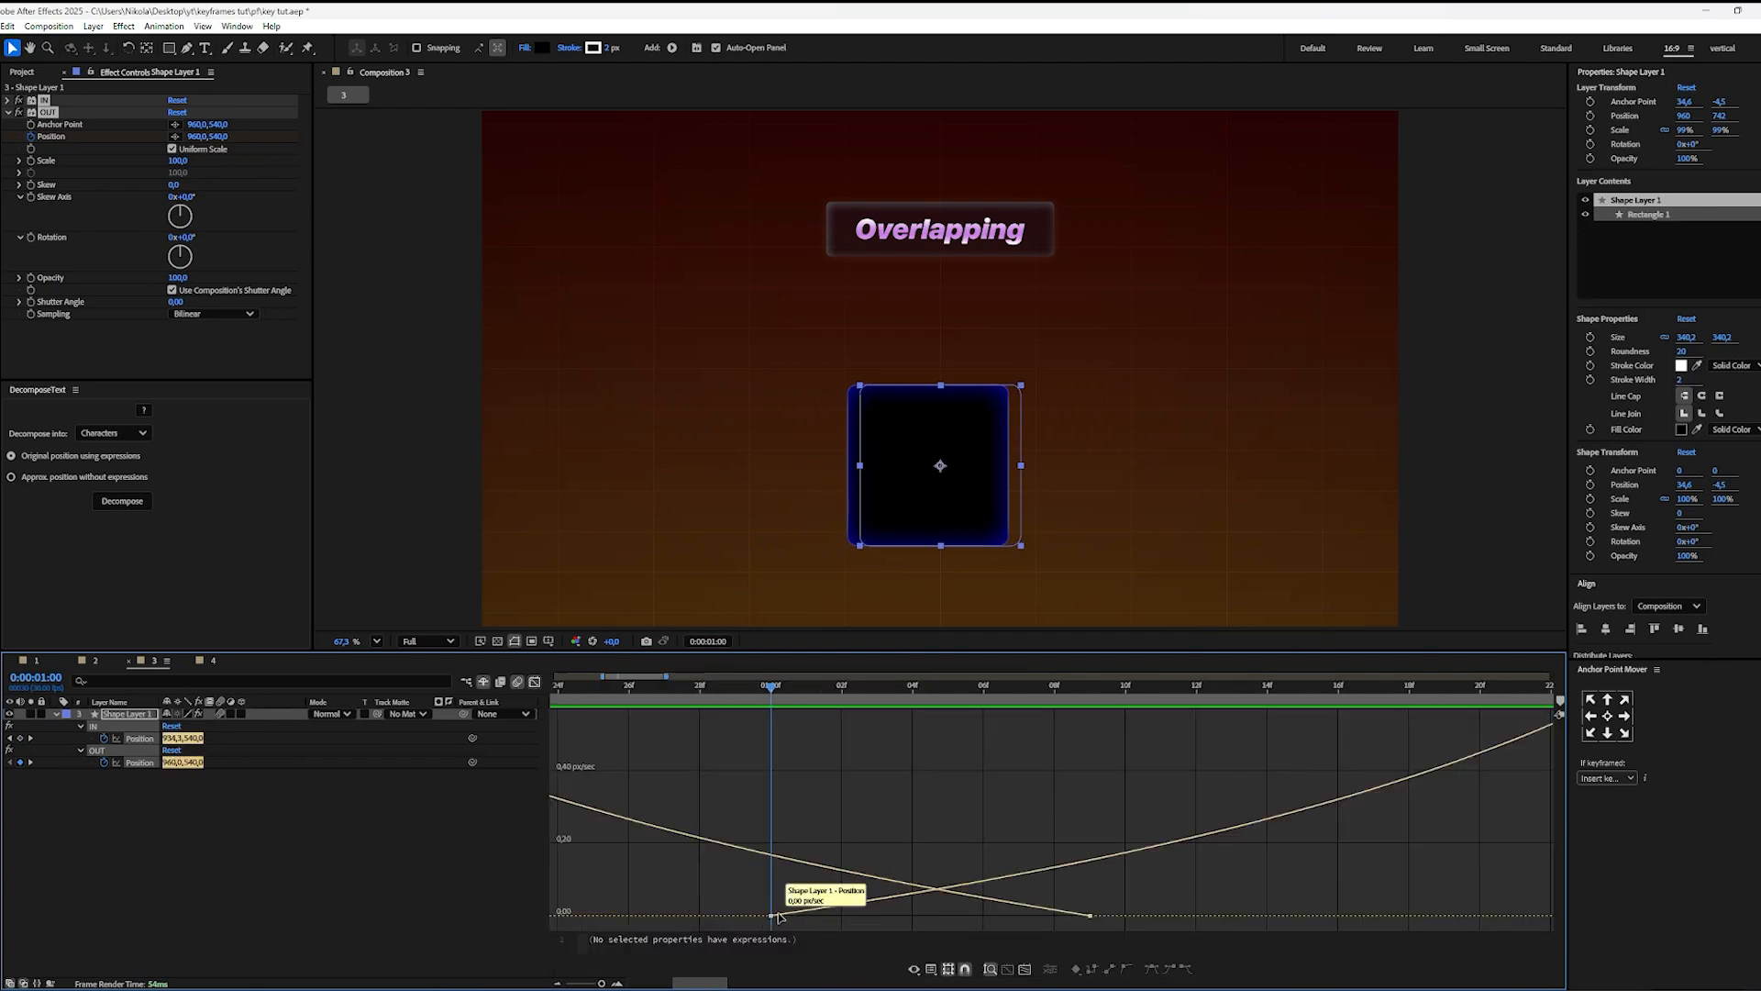
{"action": "scroll", "coordinate": [811, 910], "scroll_direction": "down", "scroll_amount": 3}
{"action": "scroll", "coordinate": [811, 910], "scroll_direction": "up", "scroll_amount": 3}
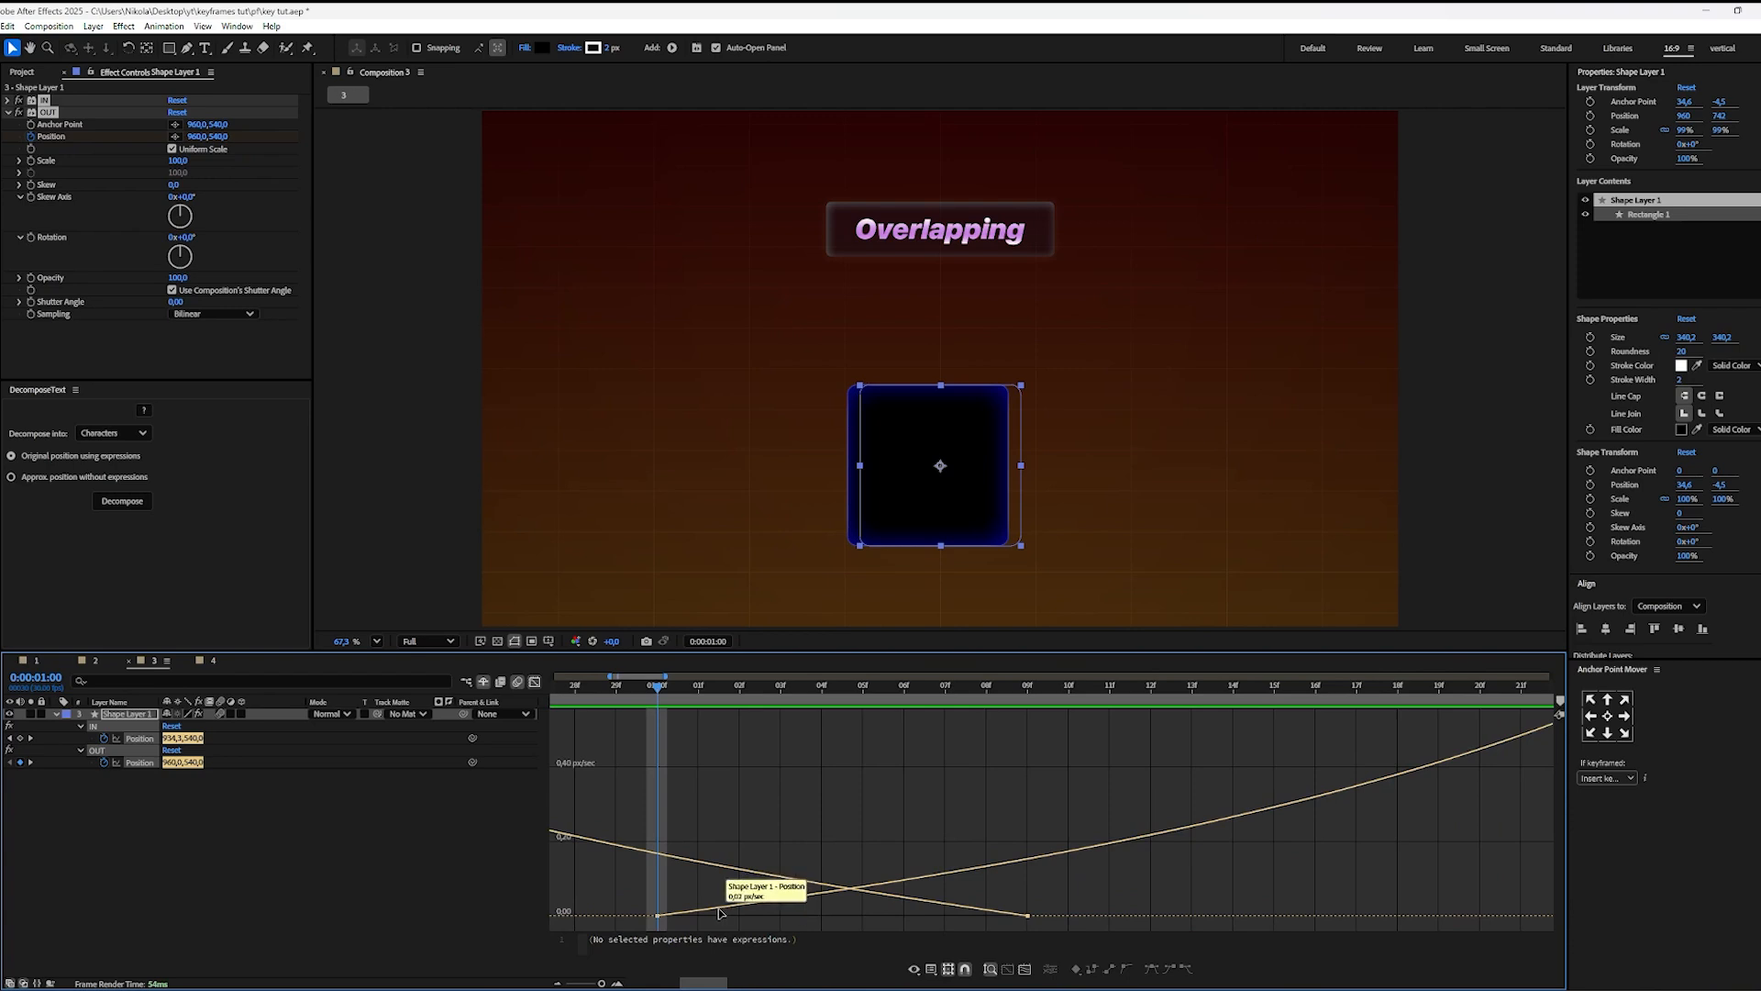
{"action": "left_click", "coordinate": [884, 743]}
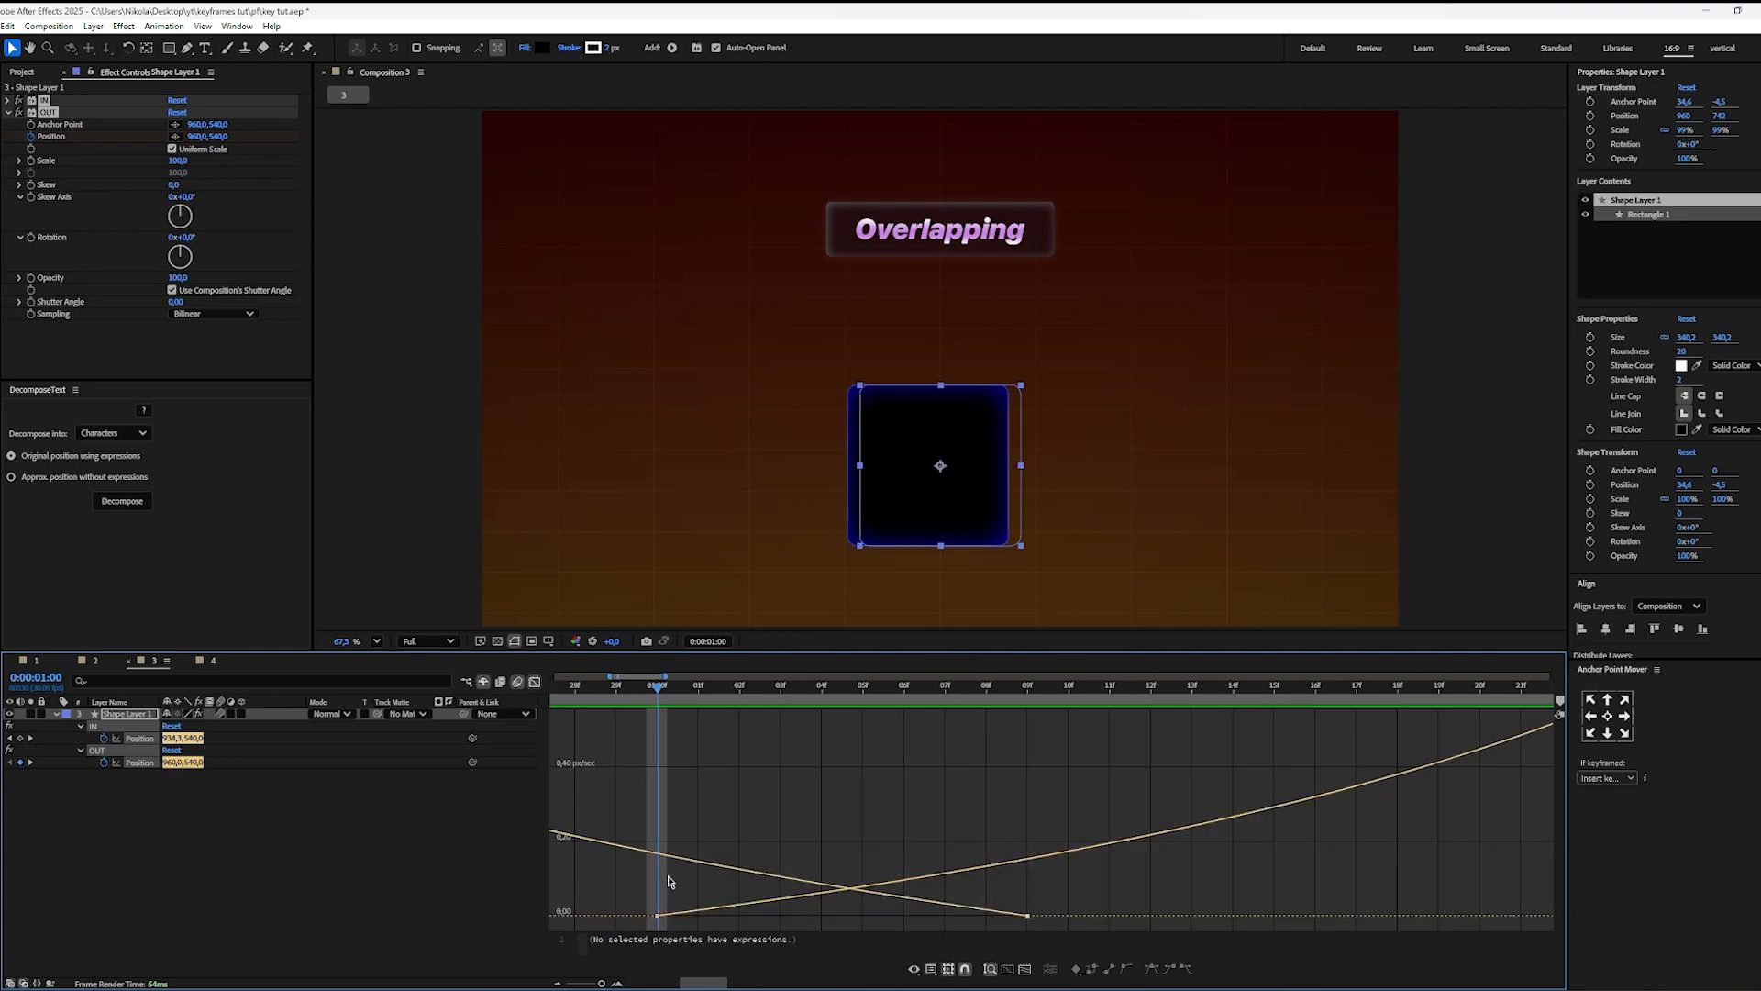
{"action": "left_click", "coordinate": [678, 856]}
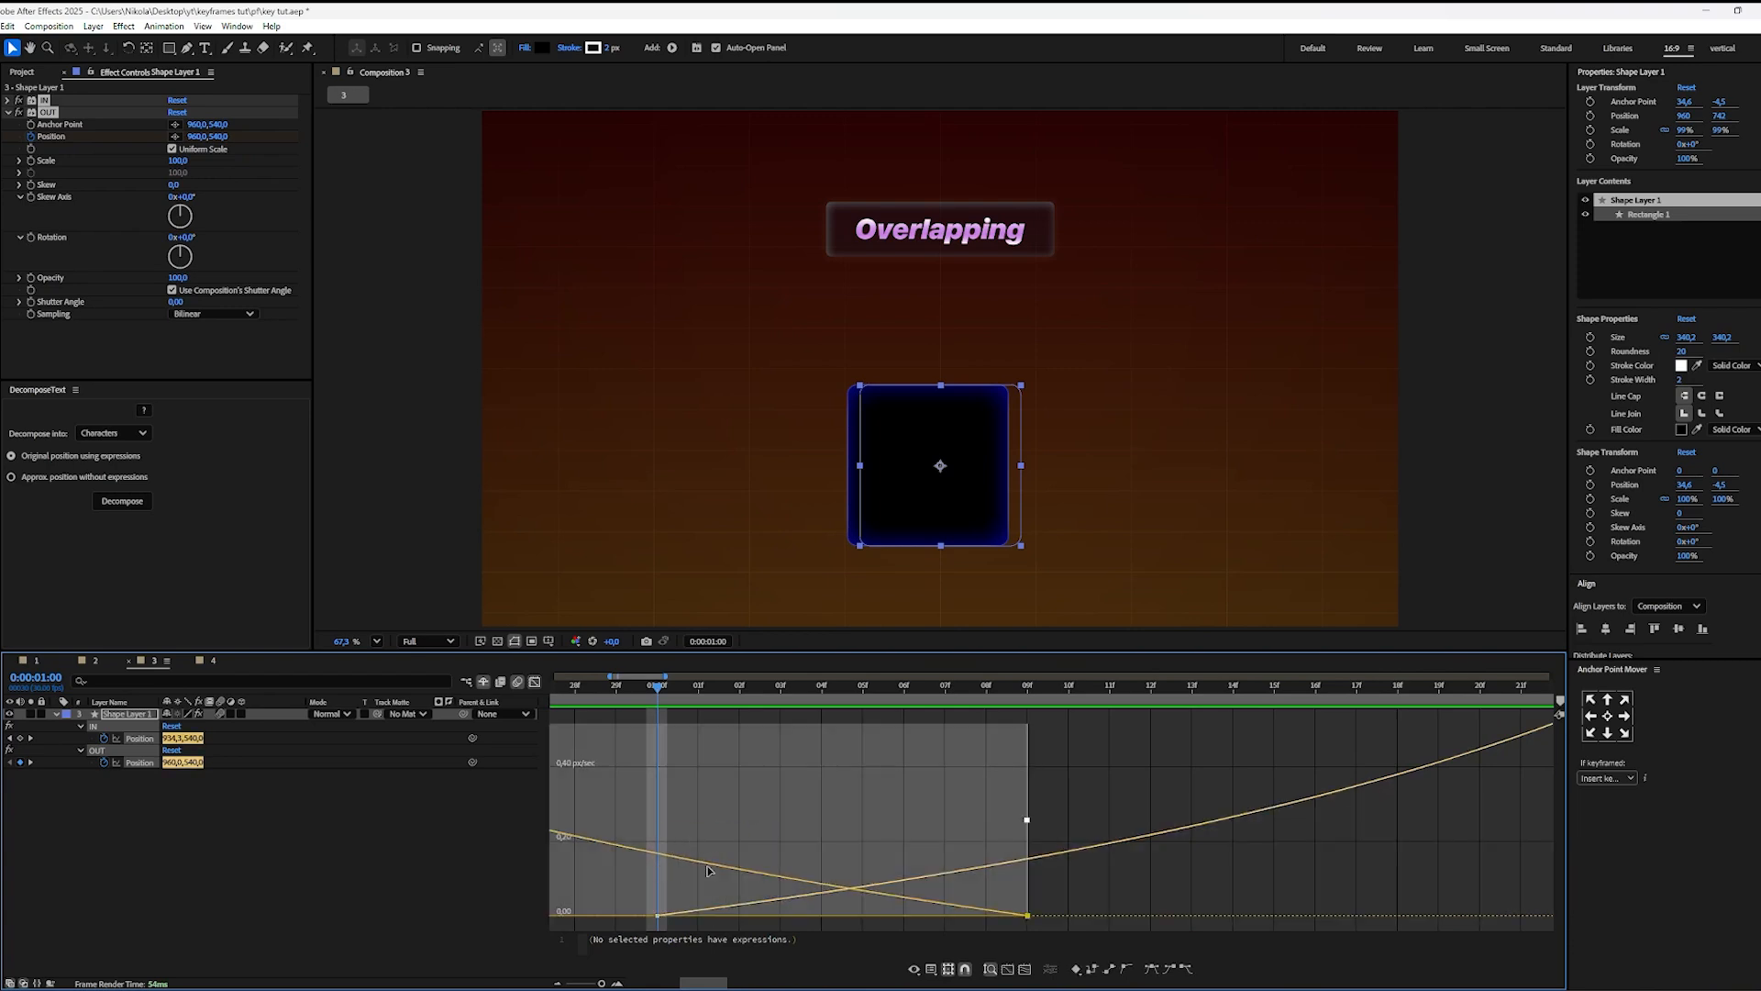
{"action": "left_click", "coordinate": [1101, 777]}
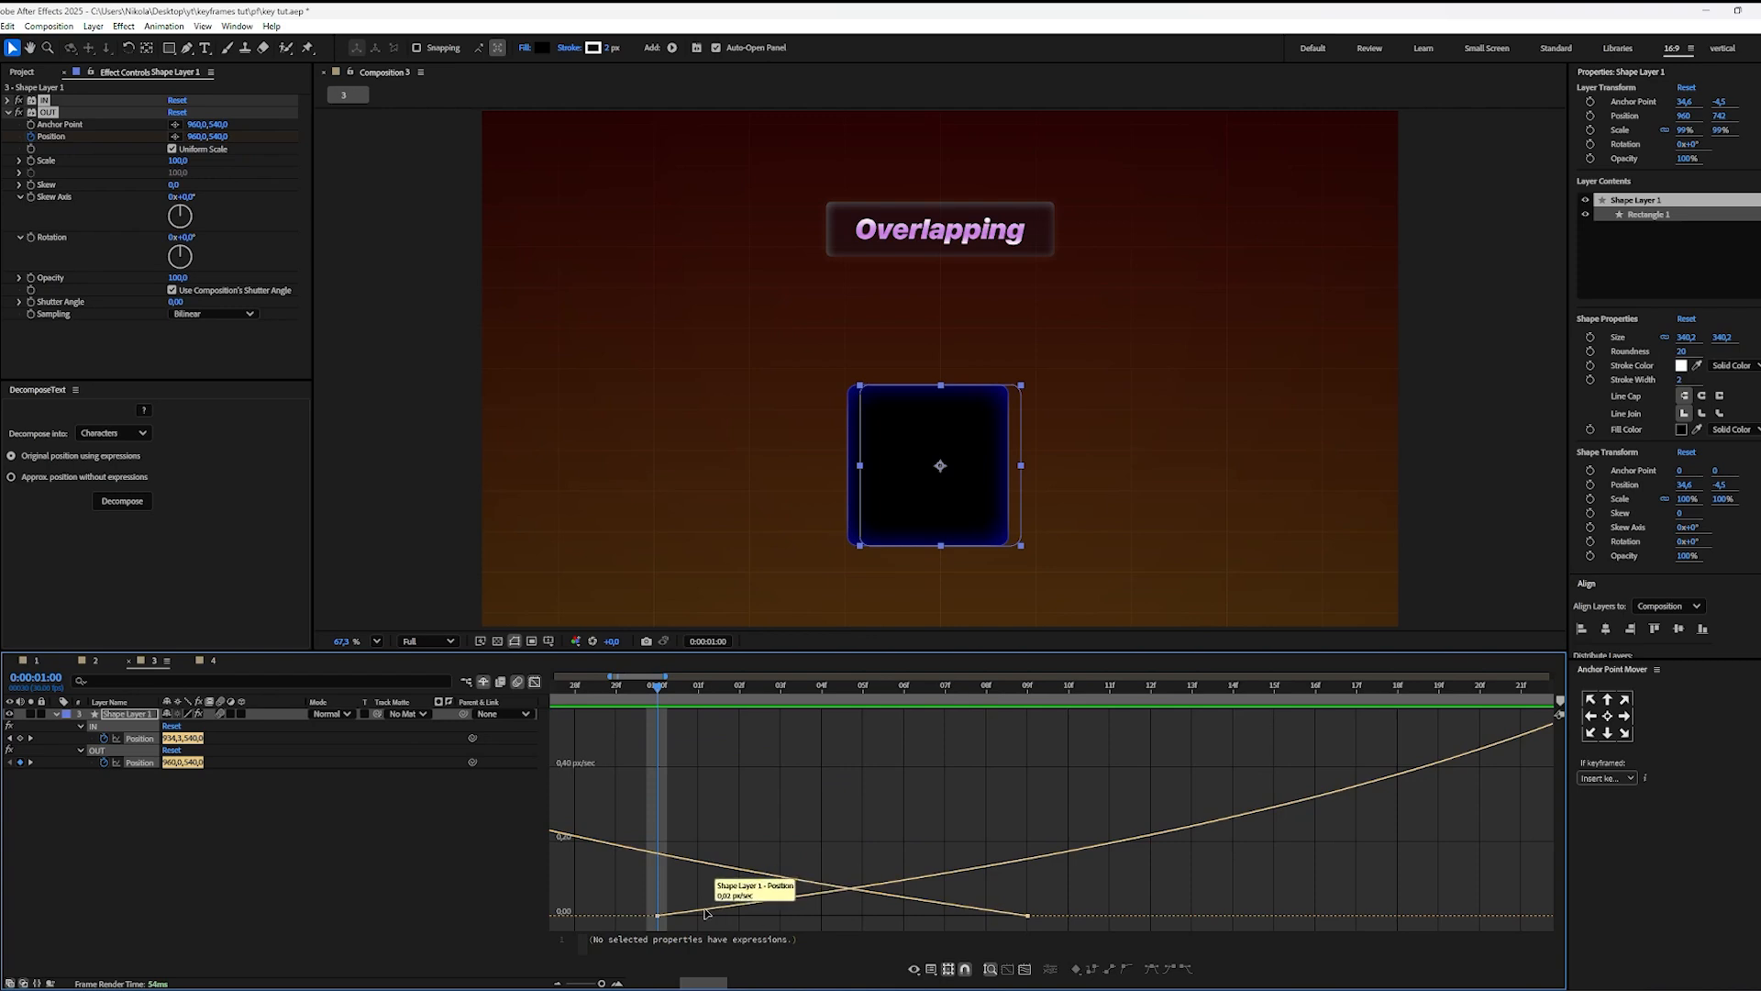
{"action": "left_click_drag", "start_coordinate": [657, 756], "coordinate": [1052, 935]}
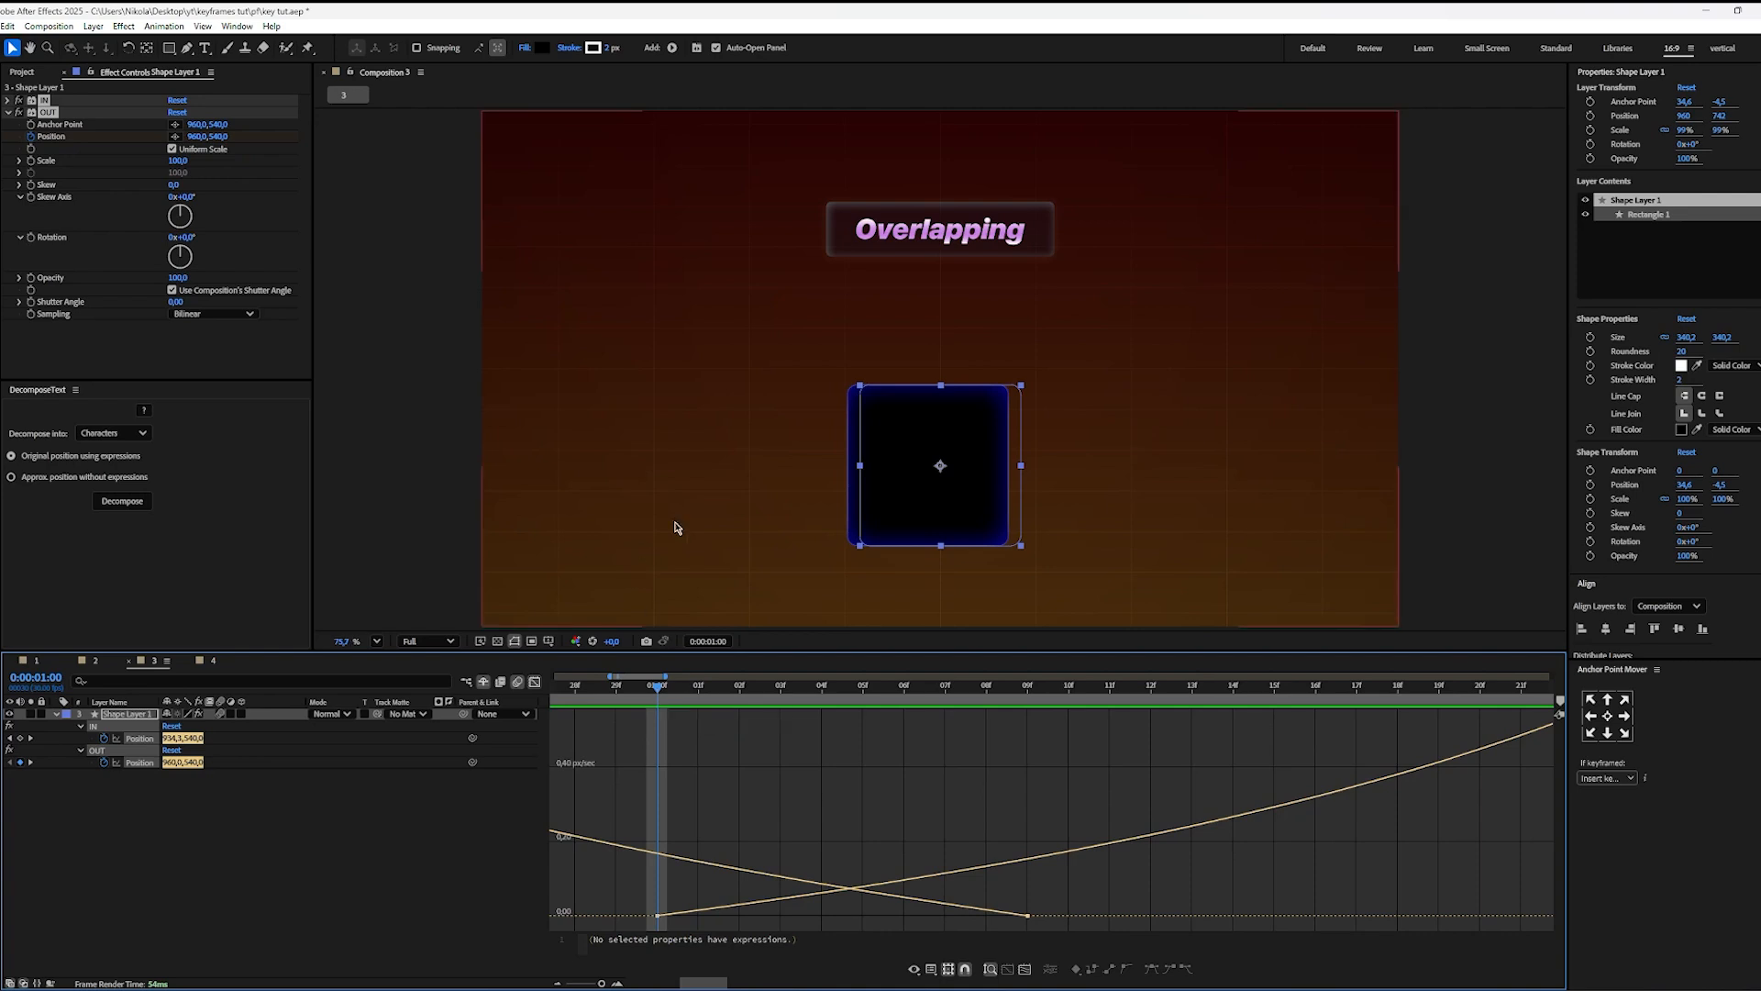
Step: Step frame by frame from 0:00:01:00 to 0:00:01:10 to inspect the square's motion through the overlap up close
{"action": "scroll", "coordinate": [675, 525], "scroll_direction": "up", "scroll_amount": 4}
{"action": "key", "text": "Page_Down"}
{"action": "key", "text": "Page_Down"}
{"action": "key", "text": "Page_Down"}
{"action": "key", "text": "Page_Down"}
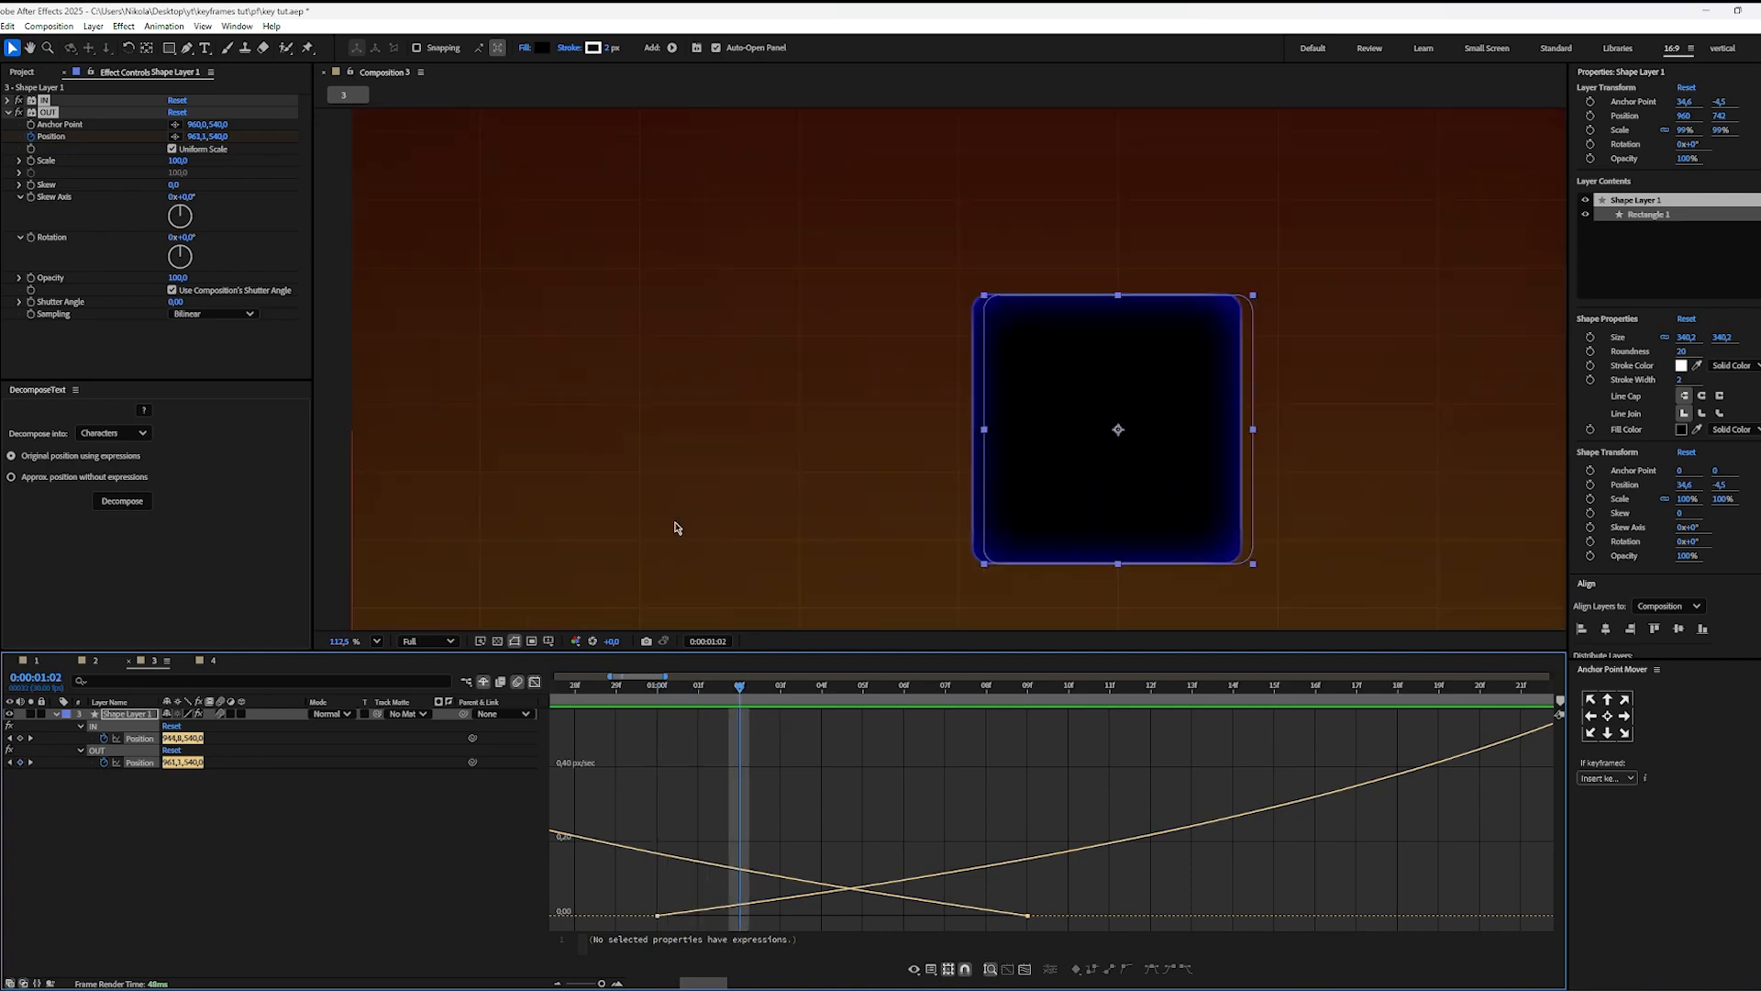
{"action": "key", "text": "Page_Down"}
{"action": "key", "text": "Page_Down"}
{"action": "key", "text": "Page_Down"}
{"action": "key", "text": "Page_Down"}
{"action": "key", "text": "Page_Down"}
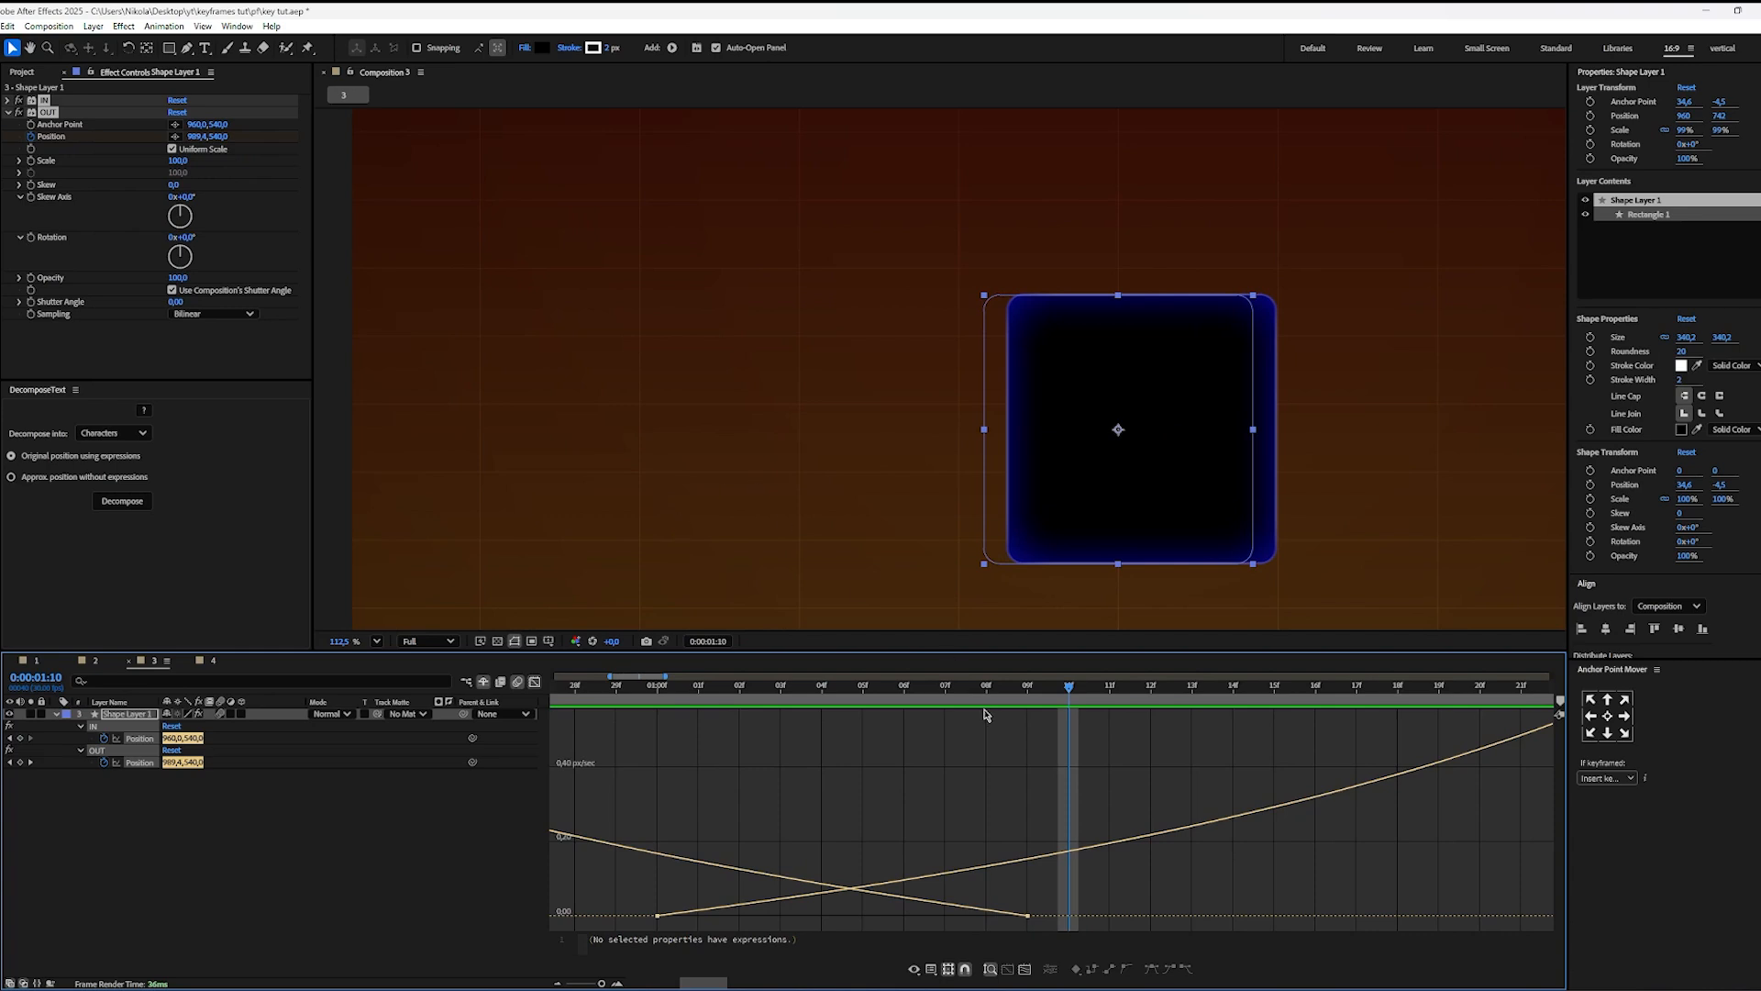
Step: Fit the whole composition in view and play the entrance and exit from 0:00:00:00
{"action": "scroll", "coordinate": [967, 818], "scroll_direction": "down", "scroll_amount": 2}
{"action": "left_click_drag", "start_coordinate": [940, 689], "coordinate": [532, 671]}
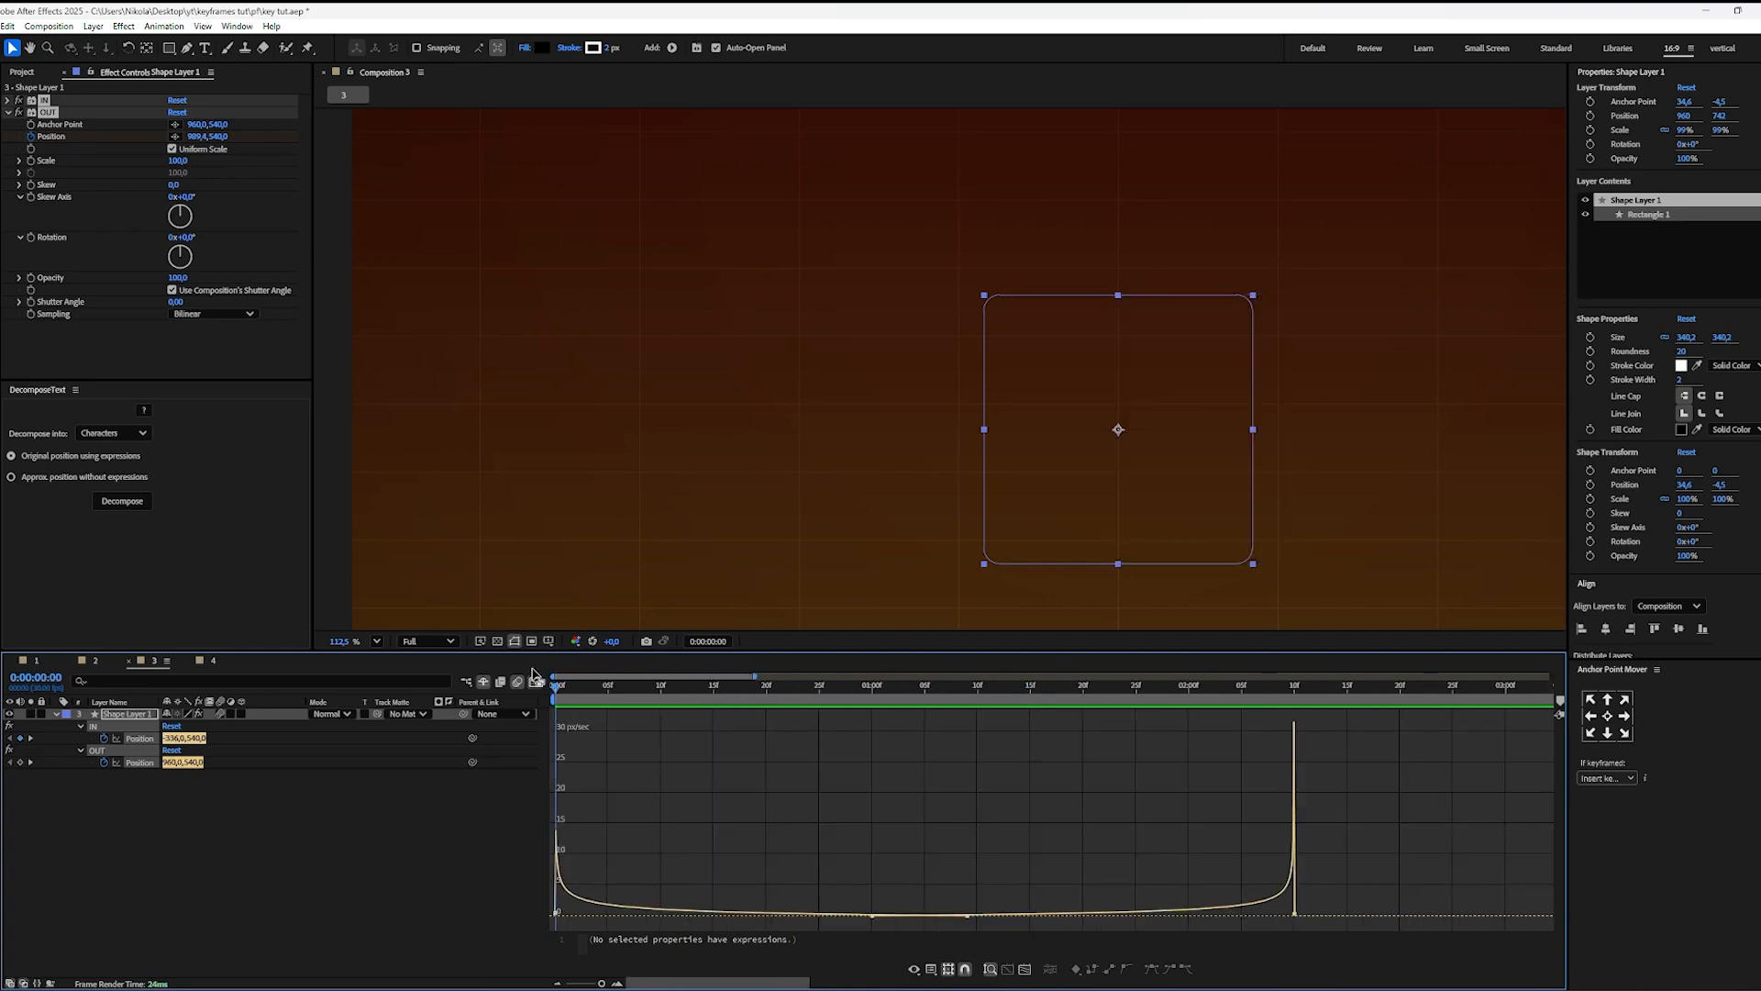
{"action": "left_click", "coordinate": [518, 681]}
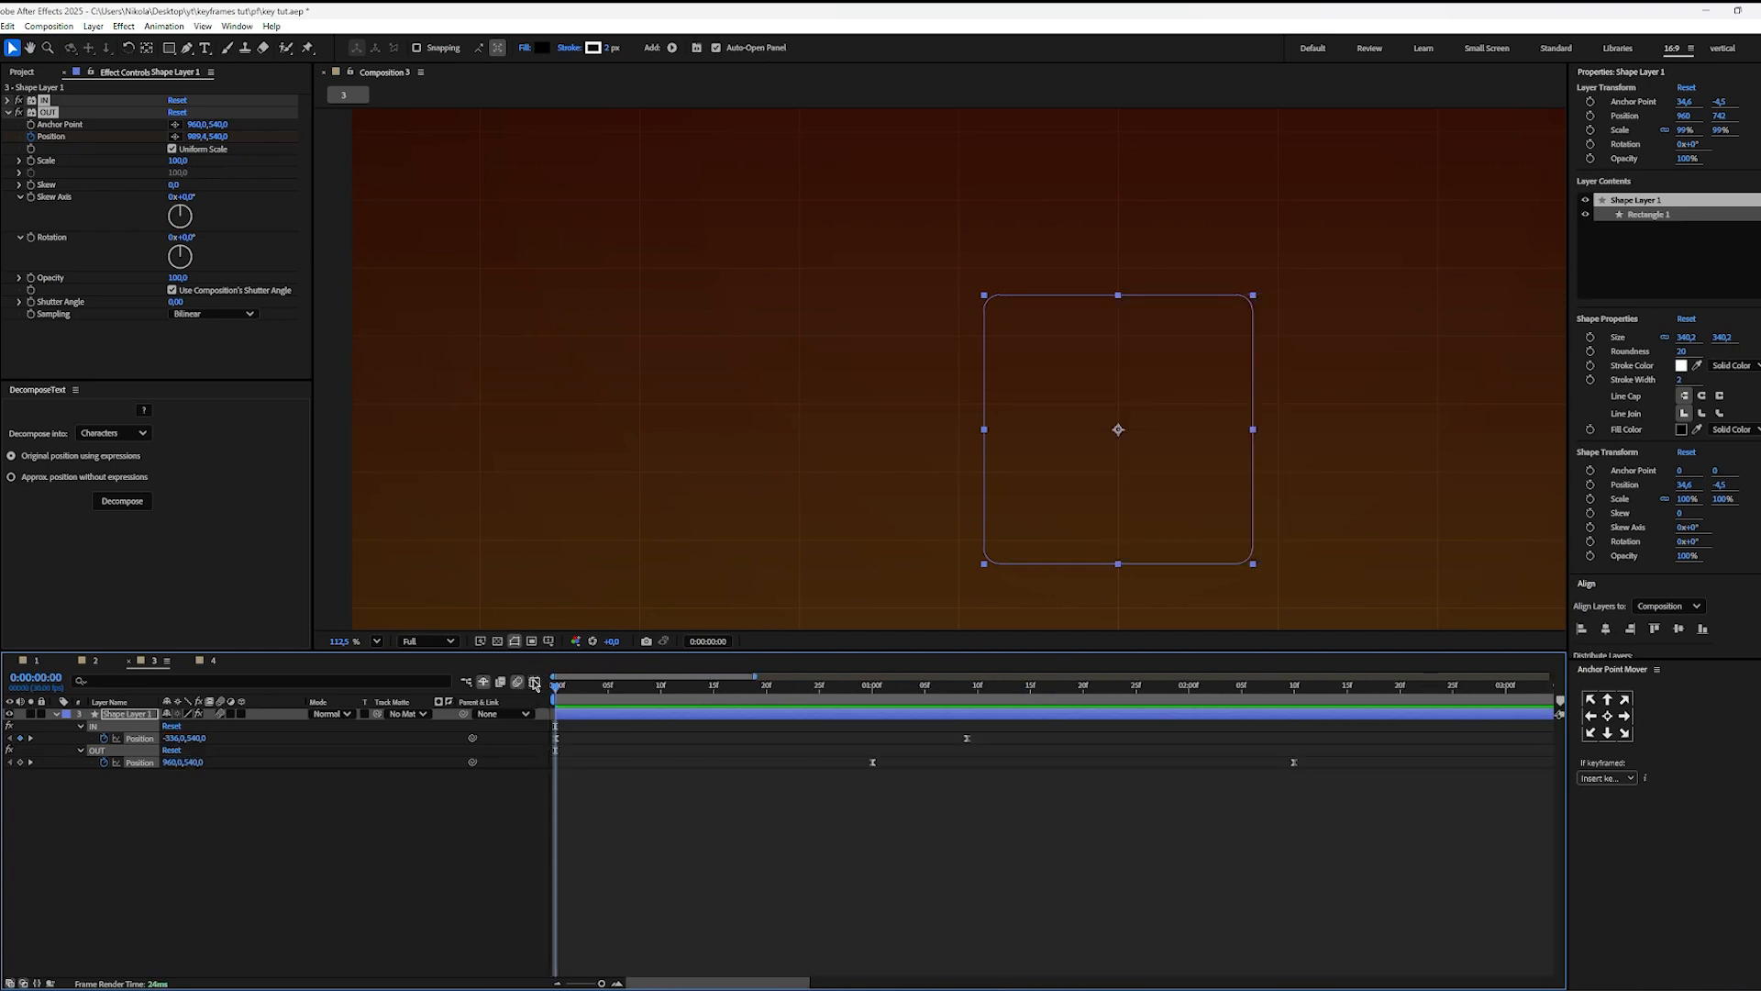
{"action": "left_click", "coordinate": [376, 642]}
{"action": "left_click", "coordinate": [400, 681]}
{"action": "key", "text": "space"}
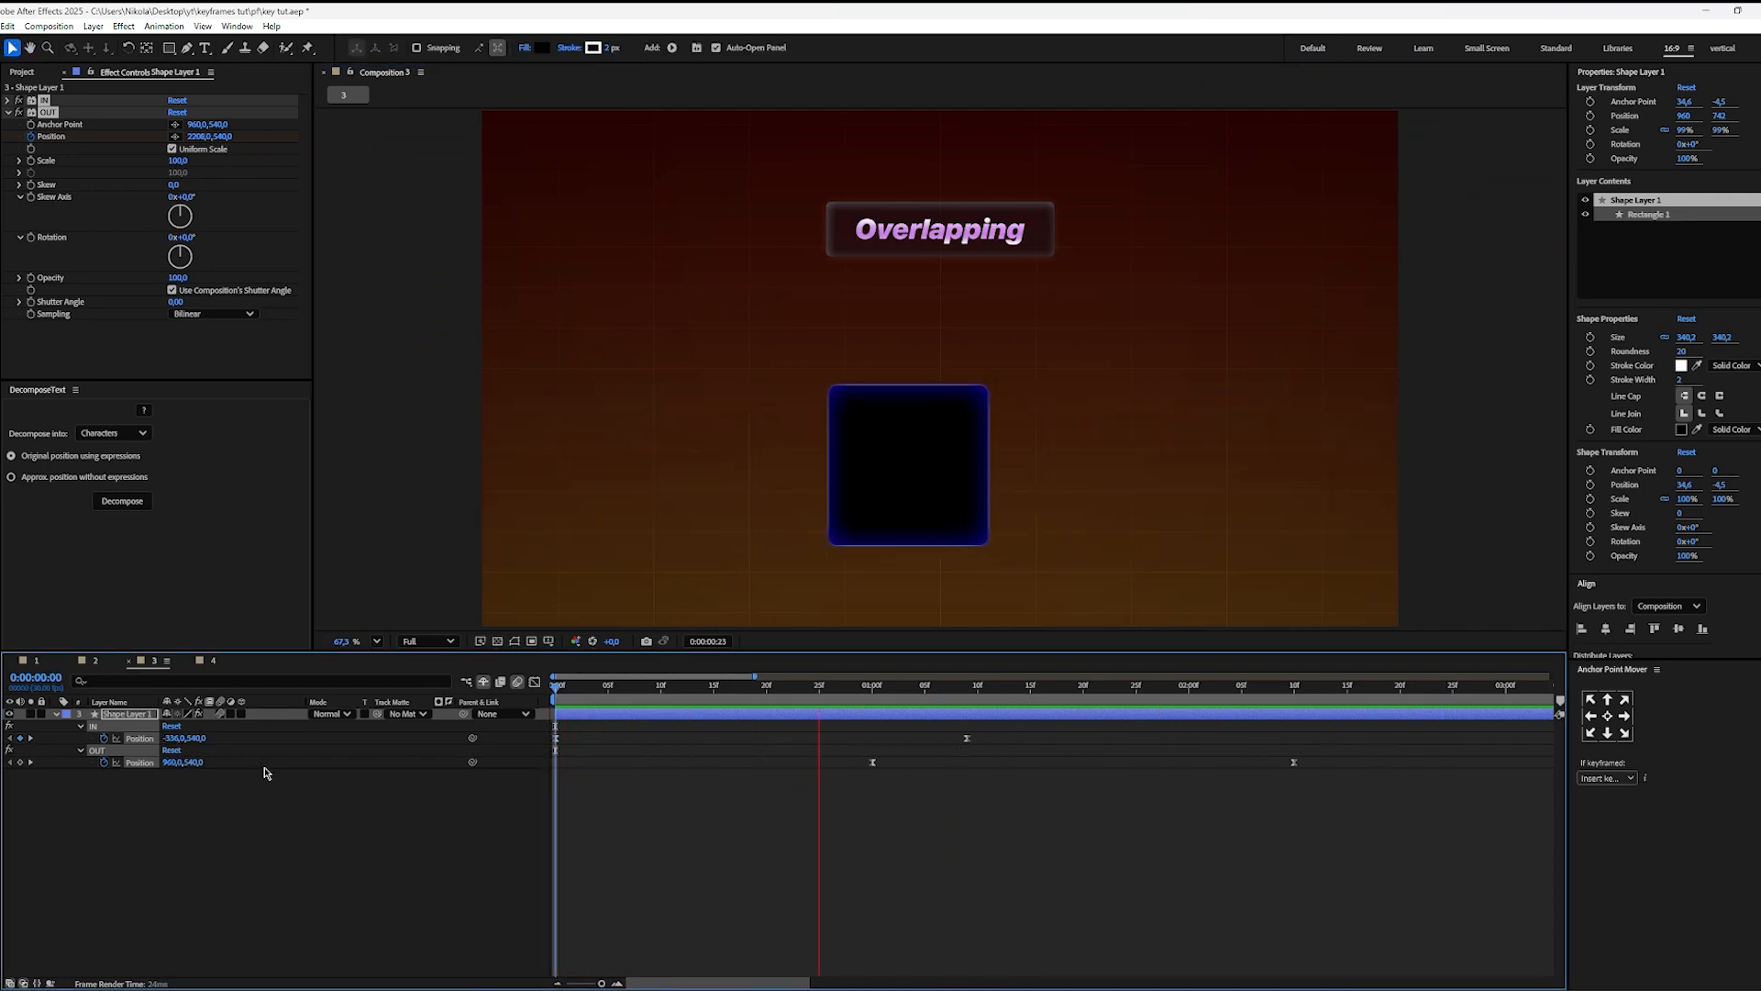
{"action": "key", "text": "space"}
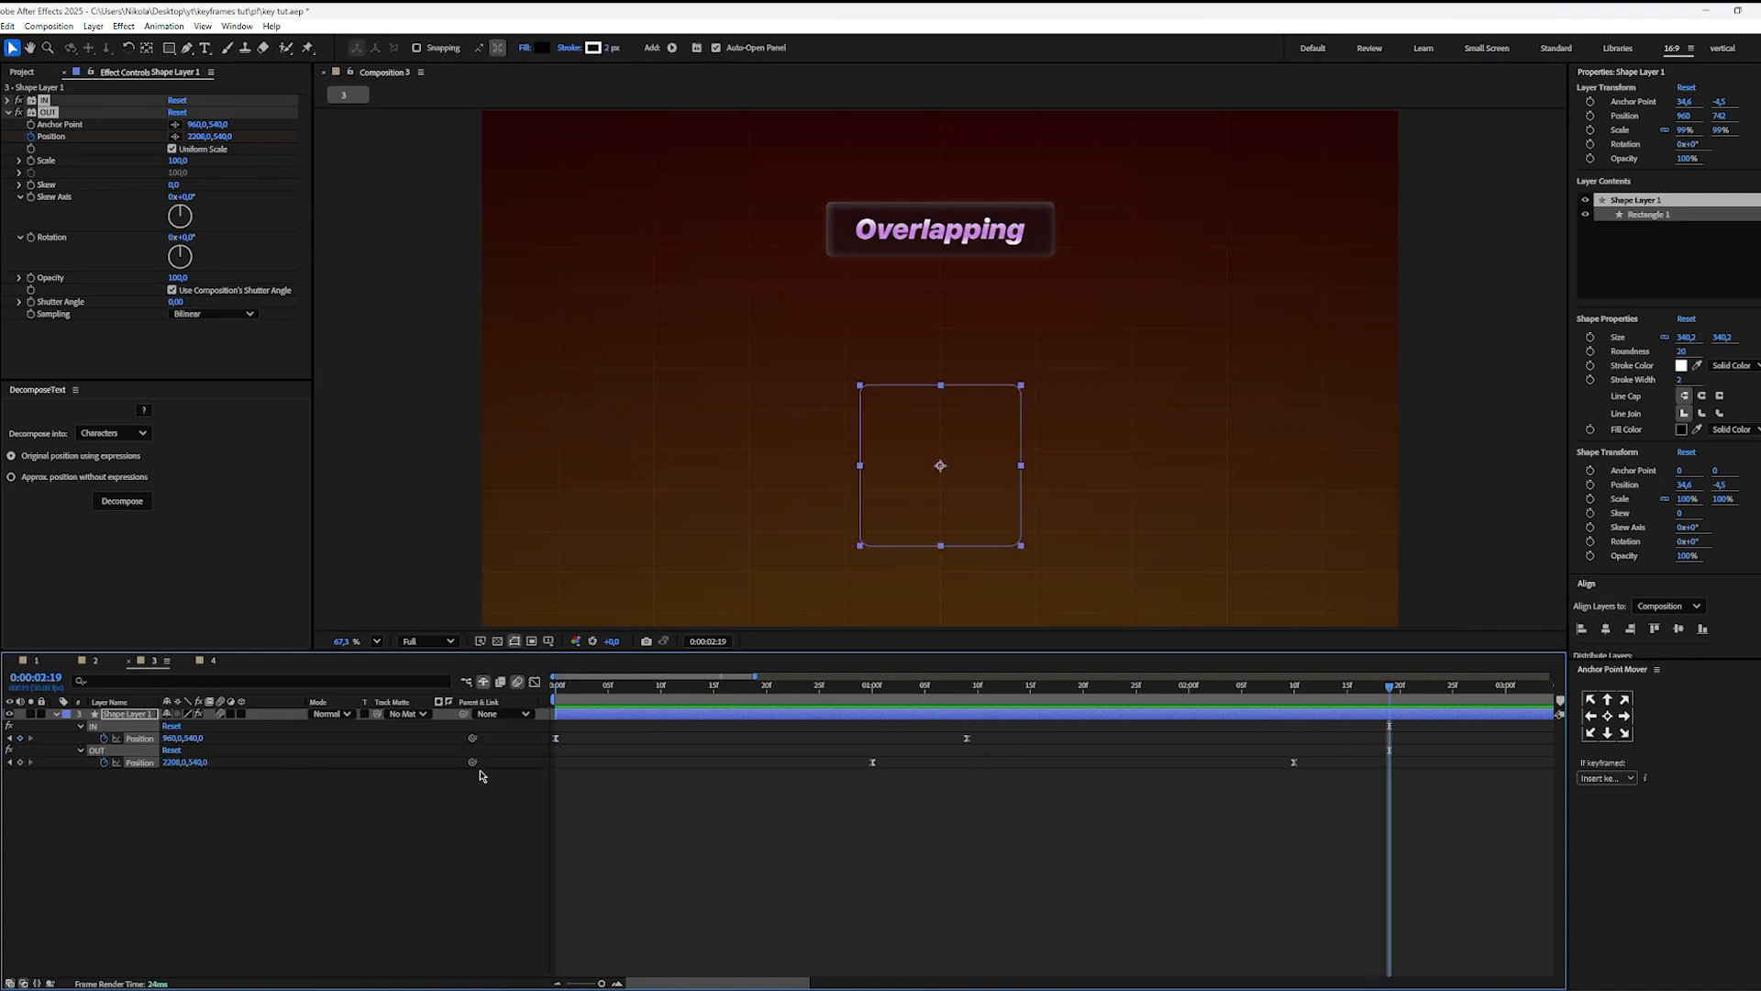
Step: Move both OUT Position keyframes about three frames earlier, starting at about 0:00:00:27, and preview the overlapping motion from 0:00:00:00
{"action": "left_click_drag", "start_coordinate": [1338, 765], "coordinate": [836, 764]}
{"action": "left_click", "coordinate": [960, 865]}
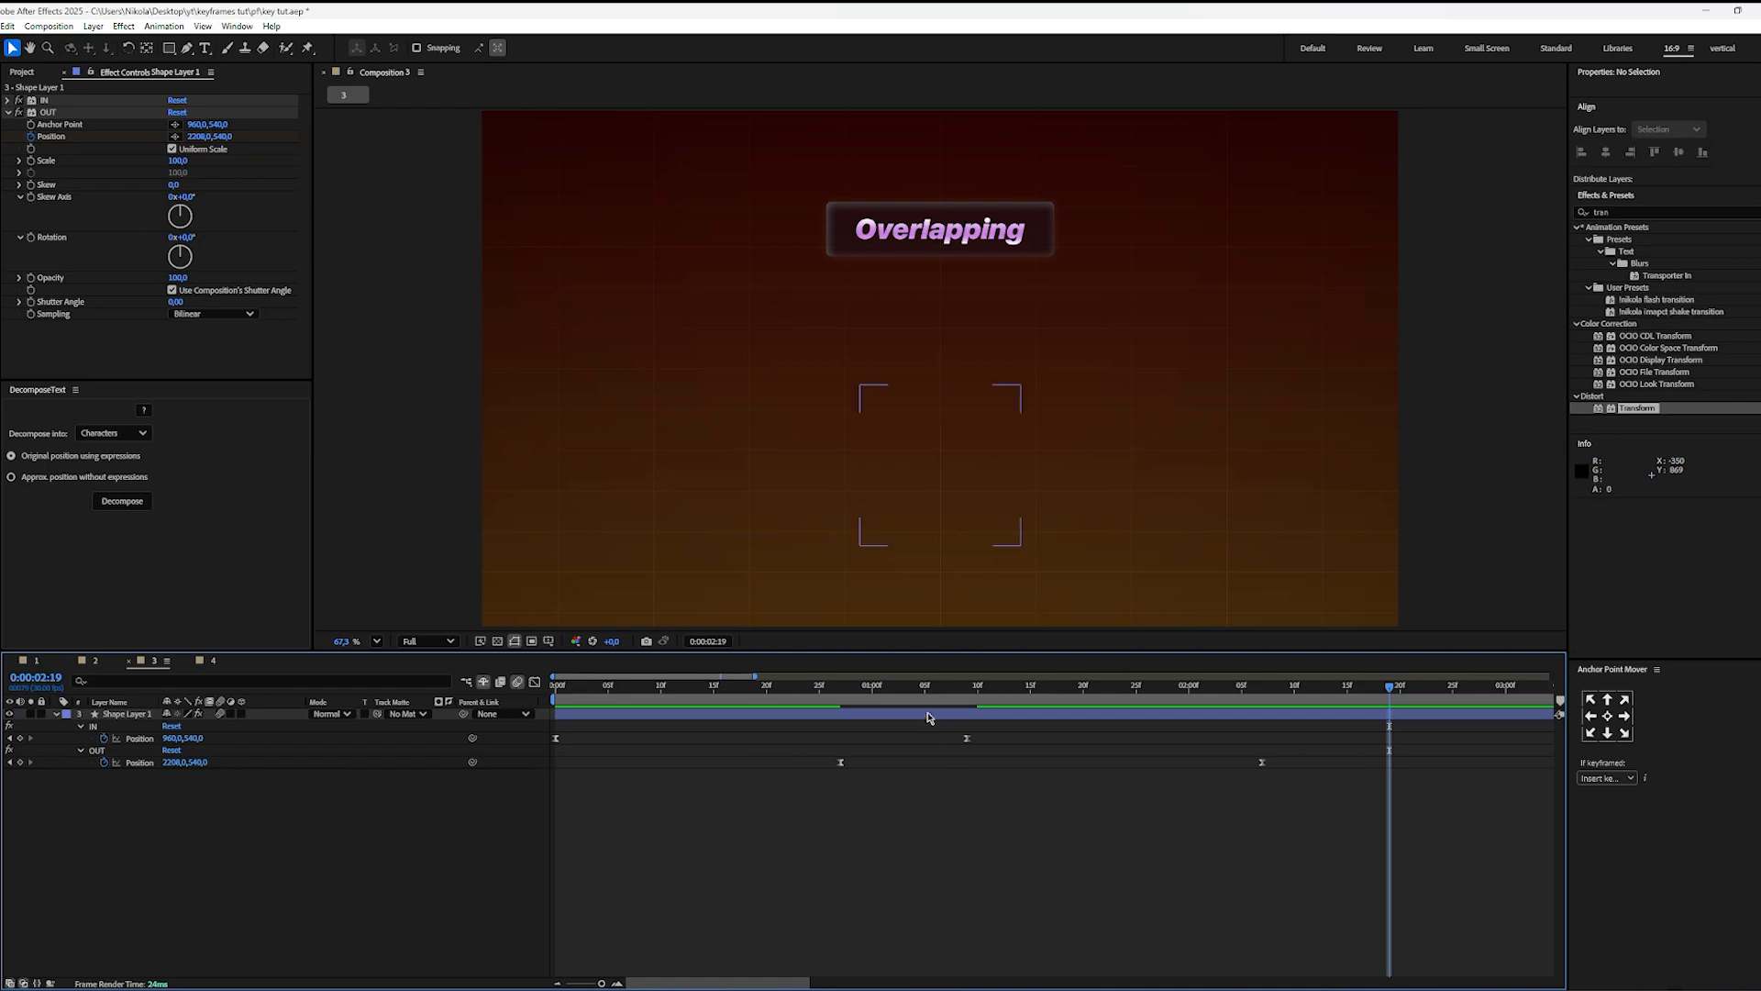
{"action": "key", "text": "space"}
{"action": "left_click_drag", "start_coordinate": [587, 705], "coordinate": [378, 730]}
{"action": "key", "text": "space"}
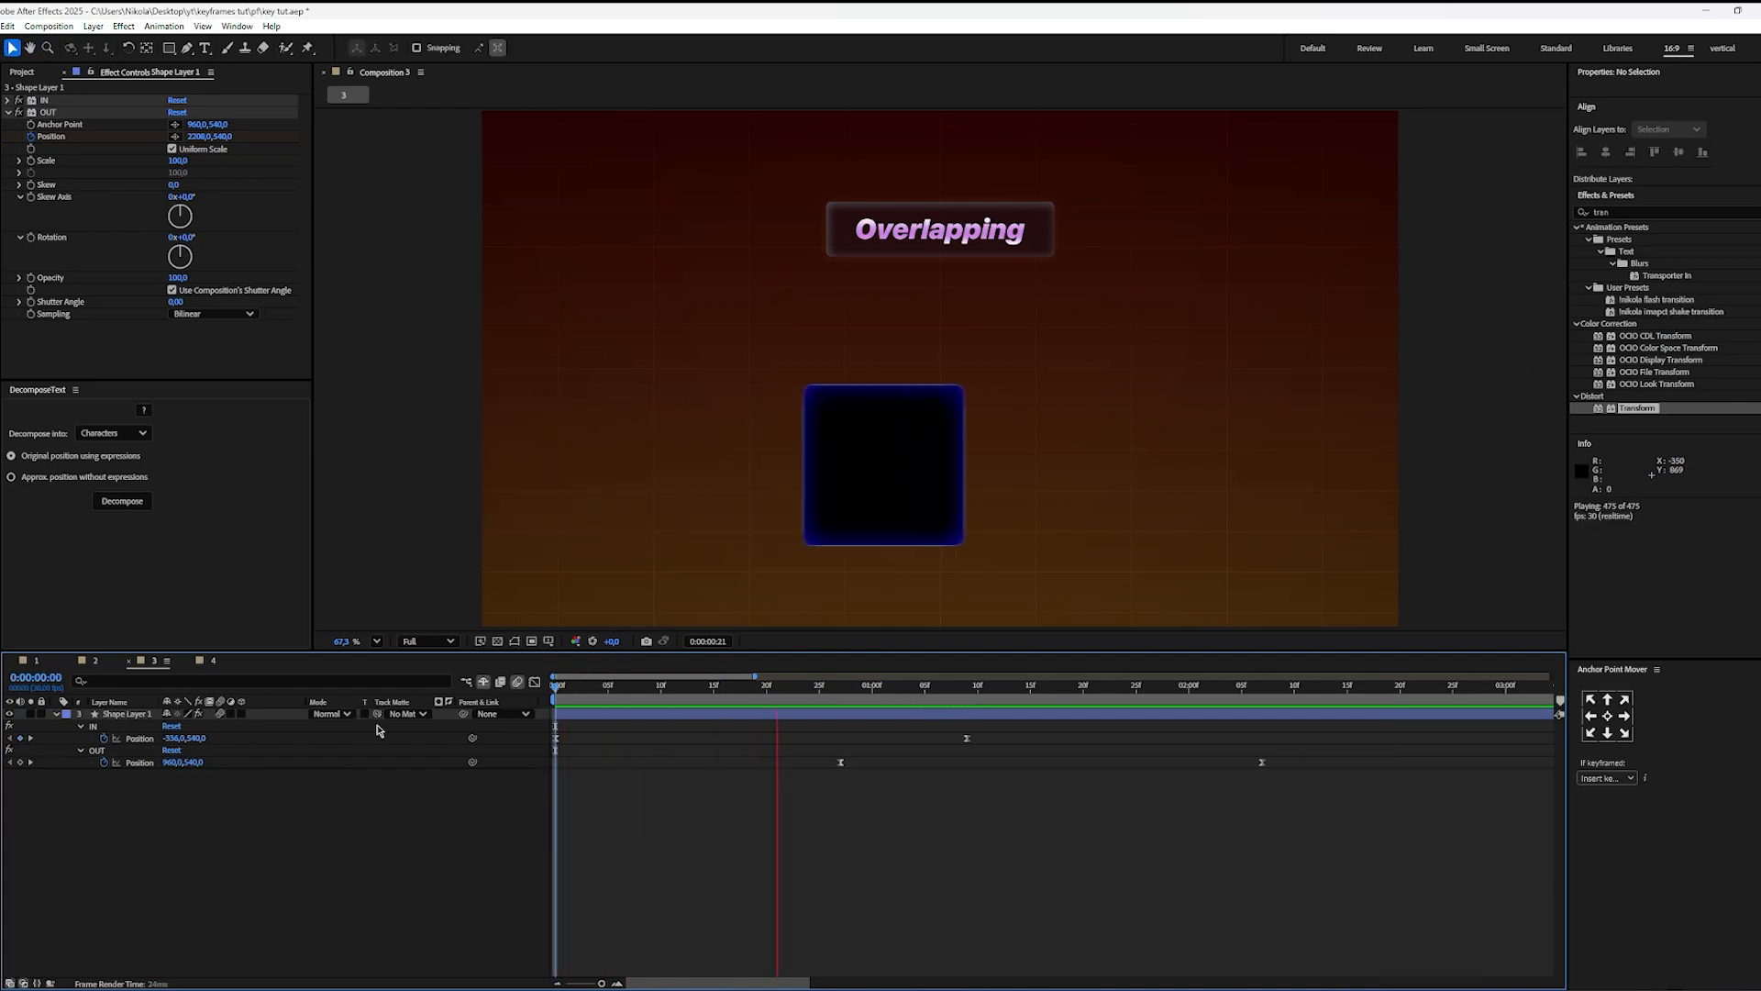
{"action": "key", "text": "space"}
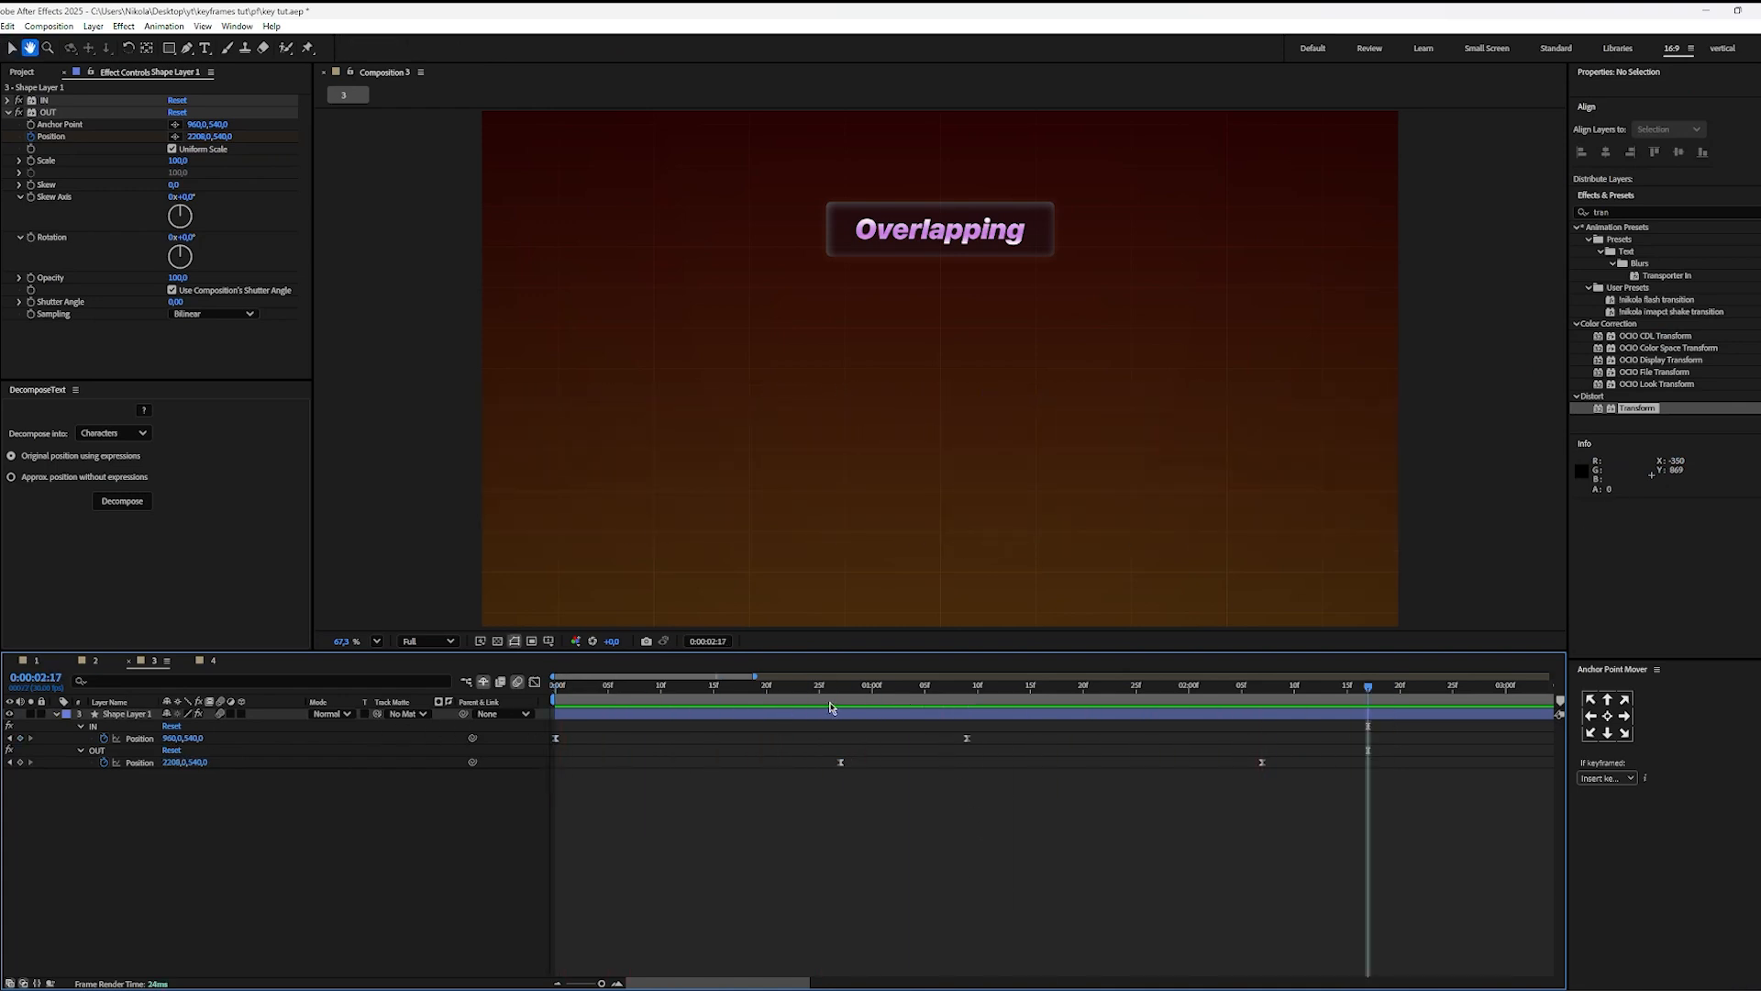
{"action": "key", "text": "space"}
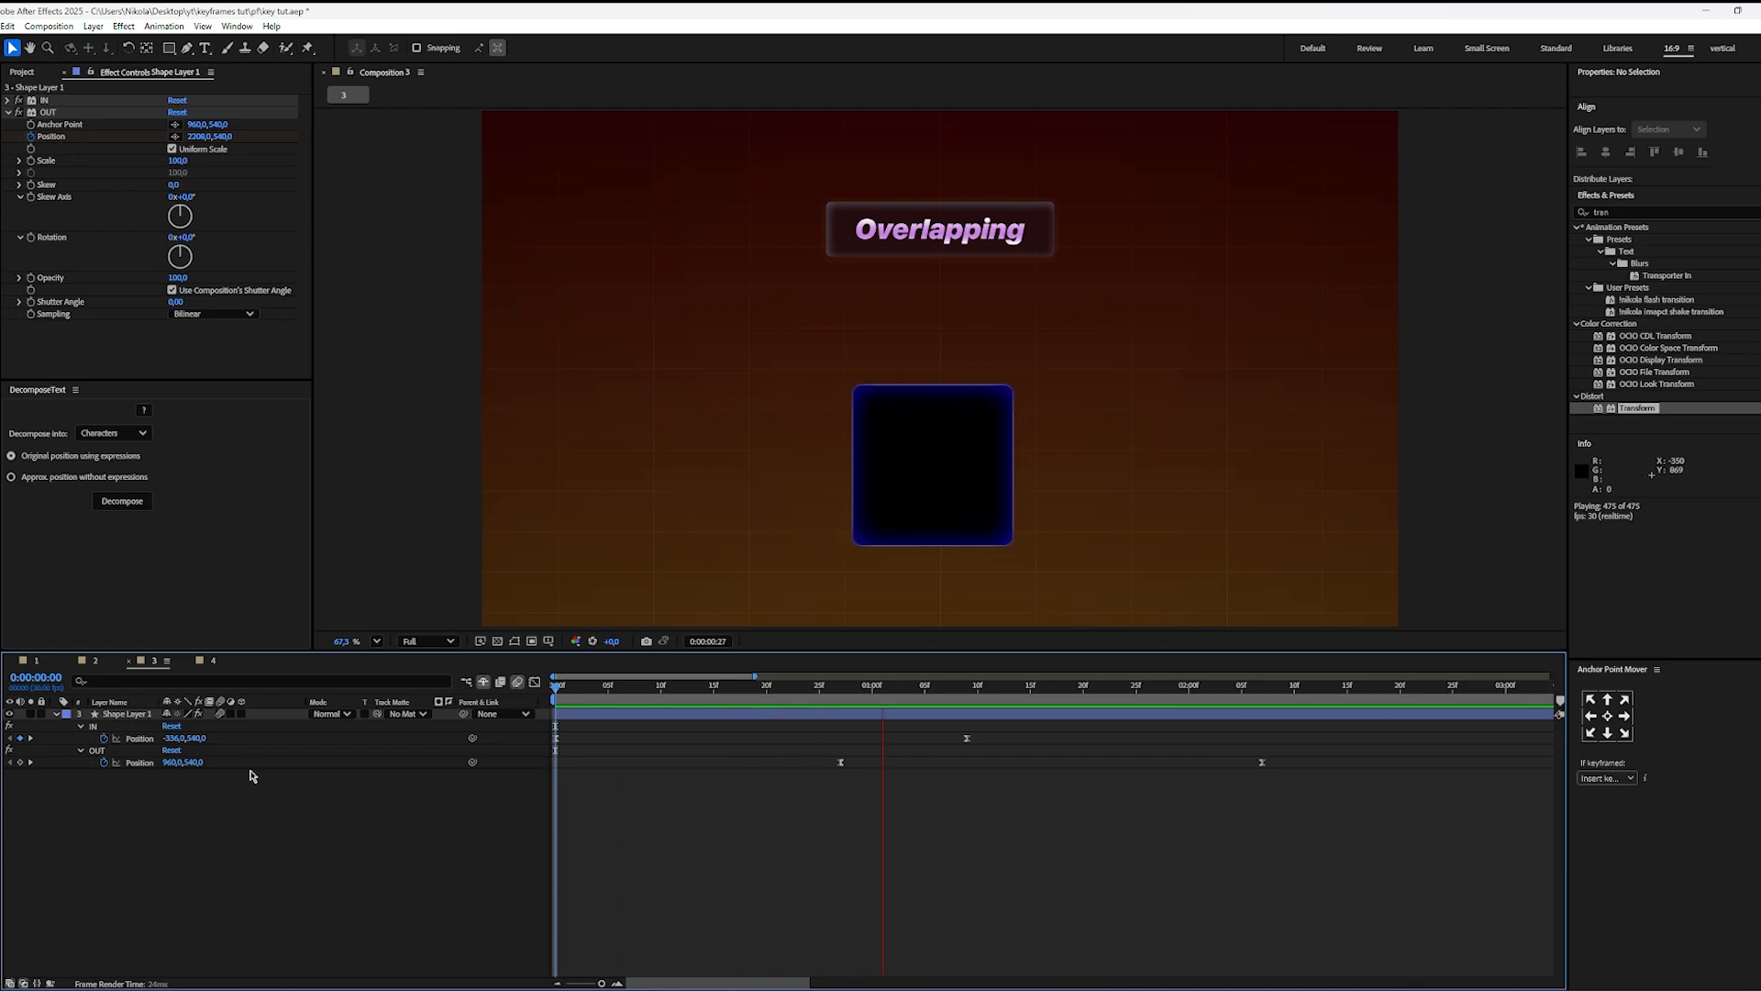
{"action": "key", "text": "space"}
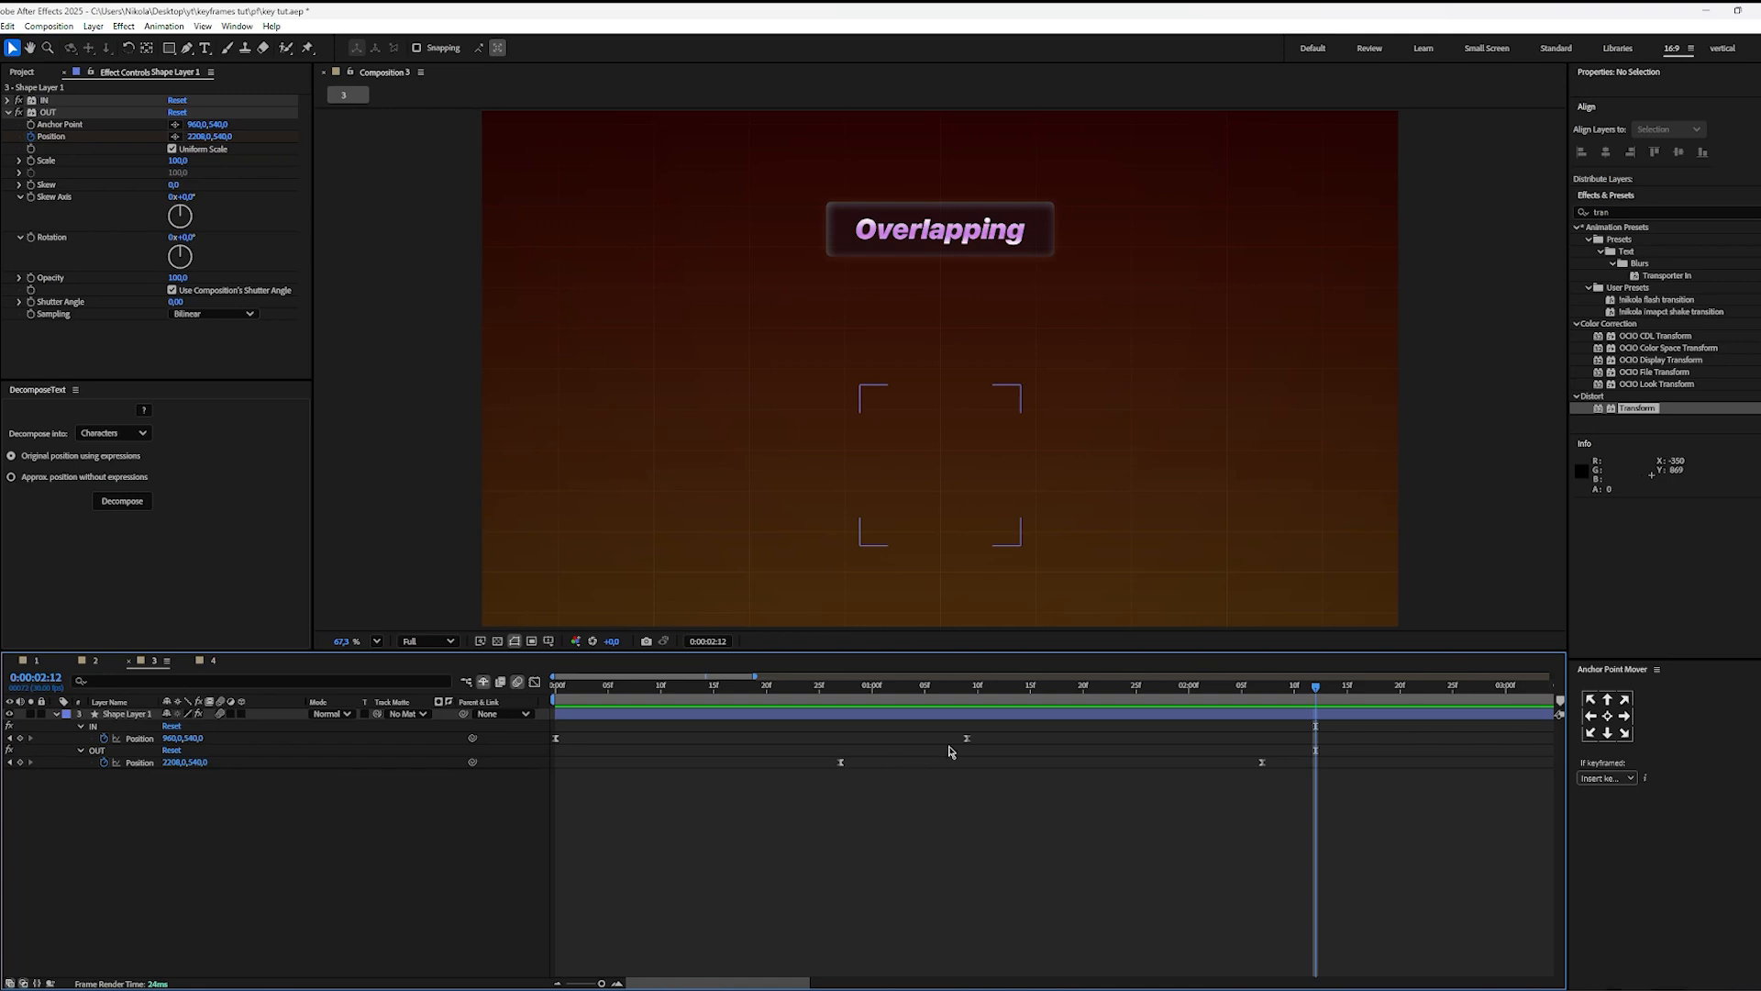
Step: Play the square's overlapping entrance and exit from 0:00:00:00
{"action": "left_click_drag", "start_coordinate": [956, 693], "coordinate": [364, 731]}
{"action": "key", "text": "space"}
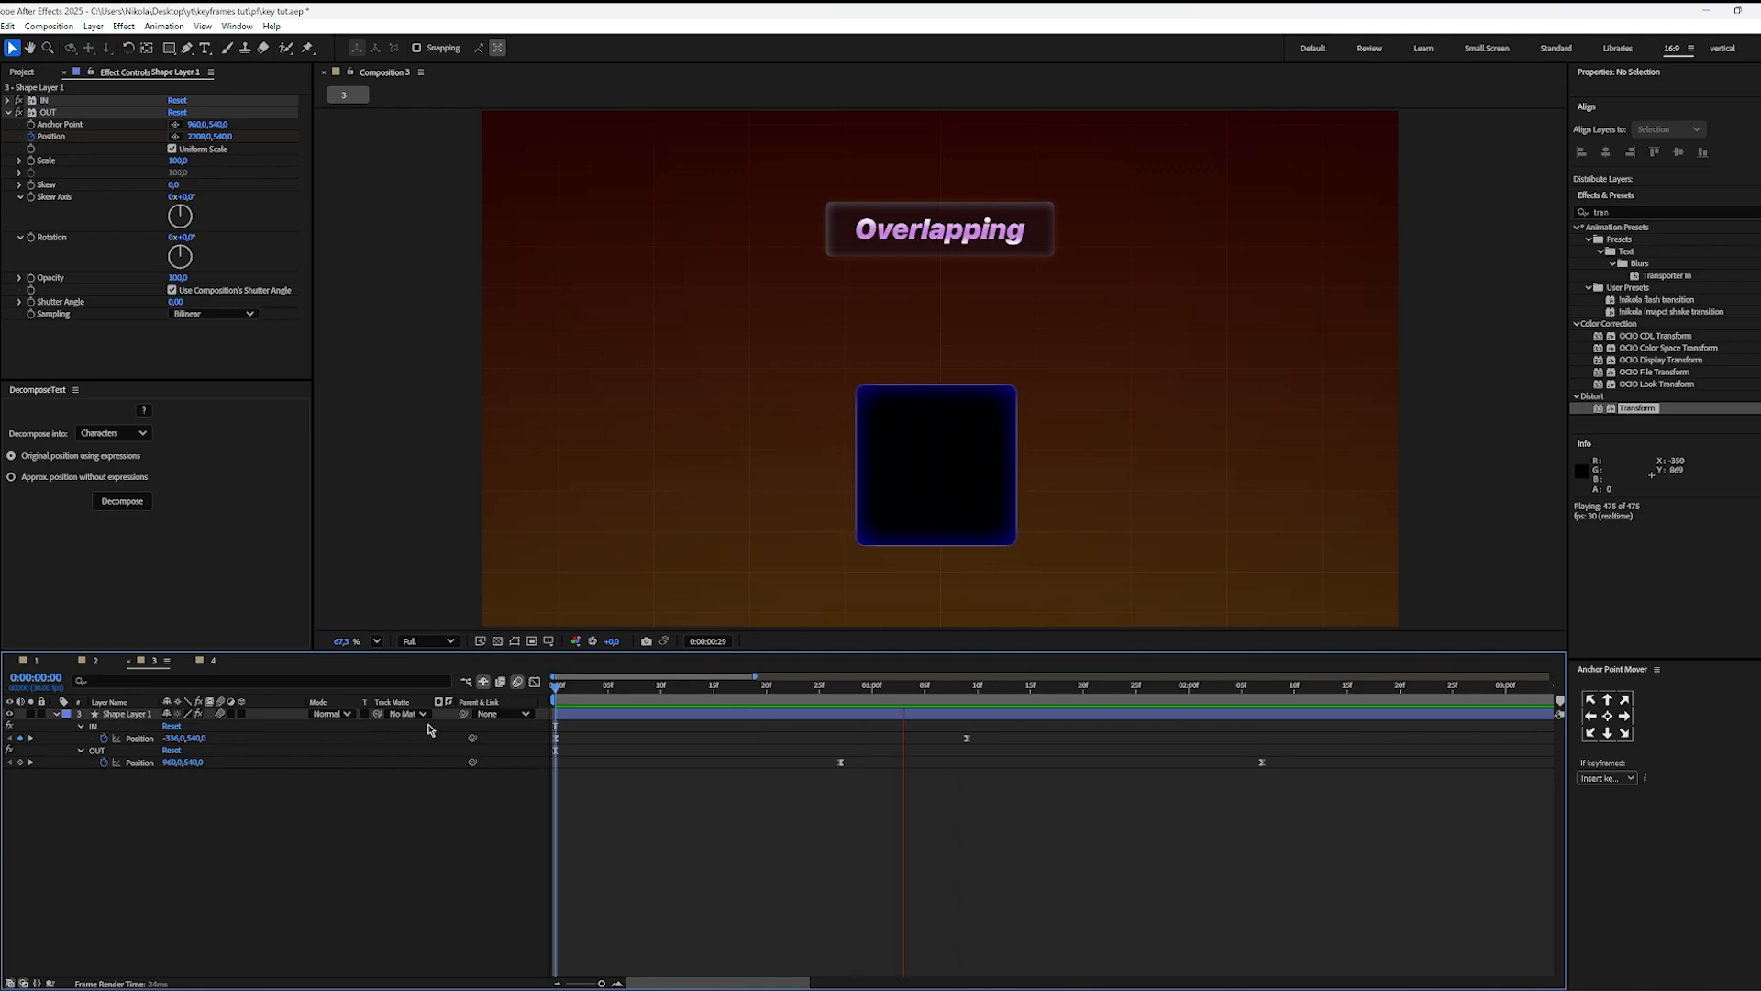
{"action": "key", "text": "space"}
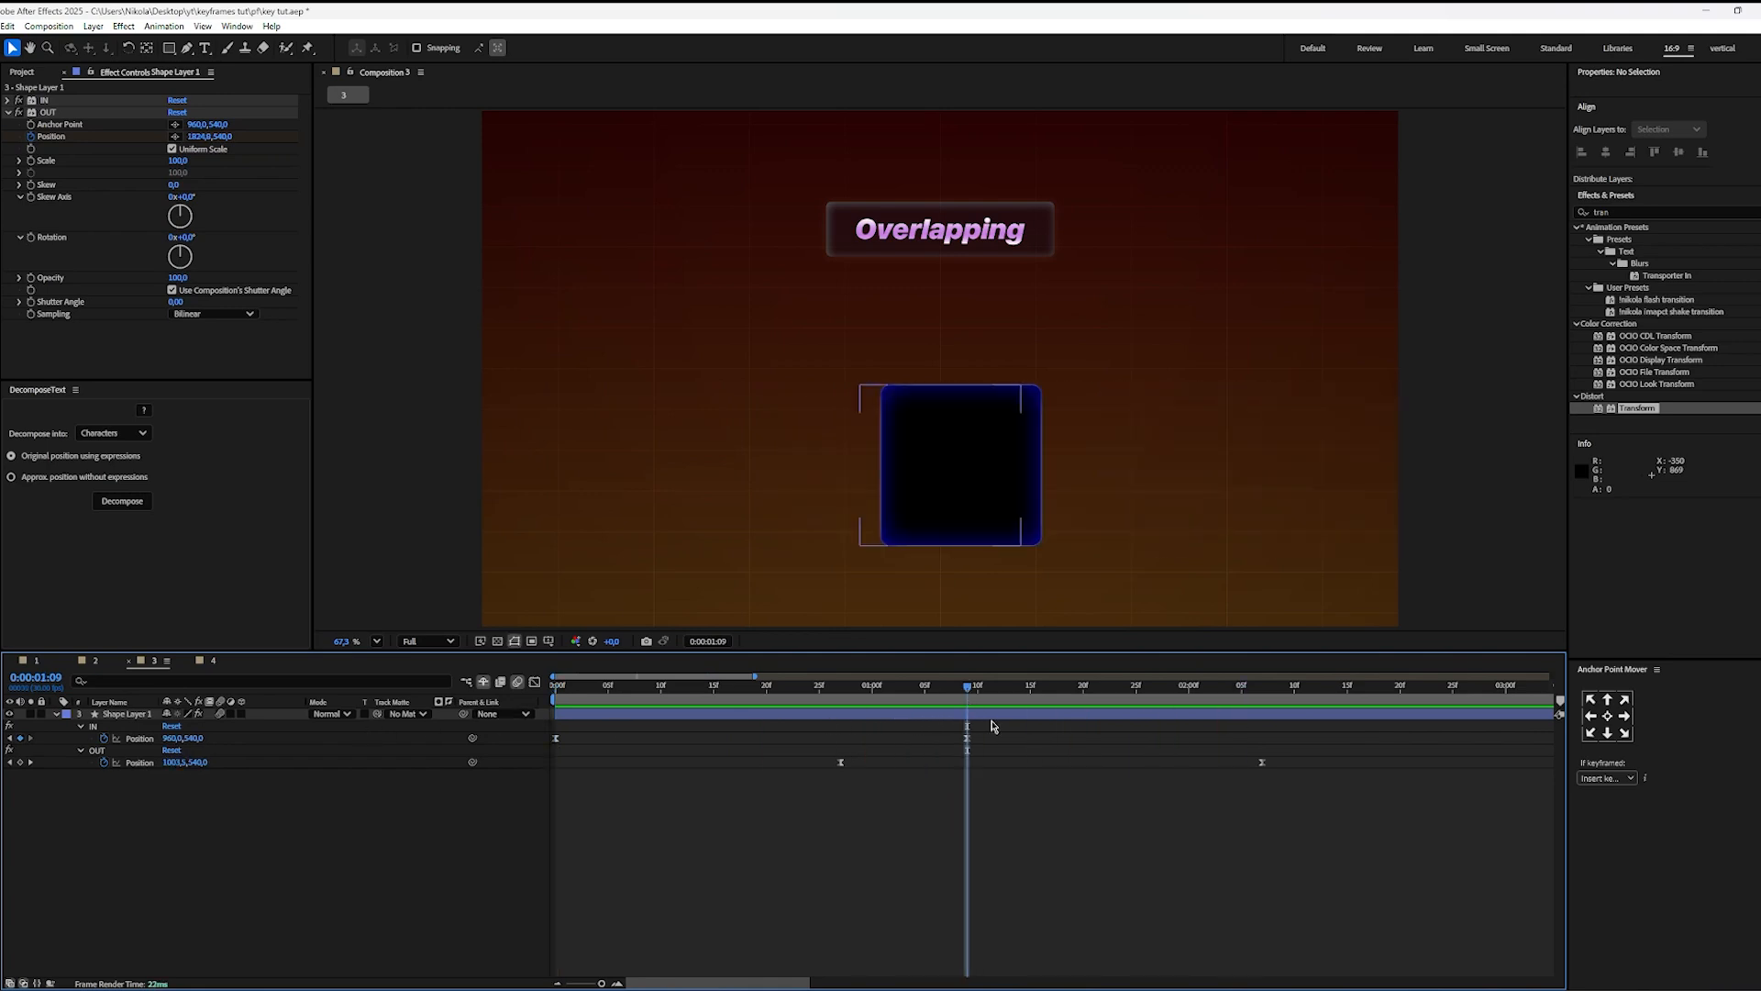
Step: Remove all Position keyframes from the OUT and IN effects and return OUT Position to 960, 540
{"action": "left_click", "coordinate": [104, 762]}
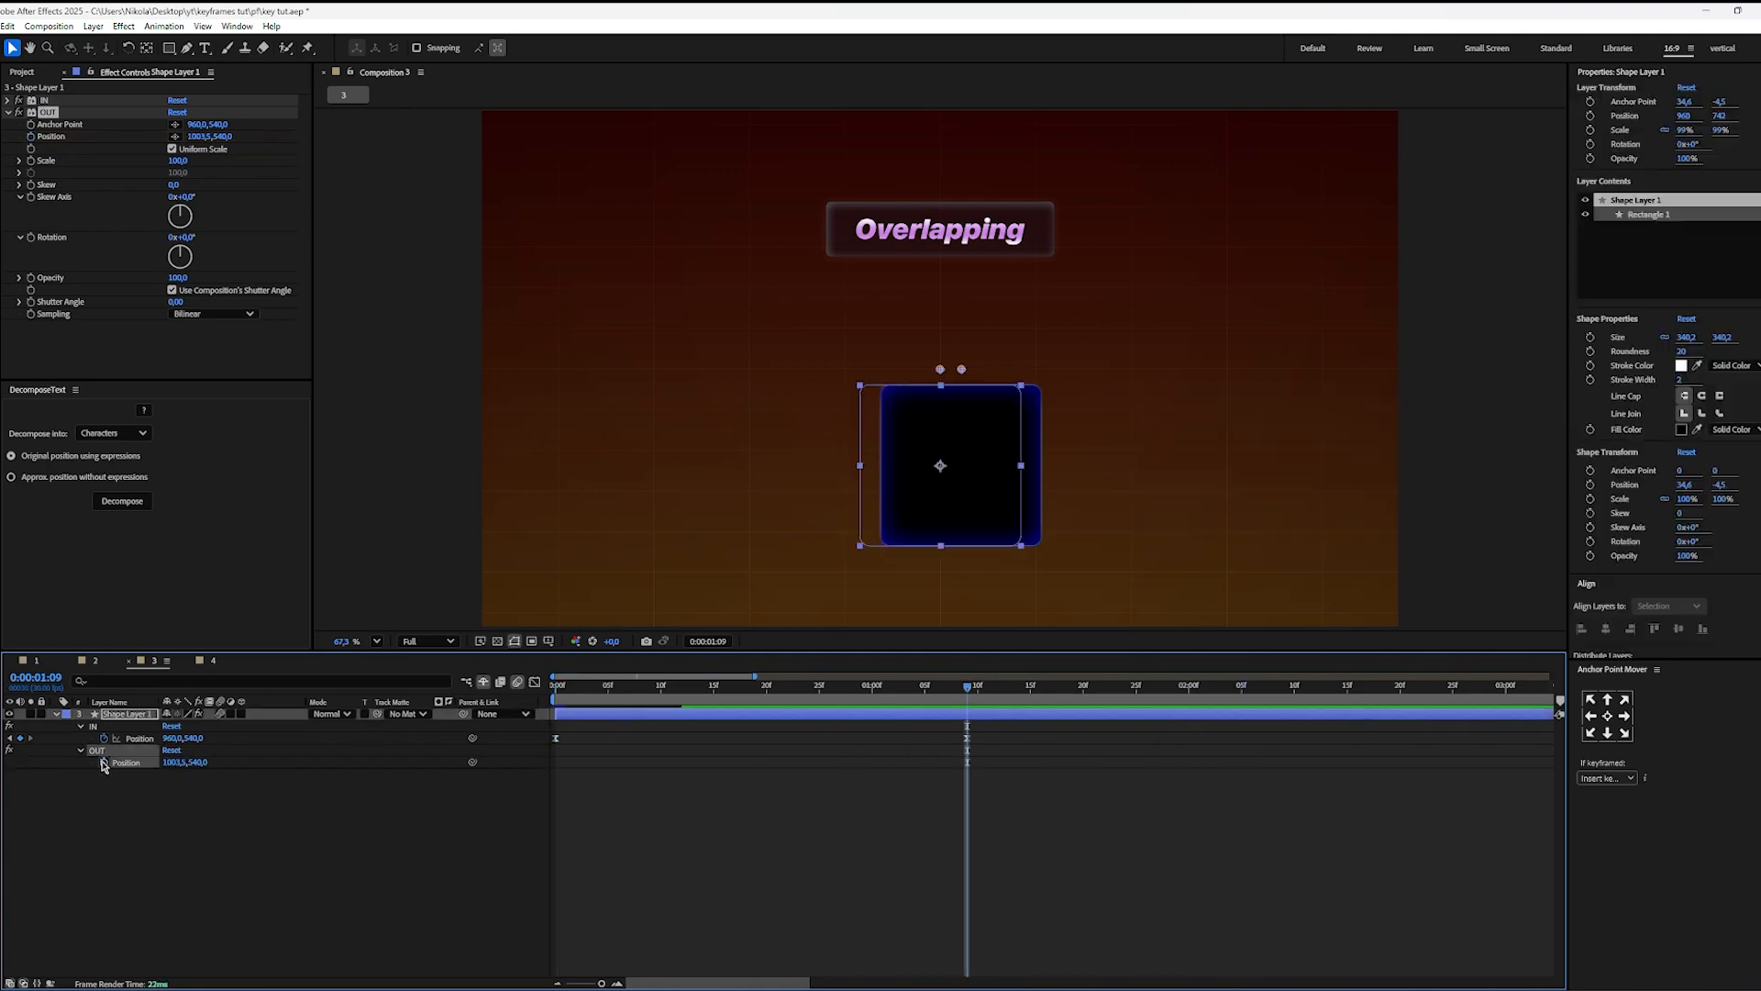
{"action": "left_click", "coordinate": [104, 738]}
{"action": "left_click", "coordinate": [246, 845]}
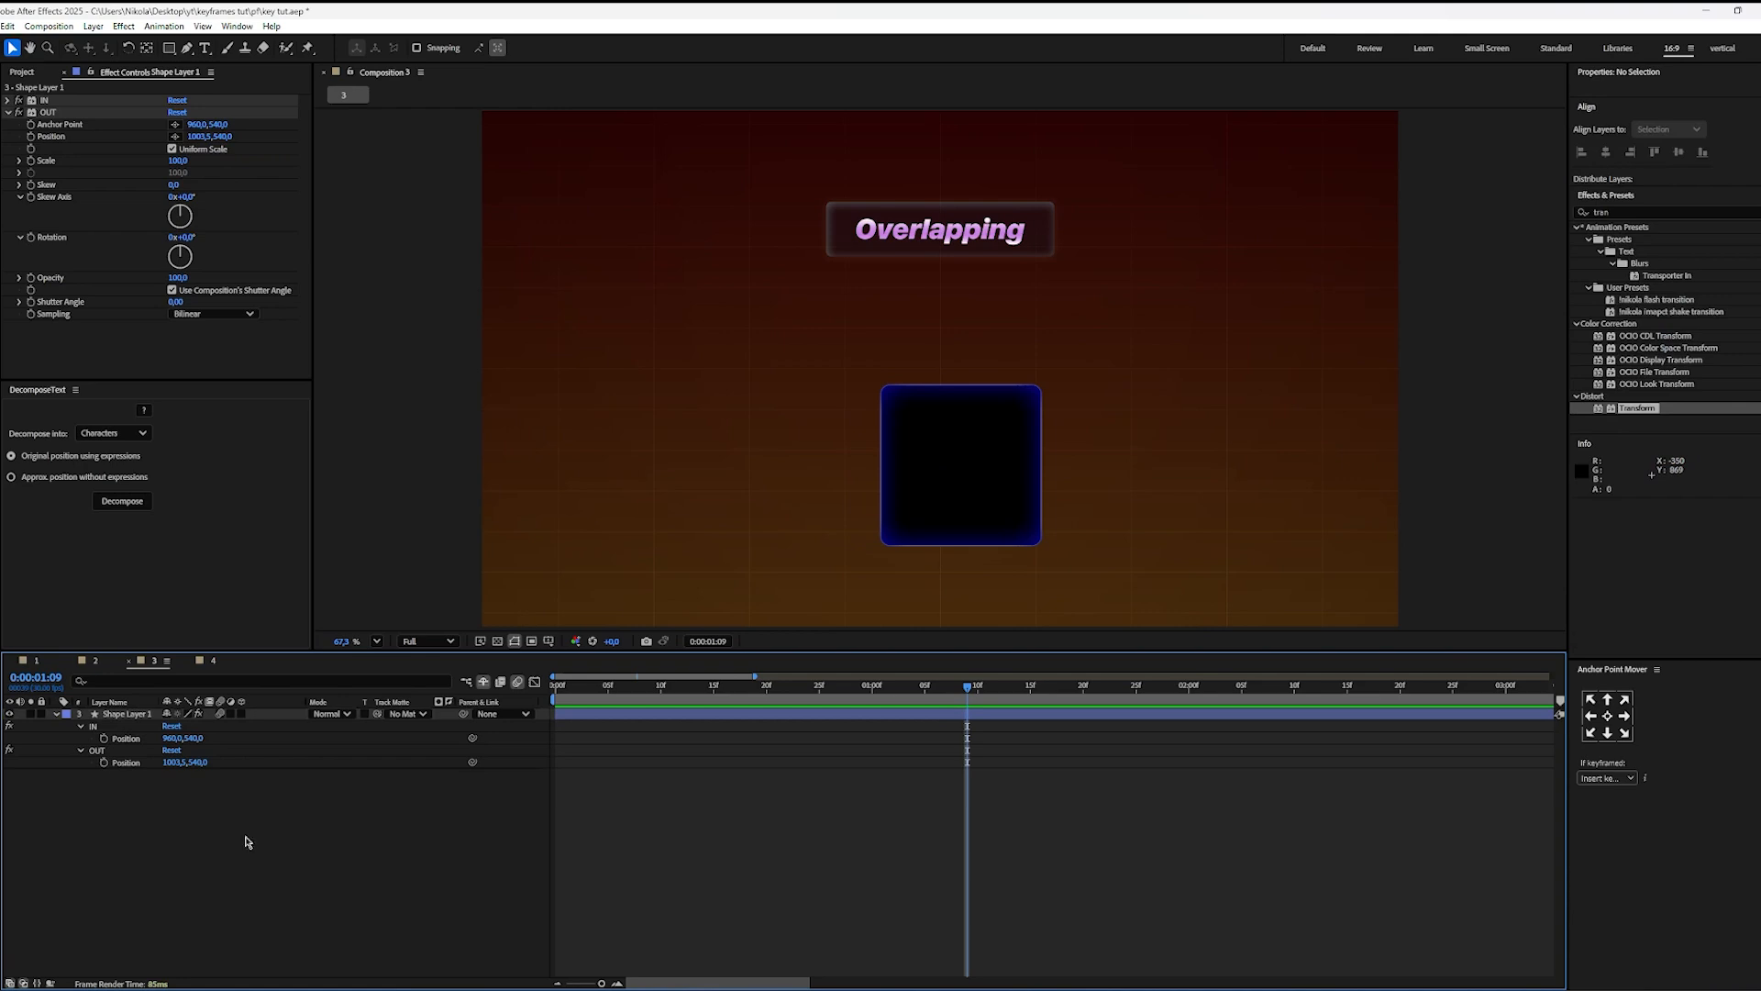
{"action": "left_click", "coordinate": [1006, 705]}
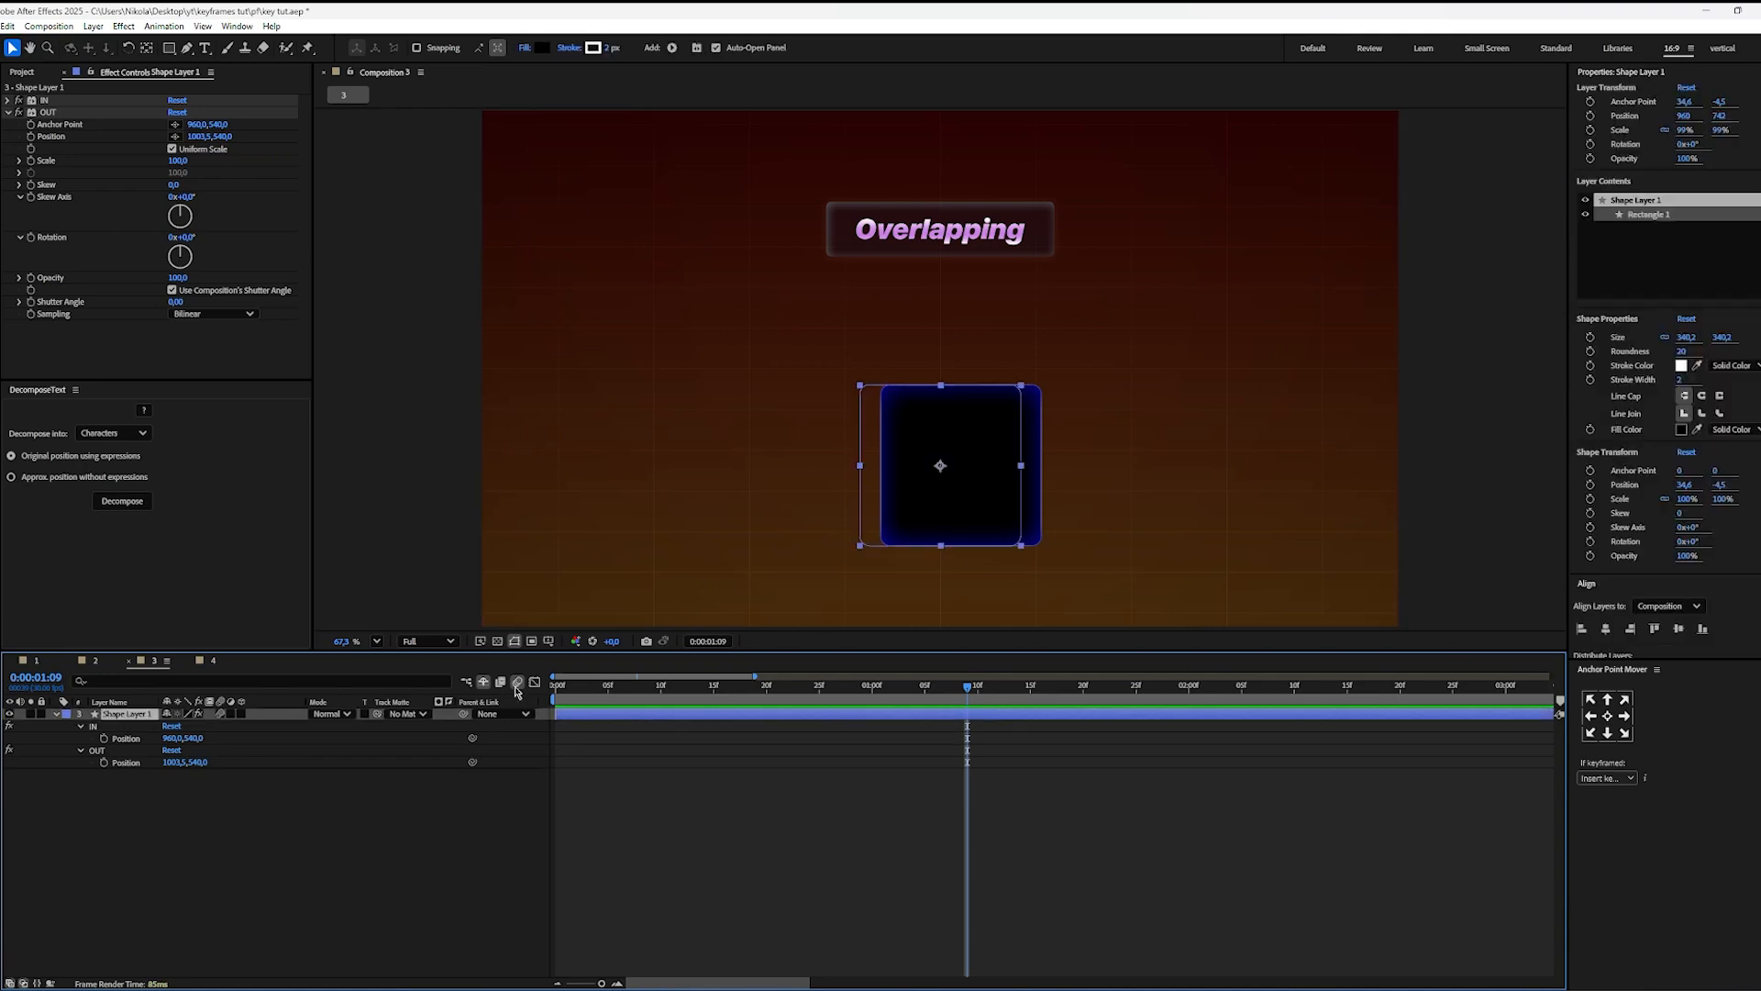
{"action": "left_click", "coordinate": [177, 751]}
{"action": "left_click", "coordinate": [321, 813]}
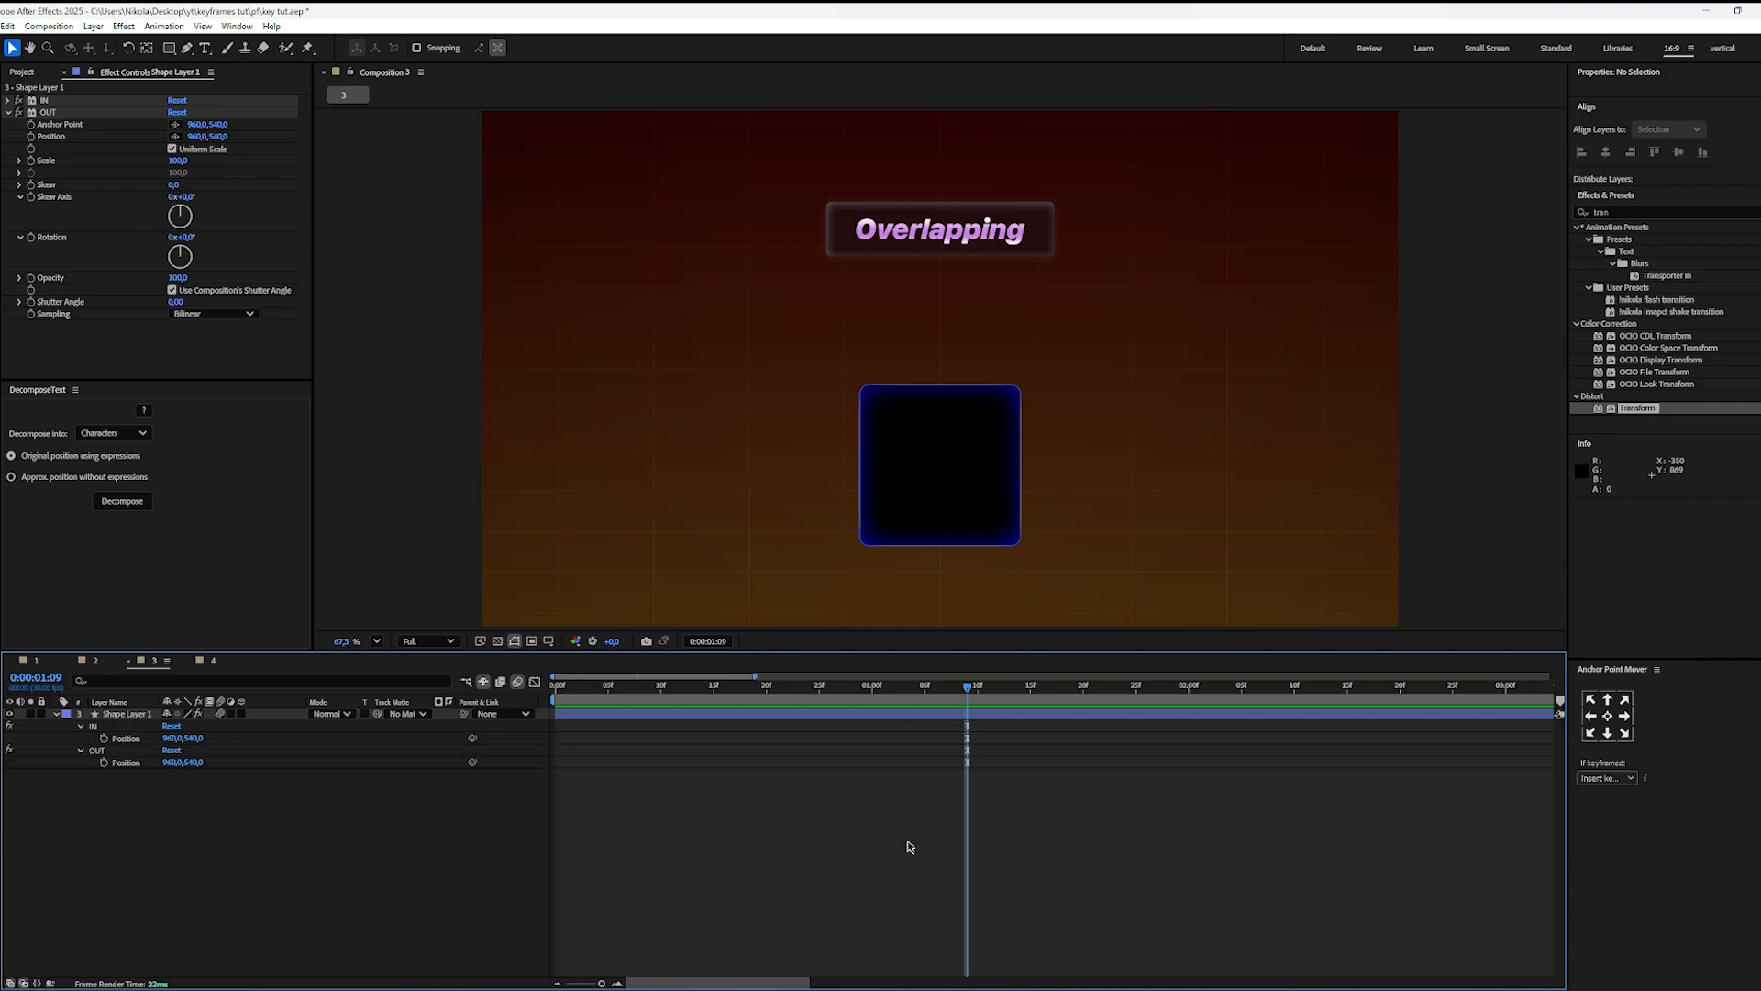
Step: Try reducing the IN effect's Scale to 30 to check its scaling centre, and undo it
{"action": "left_click", "coordinate": [1009, 714]}
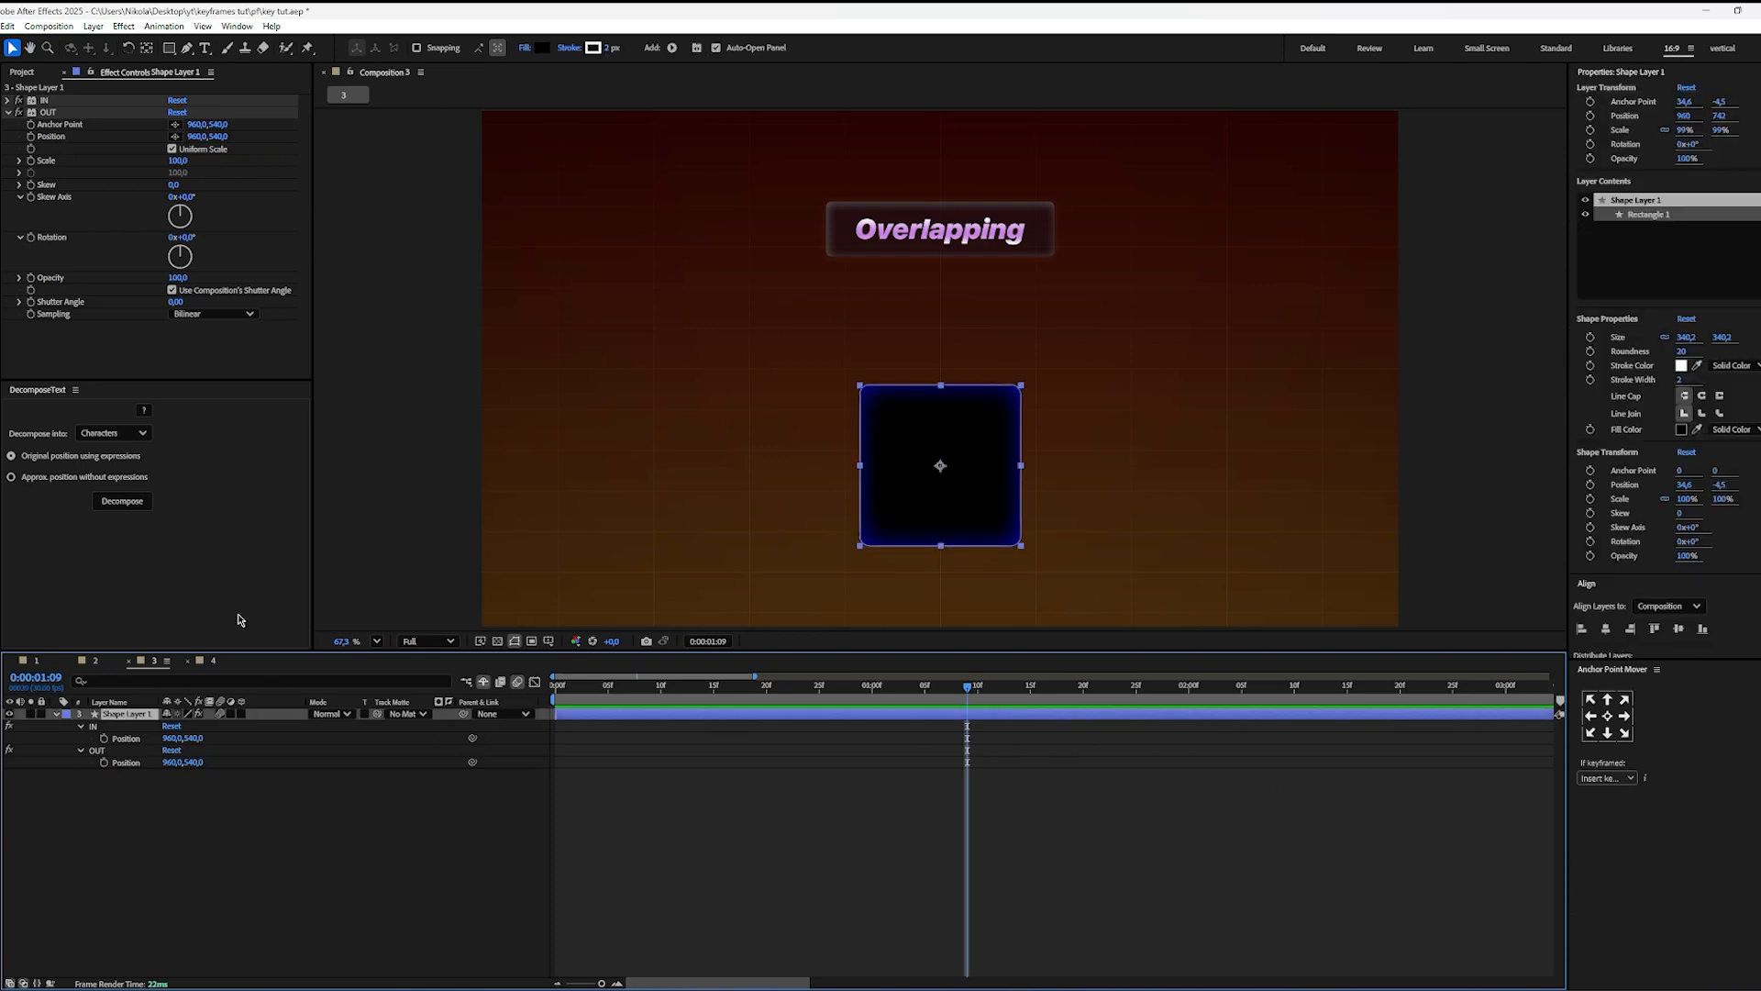
{"action": "left_click", "coordinate": [44, 100]}
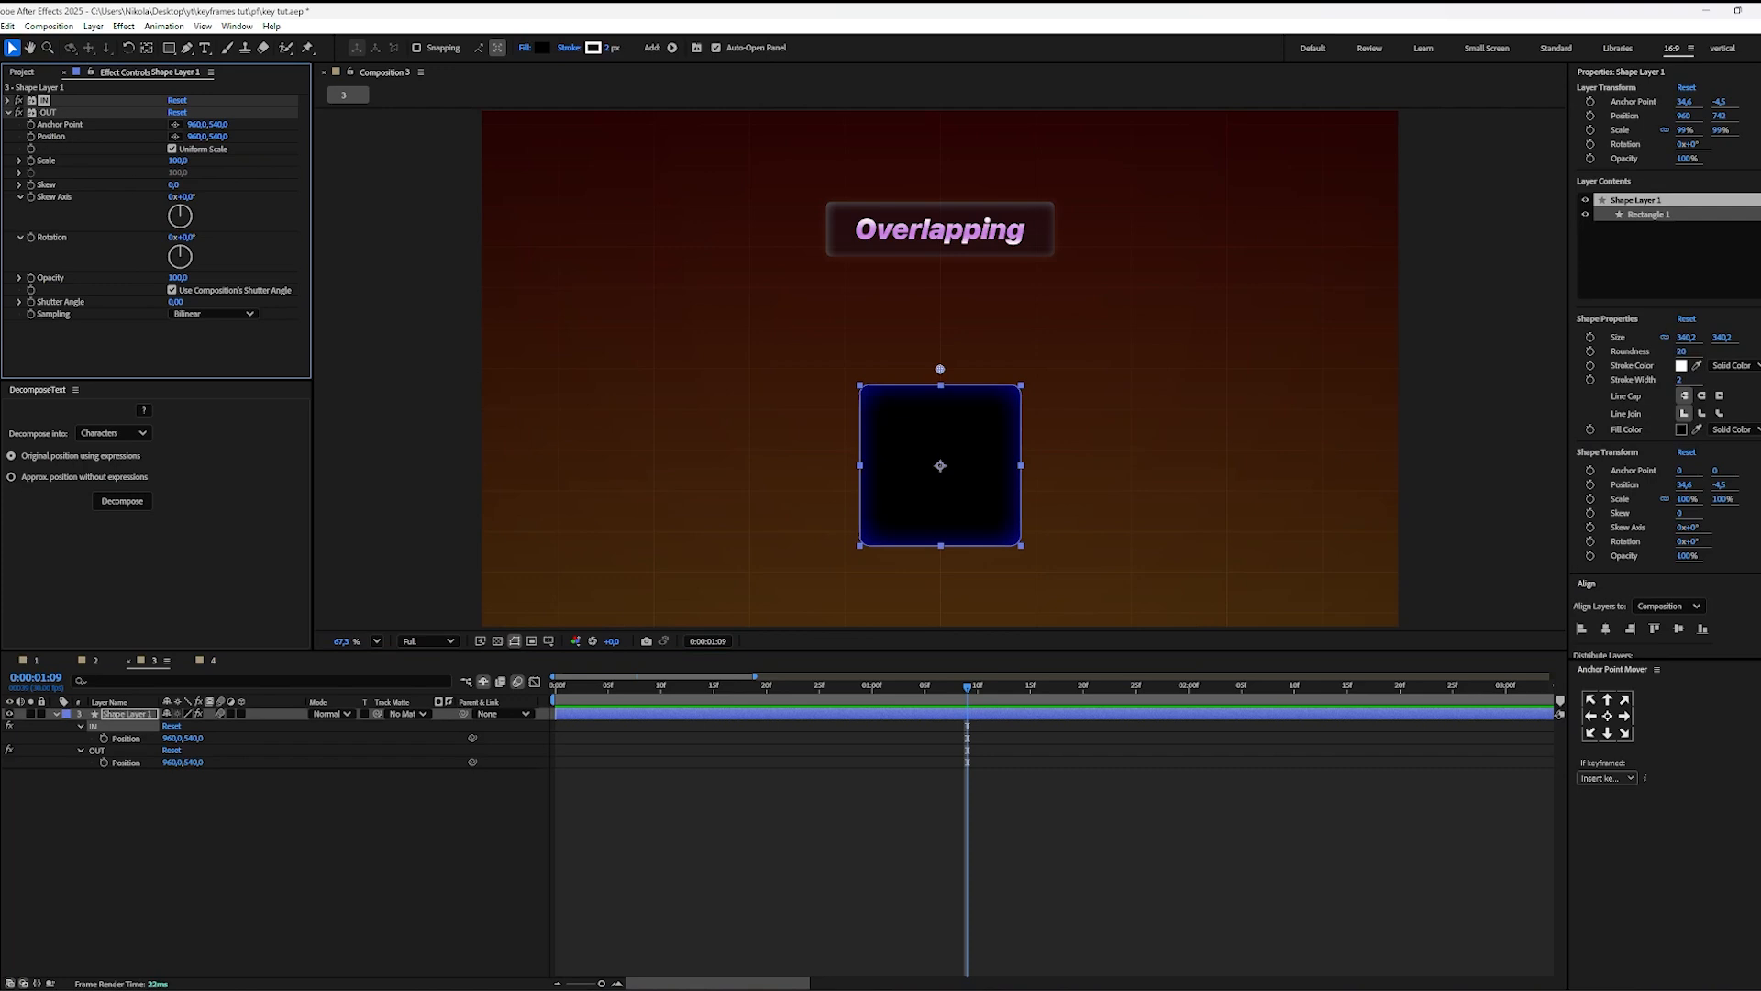
{"action": "left_click", "coordinate": [9, 100]}
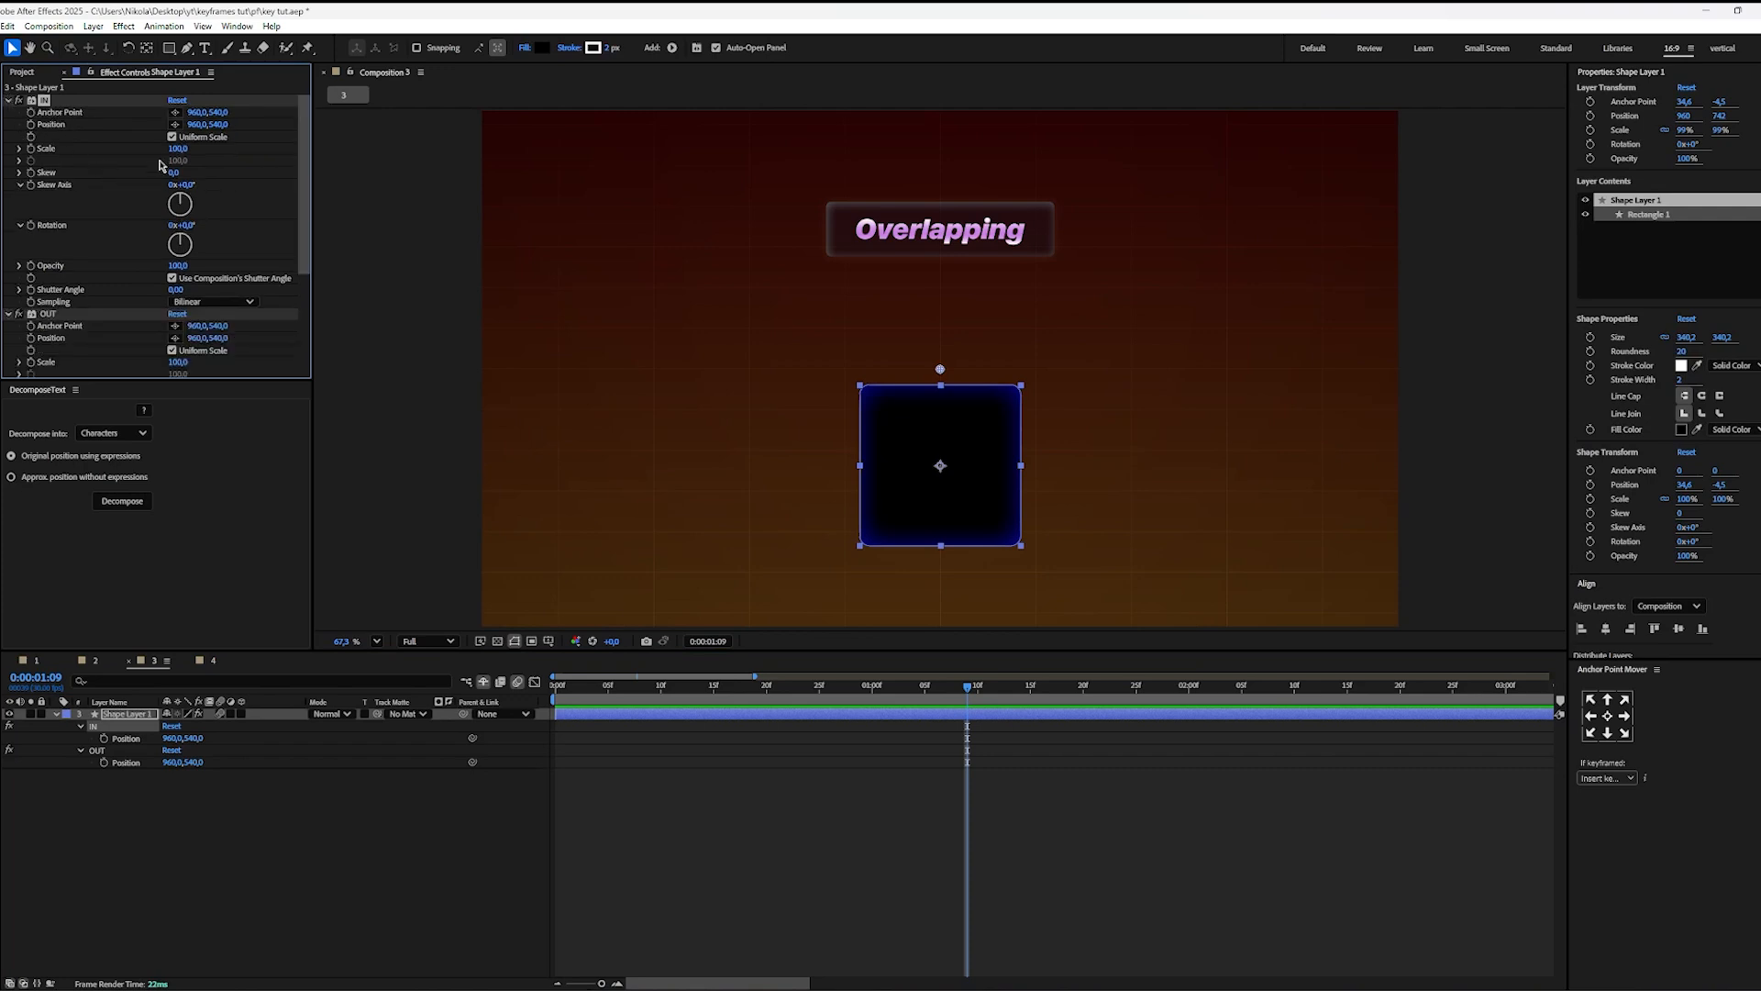
{"action": "left_click_drag", "start_coordinate": [174, 146], "coordinate": [135, 148]}
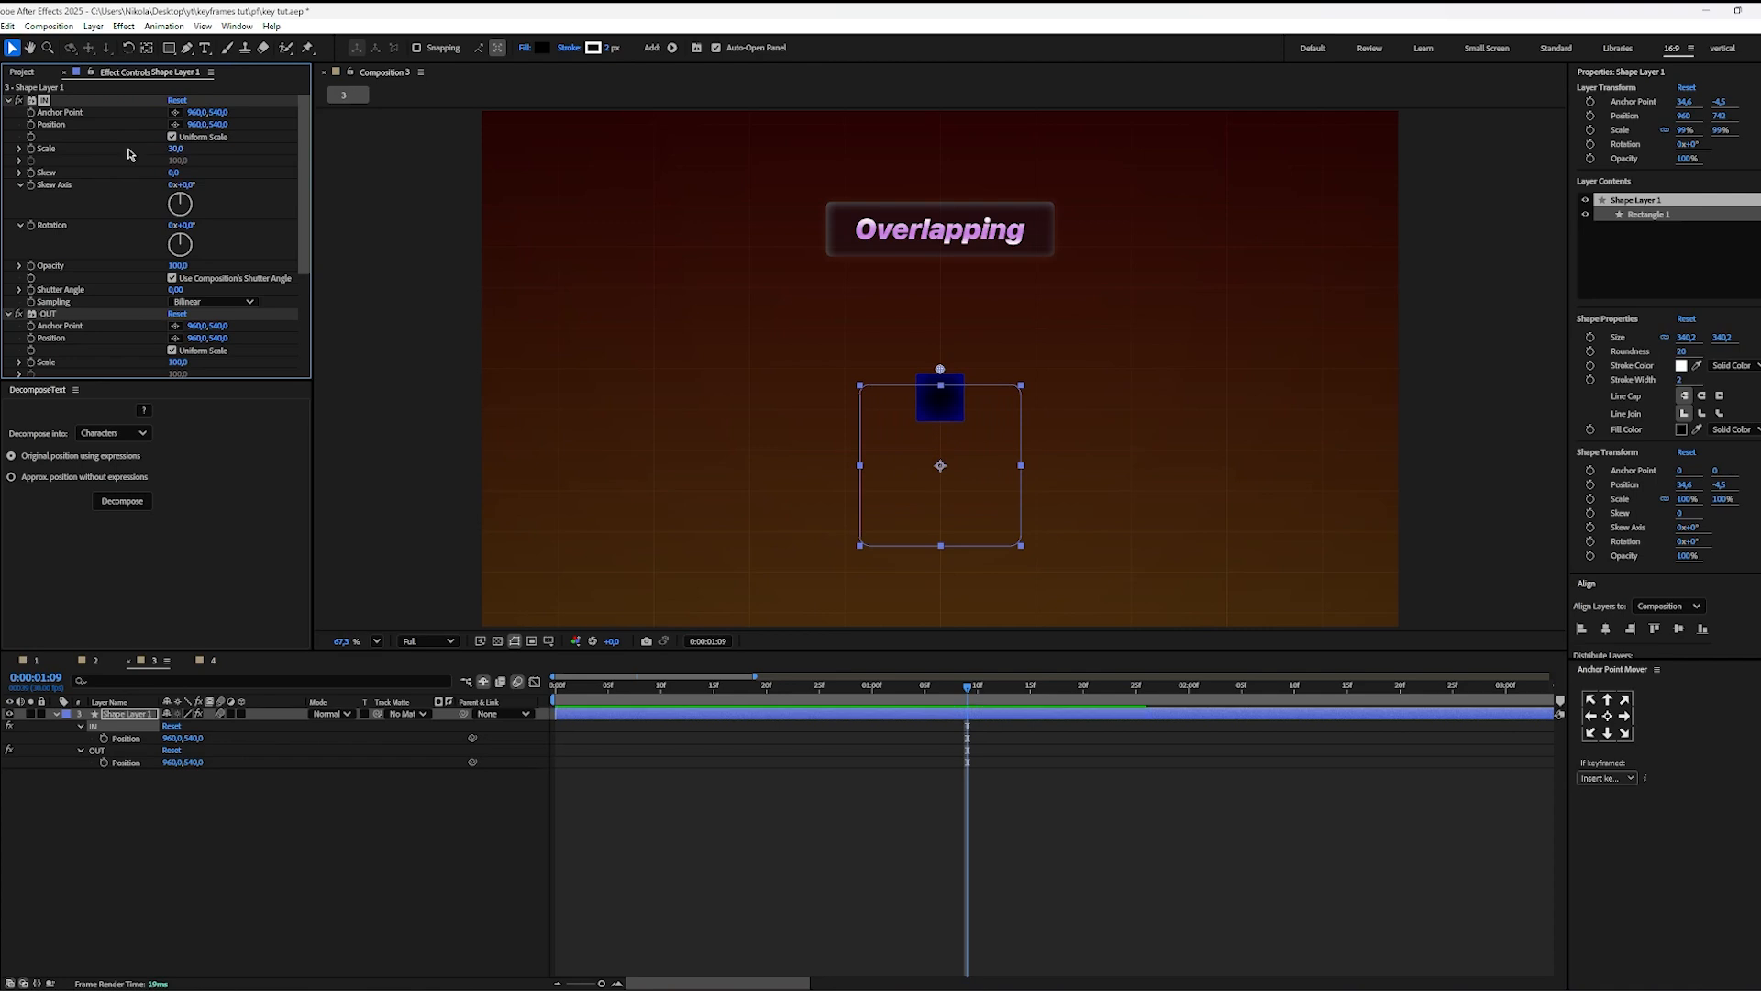
{"action": "key", "text": "ctrl+z"}
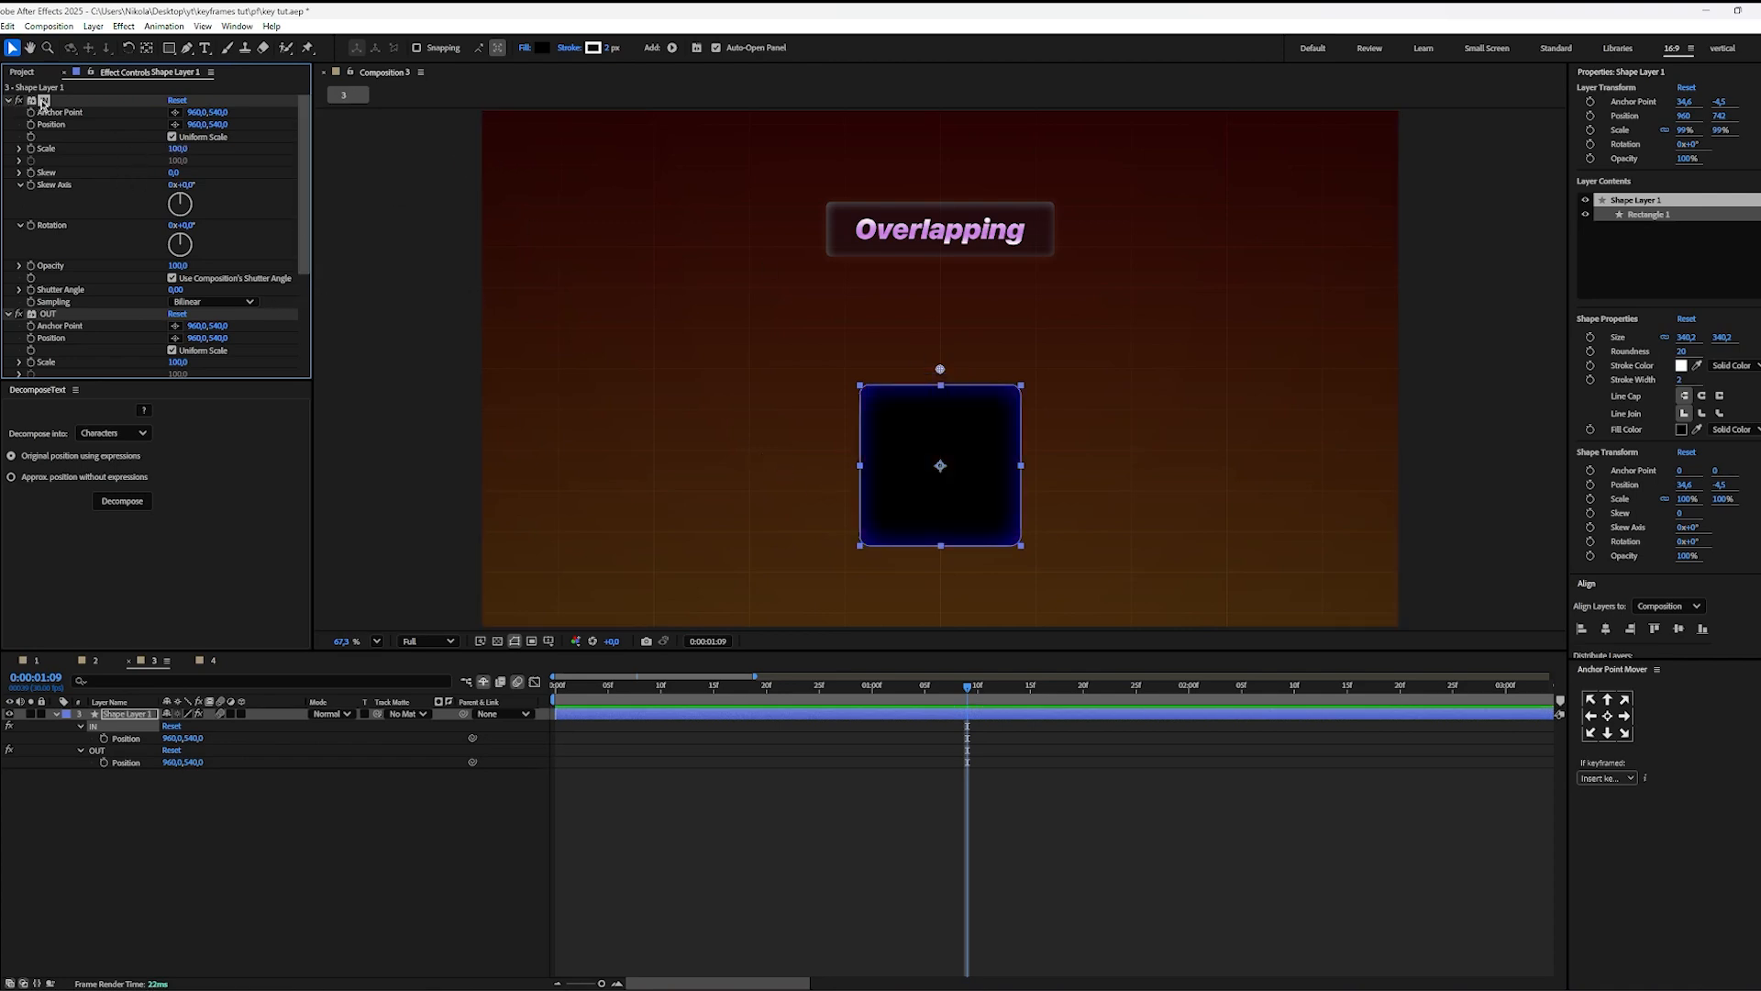
Step: Move the IN effect's Anchor Point down to the square's centre, at about 960, 742.5
{"action": "scroll", "coordinate": [945, 401], "scroll_direction": "up", "scroll_amount": 6}
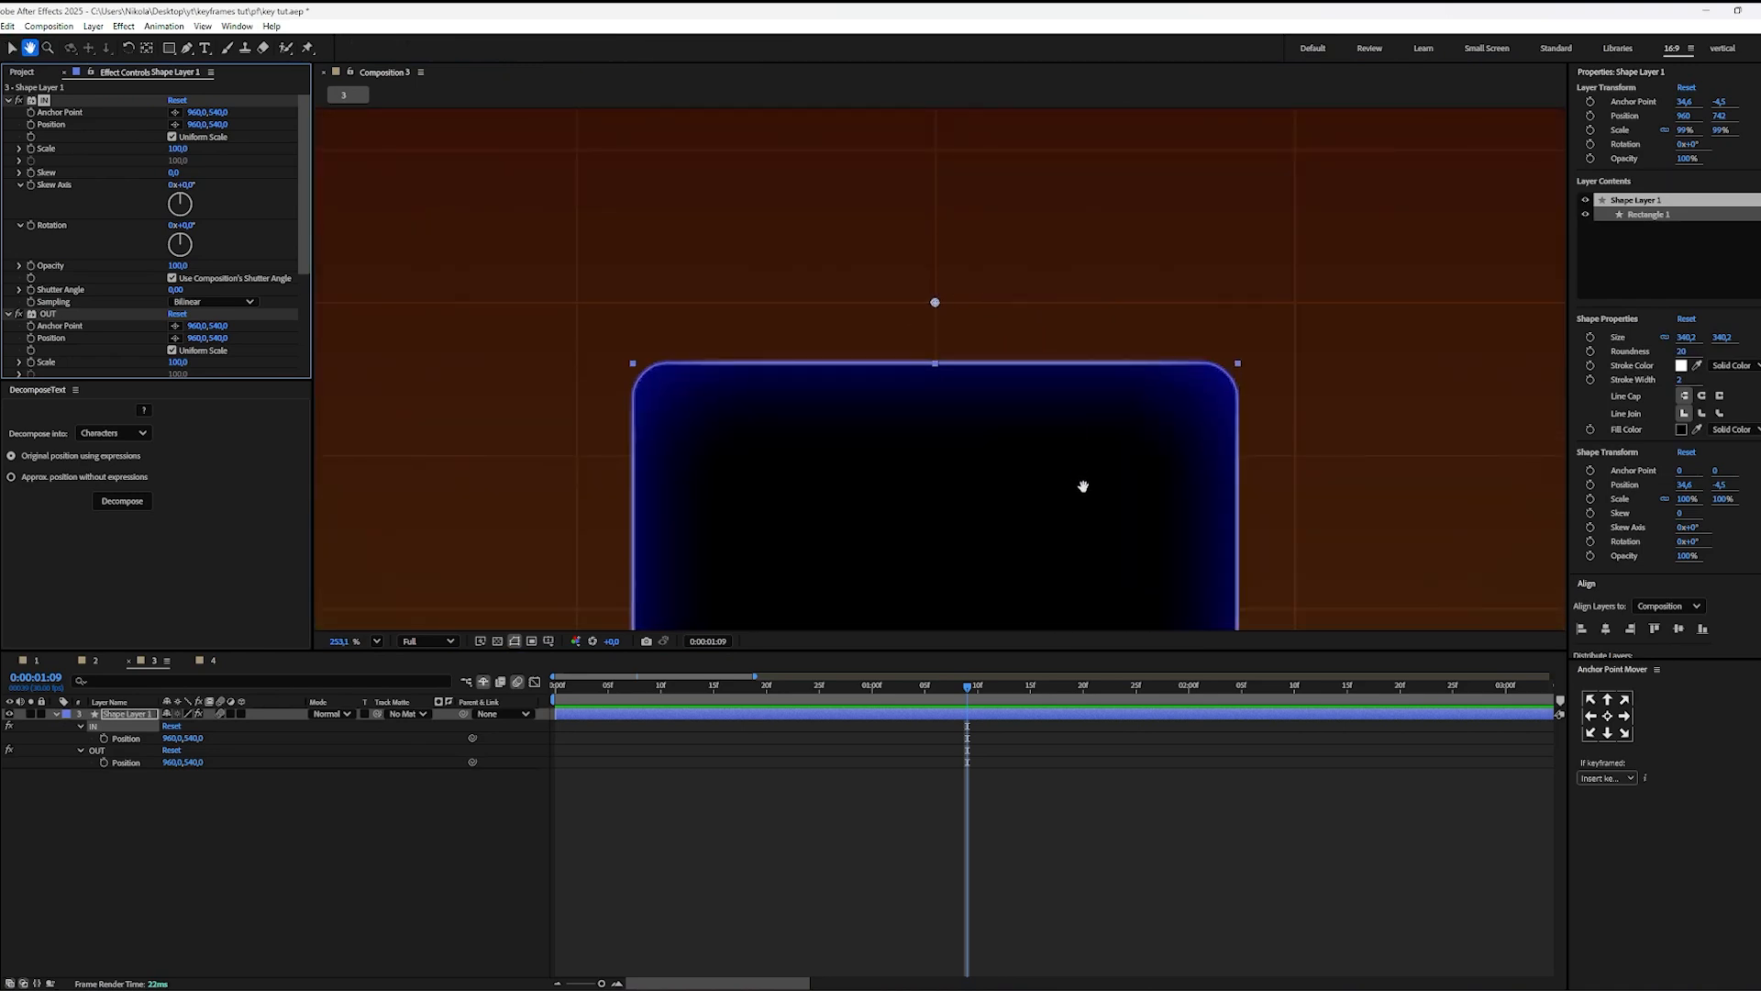
{"action": "left_click_drag", "start_coordinate": [1081, 484], "coordinate": [1081, 291]}
{"action": "scroll", "coordinate": [1080, 338], "scroll_direction": "down", "scroll_amount": 2}
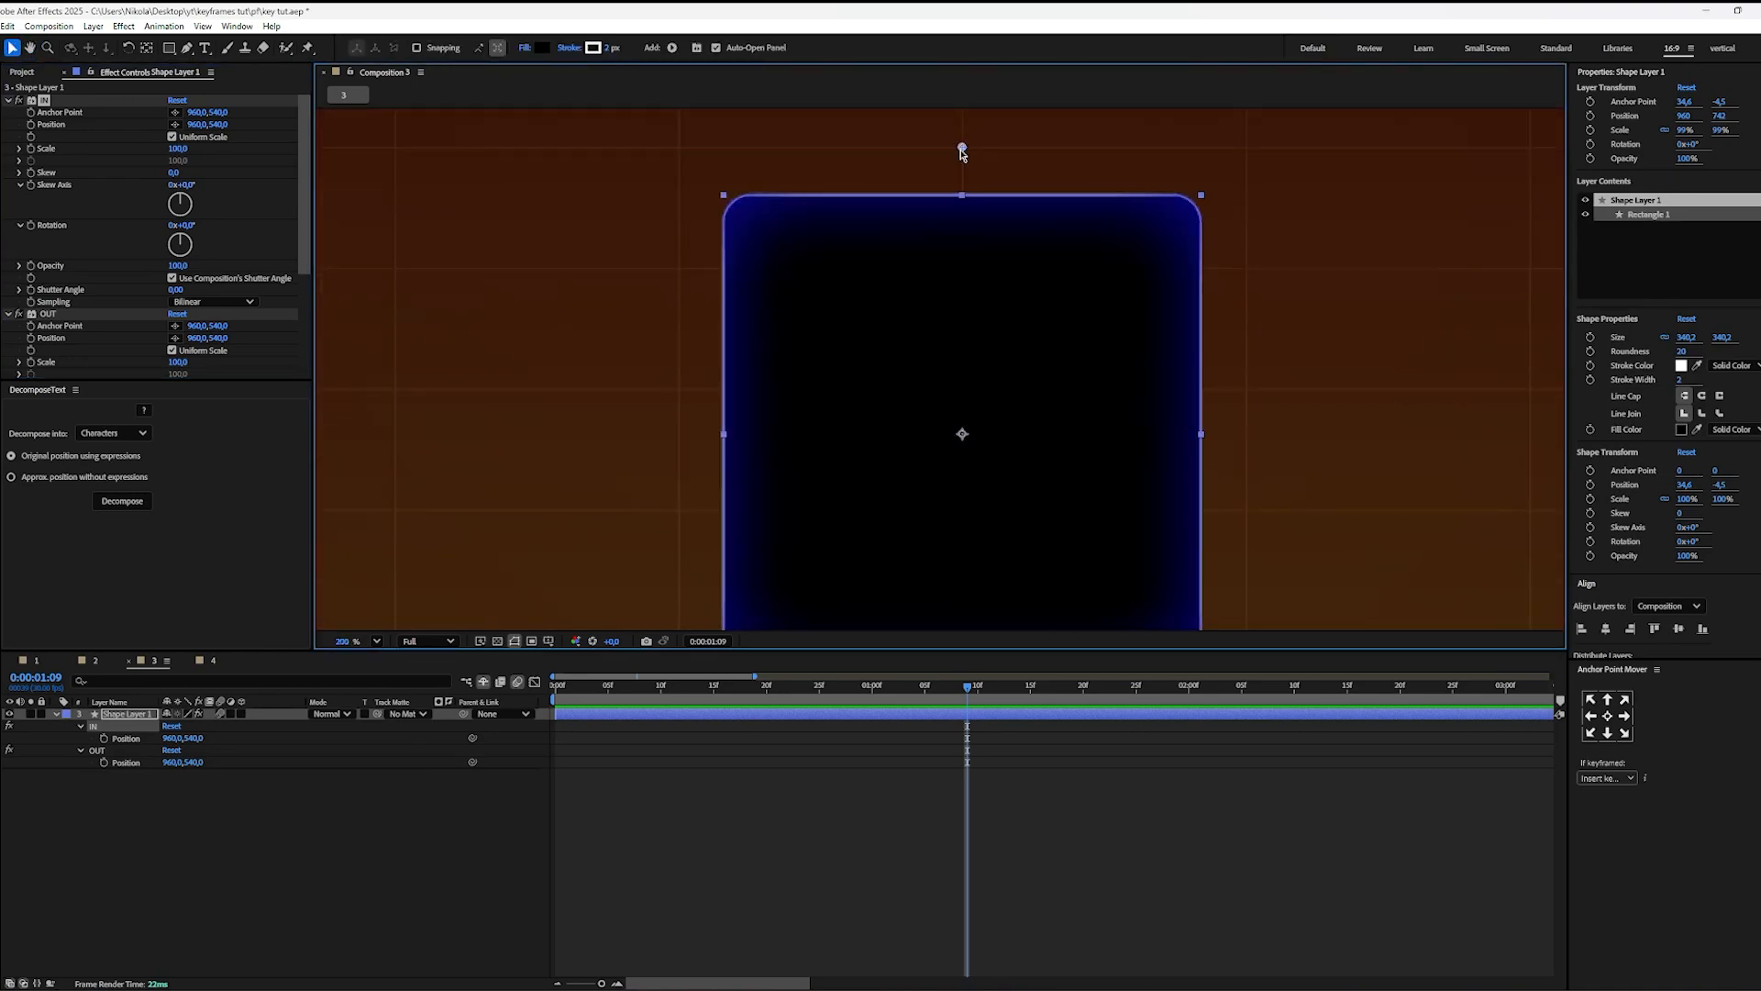
{"action": "left_click_drag", "start_coordinate": [961, 150], "coordinate": [982, 443]}
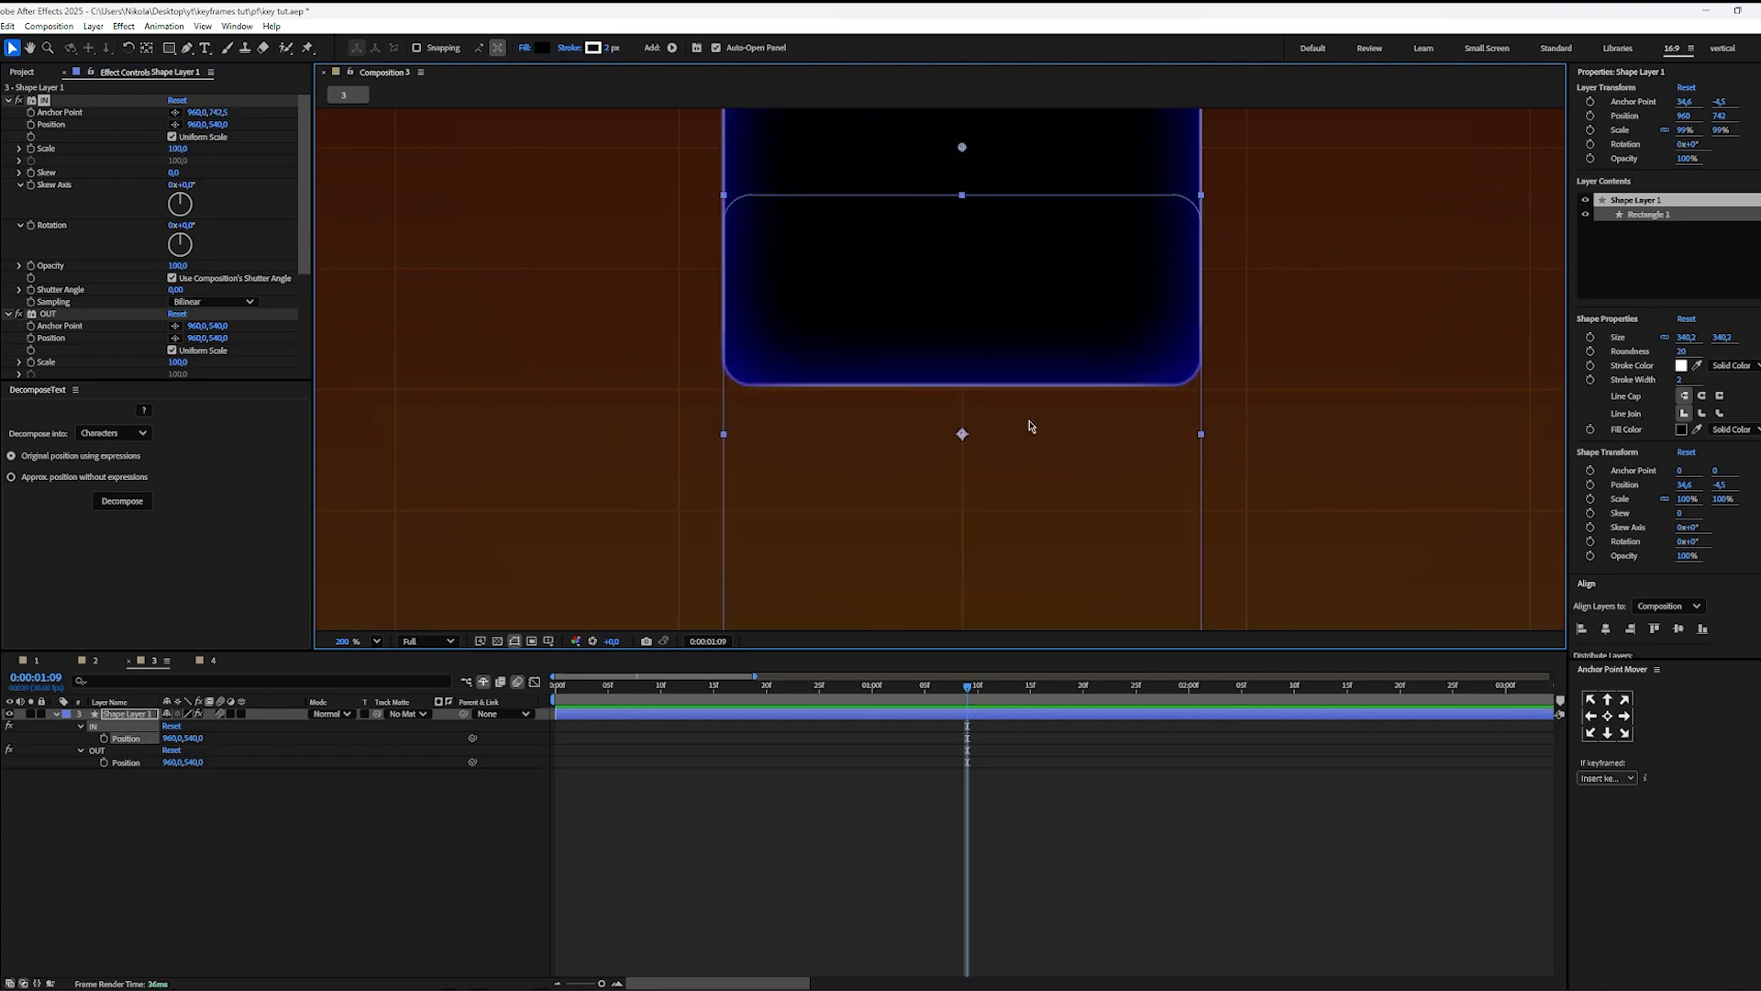
Step: Bring the IN effect's Position to the square's centre and fine-tune it to 960, 742.4, with the Anchor Point at 960, 742.1
{"action": "scroll", "coordinate": [1031, 425], "scroll_direction": "down", "scroll_amount": 2}
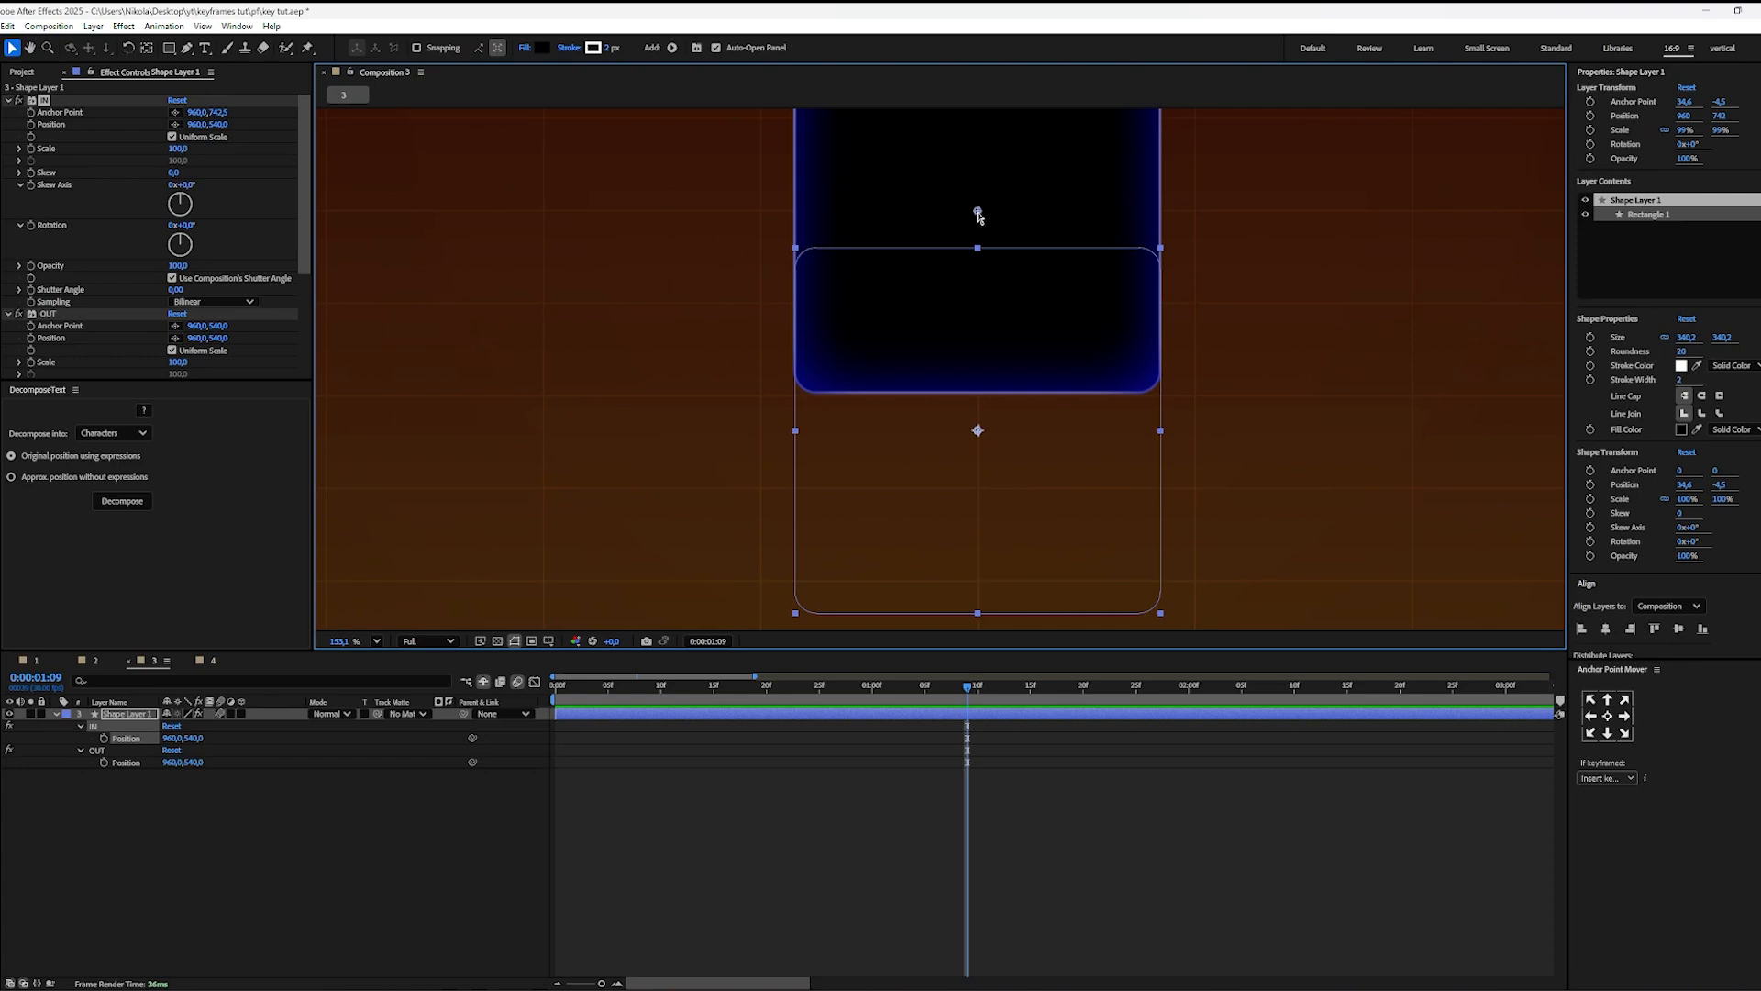
{"action": "left_click_drag", "start_coordinate": [978, 213], "coordinate": [990, 438]}
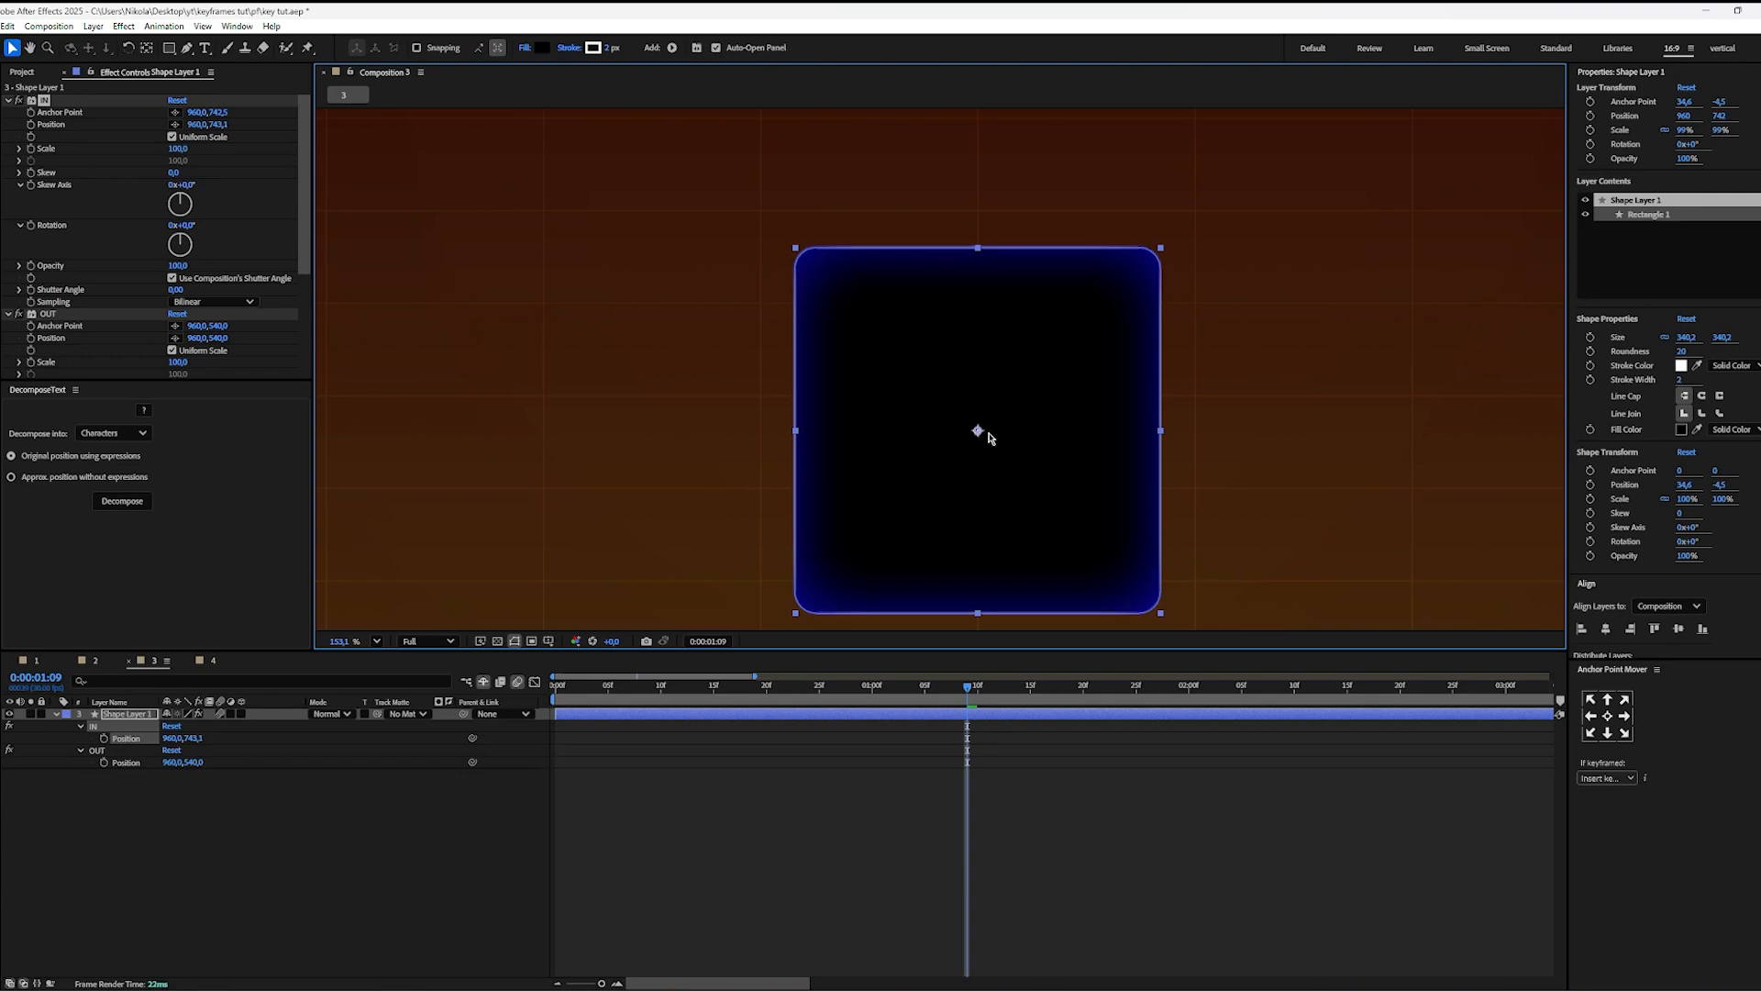
{"action": "key", "text": "ctrl+z"}
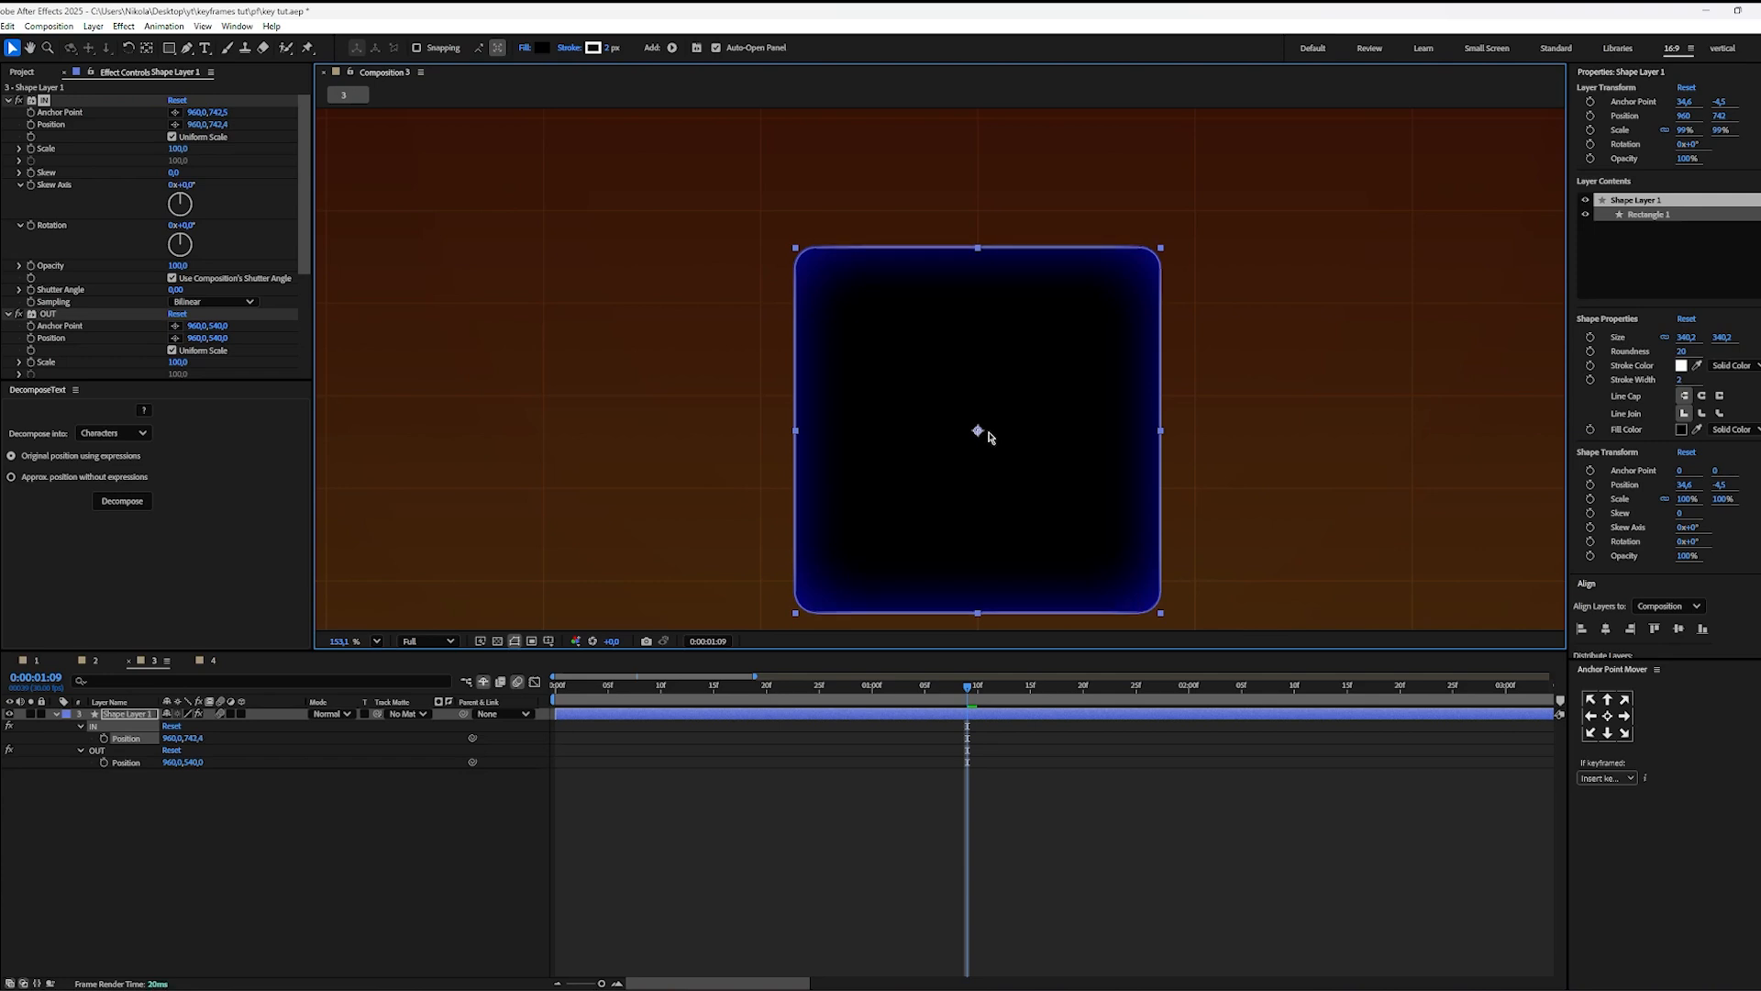
{"action": "scroll", "coordinate": [981, 436], "scroll_direction": "up", "scroll_amount": 5}
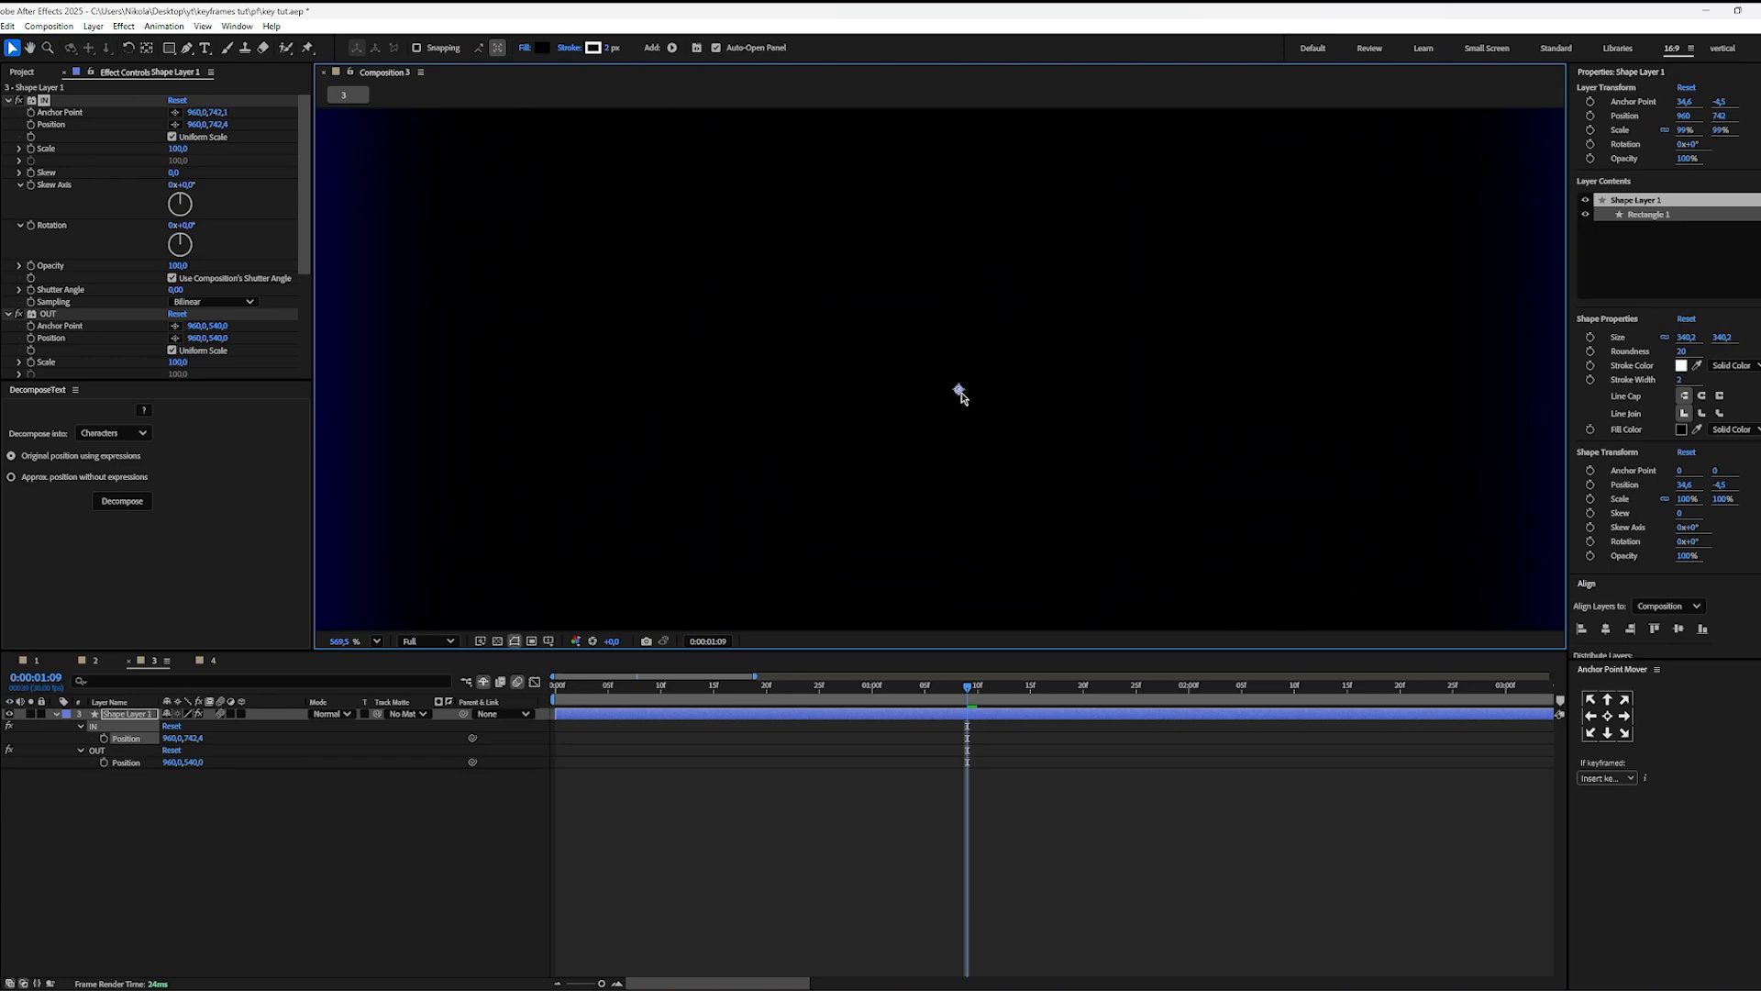
{"action": "scroll", "coordinate": [995, 459], "scroll_direction": "down", "scroll_amount": 5}
{"action": "key", "text": "space"}
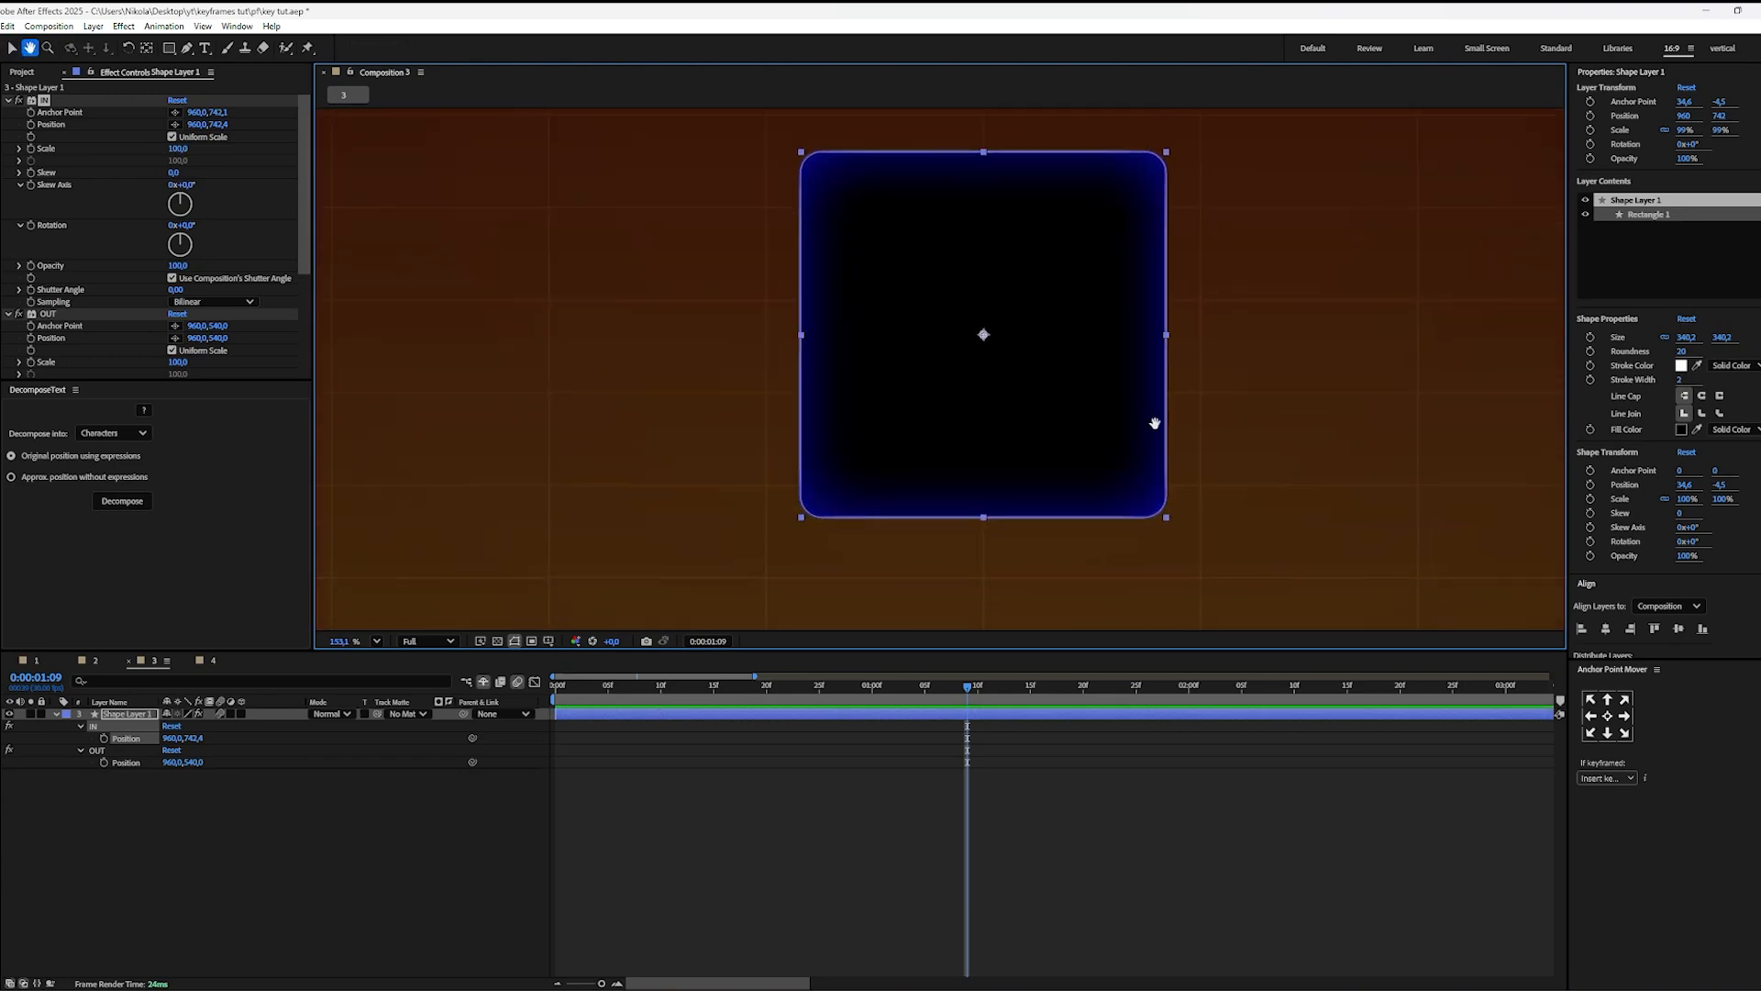
{"action": "left_click", "coordinate": [998, 830]}
Step: Move the OUT effect's Anchor Point and Position to the square's centre, both at 960, 743
{"action": "scroll", "coordinate": [1010, 471], "scroll_direction": "down", "scroll_amount": 2}
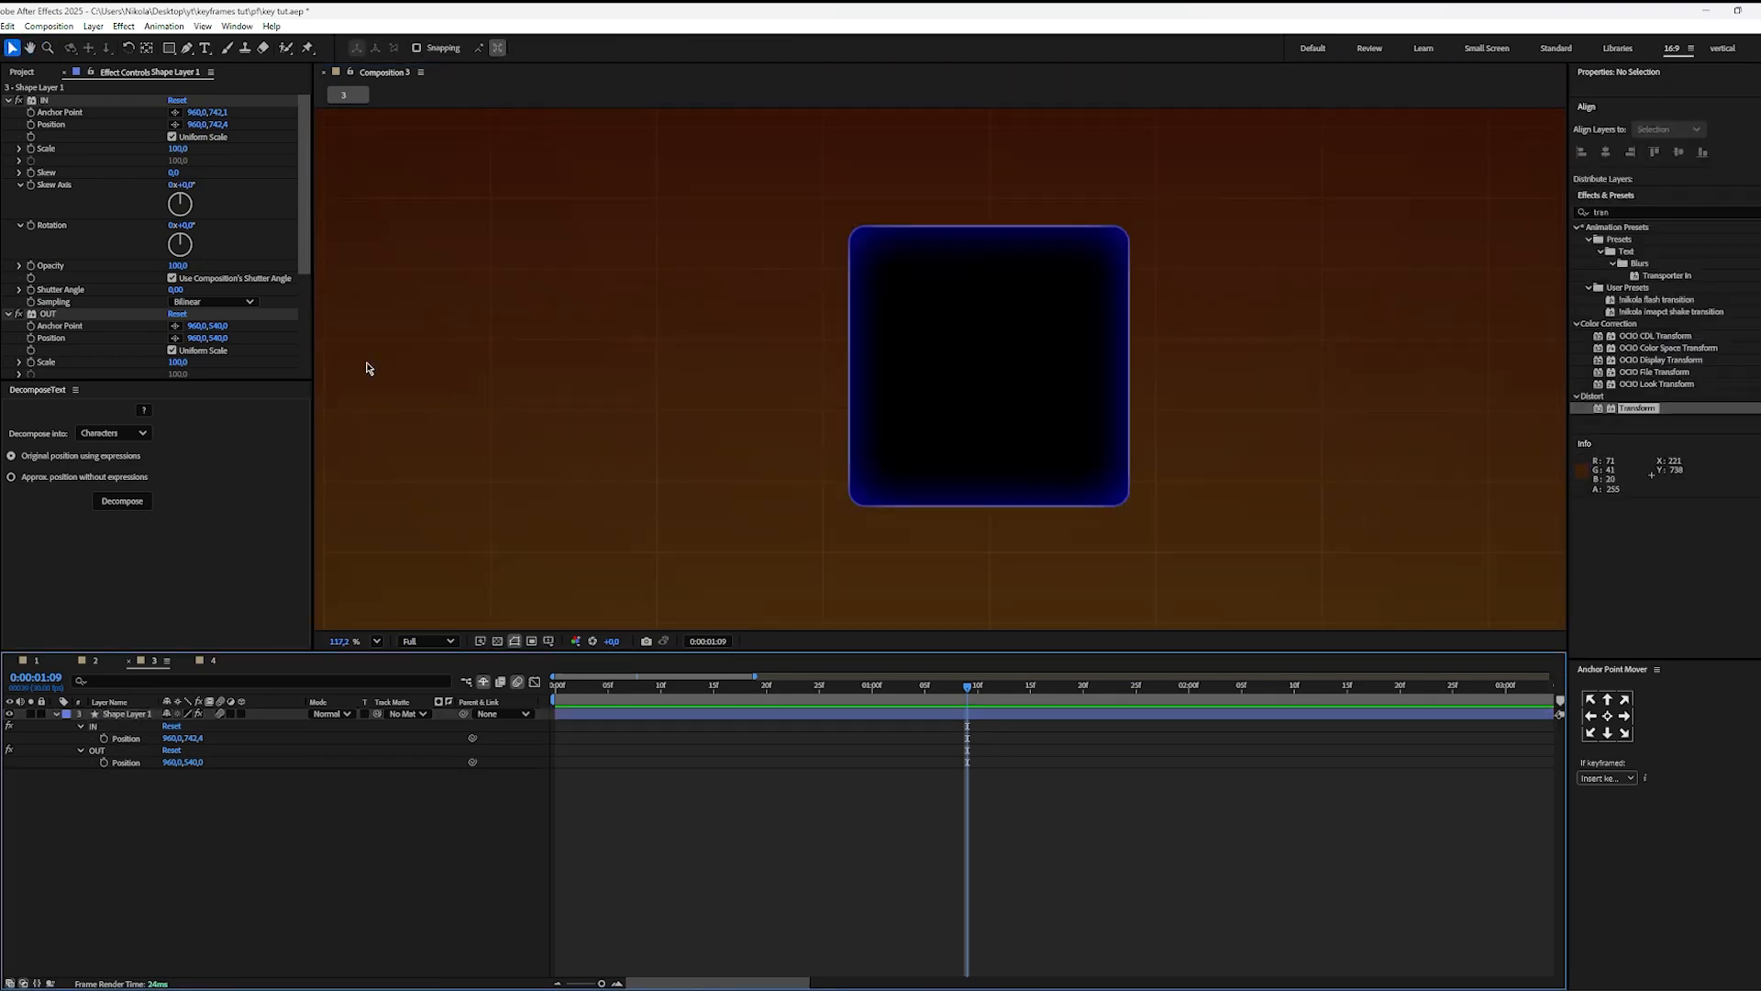
{"action": "left_click", "coordinate": [55, 317]}
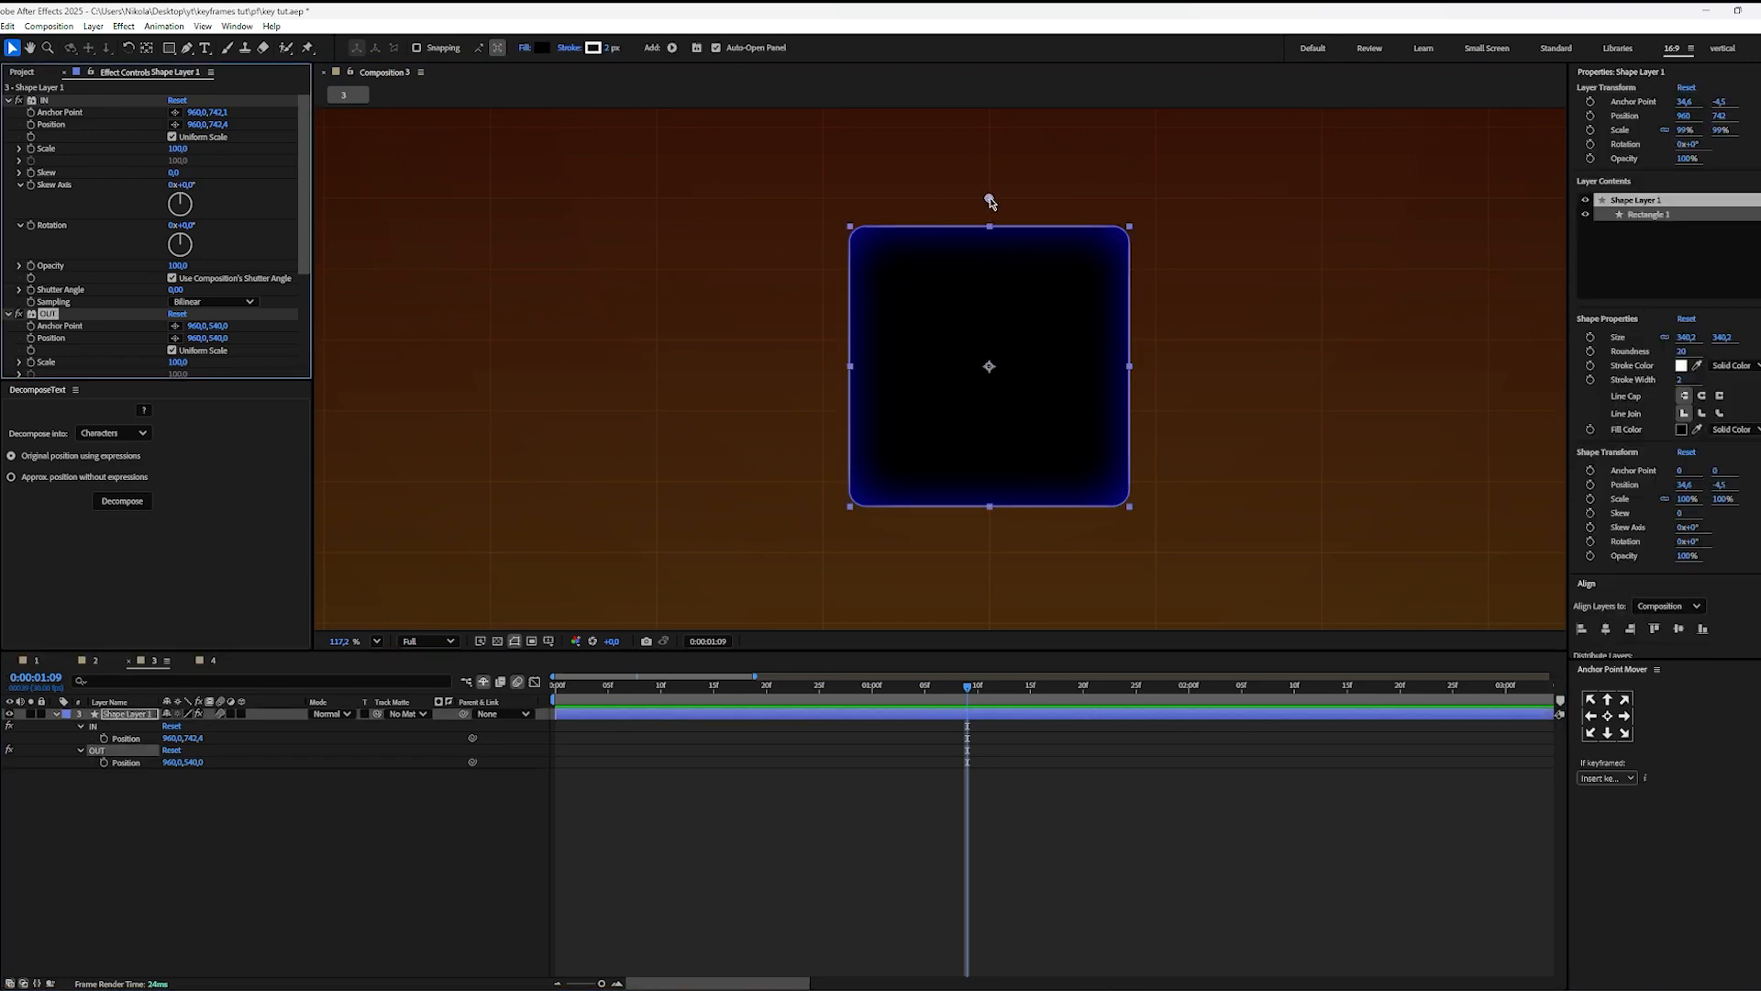
{"action": "left_click_drag", "start_coordinate": [990, 201], "coordinate": [1012, 370]}
{"action": "left_click_drag", "start_coordinate": [991, 201], "coordinate": [1004, 370]}
{"action": "left_click", "coordinate": [1029, 748]}
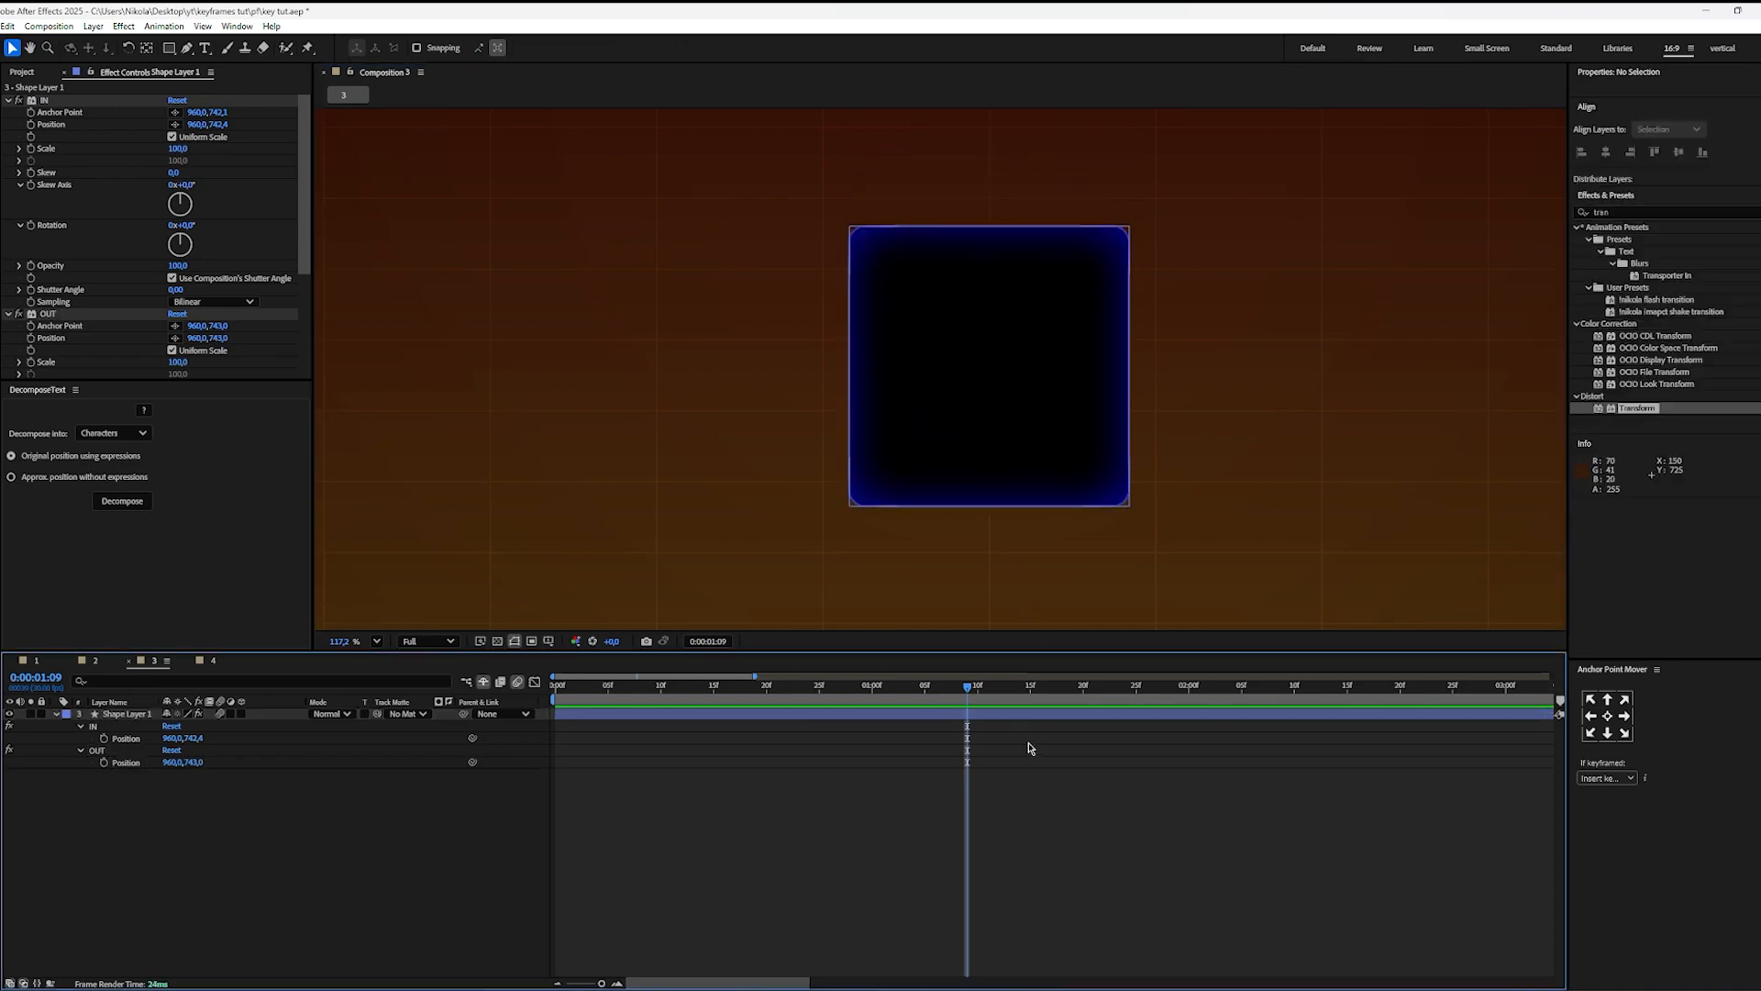
Step: Animate the IN effect's Scale from 0 at 0:00:00:00 to 100 at about 0:00:01:05, and preview the growing square
{"action": "left_click_drag", "start_coordinate": [967, 686], "coordinate": [381, 668]}
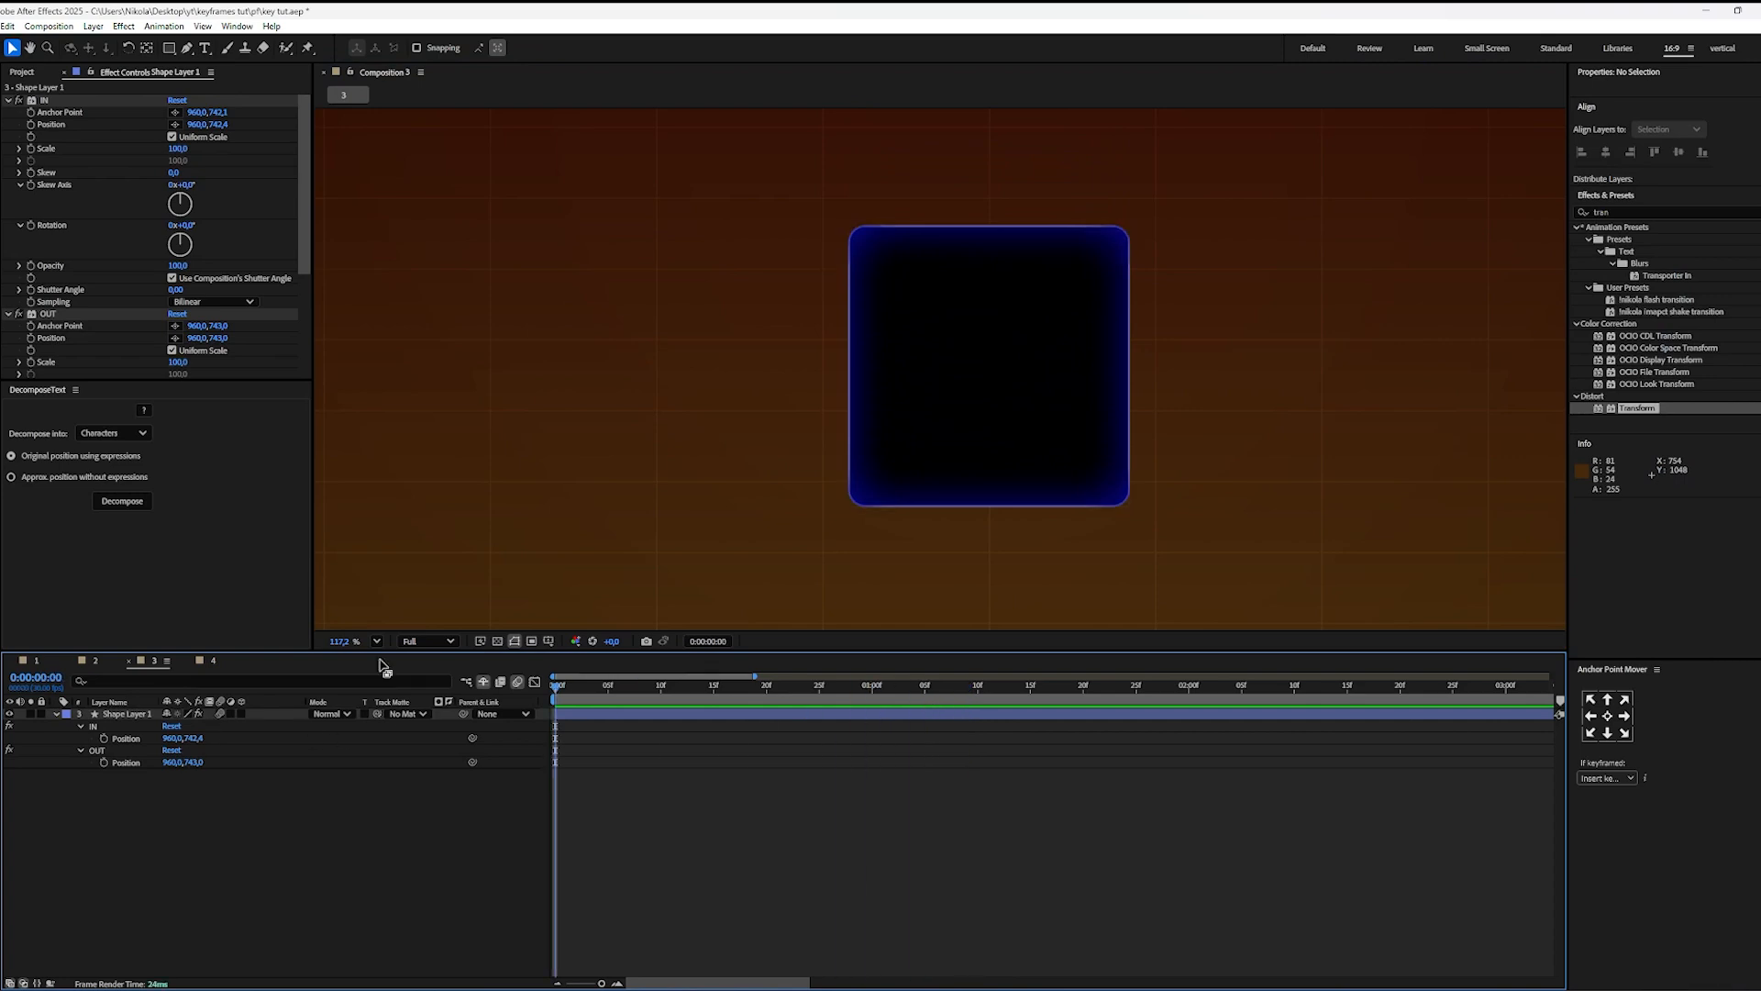
{"action": "left_click", "coordinate": [10, 315]}
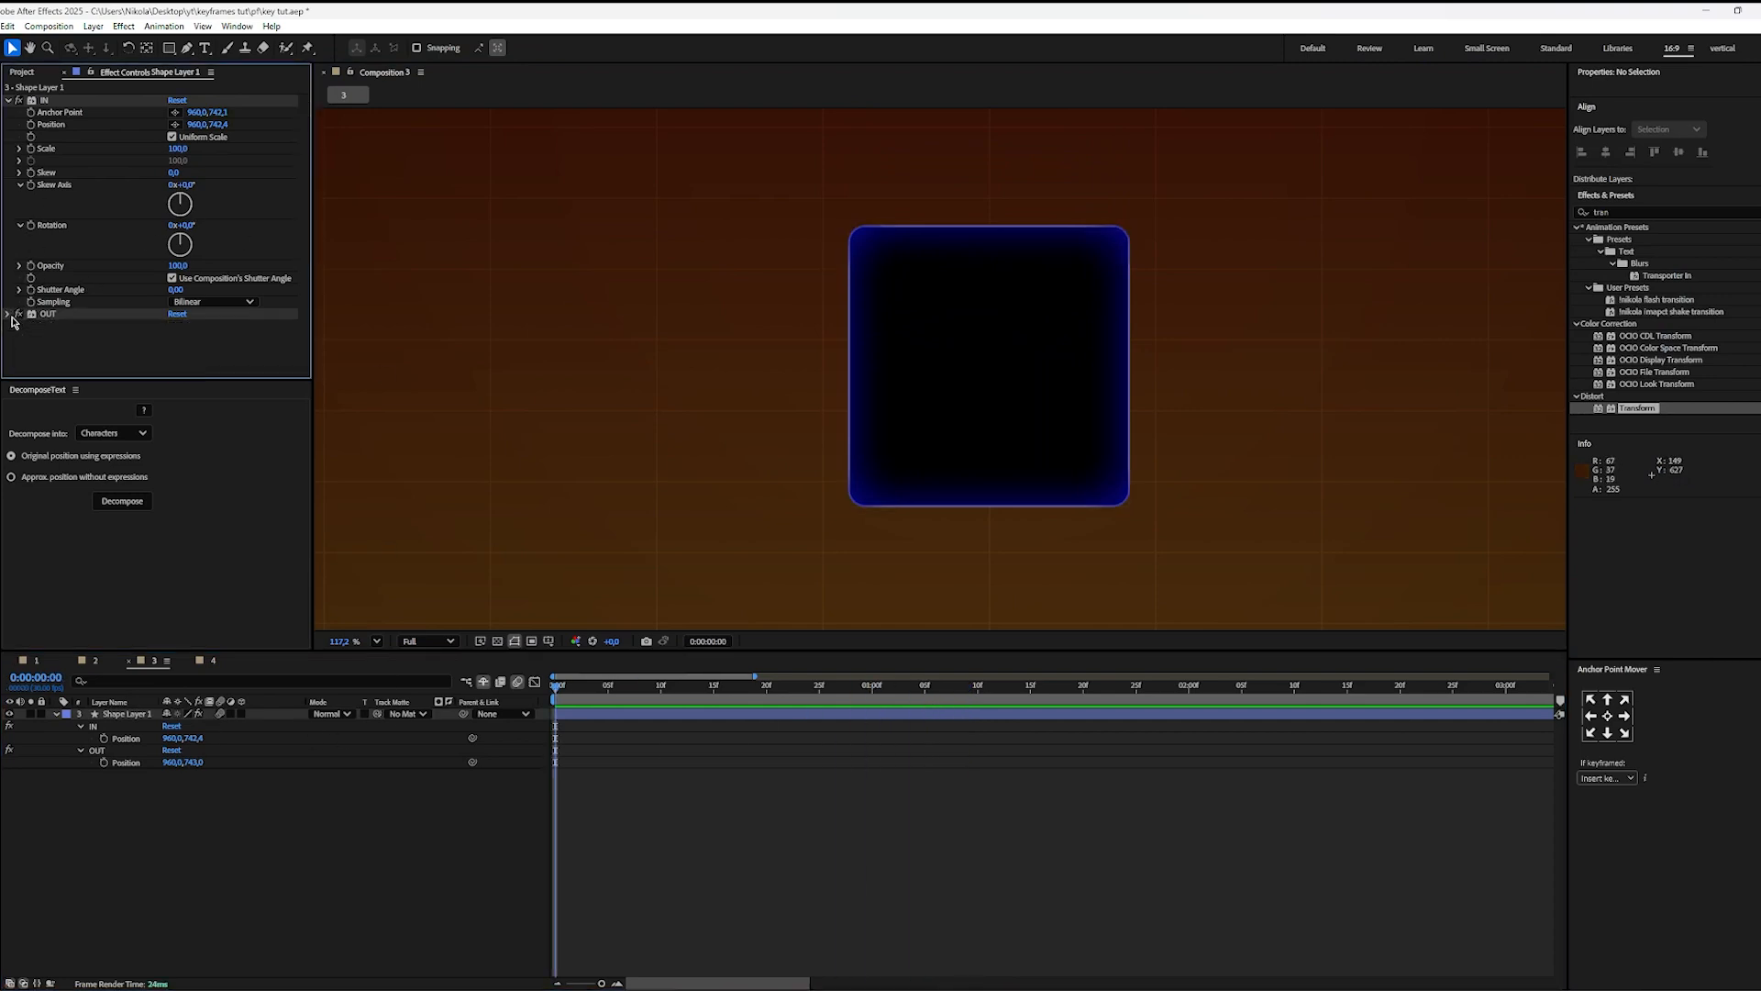
{"action": "left_click", "coordinate": [31, 154]}
{"action": "key", "text": "u"}
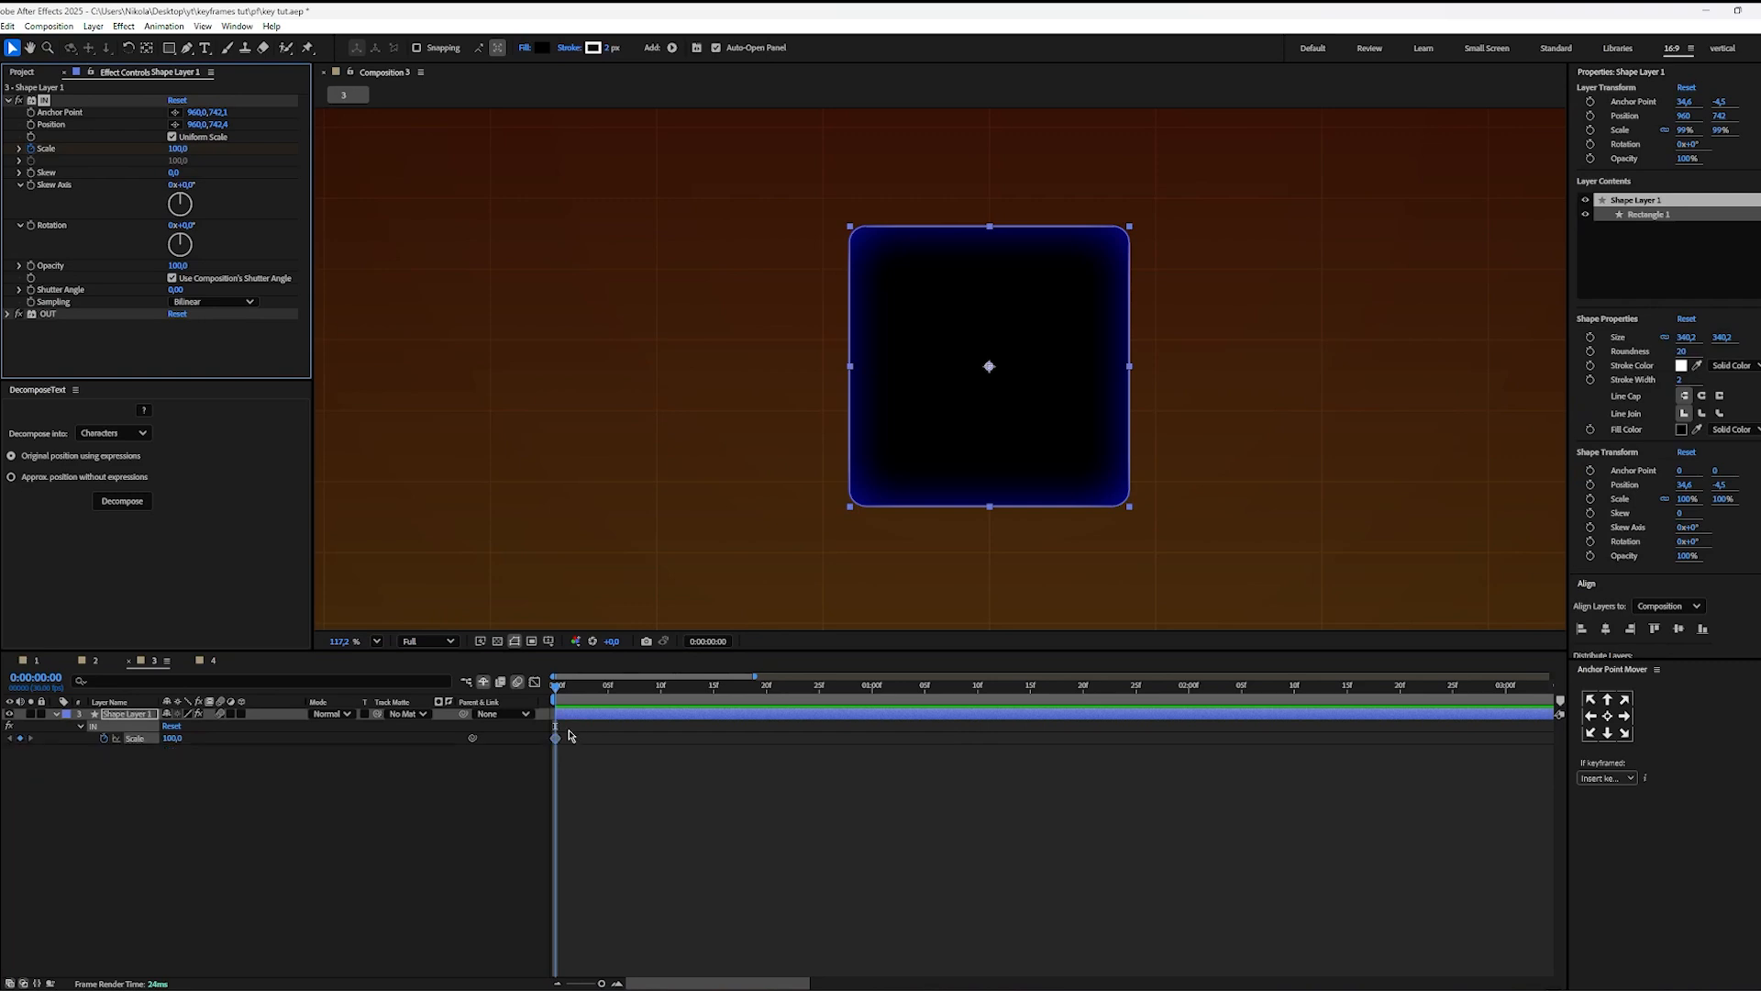
{"action": "left_click_drag", "start_coordinate": [556, 739], "coordinate": [925, 738]}
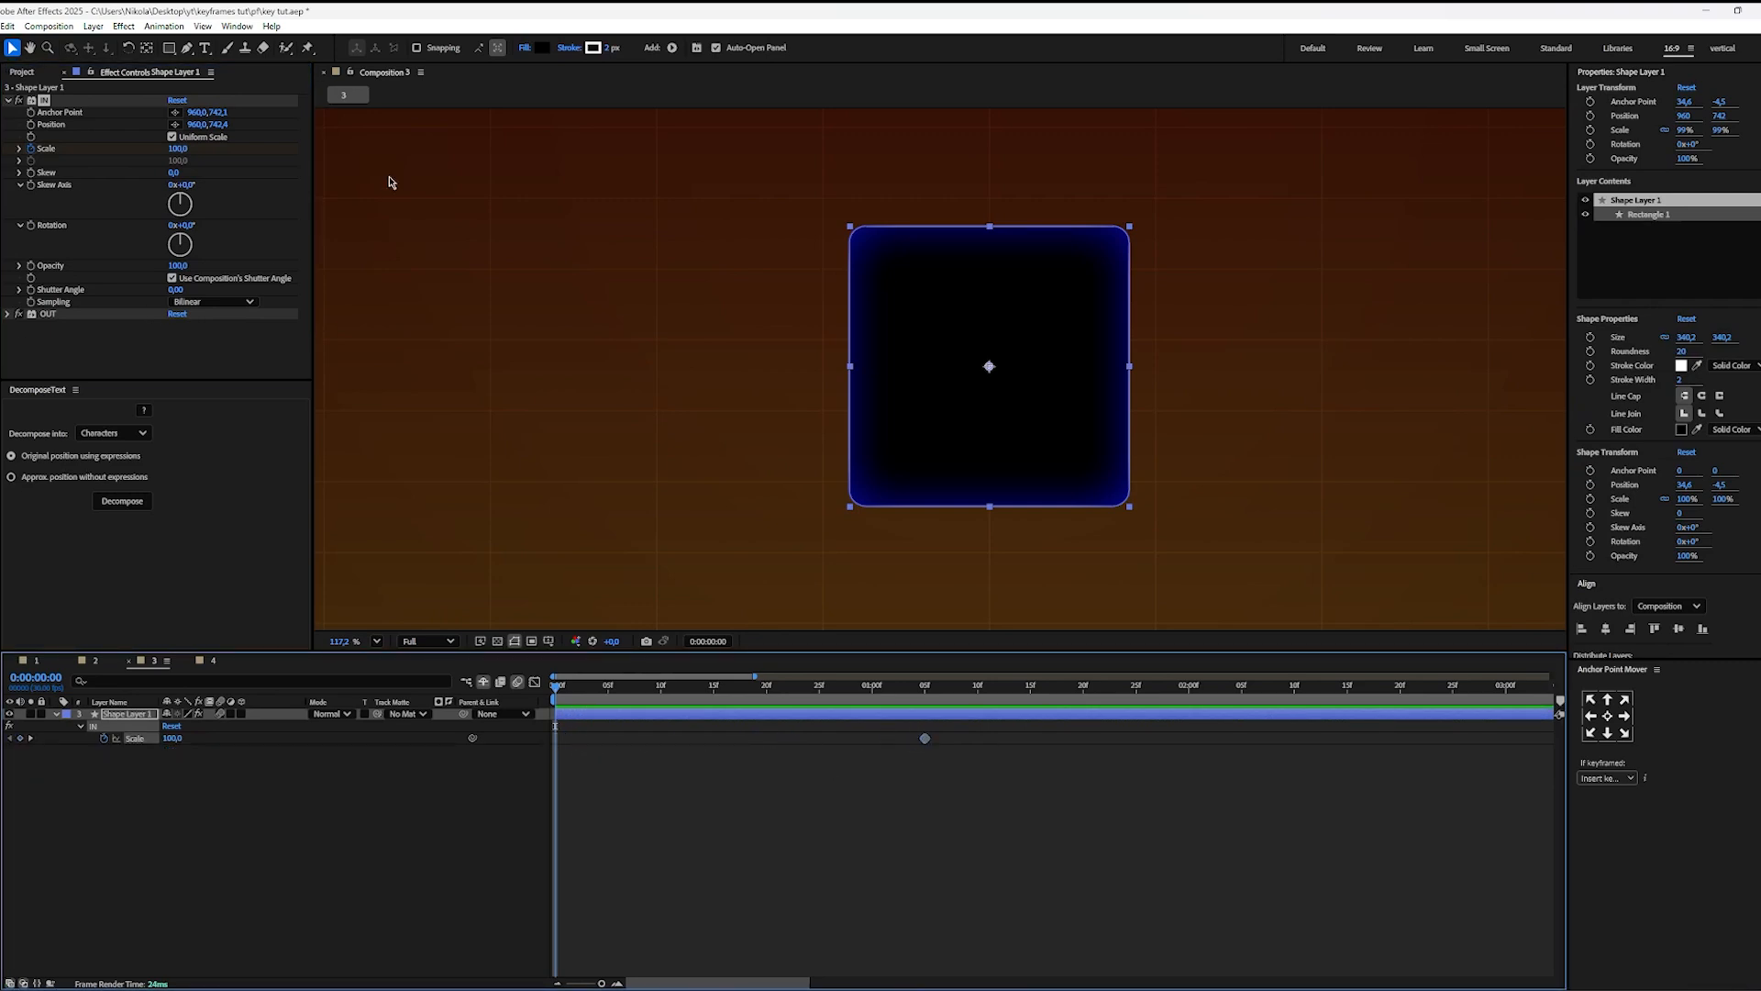
{"action": "left_click", "coordinate": [174, 149]}
{"action": "key", "text": "Return"}
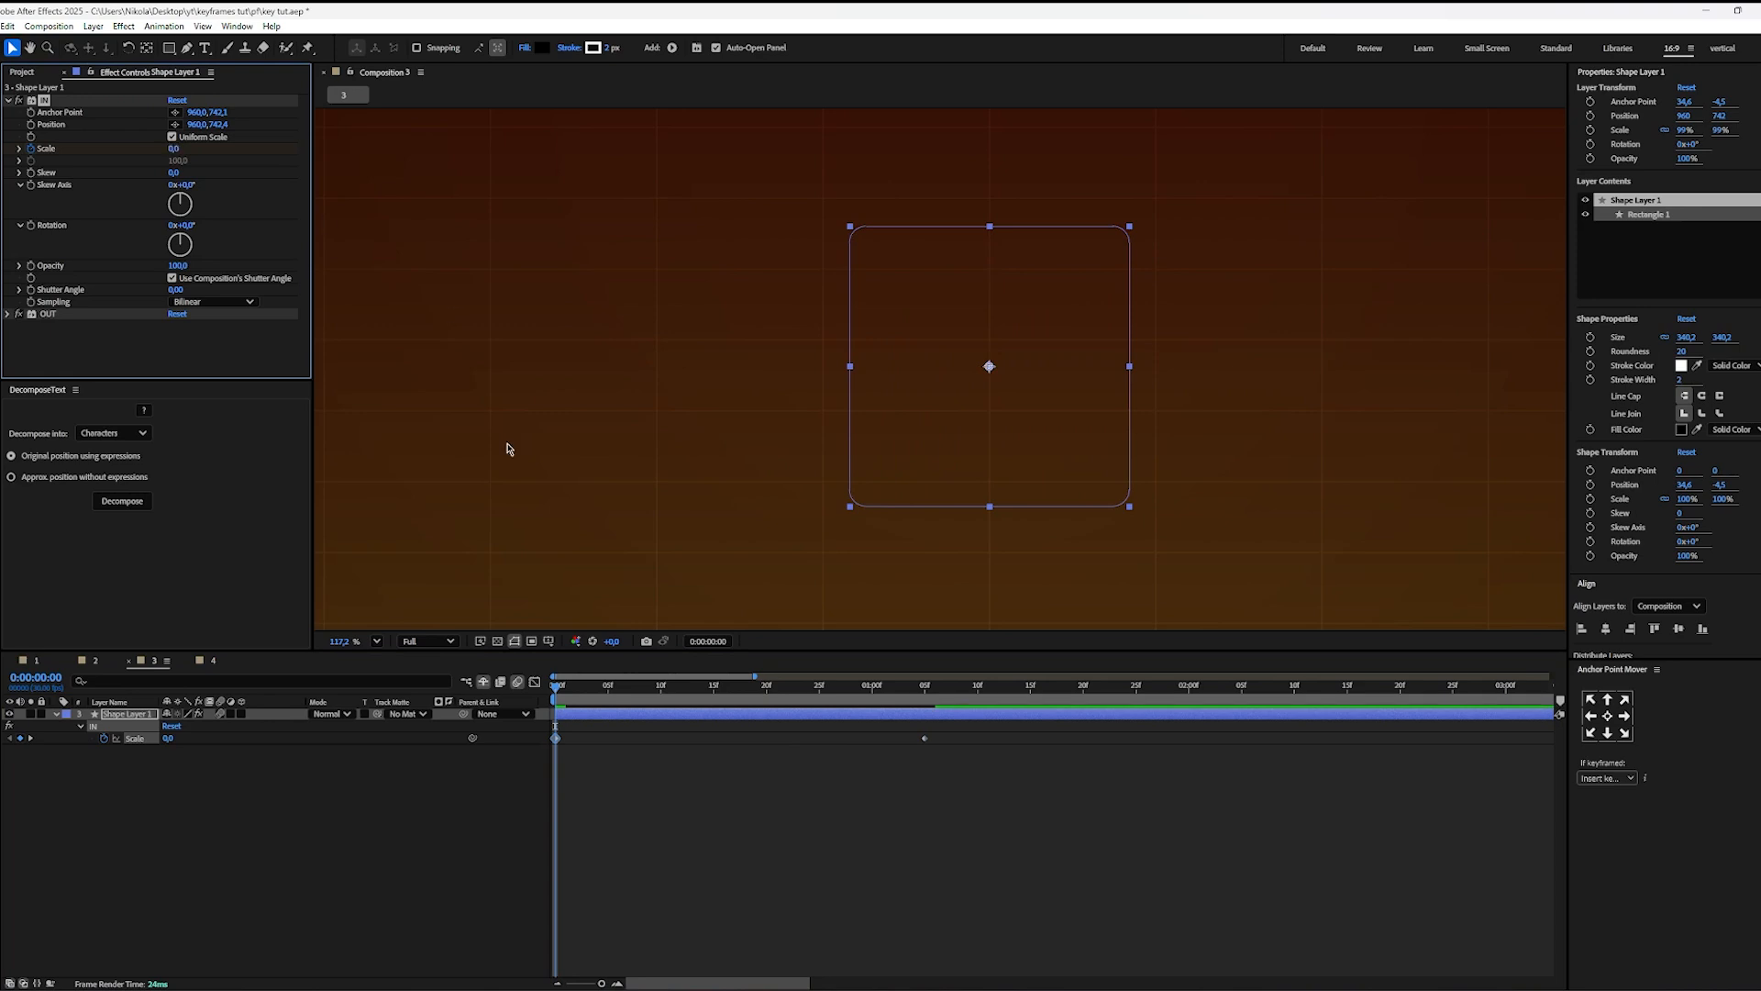
{"action": "left_click", "coordinate": [708, 830]}
{"action": "key", "text": "space"}
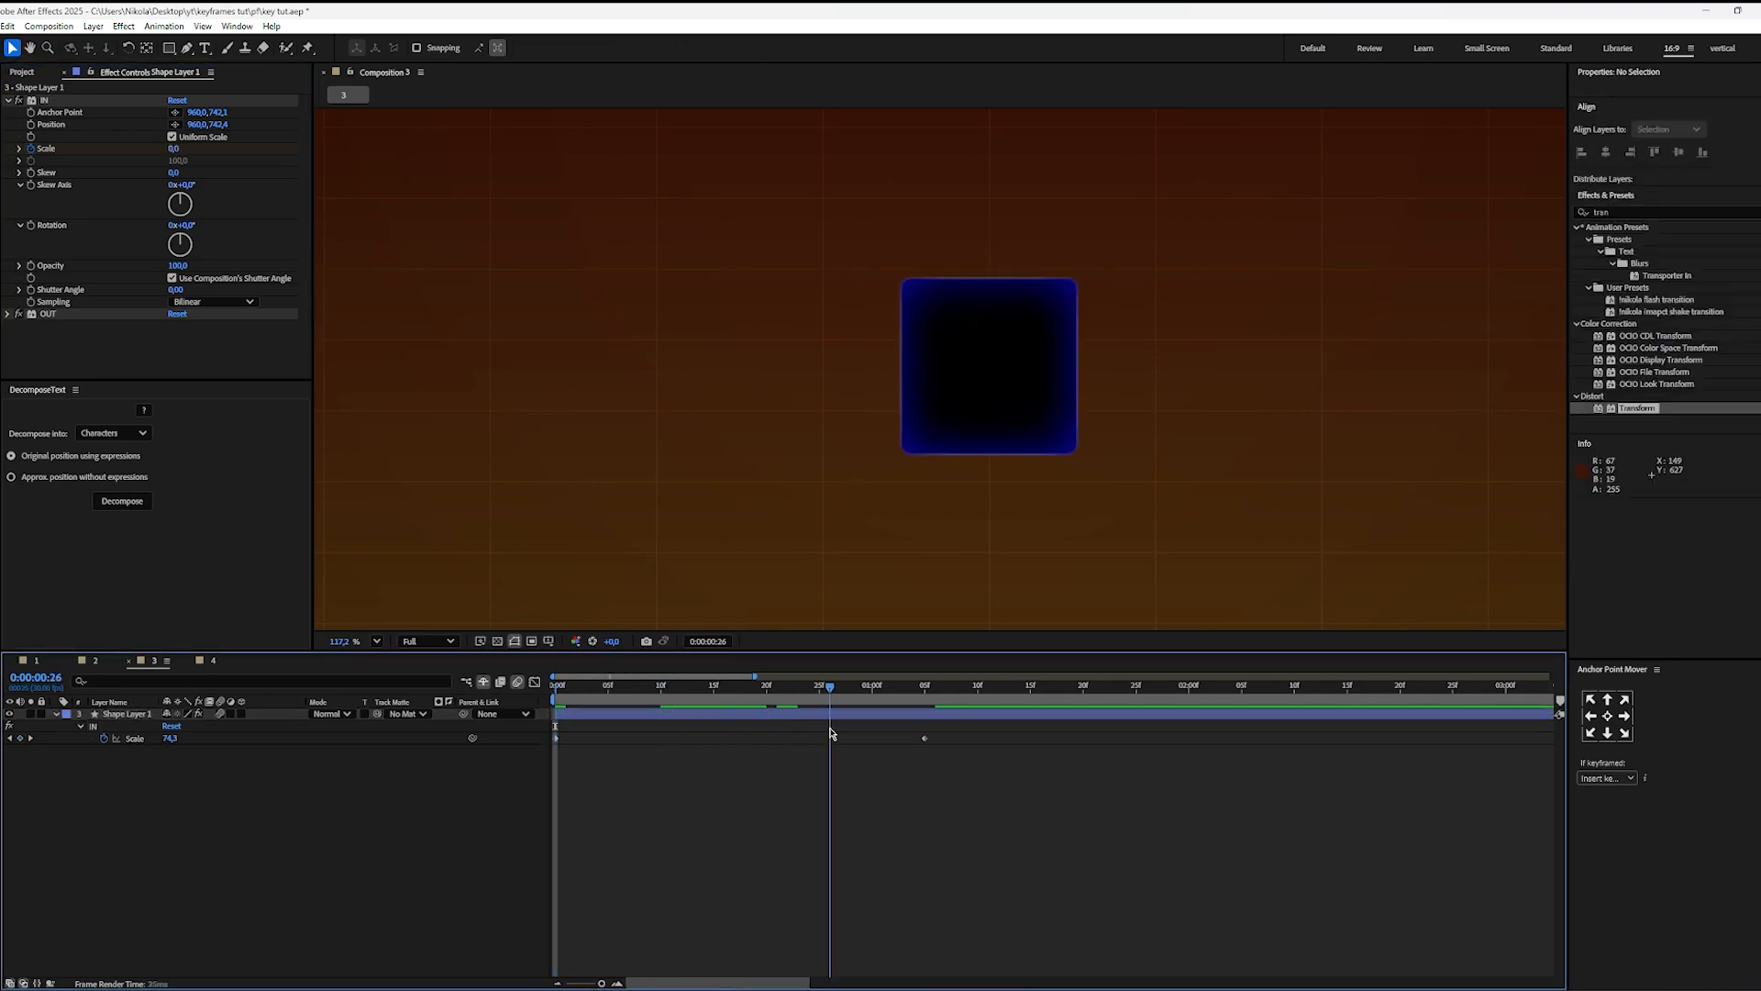
Step: Apply Easy Ease to both IN Scale keyframes and shape their speed curve to peak at the start with a long slowdown
{"action": "left_click_drag", "start_coordinate": [823, 736], "coordinate": [227, 831]}
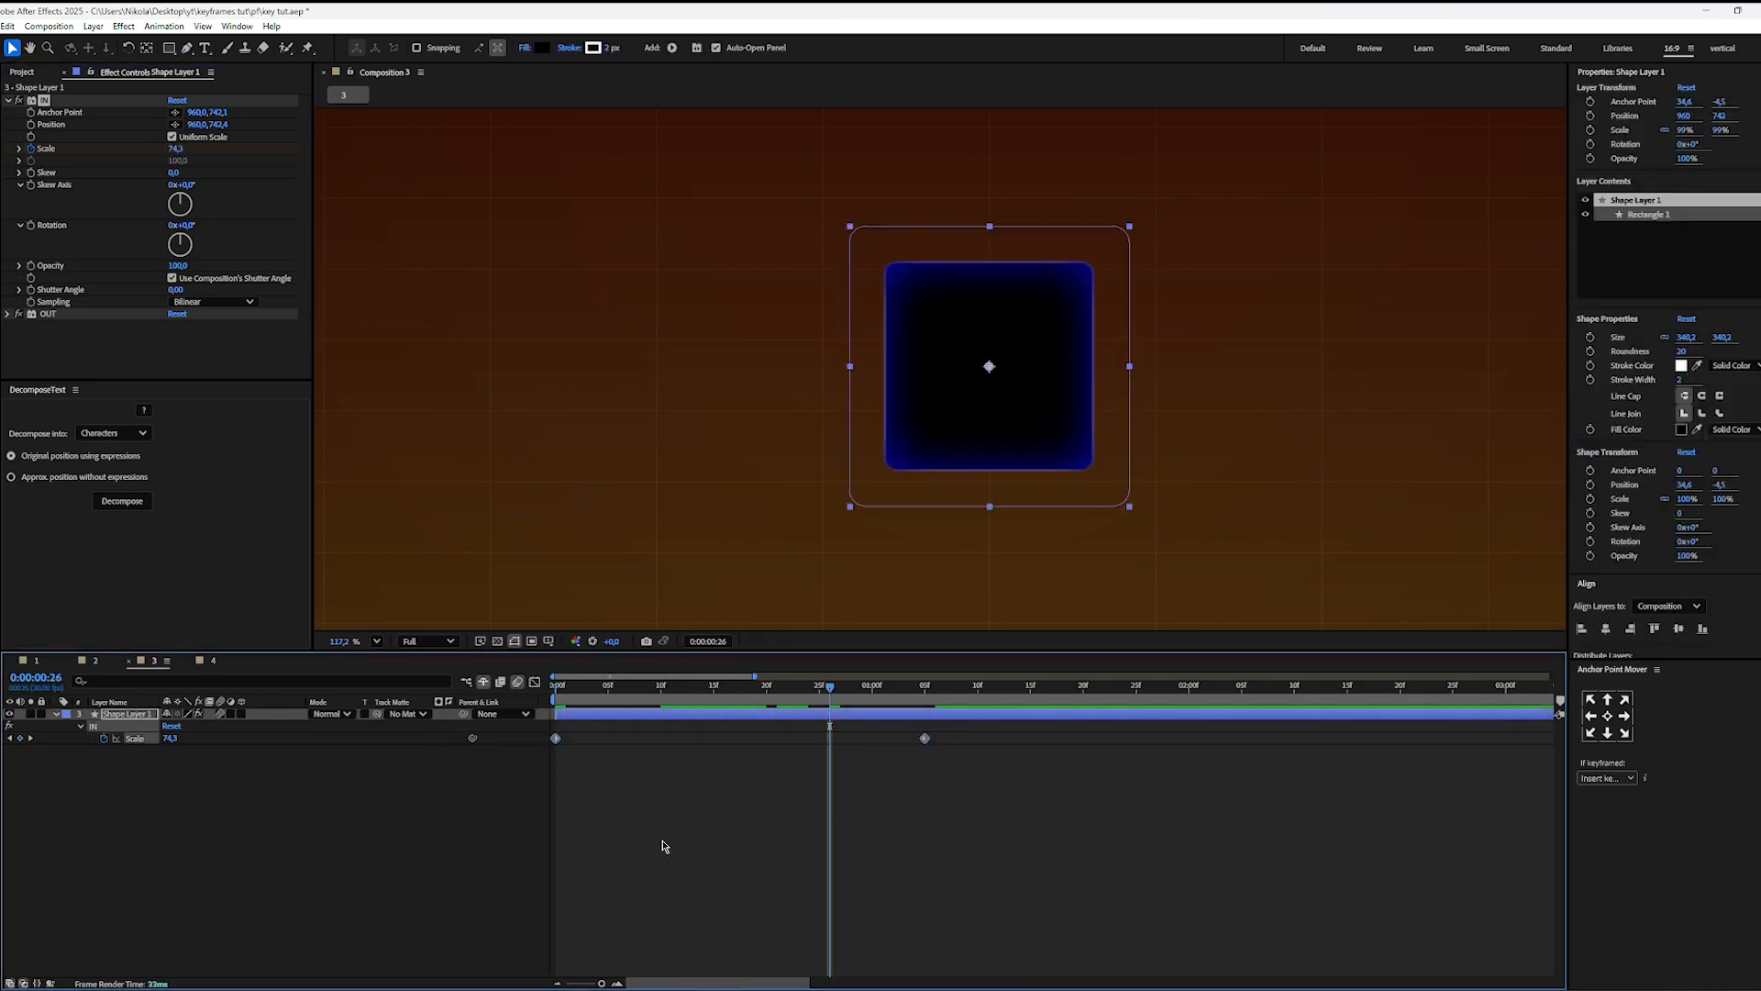
{"action": "key", "text": "F9"}
{"action": "key", "text": "shift+F3"}
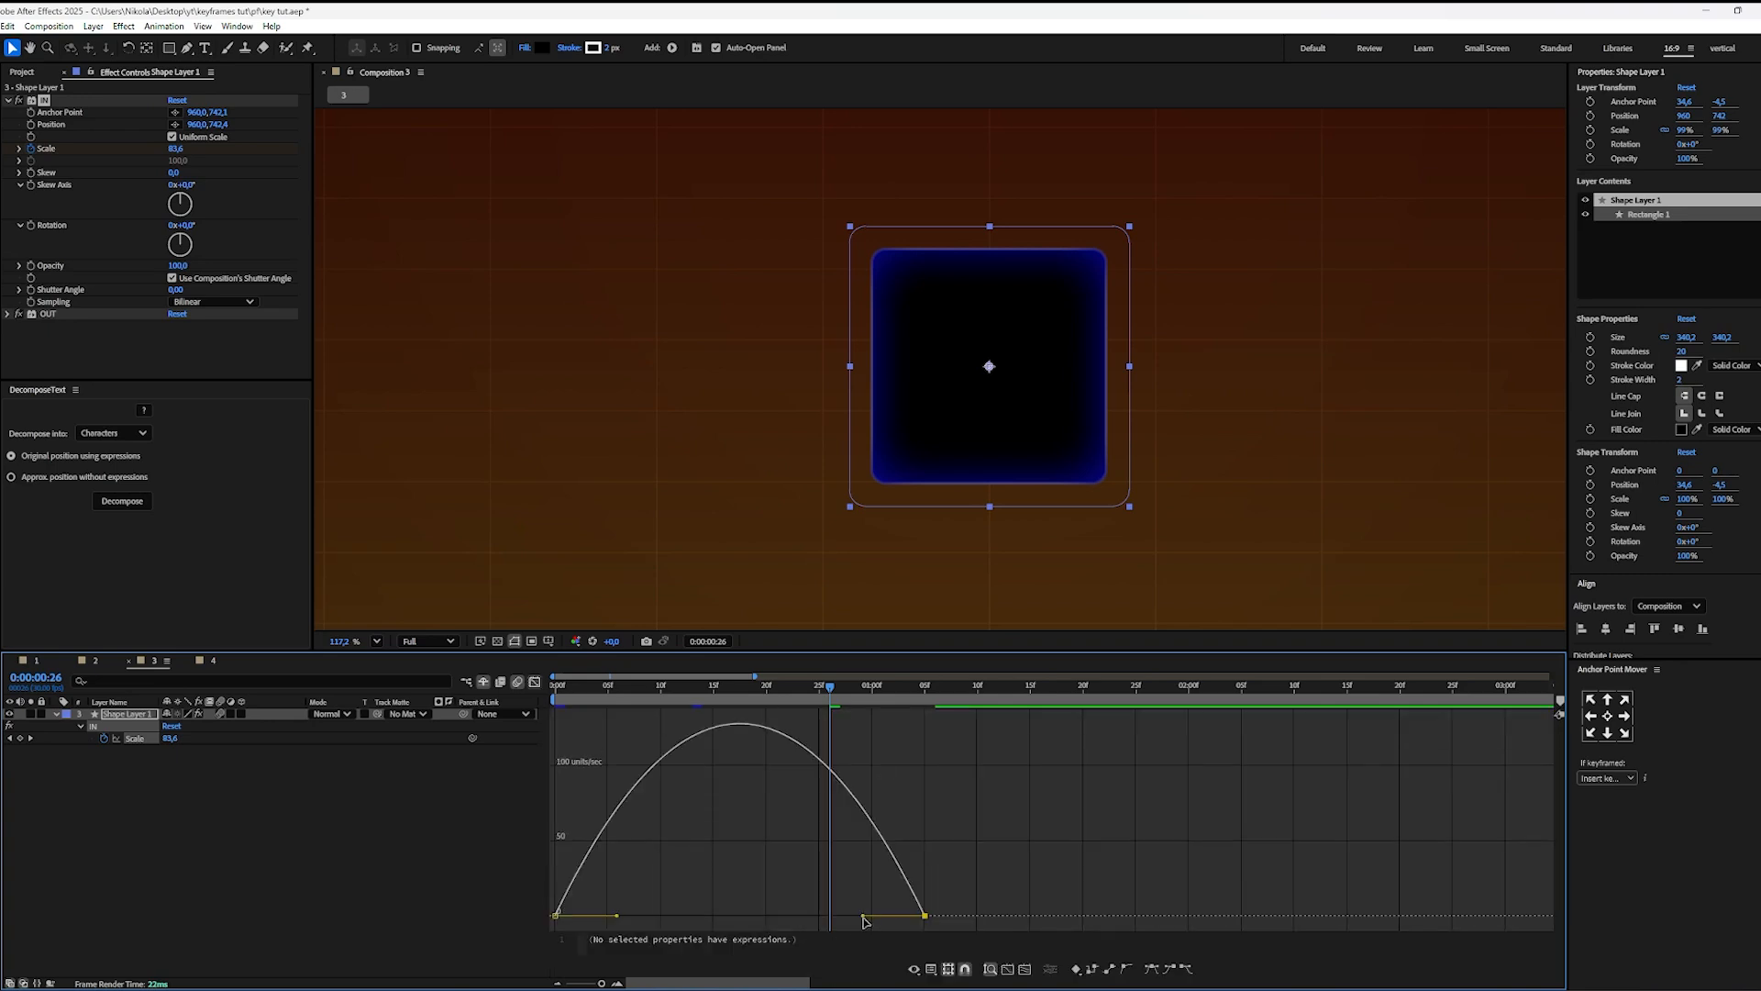
{"action": "left_click_drag", "start_coordinate": [863, 917], "coordinate": [740, 917]}
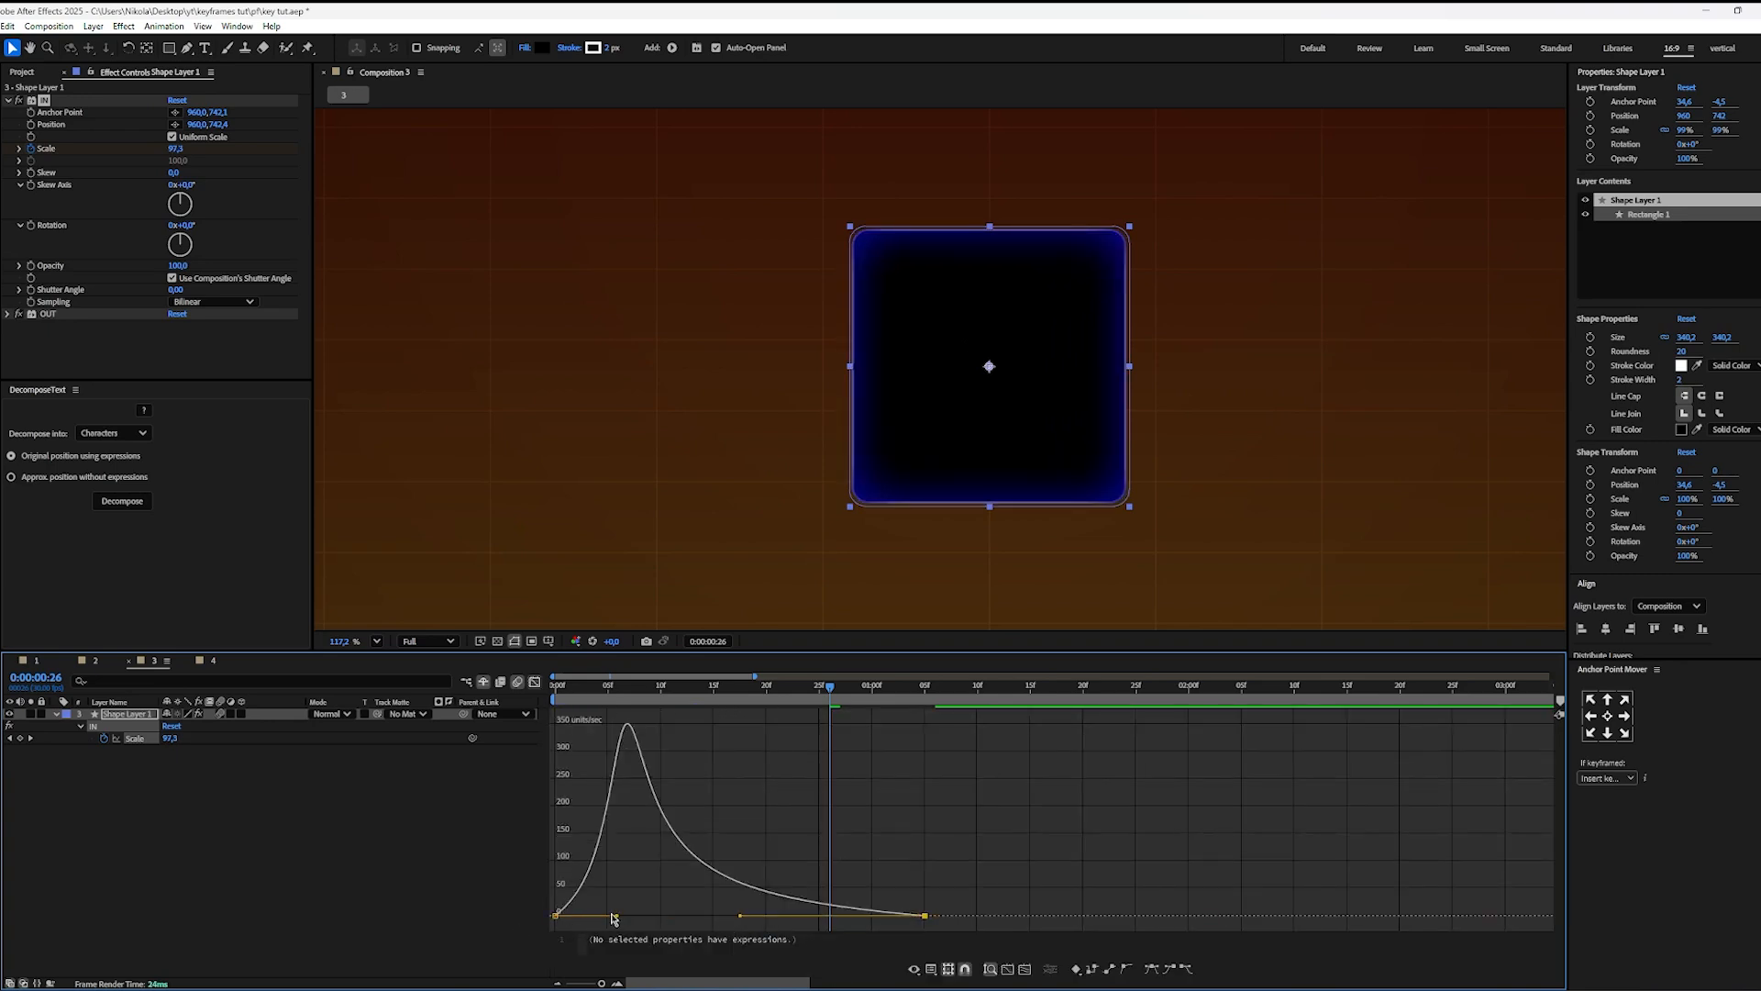
{"action": "left_click_drag", "start_coordinate": [619, 916], "coordinate": [558, 883]}
{"action": "left_click", "coordinate": [688, 835]}
{"action": "key", "text": "Home"}
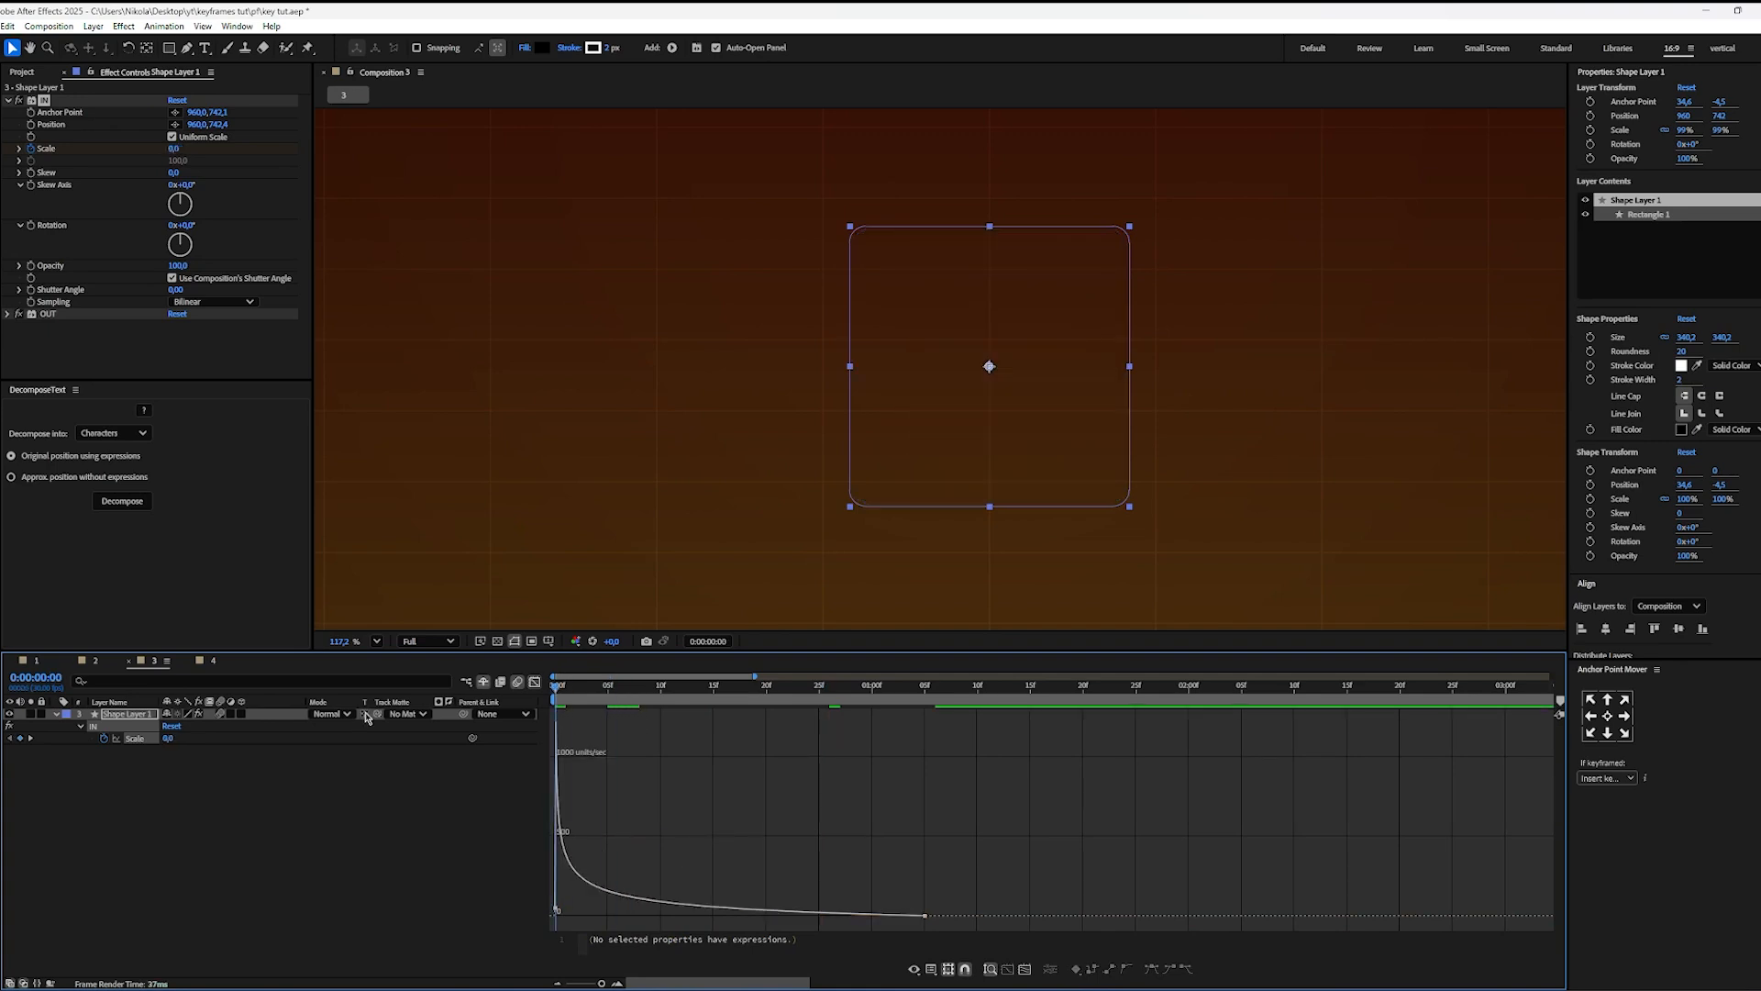
{"action": "left_click", "coordinate": [535, 682]}
{"action": "left_click", "coordinate": [793, 797]}
Step: Start keyframing the OUT effect's Scale at 0:00:00:27 with a value of 100
{"action": "left_click_drag", "start_coordinate": [555, 707], "coordinate": [841, 711]}
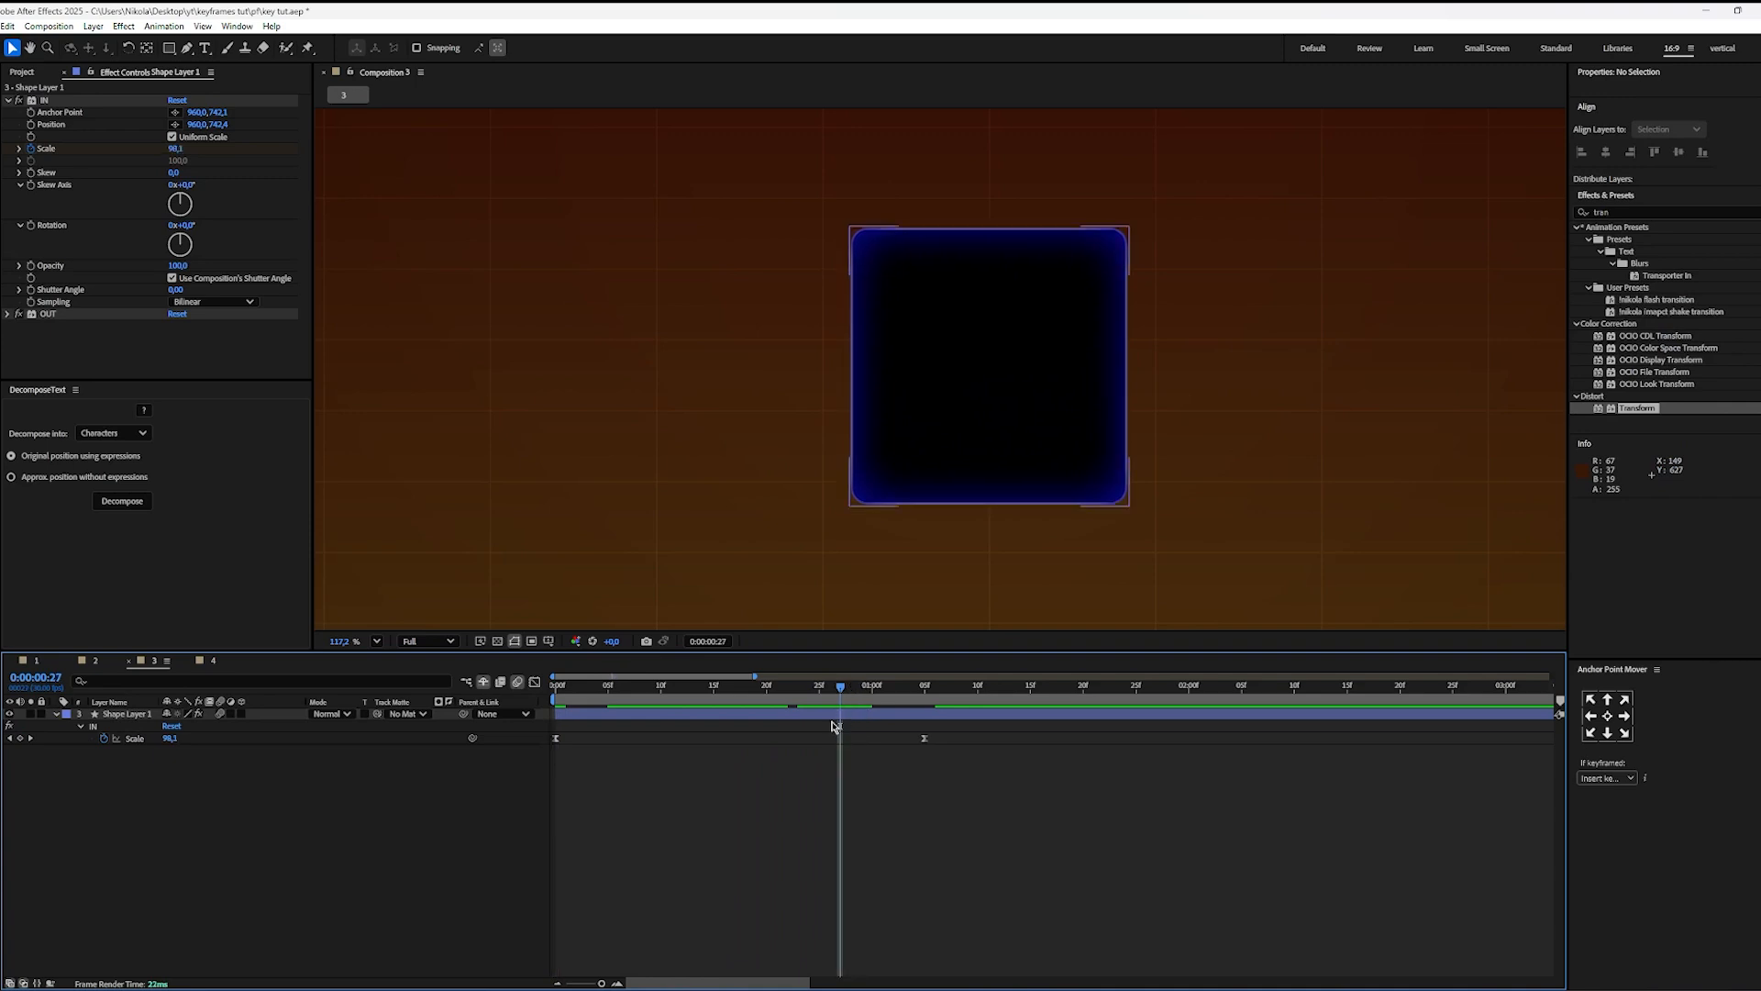
{"action": "left_click", "coordinate": [7, 316]}
{"action": "scroll", "coordinate": [59, 330], "scroll_direction": "down", "scroll_amount": 3}
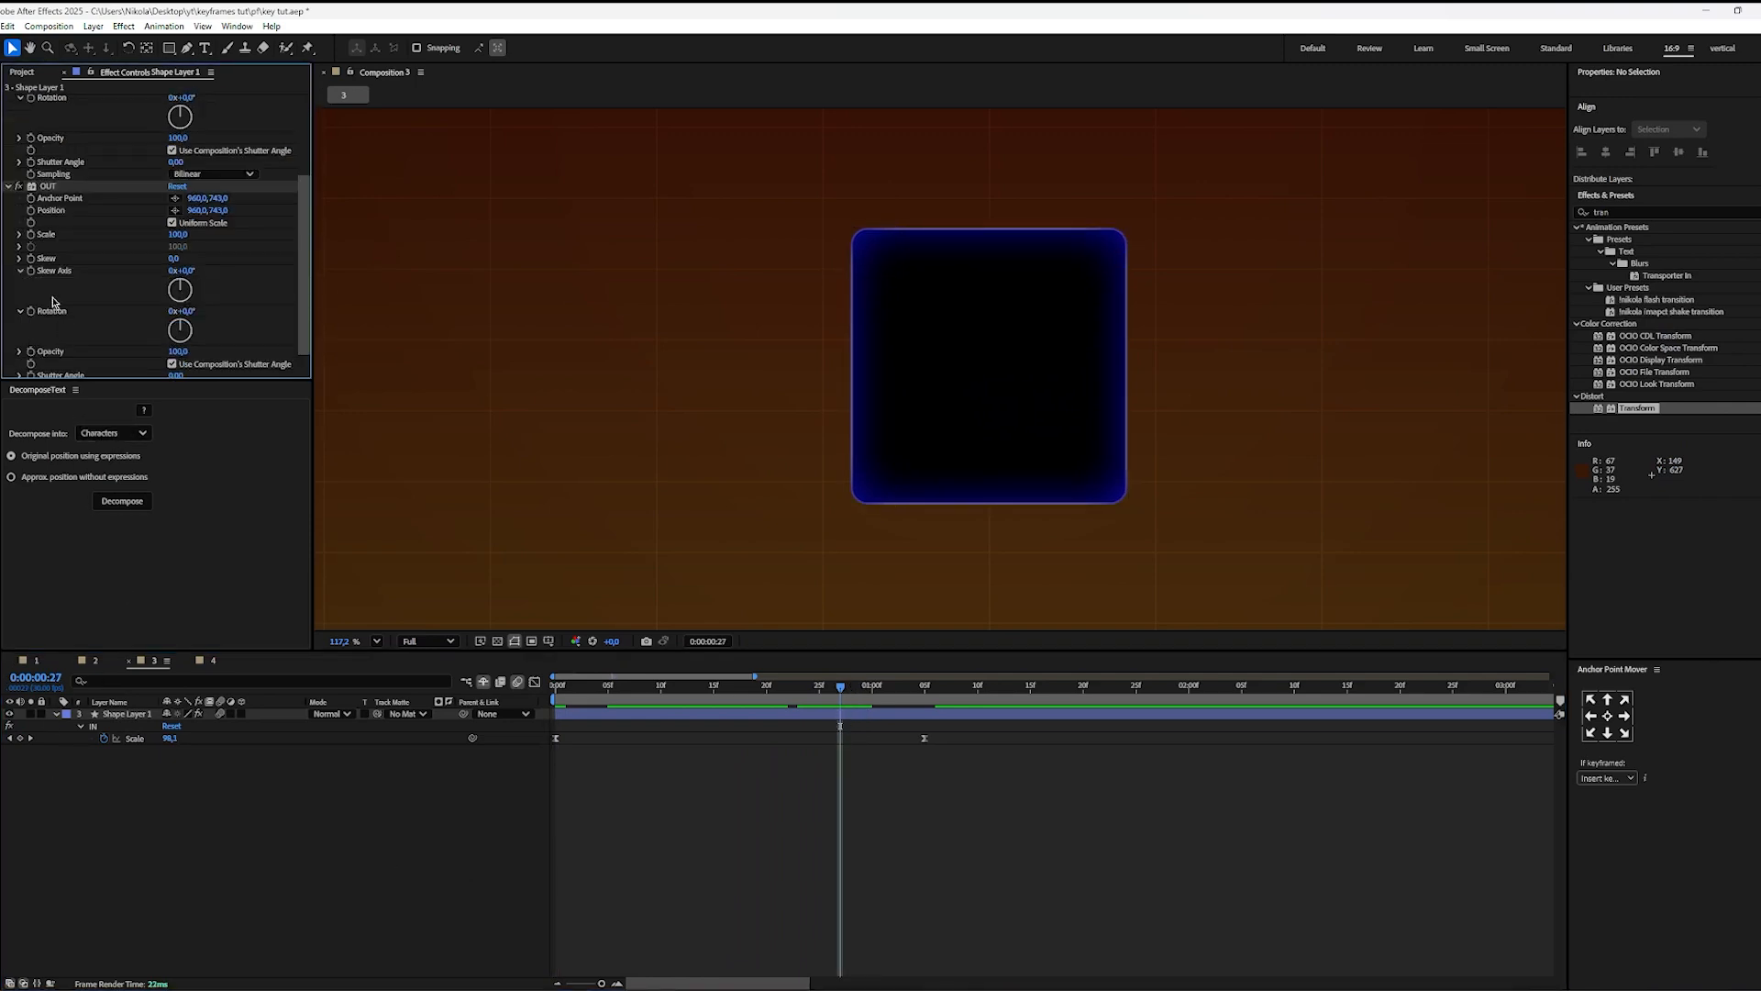
{"action": "left_click", "coordinate": [32, 237]}
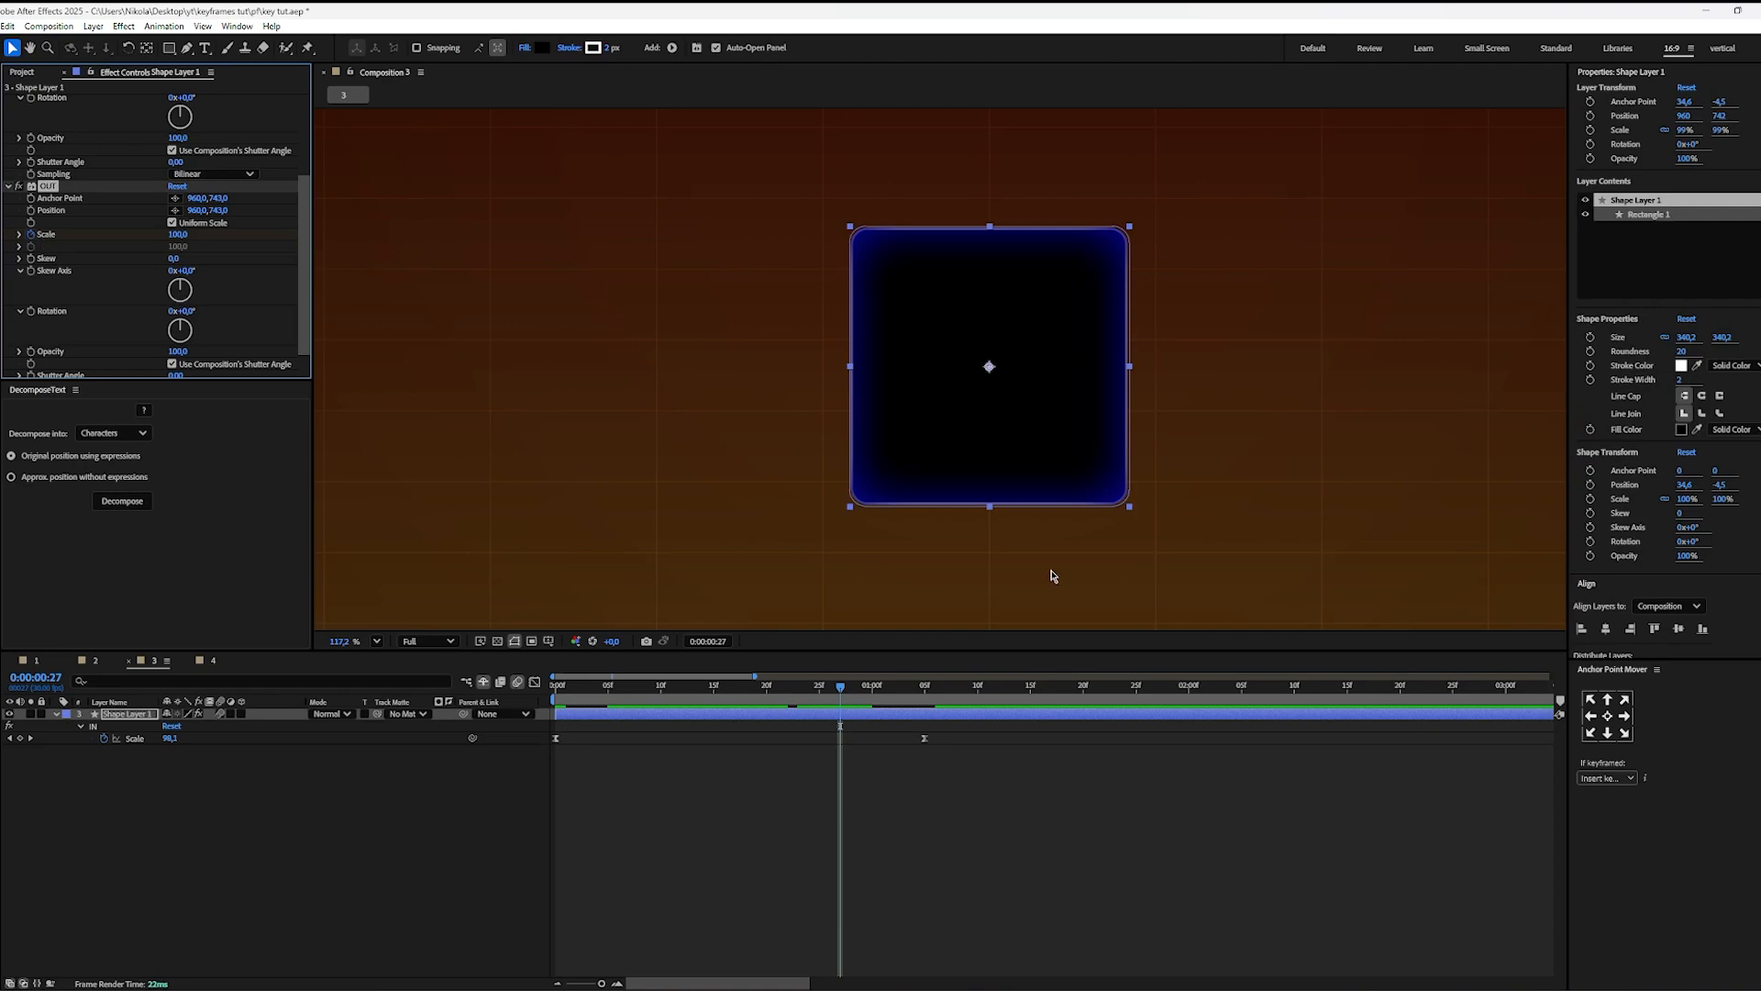
Step: Set the OUT effect's Scale to 0 at 0:00:02:00, with the layer's modified properties revealed in the timeline
{"action": "key", "text": "u"}
{"action": "key", "text": "u"}
{"action": "key", "text": "u"}
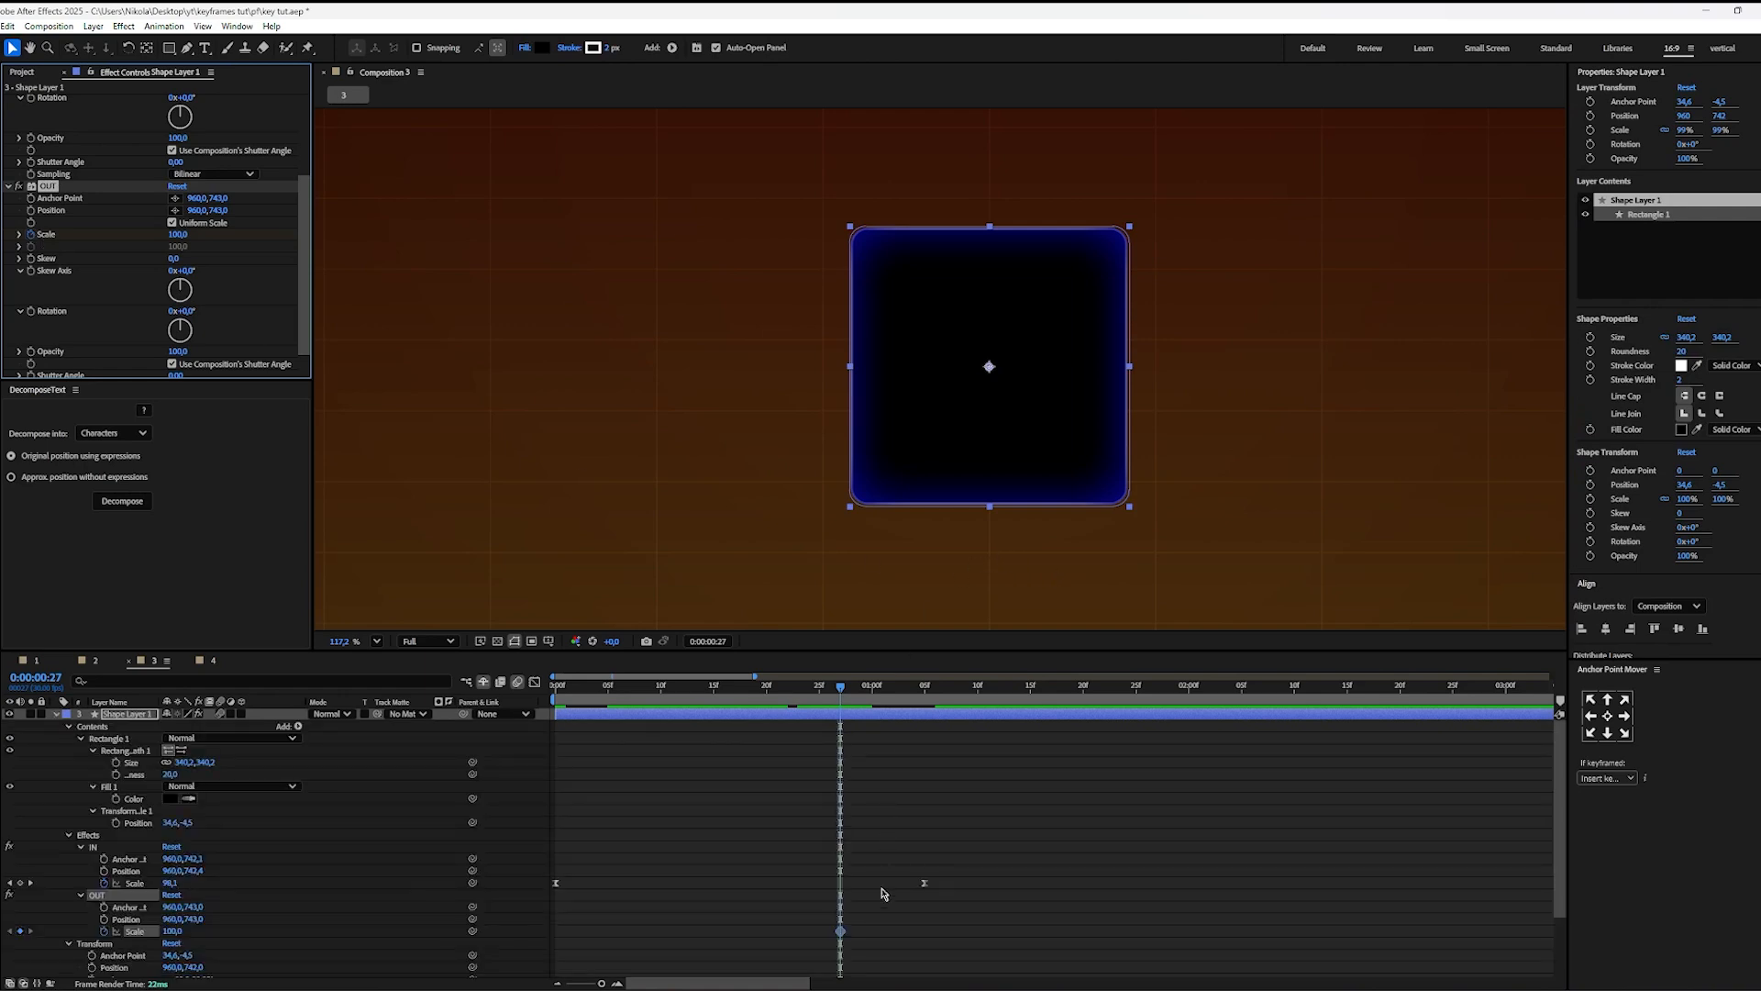
{"action": "scroll", "coordinate": [882, 893], "scroll_direction": "down", "scroll_amount": 2}
{"action": "scroll", "coordinate": [863, 752], "scroll_direction": "up", "scroll_amount": 2}
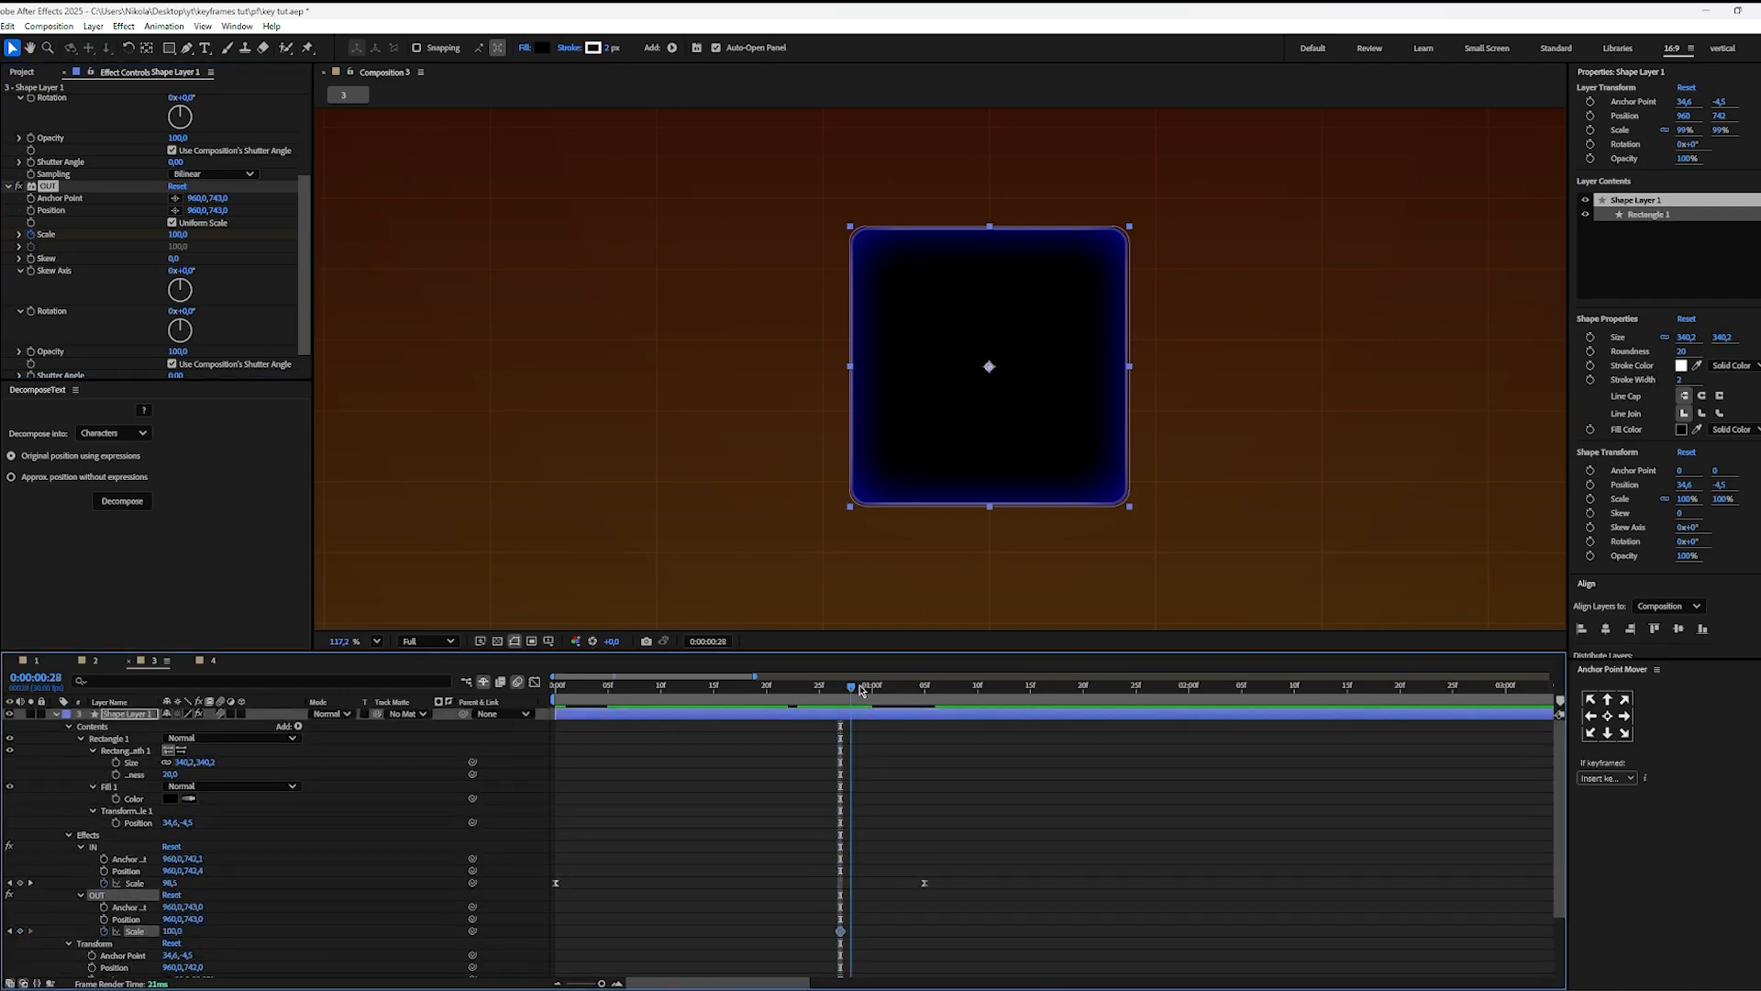
{"action": "left_click_drag", "start_coordinate": [840, 734], "coordinate": [1189, 739]}
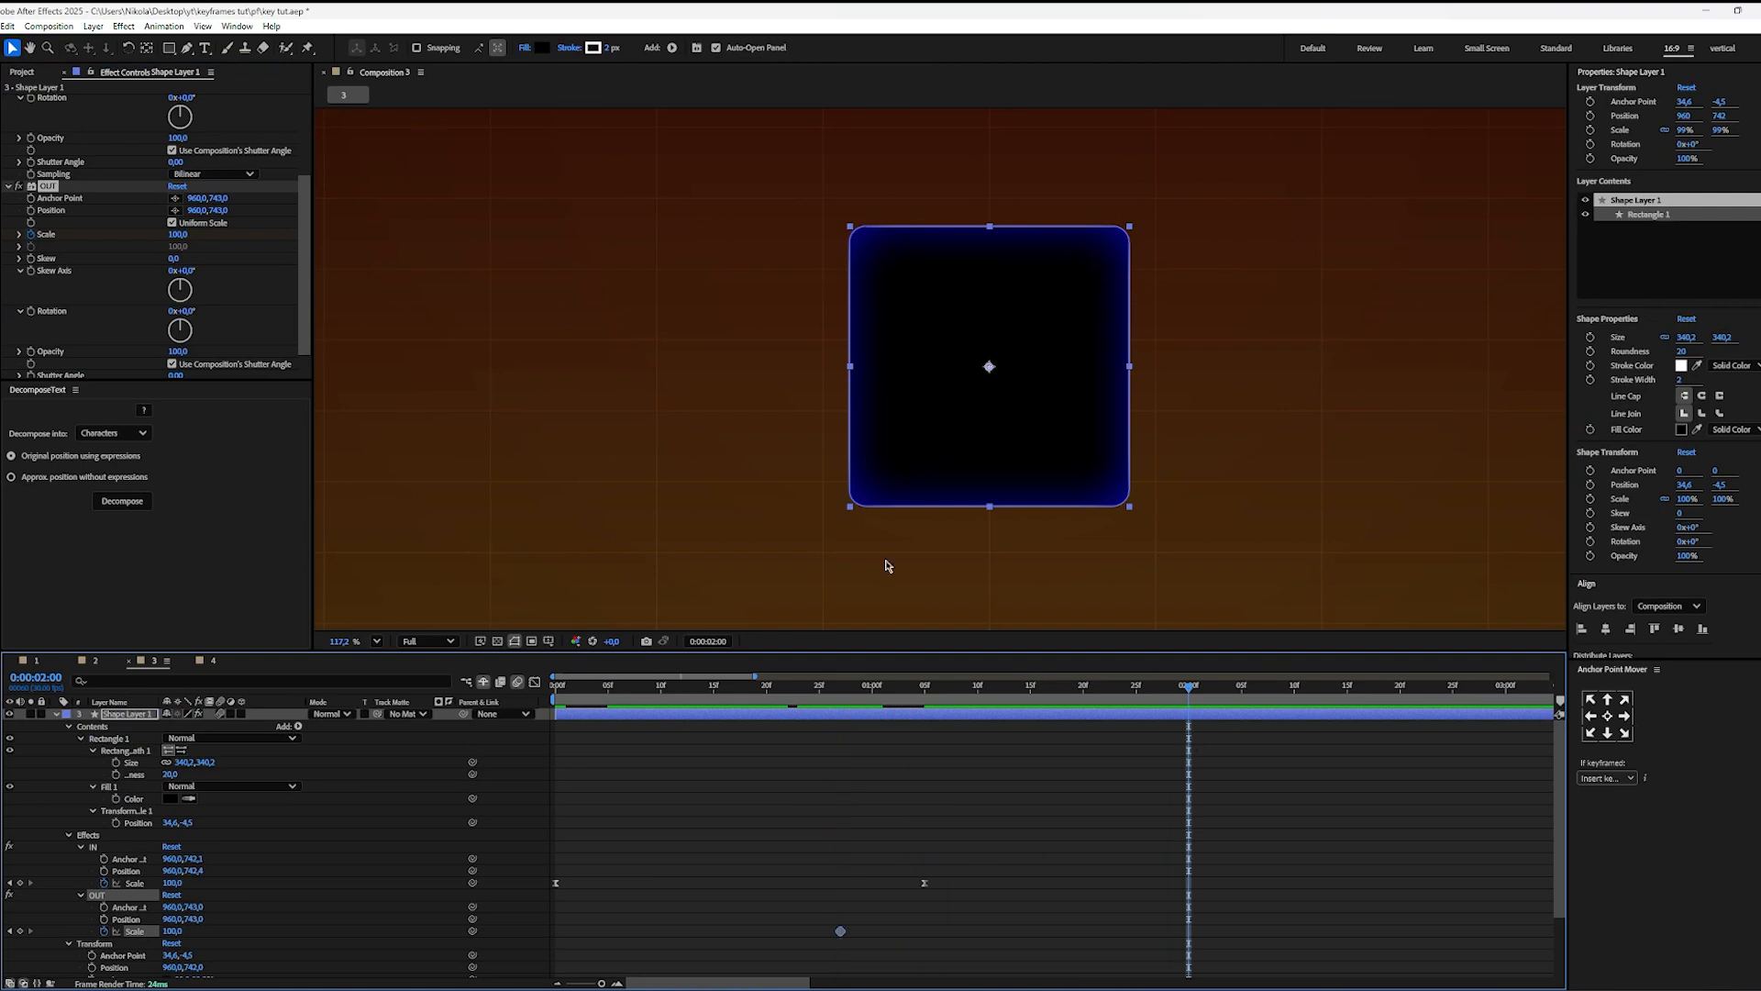
{"action": "left_click", "coordinate": [178, 235]}
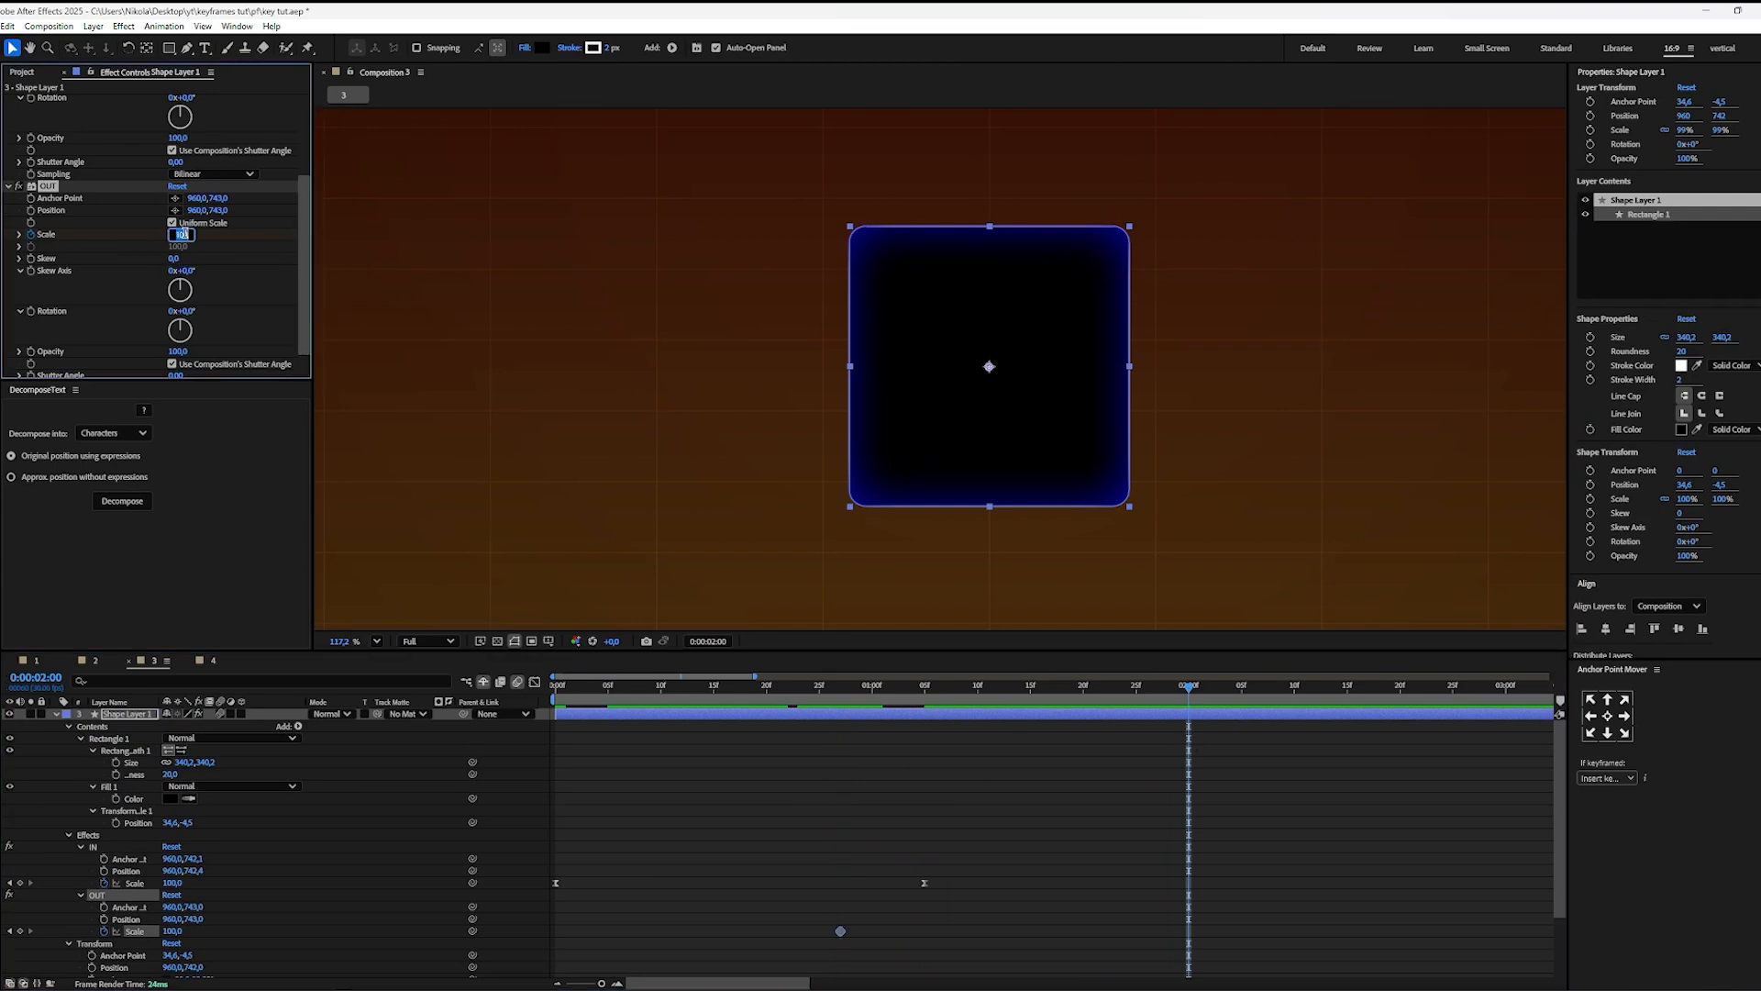
{"action": "type", "text": "0"}
{"action": "key", "text": "Return"}
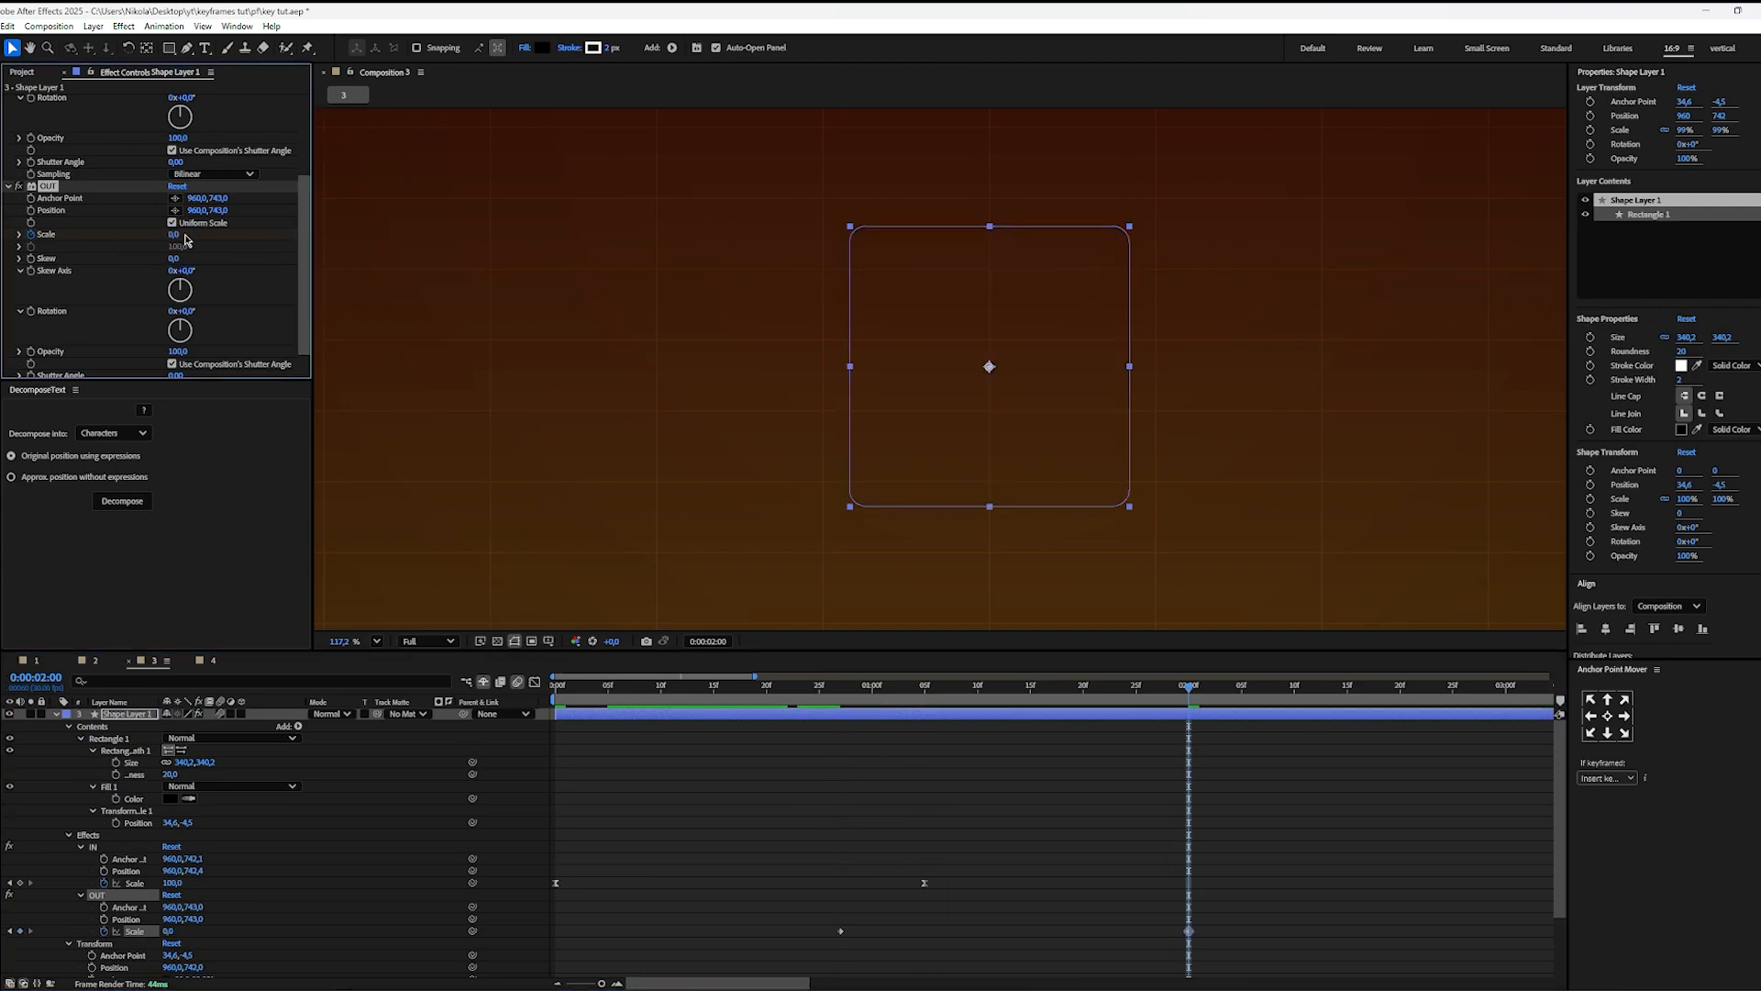
Step: Apply Easy Ease to both OUT Scale keyframes and shape their speed curve to start slowly and peak at the end
{"action": "left_click", "coordinate": [978, 787]}
{"action": "left_click_drag", "start_coordinate": [1293, 920], "coordinate": [826, 959]}
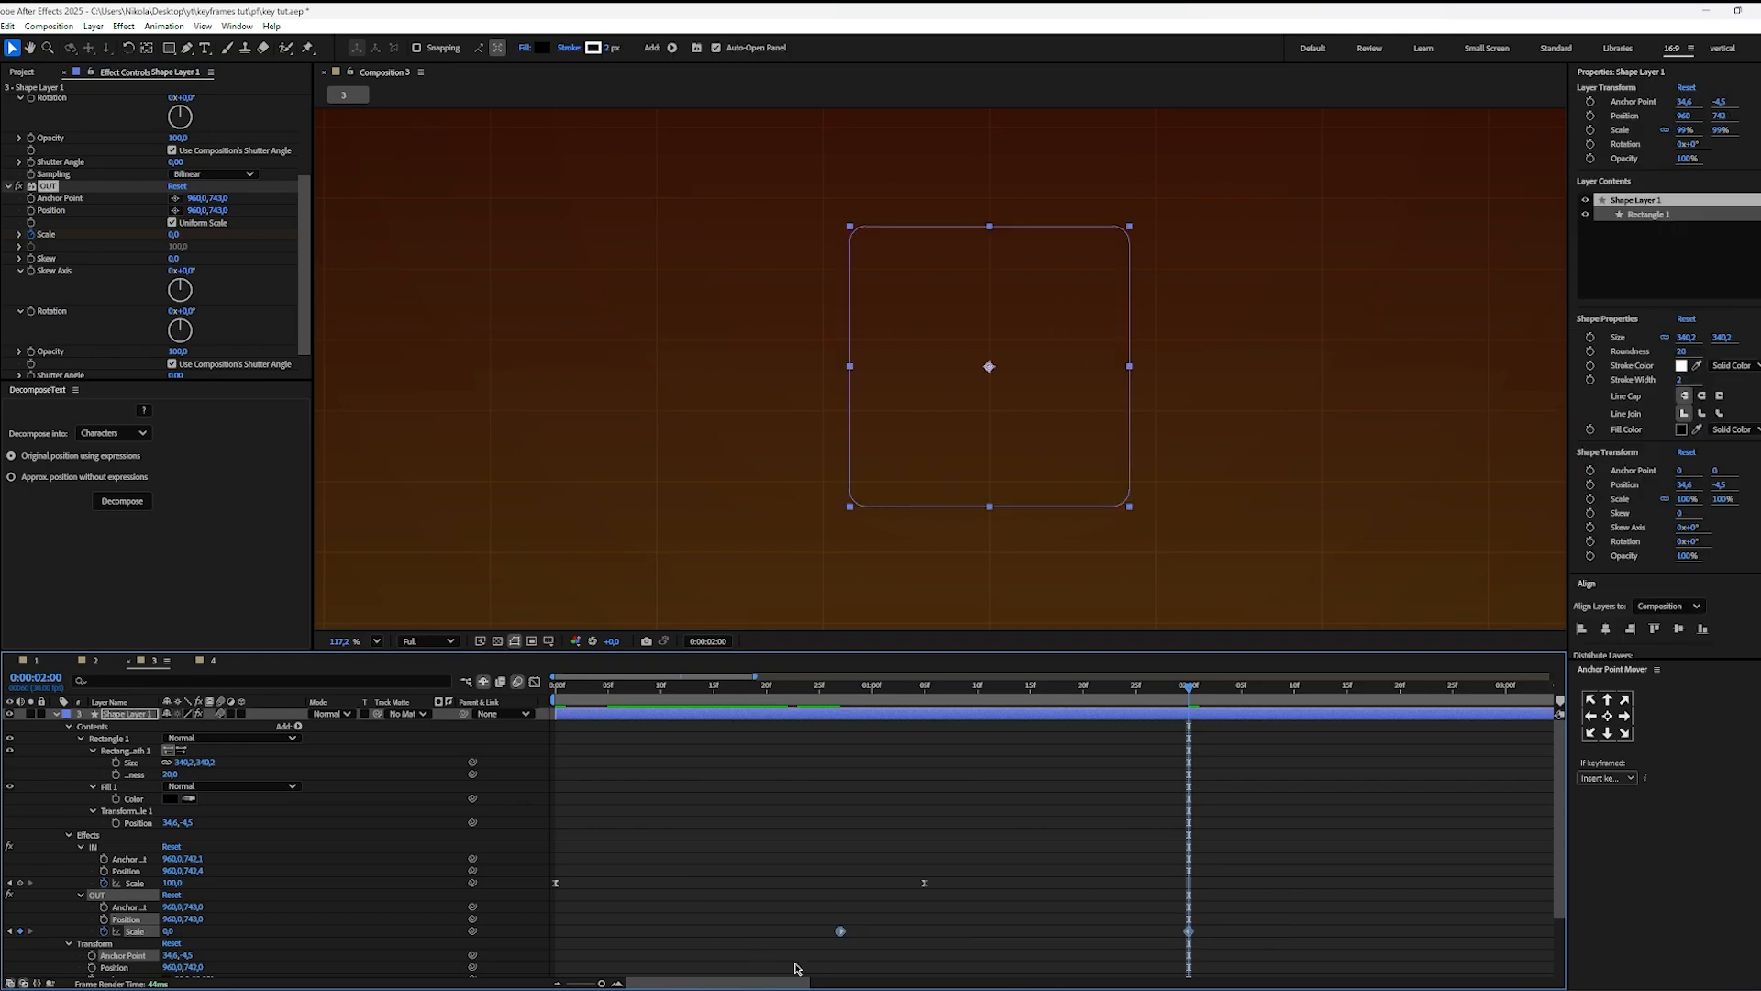
{"action": "key", "text": "F9"}
{"action": "key", "text": "shift+F3"}
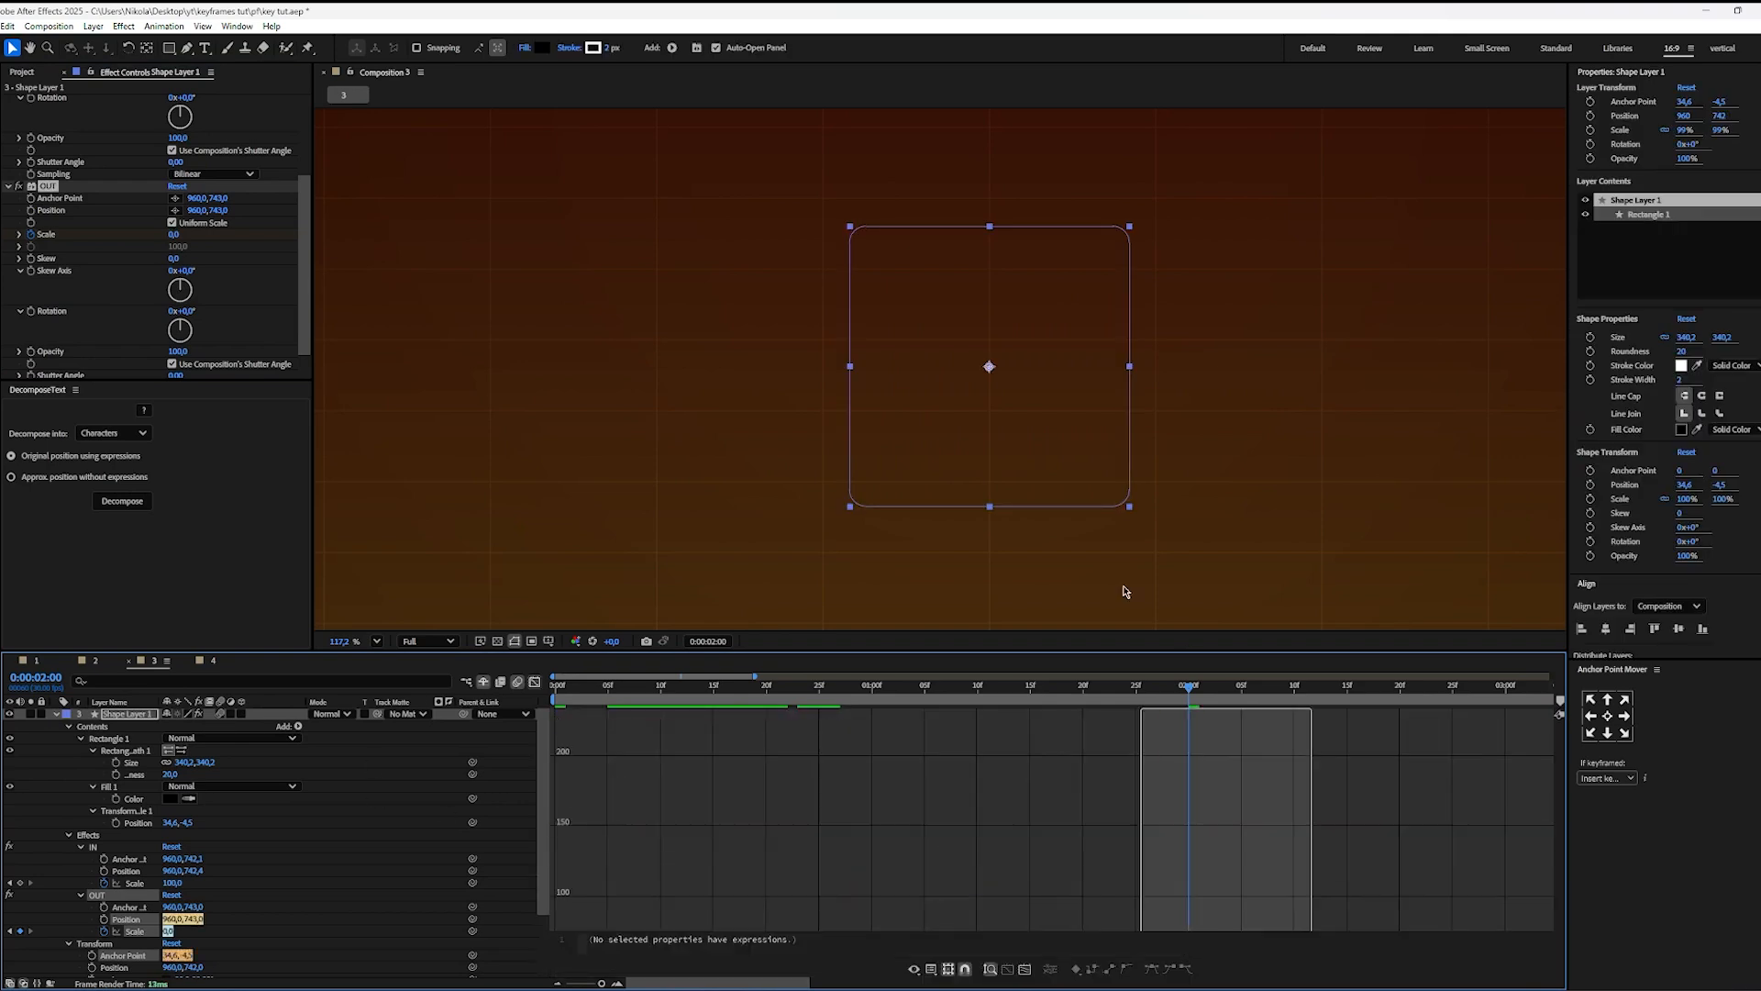
{"action": "left_click_drag", "start_coordinate": [896, 726], "coordinate": [1224, 747]}
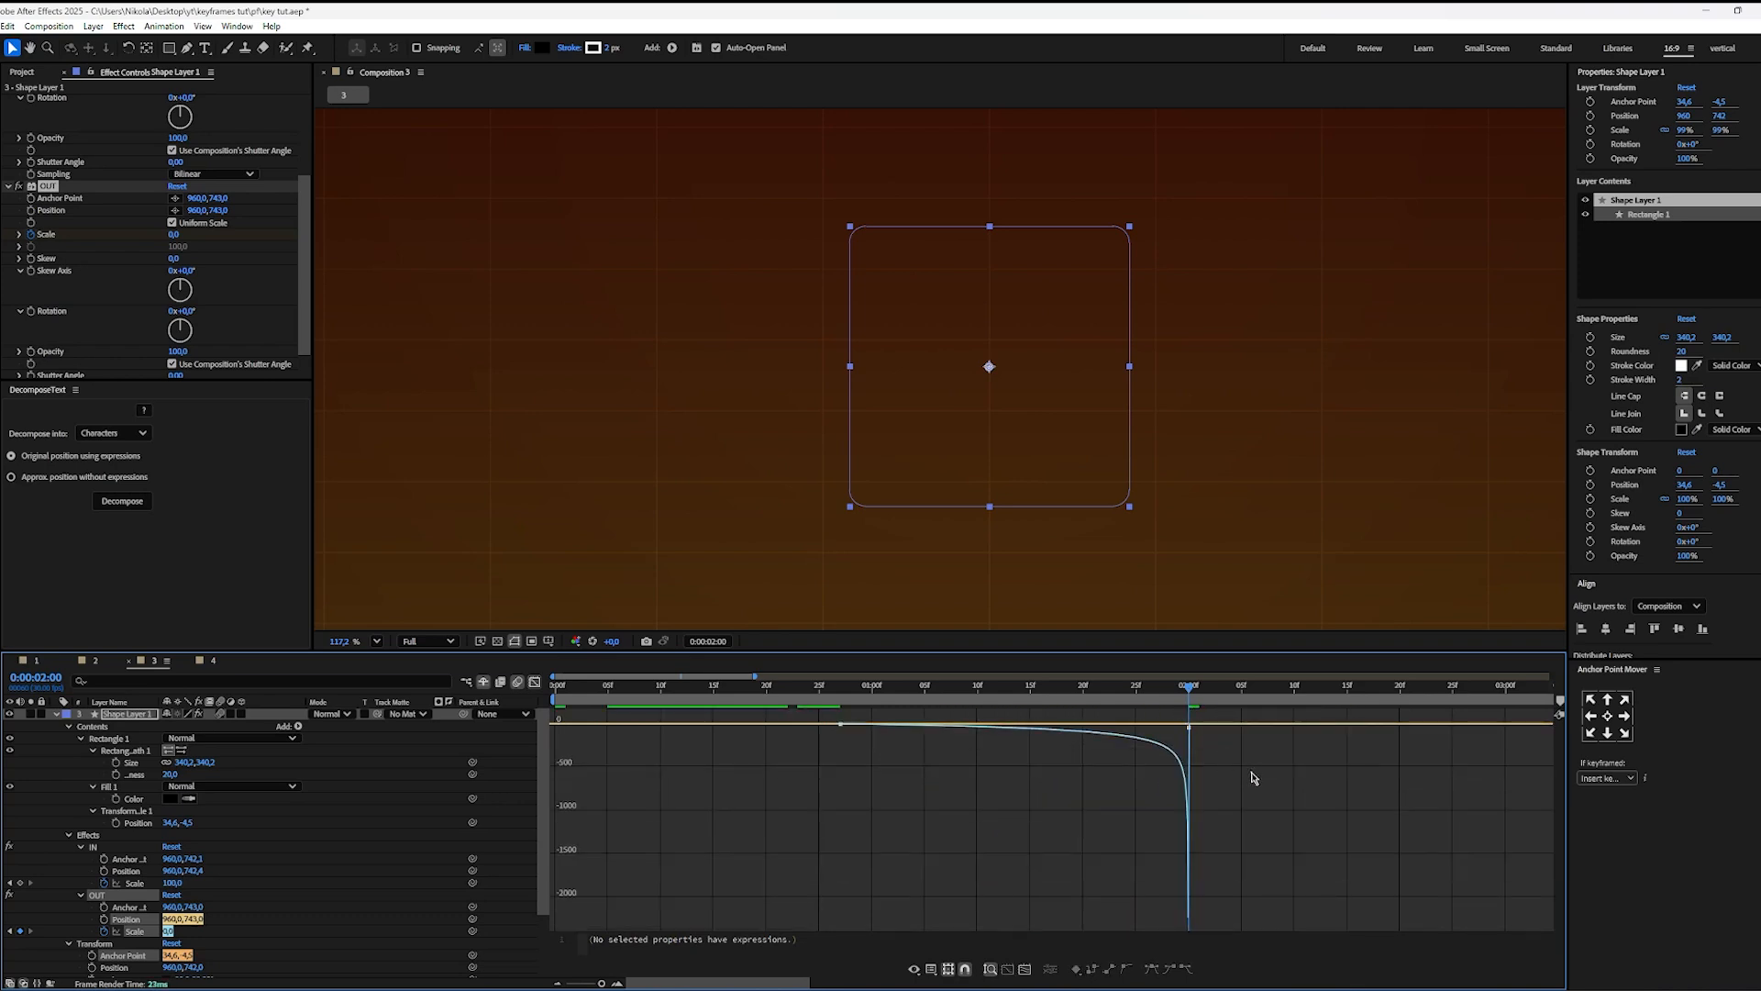
{"action": "left_click", "coordinate": [535, 681]}
{"action": "left_click", "coordinate": [1013, 815]}
Step: Set the IN effect's Scale keyframe at 0:00:01:05 to 120
{"action": "mouse_move", "coordinate": [1068, 687]}
{"action": "left_mouse_down"}
{"action": "mouse_move", "coordinate": [909, 725]}
{"action": "mouse_move", "coordinate": [925, 730]}
{"action": "left_mouse_up"}
{"action": "left_click_drag", "start_coordinate": [1004, 873], "coordinate": [879, 900]}
{"action": "scroll", "coordinate": [152, 315], "scroll_direction": "up", "scroll_amount": 3}
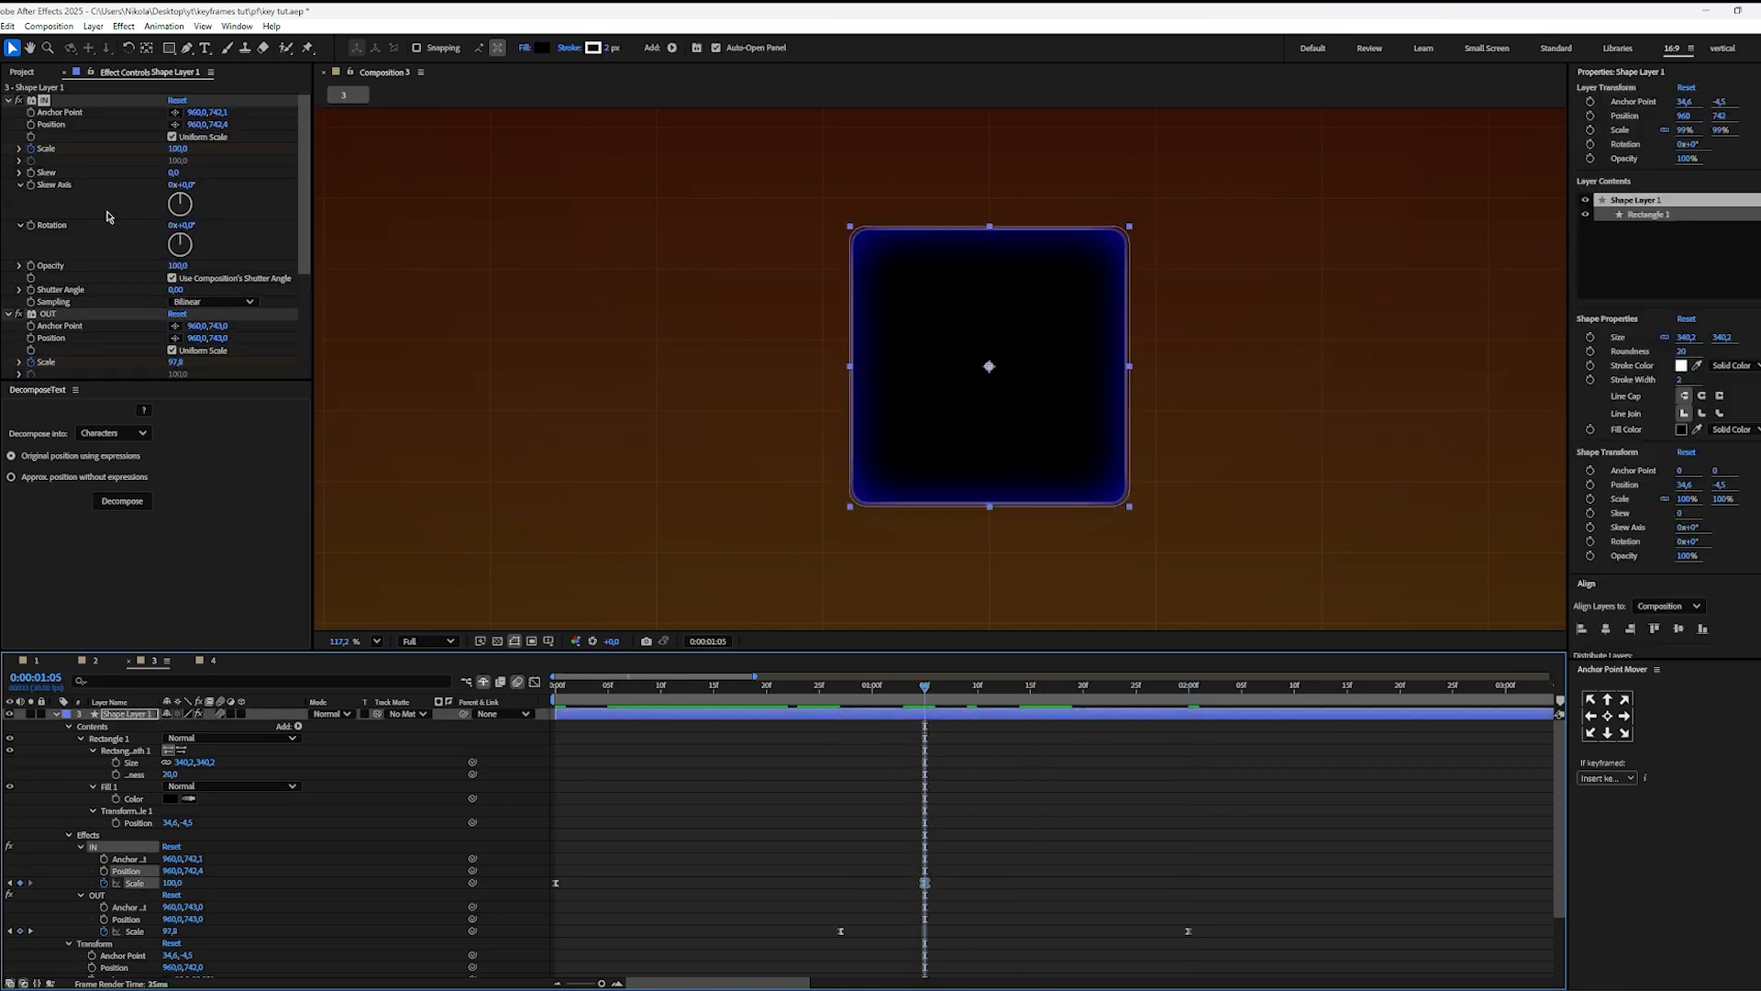
{"action": "left_click", "coordinate": [177, 149]}
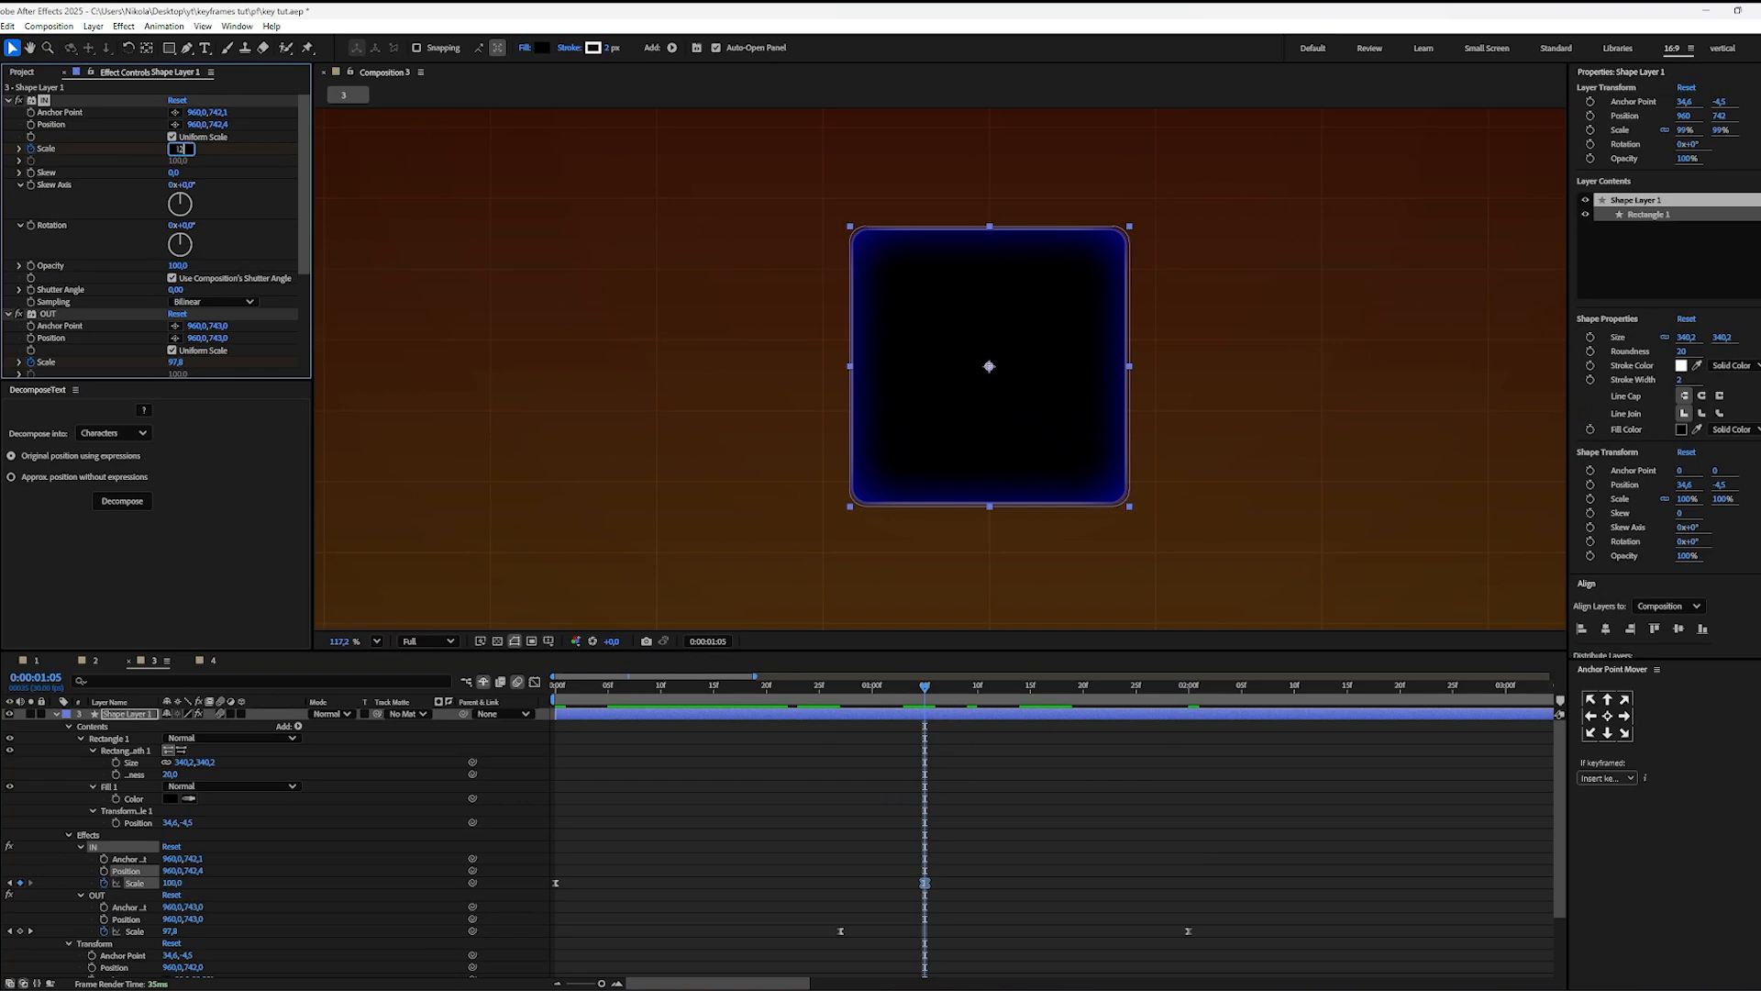
{"action": "key", "text": "Return"}
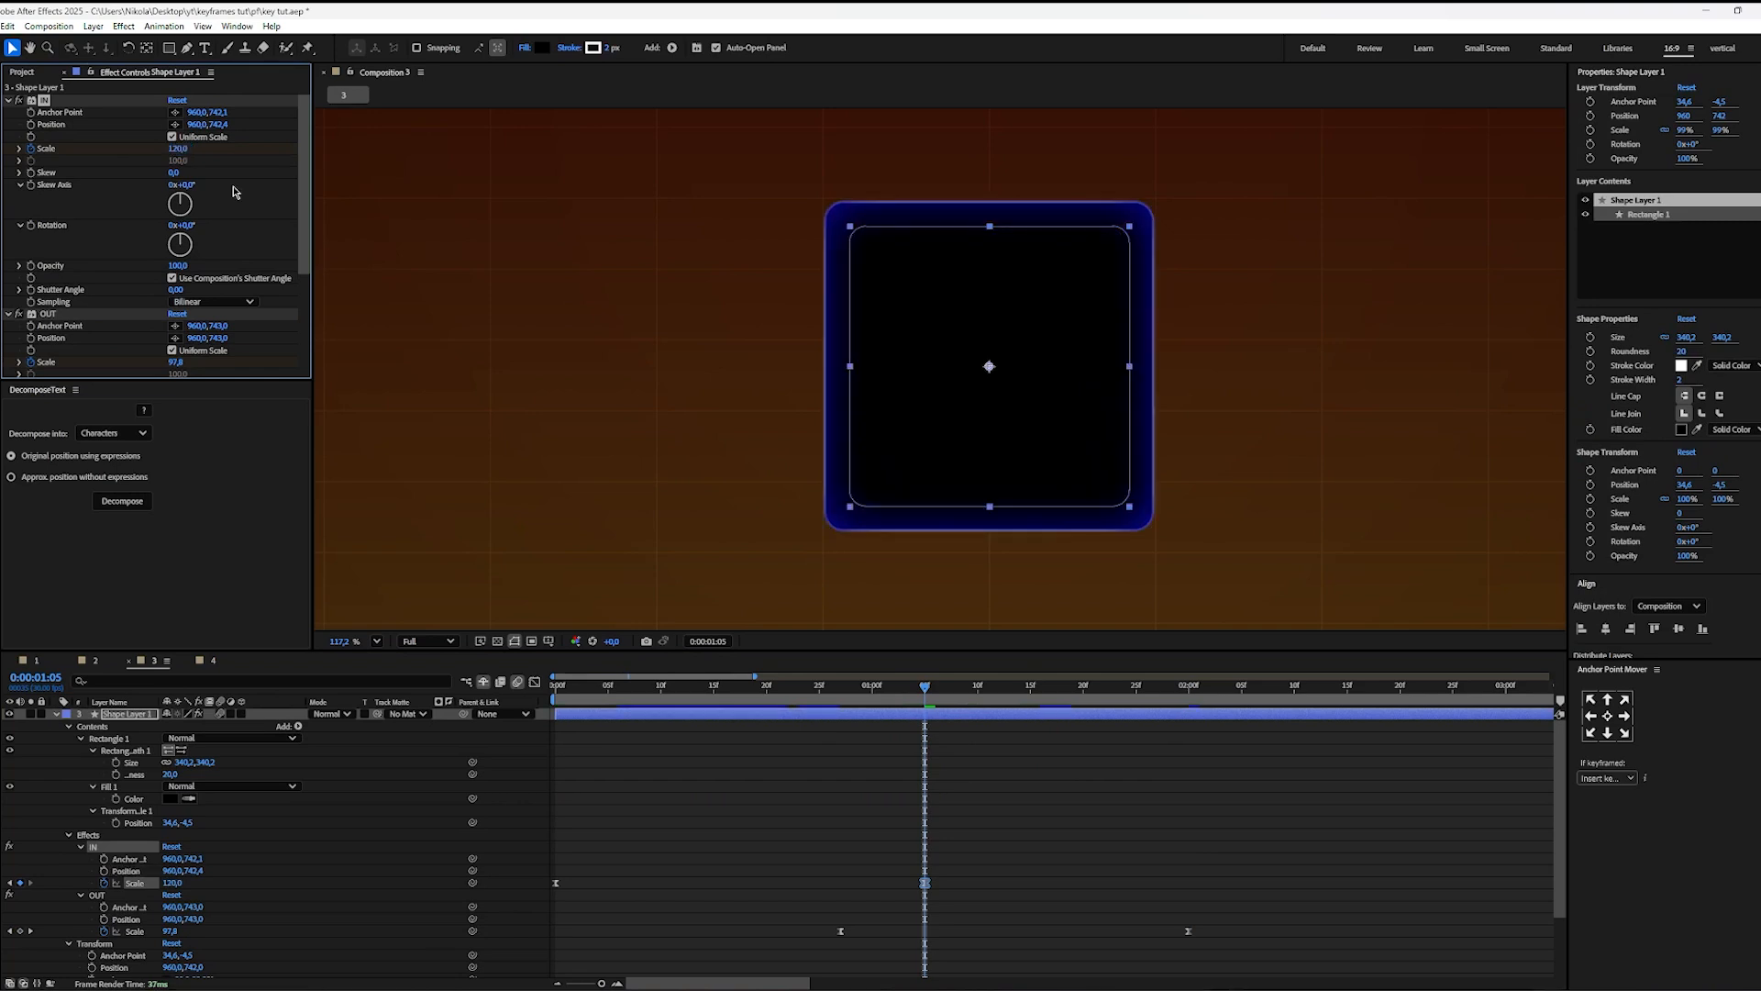
{"action": "left_click", "coordinate": [1081, 750]}
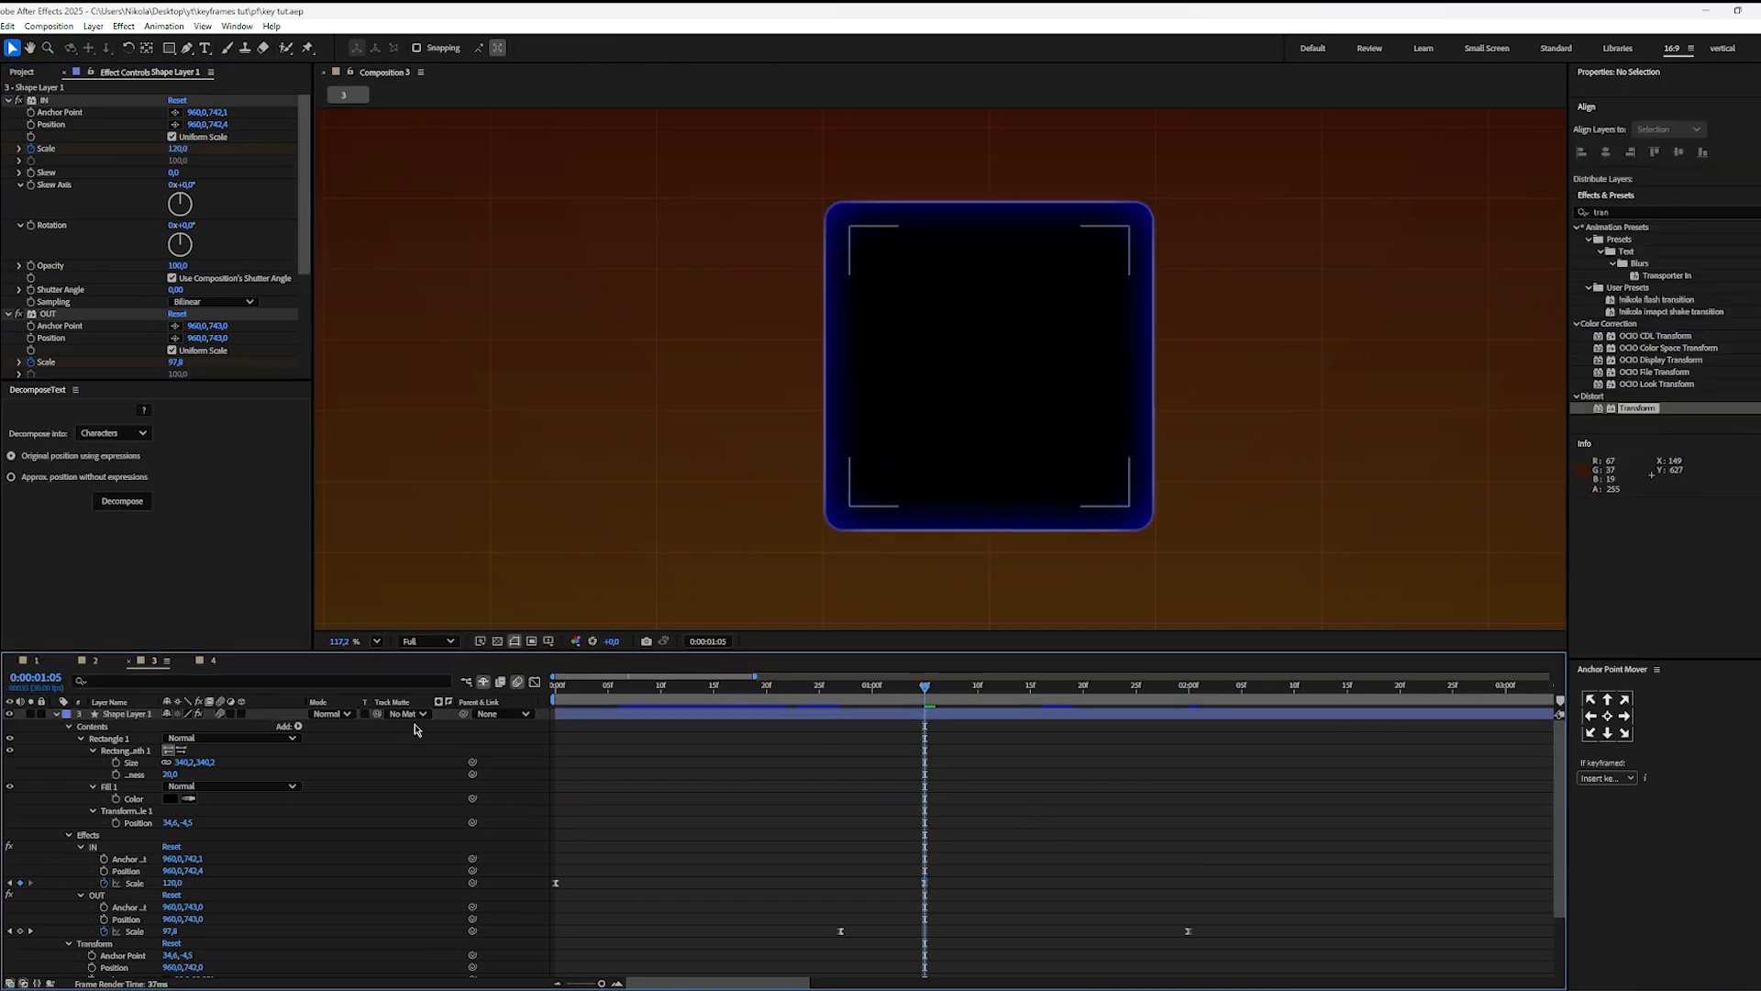
Step: Preview the square's overlapping entrance and exit from the start, with the whole composition fitted in the viewer
{"action": "left_click", "coordinate": [686, 721]}
{"action": "key", "text": "u"}
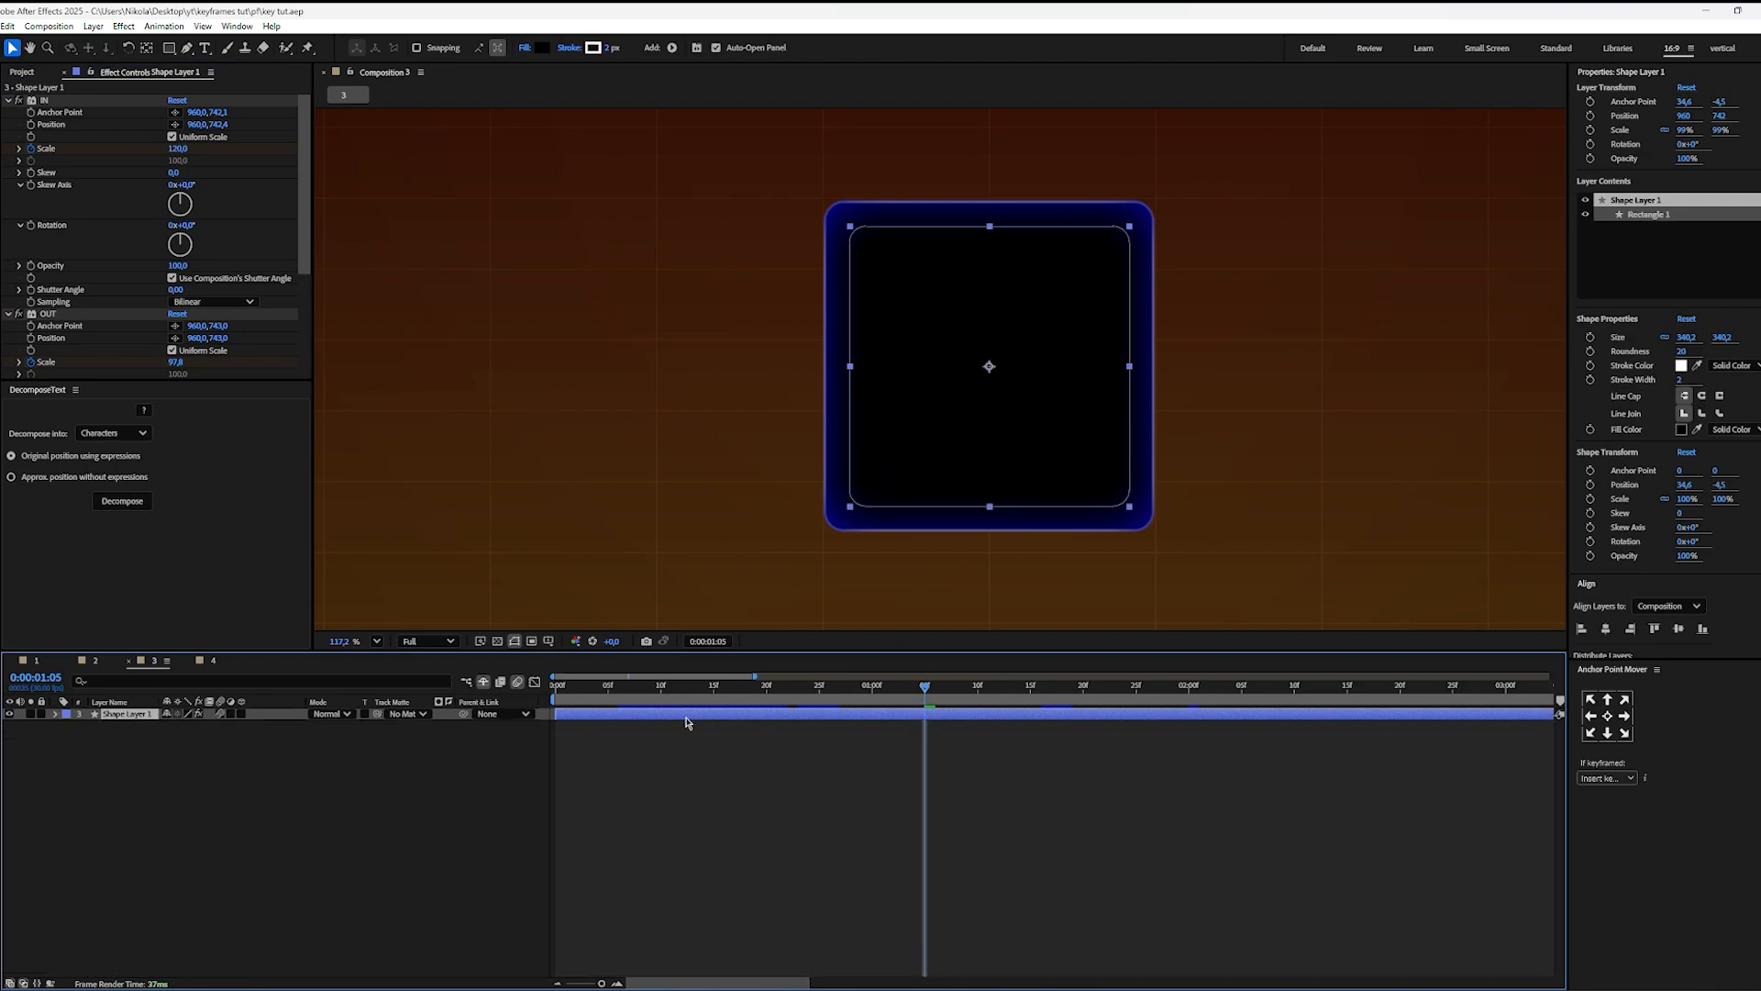
{"action": "left_click", "coordinate": [778, 739]}
{"action": "left_click_drag", "start_coordinate": [770, 699], "coordinate": [94, 800]}
{"action": "key", "text": "space"}
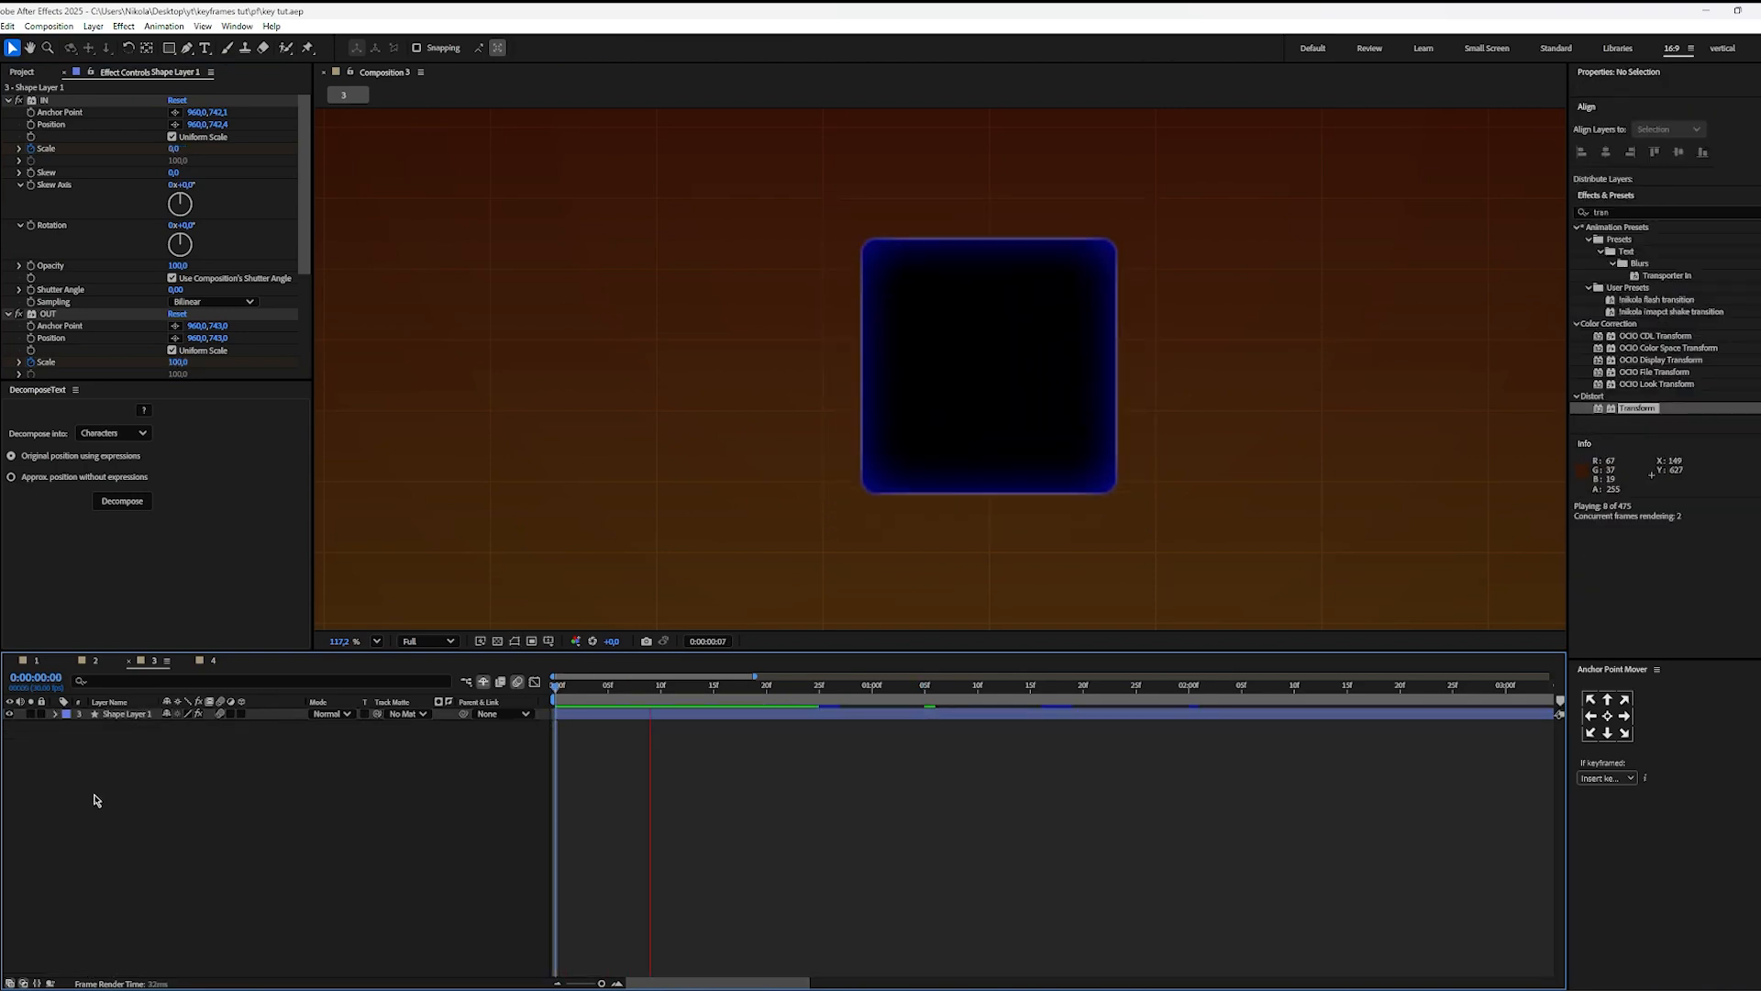
{"action": "key", "text": "space"}
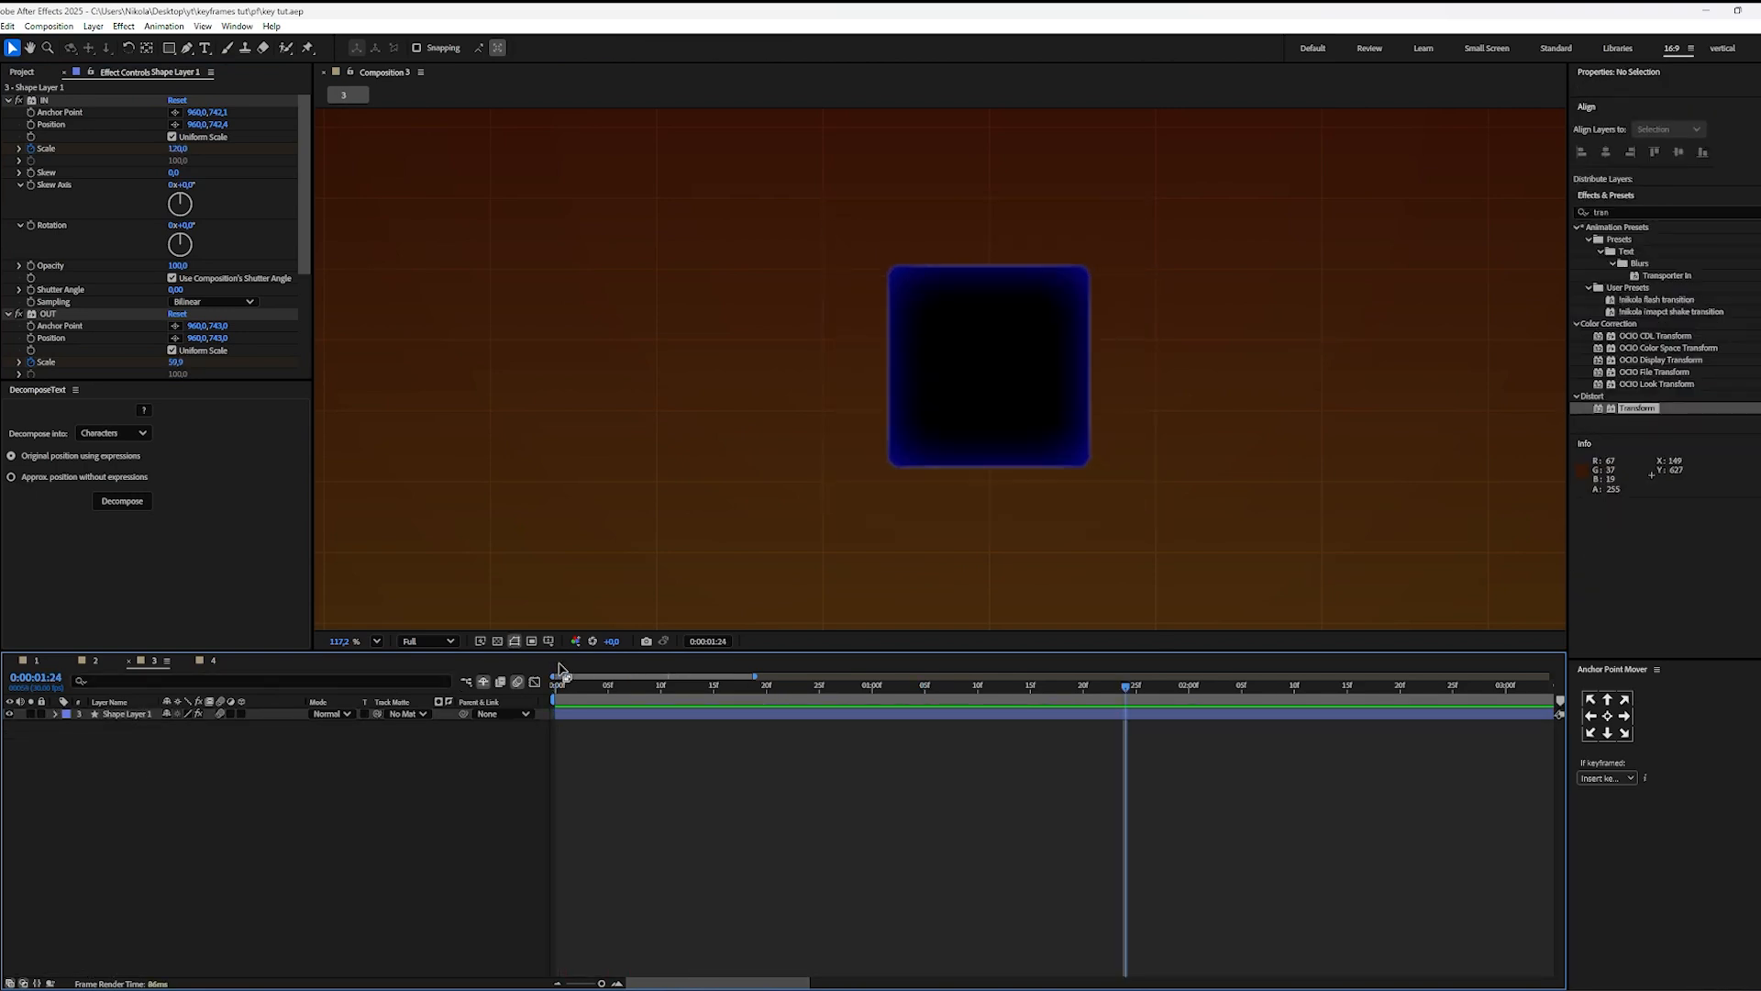
{"action": "left_click", "coordinate": [376, 641]}
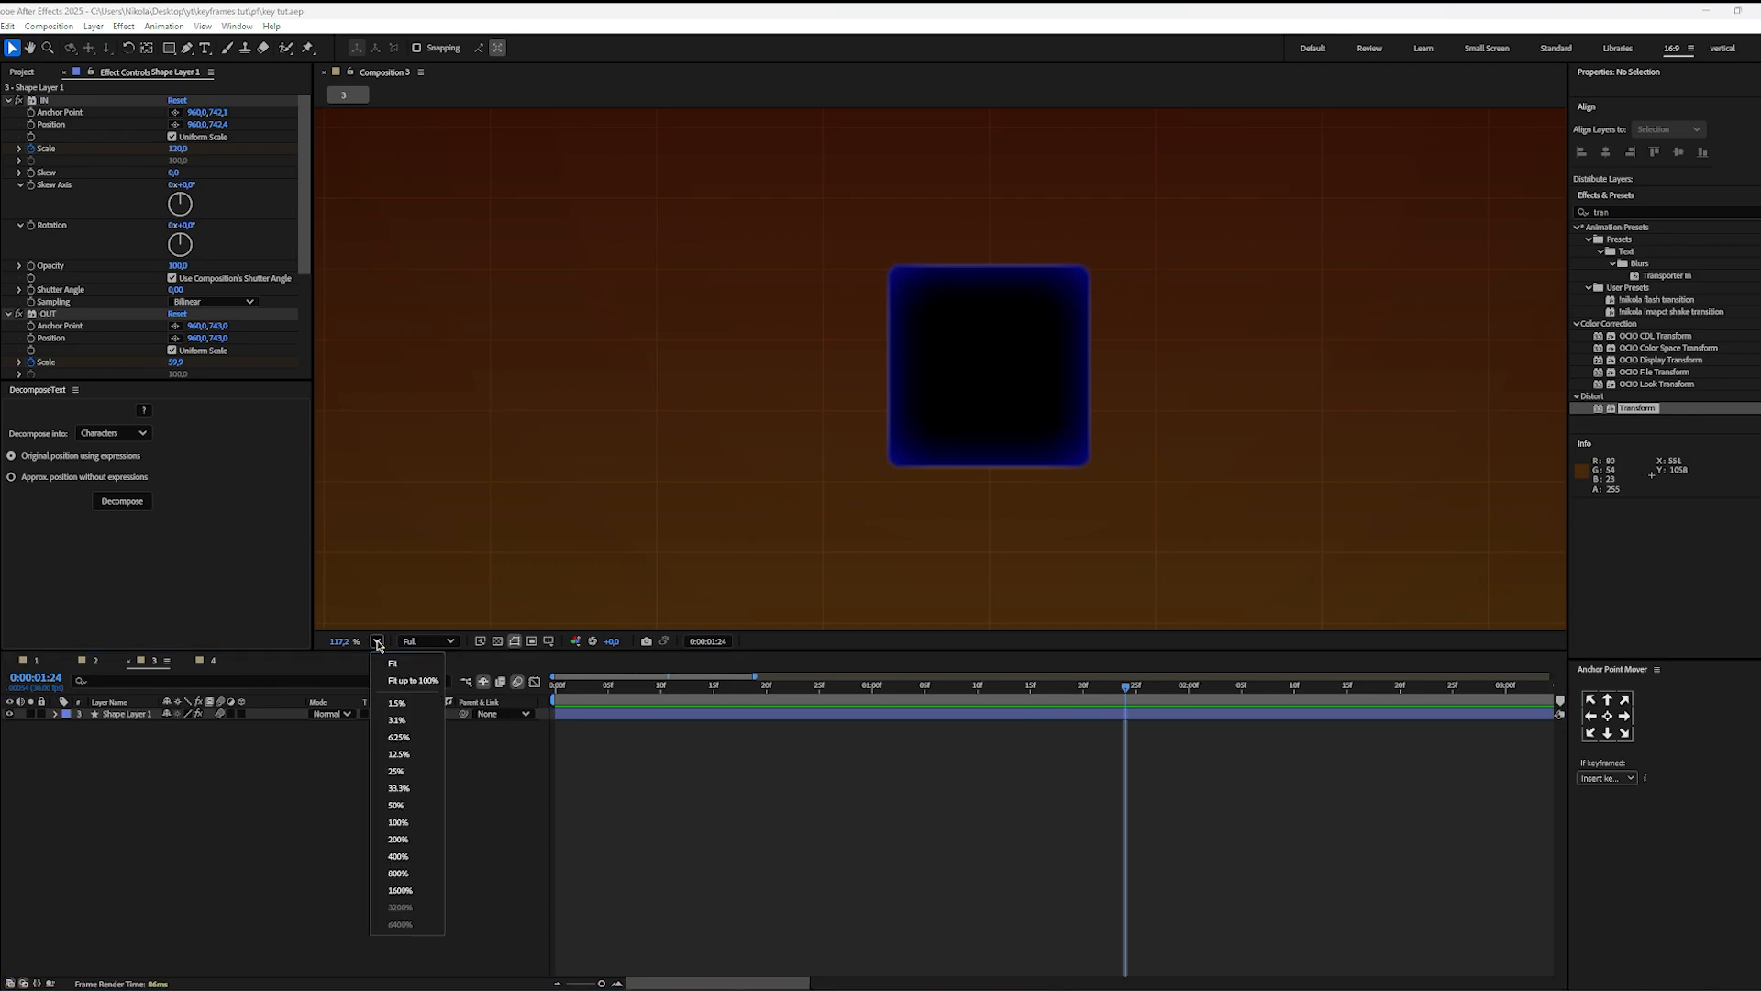
{"action": "left_click", "coordinate": [408, 688]}
{"action": "key", "text": "Home"}
{"action": "key", "text": "space"}
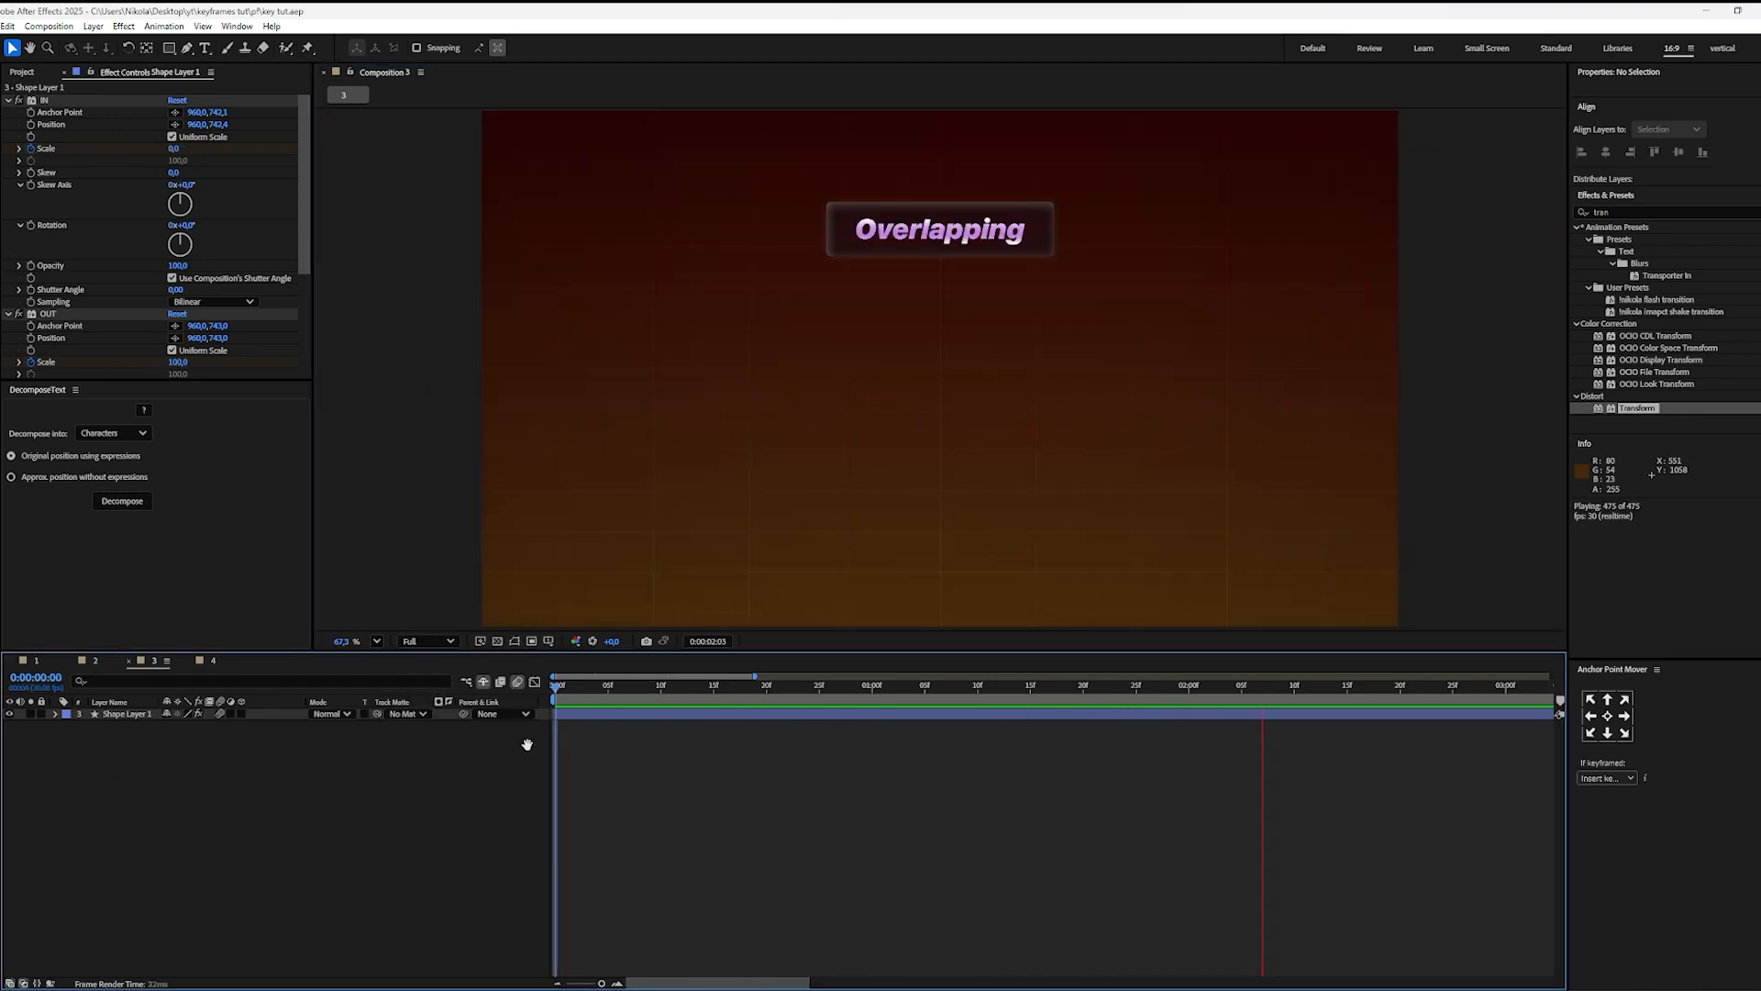
{"action": "key", "text": "space"}
Step: Shift both OUT Scale keyframes earlier so the first sits at 0:00:00:20, and preview the animation from the start
{"action": "left_click", "coordinate": [822, 721]}
{"action": "key", "text": "u"}
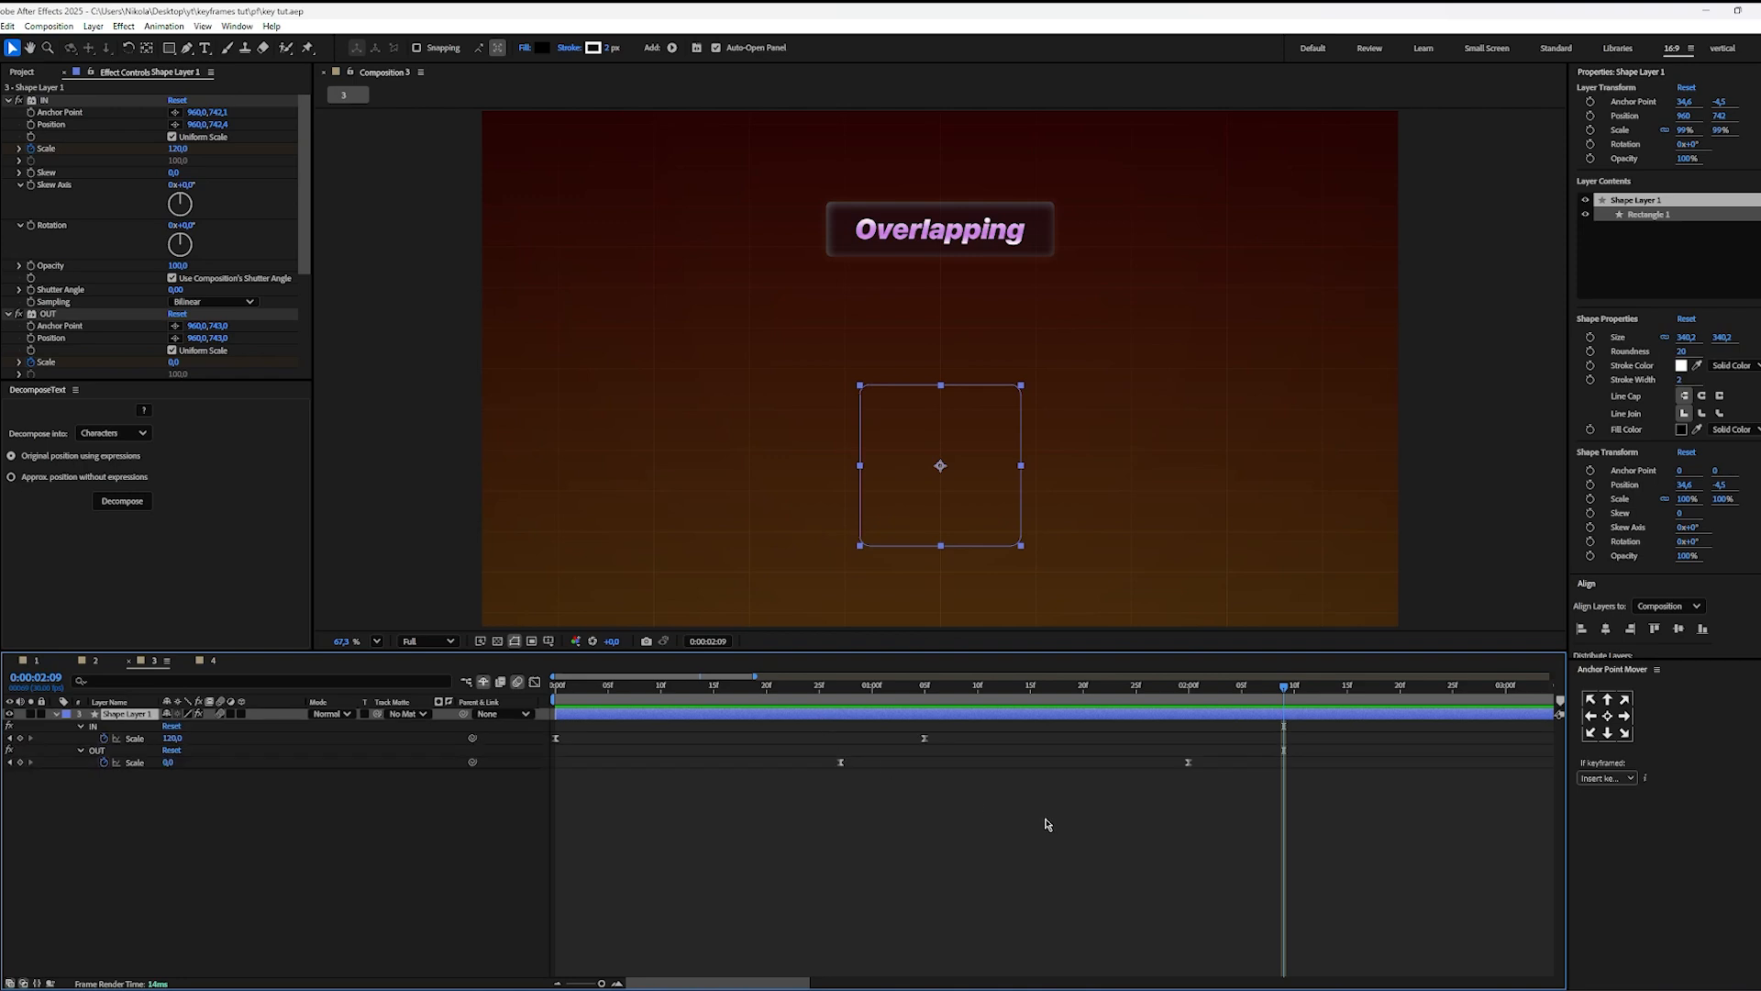
{"action": "left_click_drag", "start_coordinate": [1220, 756], "coordinate": [657, 789]}
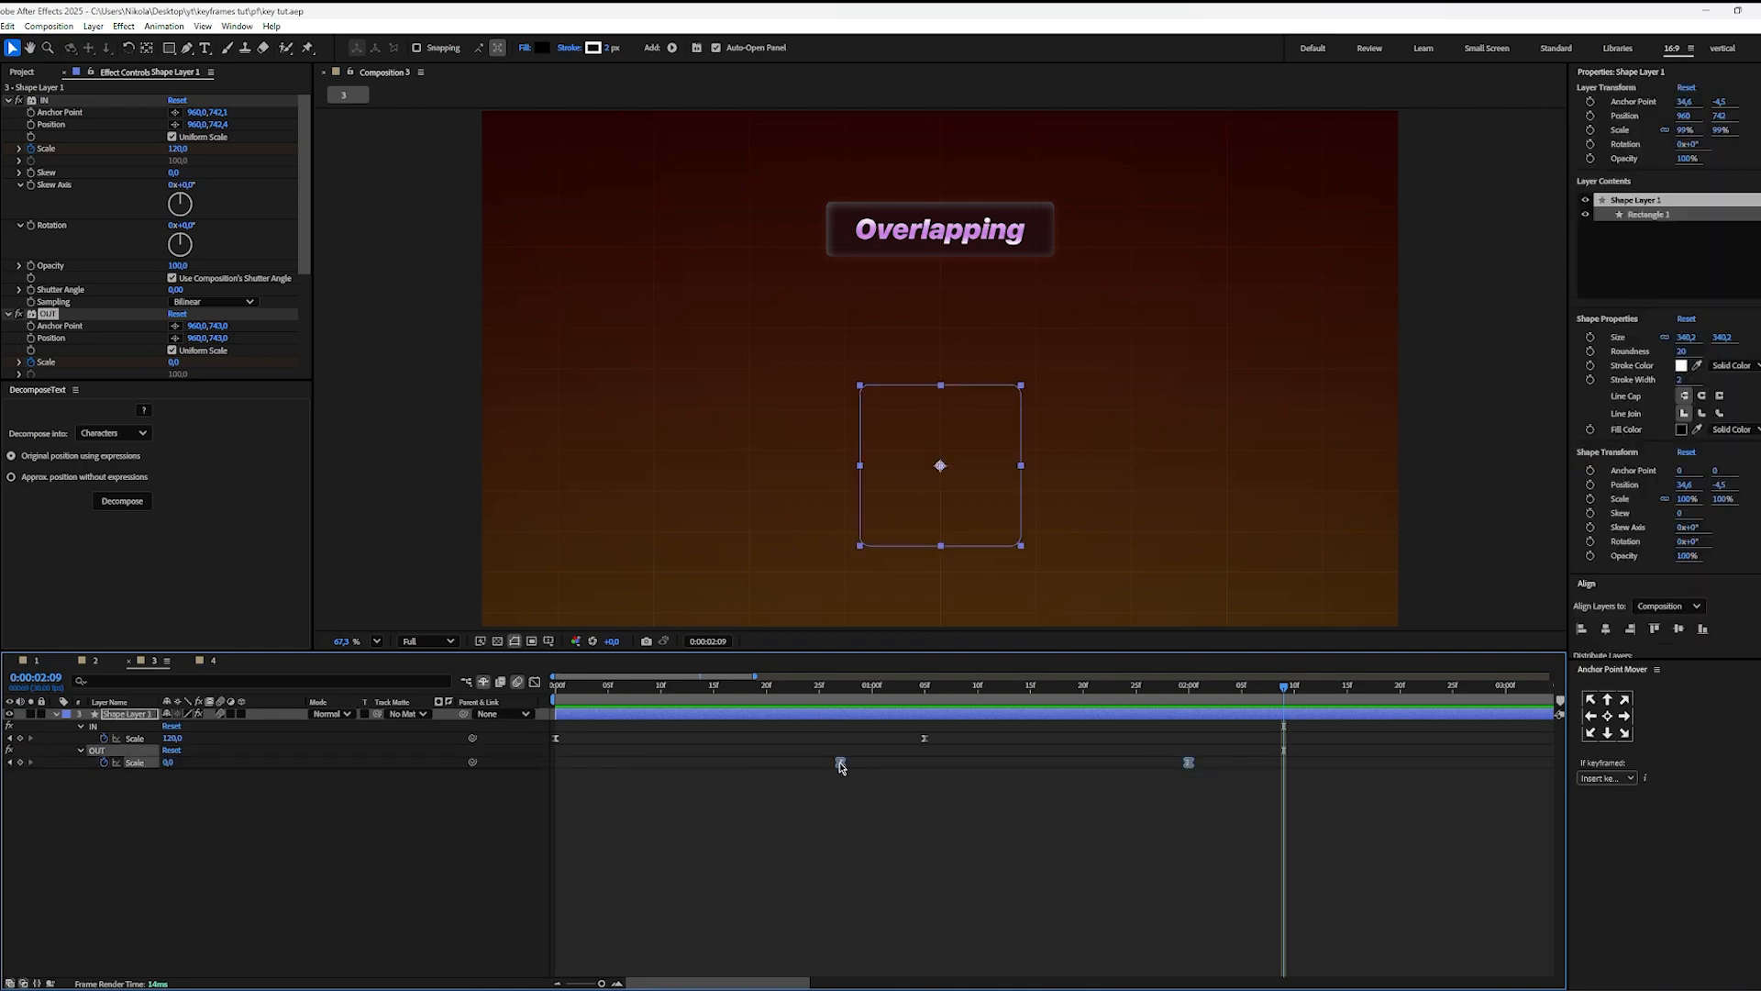
{"action": "left_click_drag", "start_coordinate": [840, 767], "coordinate": [767, 769]}
{"action": "left_click", "coordinate": [798, 802]}
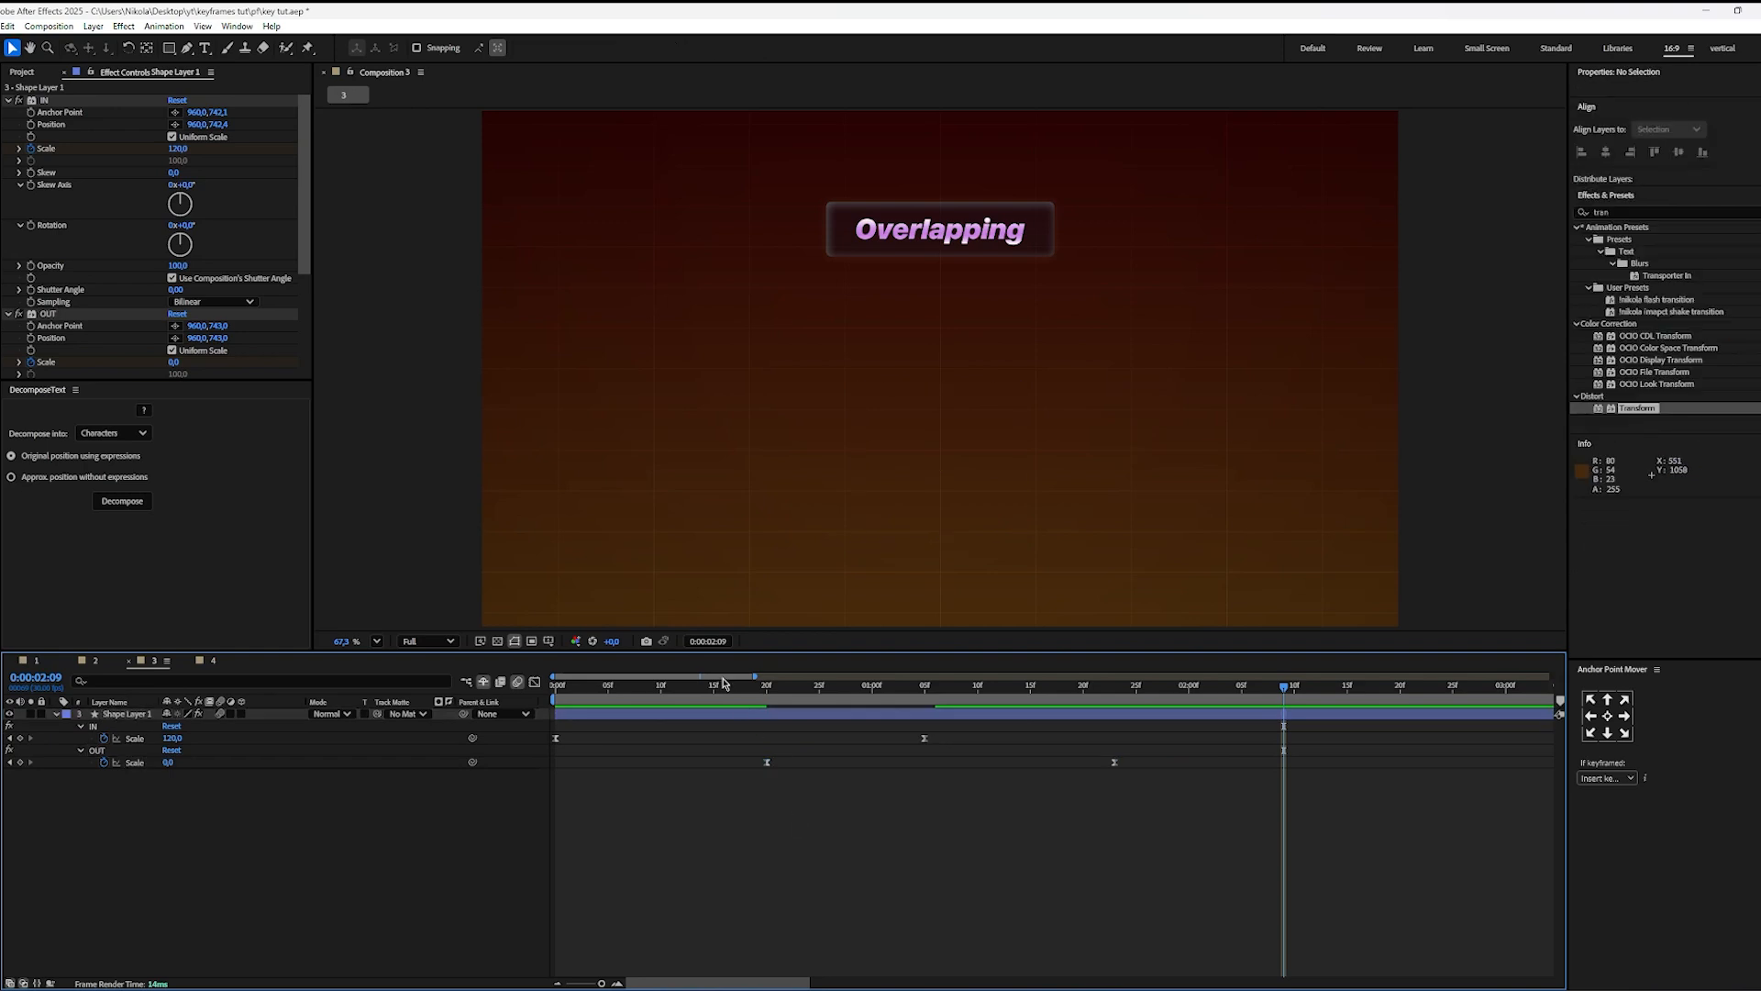
{"action": "key", "text": "Home"}
{"action": "key", "text": "space"}
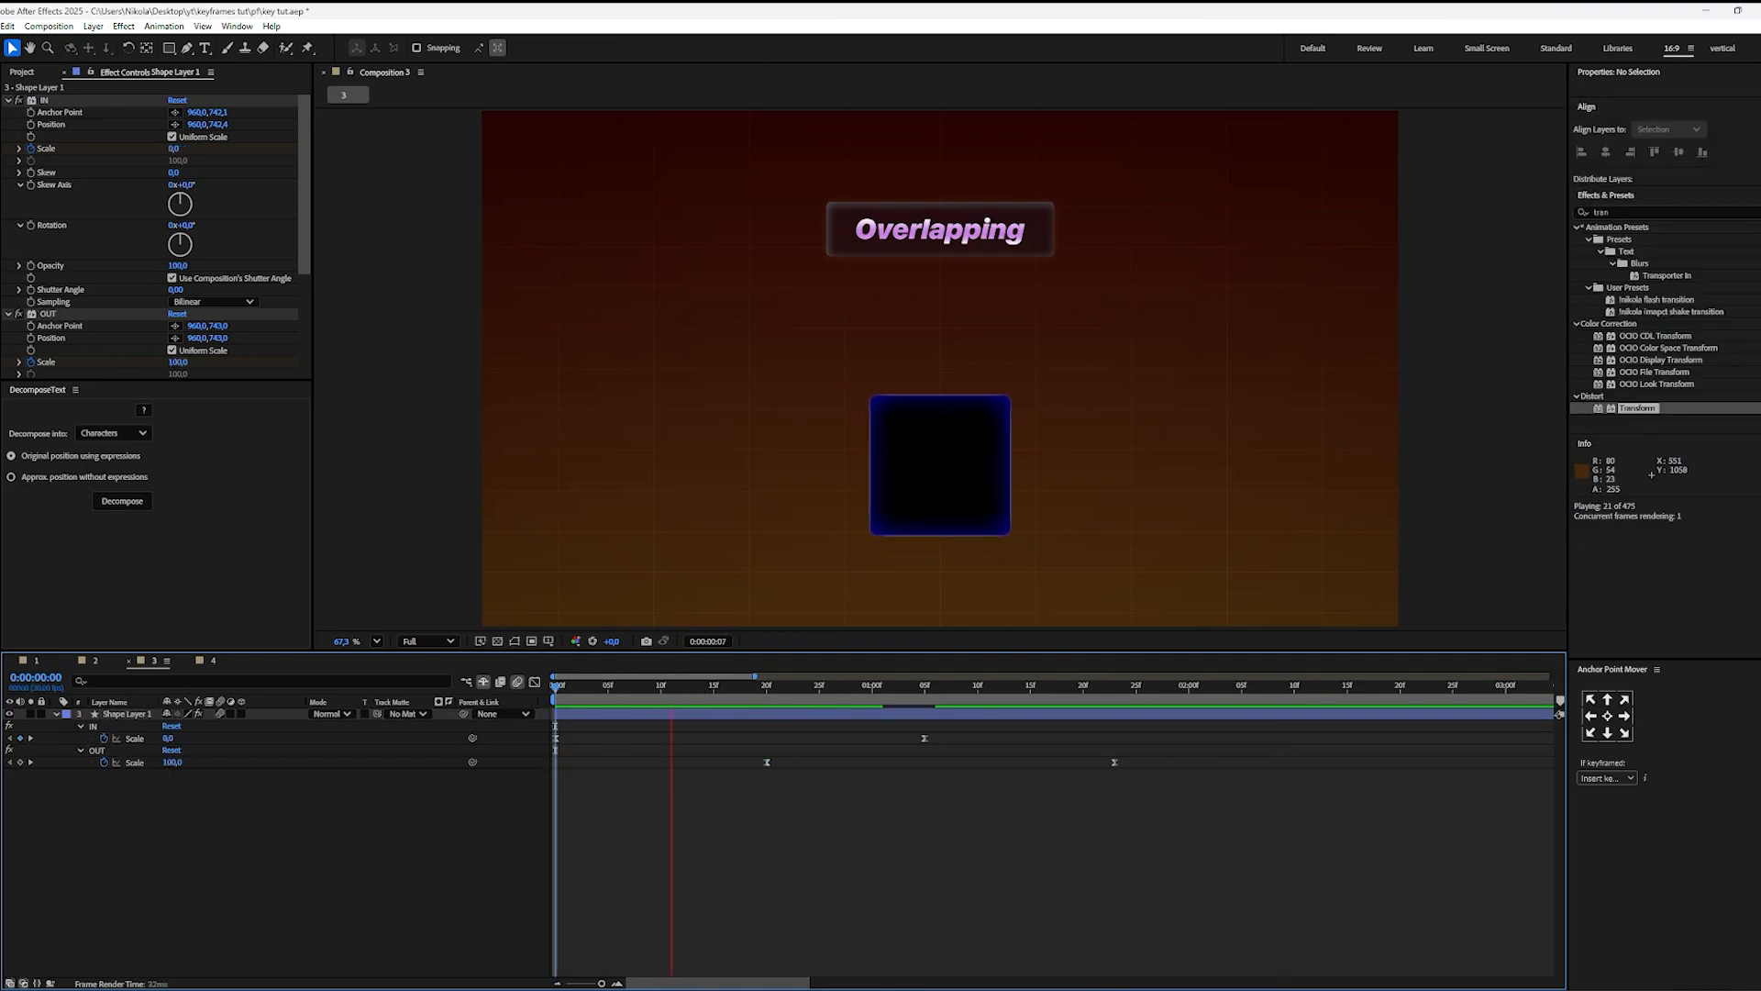
{"action": "key", "text": "space"}
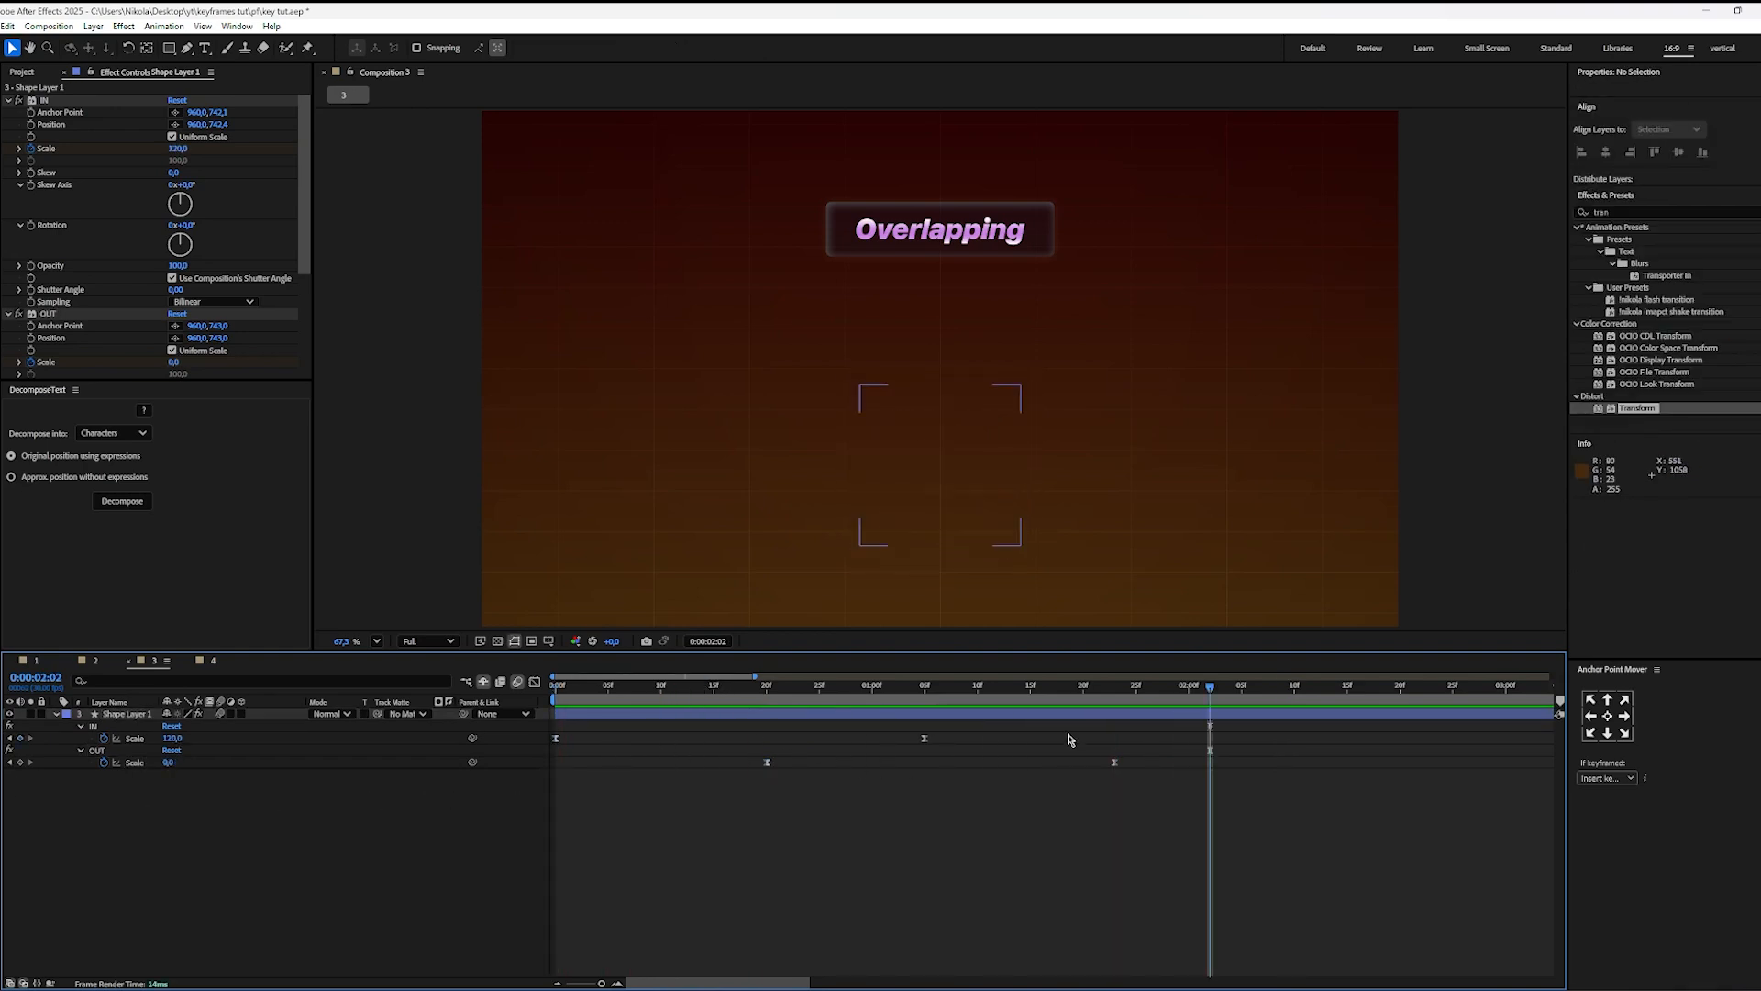
Step: Move the last IN Scale keyframe to 0:00:00:27 together with both OUT Scale keyframes, keeping their spacing, and preview the faster animation
{"action": "left_click_drag", "start_coordinate": [997, 750], "coordinate": [724, 807]}
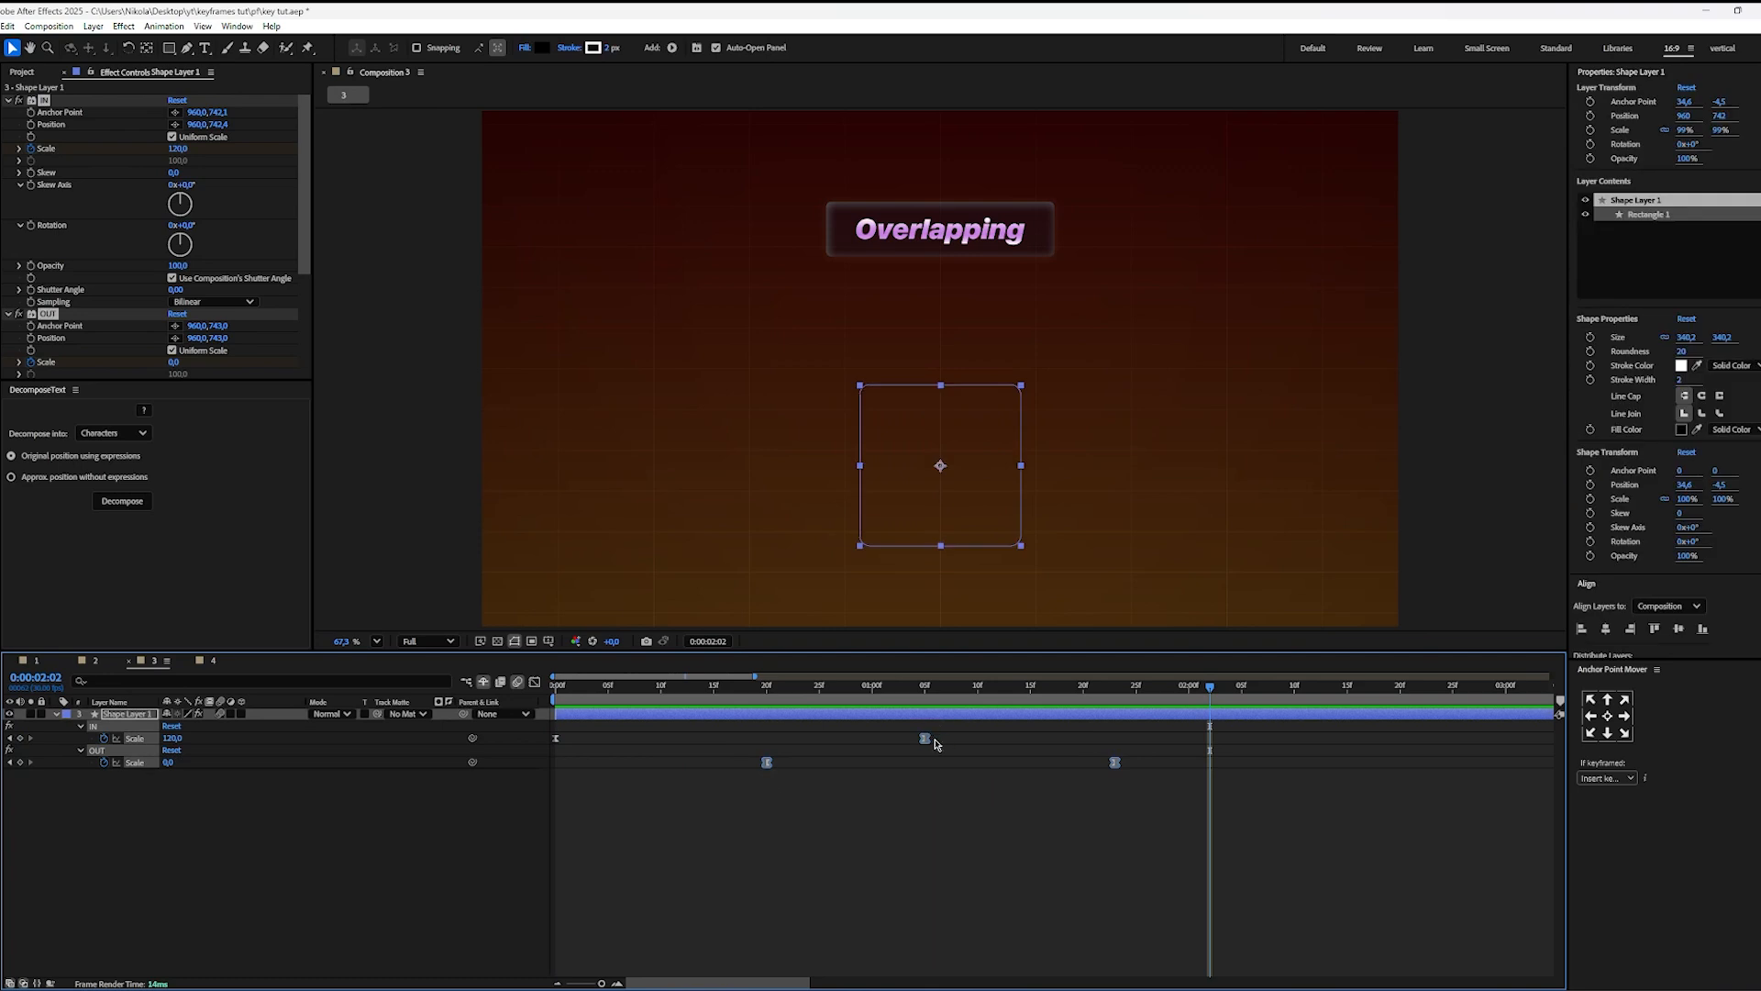
{"action": "left_click_drag", "start_coordinate": [927, 741], "coordinate": [841, 741]}
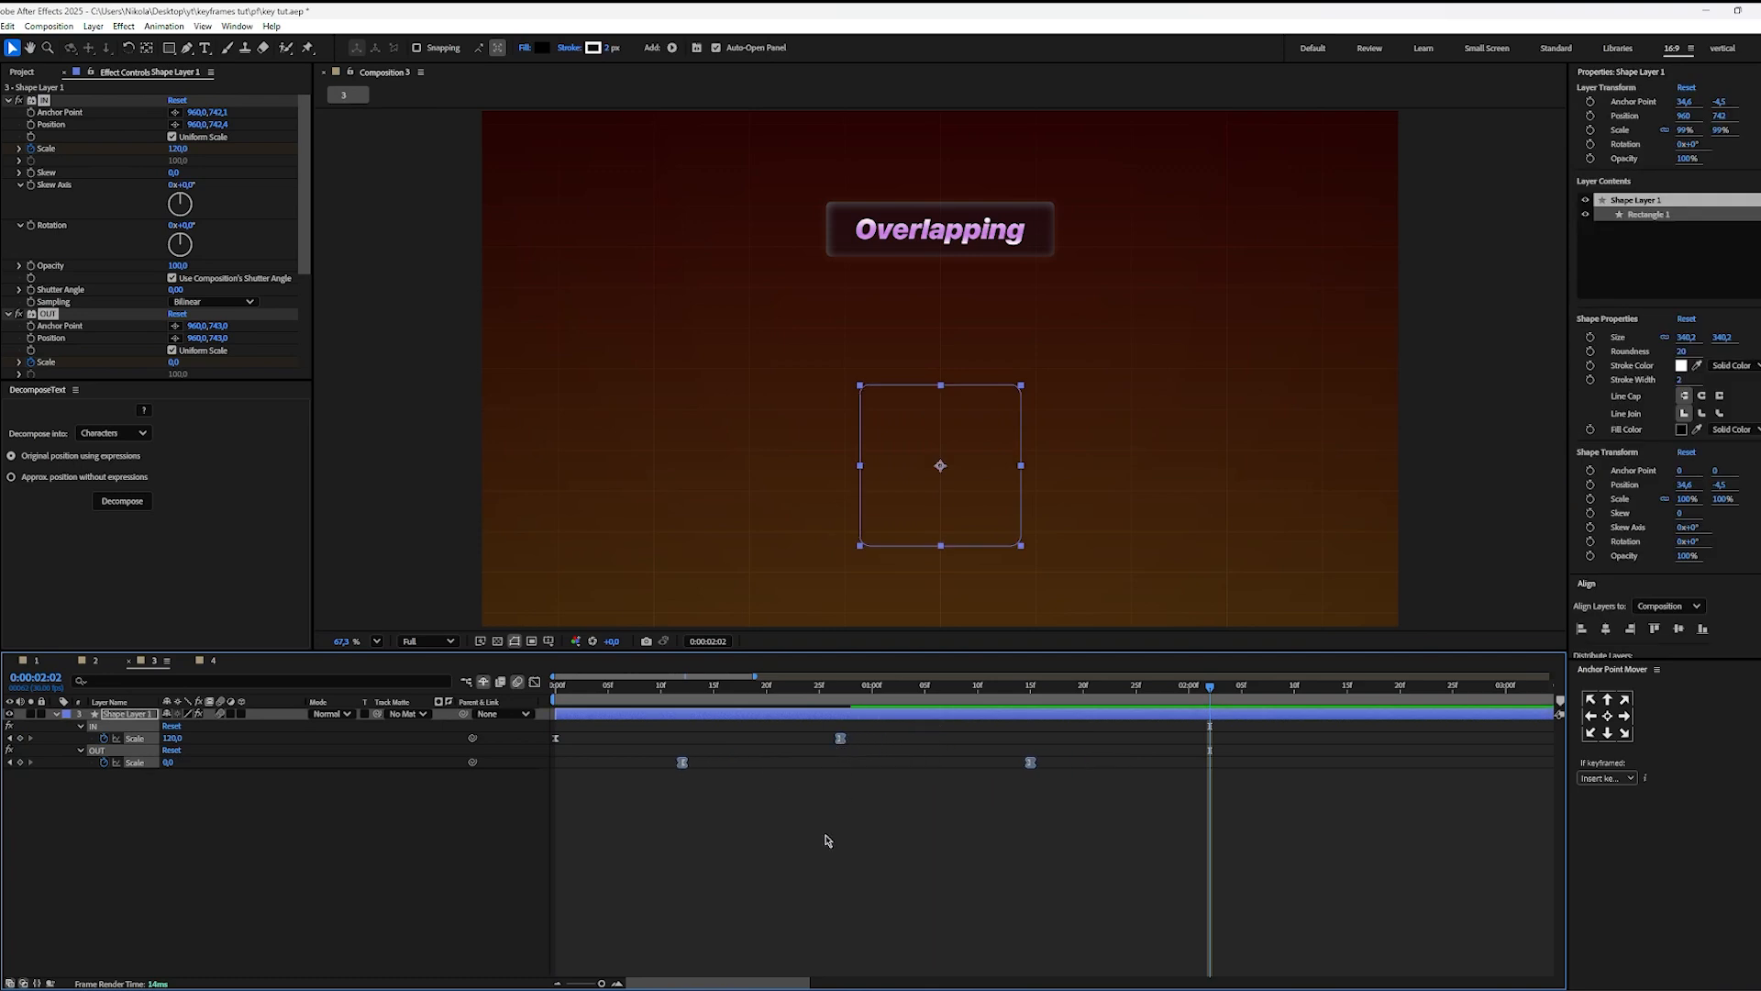
{"action": "left_click", "coordinate": [825, 837]}
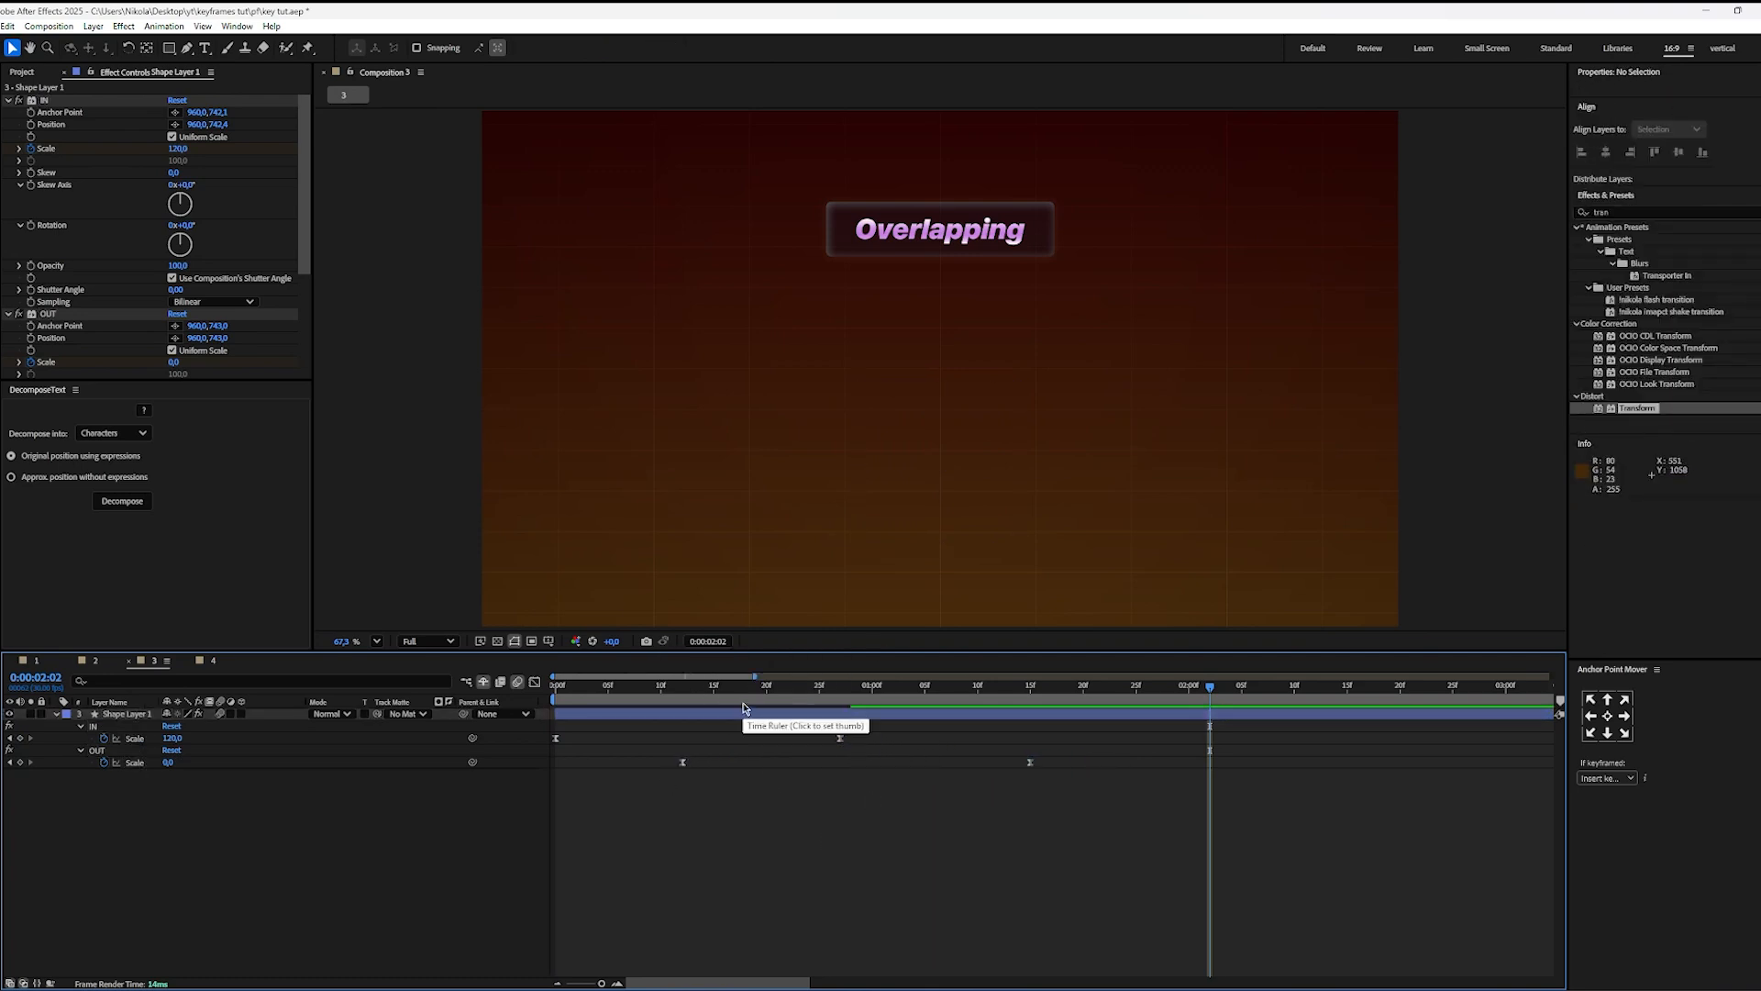
{"action": "key", "text": "space"}
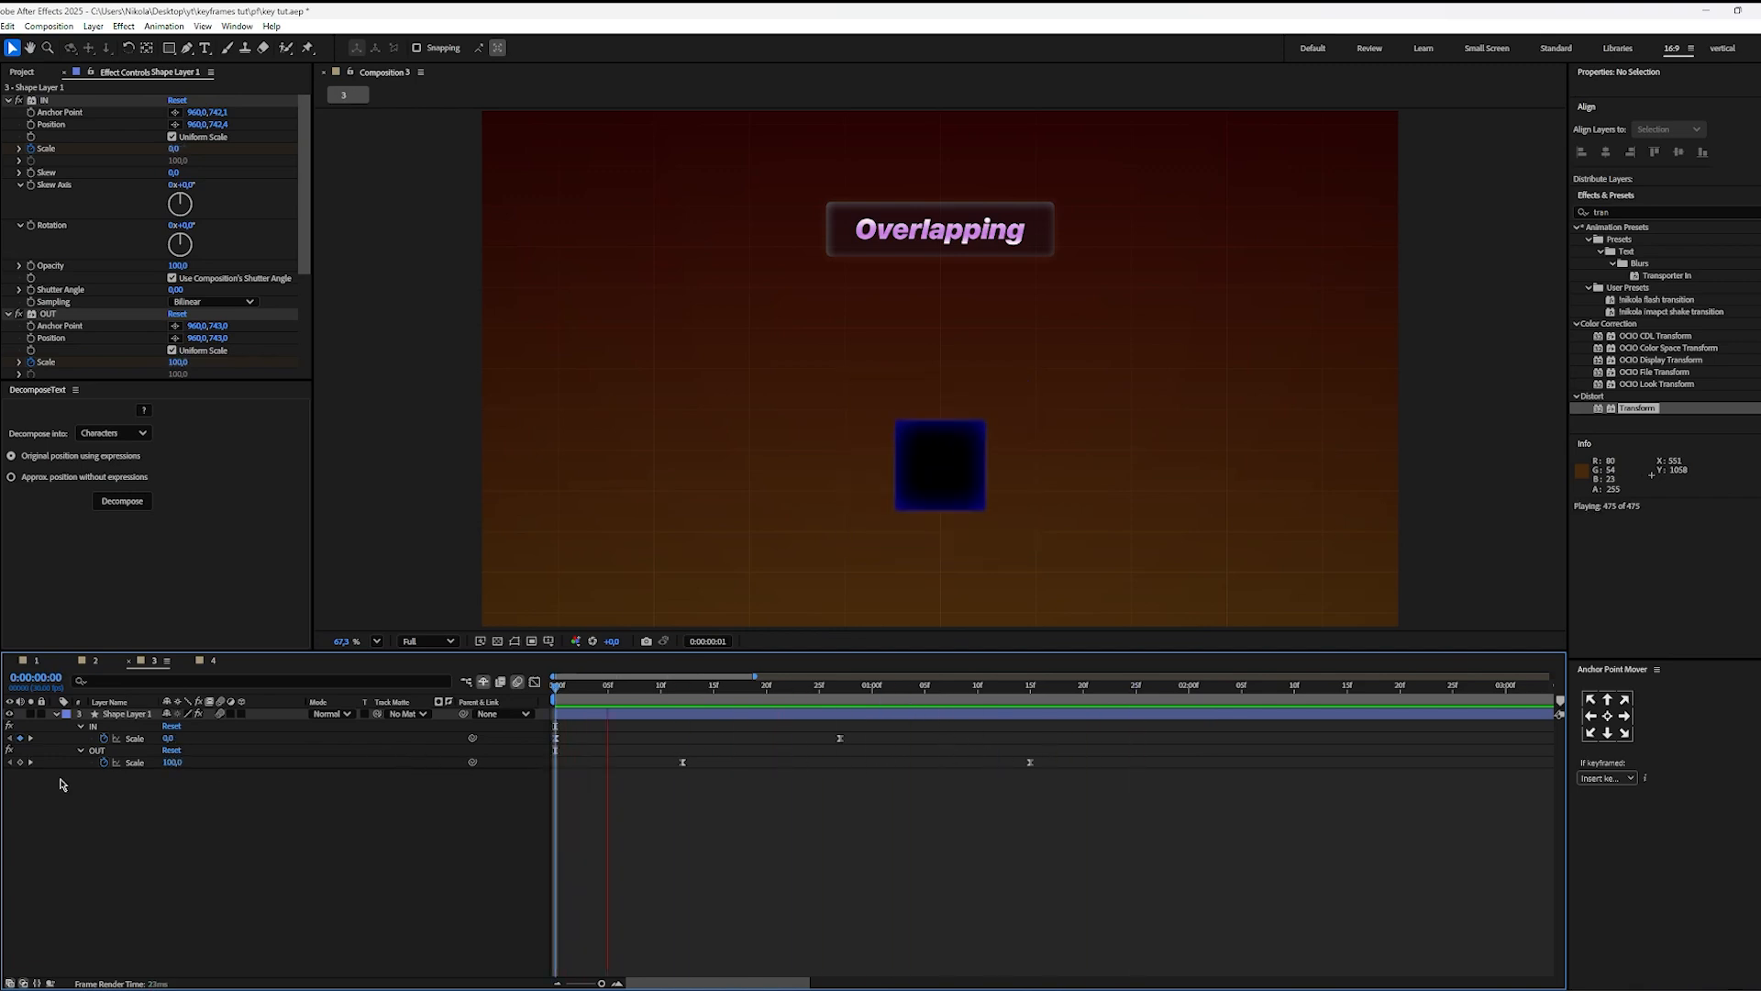
{"action": "key", "text": "space"}
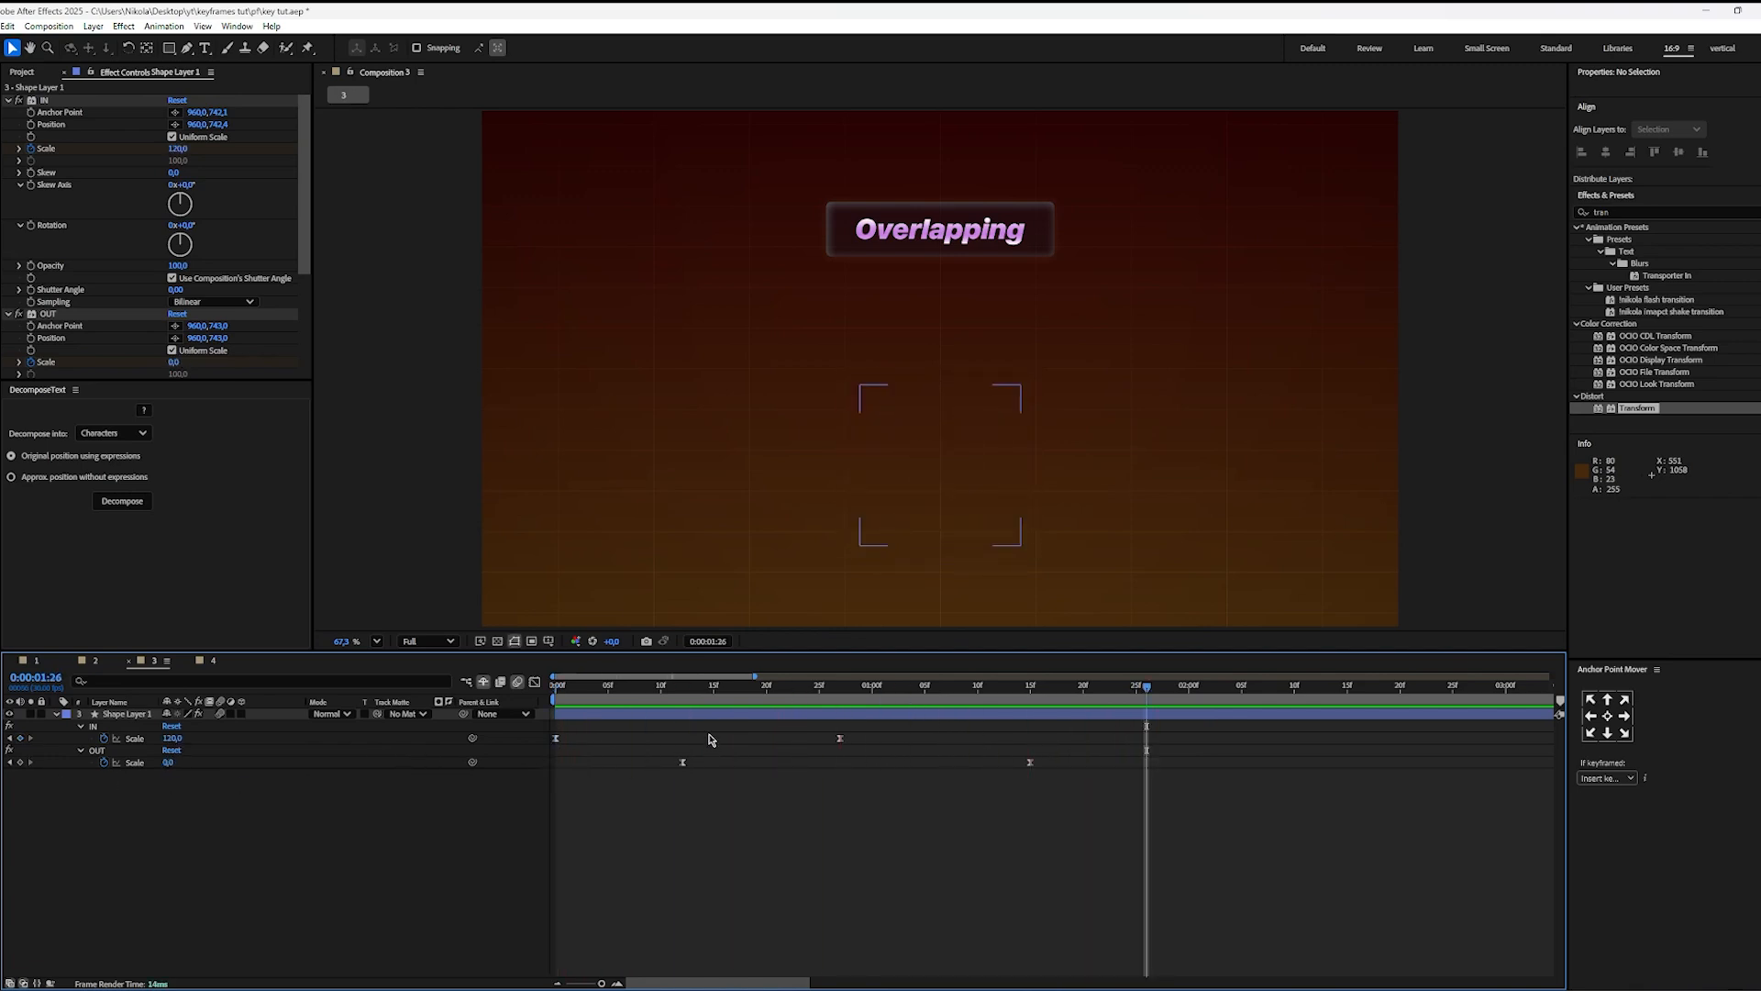
{"action": "key", "text": "space"}
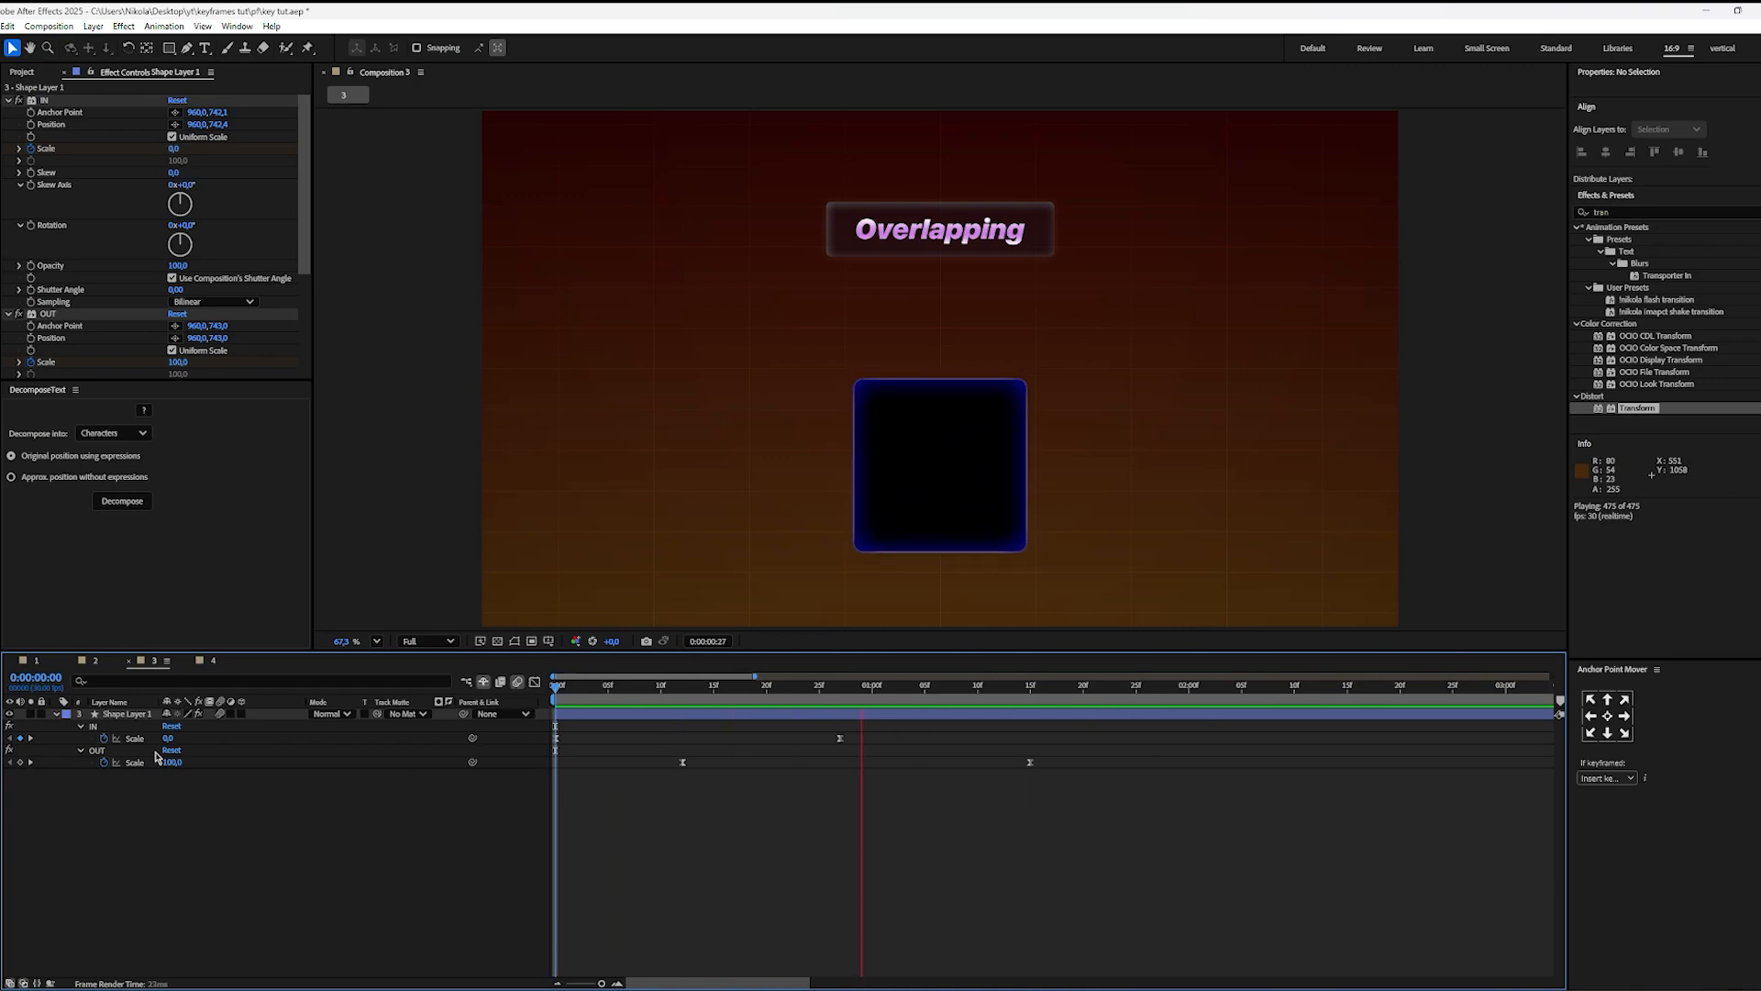
{"action": "key", "text": "space"}
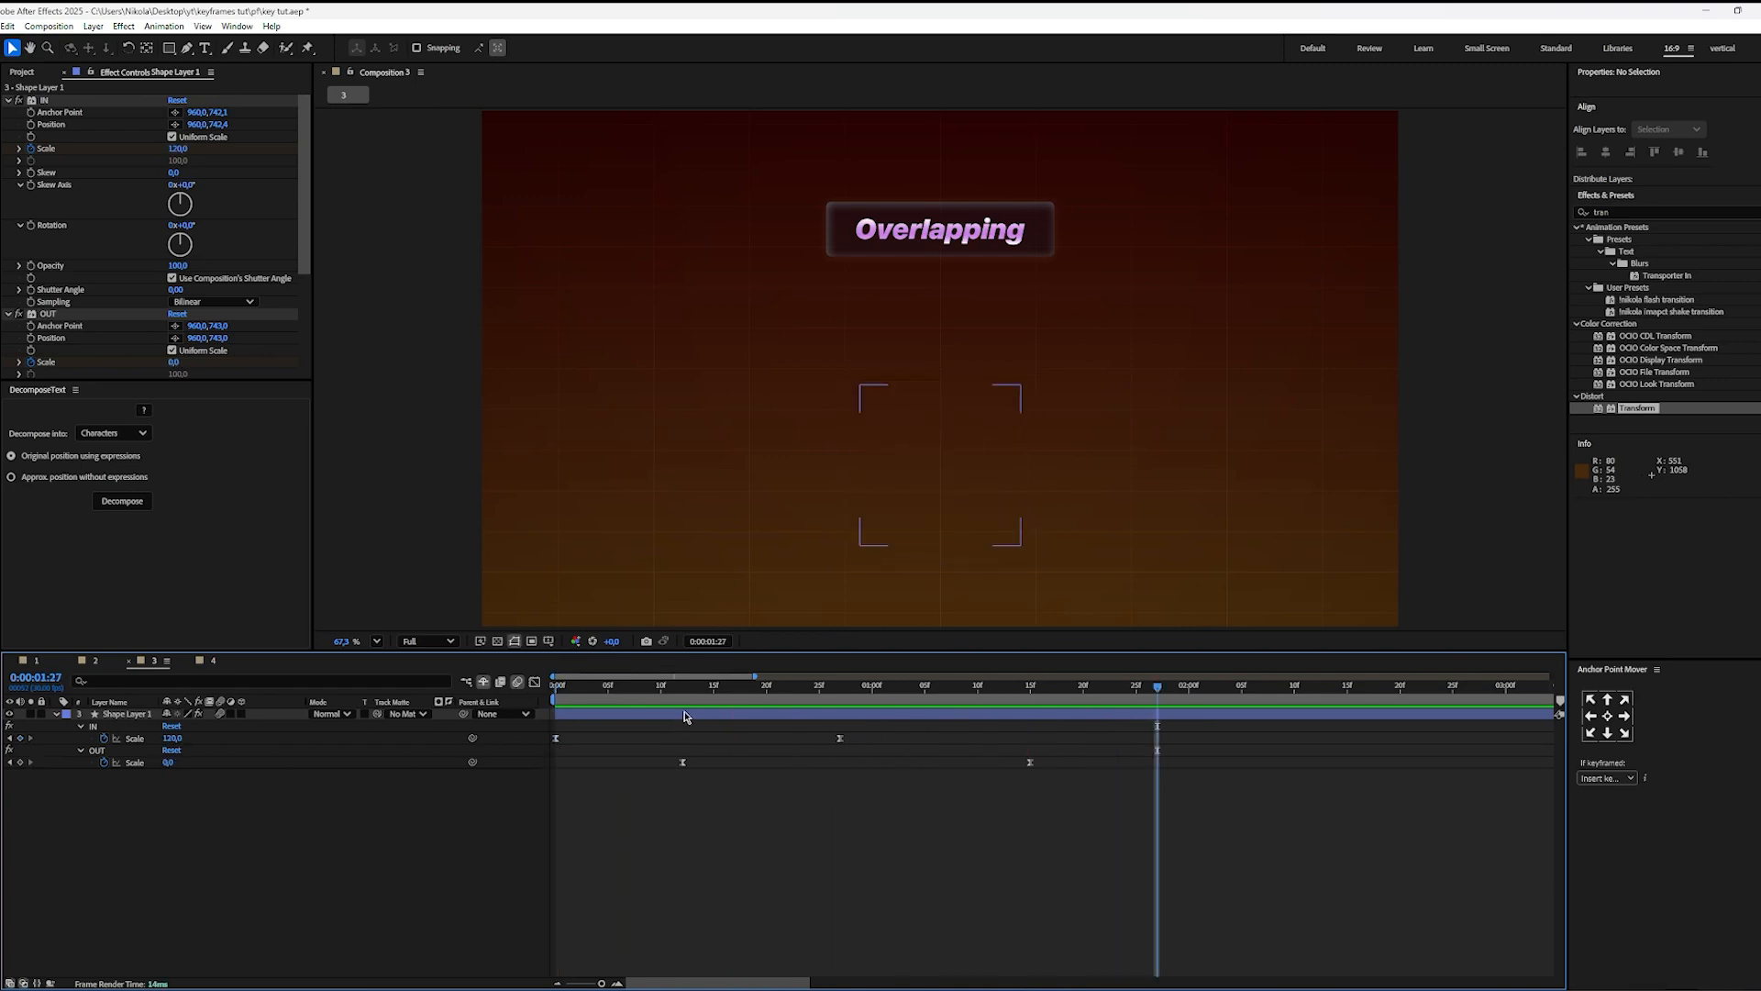
Step: Rename the OUT effect as MID
{"action": "left_click", "coordinate": [683, 688]}
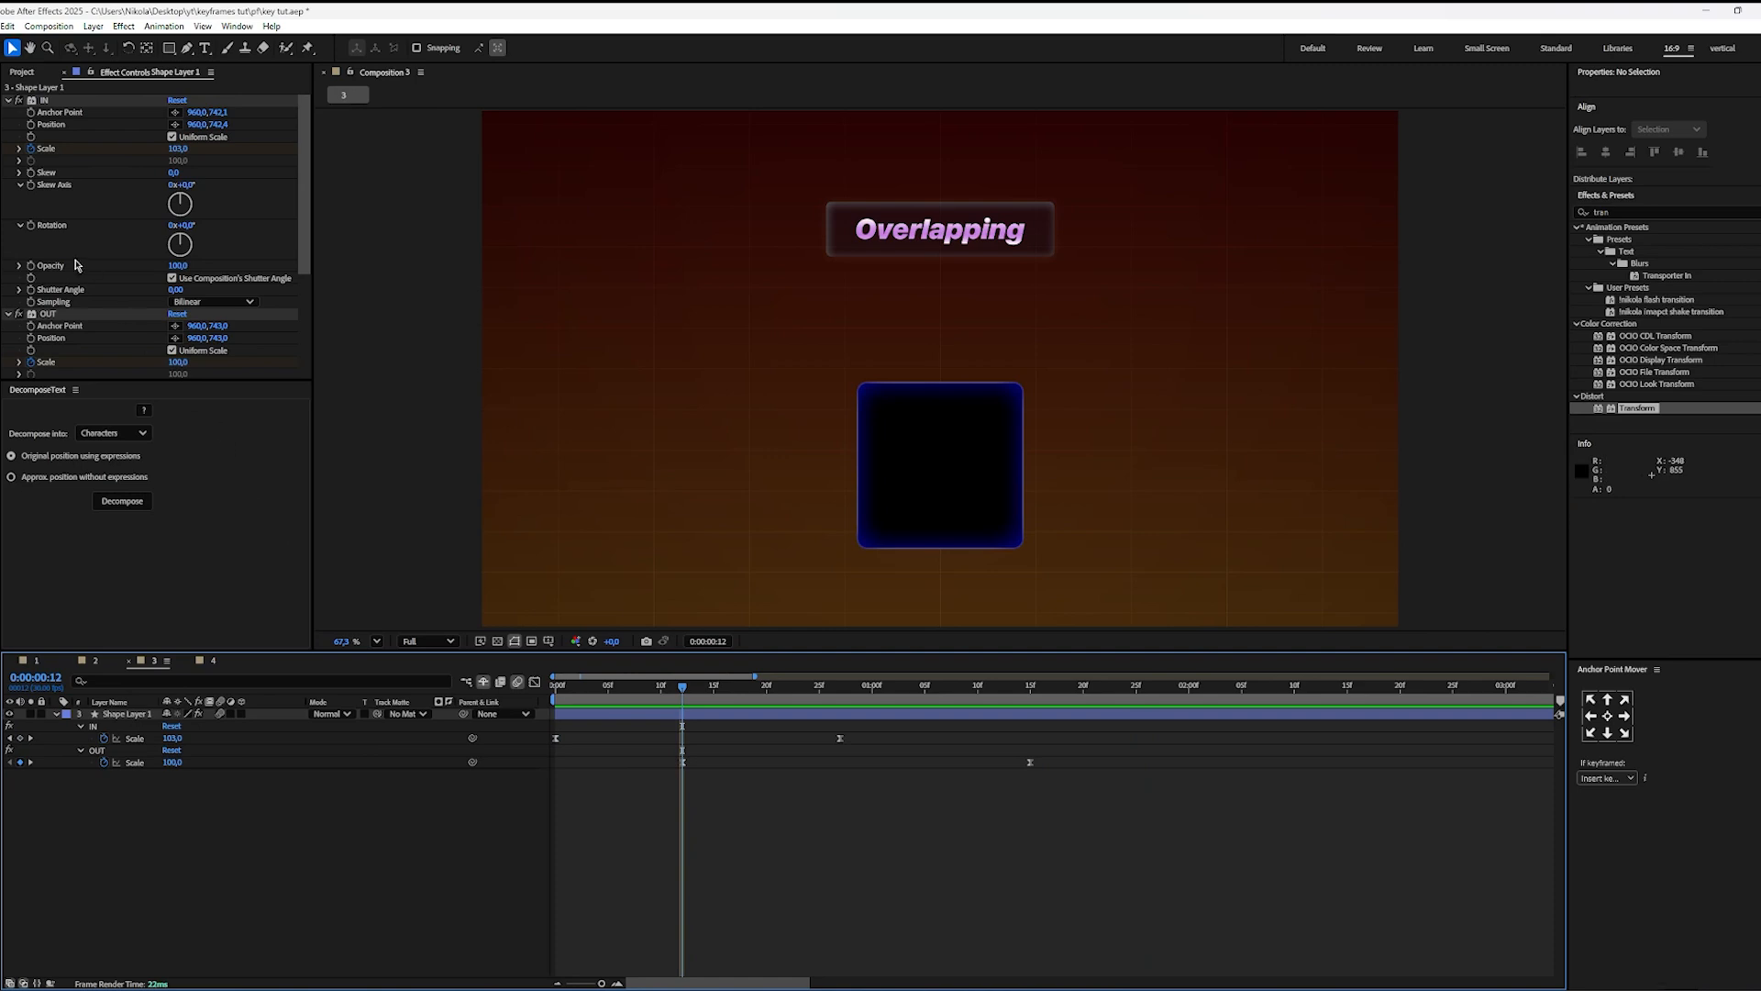
{"action": "left_click", "coordinate": [48, 315]}
{"action": "key", "text": "Return"}
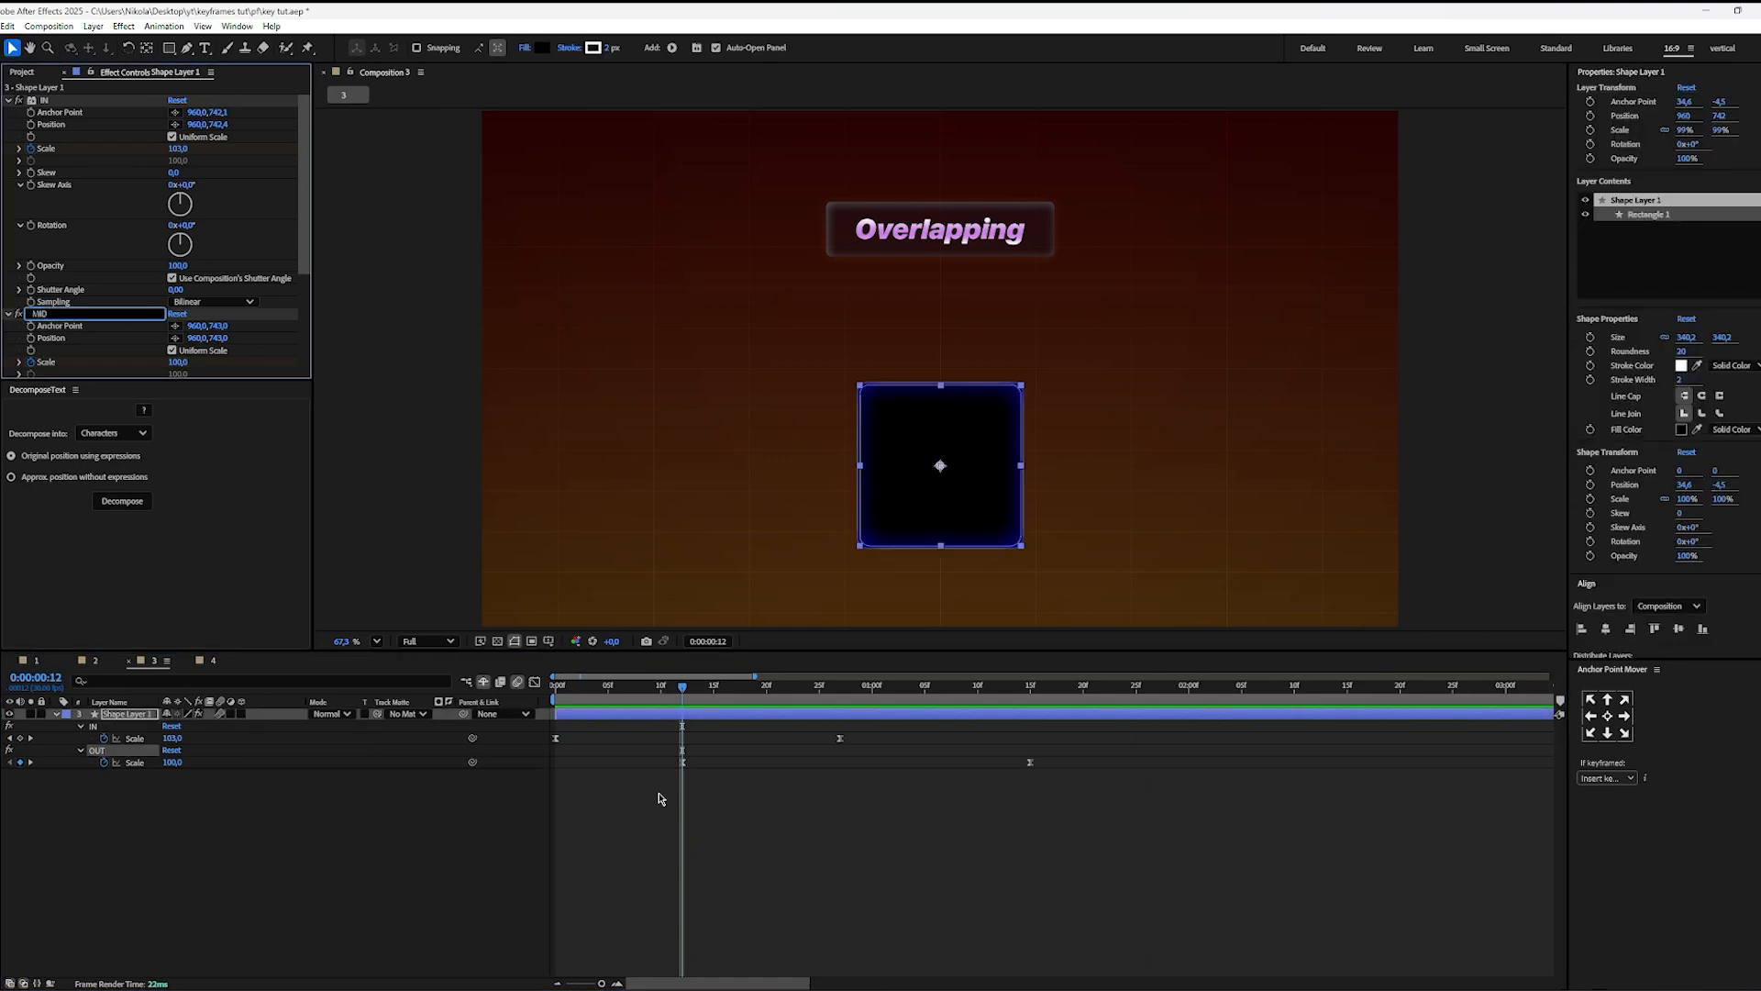
{"action": "type", "text": "MID"}
{"action": "left_click", "coordinate": [781, 840]}
Step: Set the MID effect's Scale keyframe at 0:00:01:15 to 84 and preview the square's movement
{"action": "left_click_drag", "start_coordinate": [683, 688], "coordinate": [1031, 747]}
{"action": "left_click", "coordinate": [1030, 762]}
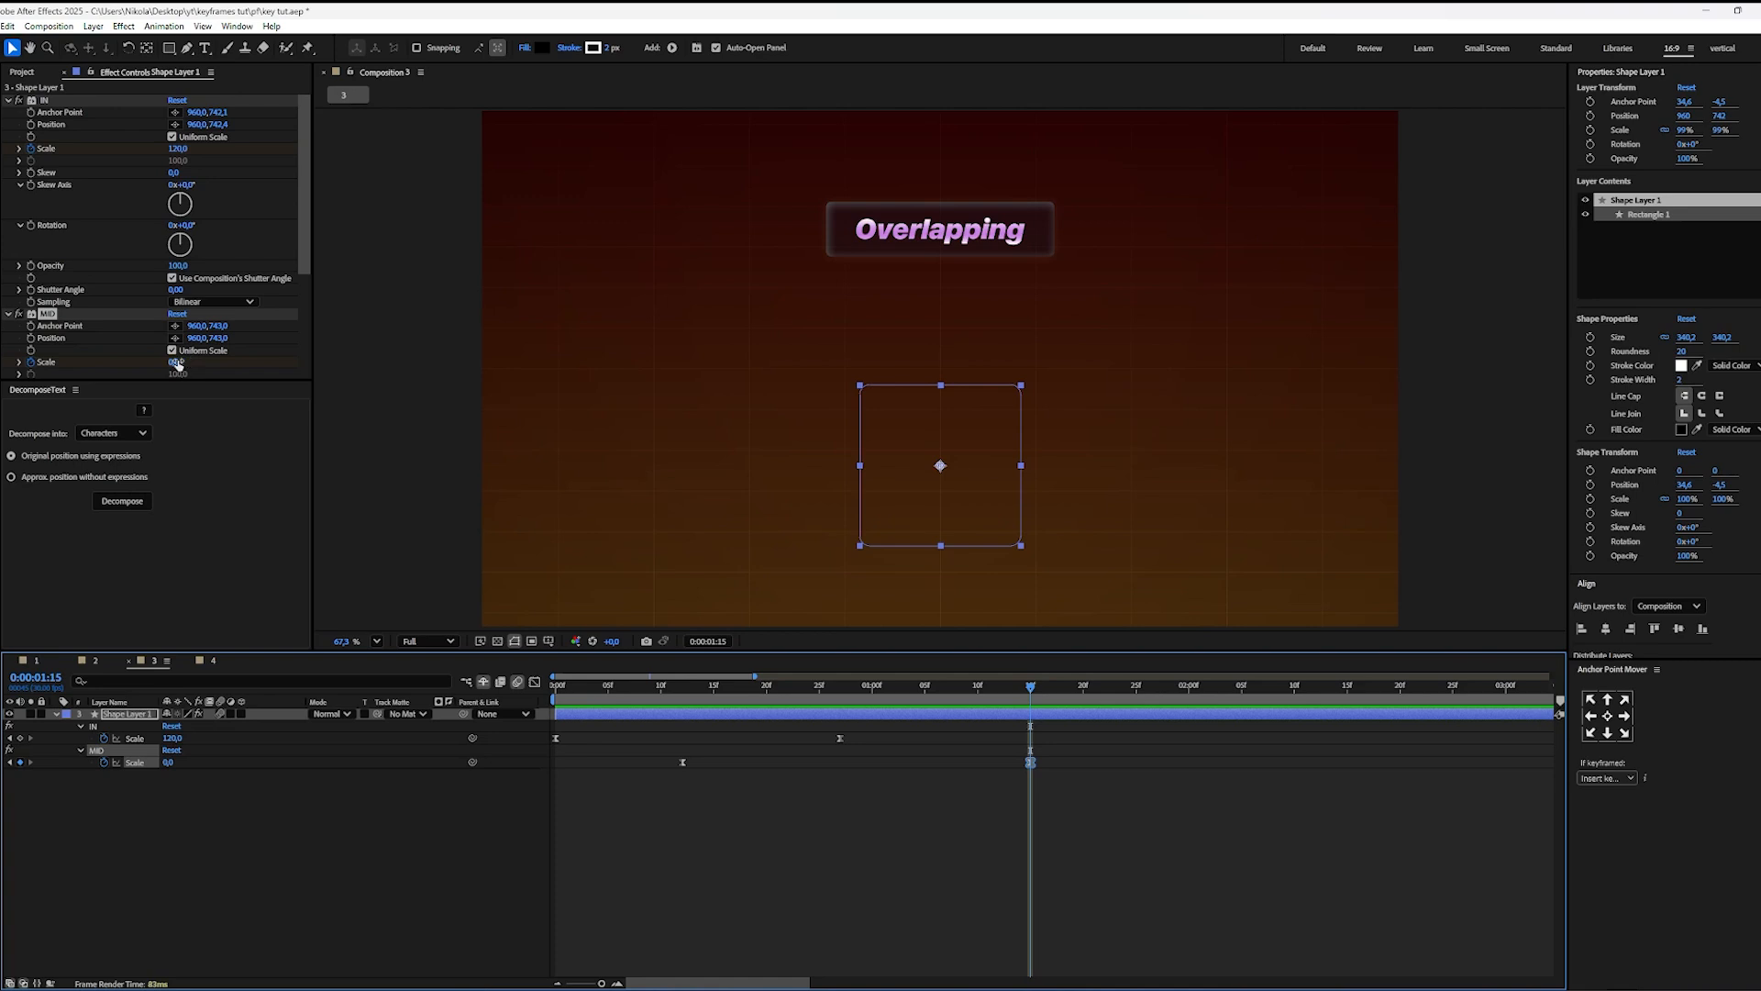
{"action": "left_click_drag", "start_coordinate": [177, 364], "coordinate": [236, 365]}
{"action": "left_click", "coordinate": [961, 892]}
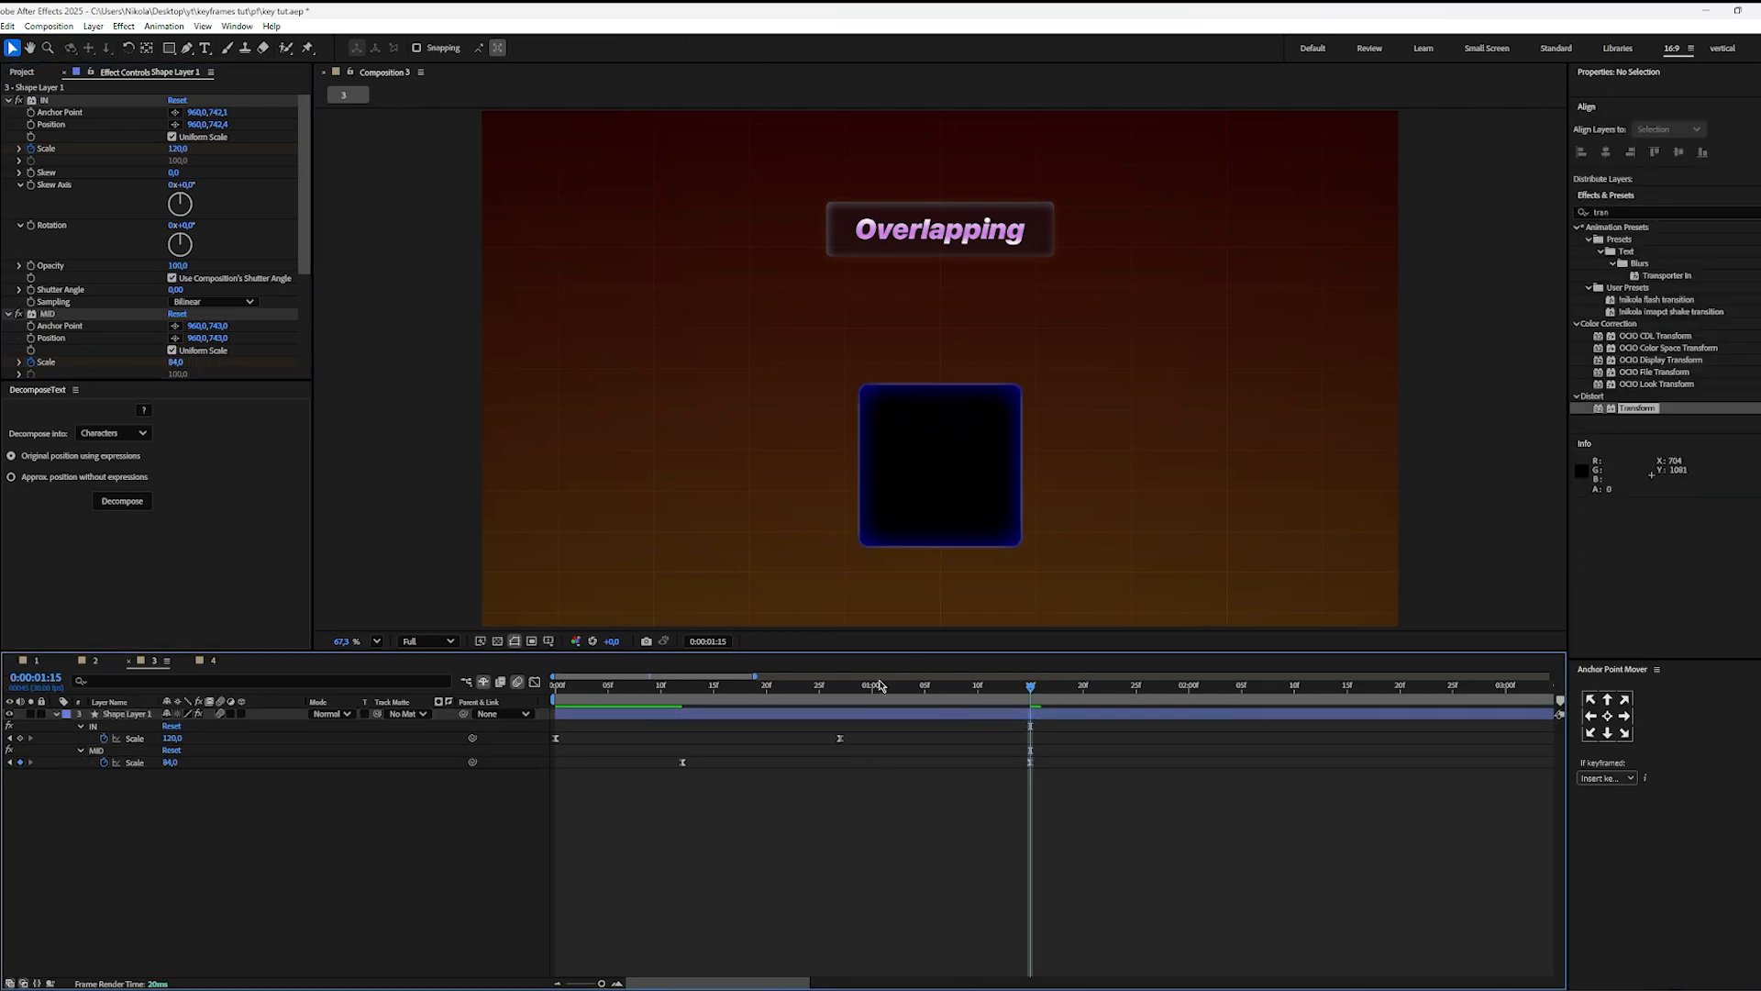
{"action": "key", "text": "space"}
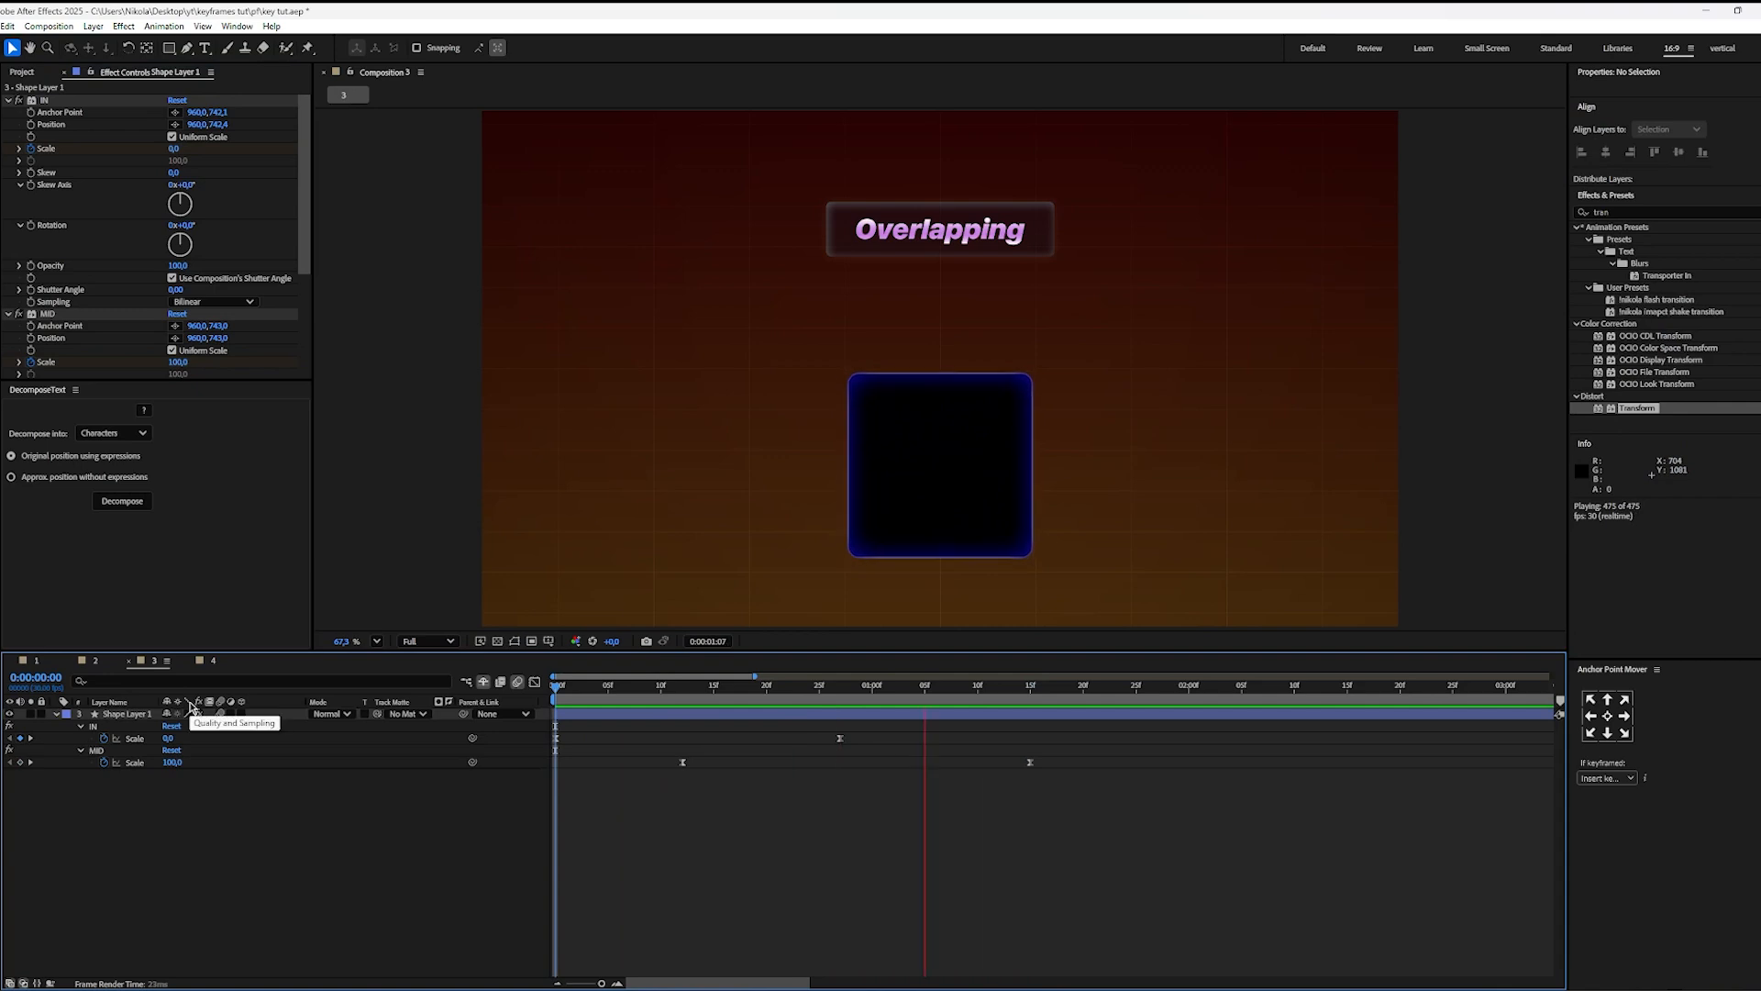
{"action": "key", "text": "space"}
Step: Inspect the speed graph of the MID Scale keyframes and where they overlap the IN movement, at 0:00:00:12 and 0:00:00:27
{"action": "left_click_drag", "start_coordinate": [1002, 707], "coordinate": [839, 708]}
{"action": "left_click_drag", "start_coordinate": [1100, 759], "coordinate": [618, 807]}
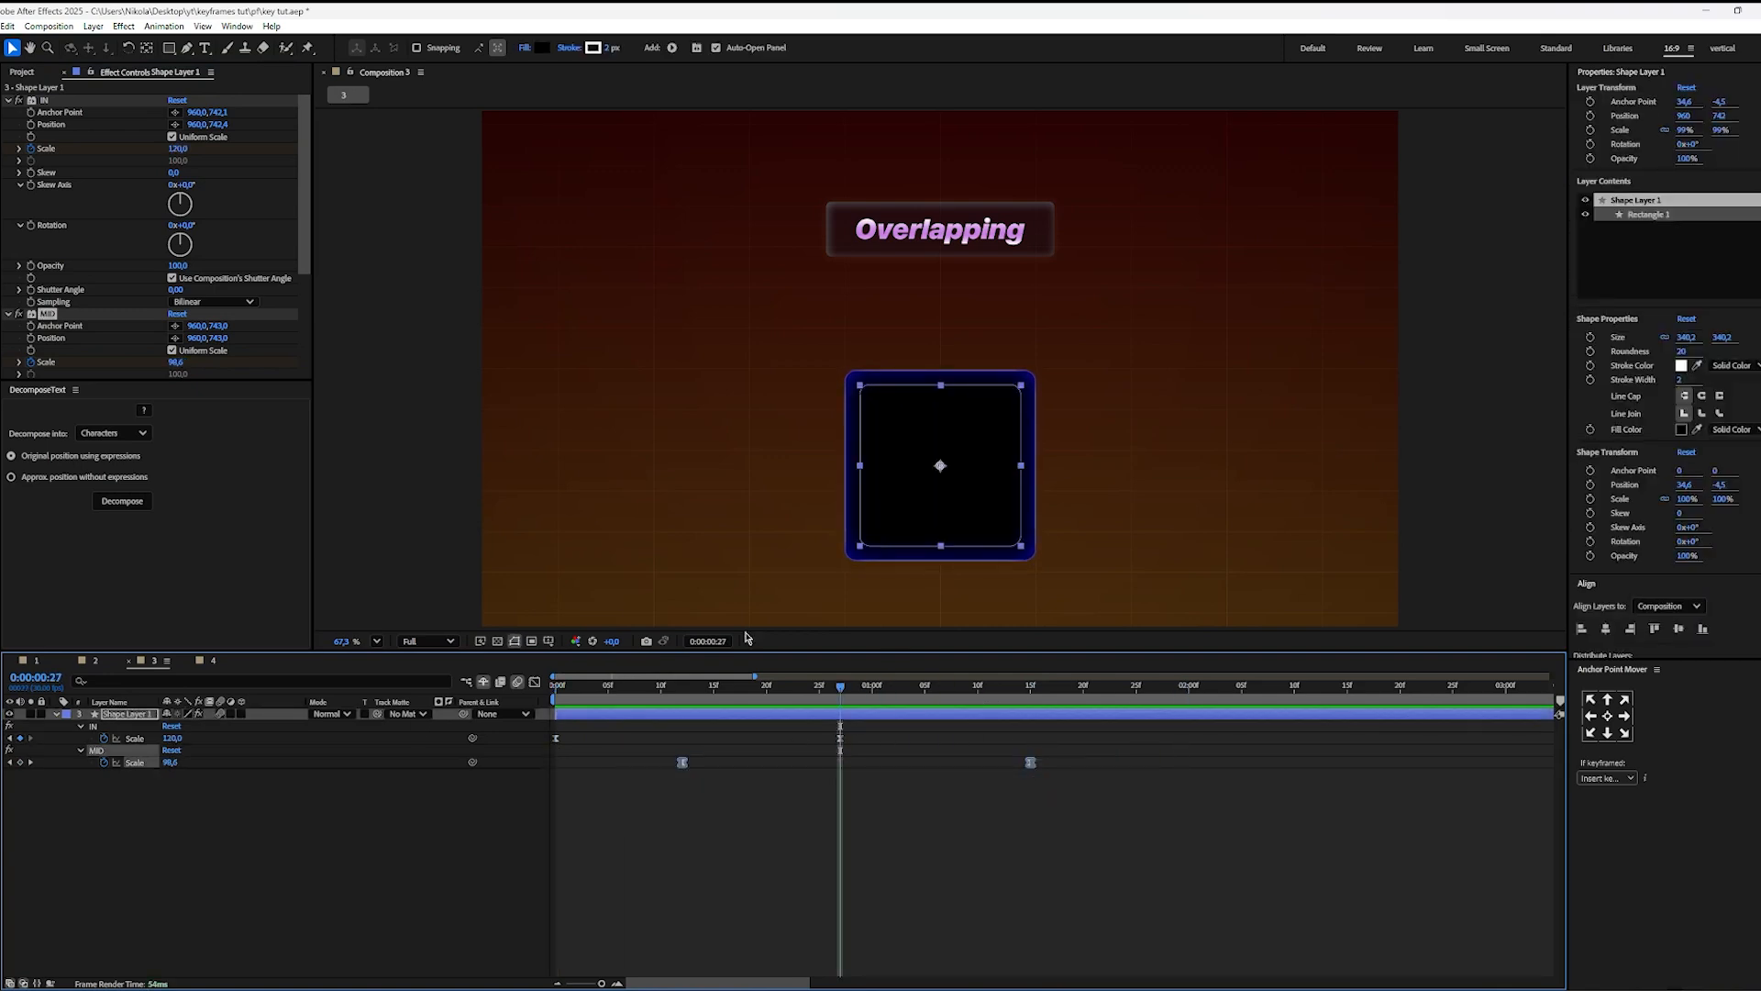
{"action": "left_click", "coordinate": [536, 684]}
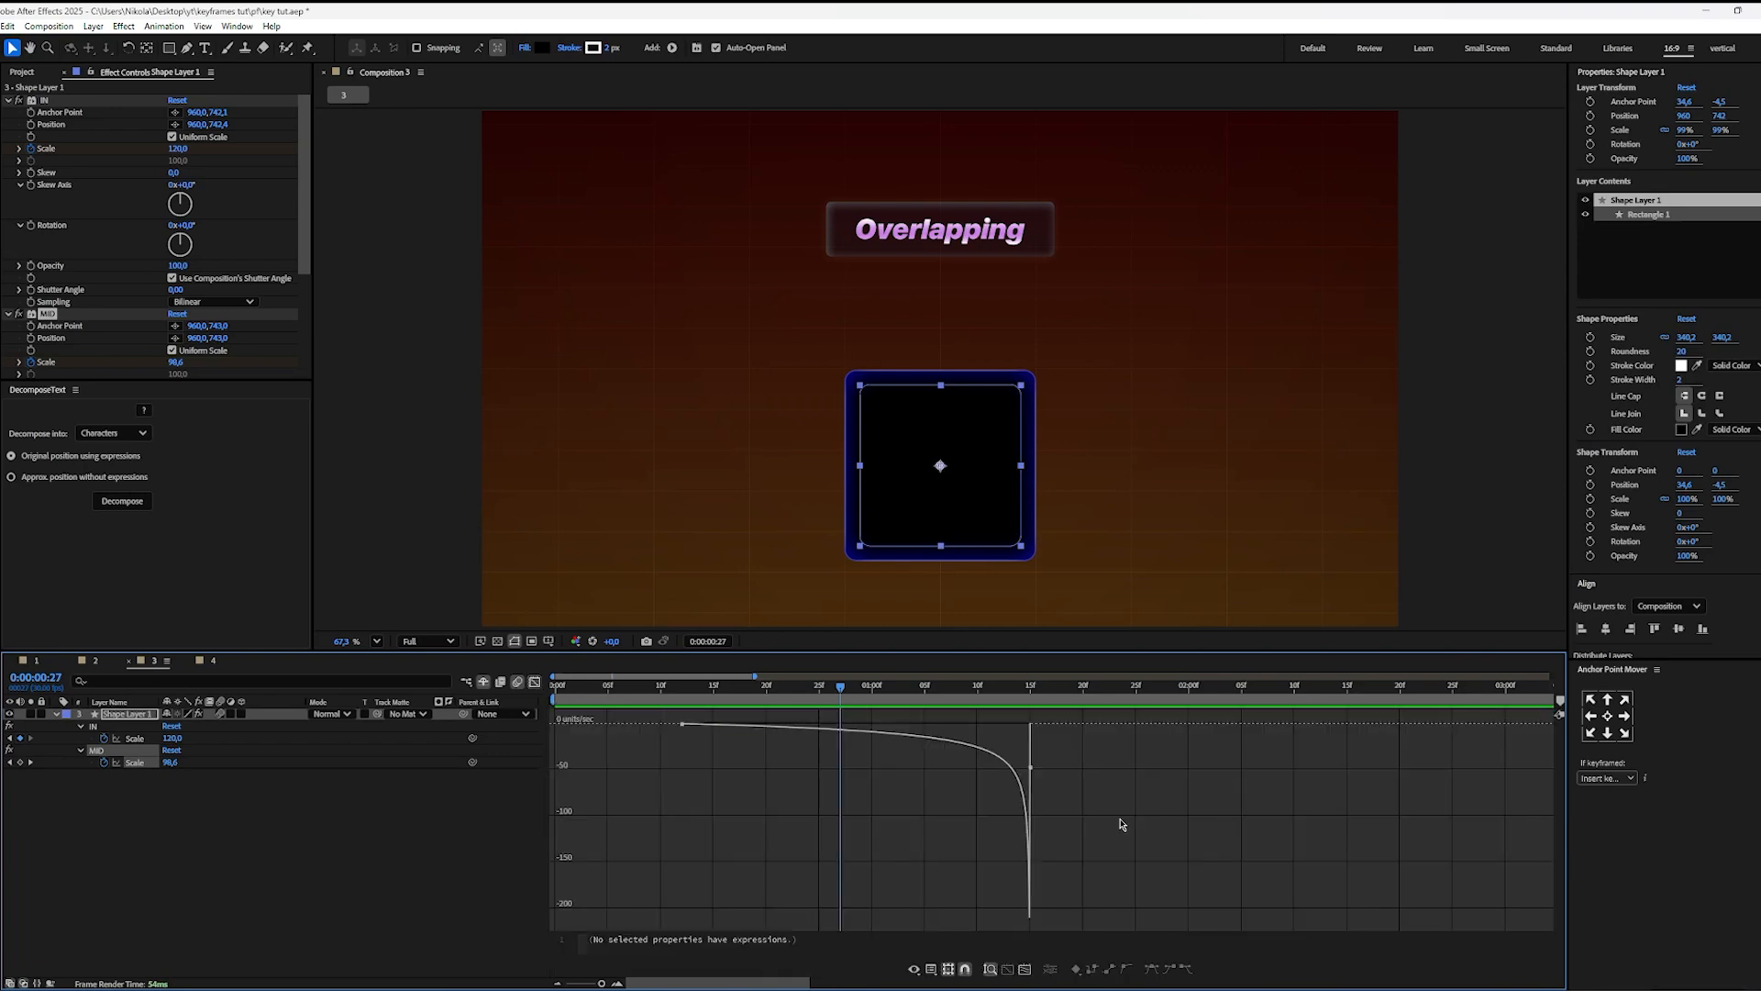
{"action": "left_click", "coordinate": [536, 682]}
{"action": "left_click_drag", "start_coordinate": [695, 686], "coordinate": [683, 688]}
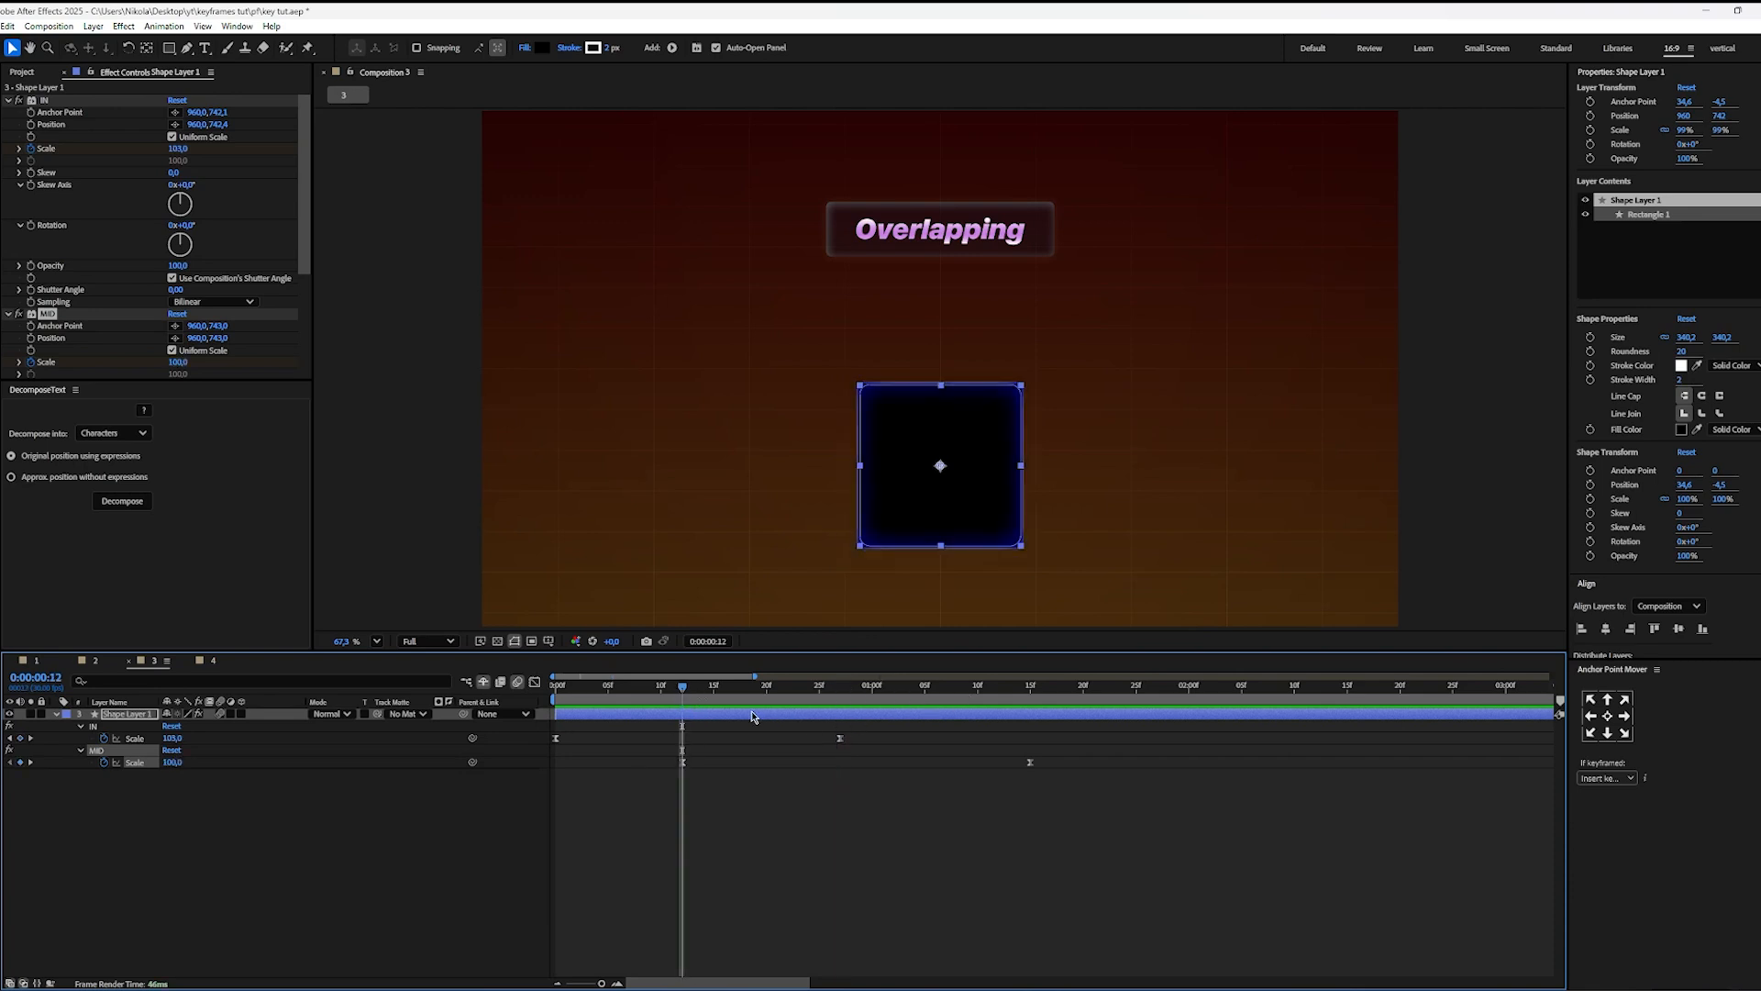
Step: Apply Easy Ease to both MID Scale keyframes and lengthen both speed-graph handles inward to form a steeper, near-symmetrical curve peaking around the middle
{"action": "left_click_drag", "start_coordinate": [724, 686], "coordinate": [642, 804]}
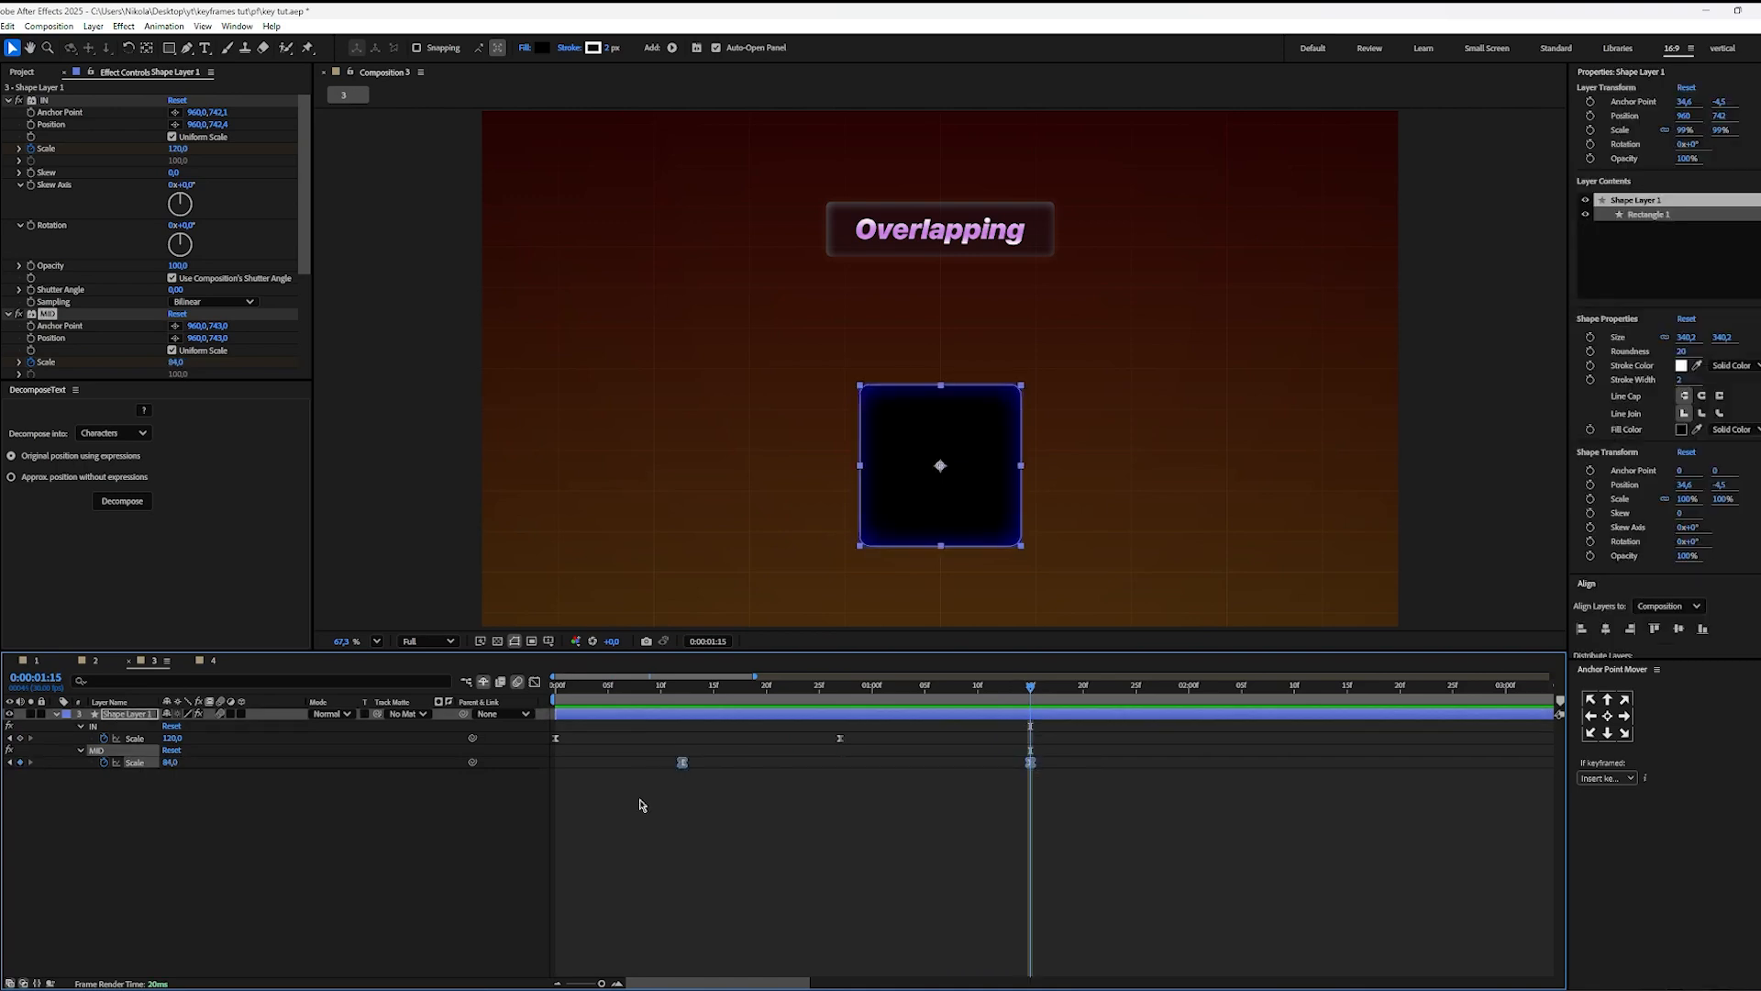
{"action": "left_click", "coordinate": [534, 682]}
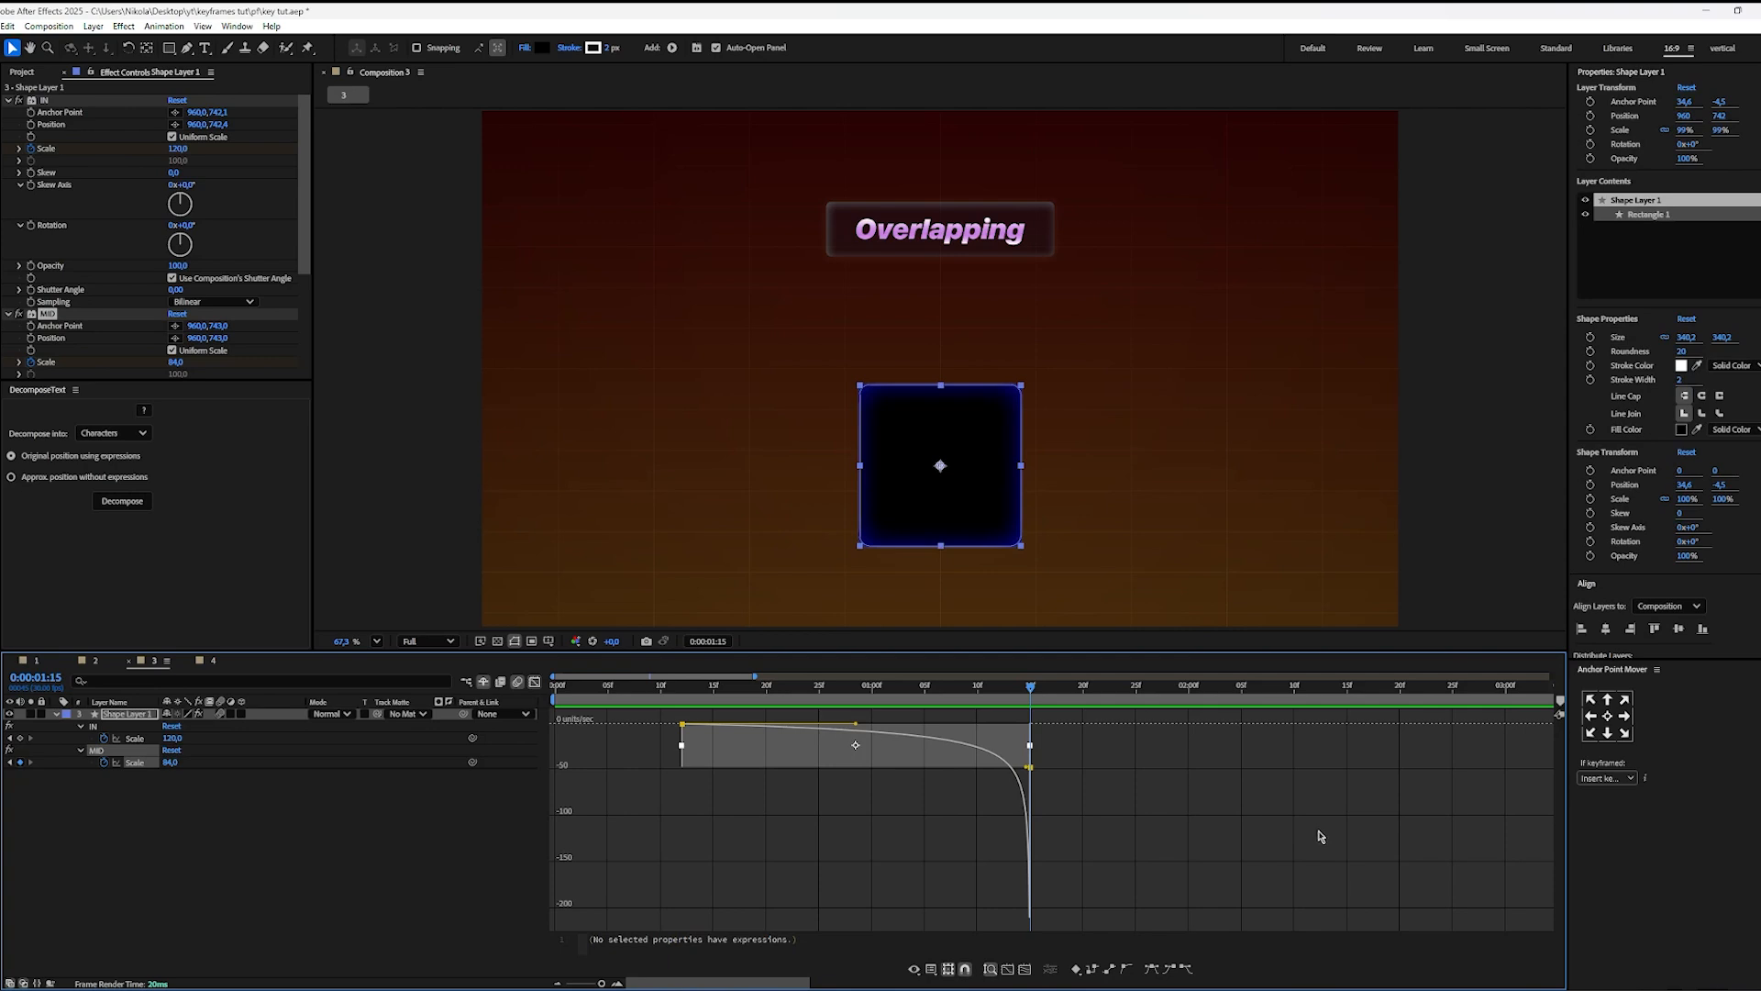
{"action": "key", "text": "F9"}
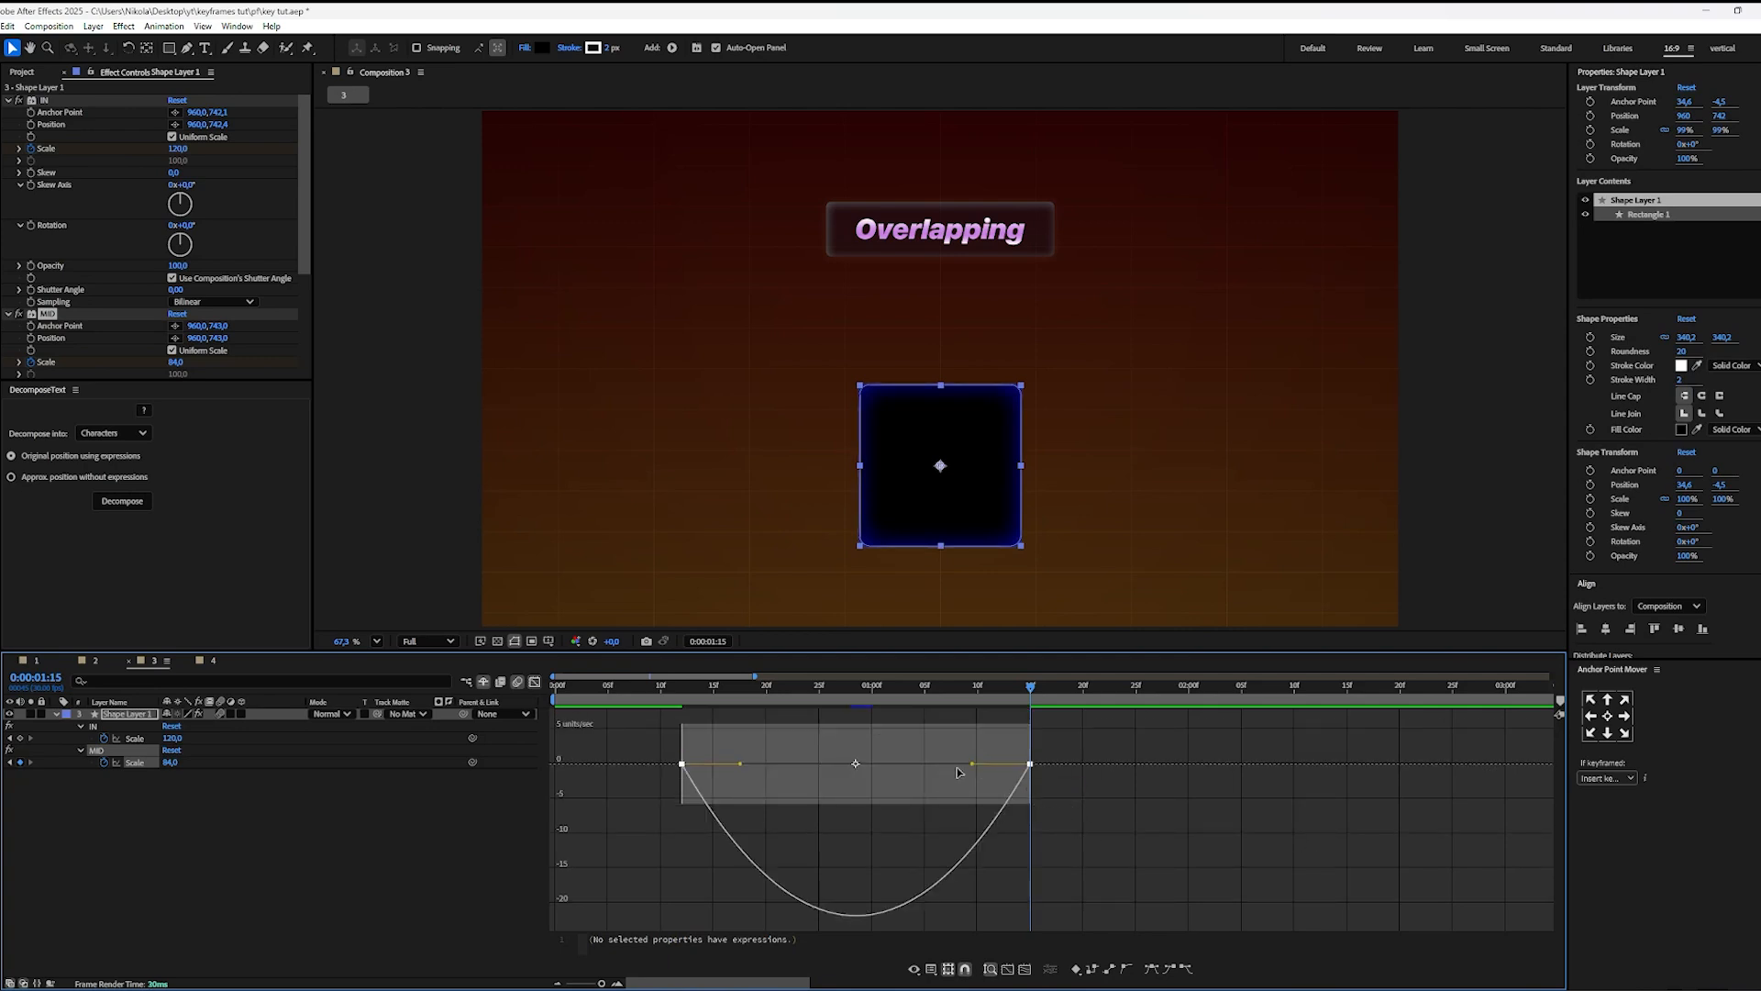
{"action": "left_click_drag", "start_coordinate": [972, 765], "coordinate": [927, 733]}
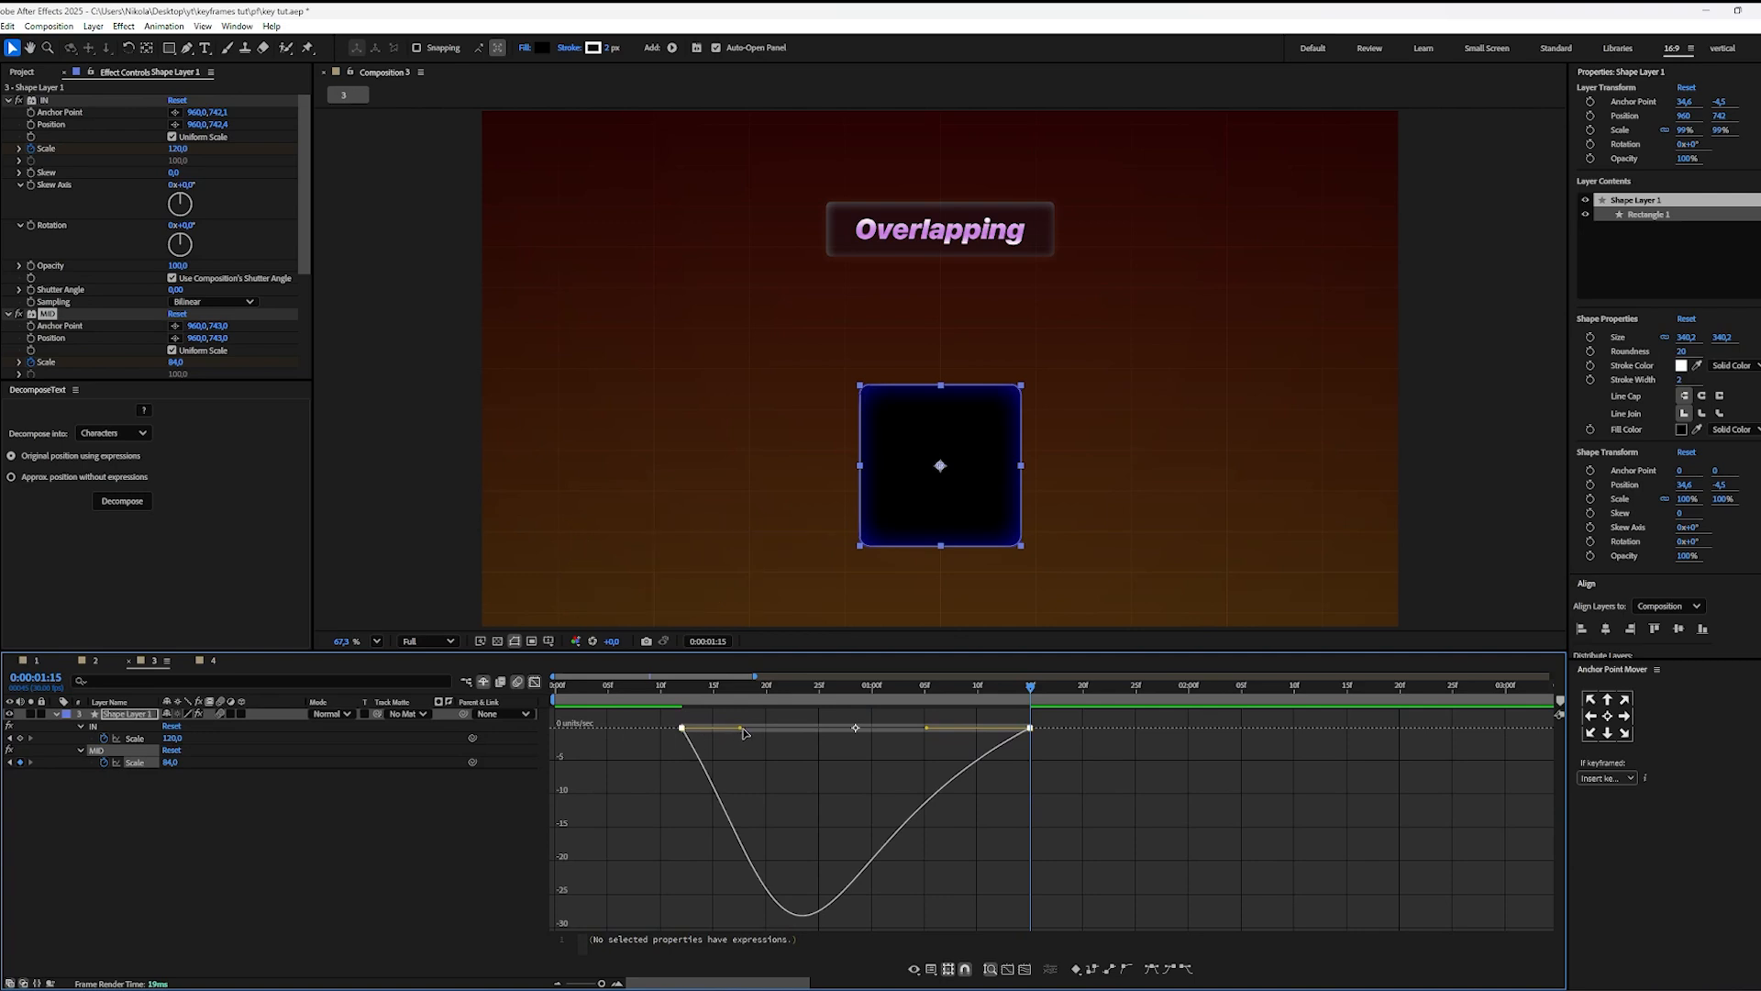
{"action": "left_click_drag", "start_coordinate": [743, 731], "coordinate": [801, 729]}
{"action": "left_click", "coordinate": [1010, 826]}
Step: Preview the eased MID movement from the start in the keyframe view
{"action": "left_click_drag", "start_coordinate": [707, 682], "coordinate": [436, 696]}
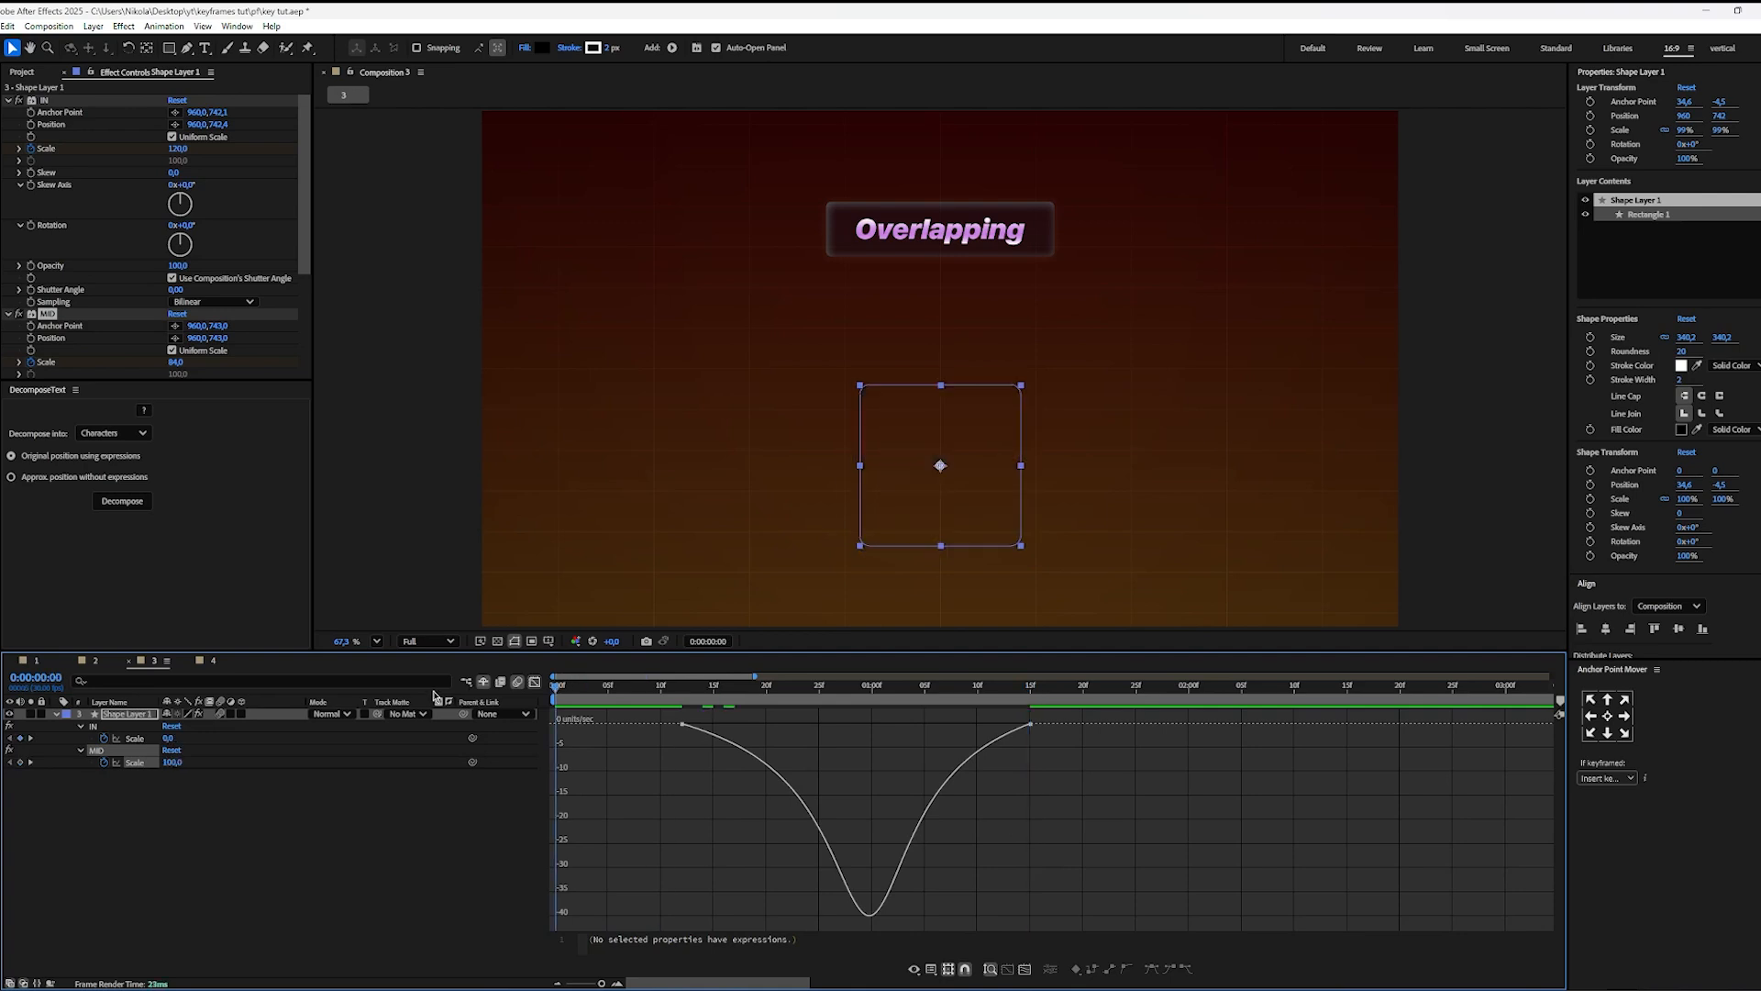
{"action": "left_click", "coordinate": [535, 684]}
{"action": "key", "text": "space"}
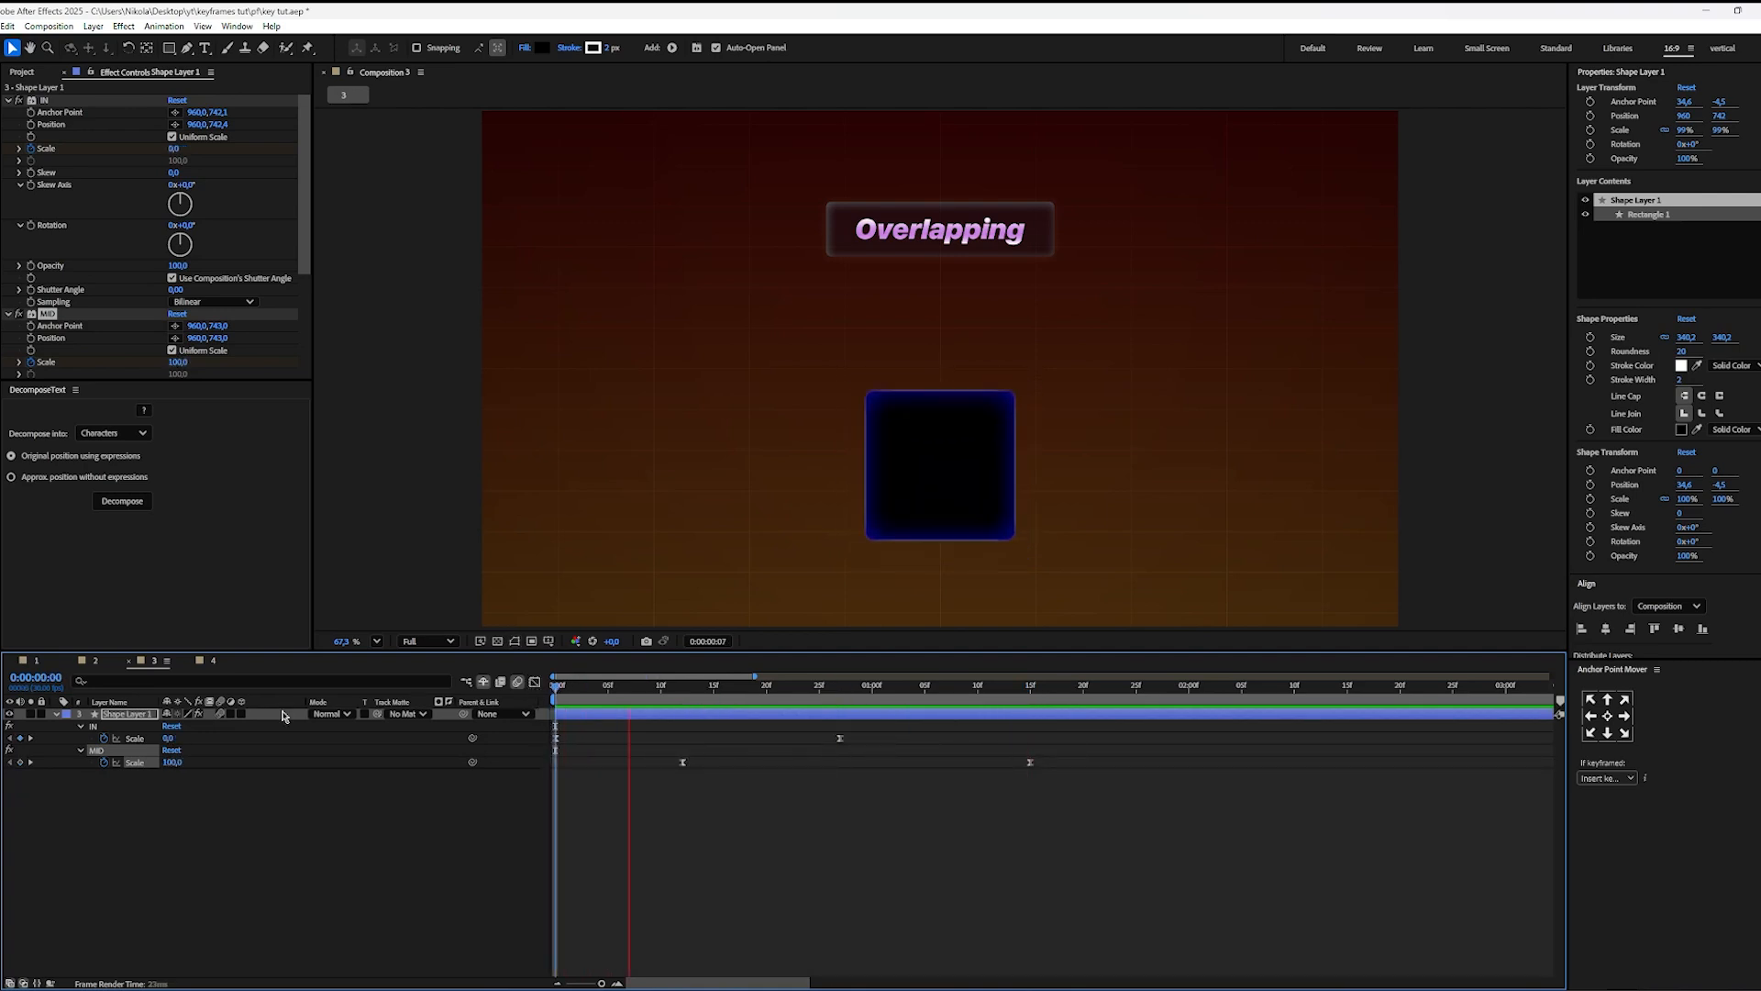
{"action": "key", "text": "space"}
Step: Move the MID Scale keyframes closer together, to 0:00:00:15 and 0:00:01:05, and preview the animation from the start
{"action": "left_click_drag", "start_coordinate": [1060, 762], "coordinate": [959, 763]}
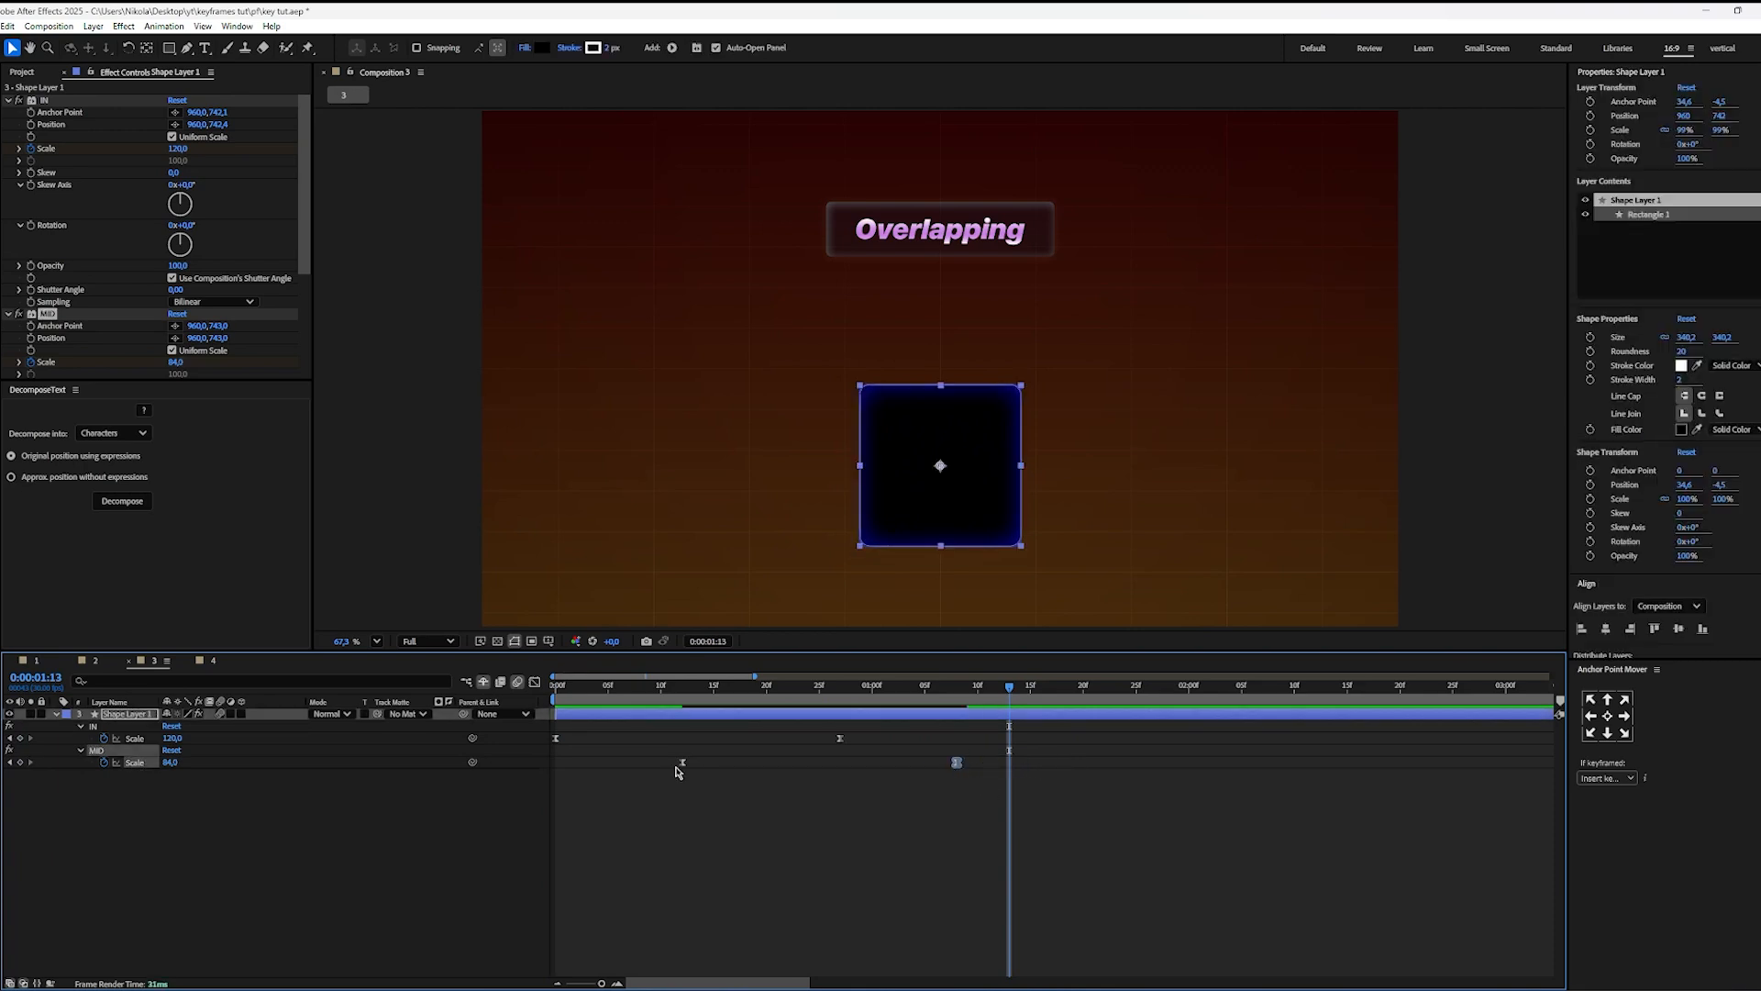
{"action": "left_click_drag", "start_coordinate": [703, 764], "coordinate": [745, 765]}
{"action": "left_click", "coordinate": [1067, 772]}
{"action": "left_click_drag", "start_coordinate": [1028, 755], "coordinate": [920, 768]}
{"action": "left_click", "coordinate": [746, 762], "text": "shift"}
{"action": "left_click_drag", "start_coordinate": [726, 764], "coordinate": [706, 765]}
{"action": "left_click", "coordinate": [786, 836]}
{"action": "left_click_drag", "start_coordinate": [642, 690], "coordinate": [392, 704]}
{"action": "key", "text": "space"}
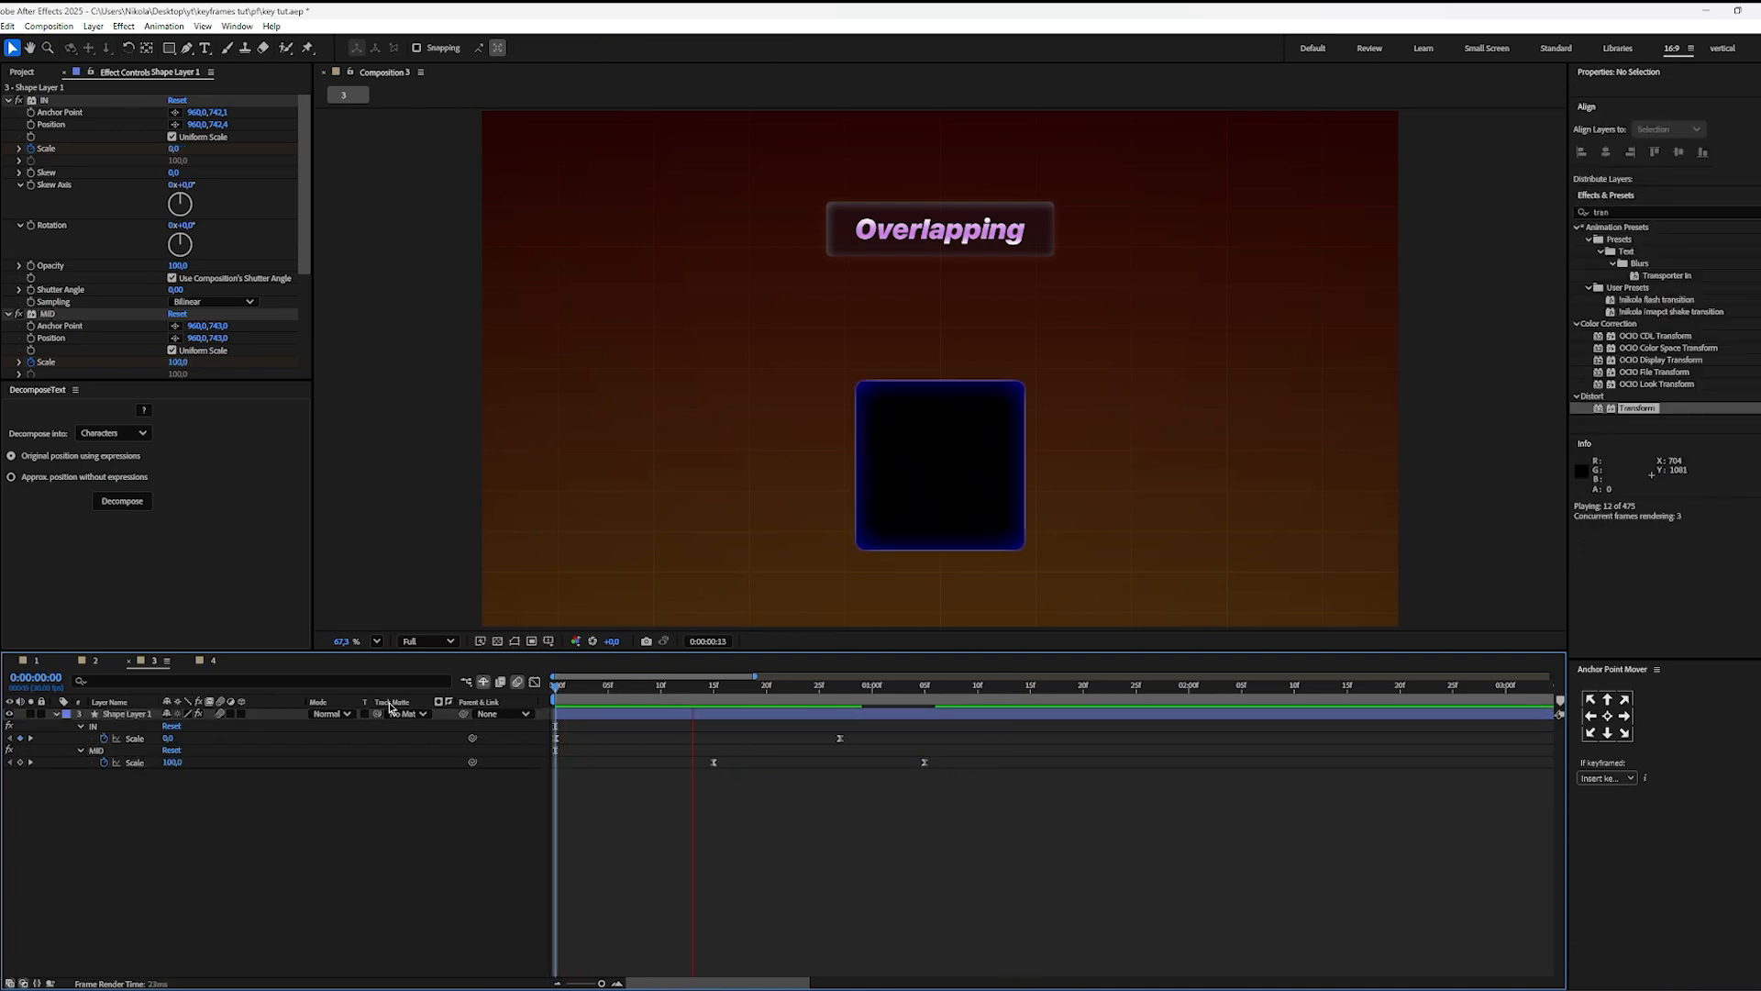
{"action": "key", "text": "space"}
Step: Shift the last IN Scale keyframe to 0:00:00:19 together with both MID Scale keyframes, keeping their spacing, and preview the result
{"action": "left_click_drag", "start_coordinate": [1033, 736], "coordinate": [690, 805]}
{"action": "left_click_drag", "start_coordinate": [843, 744], "coordinate": [760, 749]}
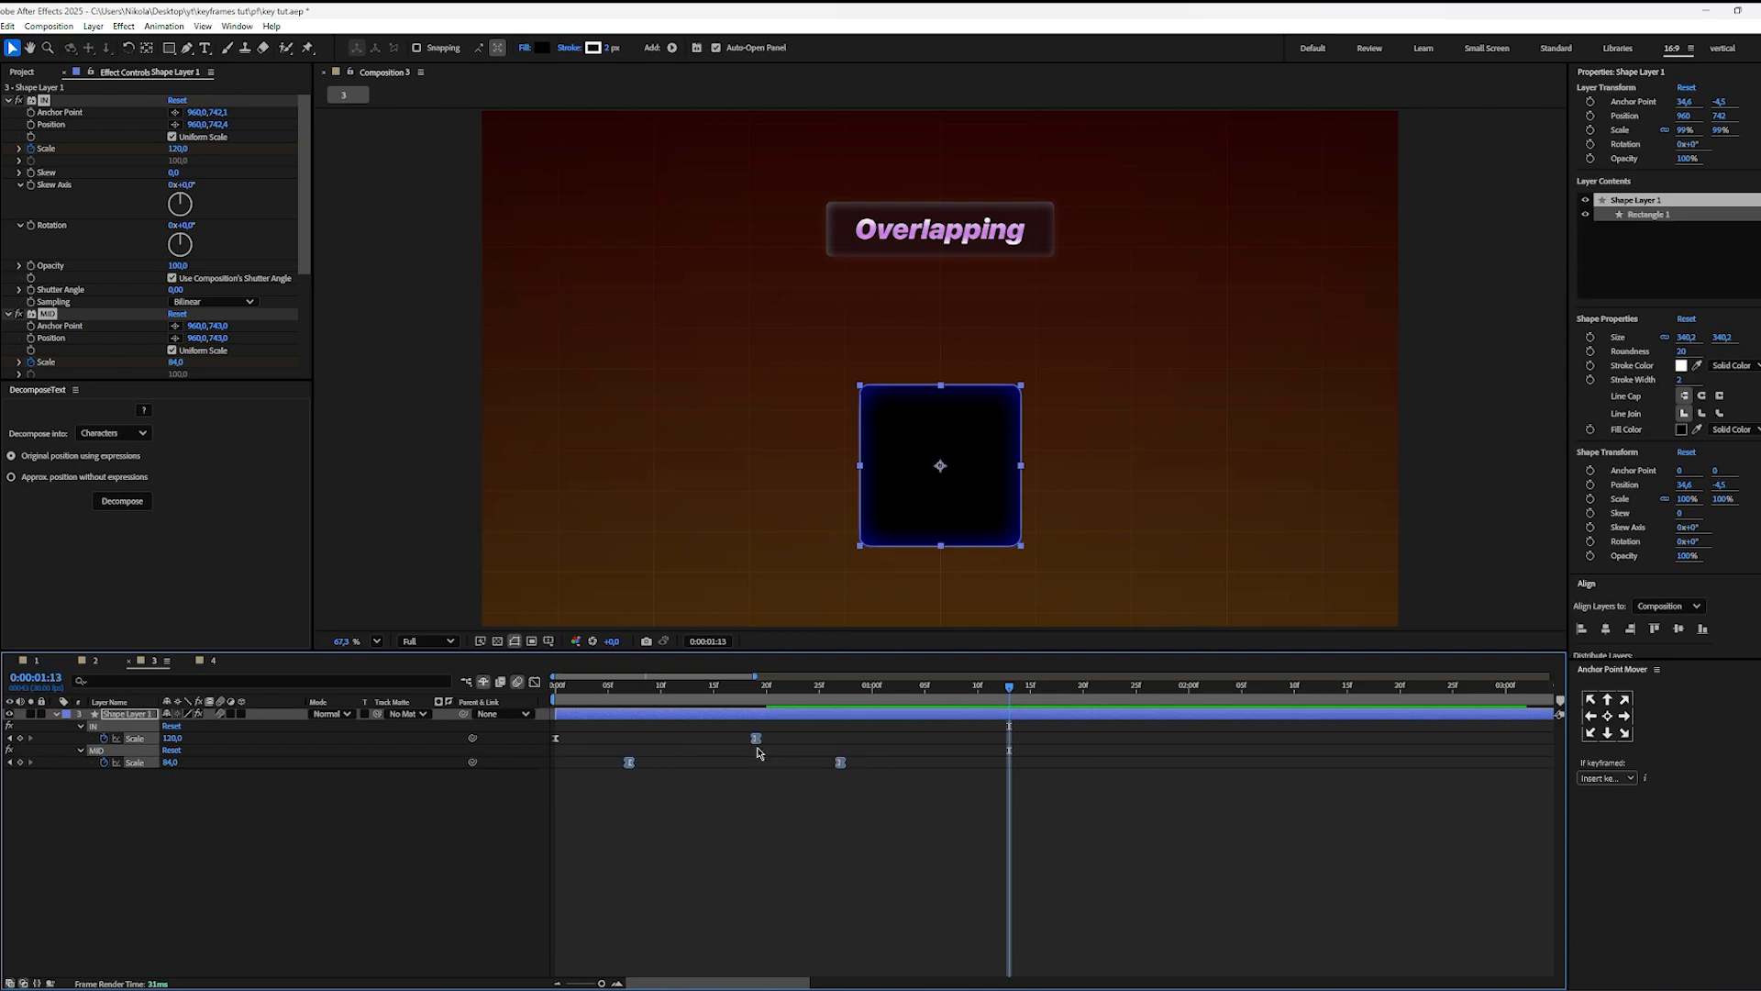
{"action": "left_click", "coordinate": [740, 798]}
{"action": "left_click_drag", "start_coordinate": [630, 693], "coordinate": [410, 717]}
{"action": "key", "text": "space"}
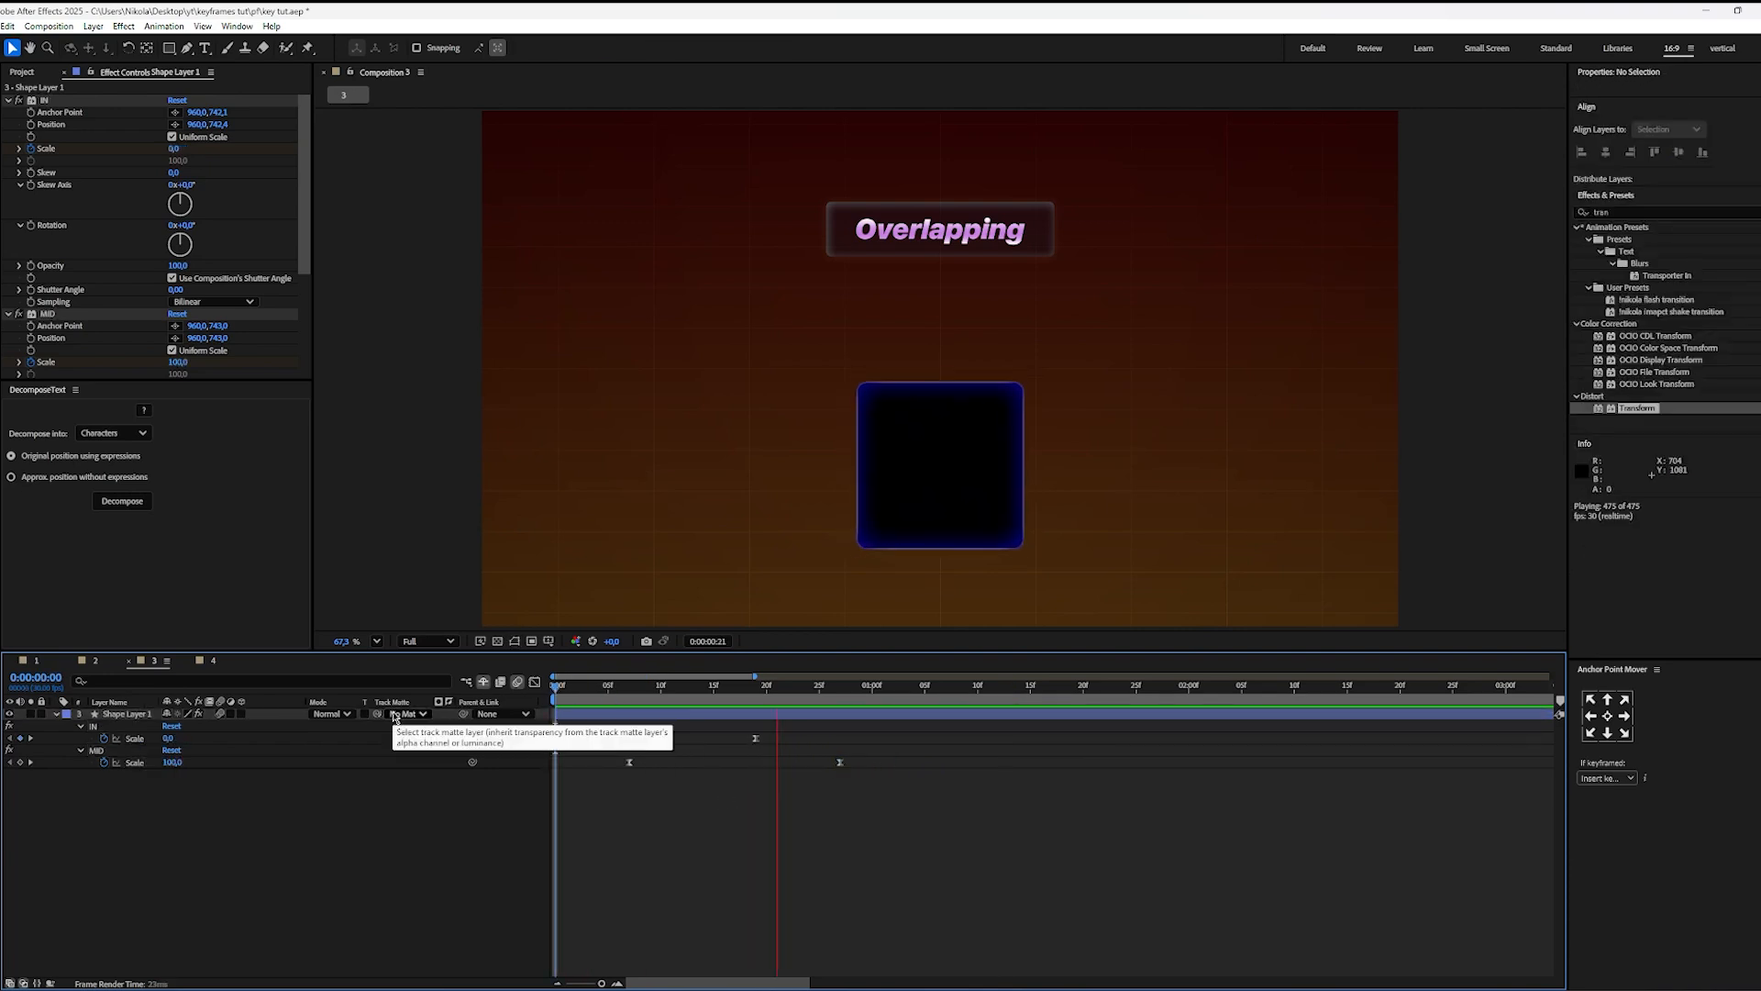
{"action": "key", "text": "space"}
Step: Set the composition view to Fit up to 100% and preview the overlapping Scale animation from the start
{"action": "left_click", "coordinate": [378, 641]}
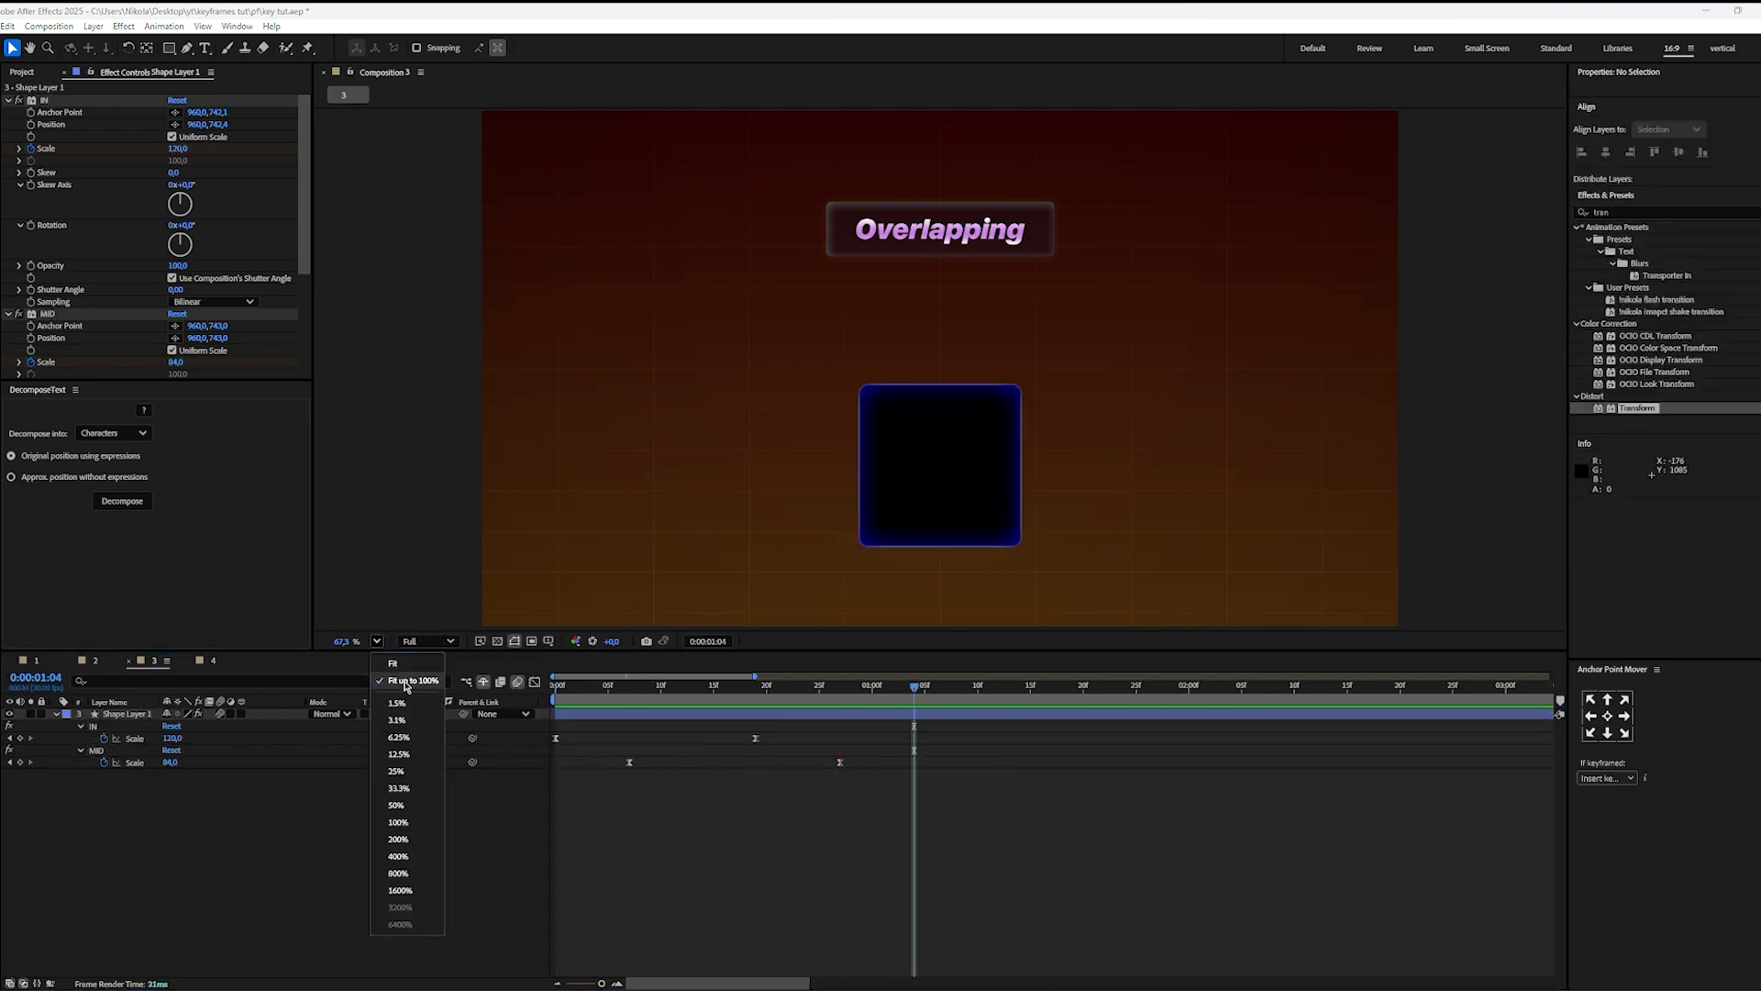
{"action": "left_click", "coordinate": [401, 686]}
{"action": "left_click_drag", "start_coordinate": [697, 692], "coordinate": [277, 724]}
{"action": "key", "text": "space"}
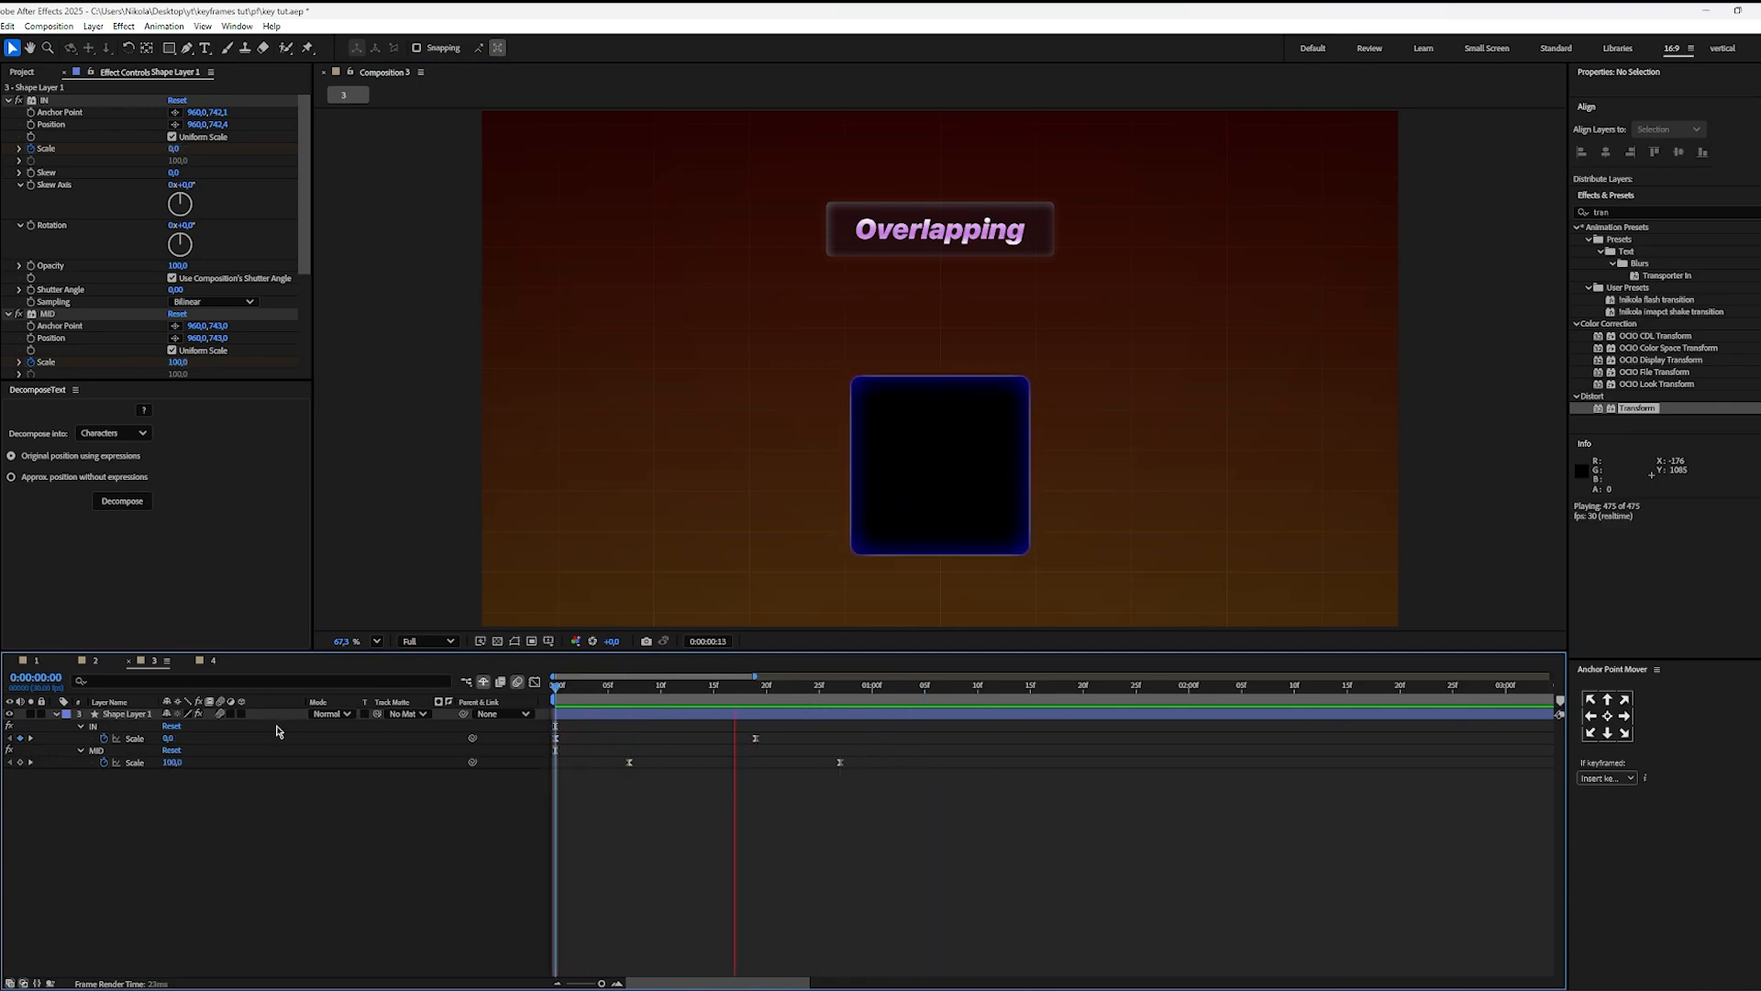
Step: Save the project and replay the square's overlapping animation
{"action": "key", "text": "ctrl+s"}
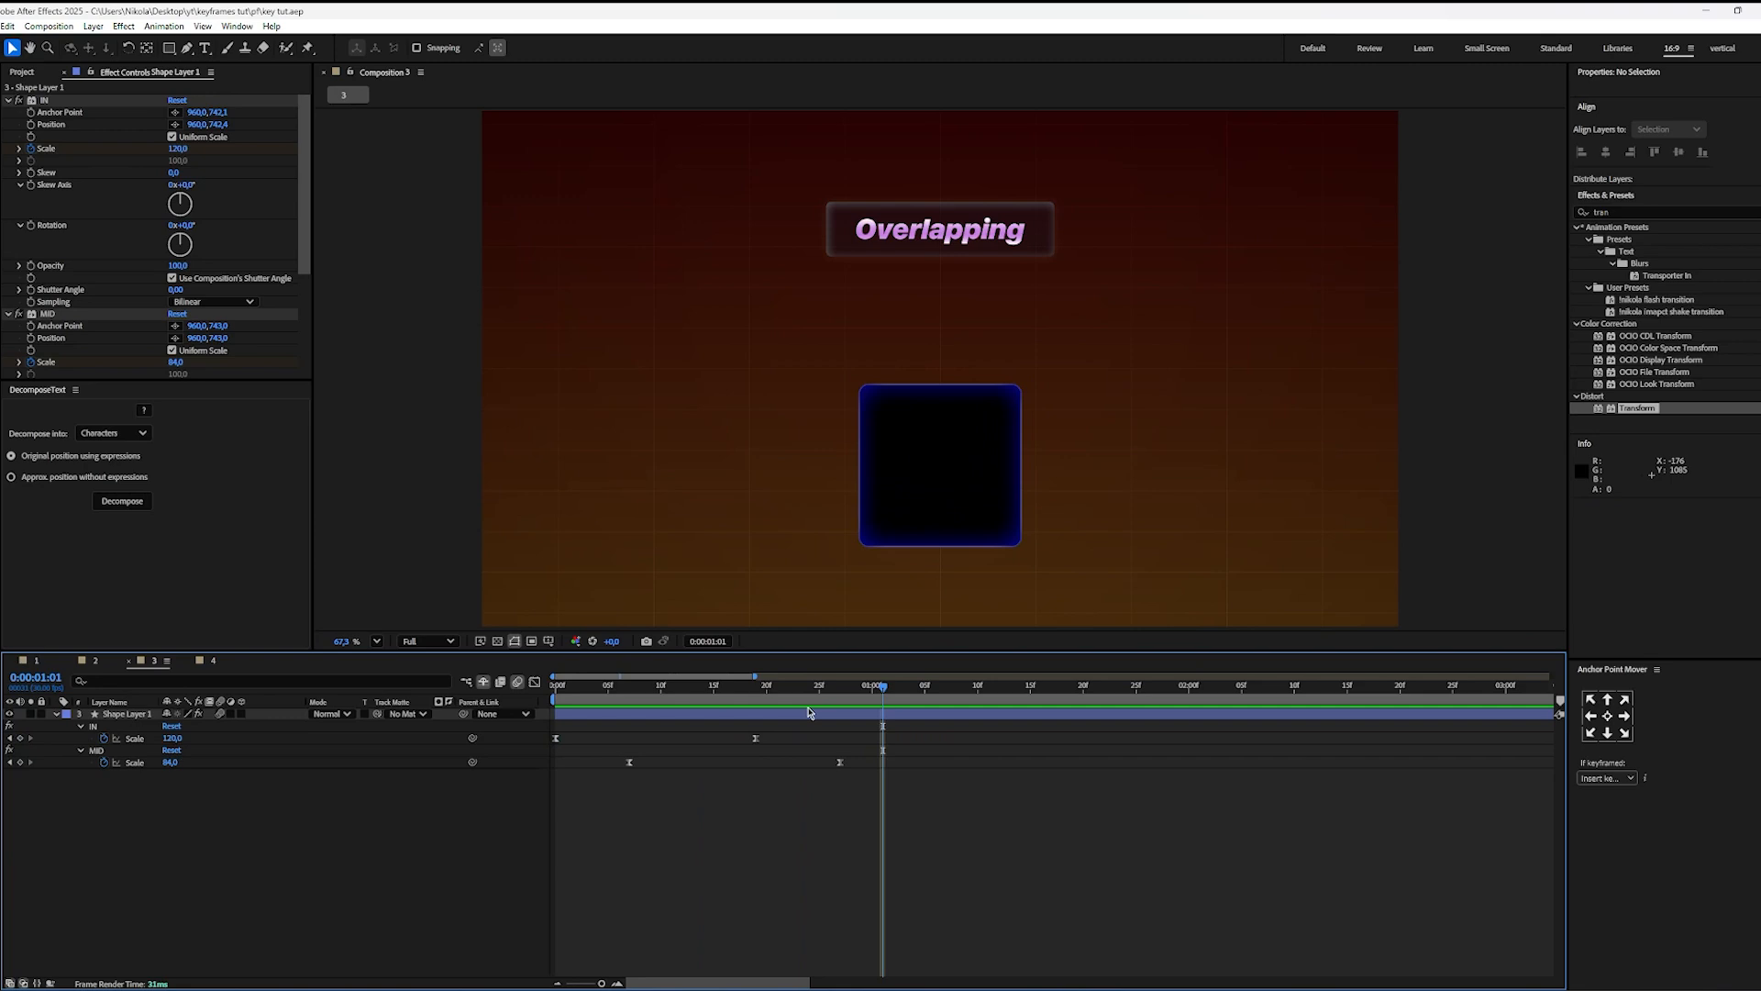
{"action": "key", "text": "space"}
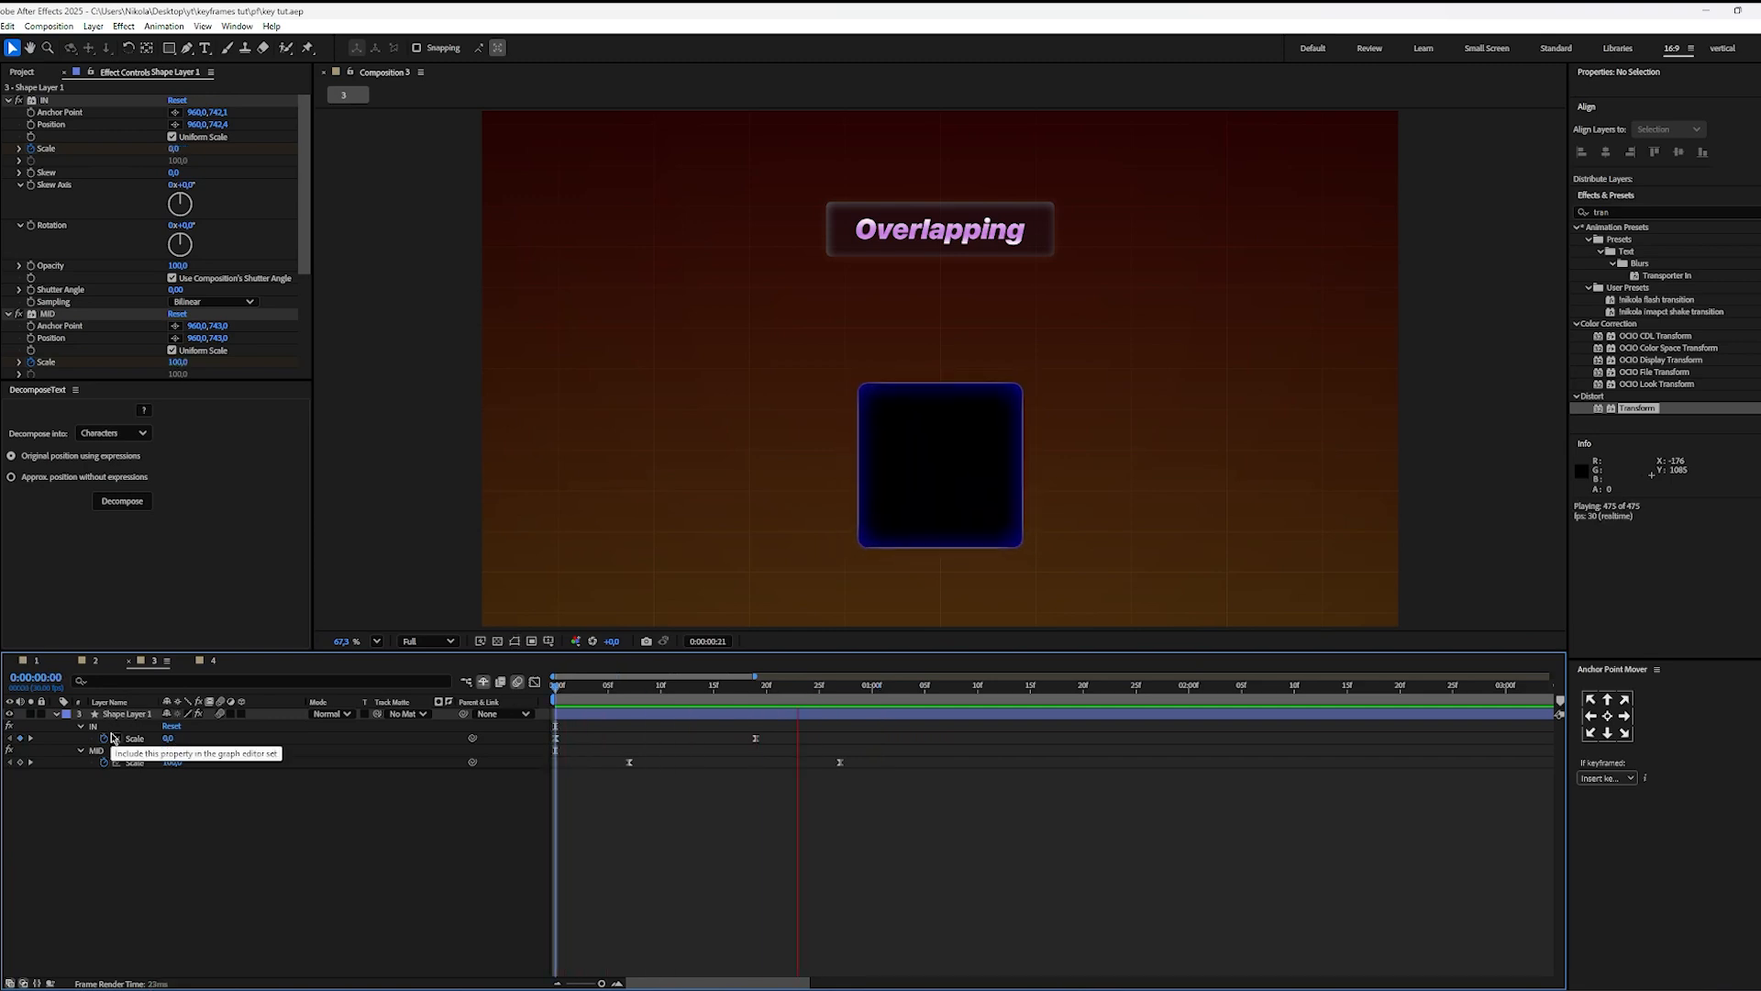
{"action": "key", "text": "space"}
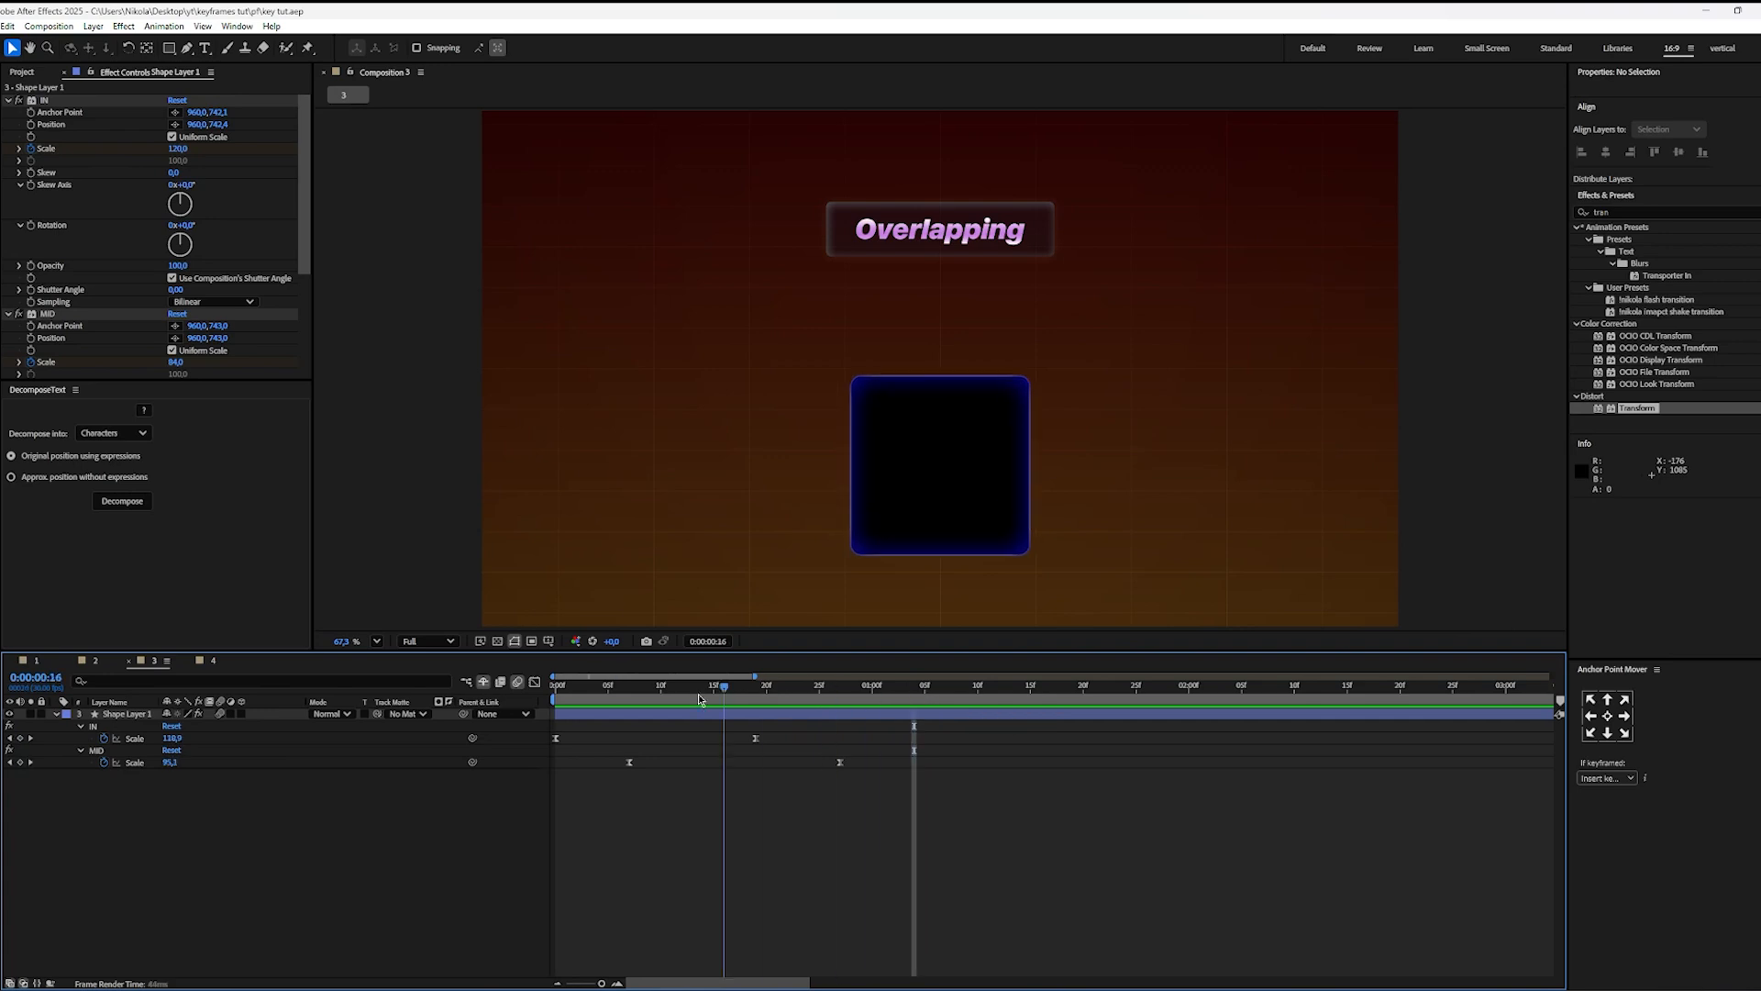
Step: Examine the IN and MID Scale keyframe pairs and the point where their movements overlap, replaying the animation from the start
{"action": "key", "text": "Home"}
{"action": "left_click_drag", "start_coordinate": [811, 731], "coordinate": [491, 750]}
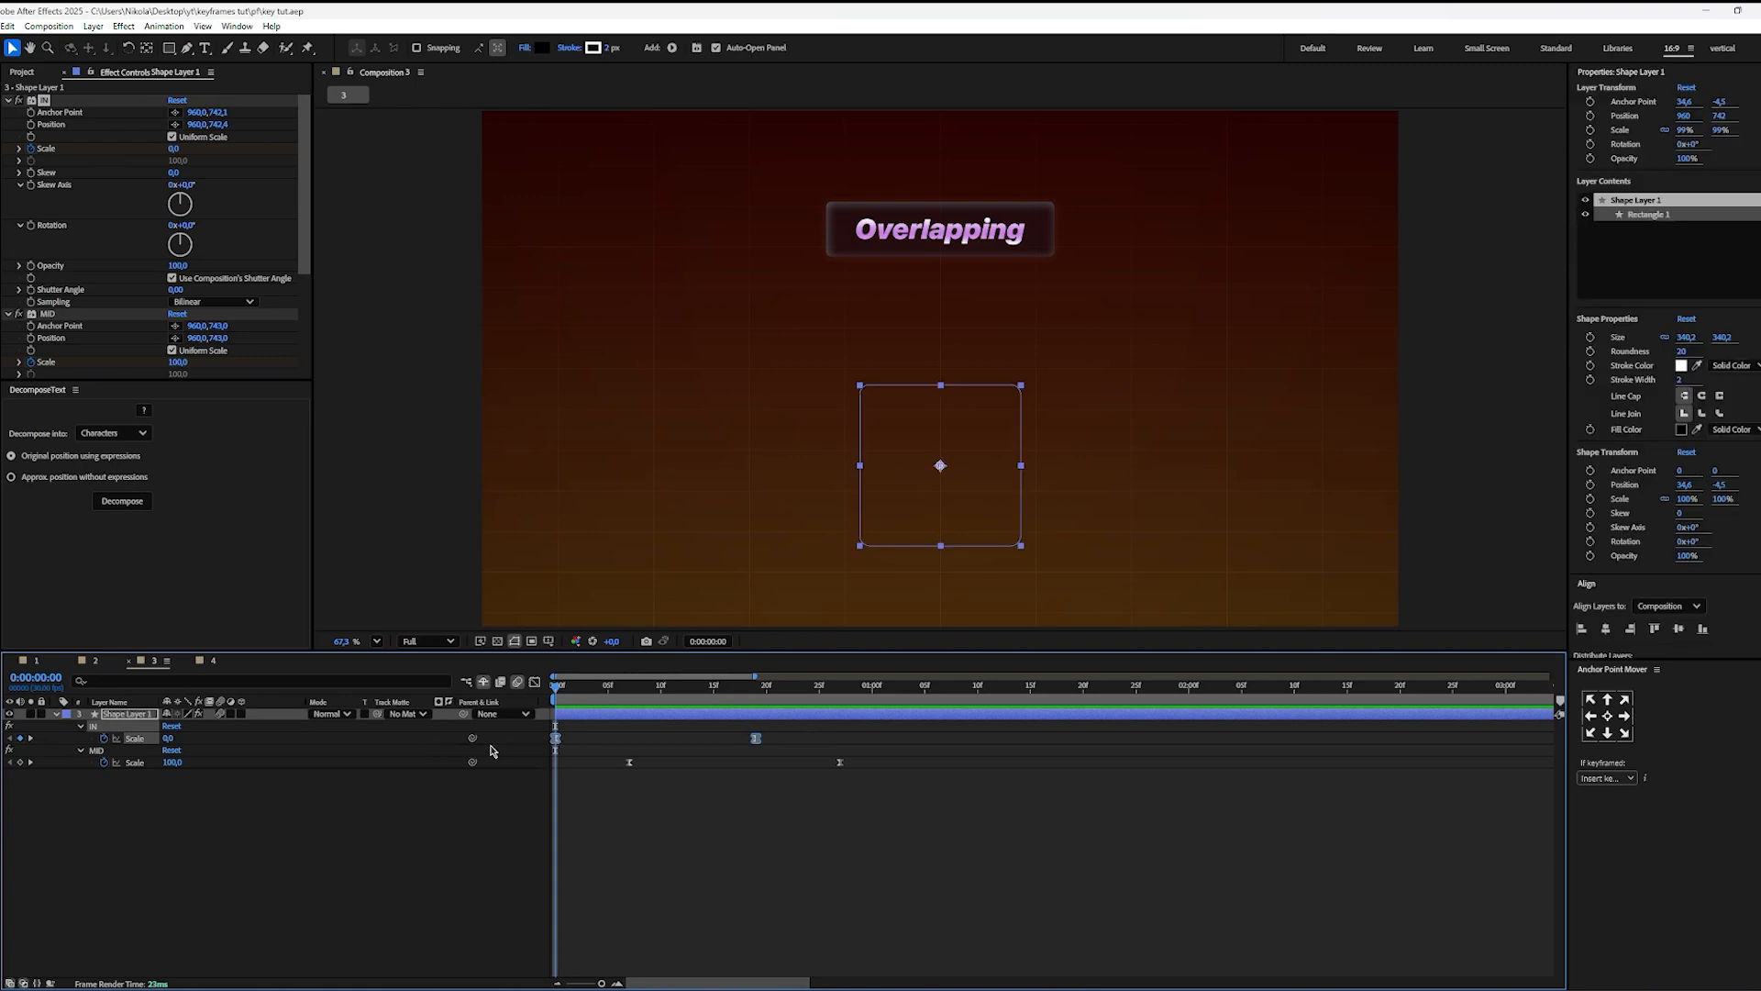
{"action": "left_click", "coordinate": [584, 745]}
{"action": "left_click_drag", "start_coordinate": [598, 688], "coordinate": [639, 702]}
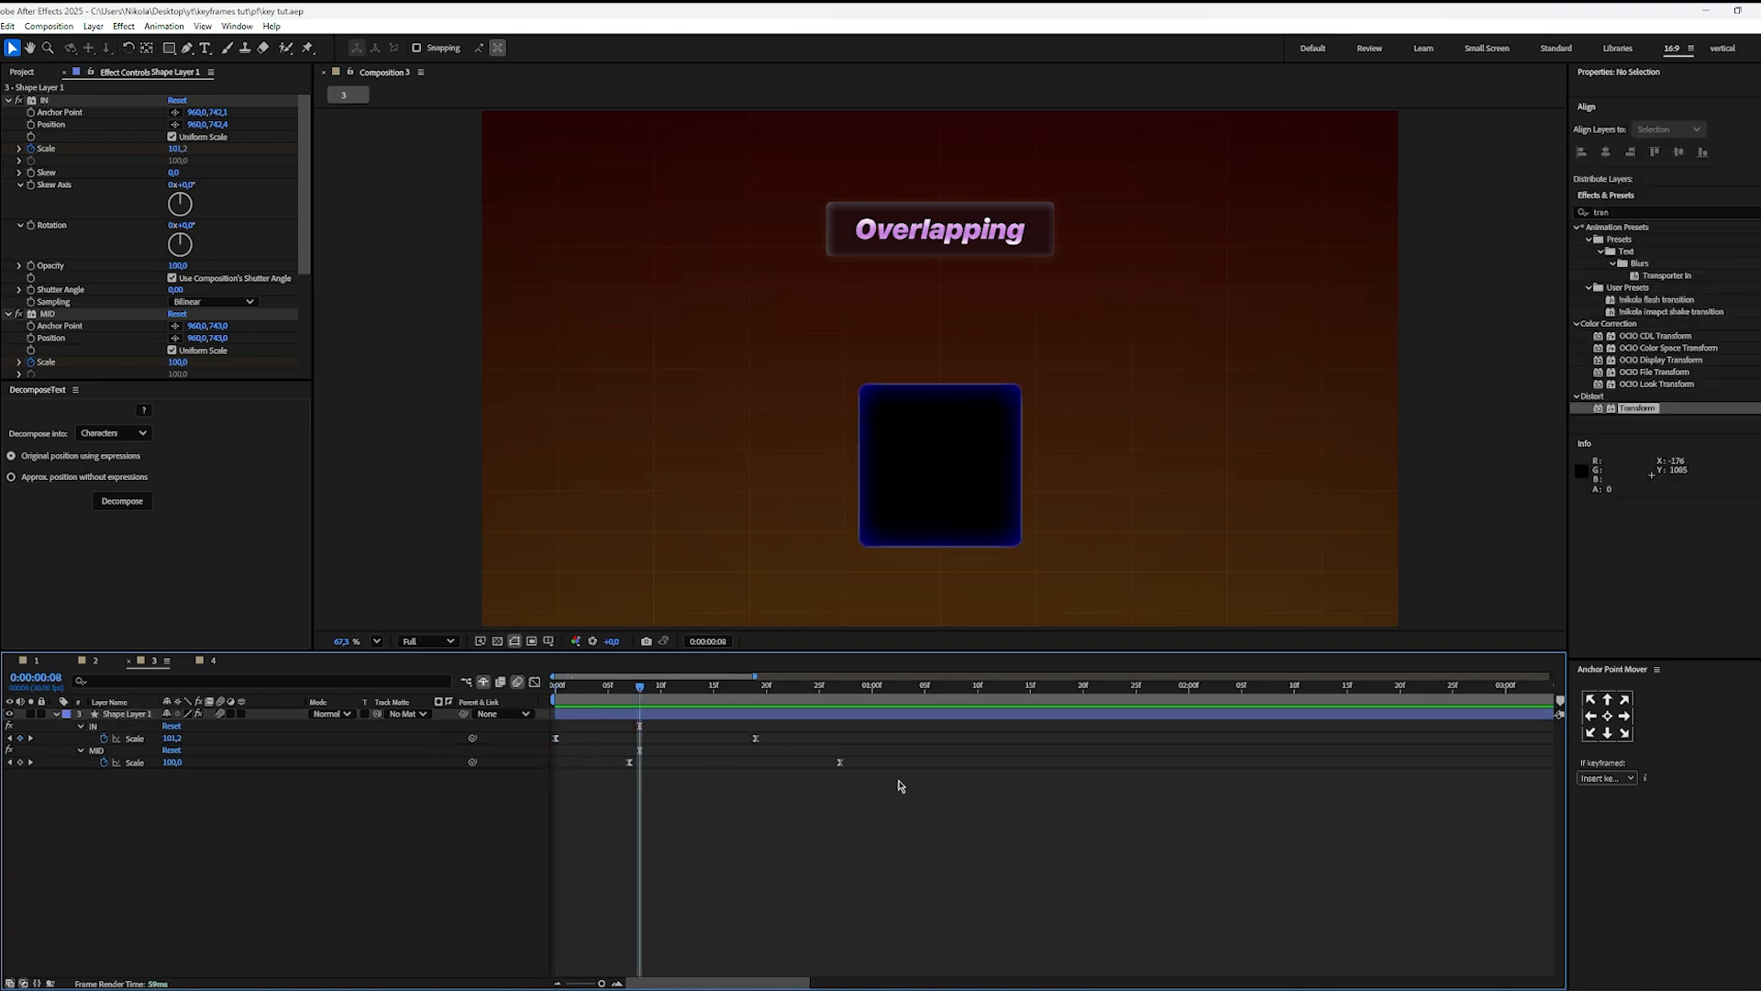
{"action": "left_click_drag", "start_coordinate": [885, 763], "coordinate": [550, 784]}
{"action": "left_click", "coordinate": [674, 812]}
{"action": "key", "text": "Home"}
{"action": "key", "text": "space"}
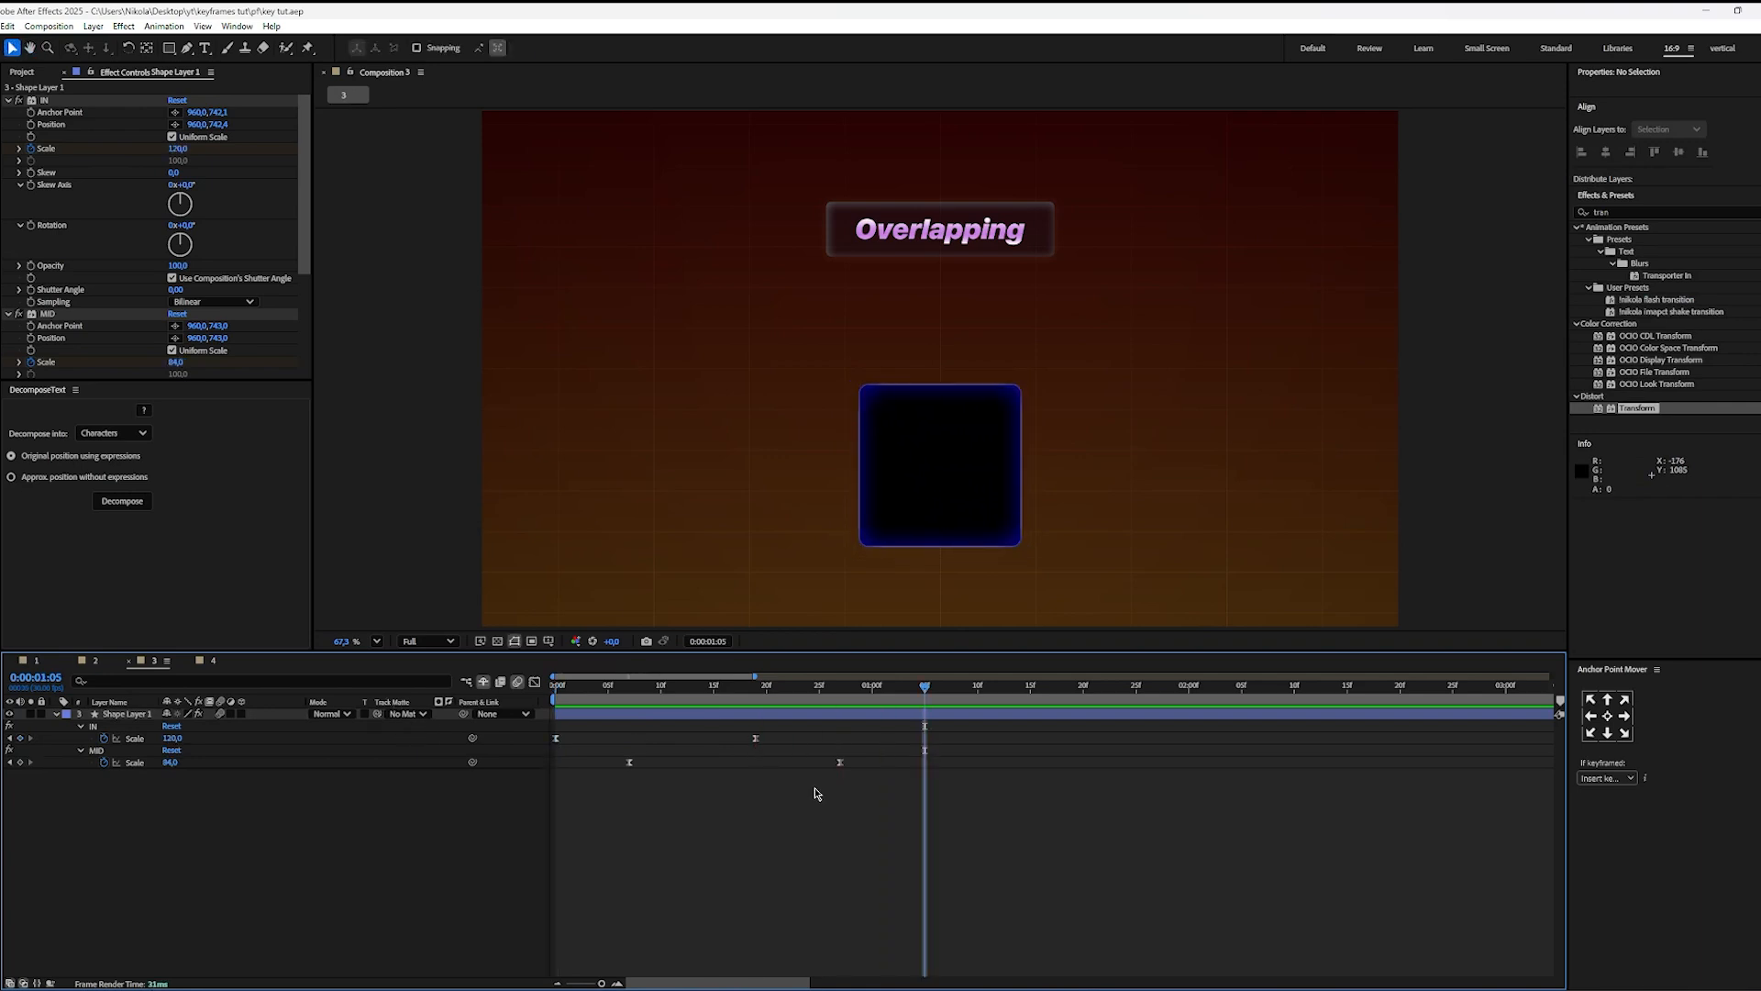
{"action": "key", "text": "space"}
{"action": "key", "text": "space"}
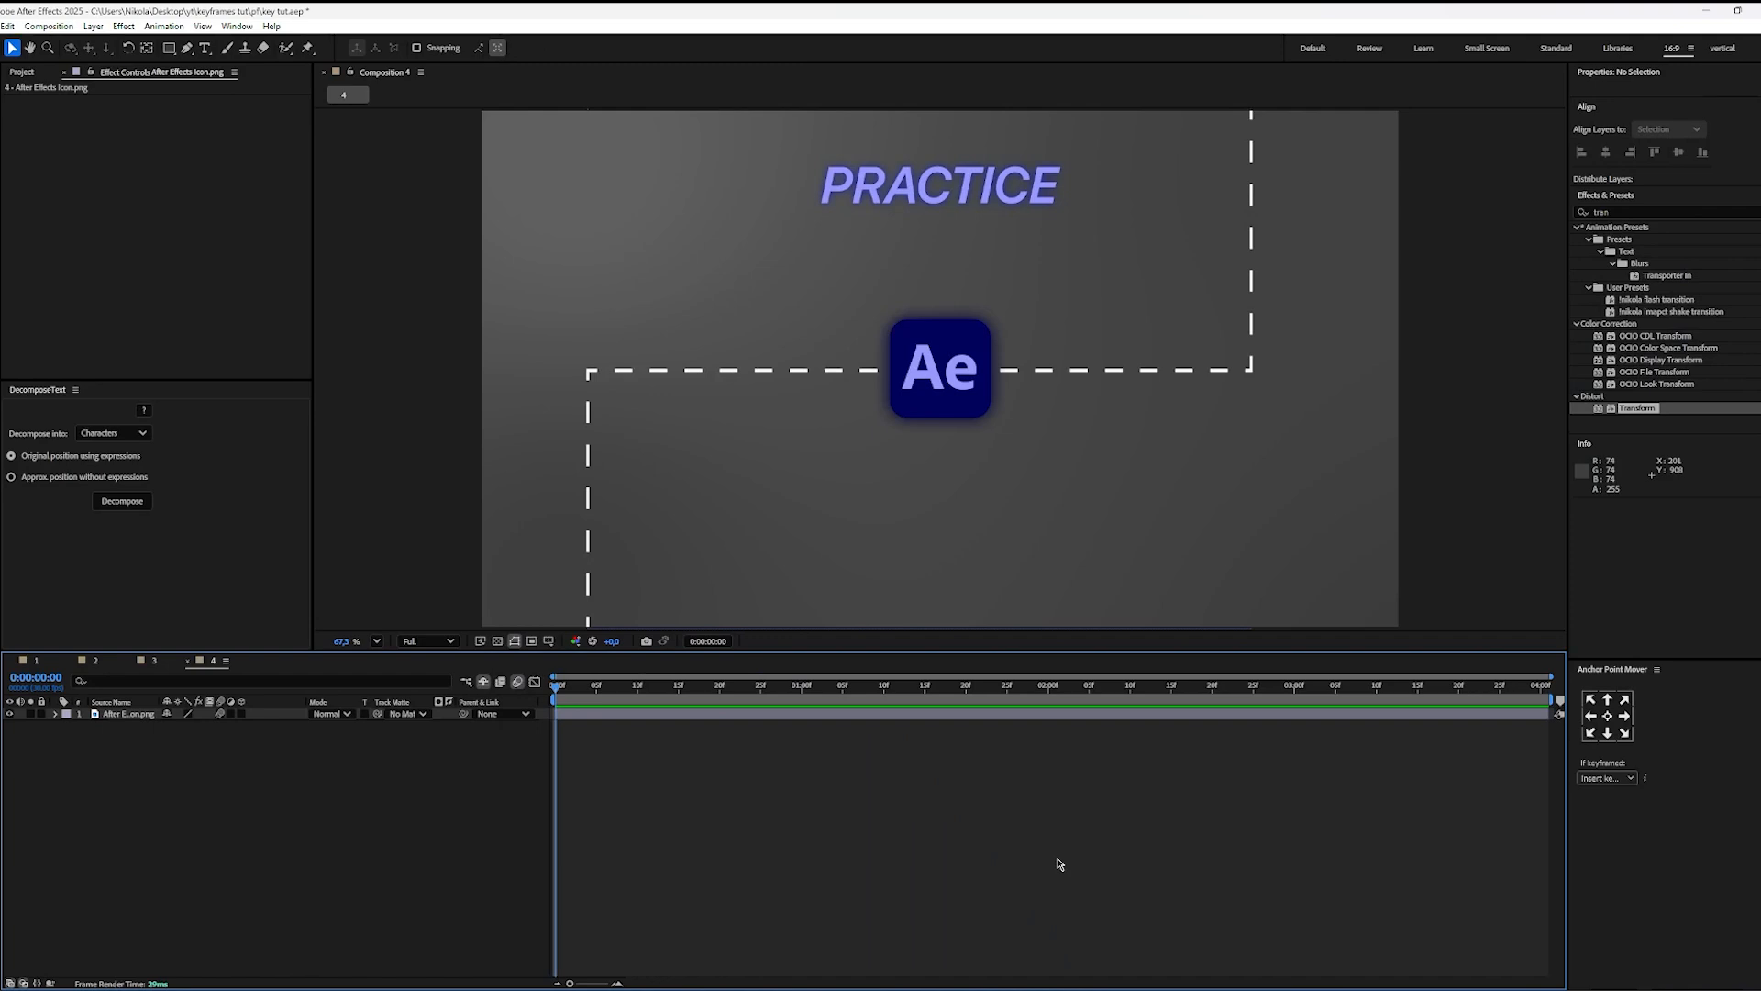
Step: Try moving the After Effects icon along the dashed path out of the frame in Composition 4, and centre it back in the composition
{"action": "left_click", "coordinate": [964, 403]}
{"action": "left_click_drag", "start_coordinate": [964, 403], "coordinate": [1270, 34]}
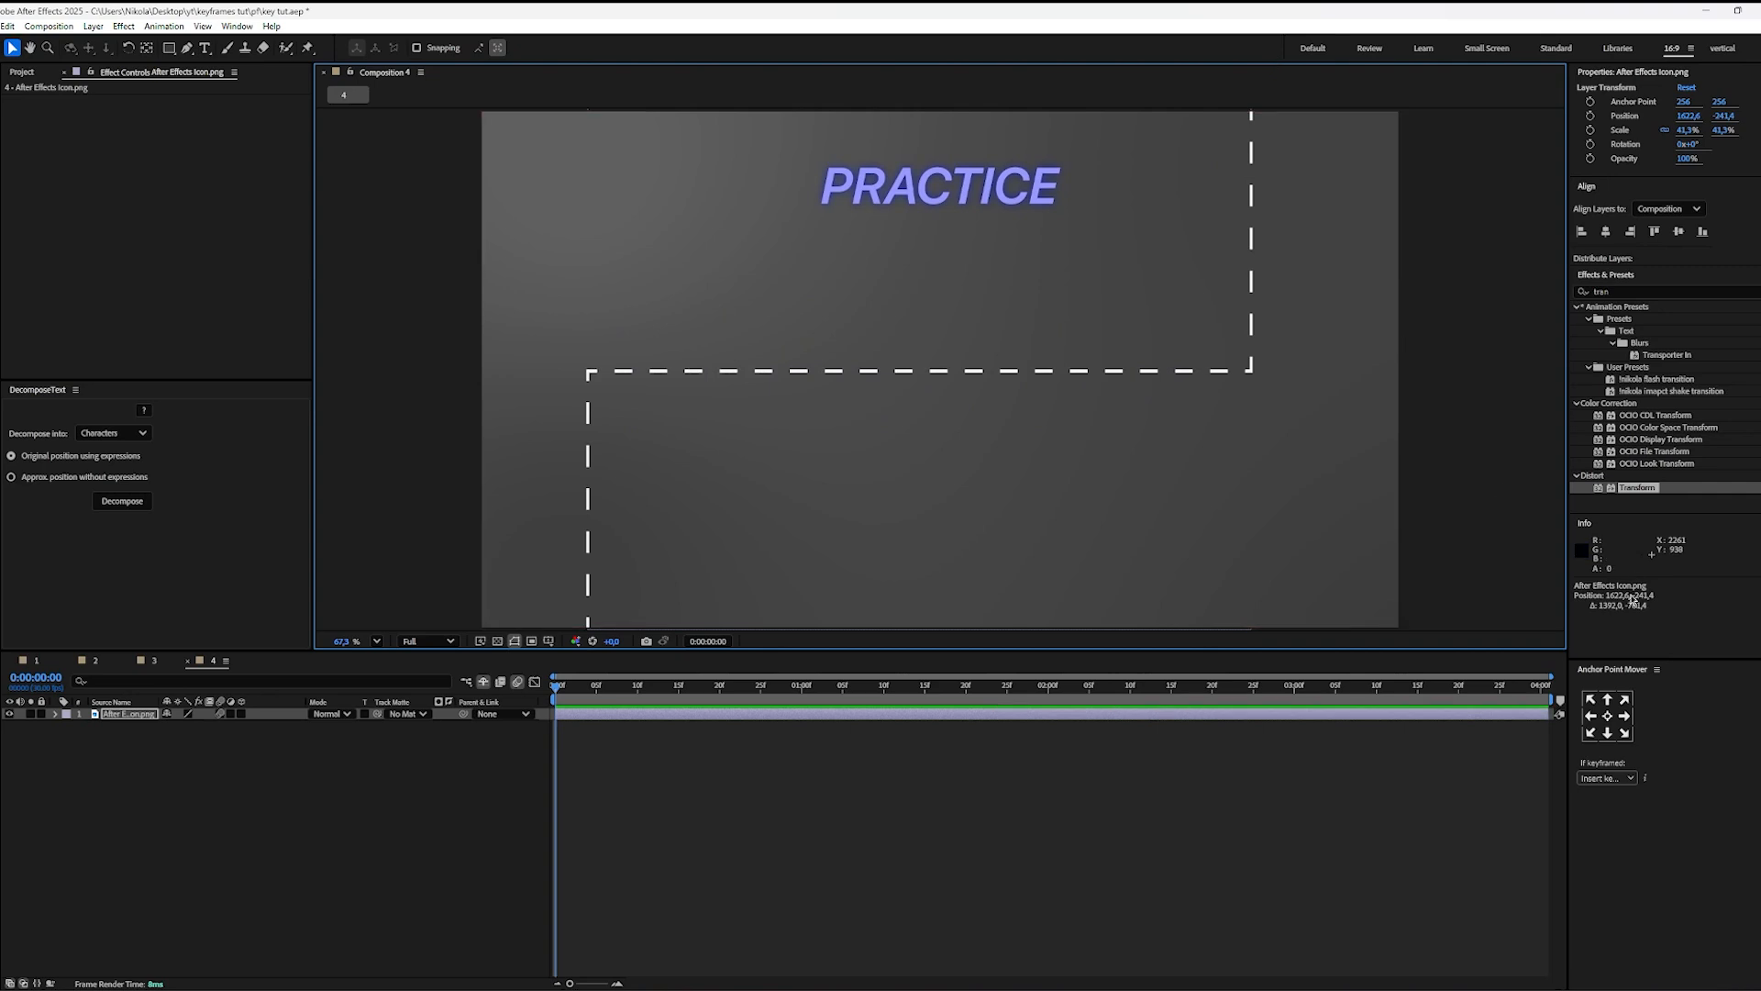
{"action": "left_click", "coordinate": [1605, 231]}
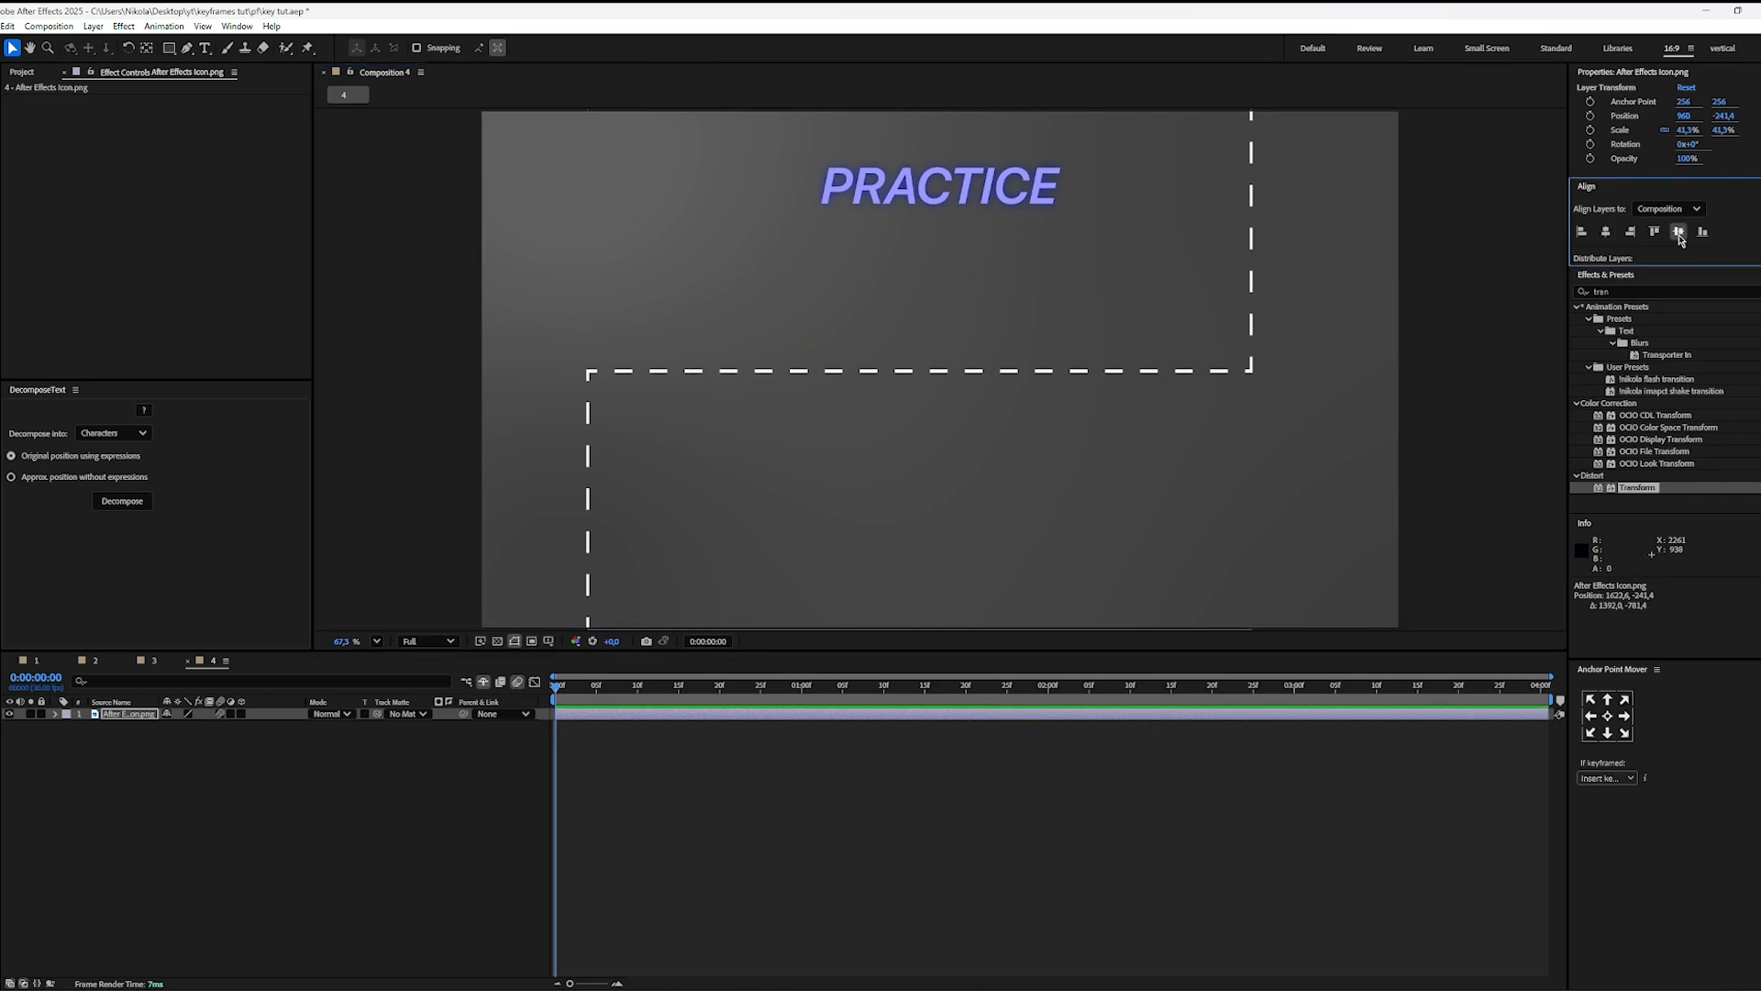
{"action": "left_click", "coordinate": [1678, 233]}
{"action": "left_click", "coordinate": [884, 818]}
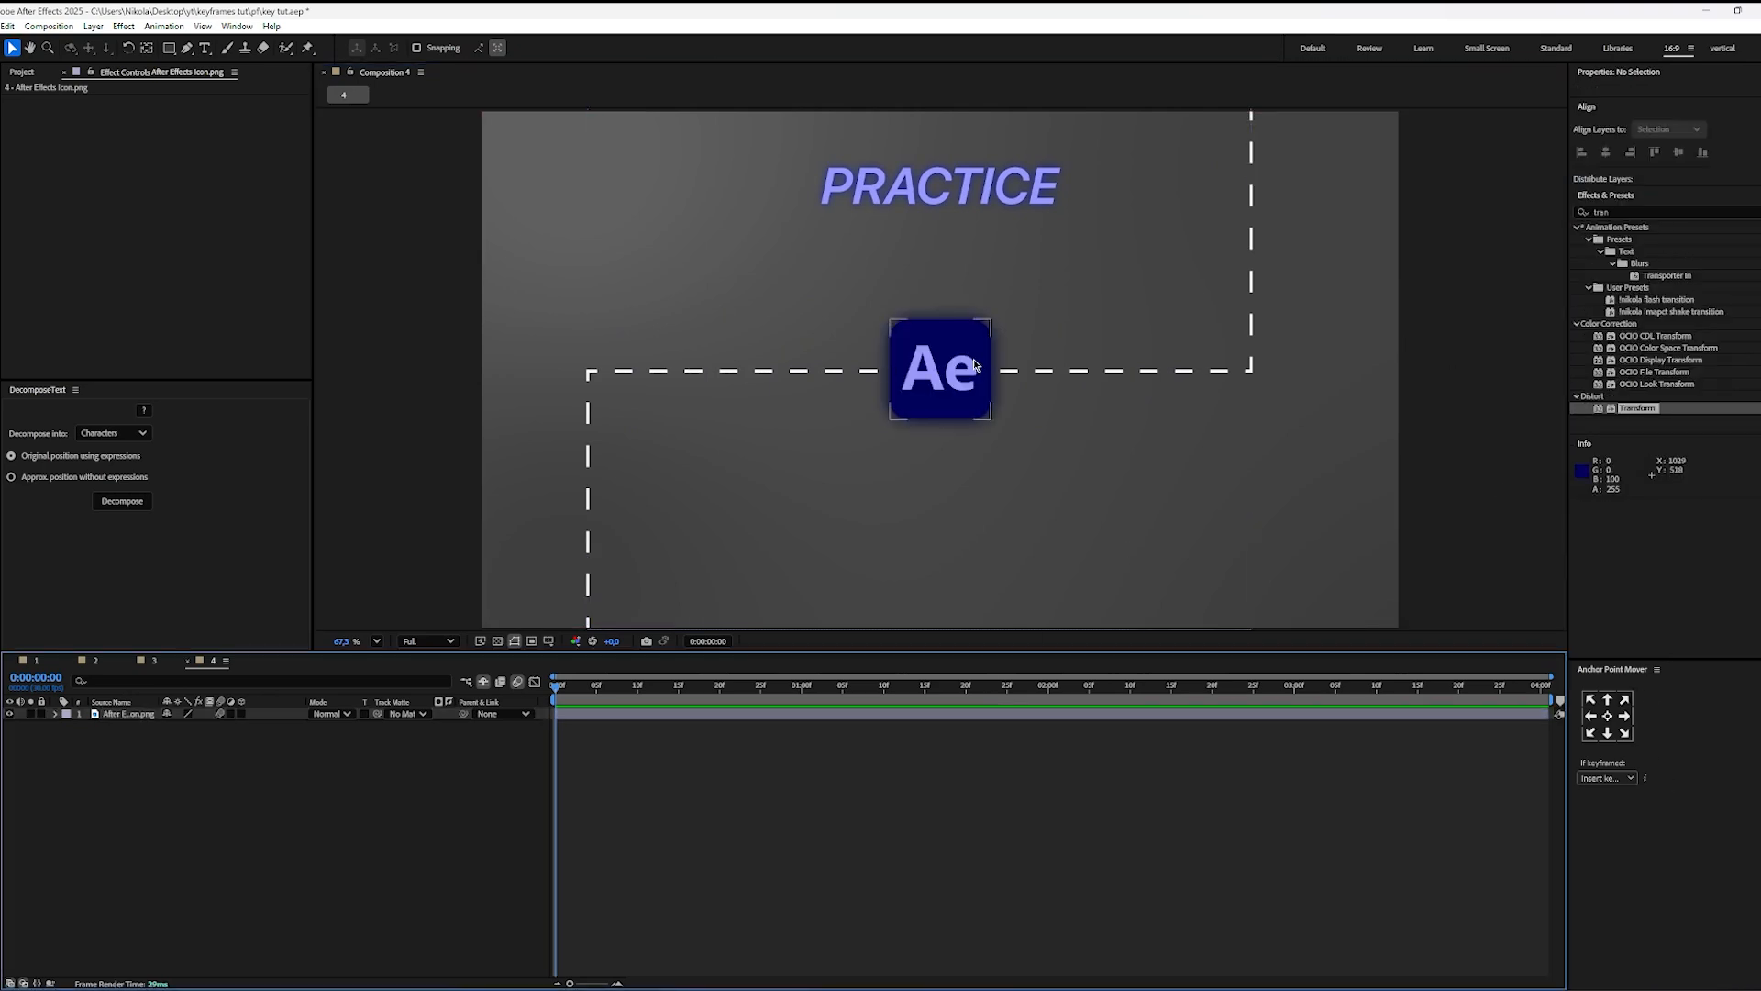
Step: Move the After Effects icon onto the dashed path's left corner, at position 220.2, 540, and apply the Transform effect to it
{"action": "left_click_drag", "start_coordinate": [966, 396], "coordinate": [628, 497]}
{"action": "left_click", "coordinate": [663, 871]}
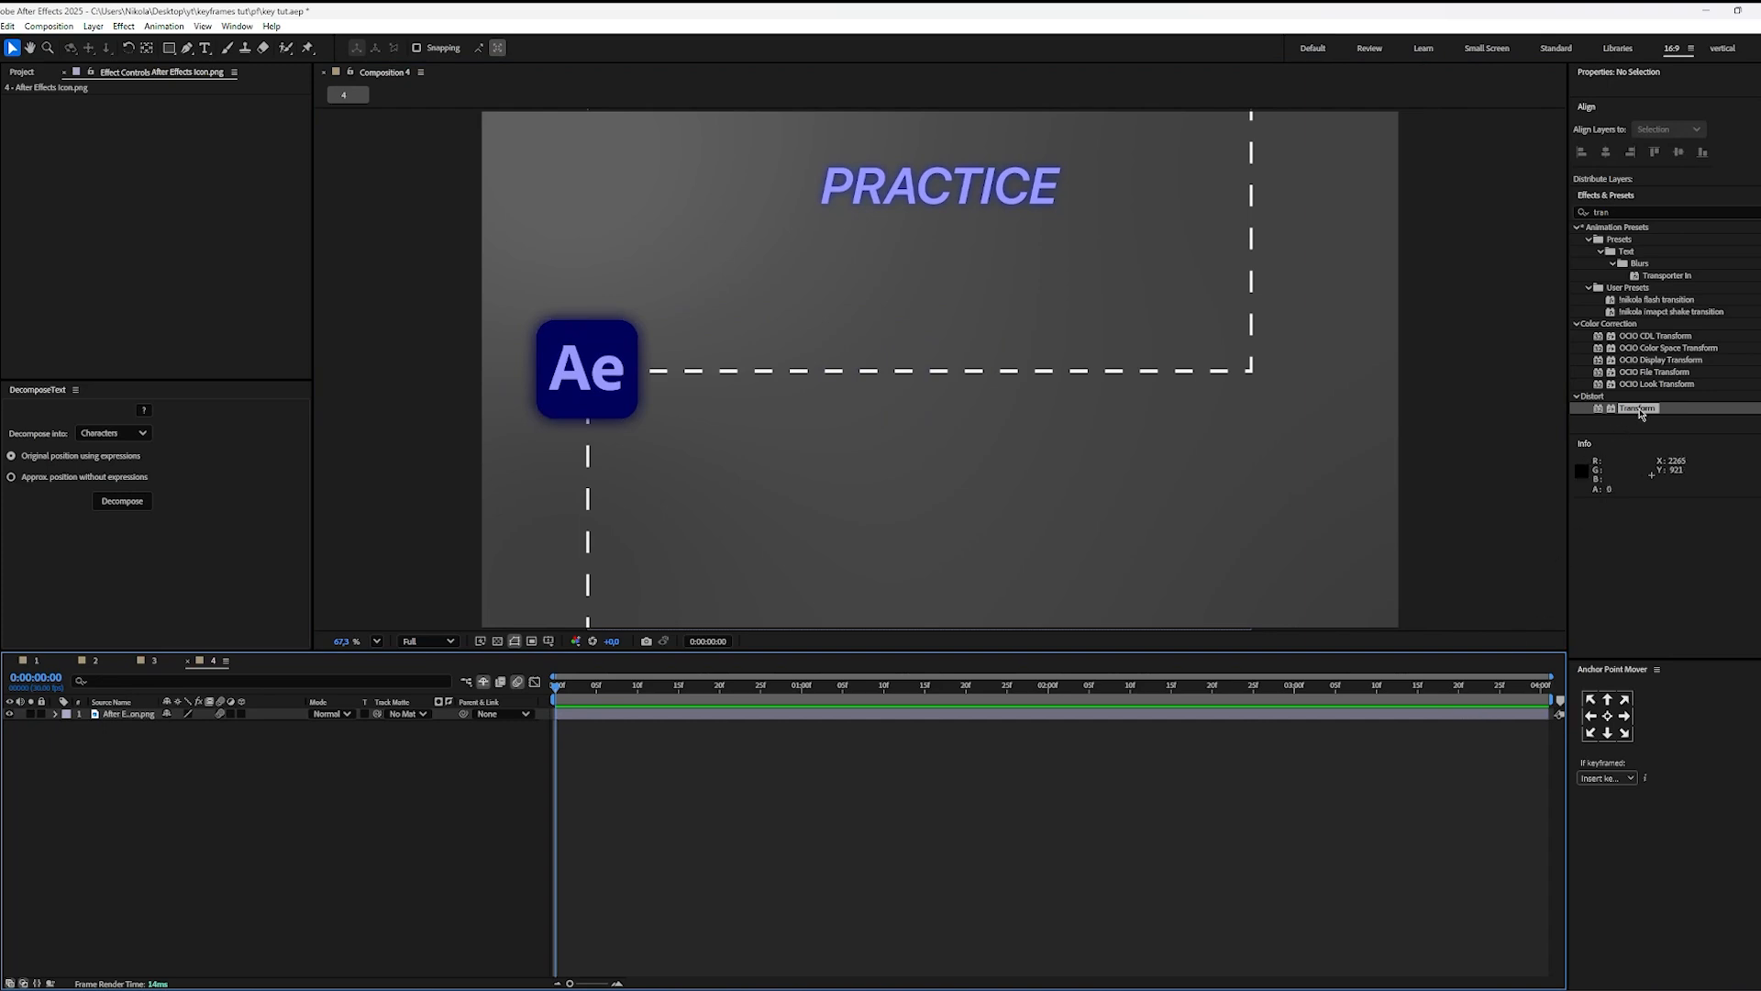
{"action": "left_click_drag", "start_coordinate": [1641, 413], "coordinate": [748, 721]}
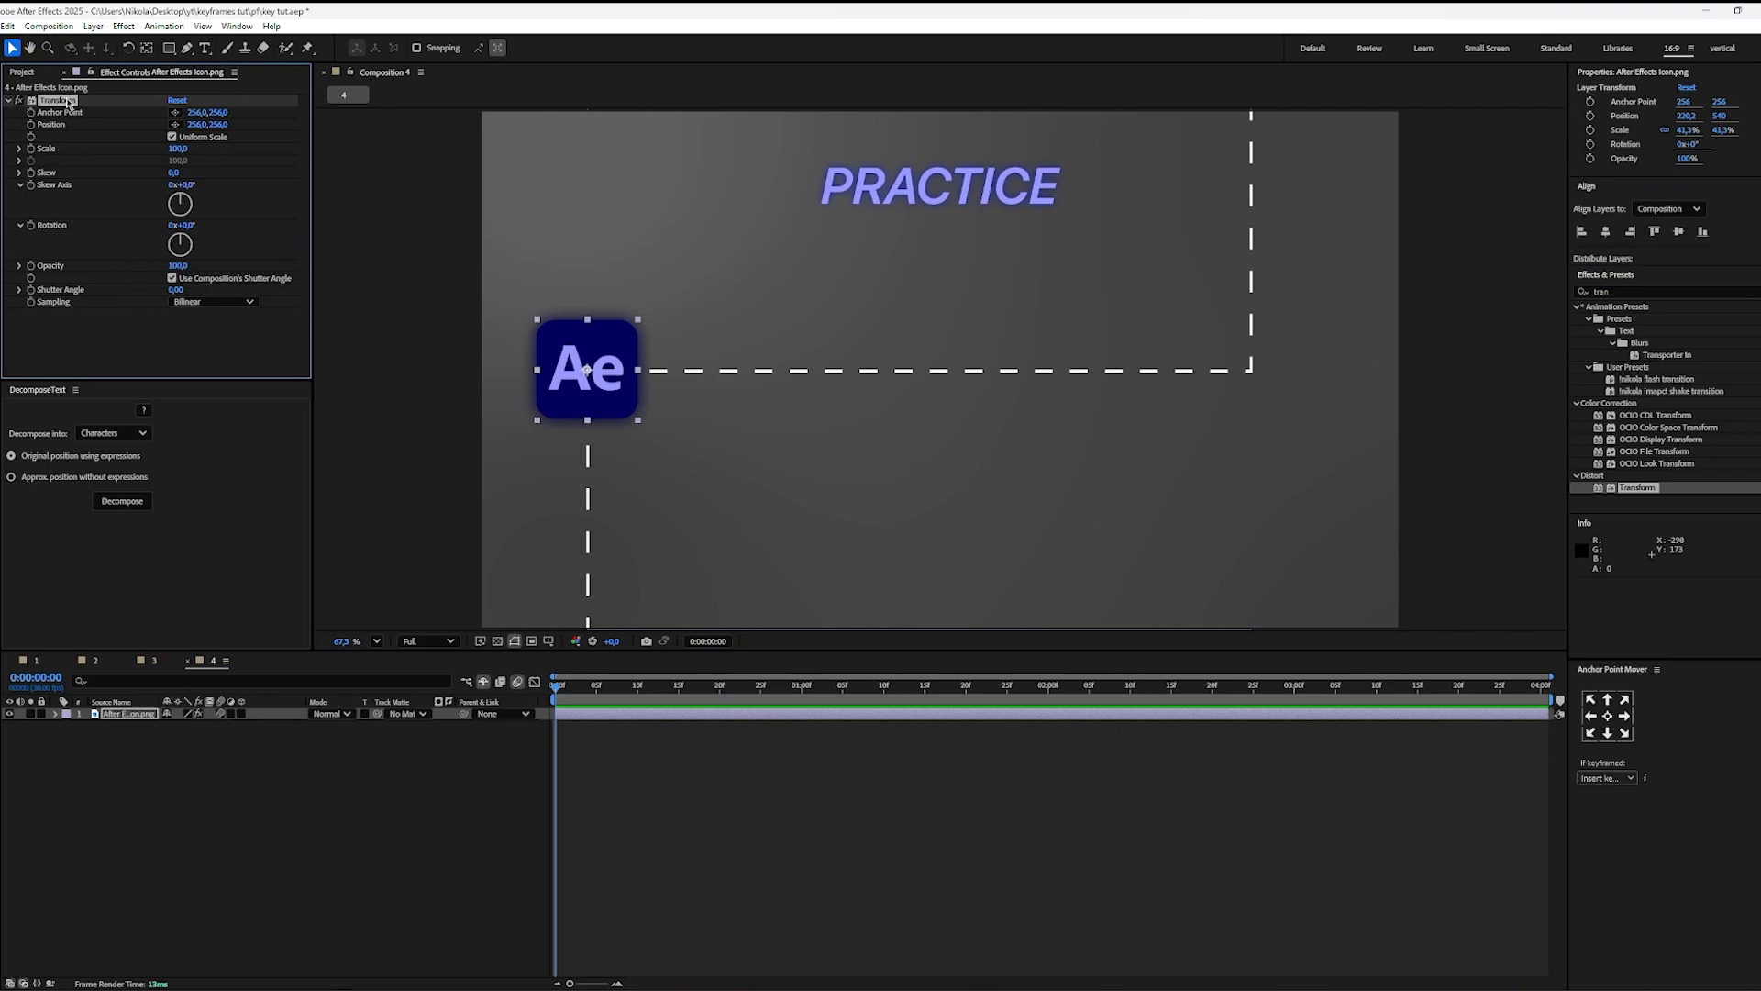
Step: Try reducing the icon's Scale to 30 in the Transform effect, and undo the change
{"action": "scroll", "coordinate": [563, 431], "scroll_direction": "up", "scroll_amount": 6}
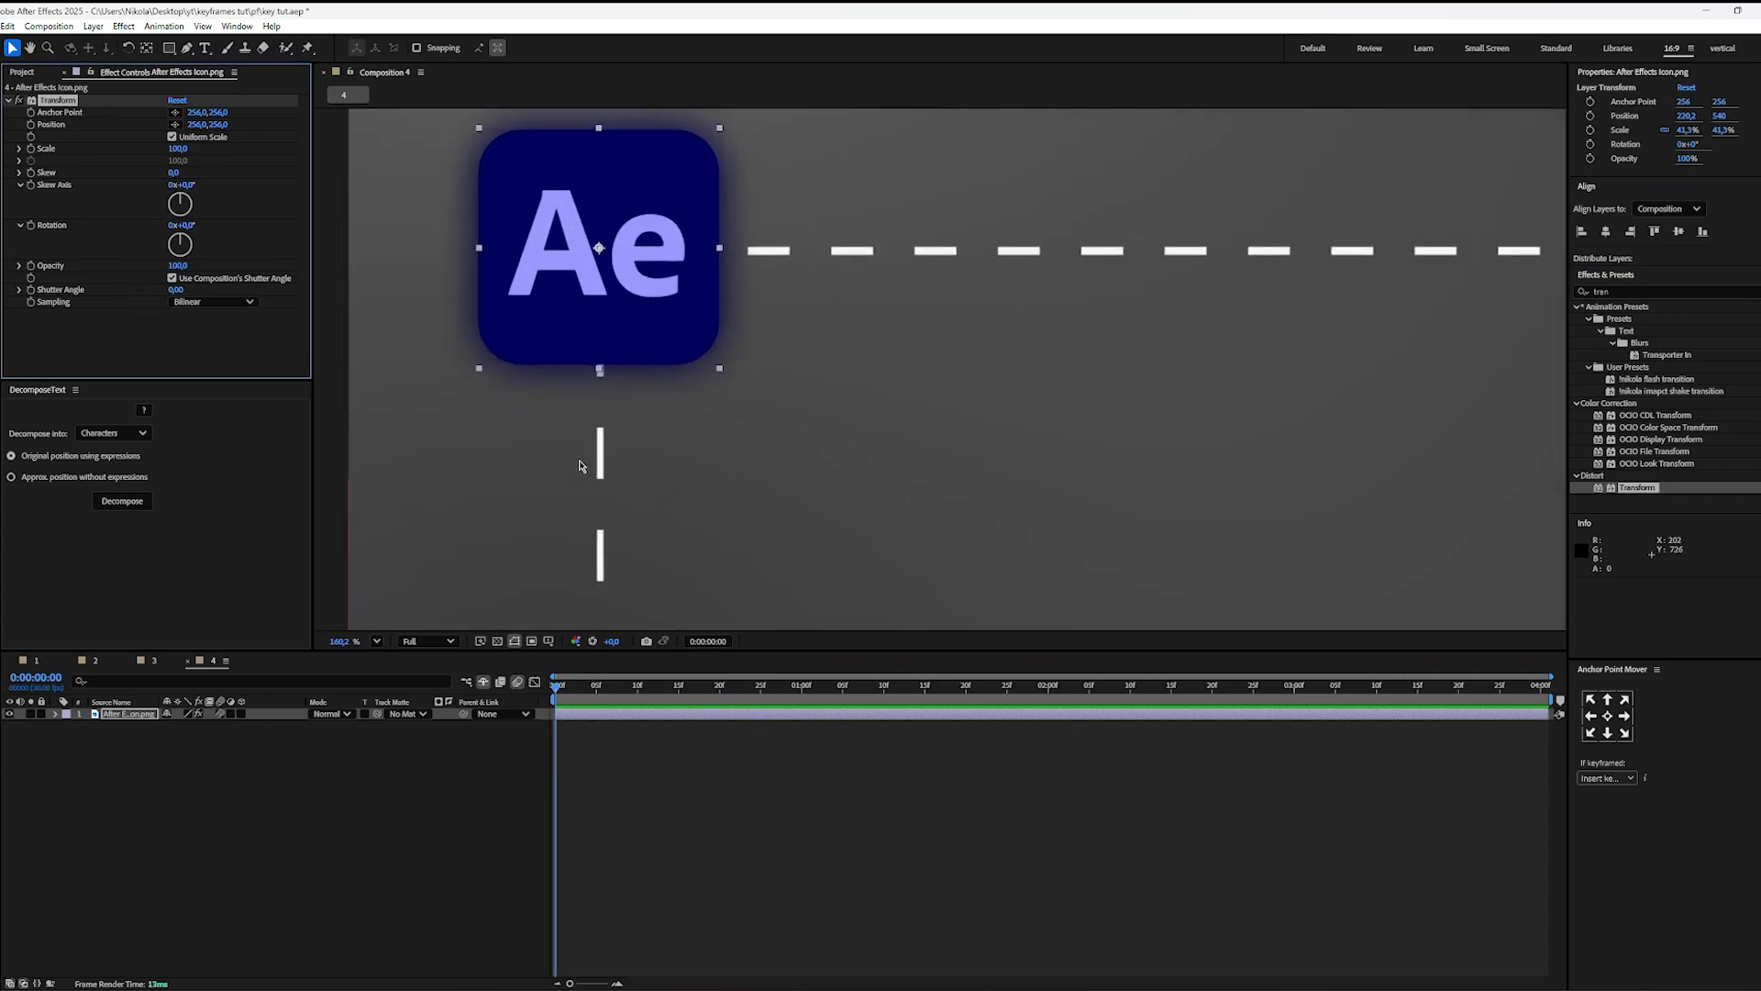
{"action": "left_click_drag", "start_coordinate": [595, 354], "coordinate": [622, 409]}
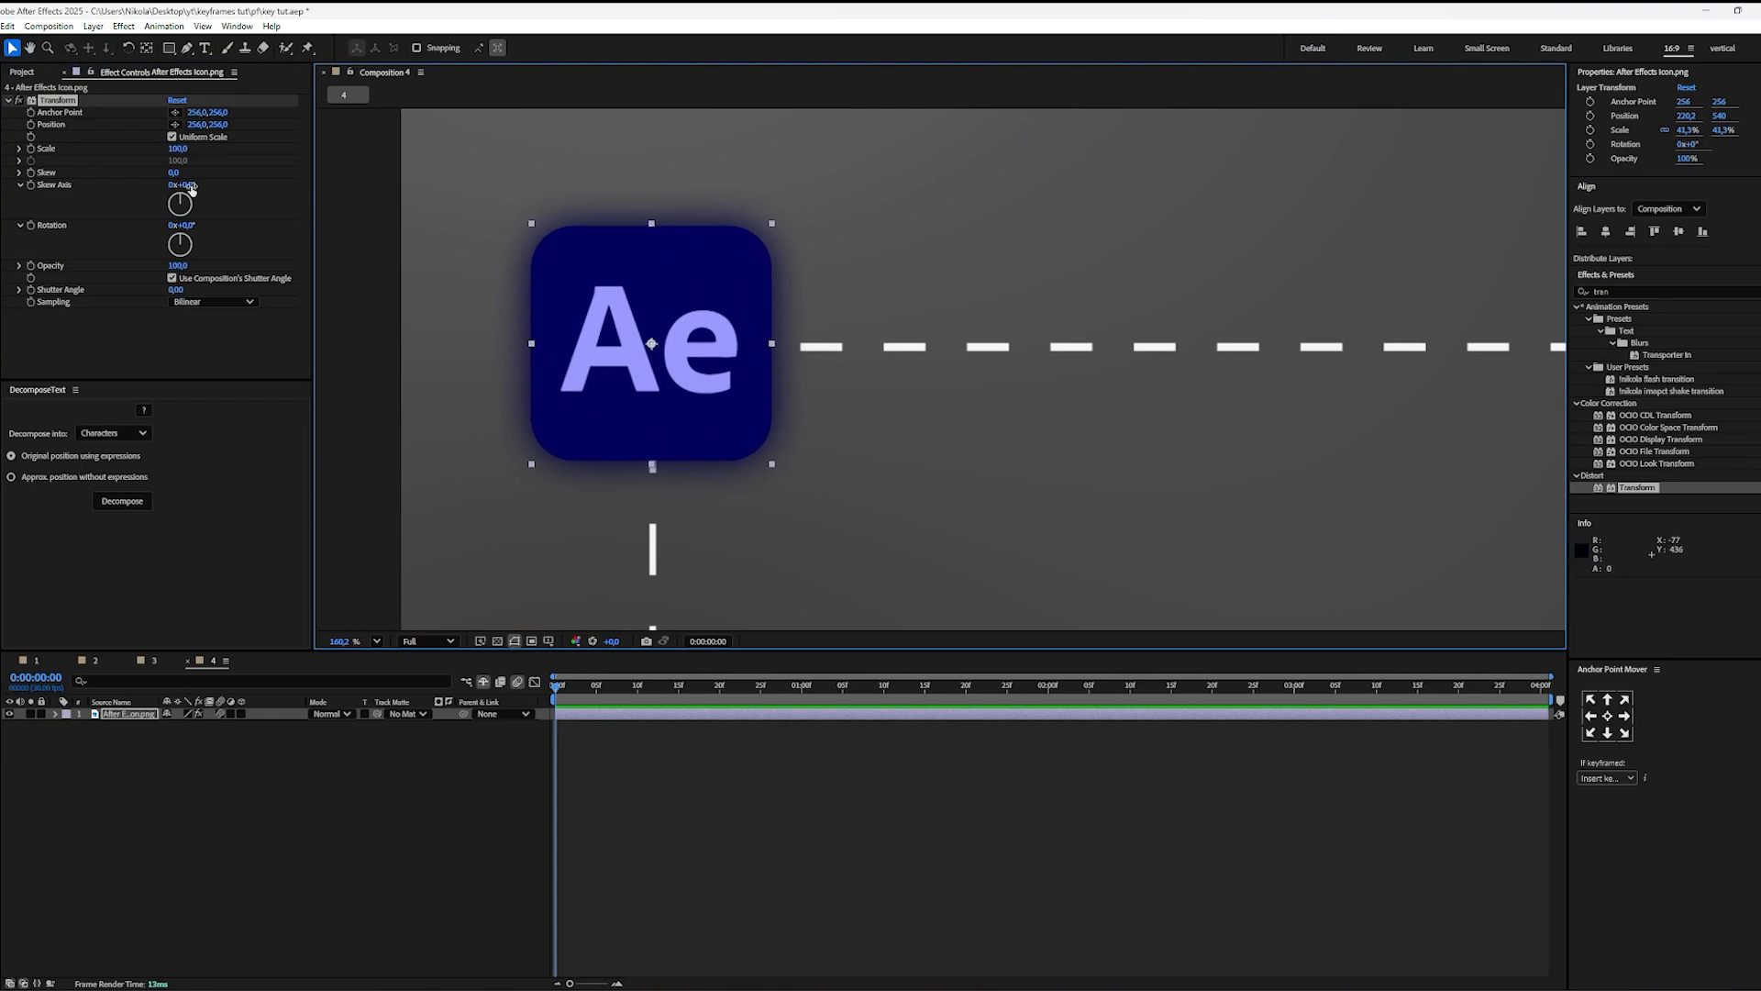
{"action": "left_click_drag", "start_coordinate": [177, 148], "coordinate": [132, 153]}
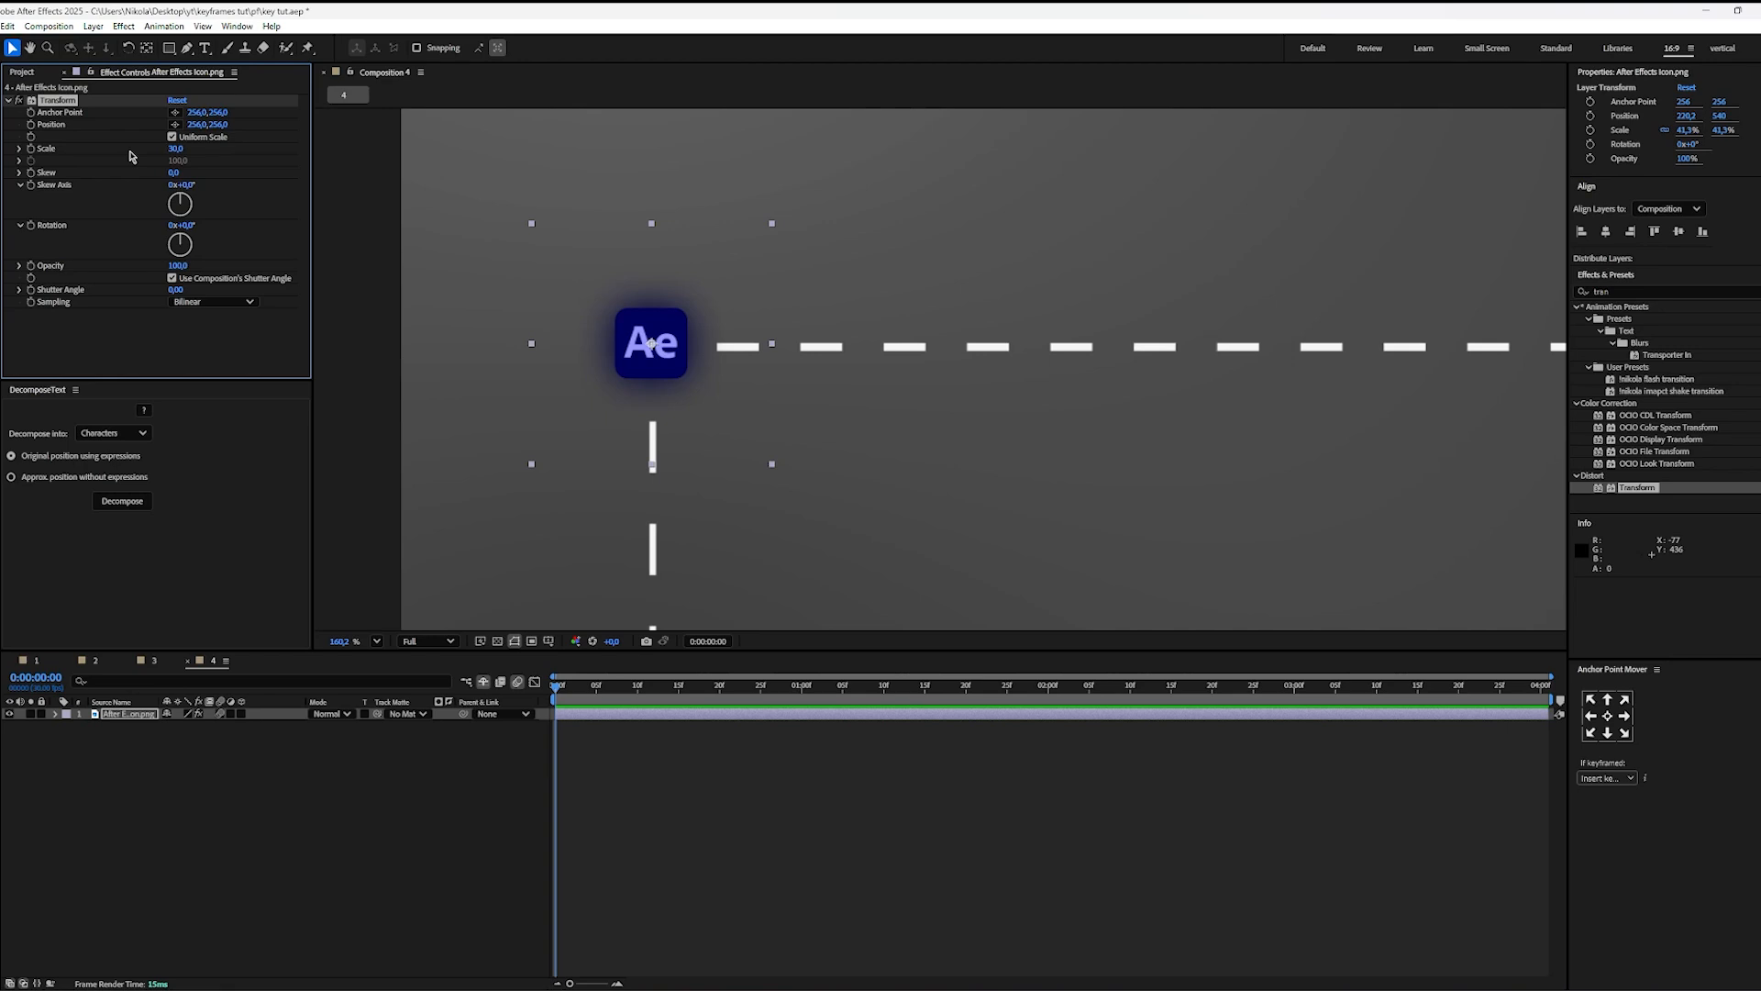
{"action": "key", "text": "ctrl+z"}
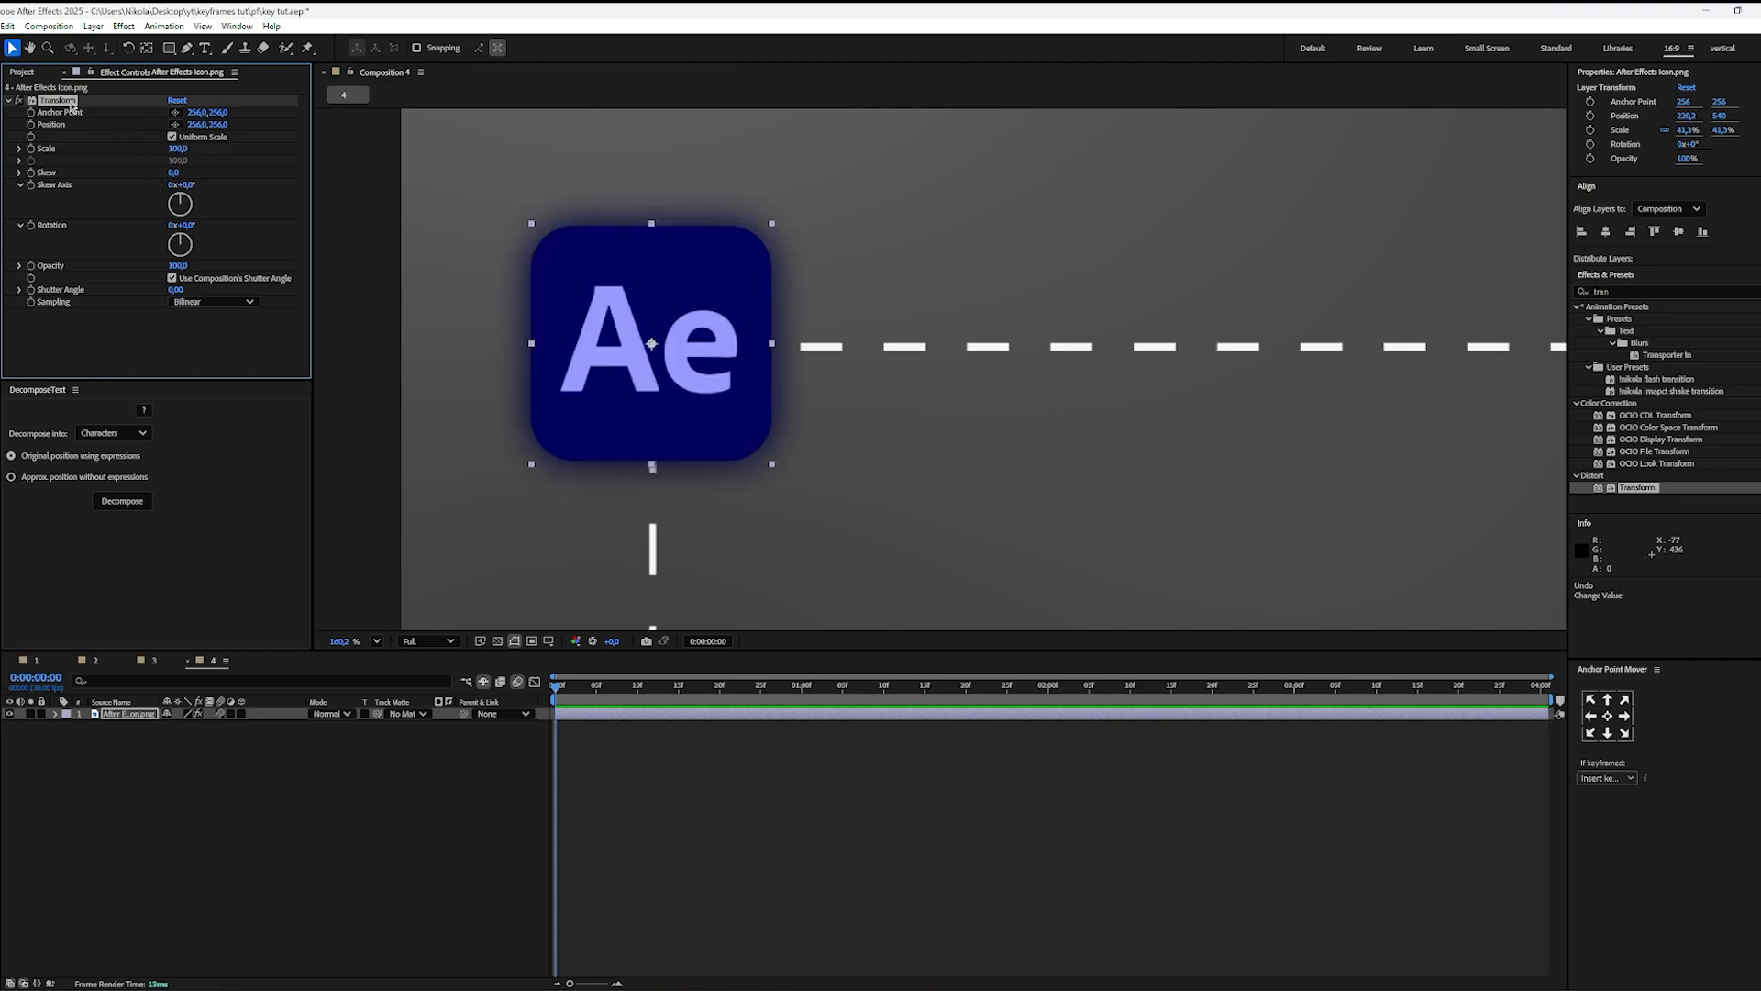
Step: Rename the icon's Transform effect as IN, duplicate it twice, and collapse the first effect's properties
{"action": "key", "text": "Return"}
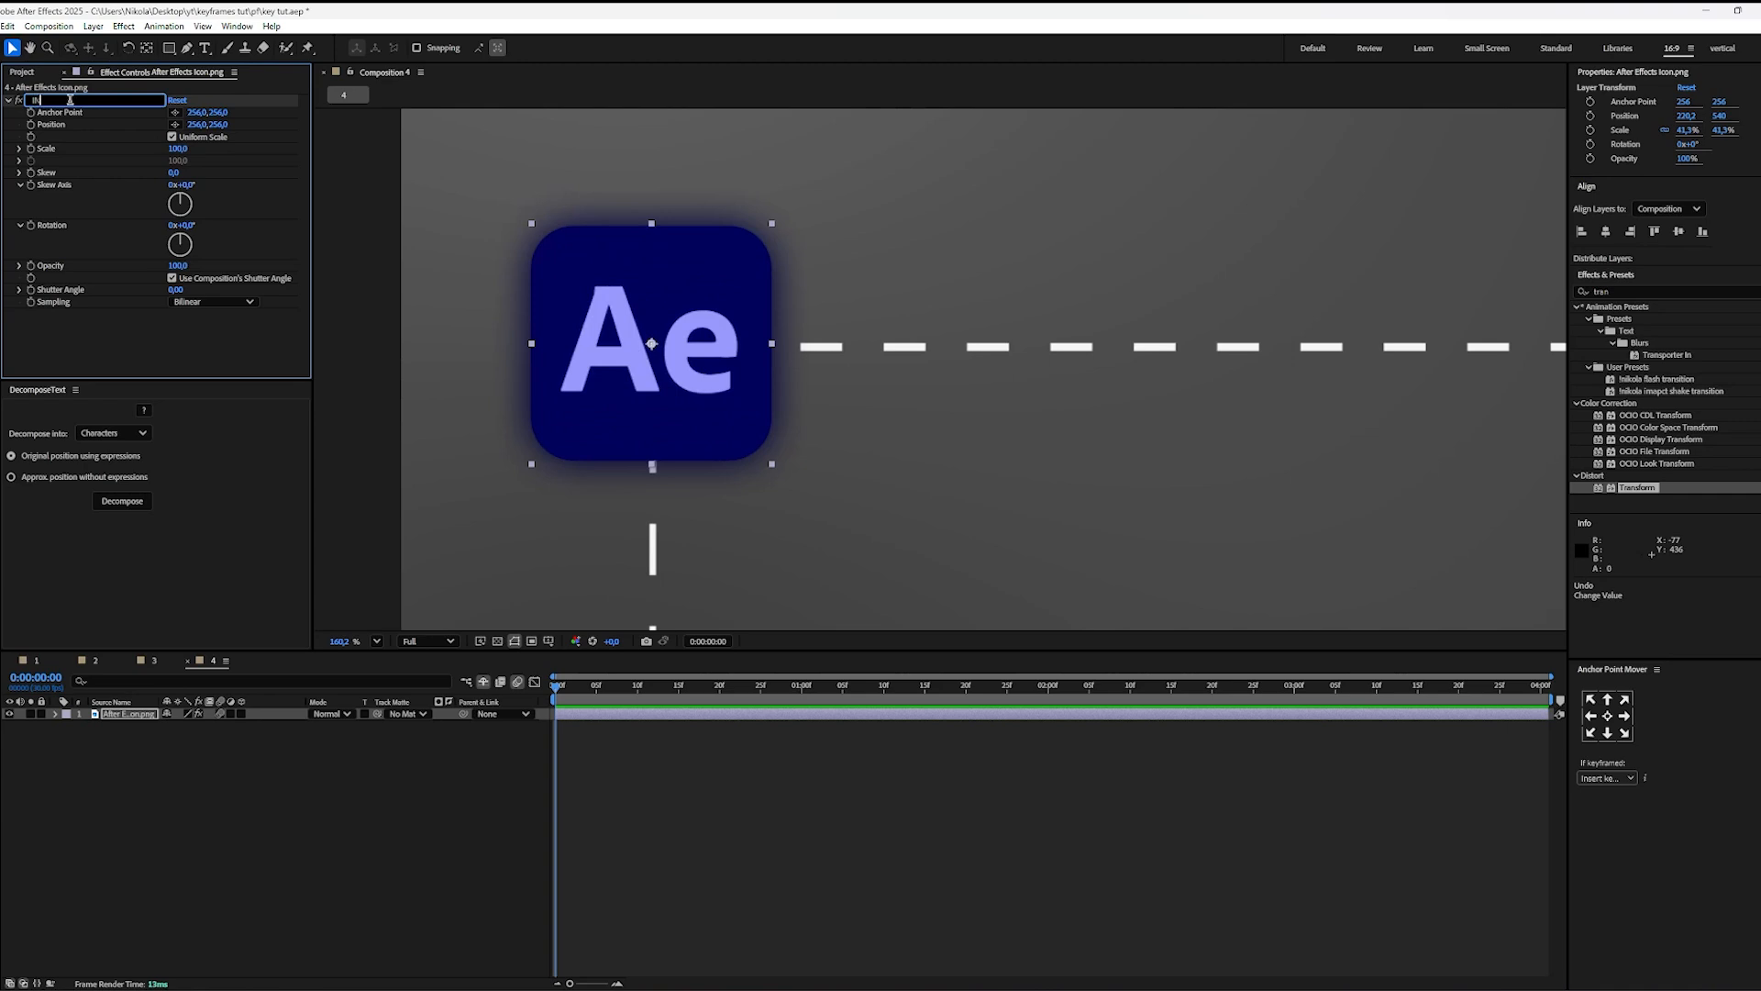
{"action": "left_click", "coordinate": [96, 349]}
{"action": "left_click", "coordinate": [46, 101]}
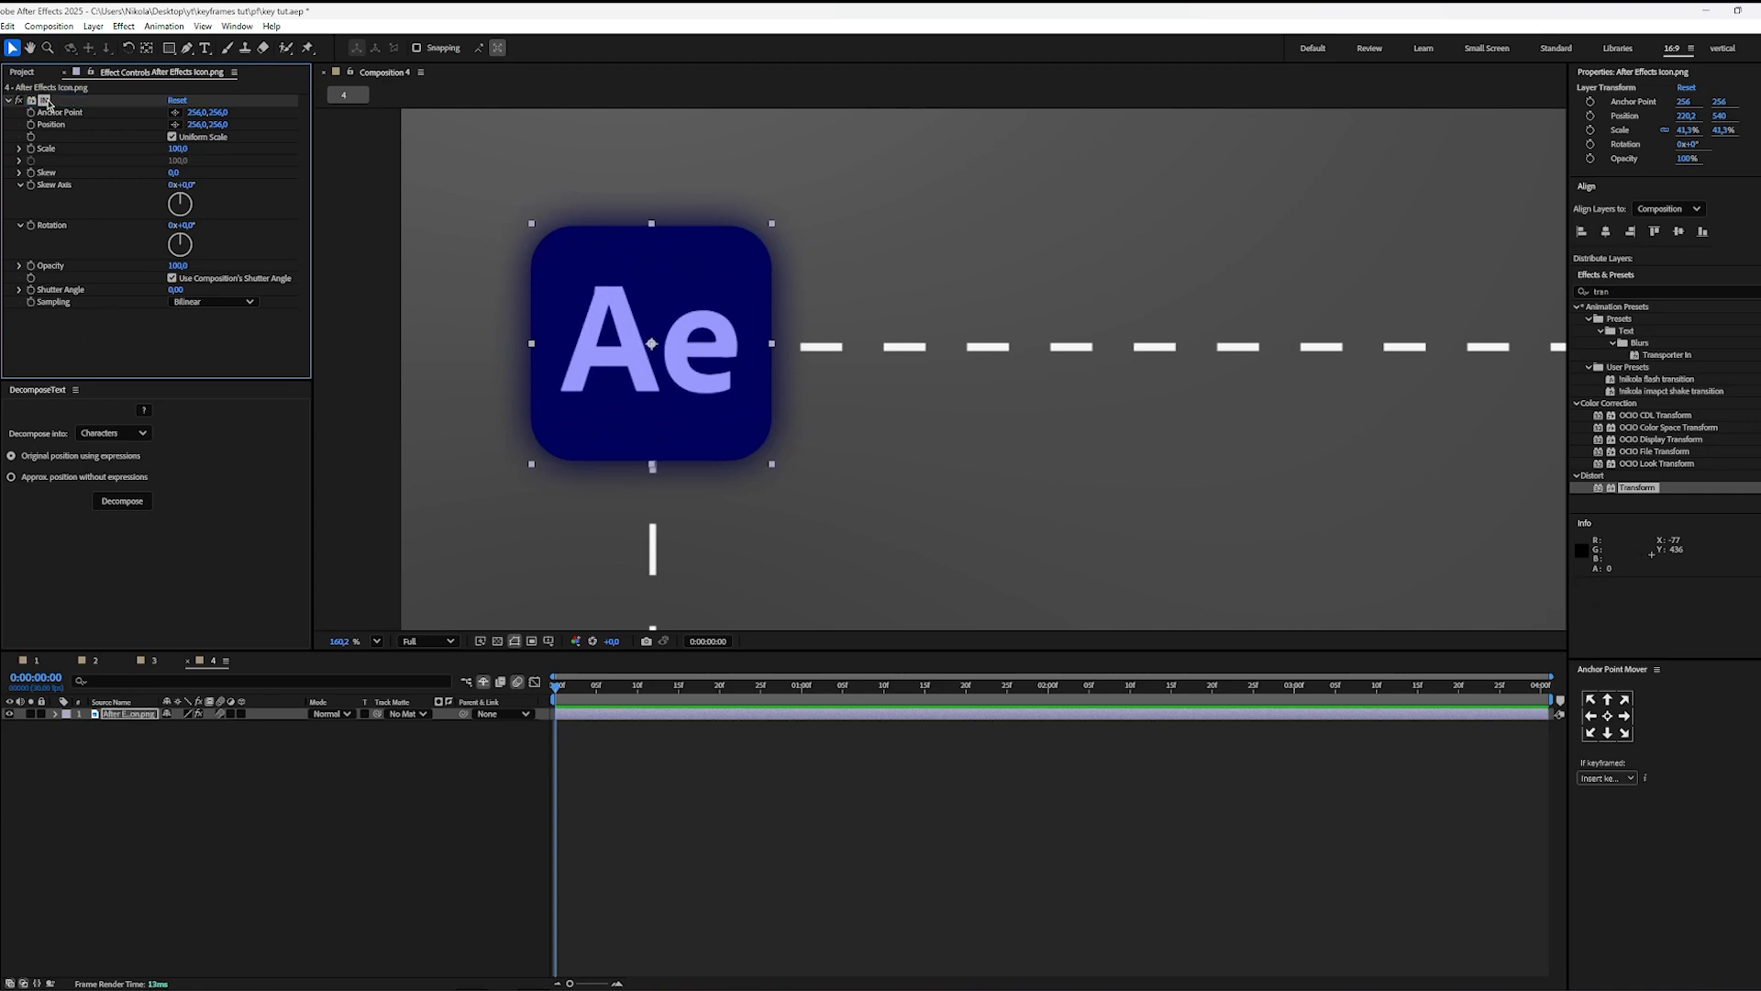
{"action": "key", "text": "ctrl+d"}
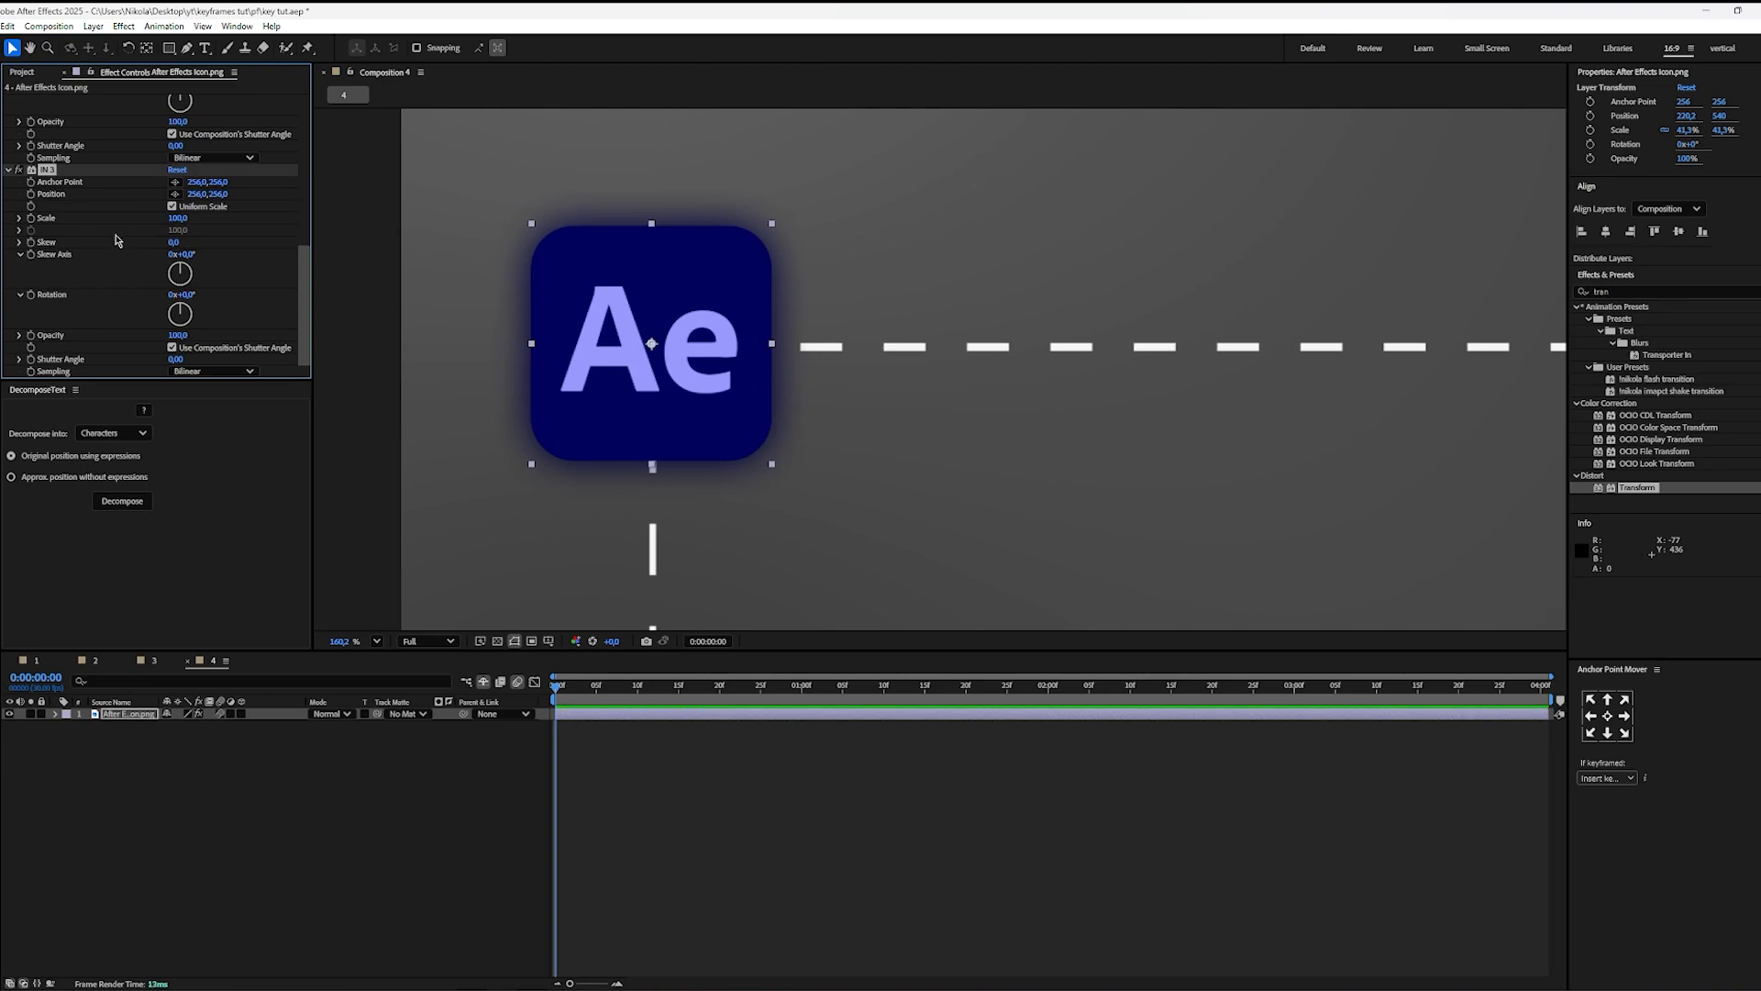
{"action": "scroll", "coordinate": [112, 252], "scroll_direction": "up", "scroll_amount": 3}
{"action": "left_click", "coordinate": [8, 100]}
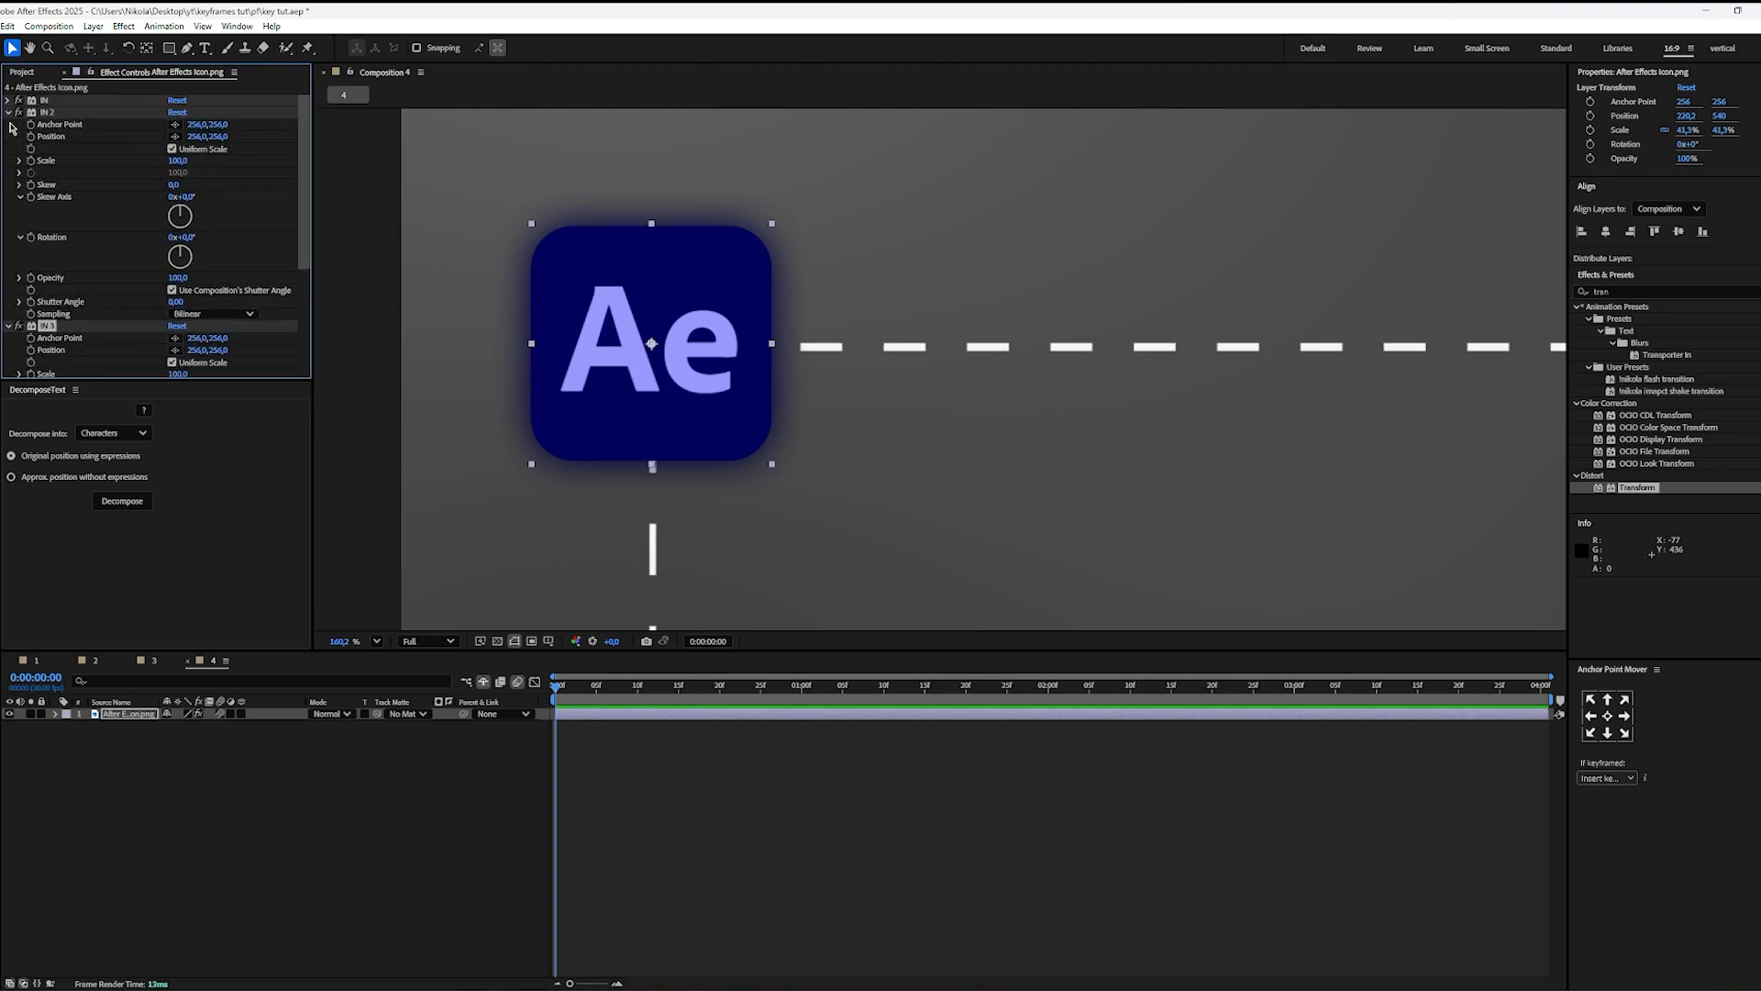
Step: Rename the two duplicated Transform effects on the icon as MID and OUT, keeping their properties collapsed
{"action": "left_click", "coordinate": [9, 112]}
{"action": "key", "text": "ctrl+d"}
{"action": "left_click", "coordinate": [9, 125]}
{"action": "left_click", "coordinate": [42, 112]}
{"action": "key", "text": "Return"}
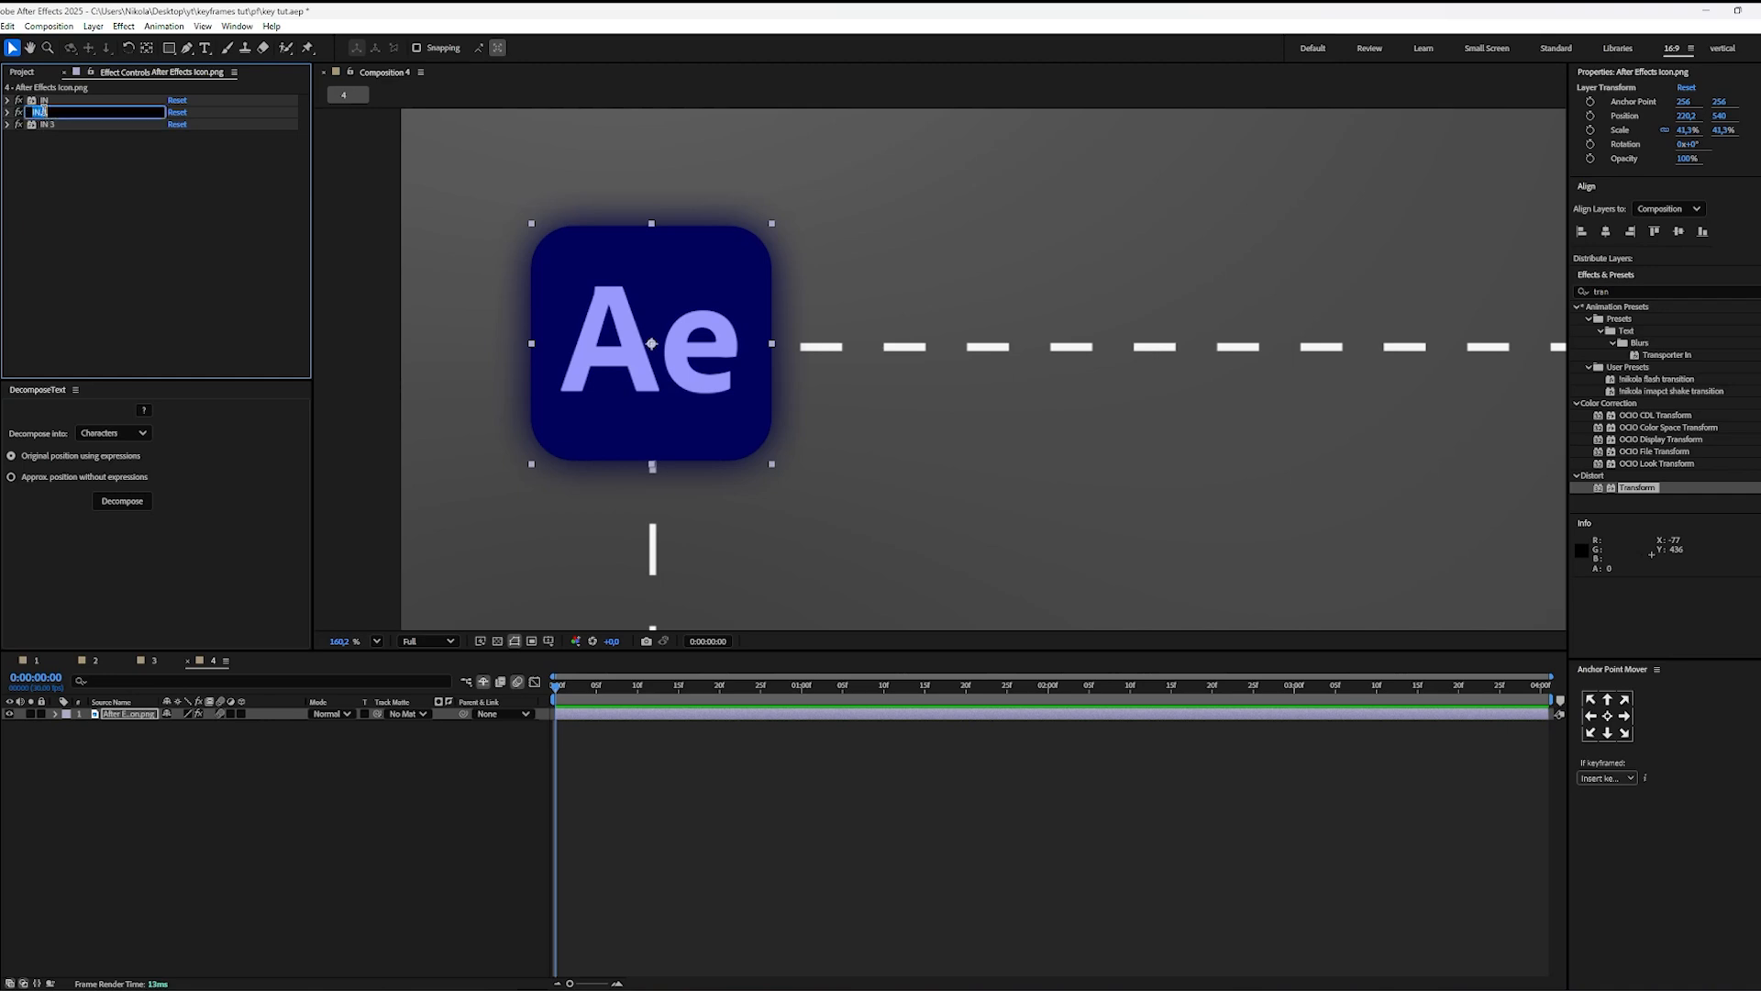
{"action": "type", "text": "MID"}
{"action": "left_click", "coordinate": [41, 125]}
{"action": "key", "text": "Return"}
{"action": "type", "text": "OU"}
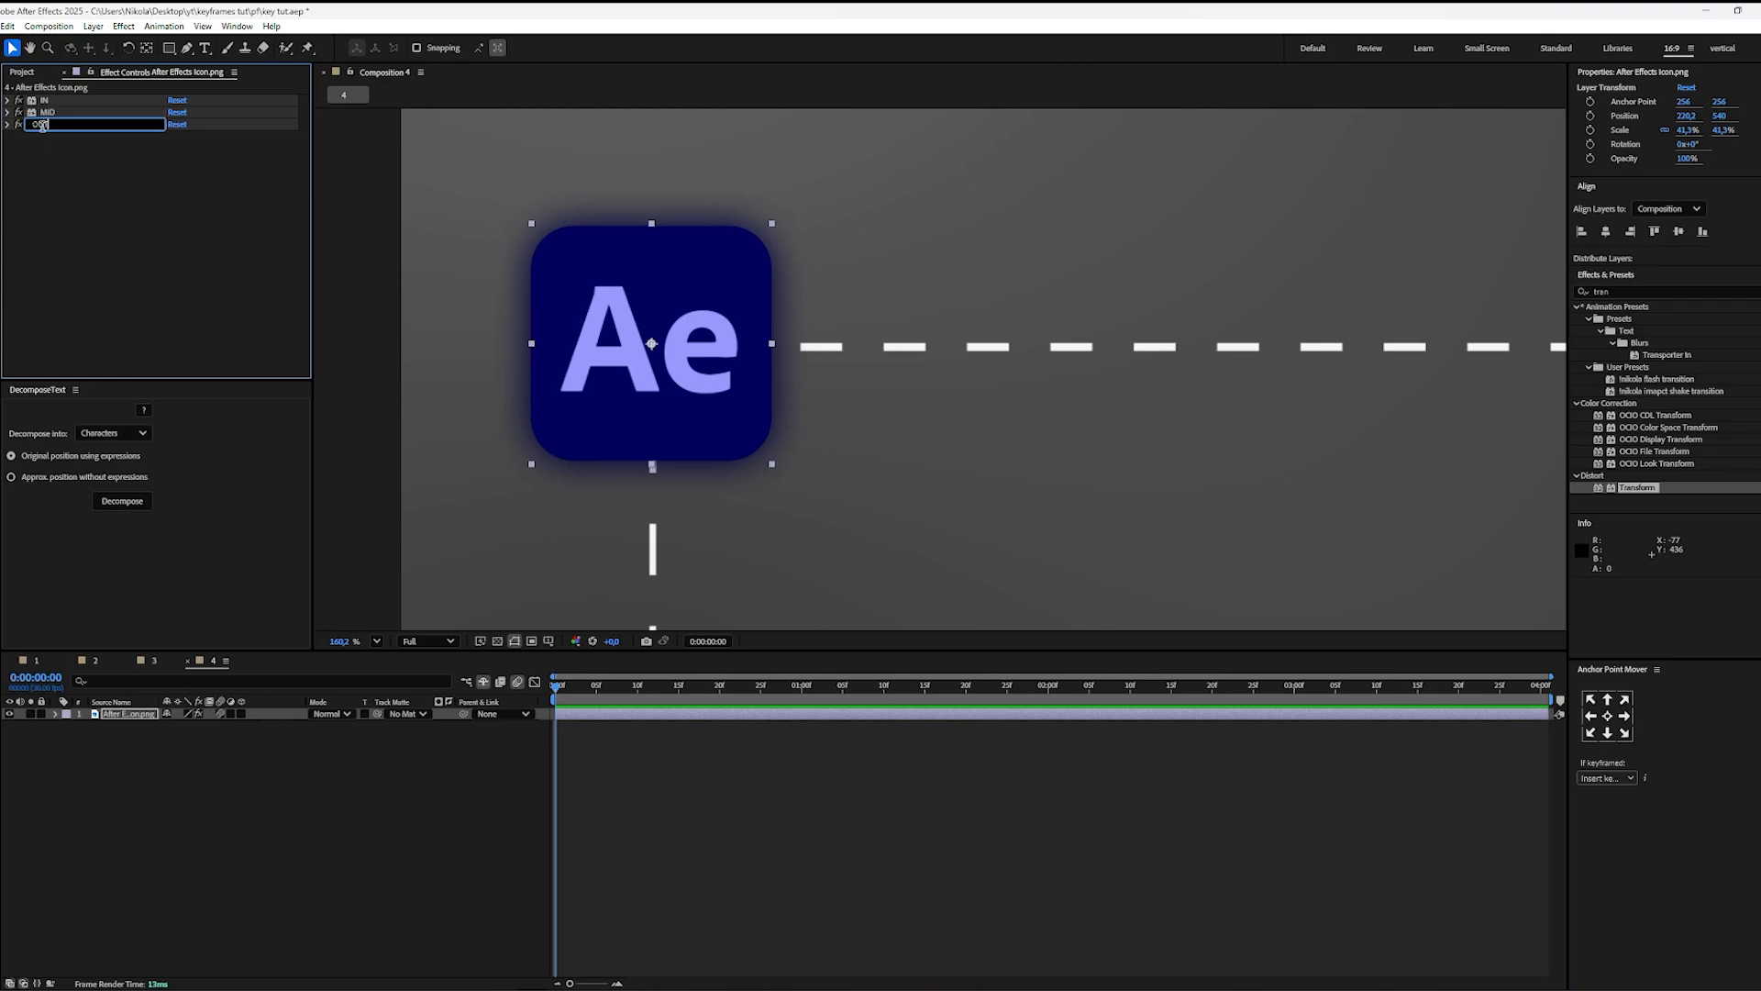
{"action": "type", "text": "T"}
{"action": "key", "text": "Return"}
Step: Keyframe the IN effect's Position from 256, 1866 at 0:00:00:00 to 256, 256 at 0:00:01:05, so the icon enters from below the frame
{"action": "left_click", "coordinate": [8, 100]}
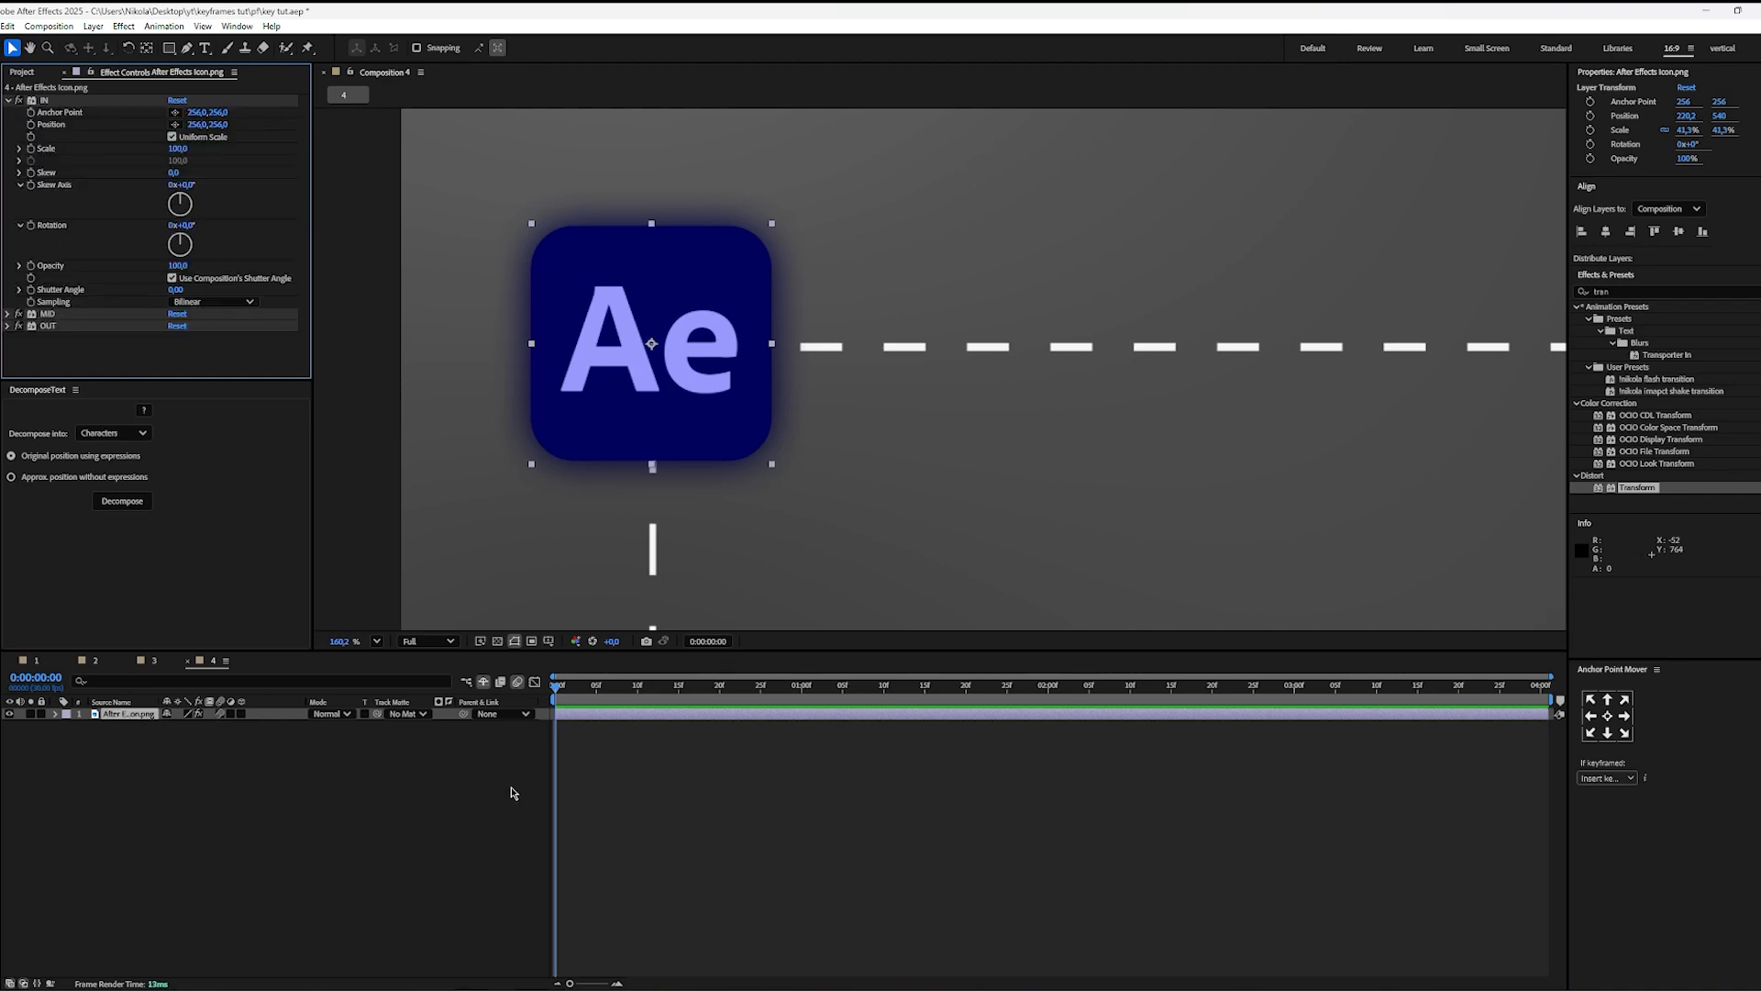
{"action": "left_click", "coordinate": [32, 124]}
{"action": "key", "text": "u"}
{"action": "left_click_drag", "start_coordinate": [561, 743], "coordinate": [839, 735]}
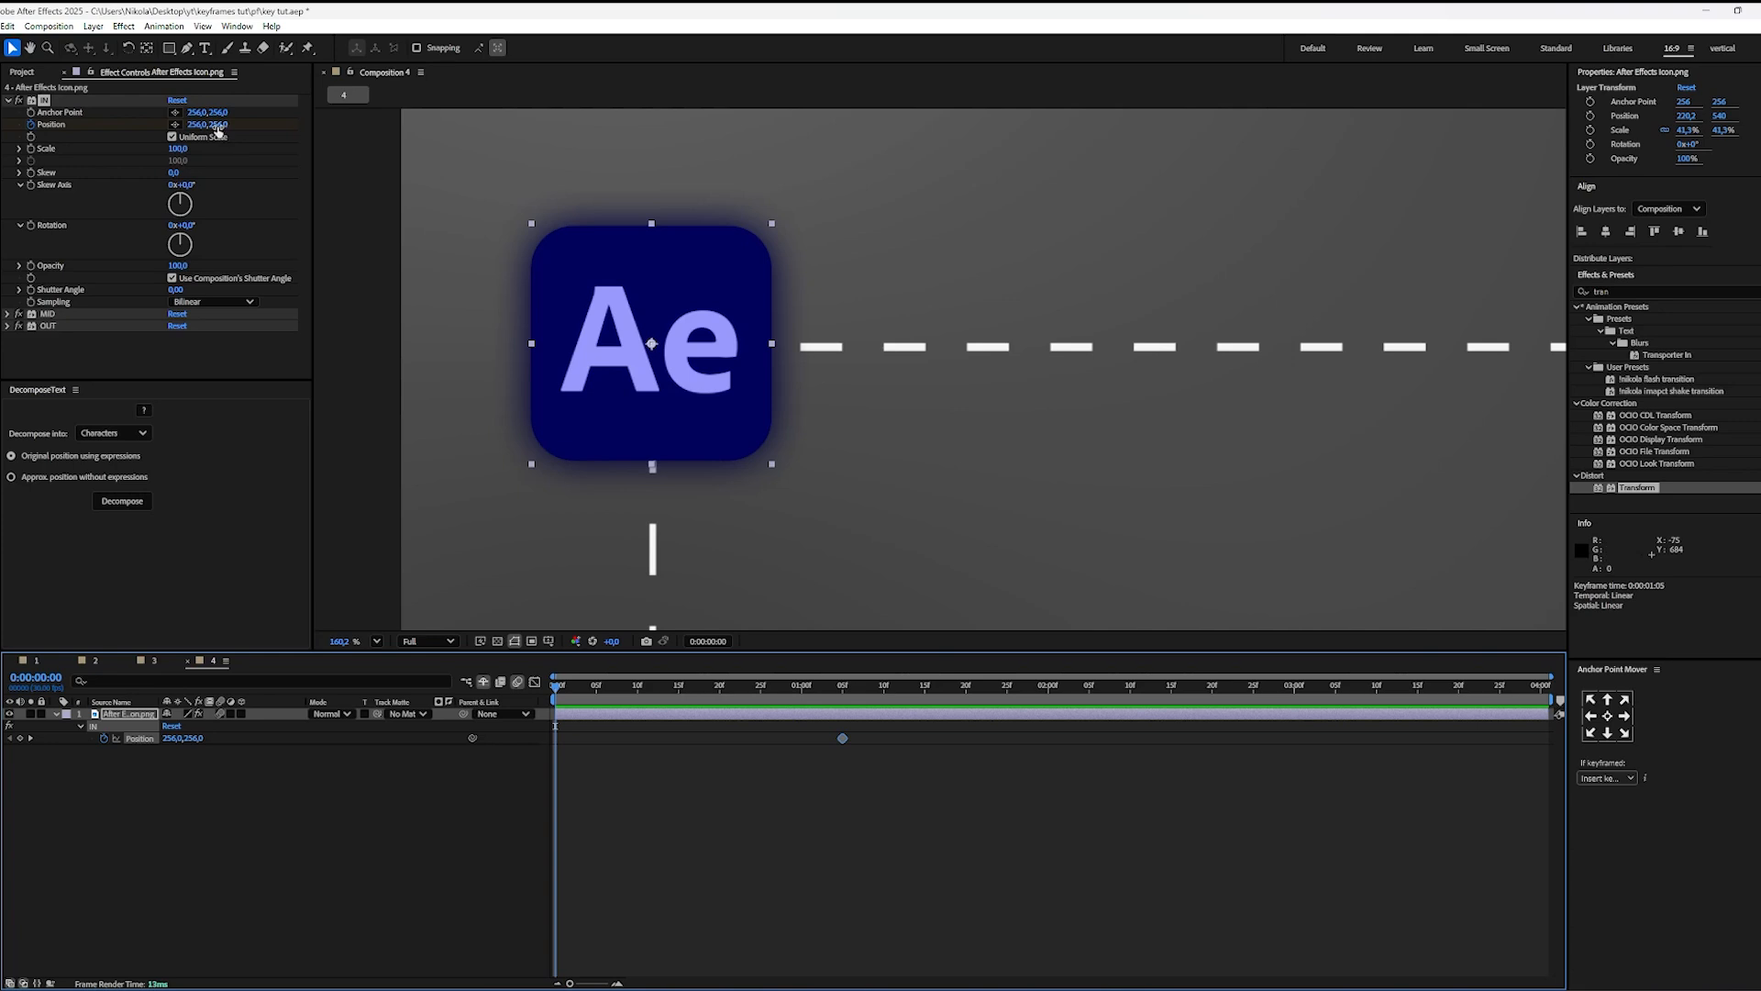
{"action": "scroll", "coordinate": [845, 365], "scroll_direction": "down", "scroll_amount": 5}
{"action": "scroll", "coordinate": [637, 439], "scroll_direction": "down", "scroll_amount": 2}
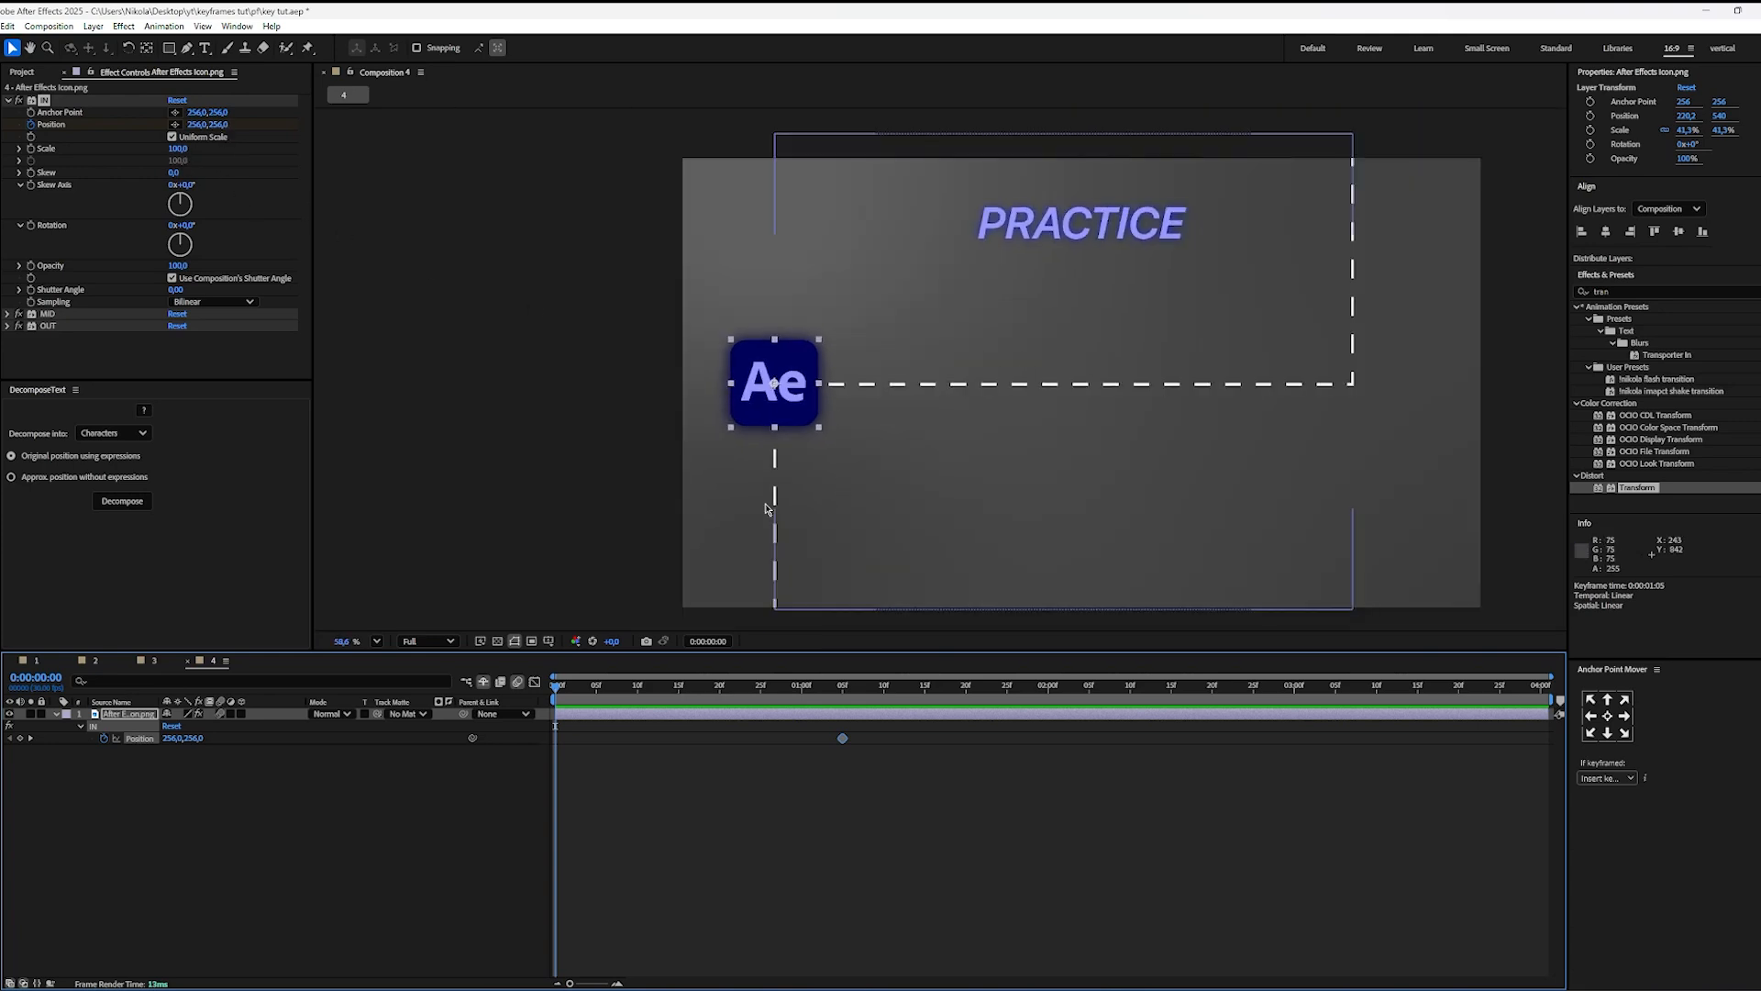
{"action": "left_click_drag", "start_coordinate": [224, 126], "coordinate": [317, 142]}
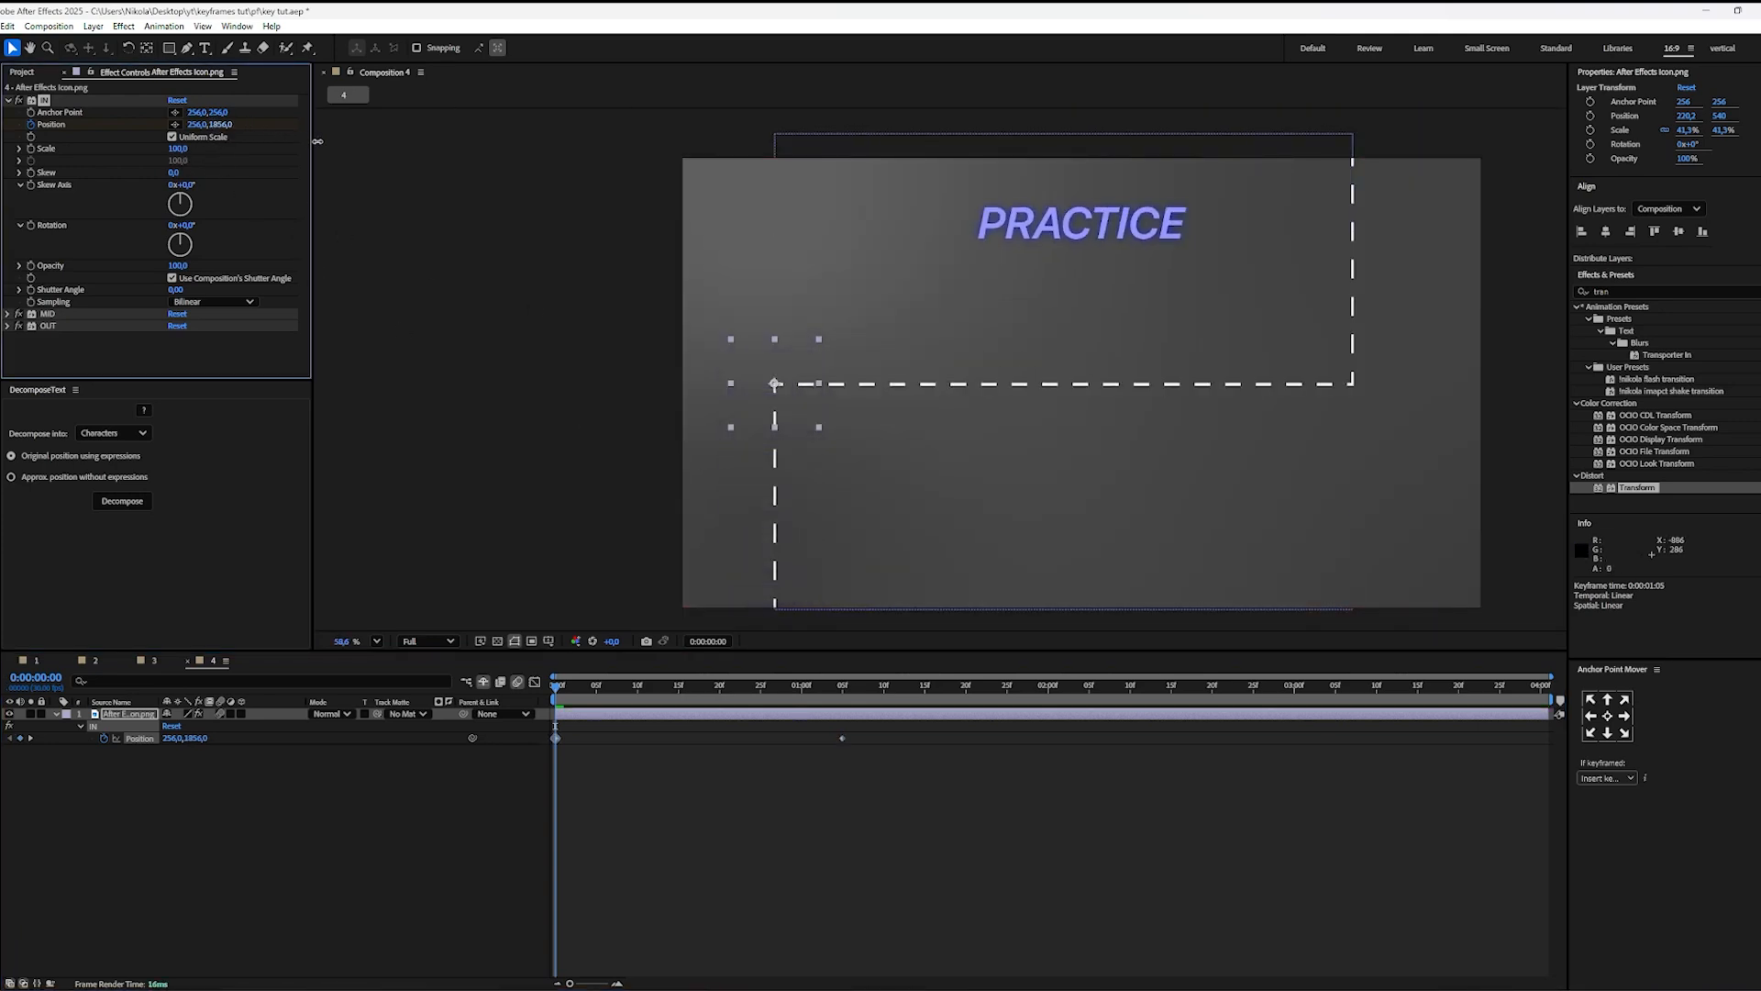
Step: Ease both IN Position keyframes and shape the speed graph into a fast start with a long, gradual slowdown
{"action": "left_click", "coordinate": [924, 736]}
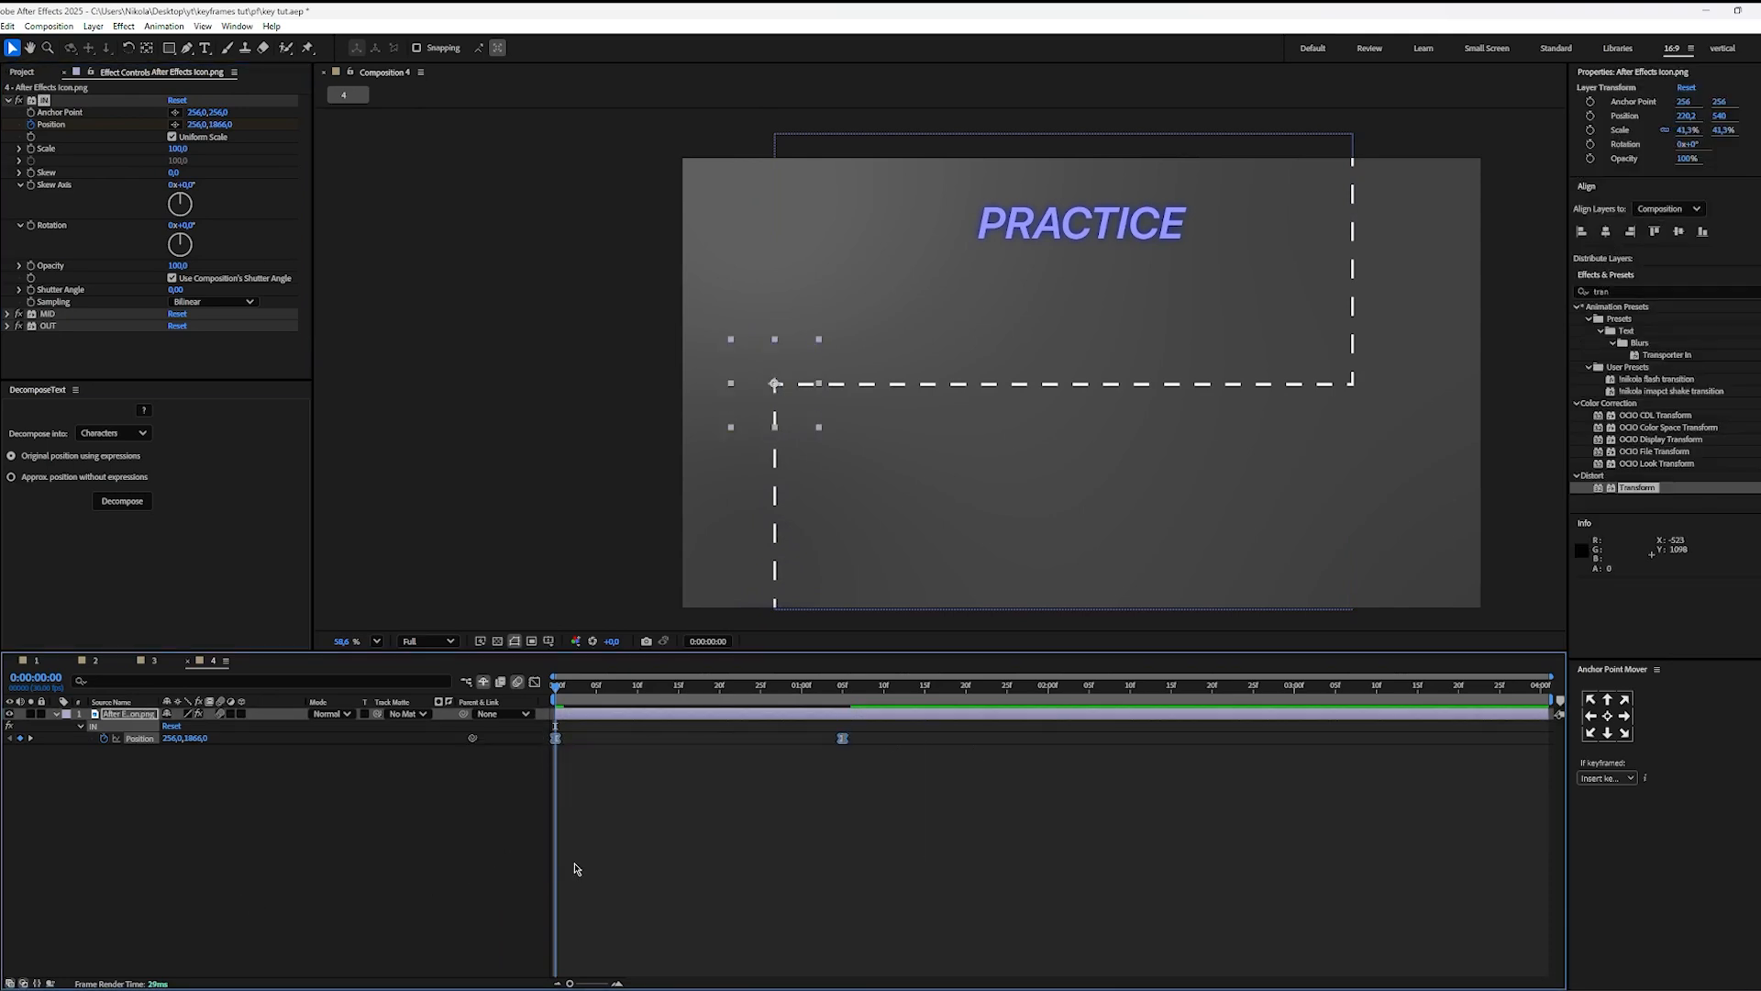
{"action": "key", "text": "shift+F3"}
{"action": "left_click_drag", "start_coordinate": [876, 890], "coordinate": [550, 926]}
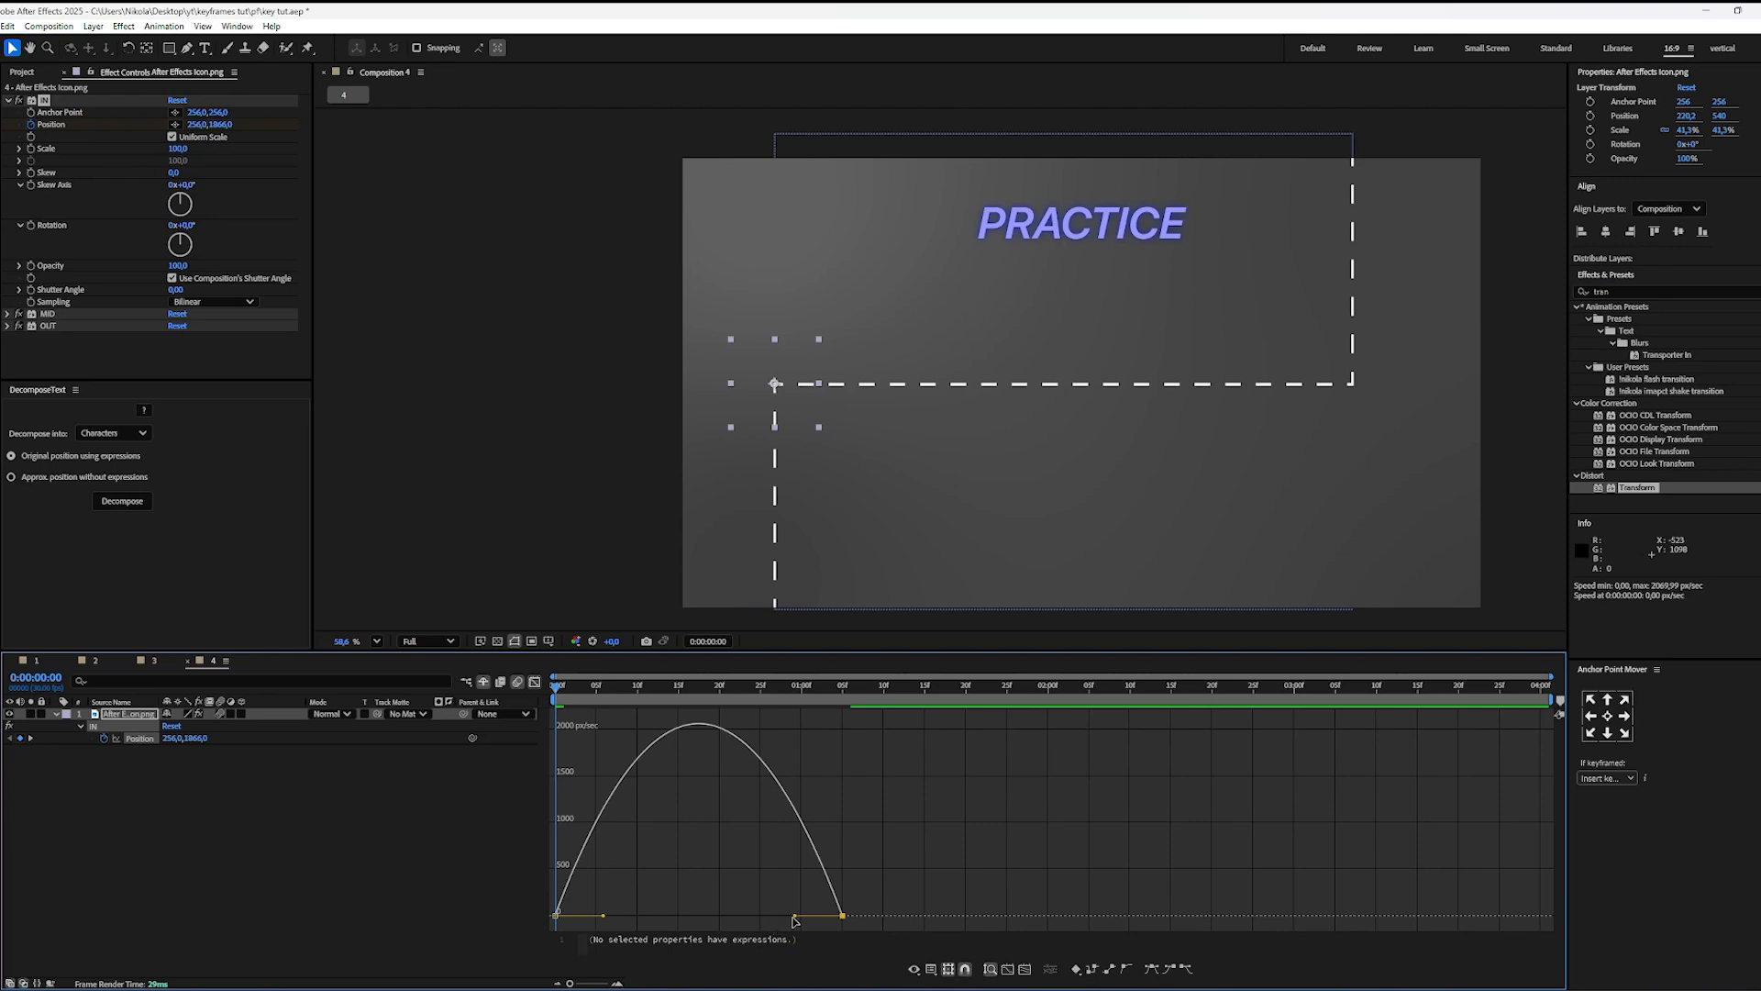
{"action": "left_click_drag", "start_coordinate": [794, 920], "coordinate": [556, 908]}
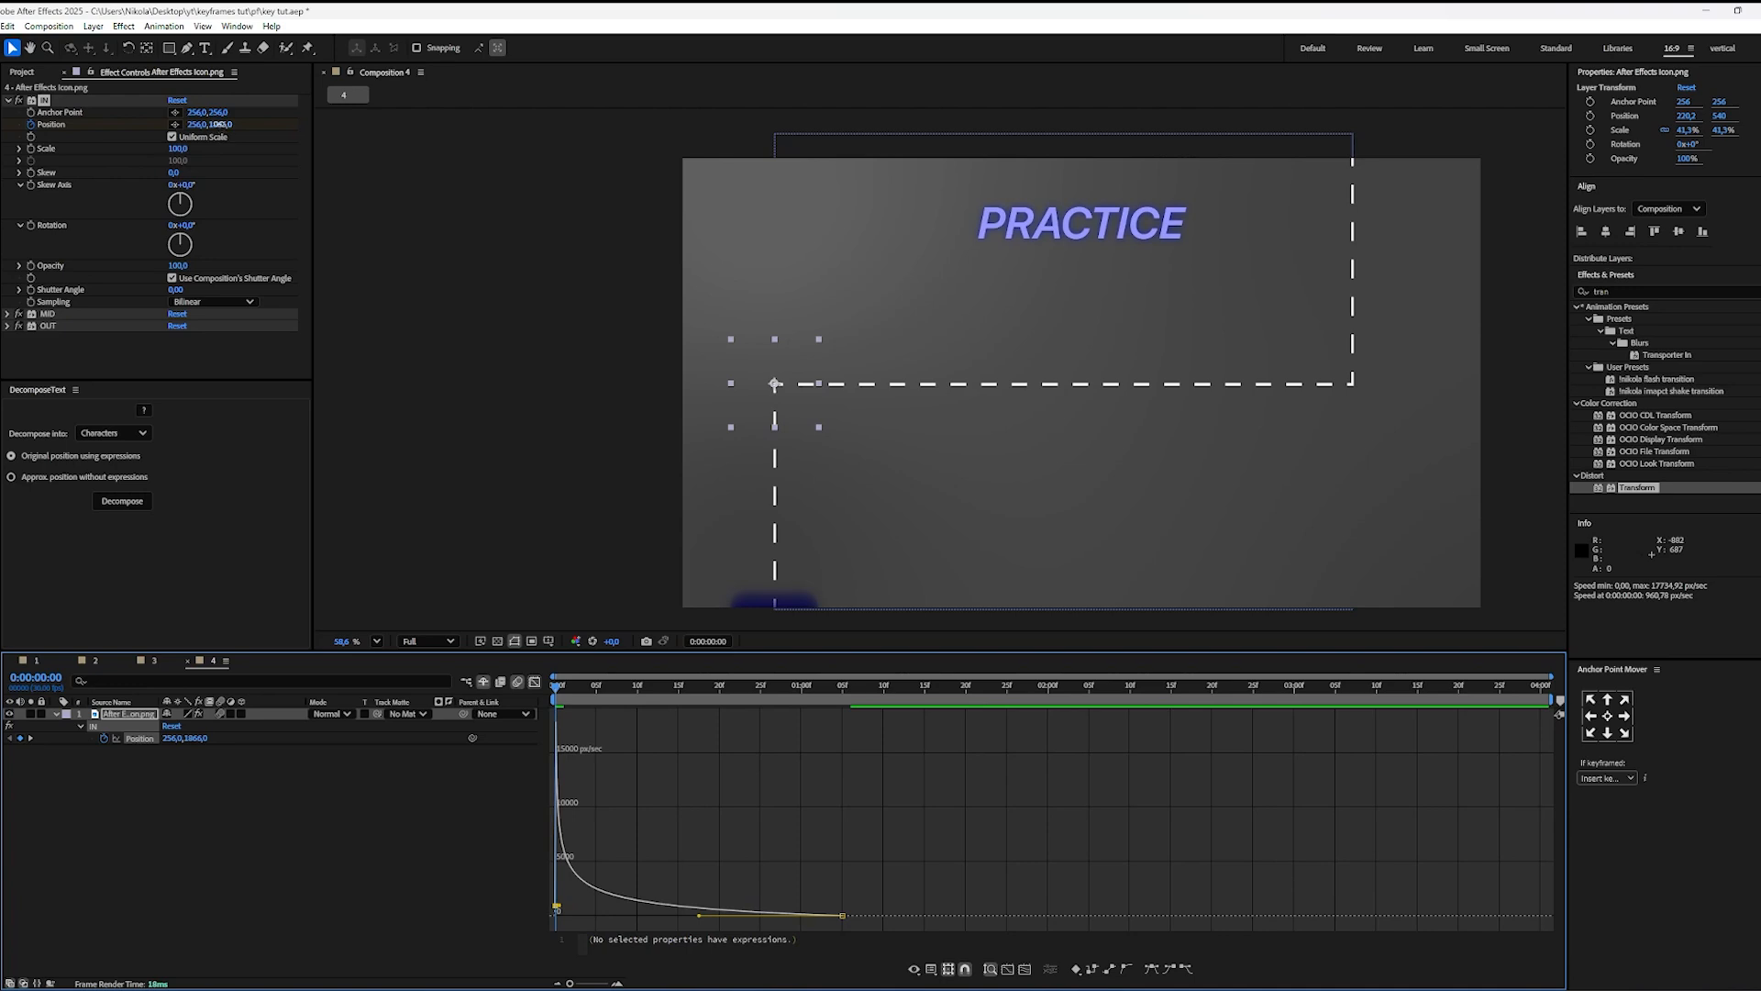
Step: Lower the IN effect's starting Position farther below the frame and preview the icon's entrance
{"action": "left_click_drag", "start_coordinate": [219, 124], "coordinate": [338, 125]}
{"action": "left_click", "coordinate": [654, 794]}
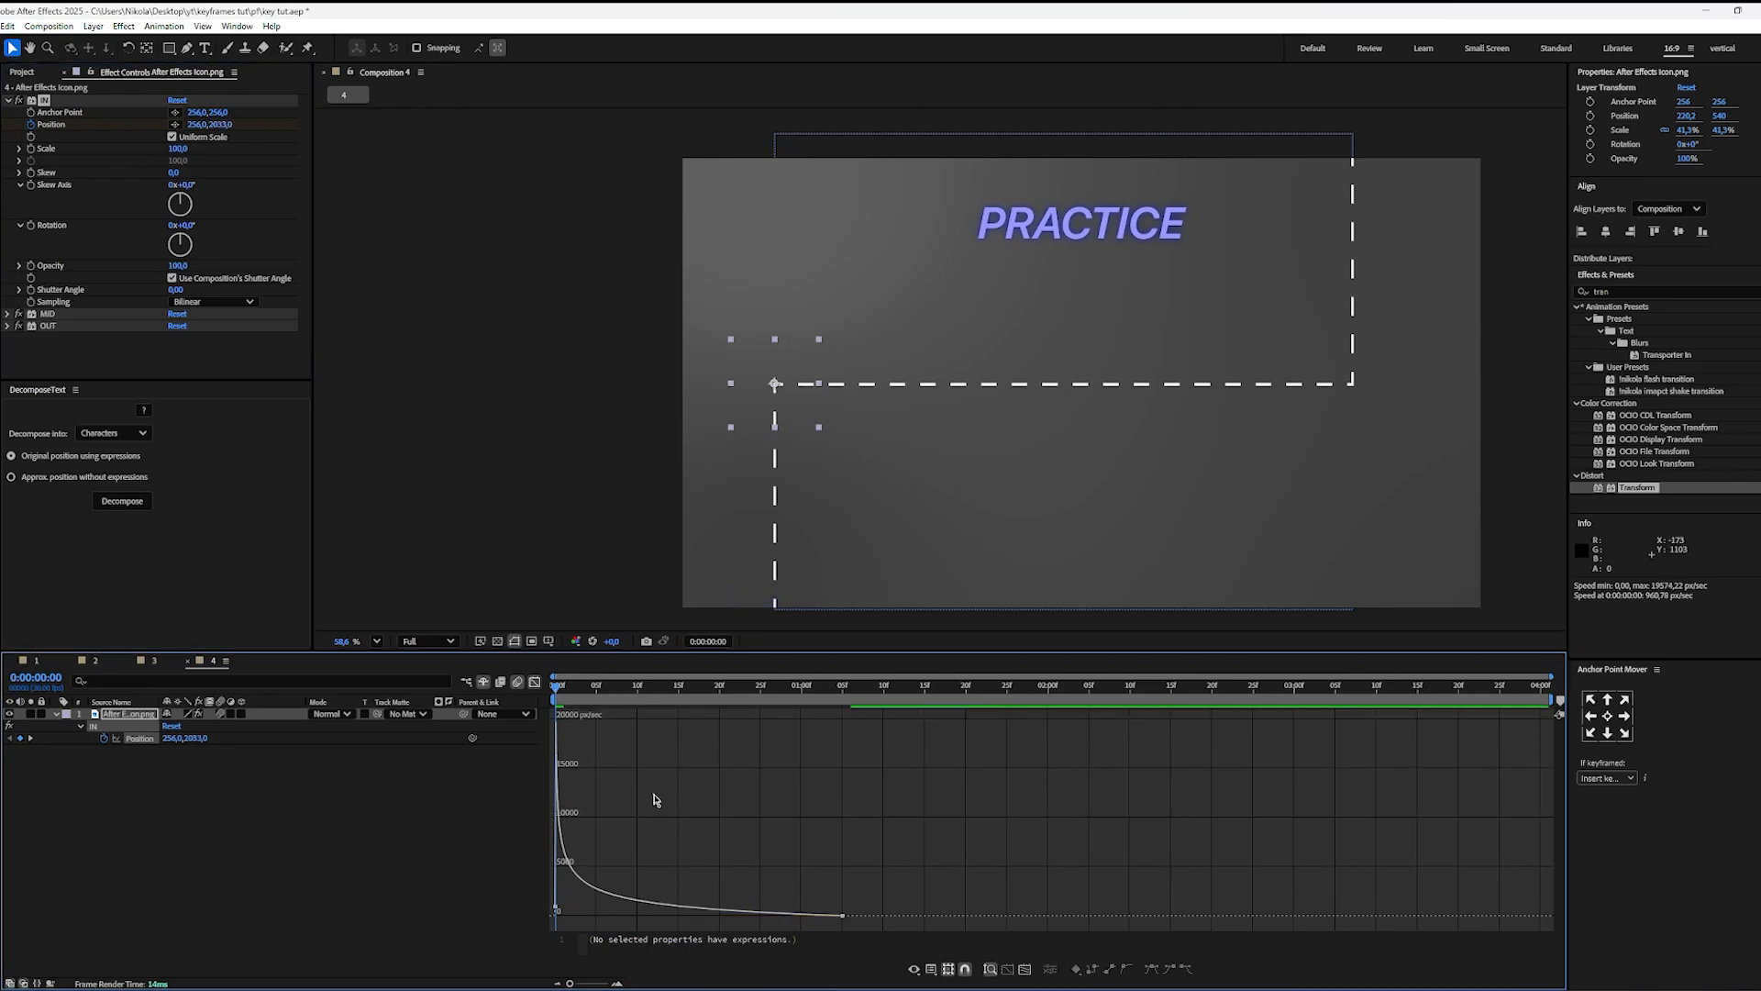
{"action": "key", "text": "space"}
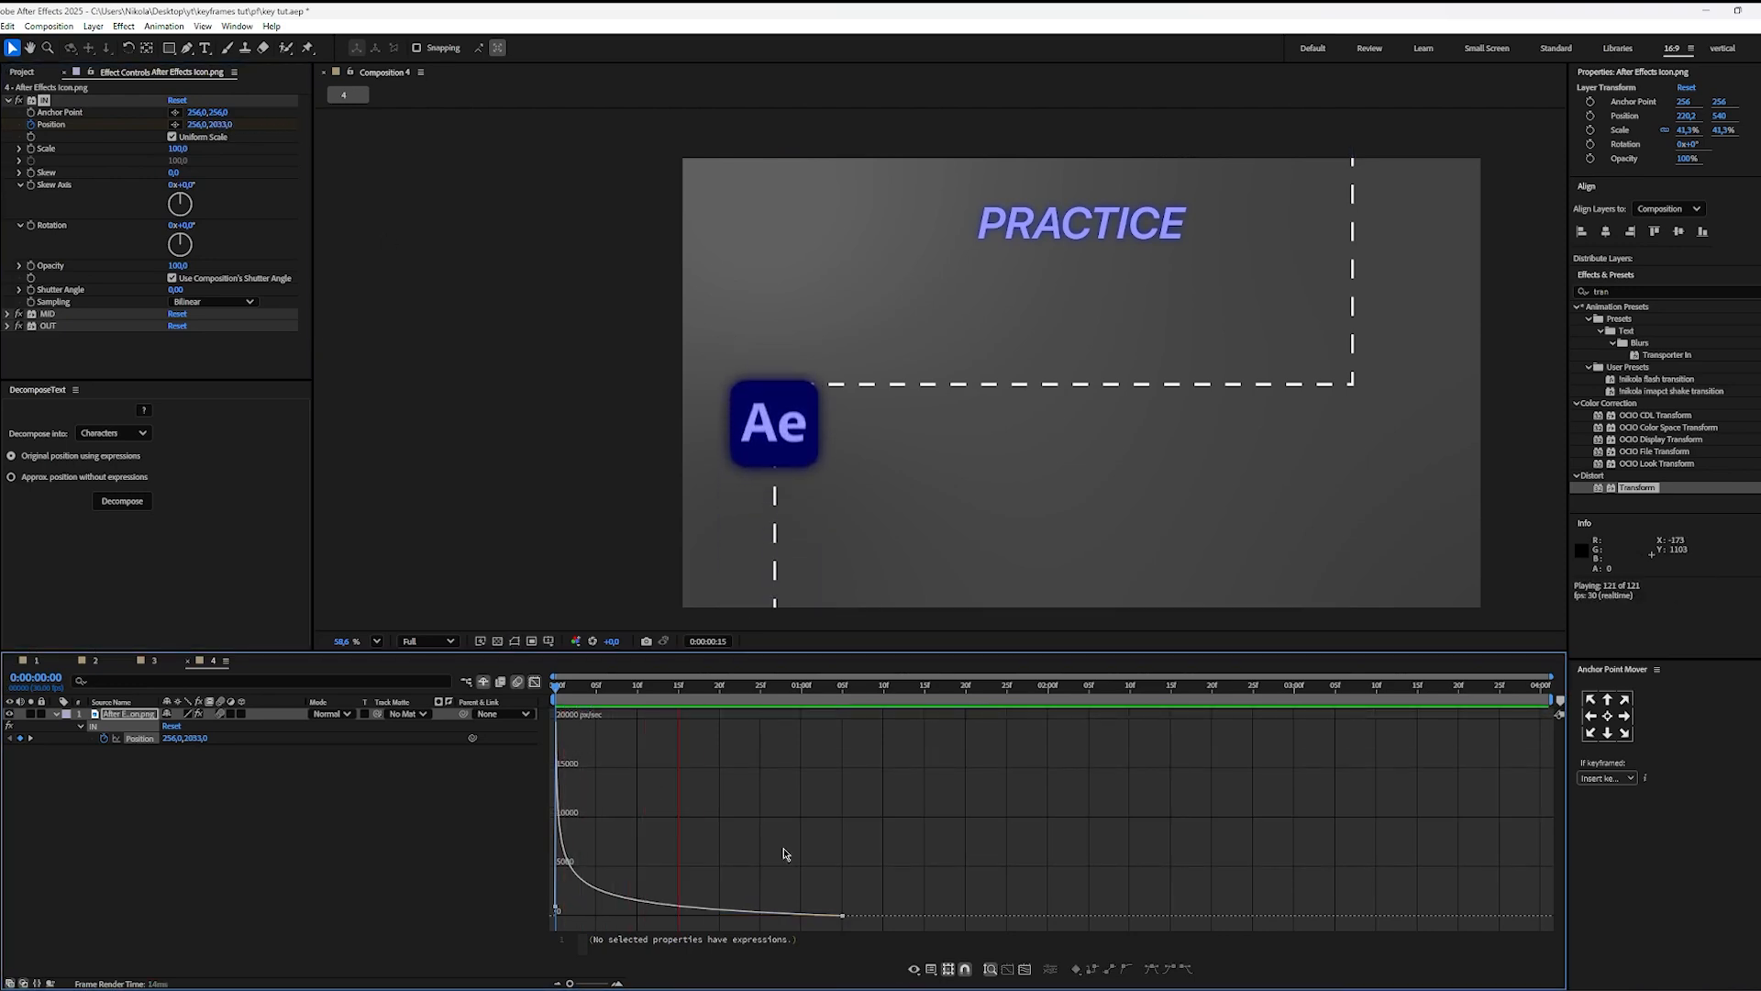
{"action": "left_click_drag", "start_coordinate": [696, 690], "coordinate": [249, 778]}
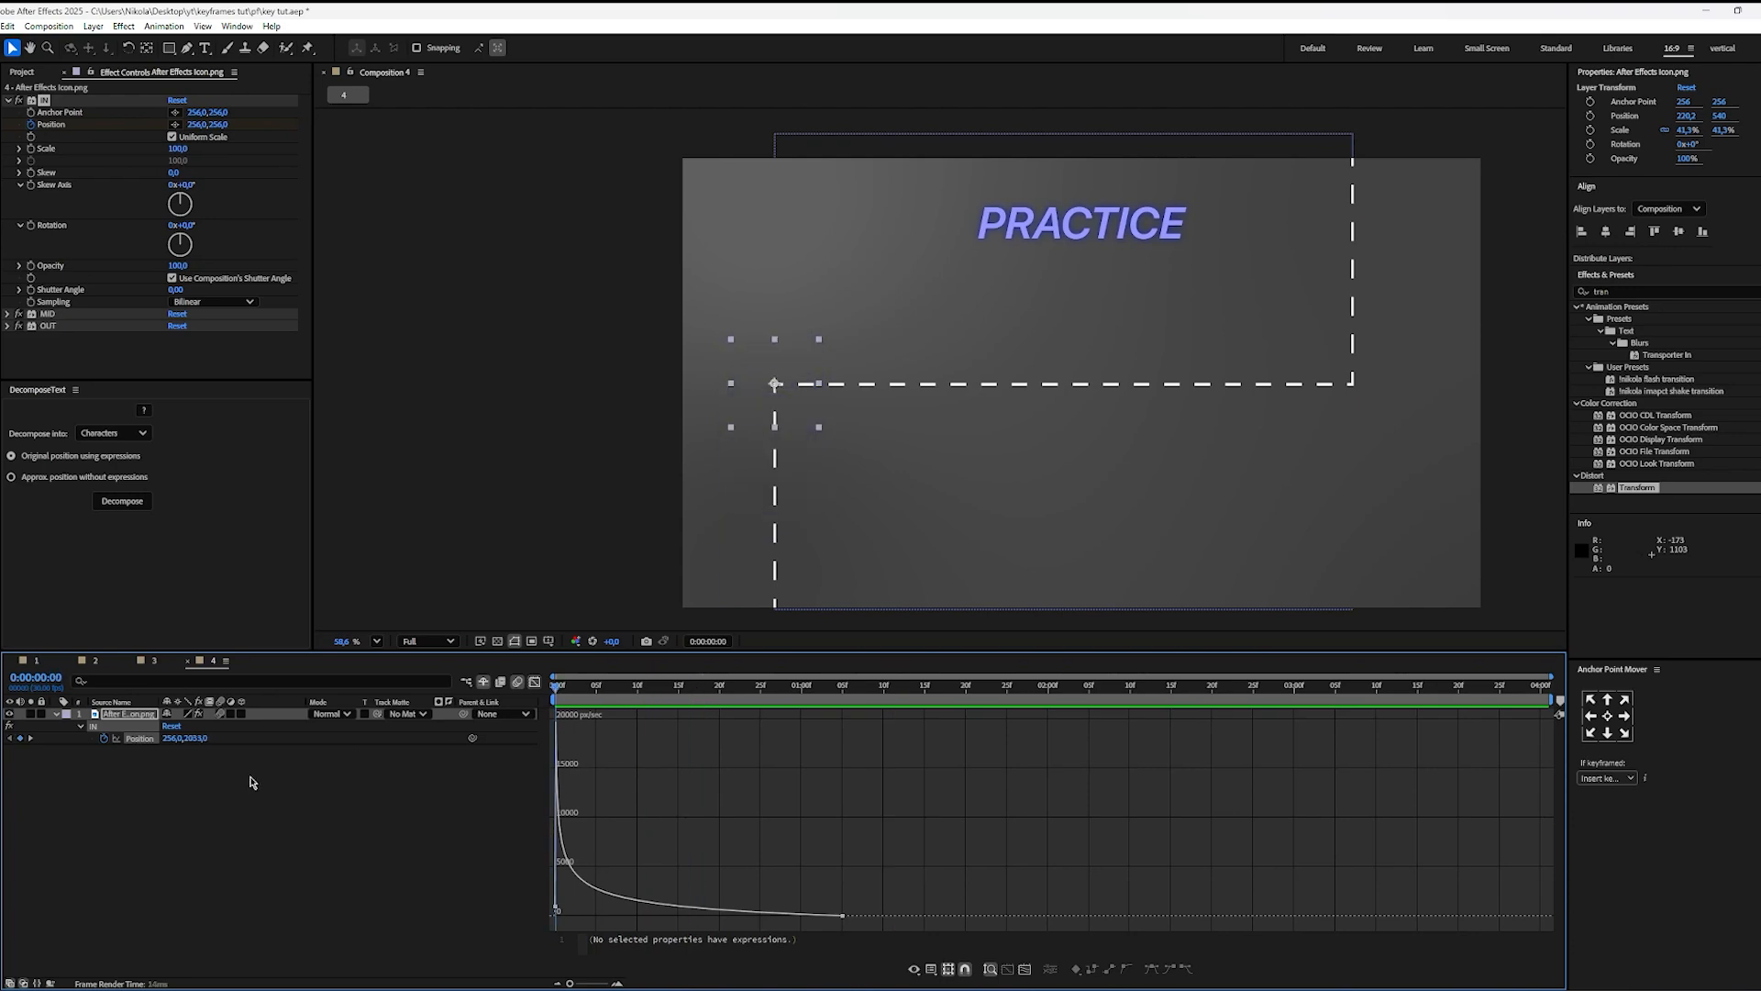
{"action": "key", "text": "space"}
{"action": "key", "text": "space"}
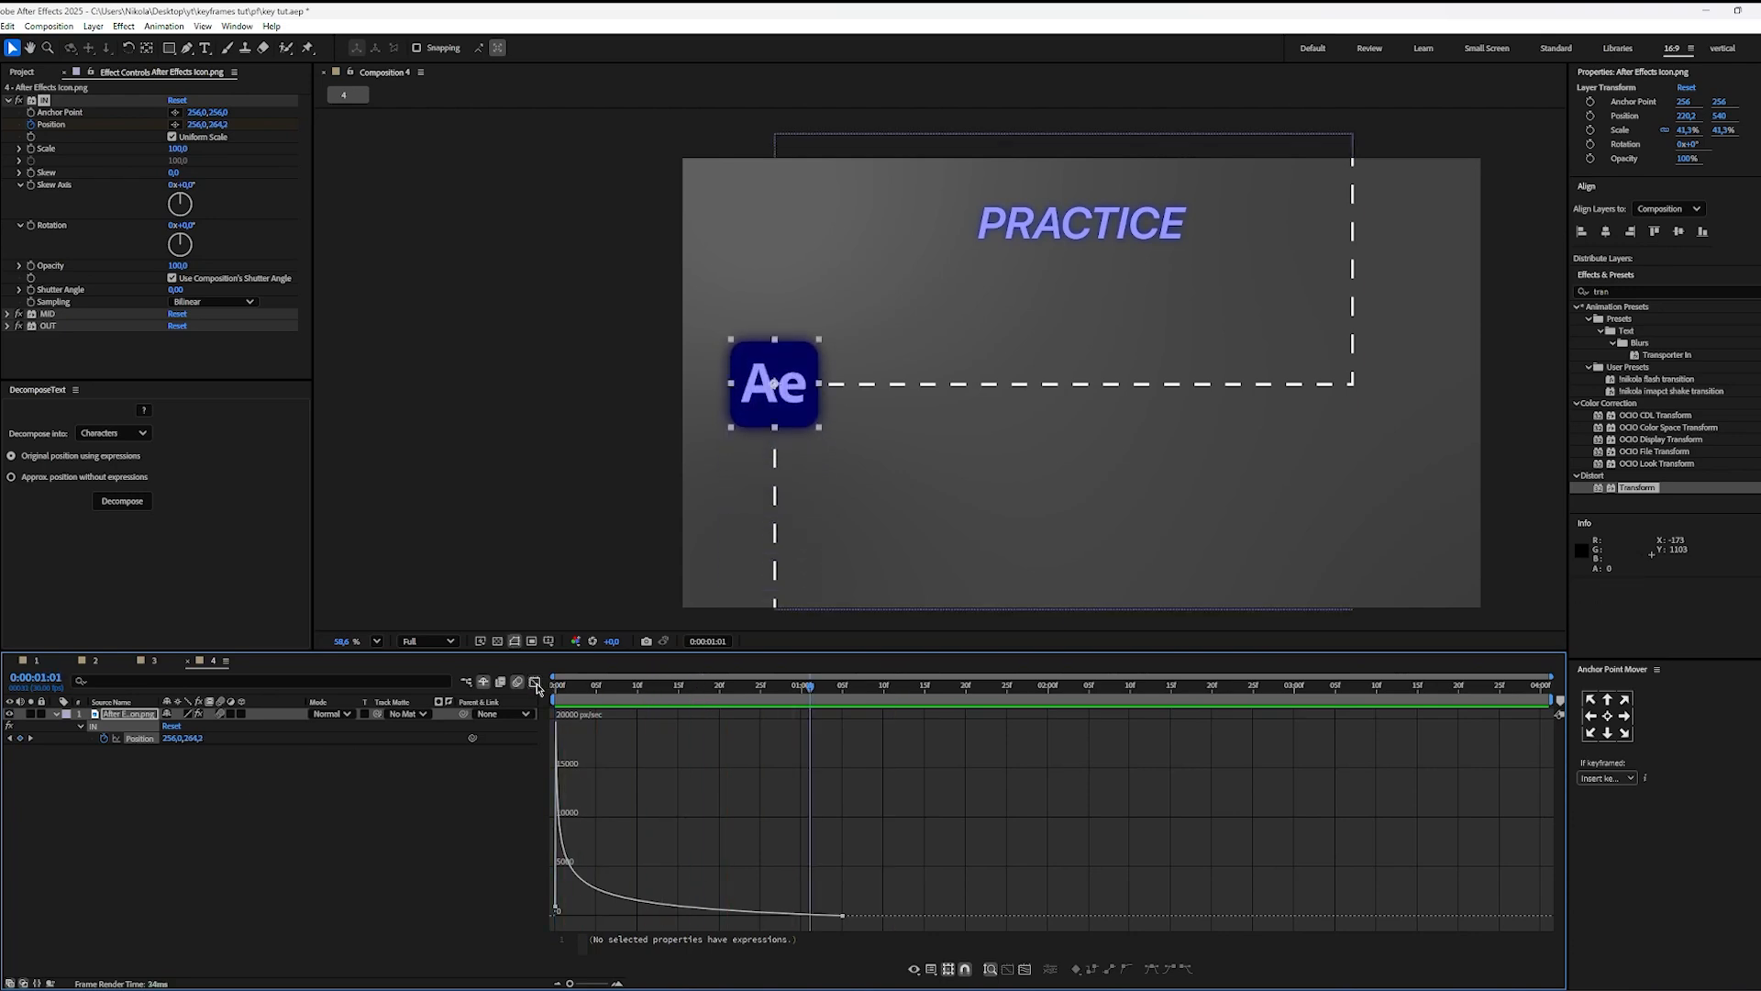
Step: Keyframe the MID effect's Position at 0:00:00:29 and set it to 3640, 256 at 0:00:02:00, on the path's right corner
{"action": "left_click", "coordinate": [534, 682]}
{"action": "left_click_drag", "start_coordinate": [792, 690], "coordinate": [794, 709]}
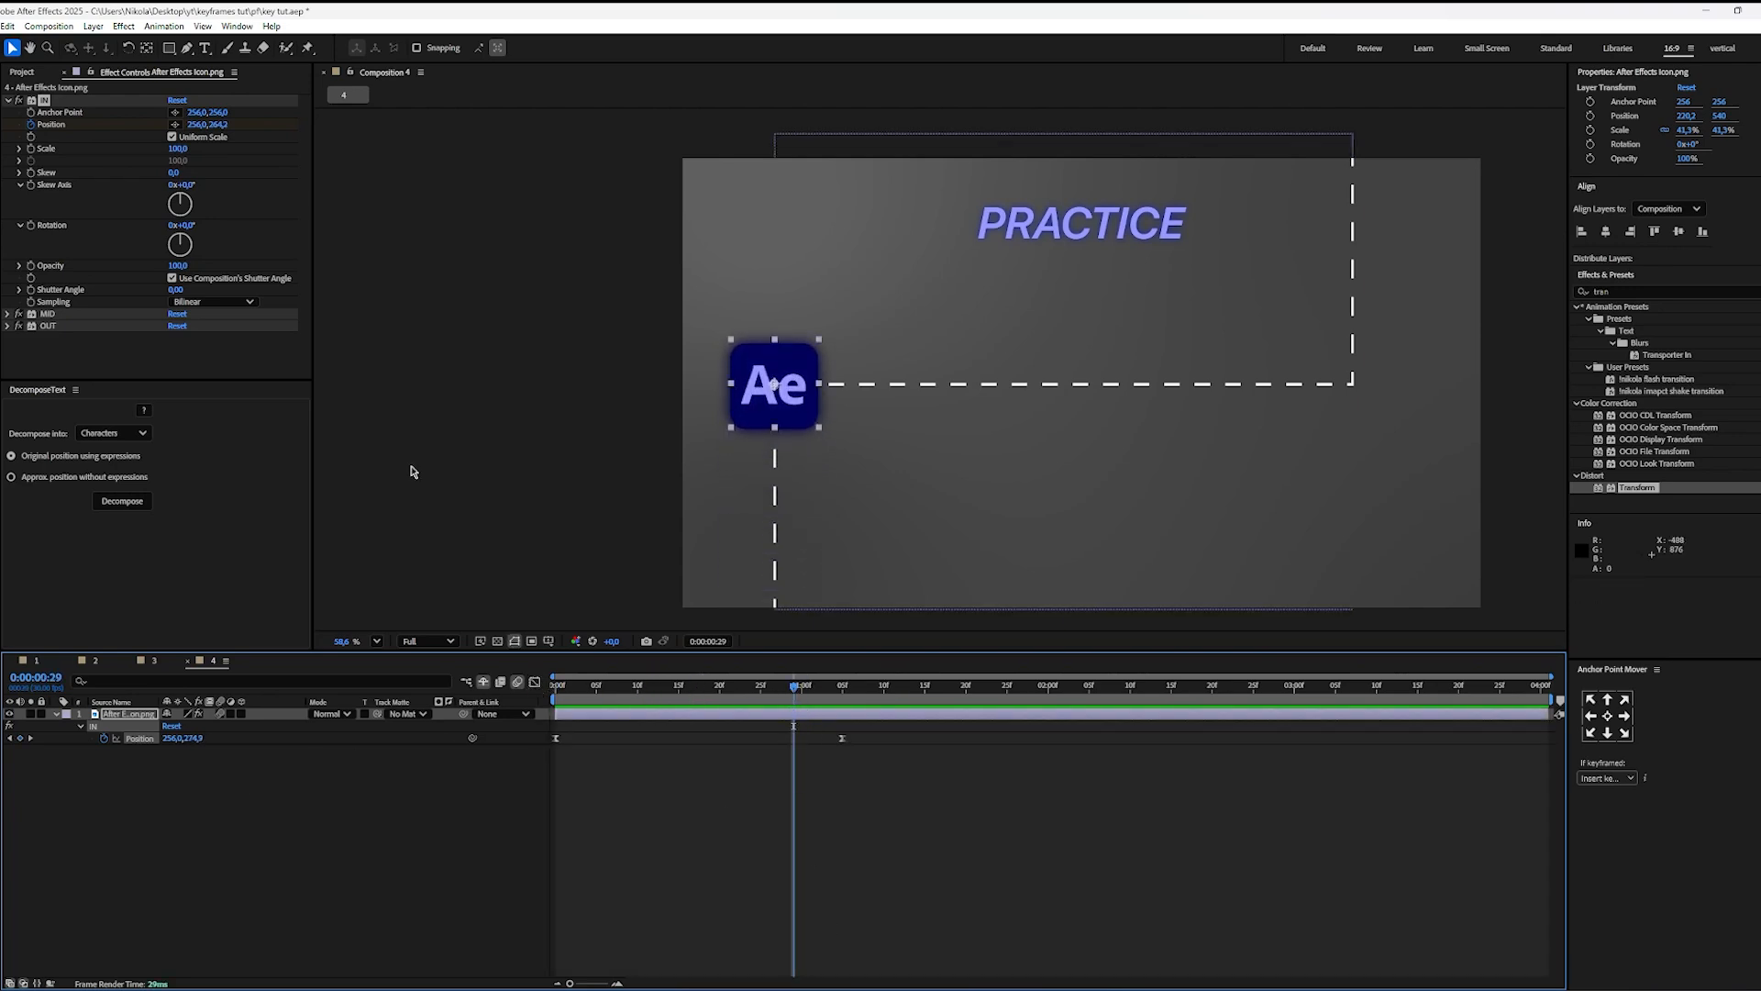
{"action": "left_click", "coordinate": [9, 101]}
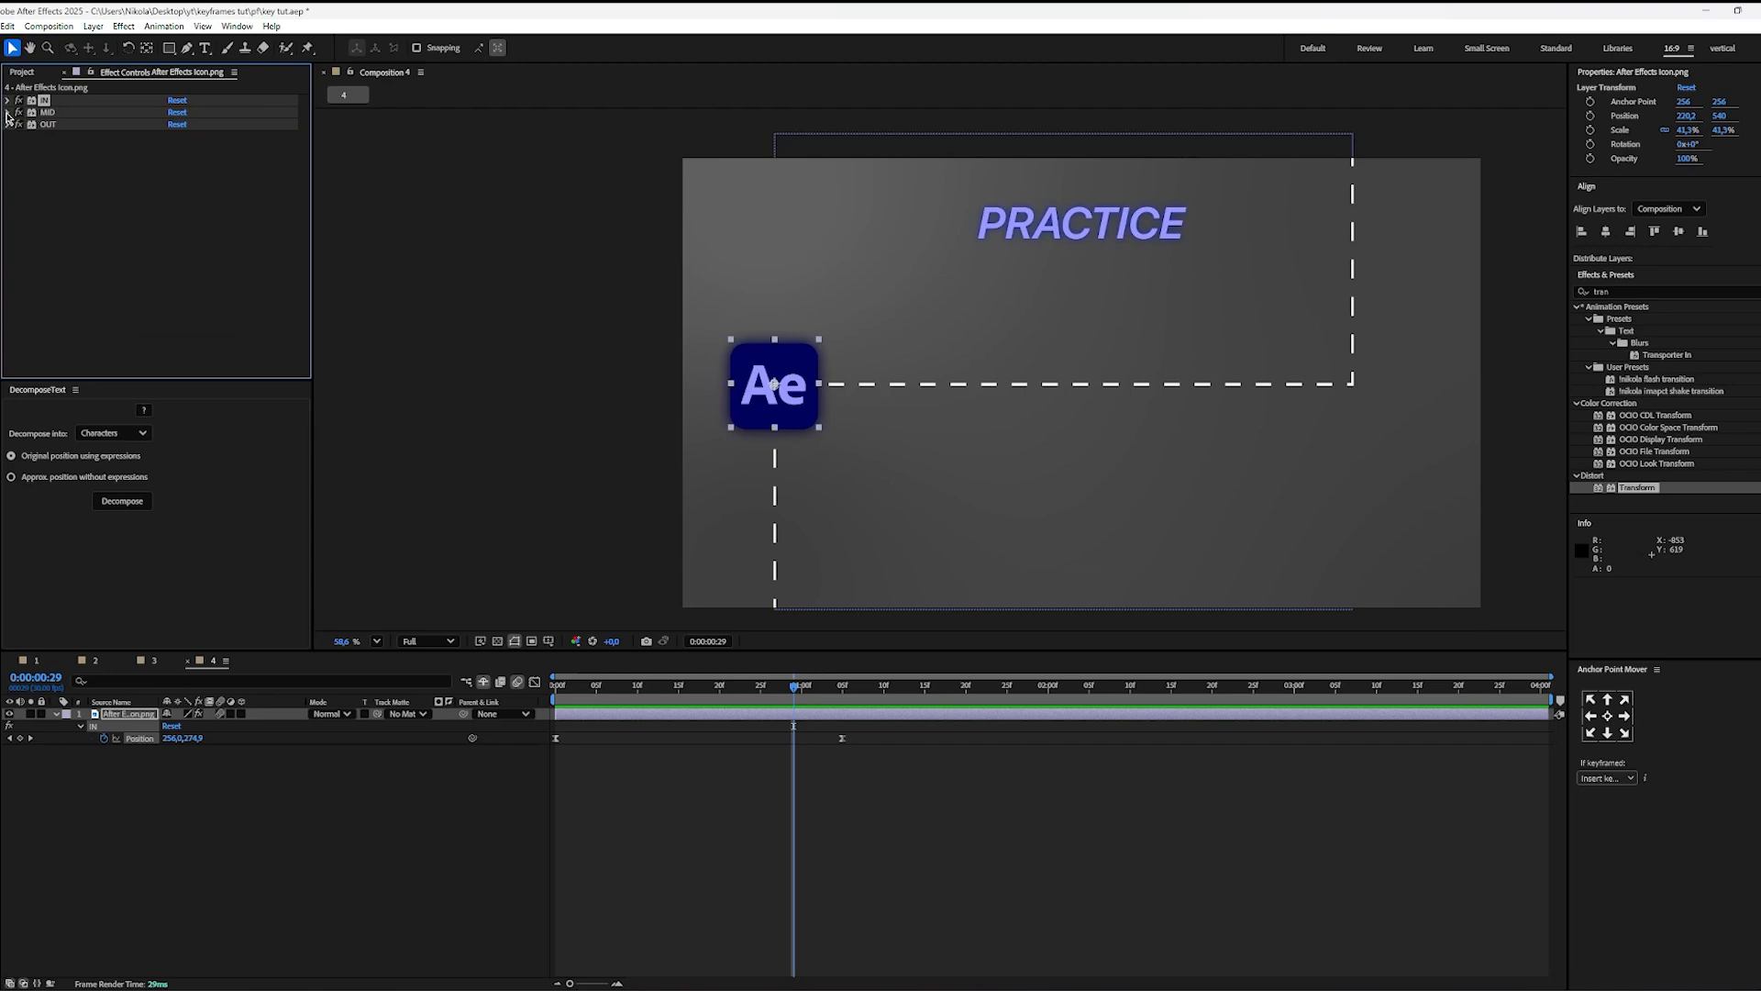
{"action": "left_click", "coordinate": [9, 113]}
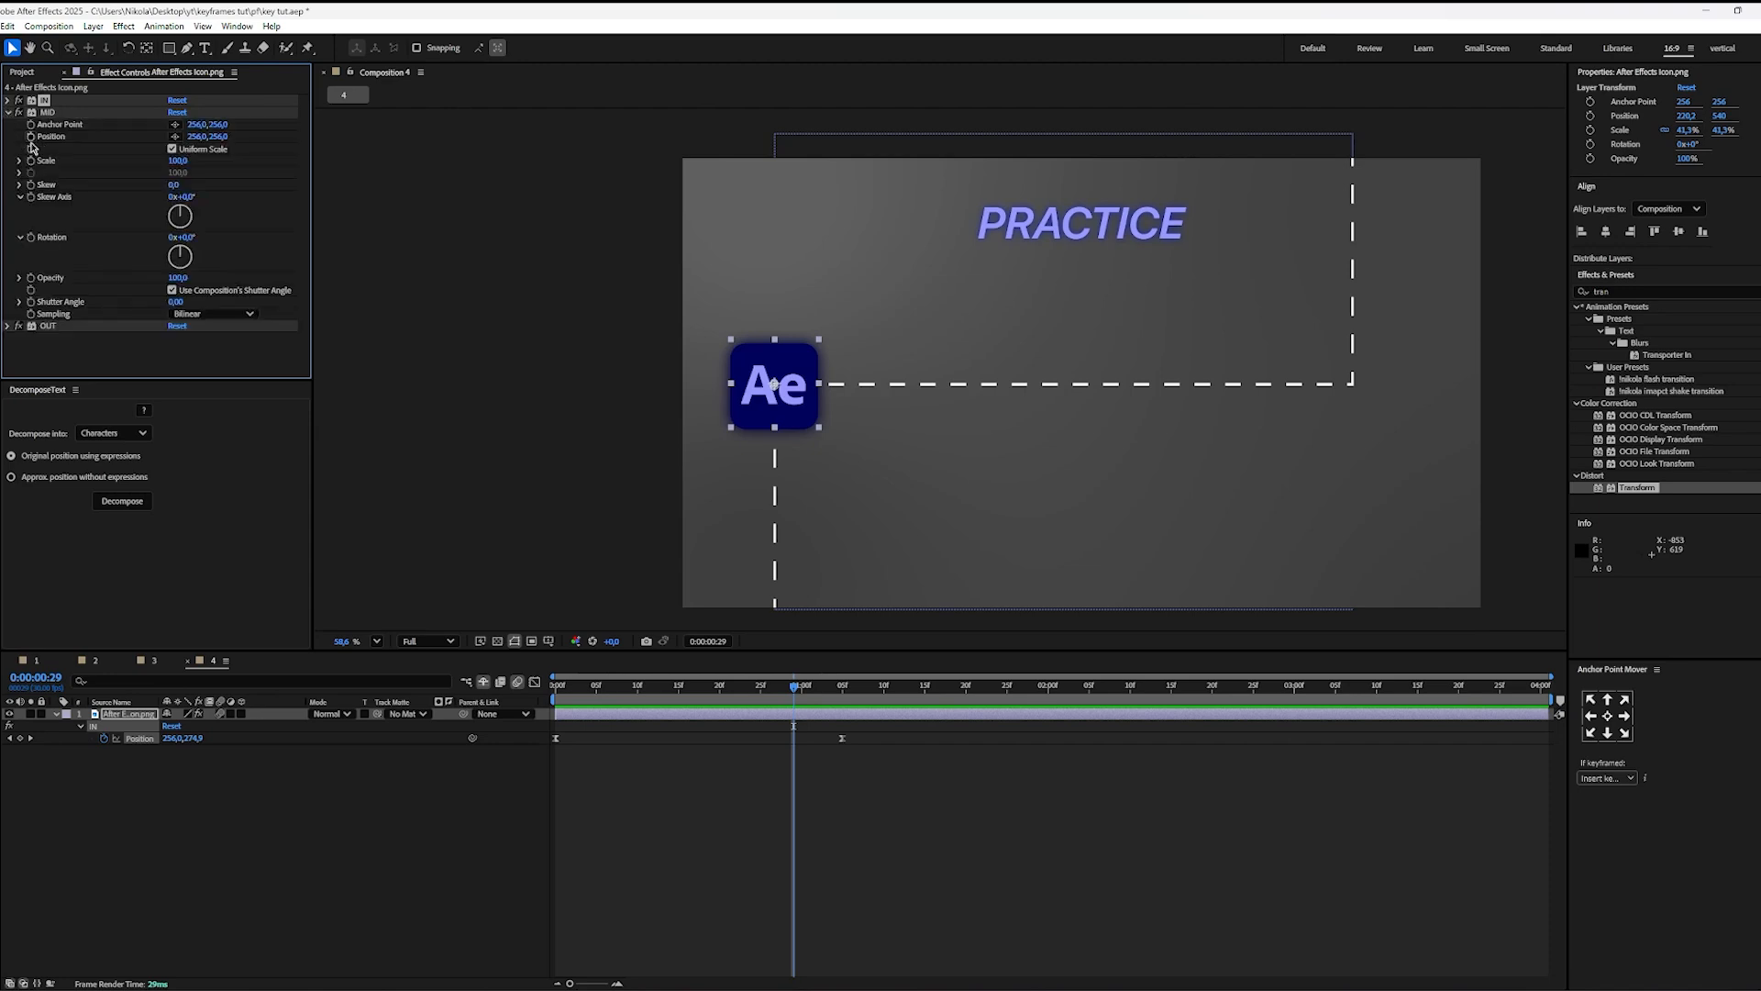
{"action": "left_click", "coordinate": [46, 112]}
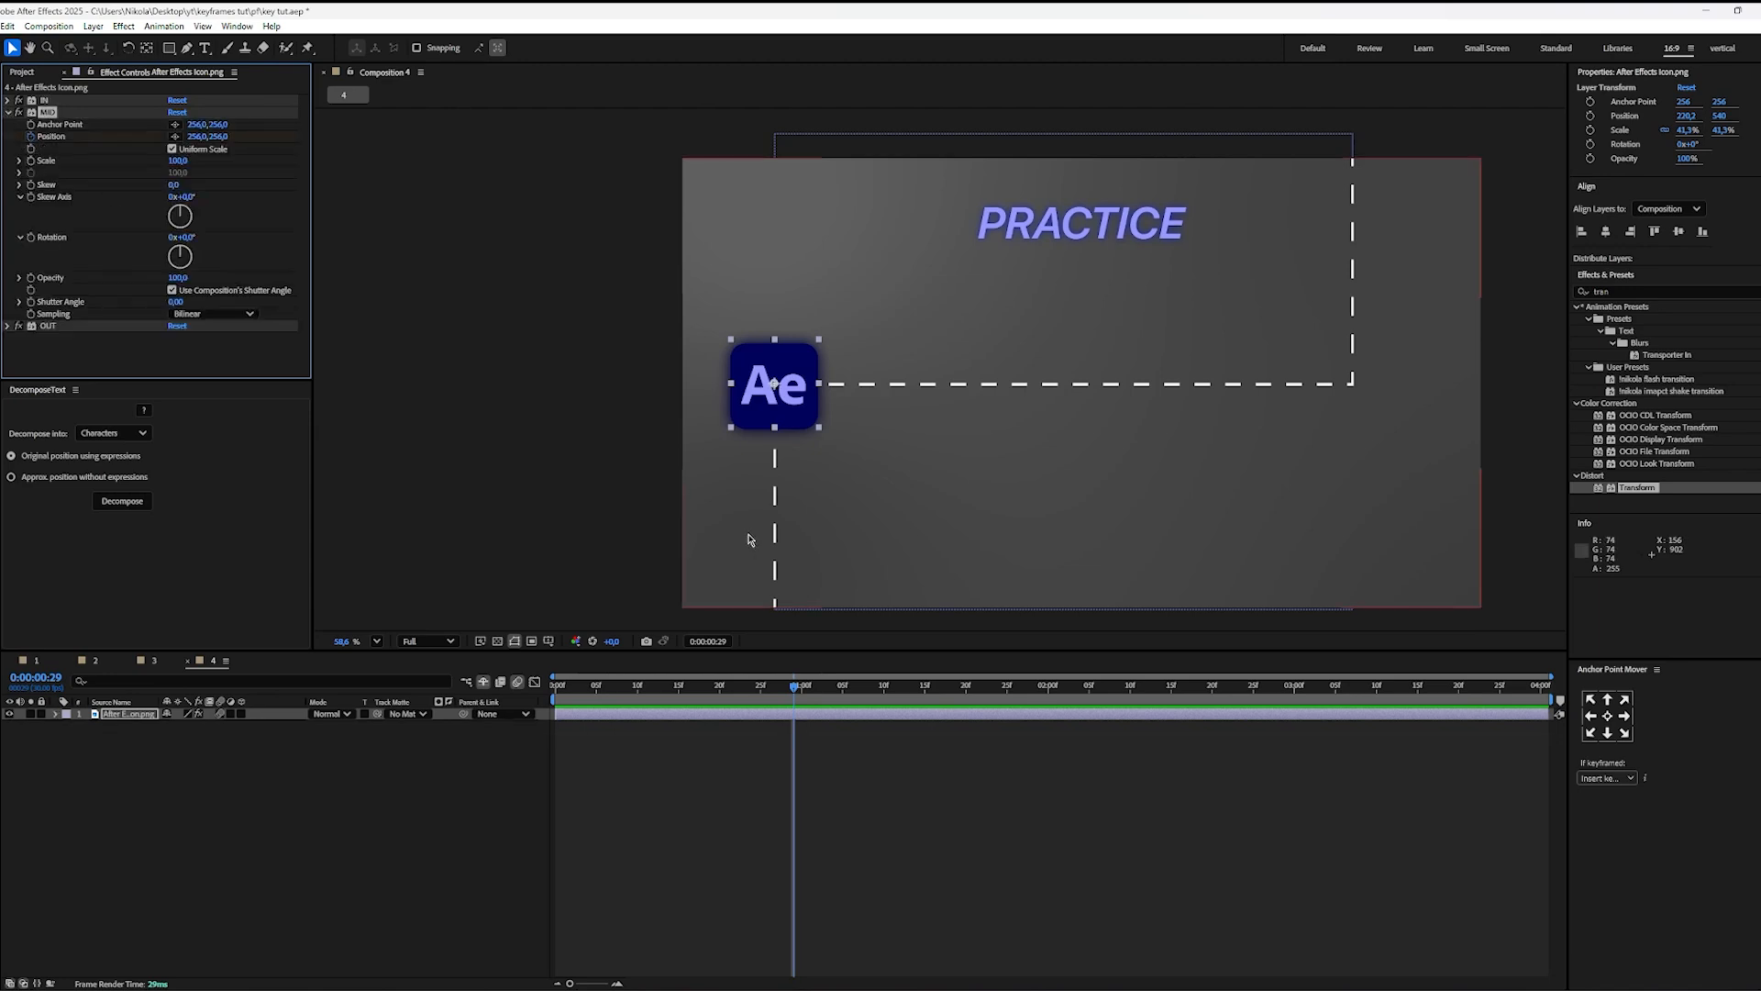
{"action": "key", "text": "u"}
{"action": "key", "text": "u"}
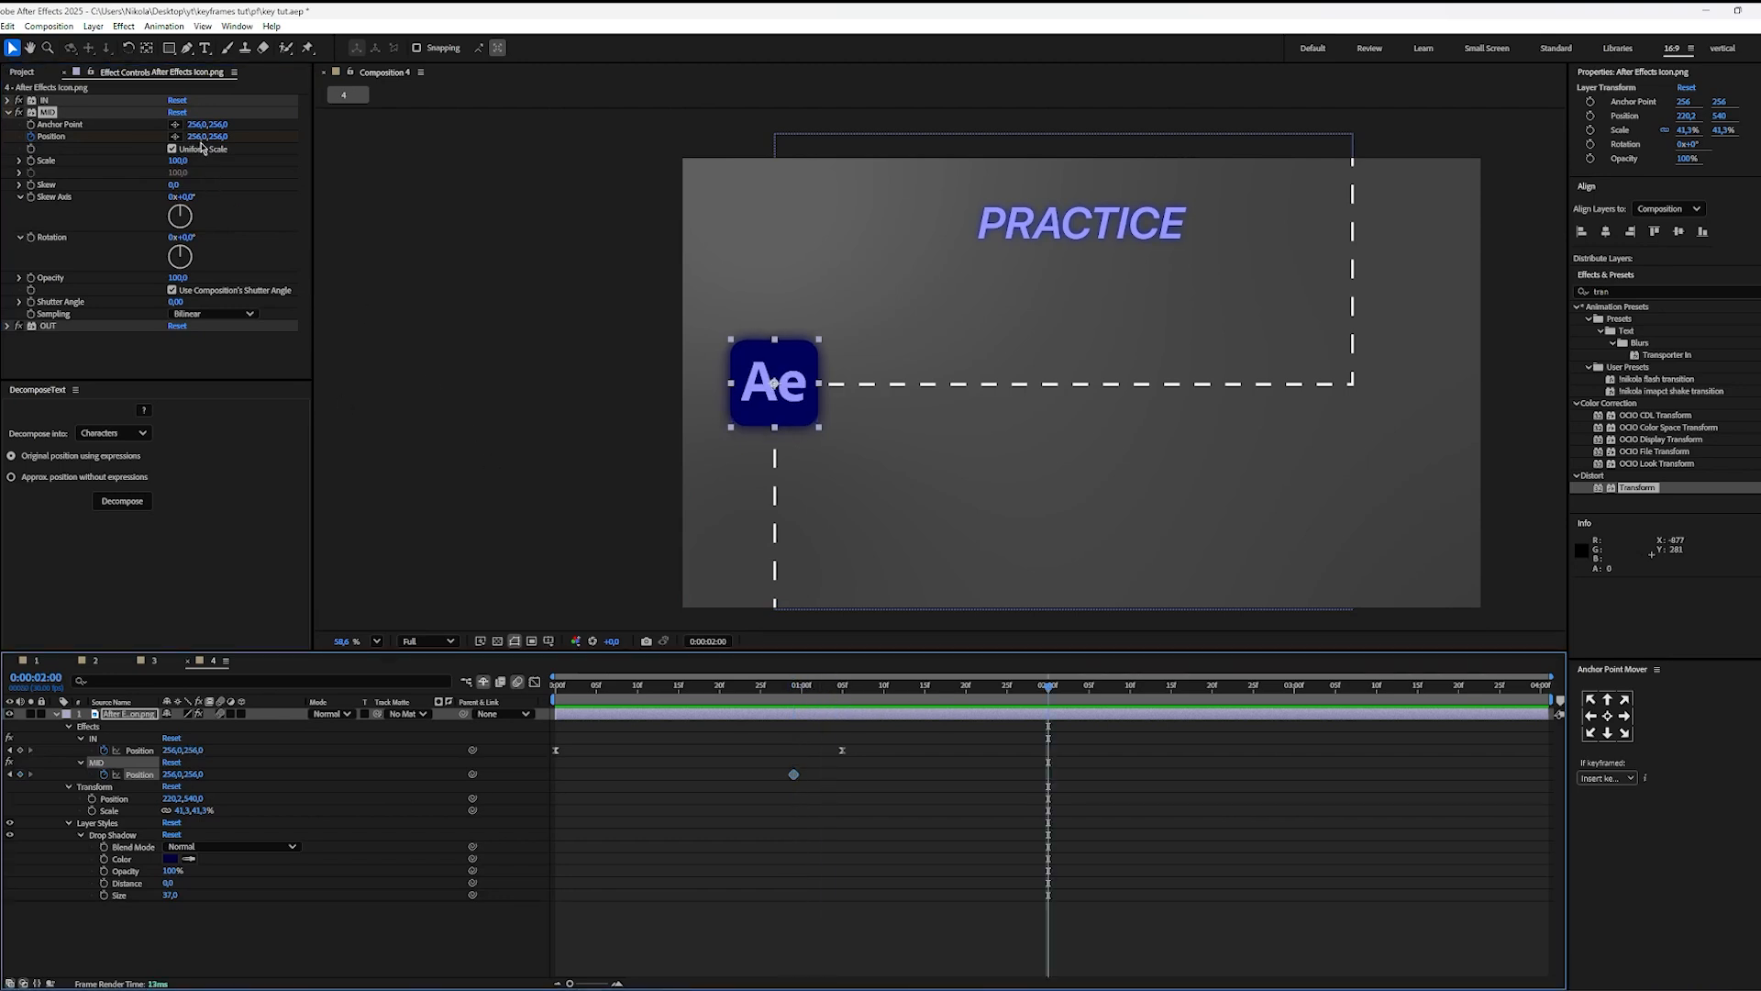
{"action": "left_click_drag", "start_coordinate": [201, 143], "coordinate": [338, 175]}
Step: Easy-ease both MID Position keyframes and lengthen their speed-graph influences into a steep central peak
{"action": "left_click_drag", "start_coordinate": [1126, 768], "coordinate": [706, 813]}
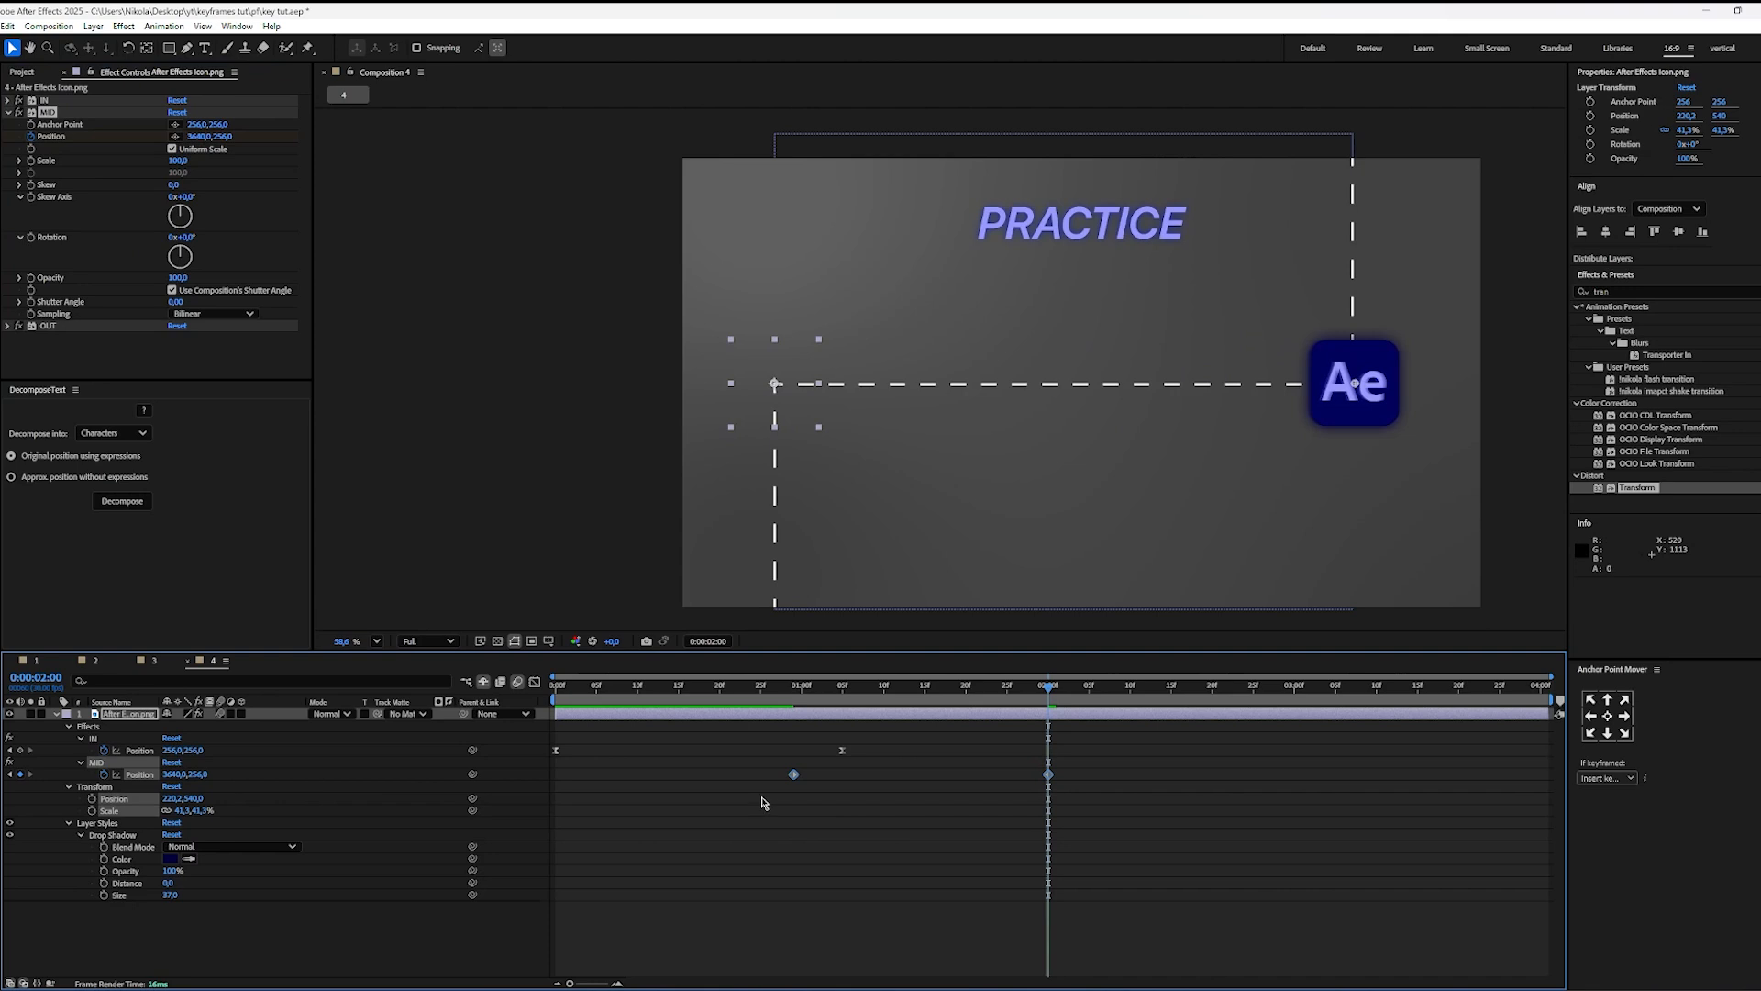
{"action": "key", "text": "F9"}
{"action": "left_click", "coordinate": [535, 681]}
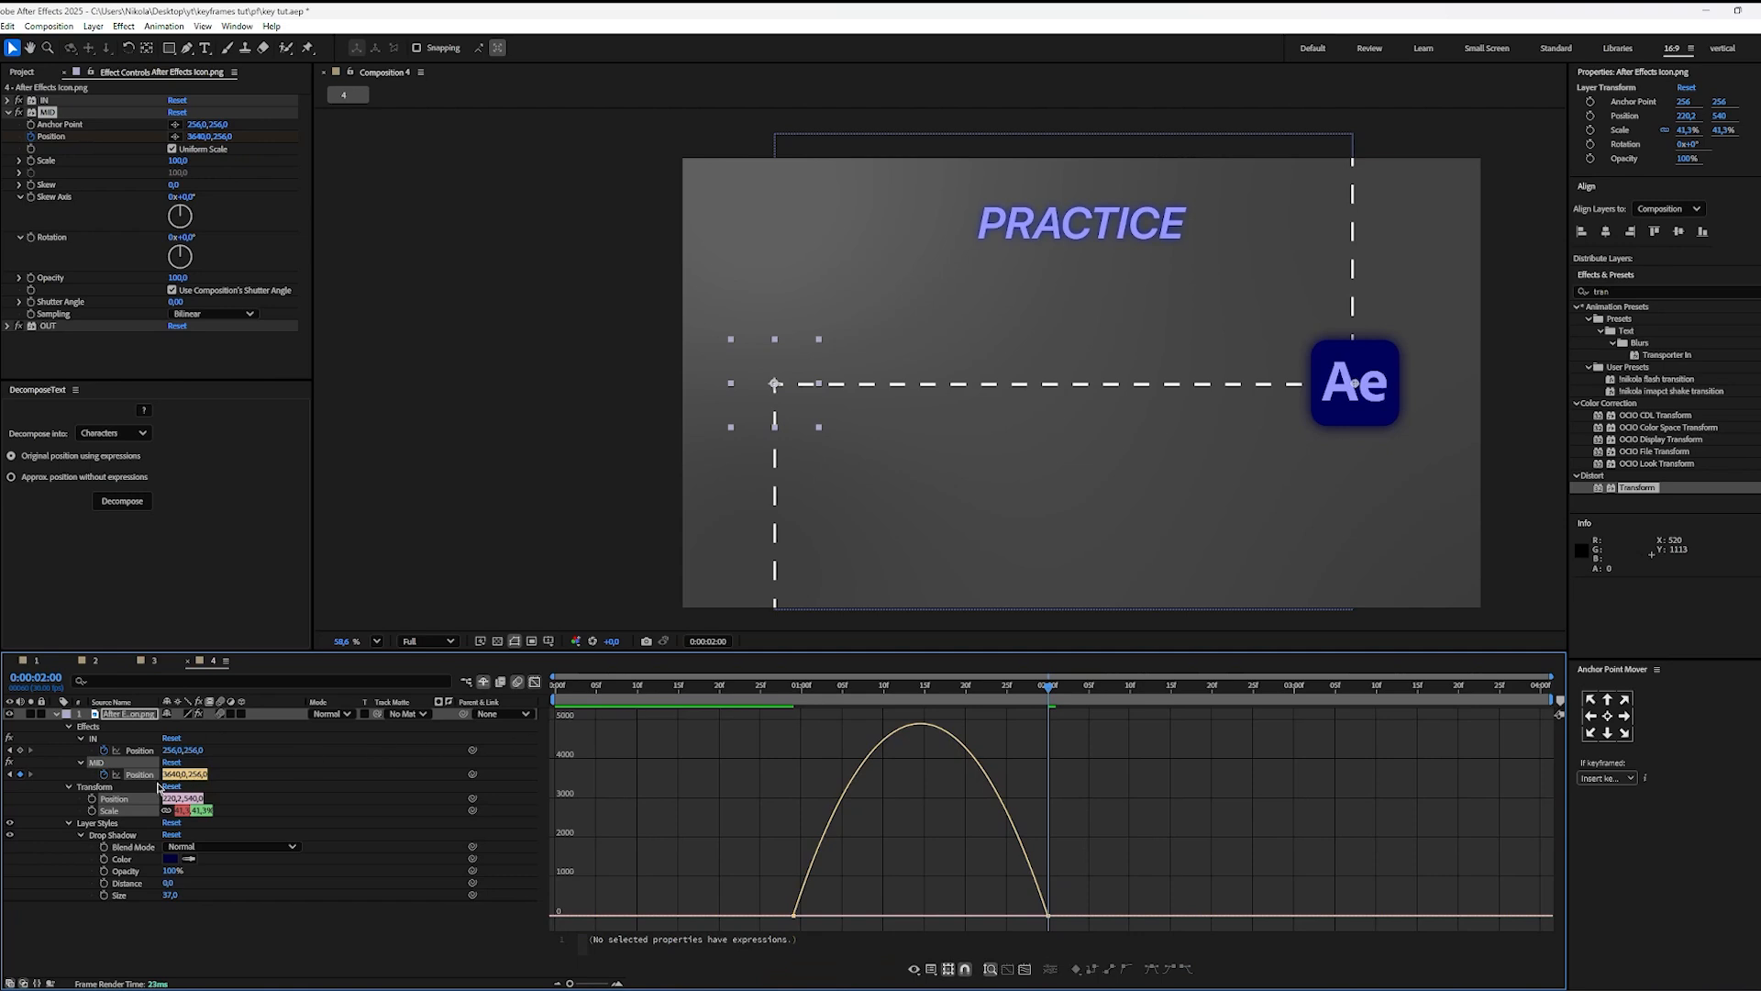
{"action": "left_click", "coordinate": [129, 775]}
{"action": "left_click", "coordinate": [291, 757]}
{"action": "left_click", "coordinate": [142, 773]}
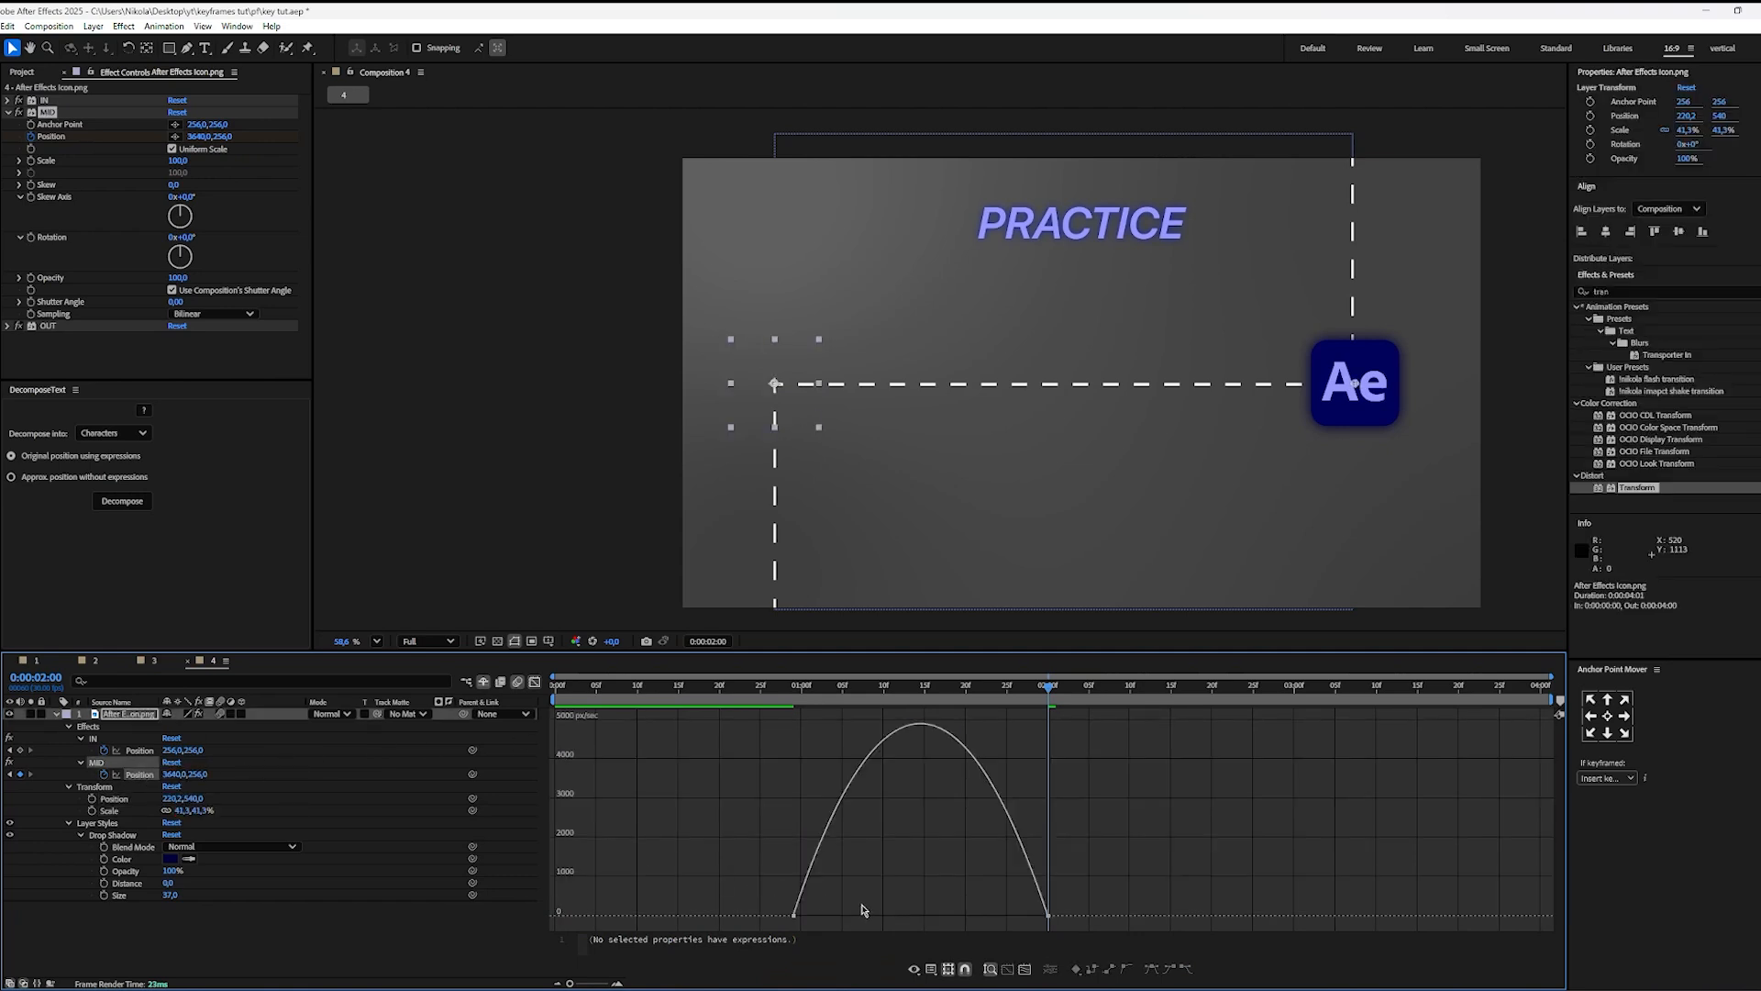
{"action": "left_click_drag", "start_coordinate": [833, 906], "coordinate": [722, 939]}
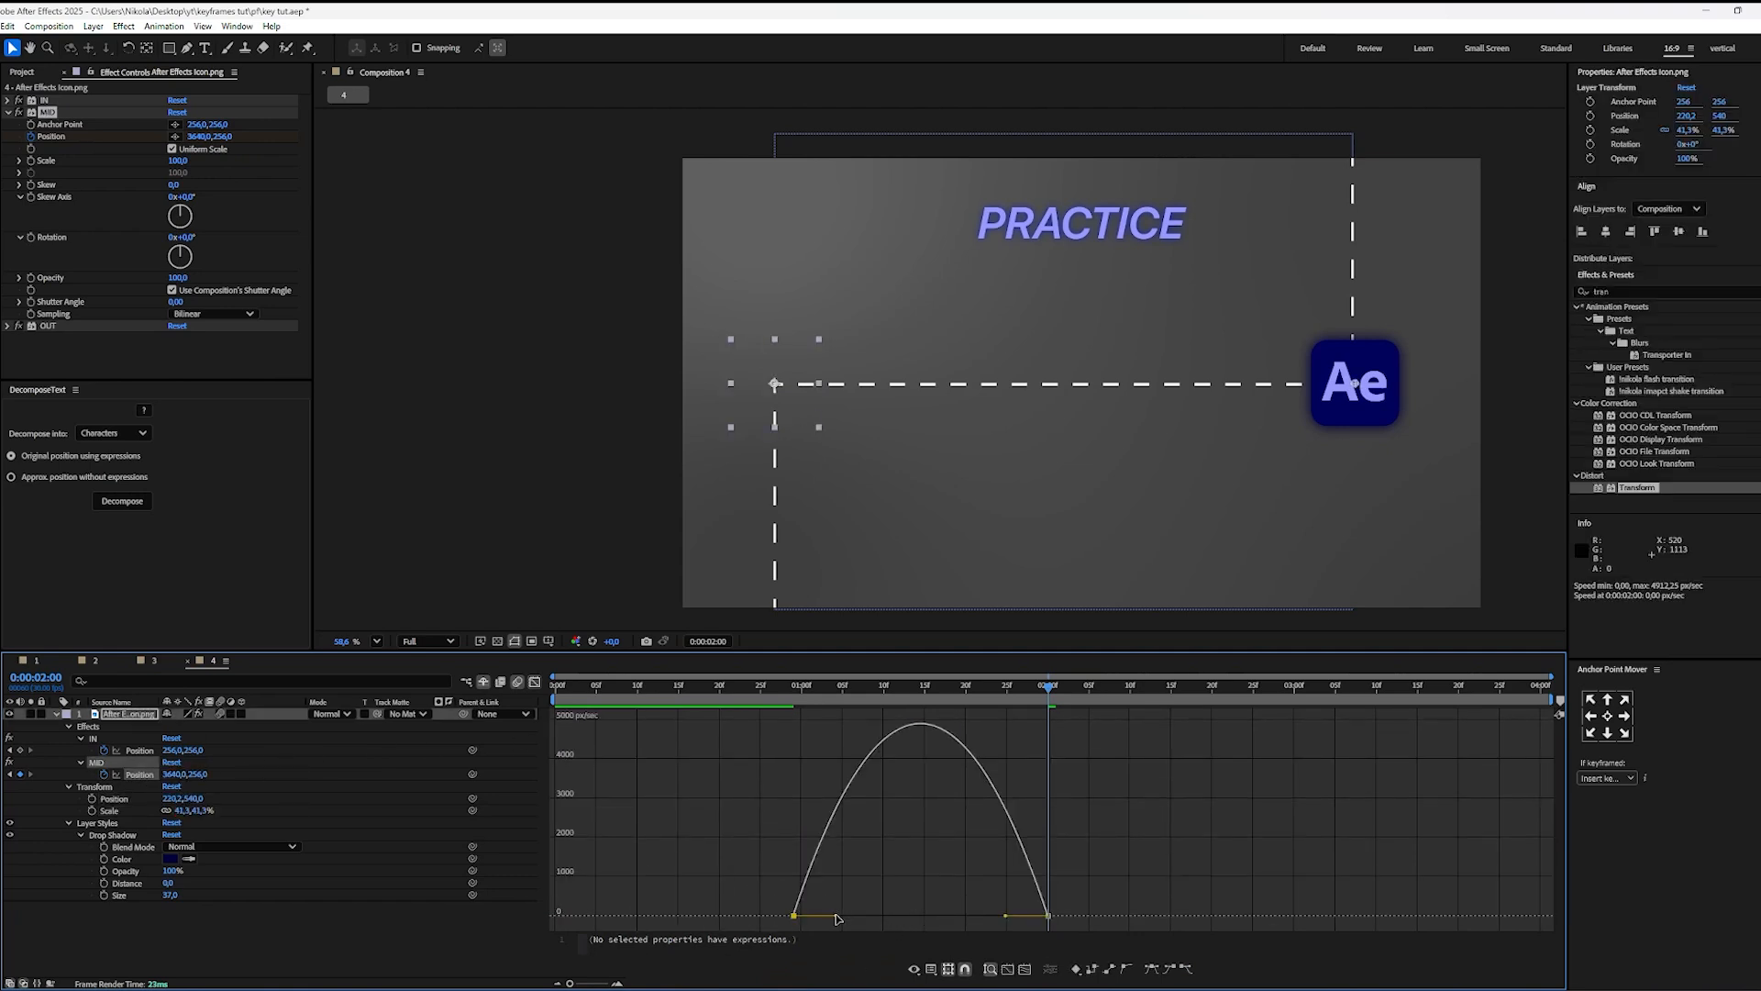
{"action": "left_click_drag", "start_coordinate": [835, 919], "coordinate": [951, 919]}
{"action": "left_click", "coordinate": [991, 826]}
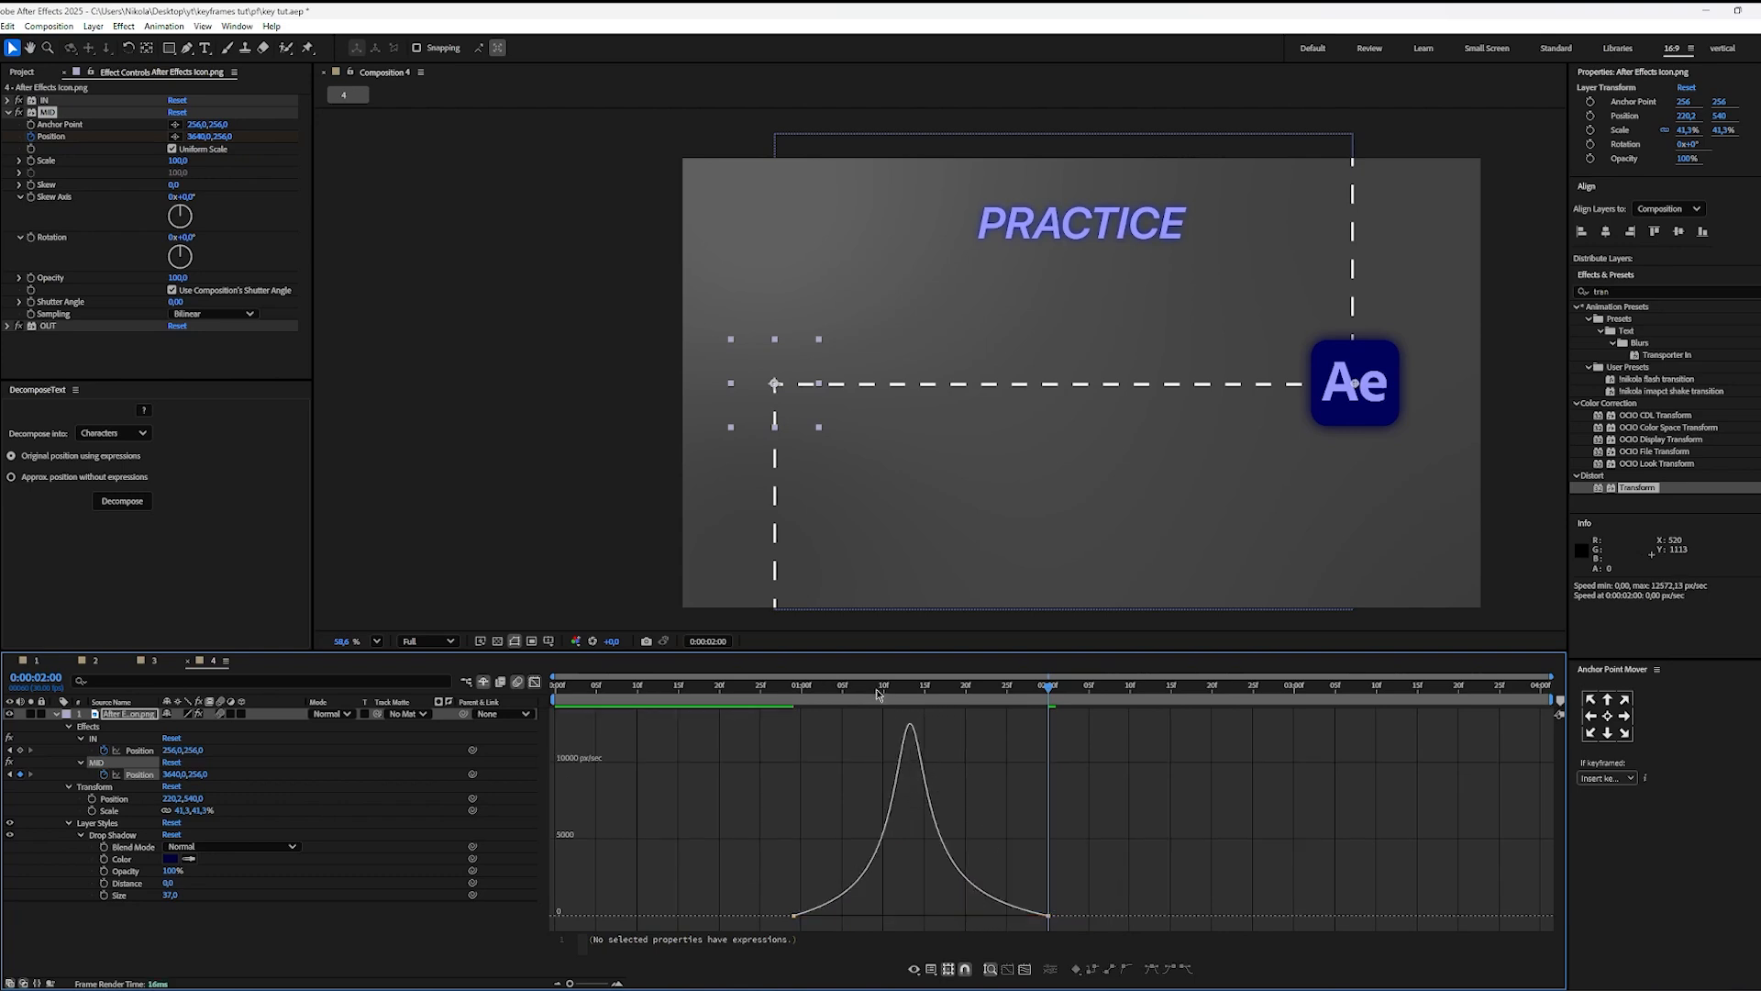
Step: Preview the icon's combined IN and MID movements from the start of the composition
{"action": "left_click_drag", "start_coordinate": [877, 695], "coordinate": [555, 690]}
{"action": "left_click", "coordinate": [534, 683]}
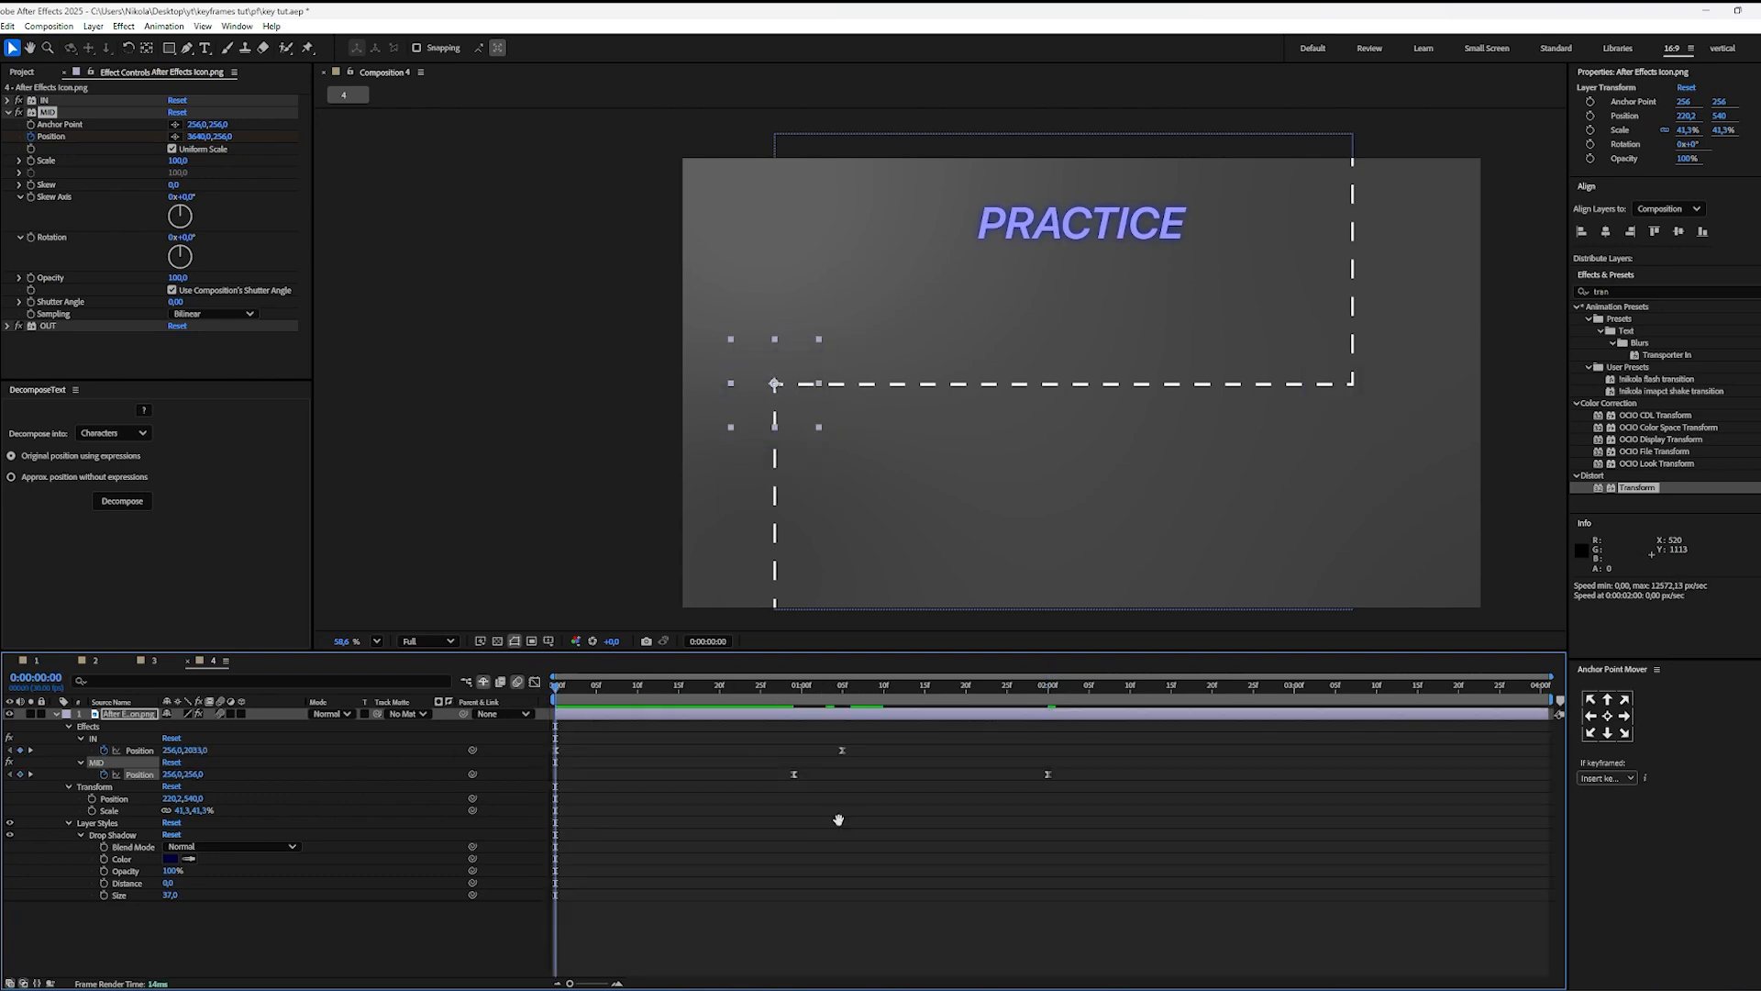
{"action": "key", "text": "space"}
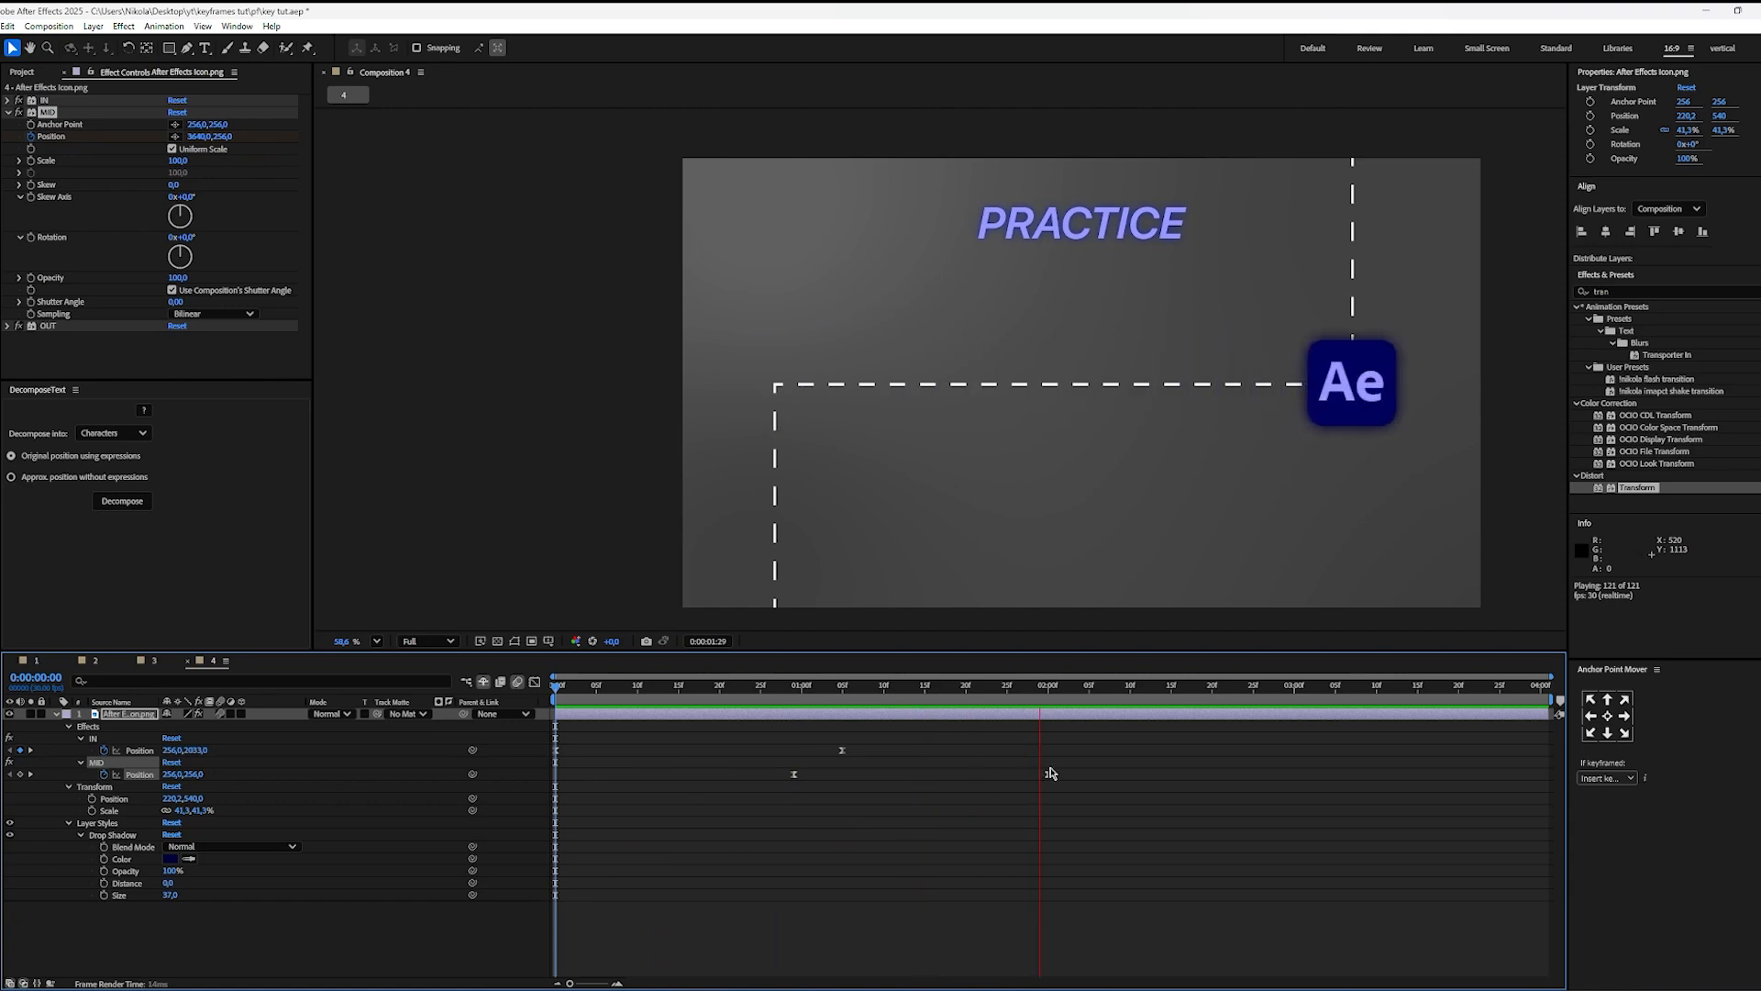
{"action": "key", "text": "space"}
Step: Delay the MID effect's final Position keyframe to 0:00:02:16 and preview the slower movement
{"action": "left_click", "coordinate": [1049, 775]}
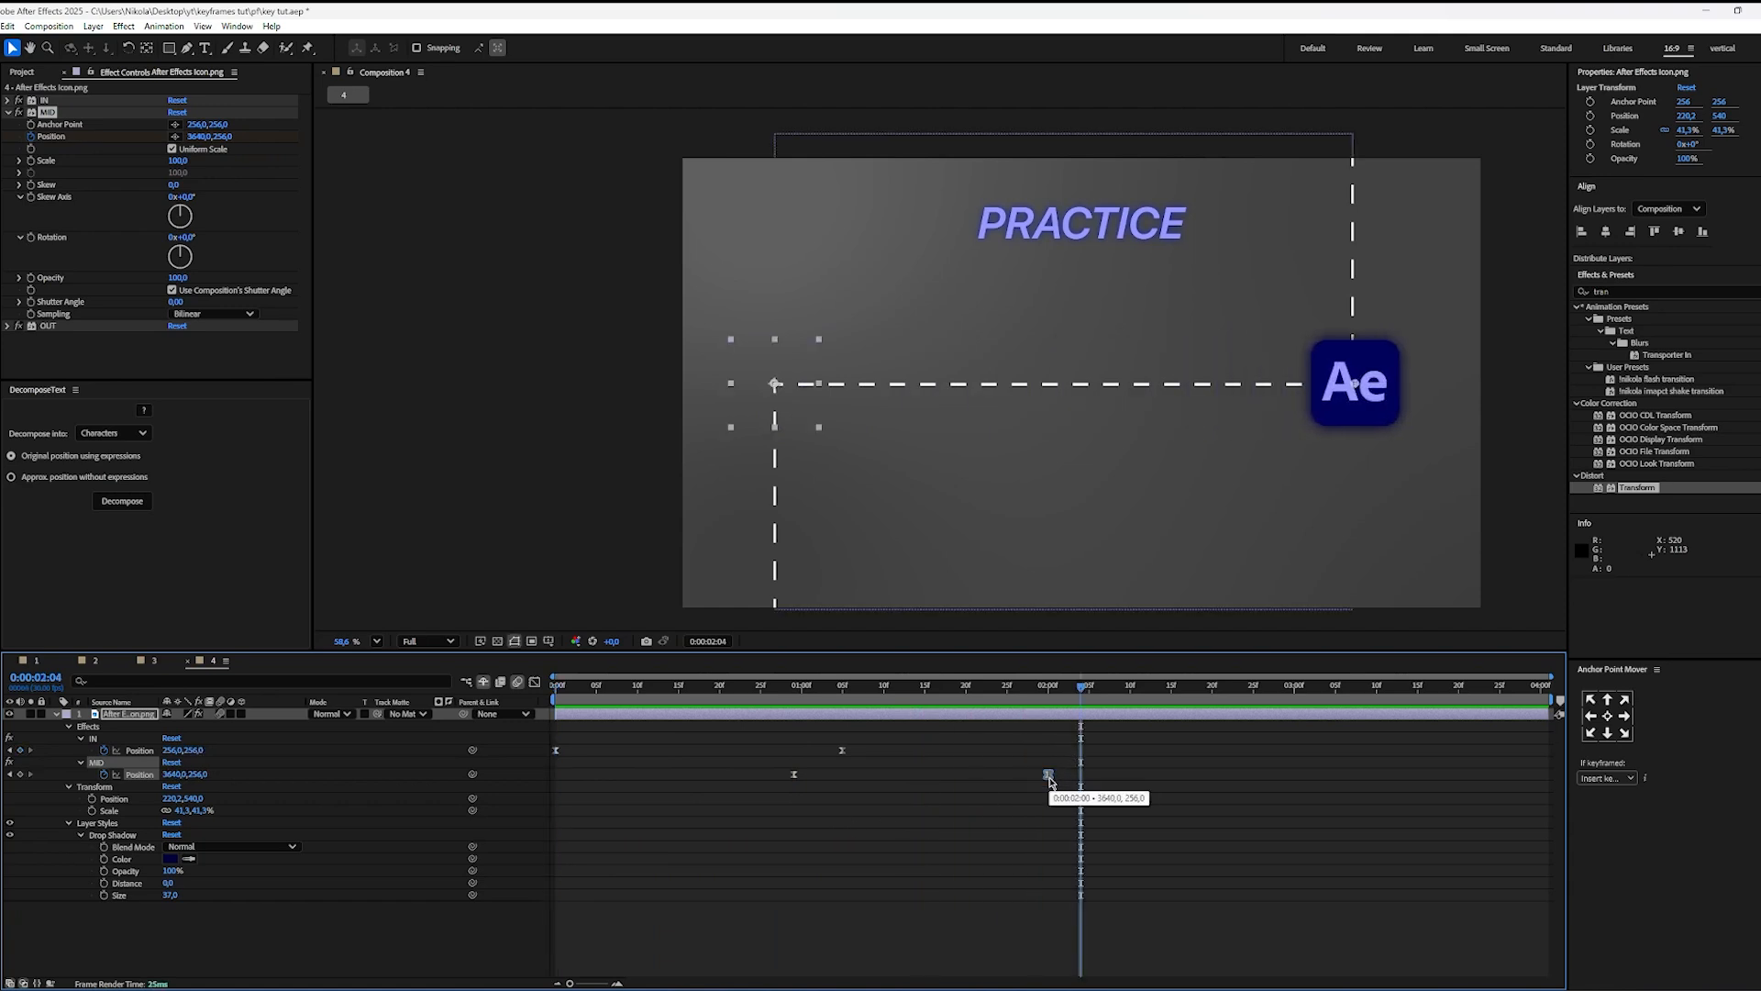
{"action": "left_click_drag", "start_coordinate": [1051, 779], "coordinate": [1181, 778]}
{"action": "left_click", "coordinate": [1151, 793]}
{"action": "key", "text": "space"}
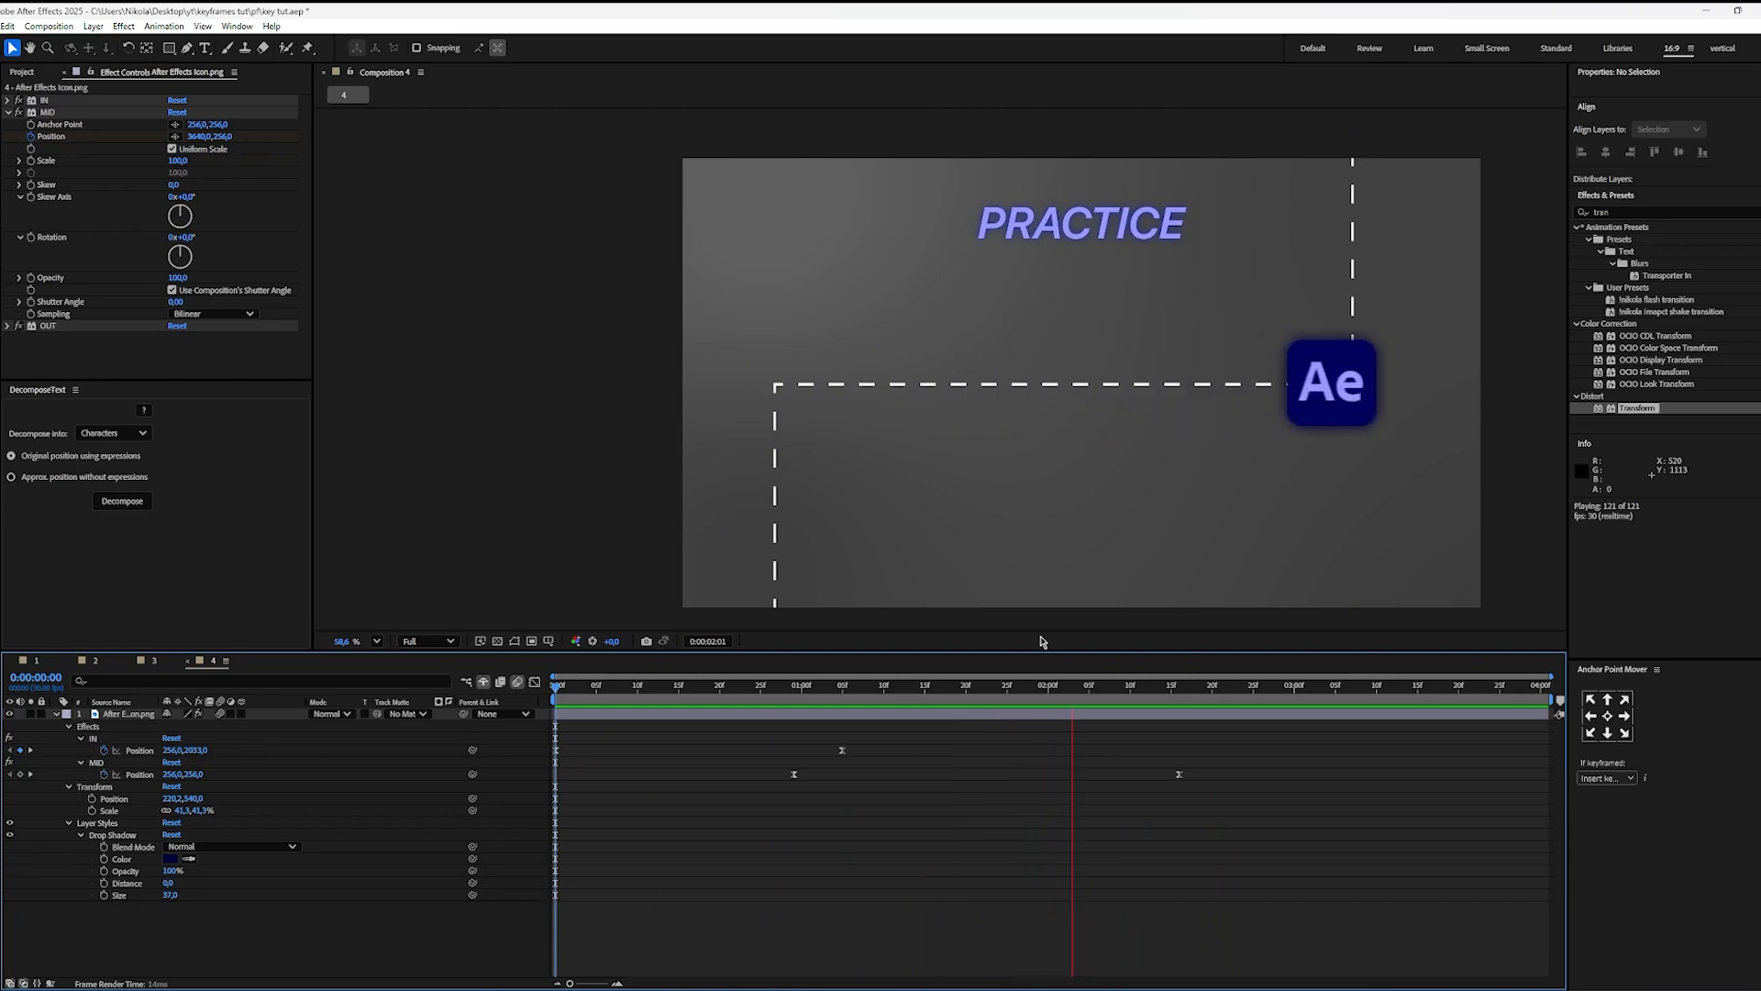
Step: Examine the overlap of the IN and MID movements frame by frame from 0:00:00:29 to 0:00:01:05 in close-up, and fit the composition in view
{"action": "left_click", "coordinate": [789, 706]}
{"action": "left_click_drag", "start_coordinate": [787, 688], "coordinate": [795, 690]}
{"action": "scroll", "coordinate": [732, 349], "scroll_direction": "up", "scroll_amount": 5}
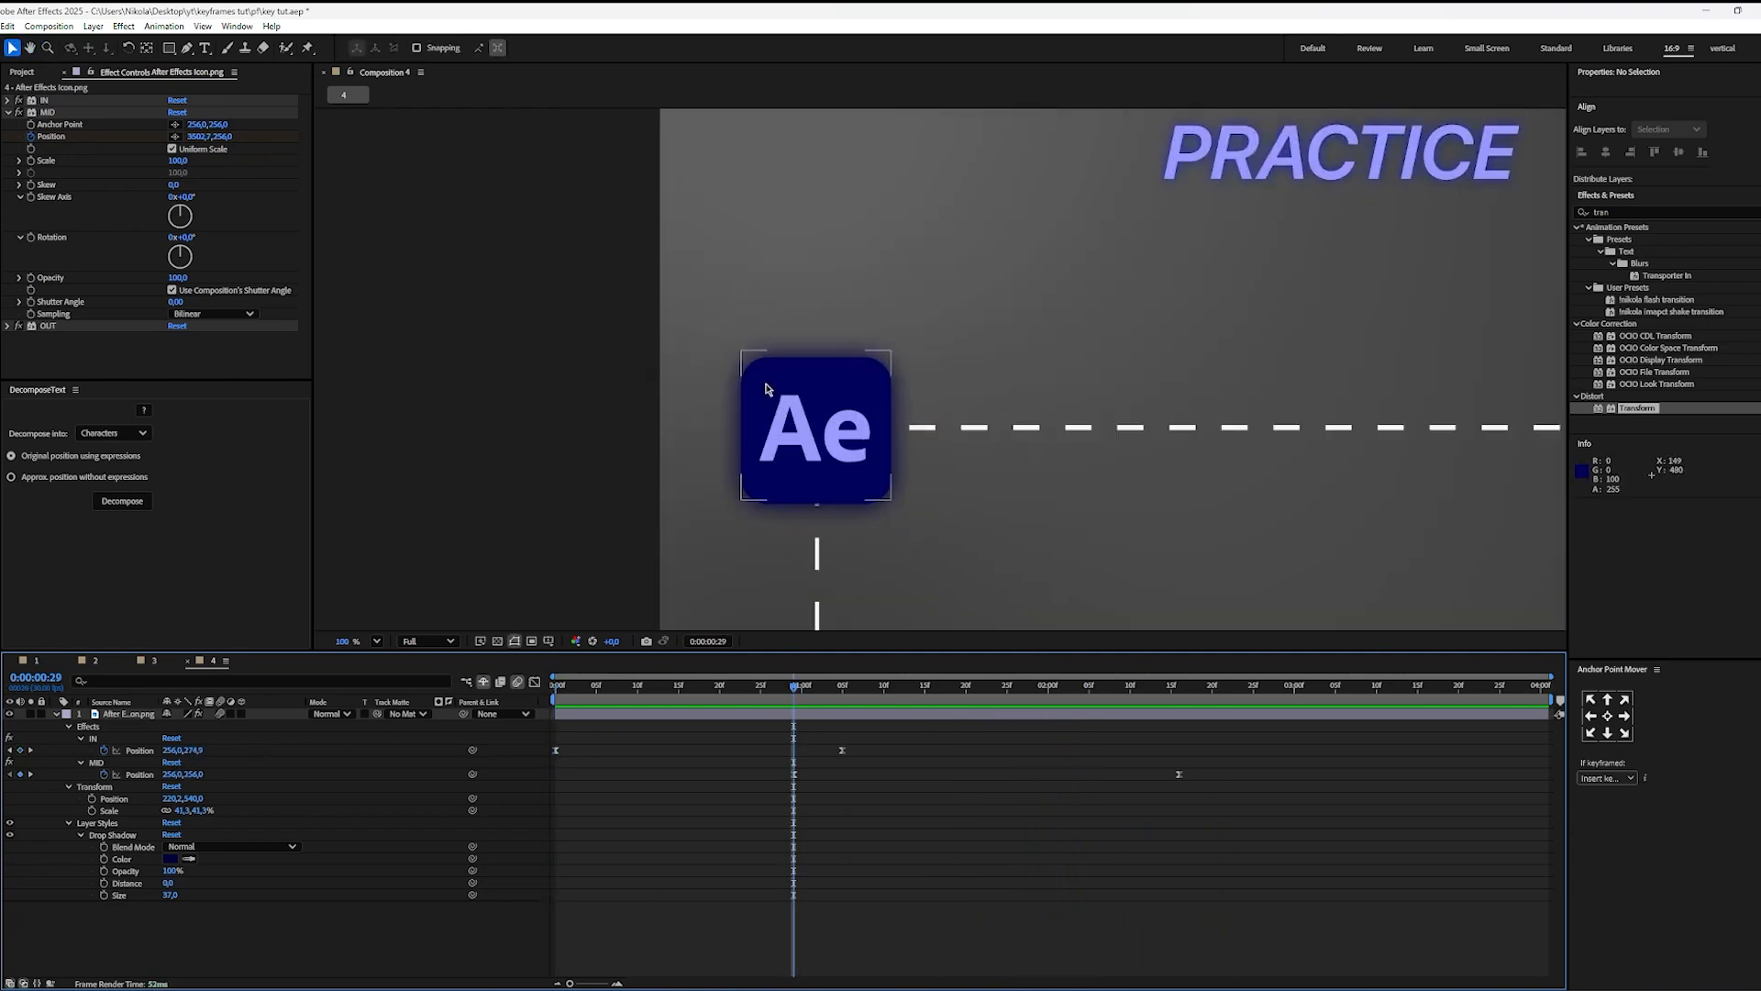
{"action": "left_click", "coordinate": [785, 693]}
{"action": "key", "text": "Page_Down"}
{"action": "key", "text": "Page_Down"}
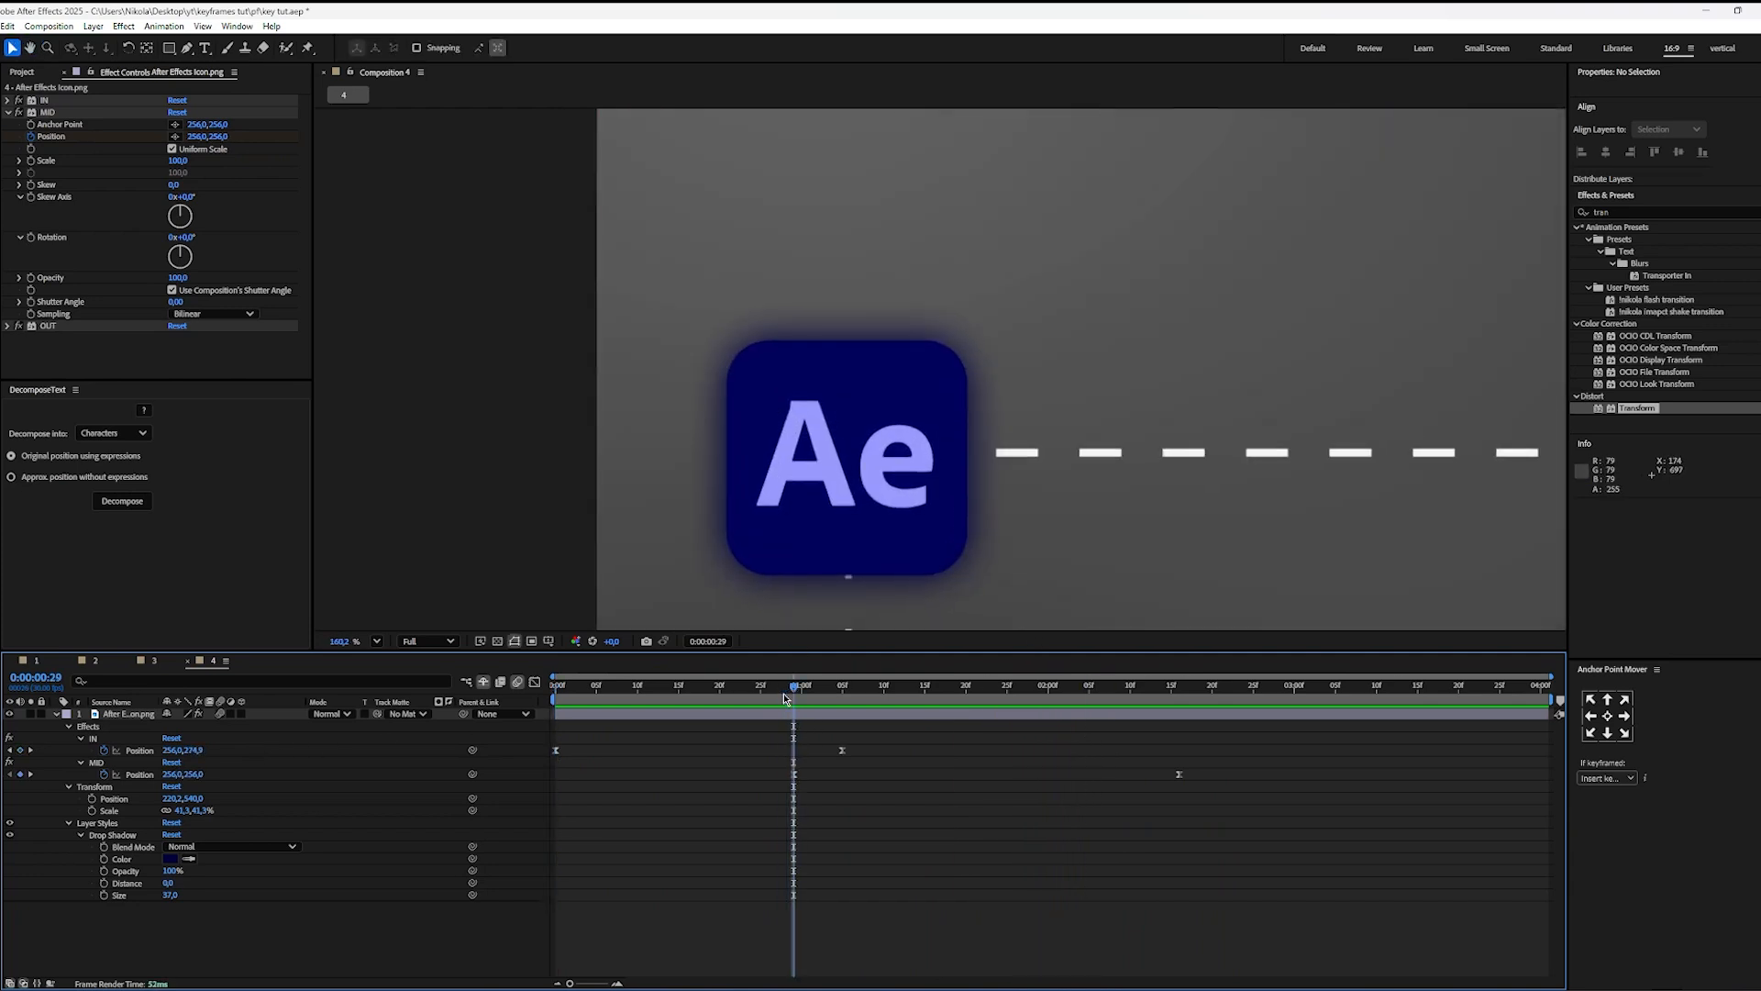
{"action": "key", "text": "Page_Down"}
{"action": "key", "text": "Page_Down"}
{"action": "key", "text": "Page_Down"}
{"action": "key", "text": "Page_Down"}
{"action": "key", "text": "Page_Down"}
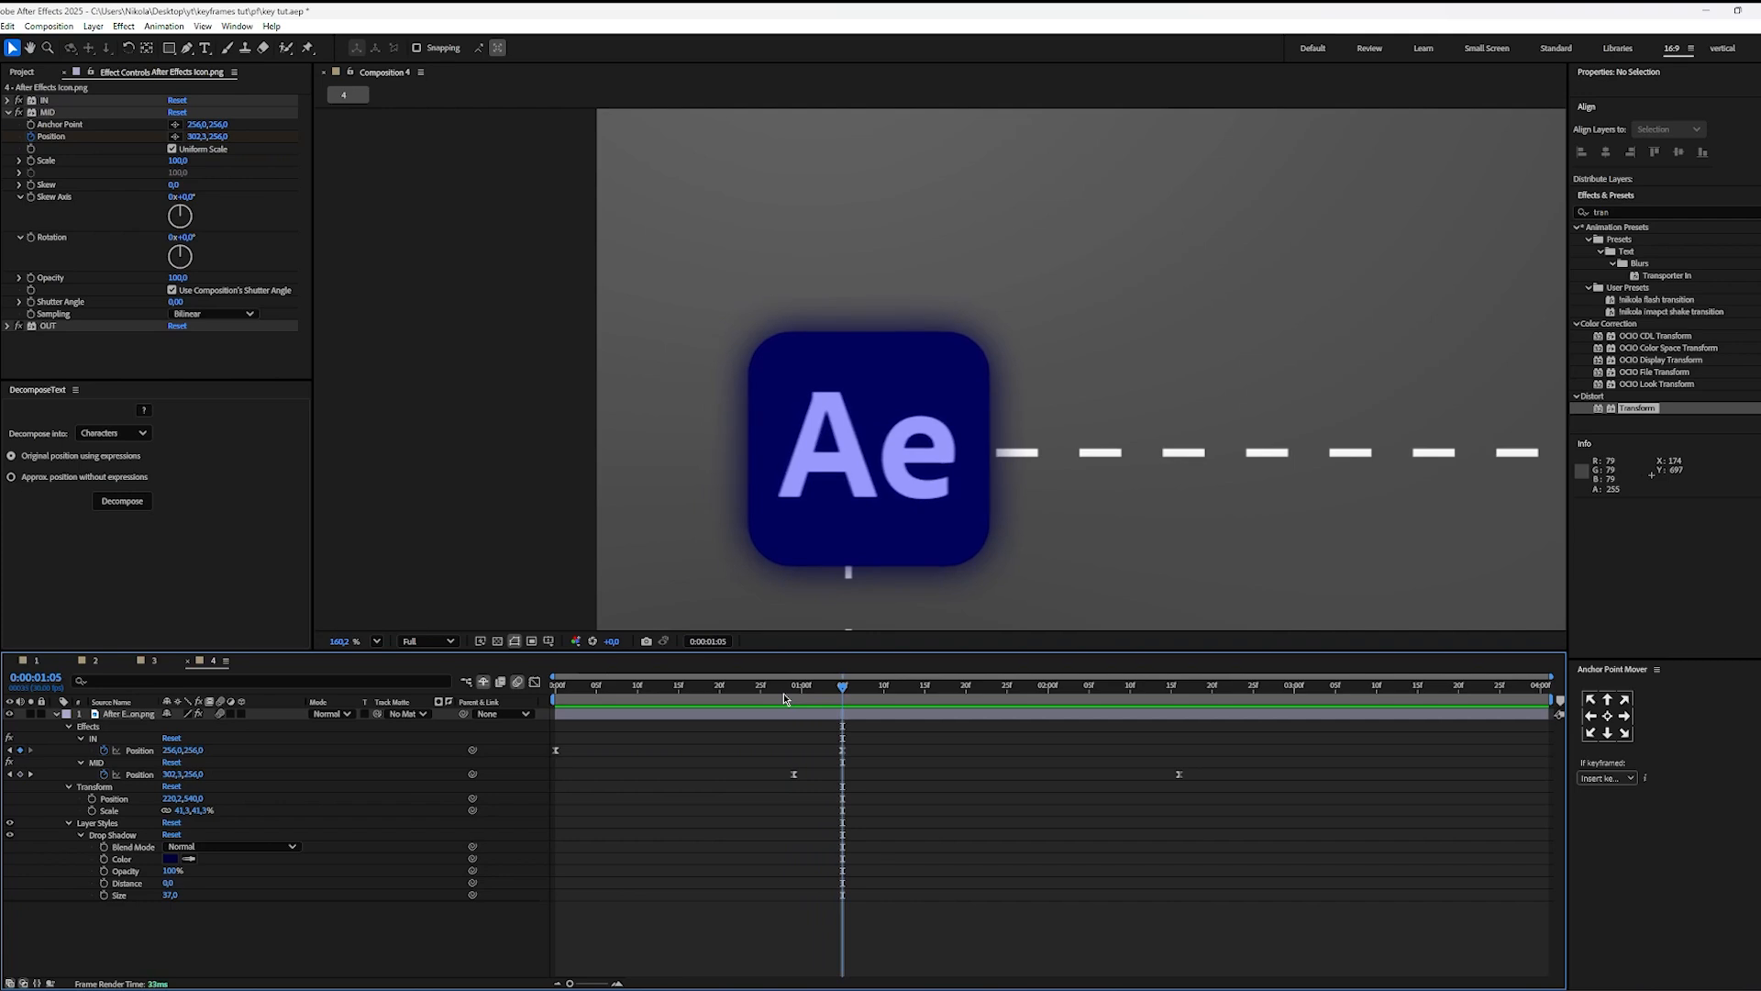
{"action": "left_click", "coordinate": [378, 641]}
{"action": "left_click", "coordinate": [414, 680]}
{"action": "left_click", "coordinate": [834, 770]}
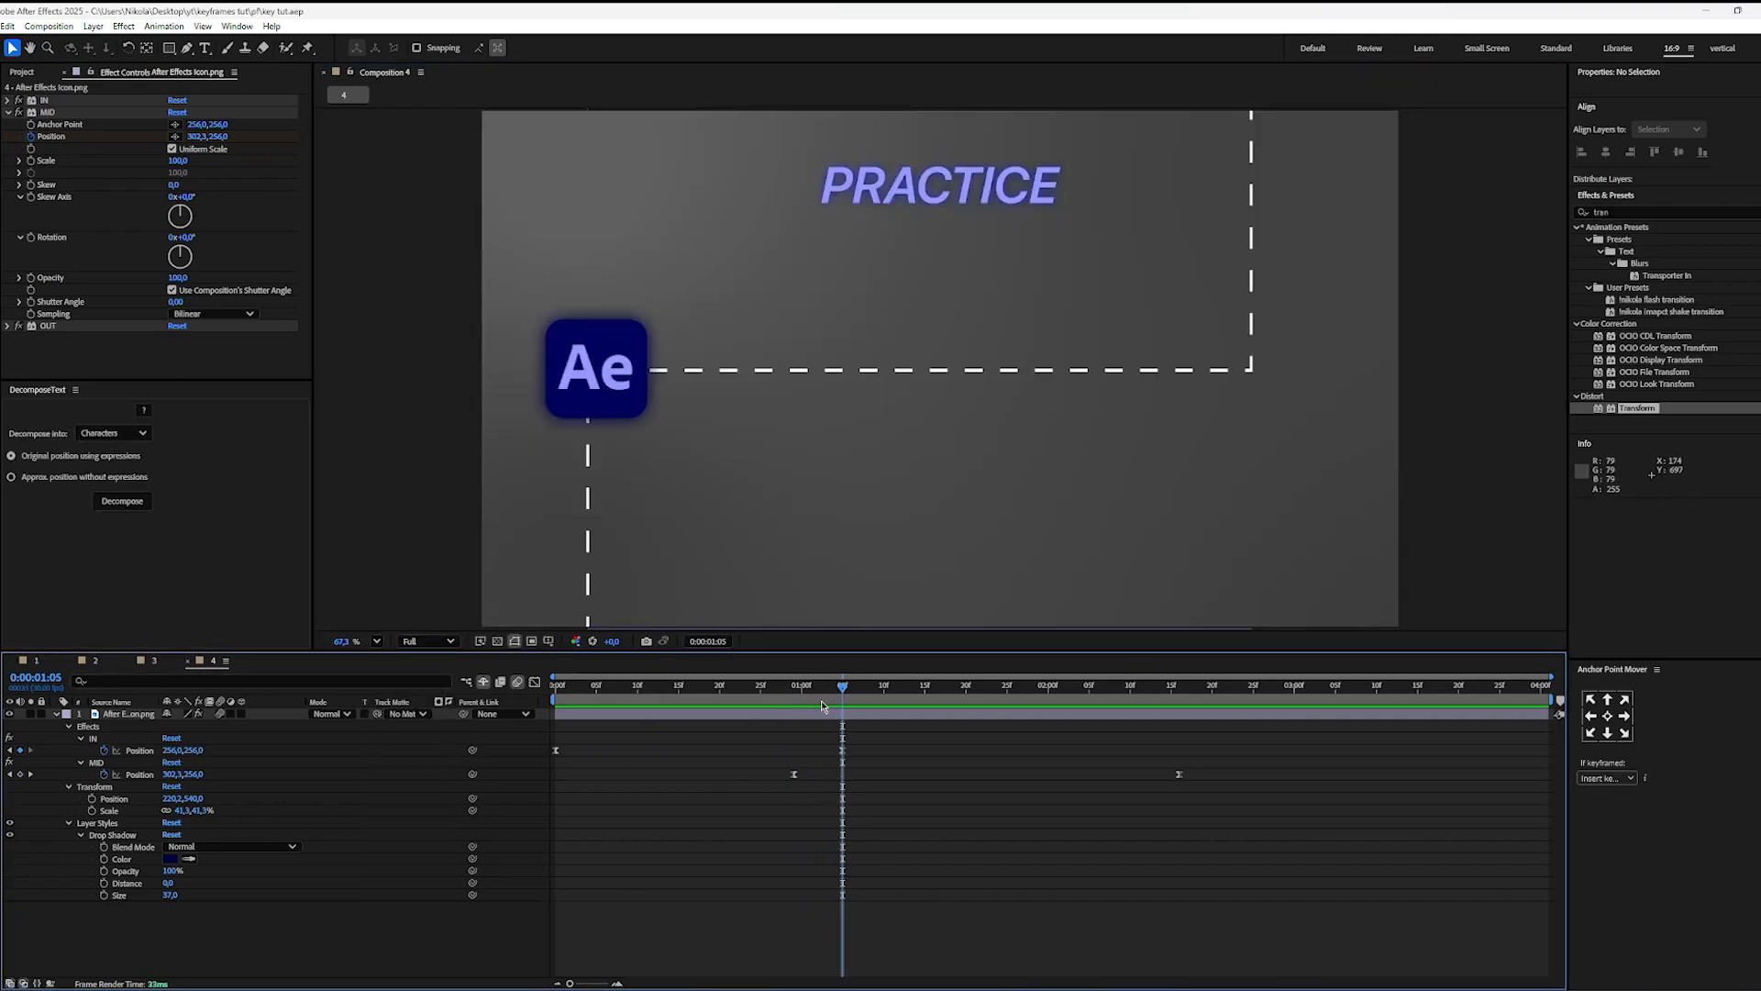
Step: Preview the animation up to 0:00:02:16 and inspect the speed curve of the MID Position keyframes
{"action": "key", "text": "space"}
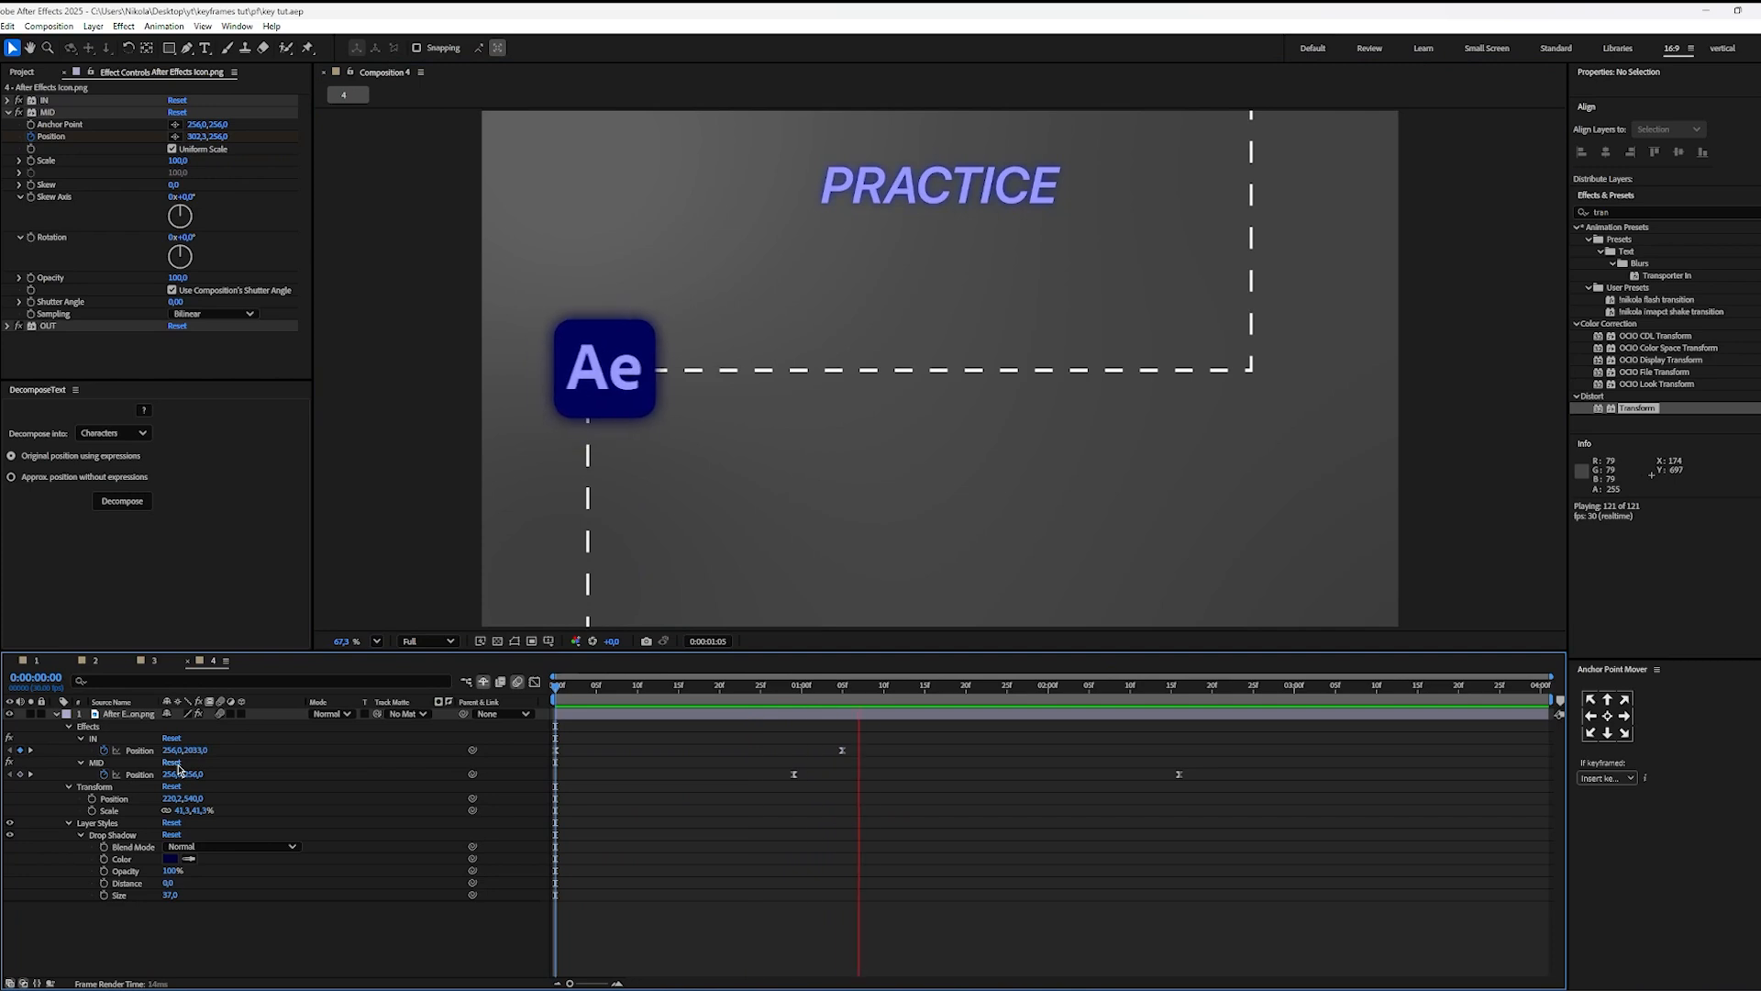
{"action": "key", "text": "space"}
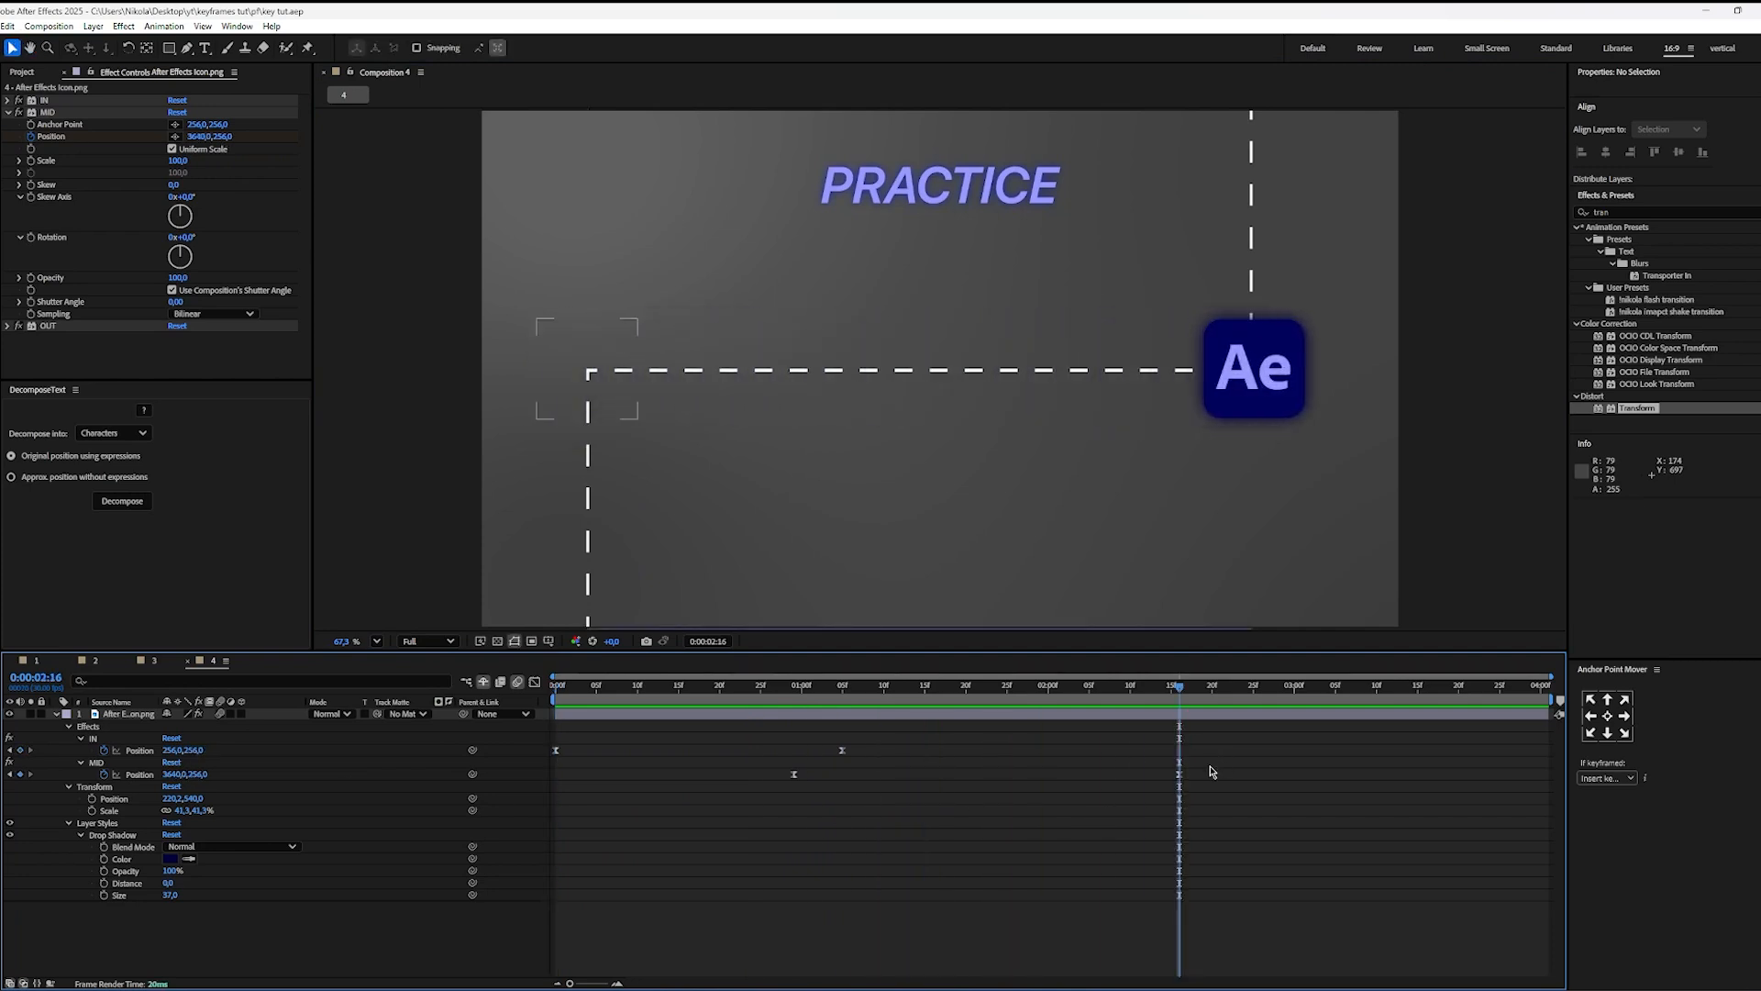
{"action": "left_click_drag", "start_coordinate": [1211, 767], "coordinate": [749, 815]}
{"action": "key", "text": "shift+F3"}
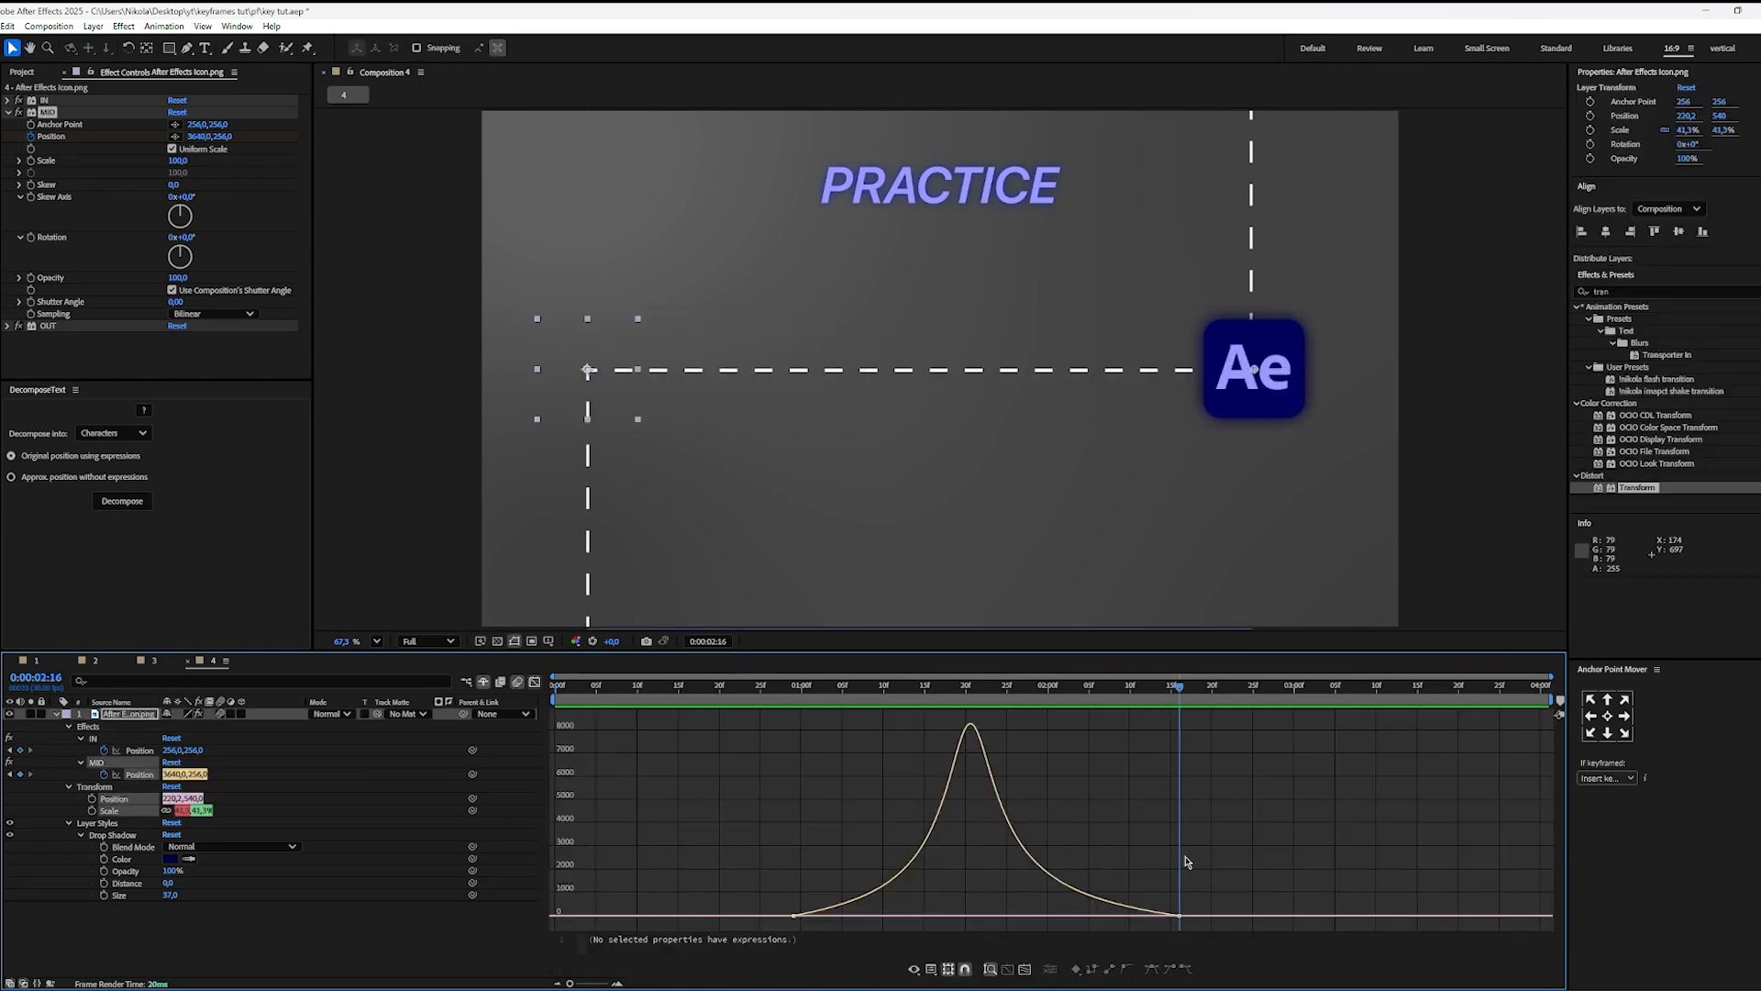
{"action": "key", "text": "shift+F3"}
{"action": "left_click", "coordinate": [917, 812]}
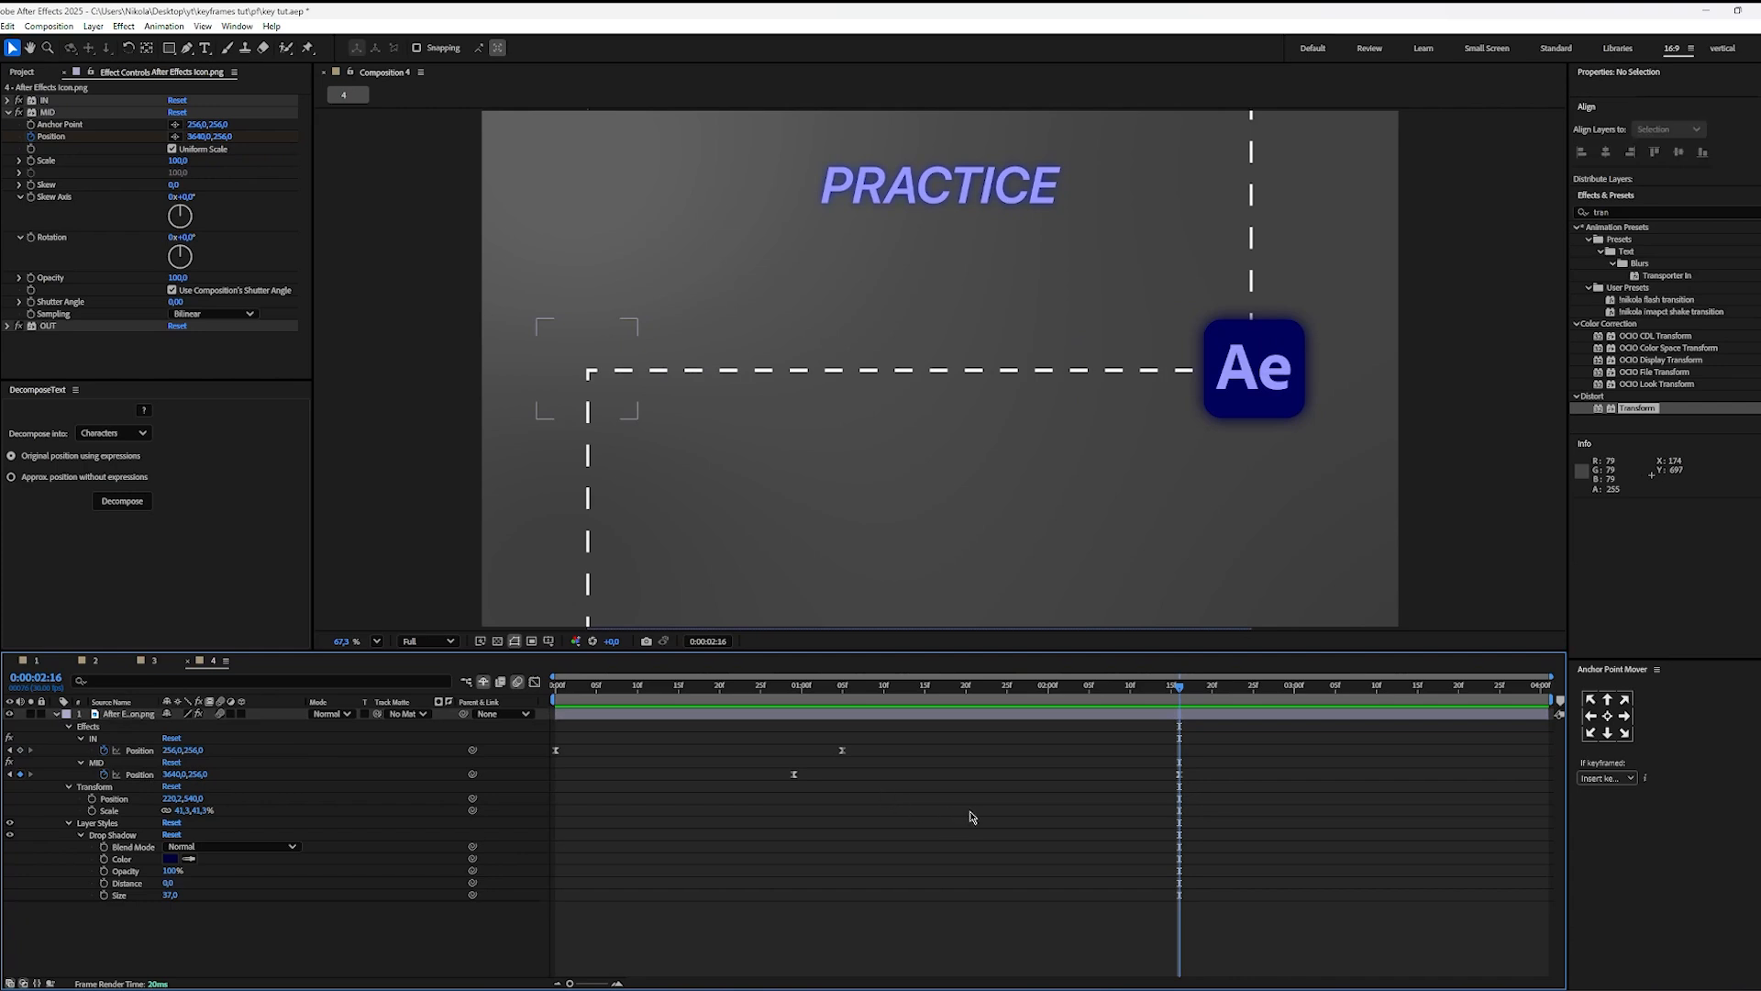
Step: Add the first Position keyframe to the OUT effect at 0:00:02:07, at 256,0,256,0
{"action": "key", "text": "Page_Up"}
{"action": "key", "text": "Page_Up"}
{"action": "key", "text": "Page_Up"}
{"action": "key", "text": "Page_Up"}
{"action": "key", "text": "Page_Up"}
{"action": "key", "text": "Page_Up"}
{"action": "key", "text": "Page_Up"}
{"action": "key", "text": "Page_Up"}
{"action": "key", "text": "Page_Up"}
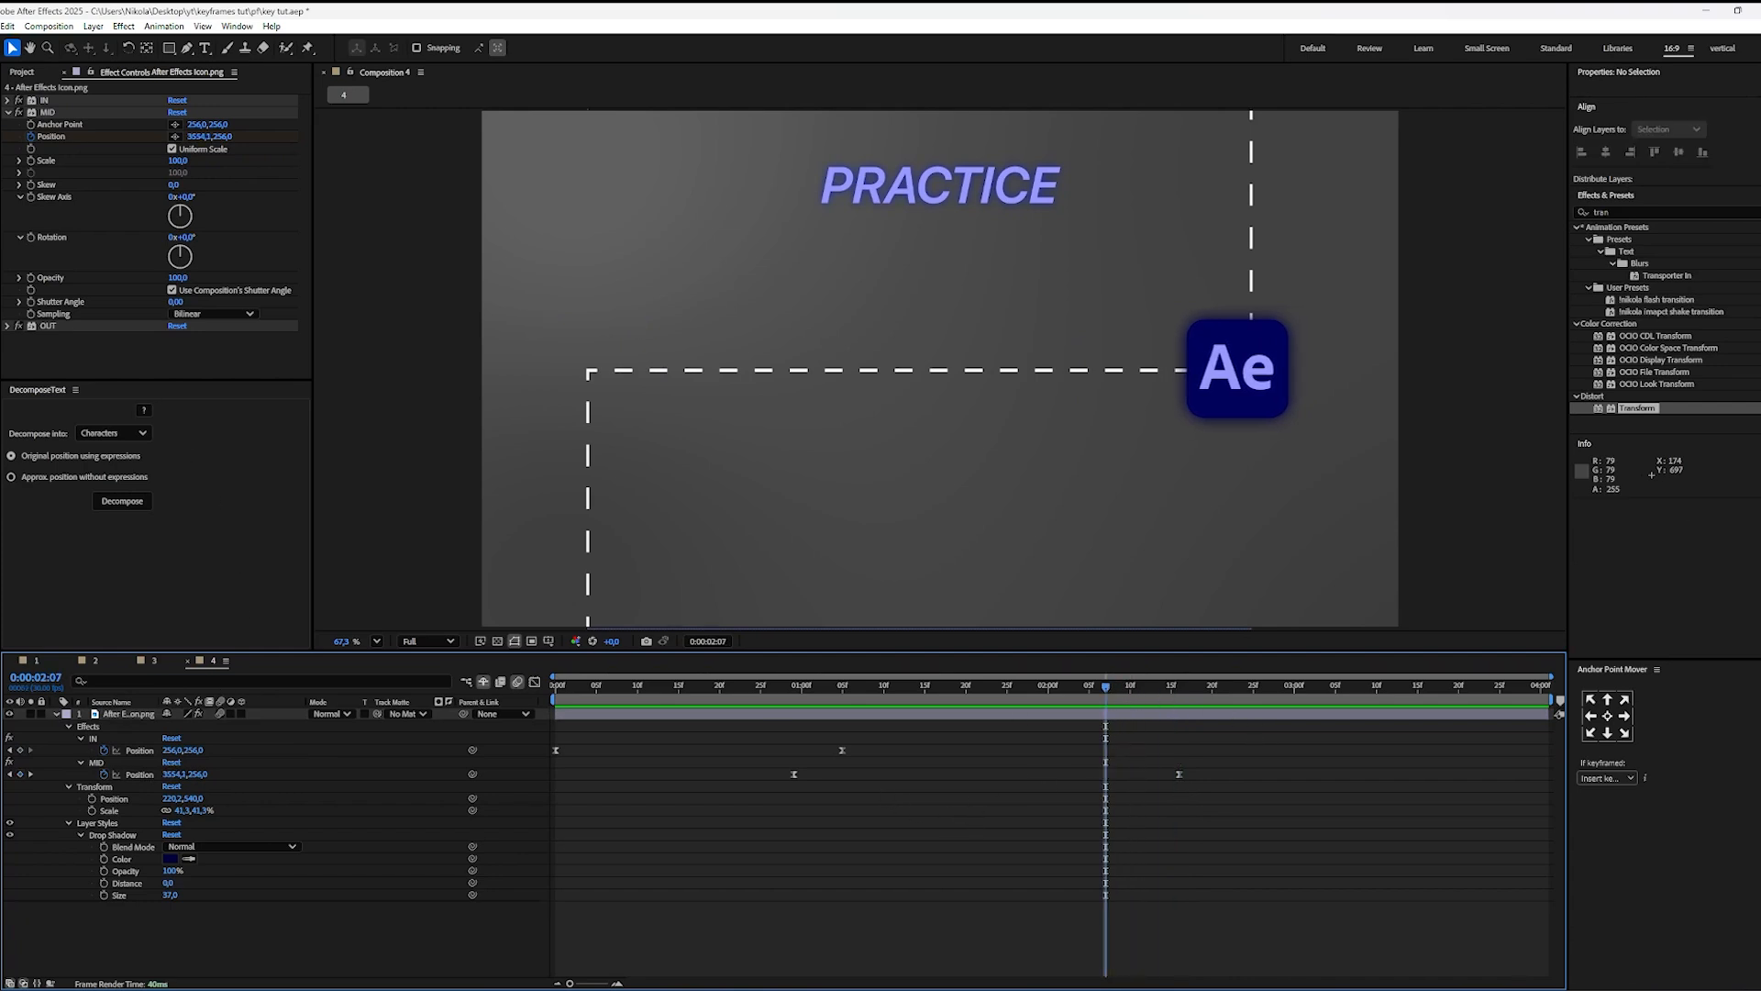
{"action": "left_click", "coordinate": [8, 326]}
{"action": "scroll", "coordinate": [46, 332], "scroll_direction": "down", "scroll_amount": 3}
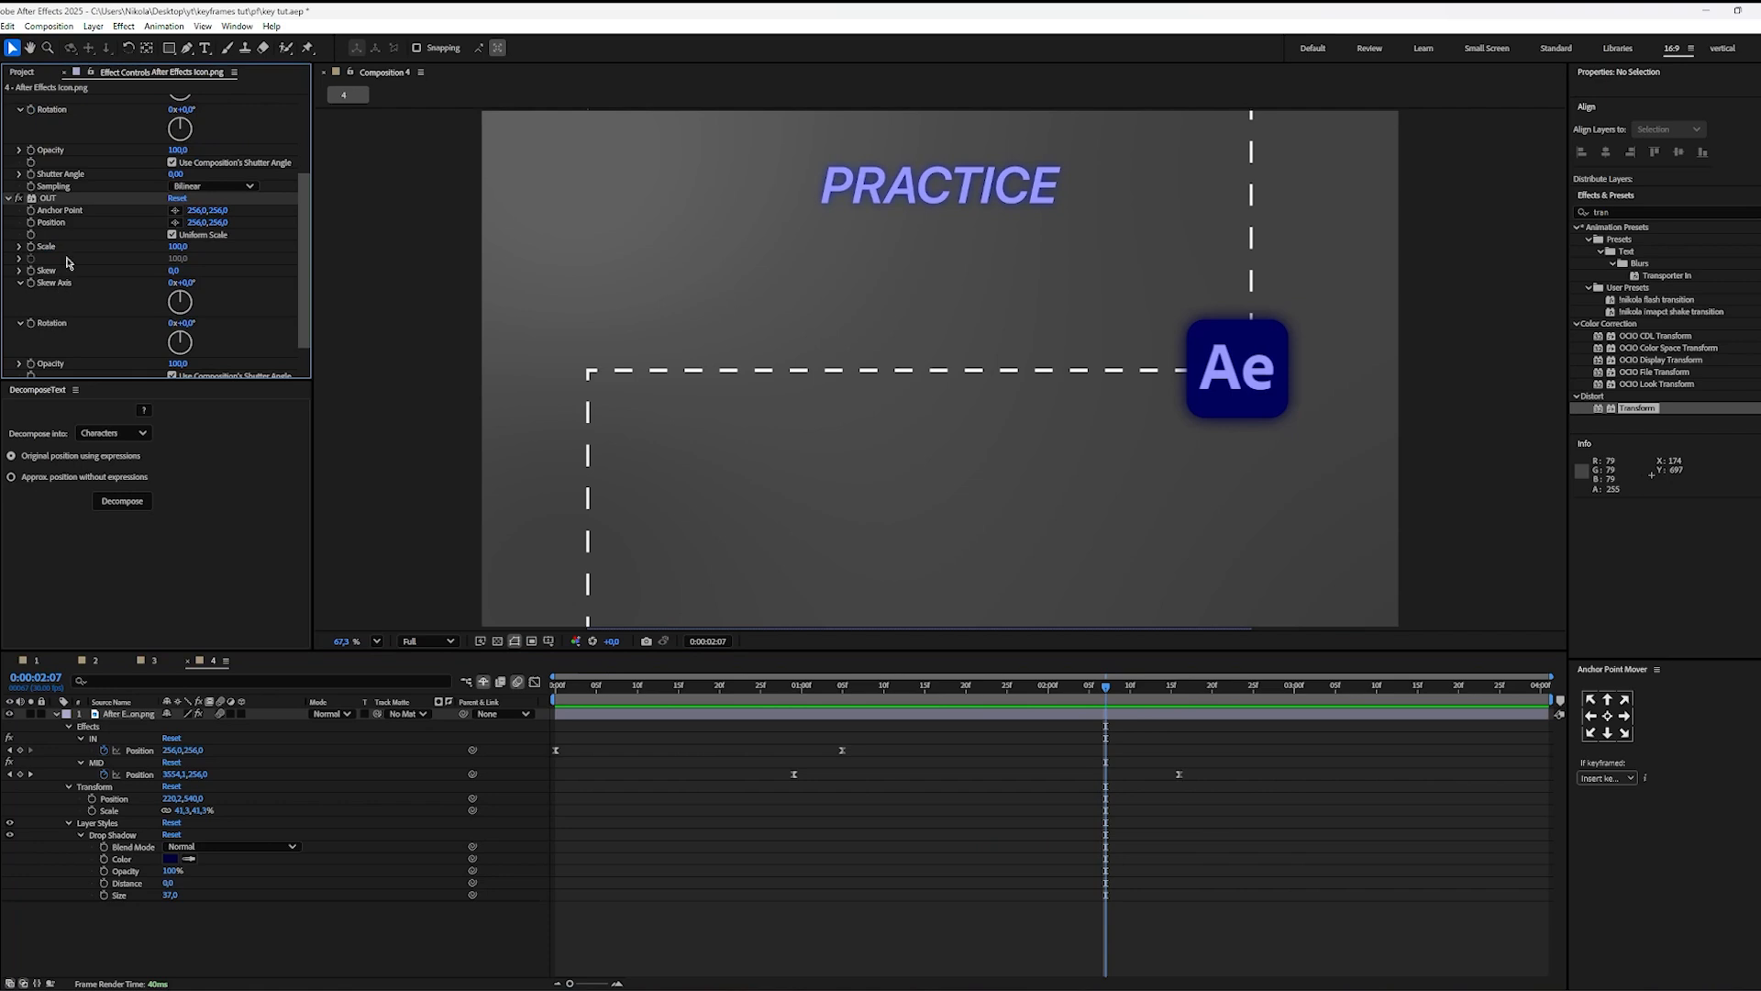
{"action": "left_click", "coordinate": [34, 228]}
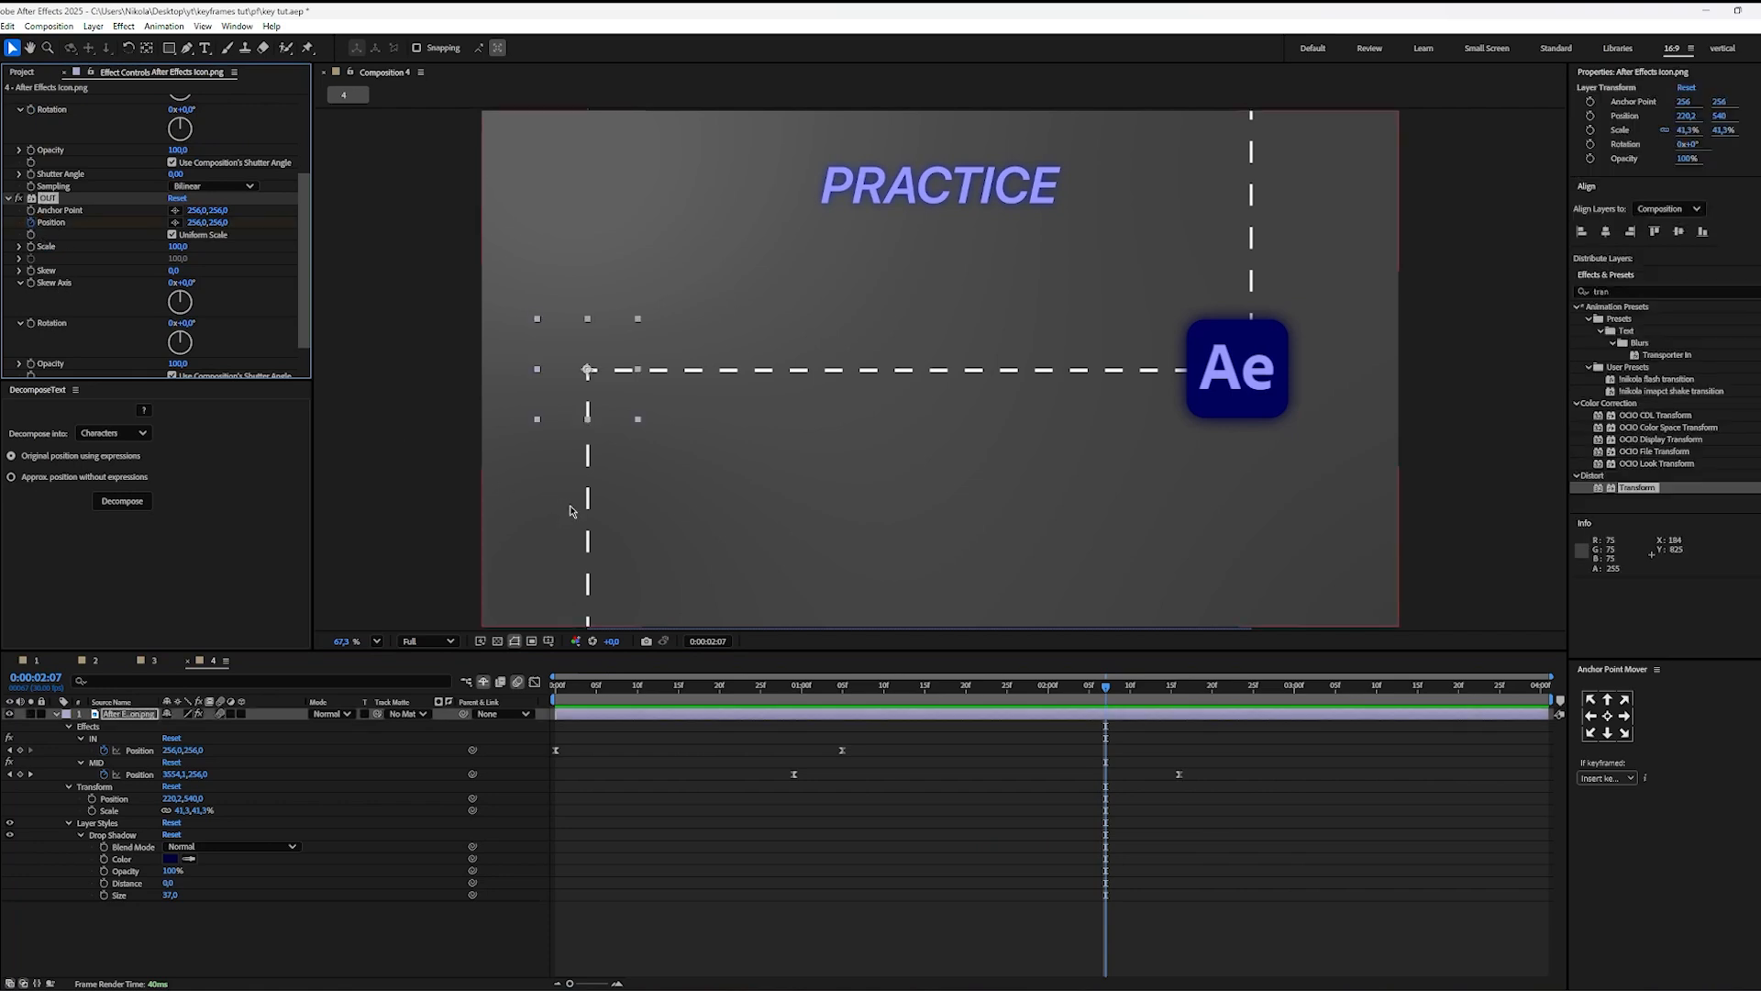
Step: Reveal the icon layer's keyframes and set the OUT effect's Position to 256,0,-1404,0 at 0:00:03:20
{"action": "left_click", "coordinate": [1160, 746]}
{"action": "mouse_move", "coordinate": [1138, 691]}
{"action": "left_mouse_down"}
{"action": "mouse_move", "coordinate": [1171, 695]}
{"action": "mouse_move", "coordinate": [1113, 705]}
{"action": "left_mouse_up"}
{"action": "left_click", "coordinate": [1117, 713]}
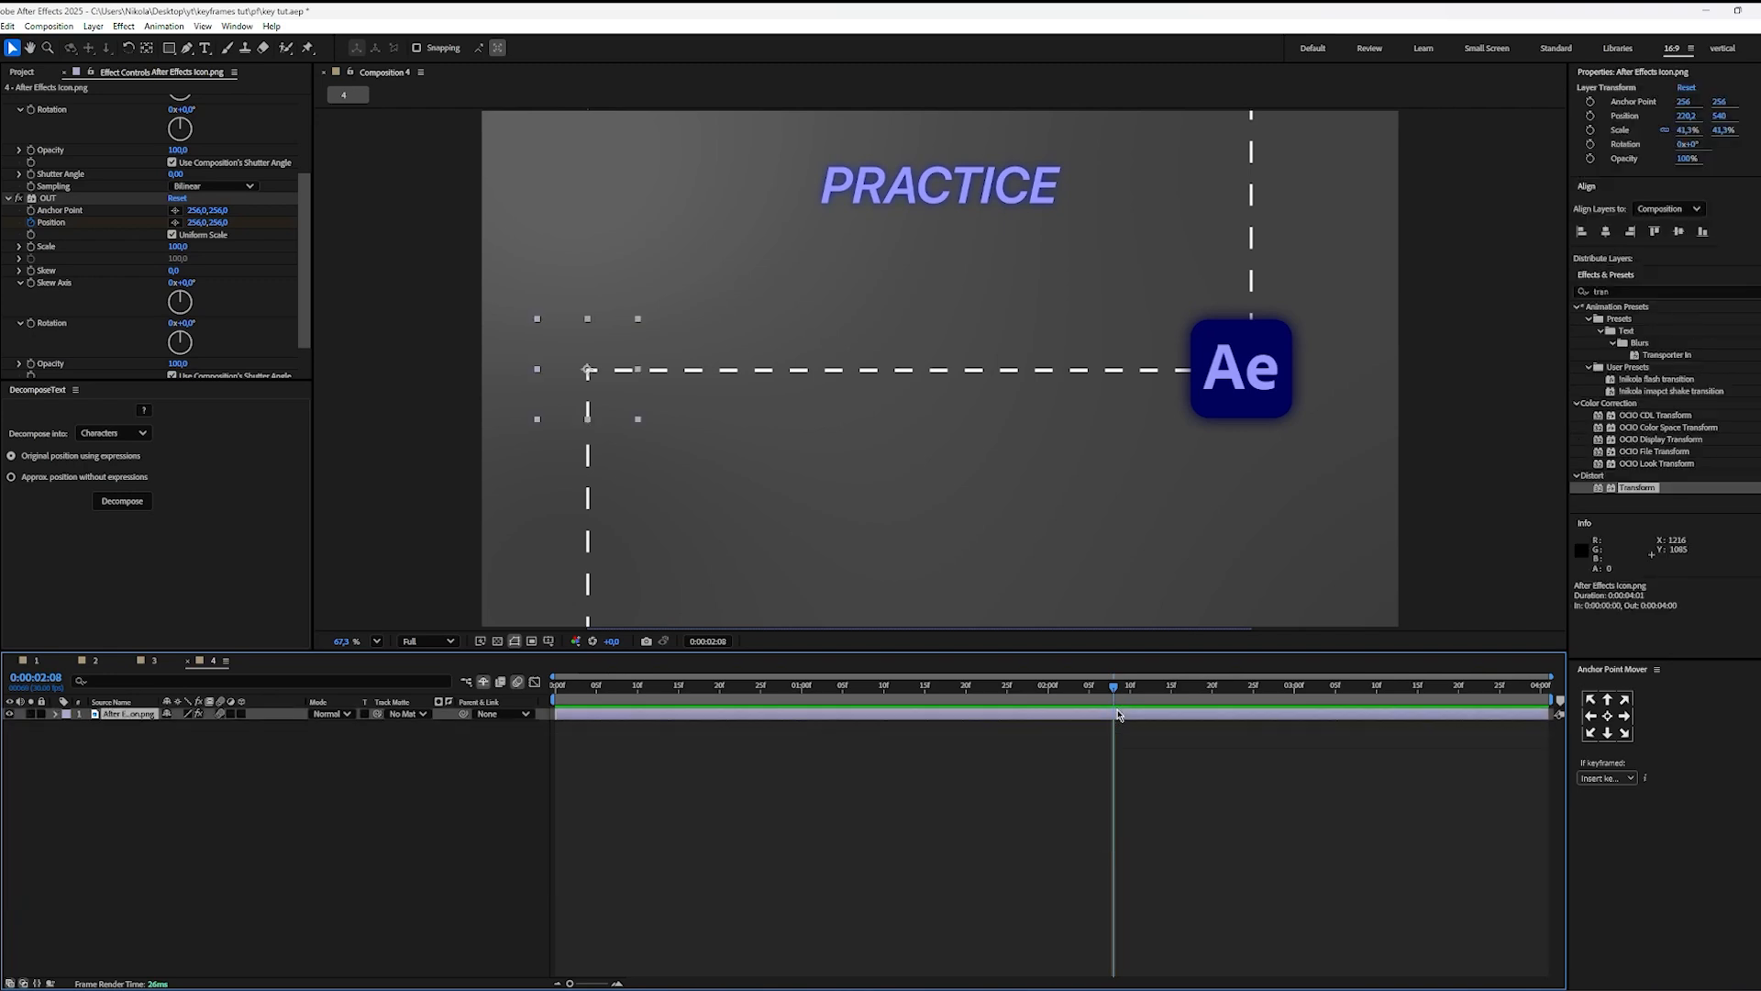
{"action": "key", "text": "u"}
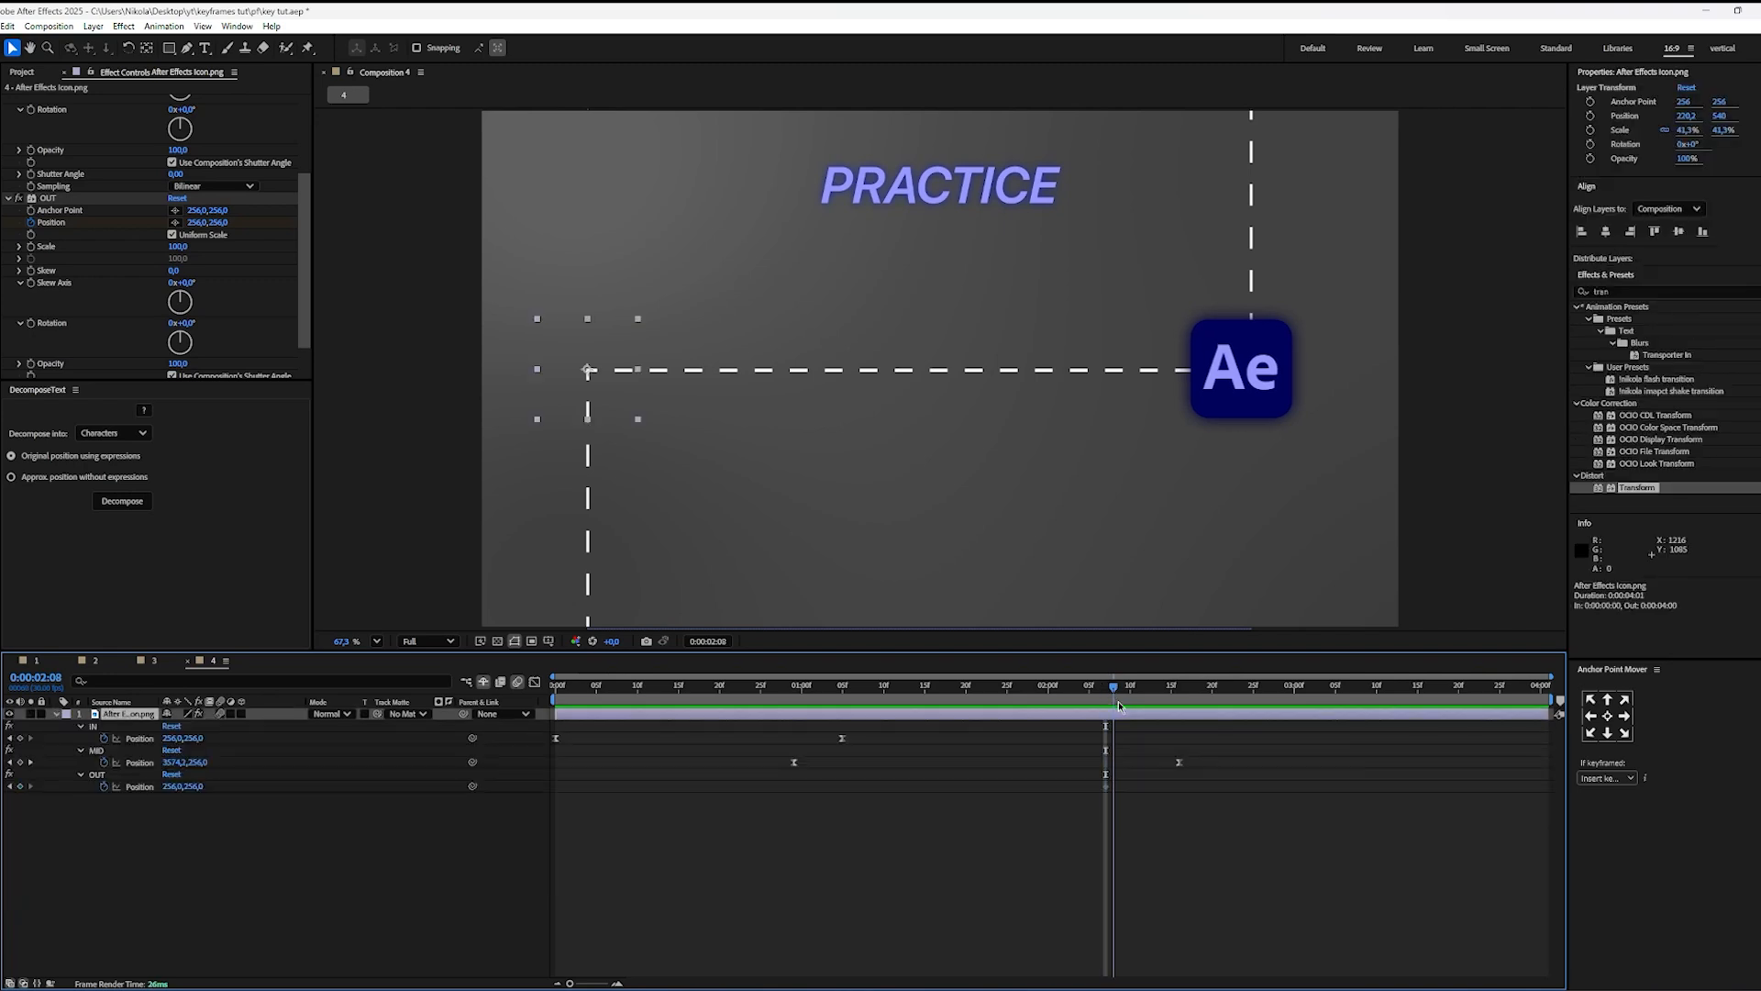
{"action": "left_click_drag", "start_coordinate": [1118, 714], "coordinate": [1456, 717]}
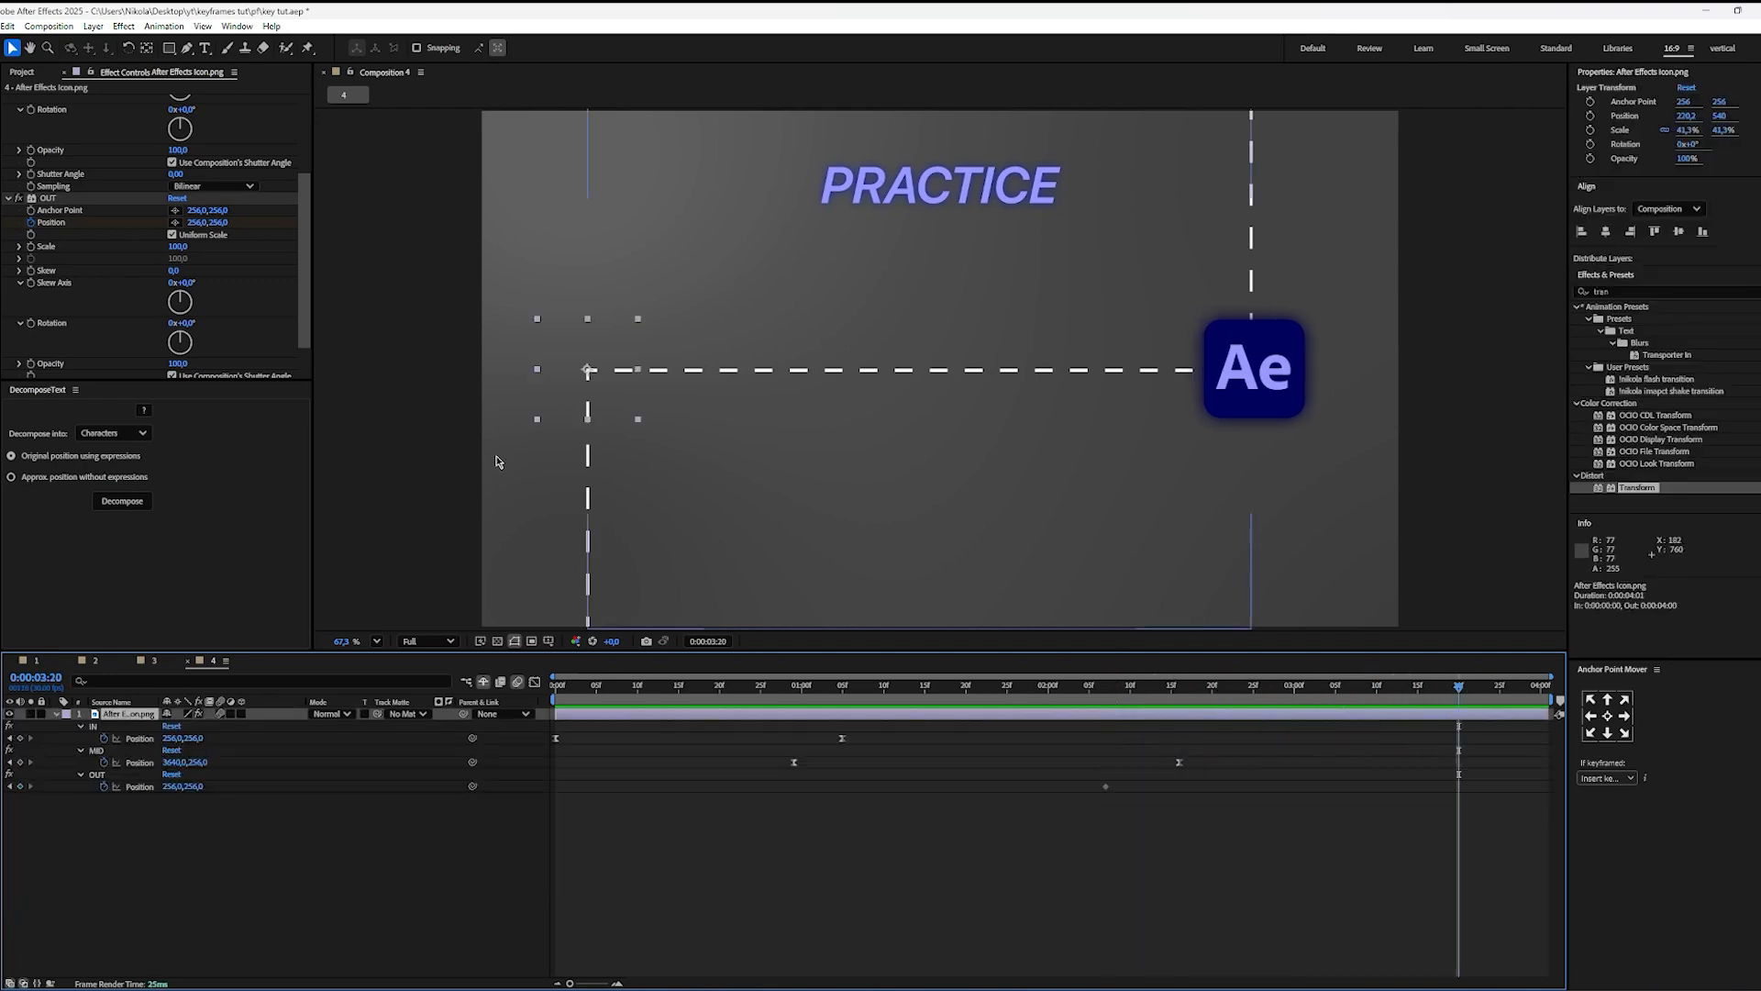
{"action": "left_click_drag", "start_coordinate": [219, 223], "coordinate": [106, 228]}
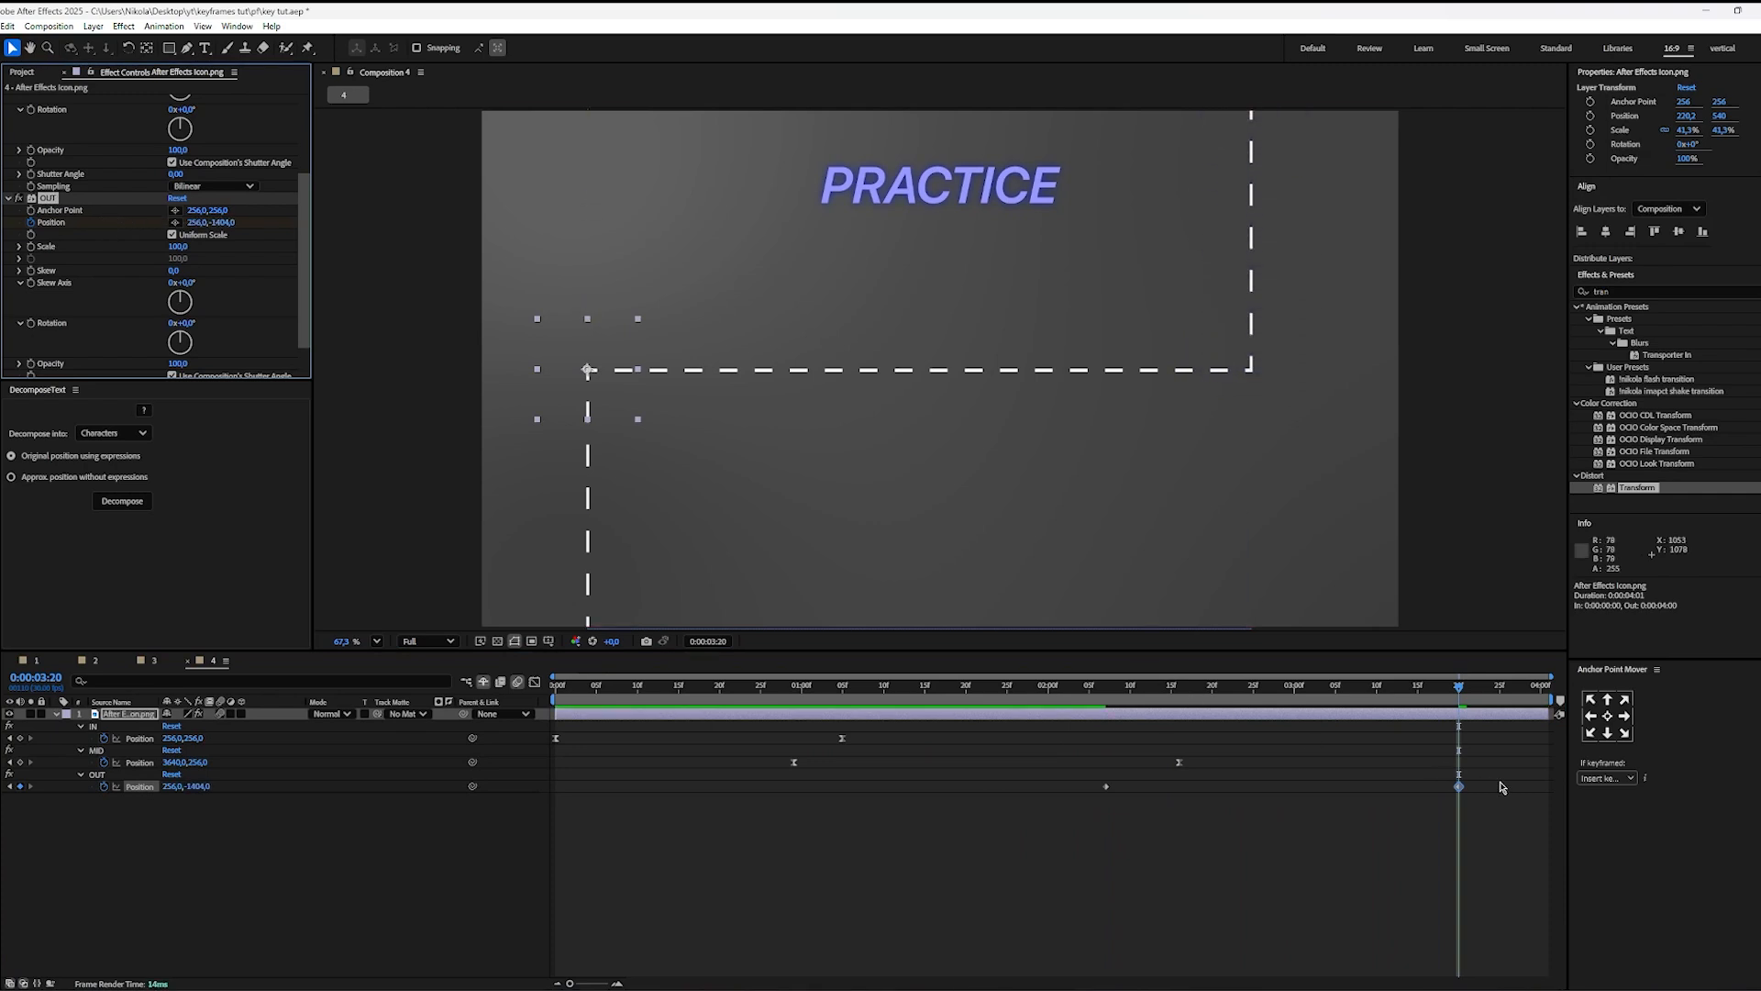
Step: Ease both OUT Position keyframes and shape their speed curve to start slowly and accelerate sharply towards the final keyframe
{"action": "left_click_drag", "start_coordinate": [1500, 787], "coordinate": [1087, 802]}
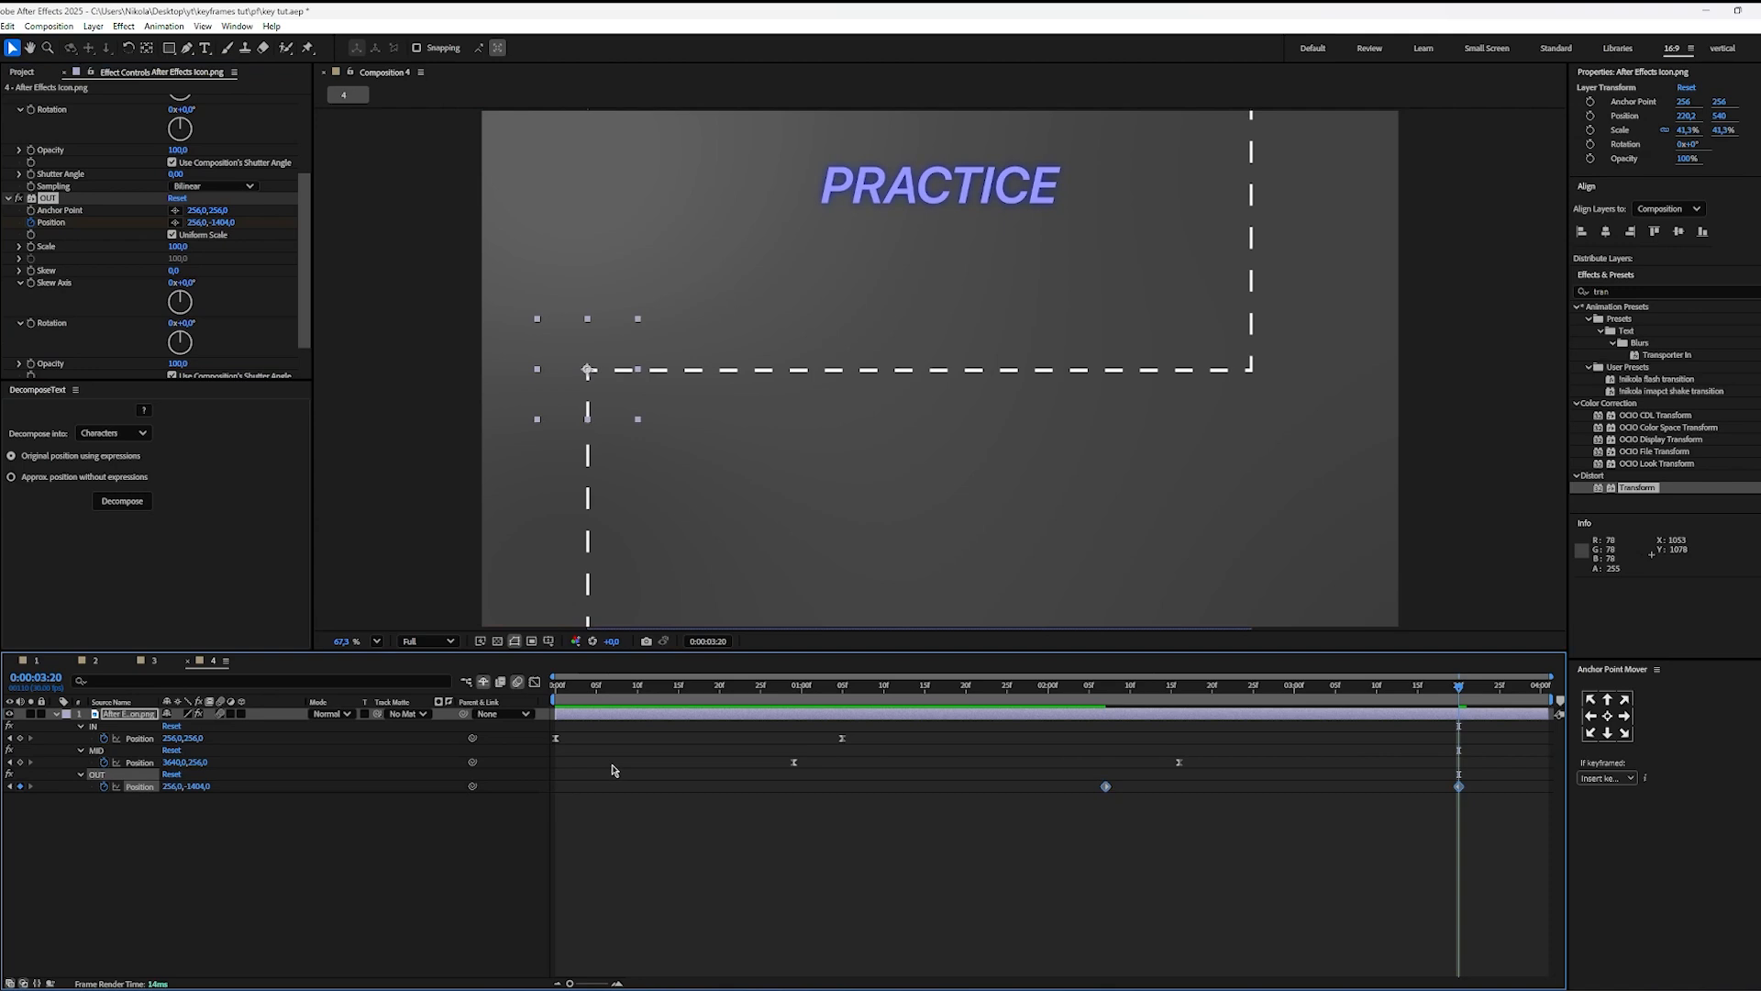
{"action": "key", "text": "shift+F3"}
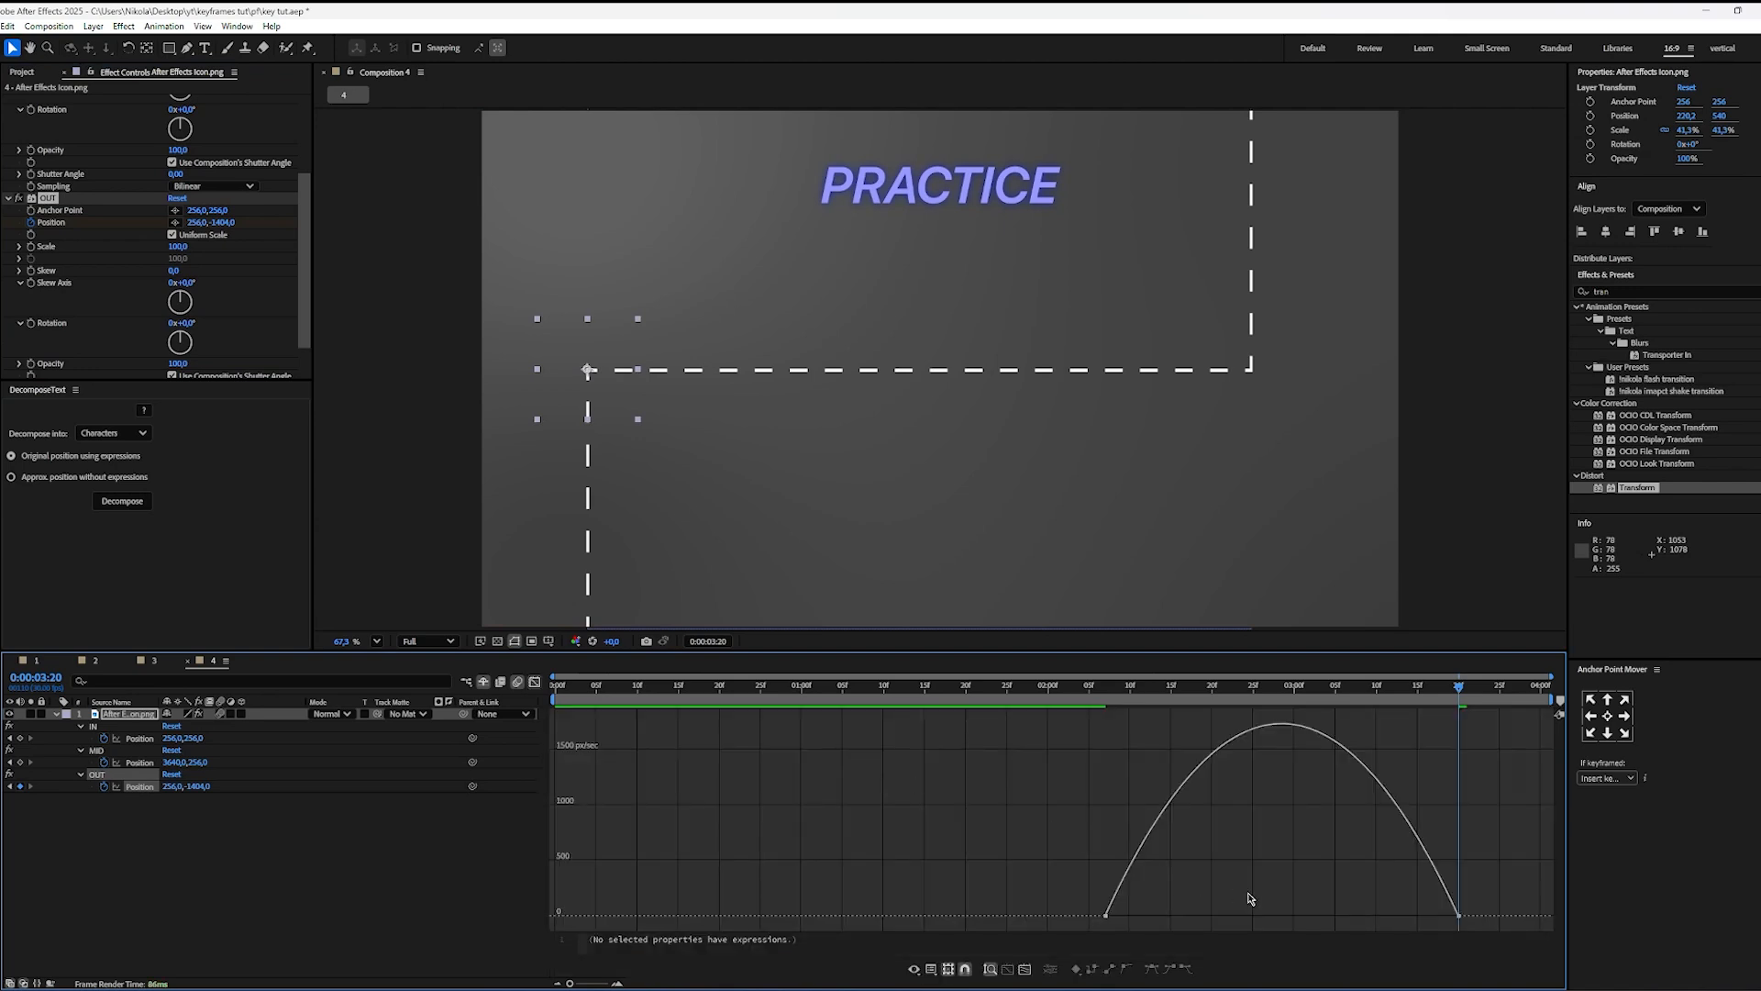
{"action": "left_click_drag", "start_coordinate": [1164, 918], "coordinate": [1281, 915]}
{"action": "left_click_drag", "start_coordinate": [1400, 919], "coordinate": [1456, 916]}
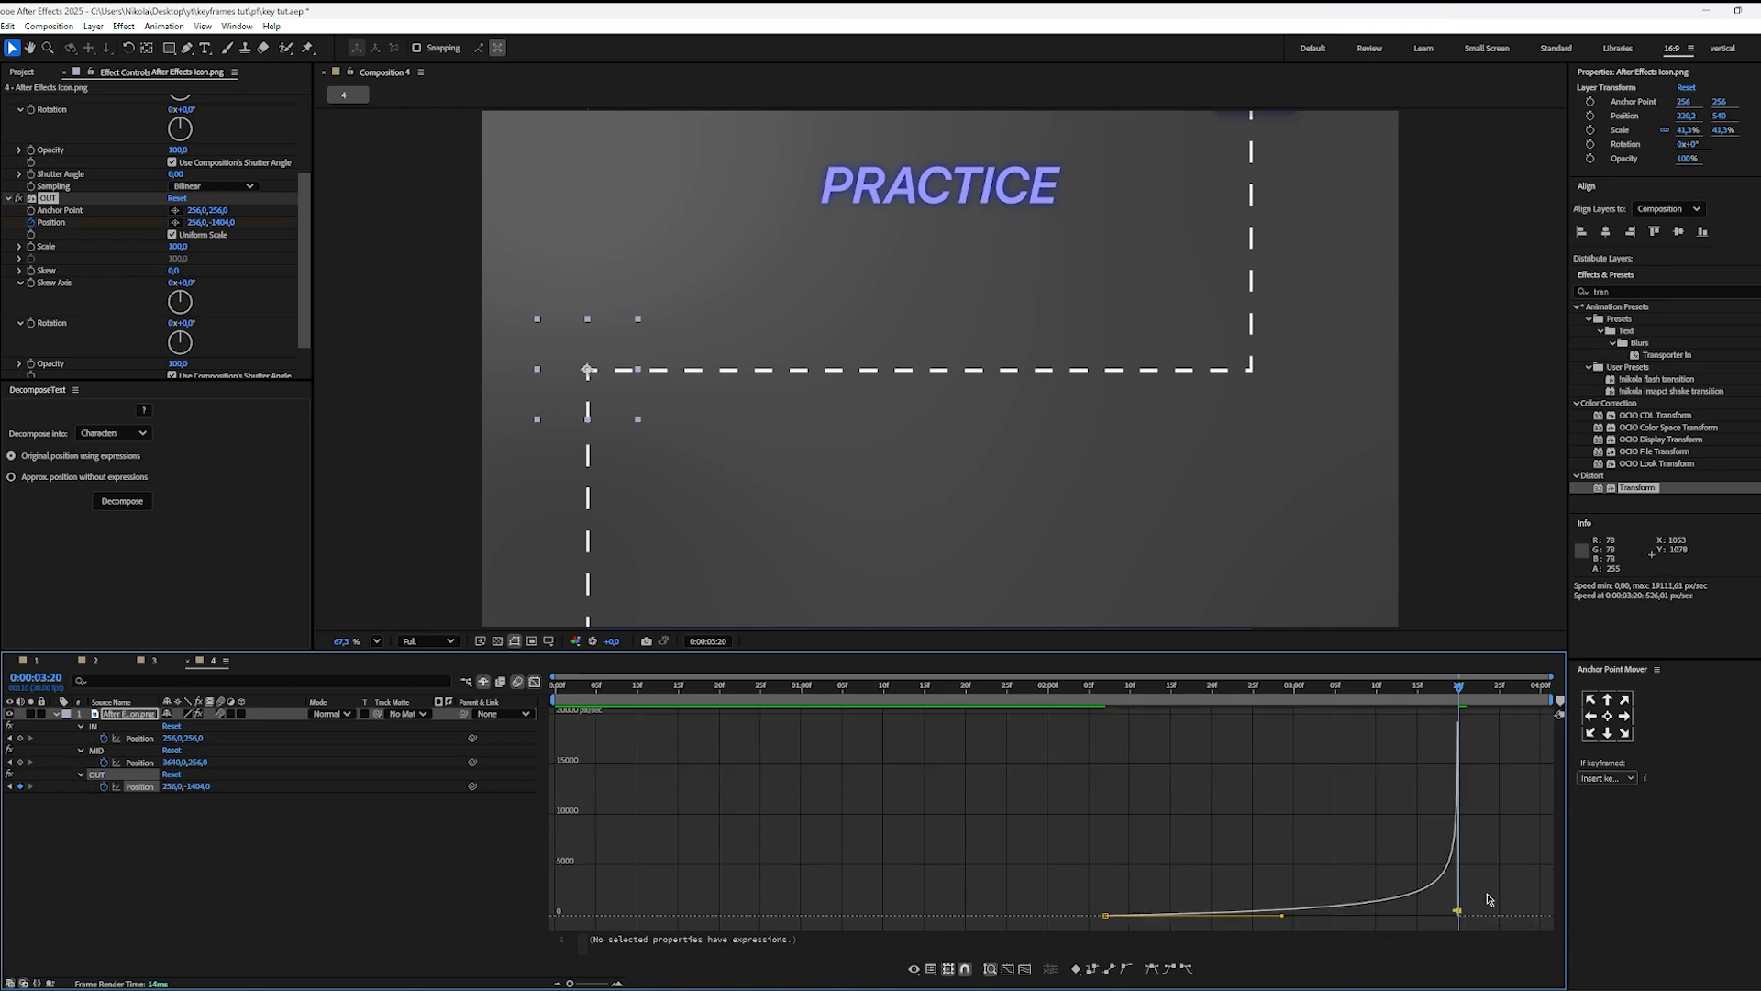
{"action": "left_click", "coordinate": [535, 684]}
Step: Preview the icon's full IN, MID and OUT movement from the start of the composition
{"action": "key", "text": "space"}
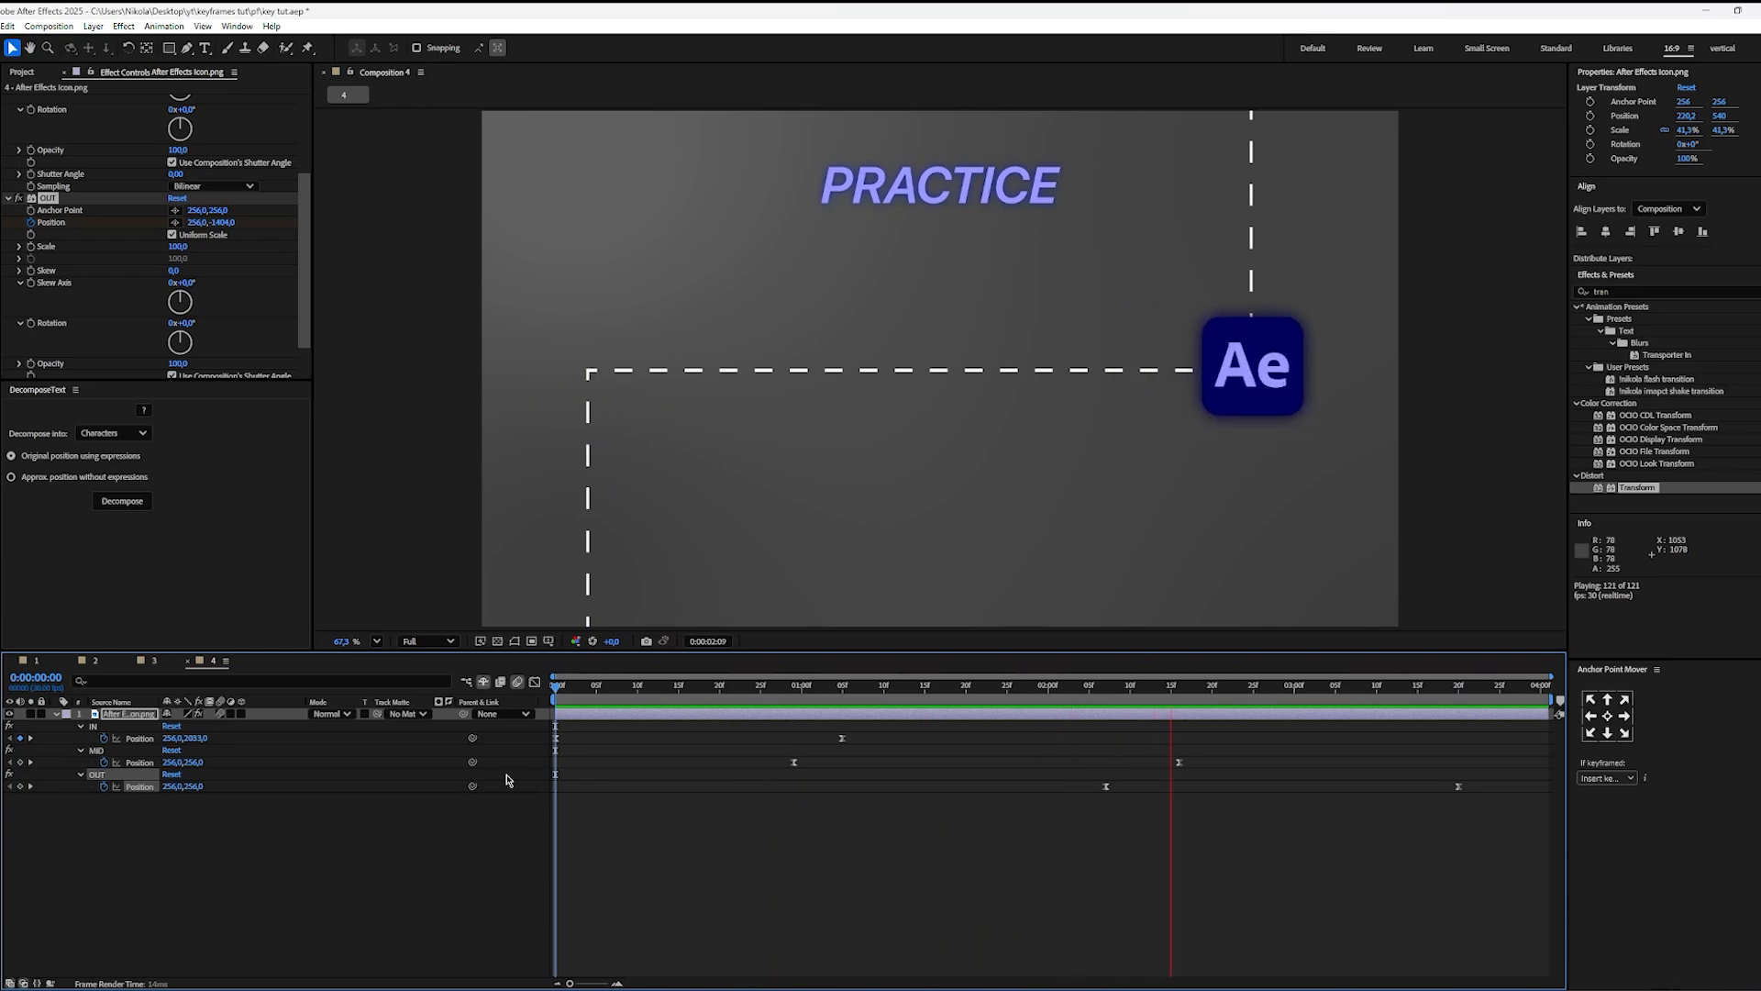
{"action": "key", "text": "space"}
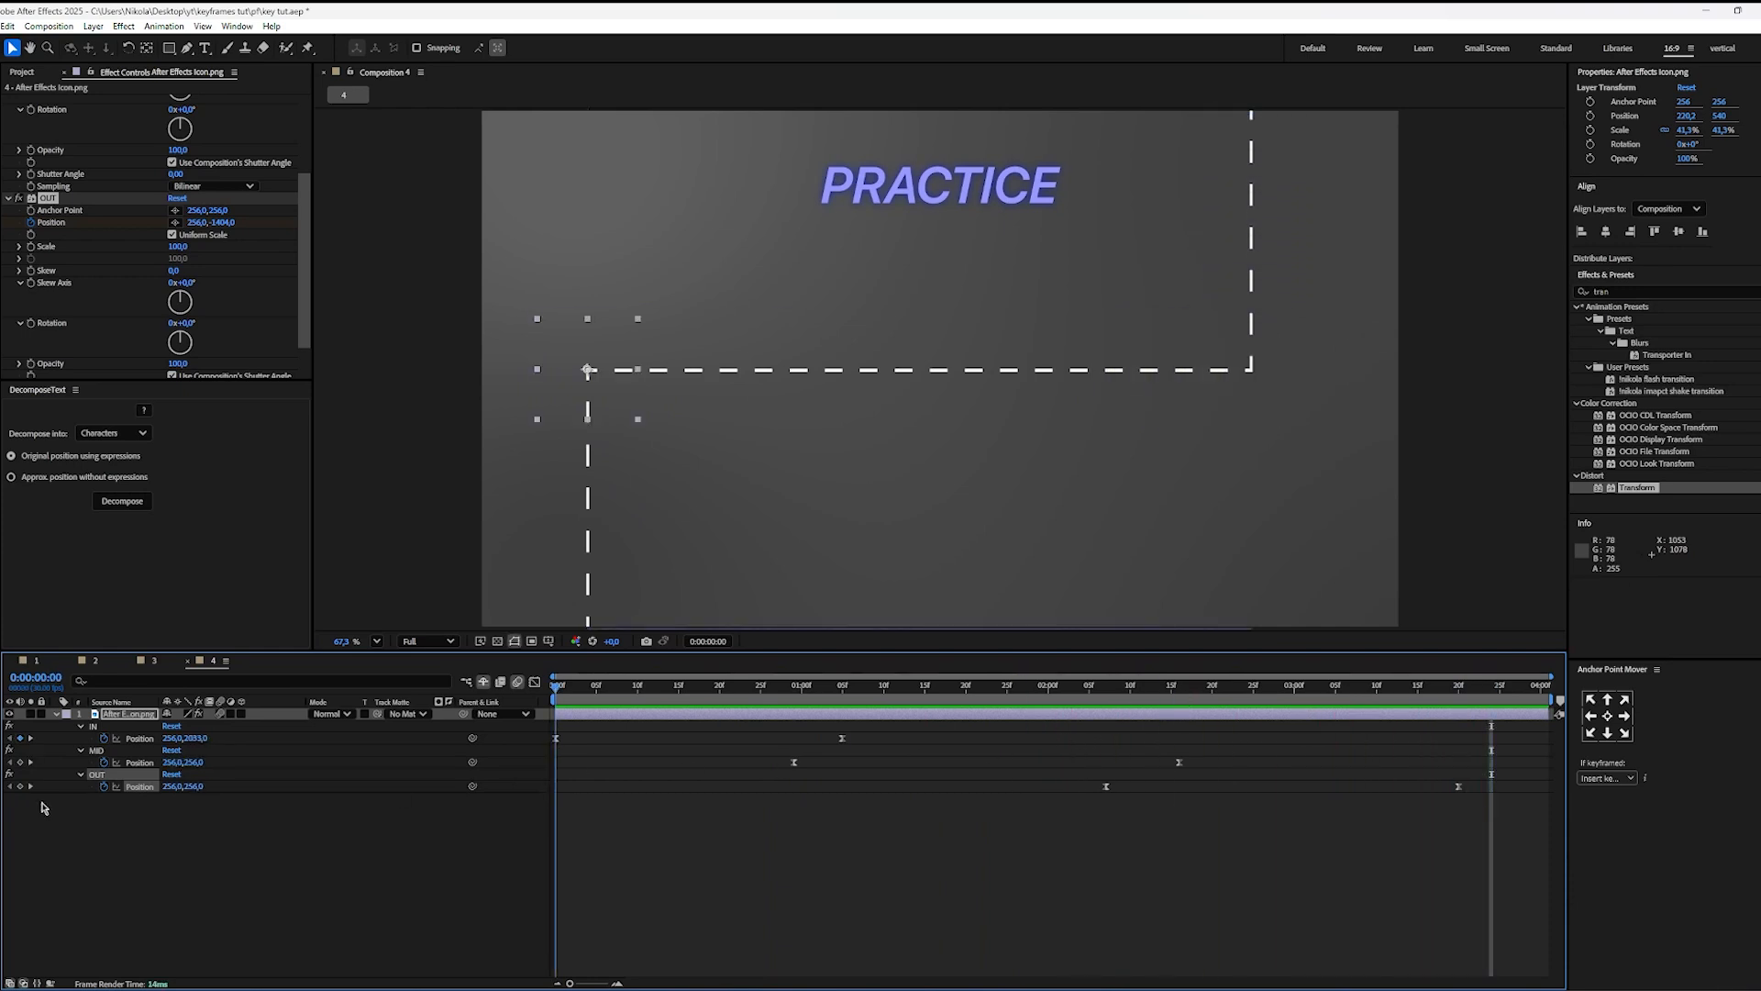
{"action": "key", "text": "space"}
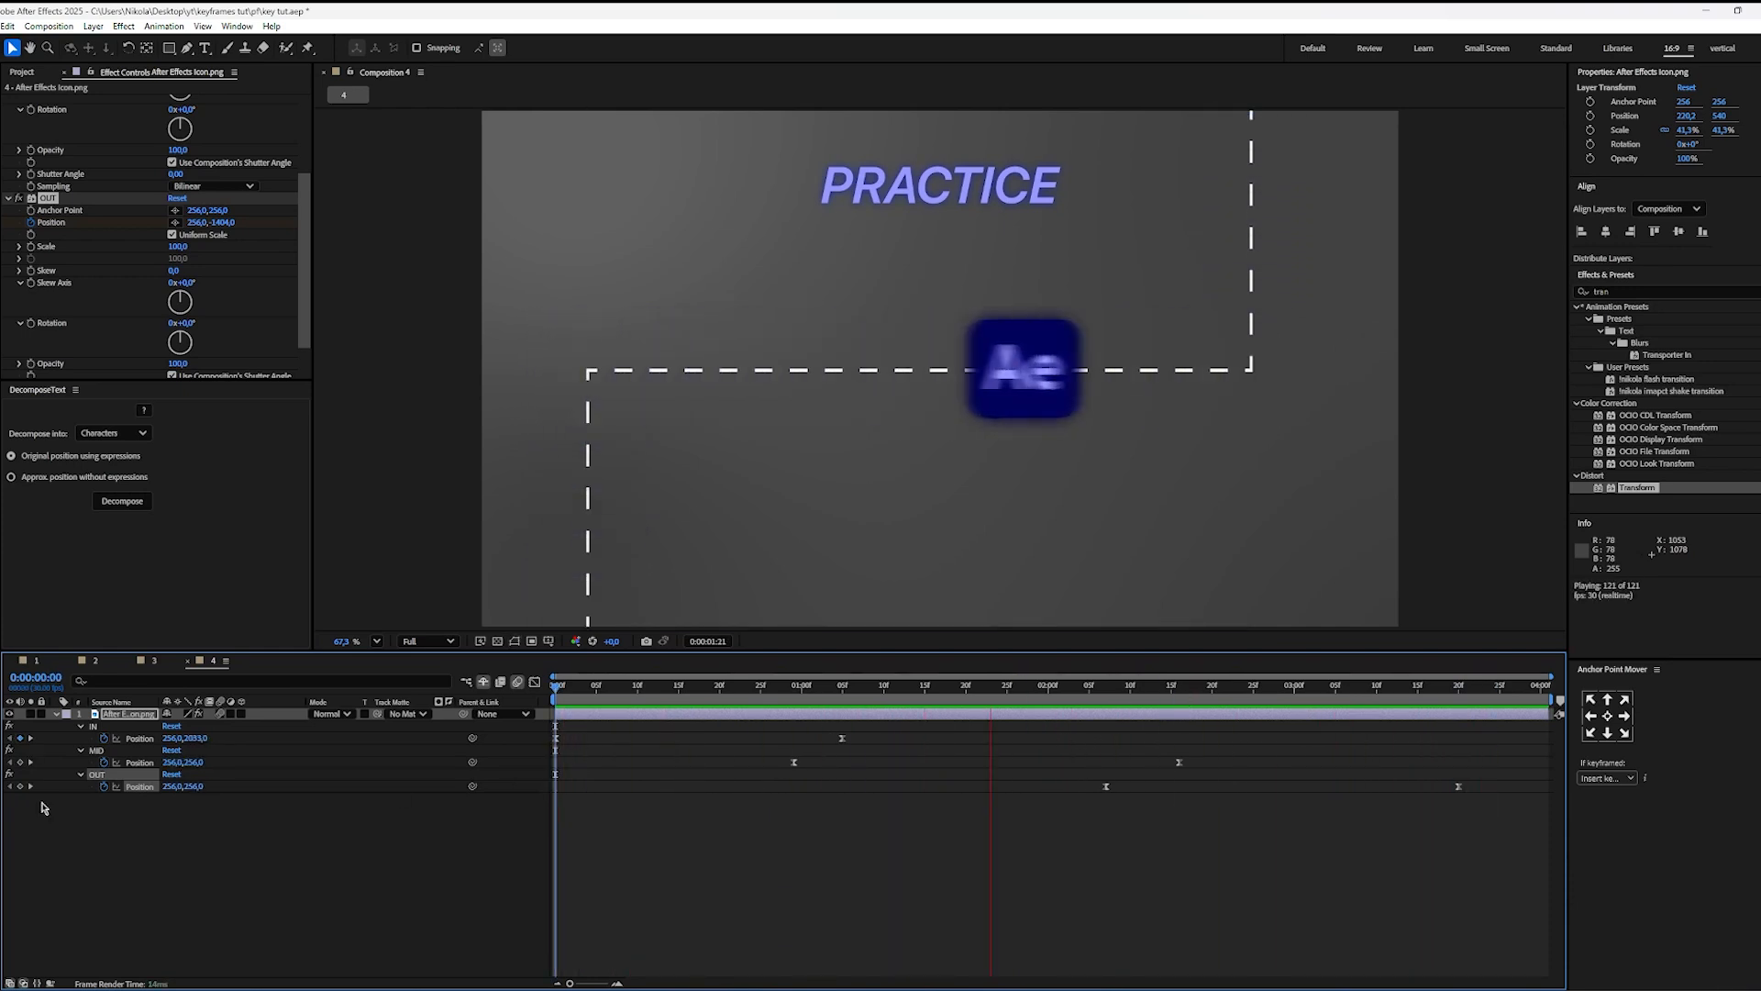
{"action": "key", "text": "space"}
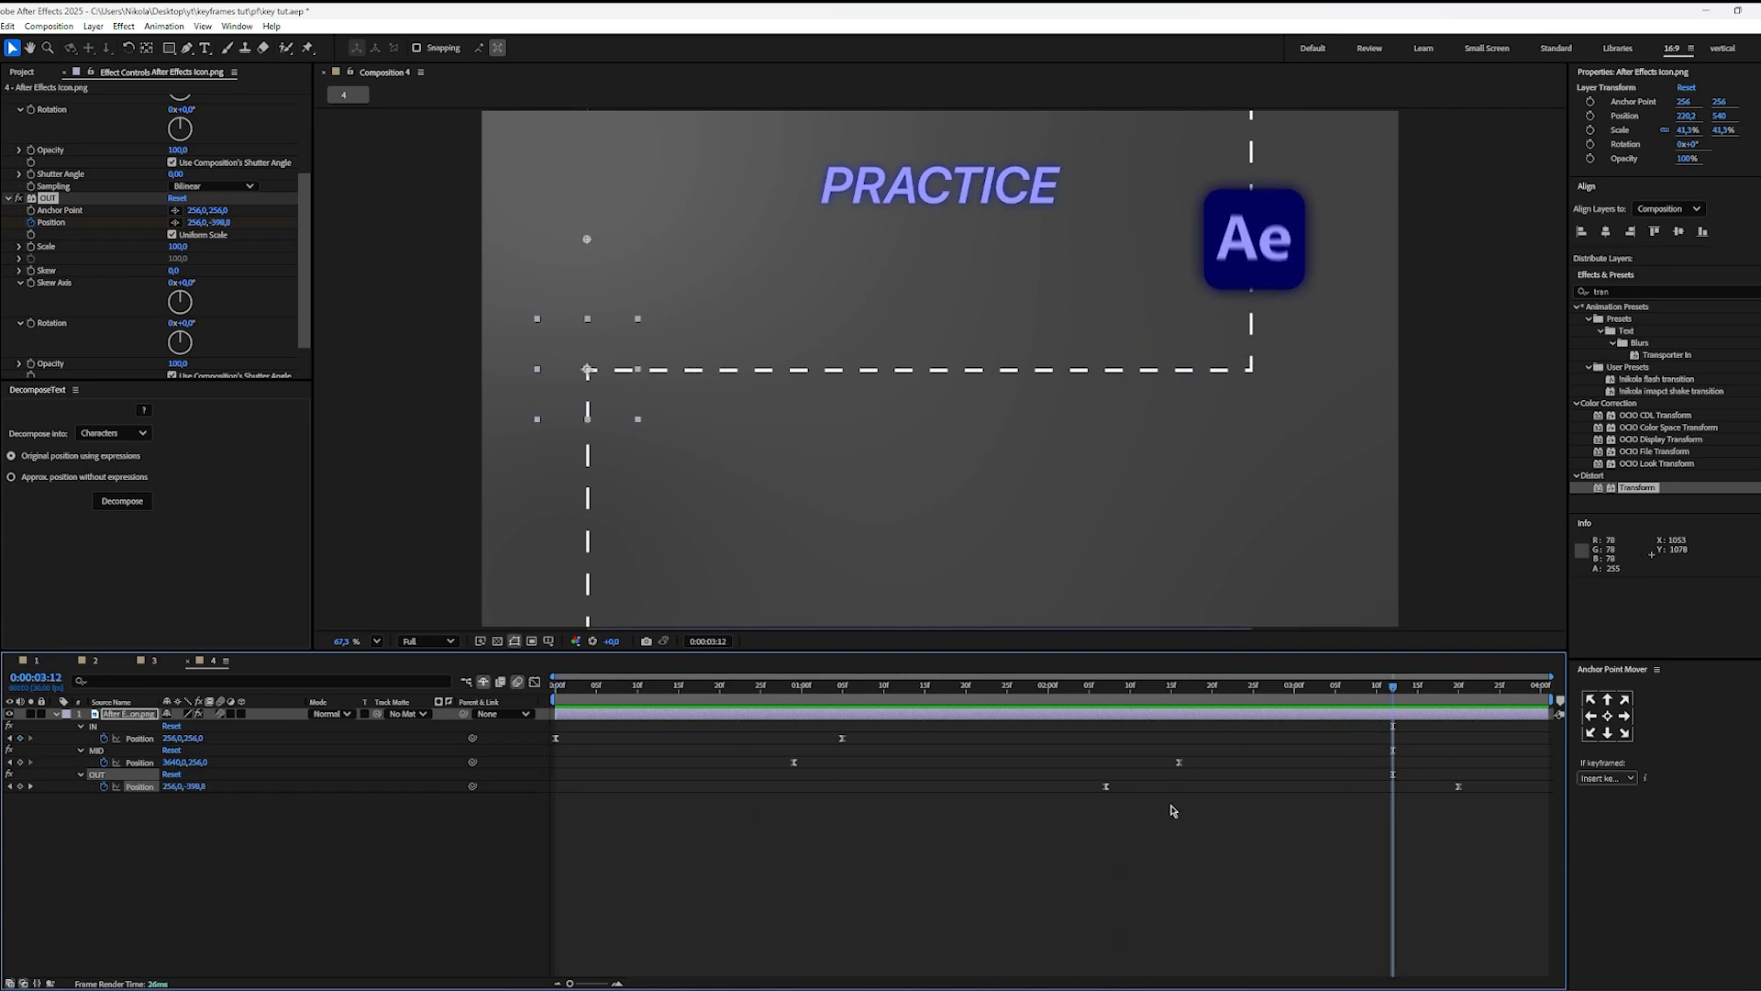
Step: Shift both OUT Position keyframes earlier so the exit starts at 0:00:02:04, and preview the animation
{"action": "left_click_drag", "start_coordinate": [1131, 682], "coordinate": [1111, 697]}
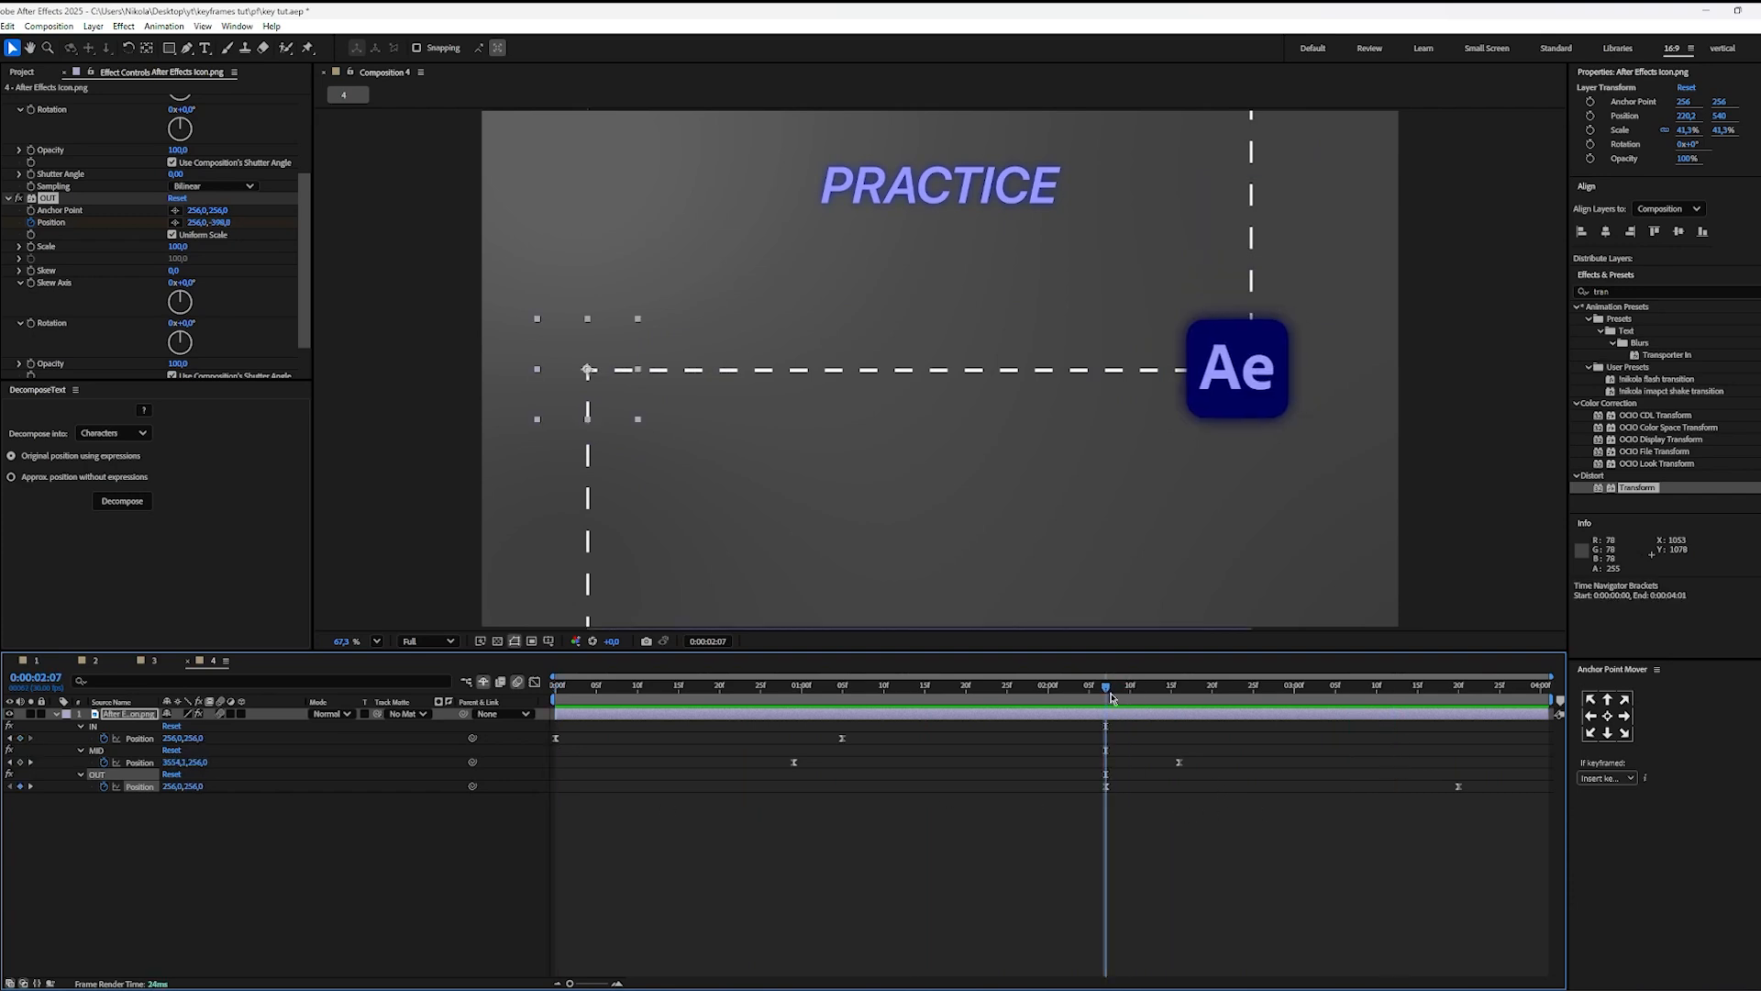
{"action": "left_click_drag", "start_coordinate": [1497, 785], "coordinate": [1082, 791]}
{"action": "left_click", "coordinate": [1164, 815]}
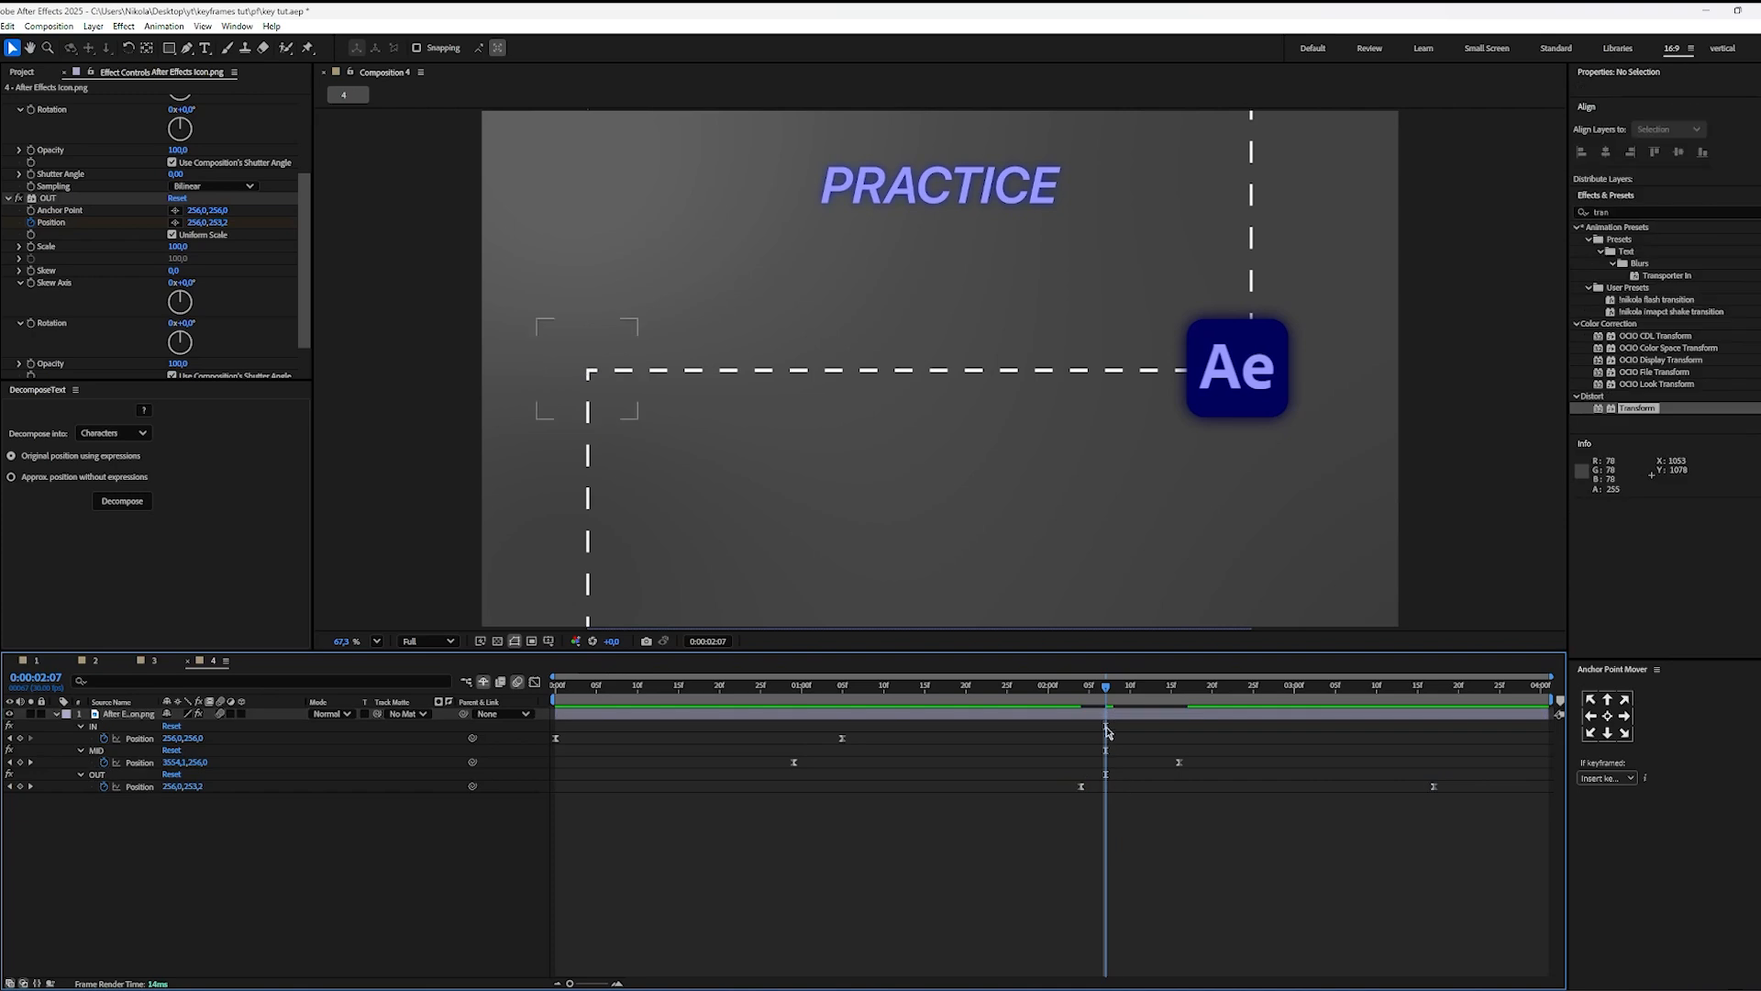
{"action": "key", "text": "space"}
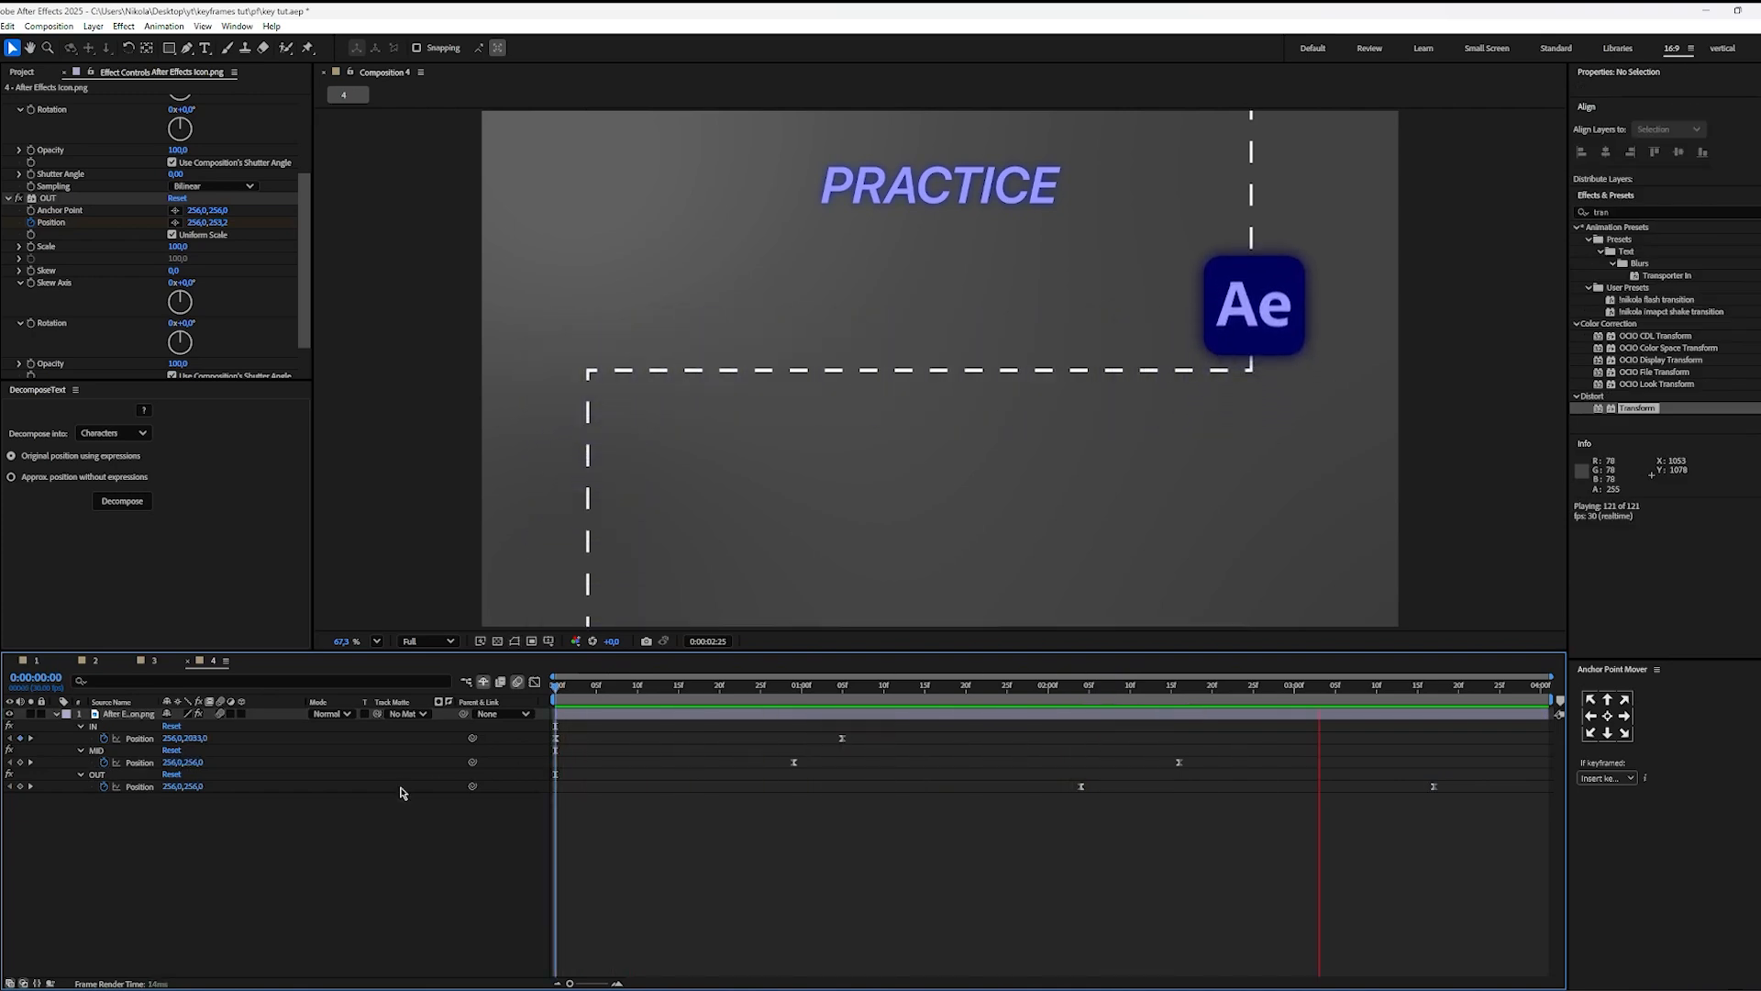
{"action": "left_click", "coordinate": [957, 695]}
{"action": "key", "text": "space"}
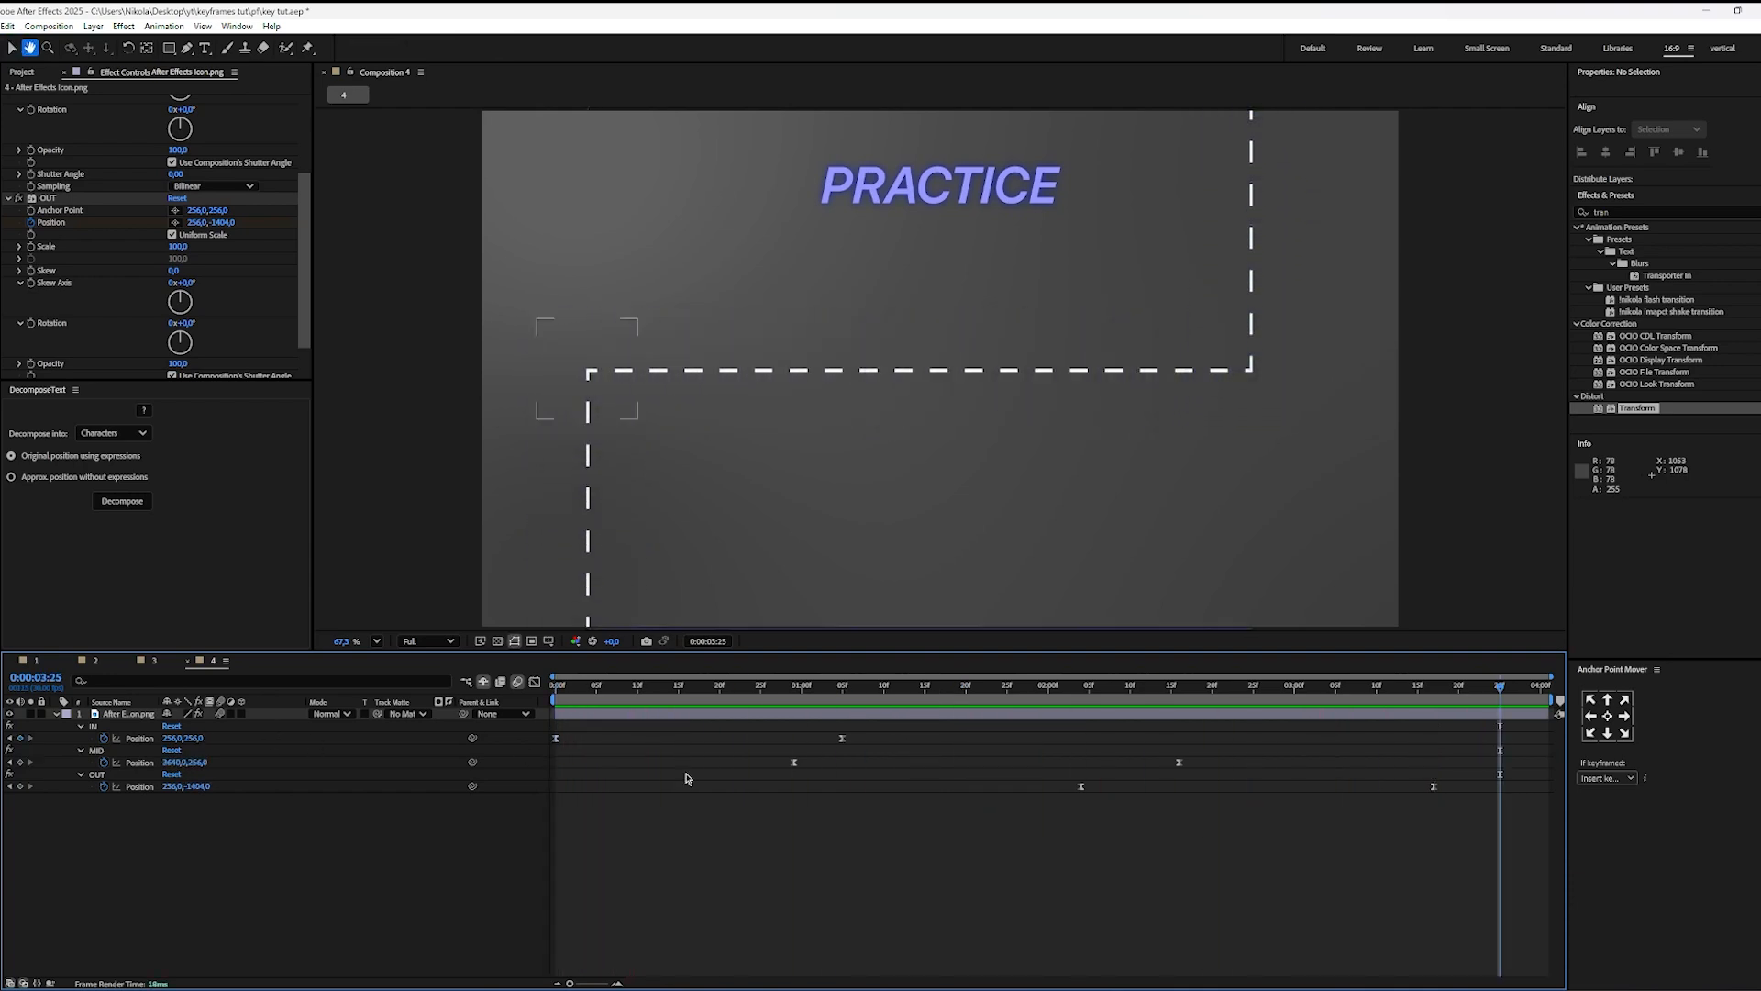
Step: Examine the overlap of the MID and OUT movements around 0:00:02:05, including in close-up
{"action": "left_click_drag", "start_coordinate": [1192, 697], "coordinate": [1090, 705]}
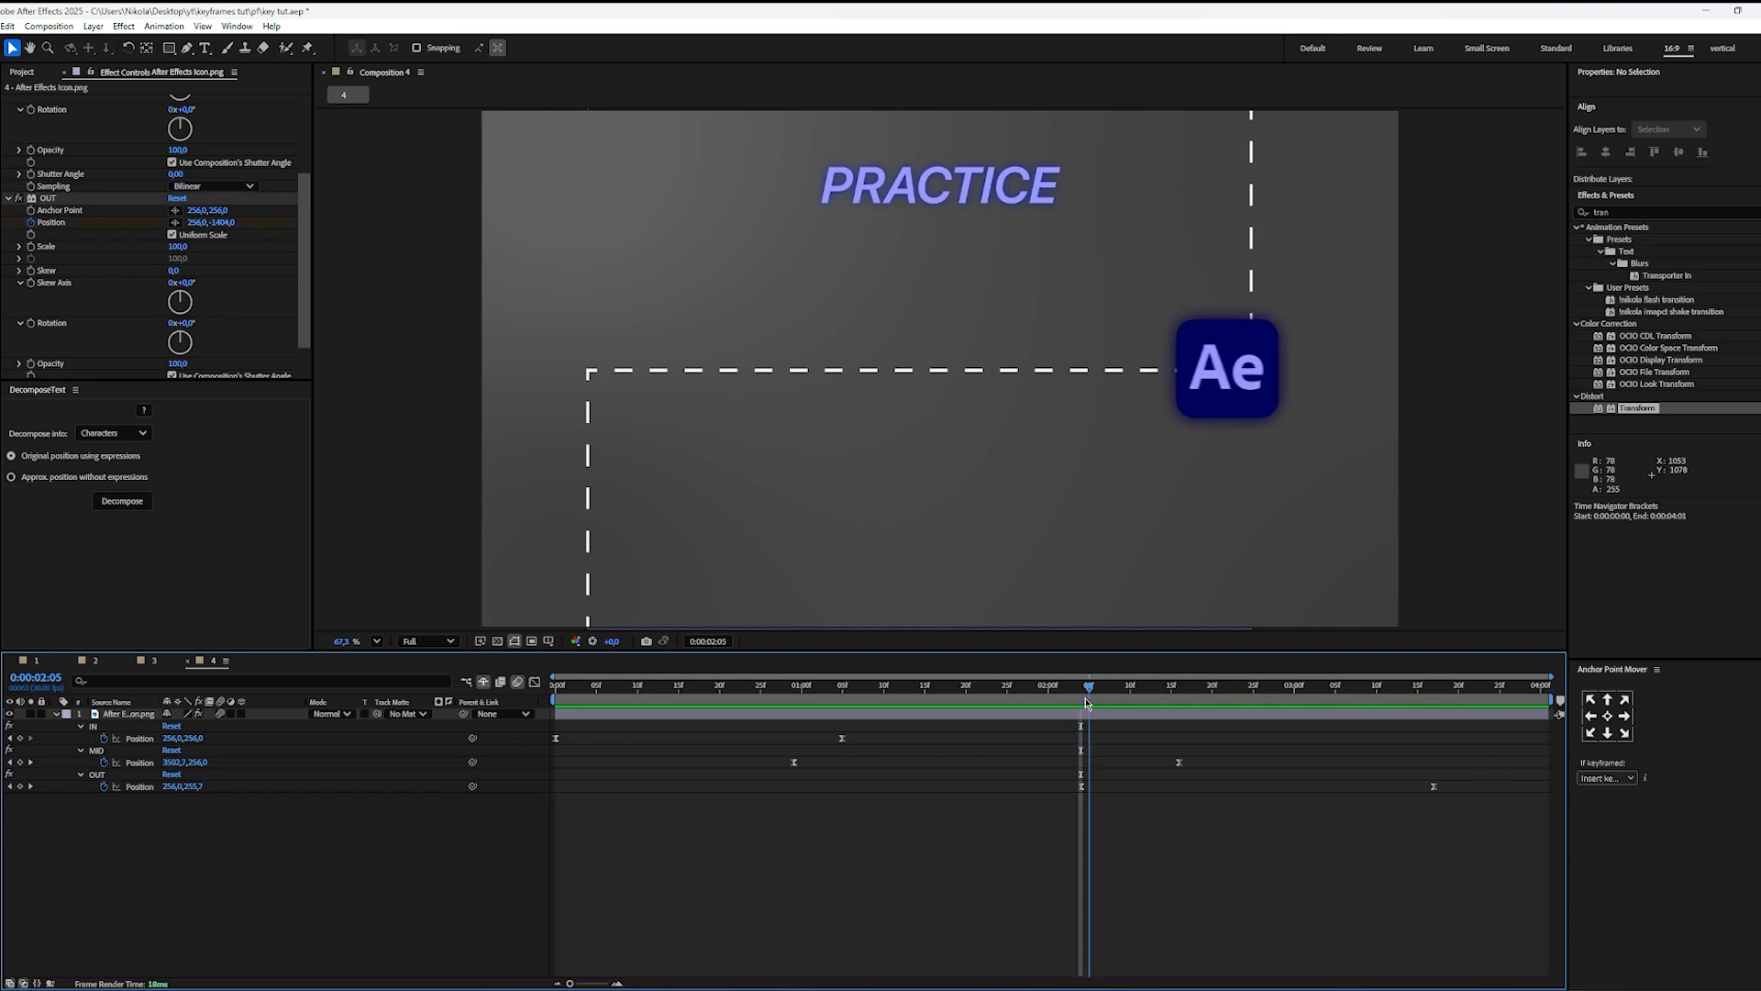
{"action": "scroll", "coordinate": [1192, 491], "scroll_direction": "up", "scroll_amount": 1}
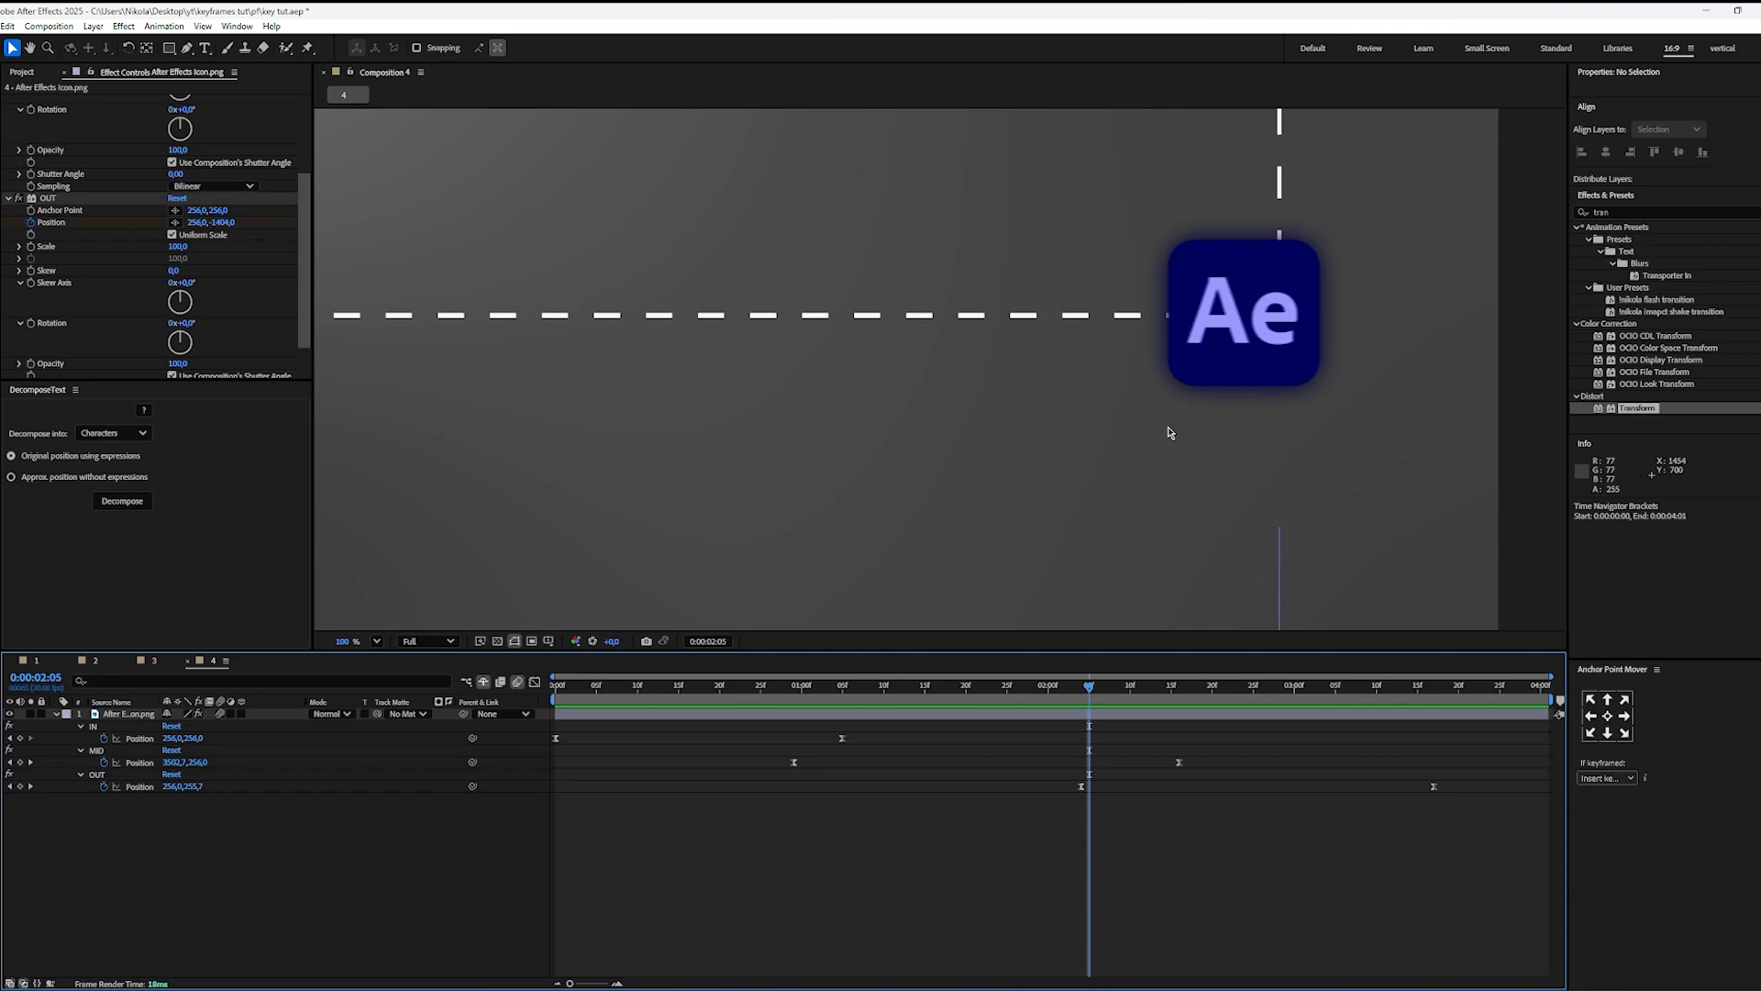
{"action": "scroll", "coordinate": [1167, 449], "scroll_direction": "down", "scroll_amount": 1}
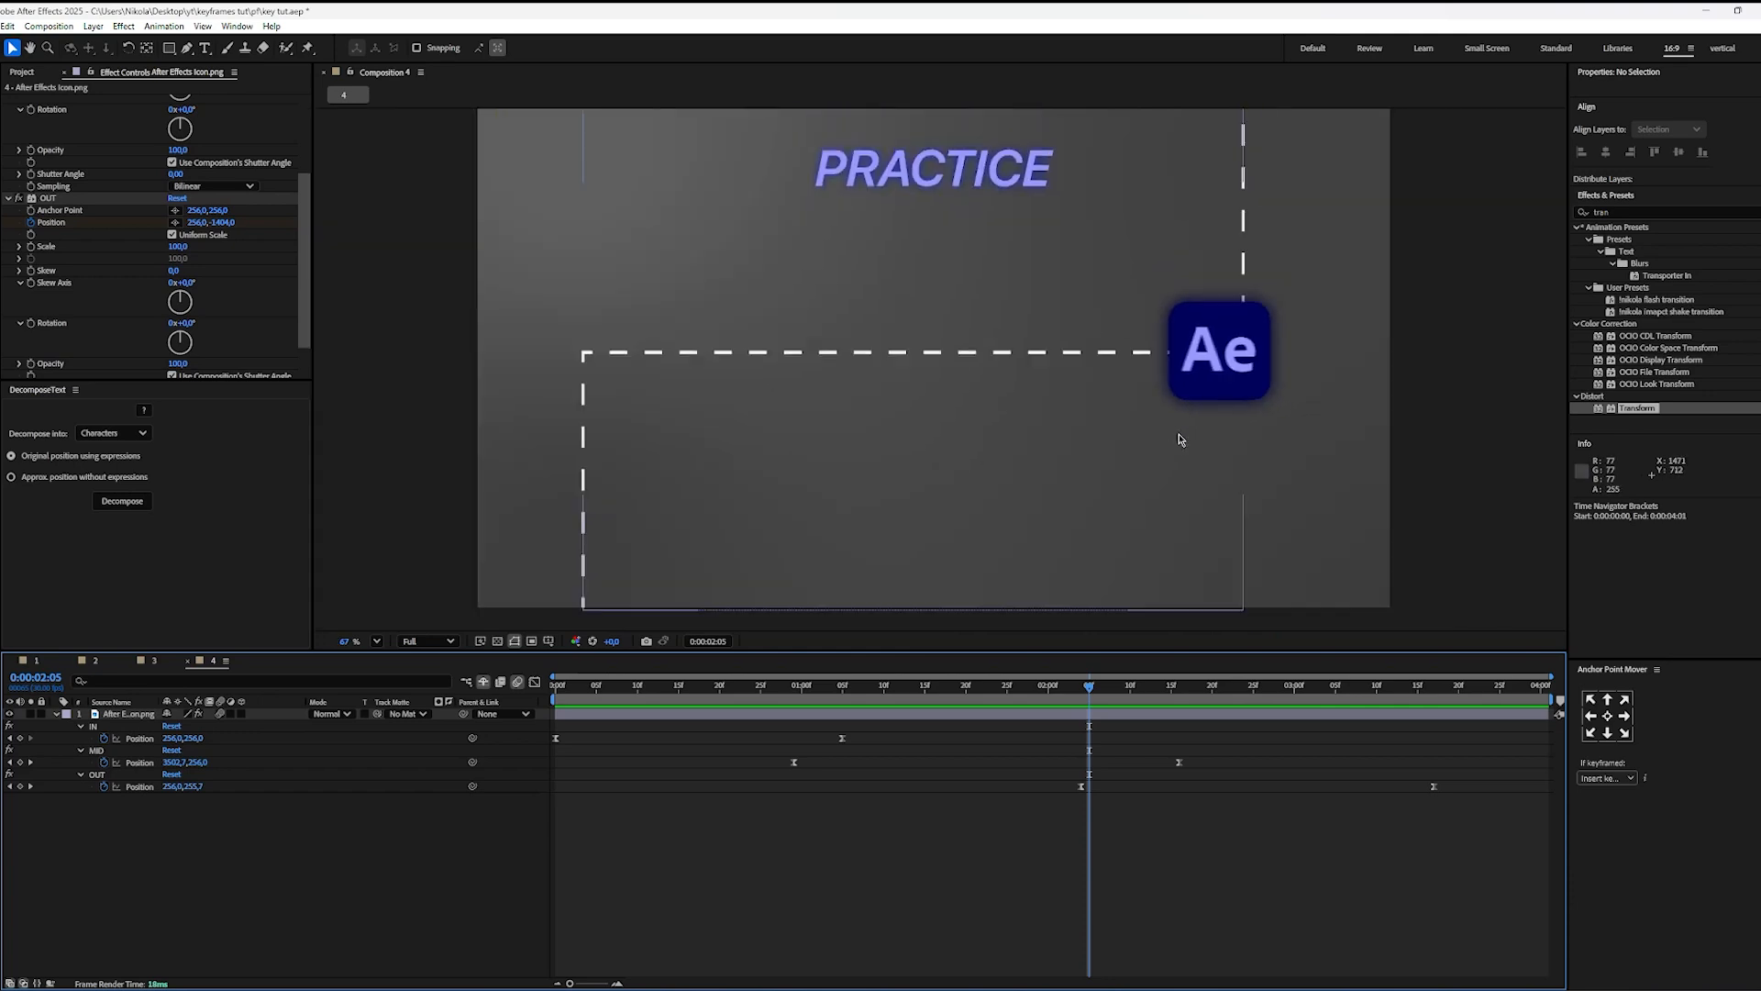
{"action": "left_click_drag", "start_coordinate": [1089, 705], "coordinate": [1032, 709]}
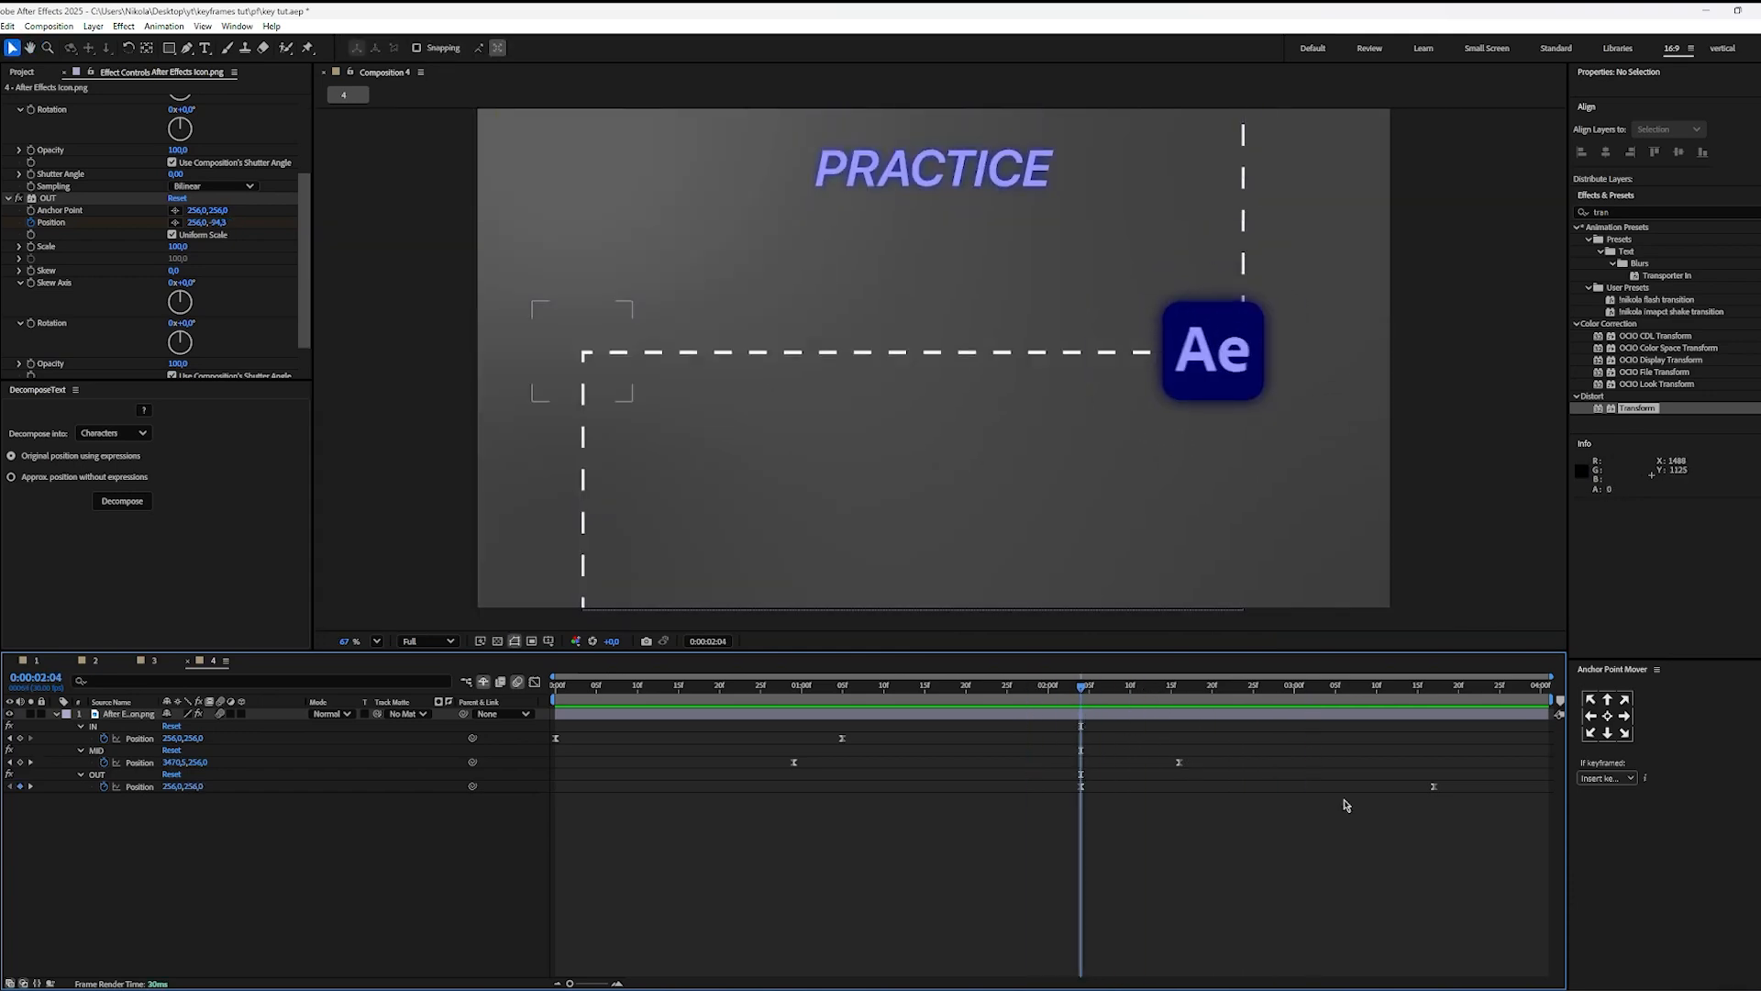
Step: Move the final OUT Position keyframe earlier to about 0:00:03:11 and preview the faster exit
{"action": "left_click_drag", "start_coordinate": [1434, 786], "coordinate": [1384, 788]}
{"action": "left_click", "coordinate": [1348, 830]}
{"action": "left_click", "coordinate": [964, 704]}
{"action": "key", "text": "space"}
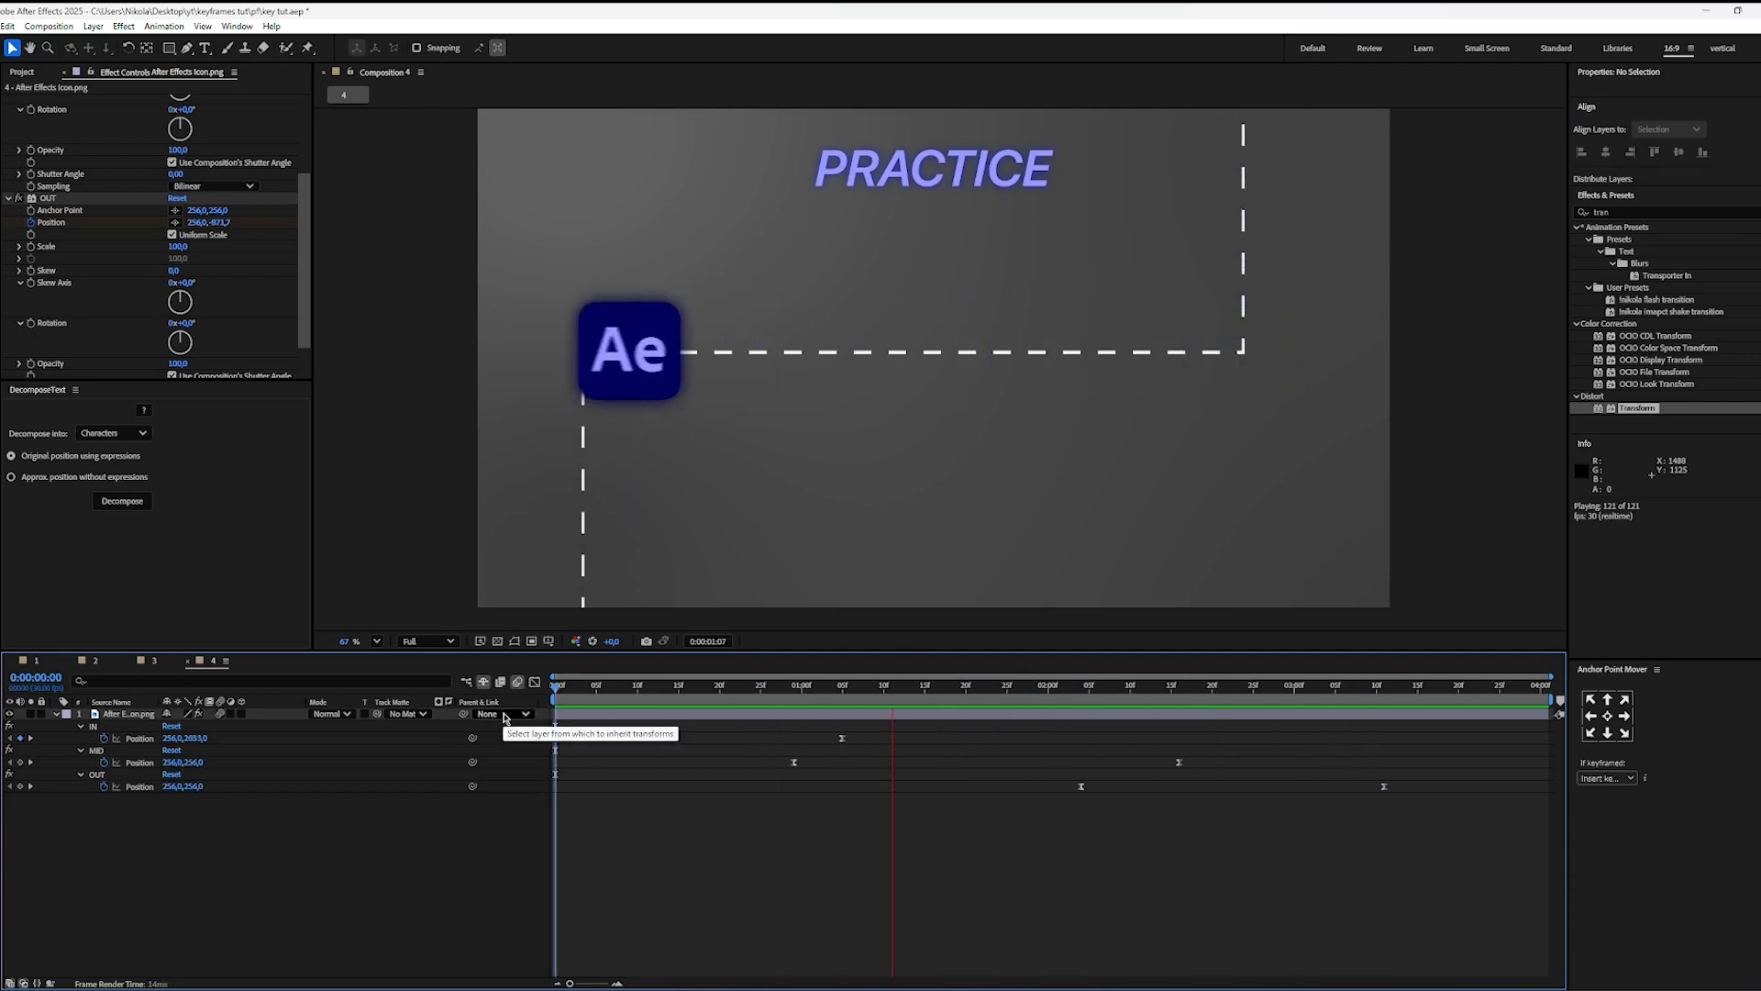
Step: Shift both OUT Position keyframes later so the exit starts at about 0:00:02:12, and preview the transition
{"action": "key", "text": "space"}
{"action": "left_click_drag", "start_coordinate": [1420, 773], "coordinate": [1147, 789]}
{"action": "left_click", "coordinate": [1169, 808]}
{"action": "key", "text": "space"}
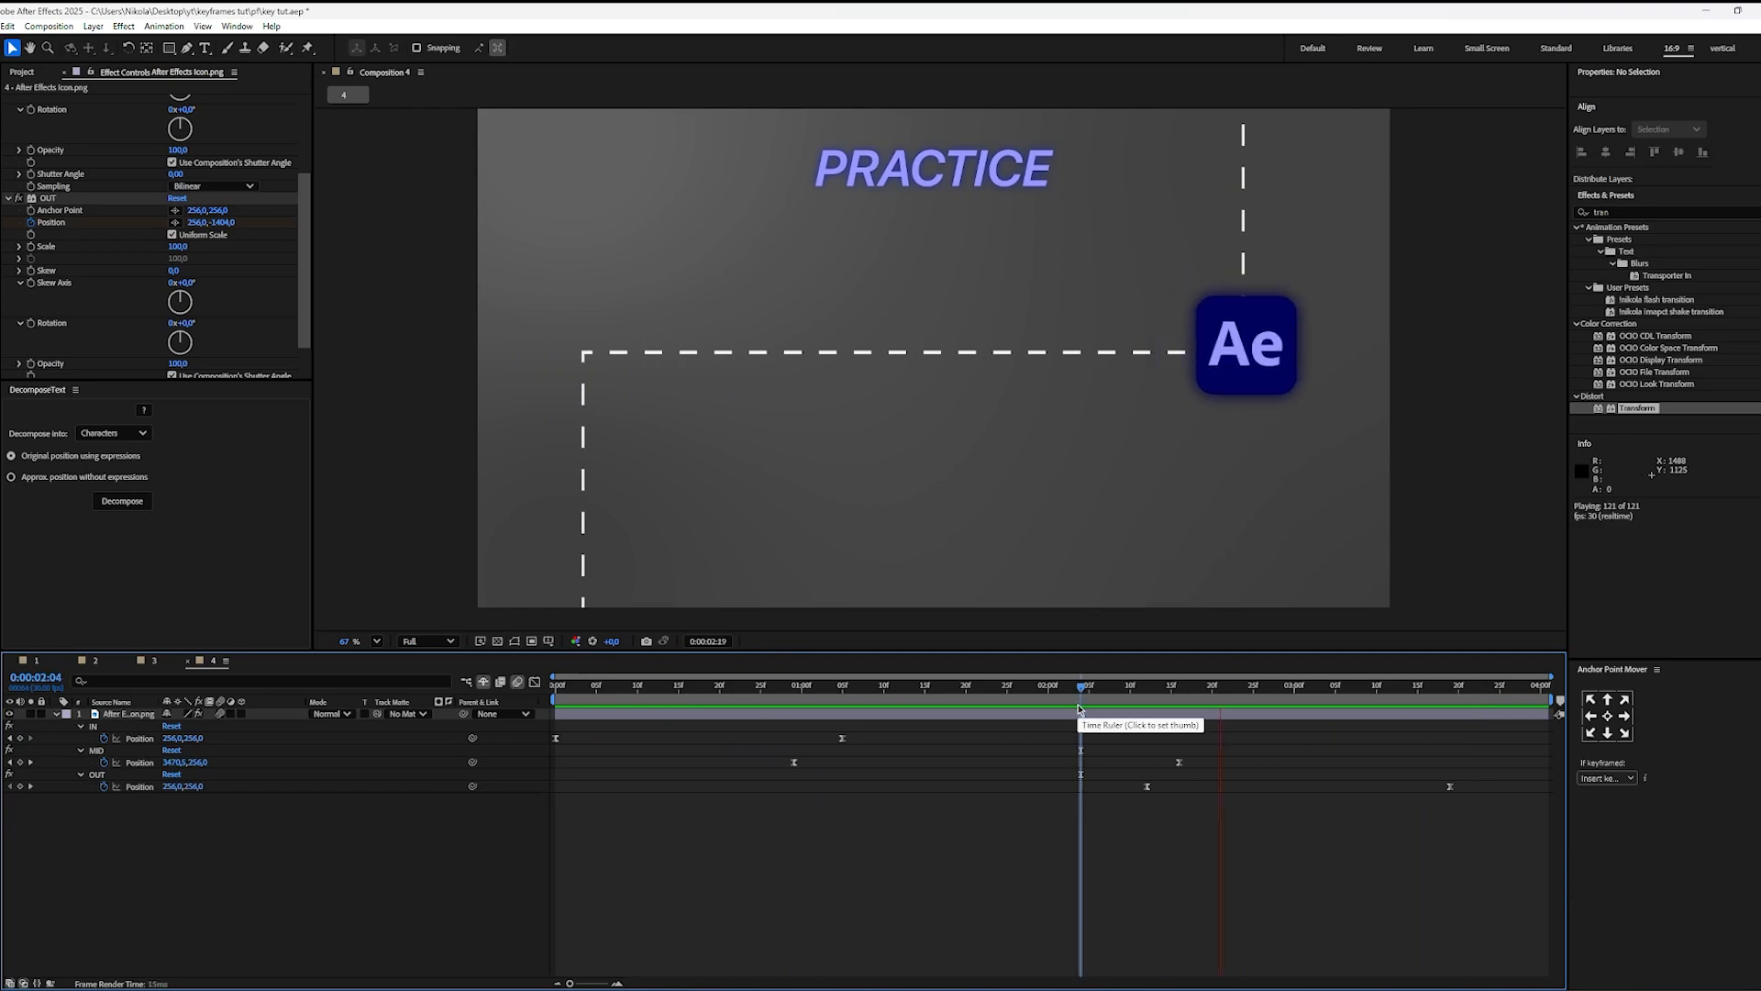
Step: Examine the icon's upper corner turn in close-up, save the project and fit the composition in view
{"action": "scroll", "coordinate": [1175, 433], "scroll_direction": "up", "scroll_amount": 3}
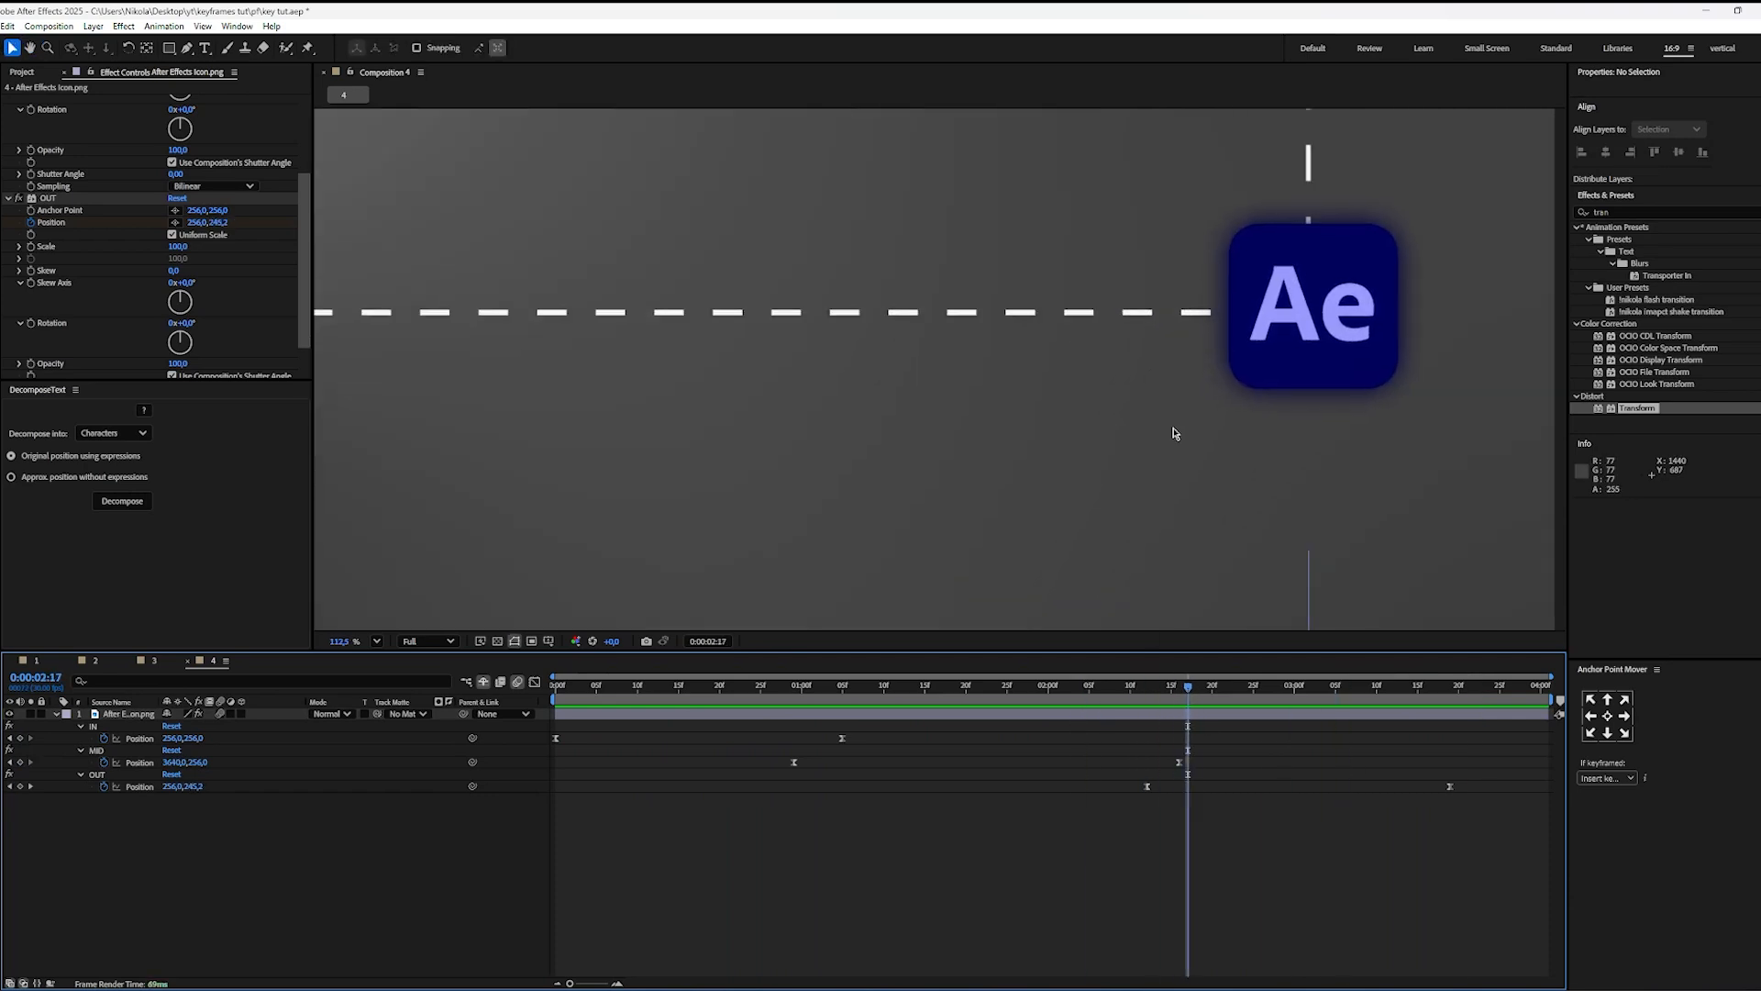
{"action": "key", "text": "space"}
{"action": "key", "text": "ctrl+s"}
{"action": "left_click", "coordinate": [370, 640]}
{"action": "left_click", "coordinate": [371, 657]}
Step: Preview the retimed animation and inspect the IN and MID transition around 0:00:01:06
{"action": "key", "text": "space"}
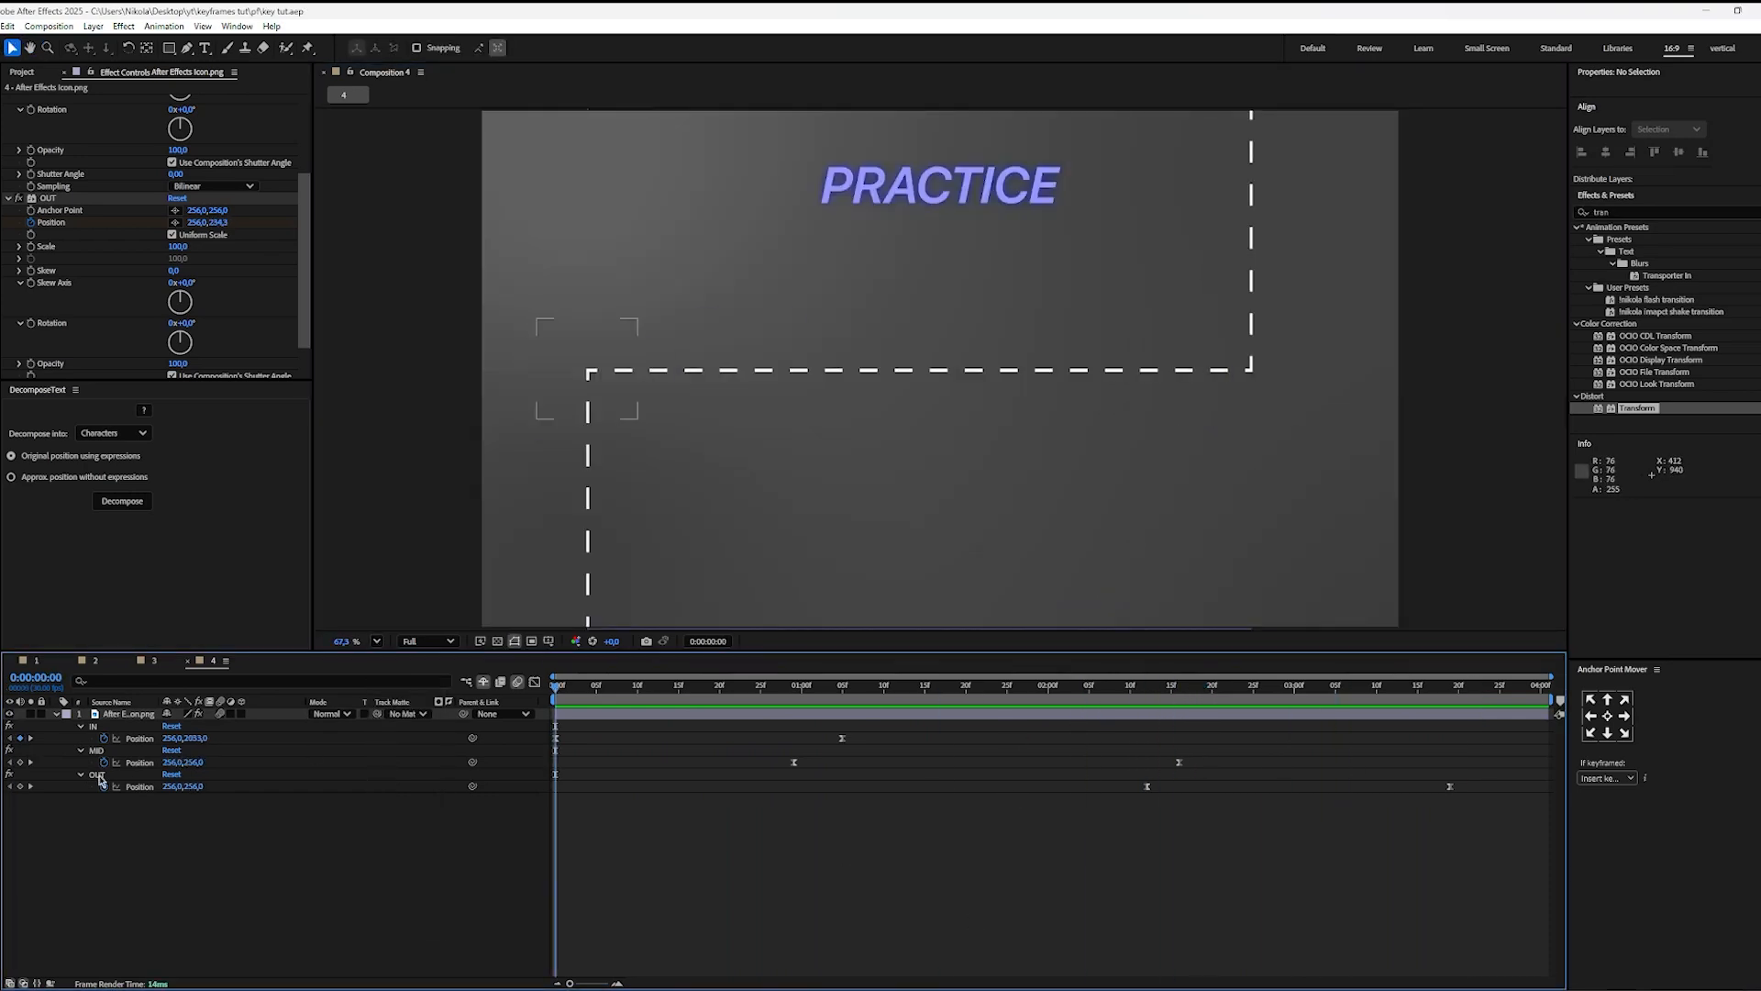
{"action": "left_click_drag", "start_coordinate": [840, 689], "coordinate": [855, 721]}
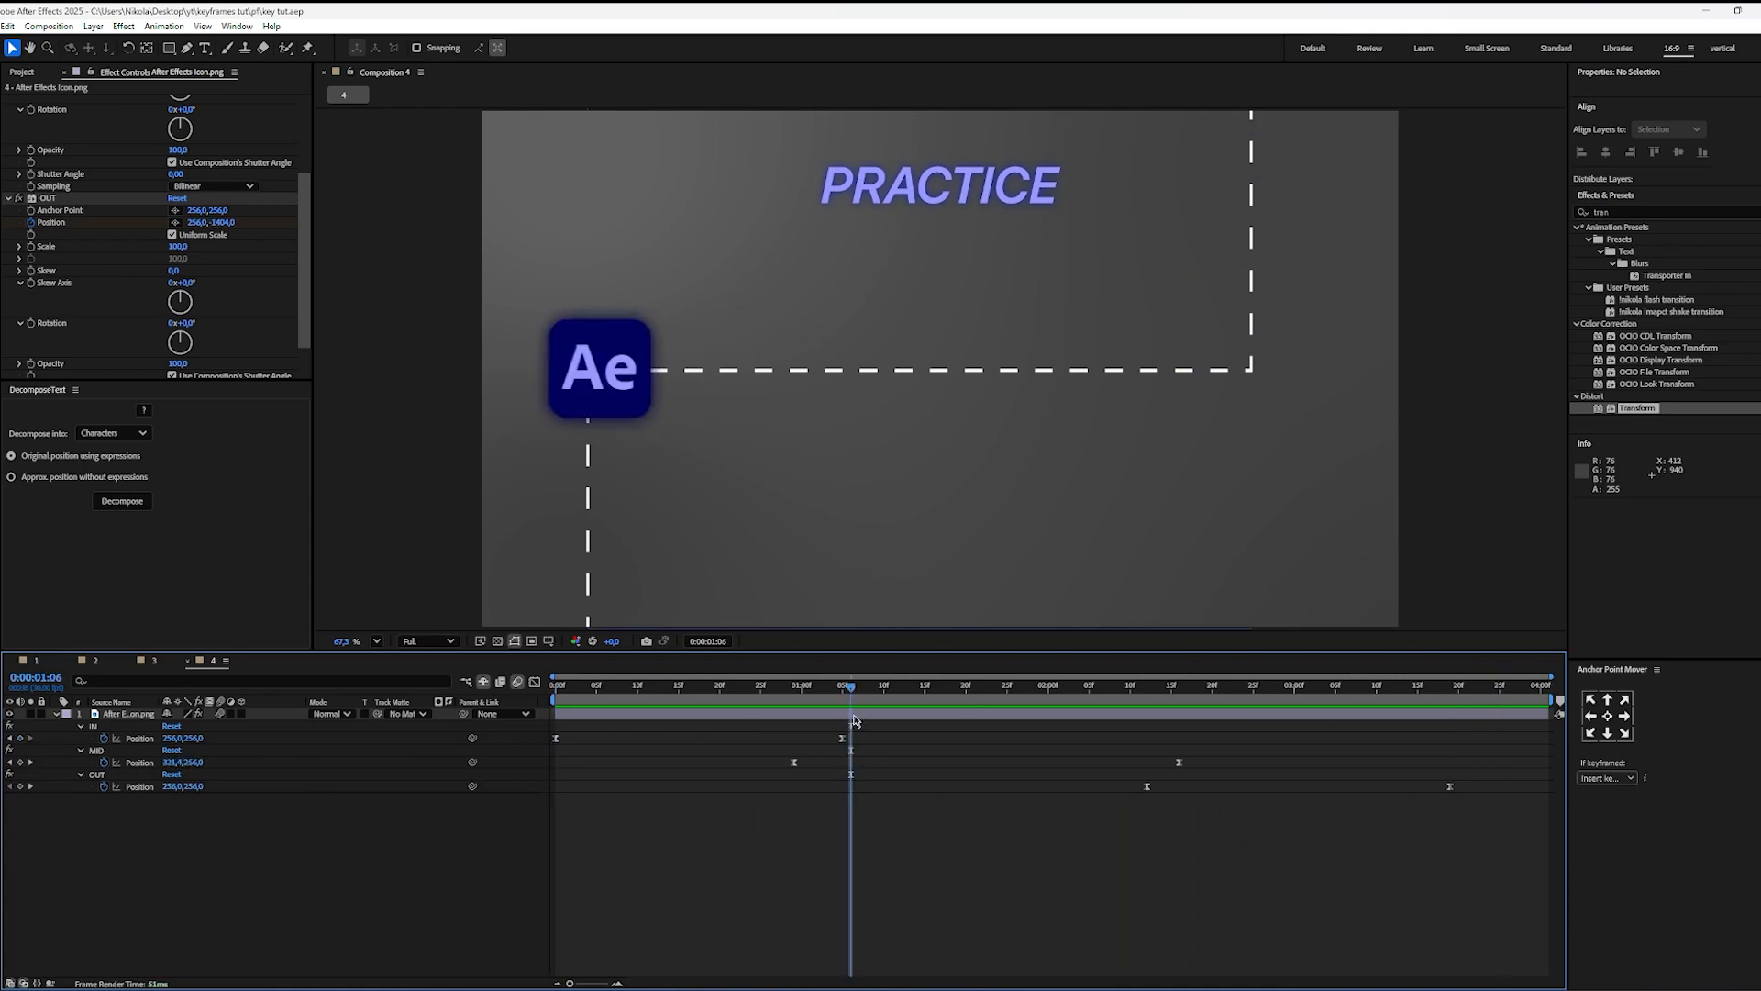
{"action": "key", "text": "space"}
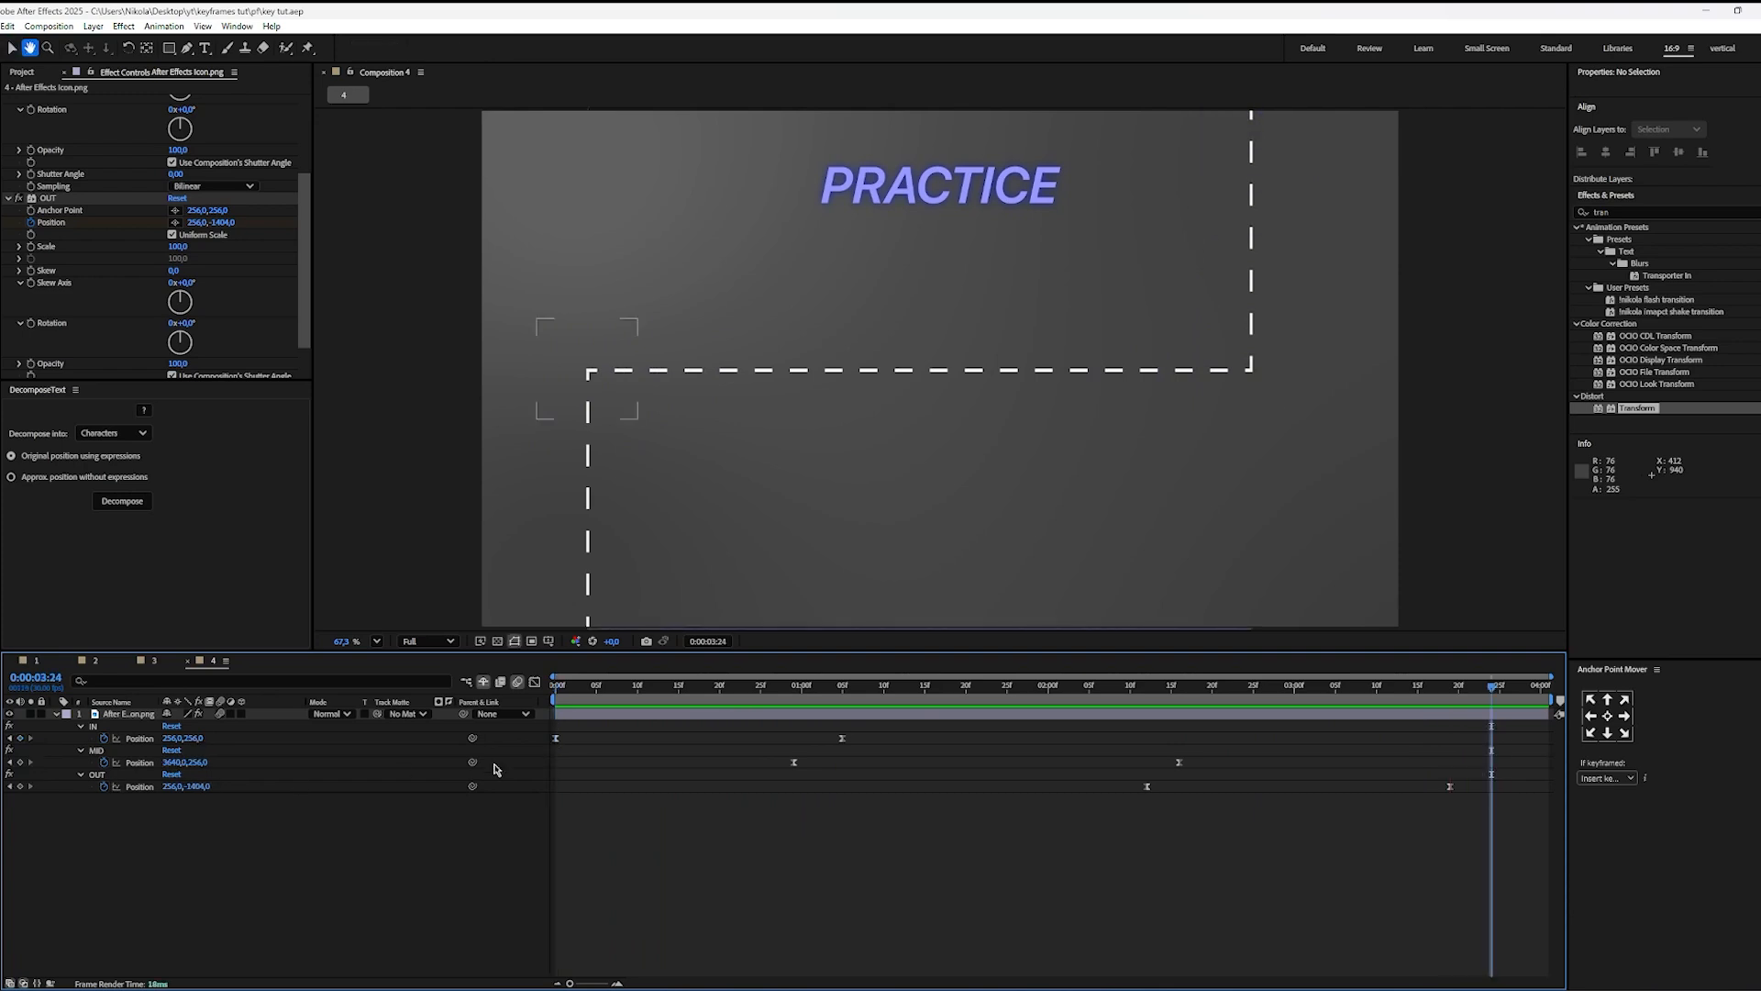
{"action": "key", "text": "space"}
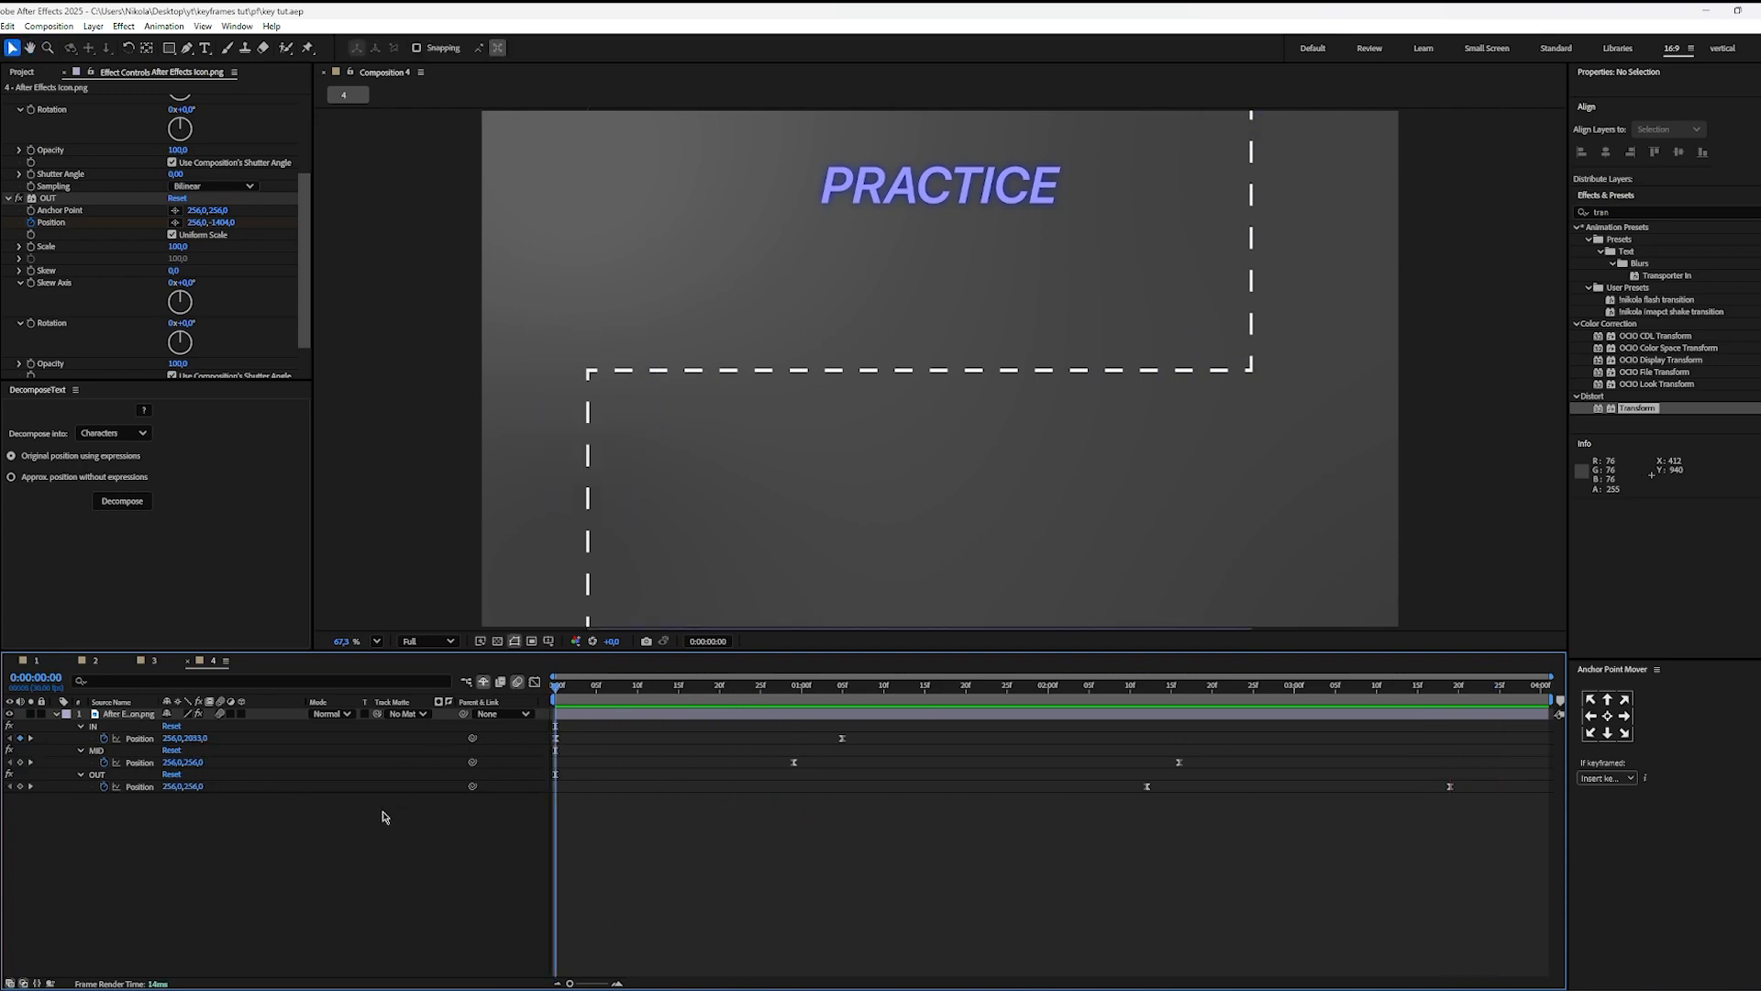
Step: Collapse the MID and OUT effect settings and add an Opacity keyframe to the IN effect at 0:00:00:00
{"action": "scroll", "coordinate": [60, 257], "scroll_direction": "up", "scroll_amount": 3}
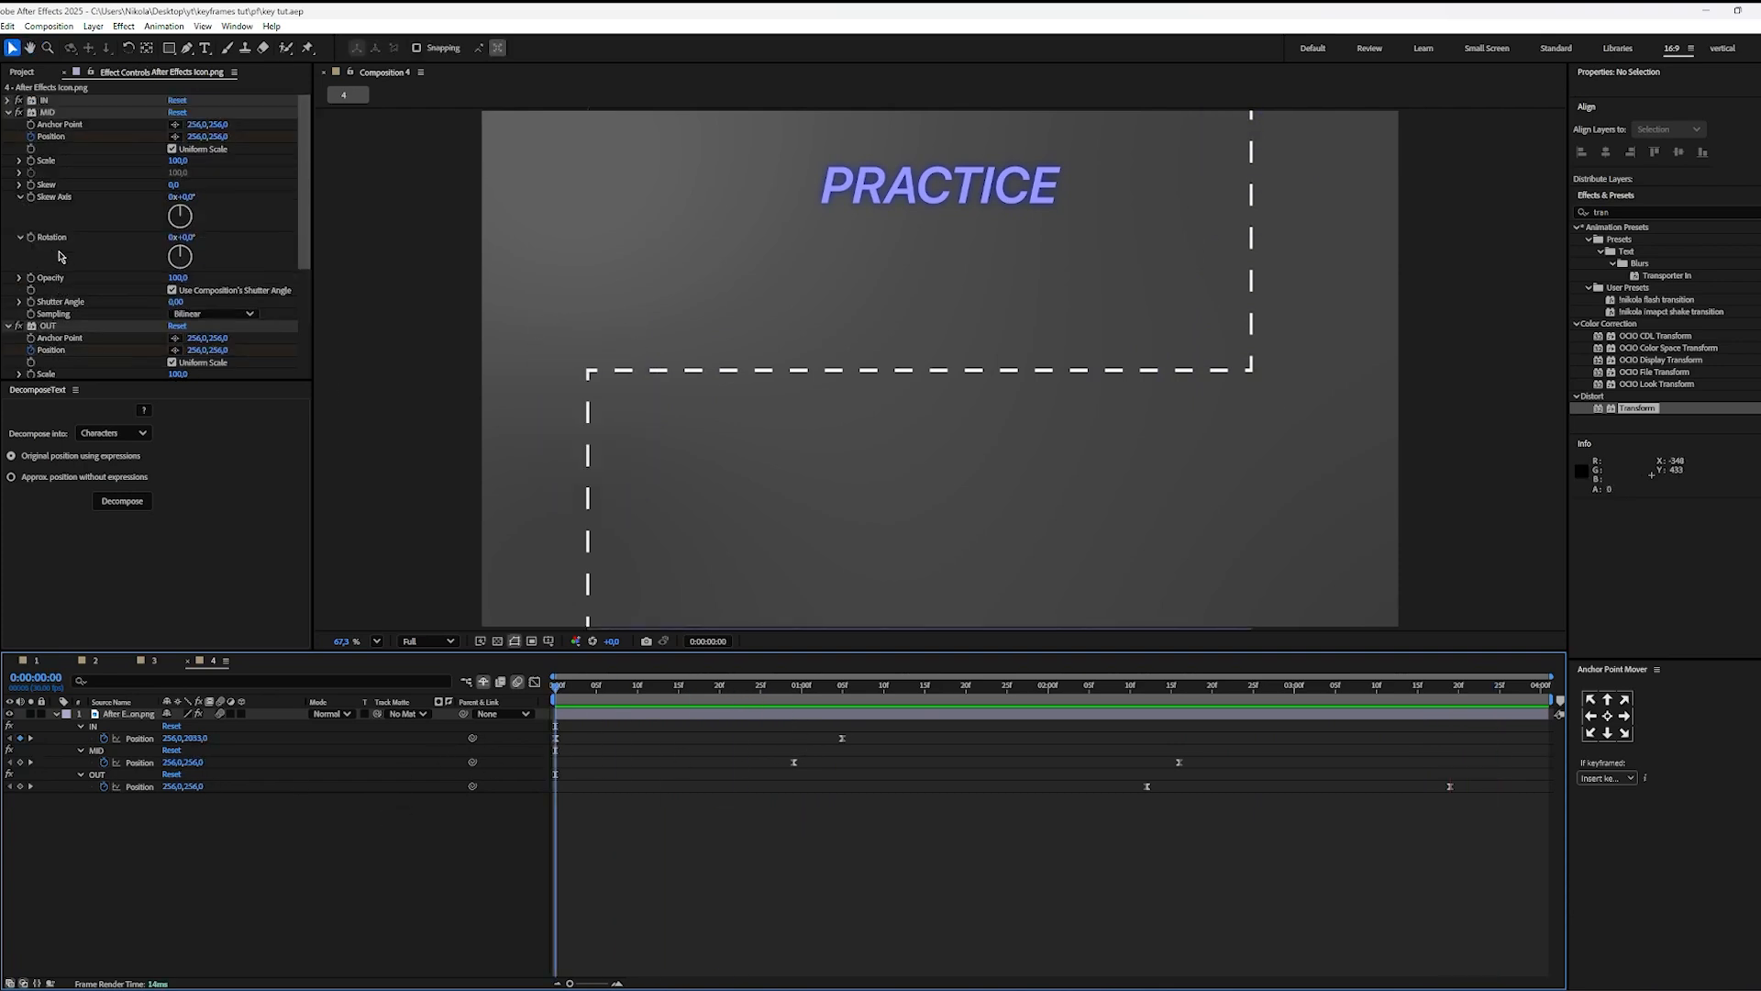
{"action": "left_click", "coordinate": [9, 326]}
{"action": "left_click", "coordinate": [7, 112]}
{"action": "left_click", "coordinate": [7, 100]}
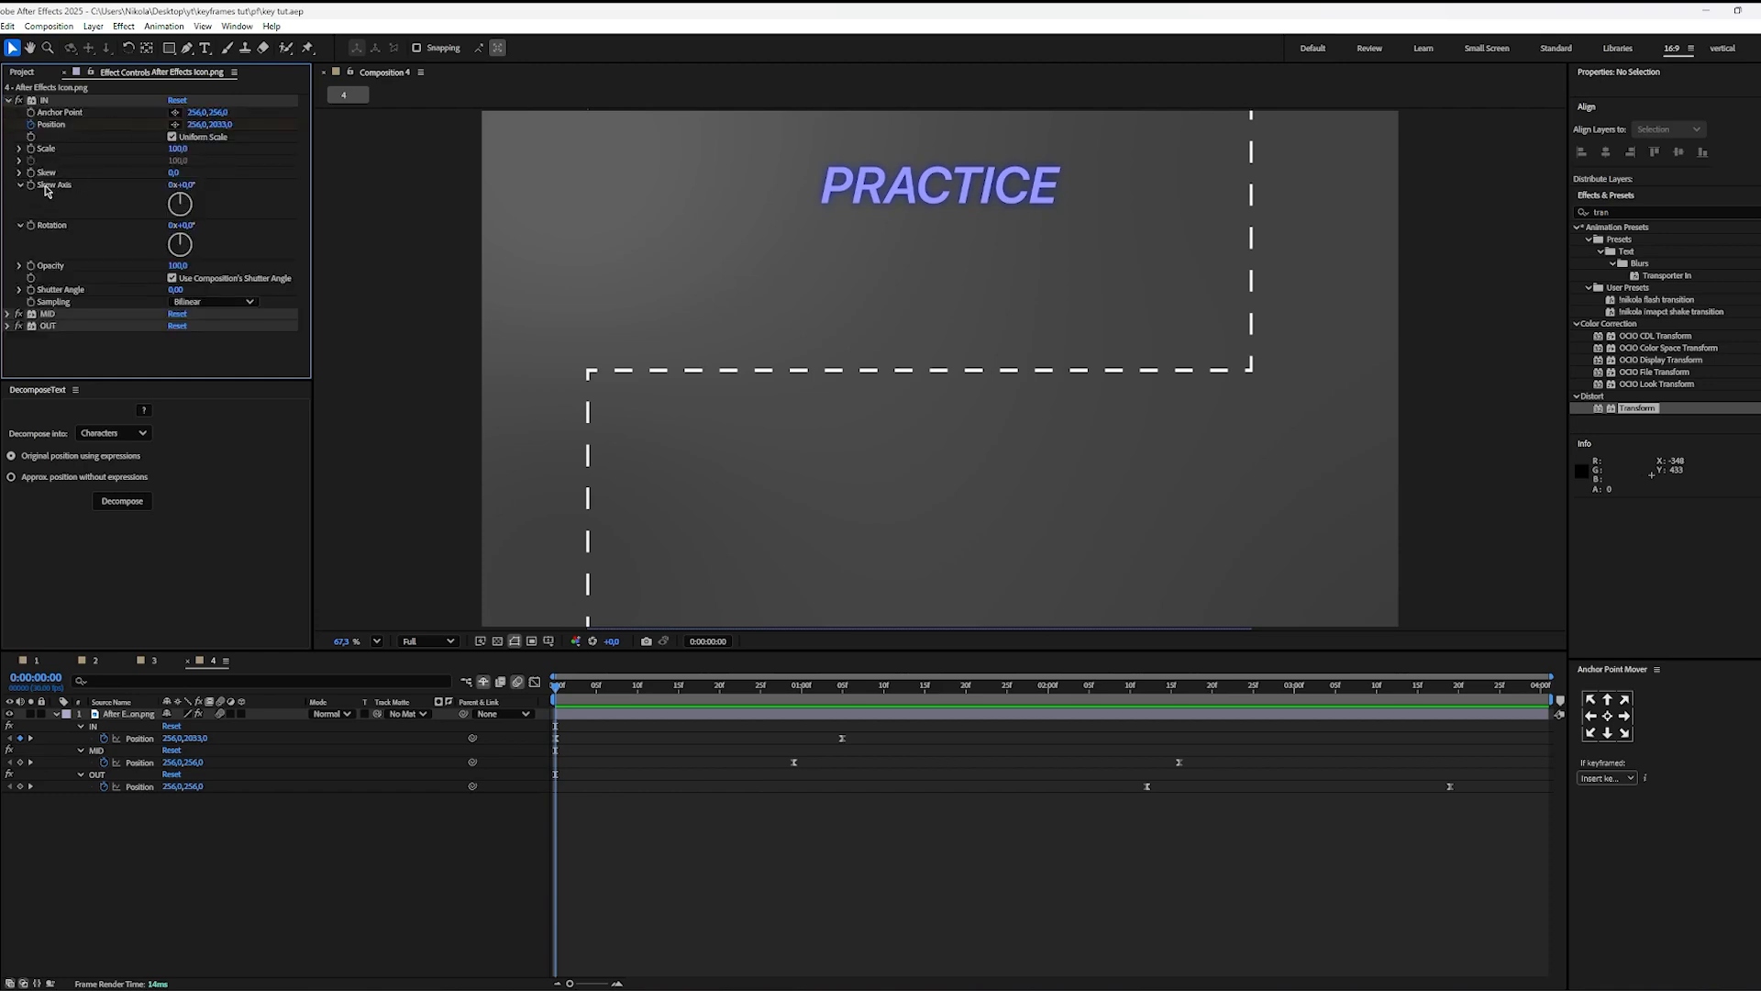
{"action": "left_click", "coordinate": [31, 266]}
{"action": "key", "text": "u"}
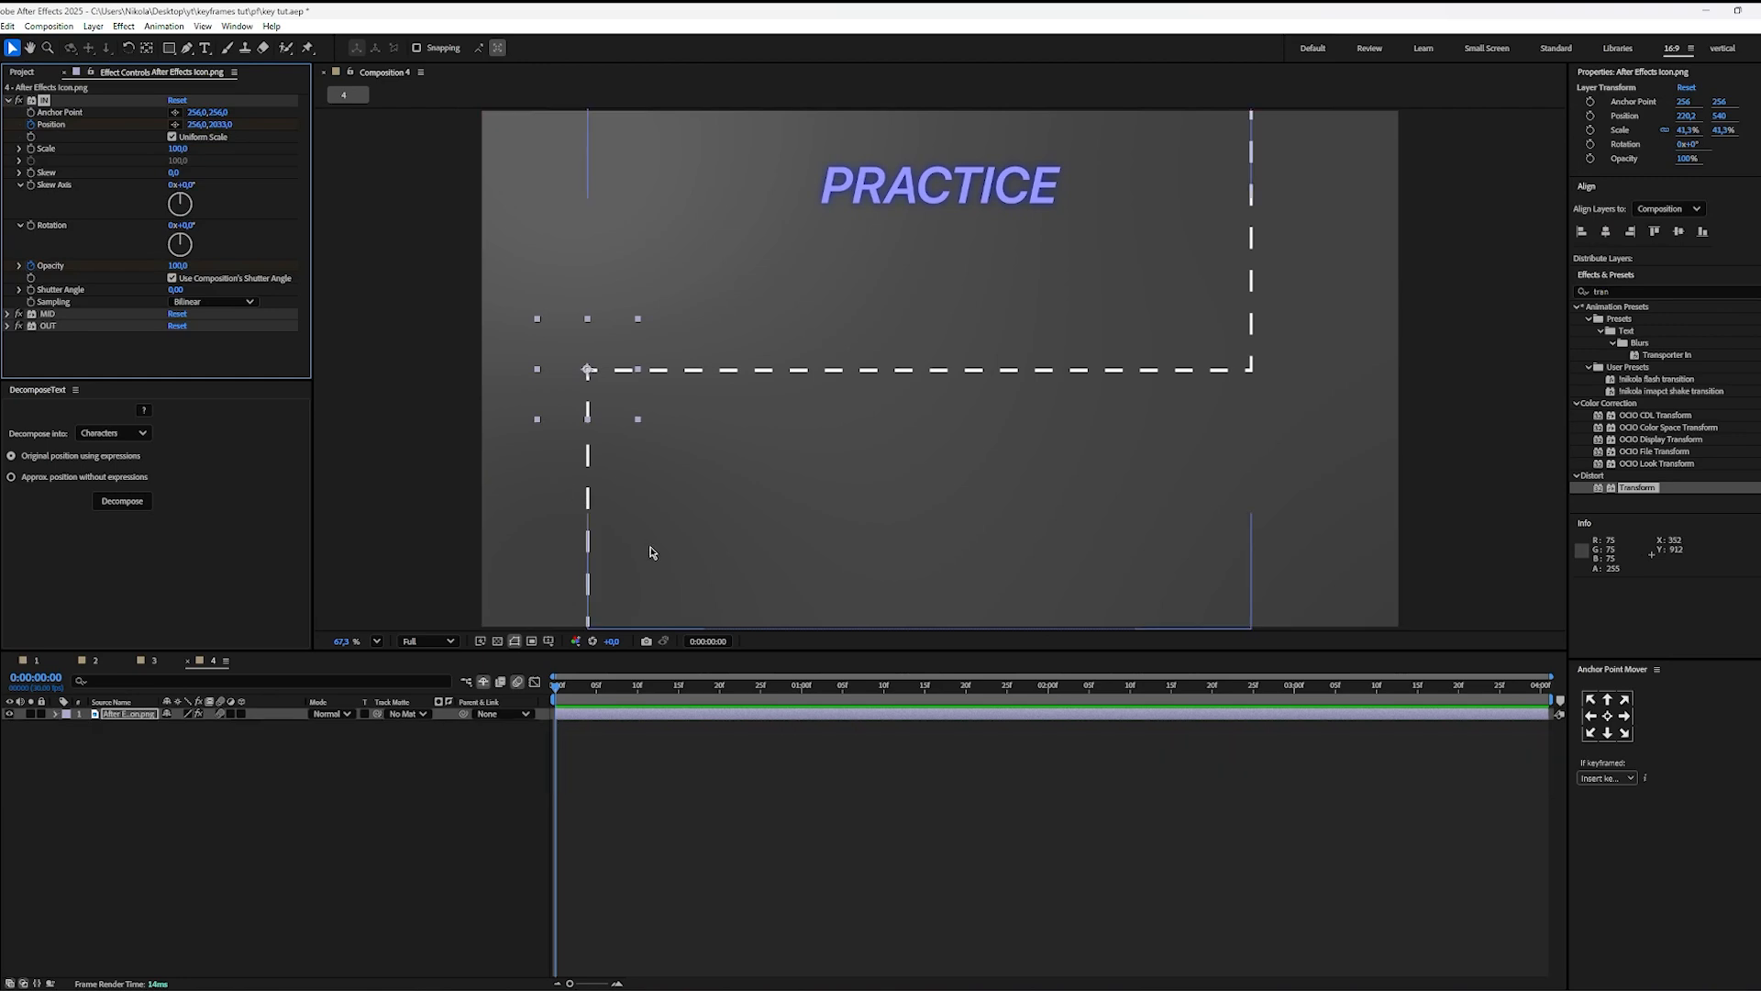
{"action": "key", "text": "u"}
{"action": "key", "text": "u"}
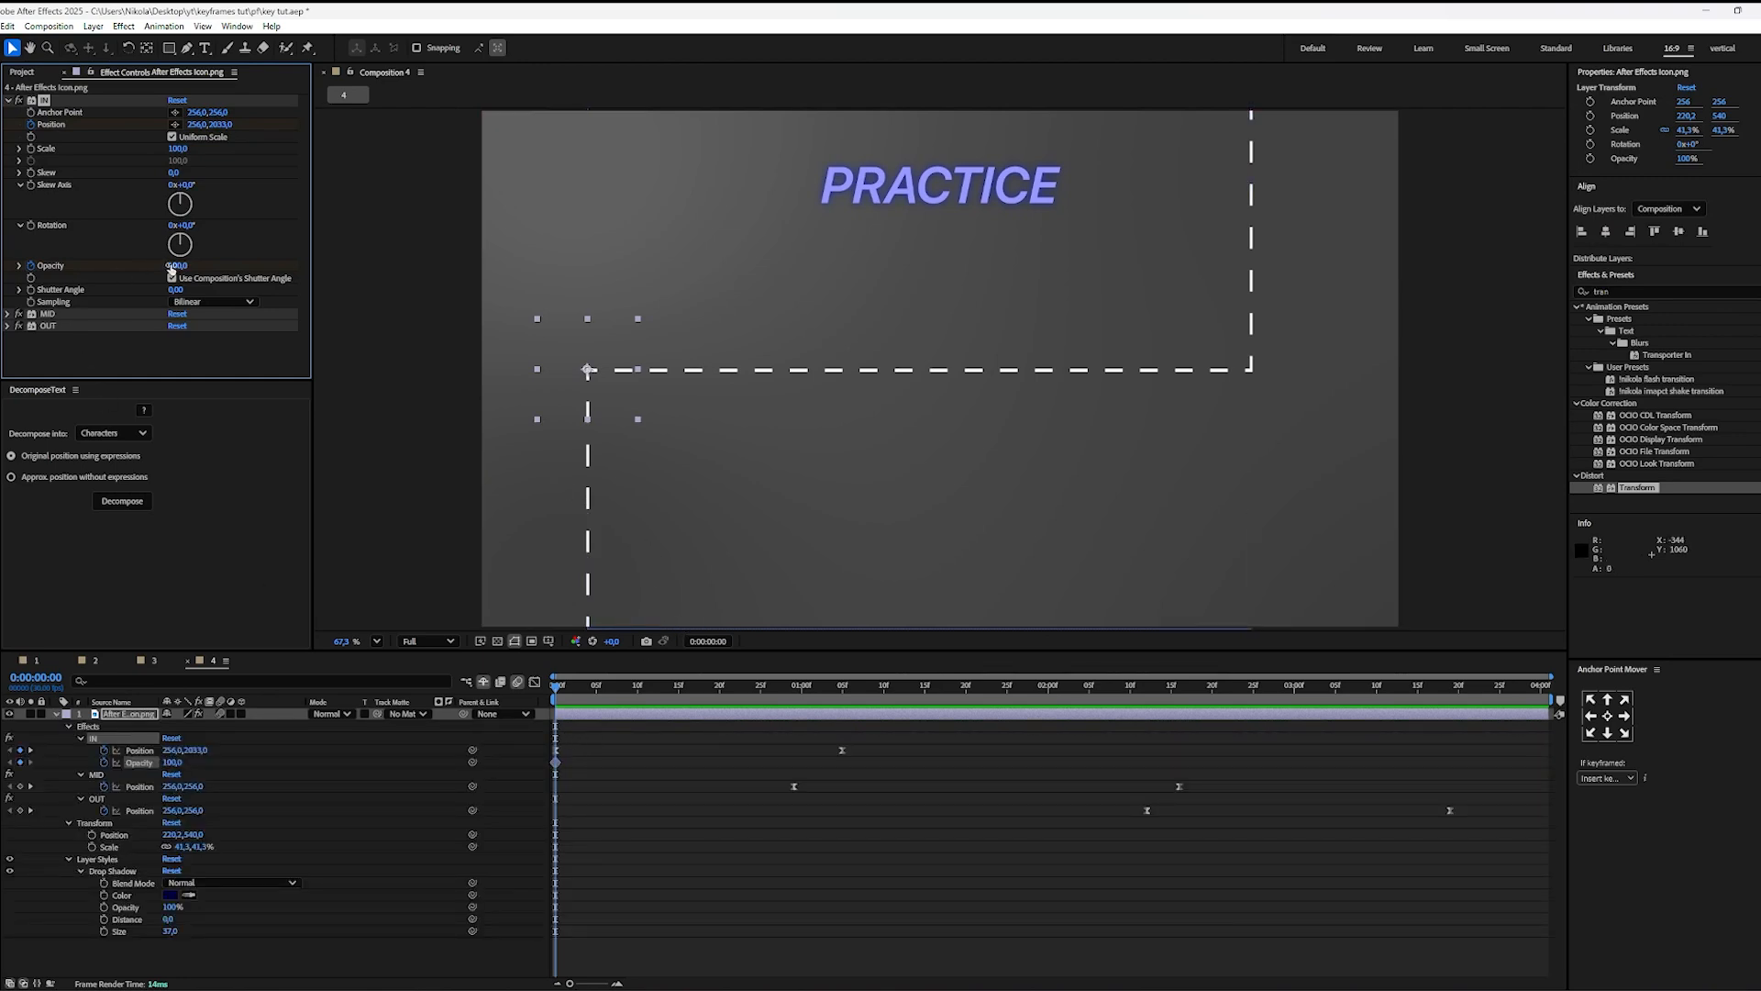
Step: Animate the IN effect's Opacity from 0 at 0:00:00:00 to 100 at 0:00:00:10
{"action": "left_click_drag", "start_coordinate": [179, 266], "coordinate": [92, 266]}
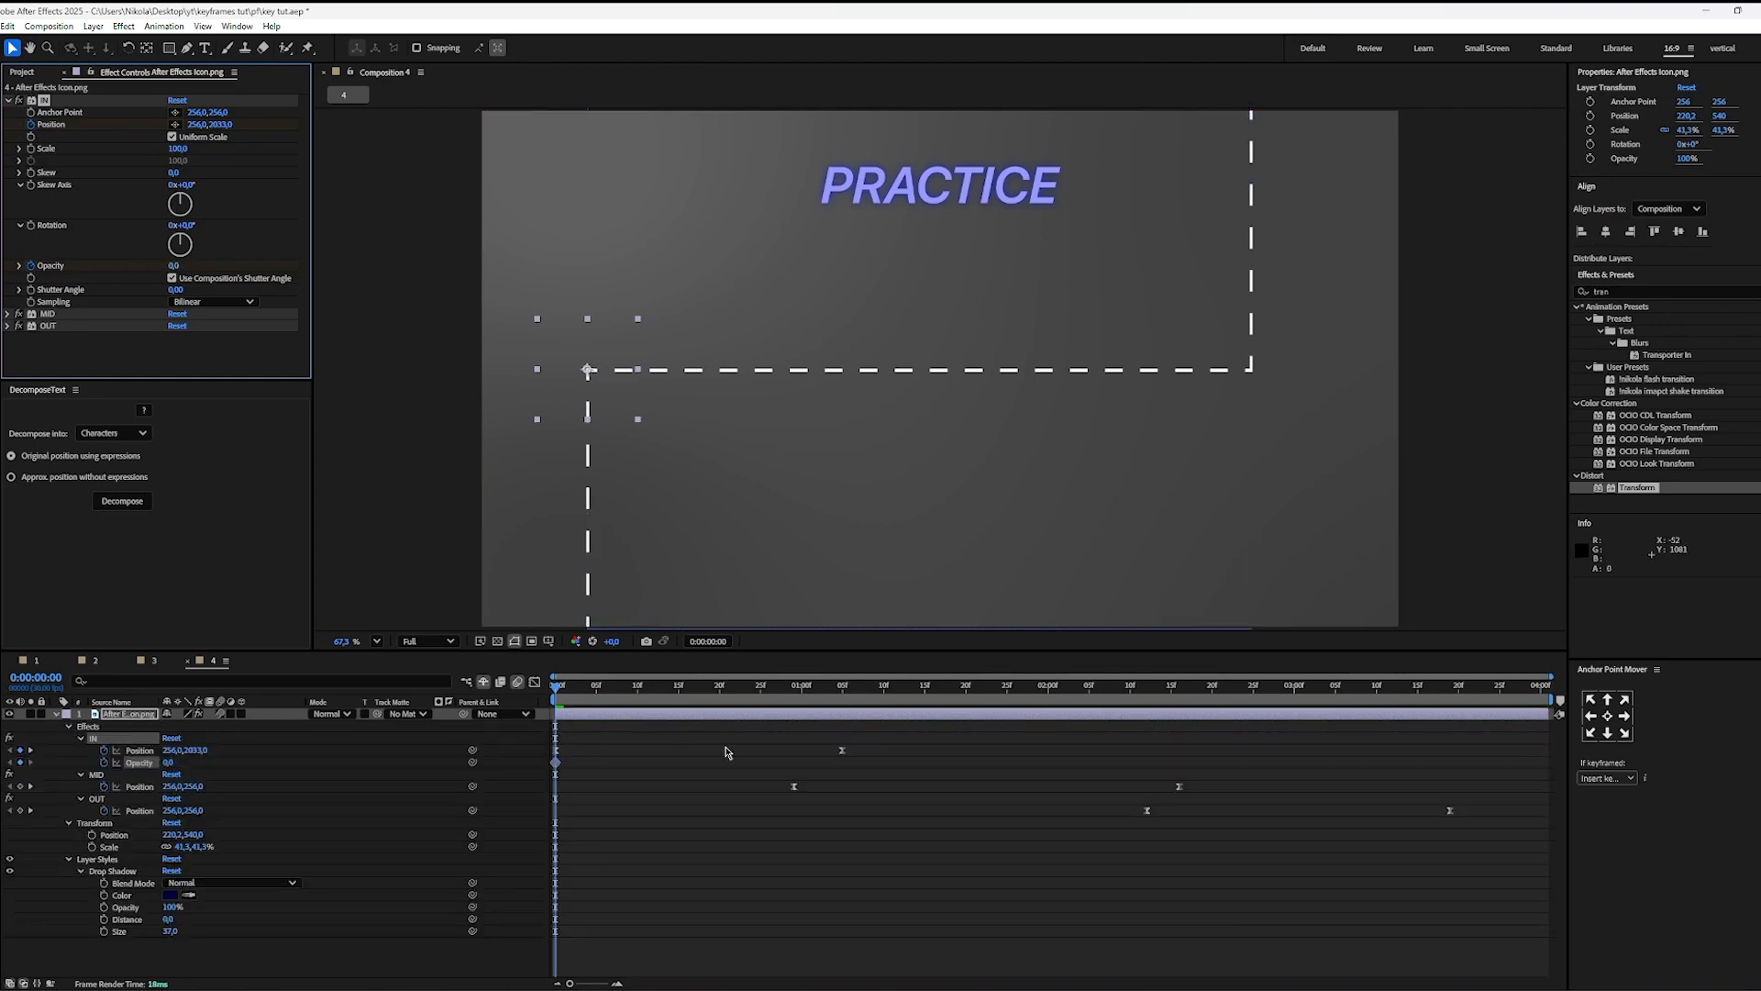
{"action": "left_click_drag", "start_coordinate": [576, 691], "coordinate": [638, 688]}
{"action": "left_click_drag", "start_coordinate": [173, 266], "coordinate": [547, 298]}
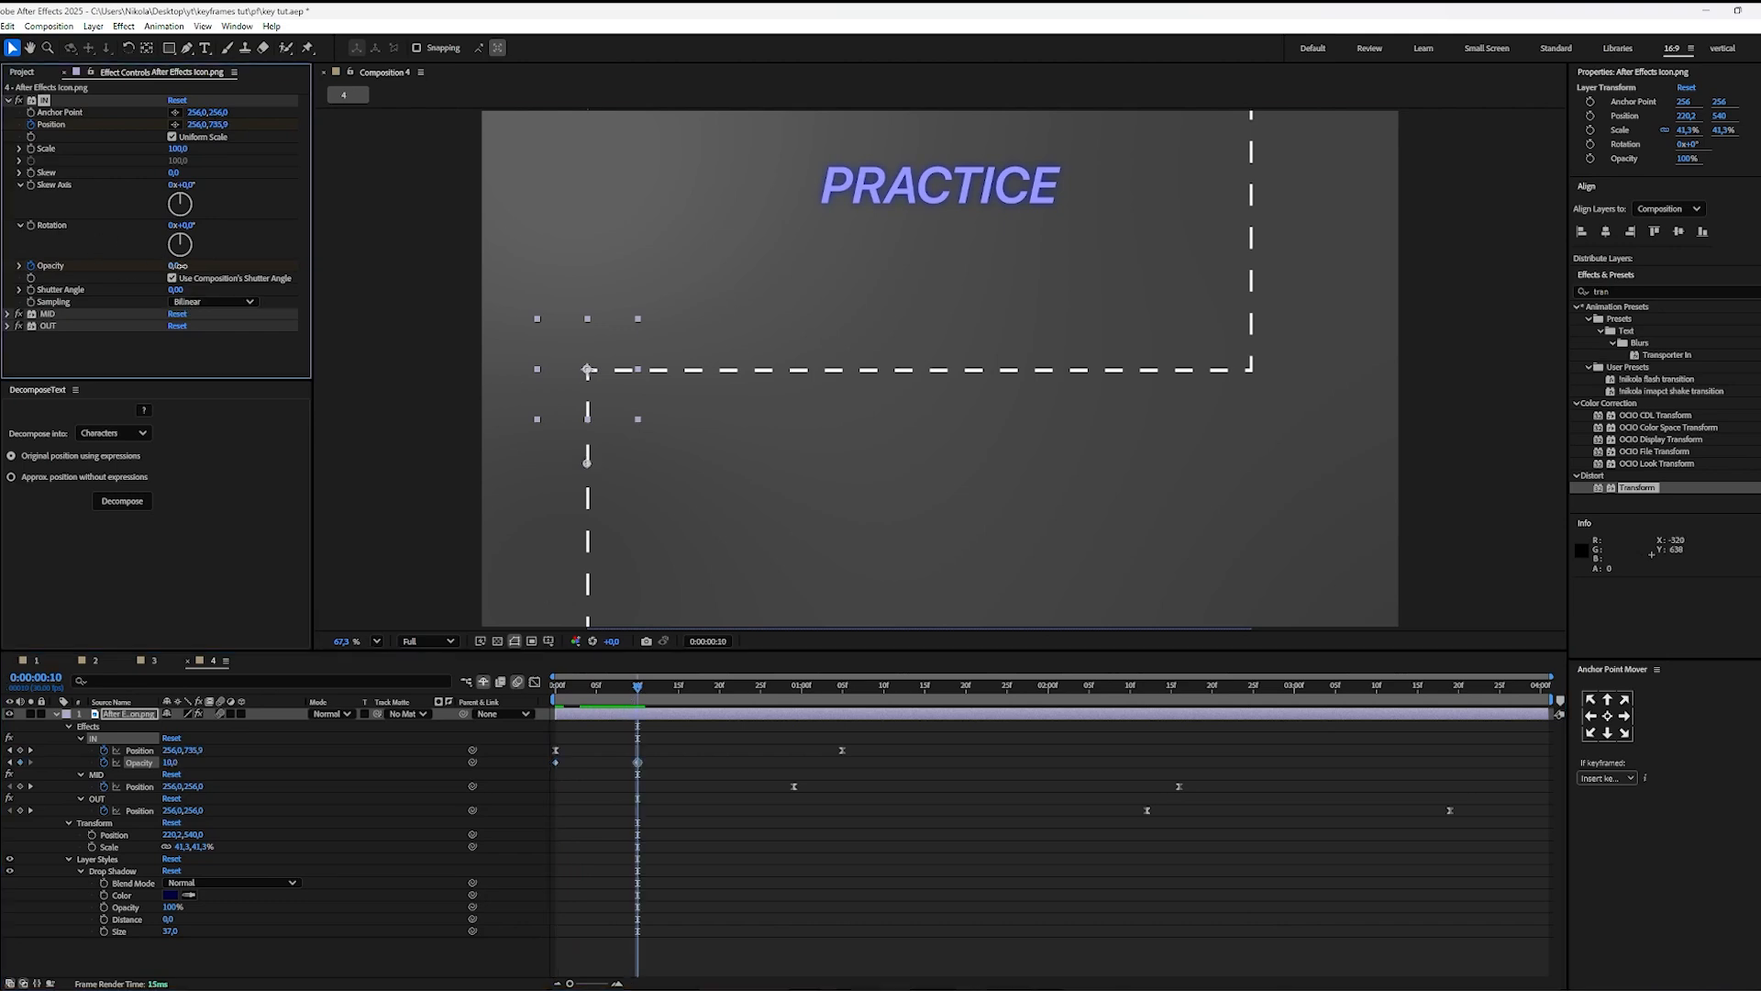
{"action": "left_click_drag", "start_coordinate": [667, 767], "coordinate": [436, 819]}
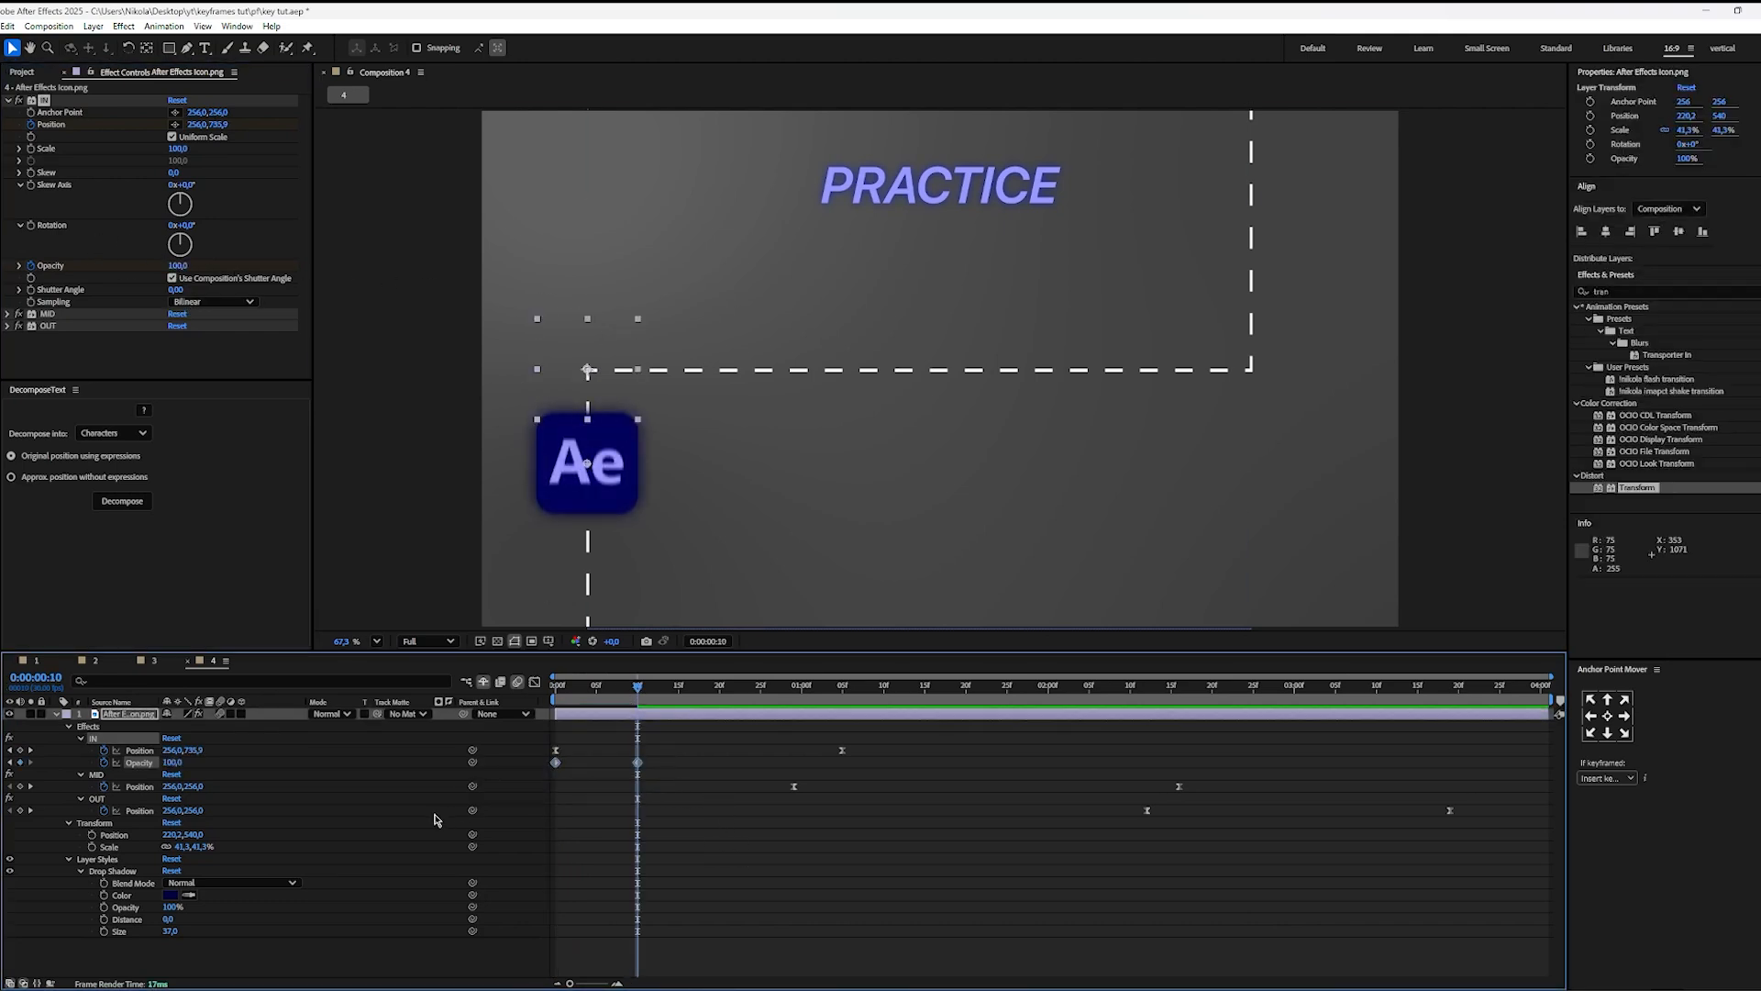
{"action": "left_click", "coordinate": [717, 823]}
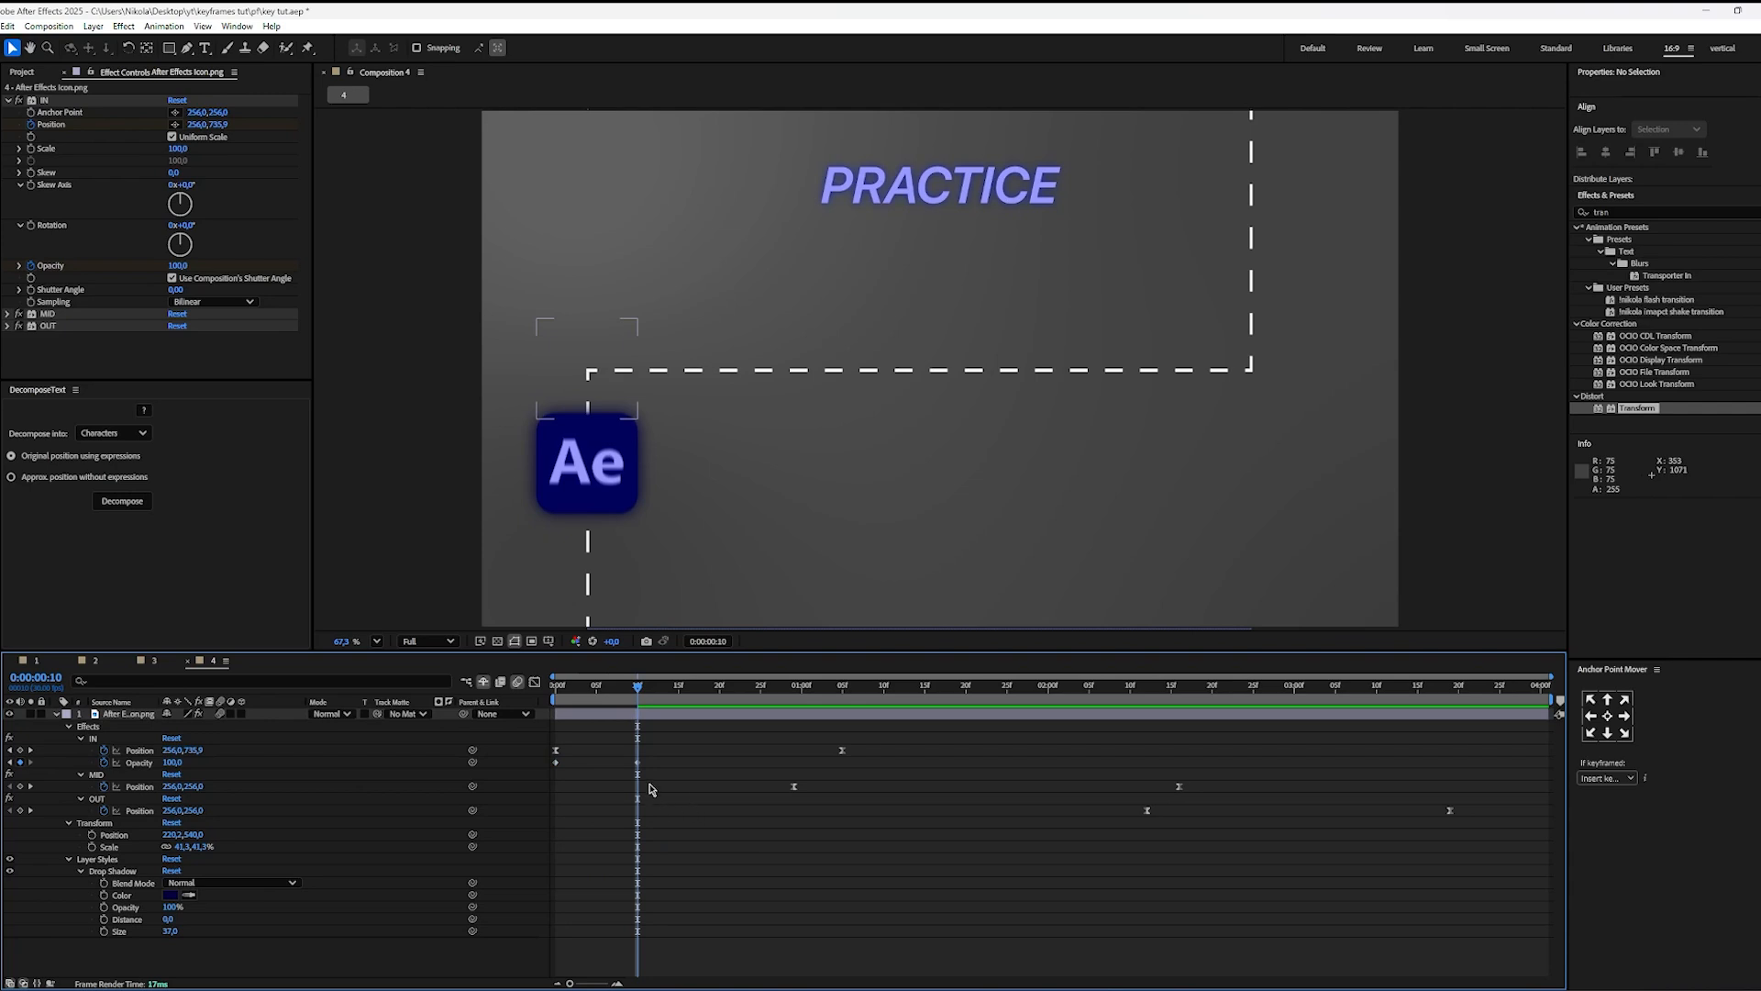
Step: Scrub the fade-in, apply Easy Ease to both IN Opacity keyframes and show their speed graph
{"action": "left_click_drag", "start_coordinate": [655, 758], "coordinate": [540, 786]}
{"action": "left_click", "coordinate": [598, 750]}
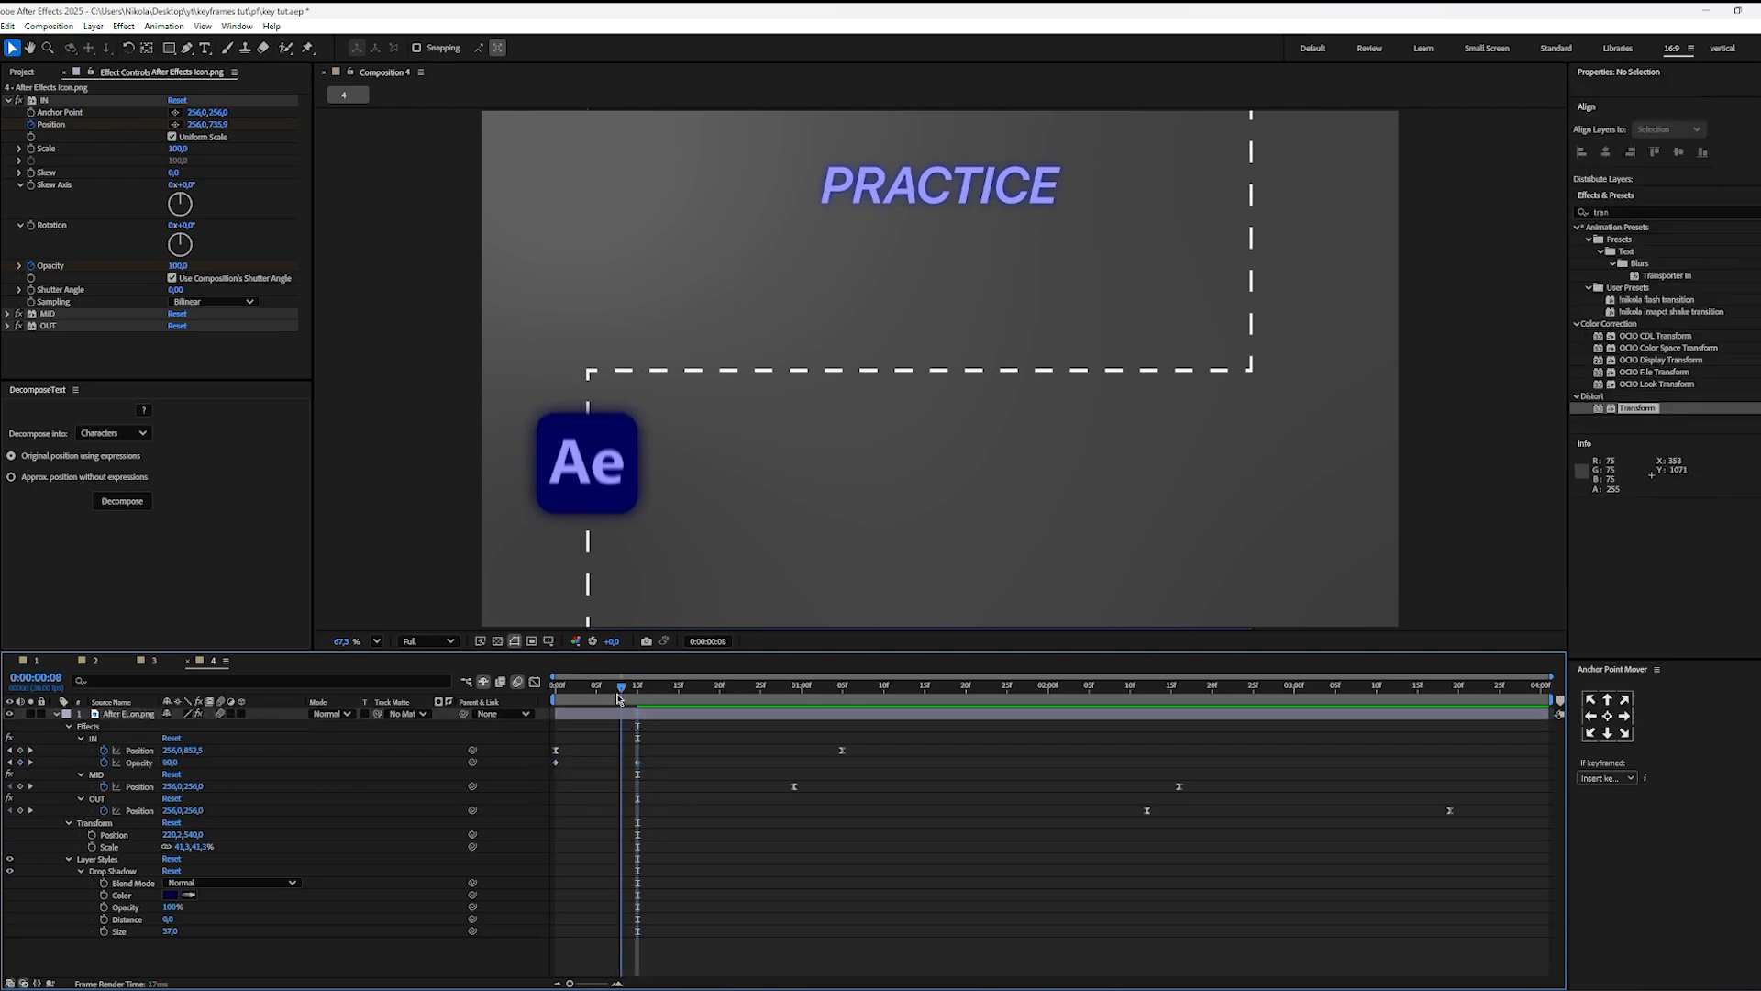
{"action": "key", "text": "Home"}
{"action": "left_click_drag", "start_coordinate": [556, 709], "coordinate": [509, 787]}
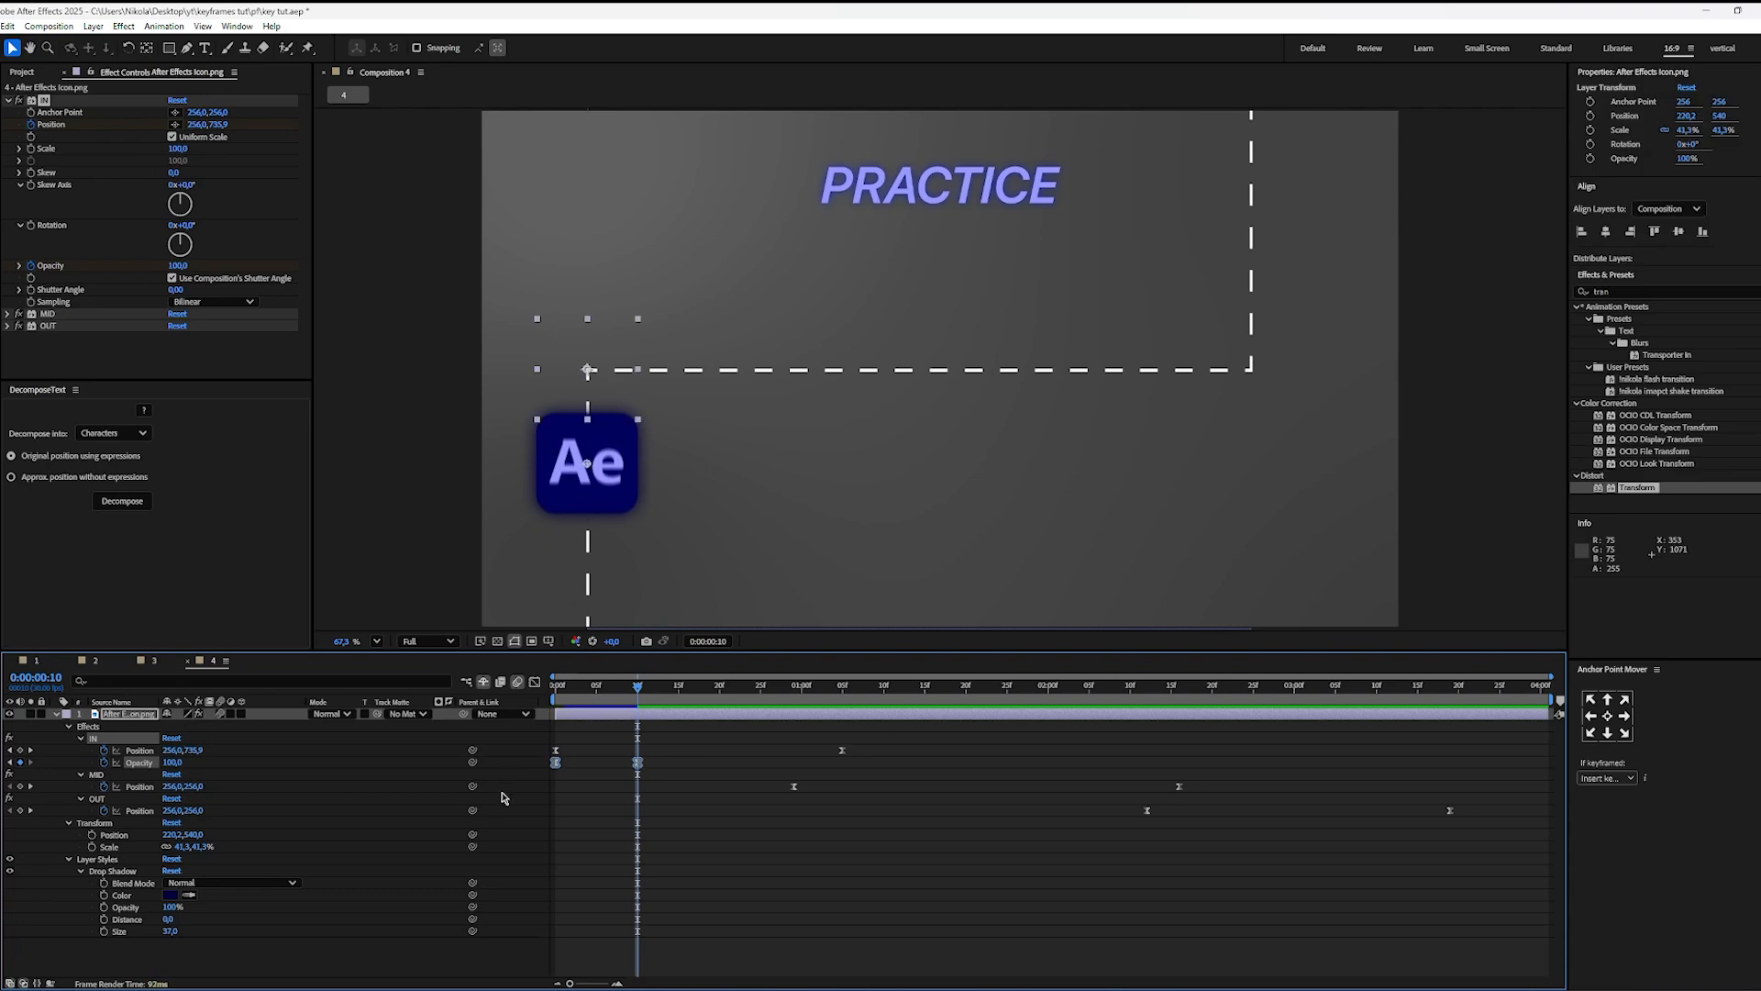
{"action": "left_click", "coordinate": [535, 682]}
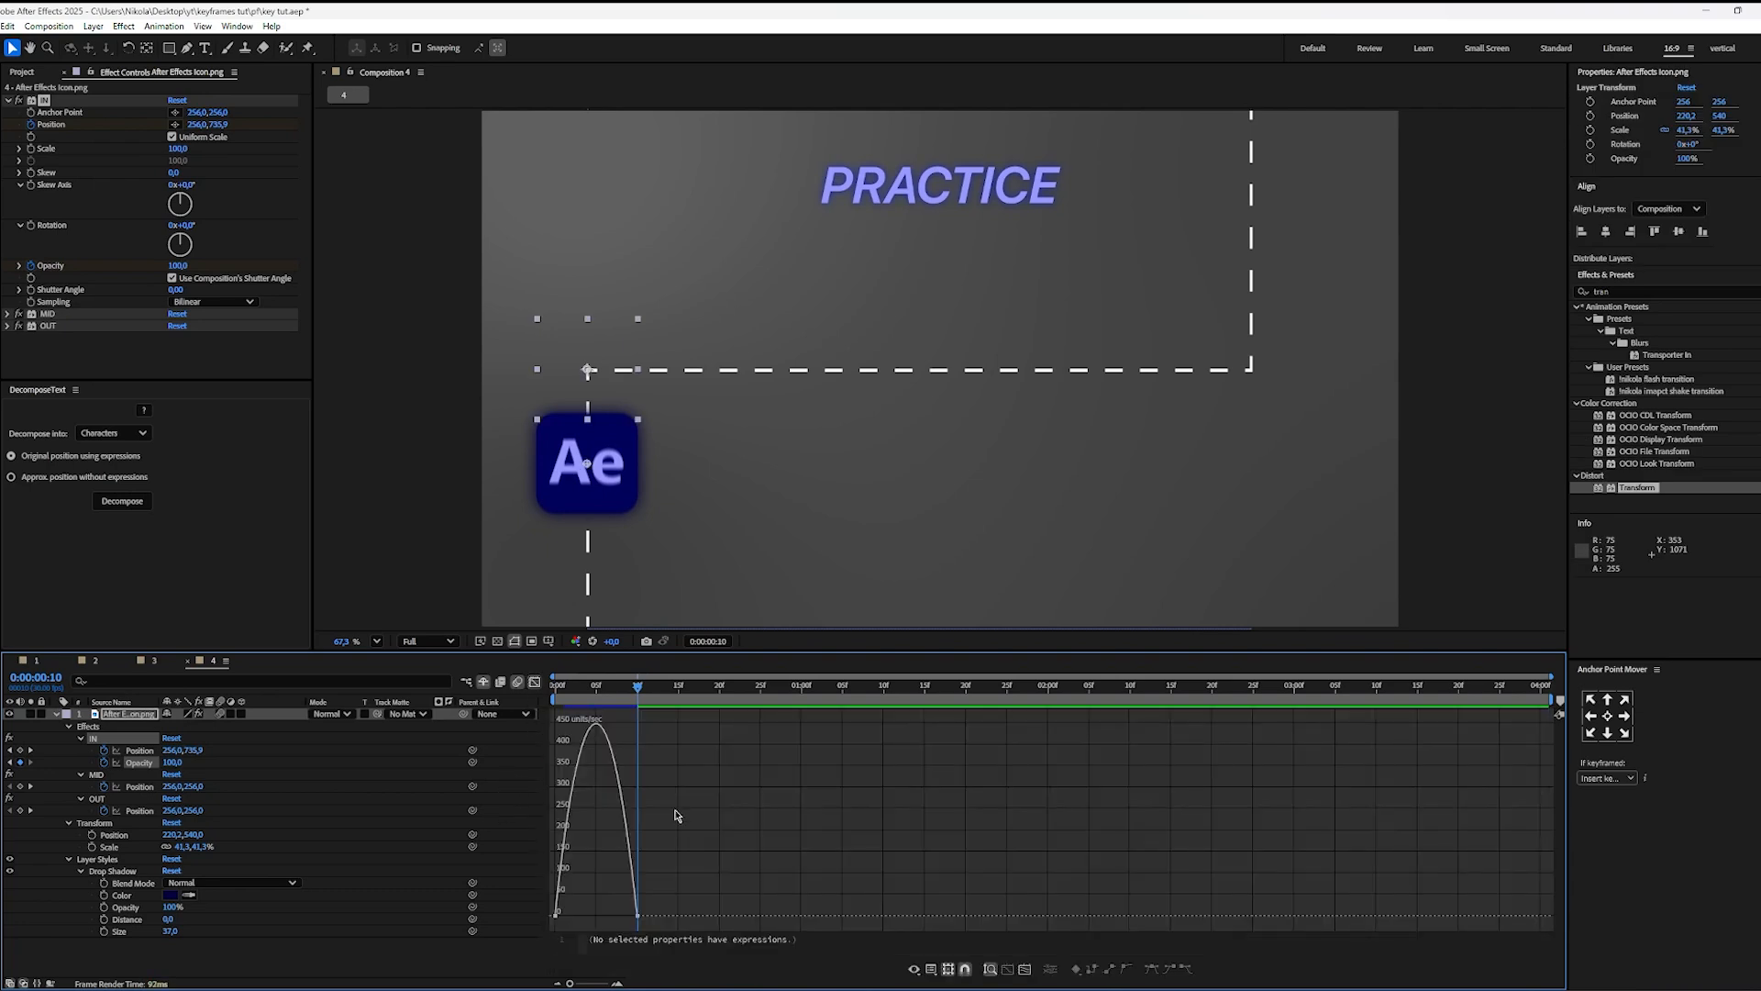
Step: Try a steep Opacity speed curve that peaks at the start of the fade-in, and scrub through it
{"action": "left_click_drag", "start_coordinate": [628, 916], "coordinate": [520, 893]}
{"action": "left_click", "coordinate": [653, 831]}
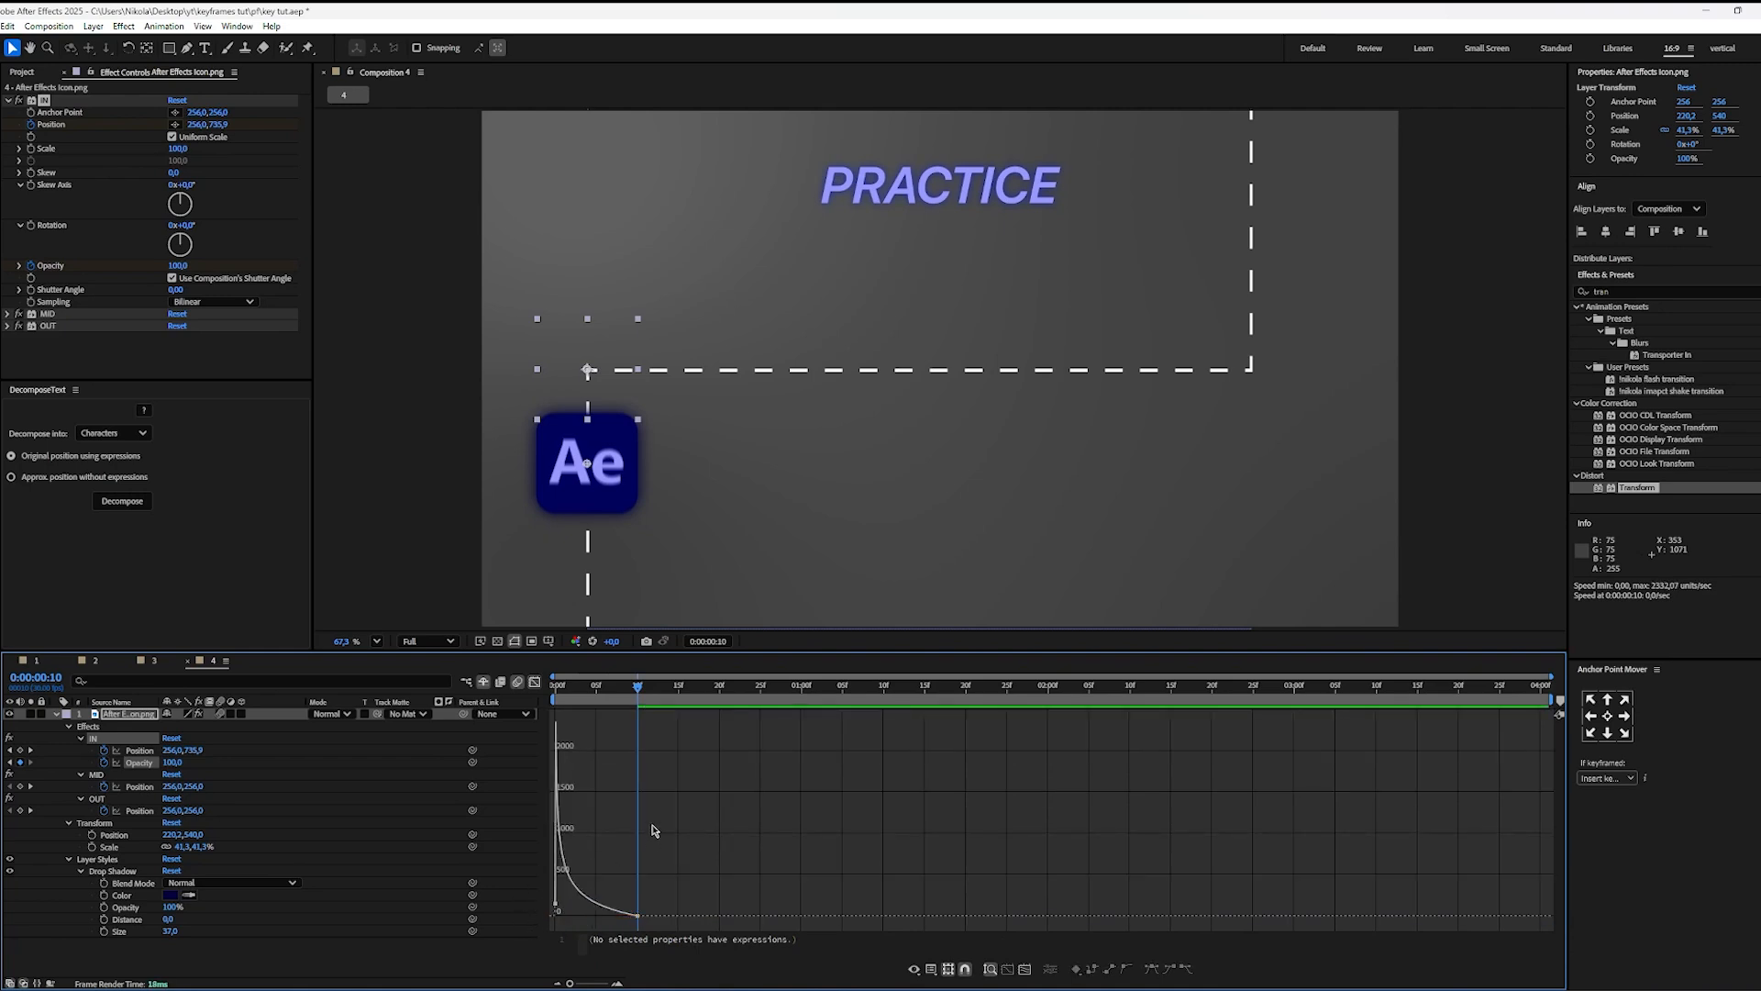
{"action": "left_click_drag", "start_coordinate": [609, 691], "coordinate": [545, 708]}
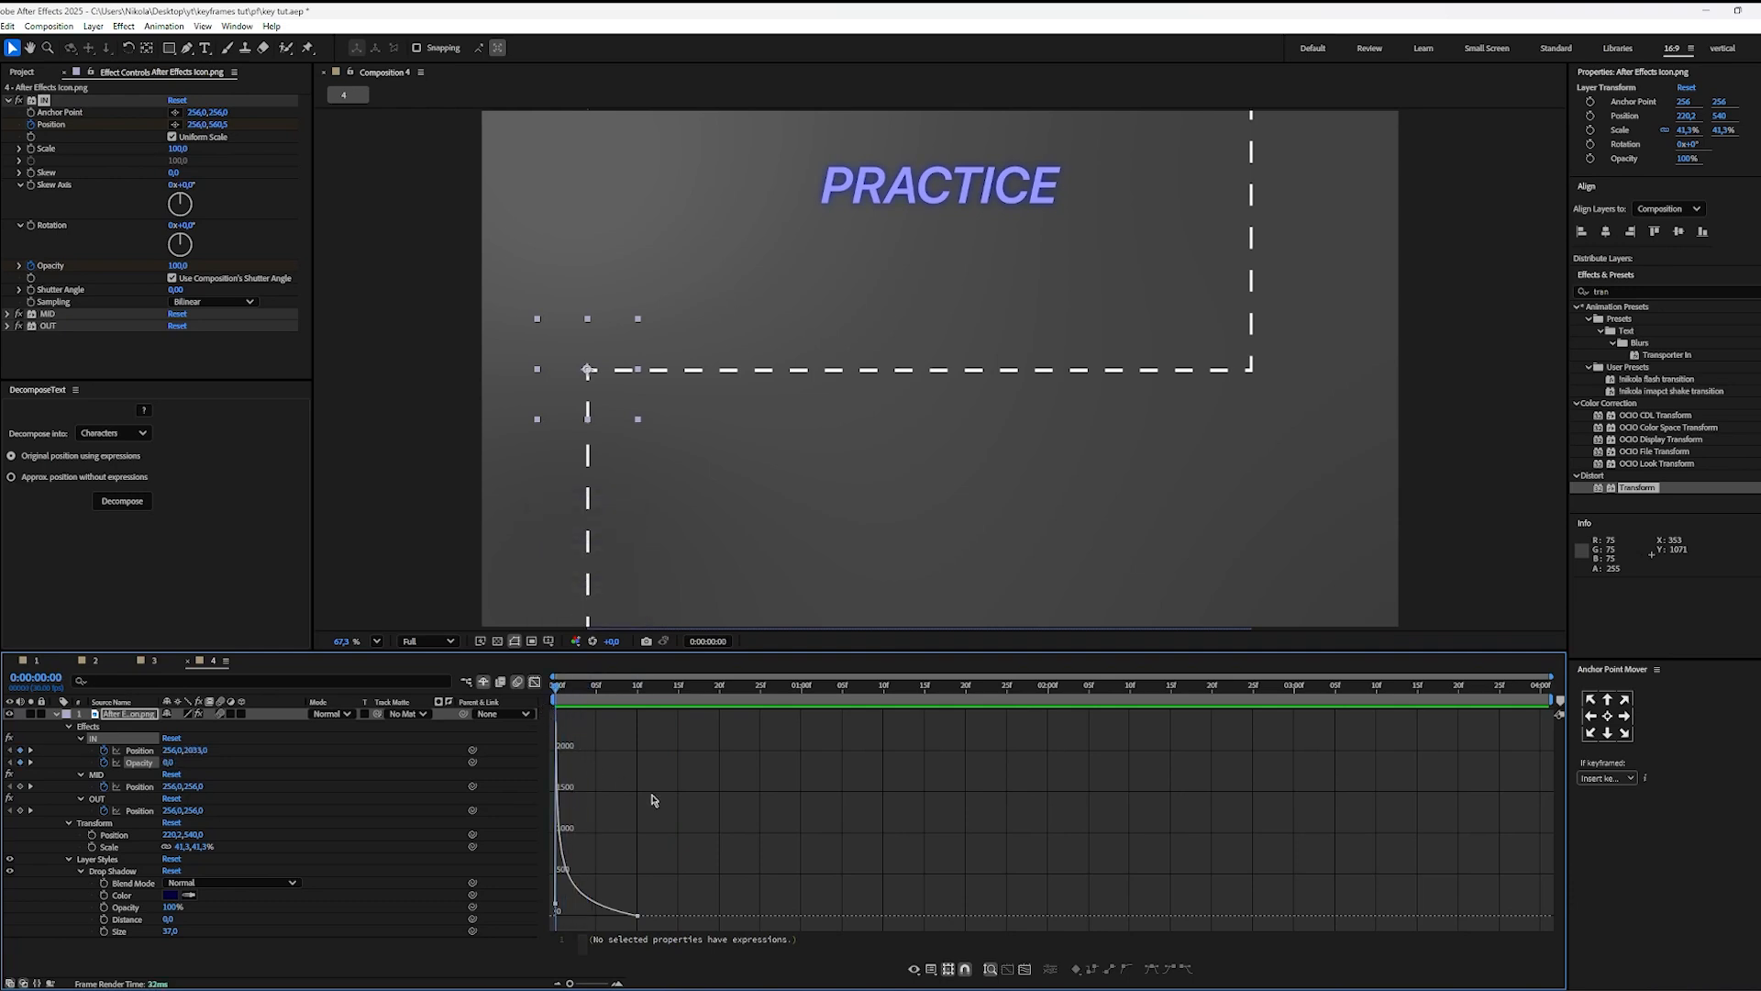
Step: Reapply Easy Ease to both IN Opacity keyframes and play the fade-in
{"action": "left_click_drag", "start_coordinate": [736, 829], "coordinate": [548, 926]}
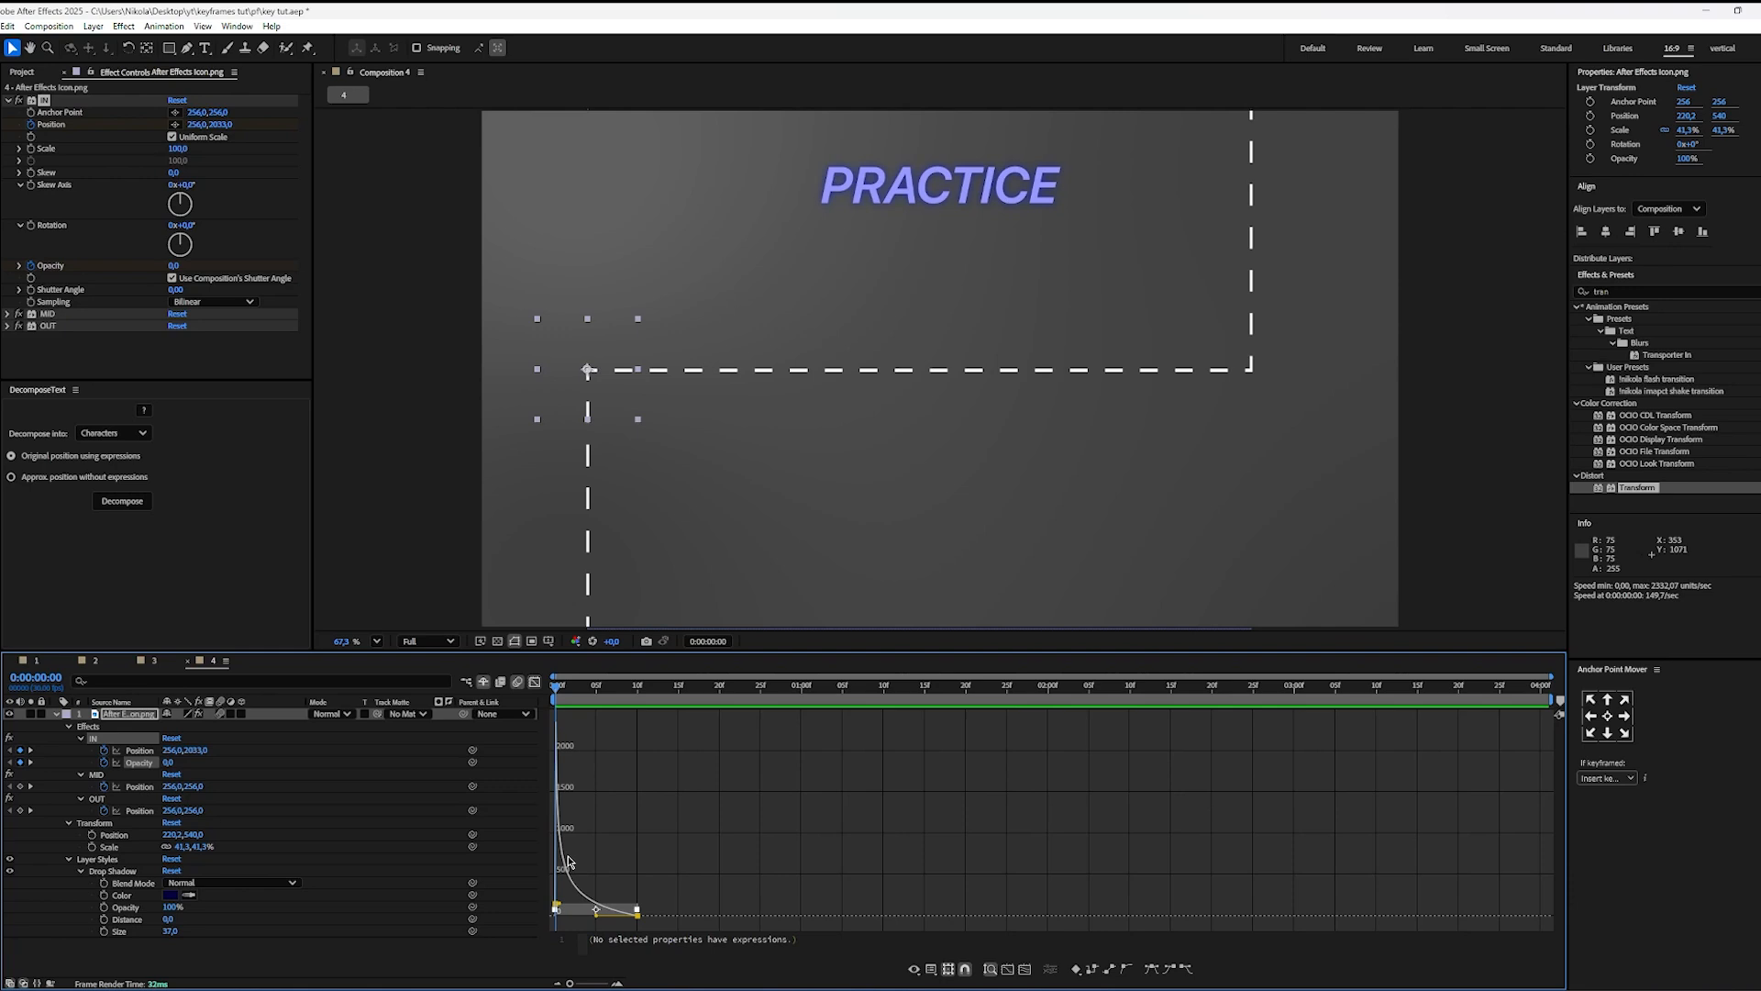
{"action": "key", "text": "F9"}
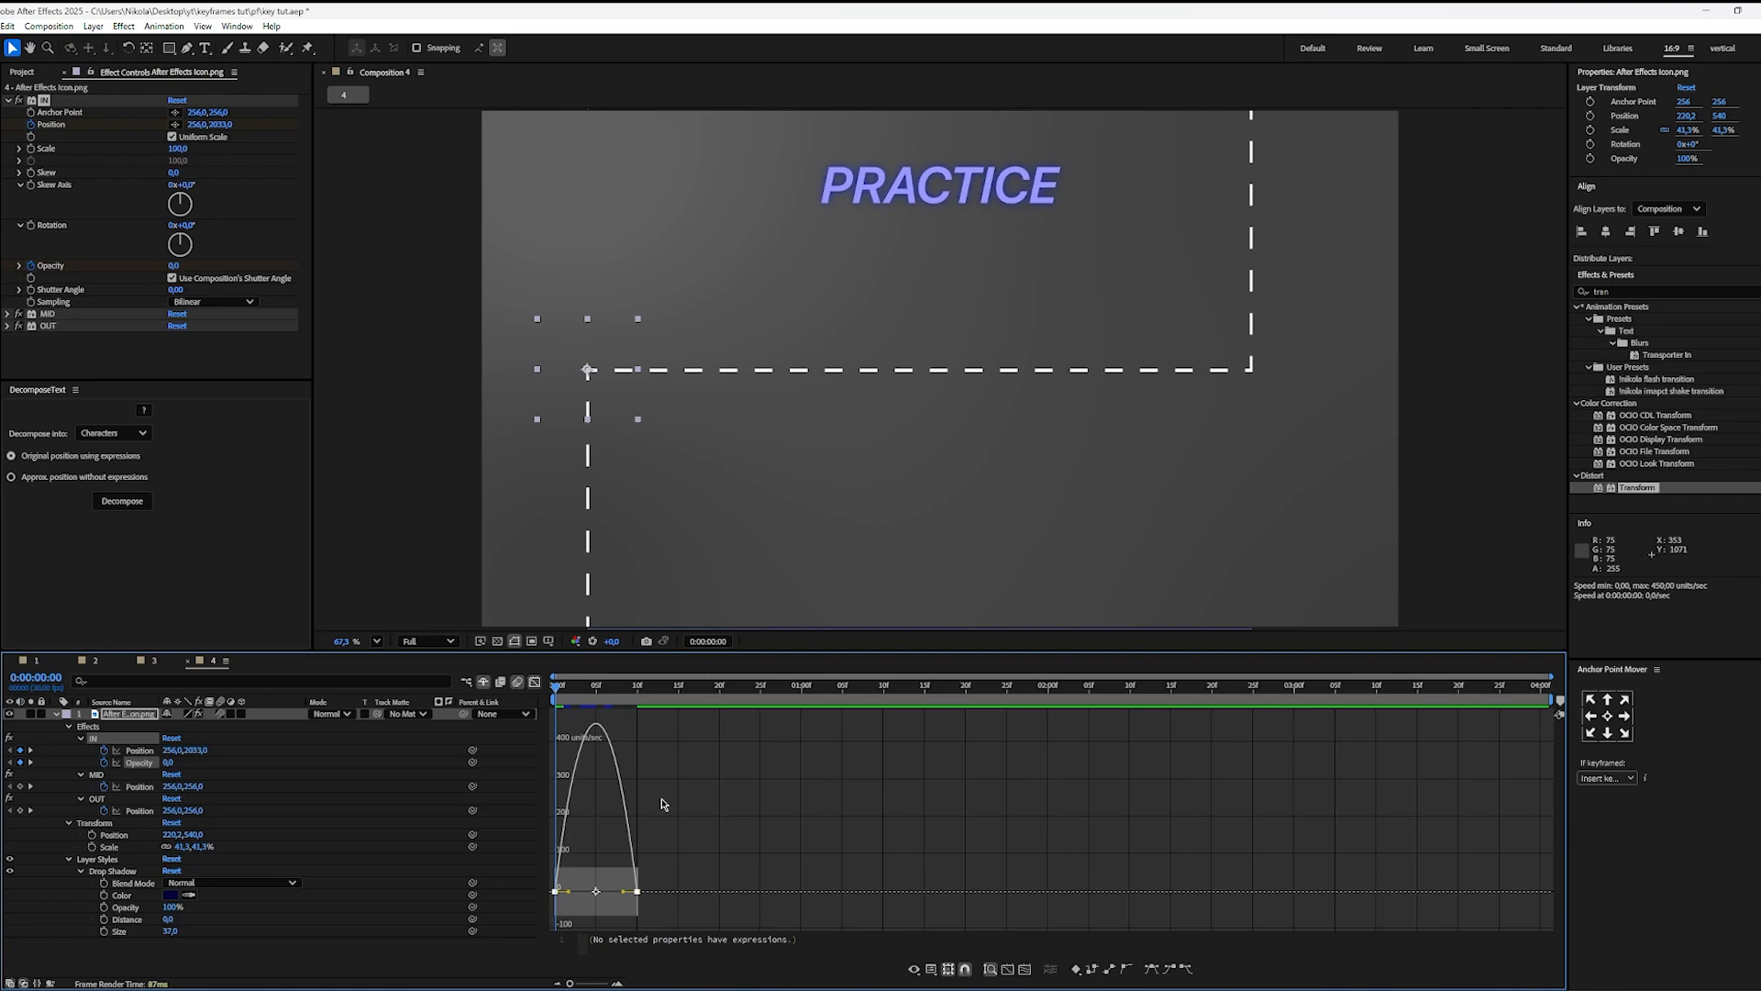
{"action": "left_click", "coordinate": [700, 798]}
{"action": "key", "text": "space"}
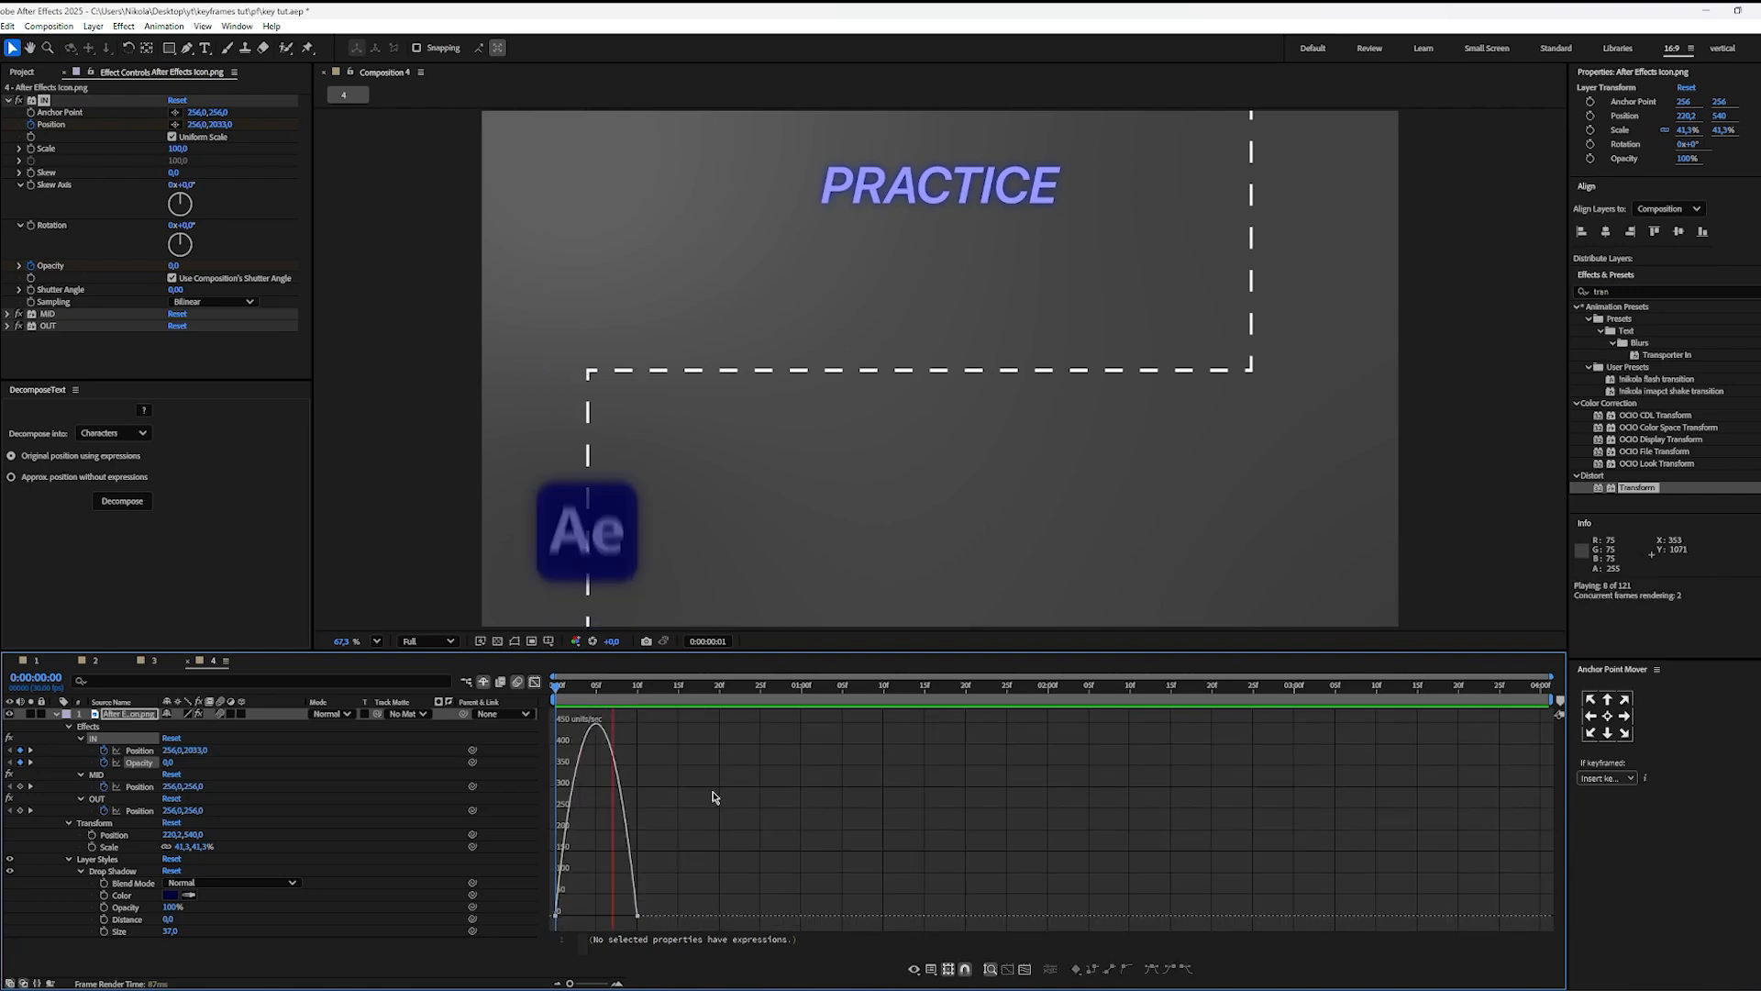
Step: Move the last IN Opacity keyframe to about 0:00:00:14 and preview the longer fade-in
{"action": "mouse_move", "coordinate": [578, 690]}
{"action": "left_mouse_down"}
{"action": "mouse_move", "coordinate": [558, 695]}
{"action": "mouse_move", "coordinate": [609, 696]}
{"action": "left_mouse_up"}
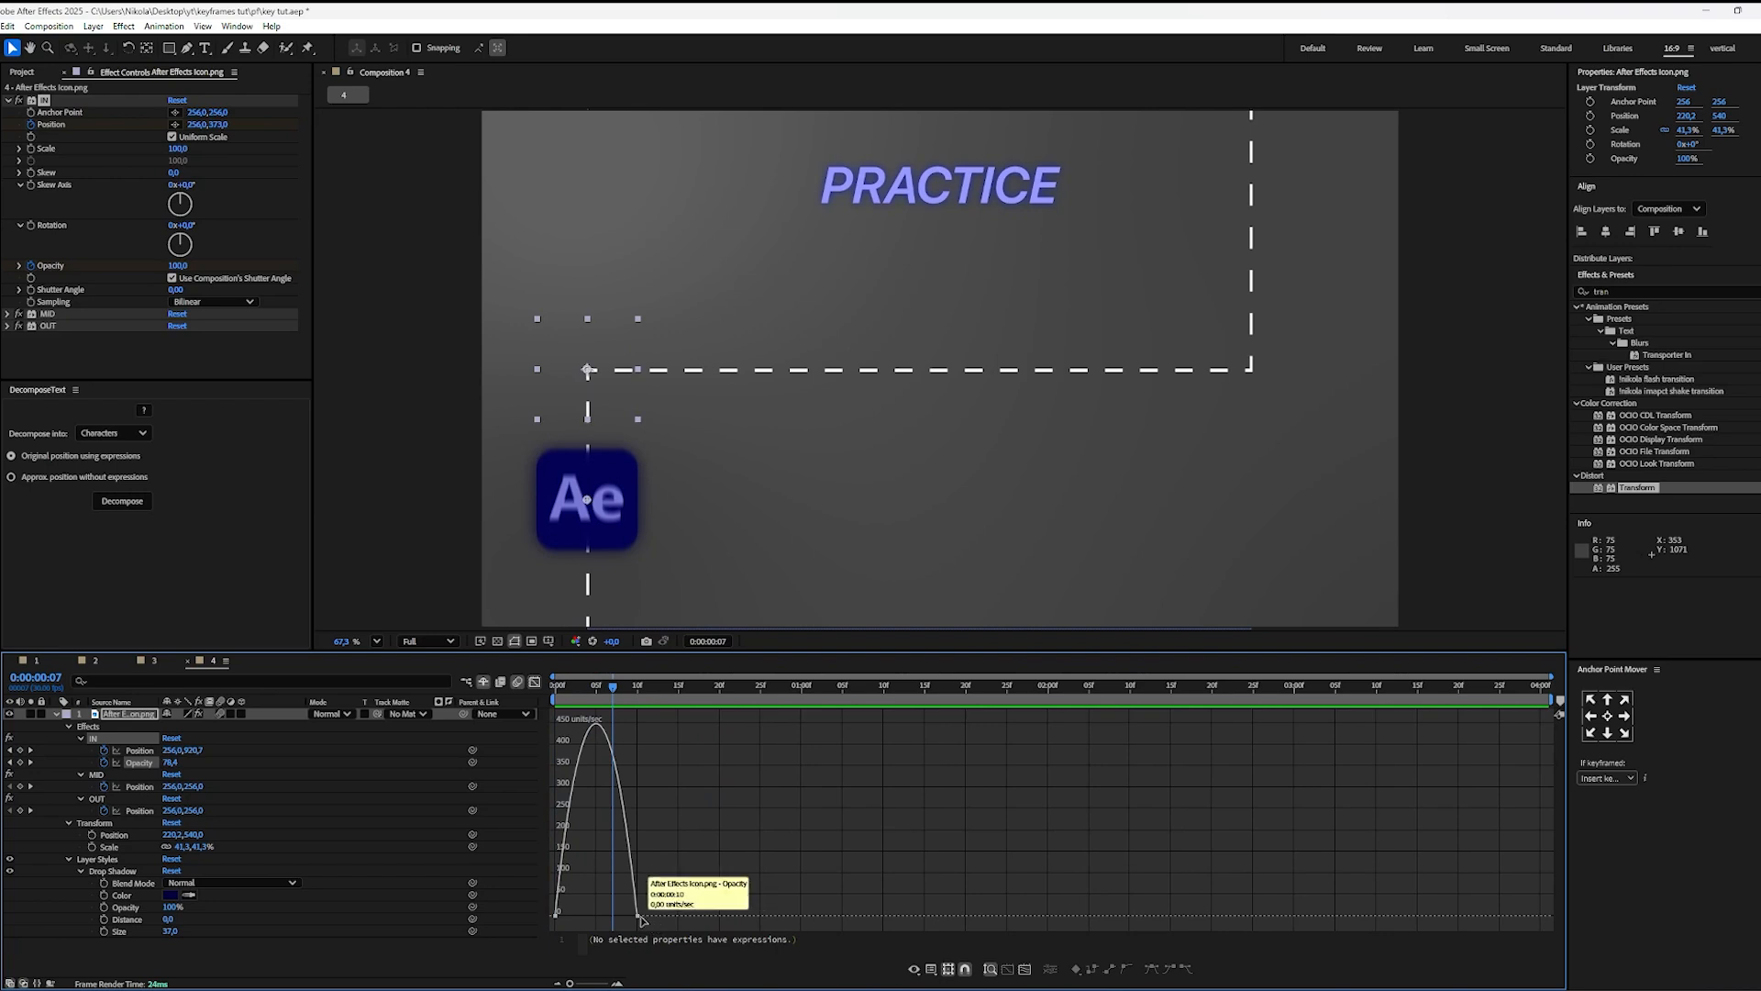
{"action": "left_click_drag", "start_coordinate": [640, 917], "coordinate": [671, 918]}
{"action": "left_click", "coordinate": [734, 895]}
{"action": "left_click_drag", "start_coordinate": [610, 688], "coordinate": [443, 708]}
{"action": "key", "text": "space"}
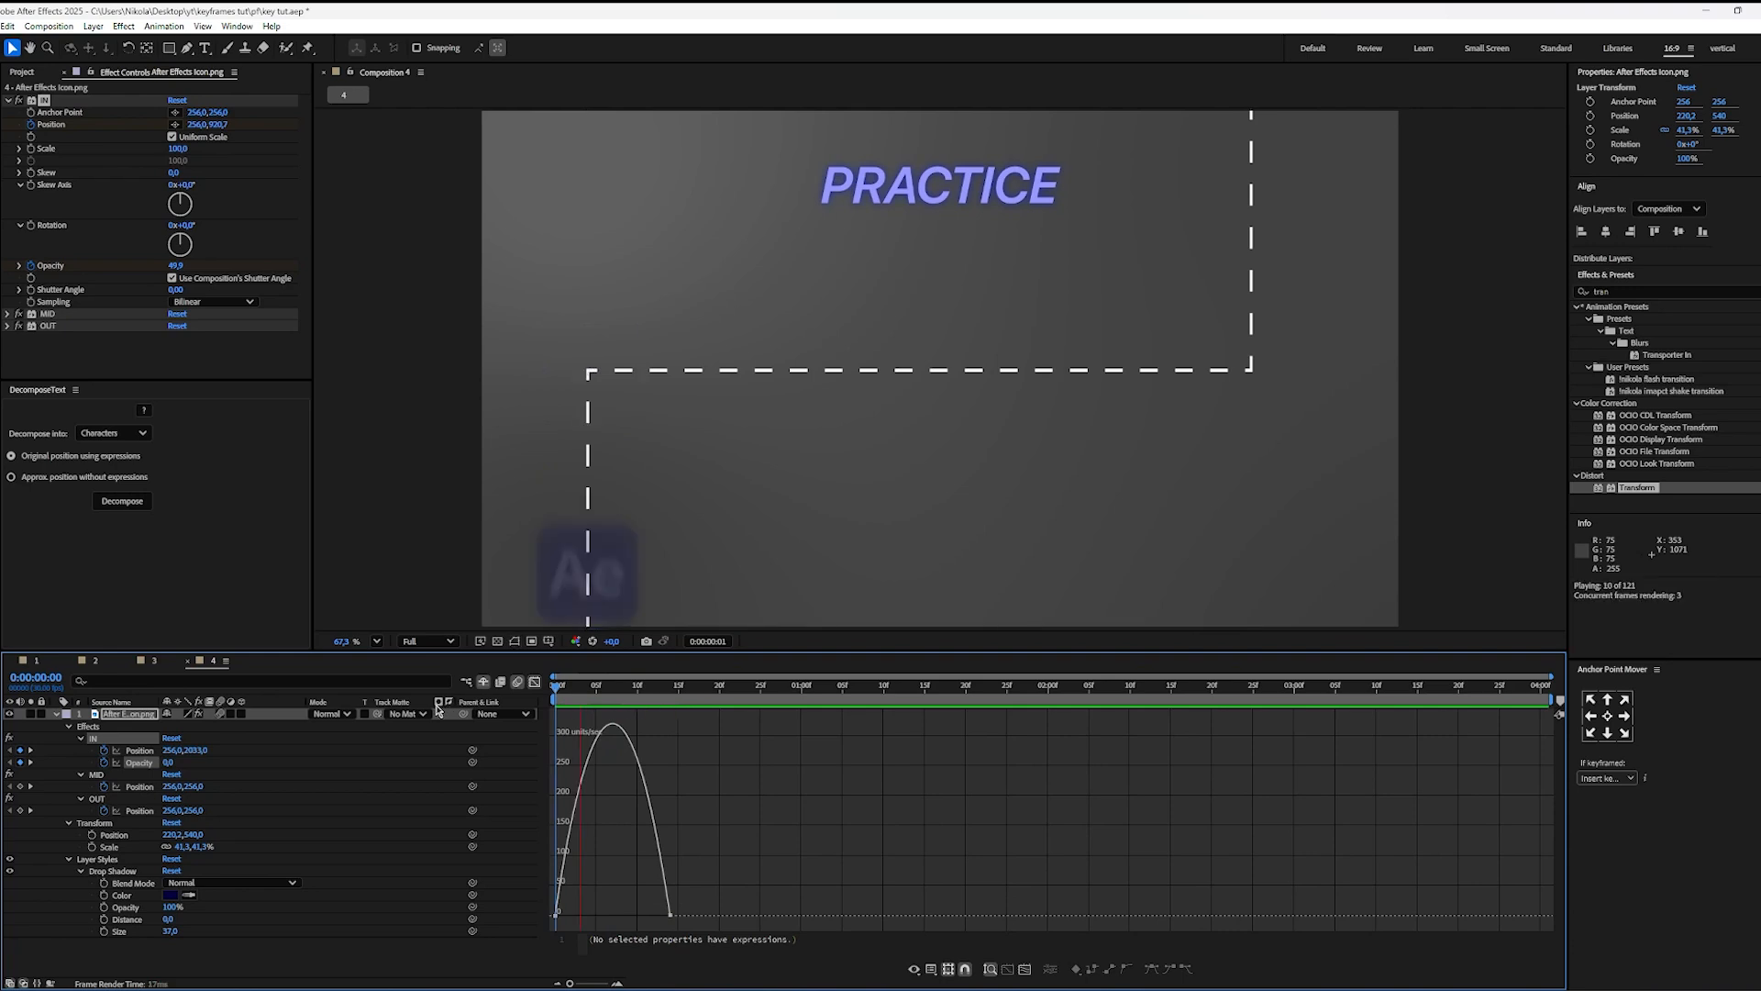
{"action": "key", "text": "space"}
{"action": "key", "text": "space"}
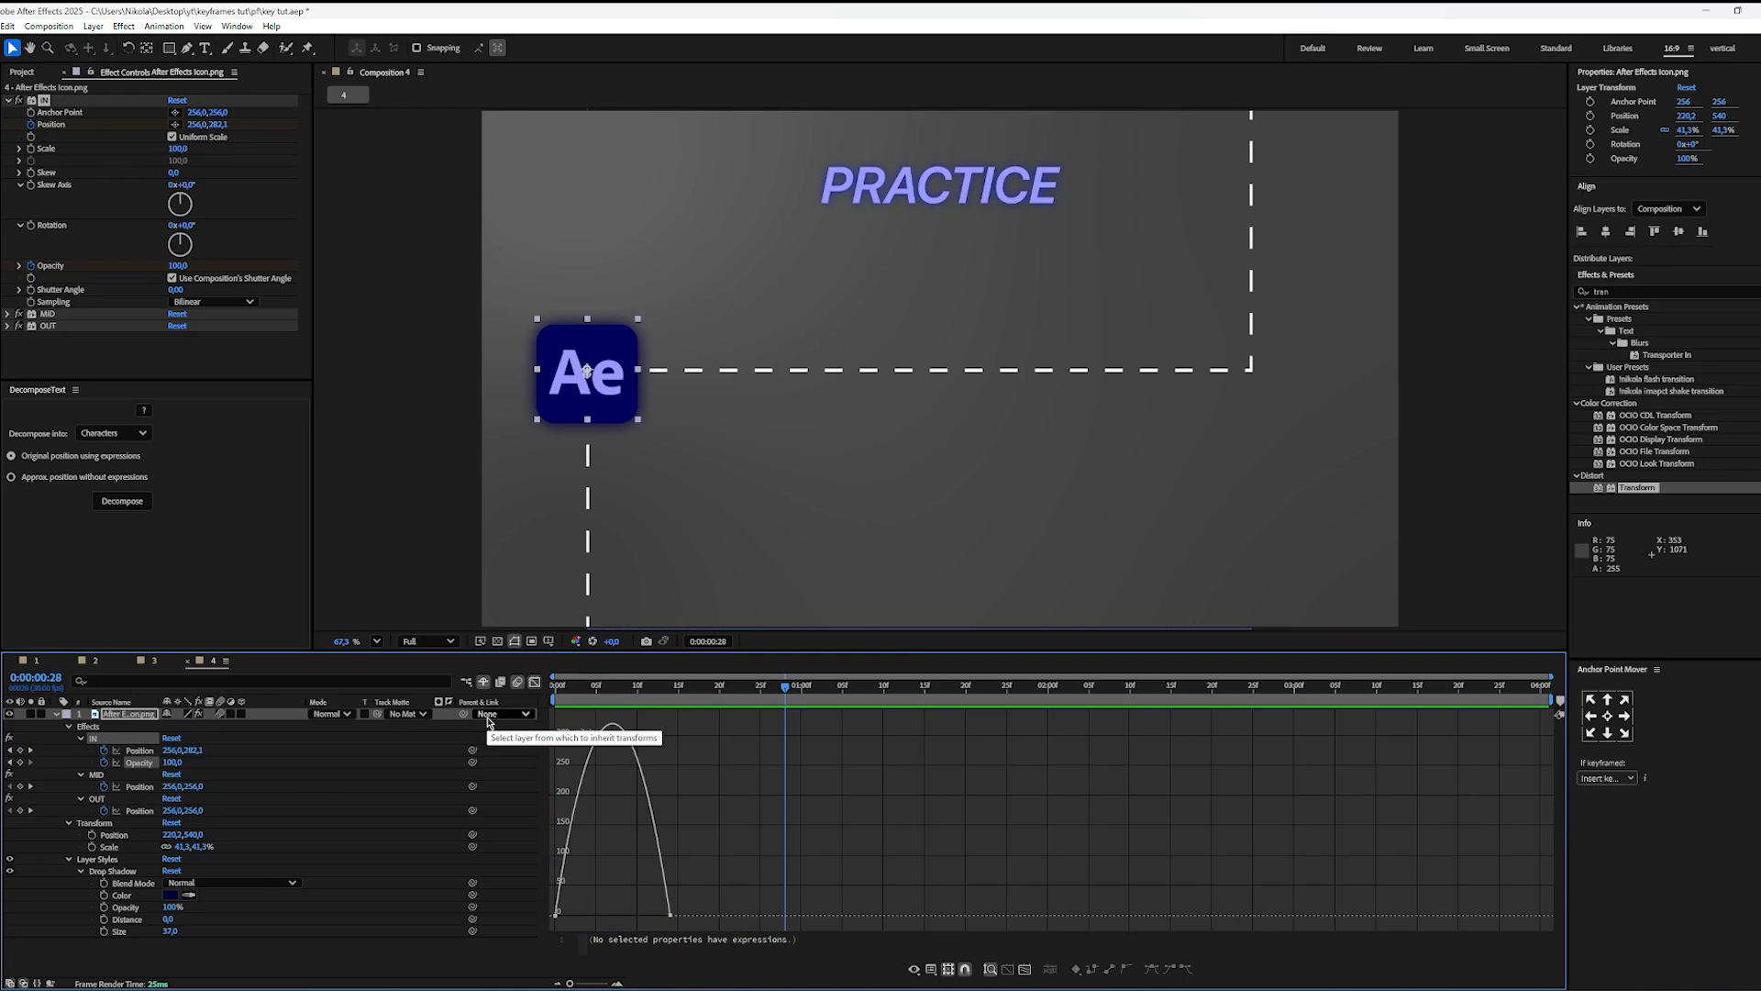
{"action": "key", "text": "space"}
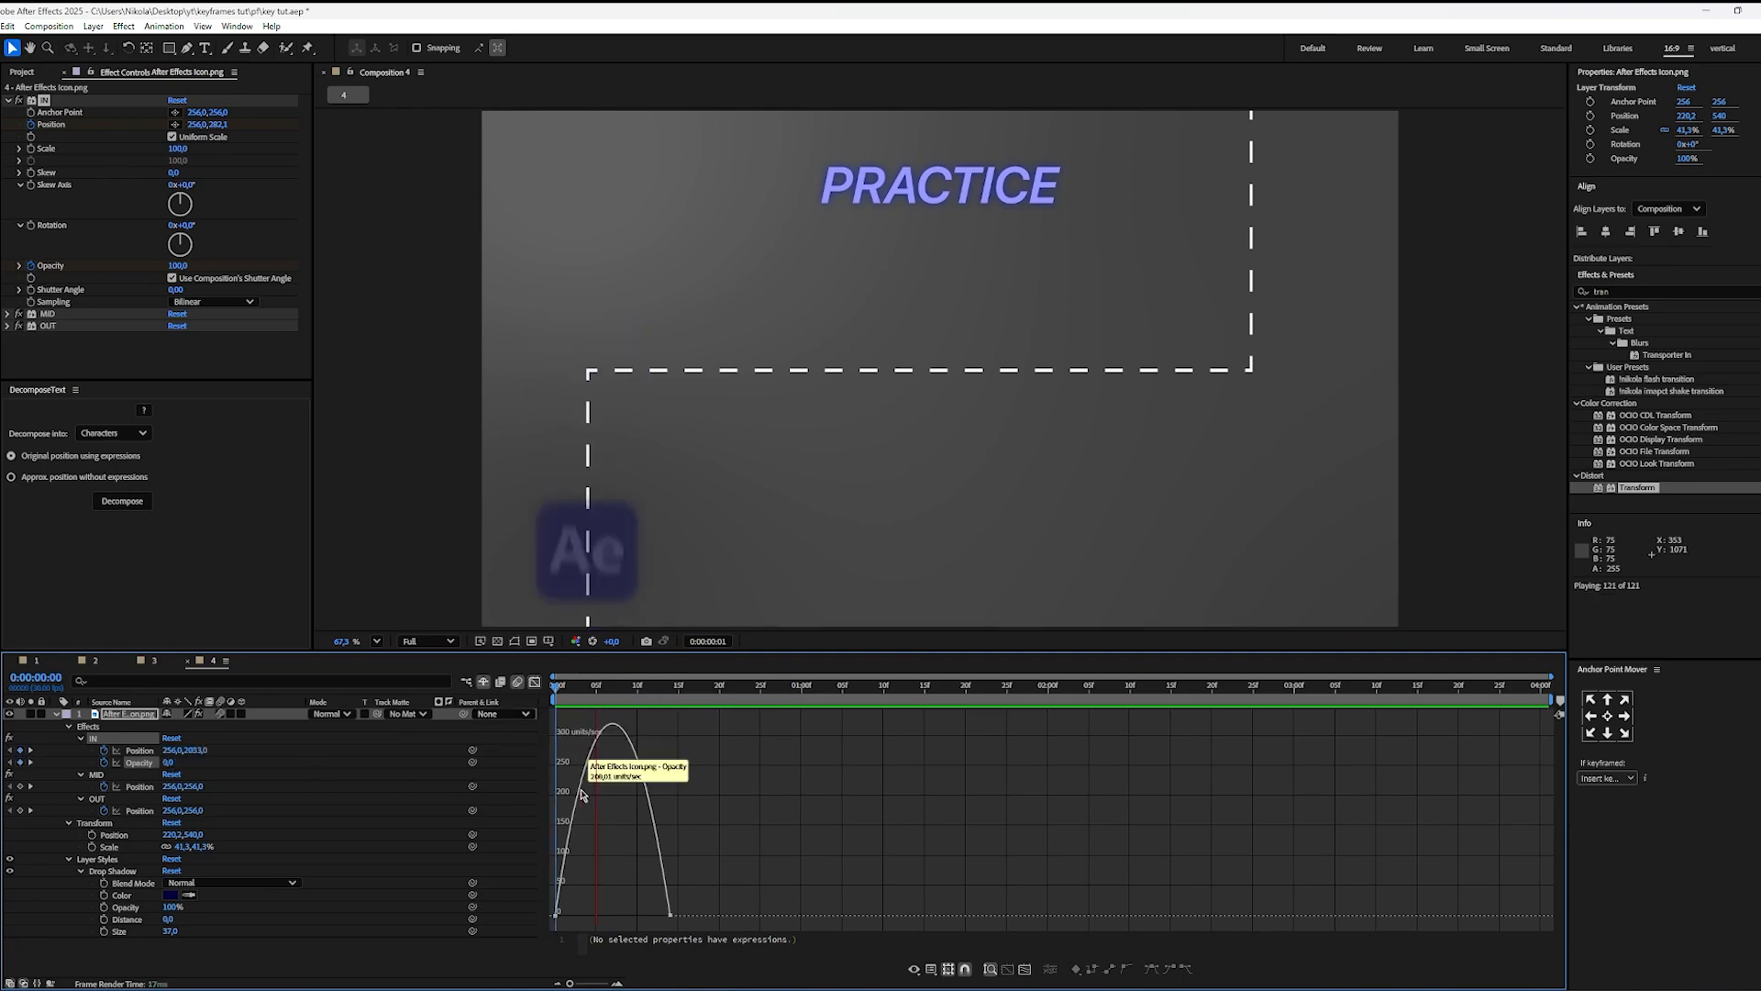
{"action": "key", "text": "space"}
{"action": "left_click_drag", "start_coordinate": [617, 689], "coordinate": [551, 690]}
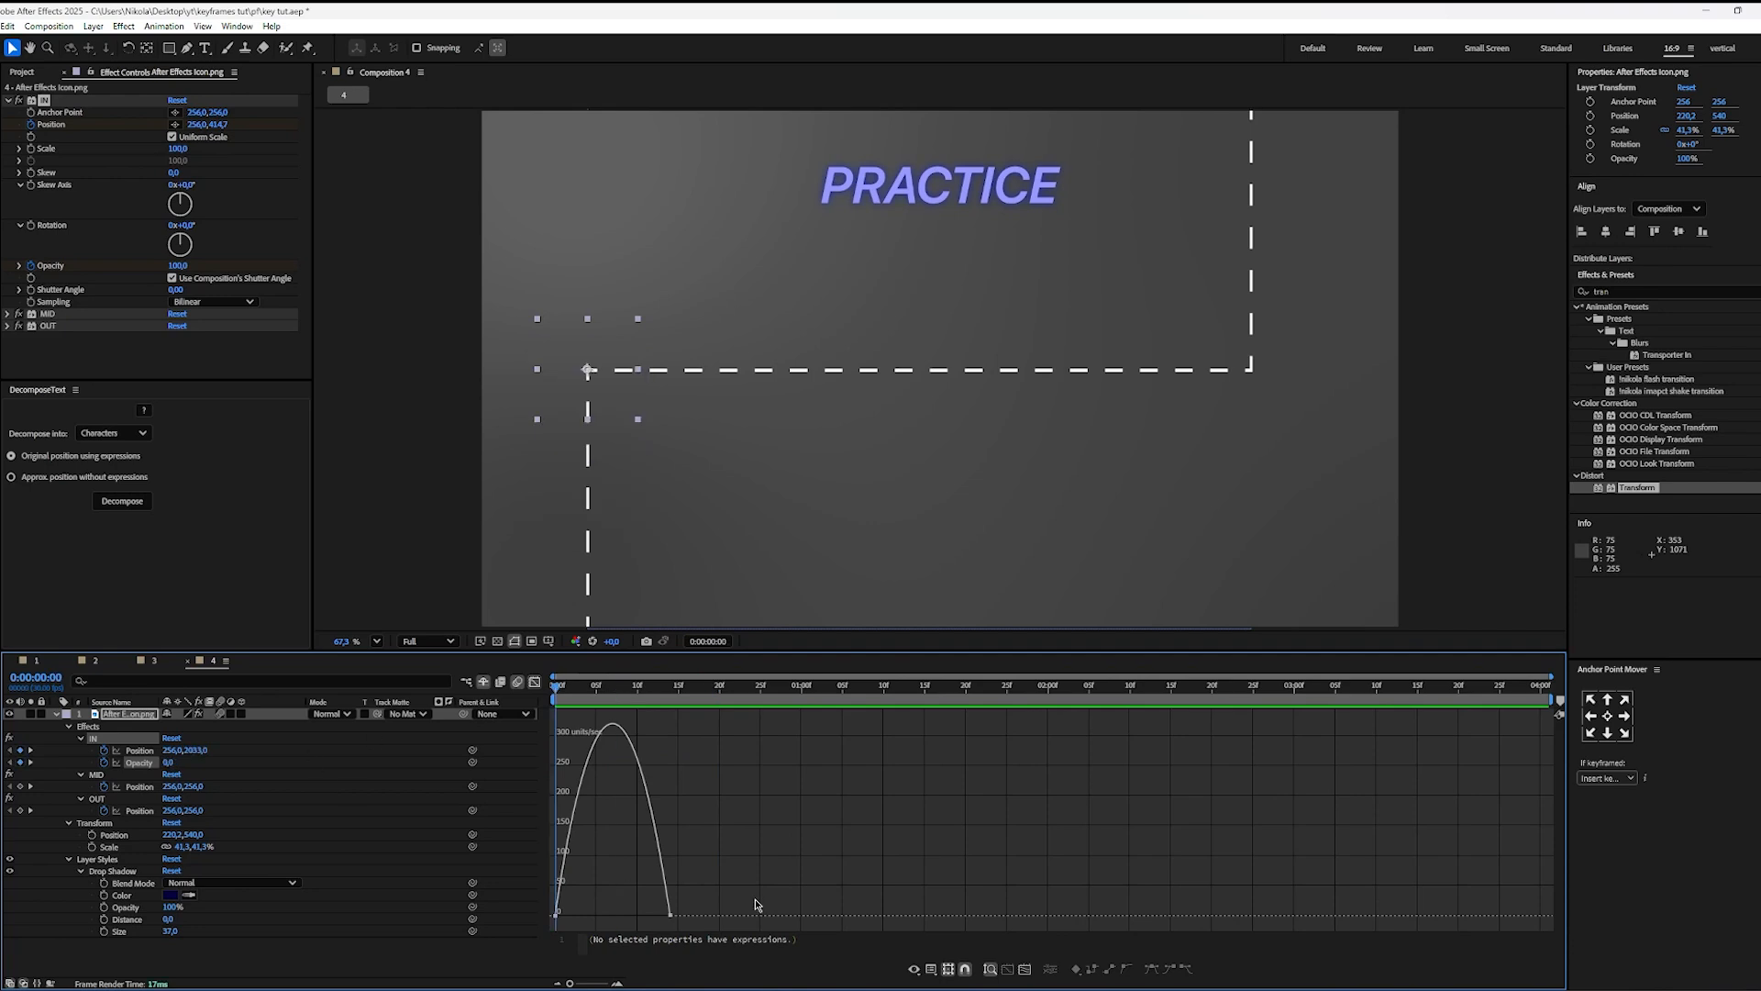
Step: Try the steep front-loaded speed curve on the lengthened Opacity fade and step through its first frames
{"action": "left_click_drag", "start_coordinate": [748, 897], "coordinate": [549, 927]}
{"action": "left_click_drag", "start_coordinate": [653, 915], "coordinate": [535, 901]}
{"action": "left_click", "coordinate": [556, 916]}
{"action": "left_click", "coordinate": [650, 866]}
{"action": "key", "text": "Page_Down"}
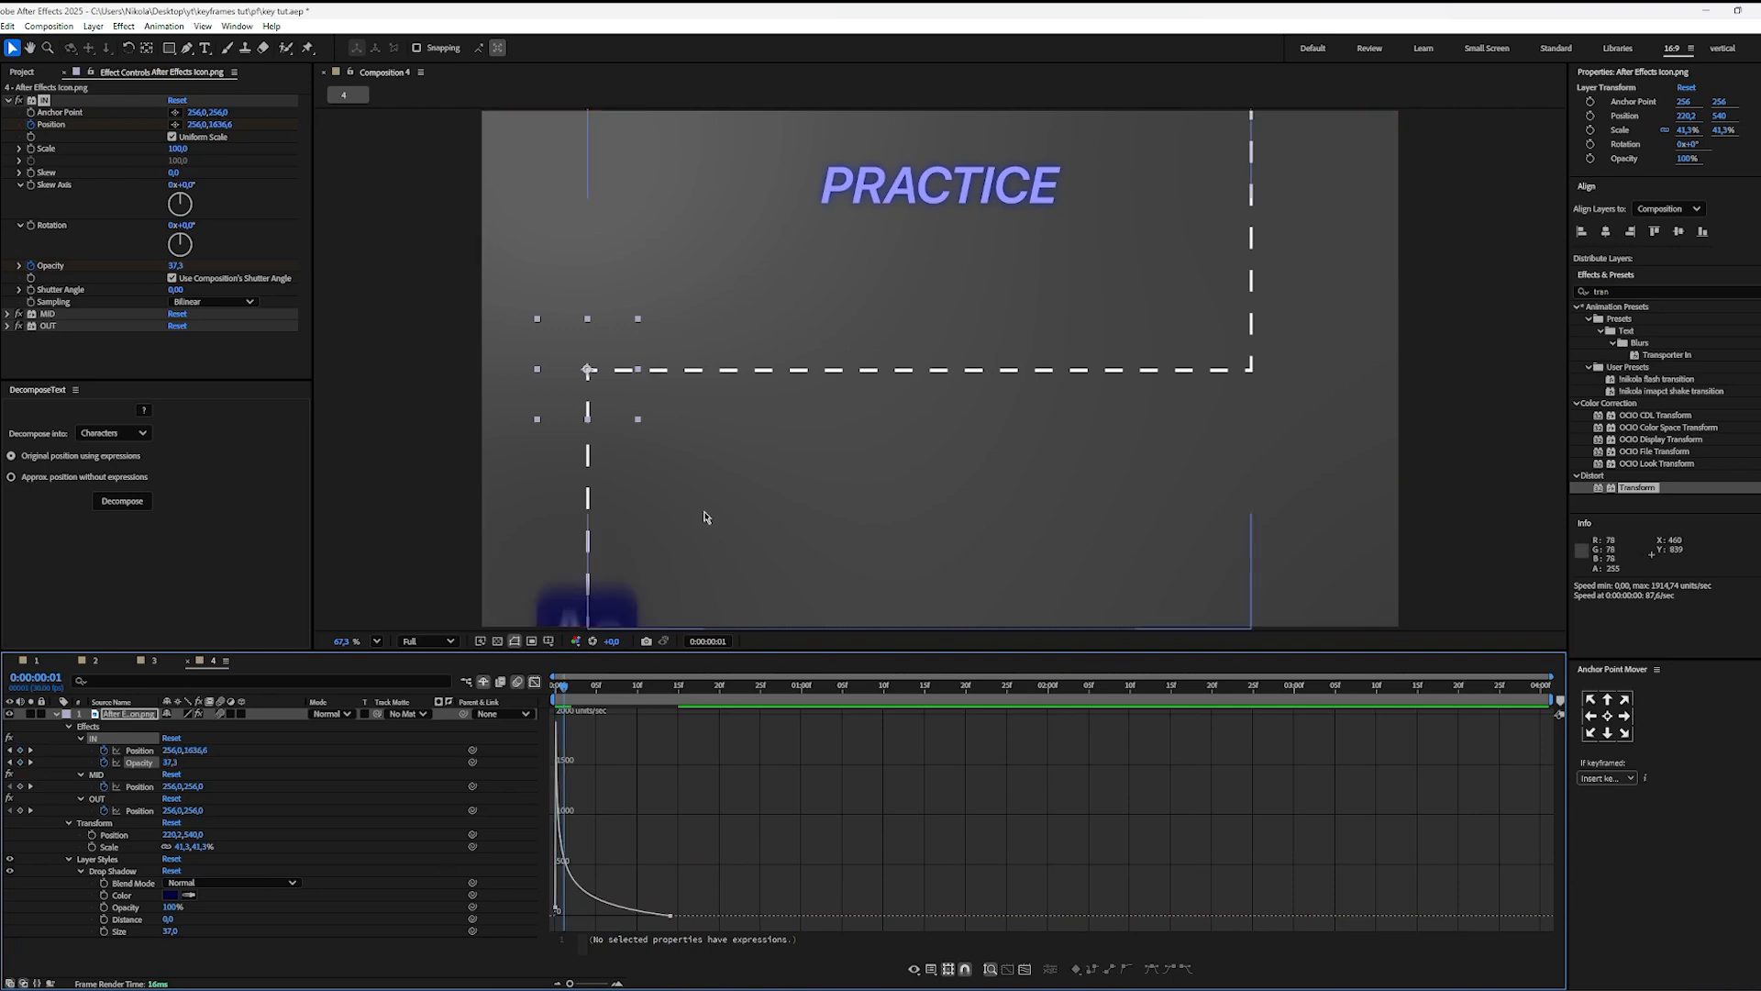
{"action": "left_click", "coordinate": [572, 702]}
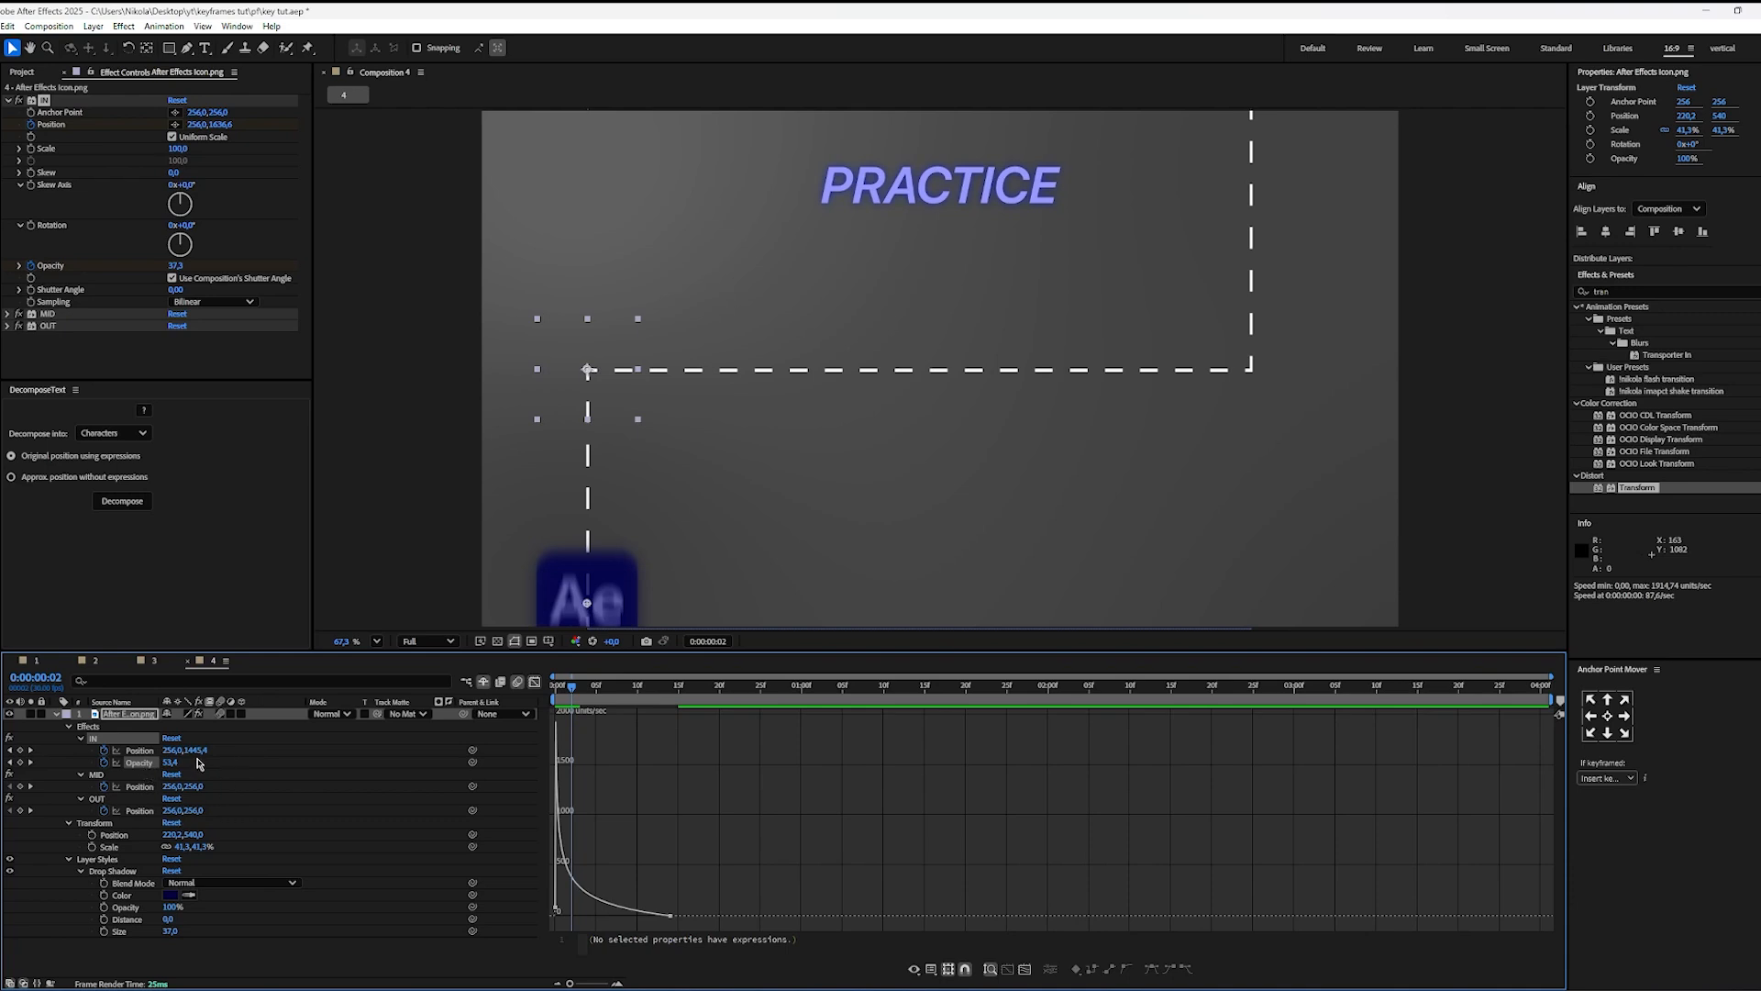
{"action": "key", "text": "Page_Down"}
{"action": "key", "text": "Page_Down"}
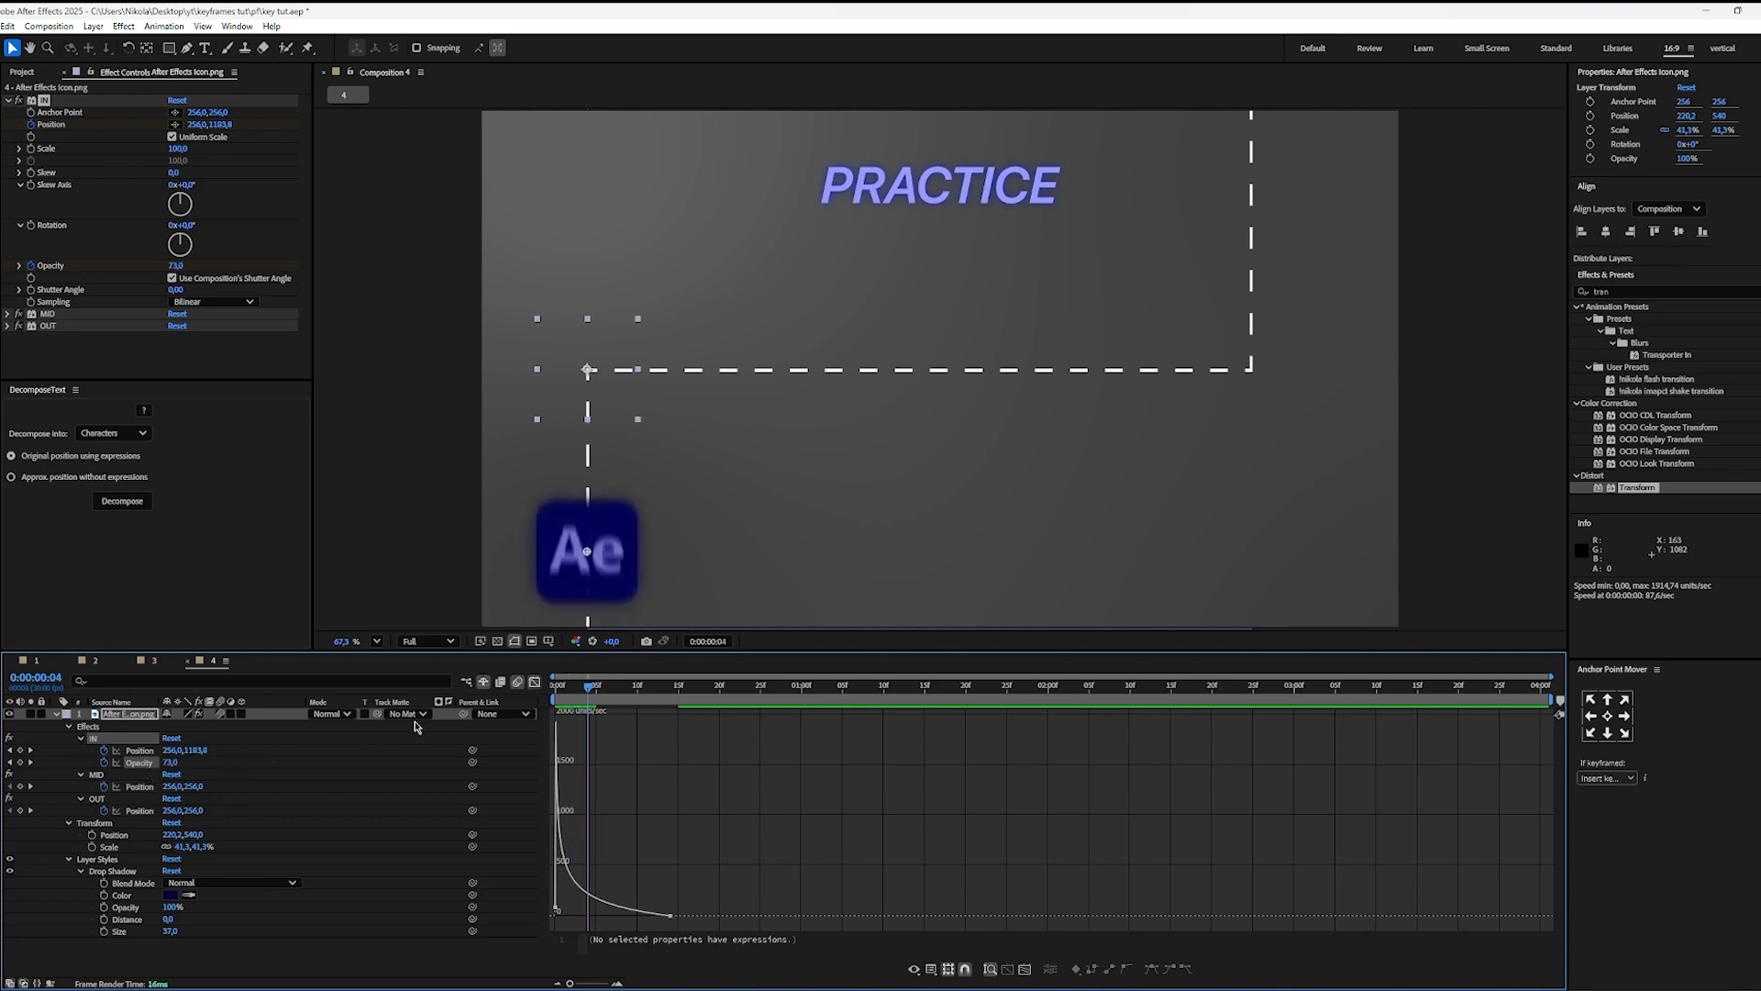
Step: Restore Easy Ease on the lengthened Opacity fade, step through its opening frames and play it
{"action": "key", "text": "Home"}
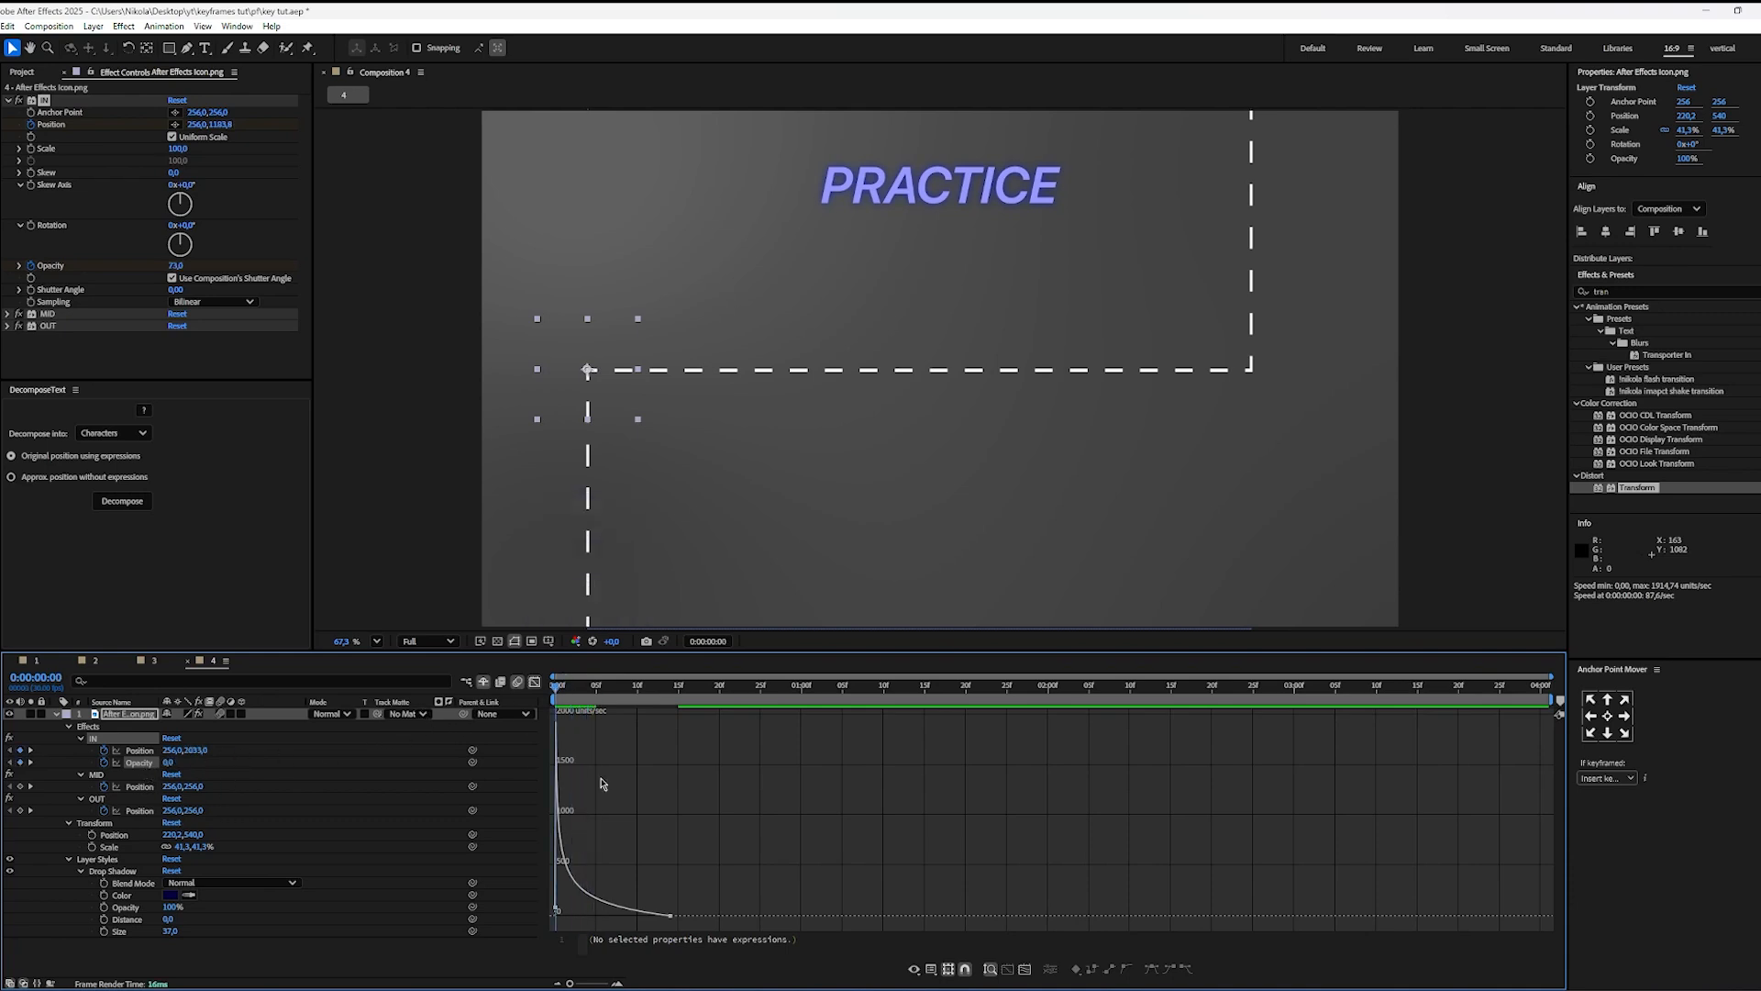
{"action": "left_click", "coordinate": [613, 910]}
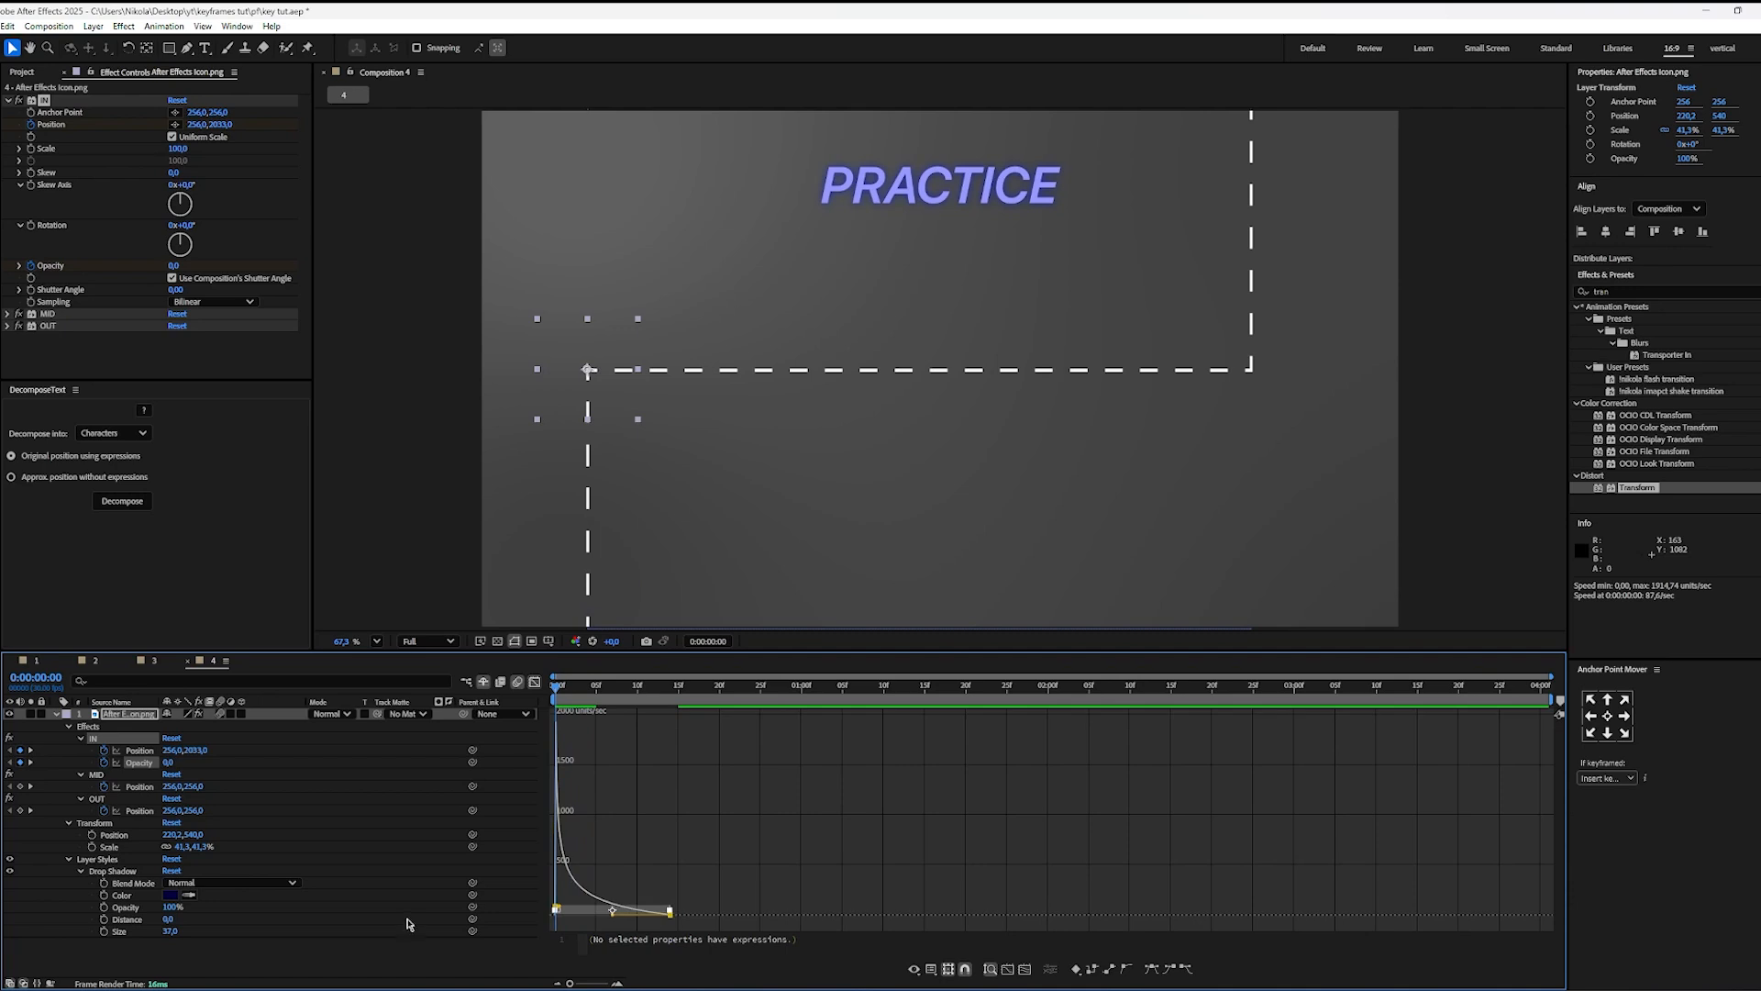
{"action": "key", "text": "F9"}
{"action": "left_click", "coordinate": [728, 812]}
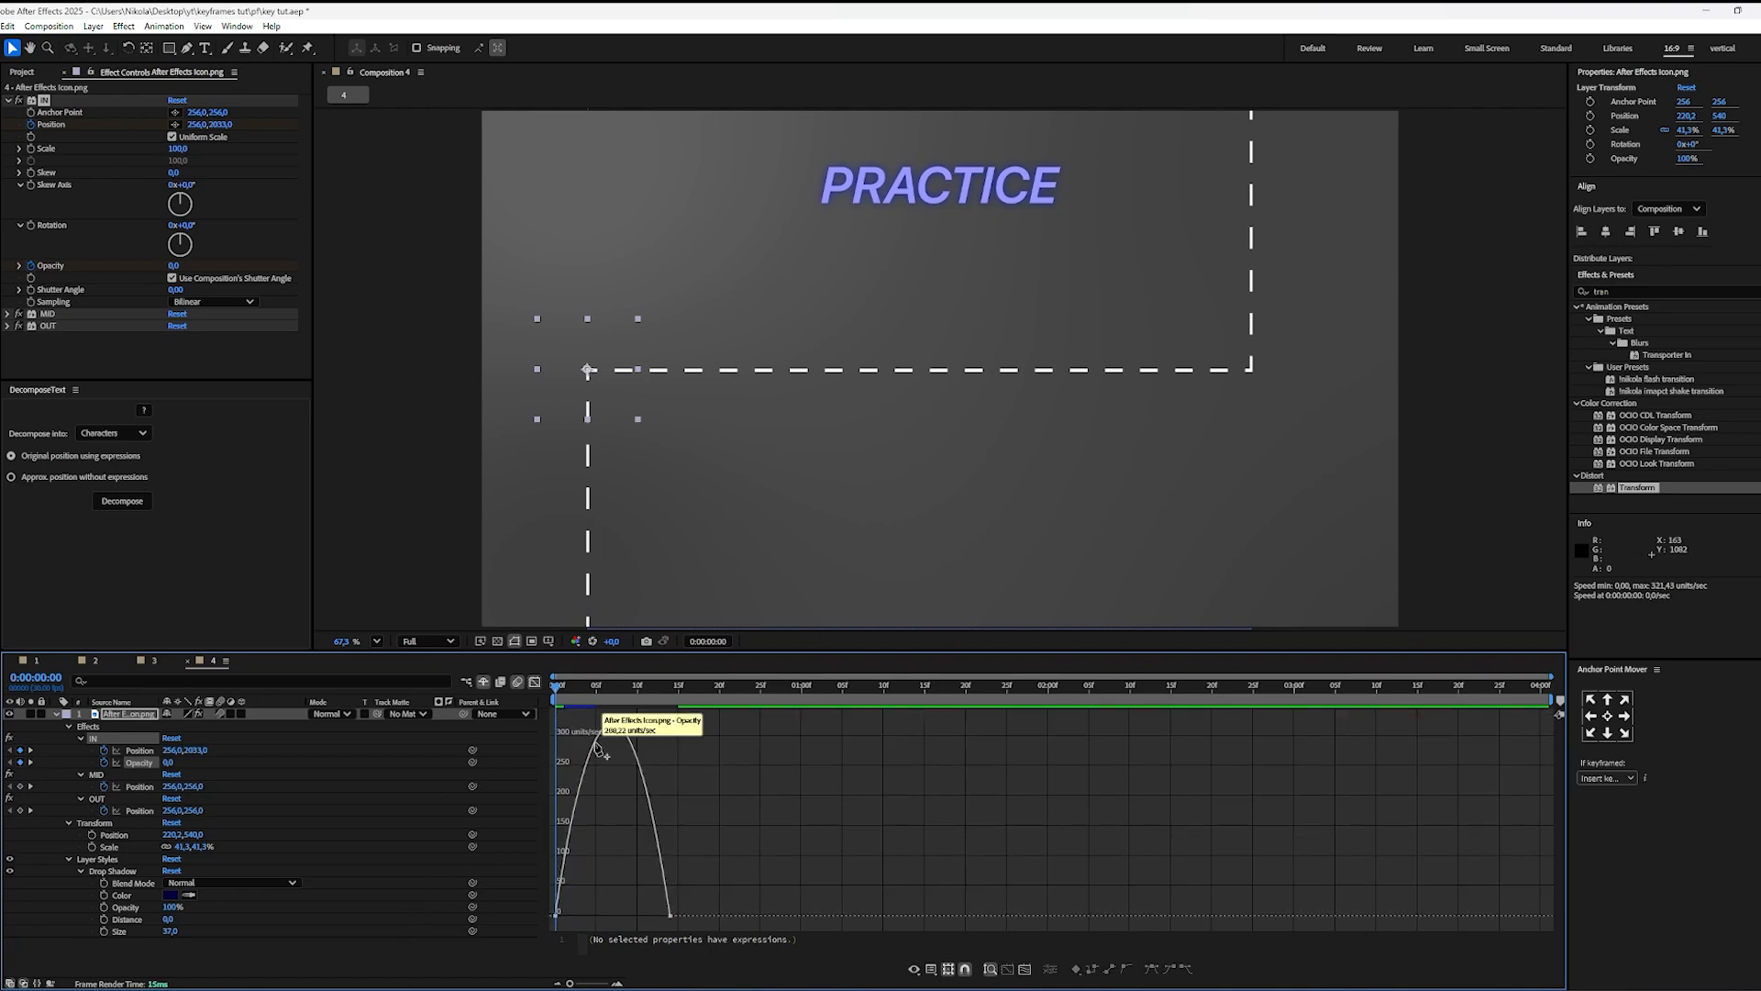
{"action": "key", "text": "Page_Down"}
{"action": "key", "text": "Page_Down"}
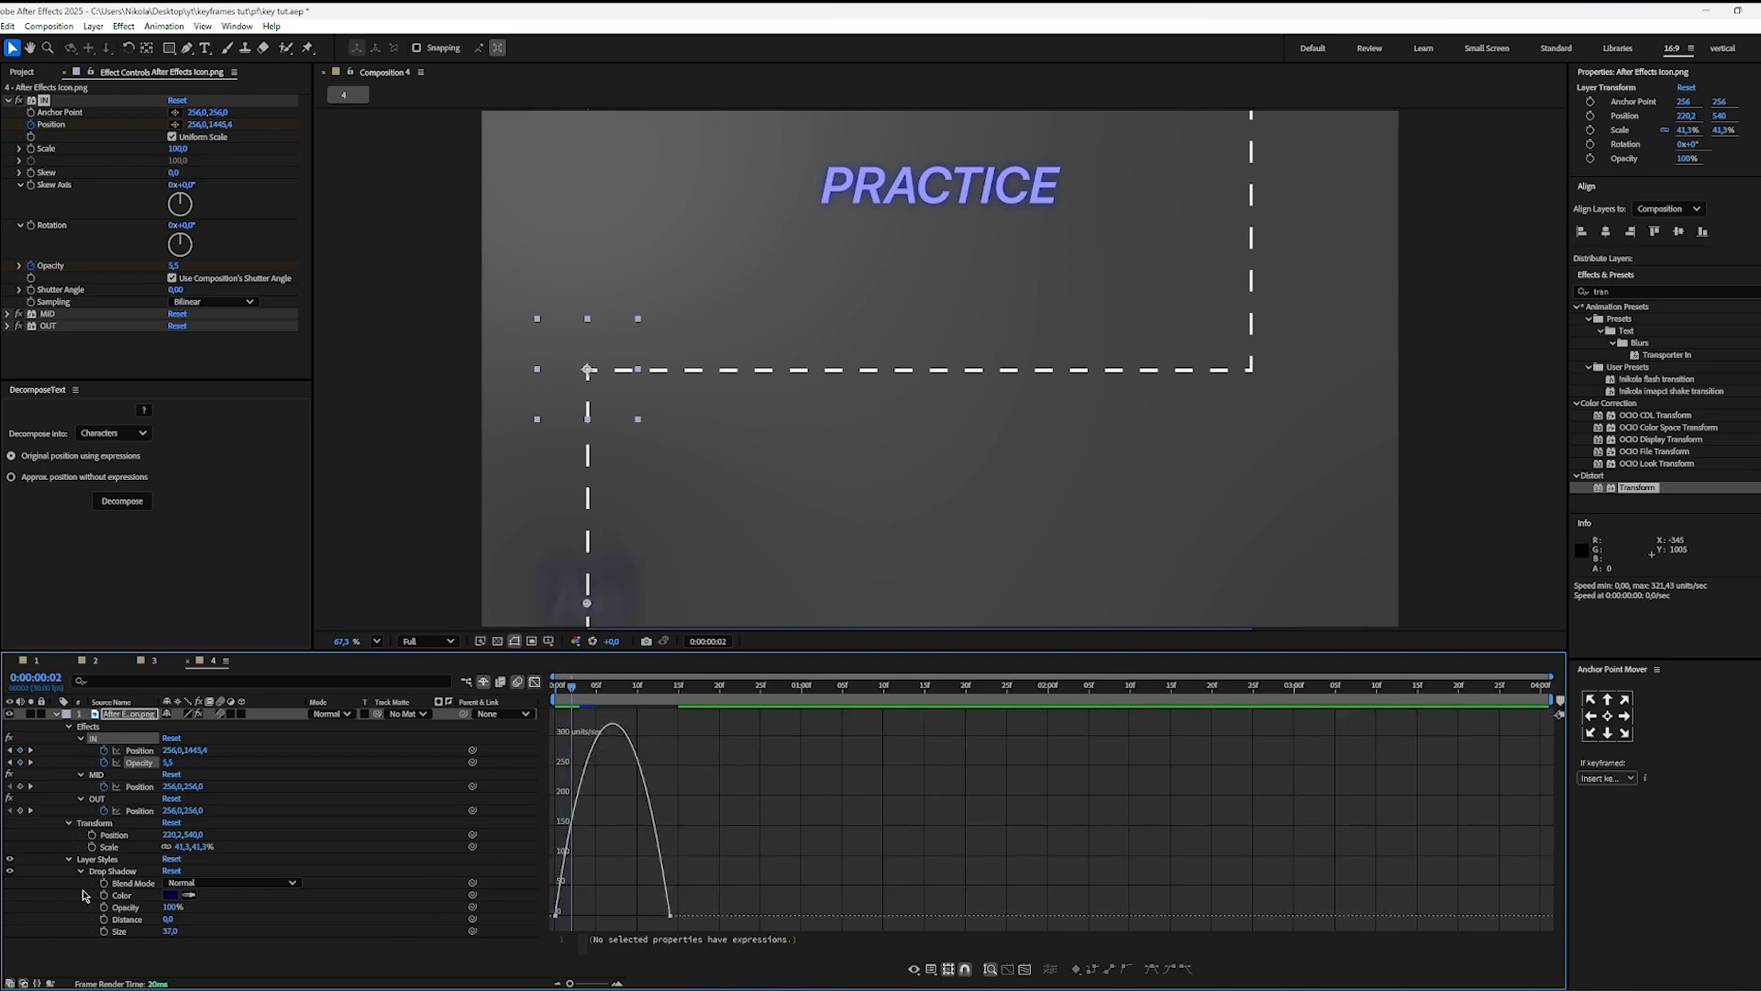
{"action": "key", "text": "Page_Down"}
{"action": "key", "text": "Page_Down"}
{"action": "key", "text": "Page_Down"}
{"action": "key", "text": "Page_Down"}
{"action": "key", "text": "space"}
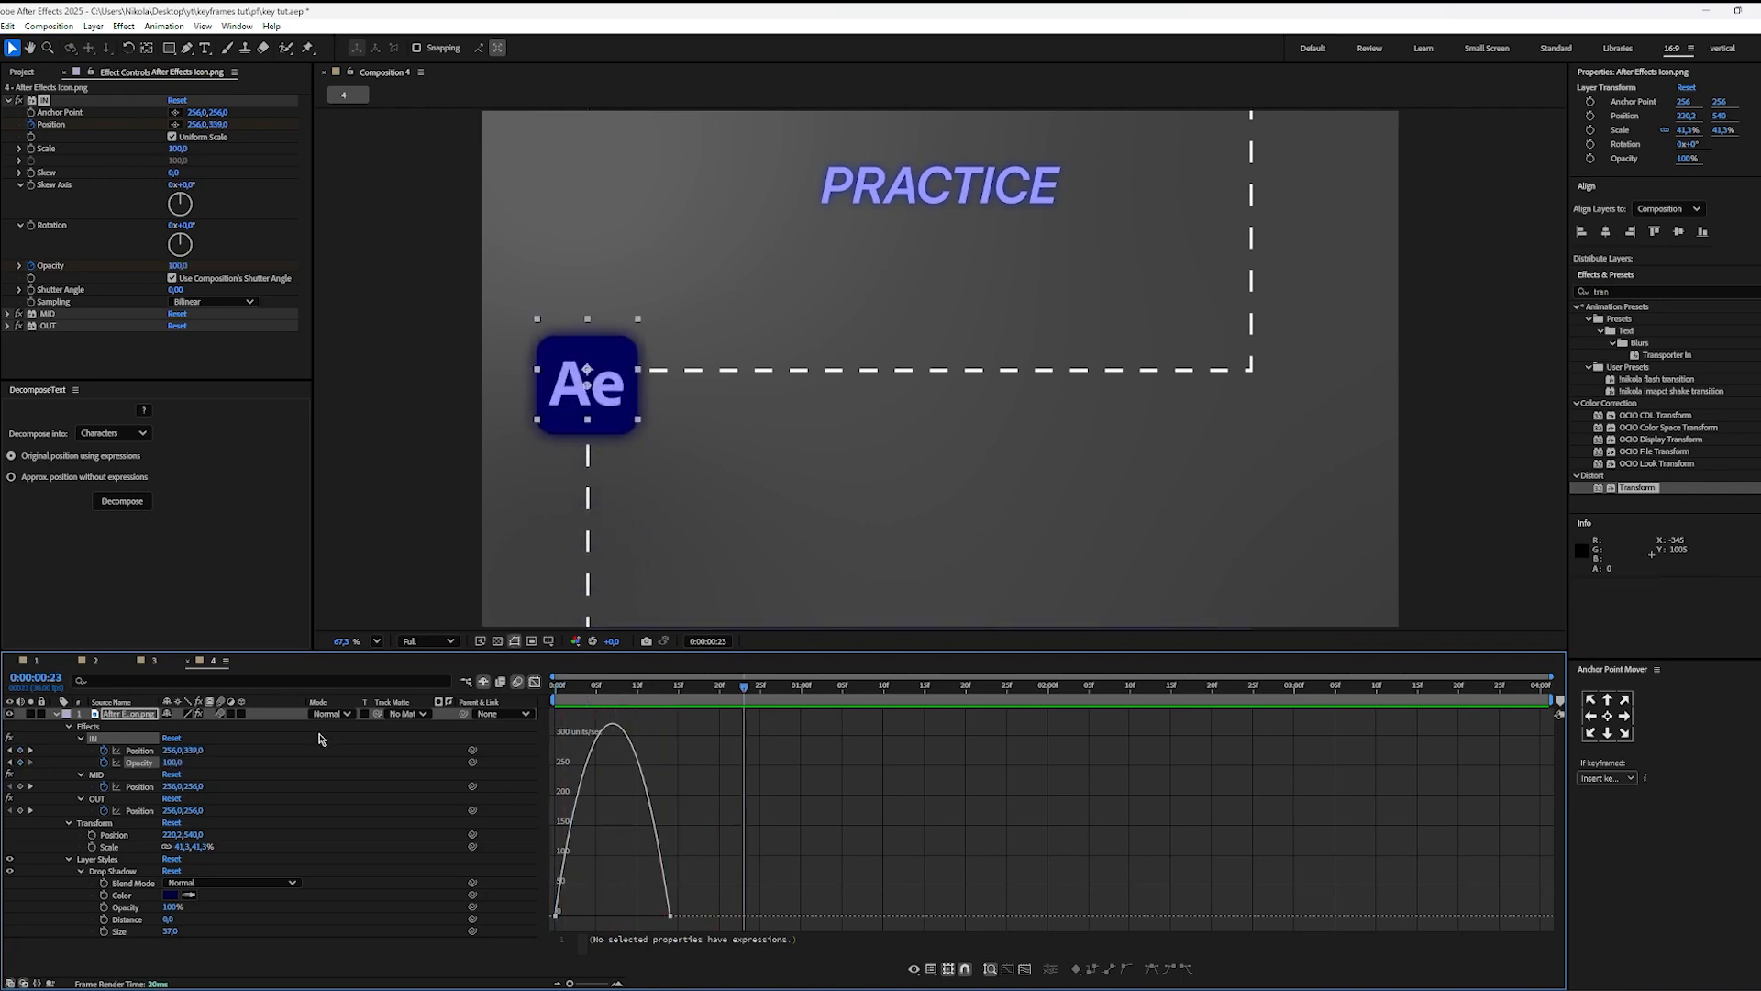
Step: Return to the keyframe timeline and select the MID Position keyframes with the playhead at 0:00:00:29
{"action": "left_click", "coordinate": [535, 682]}
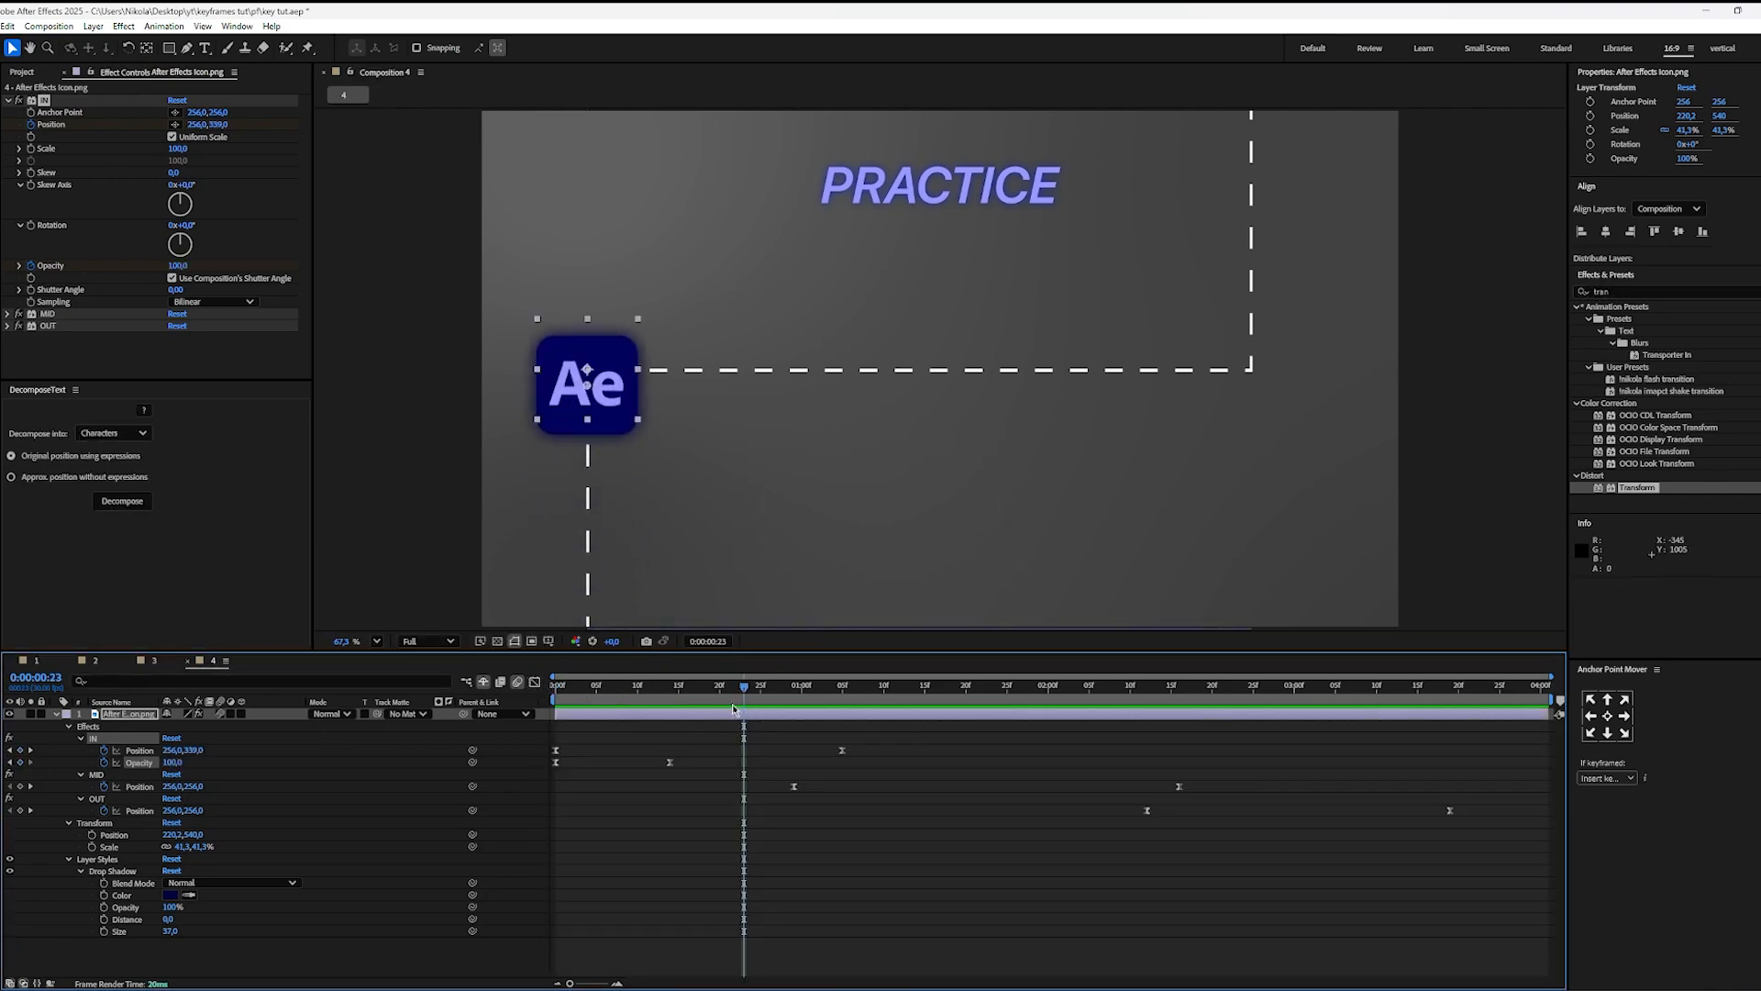
{"action": "left_click", "coordinate": [936, 788]}
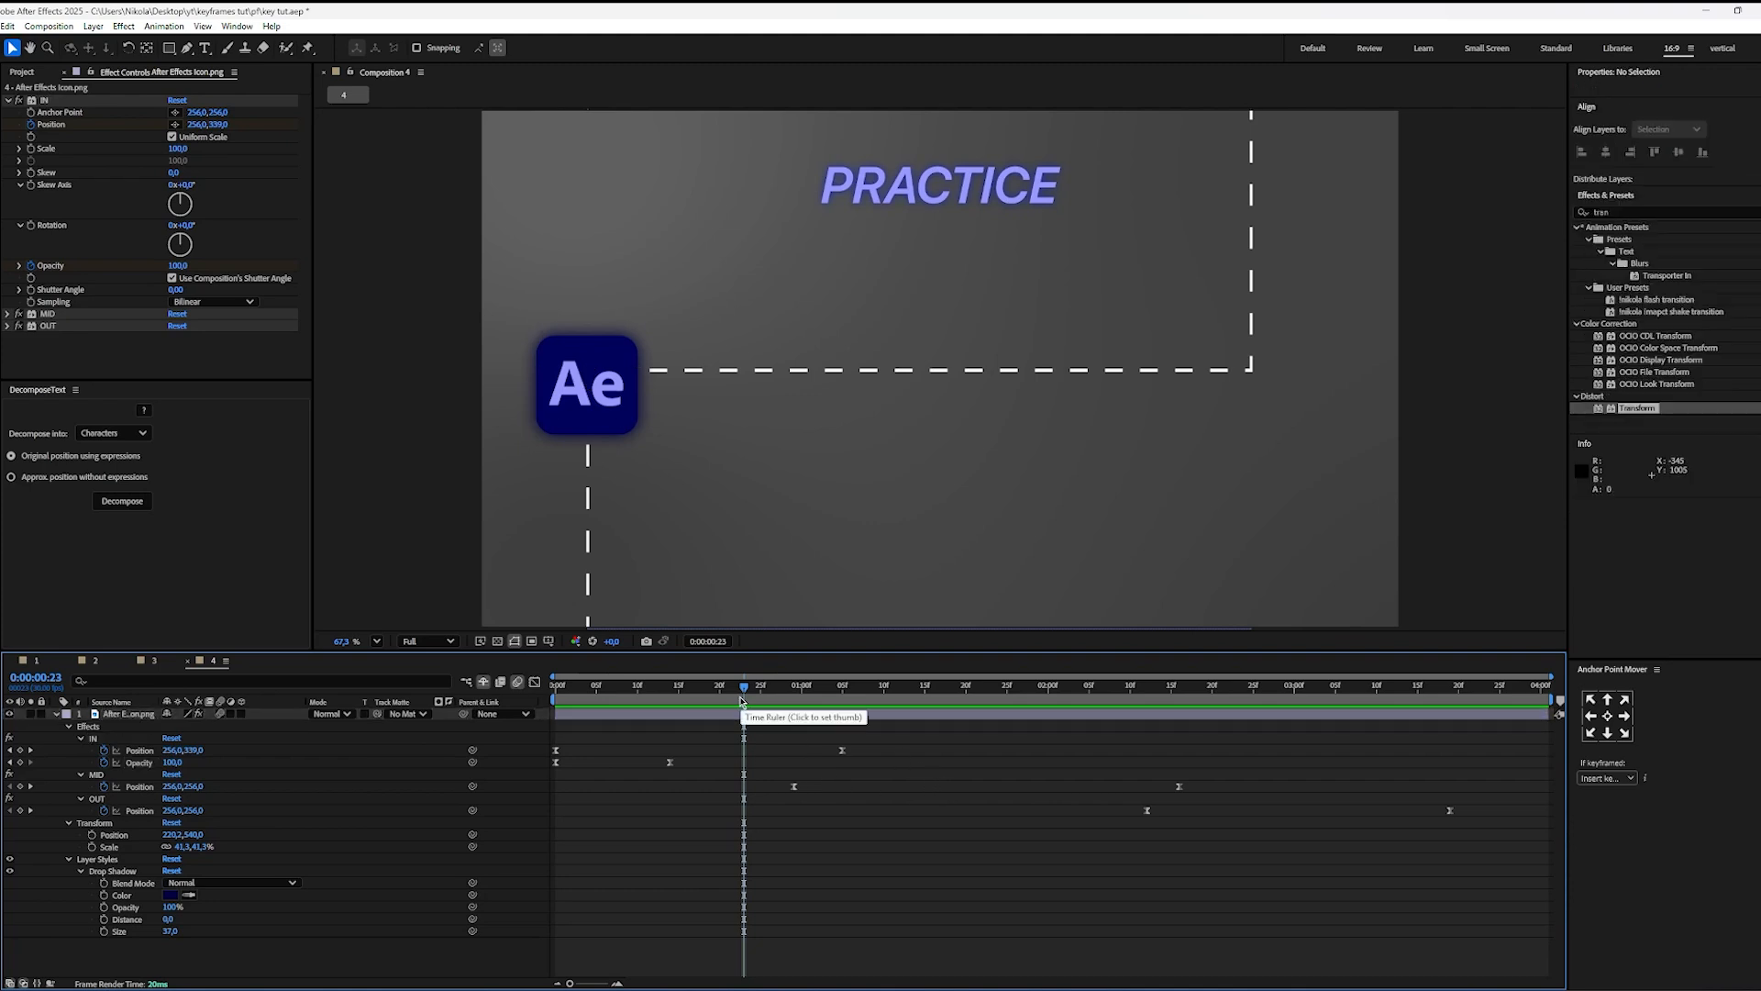
{"action": "left_click_drag", "start_coordinate": [743, 701], "coordinate": [794, 703]}
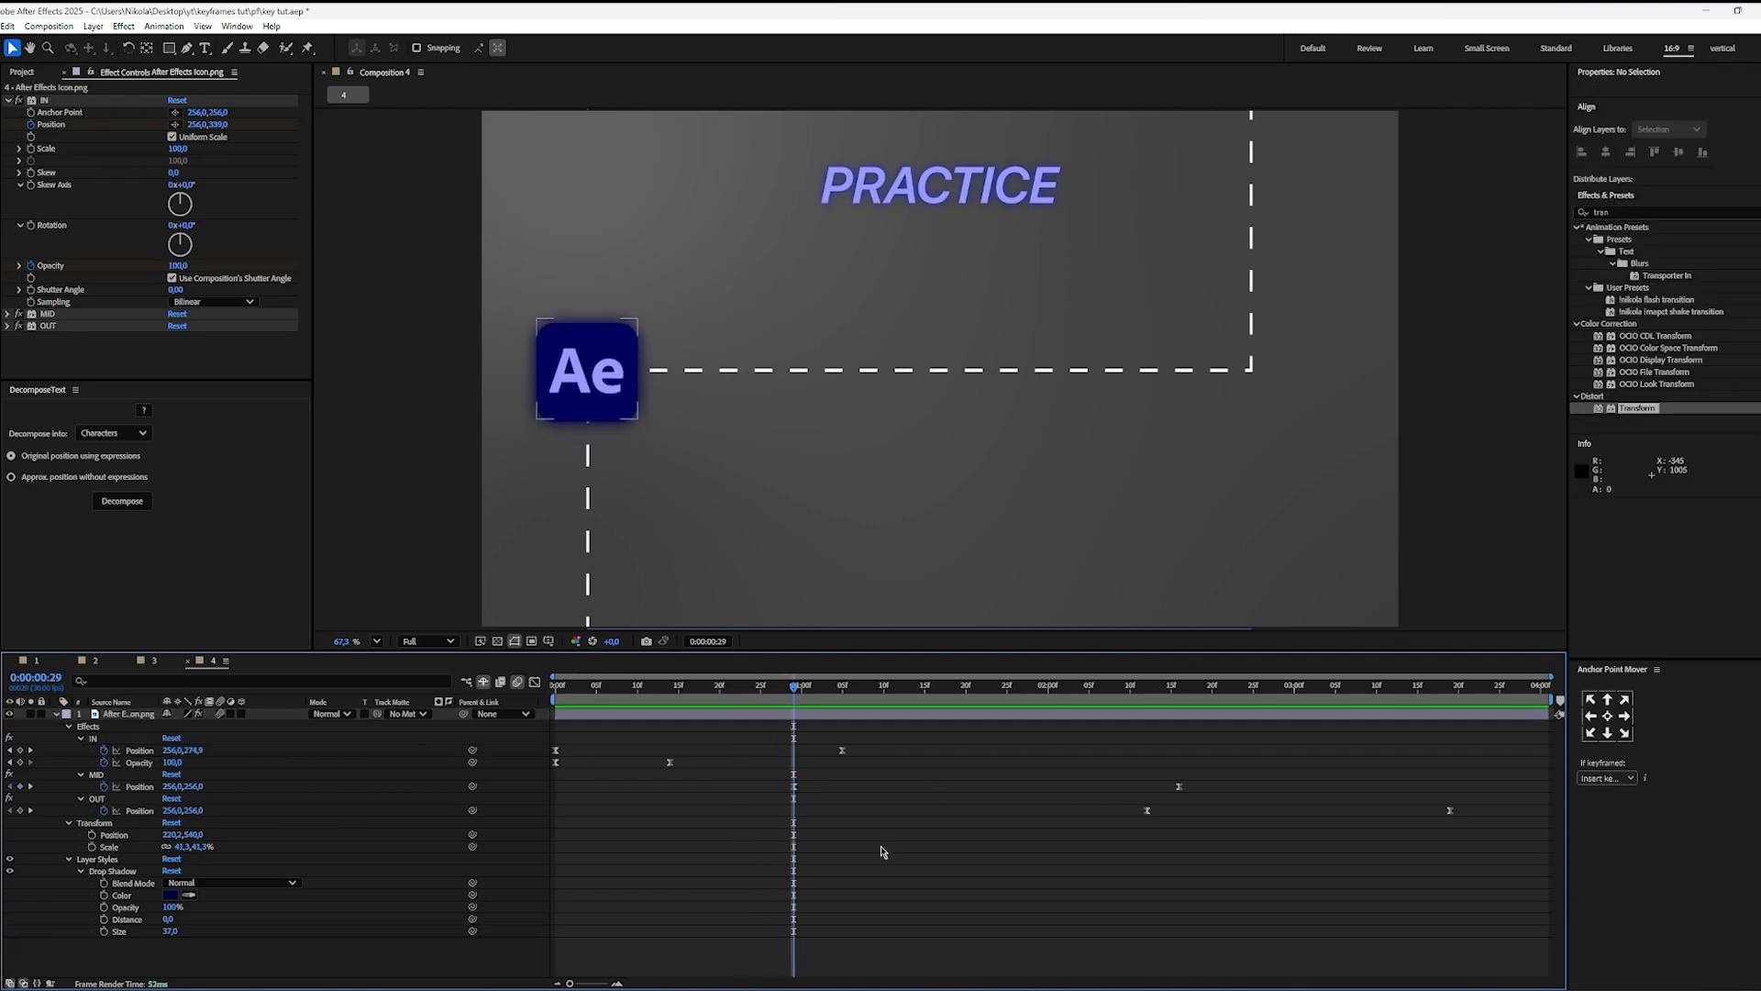
{"action": "left_click", "coordinate": [793, 787]}
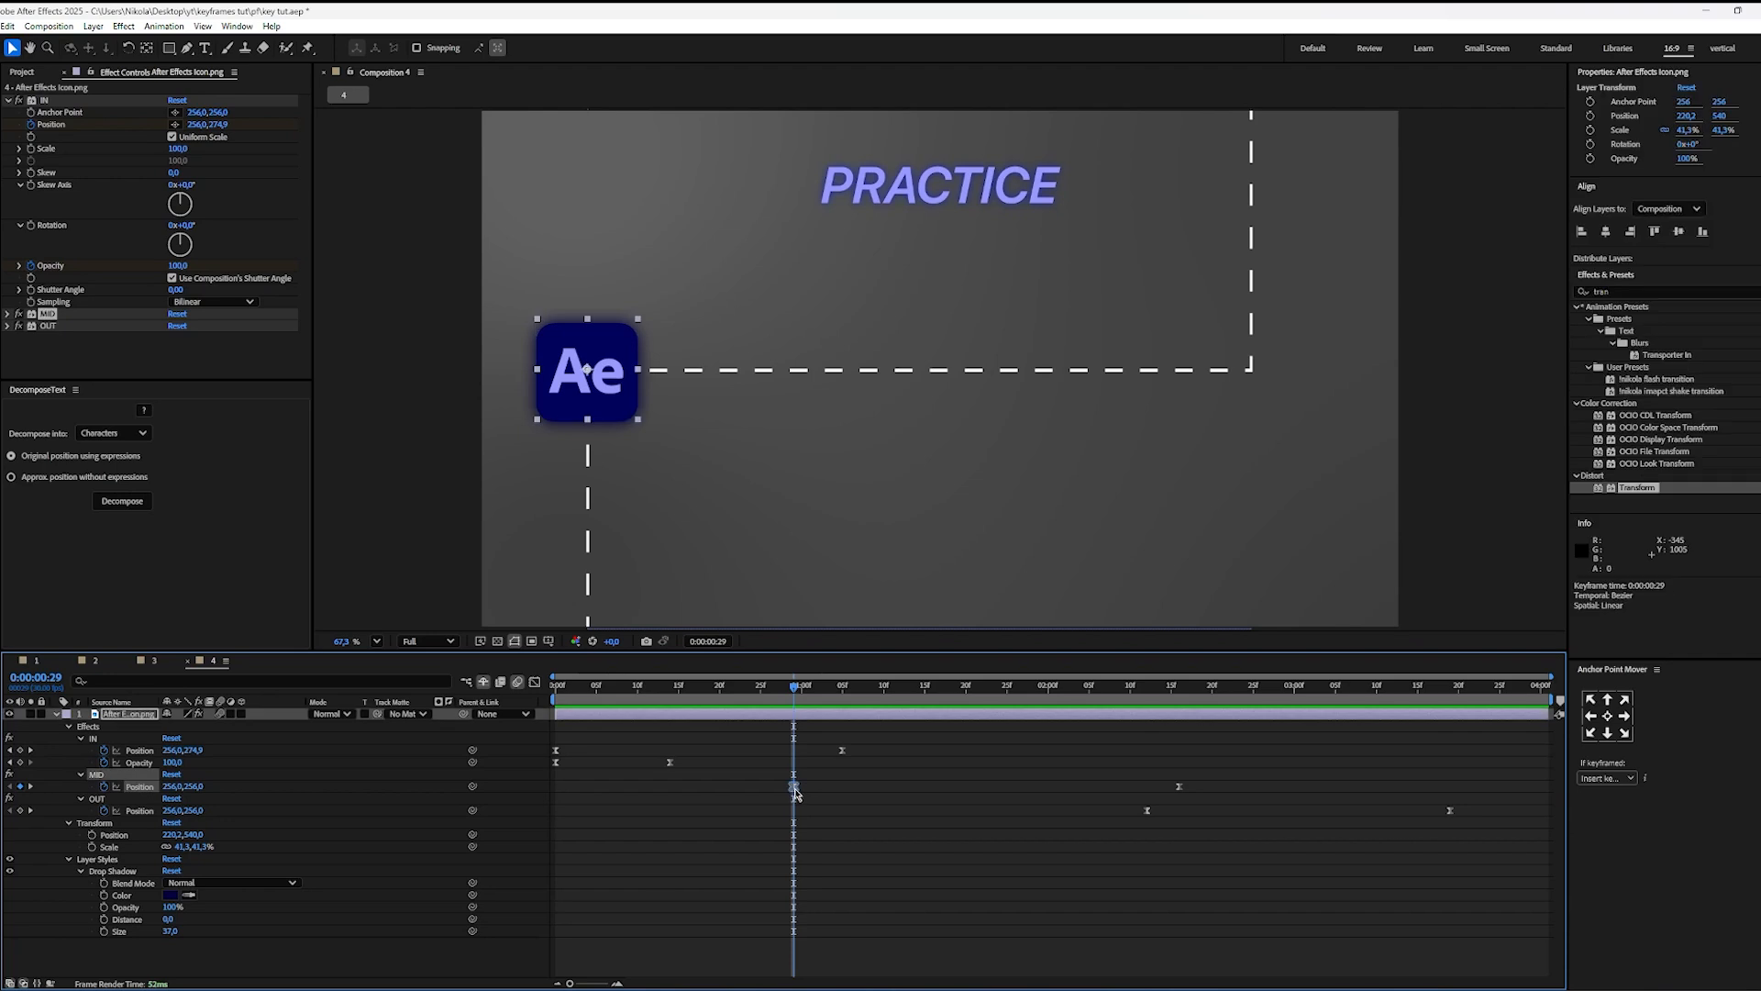
{"action": "left_click_drag", "start_coordinate": [1209, 780], "coordinate": [775, 800]}
{"action": "left_click", "coordinate": [695, 799]}
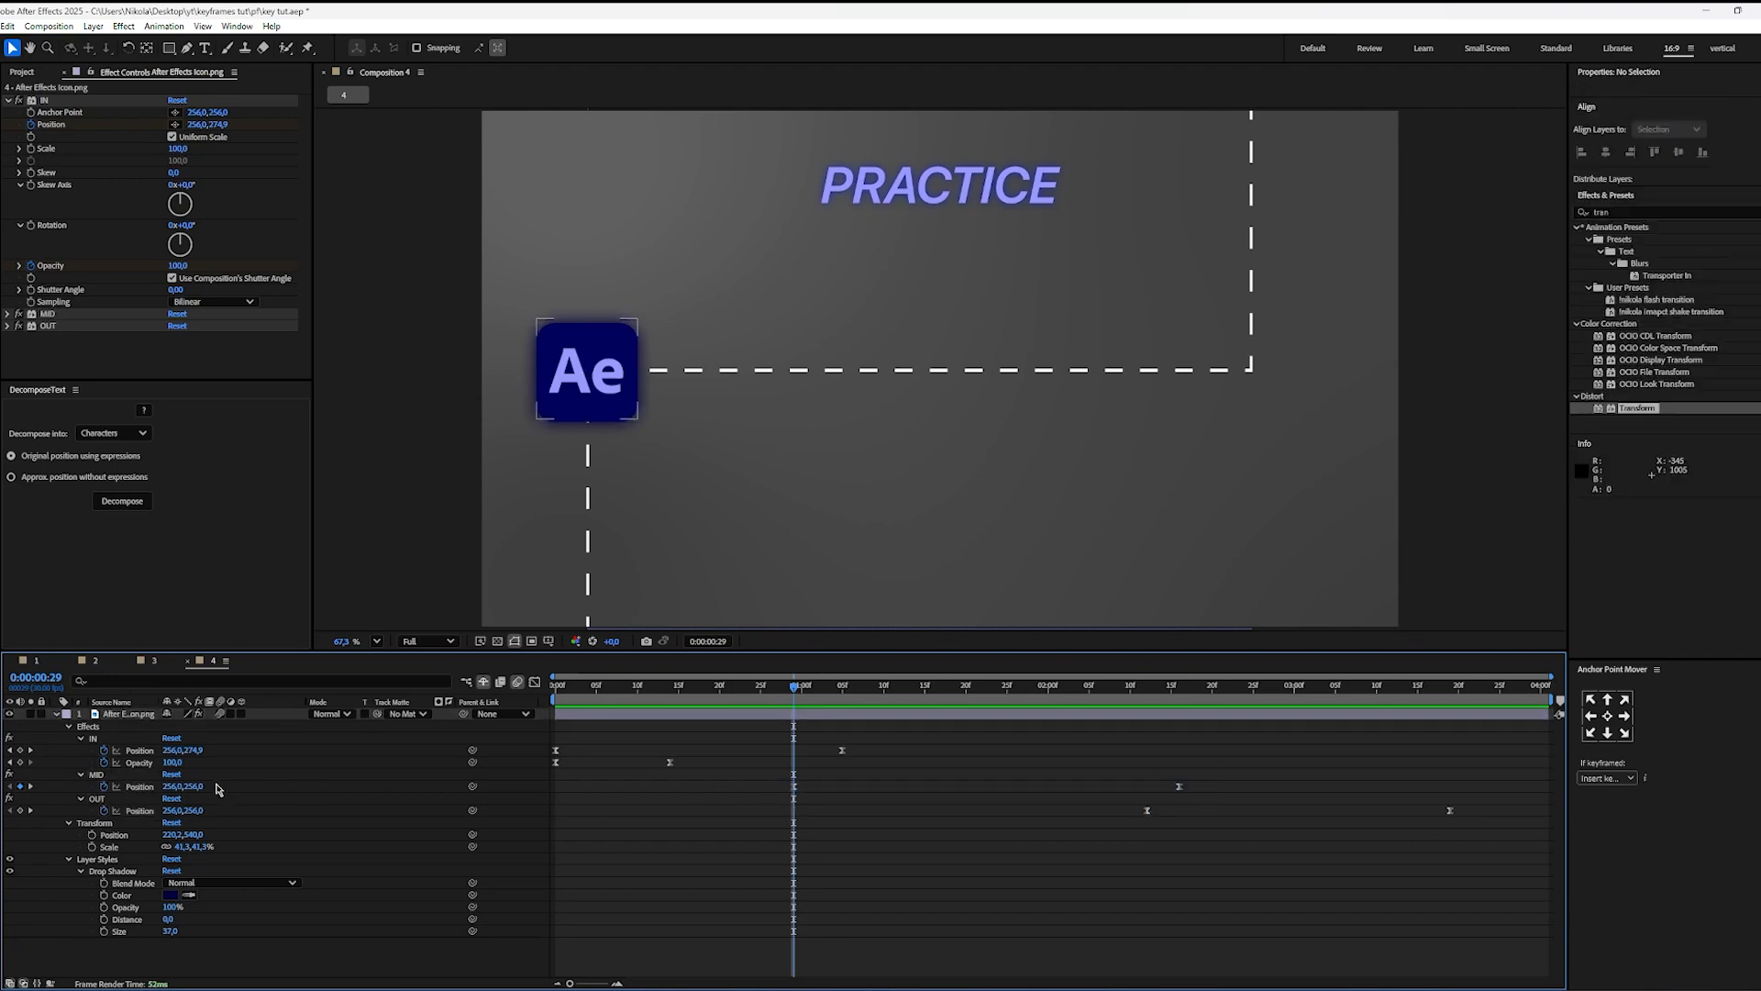
{"action": "left_click", "coordinate": [82, 738]}
{"action": "left_click", "coordinate": [142, 762]}
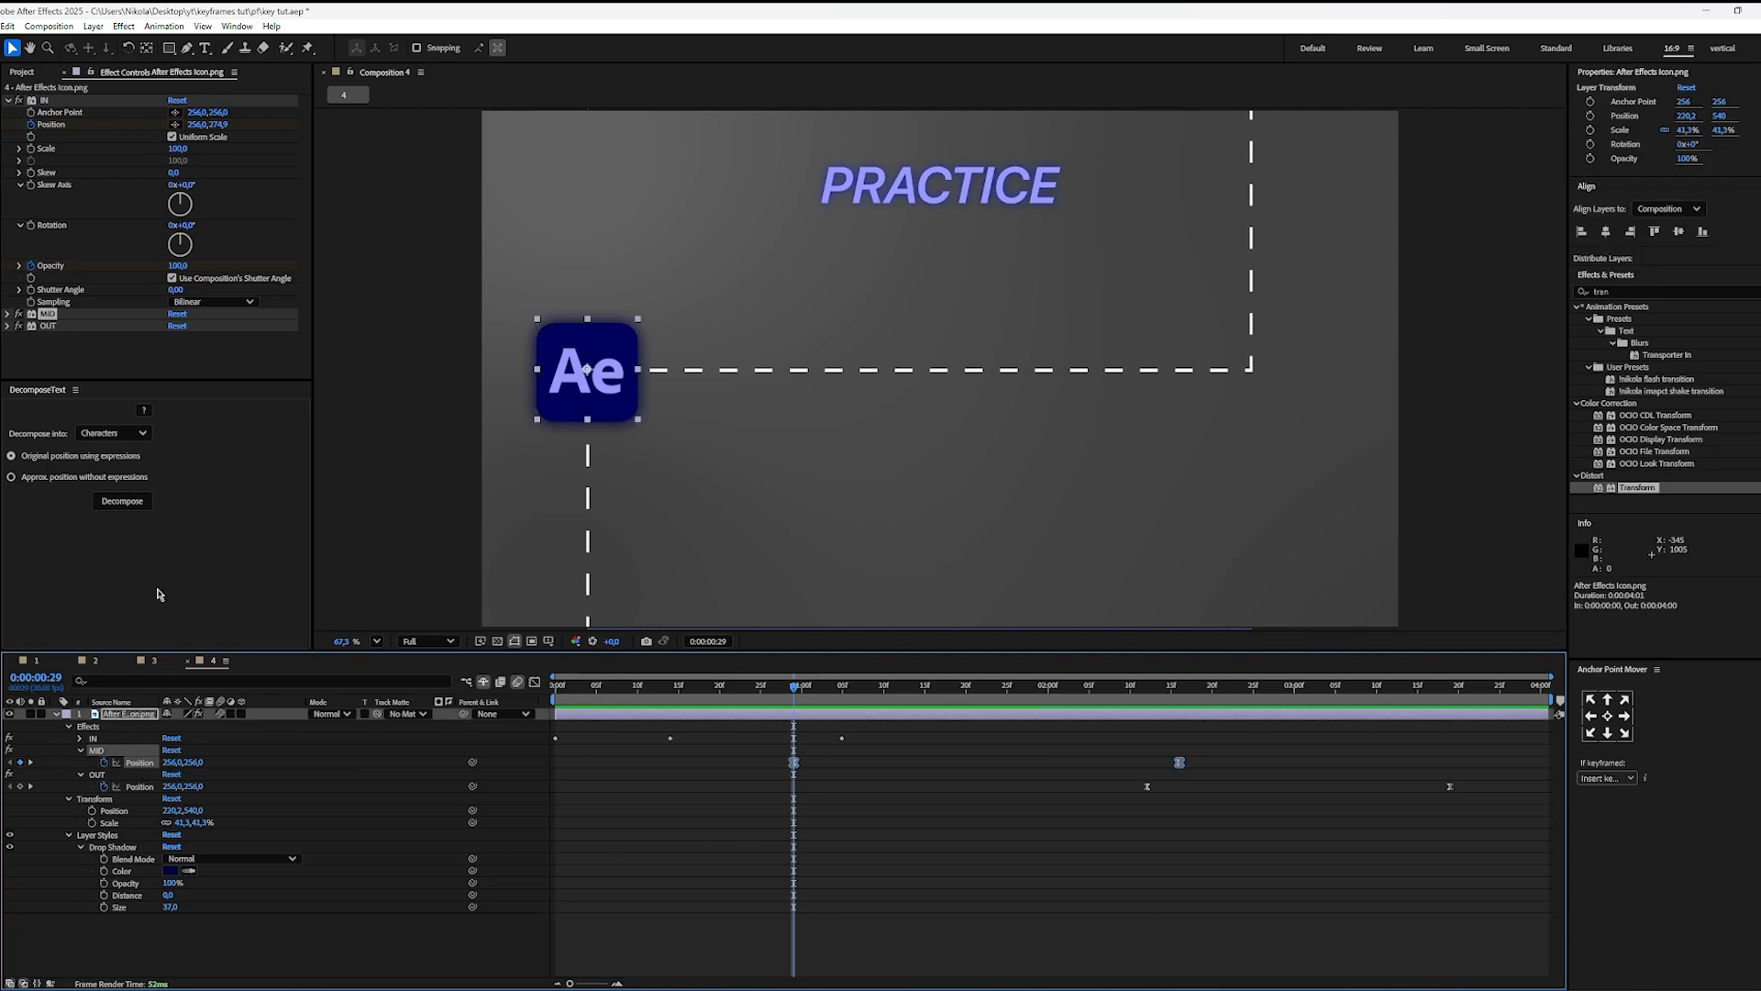
Step: Add a Rotation keyframe to the MID effect at 0:00:00:29 and reveal the layer's keyframed properties
{"action": "left_click", "coordinate": [10, 314]}
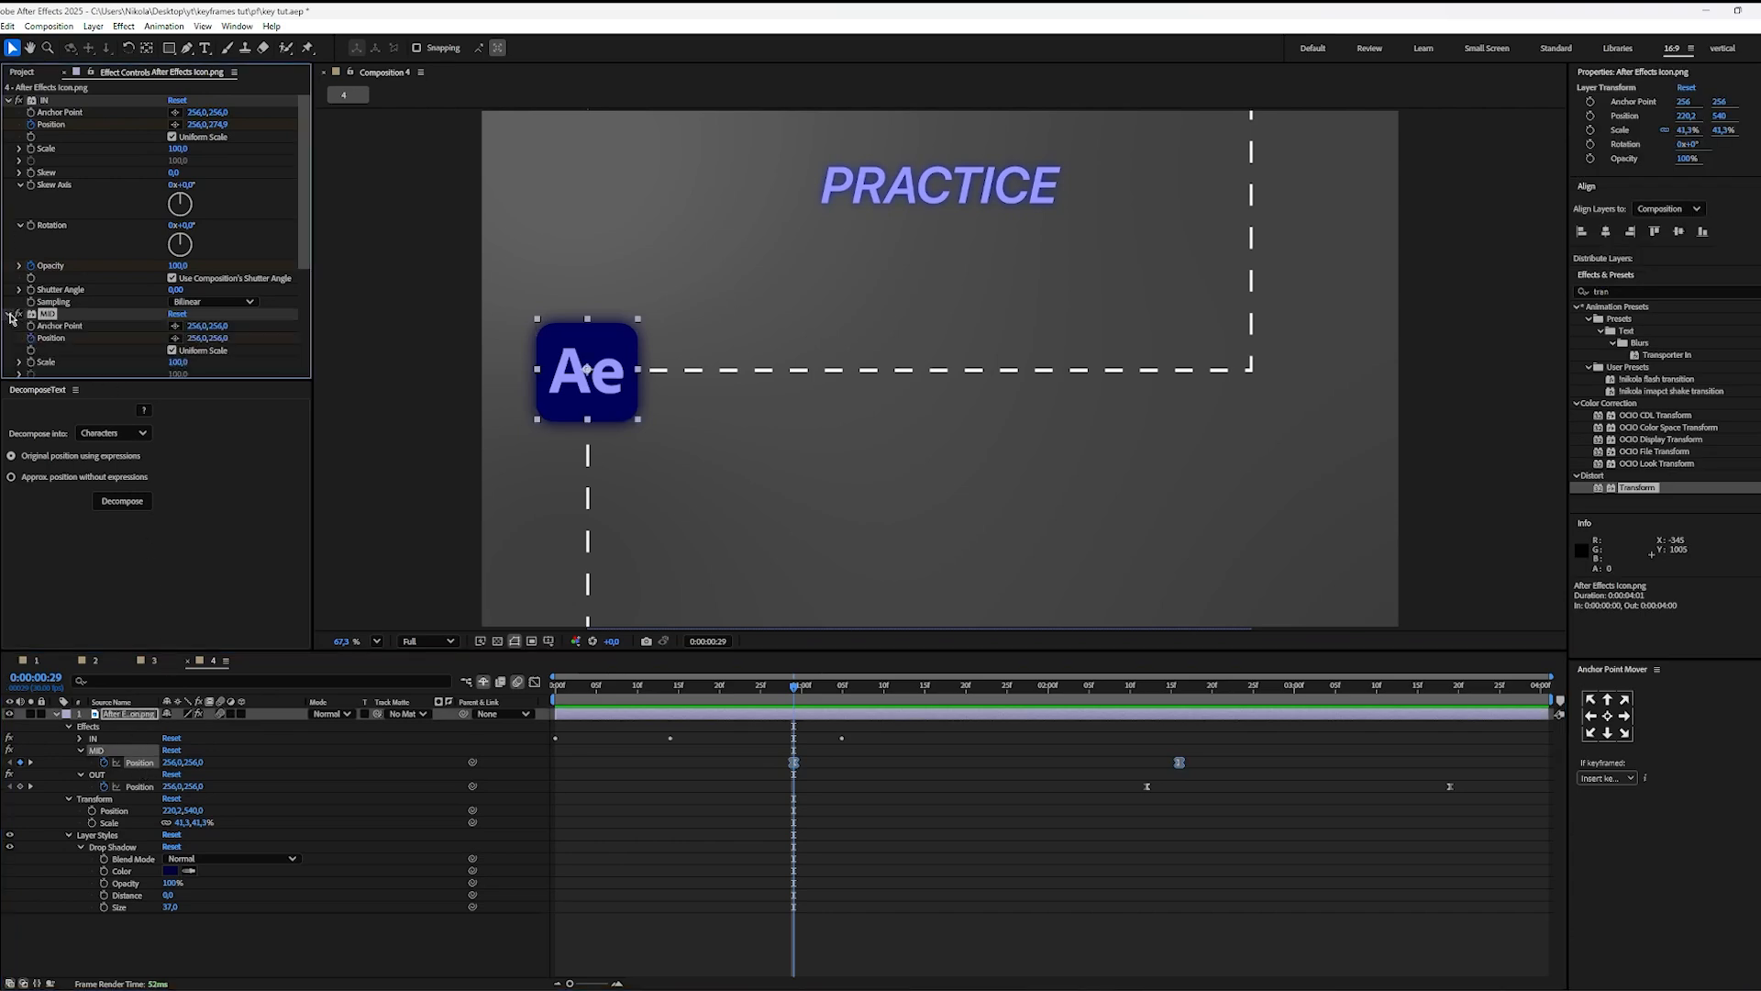
{"action": "scroll", "coordinate": [26, 332], "scroll_direction": "down", "scroll_amount": 2}
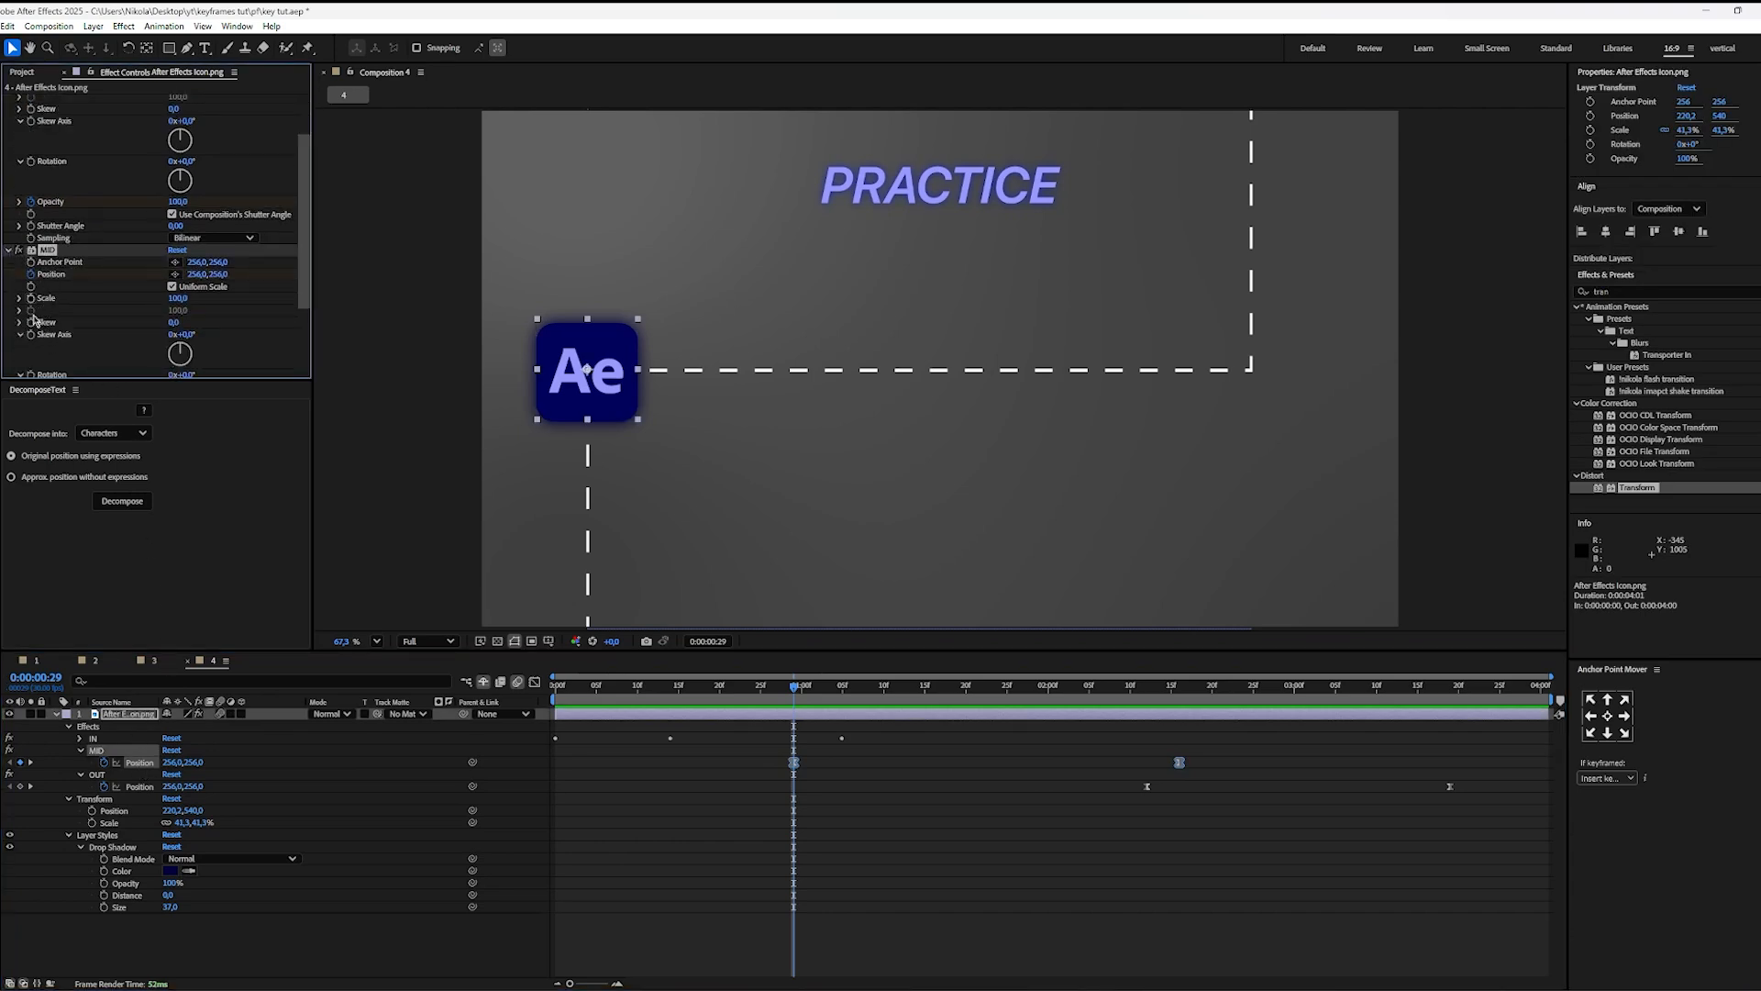
{"action": "scroll", "coordinate": [40, 352], "scroll_direction": "down", "scroll_amount": 1}
{"action": "left_click", "coordinate": [31, 343]}
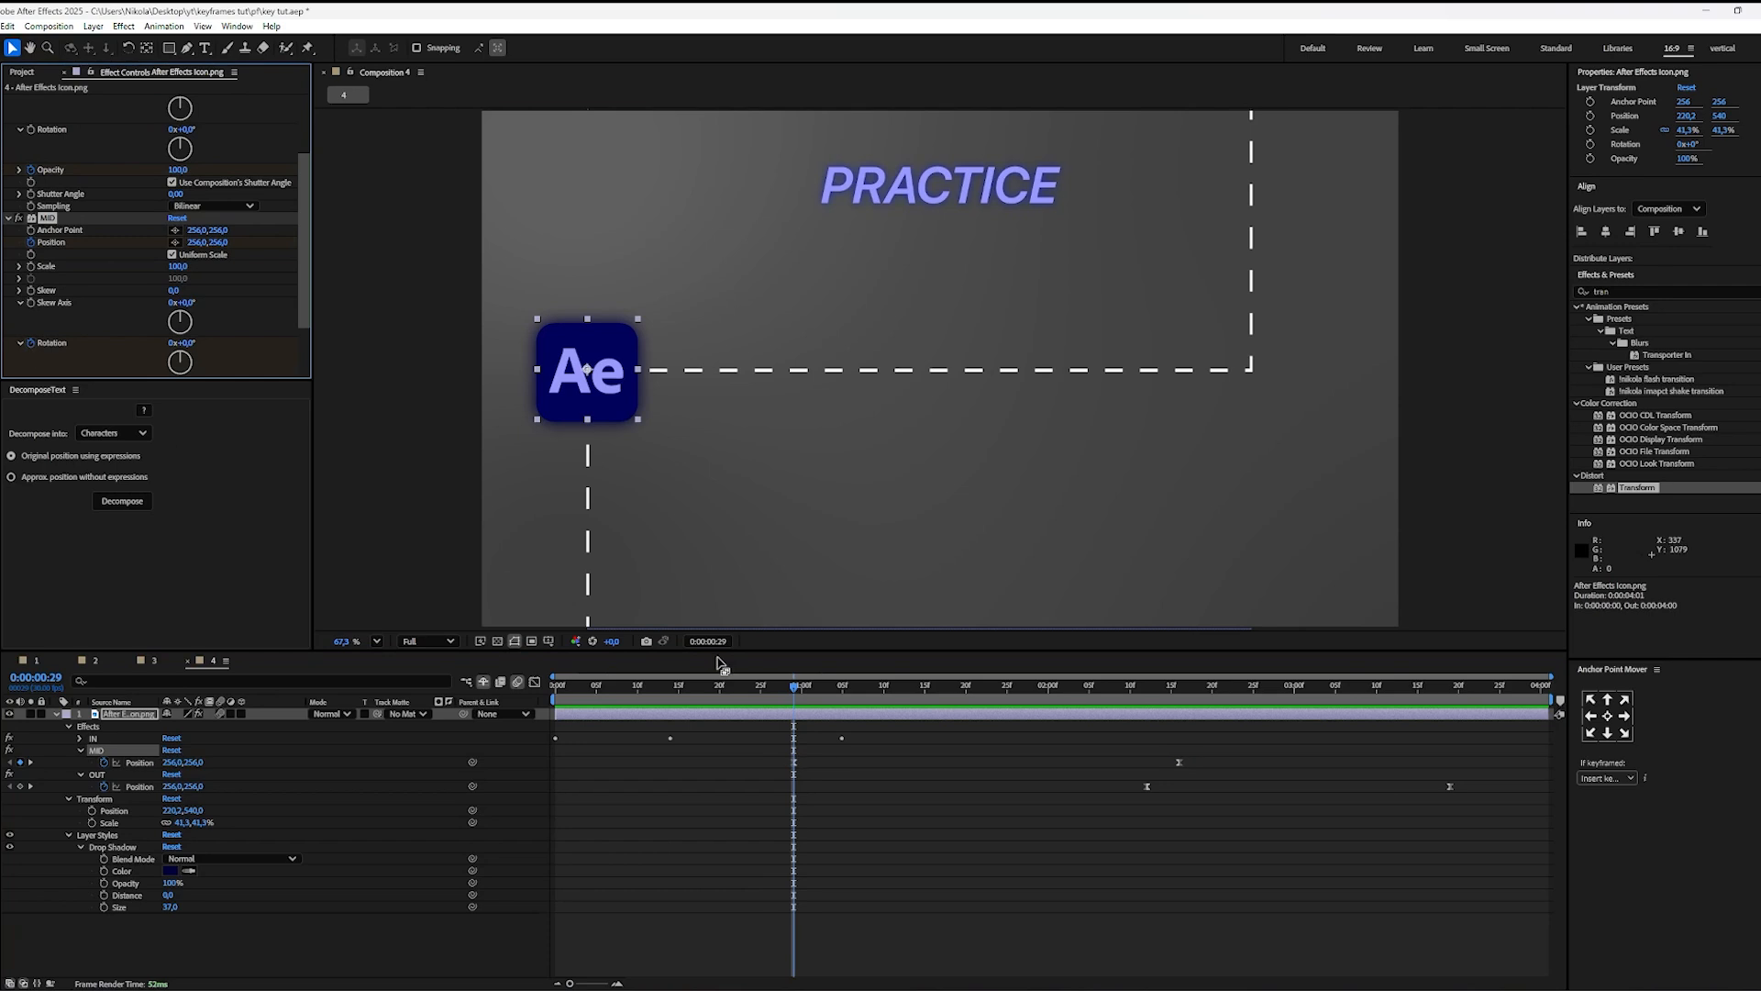
{"action": "key", "text": "u"}
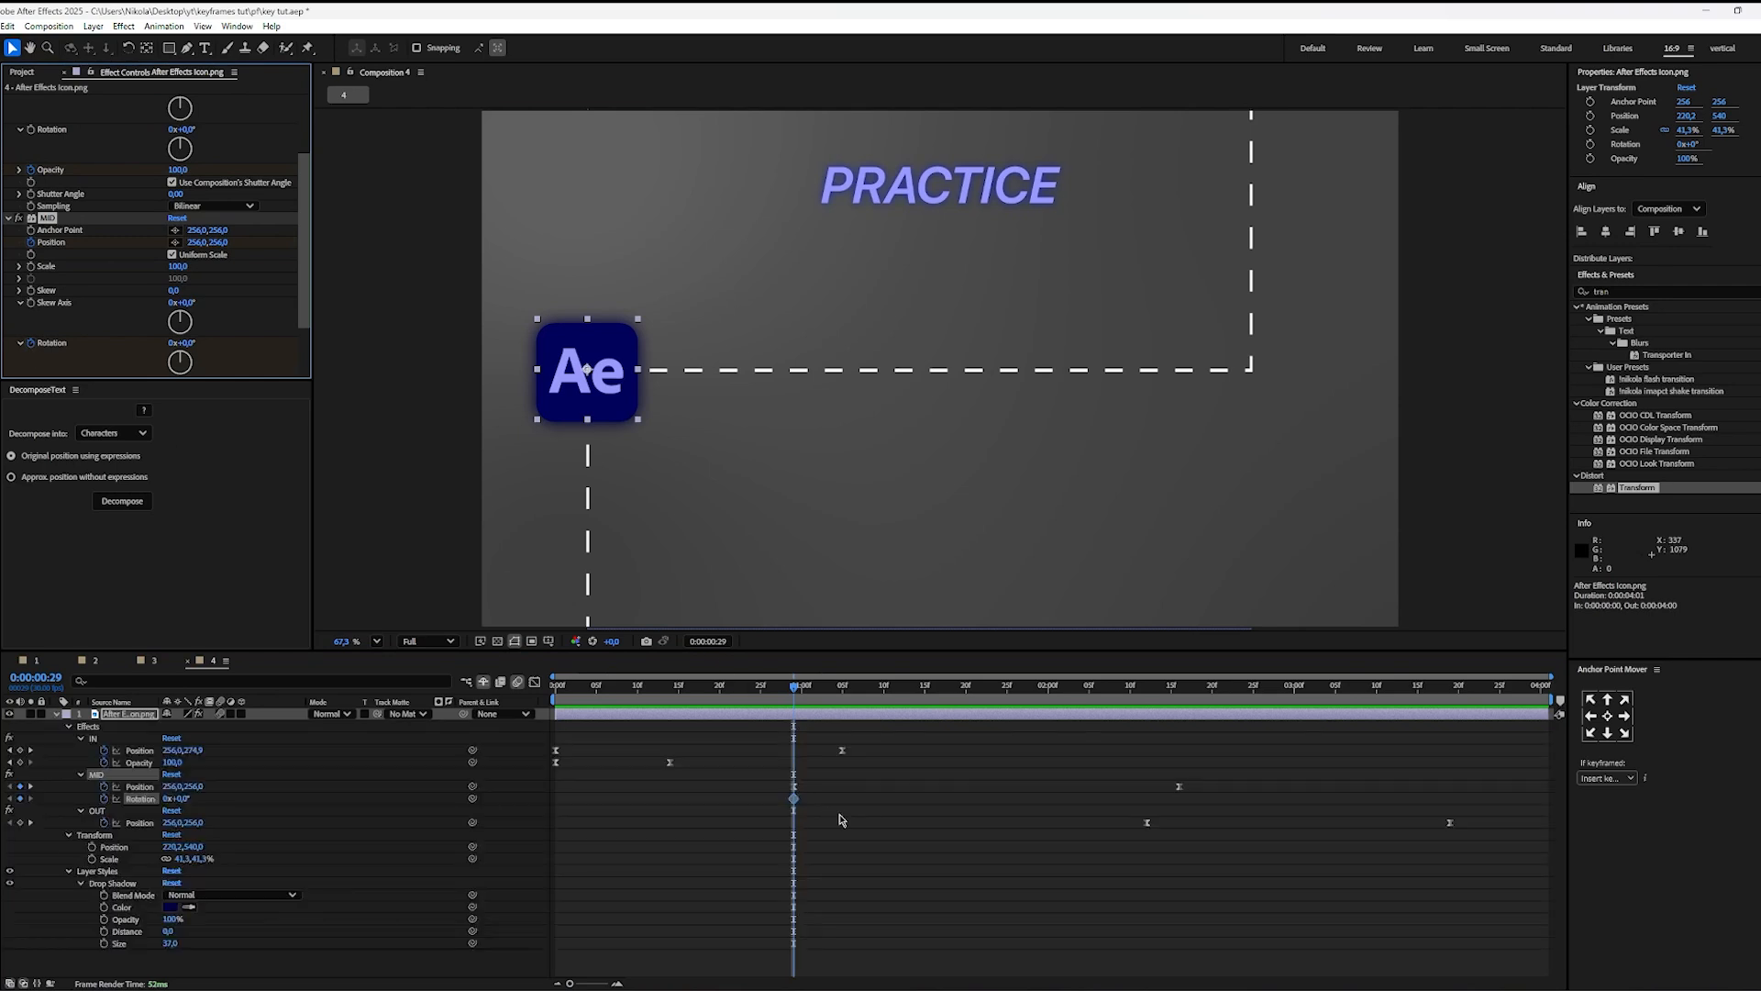
{"action": "left_click", "coordinate": [841, 819]}
Step: Set the MID Rotation to 1x+0,0° at 0:00:02:16 and play the spin from 0:00:00:29
{"action": "left_click_drag", "start_coordinate": [794, 690], "coordinate": [1180, 731]}
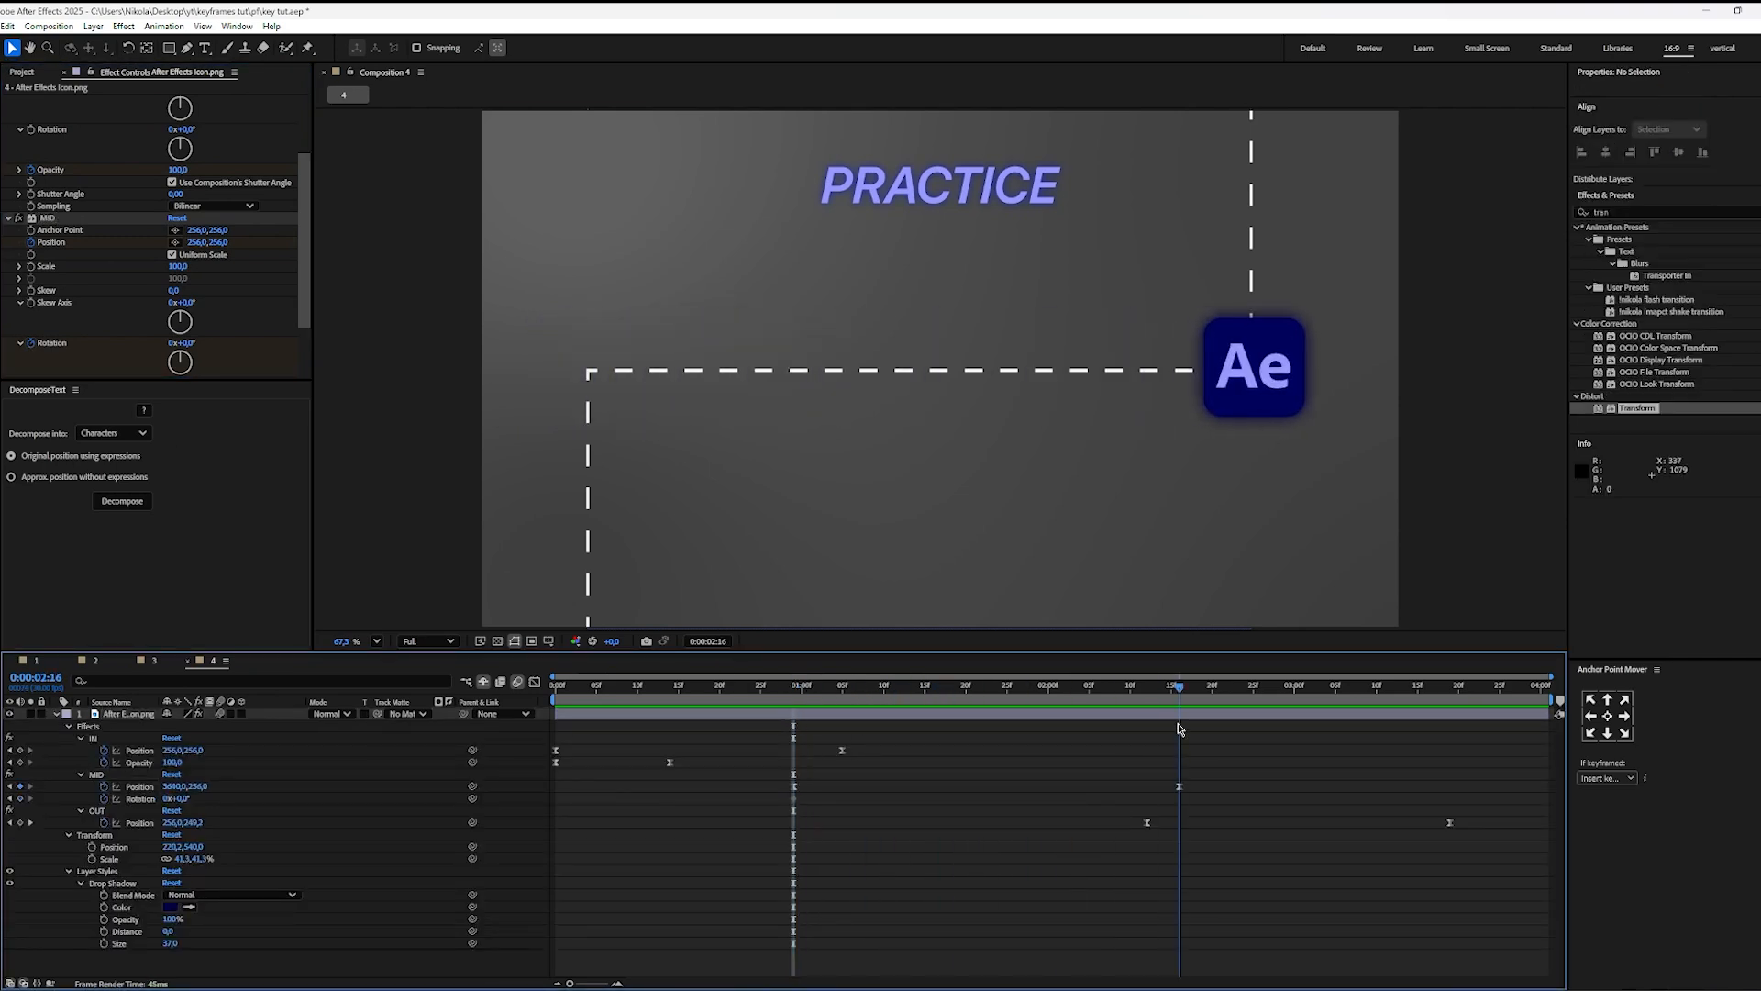
{"action": "left_click", "coordinate": [171, 343]}
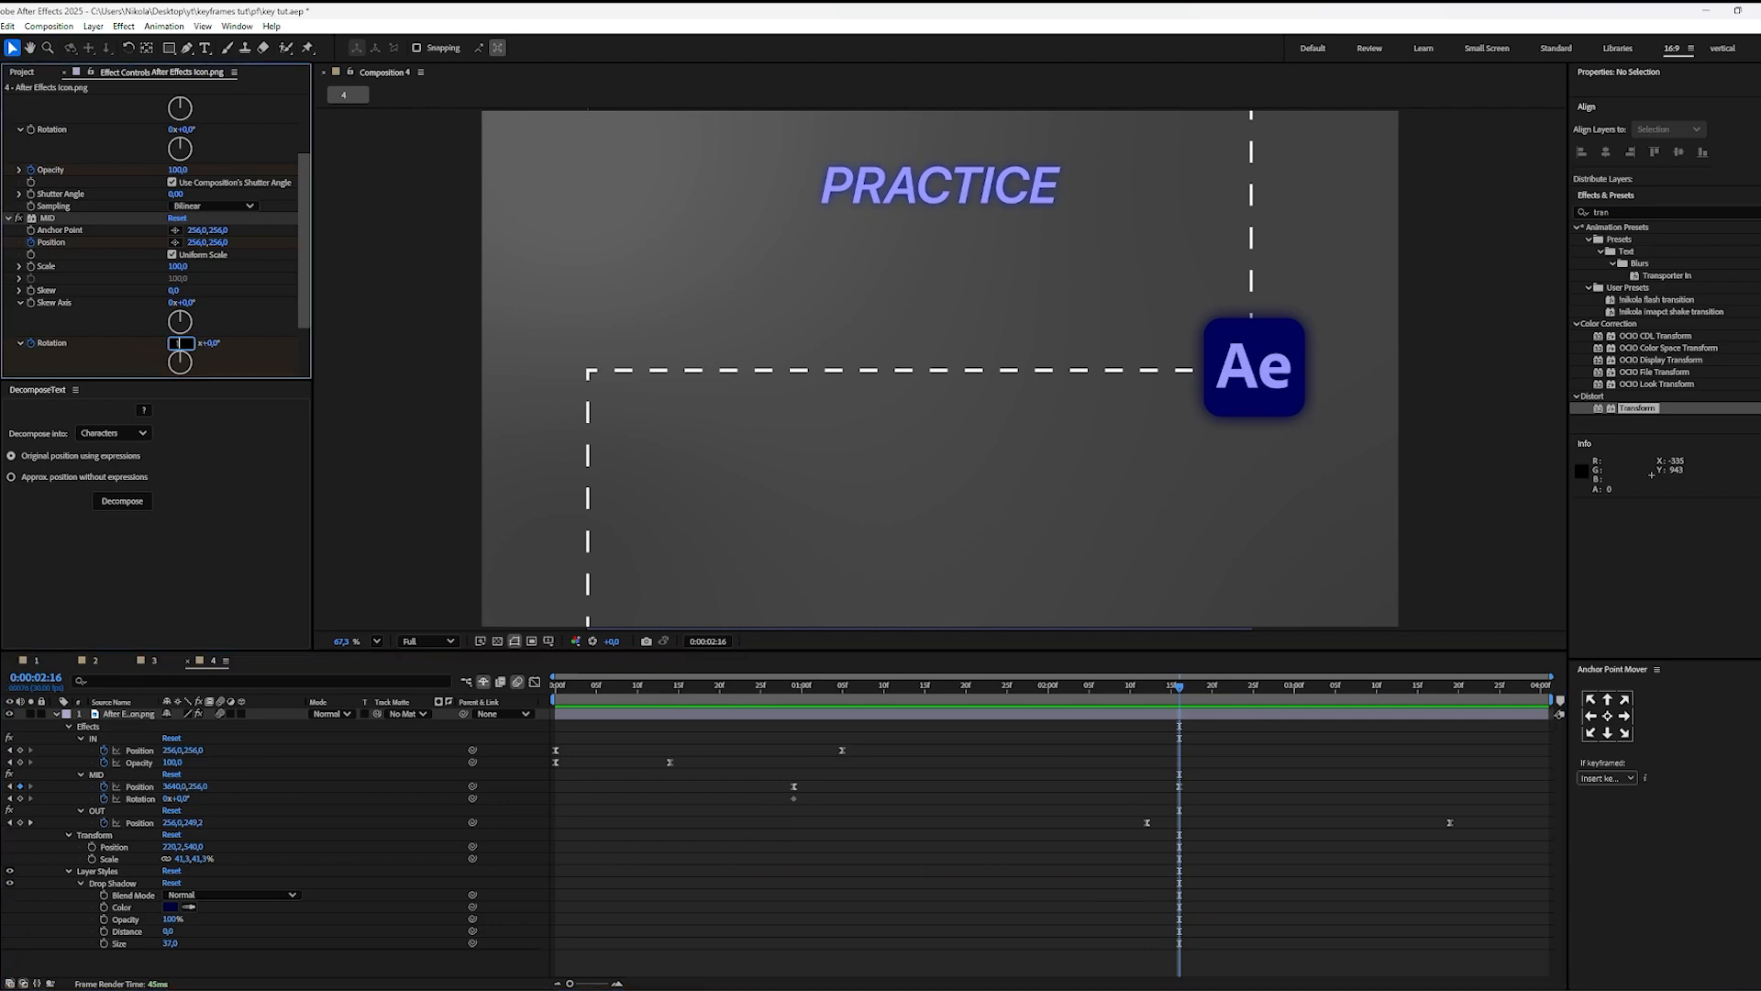
{"action": "type", "text": "1"}
{"action": "key", "text": "Return"}
{"action": "left_click", "coordinate": [1151, 731]}
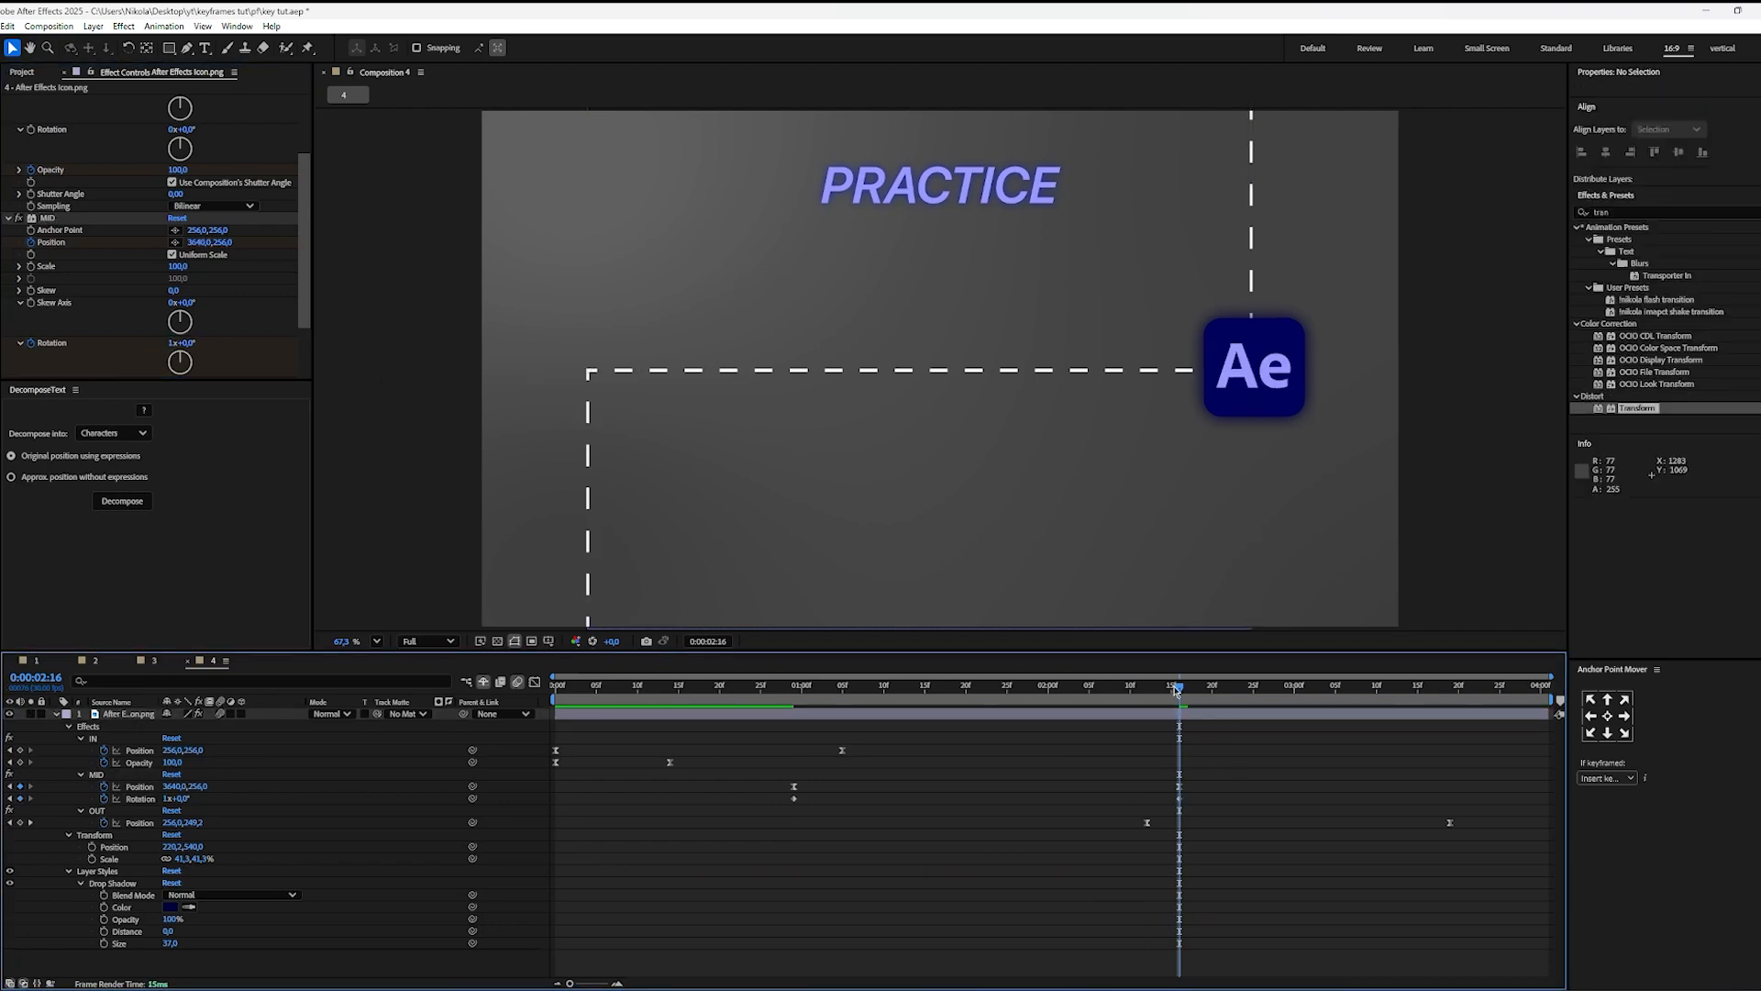
{"action": "left_click_drag", "start_coordinate": [1180, 689], "coordinate": [791, 715]}
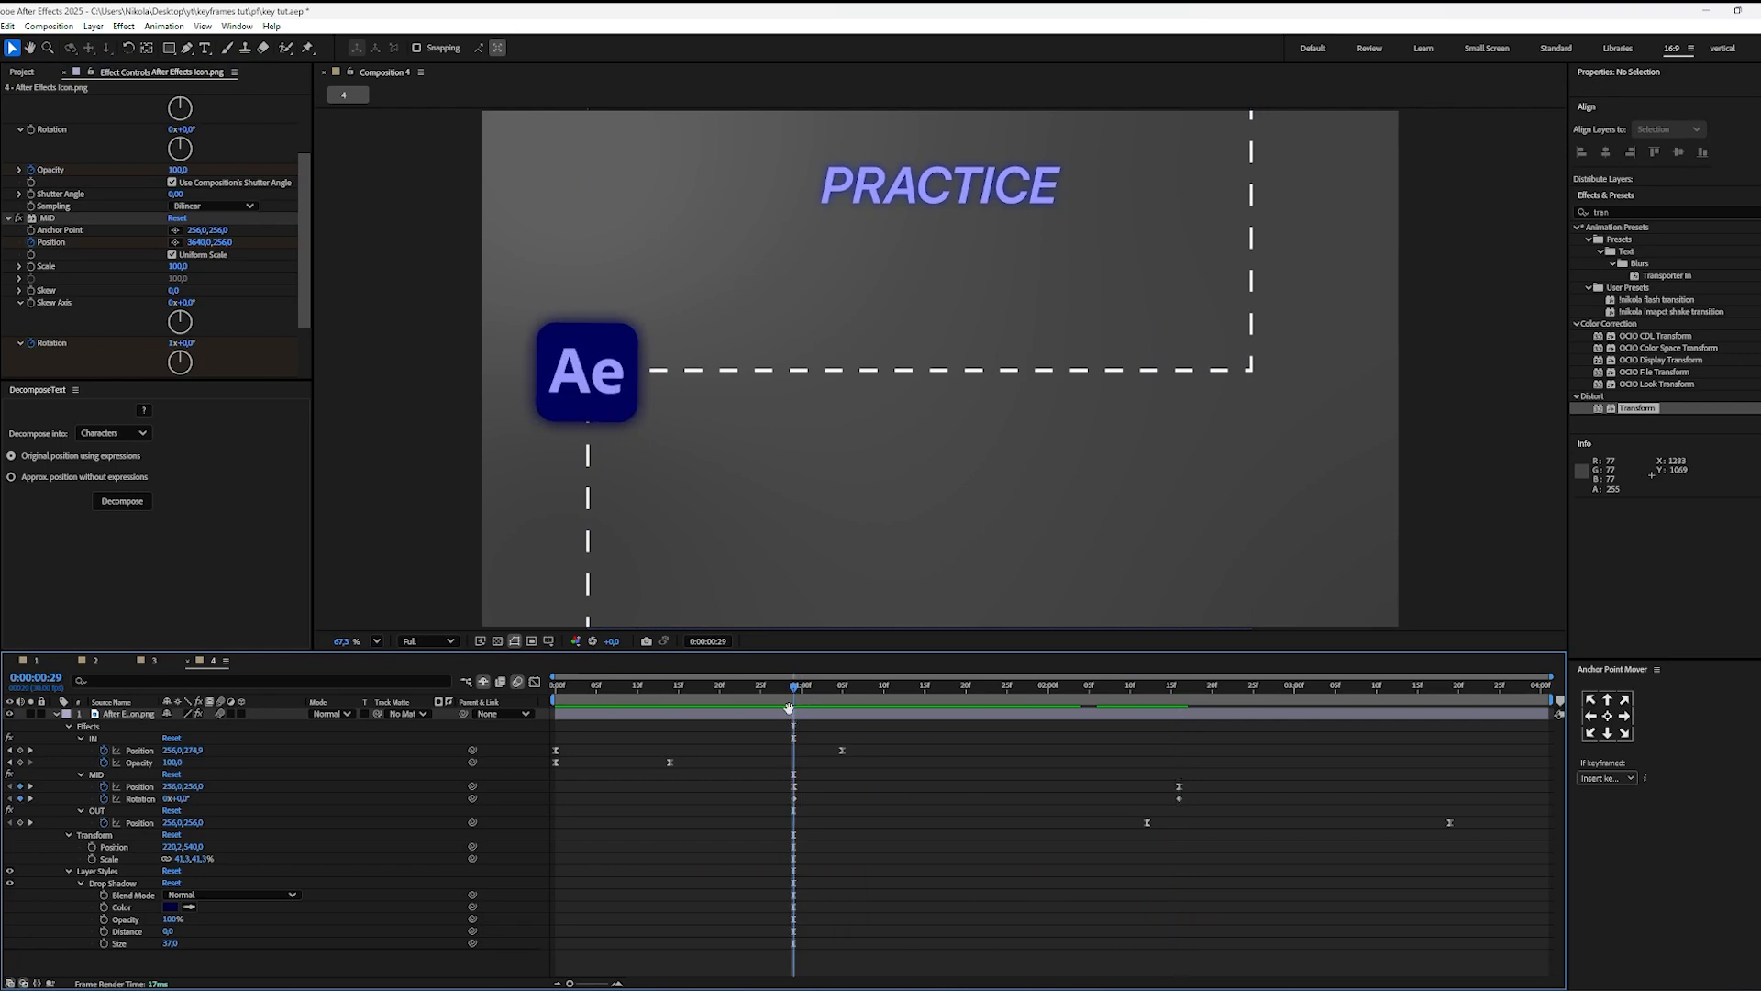
{"action": "key", "text": "space"}
{"action": "key", "text": "space"}
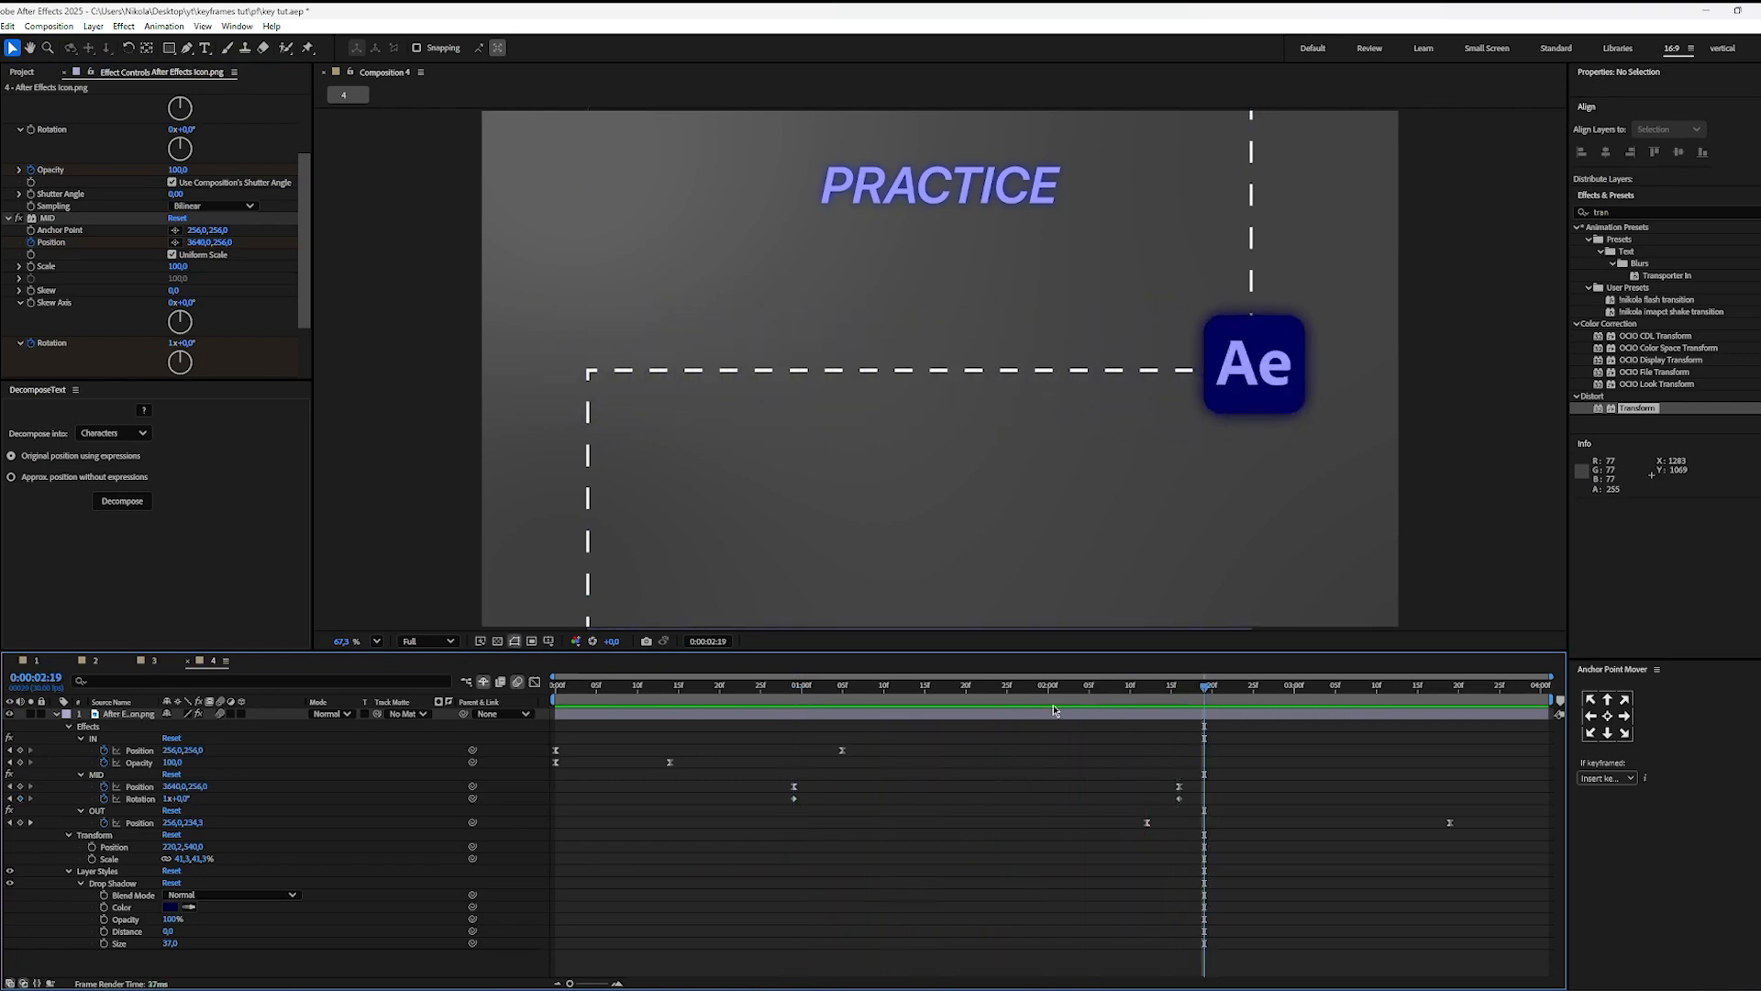
Step: Ease both MID Rotation keyframes and shape their speed curve into a steep peak near the middle of the move
{"action": "left_click_drag", "start_coordinate": [1187, 809], "coordinate": [714, 812]}
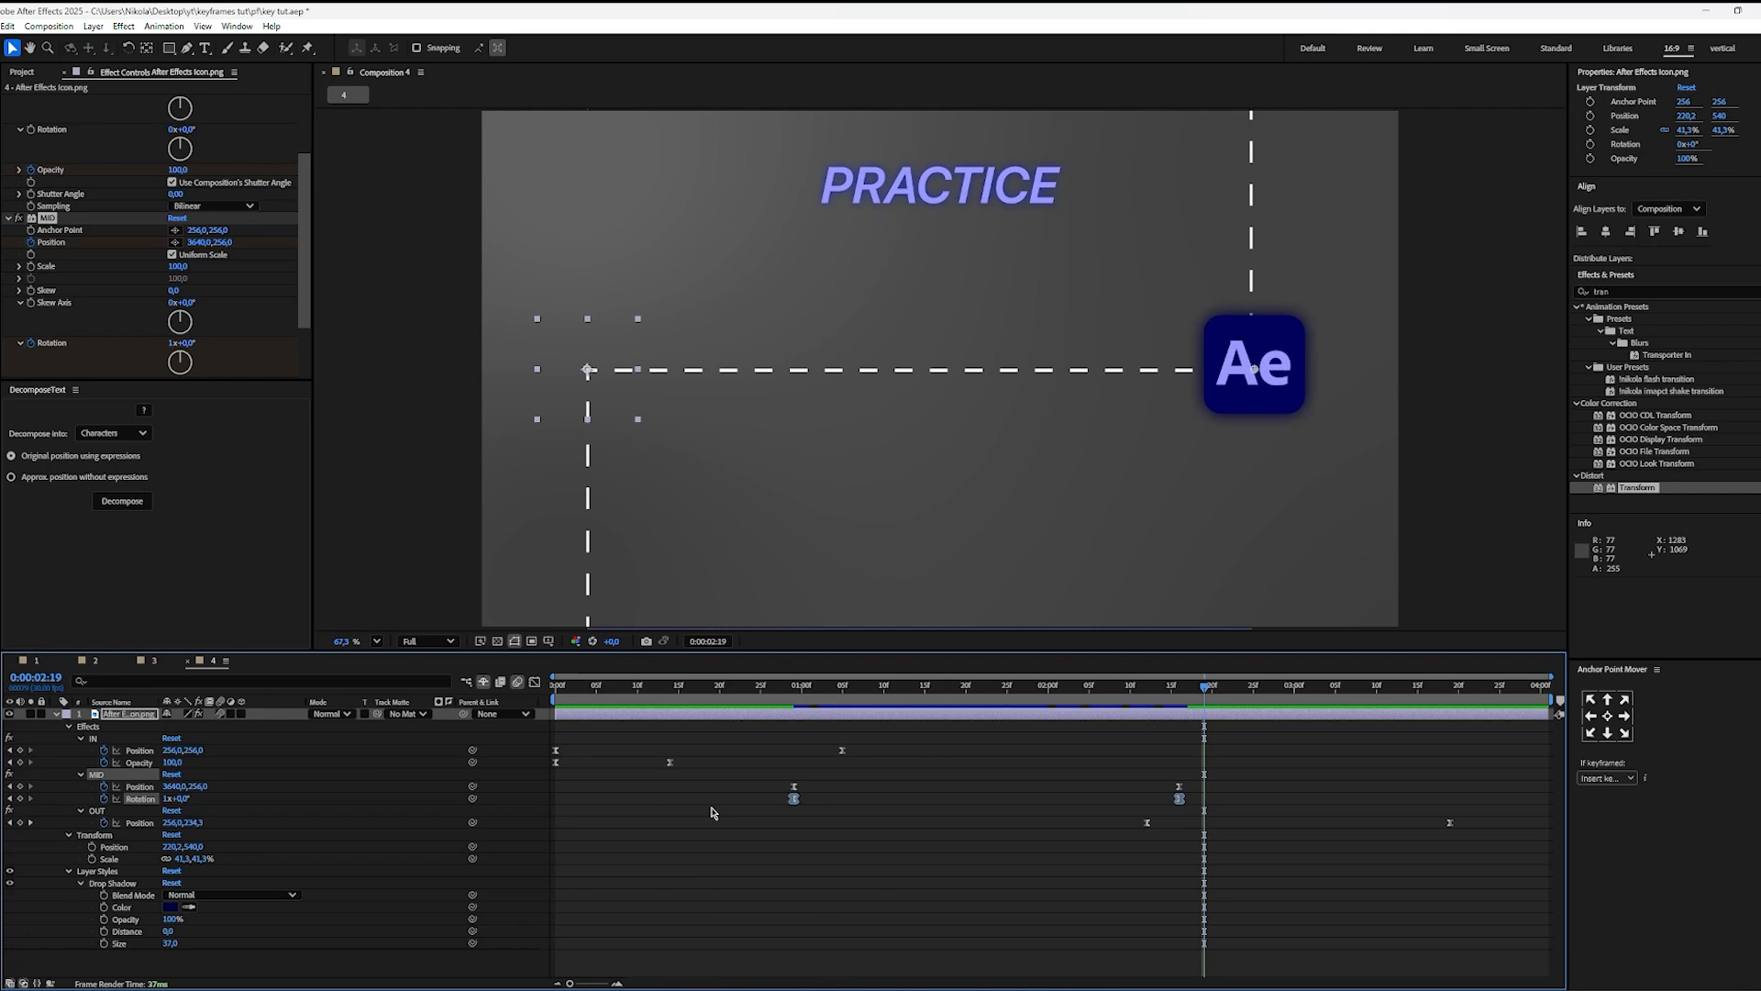
{"action": "key", "text": "shift+F3"}
{"action": "mouse_move", "coordinate": [929, 897]}
{"action": "left_mouse_down"}
{"action": "mouse_move", "coordinate": [765, 919]}
{"action": "mouse_move", "coordinate": [917, 918]}
{"action": "left_mouse_up"}
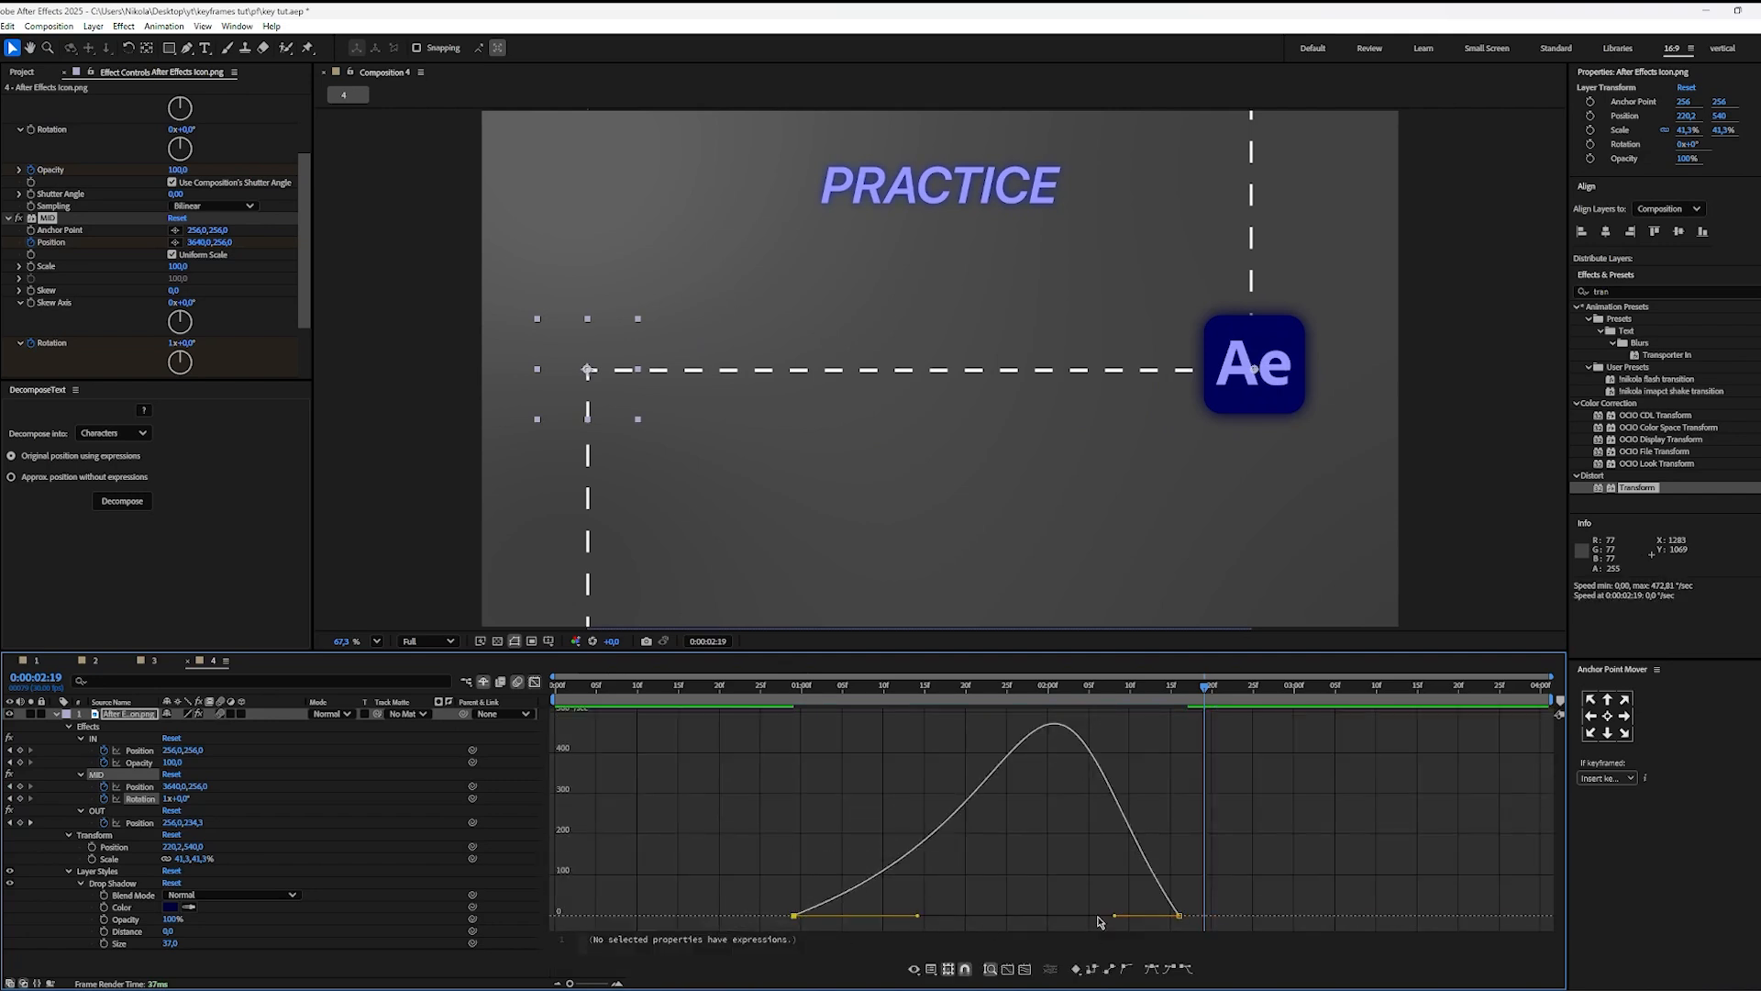
{"action": "left_click_drag", "start_coordinate": [1115, 917], "coordinate": [1061, 916]}
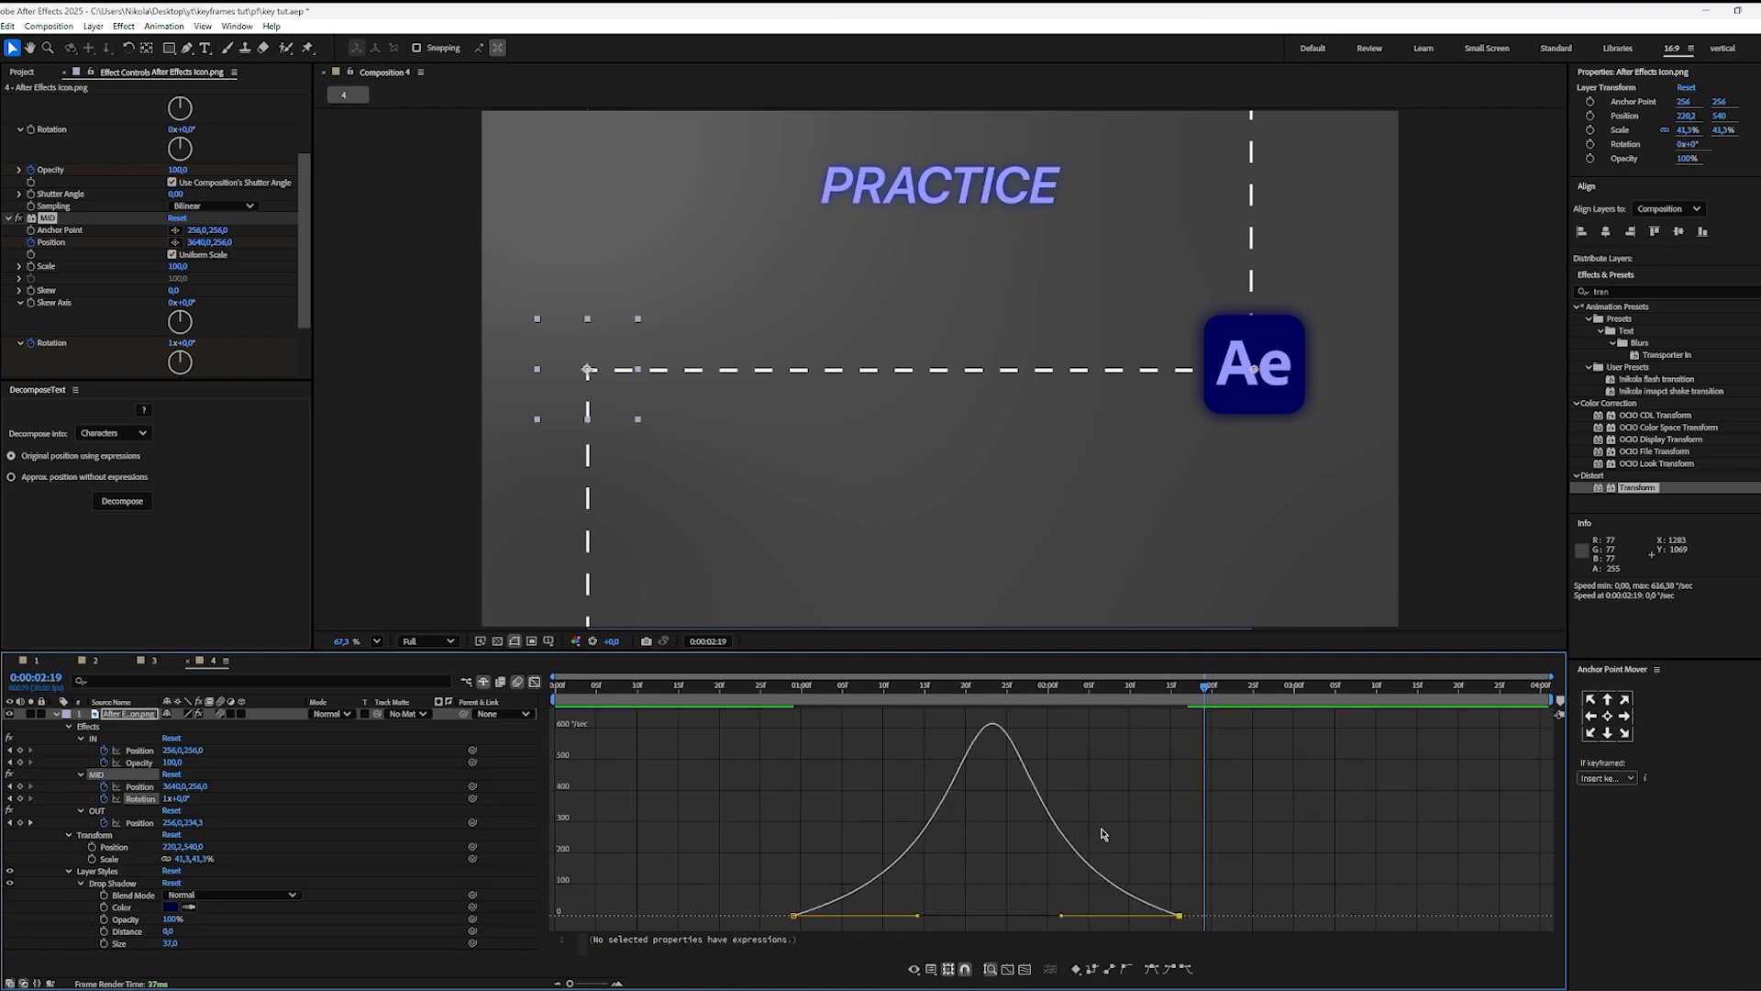
{"action": "left_click_drag", "start_coordinate": [920, 915], "coordinate": [795, 926]}
{"action": "left_click_drag", "start_coordinate": [918, 917], "coordinate": [930, 917]}
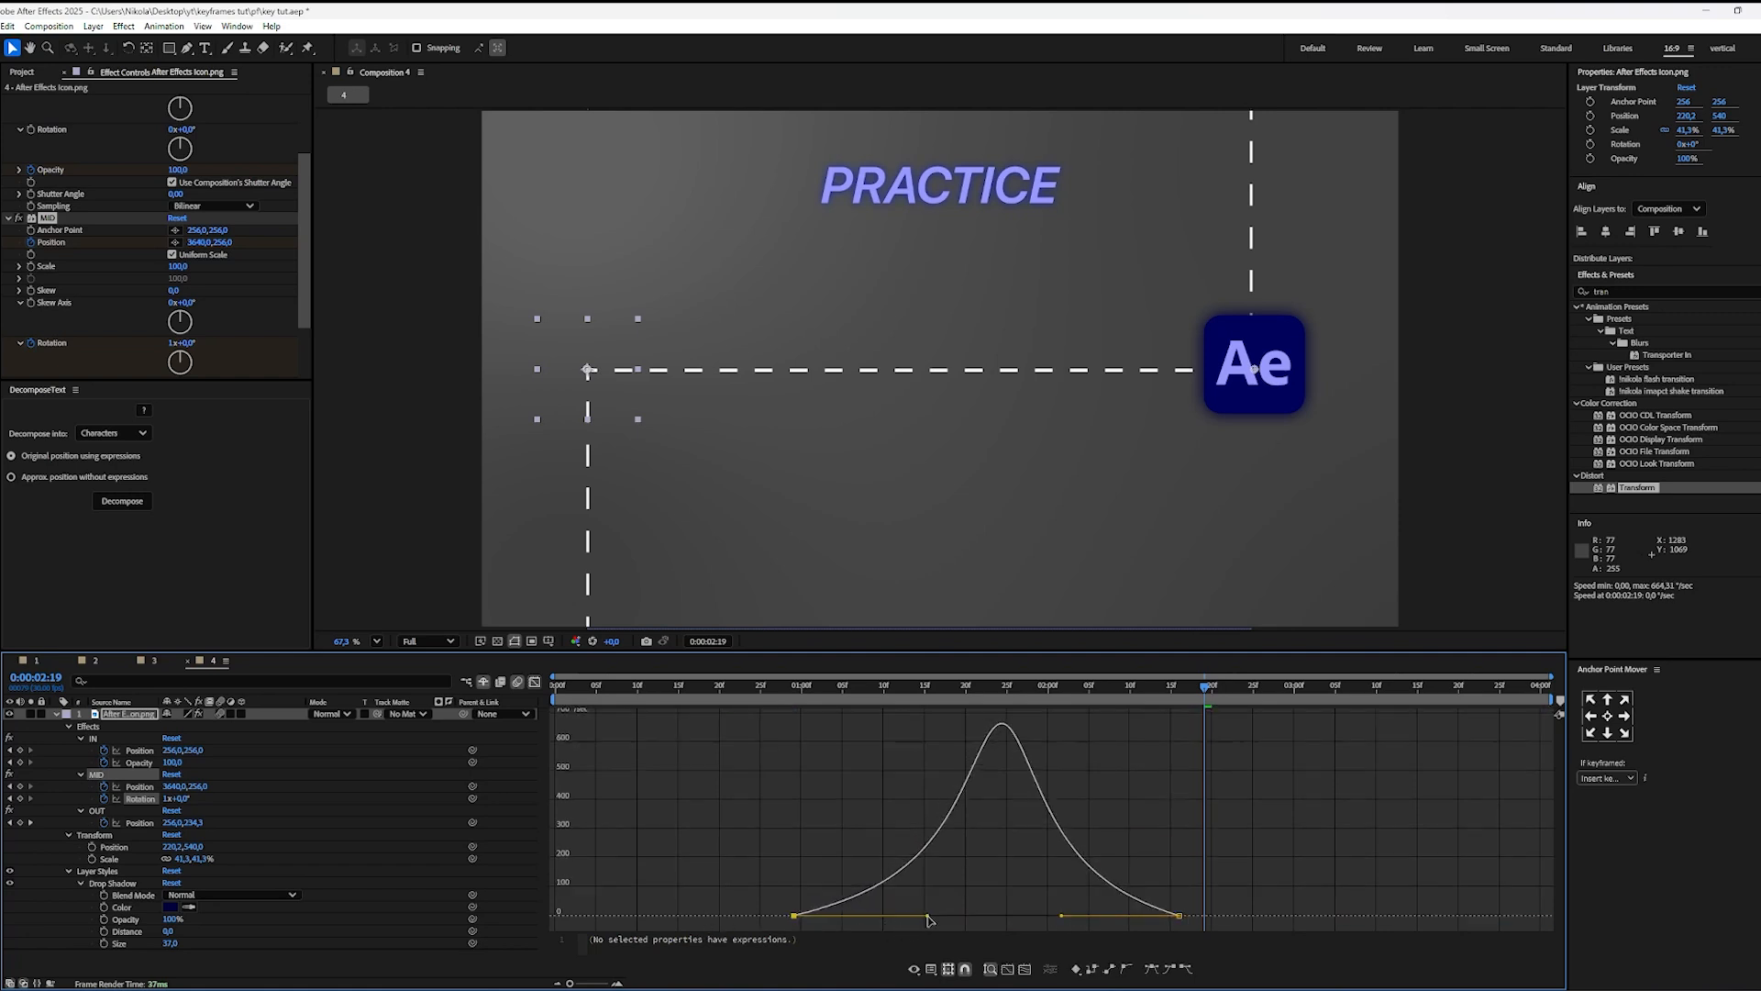
{"action": "left_click", "coordinate": [568, 712]}
{"action": "left_click", "coordinate": [535, 682]}
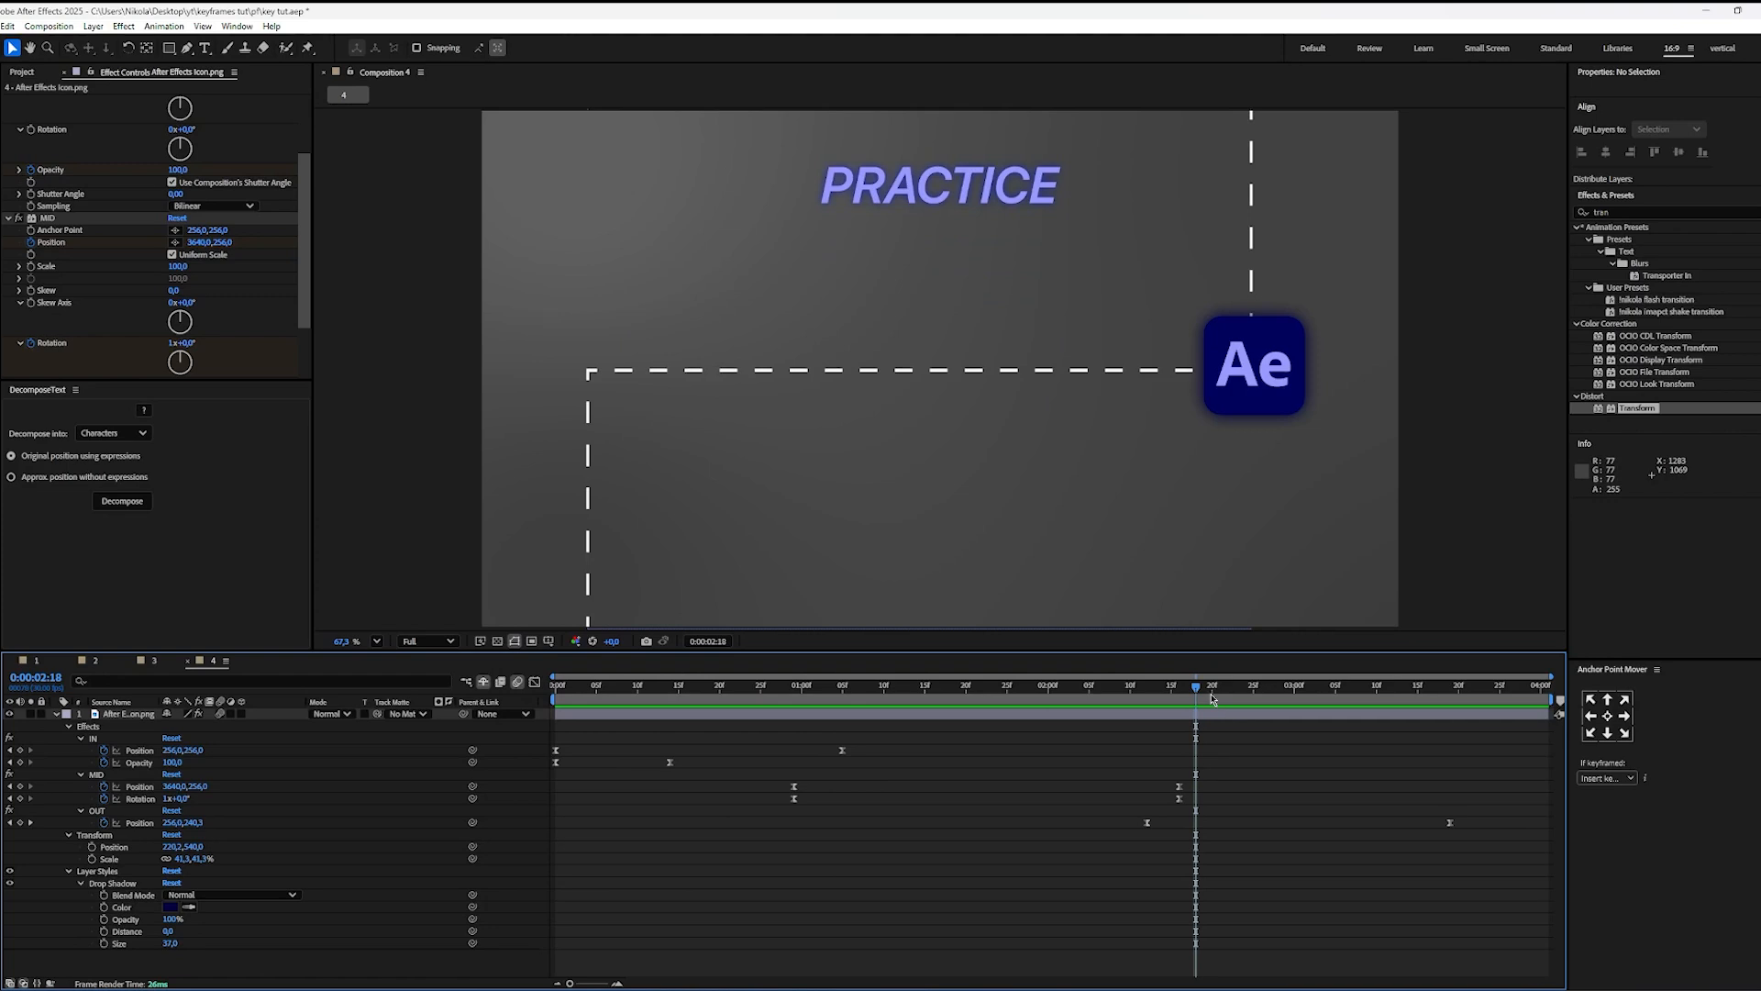
Step: Play the eased rotation from the composition's start and replay it from 0:00:00:29
{"action": "key", "text": "space"}
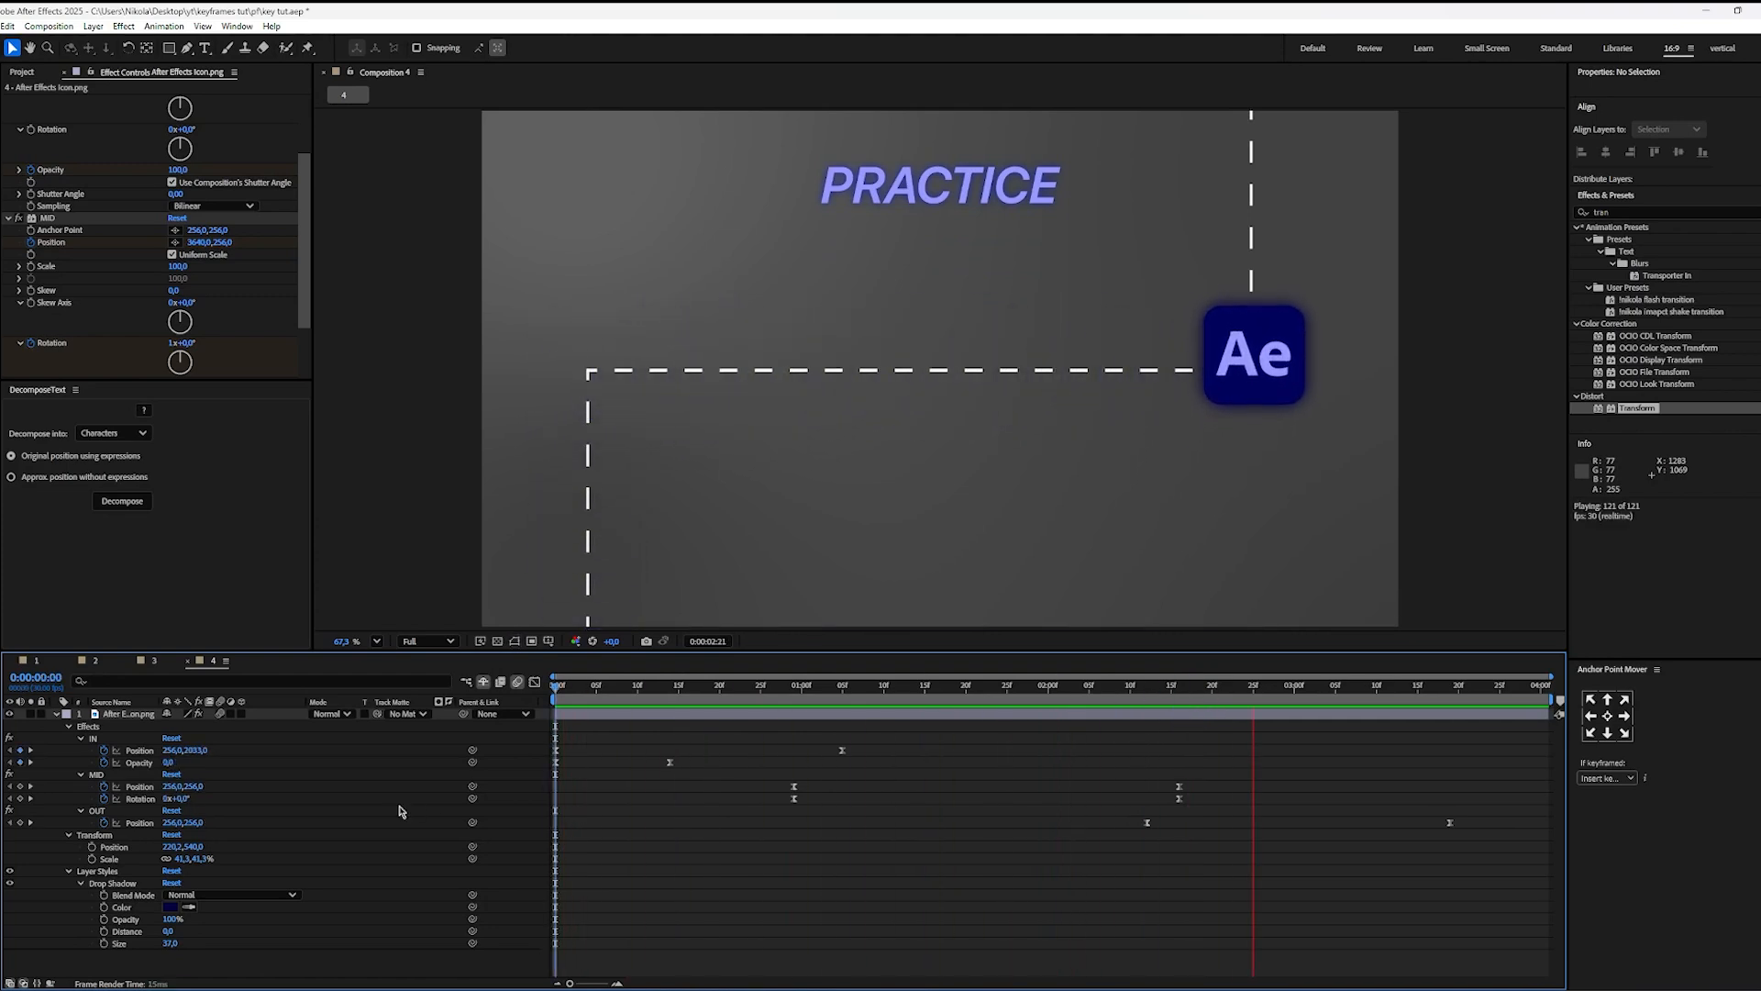
{"action": "key", "text": "space"}
{"action": "left_click_drag", "start_coordinate": [1131, 689], "coordinate": [795, 688]}
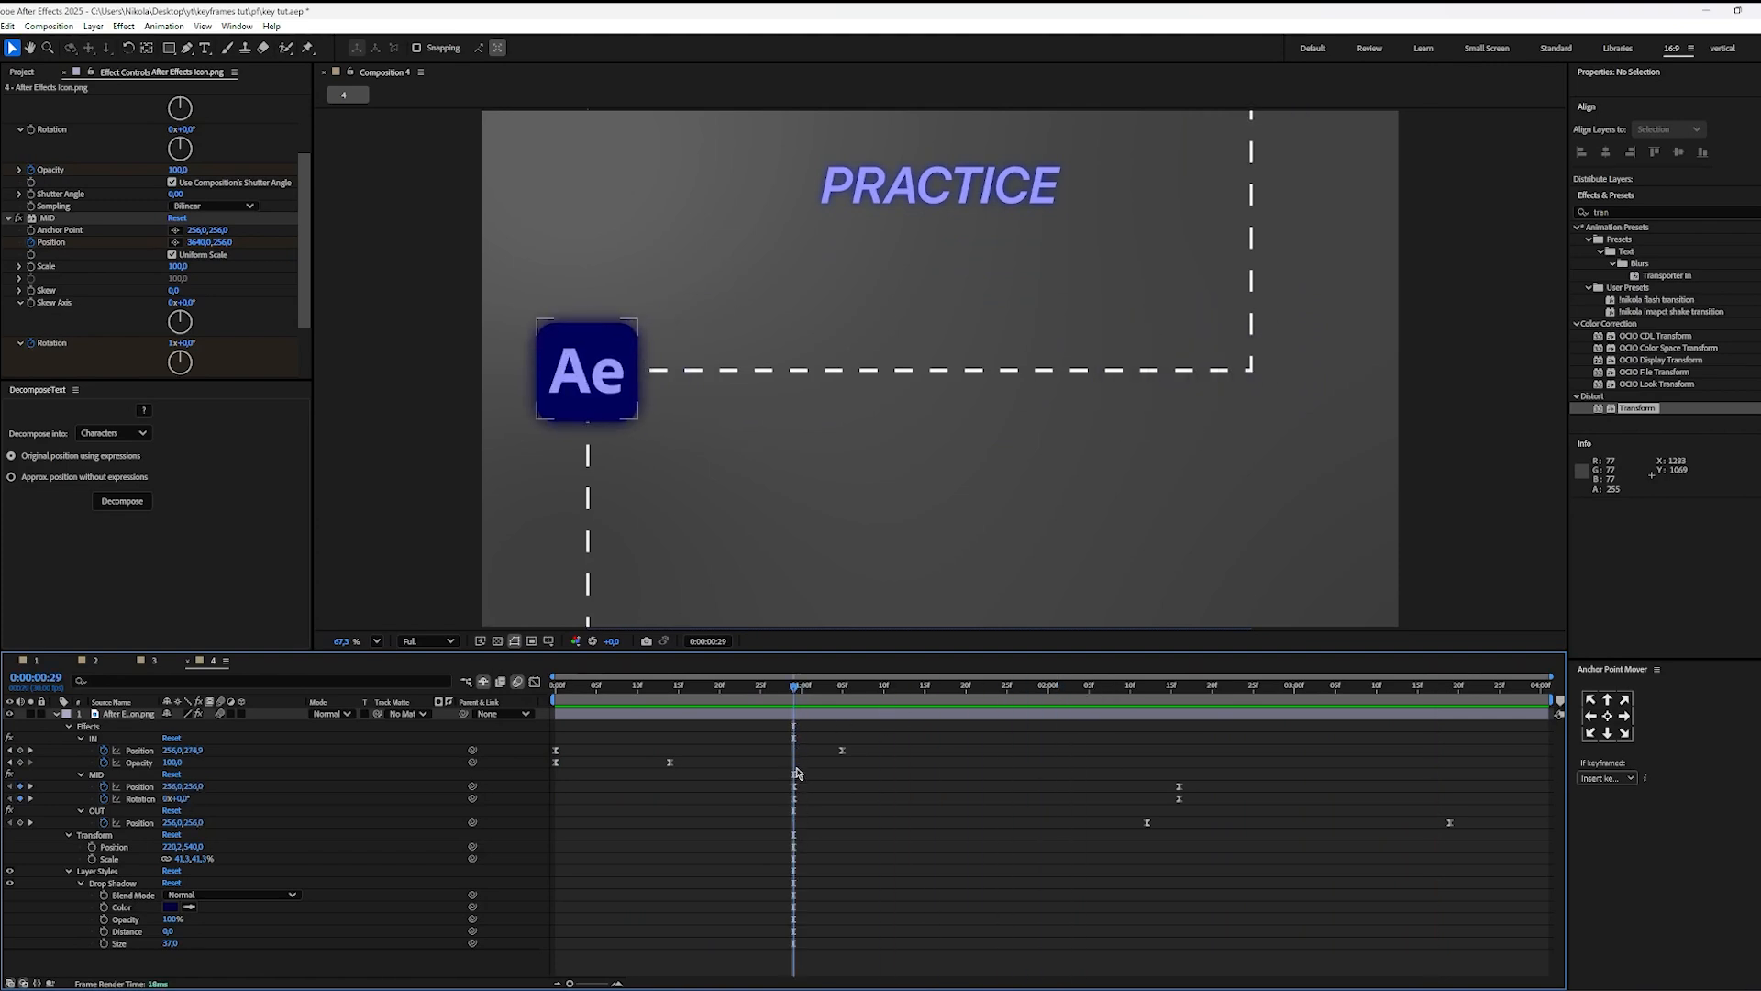
{"action": "key", "text": "space"}
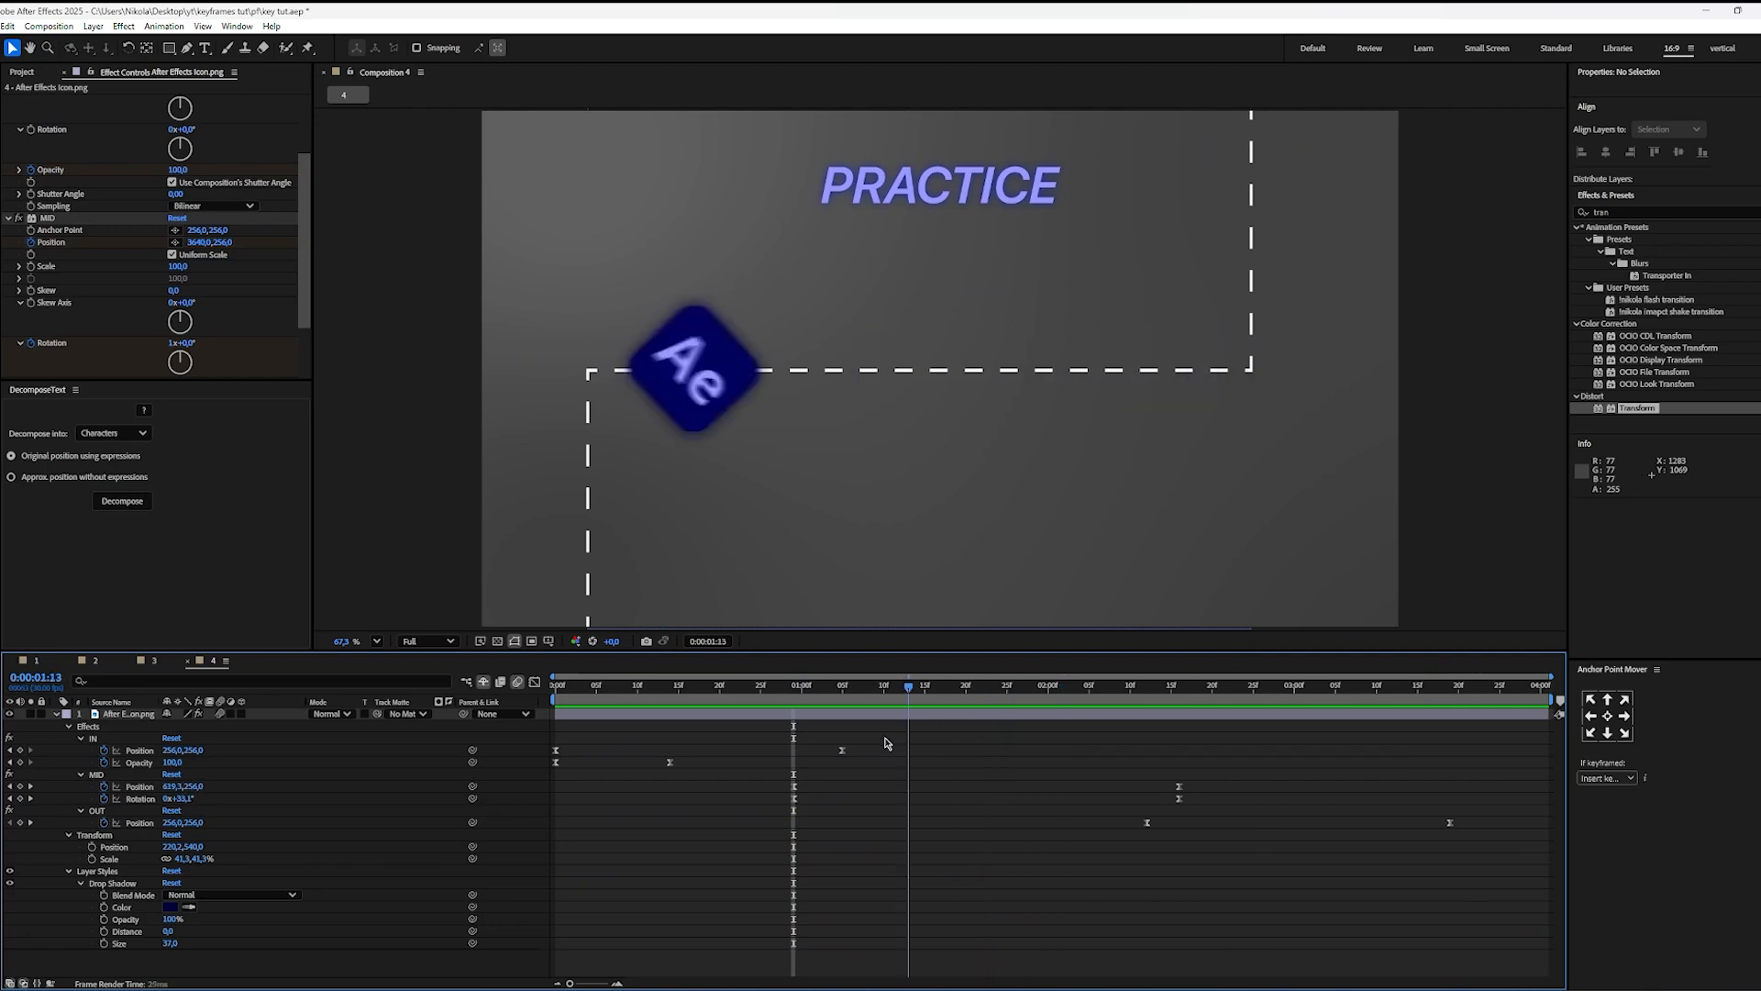
{"action": "key", "text": "space"}
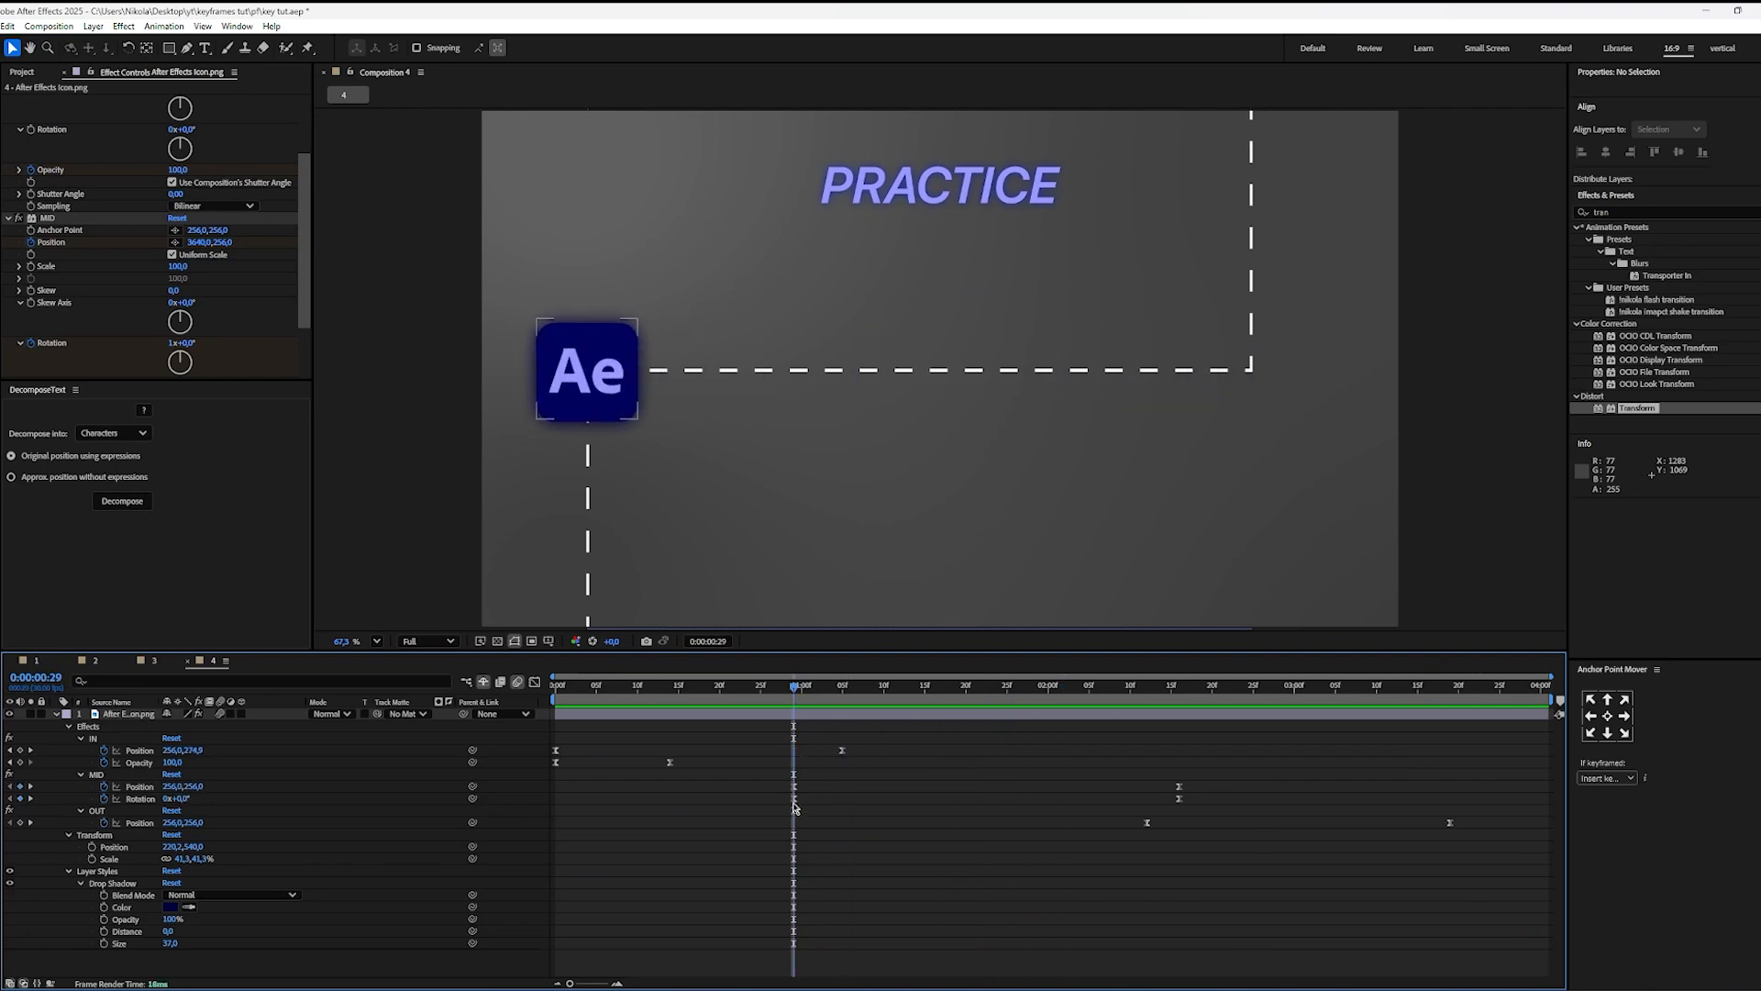
Step: Try widening the MID Rotation by moving its first keyframe to 0:00:00:22 and its last to about 0:00:02:26
{"action": "left_click_drag", "start_coordinate": [794, 804], "coordinate": [737, 807]}
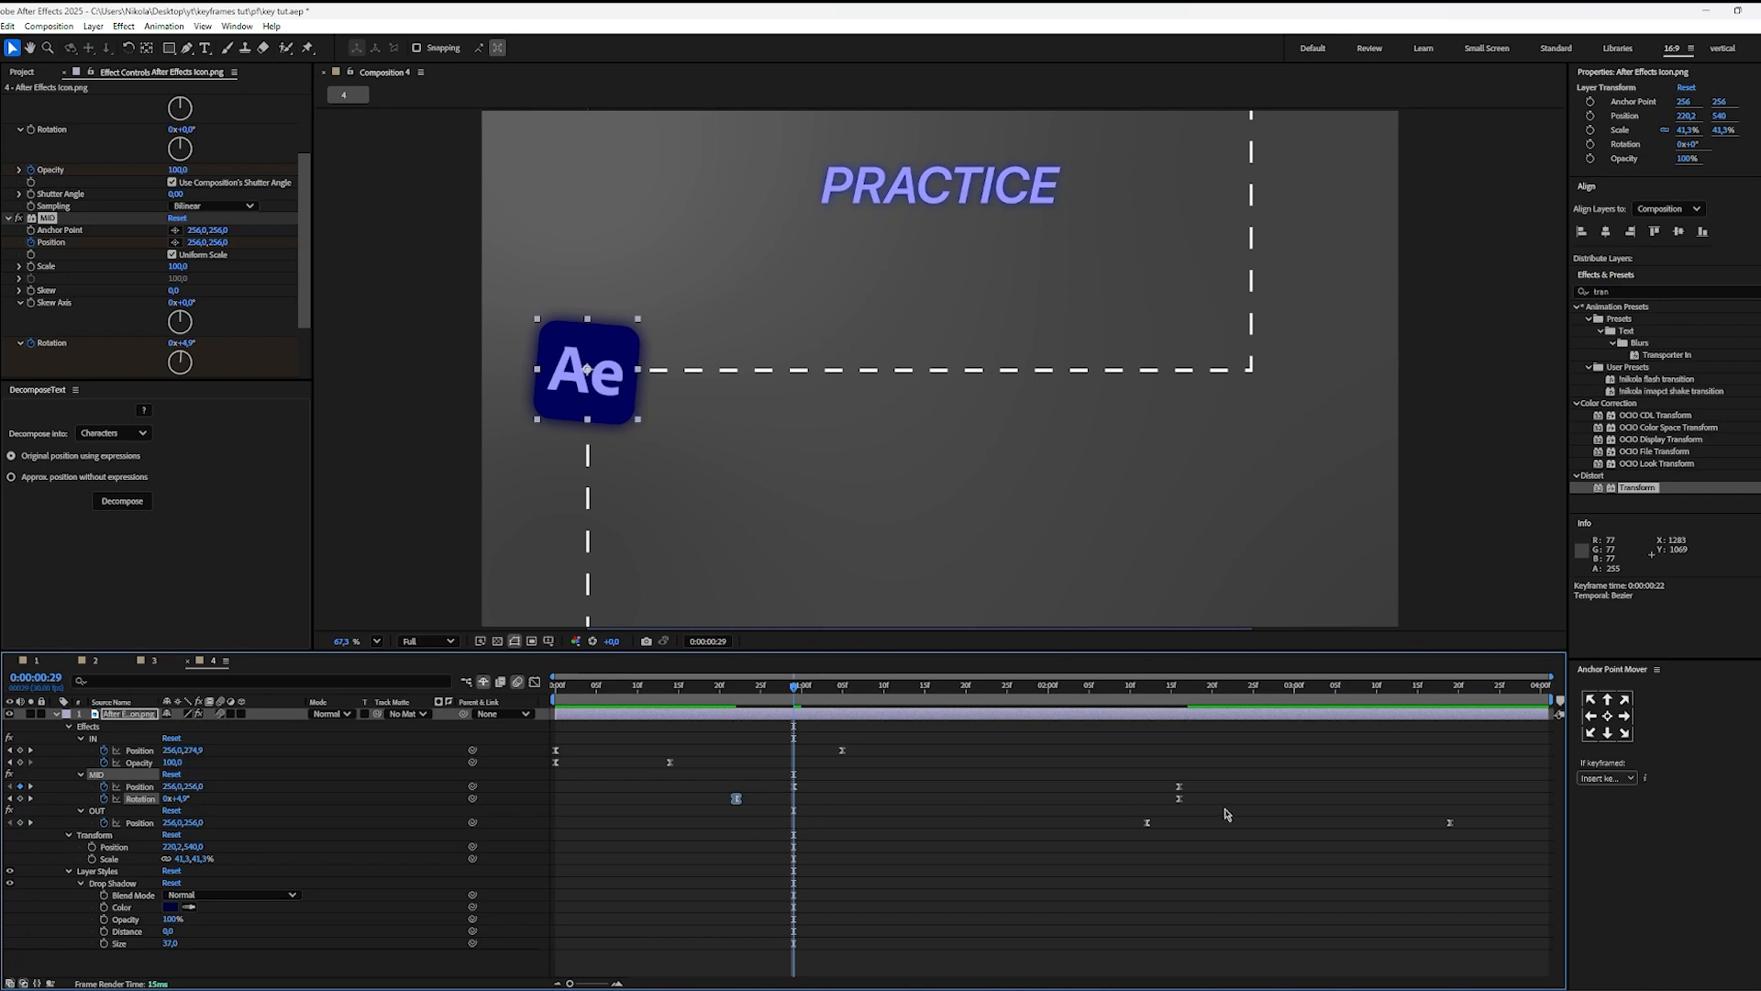
{"action": "left_click_drag", "start_coordinate": [1180, 802], "coordinate": [1263, 805]}
{"action": "left_click", "coordinate": [980, 798]}
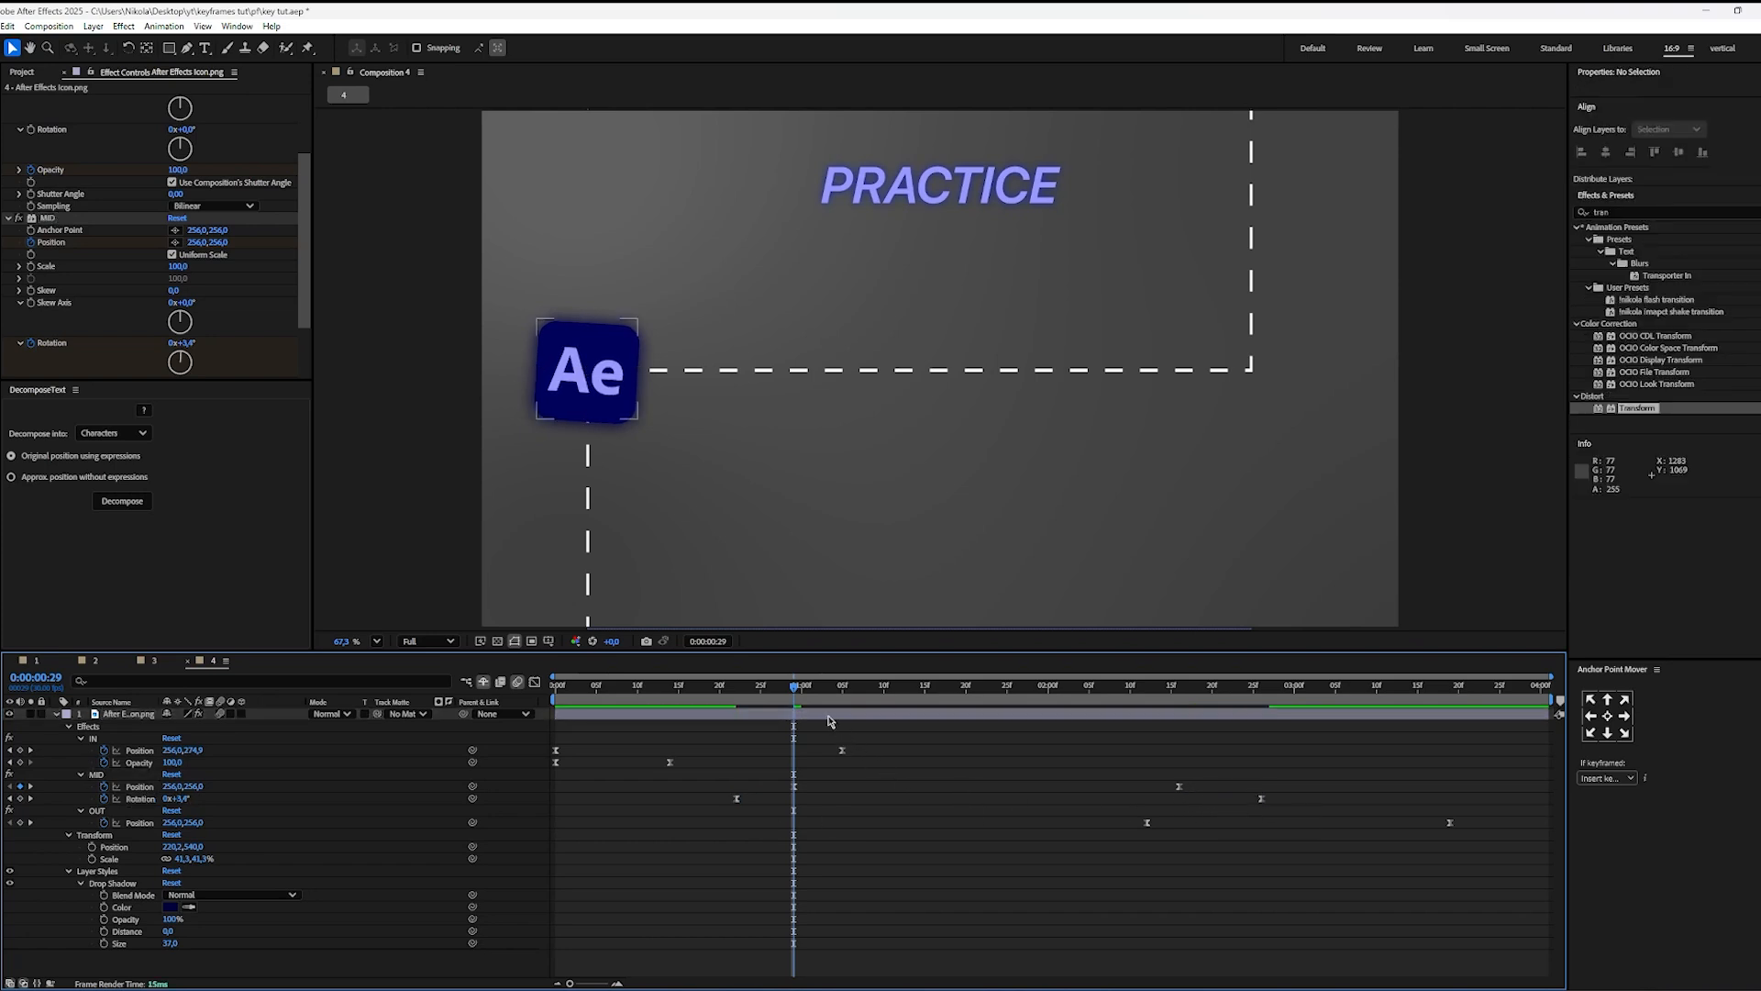
Step: Play the animation twice from the beginning to check the widened rotation timing
{"action": "left_click_drag", "start_coordinate": [795, 687], "coordinate": [306, 735]}
{"action": "key", "text": "space"}
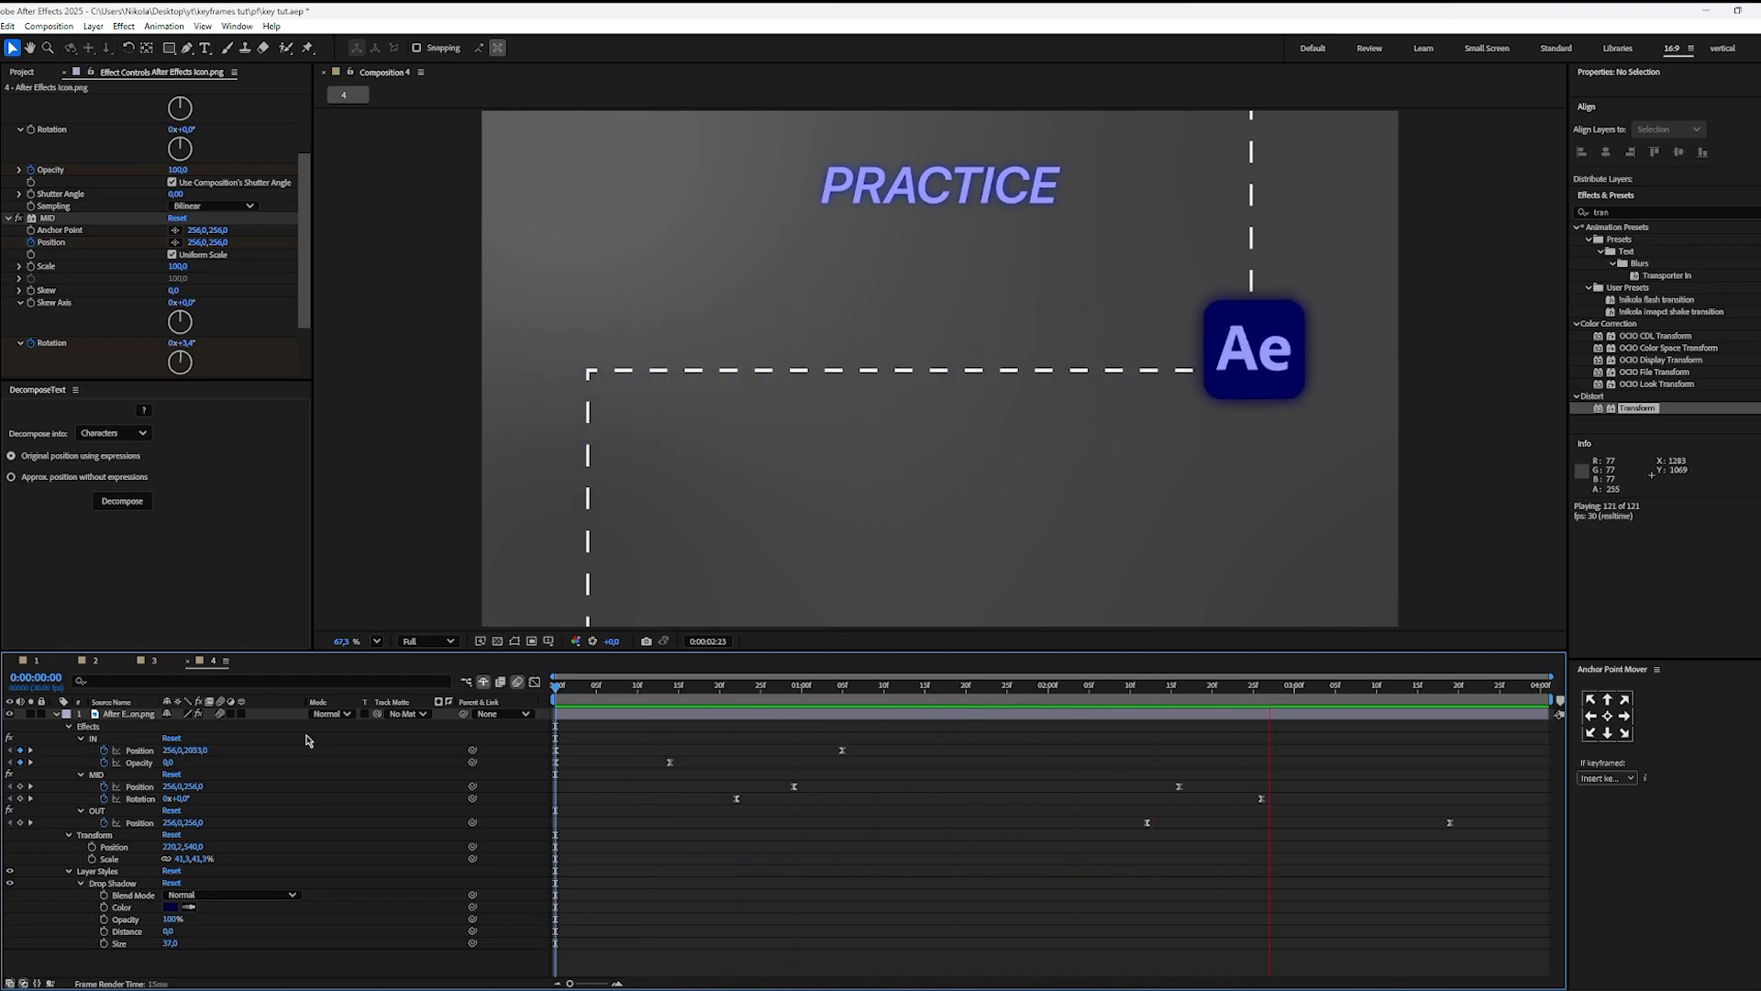
{"action": "key", "text": "space"}
{"action": "left_click_drag", "start_coordinate": [833, 685], "coordinate": [563, 717]}
{"action": "key", "text": "space"}
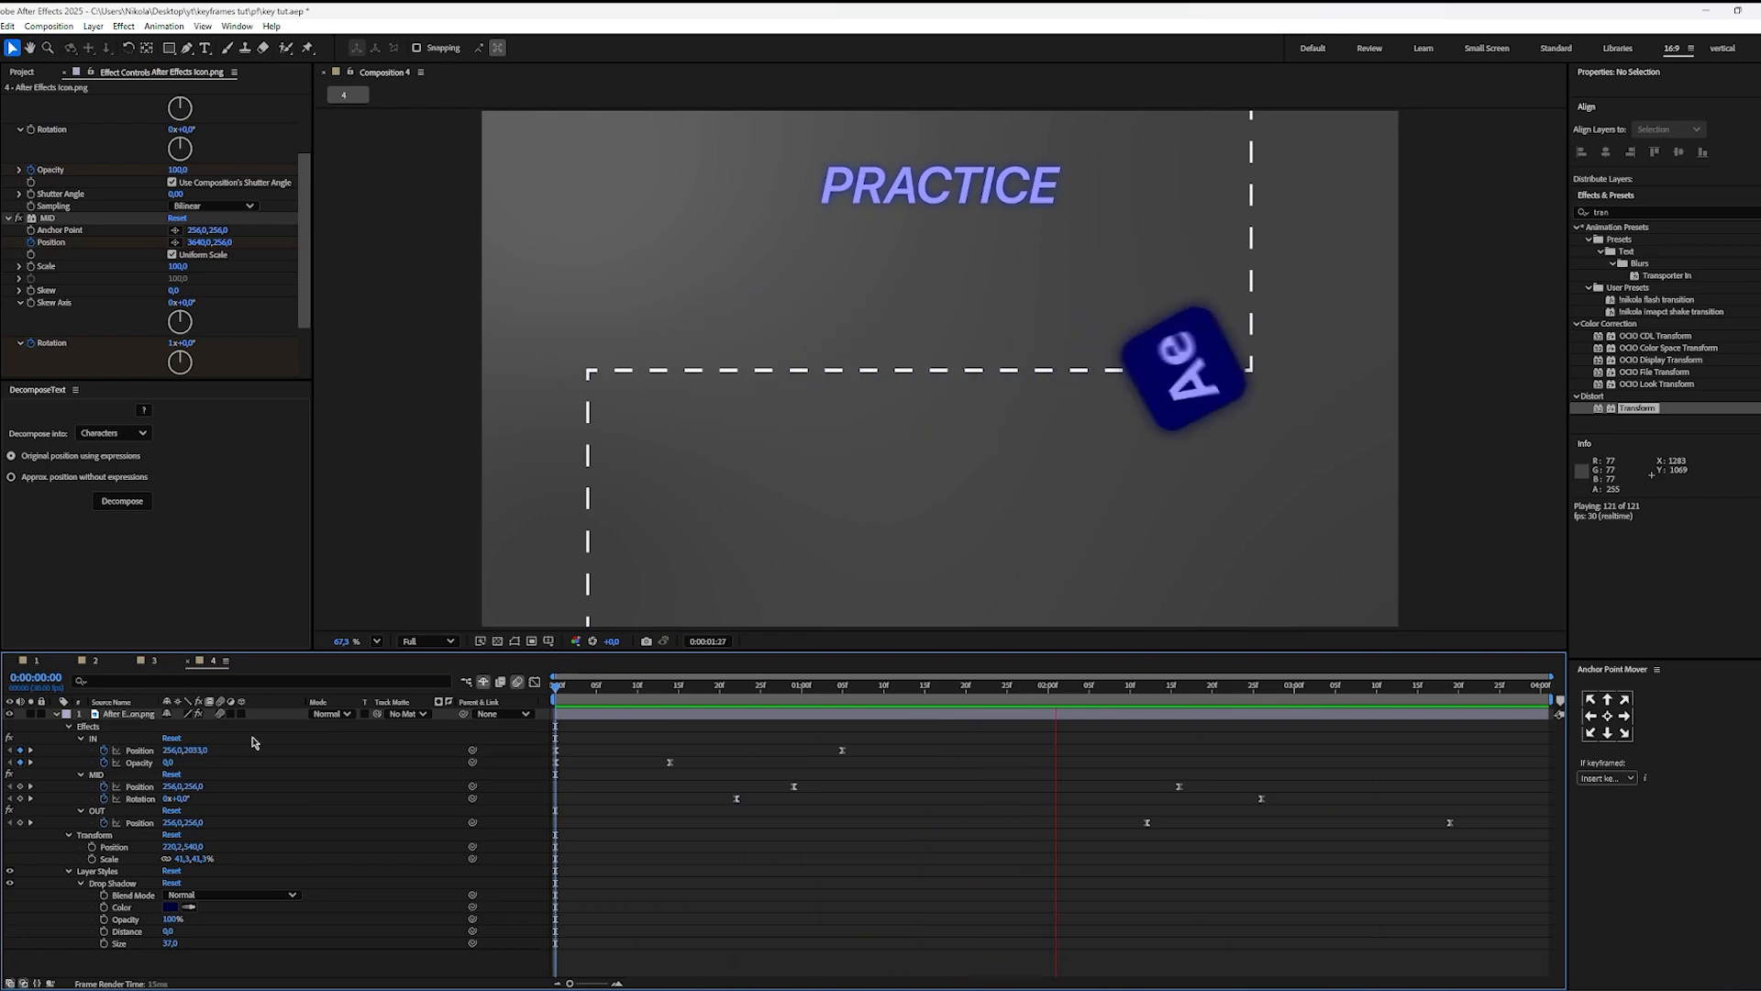
{"action": "key", "text": "space"}
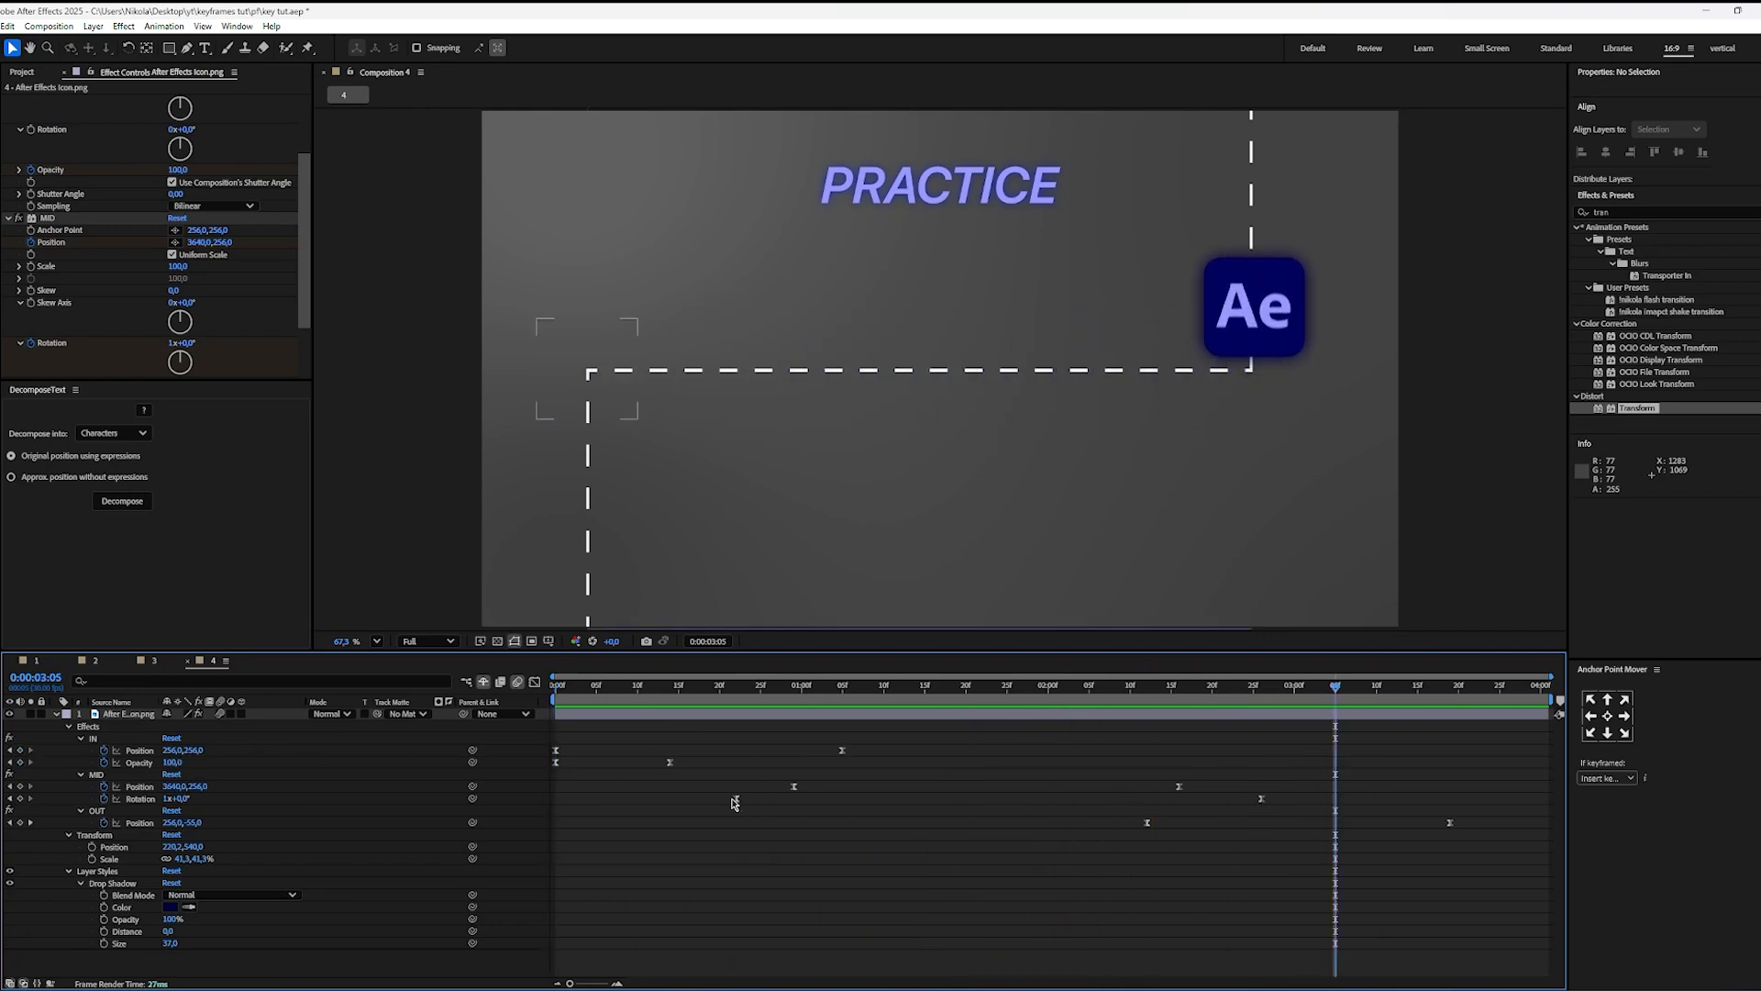
Step: Move the MID Rotation keyframes to about 0:00:00:20 and 0:00:02:16, and play the animation
{"action": "left_click_drag", "start_coordinate": [737, 800], "coordinate": [721, 804]}
{"action": "left_click", "coordinate": [1323, 839]}
{"action": "left_click_drag", "start_coordinate": [1264, 804], "coordinate": [1180, 798]}
{"action": "left_click", "coordinate": [1097, 730]}
{"action": "key", "text": "space"}
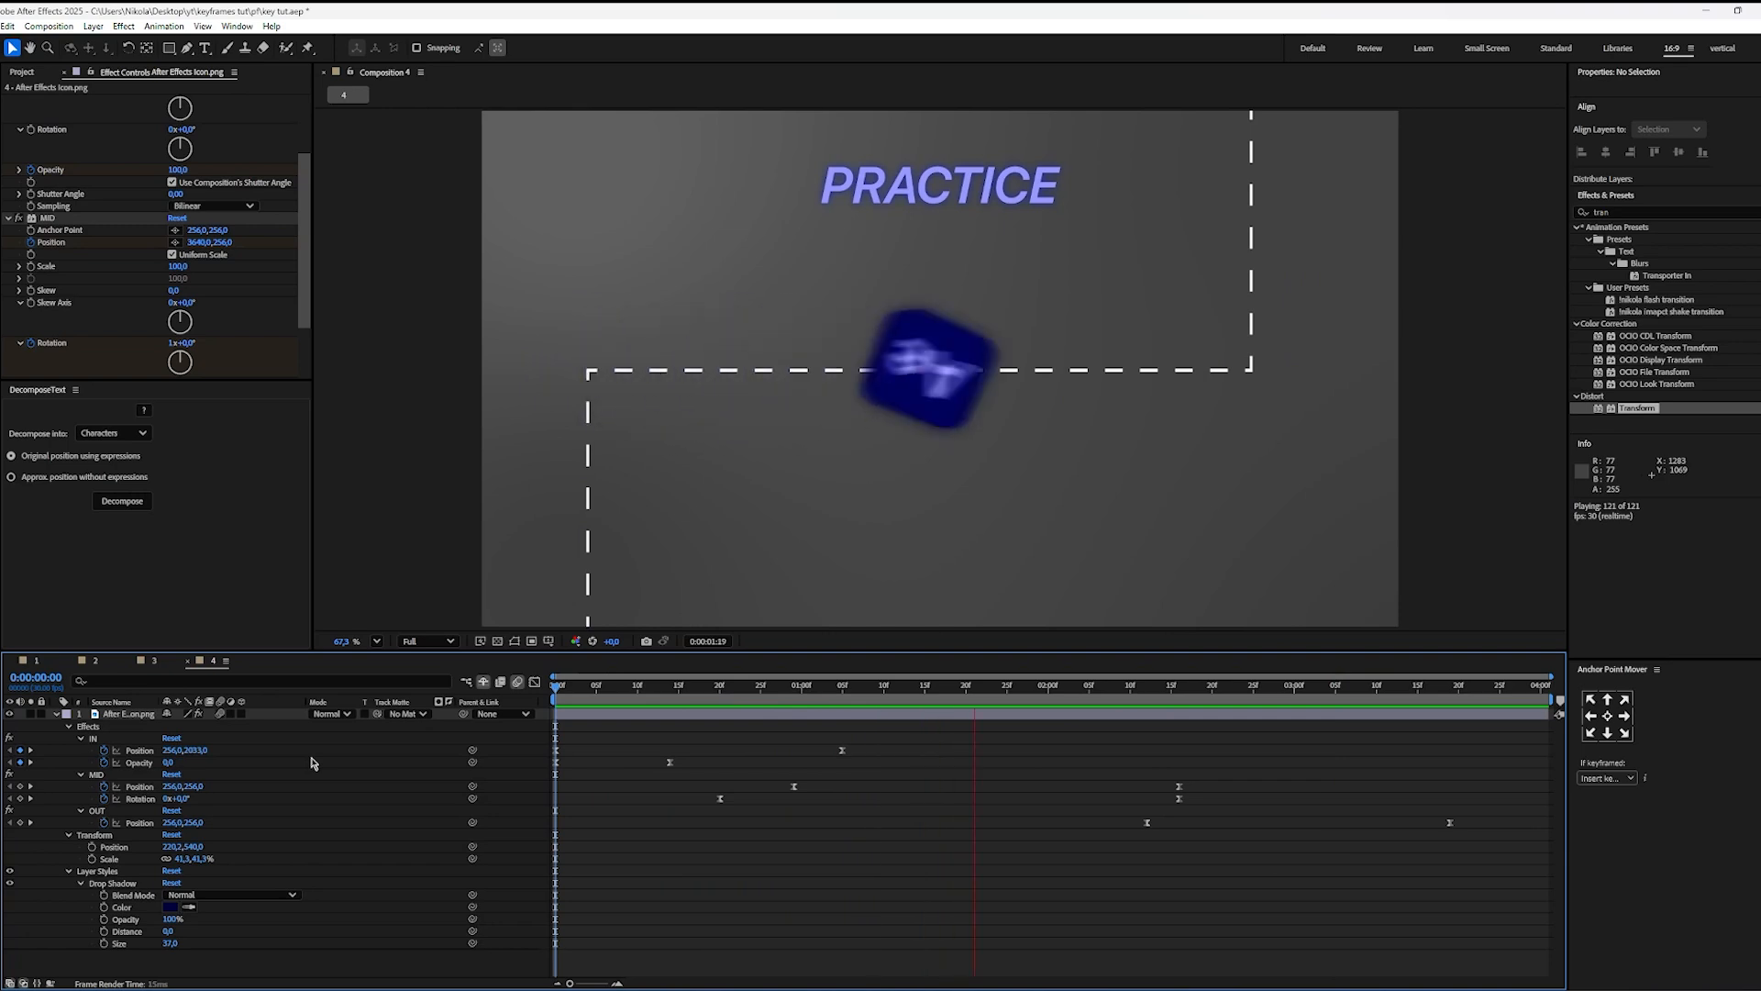
{"action": "key", "text": "space"}
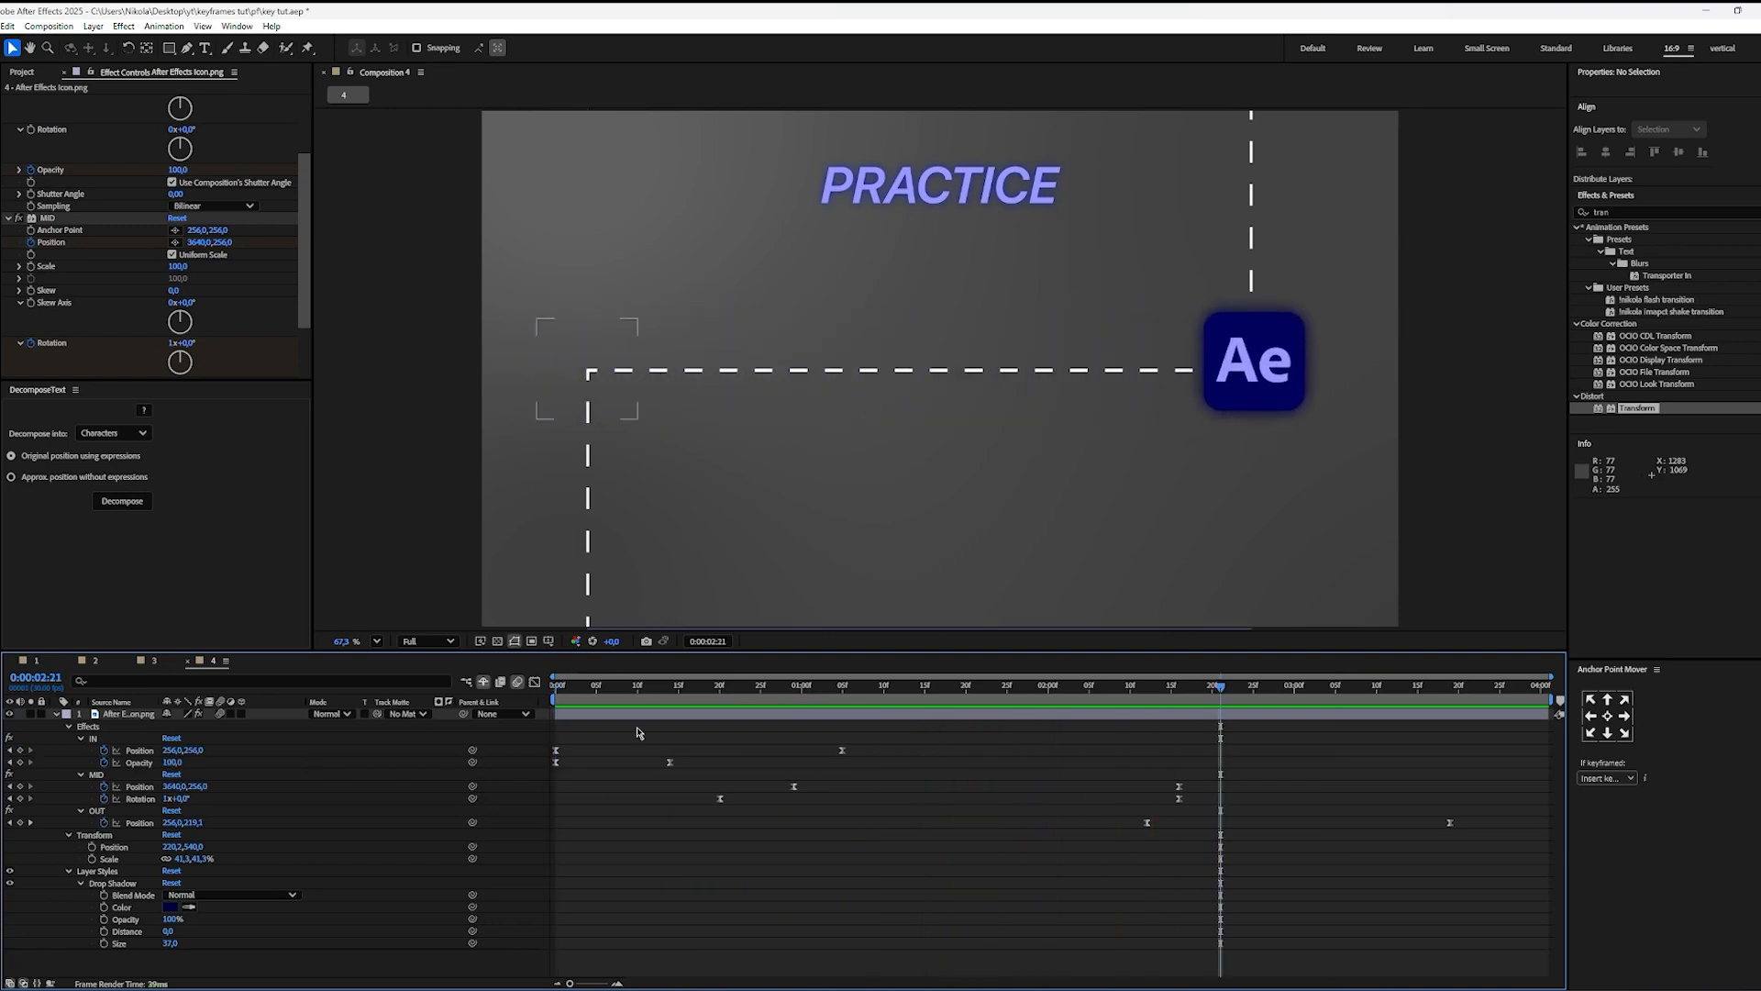
Step: Check the alignment of the final MID Position and Rotation keyframes at 0:00:02:16 and replay the animation from the start
{"action": "left_click", "coordinate": [715, 700]}
{"action": "left_click_drag", "start_coordinate": [714, 704], "coordinate": [1179, 717]}
{"action": "left_click_drag", "start_coordinate": [1203, 782], "coordinate": [1167, 806]}
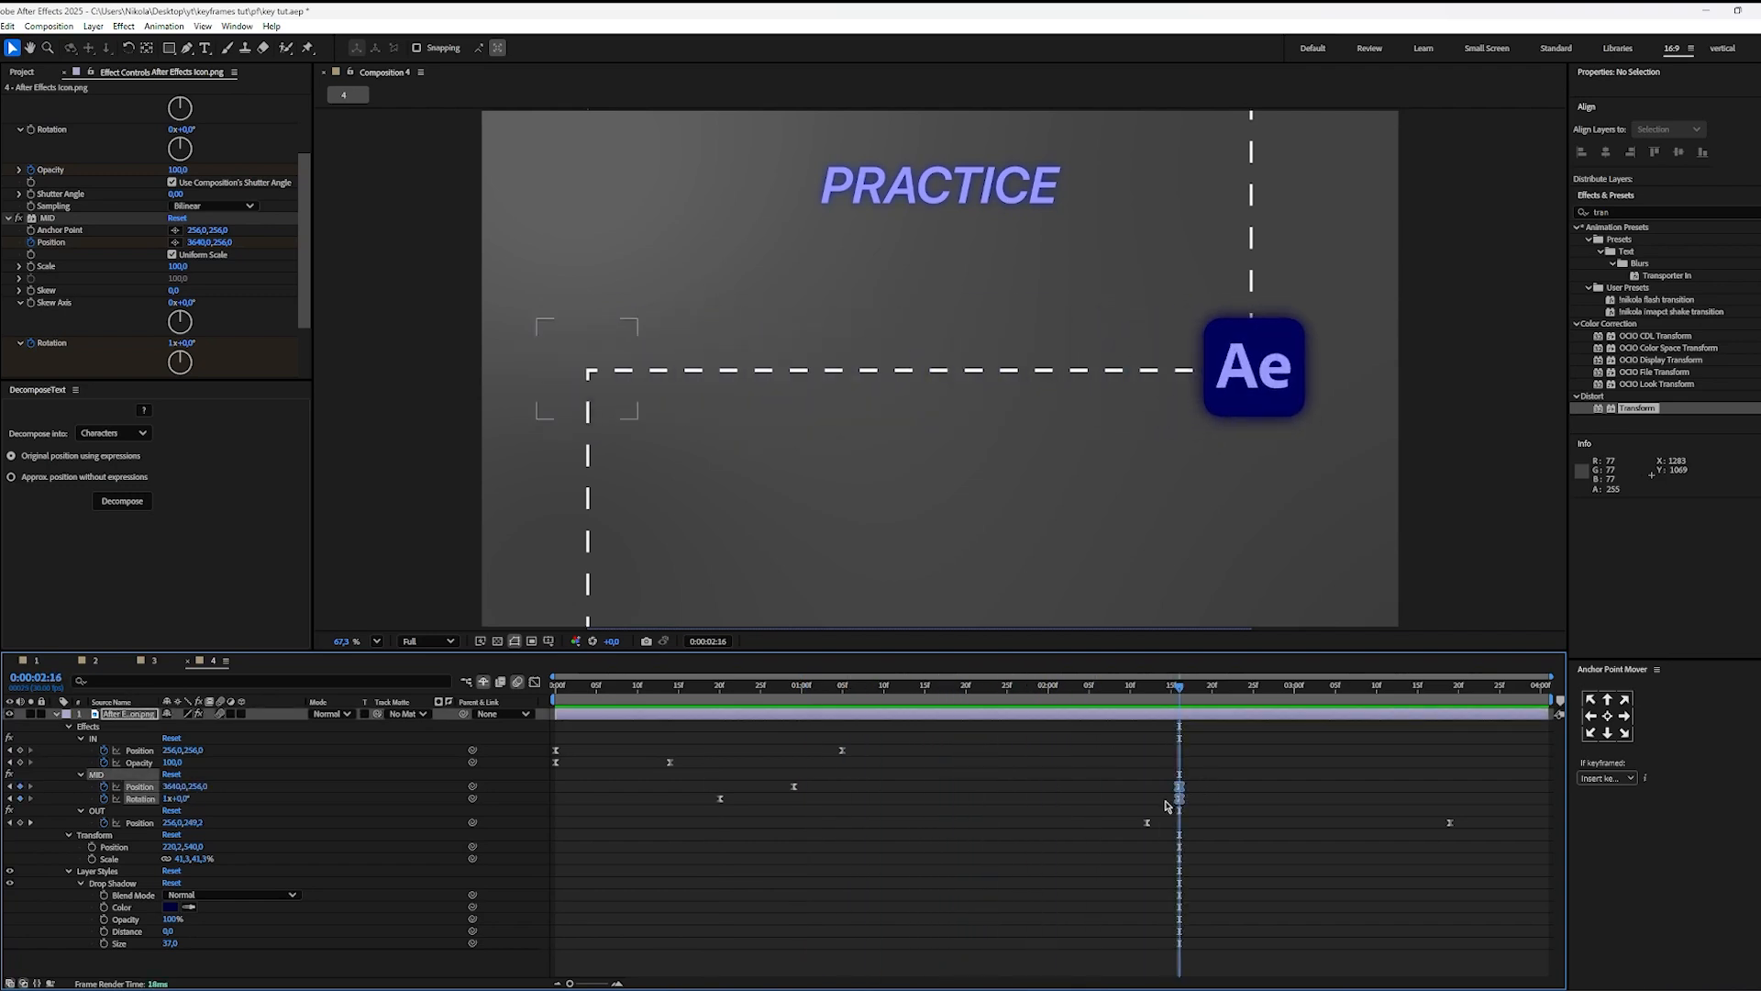
{"action": "left_click", "coordinate": [1163, 780]}
{"action": "left_click_drag", "start_coordinate": [1148, 690], "coordinate": [9, 681]}
{"action": "key", "text": "space"}
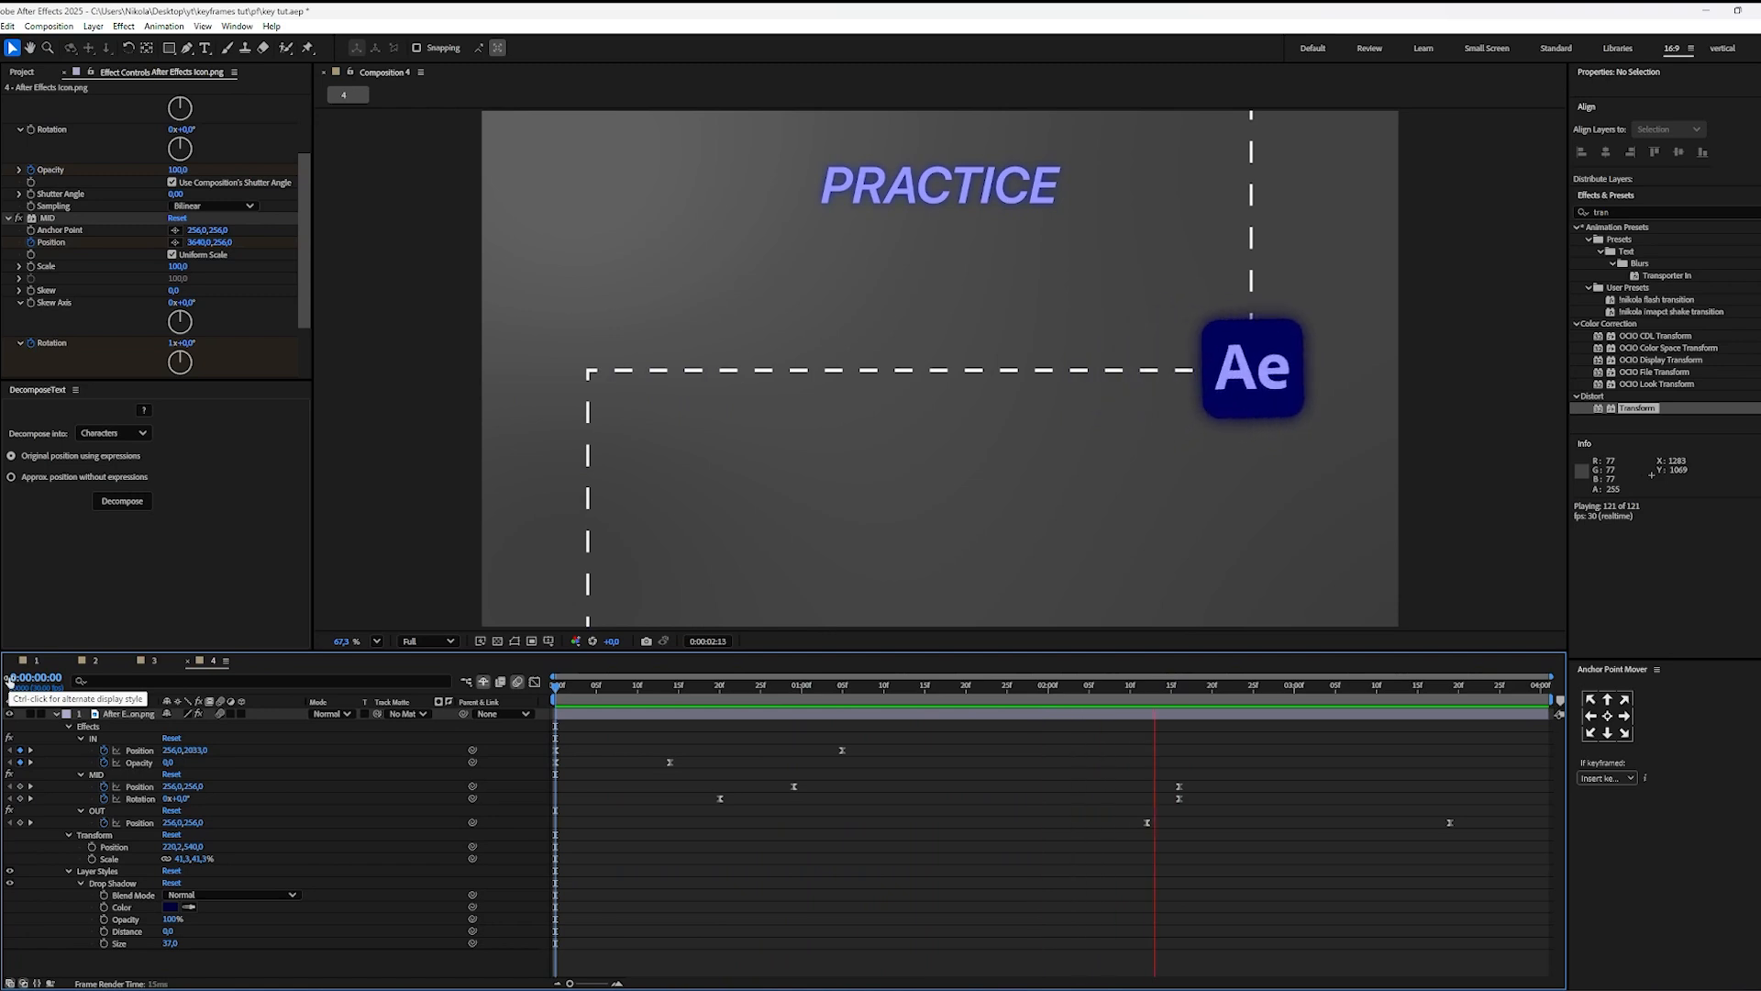
{"action": "key", "text": "space"}
{"action": "key", "text": "Page_Up"}
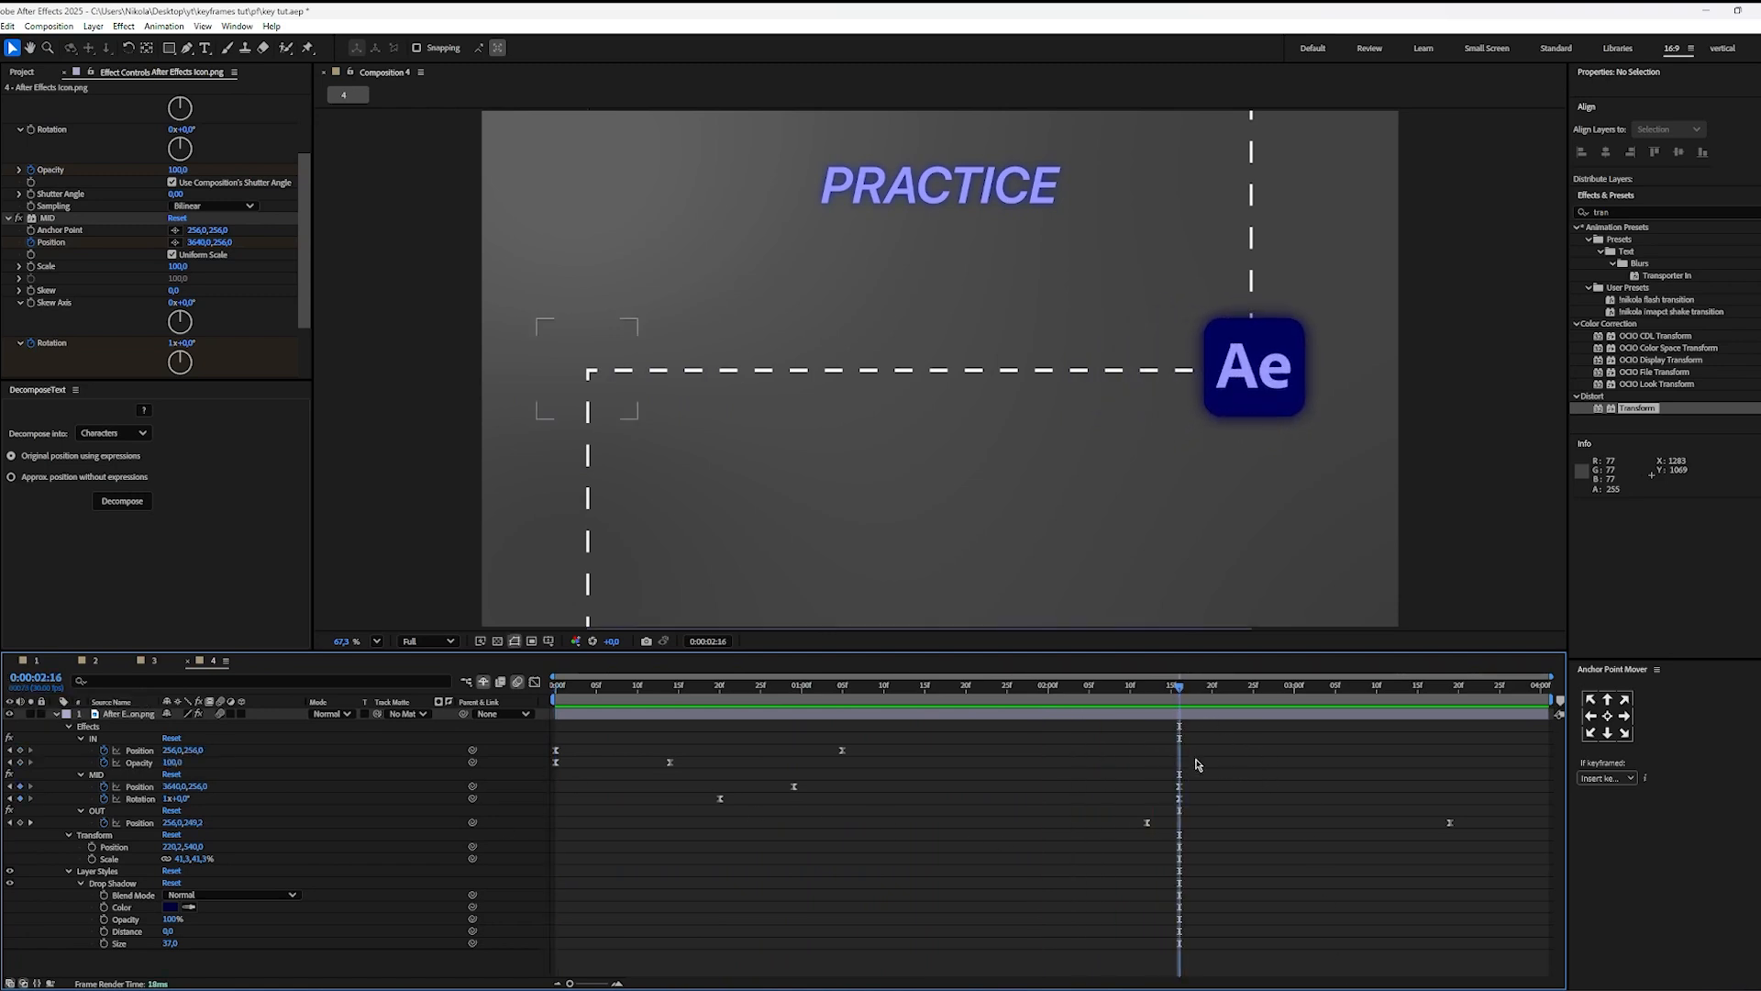
Step: Add a Scale keyframe to the OUT effect at 0:00:02:12 and reveal the layer's keyframed properties
{"action": "left_click_drag", "start_coordinate": [1179, 689], "coordinate": [1146, 697]}
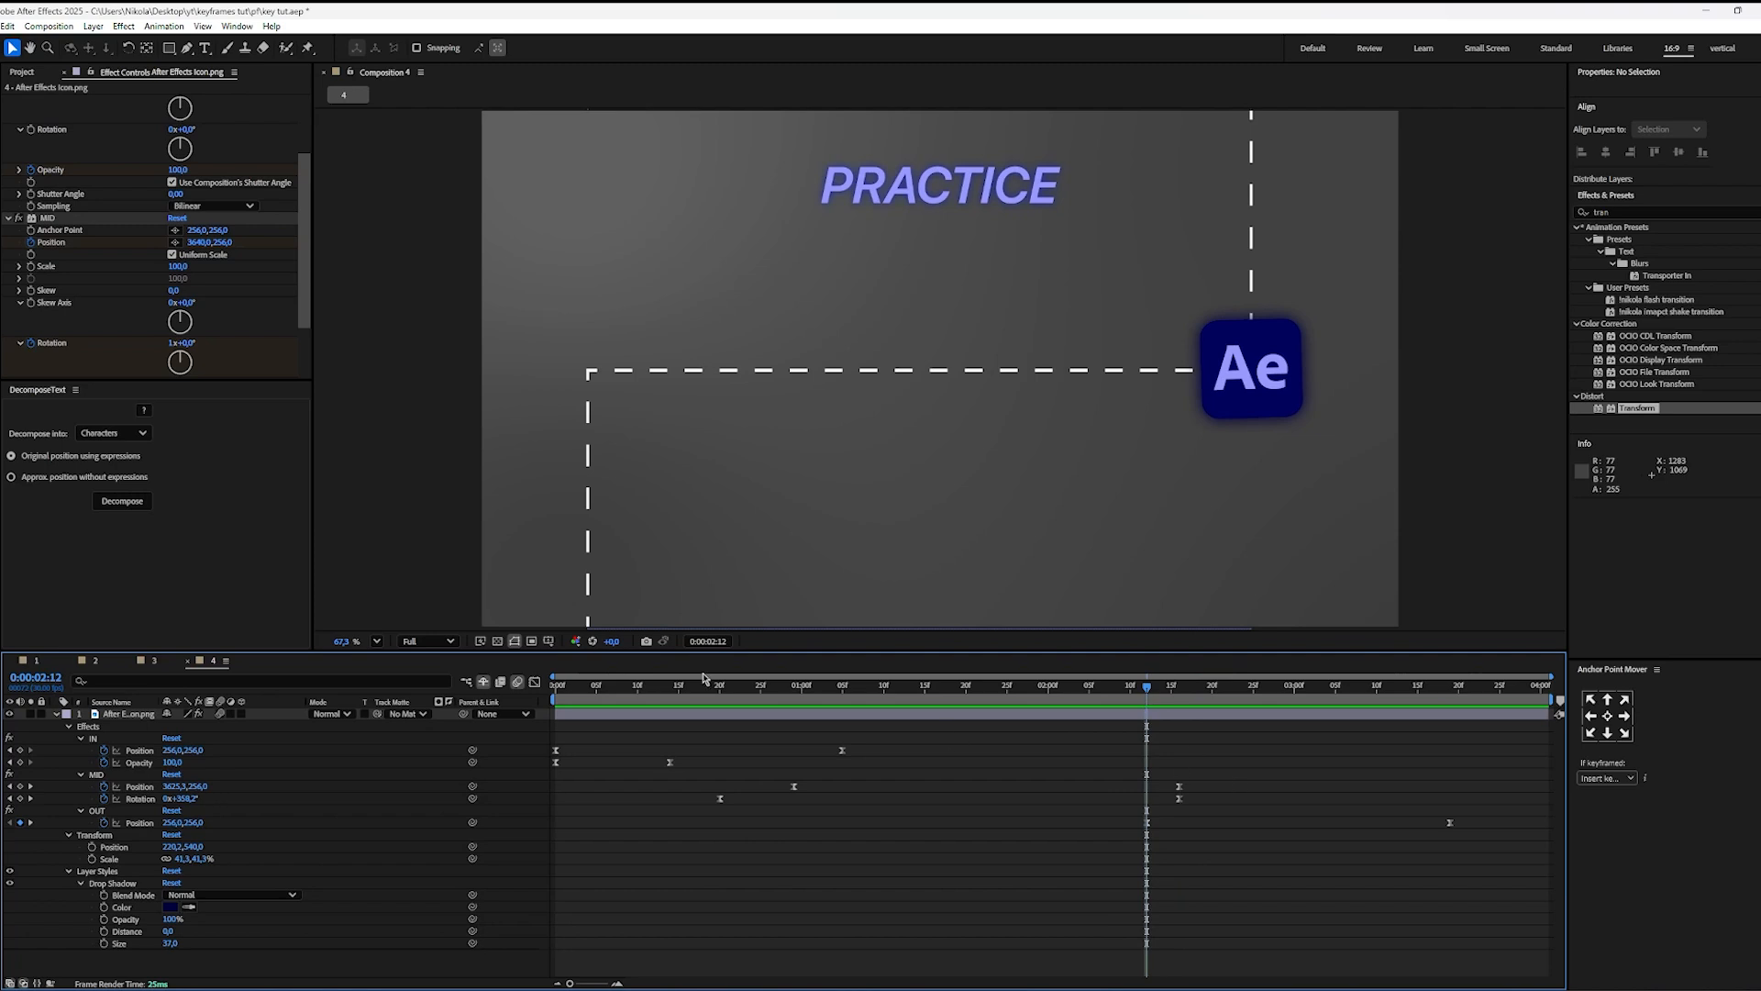
{"action": "scroll", "coordinate": [27, 350], "scroll_direction": "down", "scroll_amount": 3}
{"action": "left_click", "coordinate": [7, 372]}
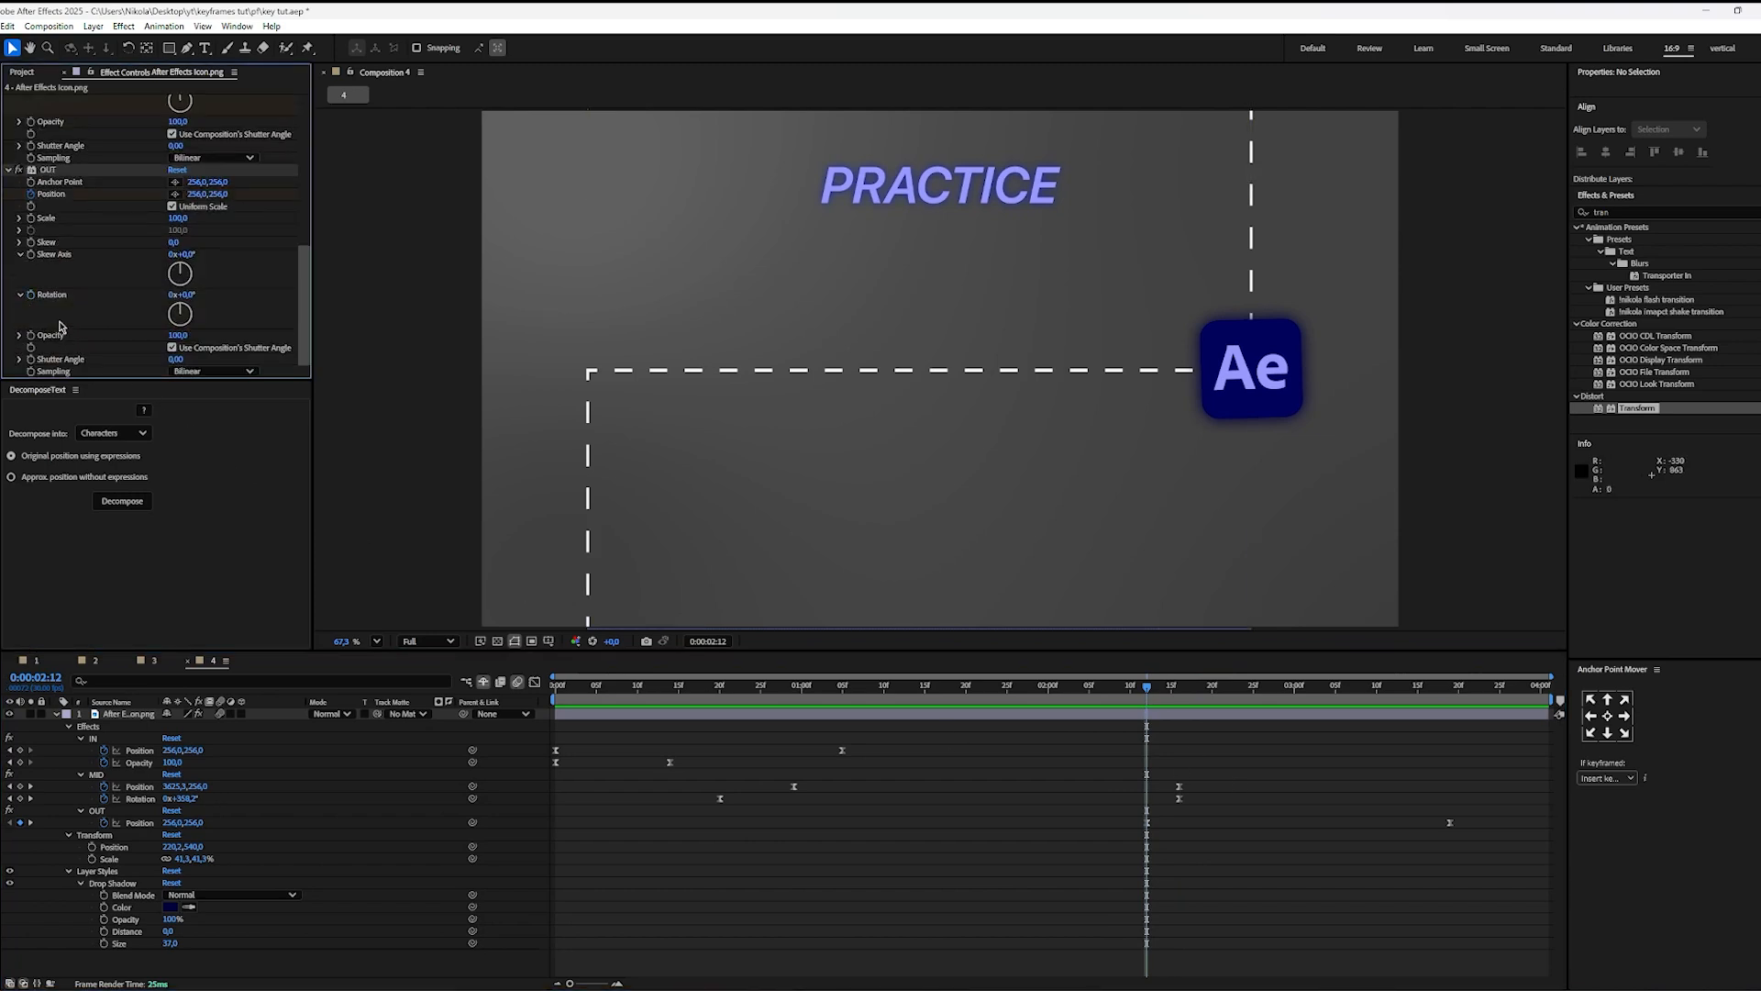
{"action": "left_click", "coordinate": [31, 219]}
{"action": "key", "text": "u"}
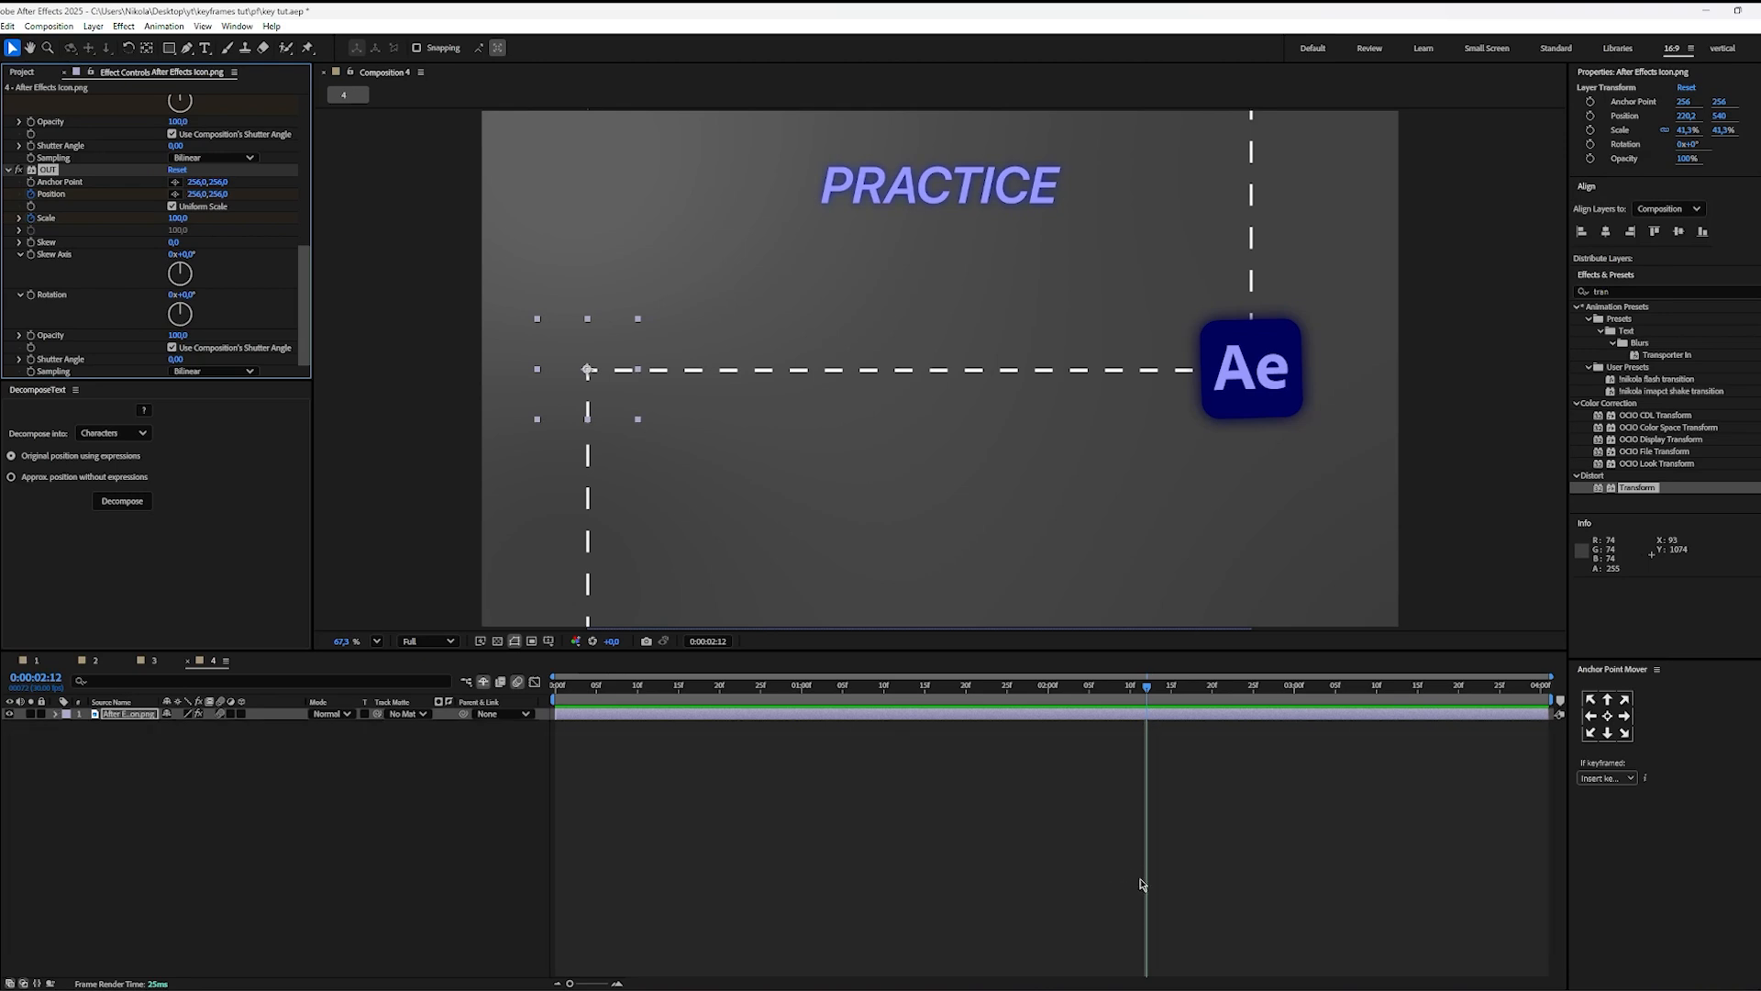
{"action": "key", "text": "u"}
{"action": "key", "text": "u"}
Step: At 0:00:03:19, set the OUT Position to 256,0, -1464,0 and the OUT Scale to 0
{"action": "left_click_drag", "start_coordinate": [1147, 697], "coordinate": [1453, 723]}
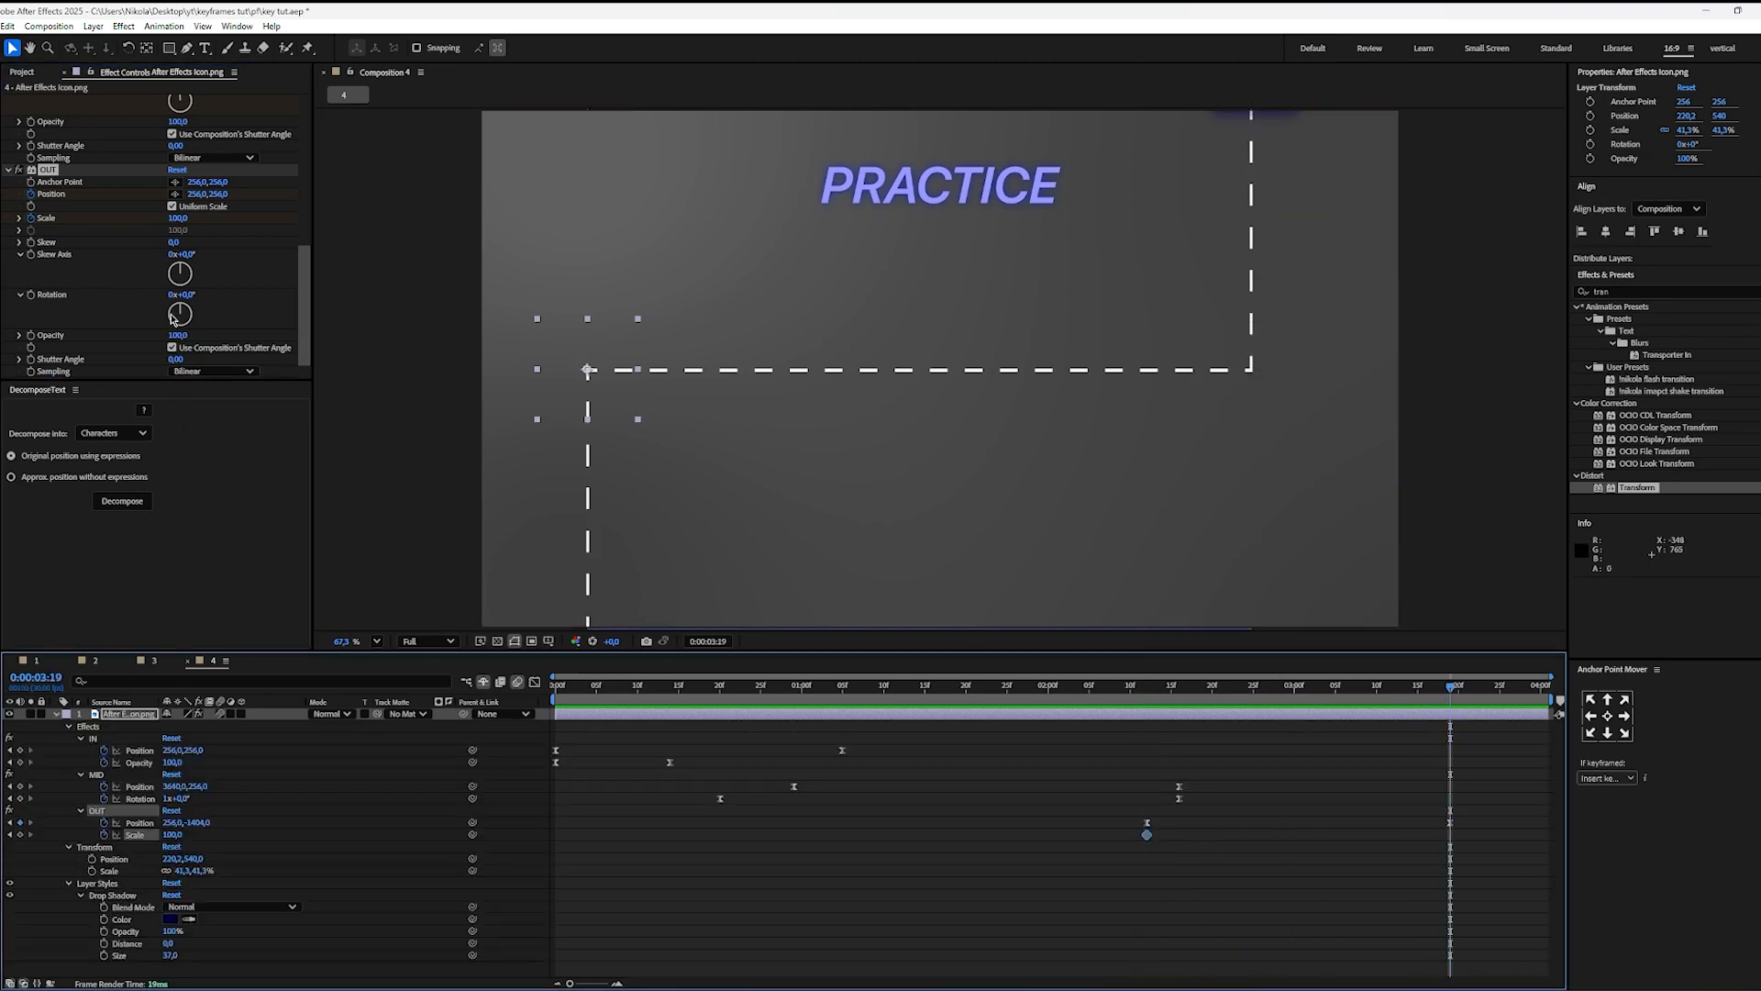
{"action": "left_click", "coordinate": [177, 218]}
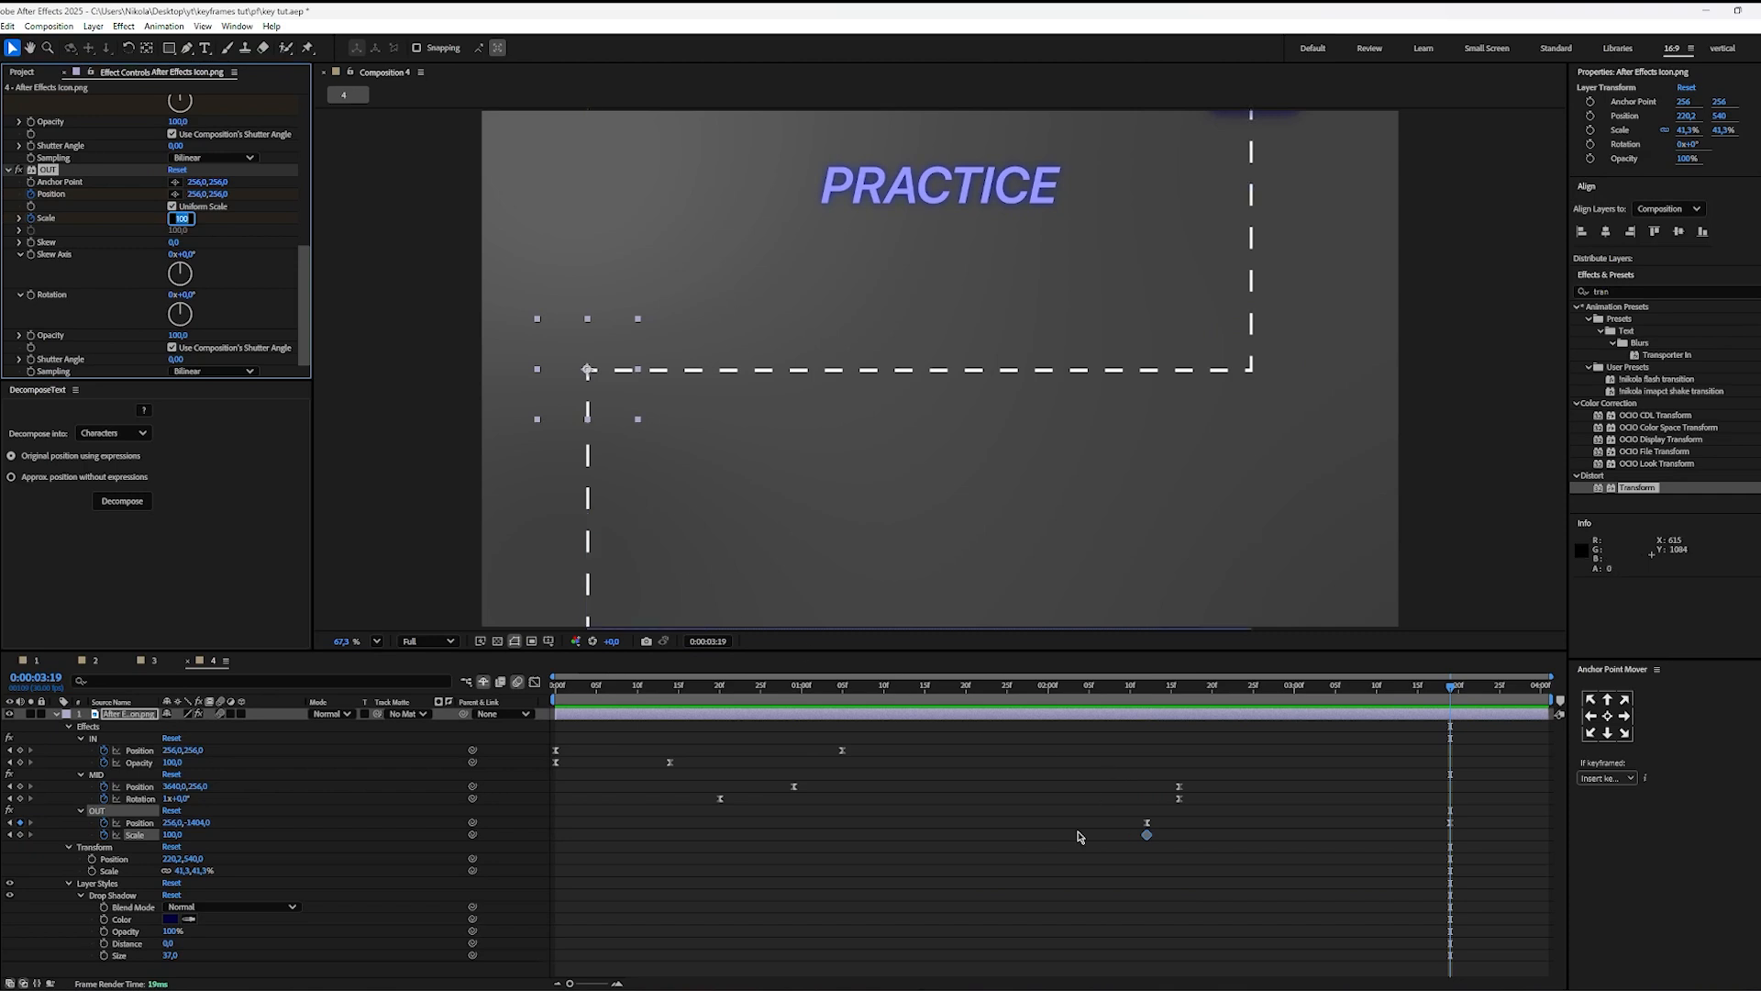
{"action": "left_click", "coordinate": [1518, 865]}
{"action": "left_click_drag", "start_coordinate": [1486, 869], "coordinate": [1391, 810]}
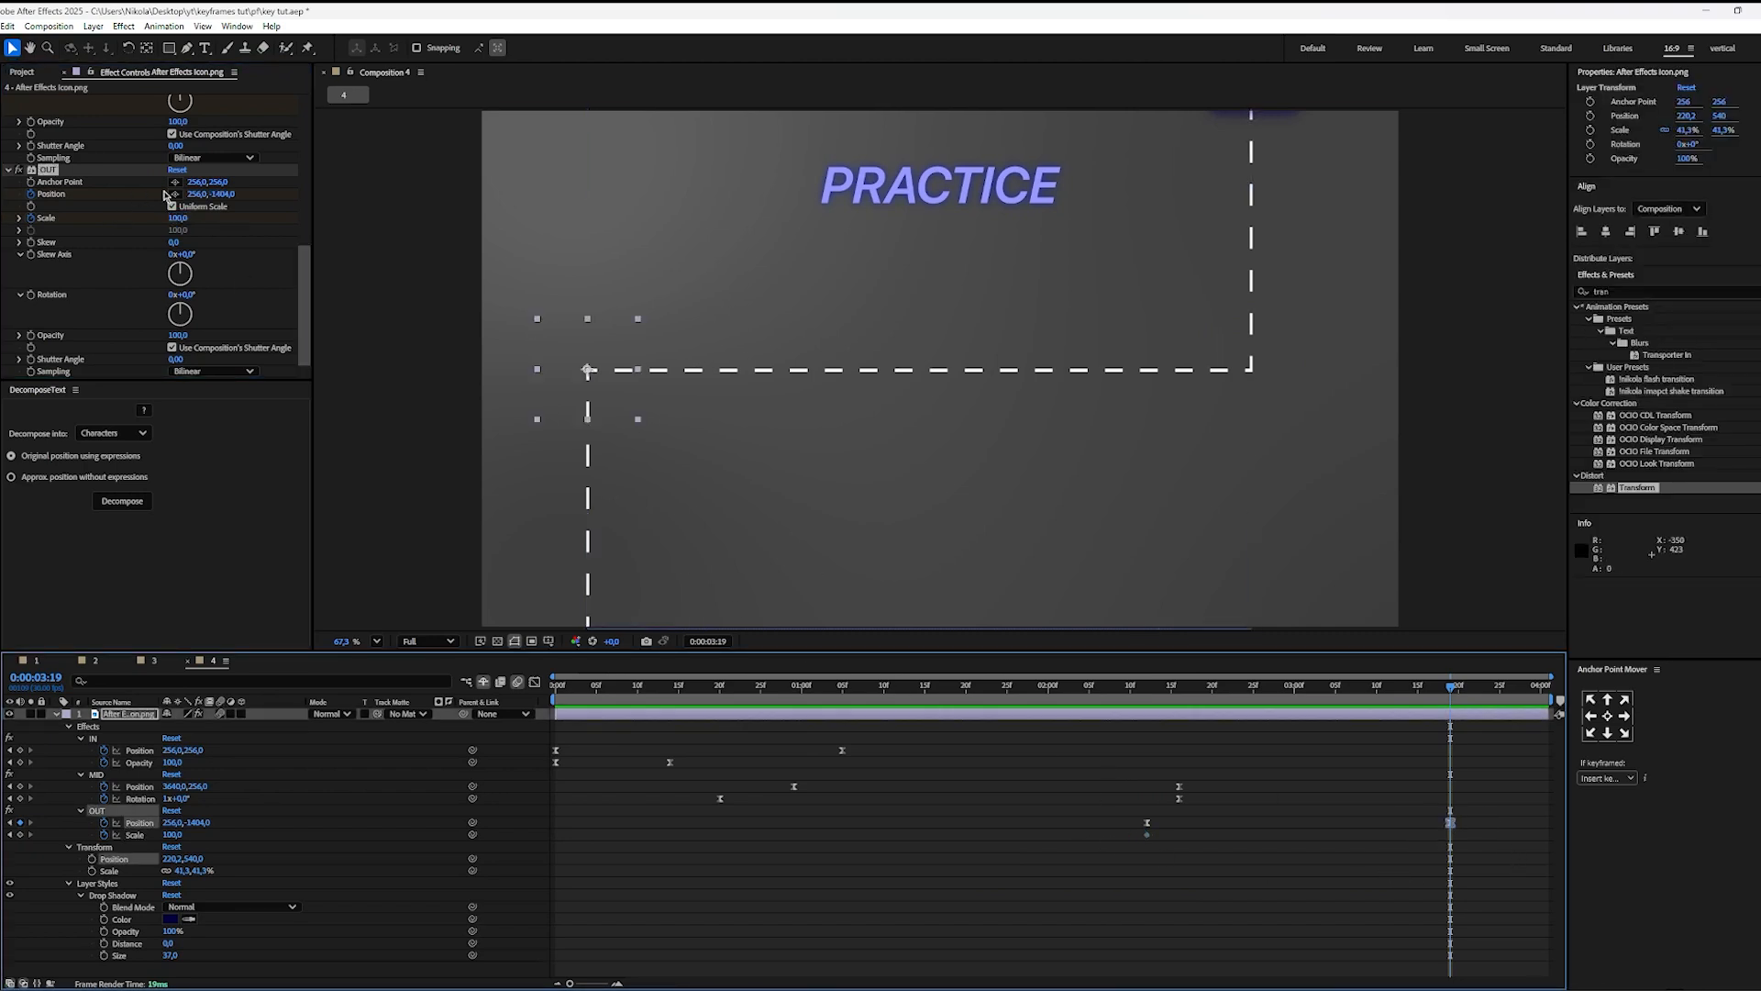
{"action": "left_click_drag", "start_coordinate": [224, 196], "coordinate": [189, 195]}
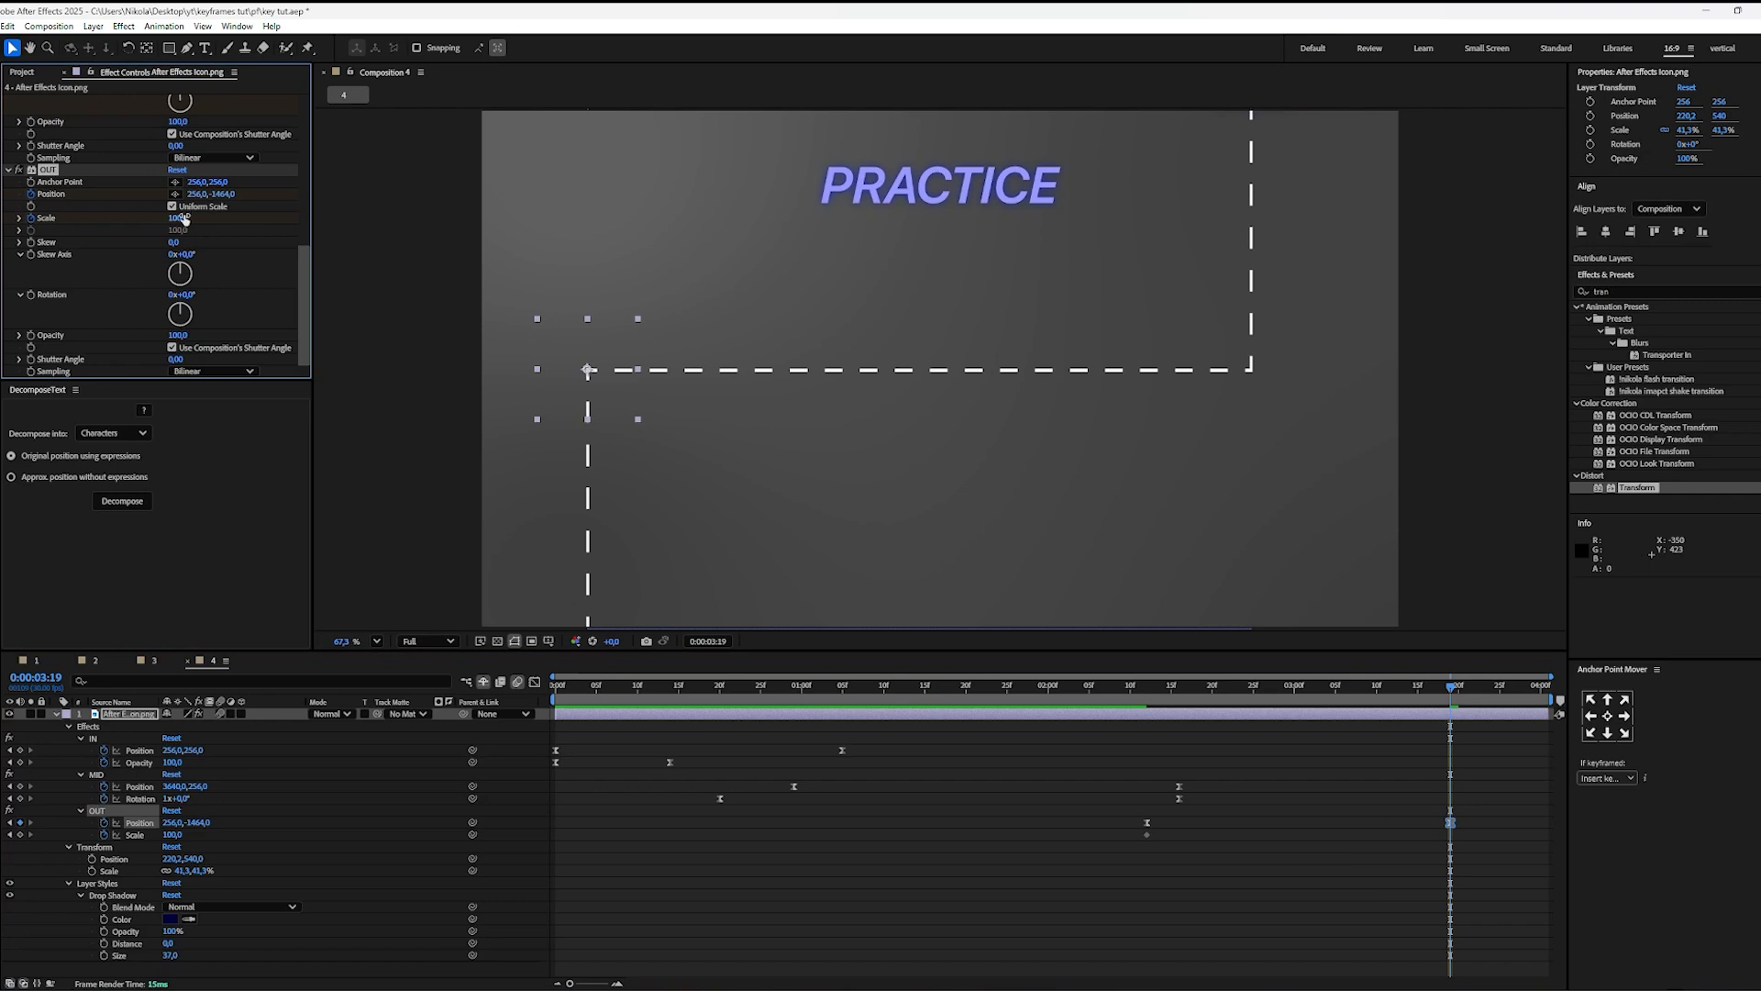
{"action": "left_click", "coordinate": [183, 218]}
{"action": "key", "text": "Return"}
Step: Shape the OUT Scale speed curve to stay shallow and accelerate sharply into the last keyframe, and play the animation
{"action": "left_click_drag", "start_coordinate": [1470, 831], "coordinate": [1101, 848]}
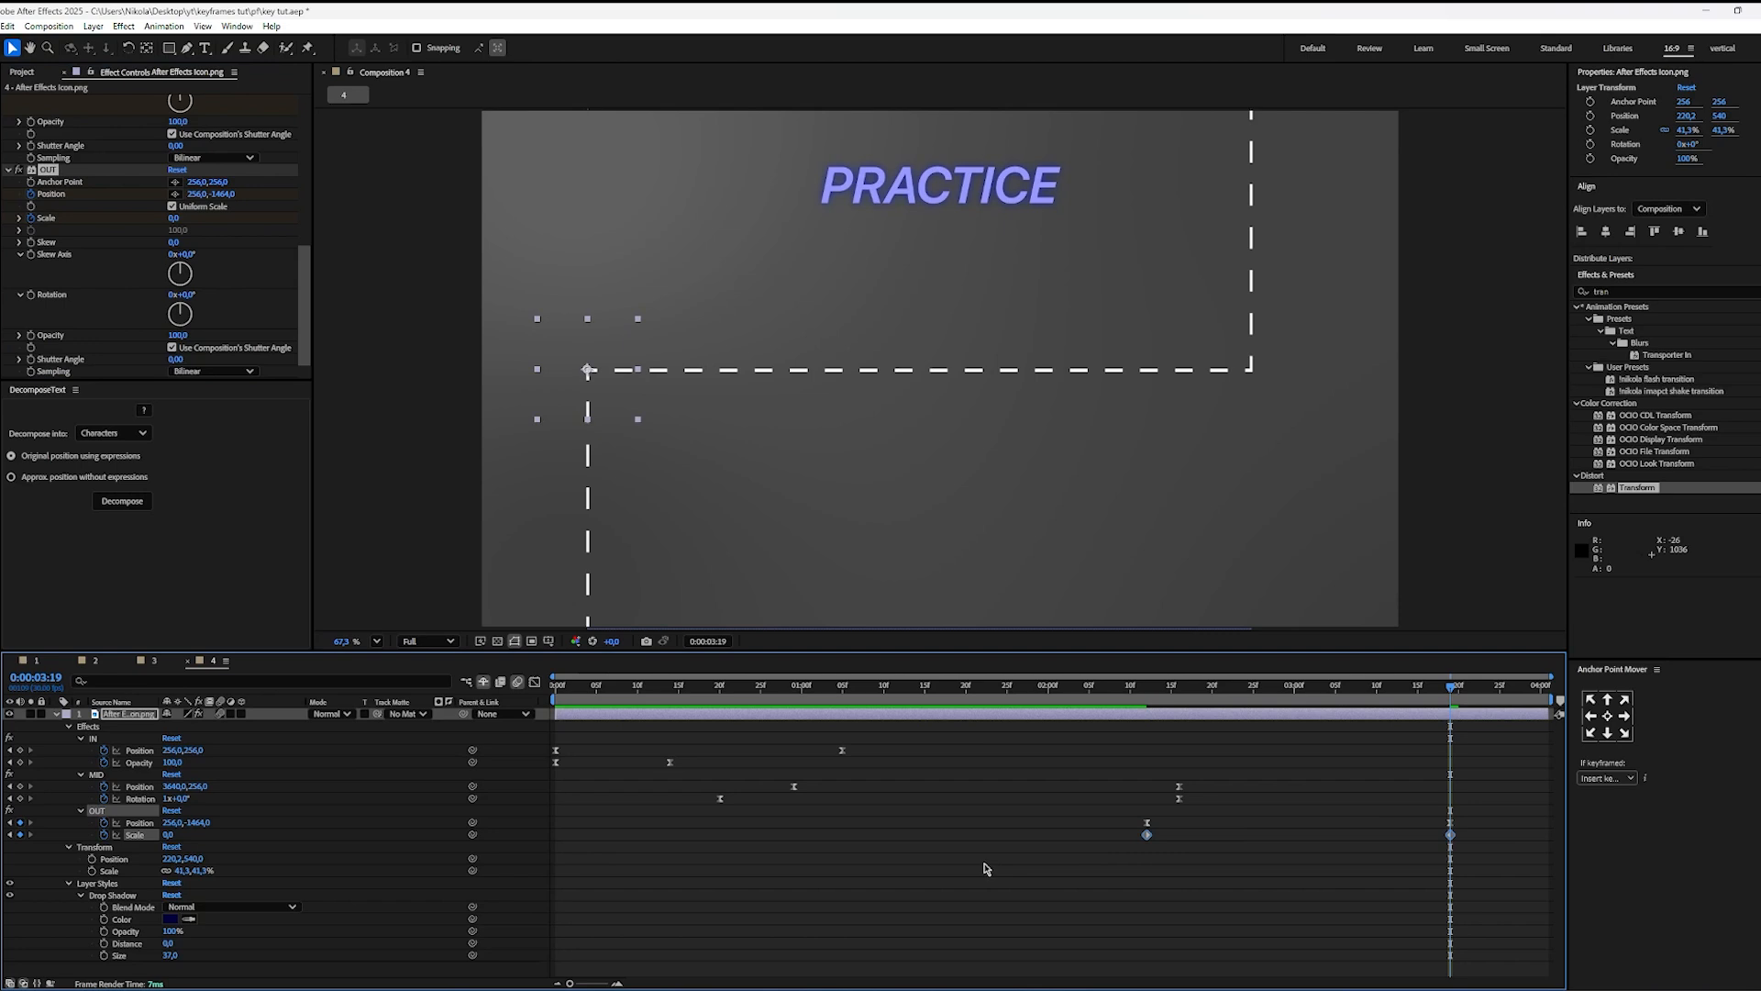
{"action": "key", "text": "shift+F3"}
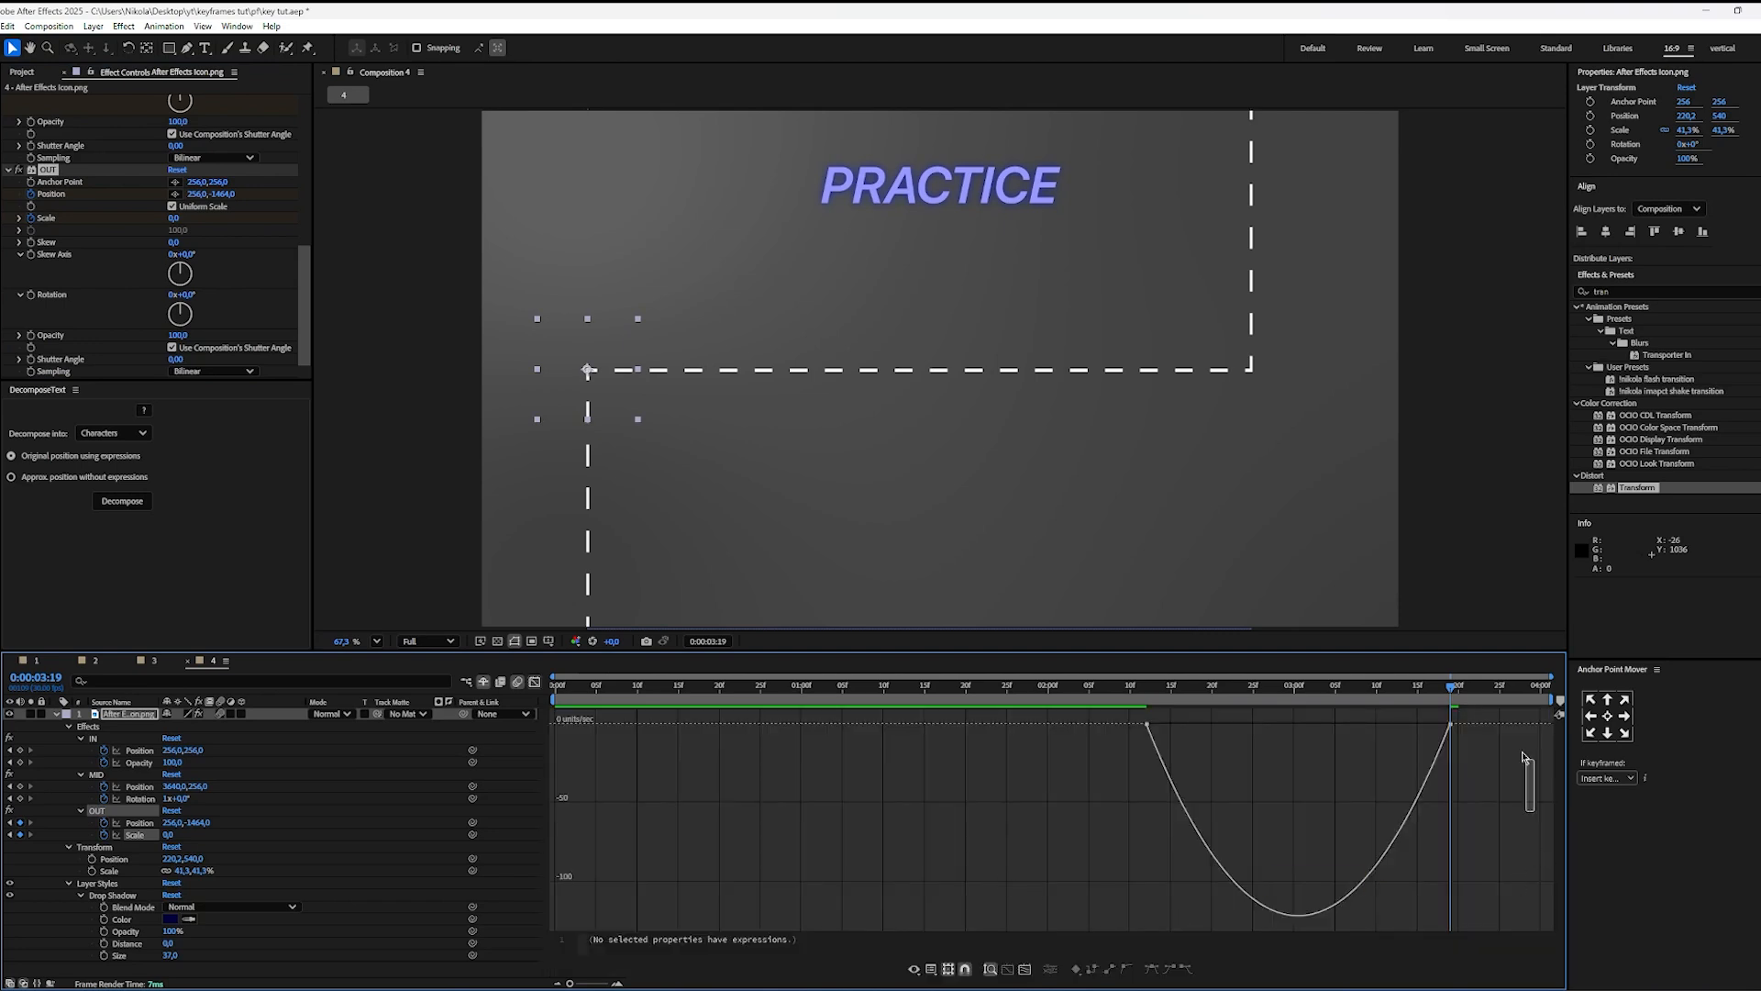
{"action": "left_click_drag", "start_coordinate": [1197, 727], "coordinate": [1392, 748]}
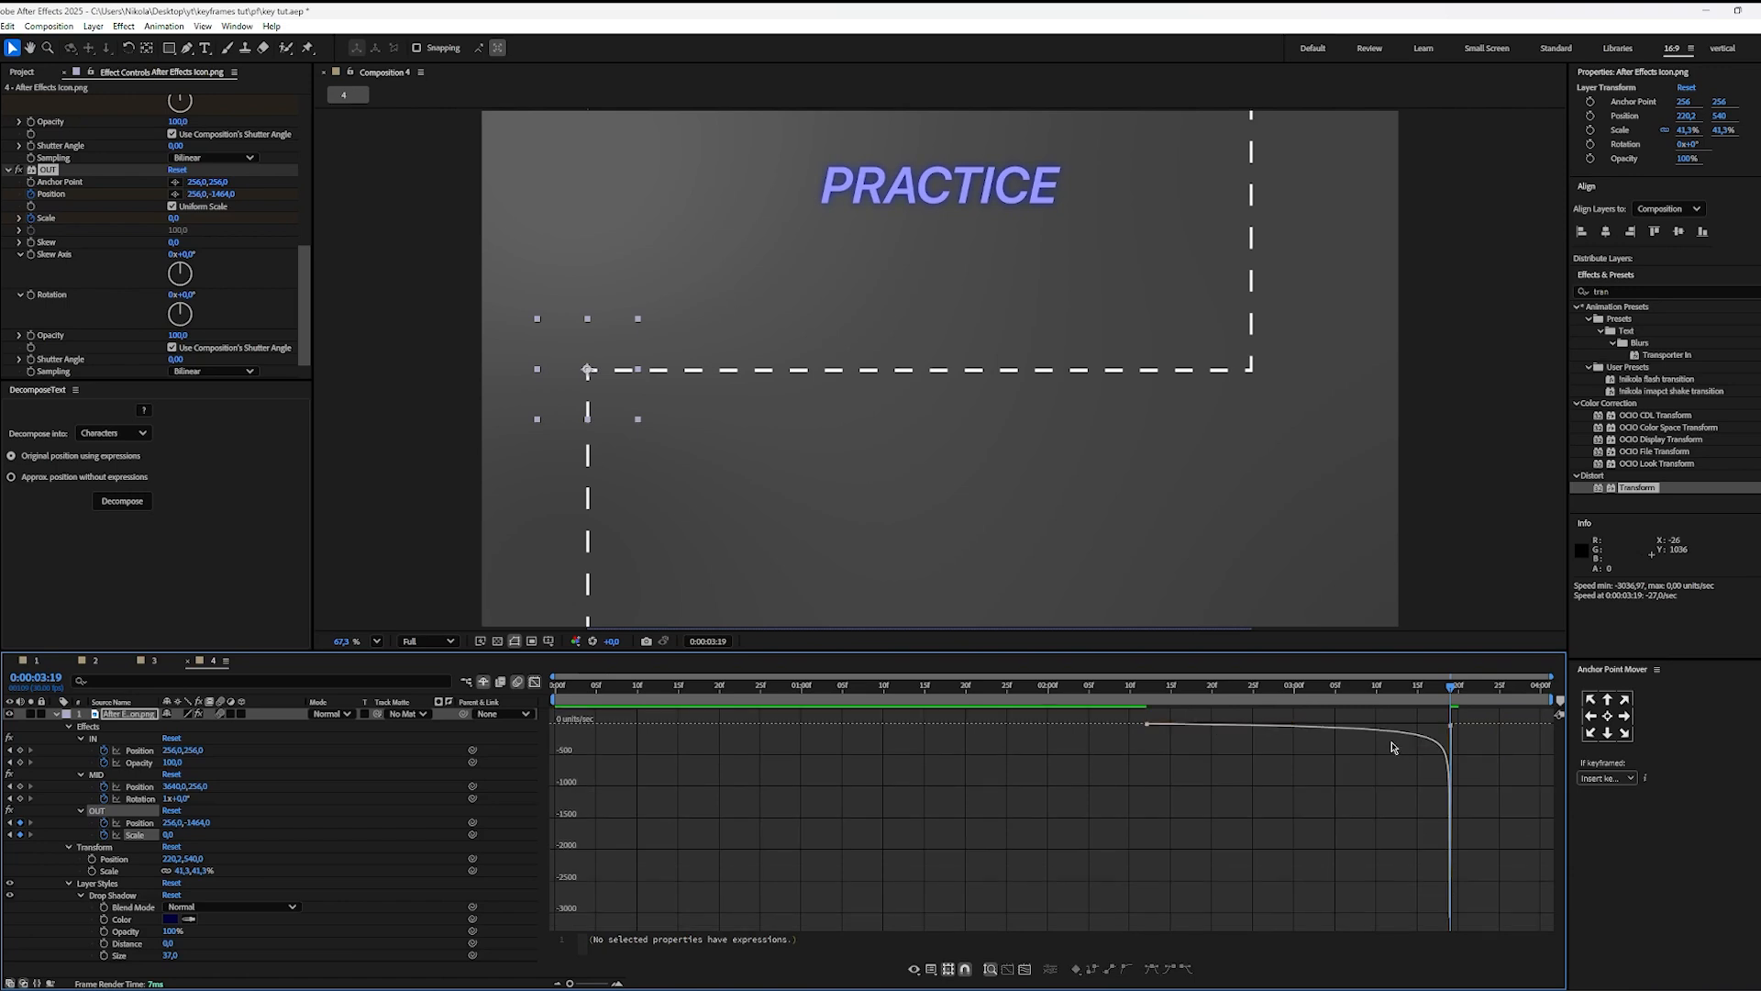
{"action": "key", "text": "space"}
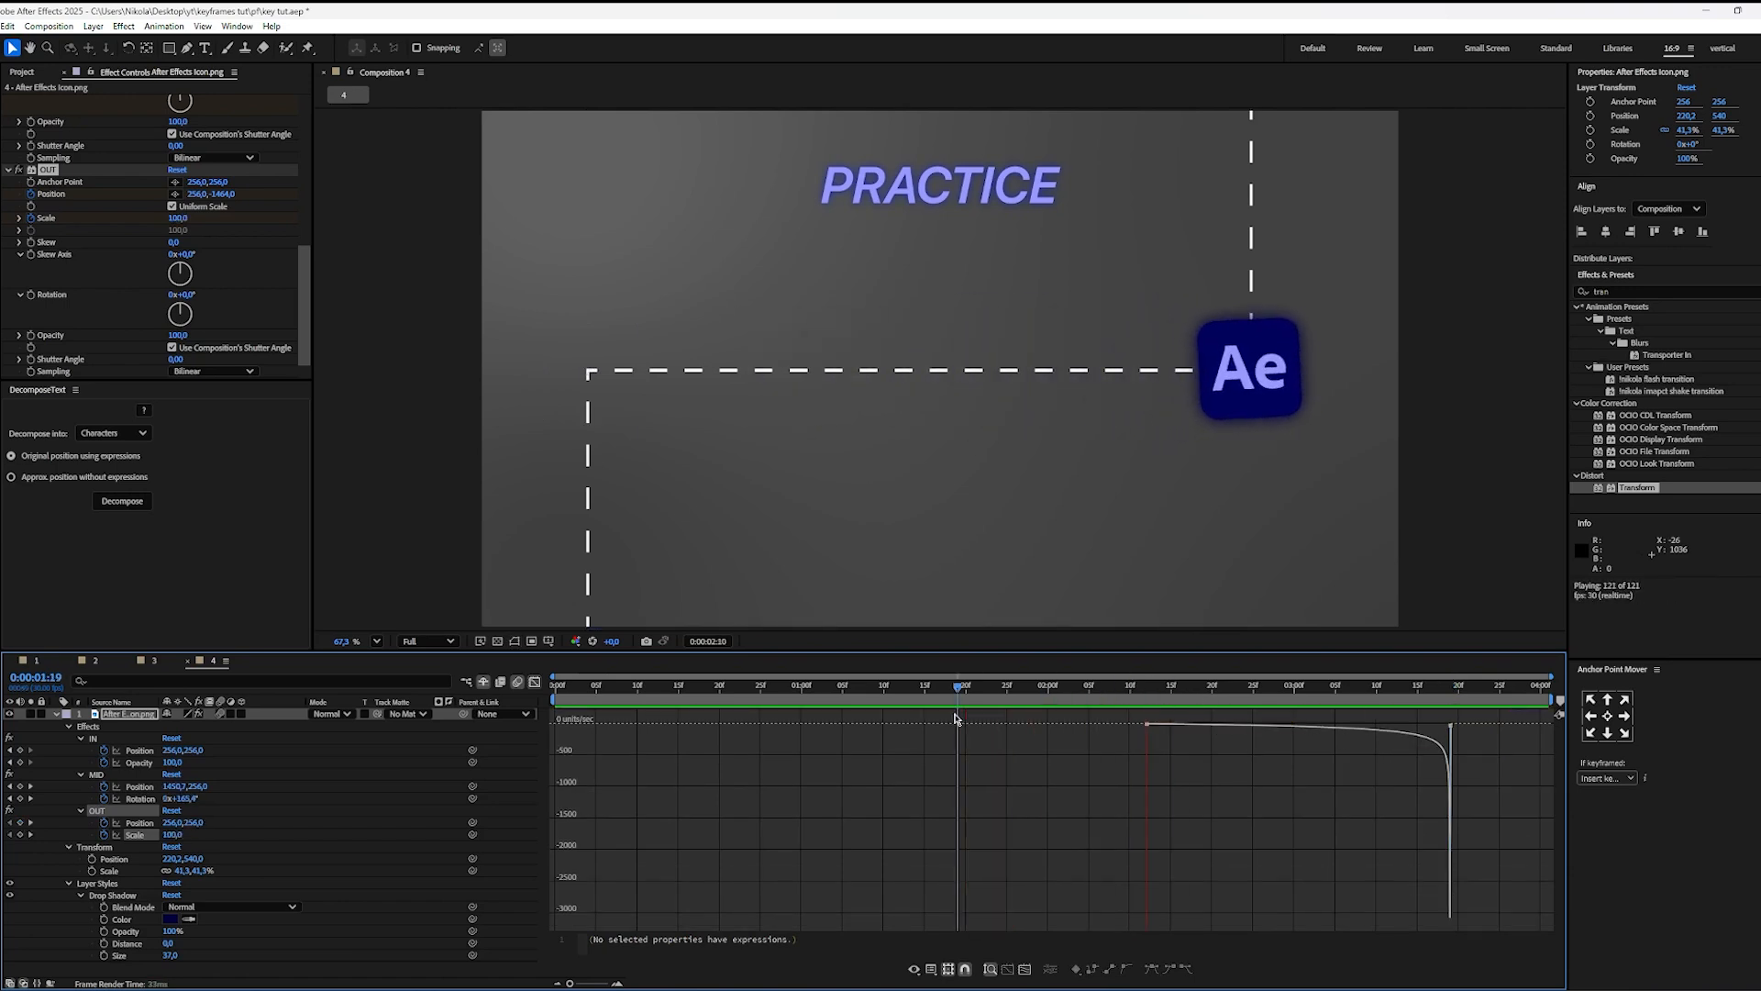
Step: Close the graph editor, replay the icon animation, and return the playhead to 0:00:02:12
{"action": "key", "text": "space"}
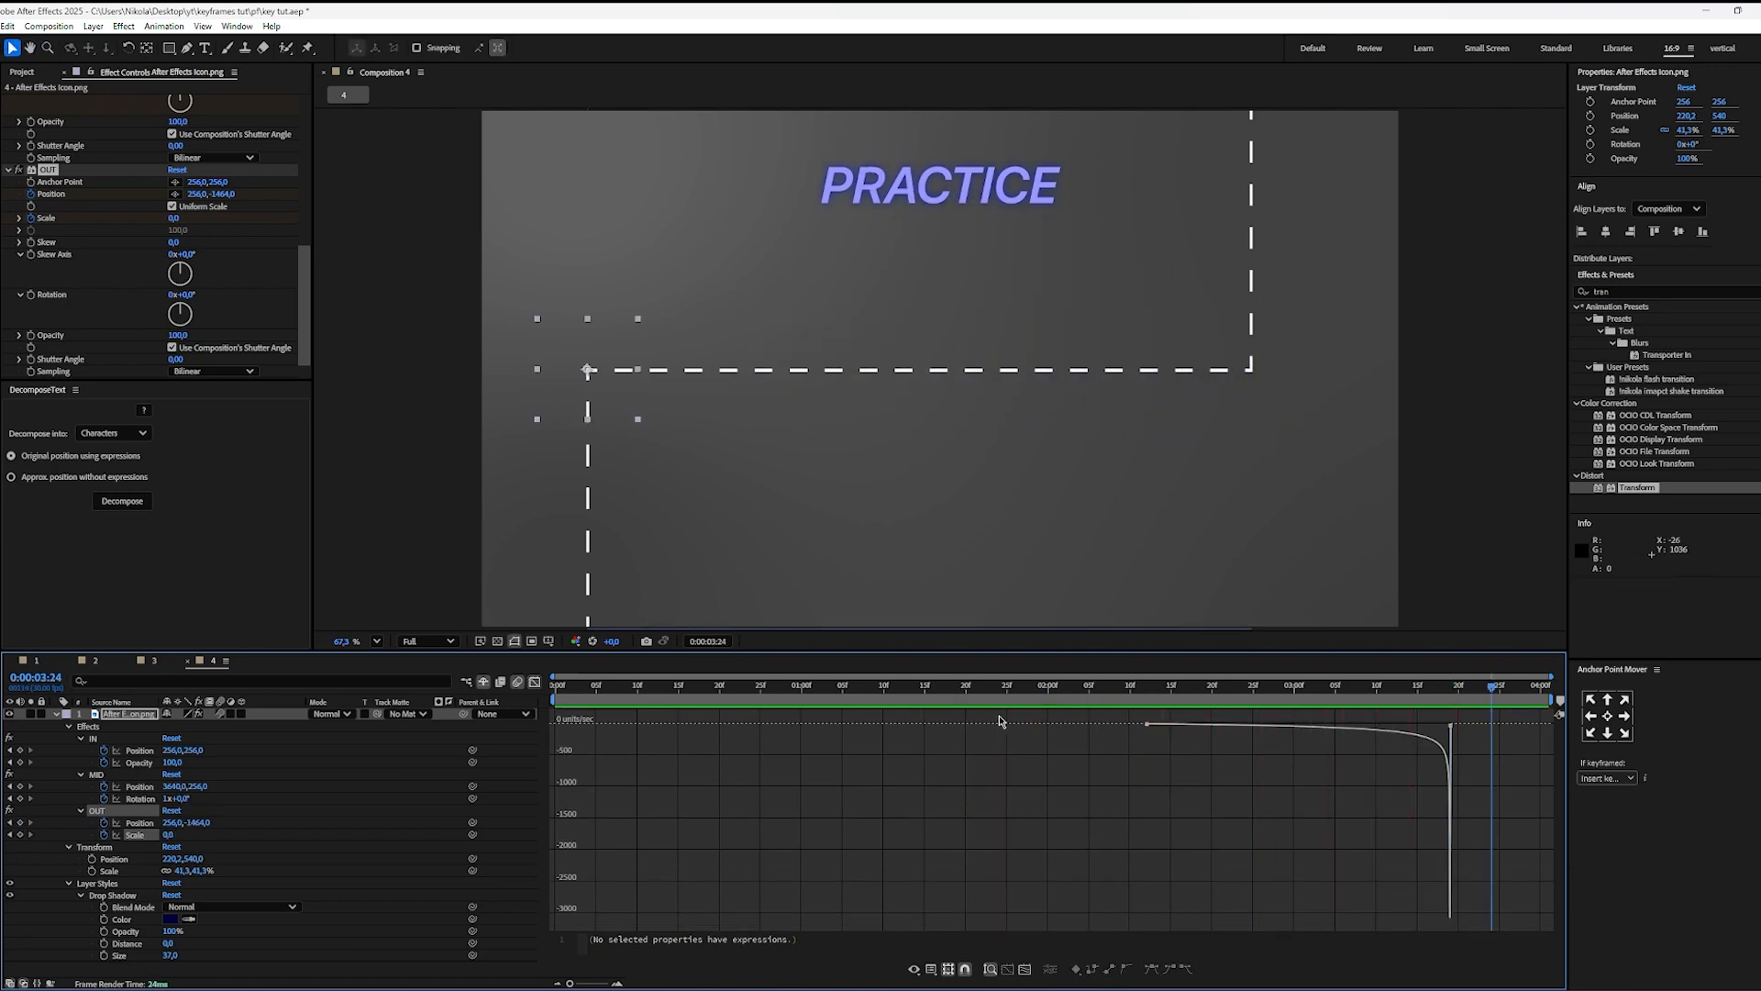
{"action": "left_click", "coordinate": [533, 682]}
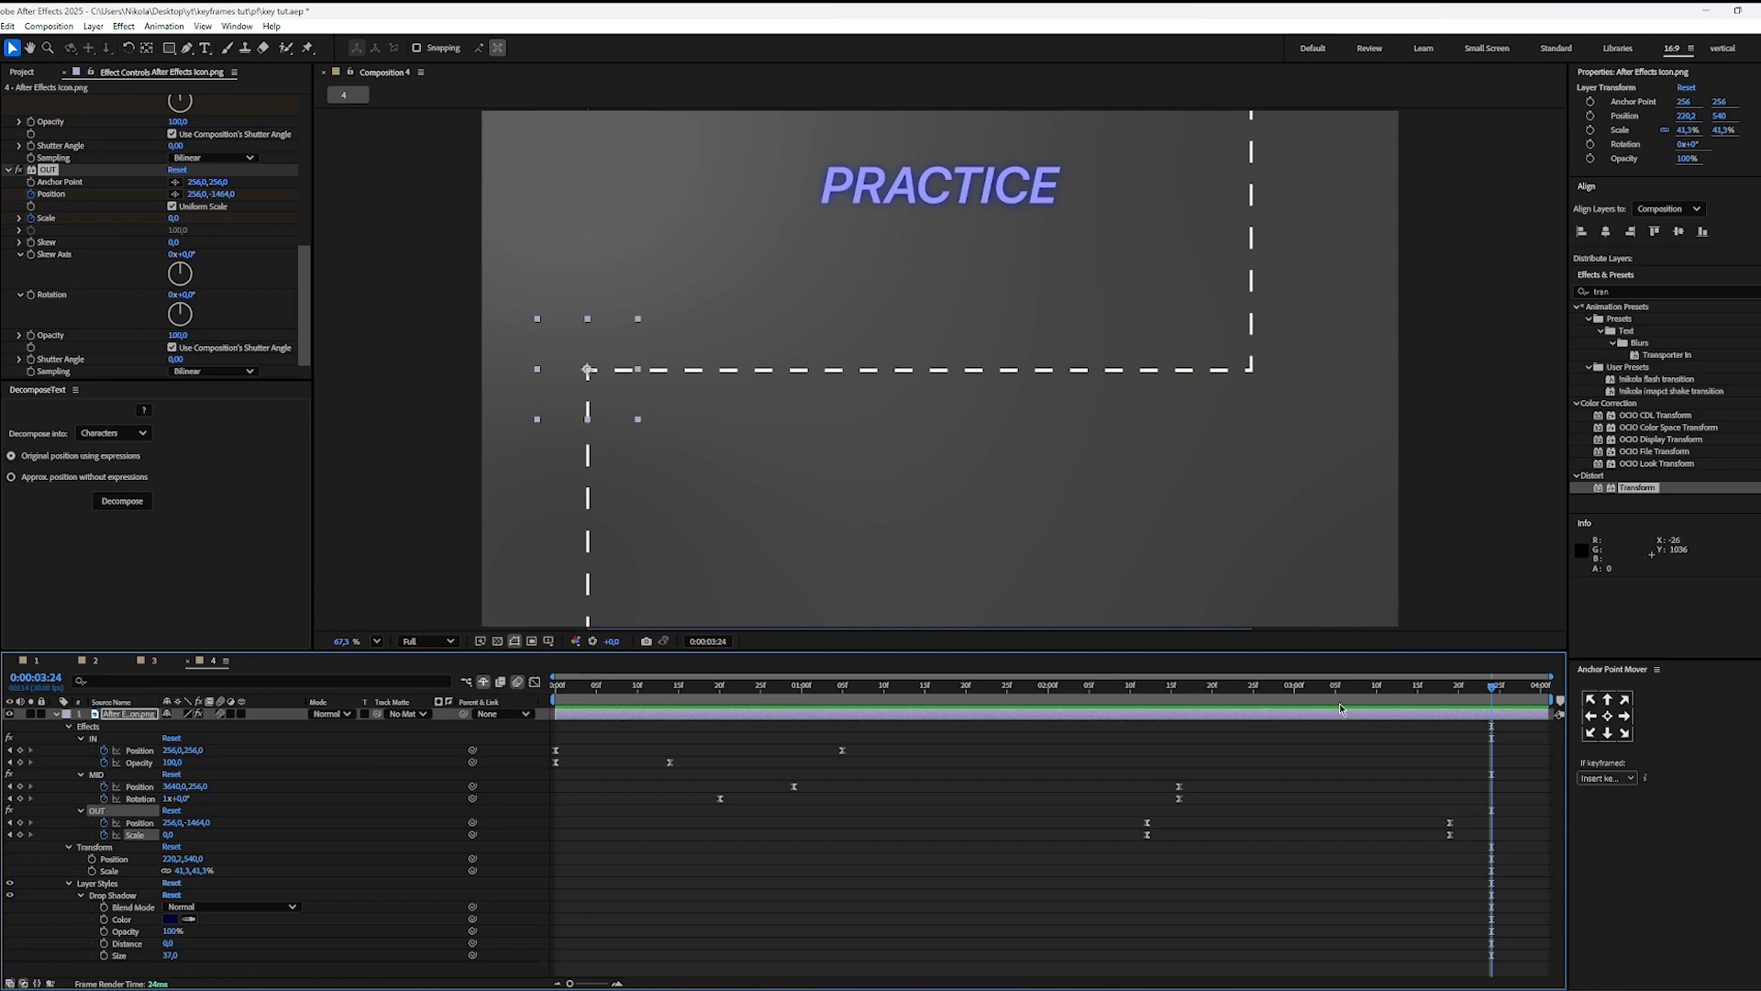
{"action": "key", "text": "space"}
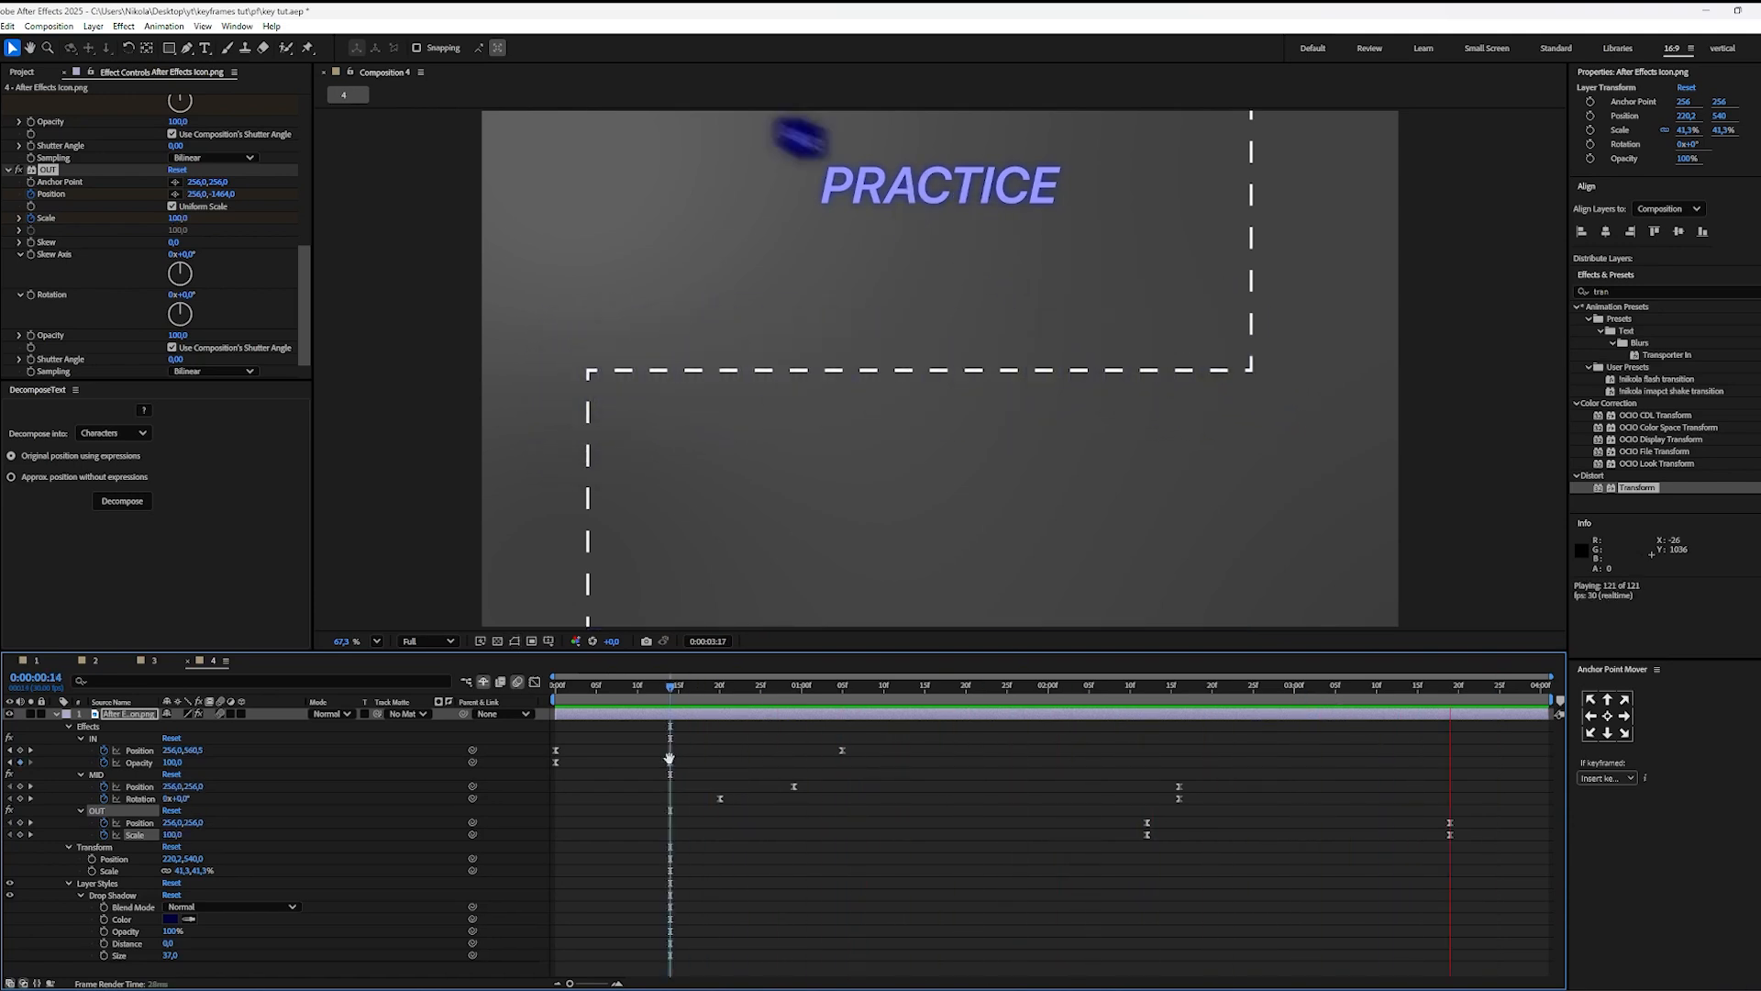
{"action": "key", "text": "space"}
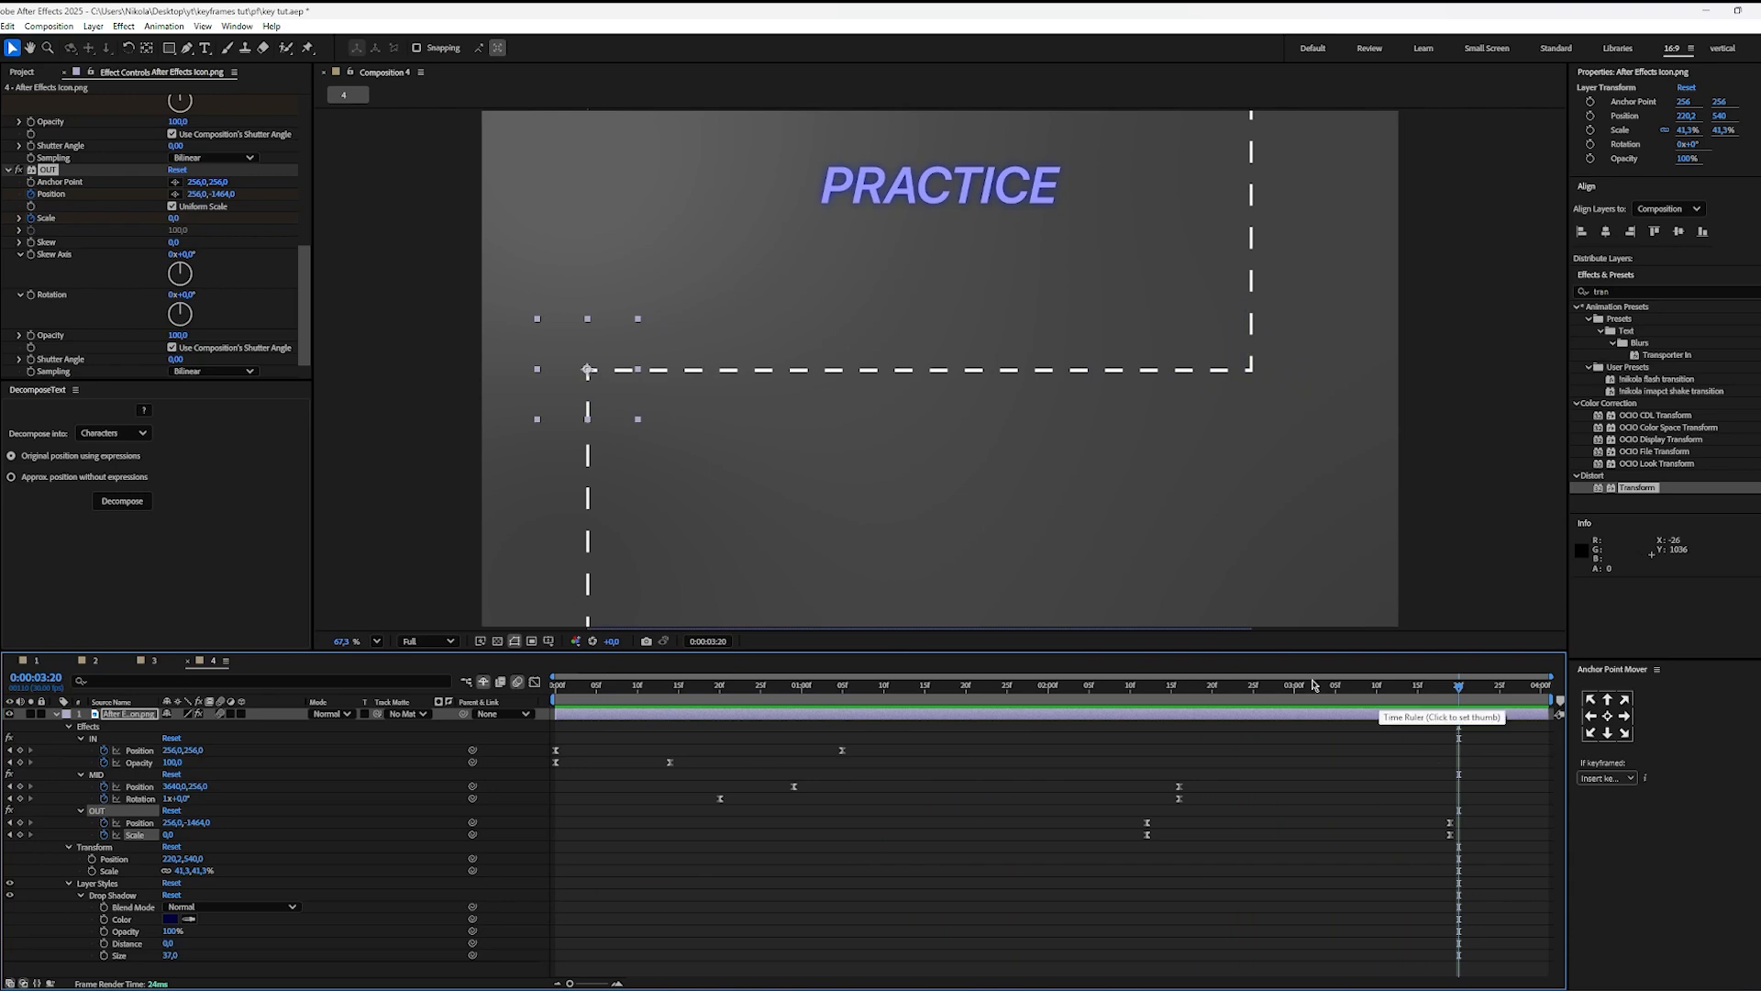
{"action": "left_click_drag", "start_coordinate": [1197, 688], "coordinate": [1143, 699]}
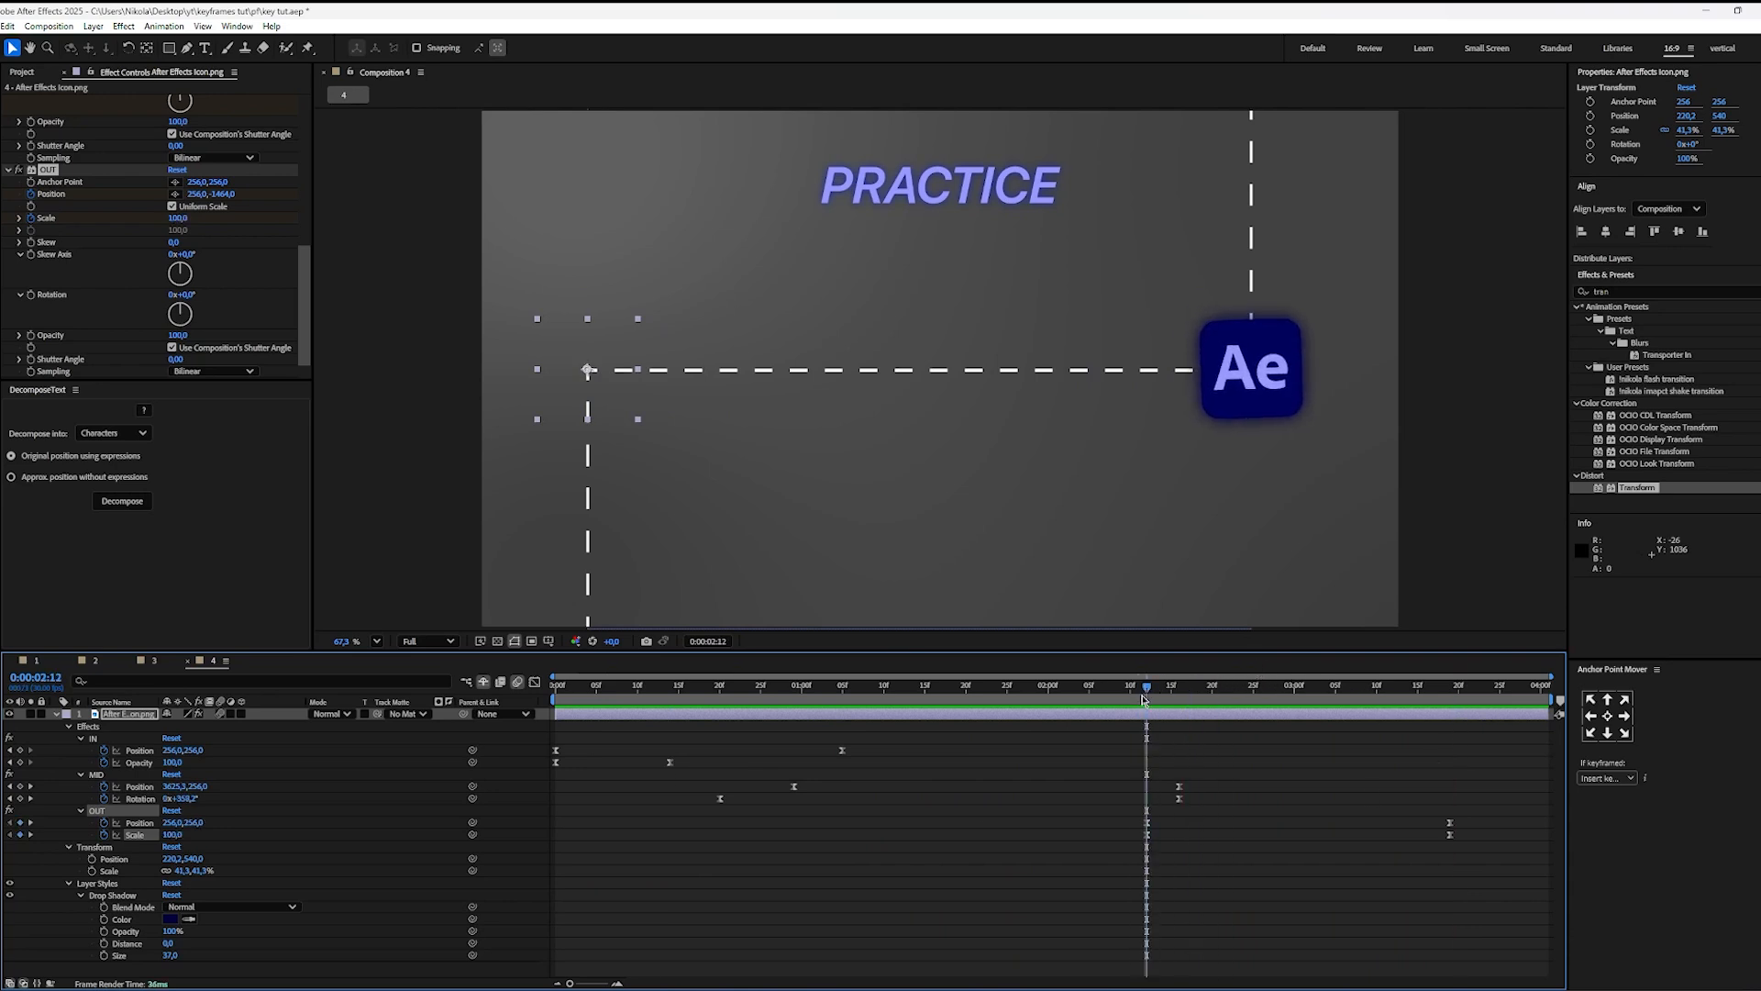
{"action": "left_click", "coordinate": [765, 808]}
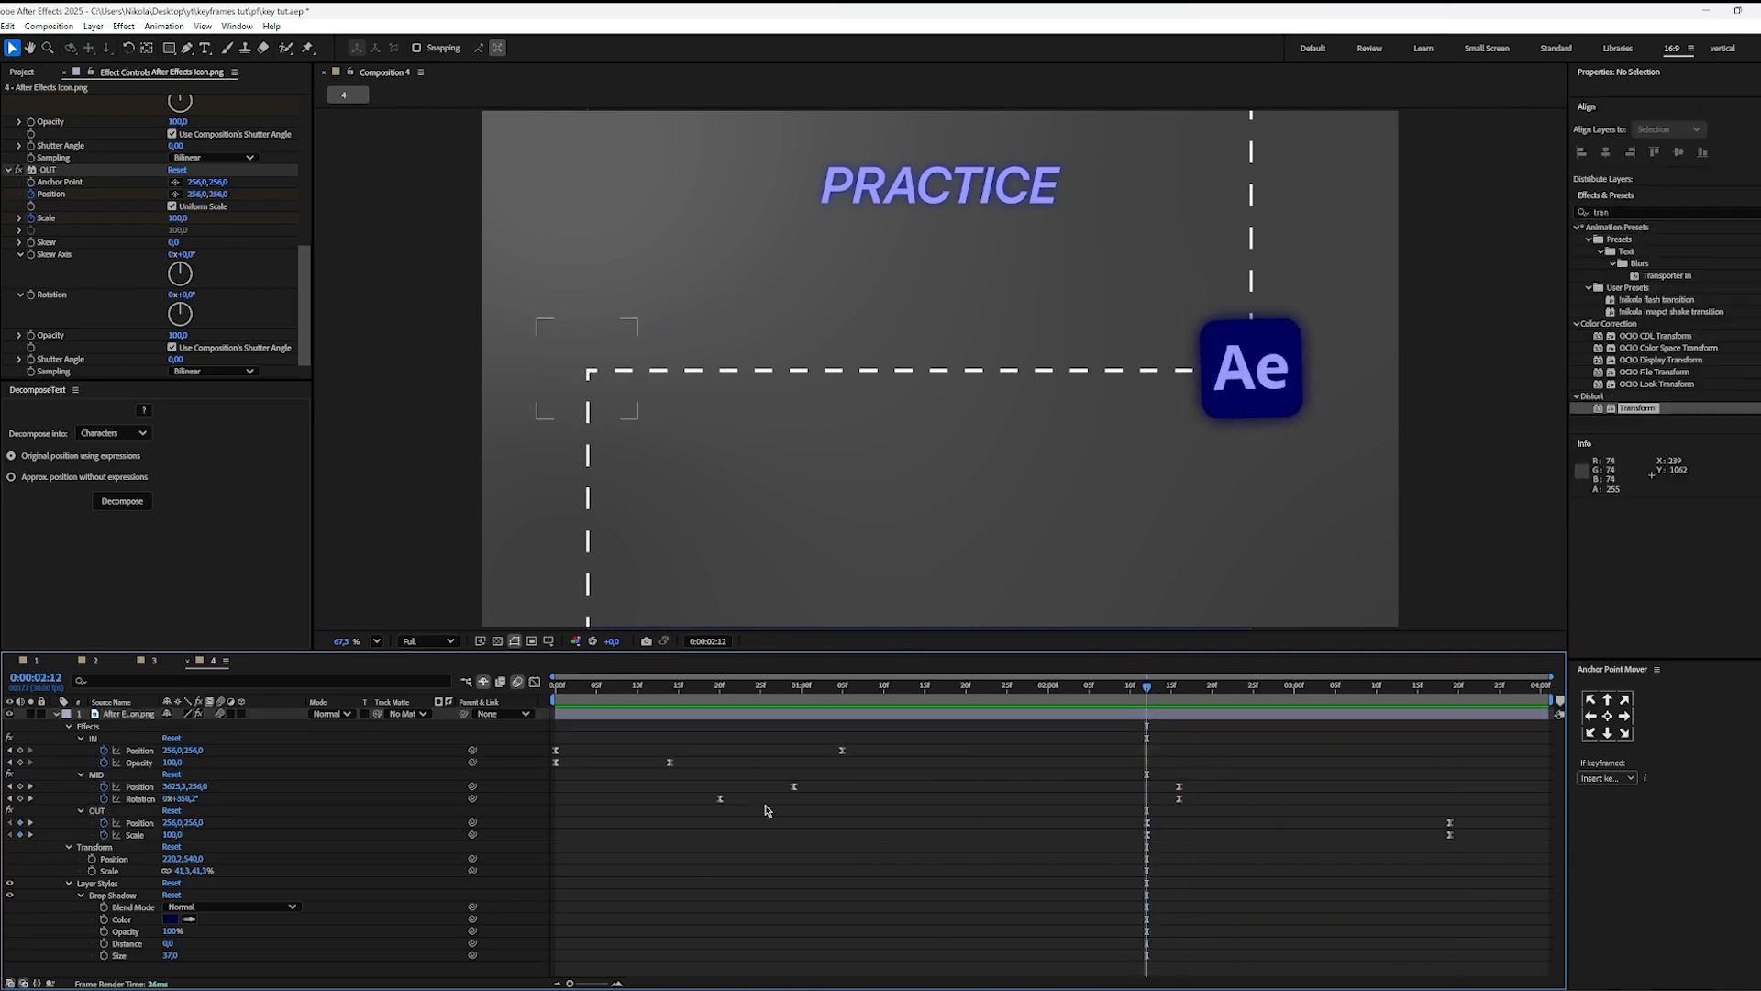
Step: Examine the OUT effect's position point relative to the icon at 0:00:03:07, then fit the composition in view and return to 0:00:02:12
{"action": "left_click", "coordinate": [49, 170]}
{"action": "scroll", "coordinate": [766, 302], "scroll_direction": "down", "scroll_amount": 2}
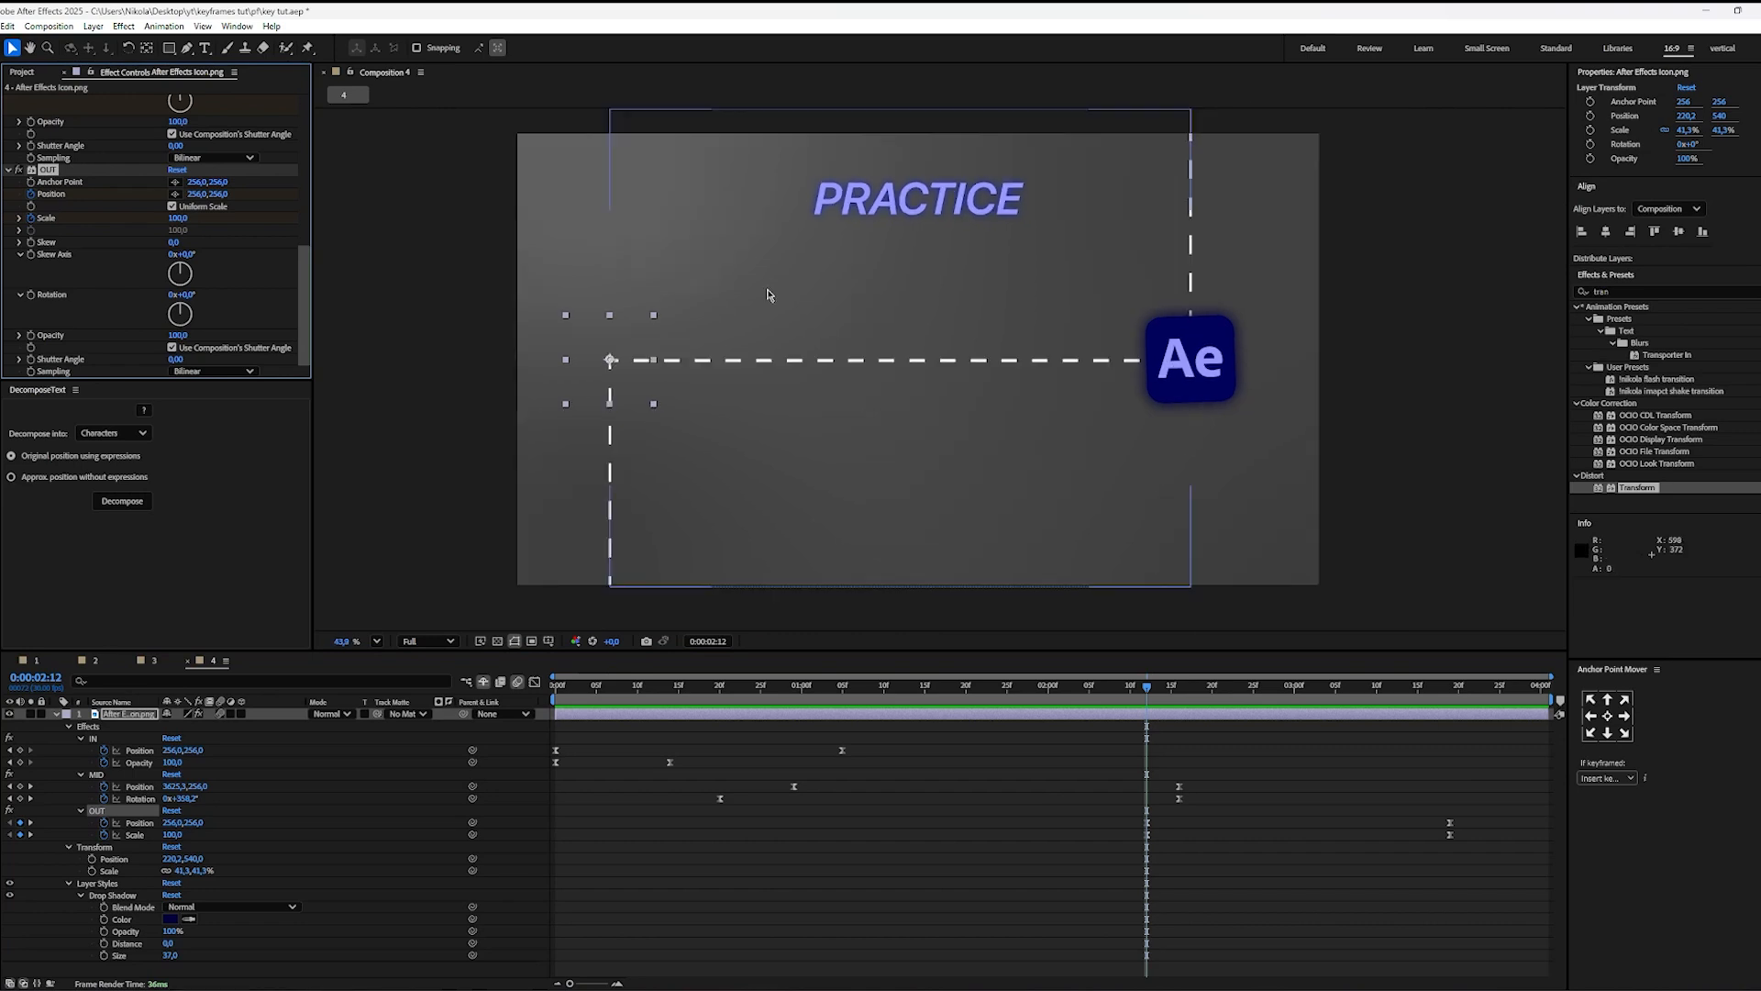
{"action": "scroll", "coordinate": [766, 303], "scroll_direction": "up", "scroll_amount": 1}
{"action": "key", "text": "space"}
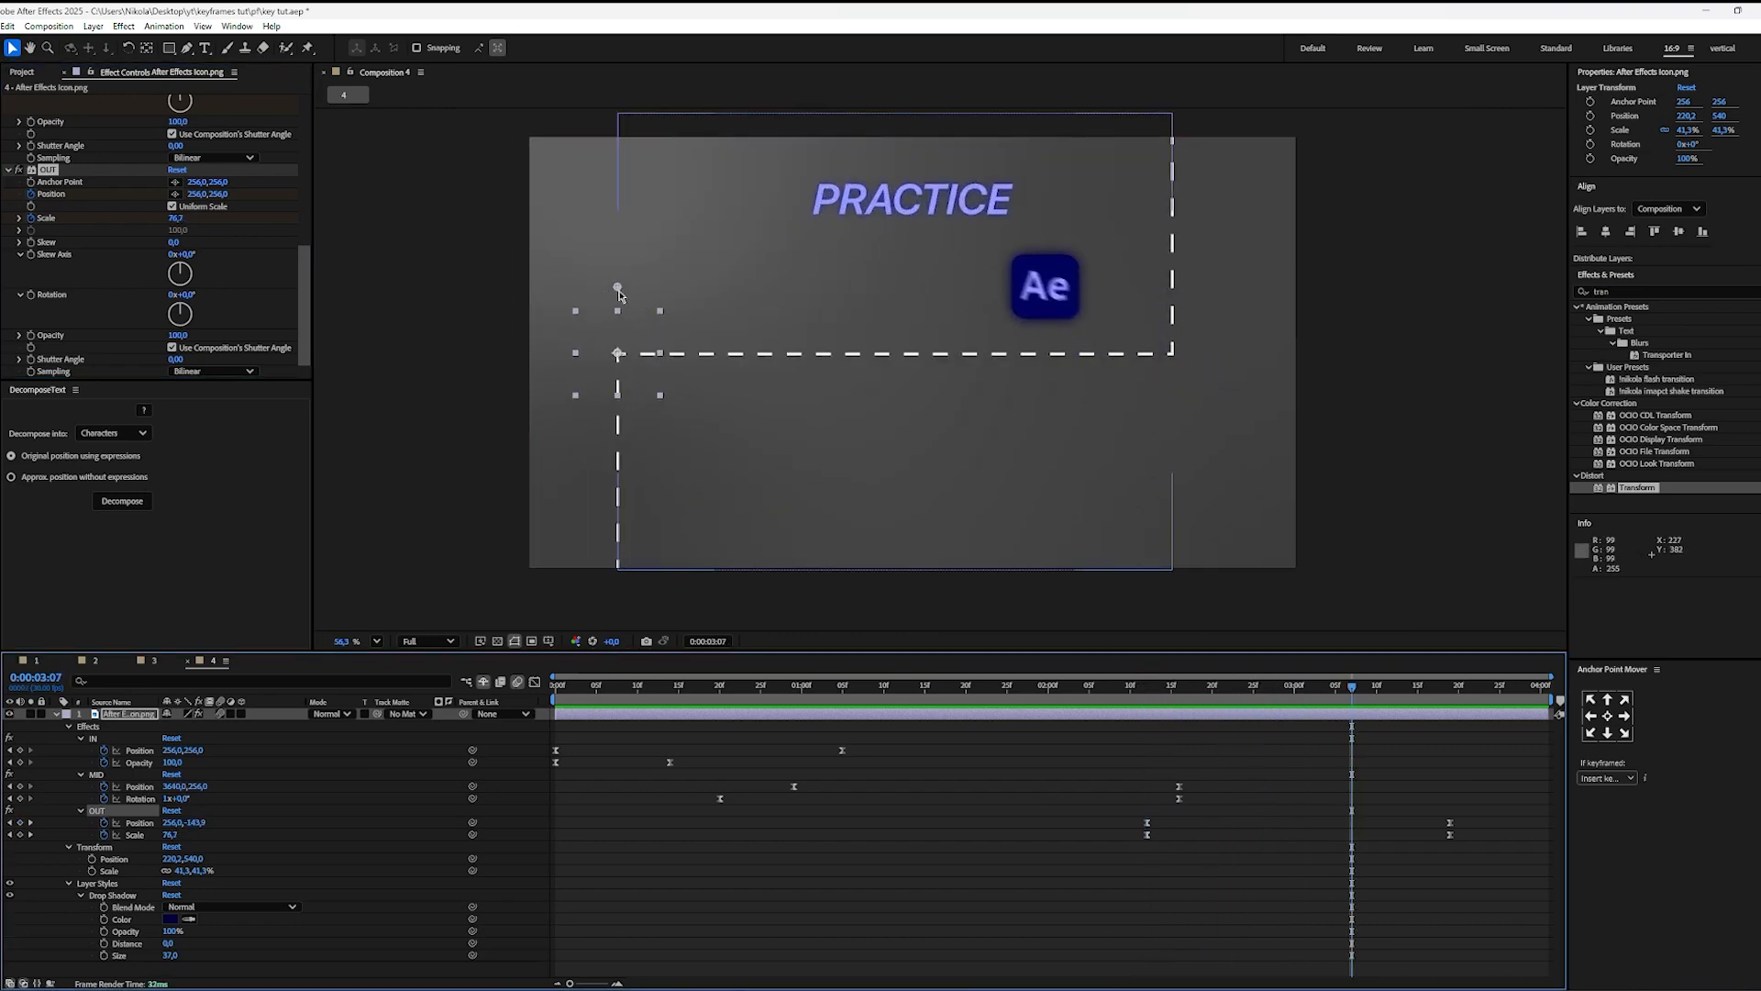
{"action": "scroll", "coordinate": [605, 293], "scroll_direction": "up", "scroll_amount": 8}
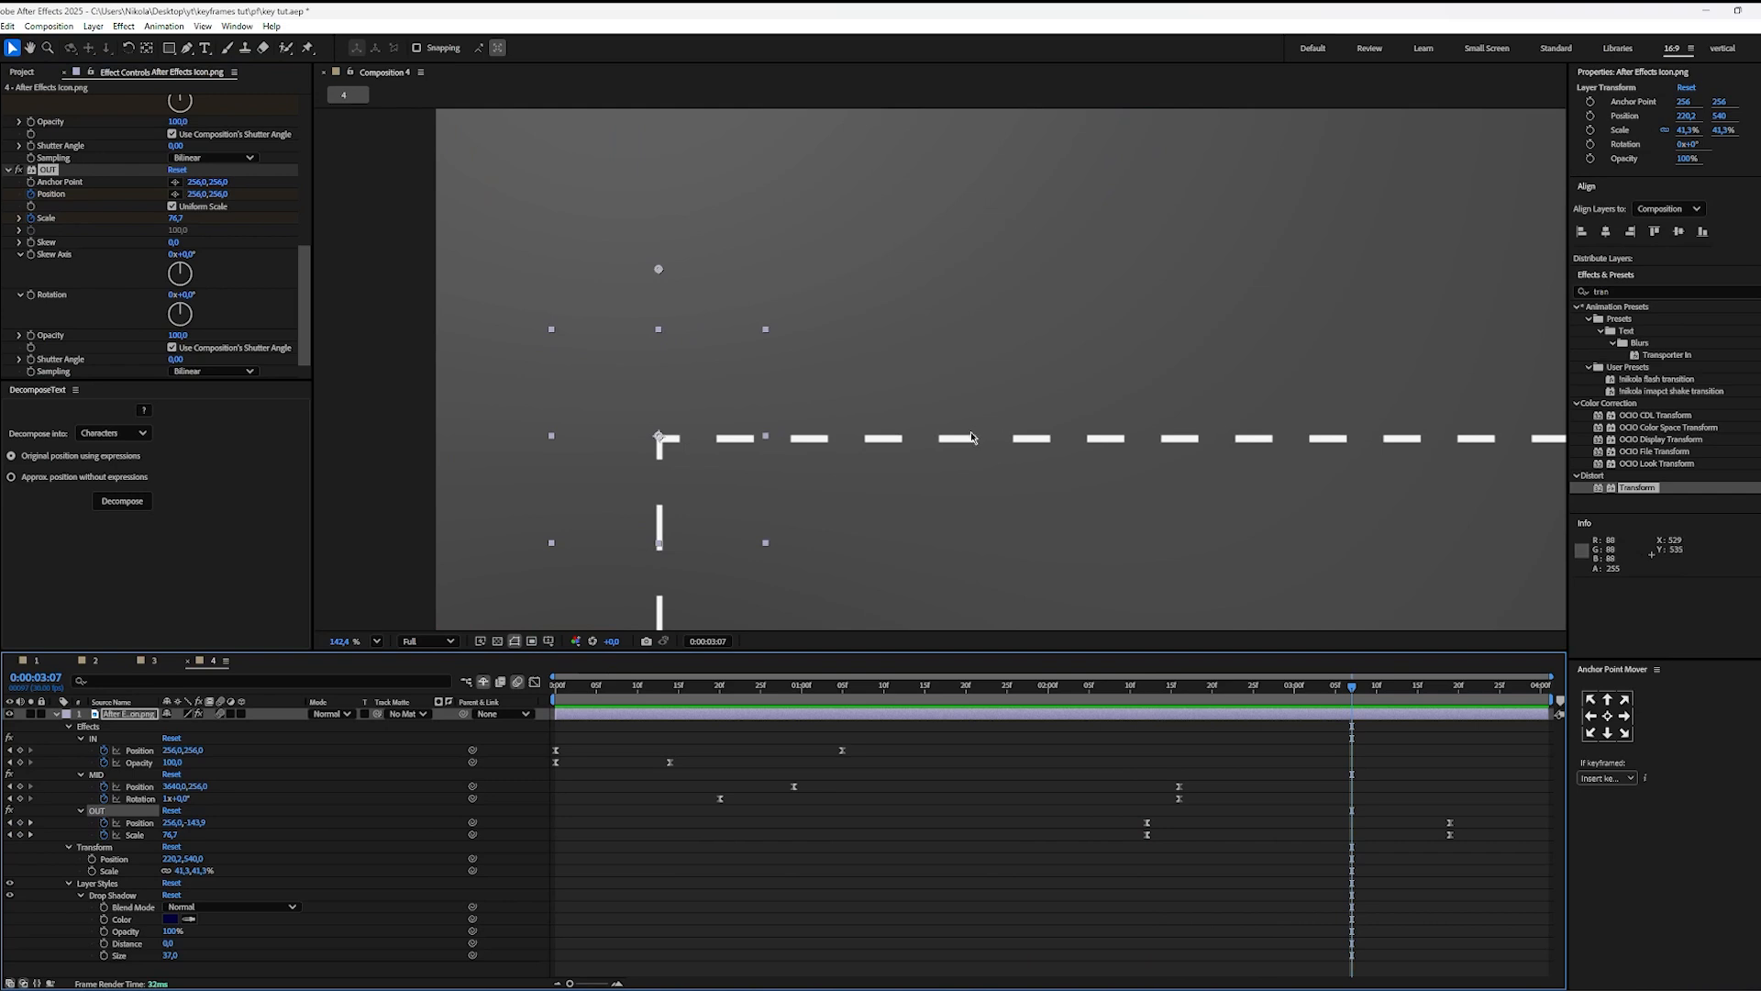
{"action": "left_click", "coordinate": [383, 642]}
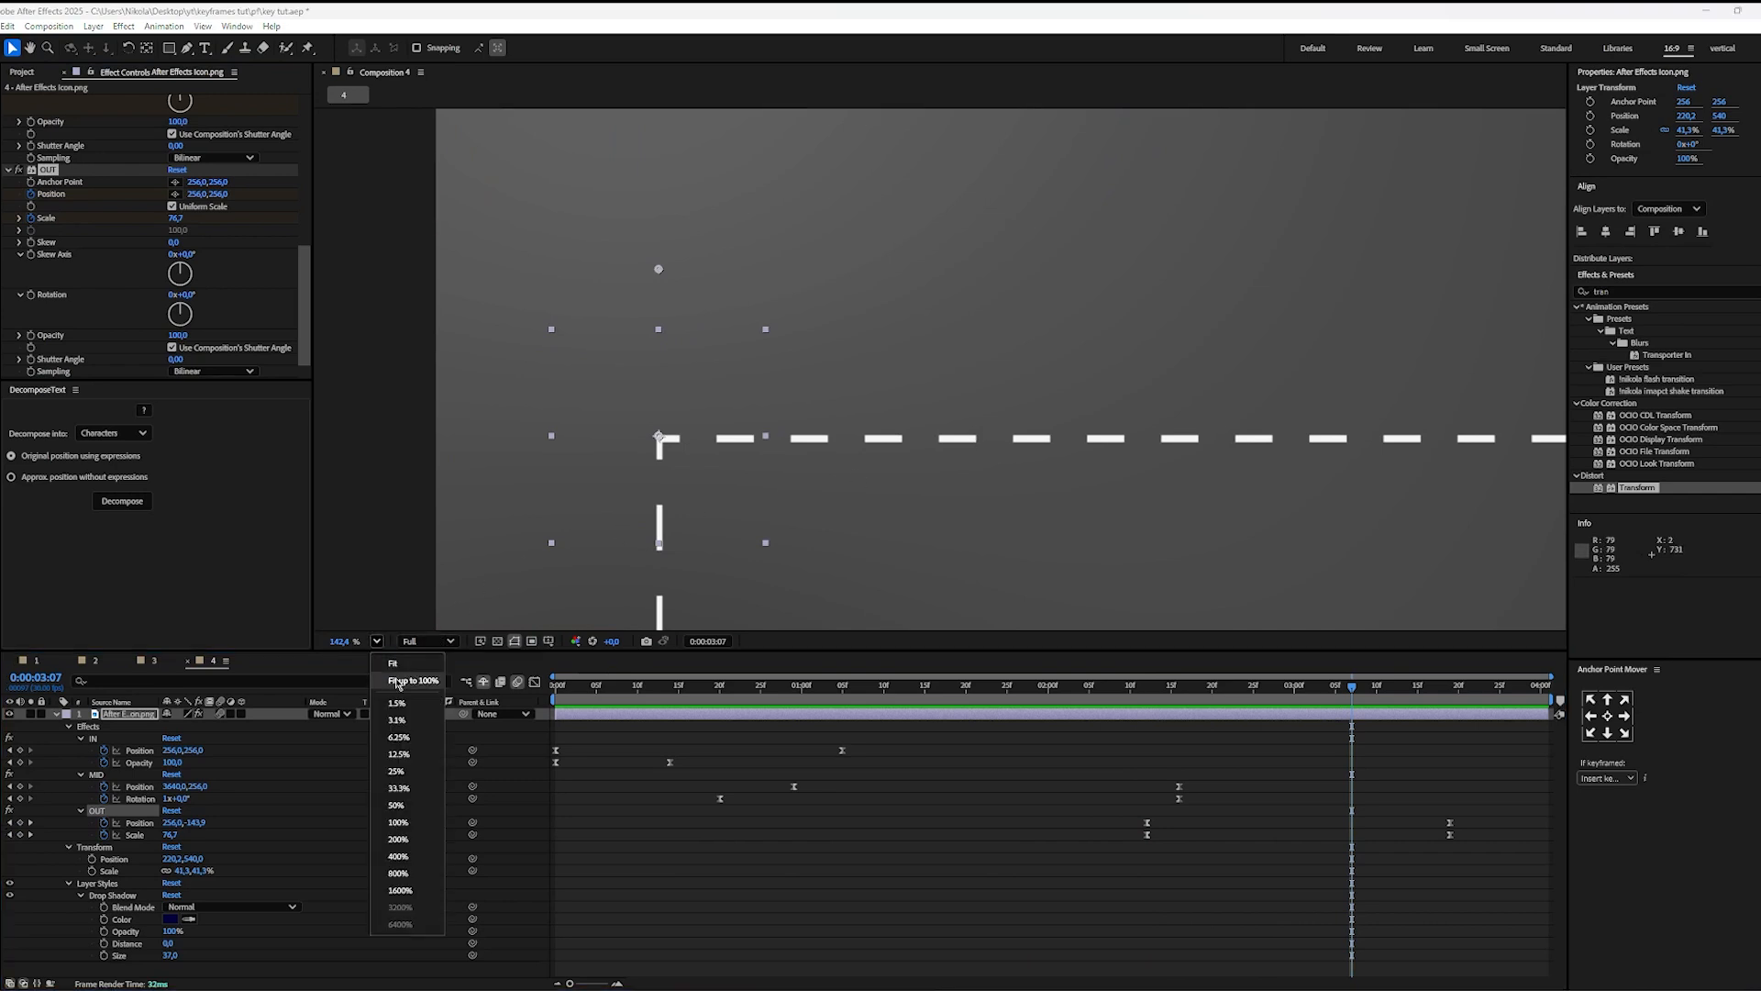
{"action": "left_click", "coordinate": [404, 662]}
{"action": "left_click_drag", "start_coordinate": [1218, 701], "coordinate": [1150, 700]}
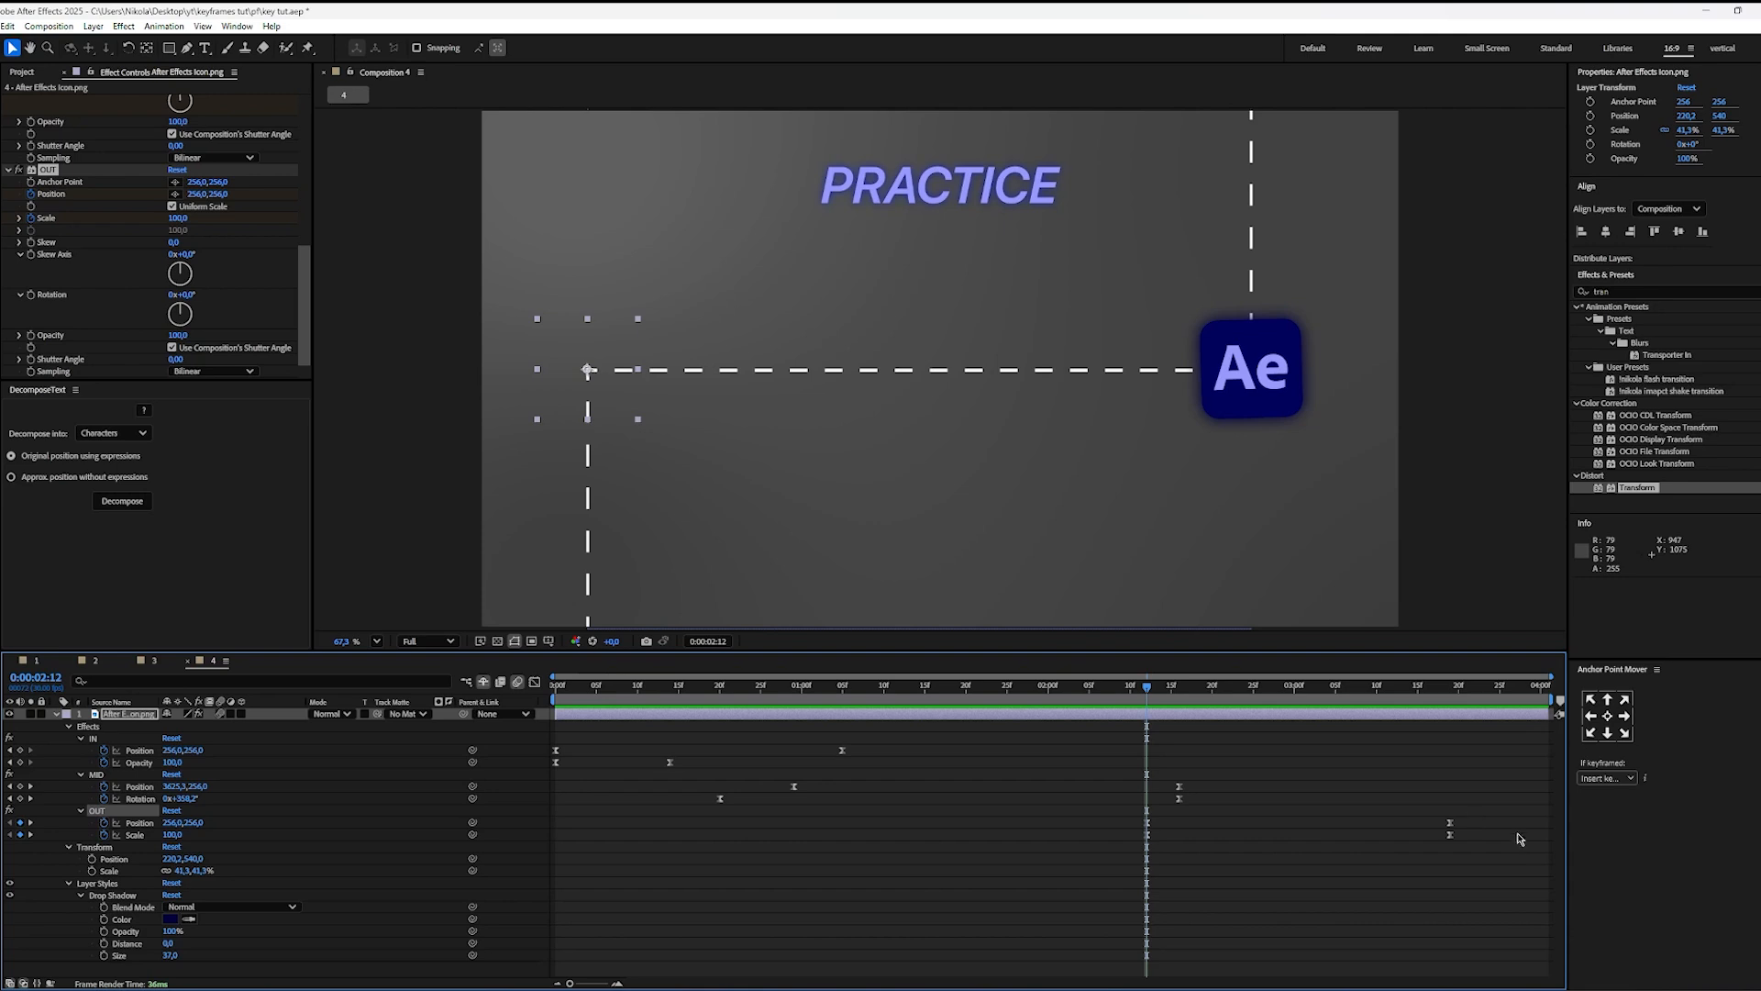
Step: Delete all Scale keyframes from the OUT effect
{"action": "left_click", "coordinate": [1500, 838]}
{"action": "left_click_drag", "start_coordinate": [1510, 834], "coordinate": [1374, 860]}
{"action": "left_click", "coordinate": [1306, 868]}
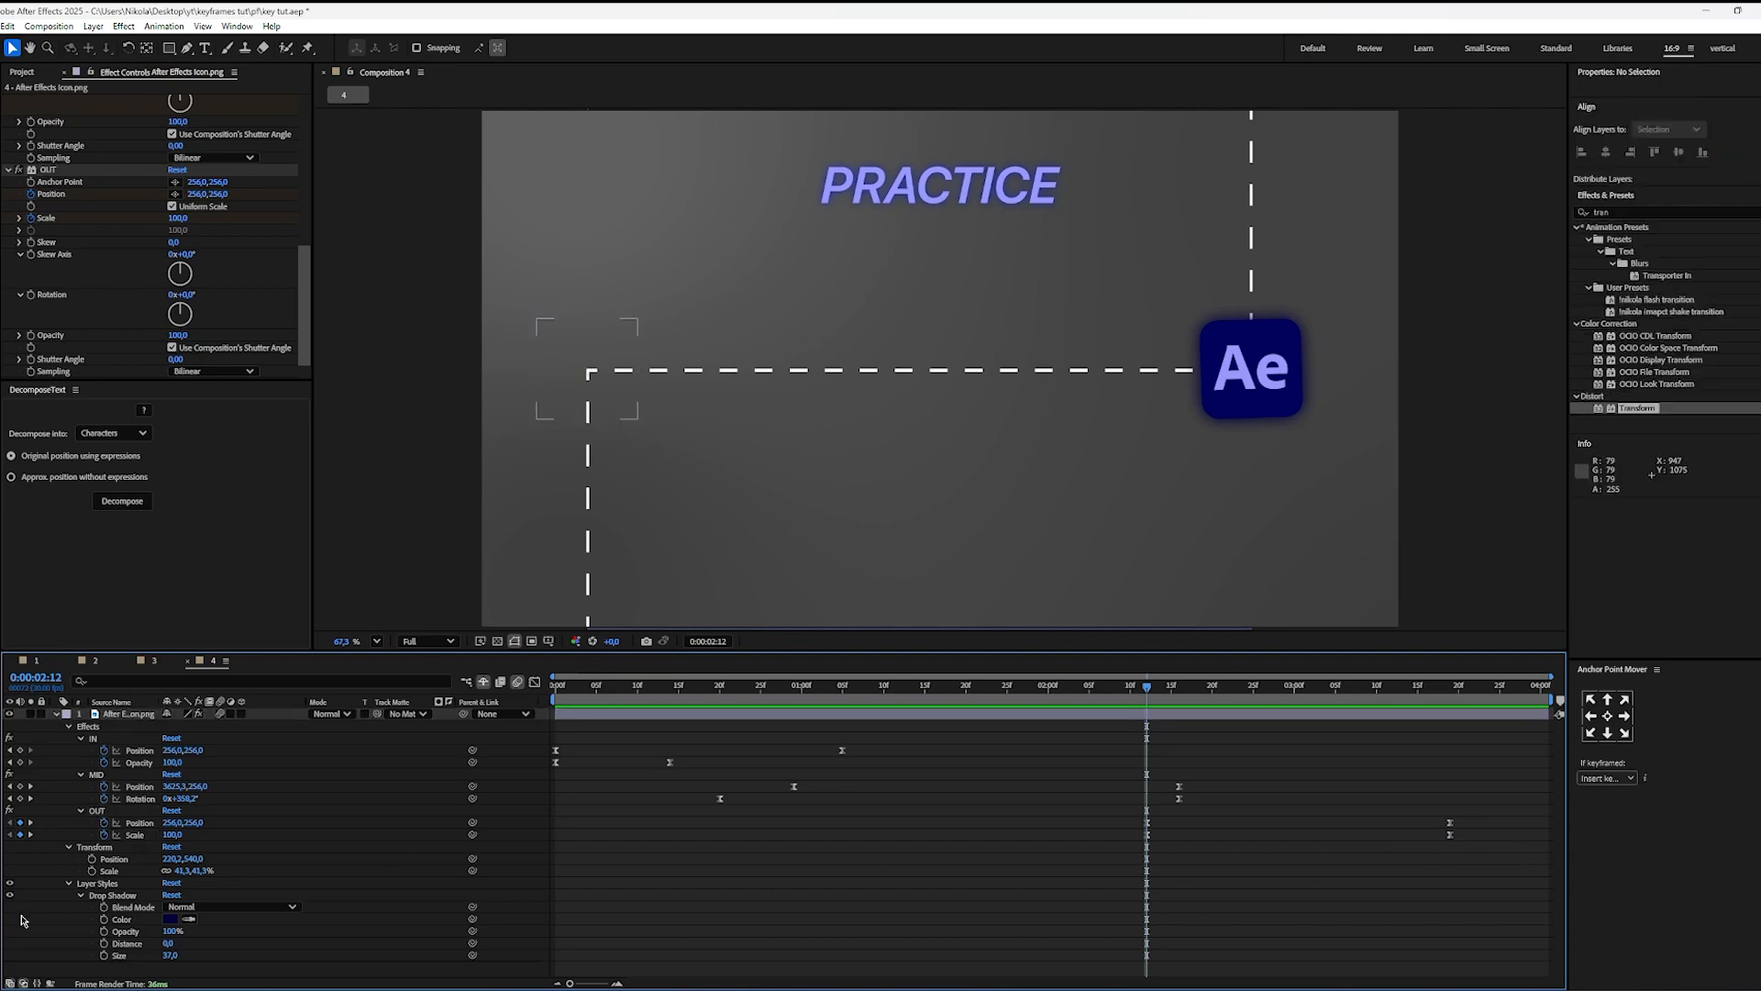
{"action": "left_click", "coordinate": [128, 835]}
{"action": "key", "text": "Delete"}
Step: Add a Scale keyframe to the MID effect at 0:00:02:12 and reveal it among the layer's keyframed properties
{"action": "scroll", "coordinate": [75, 330], "scroll_direction": "up", "scroll_amount": 3}
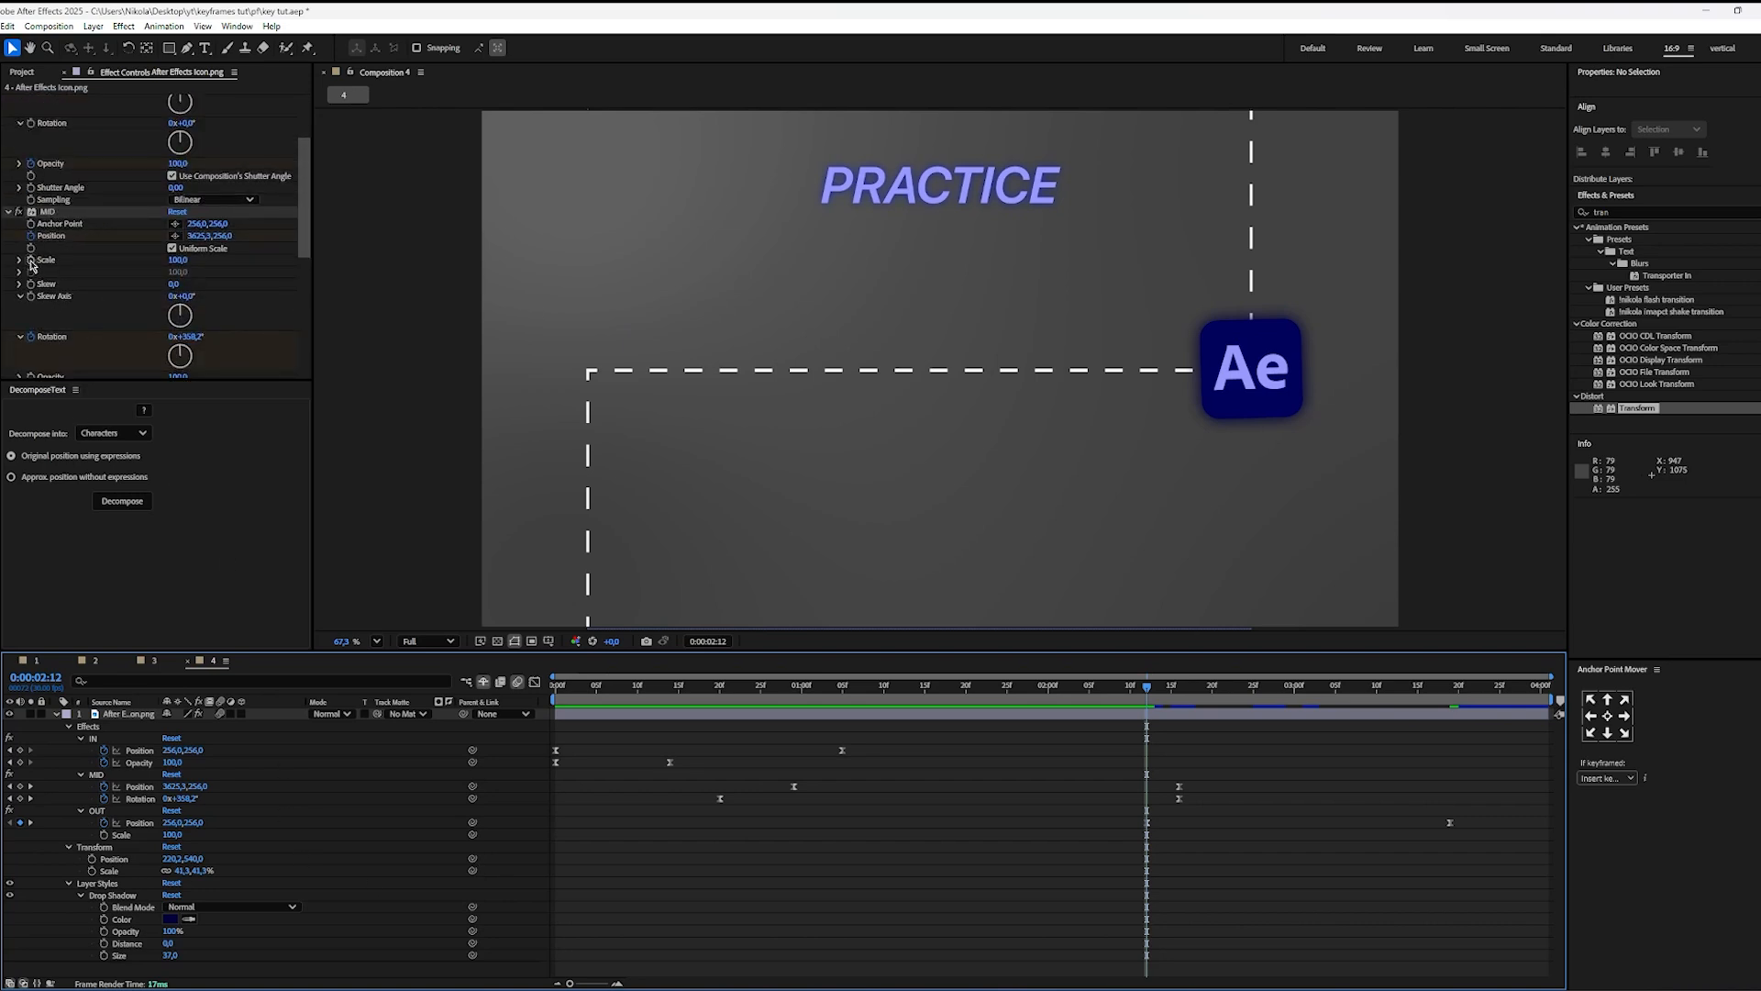
{"action": "left_click", "coordinate": [32, 264]}
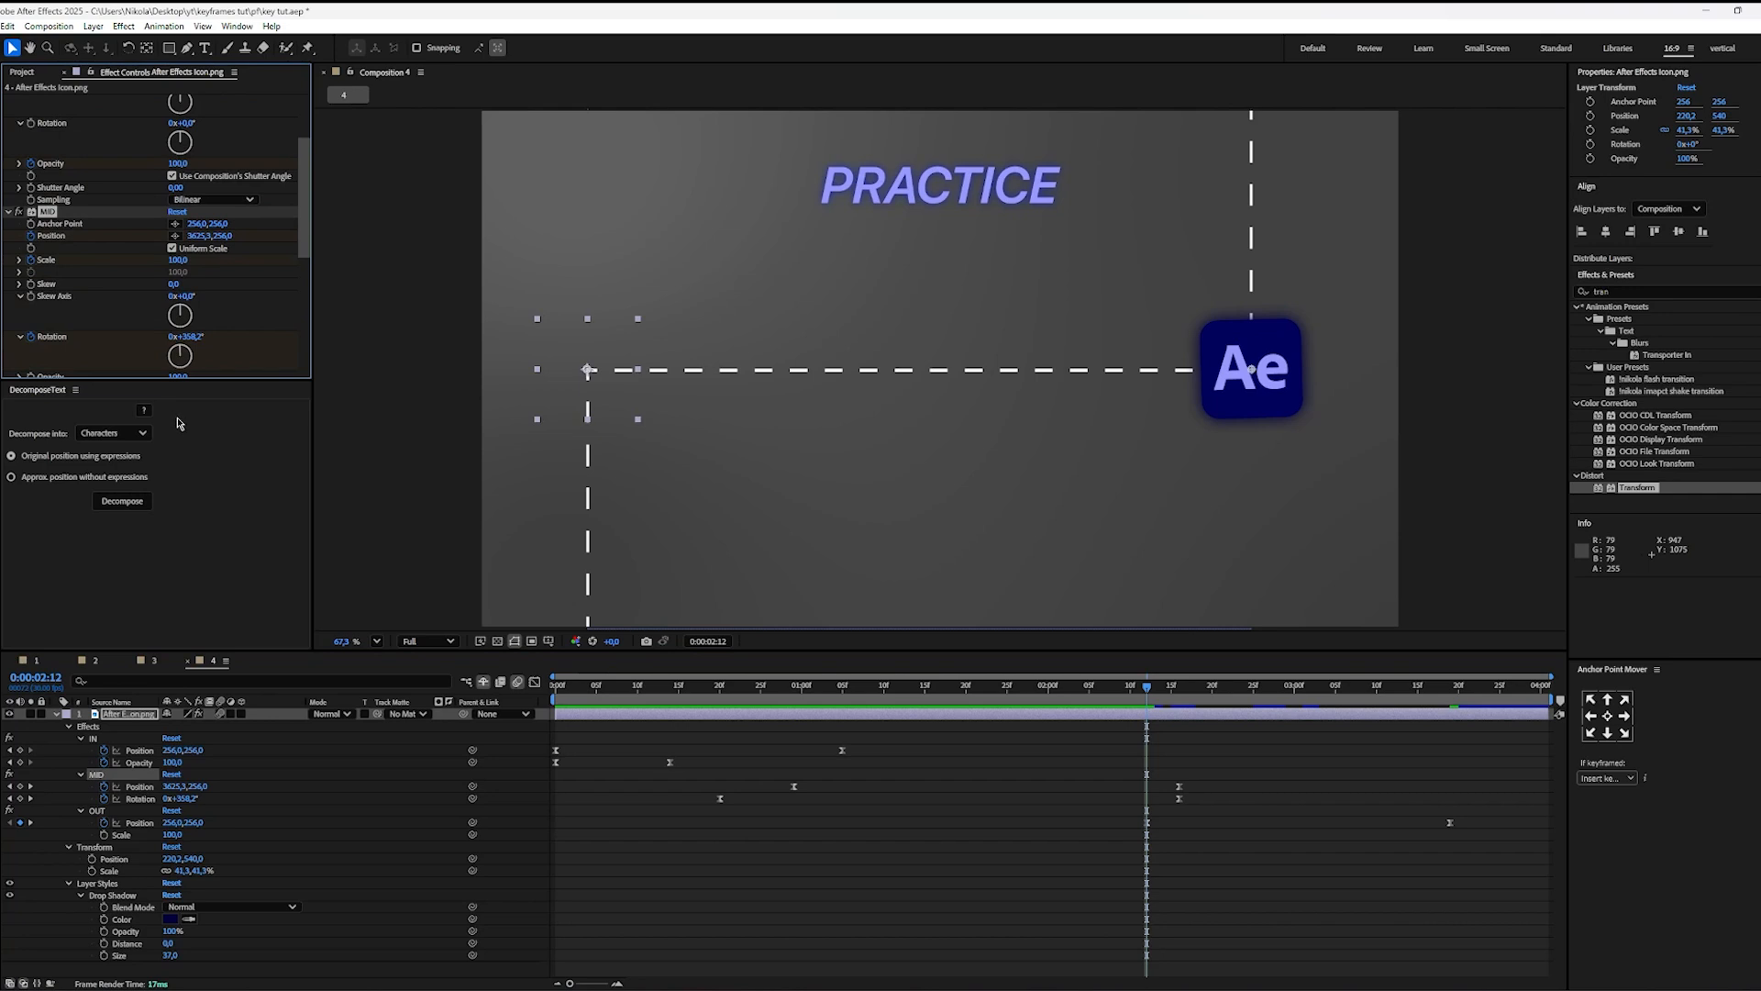
{"action": "key", "text": "u"}
{"action": "key", "text": "u"}
{"action": "key", "text": "u"}
Step: At 0:00:03:19, set the MID effect's Scale to 0
{"action": "left_click", "coordinate": [1148, 708]}
{"action": "key", "text": "space"}
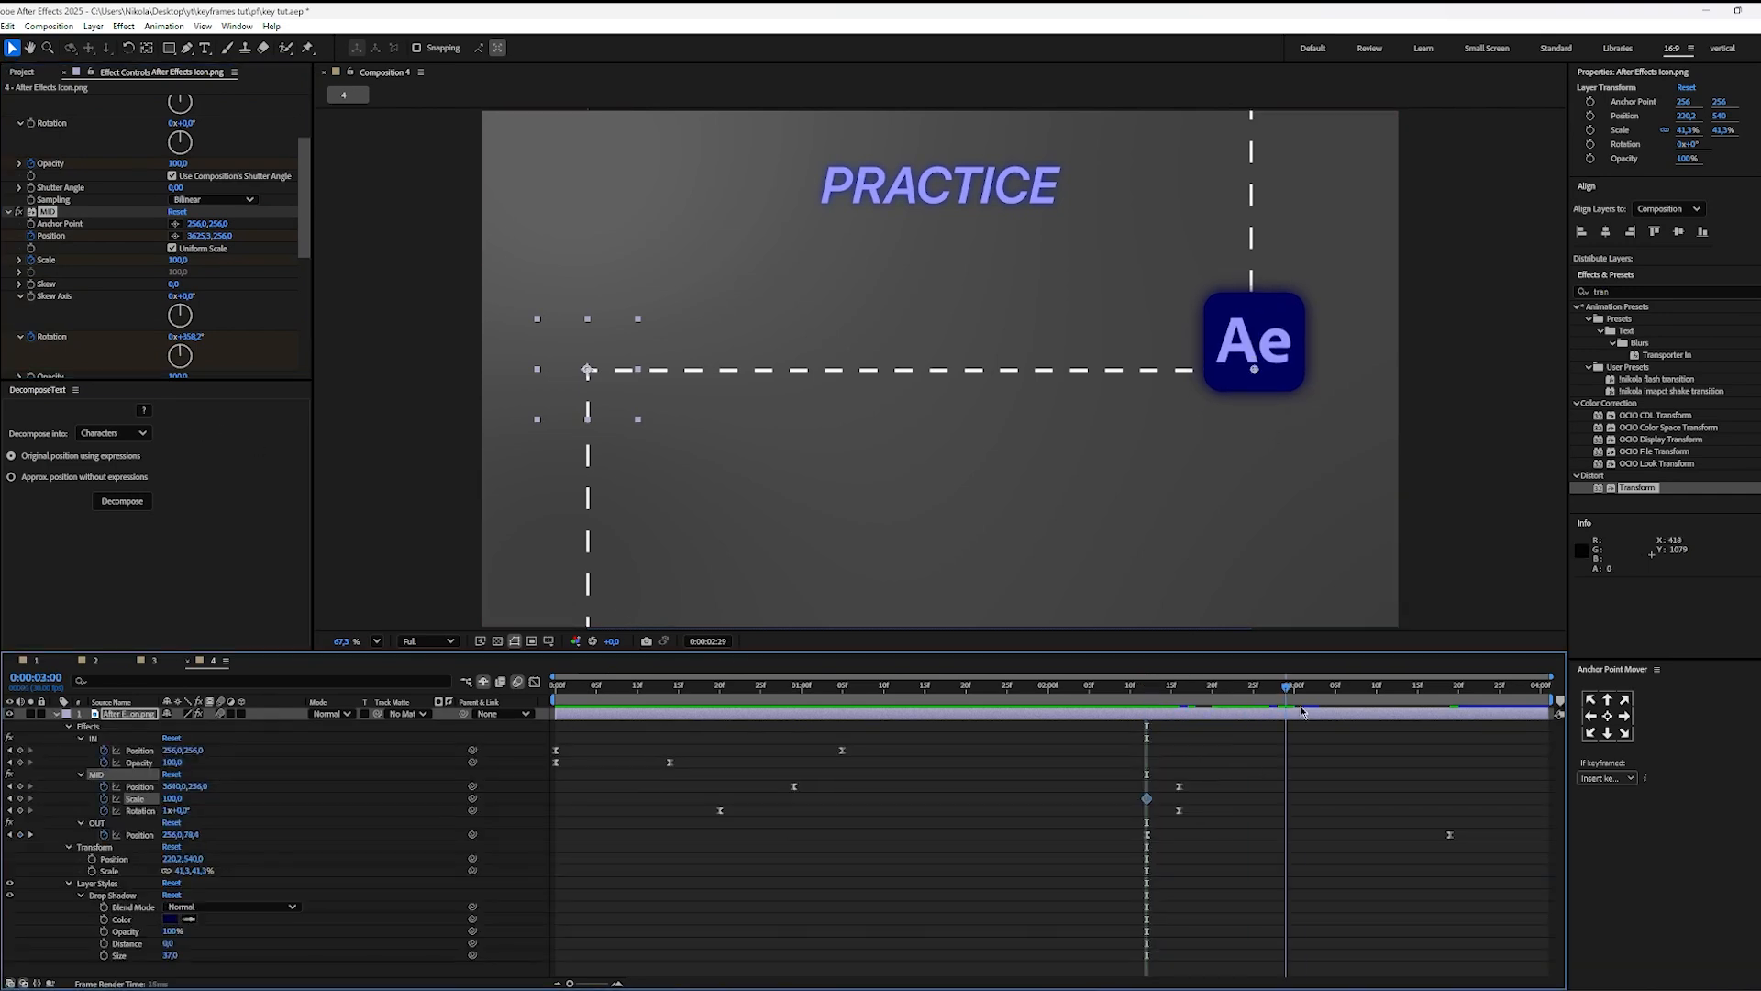
{"action": "left_click", "coordinate": [179, 261]}
{"action": "type", "text": "0"}
{"action": "key", "text": "Return"}
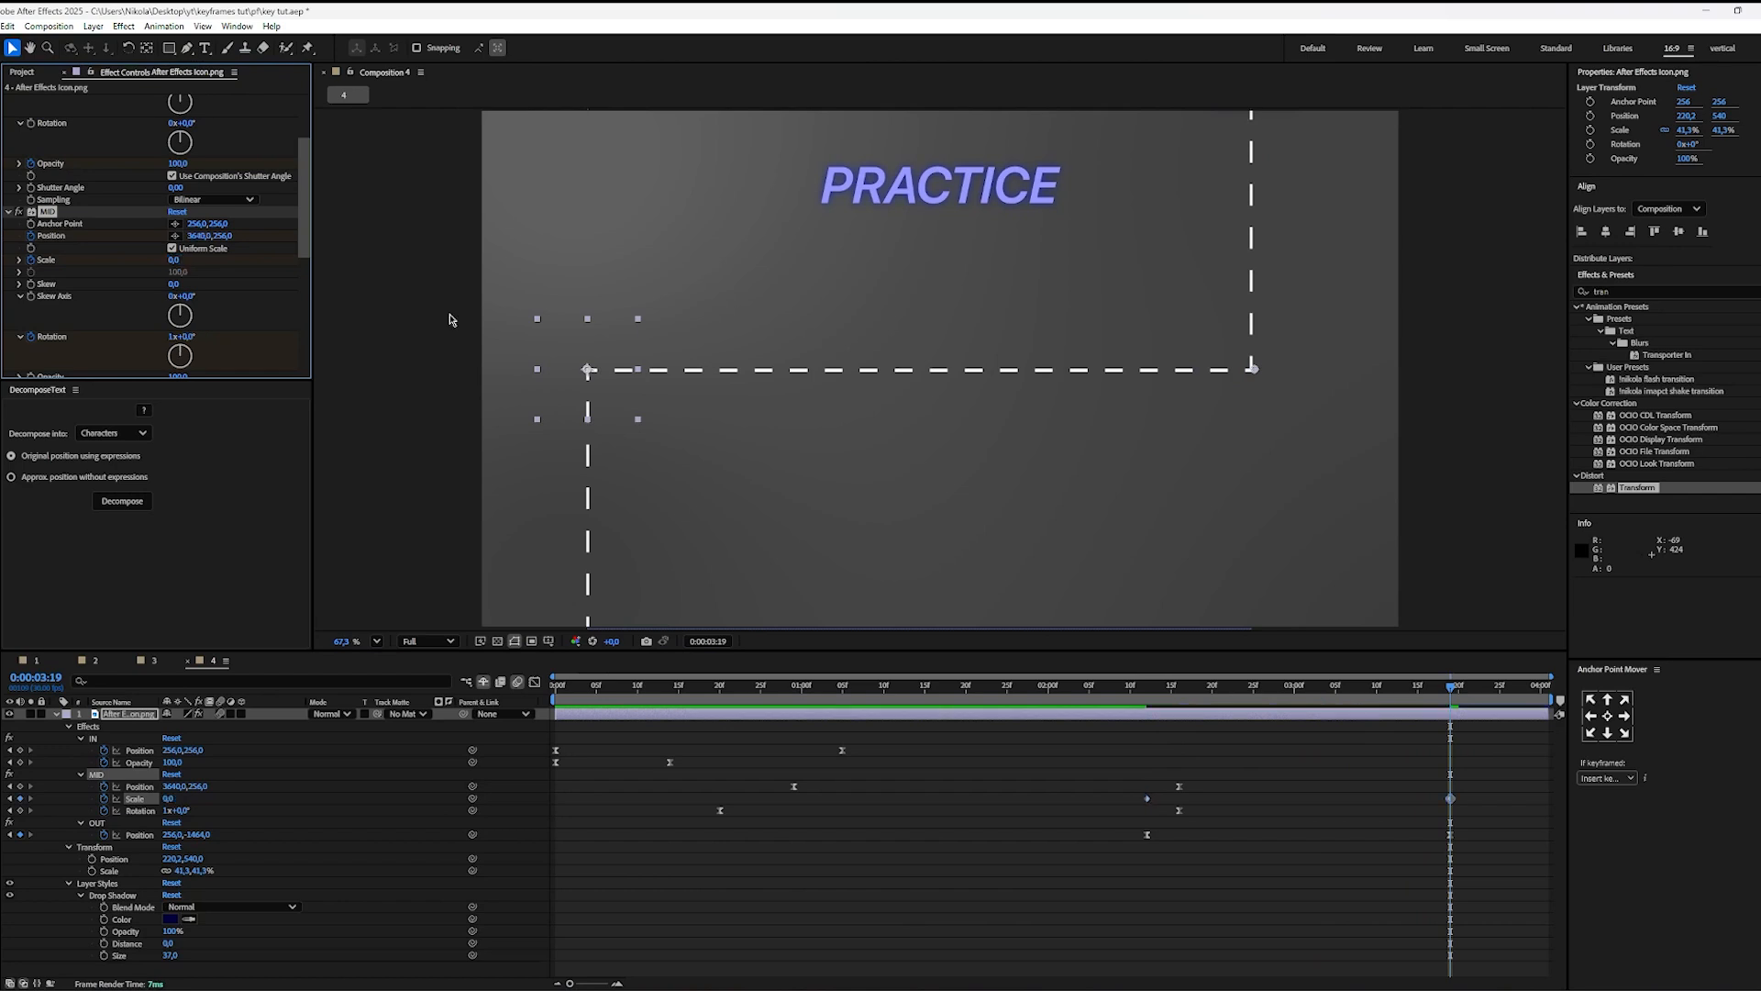
Step: Ease both MID Scale keyframes and shape their speed curve to start shallow and accelerate sharply into the last keyframe
{"action": "left_click_drag", "start_coordinate": [1476, 815], "coordinate": [1101, 795]}
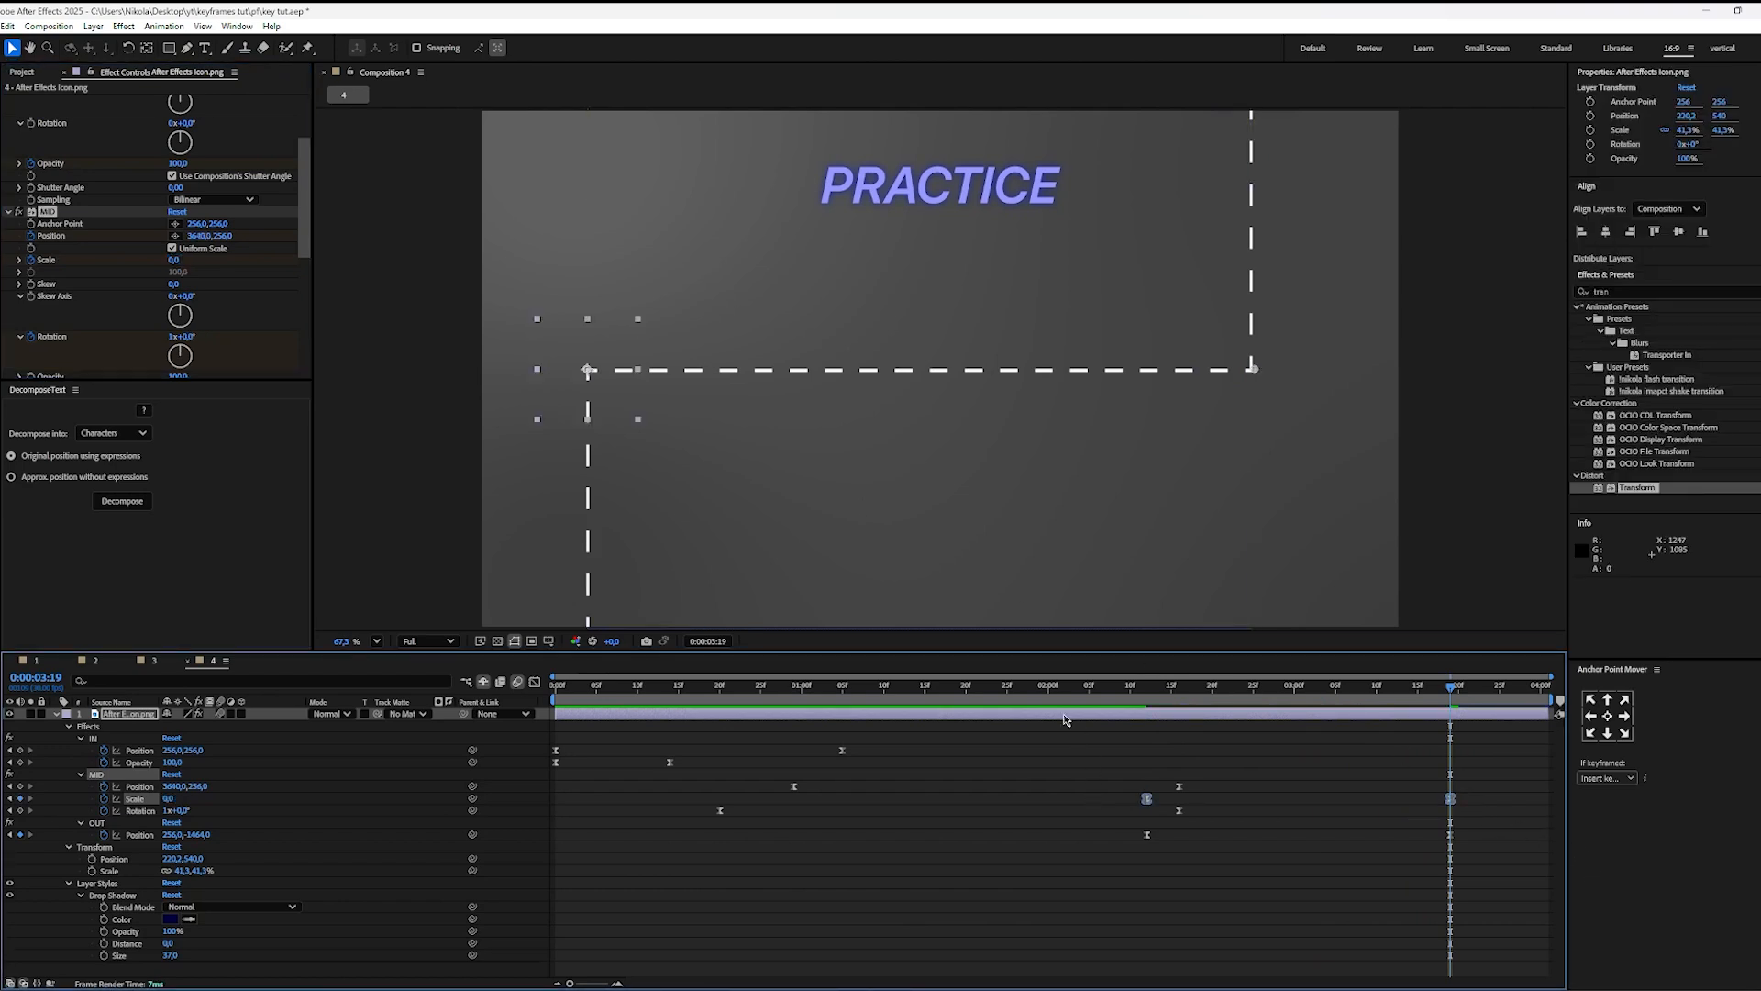
{"action": "key", "text": "shift+F3"}
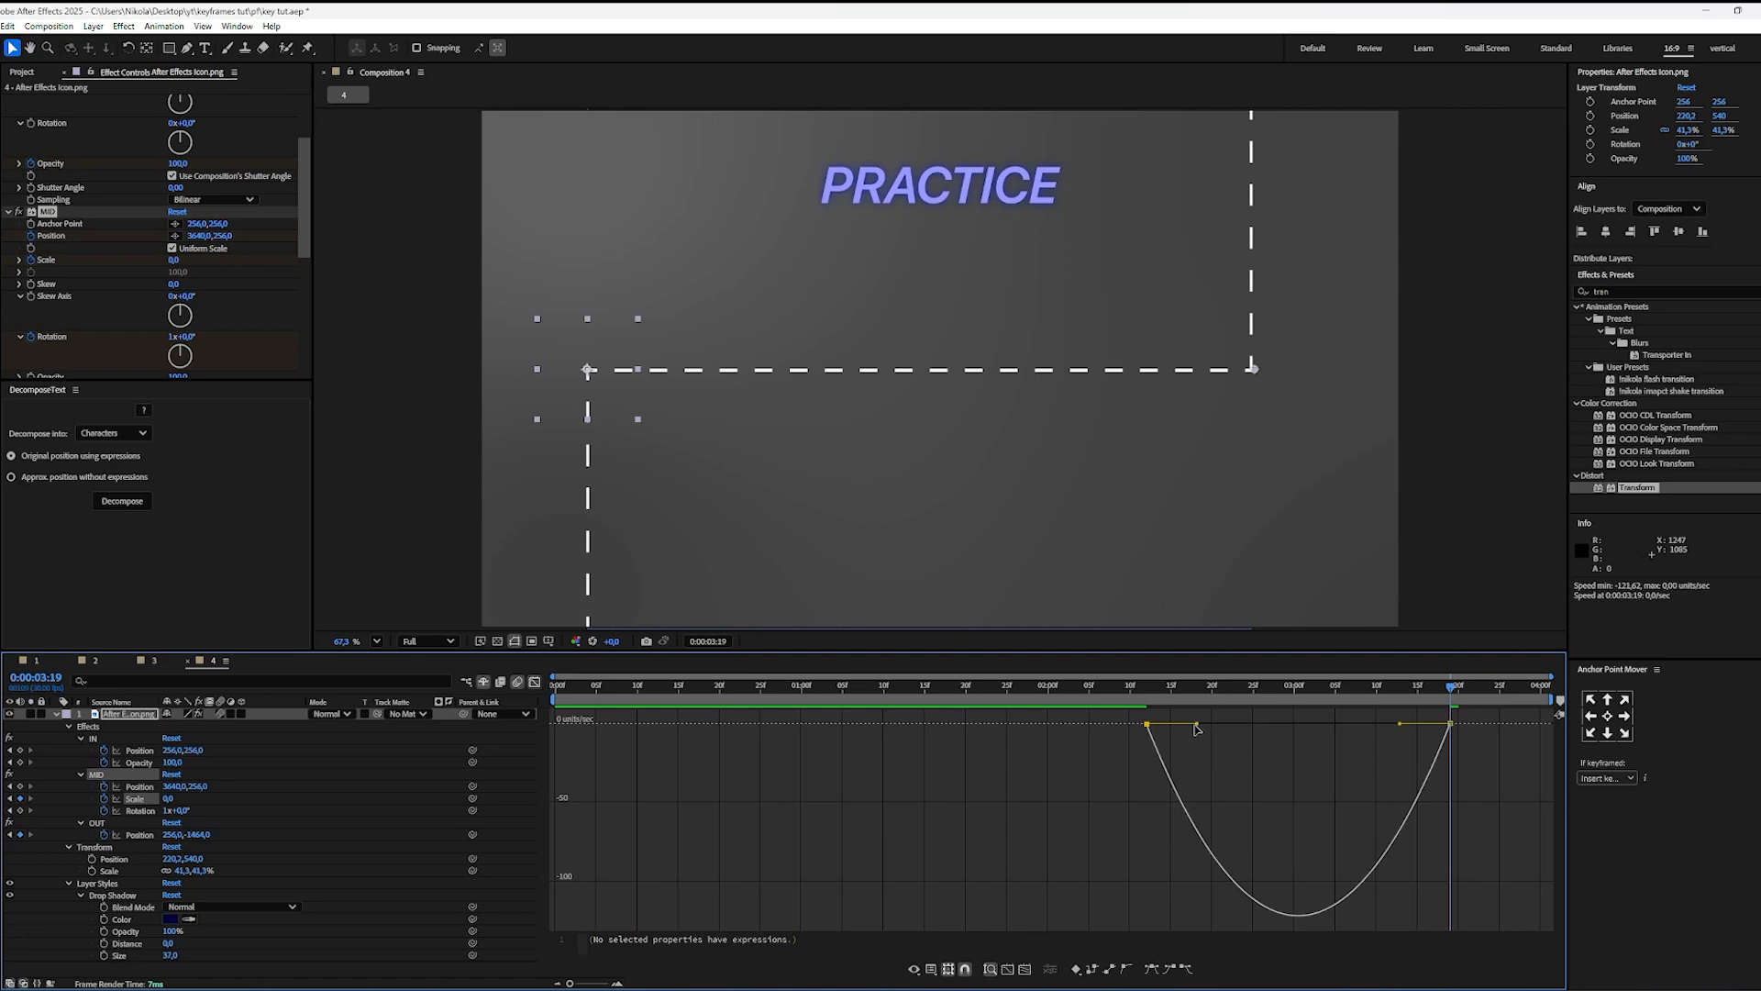
{"action": "left_click_drag", "start_coordinate": [1196, 726], "coordinate": [1462, 746]}
{"action": "left_click_drag", "start_coordinate": [1124, 698], "coordinate": [1256, 722]}
{"action": "left_click", "coordinate": [535, 682]}
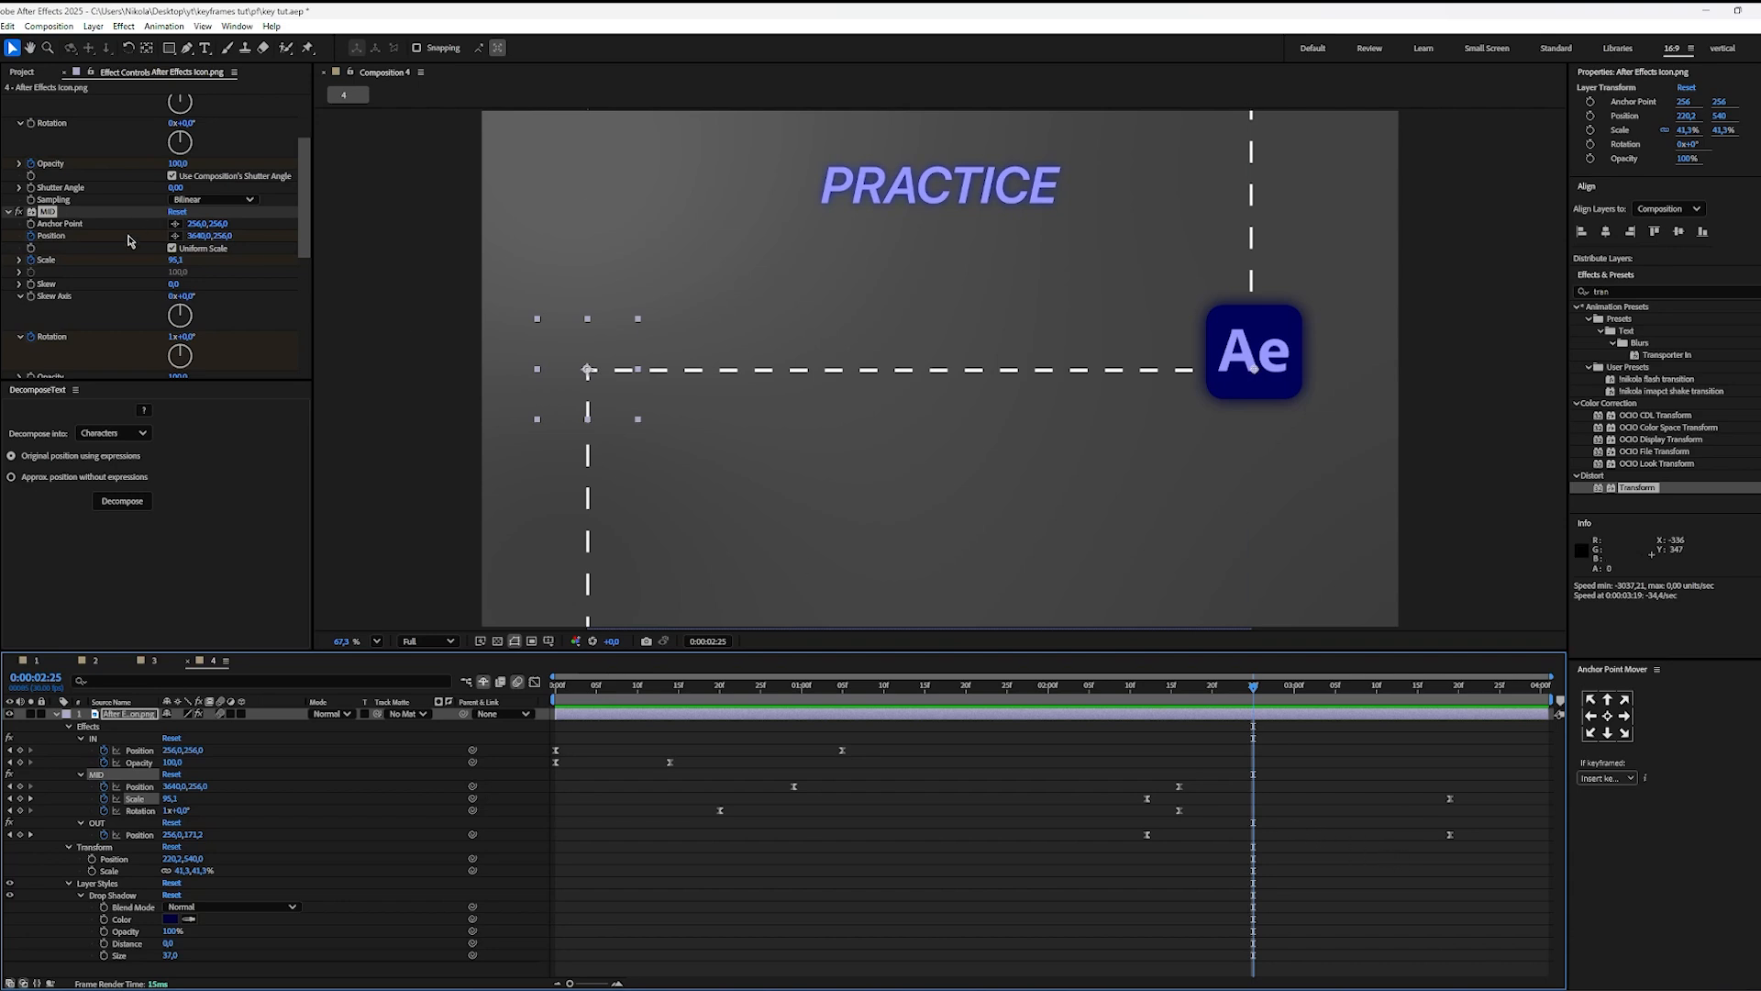
Step: Examine the OUT effect's settings and the icon layer's full list of effect, transform and layer style properties
{"action": "scroll", "coordinate": [126, 290], "scroll_direction": "down", "scroll_amount": 4}
{"action": "scroll", "coordinate": [49, 283], "scroll_direction": "down", "scroll_amount": 2}
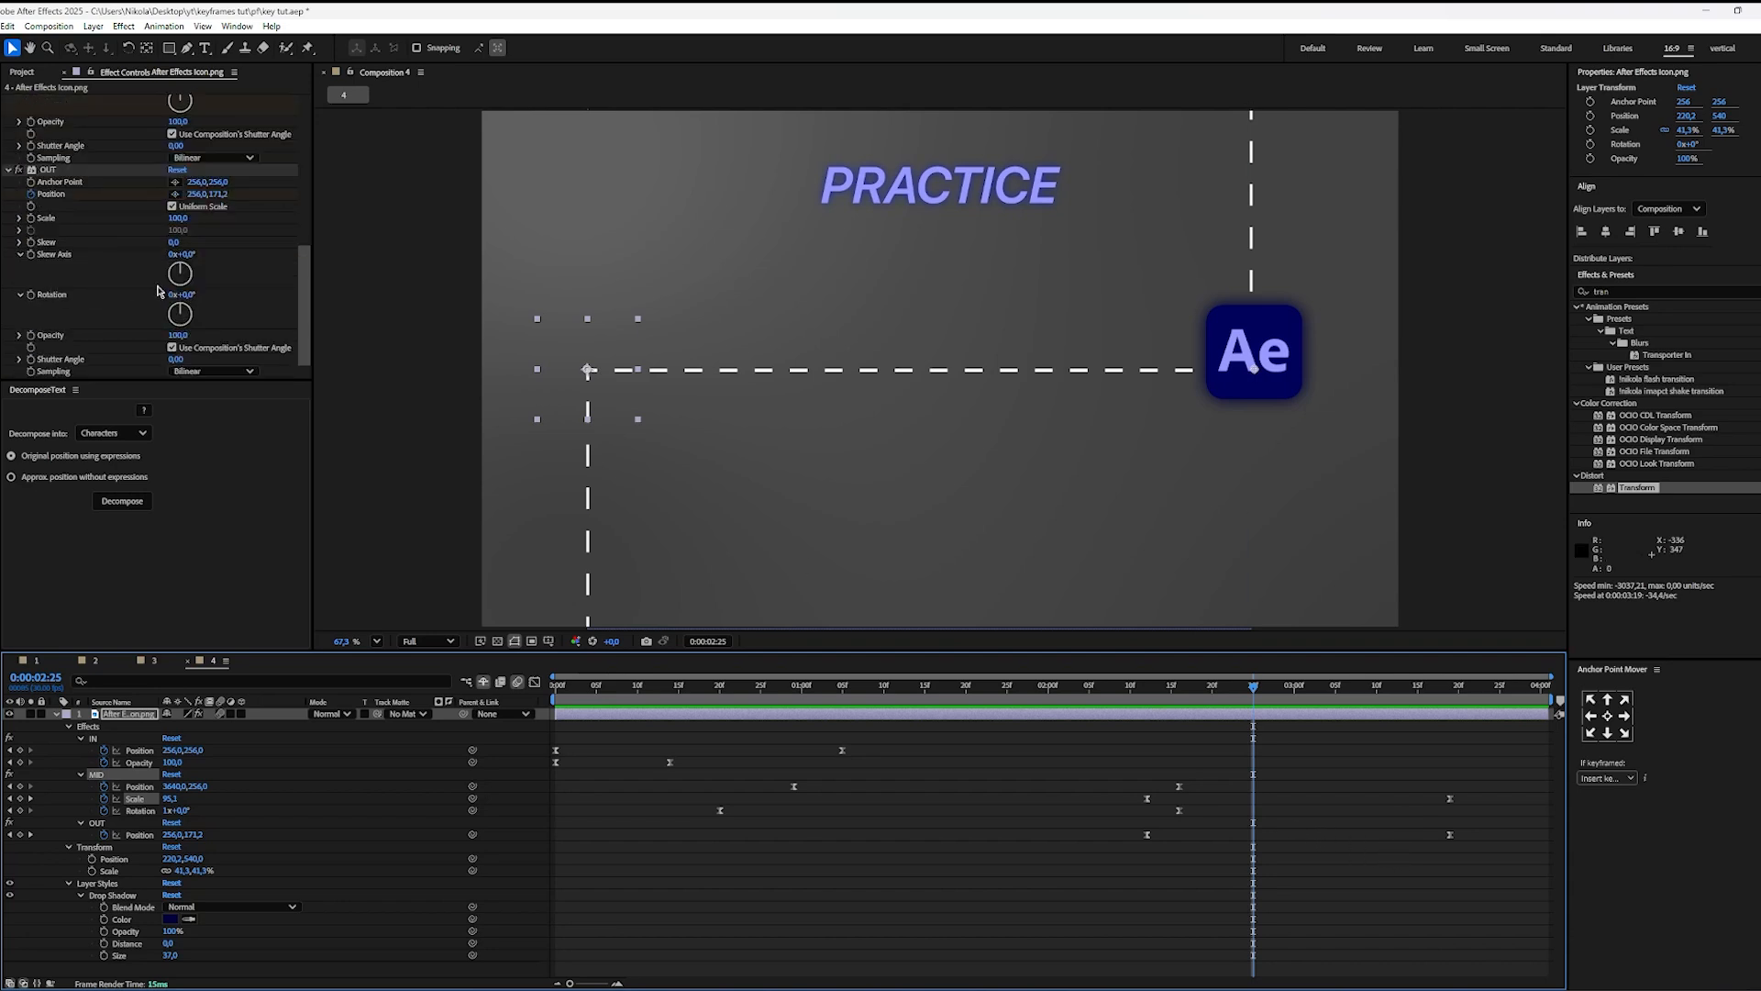
{"action": "left_click", "coordinate": [1298, 798]}
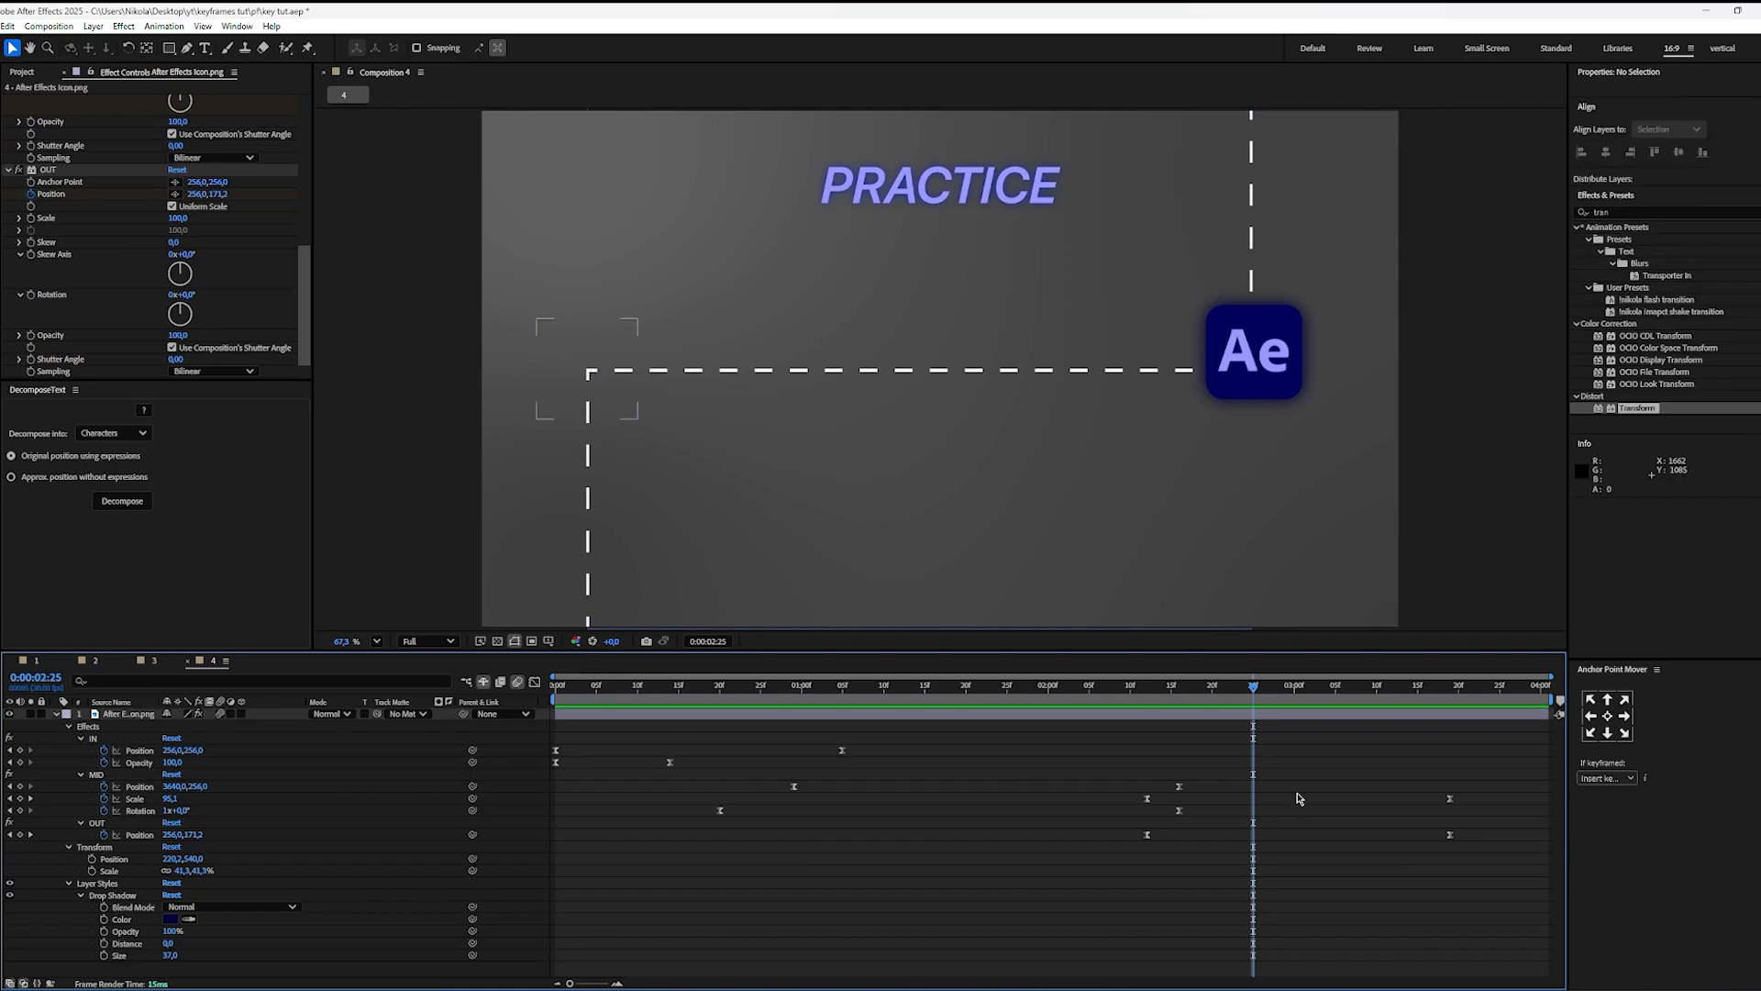
{"action": "left_click", "coordinate": [1256, 719]}
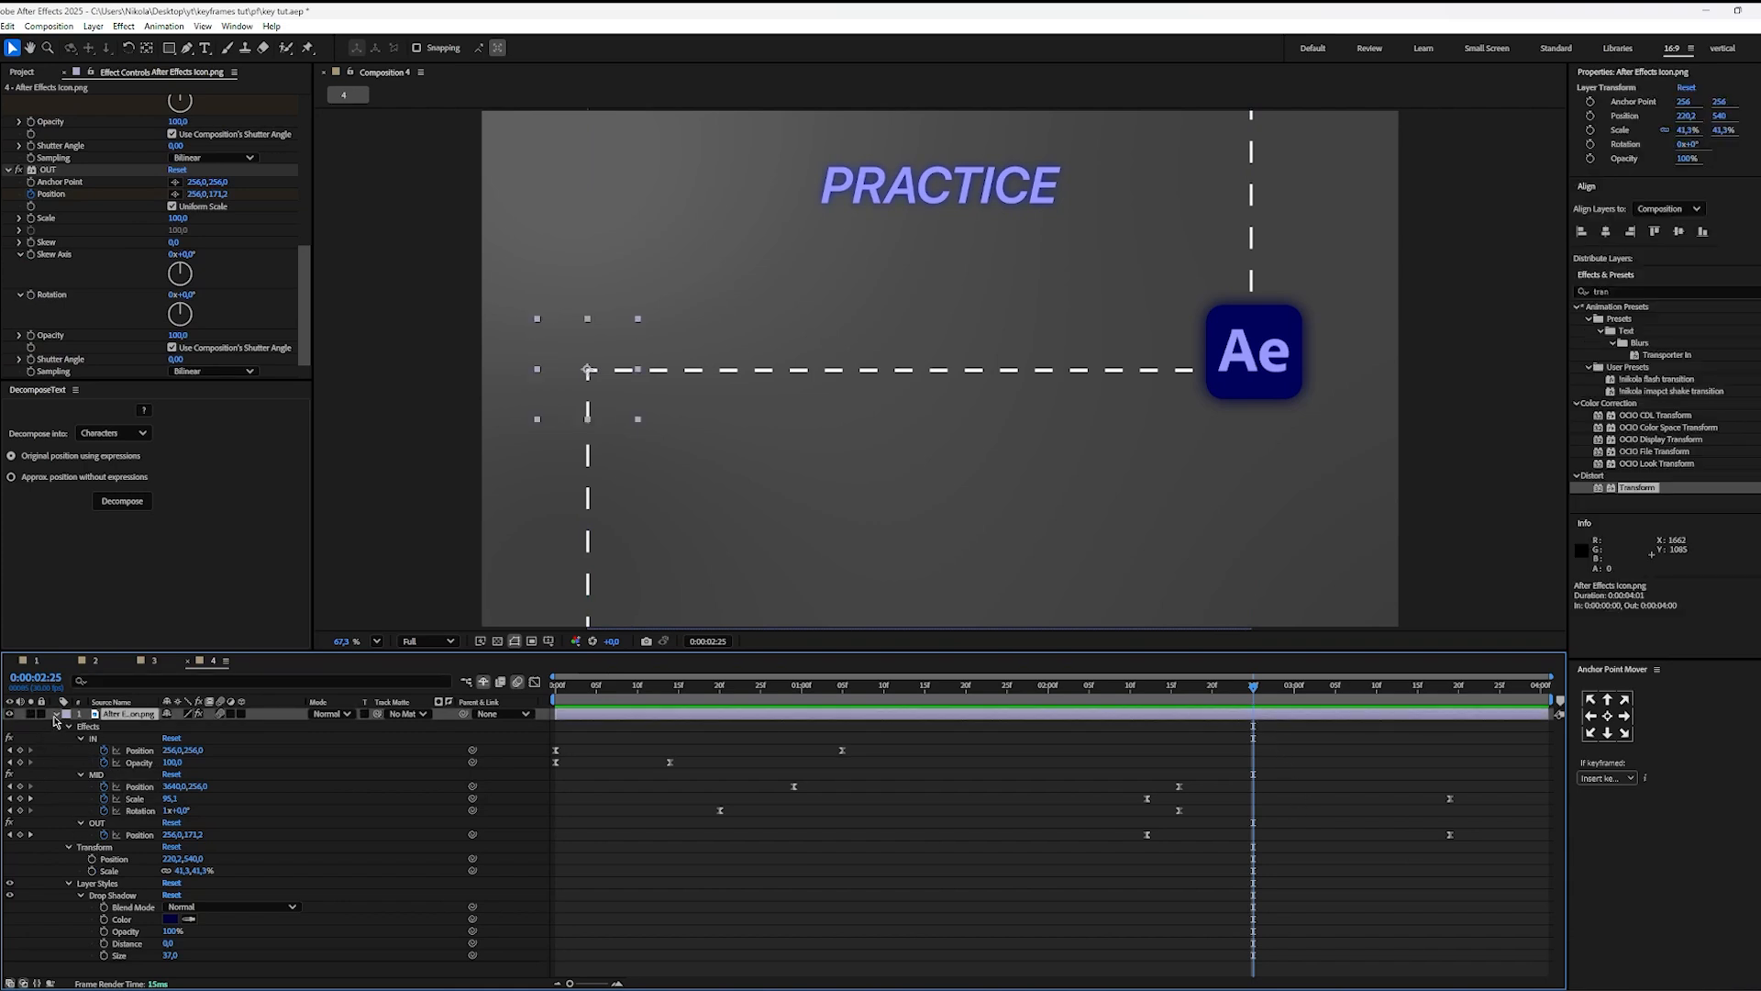
{"action": "left_click", "coordinate": [55, 715]}
{"action": "left_click", "coordinate": [55, 715]}
{"action": "scroll", "coordinate": [101, 781], "scroll_direction": "down", "scroll_amount": 12}
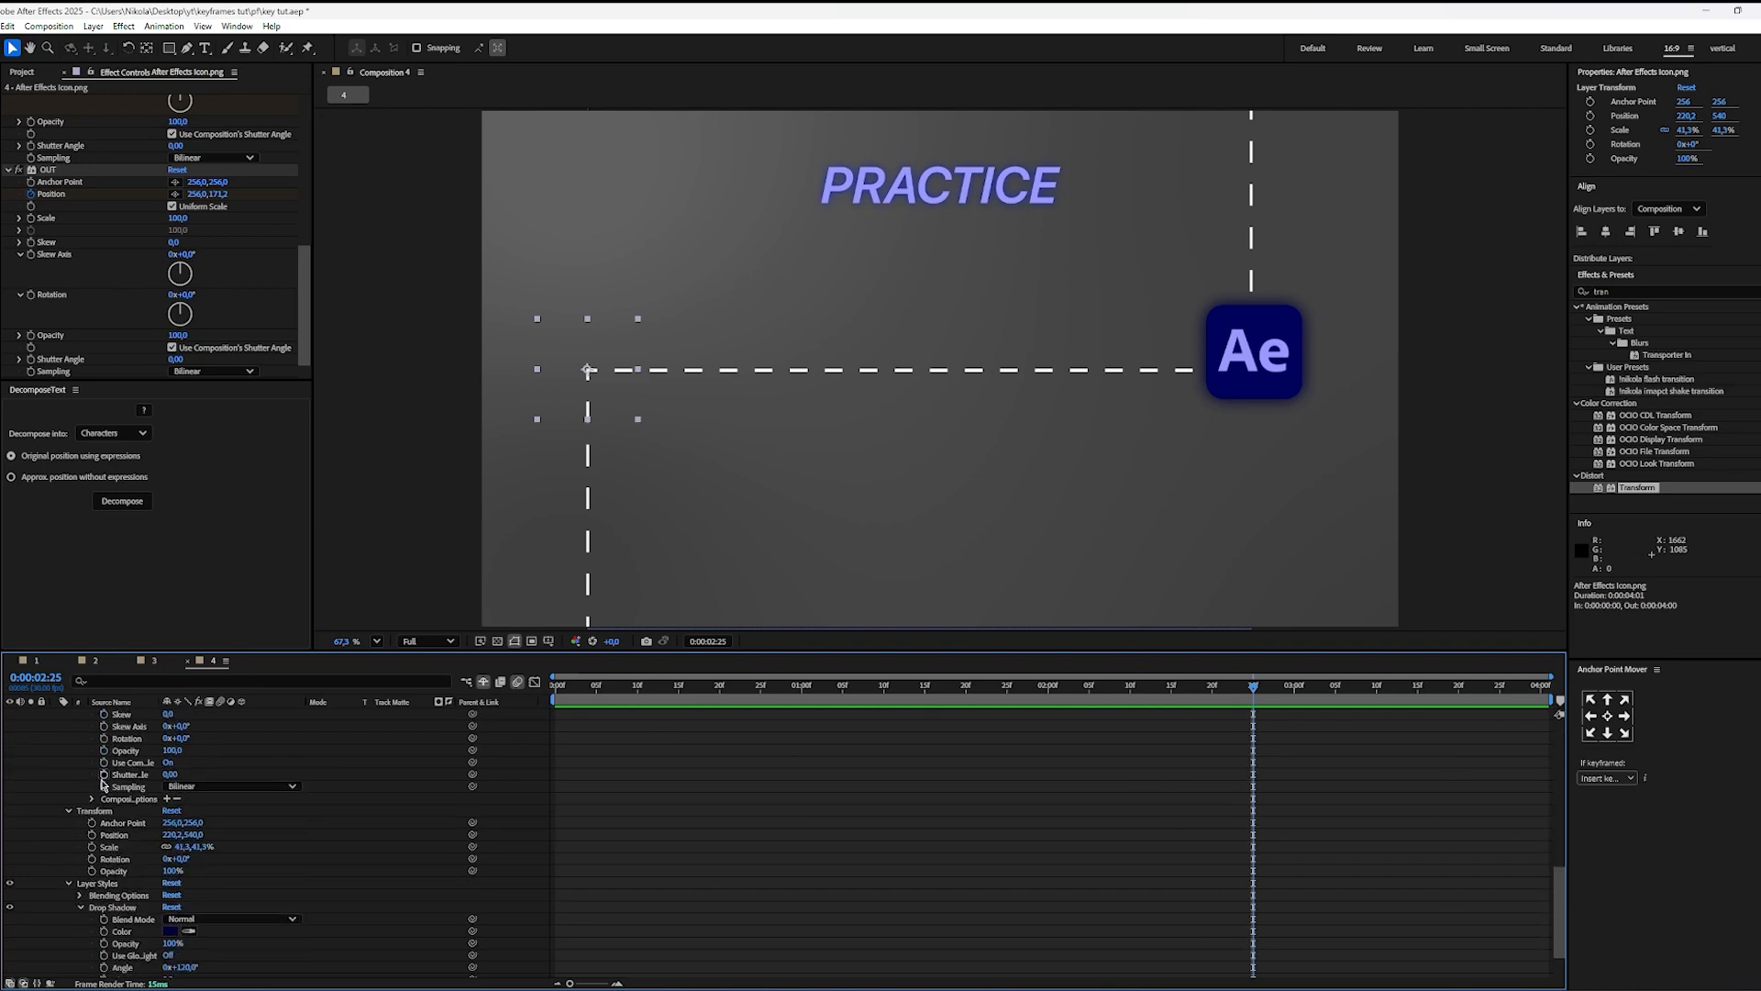
{"action": "scroll", "coordinate": [108, 826], "scroll_direction": "down", "scroll_amount": 2}
{"action": "scroll", "coordinate": [128, 817], "scroll_direction": "up", "scroll_amount": 15}
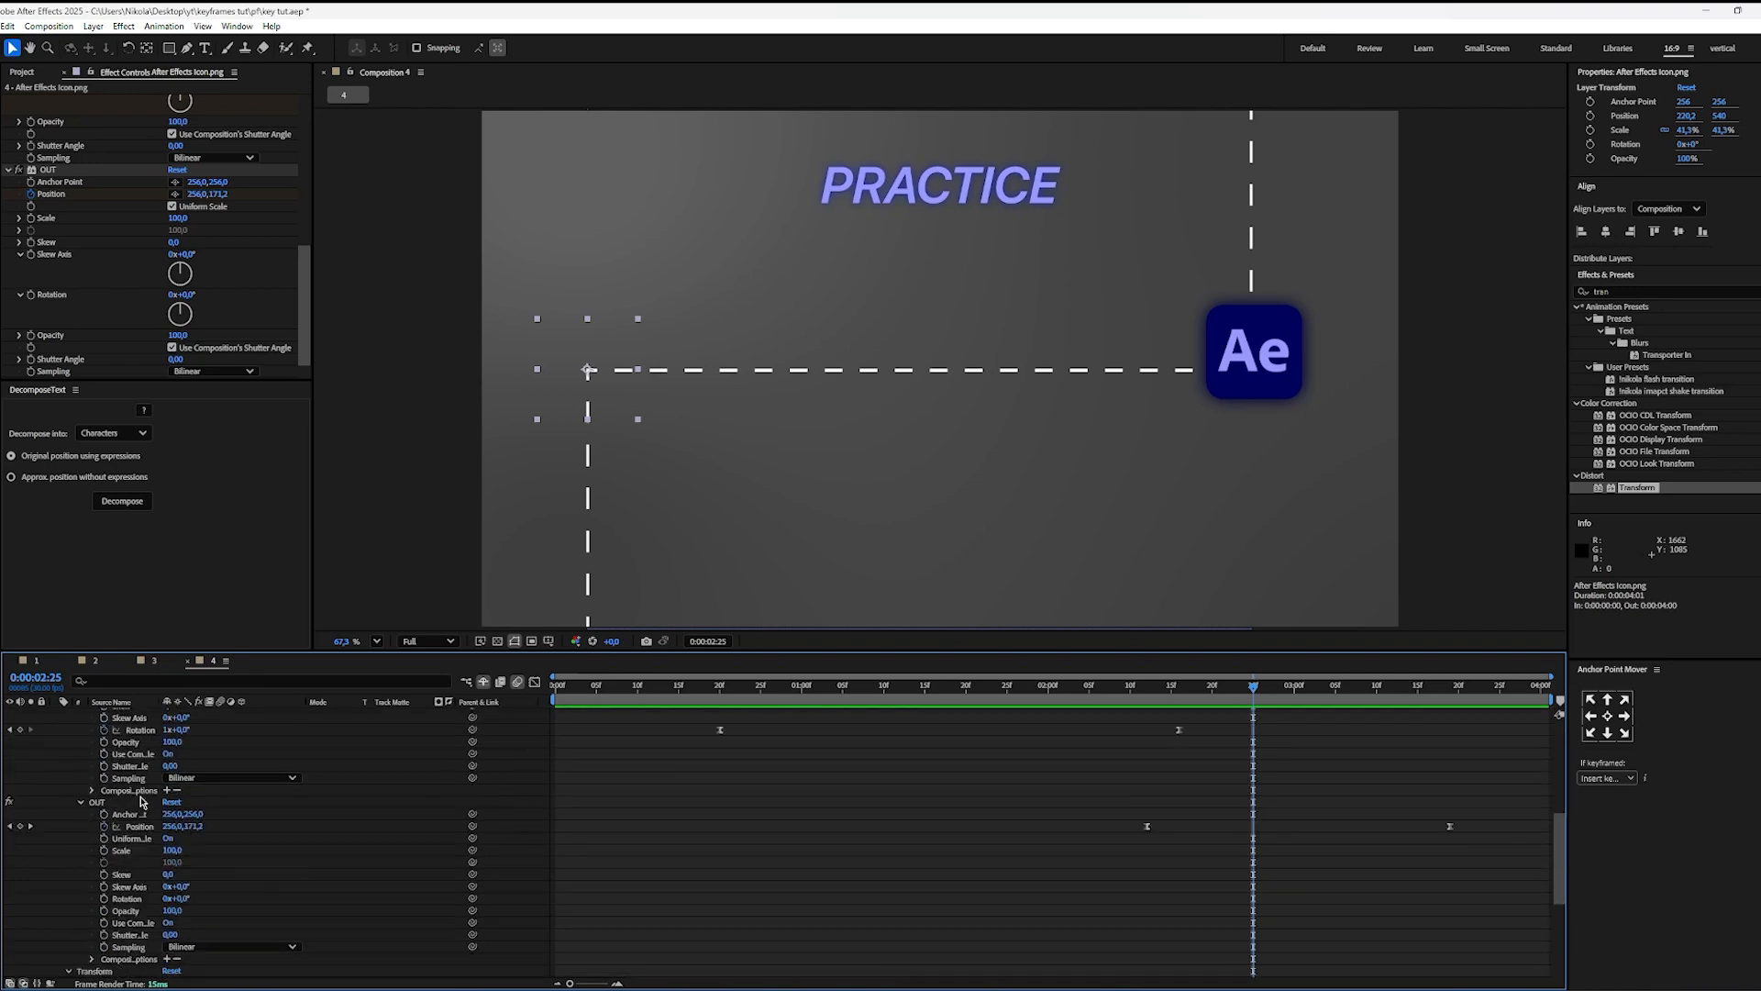
Step: Show the icon layer's Scale, Rotation and Opacity one at a time, then reveal only its keyframed properties
{"action": "key", "text": "s"}
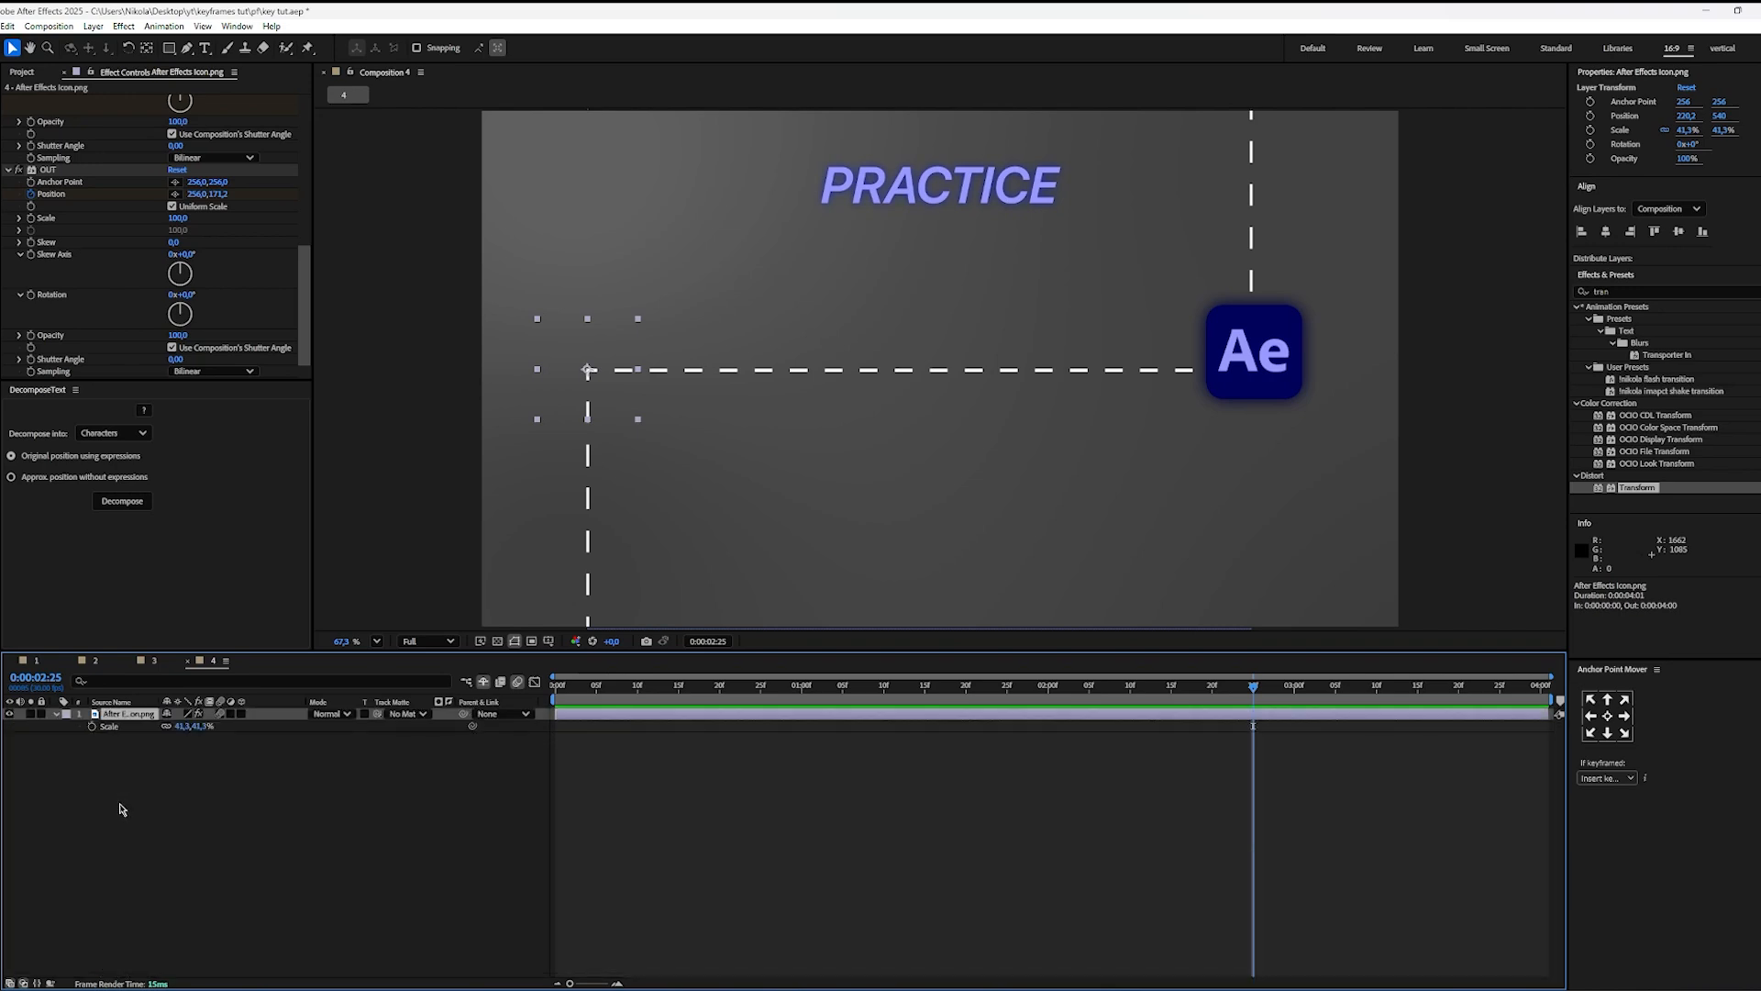
{"action": "key", "text": "r"}
{"action": "left_click", "coordinate": [88, 808]}
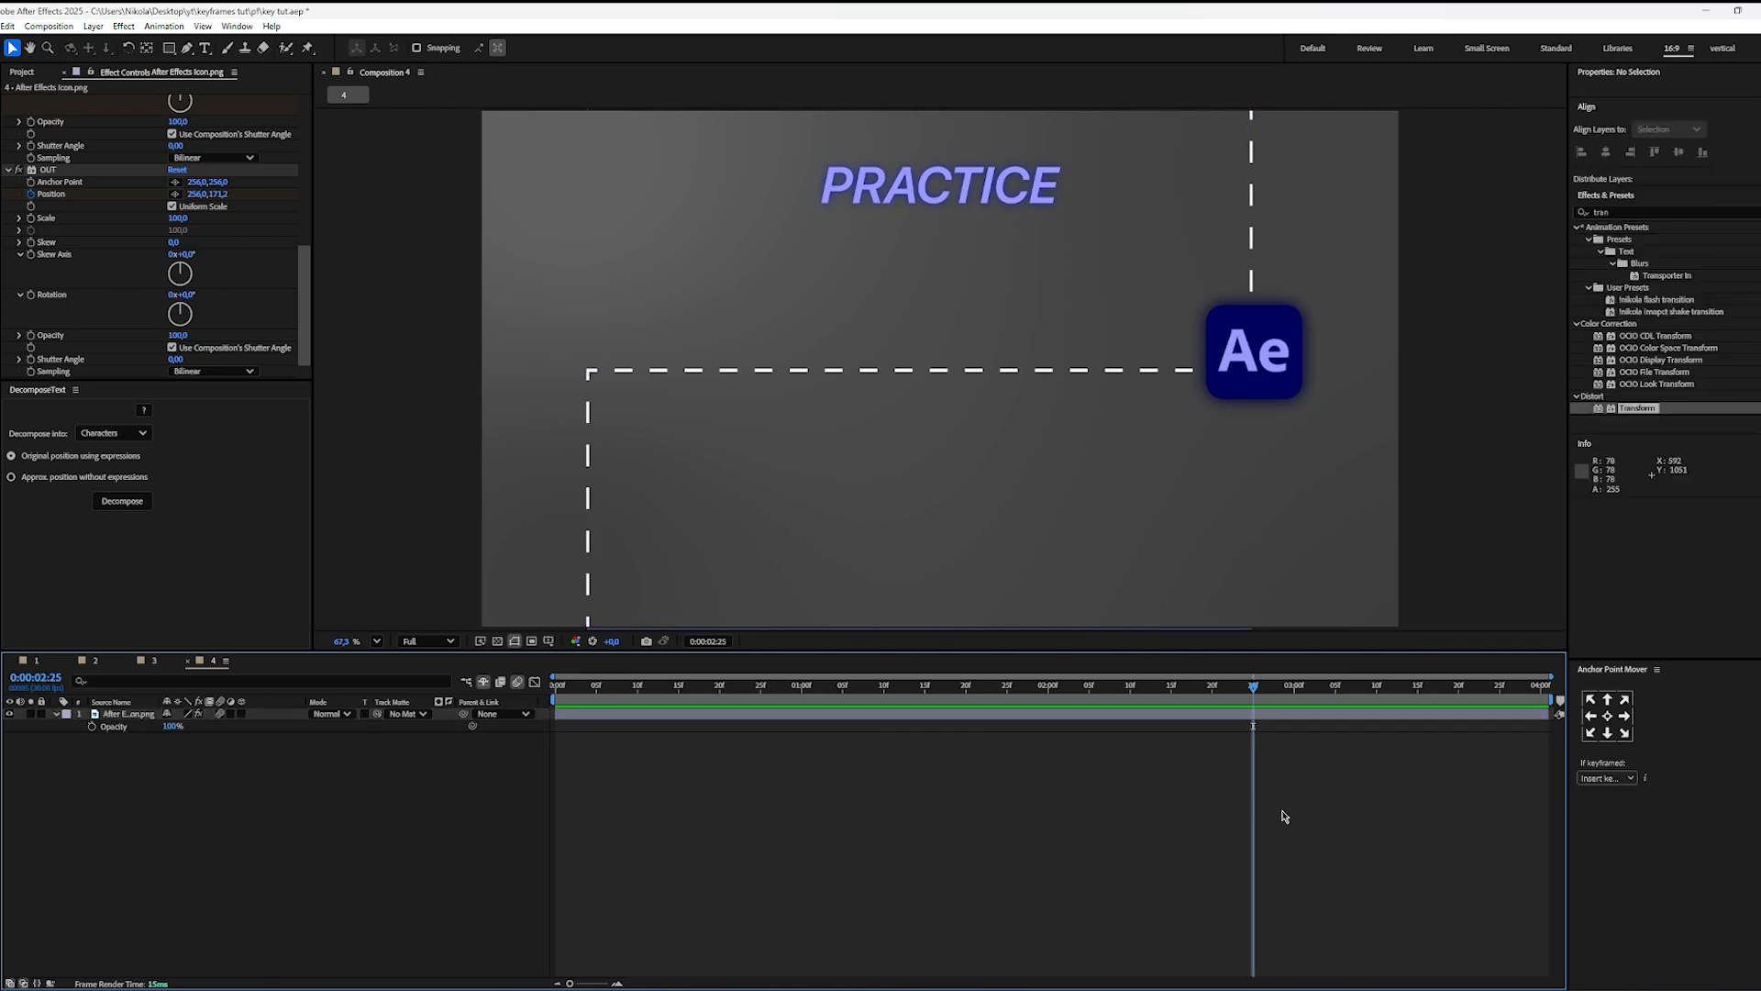
{"action": "left_click", "coordinate": [1197, 716]}
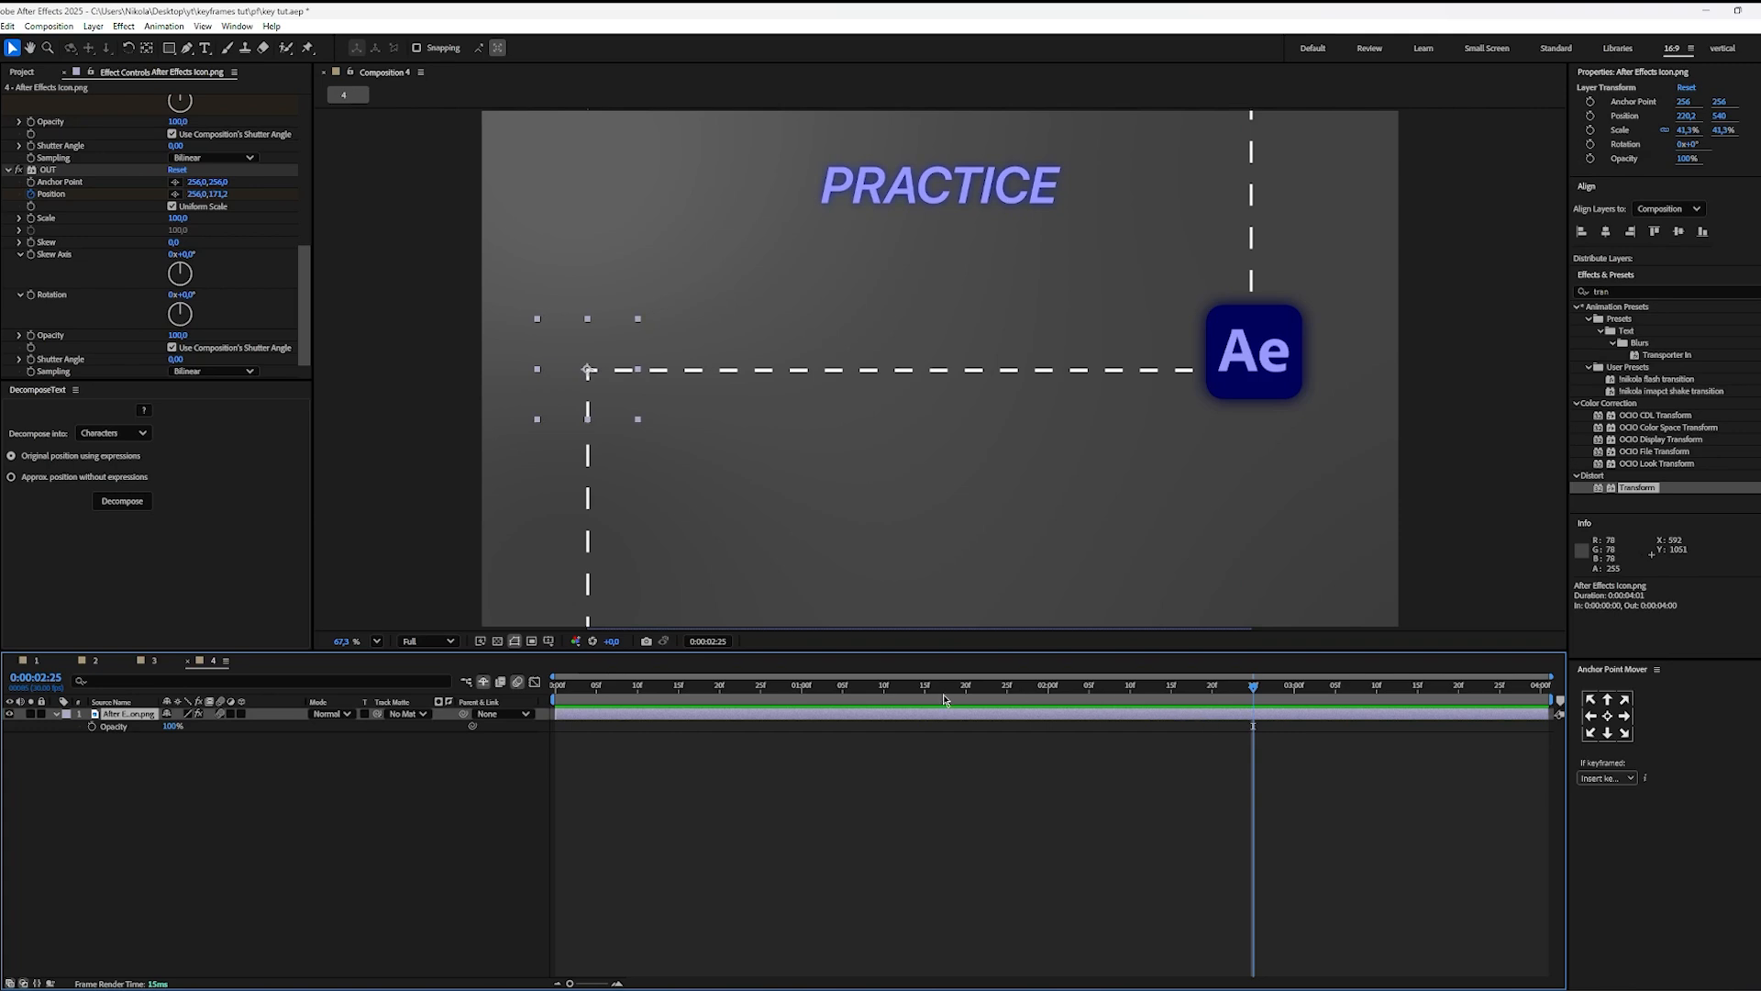
{"action": "key", "text": "u"}
{"action": "left_click", "coordinate": [1043, 831]}
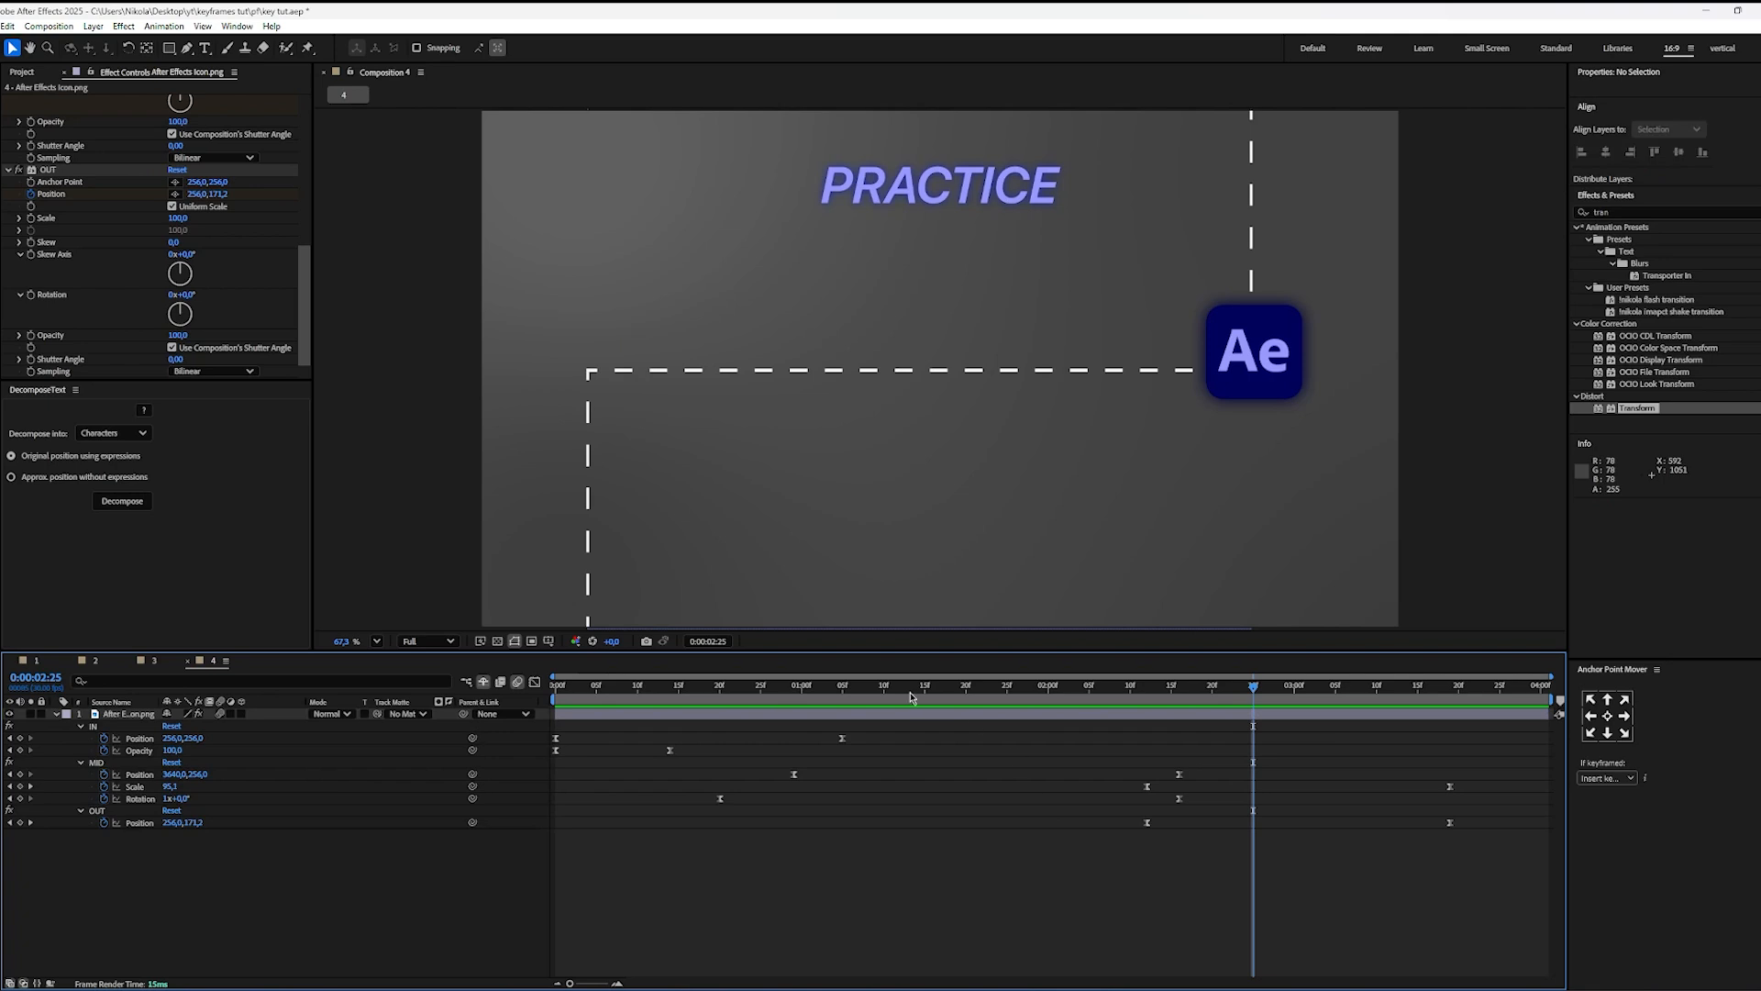
Step: Play the animation from the start, then move the first MID Scale keyframe earlier, to about 0:00:02:05
{"action": "key", "text": "Home"}
{"action": "key", "text": "space"}
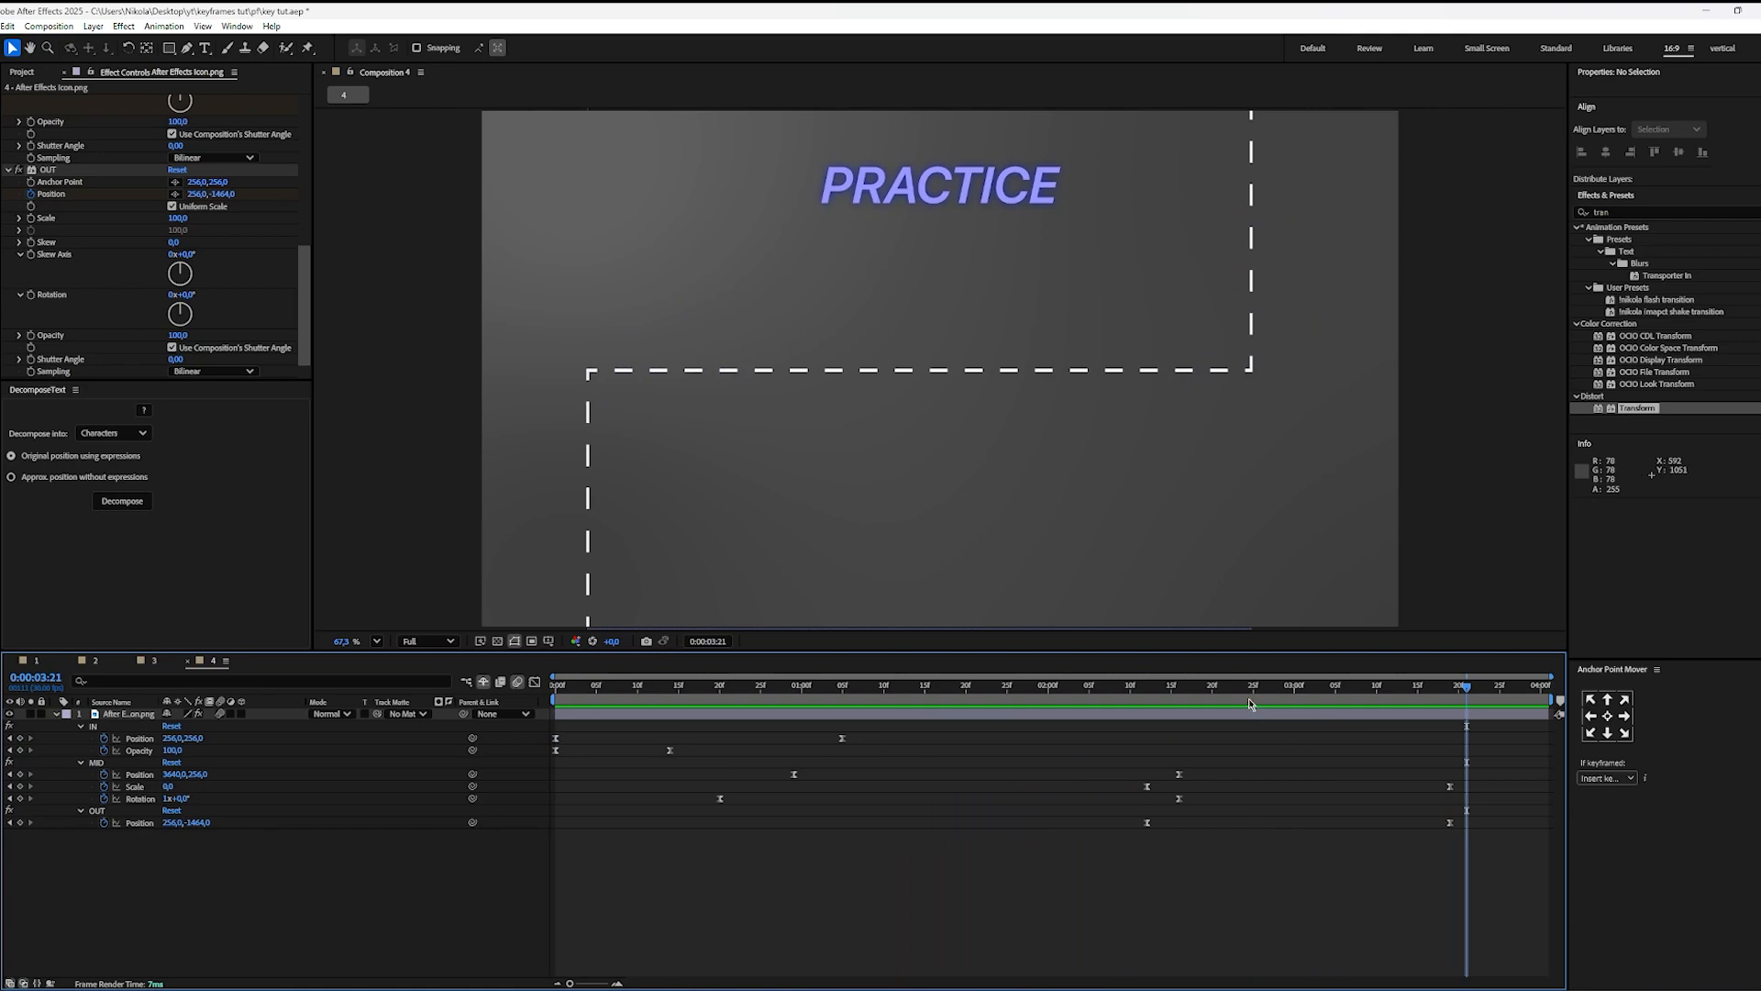
{"action": "left_click_drag", "start_coordinate": [1206, 699], "coordinate": [1143, 701]}
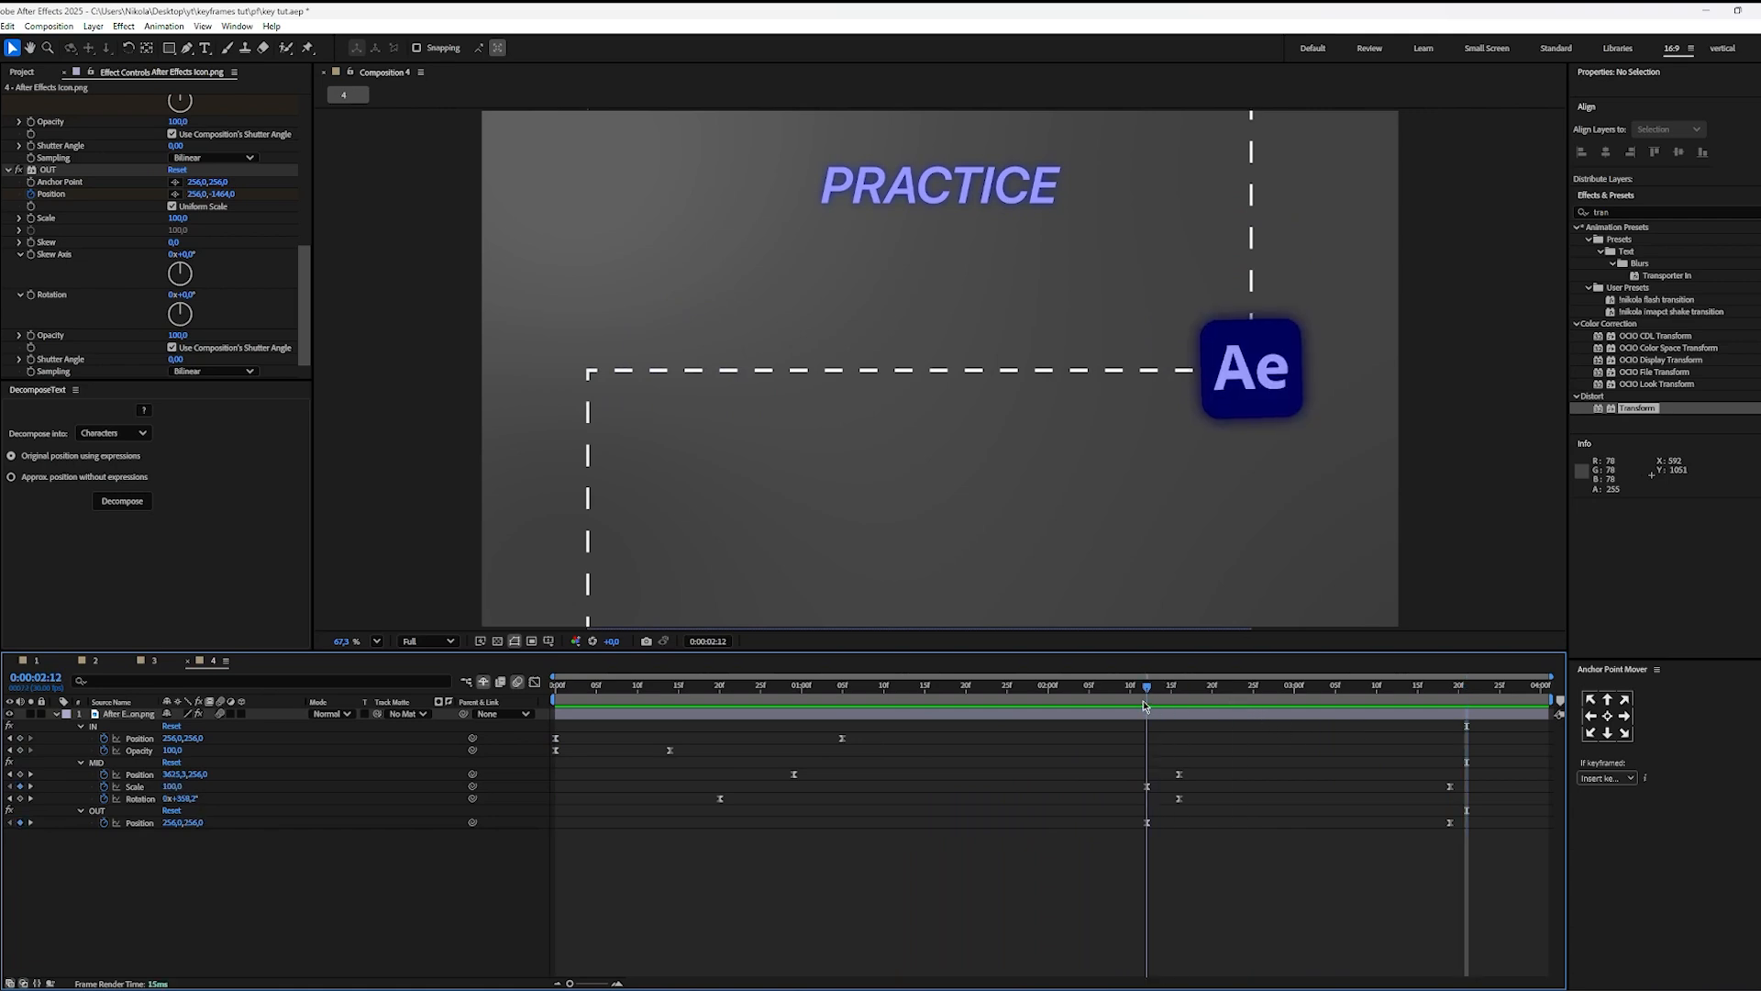
{"action": "left_click", "coordinate": [1147, 788]}
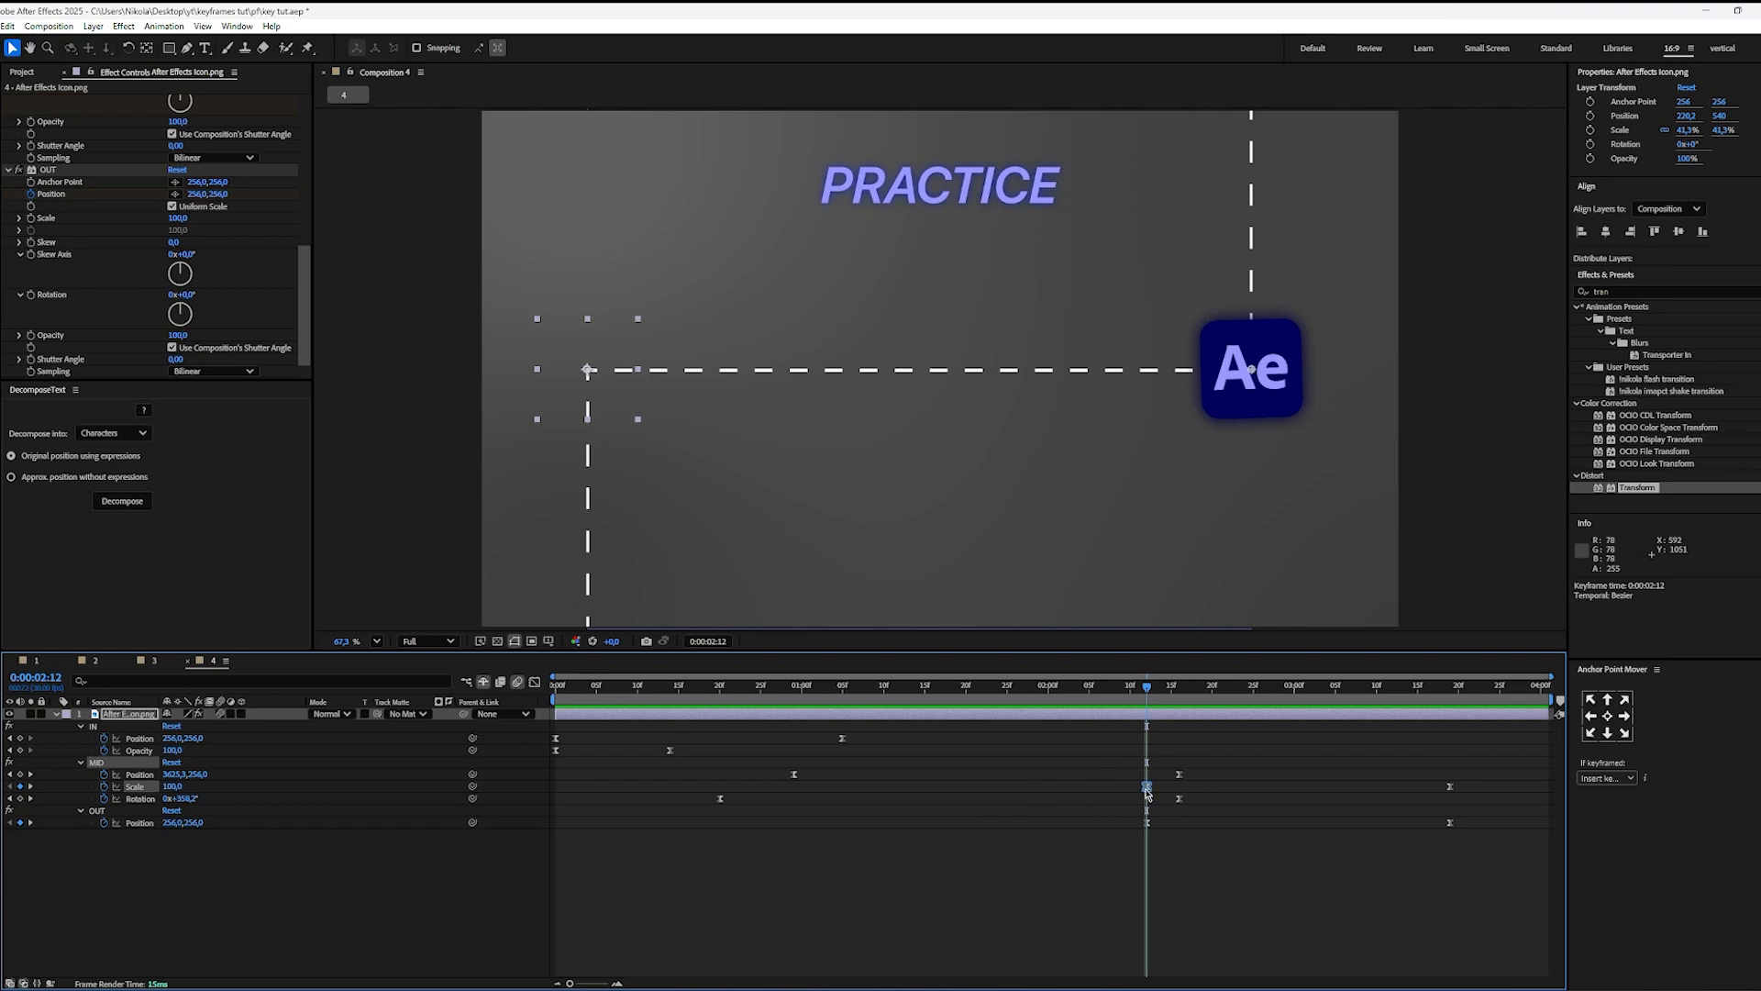
{"action": "left_click_drag", "start_coordinate": [1145, 789], "coordinate": [1087, 790]}
{"action": "left_click", "coordinate": [1112, 790]}
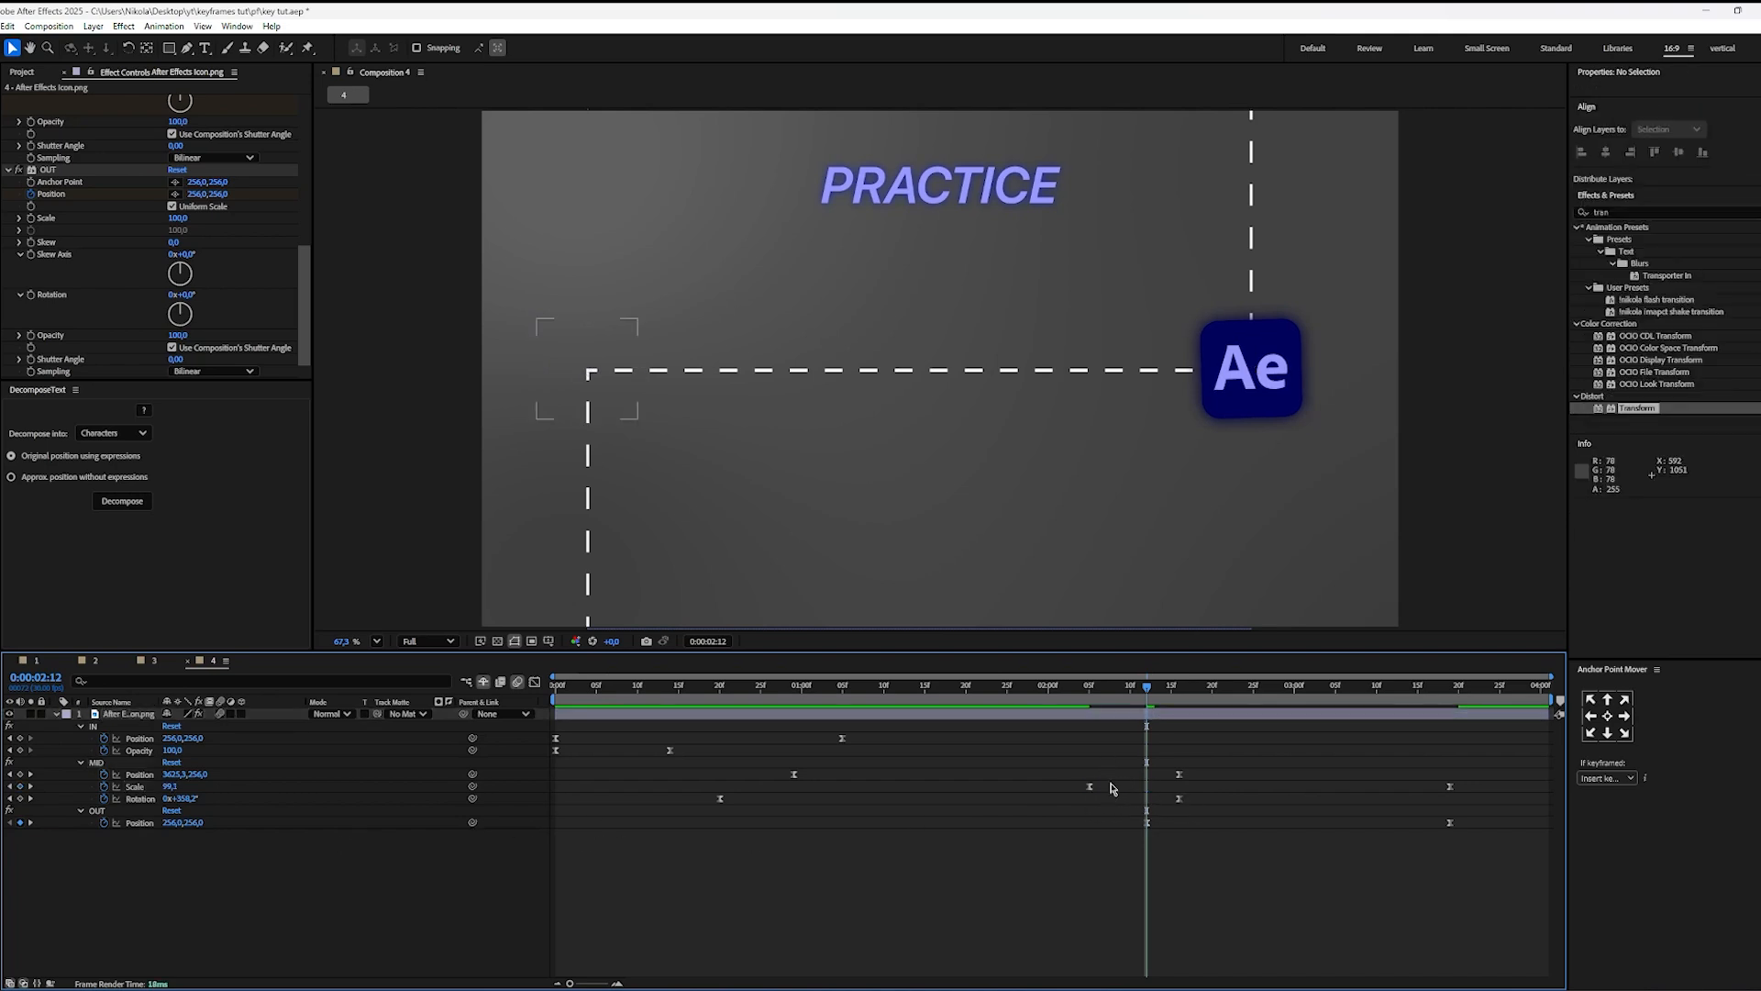
Step: Replay the animation from the start to check the earlier scale-out timing
{"action": "left_click_drag", "start_coordinate": [1043, 688], "coordinate": [172, 774]}
{"action": "key", "text": "space"}
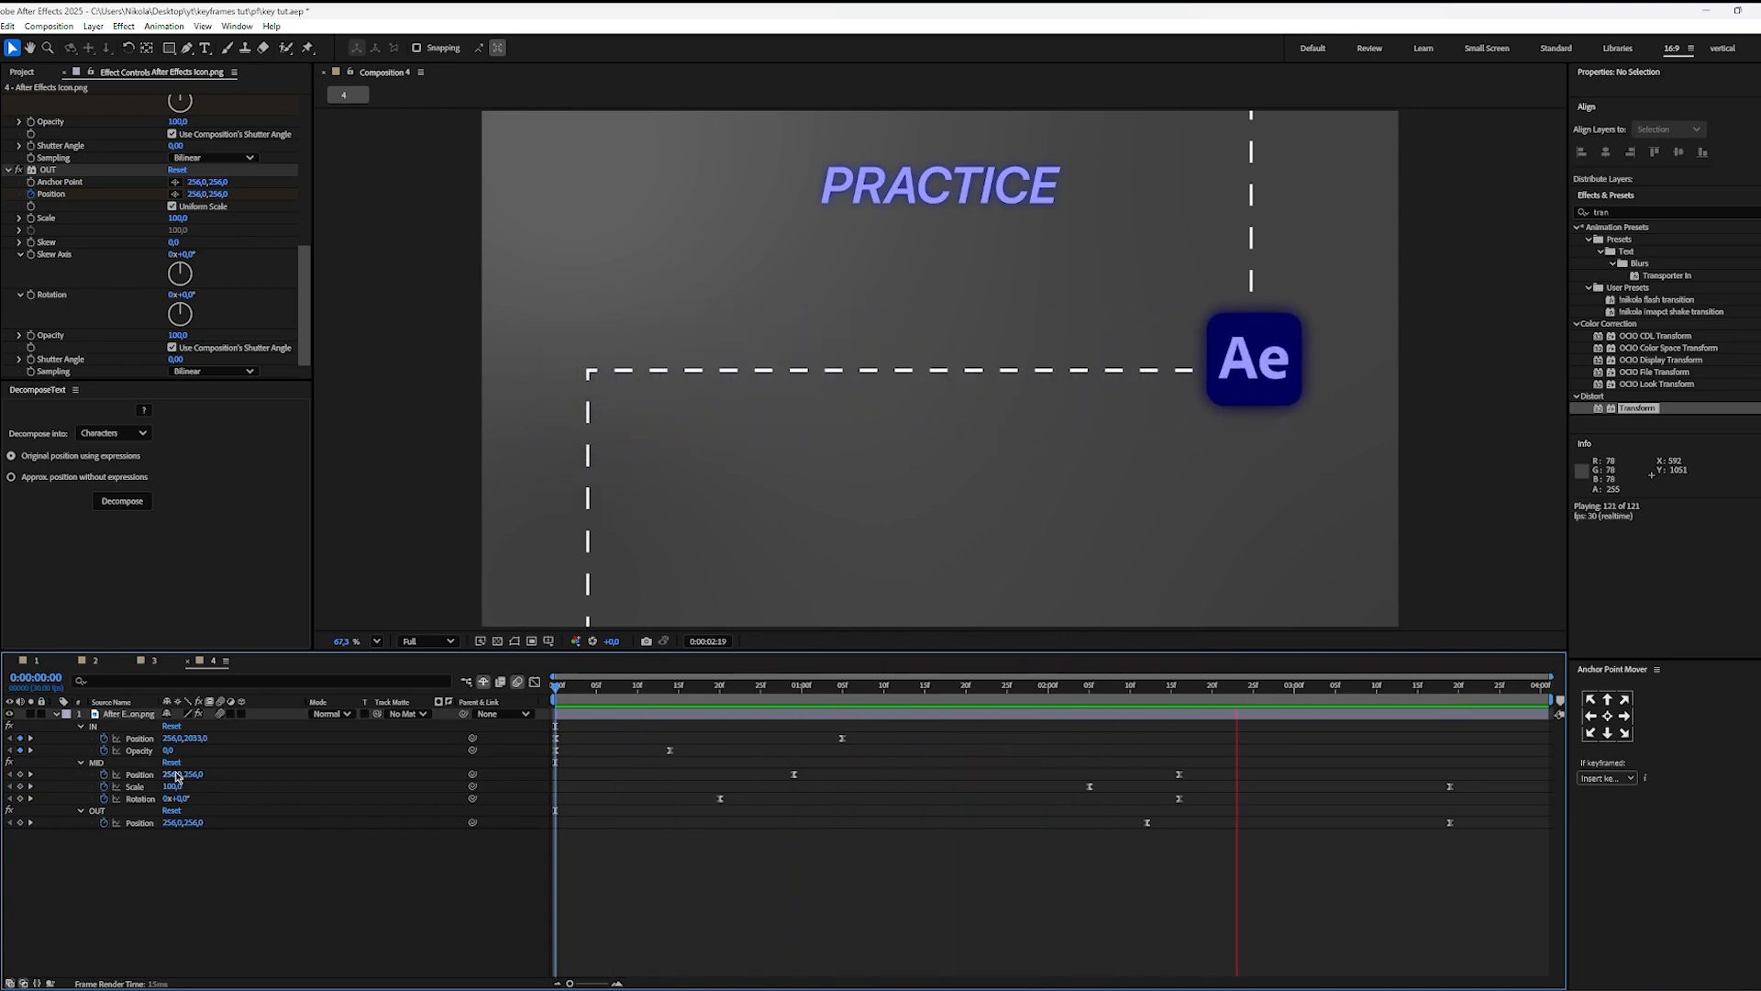
{"action": "key", "text": "space"}
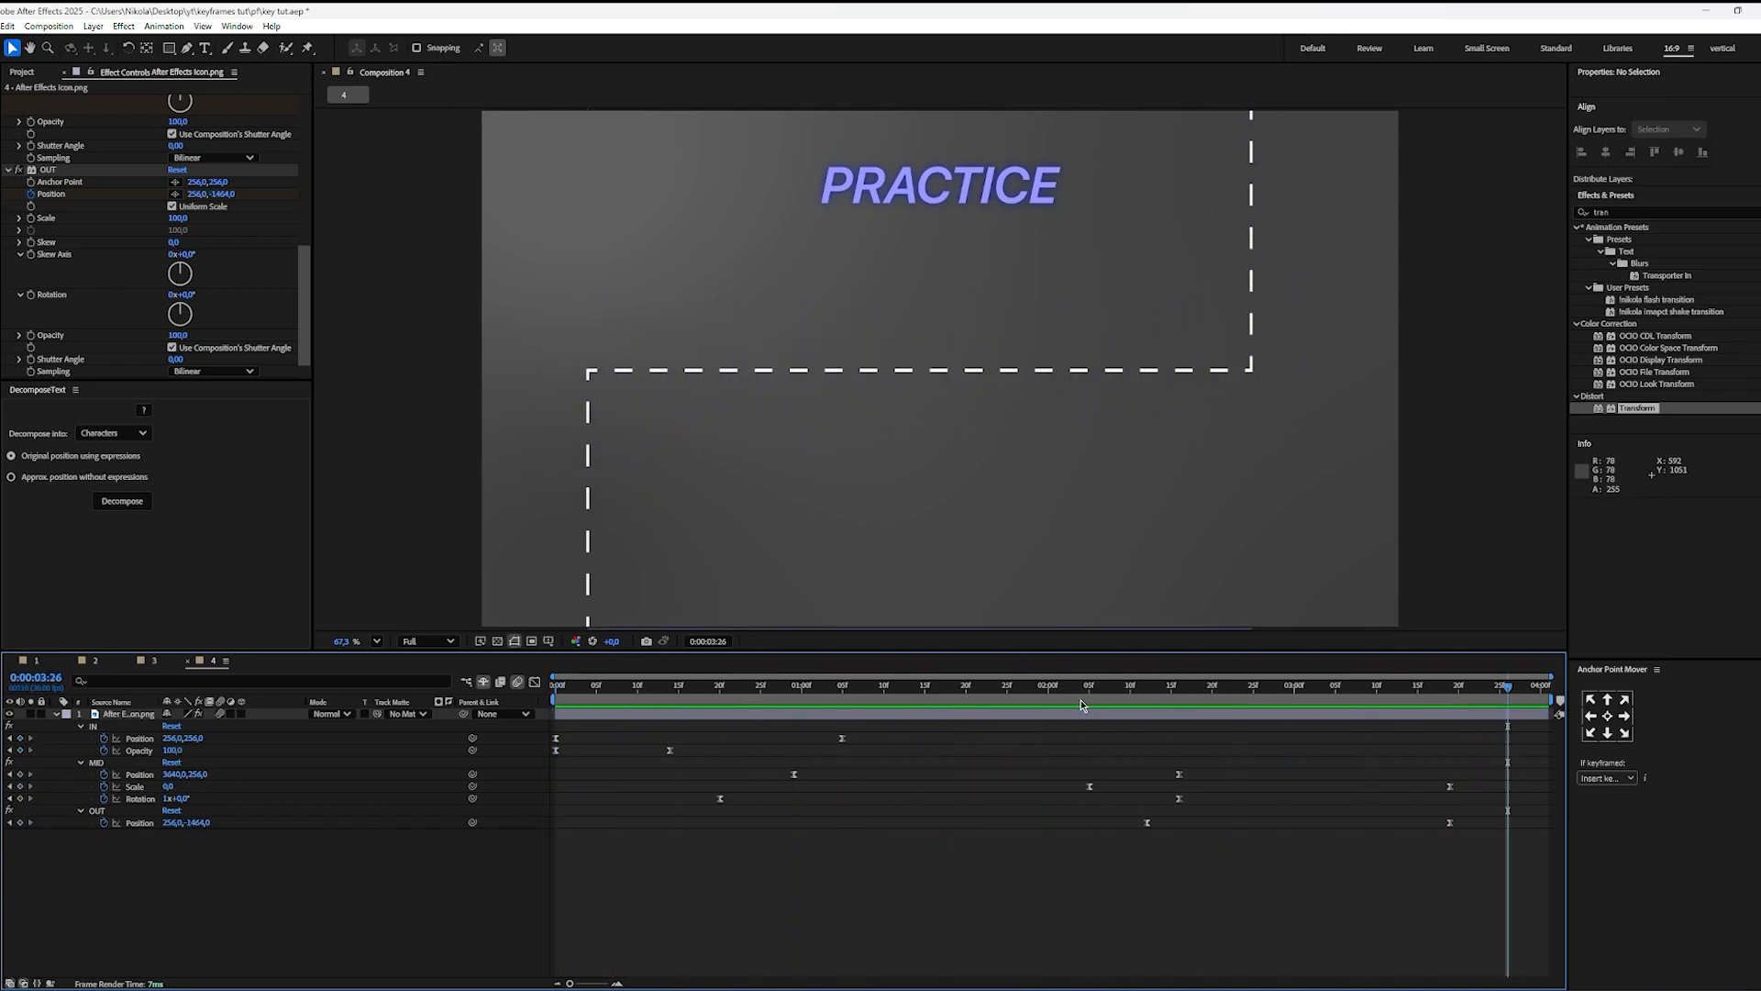
{"action": "key", "text": "Home"}
{"action": "key", "text": "space"}
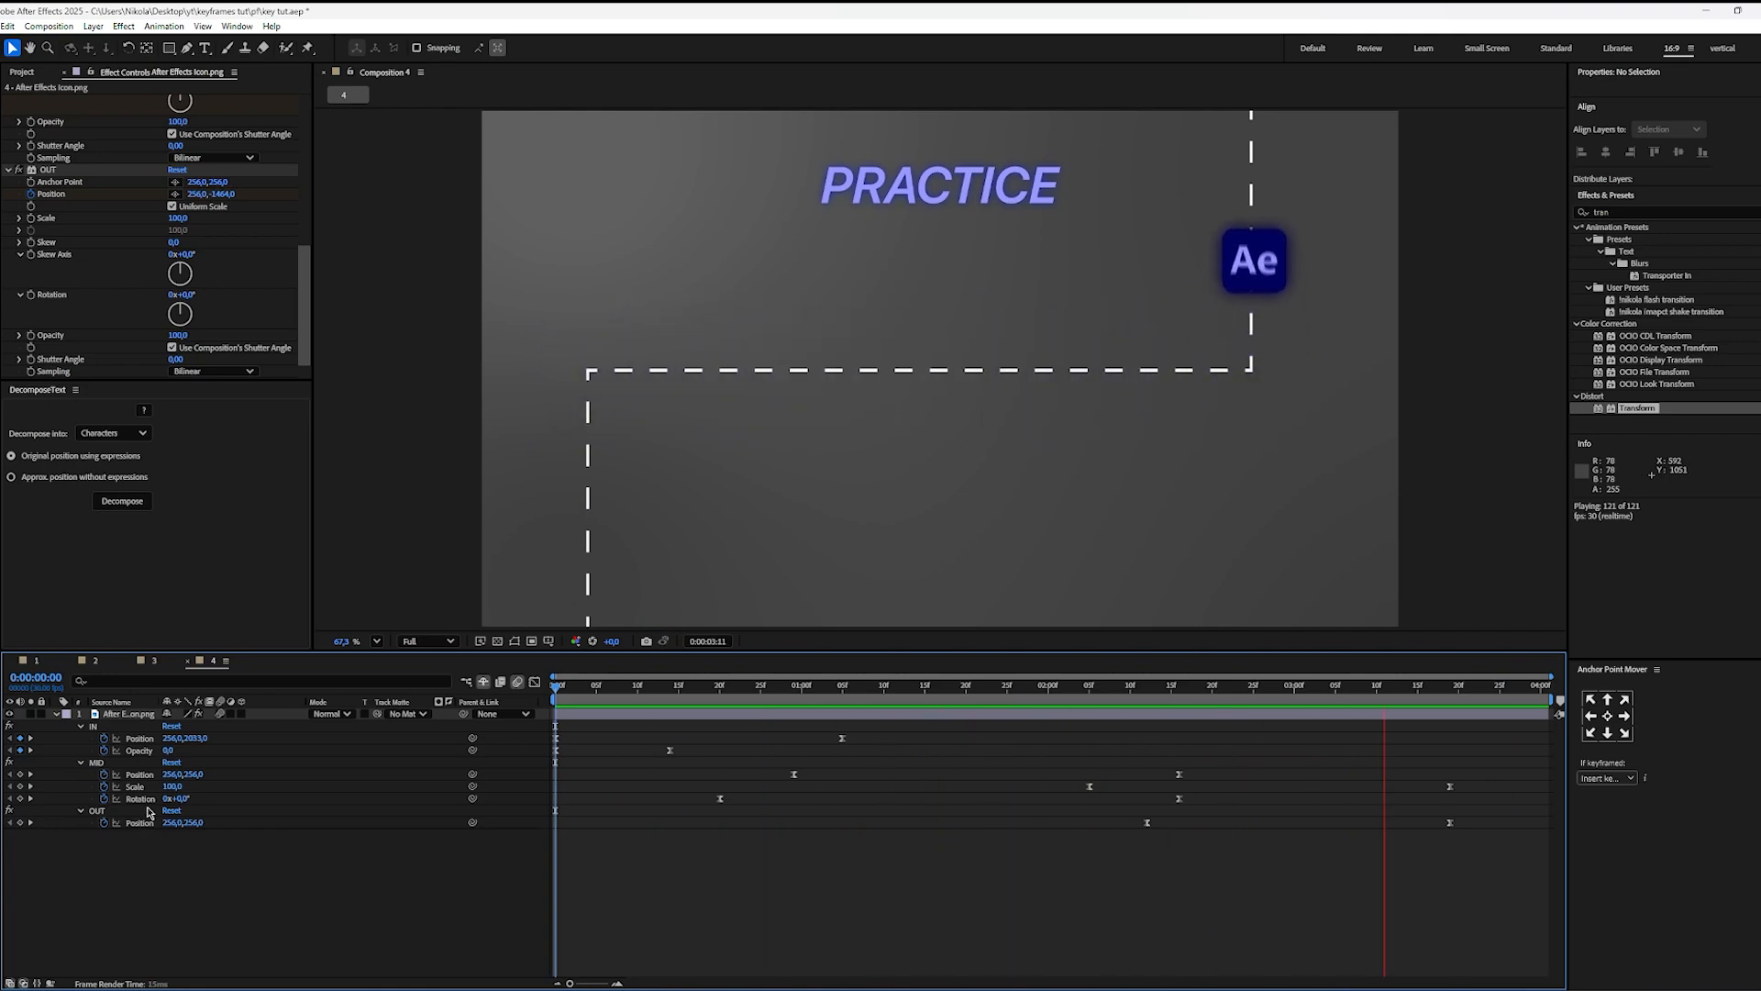
{"action": "key", "text": "space"}
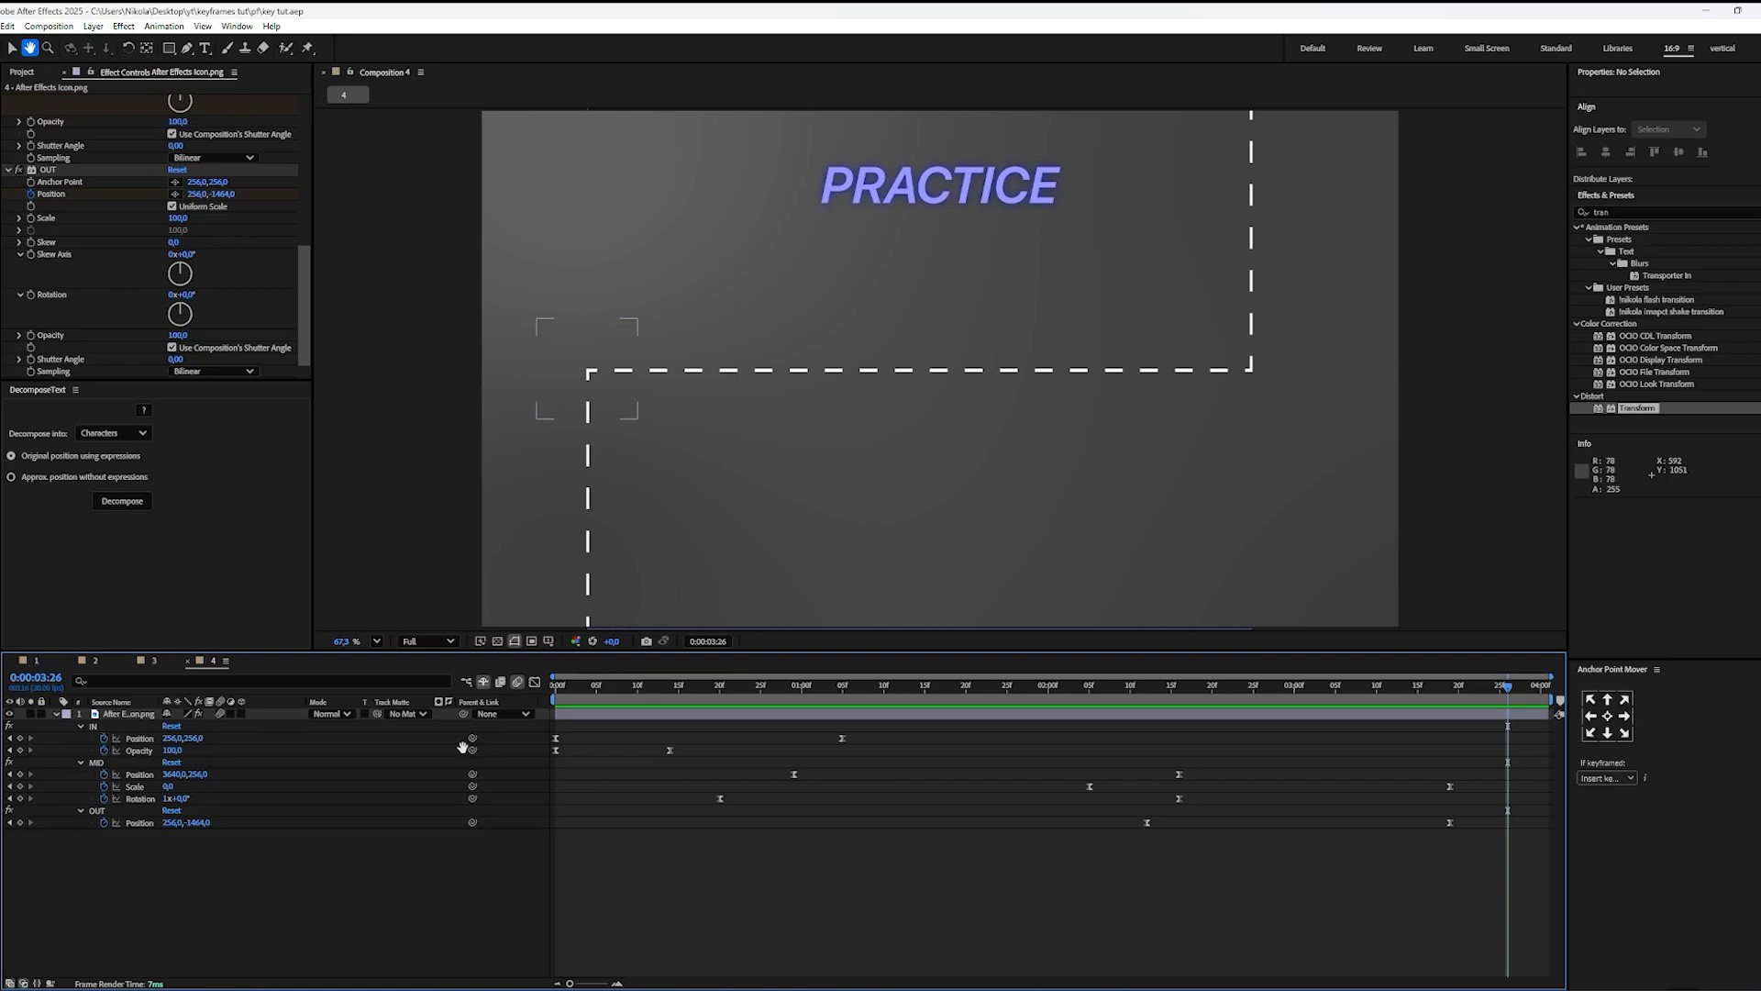
Step: Scrub through the first 12 frames to review the entrance, and inspect the IN effect's Opacity keyframes
{"action": "key", "text": "space"}
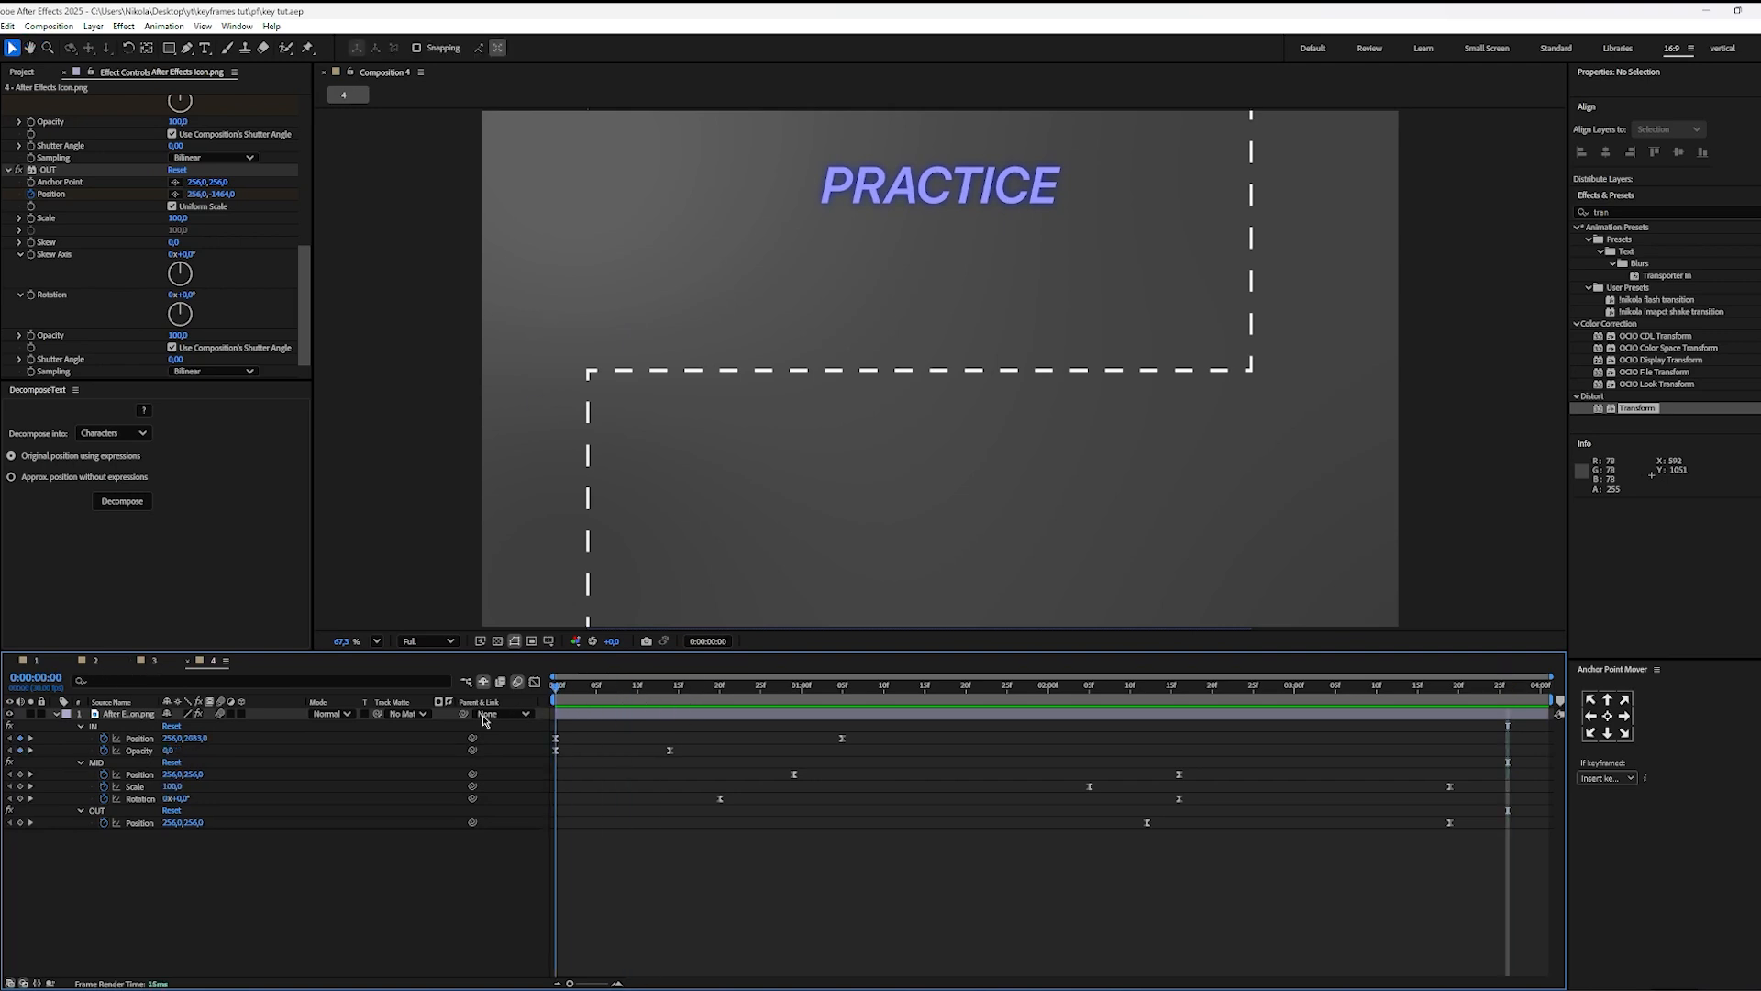
{"action": "left_click_drag", "start_coordinate": [528, 723], "coordinate": [661, 714]}
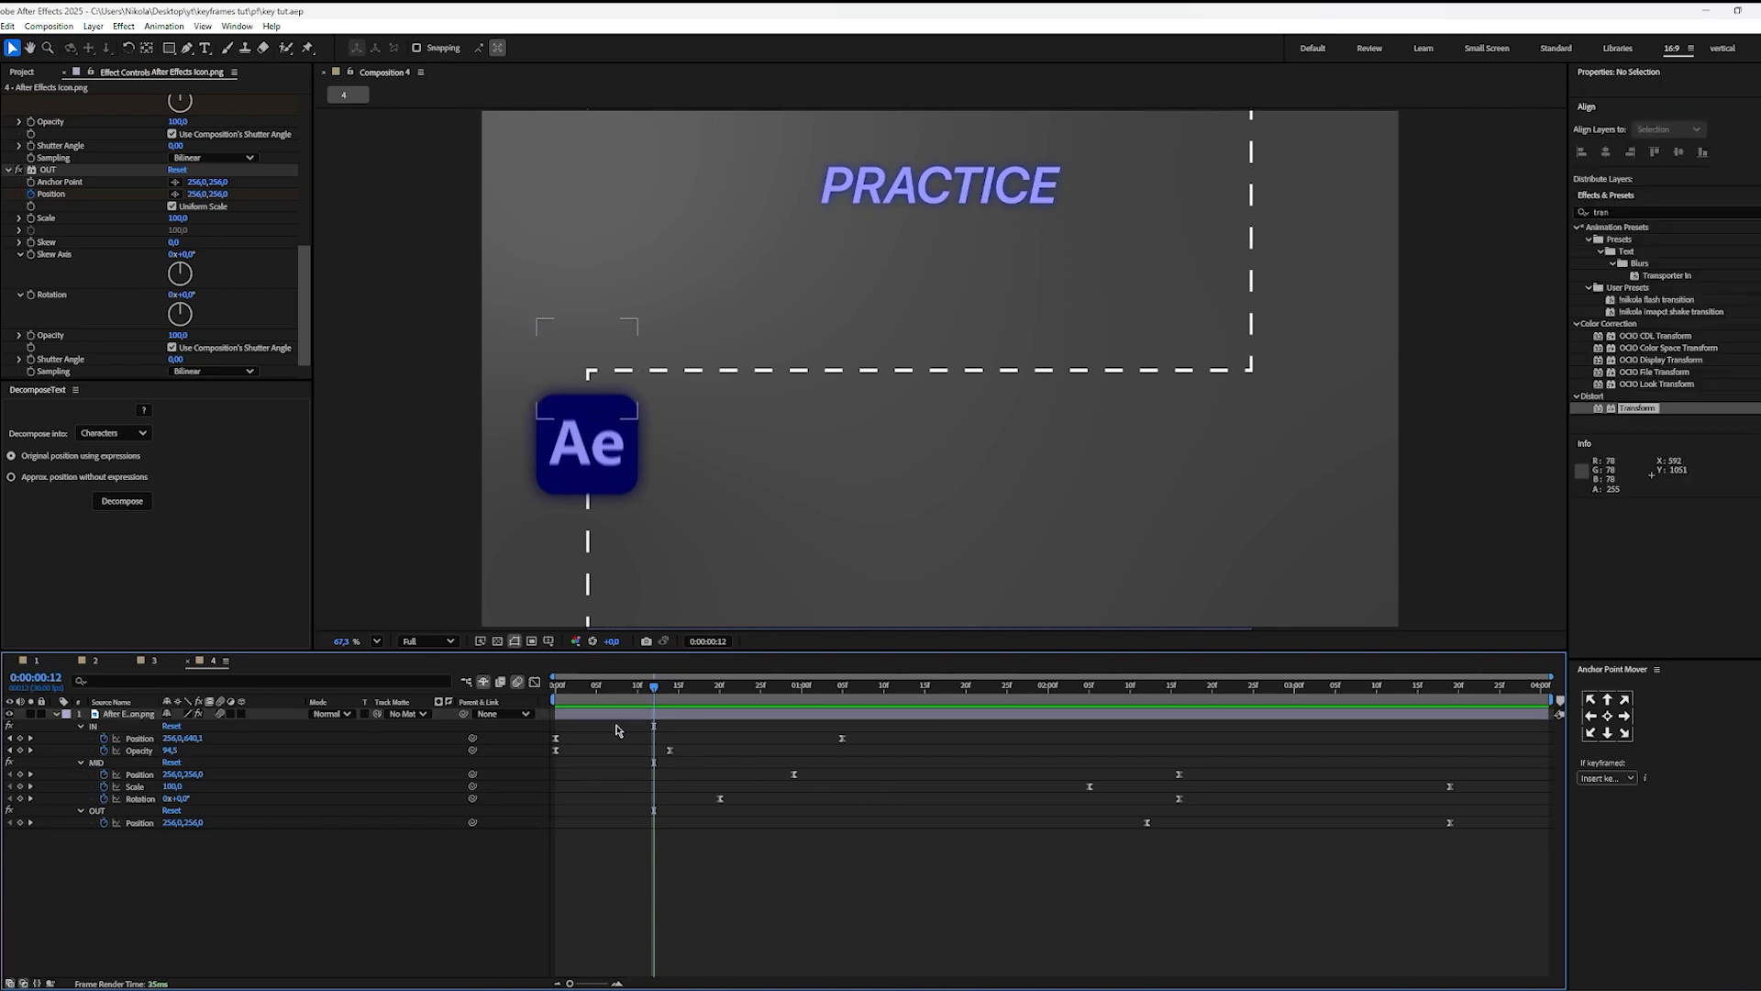
{"action": "left_click", "coordinate": [588, 706]}
{"action": "left_click_drag", "start_coordinate": [588, 706], "coordinate": [555, 706]}
{"action": "left_click", "coordinate": [138, 751]}
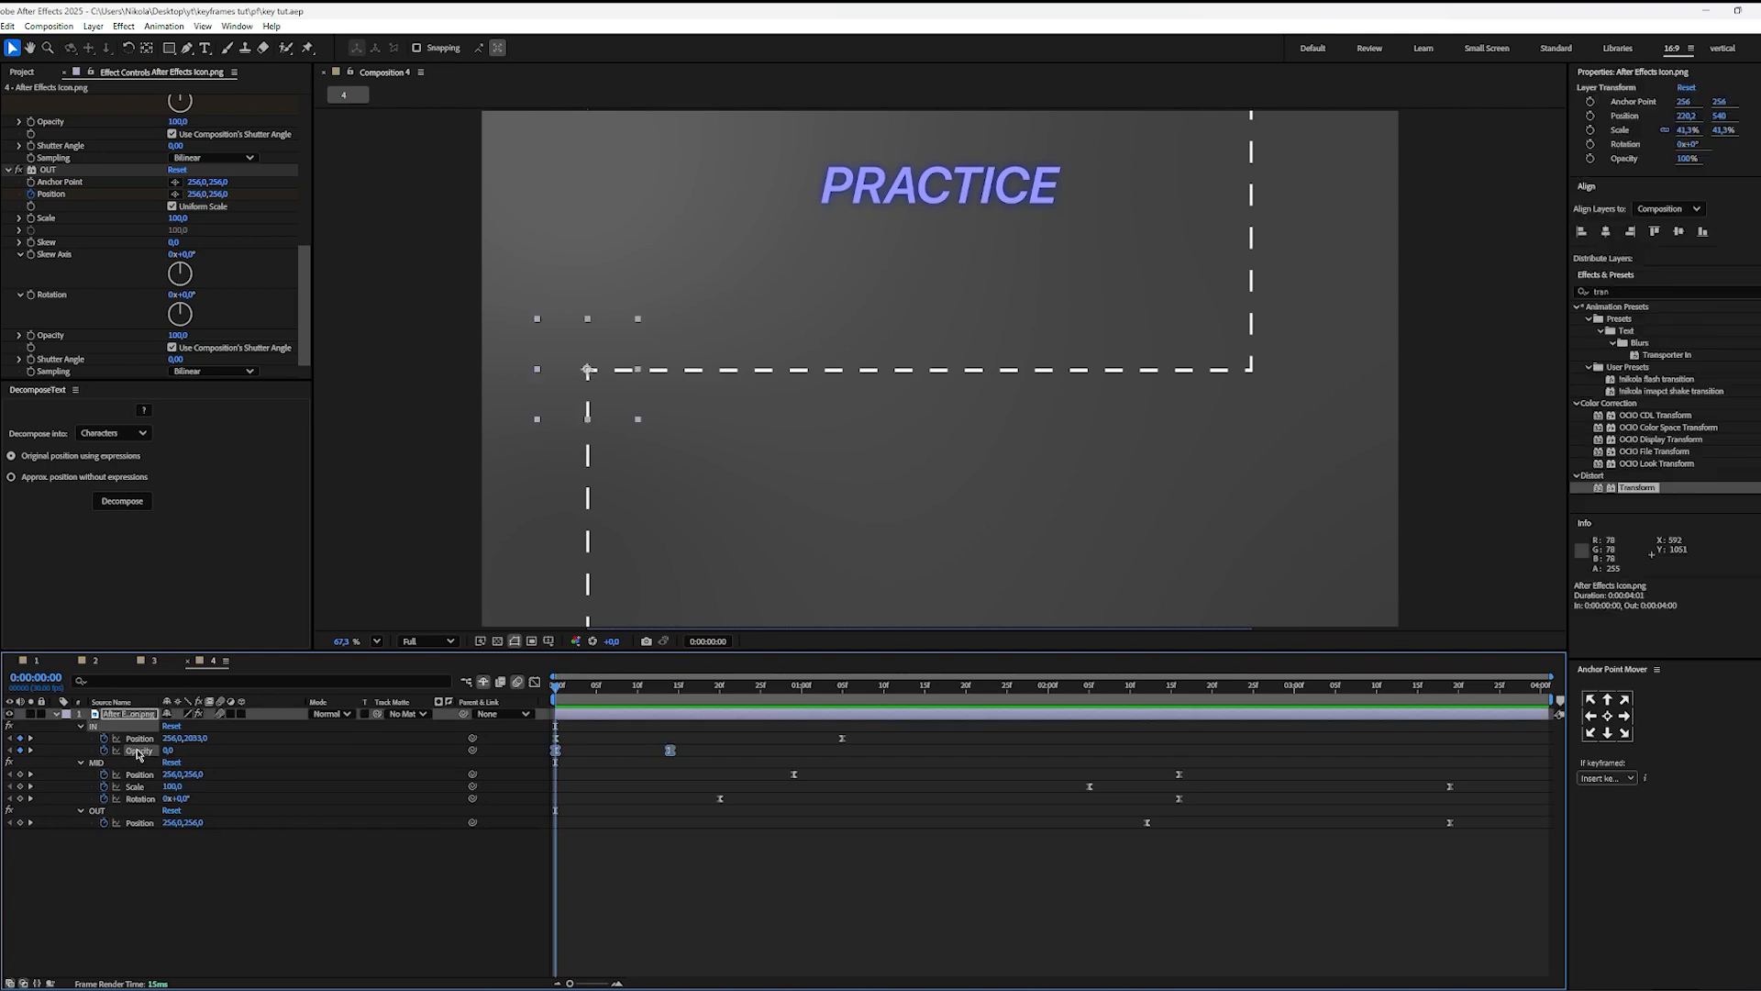
{"action": "left_click", "coordinate": [667, 808]}
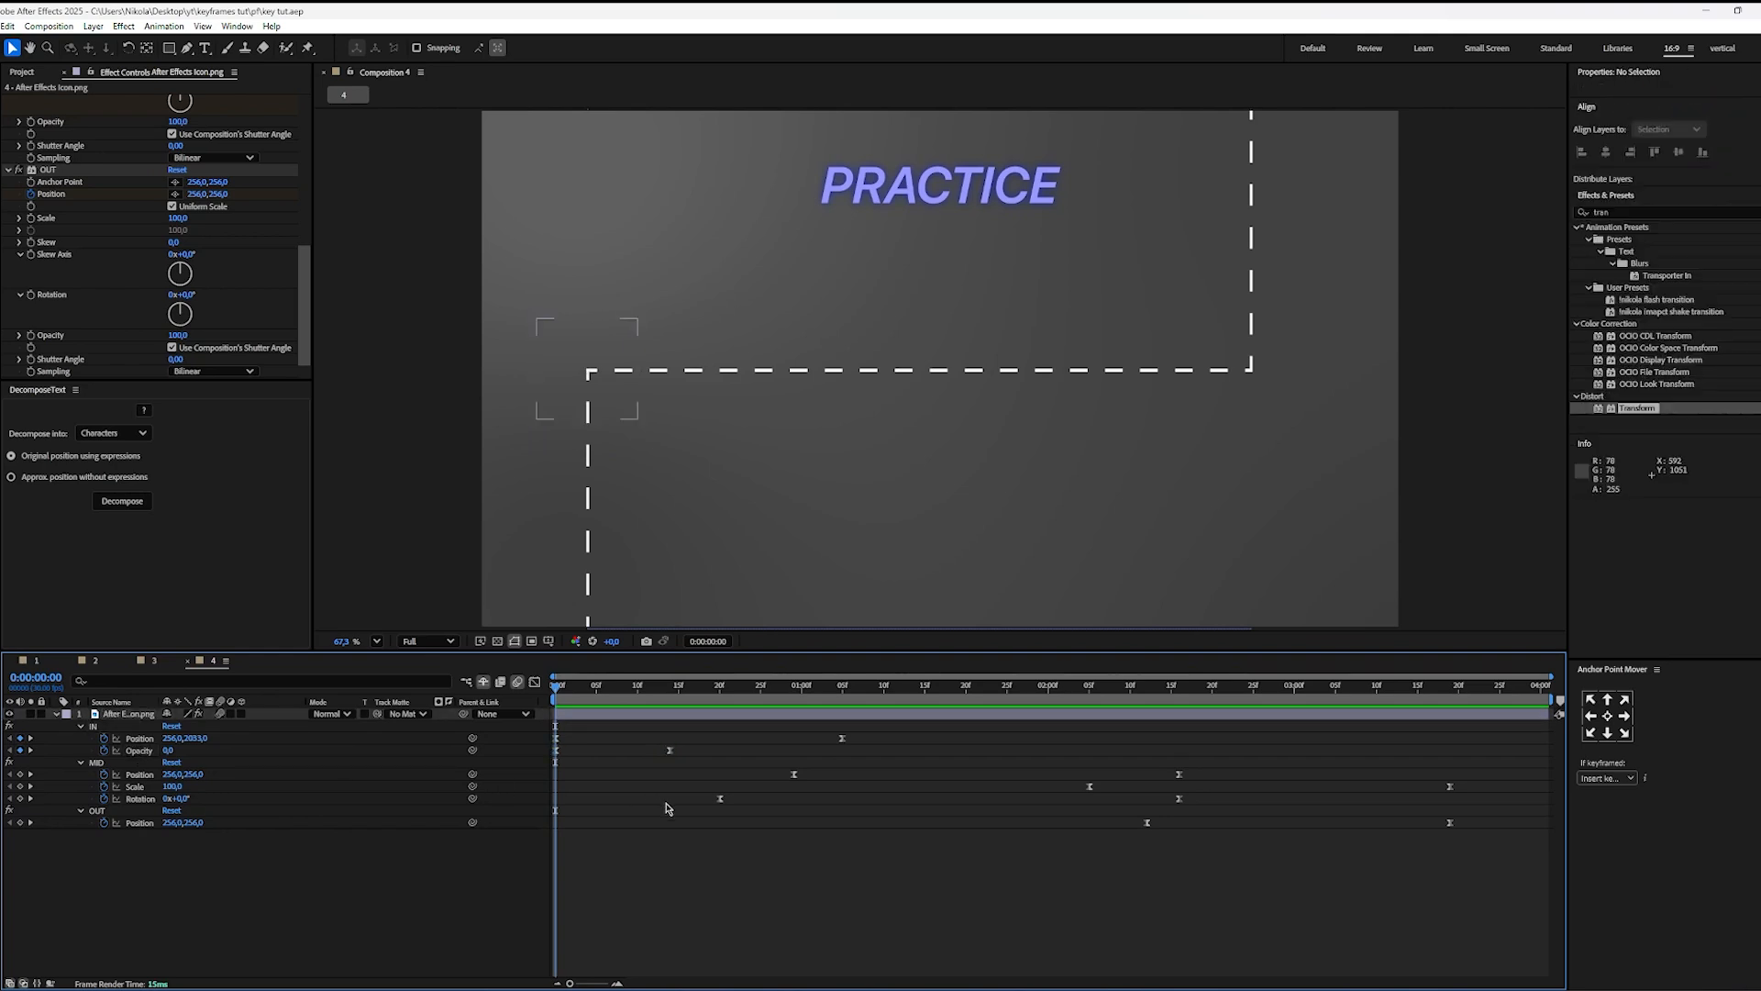
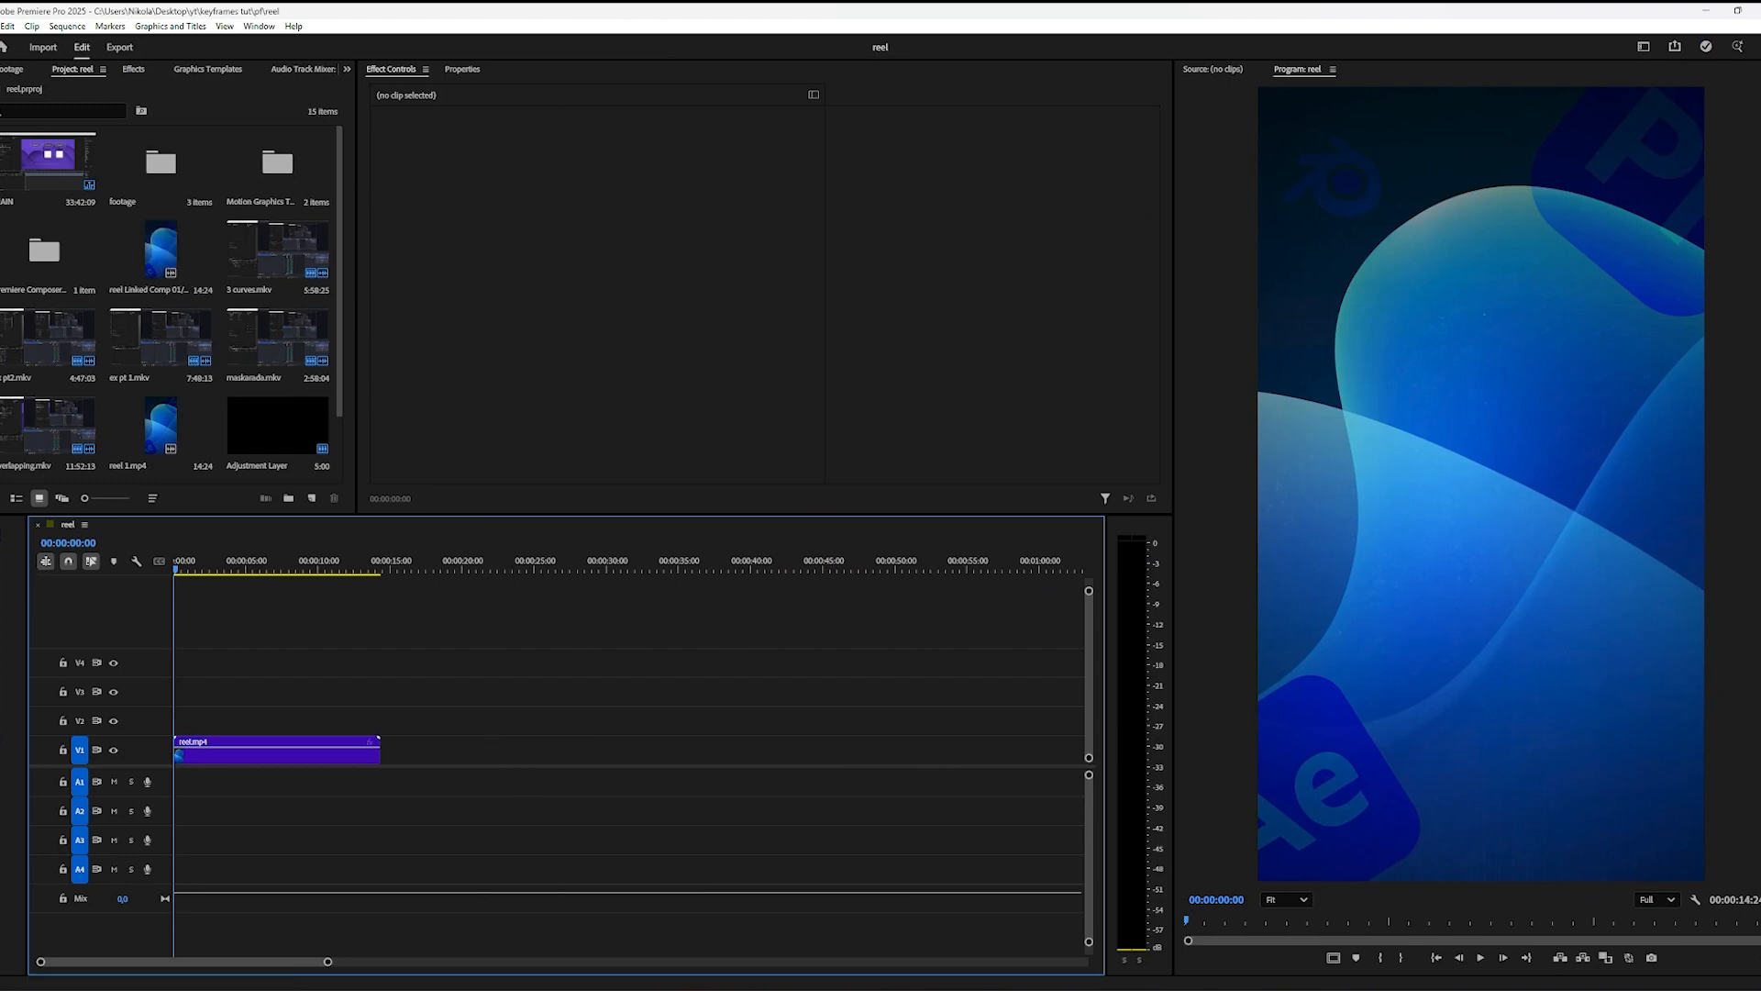
Step: Play the opening of the reel in Premiere Pro from the start and replay it with the preview enlarged
{"action": "key", "text": "space"}
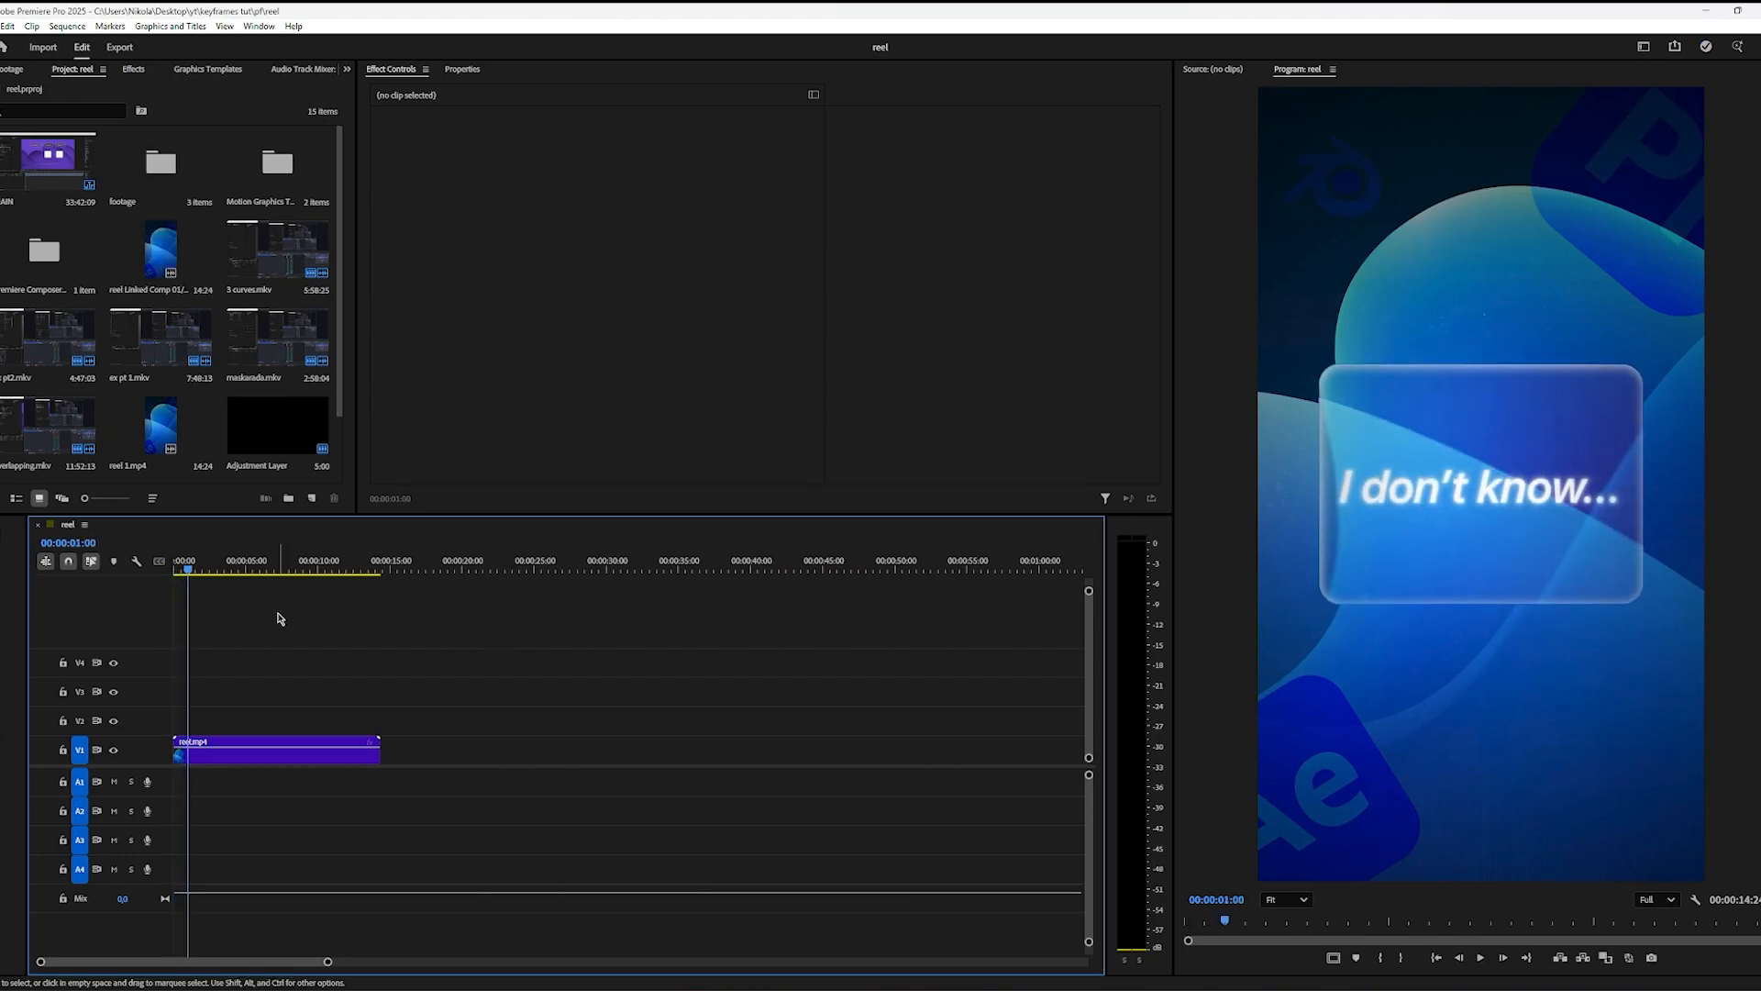
{"action": "left_click_drag", "start_coordinate": [189, 569], "coordinate": [87, 570]}
{"action": "scroll", "coordinate": [1414, 623], "scroll_direction": "up", "scroll_amount": 2}
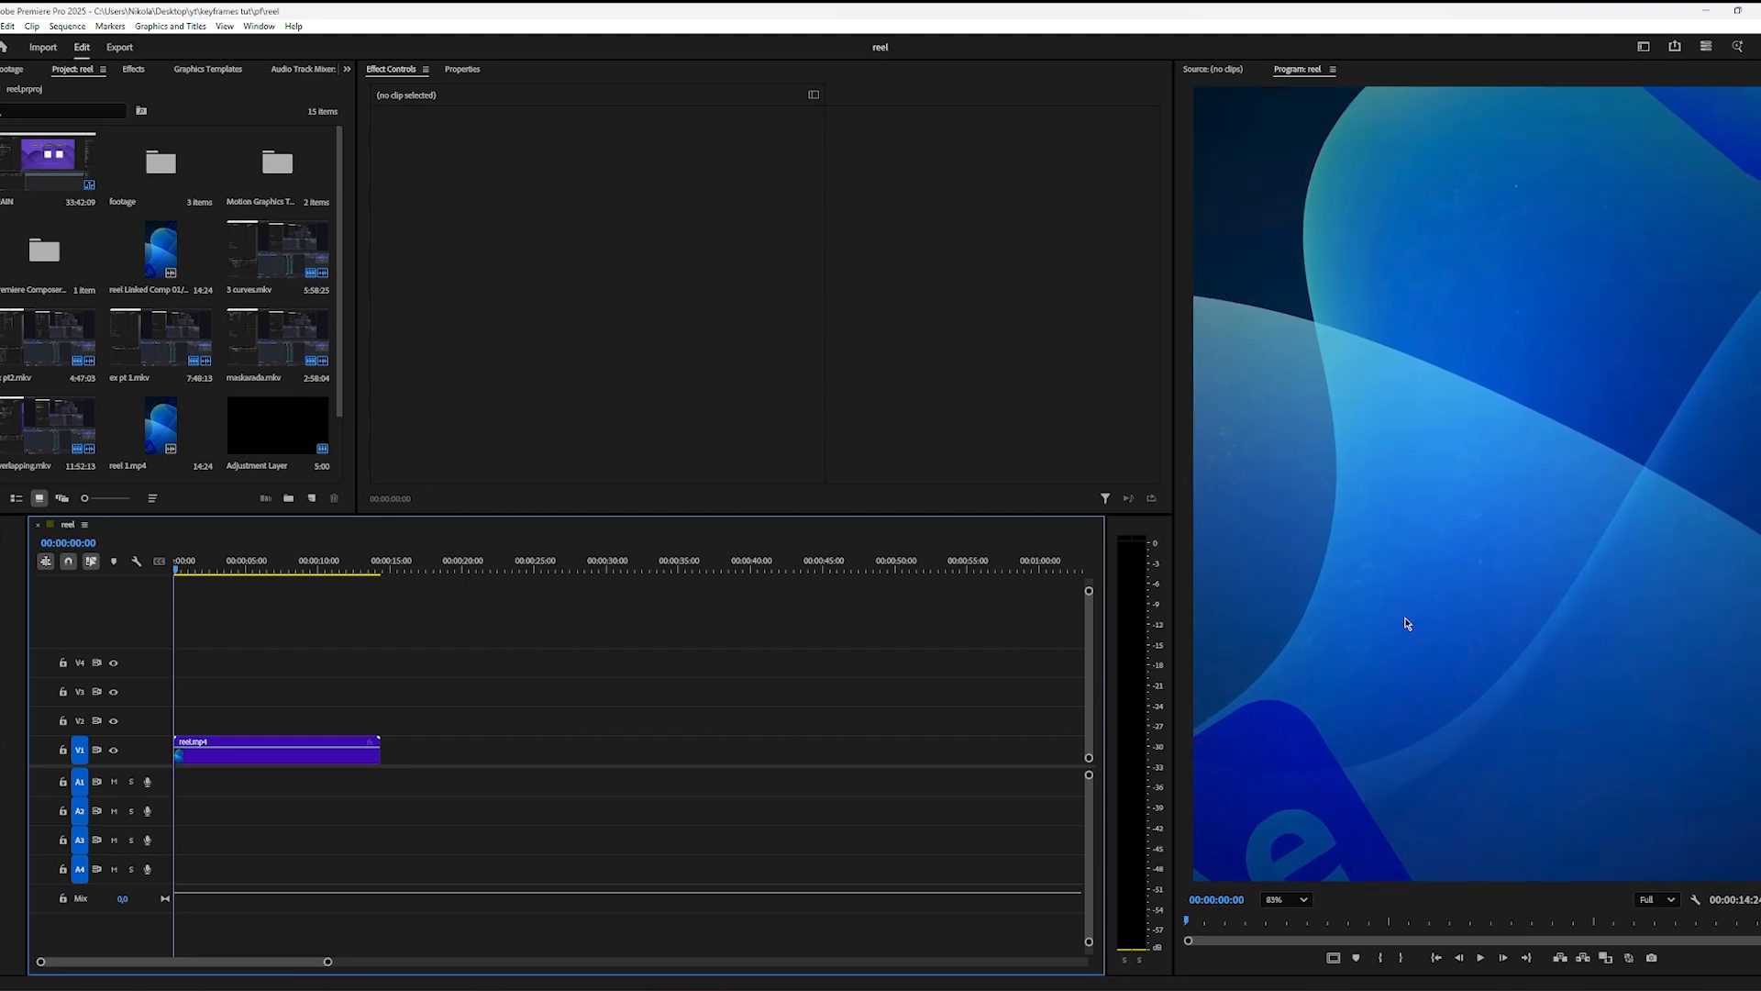
{"action": "key", "text": "space"}
{"action": "key", "text": "space"}
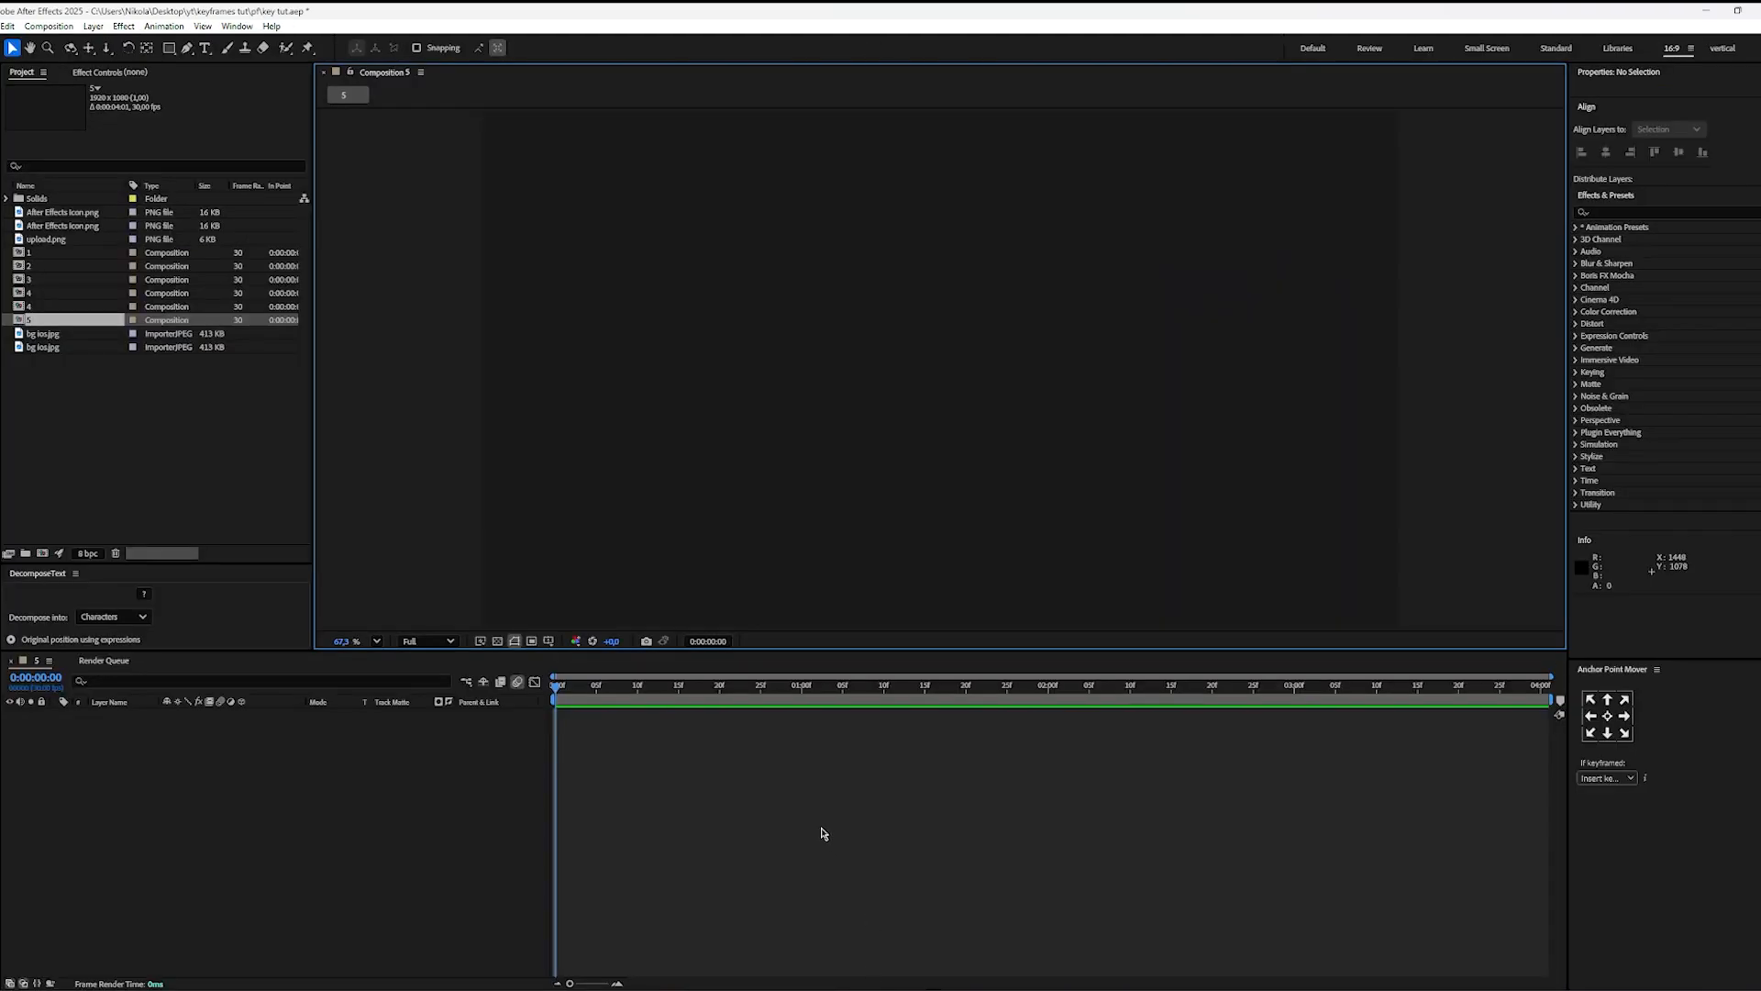
Step: Switch to After Effects and draw a light rectangle about 896 × 379 px, with its anchor point centred and placed mid-composition
{"action": "key", "text": "q"}
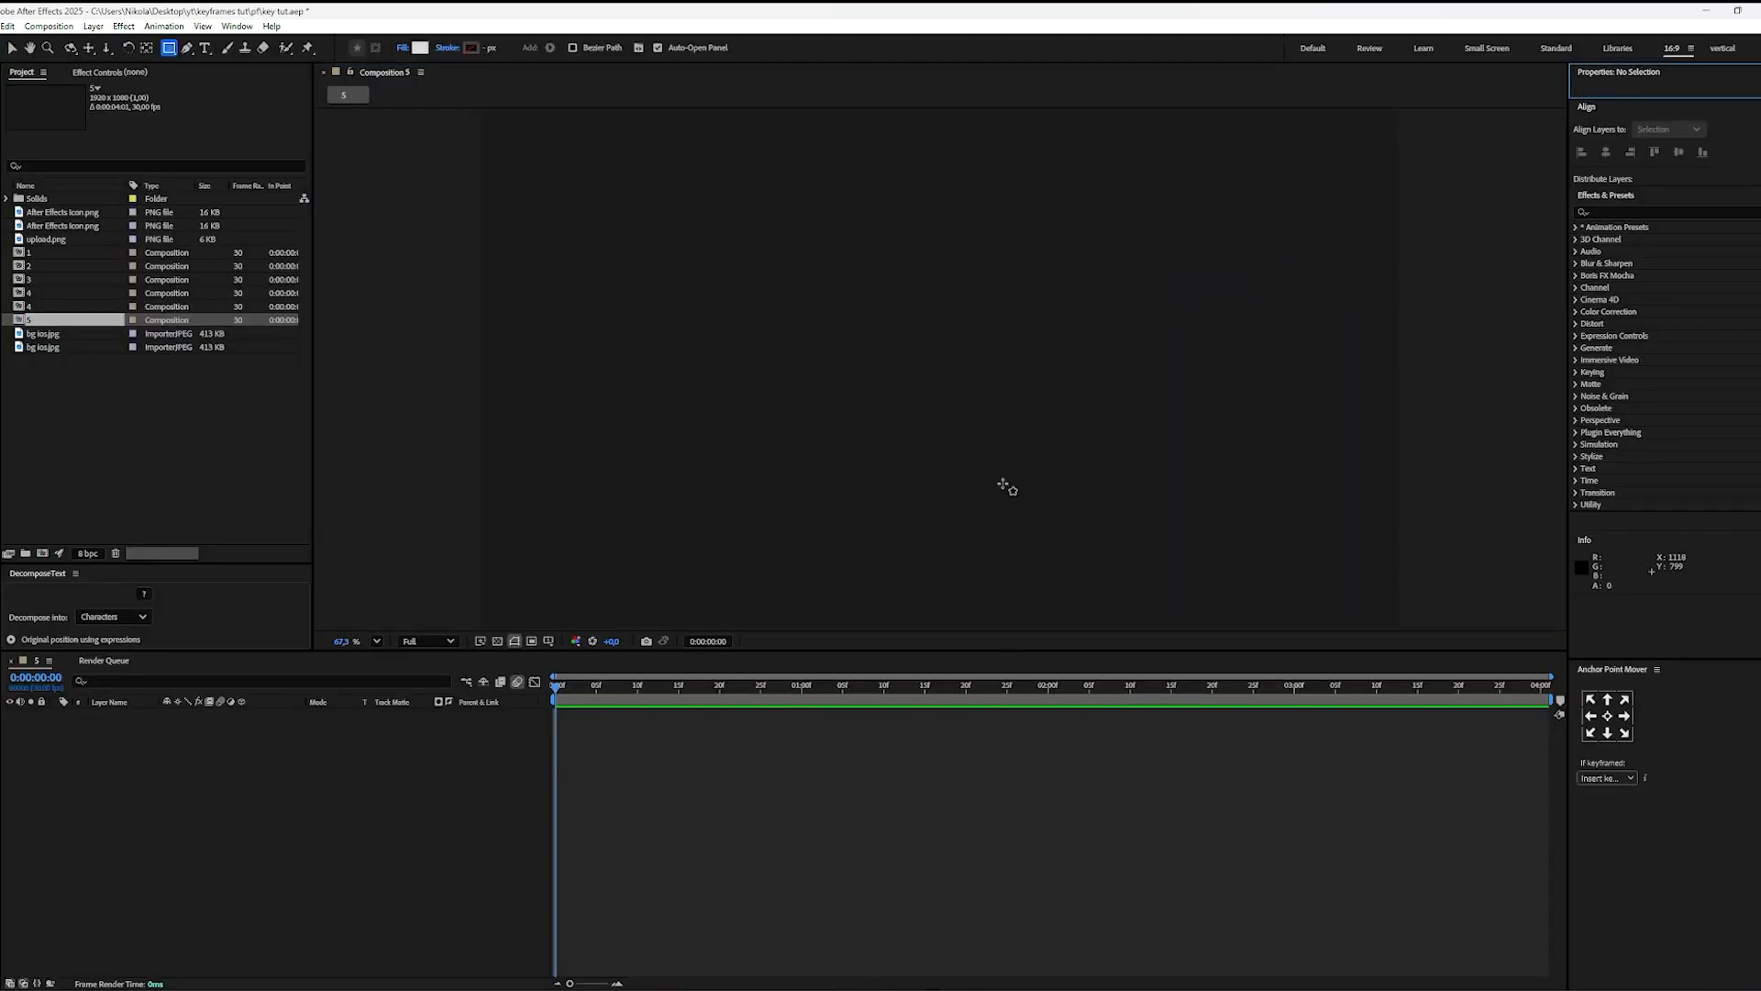
{"action": "left_click_drag", "start_coordinate": [737, 277], "coordinate": [1165, 459]}
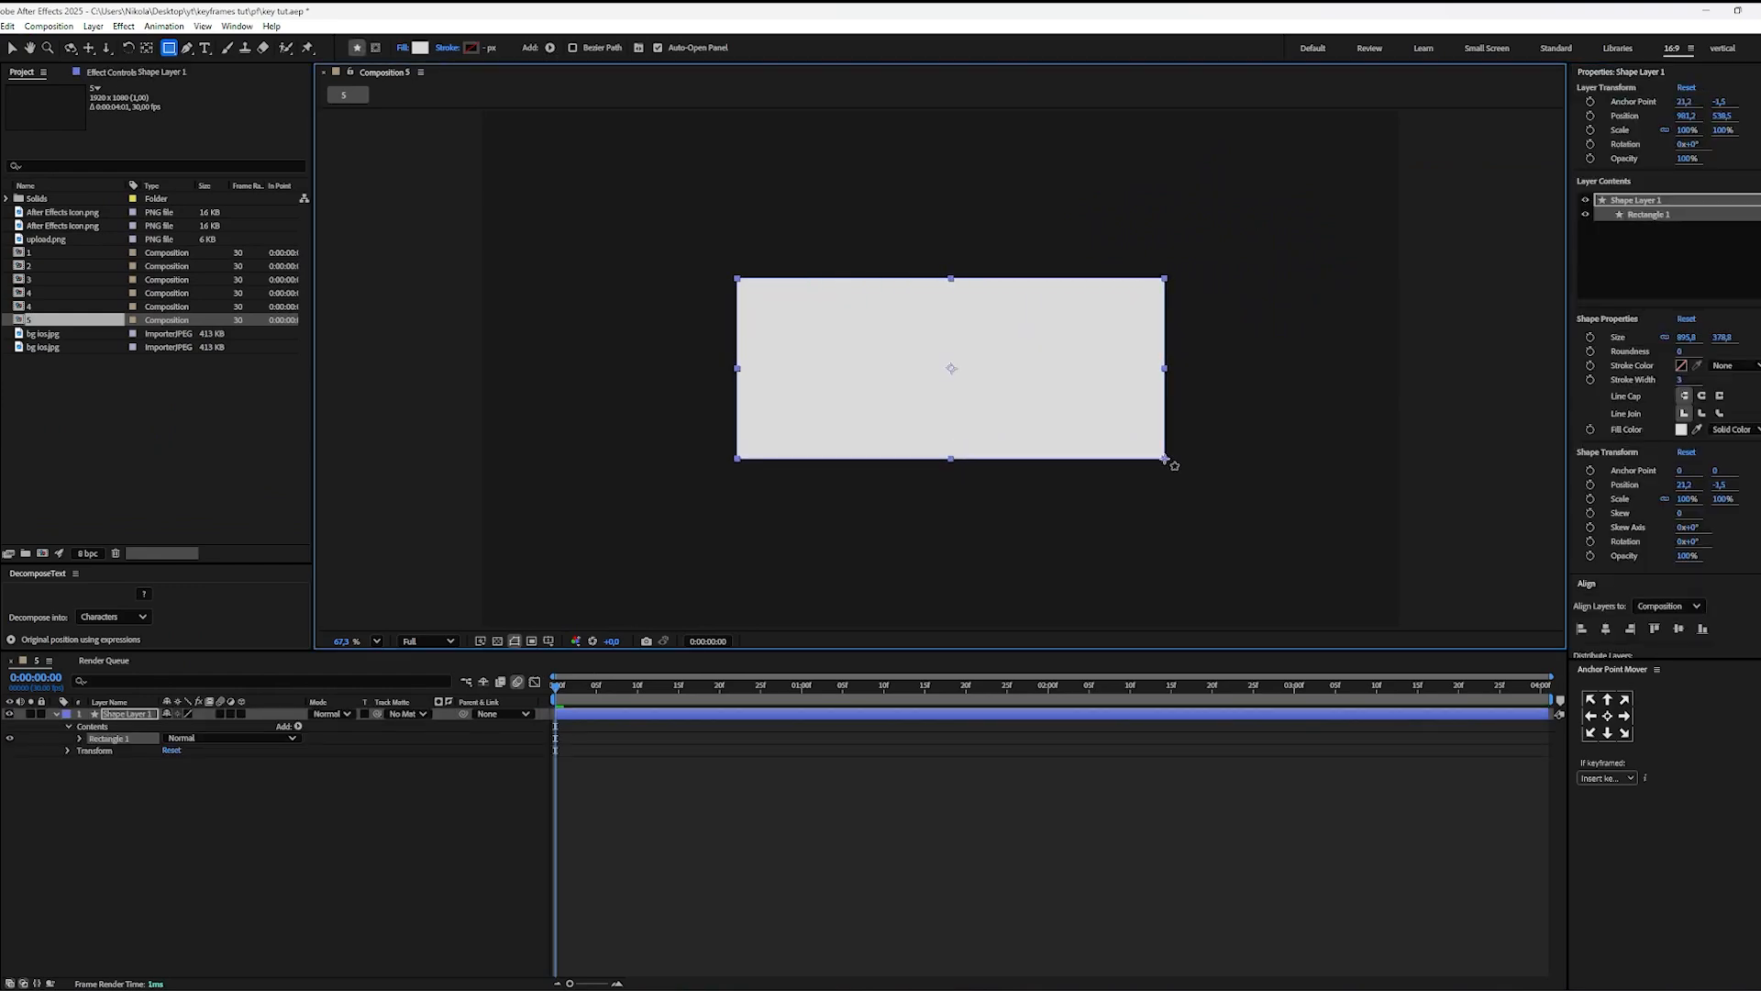
{"action": "key", "text": "ctrl+alt+Home"}
{"action": "key", "text": "v"}
{"action": "left_click", "coordinate": [857, 798]}
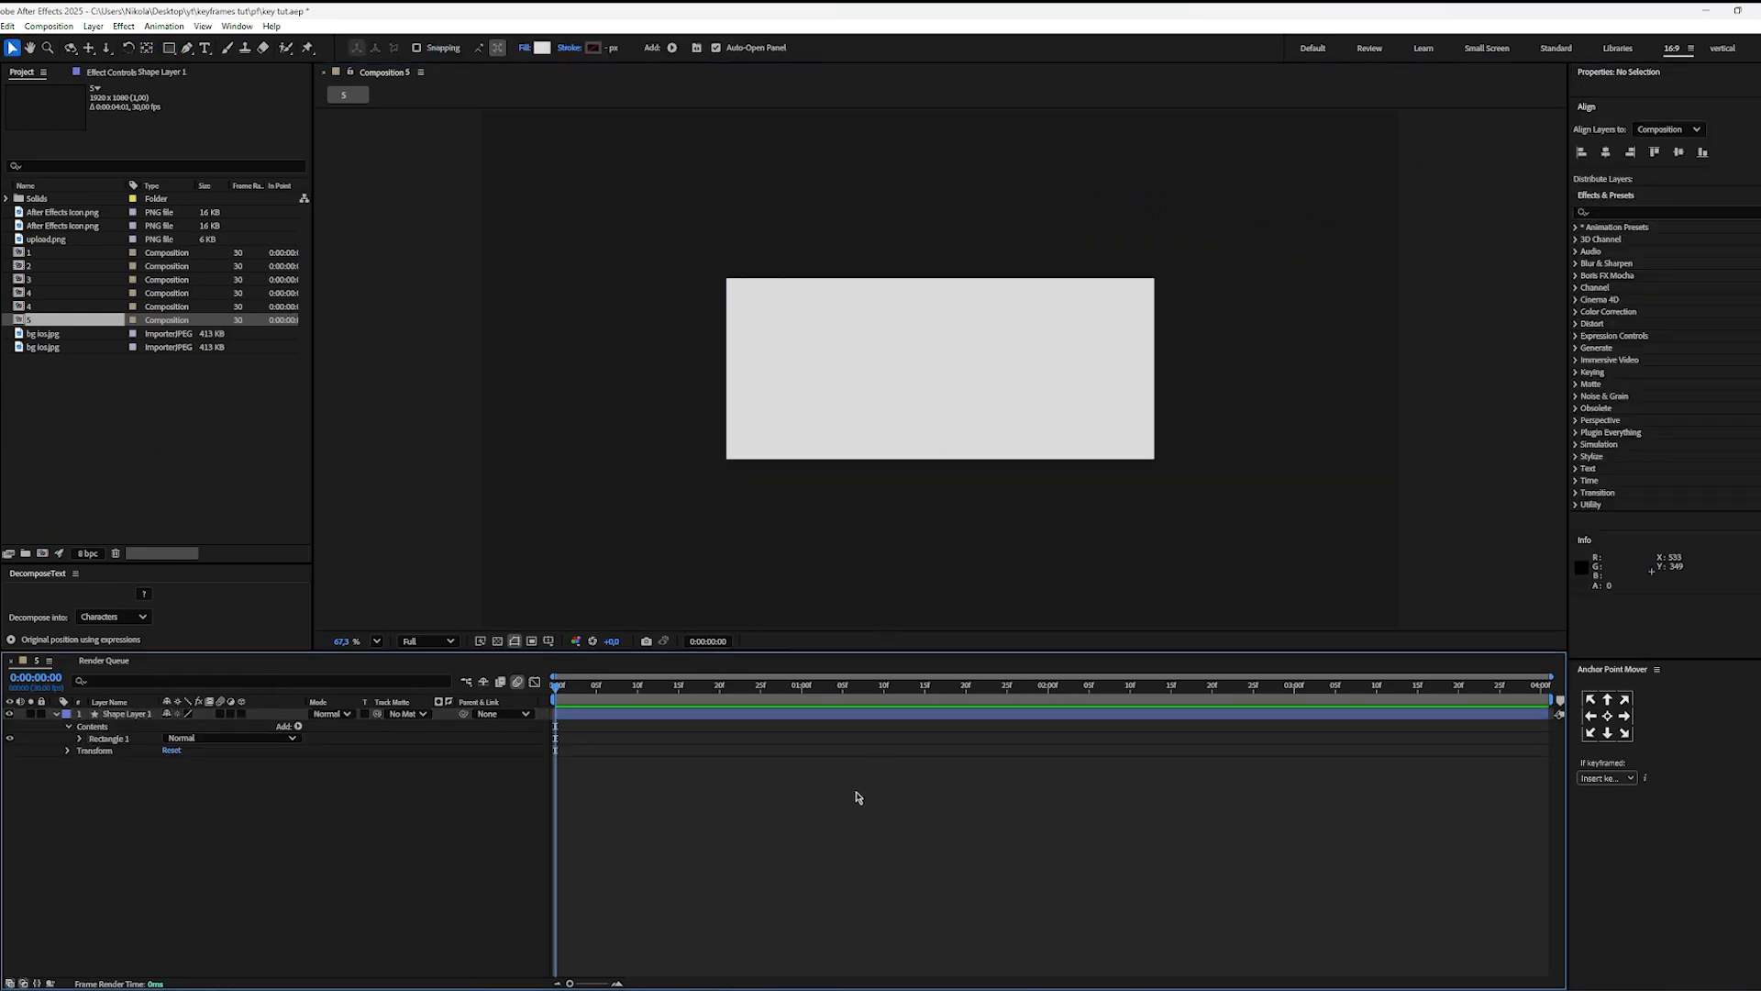
Step: Unlink the rectangle's Size dimensions, keyframe its Size at the start, and move that keyframe to 0:00:00:16
{"action": "left_click", "coordinate": [137, 715]}
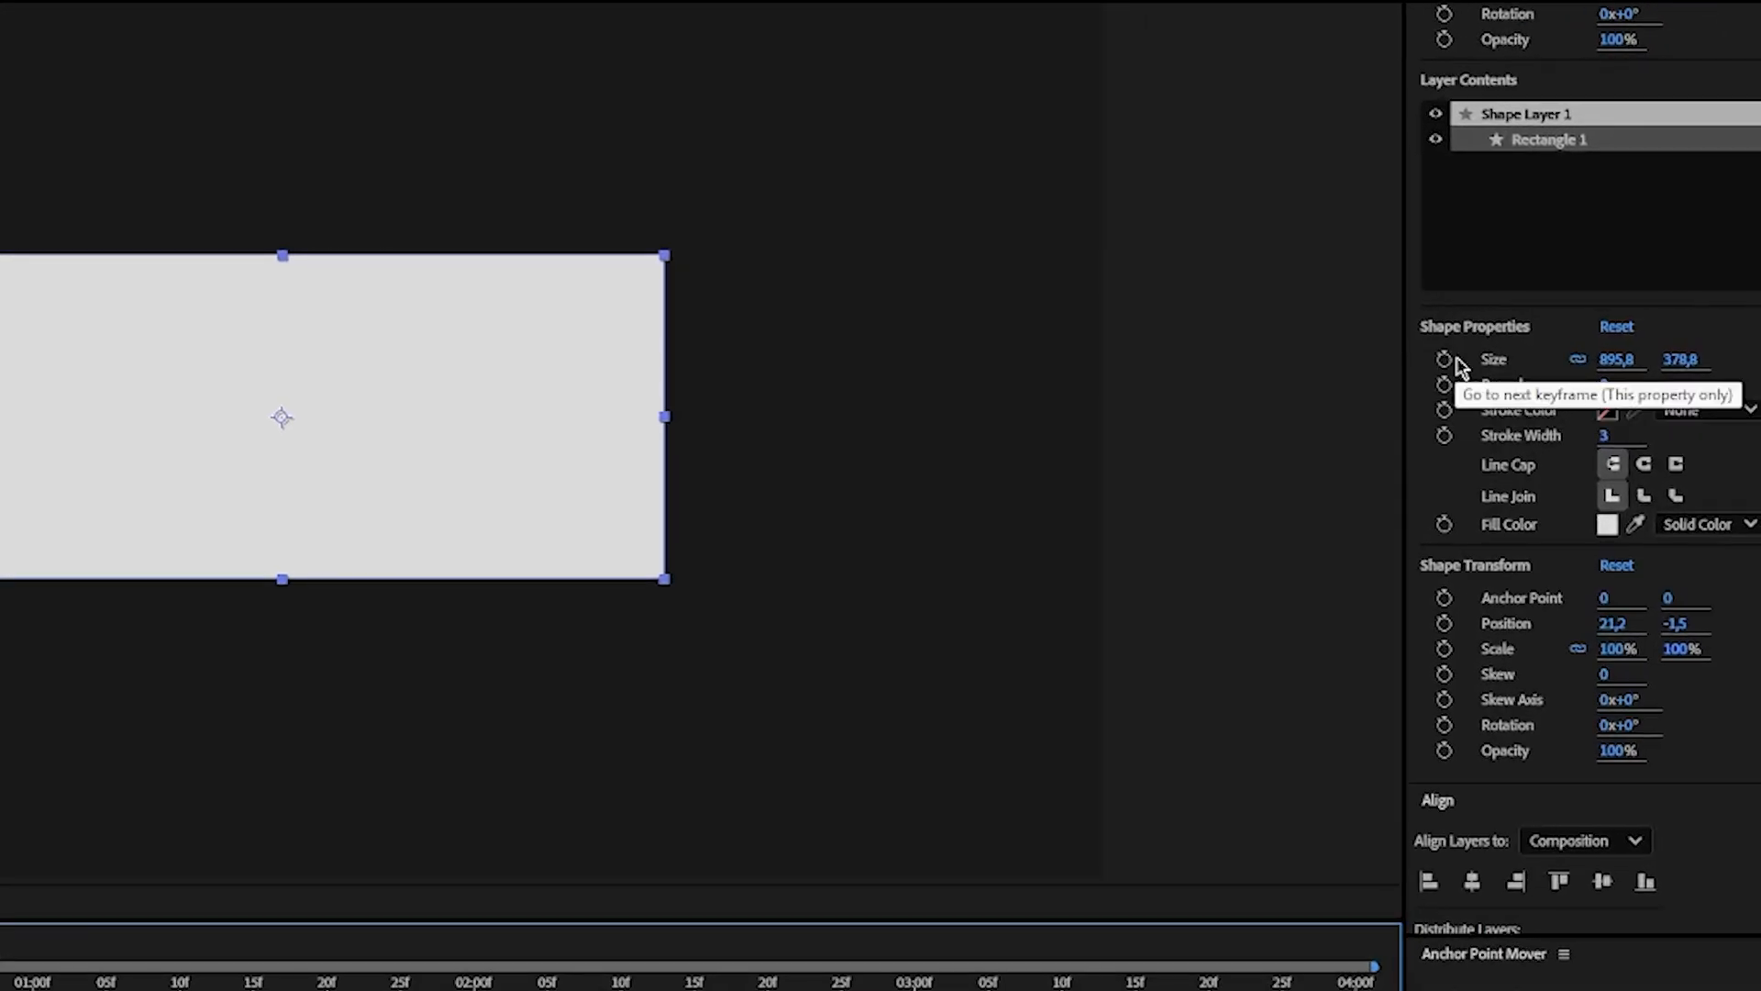
{"action": "left_click", "coordinate": [1579, 362]}
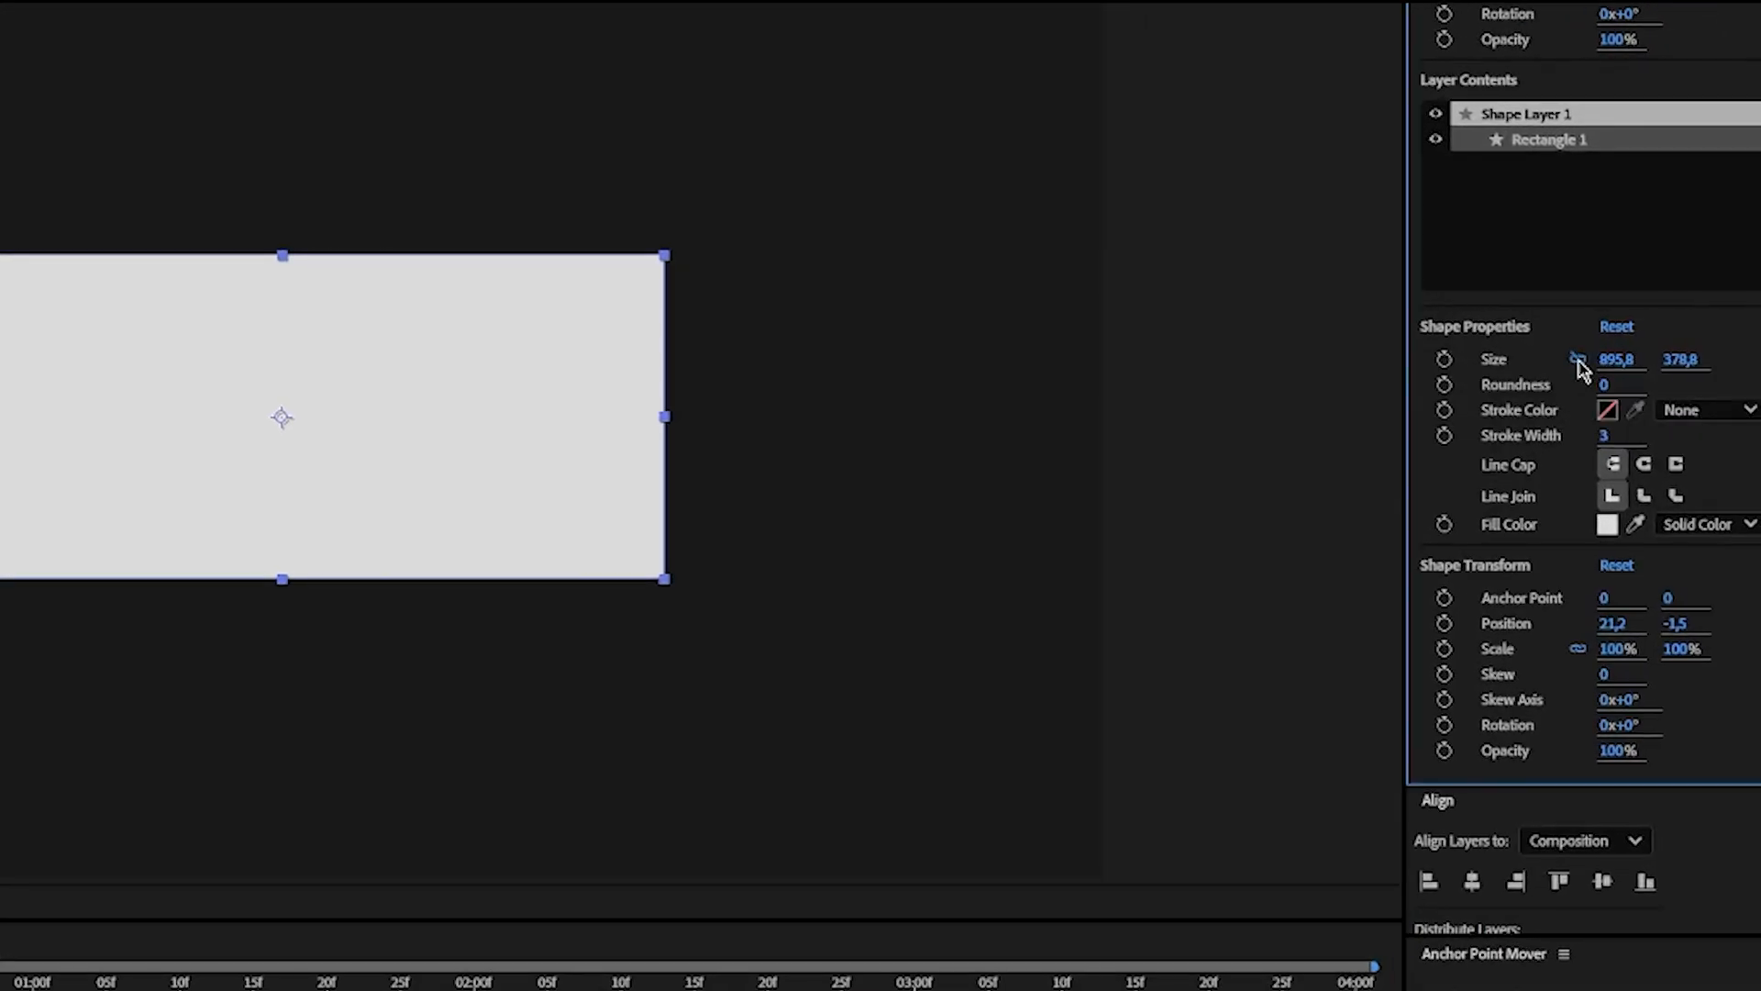
{"action": "left_click", "coordinate": [1445, 360]}
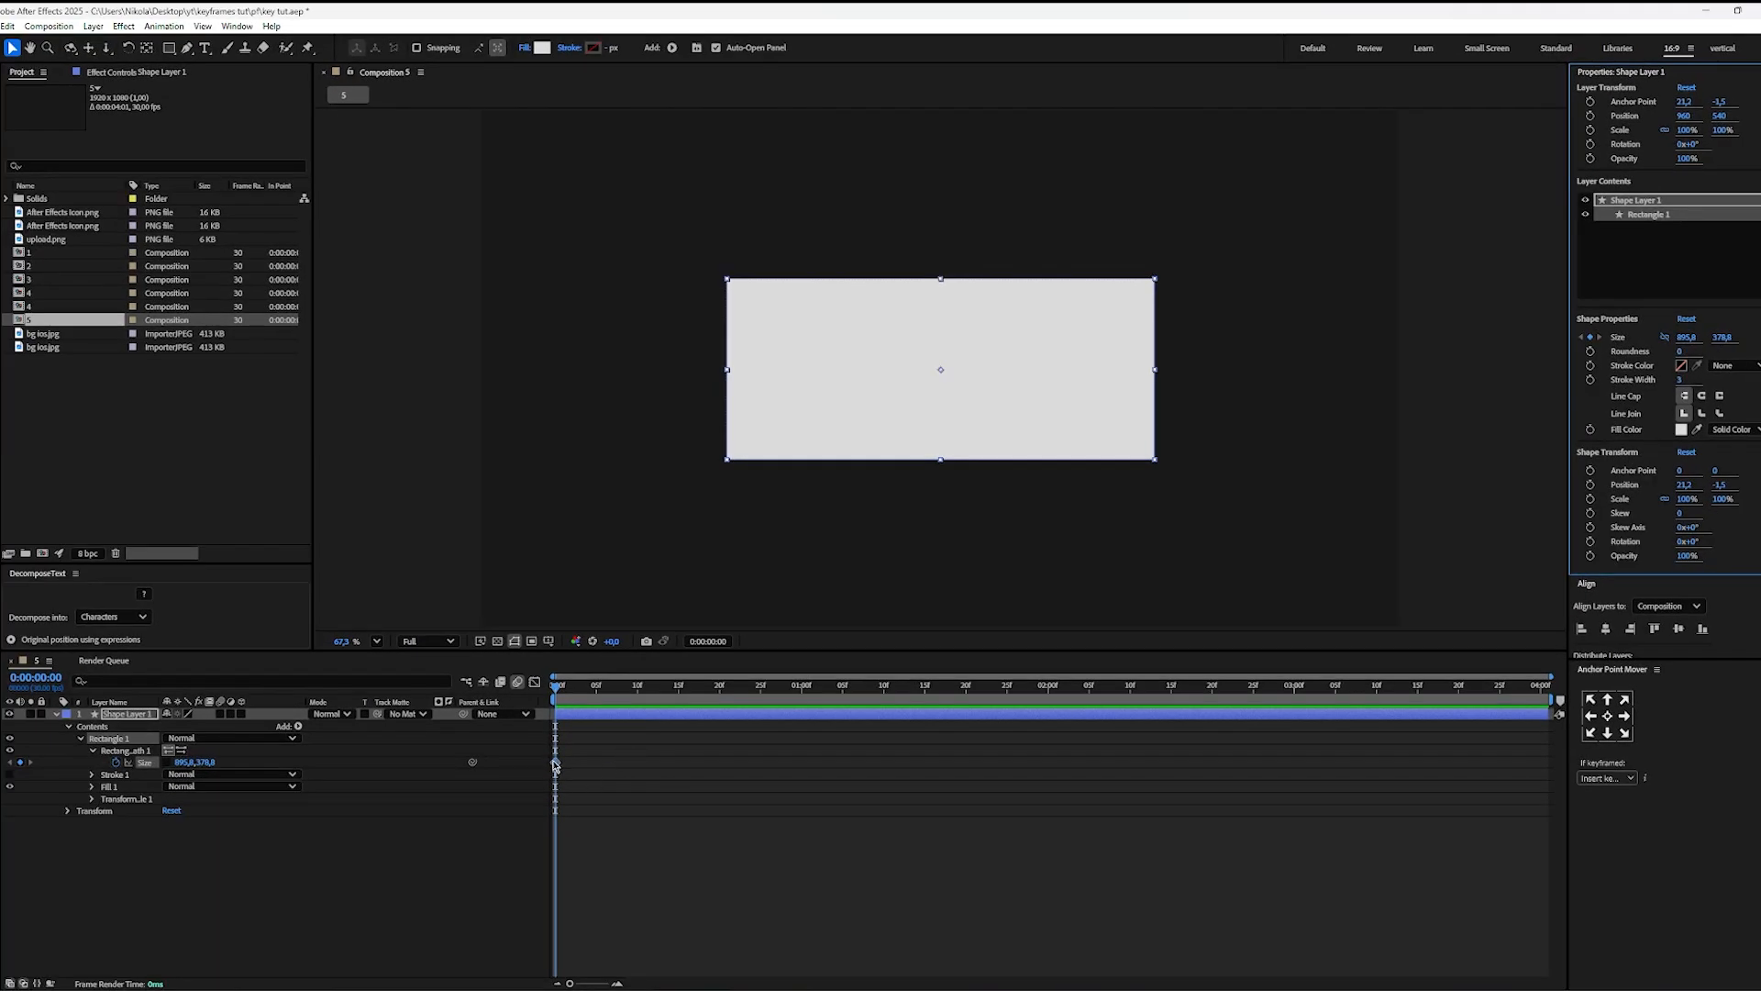
{"action": "left_click_drag", "start_coordinate": [555, 764], "coordinate": [686, 762]}
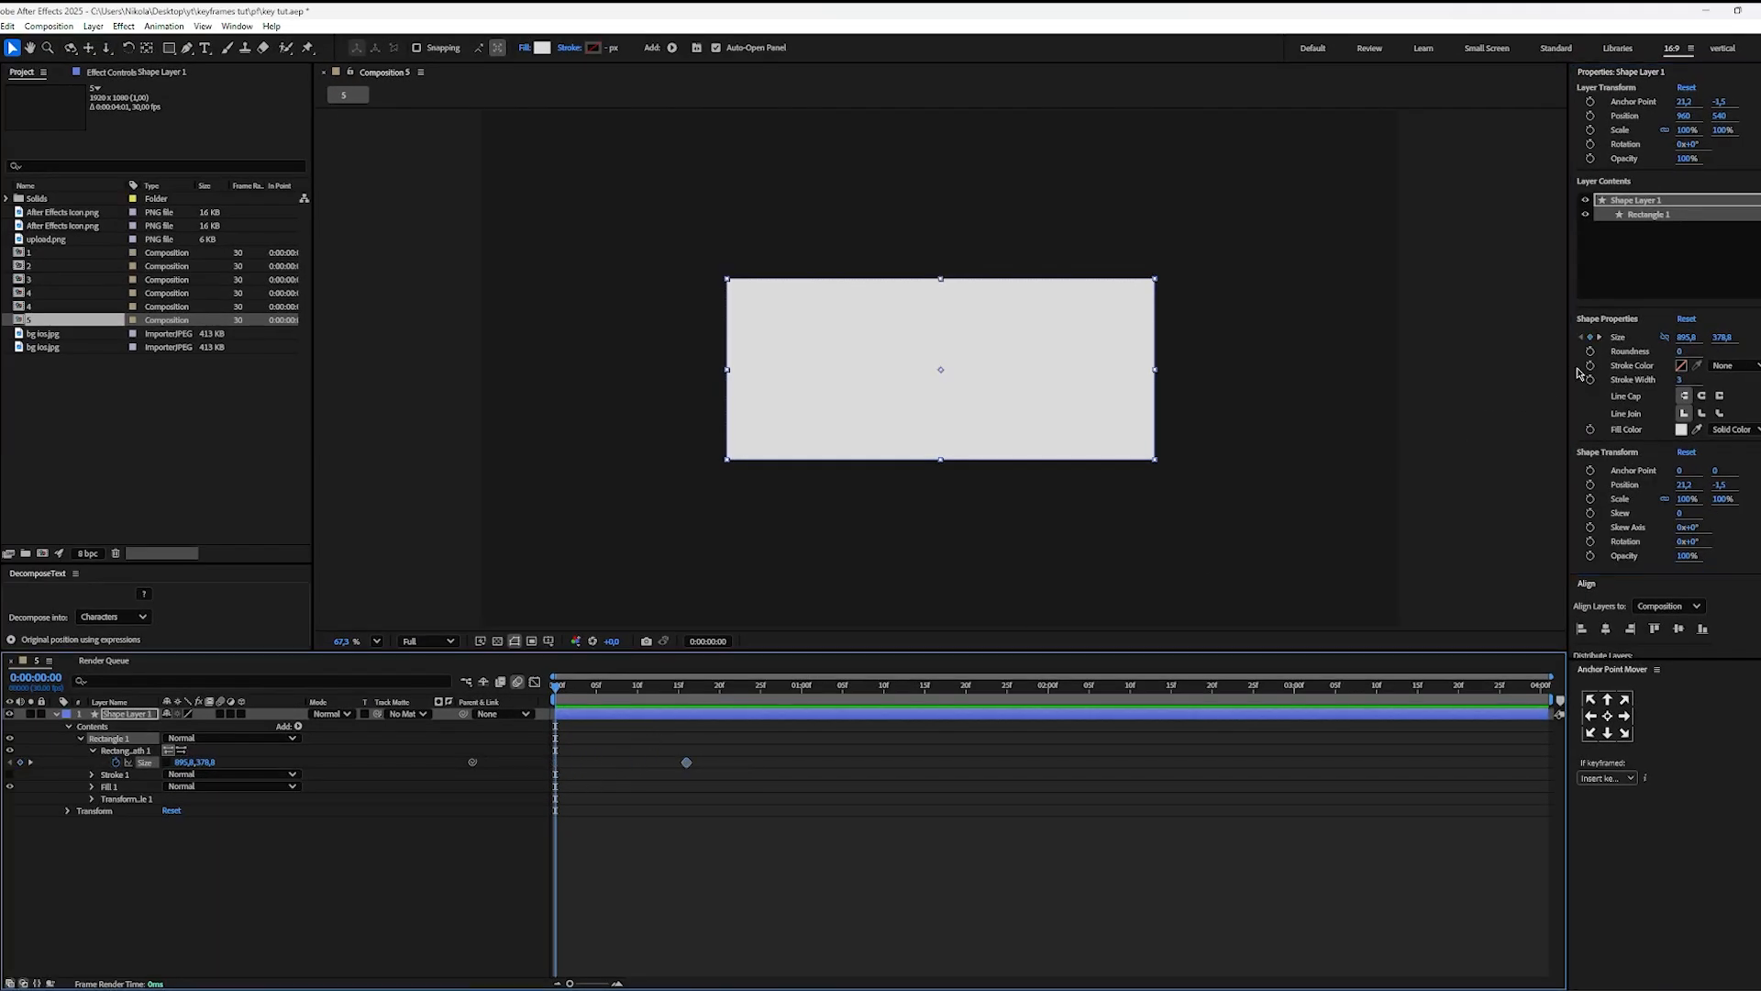
Step: Add an overshoot Size keyframe with a height of 461.8 at 0:00:00:13, and a starting keyframe with a height of 0
{"action": "left_click_drag", "start_coordinate": [1724, 342], "coordinate": [1758, 337]}
{"action": "left_click_drag", "start_coordinate": [556, 762], "coordinate": [662, 763]}
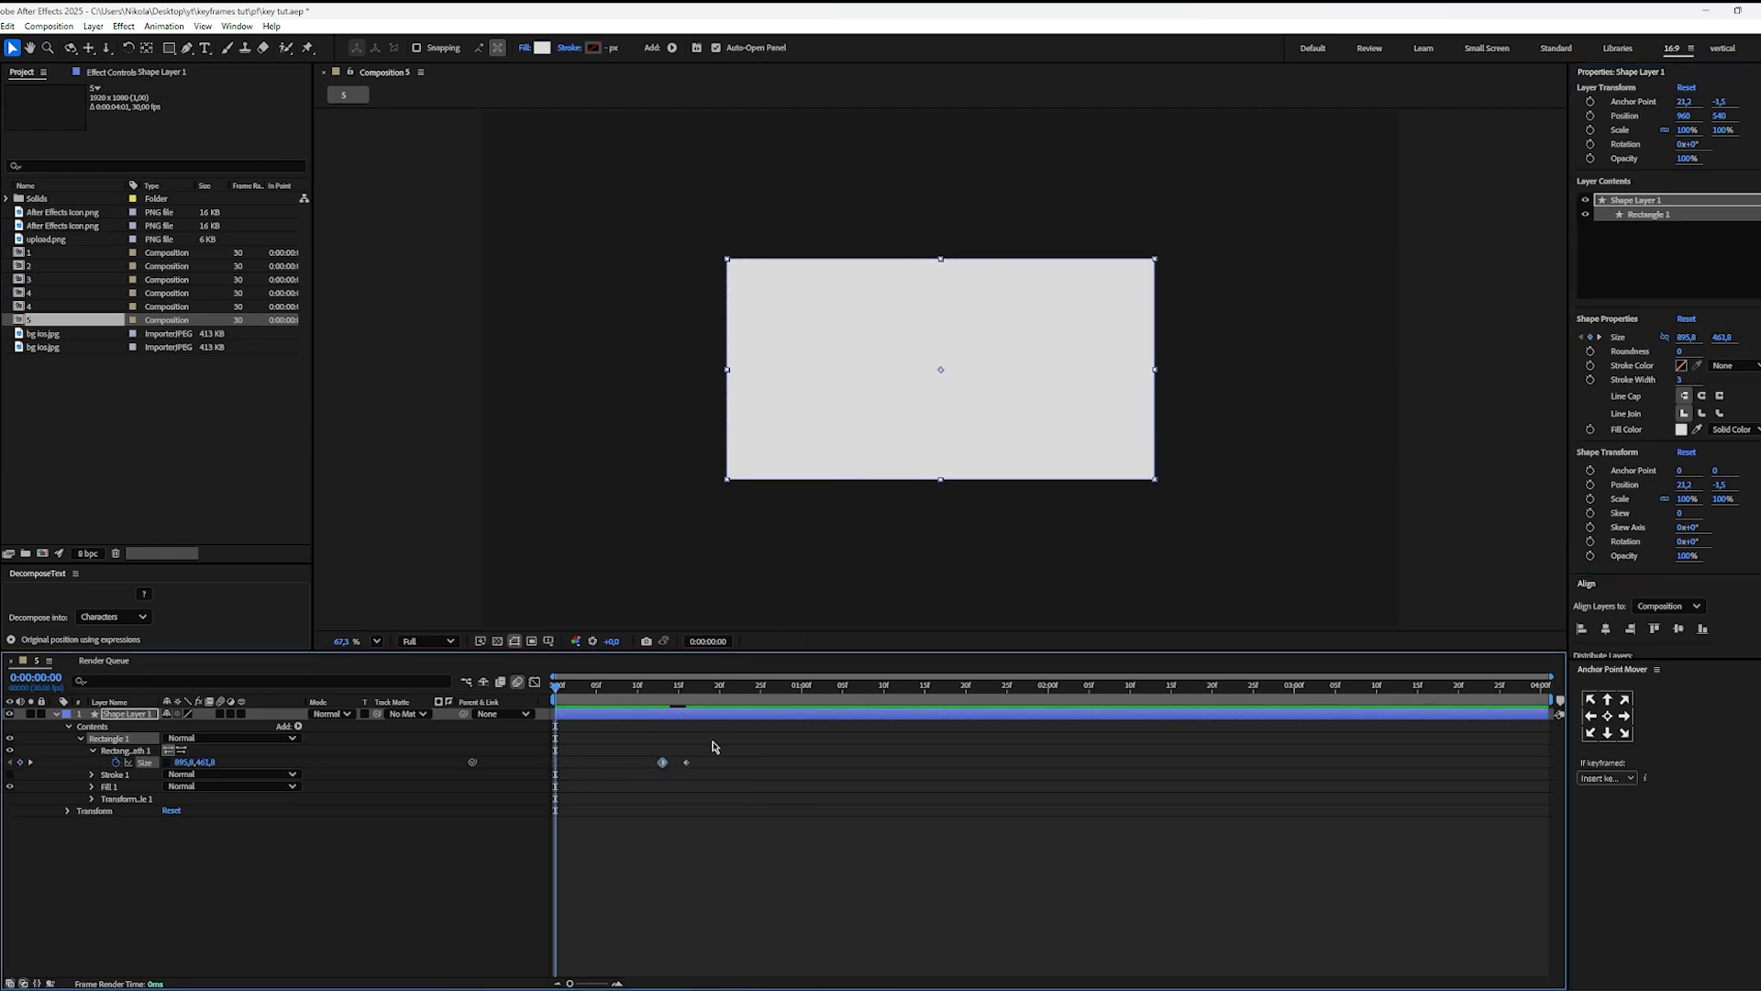
{"action": "left_click", "coordinate": [1721, 339]}
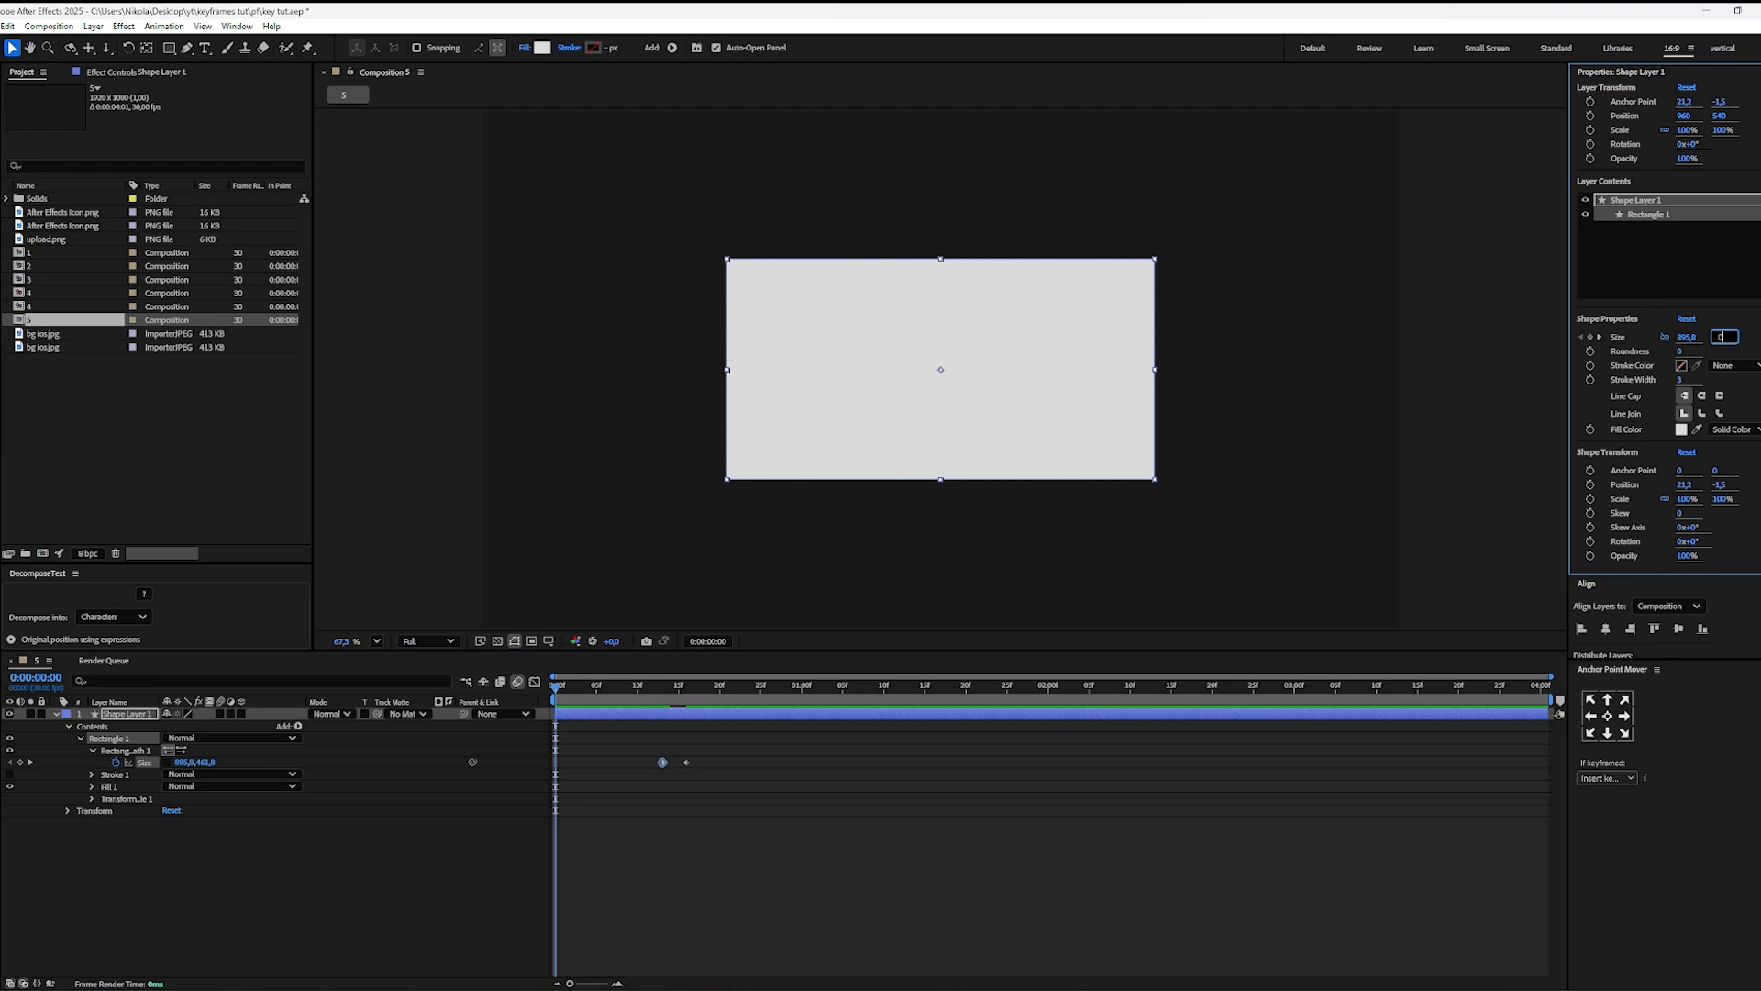
{"action": "key", "text": "Return"}
Step: Apply Easy Ease to all Size keyframes and pull the middle keyframe's incoming influence back to the first keyframe in the speed graph
{"action": "left_click", "coordinate": [783, 818]}
{"action": "left_click_drag", "start_coordinate": [749, 746], "coordinate": [534, 806]}
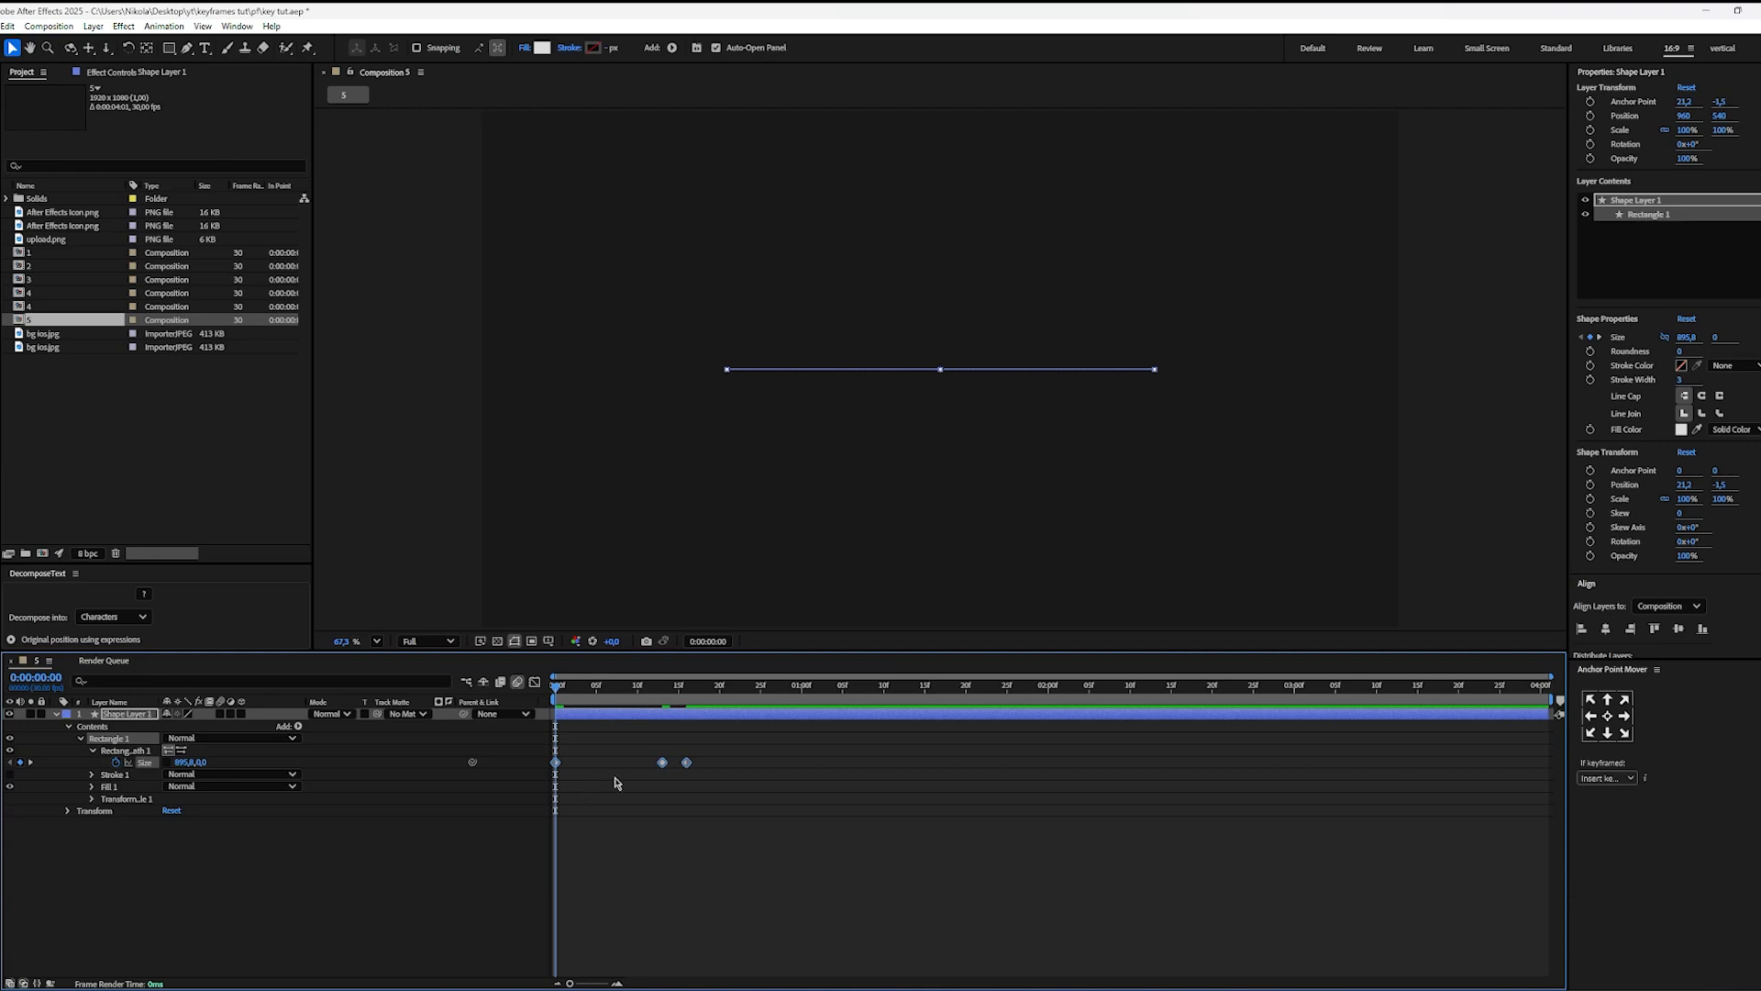
{"action": "key", "text": "shift+F3"}
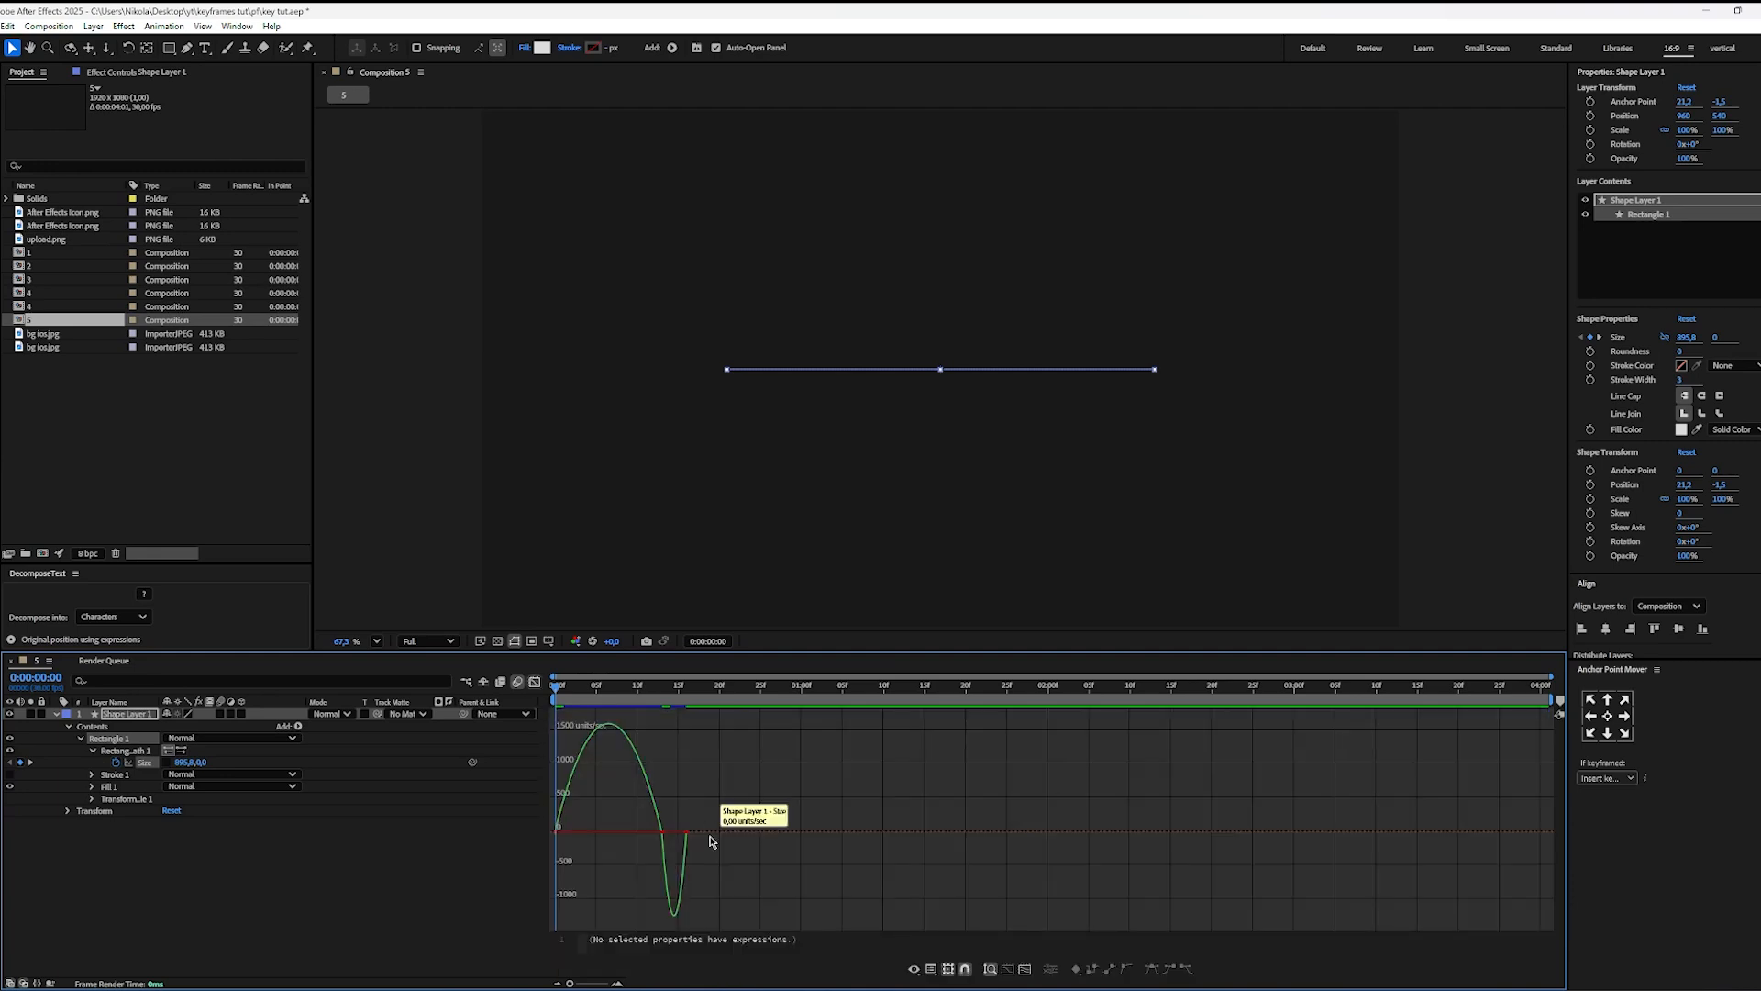
{"action": "scroll", "coordinate": [626, 862], "scroll_direction": "up", "scroll_amount": 4}
{"action": "left_click_drag", "start_coordinate": [700, 859], "coordinate": [1092, 857]}
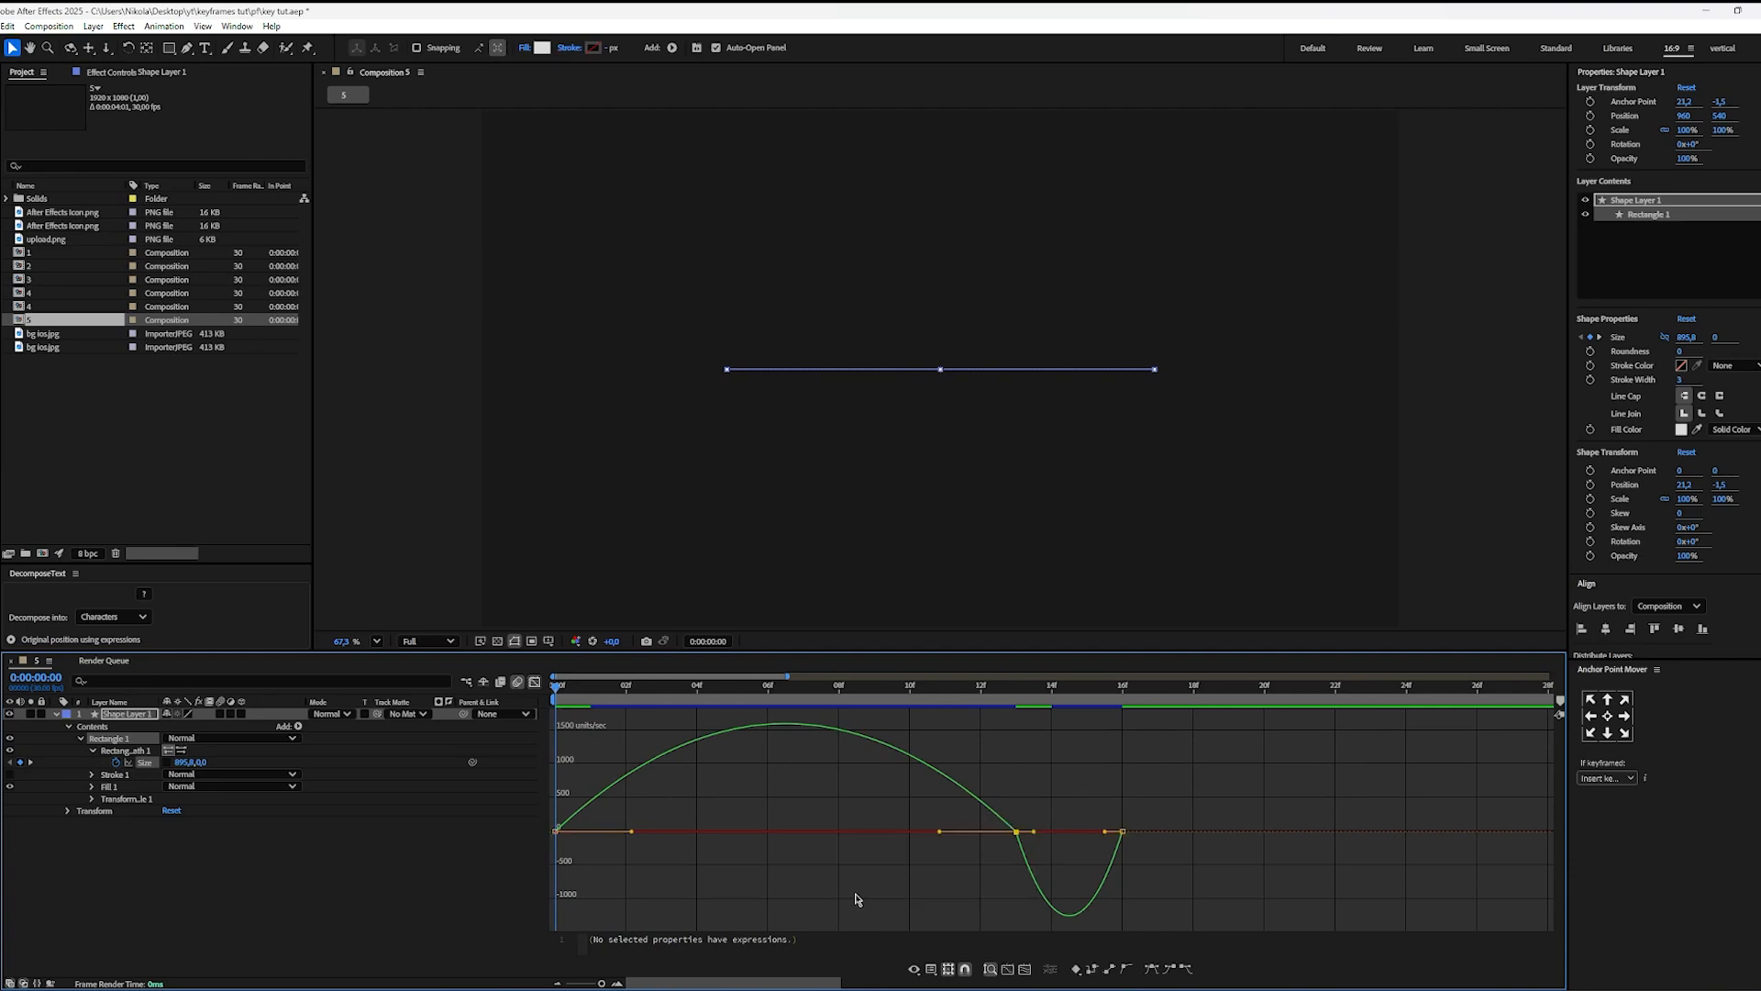
{"action": "left_click", "coordinate": [949, 832]}
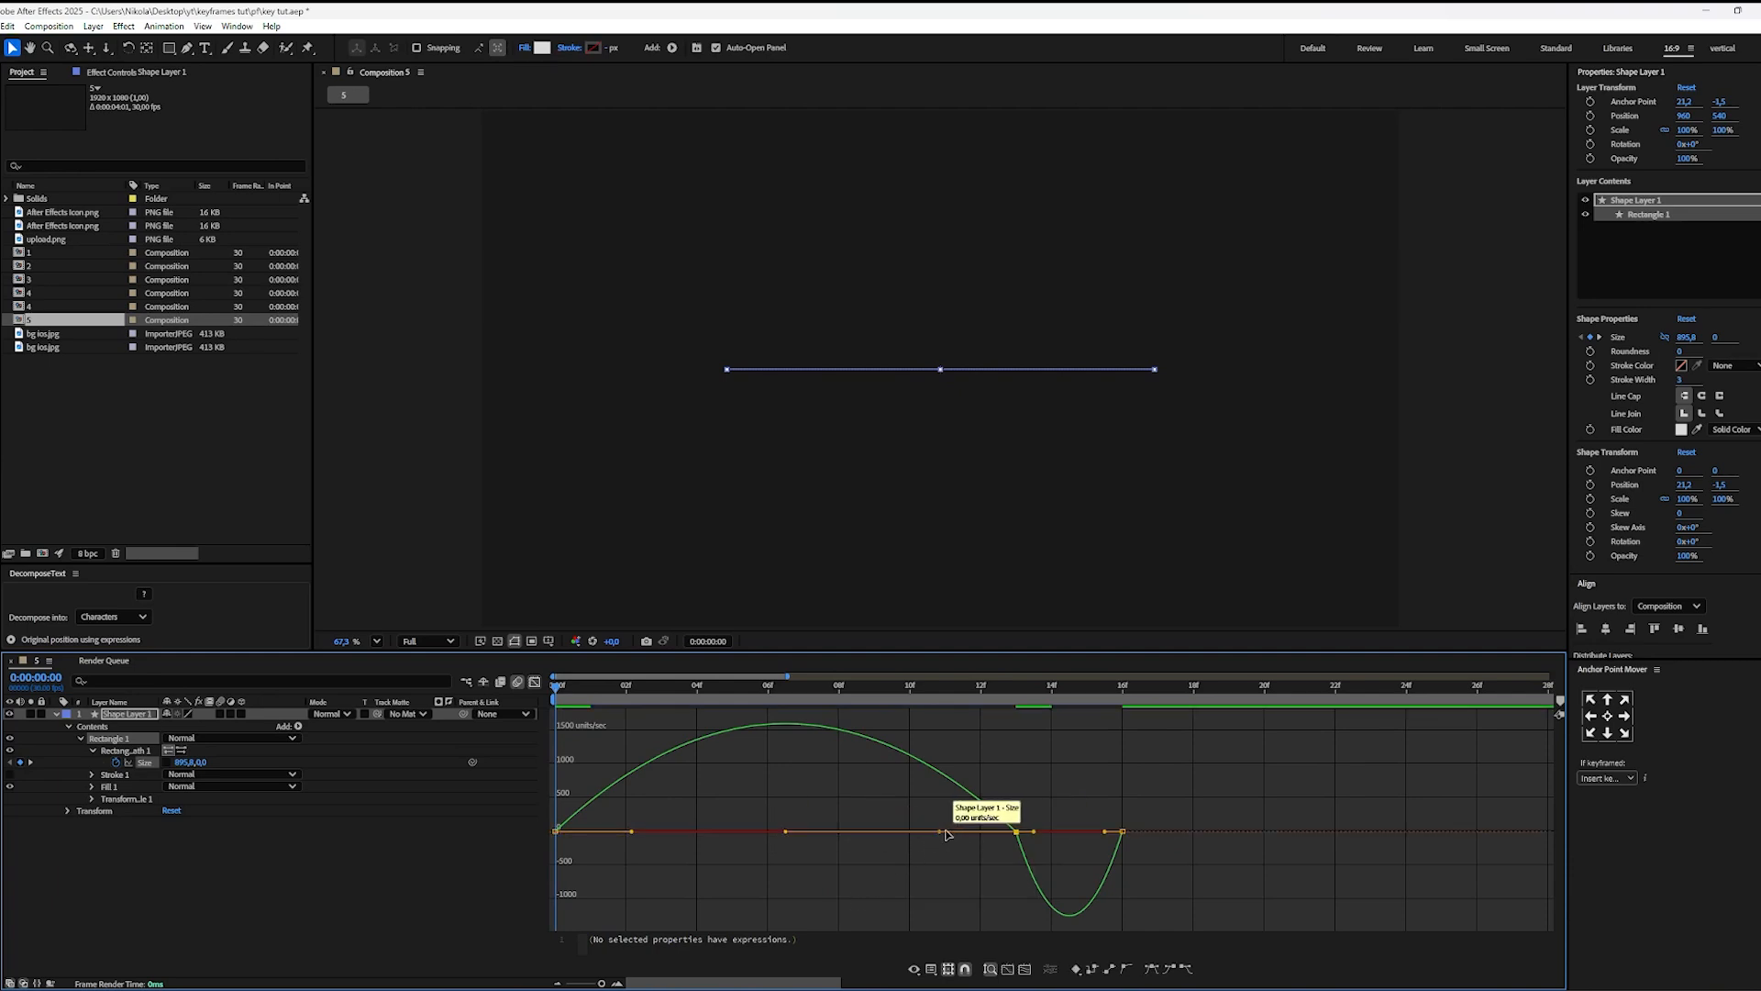
{"action": "left_click_drag", "start_coordinate": [940, 837], "coordinate": [554, 836]}
{"action": "left_click", "coordinate": [635, 876]}
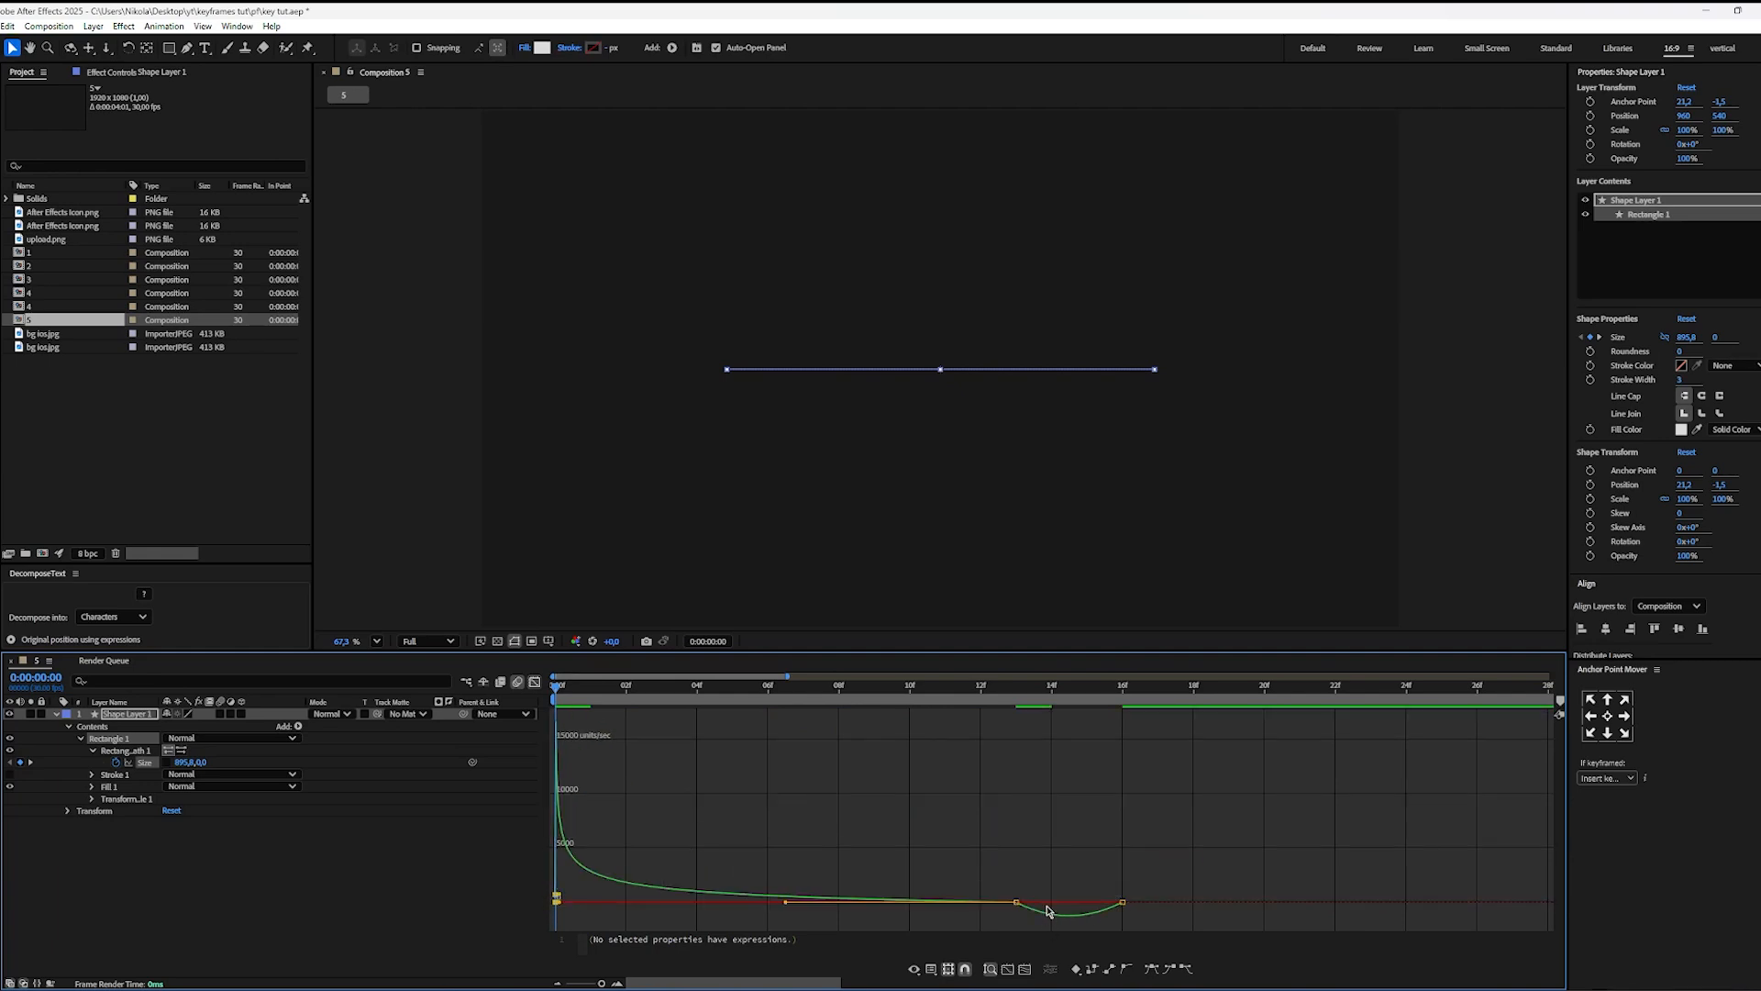
Step: Adjust the easing between the last two Size keyframes in the speed graph, then reapply Easy Ease to the middle keyframe
{"action": "scroll", "coordinate": [1047, 910], "scroll_direction": "up", "scroll_amount": 3}
{"action": "left_click_drag", "start_coordinate": [1018, 760], "coordinate": [954, 791]}
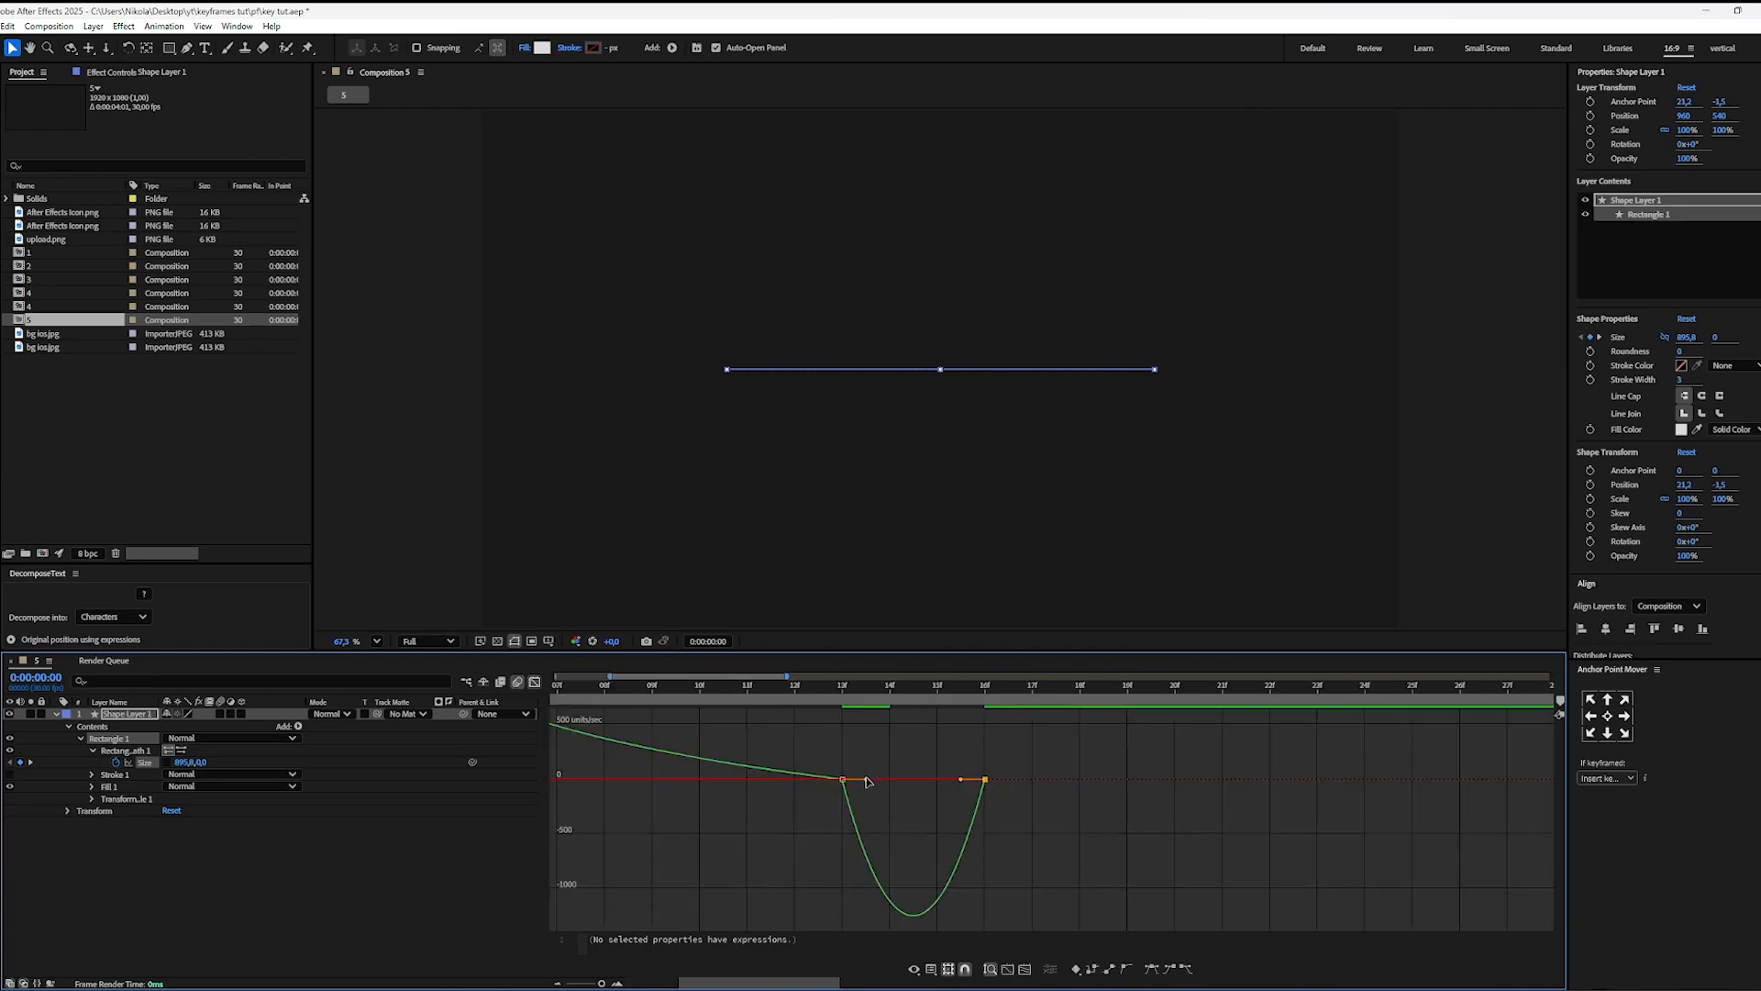
{"action": "left_click", "coordinate": [868, 786]}
{"action": "left_click_drag", "start_coordinate": [867, 786], "coordinate": [843, 721]}
{"action": "left_click", "coordinate": [1054, 878]}
{"action": "key", "text": "F9"}
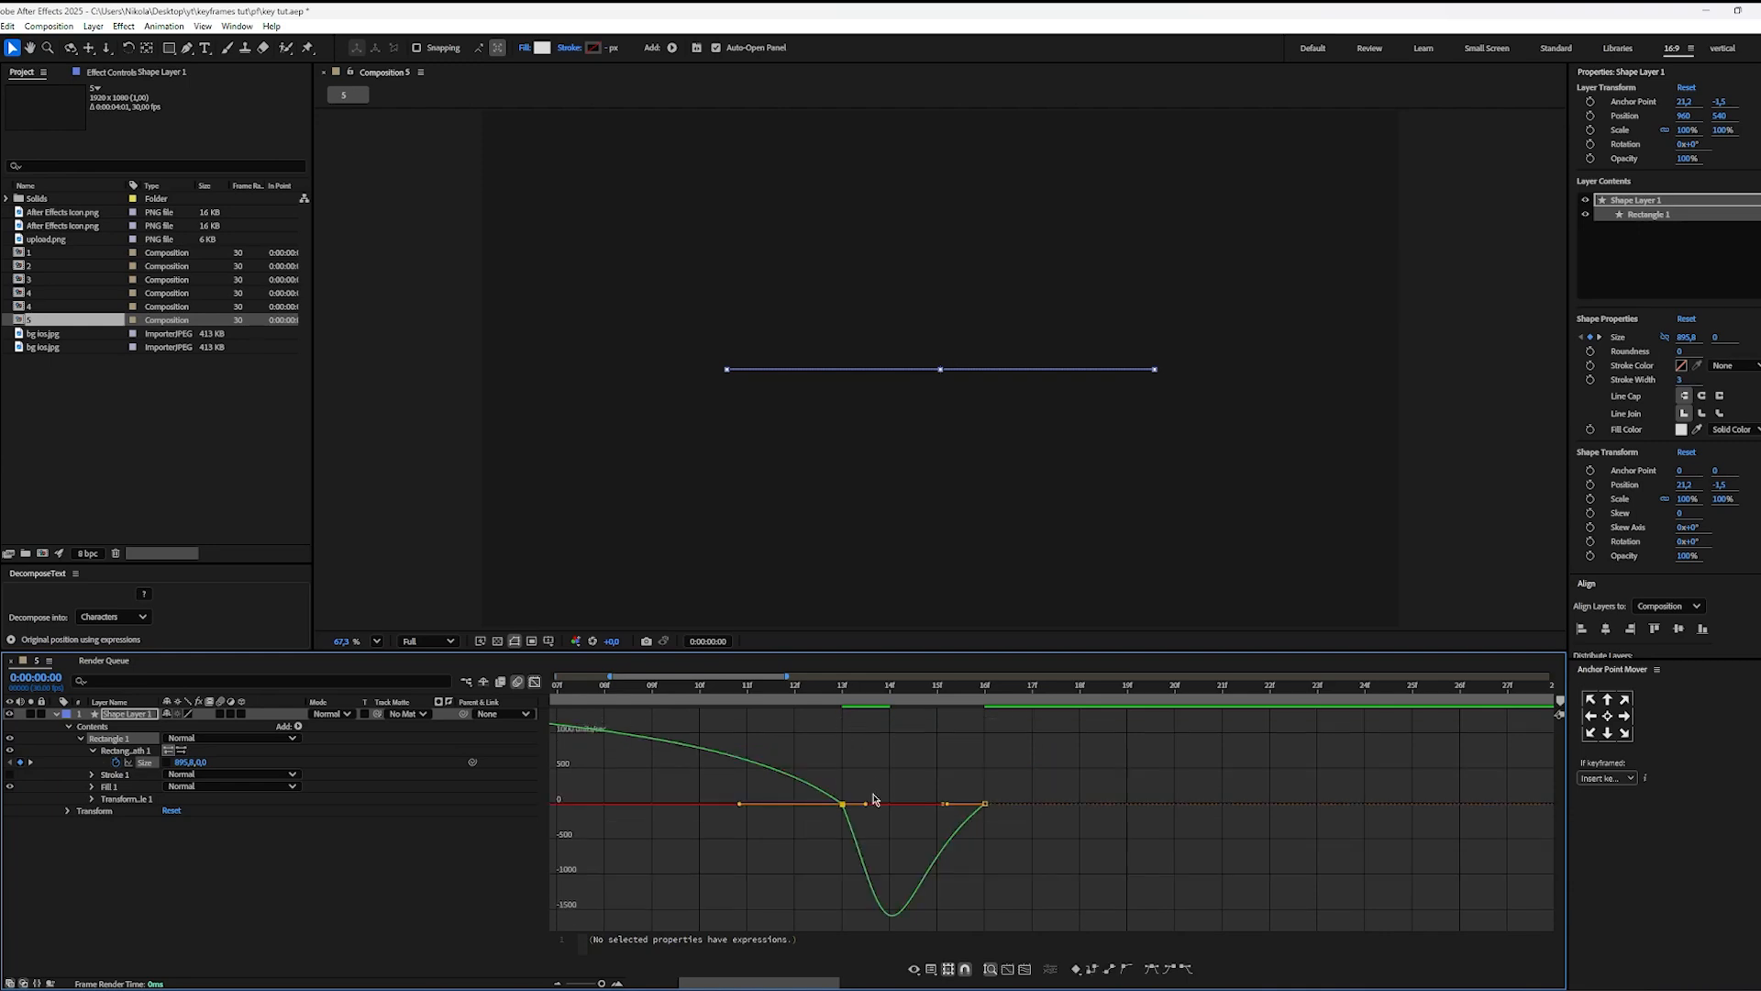
Step: Lengthen the middle Size keyframe's outgoing ease and stretch its incoming influence fully back to the first keyframe
{"action": "left_click_drag", "start_coordinate": [865, 805], "coordinate": [893, 803]}
{"action": "scroll", "coordinate": [859, 833], "scroll_direction": "down", "scroll_amount": 1}
{"action": "scroll", "coordinate": [784, 827], "scroll_direction": "down", "scroll_amount": 2}
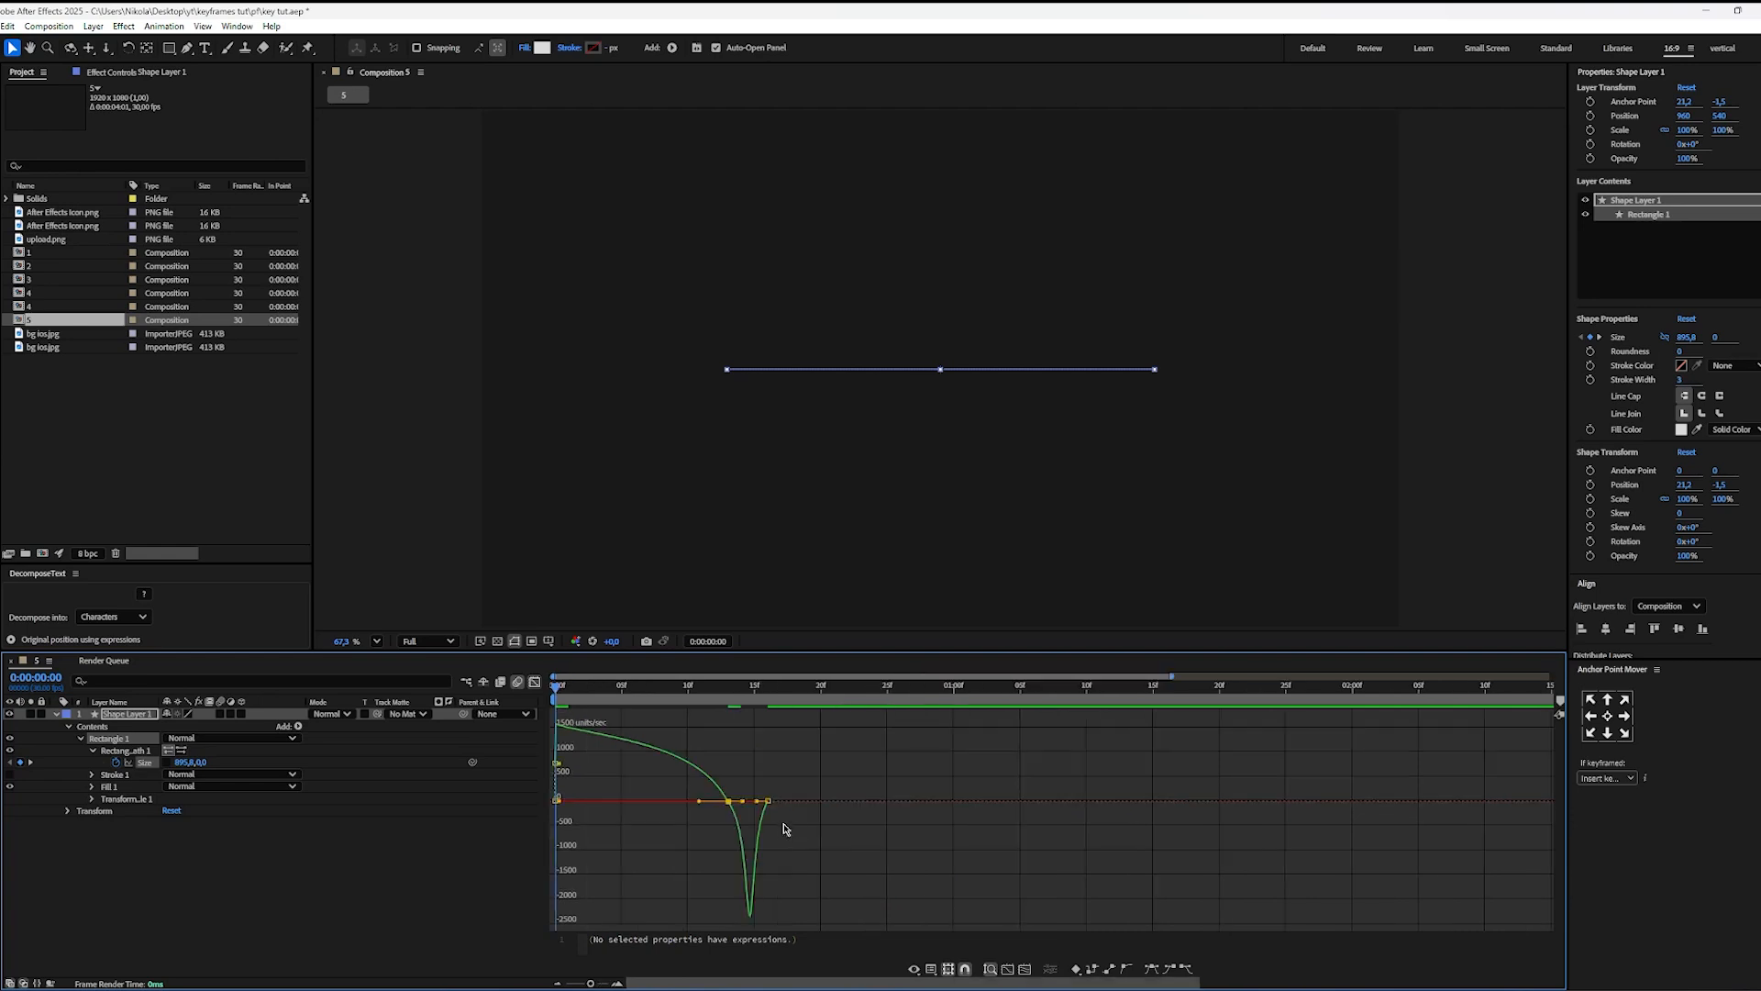
{"action": "left_click_drag", "start_coordinate": [699, 804], "coordinate": [560, 809]}
{"action": "left_click", "coordinate": [687, 779]}
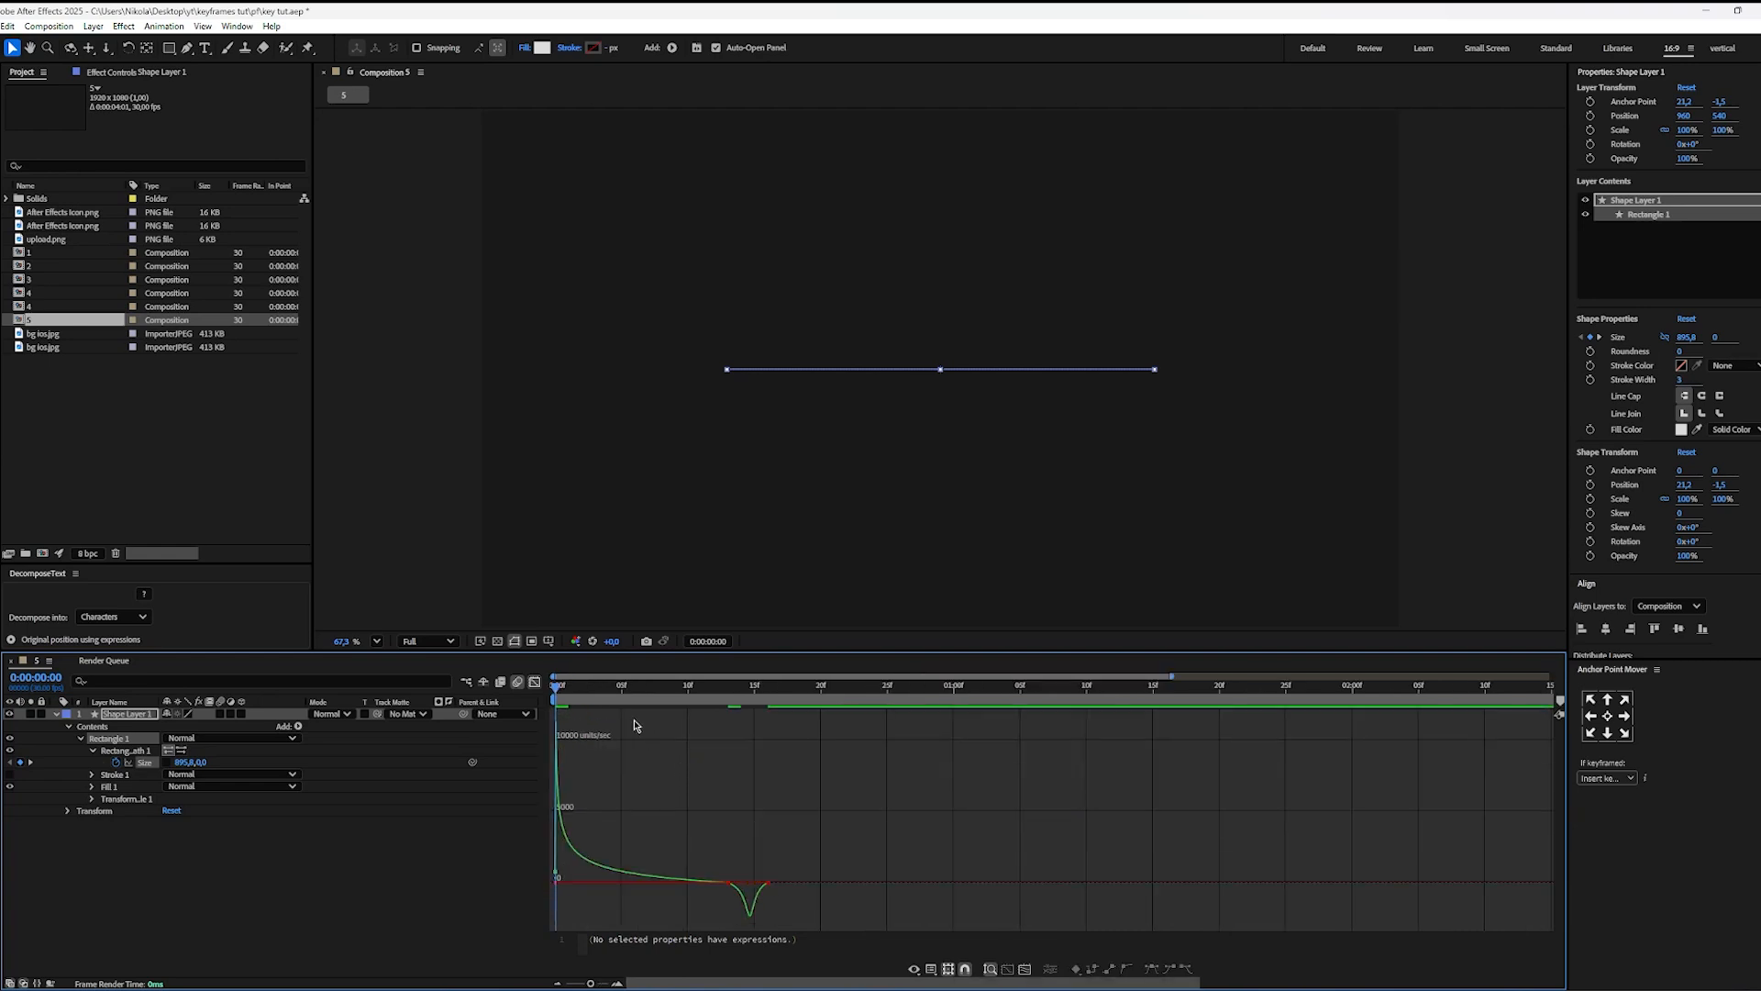
Step: Preview the rectangle's opening animation, return to the keyframe view and move the middle Size keyframe to 0:00:00:10
{"action": "key", "text": "space"}
{"action": "key", "text": "space"}
{"action": "key", "text": "shift+F3"}
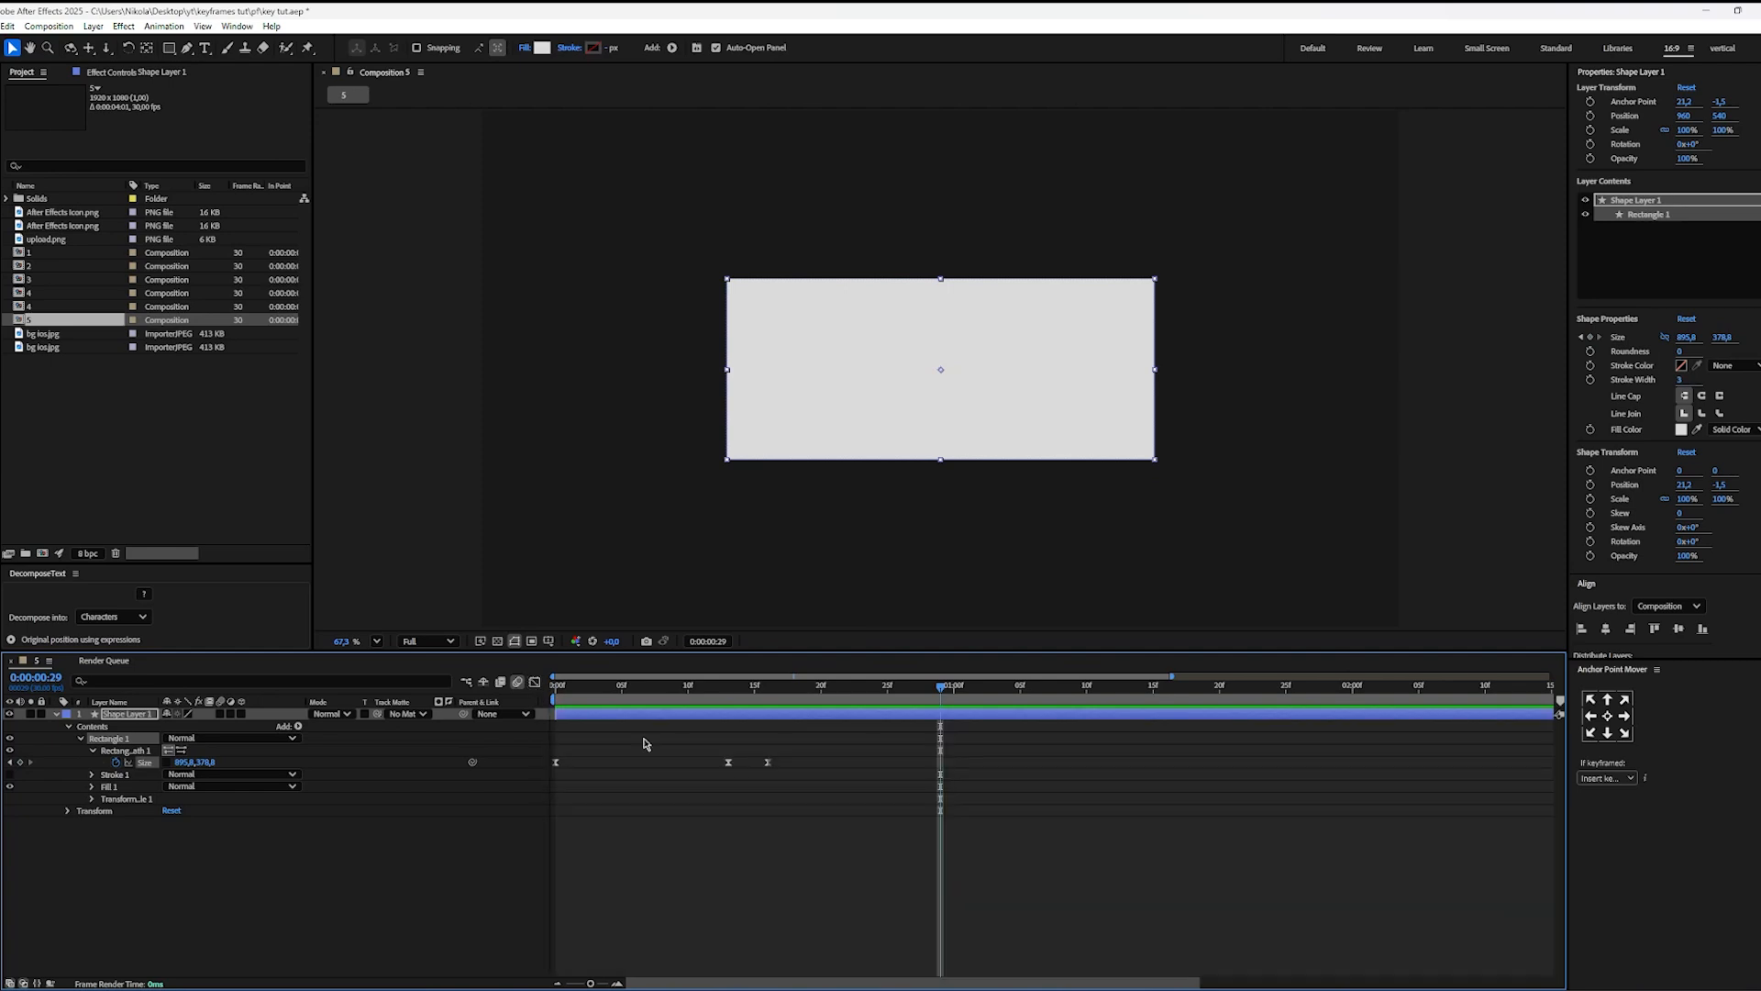
{"action": "scroll", "coordinate": [644, 744], "scroll_direction": "down", "scroll_amount": 2}
{"action": "left_click_drag", "start_coordinate": [694, 765], "coordinate": [637, 766]}
{"action": "left_click", "coordinate": [650, 808]}
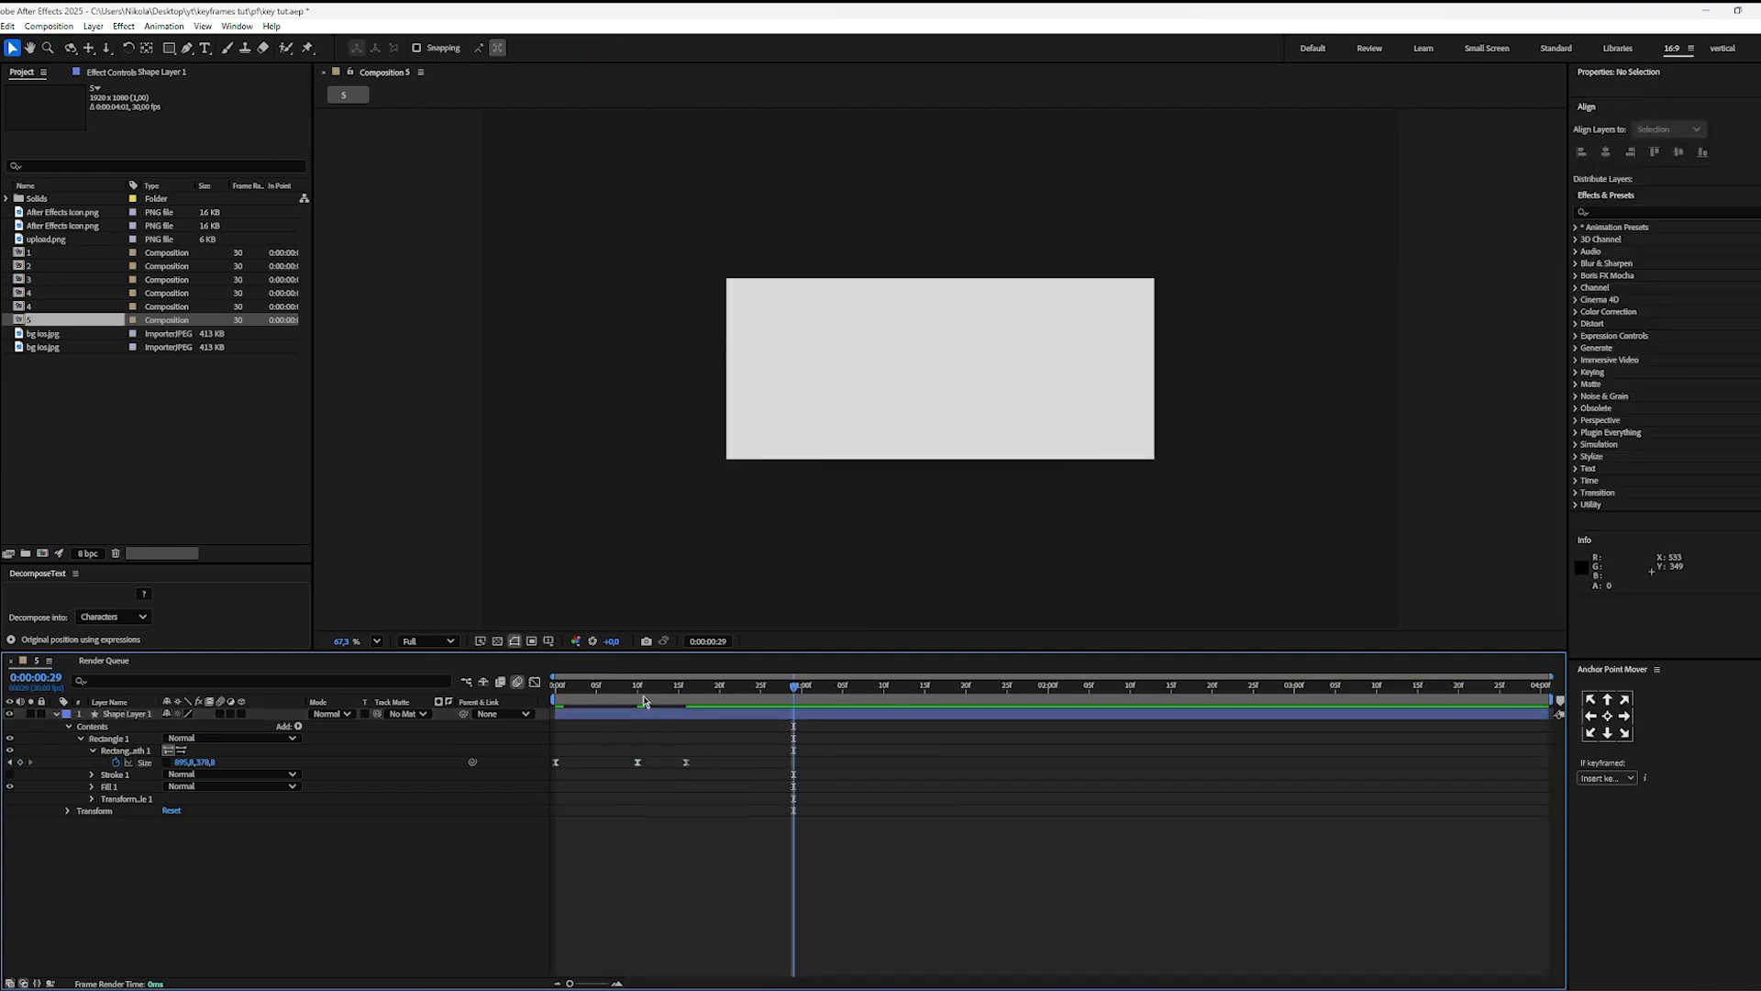
Step: Replay the rectangle animation from the start to check the earlier overshoot timing
{"action": "left_click_drag", "start_coordinate": [643, 686], "coordinate": [386, 747]}
{"action": "key", "text": "space"}
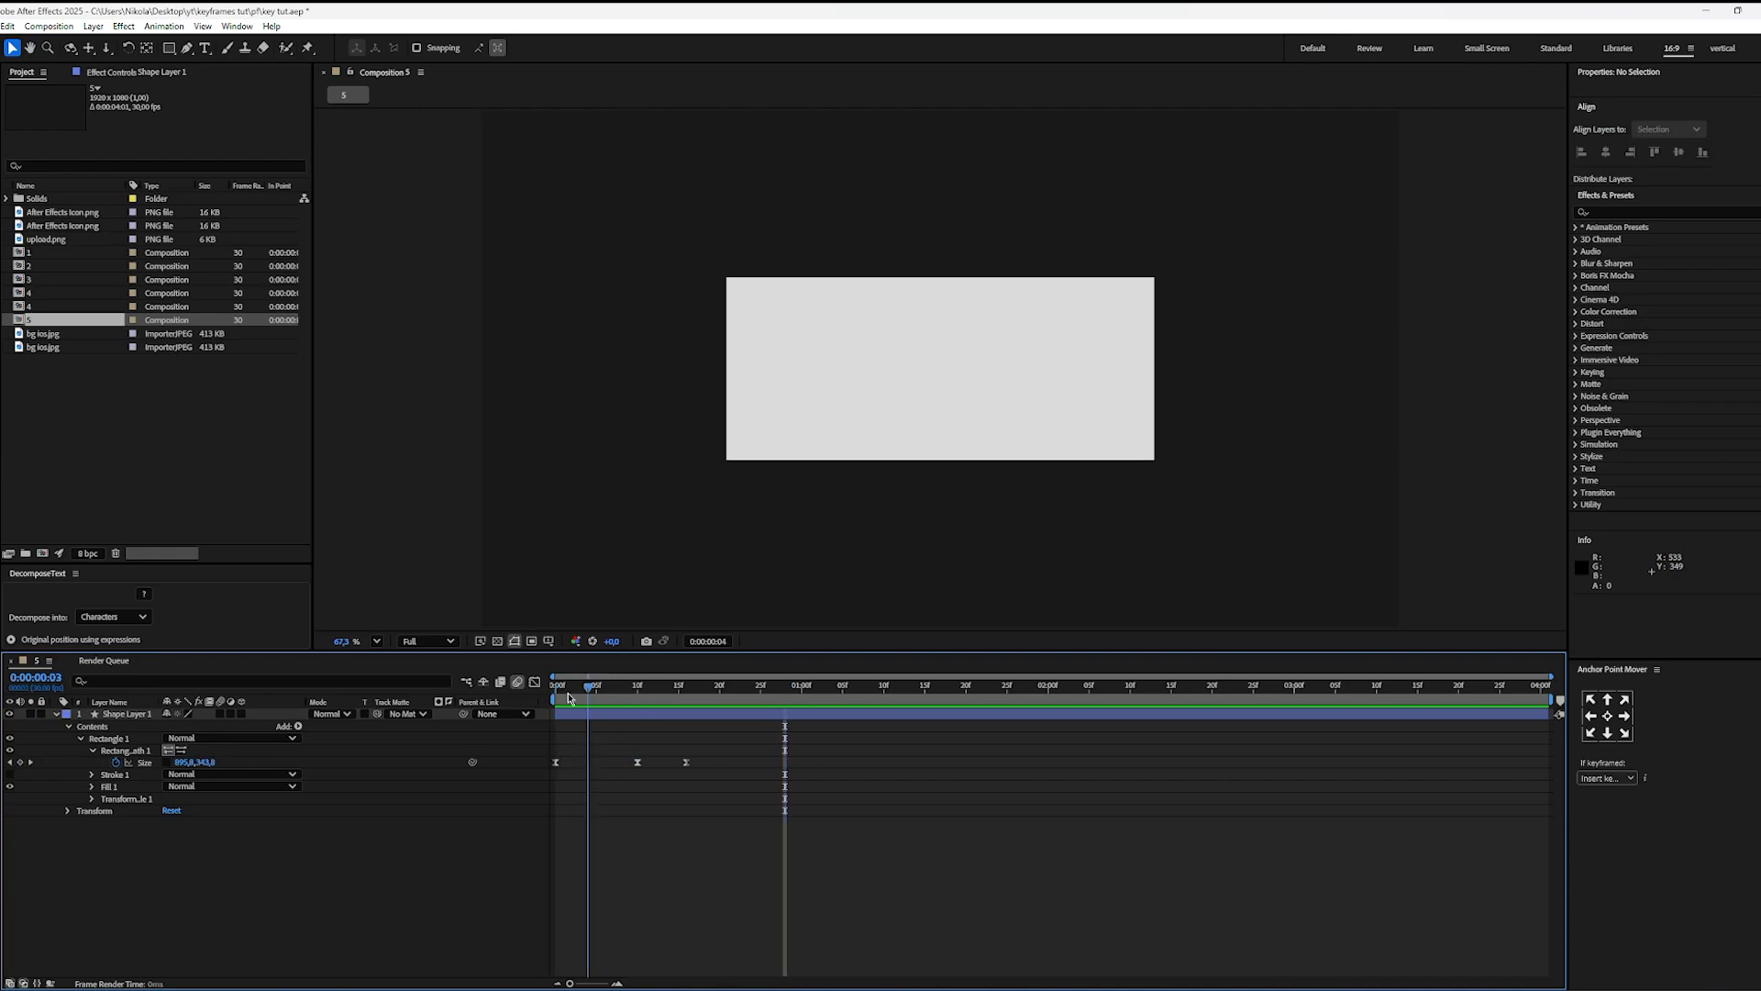
{"action": "key", "text": "space"}
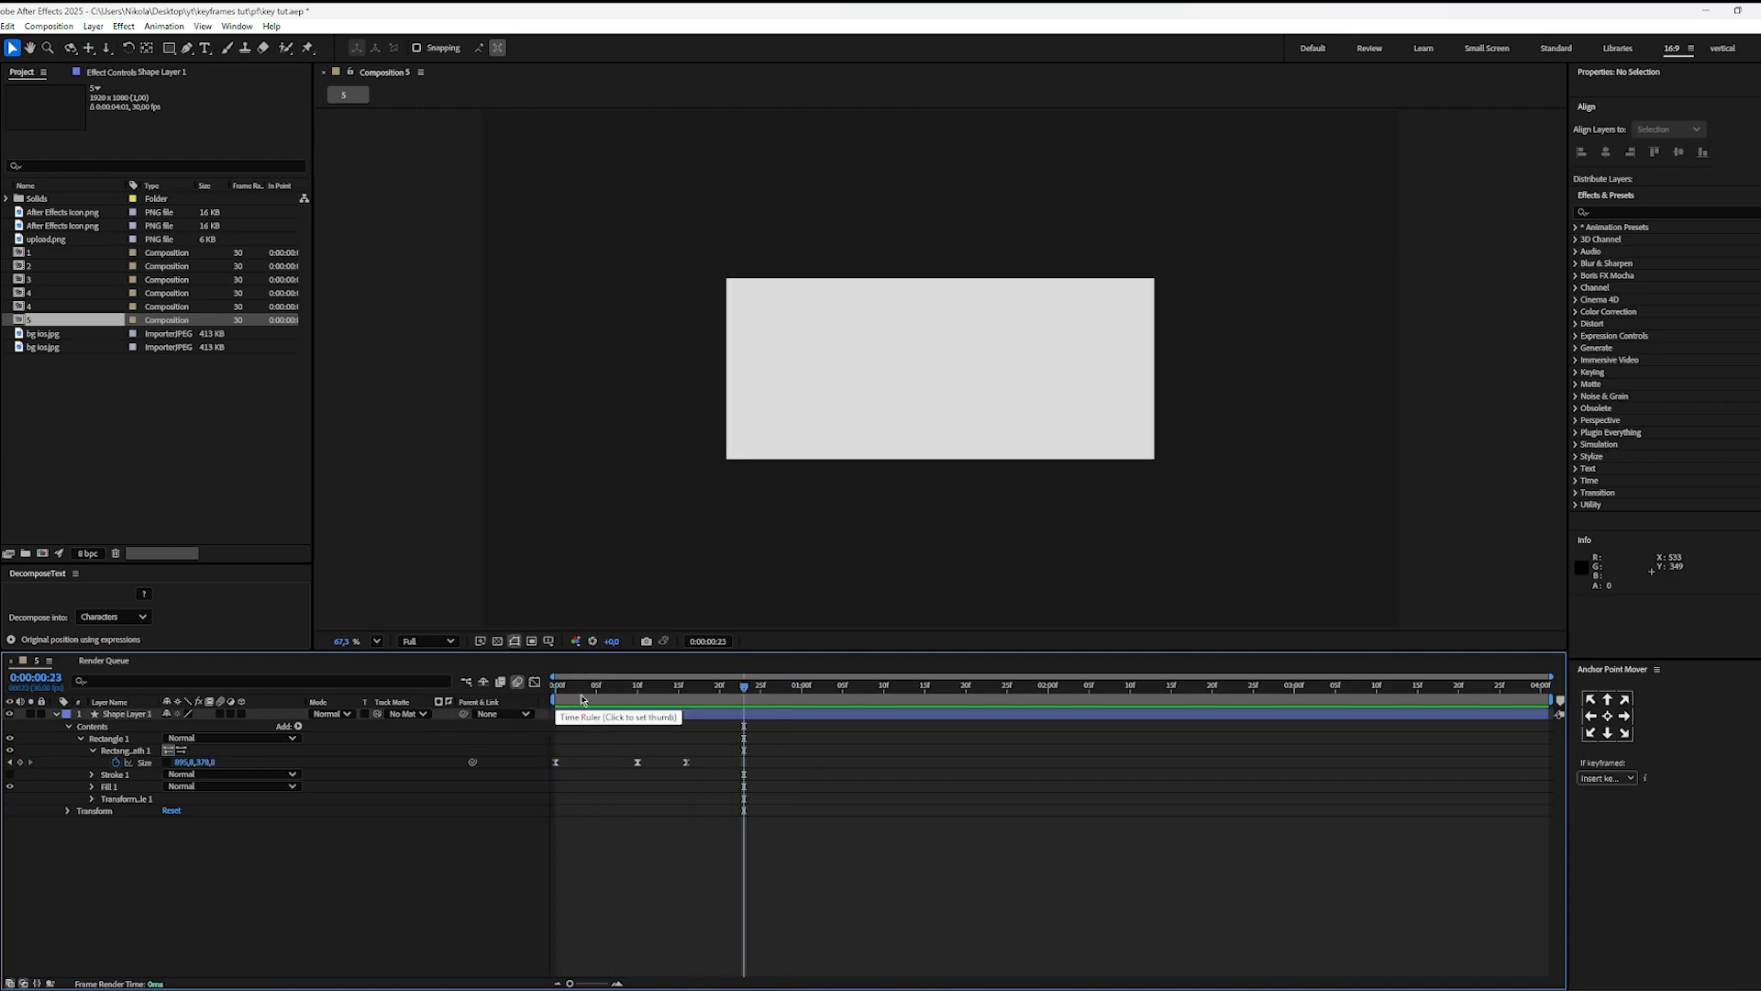
Step: Enable motion blur on the rectangle's shape layer and preview the animation from the start
{"action": "left_click_drag", "start_coordinate": [592, 704], "coordinate": [509, 713]}
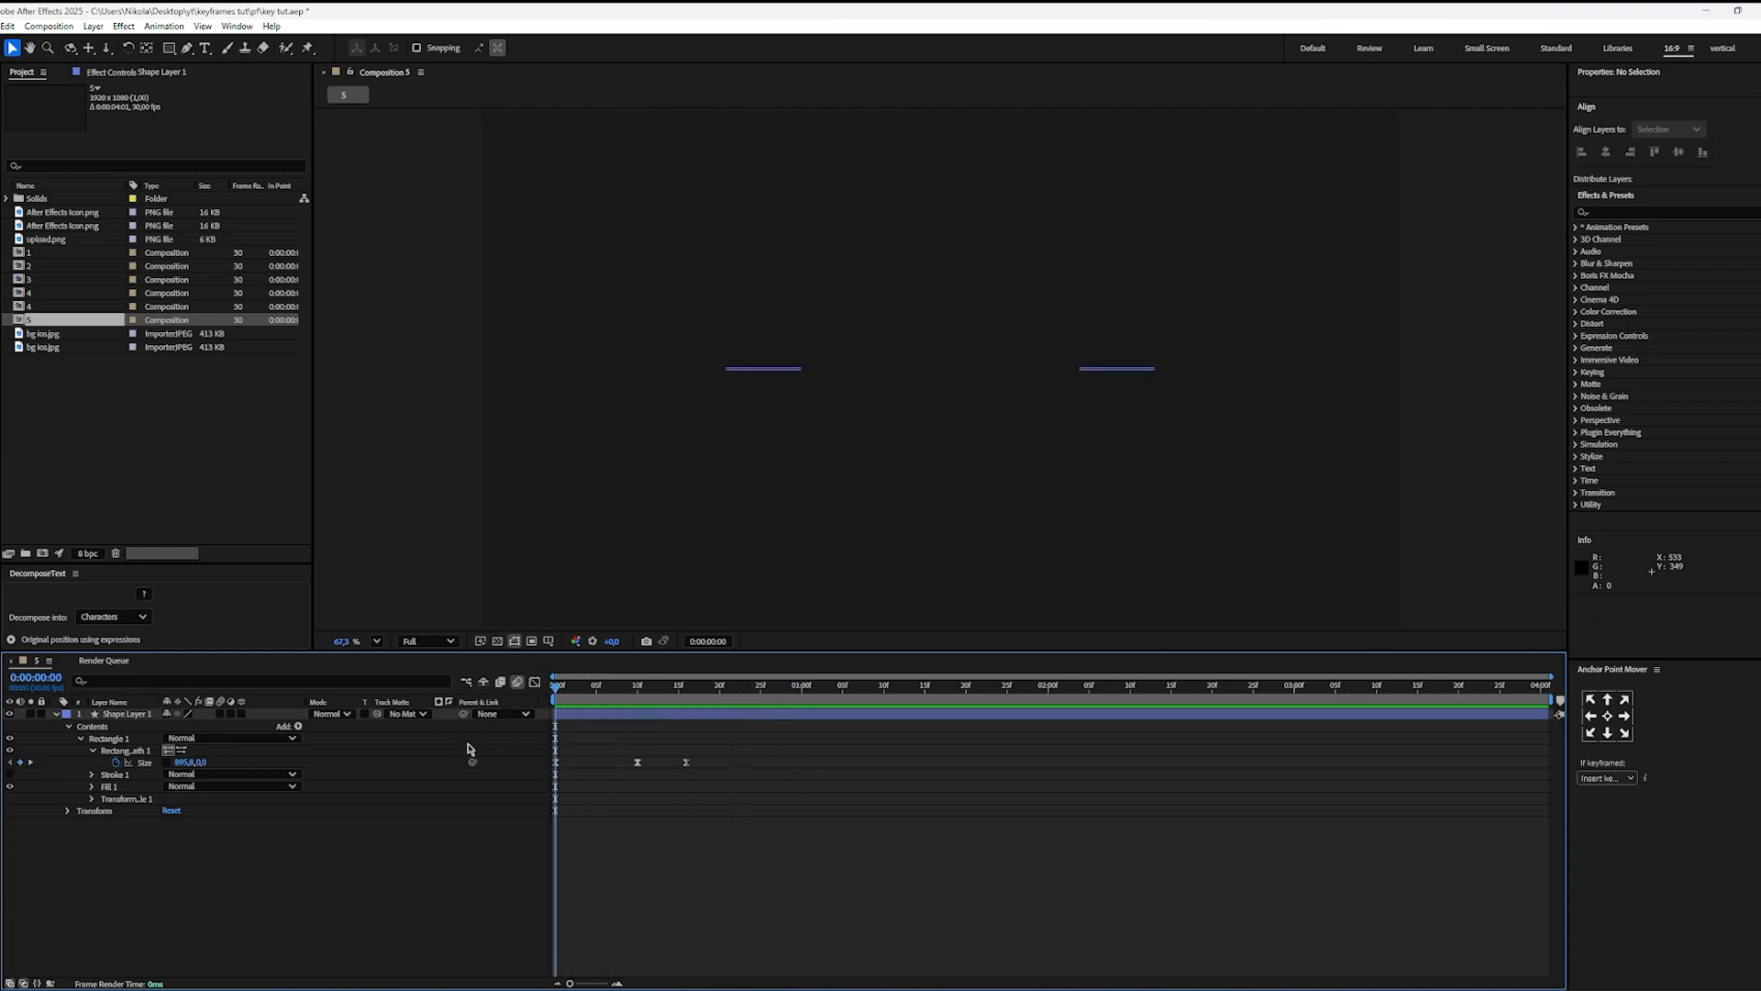
{"action": "key", "text": "space"}
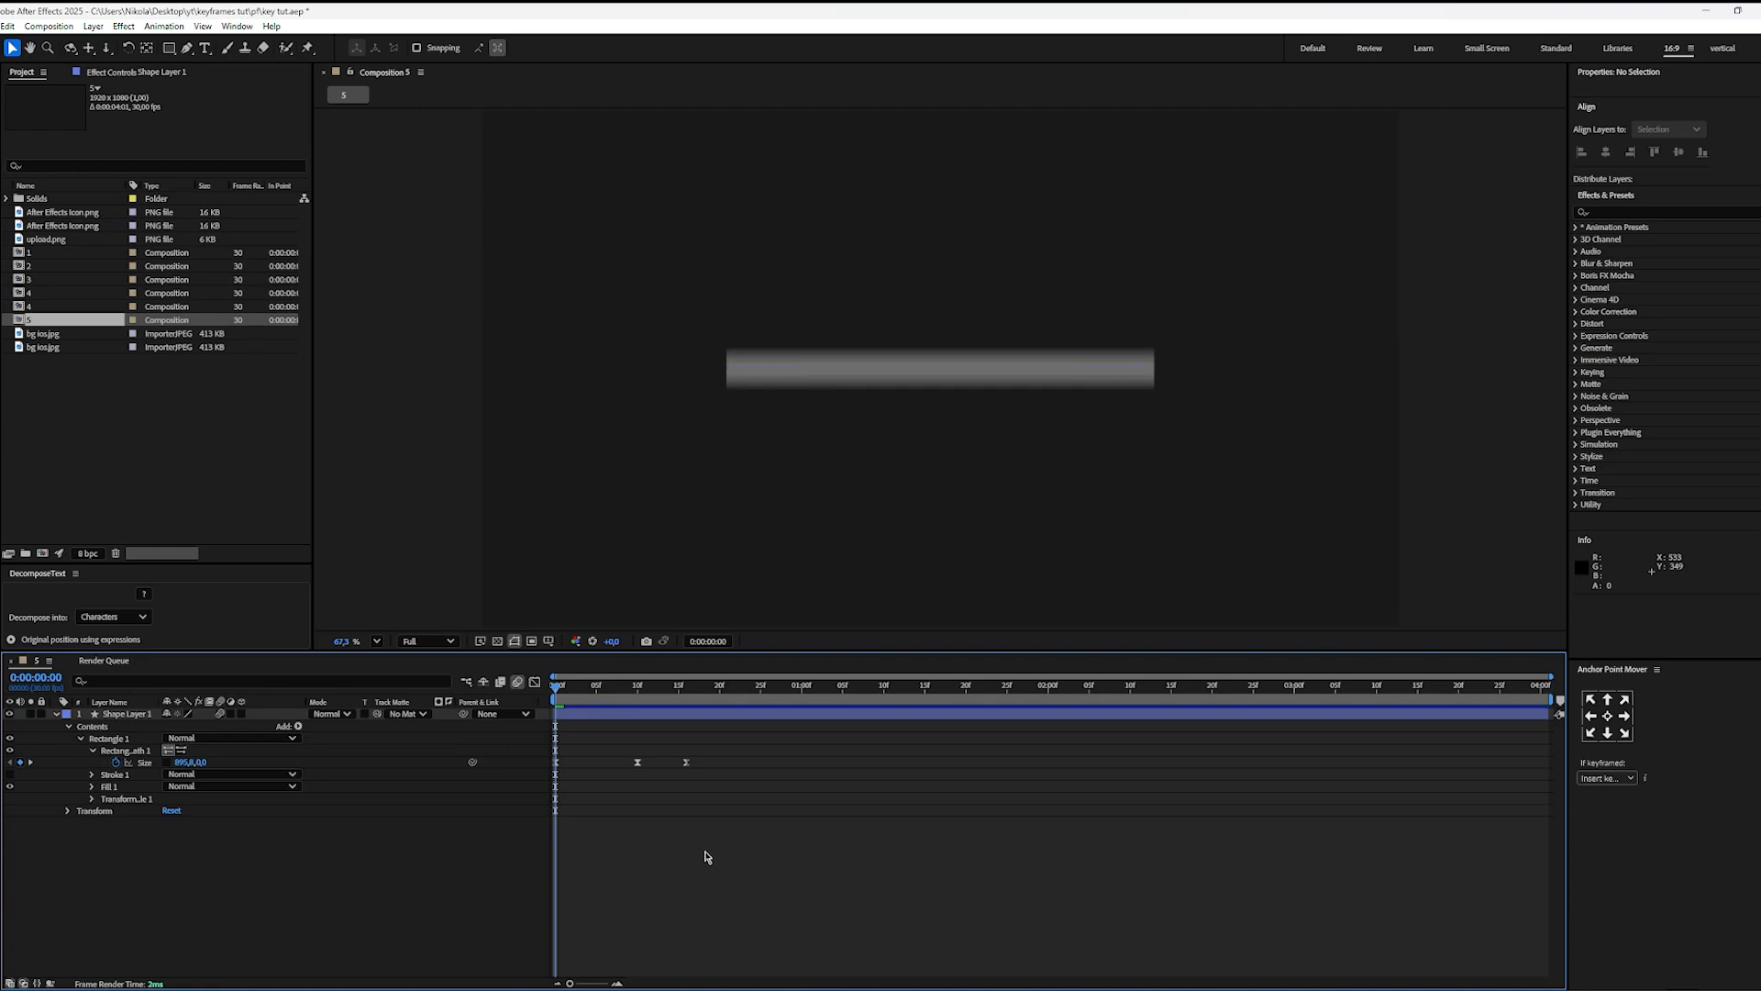
{"action": "key", "text": "space"}
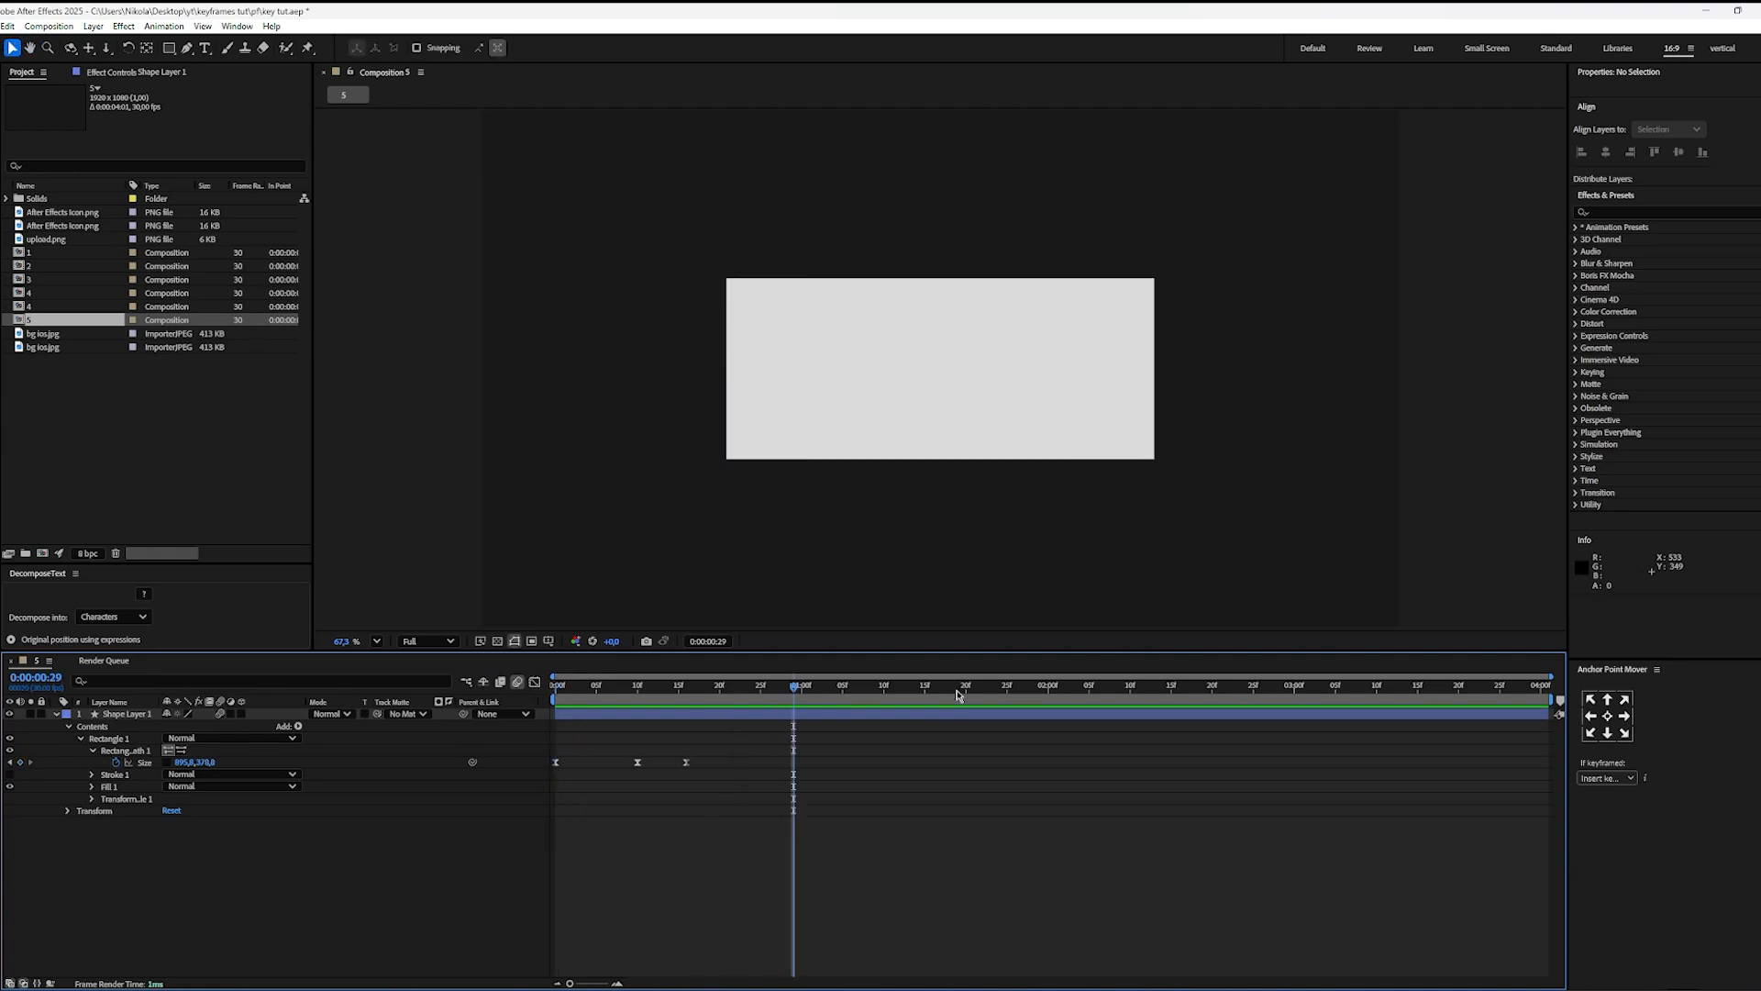
Step: Shift all three Size keyframes three frames later so the animation begins at 0:00:00:03, and preview it
{"action": "left_click_drag", "start_coordinate": [722, 742], "coordinate": [471, 804]}
{"action": "left_click_drag", "start_coordinate": [555, 762], "coordinate": [580, 763]}
{"action": "left_click", "coordinate": [566, 824]}
{"action": "key", "text": "space"}
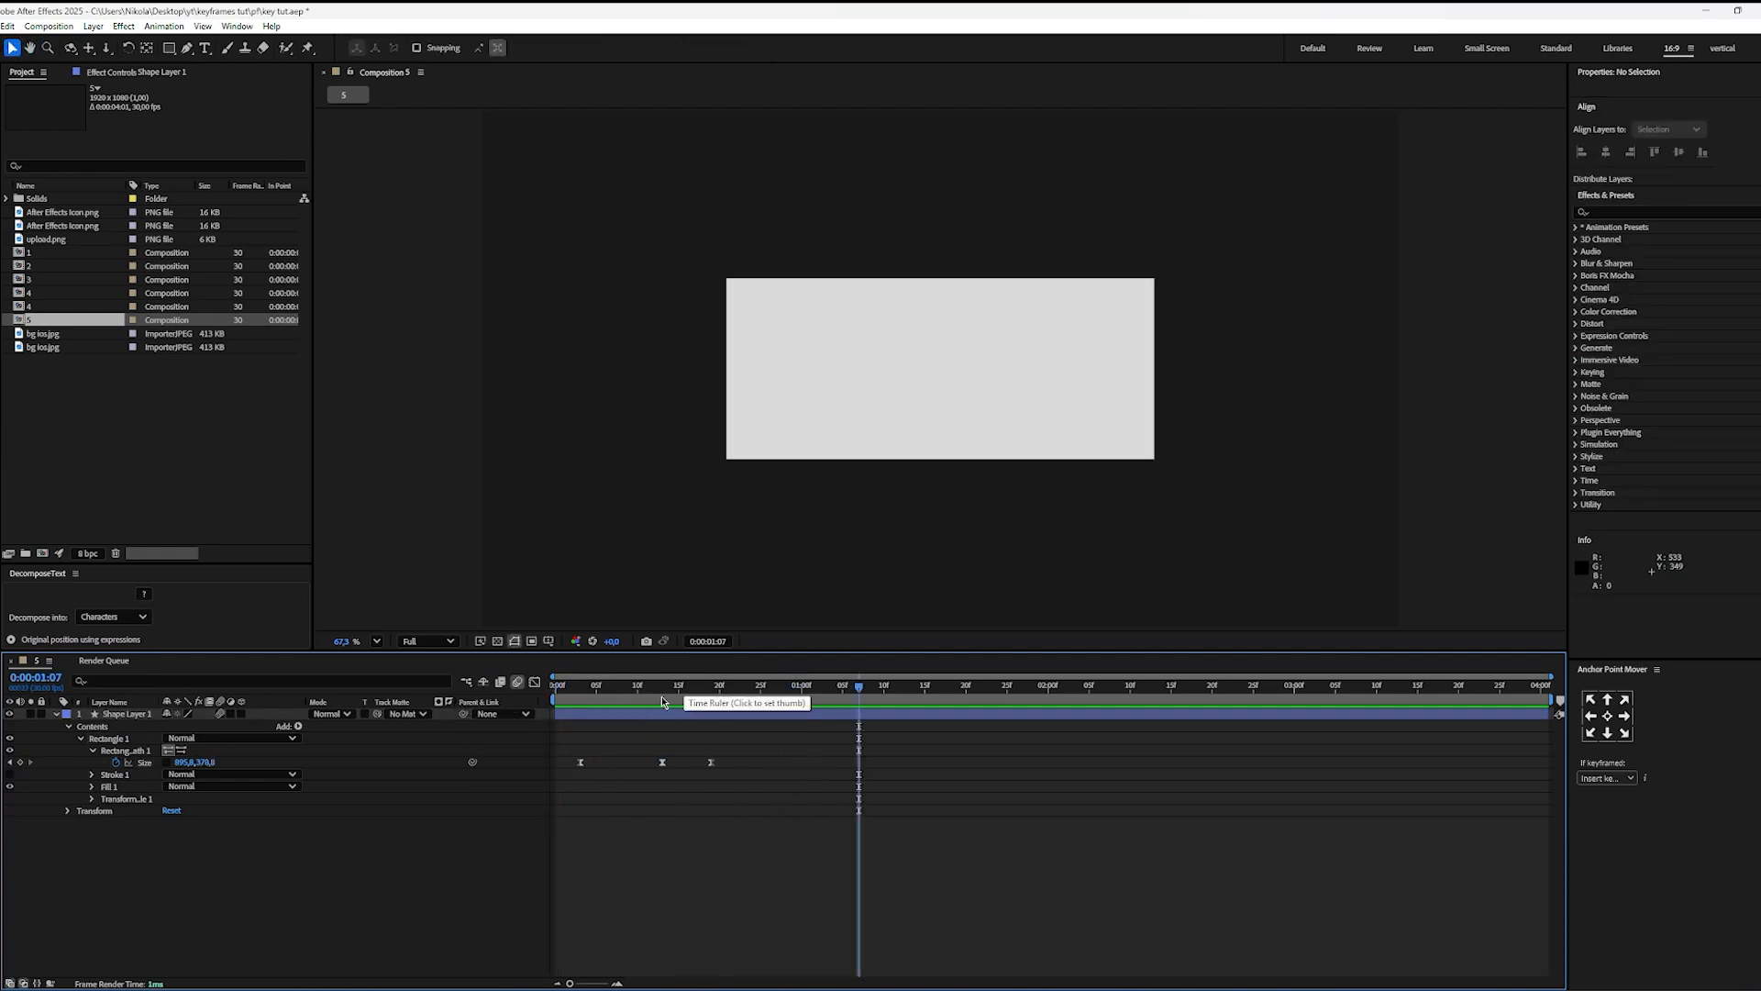
{"action": "key", "text": "space"}
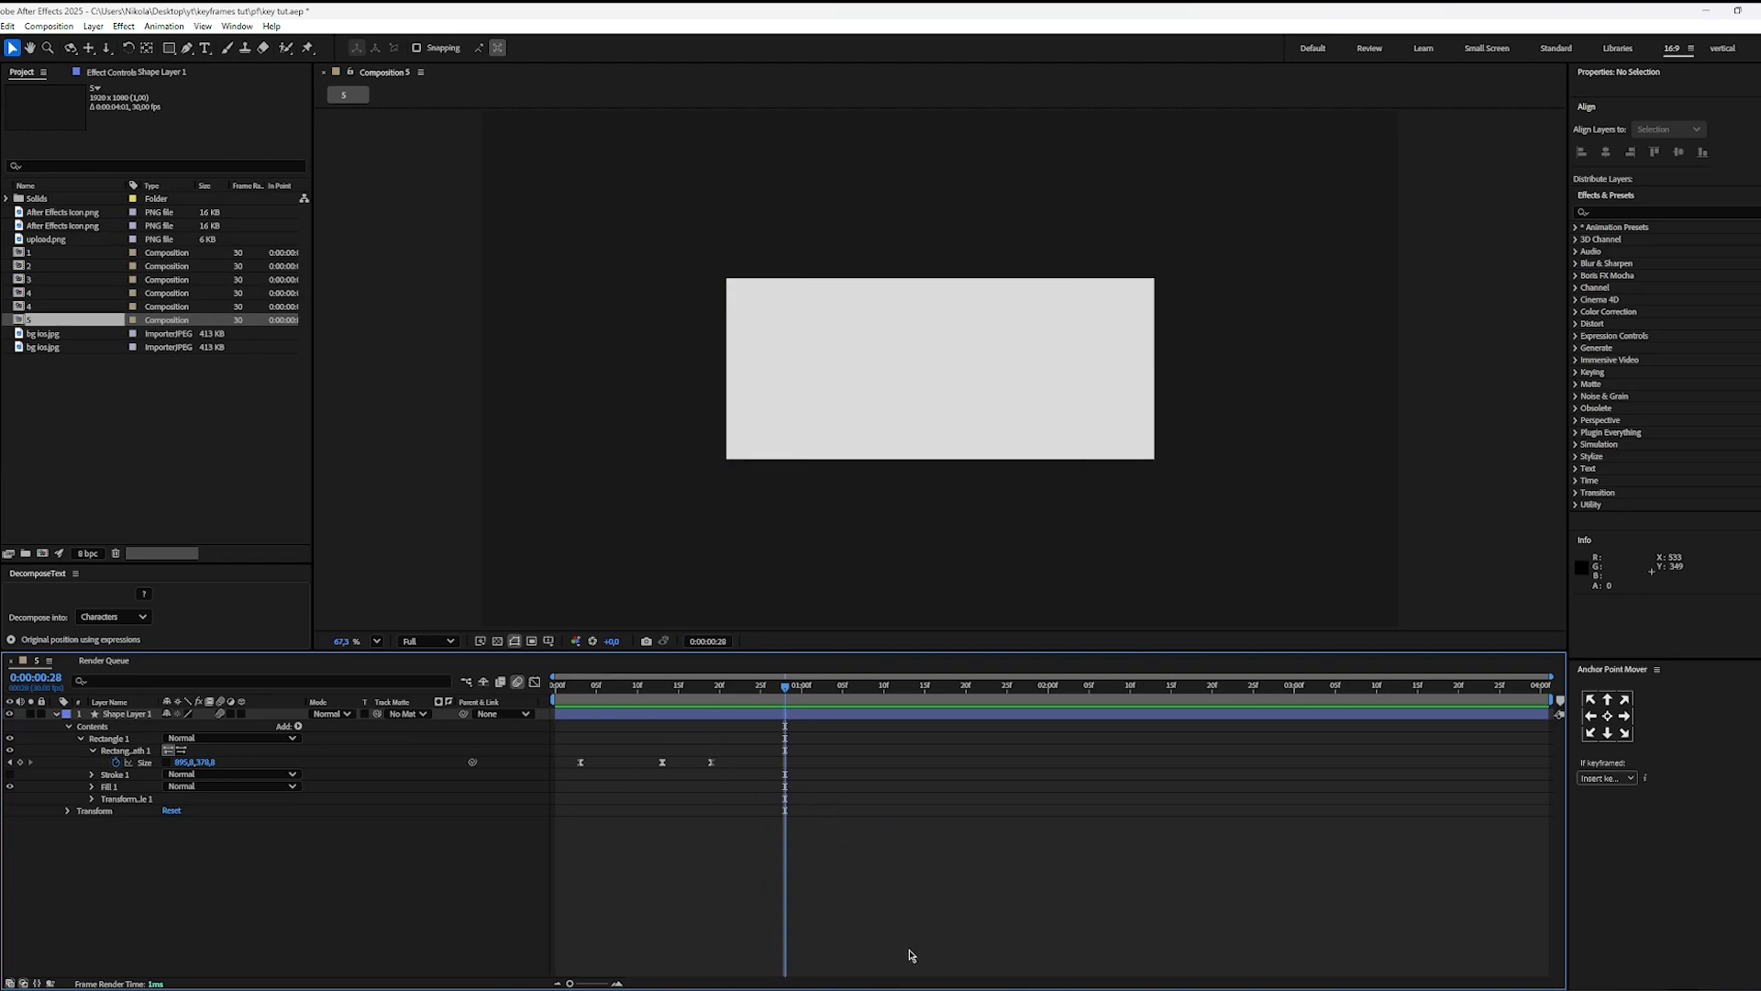
Step: Switch to Premiere Pro and replay the reel's opening text box animation as a reference
{"action": "left_click", "coordinate": [928, 989]}
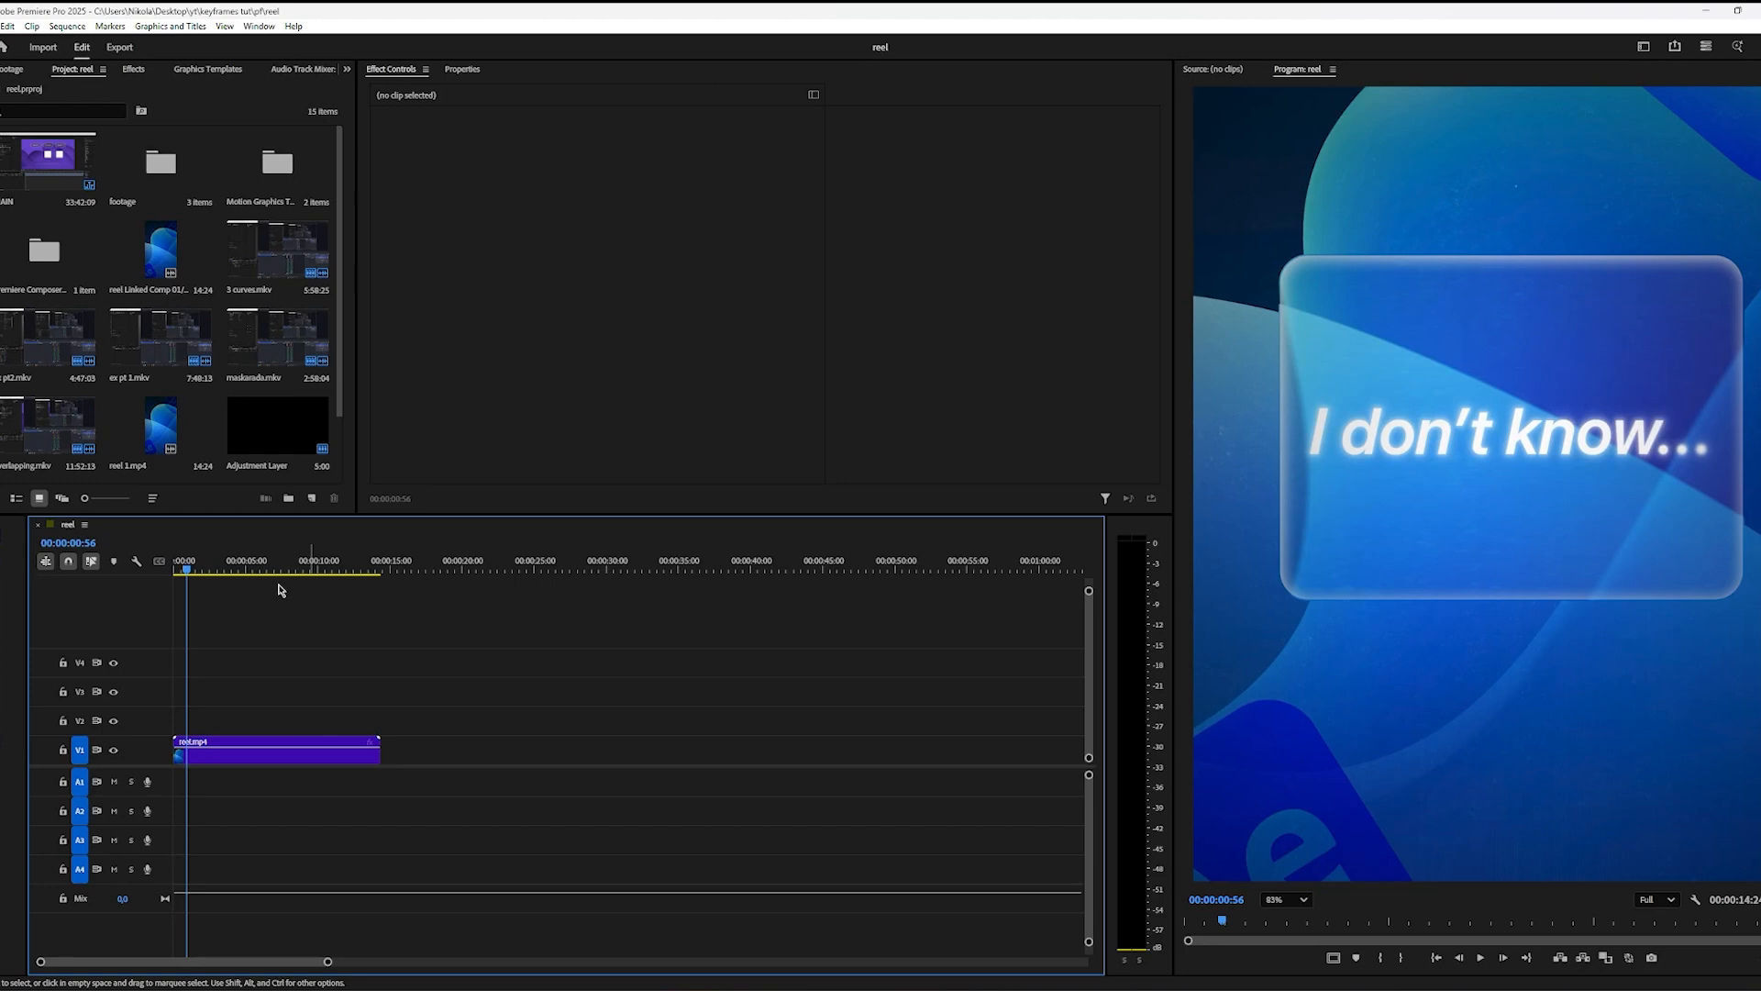
{"action": "left_click", "coordinate": [177, 567]}
{"action": "key", "text": "space"}
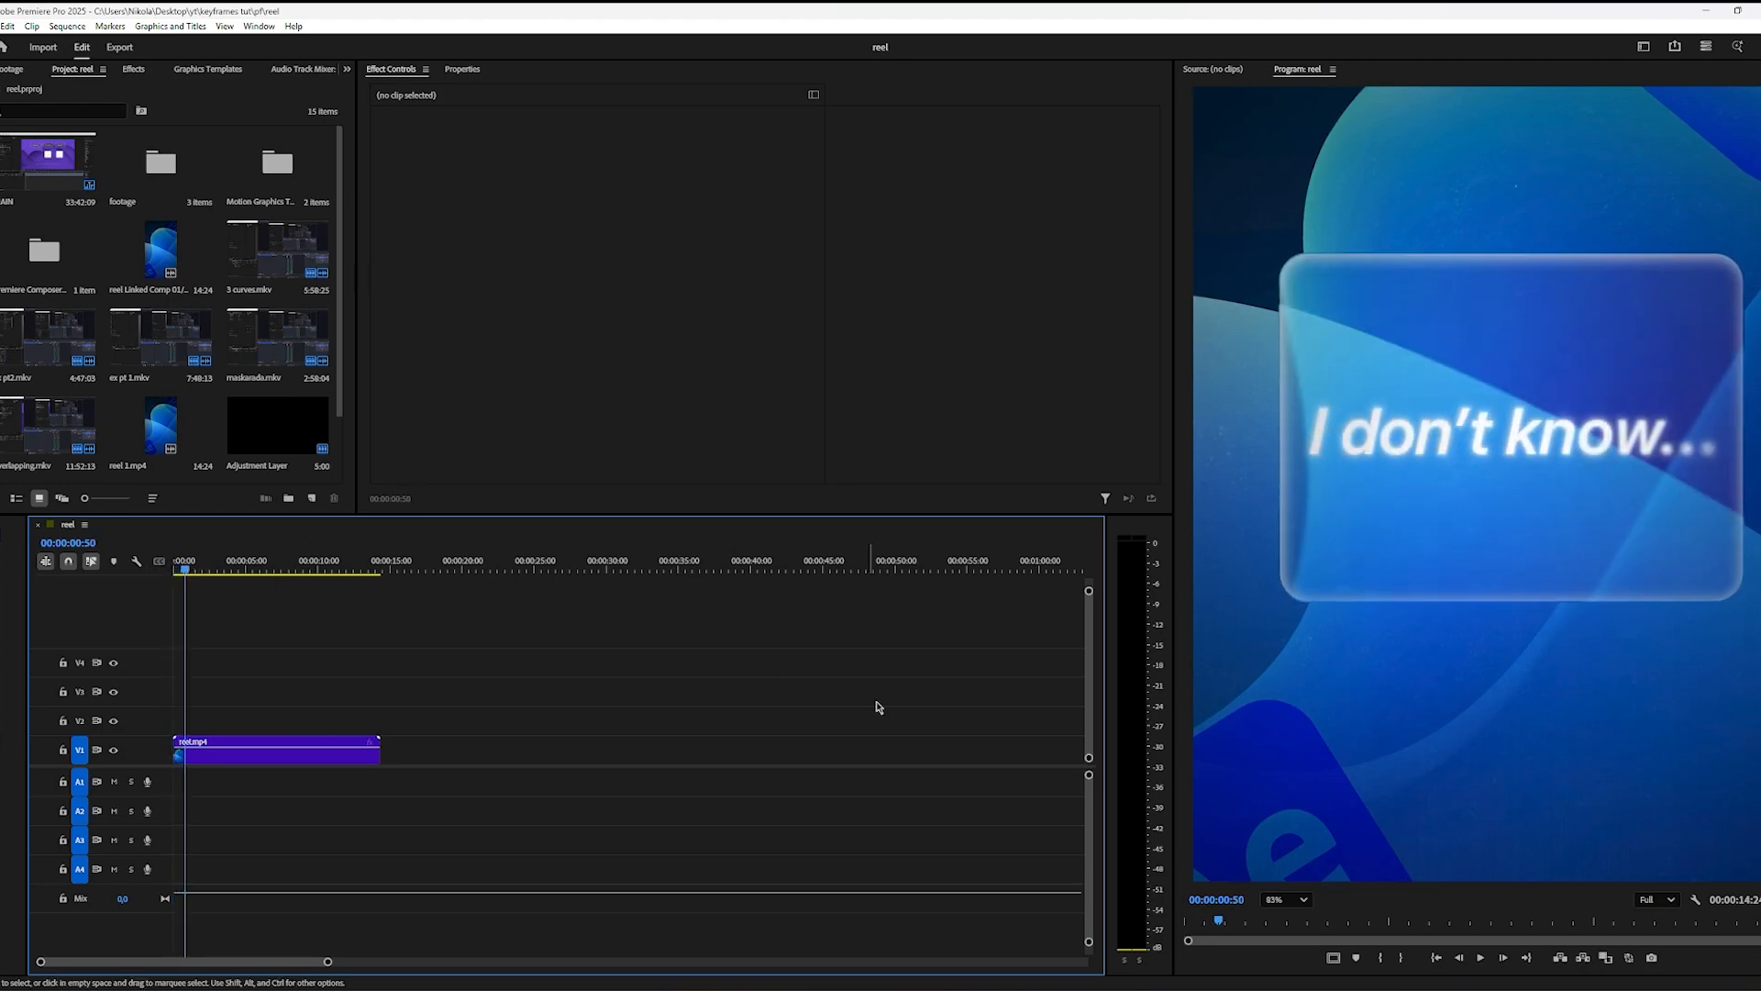
Step: Return to After Effects and add a text layer reading "type anything" over the rectangle
{"action": "key", "text": "alt+Tab"}
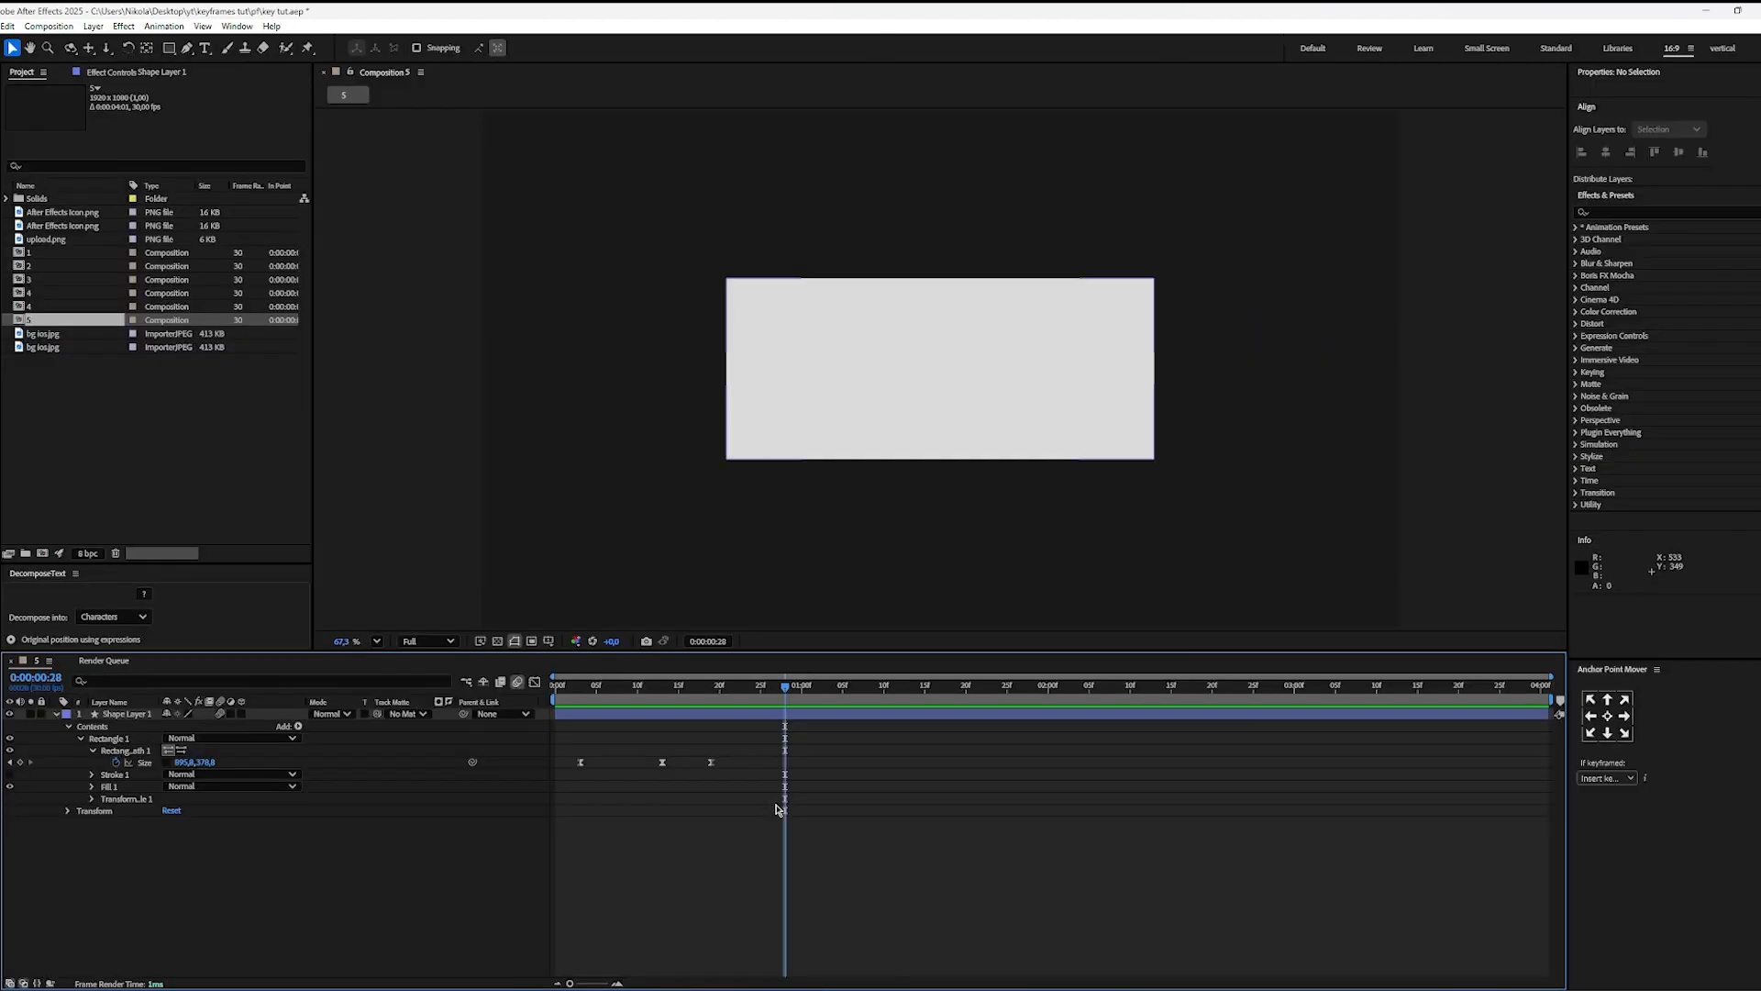
{"action": "key", "text": "ctrl+t"}
{"action": "left_click", "coordinate": [851, 397]}
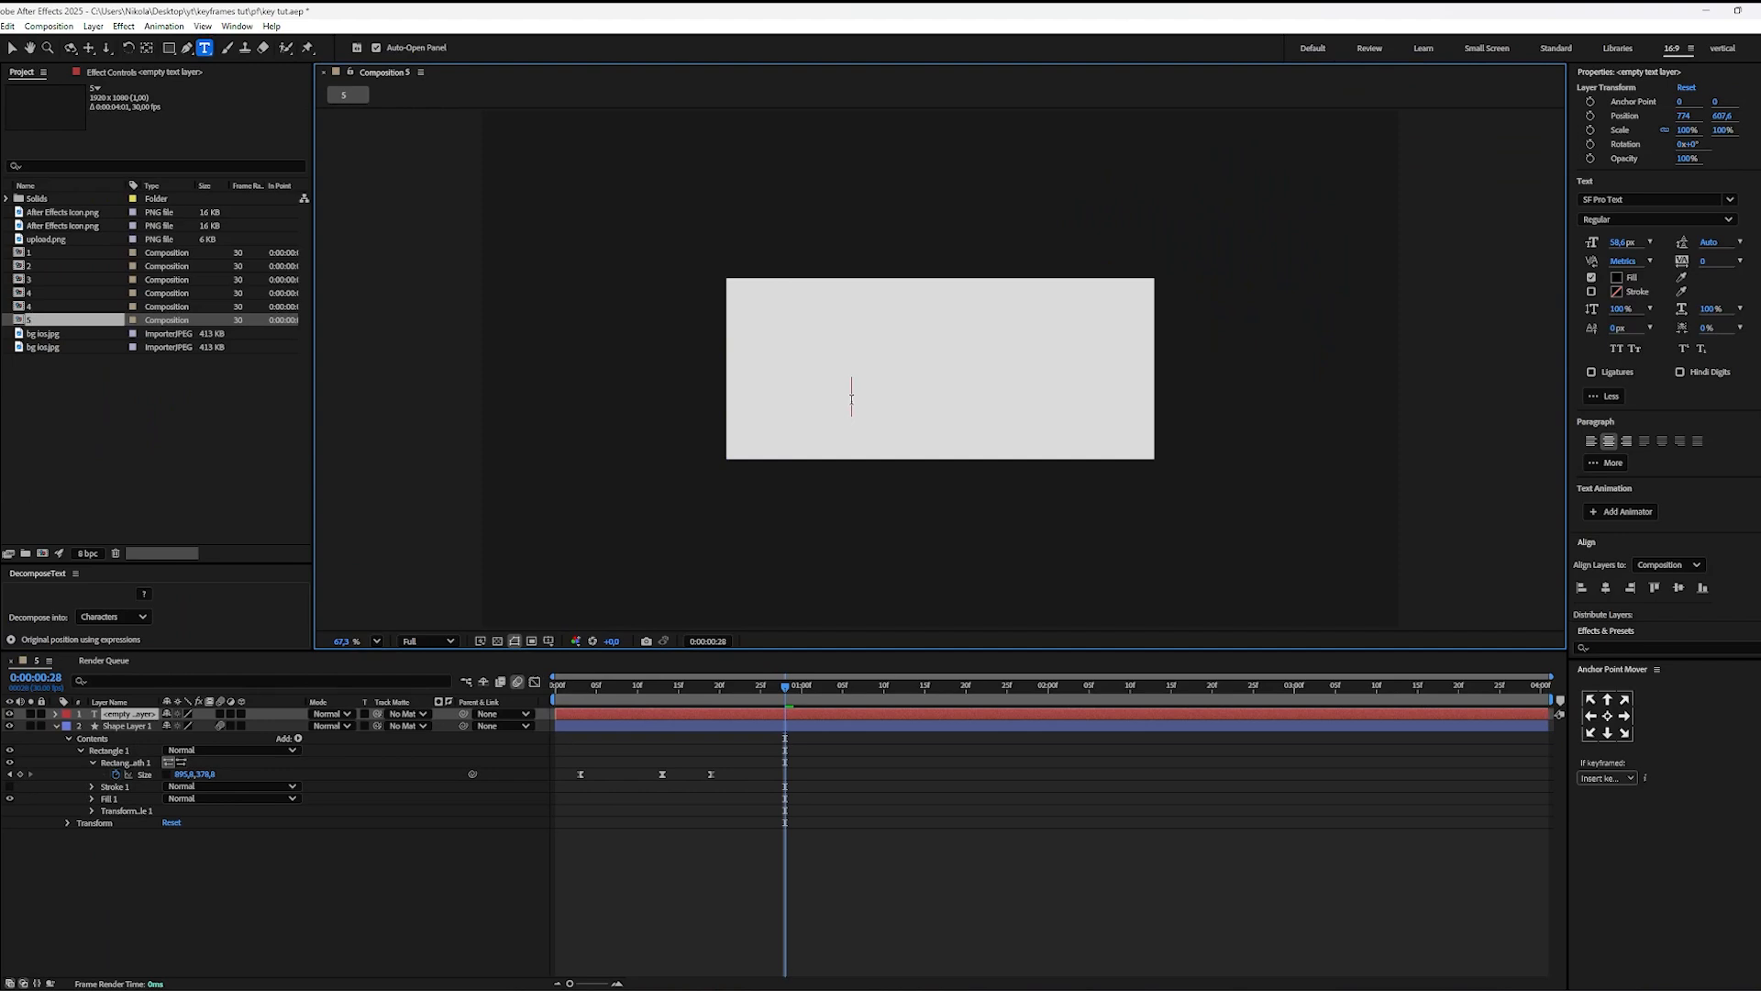
{"action": "type", "text": "type anything"}
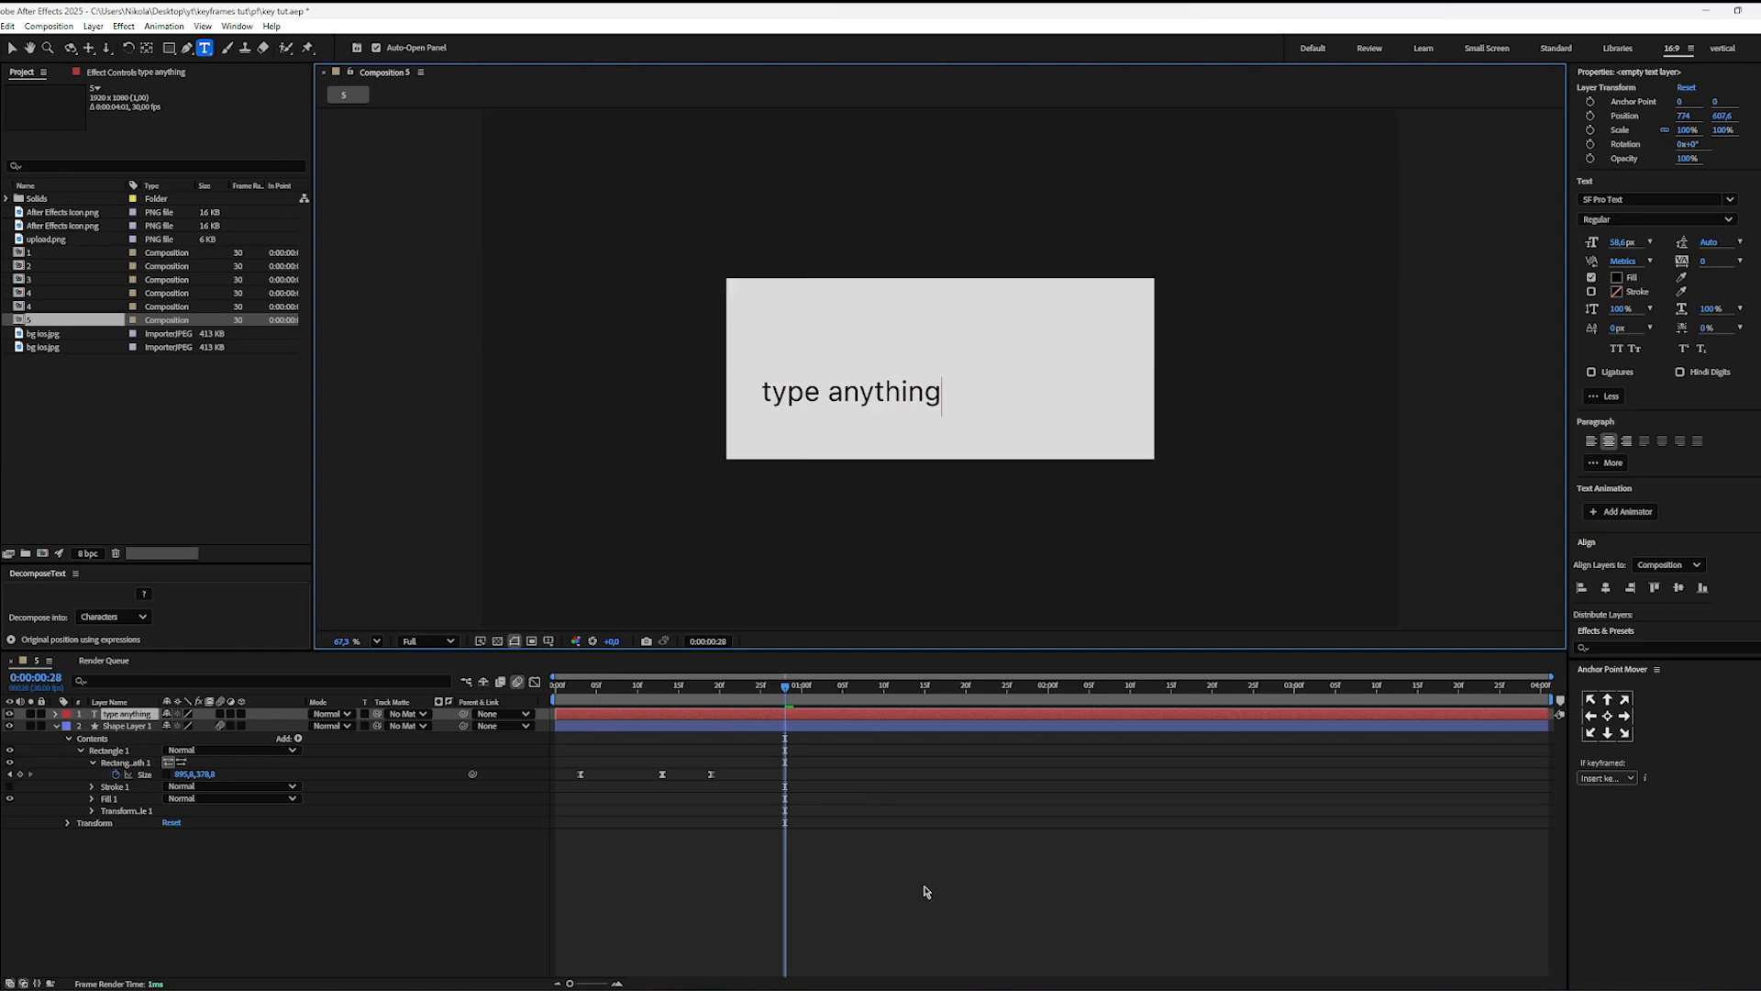
Step: Finish the text entry and centre the "type anything" layer horizontally and vertically in the composition
{"action": "left_click", "coordinate": [924, 853]}
{"action": "key", "text": "v"}
{"action": "left_click", "coordinate": [851, 399]}
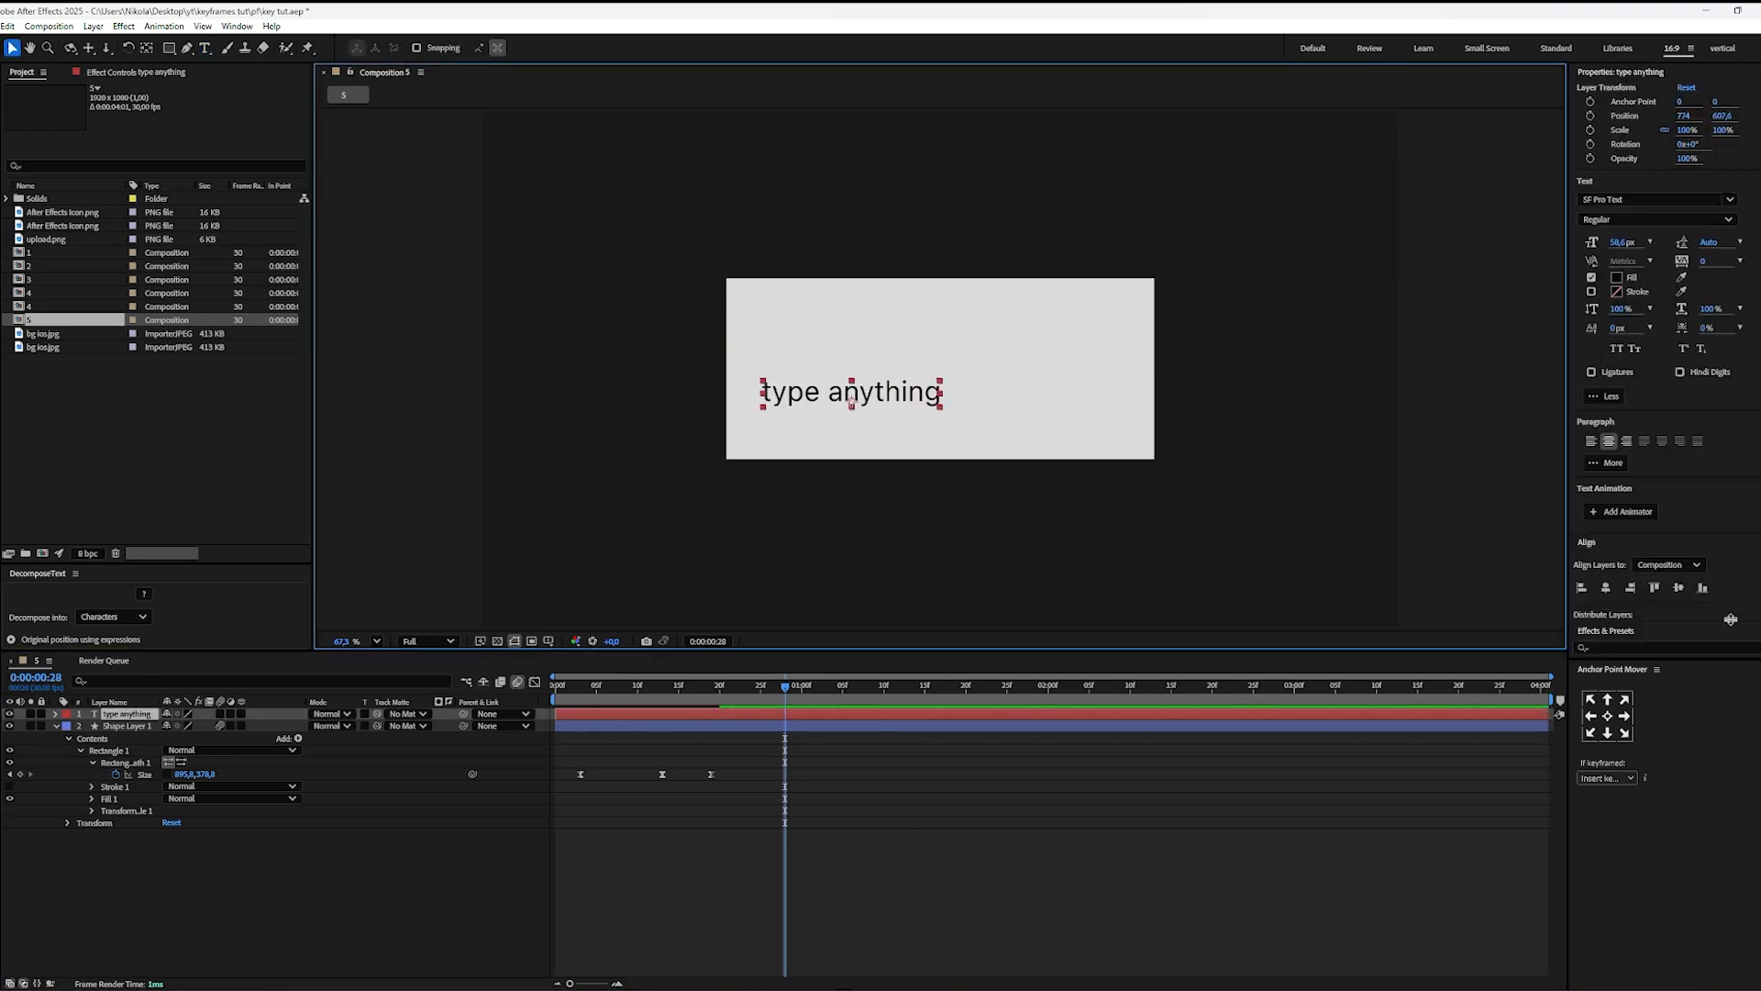
{"action": "left_click", "coordinate": [1605, 587]}
{"action": "left_click", "coordinate": [1678, 587]}
{"action": "left_click", "coordinate": [932, 857]}
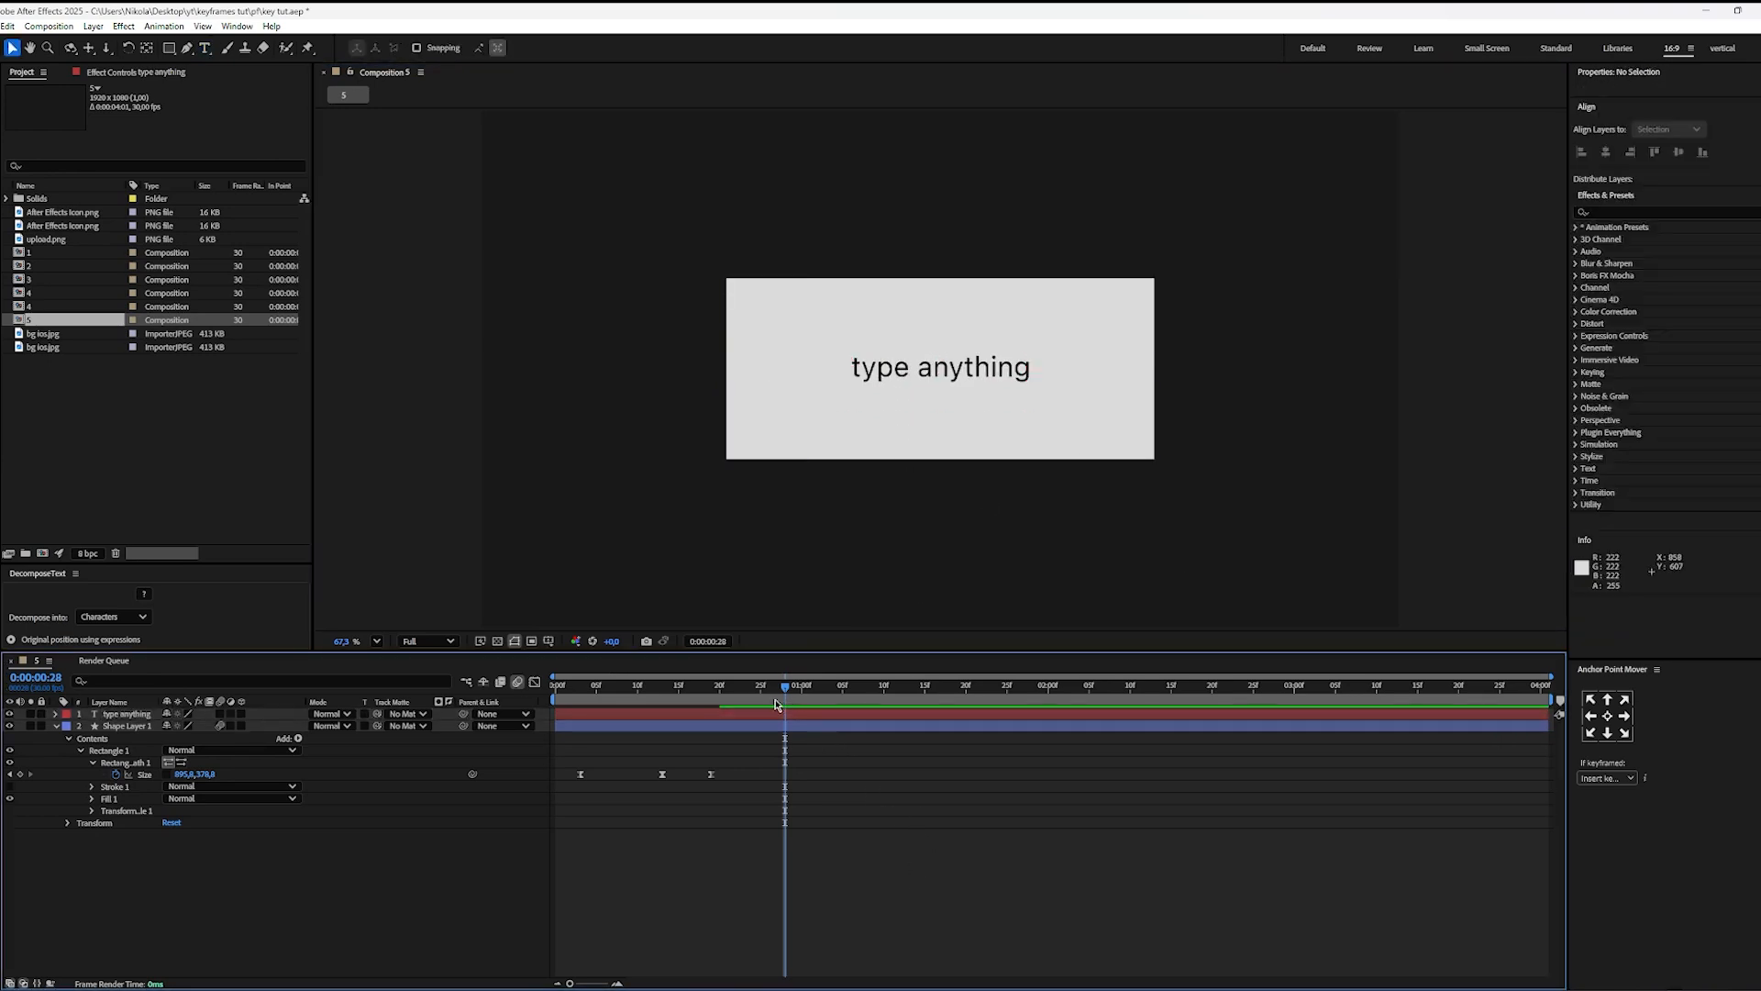
Step: Apply the Blur and Fade In preset to the text layer at 0:00:00:00 and preview the text animation
{"action": "left_click_drag", "start_coordinate": [778, 689], "coordinate": [354, 747]}
{"action": "left_click", "coordinate": [592, 714]}
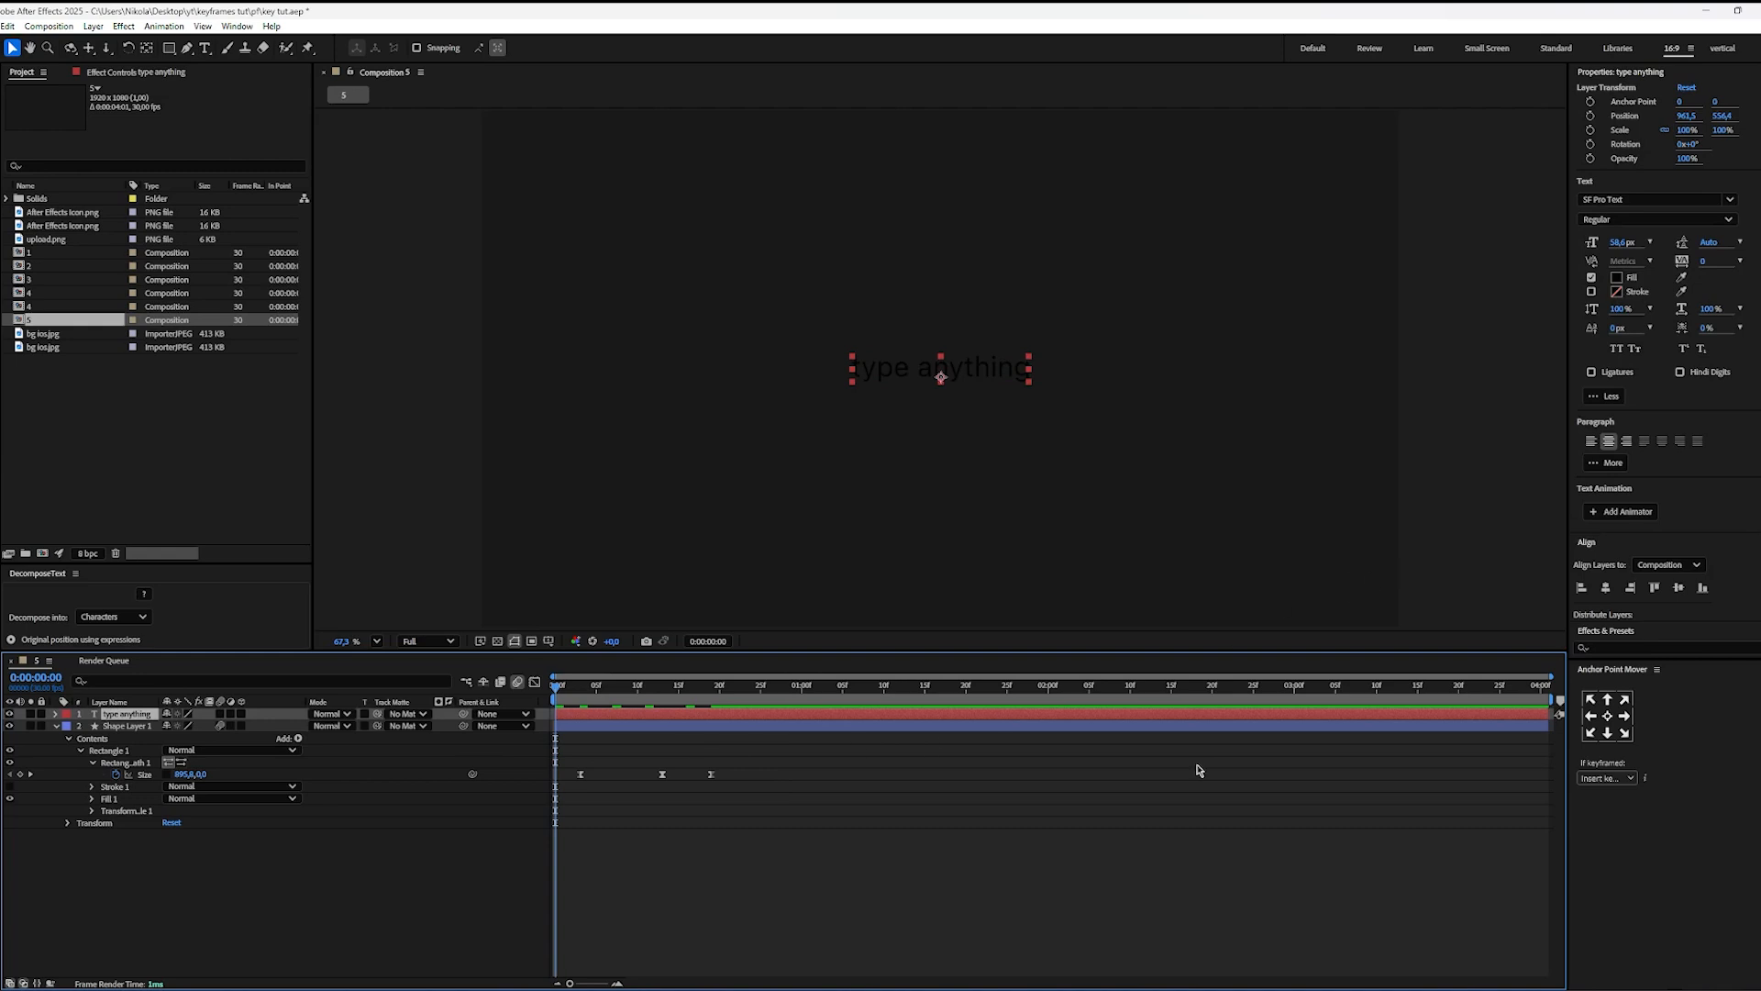
{"action": "left_click", "coordinate": [1660, 630]}
{"action": "left_click", "coordinate": [1611, 239]}
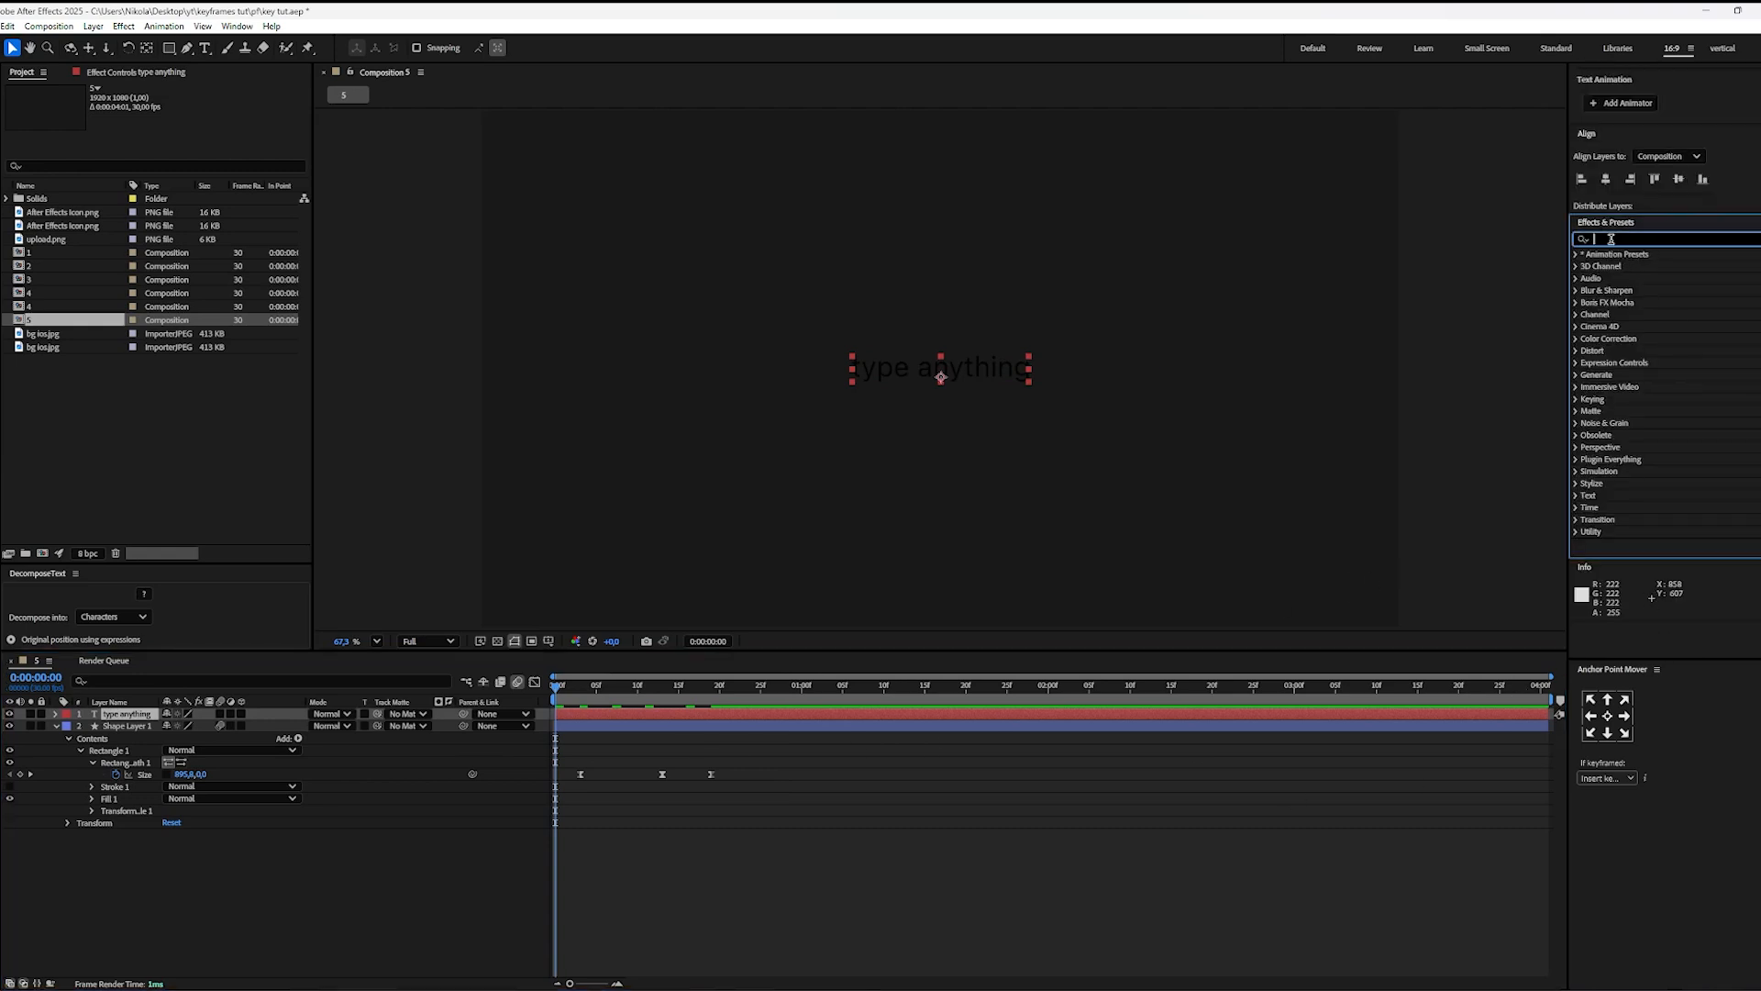
{"action": "type", "text": "blur and"}
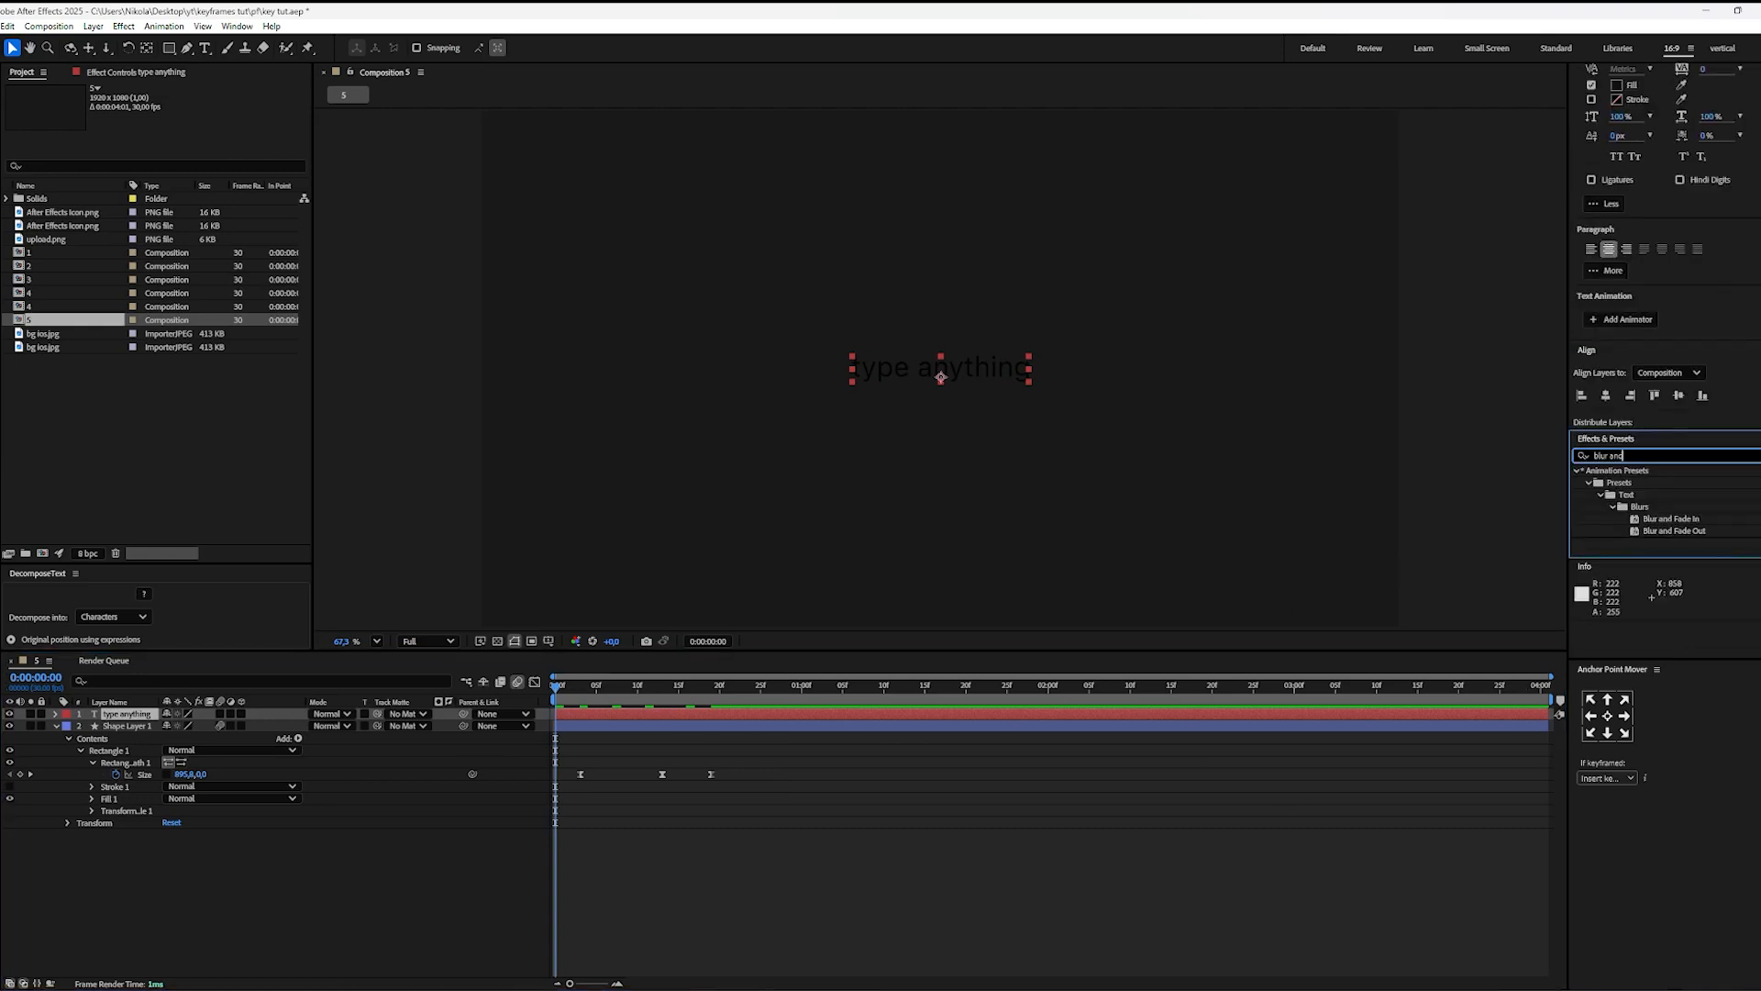
{"action": "left_click", "coordinate": [1609, 249]}
{"action": "left_click_drag", "start_coordinate": [1713, 519], "coordinate": [682, 724]}
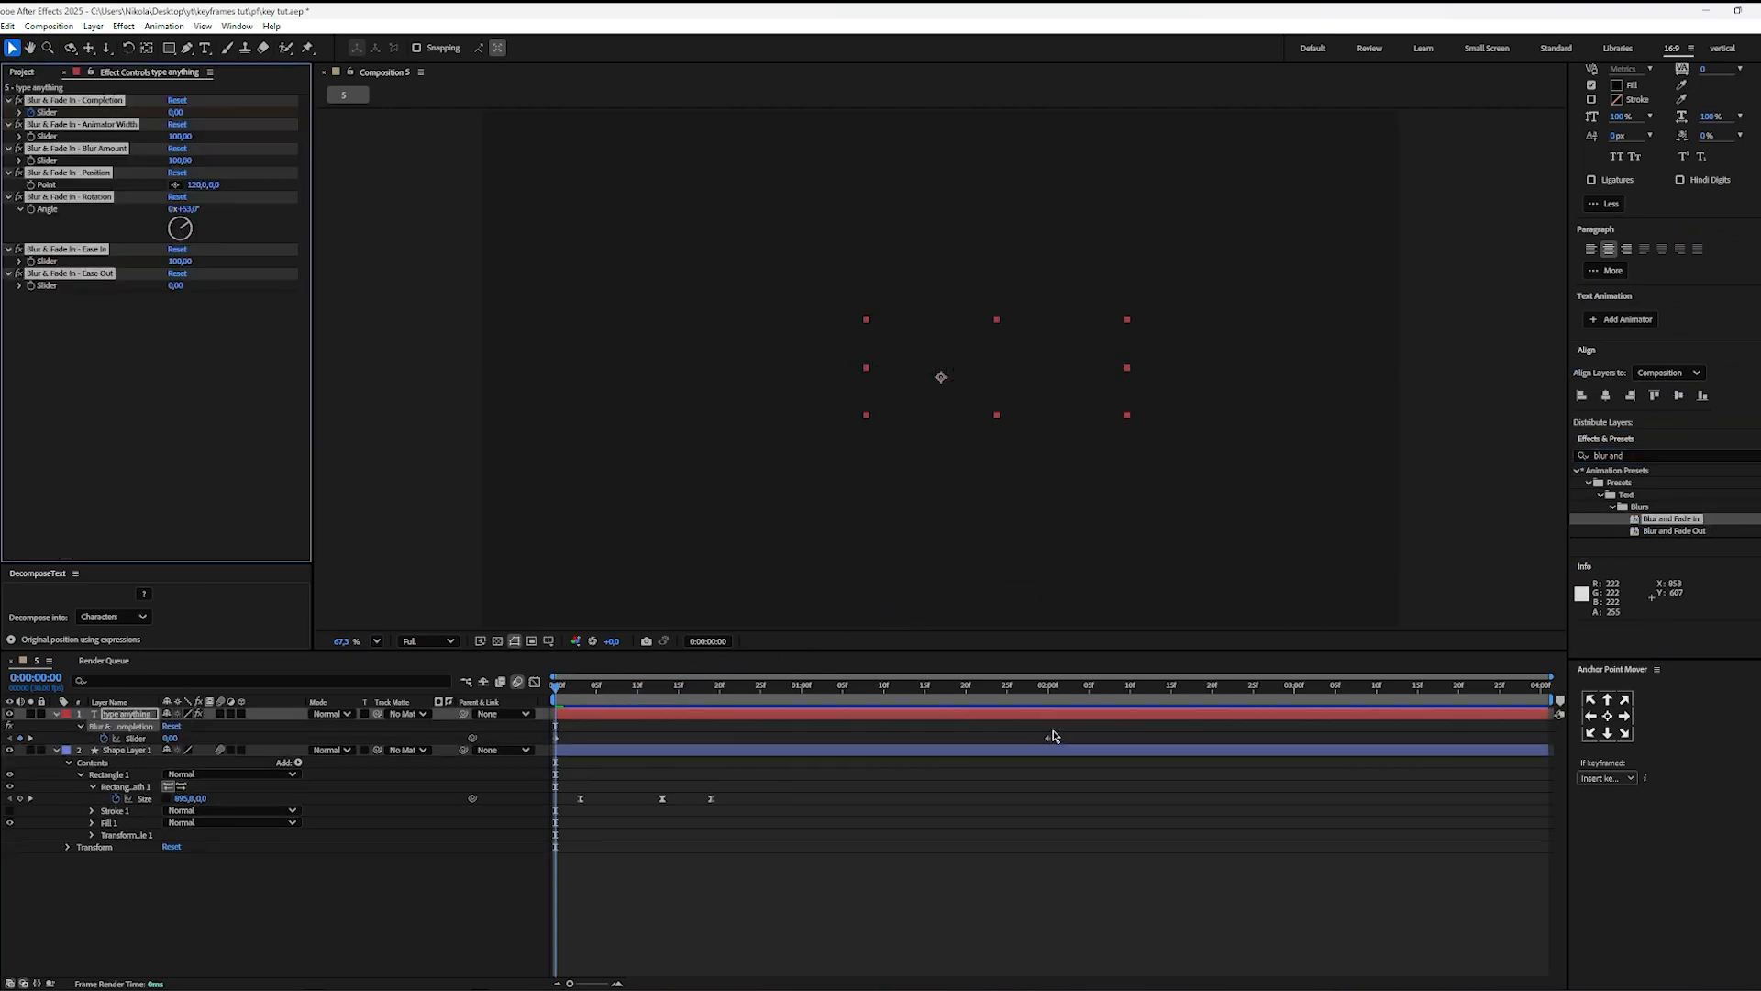
{"action": "left_click_drag", "start_coordinate": [590, 703], "coordinate": [938, 715]}
{"action": "key", "text": "space"}
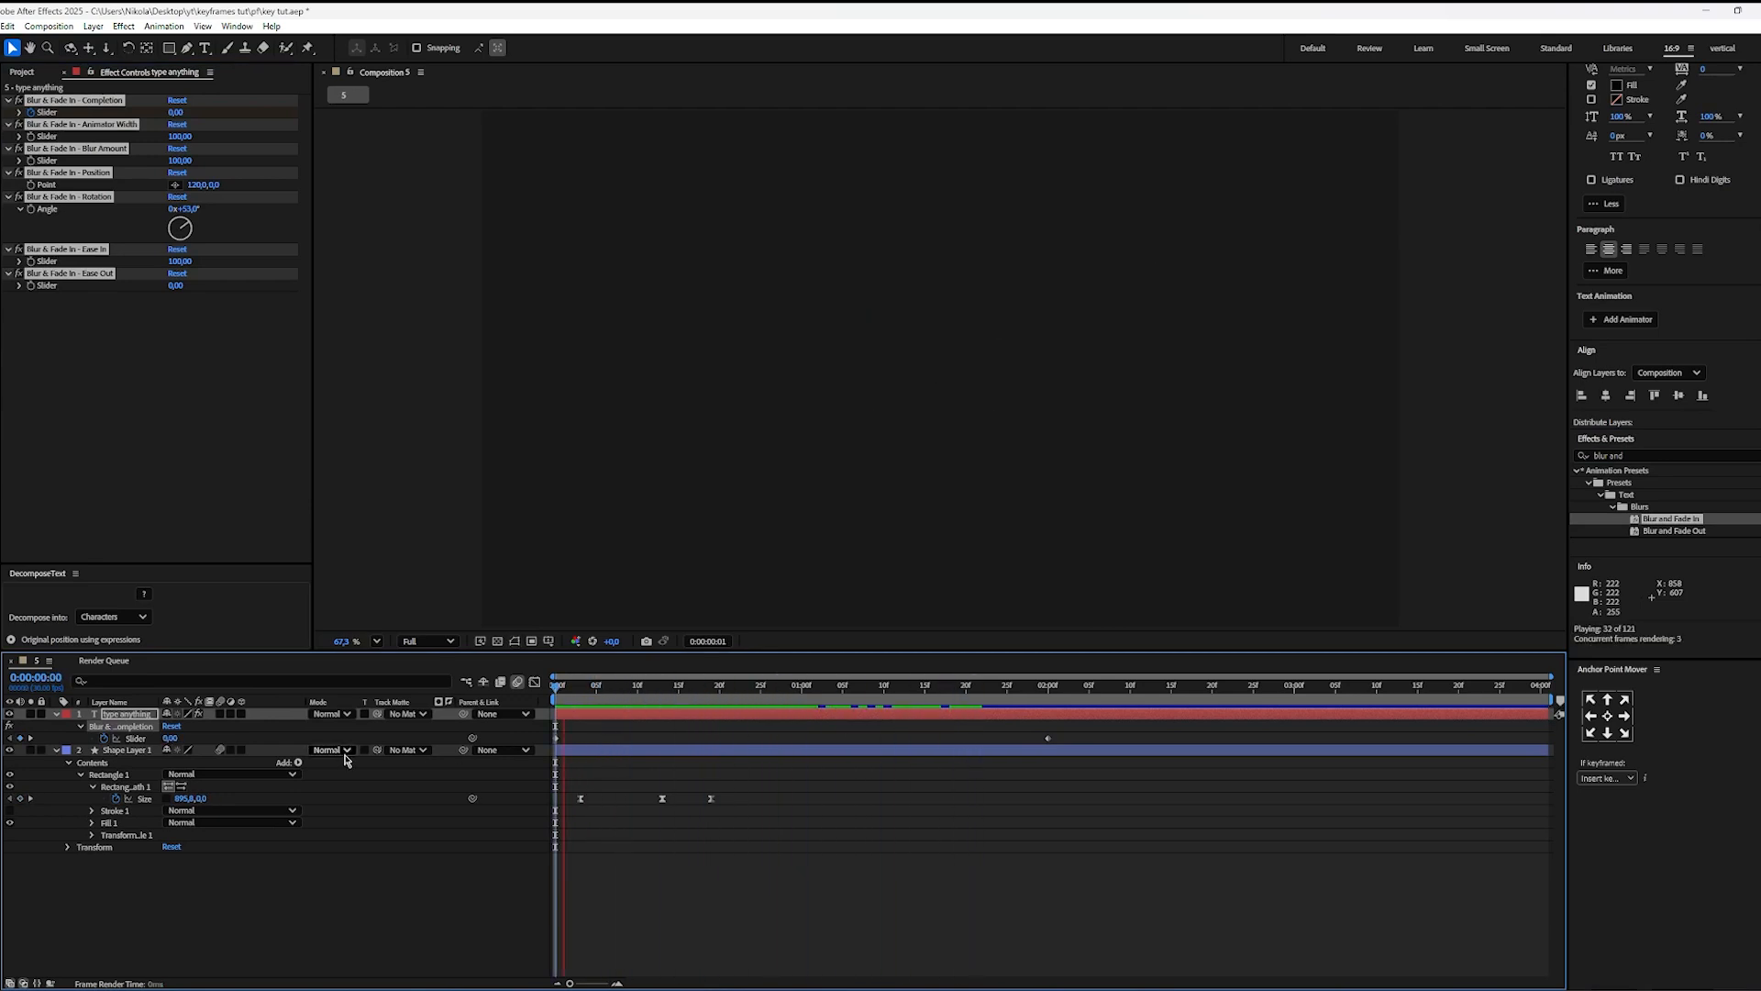
{"action": "key", "text": "space"}
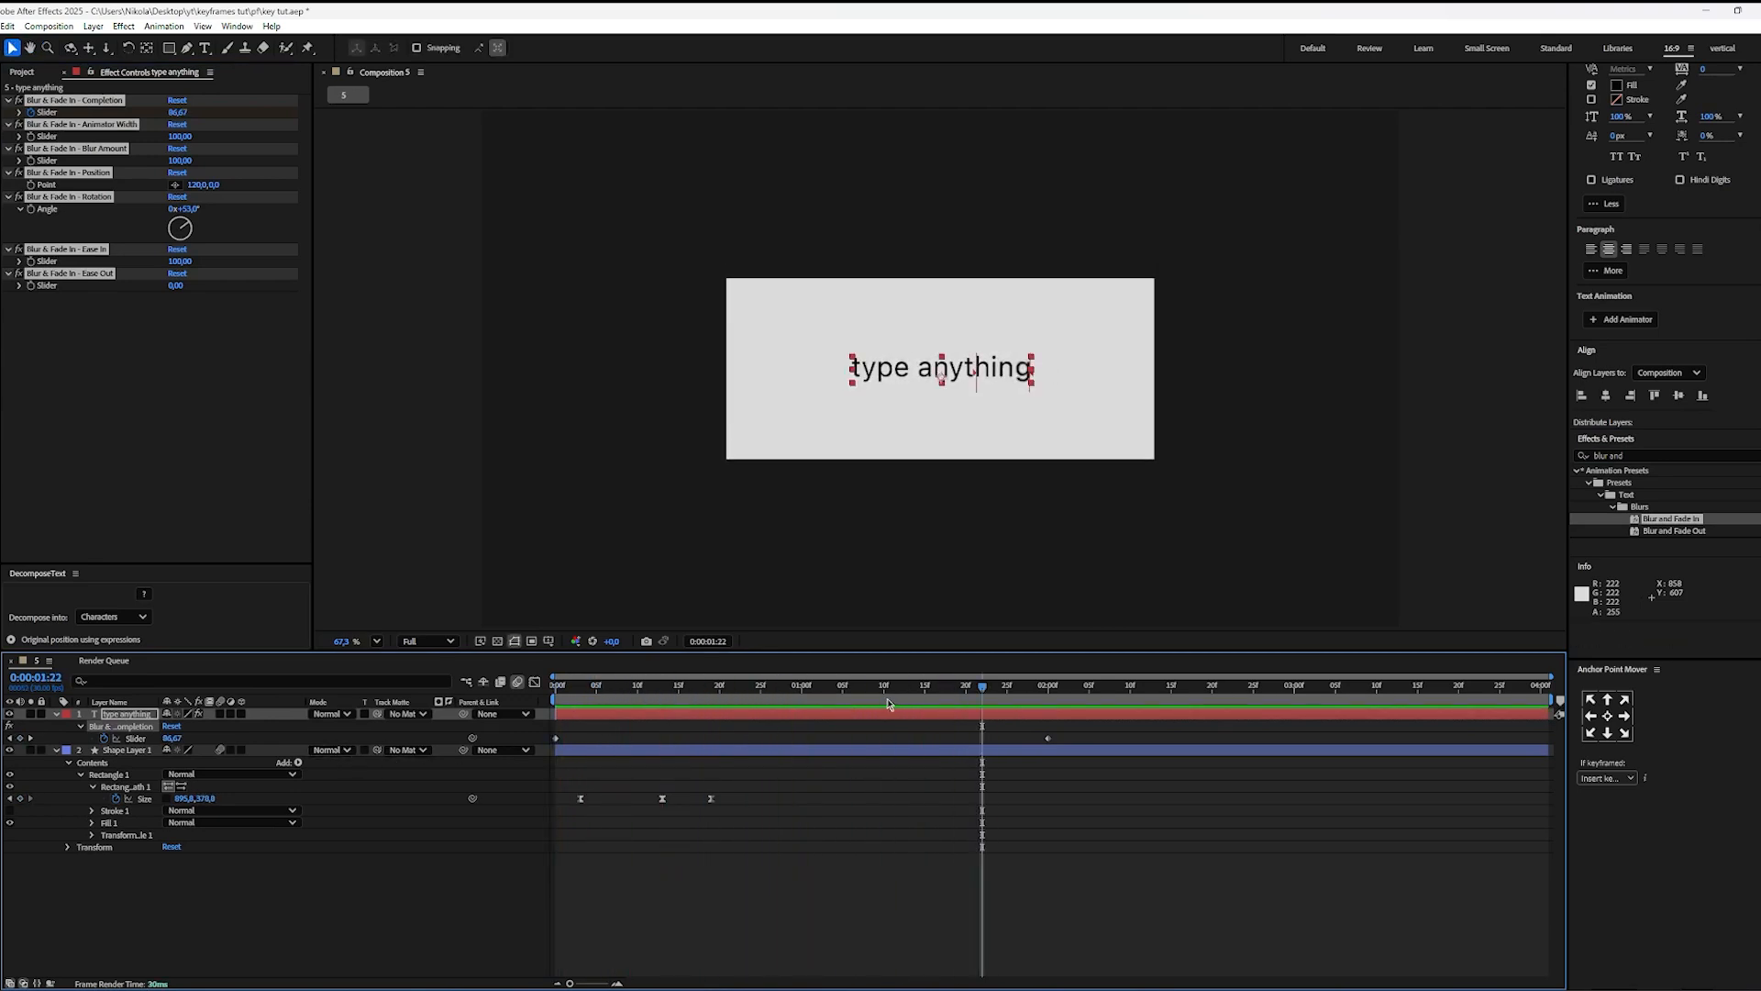
Step: Move the text preset's last Completion keyframe to 0:00:00:20 and preview the faster reveal from the start
{"action": "left_click_drag", "start_coordinate": [1050, 740], "coordinate": [748, 819]}
{"action": "left_click", "coordinate": [748, 819]}
{"action": "key", "text": "space"}
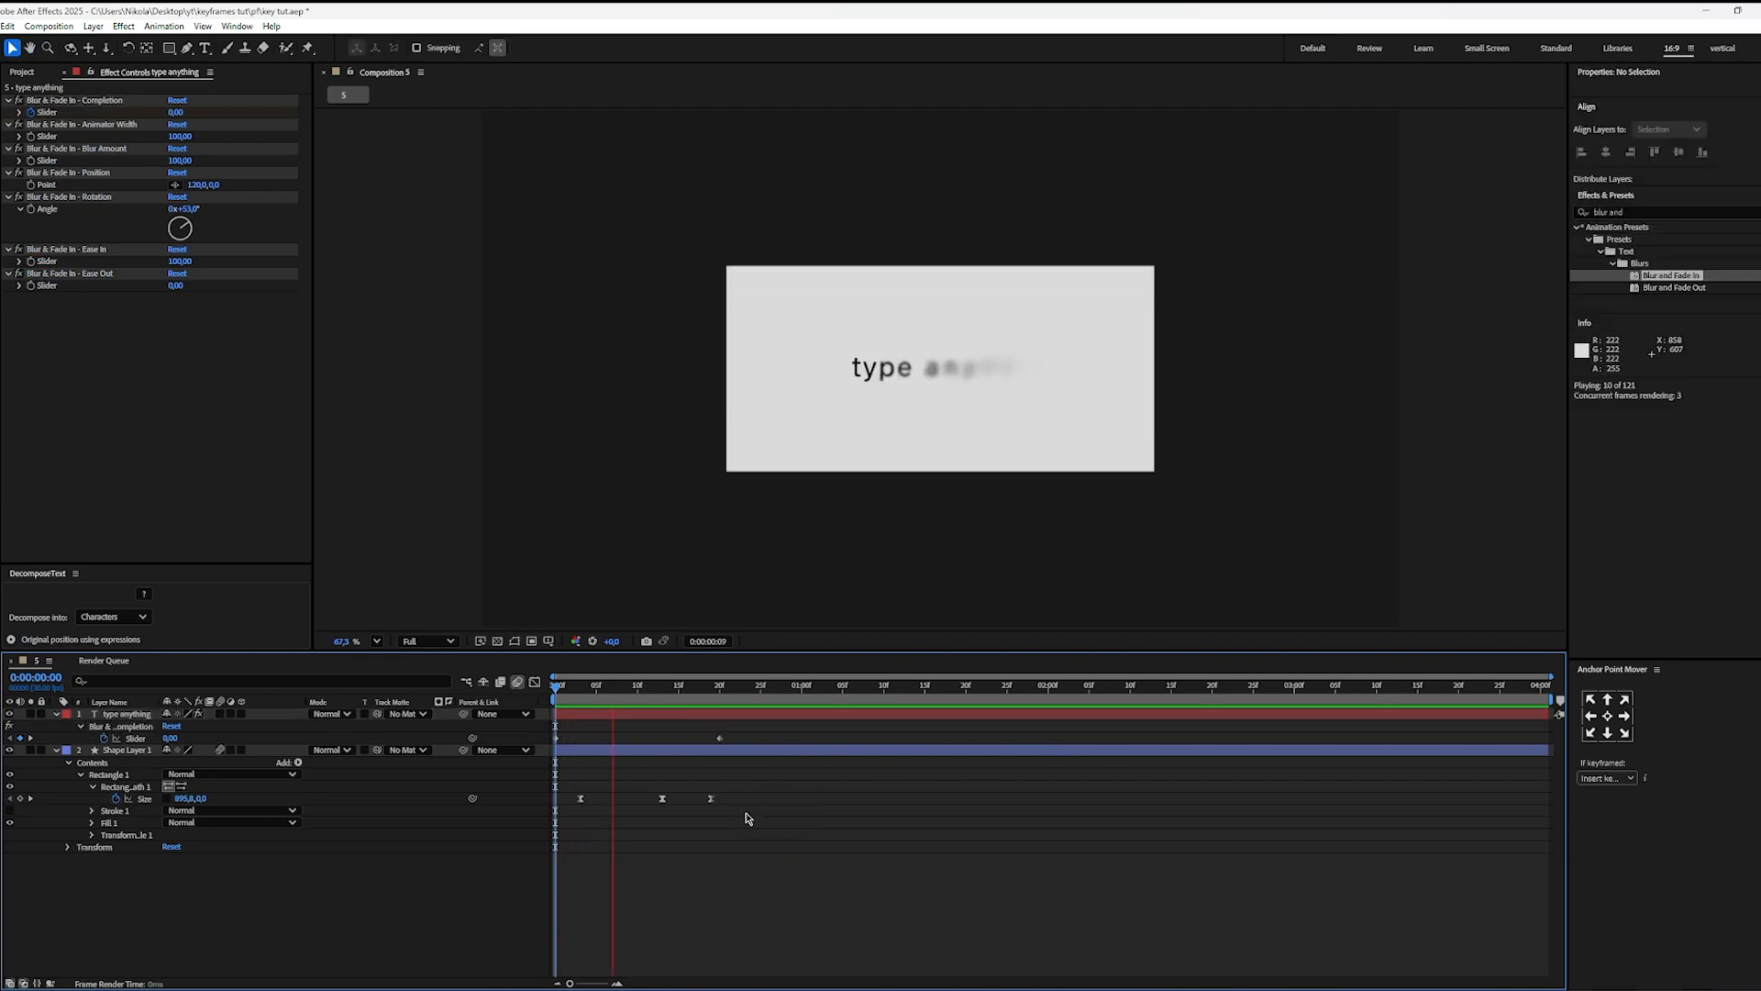
{"action": "key", "text": "Home"}
{"action": "key", "text": "space"}
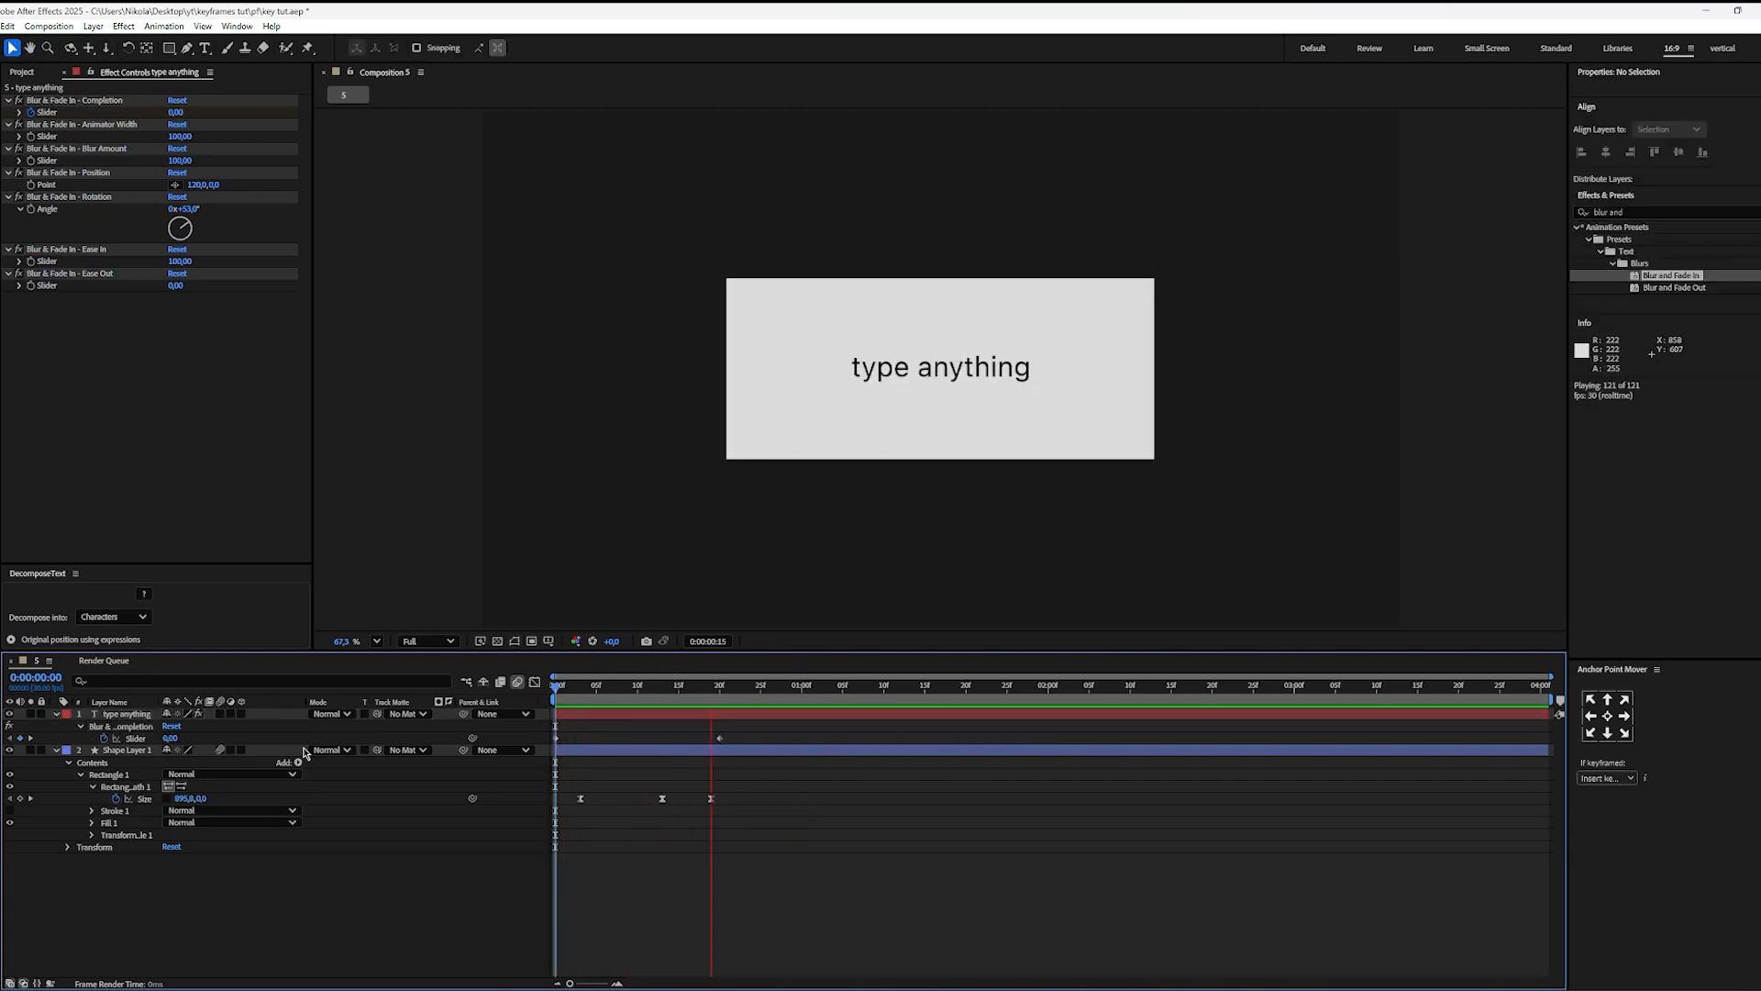
{"action": "key", "text": "space"}
Step: Switch to Premiere Pro and examine frame by frame how the reel's text box morphs into the Off toggle
{"action": "left_click", "coordinate": [924, 987]}
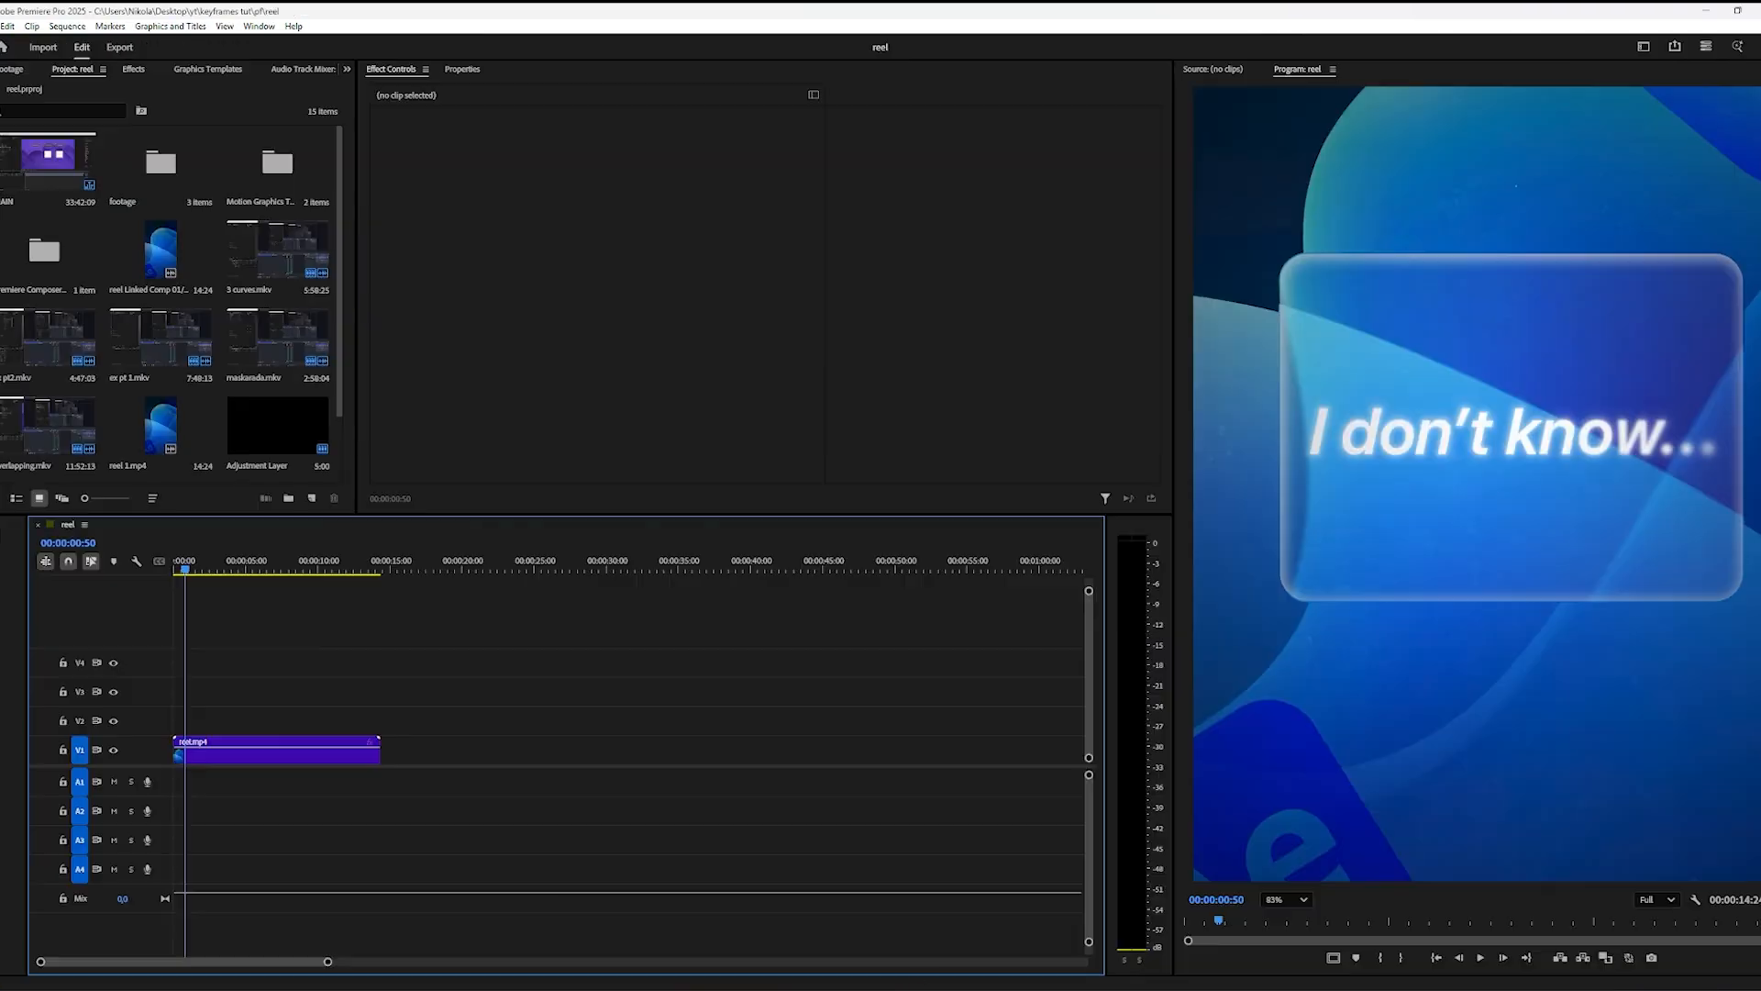
{"action": "key", "text": "space"}
{"action": "key", "text": "space"}
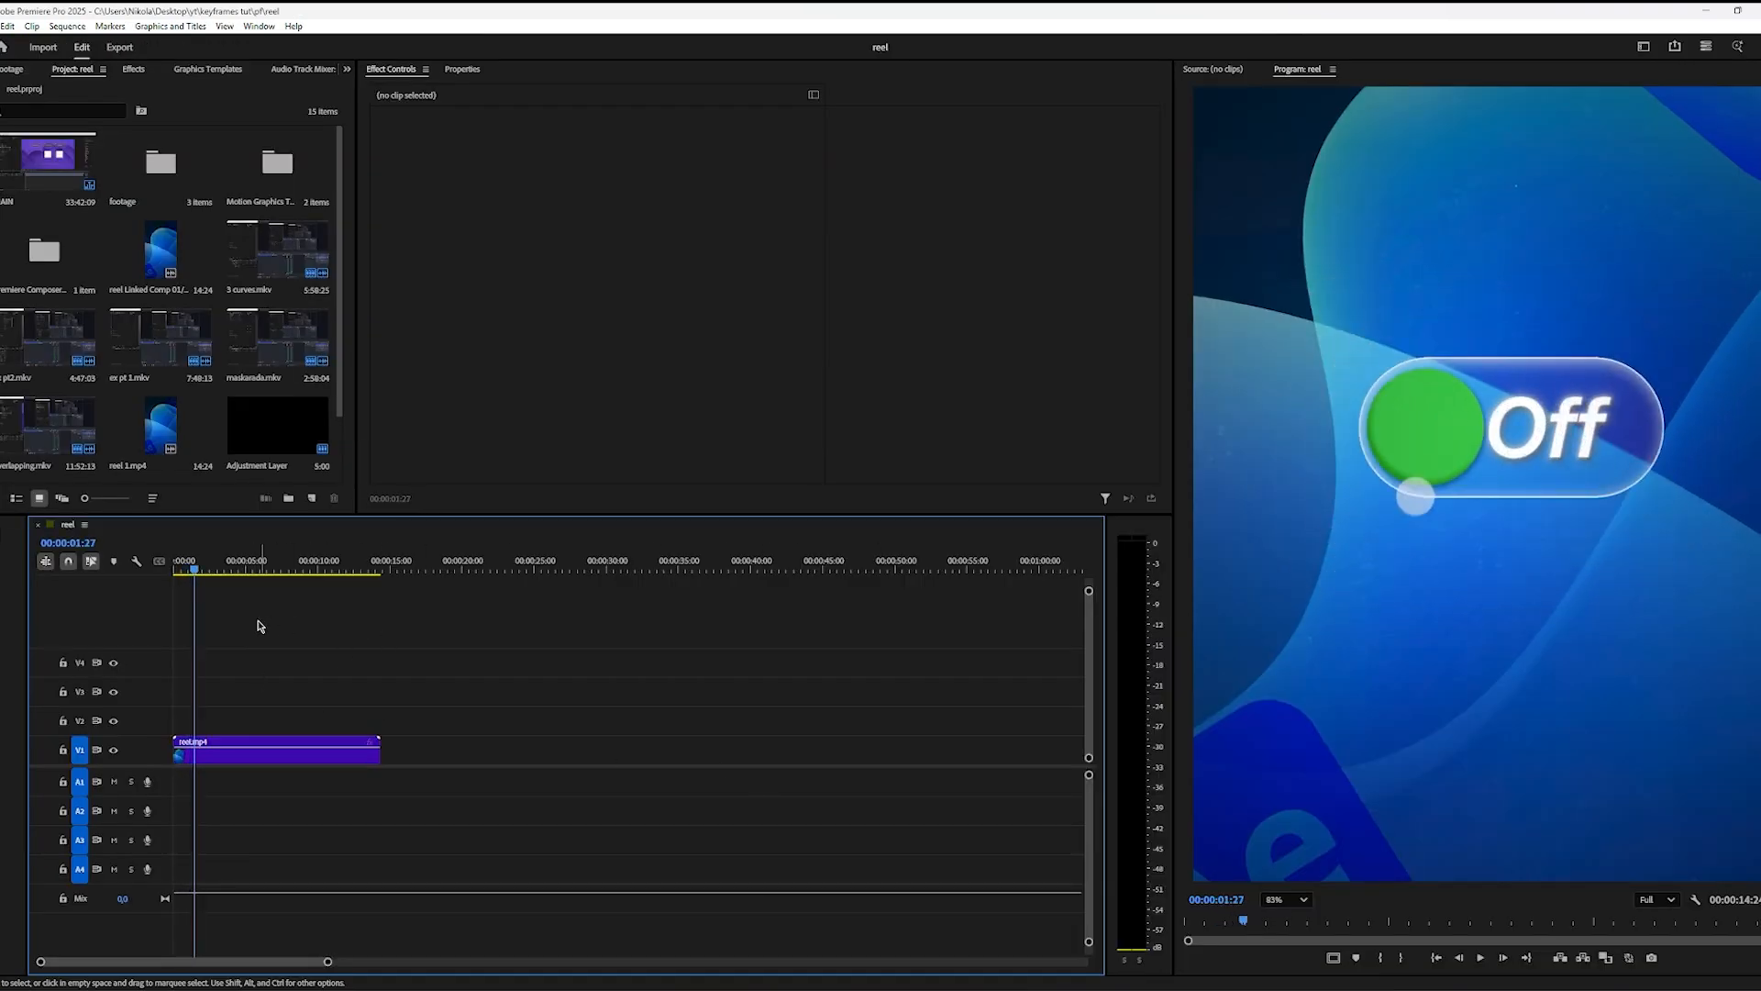
{"action": "left_click_drag", "start_coordinate": [195, 570], "coordinate": [193, 569]}
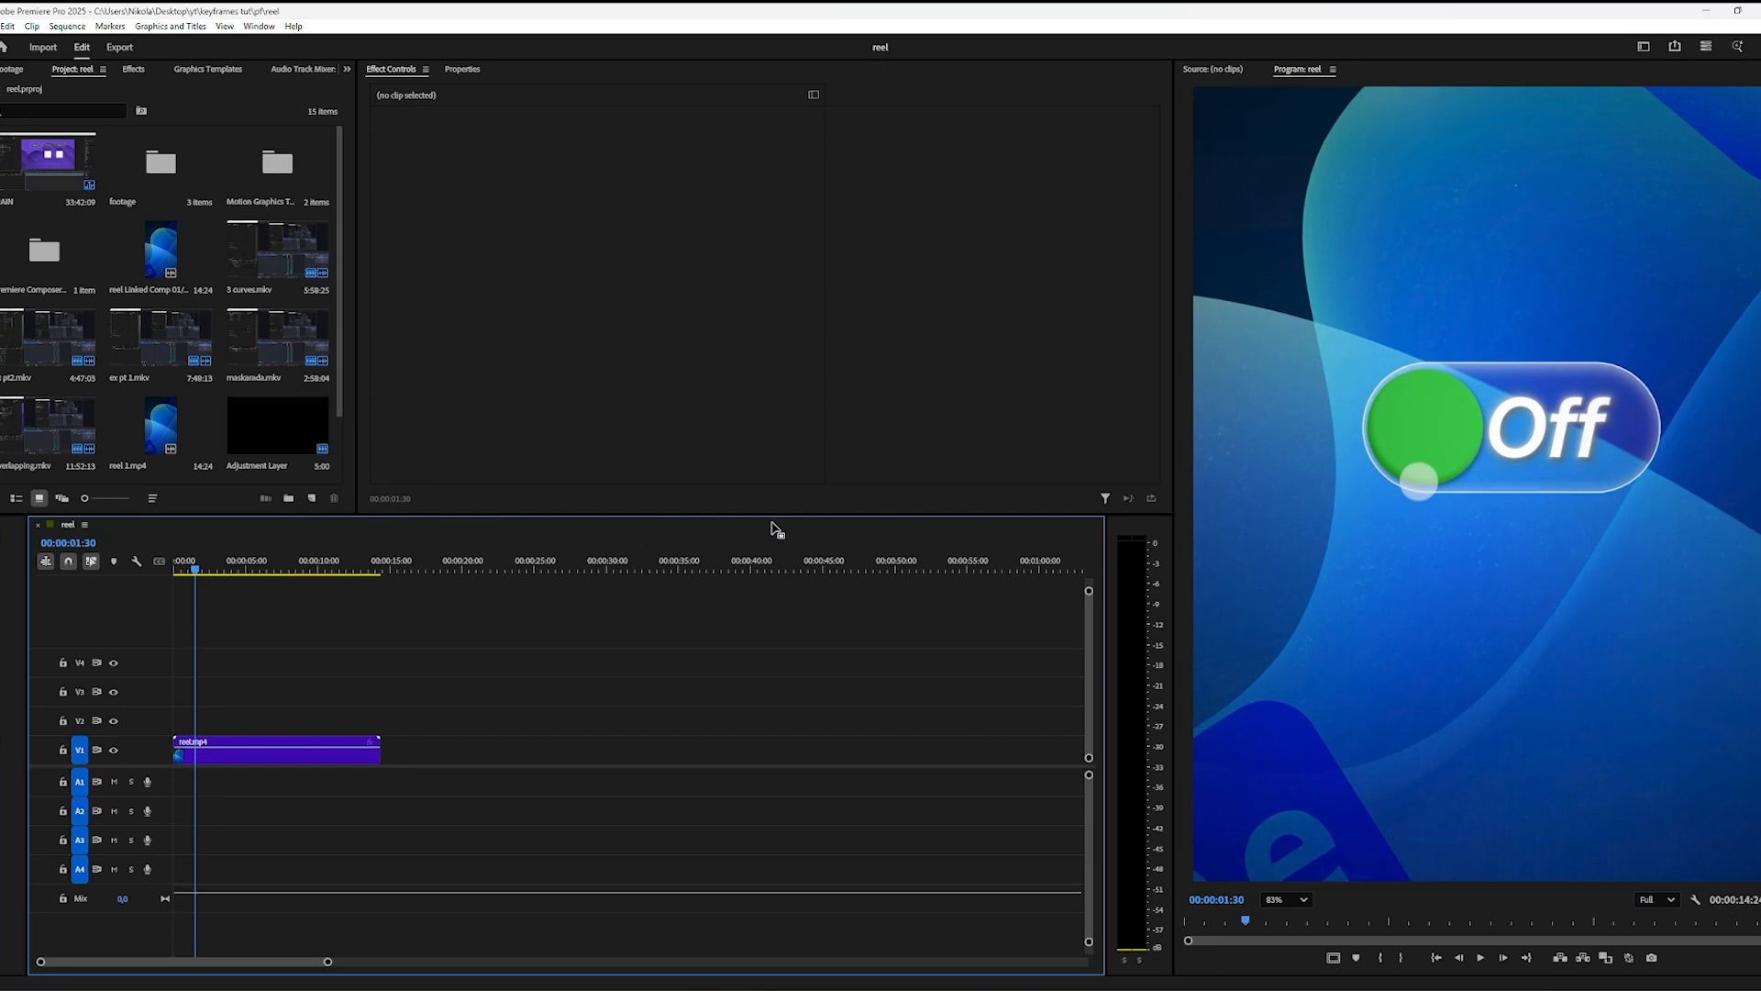
{"action": "key", "text": "Left"}
{"action": "key", "text": "Left"}
{"action": "key", "text": "Left"}
{"action": "key", "text": "Left"}
{"action": "key", "text": "Left"}
{"action": "key", "text": "Left"}
{"action": "key", "text": "Left"}
{"action": "key", "text": "Left"}
{"action": "key", "text": "Left"}
{"action": "key", "text": "Left"}
{"action": "key", "text": "Left"}
{"action": "key", "text": "Left"}
{"action": "key", "text": "Left"}
{"action": "key", "text": "Left"}
{"action": "key", "text": "Left"}
{"action": "key", "text": "Left"}
{"action": "key", "text": "Left"}
{"action": "key", "text": "Left"}
{"action": "key", "text": "Left"}
{"action": "key", "text": "Left"}
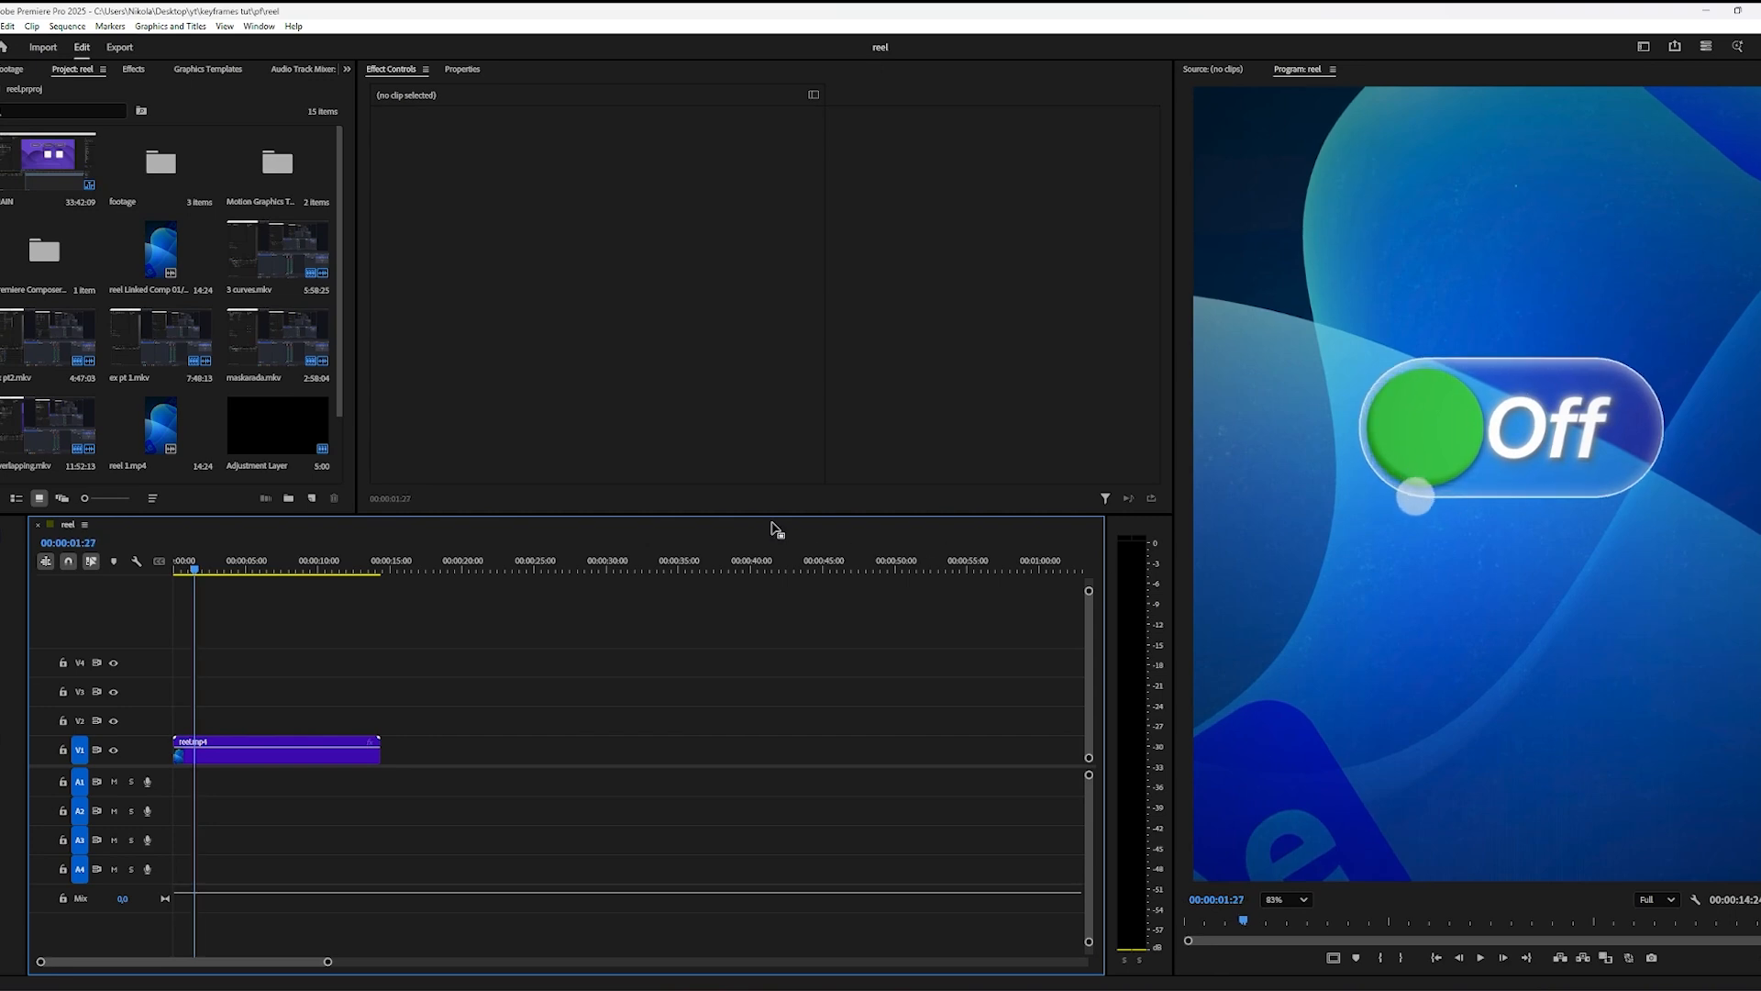
{"action": "key", "text": "Left"}
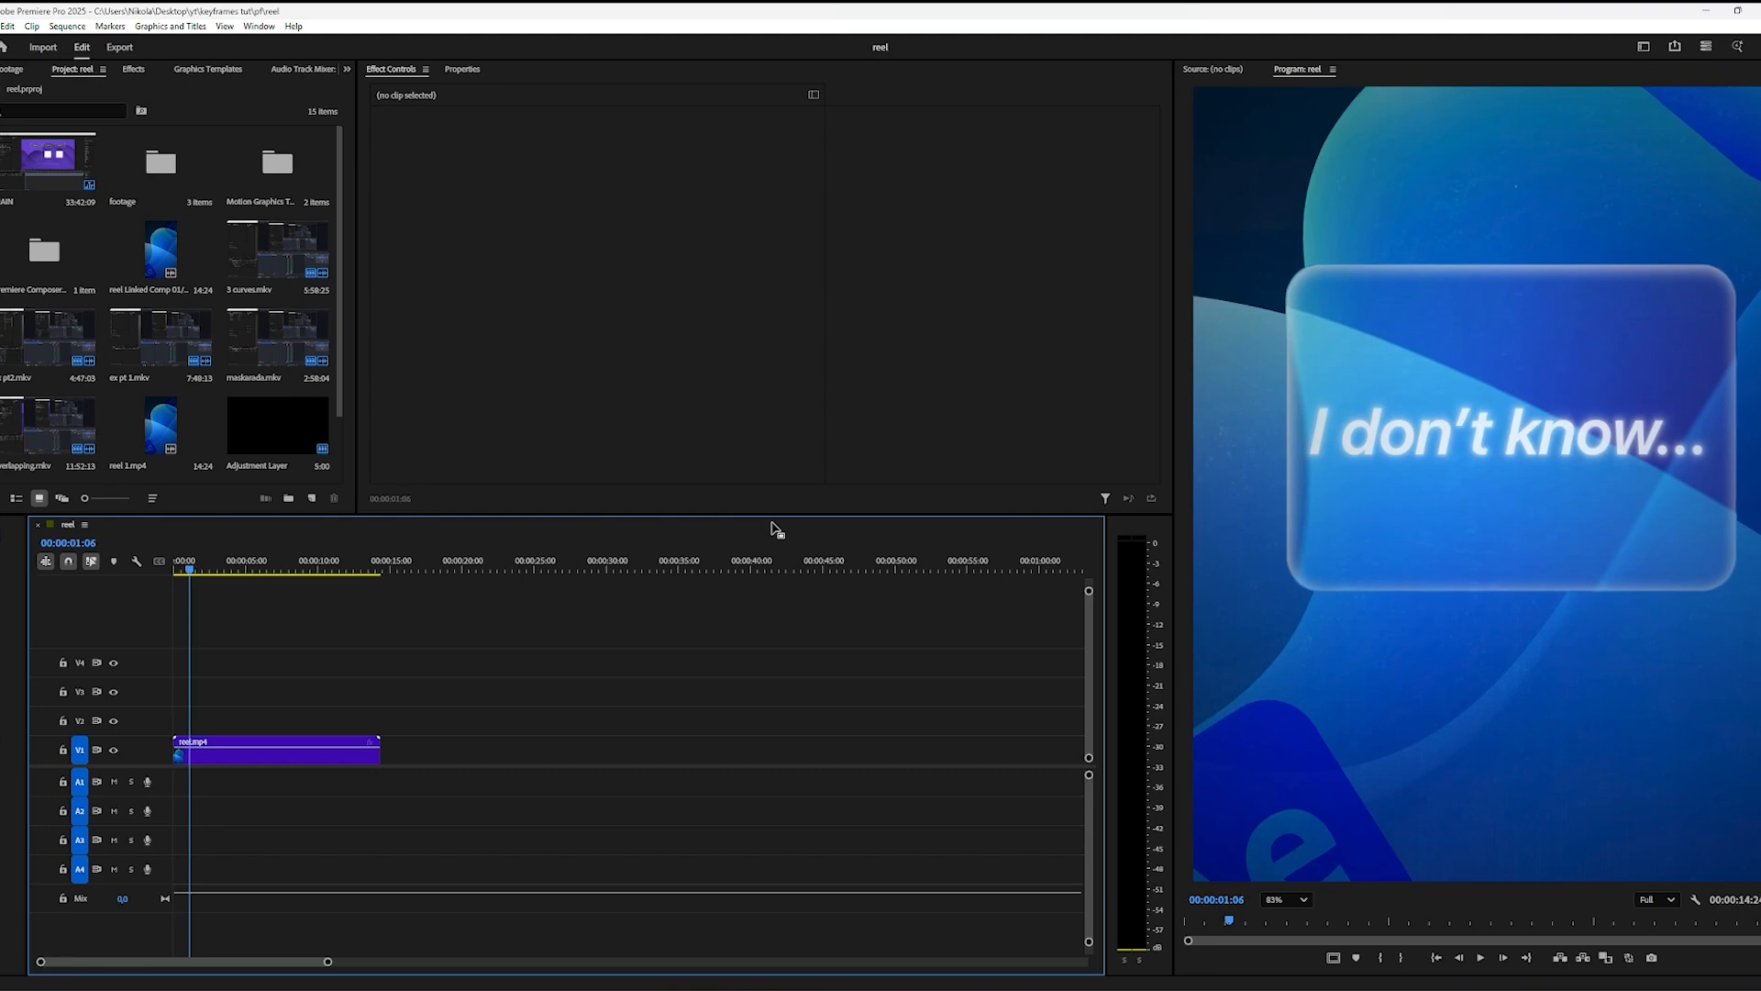
{"action": "key", "text": "Right"}
{"action": "key", "text": "Right"}
{"action": "key", "text": "Right"}
{"action": "key", "text": "Right"}
{"action": "key", "text": "Right"}
{"action": "key", "text": "Right"}
{"action": "key", "text": "Right"}
{"action": "key", "text": "Right"}
{"action": "key", "text": "Right"}
{"action": "key", "text": "Right"}
{"action": "key", "text": "Right"}
{"action": "key", "text": "Right"}
{"action": "key", "text": "Right"}
{"action": "key", "text": "Right"}
{"action": "key", "text": "Right"}
{"action": "key", "text": "Right"}
{"action": "key", "text": "Right"}
{"action": "key", "text": "Right"}
{"action": "key", "text": "Right"}
{"action": "key", "text": "Right"}
{"action": "key", "text": "Right"}
{"action": "key", "text": "Right"}
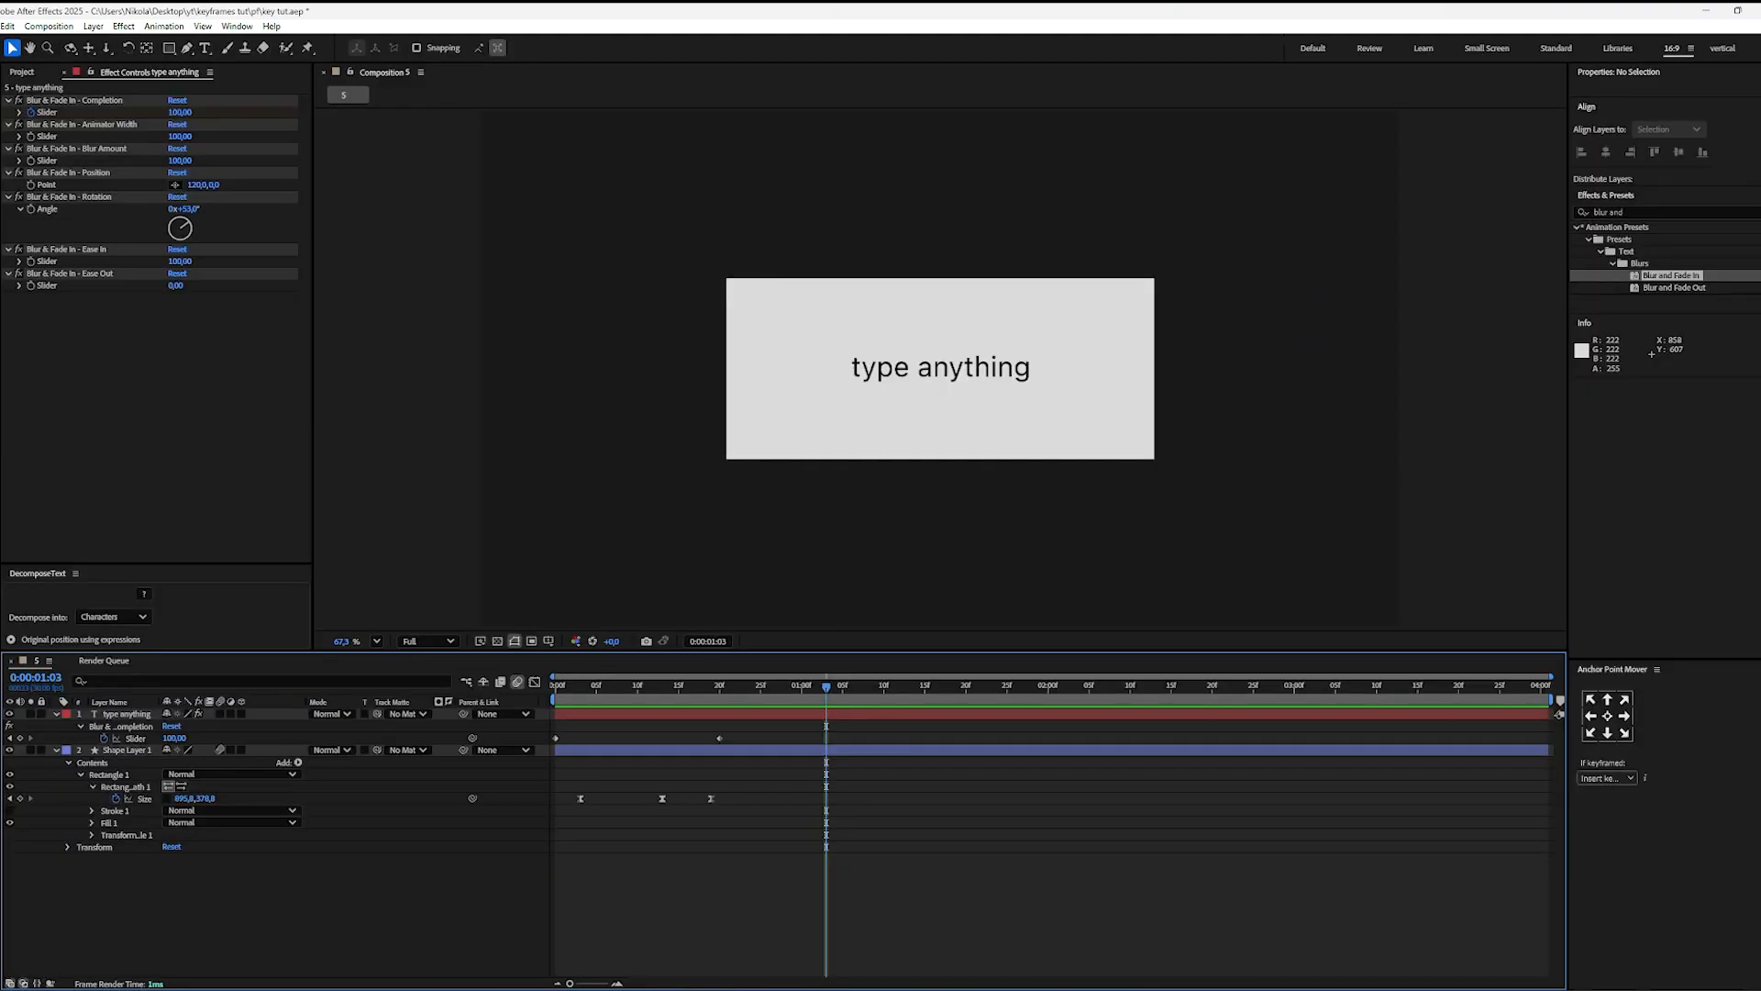
Step: Return to After Effects, set the rectangle's Roundness to 20 and check its corners
{"action": "left_click", "coordinate": [804, 751]}
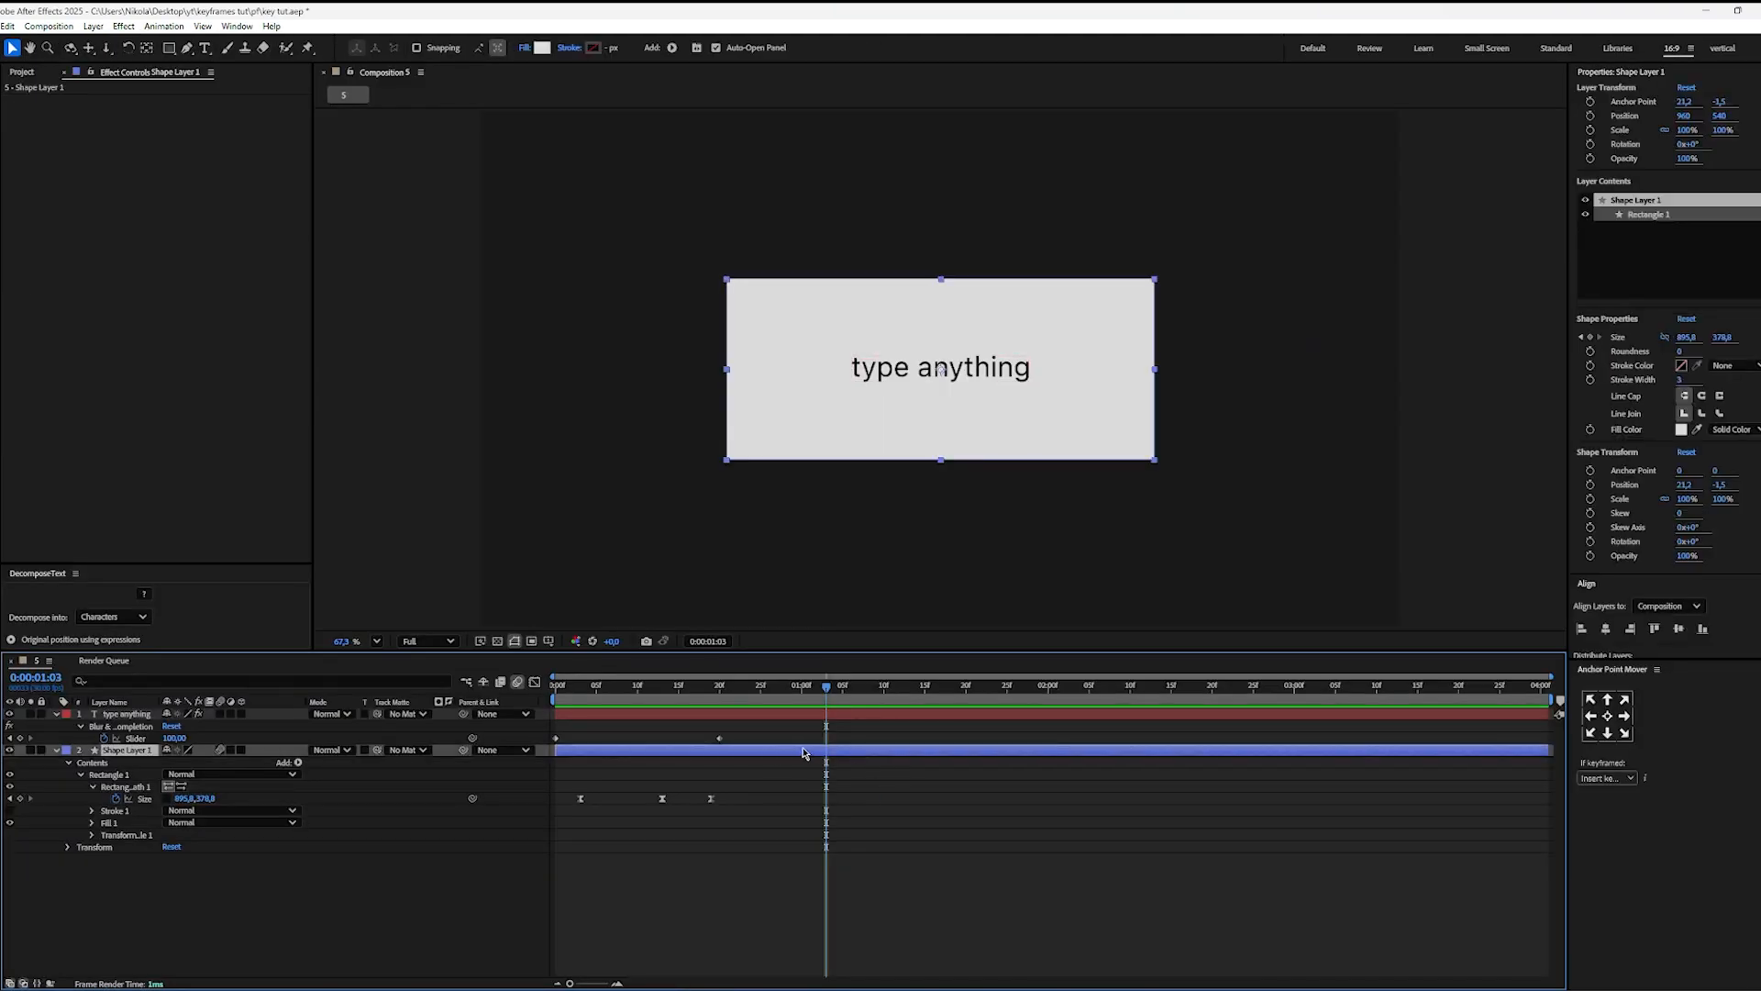
{"action": "left_click", "coordinate": [1680, 352]}
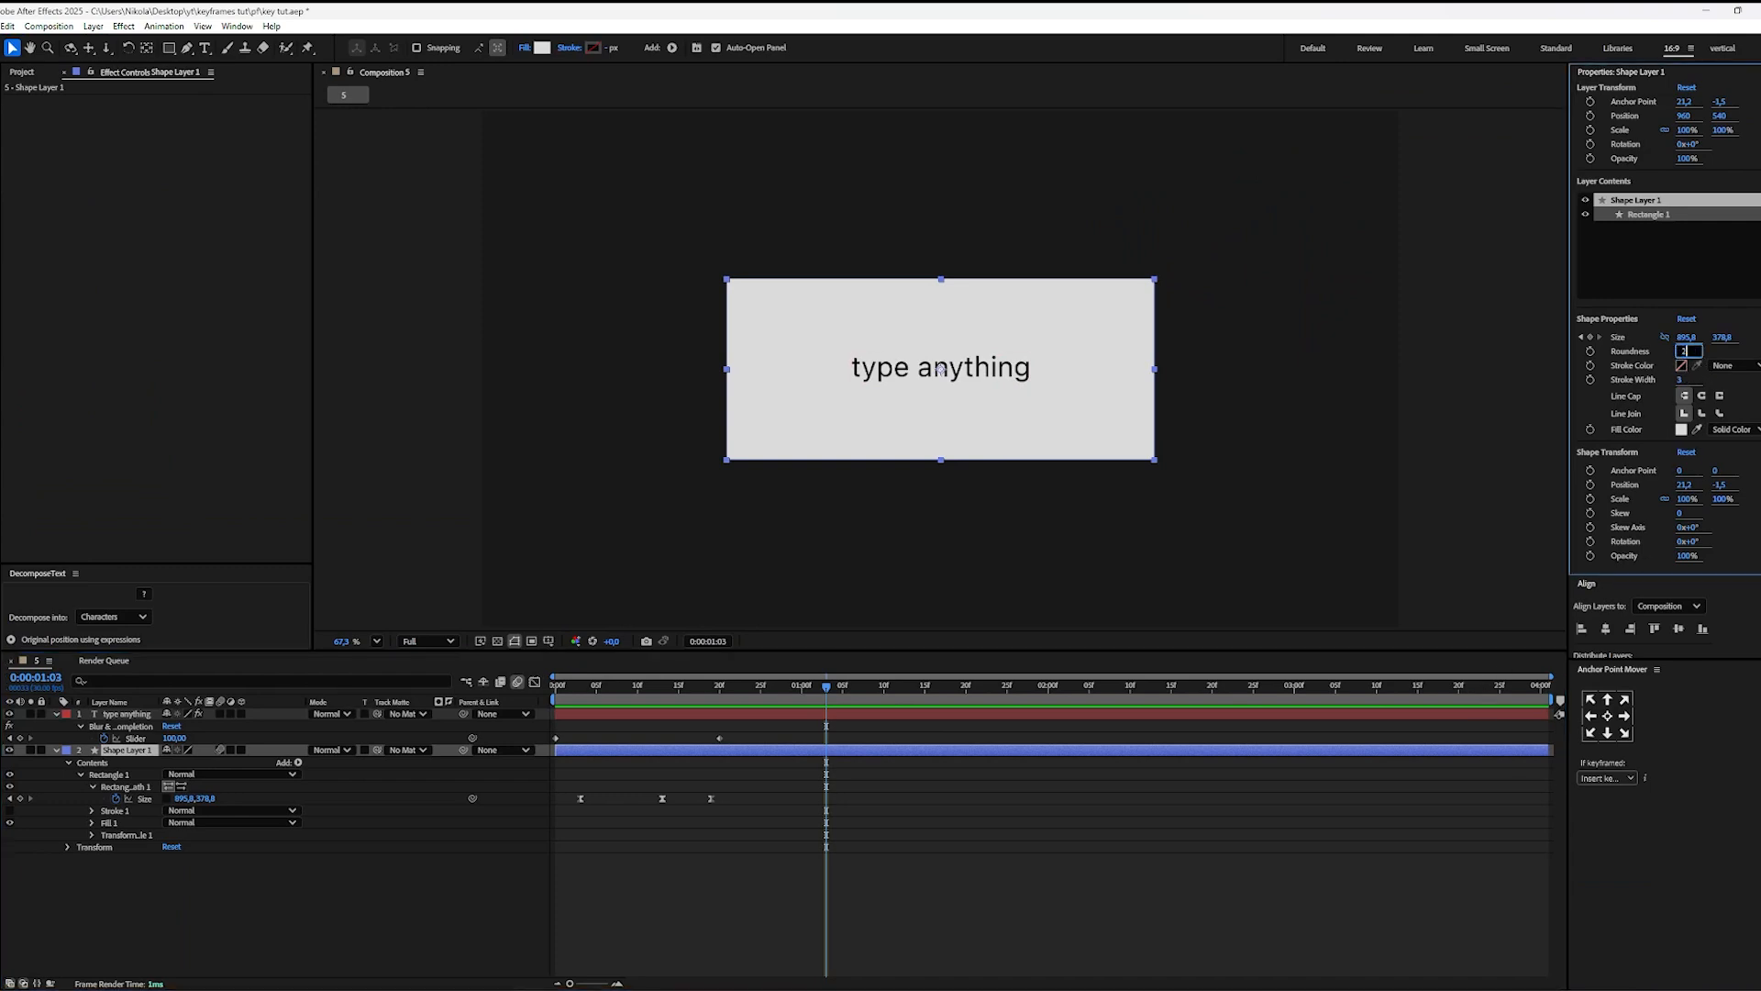
{"action": "key", "text": "Return"}
{"action": "left_click", "coordinate": [1178, 881]}
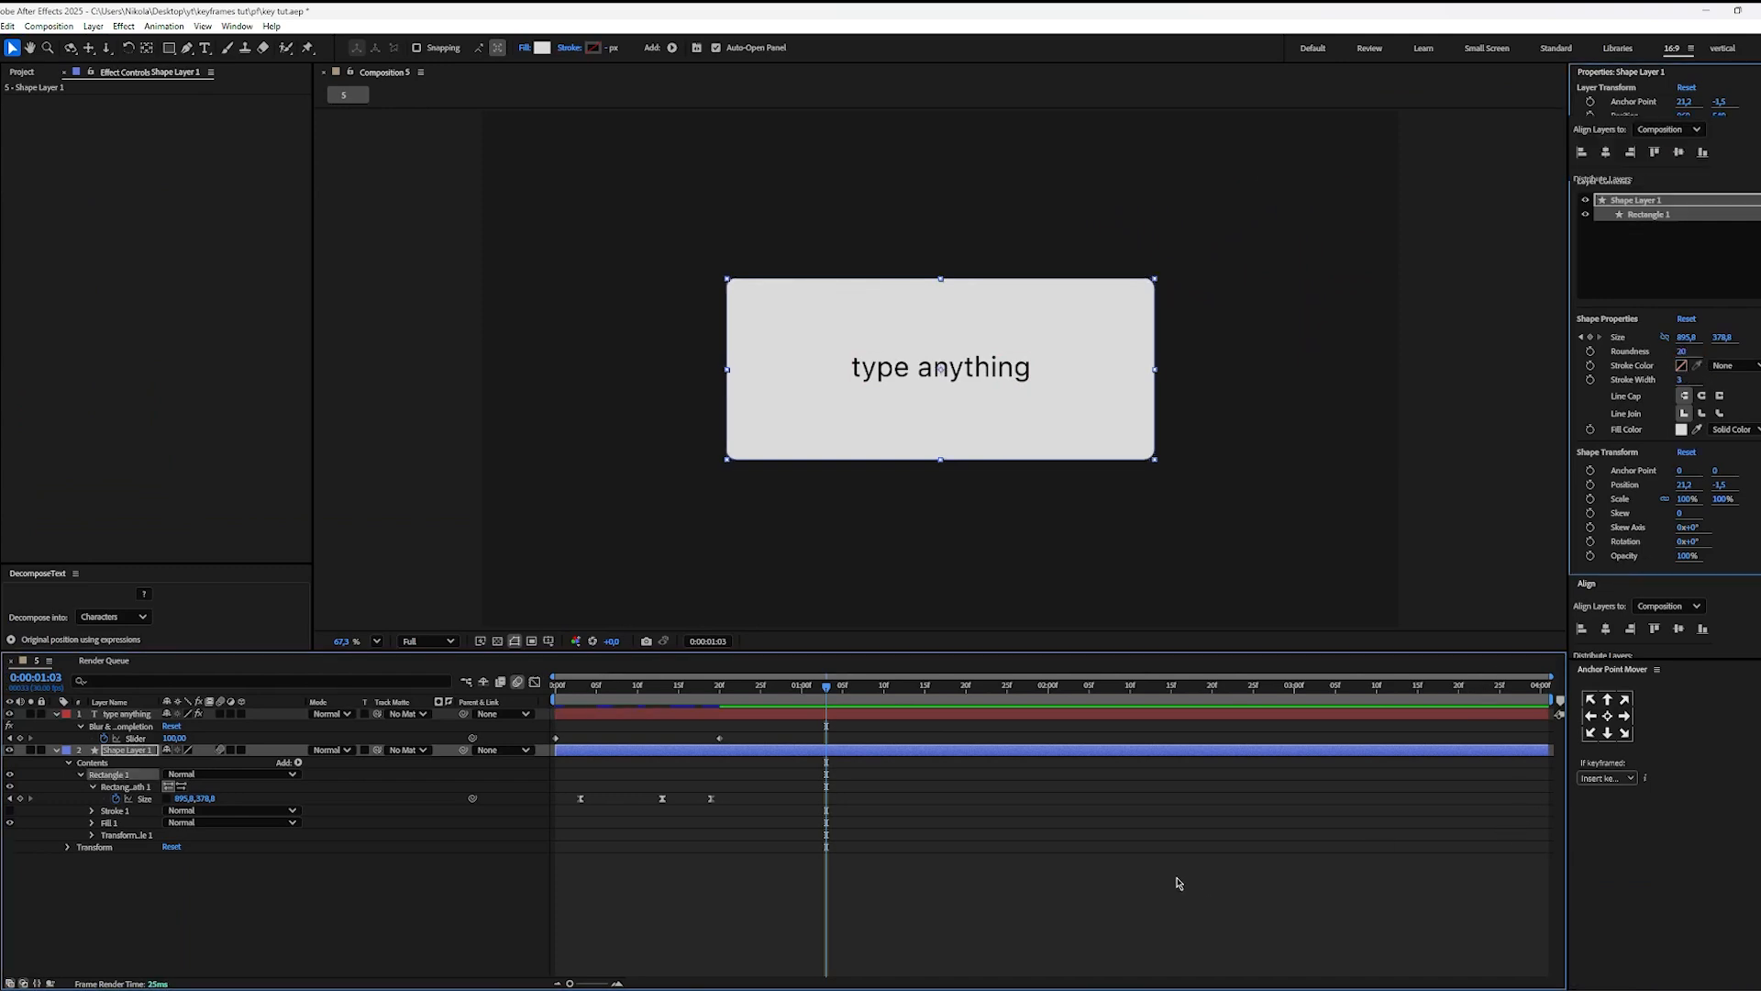
{"action": "scroll", "coordinate": [1132, 476], "scroll_direction": "up", "scroll_amount": 4}
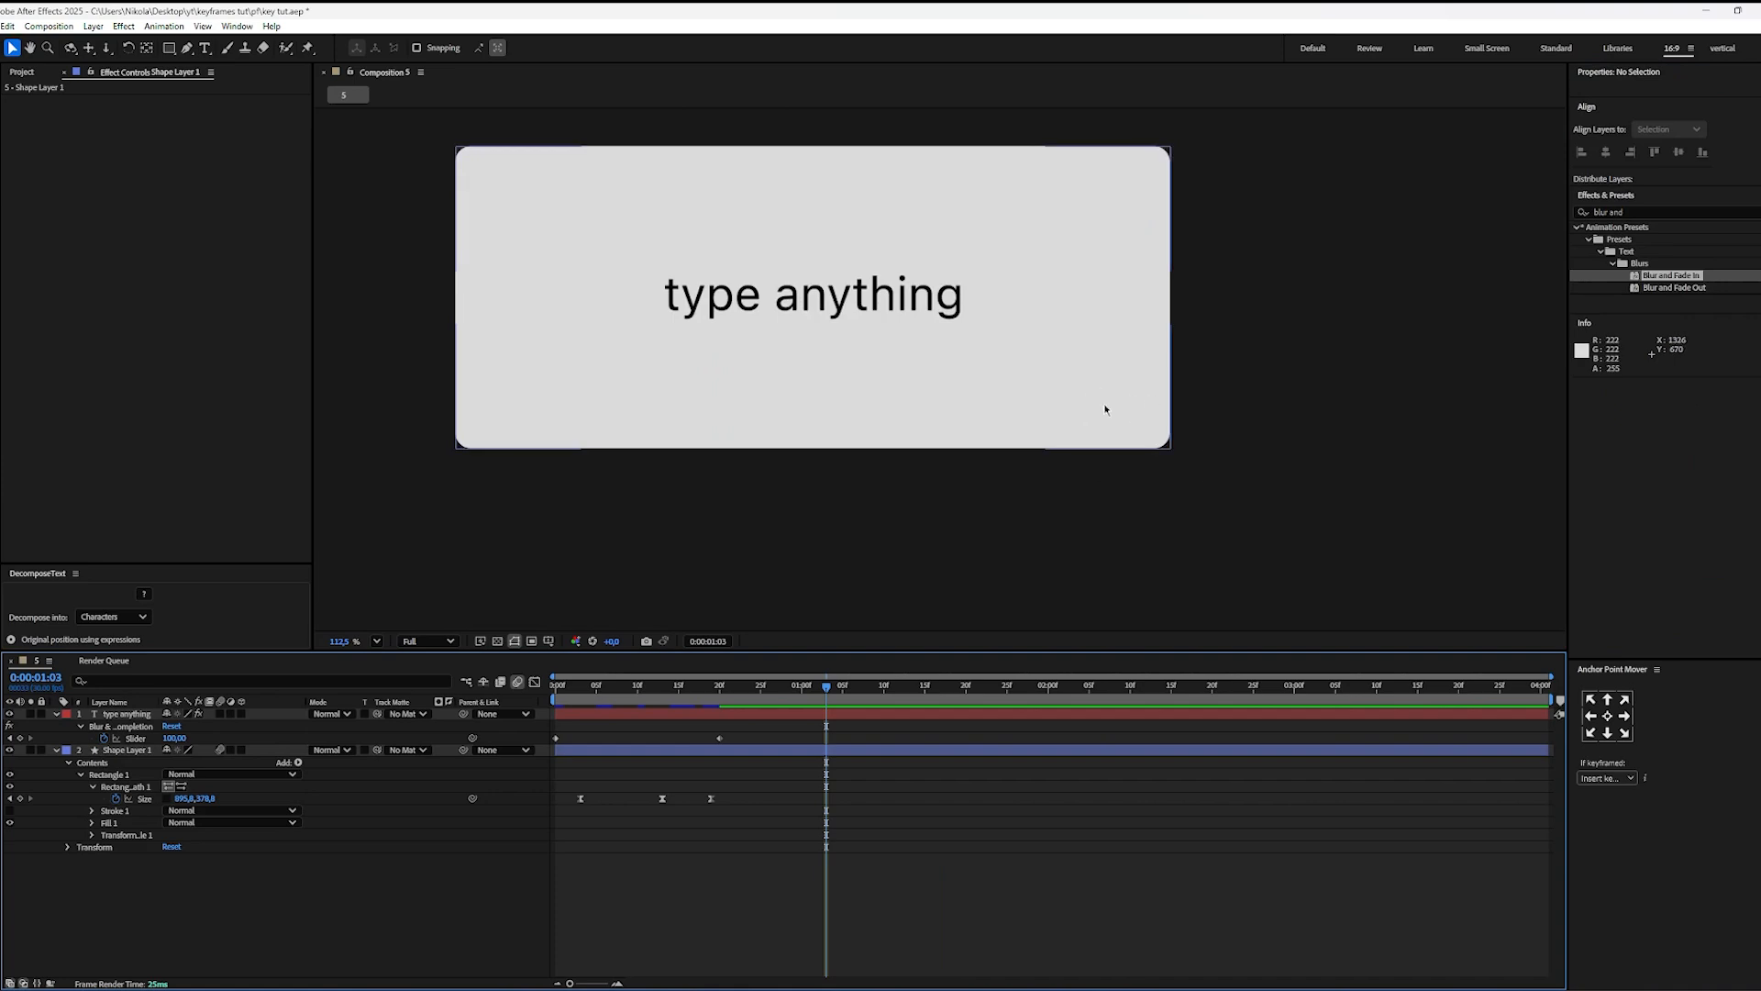
{"action": "left_click", "coordinate": [376, 641]}
{"action": "left_click", "coordinate": [392, 662]}
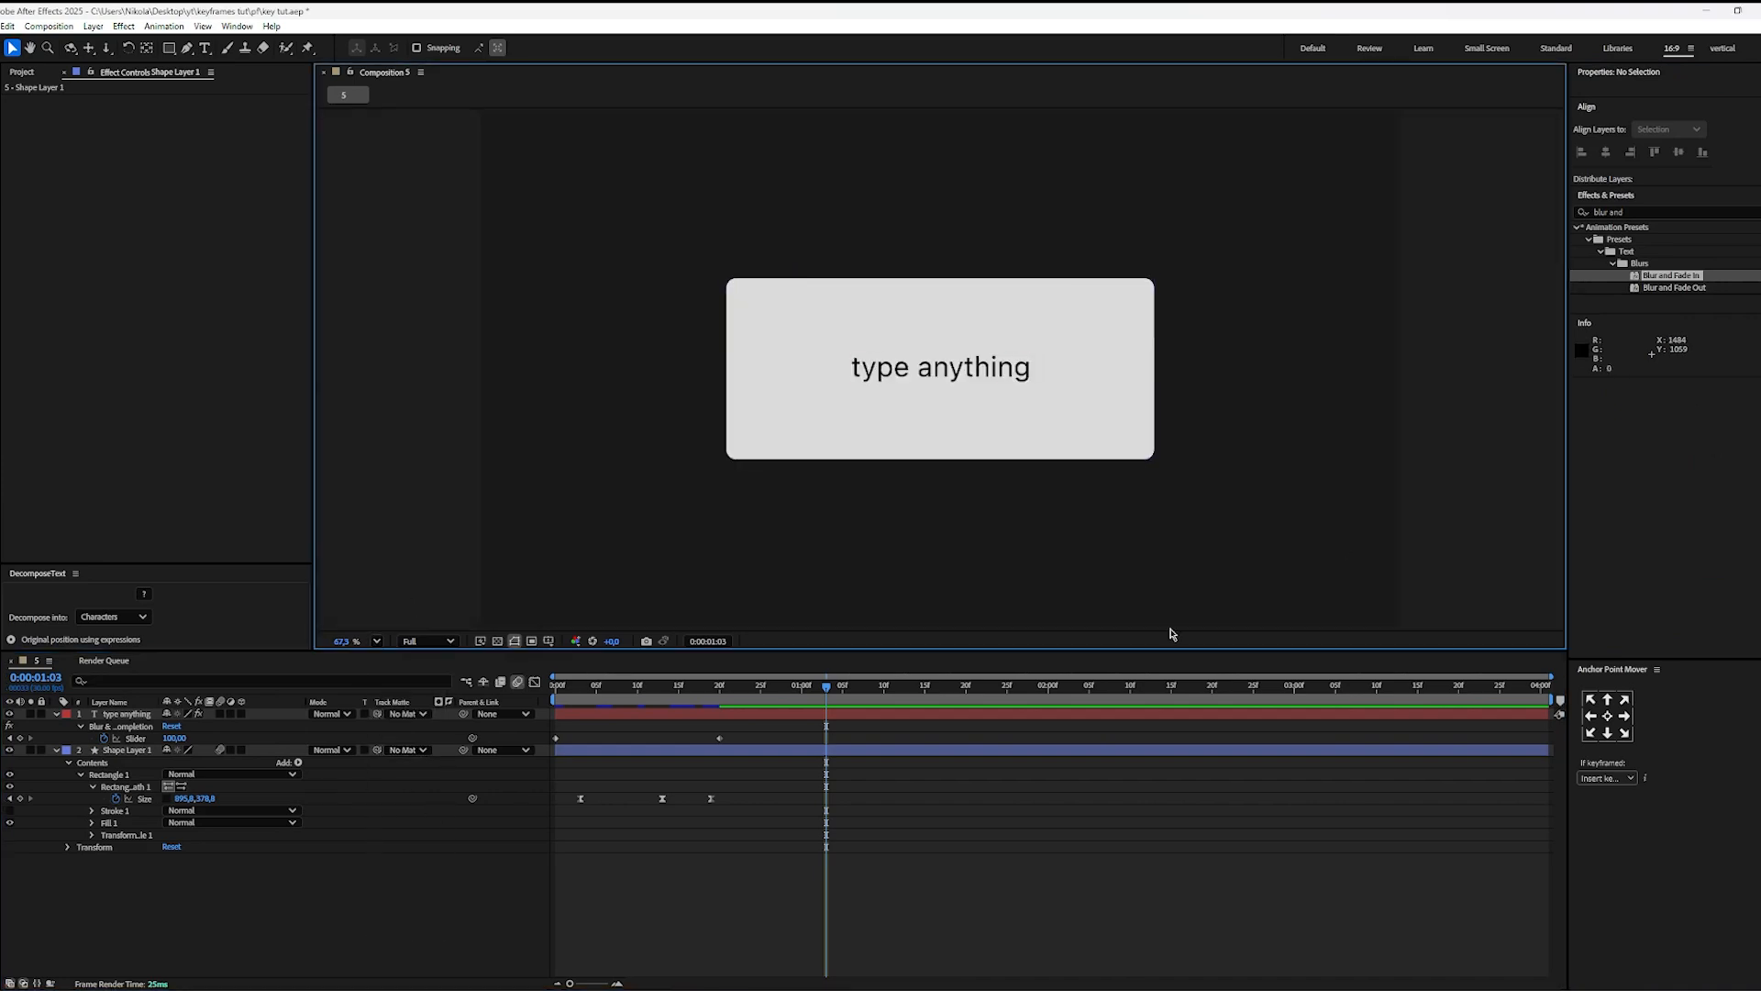
Step: Add Size and Roundness keyframes to the rectangle at 0:00:01:03
{"action": "left_click", "coordinate": [863, 754]}
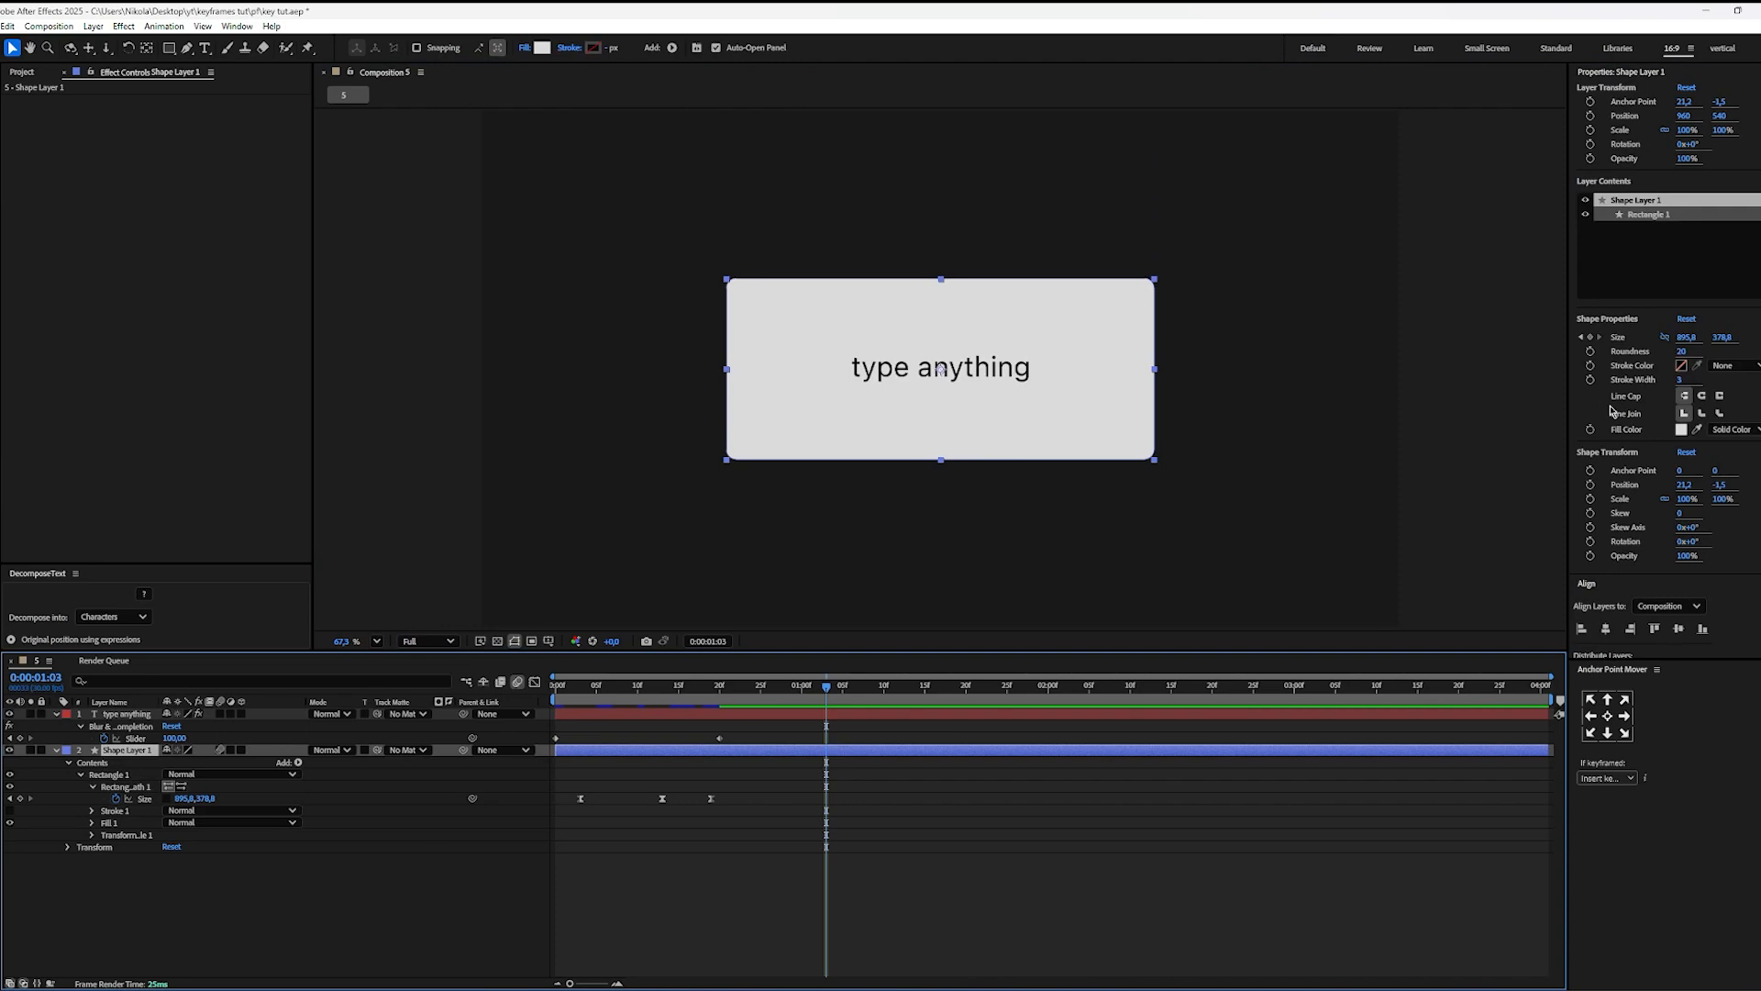
{"action": "left_click", "coordinate": [1590, 340]}
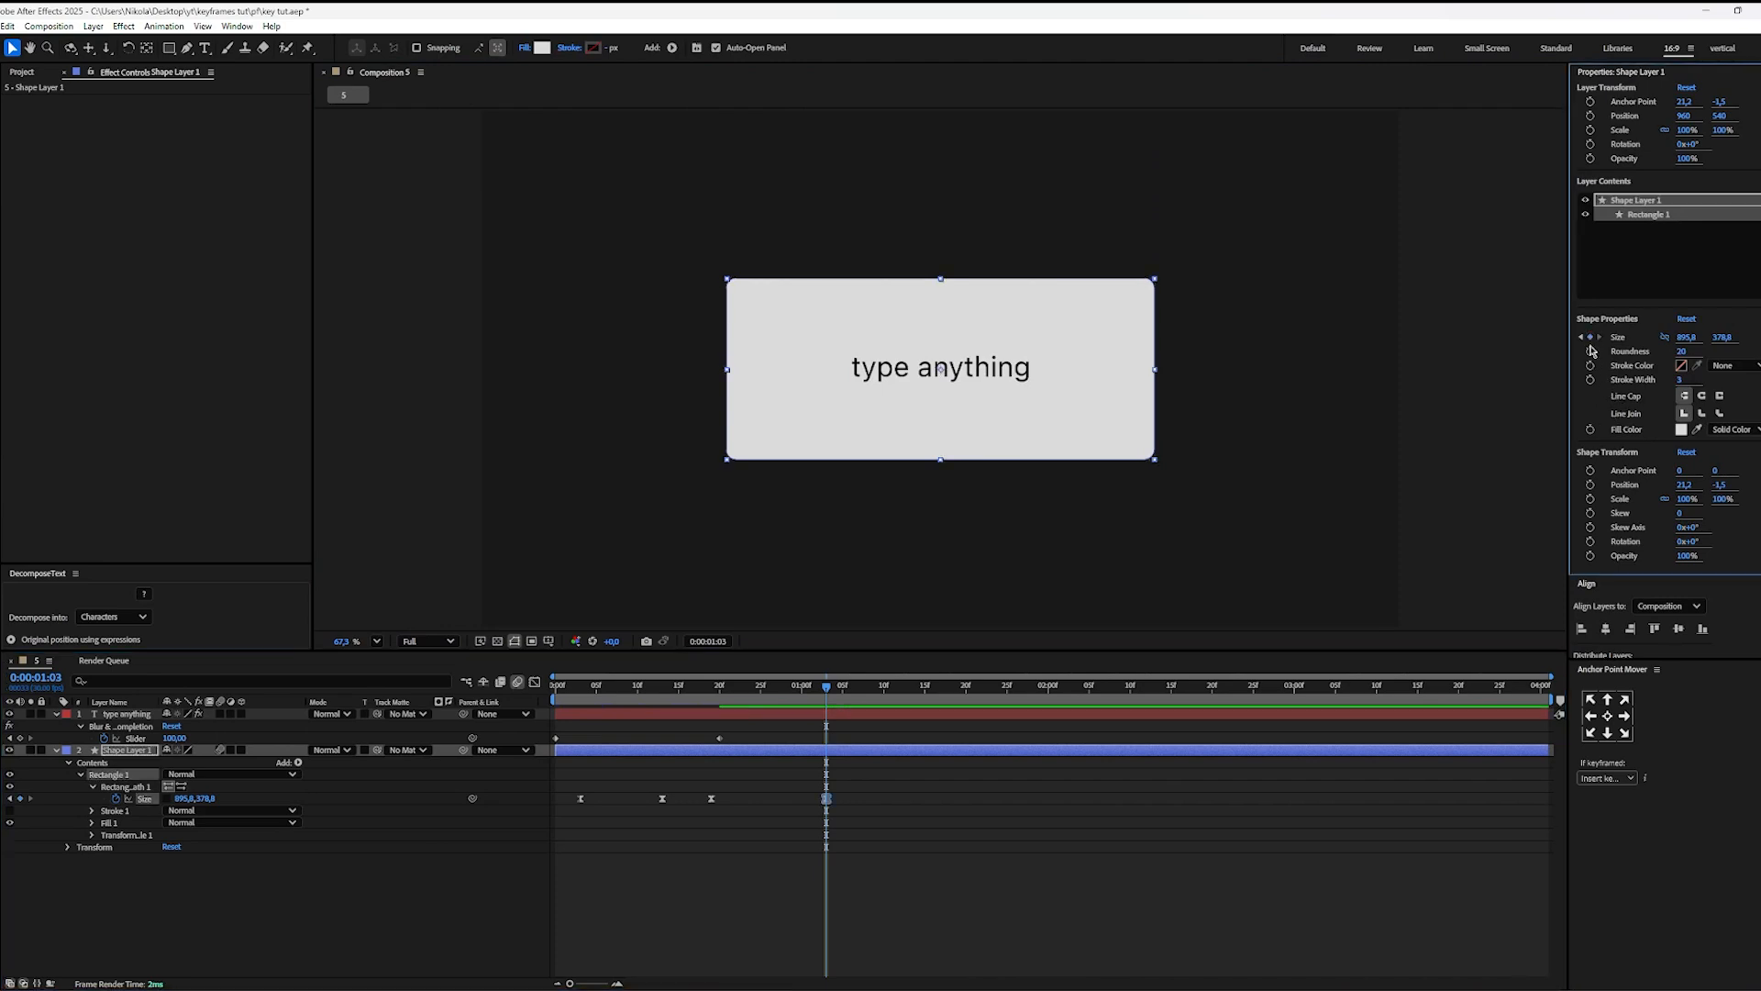
{"action": "left_click", "coordinate": [1591, 352]}
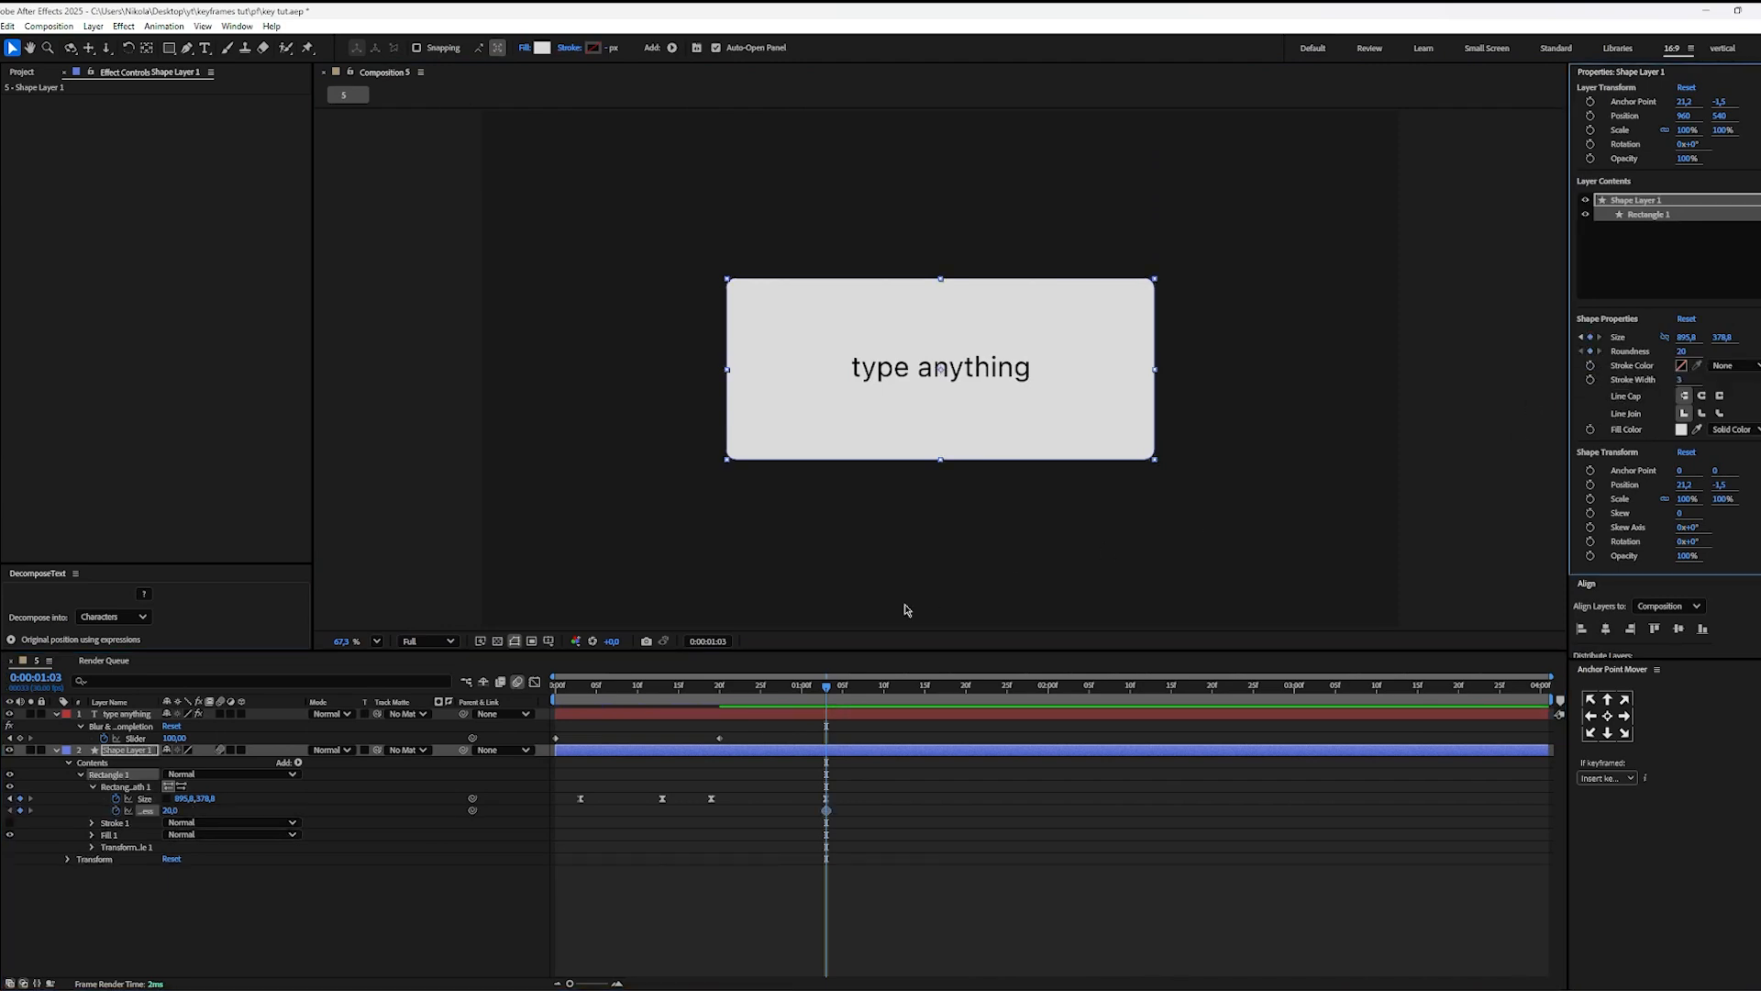
Step: At 0:00:02:00, shrink the rectangle's Size to about 473 by 173 and set its Roundness to 107, forming a pill around the text
{"action": "left_click_drag", "start_coordinate": [829, 709], "coordinate": [1049, 717]}
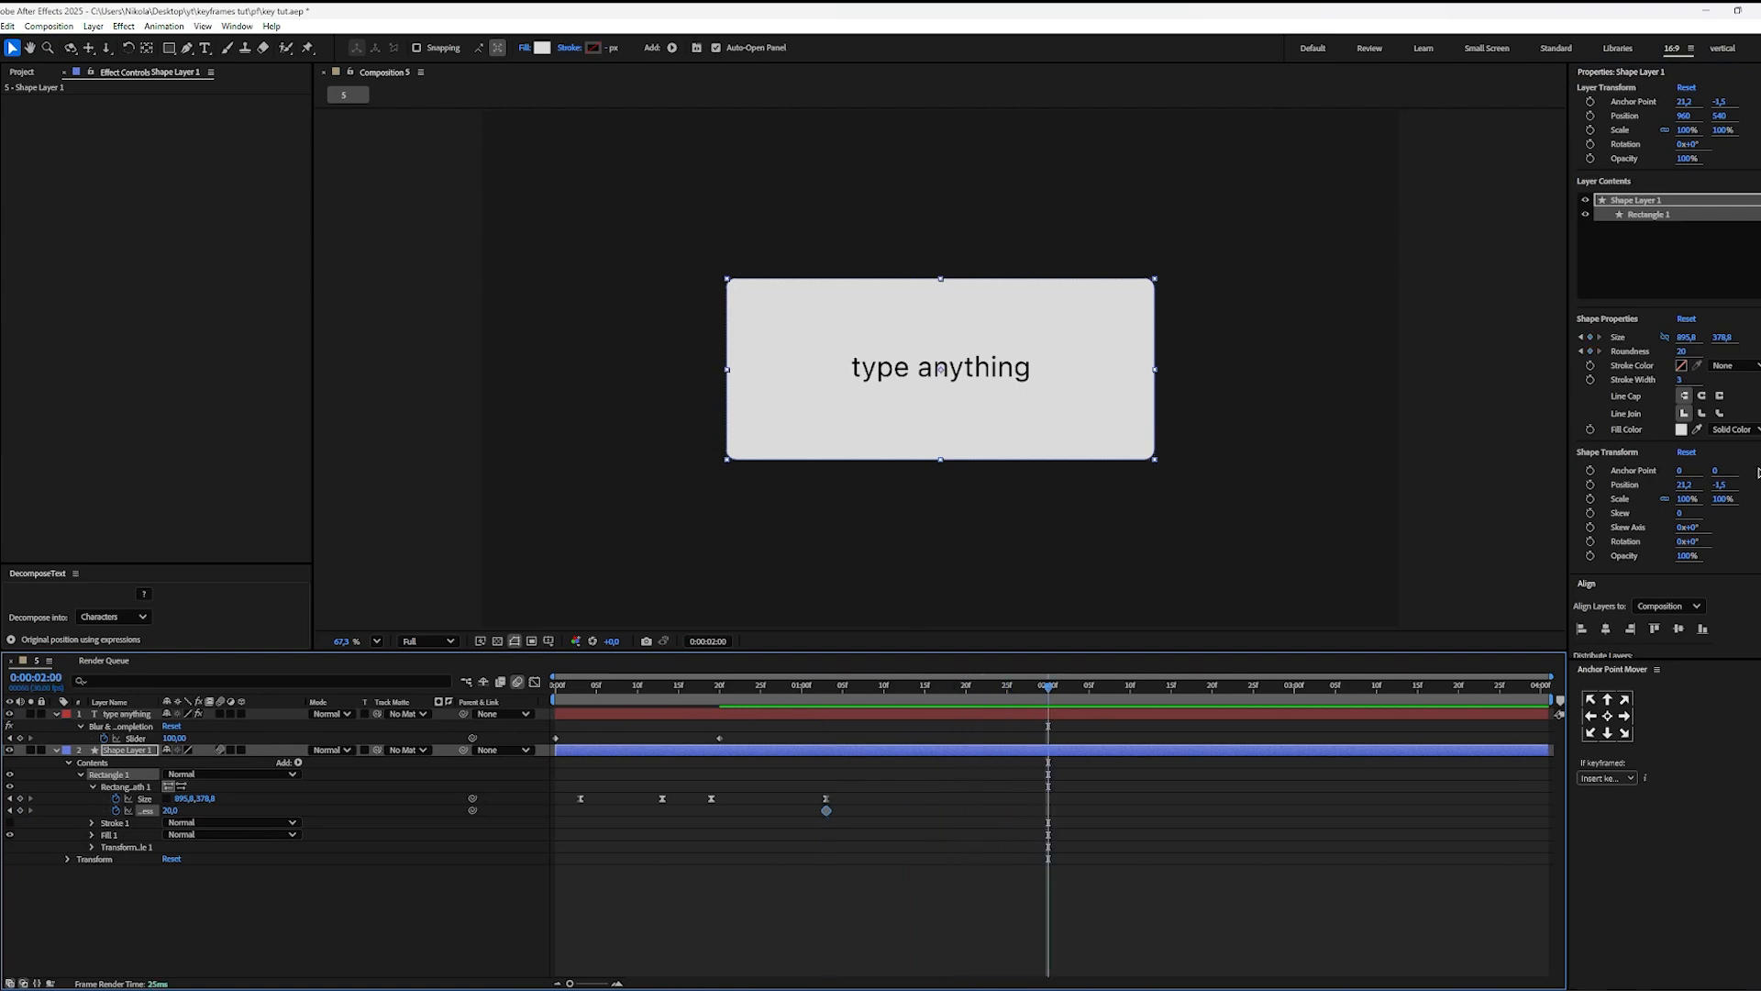
{"action": "left_click_drag", "start_coordinate": [1722, 337], "coordinate": [1411, 362]}
{"action": "left_click_drag", "start_coordinate": [1722, 337], "coordinate": [1675, 364]}
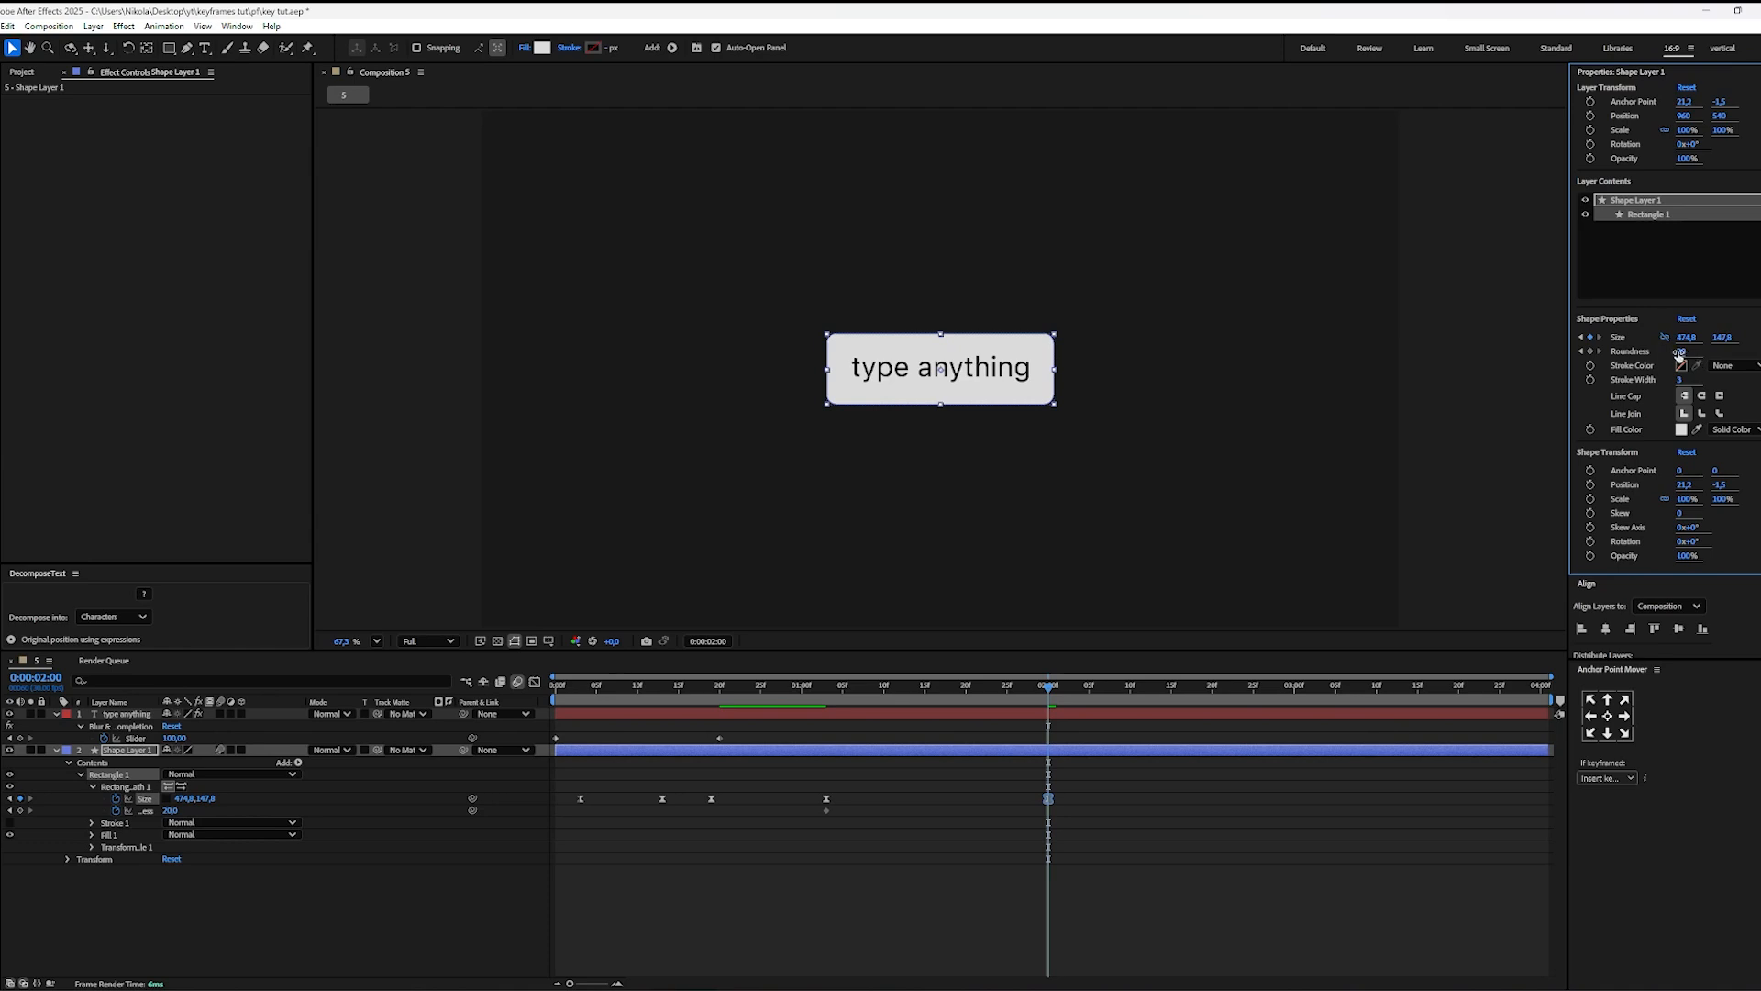
{"action": "left_click_drag", "start_coordinate": [1678, 353], "coordinate": [1731, 352]}
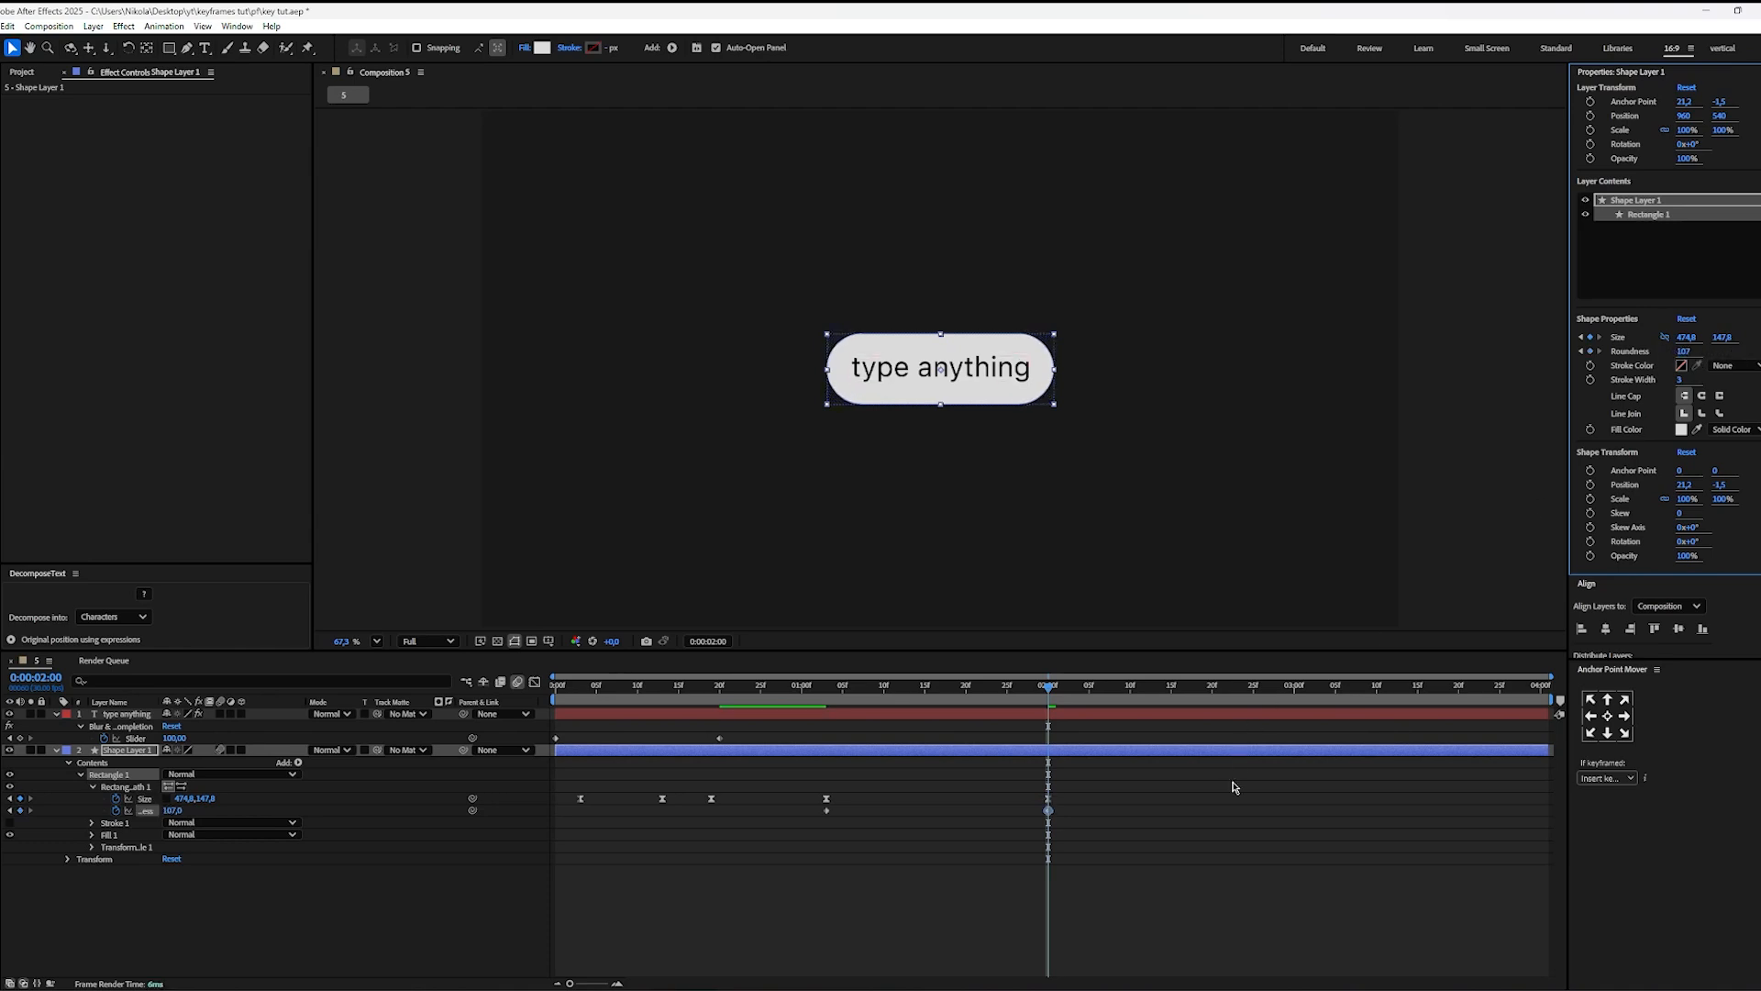
{"action": "left_click", "coordinate": [1188, 804]}
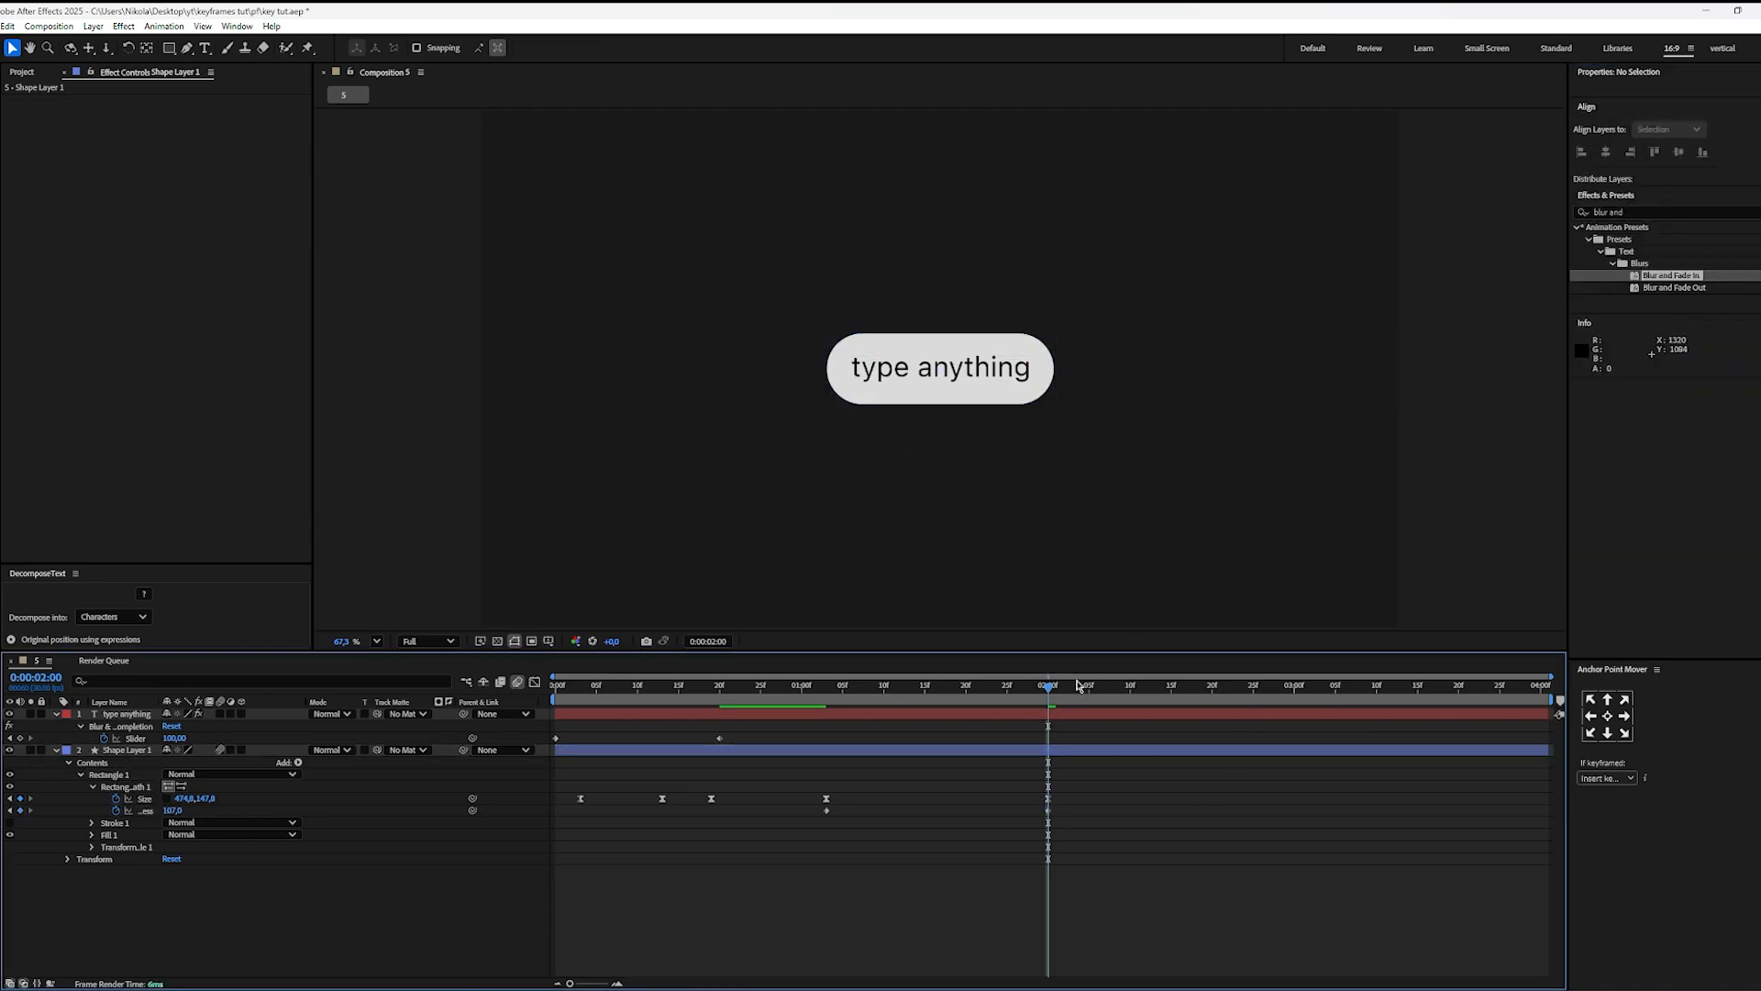
{"action": "left_click", "coordinate": [1049, 799]}
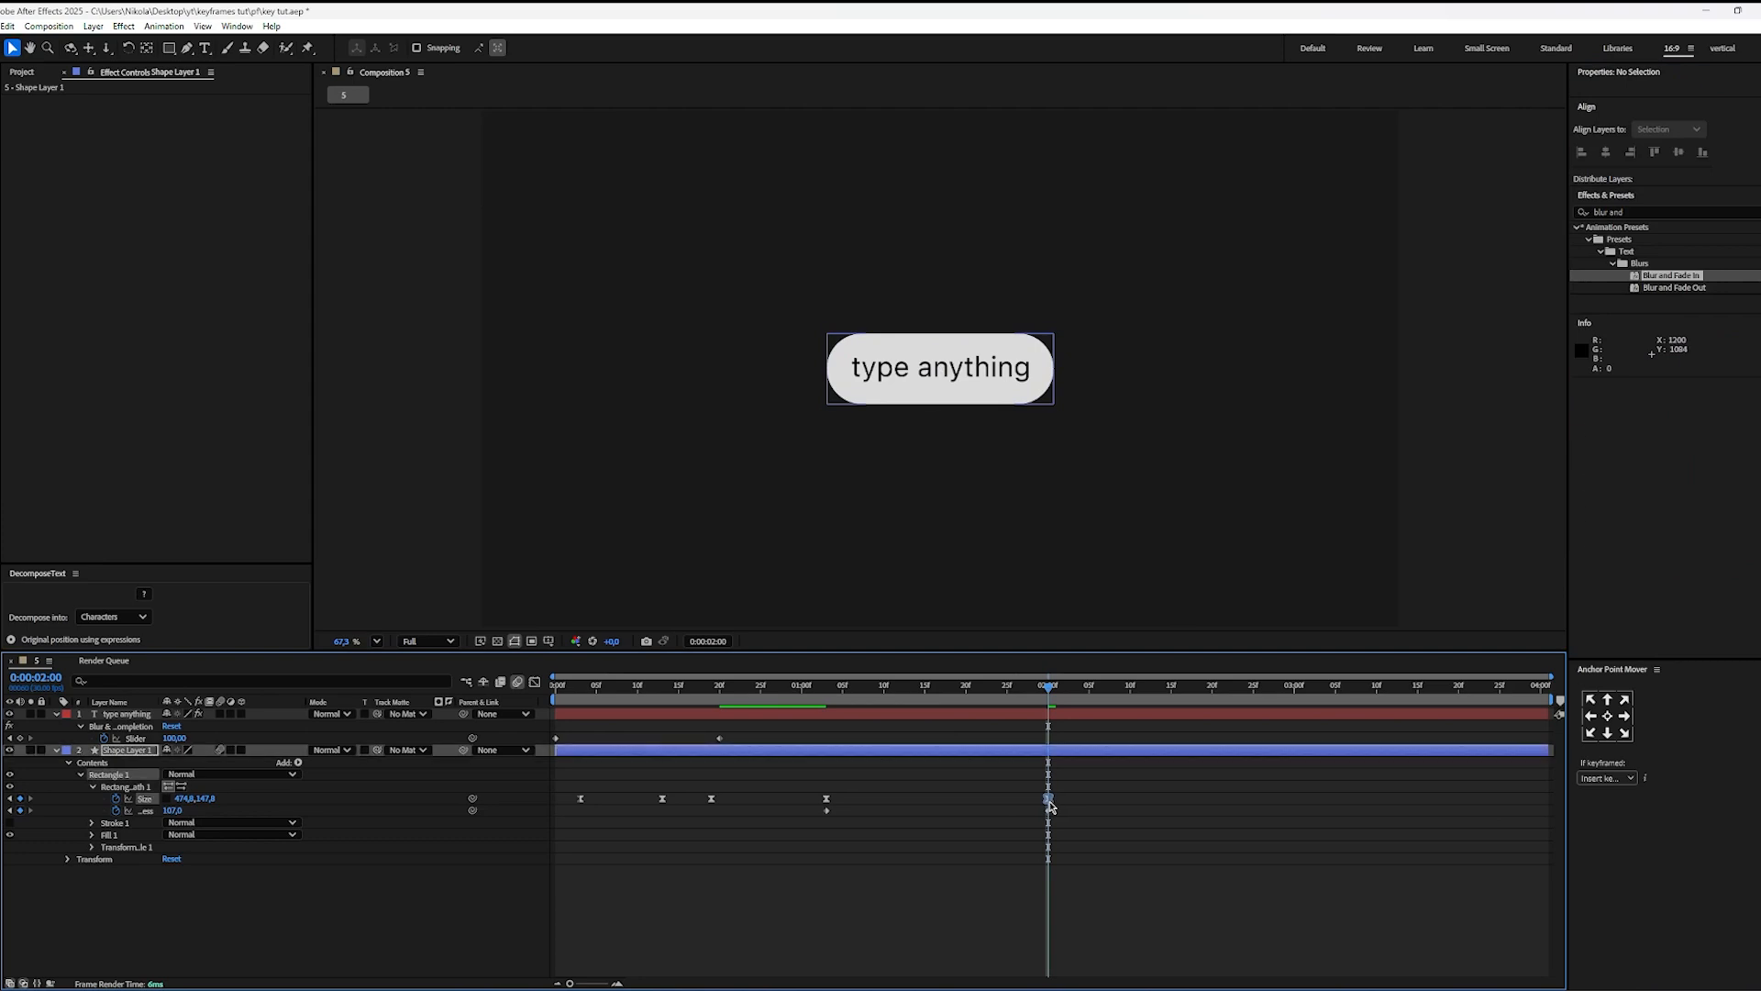
{"action": "left_click_drag", "start_coordinate": [1686, 339], "coordinate": [1745, 339]}
{"action": "left_click", "coordinate": [1293, 776]}
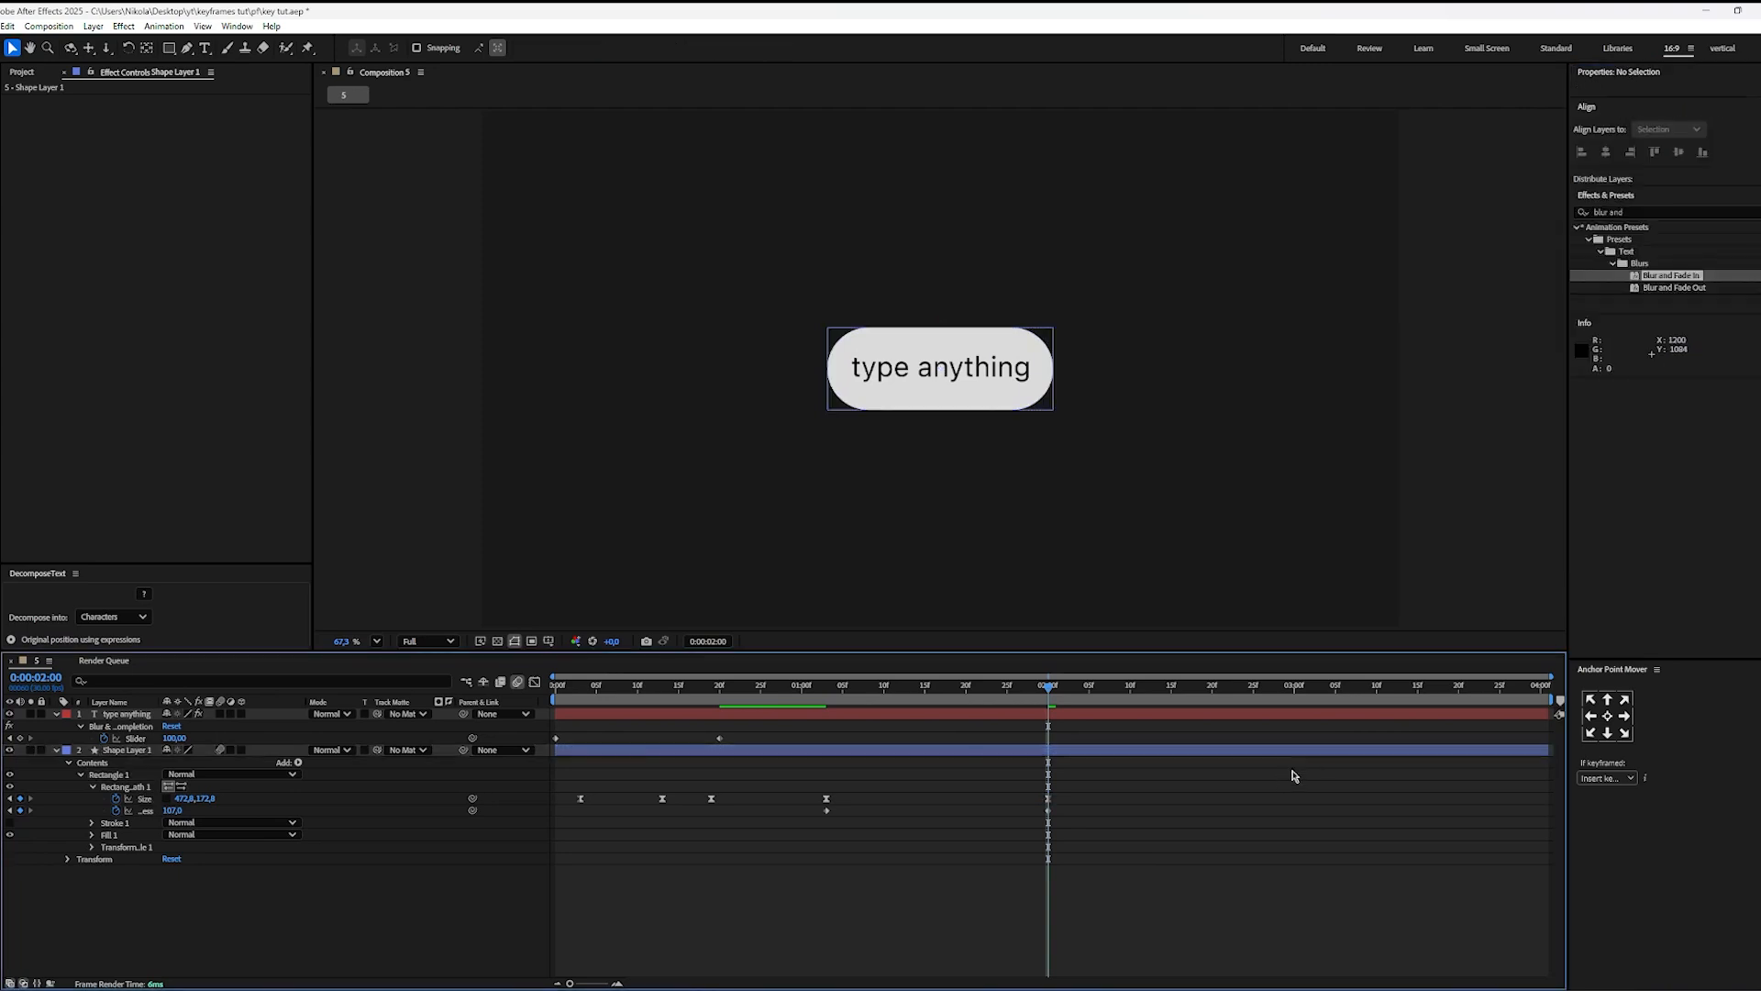
Step: Apply Easy Ease to the Size and Roundness keyframes at 0:00:01:03 and 0:00:02:00 and show their speed curves in the Graph Editor
{"action": "left_click_drag", "start_coordinate": [1079, 793], "coordinate": [817, 845]}
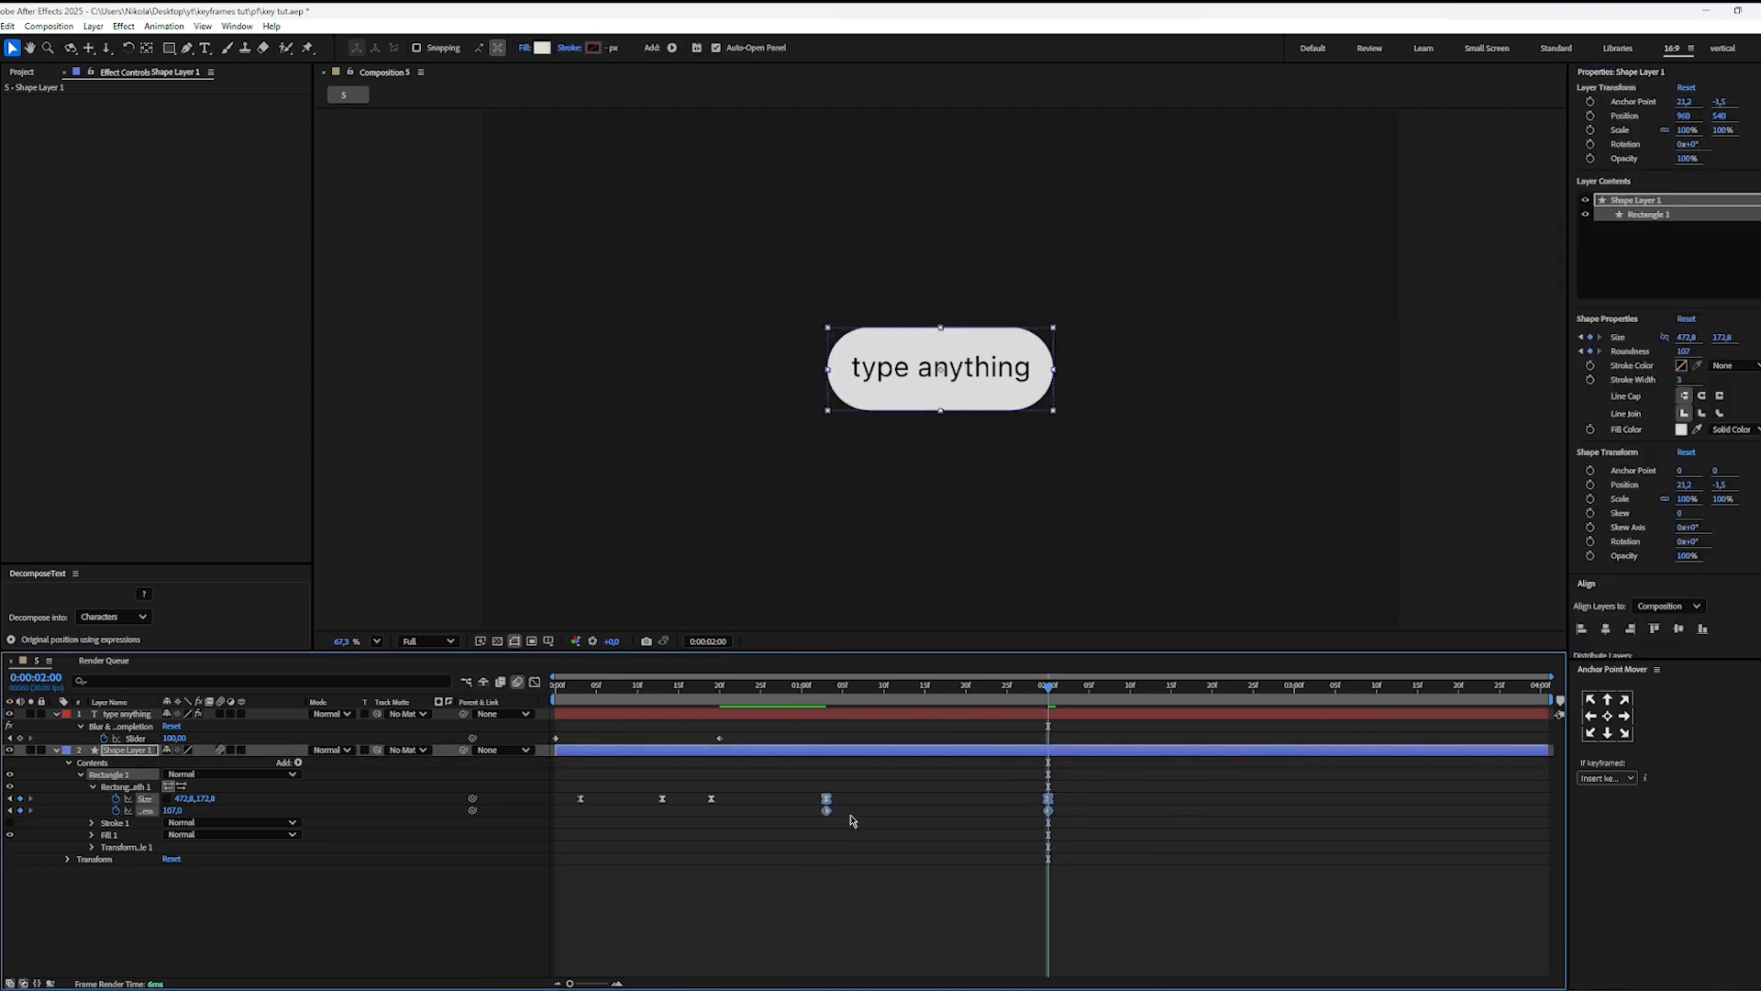
{"action": "key", "text": "F9"}
{"action": "left_click", "coordinate": [535, 682]}
{"action": "scroll", "coordinate": [914, 895], "scroll_direction": "up", "scroll_amount": 5}
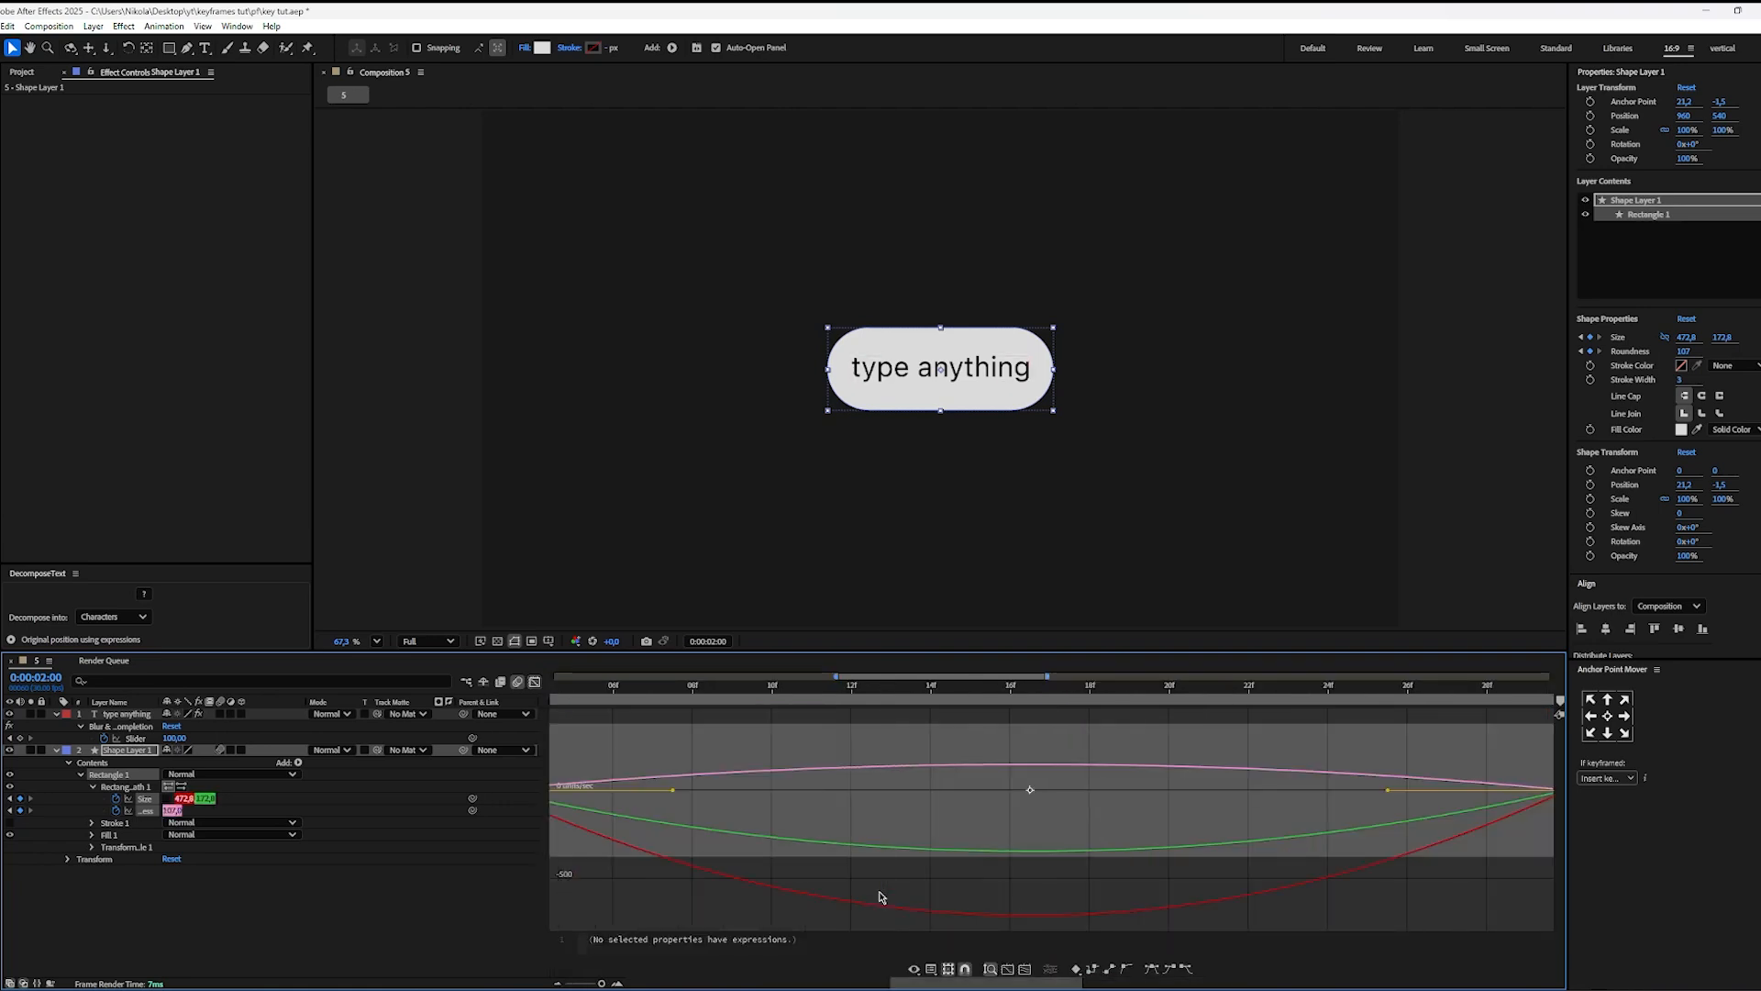
{"action": "scroll", "coordinate": [879, 897], "scroll_direction": "down", "scroll_amount": 3}
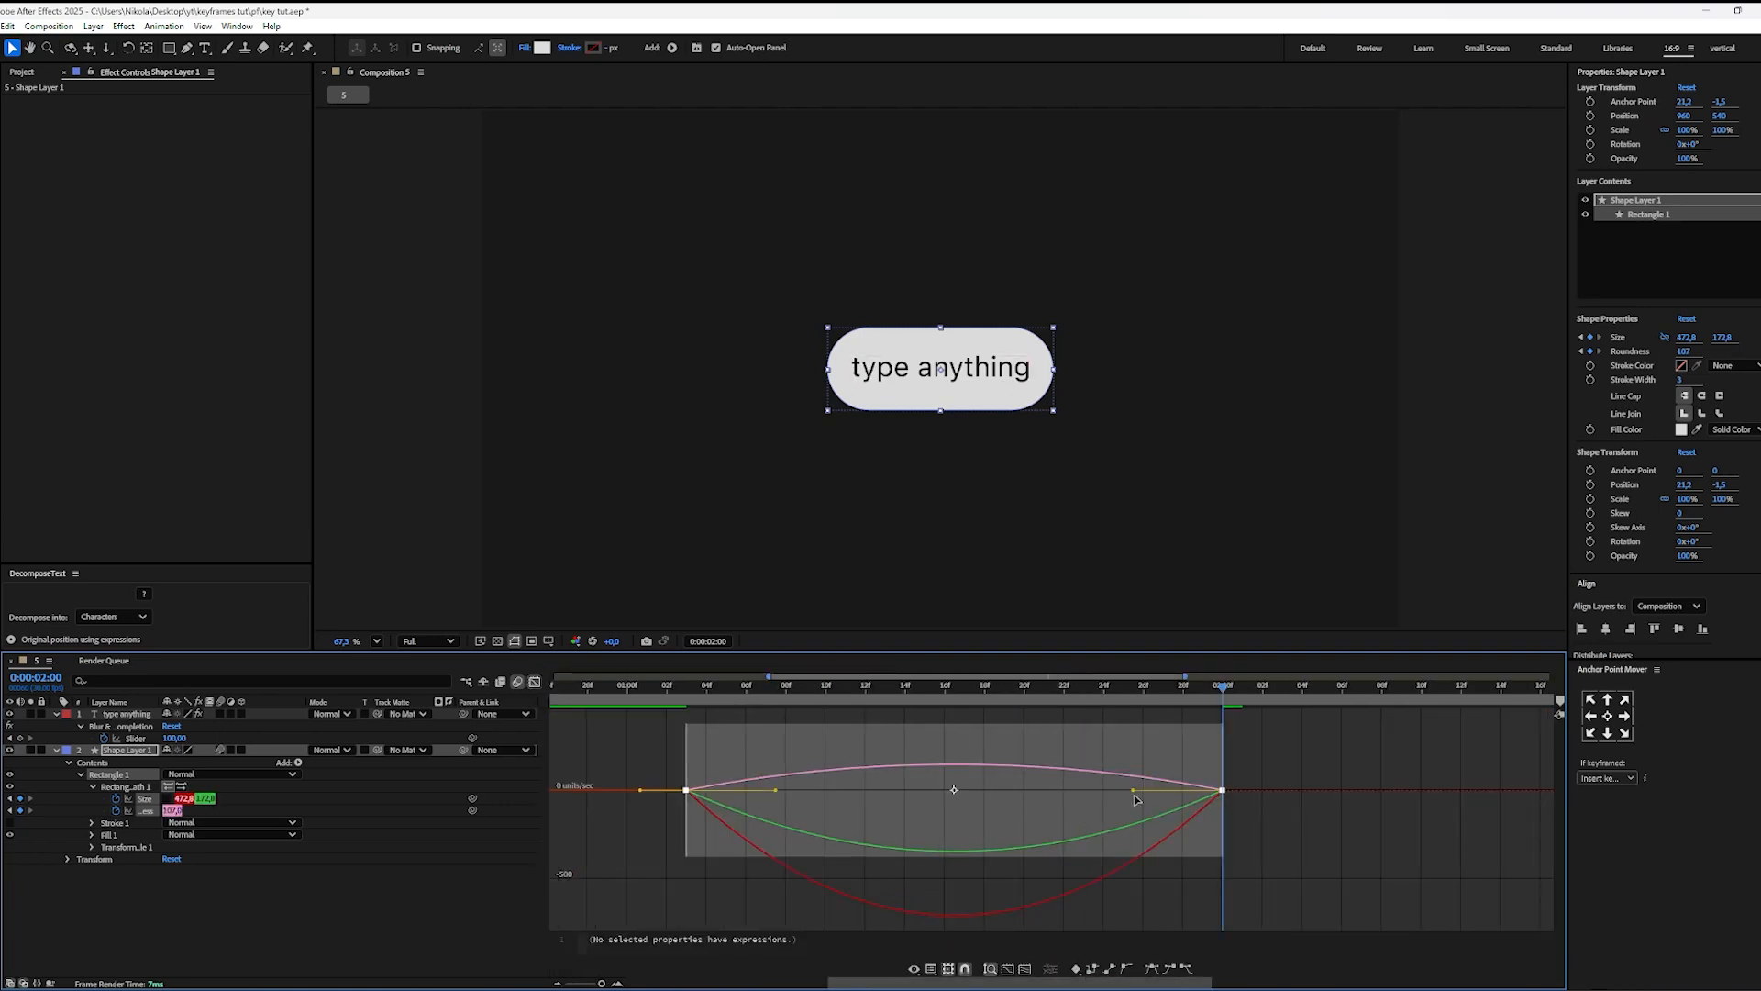
Step: Lengthen the influence at both ends of the Size and Roundness speed curves so speed peaks midway, and preview the morph
{"action": "left_click_drag", "start_coordinate": [1135, 794], "coordinate": [1080, 758]}
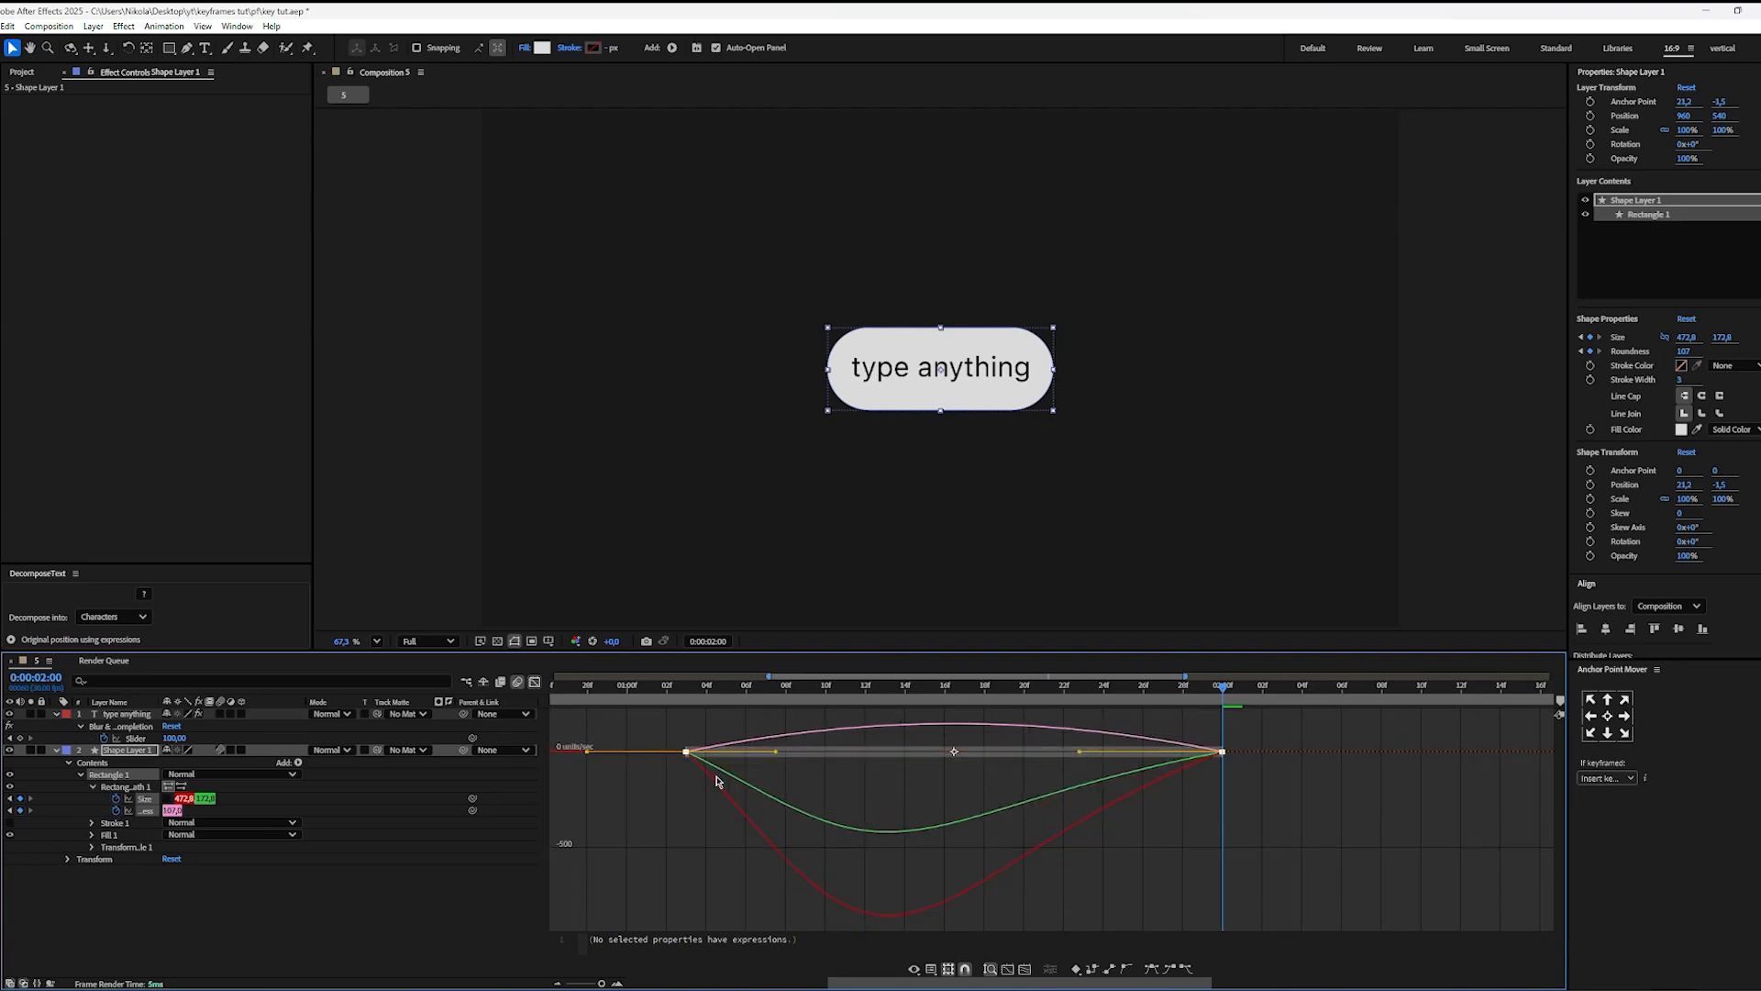
{"action": "left_click_drag", "start_coordinate": [777, 754], "coordinate": [847, 752]}
{"action": "left_click", "coordinate": [820, 732]}
{"action": "left_click", "coordinate": [820, 731]}
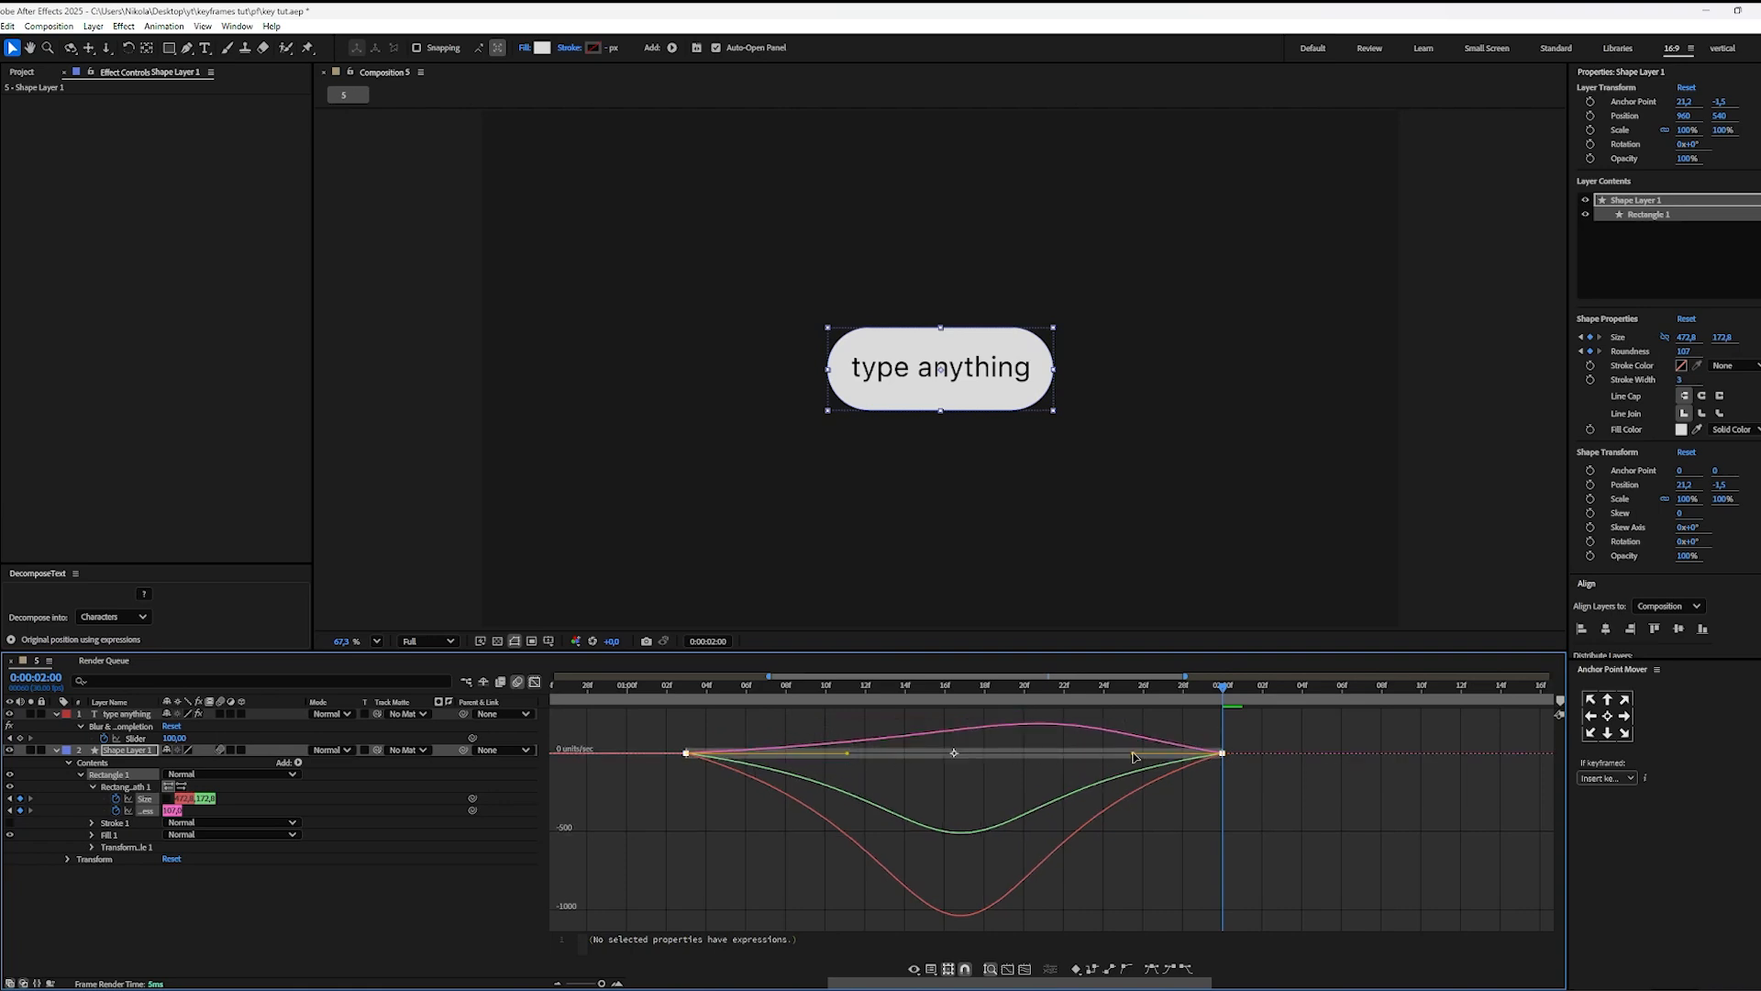
{"action": "left_click_drag", "start_coordinate": [1135, 756], "coordinate": [1062, 758]}
{"action": "left_click_drag", "start_coordinate": [969, 687], "coordinate": [658, 727]}
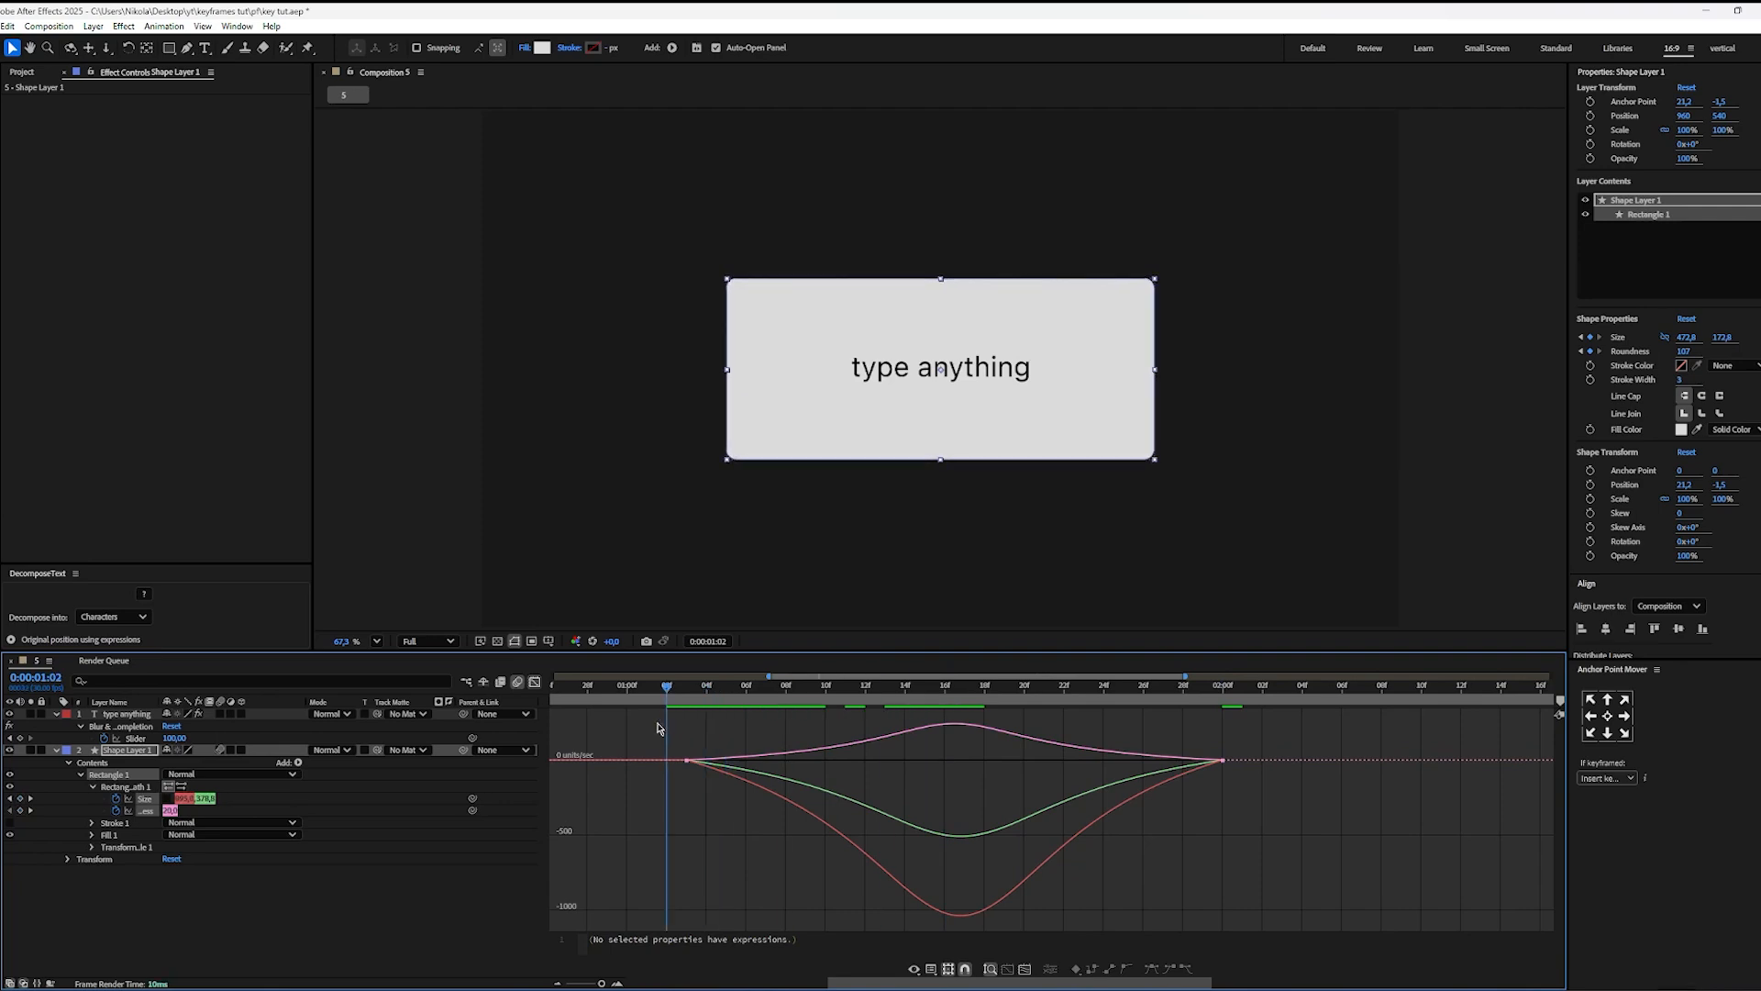
{"action": "key", "text": "space"}
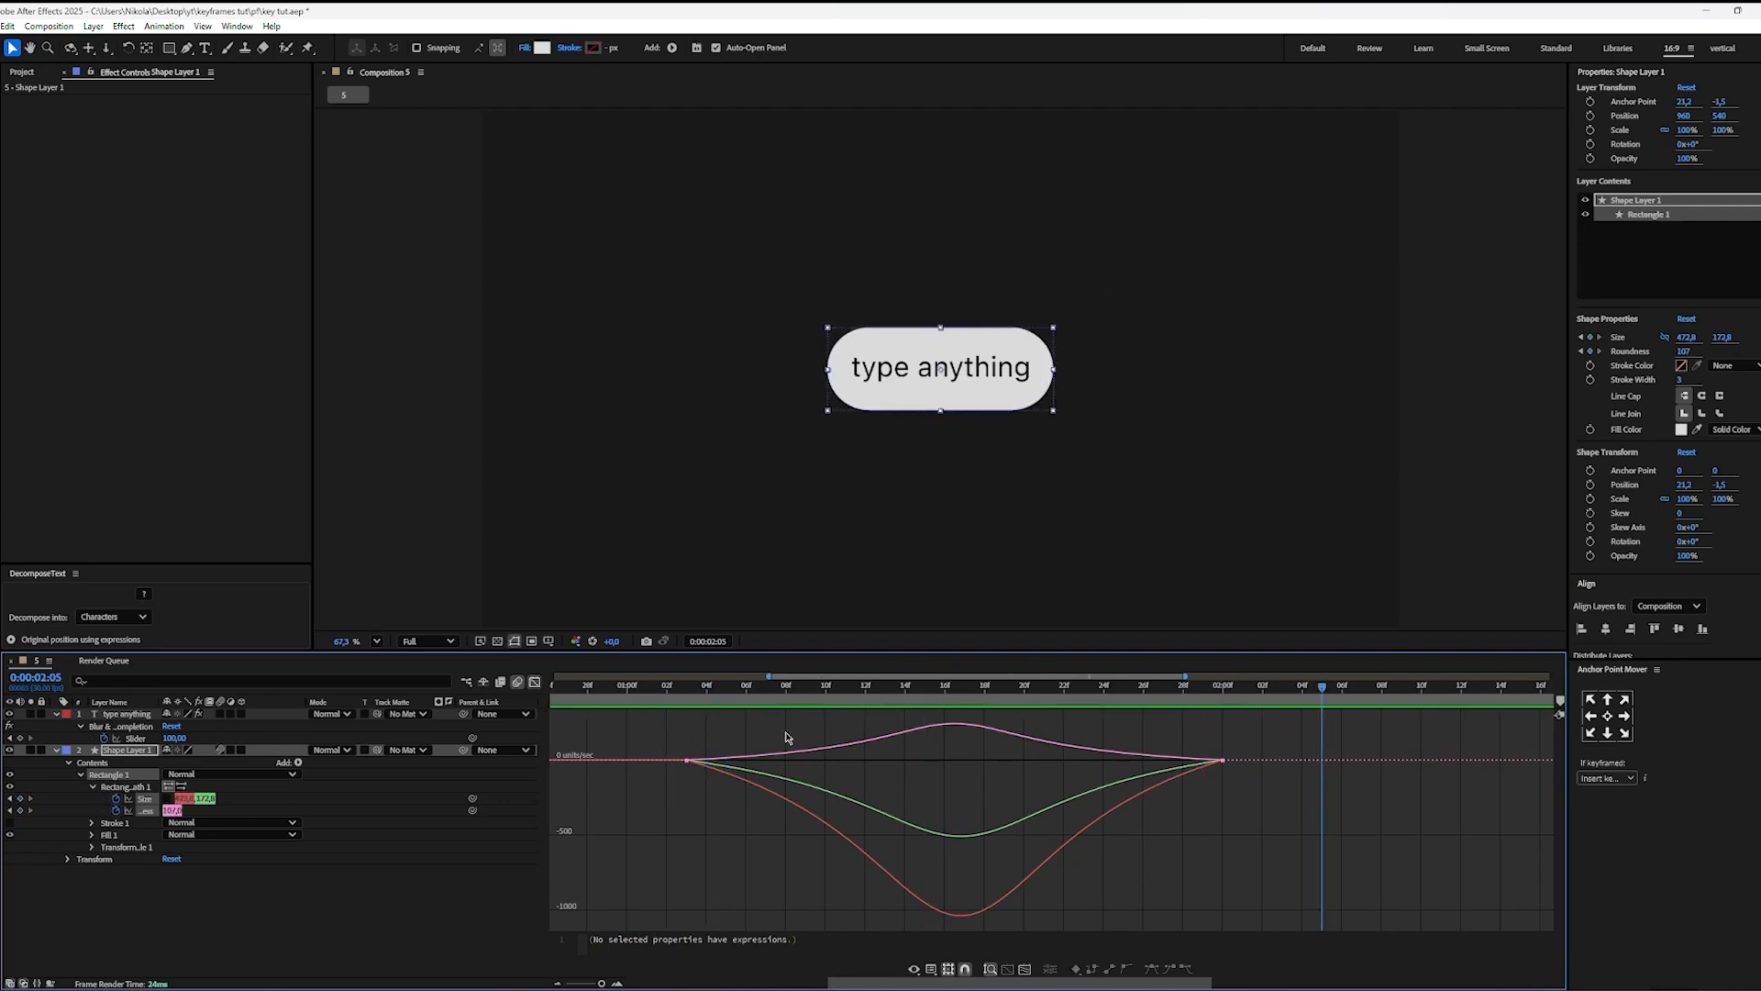
Step: Return to the keyframe view and move the final Size and Roundness keyframes earlier, to 0:00:01:22
{"action": "key", "text": "semicolon"}
{"action": "left_click", "coordinate": [535, 682]}
{"action": "left_click", "coordinate": [950, 687]}
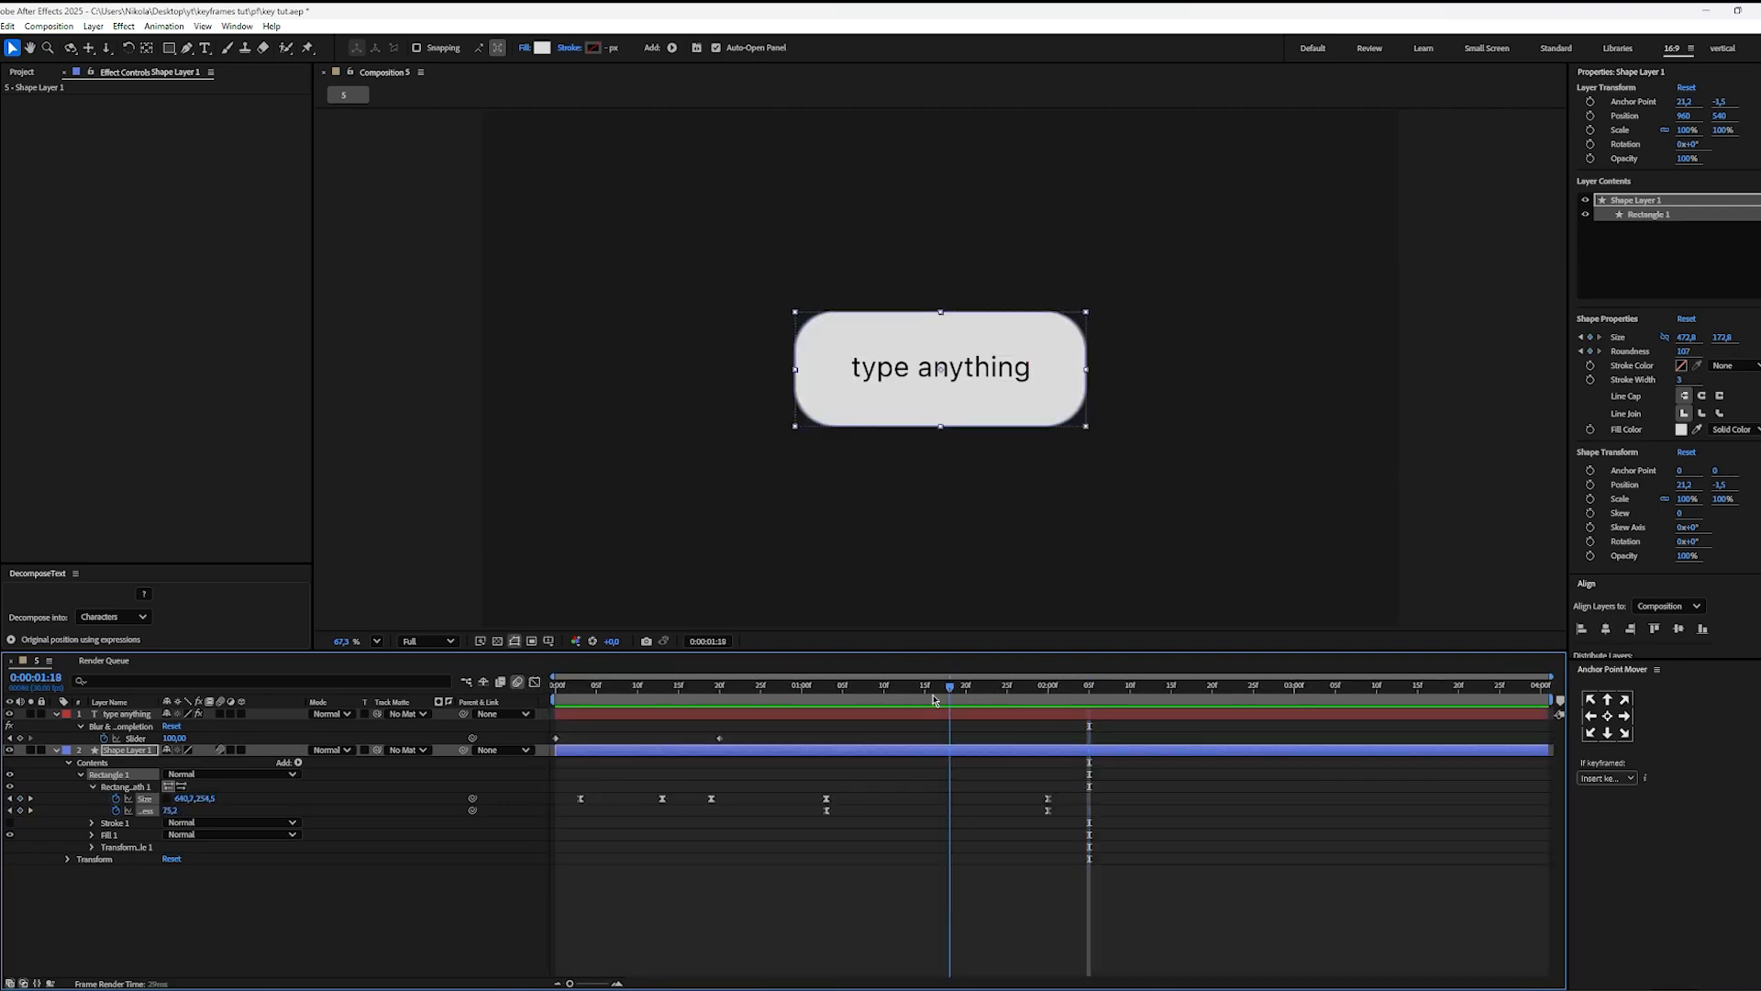
{"action": "left_click_drag", "start_coordinate": [933, 700], "coordinate": [817, 700]}
{"action": "key", "text": "space"}
{"action": "key", "text": "space"}
{"action": "left_click_drag", "start_coordinate": [1075, 799], "coordinate": [982, 810]}
{"action": "left_click", "coordinate": [942, 724]}
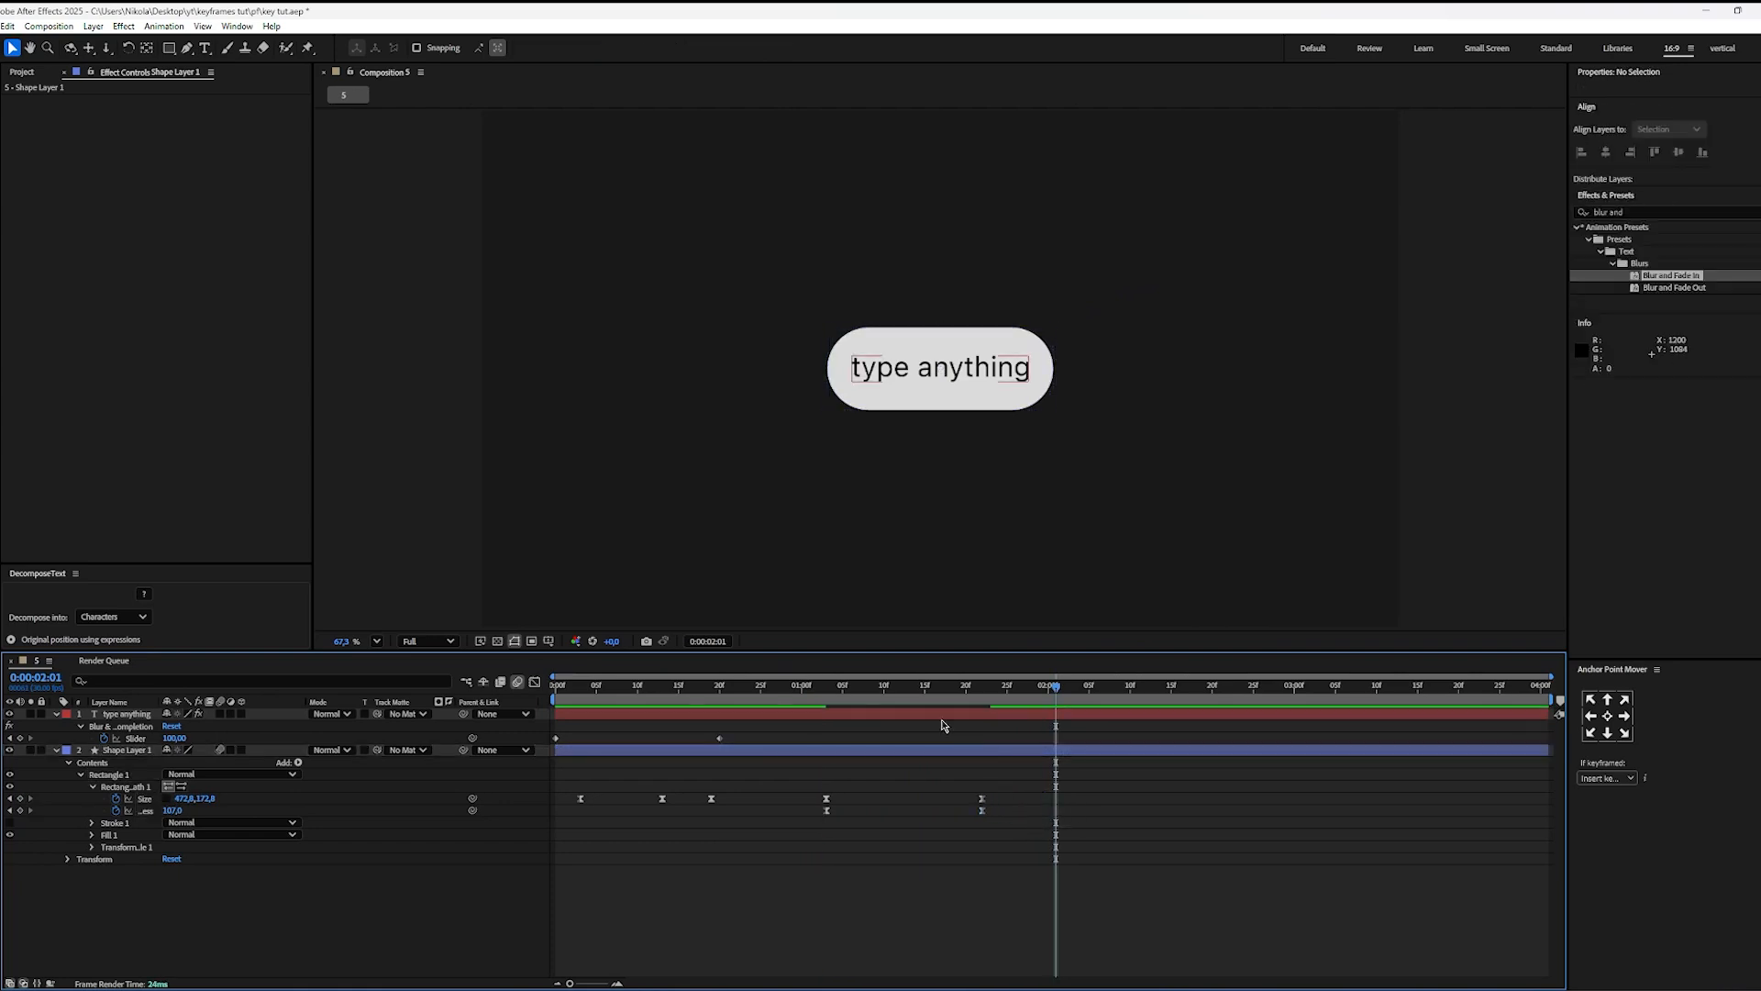
Step: Play back the shortened rectangle-to-pill morph to check its timing
{"action": "key", "text": "space"}
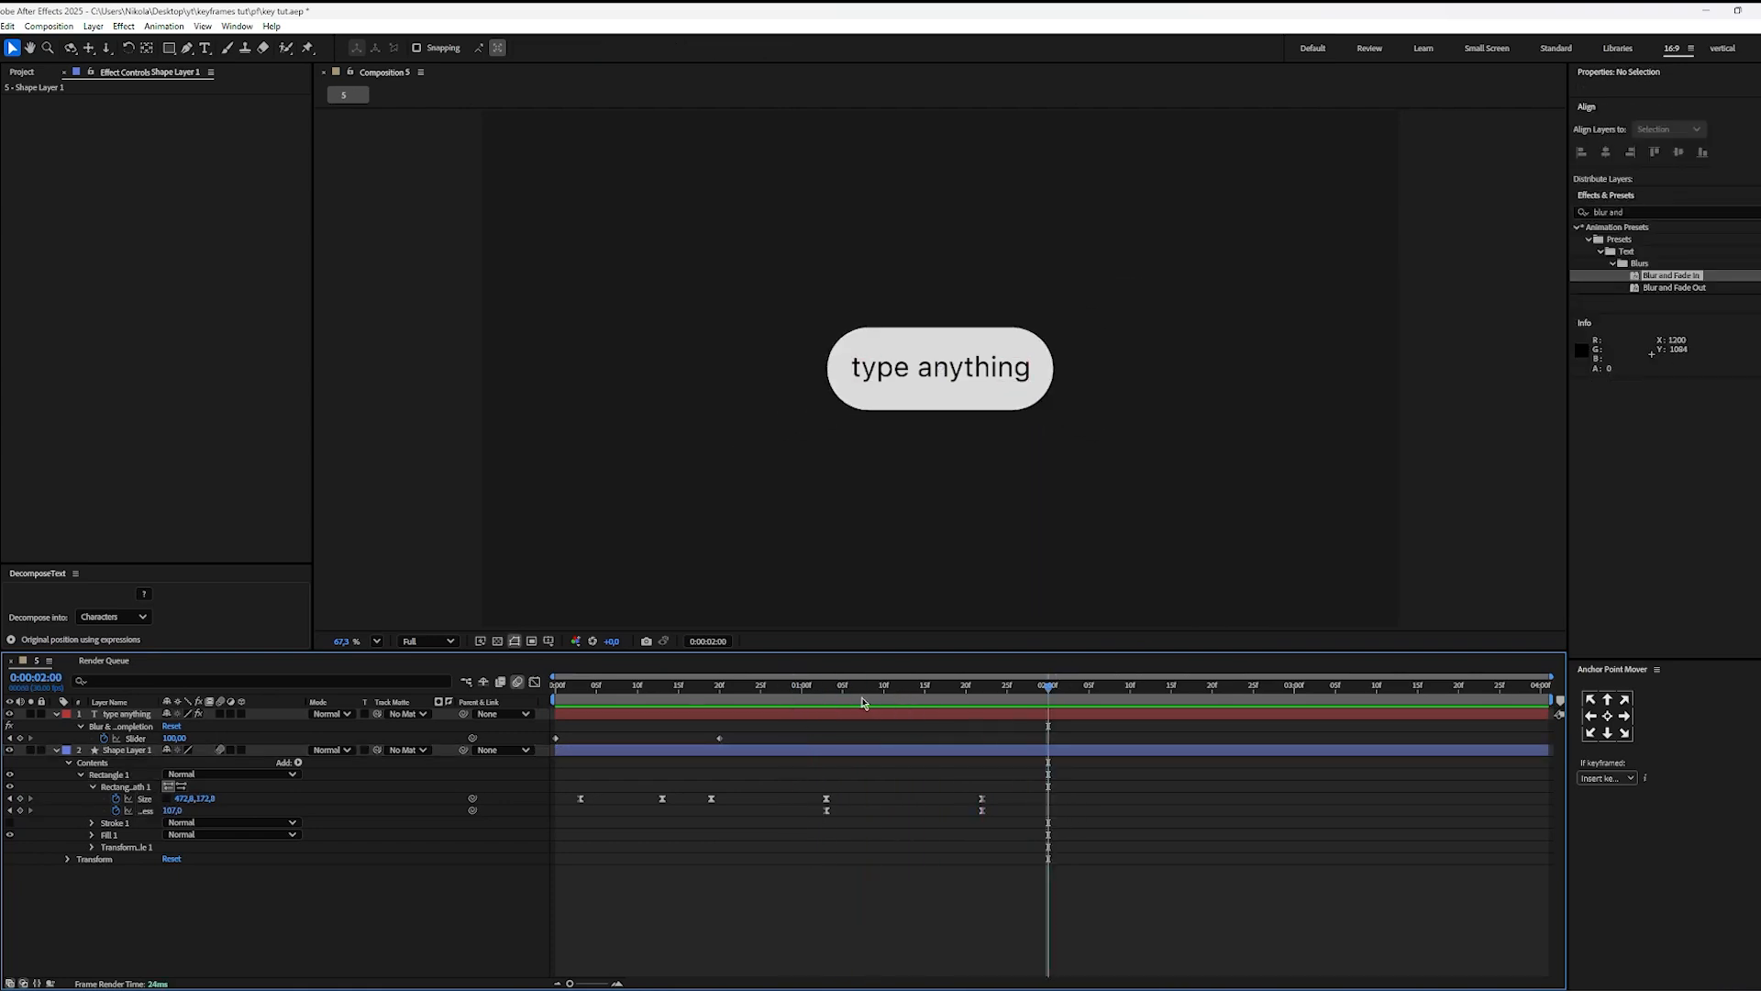
{"action": "left_click_drag", "start_coordinate": [785, 701], "coordinate": [760, 703]}
{"action": "key", "text": "space"}
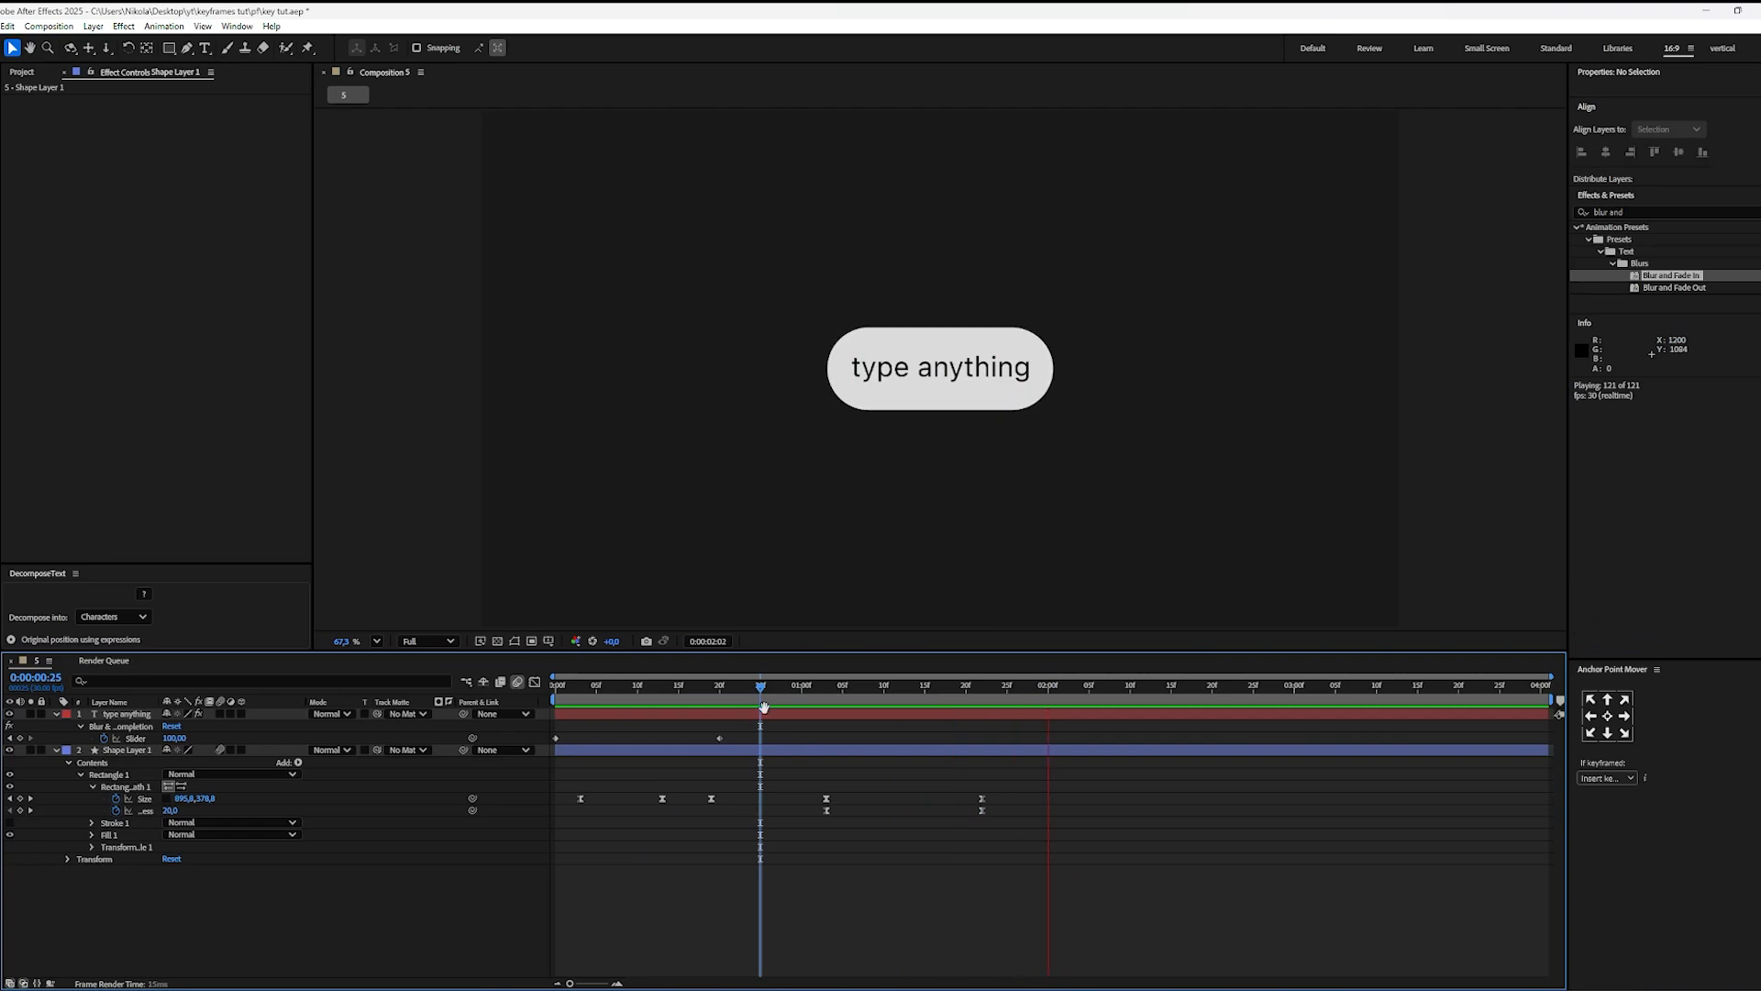
{"action": "key", "text": "space"}
Step: Fade out the "type anything" text with Opacity keyframes of 100% at 0:00:01:03 and 0% at 0:00:01:14
{"action": "left_click_drag", "start_coordinate": [874, 707], "coordinate": [832, 717]}
{"action": "left_click", "coordinate": [833, 716]}
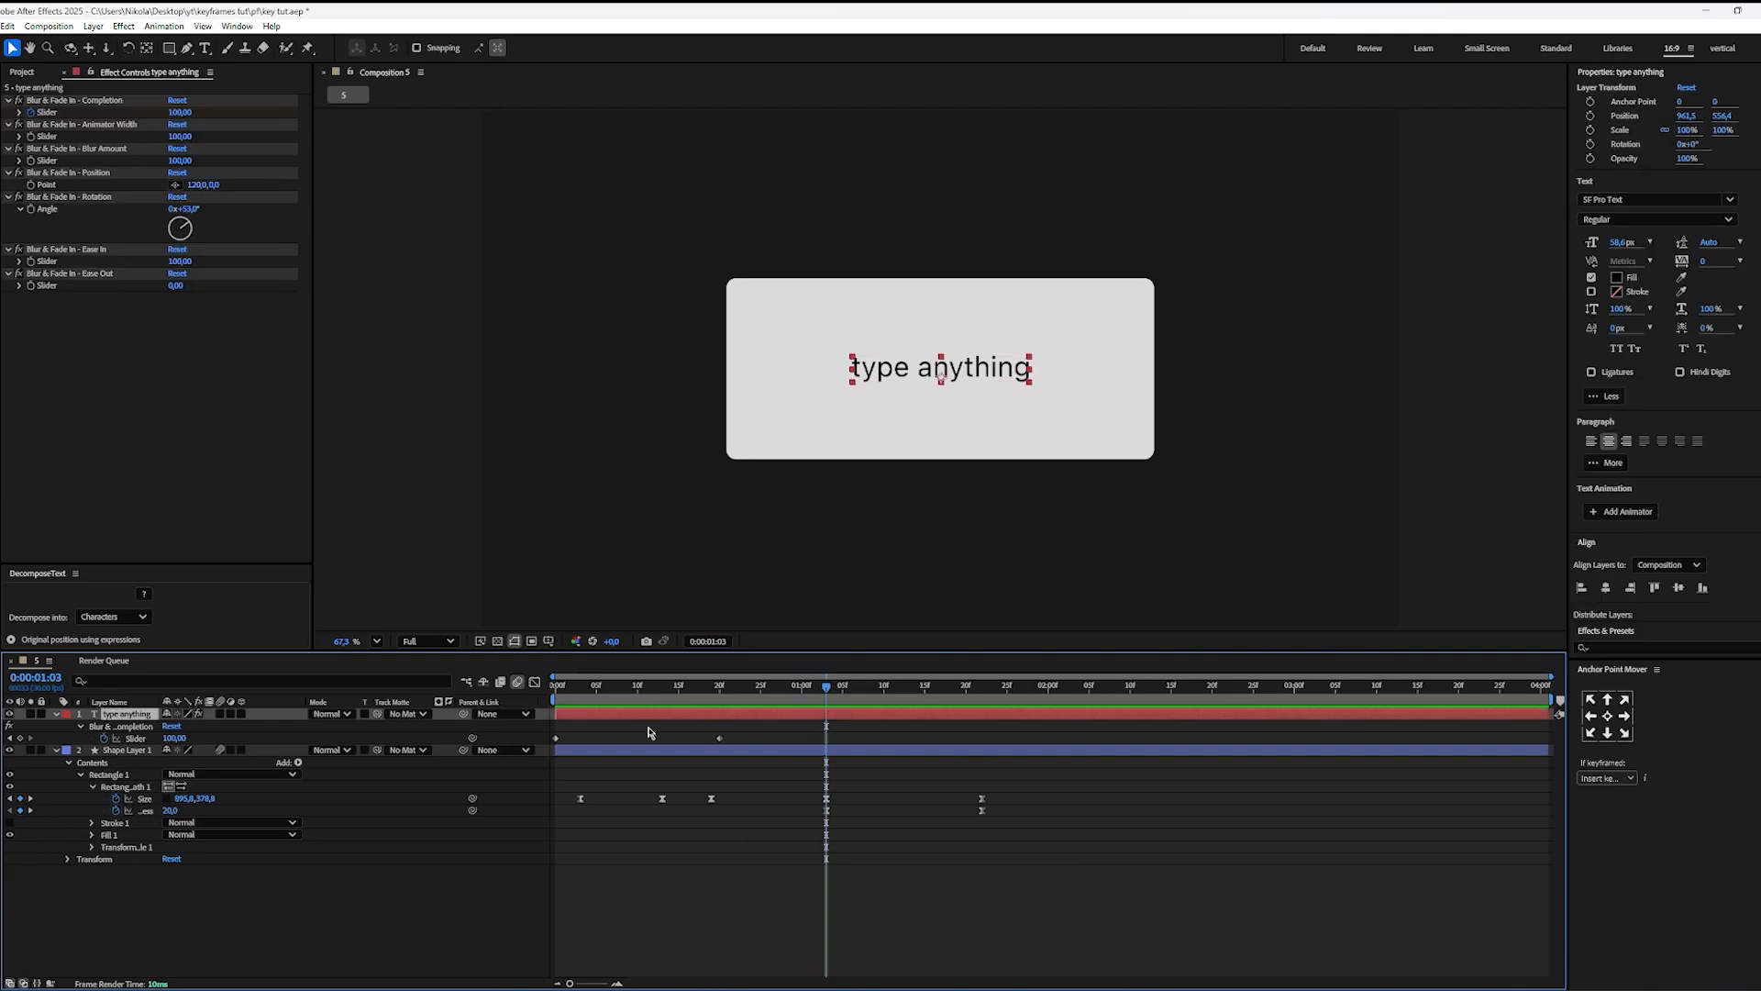
{"action": "key", "text": "t"}
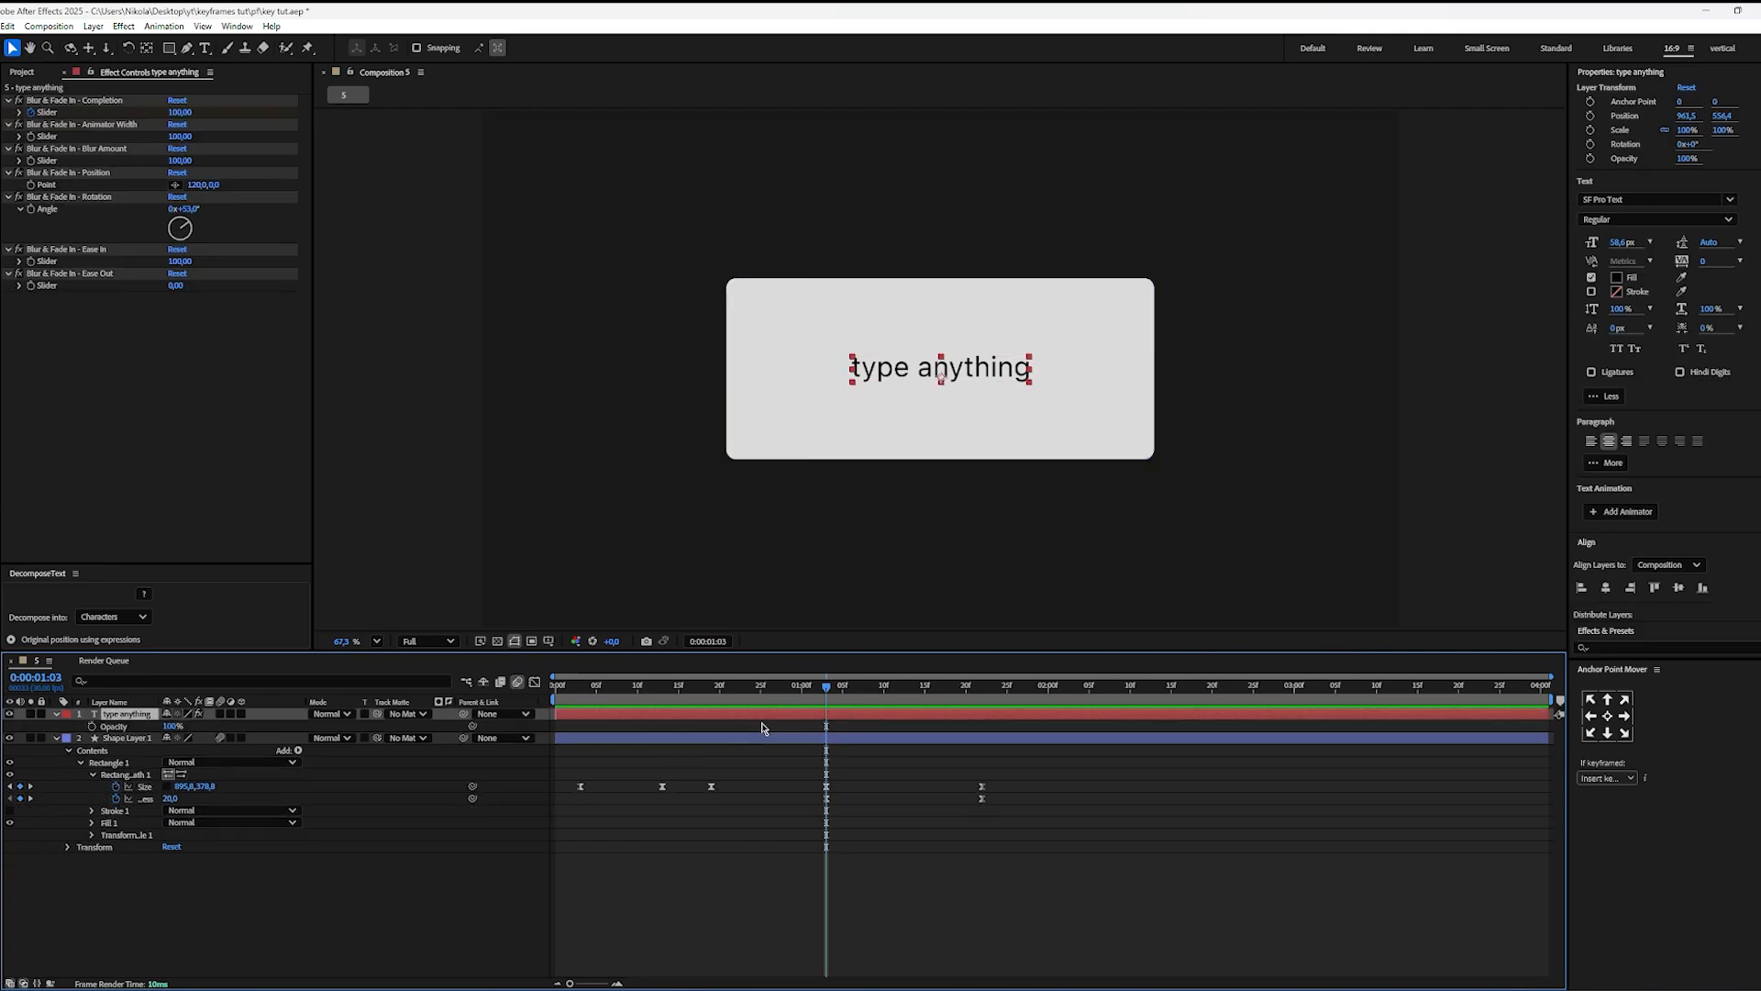
{"action": "left_click", "coordinate": [92, 726]}
{"action": "left_click_drag", "start_coordinate": [831, 688], "coordinate": [917, 688]}
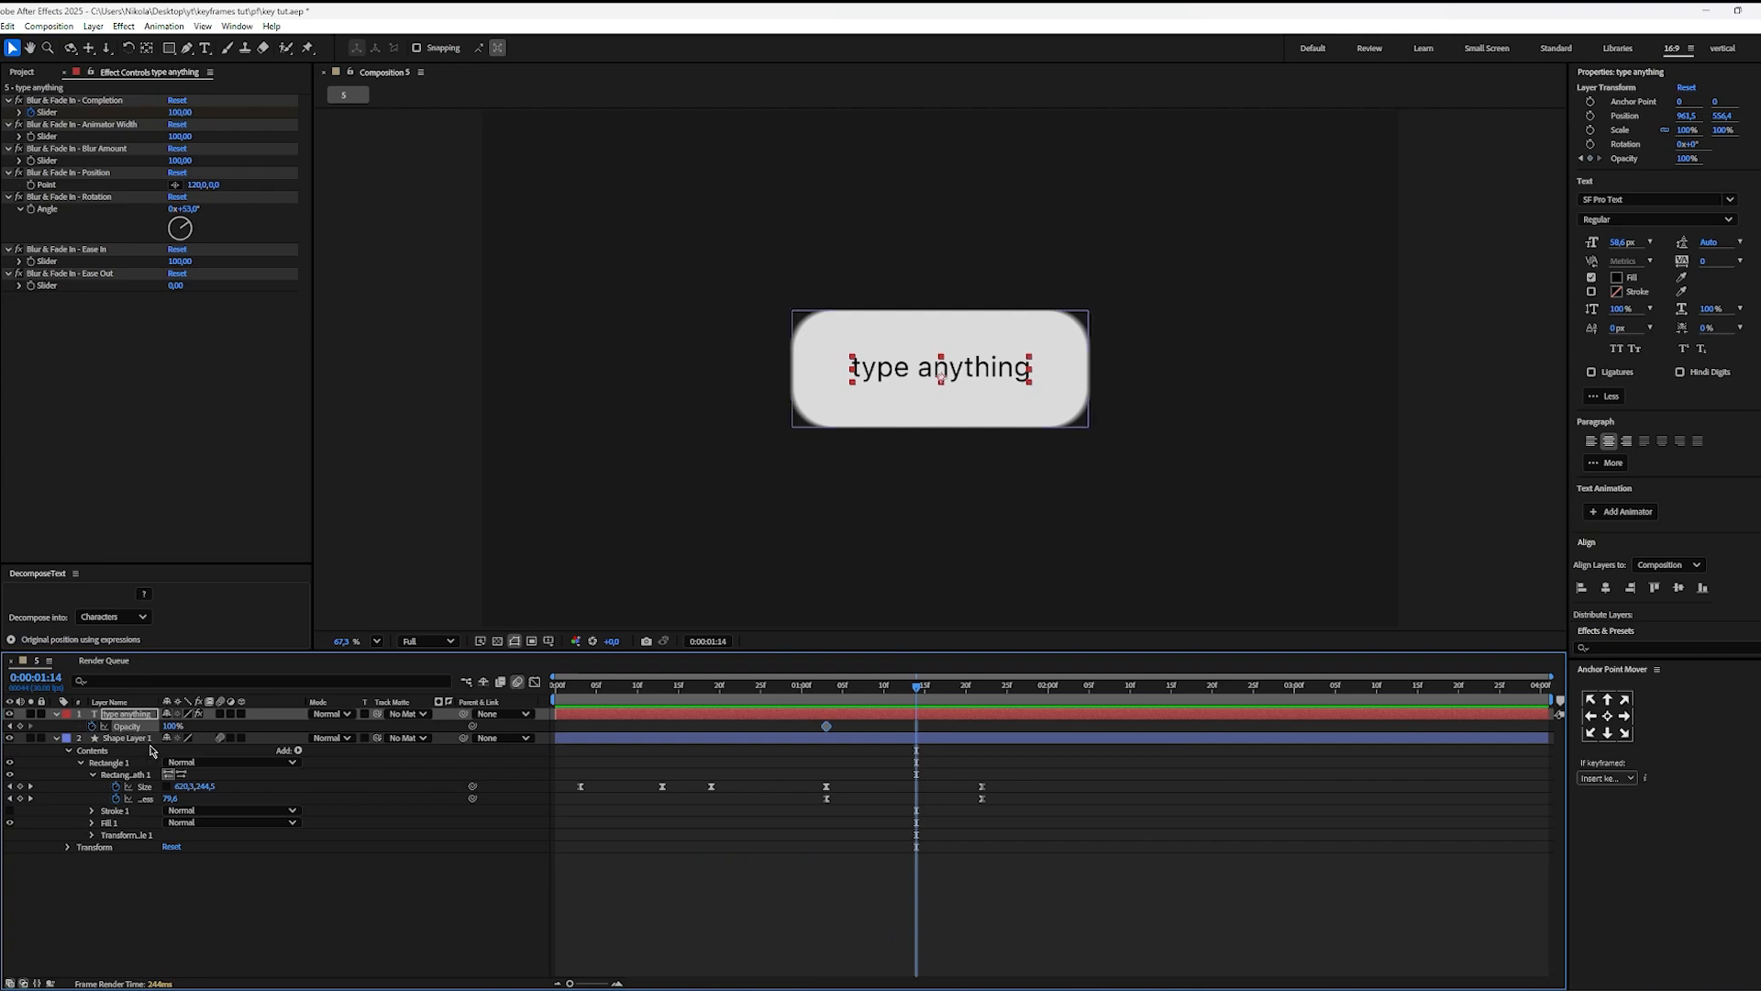
{"action": "left_click_drag", "start_coordinate": [172, 726], "coordinate": [75, 726]}
Step: Ease both text Opacity keyframes, shape their speed curve so the fade accelerates sharply towards the end, and preview it
{"action": "left_click_drag", "start_coordinate": [929, 726], "coordinate": [681, 742]}
{"action": "key", "text": "shift+F3"}
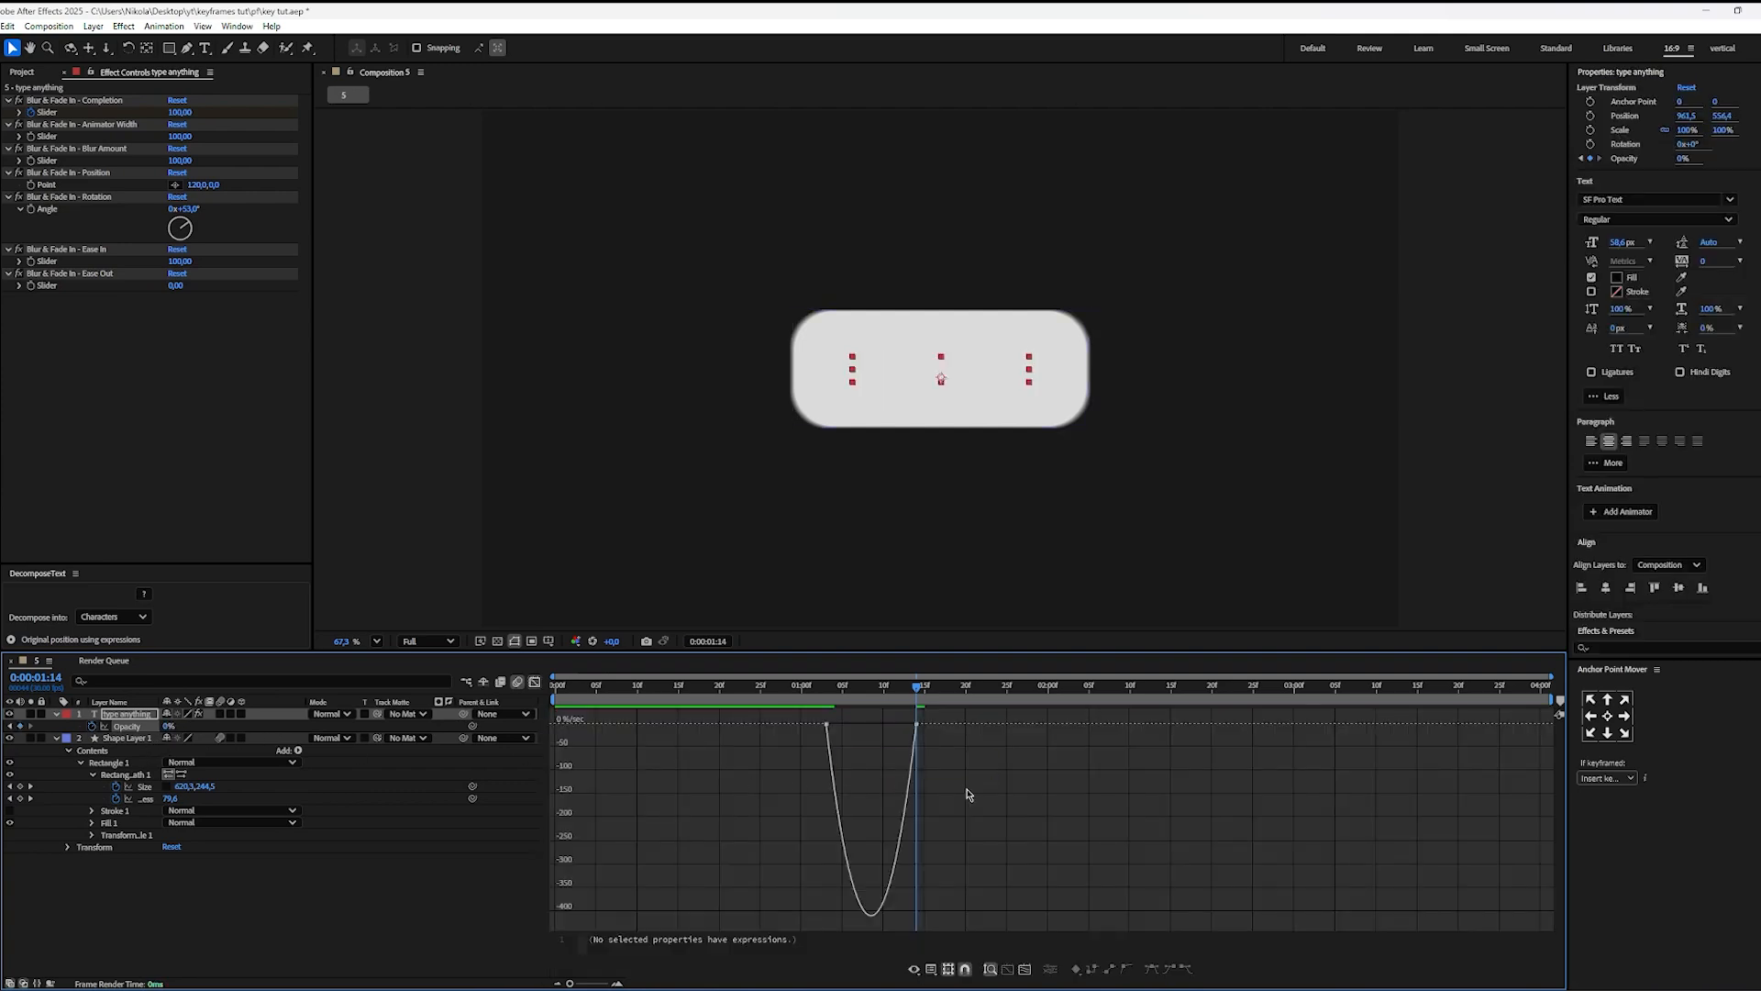
{"action": "left_click_drag", "start_coordinate": [987, 777], "coordinate": [640, 711]}
{"action": "left_click_drag", "start_coordinate": [841, 724], "coordinate": [794, 699]}
{"action": "key", "text": "space"}
{"action": "key", "text": "space"}
{"action": "key", "text": "space"}
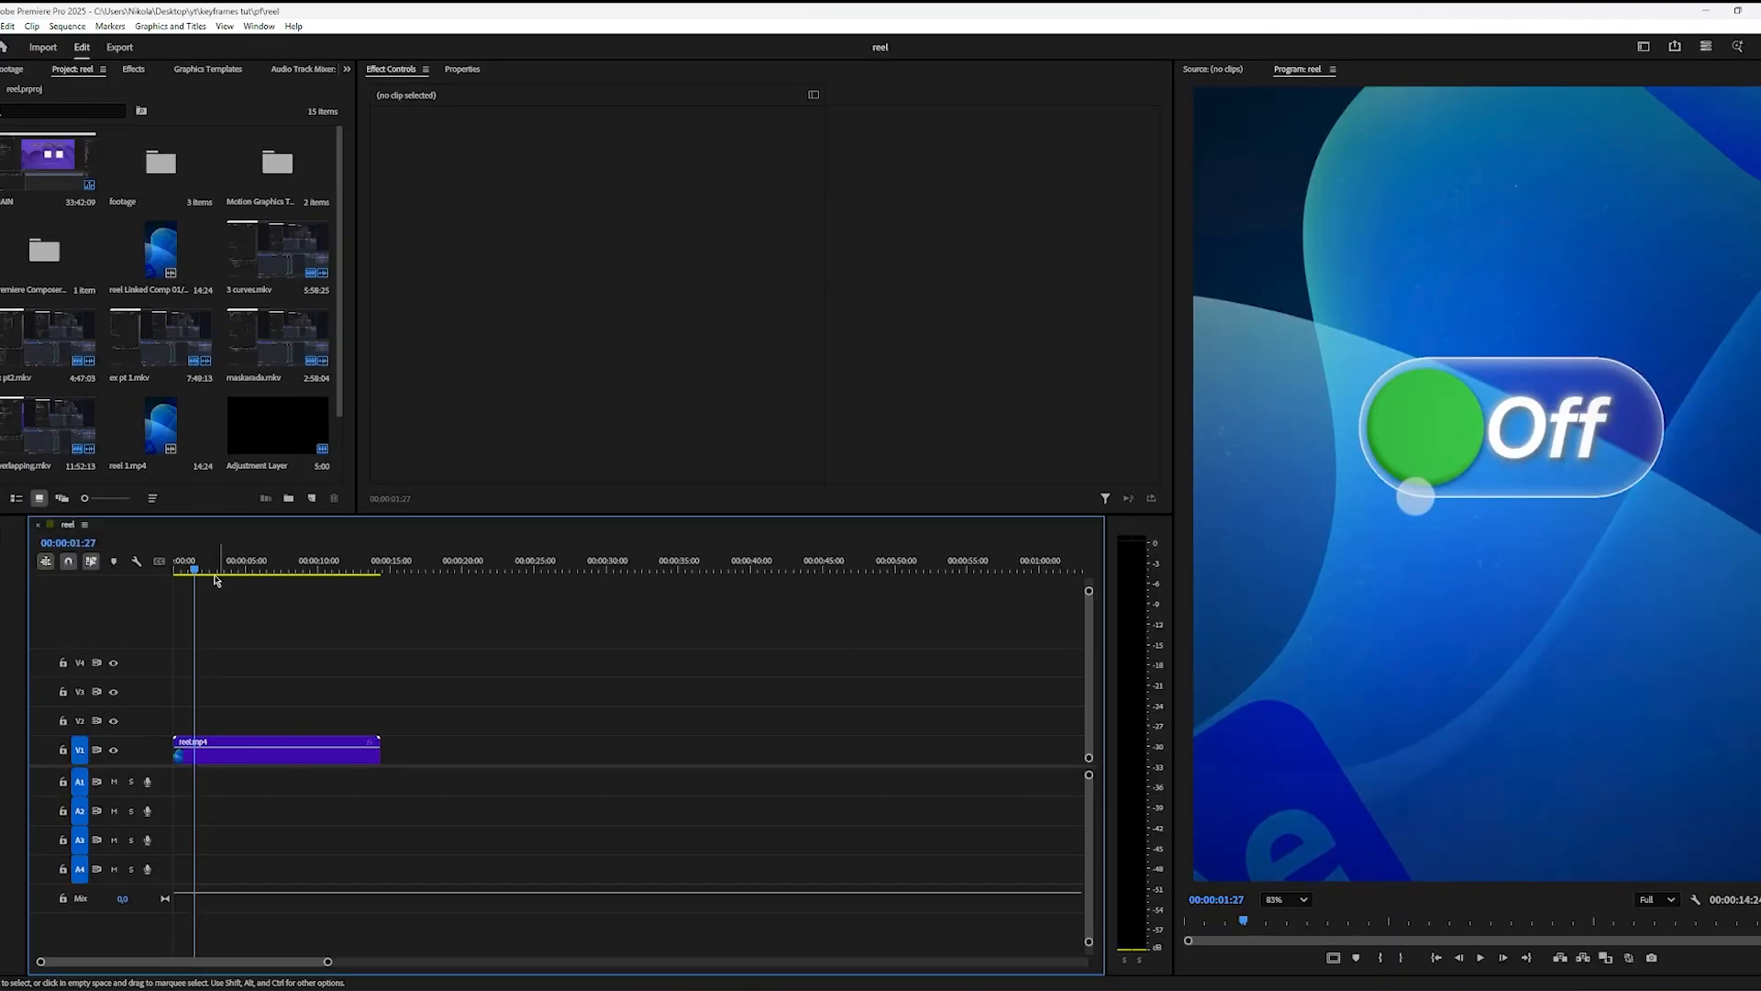
Step: In Premiere Pro, step through the reel around 00:00:01:16 to 00:00:01:49 to examine how the green circle enters the pill
{"action": "mouse_move", "coordinate": [217, 564]}
{"action": "left_mouse_down"}
{"action": "mouse_move", "coordinate": [181, 566]}
{"action": "mouse_move", "coordinate": [201, 566]}
{"action": "left_mouse_up"}
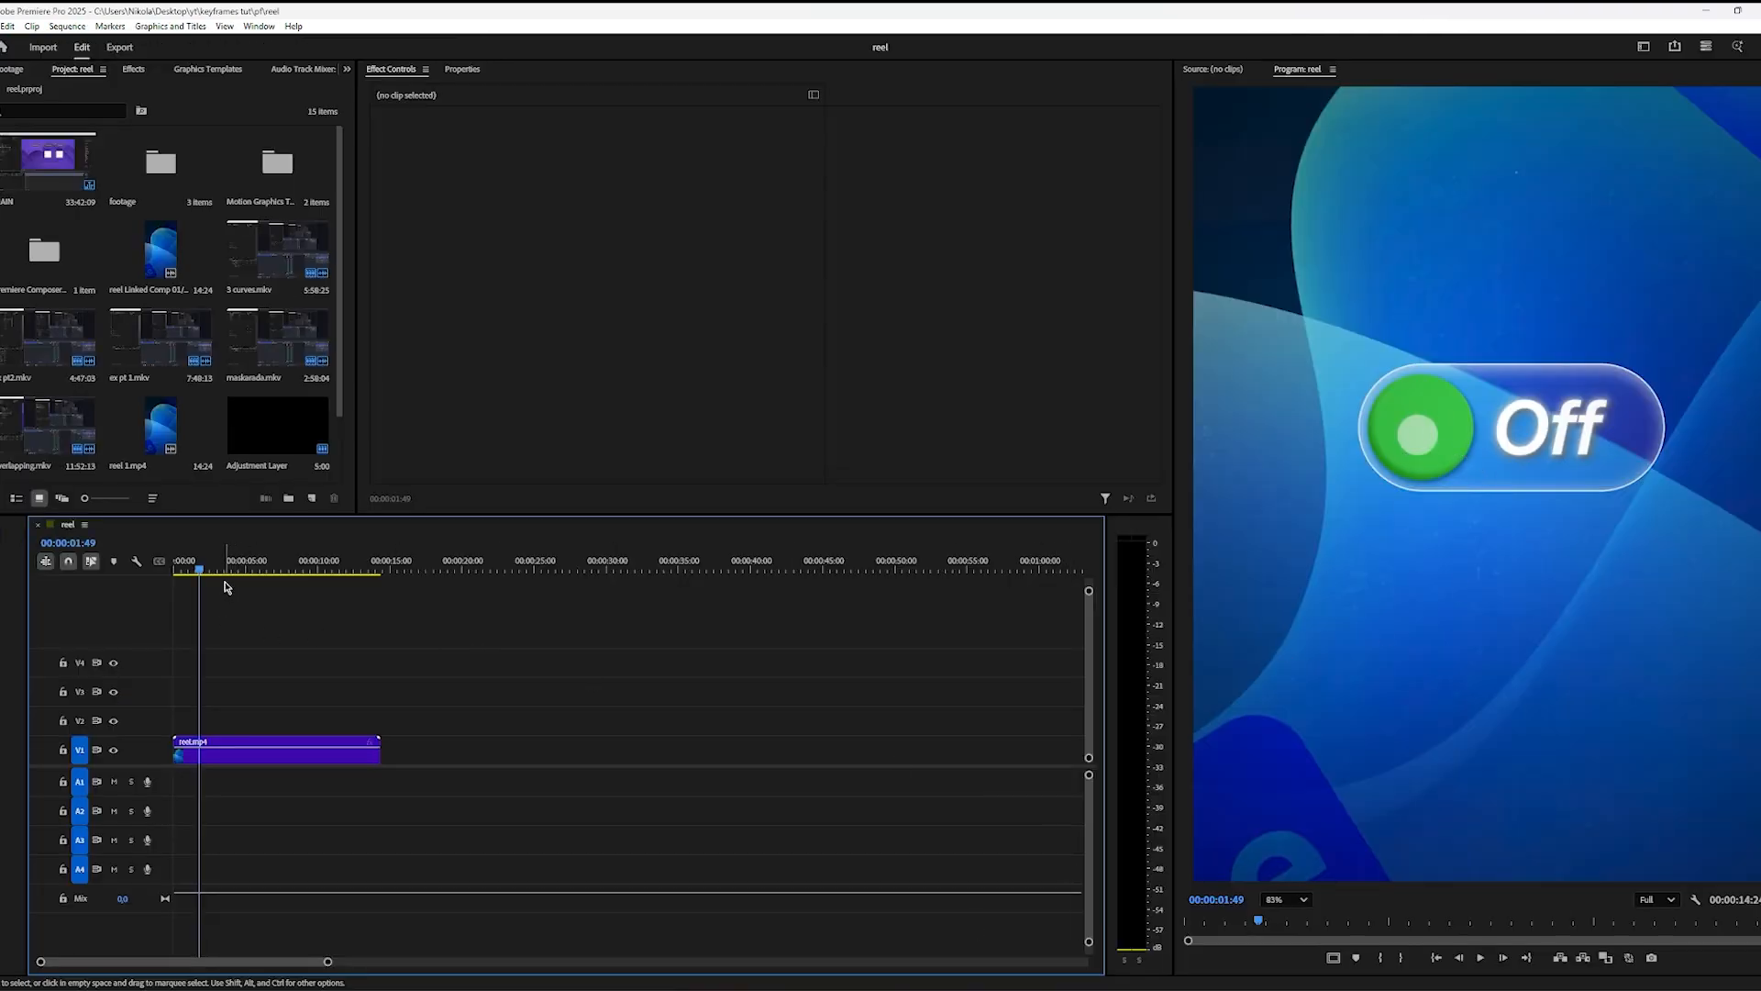
{"action": "key", "text": "Left"}
{"action": "key", "text": "Left"}
{"action": "key", "text": "Left"}
{"action": "key", "text": "Left"}
{"action": "key", "text": "Left"}
{"action": "key", "text": "Left"}
{"action": "key", "text": "Left"}
{"action": "key", "text": "Left"}
{"action": "key", "text": "Left"}
{"action": "key", "text": "Left"}
{"action": "key", "text": "Left"}
{"action": "key", "text": "Left"}
{"action": "key", "text": "Left"}
{"action": "key", "text": "Left"}
{"action": "key", "text": "Left"}
{"action": "key", "text": "Left"}
{"action": "key", "text": "Left"}
{"action": "key", "text": "Left"}
{"action": "key", "text": "Left"}
{"action": "key", "text": "Left"}
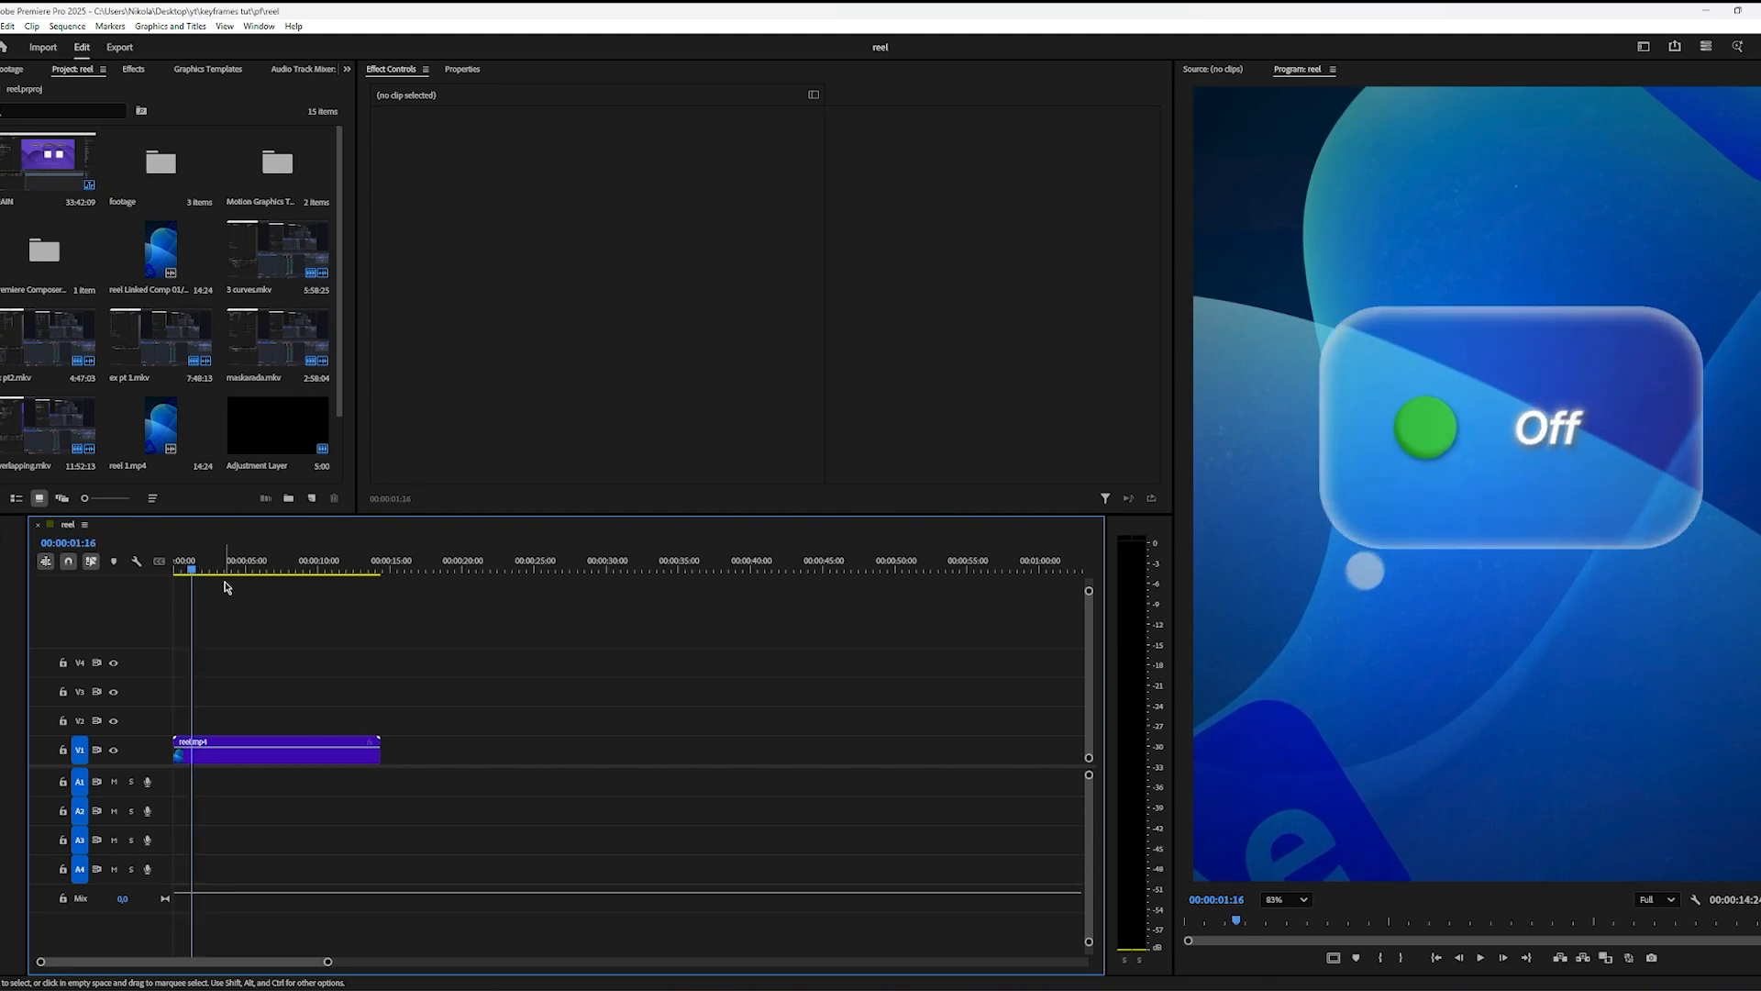
{"action": "key", "text": "Left"}
{"action": "key", "text": "Left"}
{"action": "key", "text": "Left"}
{"action": "key", "text": "Left"}
{"action": "key", "text": "Left"}
{"action": "key", "text": "Left"}
{"action": "key", "text": "Left"}
{"action": "key", "text": "Left"}
{"action": "key", "text": "Right"}
{"action": "key", "text": "Right"}
{"action": "key", "text": "Right"}
{"action": "key", "text": "Right"}
{"action": "key", "text": "Right"}
{"action": "key", "text": "Right"}
{"action": "key", "text": "Right"}
{"action": "key", "text": "Right"}
{"action": "key", "text": "Right"}
{"action": "key", "text": "Right"}
{"action": "key", "text": "Right"}
{"action": "key", "text": "Right"}
{"action": "key", "text": "Right"}
{"action": "key", "text": "Right"}
{"action": "key", "text": "Right"}
{"action": "key", "text": "Right"}
{"action": "key", "text": "Right"}
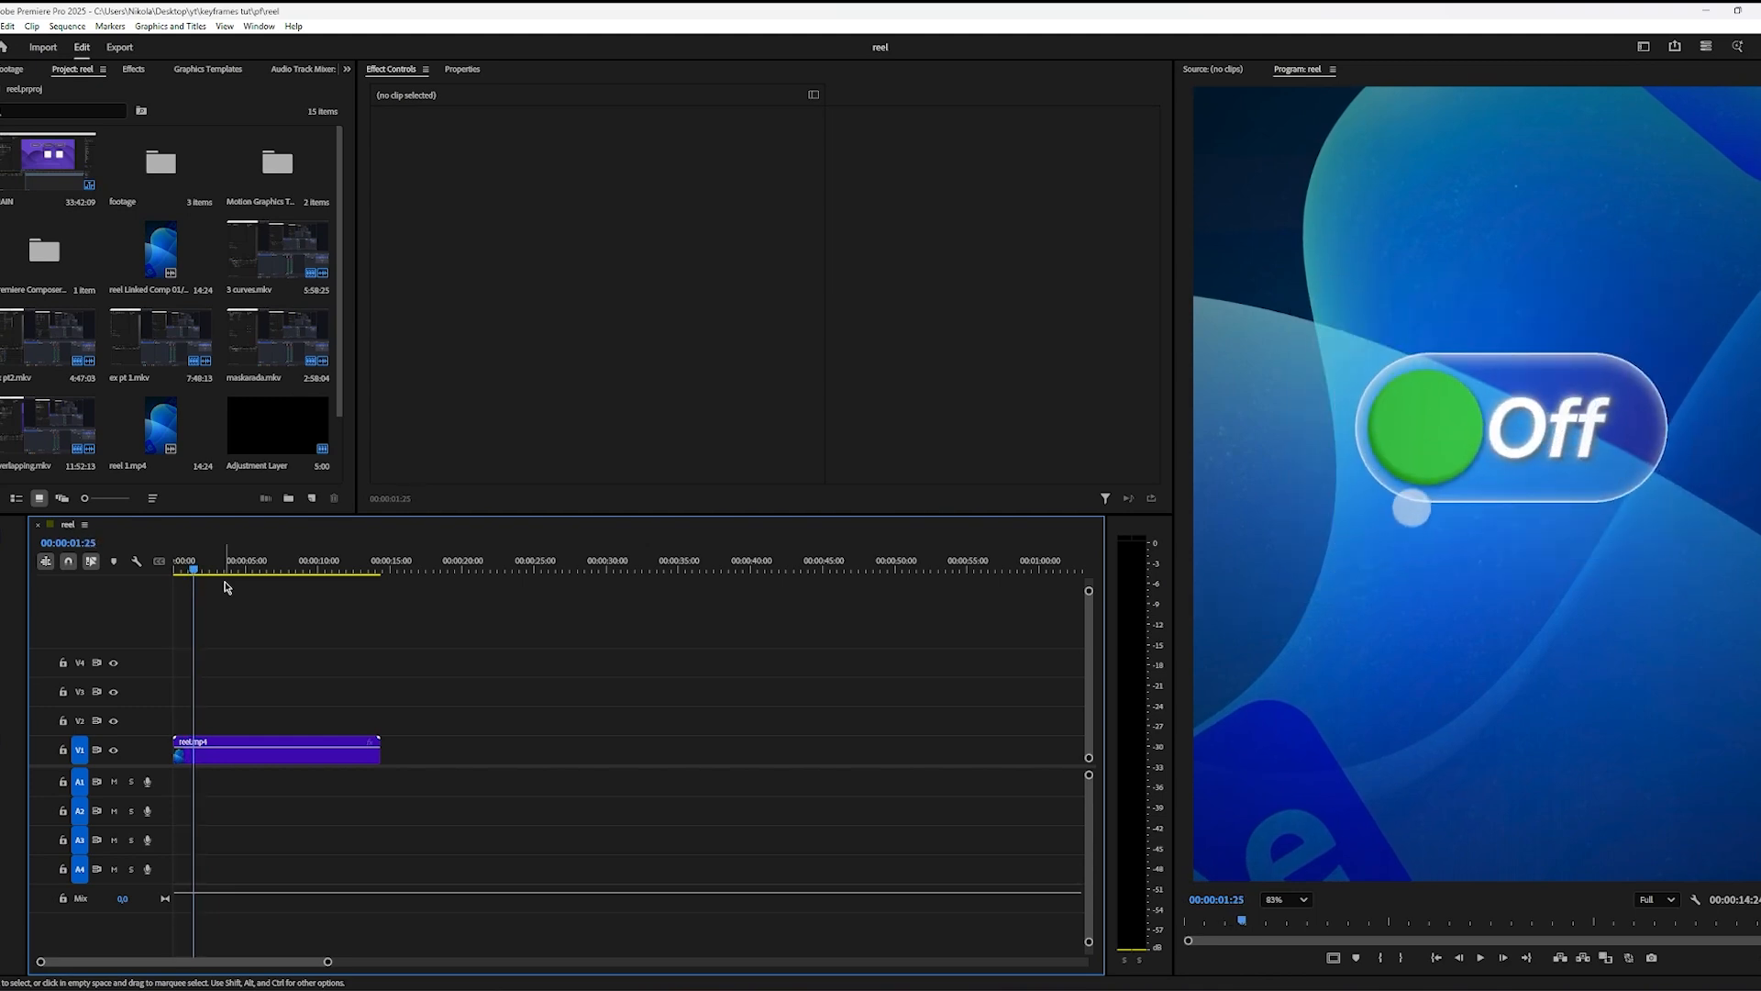
{"action": "key", "text": "Right"}
{"action": "key", "text": "Right"}
{"action": "key", "text": "Right"}
{"action": "key", "text": "Right"}
{"action": "key", "text": "Right"}
{"action": "key", "text": "Right"}
{"action": "key", "text": "Right"}
{"action": "key", "text": "Right"}
{"action": "key", "text": "Right"}
{"action": "key", "text": "Right"}
{"action": "key", "text": "Right"}
{"action": "key", "text": "Right"}
{"action": "key", "text": "Right"}
{"action": "key", "text": "Right"}
{"action": "key", "text": "Right"}
{"action": "key", "text": "Right"}
{"action": "key", "text": "Right"}
{"action": "key", "text": "Right"}
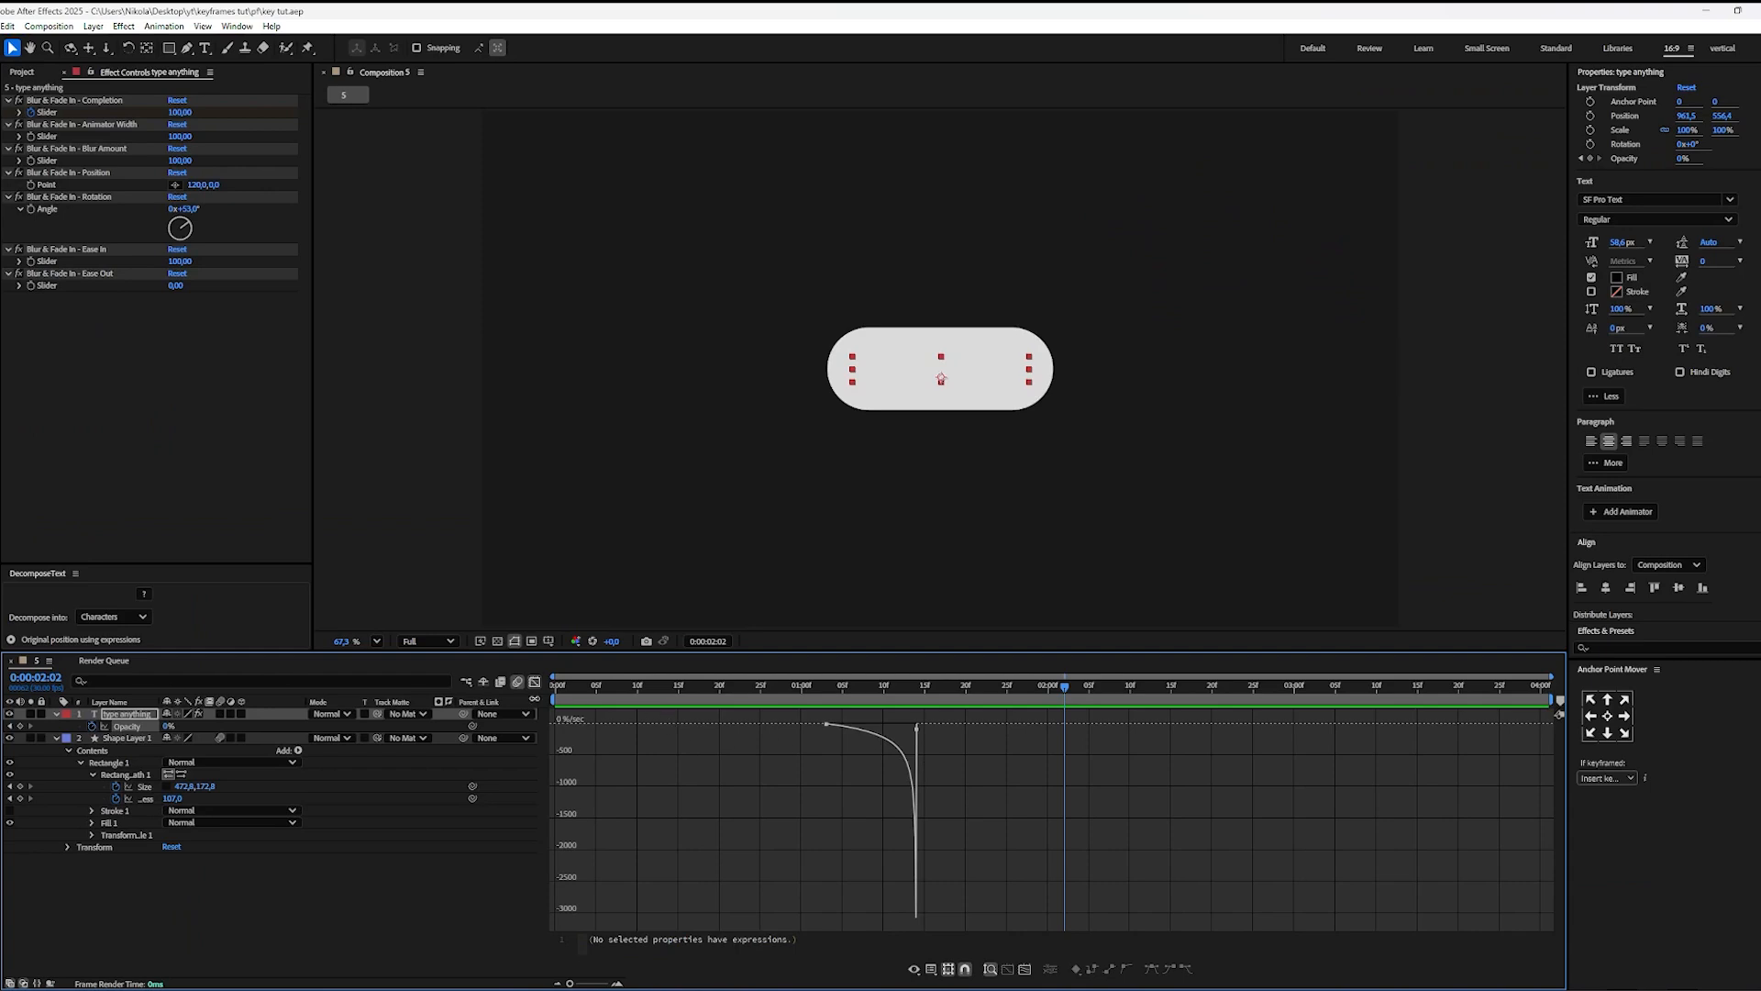
Step: Back in After Effects, draw a 150 by 150 circle on a new shape layer, center its anchor point and place it just left of the pill
{"action": "left_click", "coordinate": [535, 681]}
{"action": "left_click", "coordinate": [885, 872]}
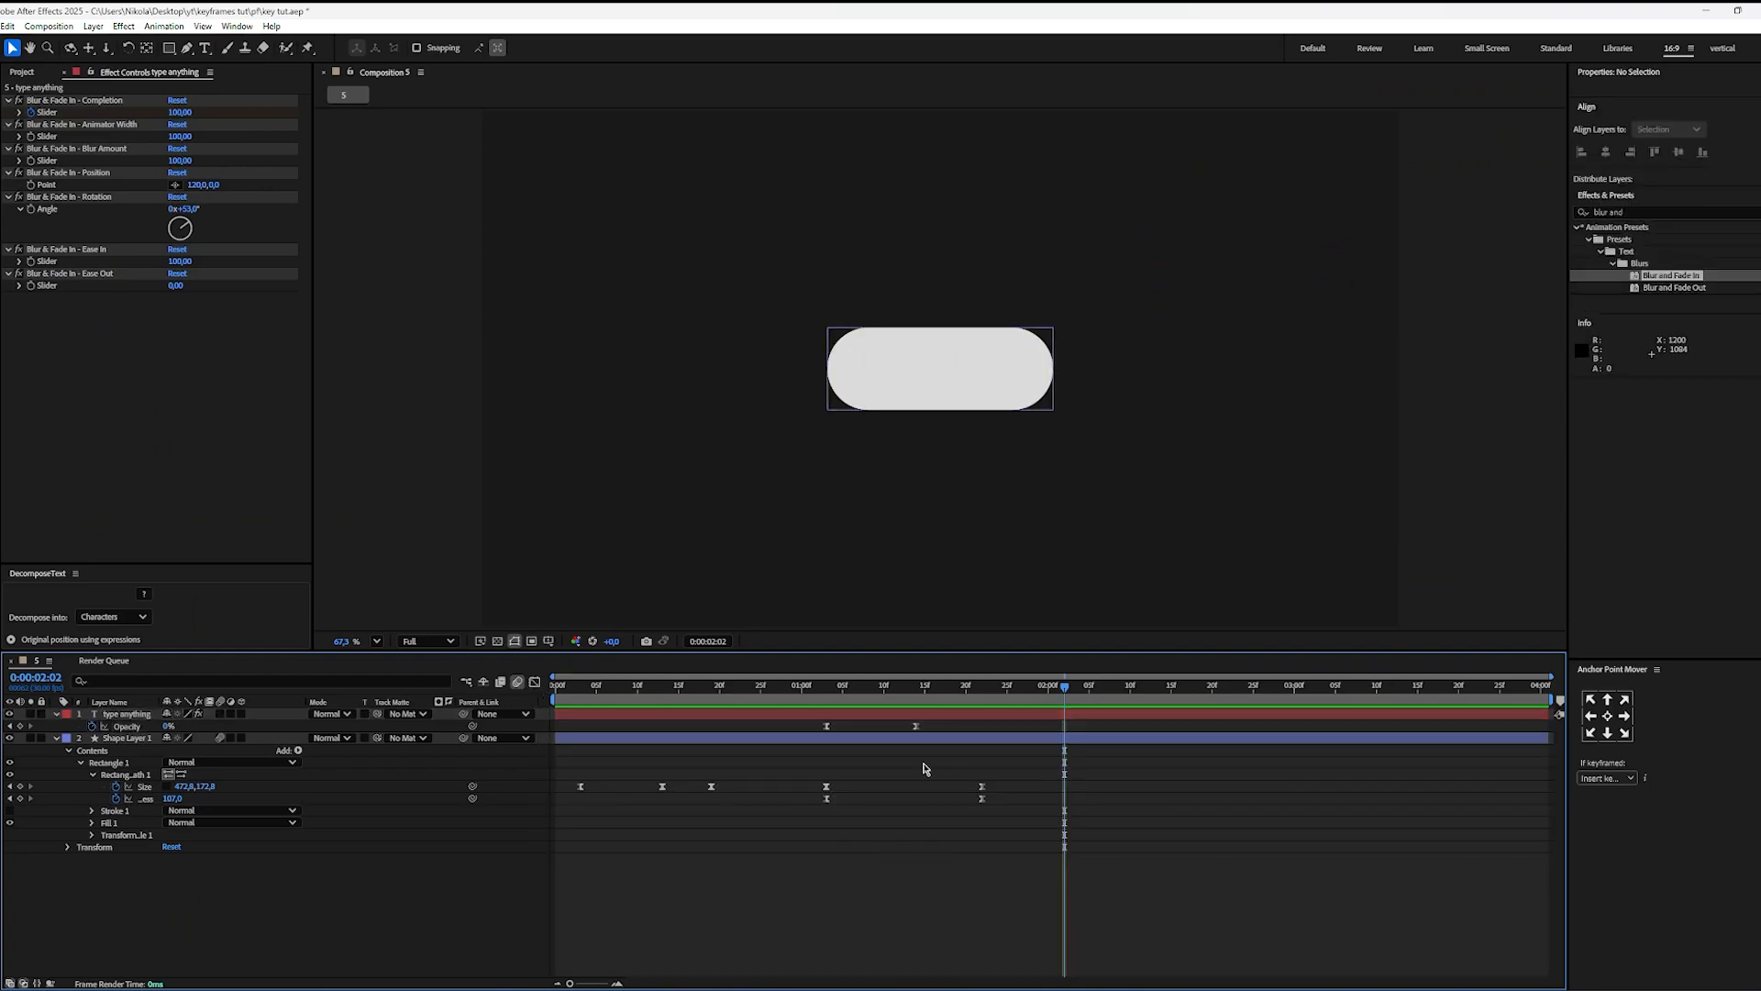
{"action": "key", "text": "q"}
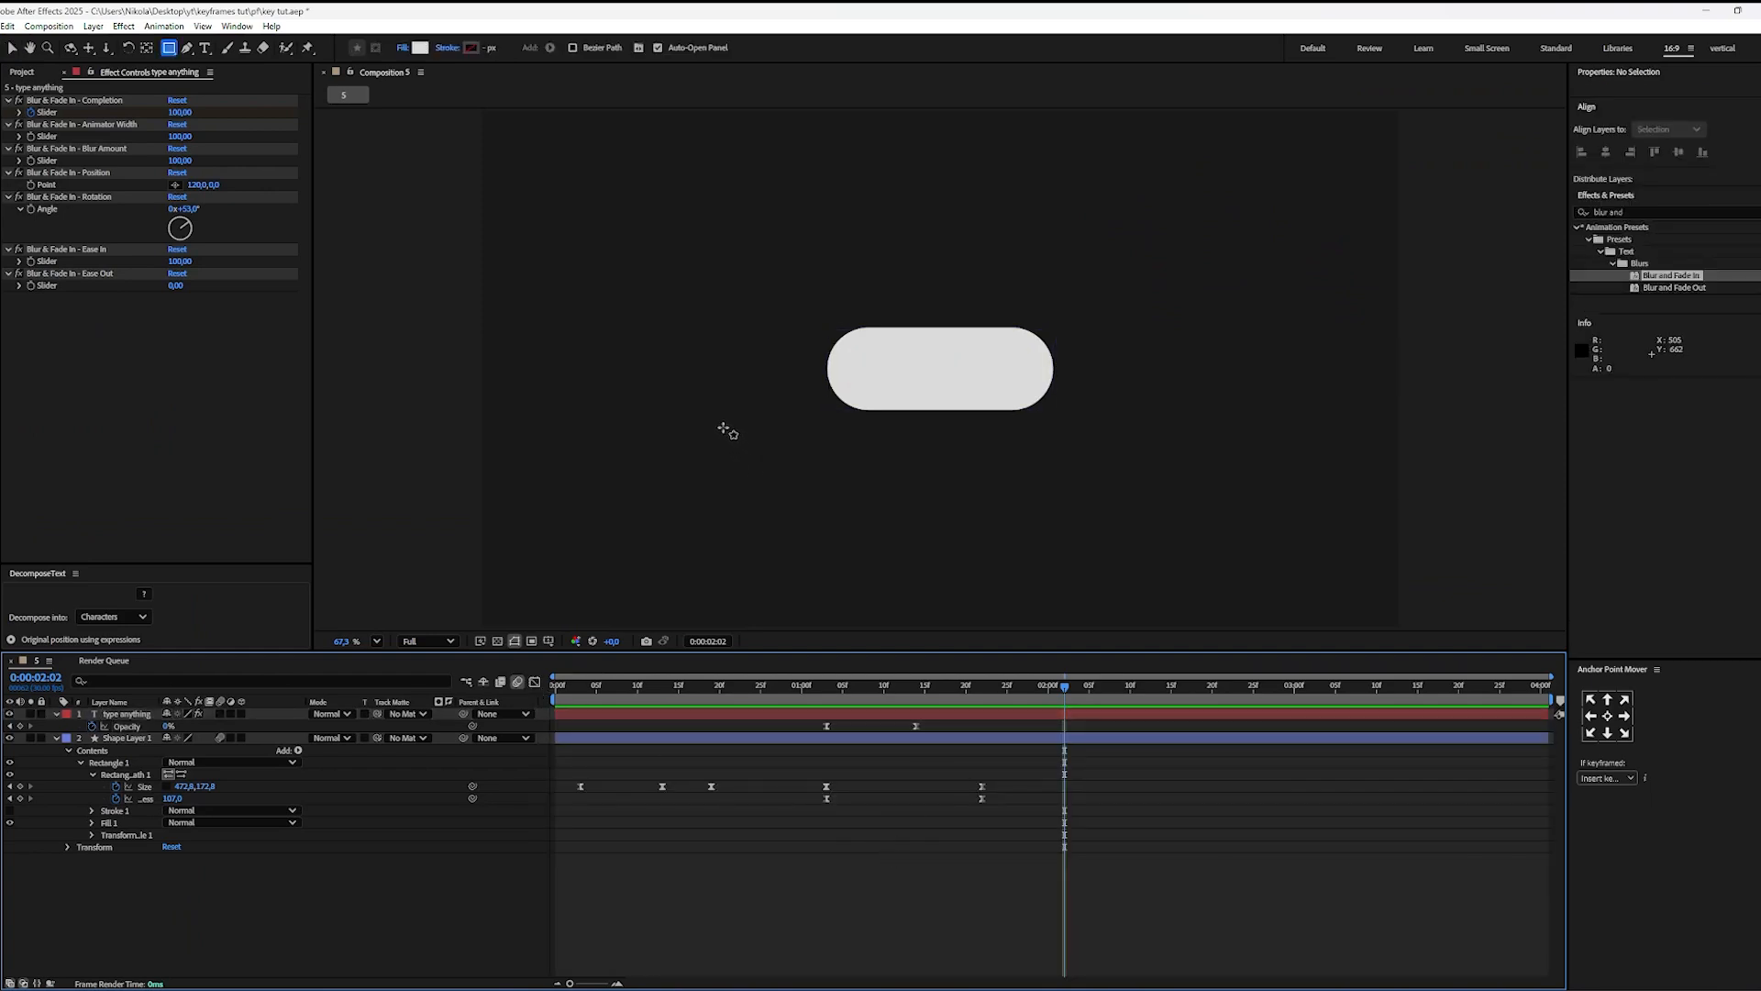
{"action": "left_click_drag", "start_coordinate": [695, 389], "coordinate": [766, 461]}
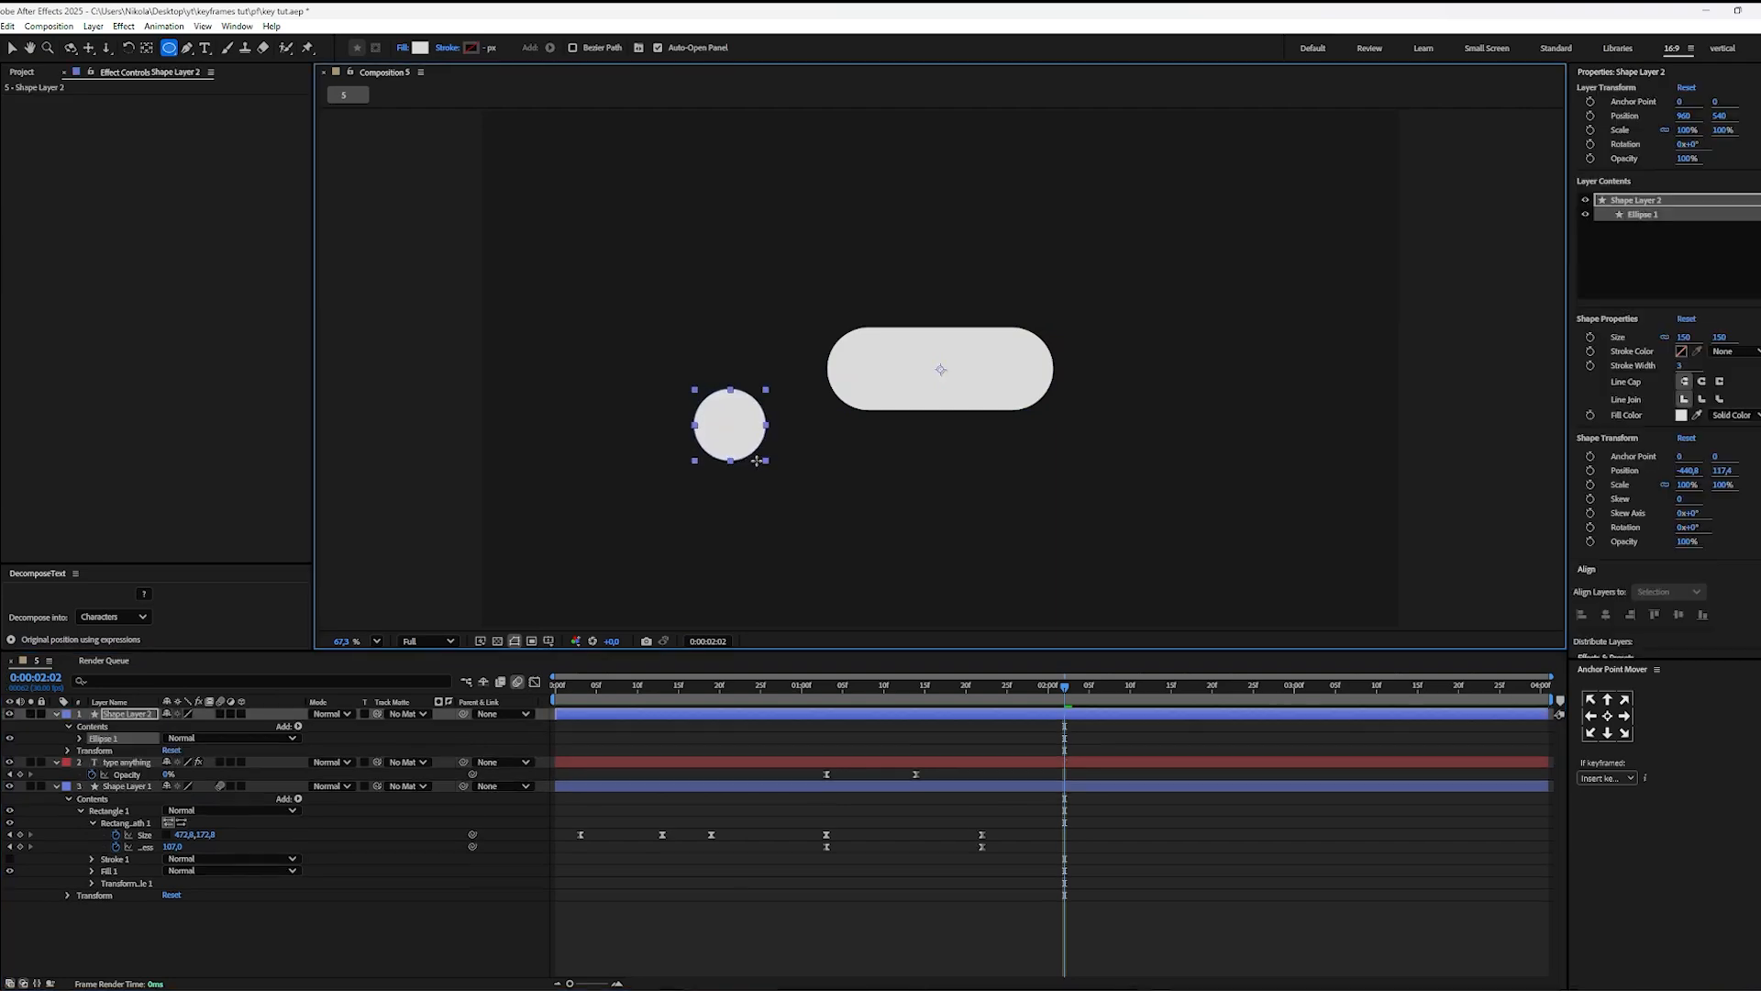
{"action": "key", "text": "ctrl+alt+Home"}
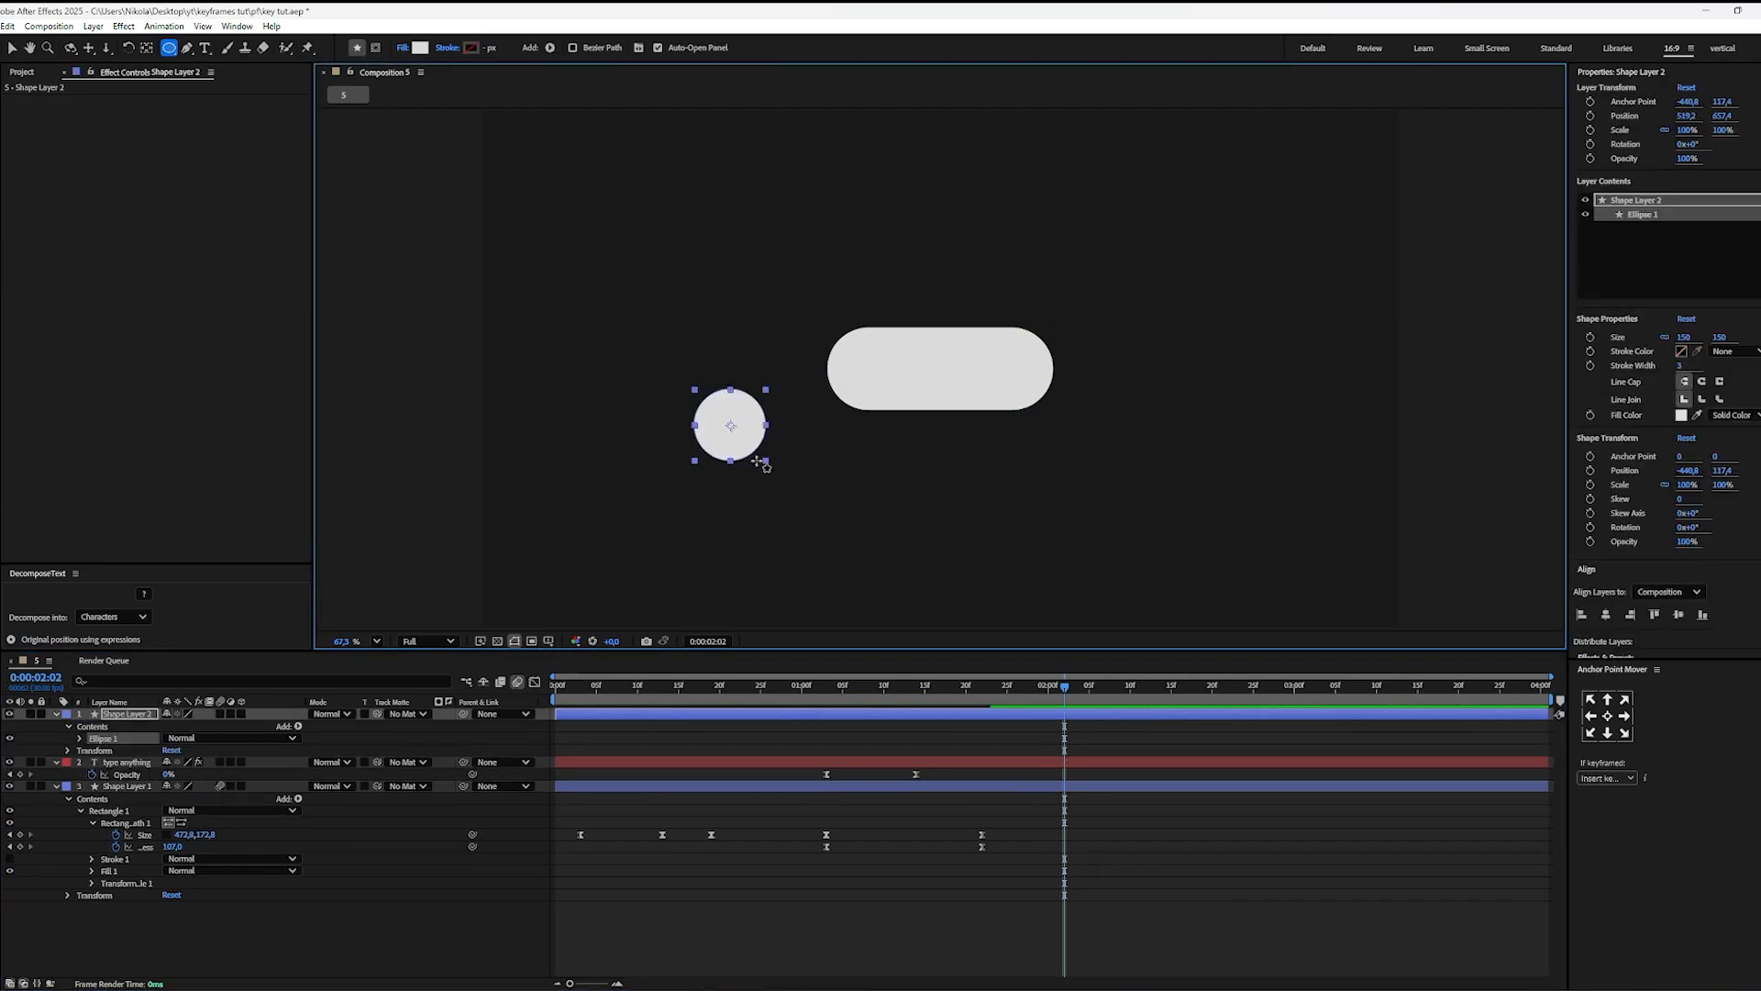
{"action": "key", "text": "v"}
{"action": "left_click_drag", "start_coordinate": [736, 438], "coordinate": [859, 386]}
{"action": "left_click_drag", "start_coordinate": [246, 527], "coordinate": [756, 382]}
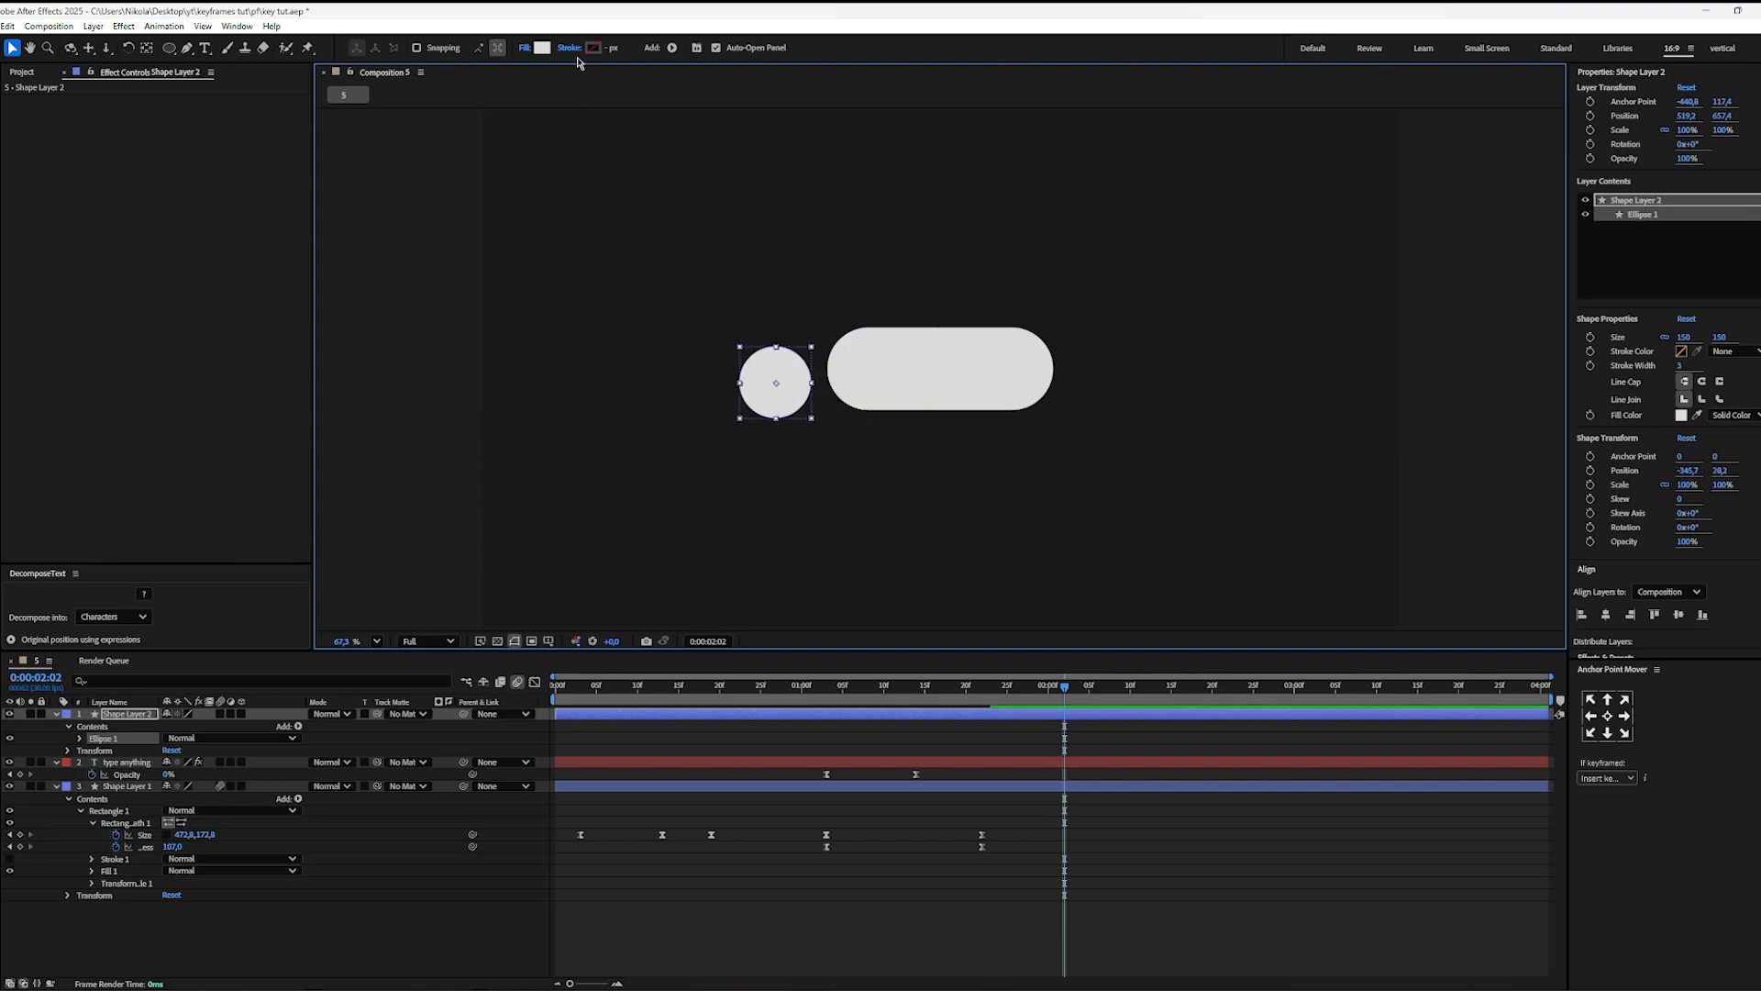
Step: Fill the circle with red (R 202, G 84, B 84) and scale it down to about 66%
{"action": "left_click", "coordinate": [542, 48]}
{"action": "left_click_drag", "start_coordinate": [896, 461], "coordinate": [824, 452]}
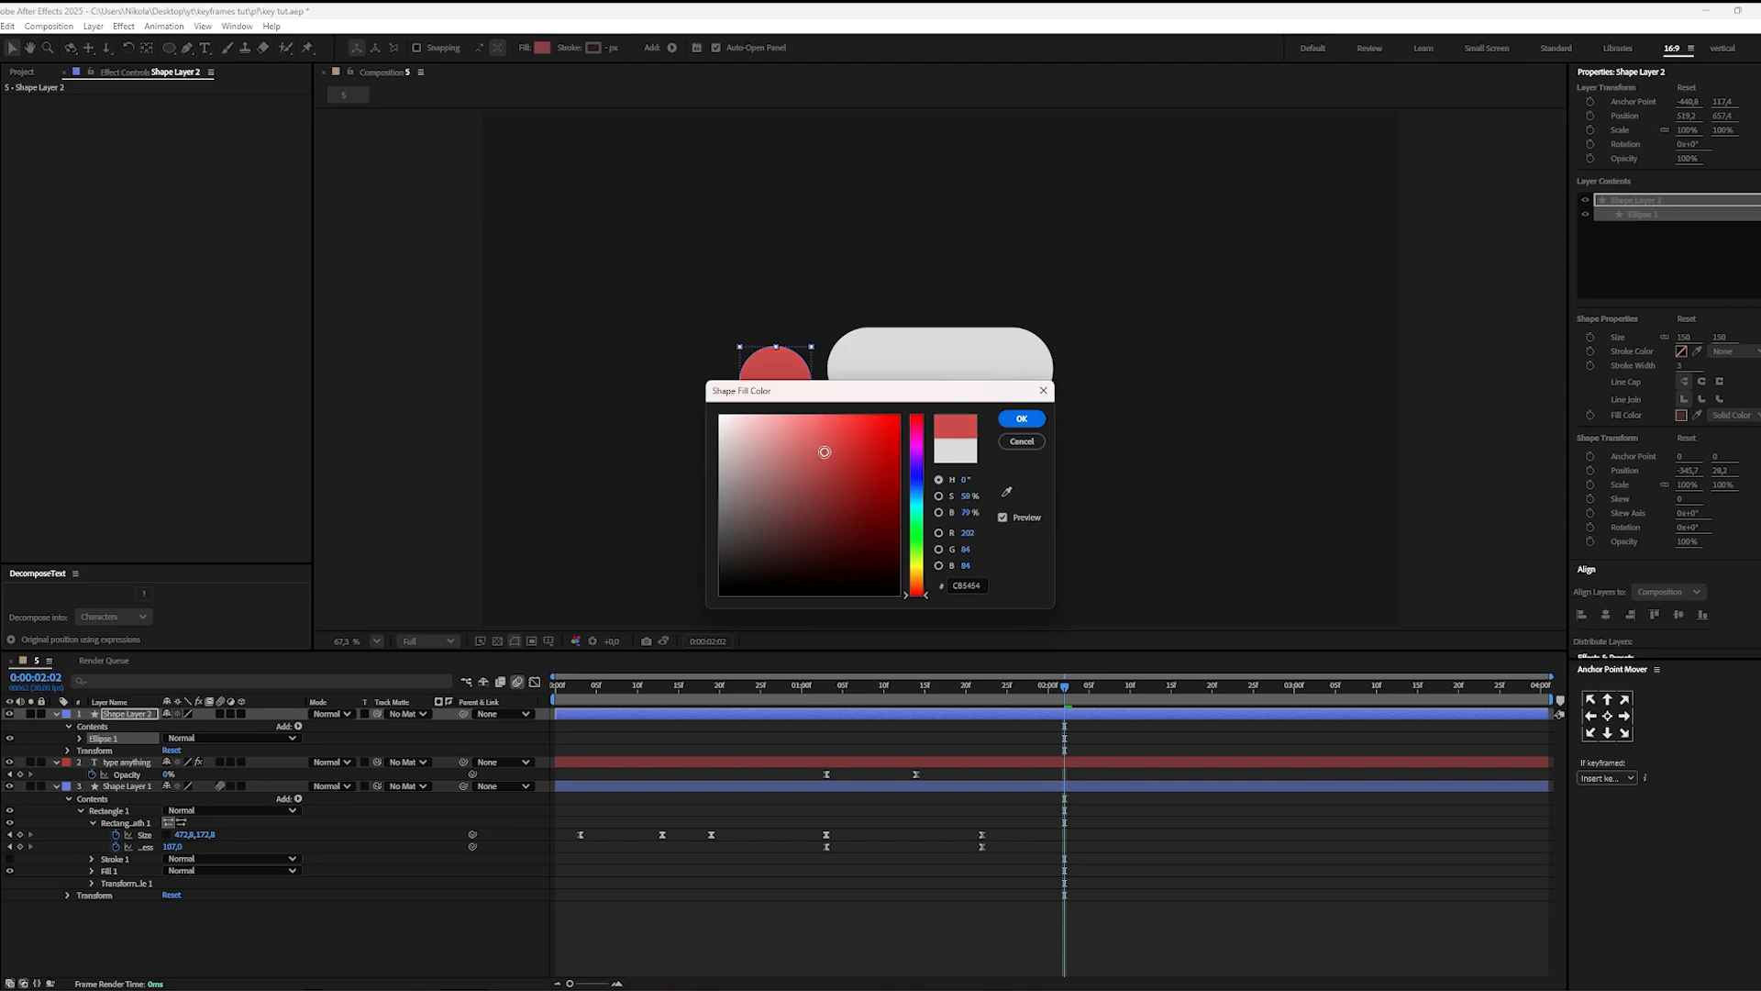
{"action": "left_click", "coordinate": [1021, 419]}
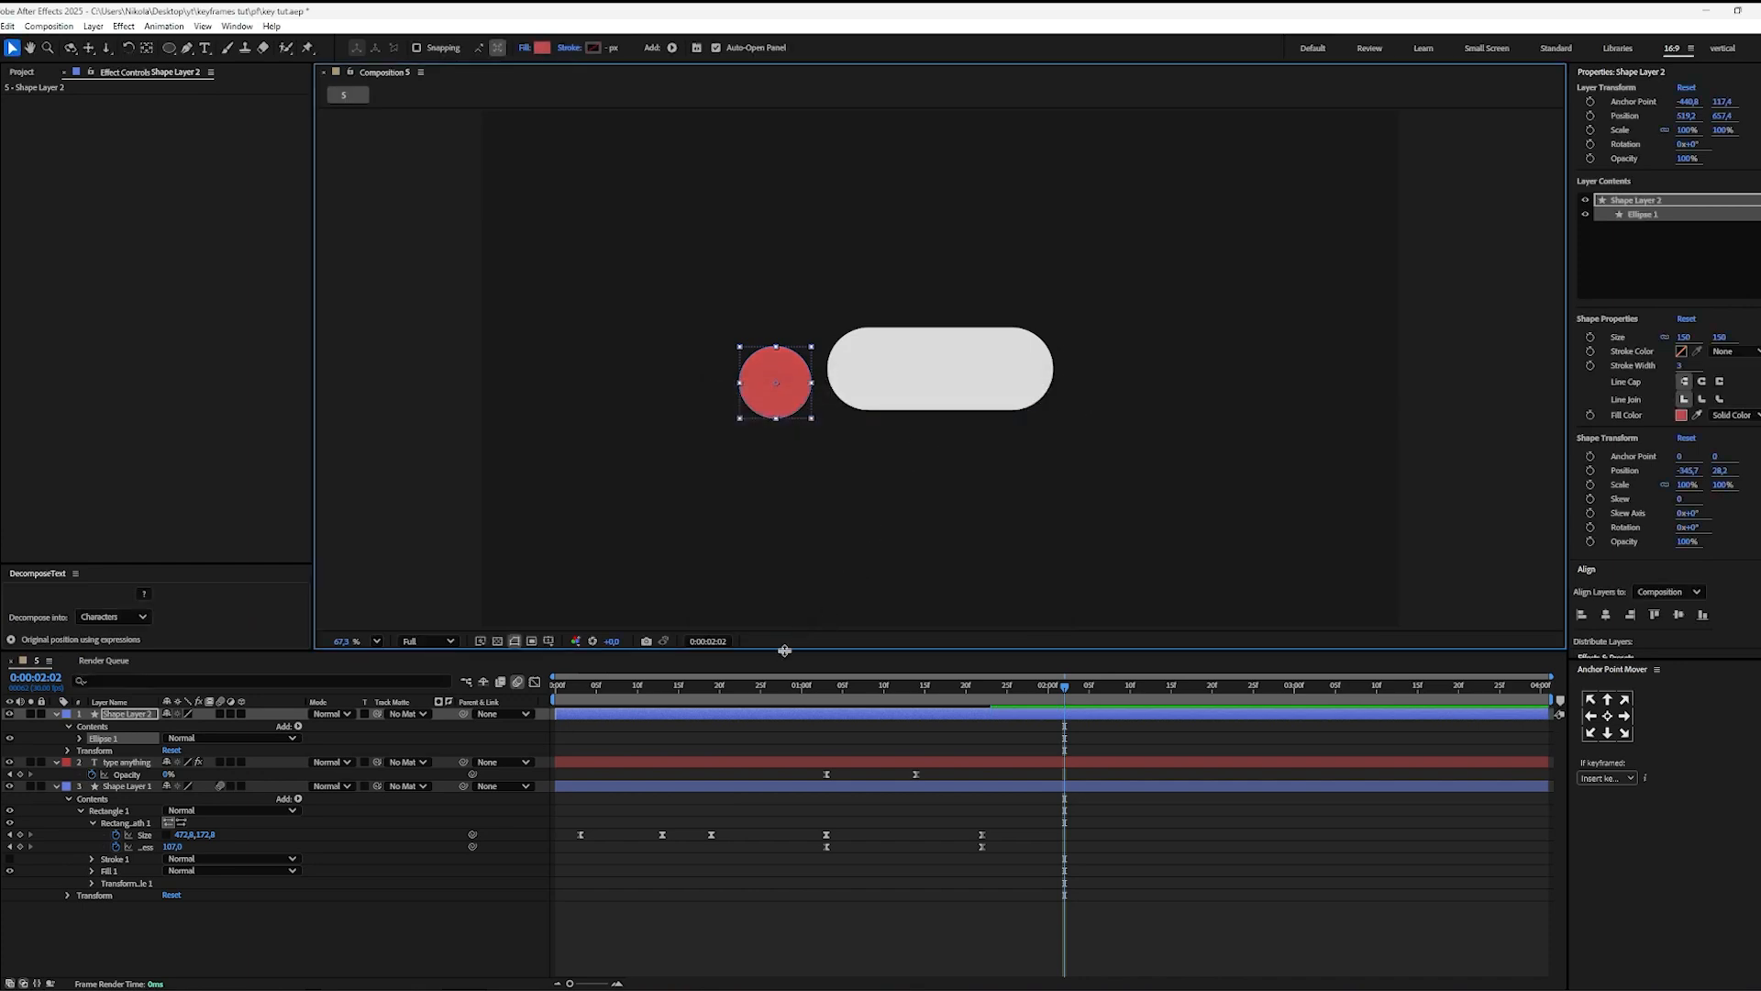
{"action": "left_click_drag", "start_coordinate": [810, 423], "coordinate": [800, 410]}
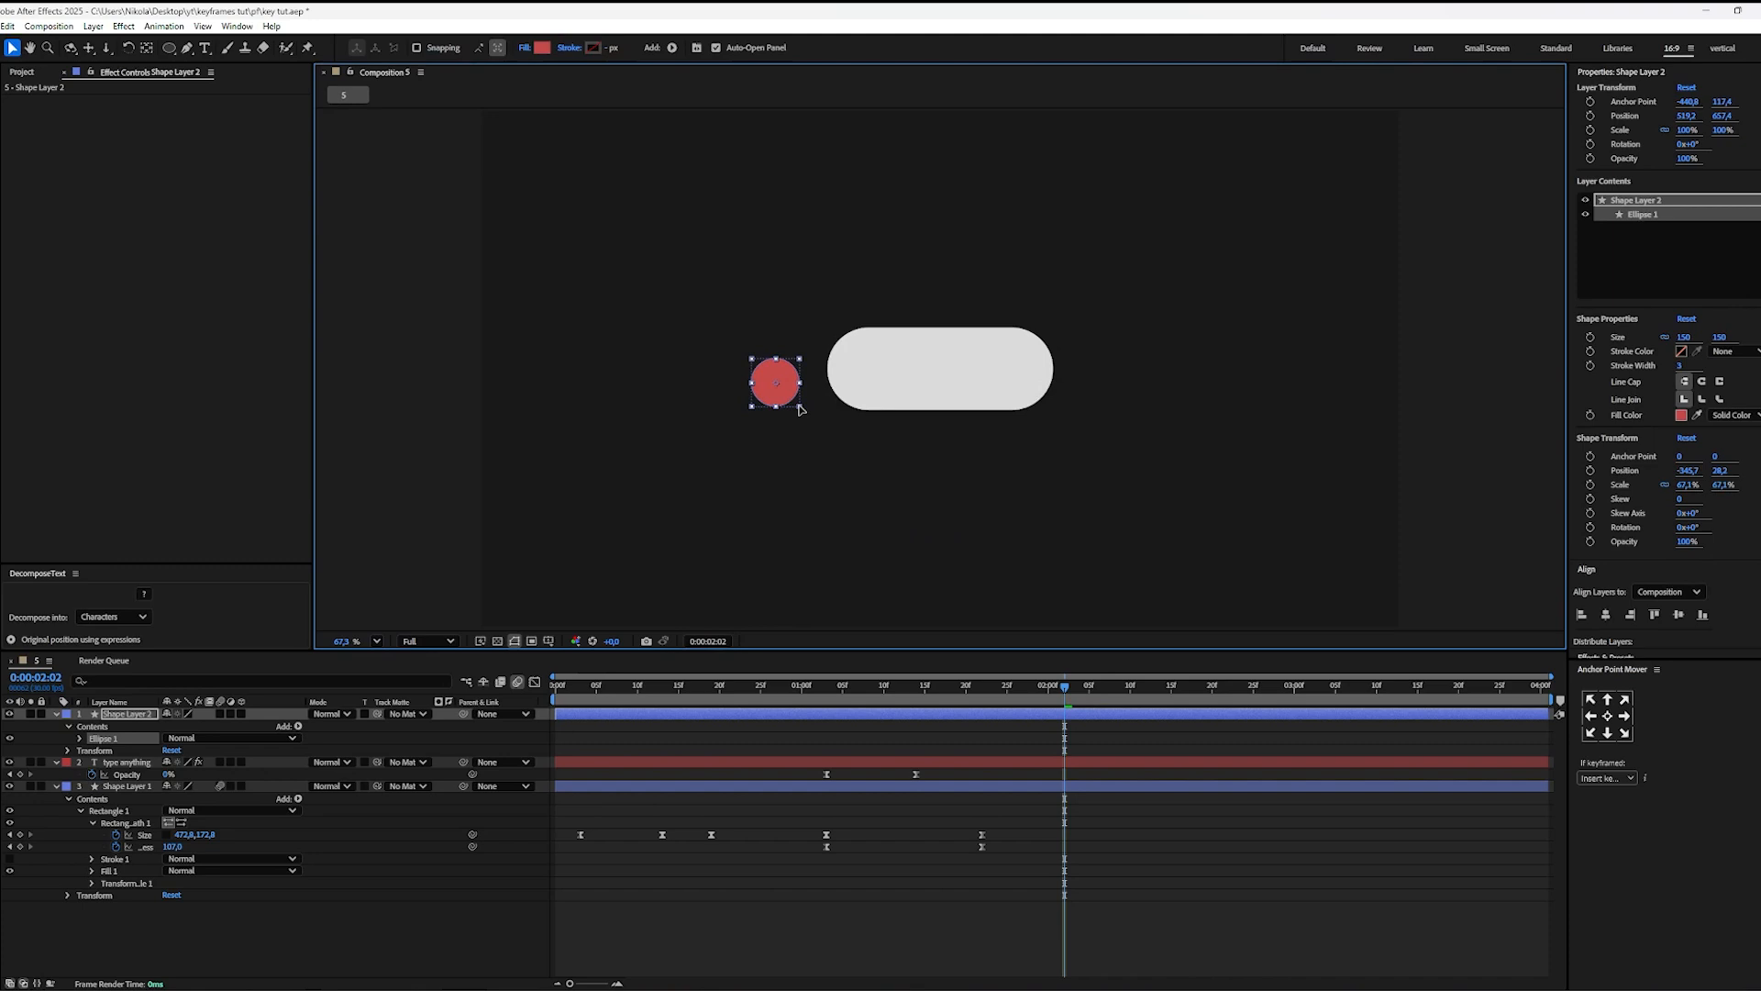
Step: Add a Position keyframe to the circle layer at 0:00:01:03 and center the layer's anchor point on the circle
{"action": "left_click", "coordinate": [1105, 753]}
{"action": "left_click_drag", "start_coordinate": [1064, 720], "coordinate": [825, 726]}
{"action": "left_click", "coordinate": [691, 717]}
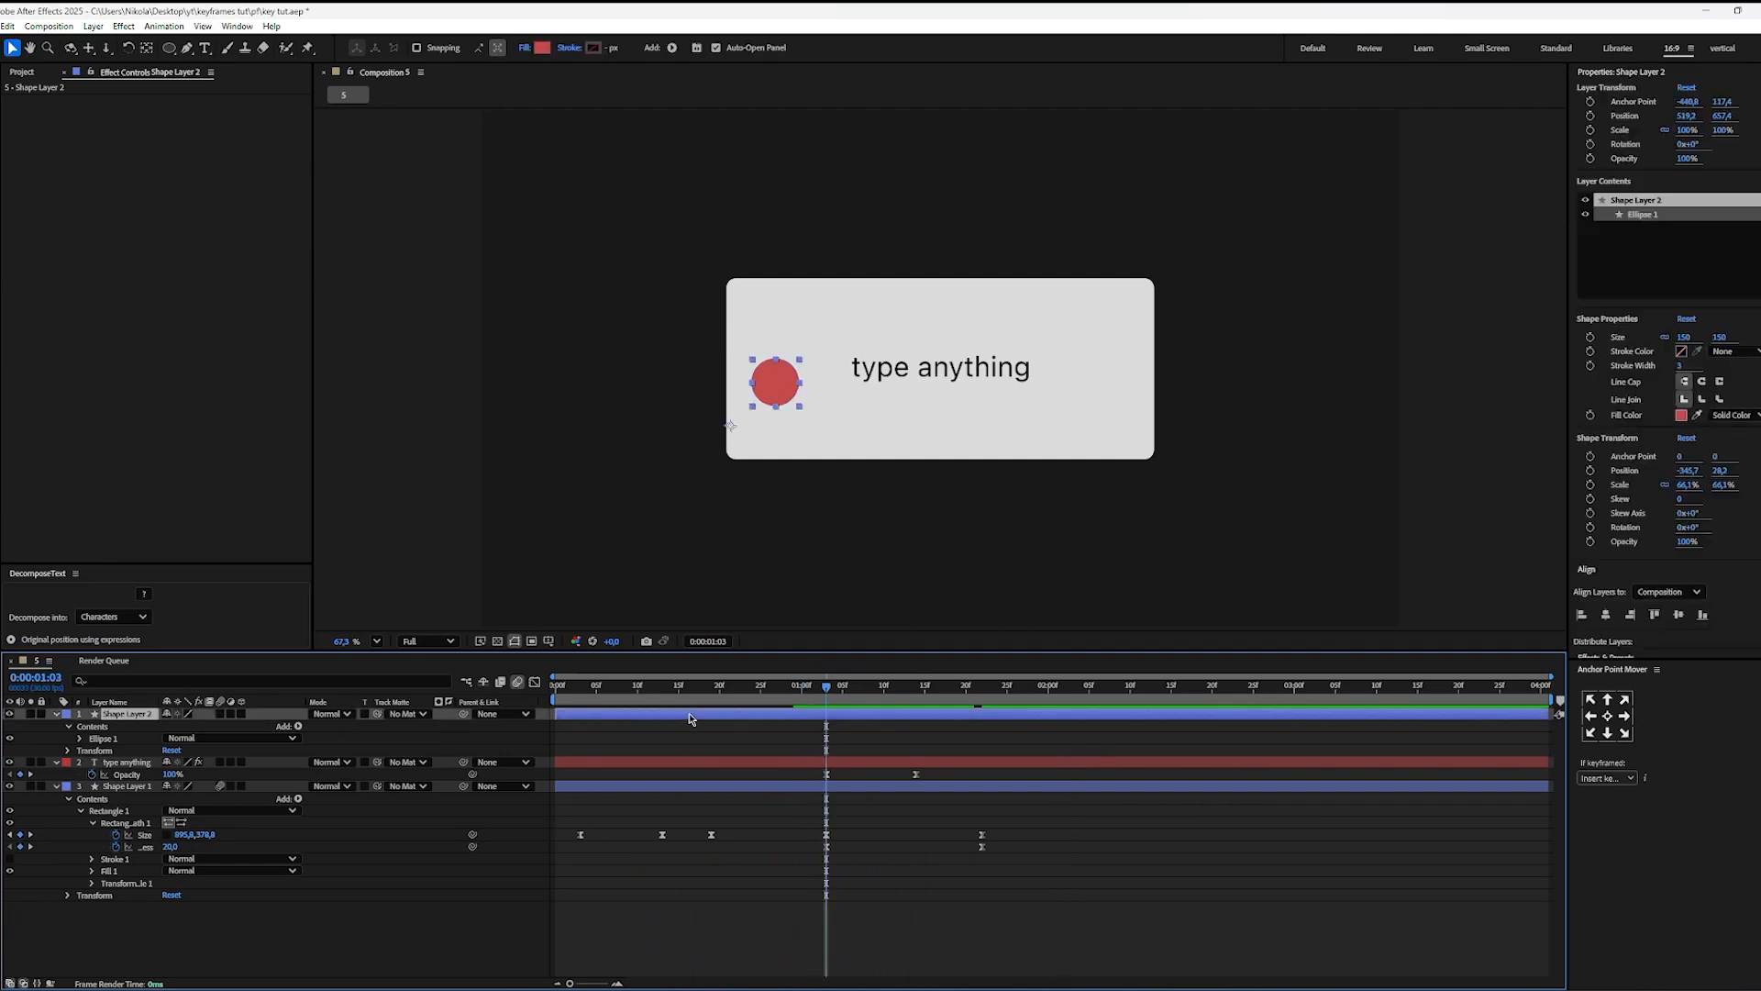
{"action": "key", "text": "alt+shift+p"}
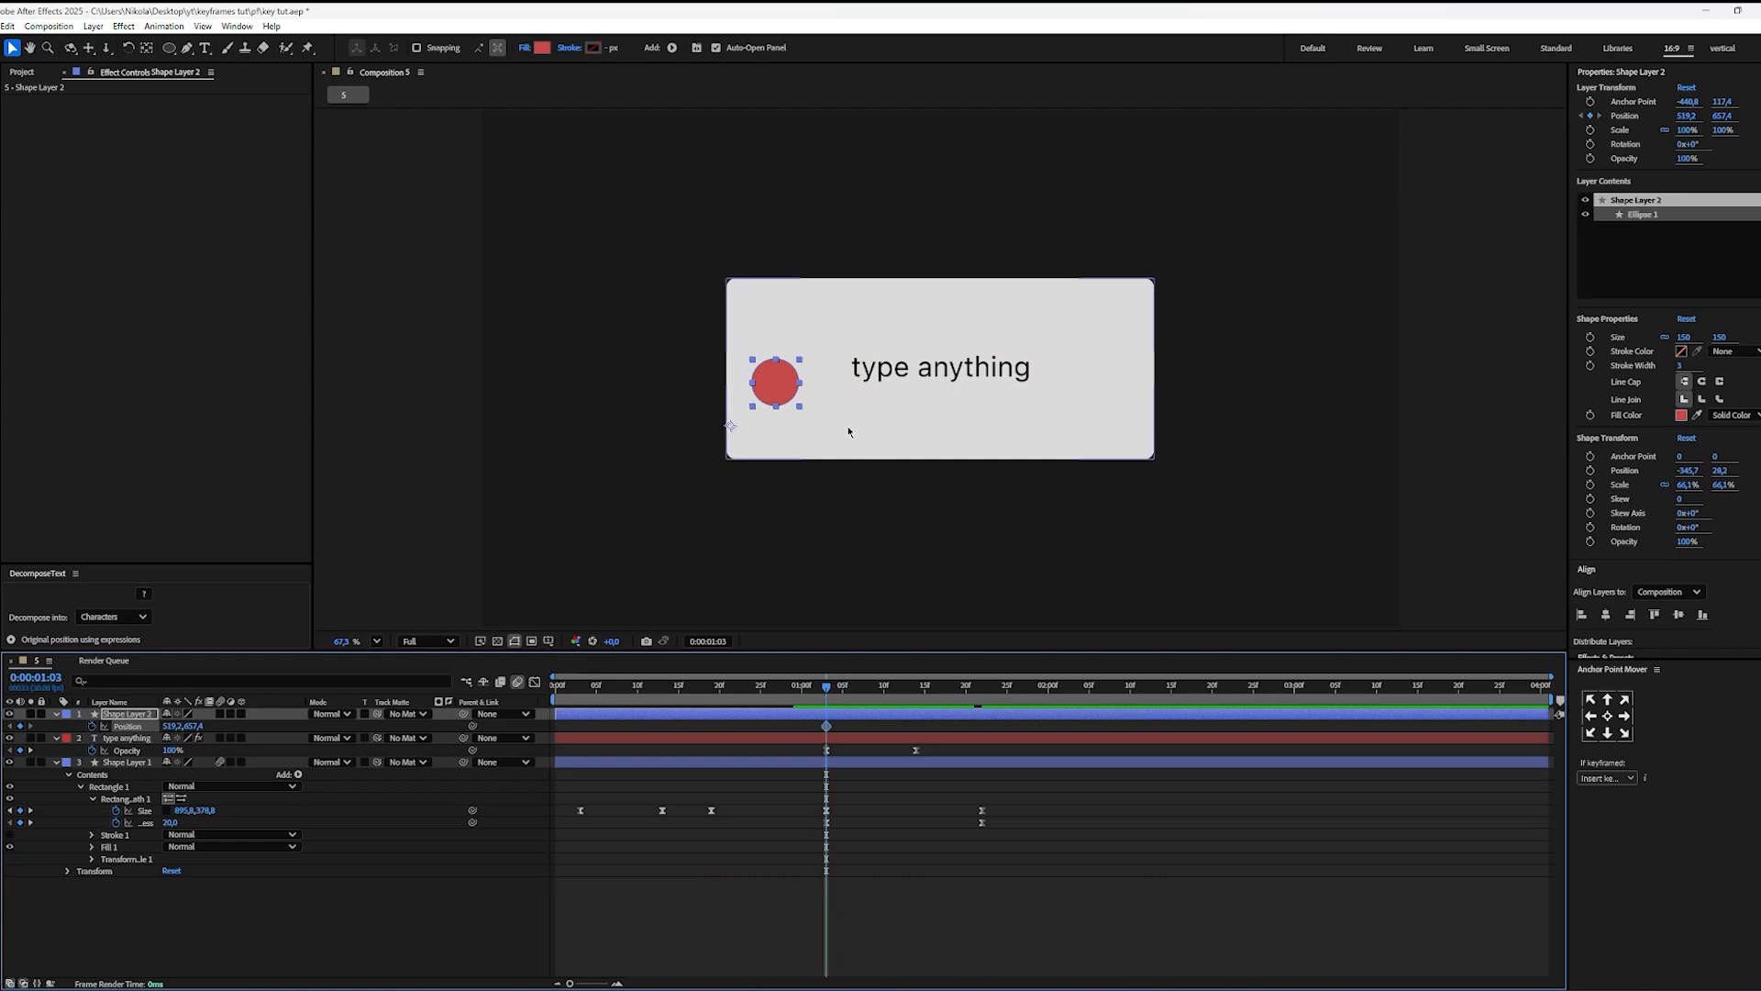
{"action": "left_click_drag", "start_coordinate": [772, 394], "coordinate": [769, 396]}
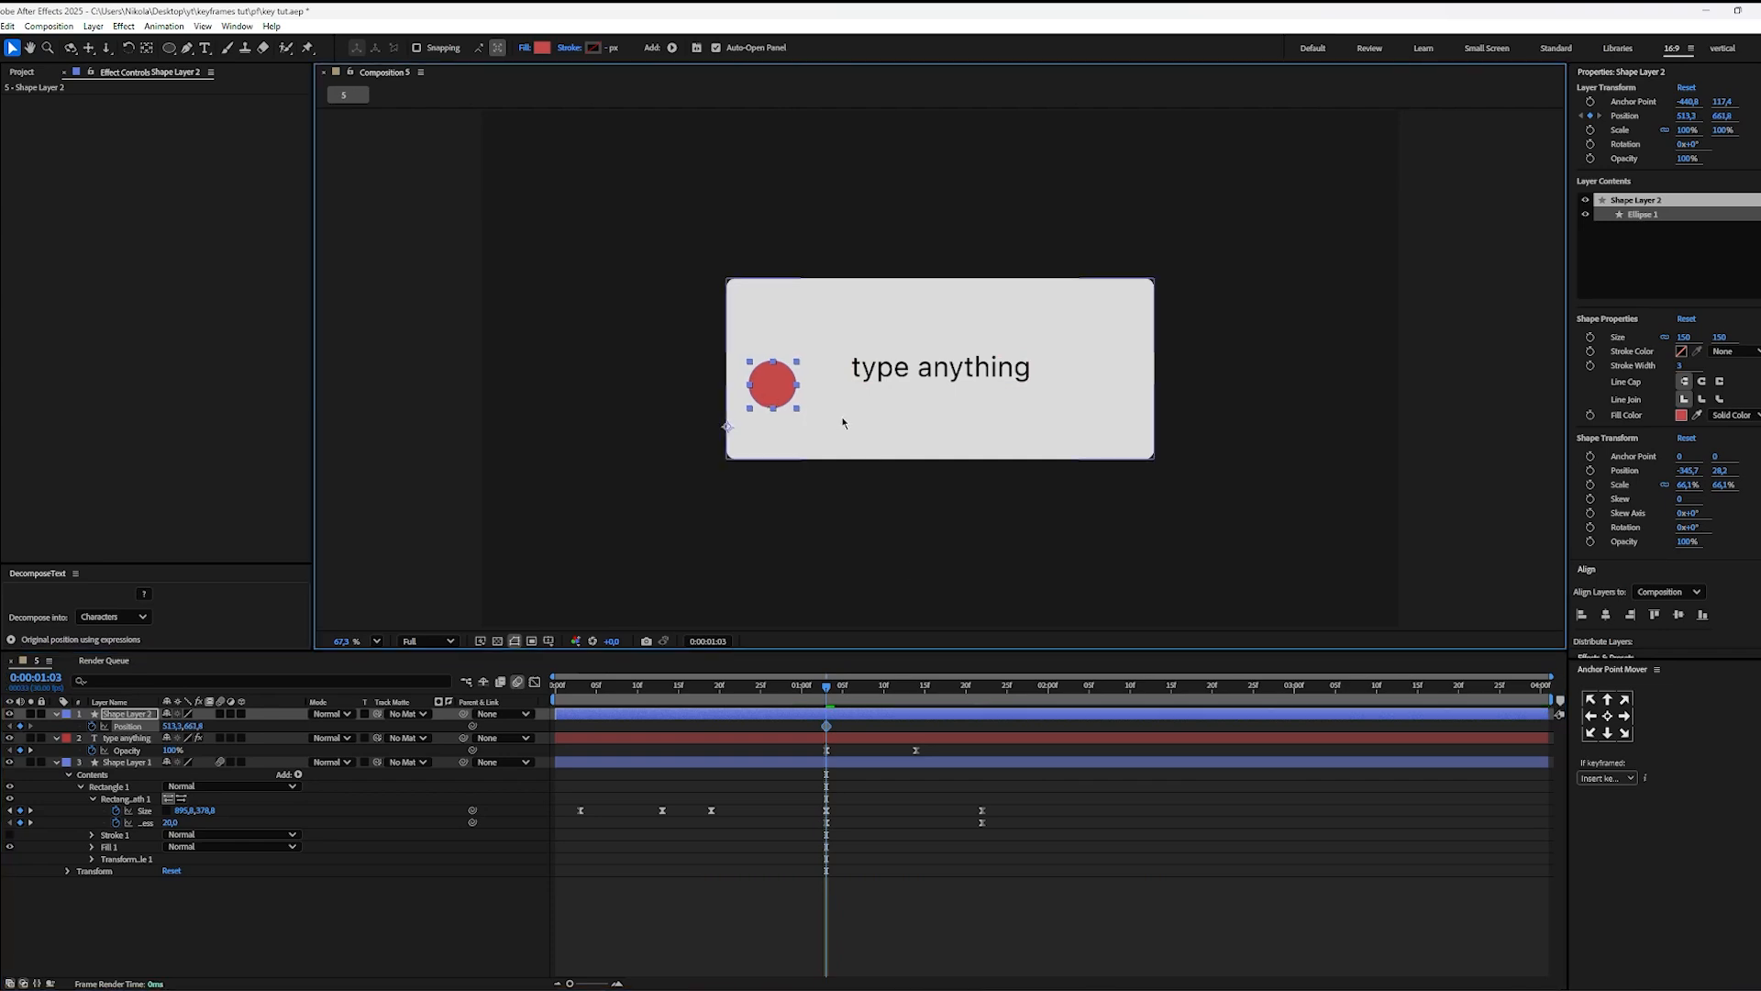
{"action": "double_click", "coordinate": [148, 51]}
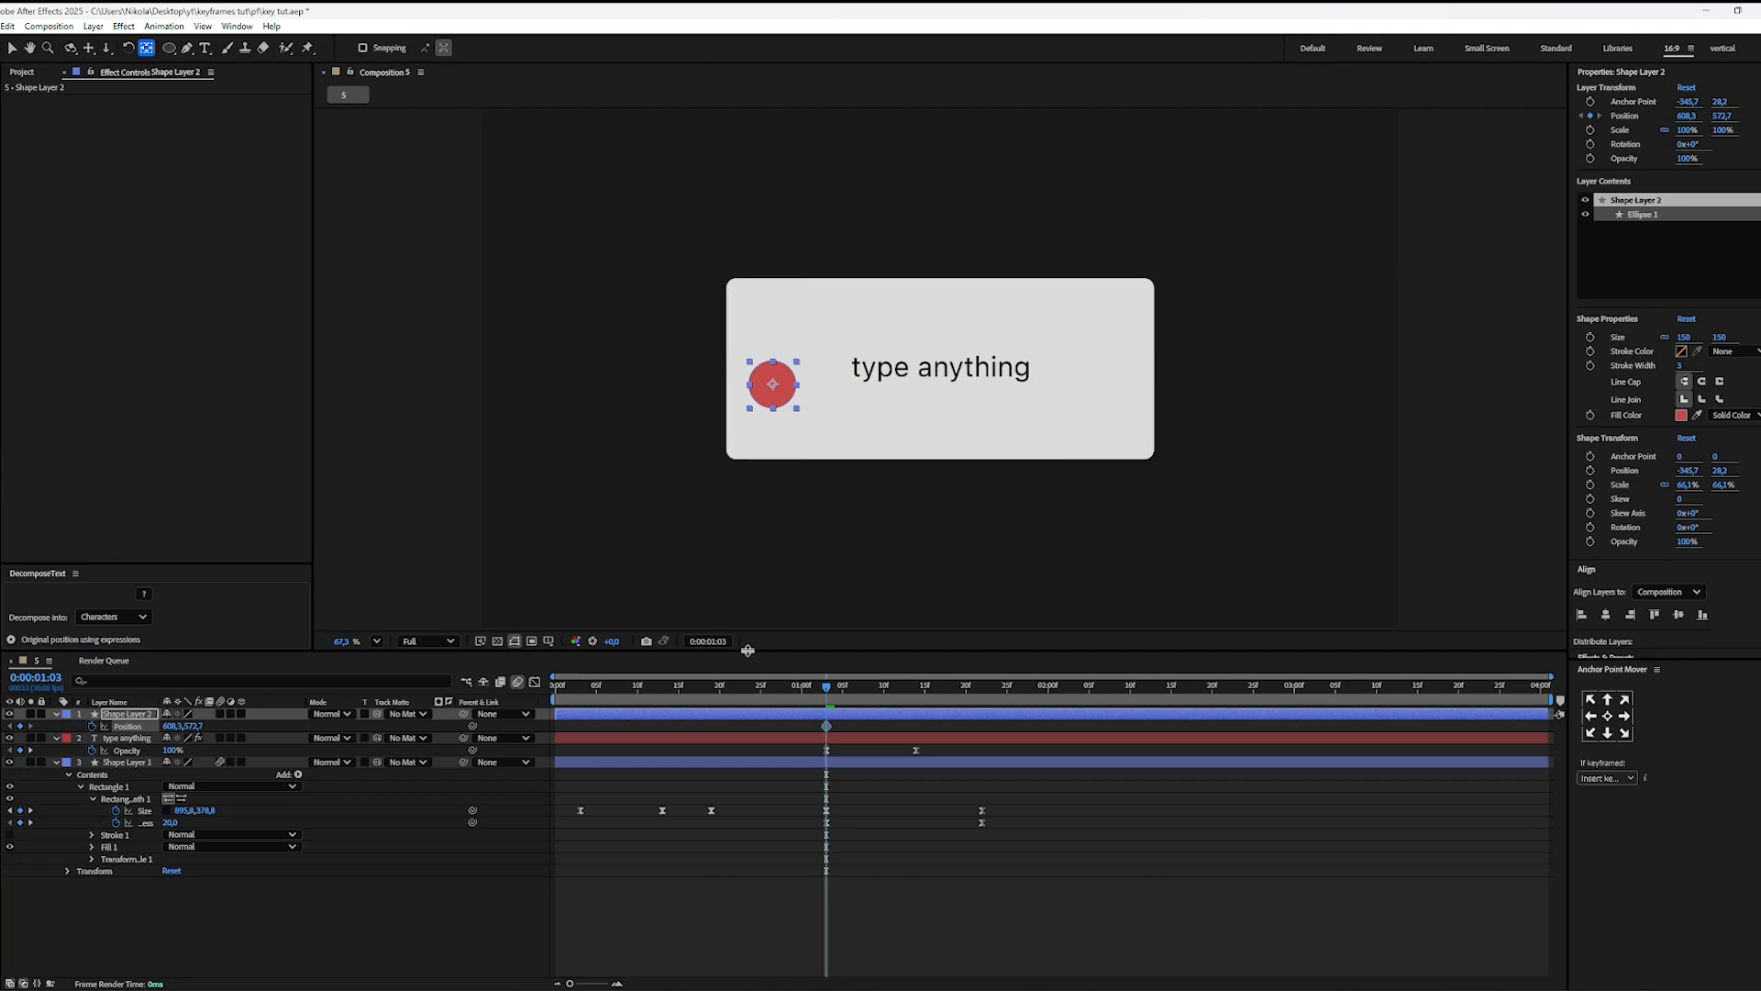
{"action": "left_click", "coordinate": [795, 495]}
{"action": "key", "text": "v"}
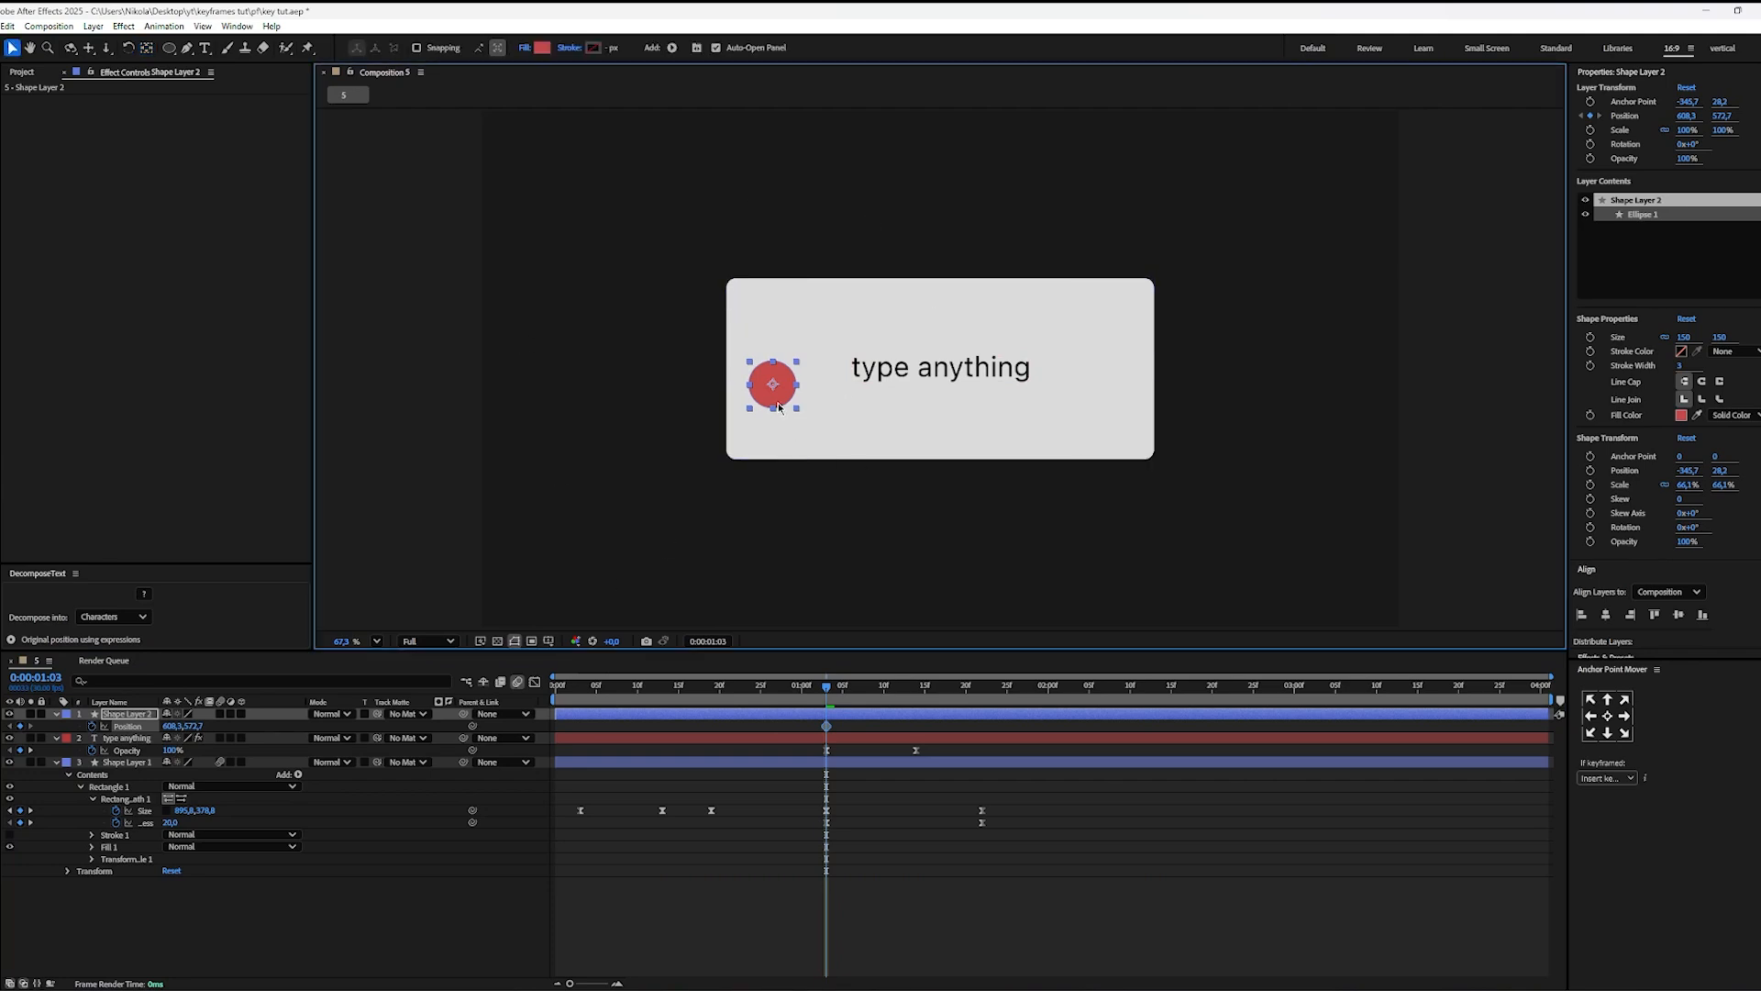
Step: Animate the circle's Position from beyond the frame's lower-left edge at 0:00:01:03 to the pill's center at 0:00:01:22
{"action": "left_click_drag", "start_coordinate": [777, 406], "coordinate": [404, 566]}
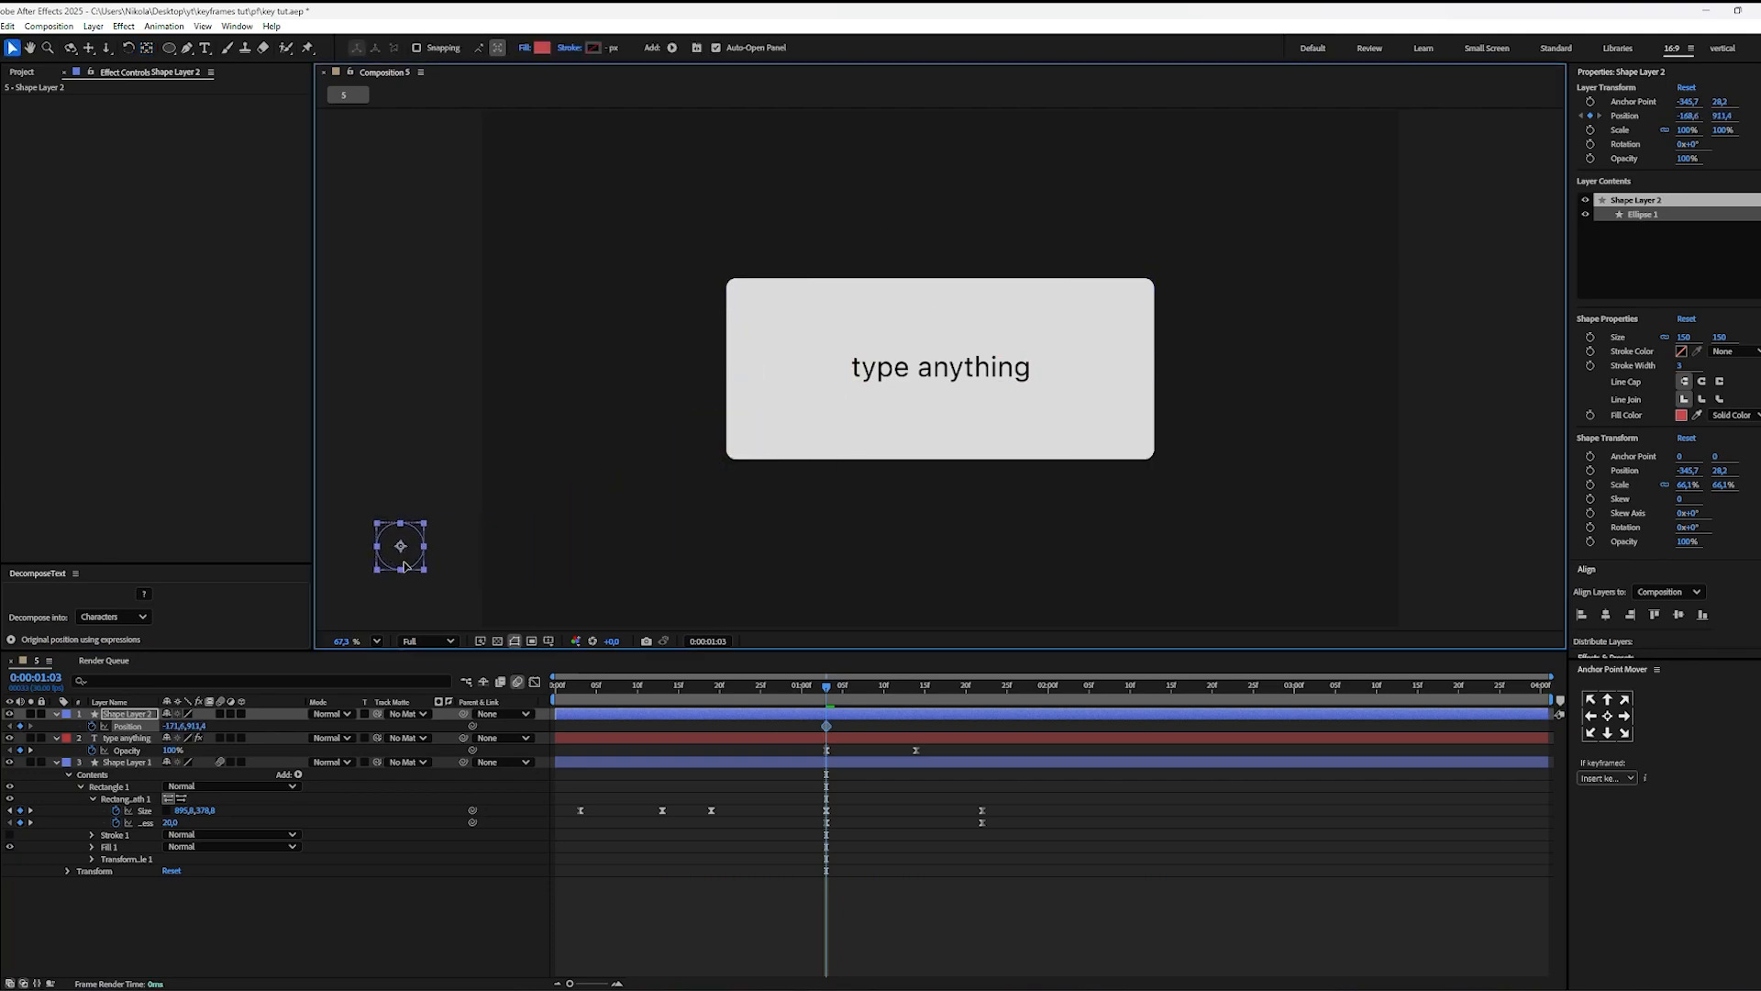
{"action": "left_click_drag", "start_coordinate": [826, 688], "coordinate": [983, 721]}
{"action": "left_click_drag", "start_coordinate": [404, 547], "coordinate": [943, 371]}
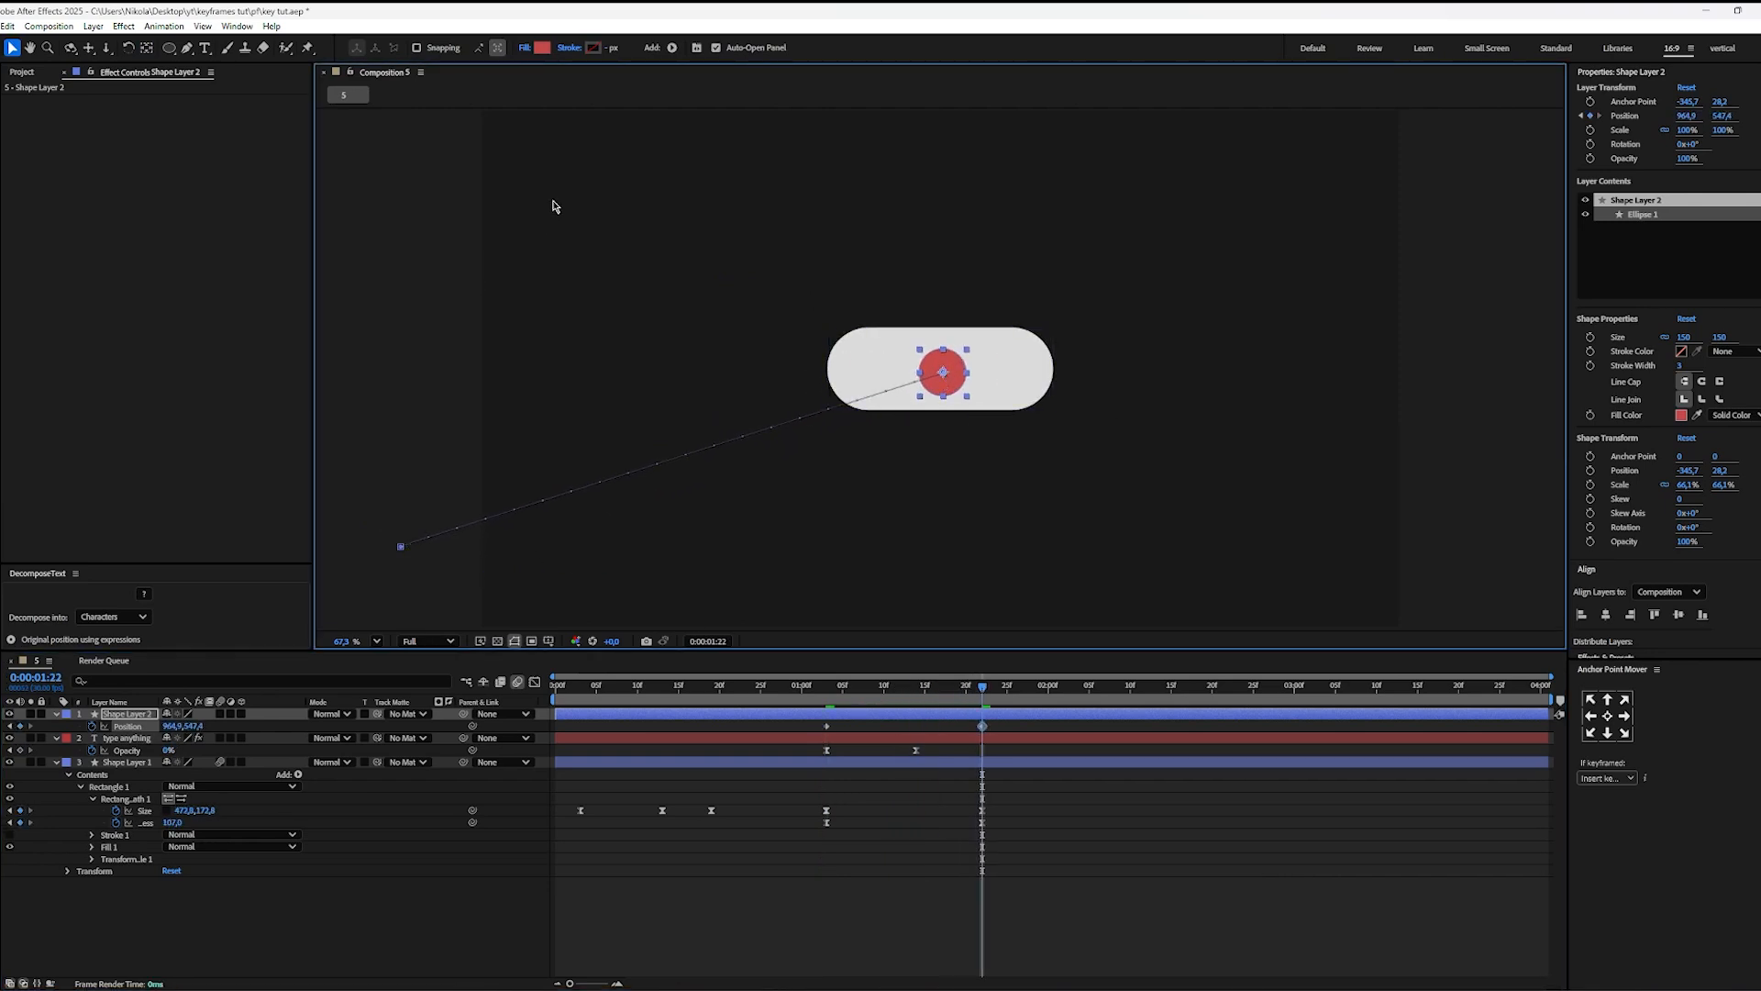
Step: Ease both circle Position keyframes and shape their speed curve to peak at the start and slow gradually into the pill
{"action": "left_click_drag", "start_coordinate": [997, 727], "coordinate": [739, 748]}
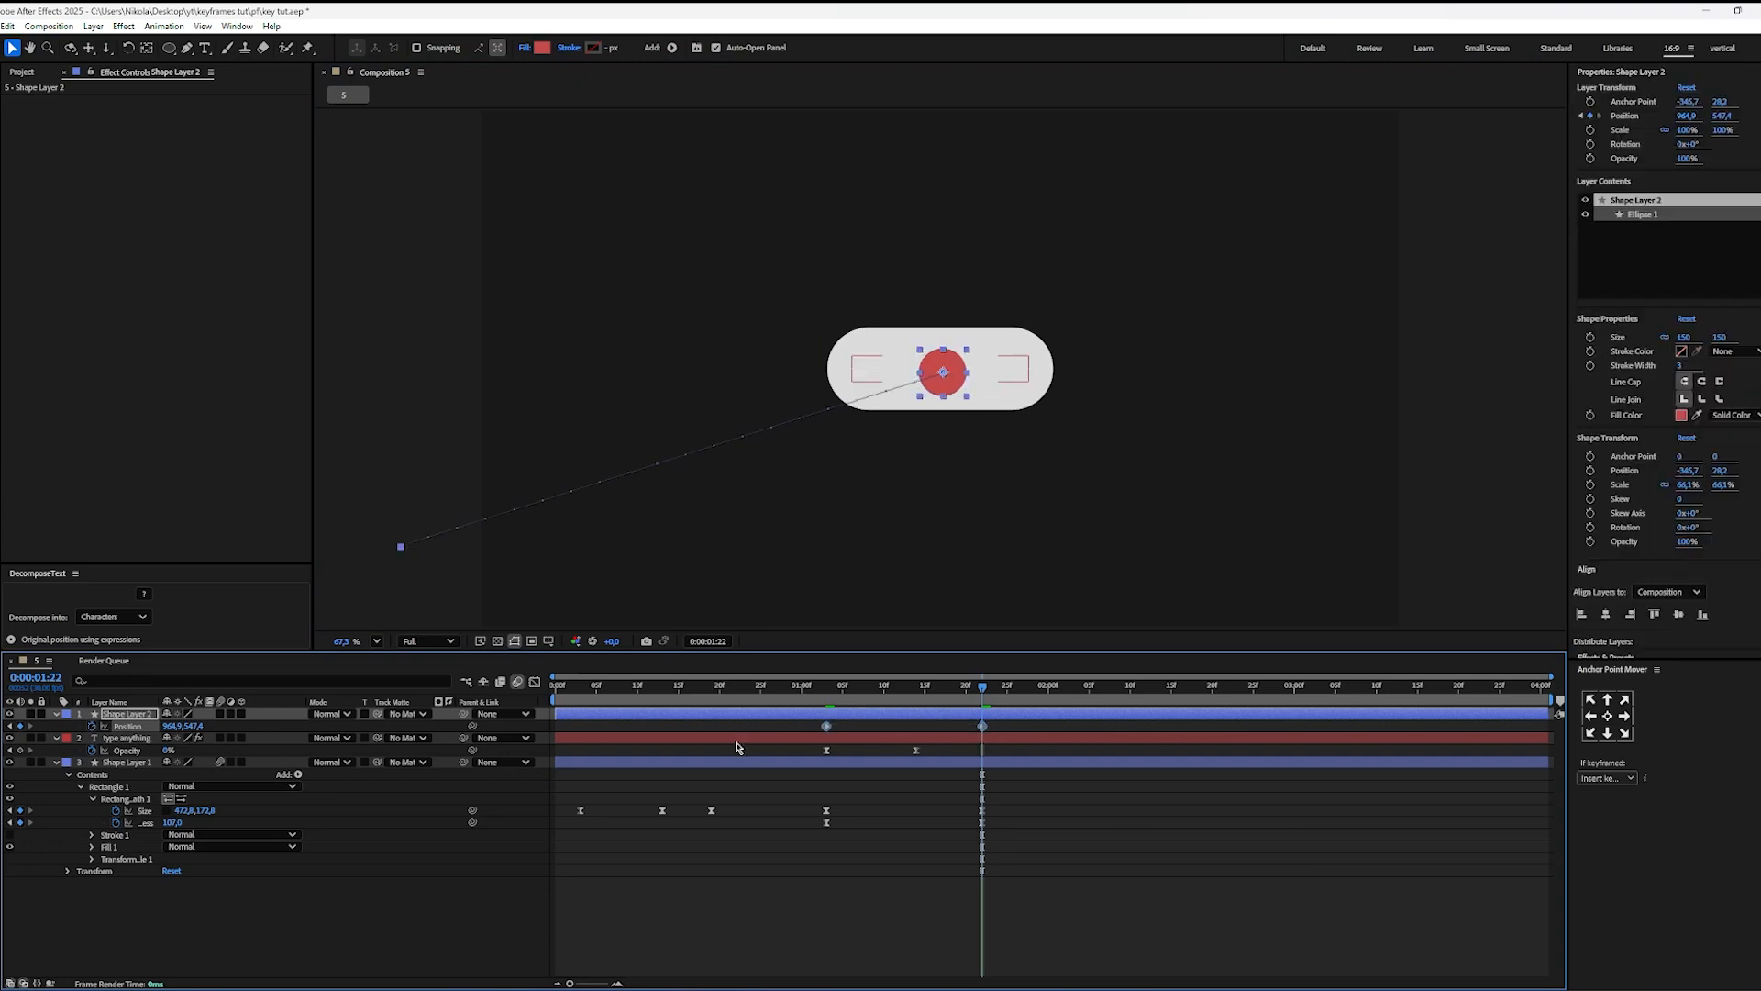
{"action": "key", "text": "shift+F3"}
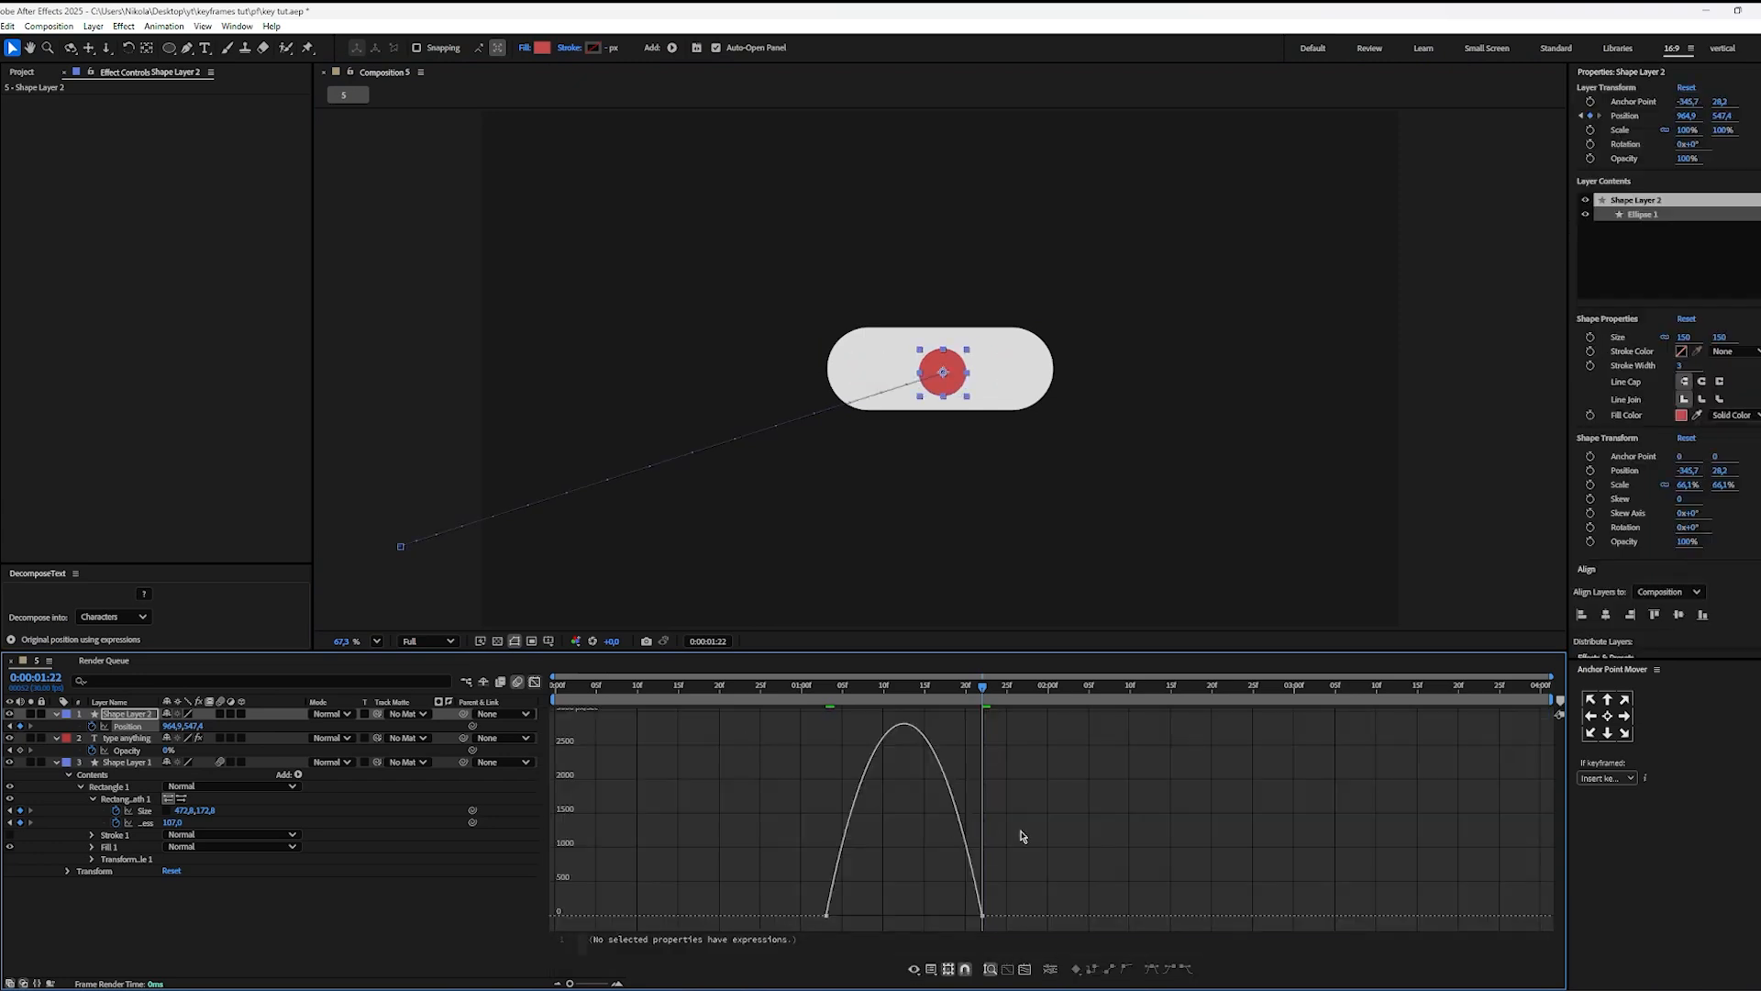
{"action": "left_click_drag", "start_coordinate": [955, 917], "coordinate": [819, 918]}
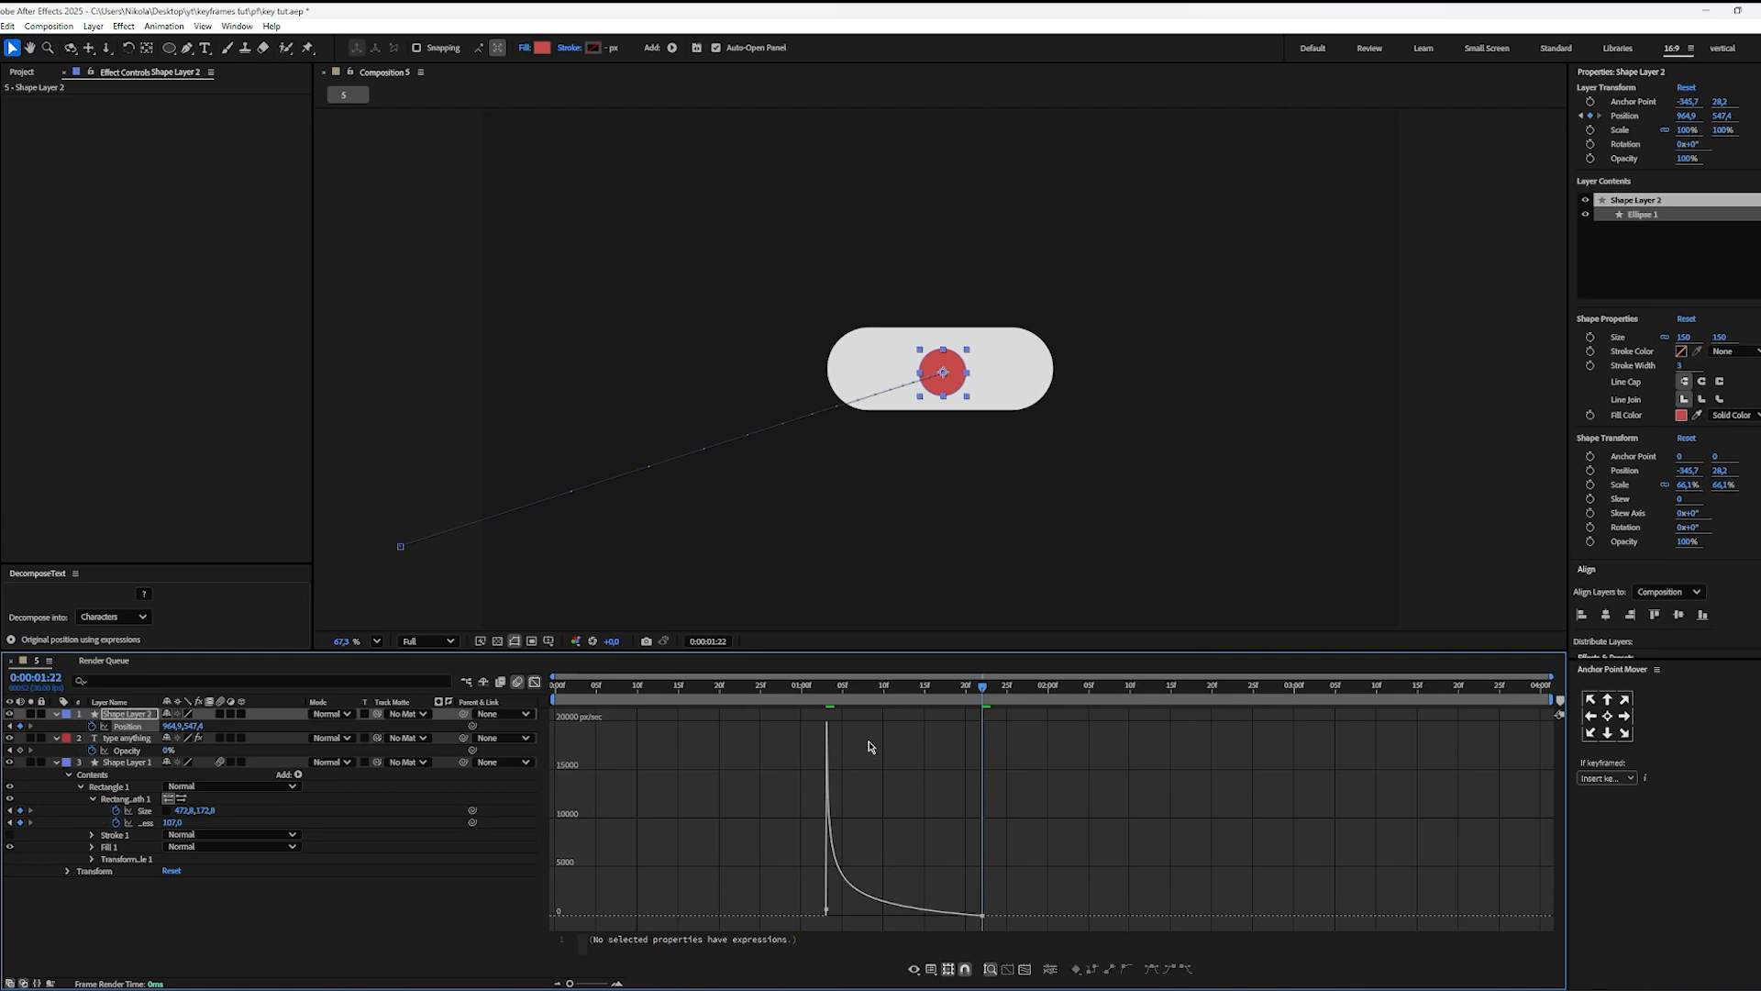
Step: Preview the circle's flight from 0:00:01:03 and switch from the speed graph back to the keyframe view
{"action": "left_click_drag", "start_coordinate": [853, 694], "coordinate": [829, 698]}
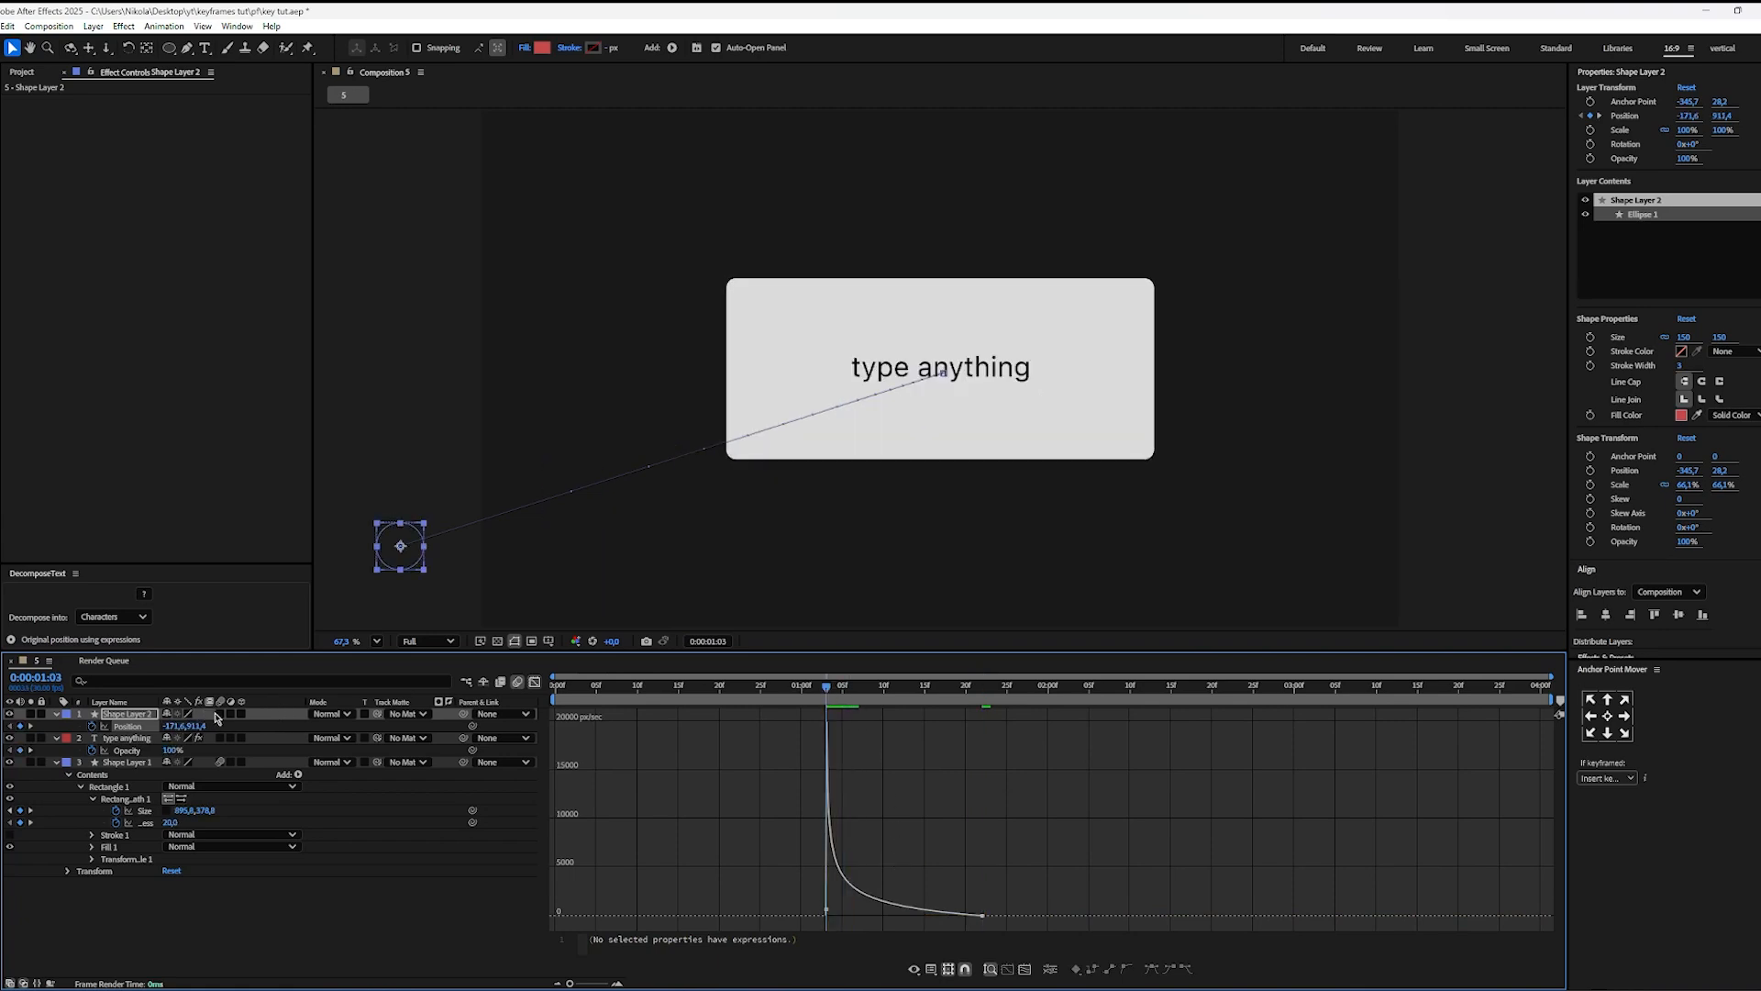
{"action": "key", "text": "space"}
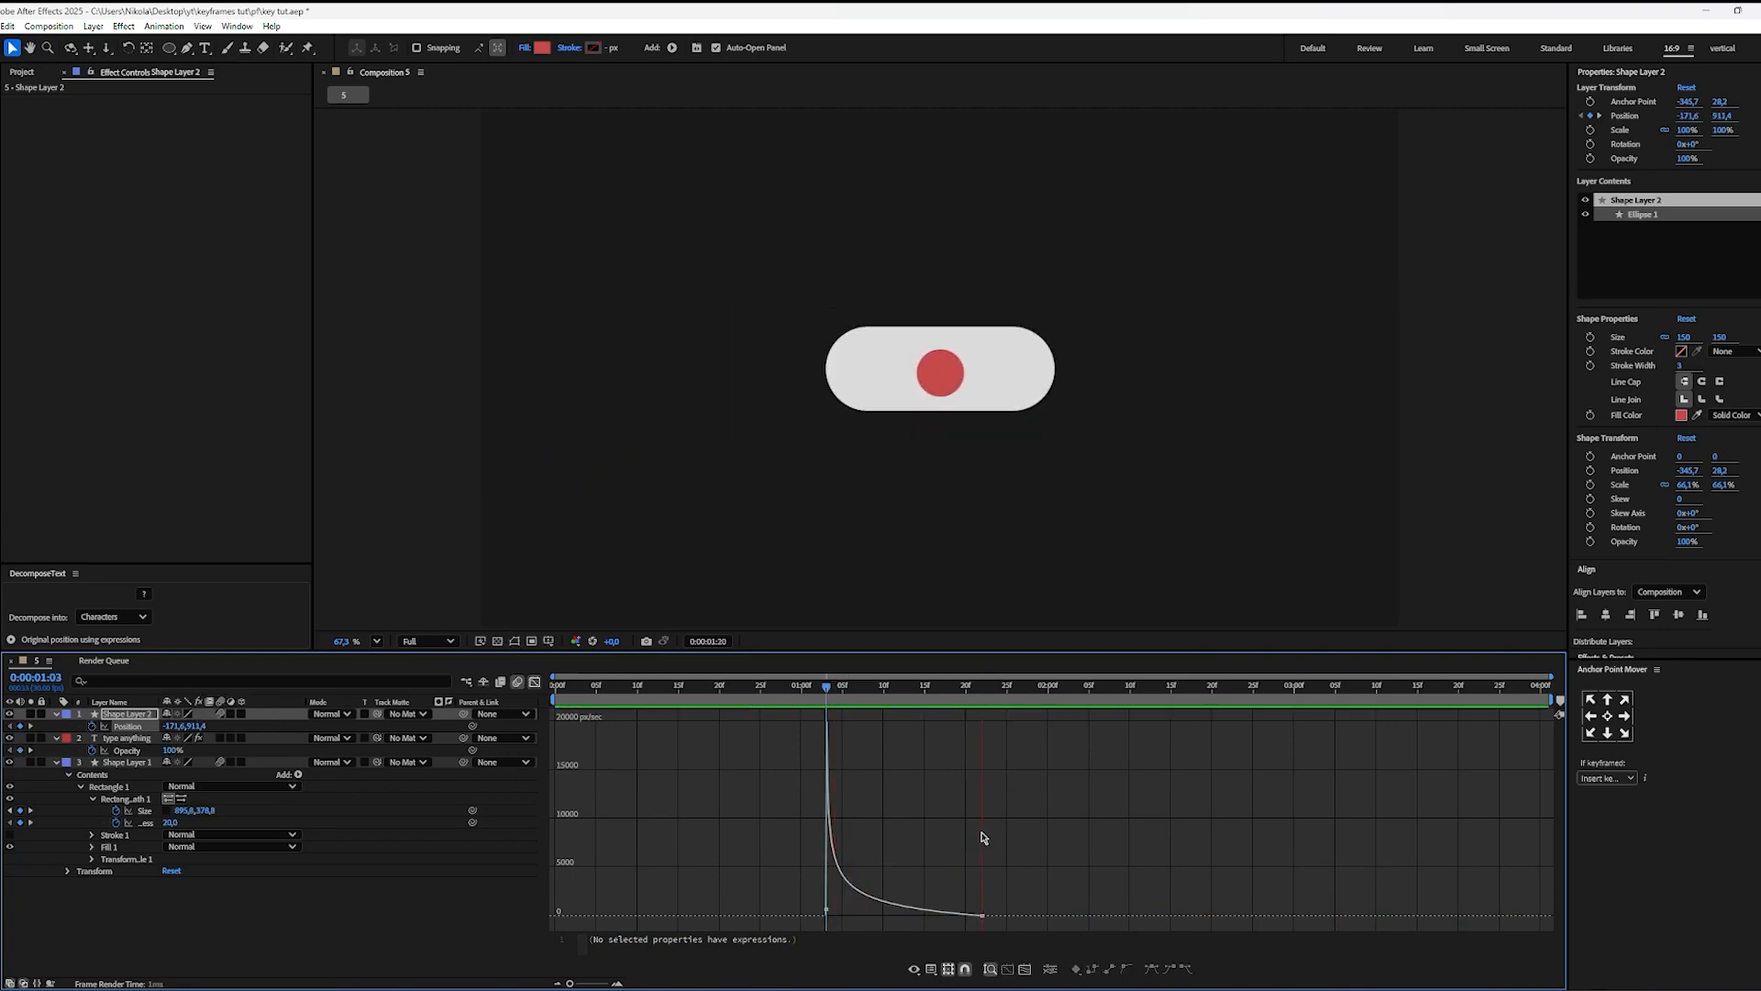
{"action": "left_click", "coordinate": [536, 683]}
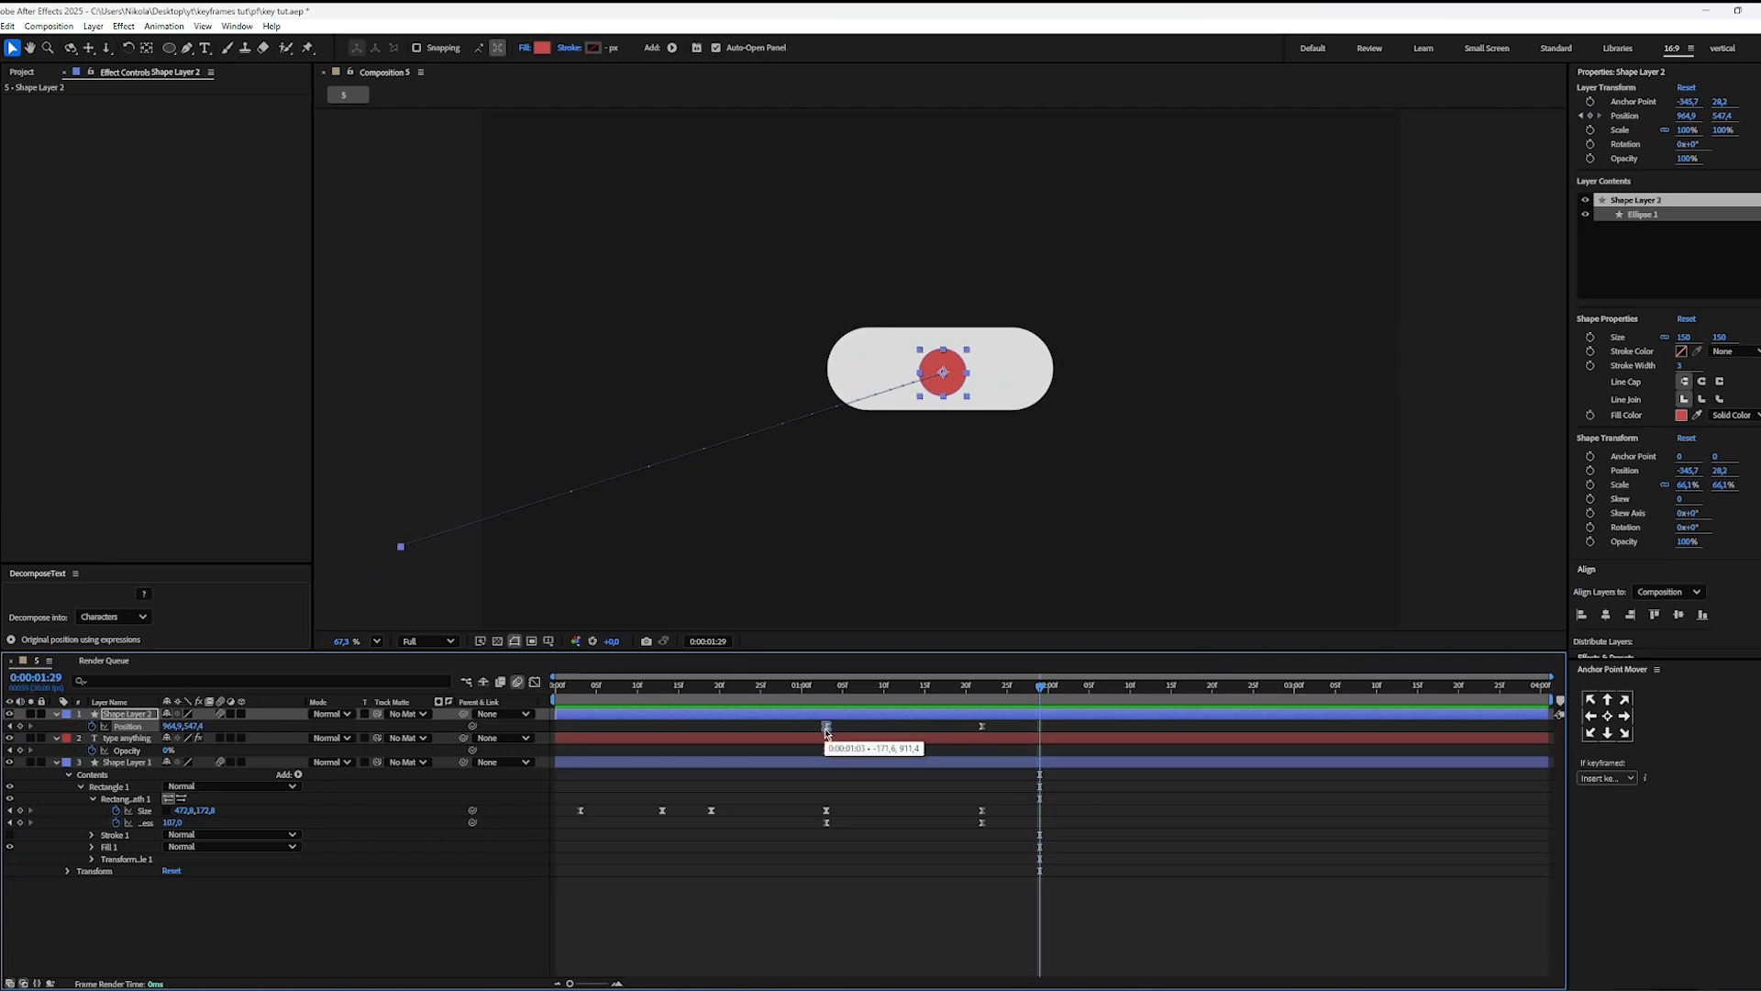
Step: Spread the circle's two Position keyframes to about 0:00:00:26 and 0:00:02:02 and preview the slower flight
{"action": "left_click_drag", "start_coordinate": [828, 730], "coordinate": [770, 734]}
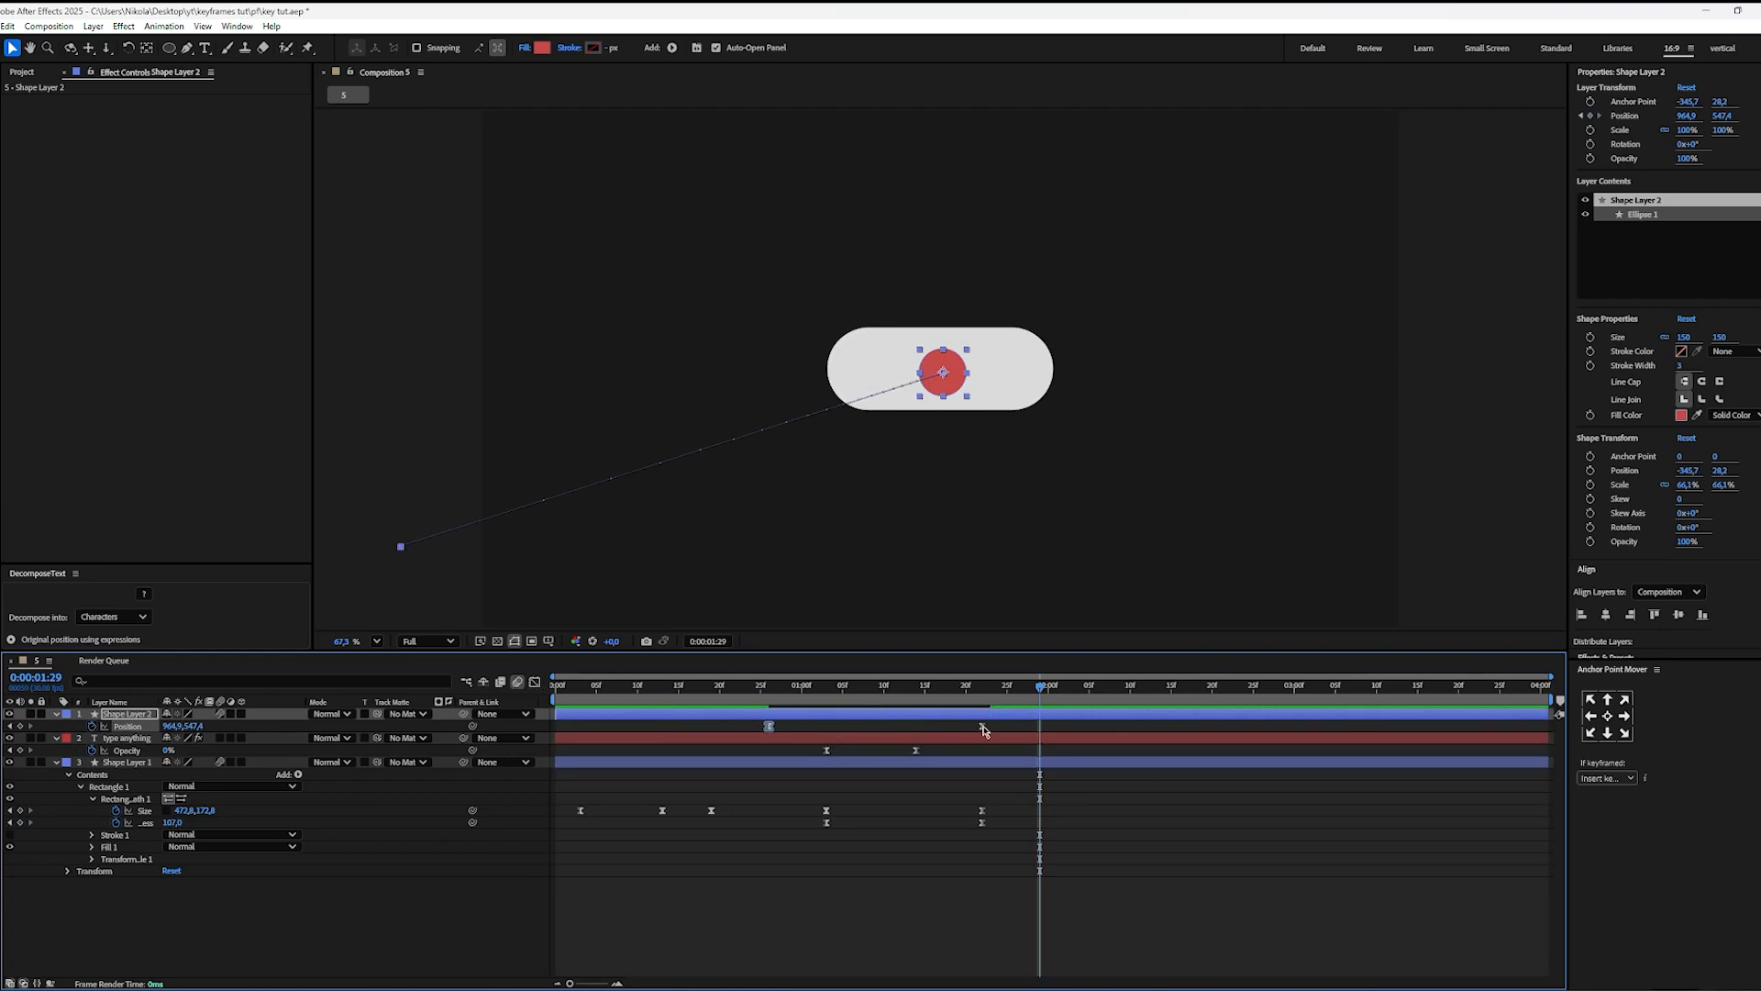
{"action": "left_click_drag", "start_coordinate": [983, 730], "coordinate": [1065, 730]}
{"action": "left_click", "coordinate": [998, 686]}
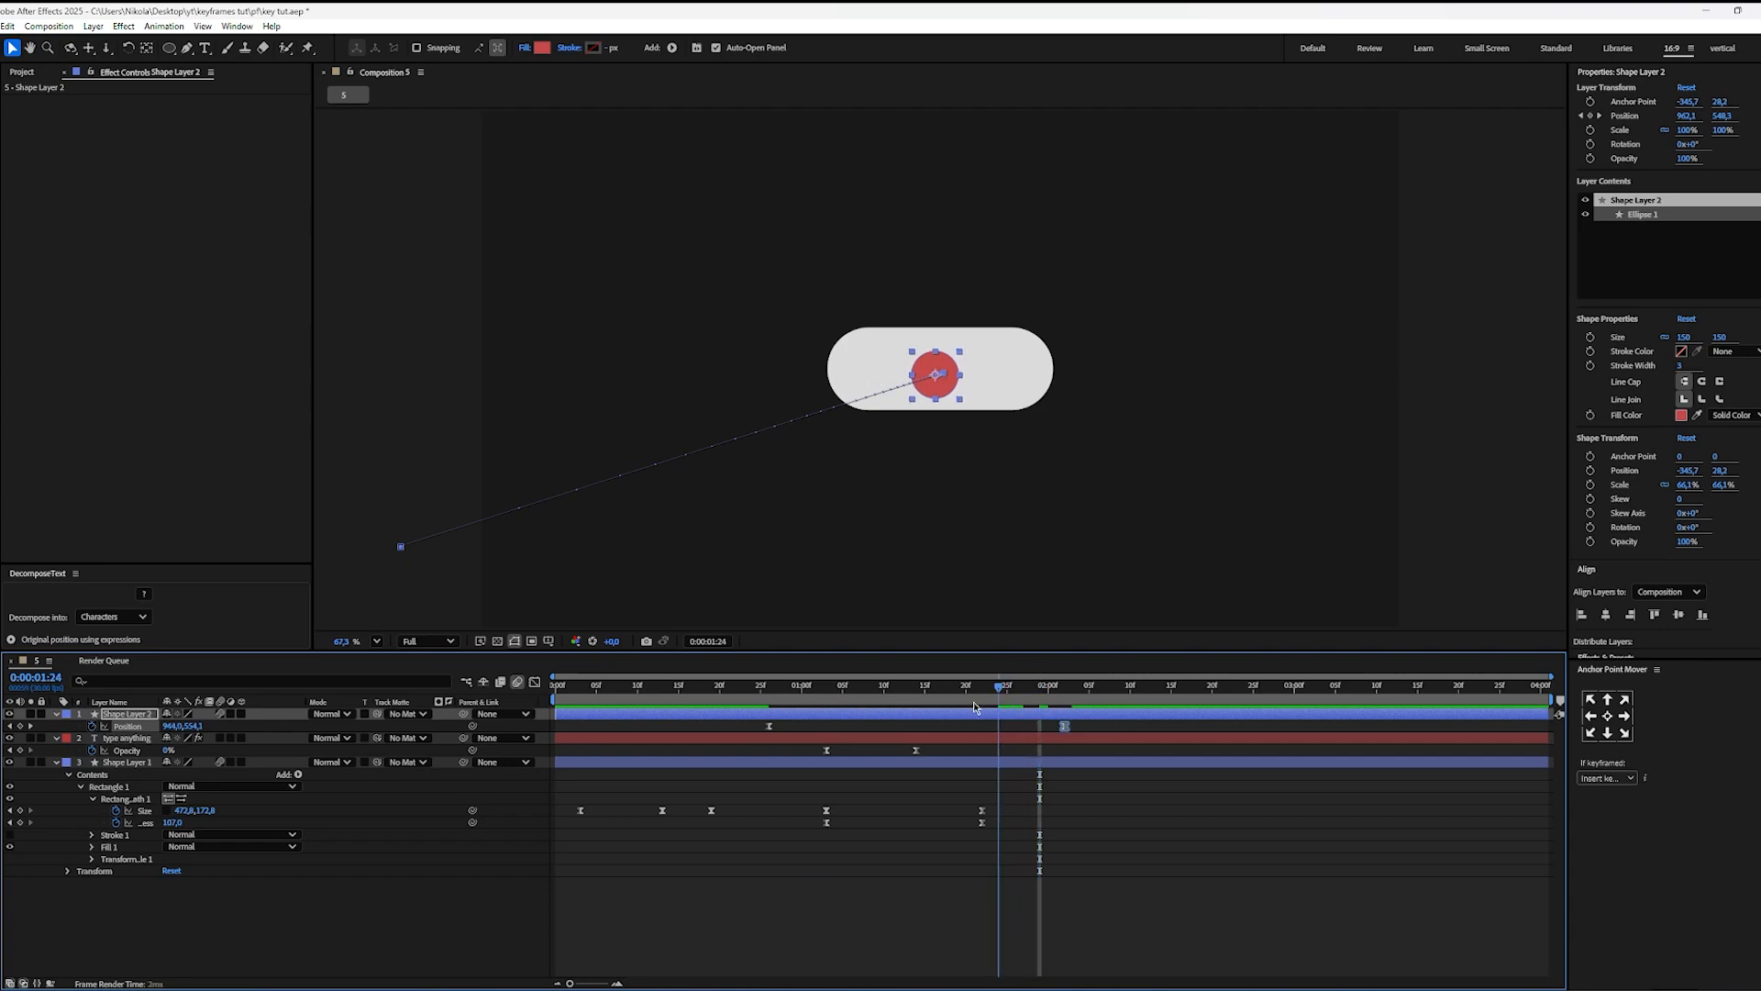
{"action": "key", "text": "space"}
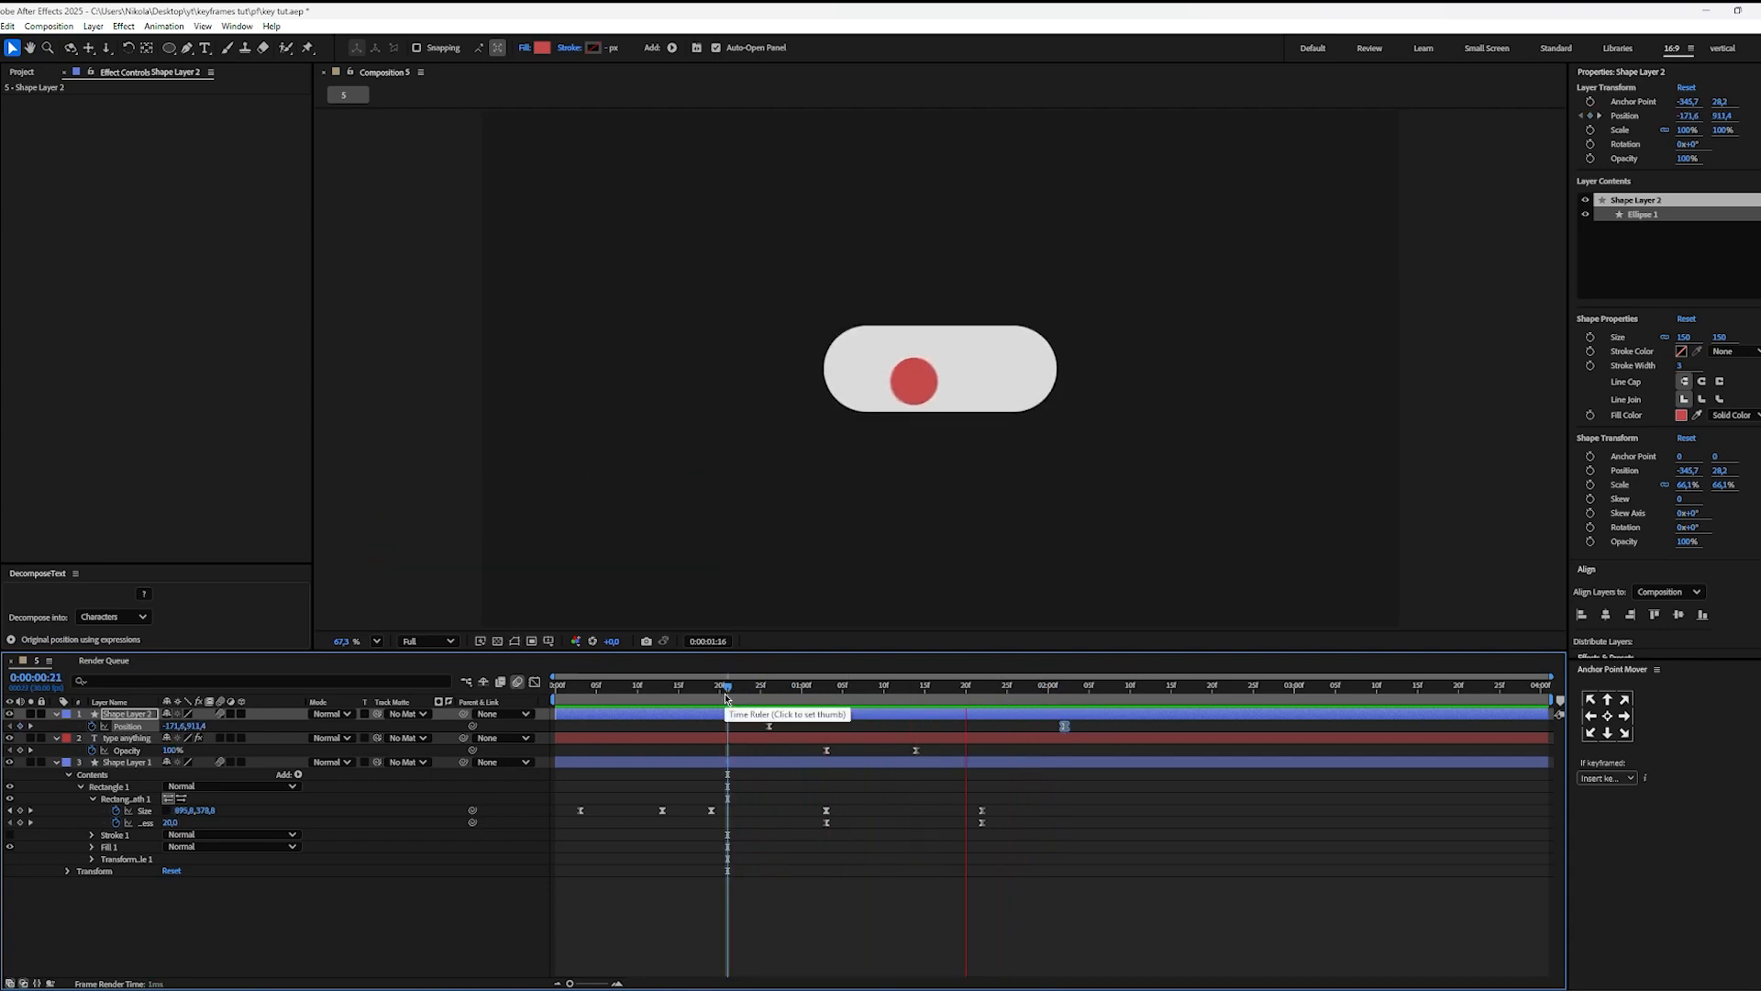
{"action": "key", "text": "space"}
{"action": "left_click", "coordinate": [1056, 731]}
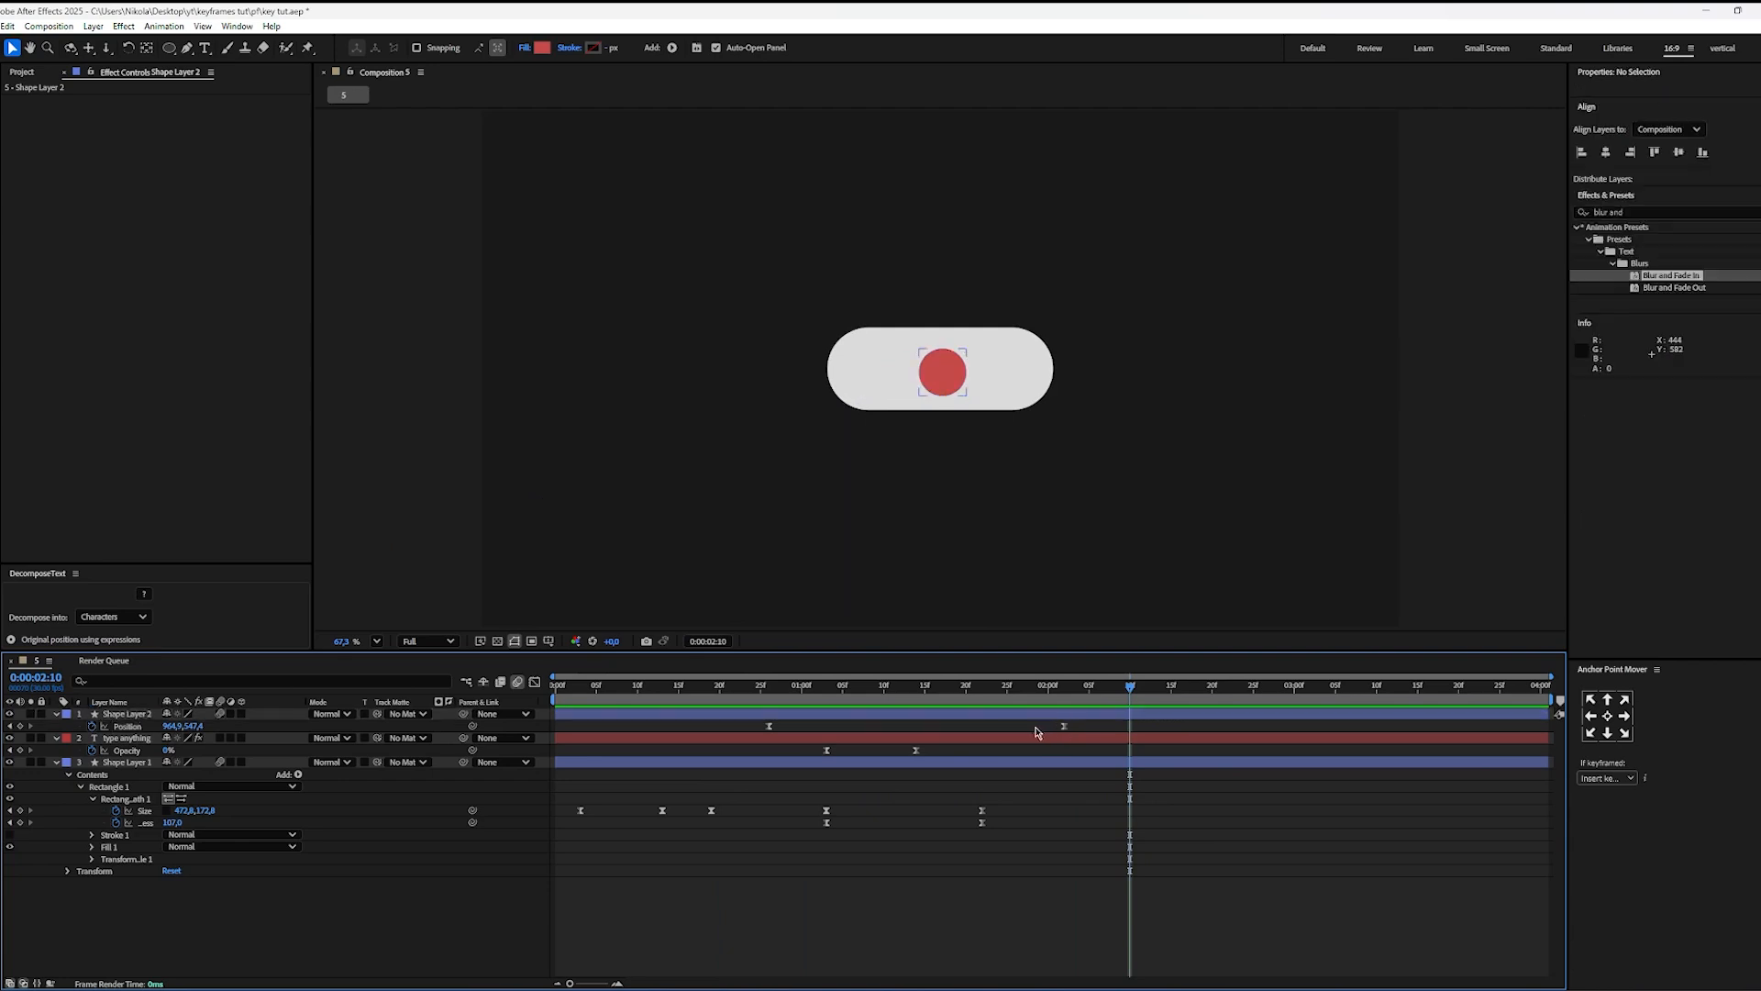
Step: Move the circle's last Position keyframe to 0:00:01:22 and its first to about 0:00:00:22, and preview the animation
{"action": "left_click_drag", "start_coordinate": [1062, 727], "coordinate": [990, 727]}
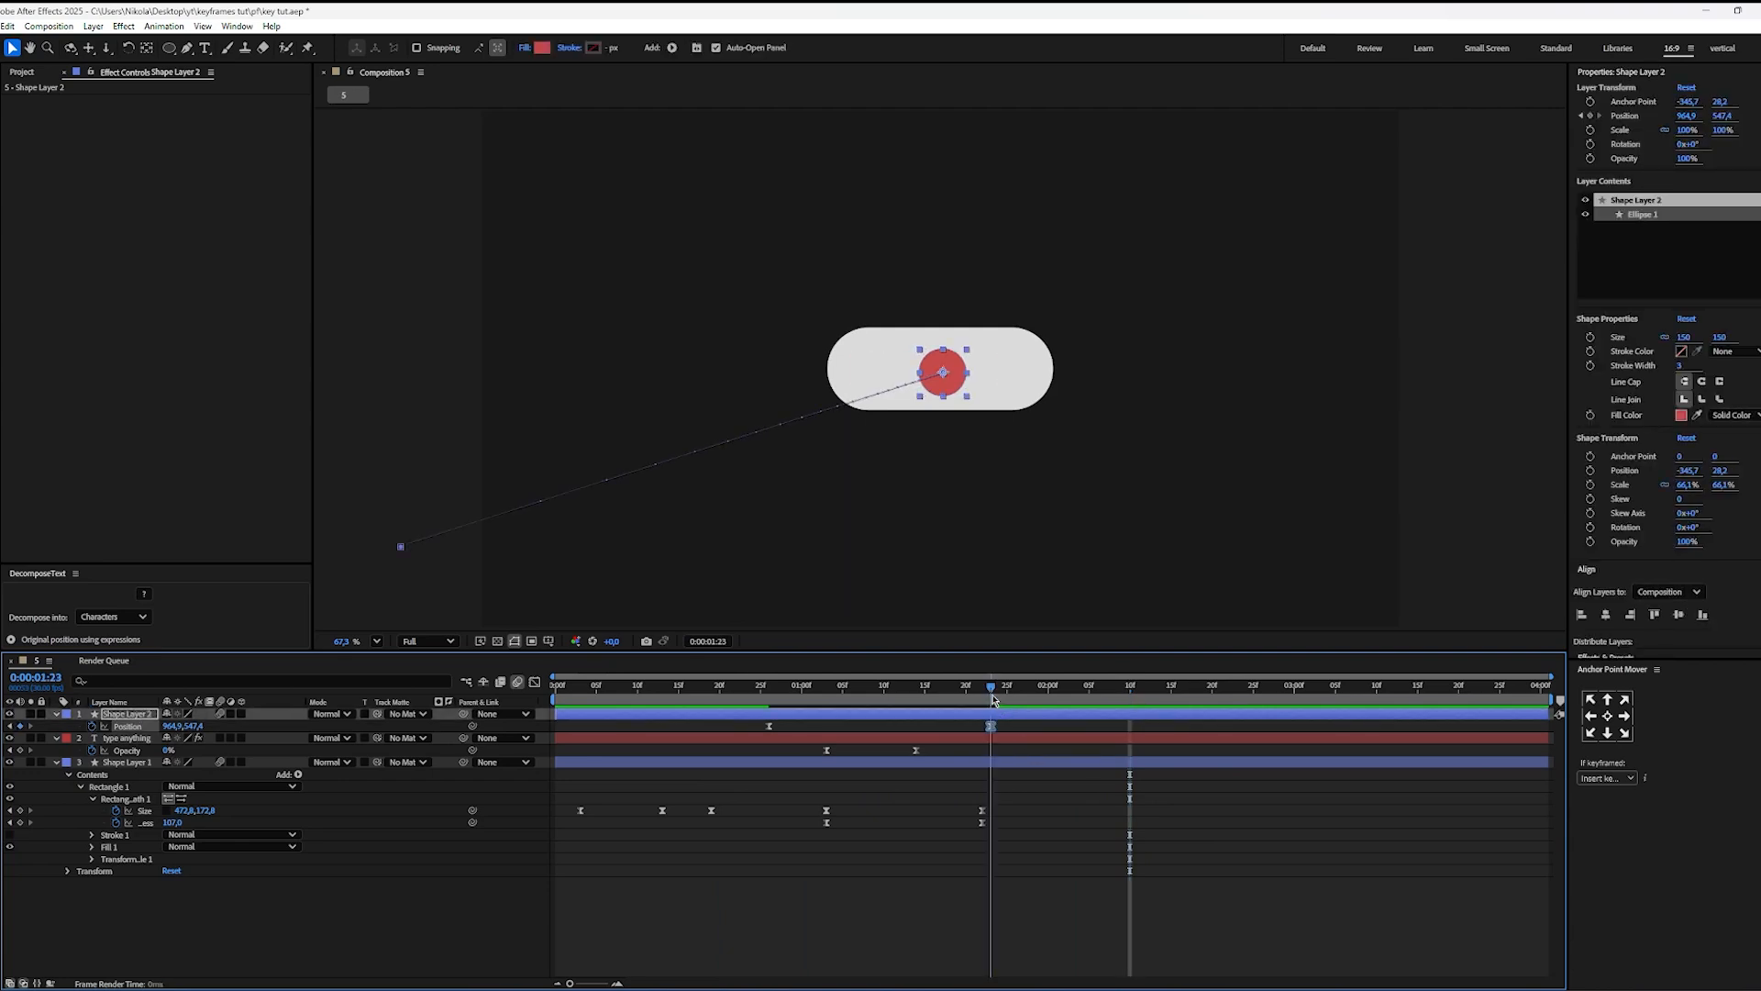
{"action": "key", "text": "j"}
{"action": "key", "text": "j"}
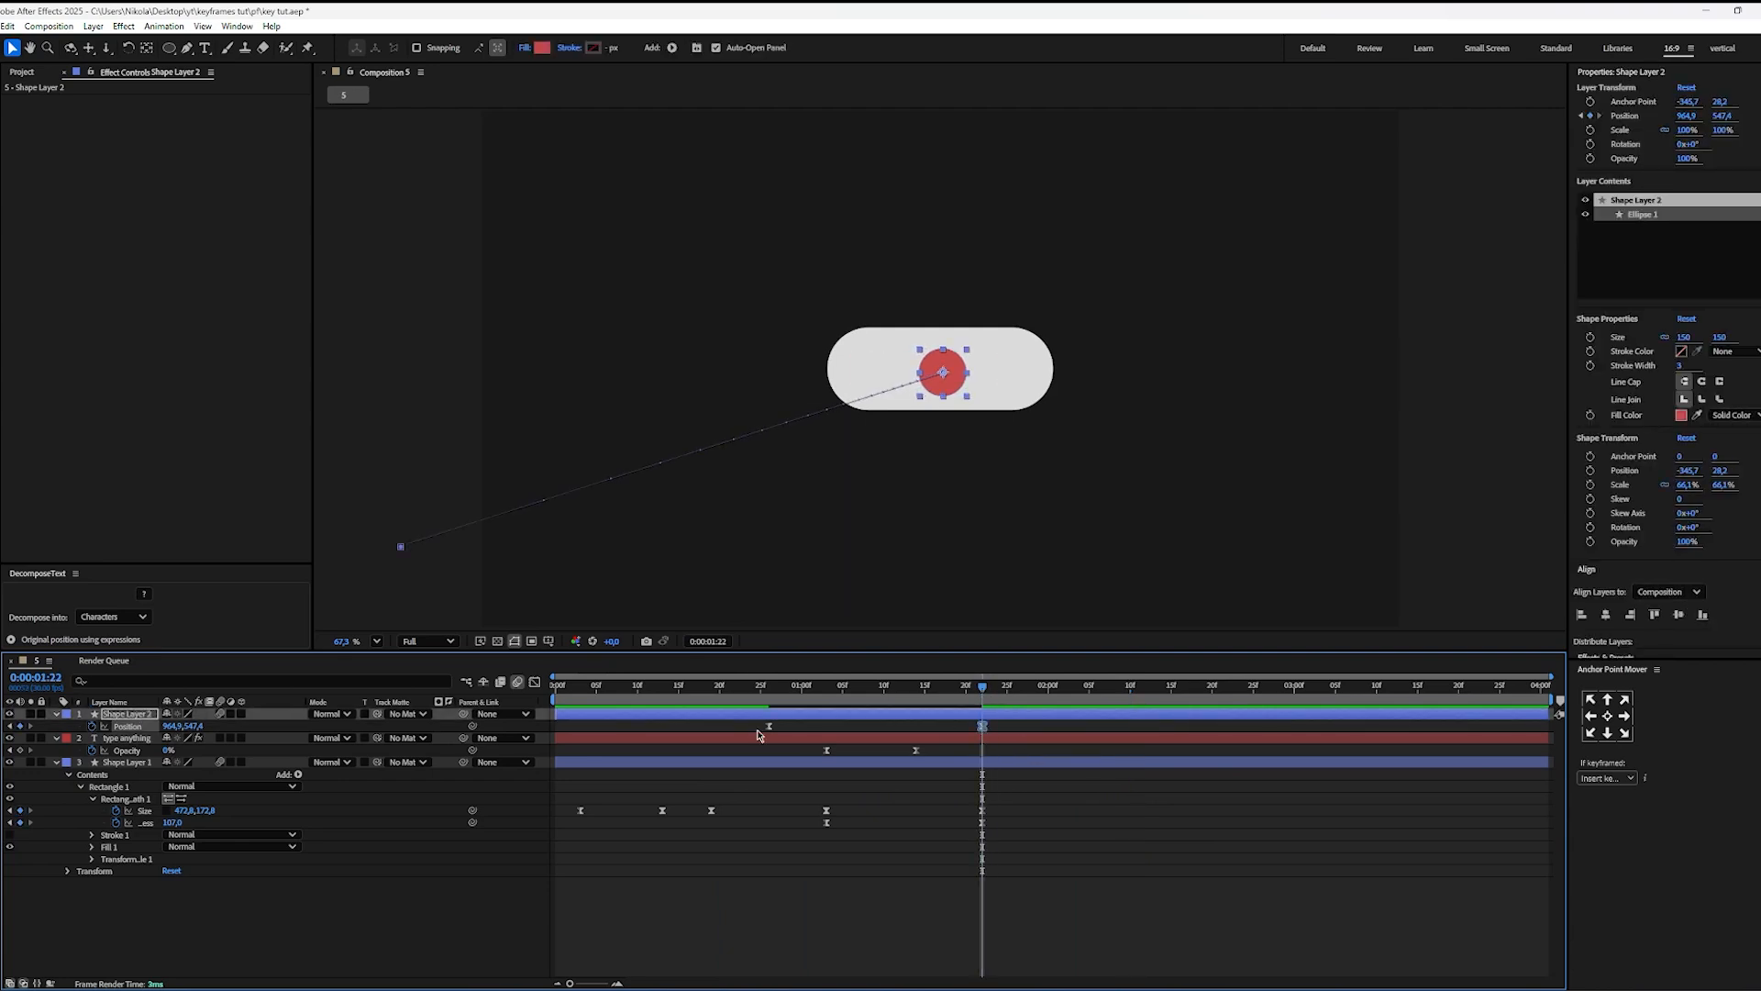
{"action": "left_click", "coordinate": [764, 730]}
{"action": "left_click_drag", "start_coordinate": [769, 727], "coordinate": [314, 718]}
{"action": "left_click", "coordinate": [750, 848]}
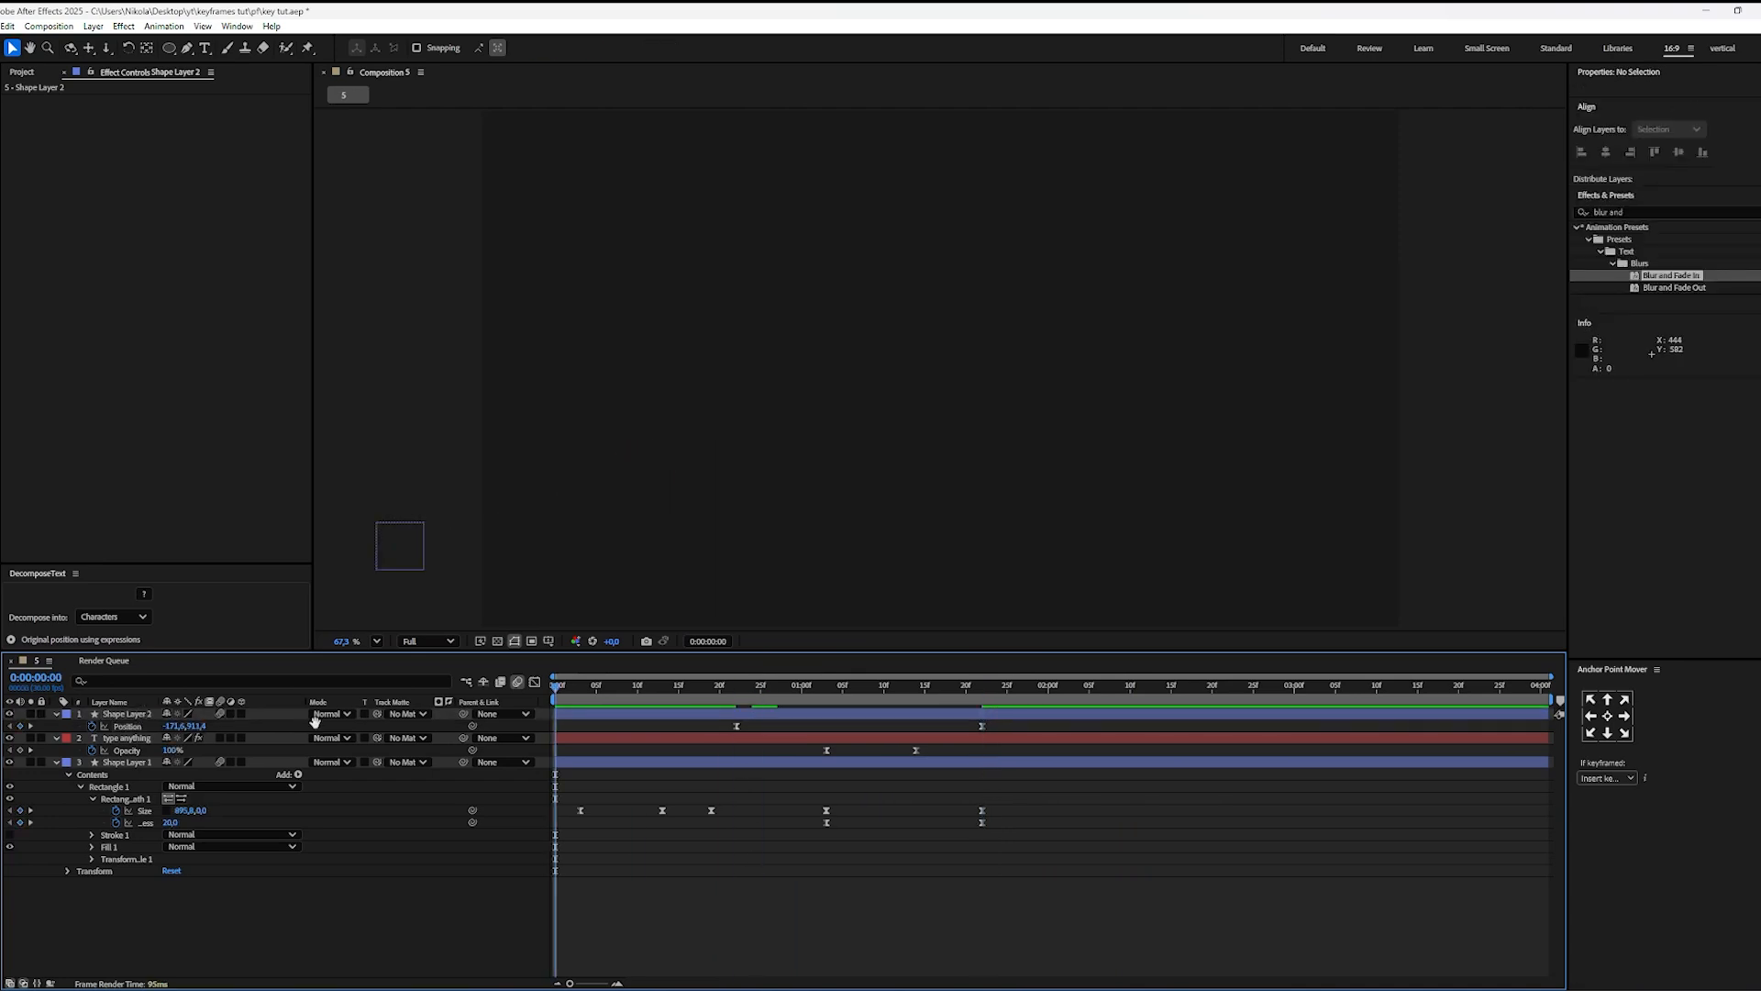
{"action": "key", "text": "space"}
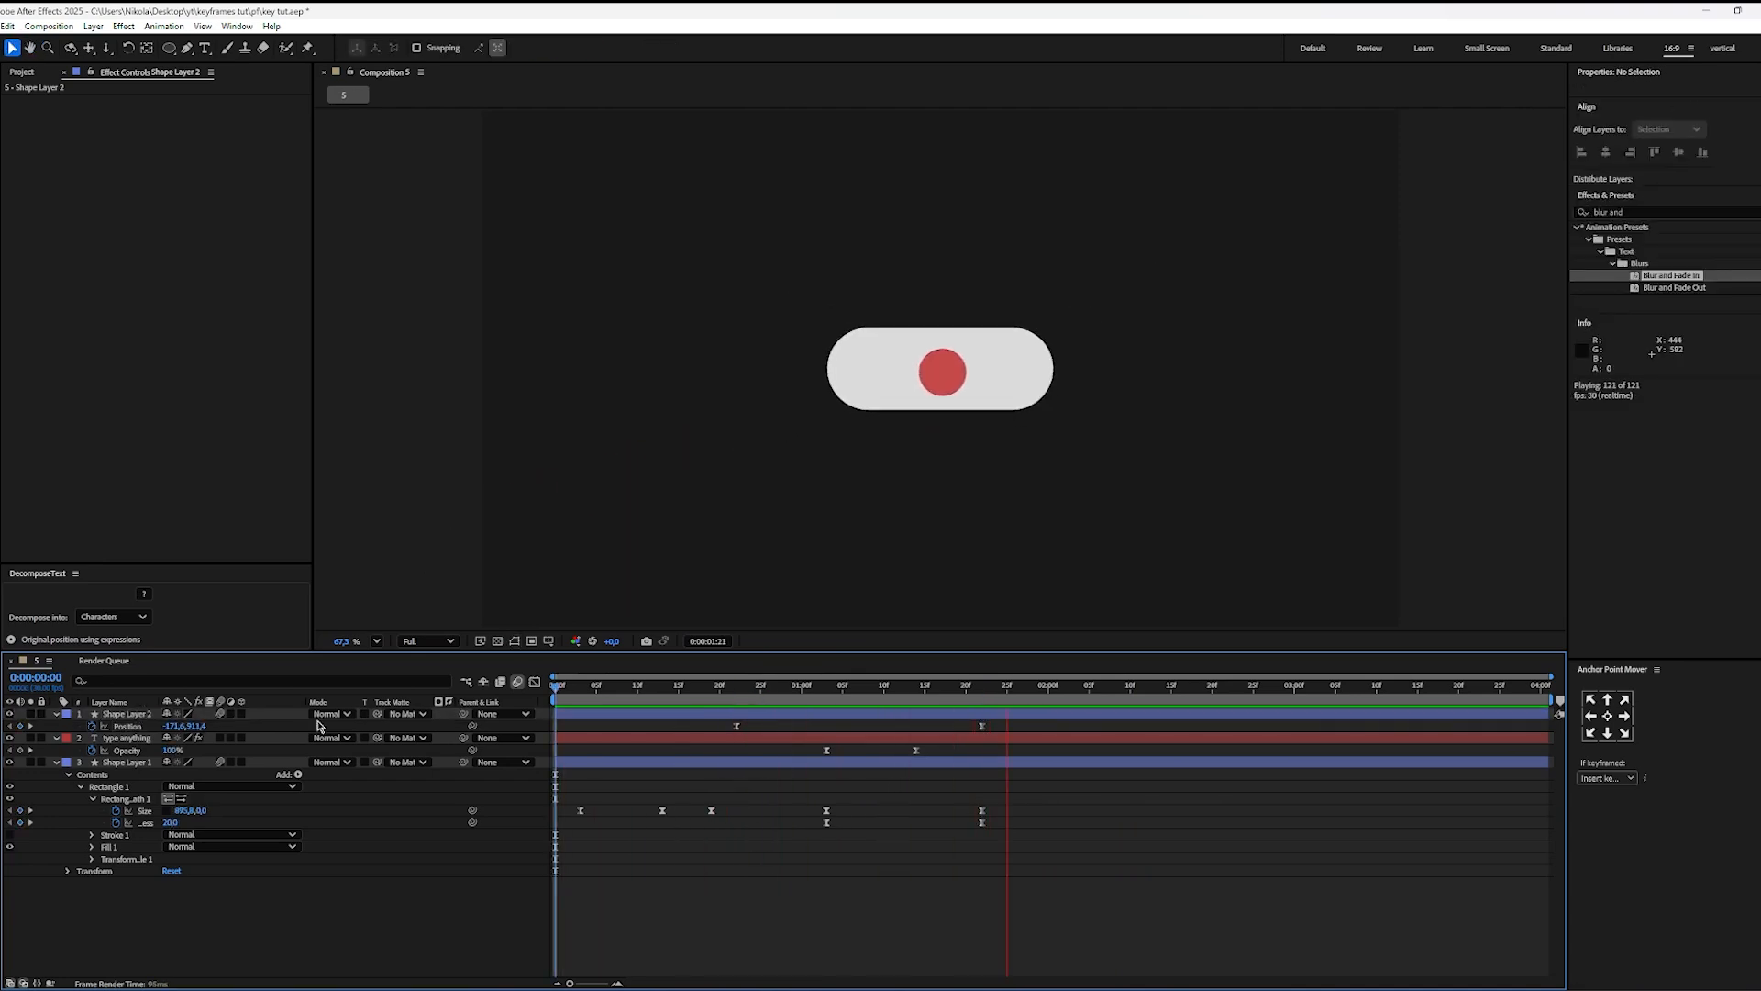
{"action": "key", "text": "space"}
Step: Shift the circle's first Position keyframe to about 0:00:00:24 and preview the timing
{"action": "left_click_drag", "start_coordinate": [736, 727], "coordinate": [752, 727]}
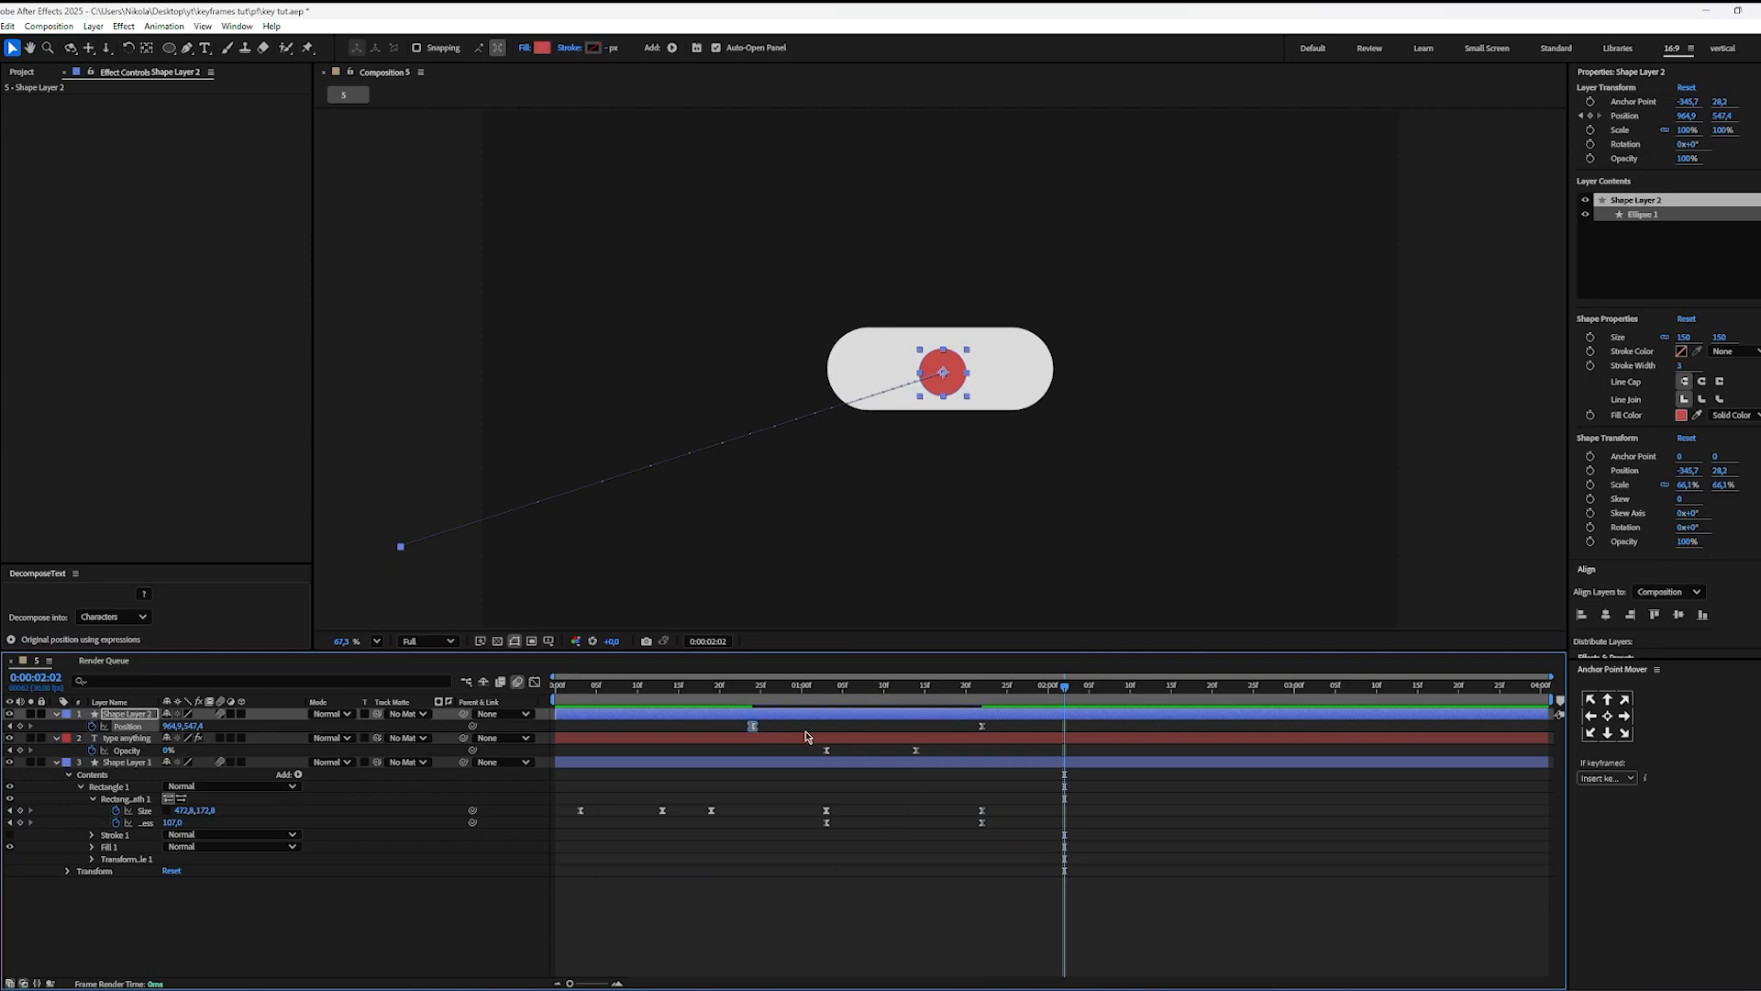
{"action": "key", "text": "space"}
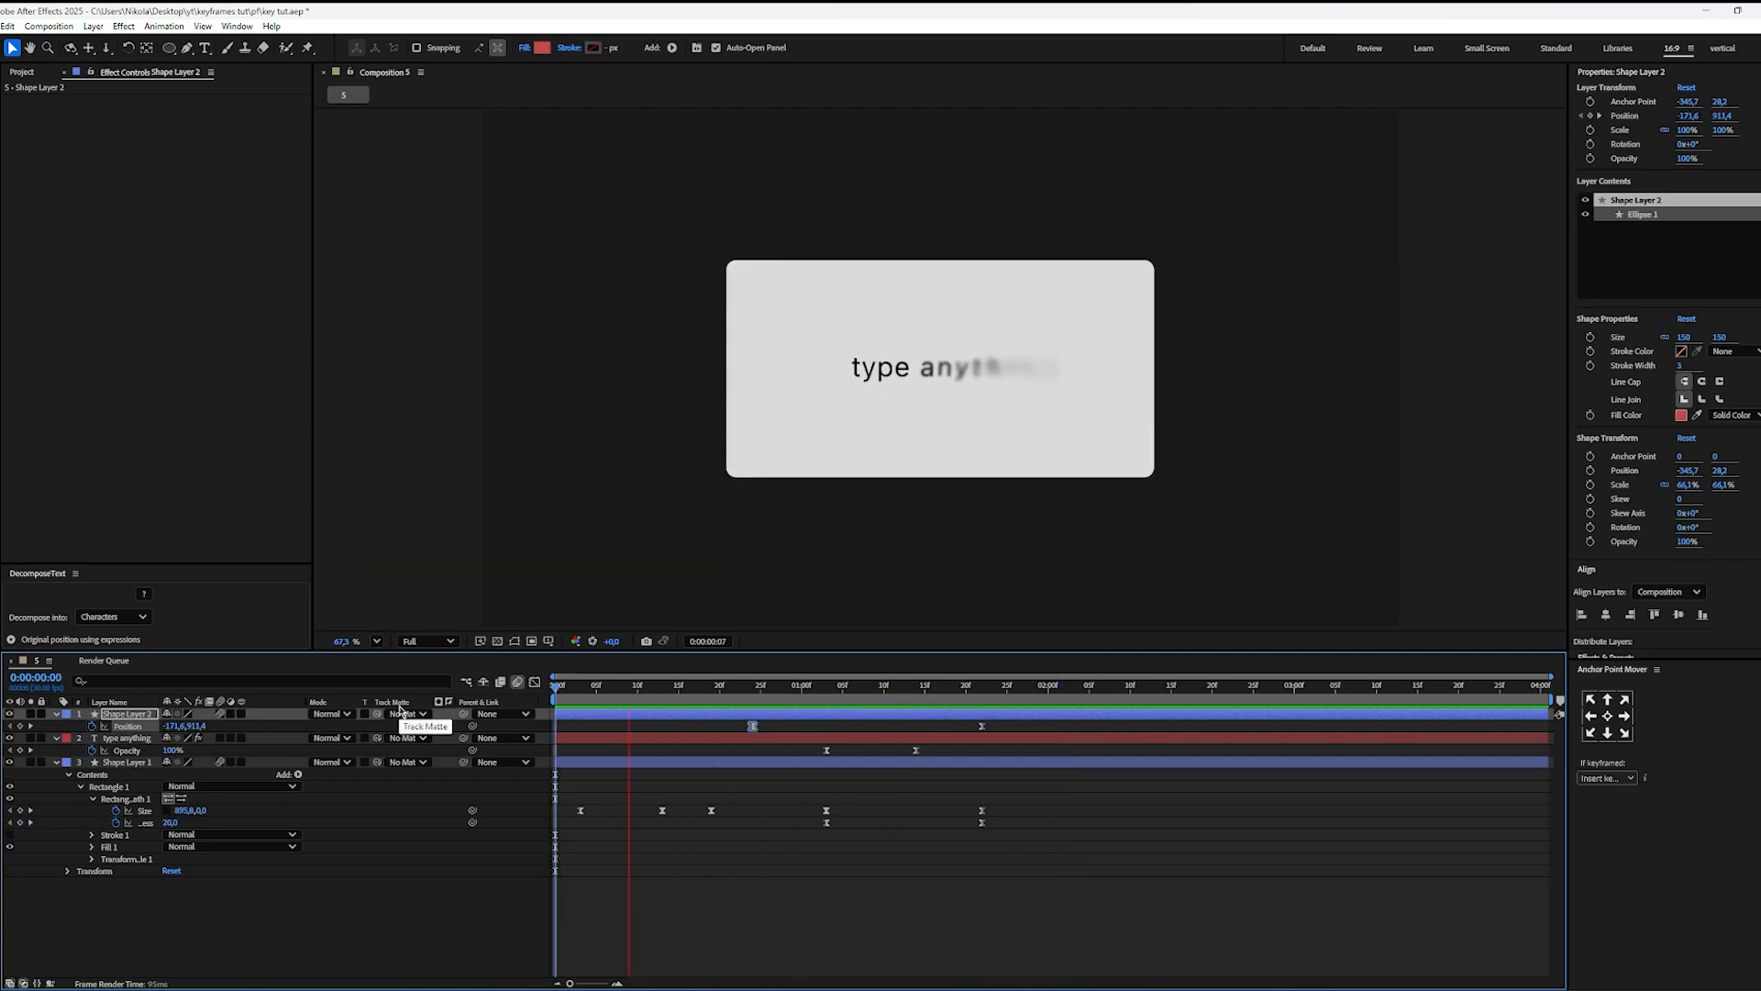
{"action": "key", "text": "space"}
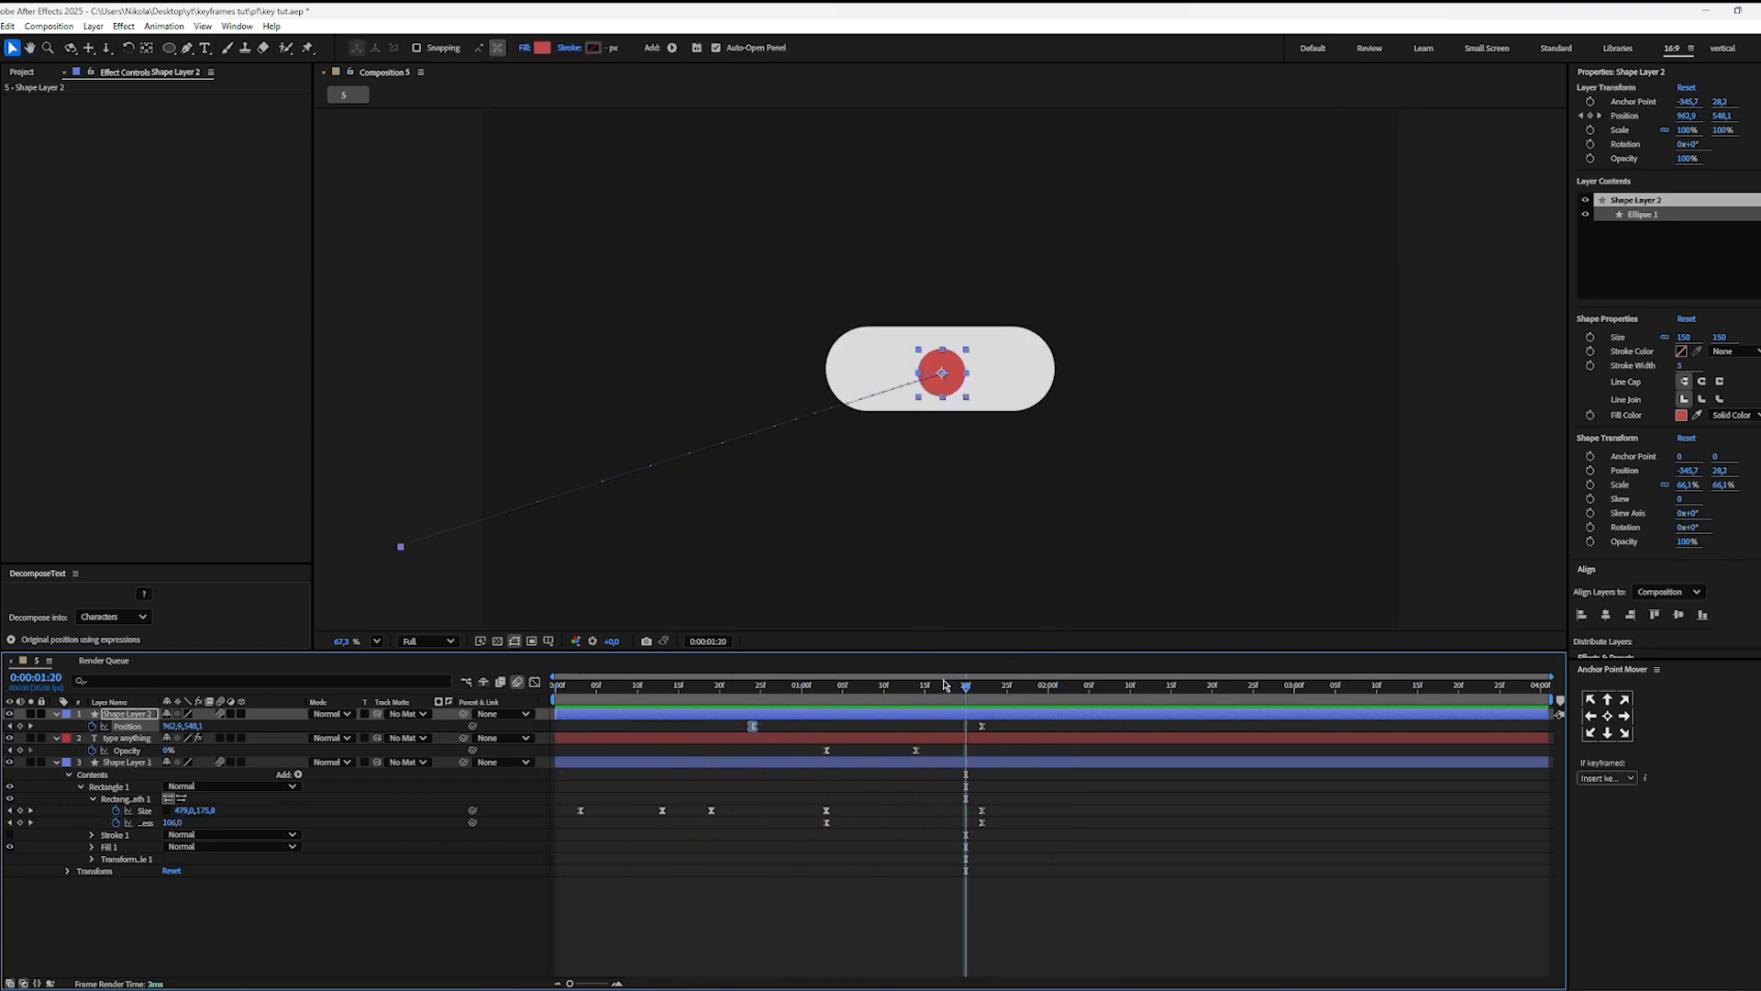
Step: Bend the circle's motion path into a curve from its start point with the Convert Vertex tool and preview the flight
{"action": "left_click_drag", "start_coordinate": [1004, 723], "coordinate": [706, 743]}
{"action": "left_click", "coordinate": [974, 731]}
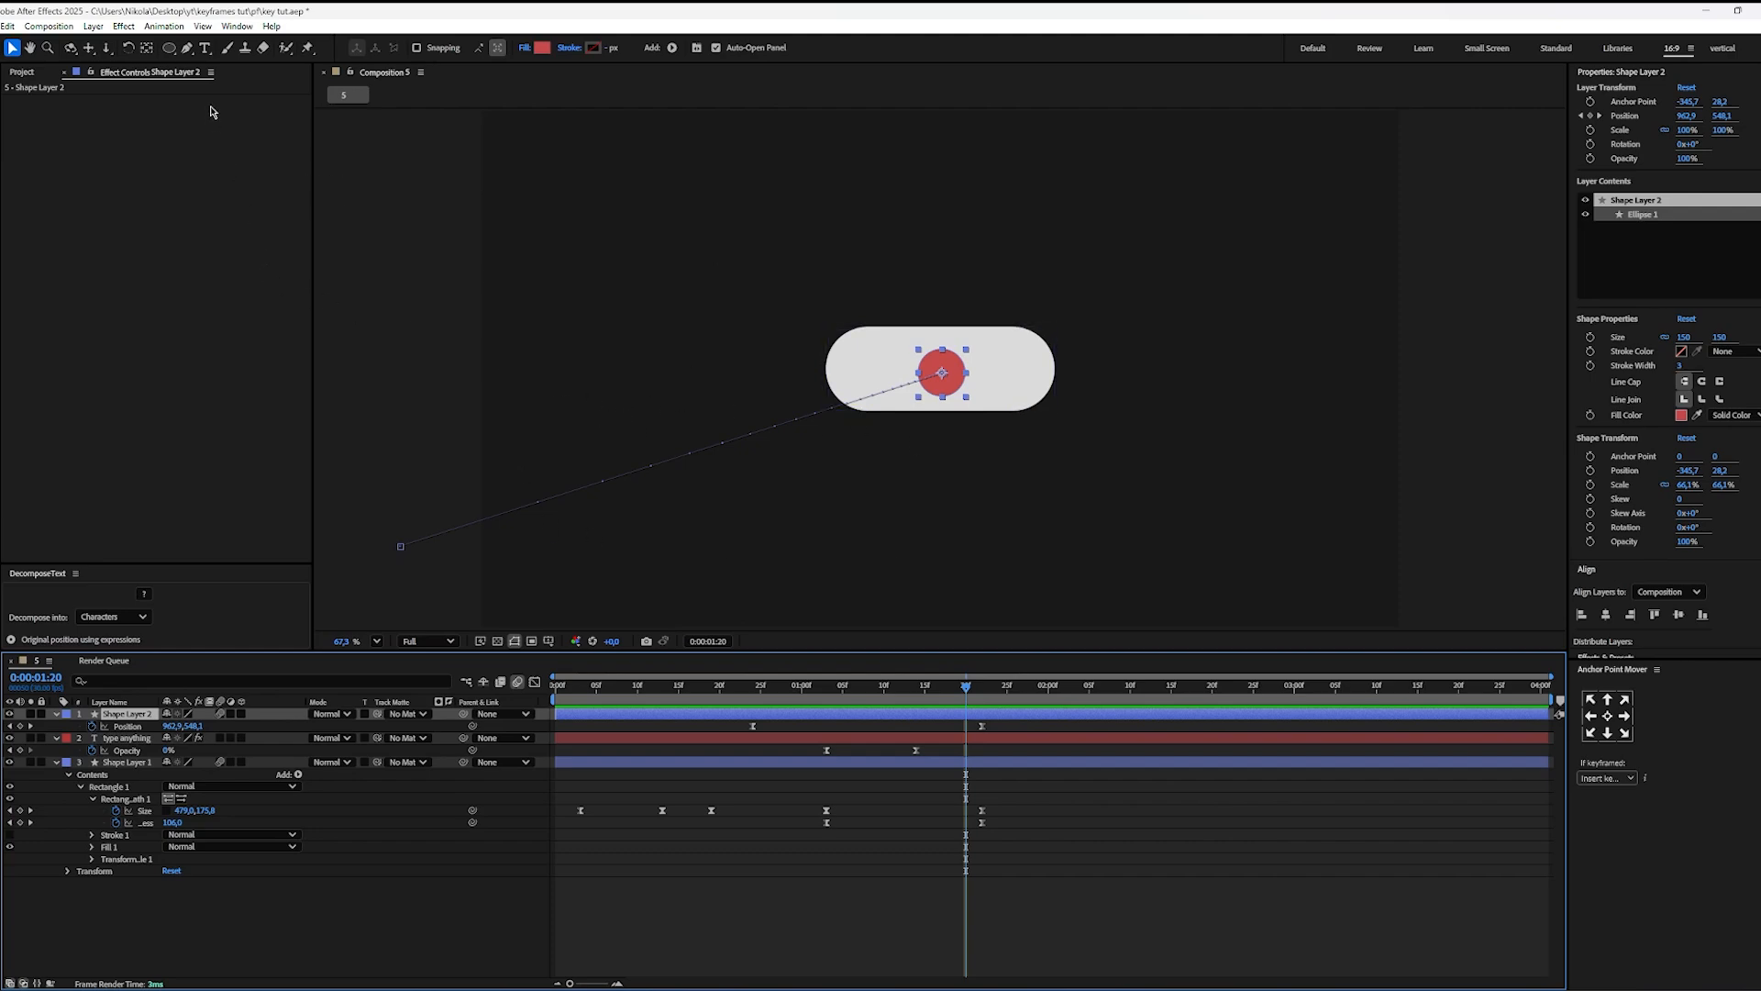
{"action": "left_click", "coordinate": [188, 50]}
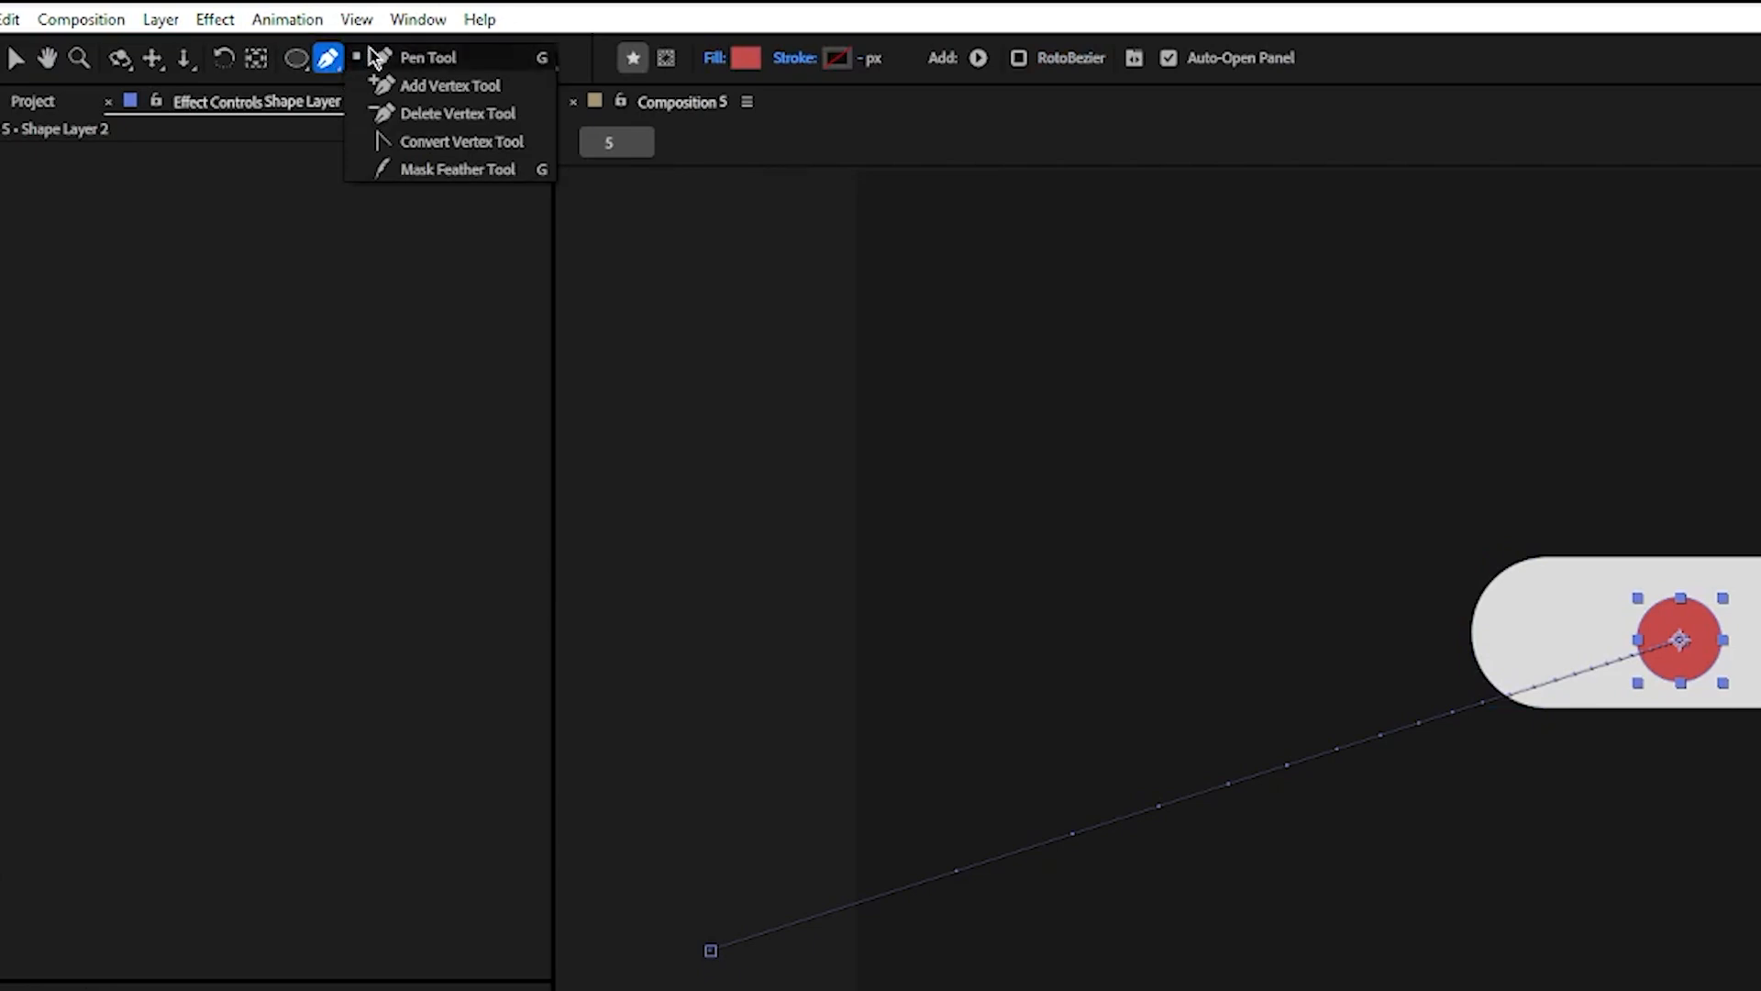
{"action": "left_click", "coordinate": [443, 151]}
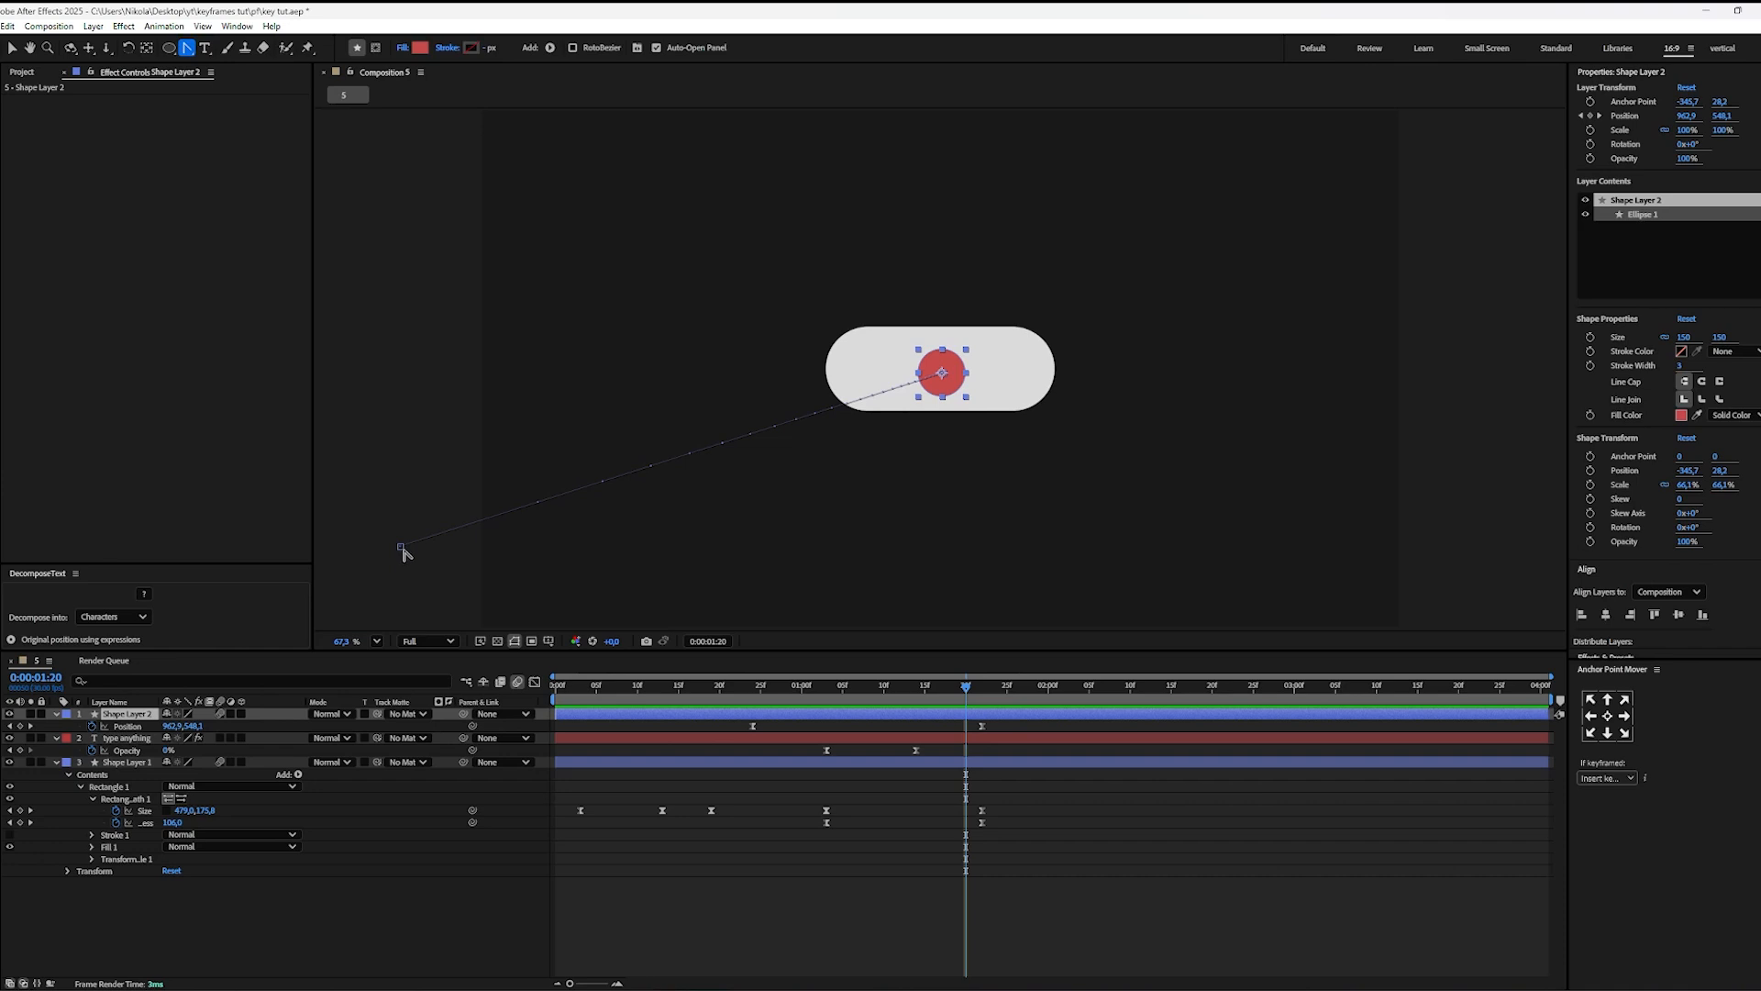
{"action": "left_click", "coordinate": [401, 551]}
{"action": "left_click_drag", "start_coordinate": [404, 550], "coordinate": [986, 655]}
{"action": "left_click", "coordinate": [1022, 792]}
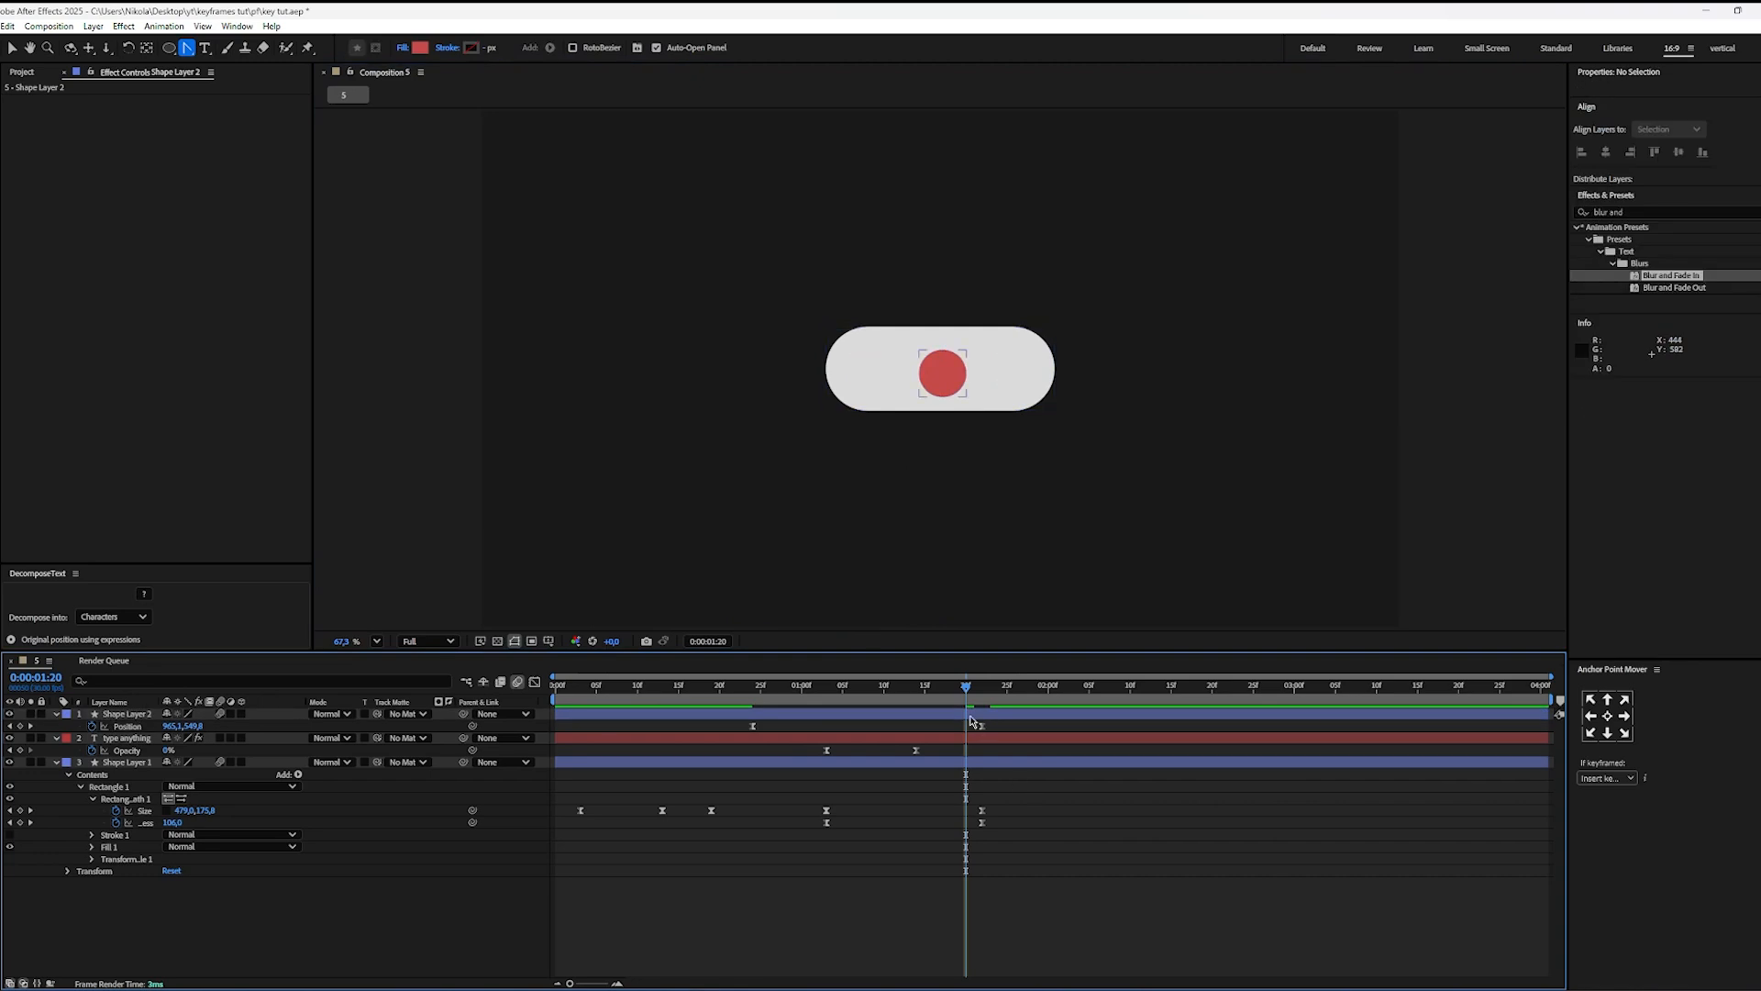
{"action": "key", "text": "space"}
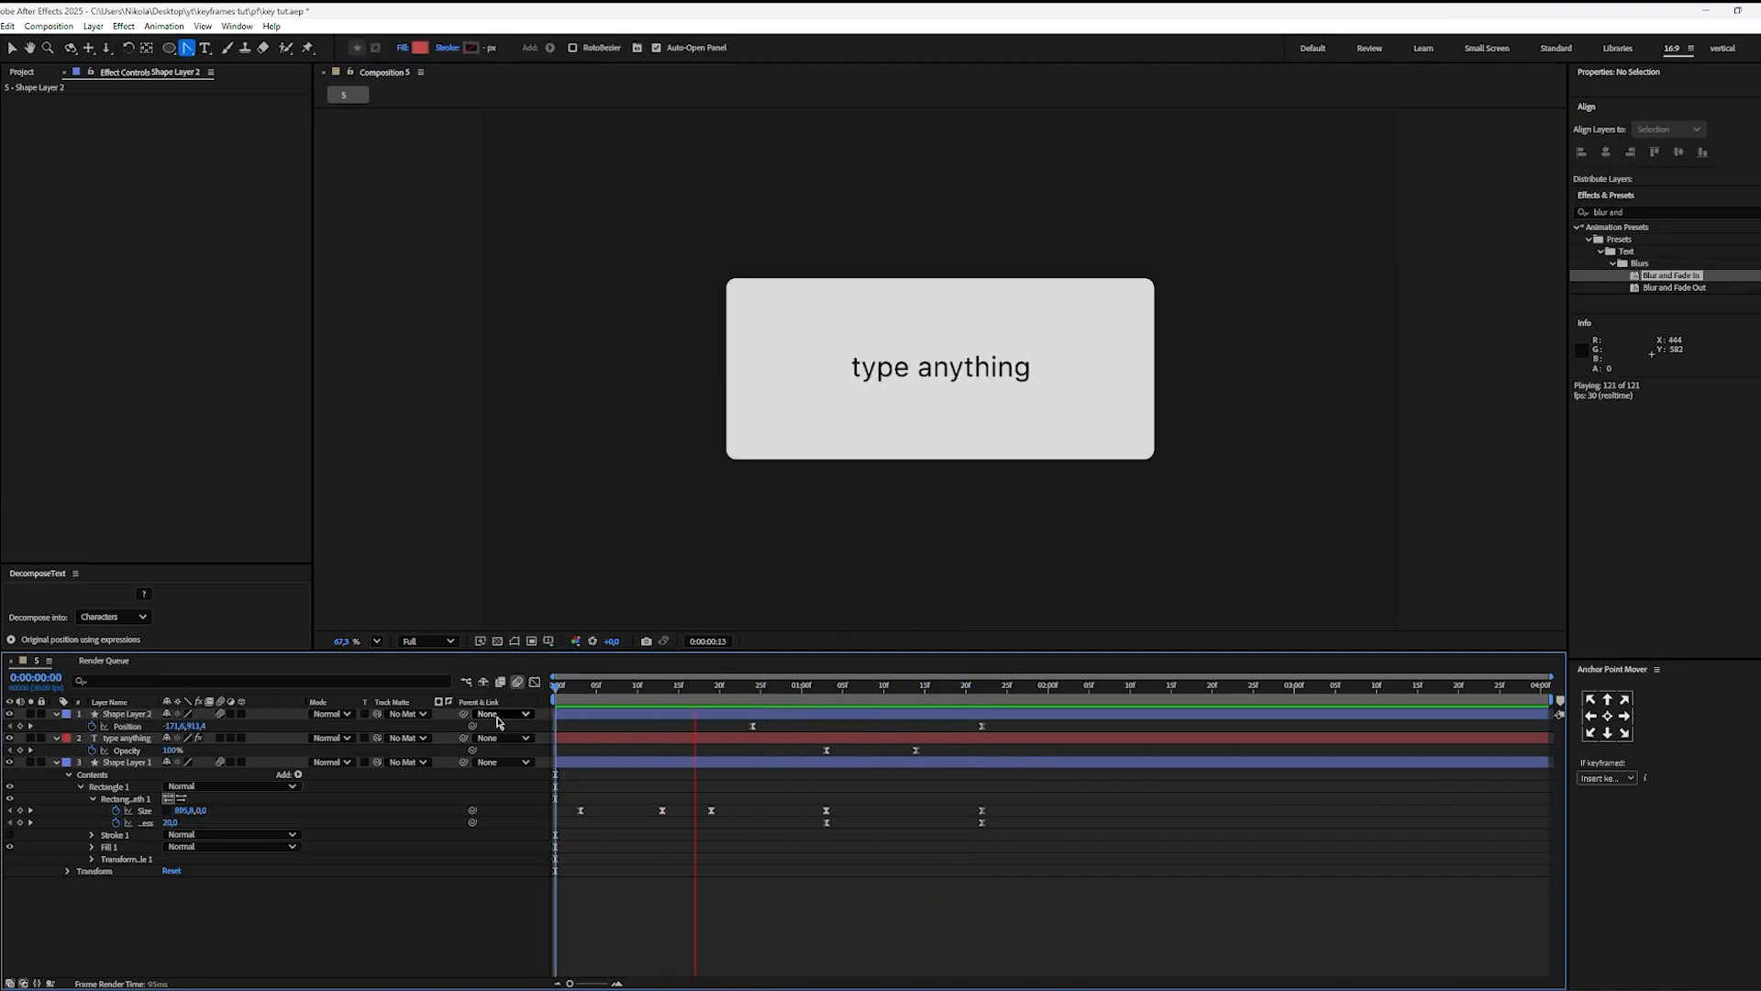
{"action": "key", "text": "space"}
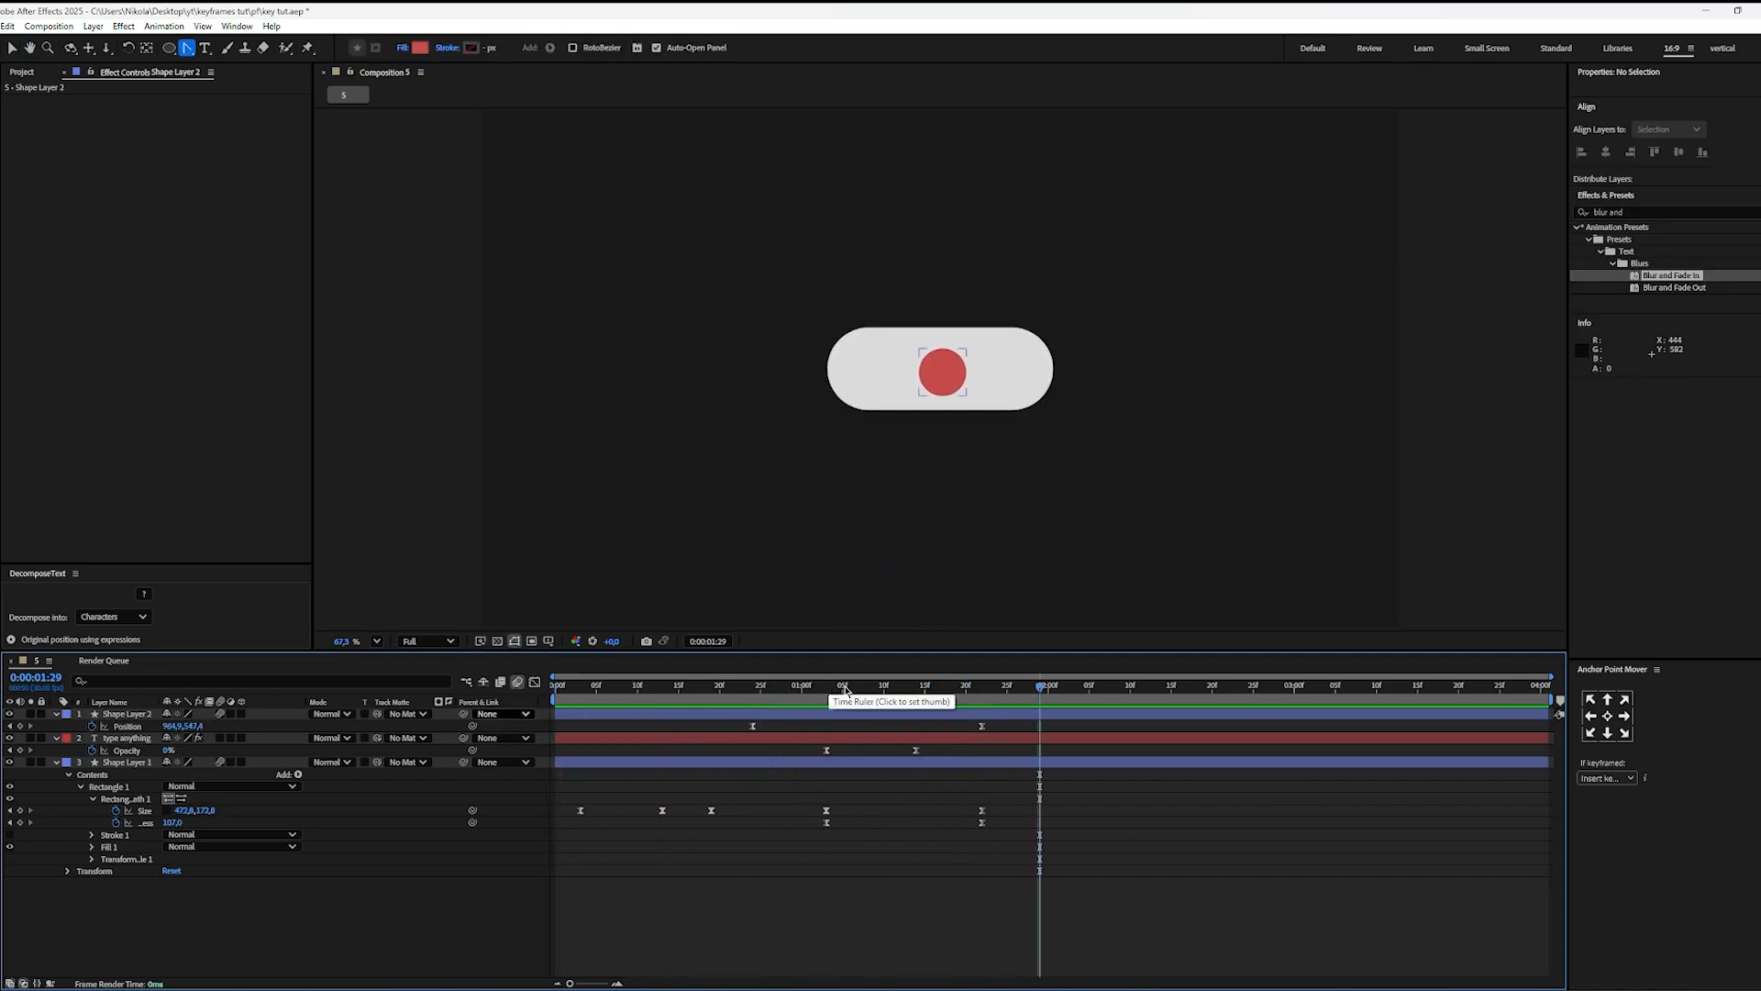
{"action": "key", "text": "v"}
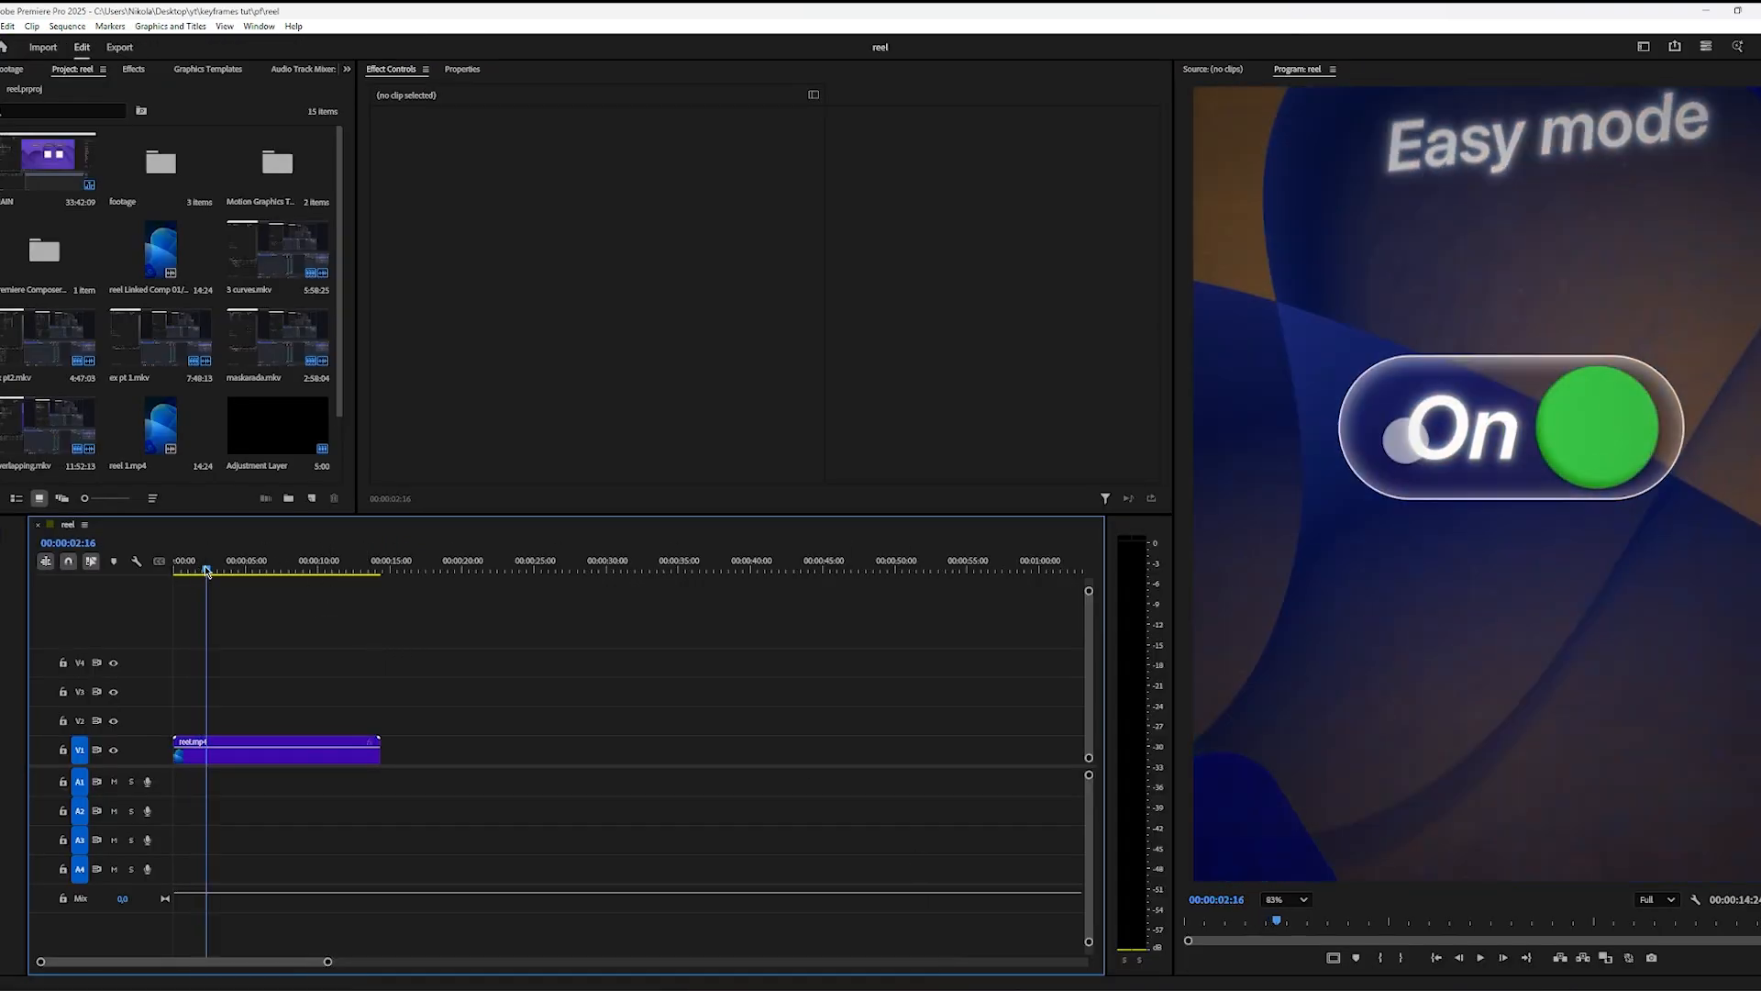
Step: Examine the reel's toggle movement in Premiere Pro between about 0:00:02:16 and 0:00:01:59, and return to After Effects
{"action": "left_click_drag", "start_coordinate": [207, 572], "coordinate": [205, 571]}
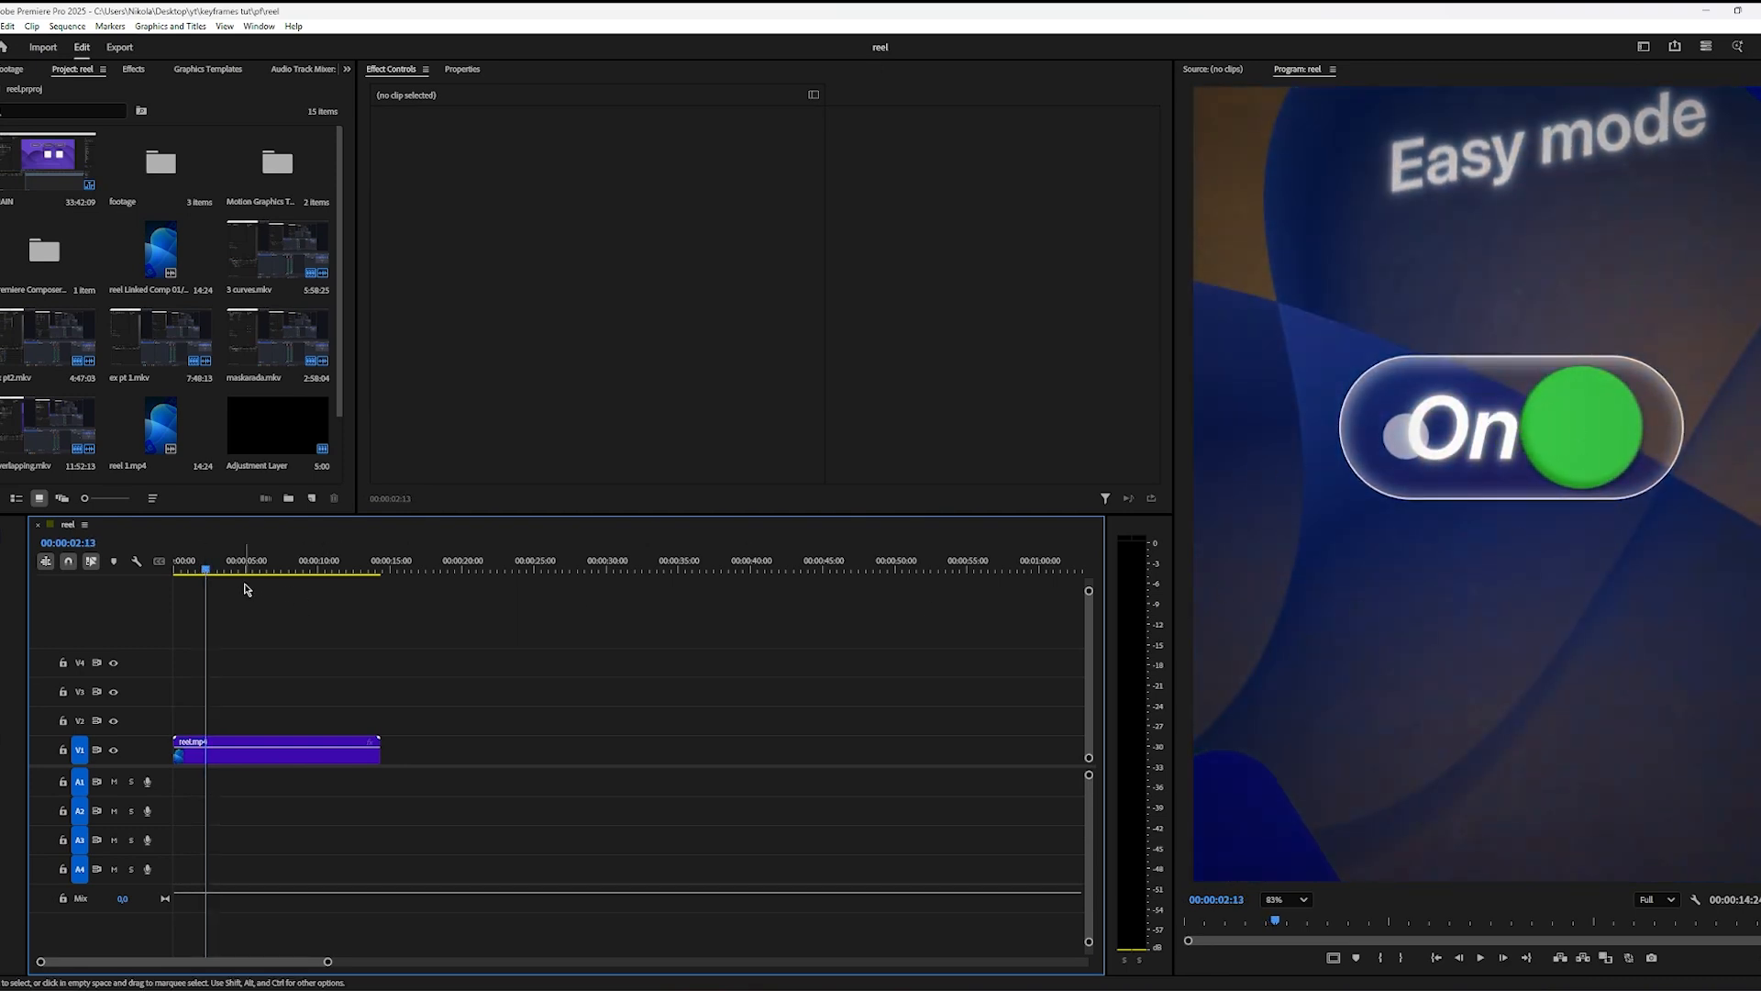
{"action": "key", "text": "Left"}
{"action": "key", "text": "Left"}
{"action": "key", "text": "Left"}
{"action": "key", "text": "Left"}
{"action": "key", "text": "Left"}
{"action": "key", "text": "Left"}
{"action": "key", "text": "Left"}
{"action": "key", "text": "Left"}
{"action": "key", "text": "Left"}
{"action": "key", "text": "Left"}
{"action": "key", "text": "Left"}
{"action": "key", "text": "Left"}
{"action": "key", "text": "Left"}
{"action": "key", "text": "Left"}
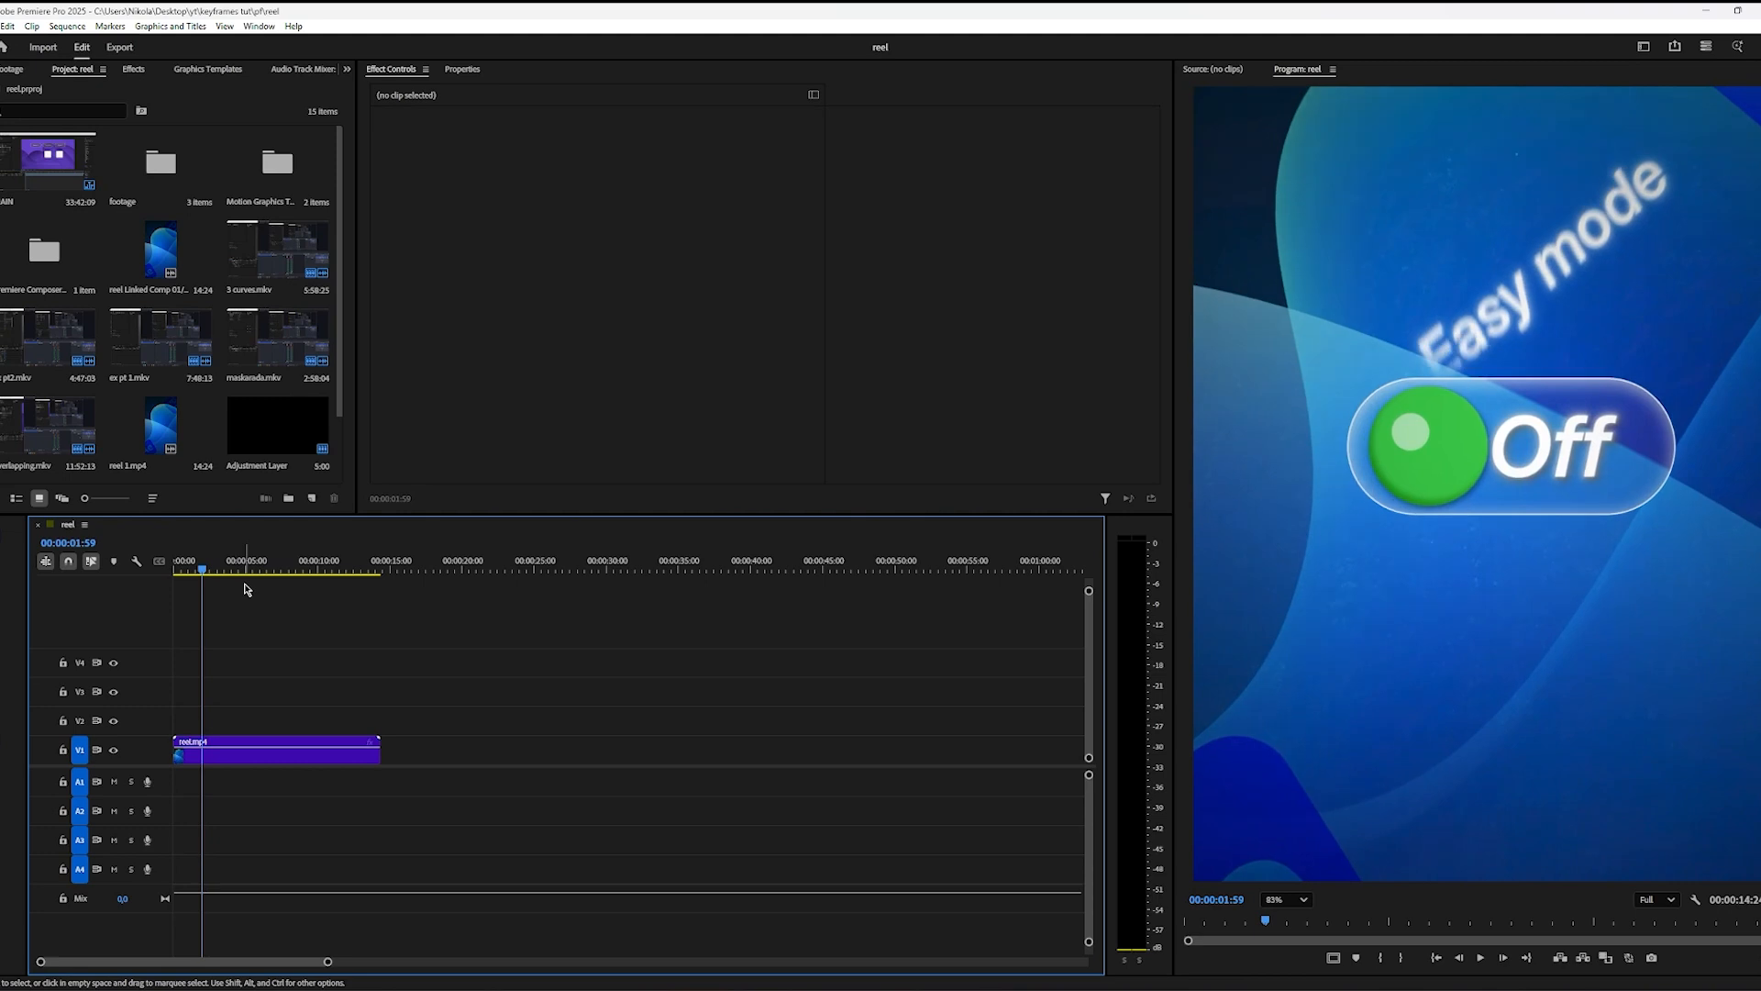
{"action": "left_click", "coordinate": [837, 989]}
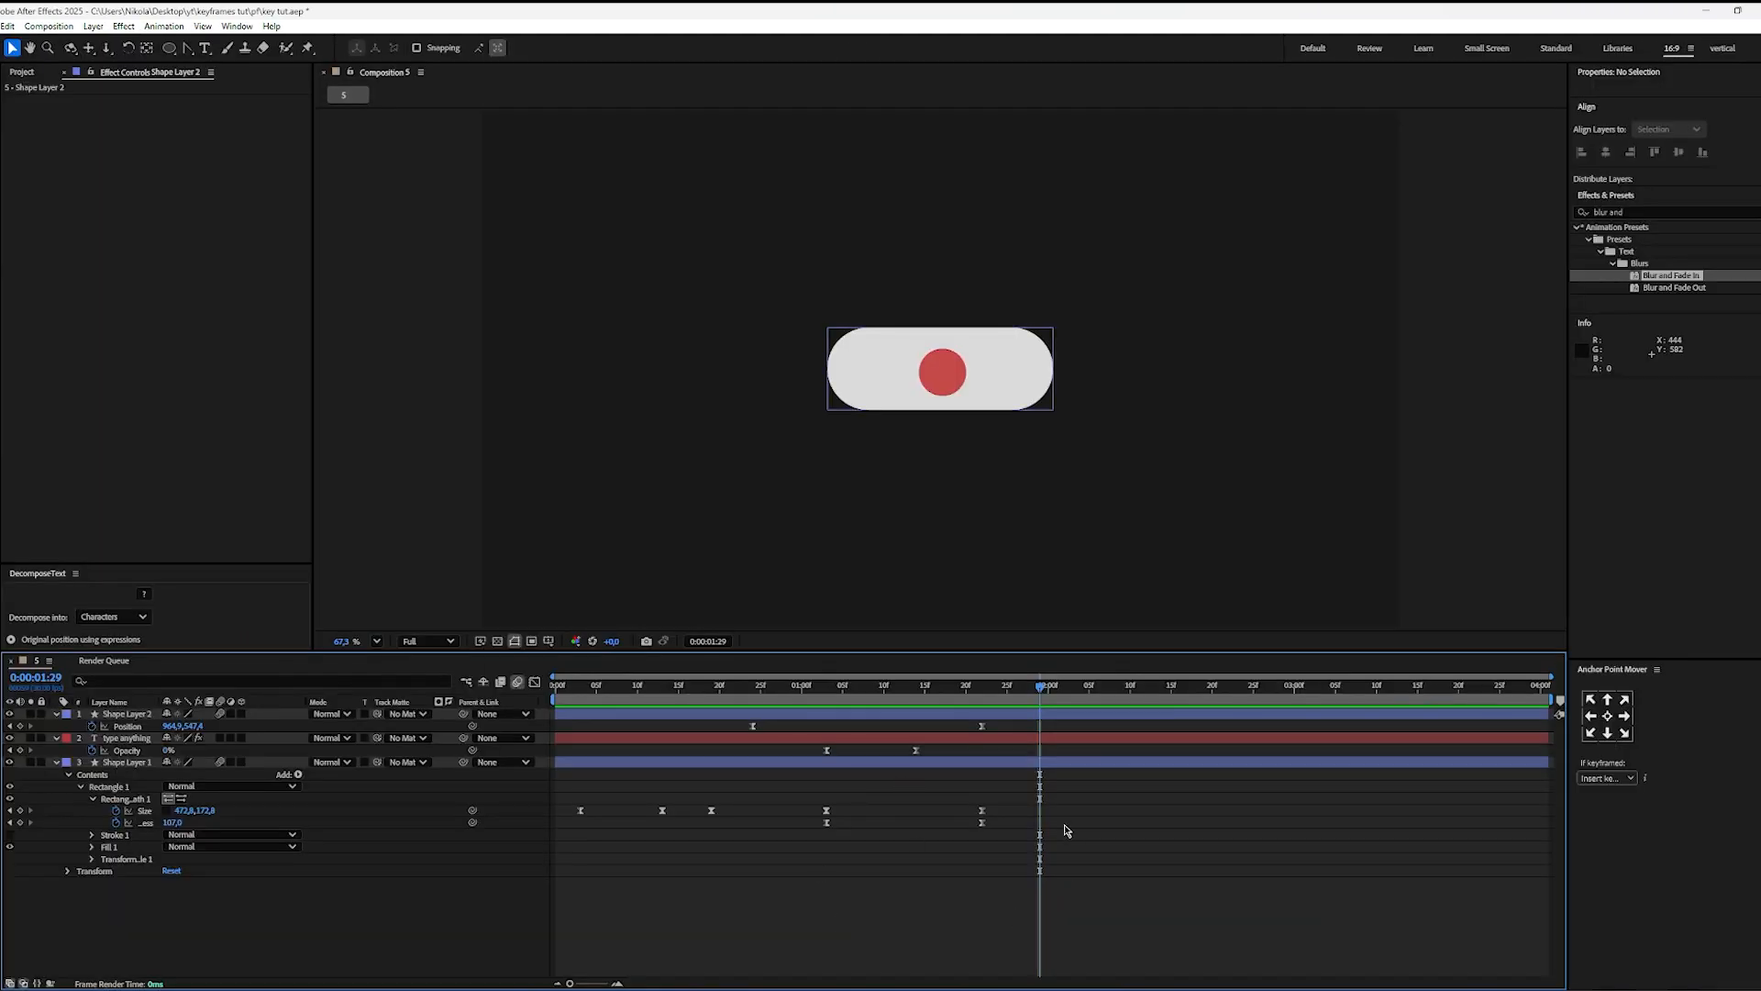
Step: Find the Transform effect and apply it twice to the pill's shape layer
{"action": "left_click", "coordinate": [1040, 767]}
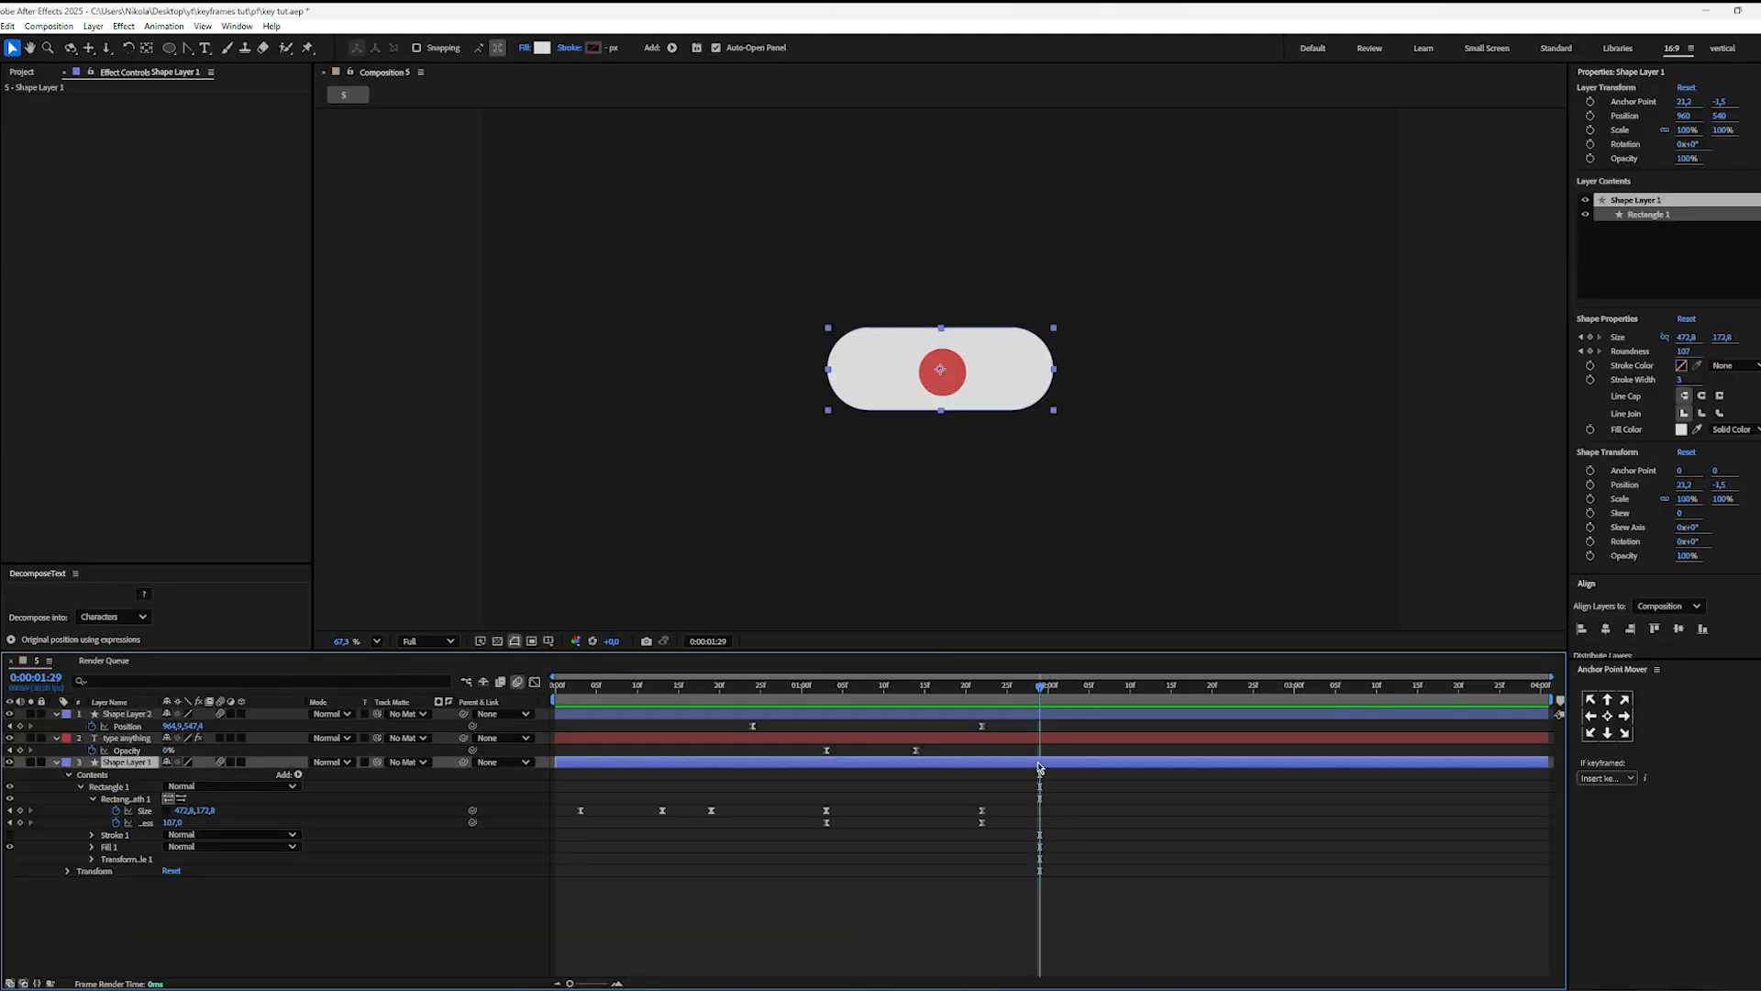
{"action": "scroll", "coordinate": [1649, 479], "scroll_direction": "down", "scroll_amount": 3}
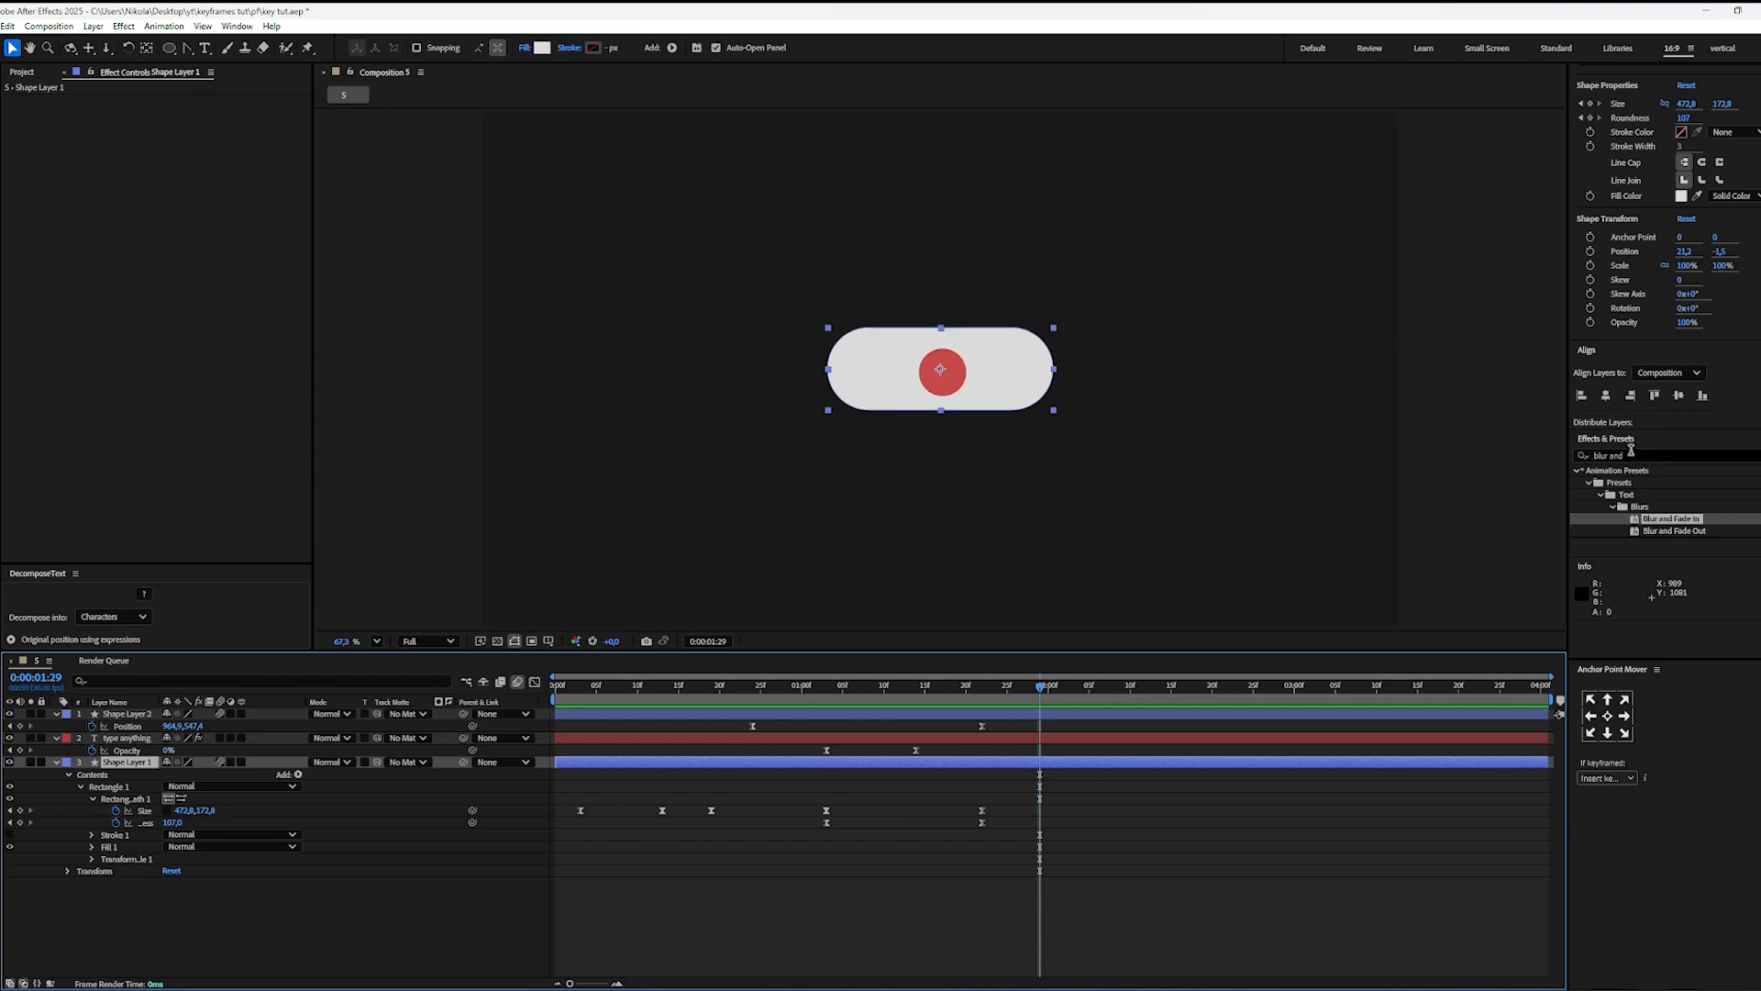
{"action": "left_click", "coordinate": [1628, 455]}
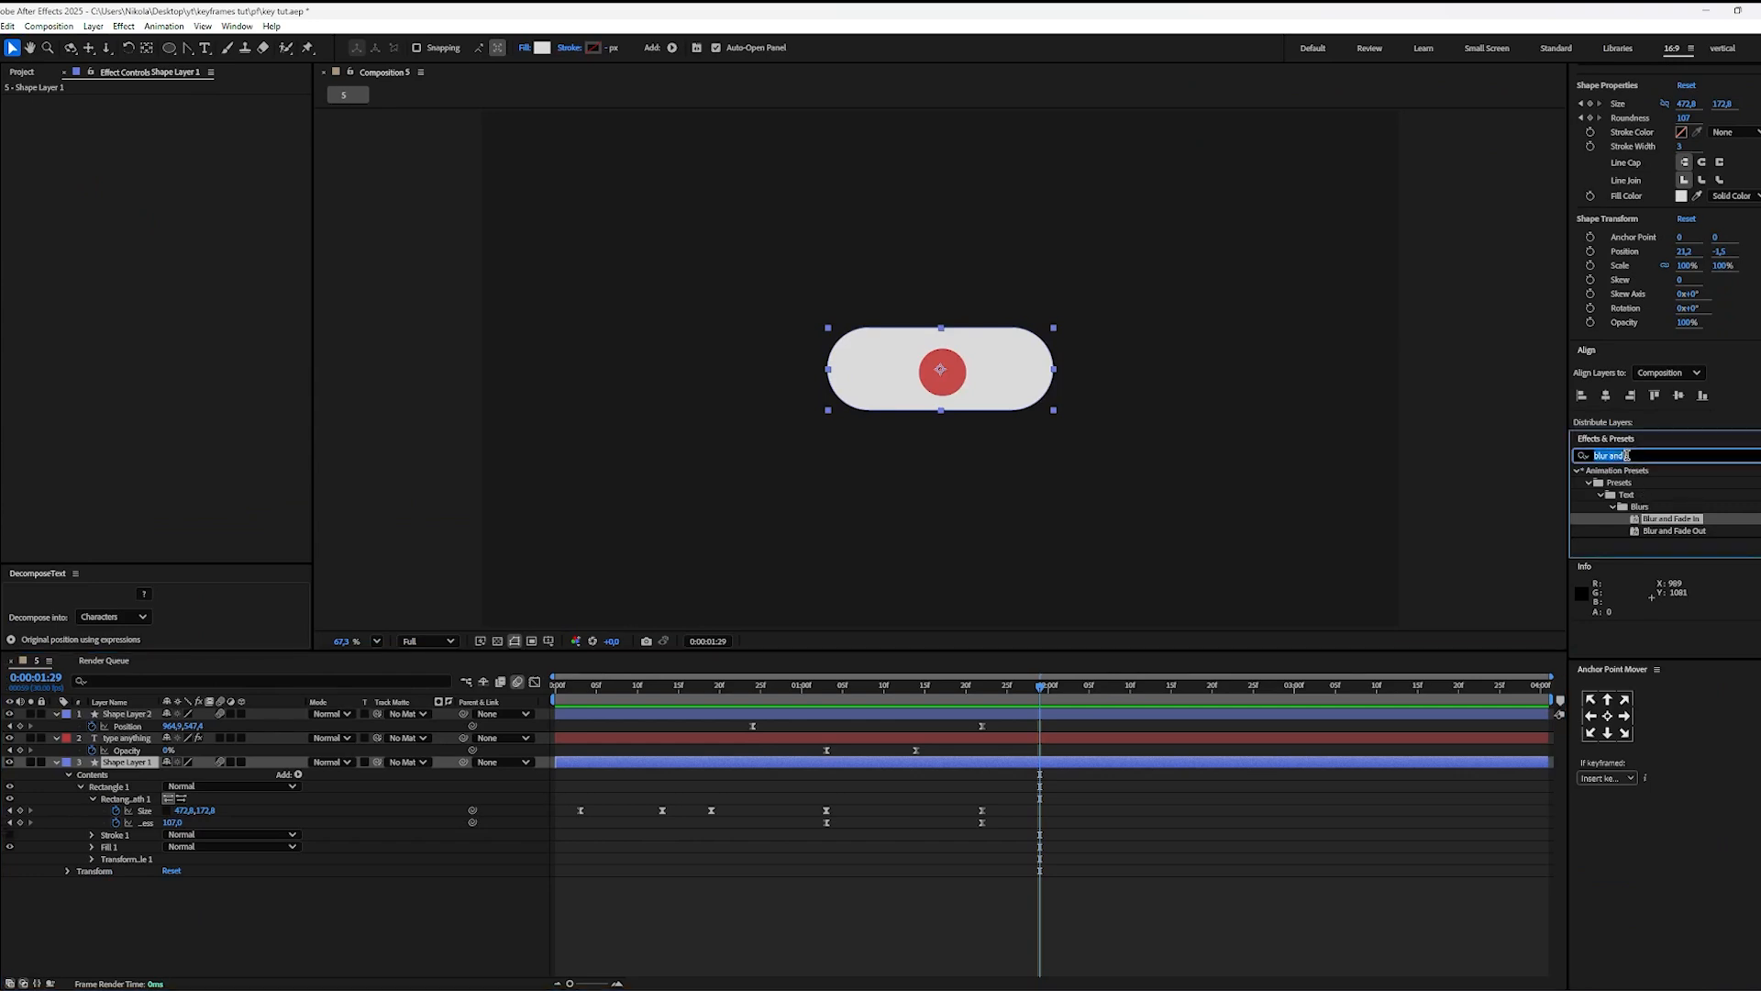
{"action": "type", "text": "tra"}
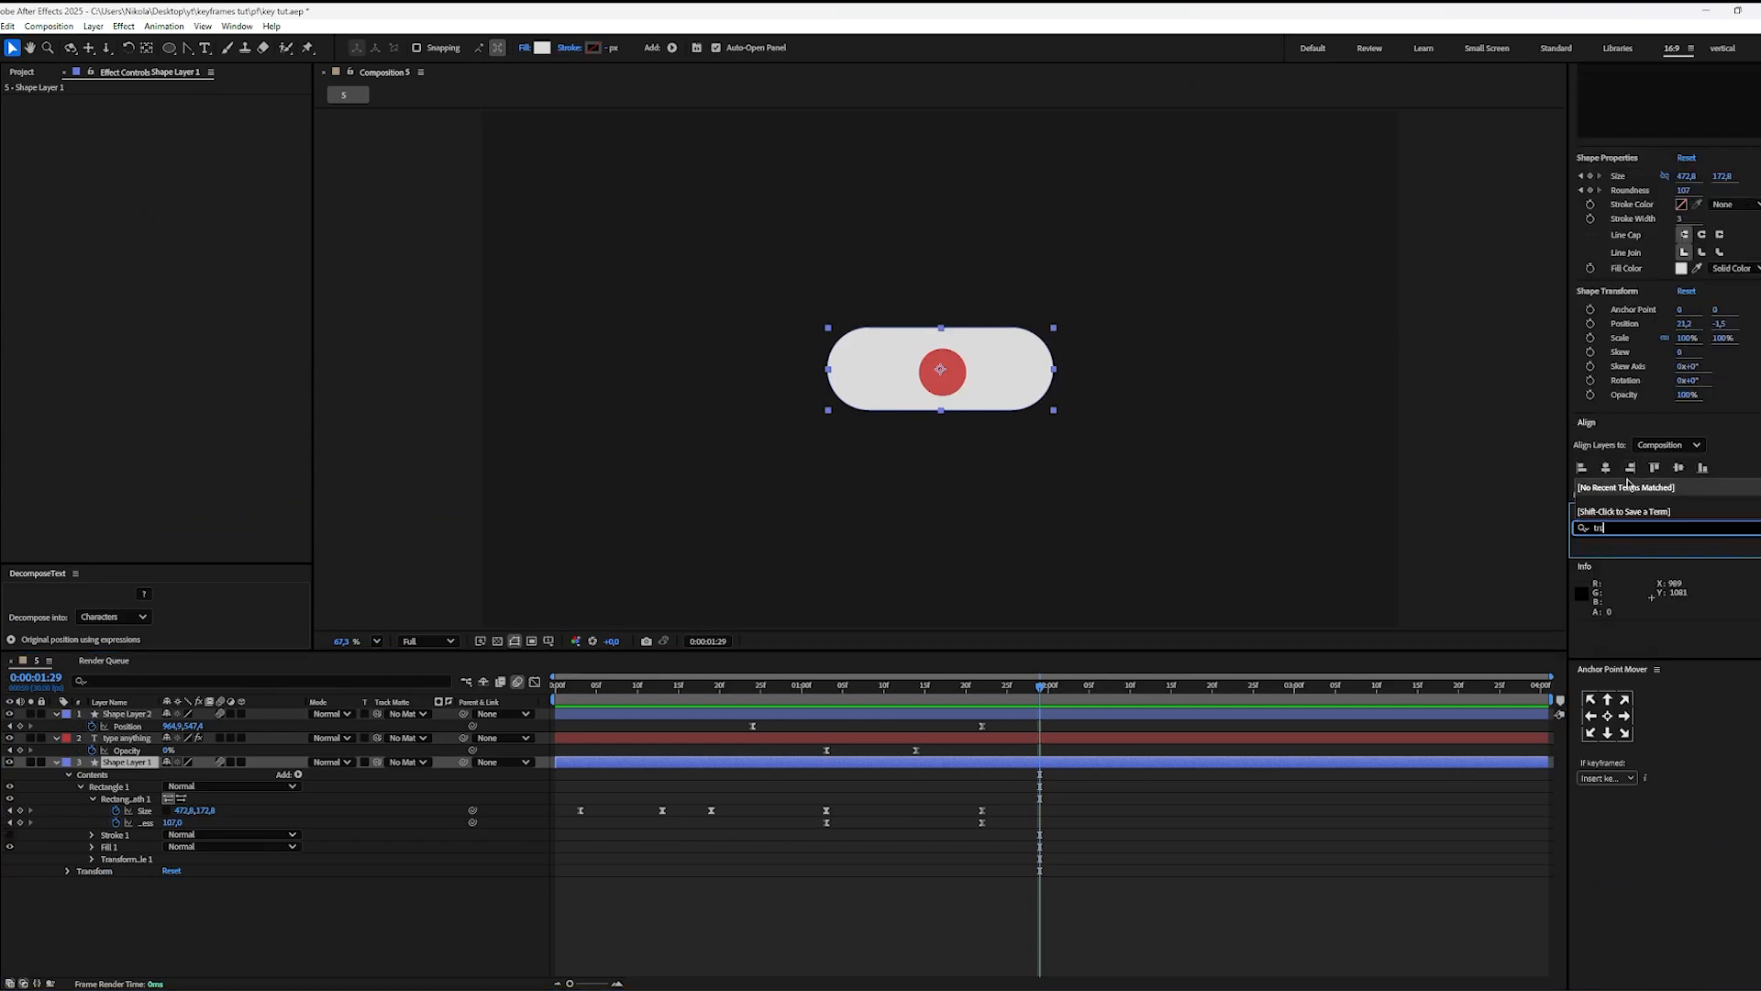
{"action": "type", "text": "ns"}
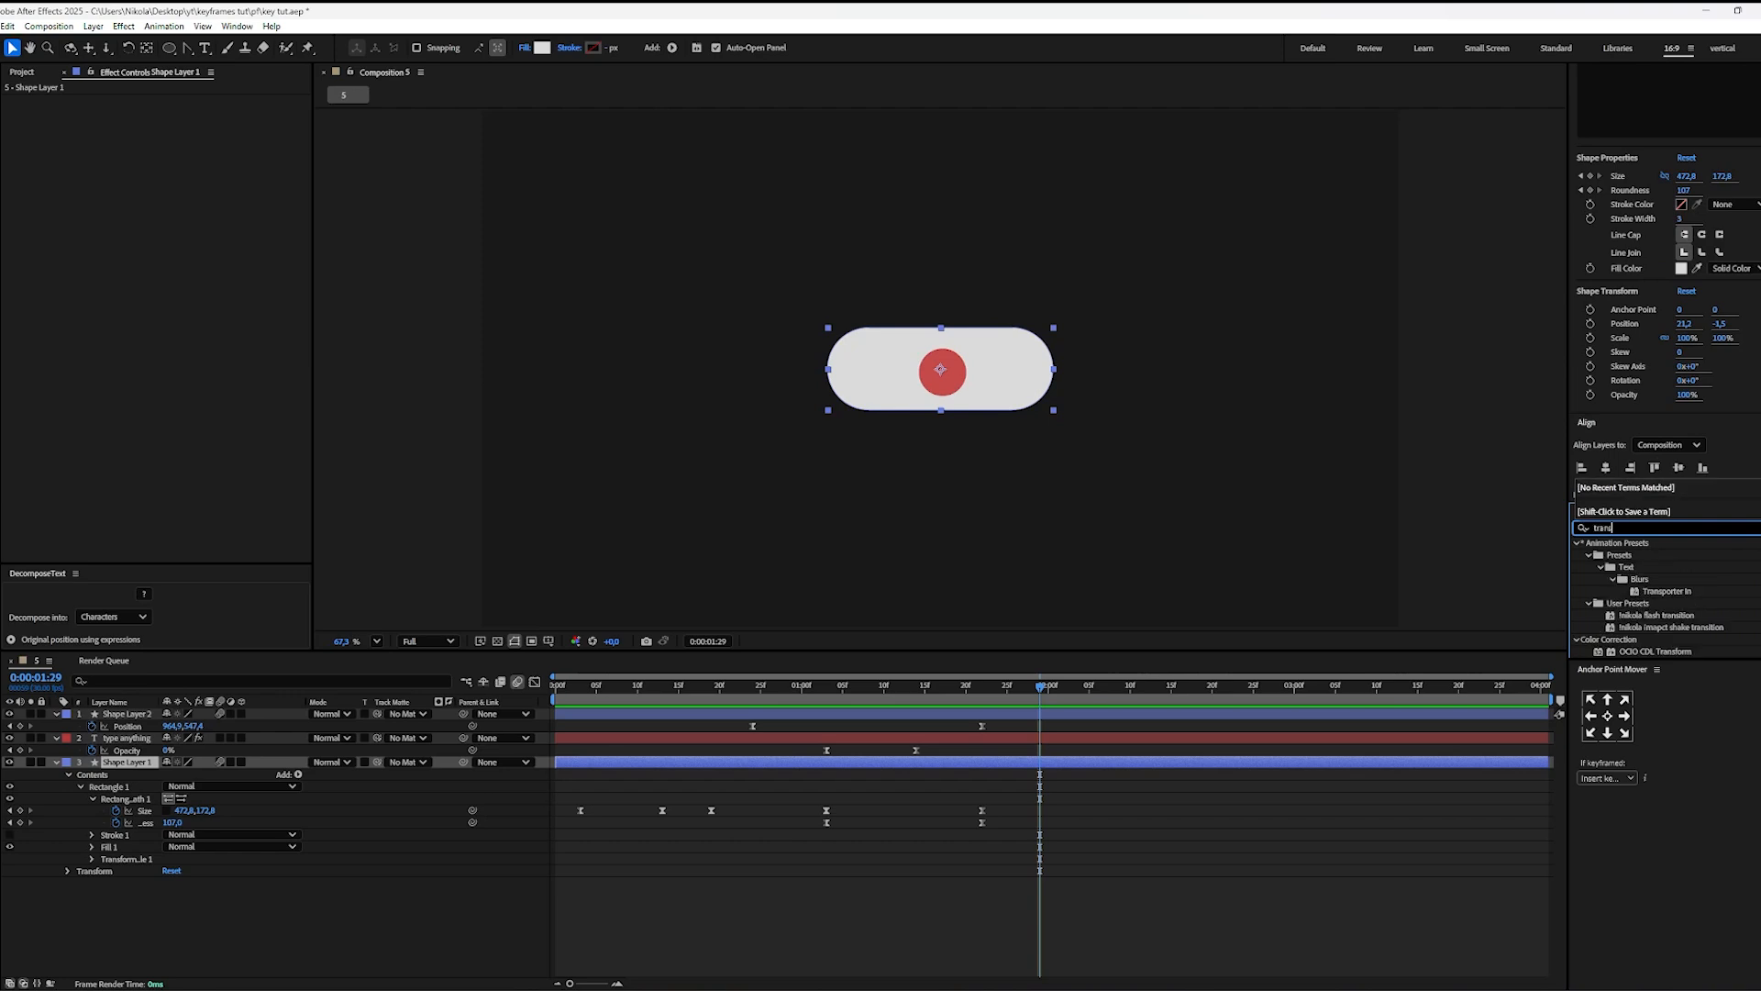
{"action": "left_click_drag", "start_coordinate": [1640, 535], "coordinate": [1140, 766]}
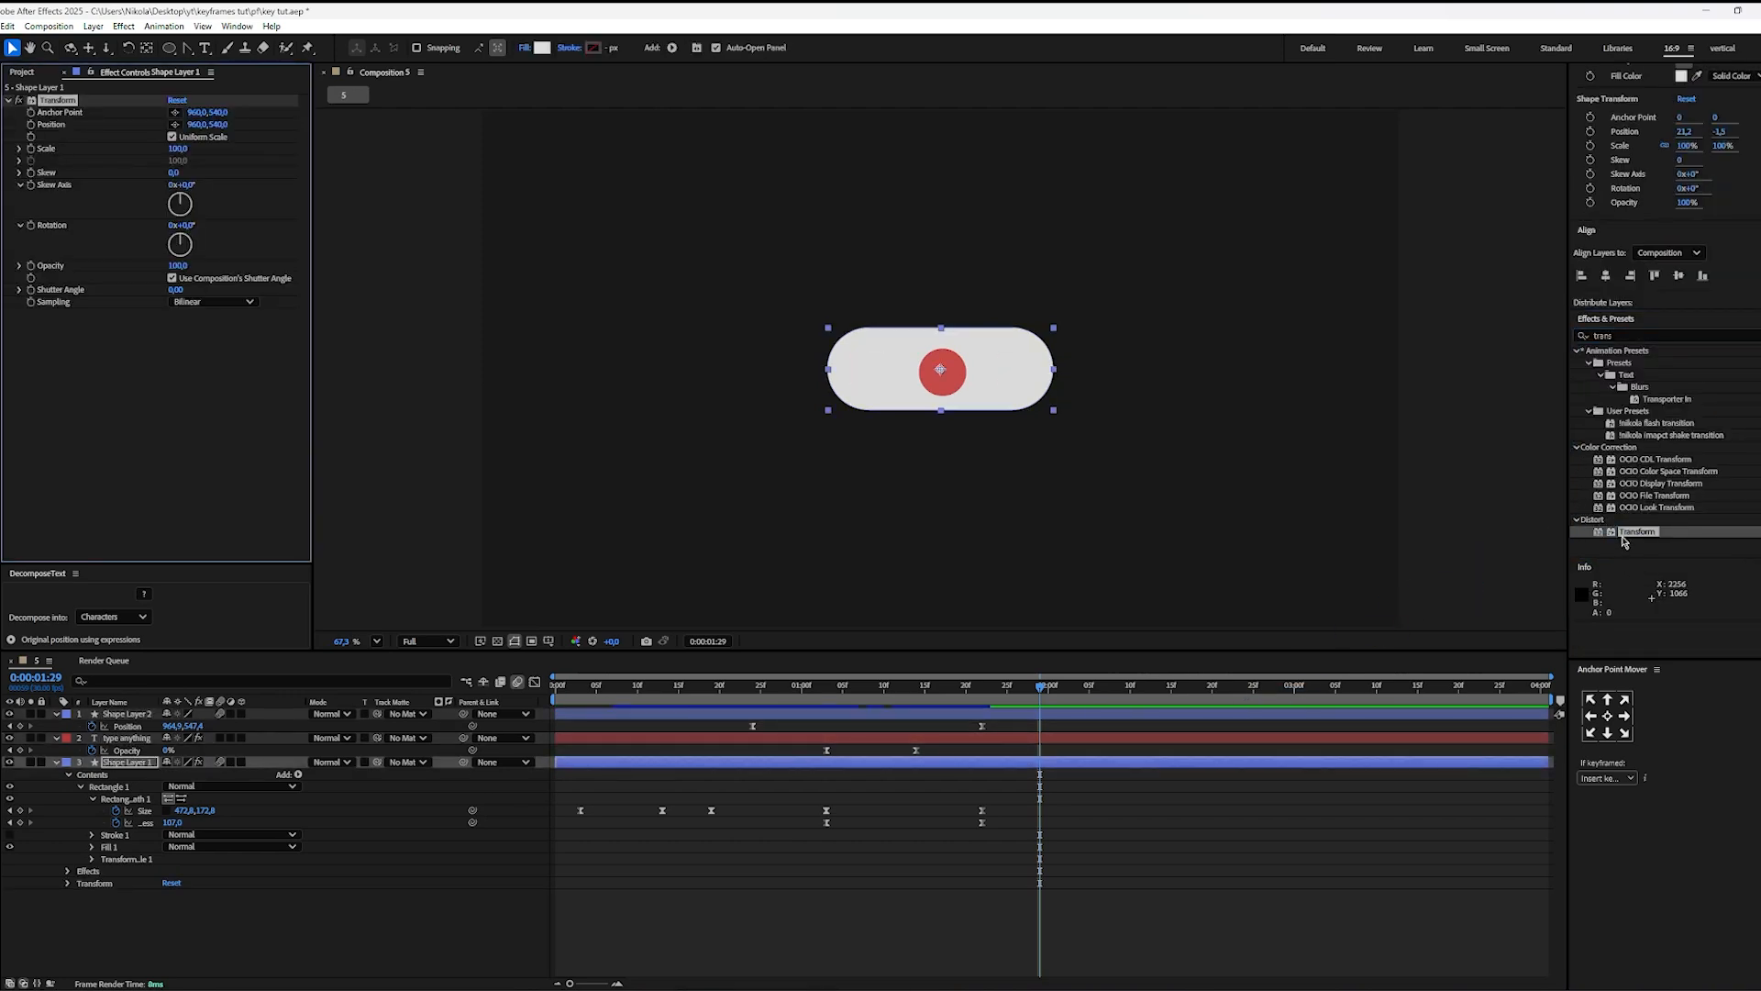
{"action": "left_click_drag", "start_coordinate": [1622, 541], "coordinate": [1110, 765]}
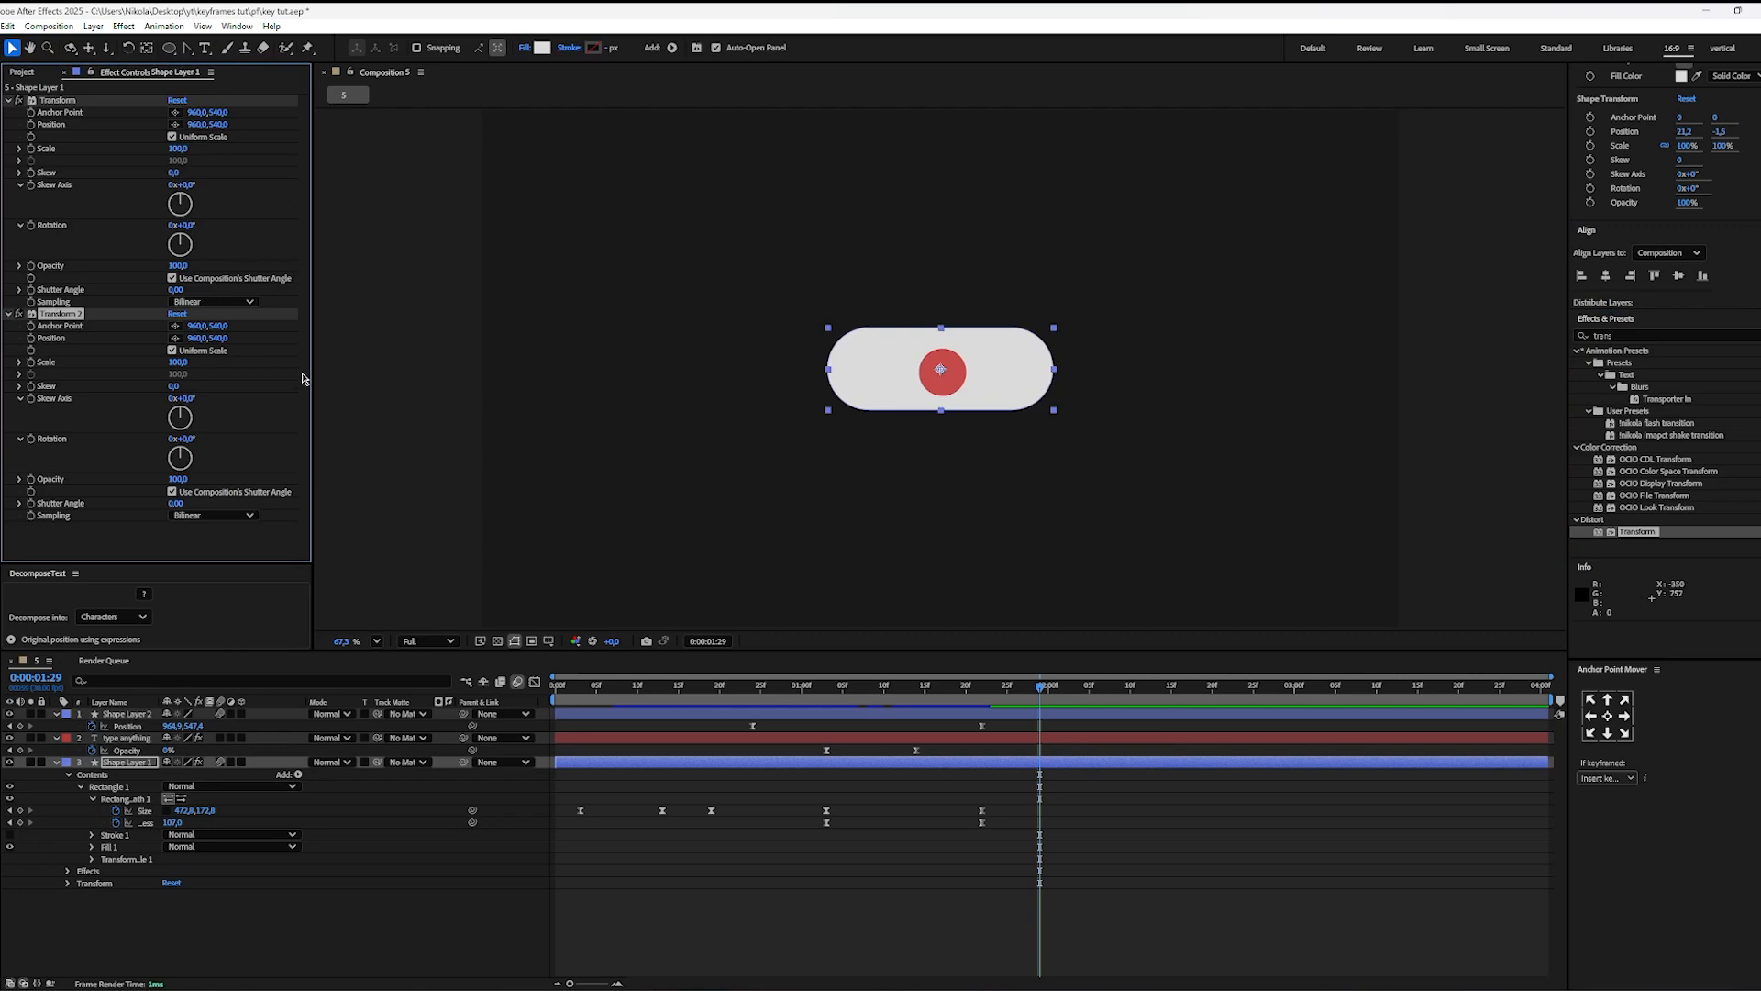
Step: Keyframe the first Transform effect's Position on the pill at 0:00:01:29, and lower the pill about 110 px at 0:00:02:10
{"action": "left_click", "coordinate": [30, 125]}
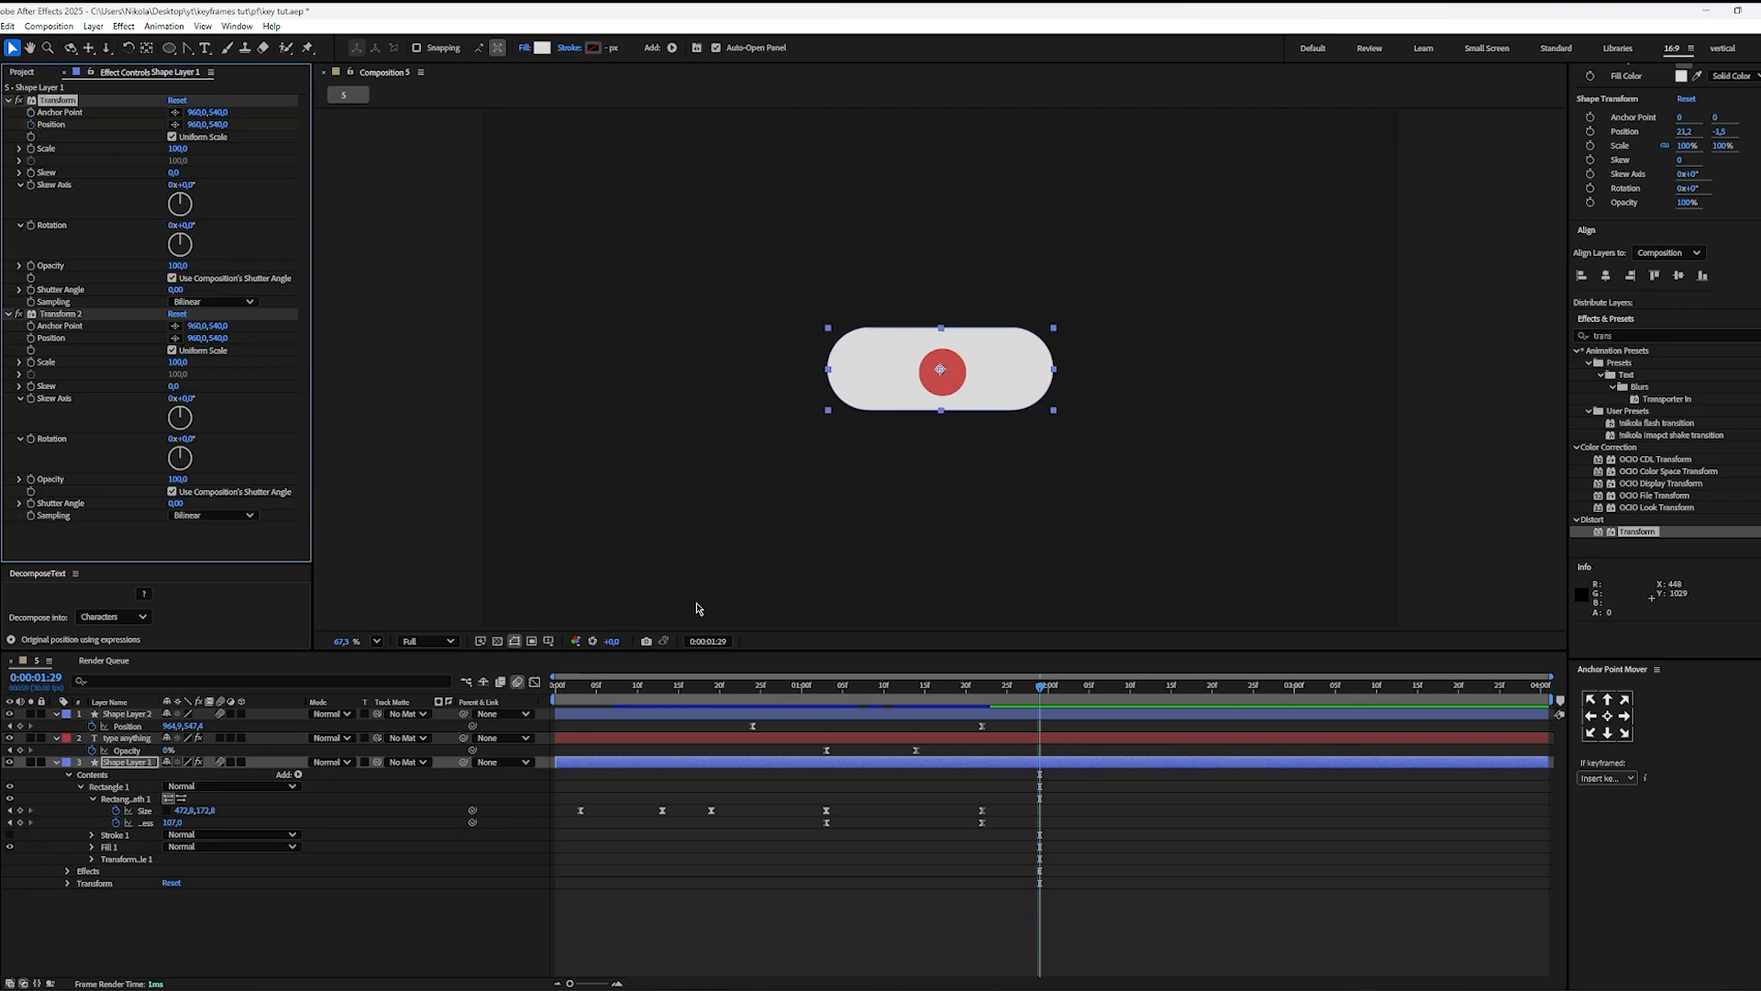
{"action": "key", "text": "u"}
{"action": "key", "text": "u"}
{"action": "left_click_drag", "start_coordinate": [1048, 689], "coordinate": [1130, 718]}
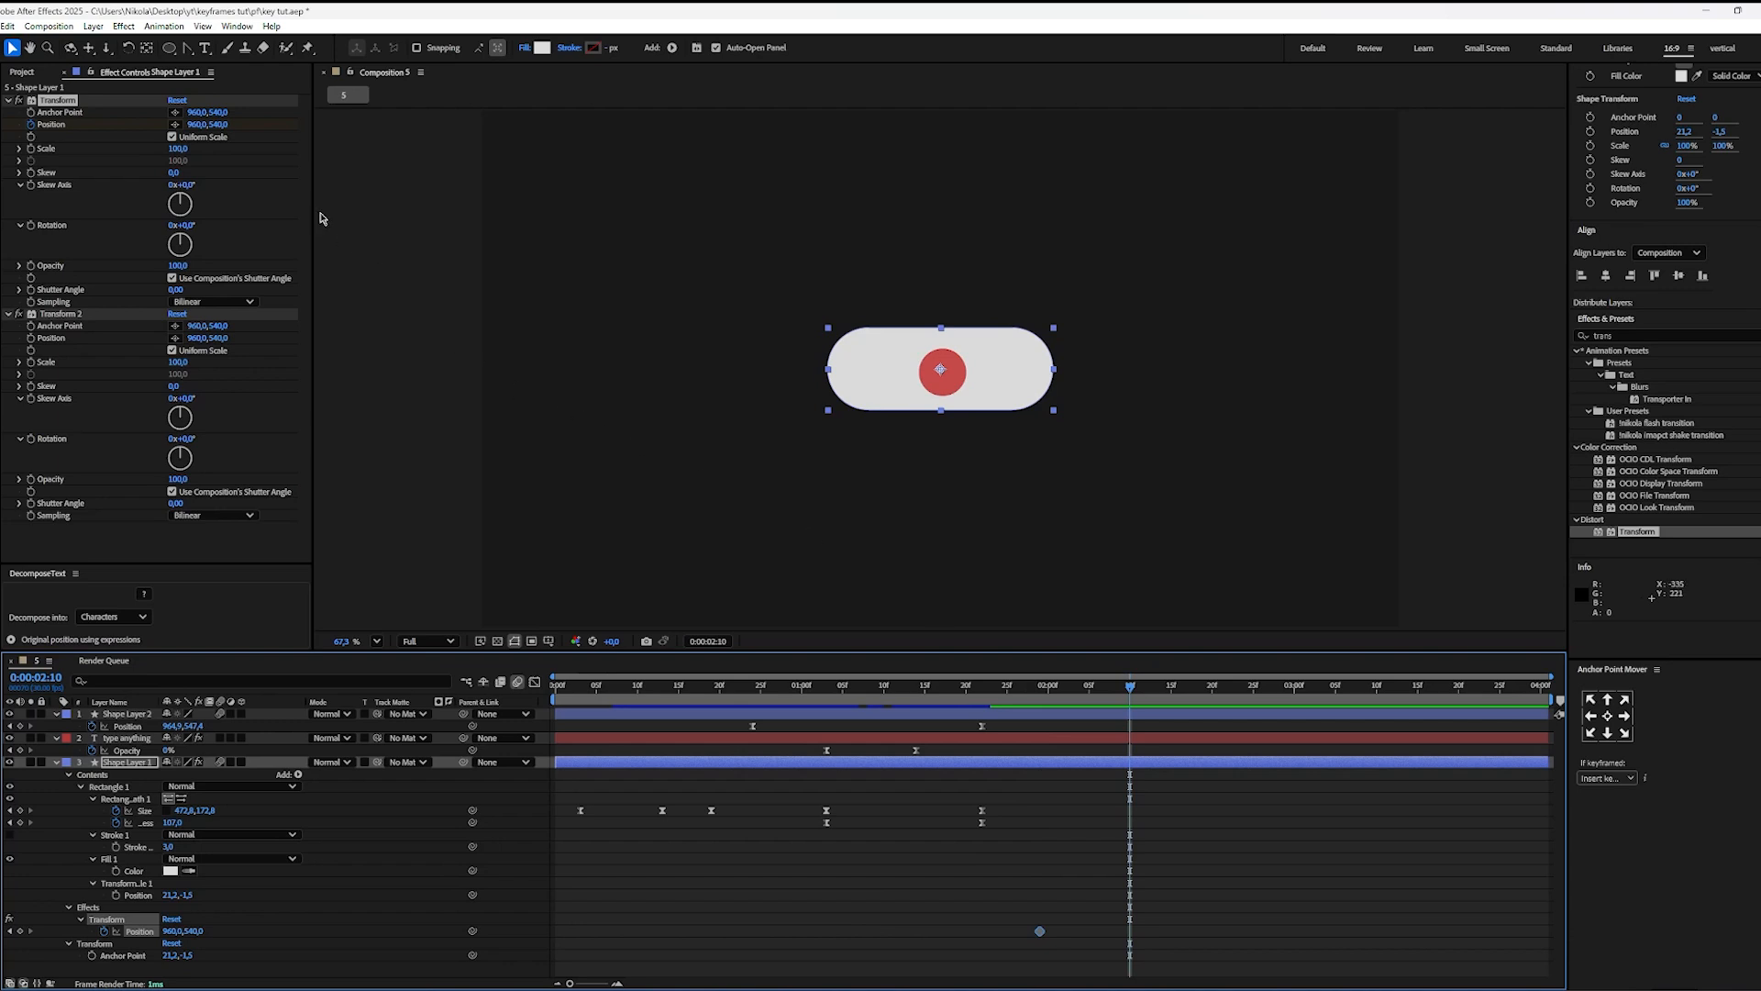
{"action": "left_click_drag", "start_coordinate": [221, 125], "coordinate": [292, 139]}
{"action": "left_click", "coordinate": [1033, 727]}
{"action": "key", "text": "Page_Up"}
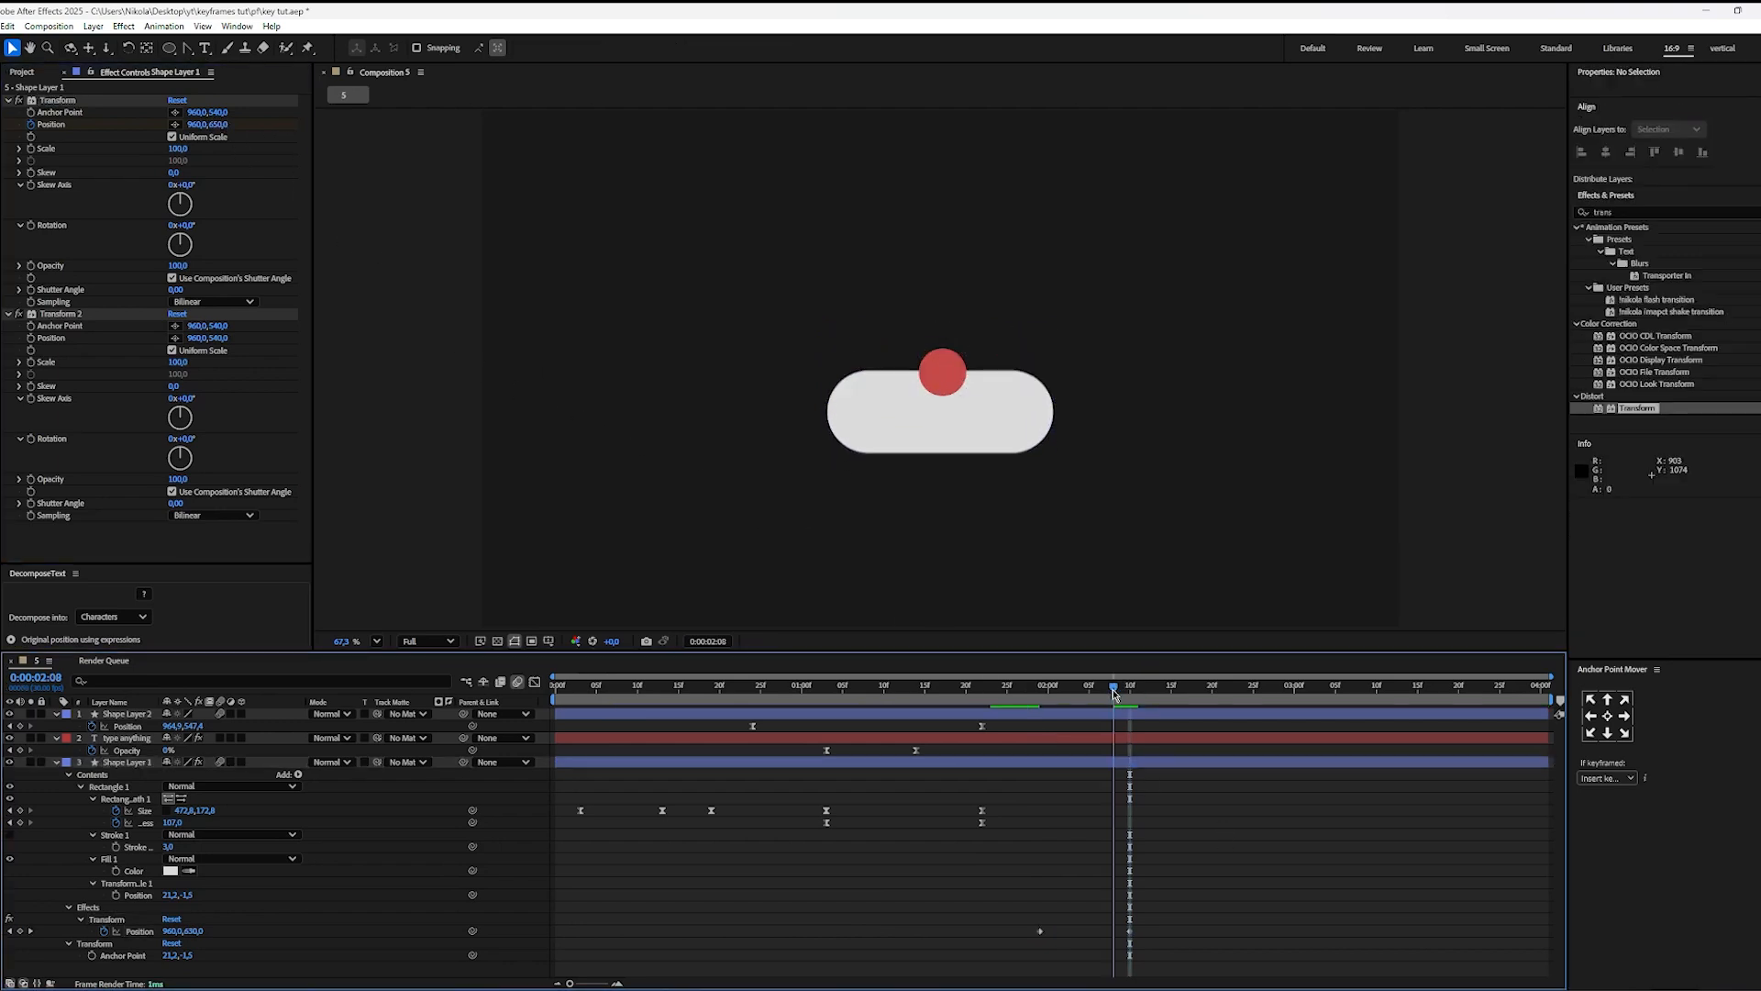
{"action": "key", "text": "Page_Up"}
{"action": "key", "text": "Page_Up"}
{"action": "key", "text": "Page_Up"}
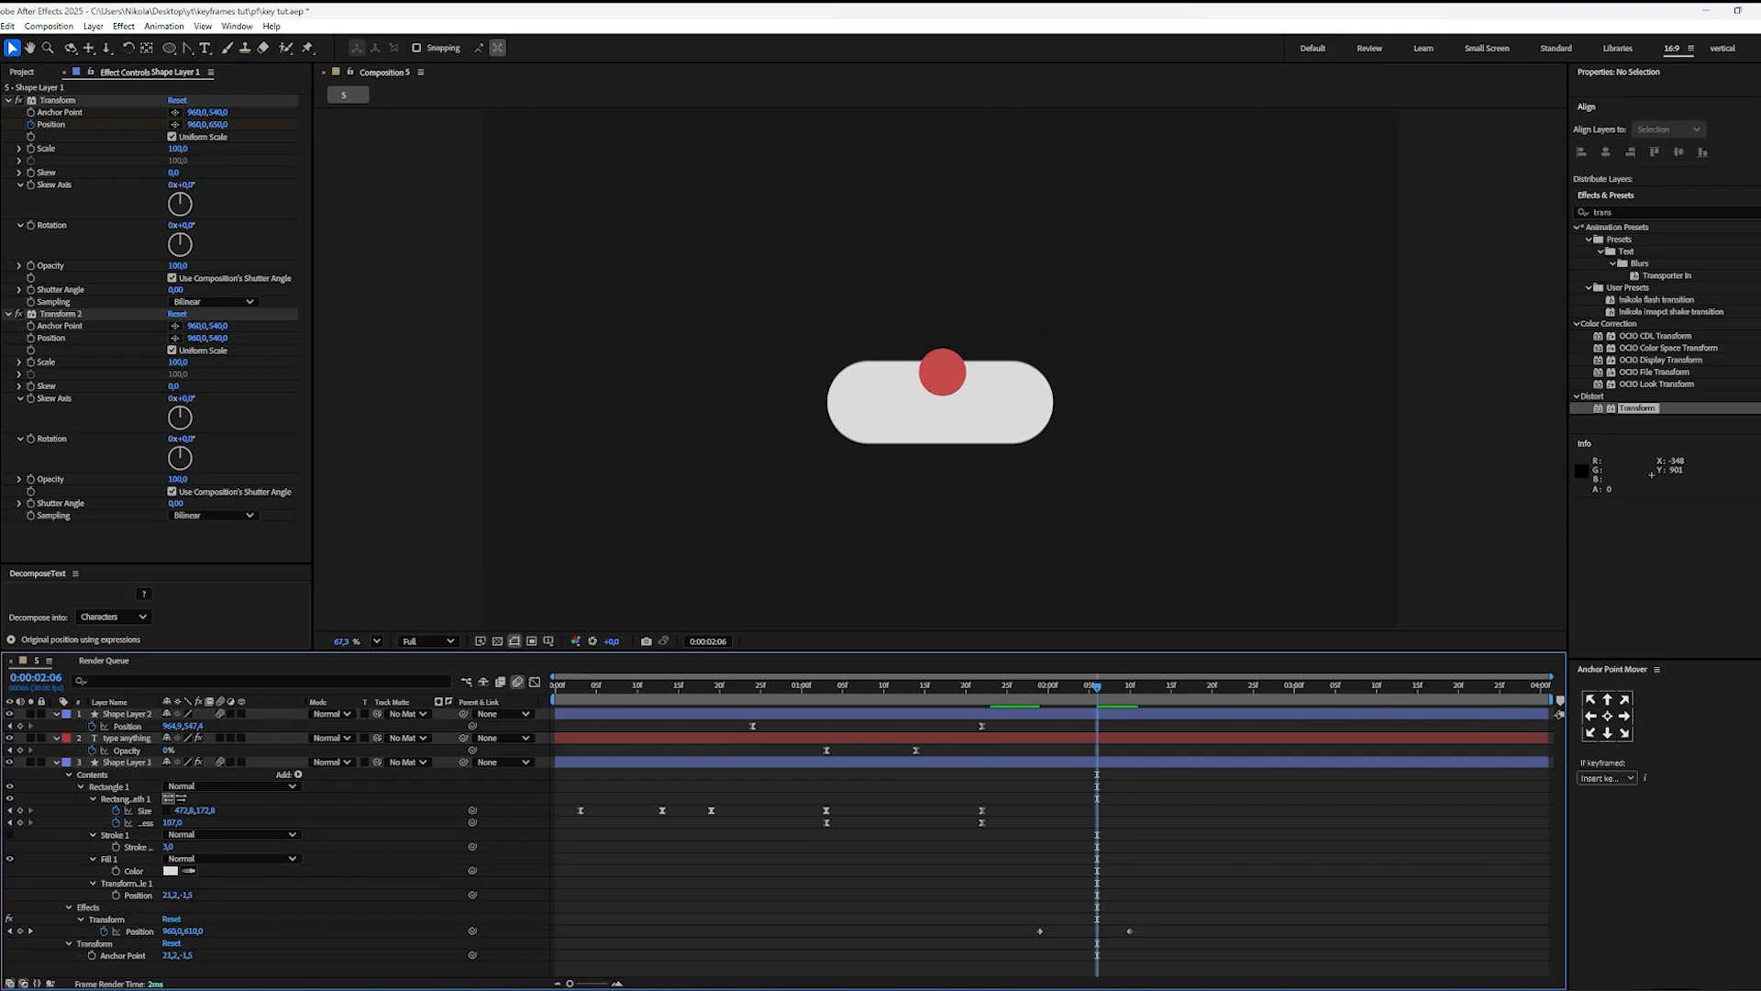
Step: Keyframe the second Transform effect's Position on the pill at 0:00:02:06, and set its vertical position to 428 at 0:00:02:20
{"action": "left_click", "coordinate": [31, 343]}
{"action": "left_click_drag", "start_coordinate": [1128, 689], "coordinate": [1212, 722]}
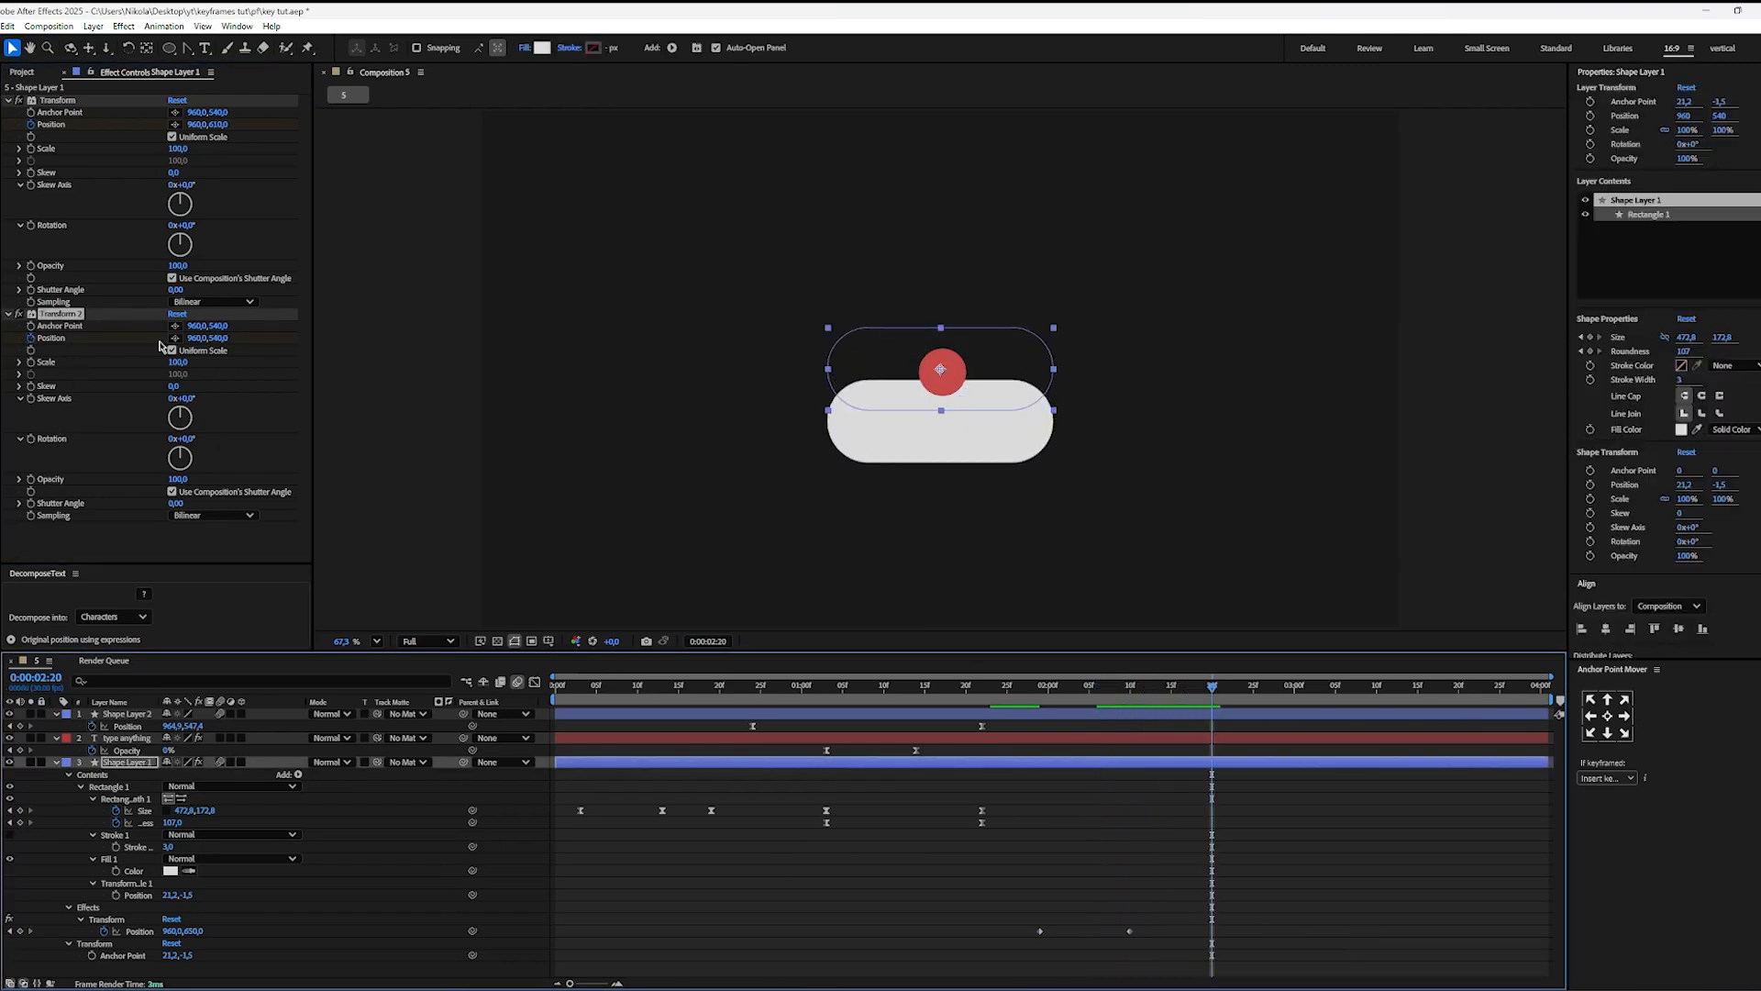
{"action": "left_click_drag", "start_coordinate": [210, 341], "coordinate": [144, 334]}
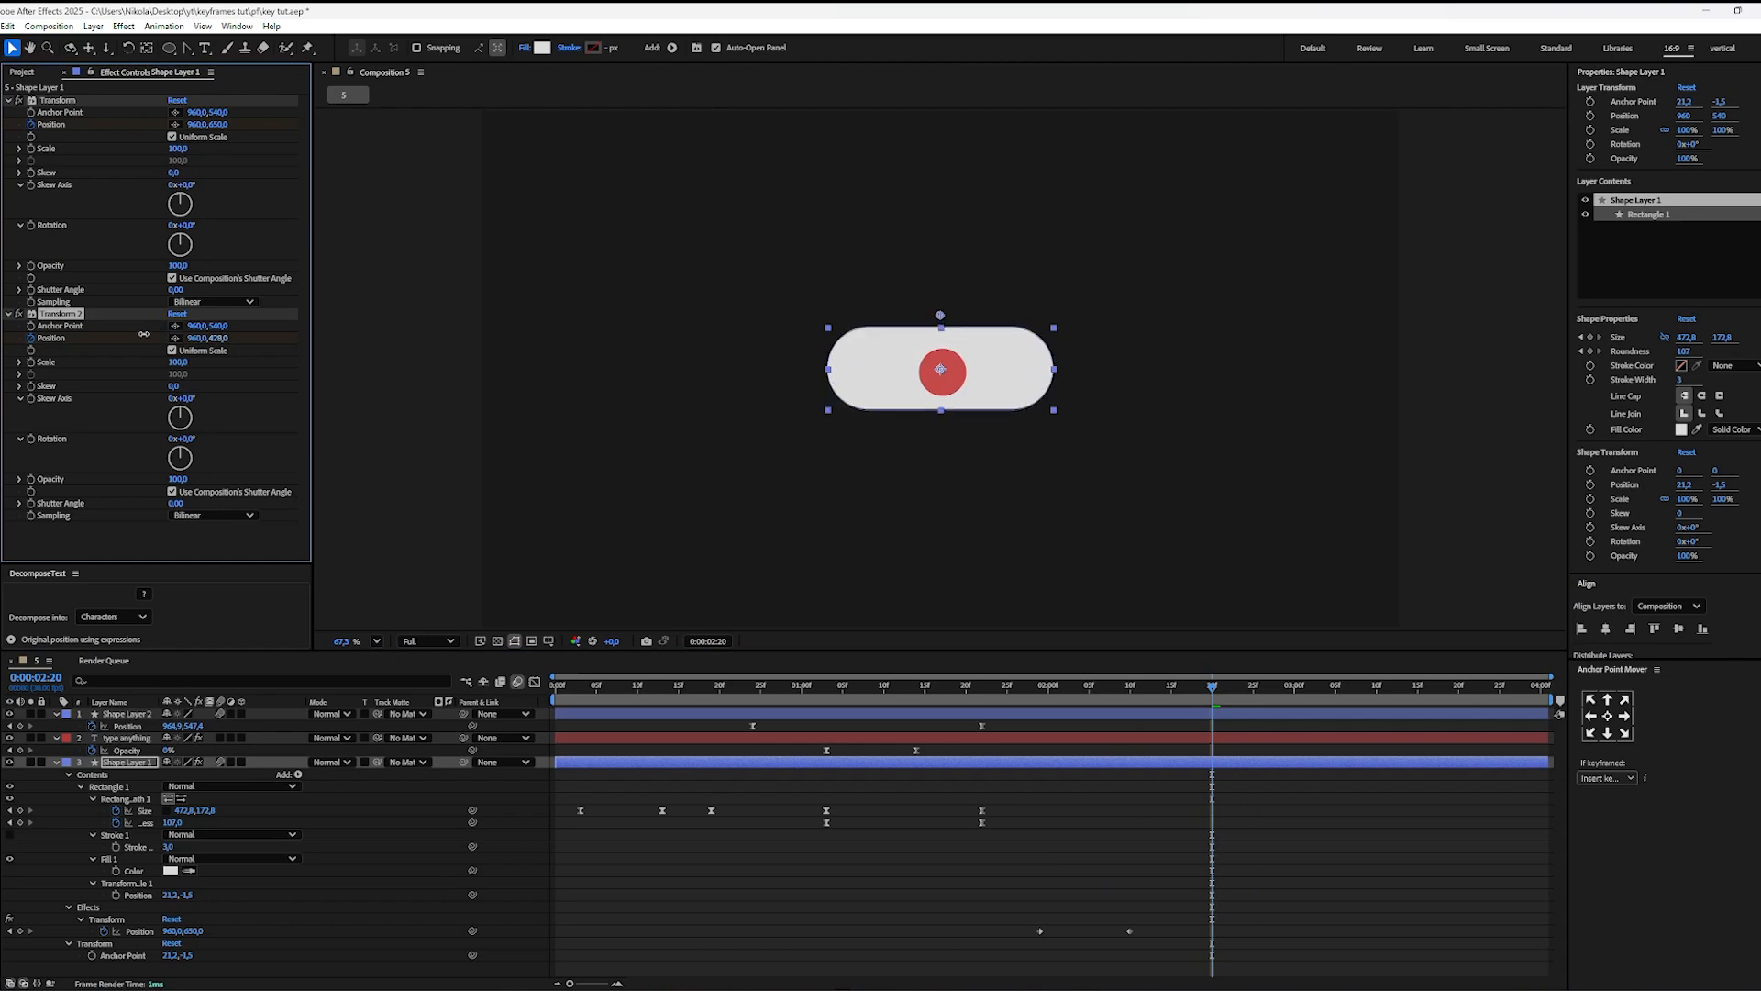
Step: Reveal the pill layer's keyframes and apply Easy Ease to the Position keyframes of both Transform effects
{"action": "key", "text": "u"}
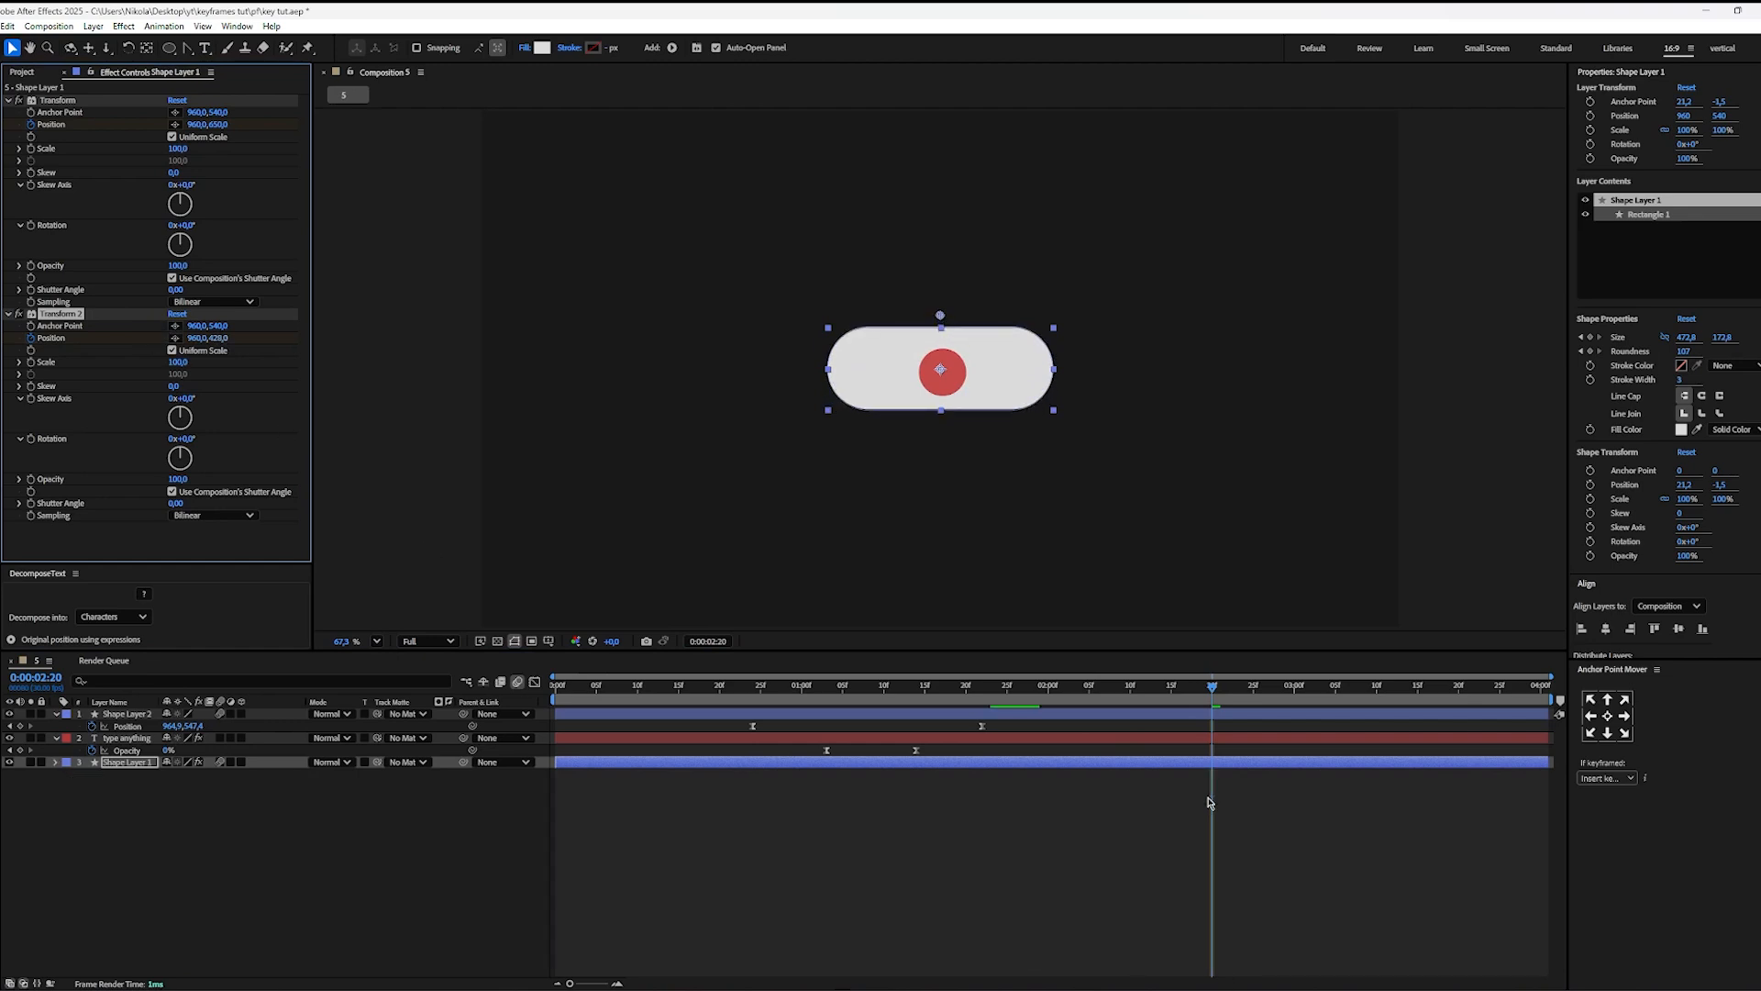
{"action": "key", "text": "u"}
{"action": "left_click_drag", "start_coordinate": [1256, 777], "coordinate": [1019, 885]}
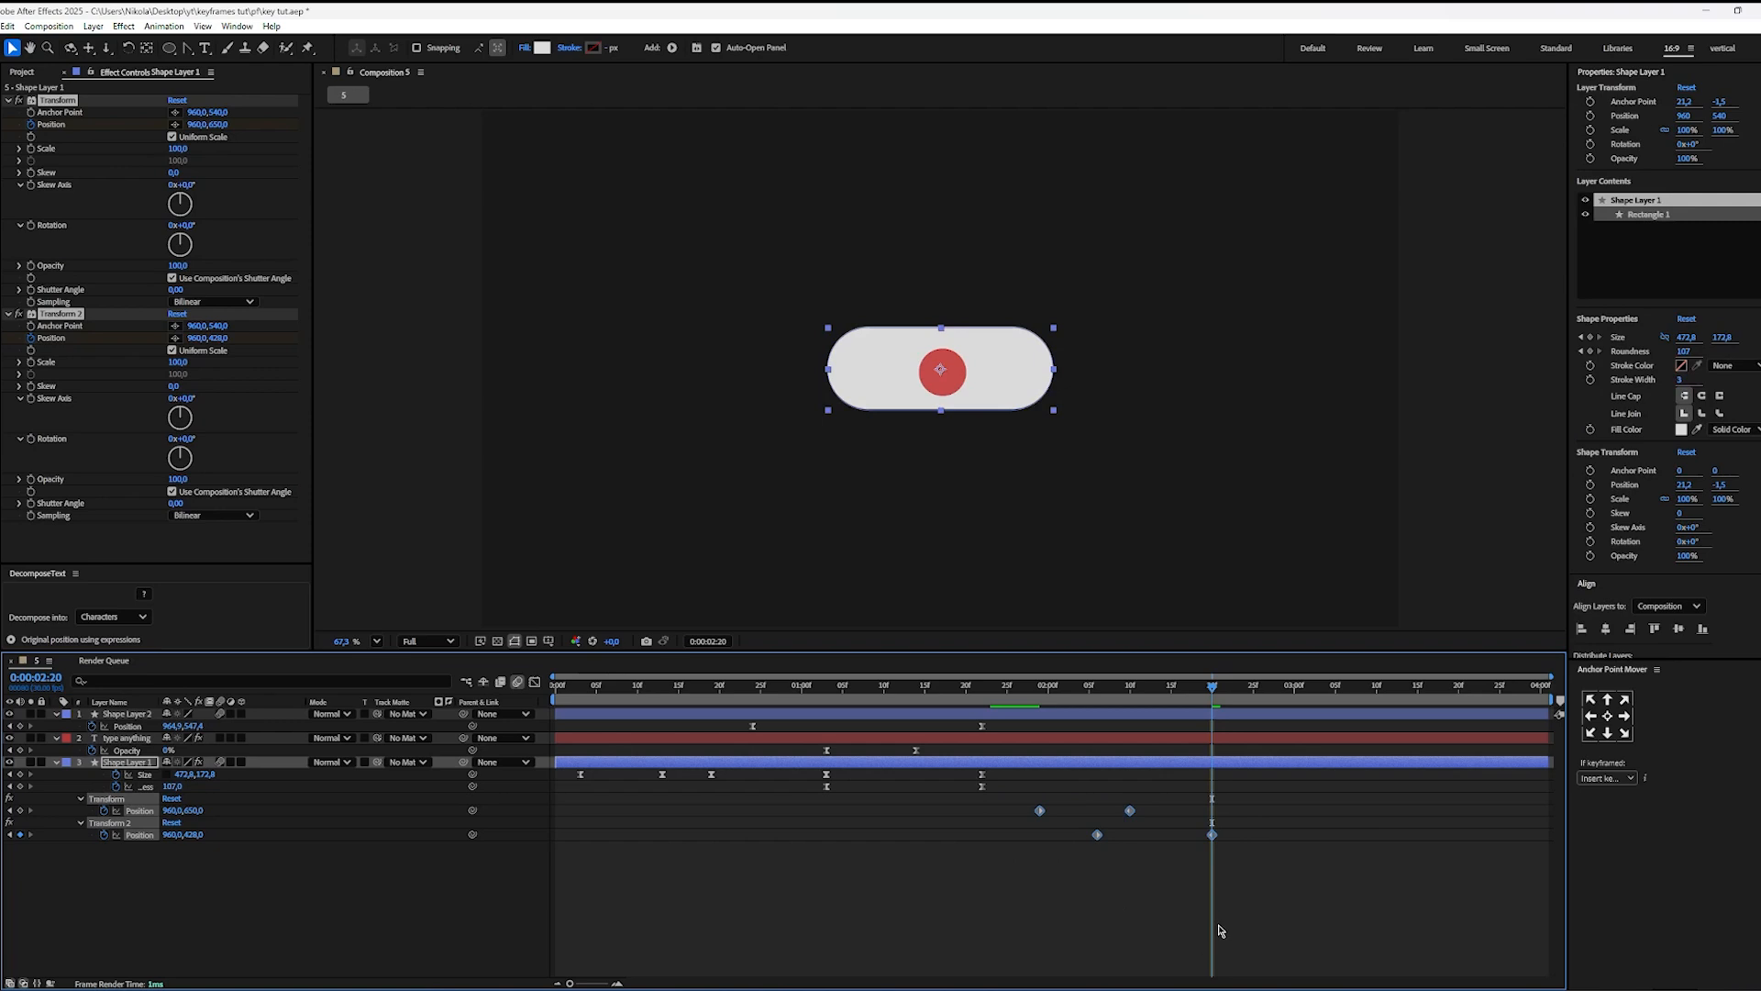
{"action": "key", "text": "F9"}
Step: Shape both Transform Position speed curves into steep mid-move peaks in the Graph Editor, and preview the pill's movement from 0:00:01:23
{"action": "left_click", "coordinate": [535, 683]}
{"action": "scroll", "coordinate": [1133, 908], "scroll_direction": "up", "scroll_amount": 4}
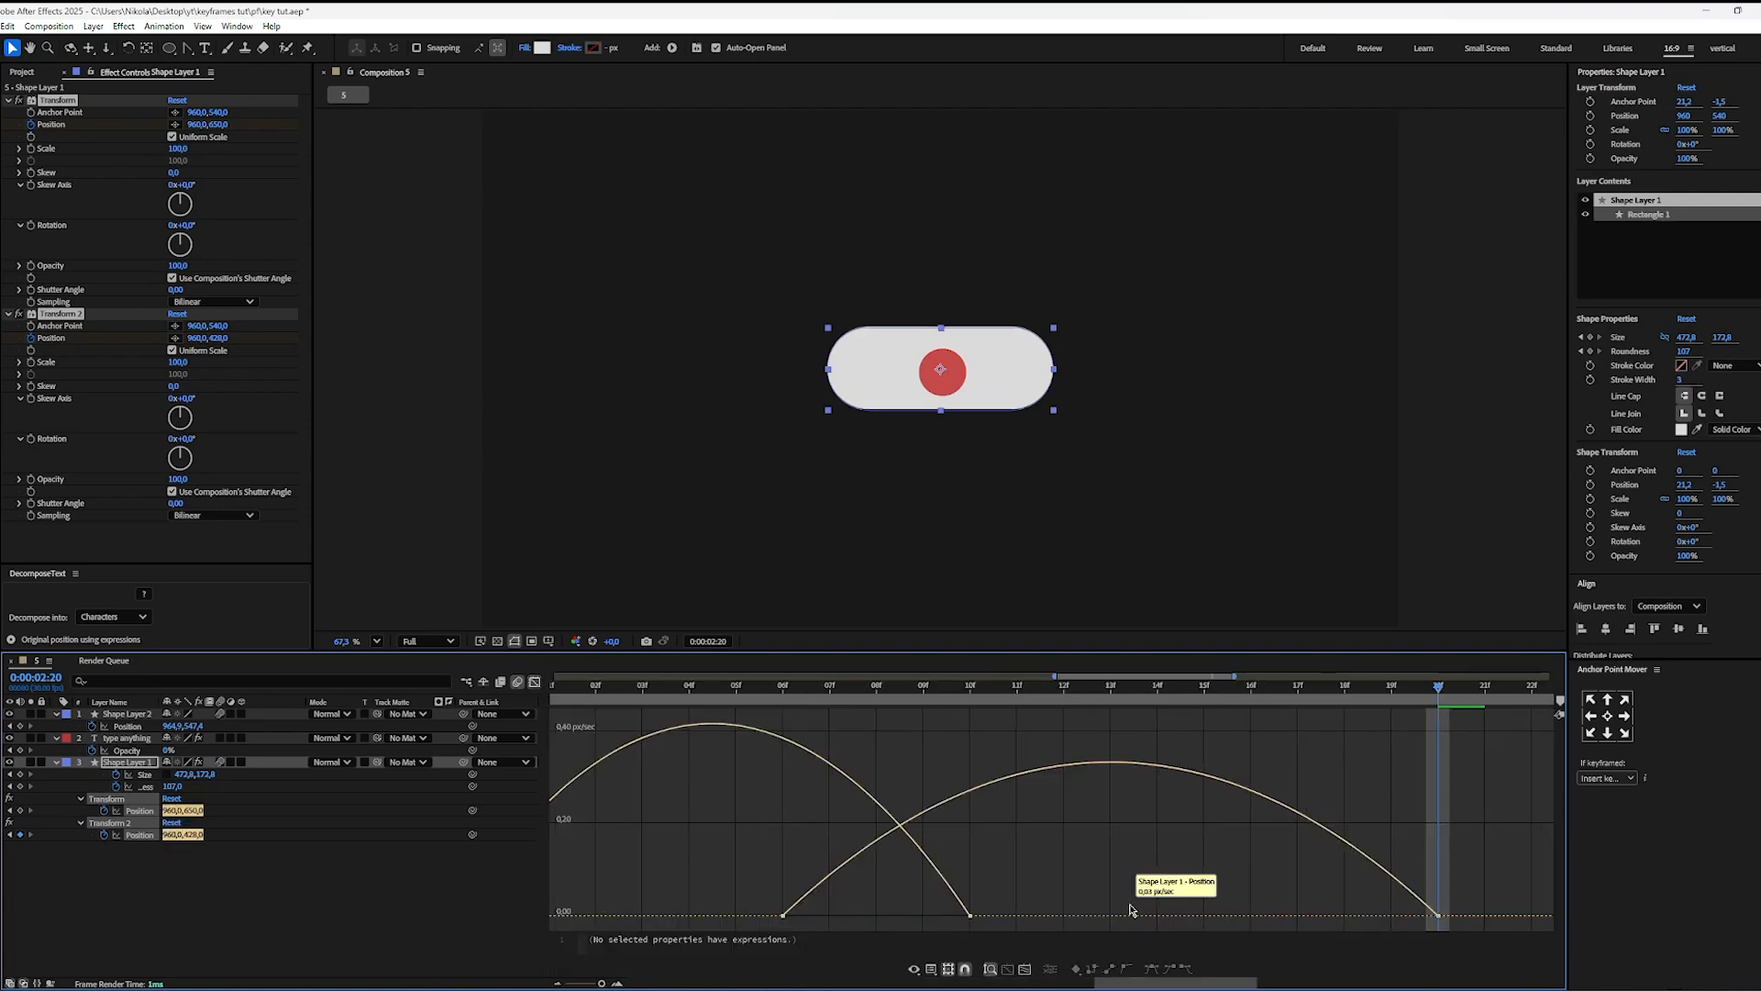
{"action": "scroll", "coordinate": [1119, 908], "scroll_direction": "down", "scroll_amount": 2}
{"action": "left_click_drag", "start_coordinate": [1105, 898], "coordinate": [1152, 918]}
{"action": "left_click", "coordinate": [1050, 910]}
{"action": "left_click", "coordinate": [1180, 813]}
{"action": "left_click_drag", "start_coordinate": [1086, 699], "coordinate": [885, 704]}
{"action": "key", "text": "space"}
{"action": "key", "text": "space"}
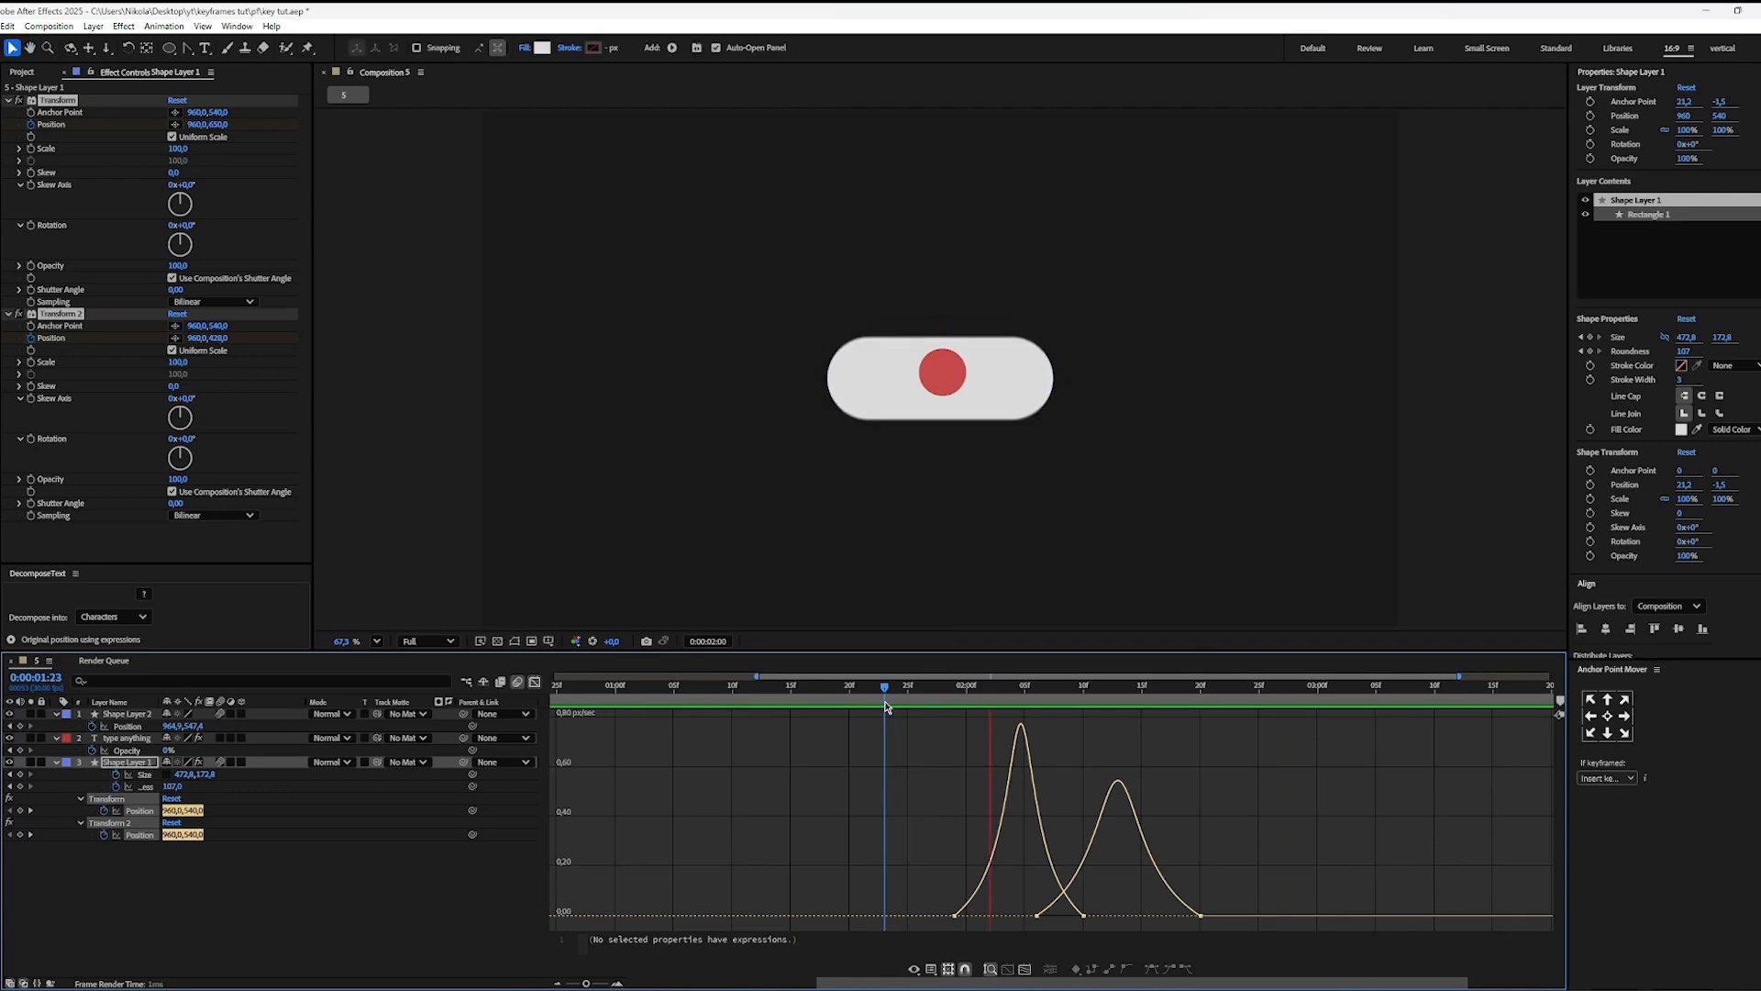
{"action": "key", "text": "space"}
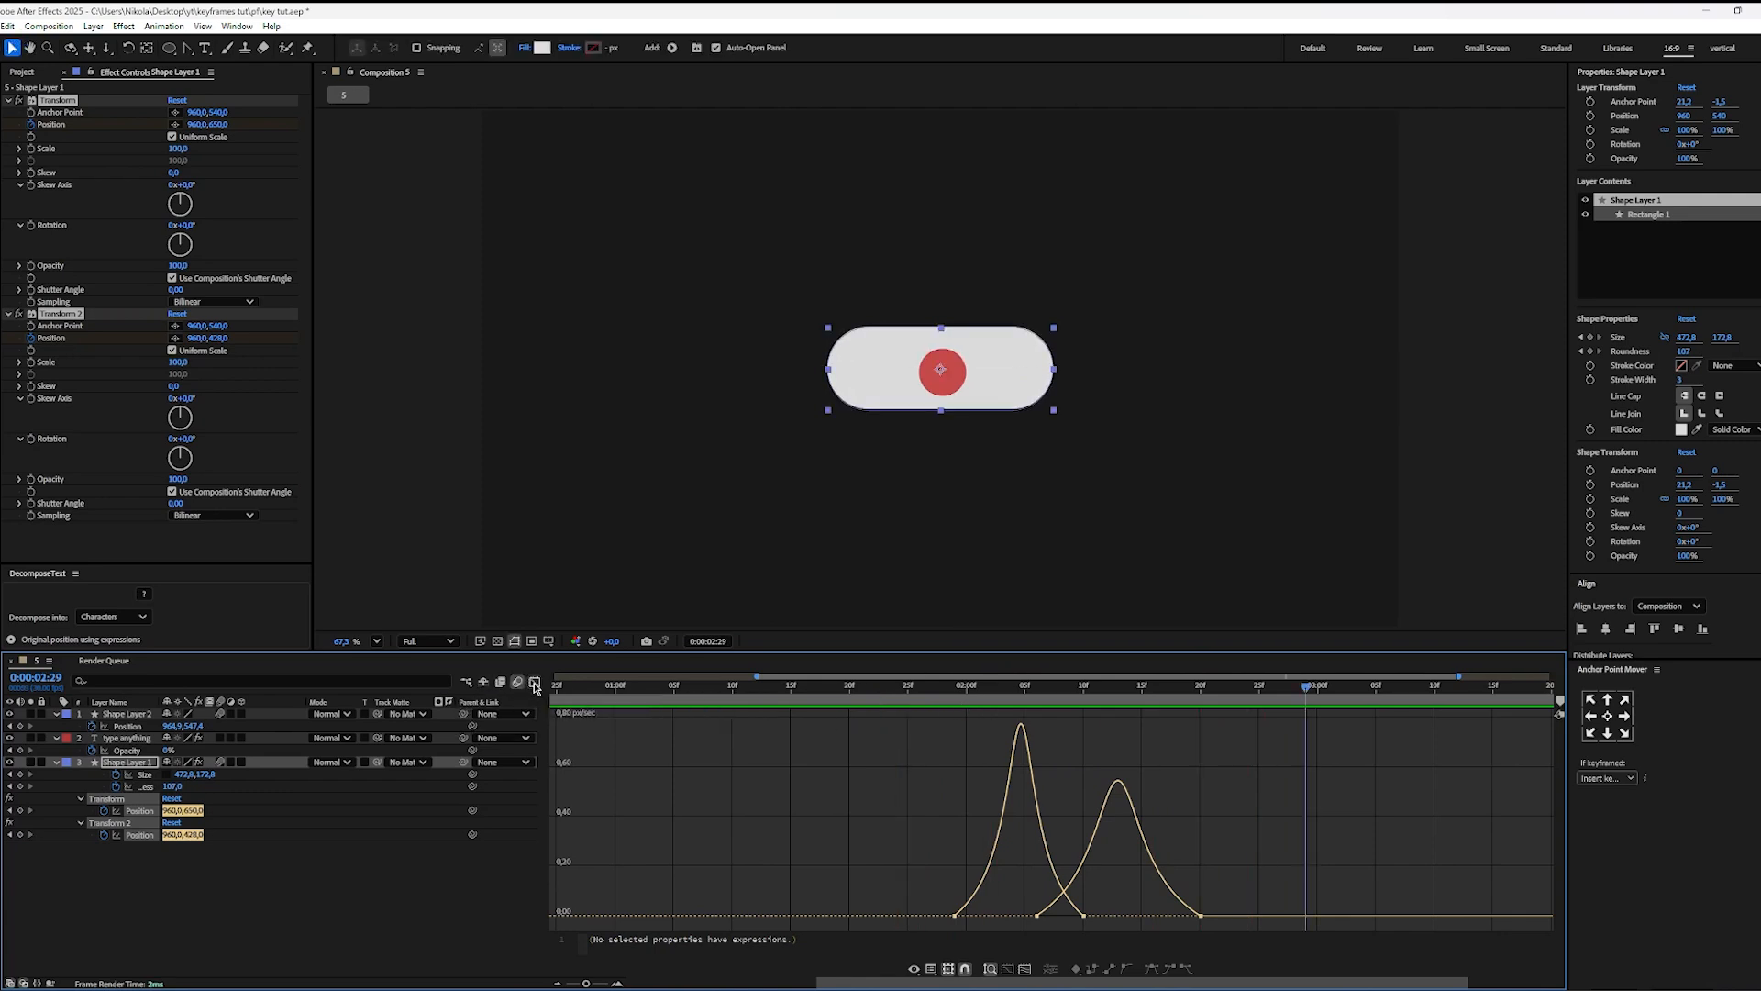
{"action": "left_click", "coordinate": [535, 683]}
Step: Switch to Premiere Pro and examine the reel's toggle movement between about 0:00:01:18 and 0:00:02:17
{"action": "key", "text": "alt+Tab"}
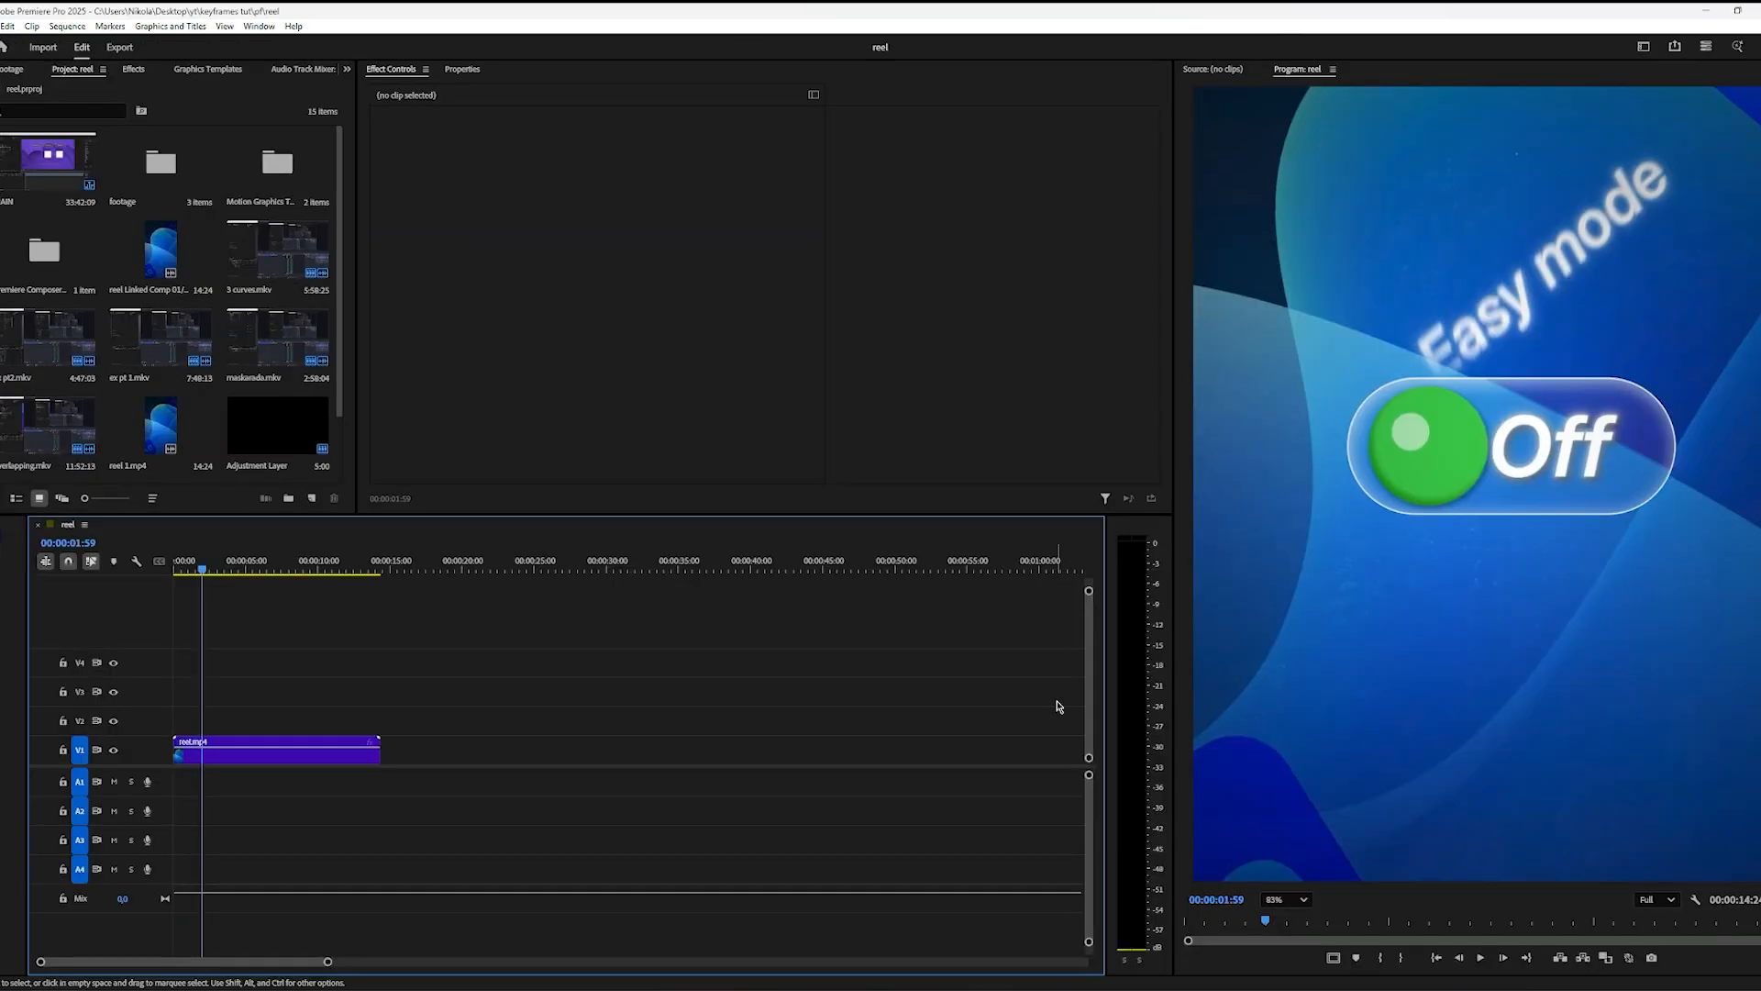
{"action": "key", "text": "j"}
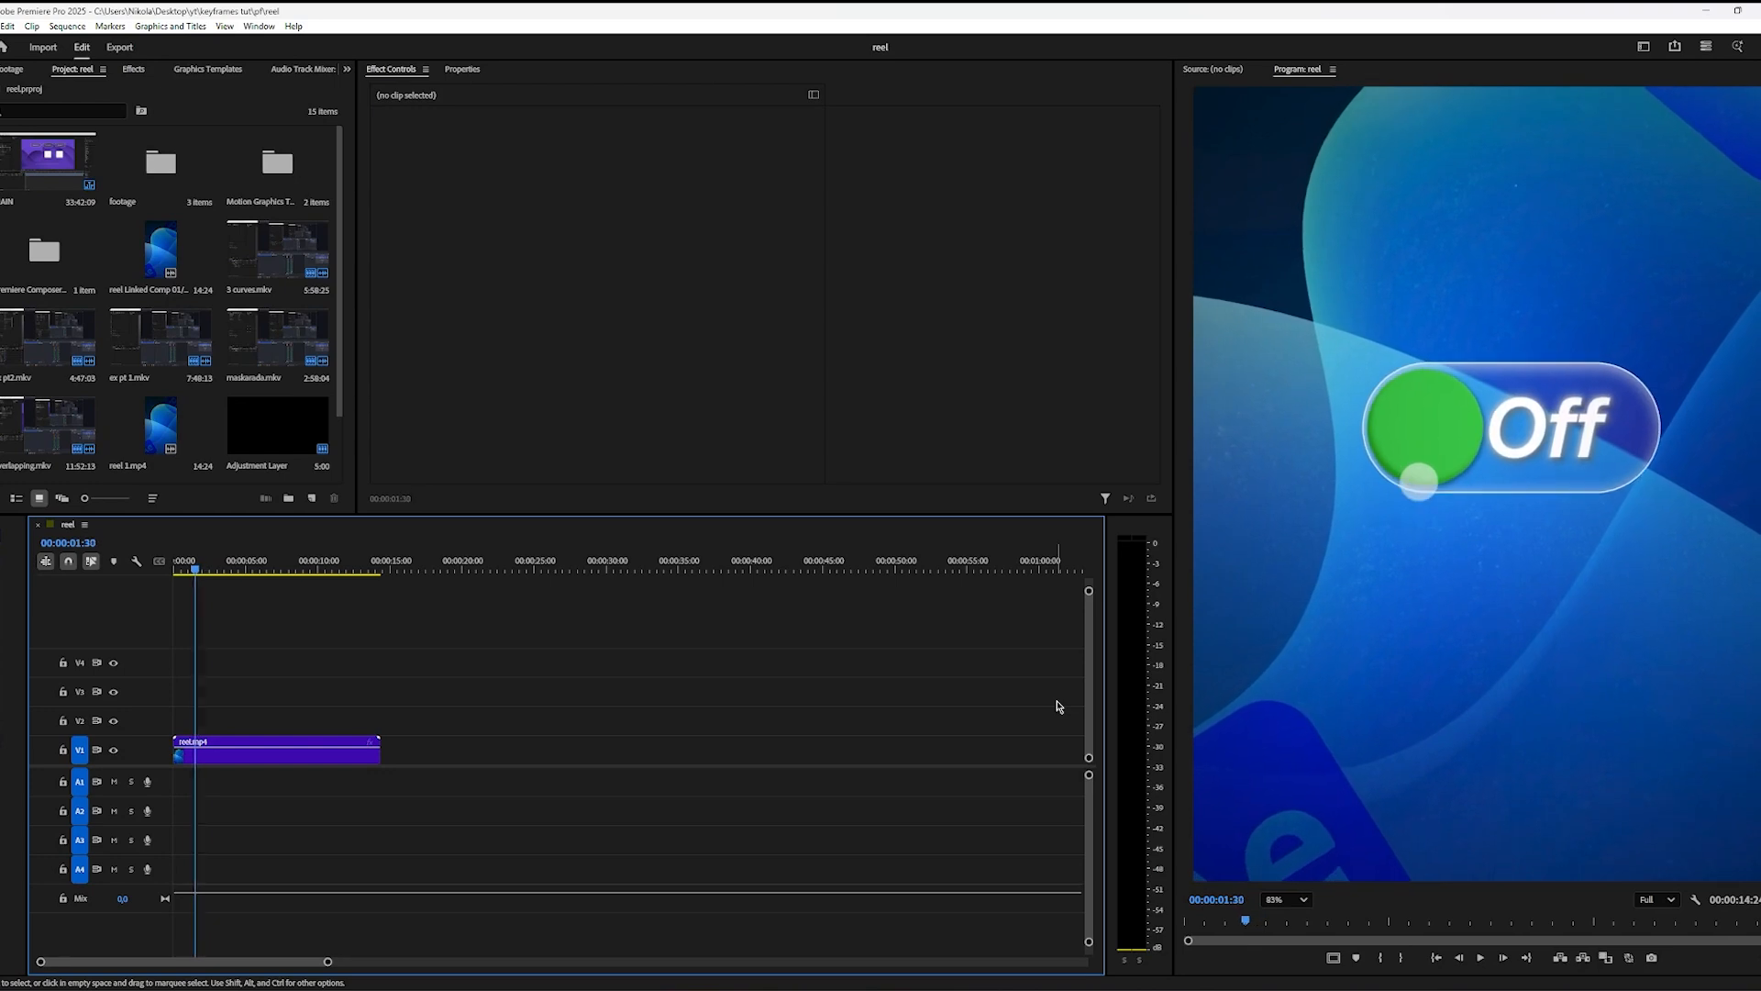
{"action": "key", "text": "Left"}
{"action": "key", "text": "Left"}
{"action": "key", "text": "Left"}
{"action": "key", "text": "Right"}
{"action": "key", "text": "Right"}
{"action": "key", "text": "Right"}
{"action": "key", "text": "Right"}
{"action": "key", "text": "Right"}
{"action": "key", "text": "Right"}
{"action": "key", "text": "Right"}
{"action": "key", "text": "Right"}
{"action": "key", "text": "Right"}
{"action": "key", "text": "Right"}
{"action": "key", "text": "Right"}
{"action": "key", "text": "Right"}
{"action": "key", "text": "Right"}
{"action": "key", "text": "Right"}
{"action": "key", "text": "Right"}
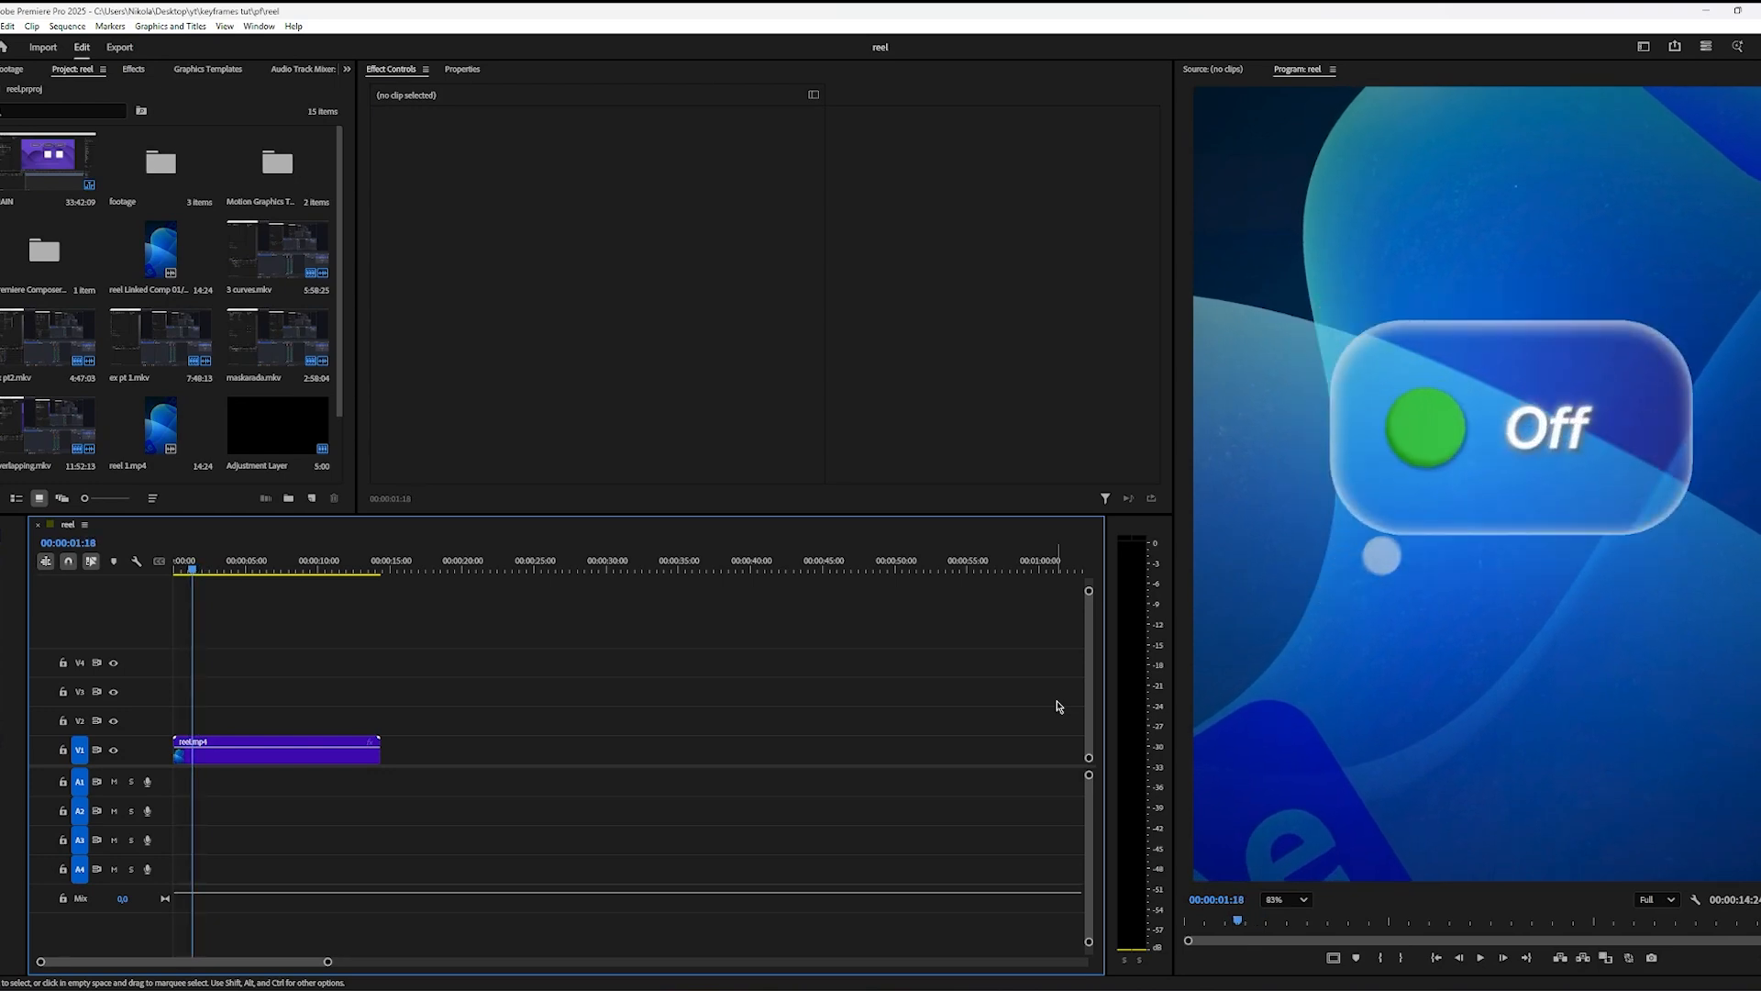
{"action": "key", "text": "Right"}
{"action": "key", "text": "Right"}
{"action": "key", "text": "Right"}
{"action": "key", "text": "Right"}
{"action": "key", "text": "Right"}
{"action": "key", "text": "Right"}
{"action": "key", "text": "Right"}
{"action": "key", "text": "Right"}
{"action": "key", "text": "Right"}
{"action": "key", "text": "Right"}
{"action": "key", "text": "Right"}
{"action": "key", "text": "Right"}
{"action": "key", "text": "Right"}
{"action": "key", "text": "Right"}
{"action": "key", "text": "Right"}
{"action": "key", "text": "Right"}
{"action": "key", "text": "Right"}
{"action": "key", "text": "Right"}
{"action": "key", "text": "Right"}
{"action": "key", "text": "Right"}
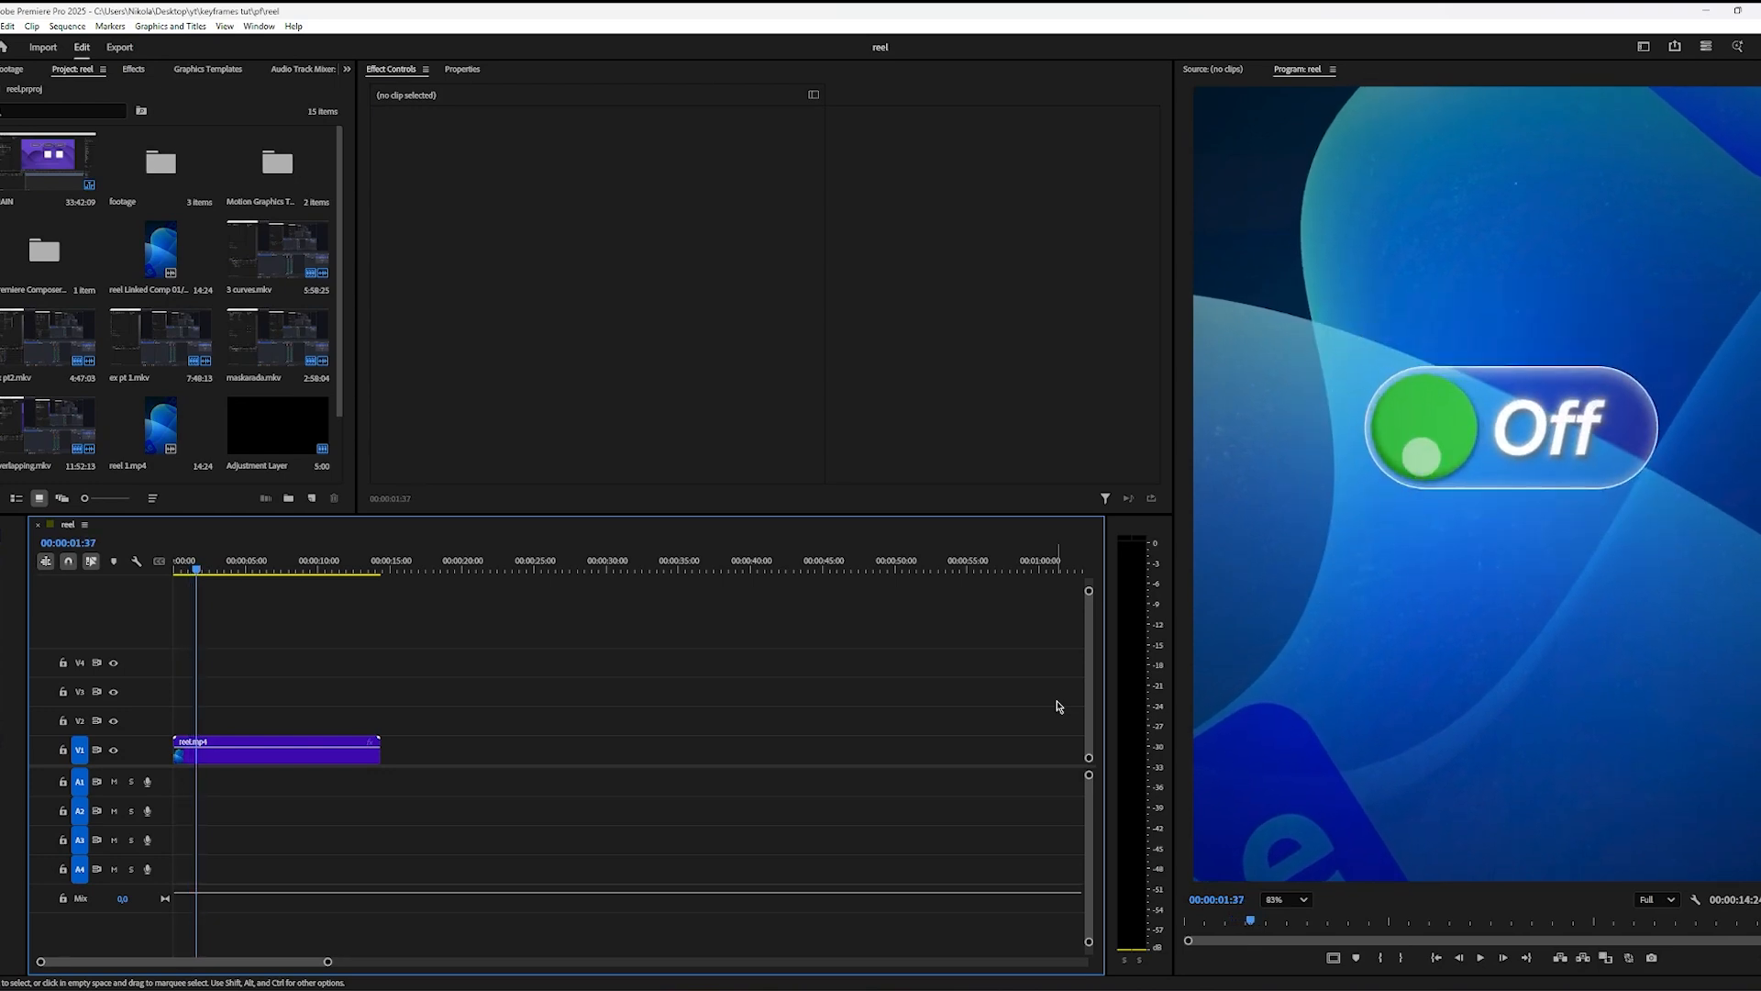
{"action": "key", "text": "Right"}
{"action": "key", "text": "Right"}
{"action": "key", "text": "Right"}
{"action": "key", "text": "Right"}
{"action": "key", "text": "Right"}
{"action": "key", "text": "Right"}
{"action": "key", "text": "Right"}
{"action": "key", "text": "Right"}
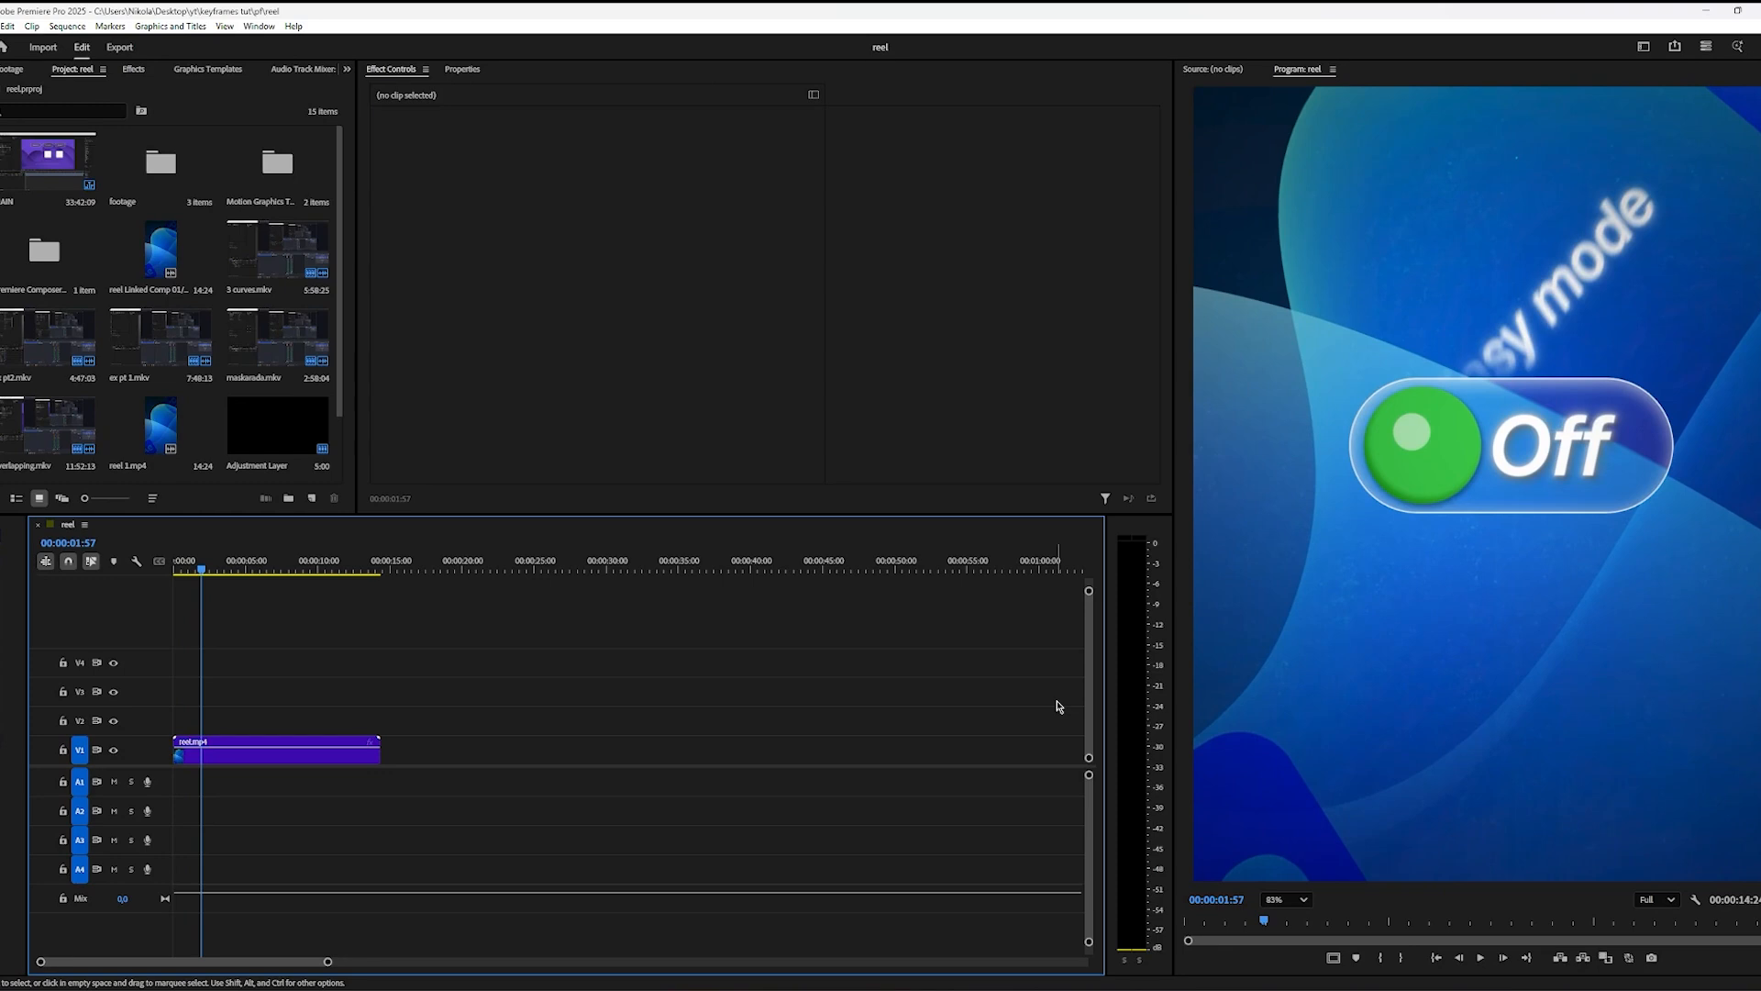
{"action": "key", "text": "Right"}
{"action": "key", "text": "Right"}
{"action": "key", "text": "Right"}
{"action": "key", "text": "Right"}
{"action": "key", "text": "Right"}
{"action": "key", "text": "Right"}
{"action": "key", "text": "Right"}
{"action": "key", "text": "Right"}
{"action": "key", "text": "Right"}
{"action": "key", "text": "Right"}
{"action": "key", "text": "Right"}
{"action": "key", "text": "Right"}
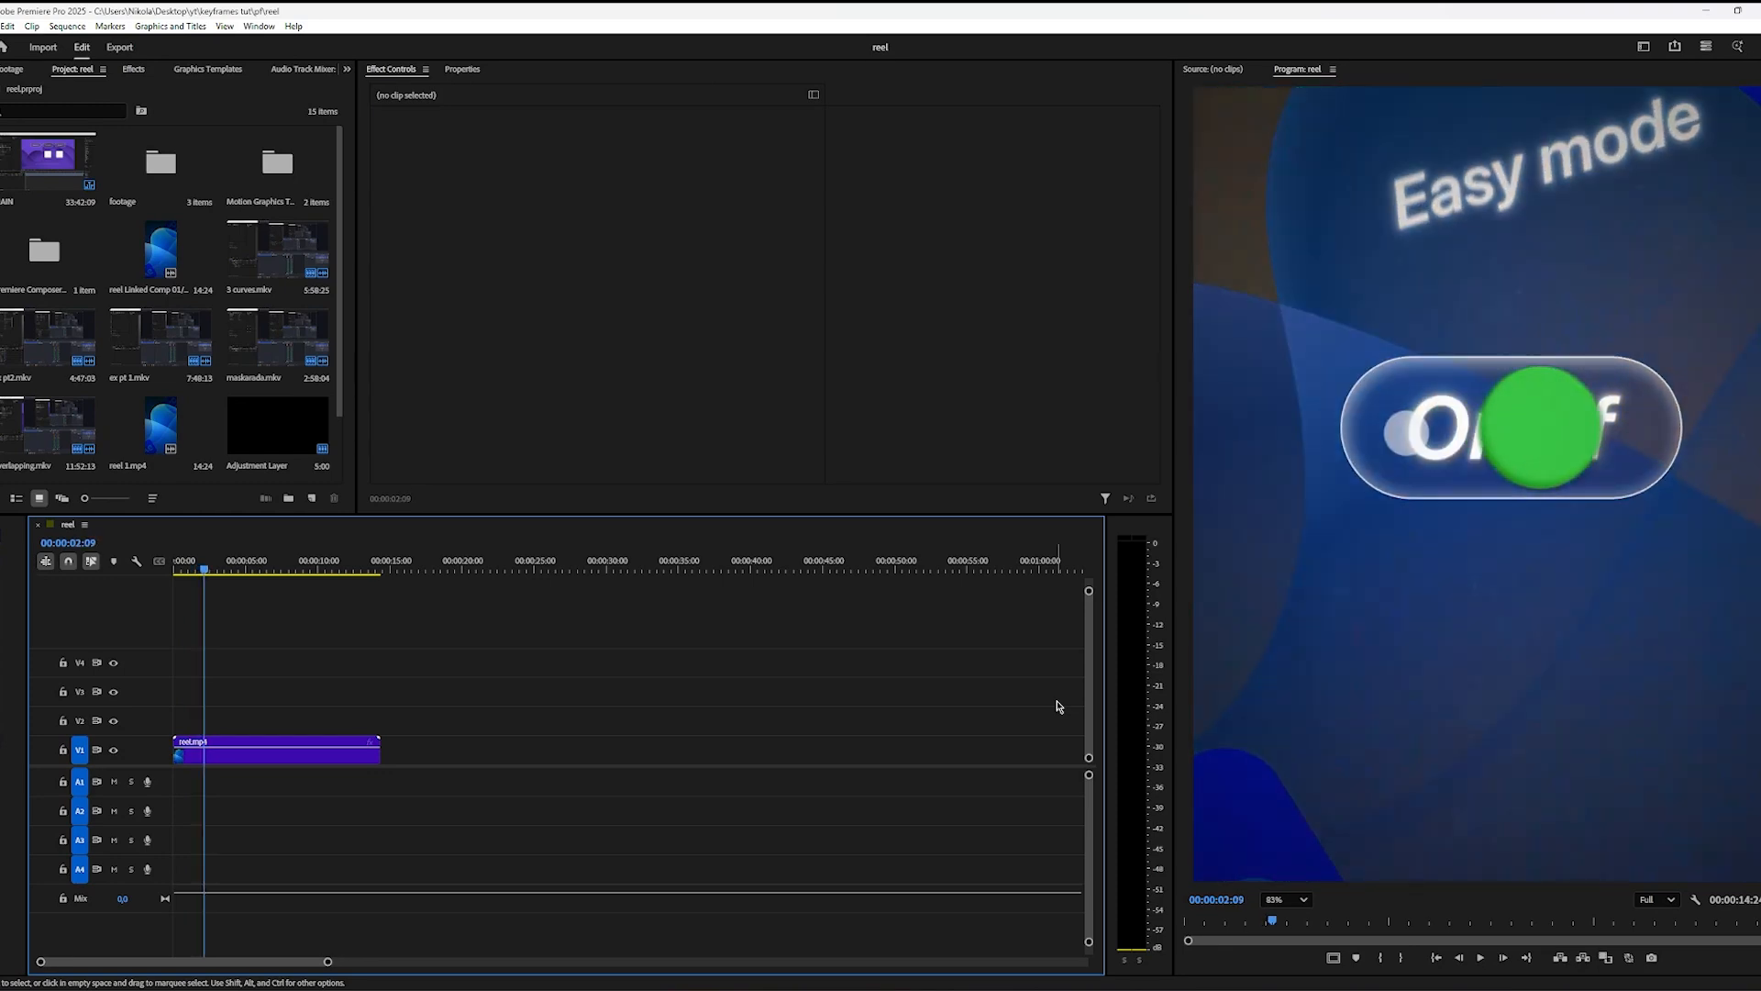
{"action": "key", "text": "Right"}
{"action": "key", "text": "Right"}
{"action": "key", "text": "Right"}
{"action": "key", "text": "Right"}
{"action": "key", "text": "Right"}
{"action": "key", "text": "Right"}
{"action": "key", "text": "Right"}
{"action": "key", "text": "Right"}
{"action": "key", "text": "Right"}
{"action": "key", "text": "Right"}
{"action": "key", "text": "Right"}
{"action": "key", "text": "Right"}
{"action": "key", "text": "Right"}
{"action": "key", "text": "Right"}
{"action": "key", "text": "Right"}
{"action": "key", "text": "Right"}
{"action": "key", "text": "Right"}
{"action": "key", "text": "Right"}
{"action": "key", "text": "Right"}
{"action": "key", "text": "Right"}
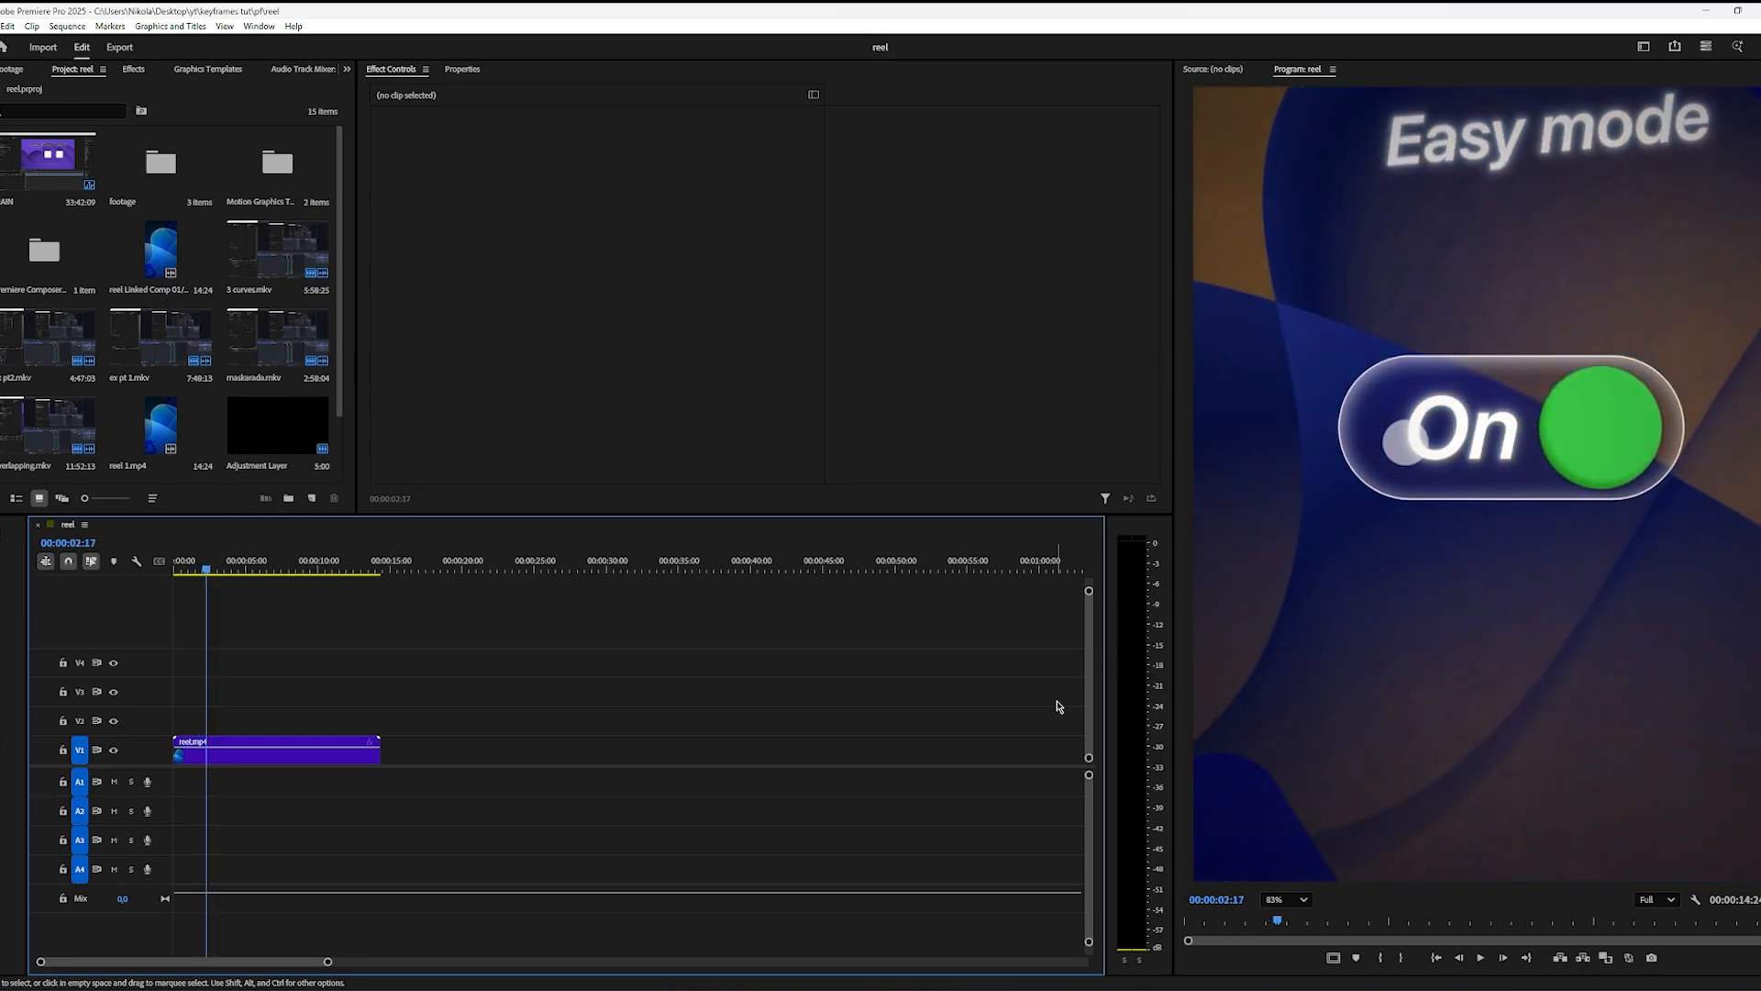
{"action": "key", "text": "Right"}
{"action": "key", "text": "Right"}
{"action": "key", "text": "Right"}
{"action": "key", "text": "Right"}
{"action": "key", "text": "Right"}
{"action": "key", "text": "Right"}
{"action": "key", "text": "Right"}
{"action": "key", "text": "Right"}
{"action": "key", "text": "Right"}
{"action": "key", "text": "Right"}
{"action": "key", "text": "Right"}
{"action": "key", "text": "Right"}
{"action": "key", "text": "Right"}
{"action": "key", "text": "Right"}
{"action": "key", "text": "Right"}
{"action": "key", "text": "Right"}
{"action": "key", "text": "Right"}
{"action": "key", "text": "Right"}
{"action": "key", "text": "Right"}
{"action": "key", "text": "Right"}
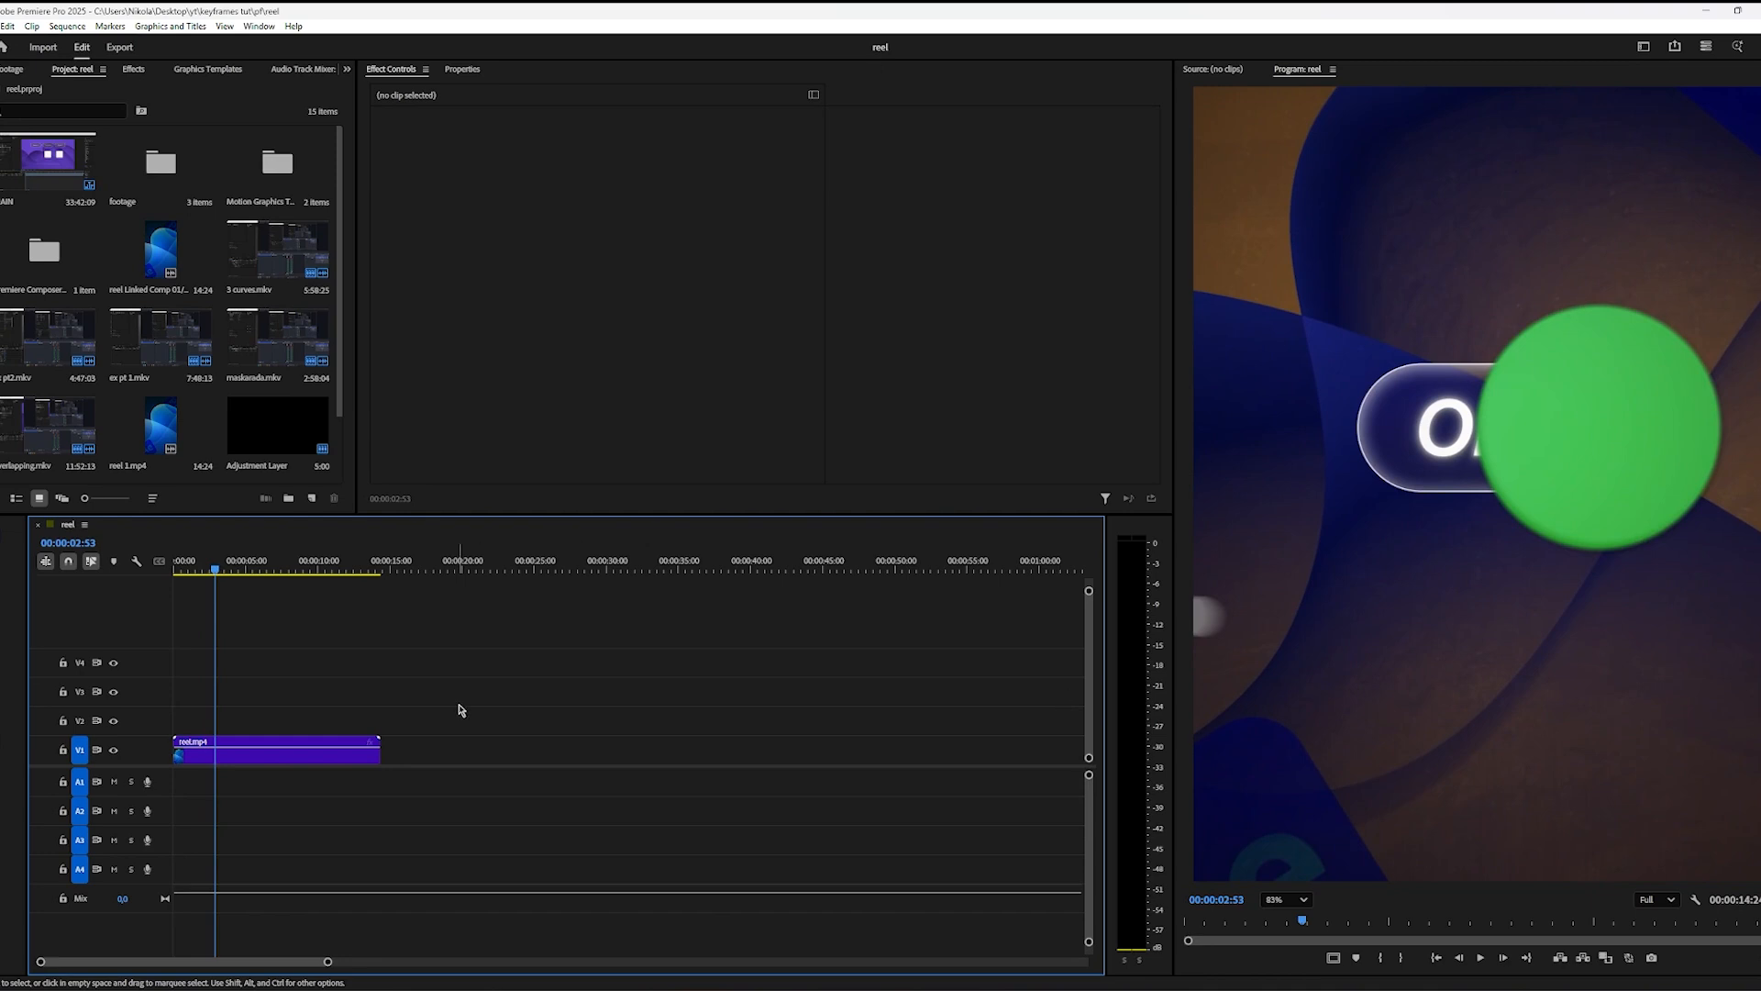
Step: Play the reel's toggle animation through to about 0:00:03:03, and return to After Effects
{"action": "left_click_drag", "start_coordinate": [217, 570], "coordinate": [200, 573]}
{"action": "key", "text": "space"}
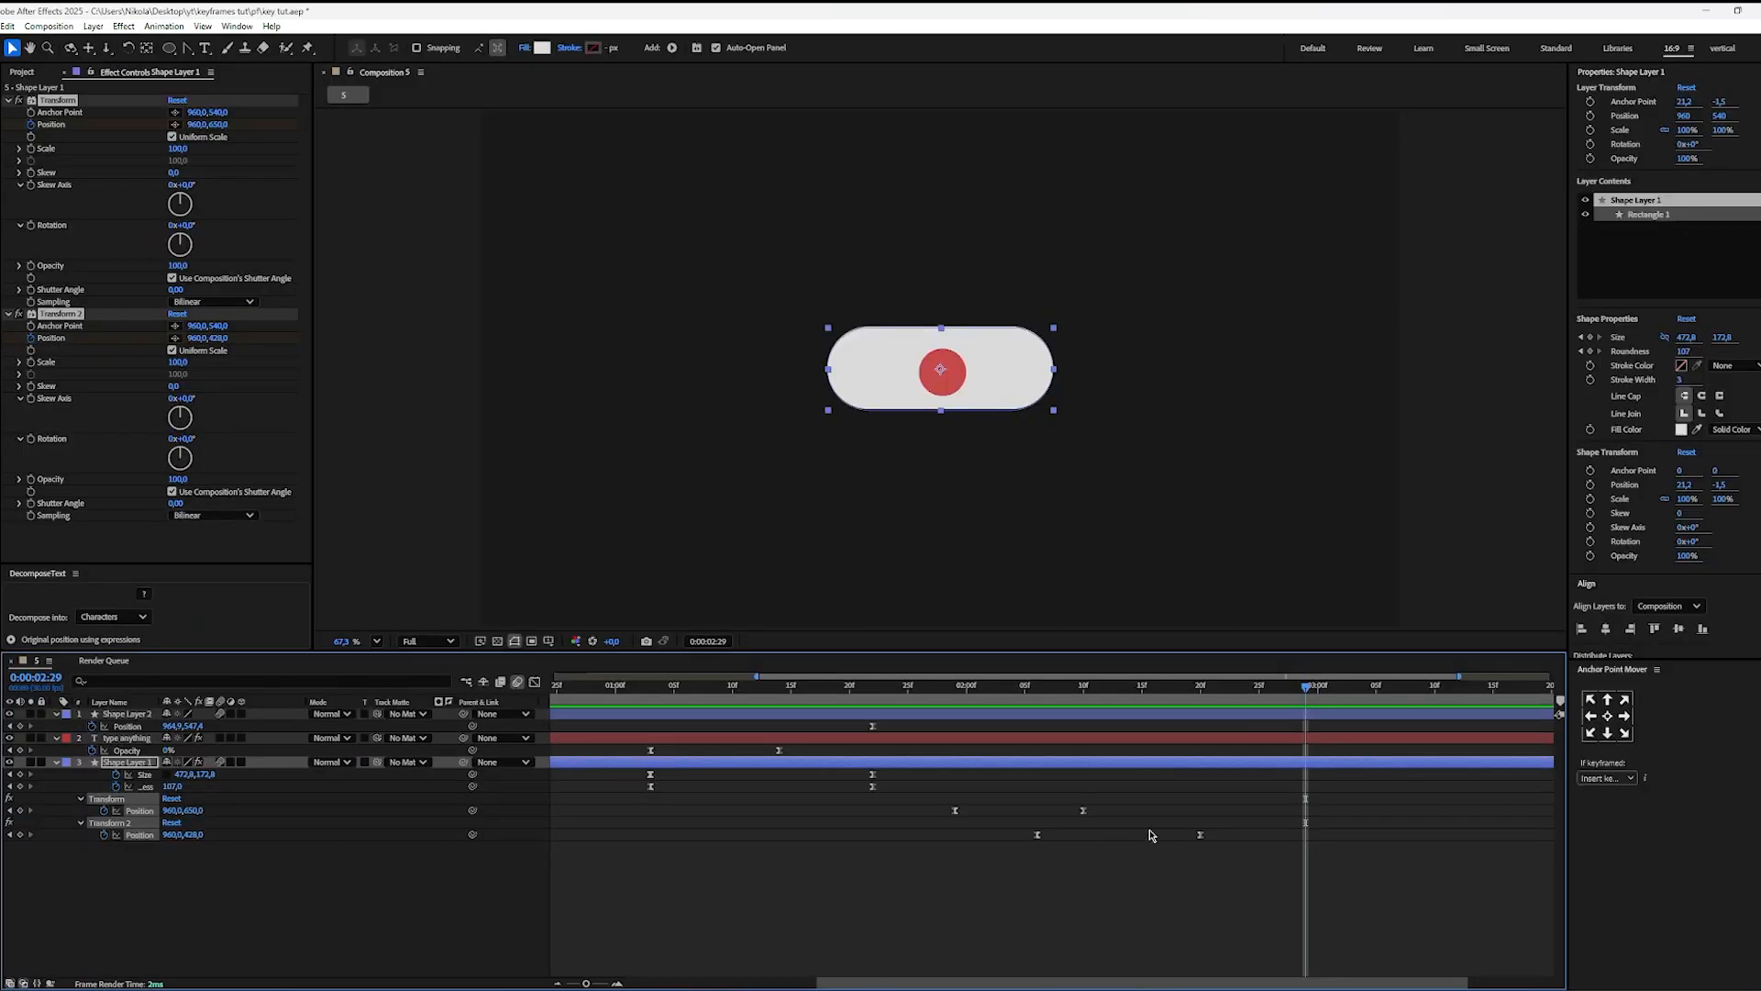
{"action": "left_click", "coordinate": [1152, 835]}
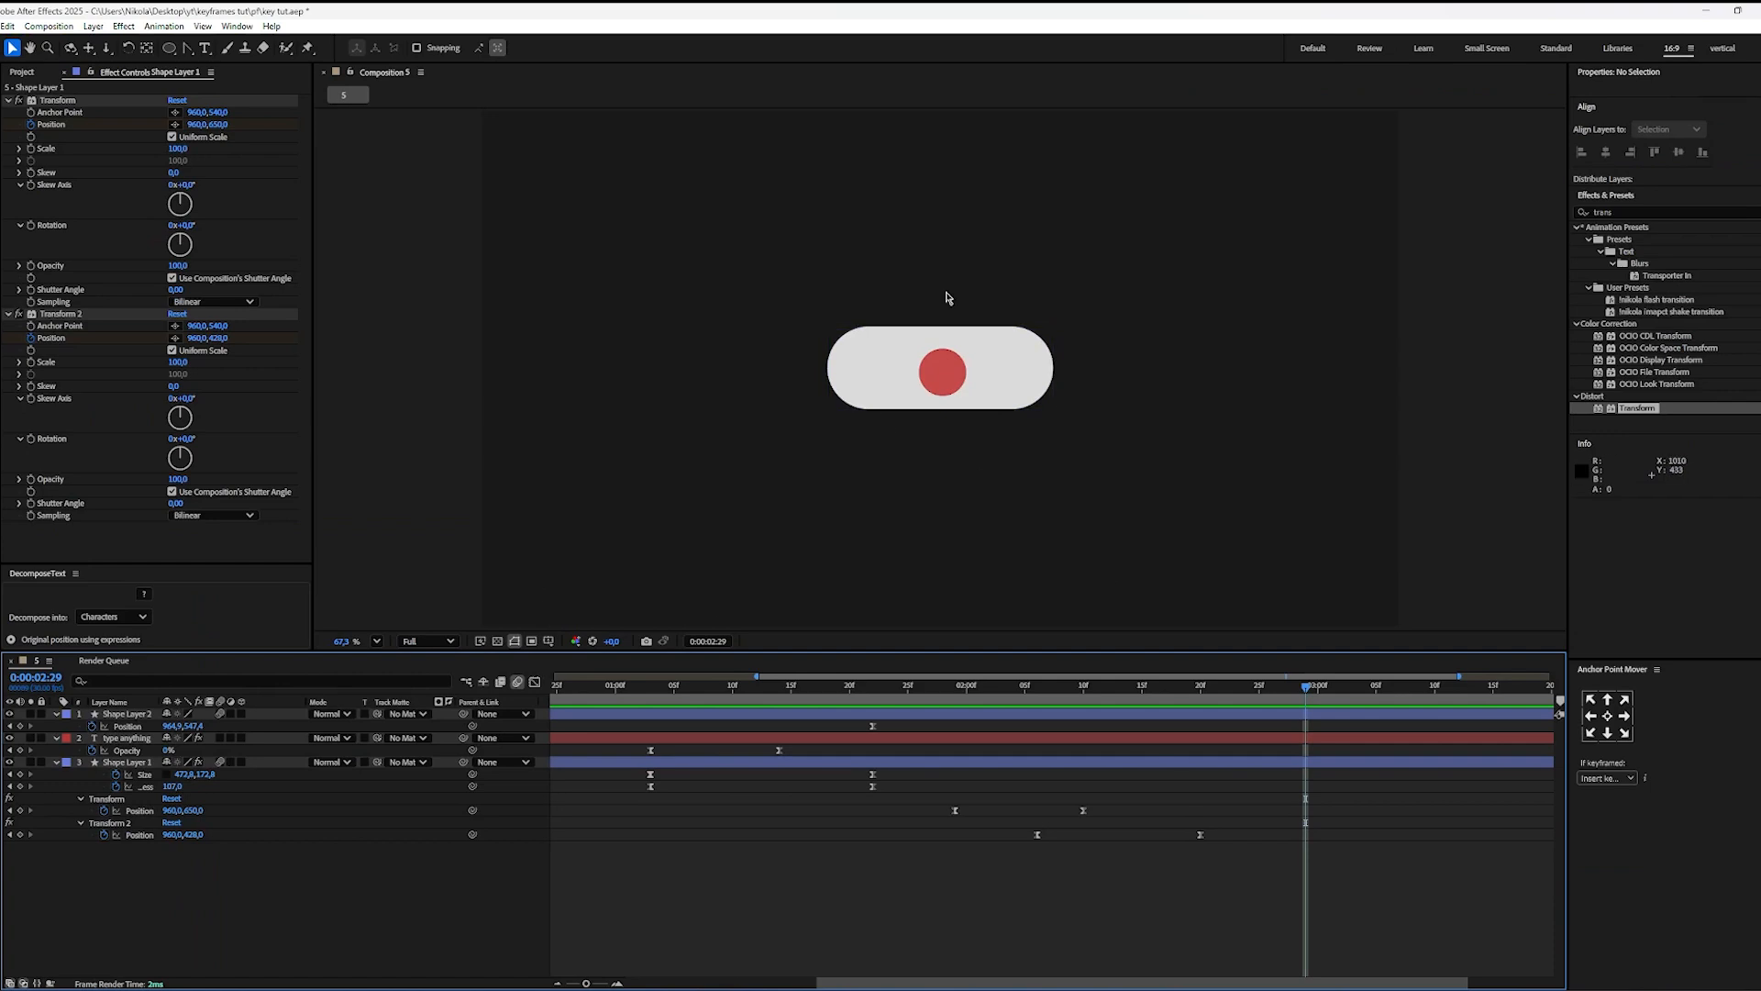
Step: Draw a red square about 153 px wide below and to the right of the pill, and center its anchor point
{"action": "key", "text": "q"}
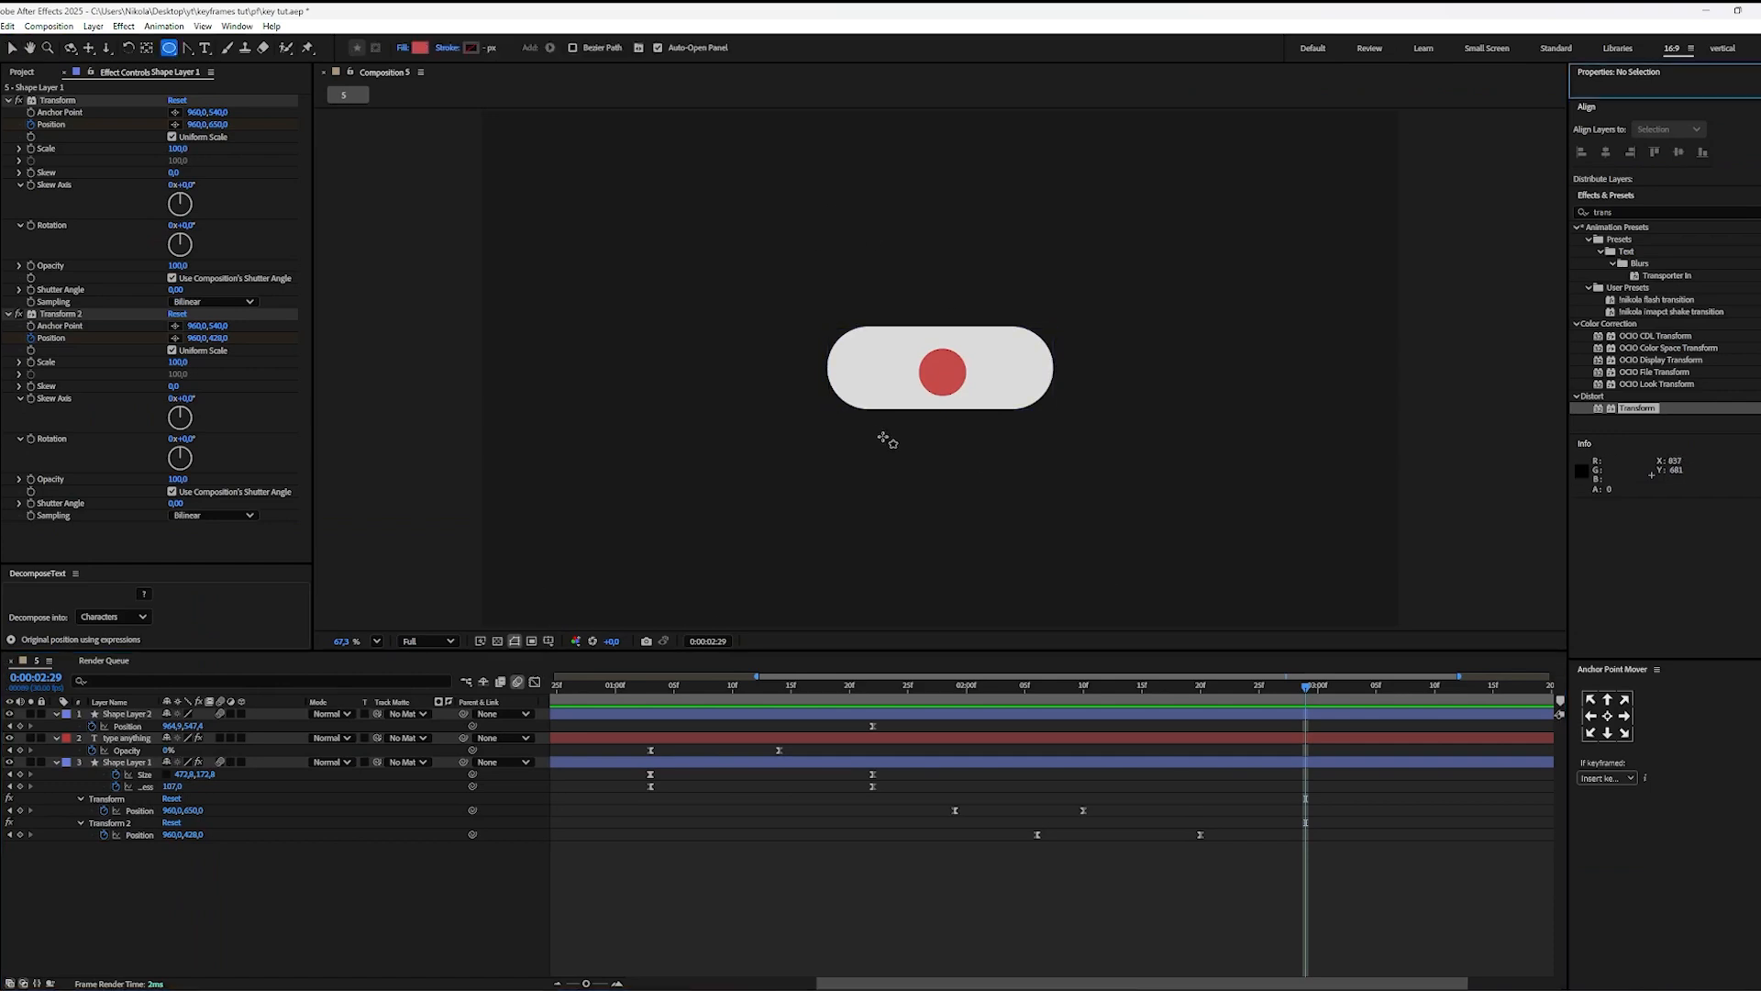
{"action": "key", "text": "q"}
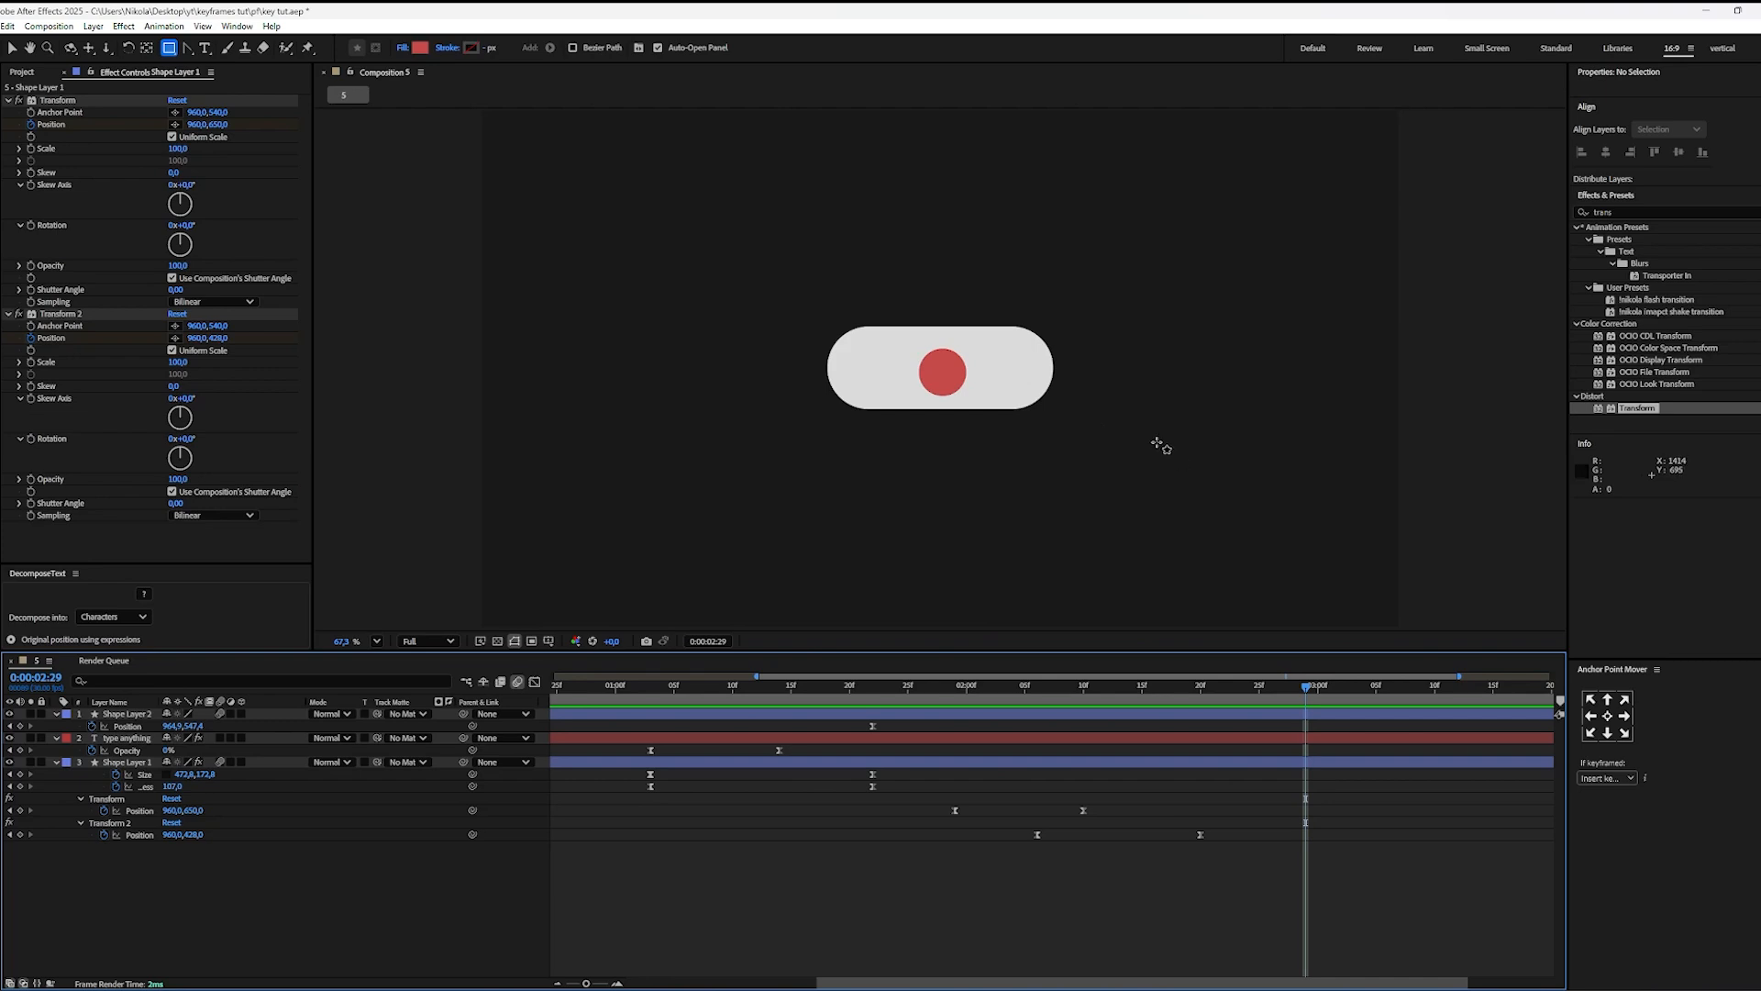
{"action": "left_click_drag", "start_coordinate": [1157, 444], "coordinate": [1209, 515]}
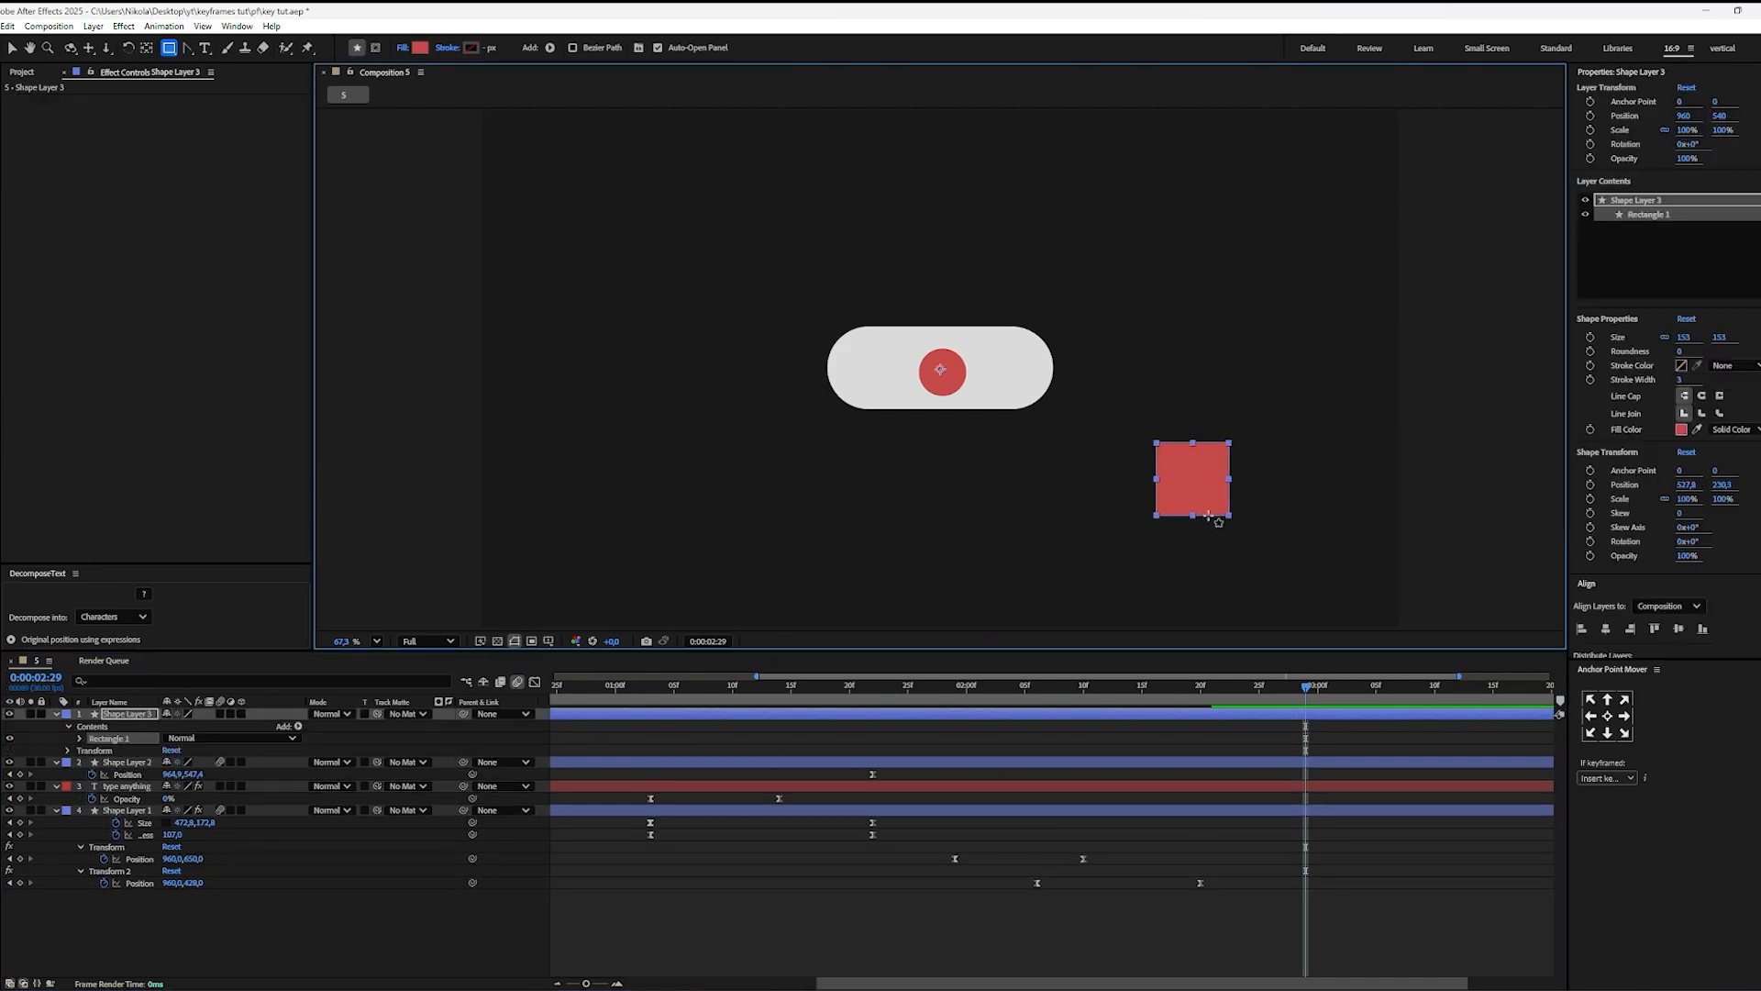
{"action": "key", "text": "v"}
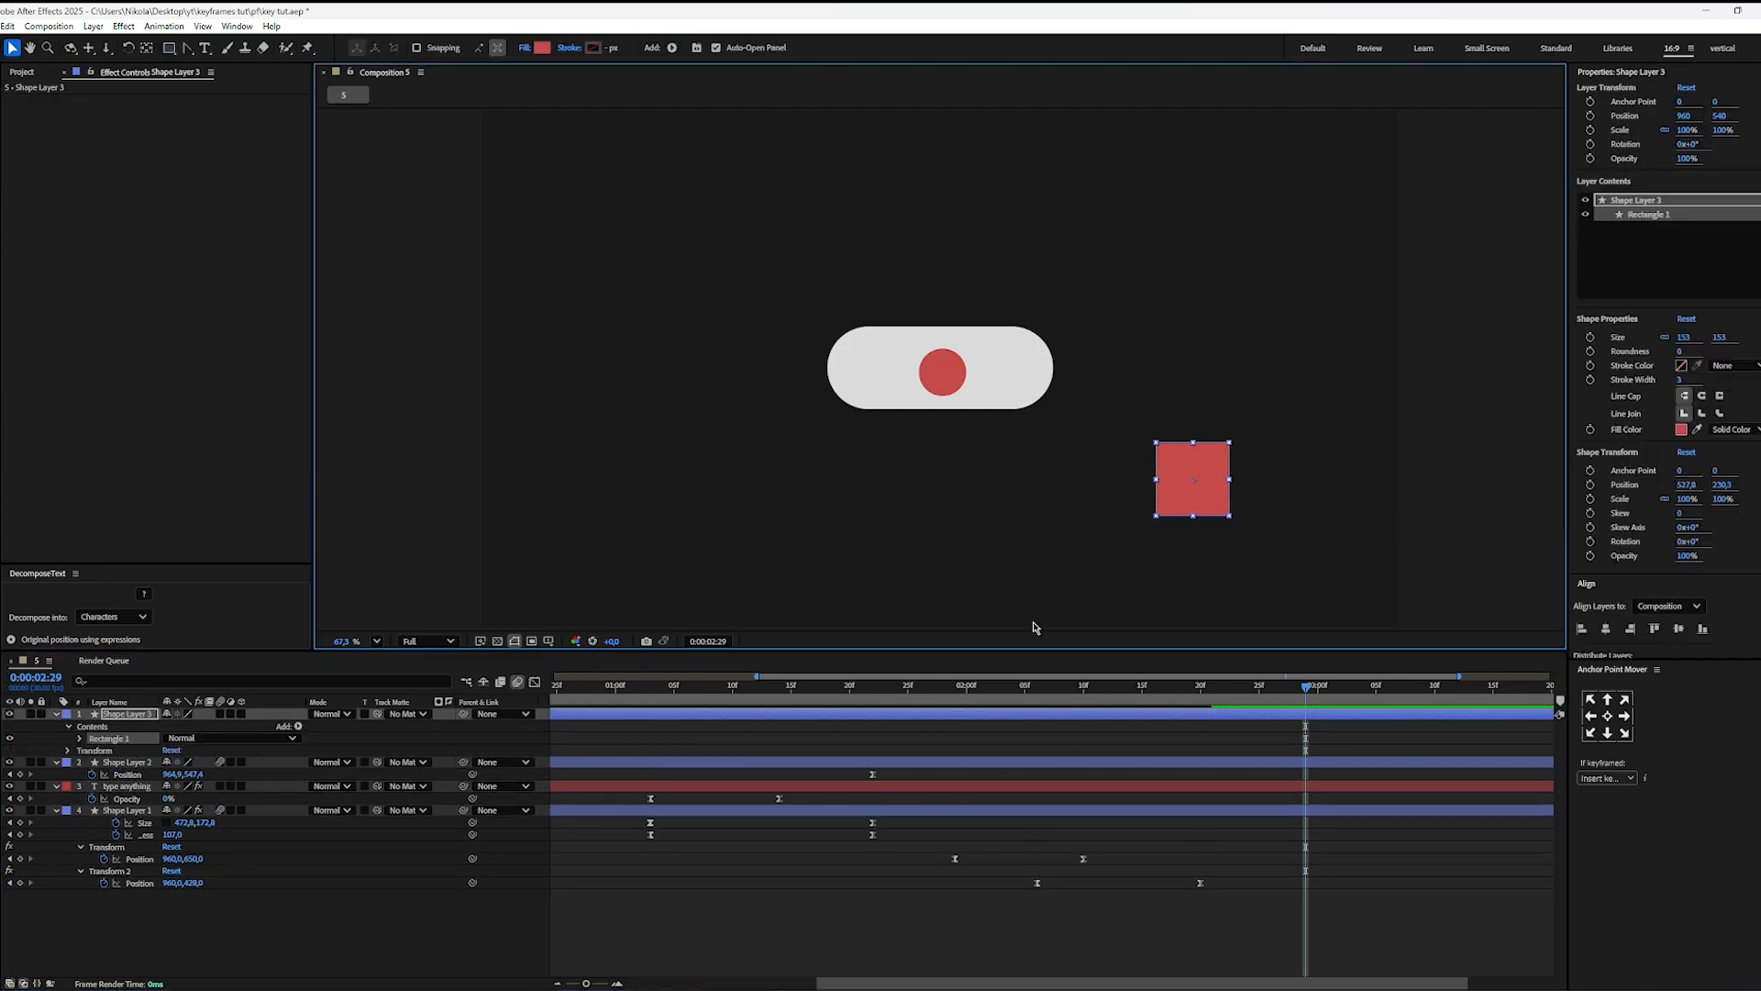
{"action": "double_click", "coordinate": [147, 48]}
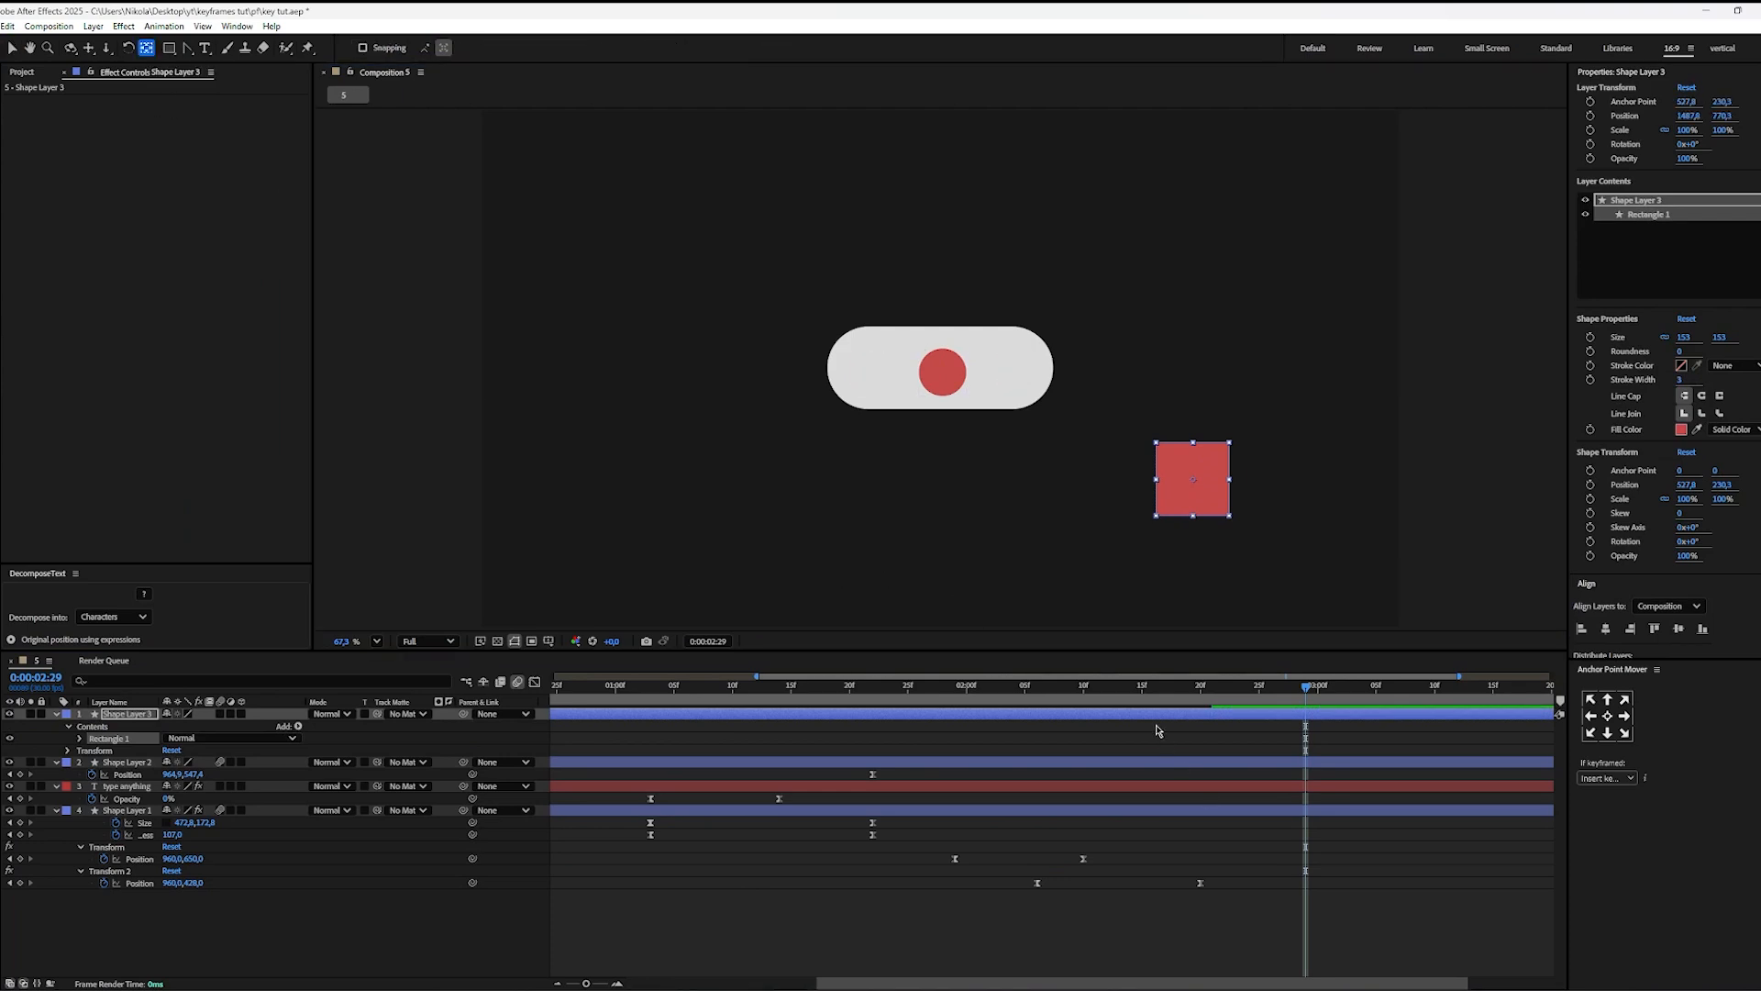
{"action": "left_click", "coordinate": [1230, 562]}
{"action": "left_click", "coordinate": [1207, 493]}
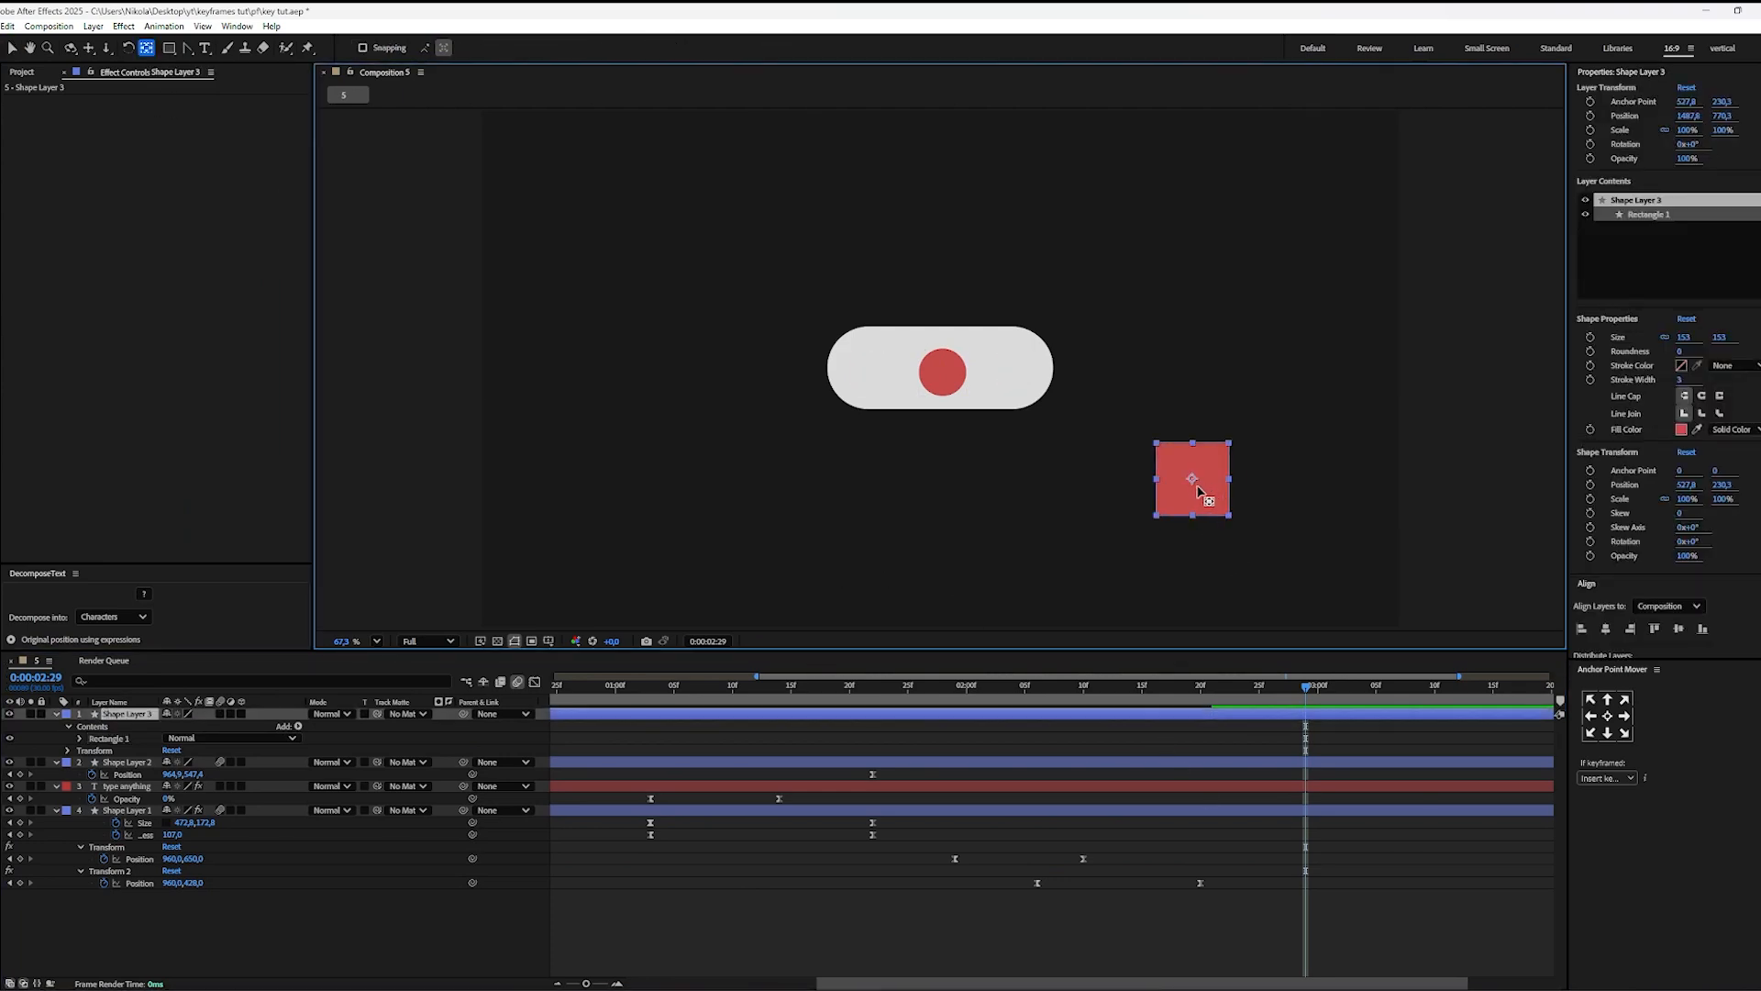
{"action": "key", "text": "v"}
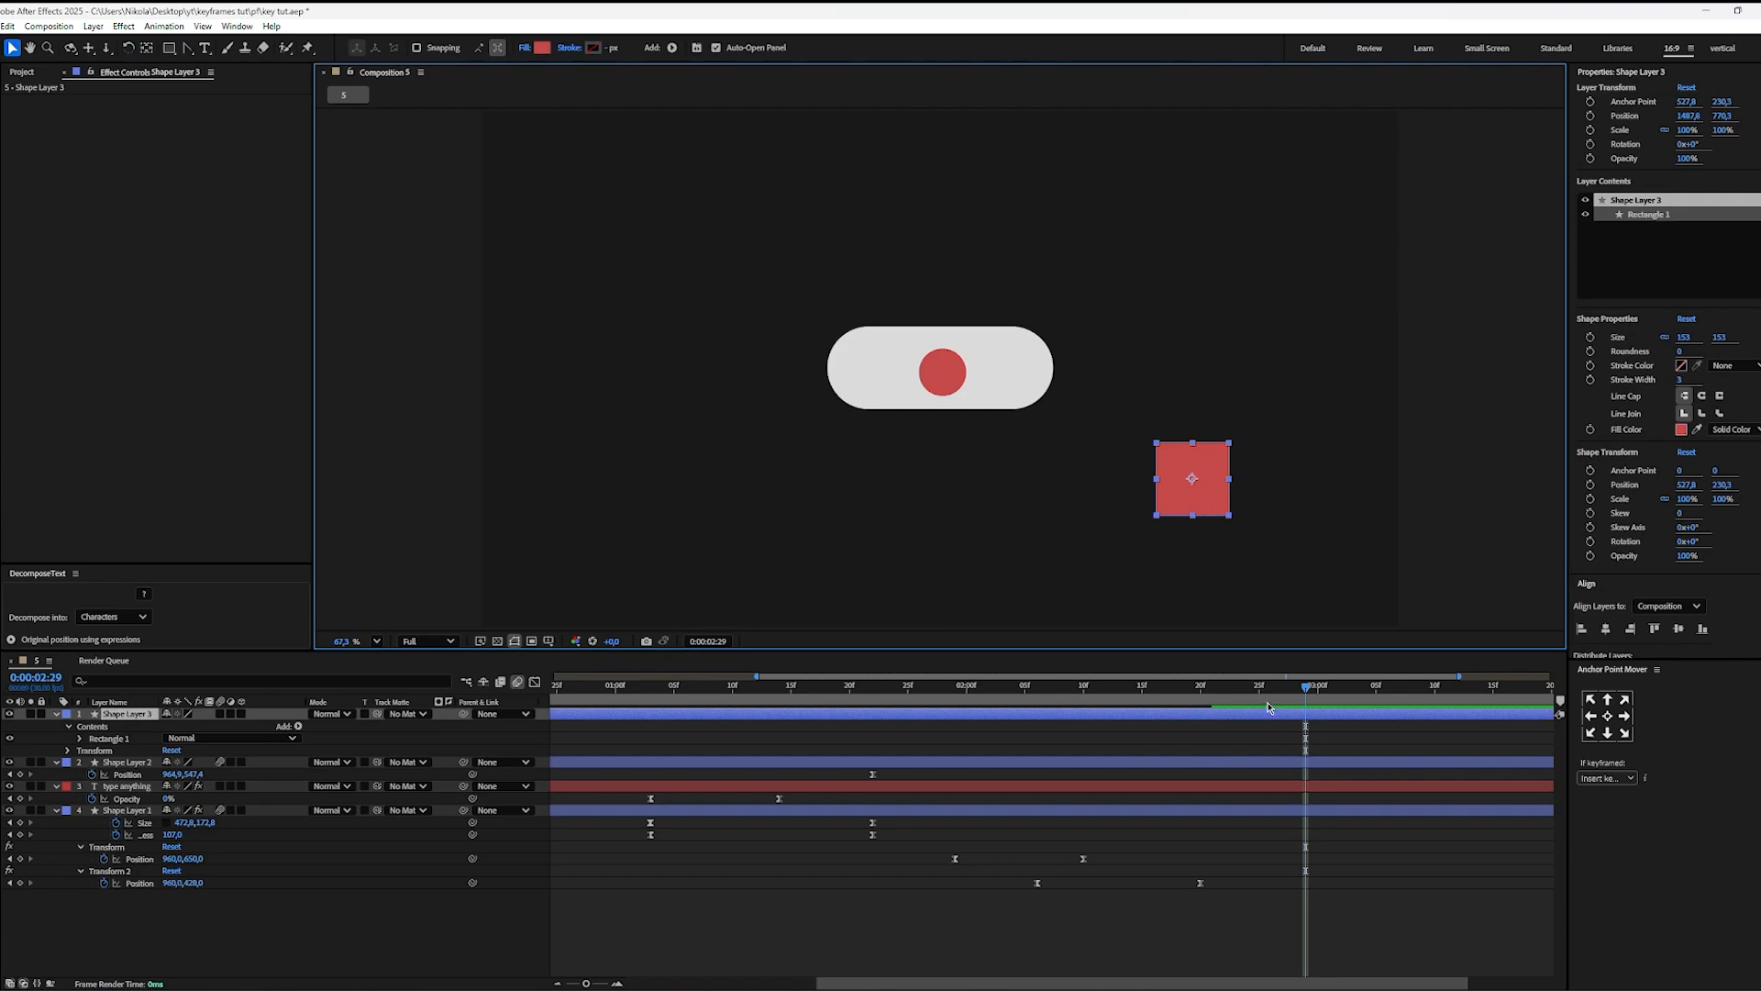
Step: Apply the Transform effect twice to the red square's shape layer
{"action": "scroll", "coordinate": [1651, 547], "scroll_direction": "down", "scroll_amount": 5}
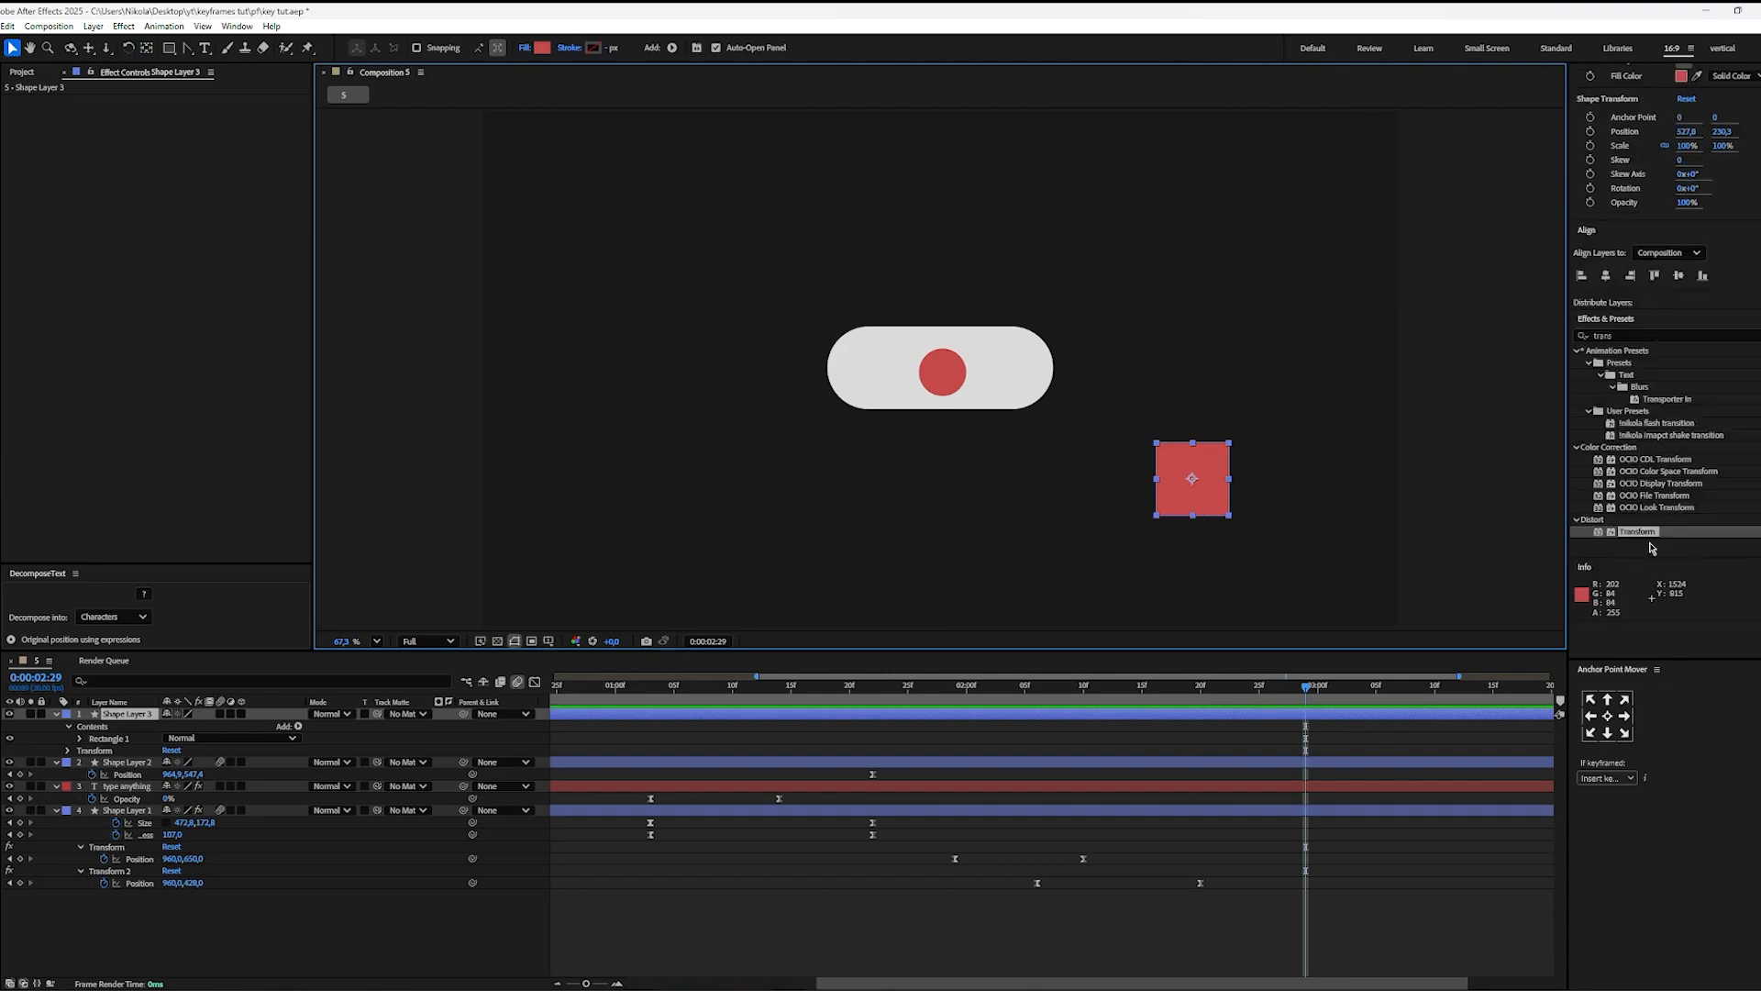
{"action": "left_click_drag", "start_coordinate": [1645, 534], "coordinate": [1358, 714]}
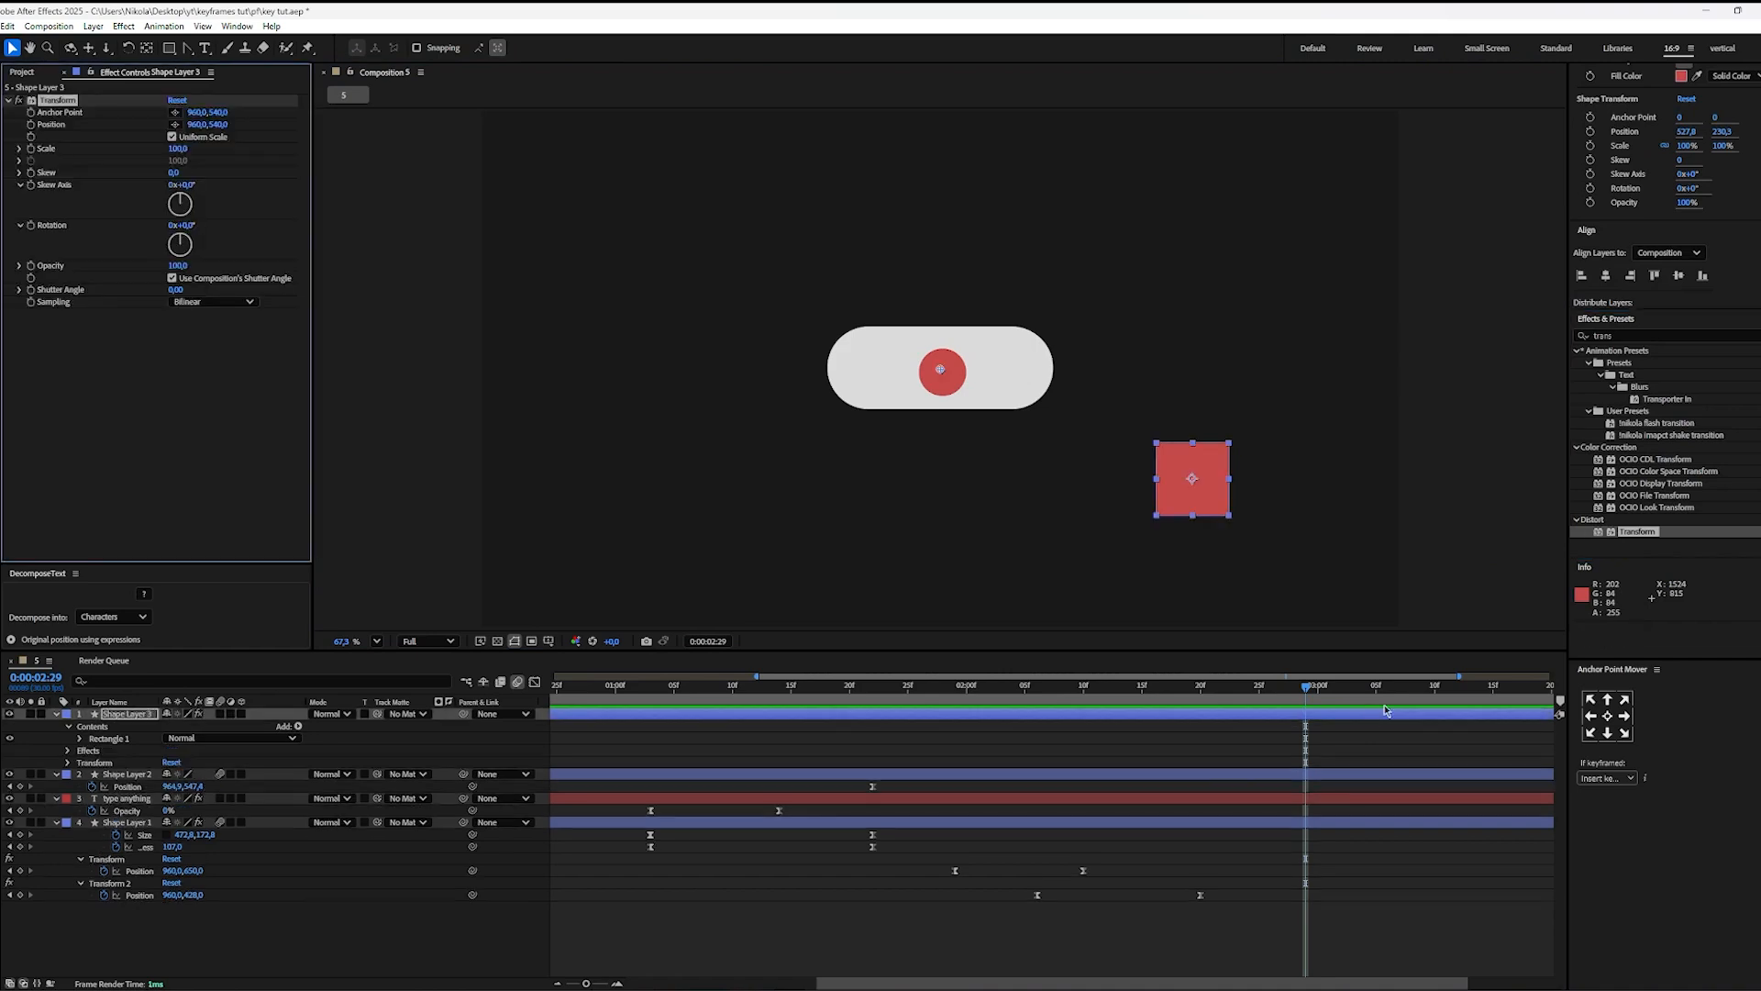
{"action": "left_click_drag", "start_coordinate": [1632, 541], "coordinate": [1348, 719]}
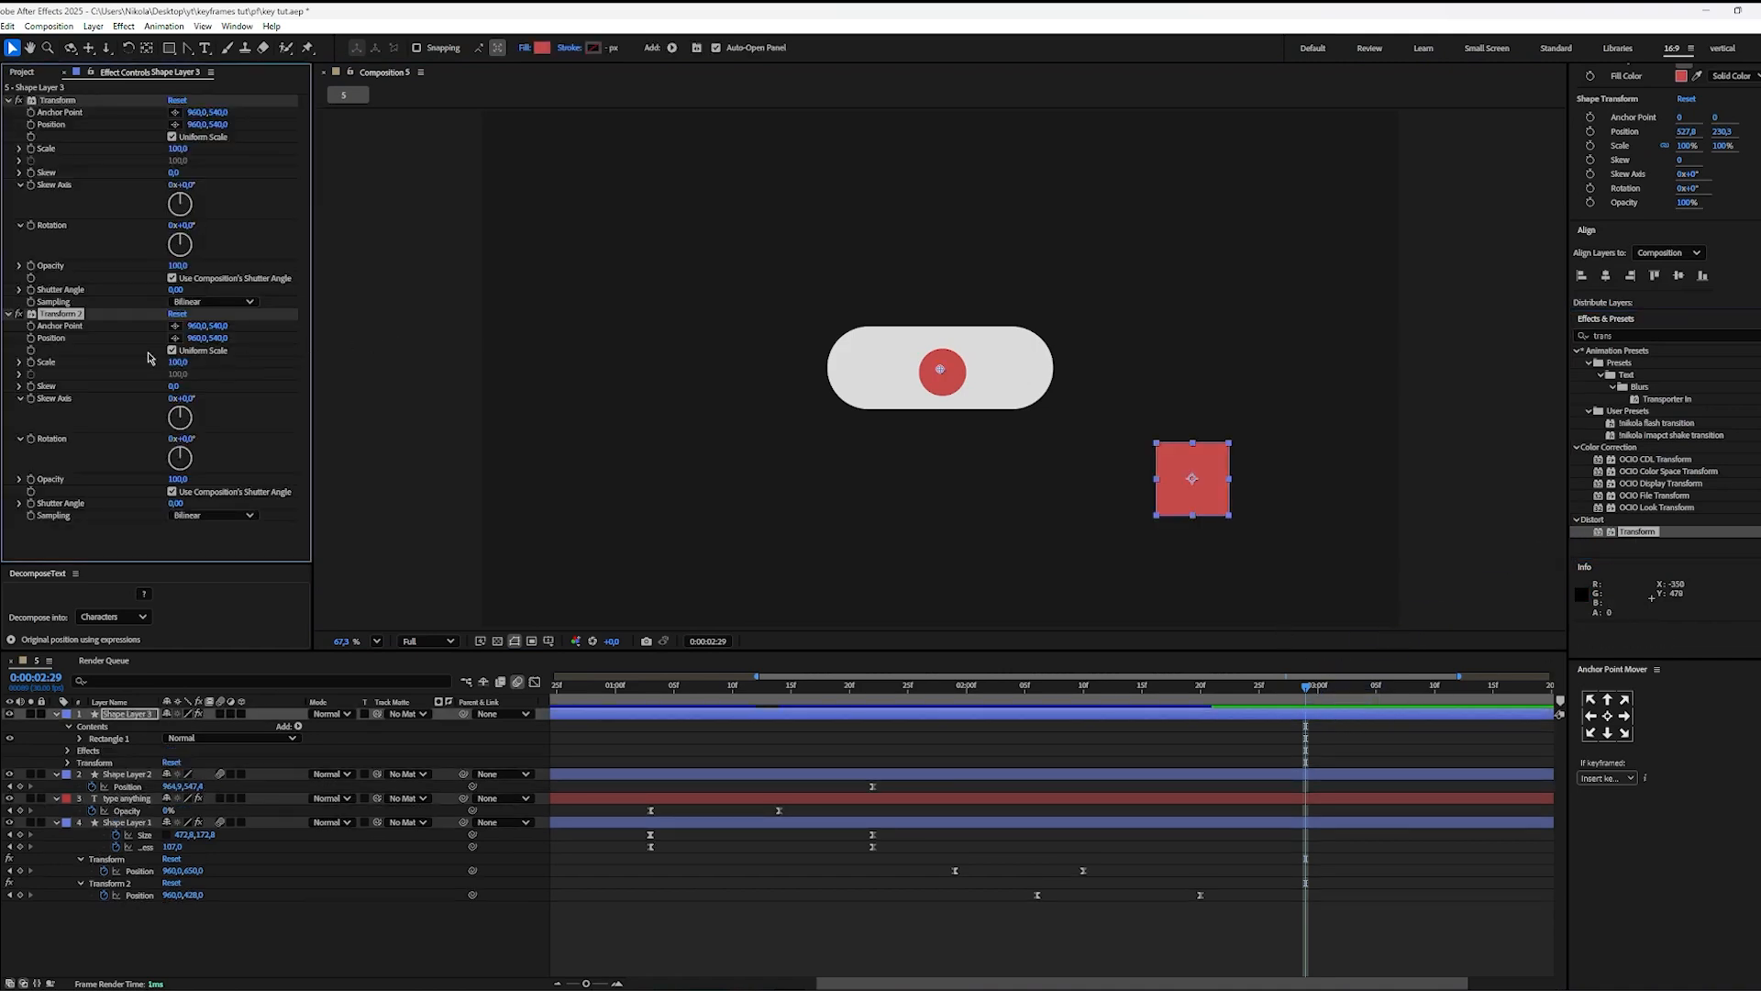
Step: Keyframe the square's first Transform Position at 0:00:02:29 with vertical position about 956, and reset the effect at 0:00:03:25
{"action": "left_click", "coordinate": [57, 99]}
{"action": "key", "text": "u"}
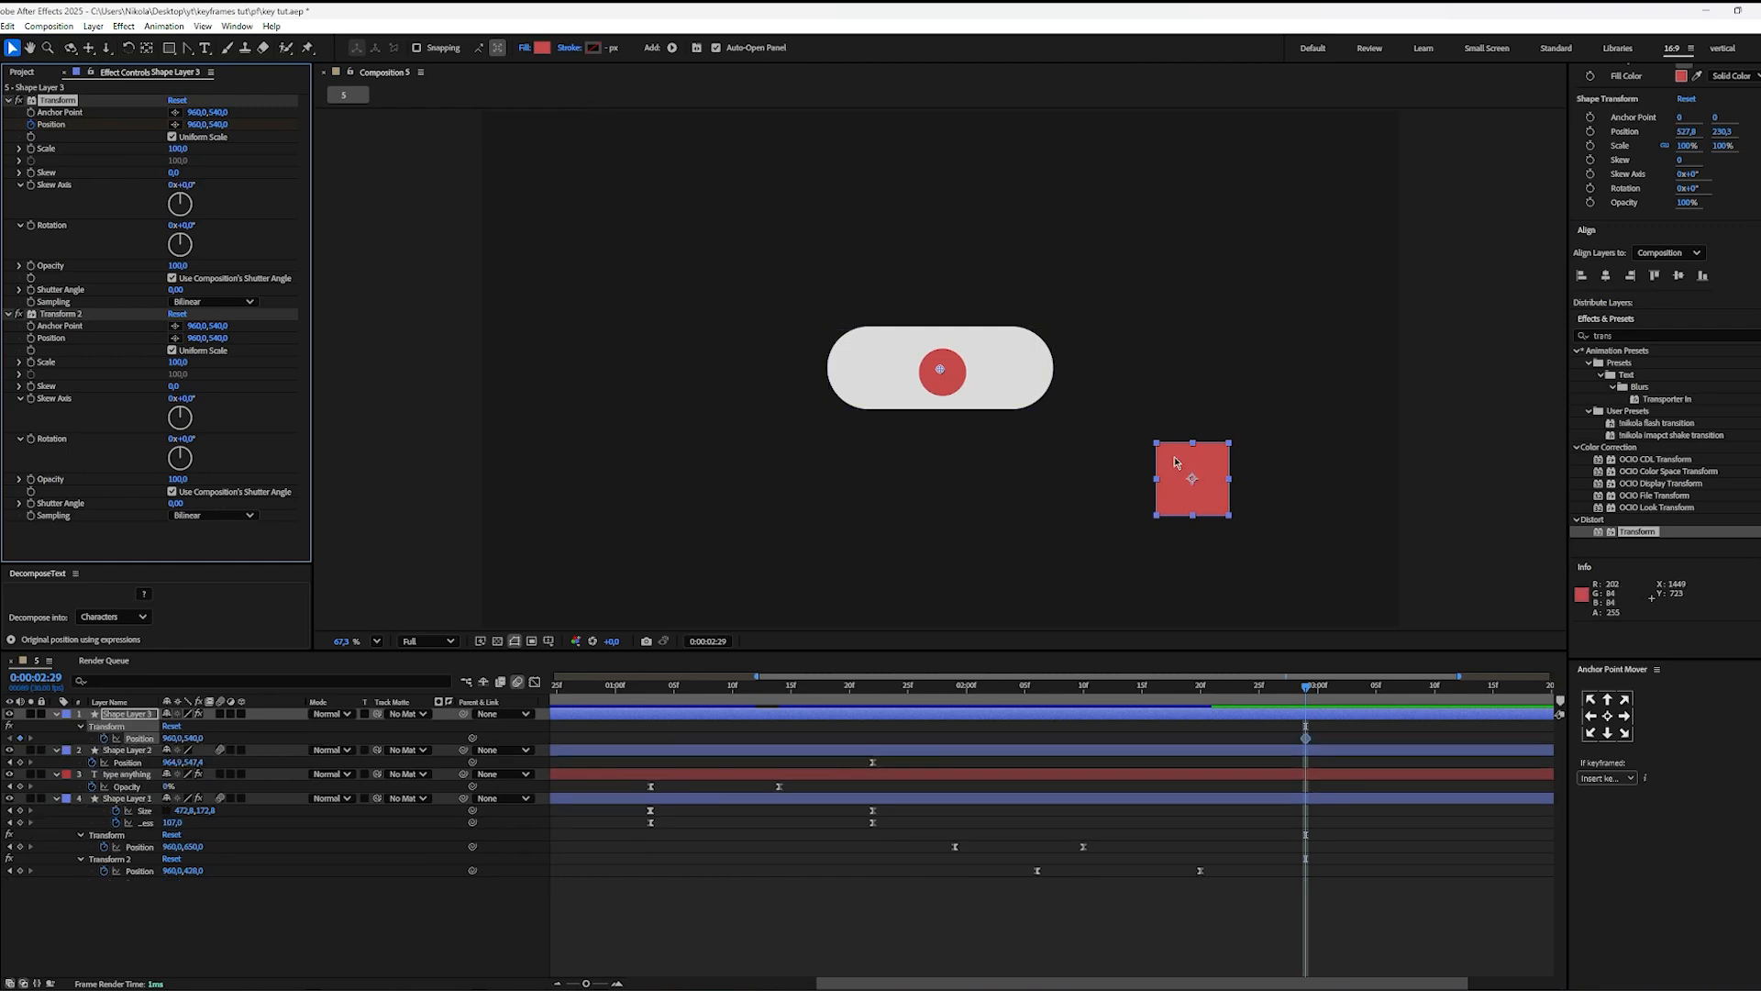
{"action": "left_click_drag", "start_coordinate": [218, 124], "coordinate": [473, 166]}
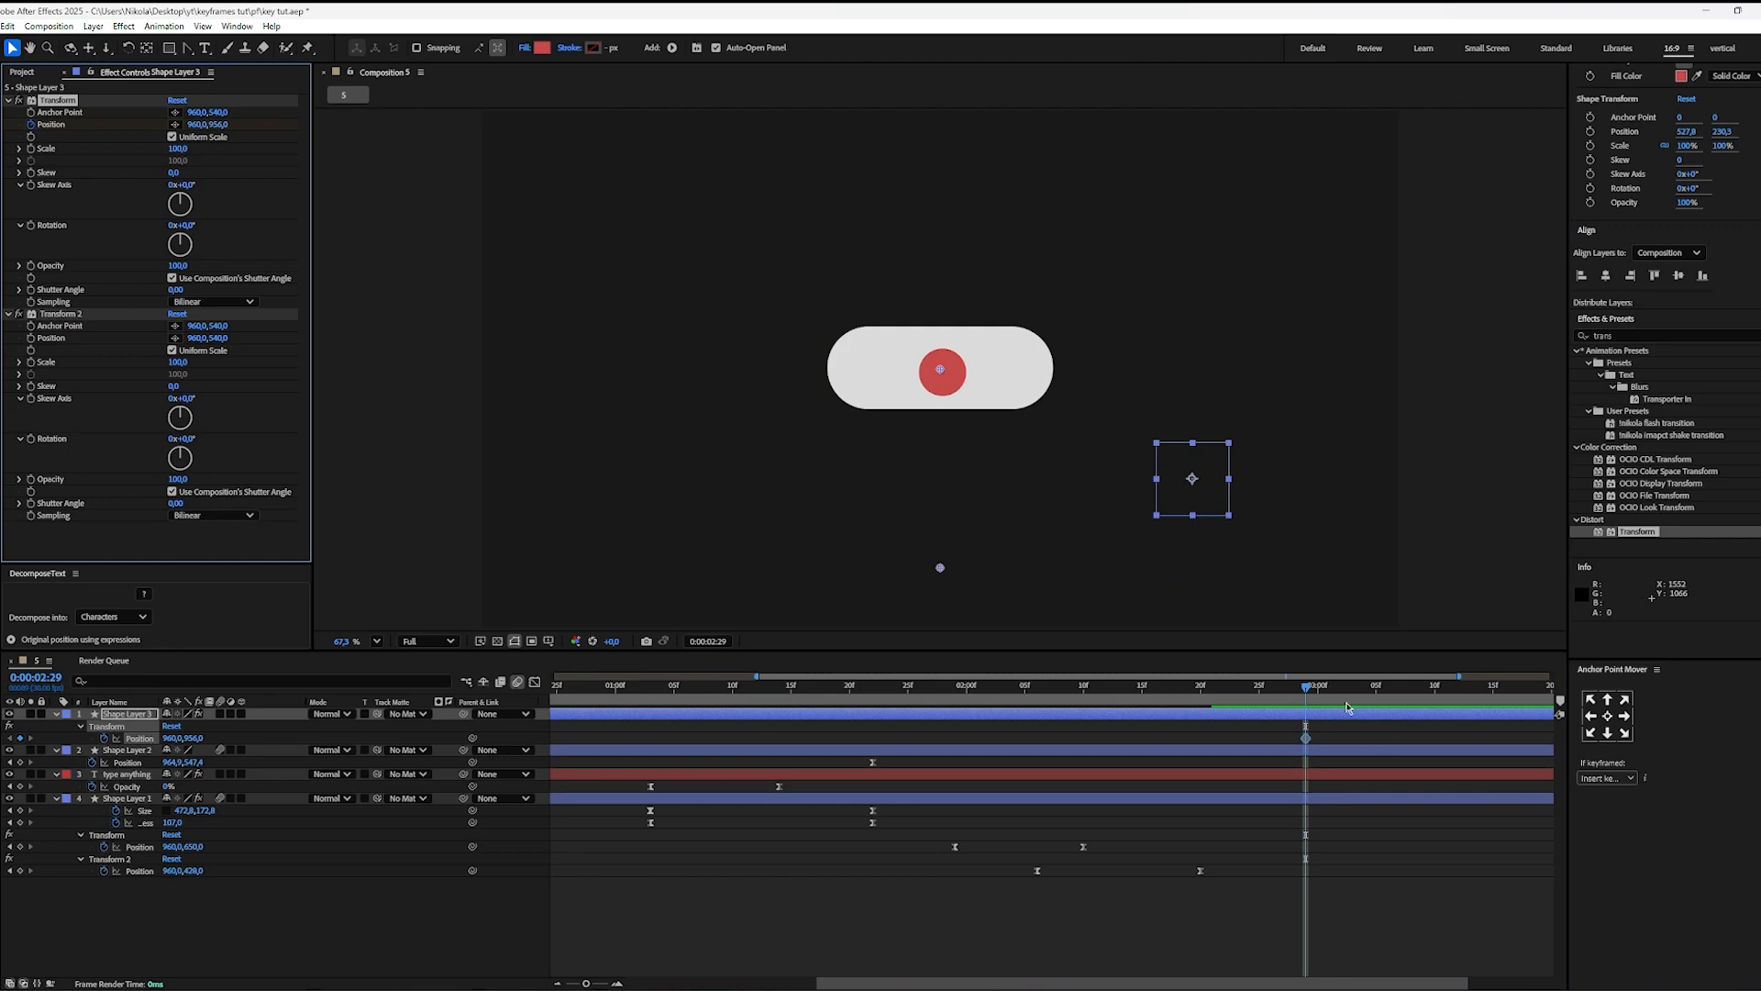
{"action": "left_click_drag", "start_coordinate": [1351, 688], "coordinate": [1411, 721]}
{"action": "left_click_drag", "start_coordinate": [1390, 862], "coordinate": [1111, 865]}
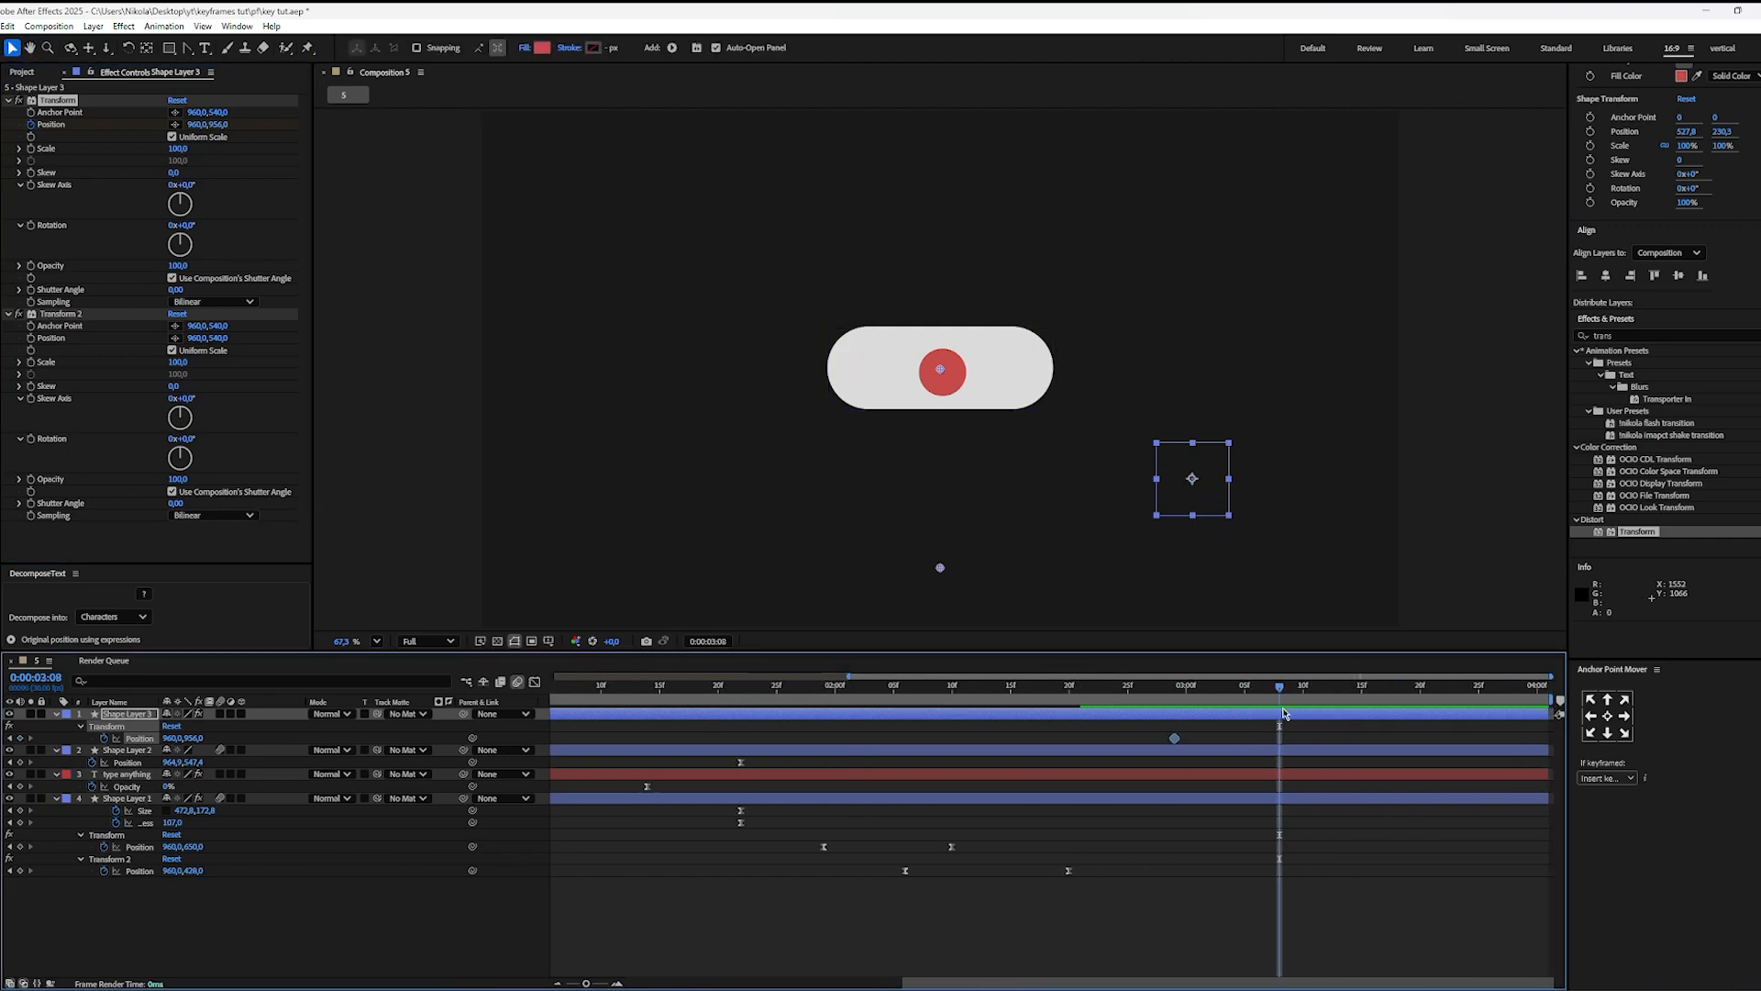
{"action": "left_click_drag", "start_coordinate": [1284, 713], "coordinate": [1482, 714]}
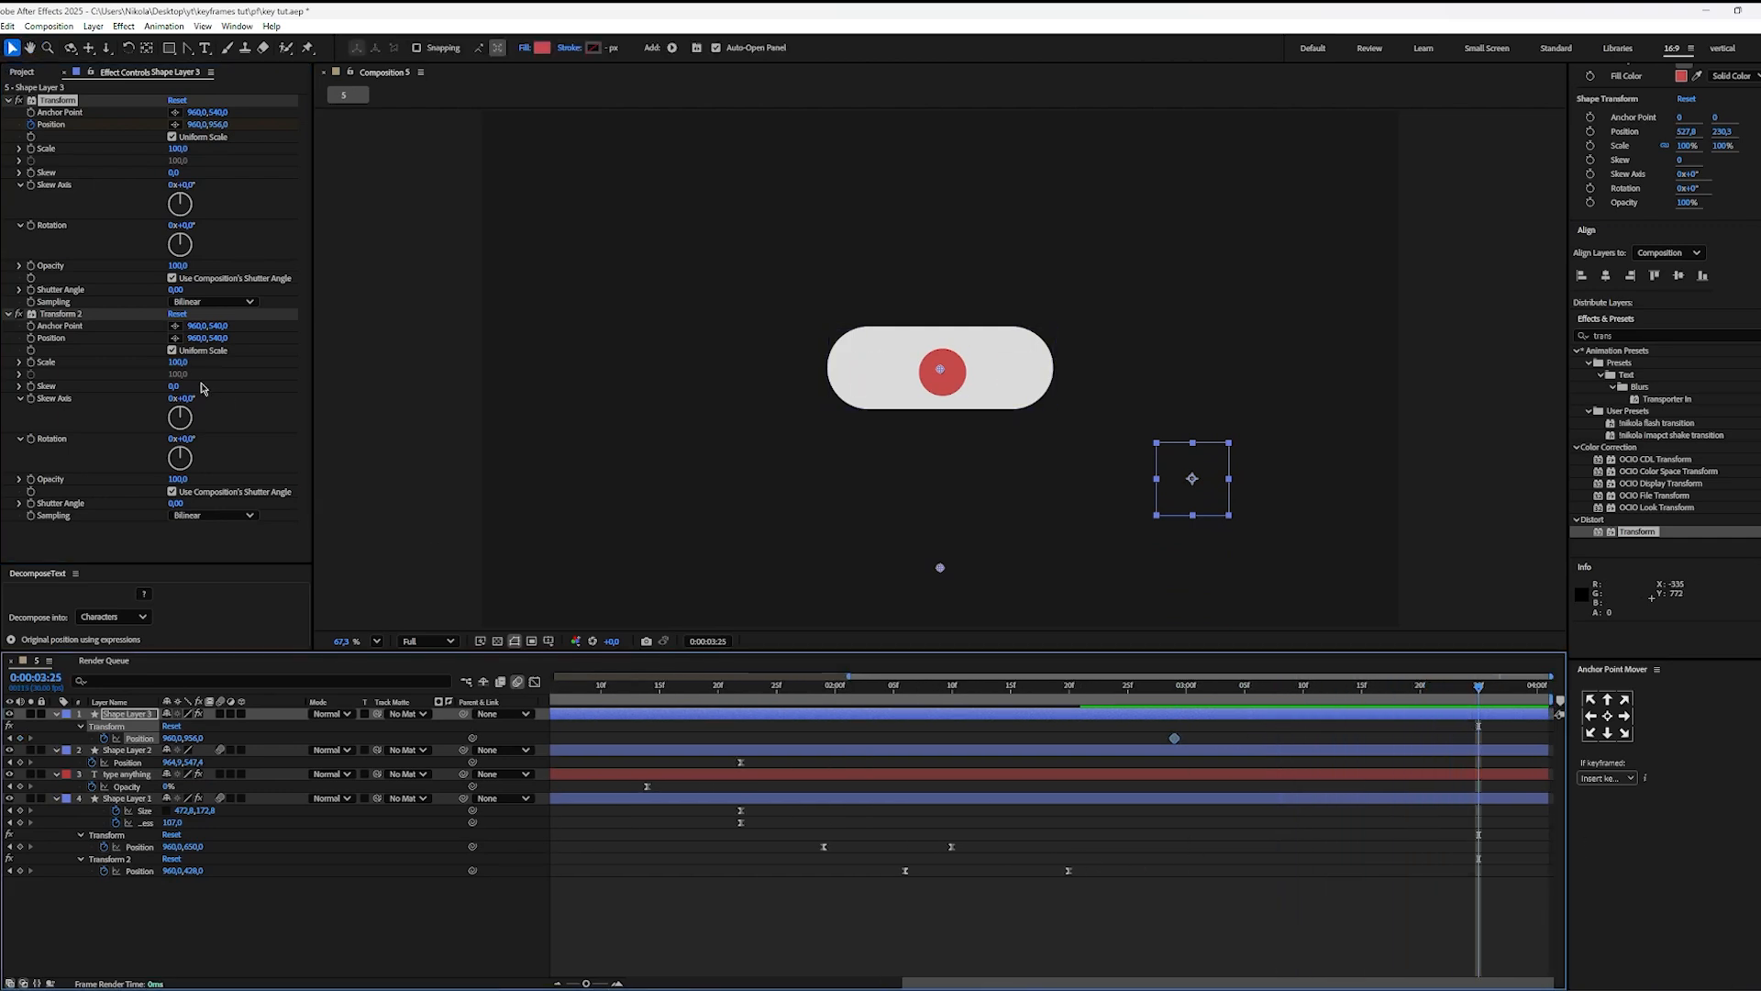
{"action": "left_click", "coordinate": [183, 102]}
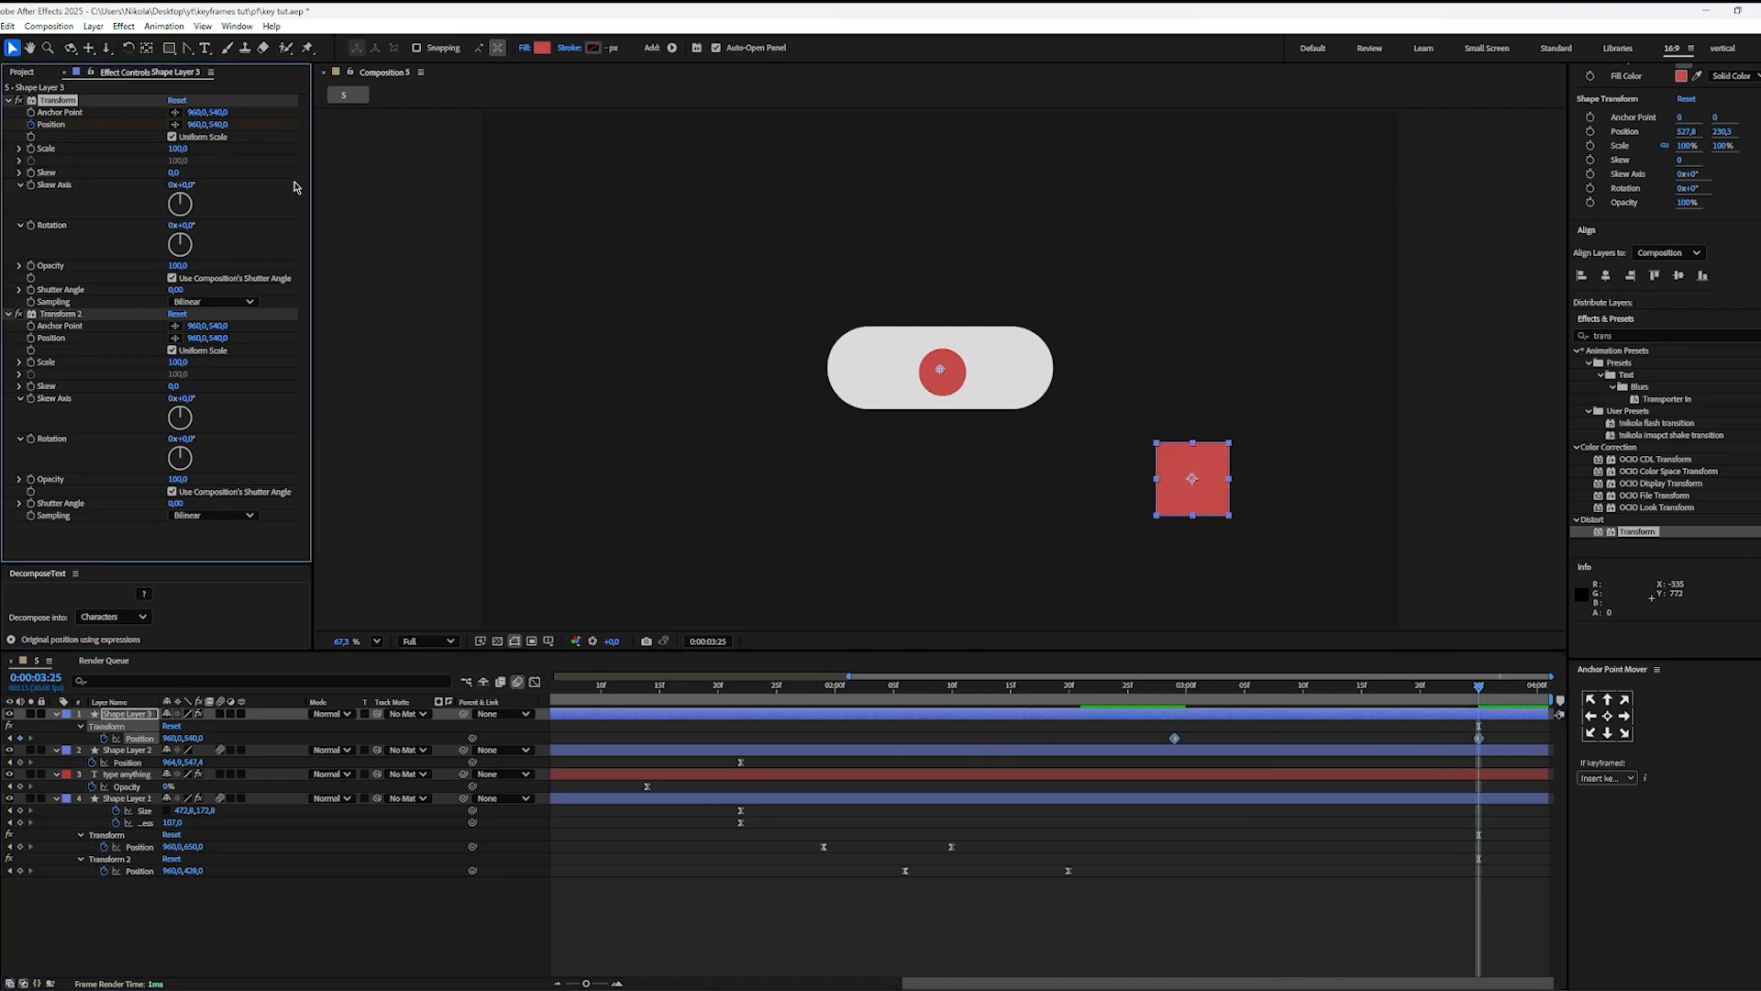
Step: Change the composition's duration to 0:00:40:01 in its settings
{"action": "left_click", "coordinate": [1316, 874]}
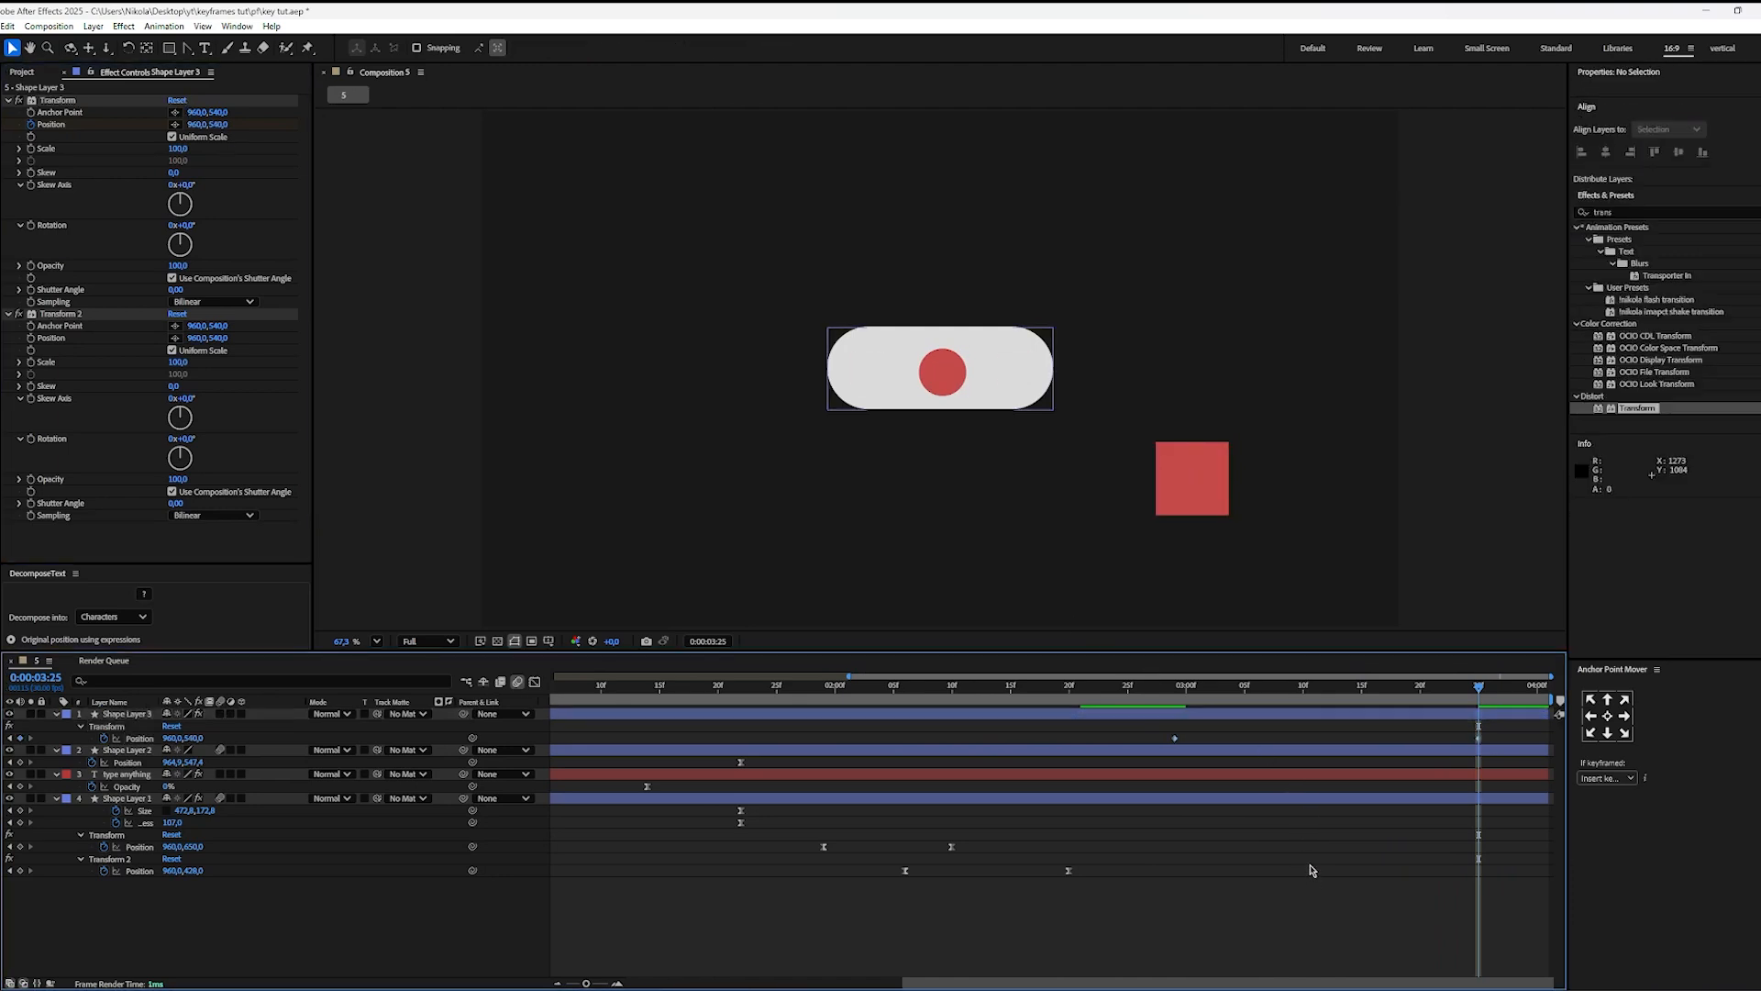
{"action": "key", "text": "ctrl+k"}
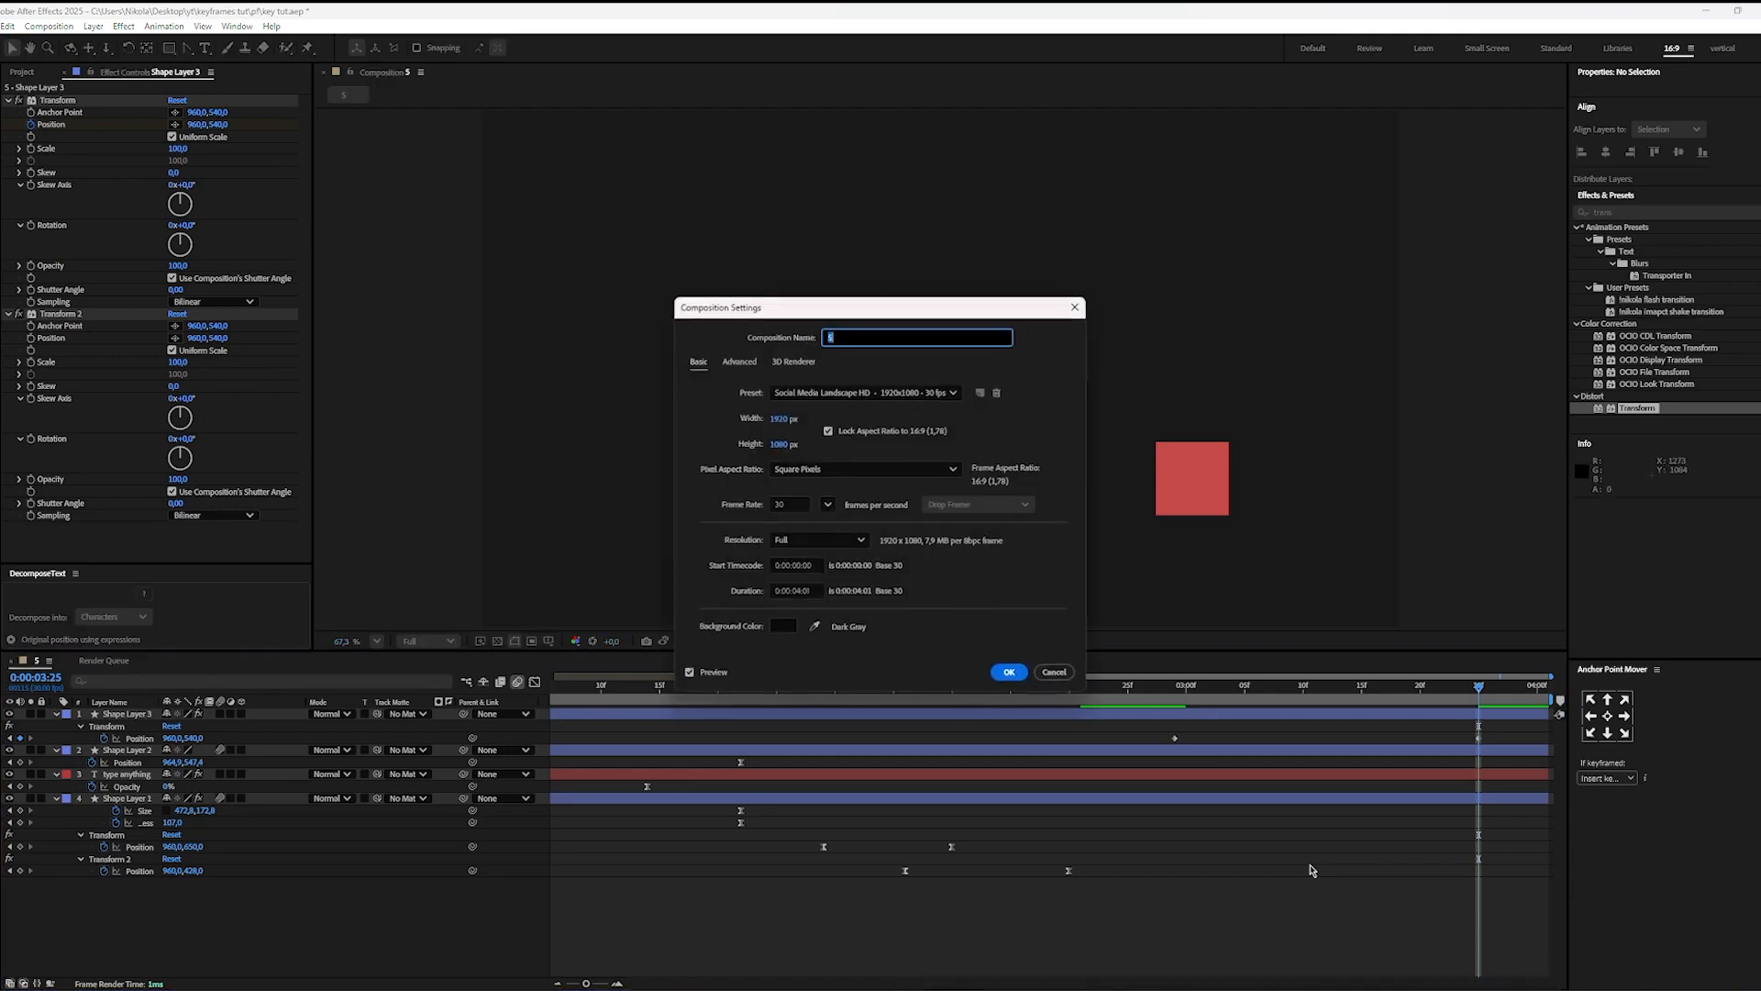
{"action": "left_click", "coordinate": [822, 596]}
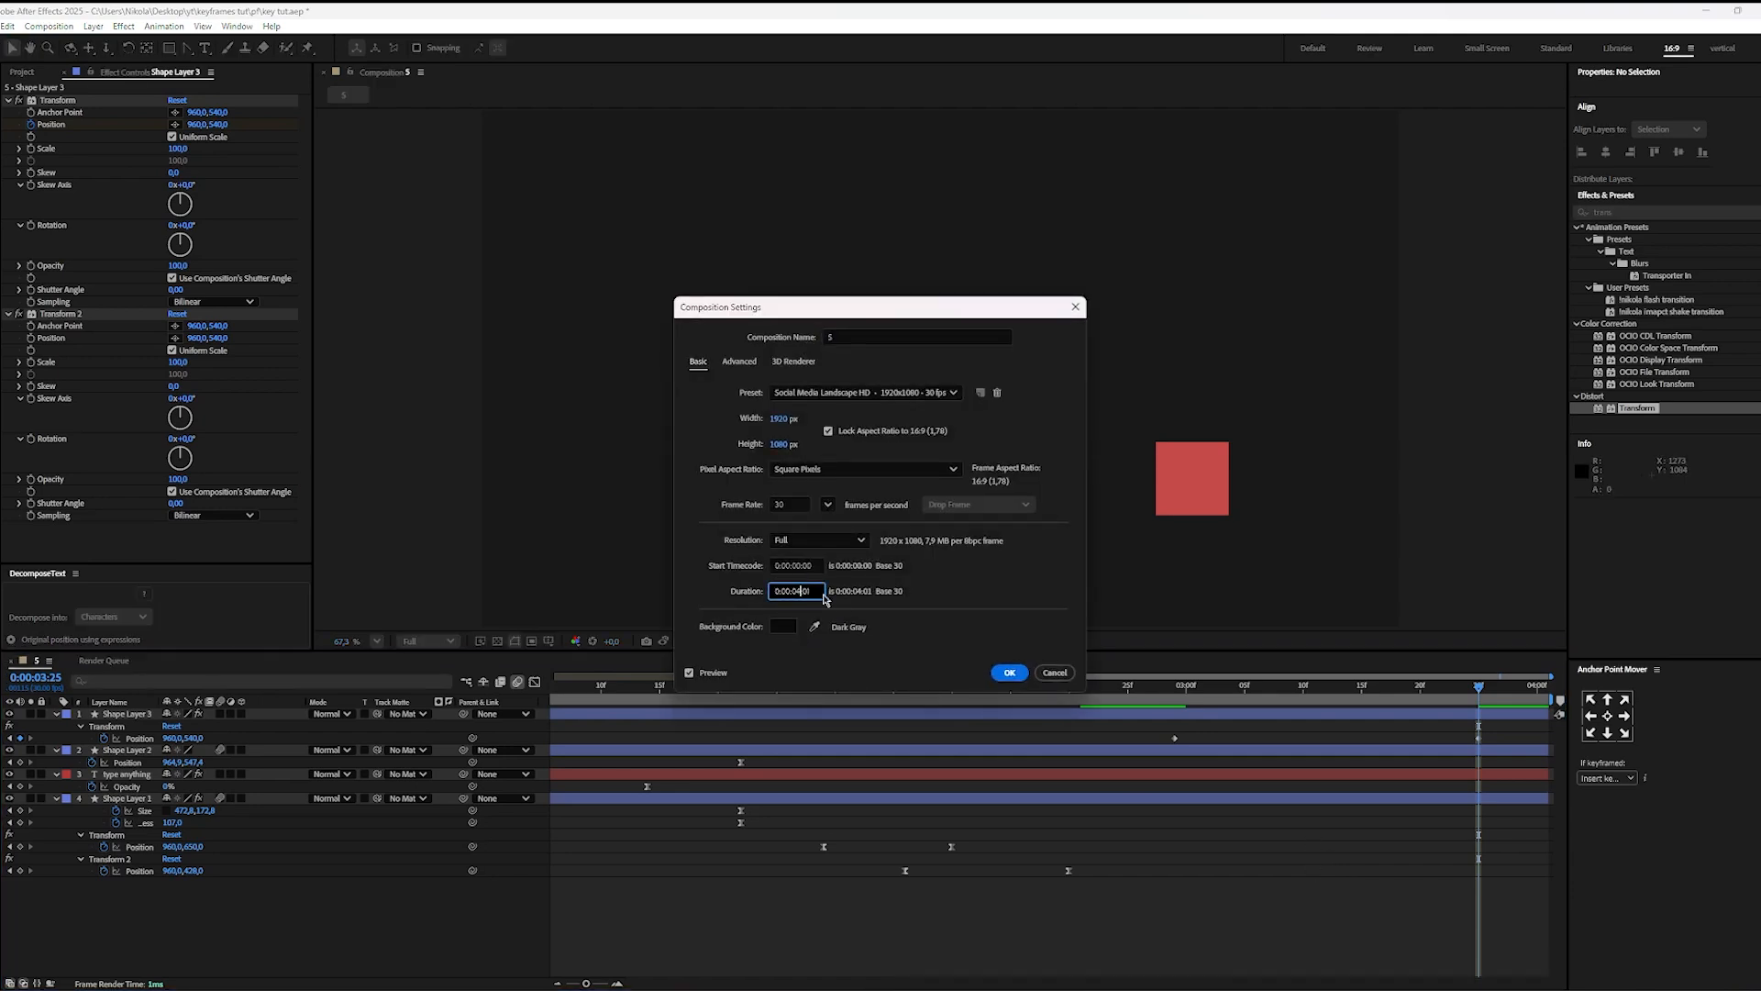
{"action": "type", "text": "40"}
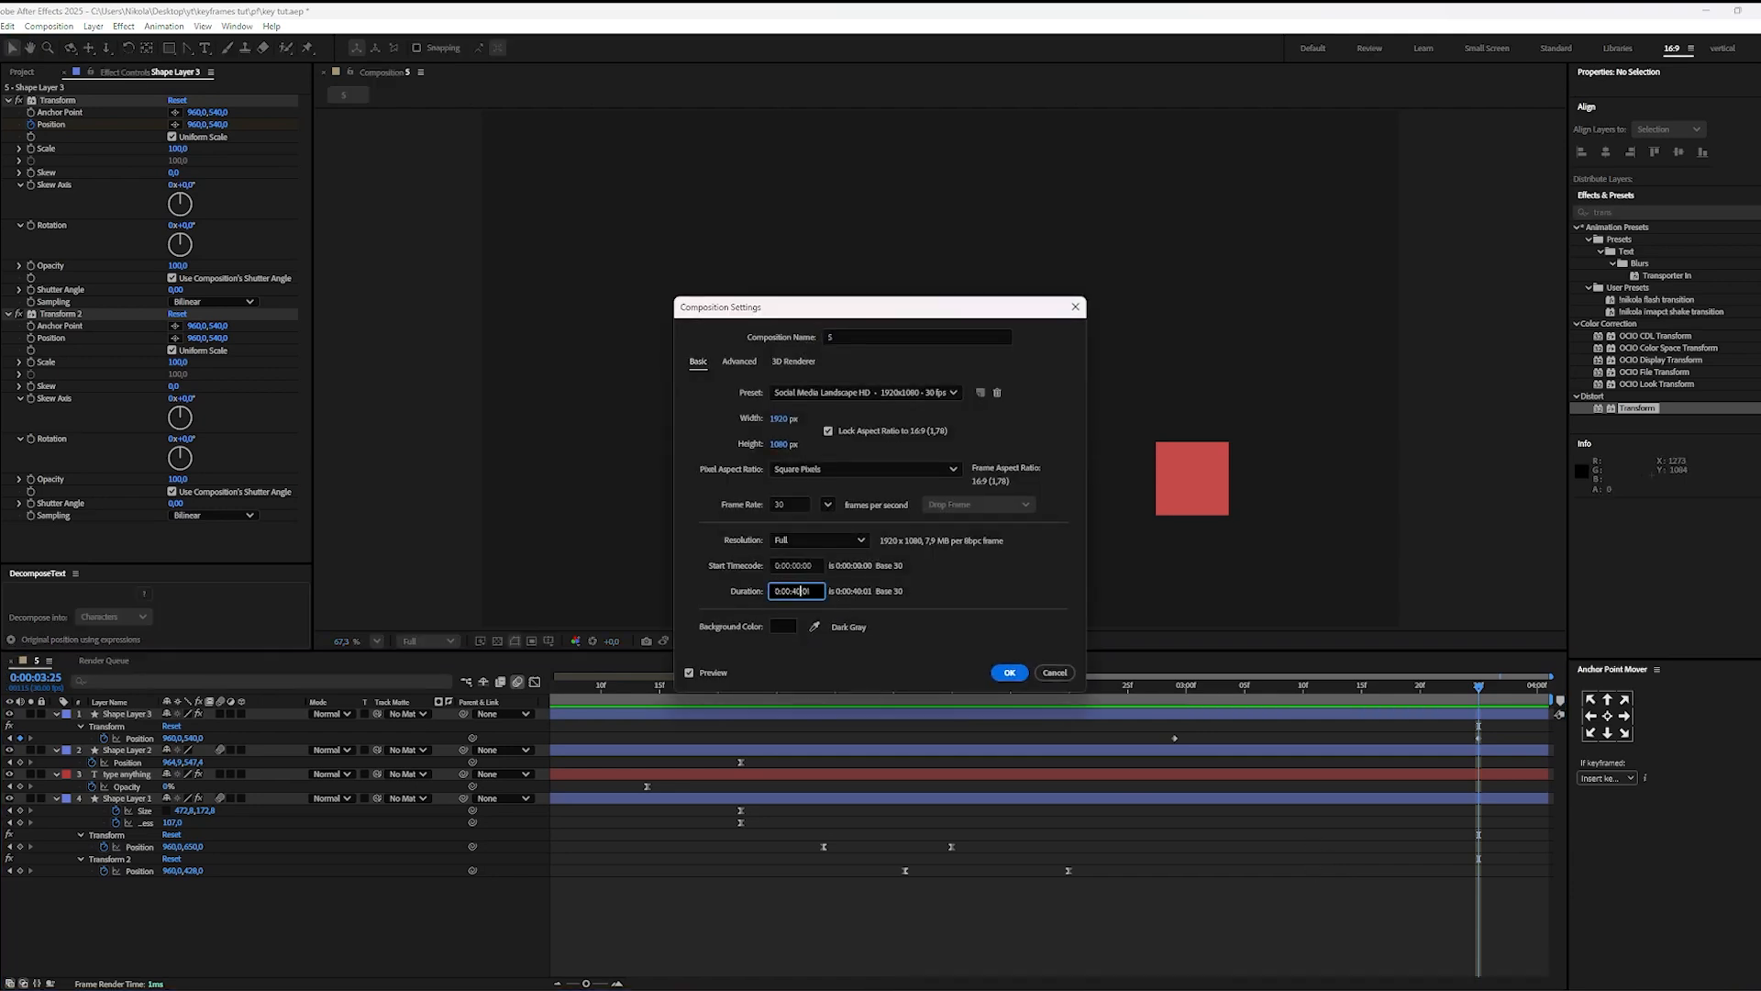
{"action": "key", "text": "Return"}
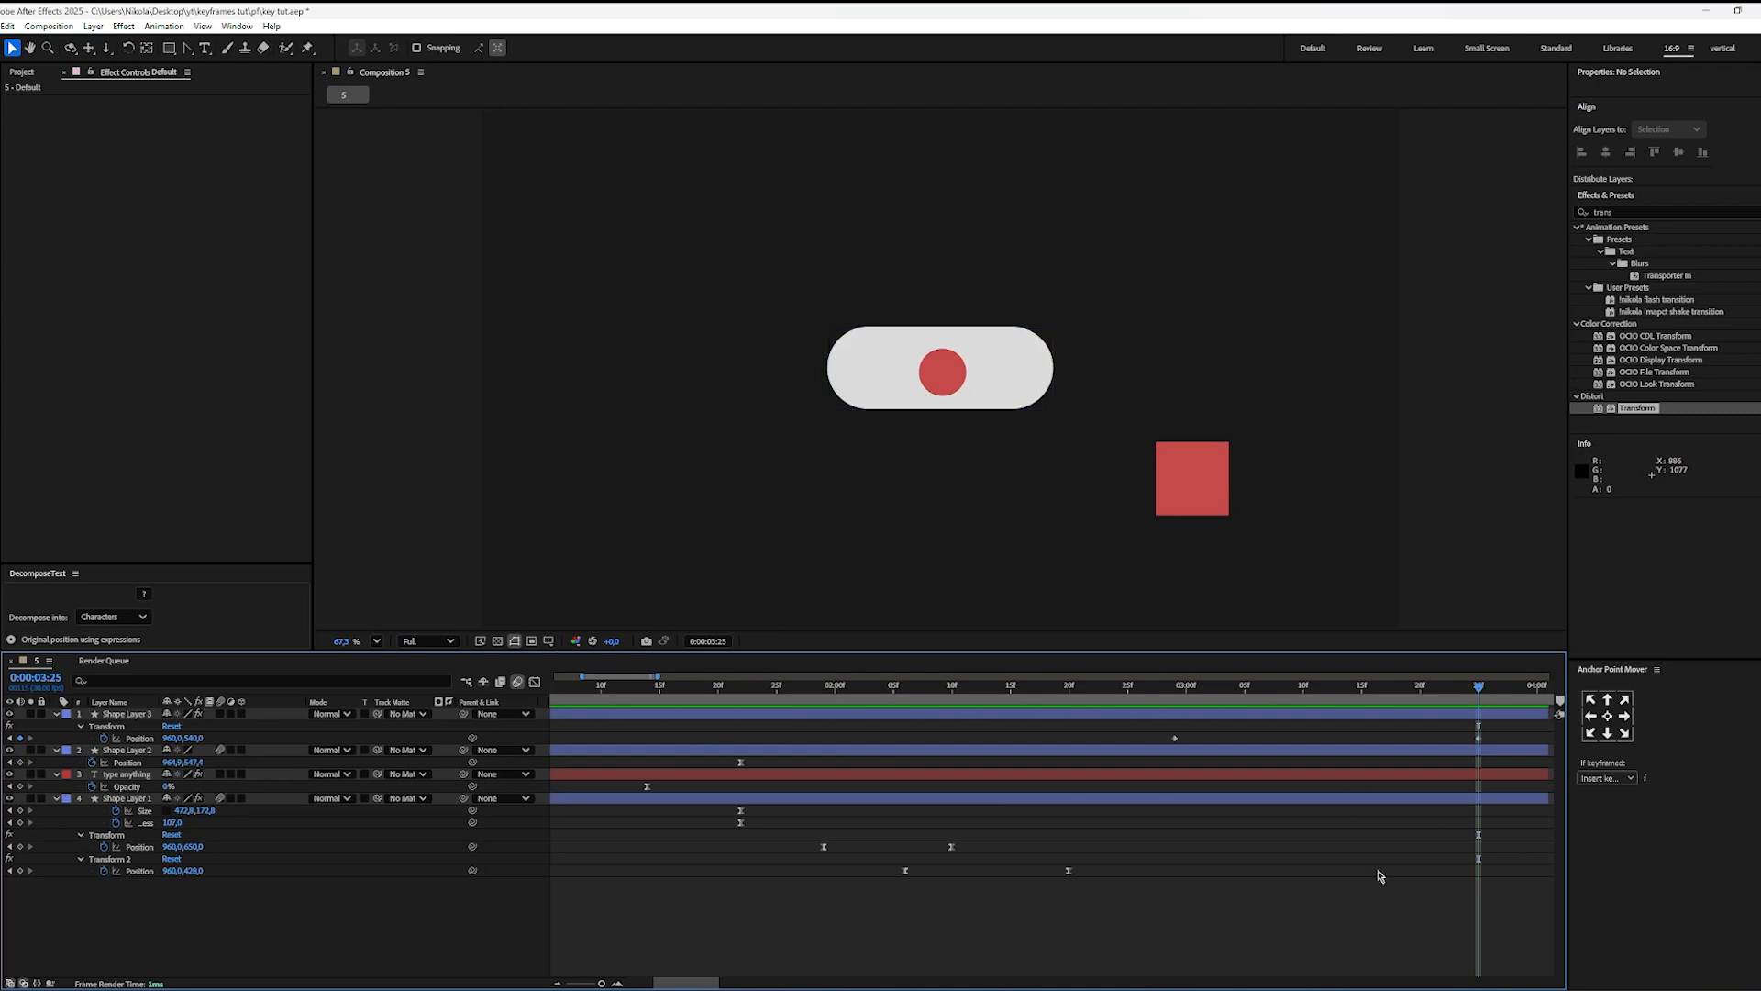
Step: Easy-ease the square's first Transform Position keyframes and reshape their speed graph for a very fast start with a long slowdown
{"action": "left_click_drag", "start_coordinate": [1509, 737], "coordinate": [1071, 758]}
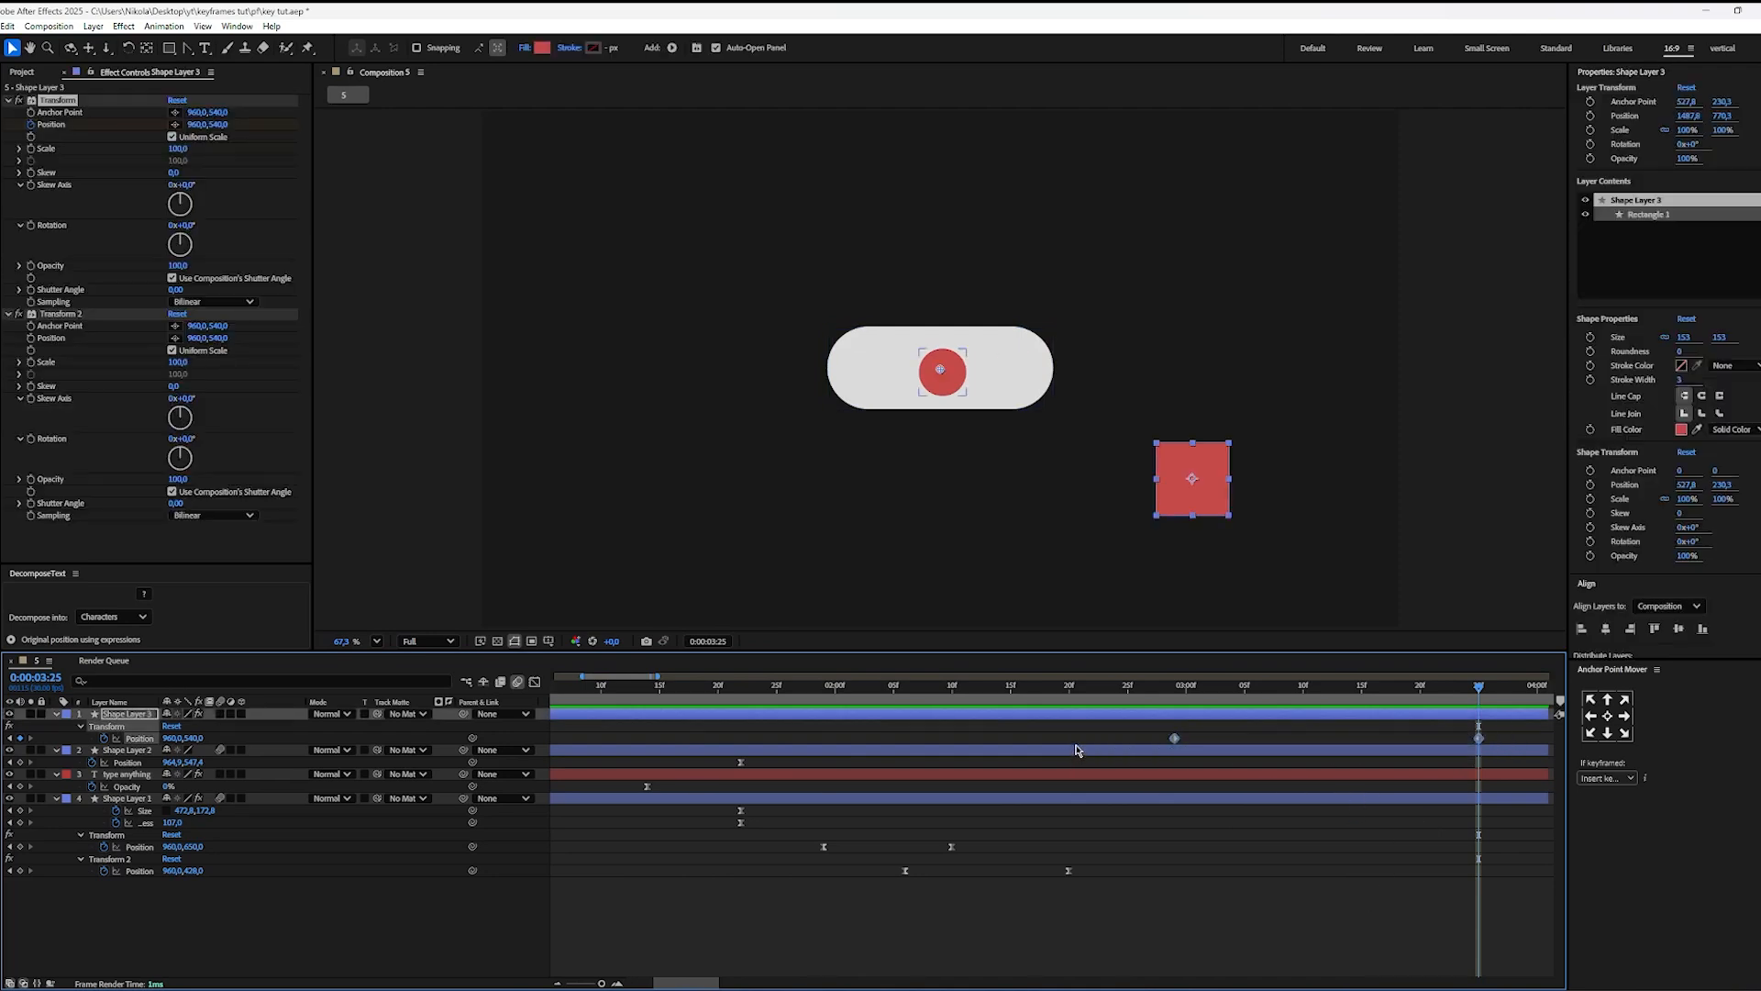
{"action": "key", "text": "F9"}
{"action": "key", "text": "shift+F3"}
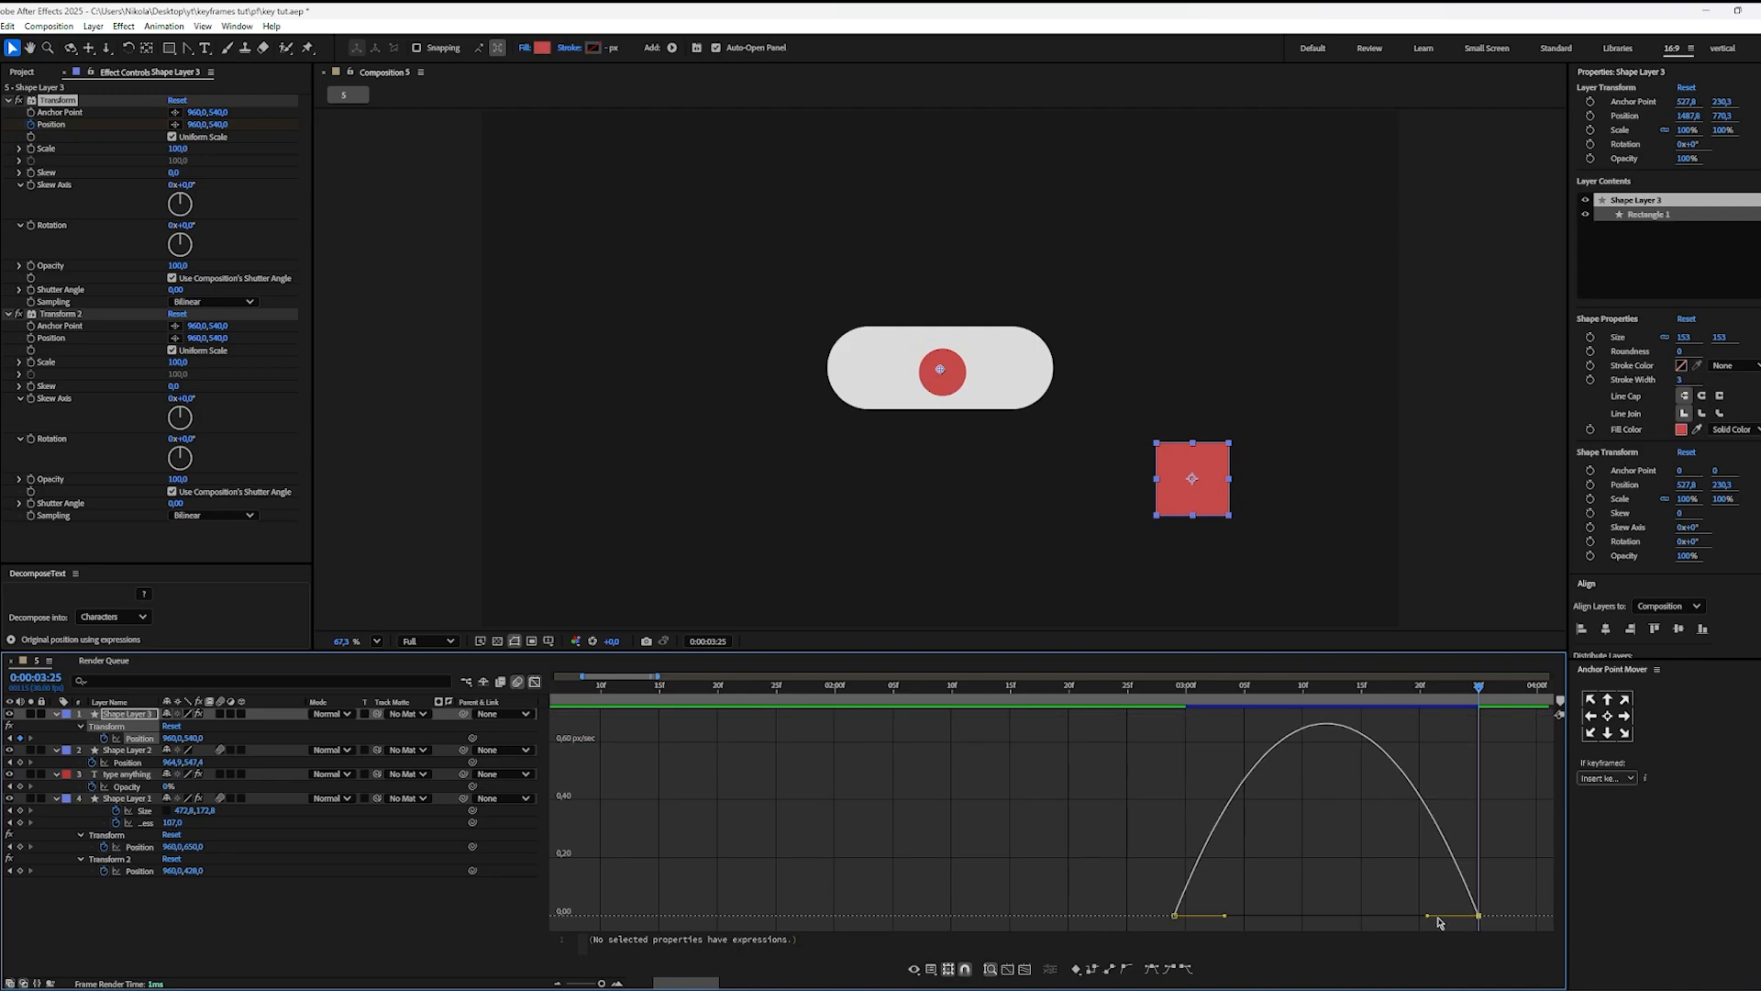
{"action": "left_click_drag", "start_coordinate": [1429, 919], "coordinate": [1163, 860]}
{"action": "left_click", "coordinate": [1130, 862]}
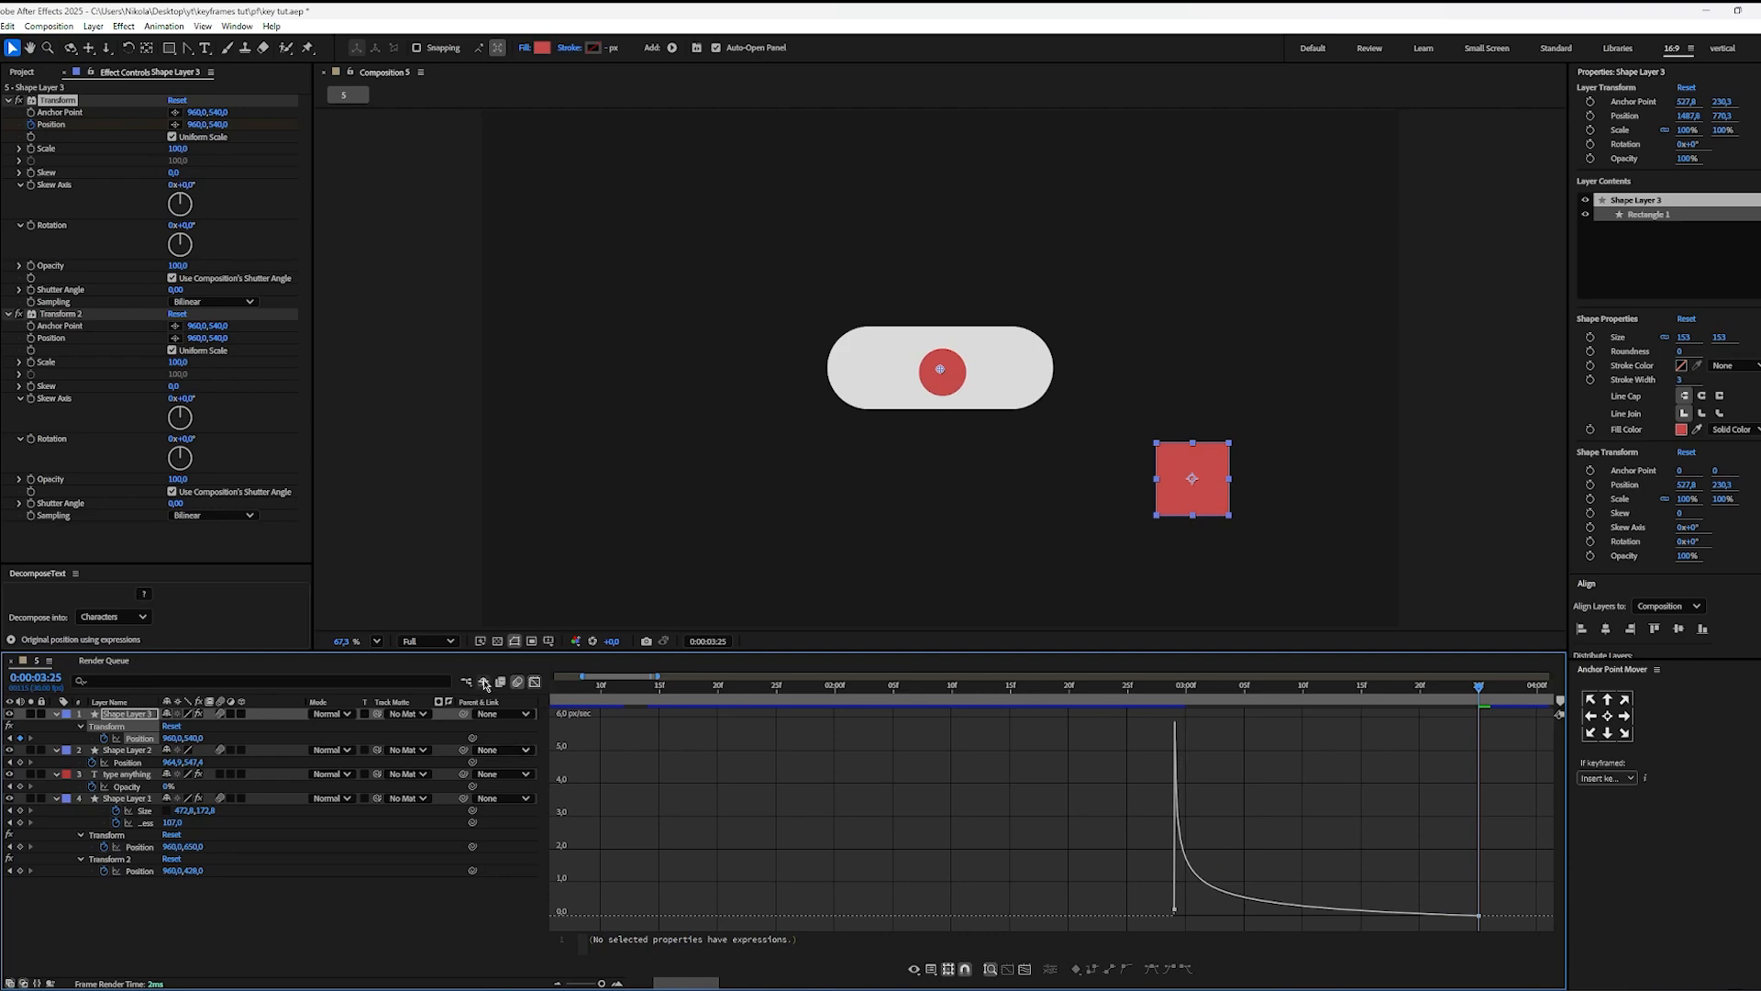
{"action": "left_click", "coordinate": [536, 684]}
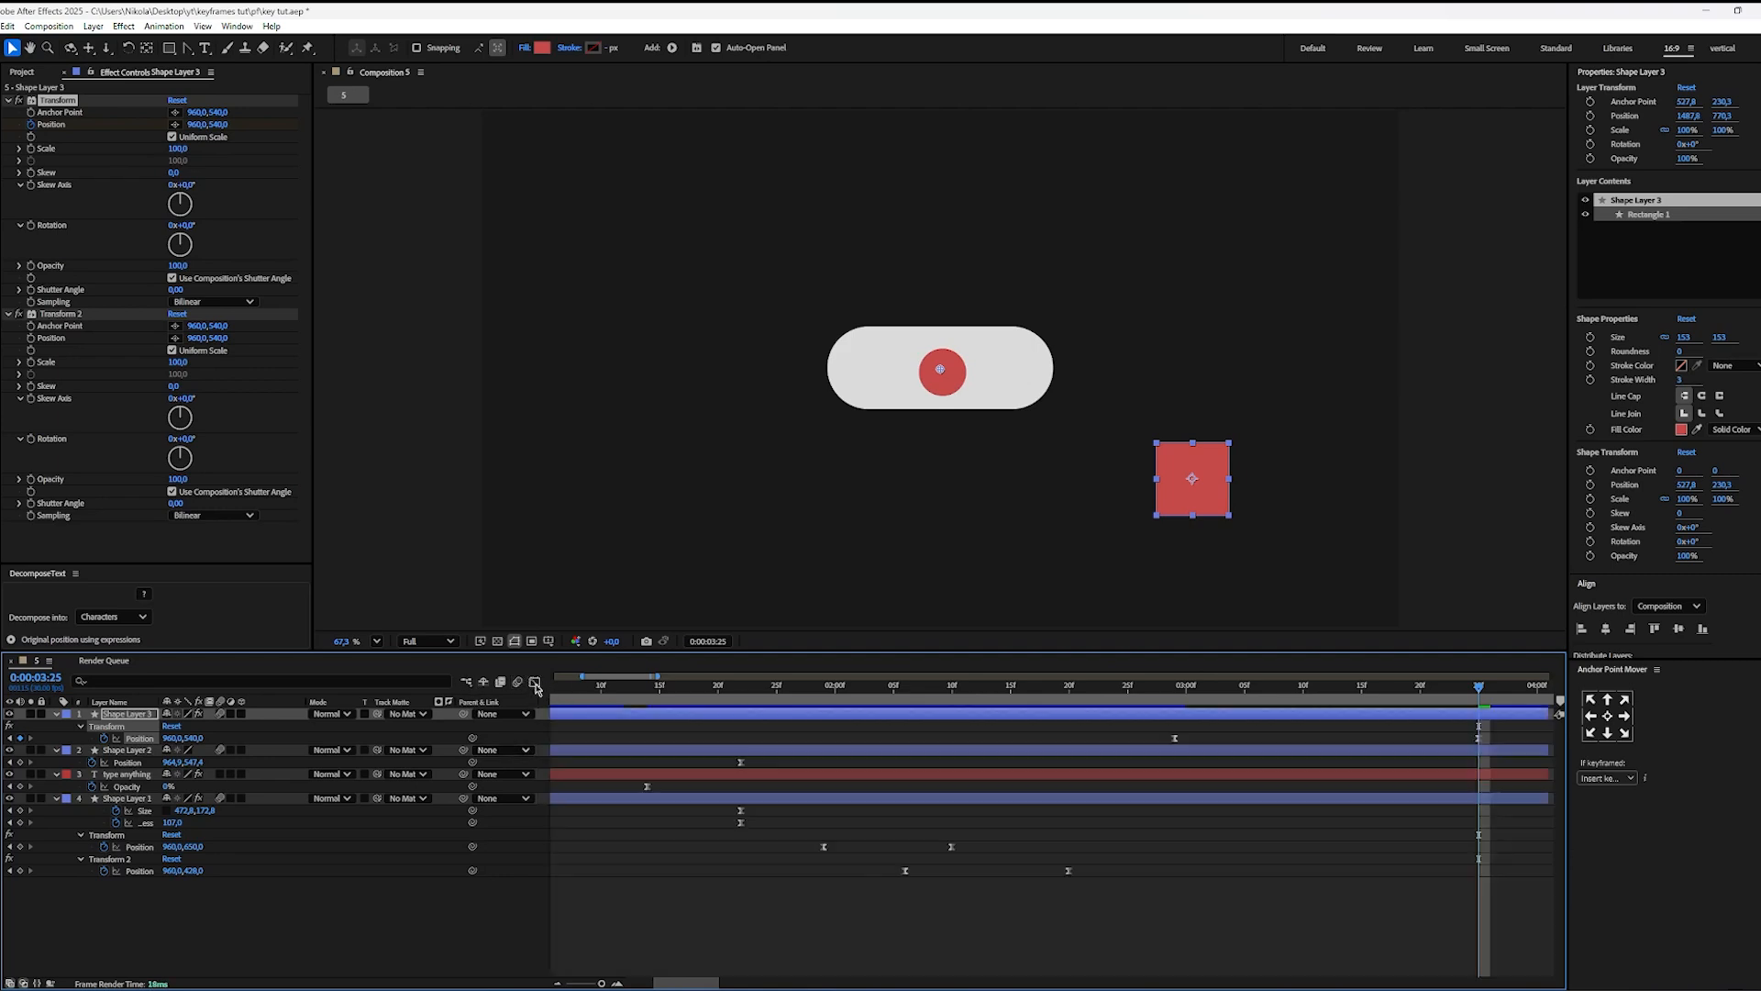
Step: Preview the square's eased entrance and extend its layer to about 0:00:06:20
{"action": "key", "text": "space"}
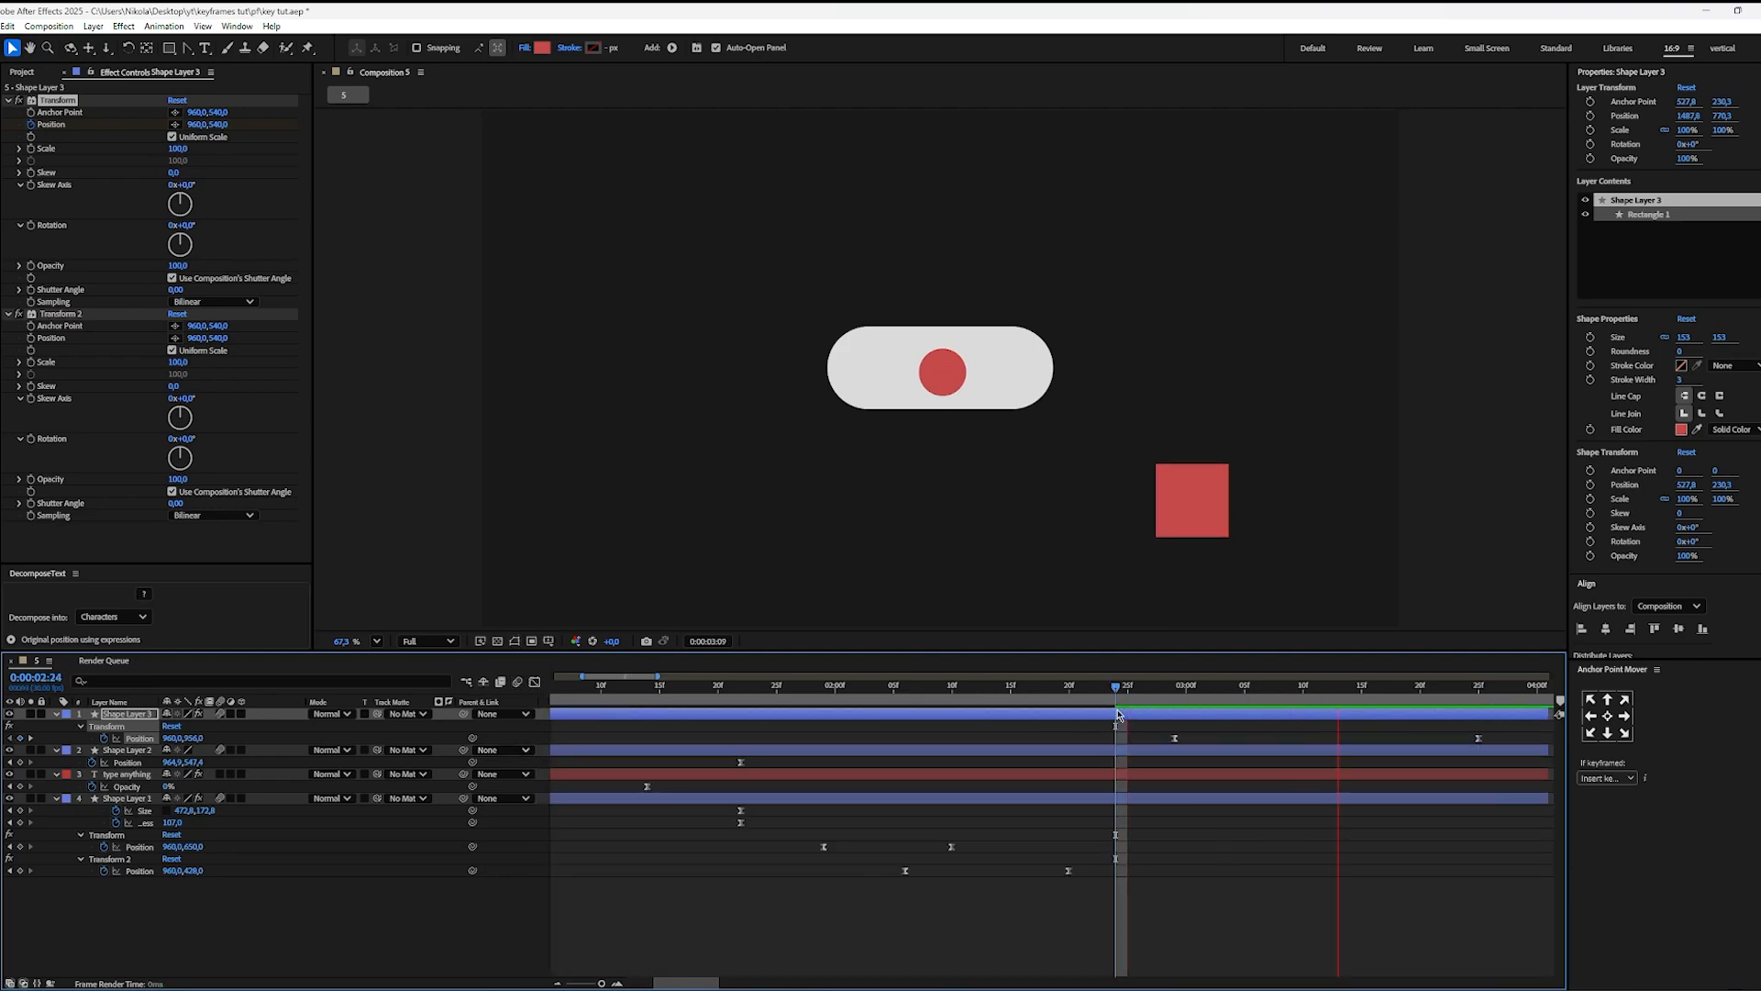
{"action": "scroll", "coordinate": [1230, 884], "scroll_direction": "right", "scroll_amount": 5}
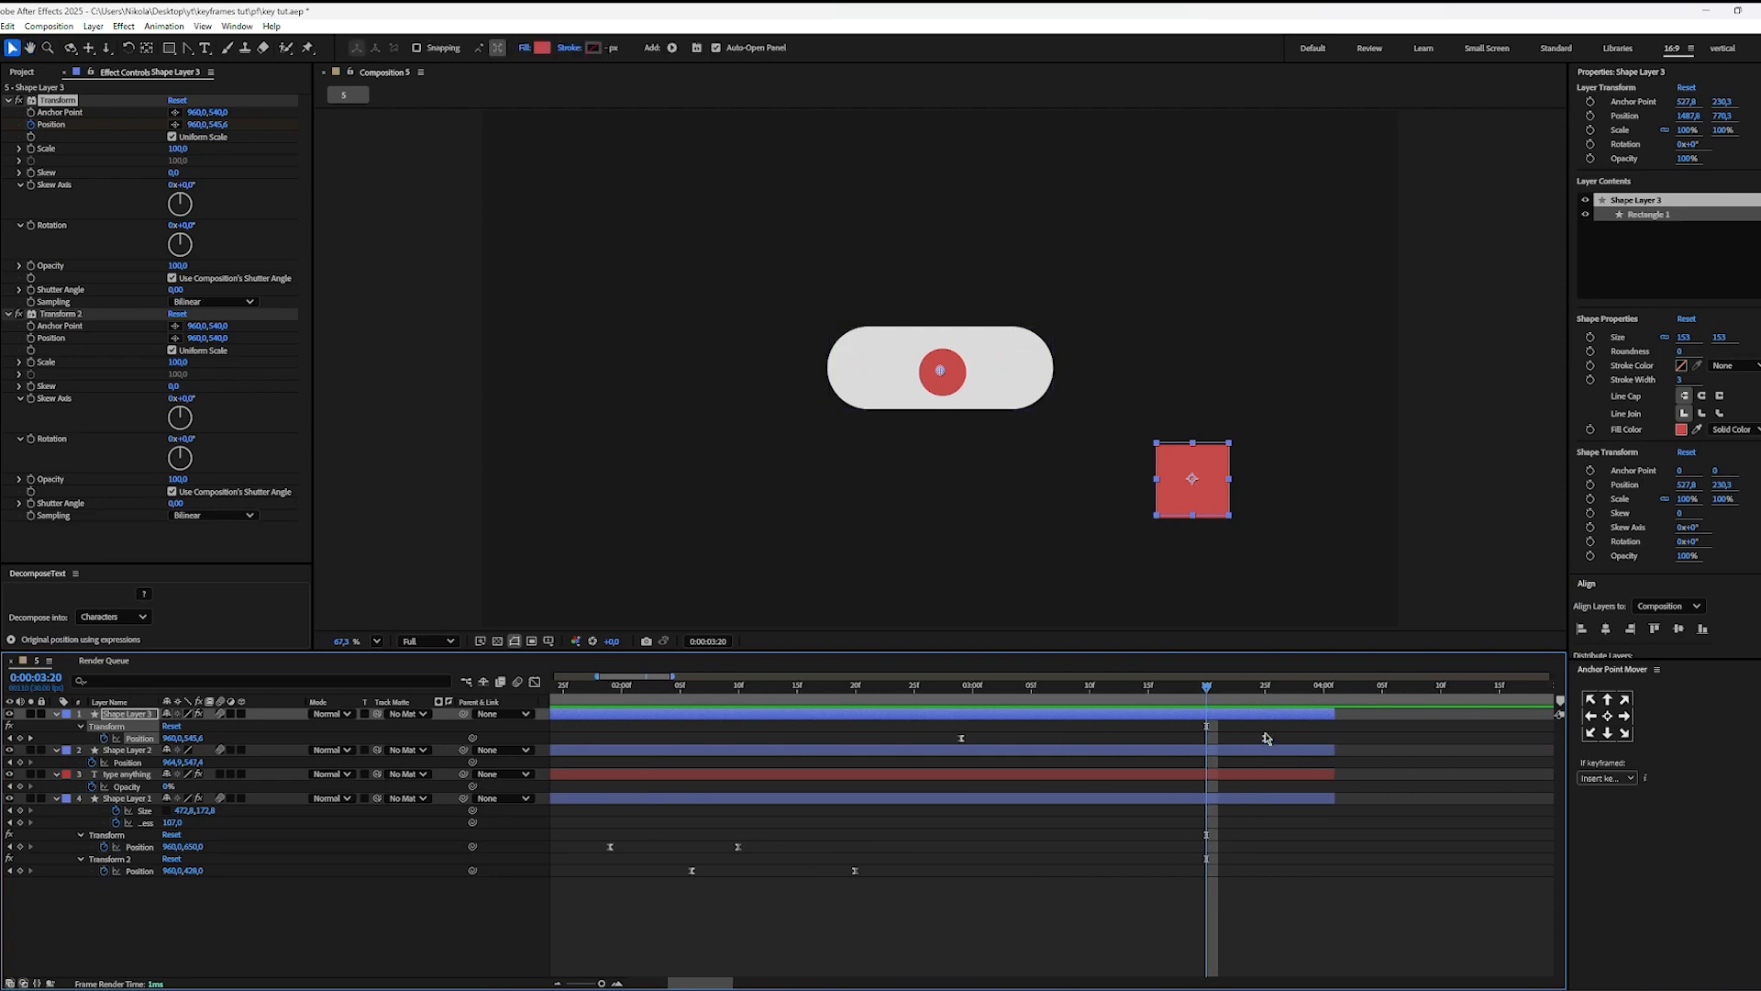
{"action": "left_click_drag", "start_coordinate": [1334, 714], "coordinate": [1513, 715]}
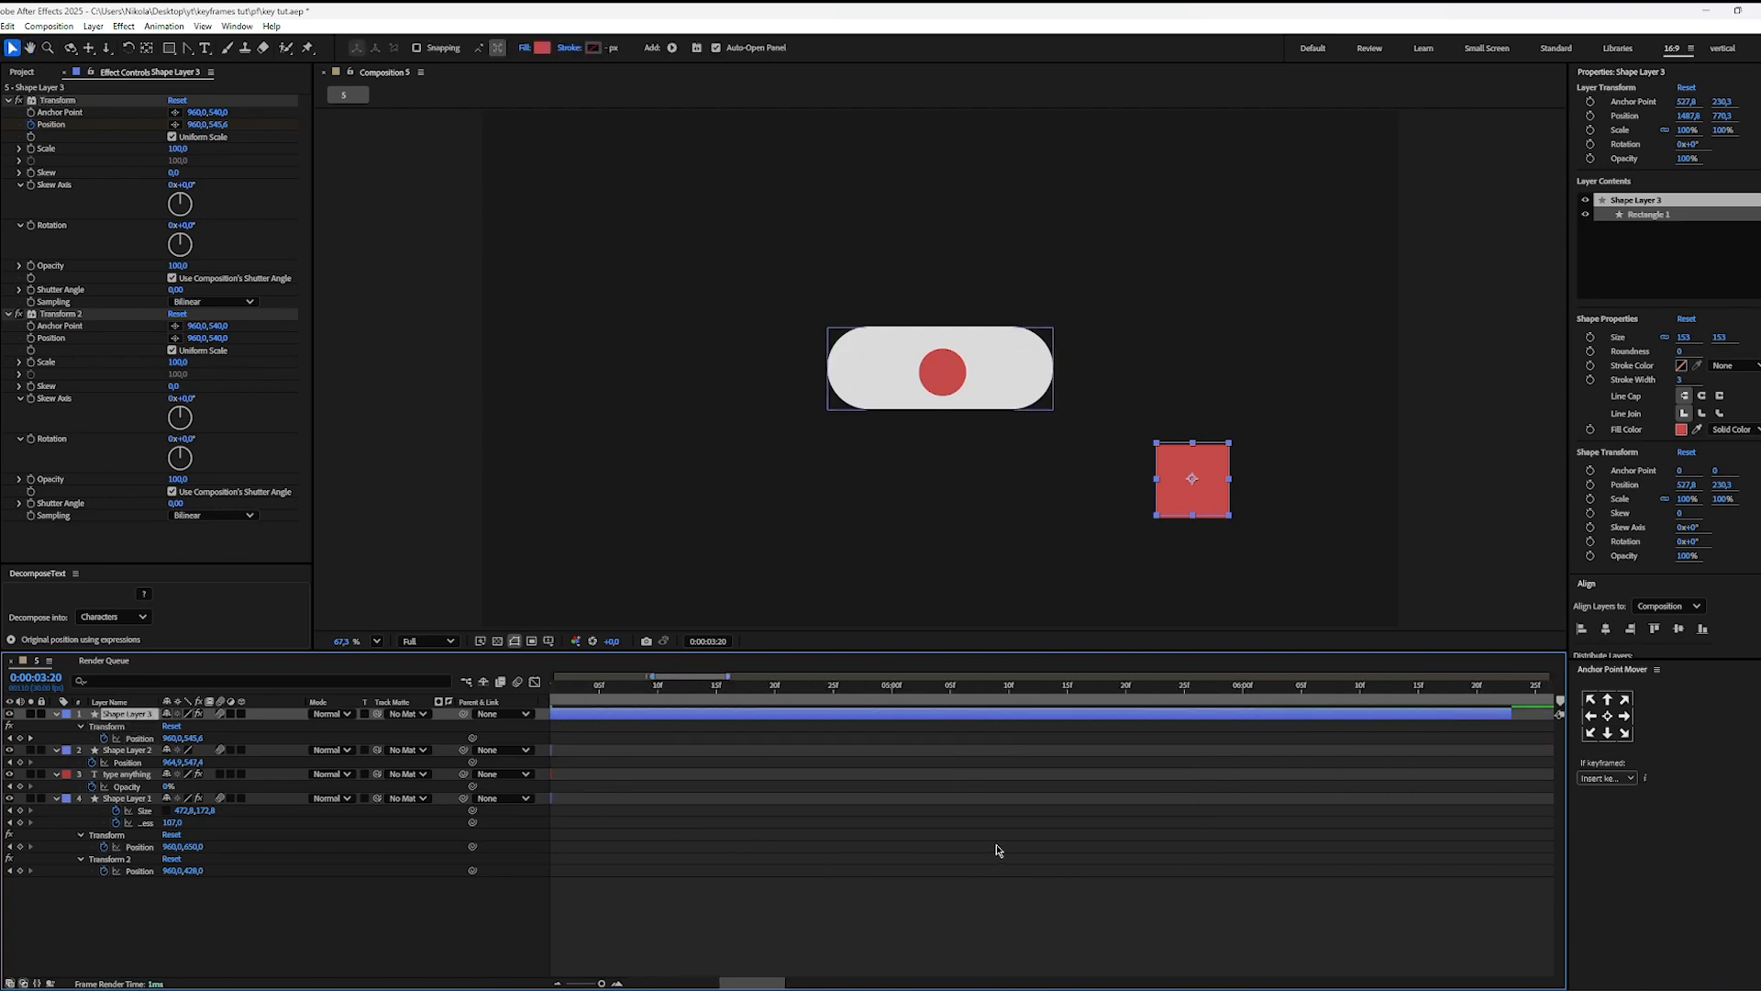
{"action": "scroll", "coordinate": [994, 845], "scroll_direction": "down", "scroll_amount": 4}
{"action": "left_click_drag", "start_coordinate": [965, 832], "coordinate": [1232, 834]}
{"action": "scroll", "coordinate": [879, 906], "scroll_direction": "up", "scroll_amount": 6}
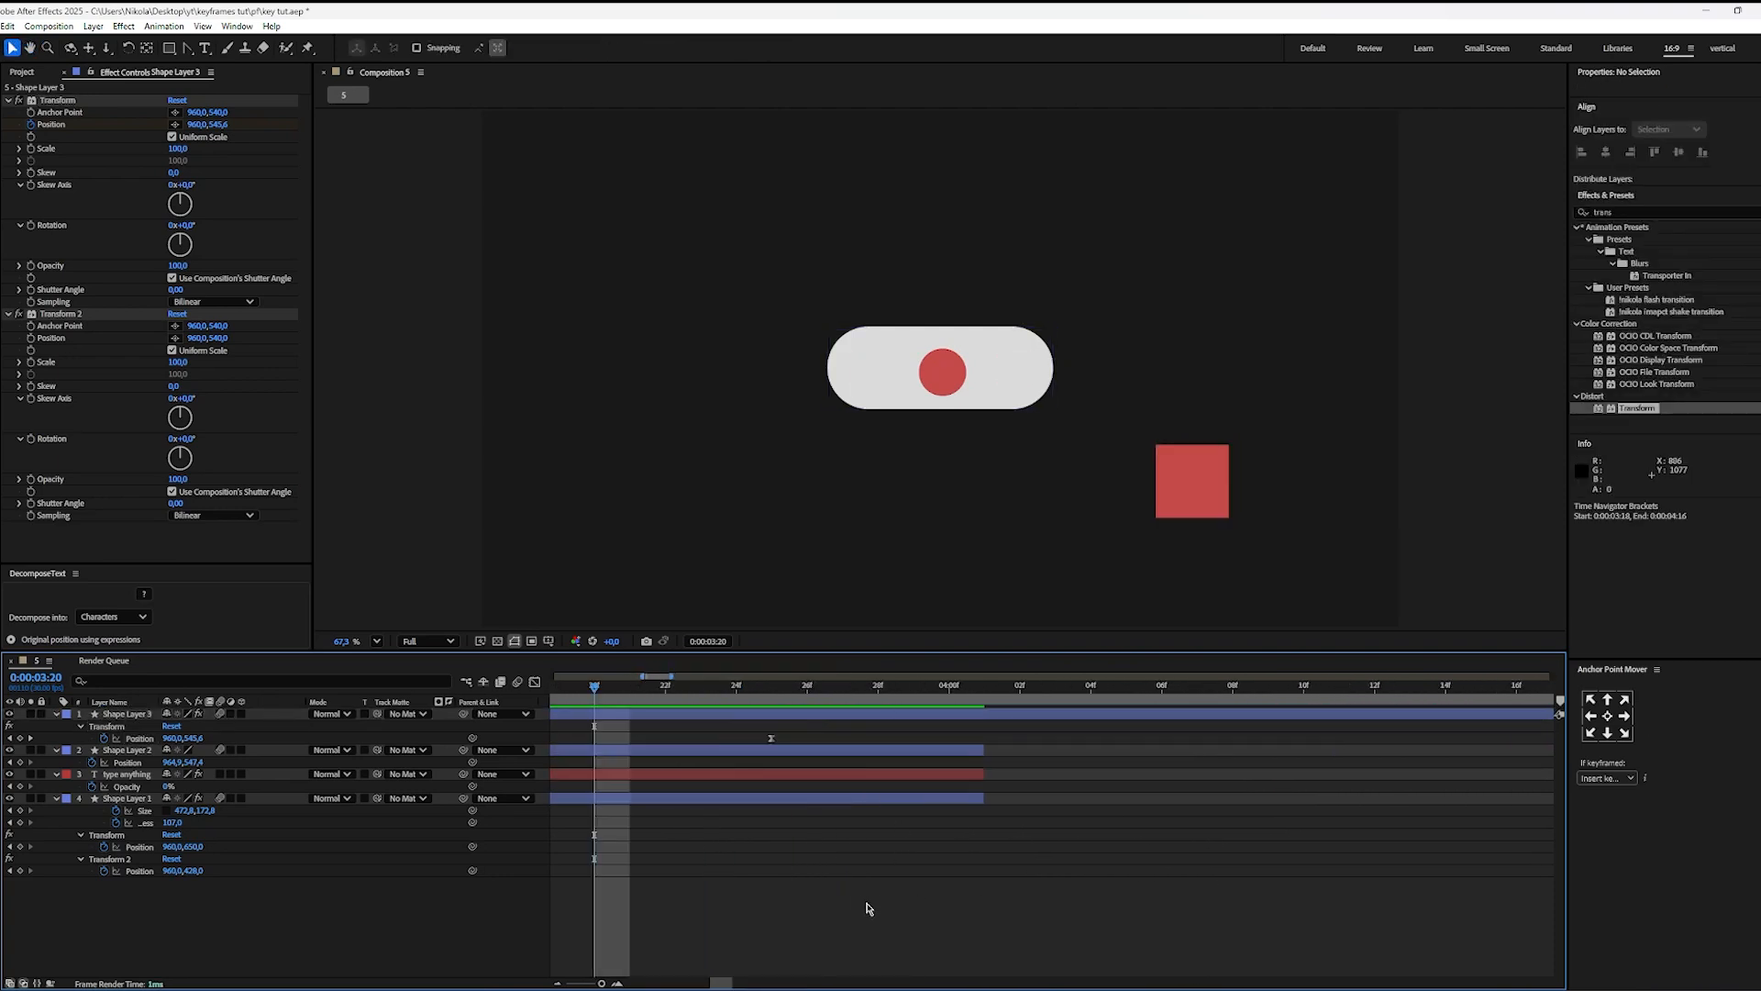
{"action": "scroll", "coordinate": [922, 687], "scroll_direction": "down", "scroll_amount": 2}
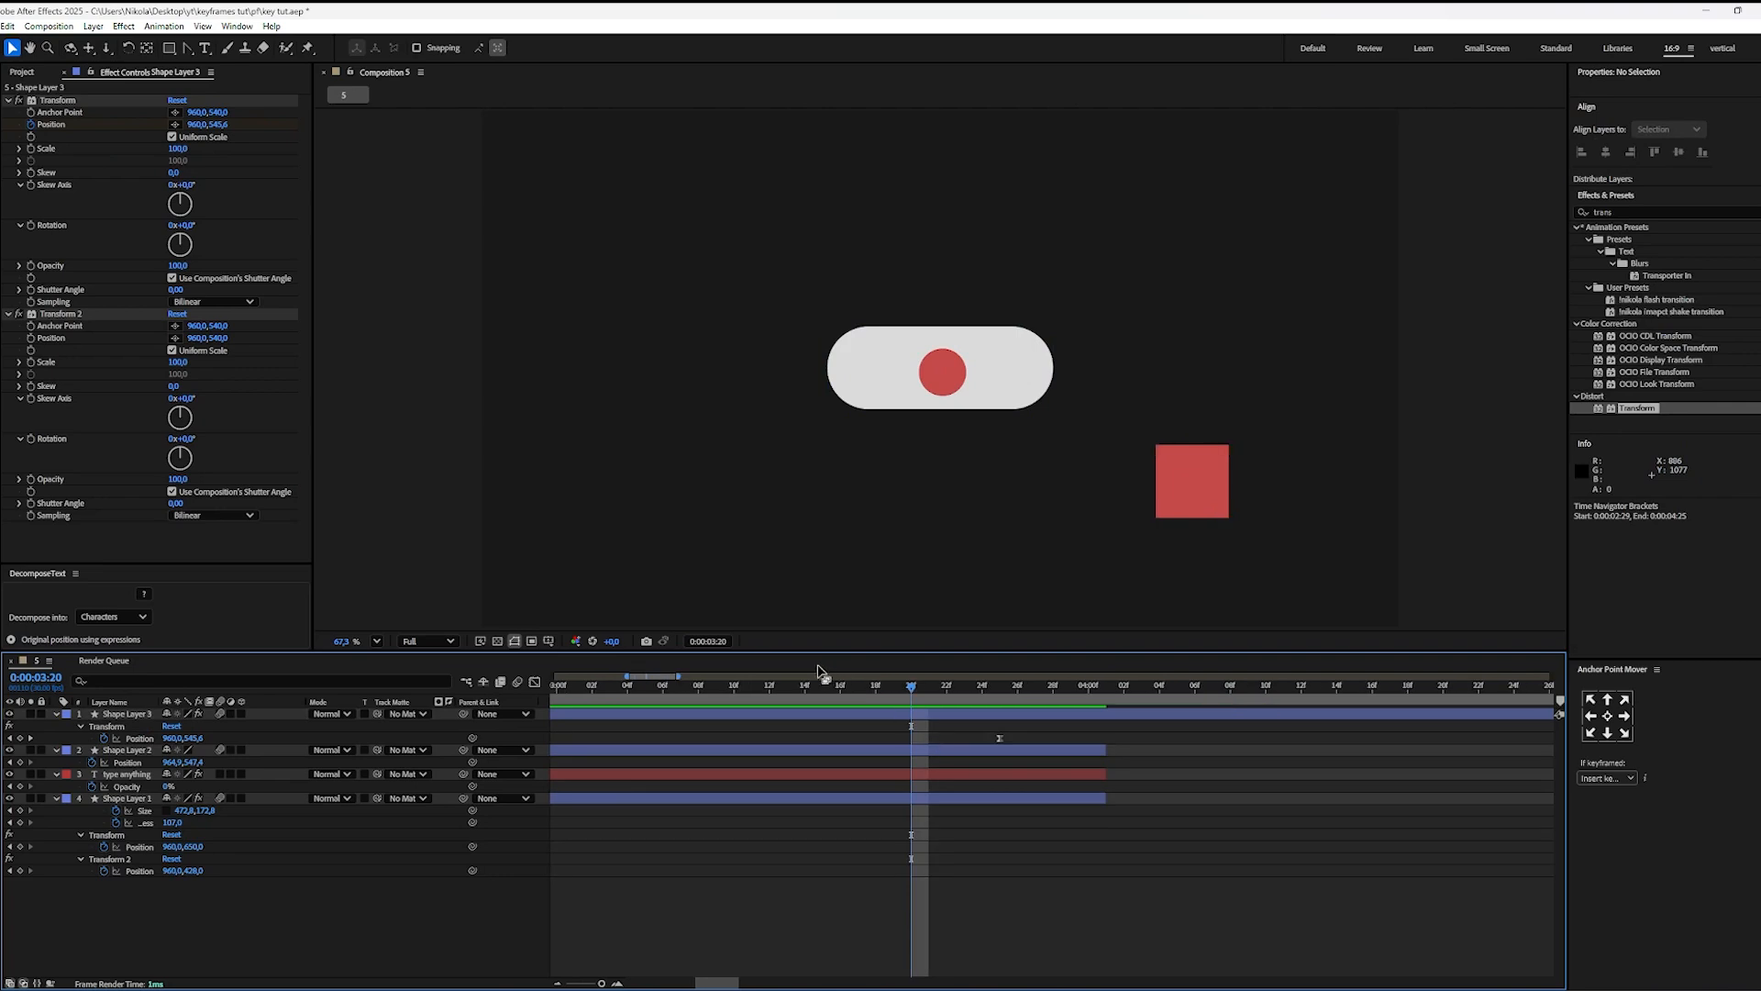
Step: Keyframe the square's Transform 2 Position at 0:00:03:20 and set its vertical position to 1041 at 0:00:04:11
{"action": "left_click", "coordinate": [32, 339]}
{"action": "key", "text": "u"}
{"action": "key", "text": "u"}
{"action": "key", "text": "u"}
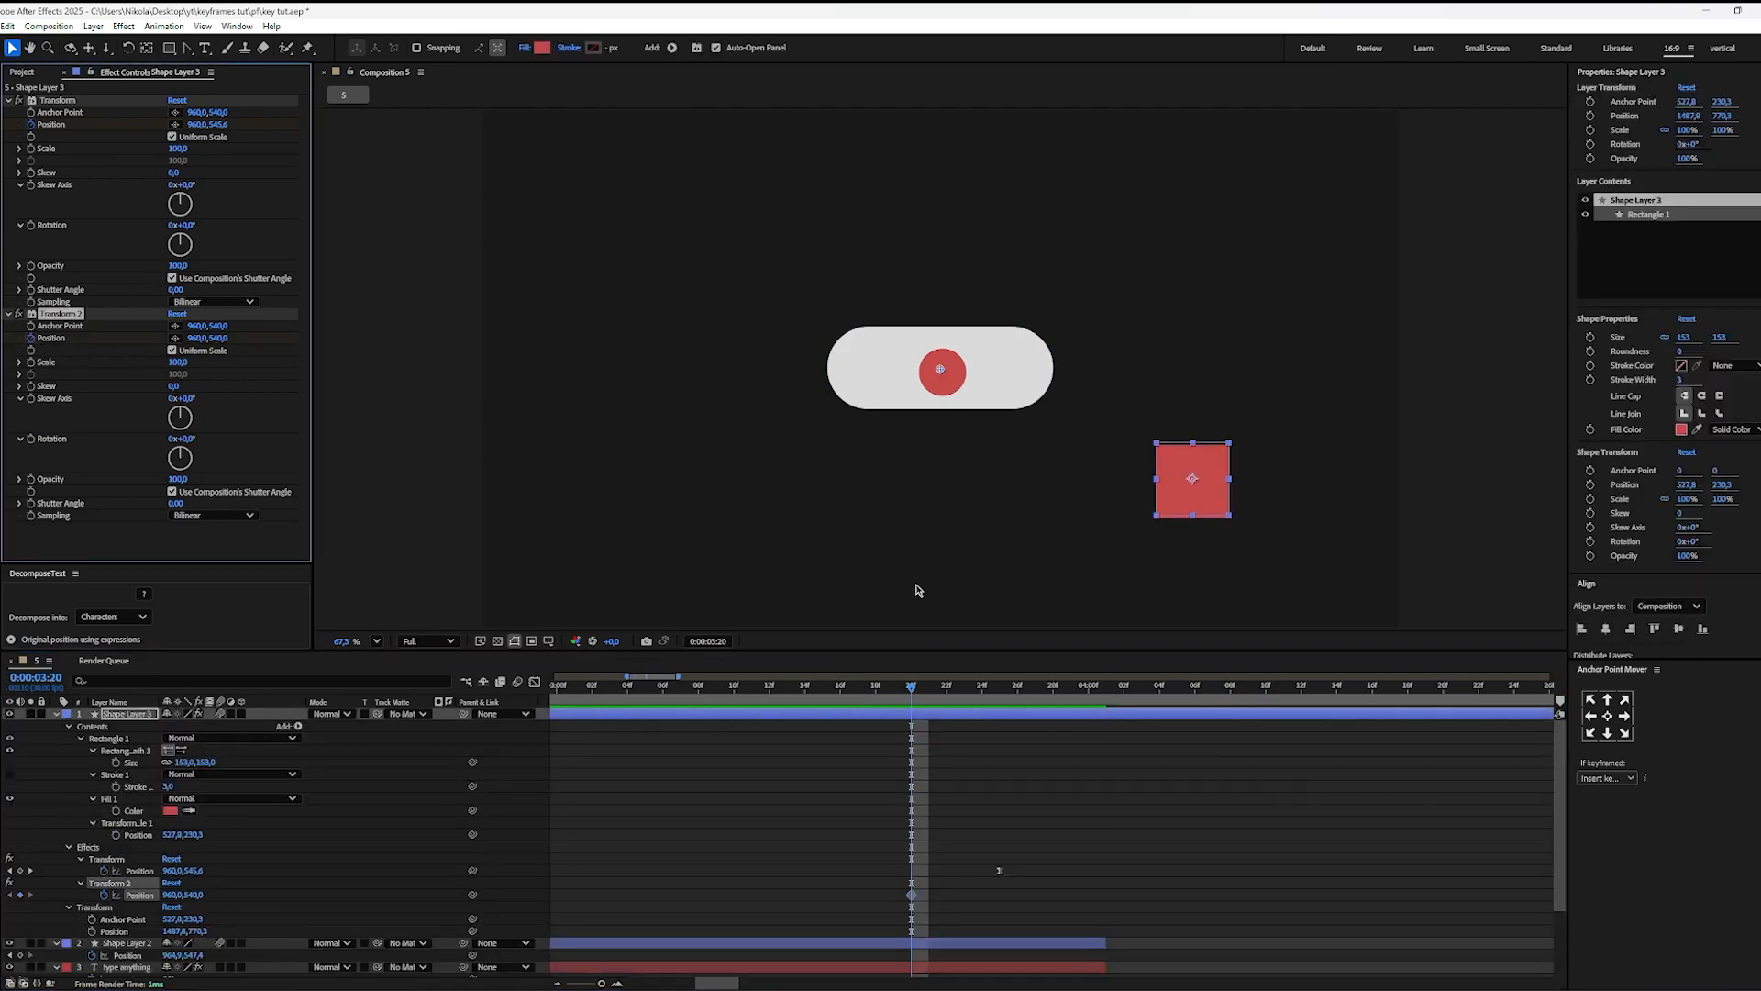
{"action": "left_click_drag", "start_coordinate": [920, 708], "coordinate": [1285, 732]}
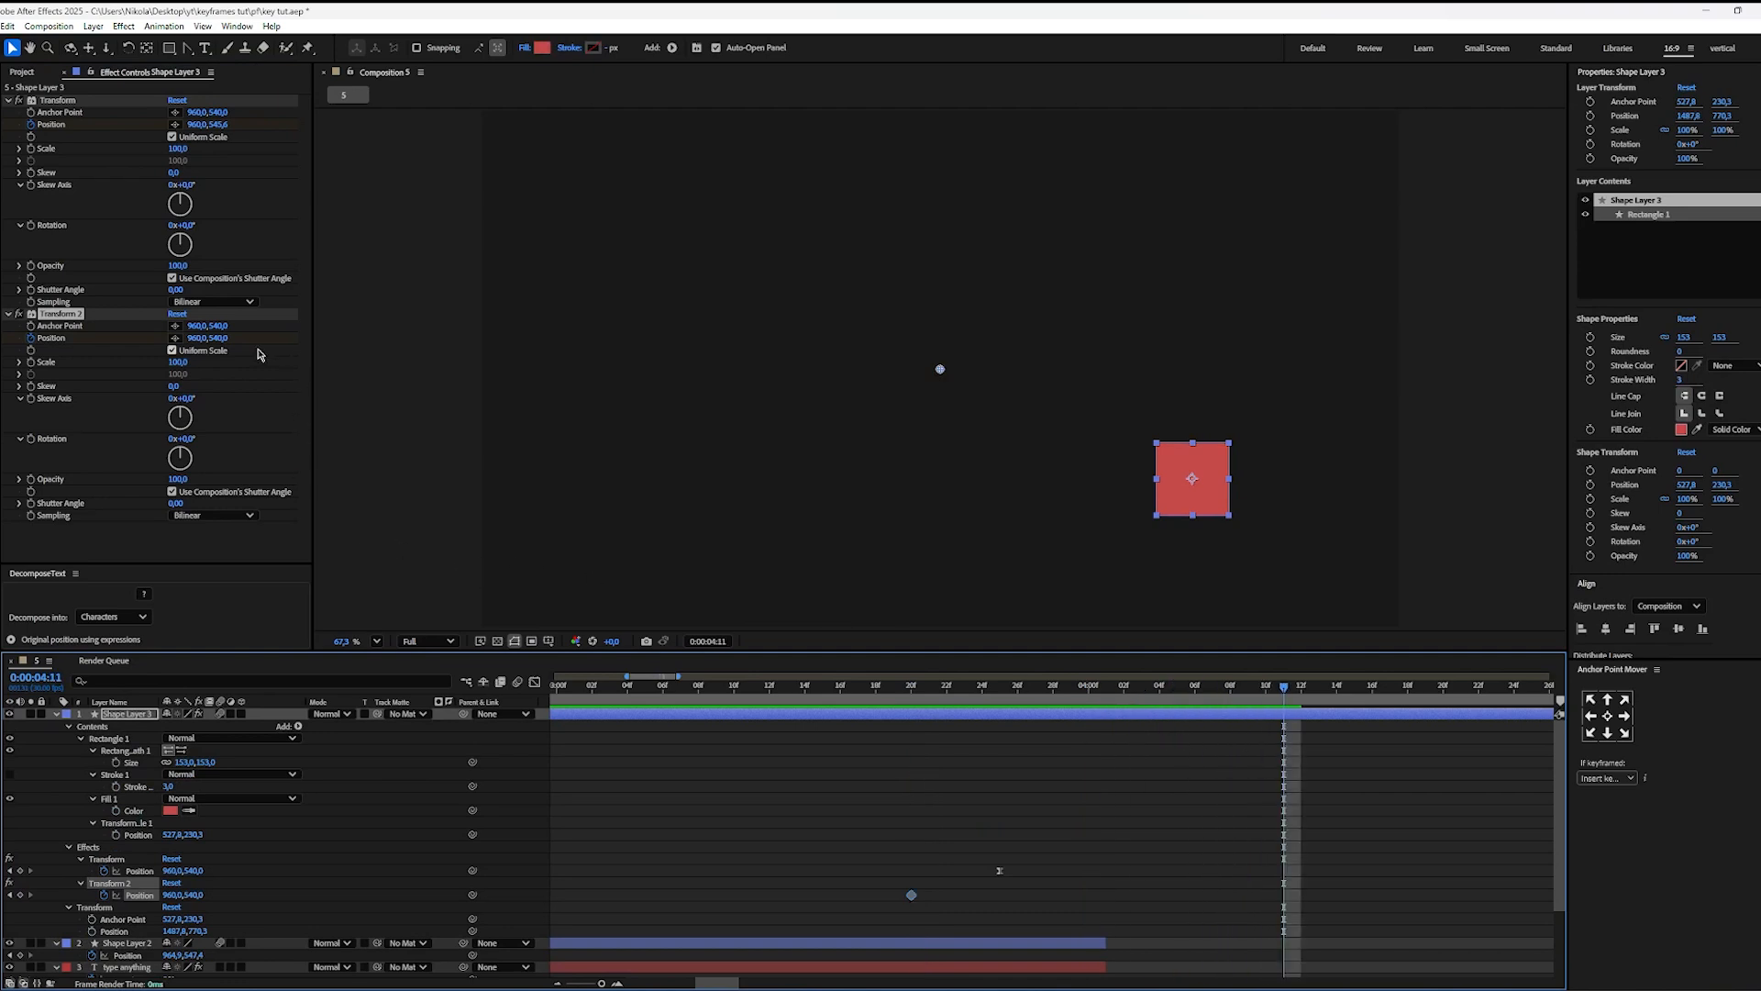
{"action": "left_click_drag", "start_coordinate": [223, 338], "coordinate": [531, 386]}
Step: Easy-ease the square's Transform 2 Position keyframes and reshape the speed graph for a slow start and a fast exit, with 100% outgoing influence
{"action": "left_click_drag", "start_coordinate": [1312, 887], "coordinate": [783, 914]}
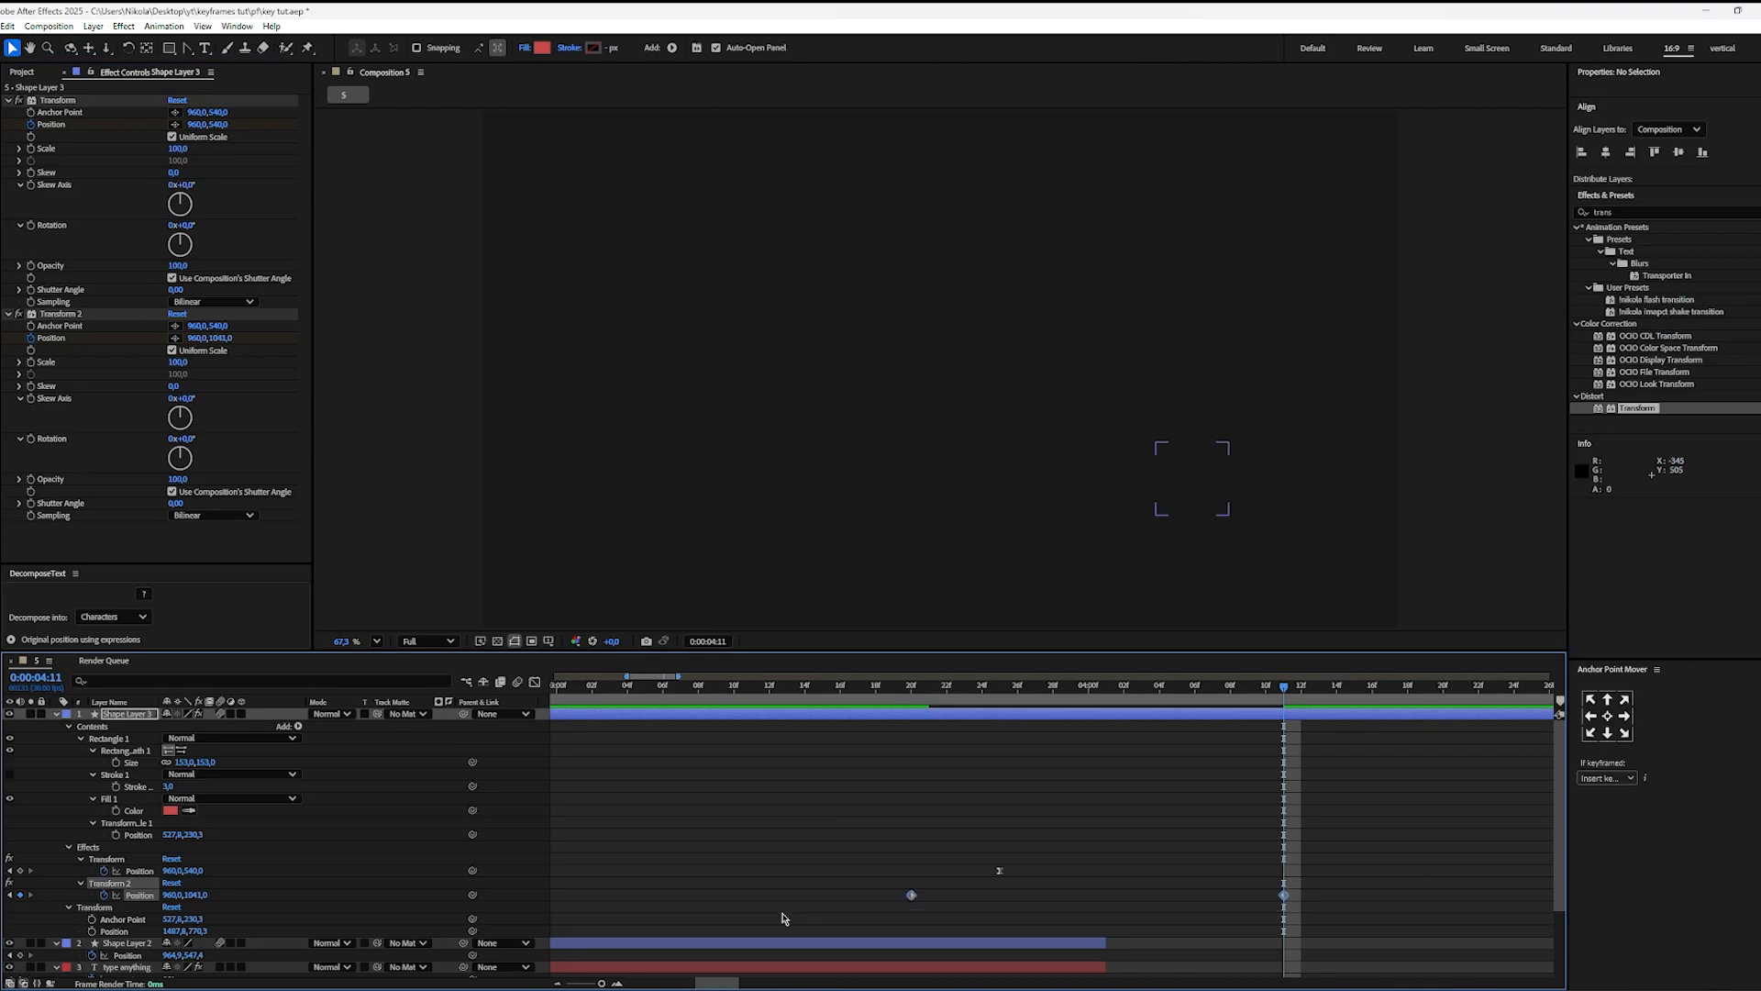
{"action": "key", "text": "F9"}
{"action": "key", "text": "shift+F3"}
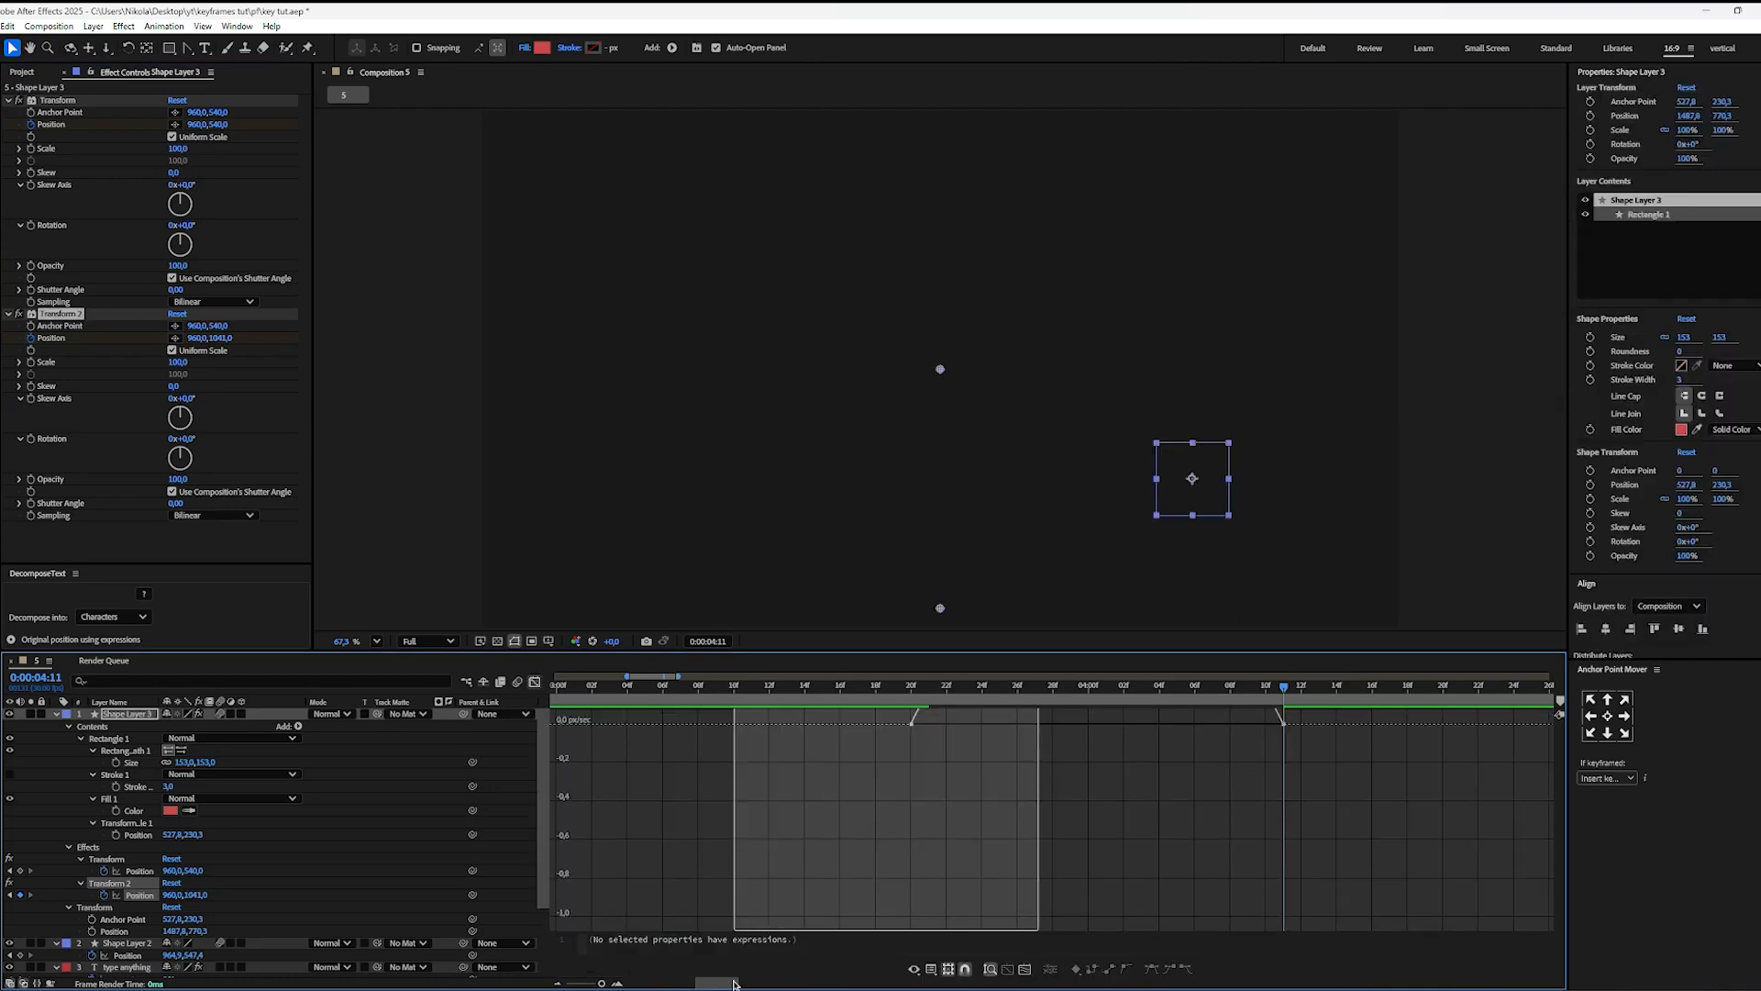
{"action": "left_click_drag", "start_coordinate": [978, 920], "coordinate": [1102, 920]}
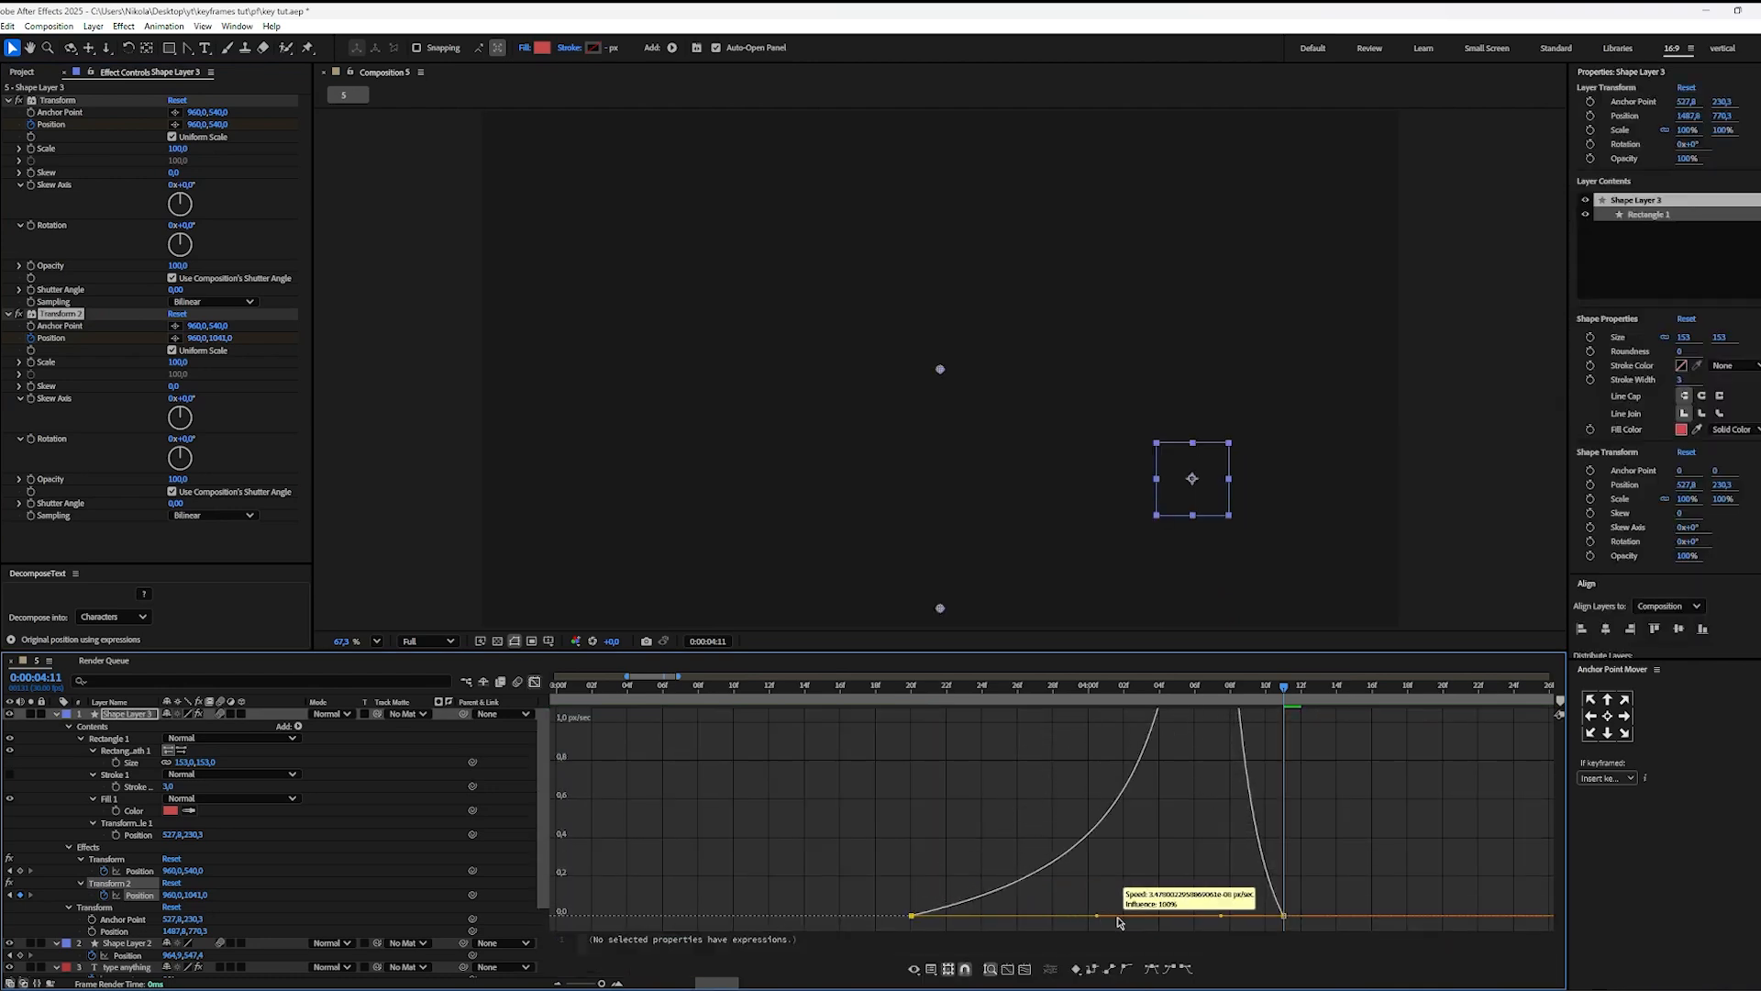
{"action": "left_click_drag", "start_coordinate": [1227, 919], "coordinate": [1297, 886]}
{"action": "left_click", "coordinate": [536, 683]}
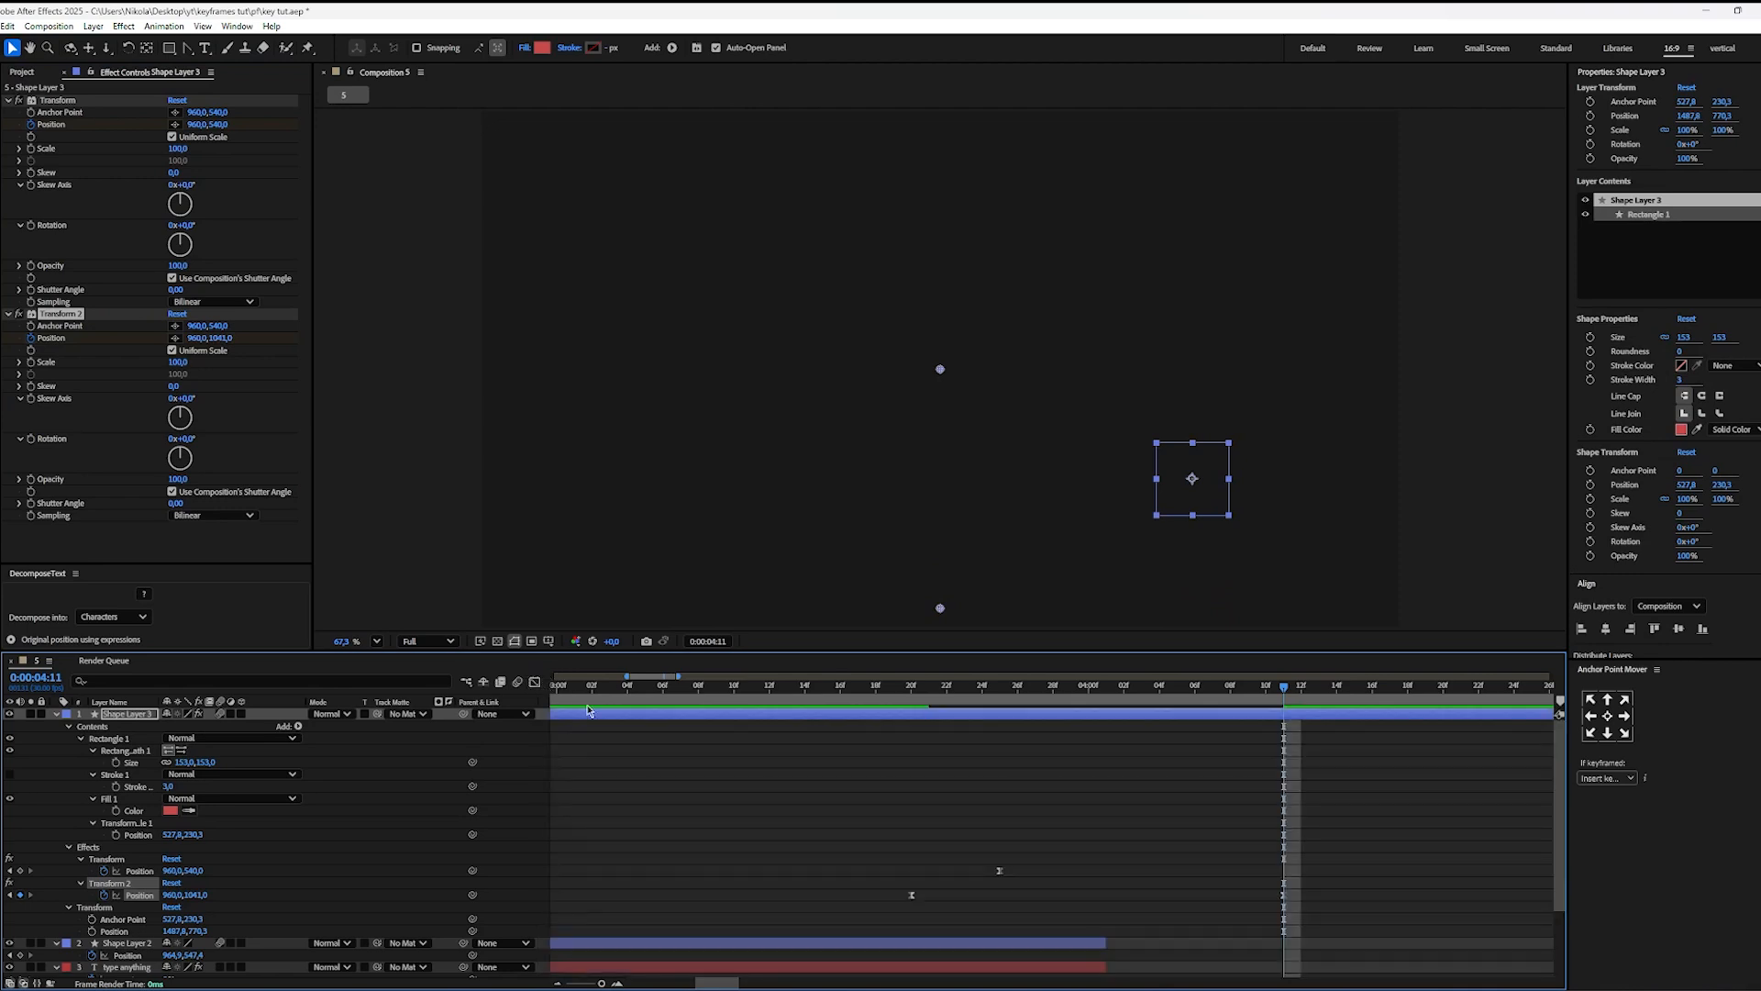
Step: Play the square's entrance and exit from shortly before 0:00:02:29 to check the combined movement
{"action": "scroll", "coordinate": [839, 760], "scroll_direction": "down", "scroll_amount": 4}
{"action": "scroll", "coordinate": [826, 837], "scroll_direction": "down", "scroll_amount": 2}
{"action": "left_click", "coordinate": [798, 816]}
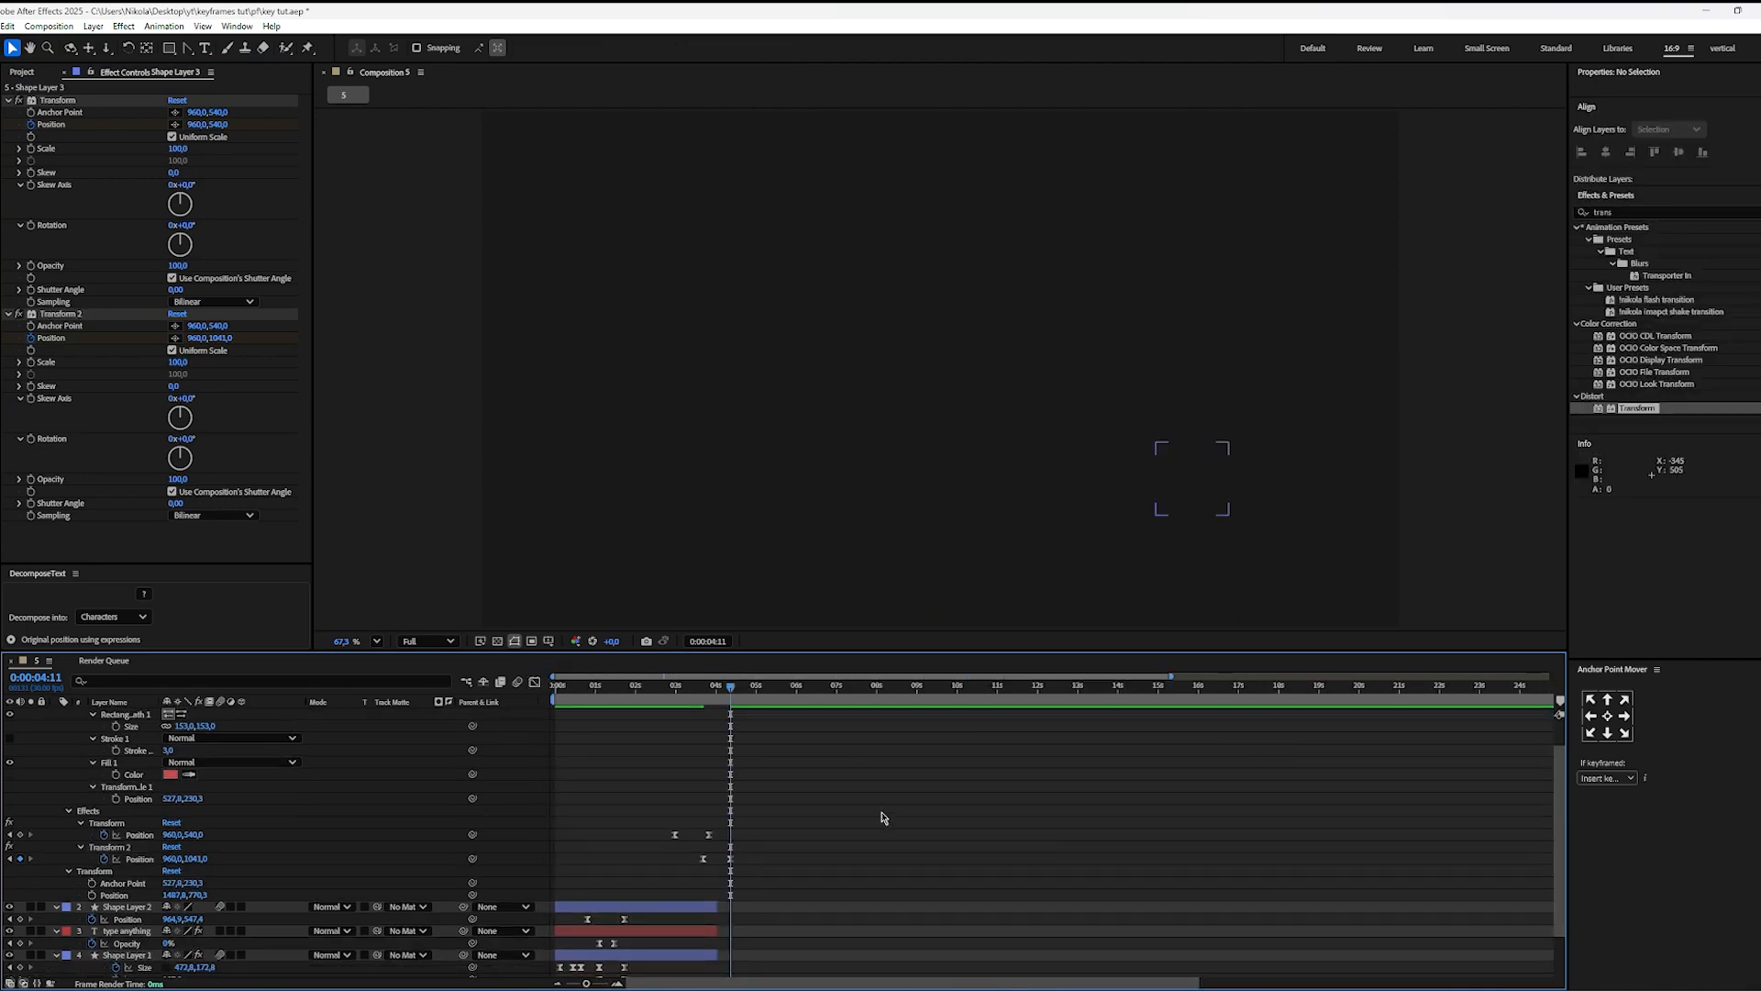
{"action": "left_click_drag", "start_coordinate": [679, 684], "coordinate": [522, 694]}
{"action": "left_click", "coordinate": [623, 686]}
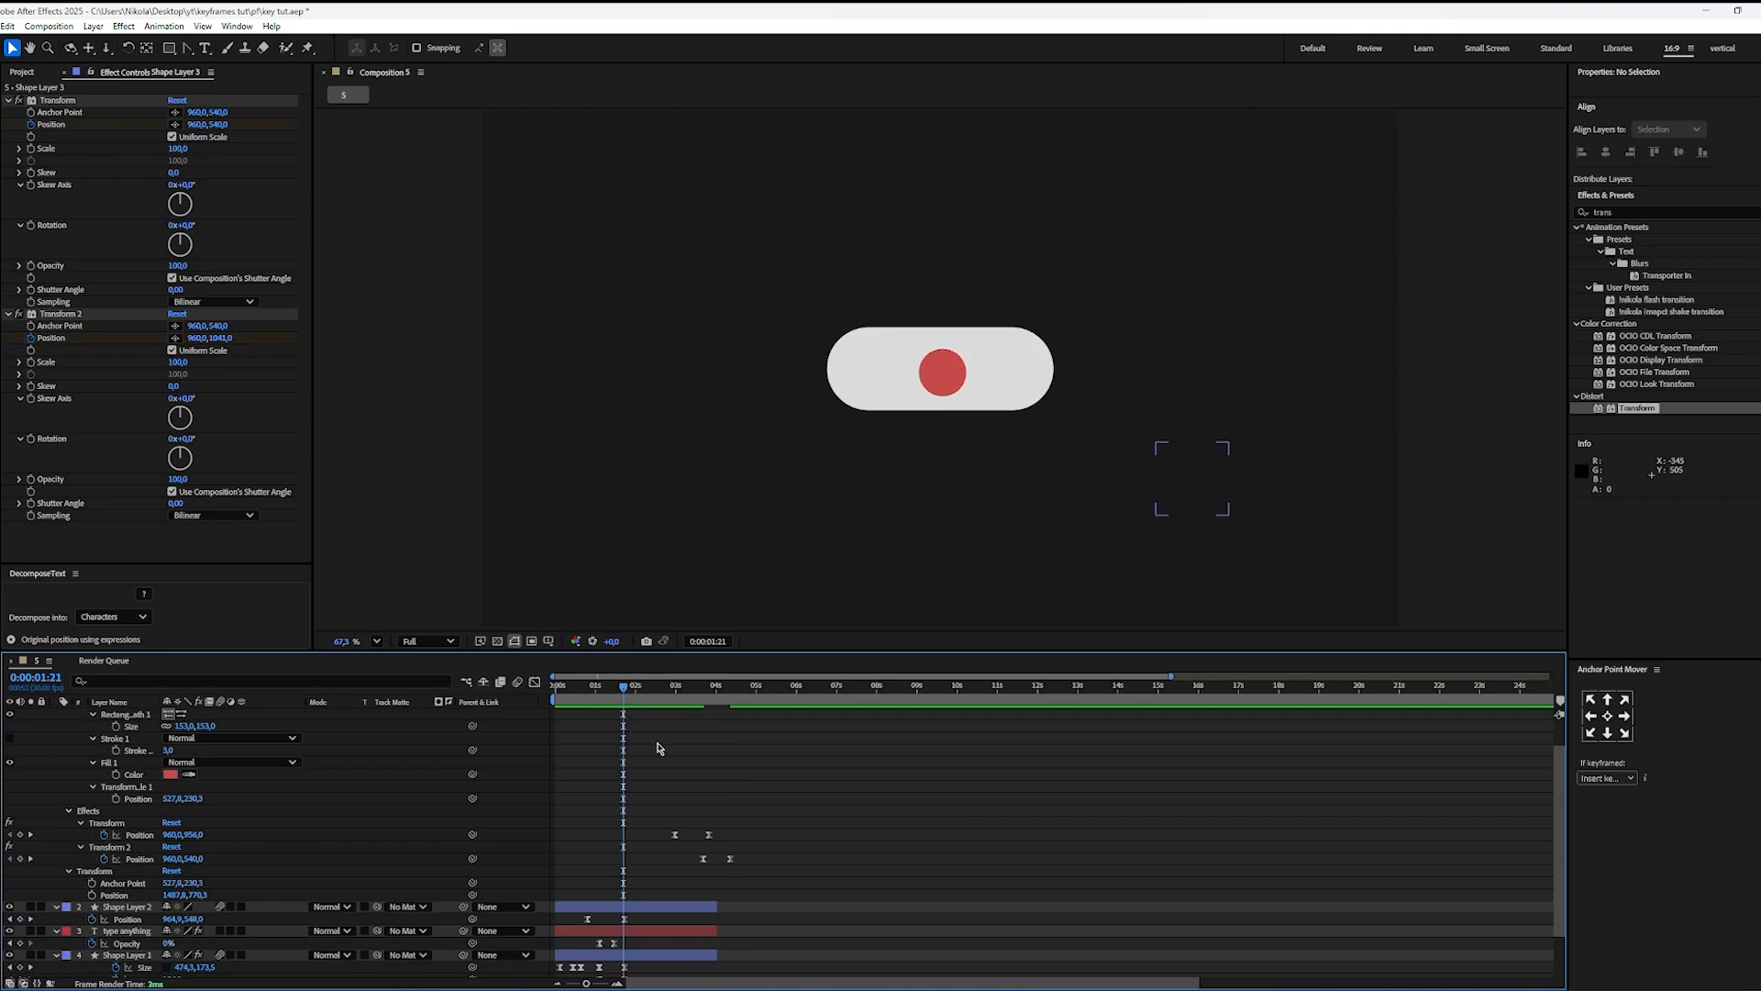
{"action": "scroll", "coordinate": [668, 754], "scroll_direction": "up", "scroll_amount": 1}
{"action": "left_click", "coordinate": [665, 687]}
{"action": "key", "text": "space"}
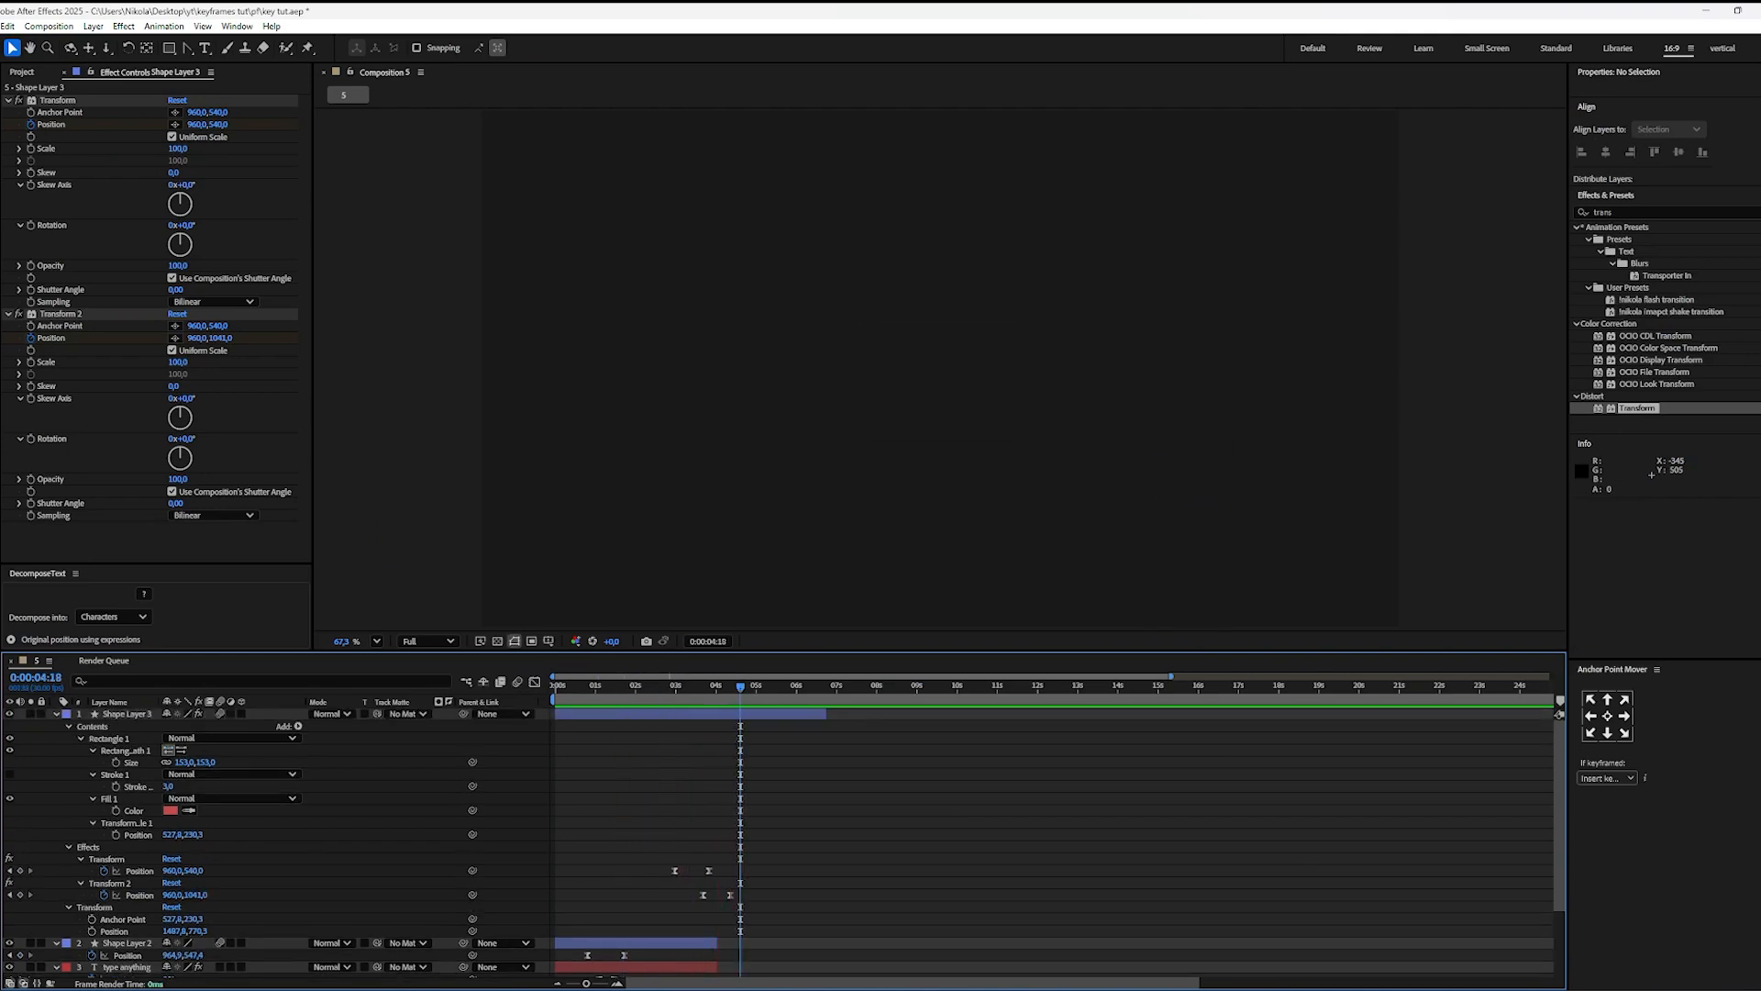
Step: Hide the circle, text and pill layers and play the square's motion from 0:00:02:18
{"action": "scroll", "coordinate": [18, 917], "scroll_direction": "down", "scroll_amount": 2}
{"action": "left_click_drag", "start_coordinate": [9, 898], "coordinate": [10, 849]}
{"action": "scroll", "coordinate": [688, 807], "scroll_direction": "up", "scroll_amount": 2}
{"action": "left_click_drag", "start_coordinate": [678, 688], "coordinate": [661, 690]}
{"action": "key", "text": "space"}
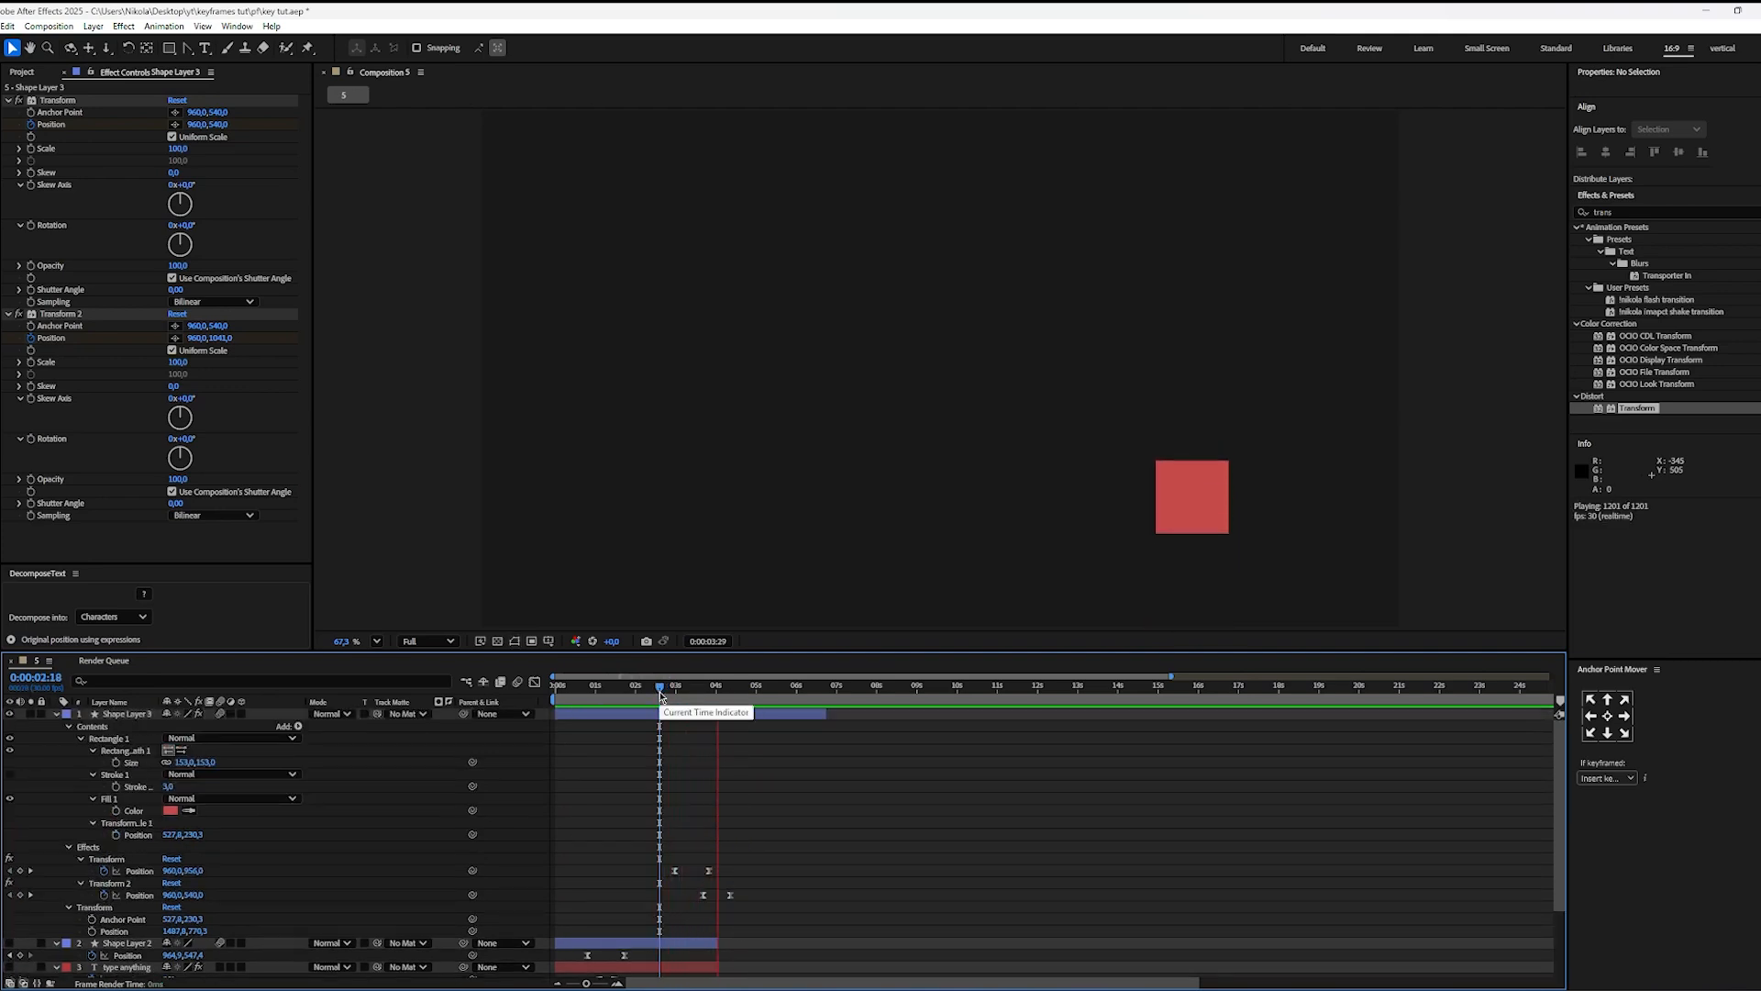
Step: Center the square's layer in the composition at position 960, 540
{"action": "left_click_drag", "start_coordinate": [742, 688], "coordinate": [718, 693]}
{"action": "left_click", "coordinate": [745, 713]}
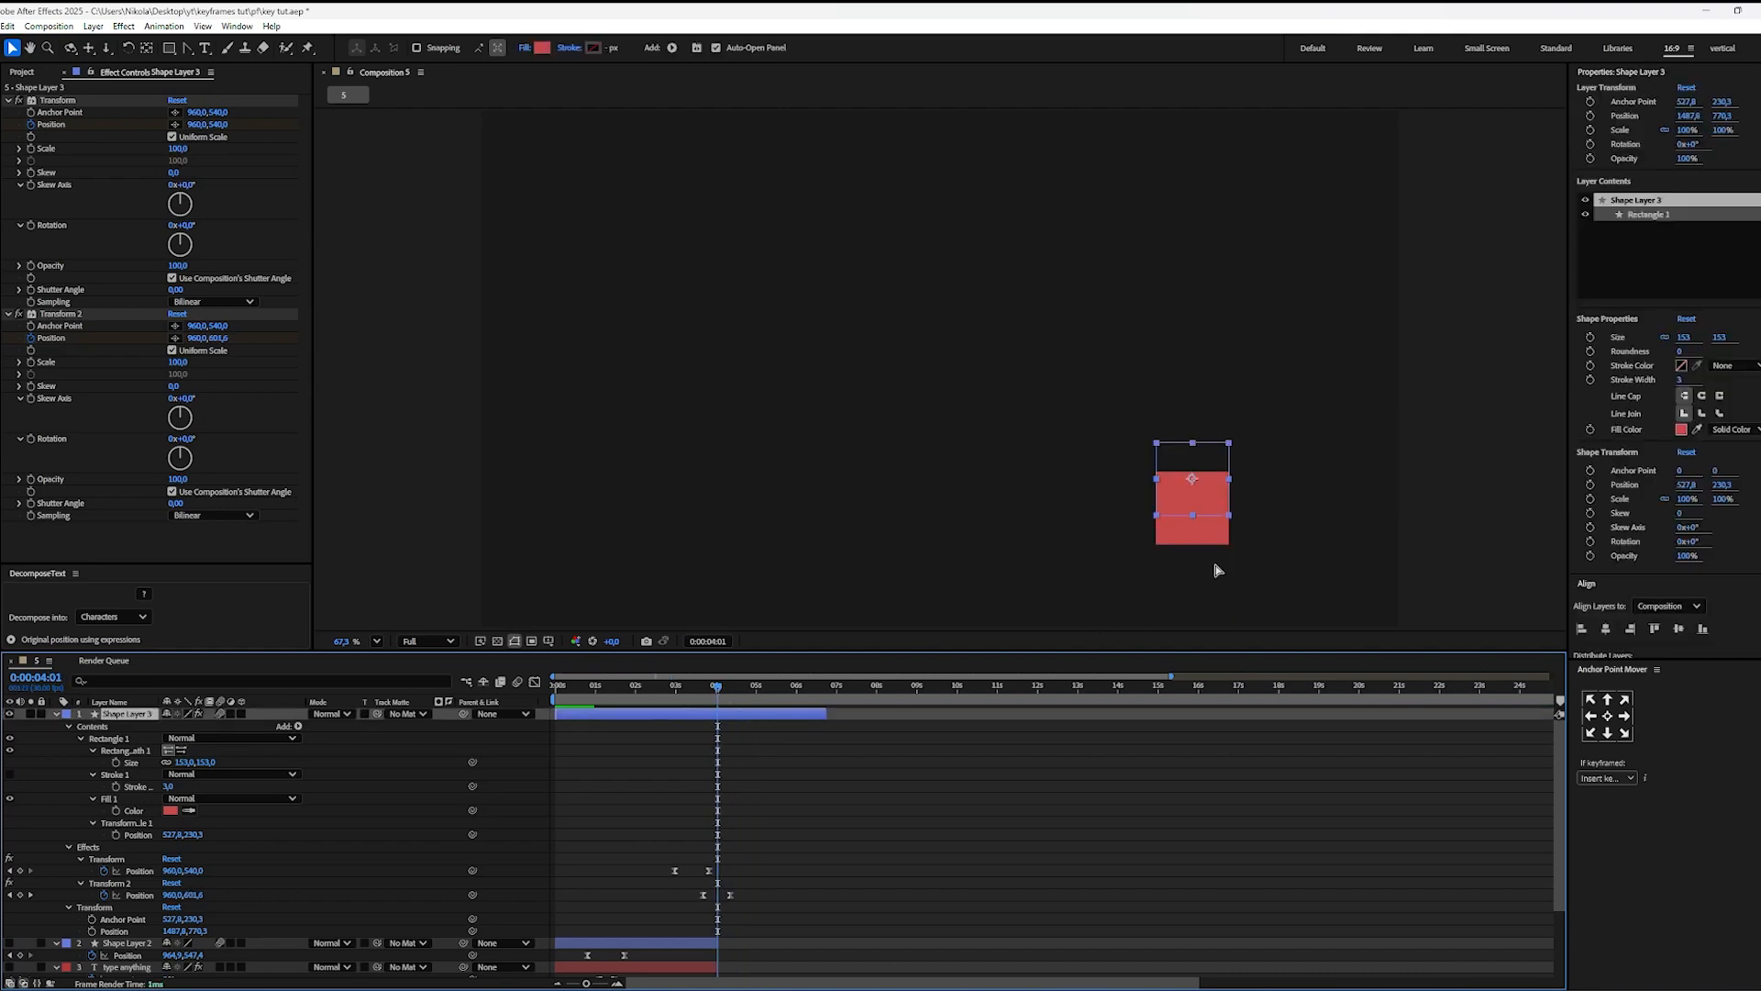
{"action": "key", "text": "ctrl+Home"}
Step: Set the square's vertical Position to 1189 in the first Transform at 0:00:02:29 and about 1156 in Transform 2 at 0:00:04:11
{"action": "left_click_drag", "start_coordinate": [718, 688], "coordinate": [671, 700]}
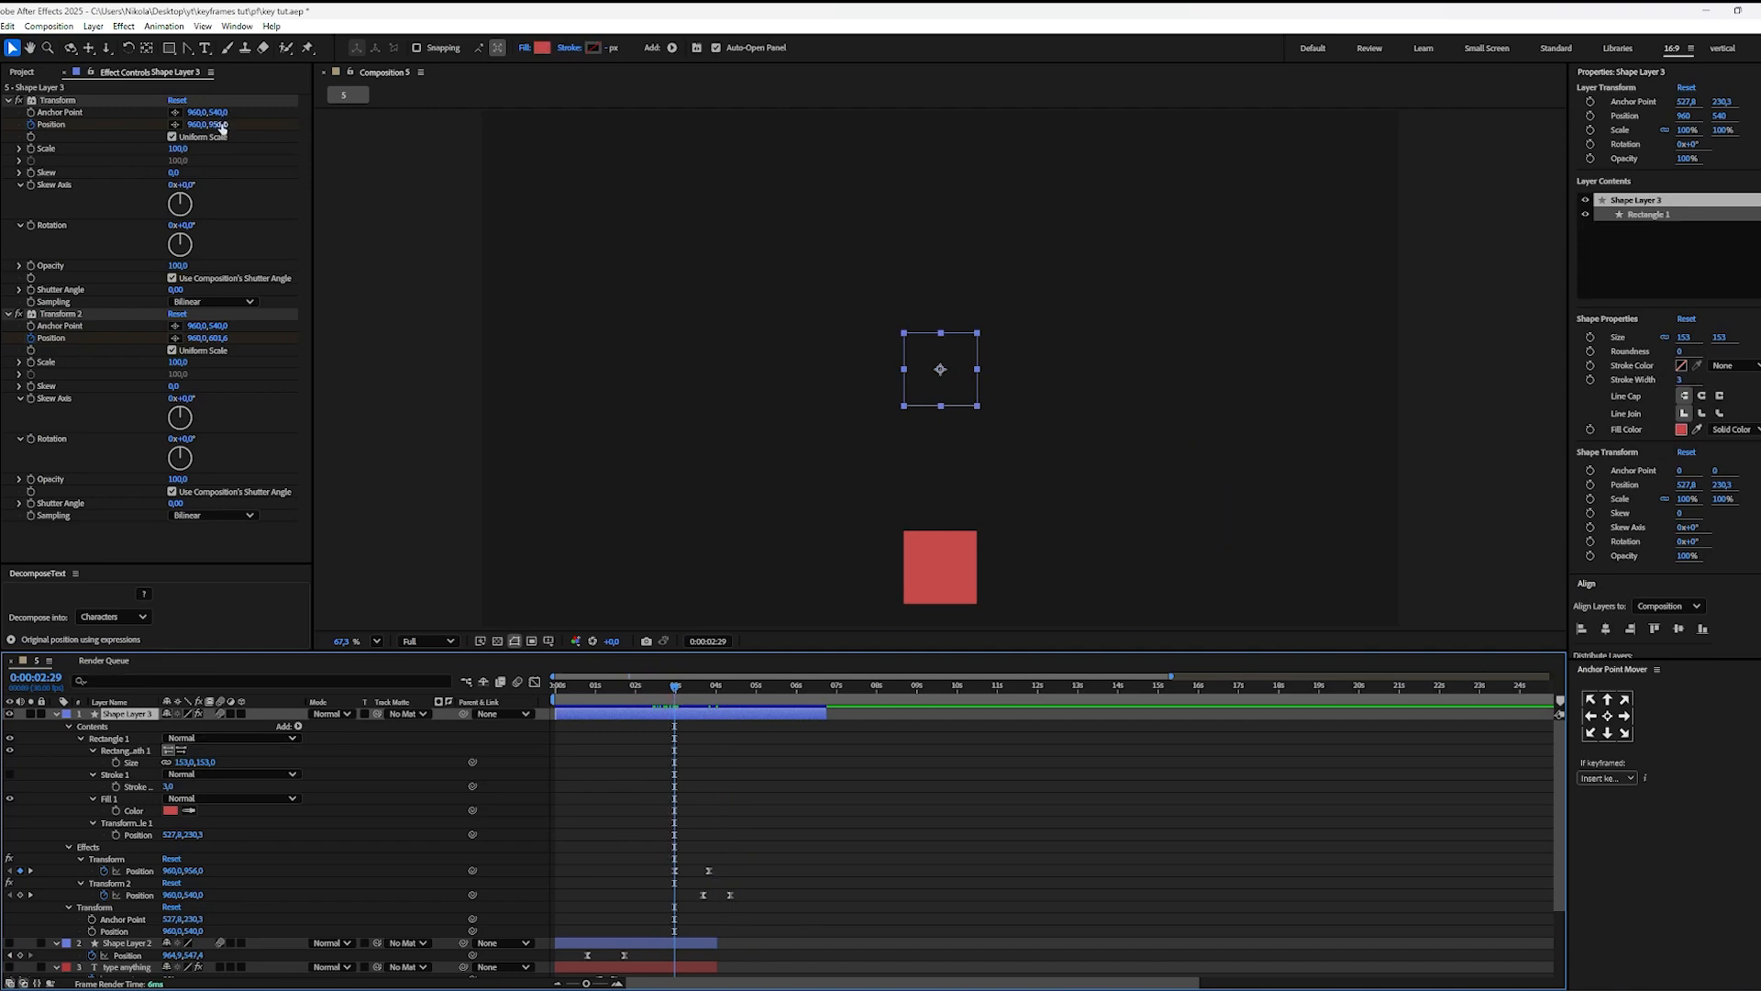
{"action": "left_click_drag", "start_coordinate": [221, 125], "coordinate": [366, 138]}
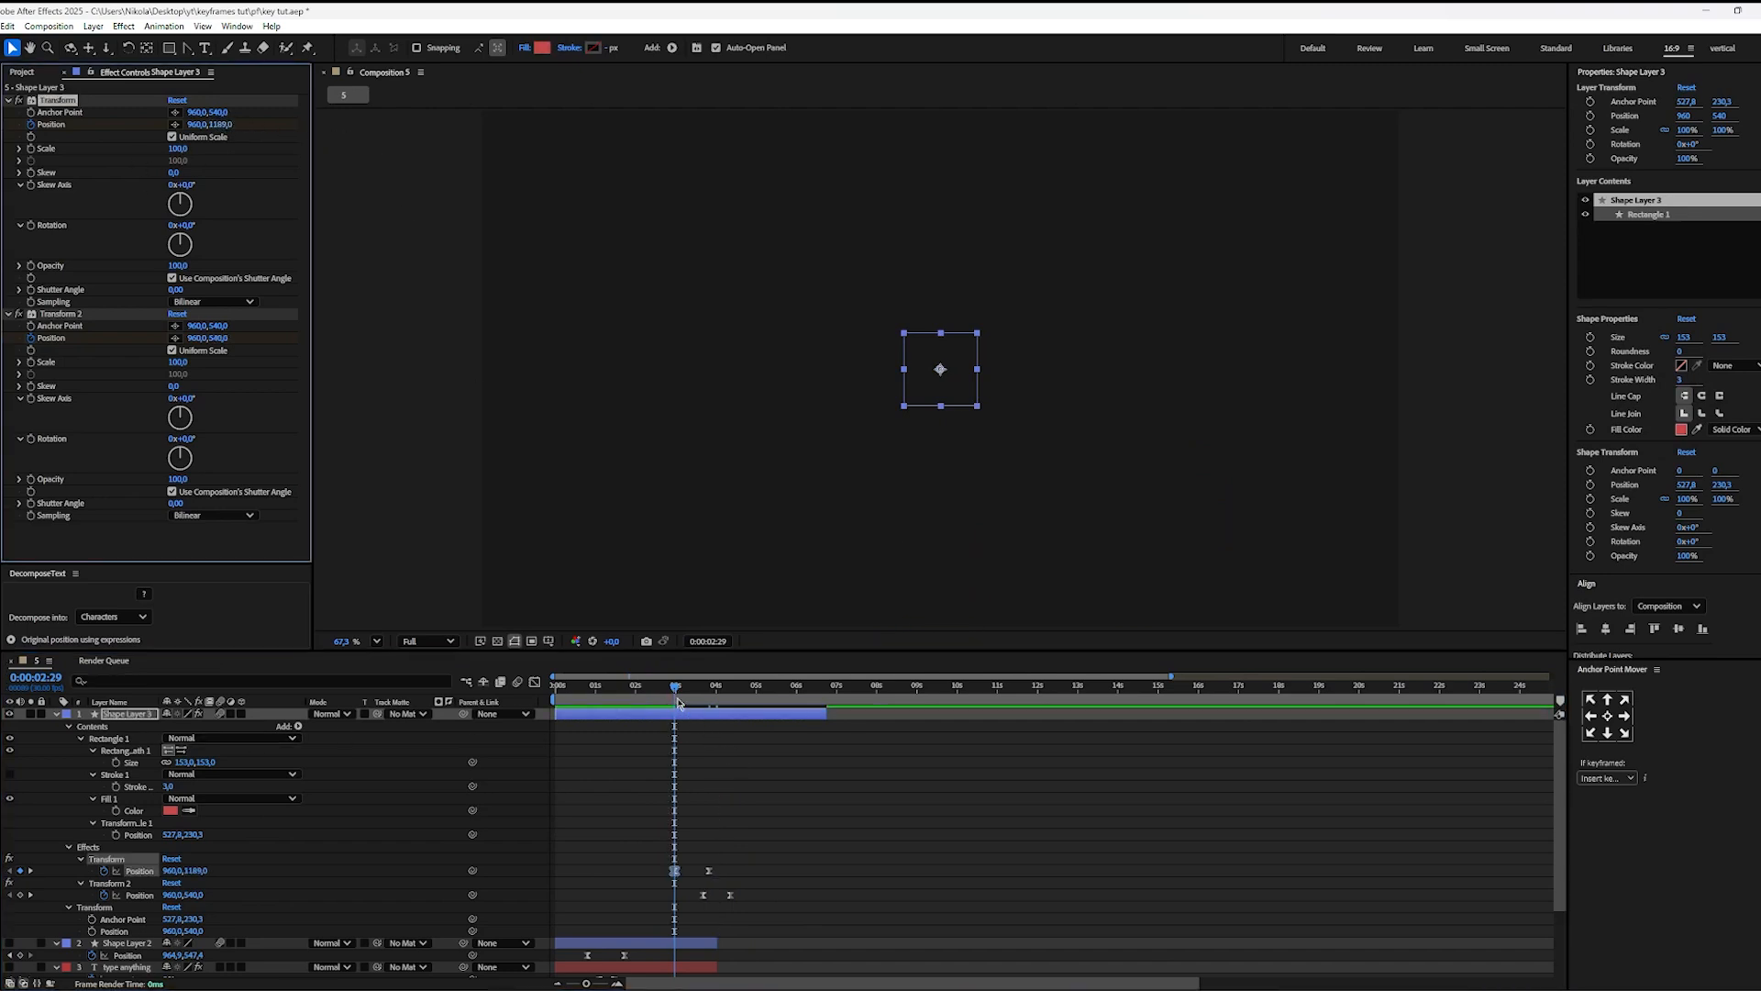
{"action": "left_click_drag", "start_coordinate": [678, 702], "coordinate": [731, 705]}
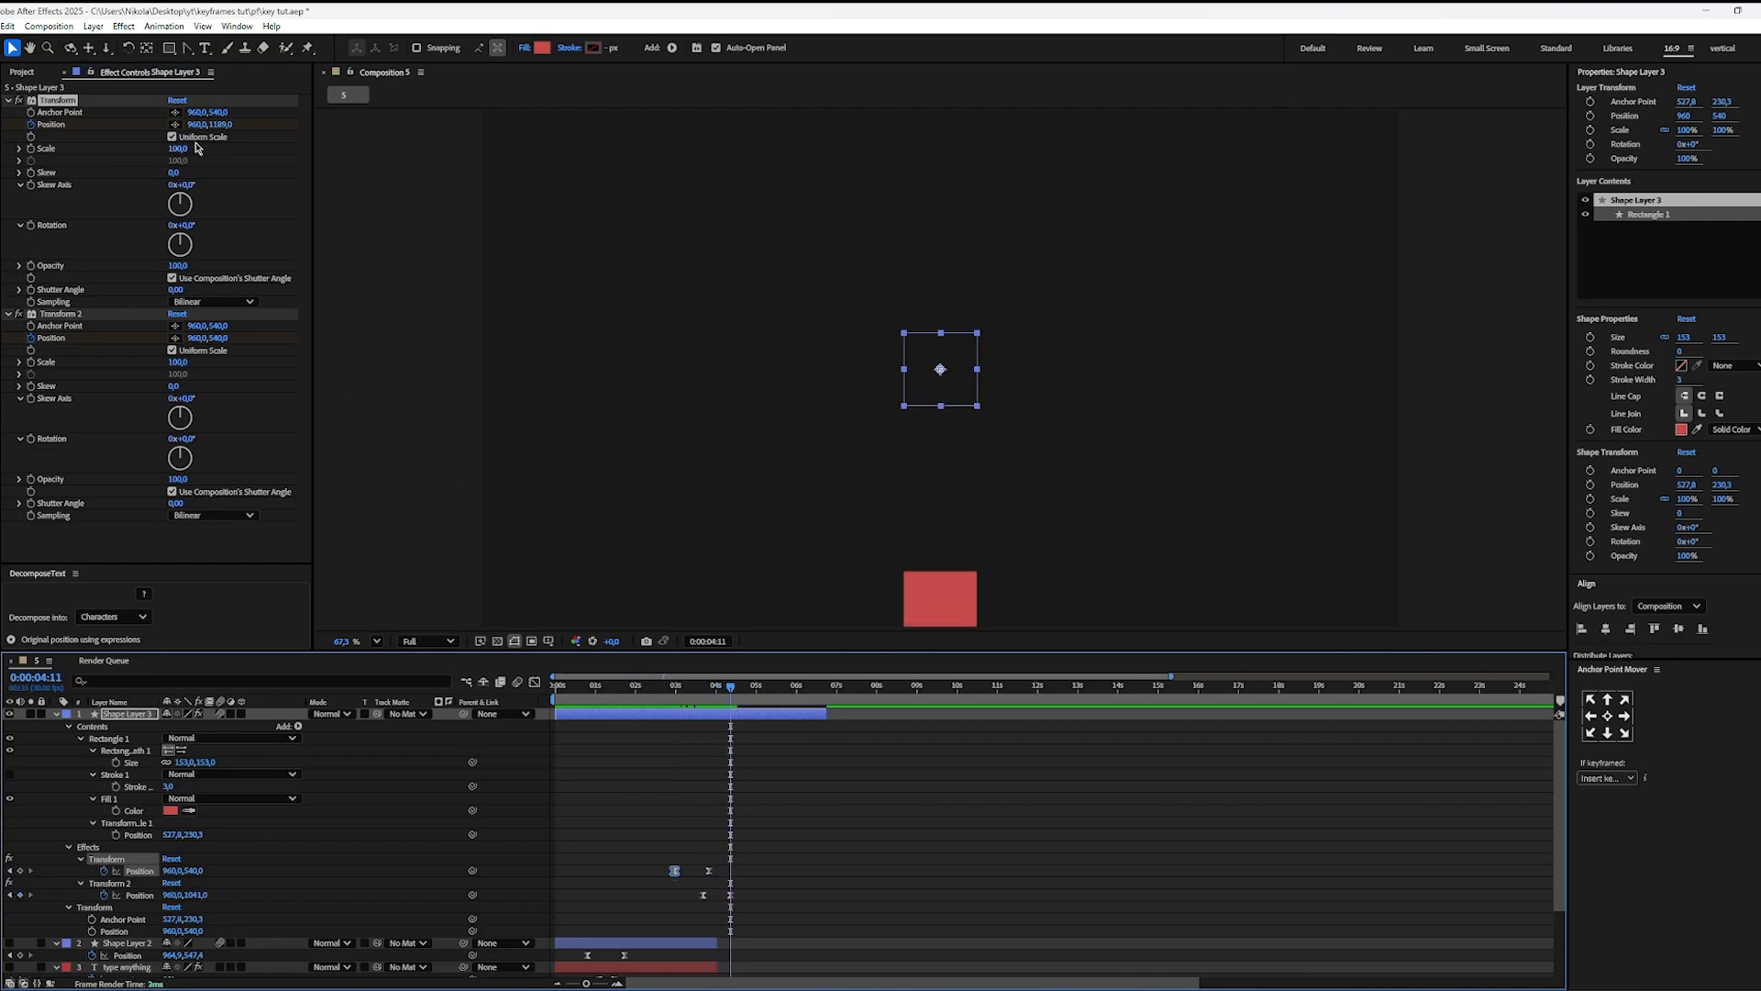
{"action": "left_click_drag", "start_coordinate": [216, 342], "coordinate": [289, 352]}
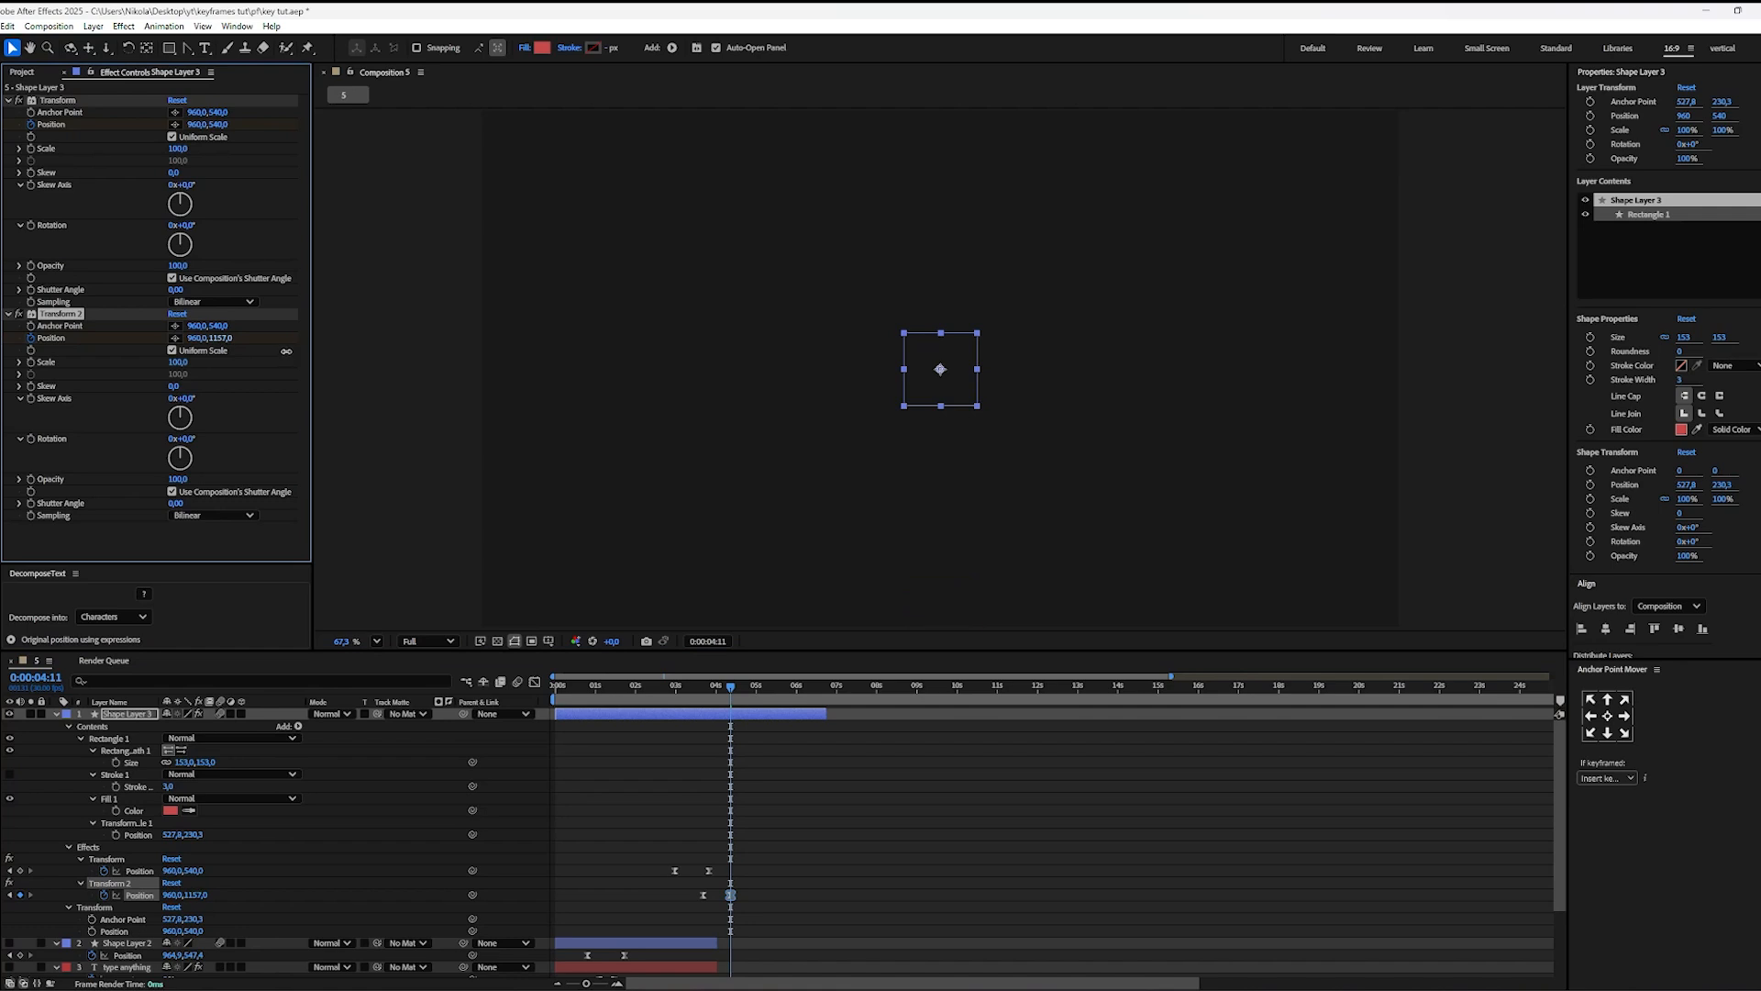
Step: Play the centered square's entrance and exit from 0:00:02:20 and 0:00:02:08, and return to 0:00:02:29
{"action": "scroll", "coordinate": [761, 906], "scroll_direction": "up", "scroll_amount": 1}
{"action": "left_click_drag", "start_coordinate": [761, 903], "coordinate": [974, 845]}
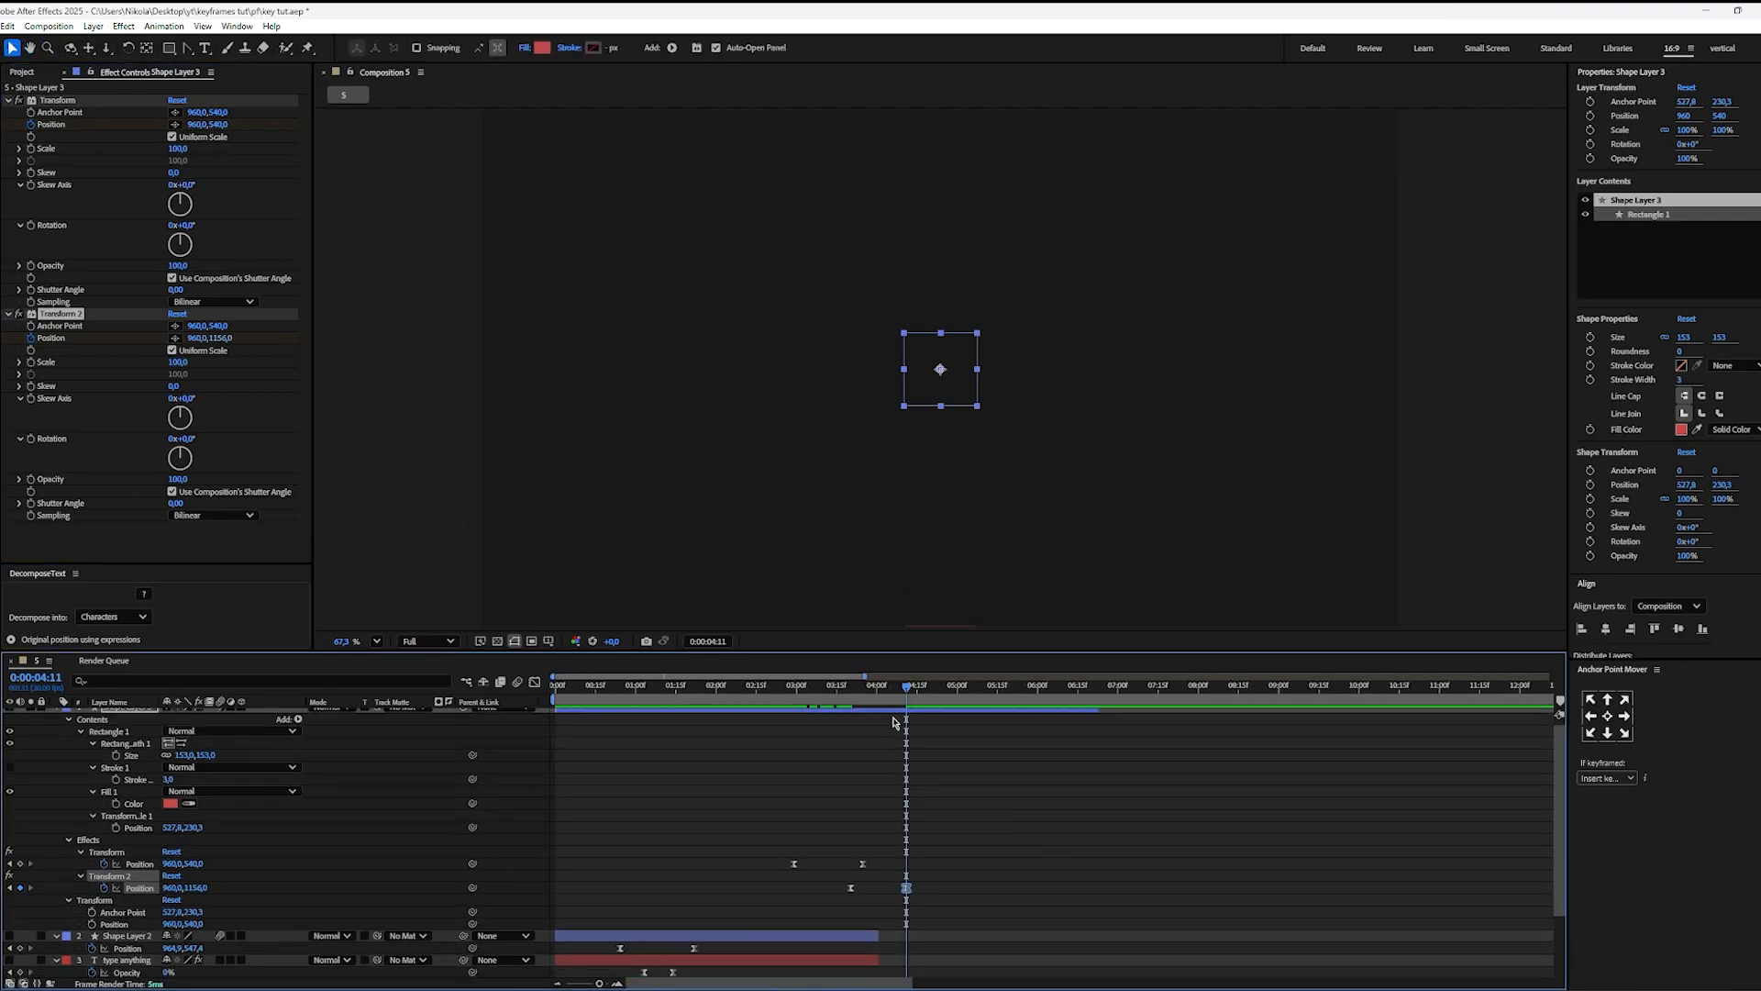
{"action": "left_click_drag", "start_coordinate": [857, 691], "coordinate": [770, 693]}
{"action": "key", "text": "space"}
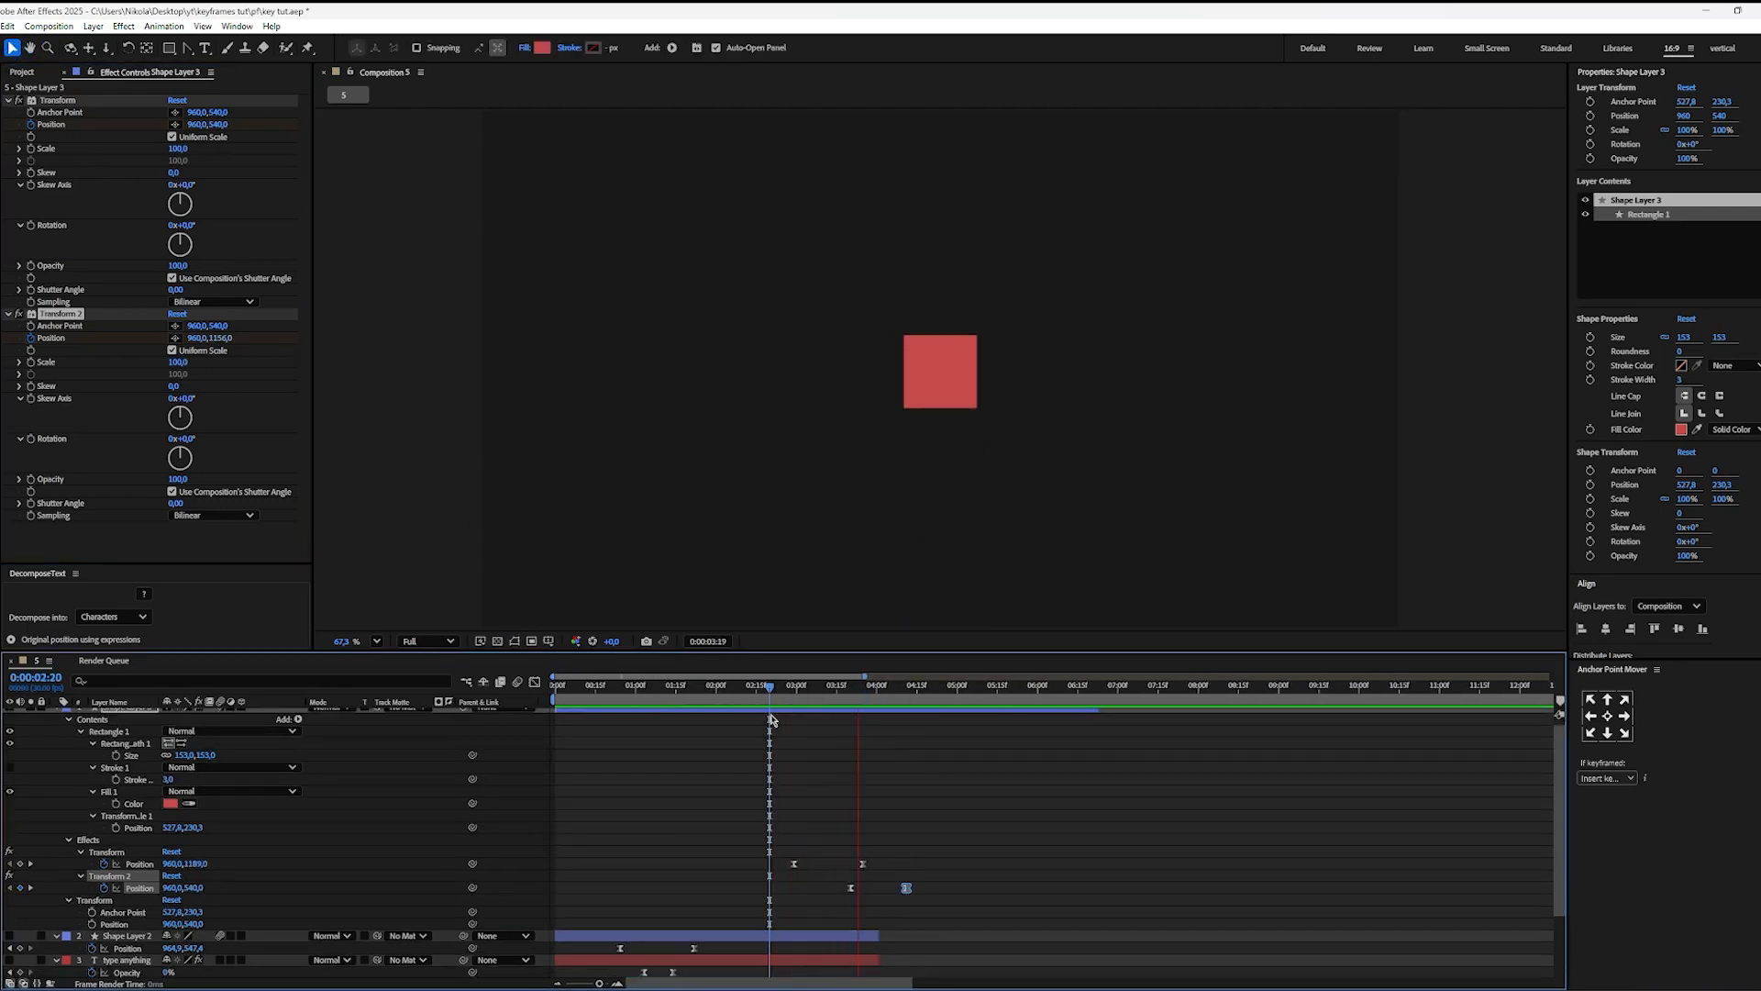
{"action": "key", "text": "space"}
{"action": "left_click_drag", "start_coordinate": [850, 704], "coordinate": [739, 707]}
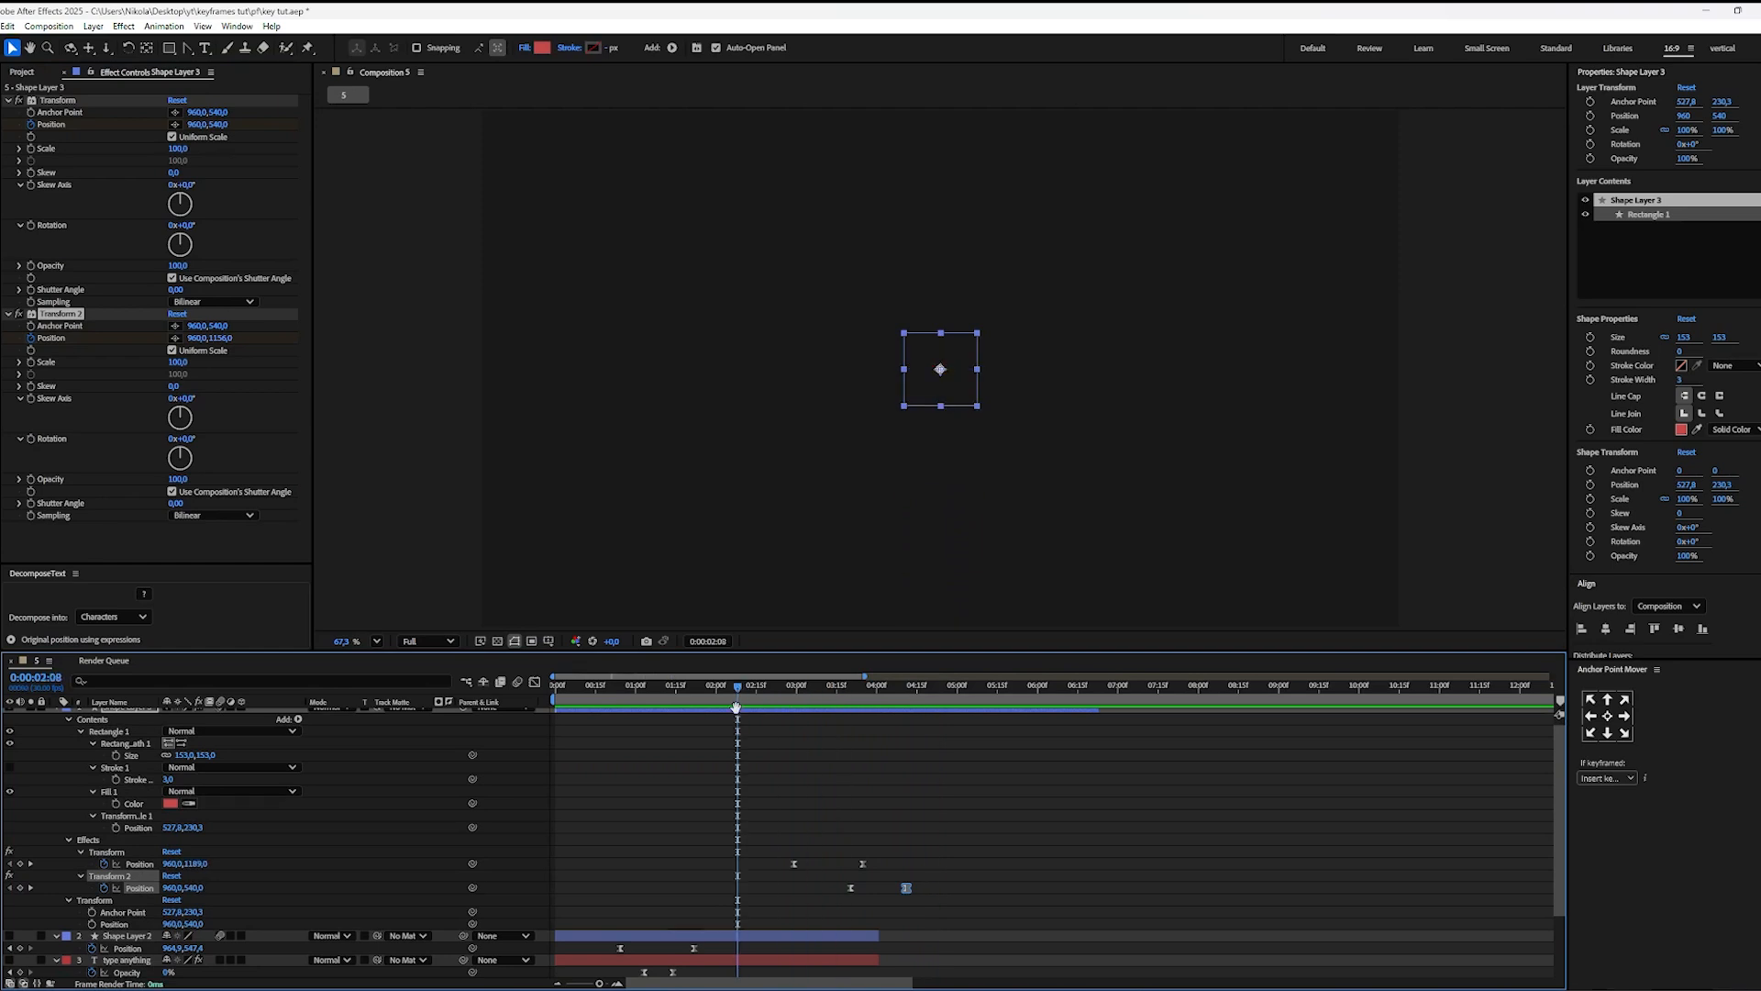
{"action": "key", "text": "space"}
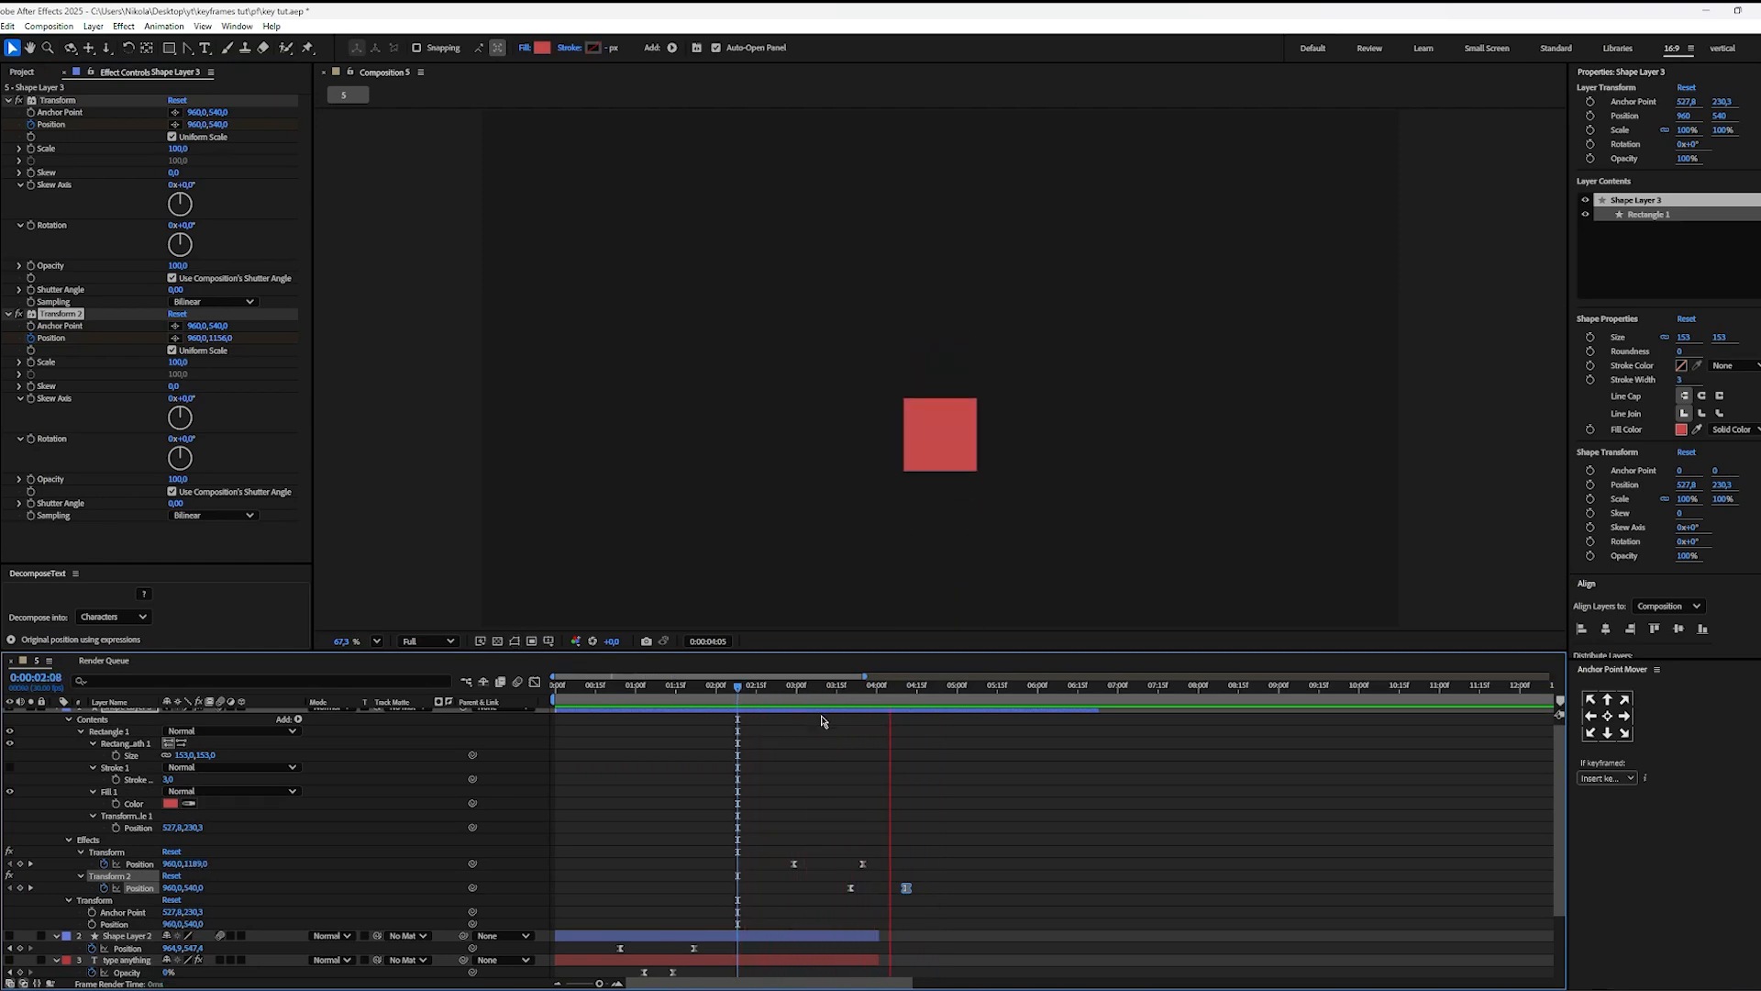
{"action": "key", "text": "space"}
{"action": "left_click_drag", "start_coordinate": [897, 694], "coordinate": [793, 695]}
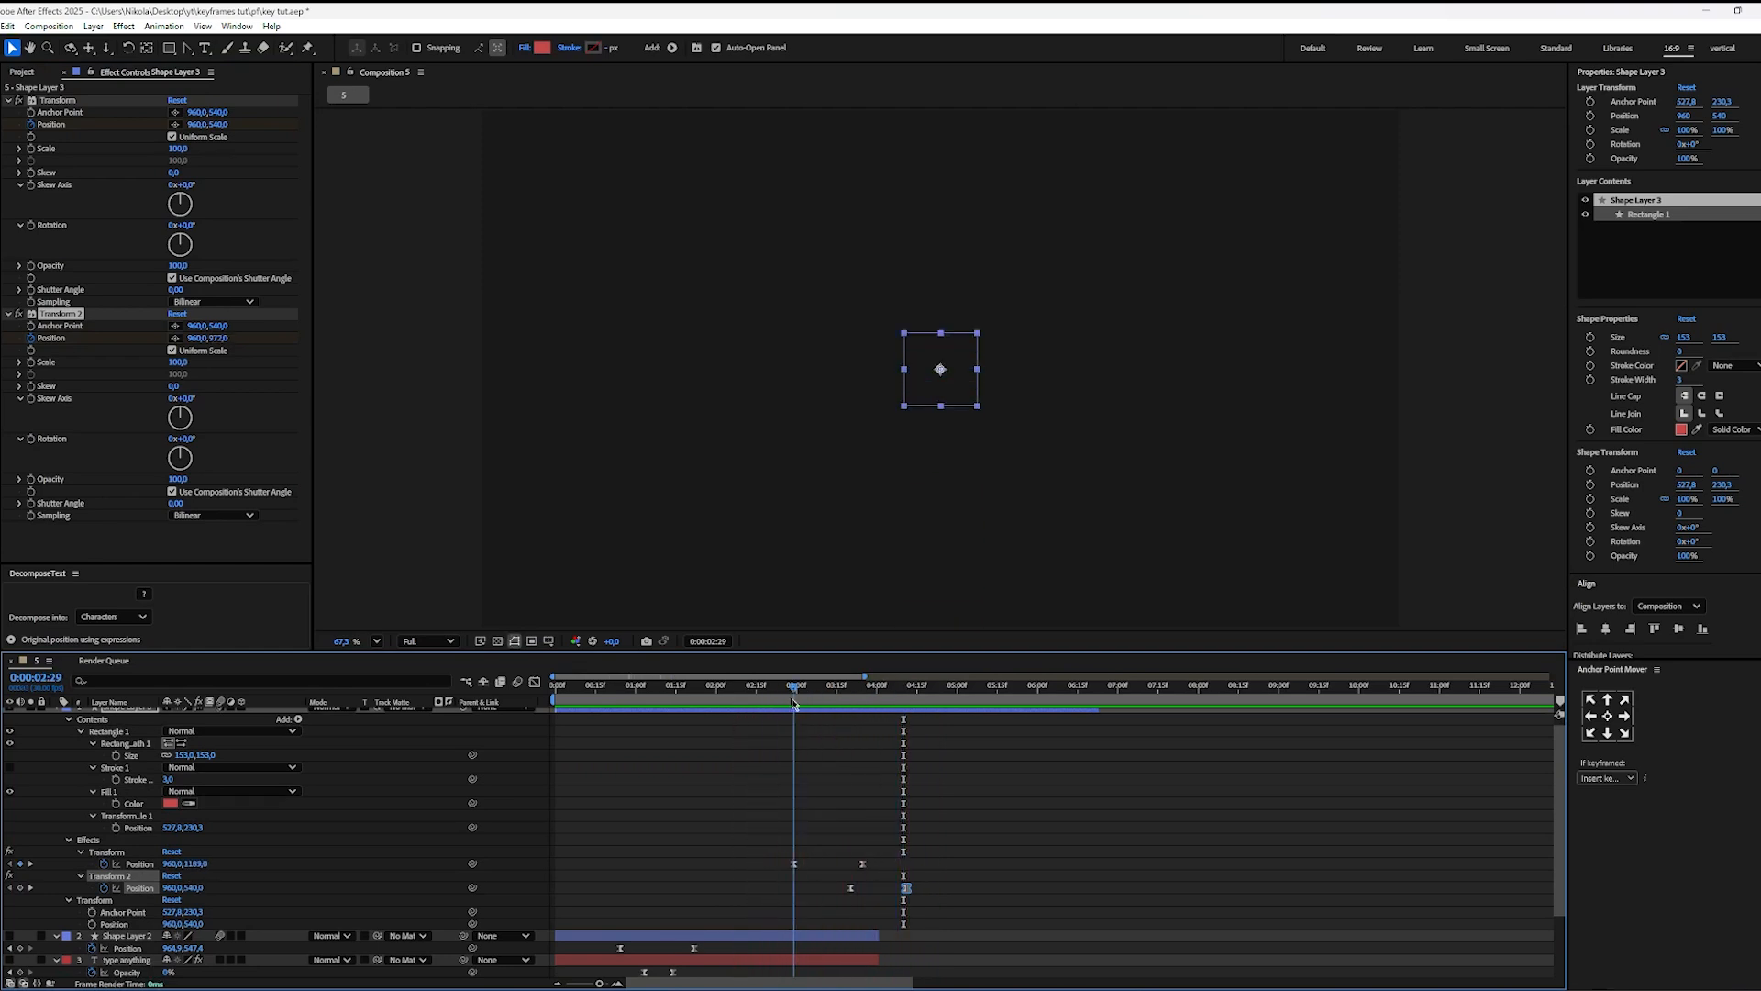
{"action": "left_click", "coordinate": [830, 750]}
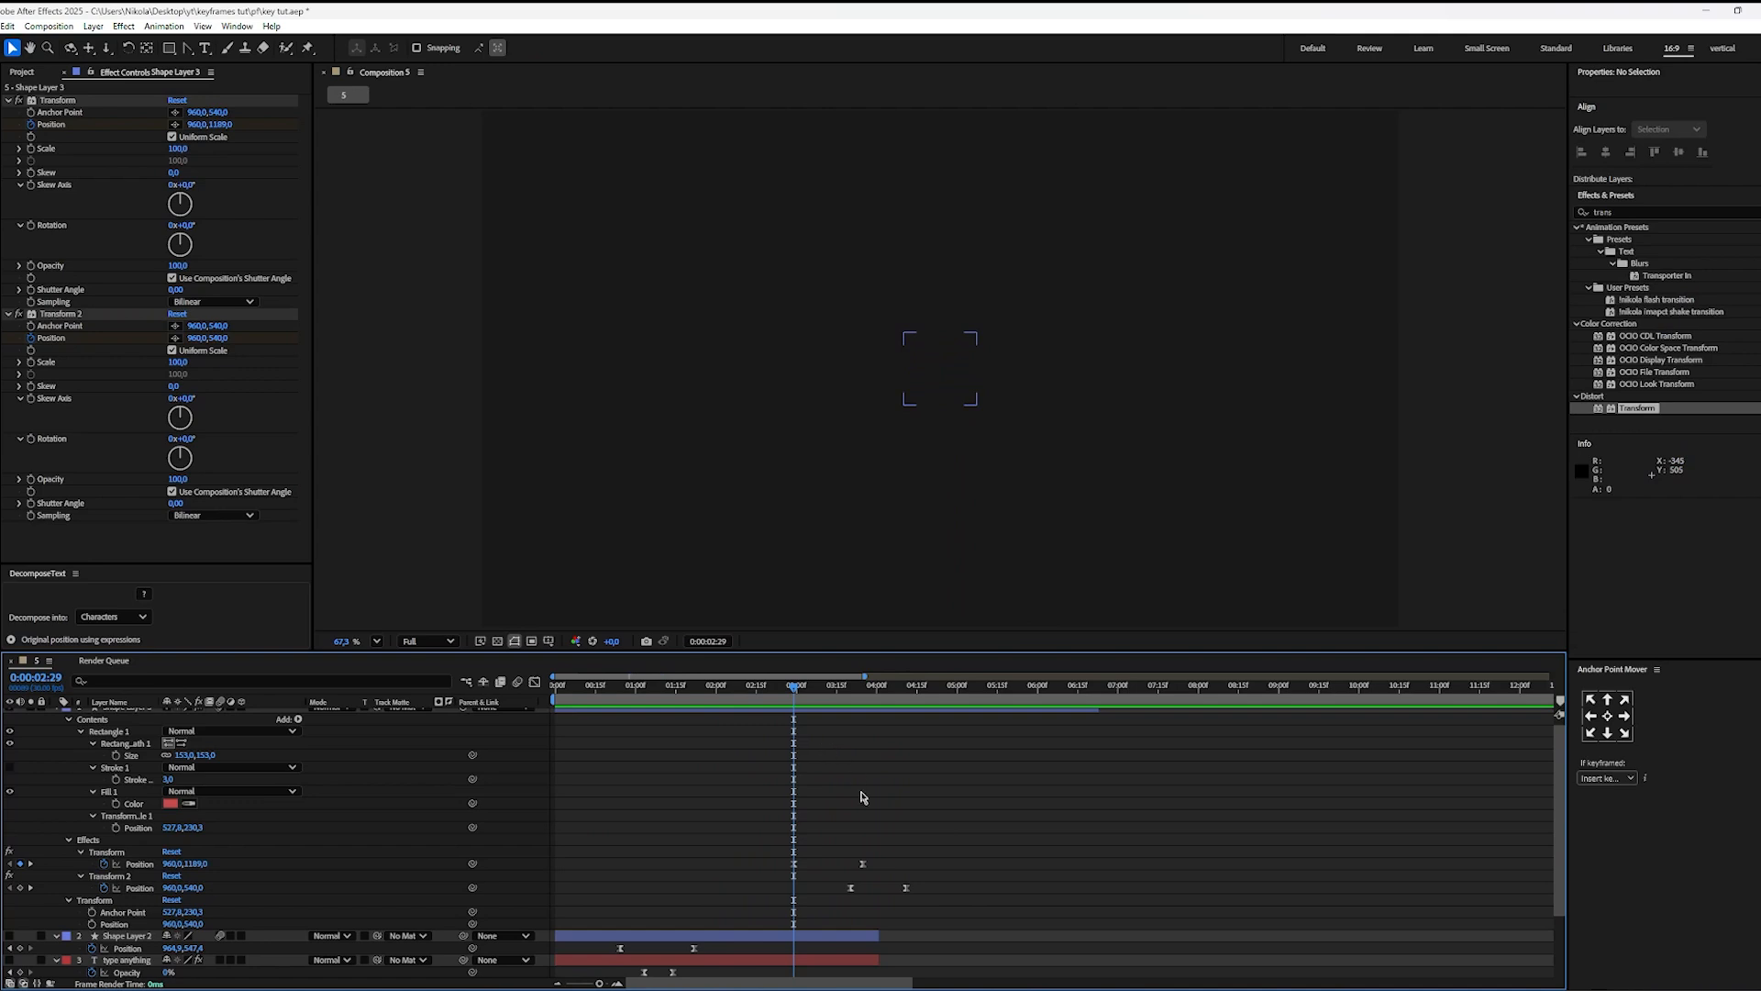
Step: Add a Rotation keyframe to the square's layer at 0:00:02:29 and reveal all of the layer's keyframed properties
{"action": "scroll", "coordinate": [862, 797], "scroll_direction": "up", "scroll_amount": 1}
{"action": "left_click", "coordinate": [817, 717]}
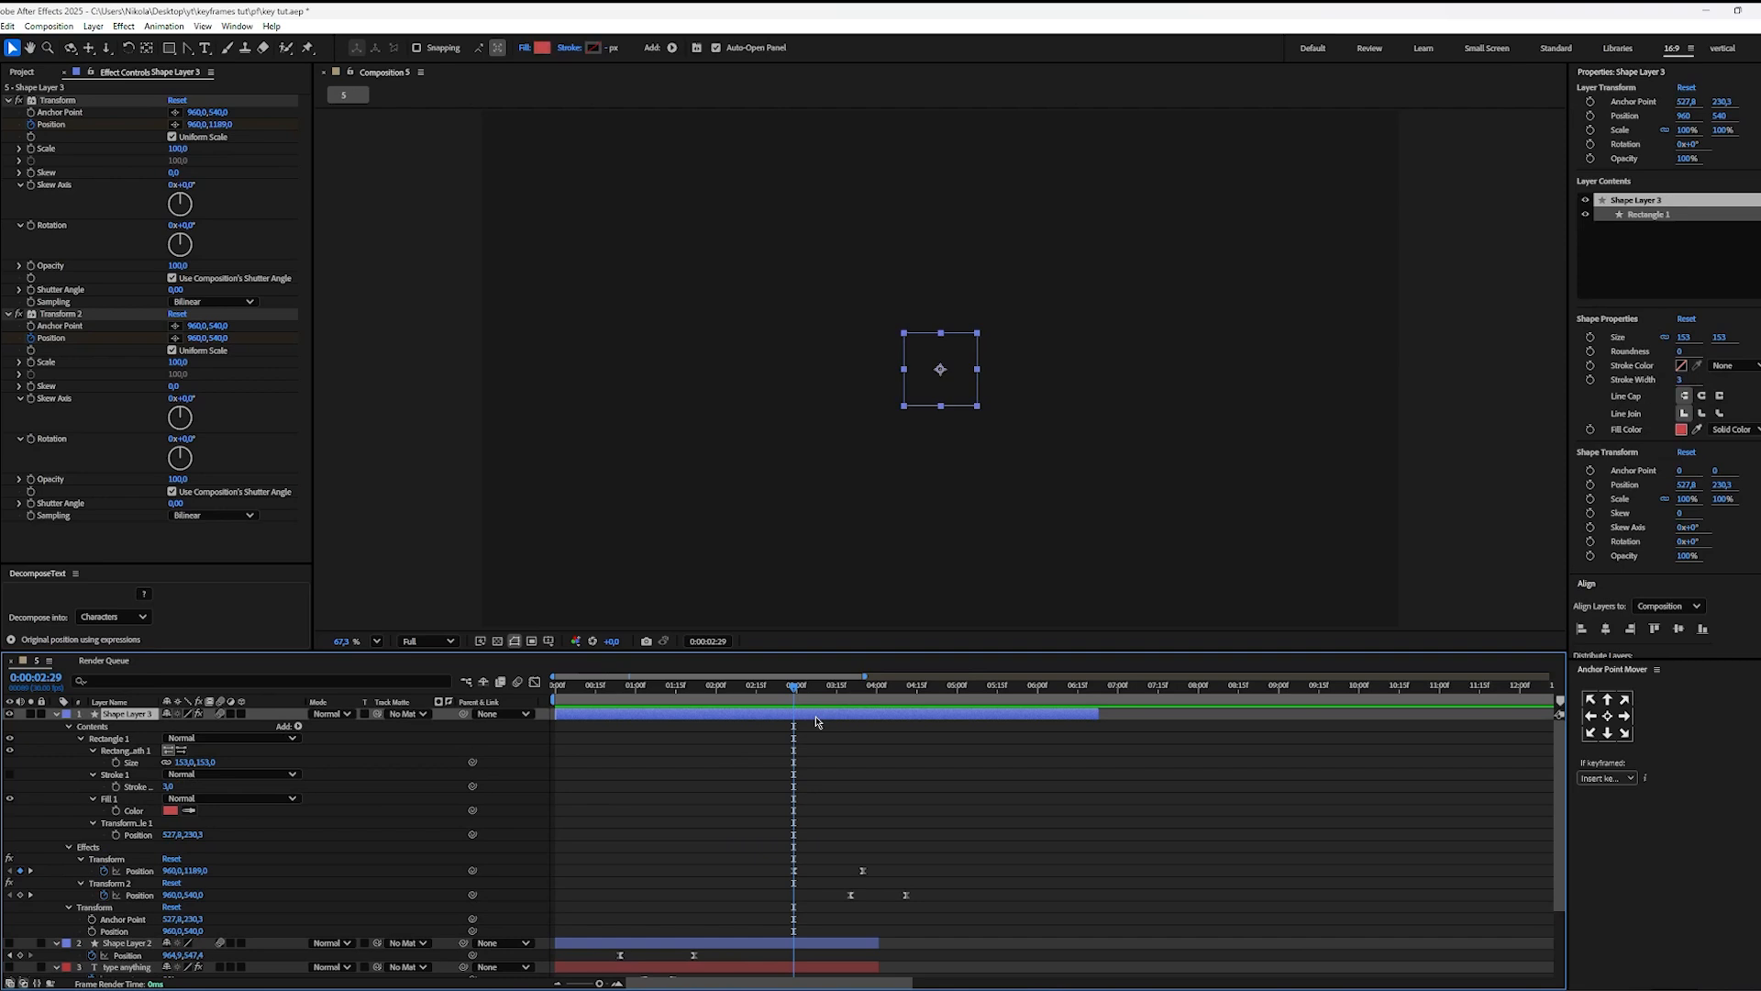
{"action": "key", "text": "r"}
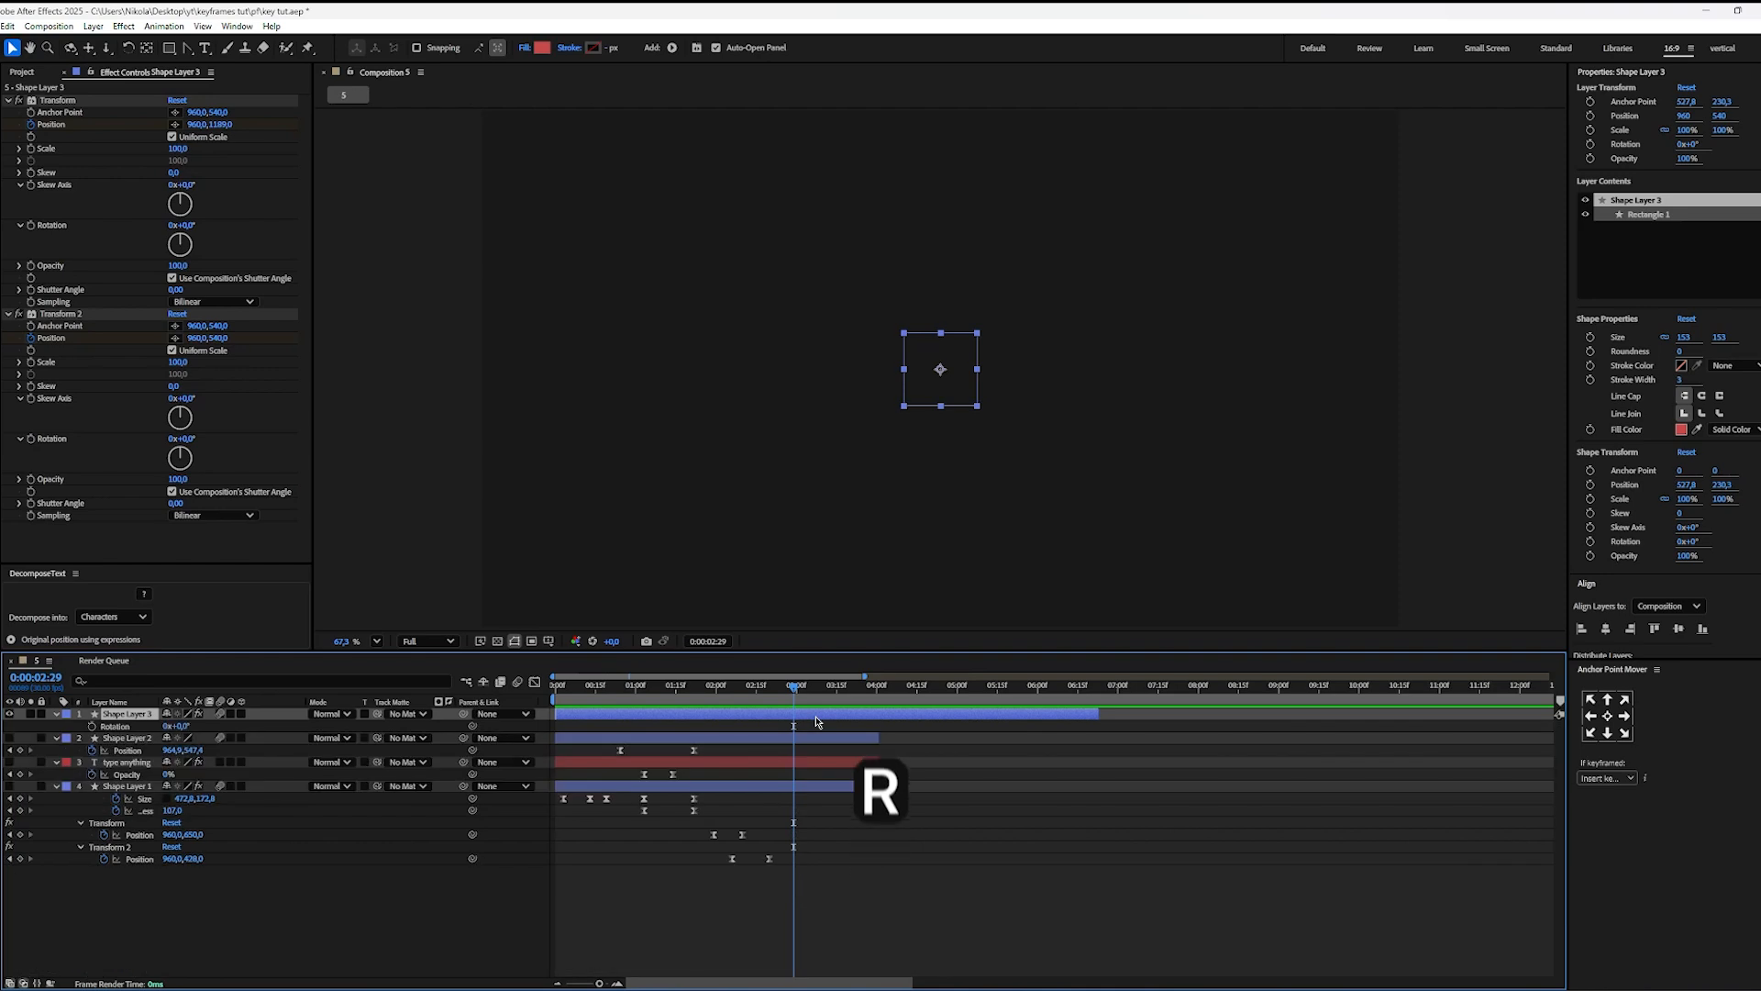
{"action": "left_click", "coordinate": [91, 726]}
{"action": "key", "text": "u"}
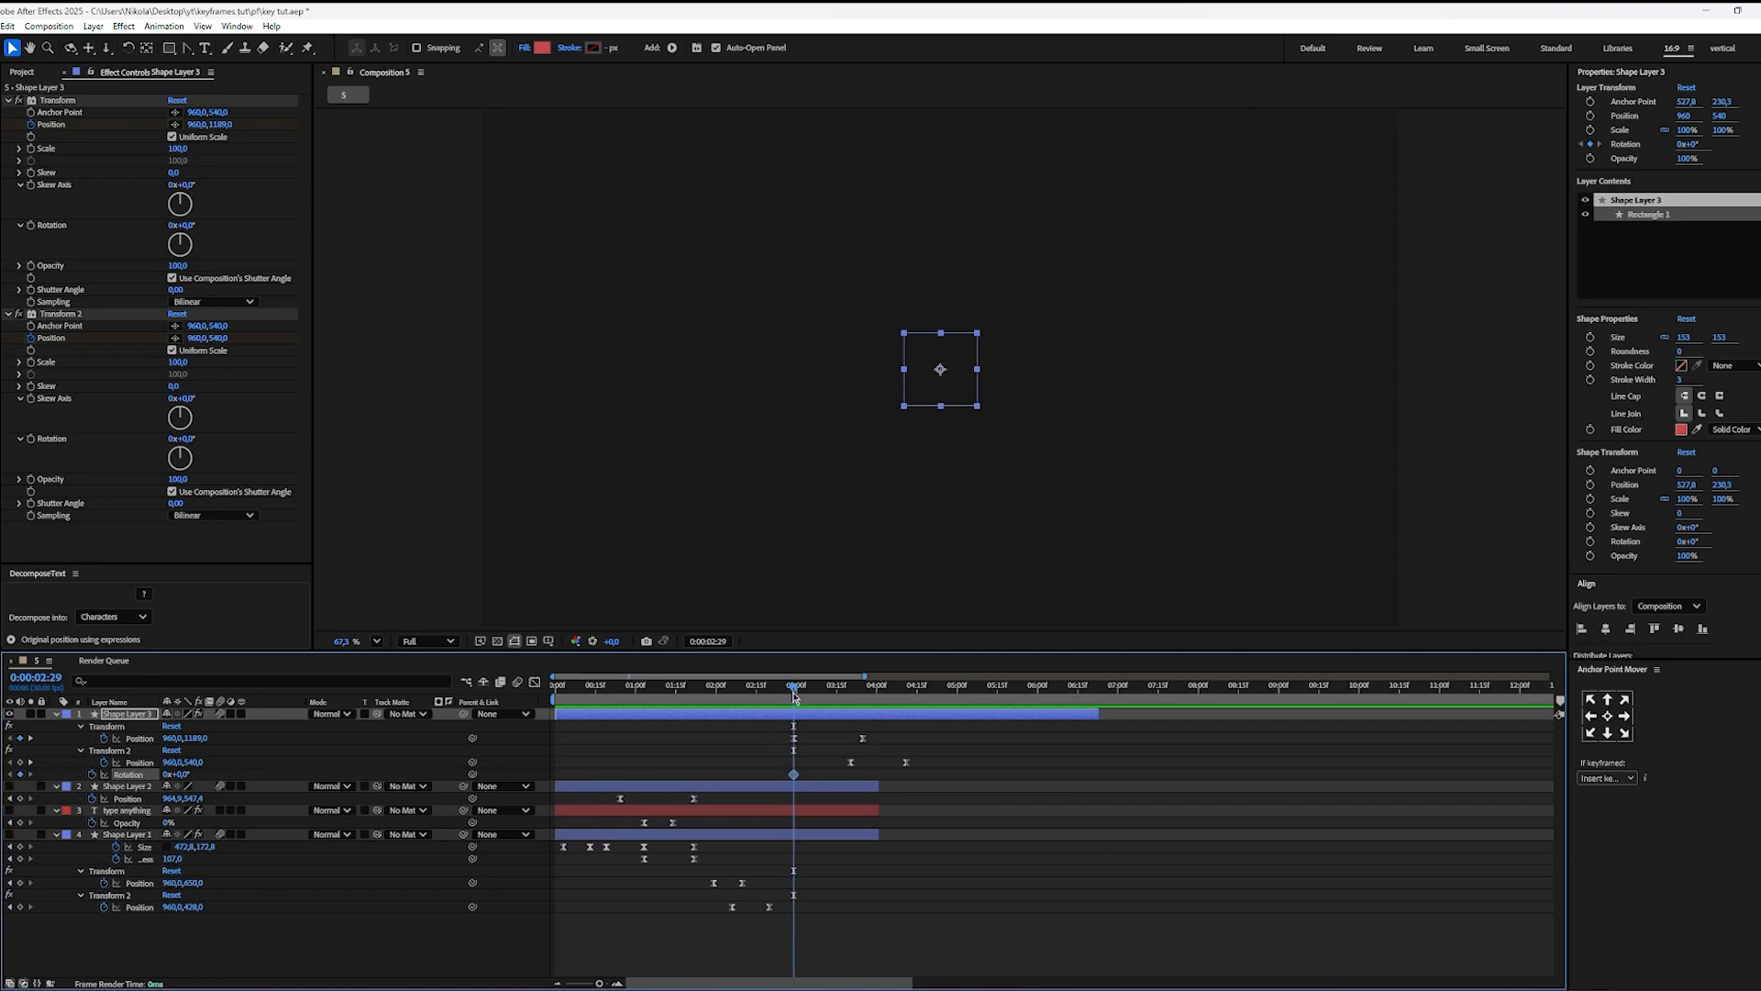
Step: Set the square's vertical Position in Transform 2 to 1166 at 0:00:04:11
{"action": "left_click_drag", "start_coordinate": [794, 696], "coordinate": [906, 707]}
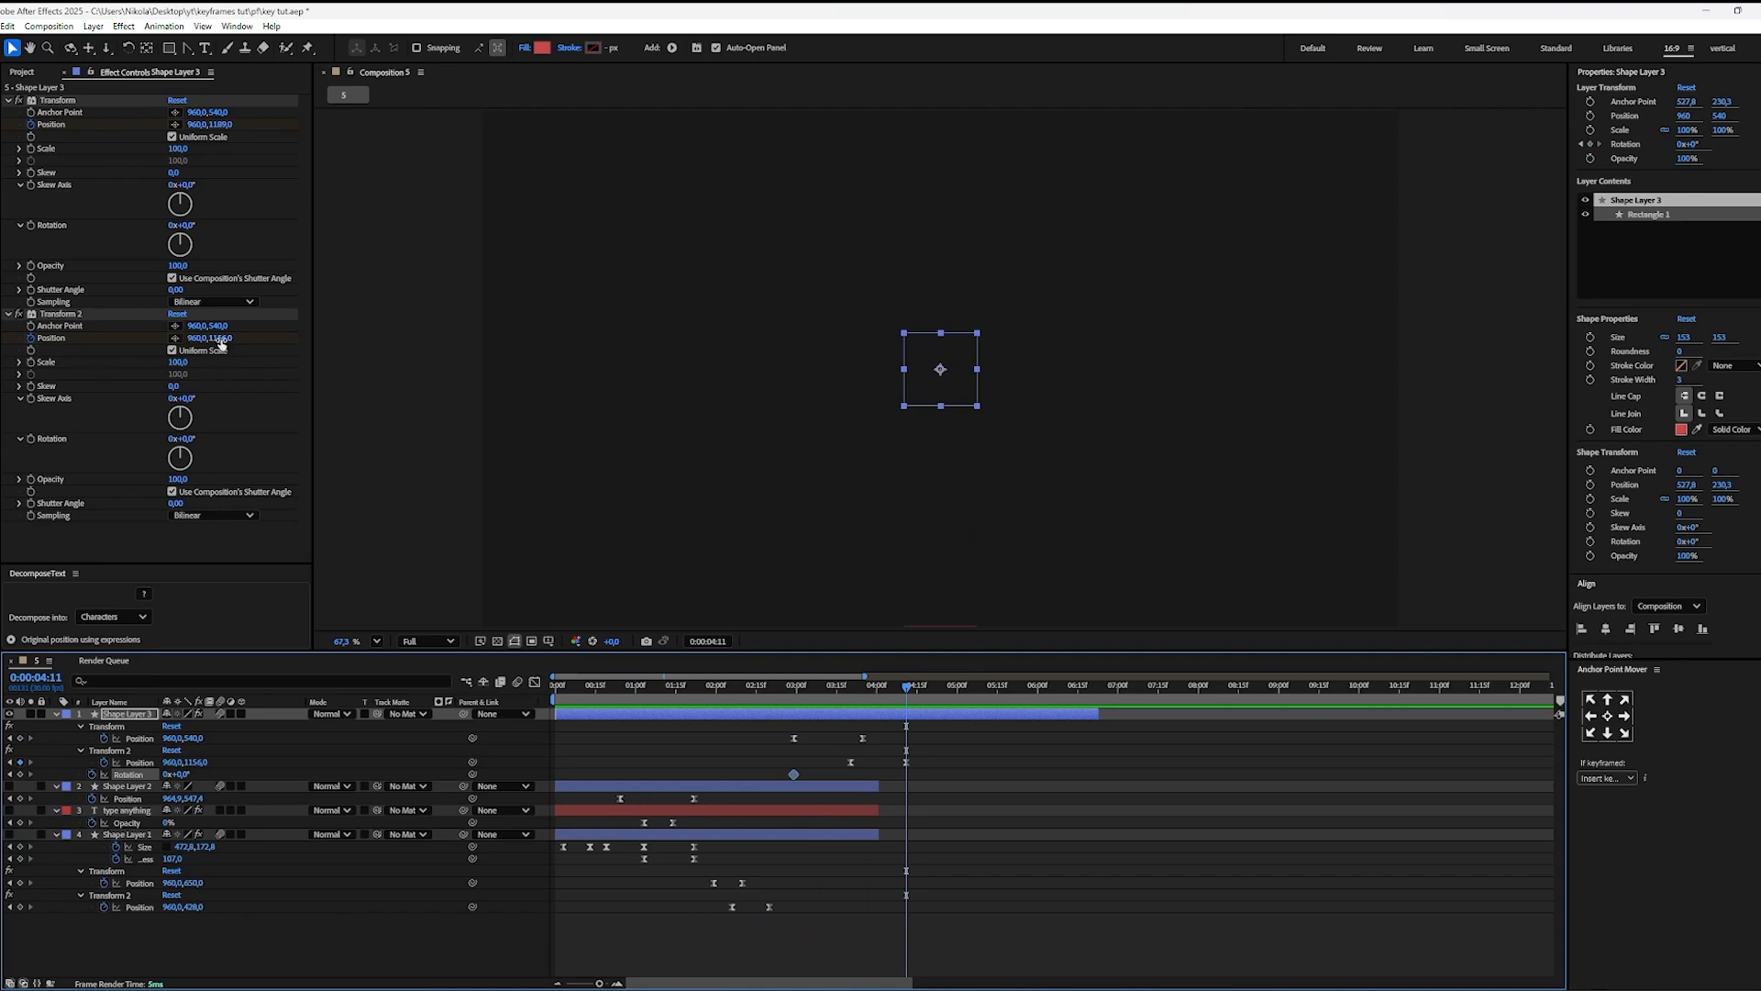
{"action": "left_click_drag", "start_coordinate": [221, 344], "coordinate": [224, 340]}
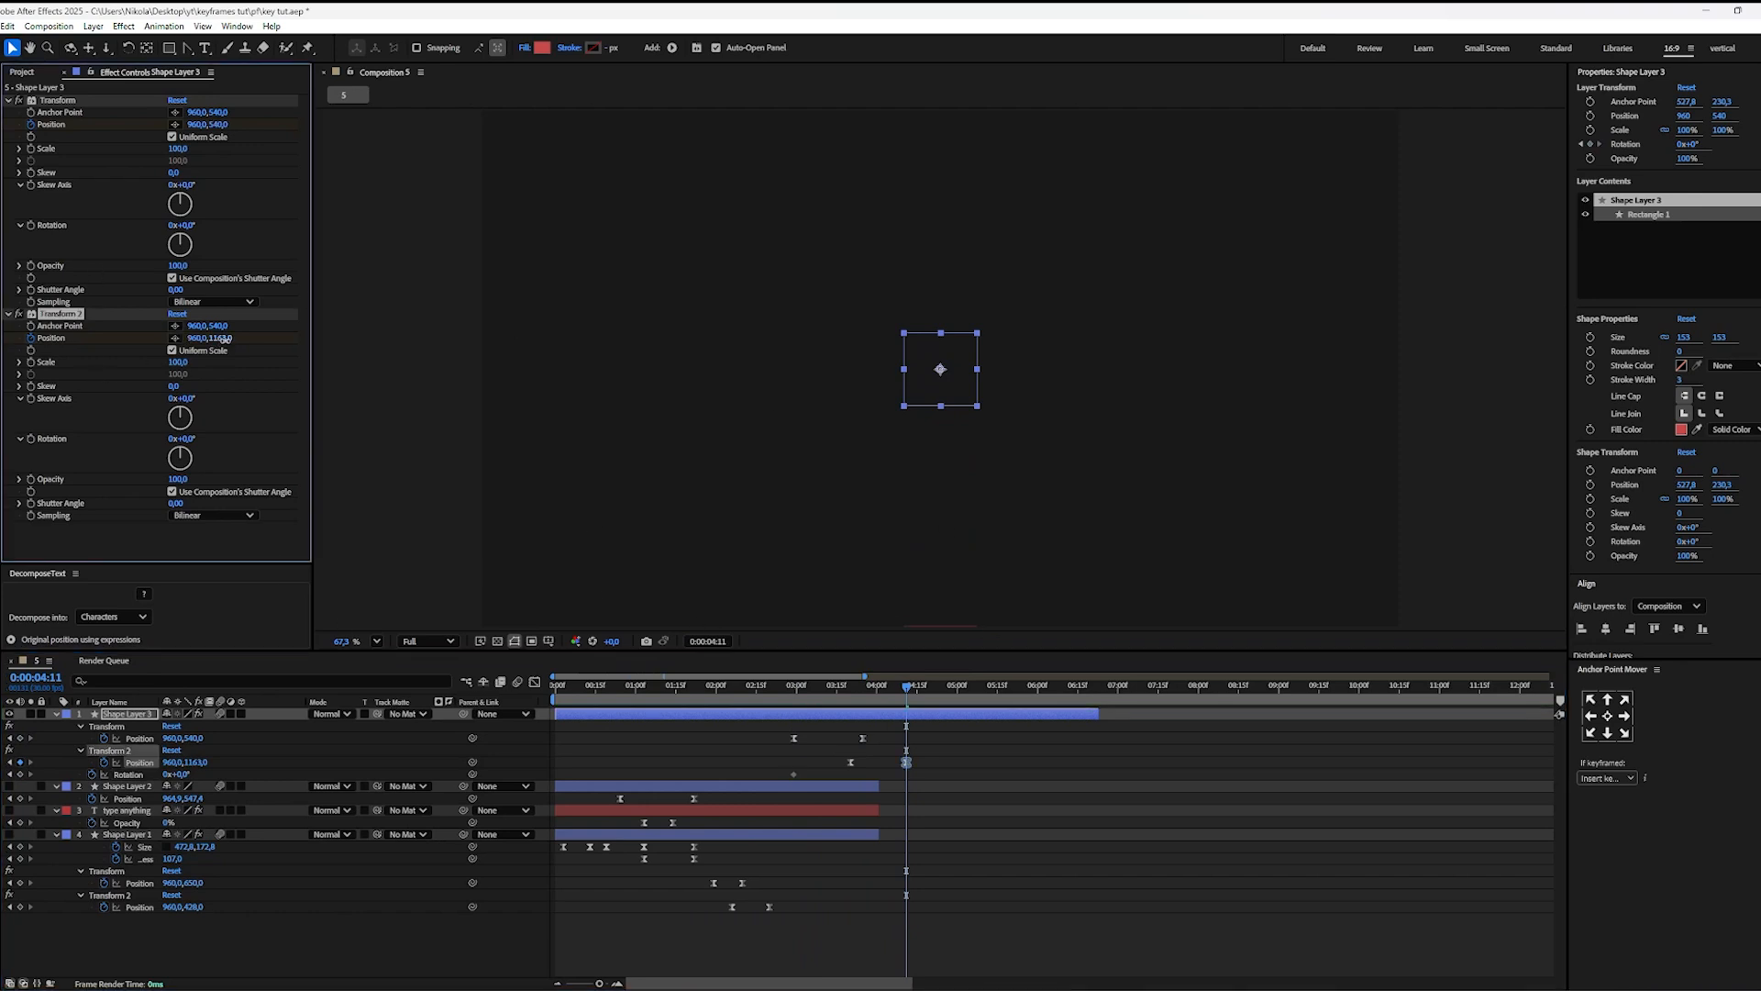
{"action": "left_click", "coordinate": [954, 751]}
Step: Set the square's Rotation to one full revolution at 0:00:04:11
{"action": "left_click", "coordinate": [170, 774]}
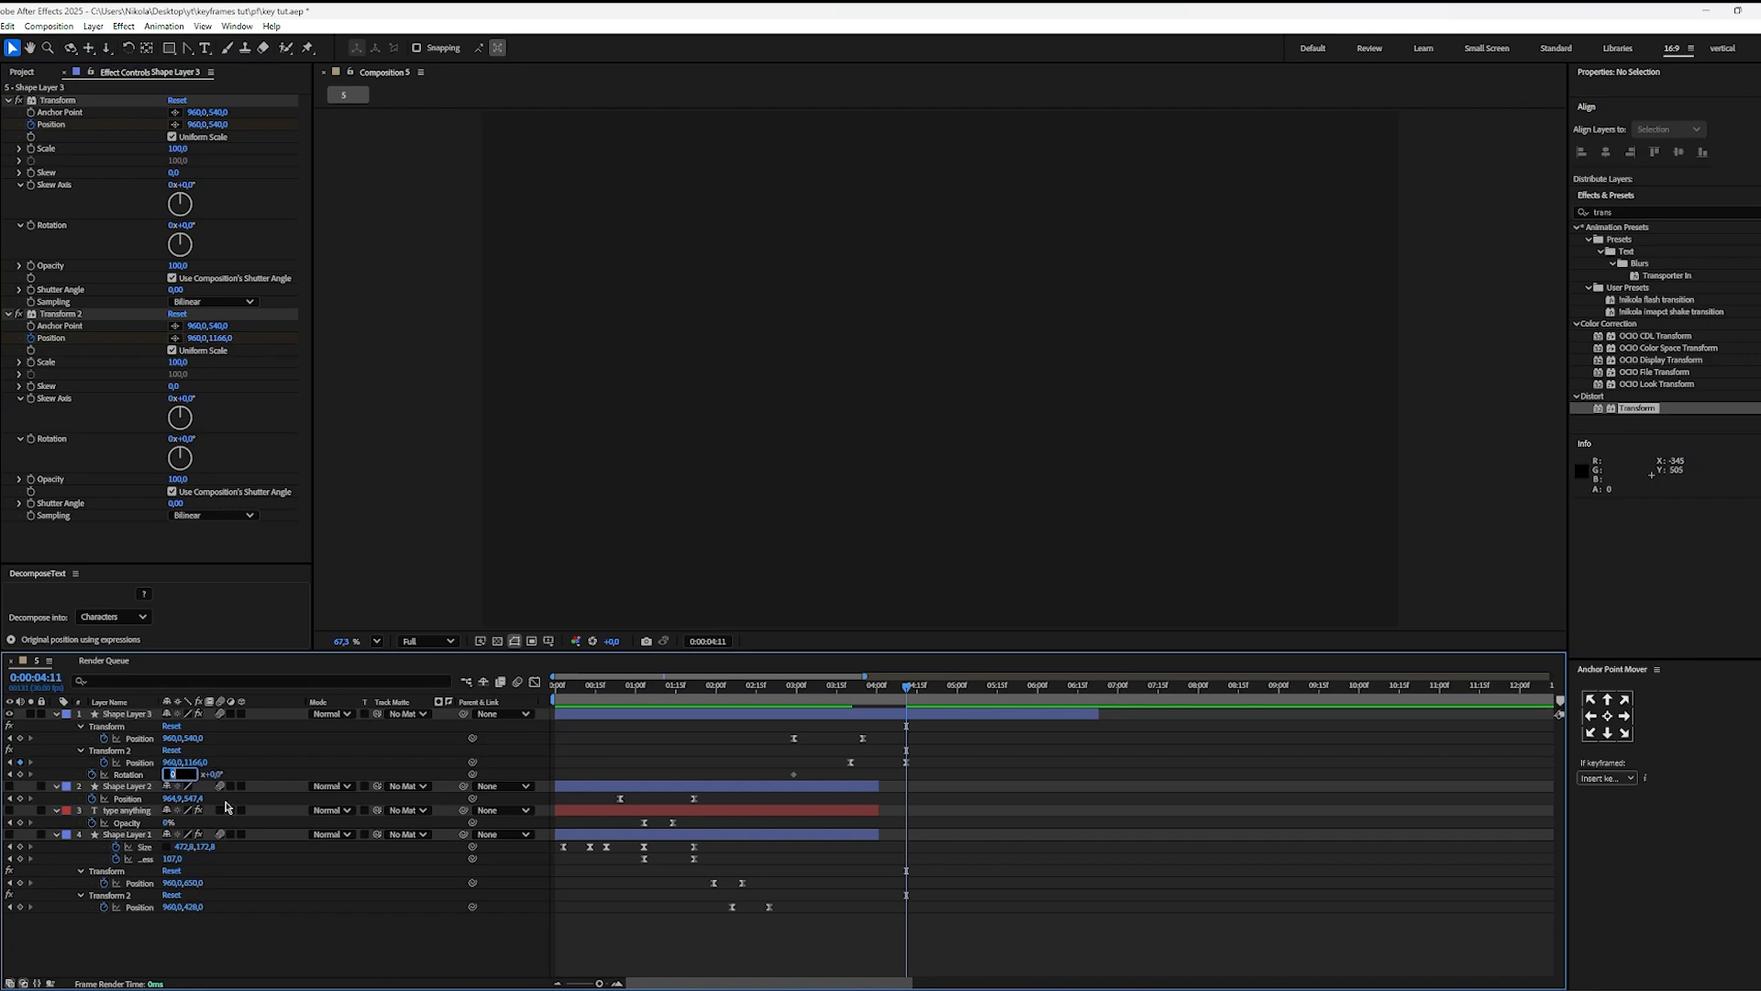
{"action": "type", "text": "1"}
{"action": "key", "text": "Return"}
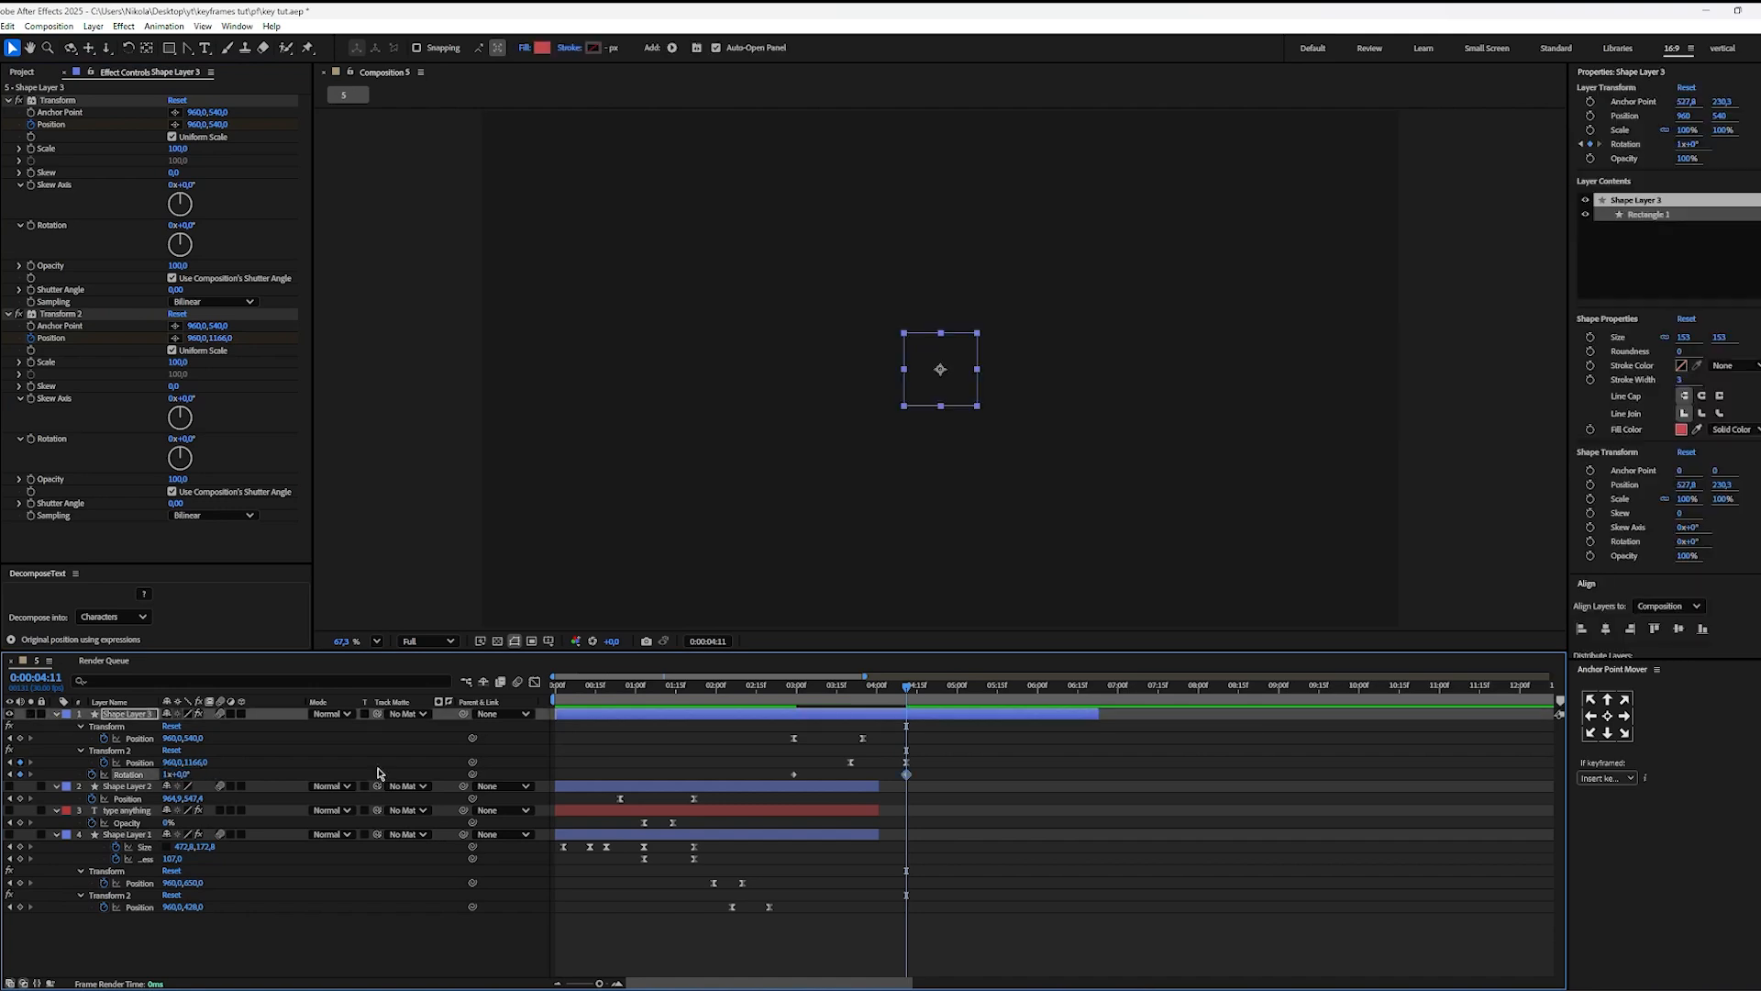
{"action": "left_click", "coordinate": [913, 721]}
Step: Play the rotating square from 0:00:02:08 and 0:00:02:28, and return to 0:00:02:29
{"action": "left_click_drag", "start_coordinate": [872, 690], "coordinate": [738, 702]}
{"action": "key", "text": "space"}
{"action": "key", "text": "space"}
{"action": "key", "text": "space"}
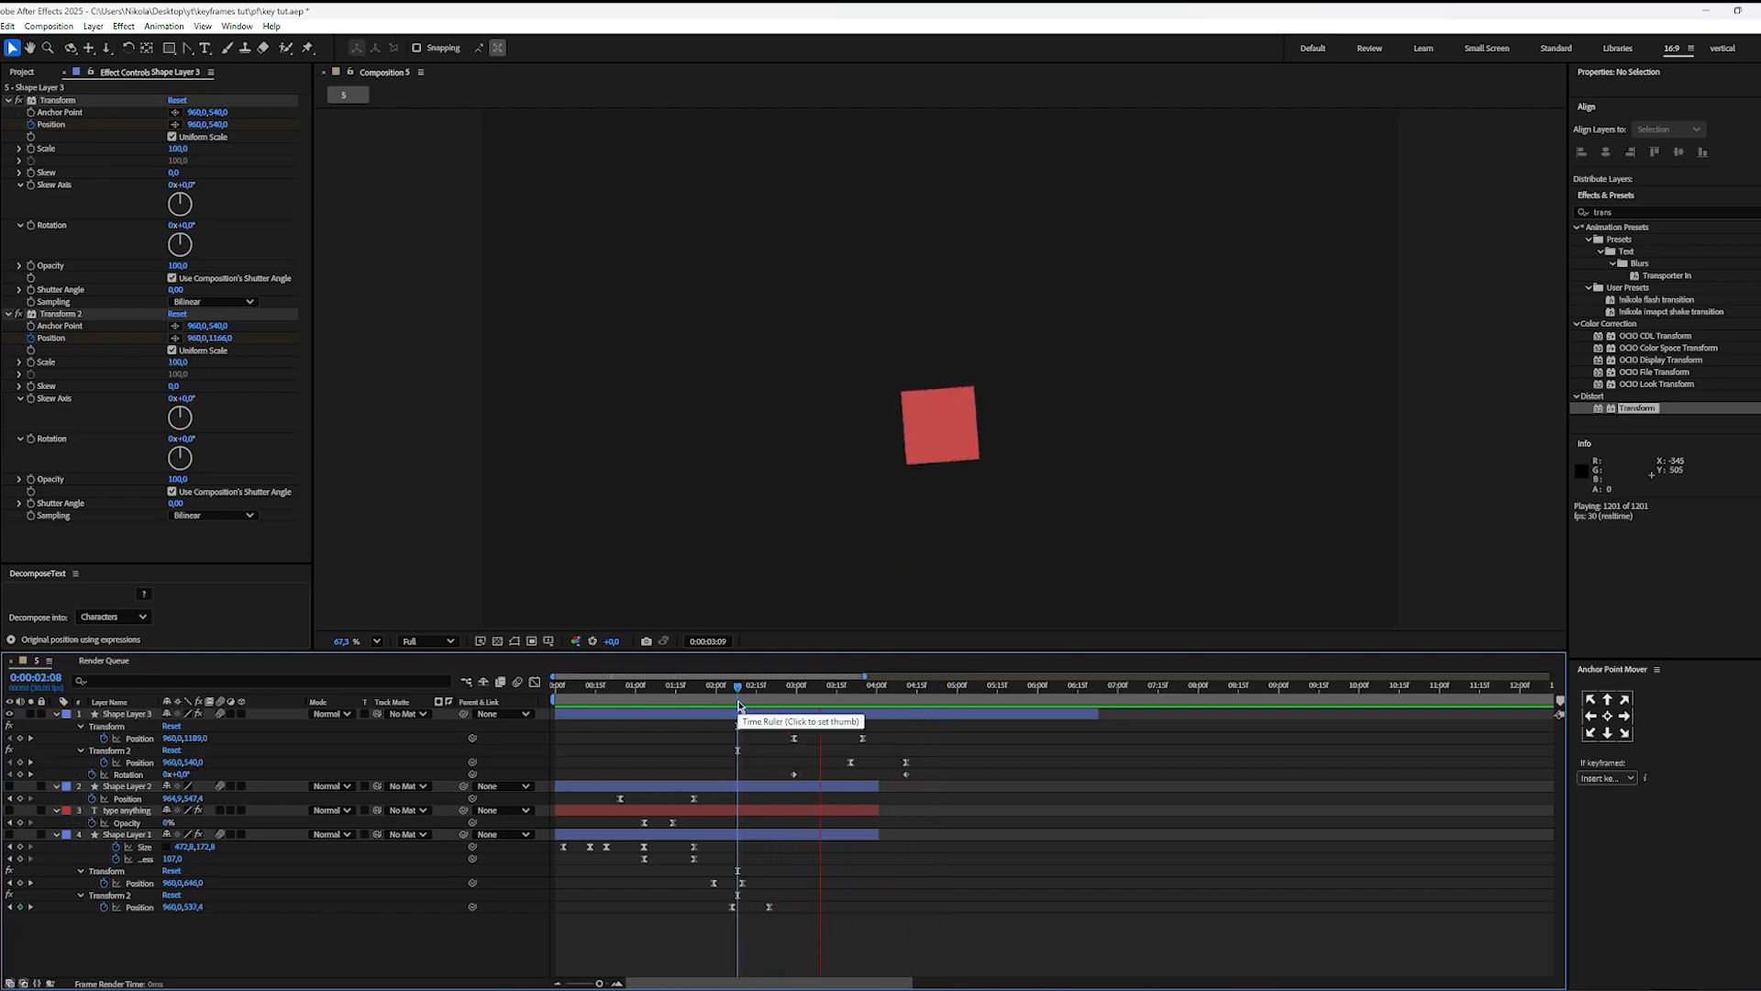
{"action": "key", "text": "space"}
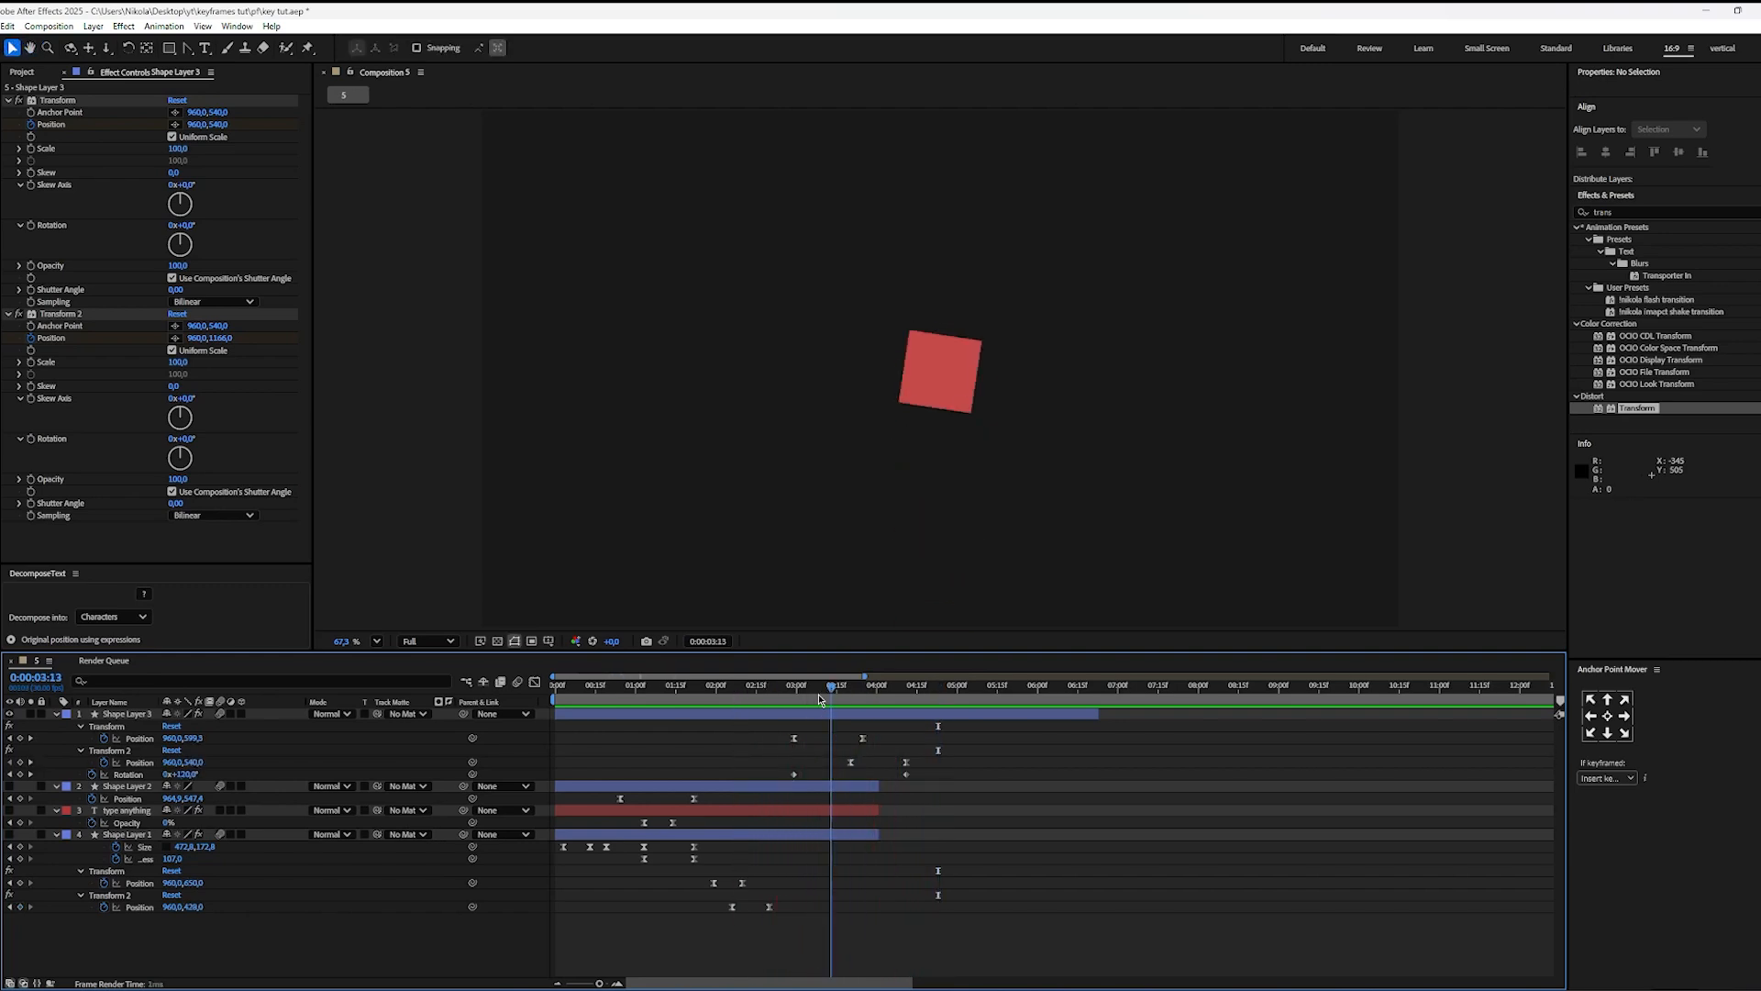
{"action": "left_click", "coordinate": [797, 700]}
{"action": "left_click_drag", "start_coordinate": [798, 700], "coordinate": [792, 699]}
{"action": "key", "text": "space"}
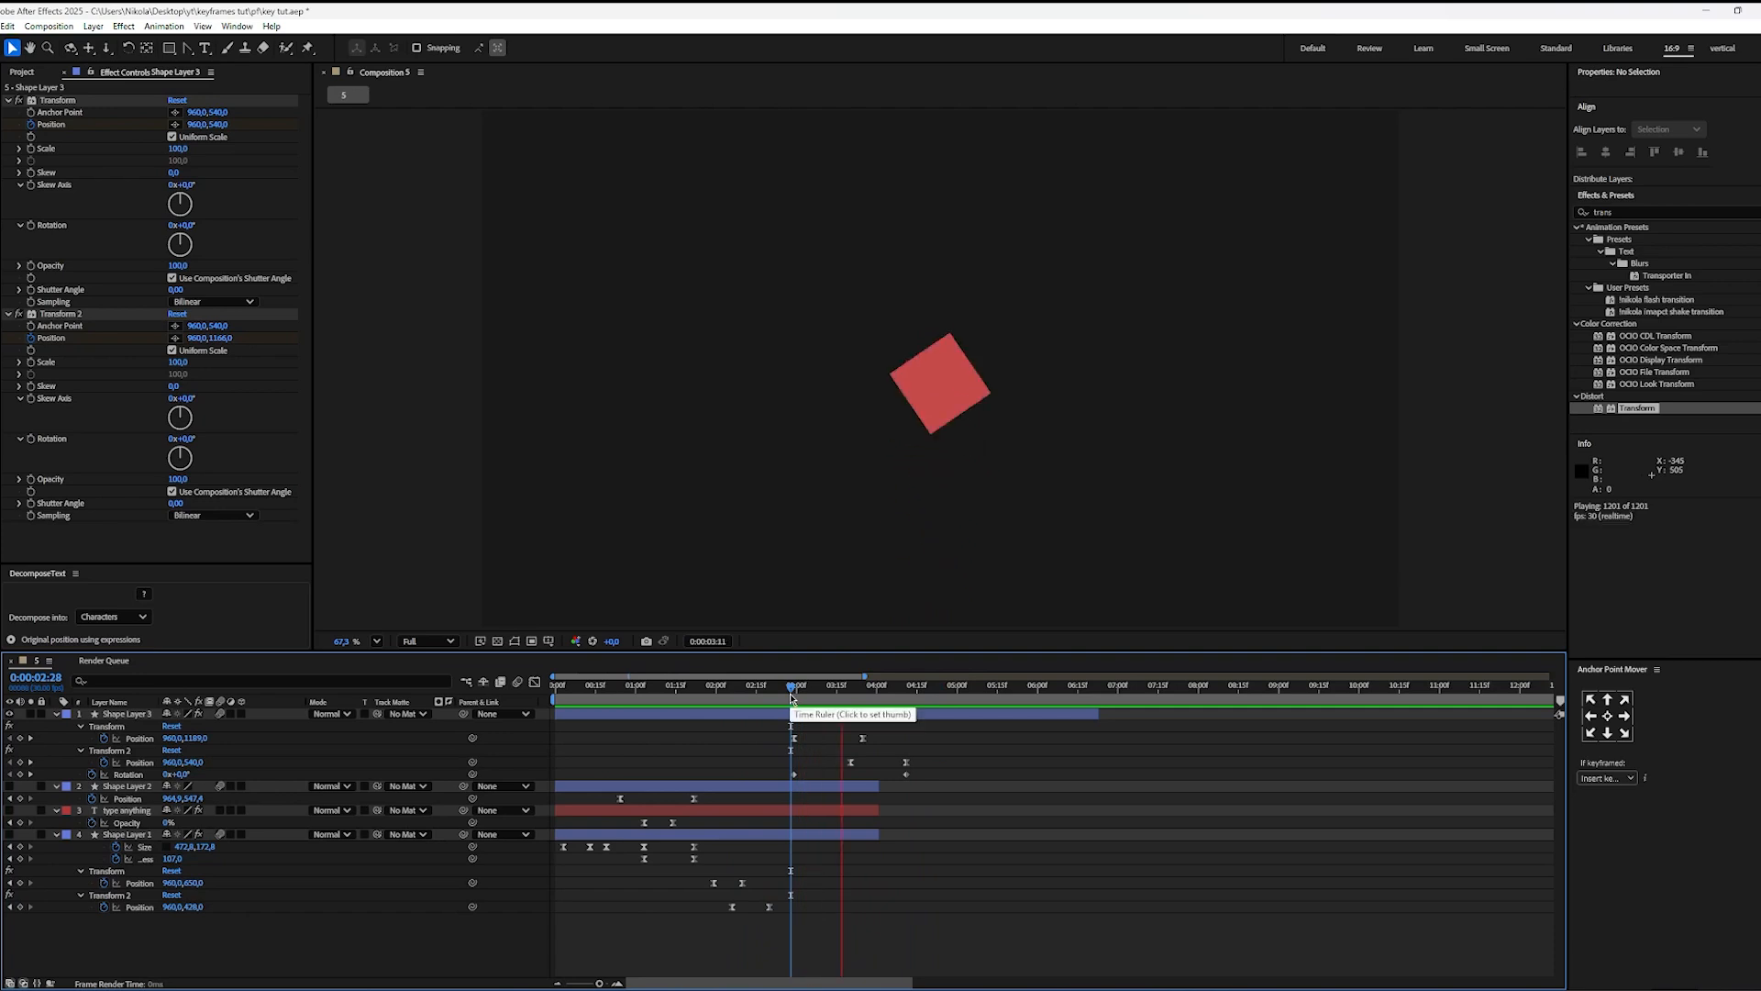
{"action": "key", "text": "space"}
{"action": "left_click_drag", "start_coordinate": [804, 699], "coordinate": [795, 699]}
Step: Apply Easy Ease to both Rotation keyframes and shorten their influence handles in the speed graph so the curve rises and falls steeply
{"action": "left_click_drag", "start_coordinate": [945, 767], "coordinate": [739, 787]}
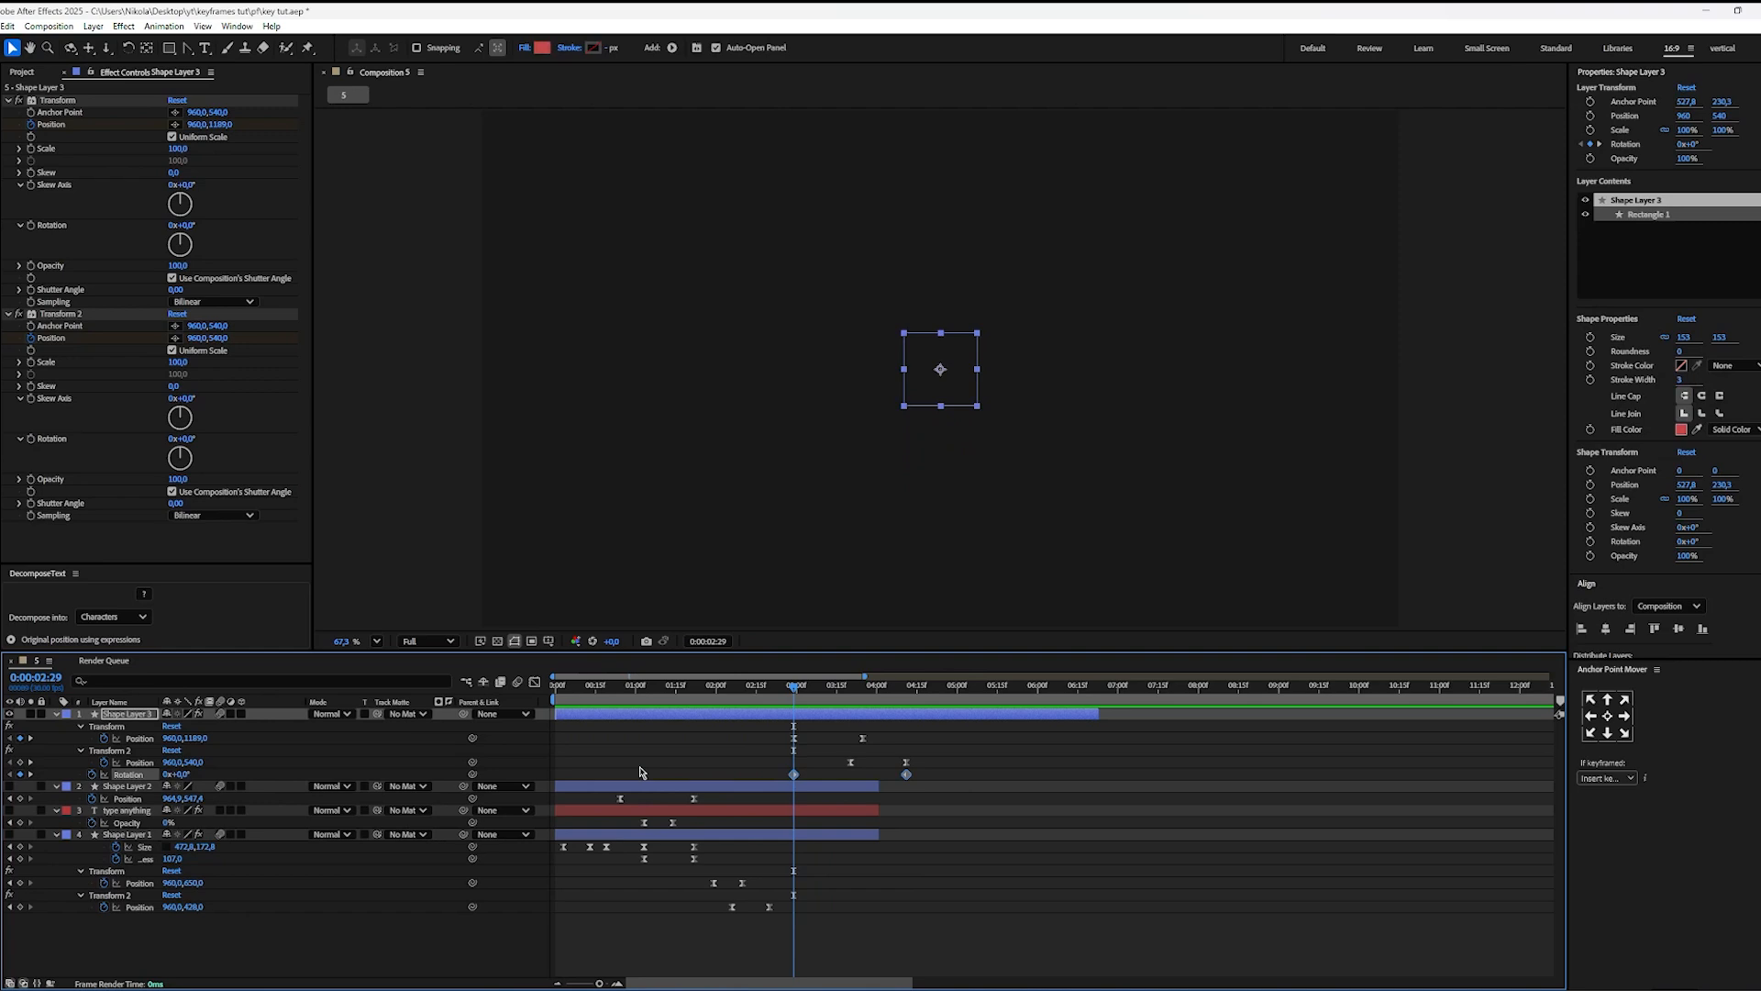
{"action": "key", "text": "F9"}
{"action": "key", "text": "shift+F3"}
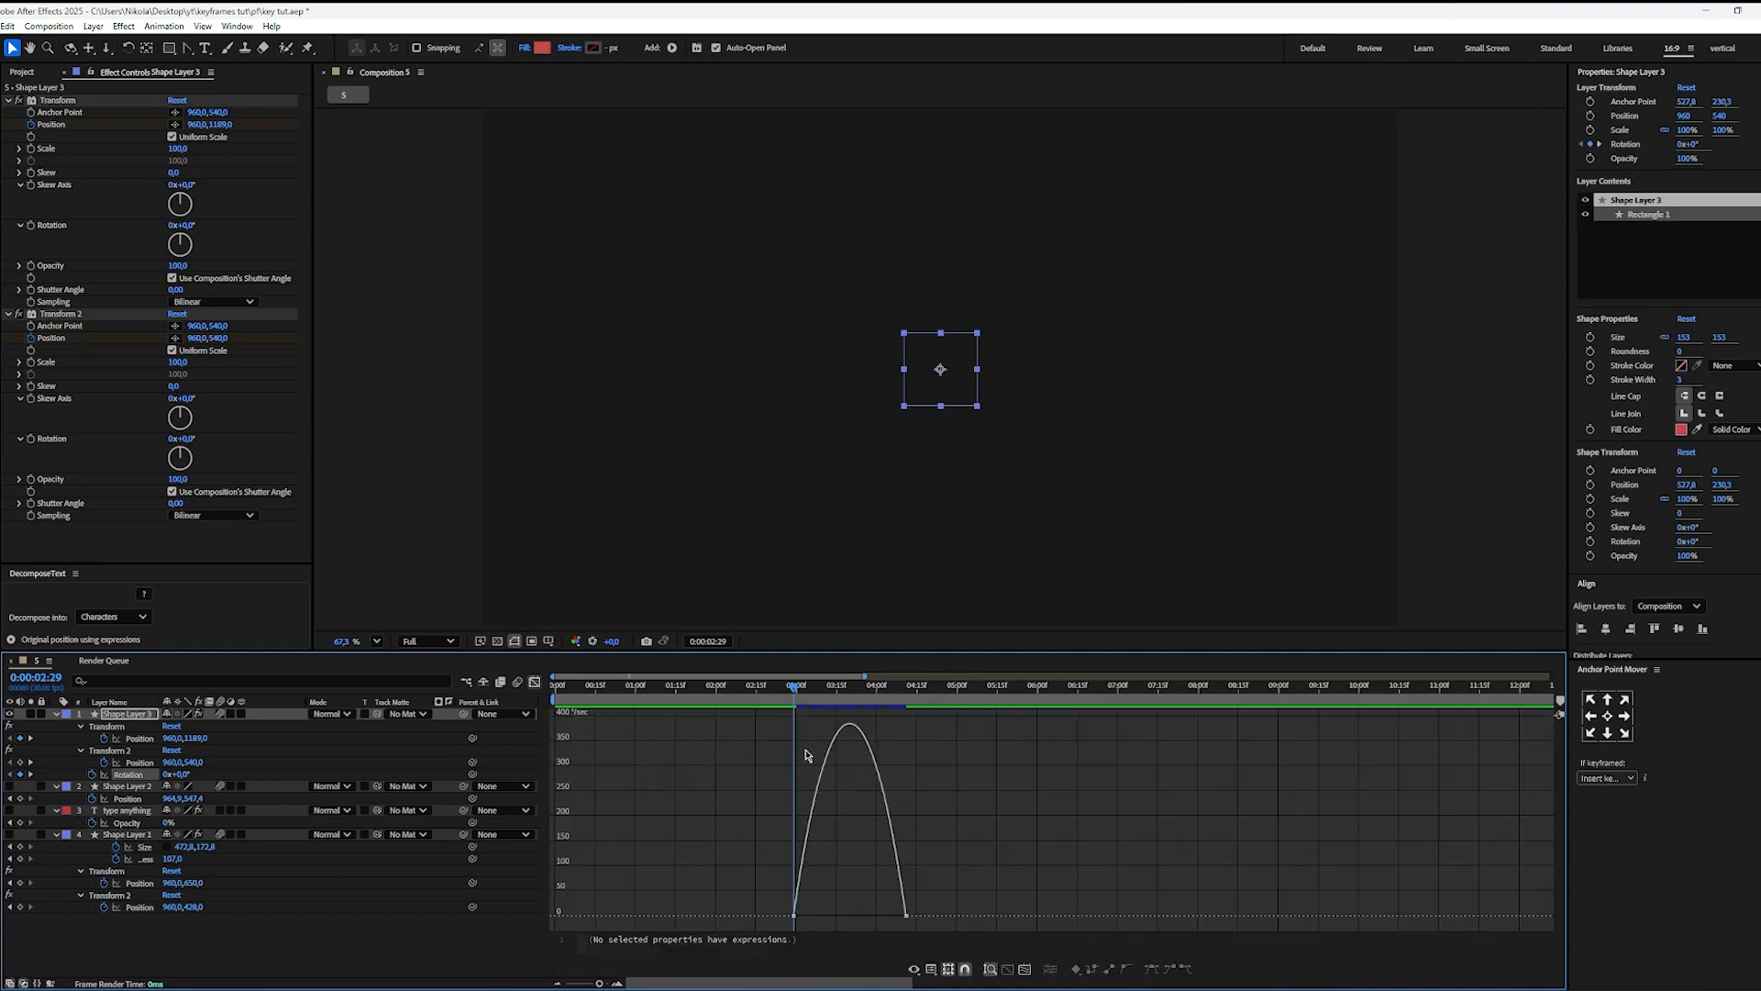
{"action": "left_click_drag", "start_coordinate": [775, 925], "coordinate": [740, 939]}
{"action": "left_click_drag", "start_coordinate": [812, 919], "coordinate": [799, 922]}
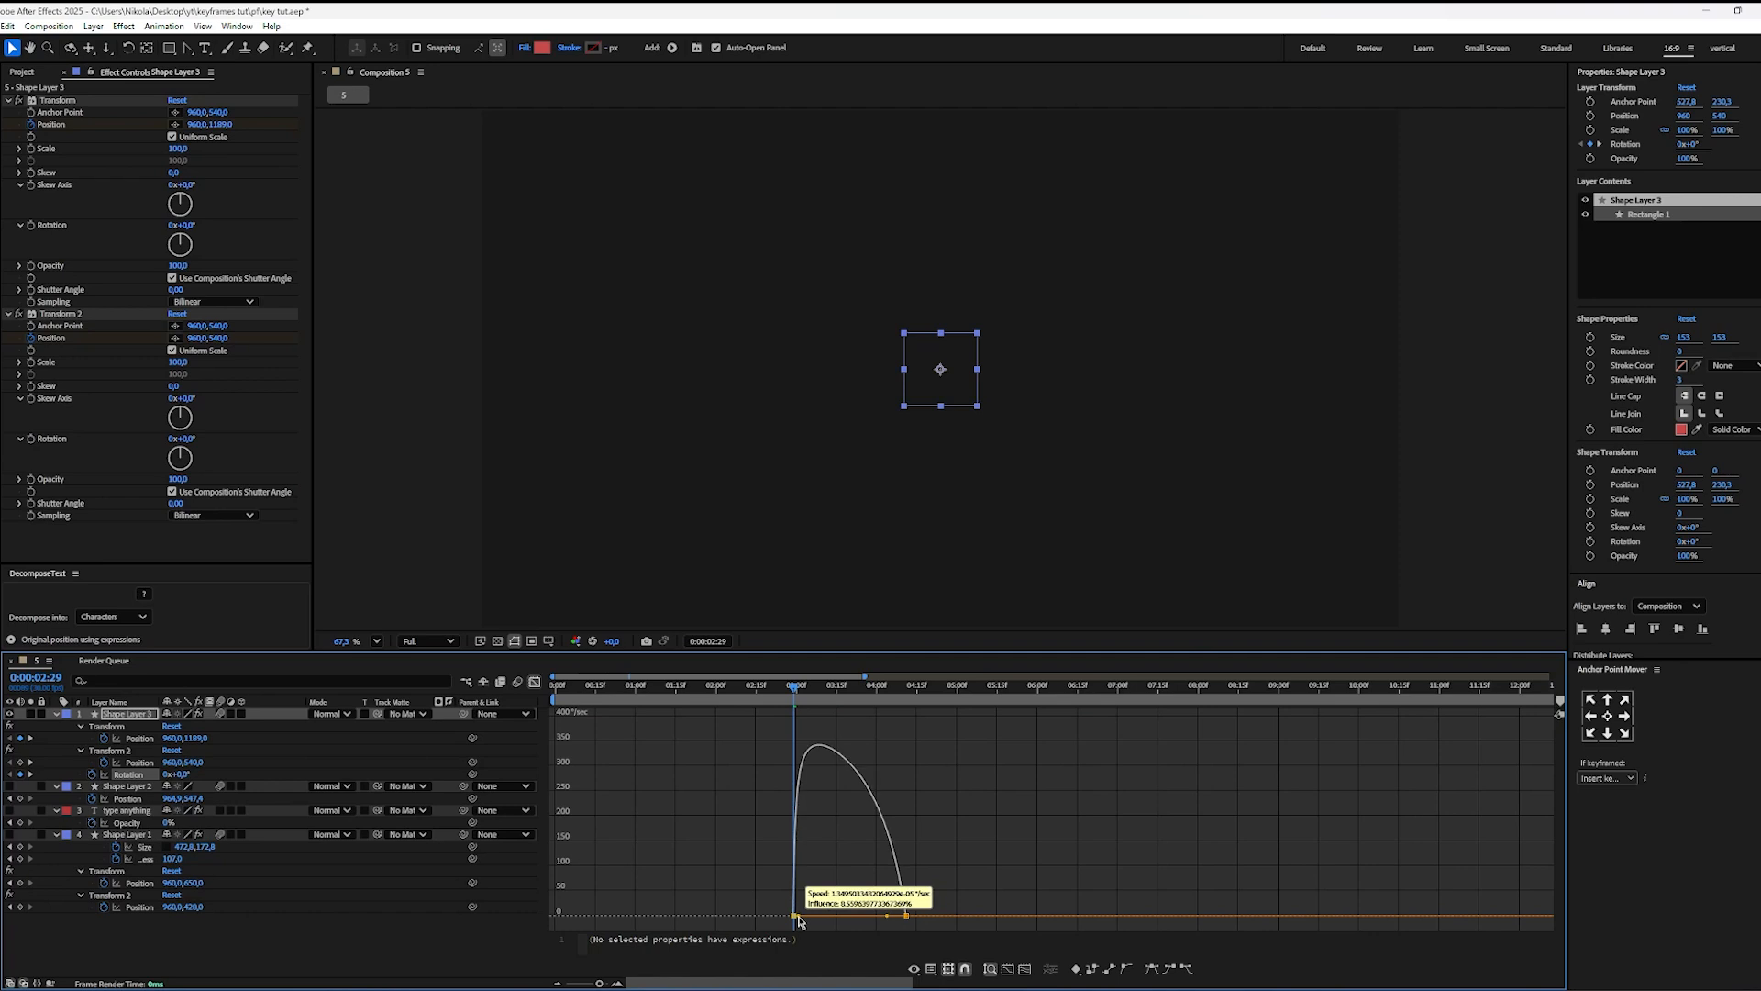
{"action": "left_click_drag", "start_coordinate": [799, 921], "coordinate": [904, 917]}
{"action": "scroll", "coordinate": [812, 836], "scroll_direction": "up", "scroll_amount": 5}
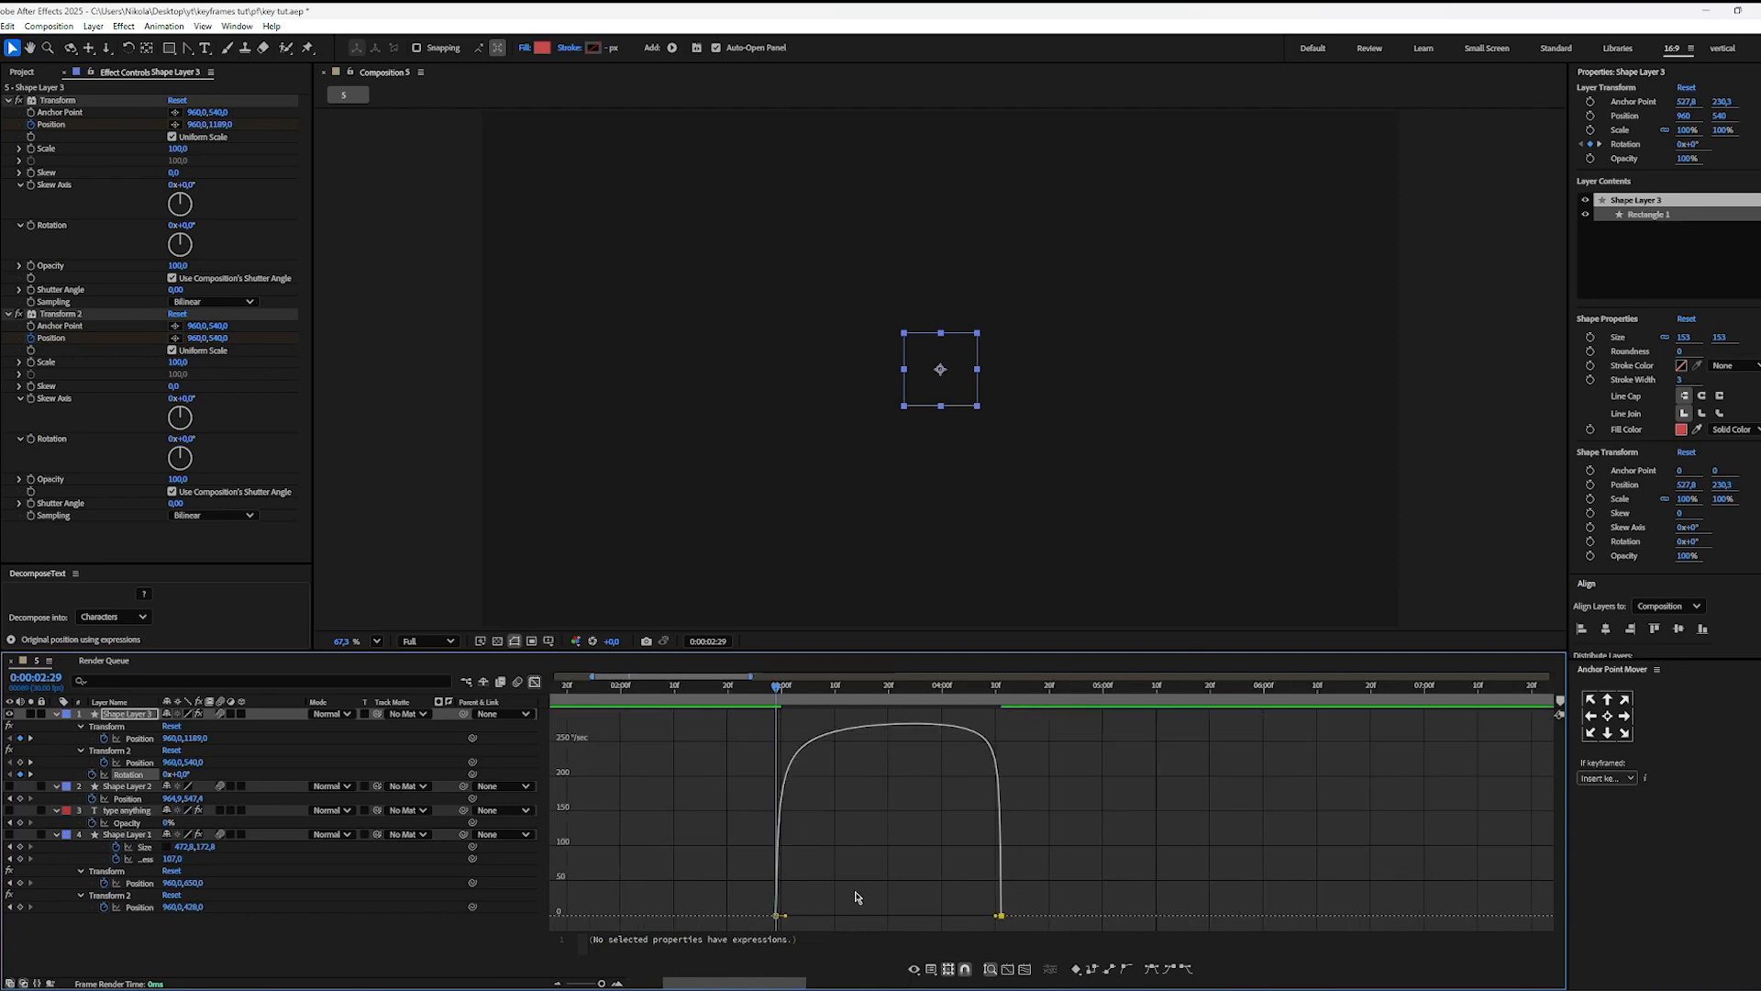
{"action": "left_click", "coordinate": [831, 866]}
Step: Examine both ends of the rotation speed curve and play the square's motion from 0:00:02:29 and 0:00:02:20
{"action": "left_click_drag", "start_coordinate": [766, 726], "coordinate": [825, 928]}
{"action": "left_click_drag", "start_coordinate": [1018, 727], "coordinate": [952, 915]}
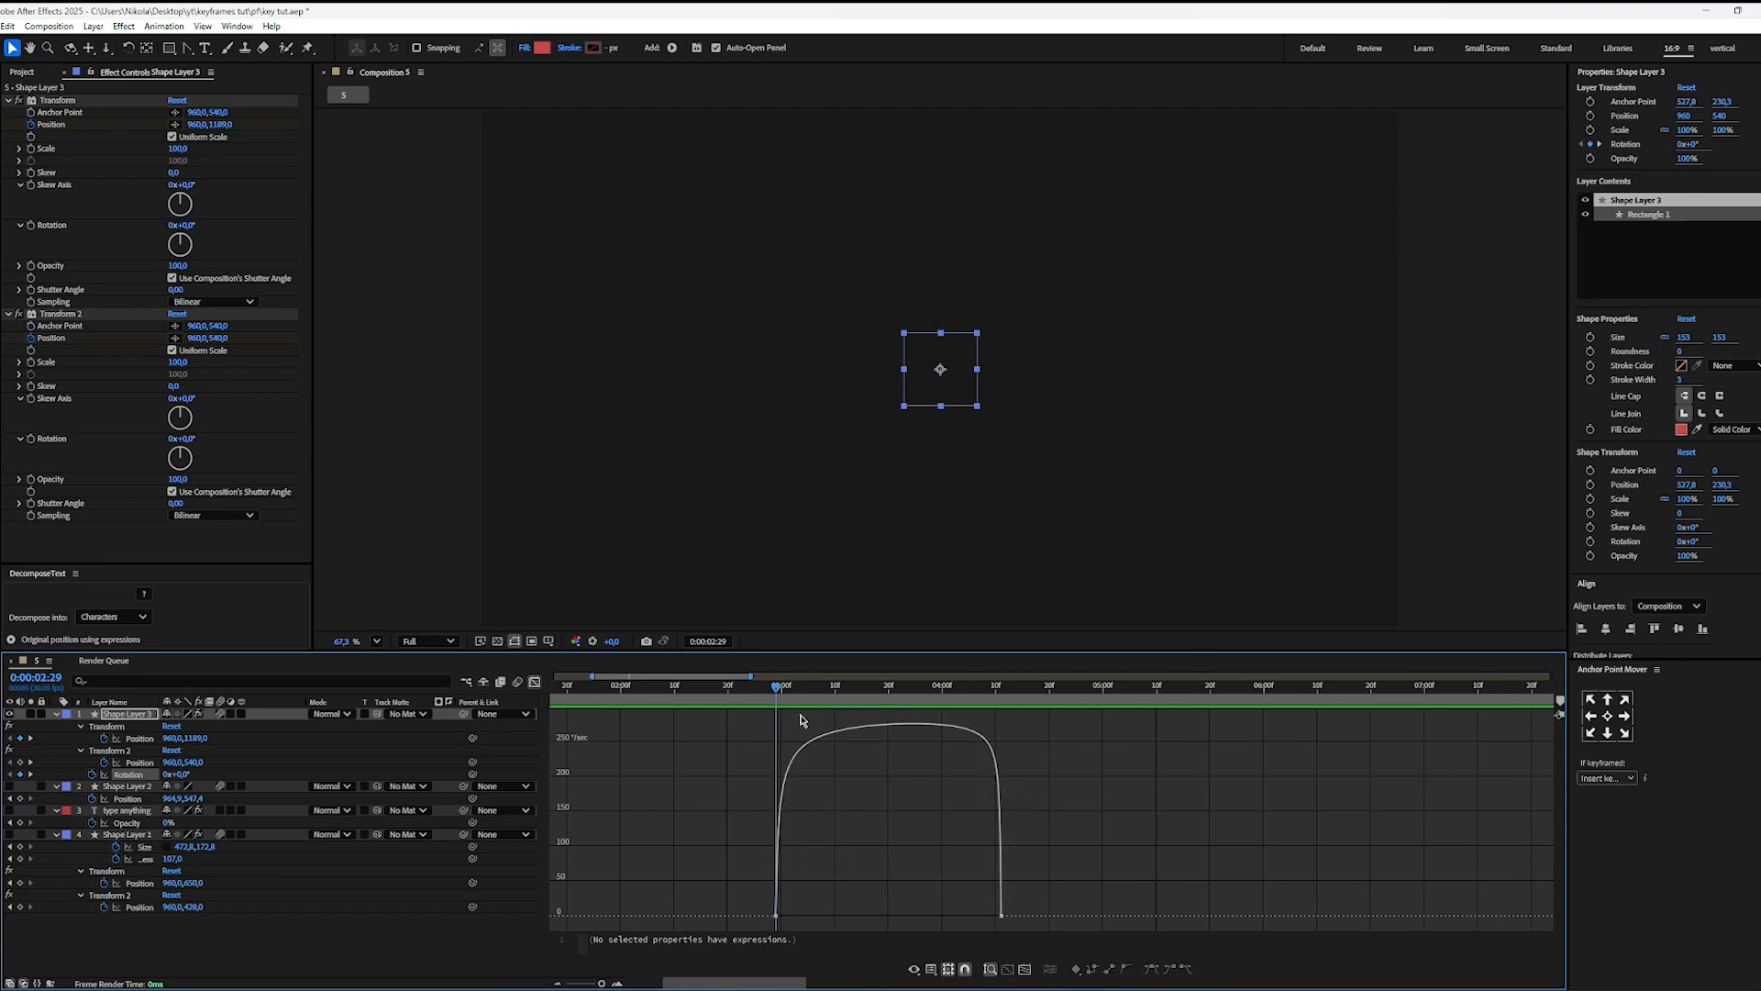
{"action": "left_click_drag", "start_coordinate": [799, 715], "coordinate": [996, 765]}
{"action": "key", "text": "space"}
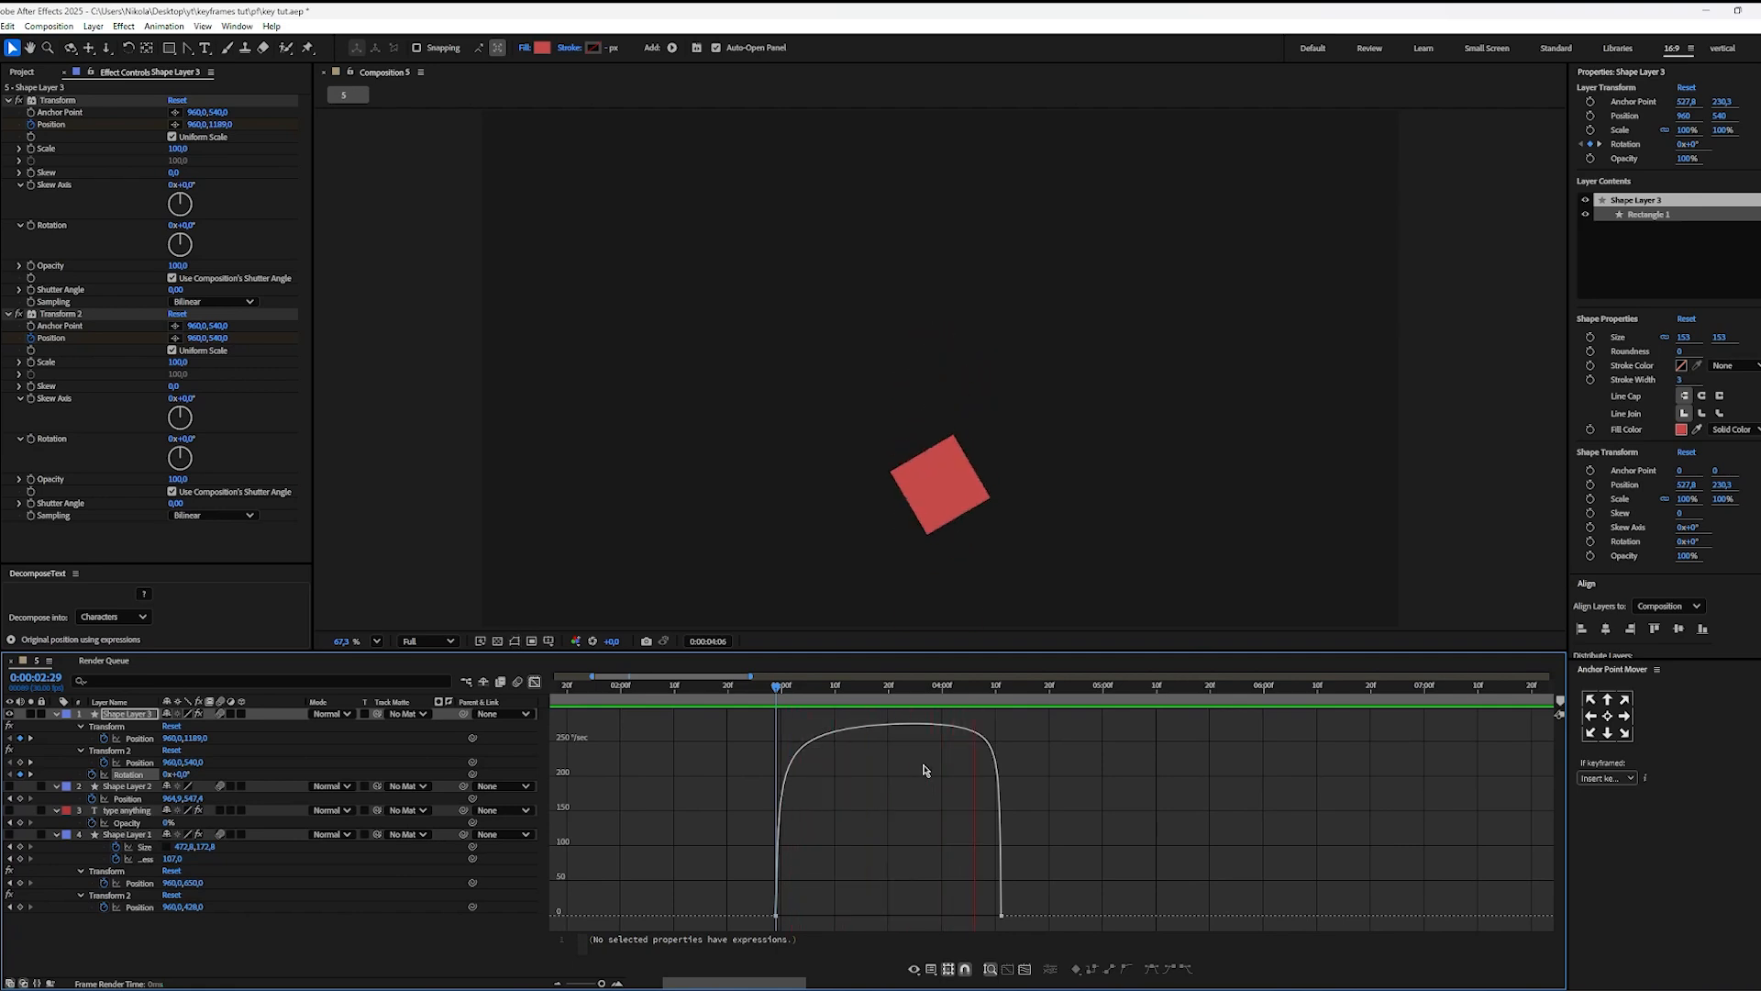
{"action": "key", "text": "space"}
{"action": "left_click_drag", "start_coordinate": [877, 697], "coordinate": [731, 720]}
{"action": "key", "text": "space"}
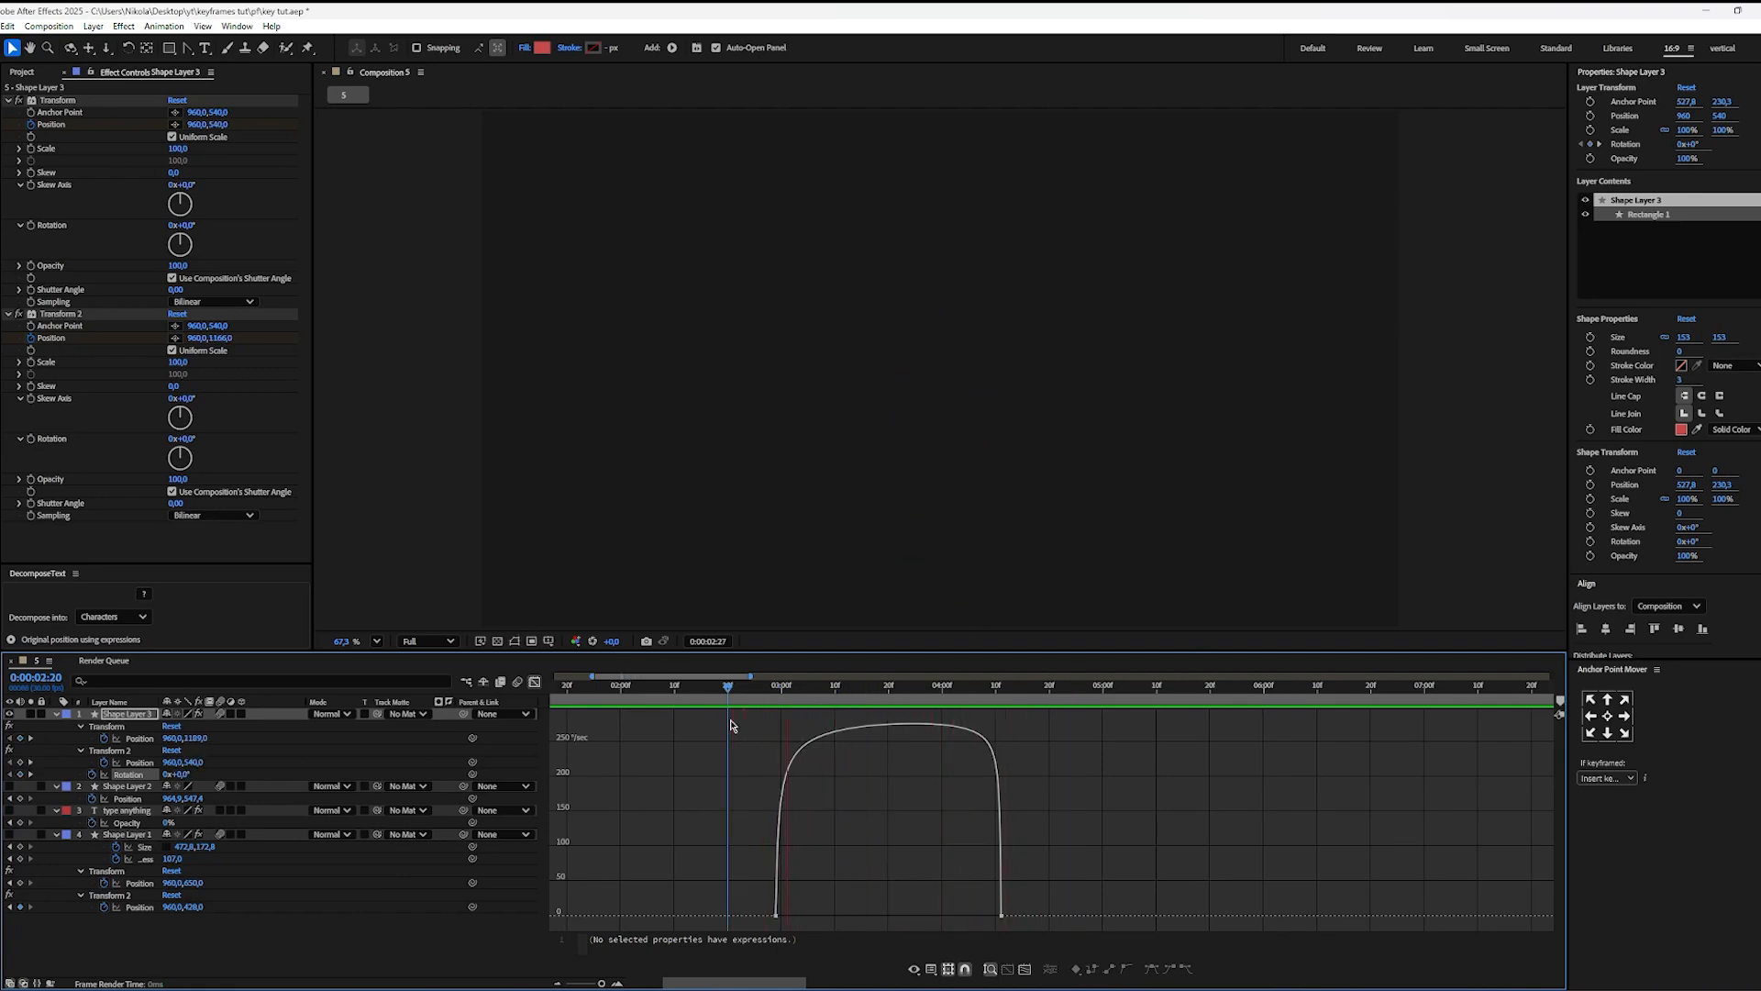
Step: Set the square's Rotation to 0 revolutions and 180° at the ending keyframe, 0:00:04:11
{"action": "left_click_drag", "start_coordinate": [1037, 697], "coordinate": [1004, 705]}
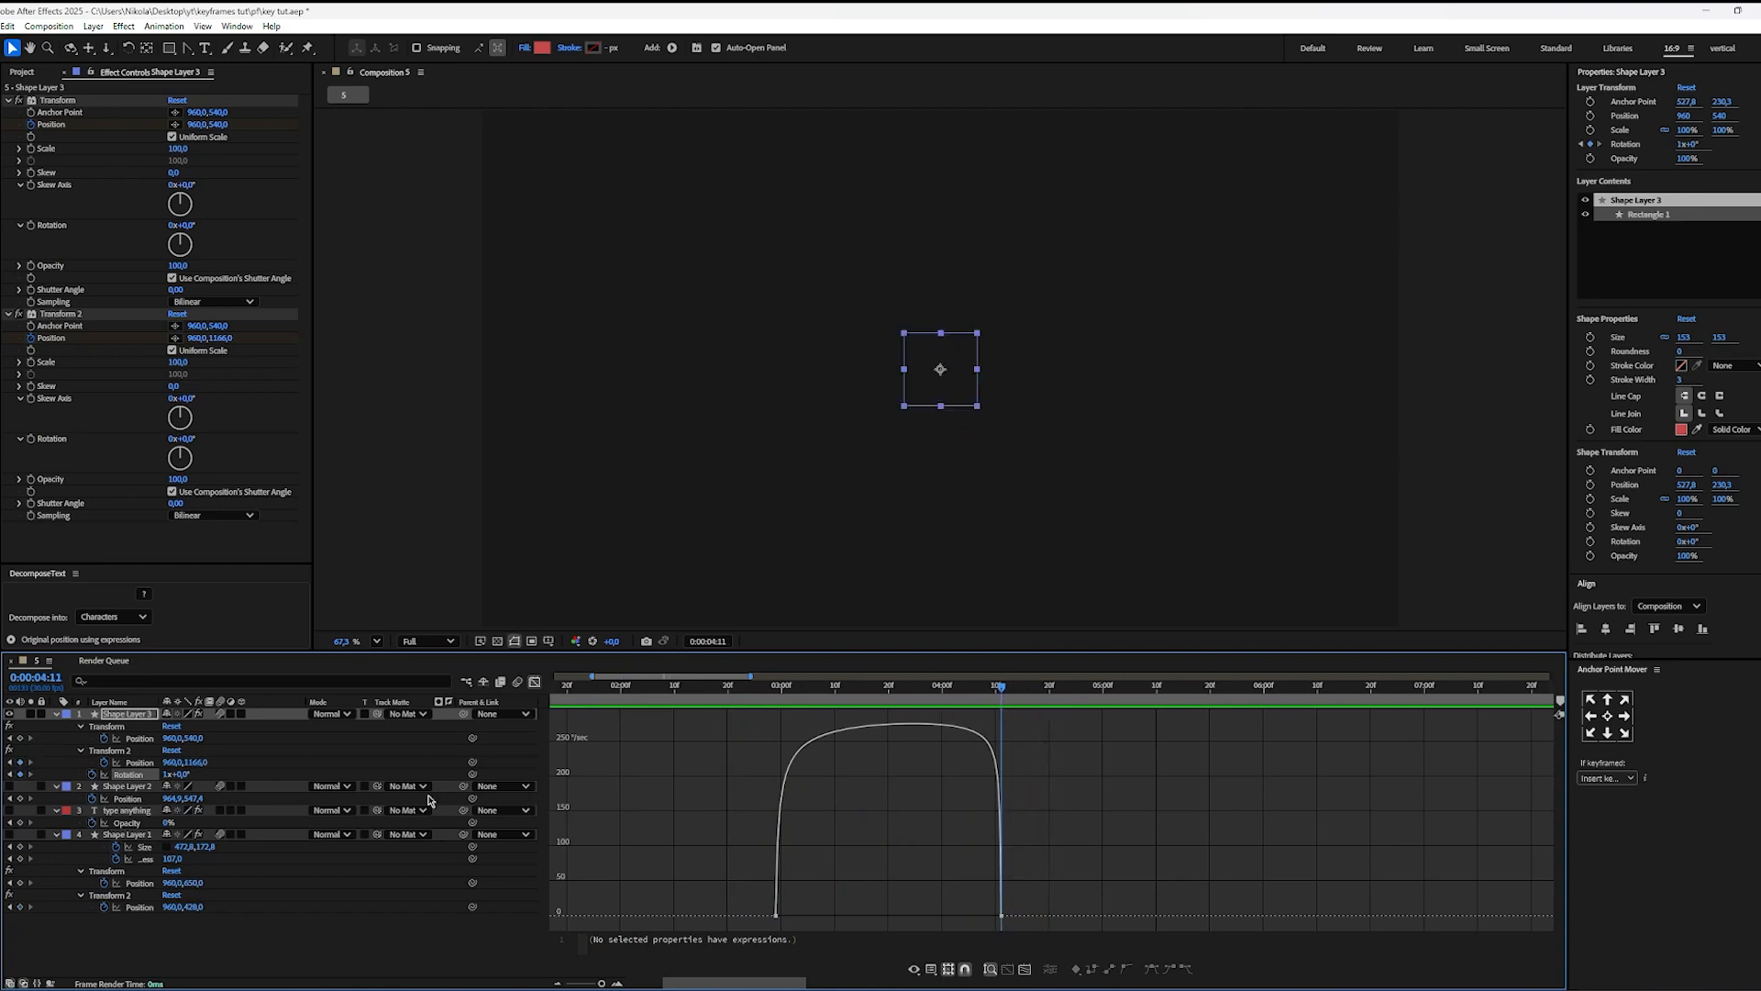
{"action": "left_click", "coordinate": [166, 776]}
{"action": "type", "text": "0"}
{"action": "key", "text": "Tab"}
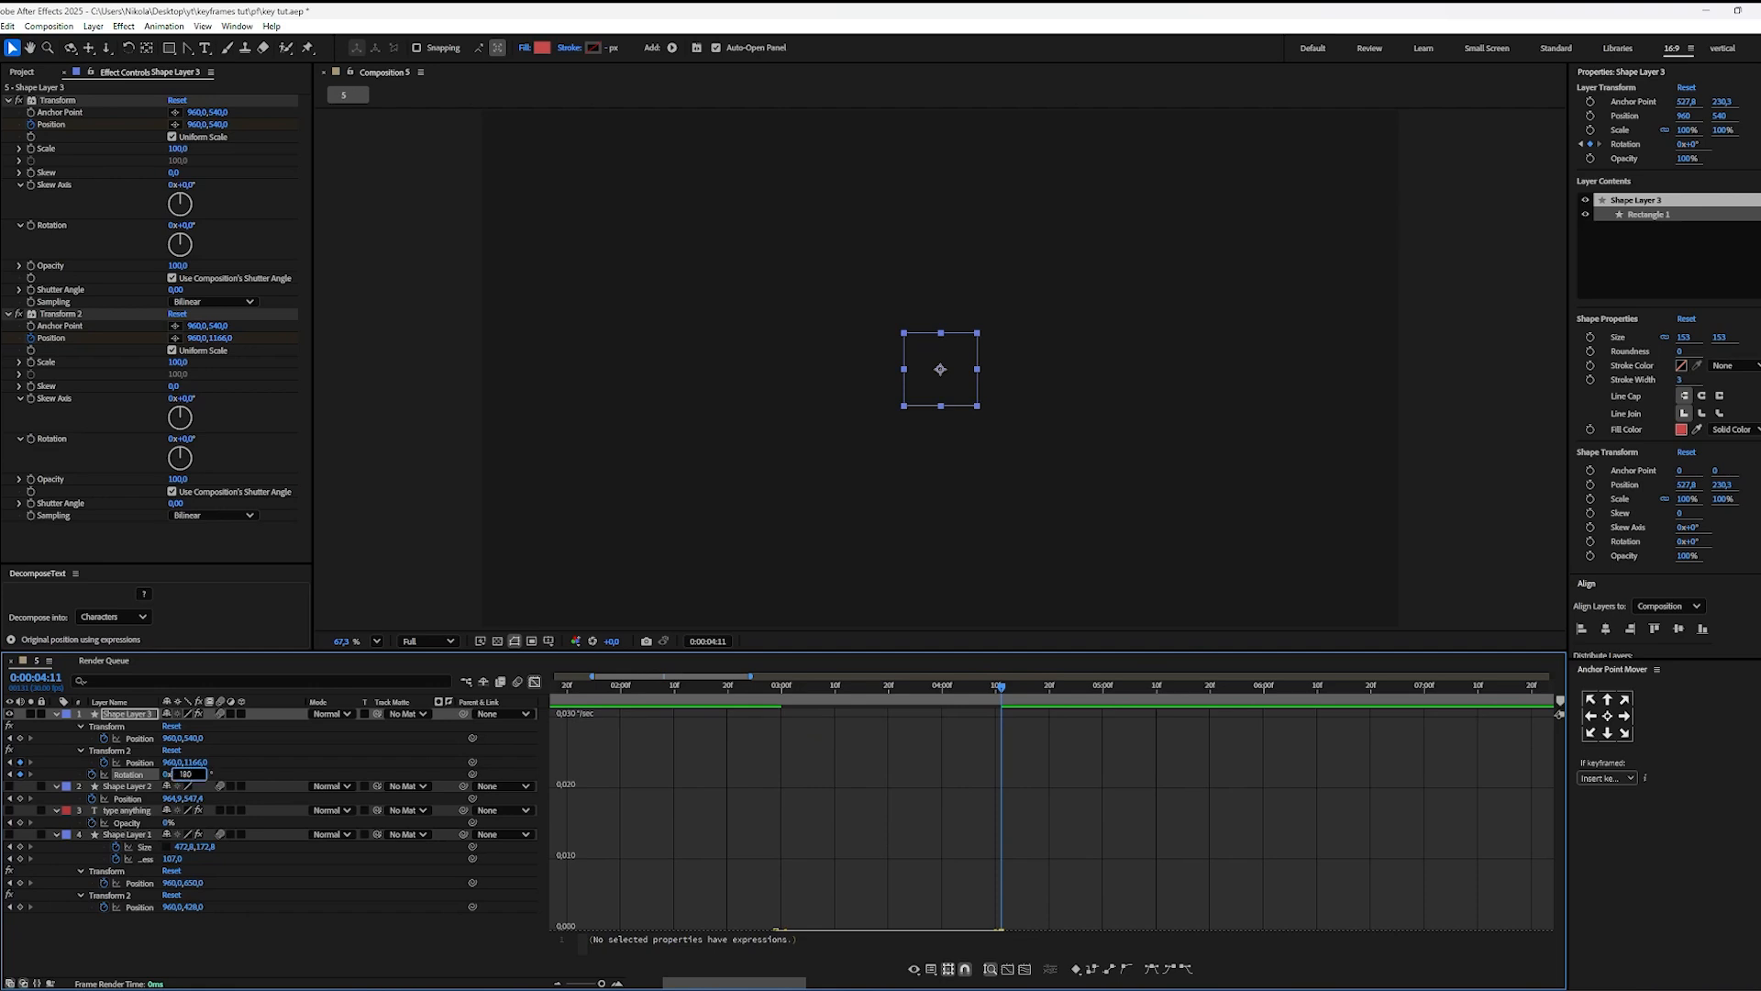
{"action": "key", "text": "Return"}
Step: Play the square's half-turn animation from 0:00:02:25, 0:00:02:26 and 0:00:02:17
{"action": "left_click_drag", "start_coordinate": [954, 694], "coordinate": [753, 714]}
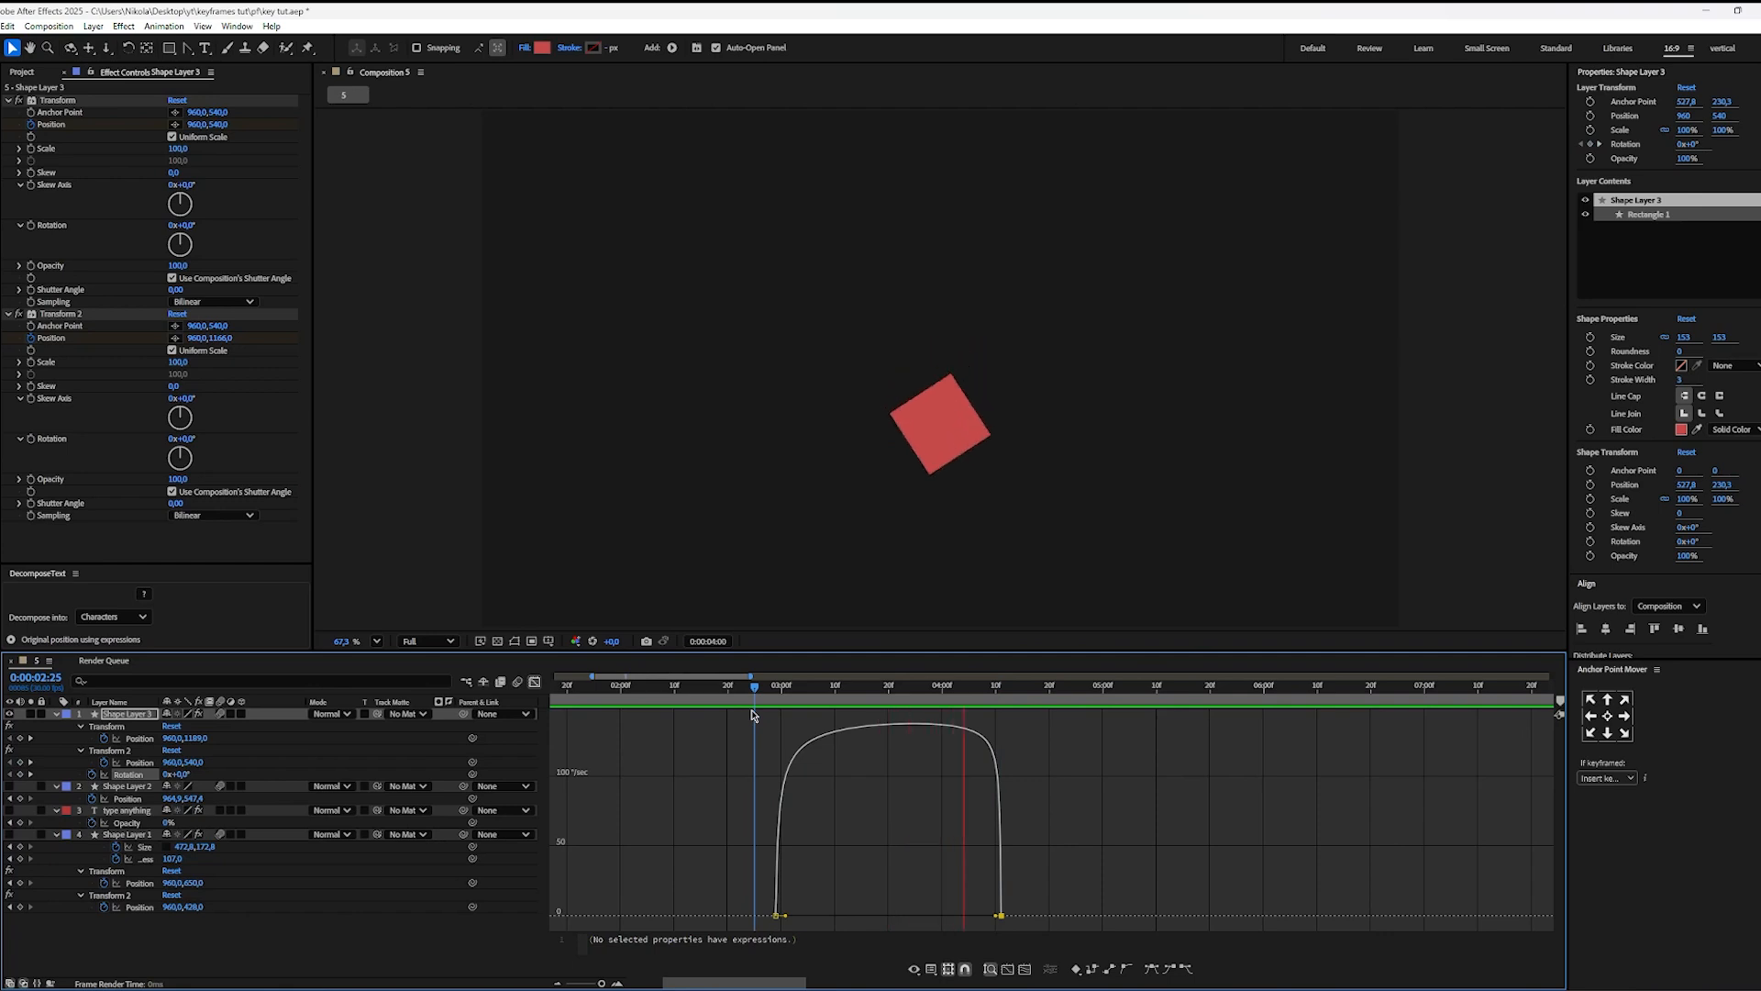
{"action": "key", "text": "space"}
{"action": "left_click_drag", "start_coordinate": [838, 698], "coordinate": [761, 712]}
{"action": "key", "text": "space"}
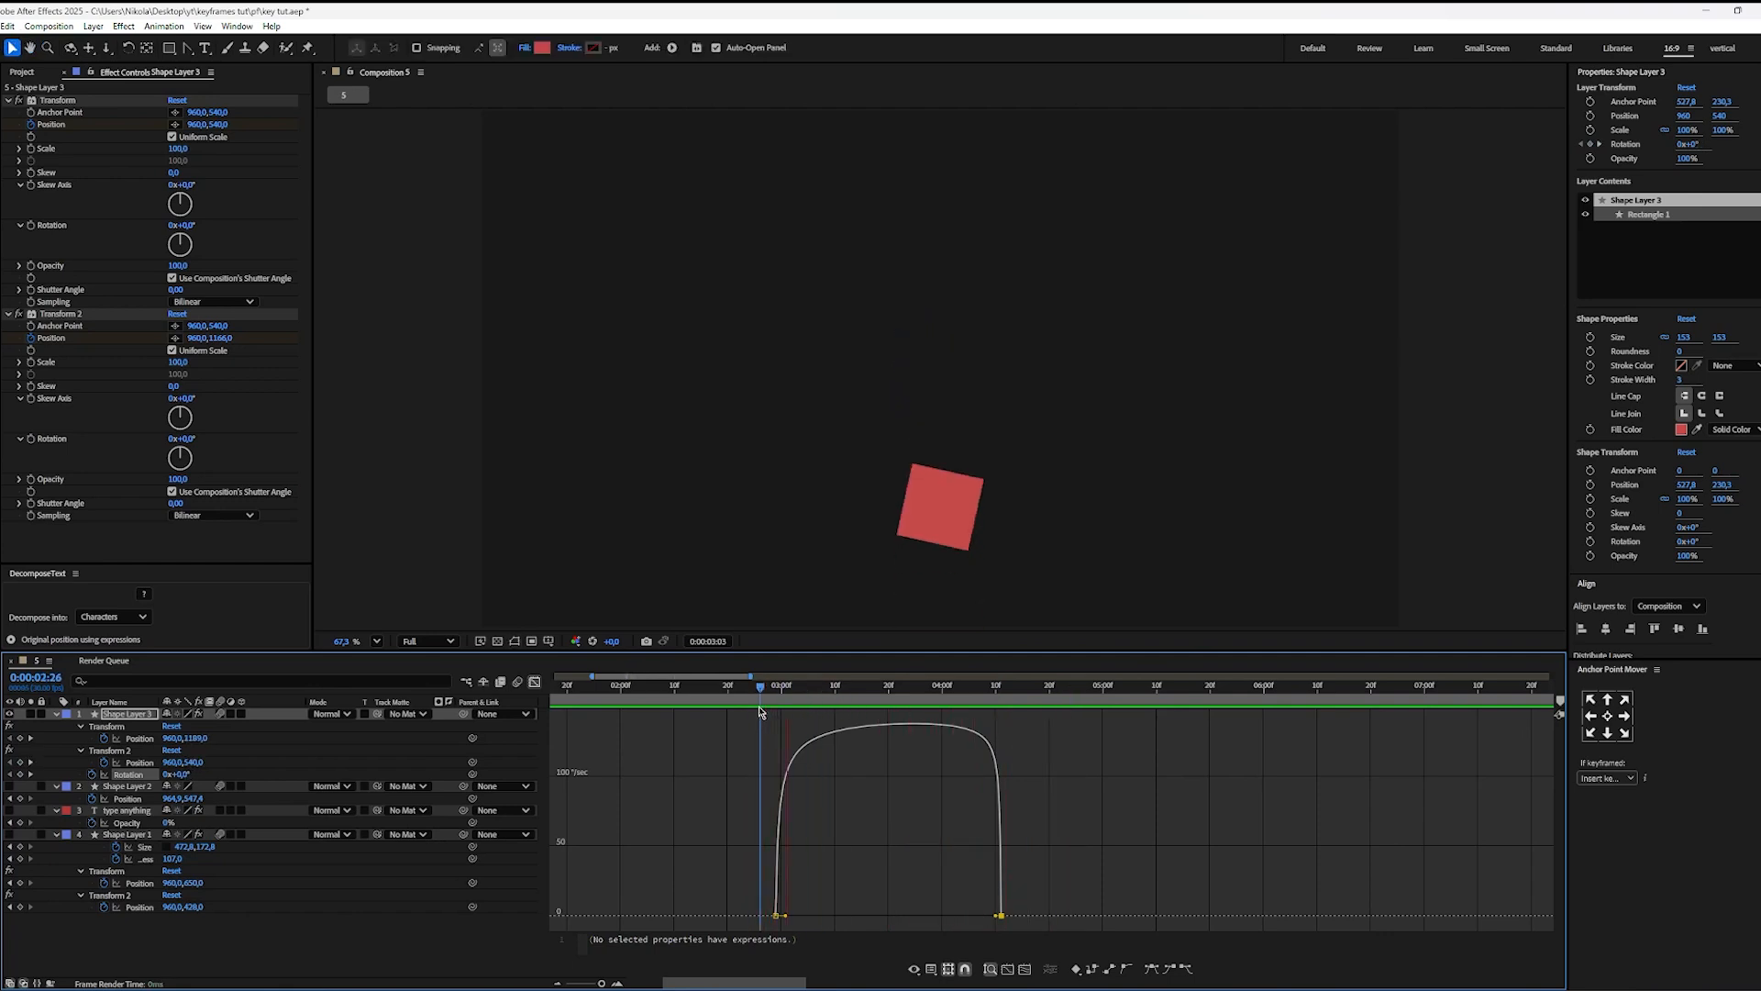
{"action": "key", "text": "space"}
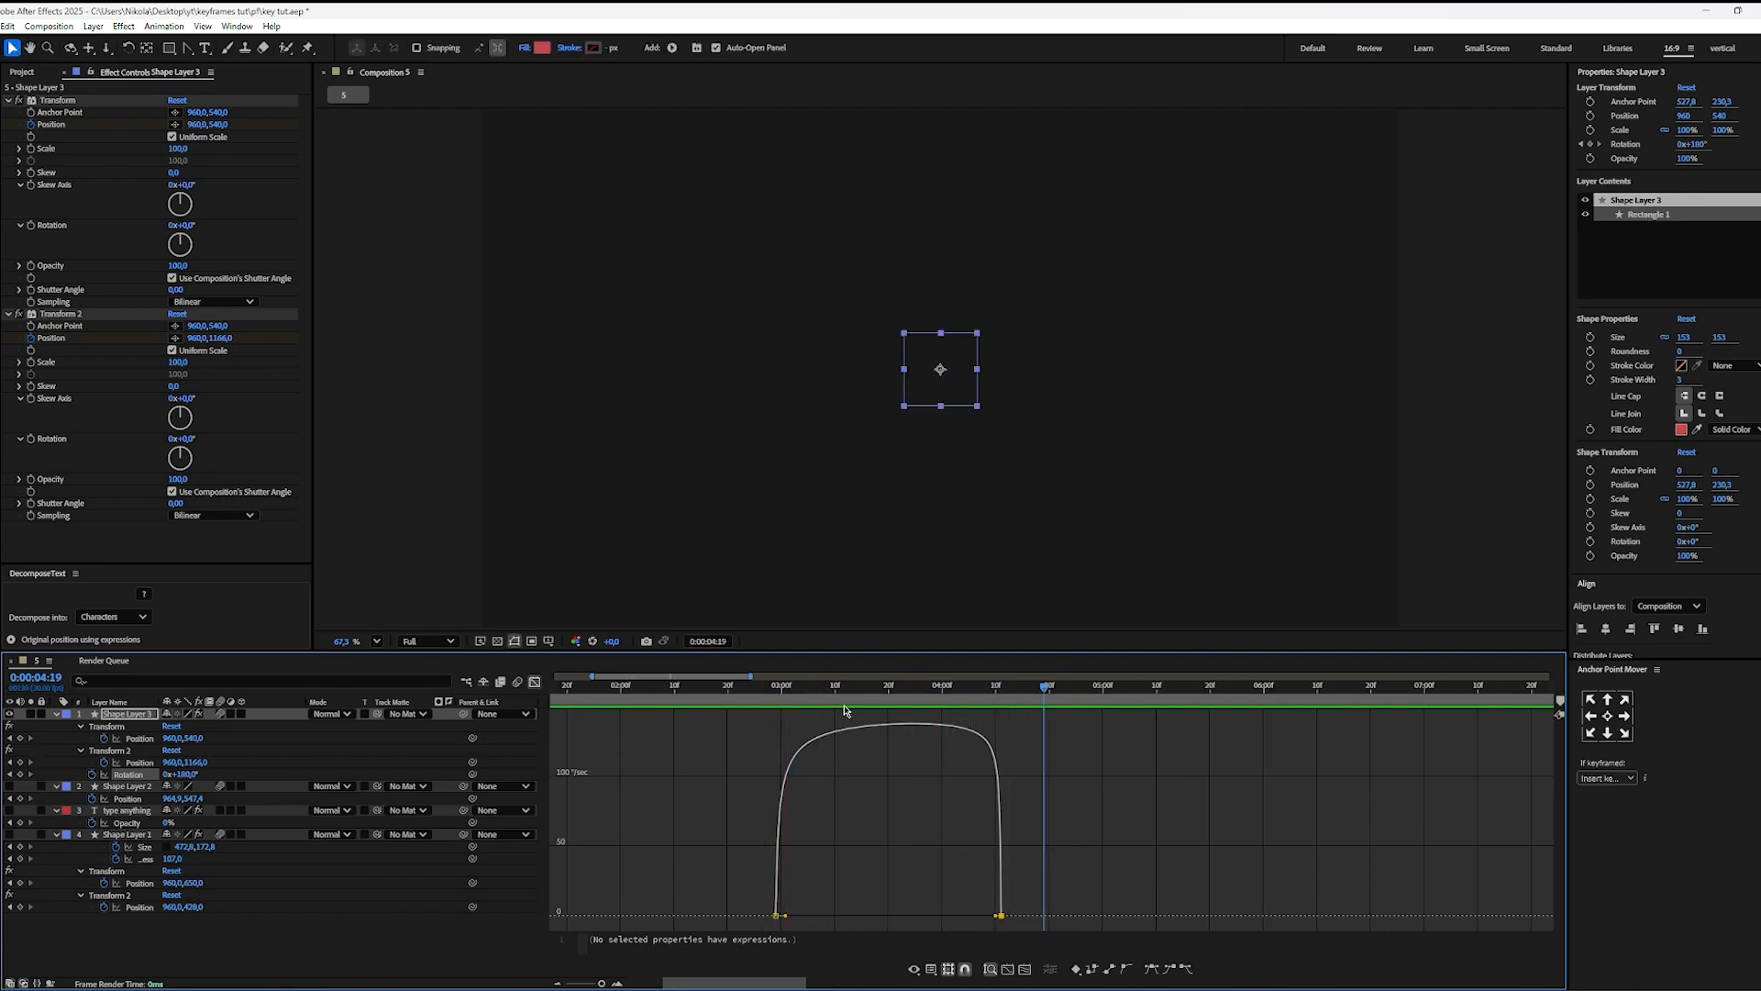
{"action": "left_click_drag", "start_coordinate": [822, 705], "coordinate": [713, 704]}
{"action": "key", "text": "space"}
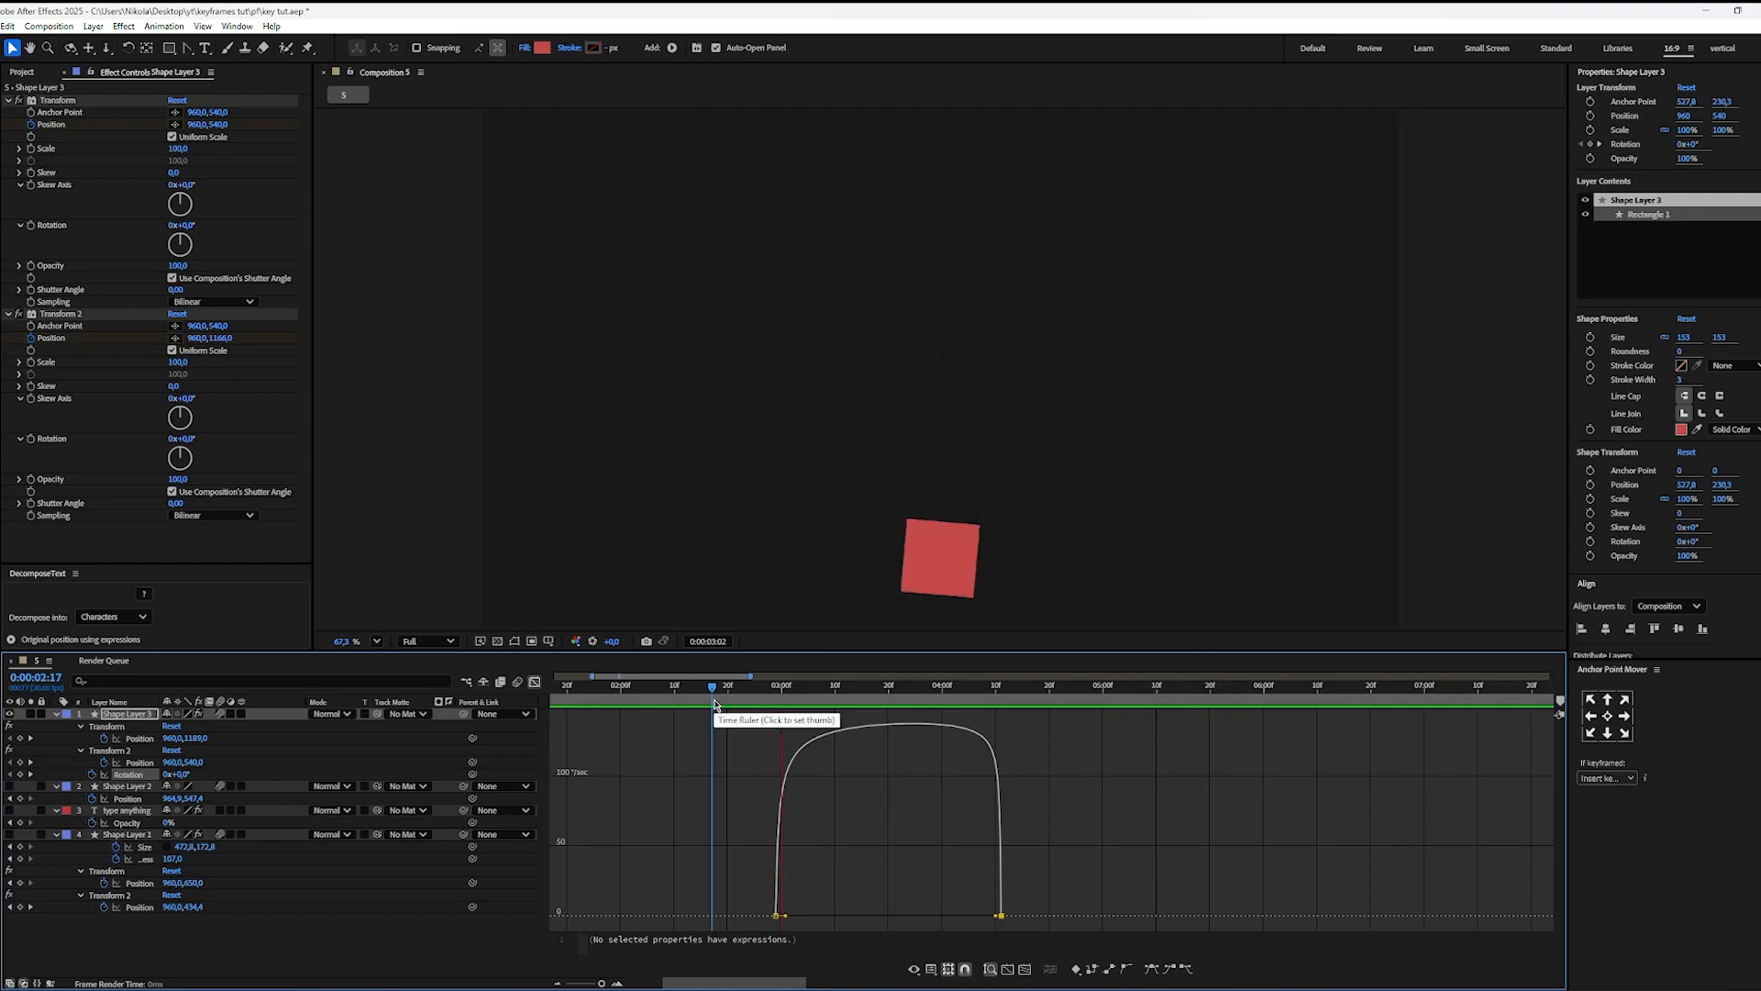
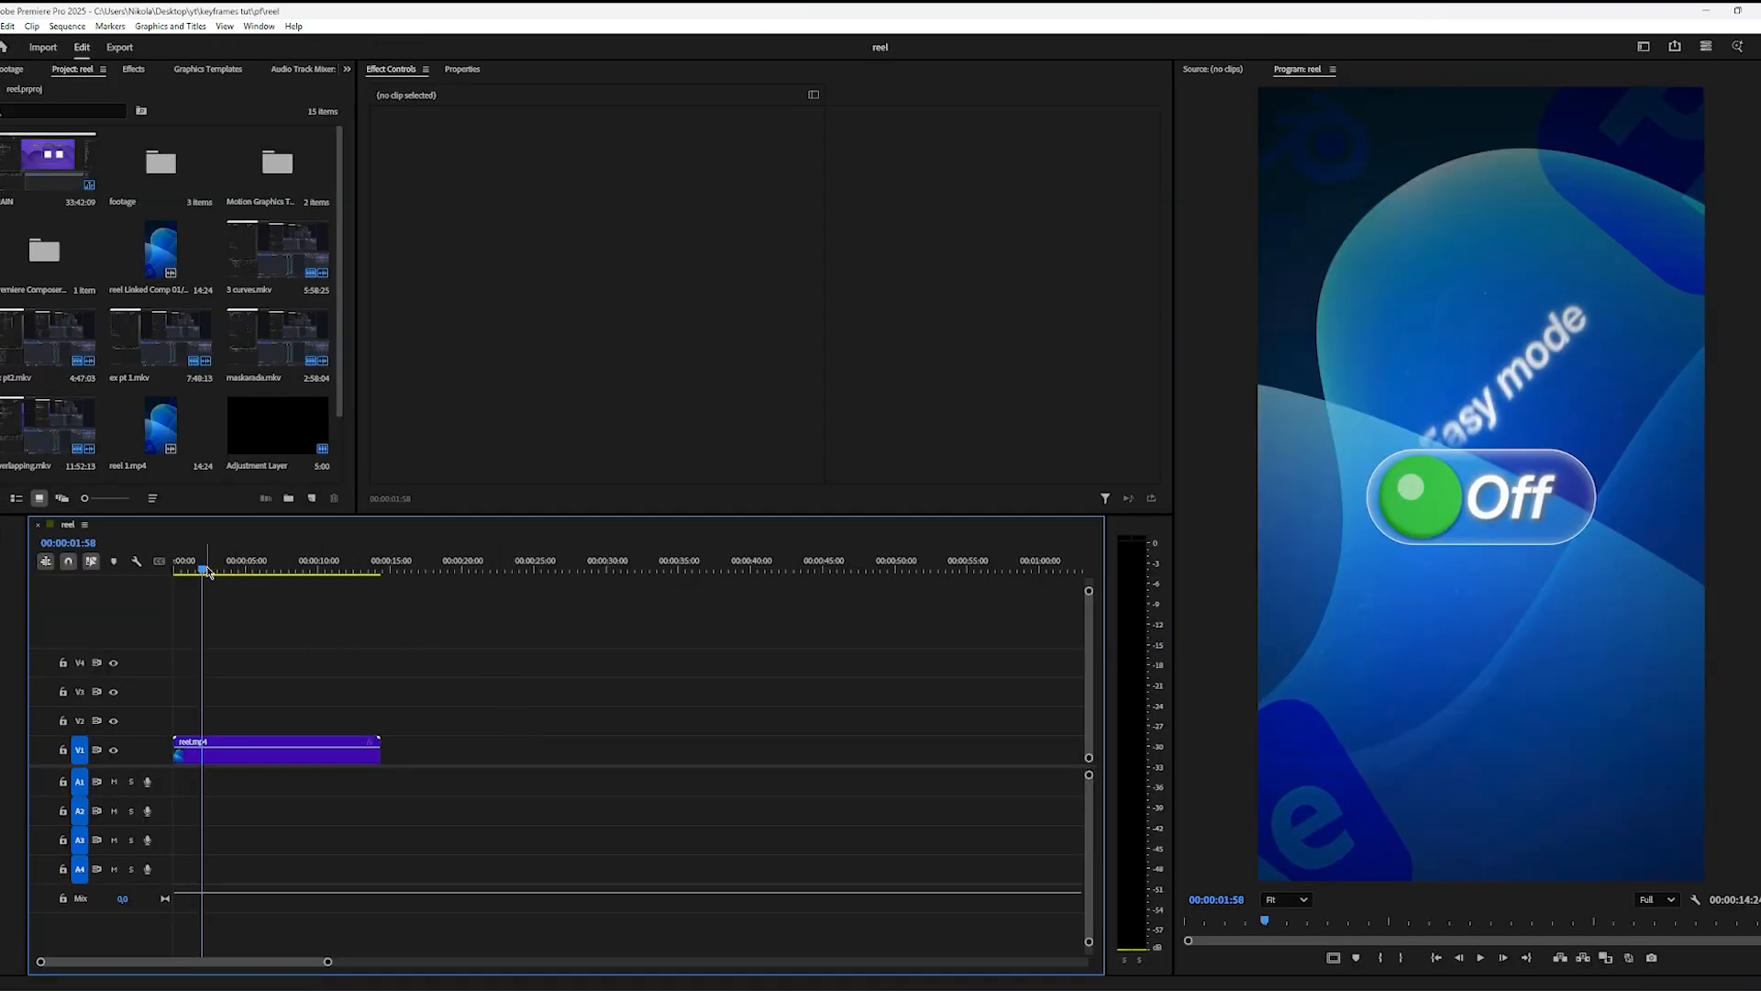
Step: Scrub the reel around 0:00:01:58 in the Premiere Pro sequence to review how the text appears above the toggle
{"action": "left_click_drag", "start_coordinate": [203, 569], "coordinate": [209, 574]}
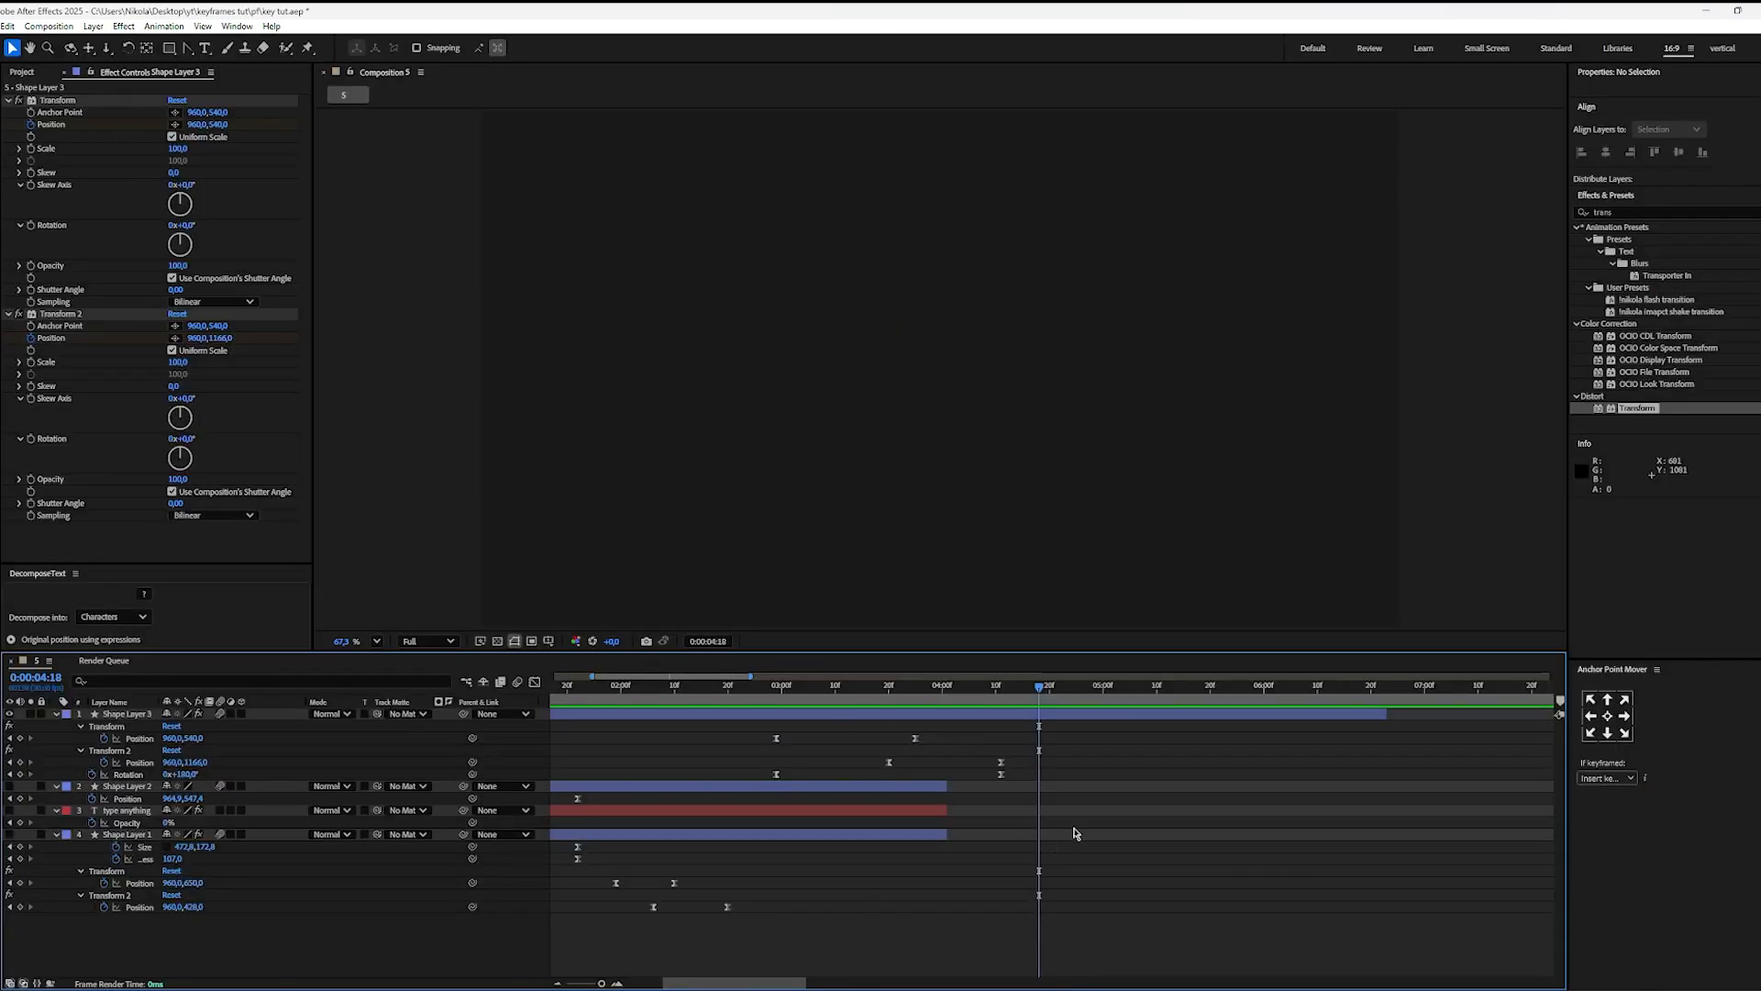
Step: In After Effects, draw a red circle about 80 px across in the composition's upper-left area and center its anchor point
{"action": "key", "text": "q"}
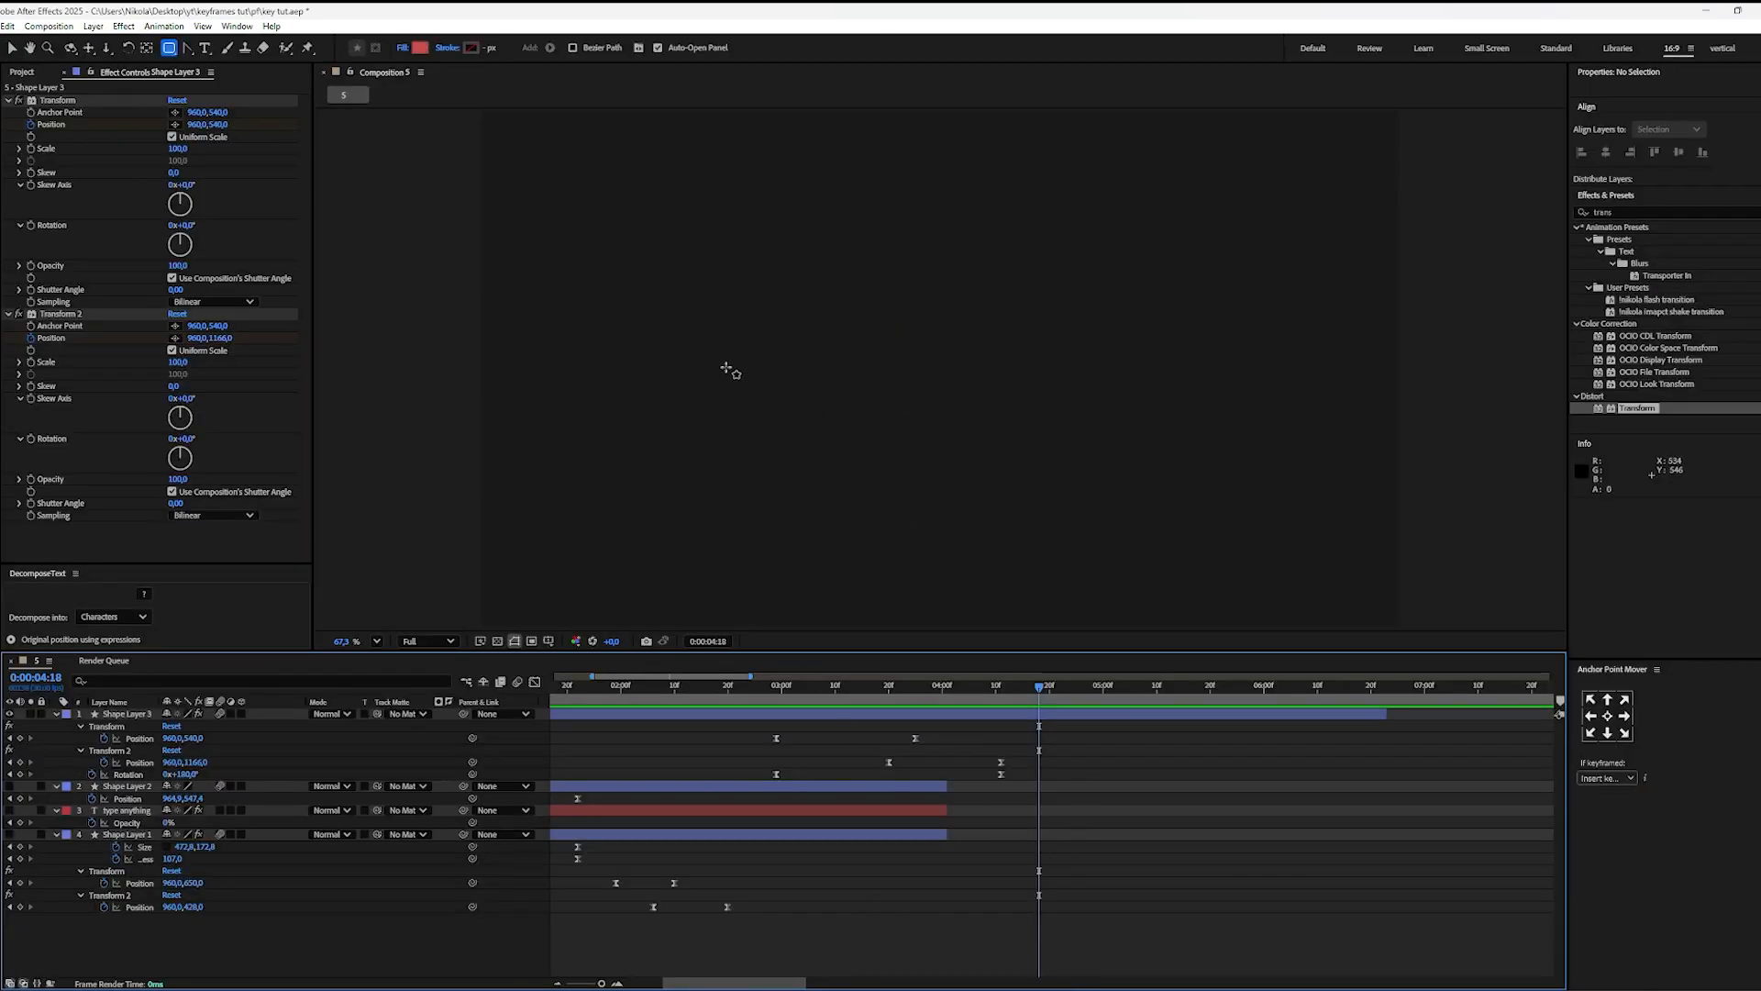
{"action": "left_click_drag", "start_coordinate": [633, 225], "coordinate": [673, 265]}
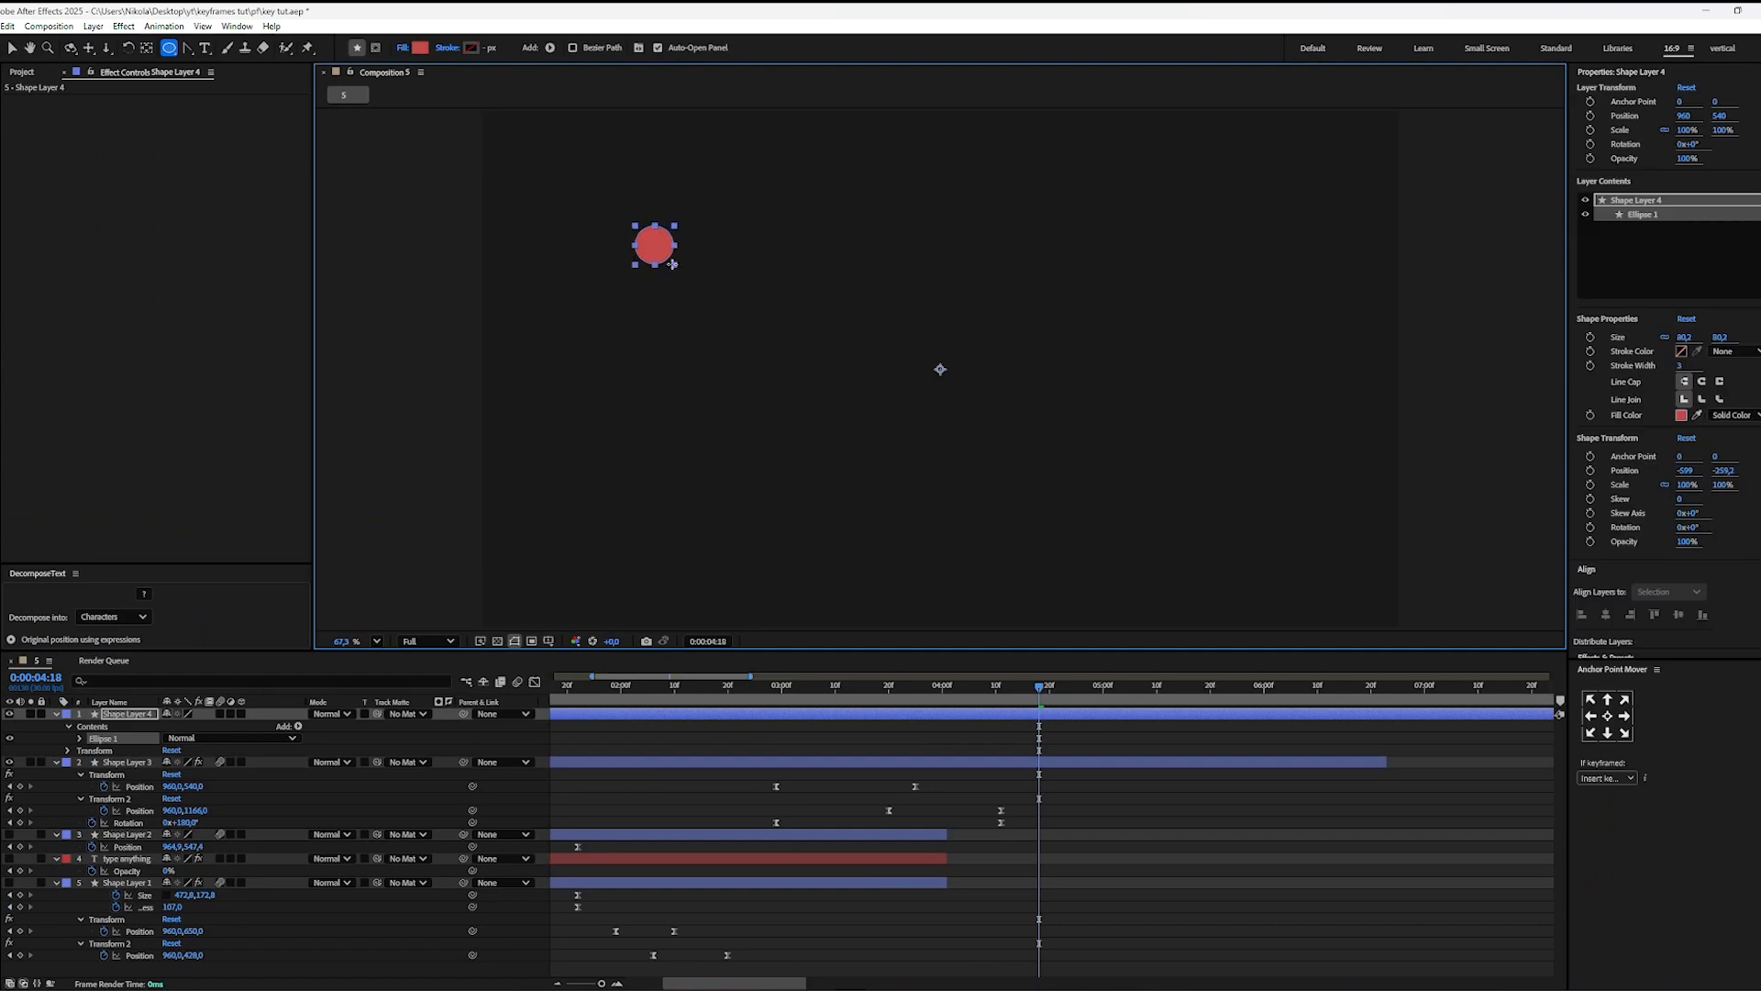
{"action": "key", "text": "ctrl+alt+Home"}
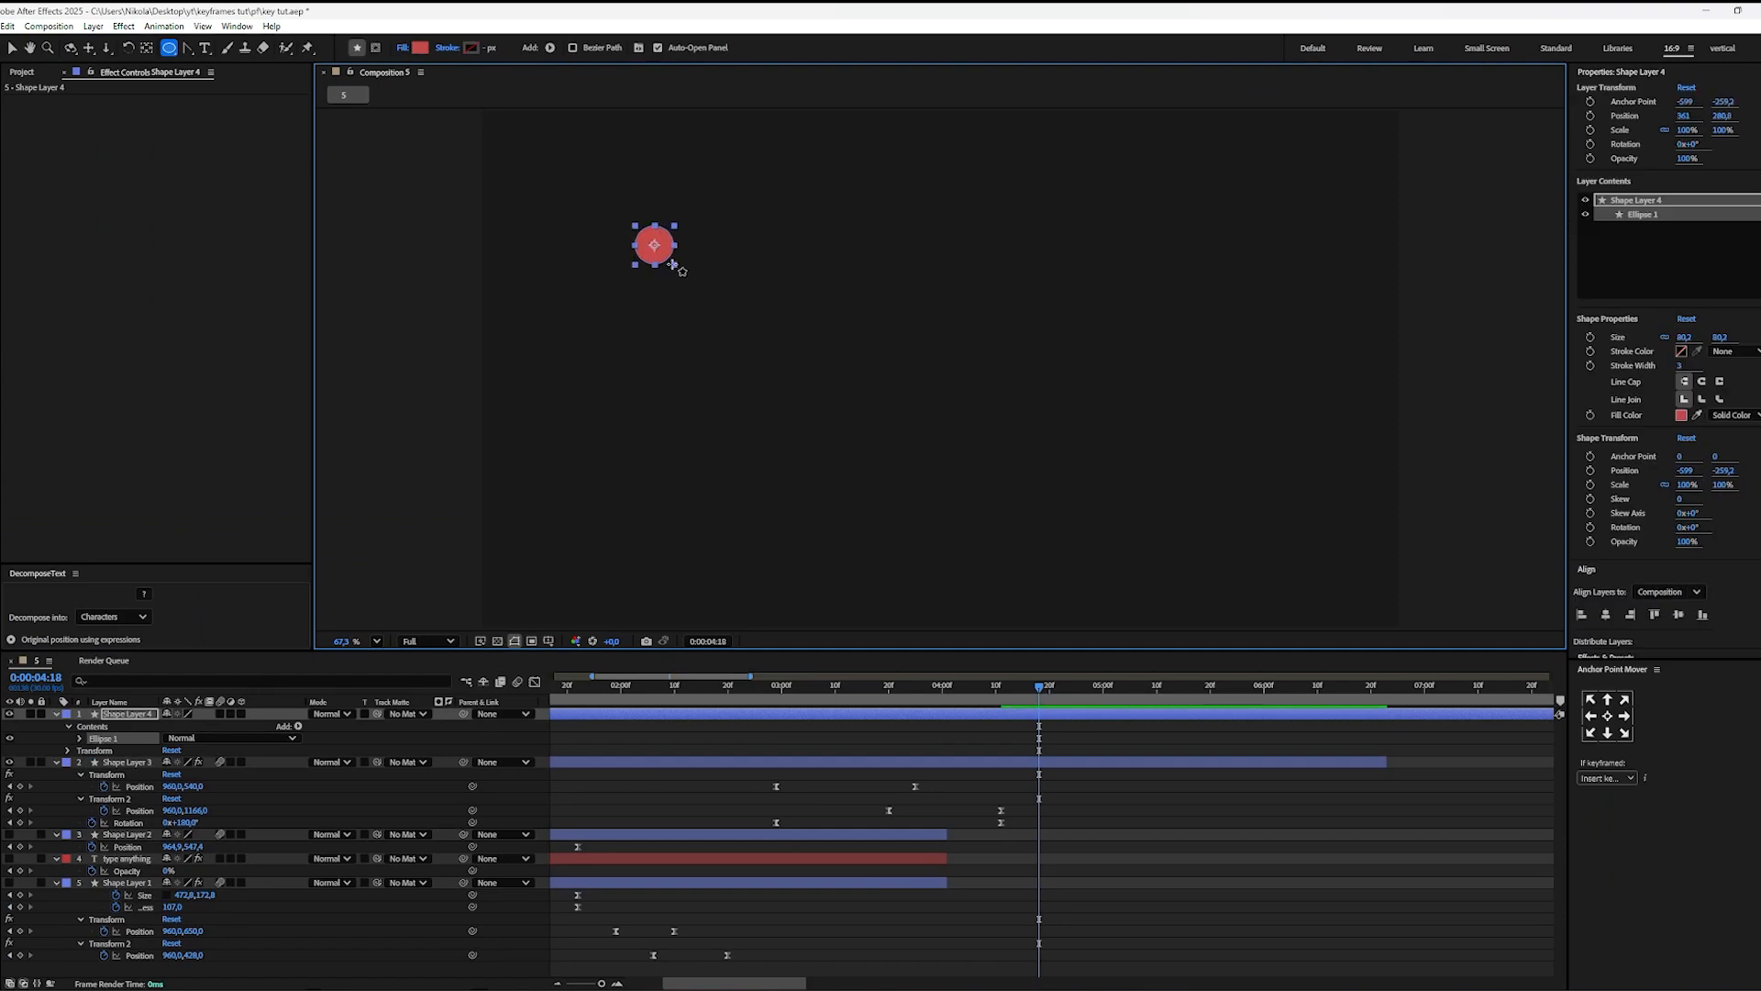
{"action": "key", "text": "v"}
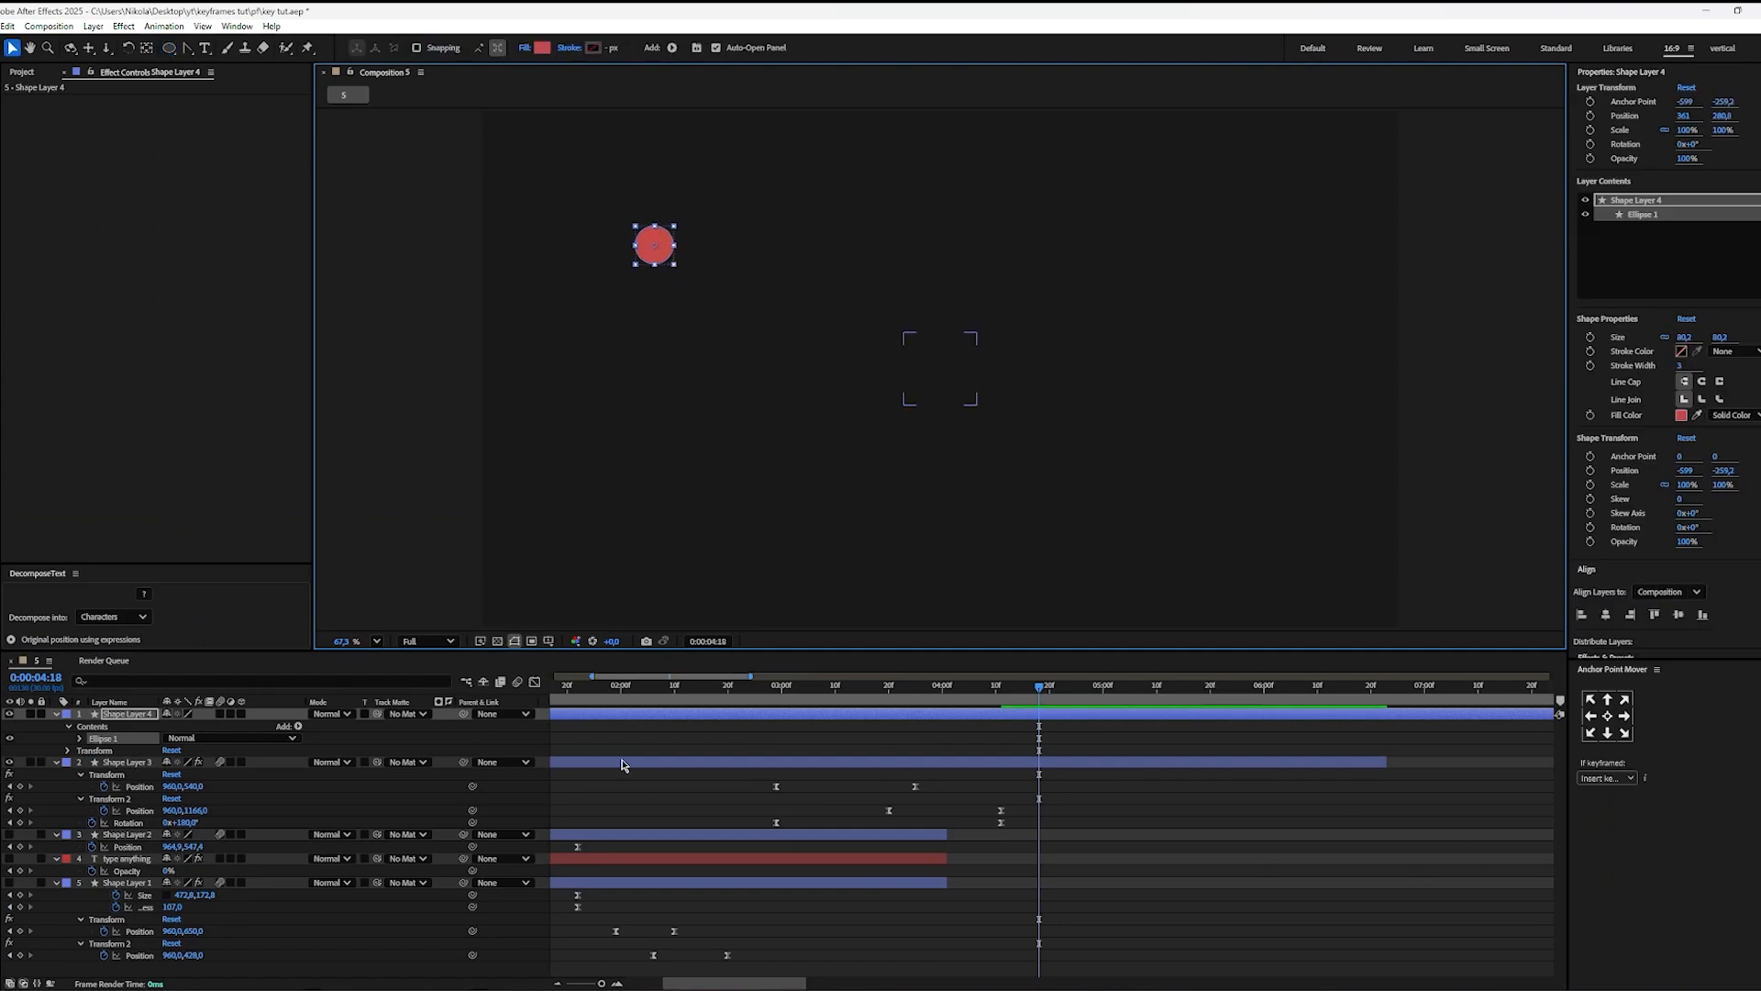
Step: Keyframe the circle's Position at 0:00:04:18, set its X position to 555 at 0:00:05:10, and play the motion
{"action": "key", "text": "p"}
{"action": "left_click", "coordinate": [93, 725]}
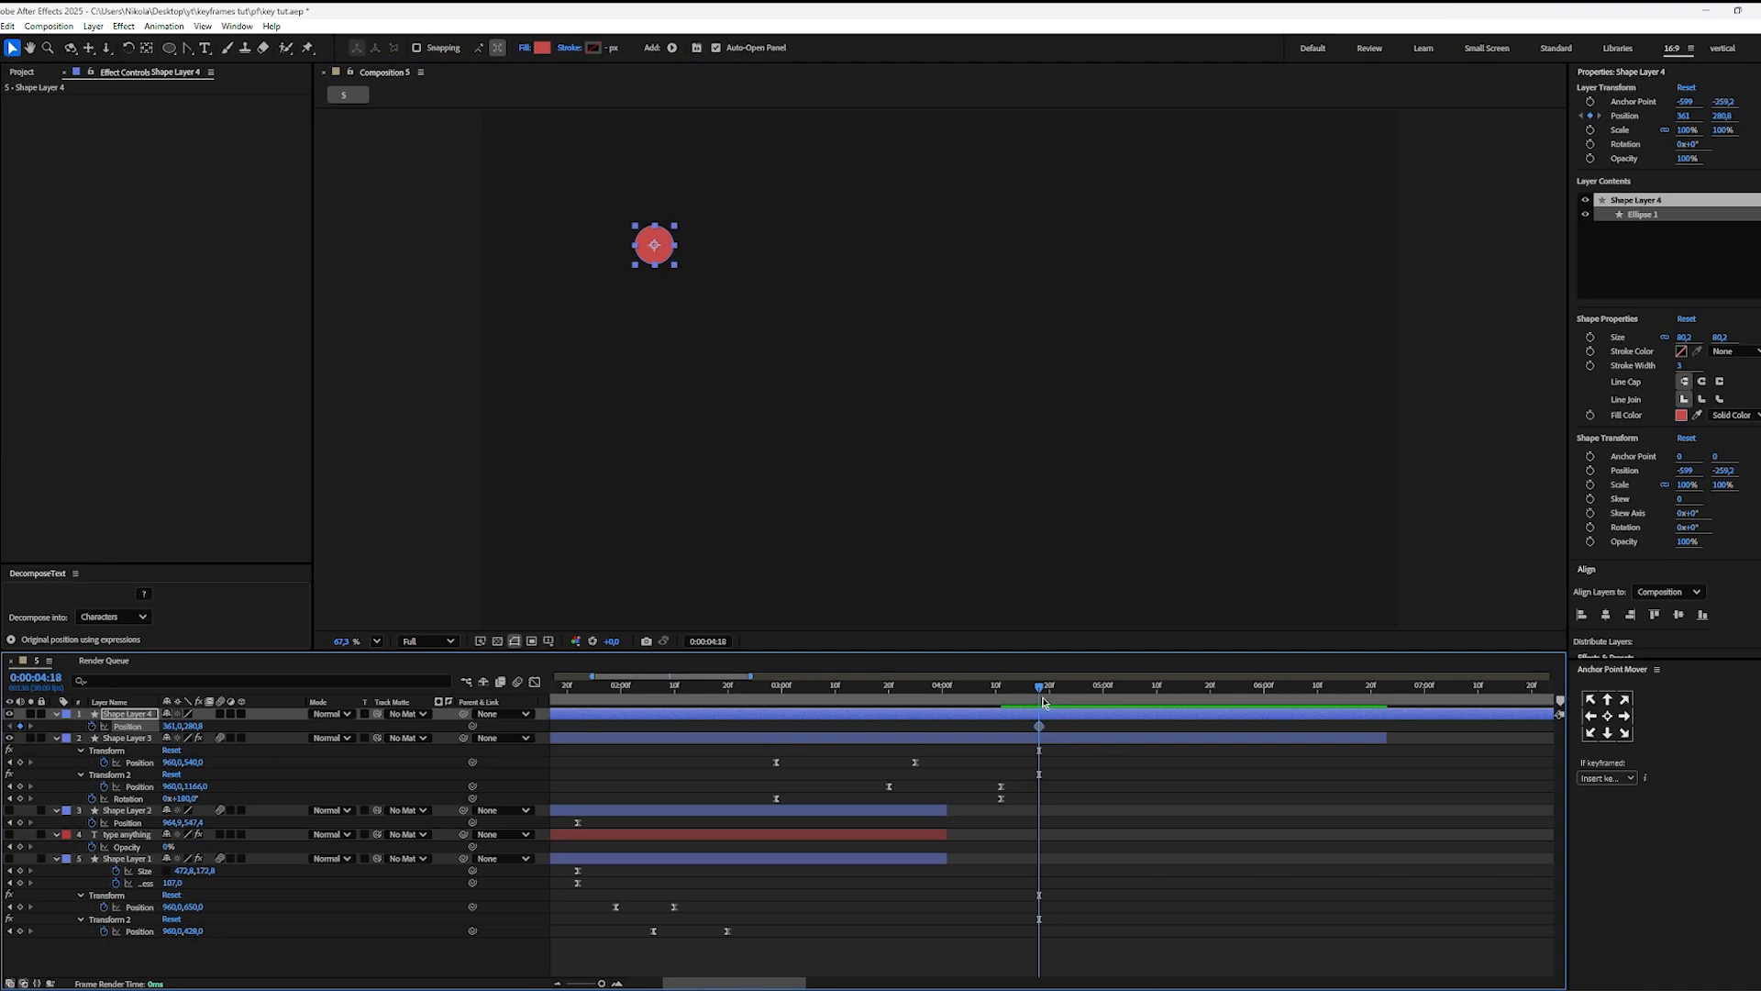
{"action": "left_click_drag", "start_coordinate": [1043, 703], "coordinate": [1156, 702]}
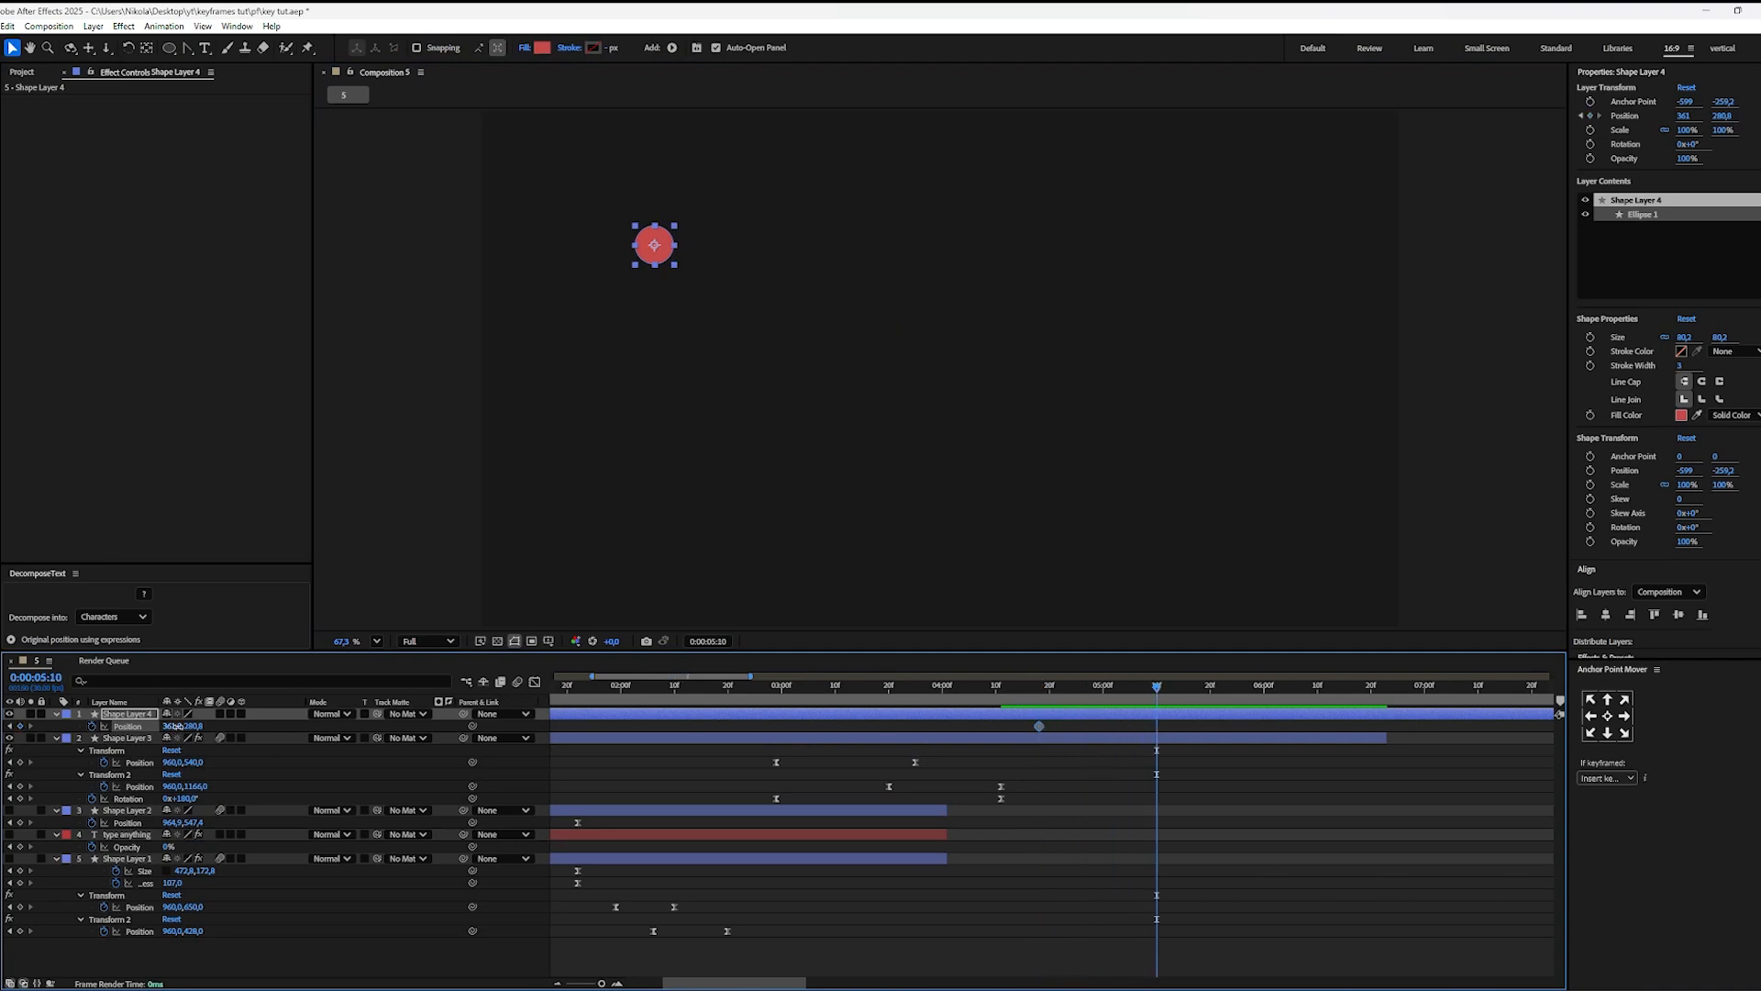
{"action": "left_click_drag", "start_coordinate": [177, 725], "coordinate": [355, 726]}
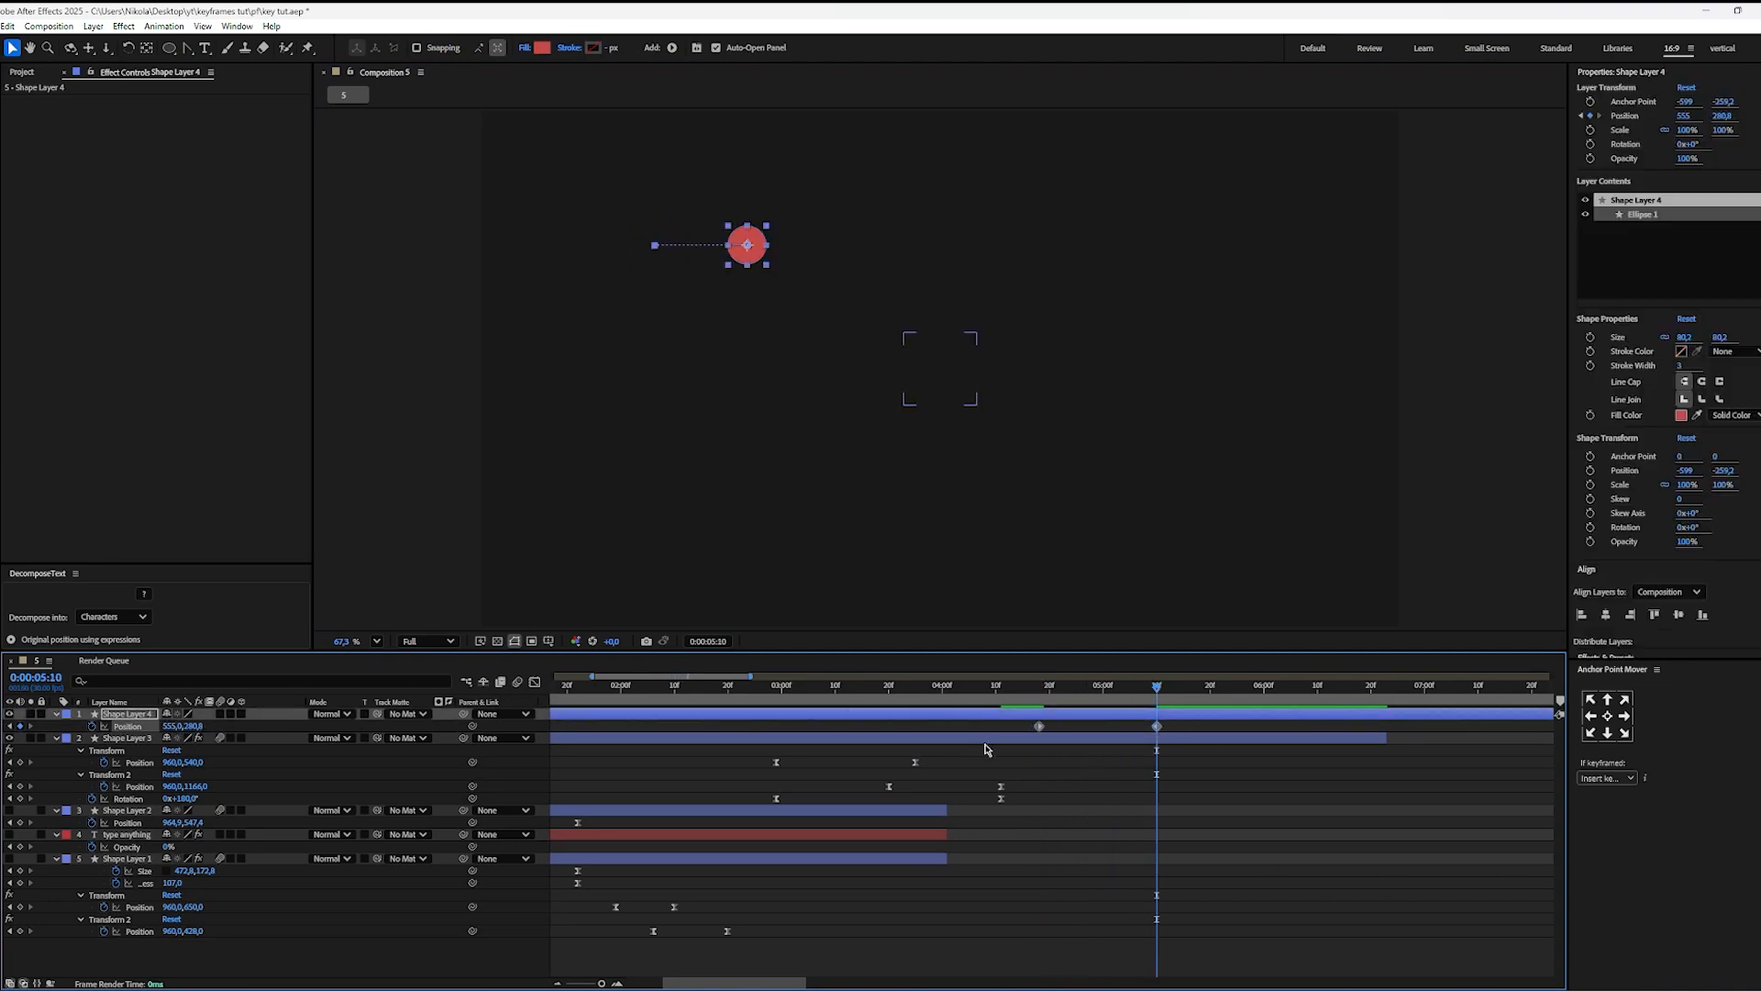
{"action": "key", "text": "space"}
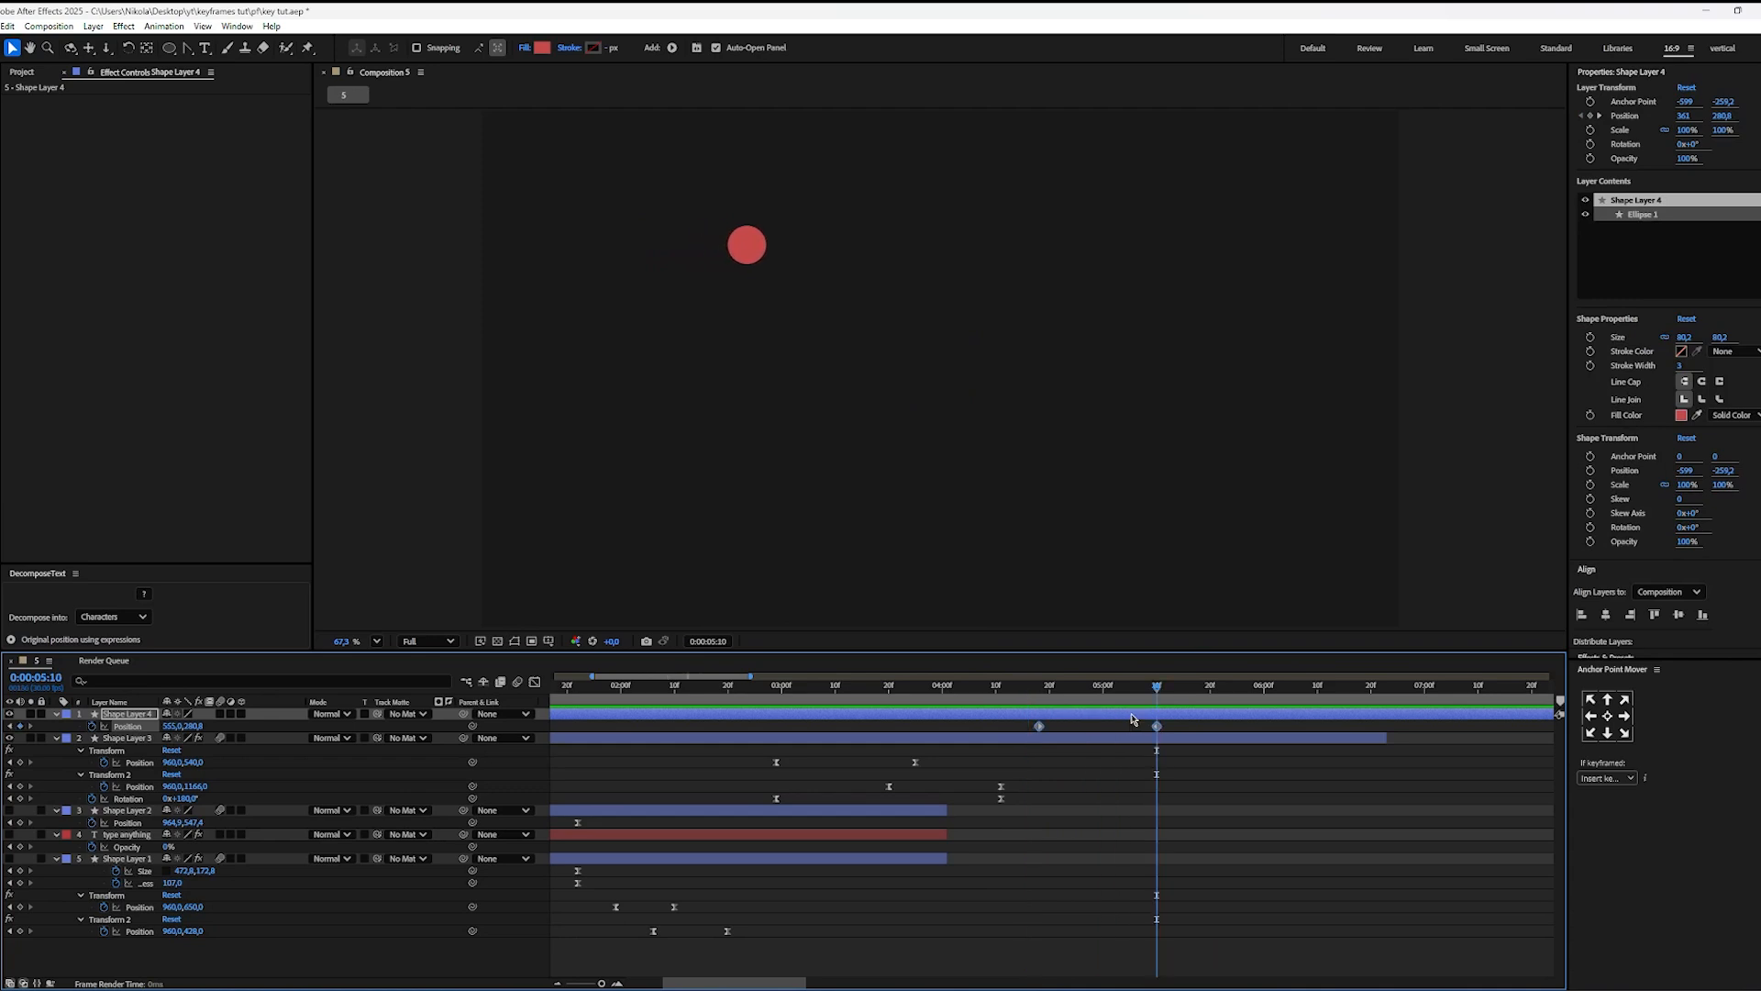
{"action": "key", "text": "space"}
Step: Reshape the circle's speed curve into an eased peak, move its ending keyframe to 0:00:05:06, and play the result
{"action": "key", "text": "shift+F3"}
{"action": "left_click_drag", "start_coordinate": [1137, 917], "coordinate": [1072, 921]}
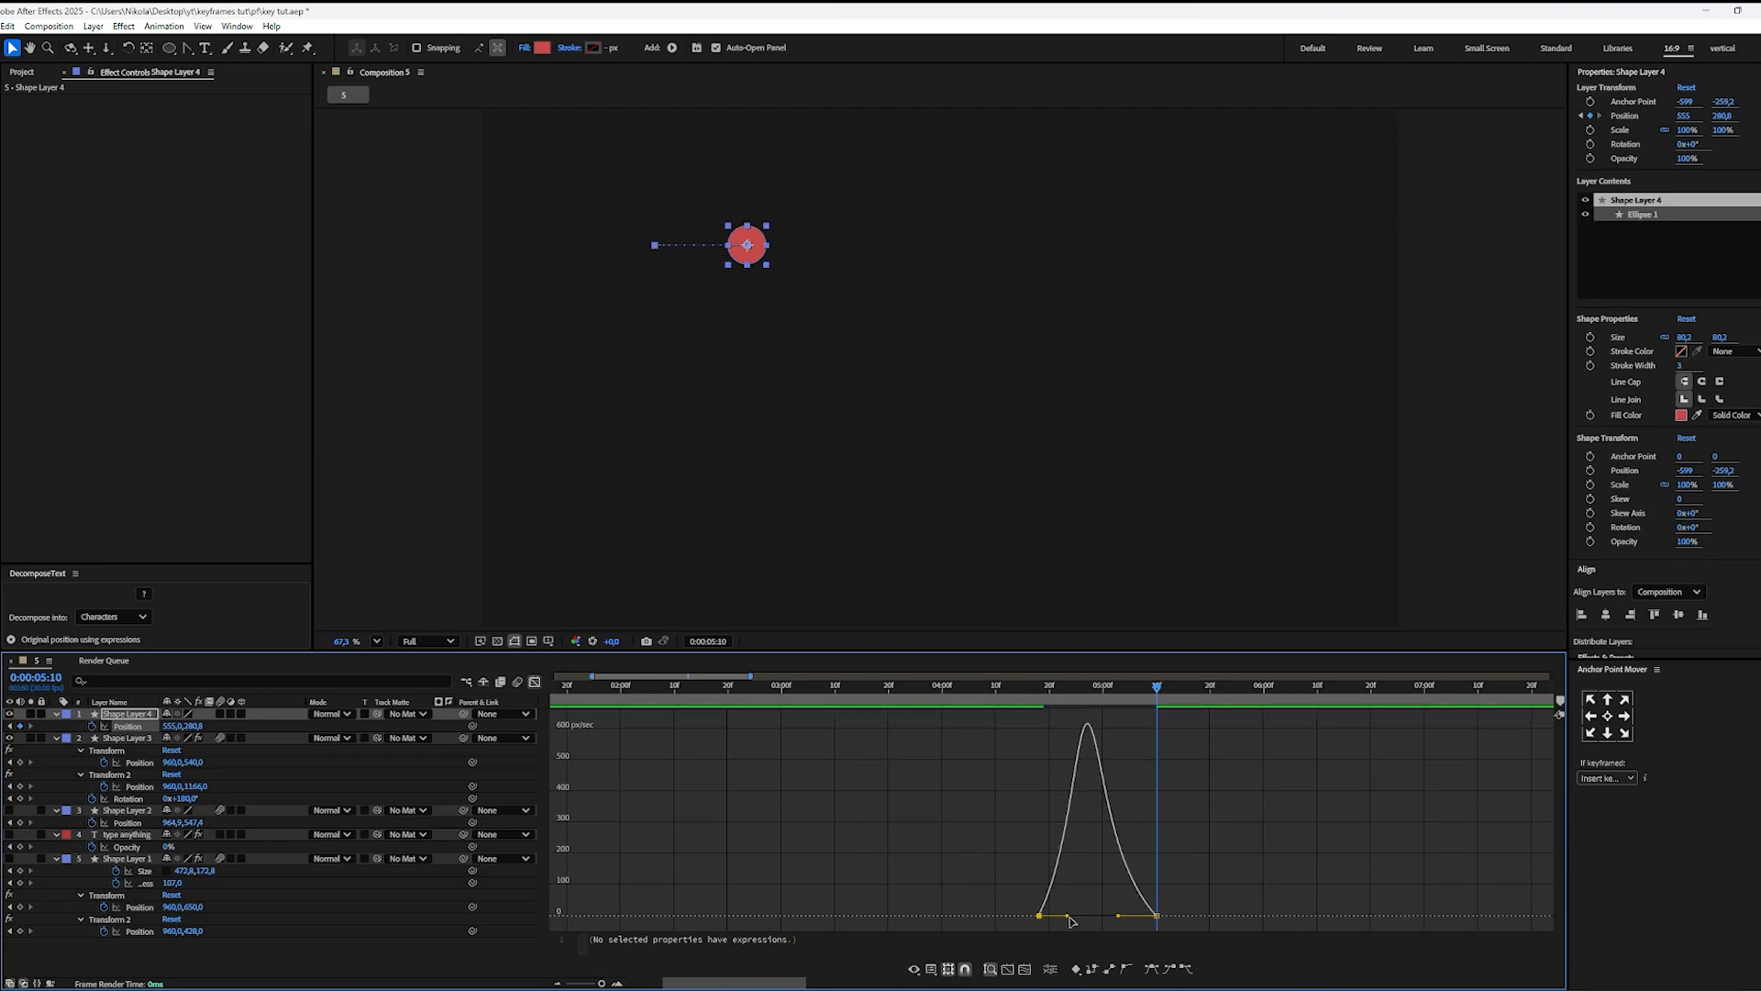
{"action": "left_click", "coordinate": [535, 682]}
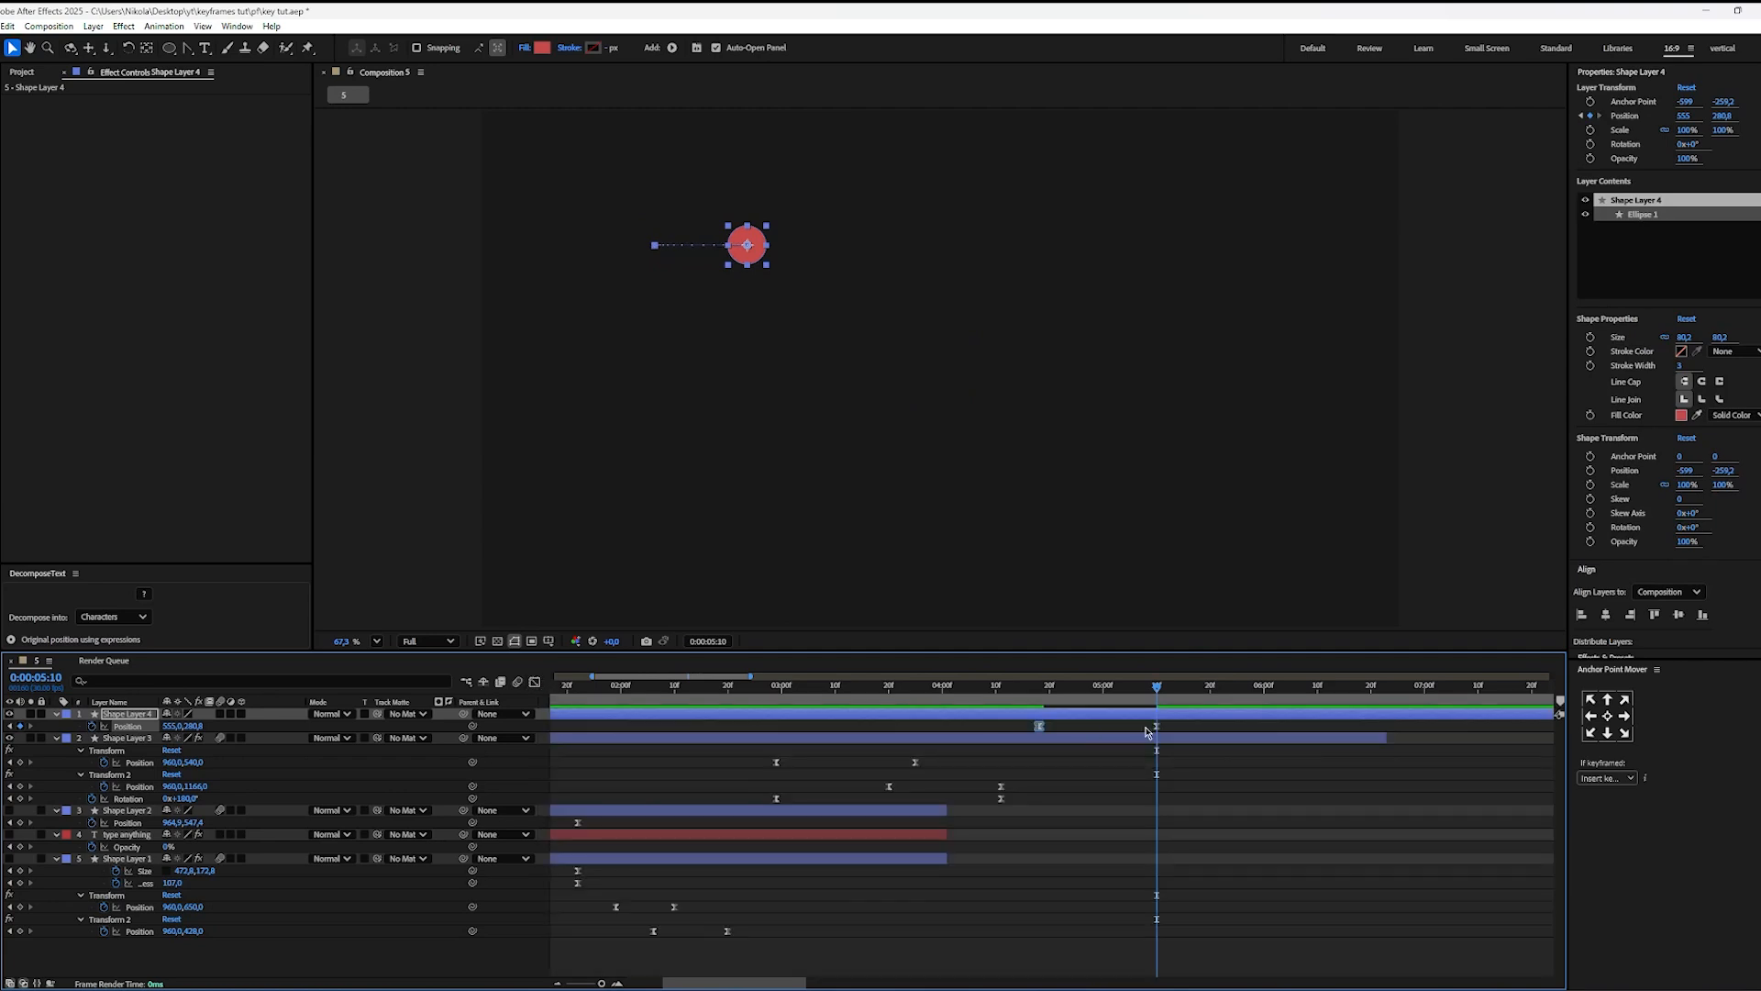
{"action": "left_click", "coordinate": [1154, 729]}
{"action": "left_click_drag", "start_coordinate": [1157, 727], "coordinate": [1135, 725]}
{"action": "left_click_drag", "start_coordinate": [1073, 693], "coordinate": [1034, 699]}
{"action": "key", "text": "space"}
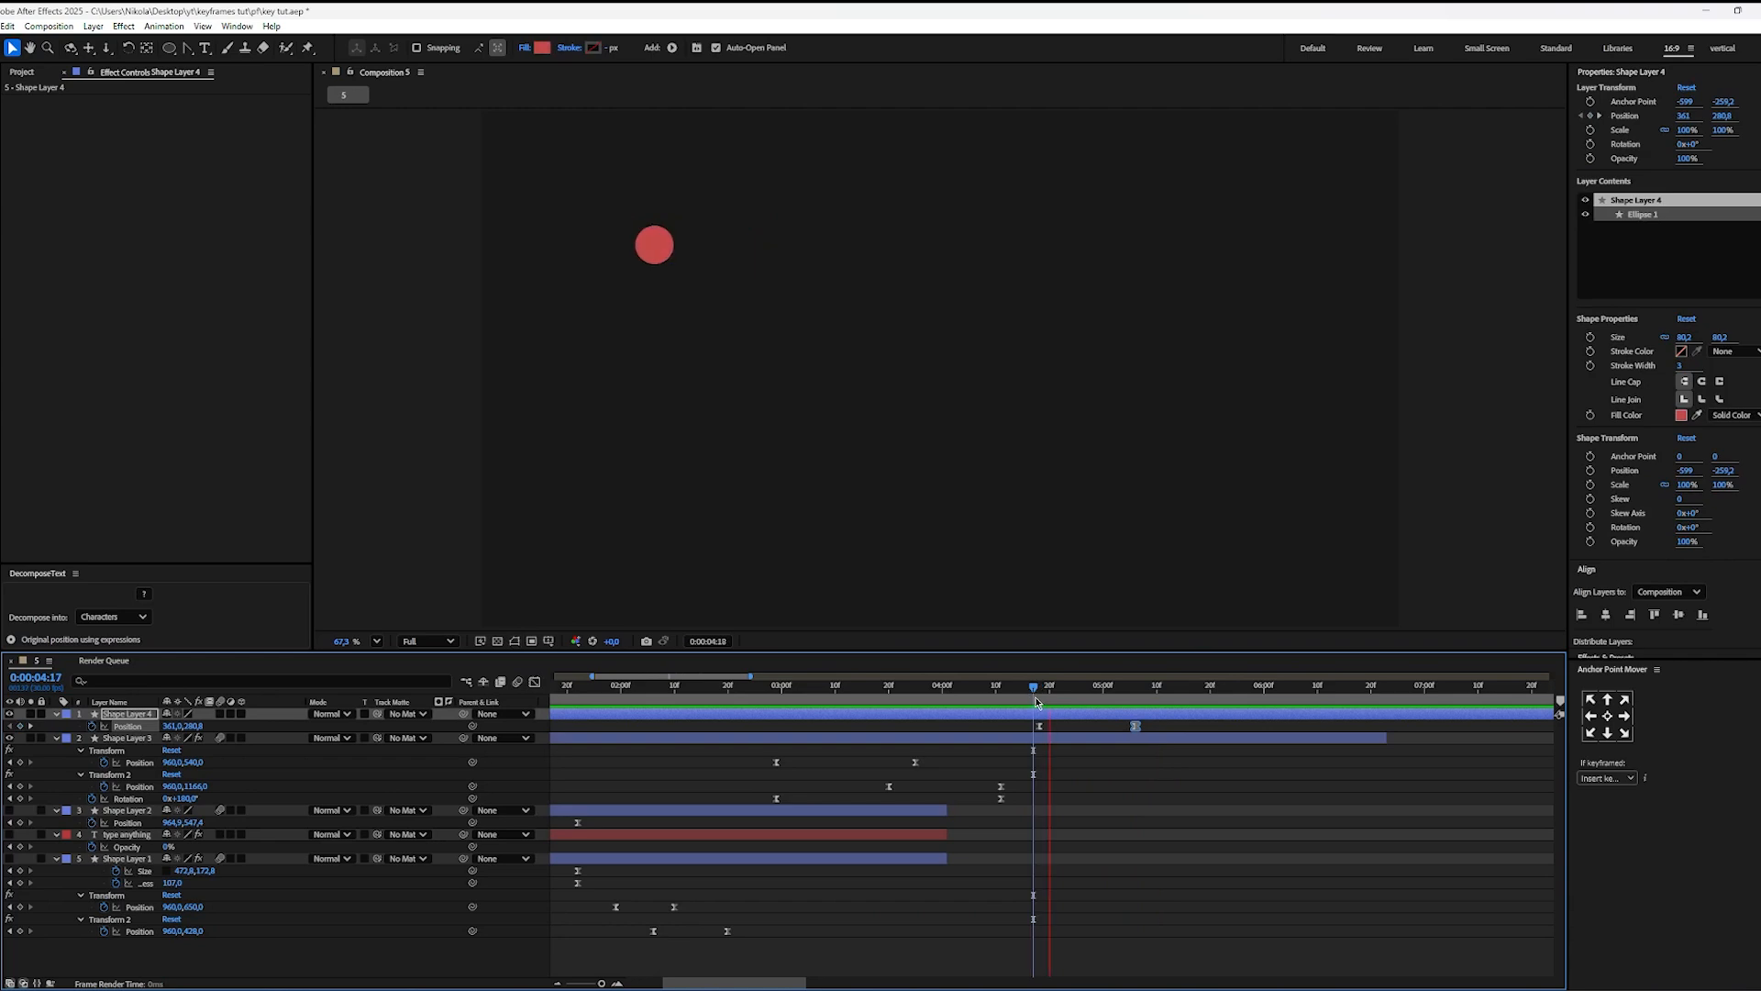
{"action": "key", "text": "space"}
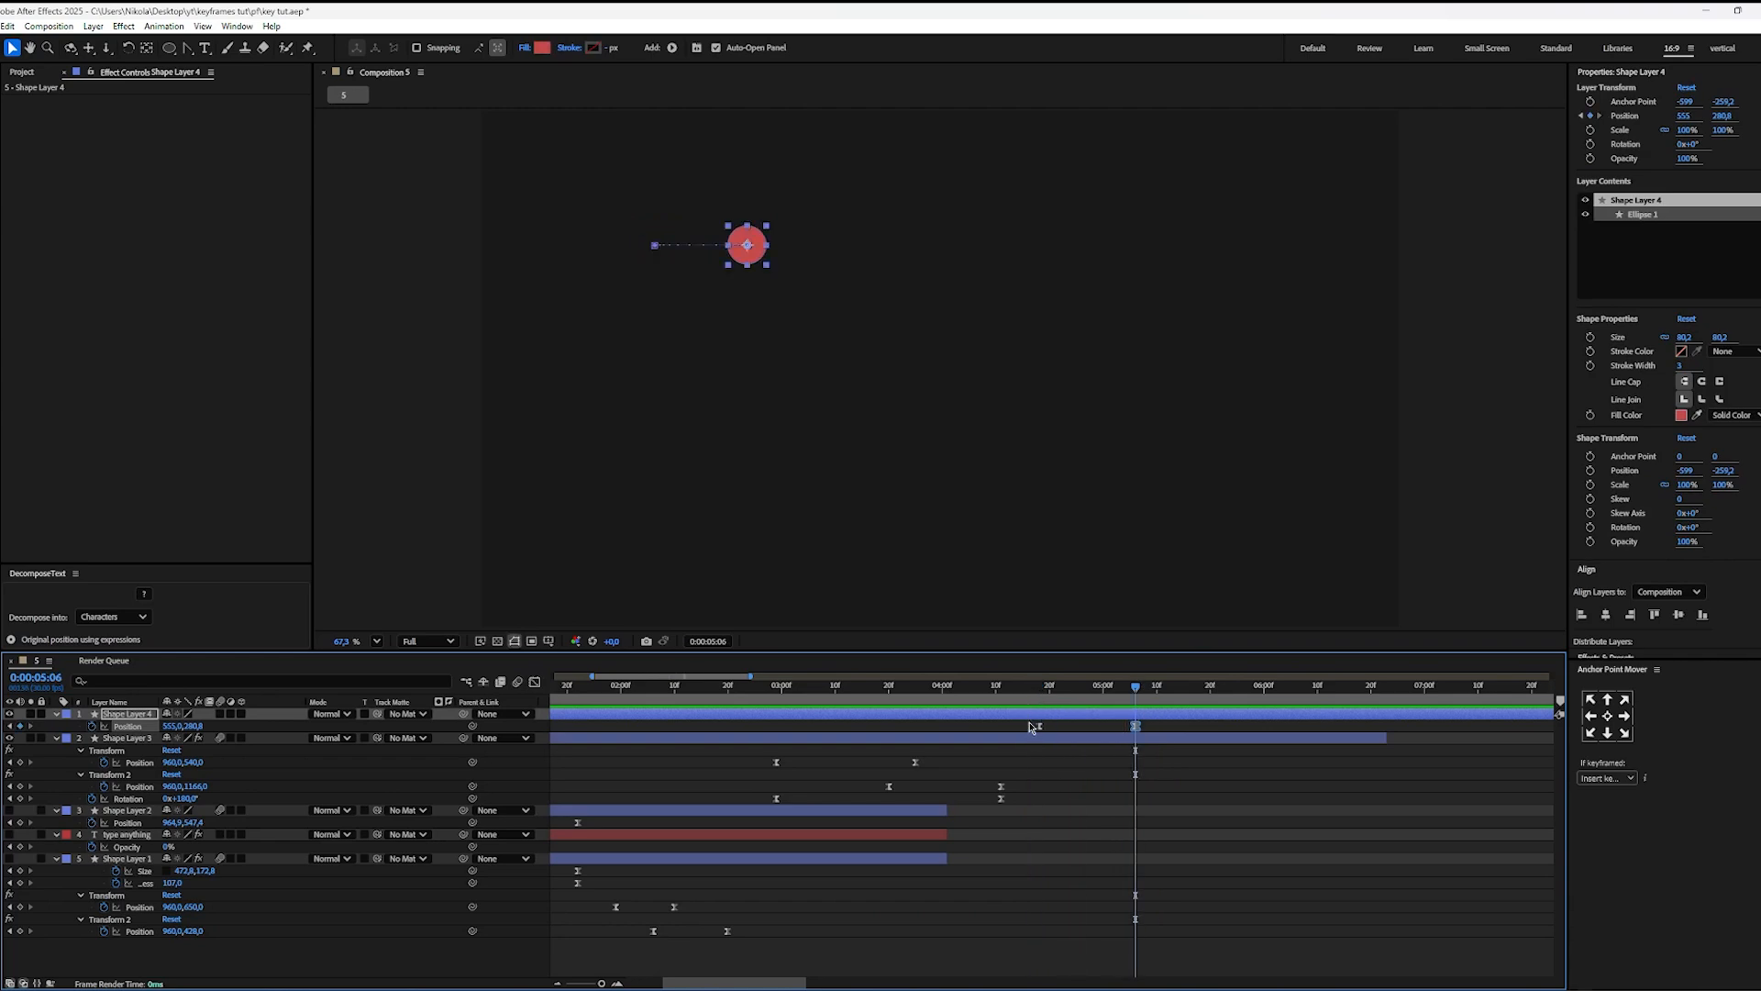
Step: Delete the circle's ending Position keyframe and its shape layer
{"action": "key", "text": "Delete"}
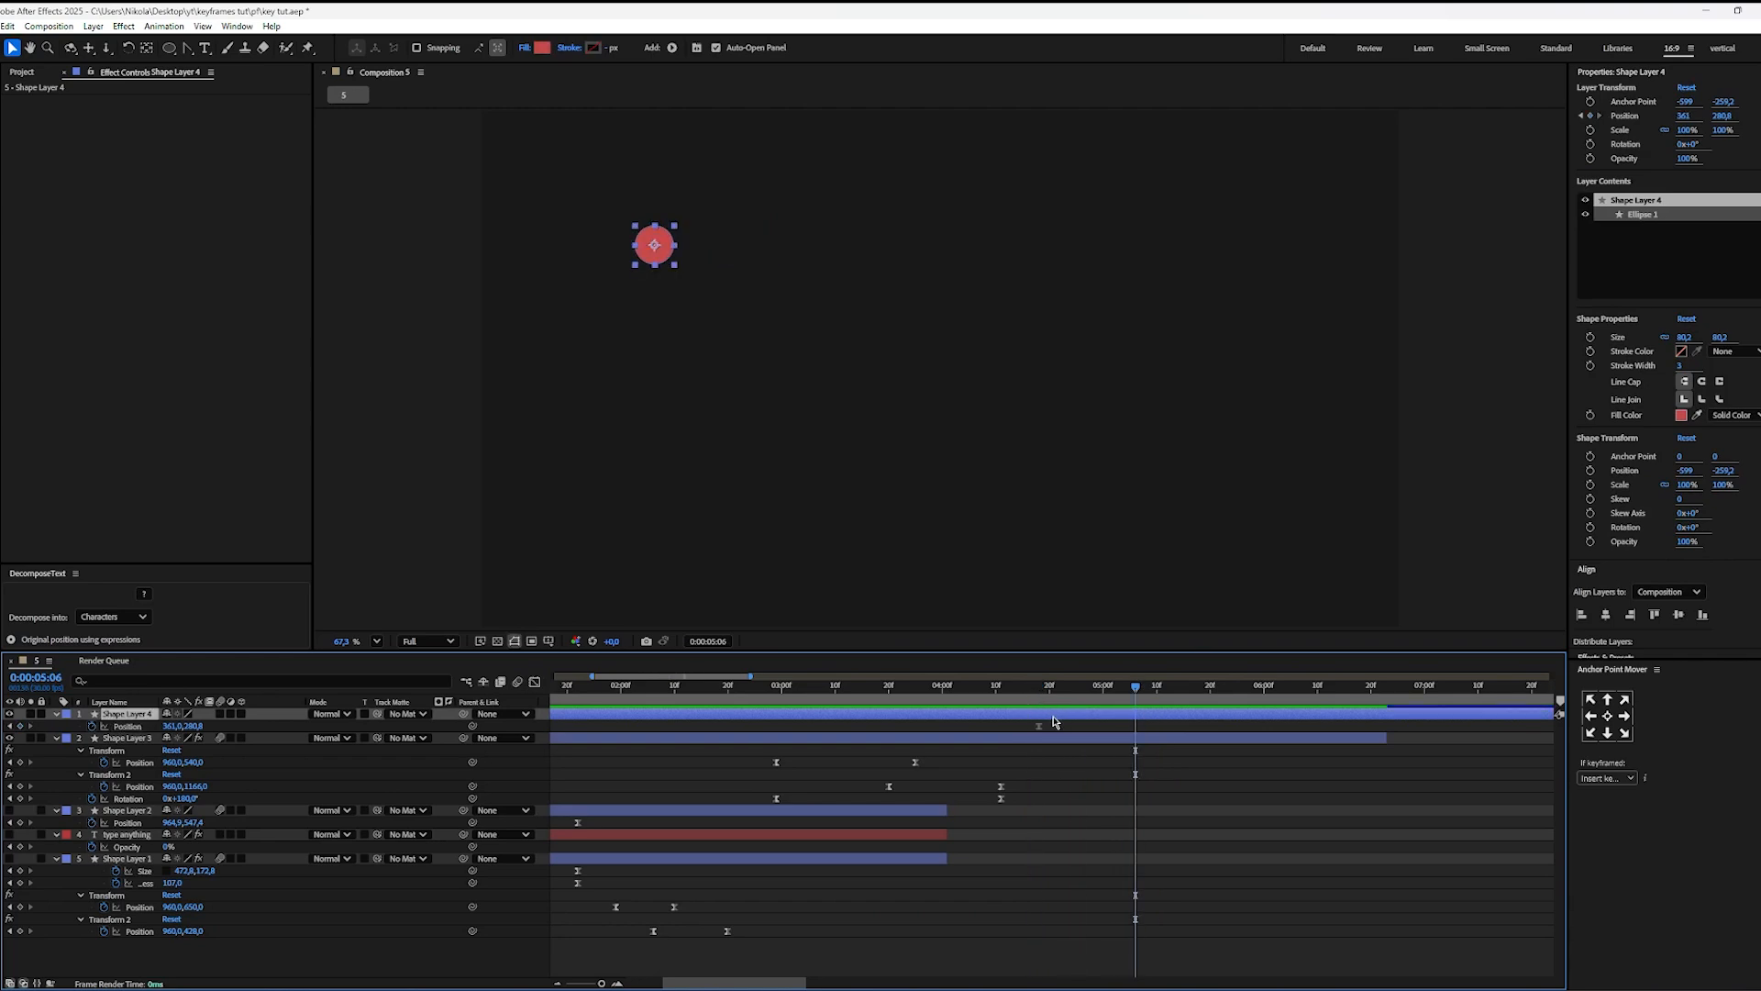
{"action": "key", "text": "Delete"}
Step: Add a text layer reading "text" and center it horizontally and vertically in the composition
{"action": "key", "text": "ctrl+t"}
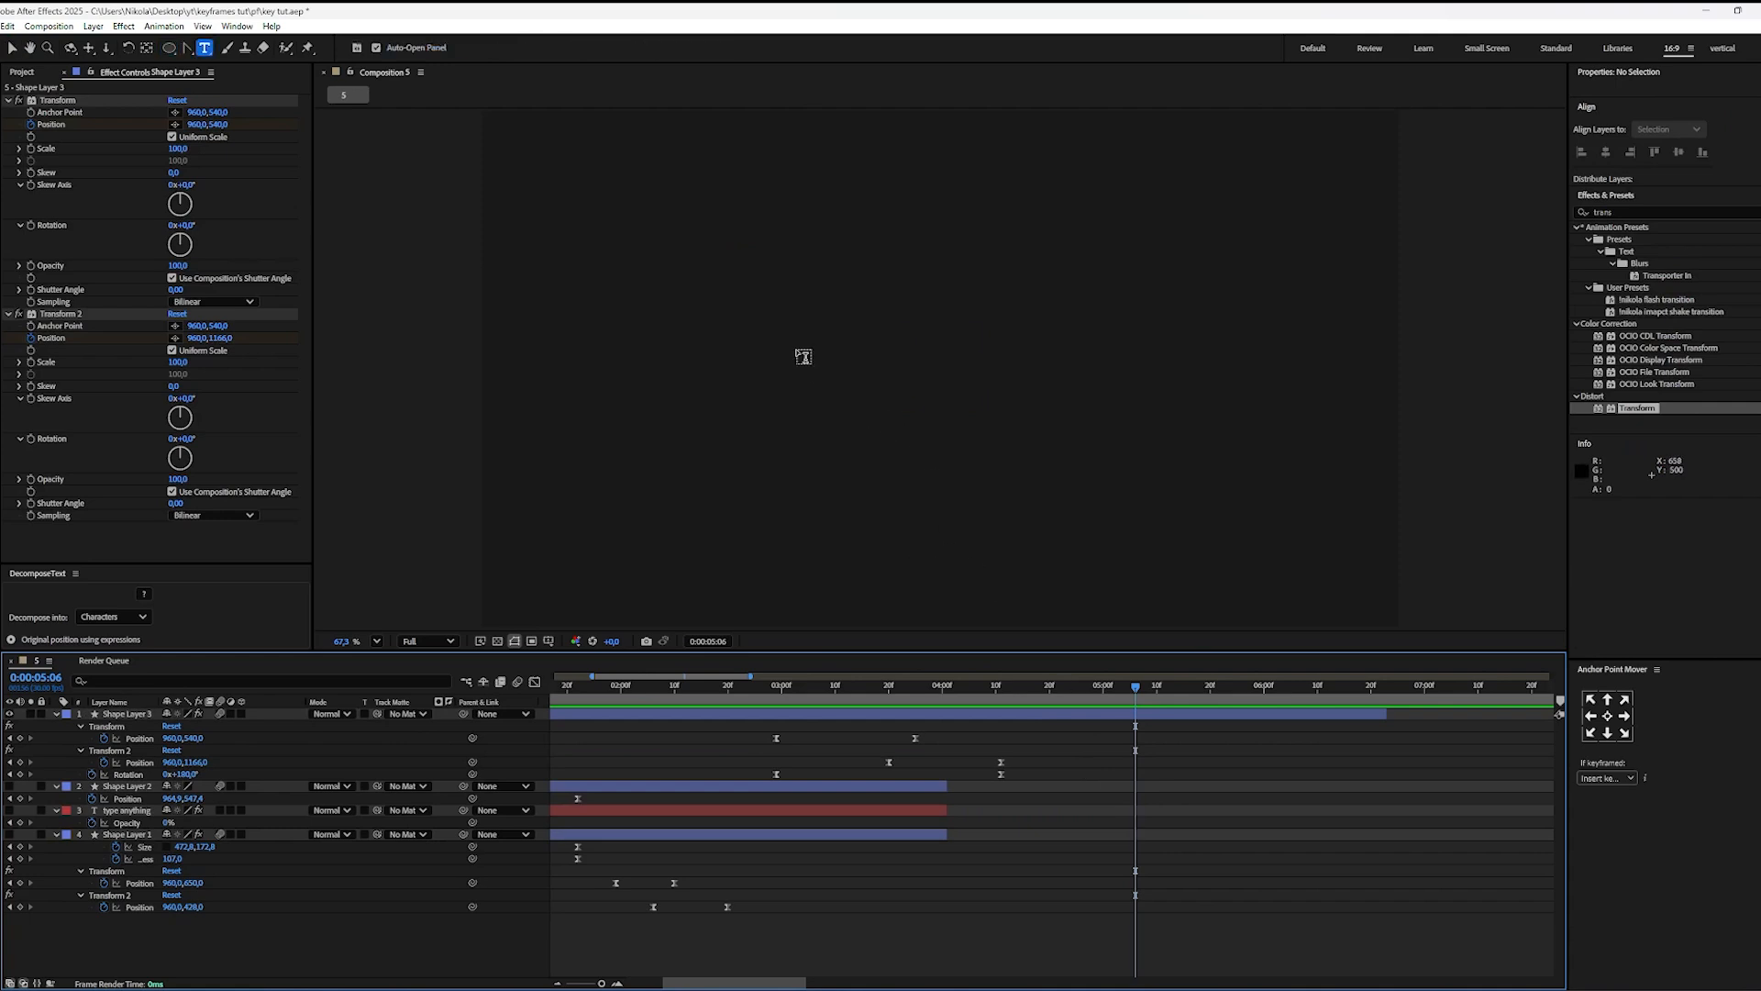
{"action": "left_click", "coordinate": [833, 386]}
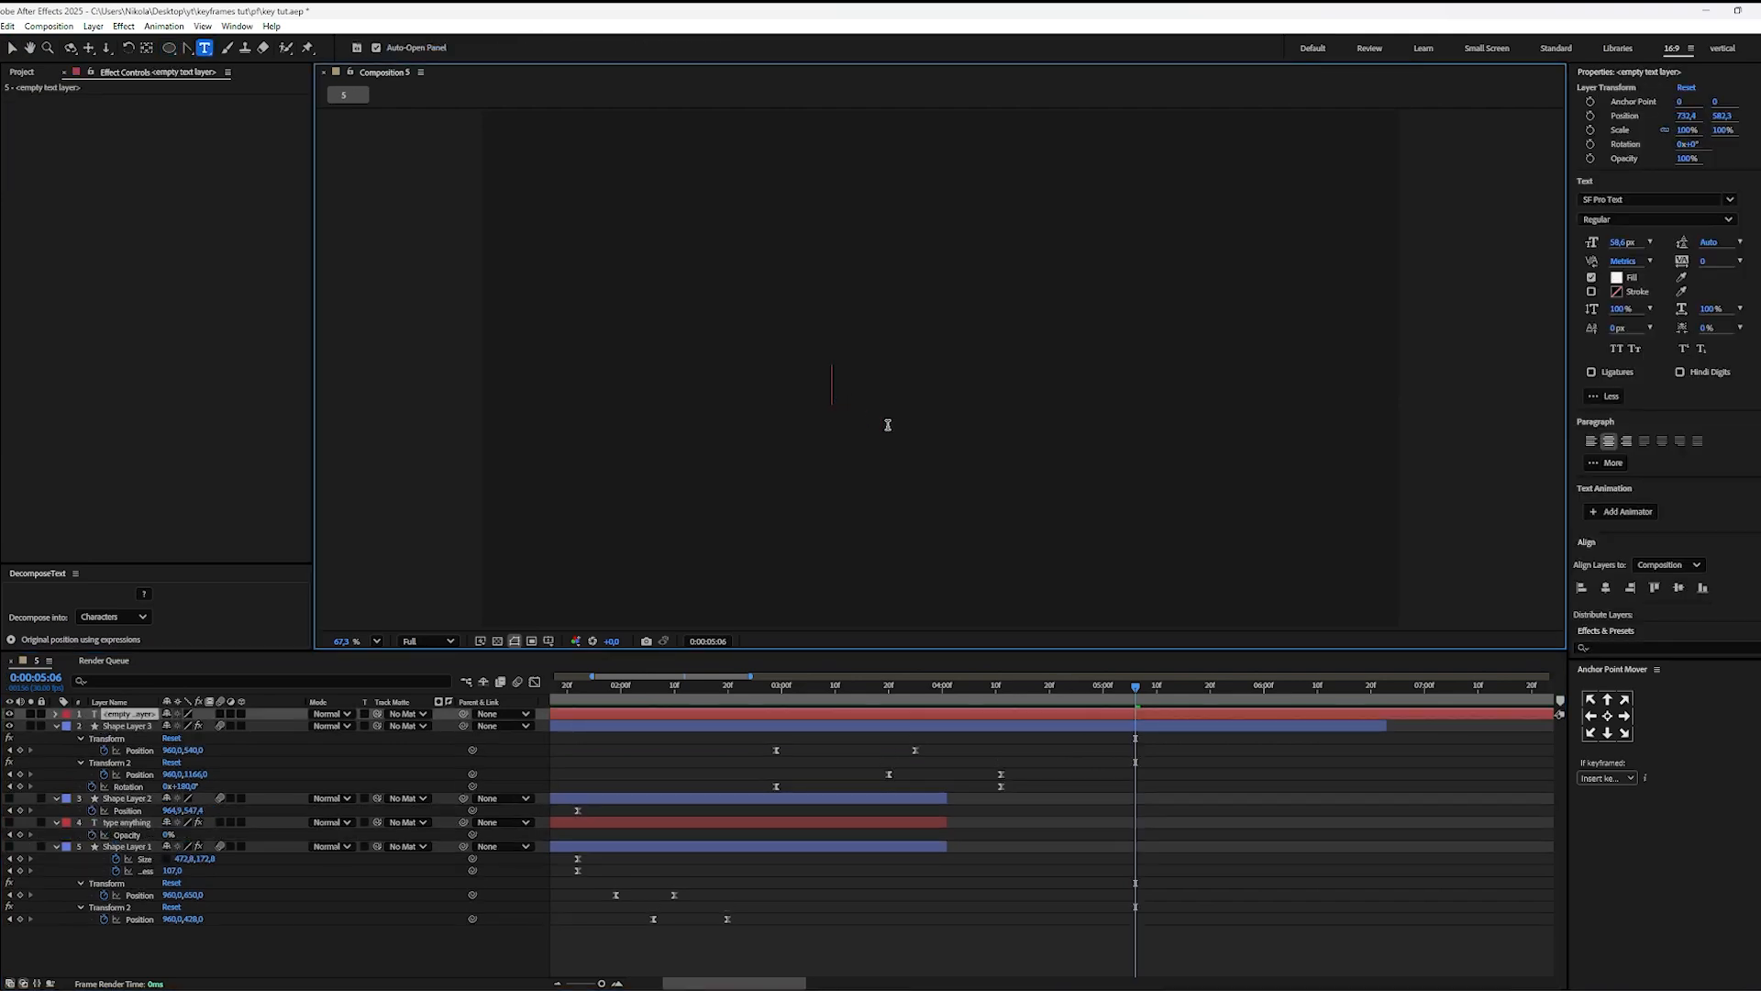
{"action": "type", "text": "text"}
{"action": "left_click", "coordinate": [1183, 761]}
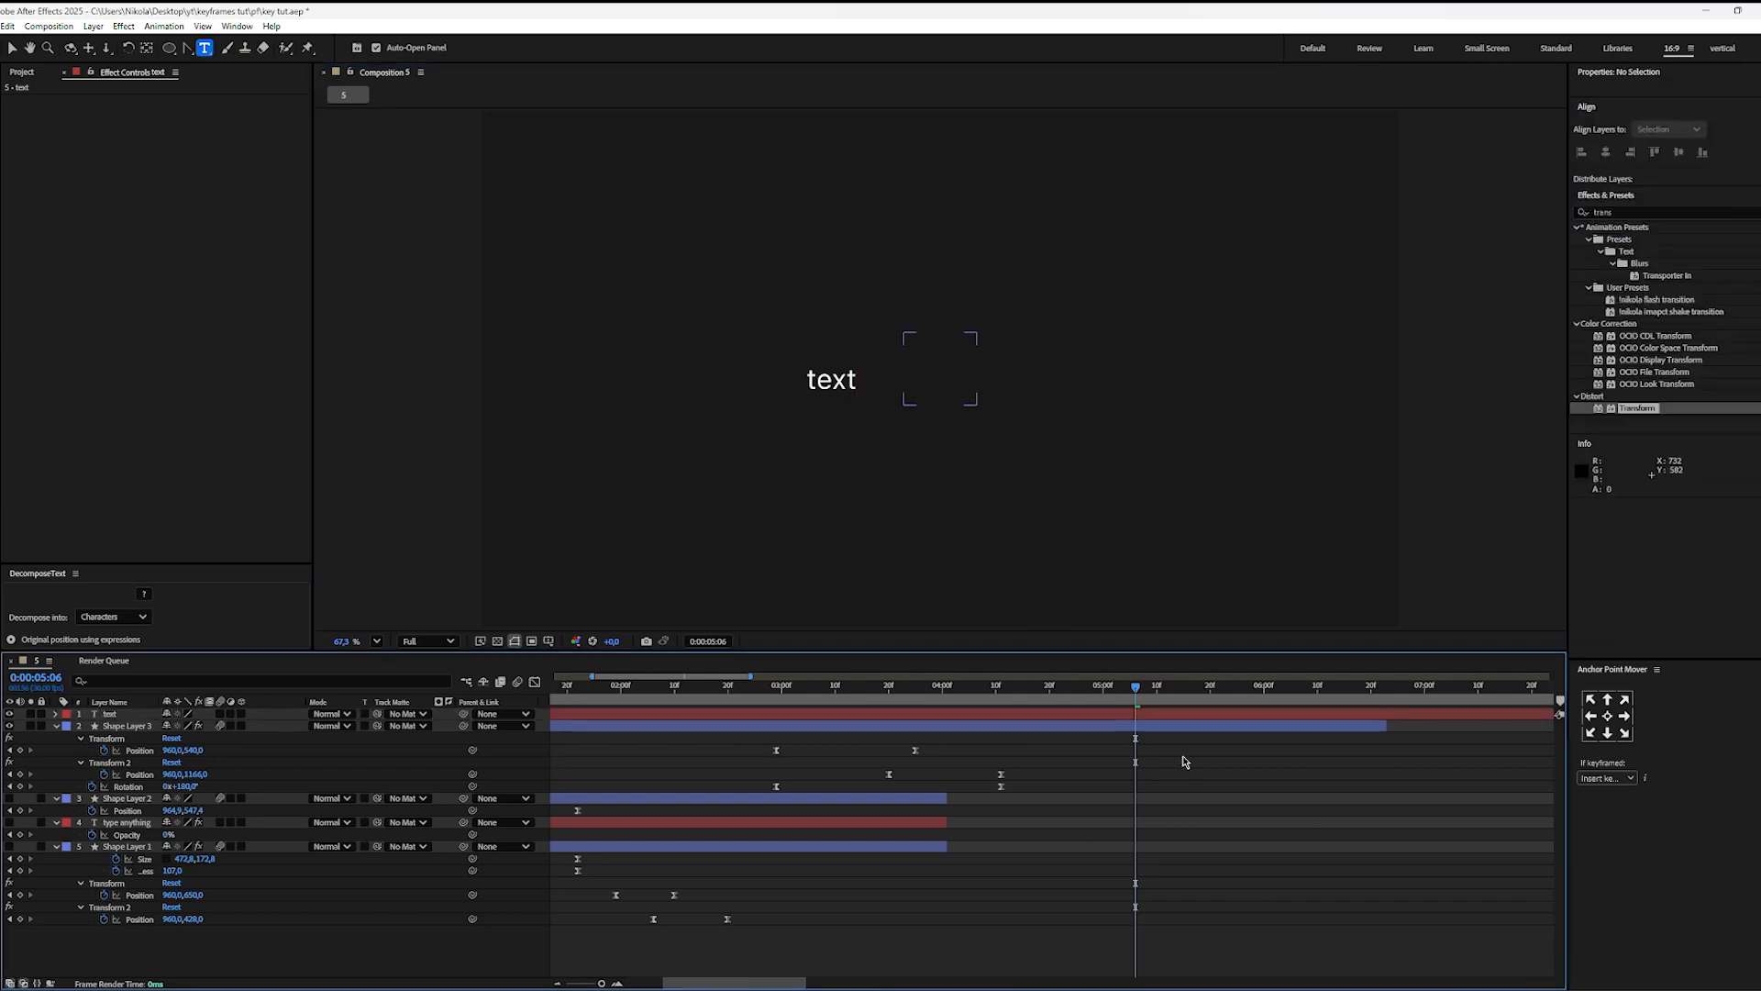
{"action": "key", "text": "v"}
{"action": "left_click", "coordinate": [1128, 715]}
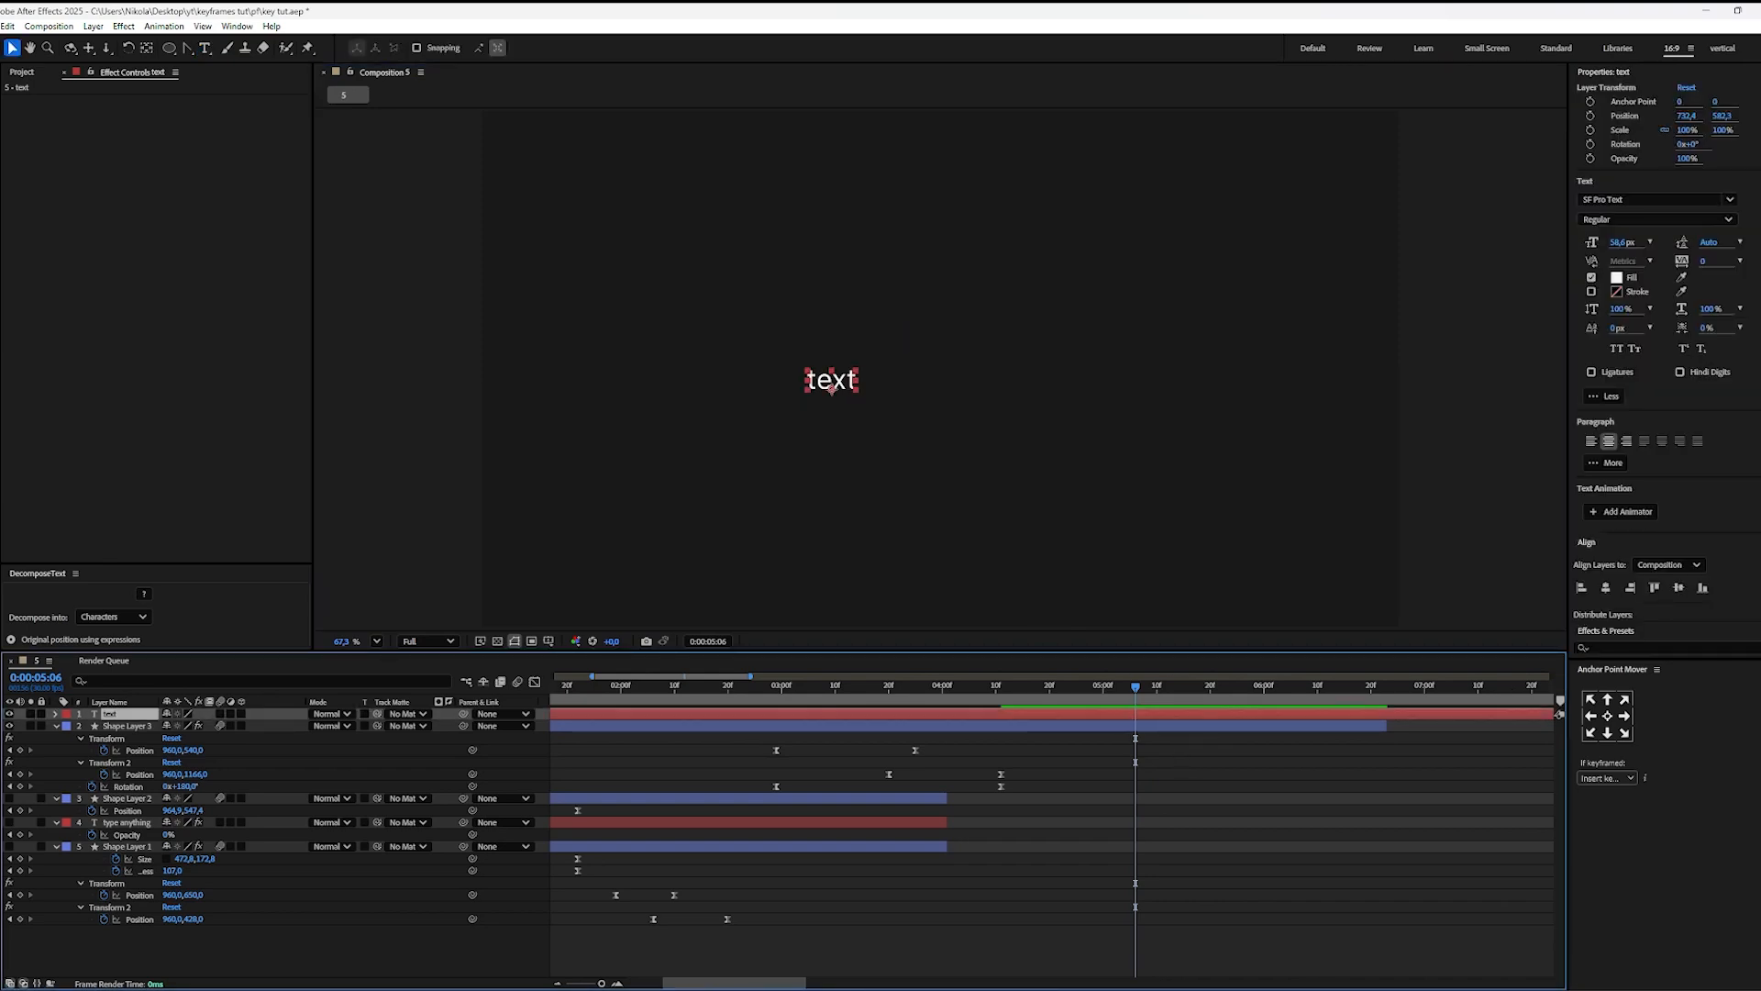
{"action": "left_click", "coordinate": [1607, 589]}
{"action": "left_click", "coordinate": [1679, 588]}
Step: Draw a rectangular mask closely around the word on the text layer, with the current time at 0:00:04:27
{"action": "left_click", "coordinate": [1108, 703]}
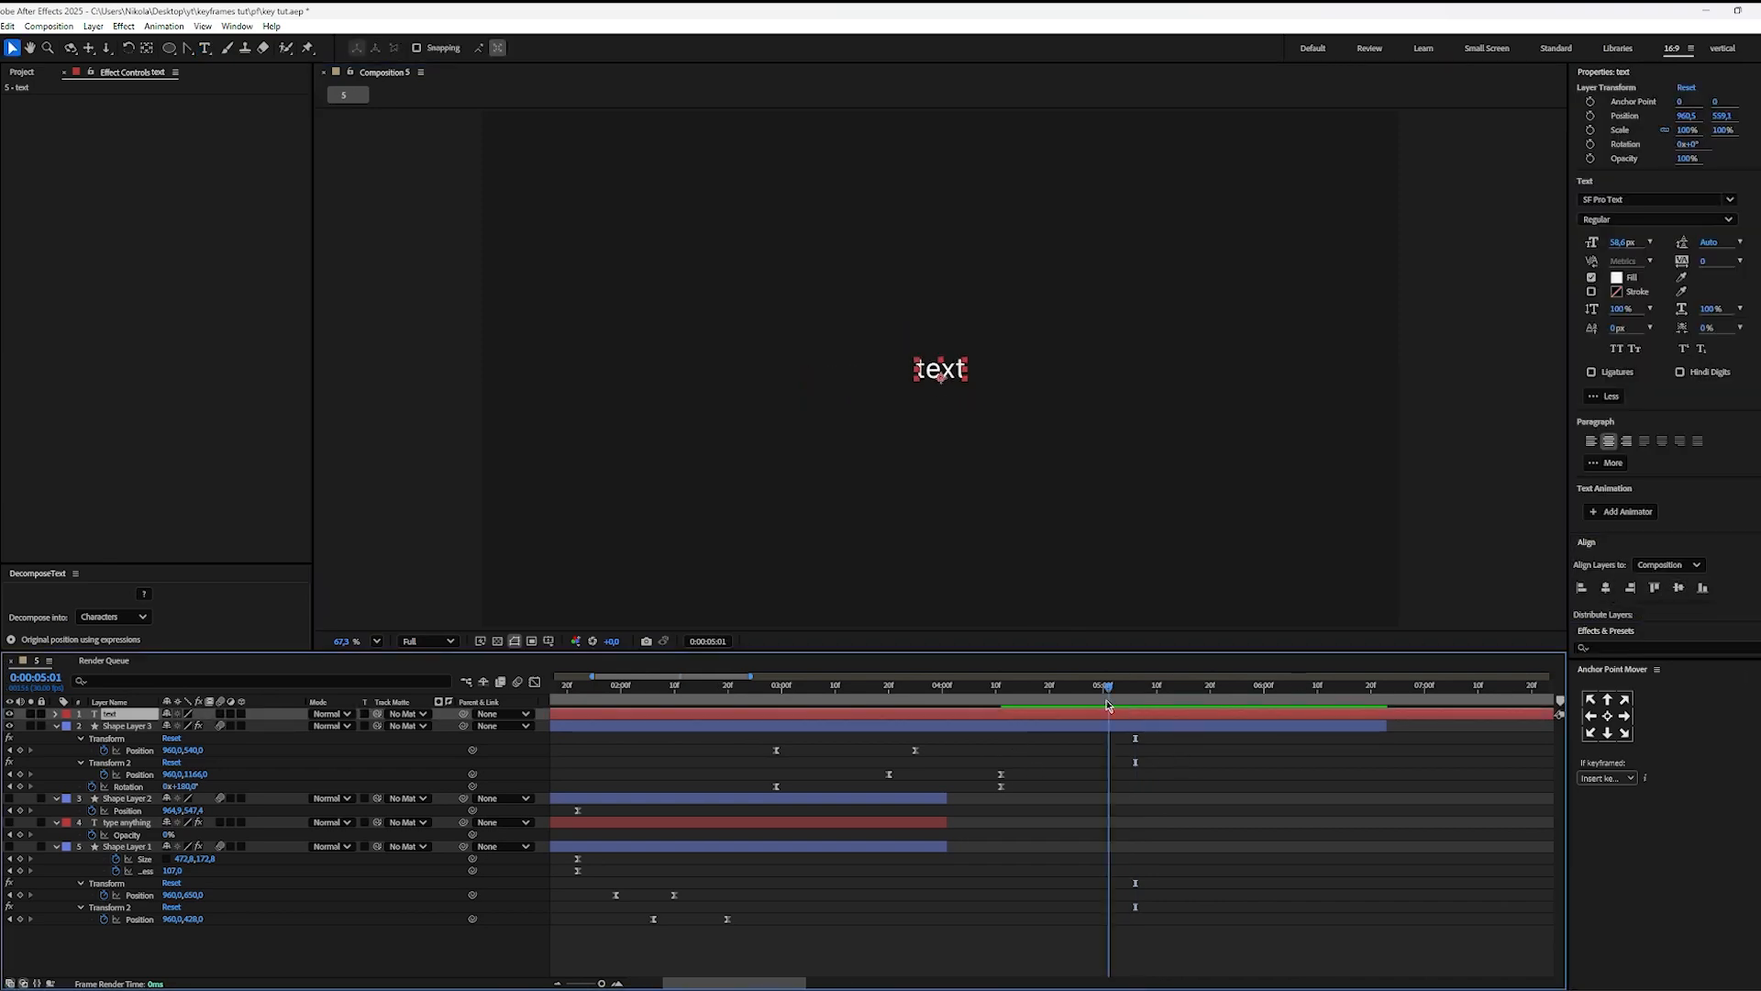
{"action": "left_click_drag", "start_coordinate": [1109, 703], "coordinate": [1088, 703]}
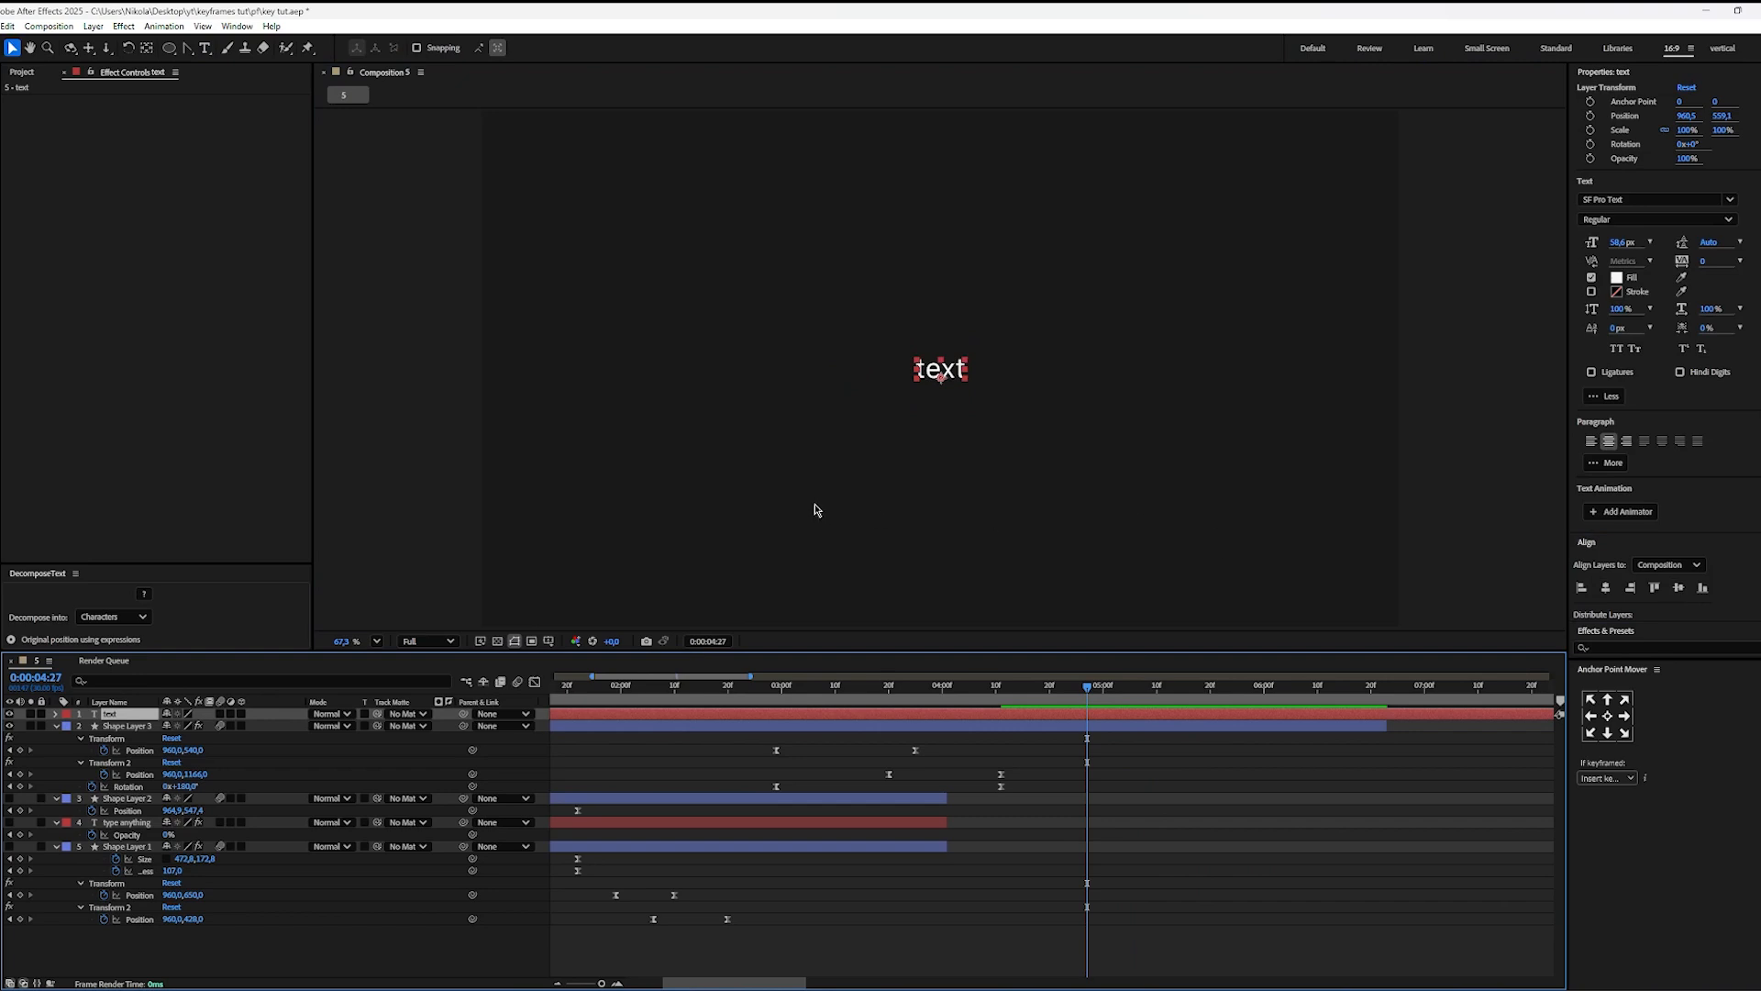
{"action": "left_click", "coordinate": [170, 51]}
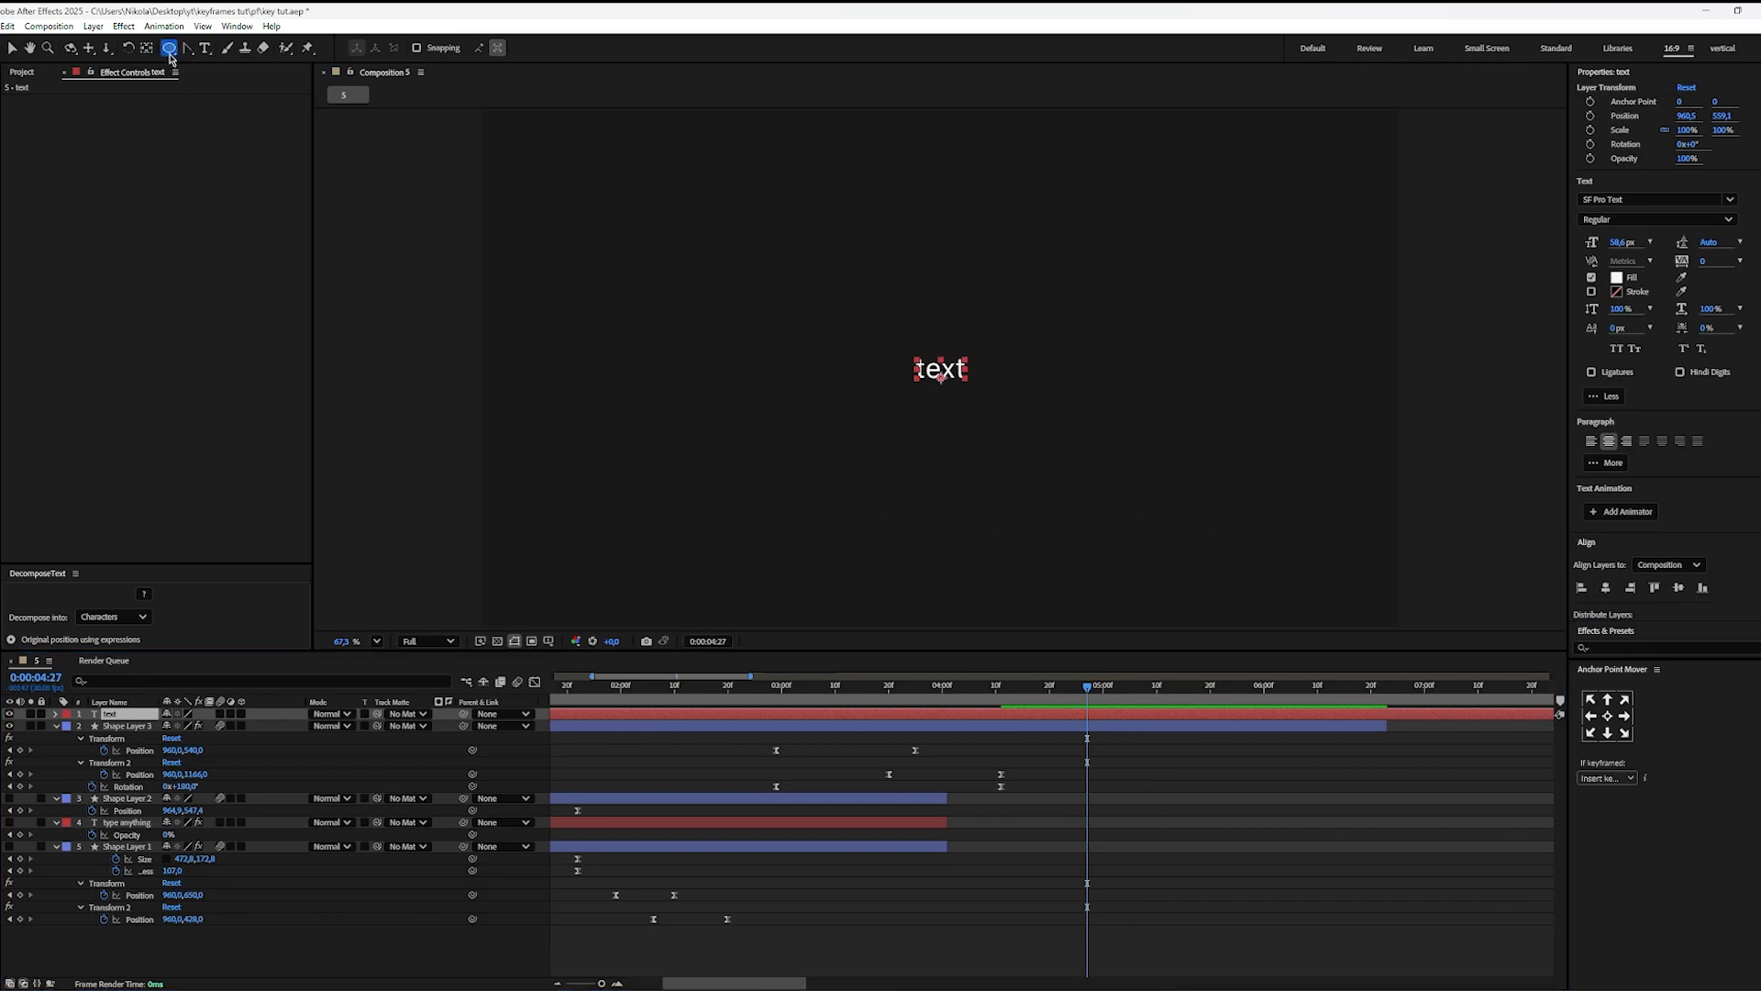
{"action": "left_click", "coordinate": [170, 52]}
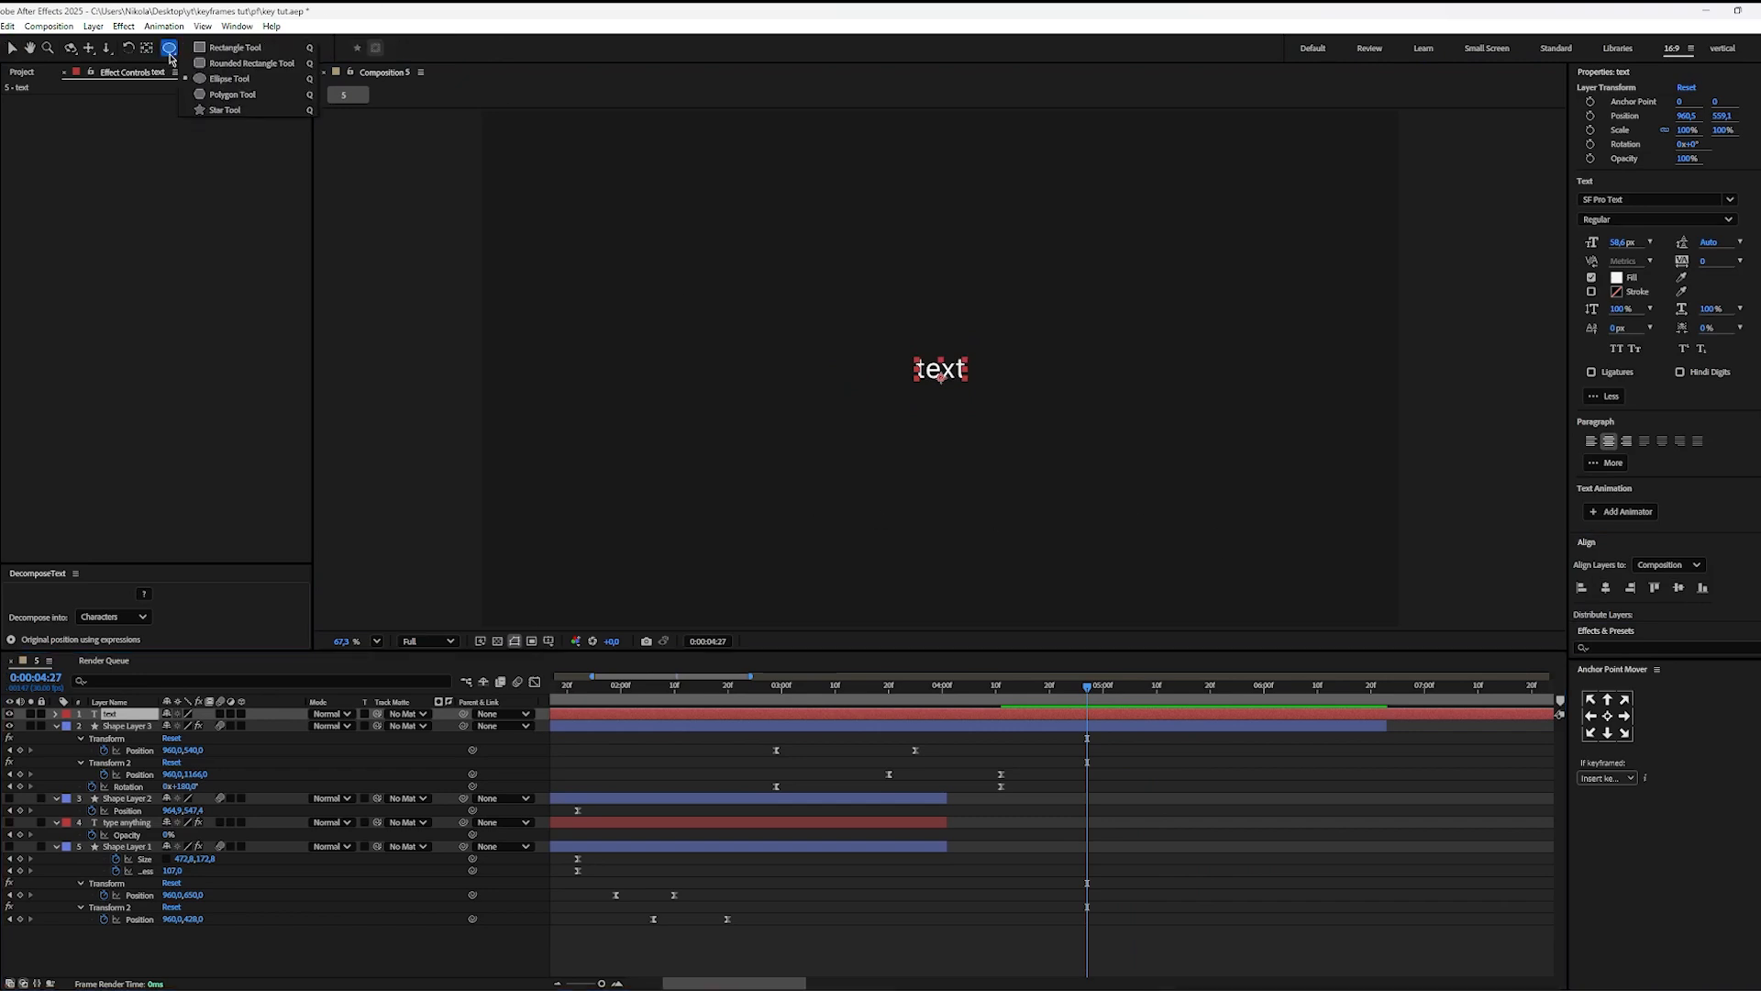
{"action": "left_click", "coordinate": [220, 48]}
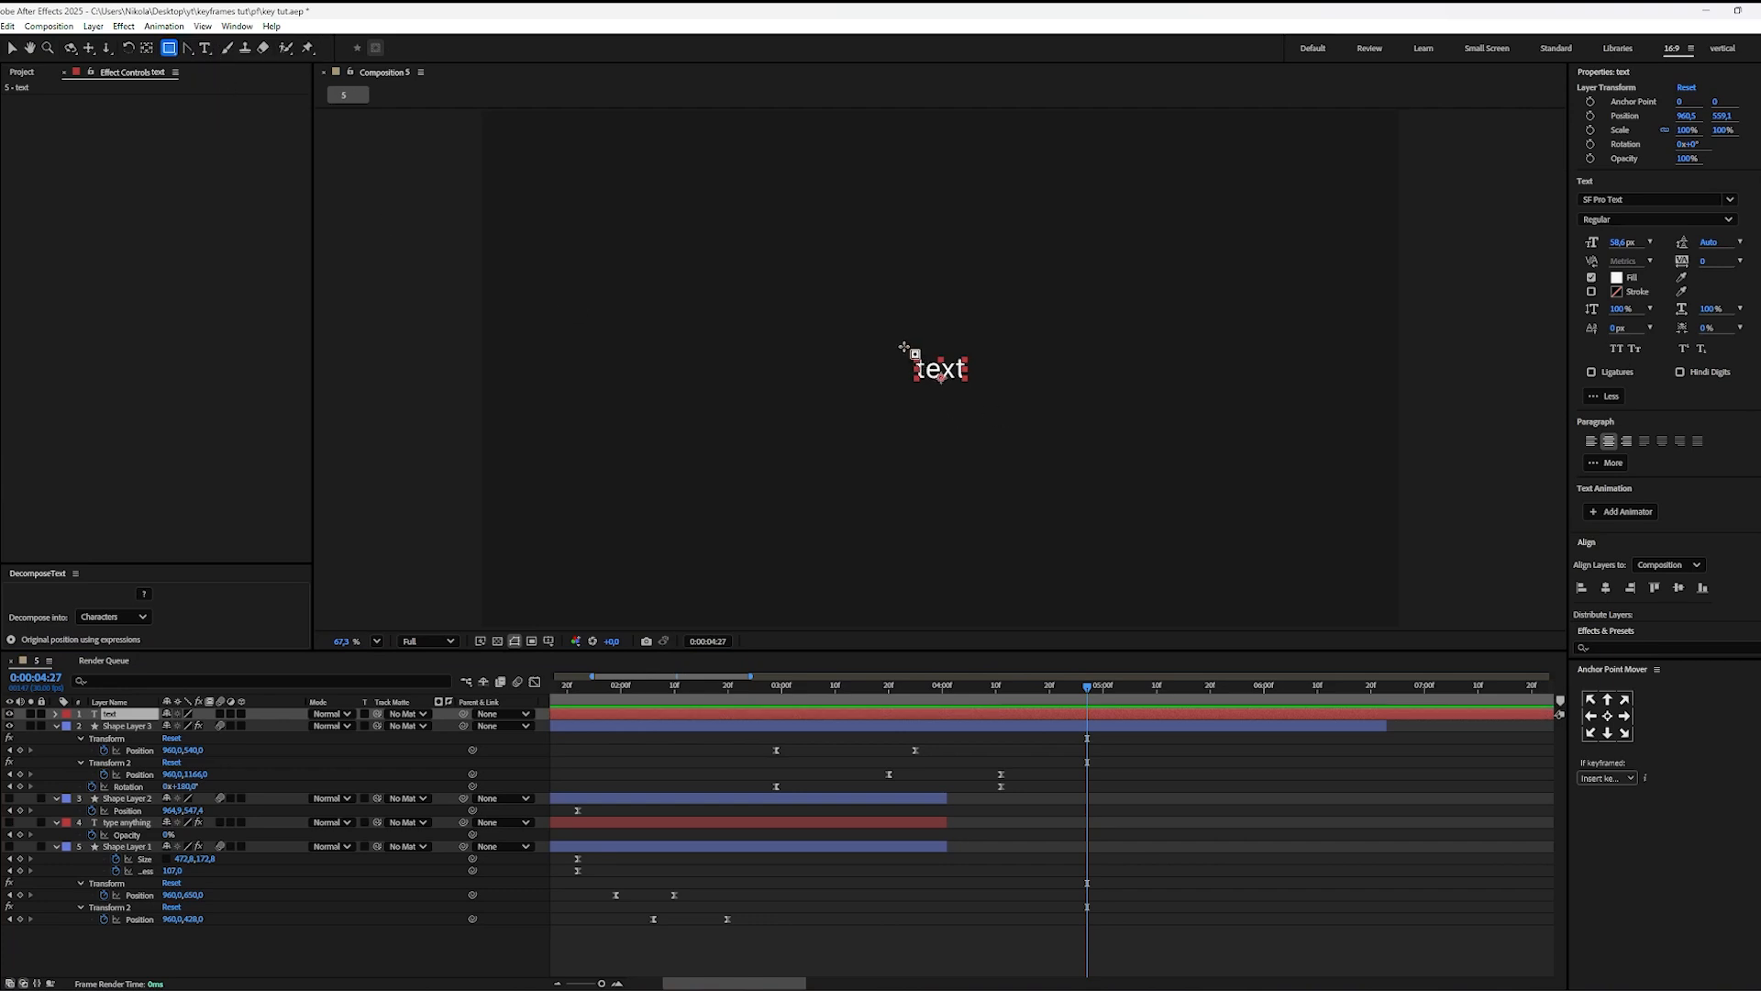
{"action": "left_click_drag", "start_coordinate": [903, 347], "coordinate": [985, 388]}
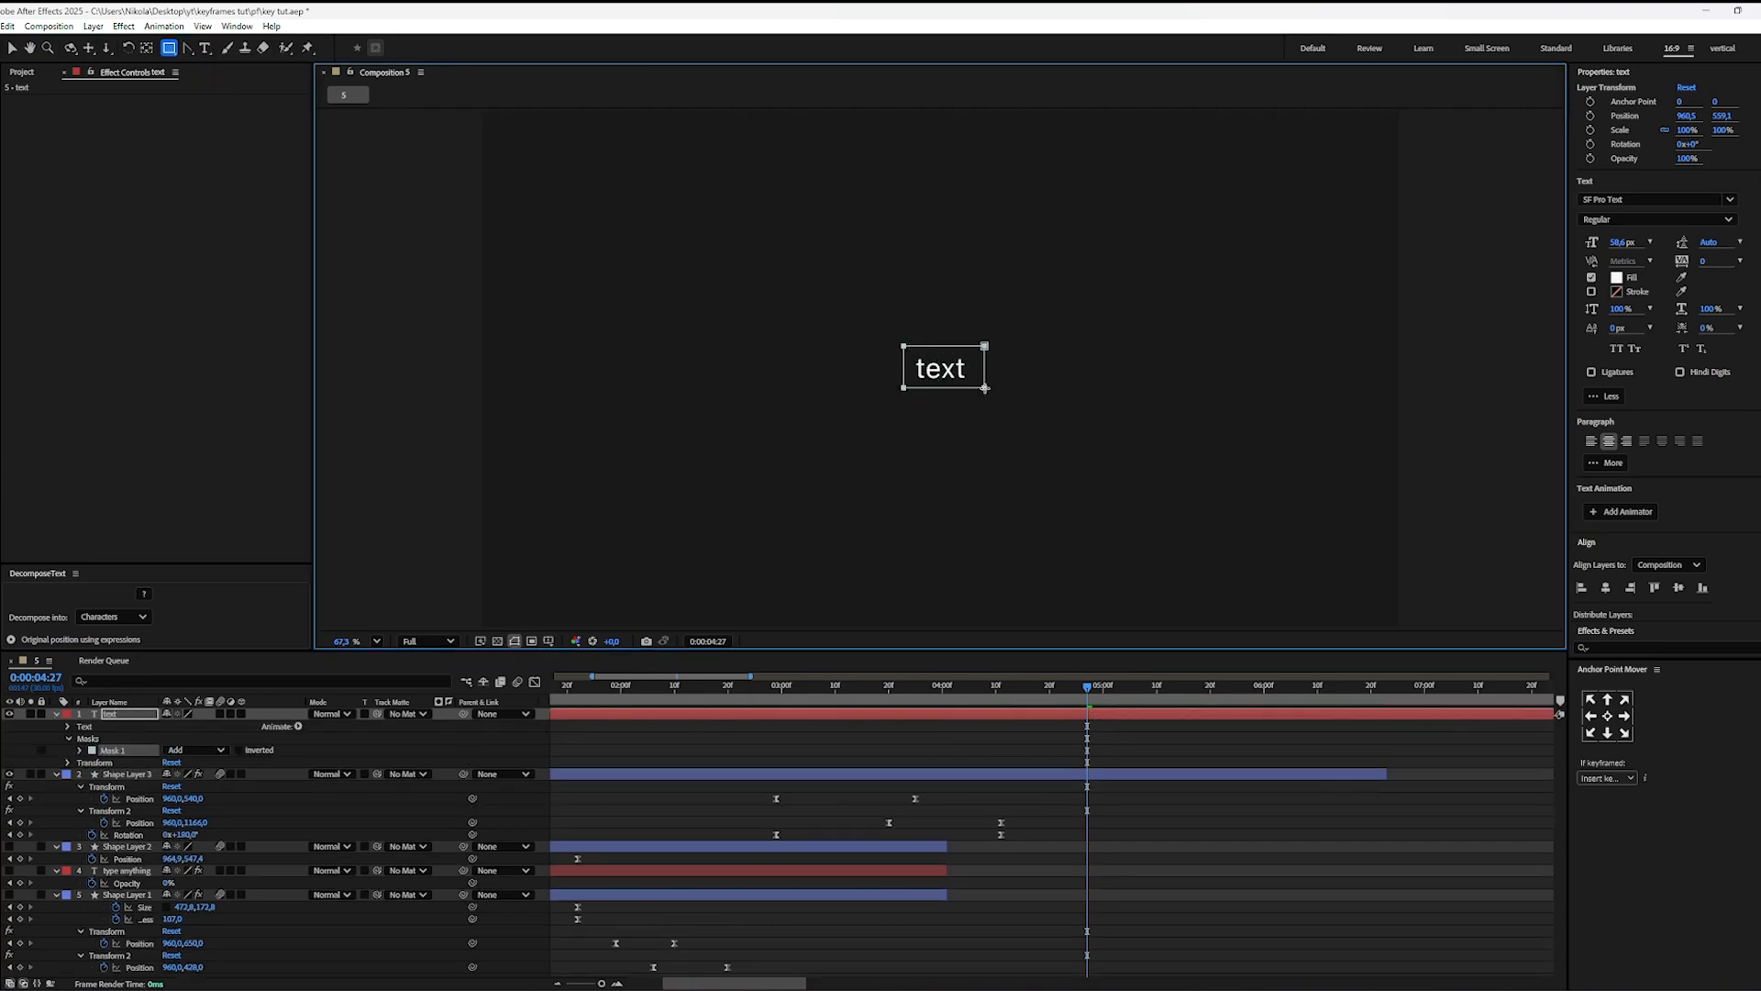
{"action": "key", "text": "v"}
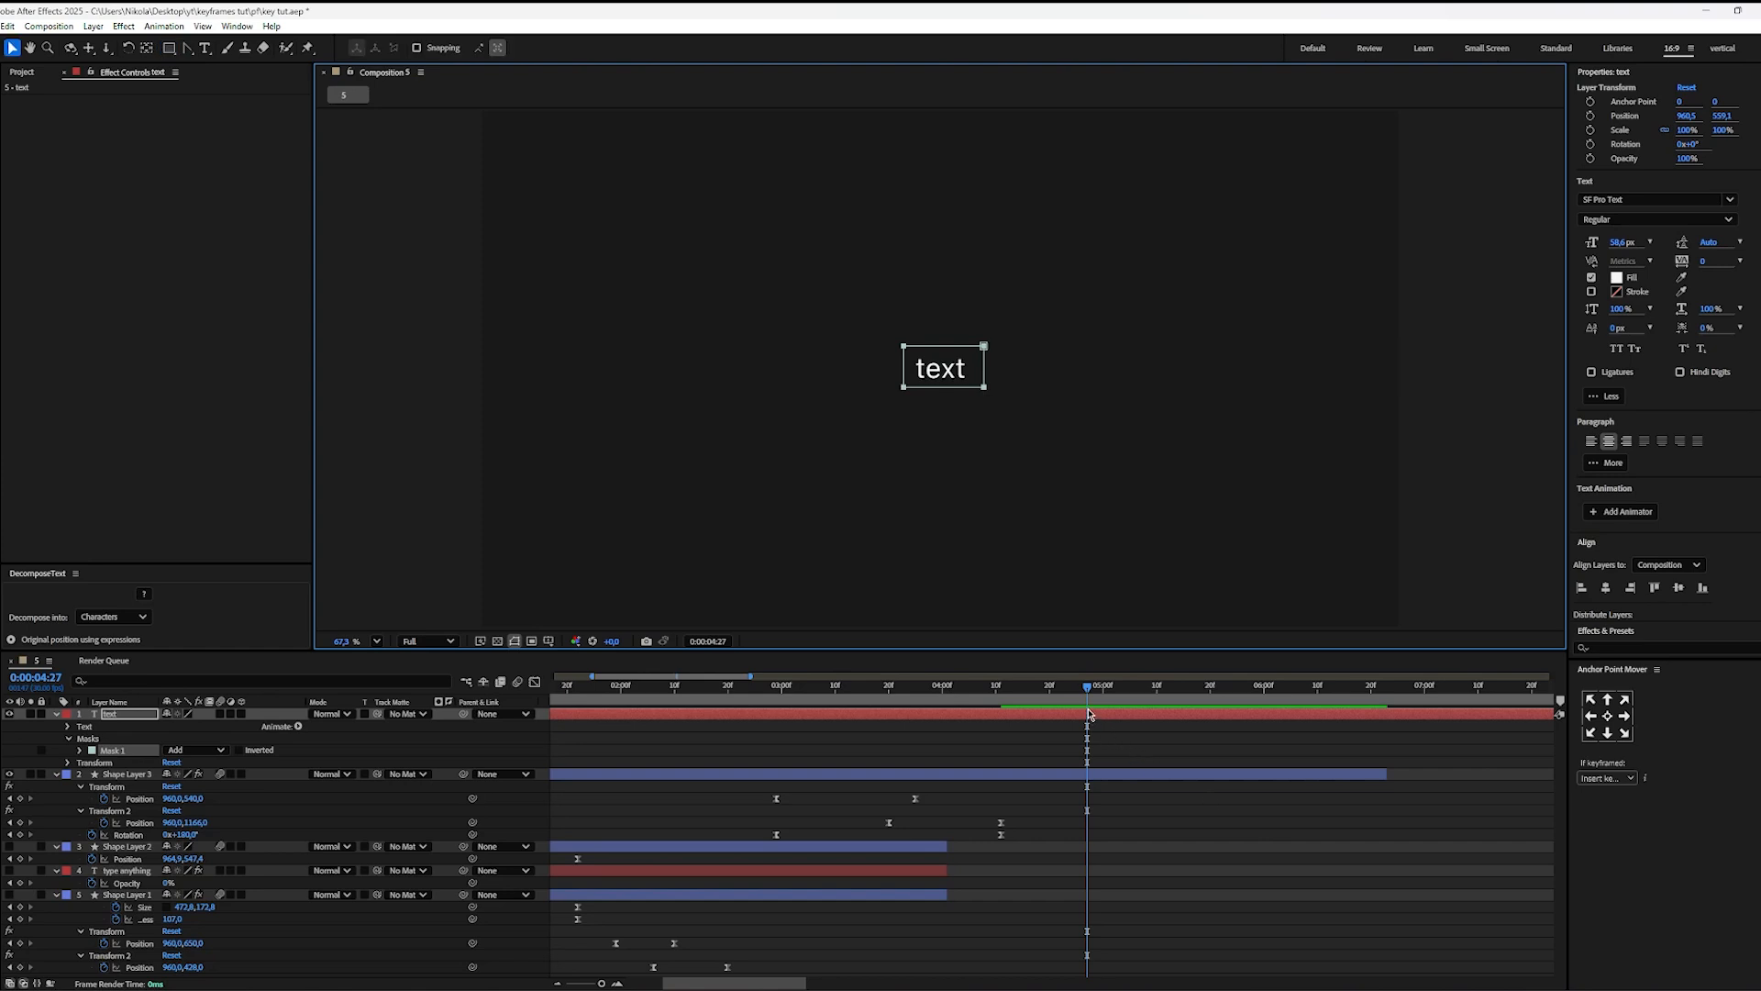
Step: Keyframe the Mask Path at 0:00:04:27 and narrow the mask to a thin strip left of the word
{"action": "left_click", "coordinate": [80, 750]}
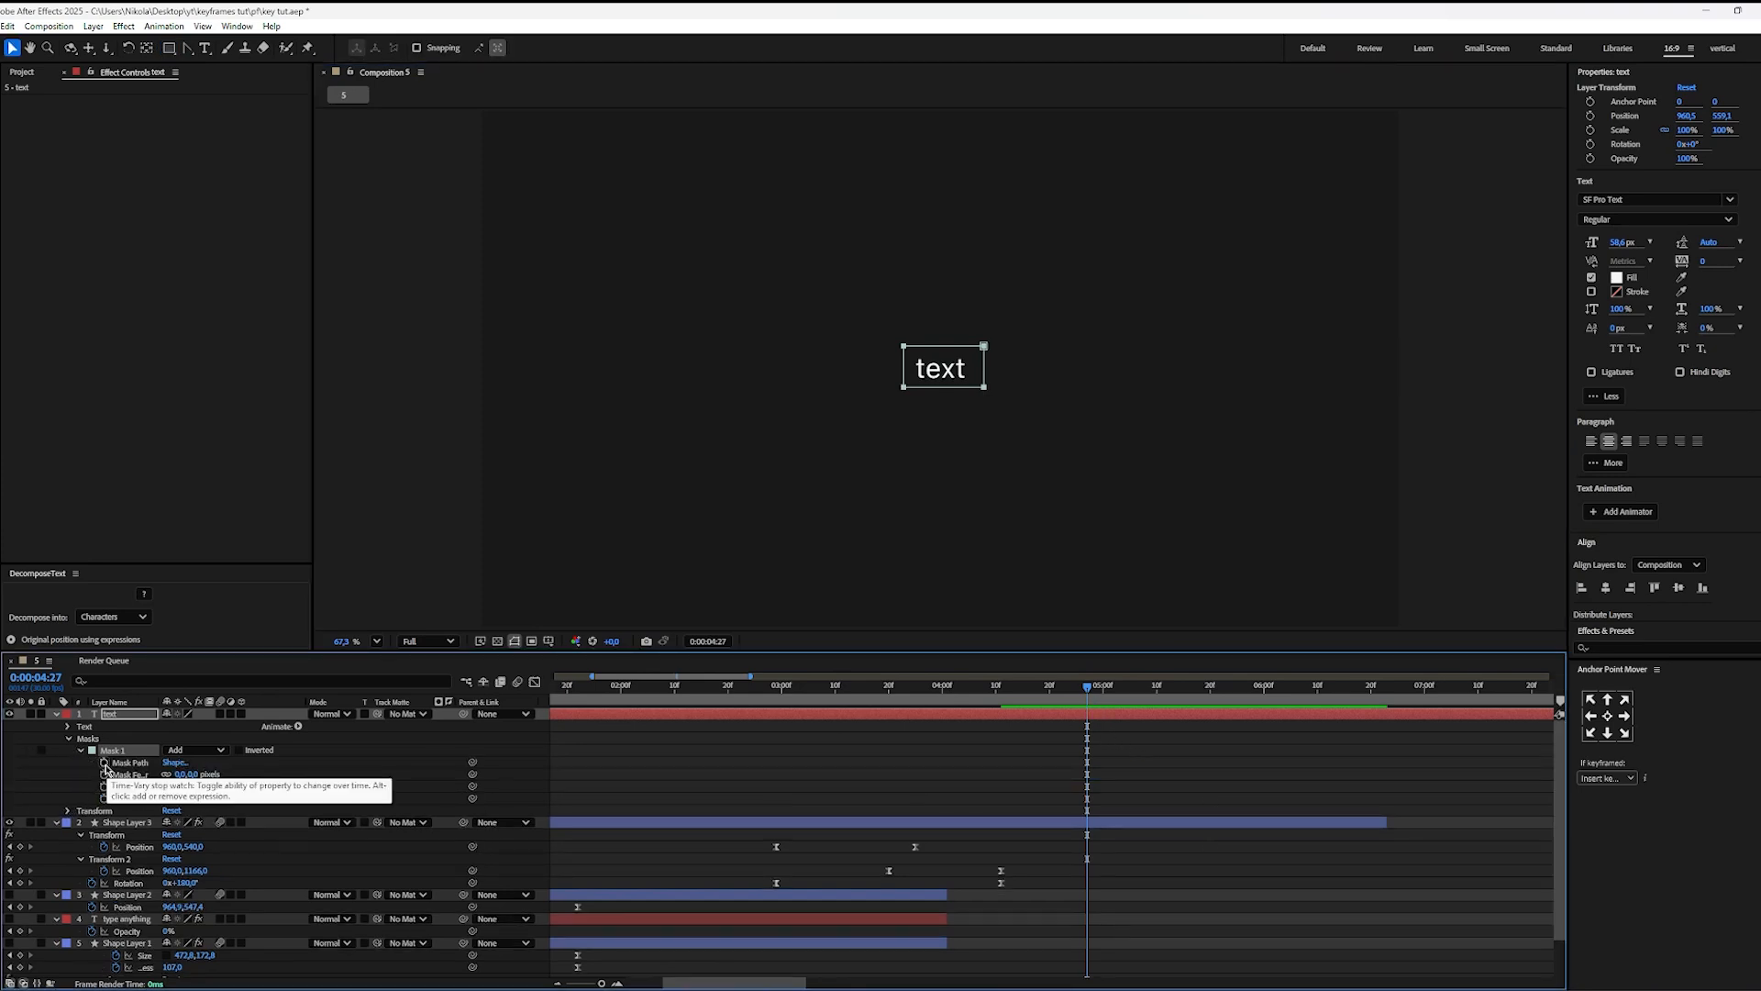
{"action": "left_click", "coordinate": [105, 763]}
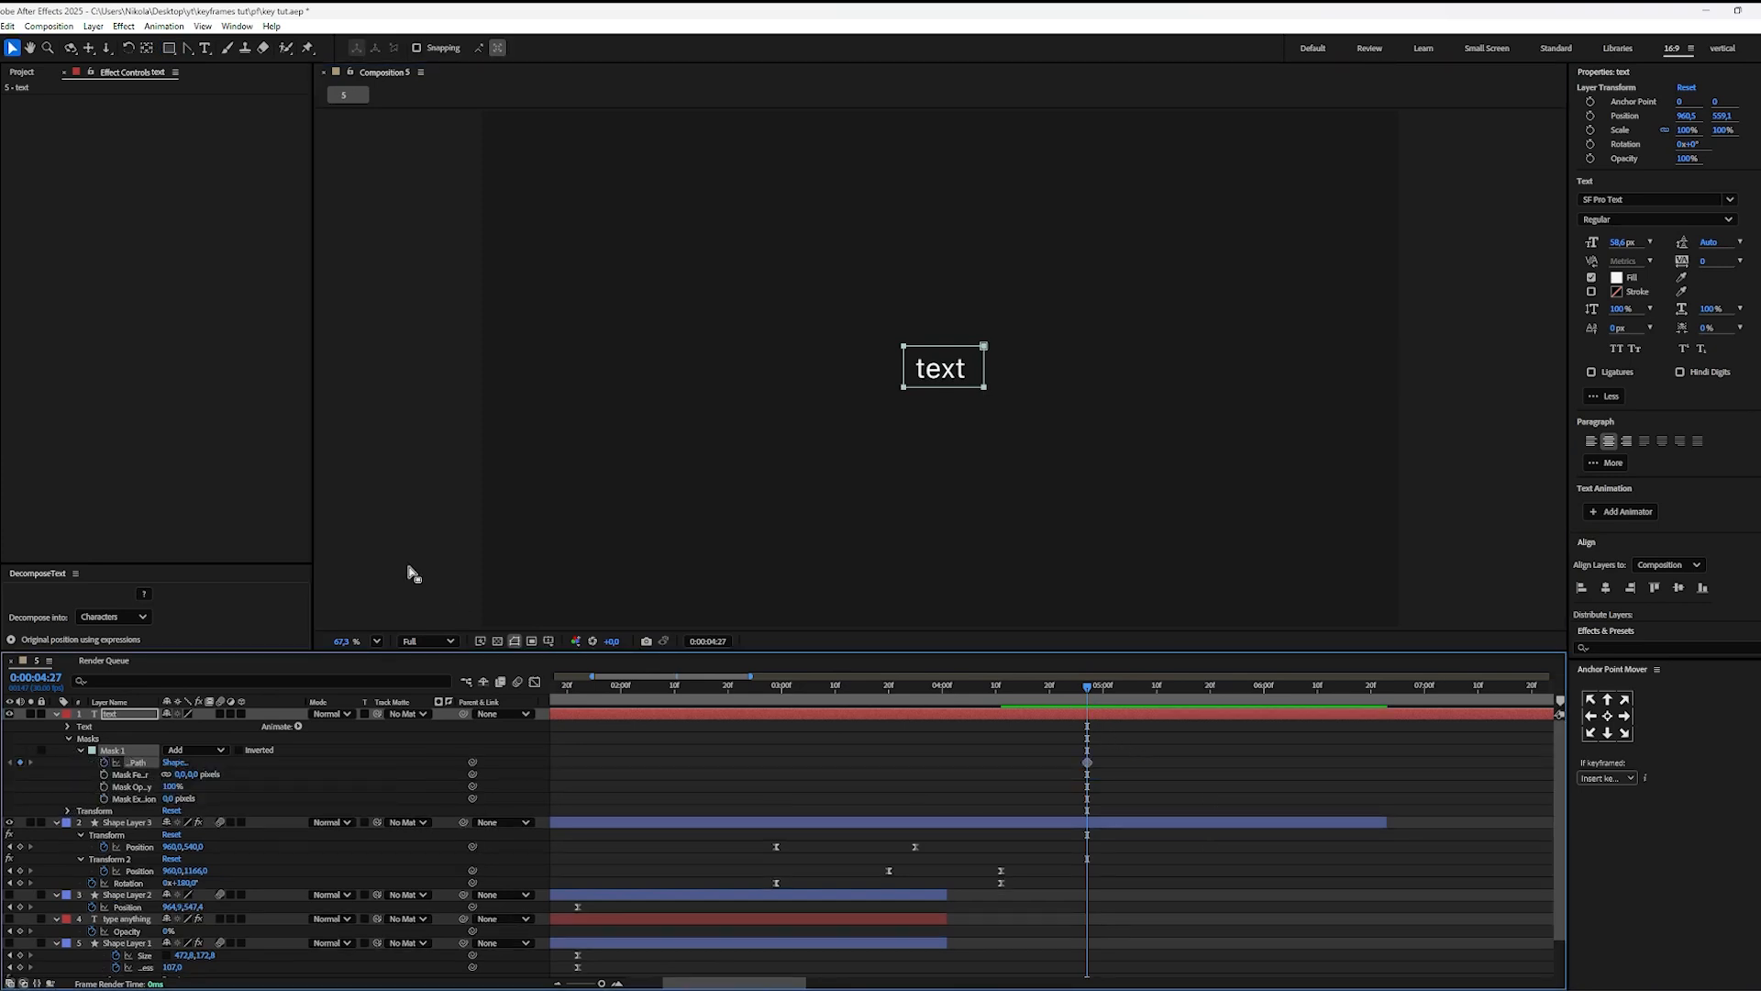
{"action": "left_click", "coordinate": [983, 376]}
{"action": "left_click_drag", "start_coordinate": [983, 368], "coordinate": [912, 379]}
{"action": "mouse_move", "coordinate": [1105, 703]}
{"action": "left_mouse_down"}
{"action": "mouse_move", "coordinate": [1151, 705]}
{"action": "mouse_move", "coordinate": [1087, 705]}
{"action": "left_mouse_up"}
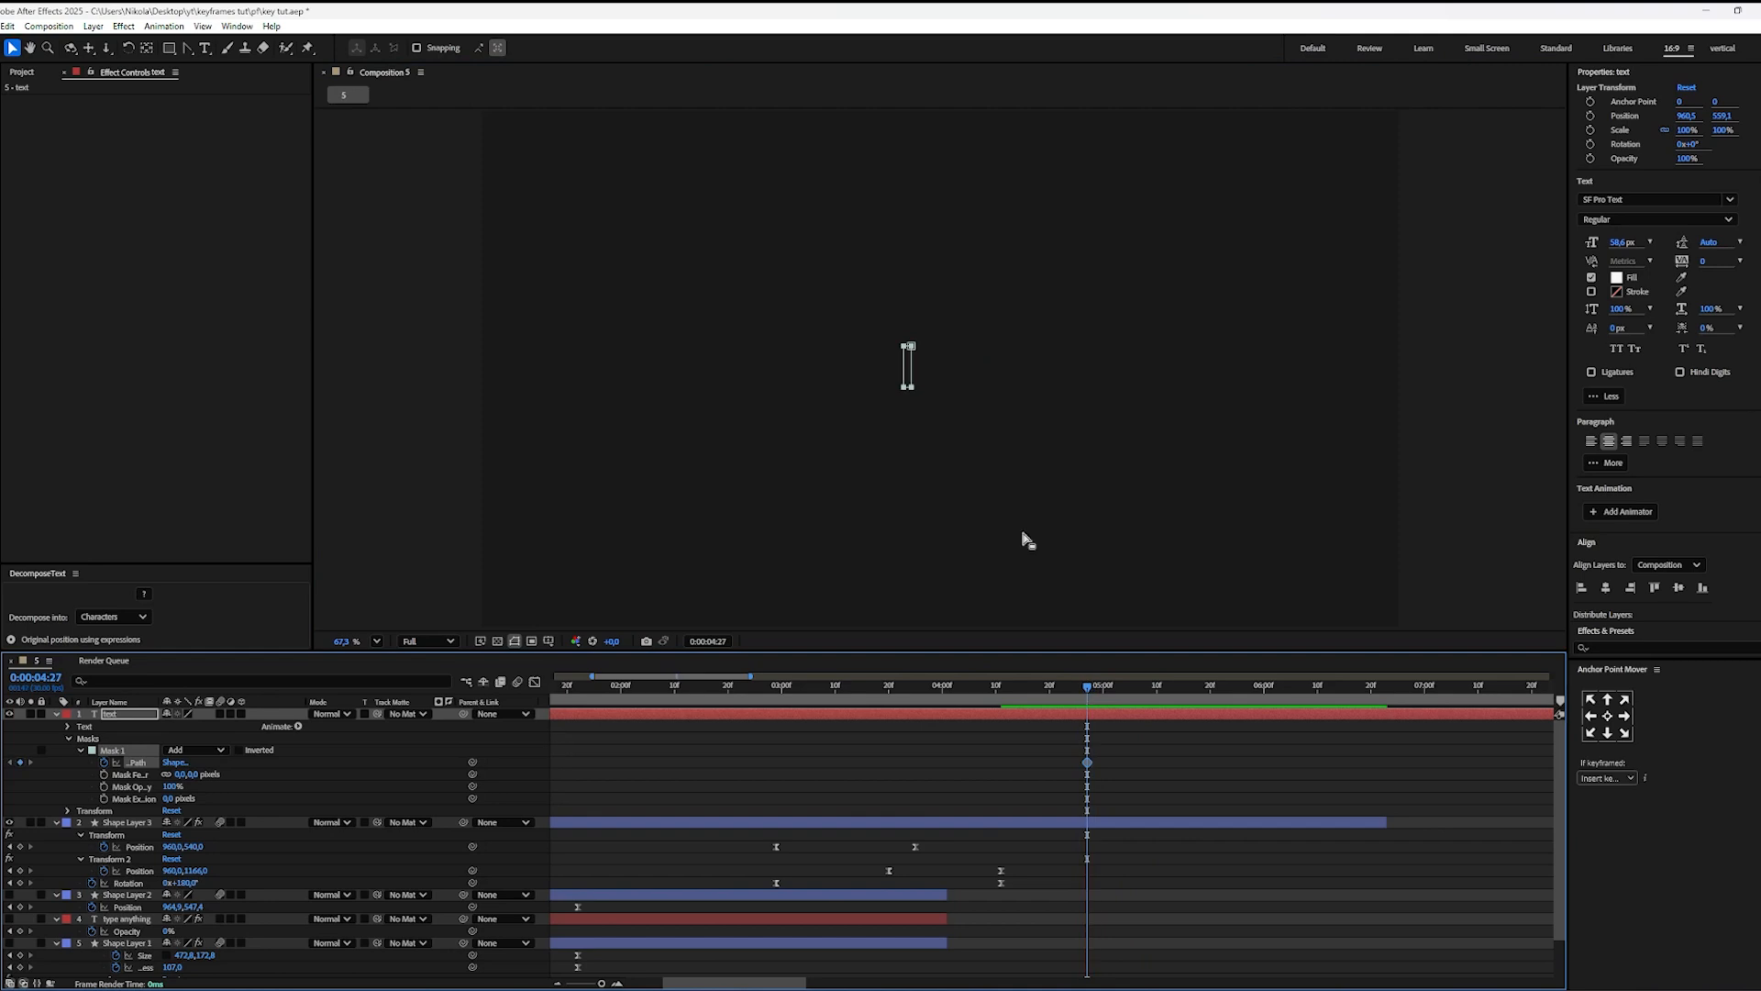
{"action": "left_click", "coordinate": [910, 377]}
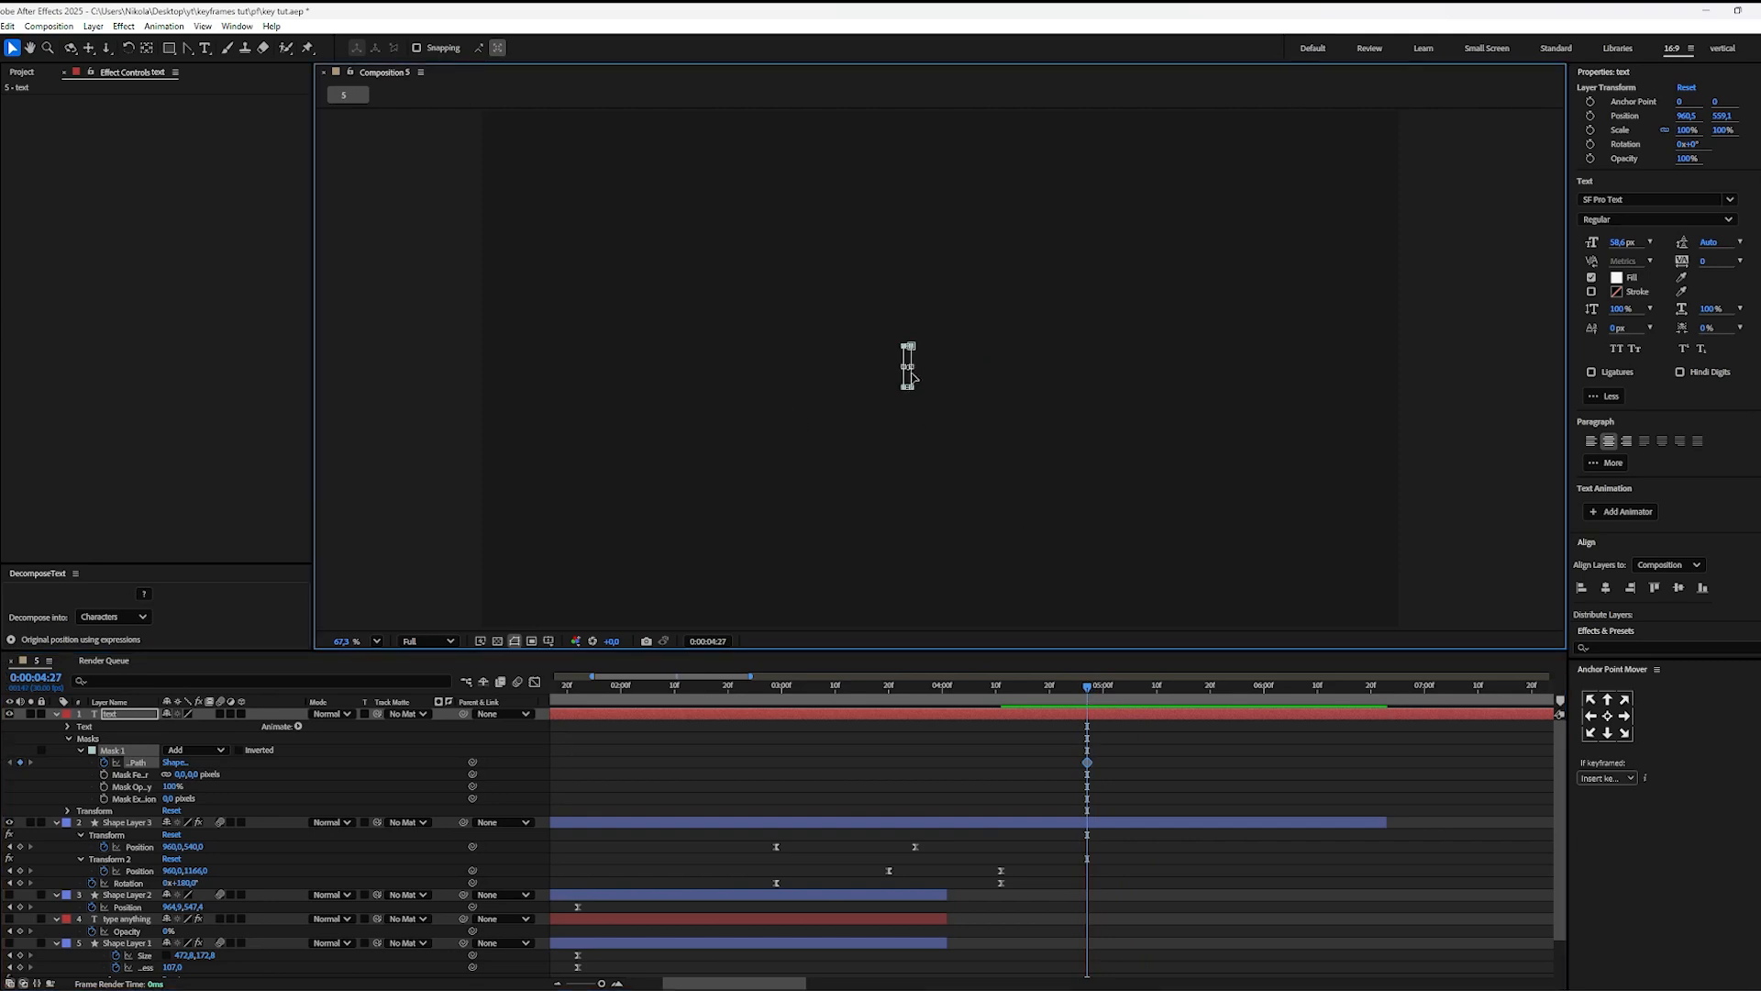
{"action": "left_click_drag", "start_coordinate": [913, 367], "coordinate": [910, 366]}
Step: At 0:00:05:20, widen the mask rightward past the whole word to create the revealed Mask Path keyframe
{"action": "left_click", "coordinate": [1210, 686]}
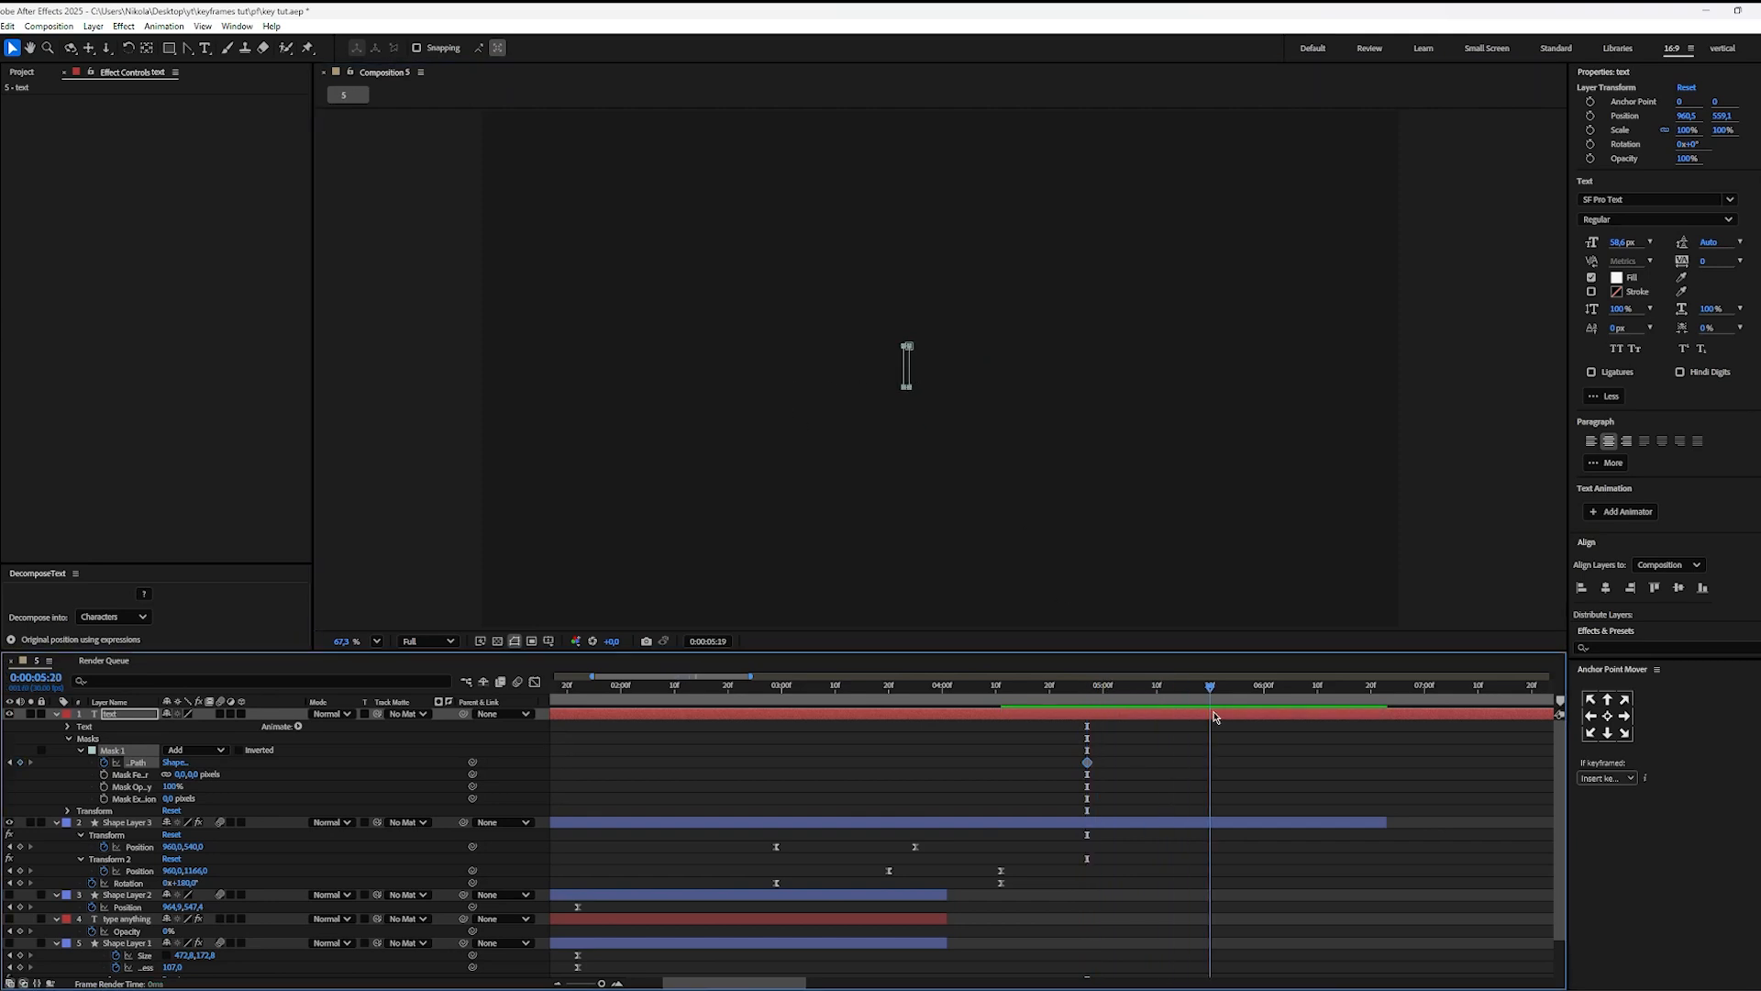
{"action": "left_click", "coordinate": [908, 376]}
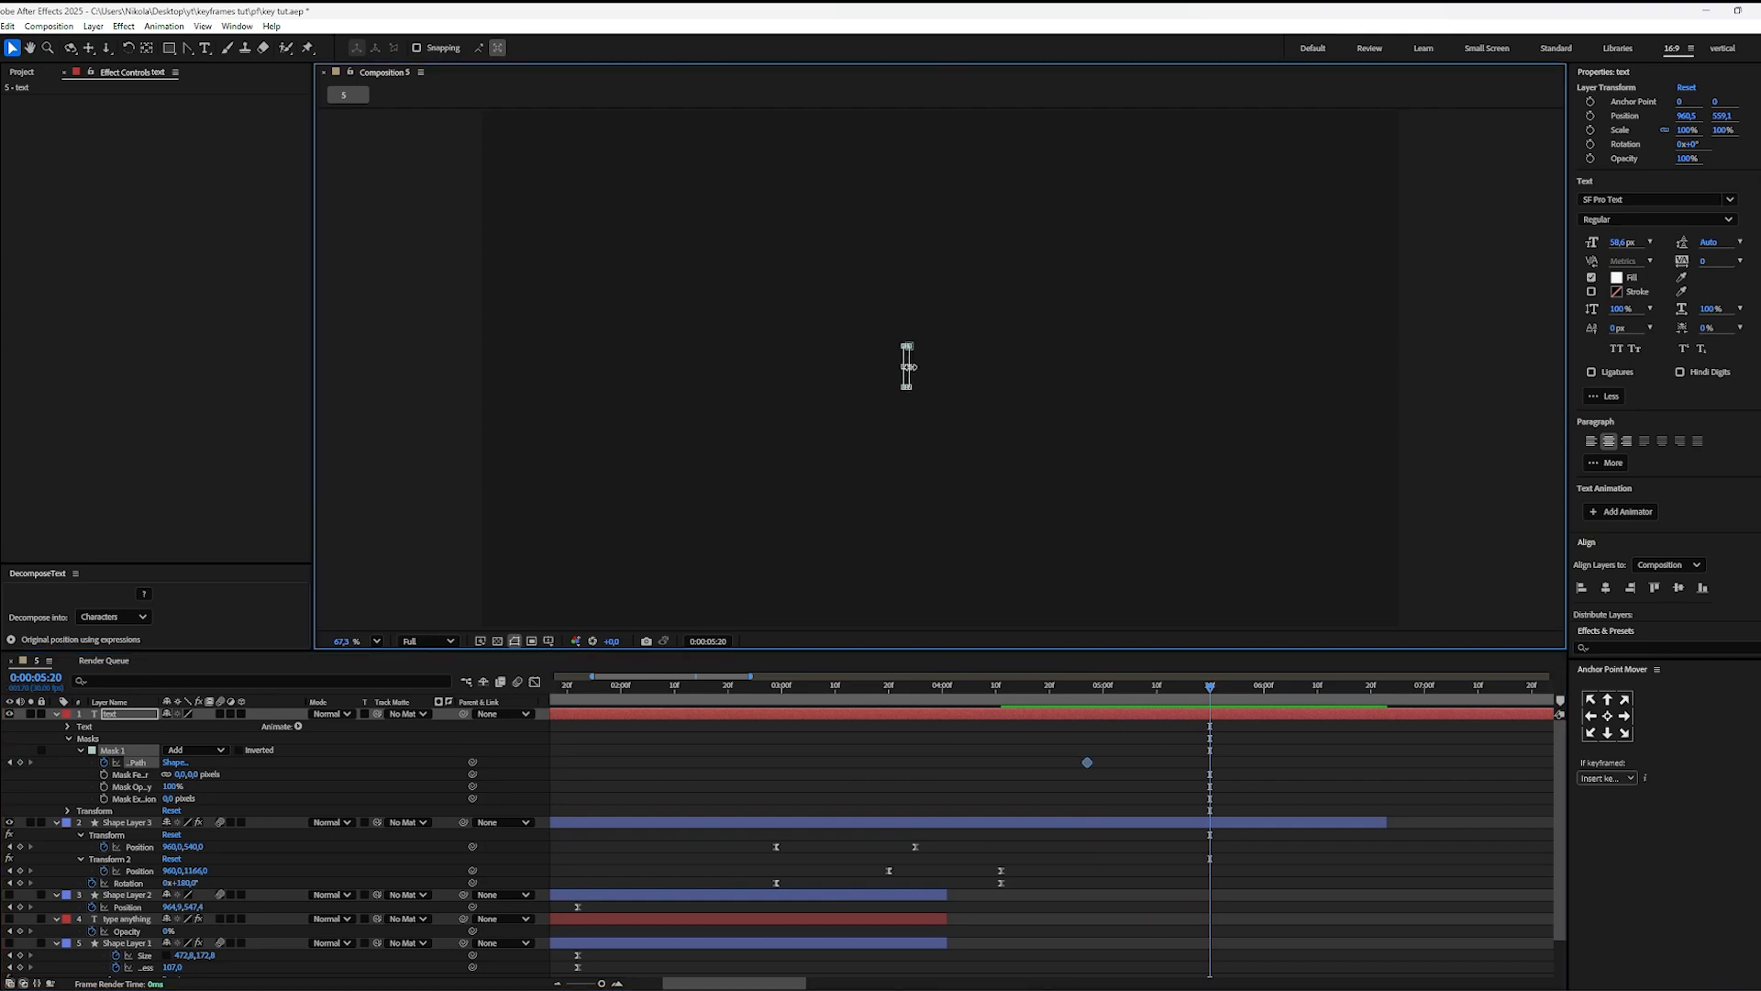
{"action": "left_click_drag", "start_coordinate": [908, 367], "coordinate": [977, 367]}
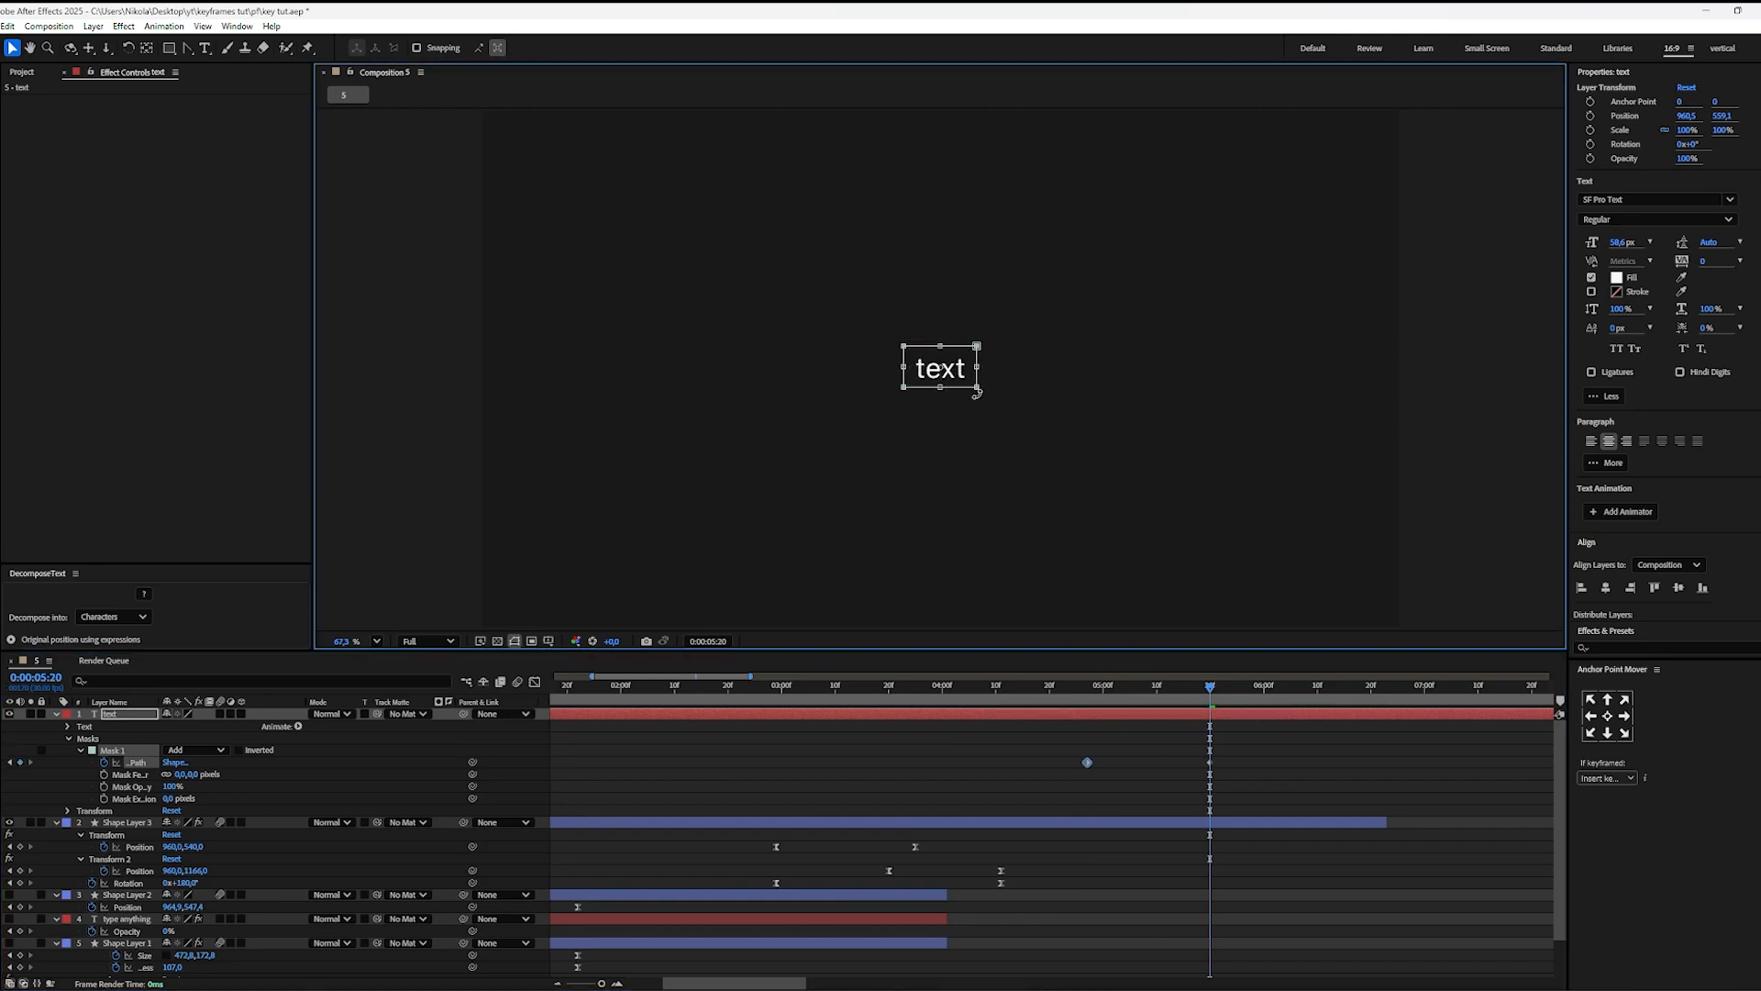
{"action": "left_click", "coordinate": [1194, 670]}
{"action": "left_click_drag", "start_coordinate": [1202, 686], "coordinate": [1082, 688]}
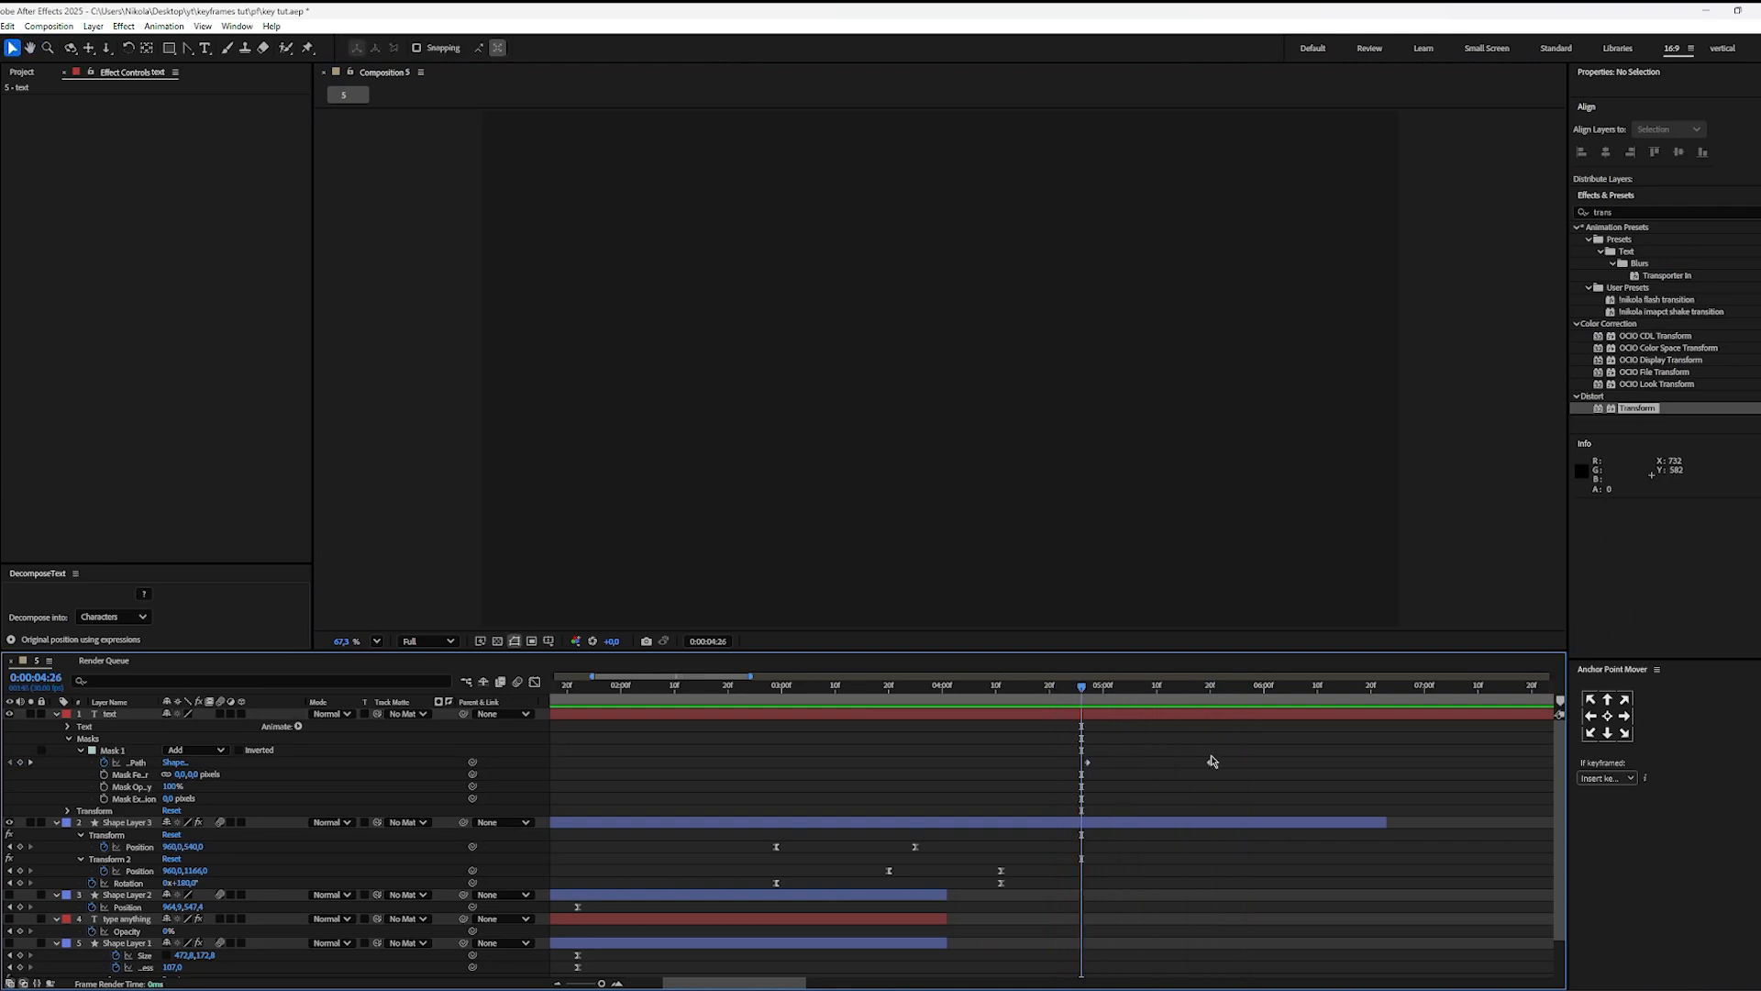
Step: Move the ending Mask Path keyframe to just before 0:00:05:10 and play the text reveal from 0:00:04:27
{"action": "left_click_drag", "start_coordinate": [1211, 764], "coordinate": [1152, 764]}
{"action": "left_click", "coordinate": [1087, 689]}
{"action": "key", "text": "space"}
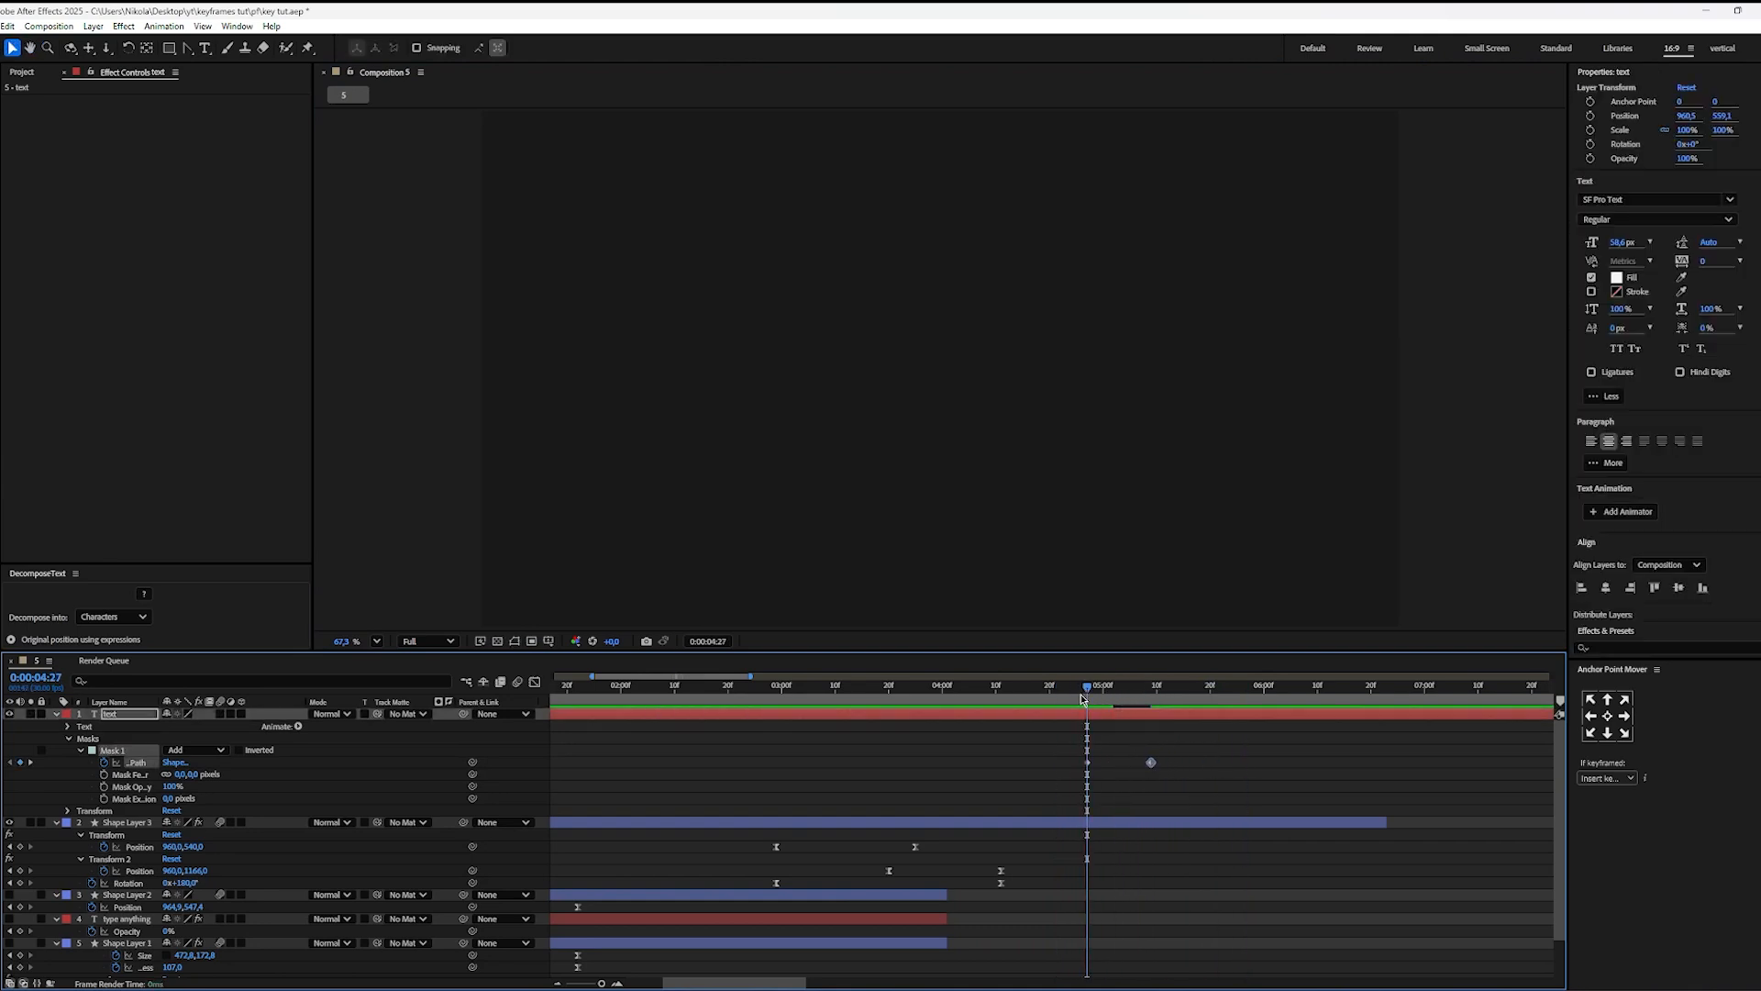
{"action": "key", "text": "space"}
Step: Set the text mask's Mask Feather to 20 pixels
{"action": "left_click", "coordinate": [181, 774]}
{"action": "key", "text": "Return"}
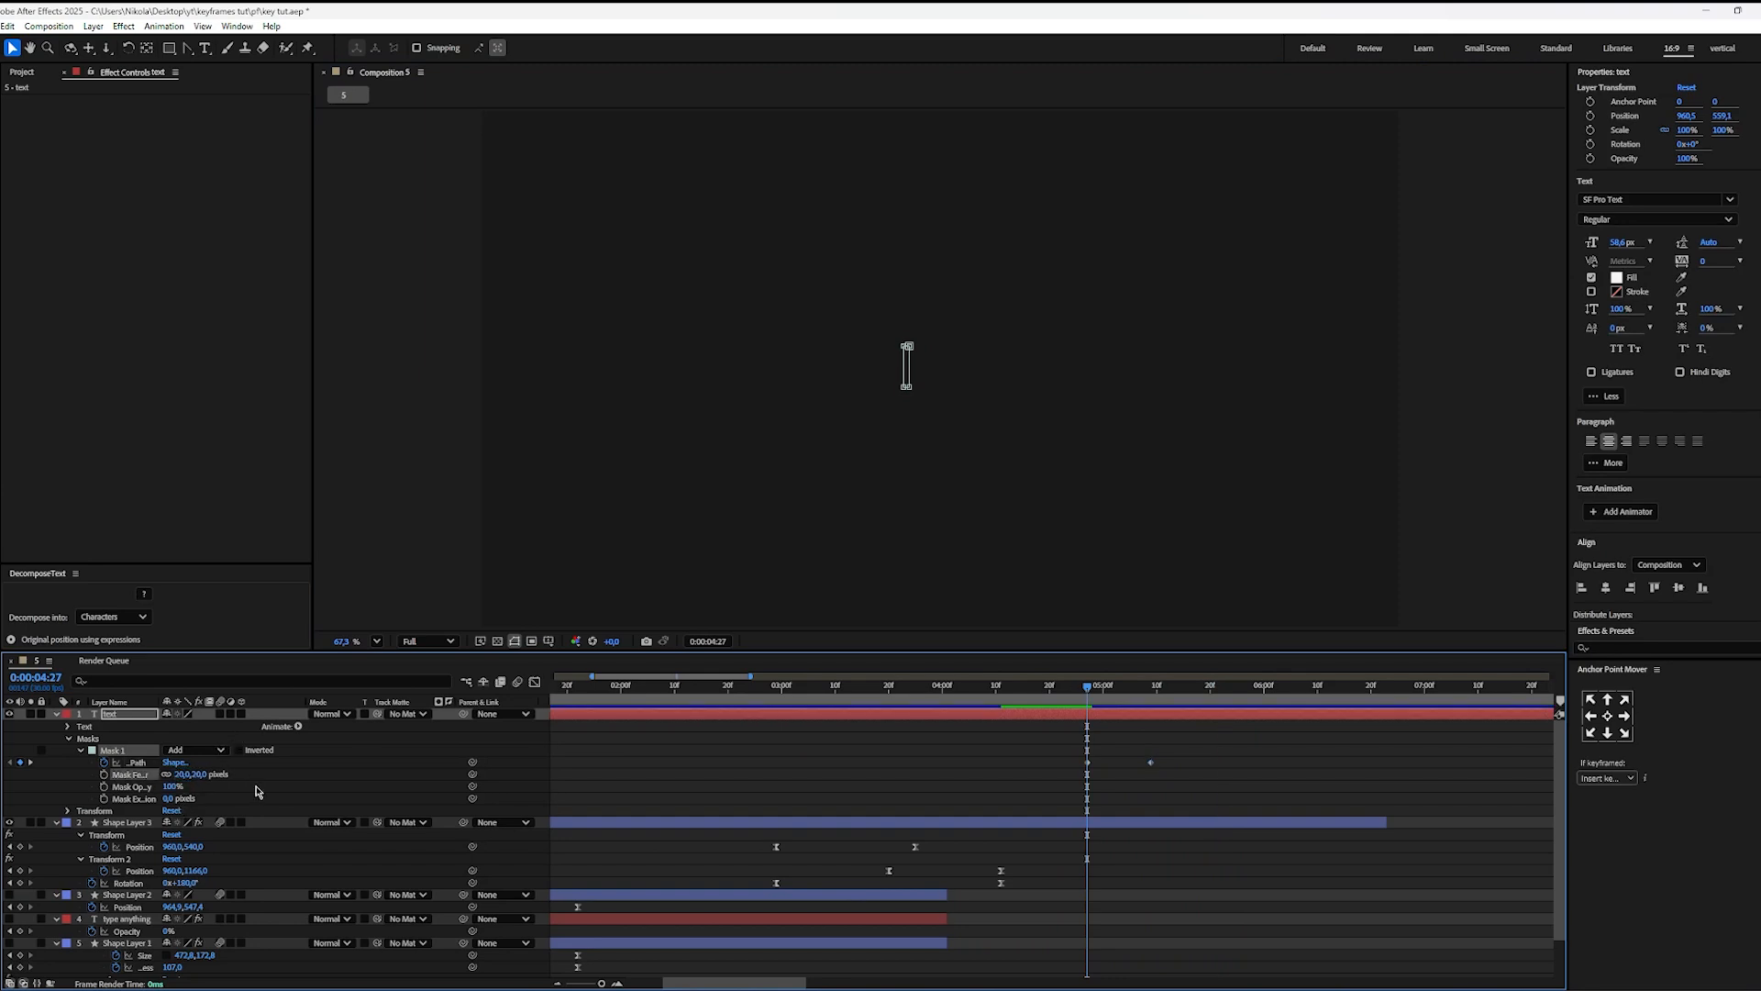
Step: At 0:00:05:01, temporarily set the text mask's Mask Feather to 0 pixels for comparison, and restore it to 20 pixels
{"action": "key", "text": "Page_Down"}
{"action": "key", "text": "Page_Down"}
{"action": "key", "text": "Page_Down"}
{"action": "key", "text": "Page_Down"}
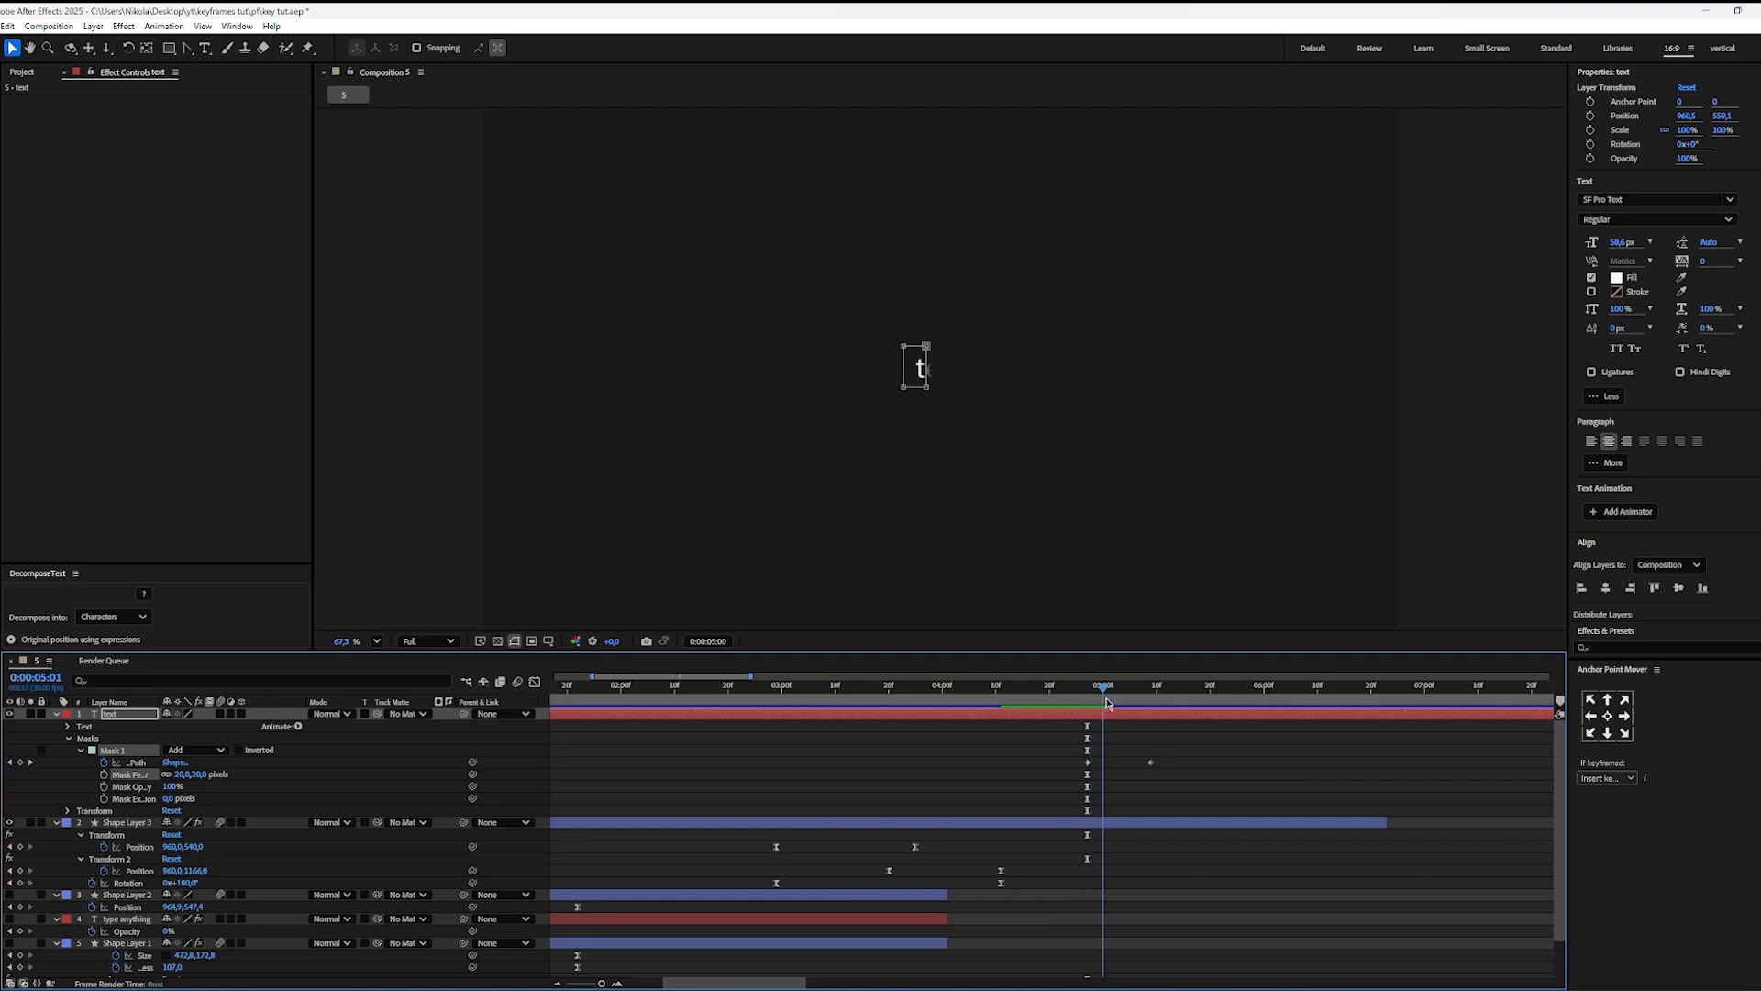
{"action": "scroll", "coordinate": [917, 410], "scroll_direction": "up", "scroll_amount": 5}
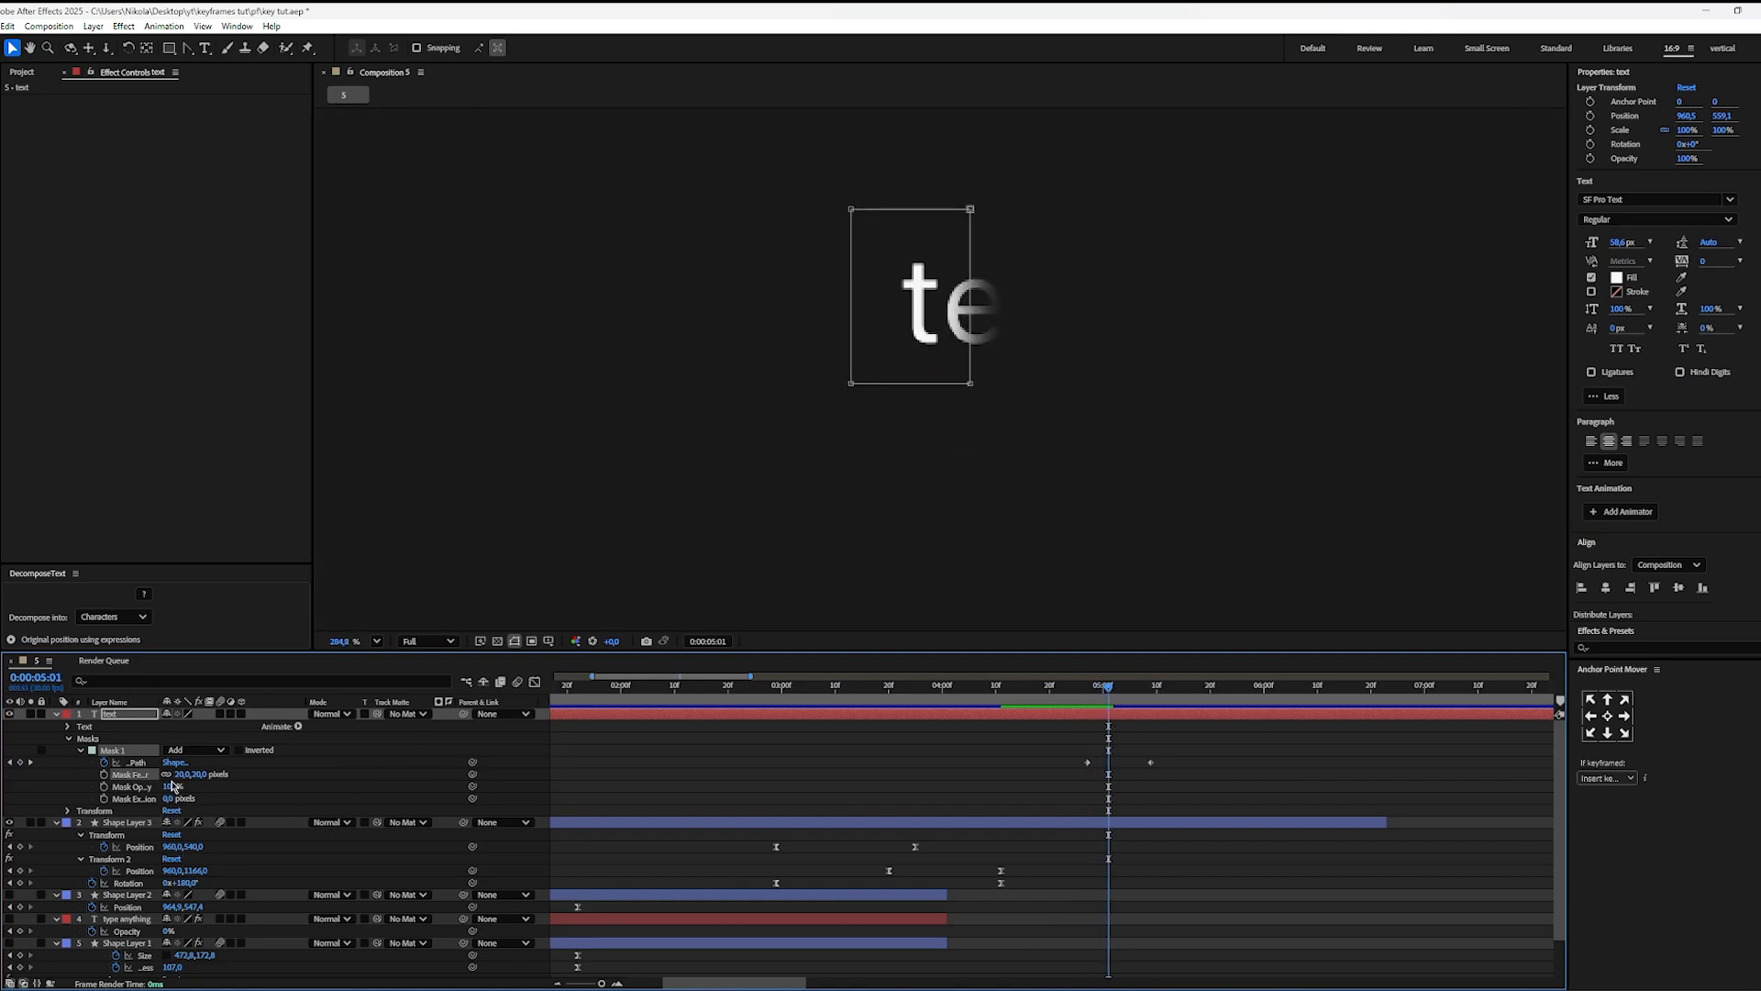
{"action": "left_click", "coordinate": [180, 776]}
{"action": "type", "text": "0"}
{"action": "key", "text": "Return"}
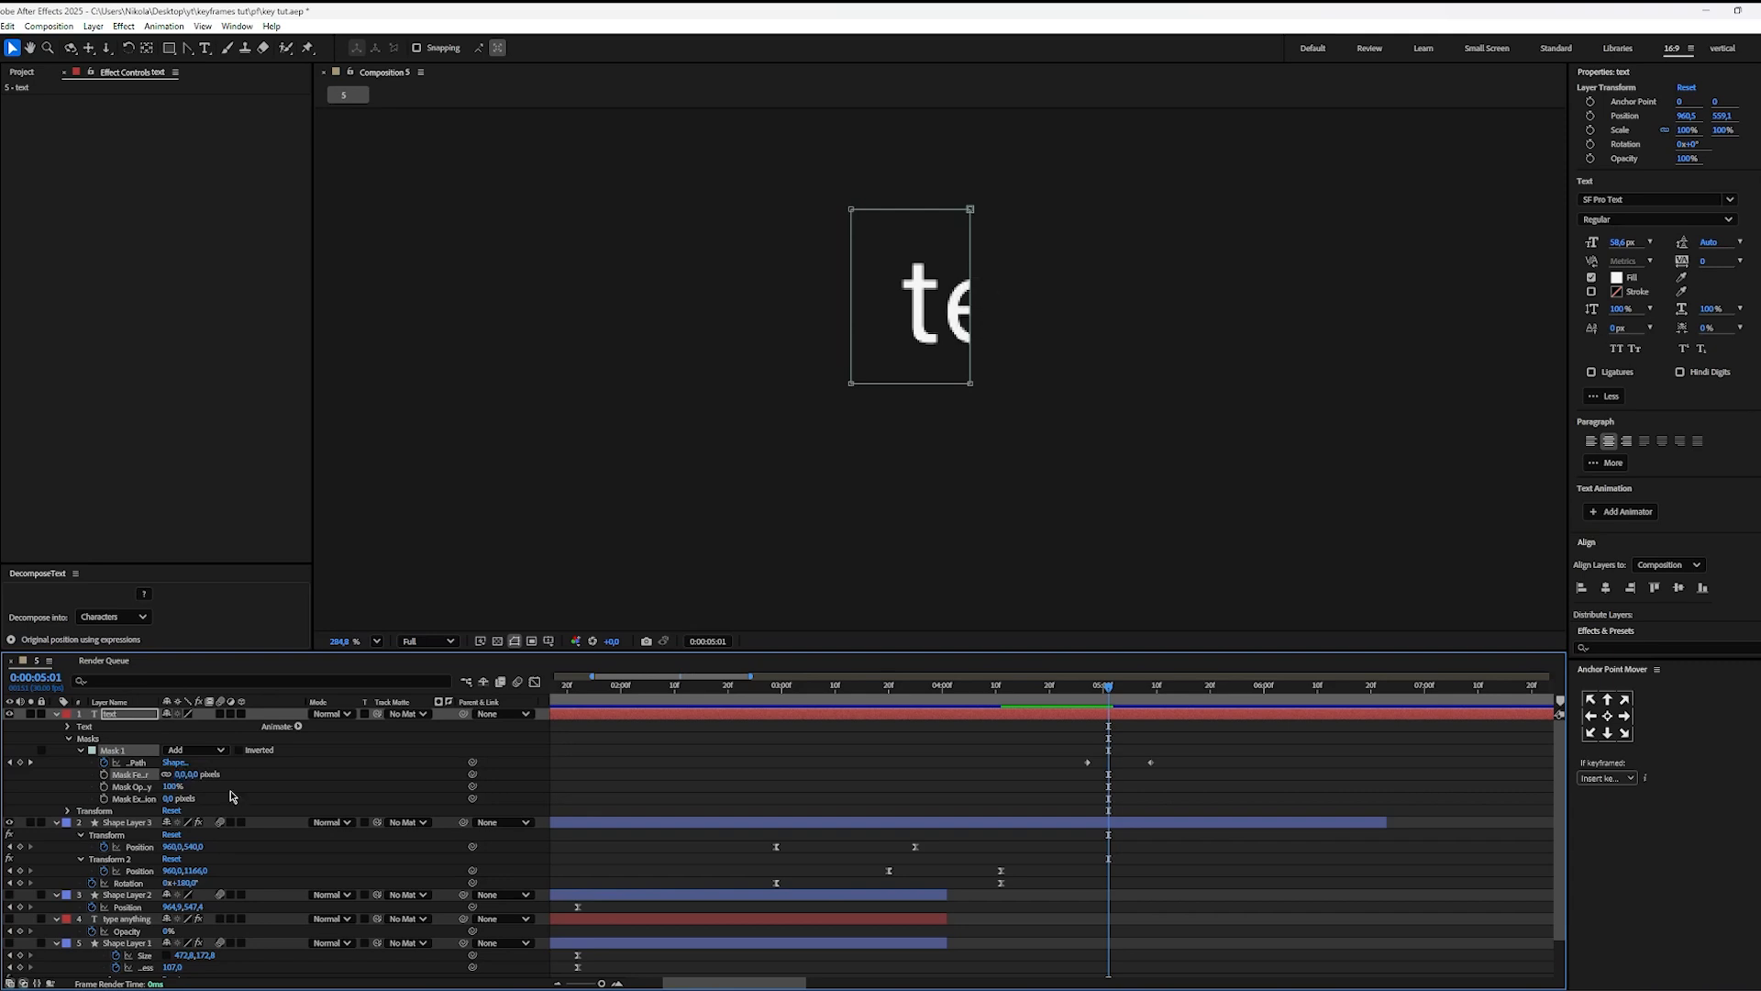
{"action": "left_click", "coordinate": [181, 775]}
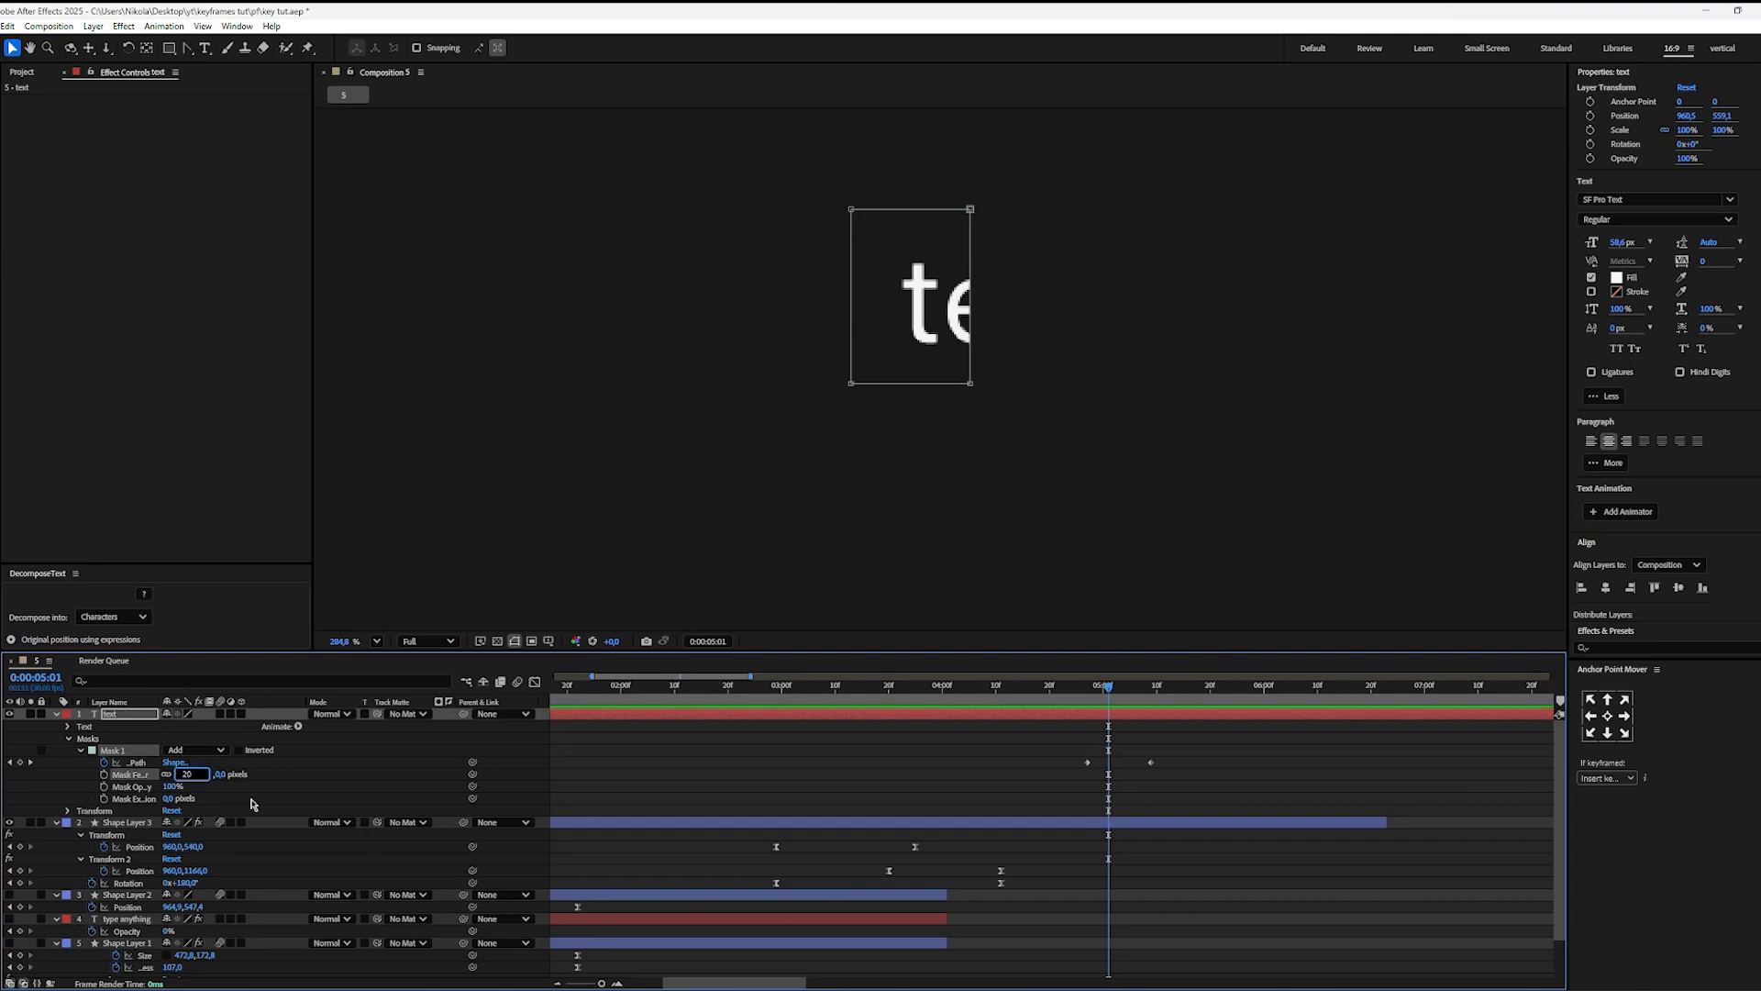
{"action": "key", "text": "Return"}
{"action": "left_click", "coordinate": [1154, 776]}
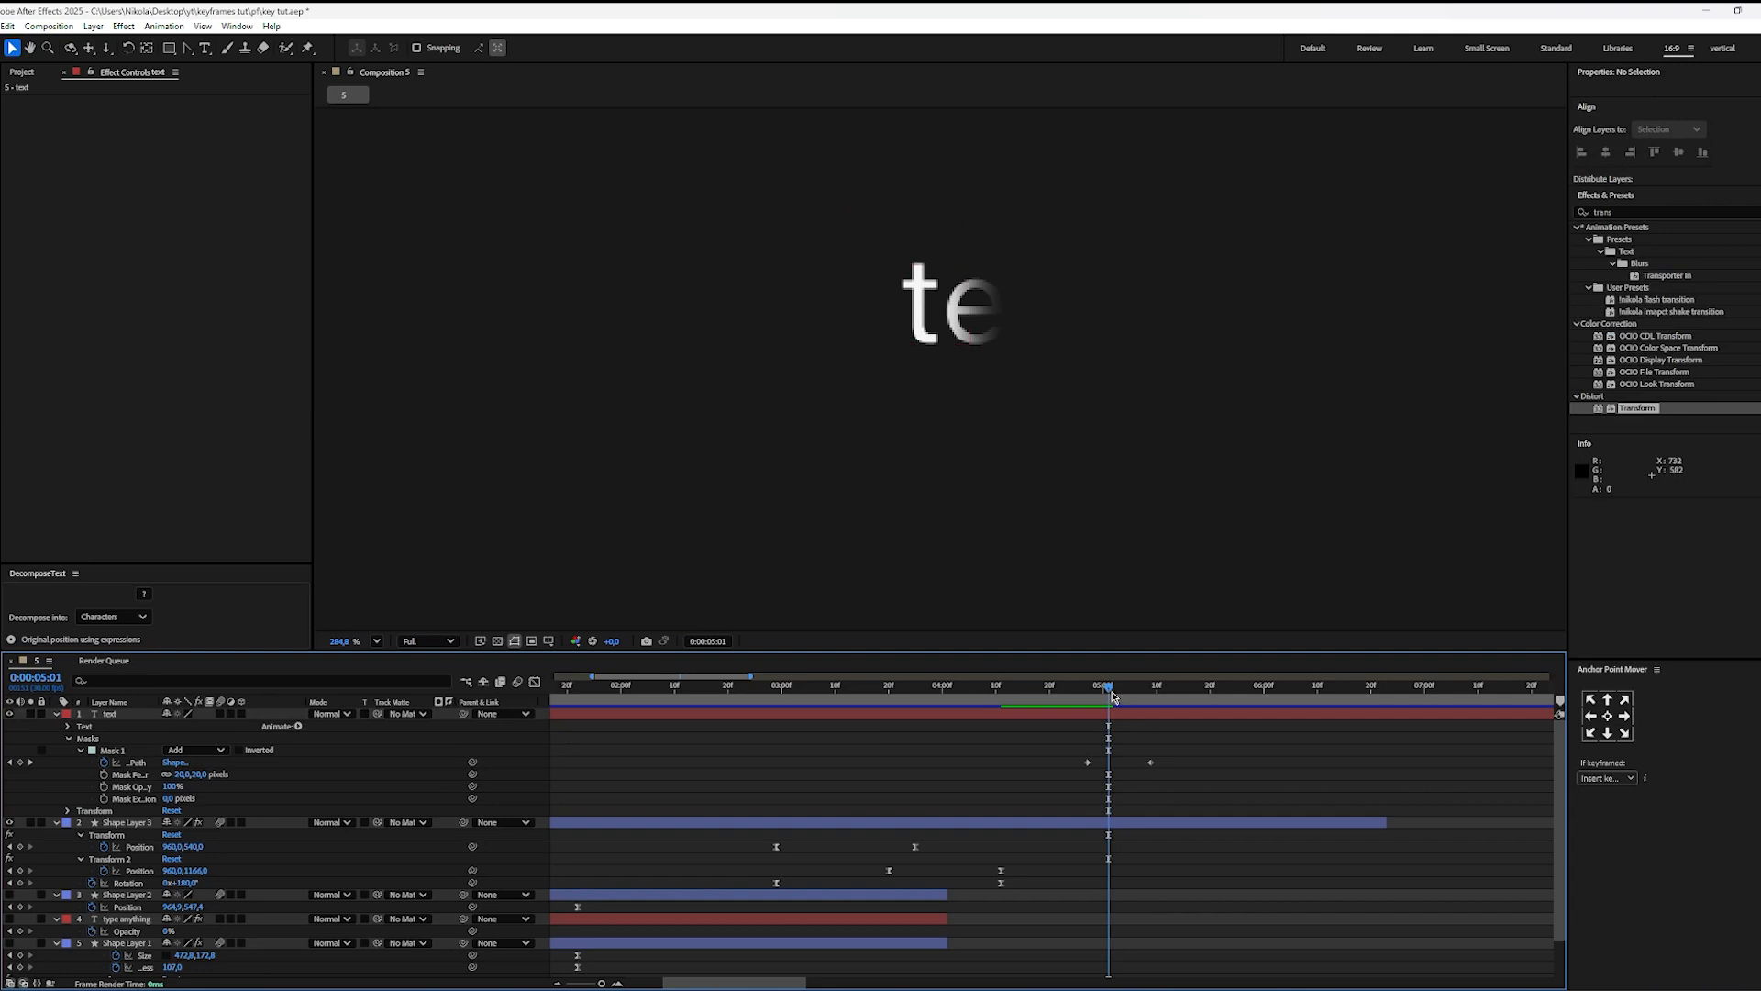
Step: Play the feathered text reveal and scrub through its two Mask Path keyframes back to about 0:00:04:27
{"action": "key", "text": "space"}
{"action": "key", "text": "space"}
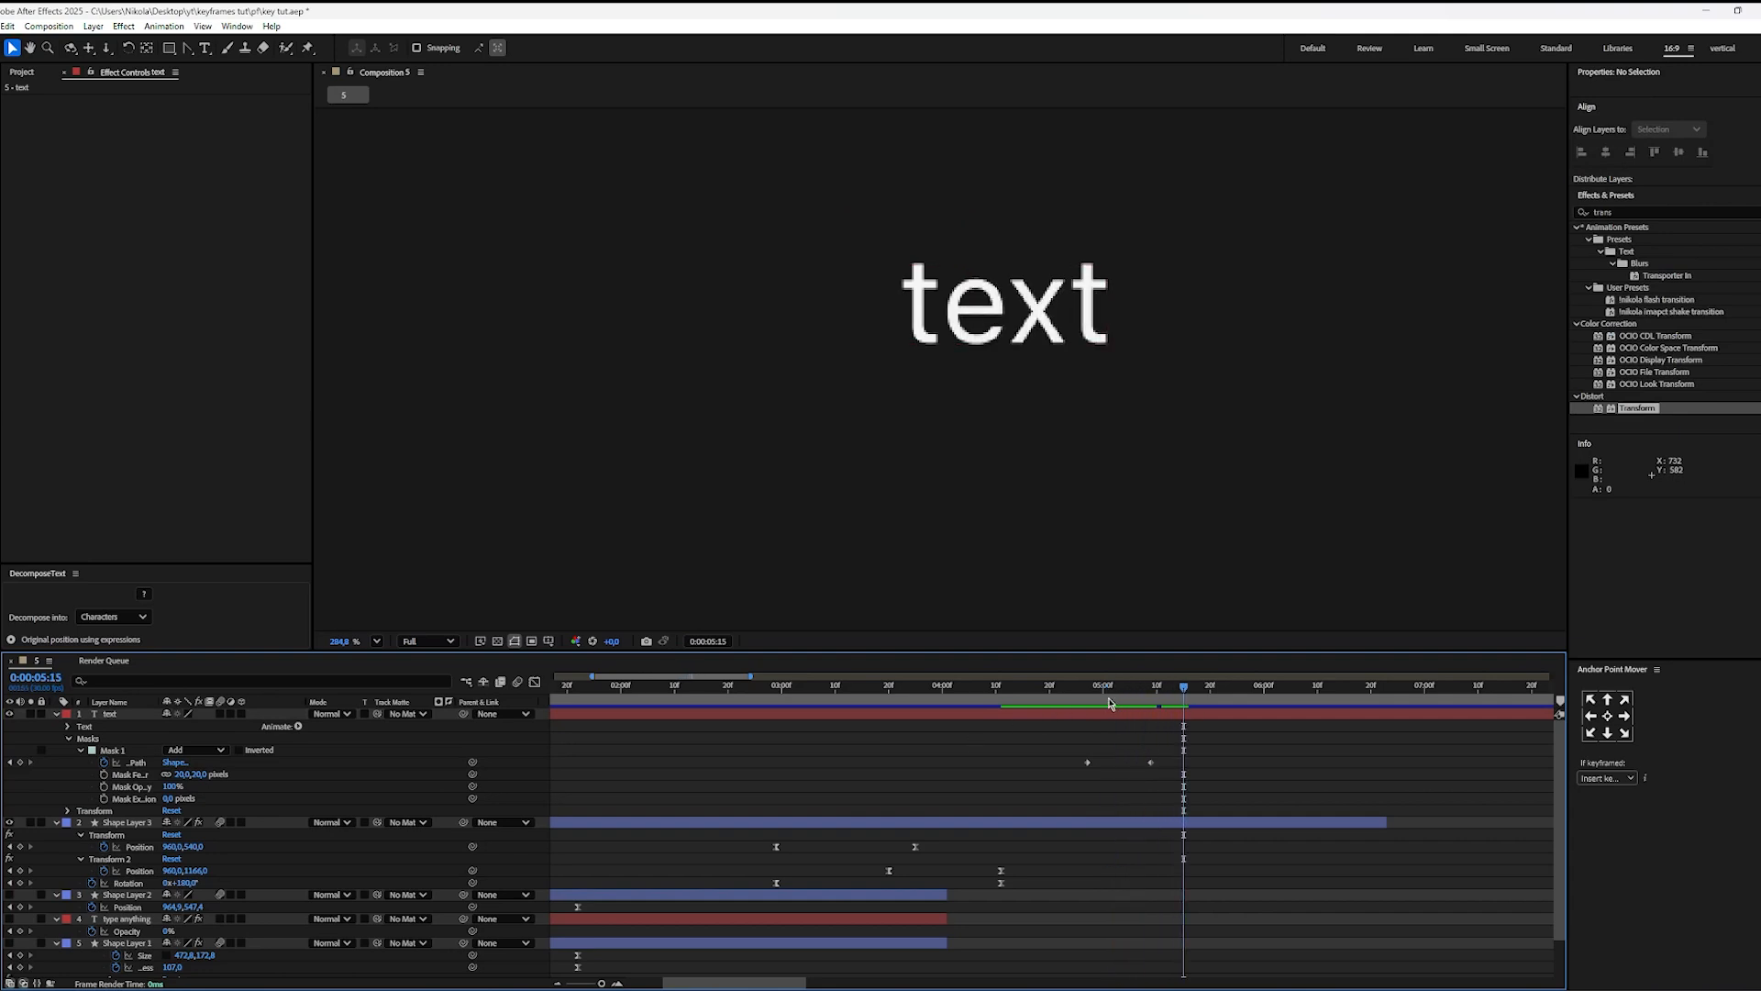
{"action": "left_click_drag", "start_coordinate": [1097, 691], "coordinate": [1071, 691]}
{"action": "key", "text": "space"}
{"action": "key", "text": "space"}
{"action": "left_click_drag", "start_coordinate": [1218, 754], "coordinate": [1028, 793]}
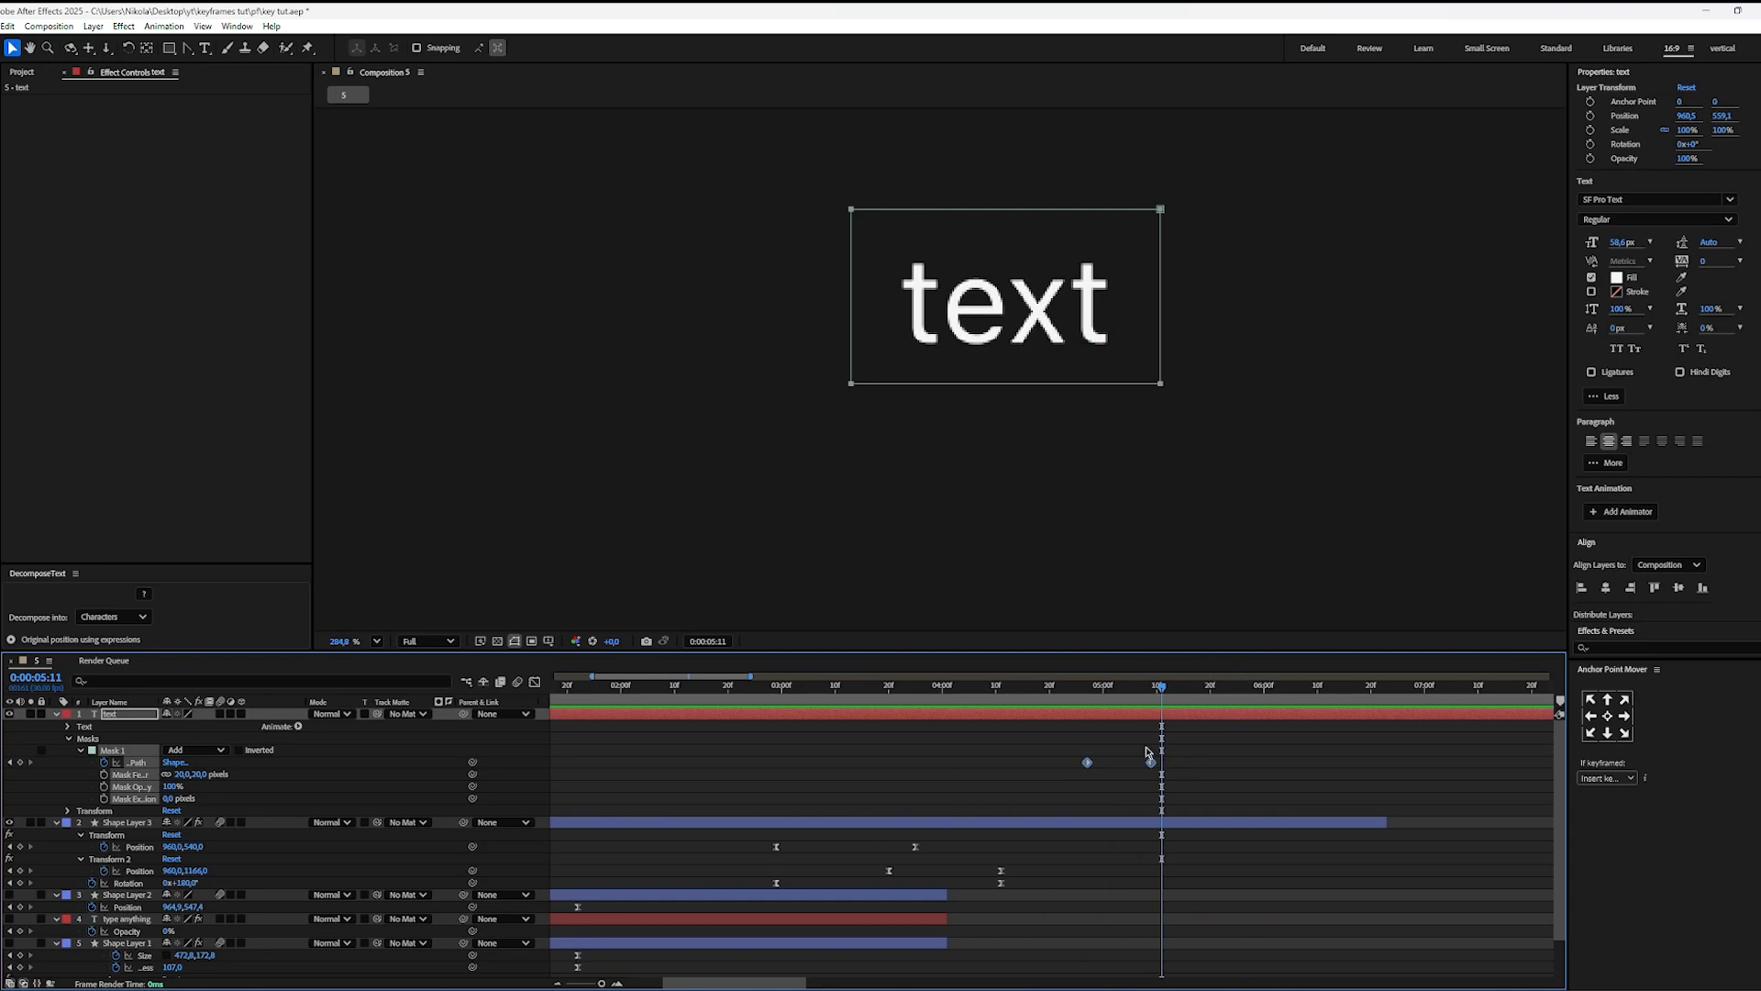
{"action": "mouse_move", "coordinate": [1121, 690]}
{"action": "left_mouse_down"}
{"action": "mouse_move", "coordinate": [1089, 695]}
{"action": "mouse_move", "coordinate": [1146, 695]}
{"action": "mouse_move", "coordinate": [1090, 699]}
{"action": "left_mouse_up"}
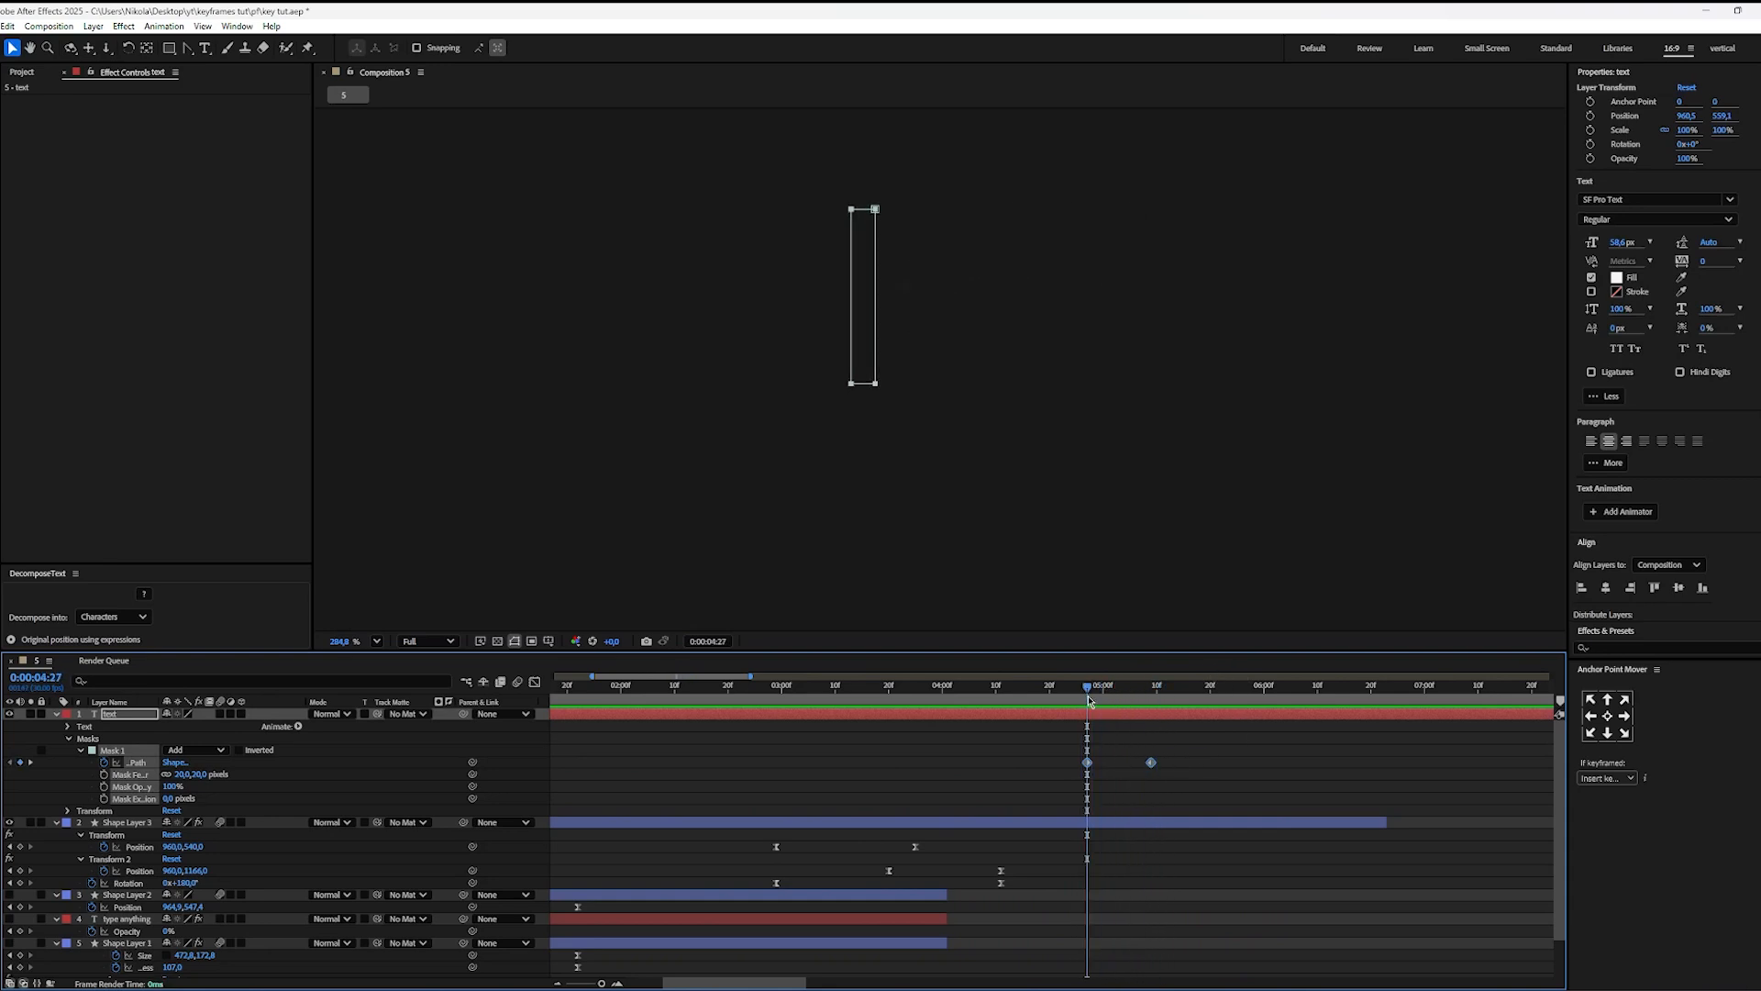
{"action": "left_click", "coordinate": [1119, 747]}
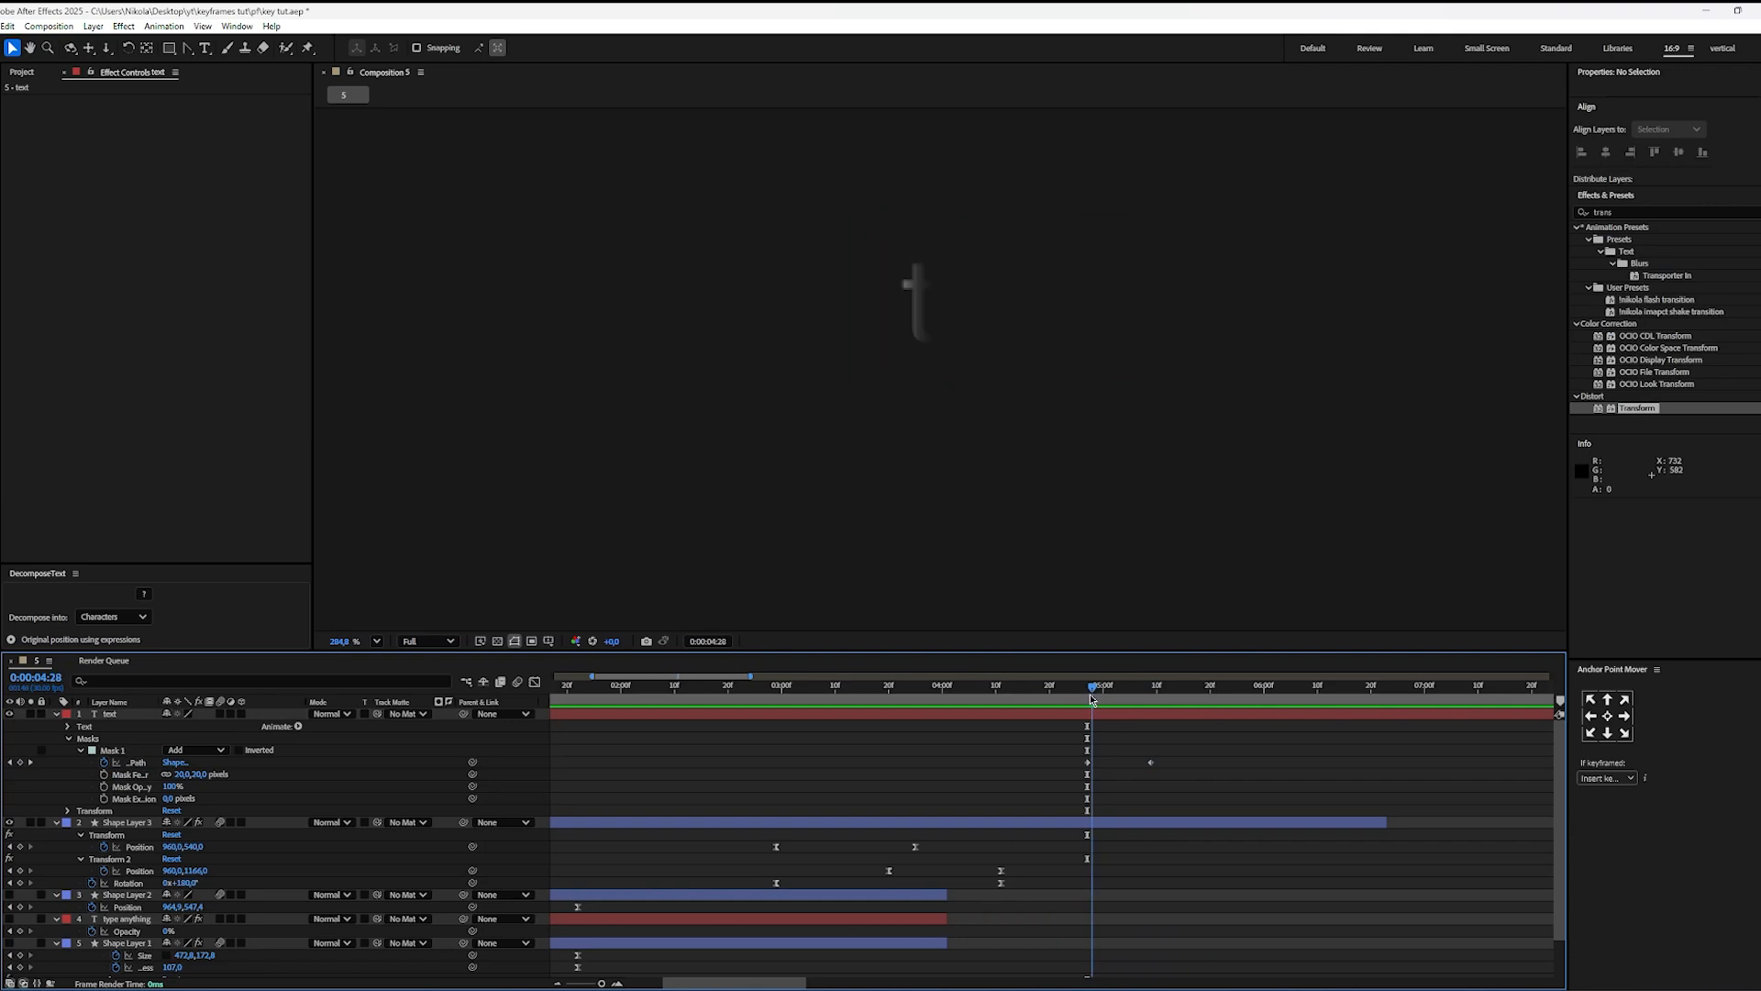
Step: Try to copy both Mask Path keyframes of the text layer and paste them at 0:00:05:18
{"action": "left_click_drag", "start_coordinate": [1203, 754], "coordinate": [1078, 787]}
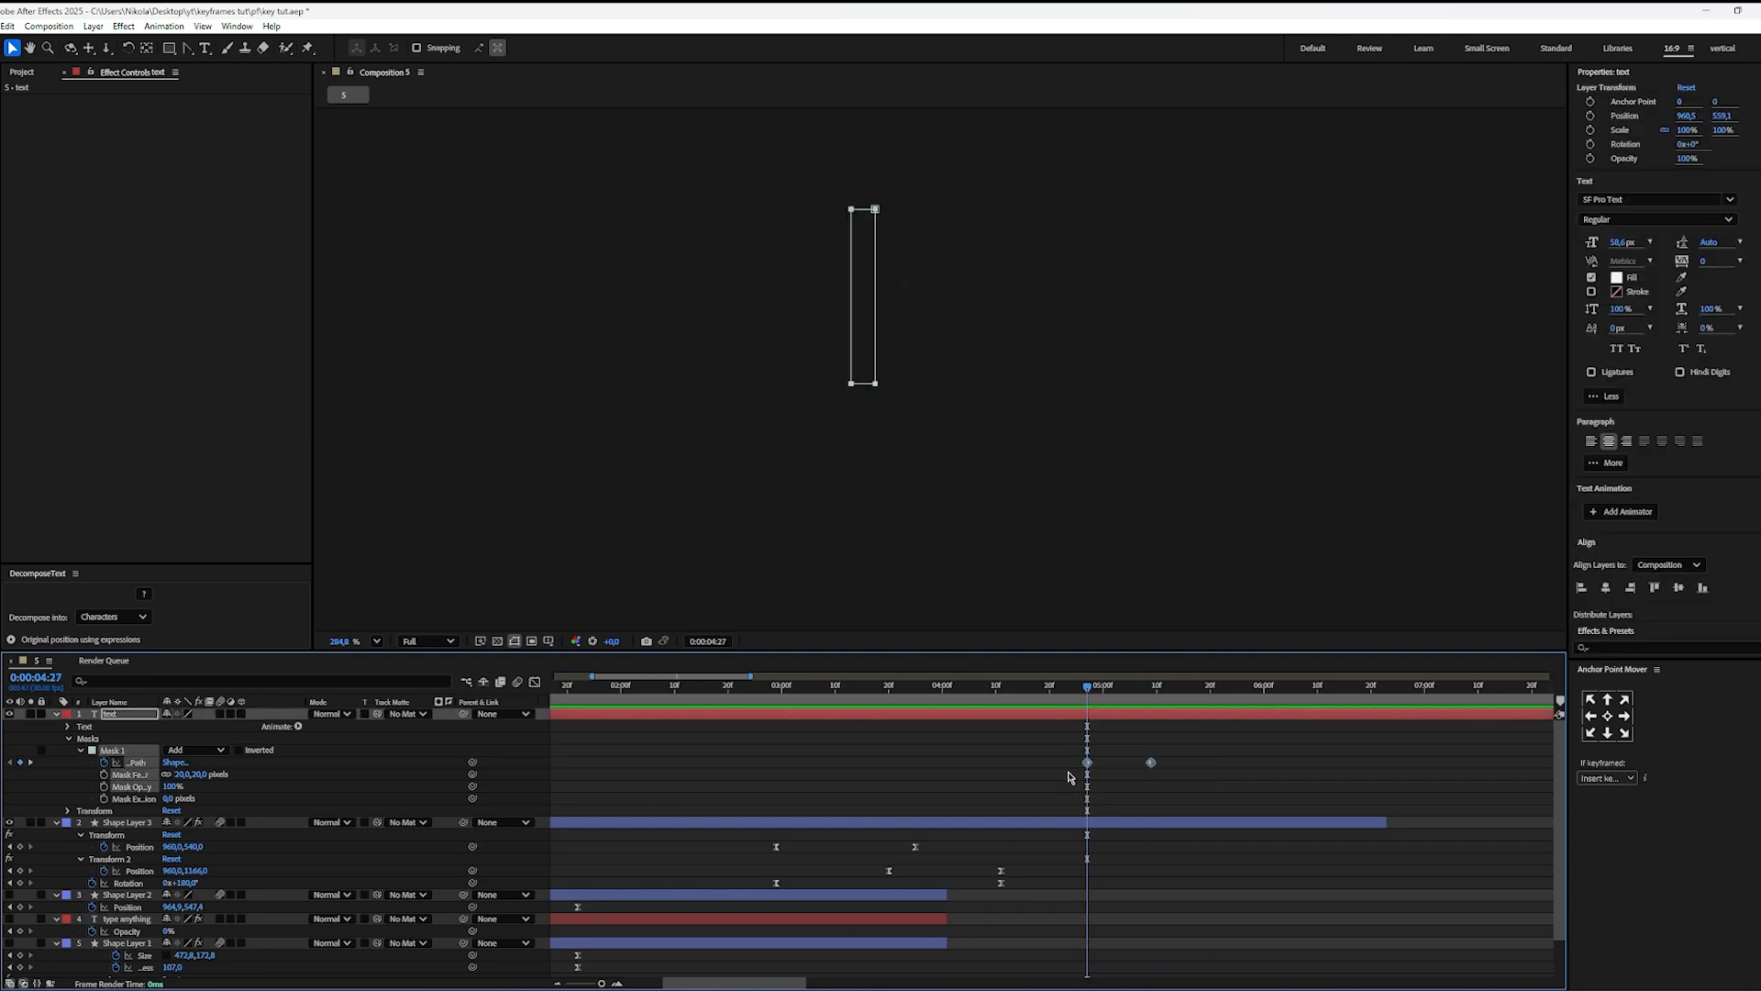
{"action": "left_click", "coordinate": [1217, 780]}
{"action": "left_click_drag", "start_coordinate": [1136, 697], "coordinate": [1200, 704]}
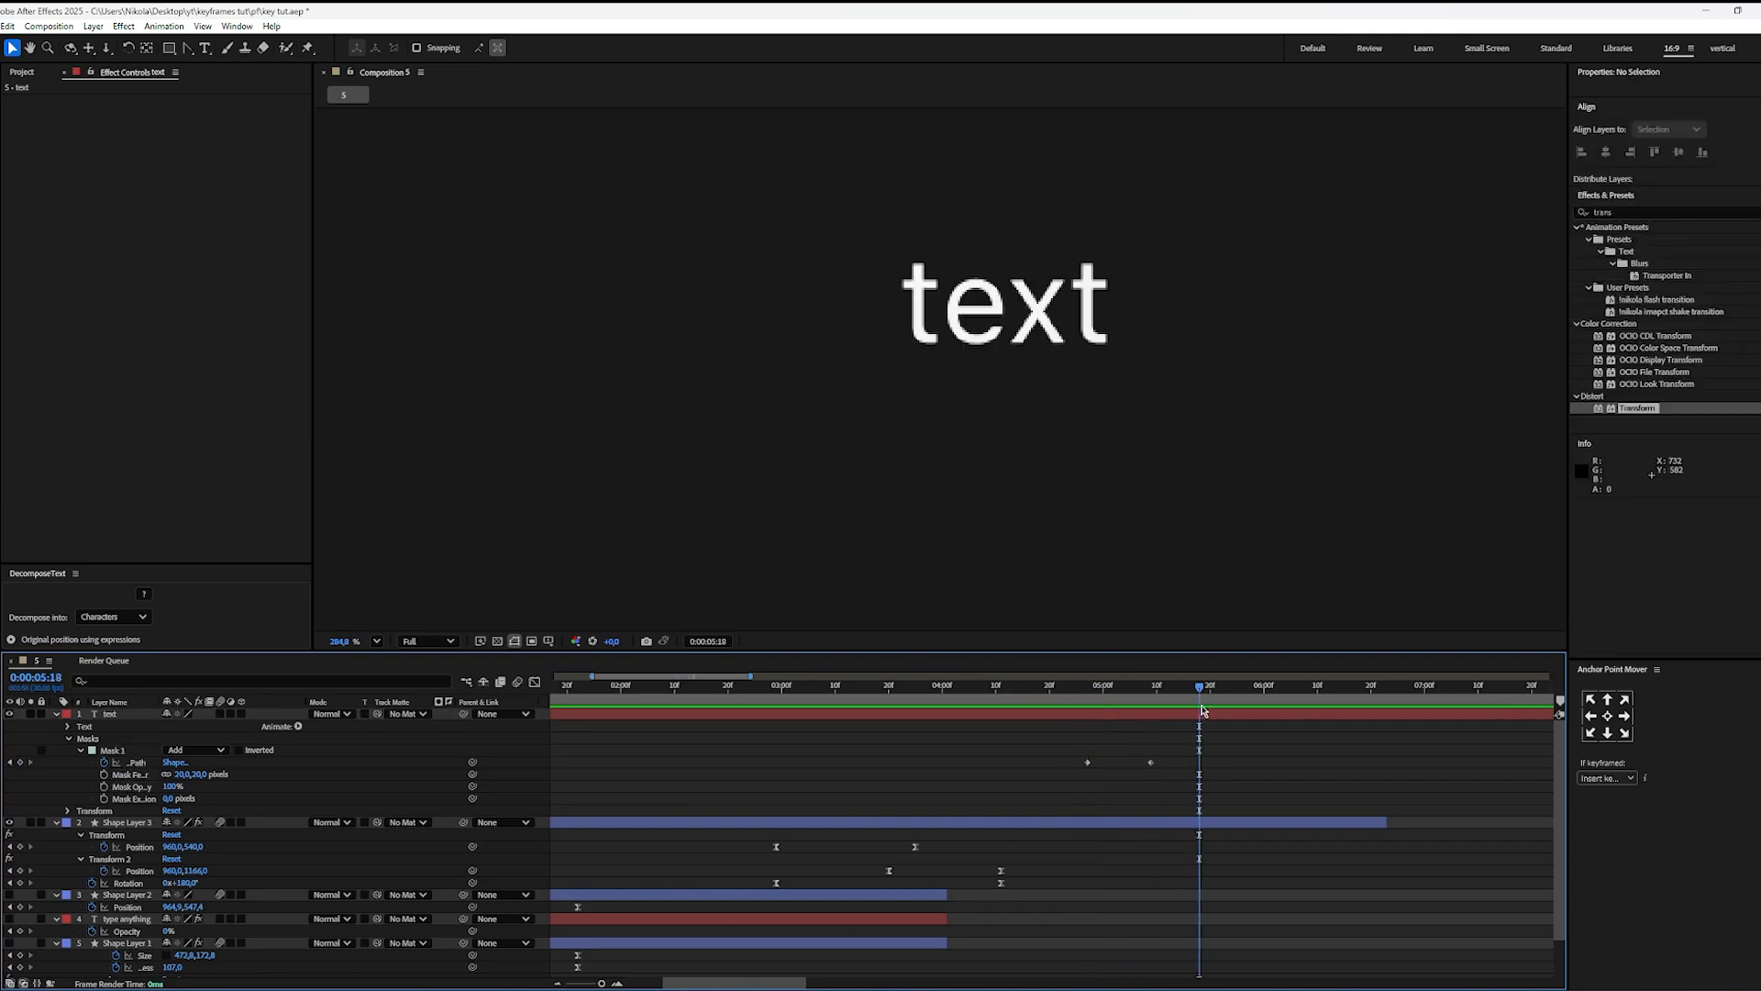
{"action": "left_click", "coordinate": [1211, 711]}
{"action": "key", "text": "ctrl+shift+n"}
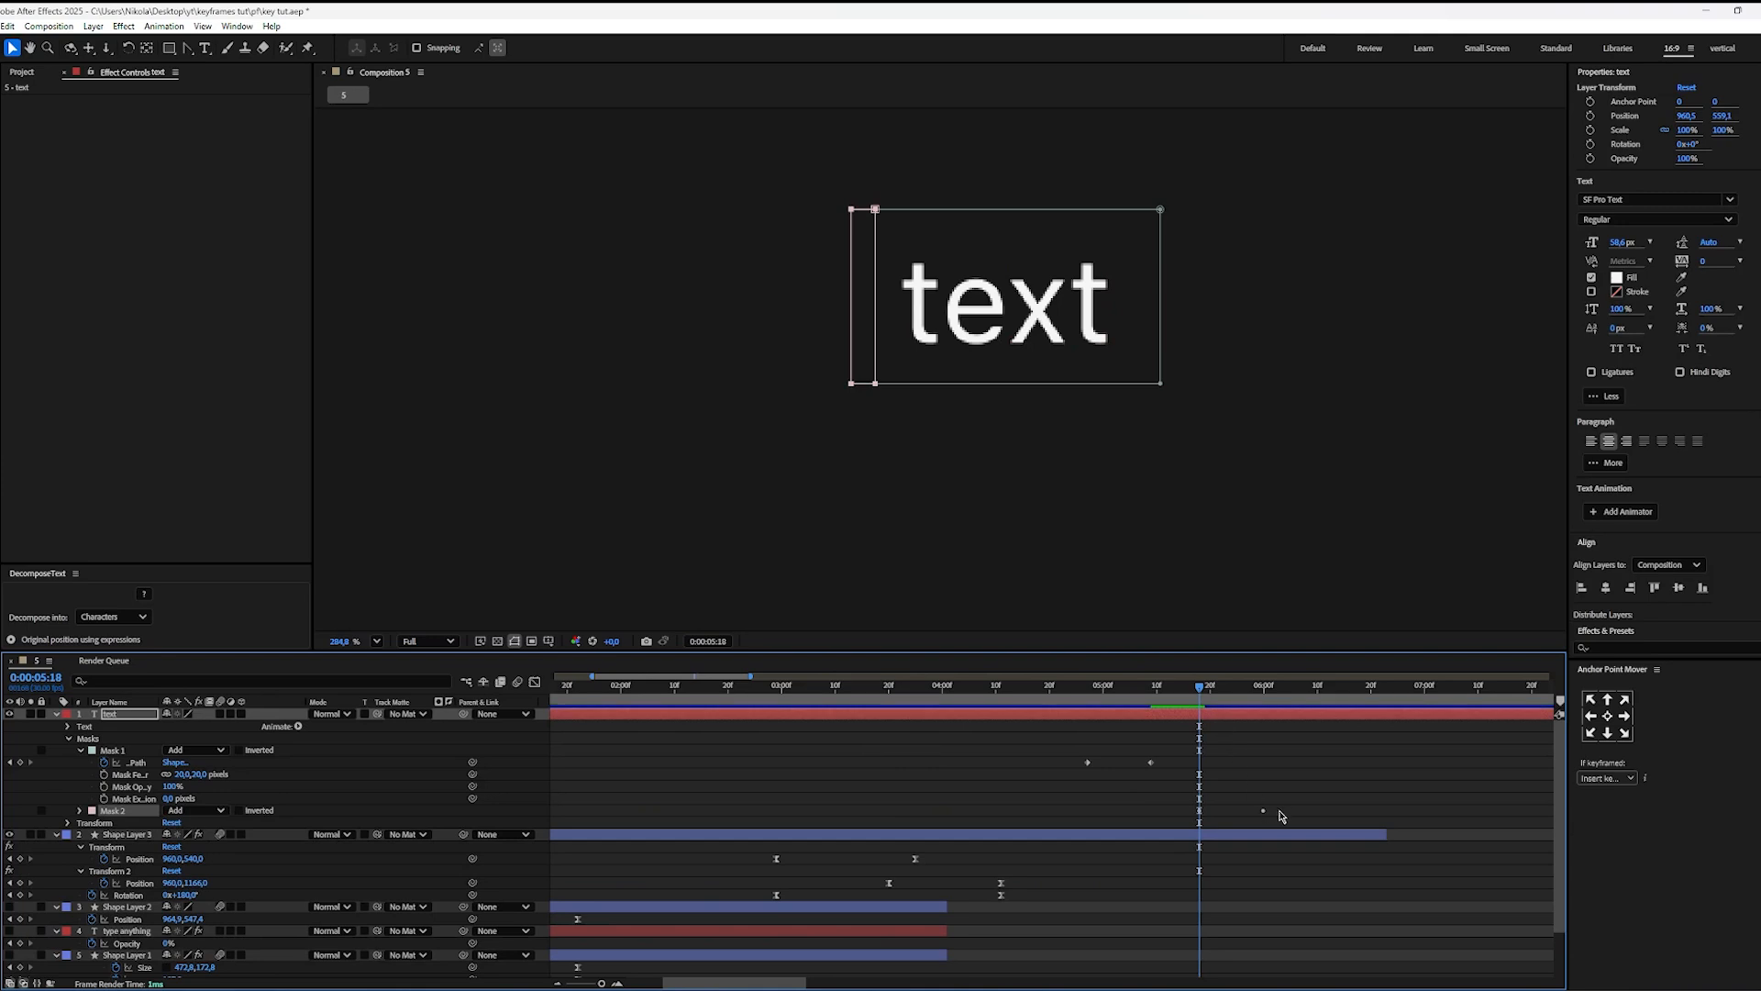
Step: Show the pasted Mask Path keyframes of Mask 2 and reverse their order in time
{"action": "key", "text": "m"}
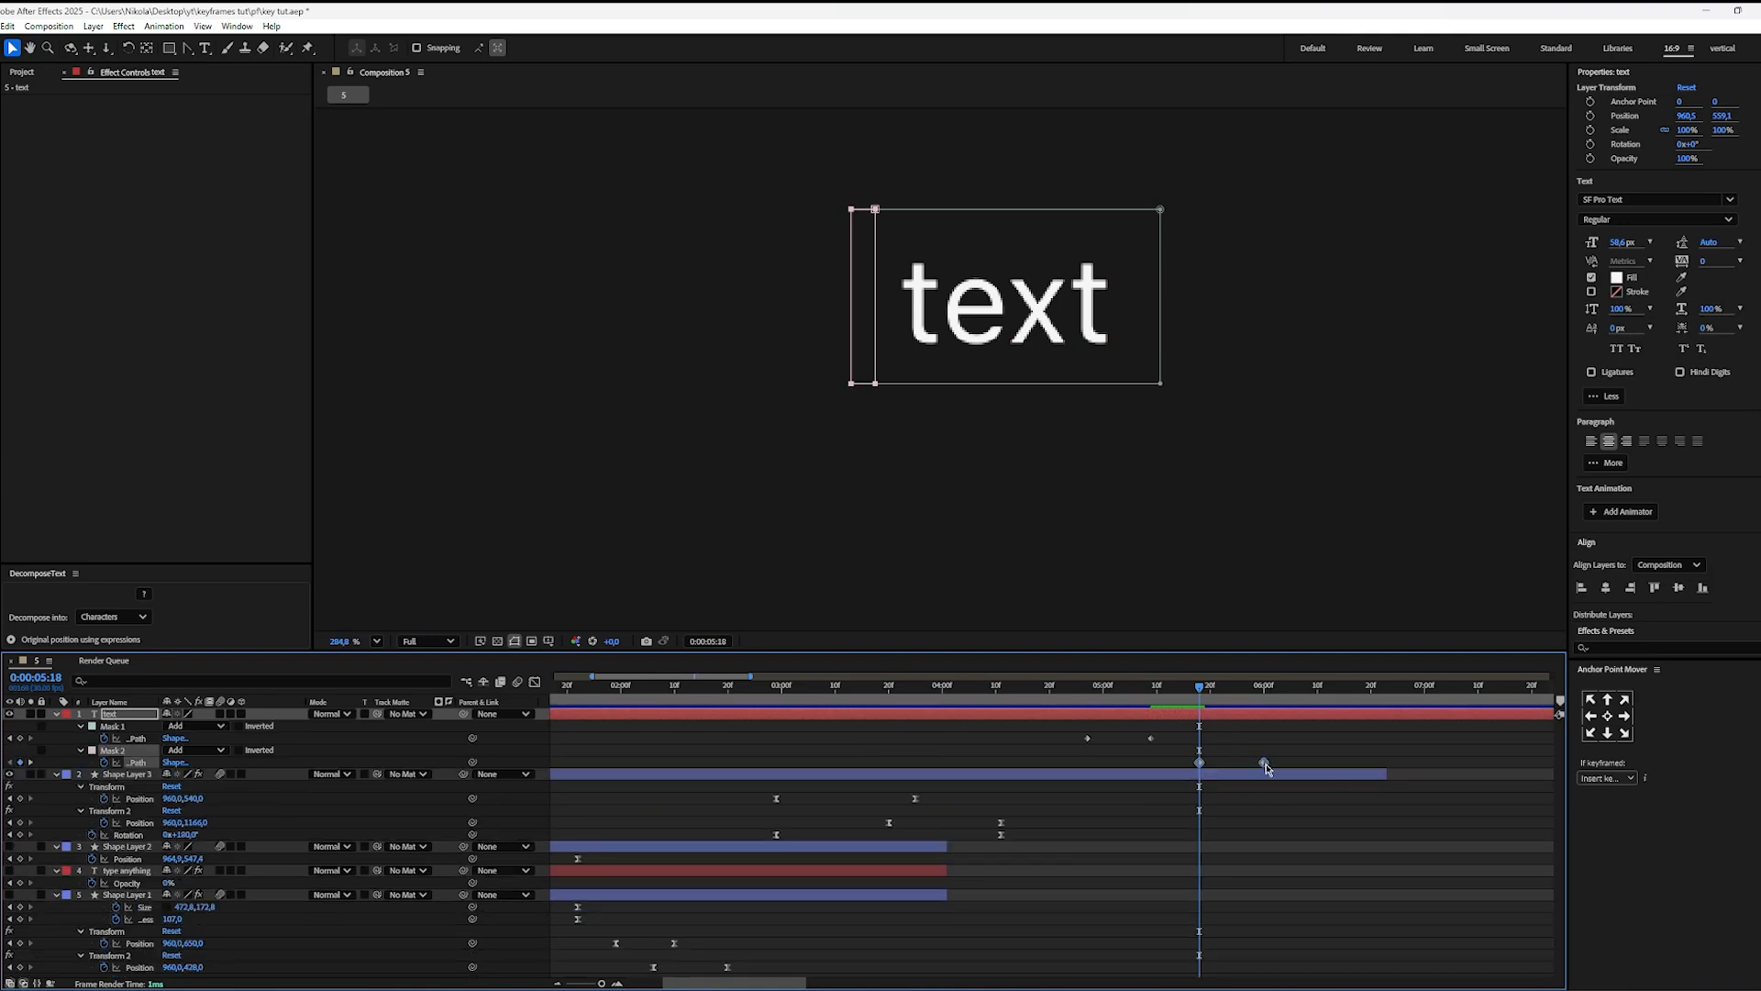
{"action": "right_click", "coordinate": [1265, 765]}
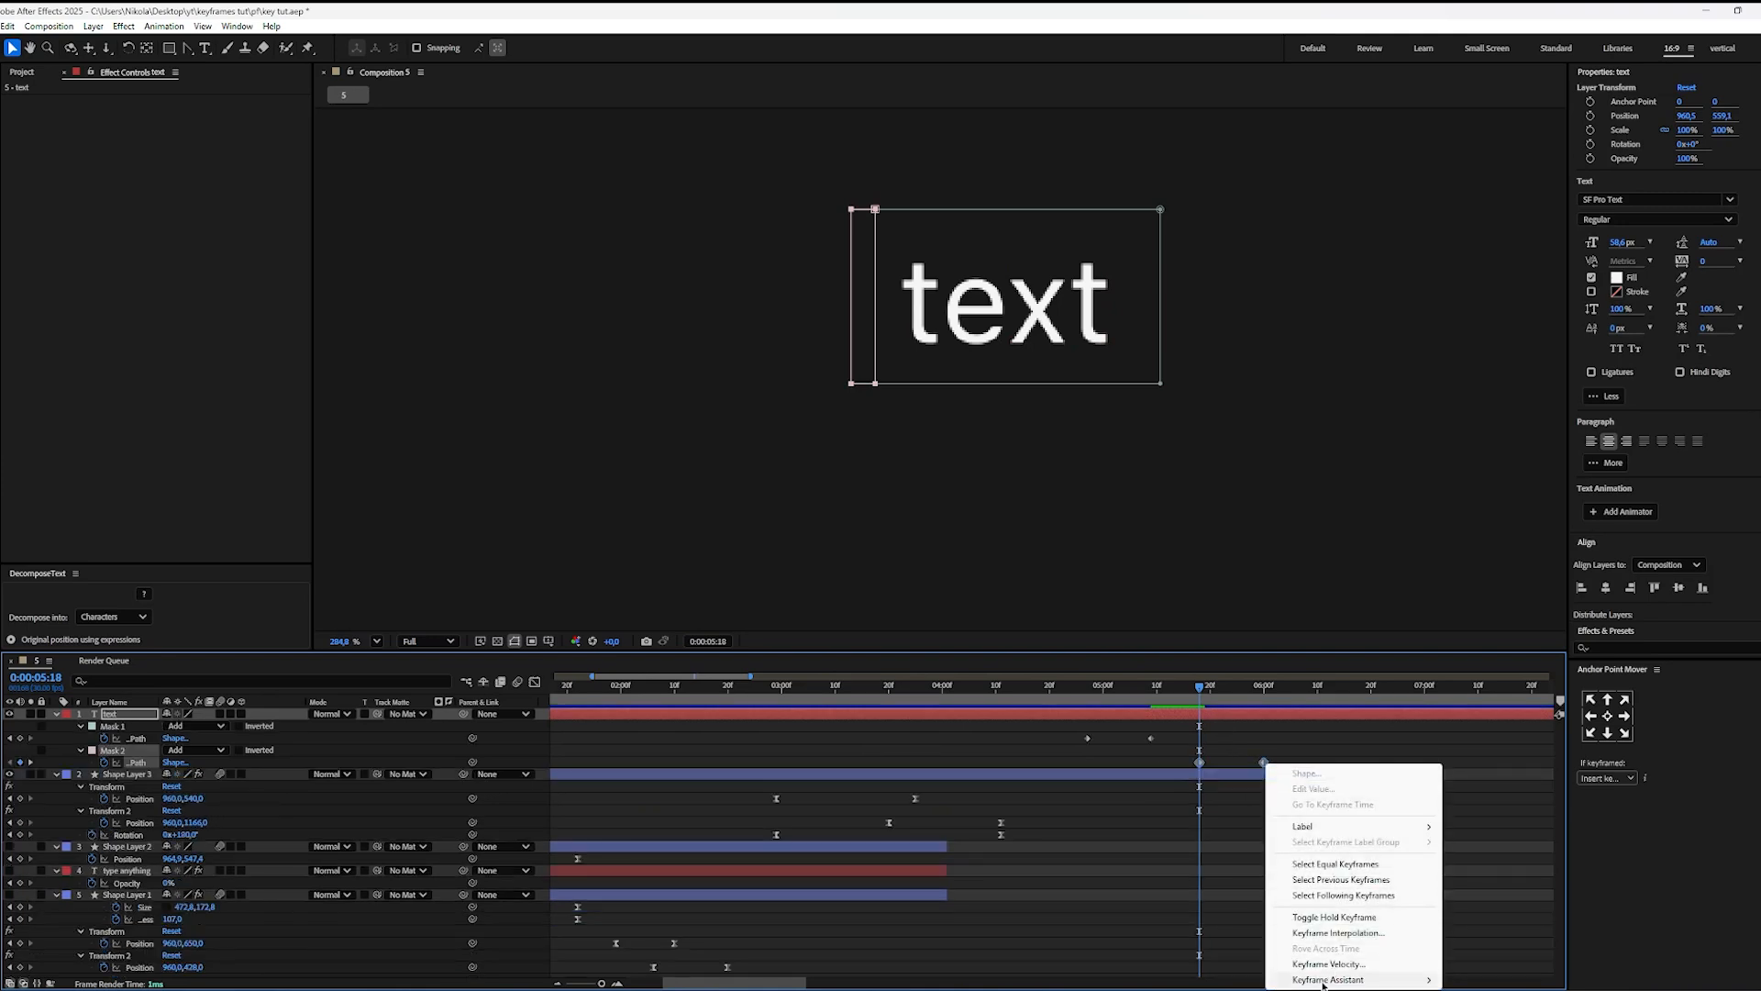
{"action": "mouse_move", "coordinate": [1323, 980]}
{"action": "left_click", "coordinate": [1511, 980]}
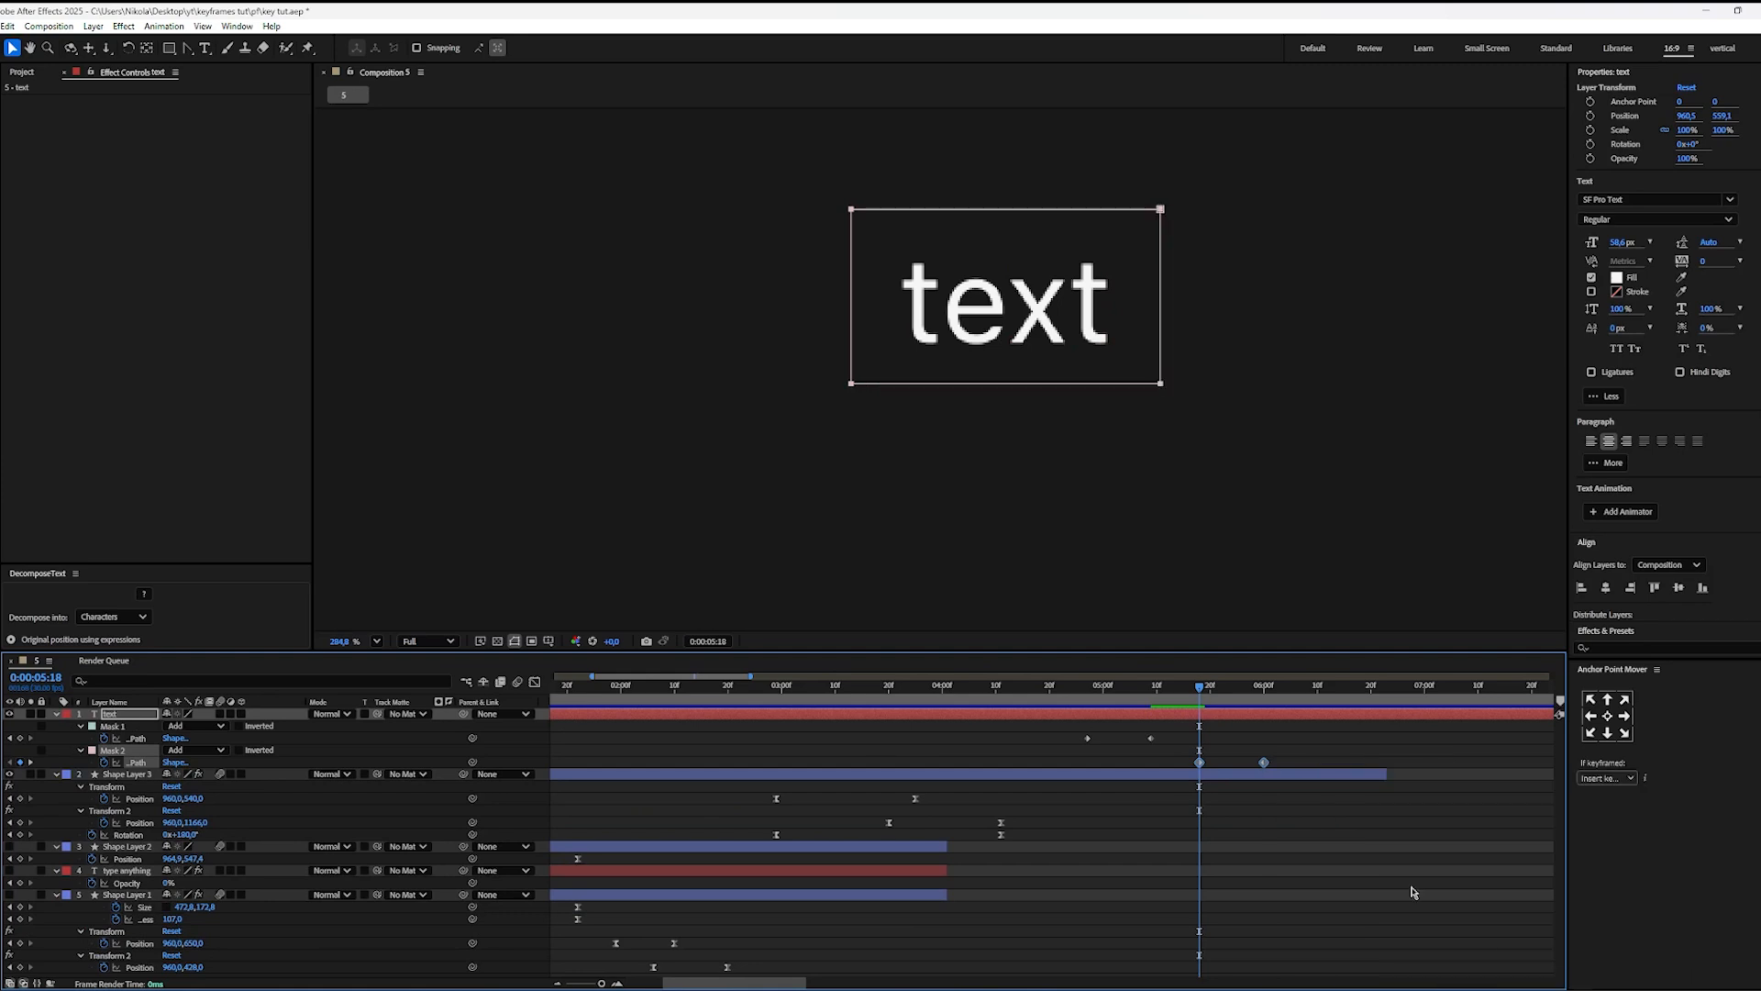
Step: Remove the pasted keyframes and delete Mask 2 from the text layer
{"action": "mouse_move", "coordinate": [1201, 694]}
{"action": "left_mouse_down"}
{"action": "mouse_move", "coordinate": [1069, 699]}
{"action": "mouse_move", "coordinate": [1286, 722]}
{"action": "mouse_move", "coordinate": [1091, 698]}
{"action": "mouse_move", "coordinate": [1194, 695]}
{"action": "left_mouse_up"}
{"action": "key", "text": "Delete"}
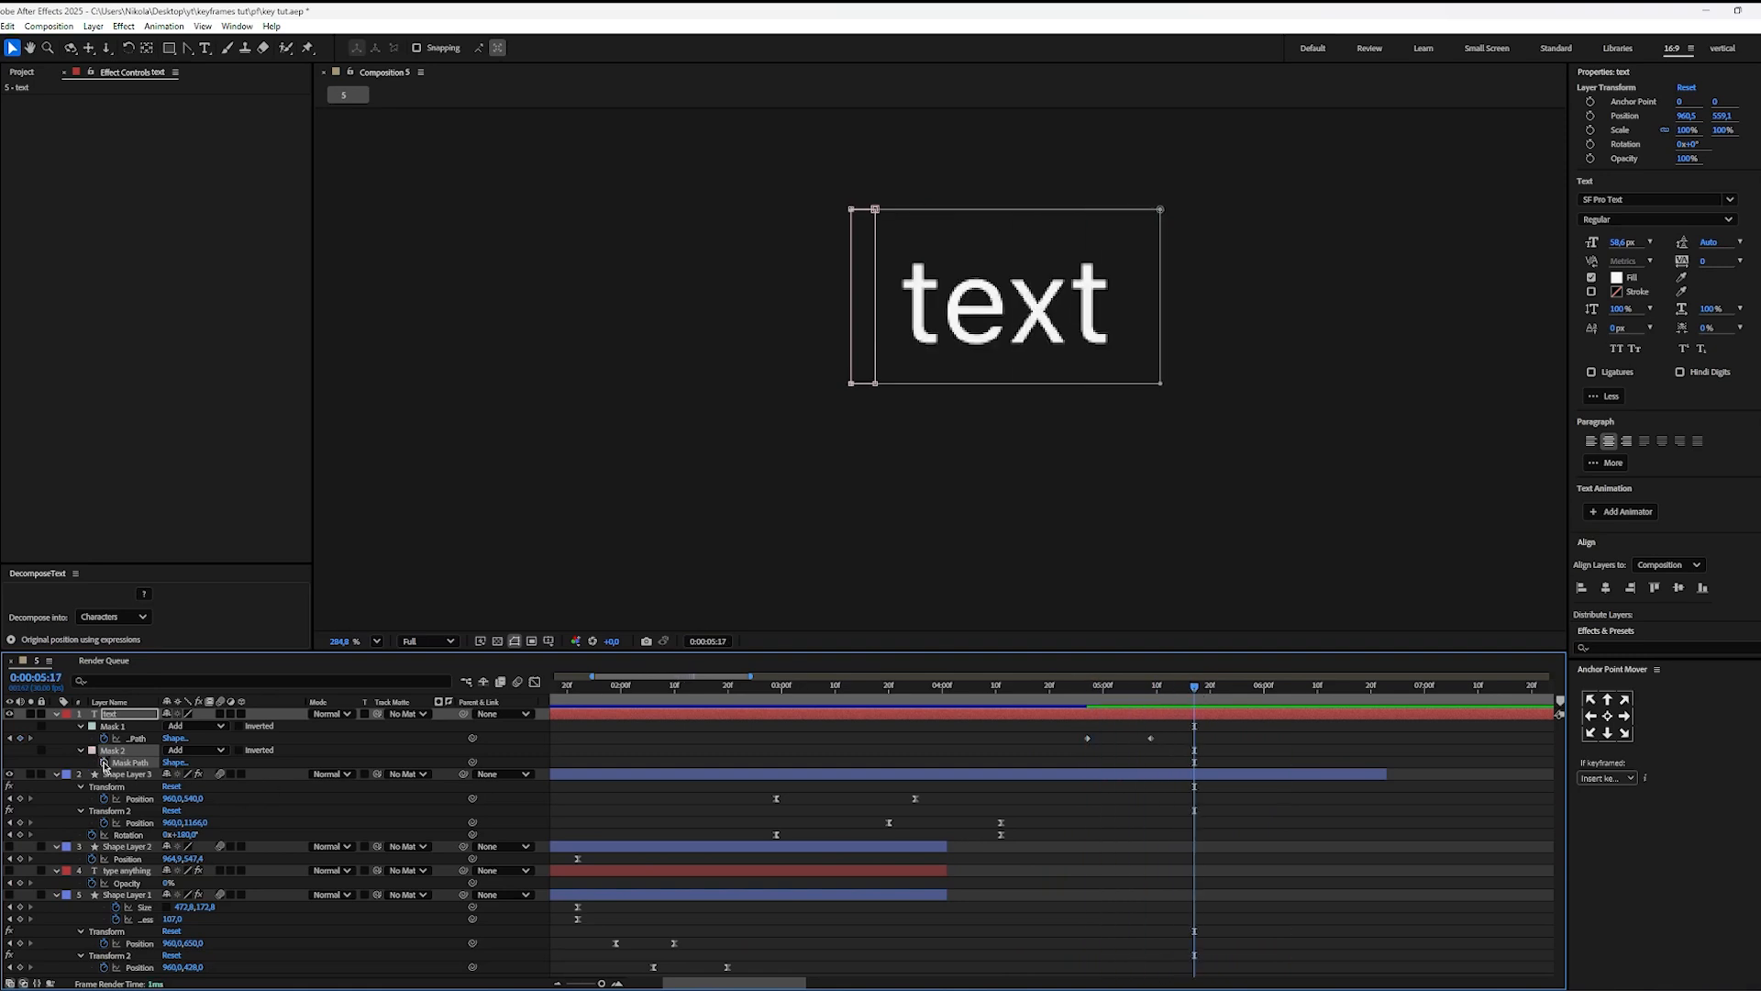
{"action": "key", "text": "Delete"}
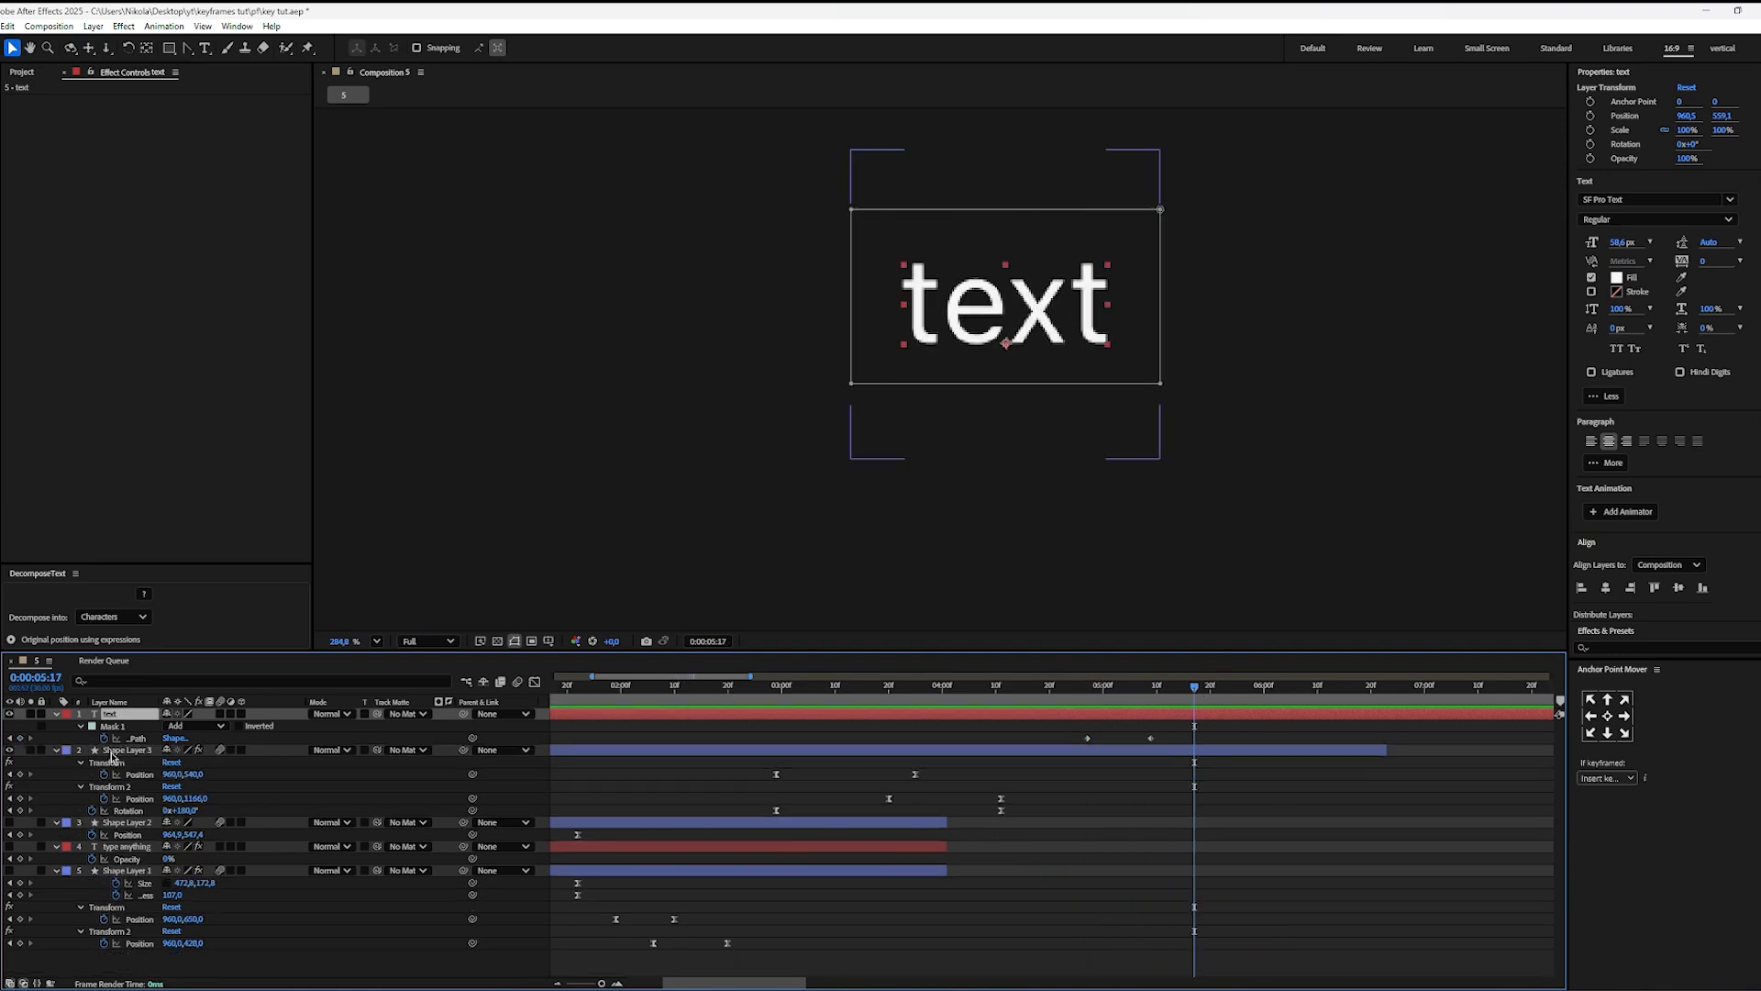
Step: Keyframe Mask 1's path at 0:00:05:17, and at 0:00:06:10 narrow the mask to a thin strip left of the word
{"action": "left_click", "coordinate": [20, 739]}
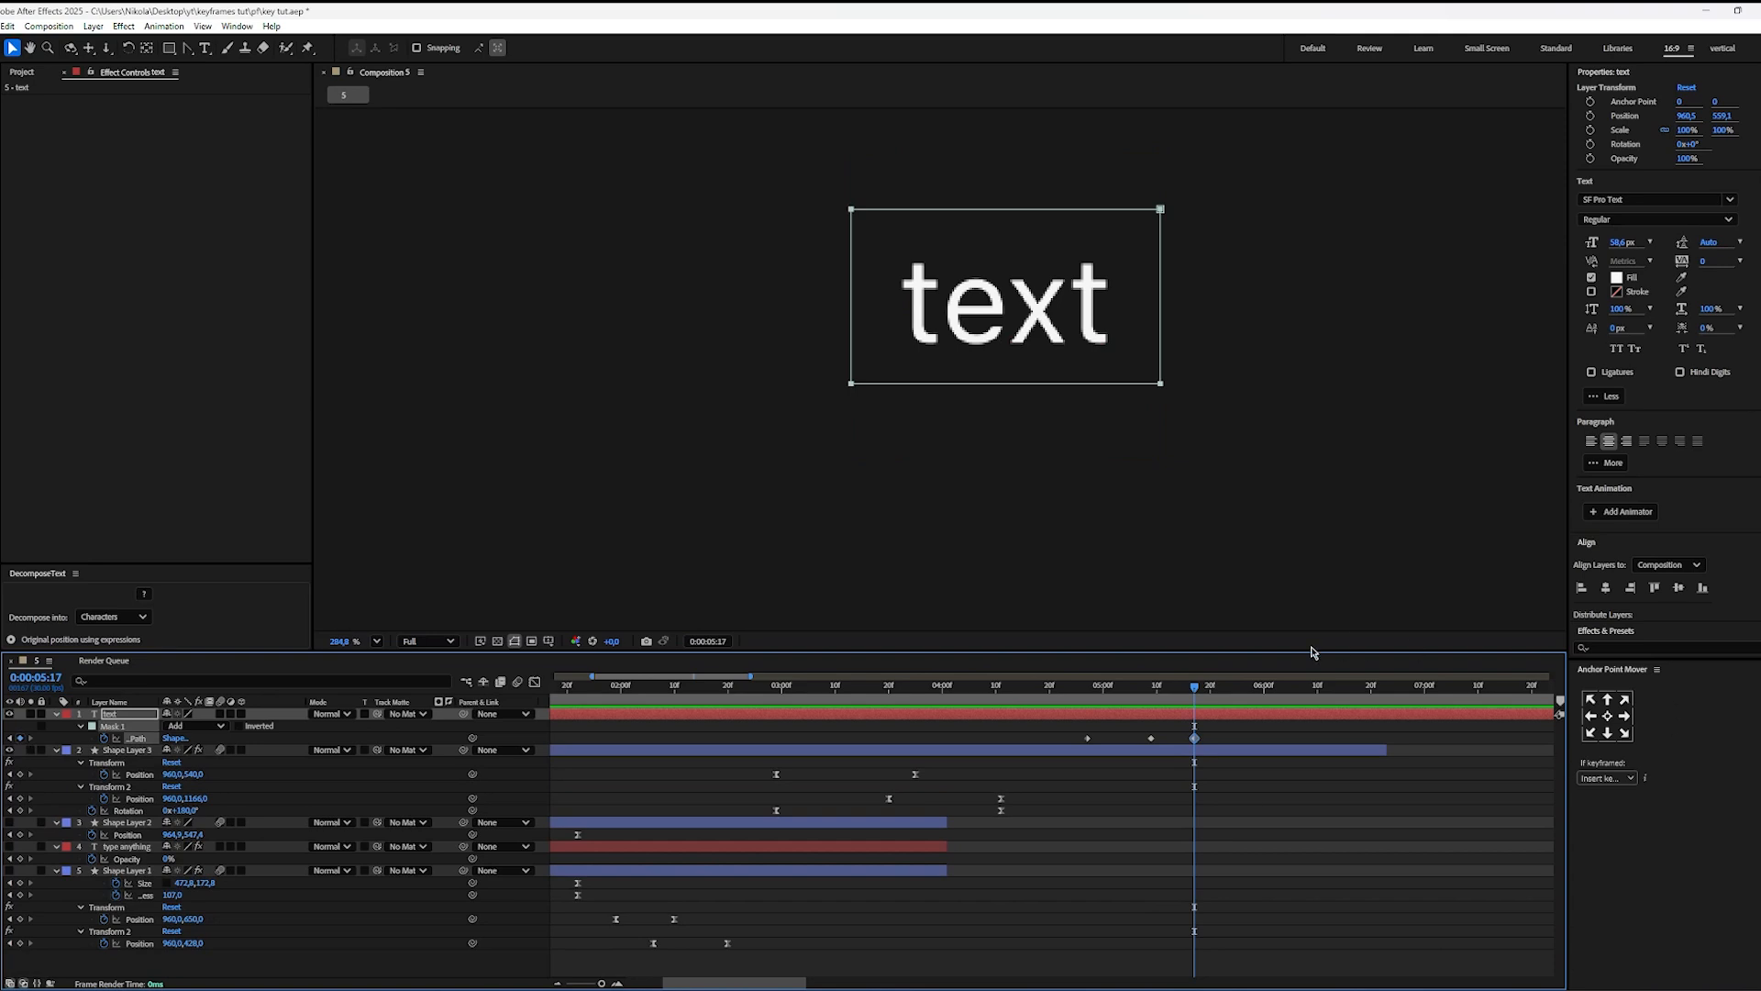
{"action": "left_click_drag", "start_coordinate": [1194, 694], "coordinate": [1318, 694]}
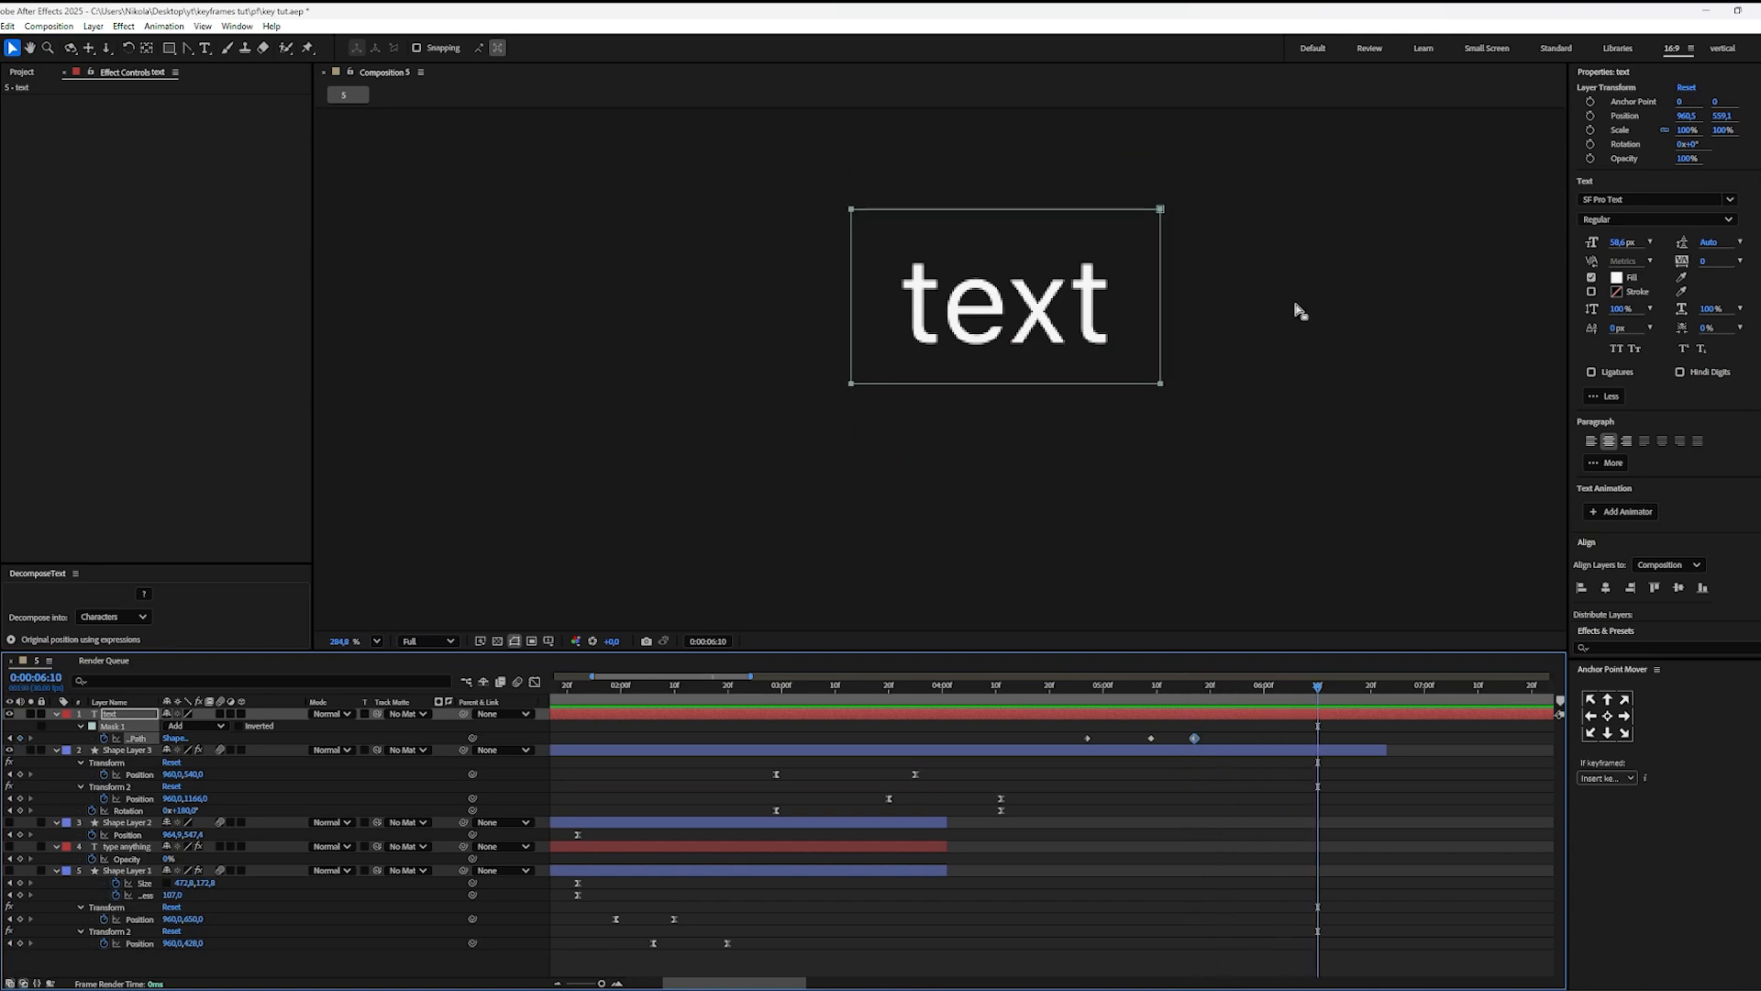
{"action": "double_click", "coordinate": [1161, 332]}
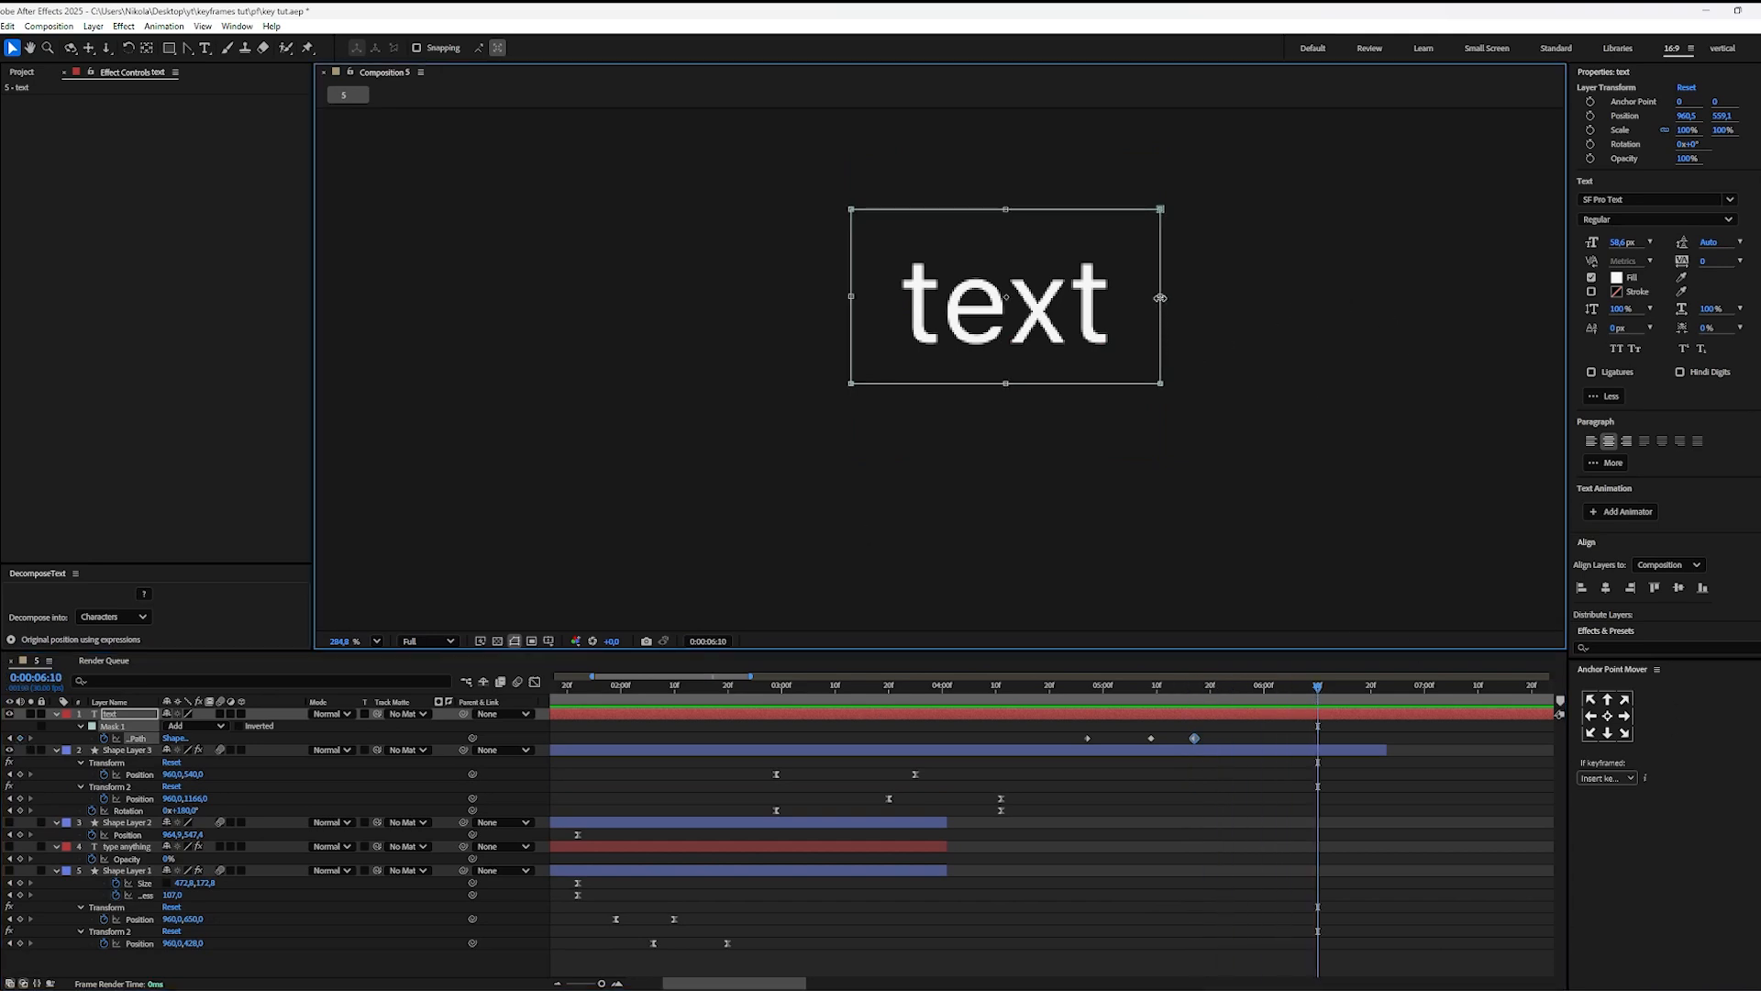
{"action": "left_click_drag", "start_coordinate": [1161, 297], "coordinate": [898, 332]}
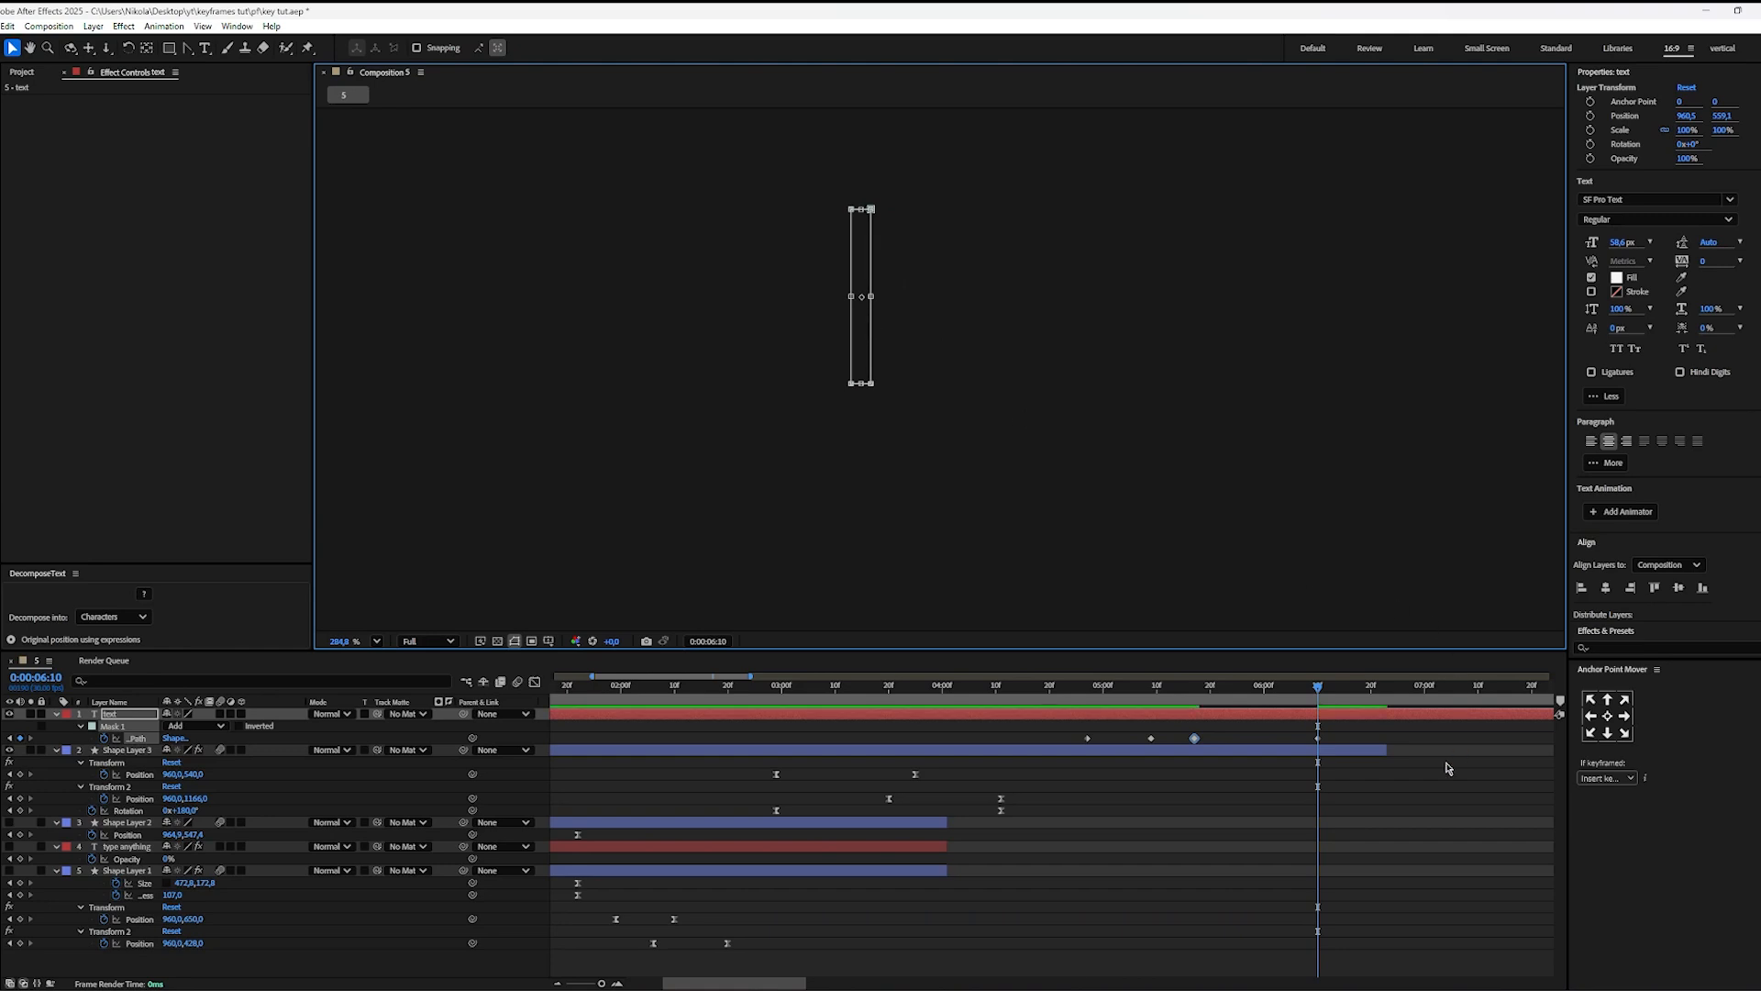
Step: Move the closing Mask Path keyframe to just before 0:00:06:00 and play the text animation from 0:00:04:18
{"action": "left_click", "coordinate": [1337, 729]}
{"action": "left_click_drag", "start_coordinate": [1318, 739], "coordinate": [1258, 739]}
{"action": "left_click", "coordinate": [1266, 727]}
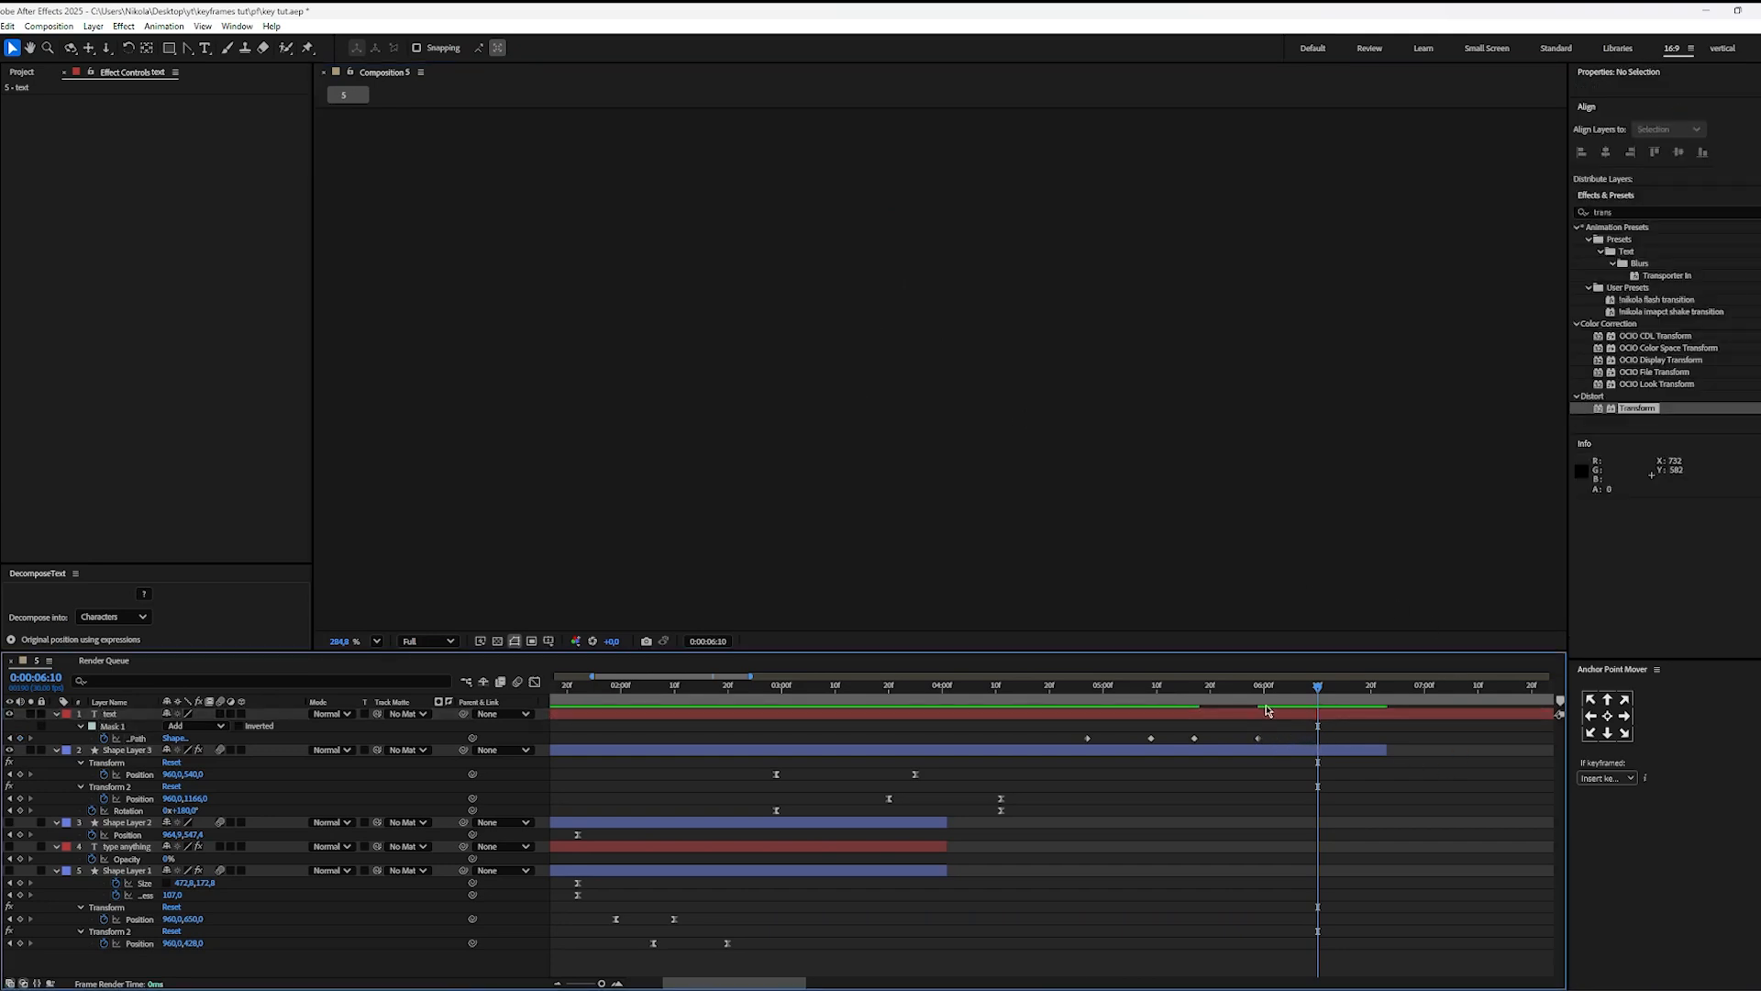
{"action": "left_click", "coordinate": [1039, 689]}
{"action": "key", "text": "space"}
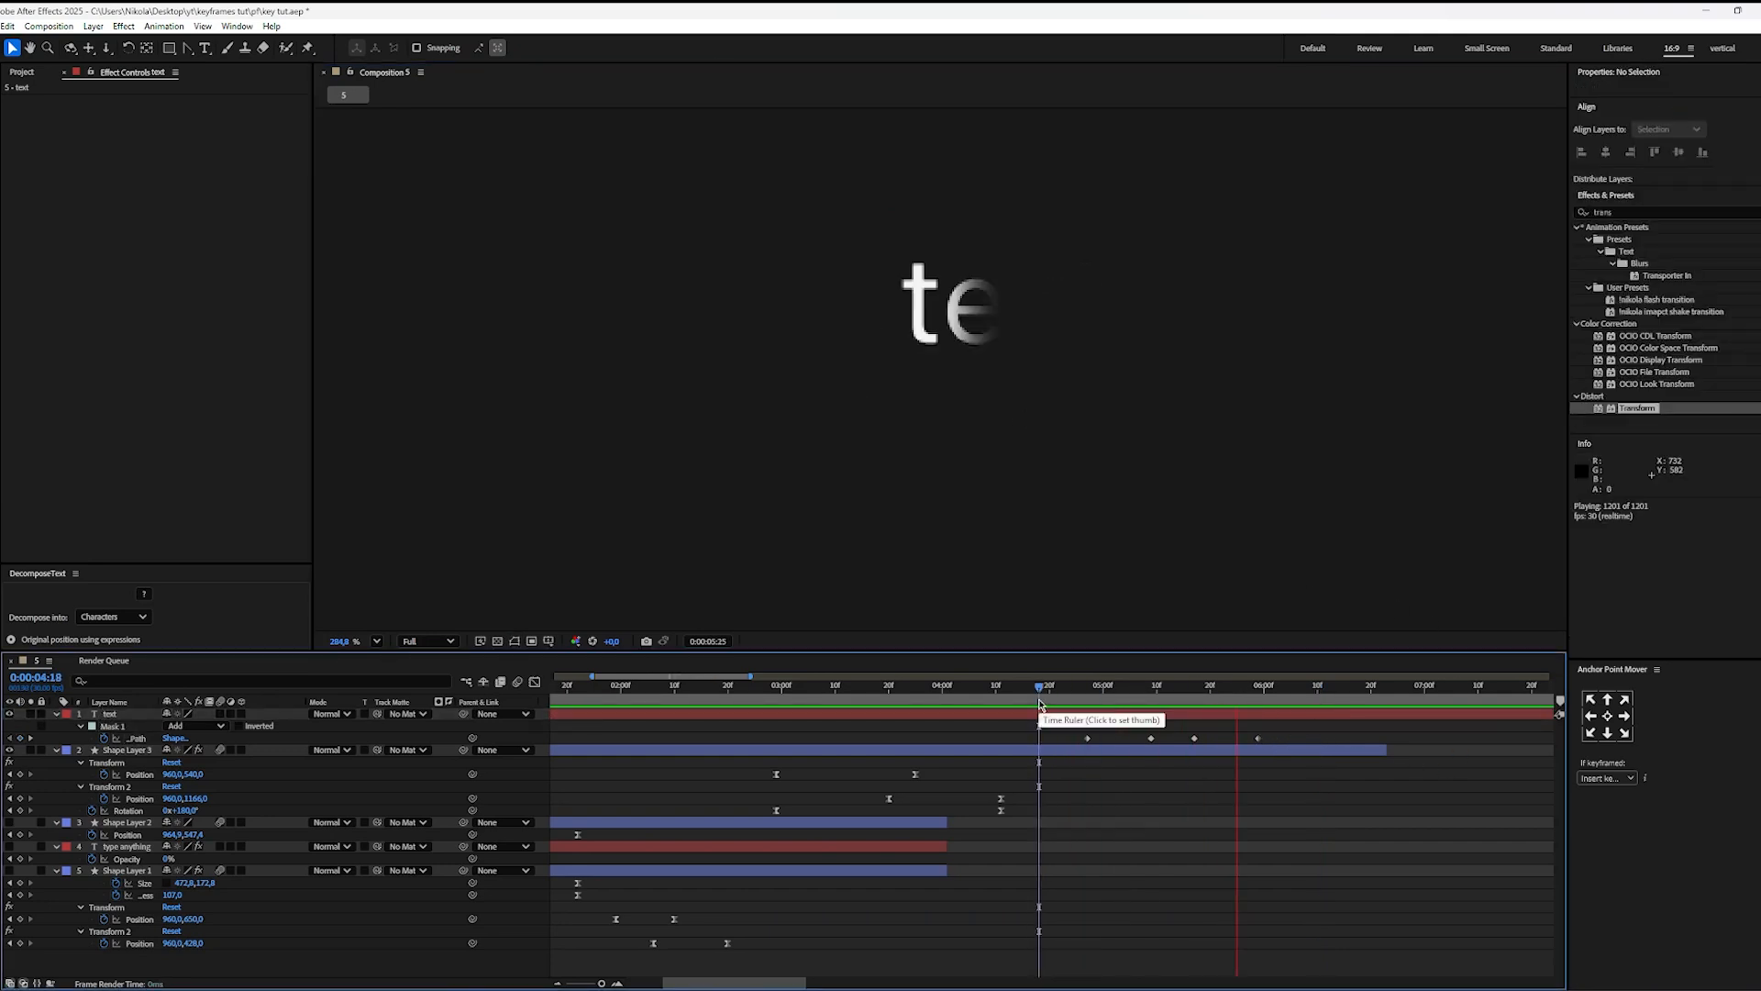
{"action": "key", "text": "space"}
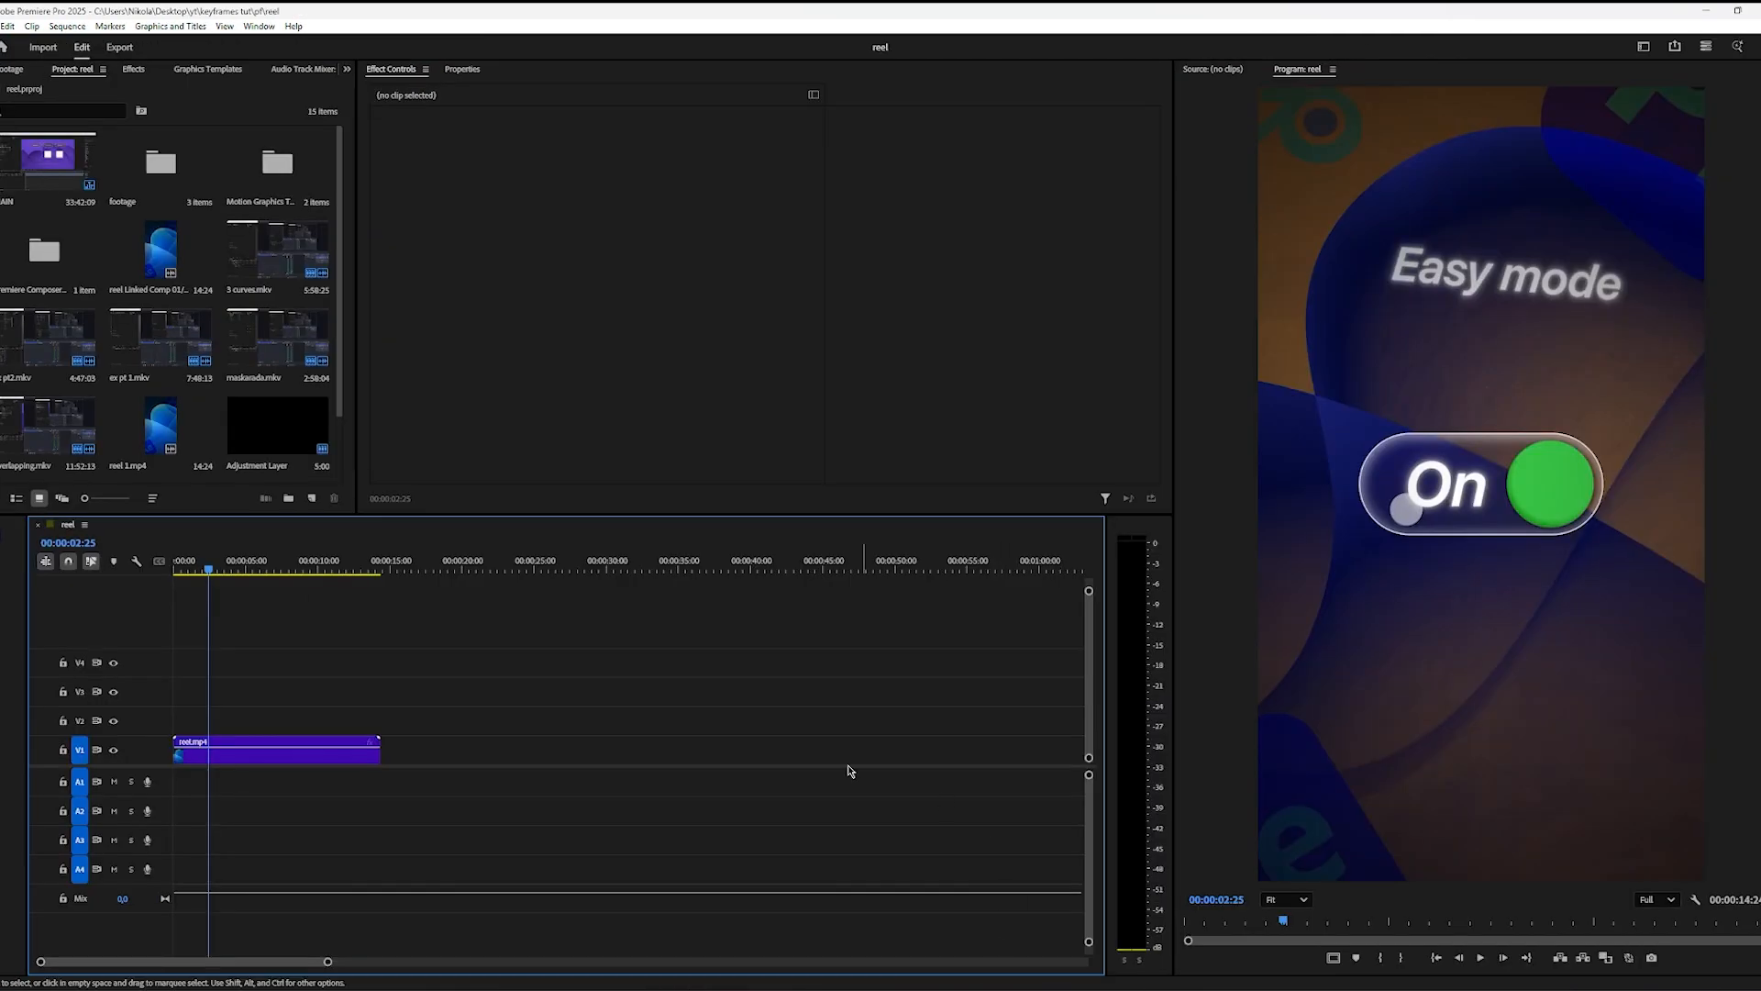
Step: Switch to Premiere Pro and examine the reel's toggle and its label around 00:00:02:10
{"action": "left_click", "coordinate": [201, 570]}
{"action": "left_click_drag", "start_coordinate": [200, 569], "coordinate": [203, 569]}
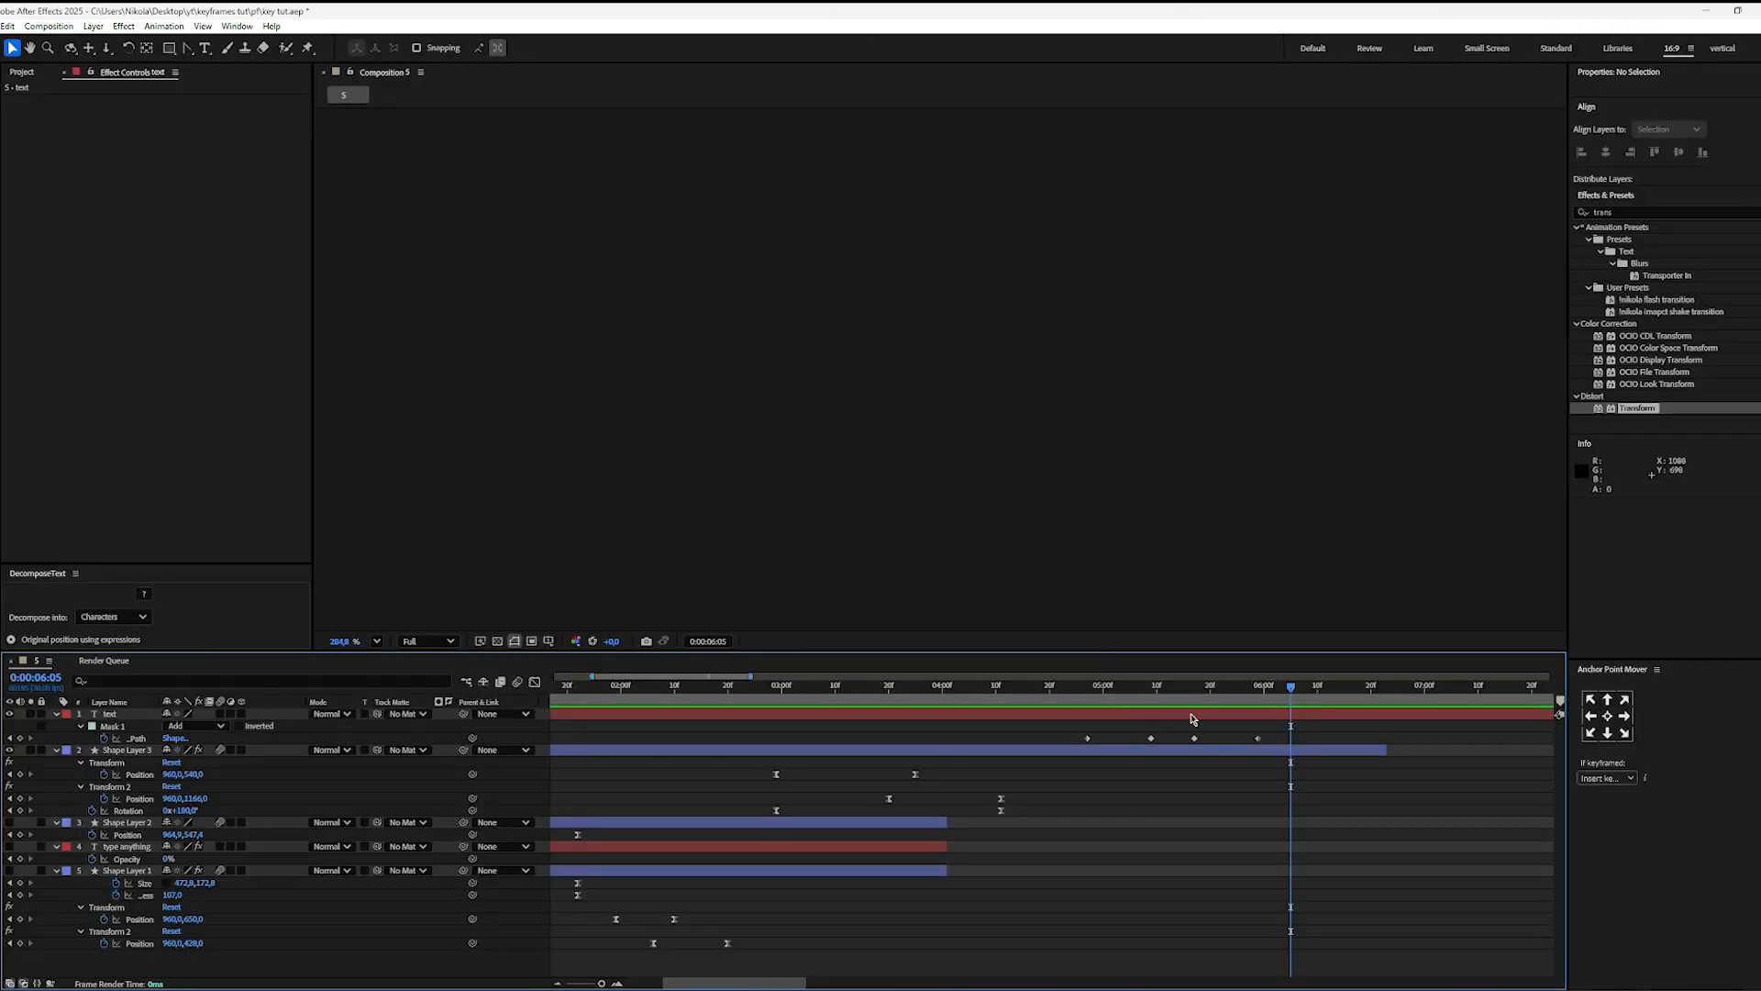
Step: Return to After Effects and replay the text's mask reveal and hide from 0:00:04:24
{"action": "left_click", "coordinate": [1191, 714]}
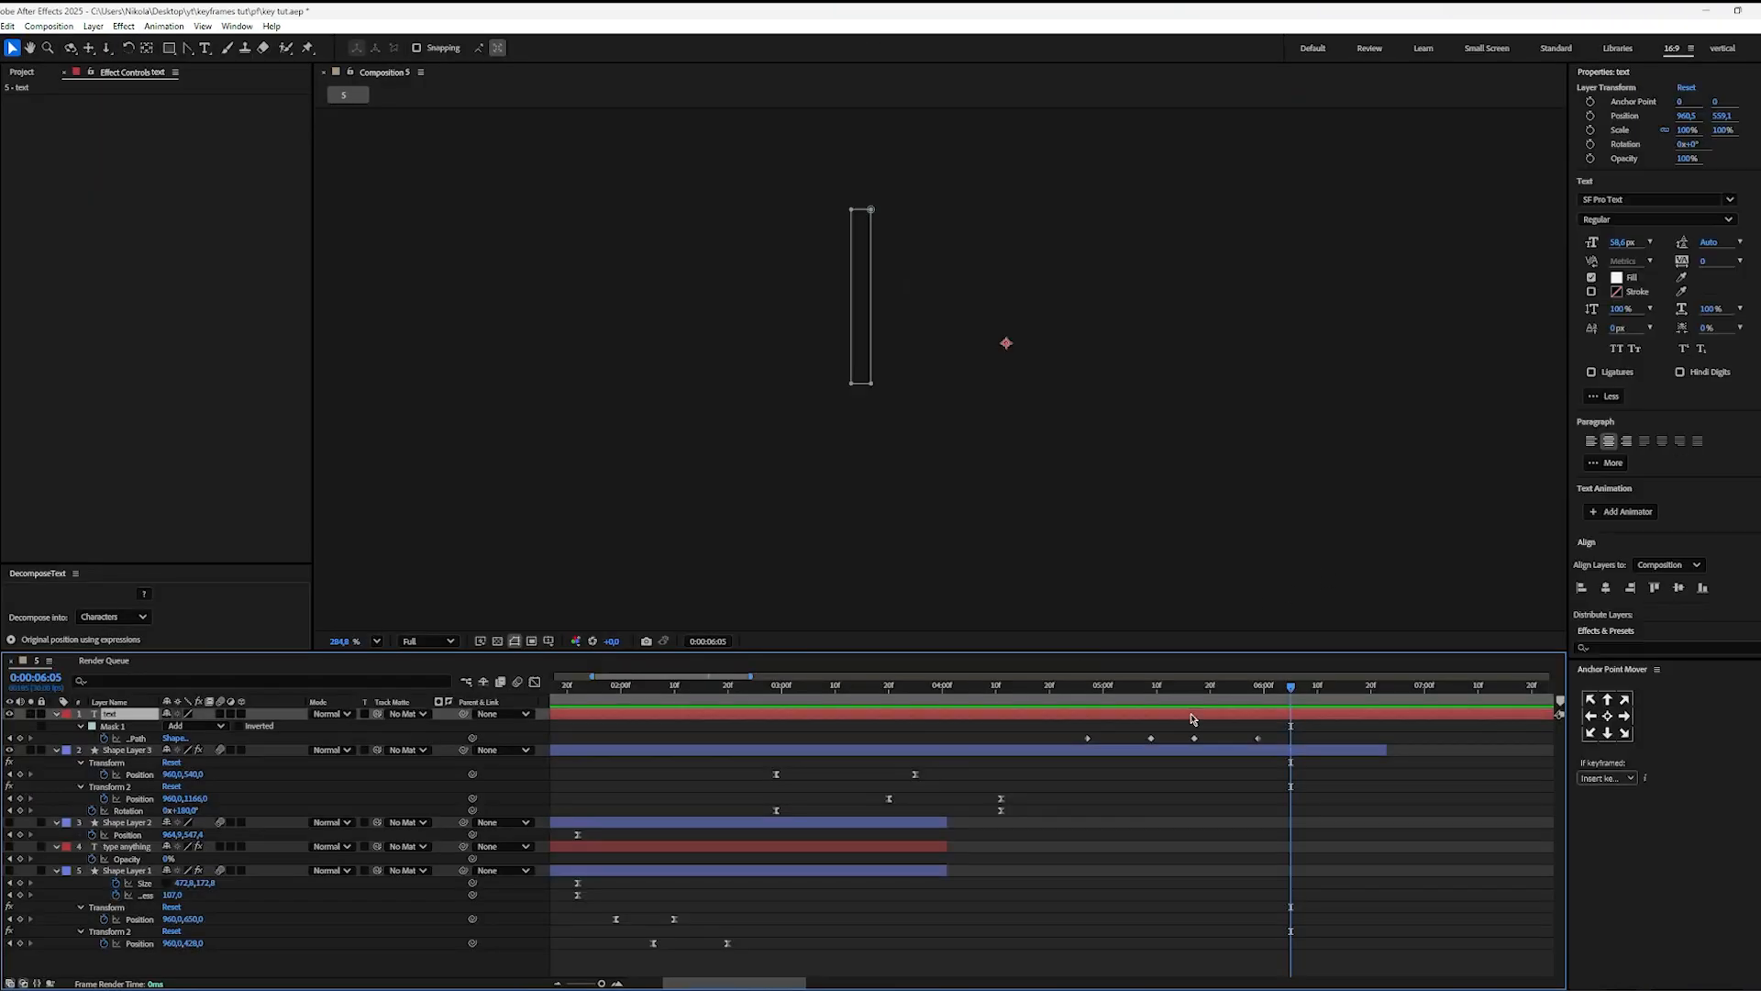
{"action": "left_click", "coordinate": [1072, 697]}
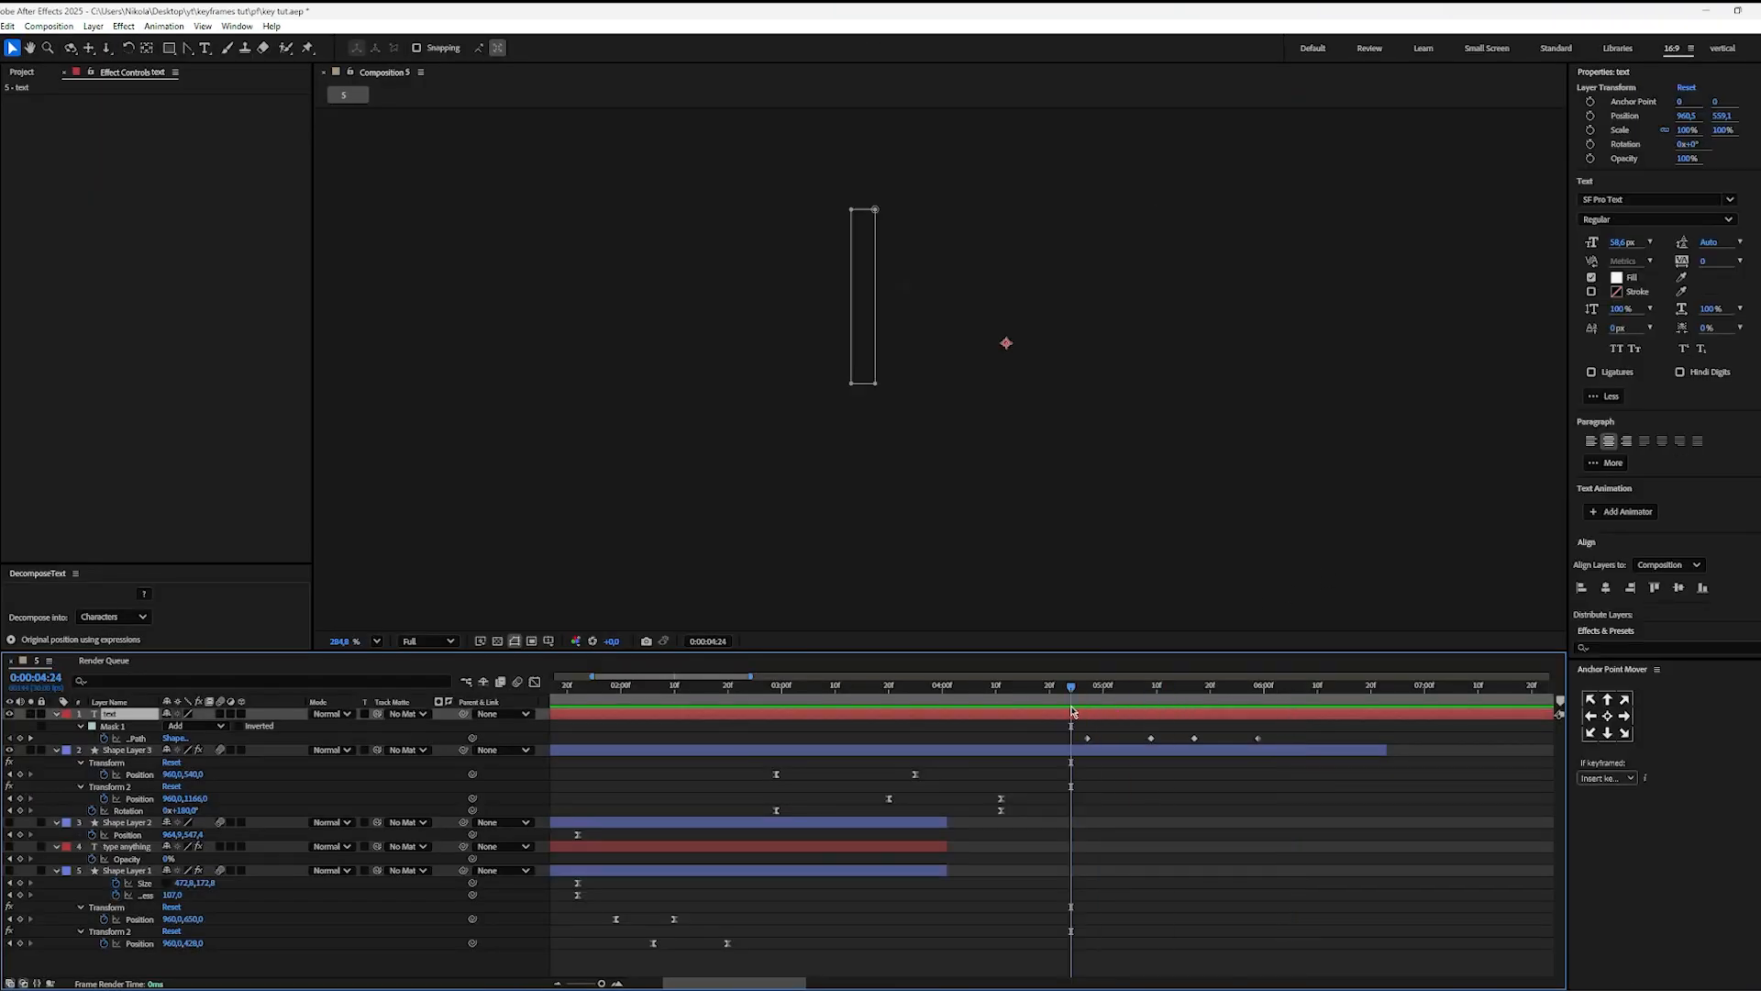
{"action": "key", "text": "space"}
{"action": "key", "text": "space"}
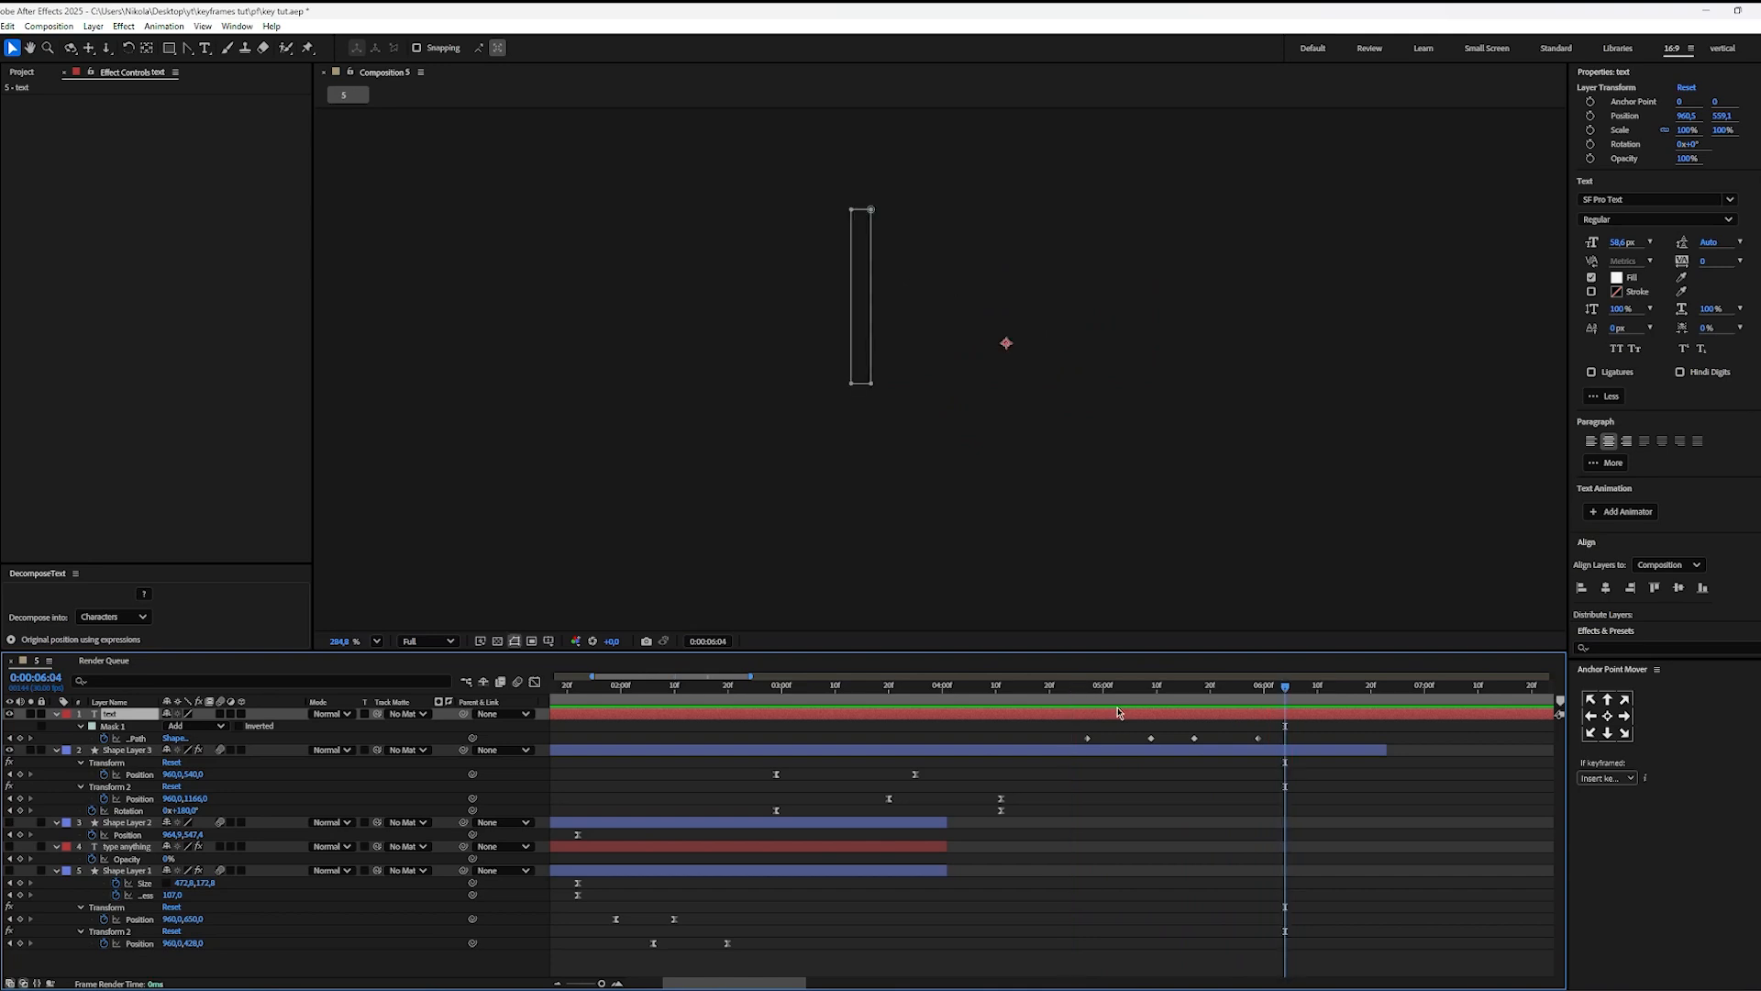
Step: Delete the text layer and review the reel's toggle movement from 00:00:02:10 in Premiere Pro
{"action": "key", "text": "Delete"}
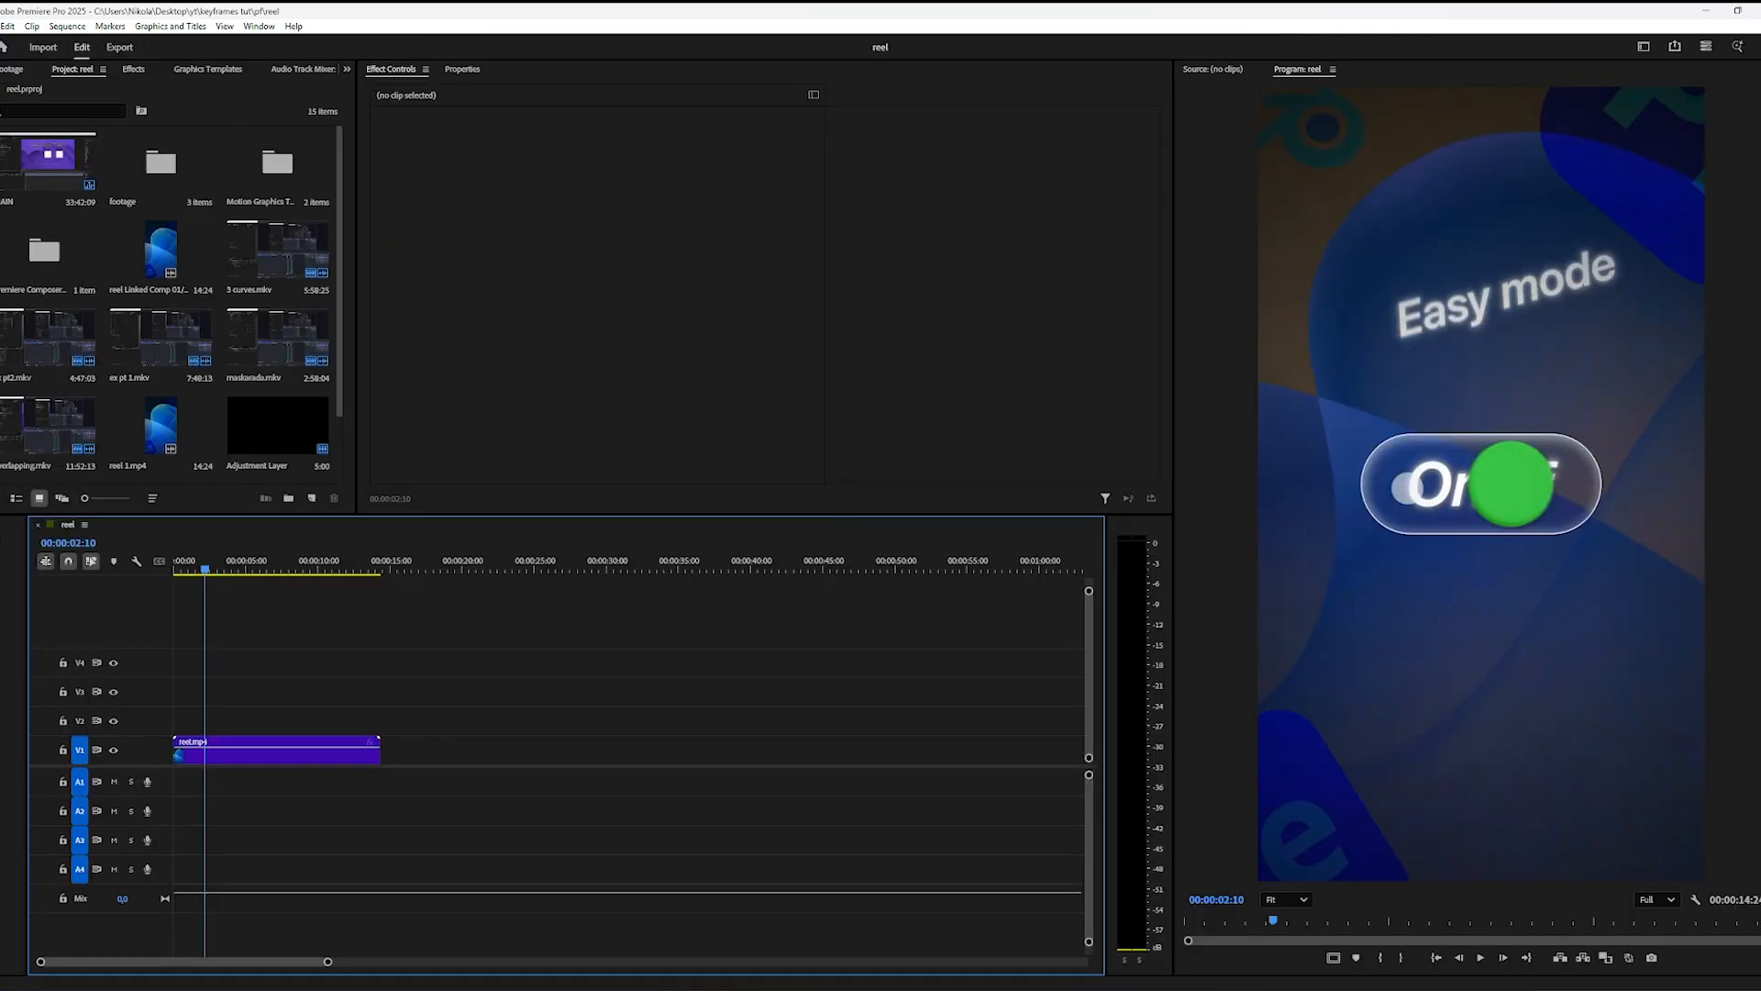
{"action": "left_click_drag", "start_coordinate": [205, 571], "coordinate": [212, 573]}
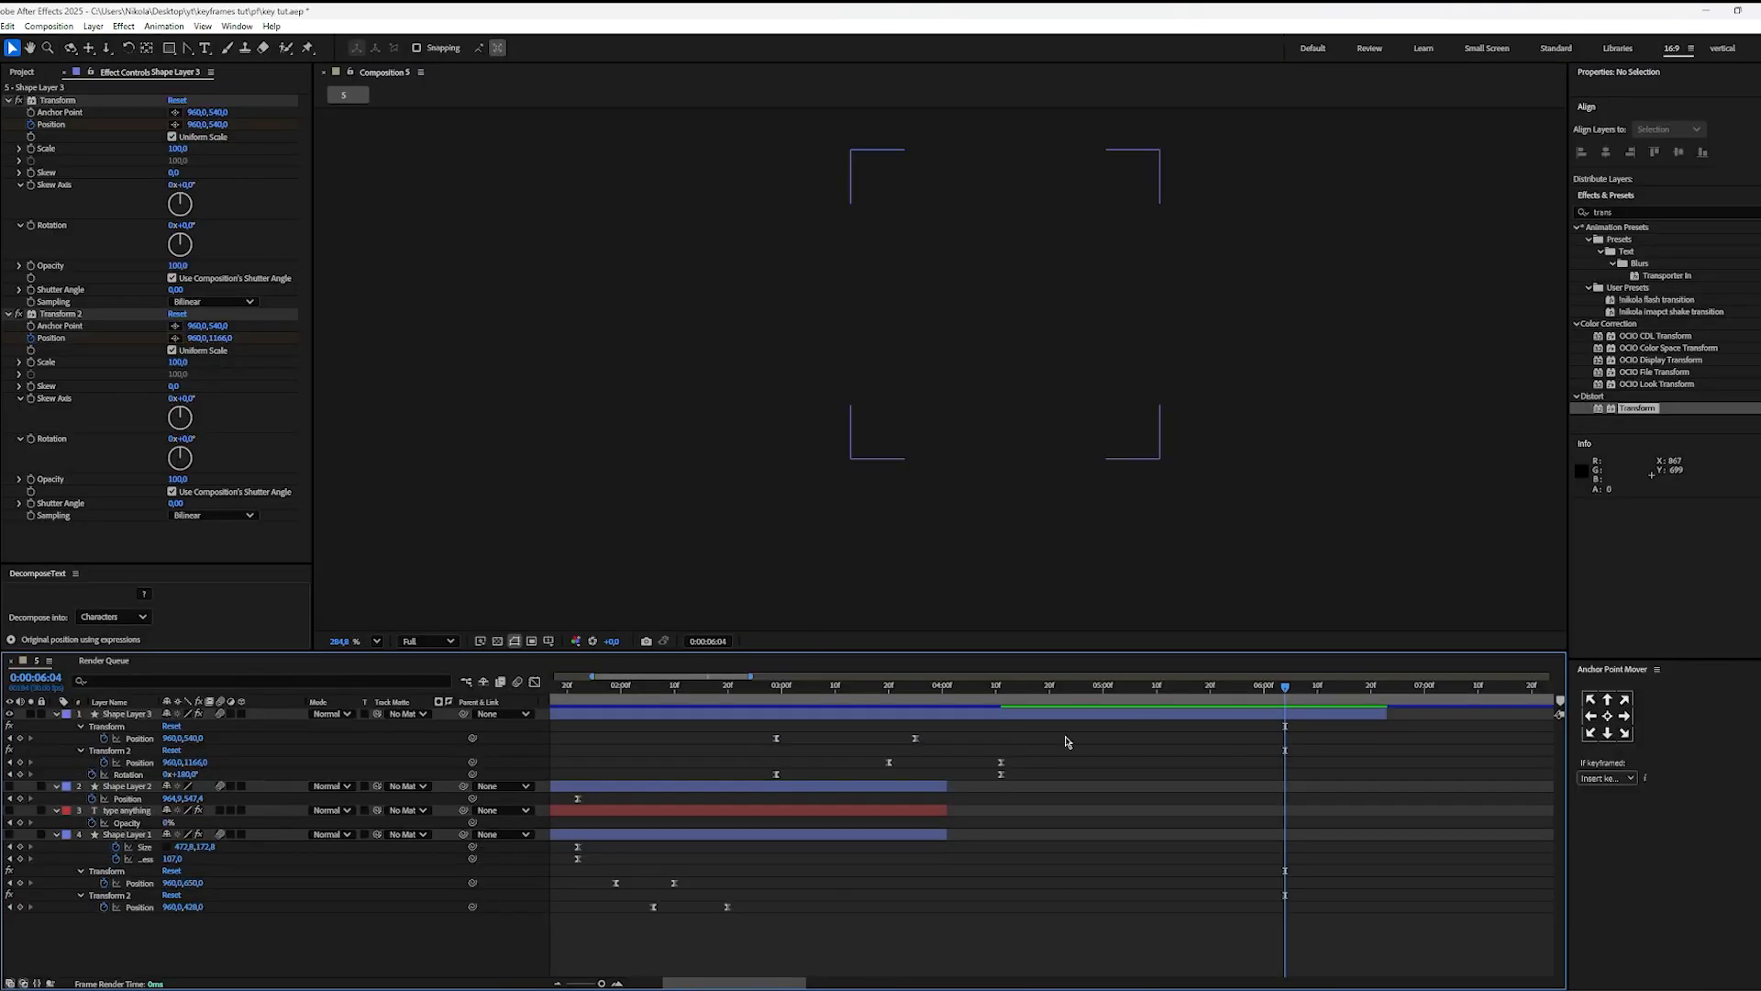
Step: Back in After Effects, find the bg ios.jpg image by searching files for "ios", add it to the composition and scale it to fit
{"action": "key", "text": "alt+space"}
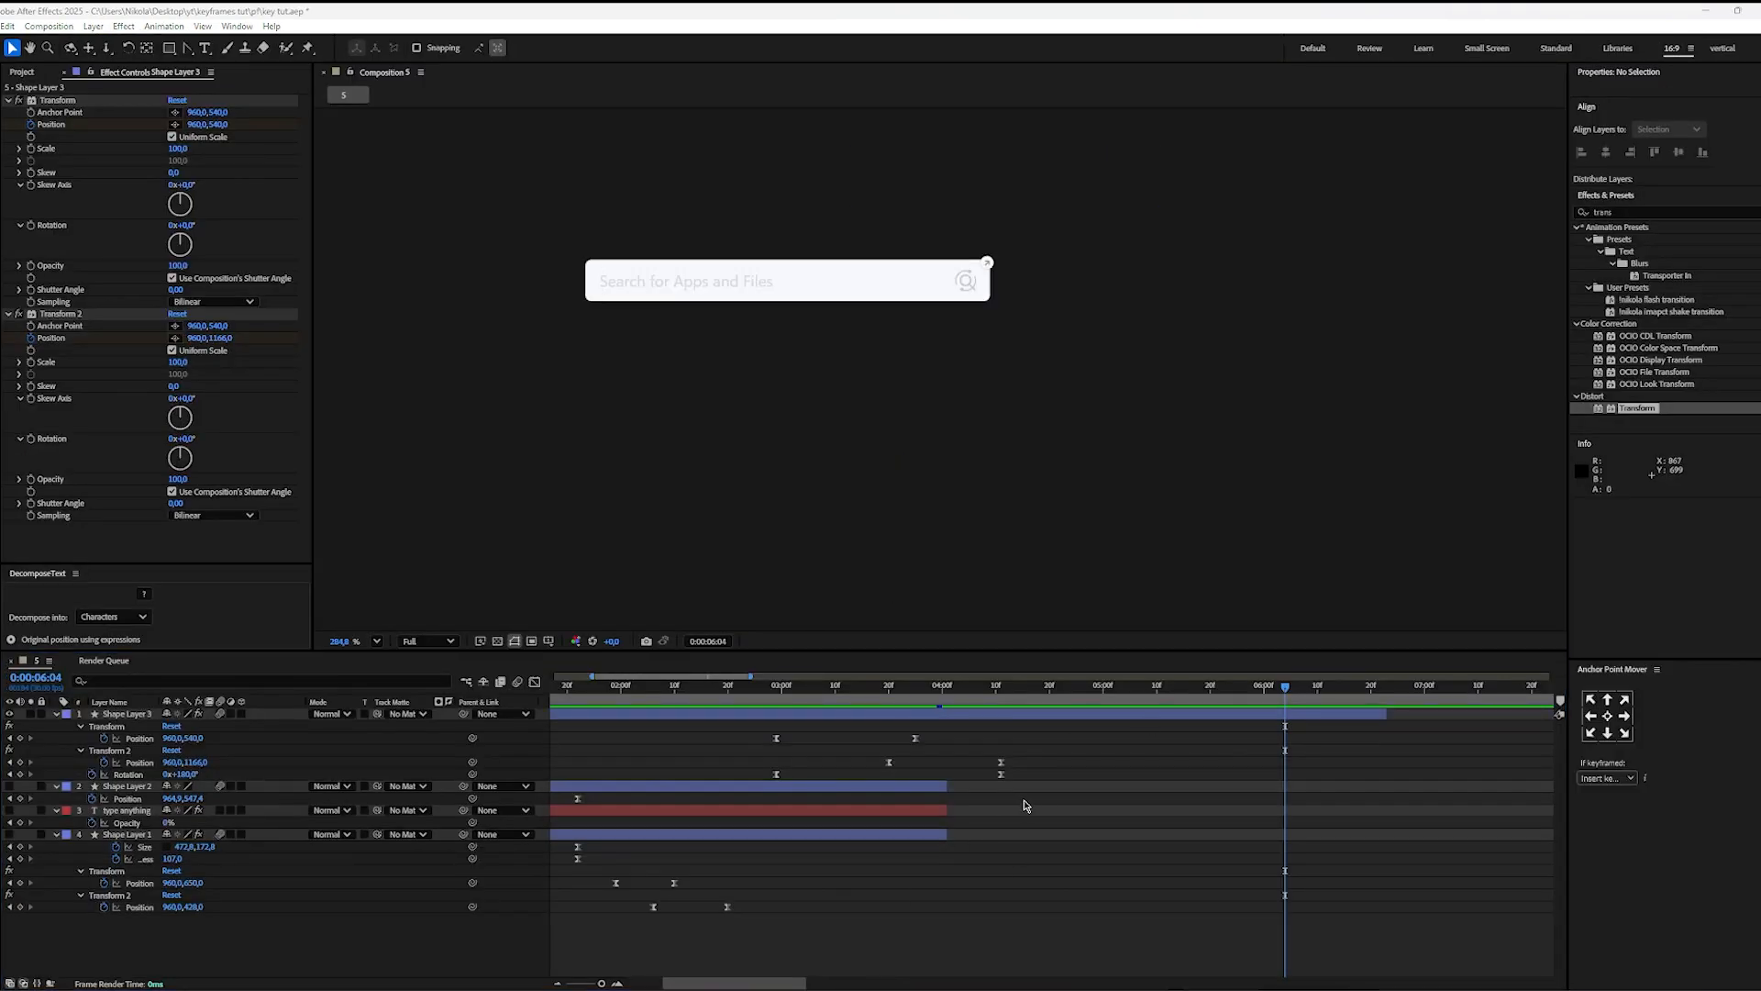
{"action": "type", "text": "ios"}
{"action": "left_click_drag", "start_coordinate": [735, 329], "coordinate": [1168, 424]}
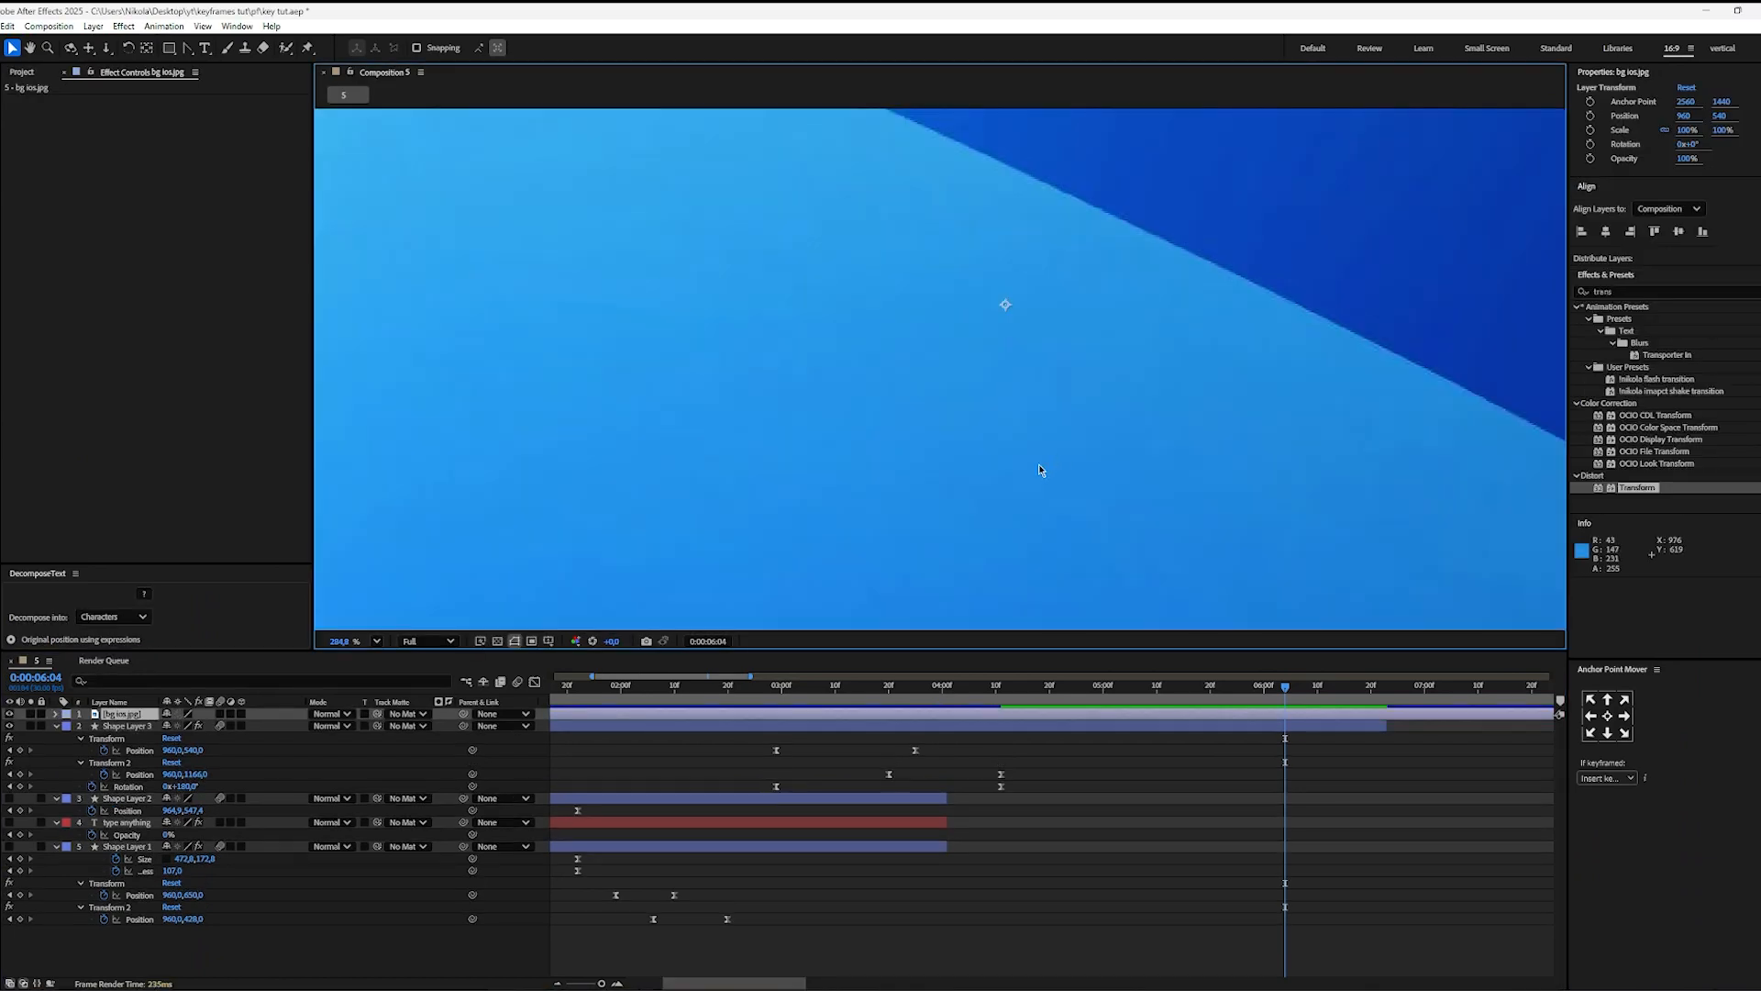
{"action": "key", "text": "ctrl+alt+f"}
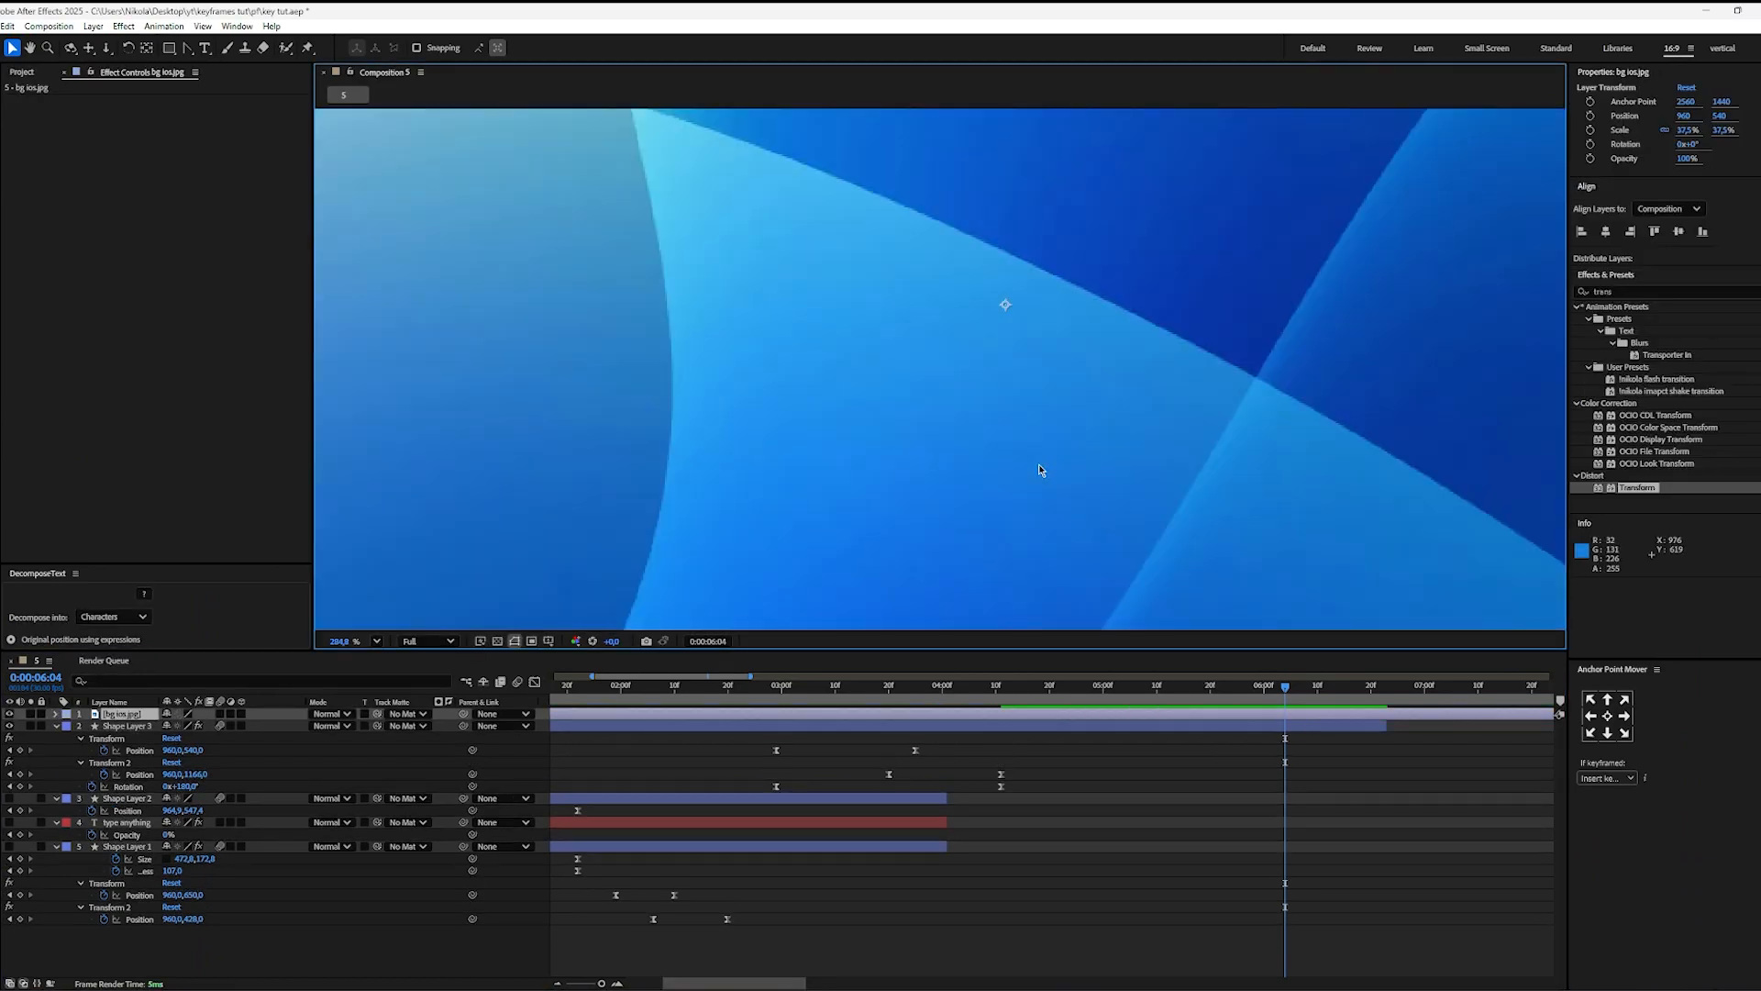
{"action": "left_click", "coordinate": [377, 641]}
{"action": "left_click", "coordinate": [395, 679]}
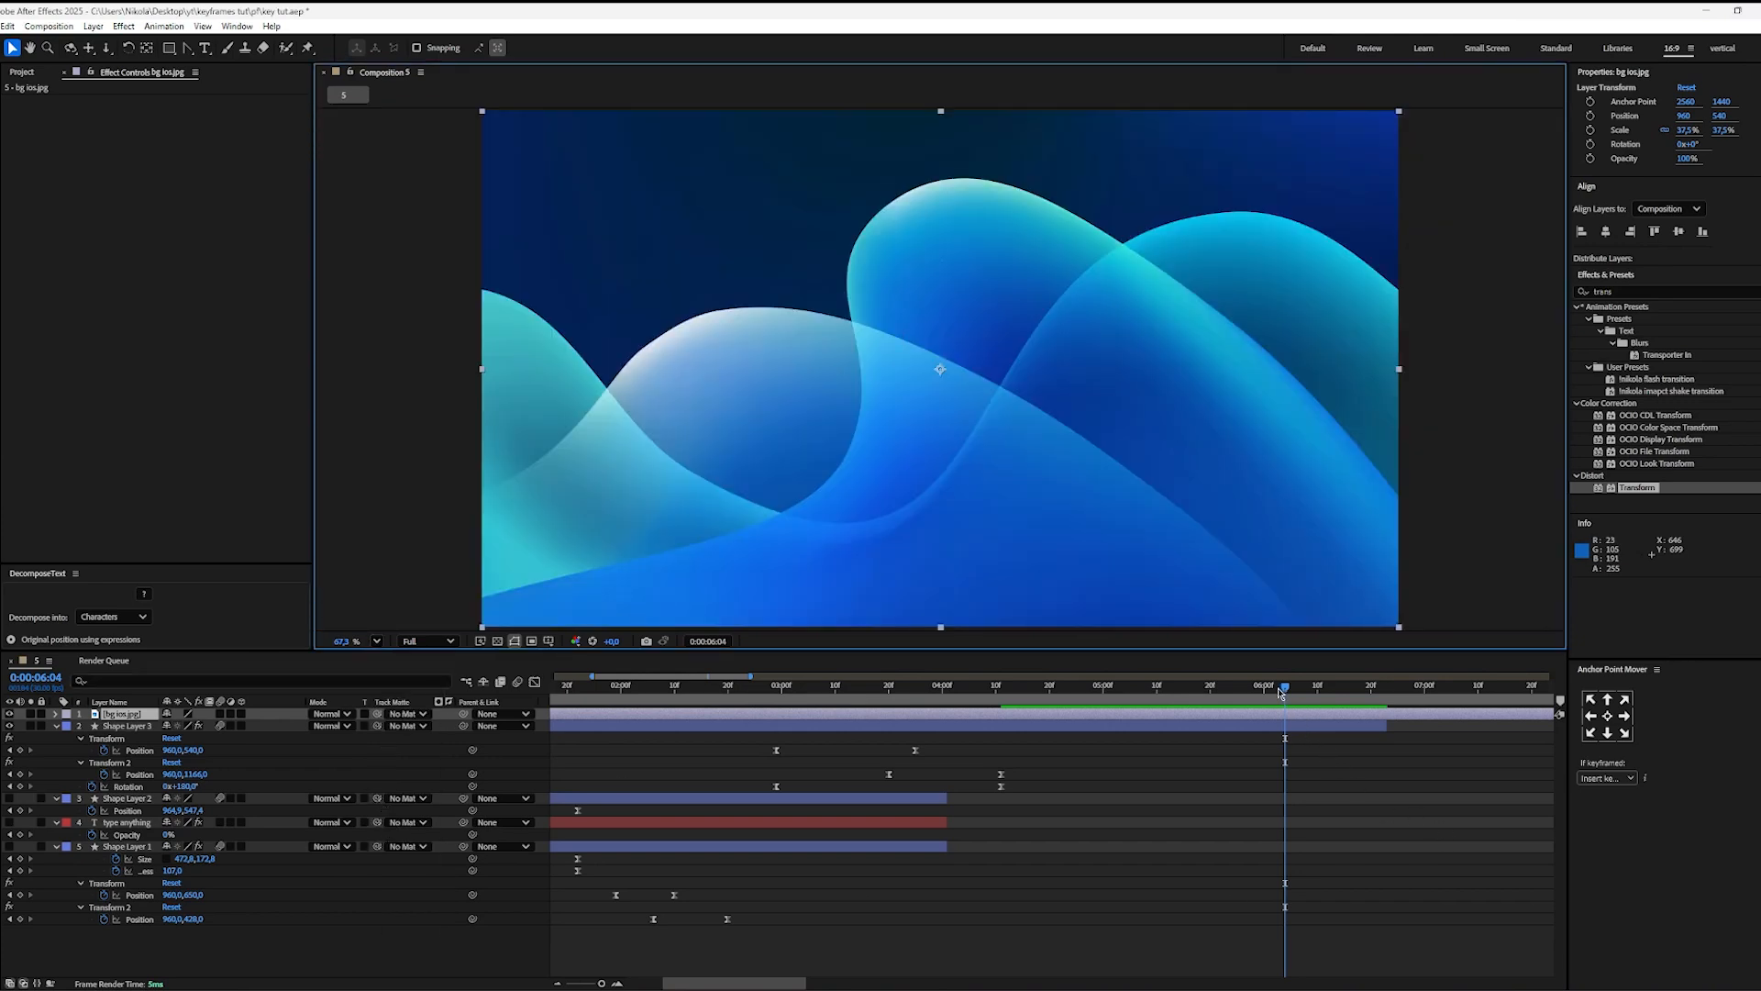
Step: Apply the Tint effect to the bg ios.jpg layer, with the playhead at 0:00:05:09
{"action": "left_click_drag", "start_coordinate": [1281, 693], "coordinate": [1152, 688]}
{"action": "key", "text": "ctrl+shift+a"}
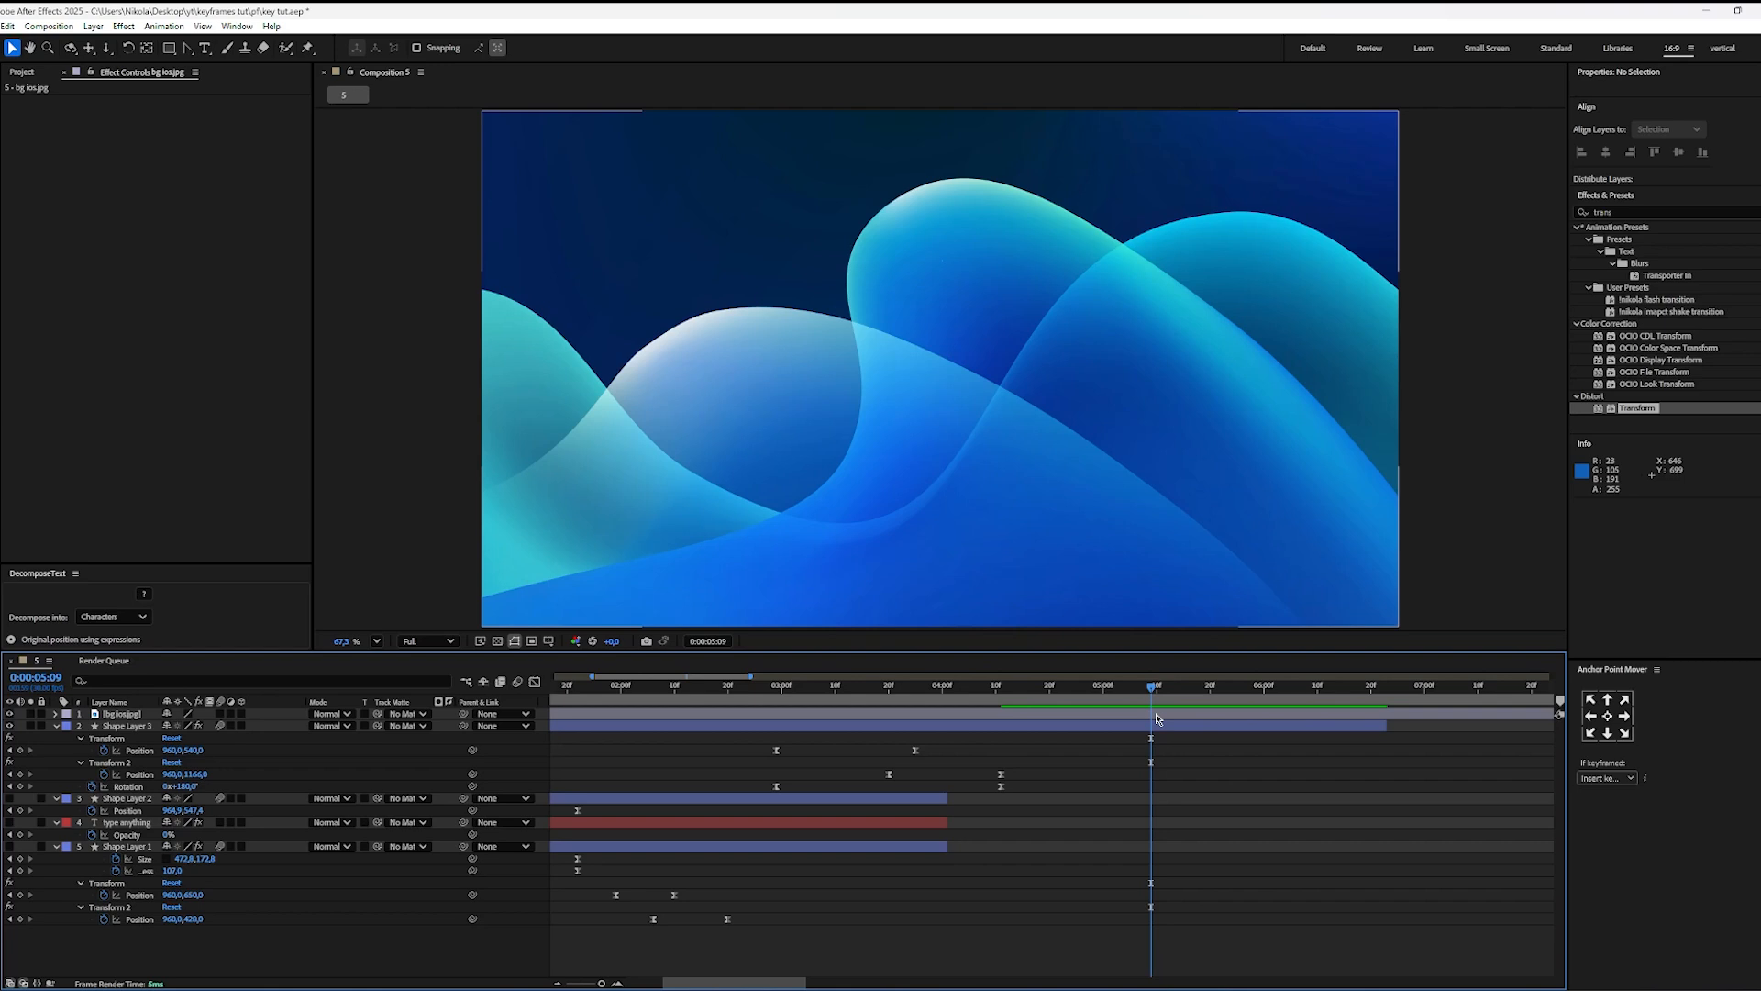
{"action": "left_click", "coordinate": [1157, 714]}
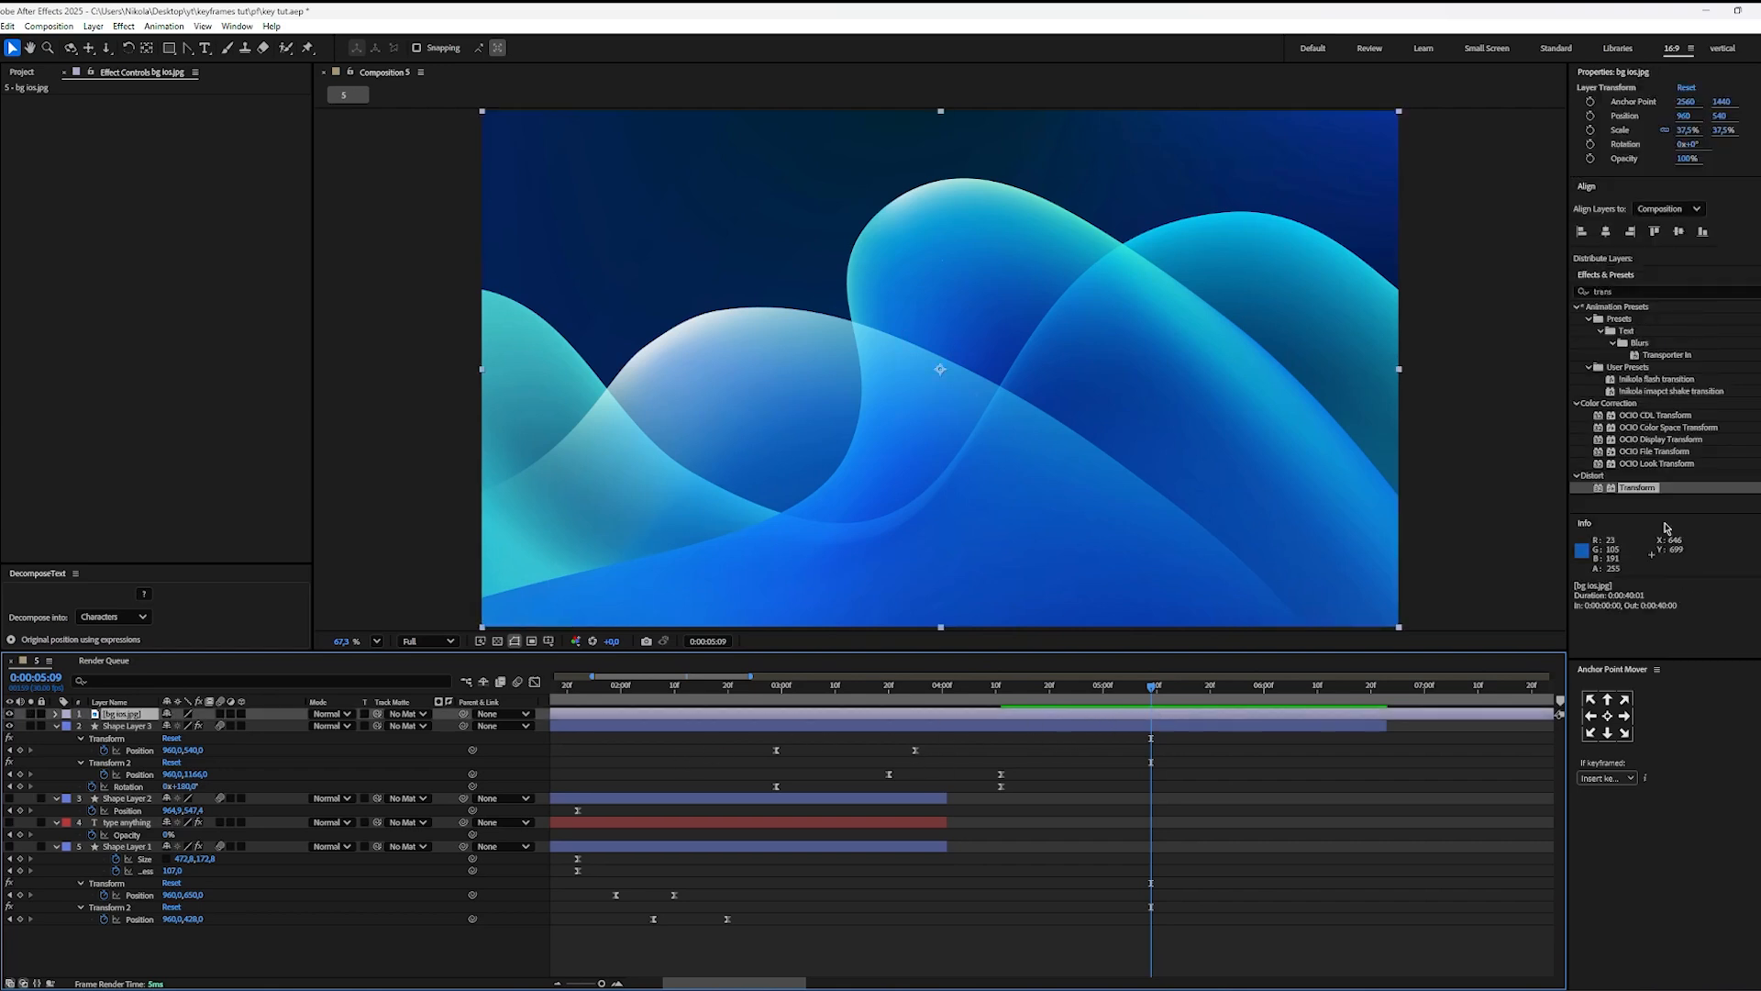
{"action": "left_click", "coordinate": [1758, 292]}
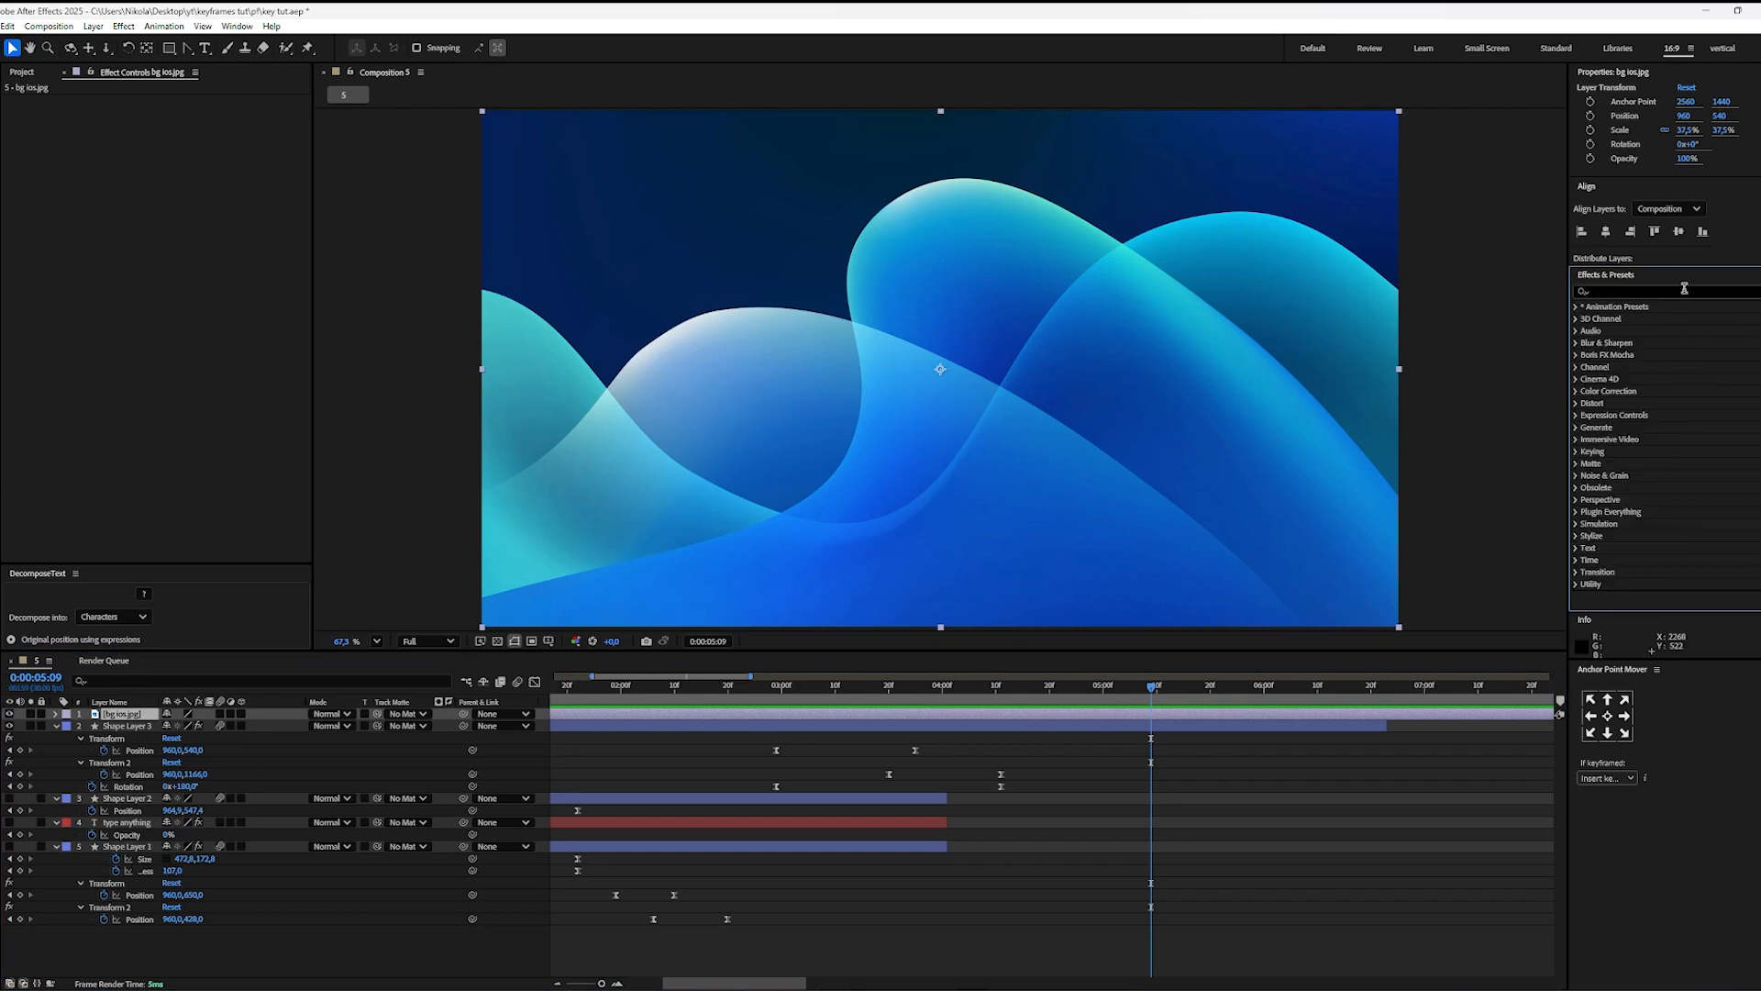
{"action": "type", "text": "tint"}
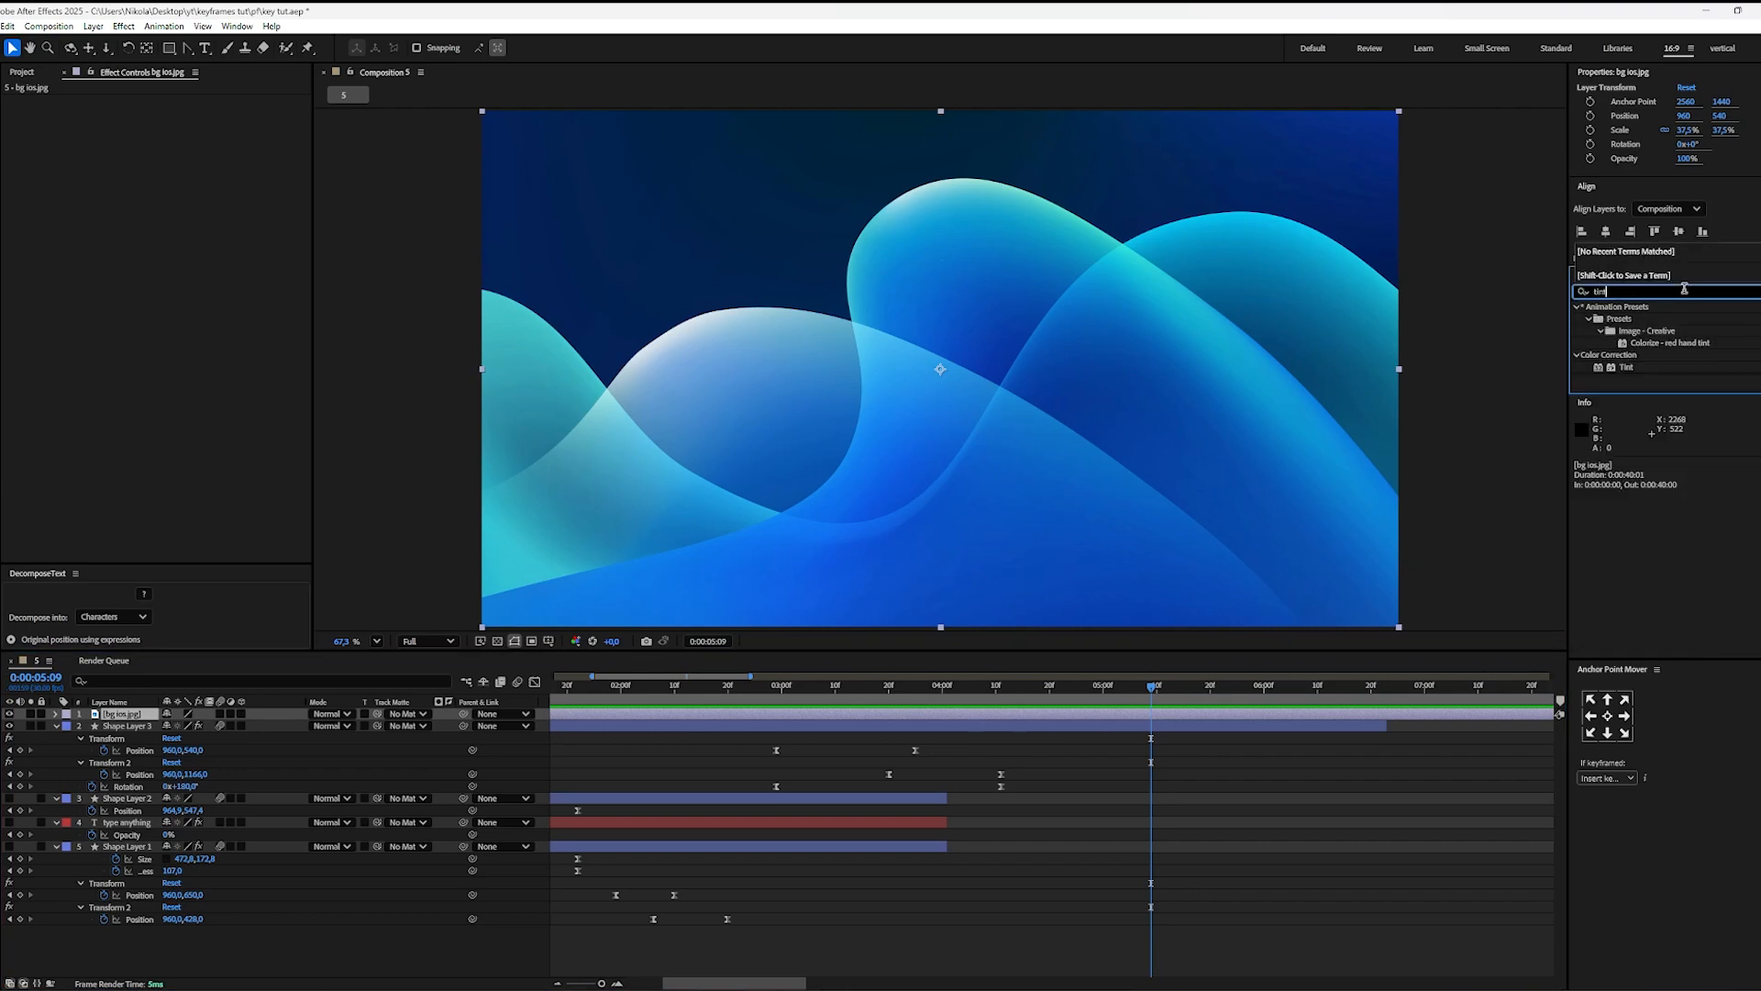
{"action": "left_click_drag", "start_coordinate": [1627, 368], "coordinate": [1035, 715]}
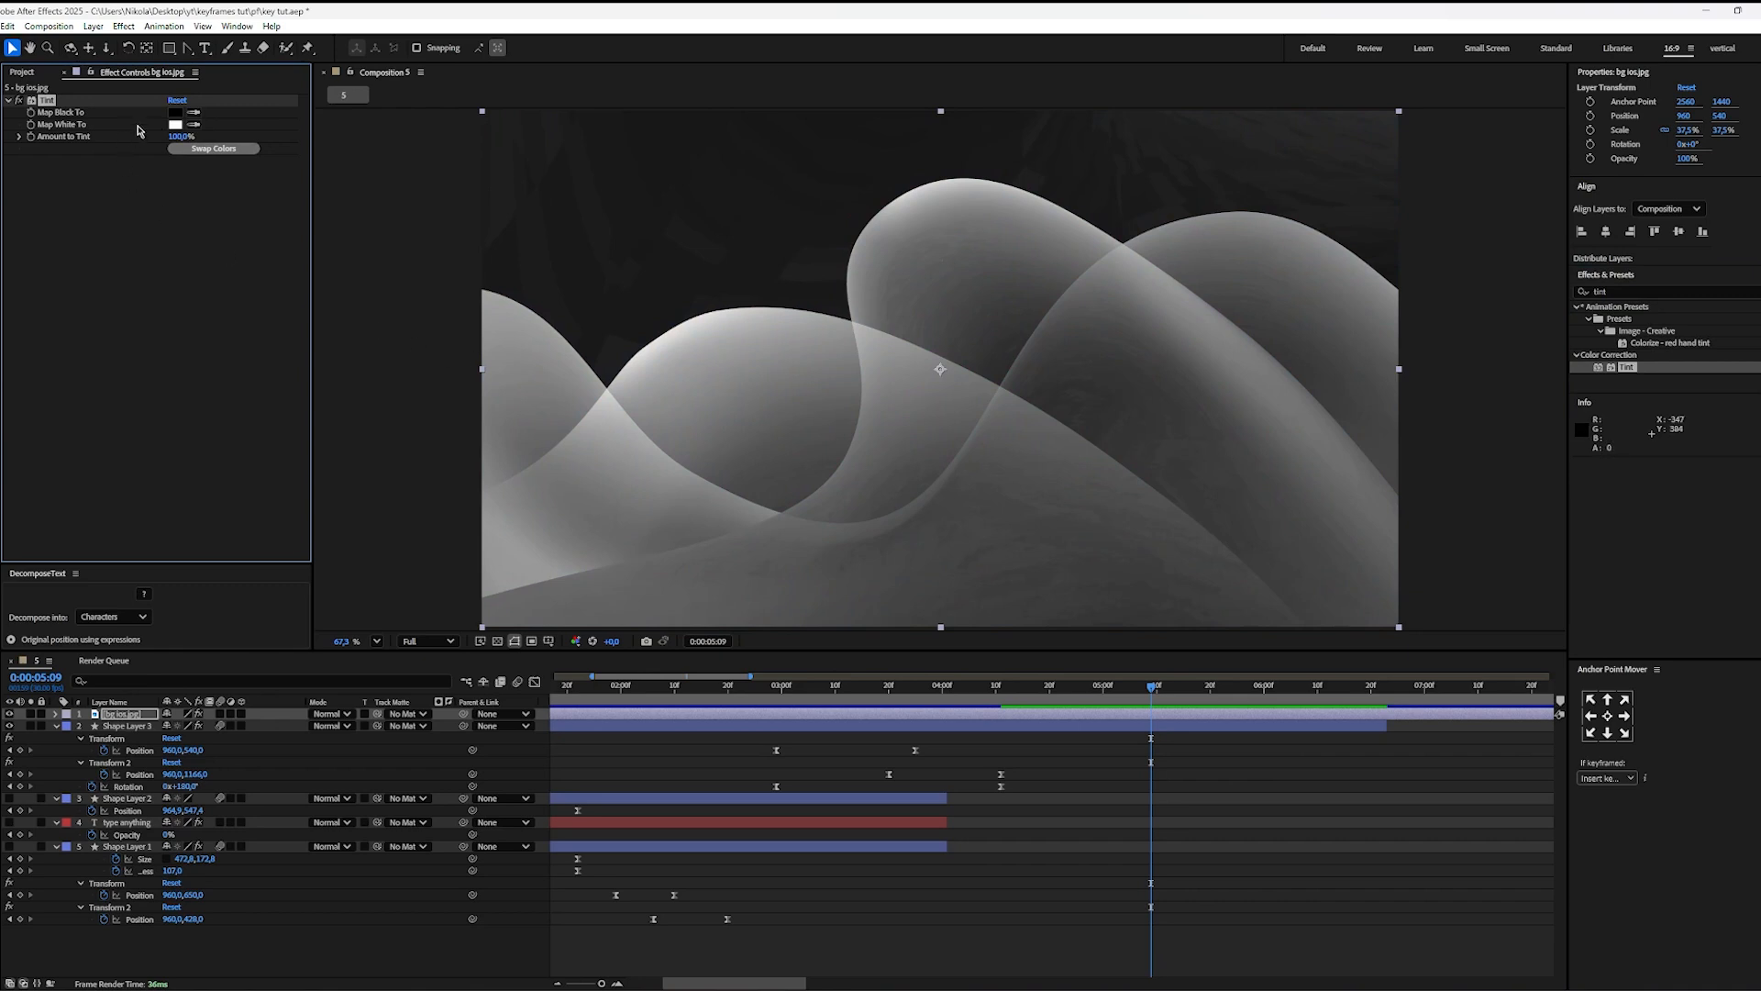
Step: Set the Tint's Map Black To colour to red C21D1D and its Map White To colour to dark red 4D1111
{"action": "left_click", "coordinate": [174, 113]}
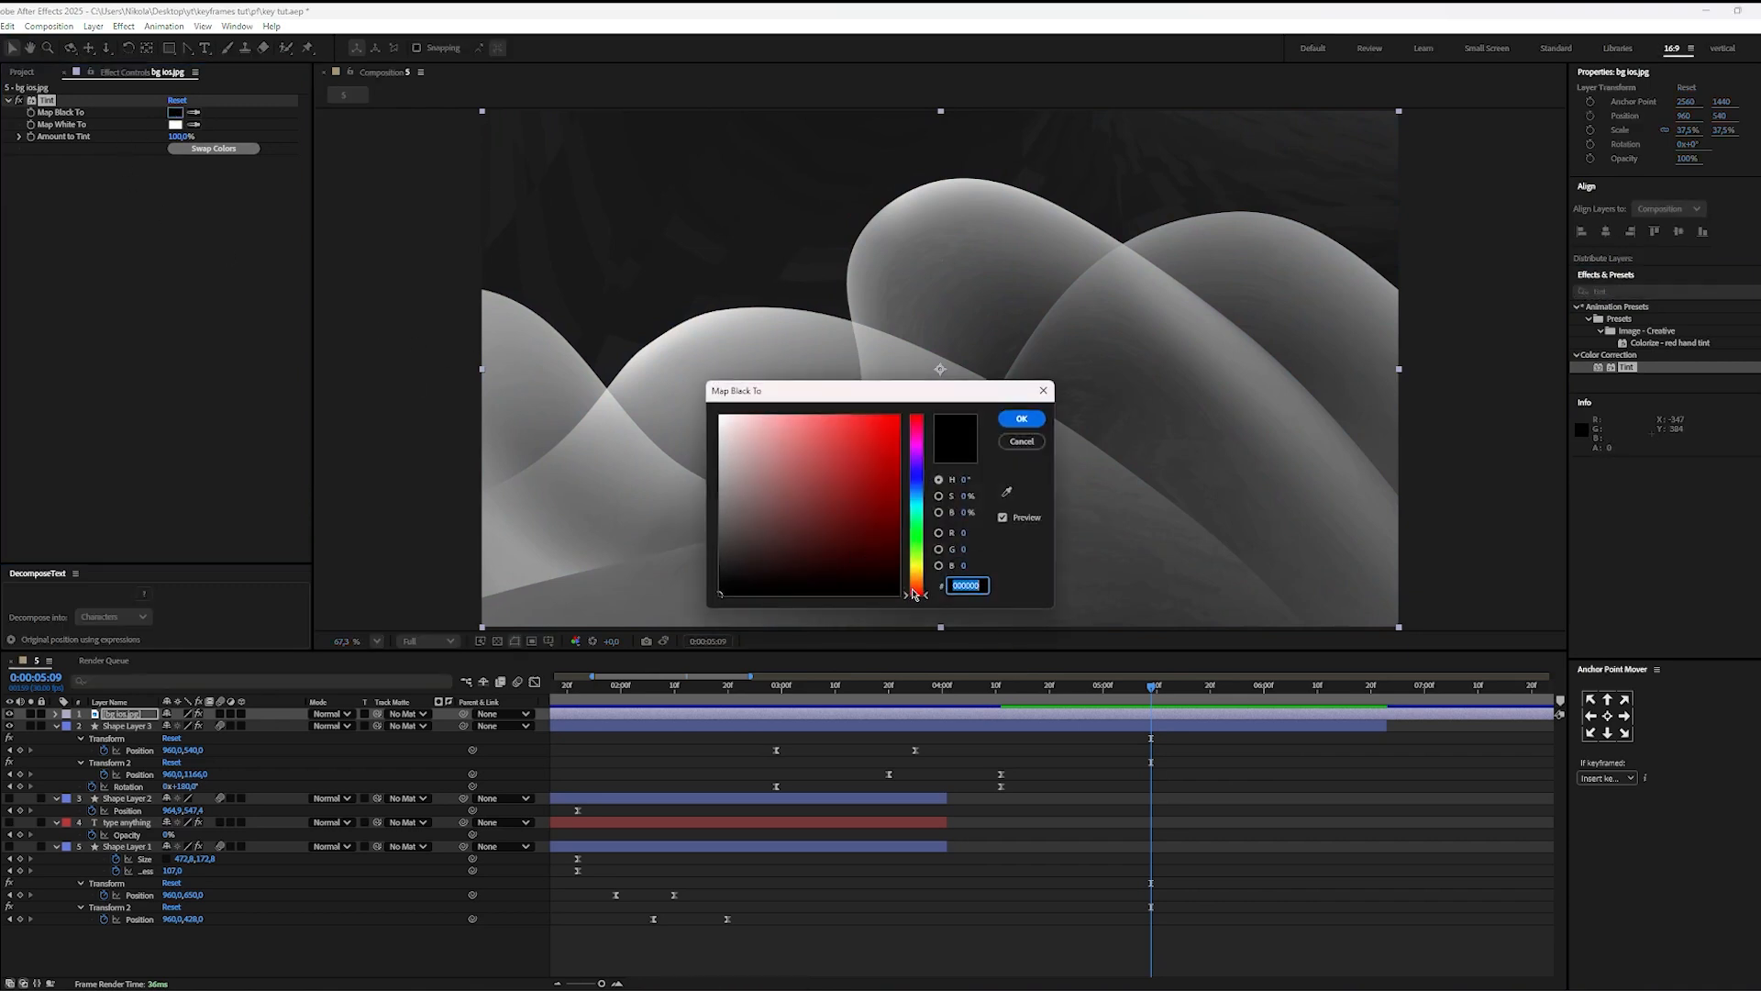
{"action": "mouse_move", "coordinate": [913, 594]}
{"action": "left_mouse_down"}
{"action": "mouse_move", "coordinate": [914, 483]}
{"action": "mouse_move", "coordinate": [867, 480]}
{"action": "mouse_move", "coordinate": [915, 414]}
{"action": "left_mouse_up"}
{"action": "left_click", "coordinate": [868, 434]}
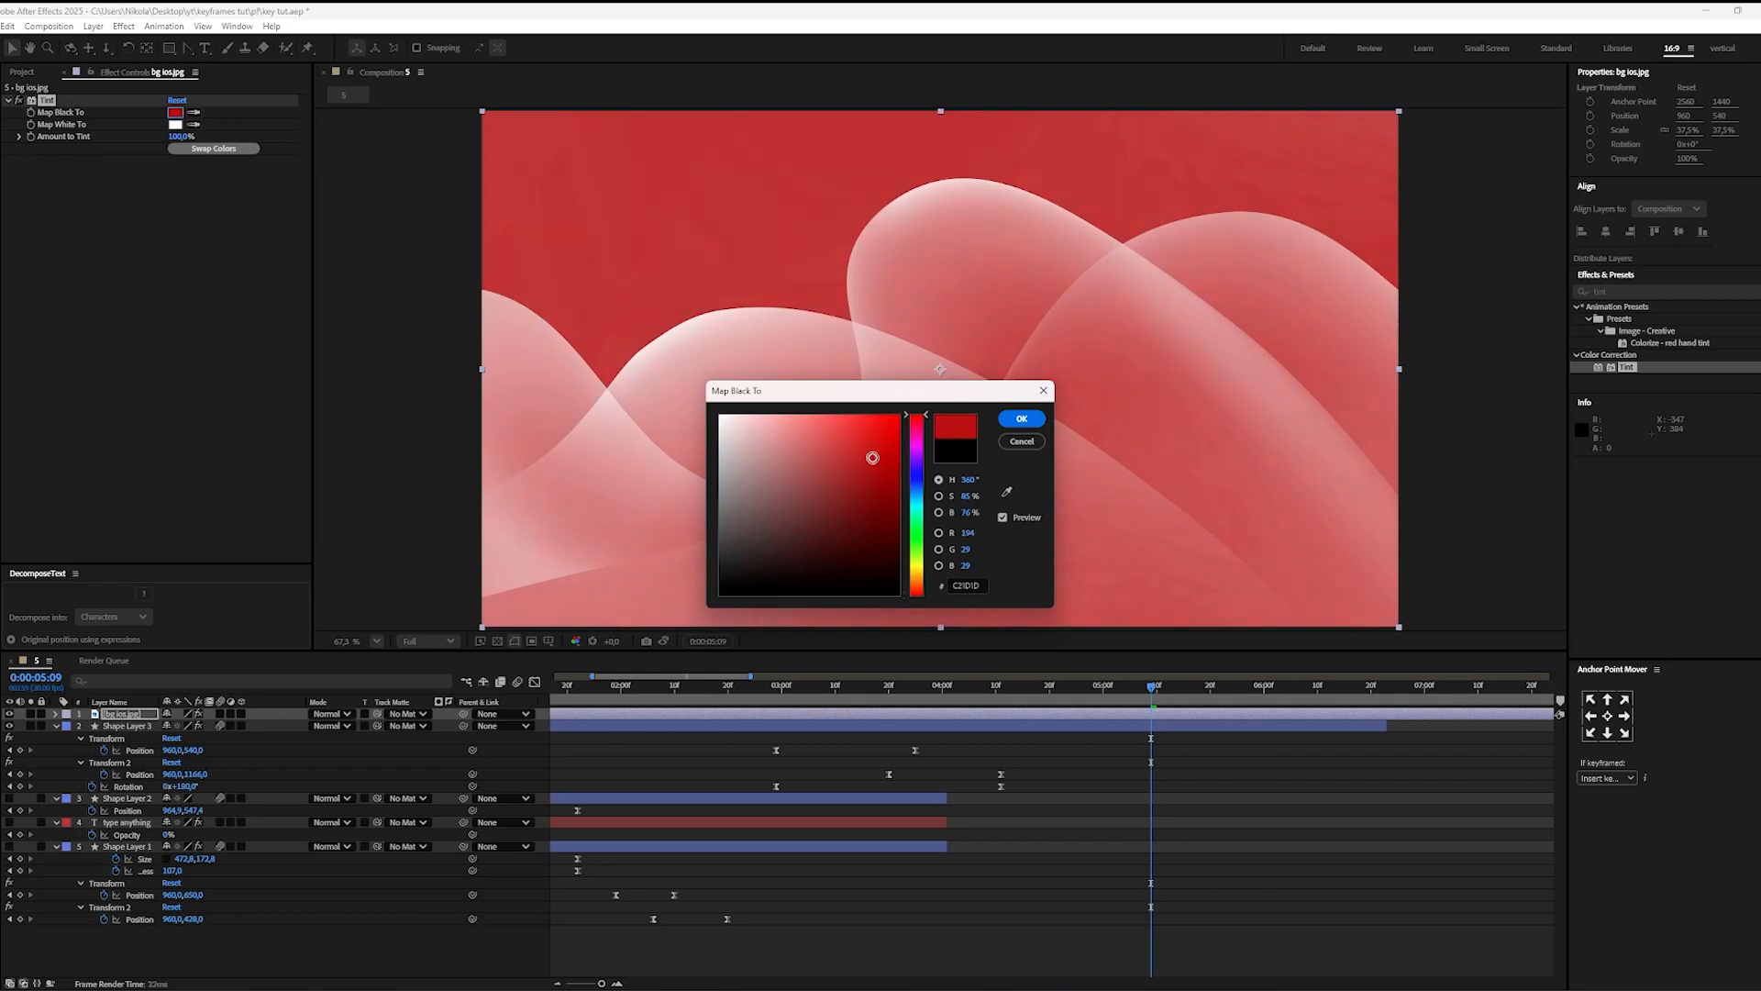
{"action": "left_click", "coordinate": [1018, 419]}
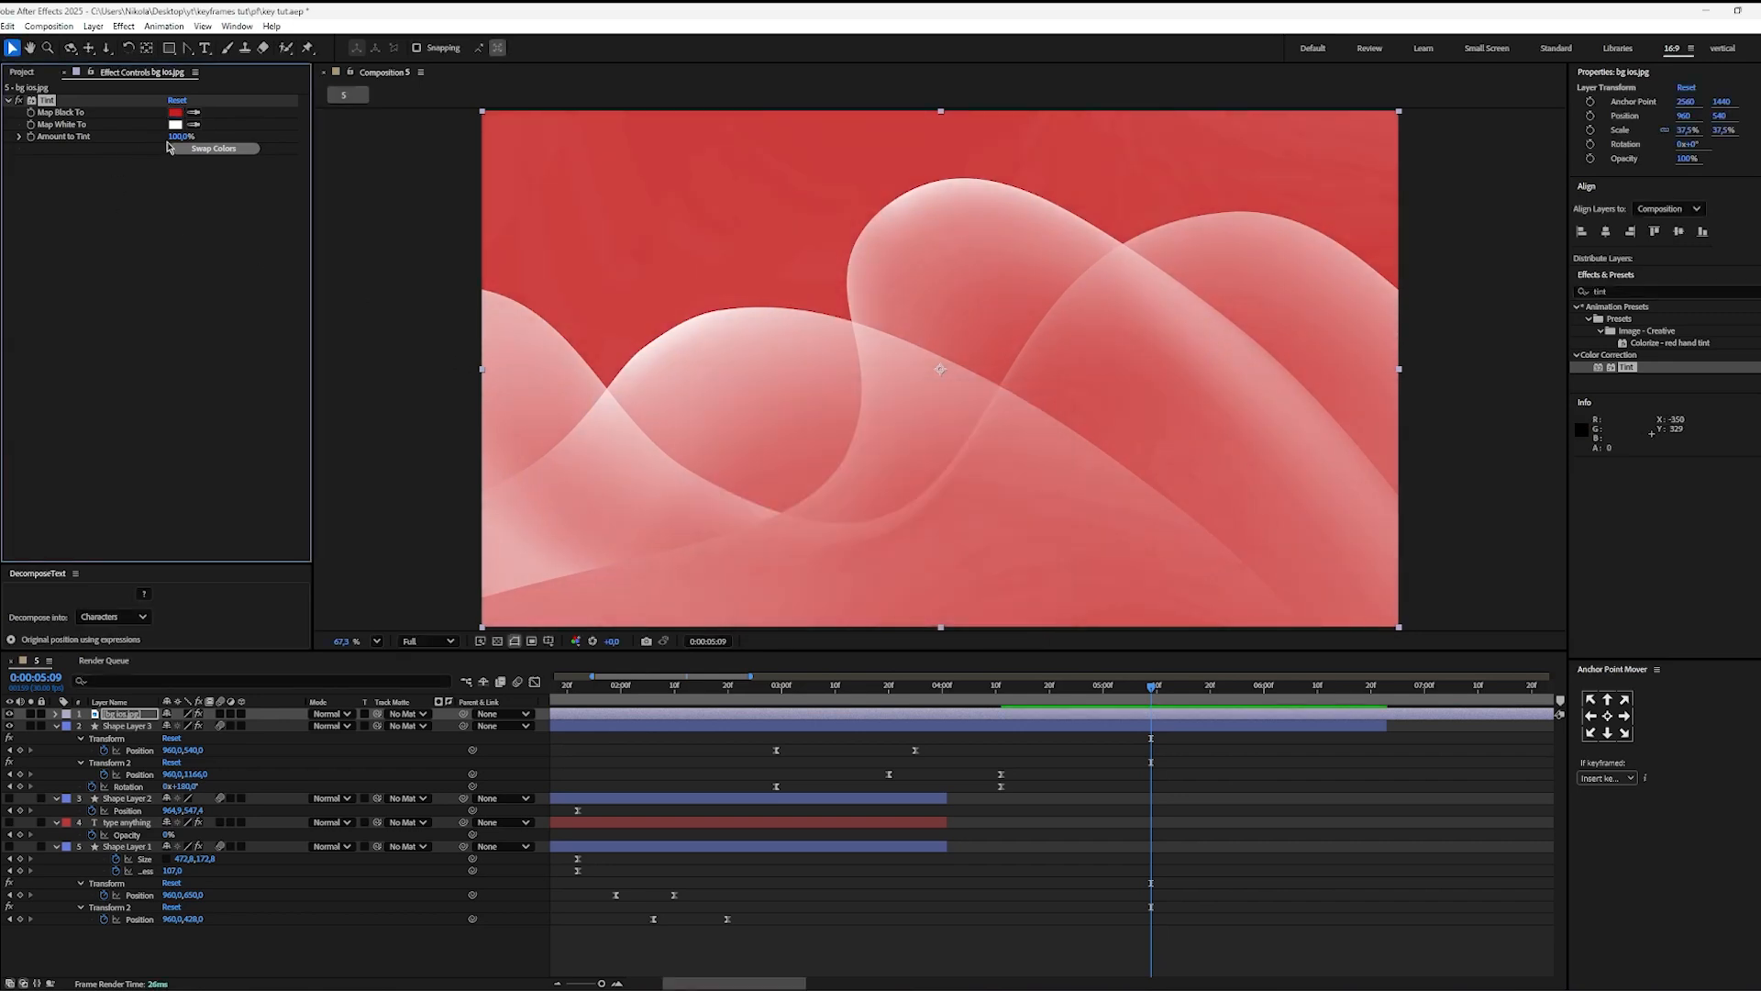
{"action": "left_click", "coordinate": [174, 125]}
{"action": "left_click_drag", "start_coordinate": [848, 462], "coordinate": [860, 540]}
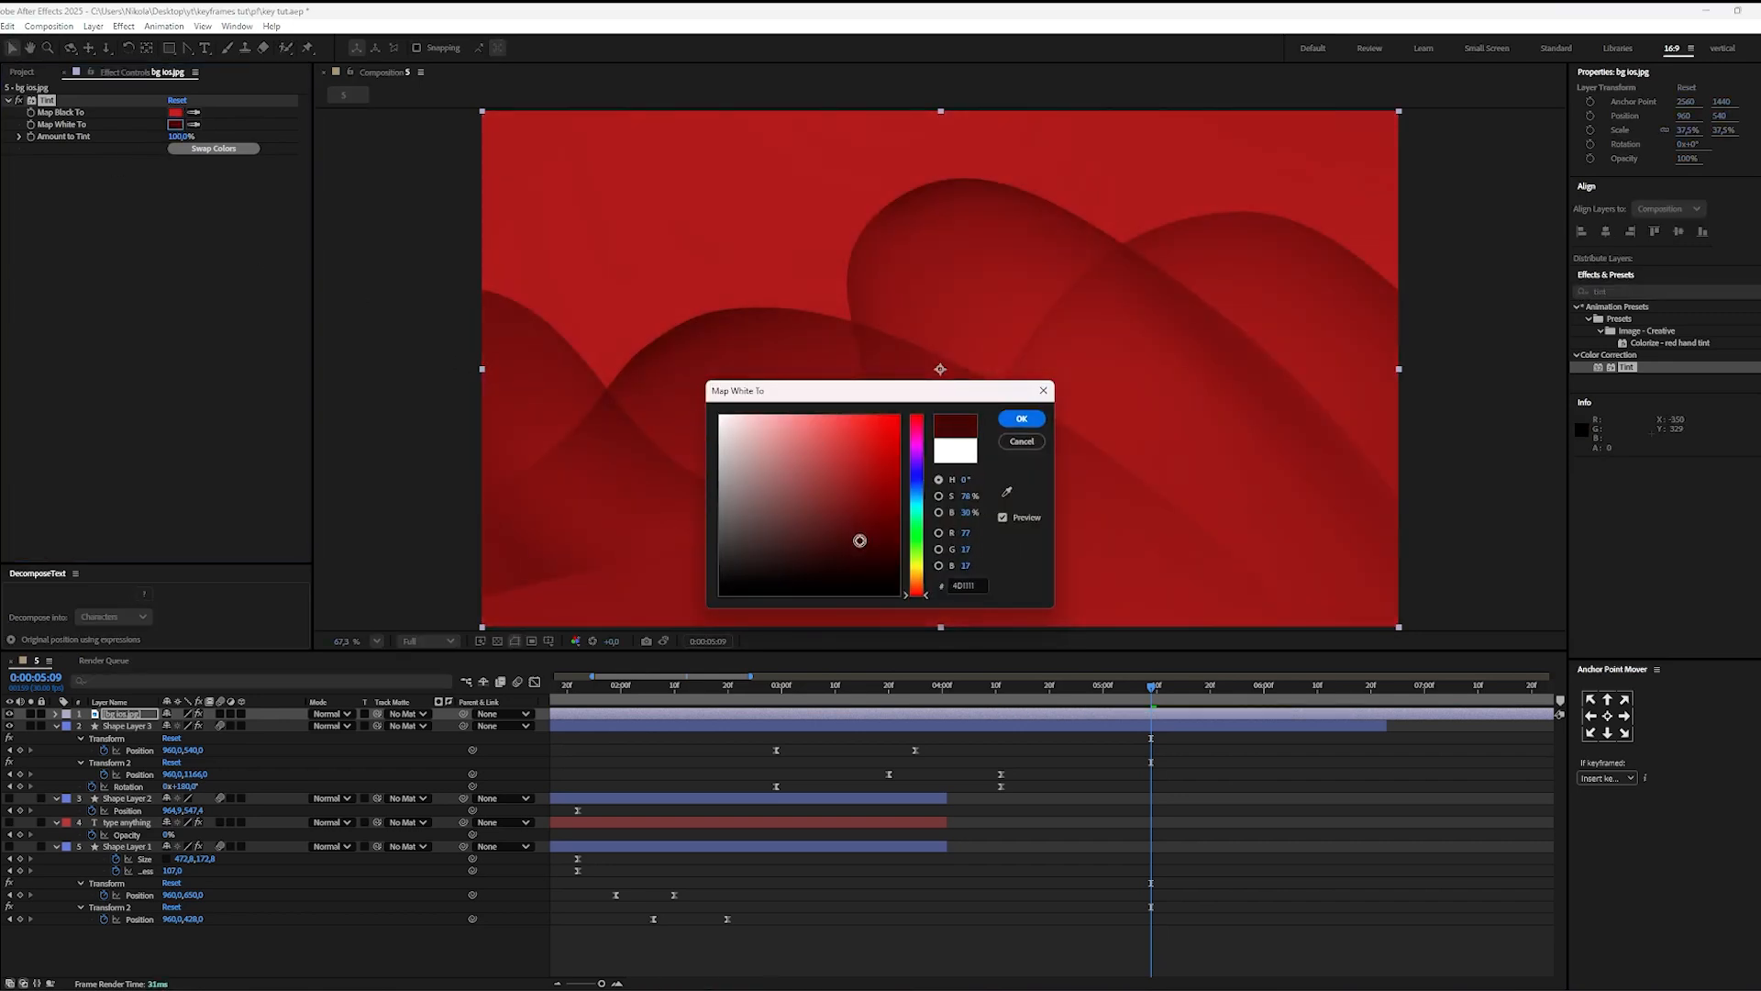
{"action": "left_click", "coordinate": [1021, 418]}
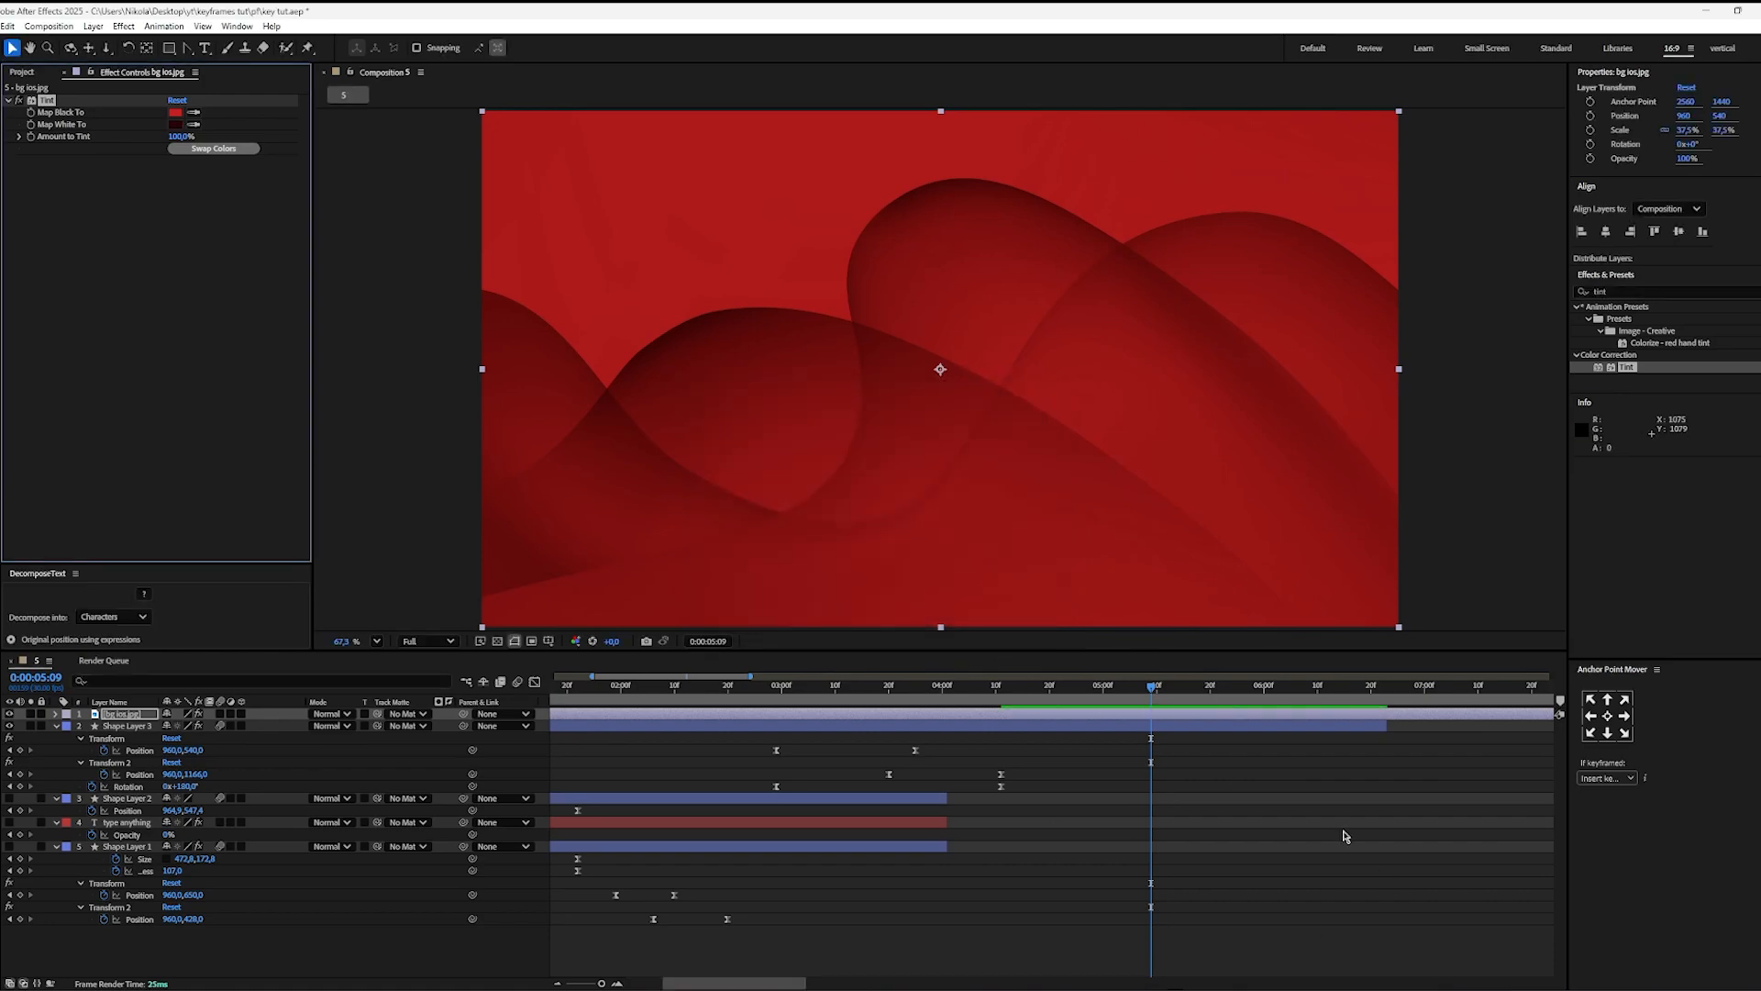
Step: Keyframe the wallpaper's Amount to Tint at 0% at 0:00:05:05
{"action": "left_click", "coordinate": [1213, 833]}
{"action": "left_click_drag", "start_coordinate": [1141, 701], "coordinate": [1131, 703]}
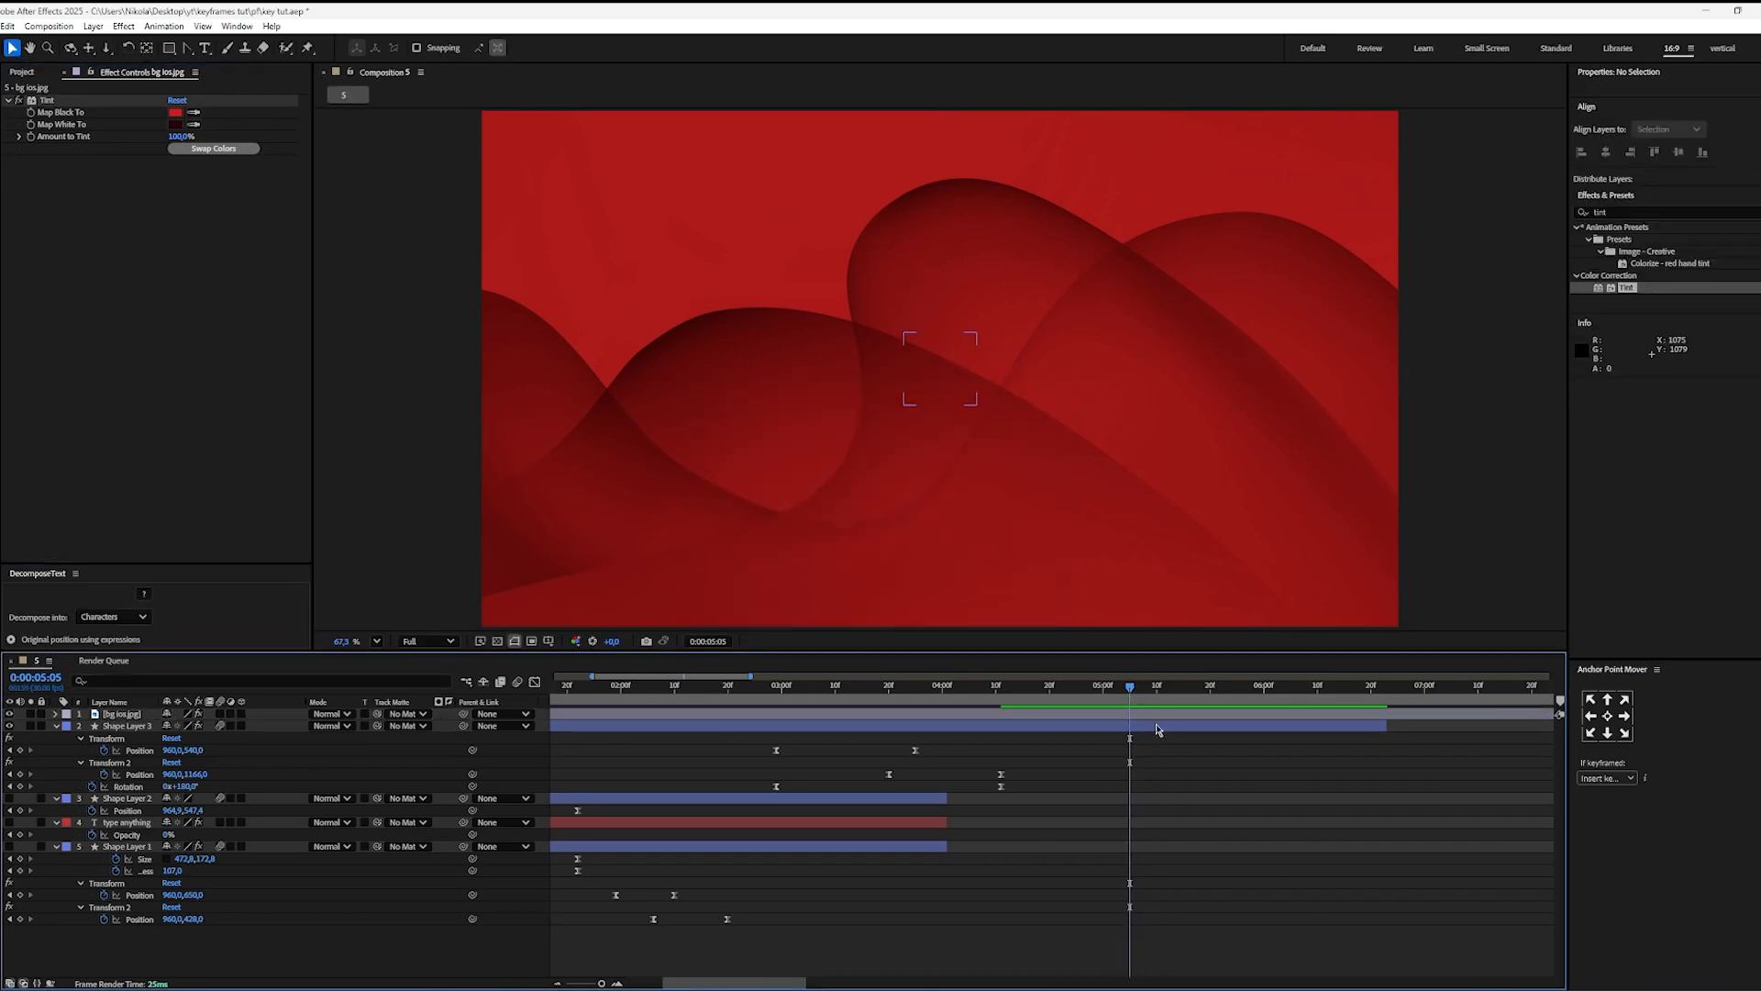
{"action": "left_click", "coordinate": [1157, 726]}
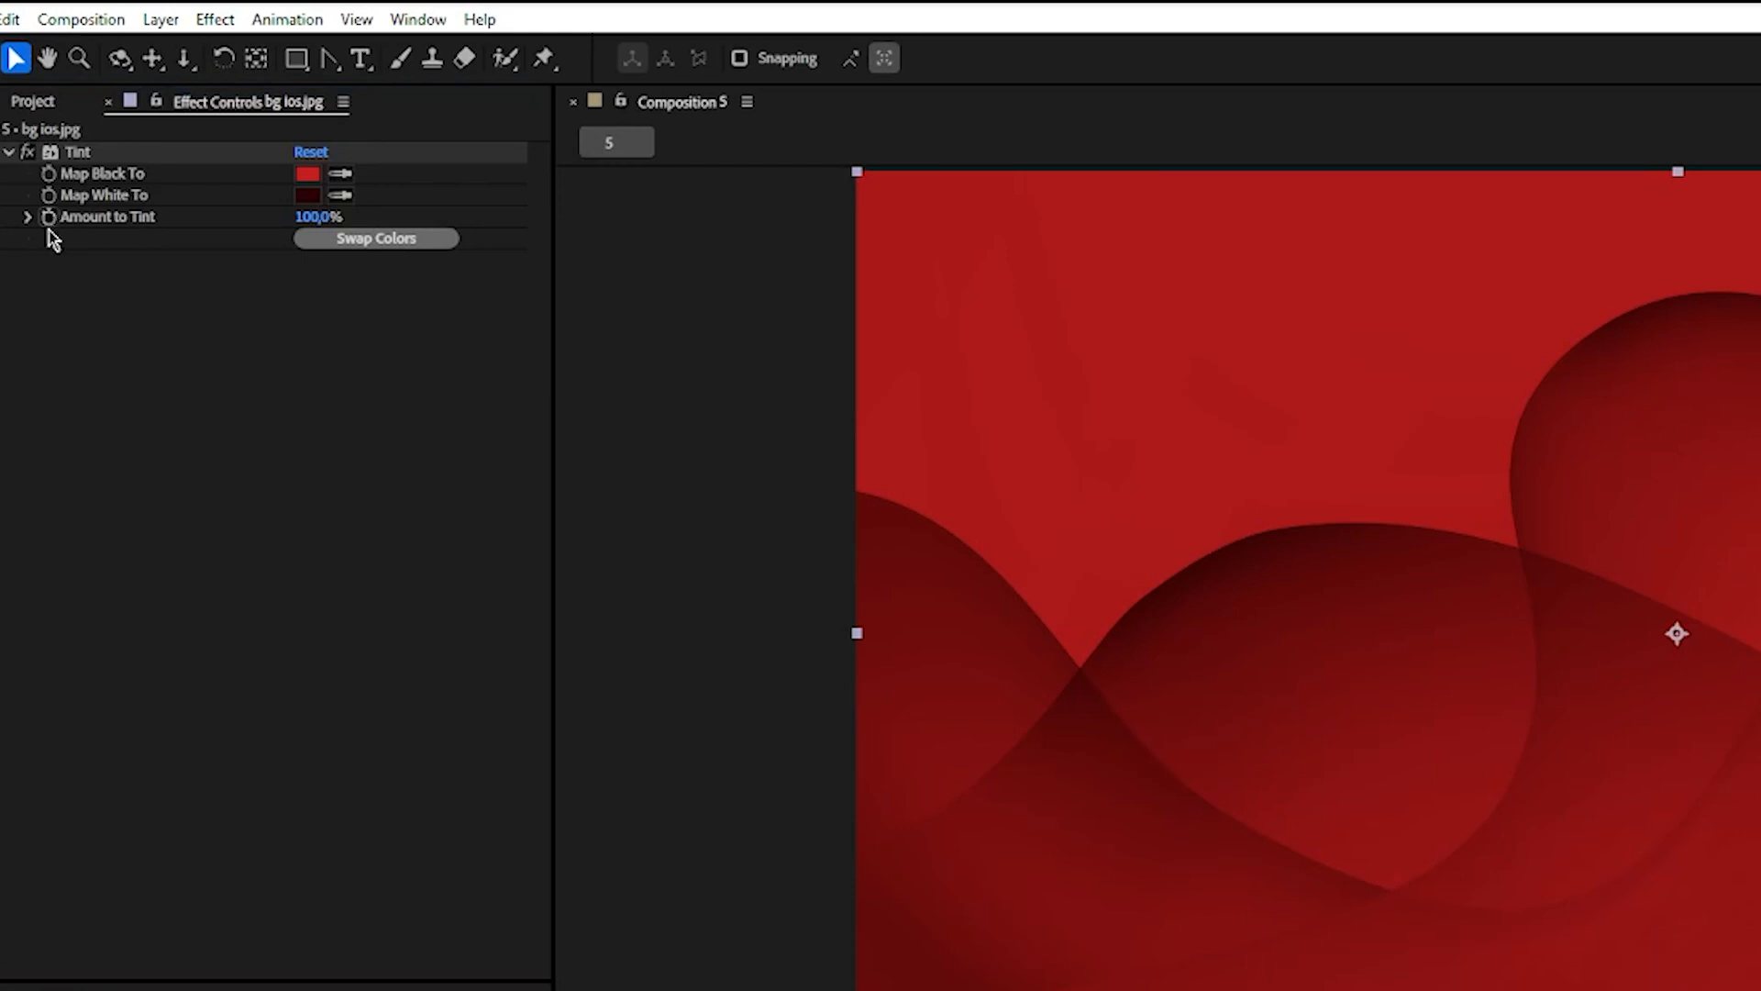
{"action": "left_click", "coordinate": [48, 227]}
{"action": "left_click_drag", "start_coordinate": [314, 218], "coordinate": [28, 222]}
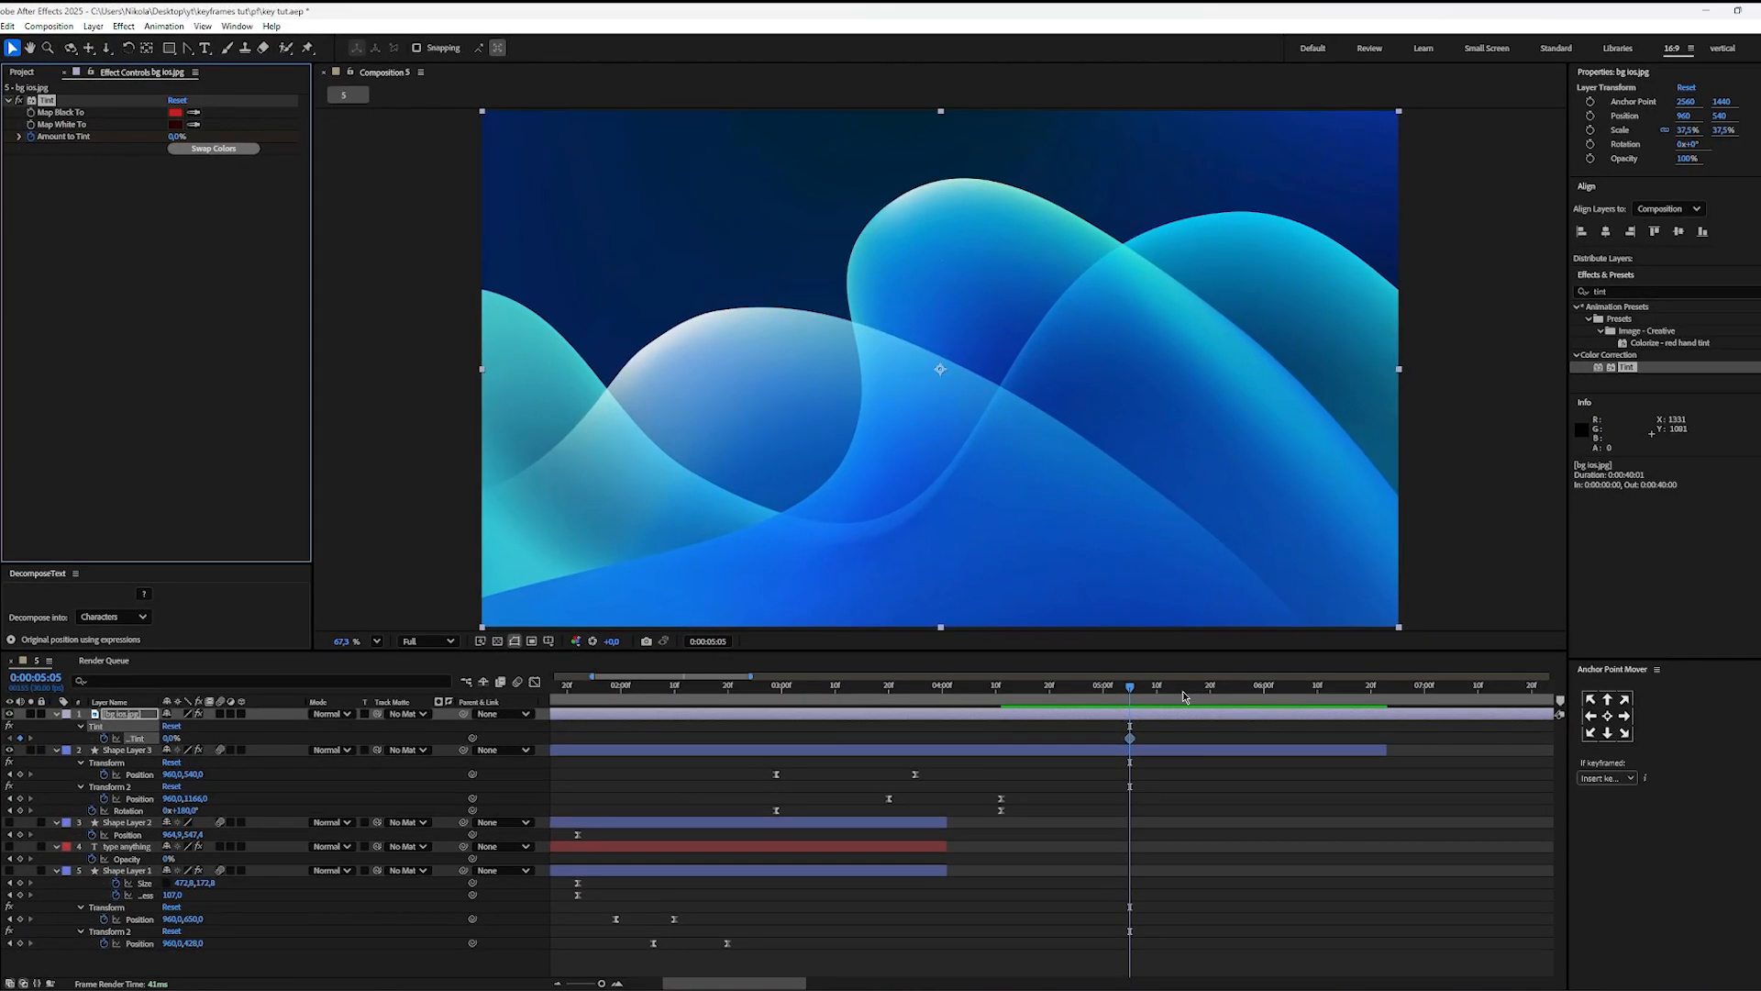
Step: Keyframe the wallpaper's Amount to Tint at 100% at 0:00:06:00
{"action": "left_click_drag", "start_coordinate": [1161, 695], "coordinate": [1267, 706]}
{"action": "left_click", "coordinate": [176, 135]}
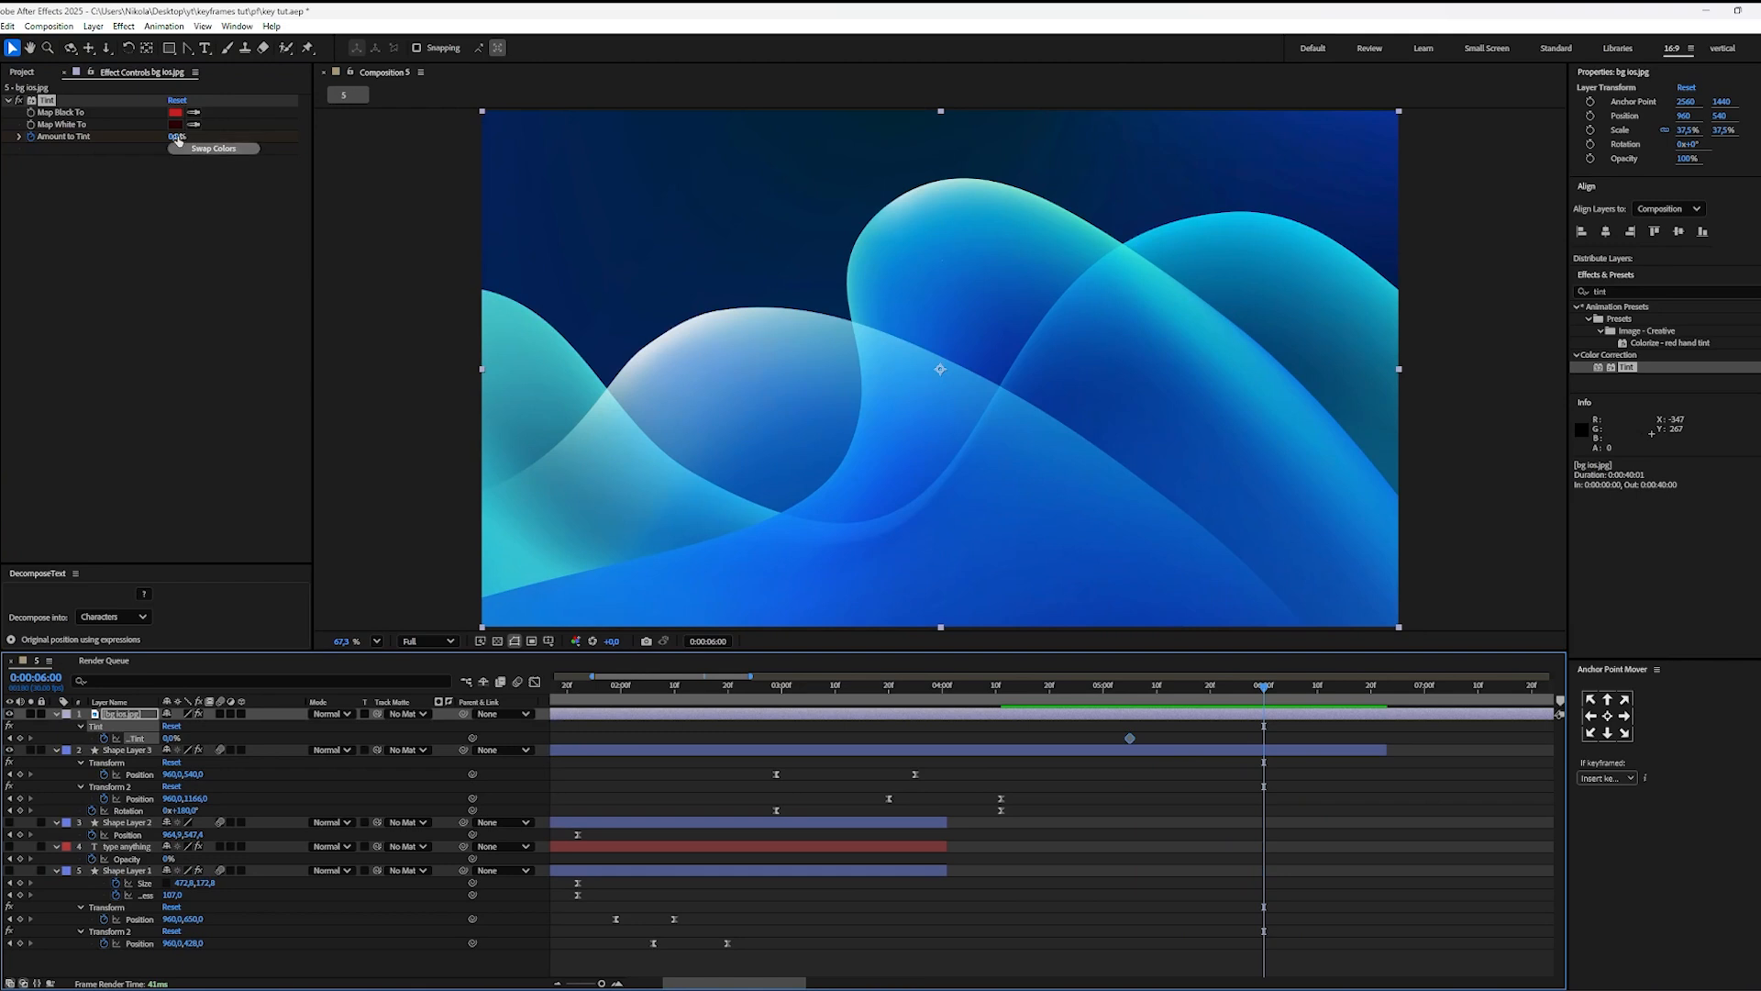
{"action": "type", "text": "100"}
{"action": "key", "text": "Return"}
{"action": "left_click", "coordinate": [1281, 743]}
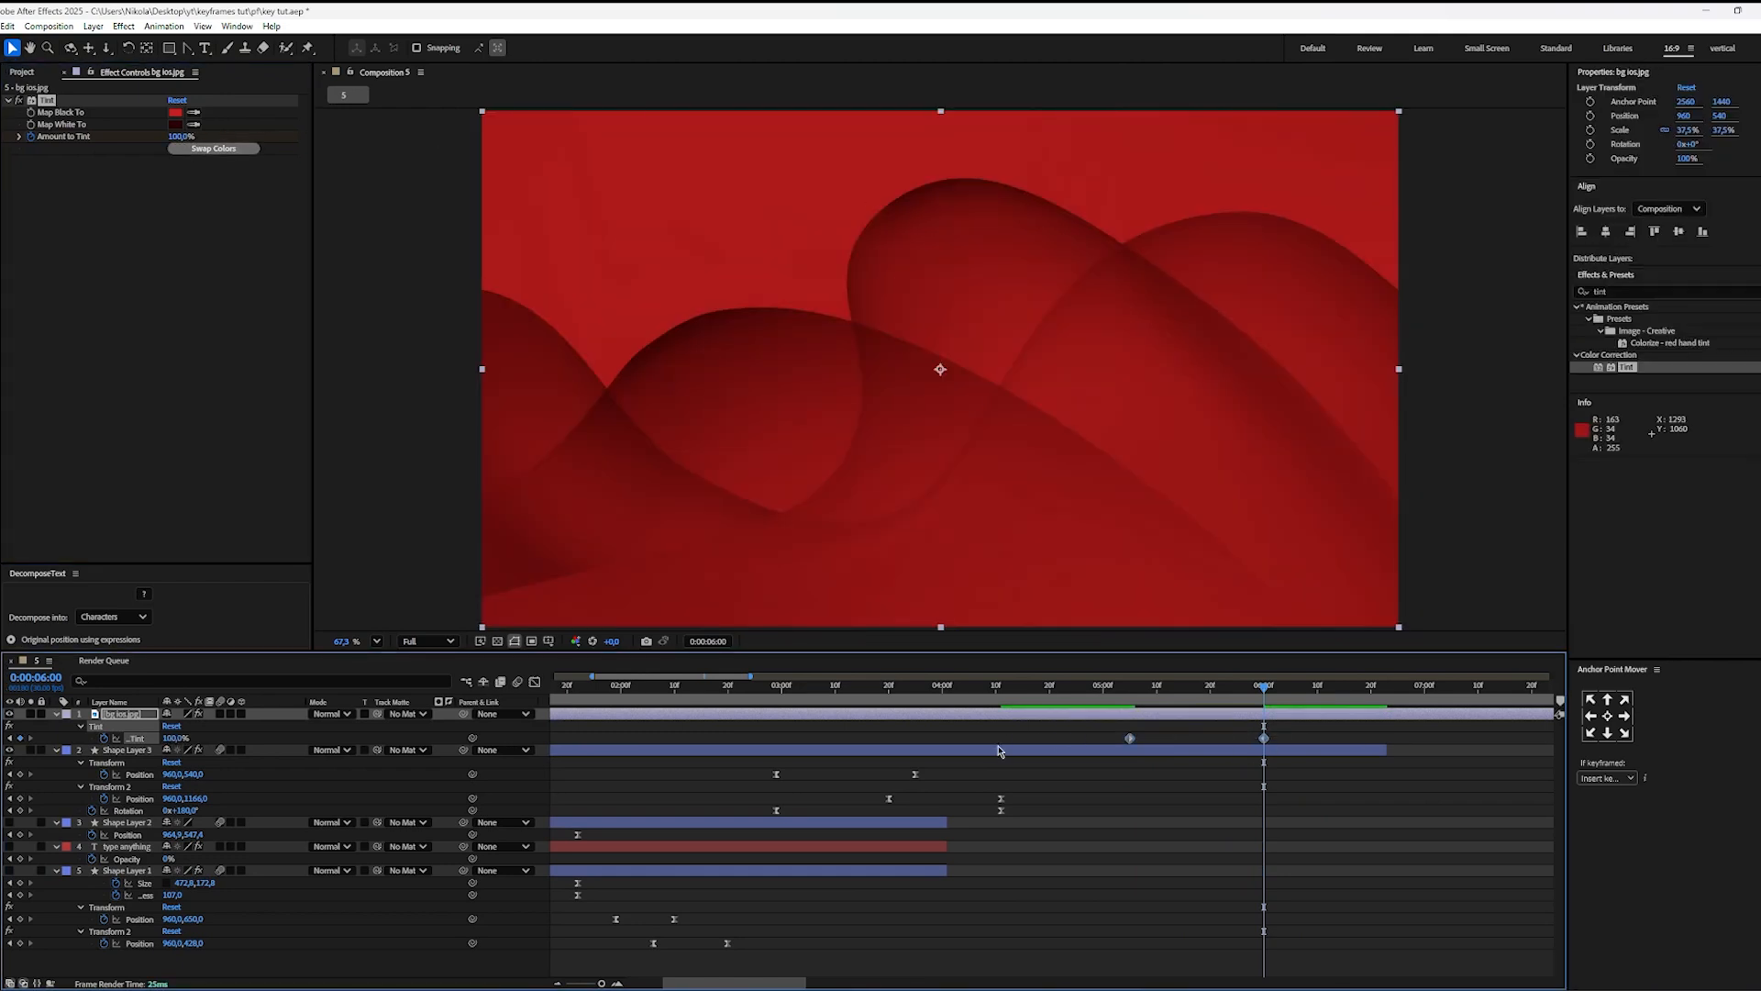
Step: Sharpen the Amount to Tint speed curve into a steep central peak by lengthening the keyframe handles, and play back the colour change
{"action": "key", "text": "shift+F3"}
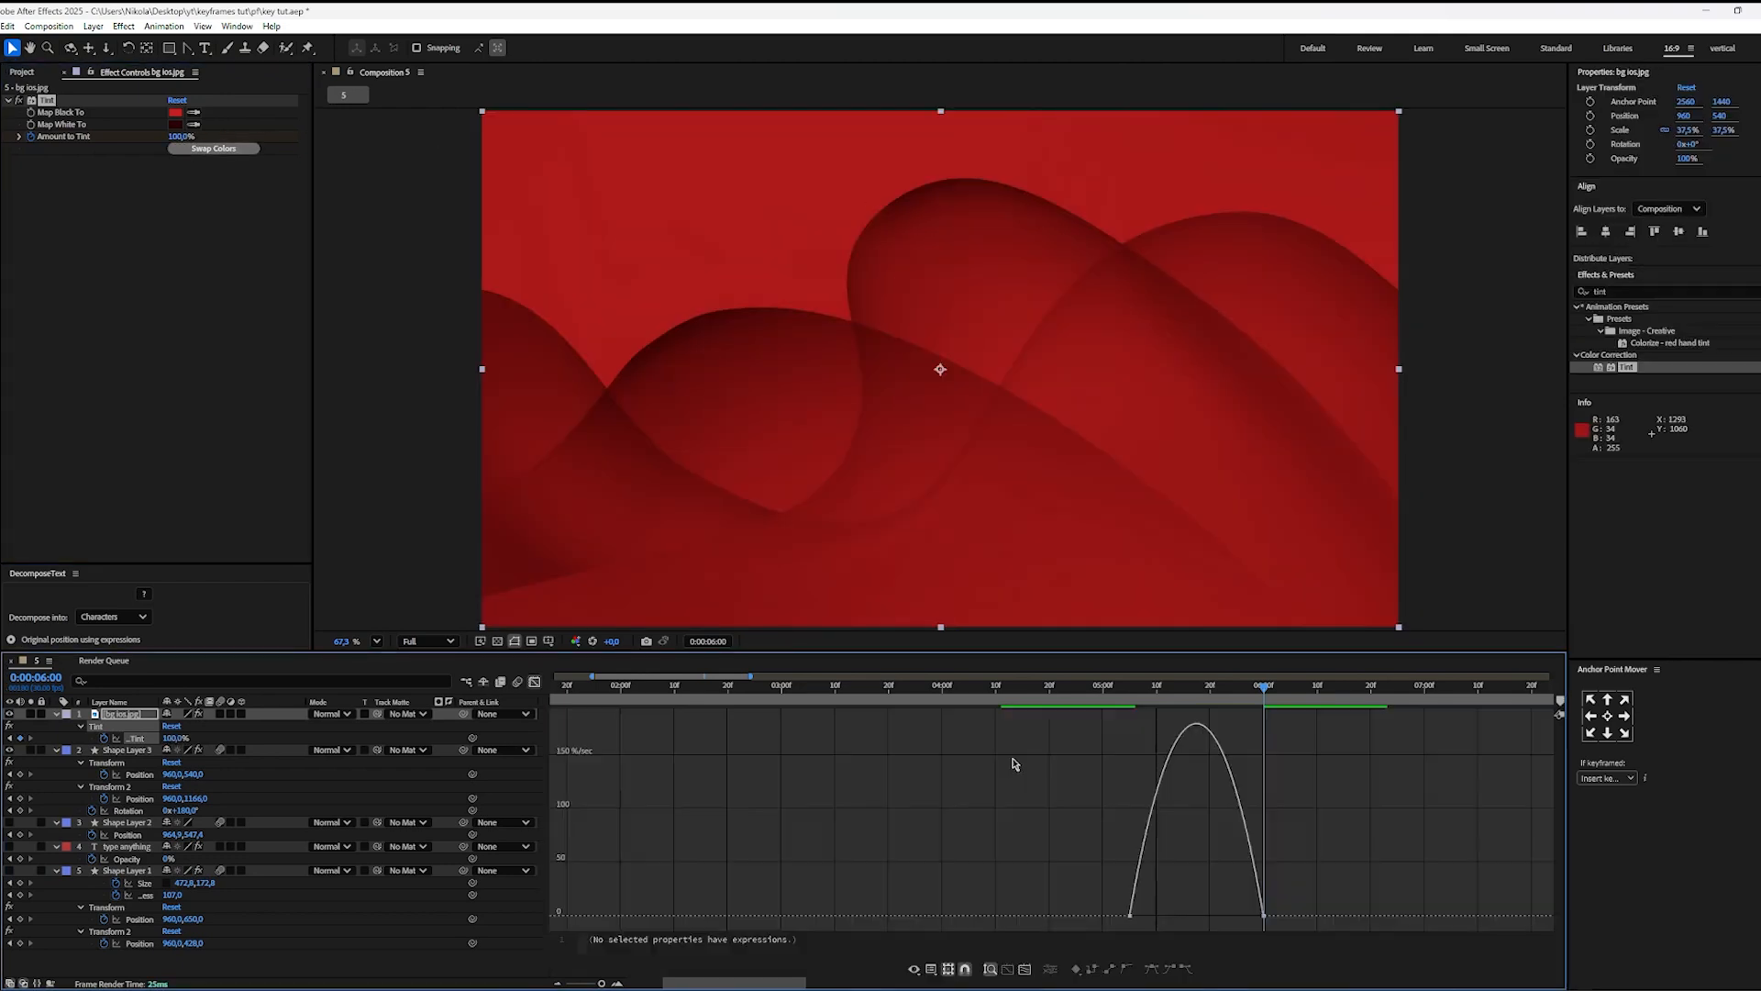
{"action": "left_click", "coordinate": [1153, 917]}
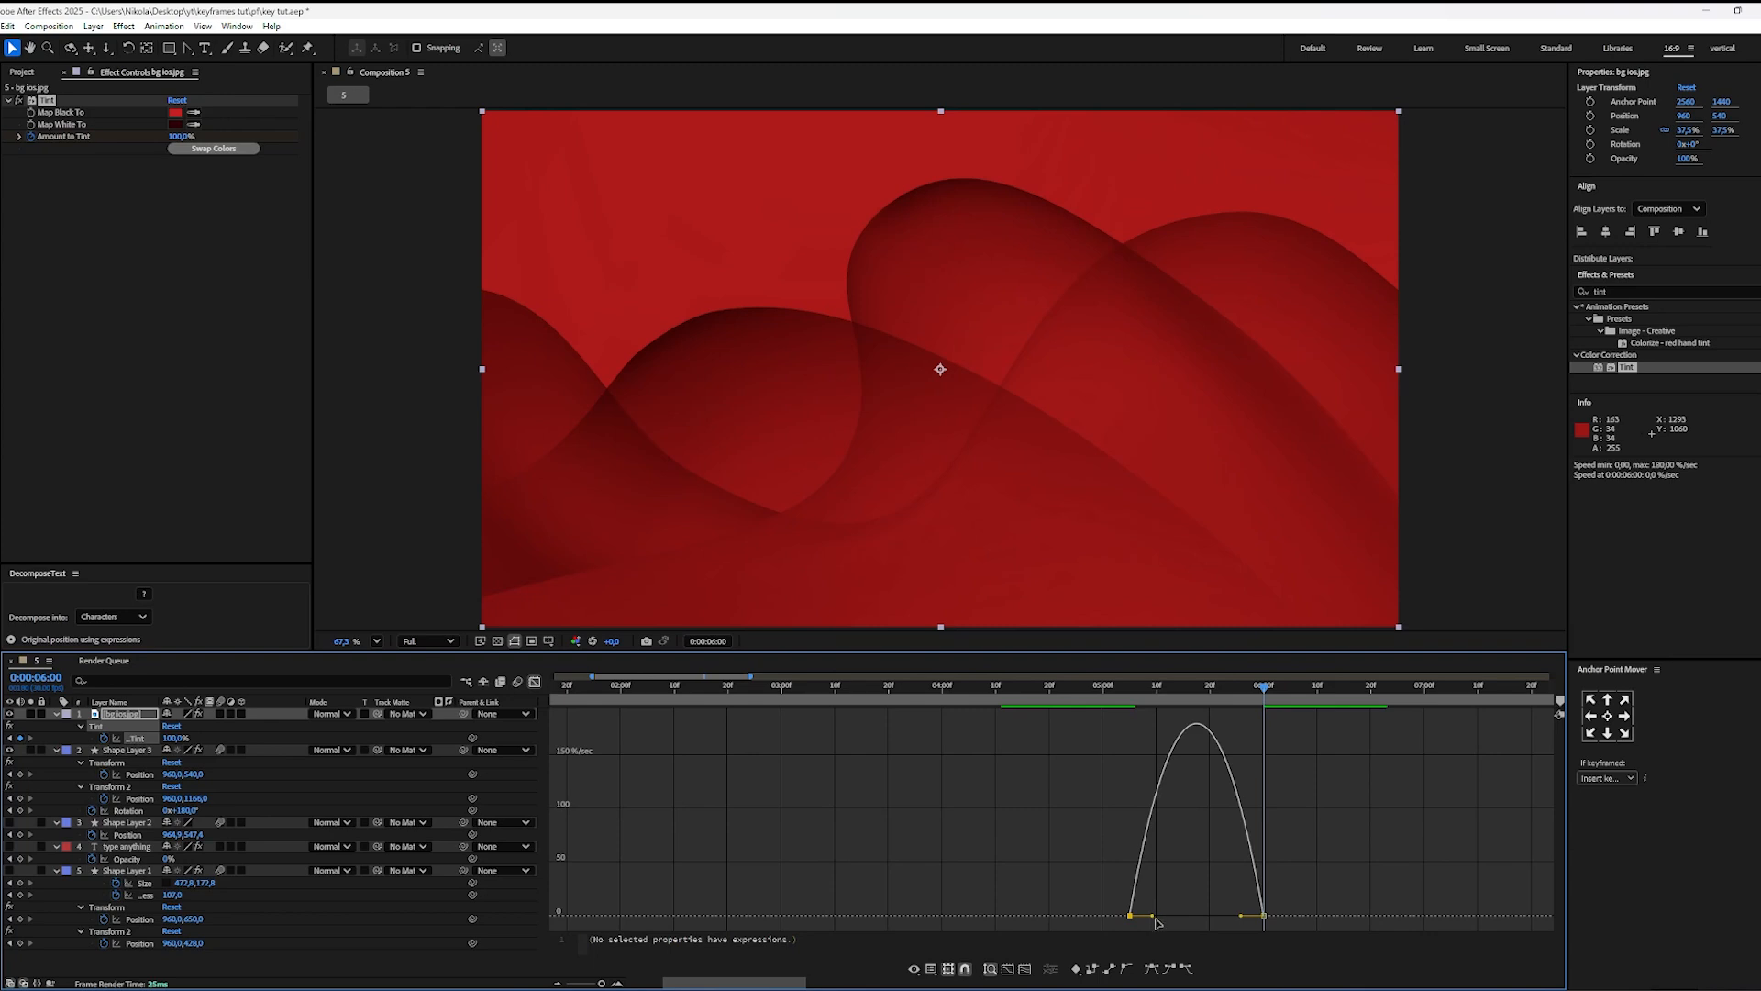
{"action": "left_click_drag", "start_coordinate": [1155, 921], "coordinate": [1218, 916]}
{"action": "left_click", "coordinate": [867, 775]}
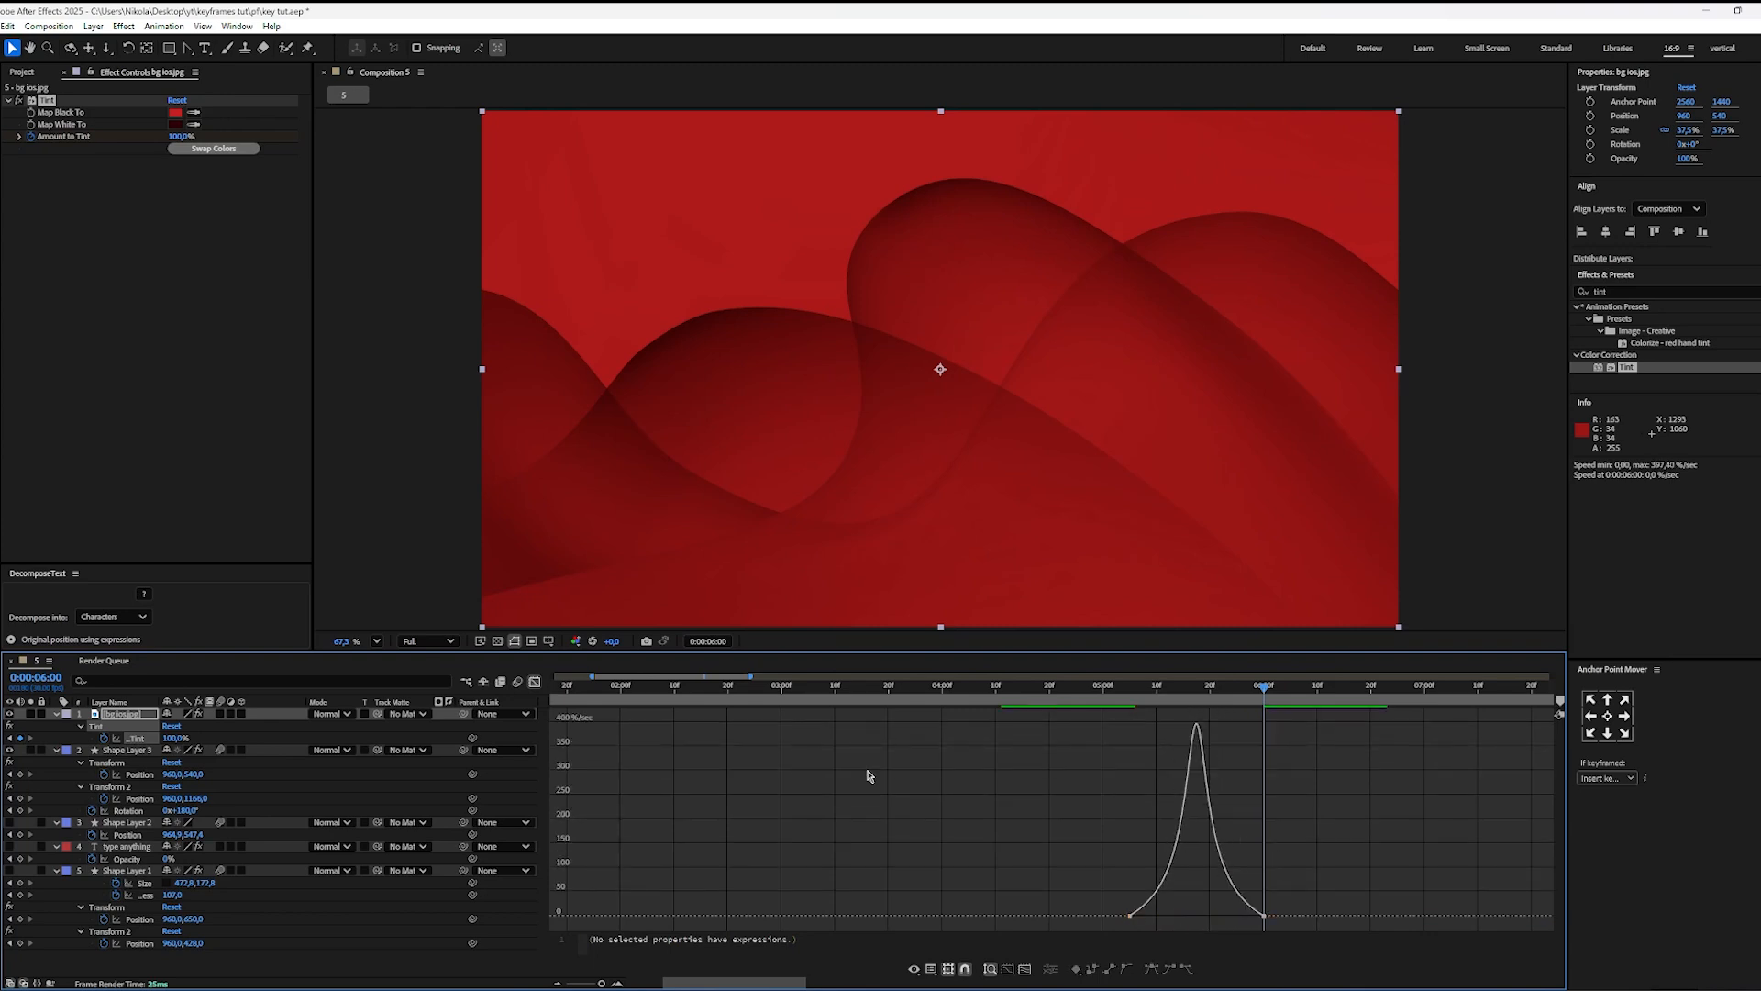
{"action": "left_click", "coordinate": [535, 682]}
{"action": "left_click_drag", "start_coordinate": [1142, 688], "coordinate": [1076, 700]}
{"action": "key", "text": "space"}
{"action": "key", "text": "space"}
{"action": "key", "text": "space"}
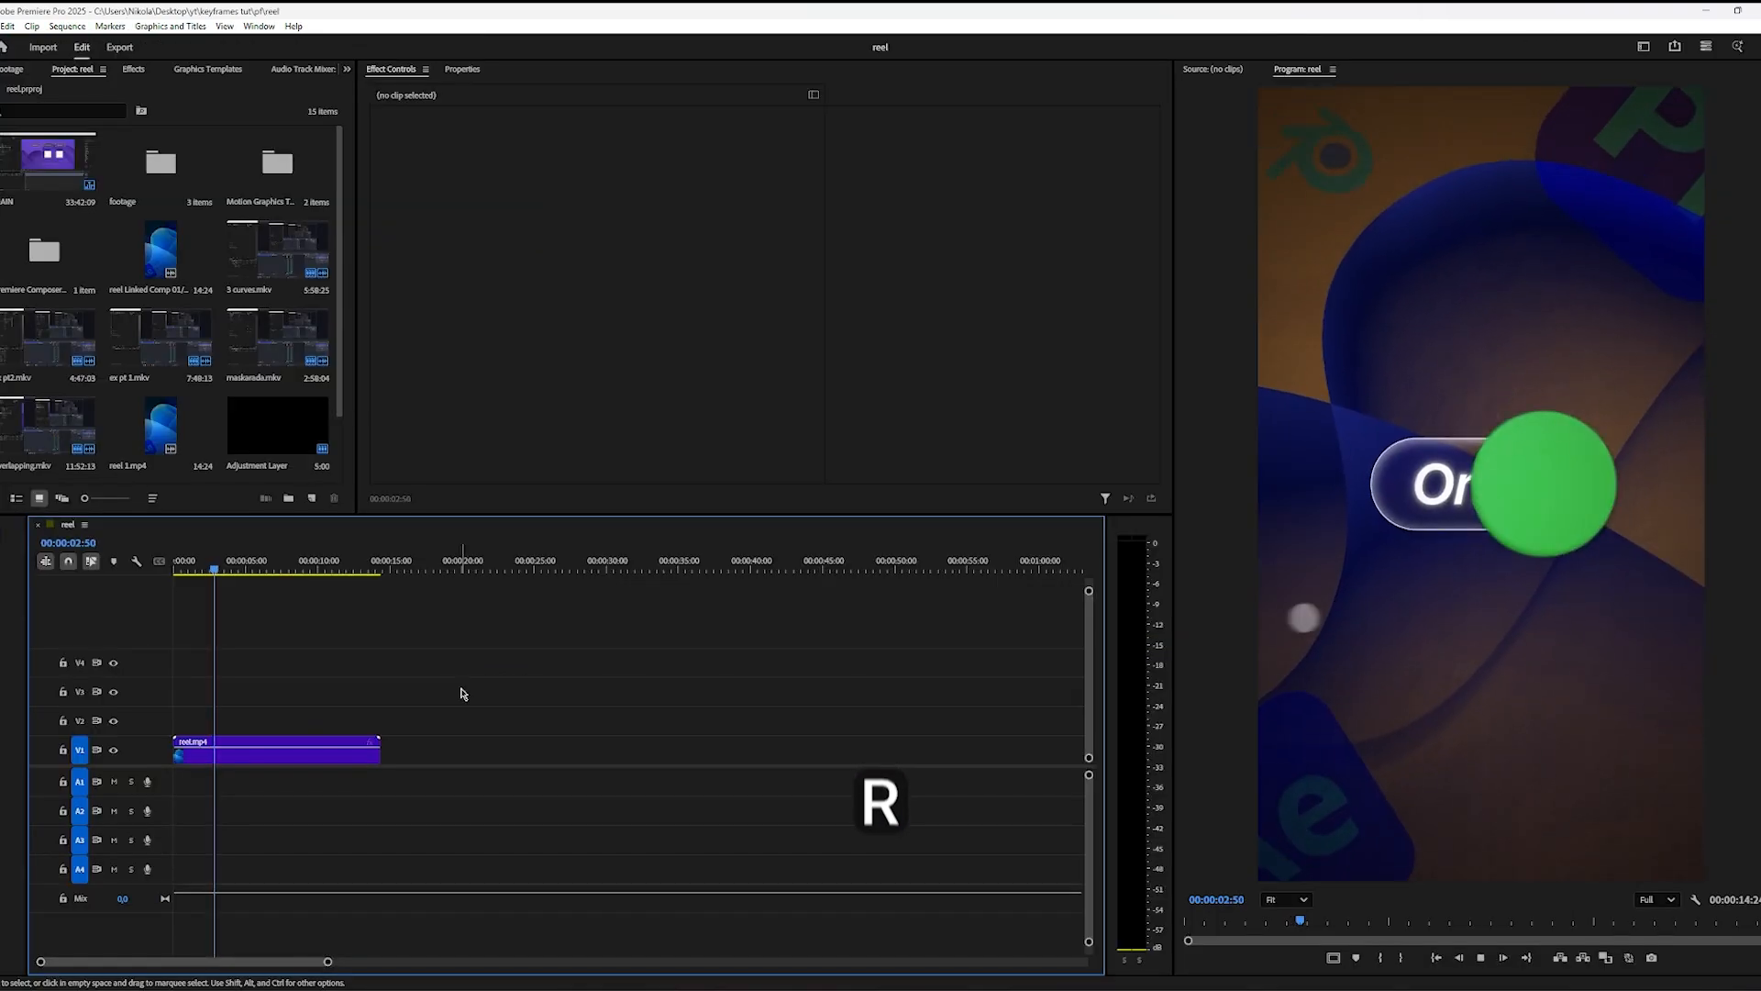
Step: Switch to Premiere Pro and review the reel's green circle growing over the toggle around 00:00:02:50, then return to After Effects
{"action": "left_click_drag", "start_coordinate": [208, 570], "coordinate": [221, 569]}
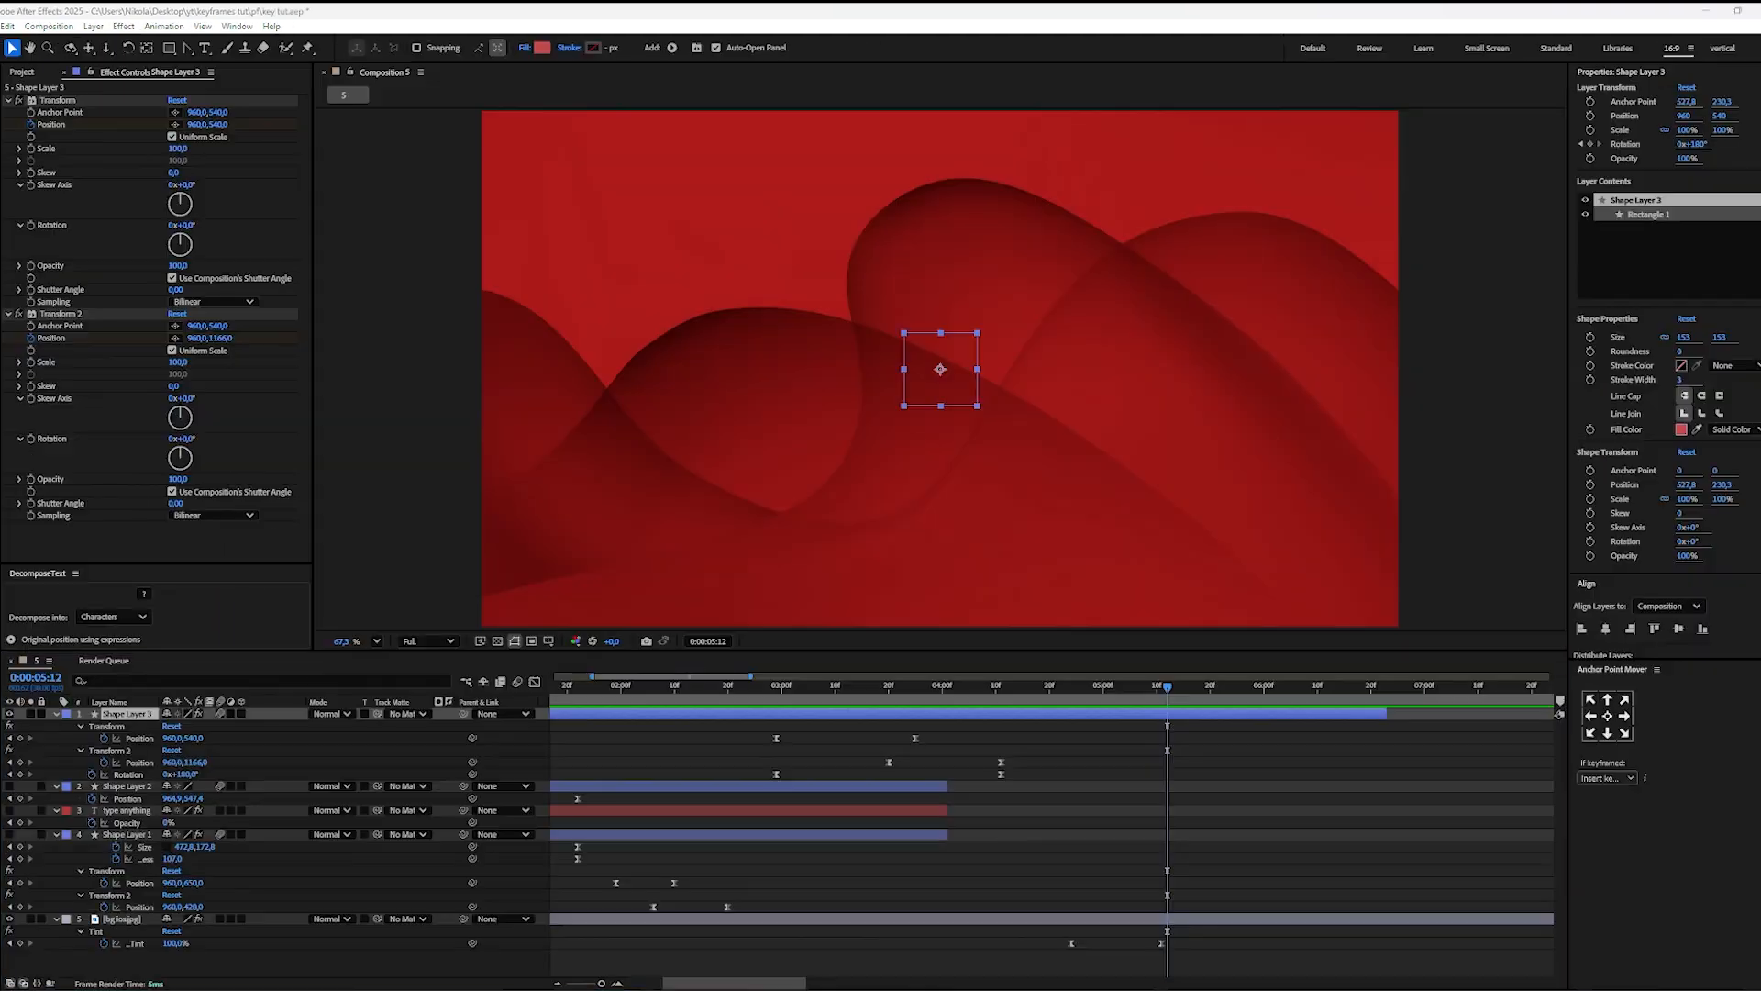
{"action": "key", "text": "alt+Tab"}
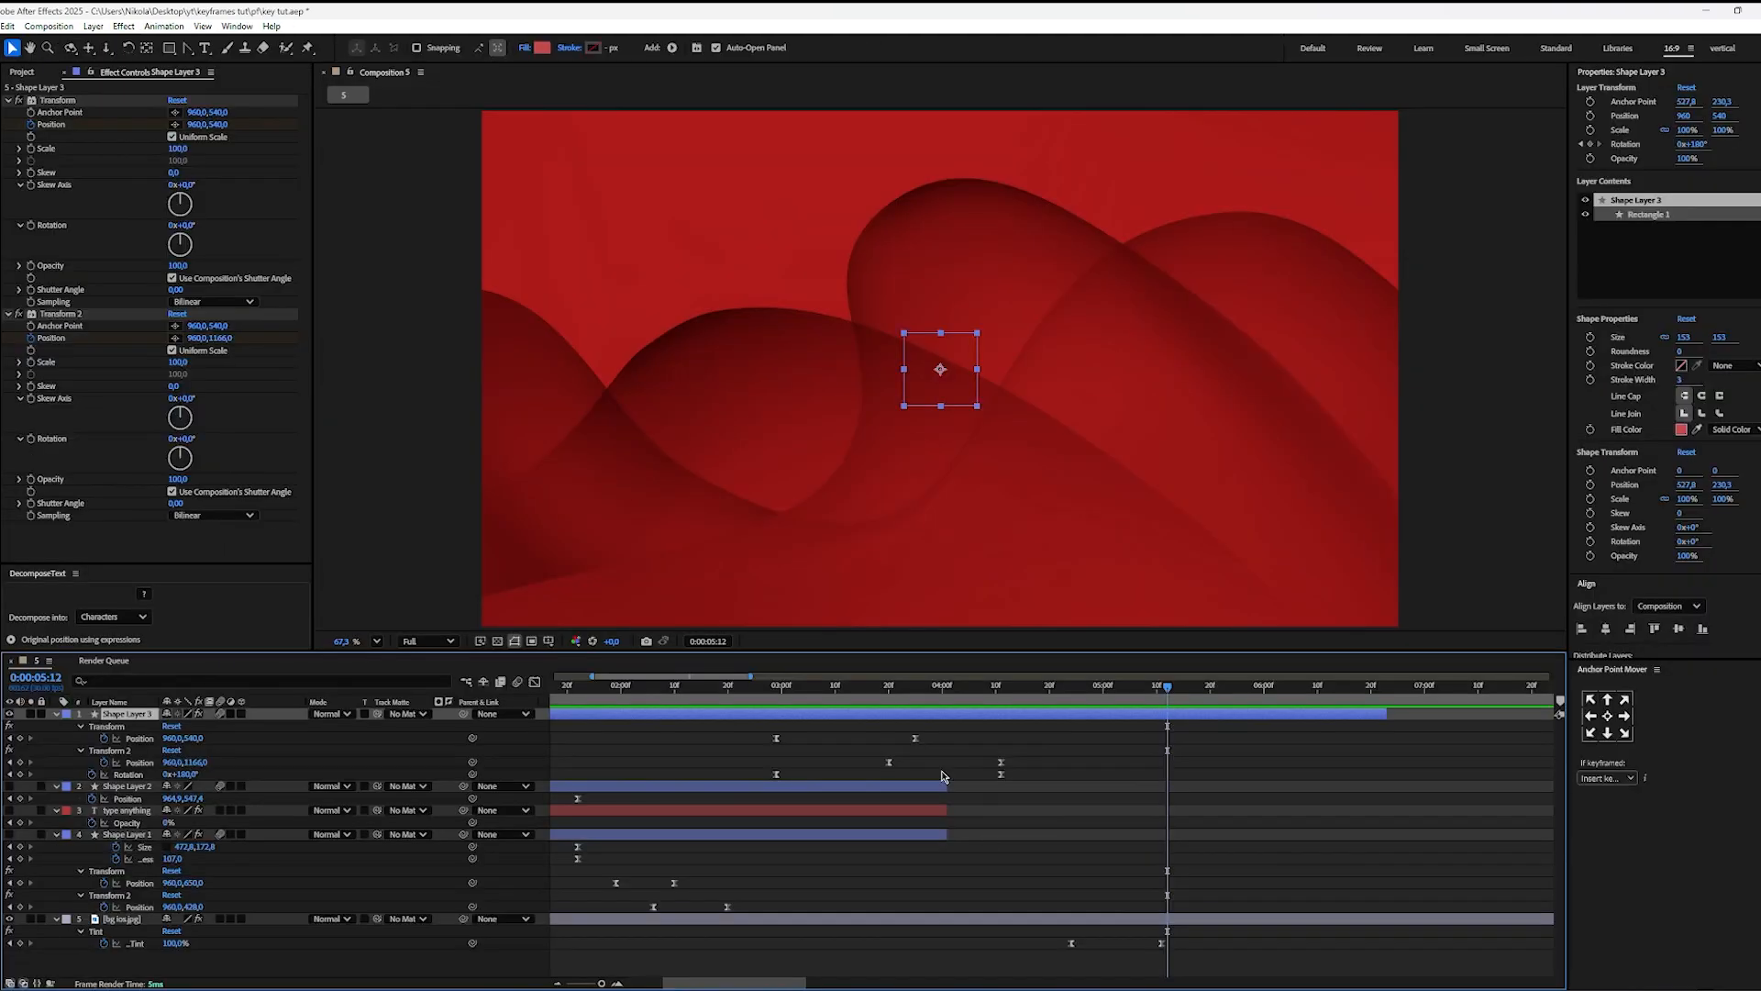
Step: Draw a circle about 135 px in diameter on a new shape layer near the composition's centre at 0:00:05:12
{"action": "left_click", "coordinate": [1077, 824]}
{"action": "key", "text": "q"}
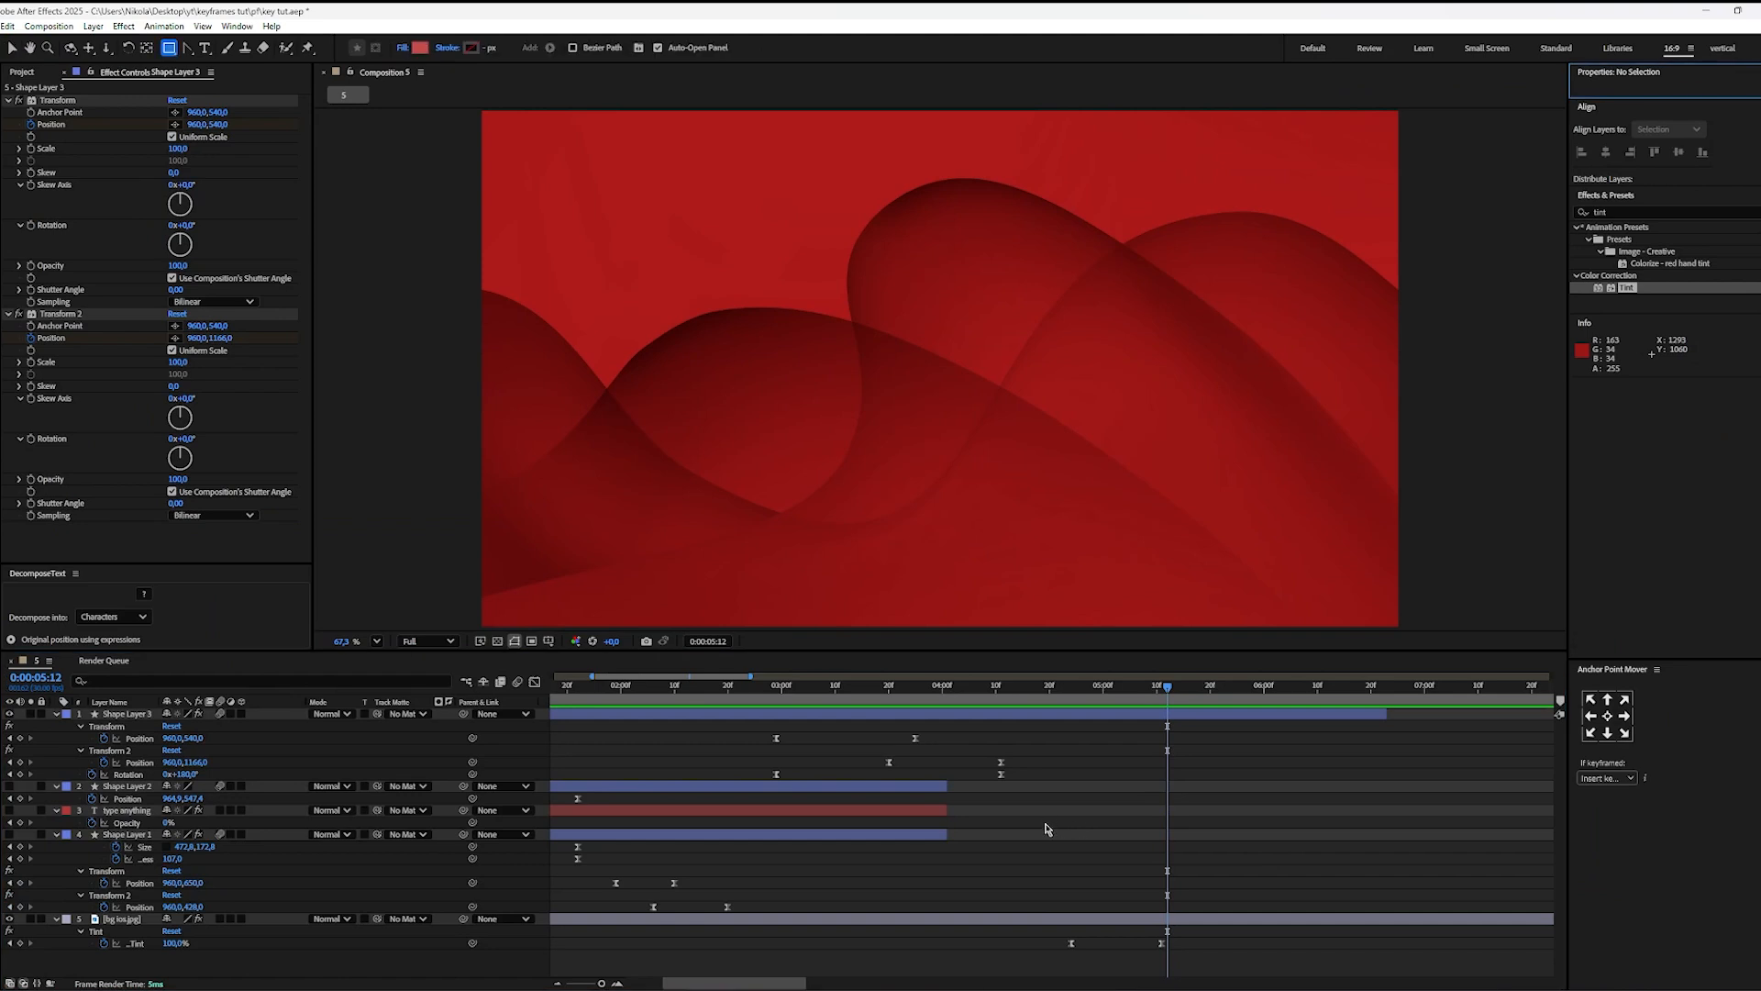
{"action": "left_click", "coordinate": [1039, 824]}
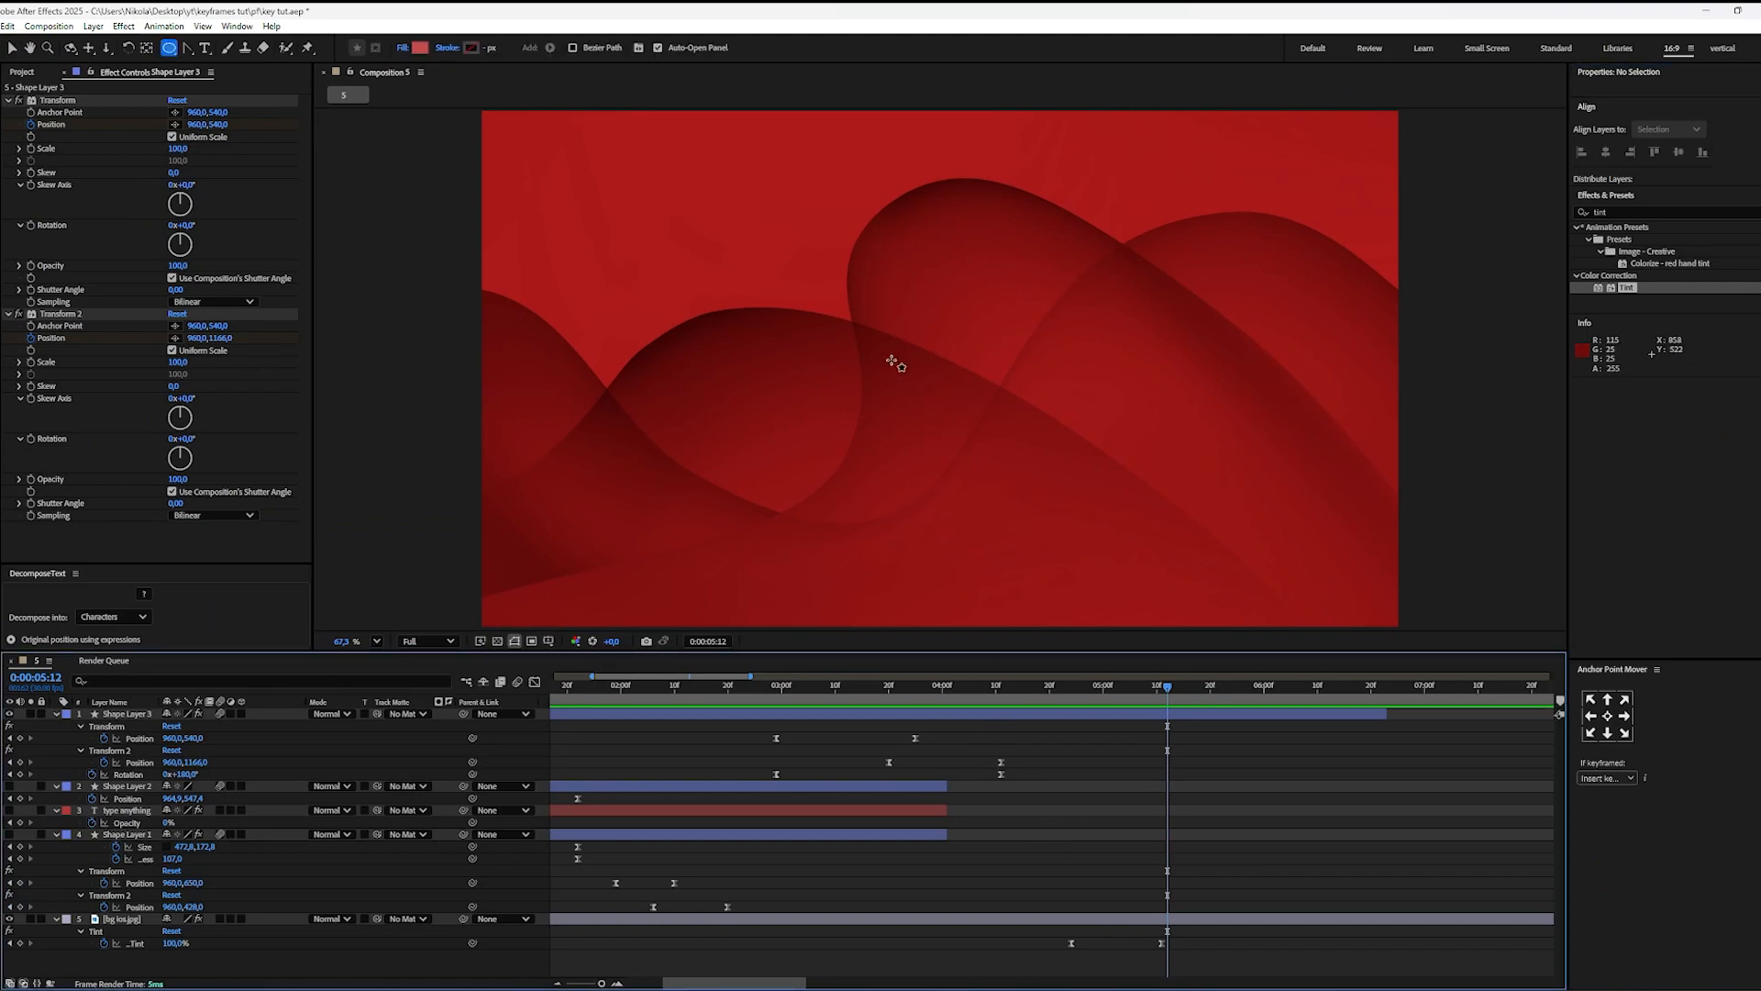
{"action": "left_click_drag", "start_coordinate": [879, 343], "coordinate": [944, 408]}
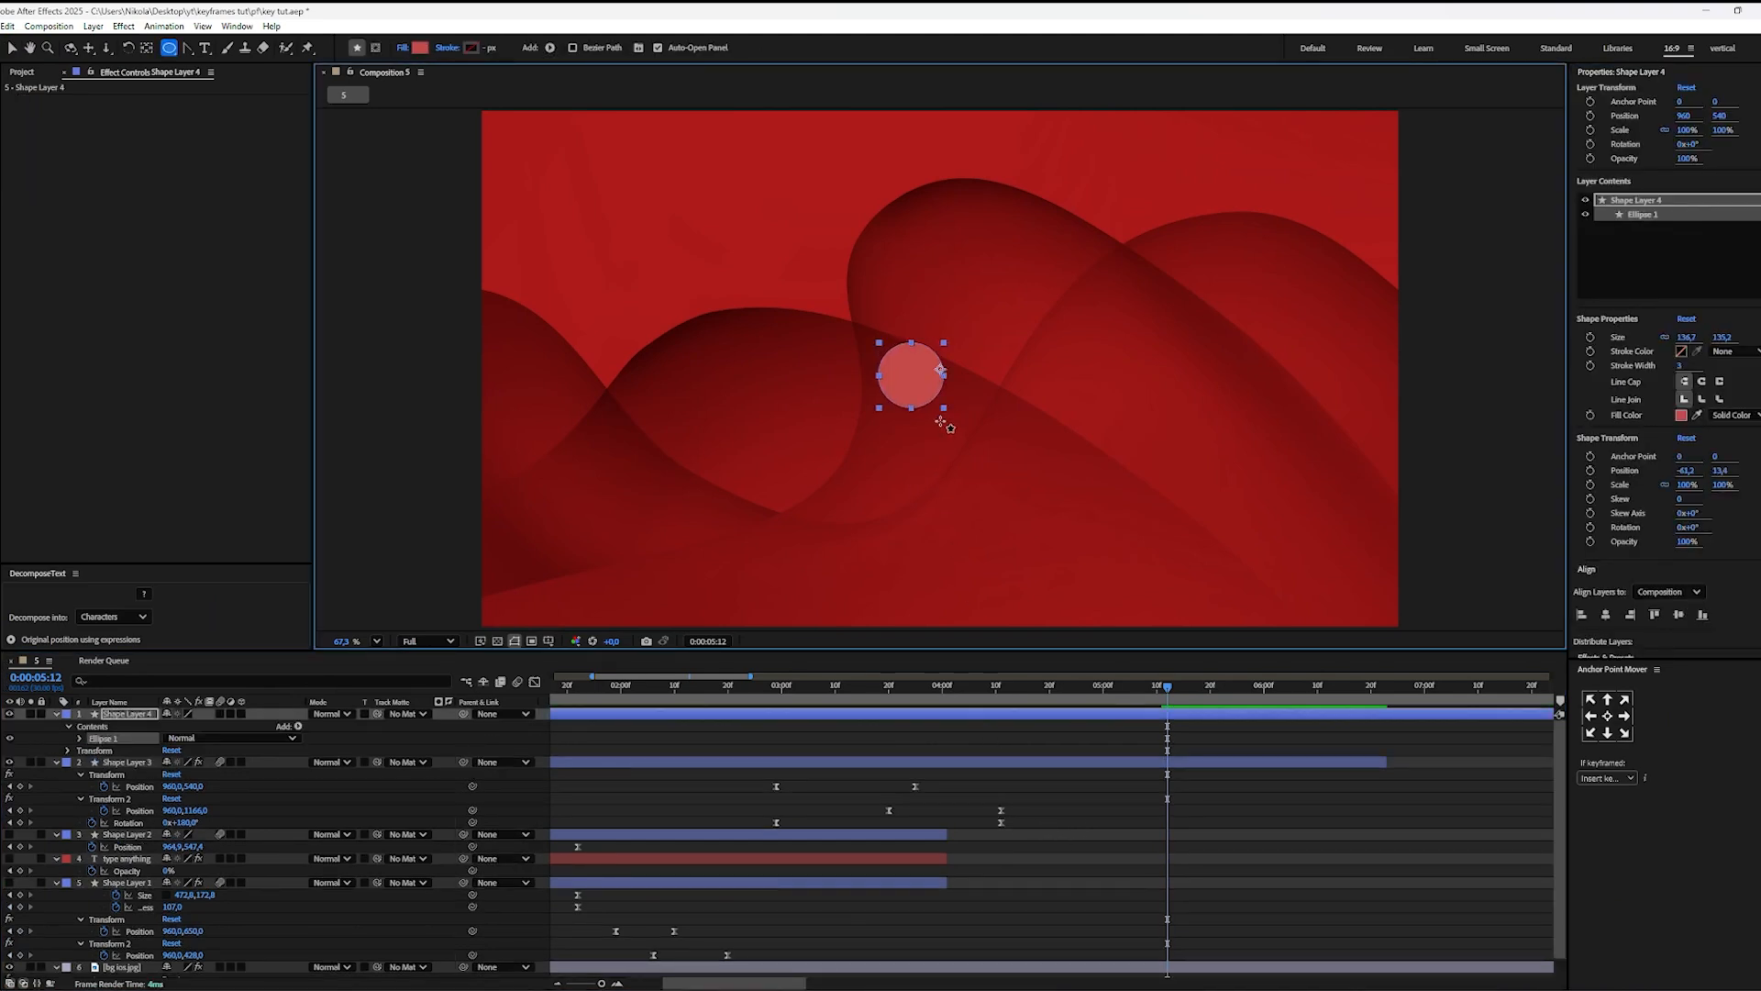
Step: Centre the circle layer's anchor point on its shape and align the layer horizontally and vertically to the composition's centre
{"action": "left_click", "coordinate": [154, 49]}
{"action": "key", "text": "ctrl+alt+Home"}
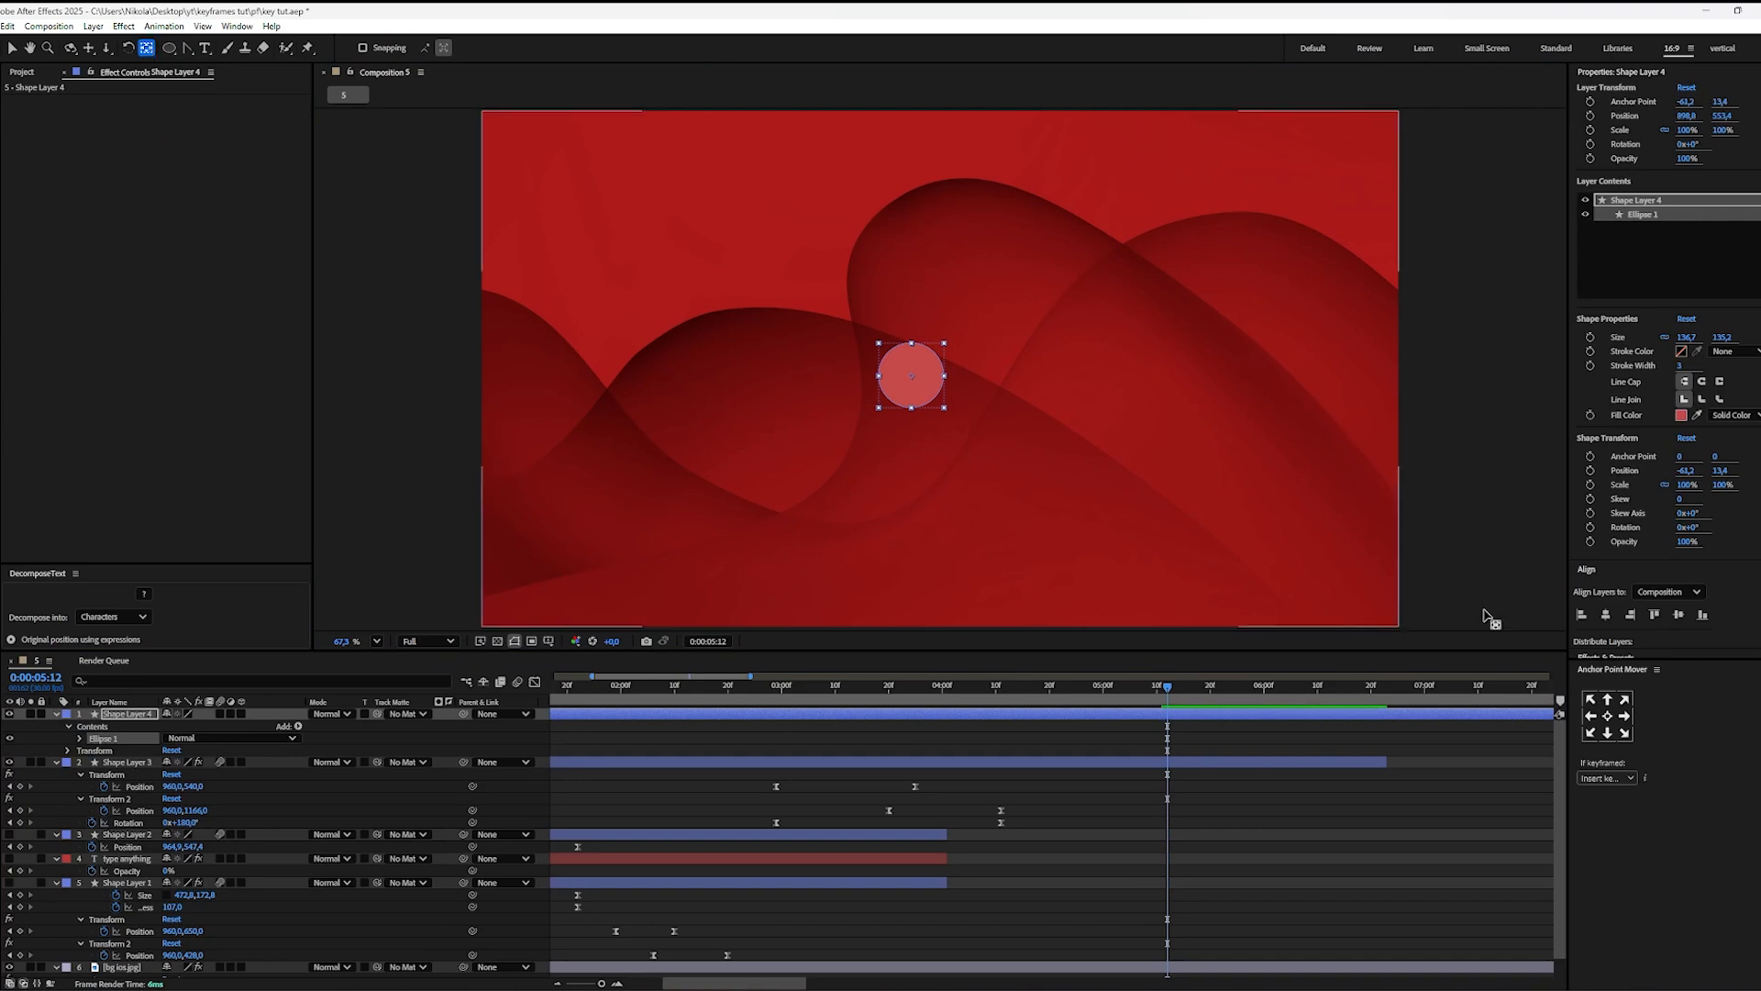
{"action": "left_click", "coordinate": [1608, 617]}
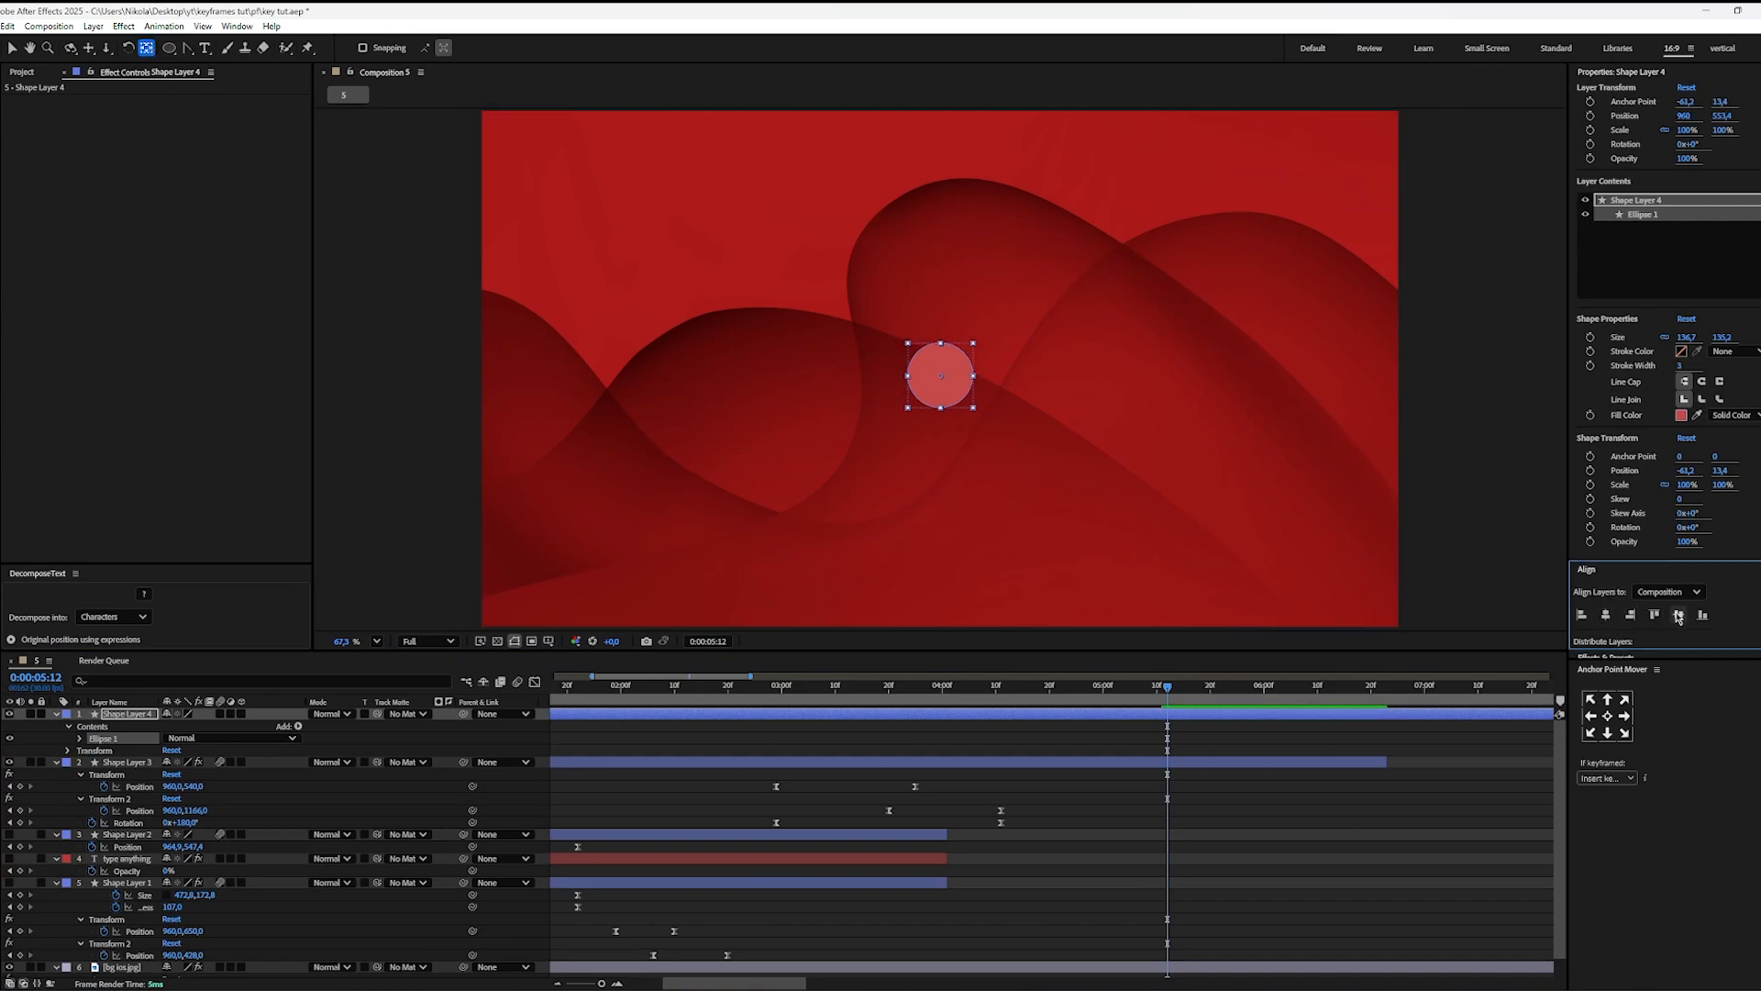
{"action": "left_click", "coordinate": [1678, 616]}
{"action": "key", "text": "v"}
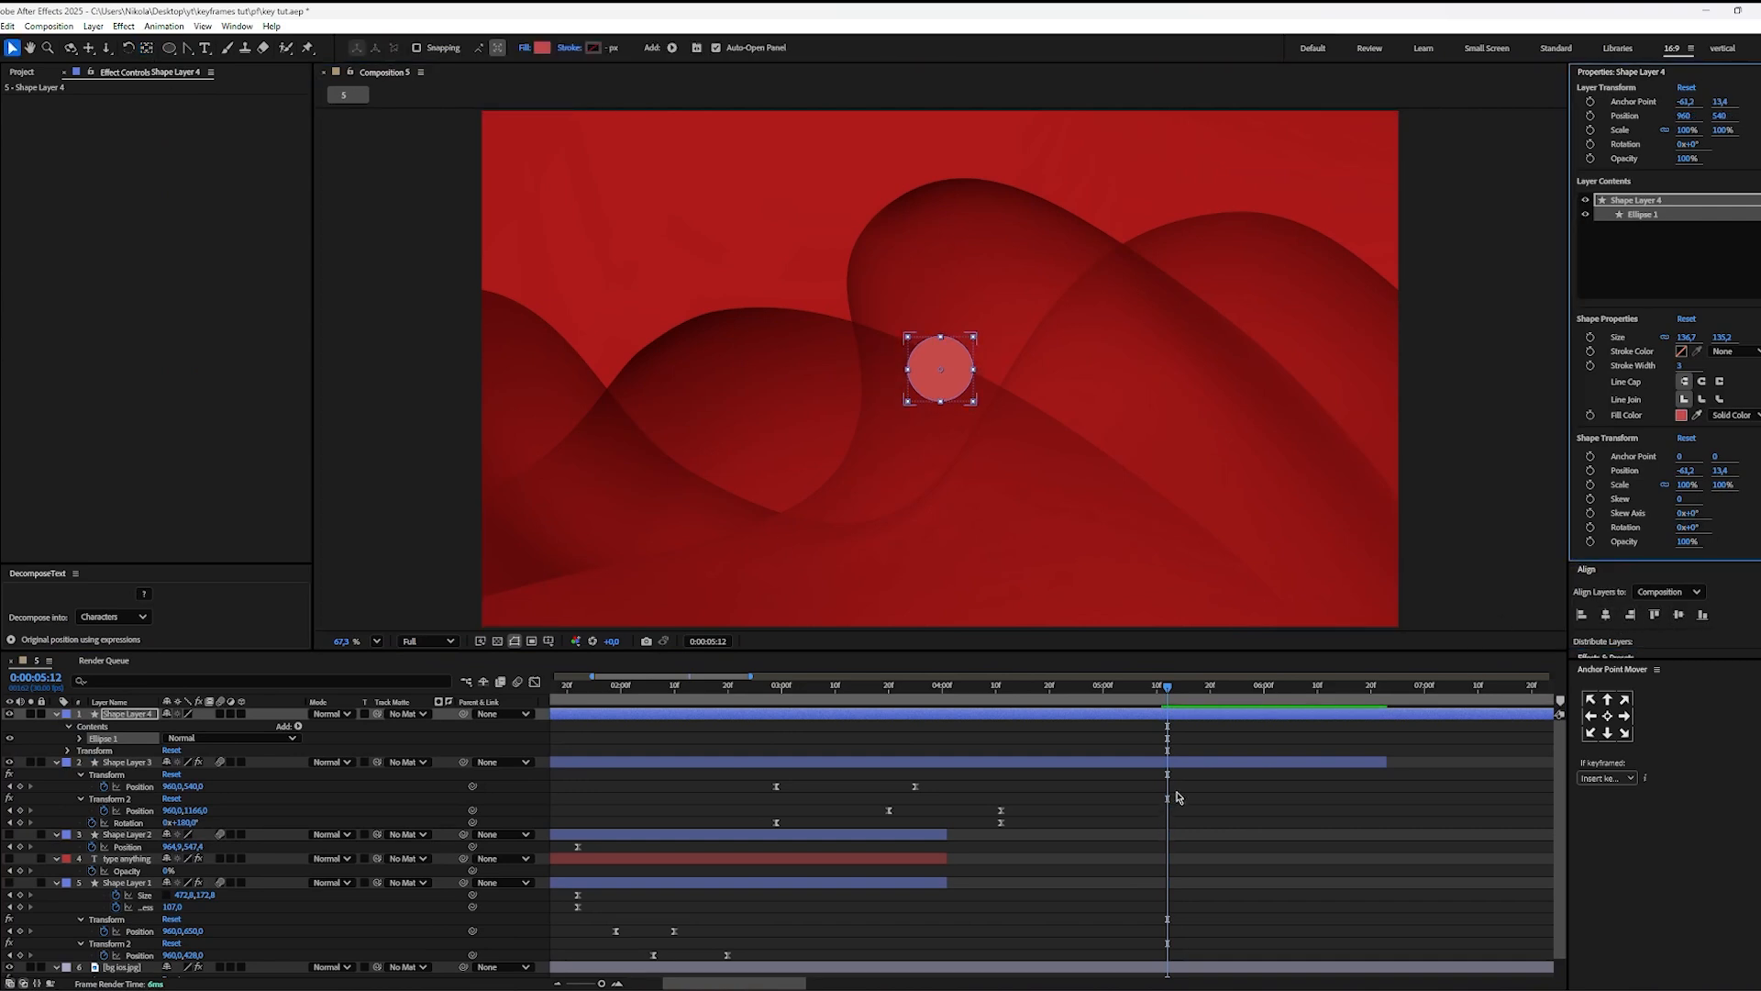
Step: Change the circle's fill colour to blue 5462CA
{"action": "left_click", "coordinate": [1181, 741]}
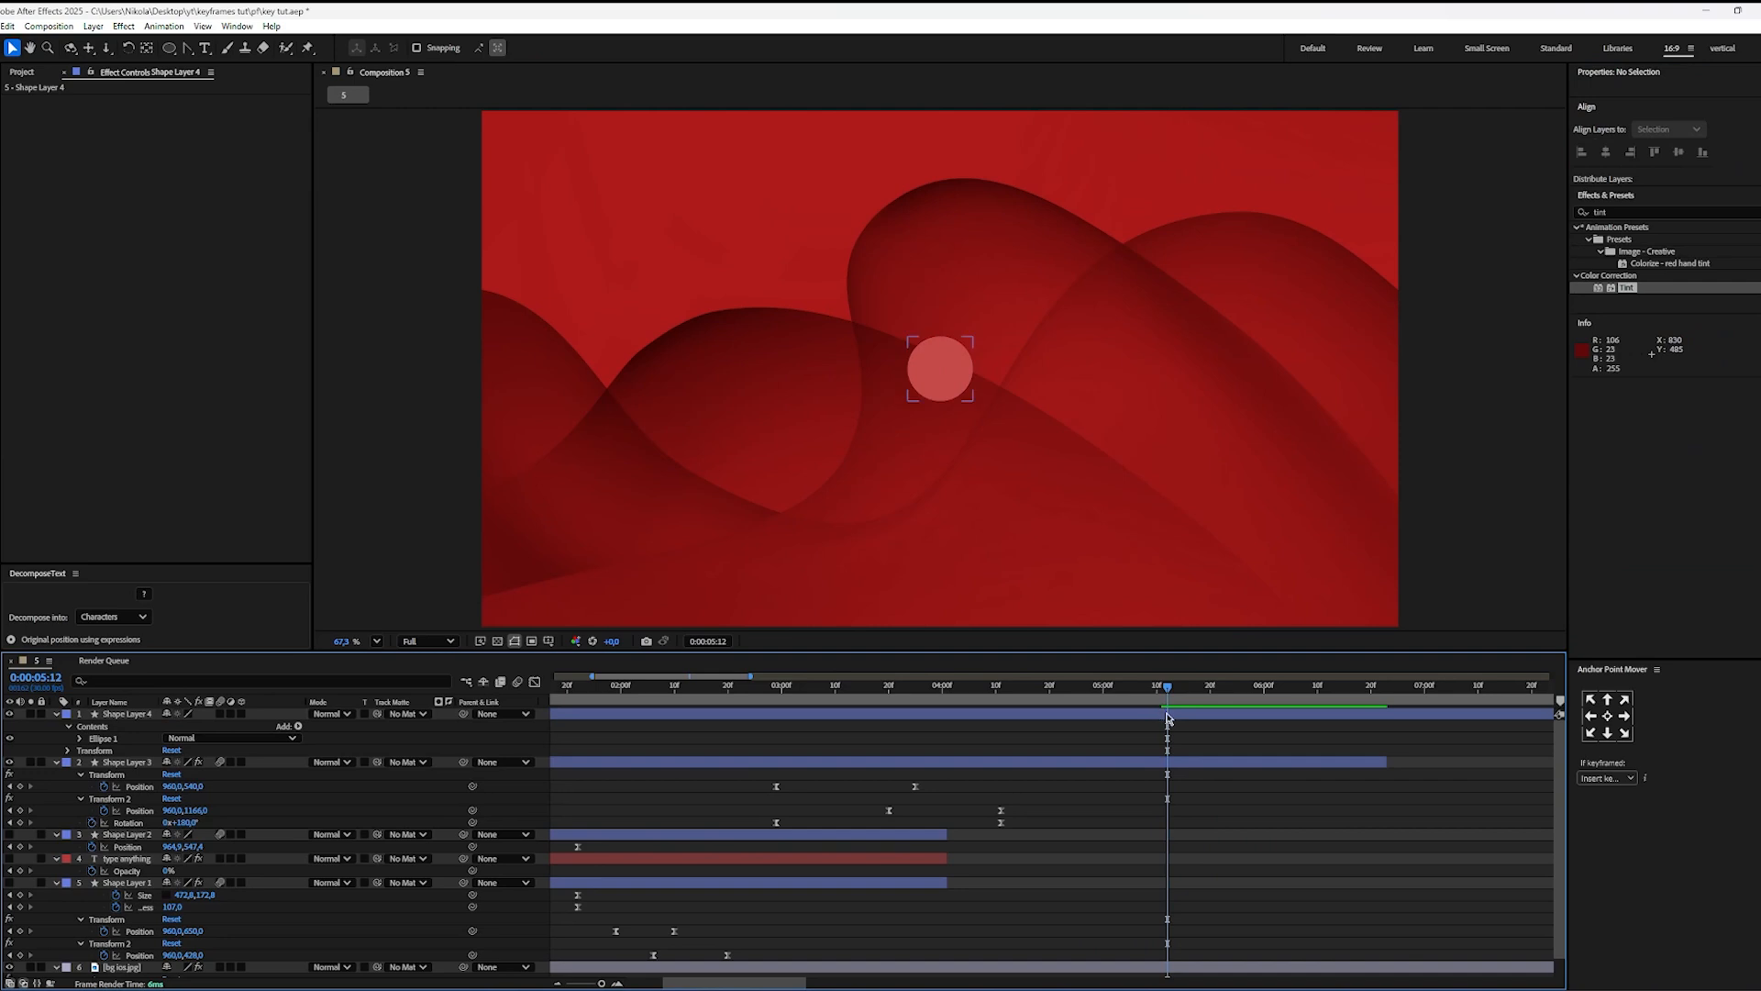
{"action": "left_click", "coordinate": [1168, 719]}
{"action": "left_click", "coordinate": [542, 47]}
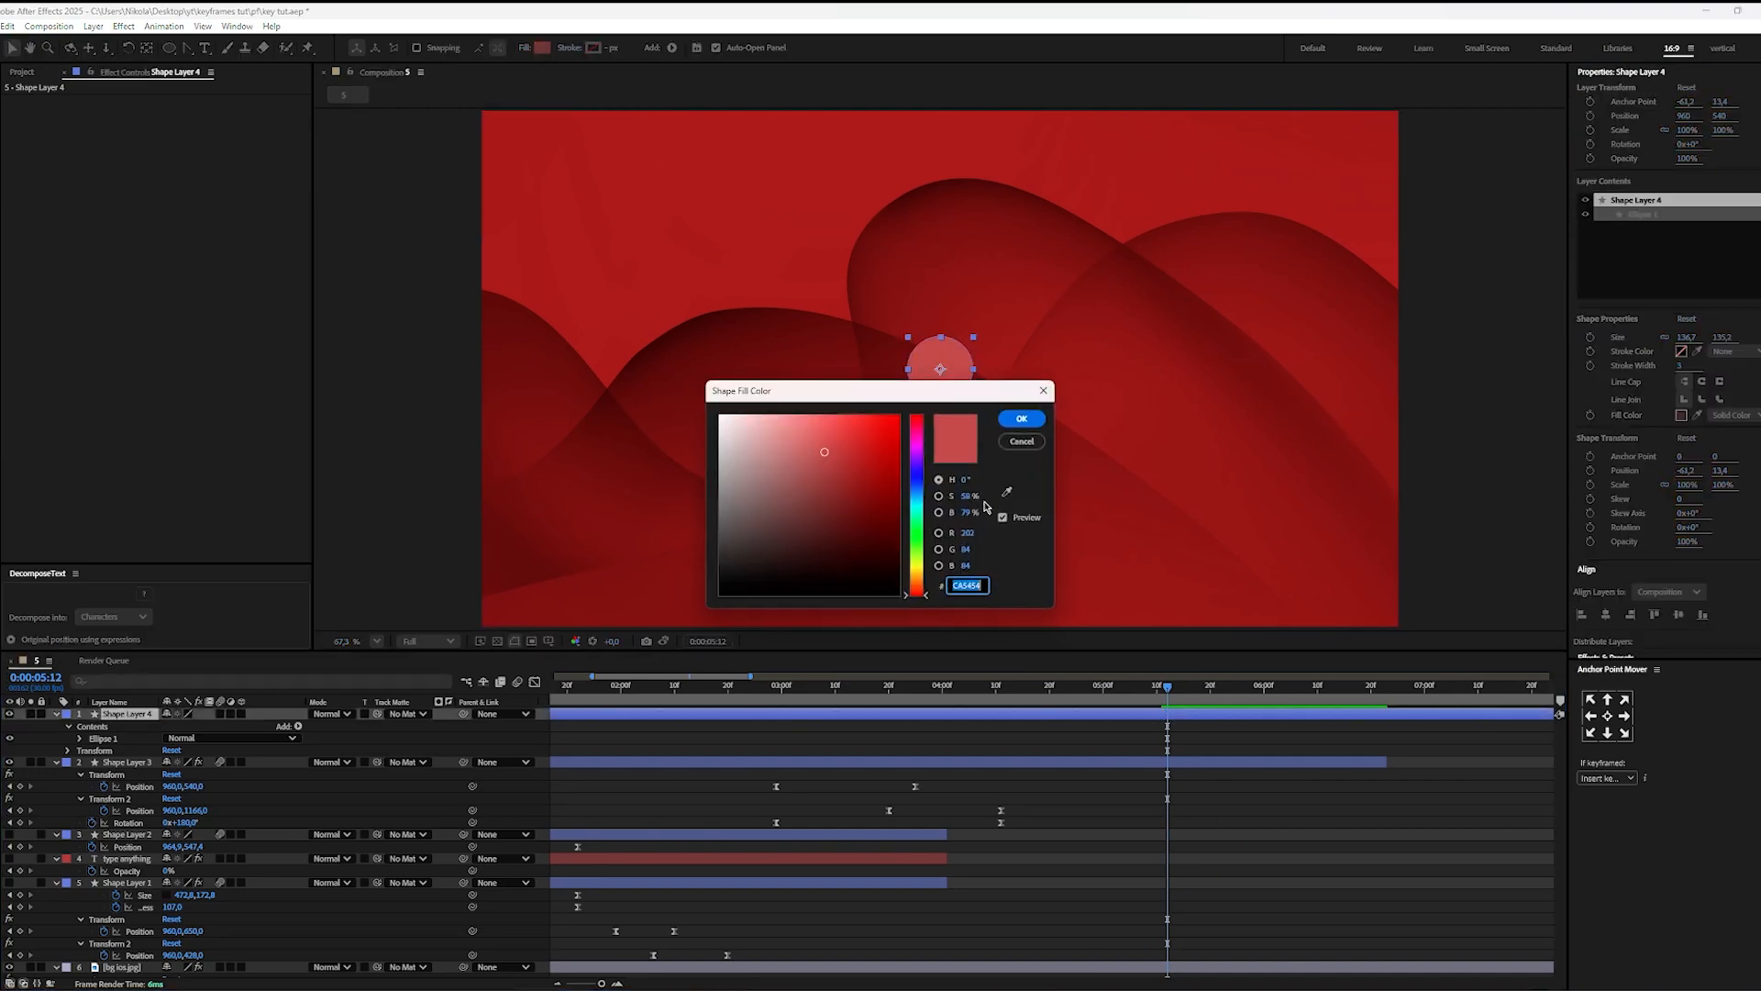
{"action": "left_click_drag", "start_coordinate": [919, 511], "coordinate": [920, 486]}
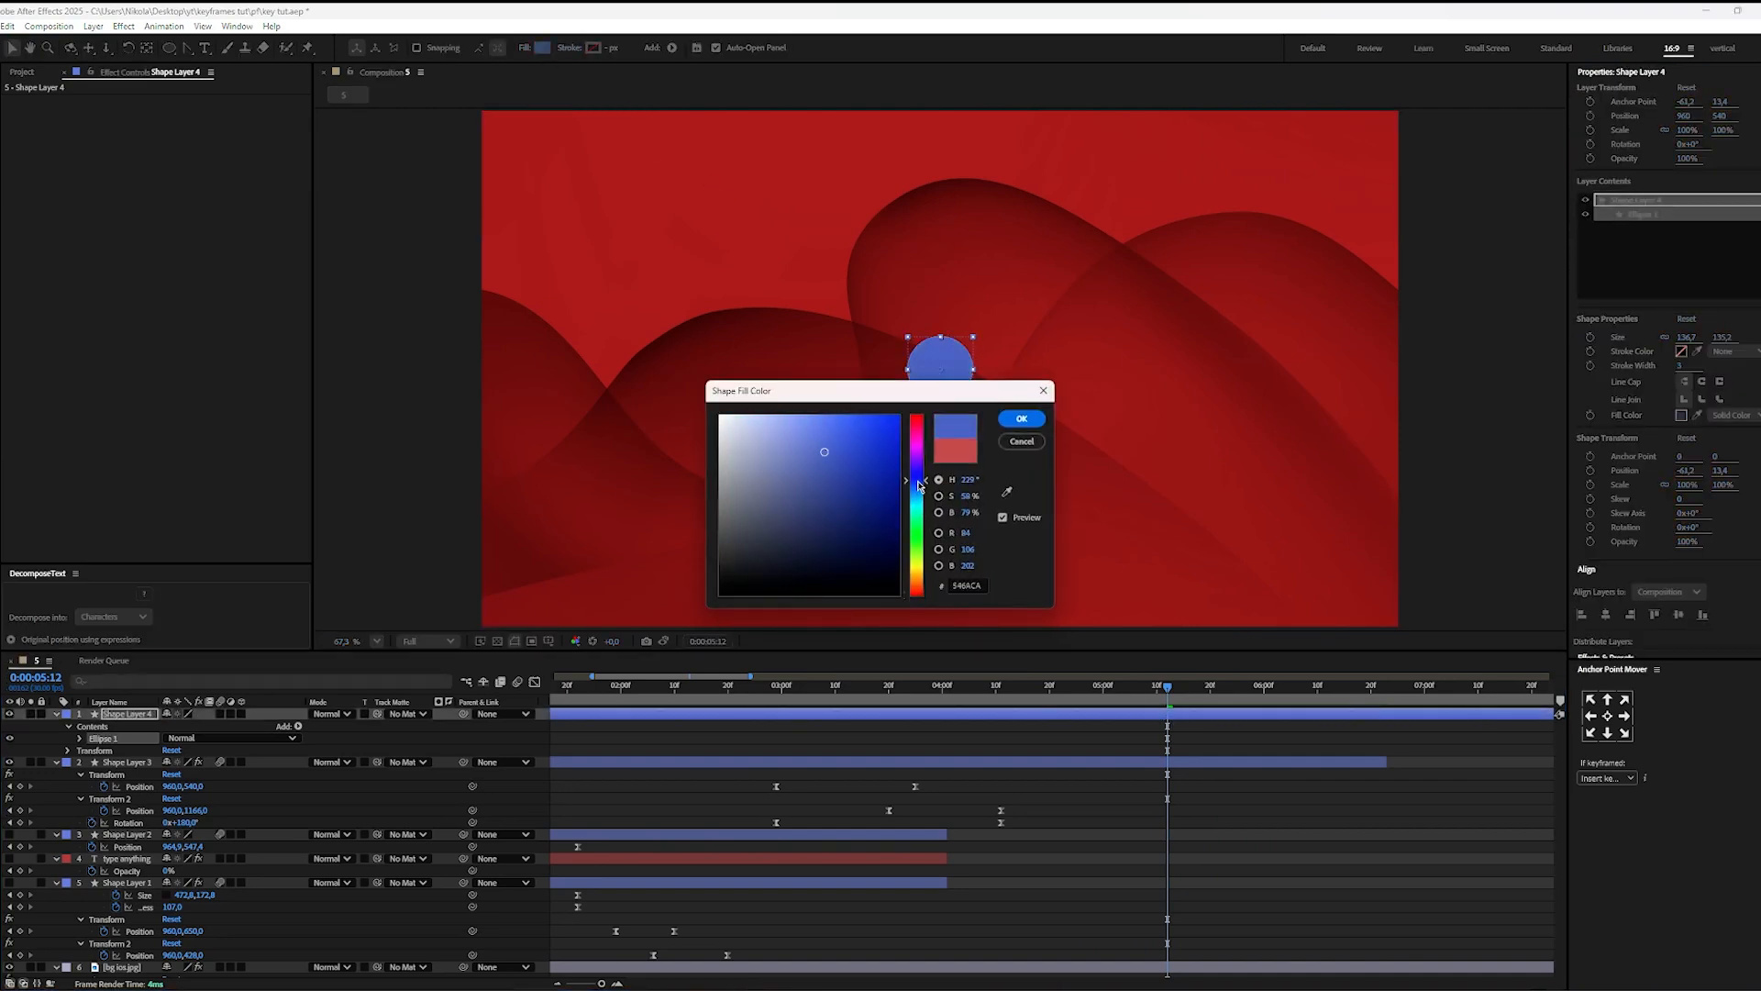
{"action": "left_click", "coordinate": [1021, 419]}
Step: Trim the circle layer to start at 0:00:05:09 and keyframe its Scale at 100% there
{"action": "mouse_move", "coordinate": [1168, 697]}
{"action": "left_mouse_down"}
{"action": "mouse_move", "coordinate": [1126, 697]}
{"action": "mouse_move", "coordinate": [1153, 699]}
{"action": "left_mouse_up"}
{"action": "key", "text": "alt+bracketleft"}
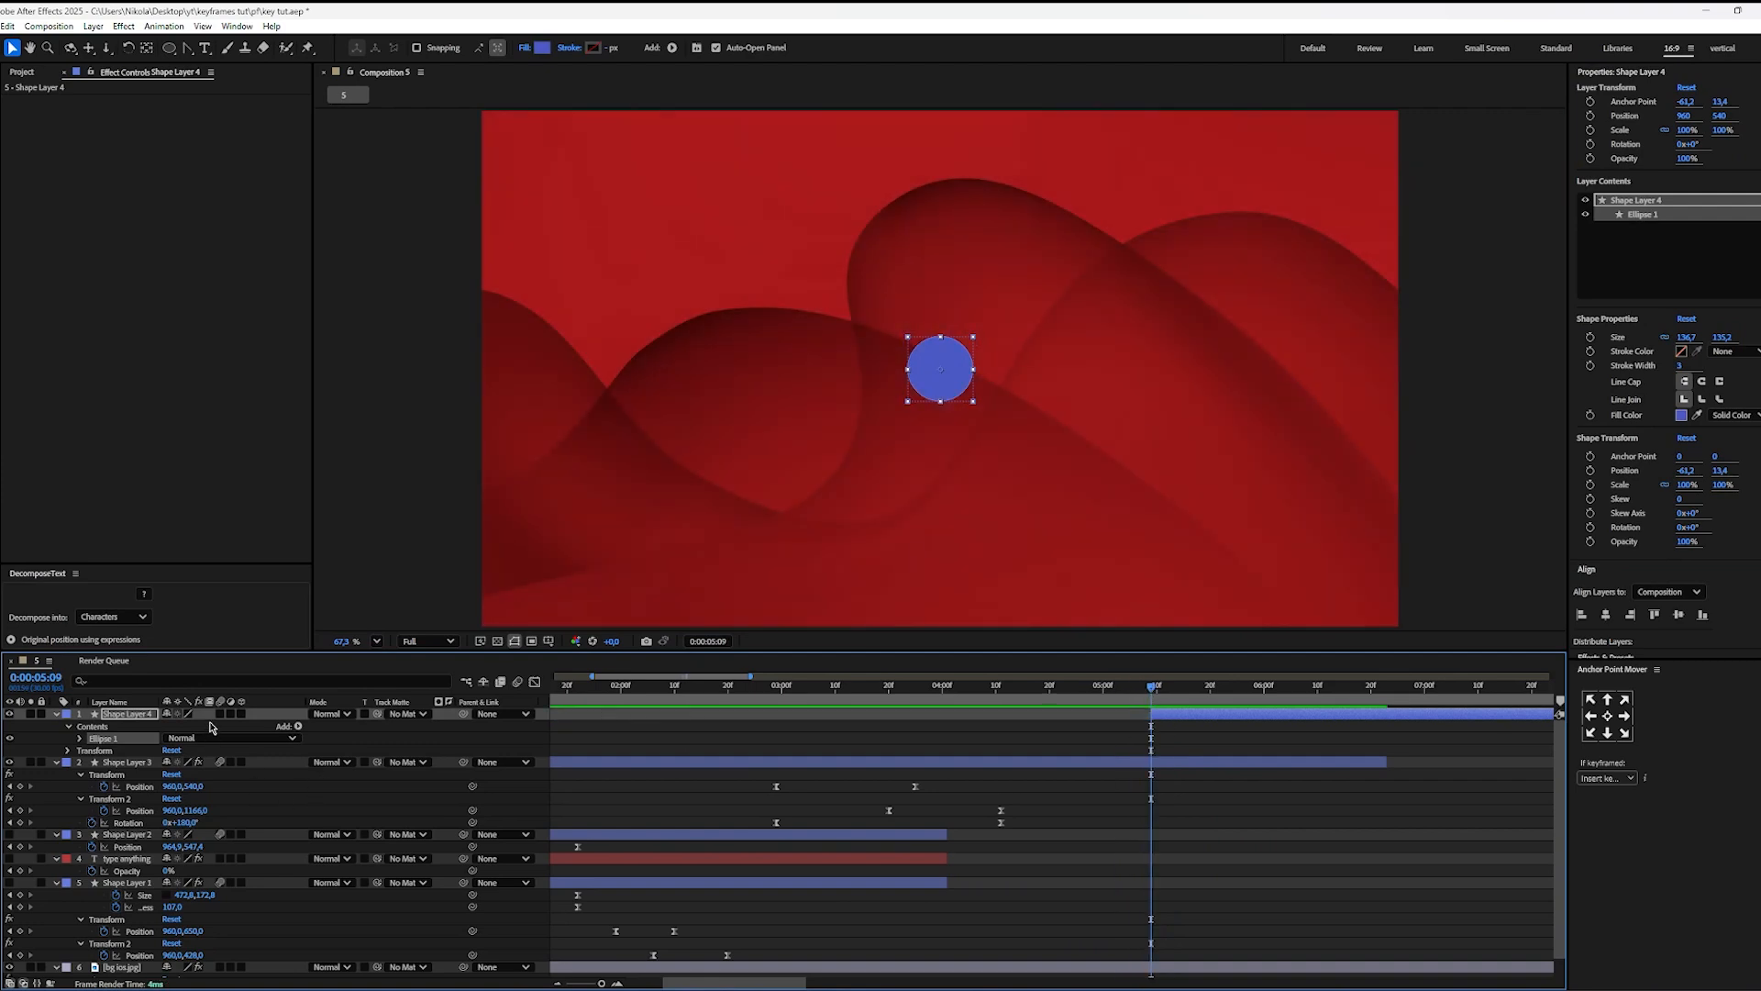
{"action": "key", "text": "s"}
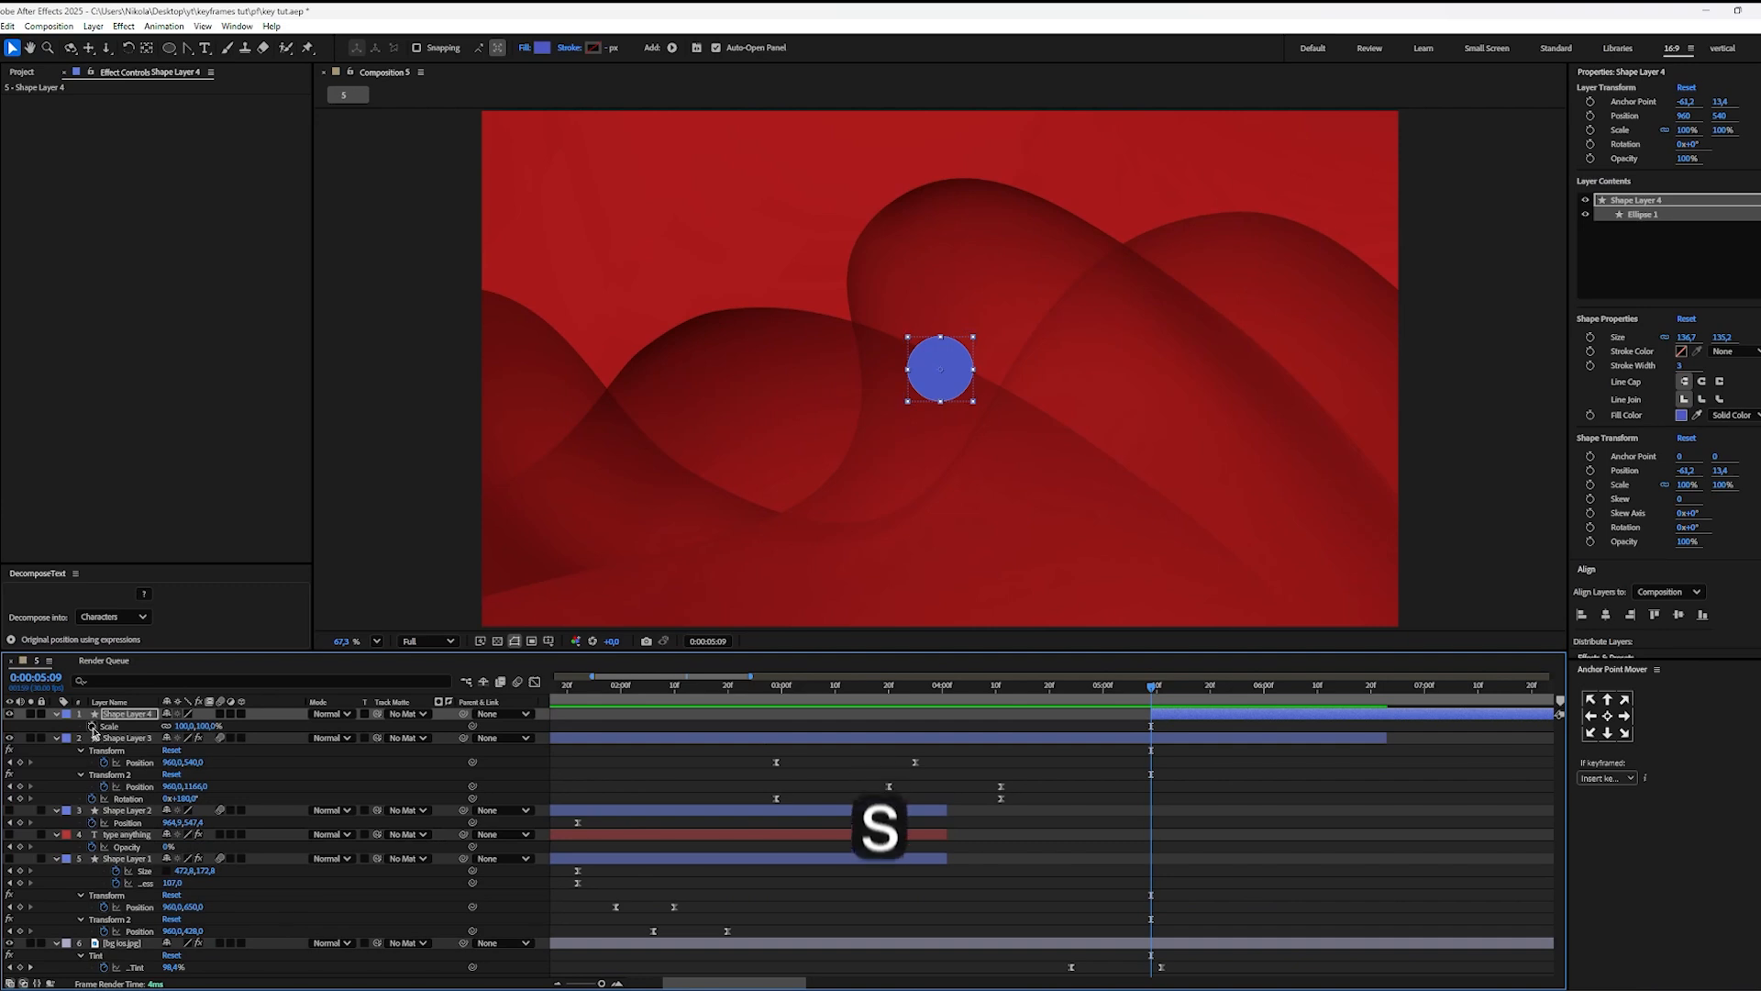
{"action": "left_click", "coordinate": [92, 725]}
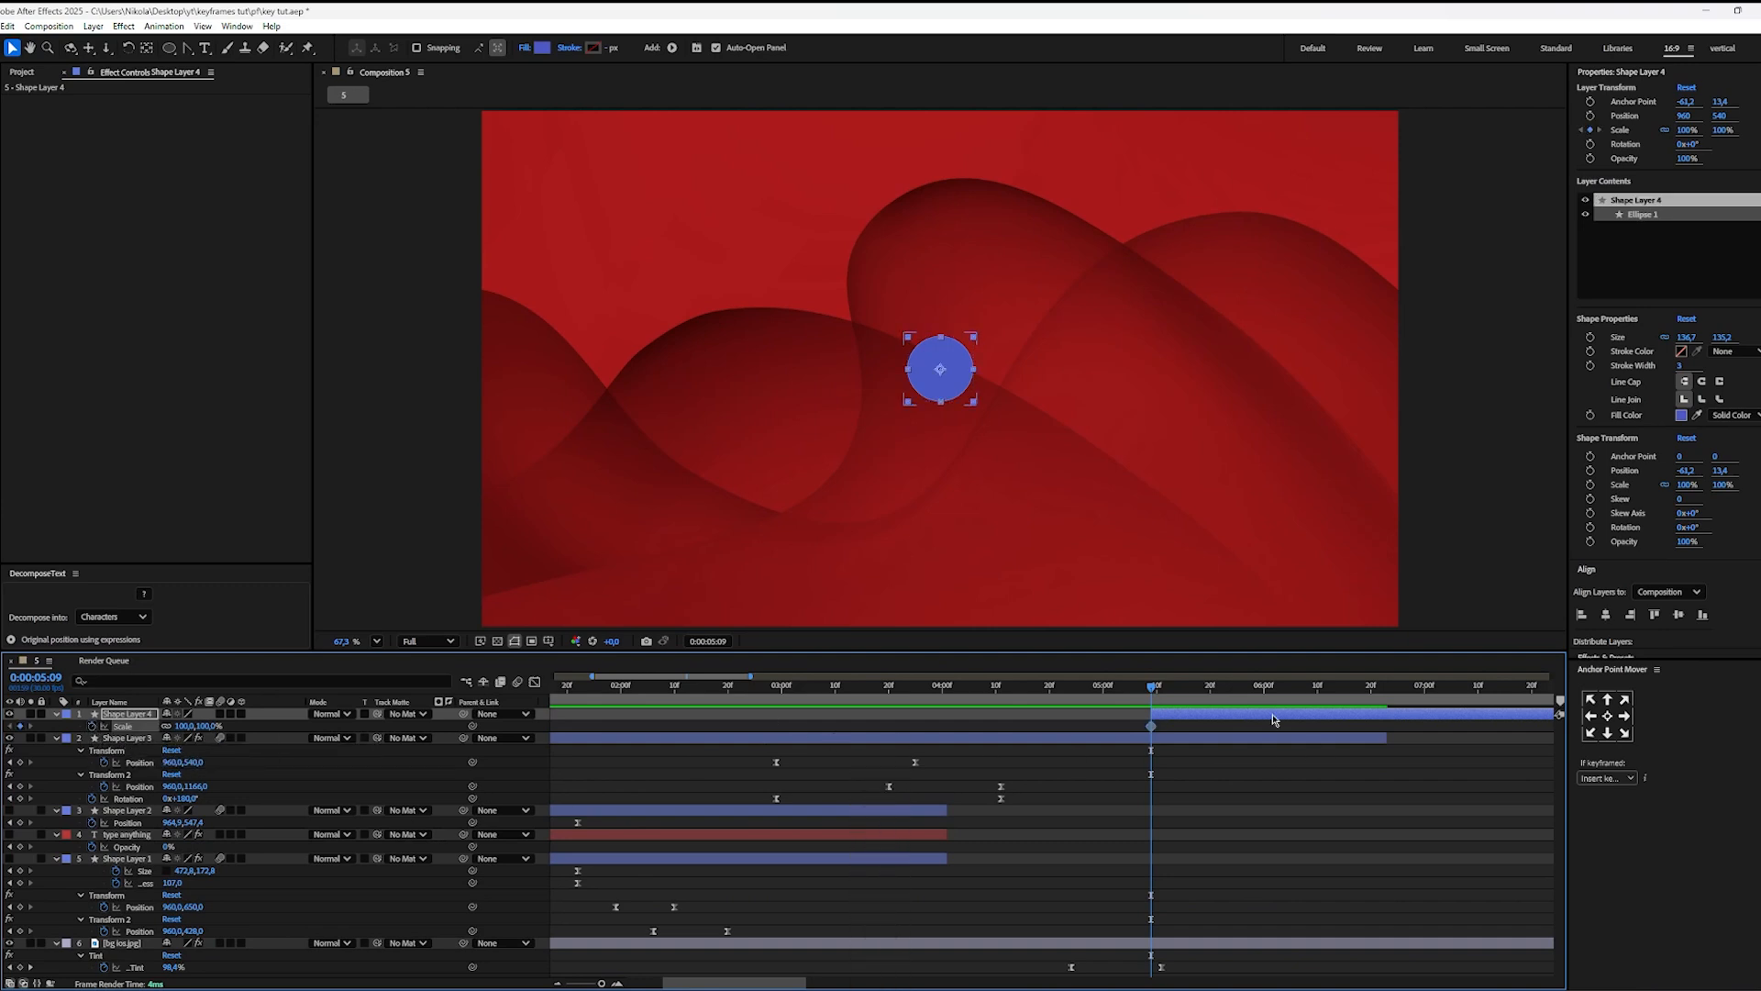
Step: Keyframe the circle's Scale at 1704% at 0:00:06:10 so it covers the whole frame
{"action": "key", "text": "space"}
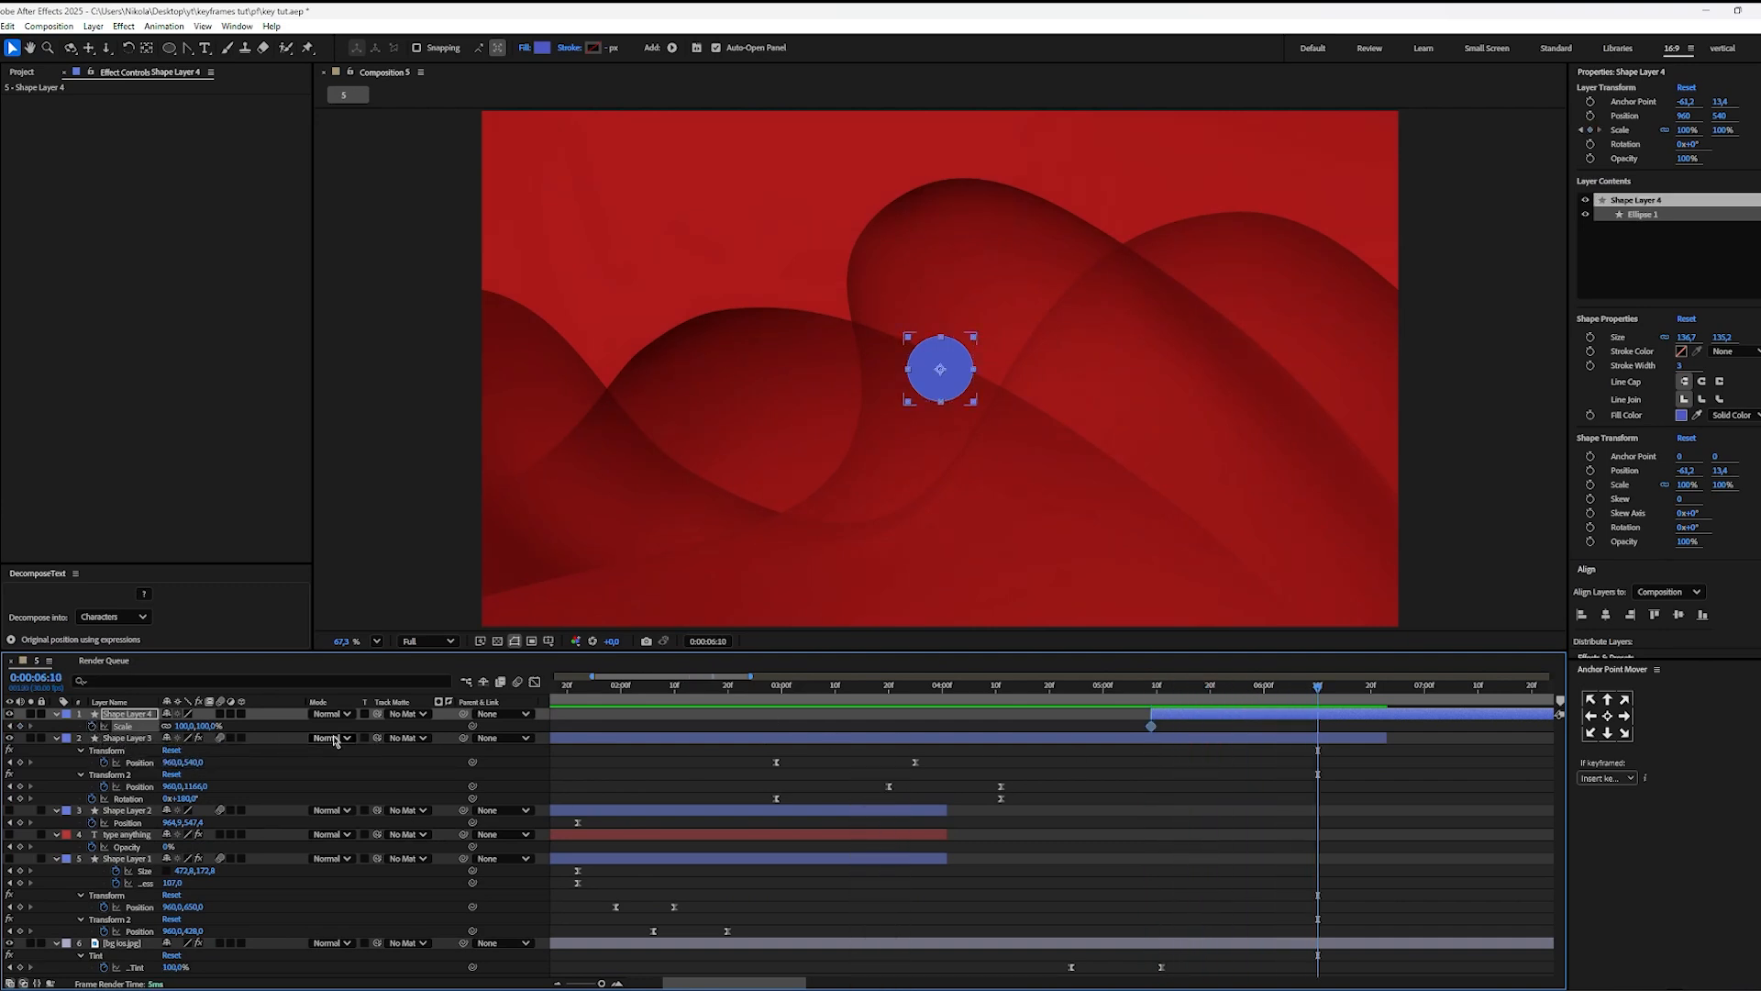
{"action": "left_click_drag", "start_coordinate": [185, 726], "coordinate": [563, 727]}
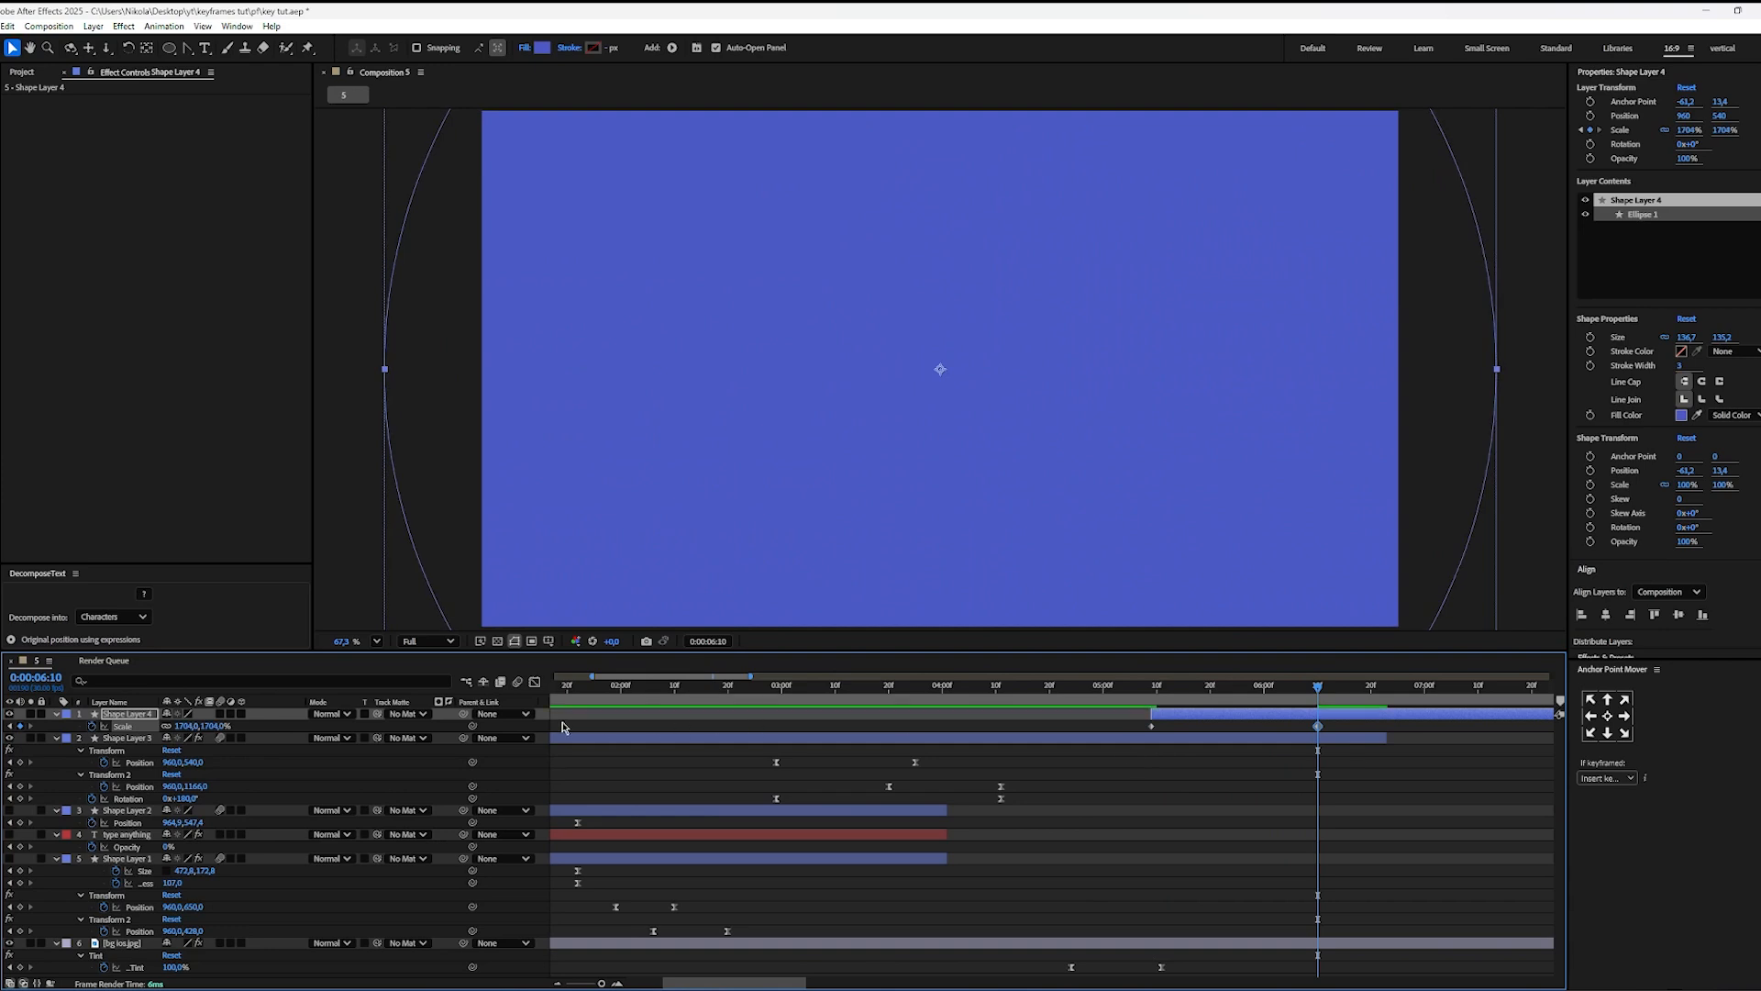
{"action": "scroll", "coordinate": [1079, 407], "scroll_direction": "down", "scroll_amount": 3}
{"action": "scroll", "coordinate": [1030, 421], "scroll_direction": "up", "scroll_amount": 2}
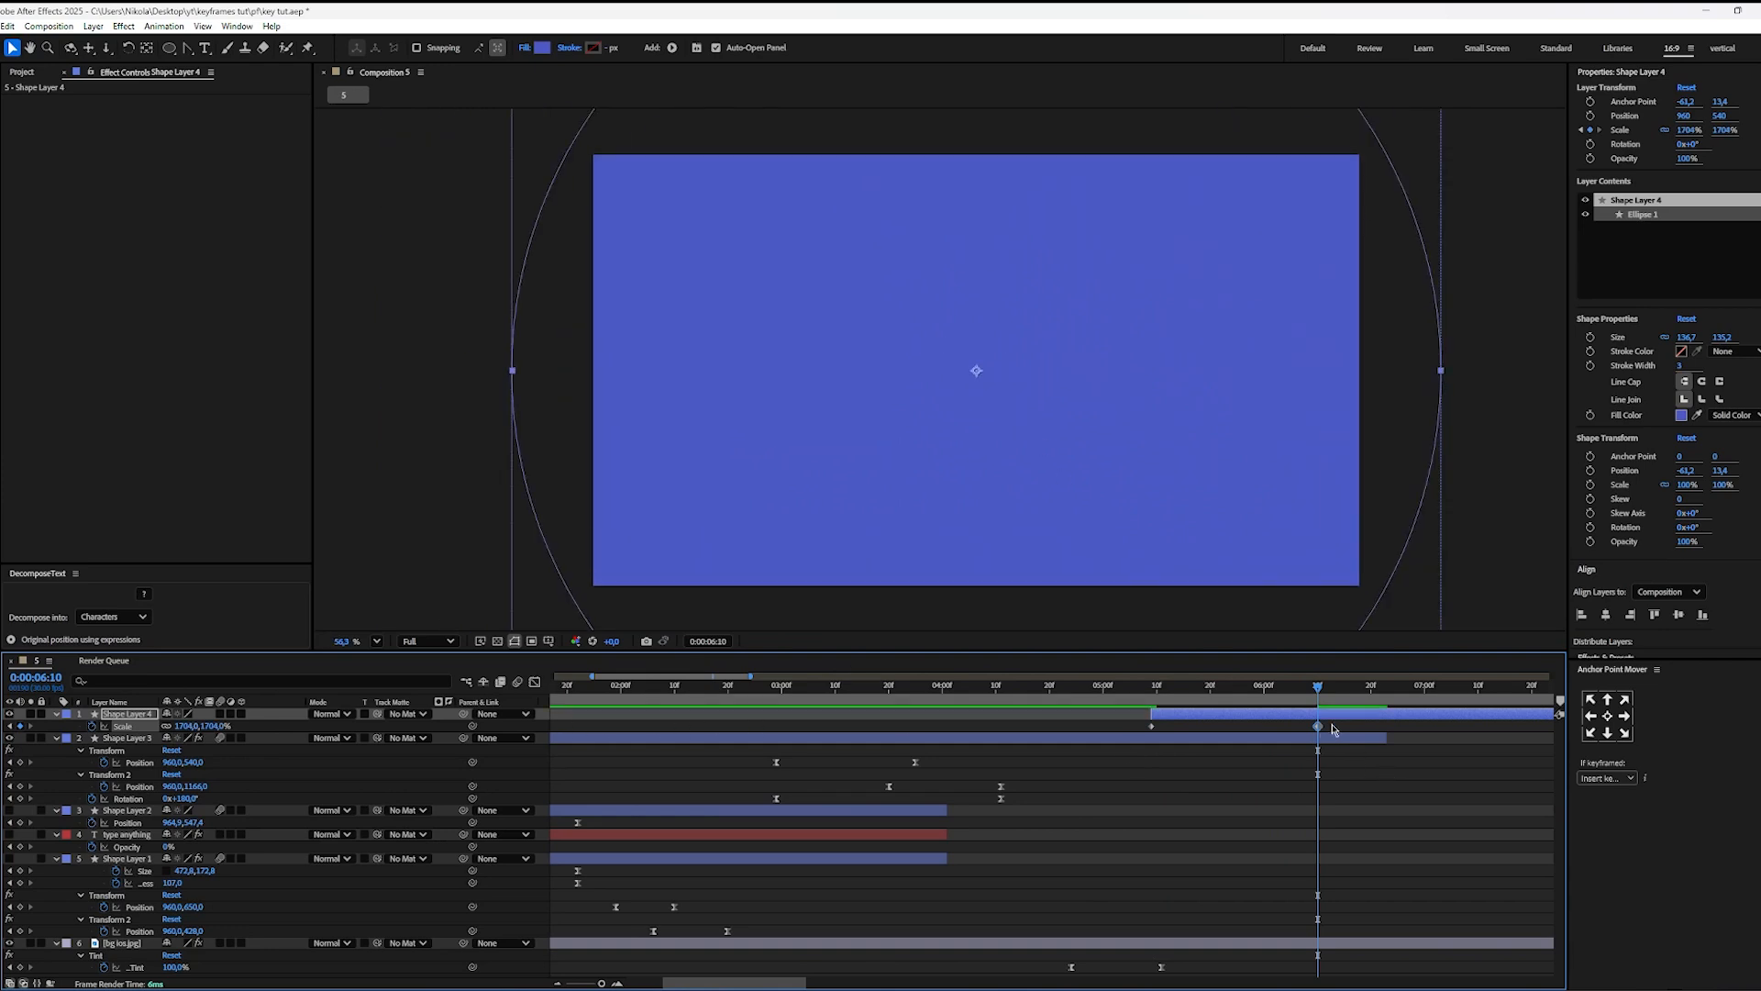
Step: Ease the circle's two Scale keyframes and reshape their speed curve in the Graph Editor for a stronger ease
{"action": "left_click_drag", "start_coordinate": [1332, 729], "coordinate": [945, 734]}
{"action": "key", "text": "shift+F3"}
{"action": "left_click_drag", "start_coordinate": [1395, 853], "coordinate": [1202, 915]}
{"action": "left_click", "coordinate": [1163, 856]}
{"action": "left_click", "coordinate": [534, 682]}
Step: Extend the circle layer's start back to about 0:00:04:20 and preview the circle's growth
{"action": "left_click_drag", "start_coordinate": [1317, 707], "coordinate": [1028, 701]}
{"action": "key", "text": "space"}
{"action": "key", "text": "space"}
{"action": "key", "text": "space"}
{"action": "key", "text": "space"}
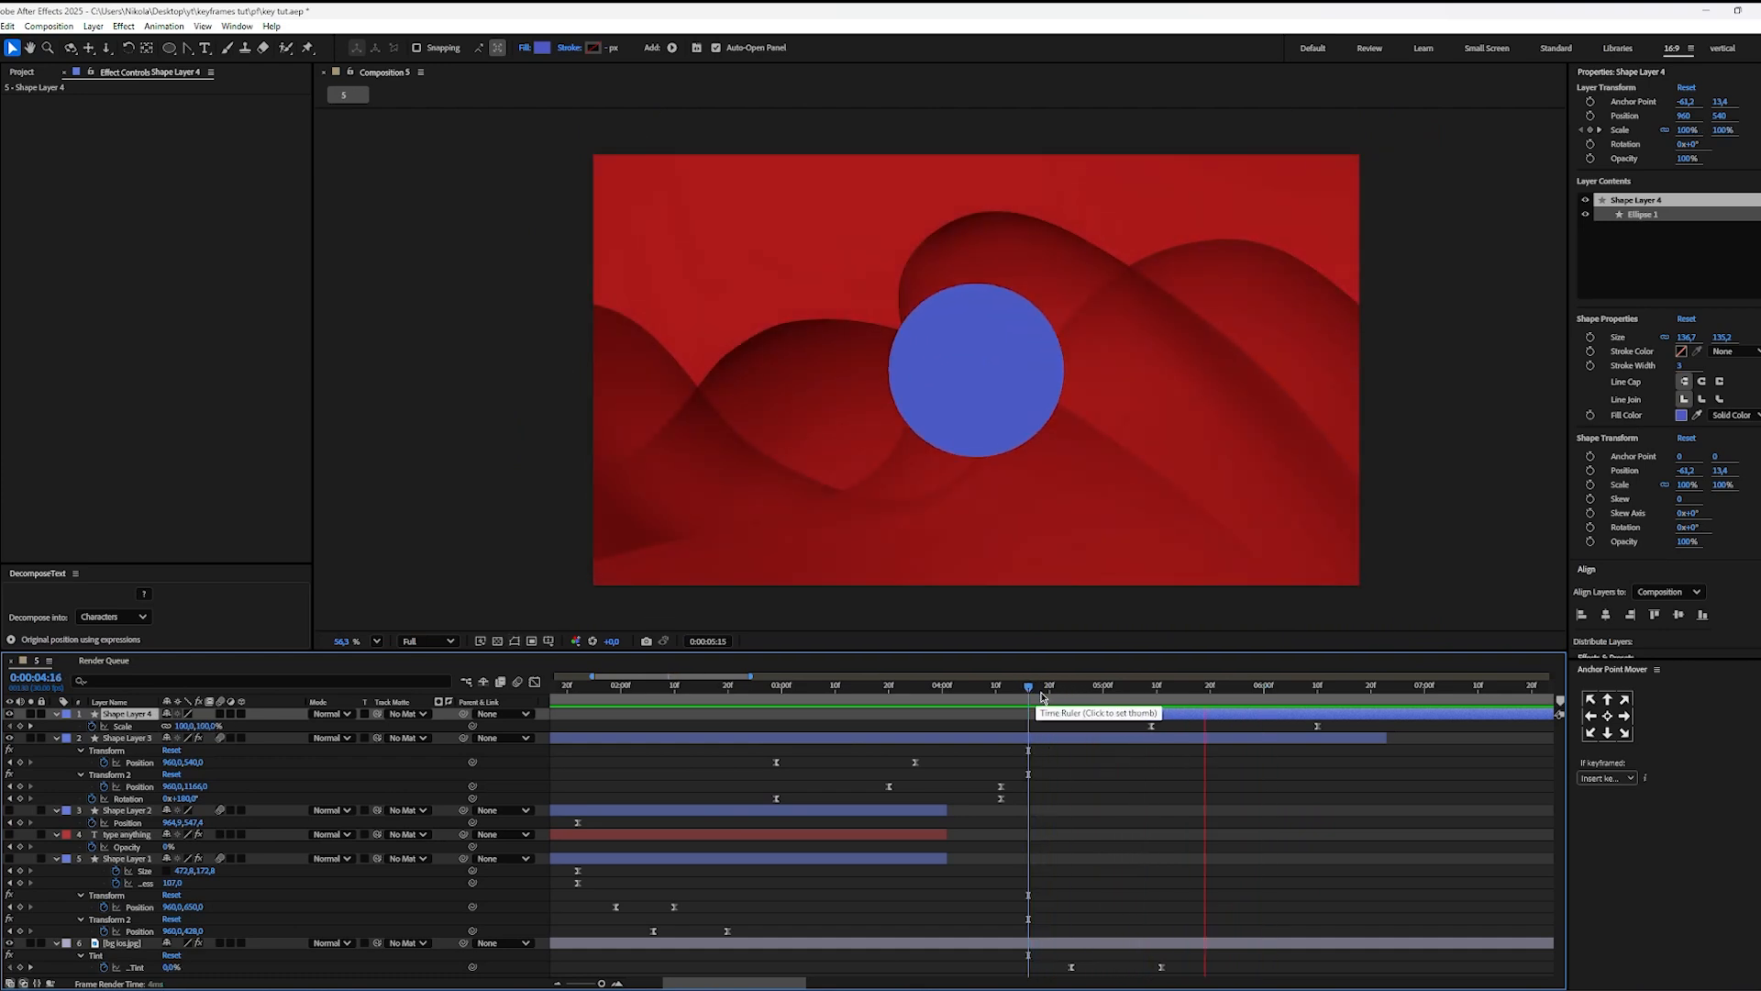
{"action": "left_click", "coordinate": [1141, 690]}
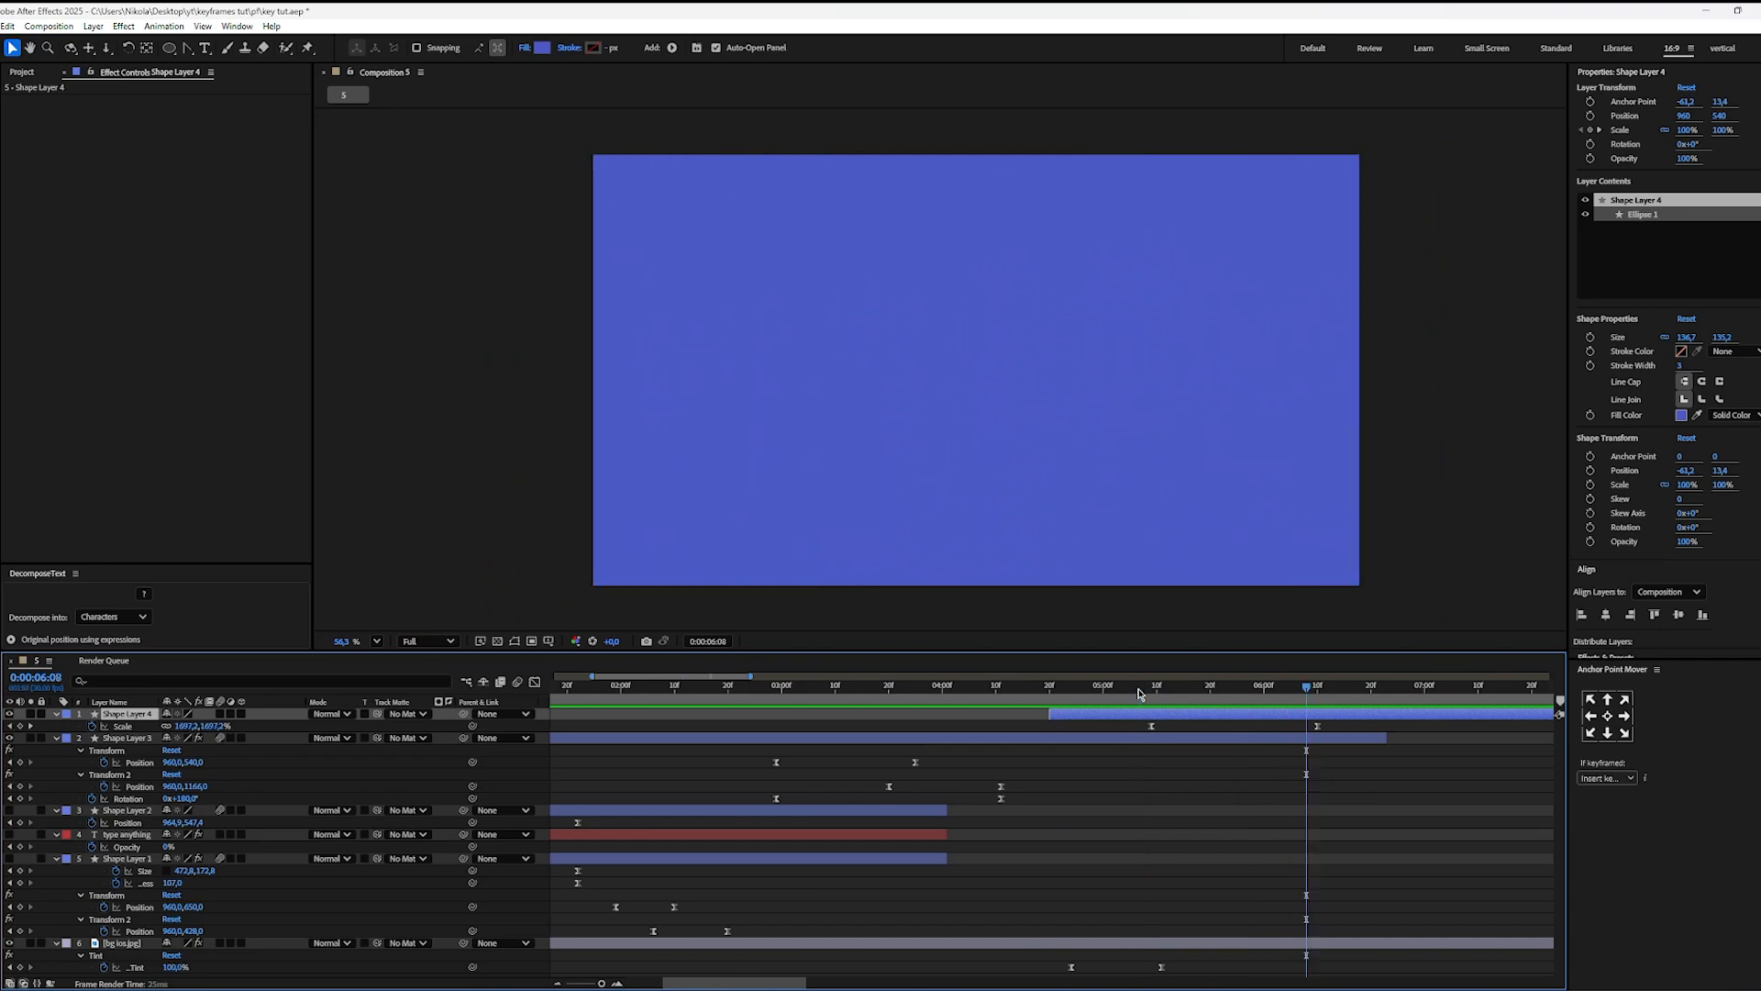
Step: Add a keyframe for the circle's blue fill colour at 0:00:05:09
{"action": "left_click_drag", "start_coordinate": [1141, 694], "coordinate": [1153, 696]}
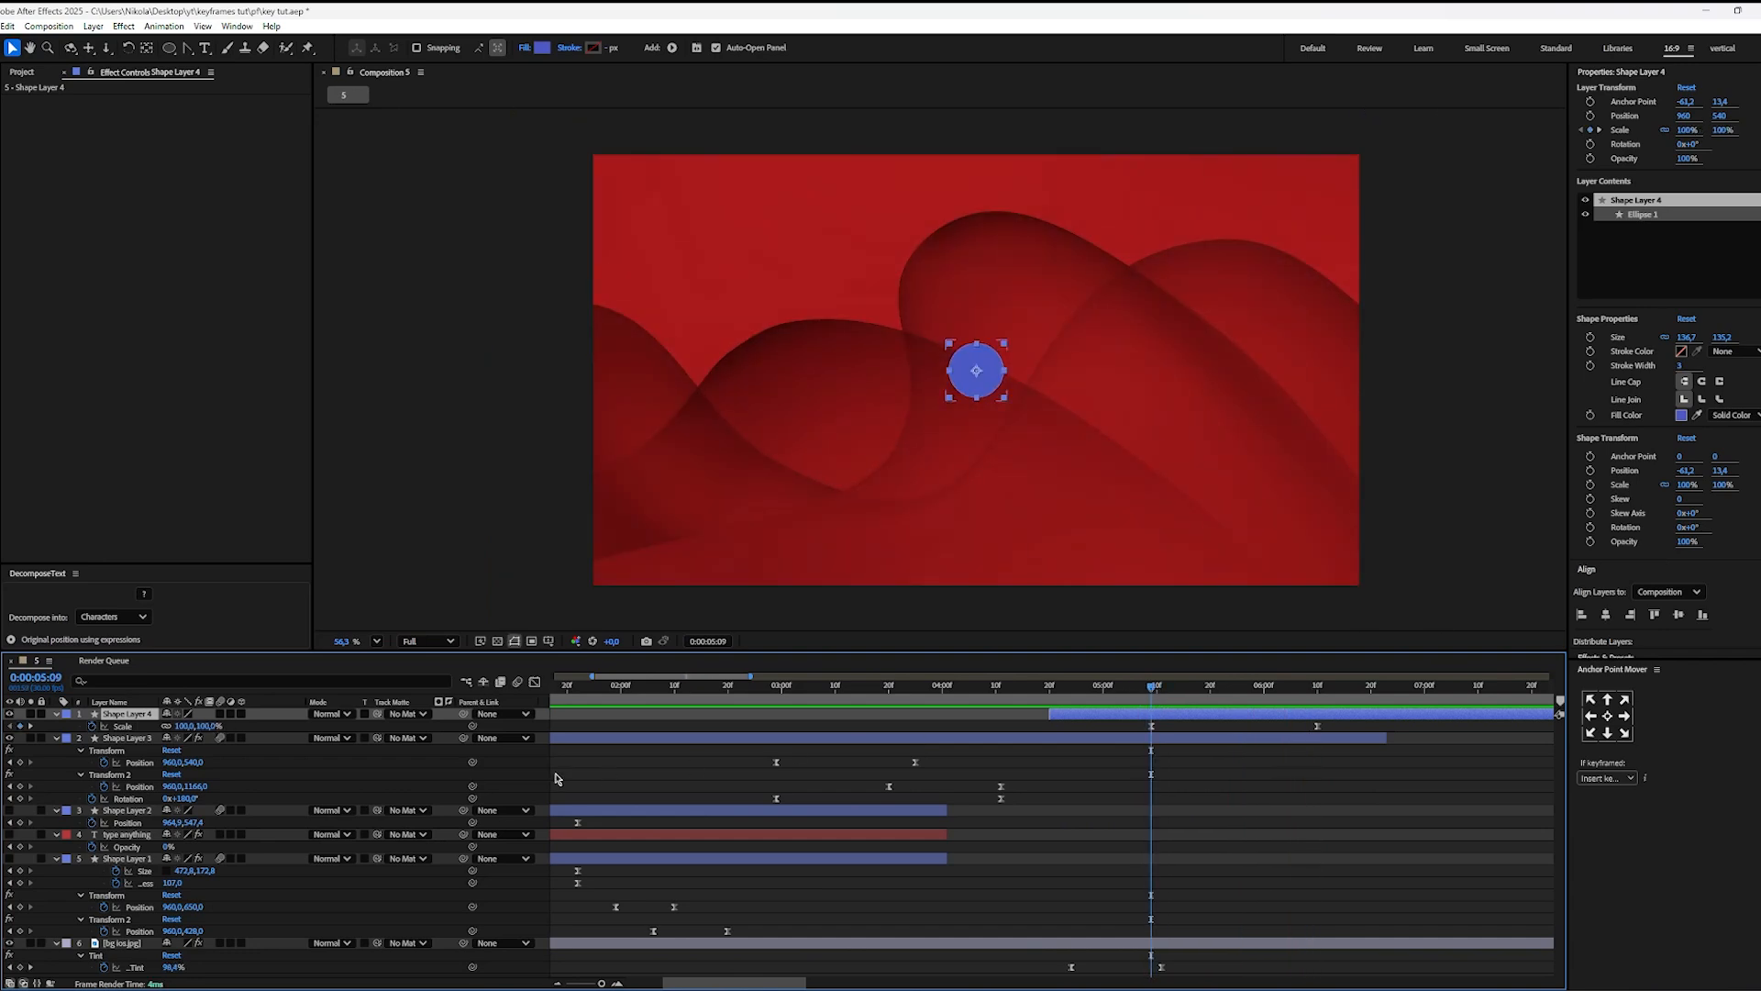
{"action": "left_click", "coordinate": [56, 714]}
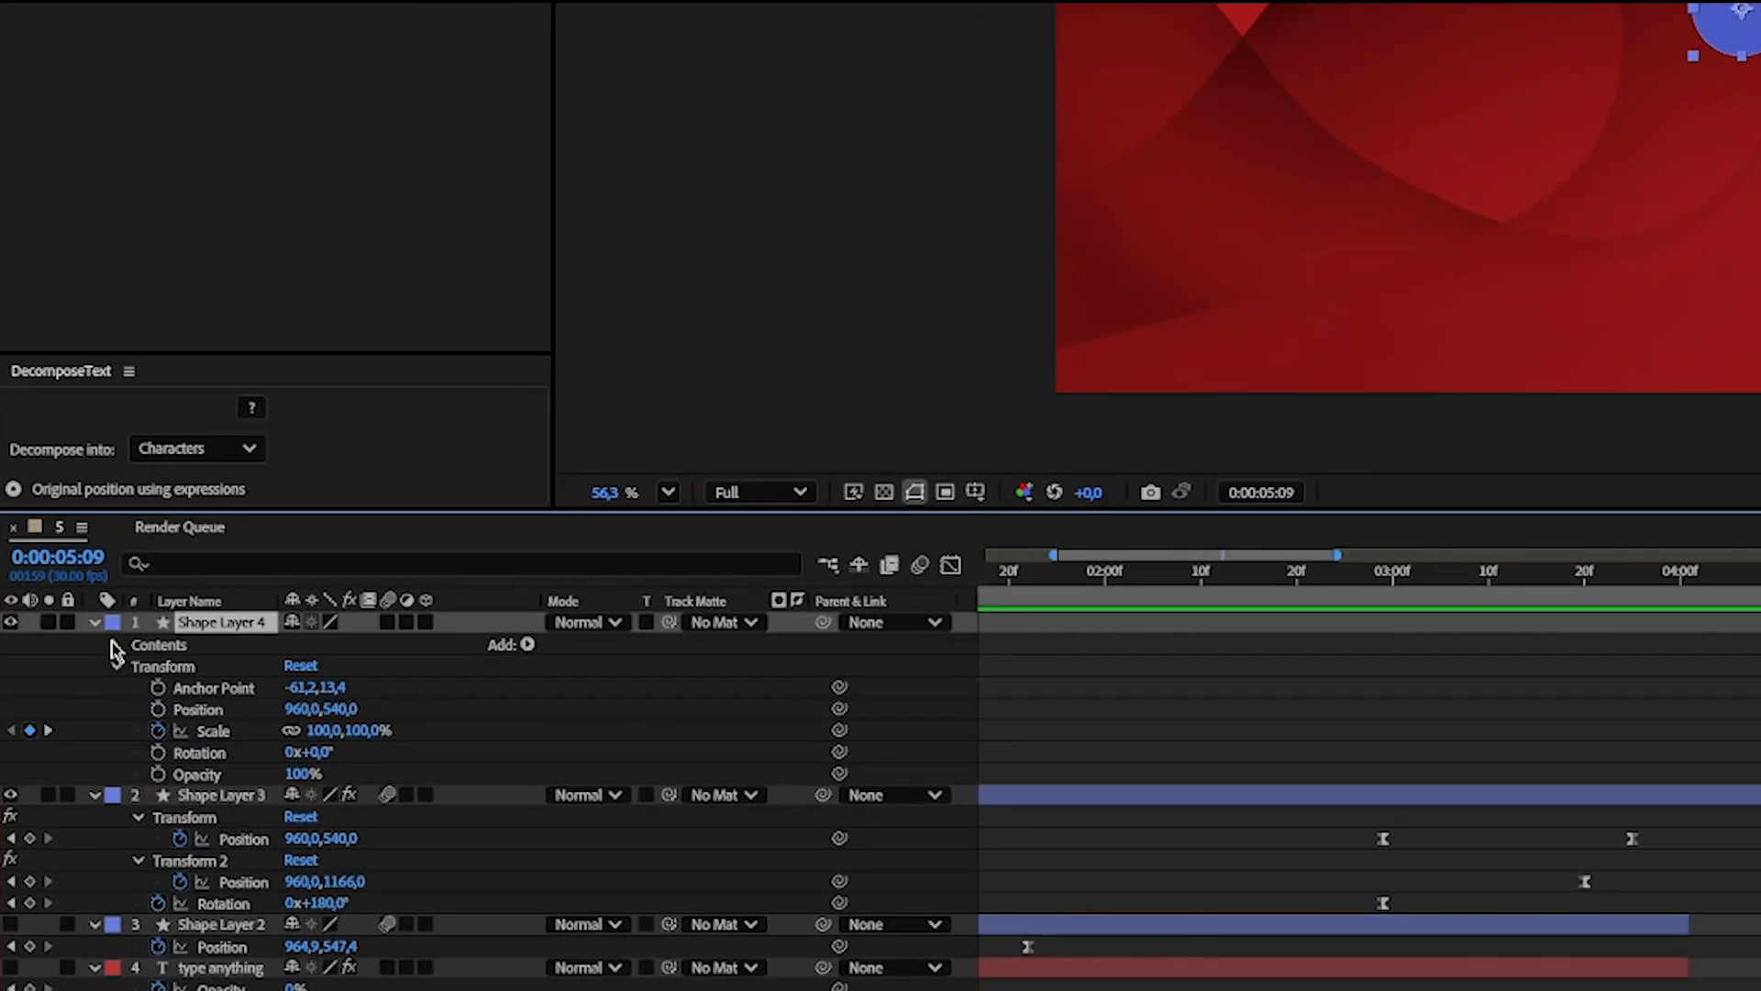
{"action": "left_click", "coordinate": [116, 647]}
{"action": "left_click", "coordinate": [139, 666]}
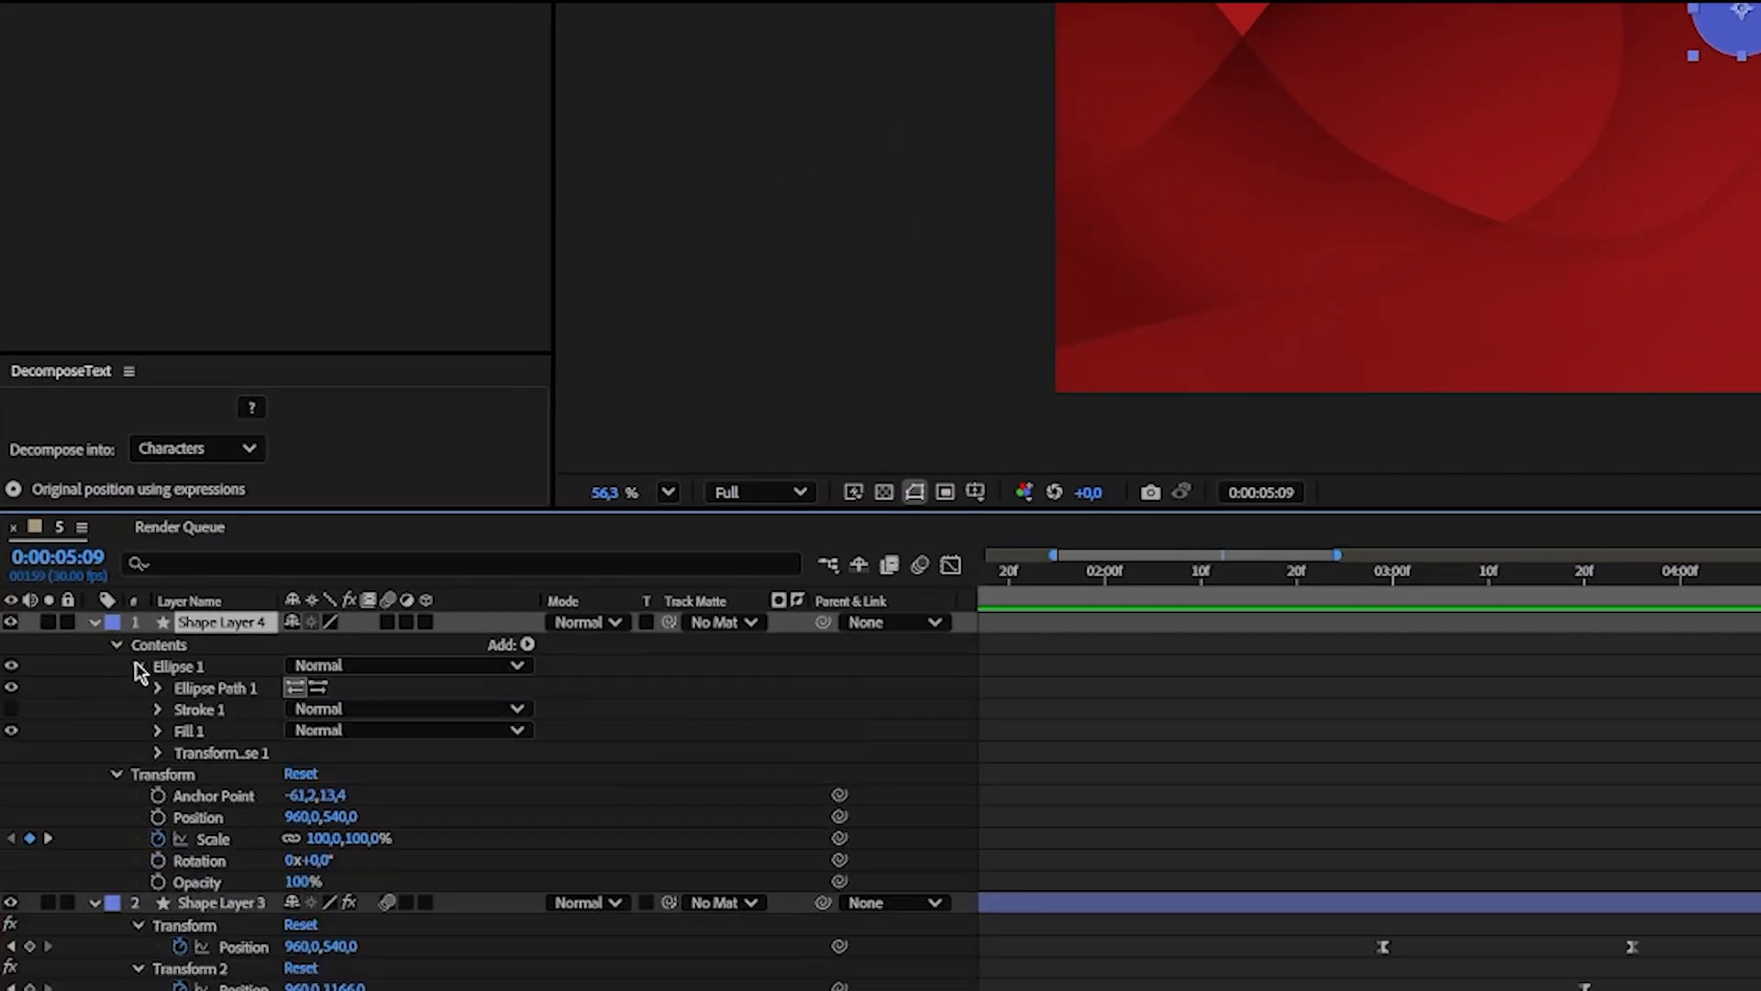
{"action": "left_click", "coordinate": [161, 732]}
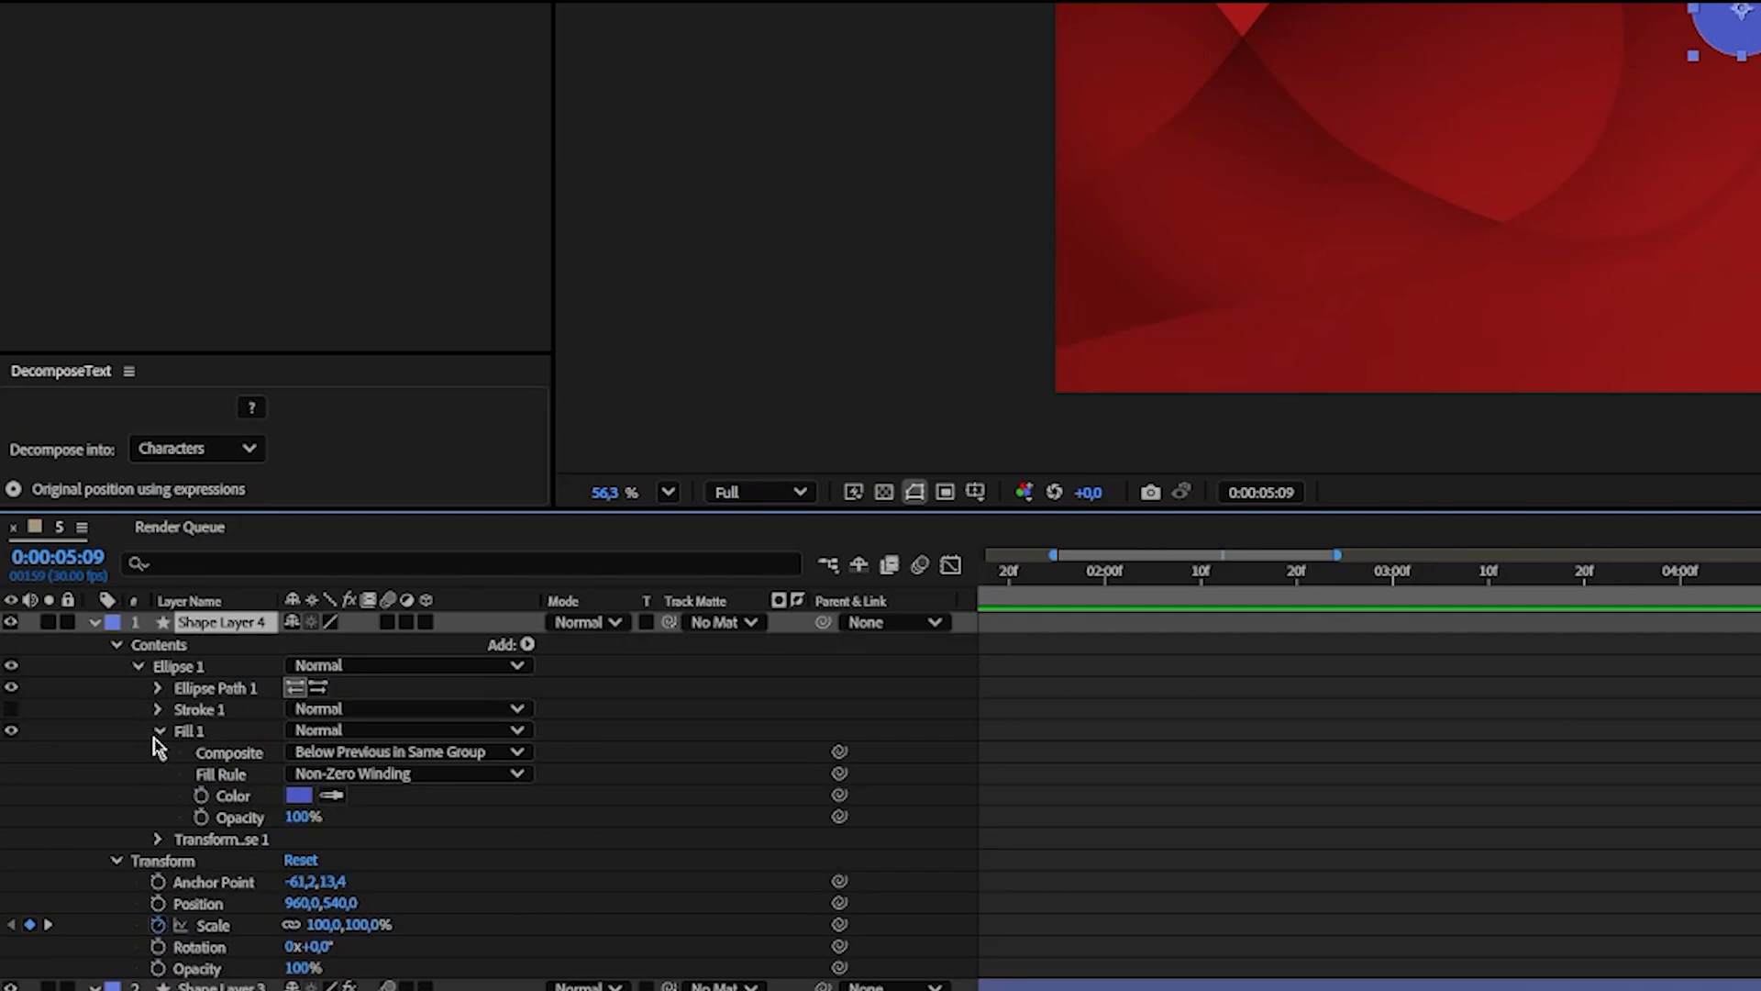
{"action": "left_click", "coordinate": [201, 796]}
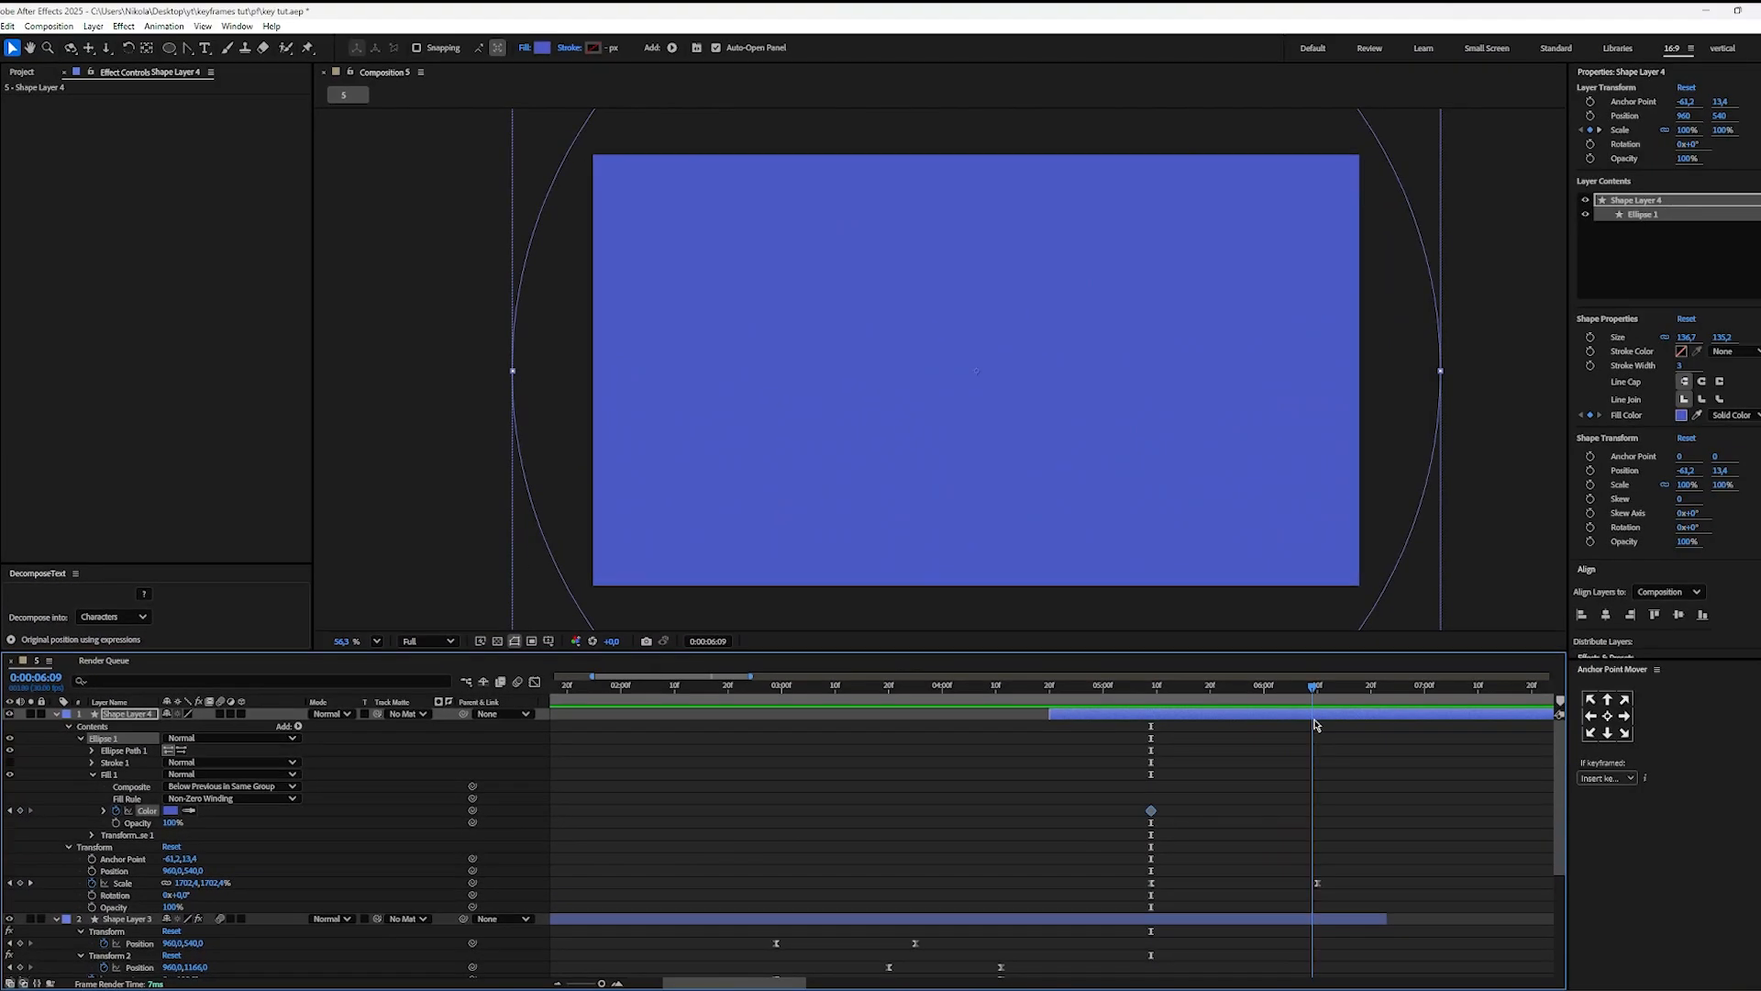
Step: Keyframe the circle's fill colour as yellow CAB254 at 0:00:06:10
{"action": "left_click_drag", "start_coordinate": [1313, 724], "coordinate": [1318, 724]}
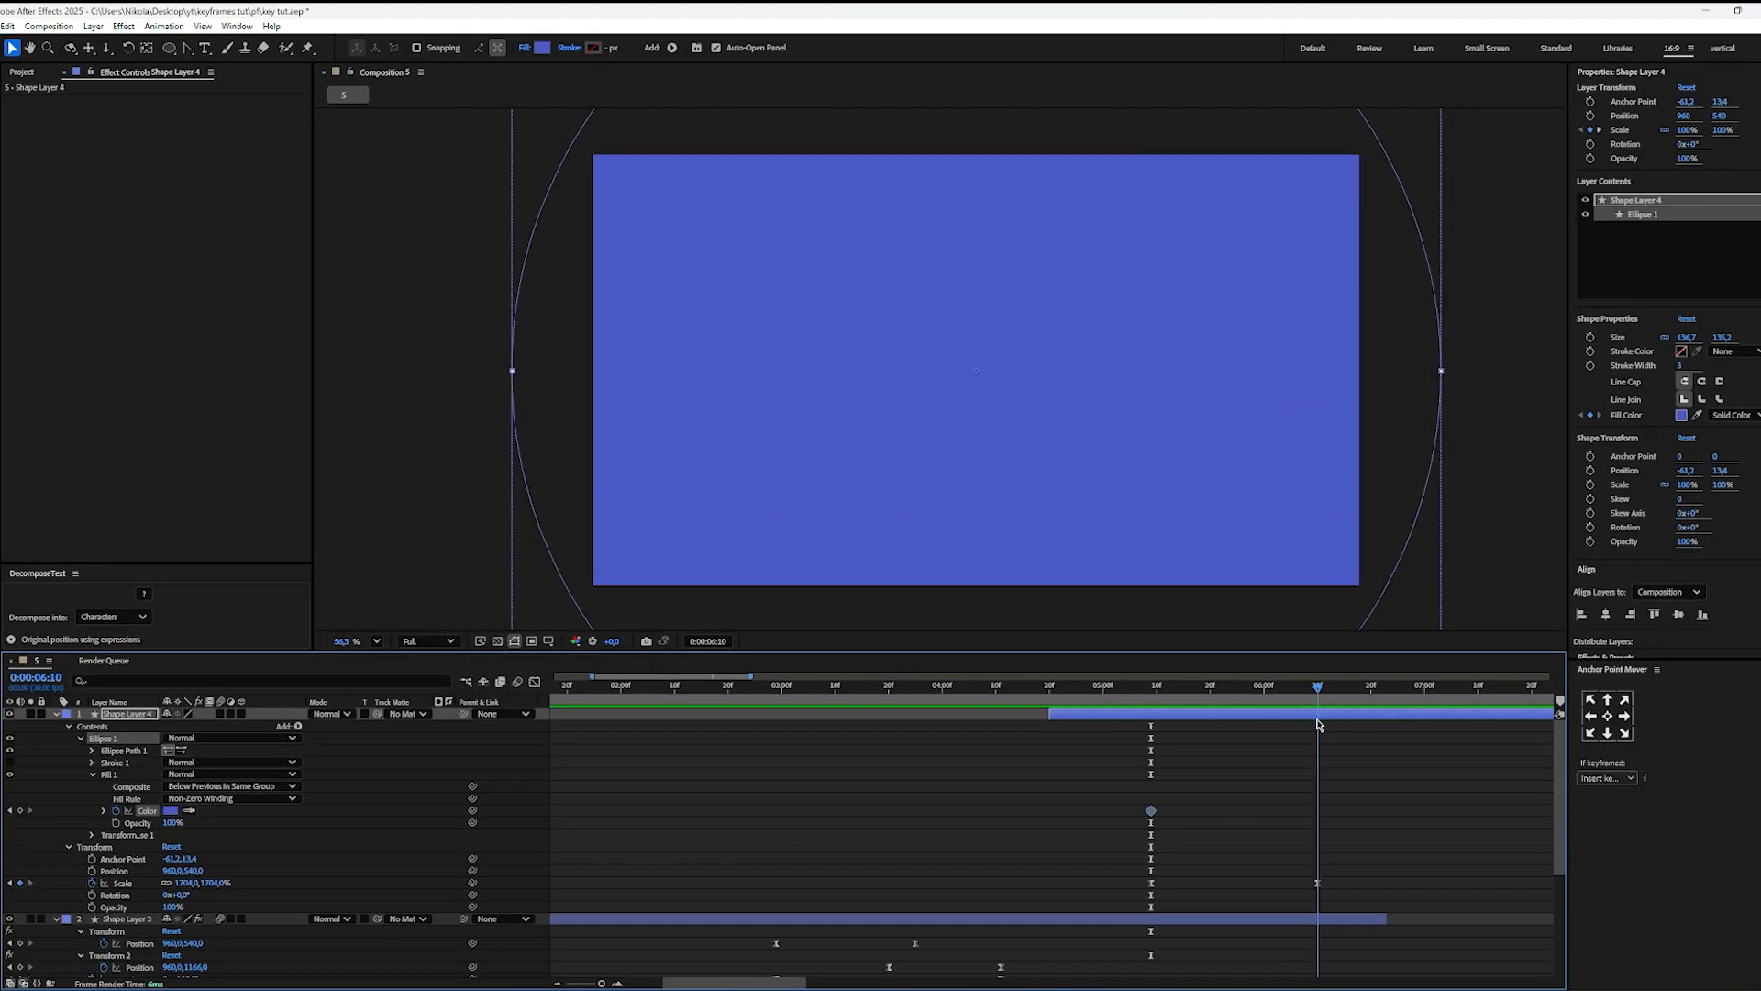
{"action": "left_click", "coordinate": [170, 810]}
{"action": "left_click", "coordinate": [916, 535]}
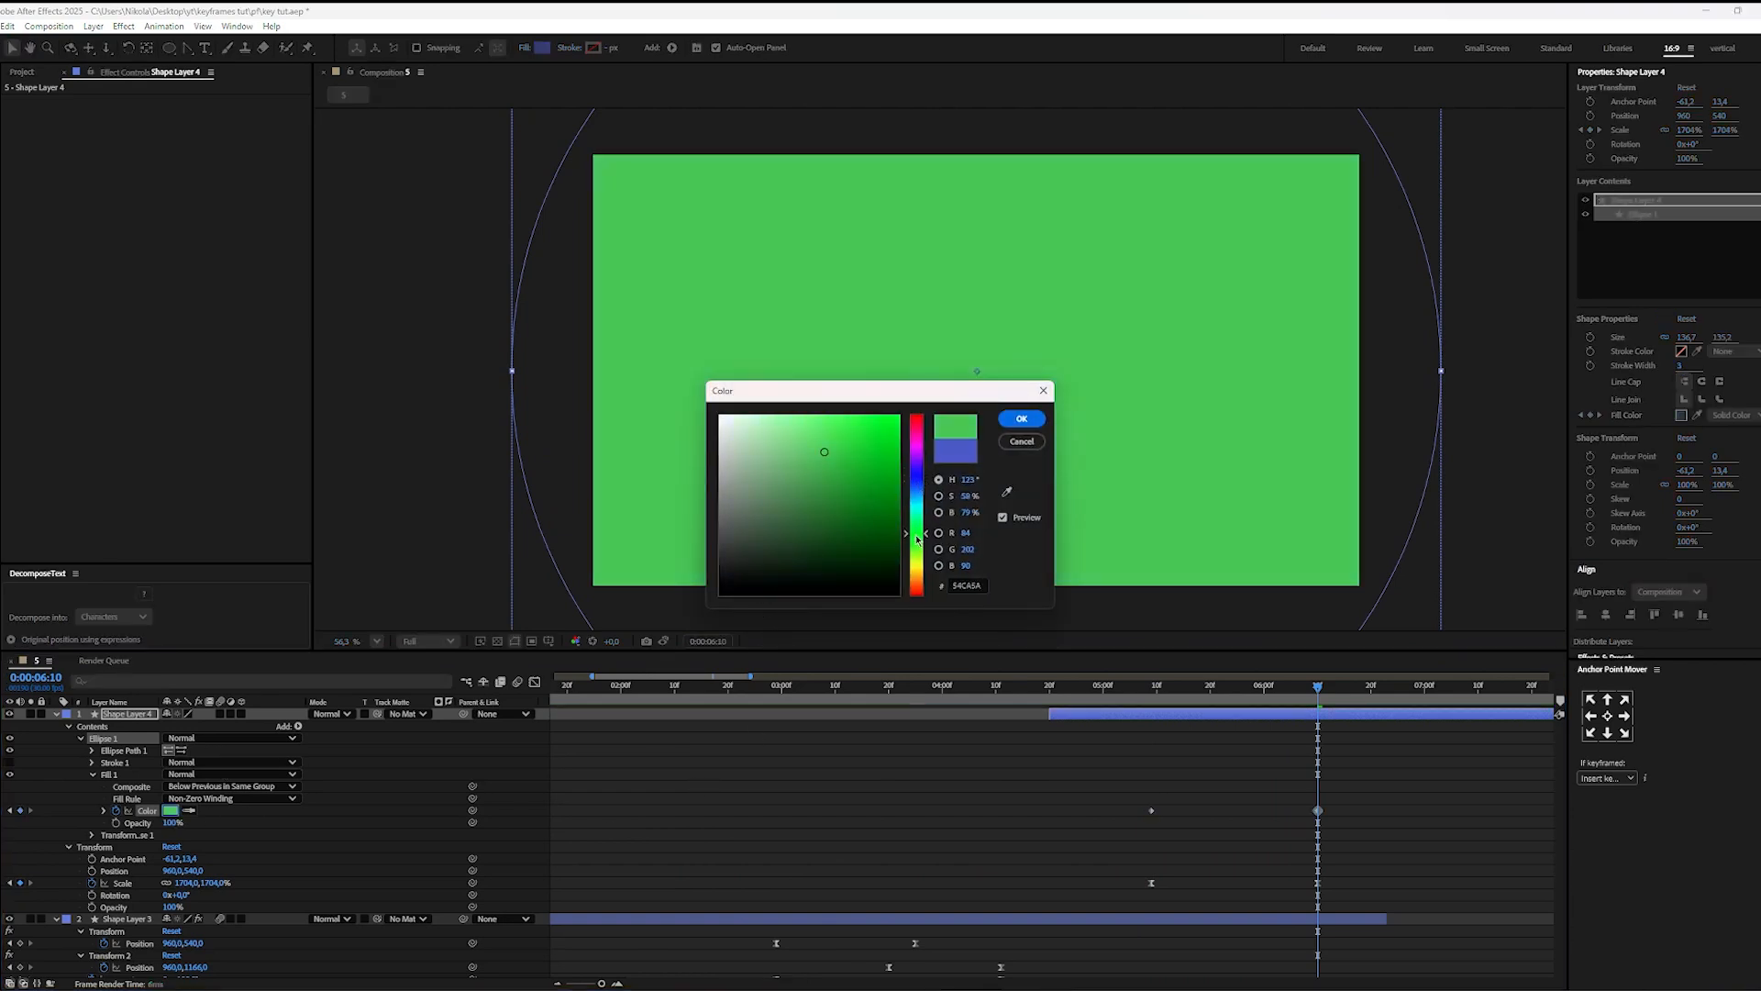
{"action": "left_click_drag", "start_coordinate": [917, 541], "coordinate": [924, 576]}
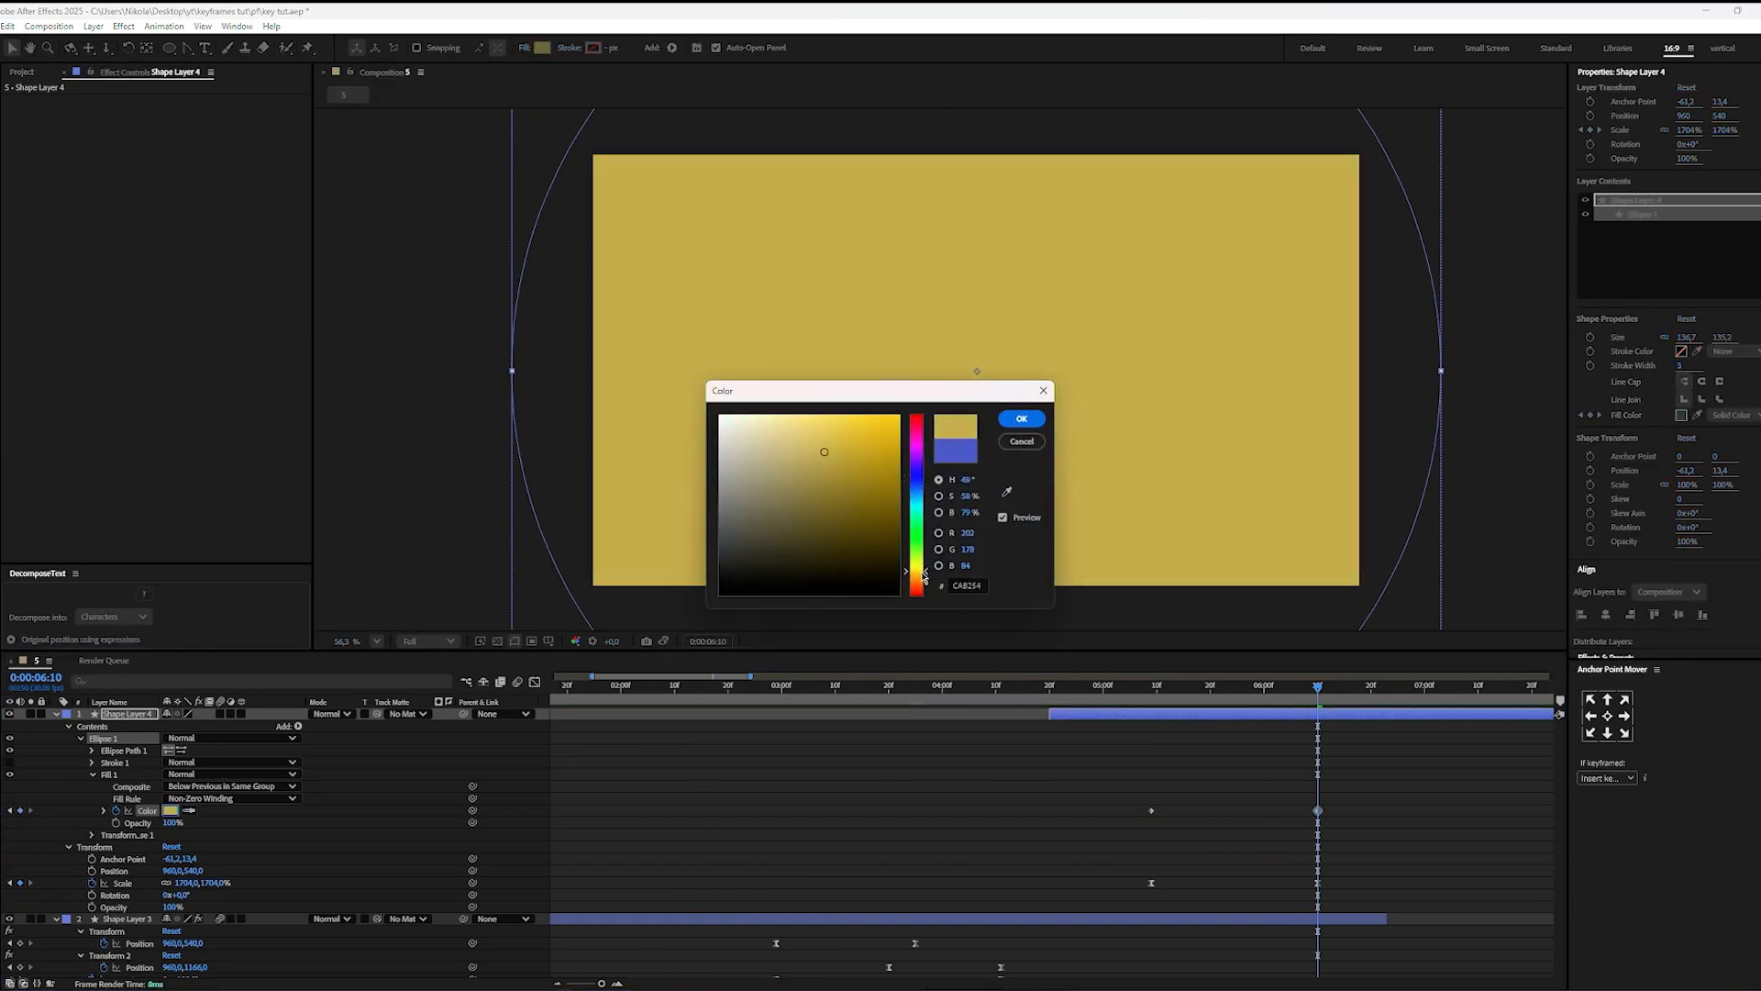
{"action": "left_click", "coordinate": [1021, 419]}
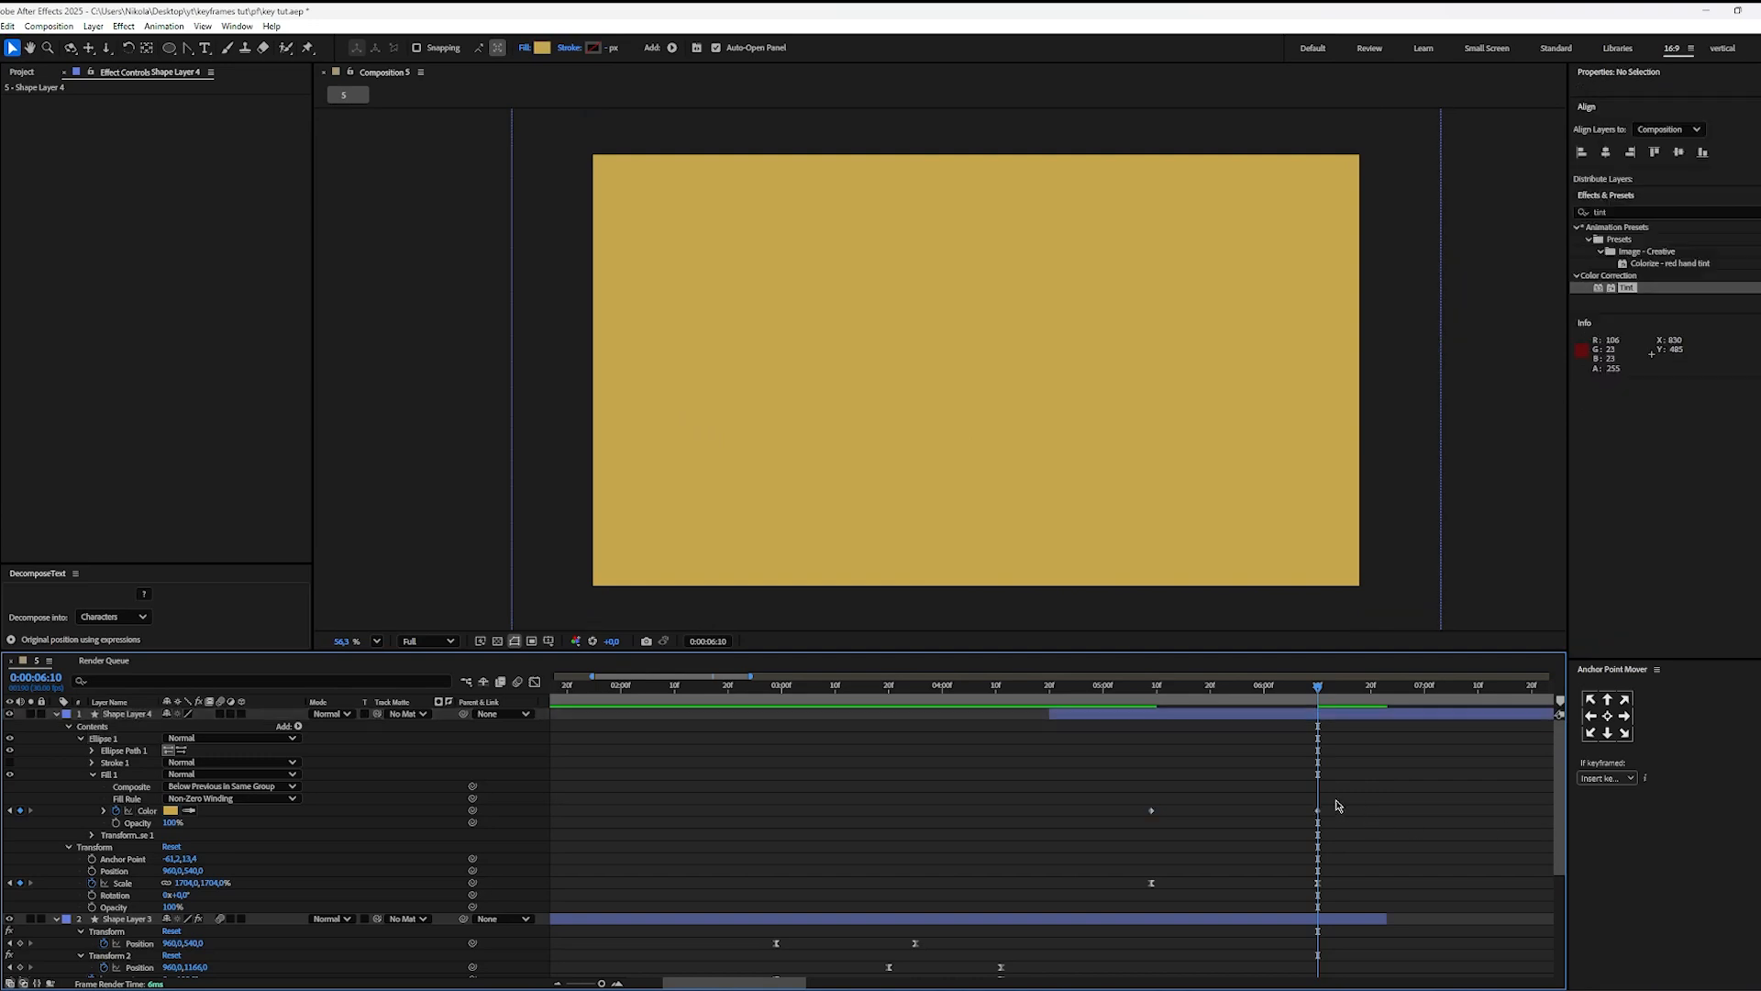
Step: Ease the fill colour keyframes and pull their speed curve into a steeper central peak in the Graph Editor
{"action": "key", "text": "shift+F3"}
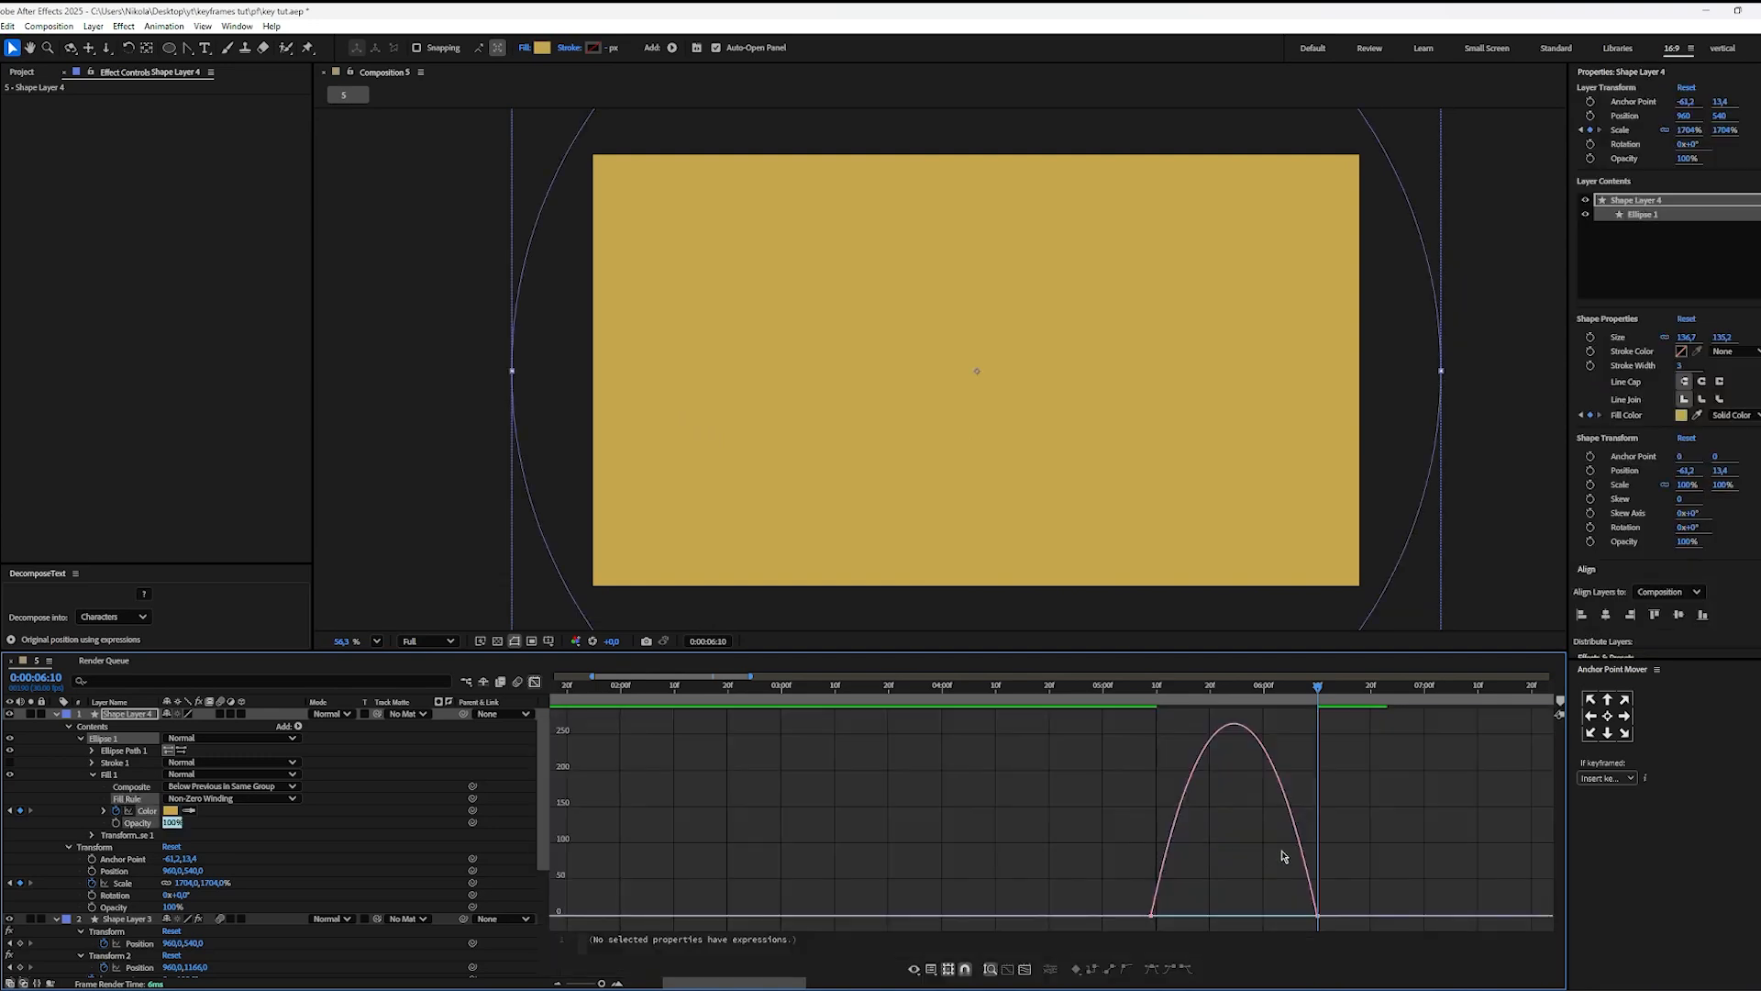
{"action": "left_click_drag", "start_coordinate": [1289, 918], "coordinate": [1200, 919]}
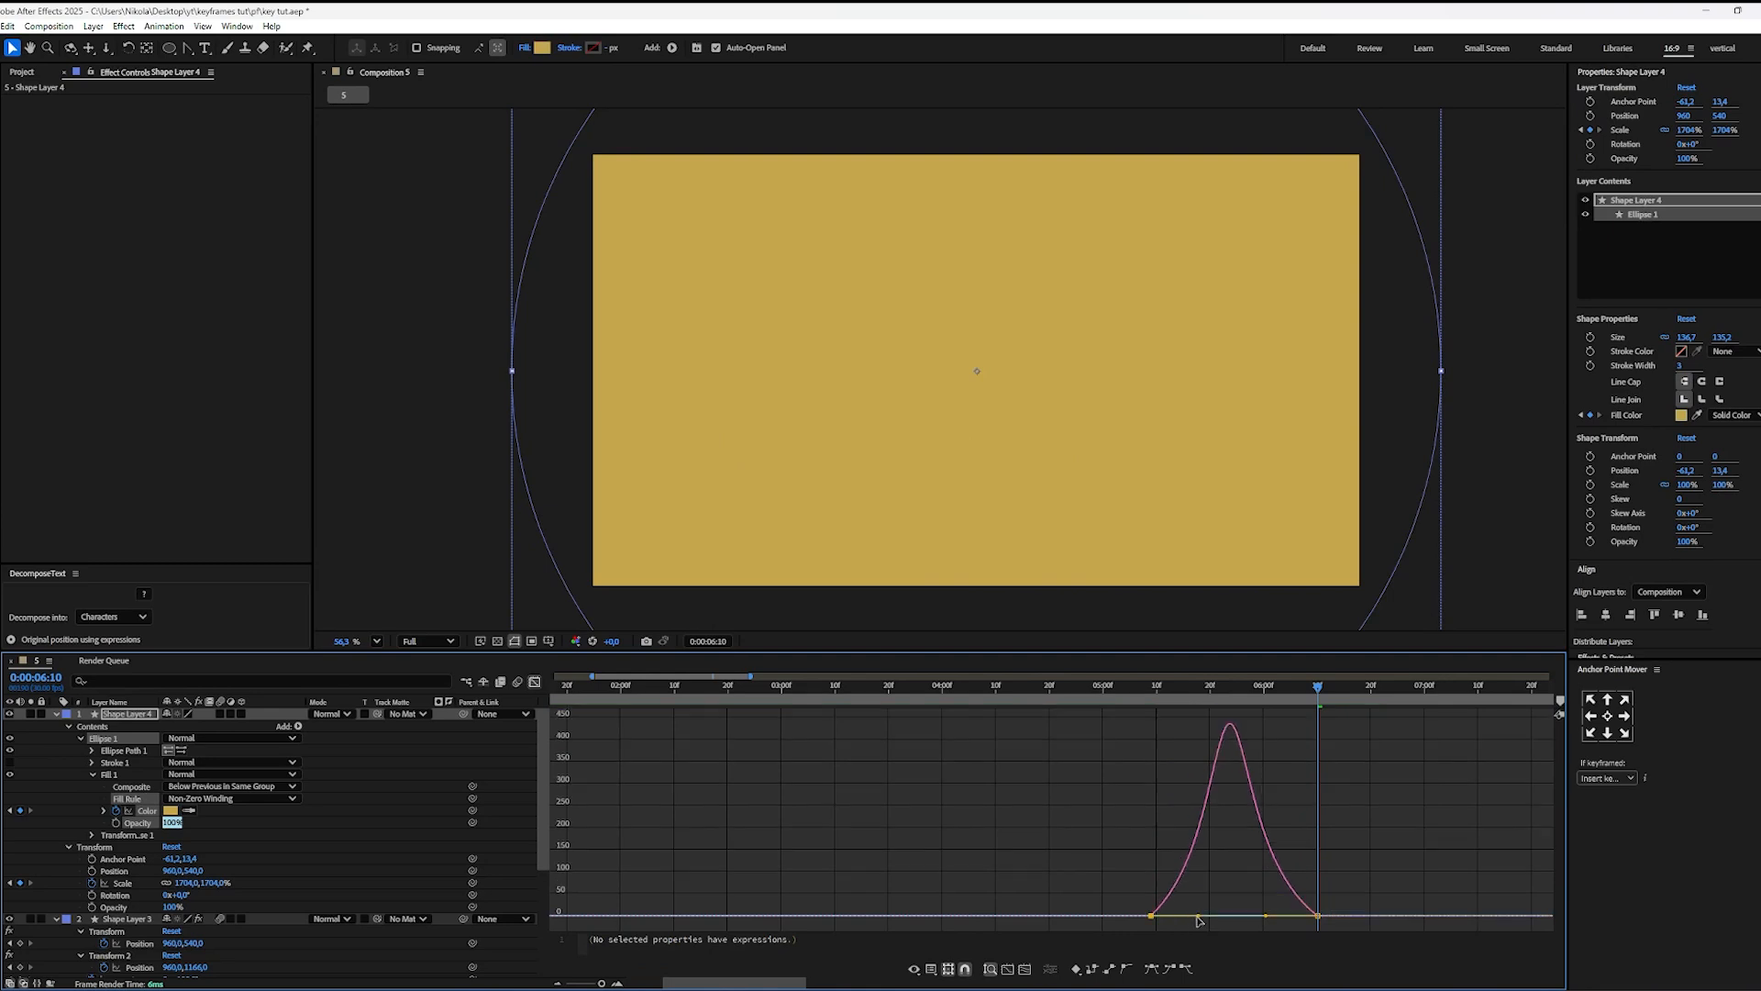
{"action": "left_click", "coordinate": [785, 737]}
{"action": "left_click", "coordinate": [534, 681]}
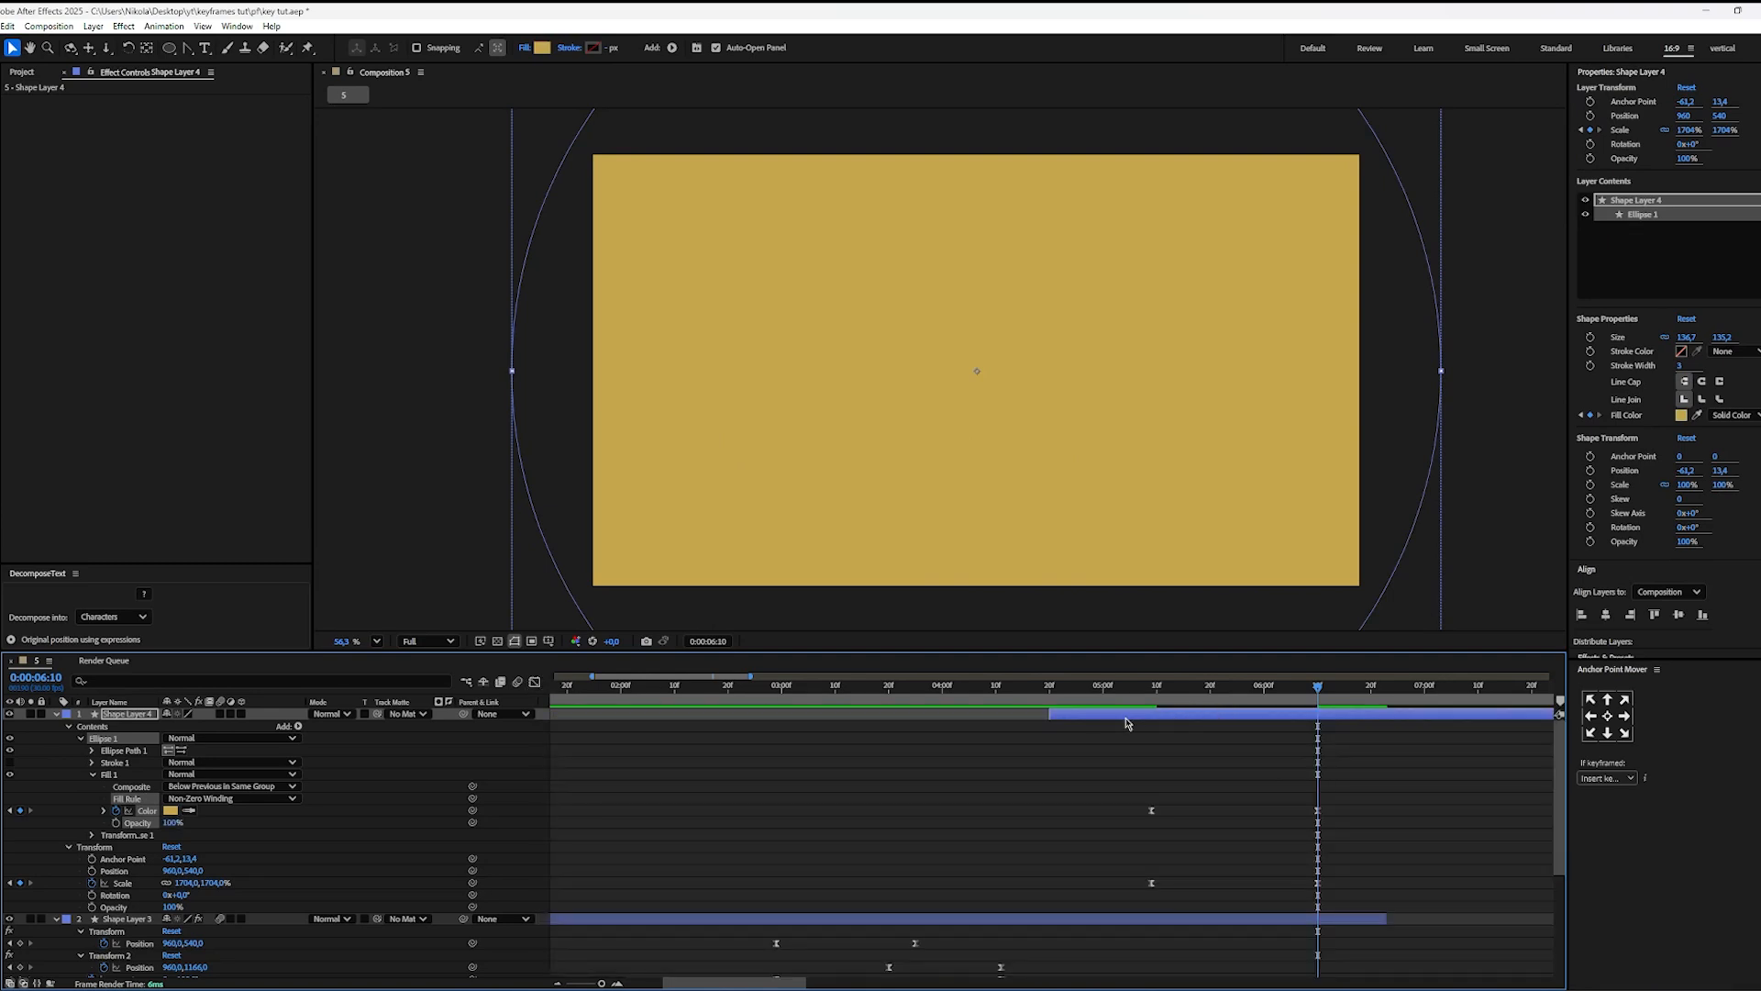
Step: Preview the circle's growth with its colour change and turn on motion blur for the layer and composition
{"action": "left_click", "coordinate": [1081, 686]}
{"action": "key", "text": "space"}
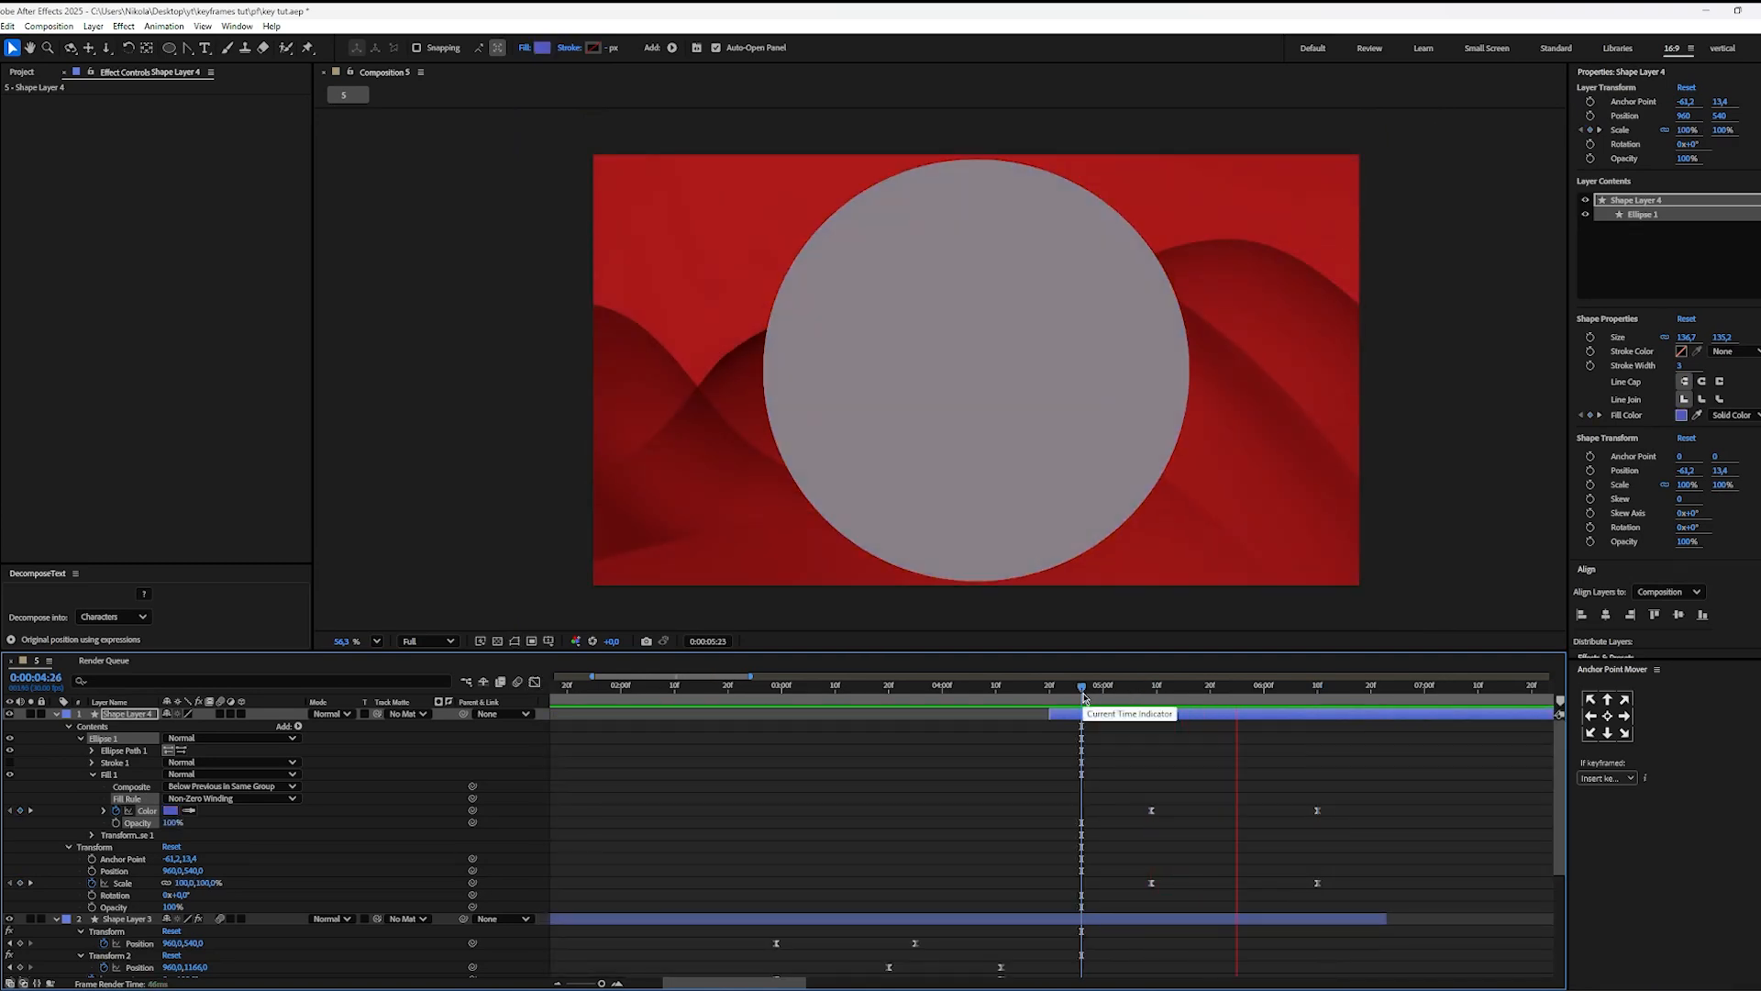
{"action": "left_click", "coordinate": [1103, 699]}
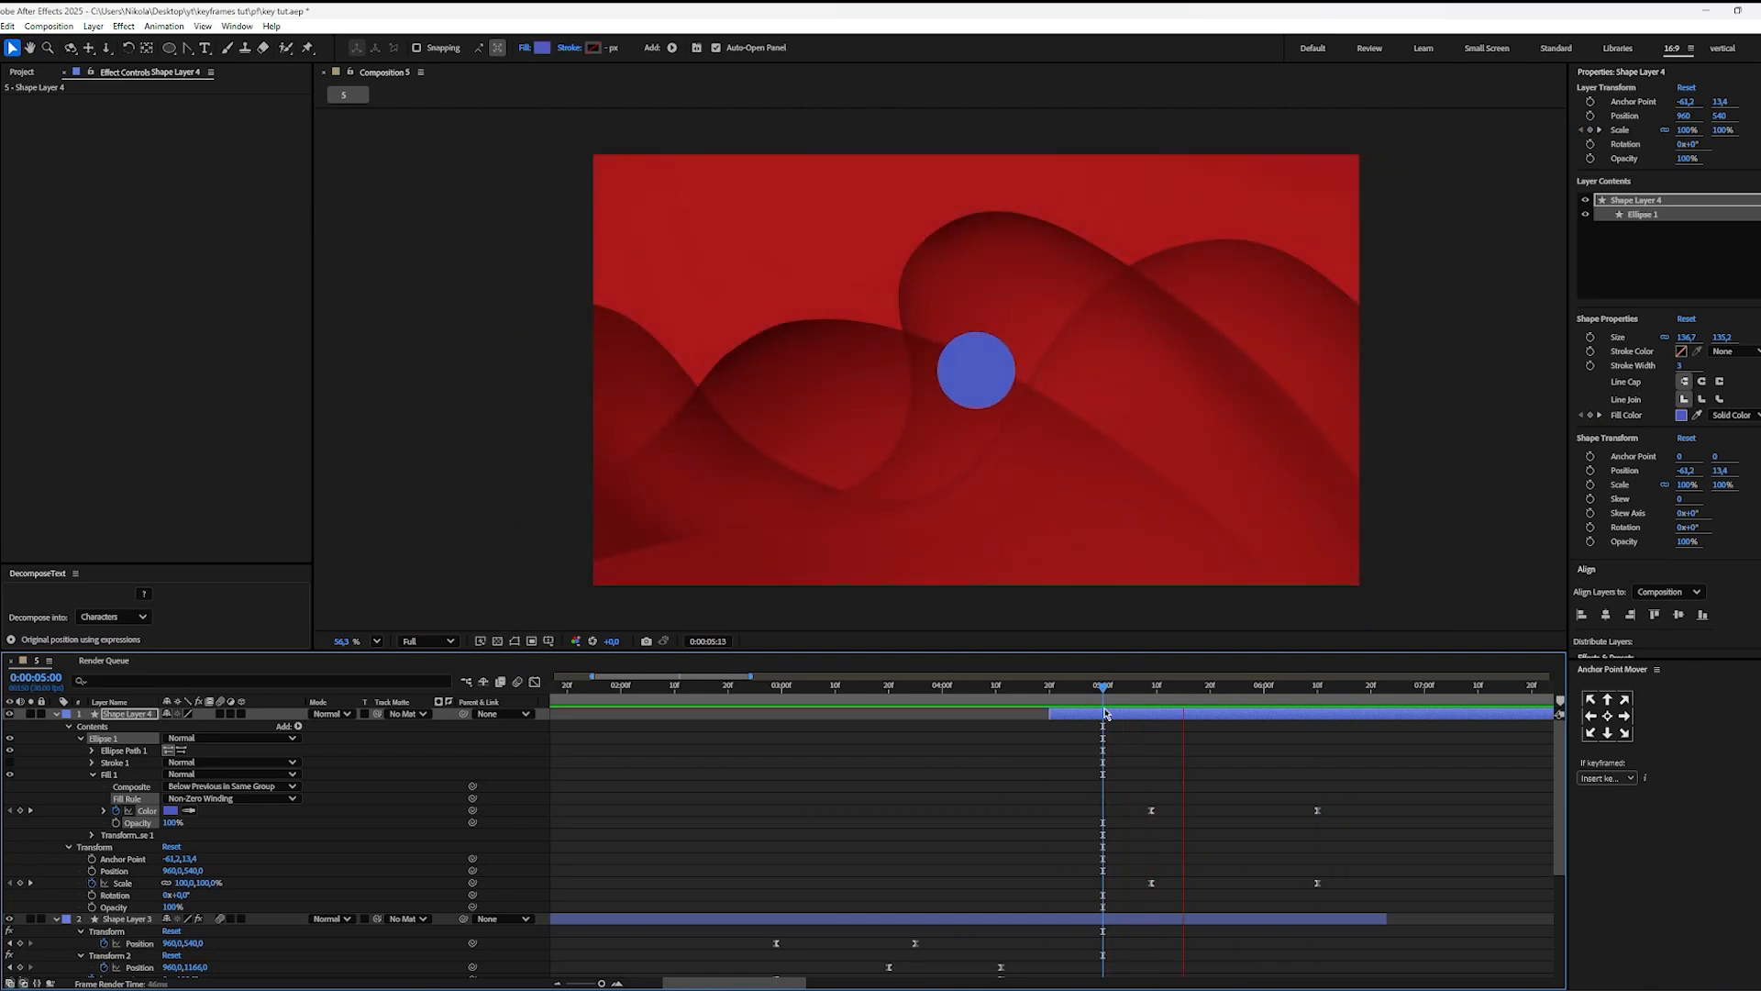
{"action": "key", "text": "space"}
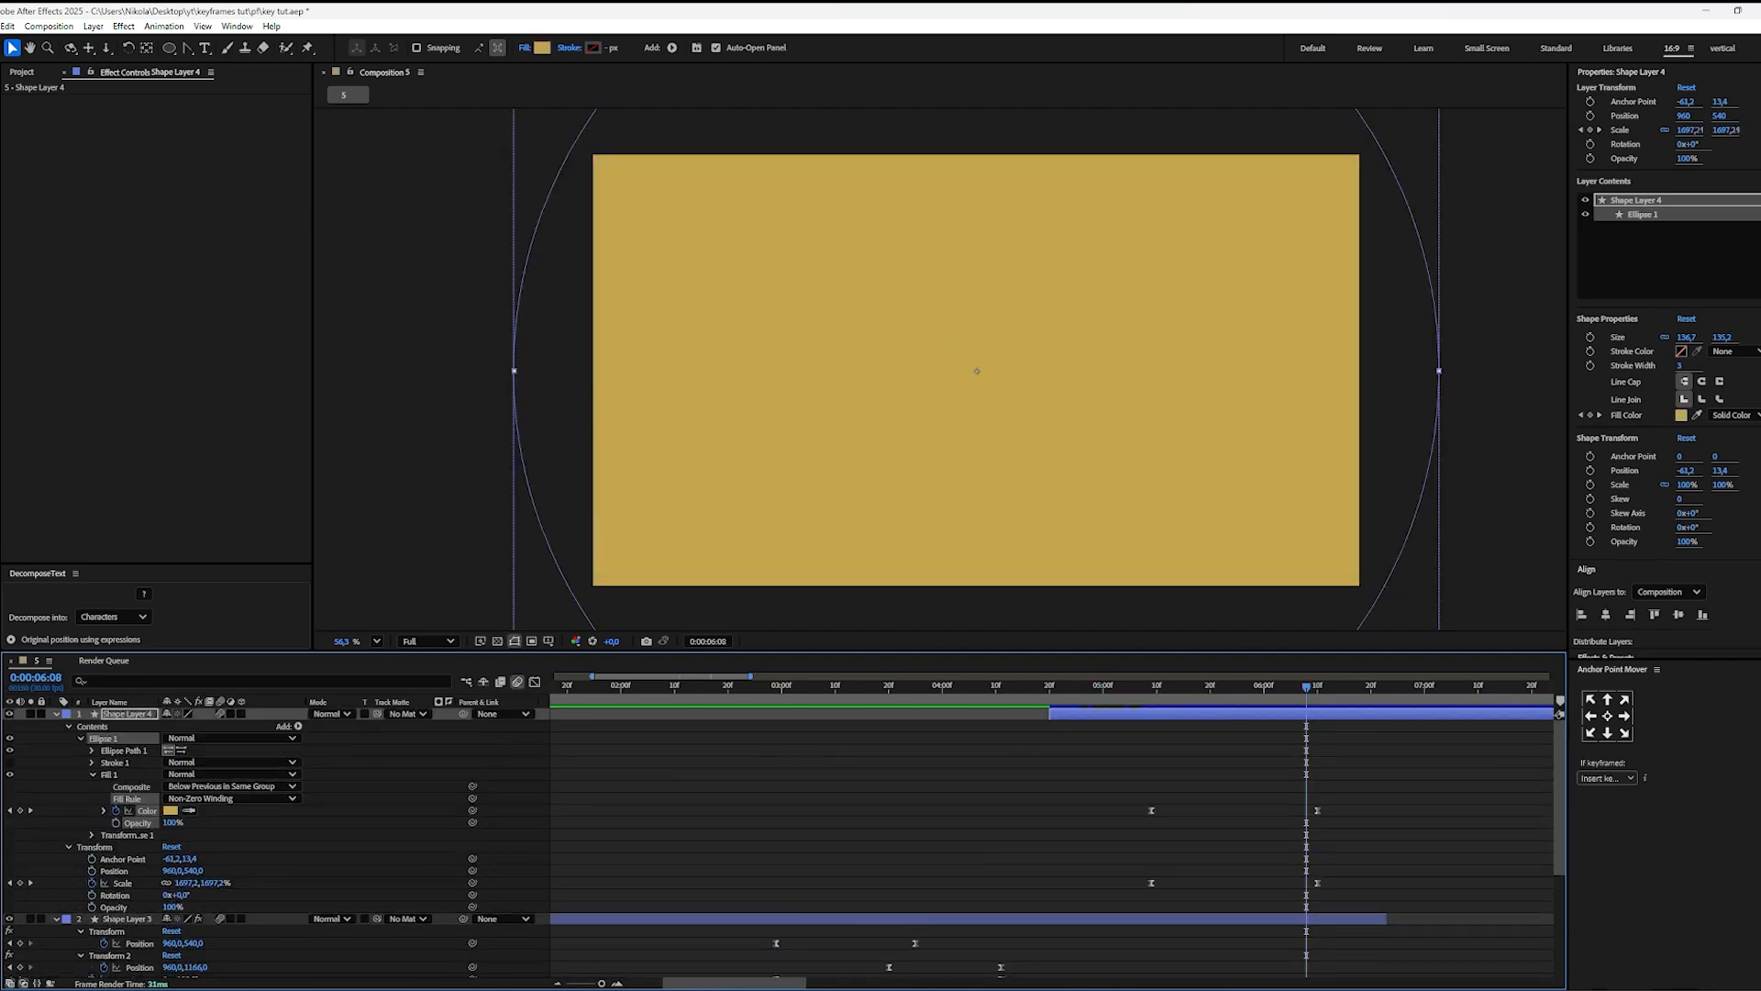
Step: Hide Shape Layer 3 and the wallpaper layer so only the circle remains in the composition
{"action": "left_click", "coordinate": [9, 919]}
{"action": "left_click_drag", "start_coordinate": [1084, 697], "coordinate": [1065, 697]}
{"action": "scroll", "coordinate": [1021, 754], "scroll_direction": "down", "scroll_amount": 5}
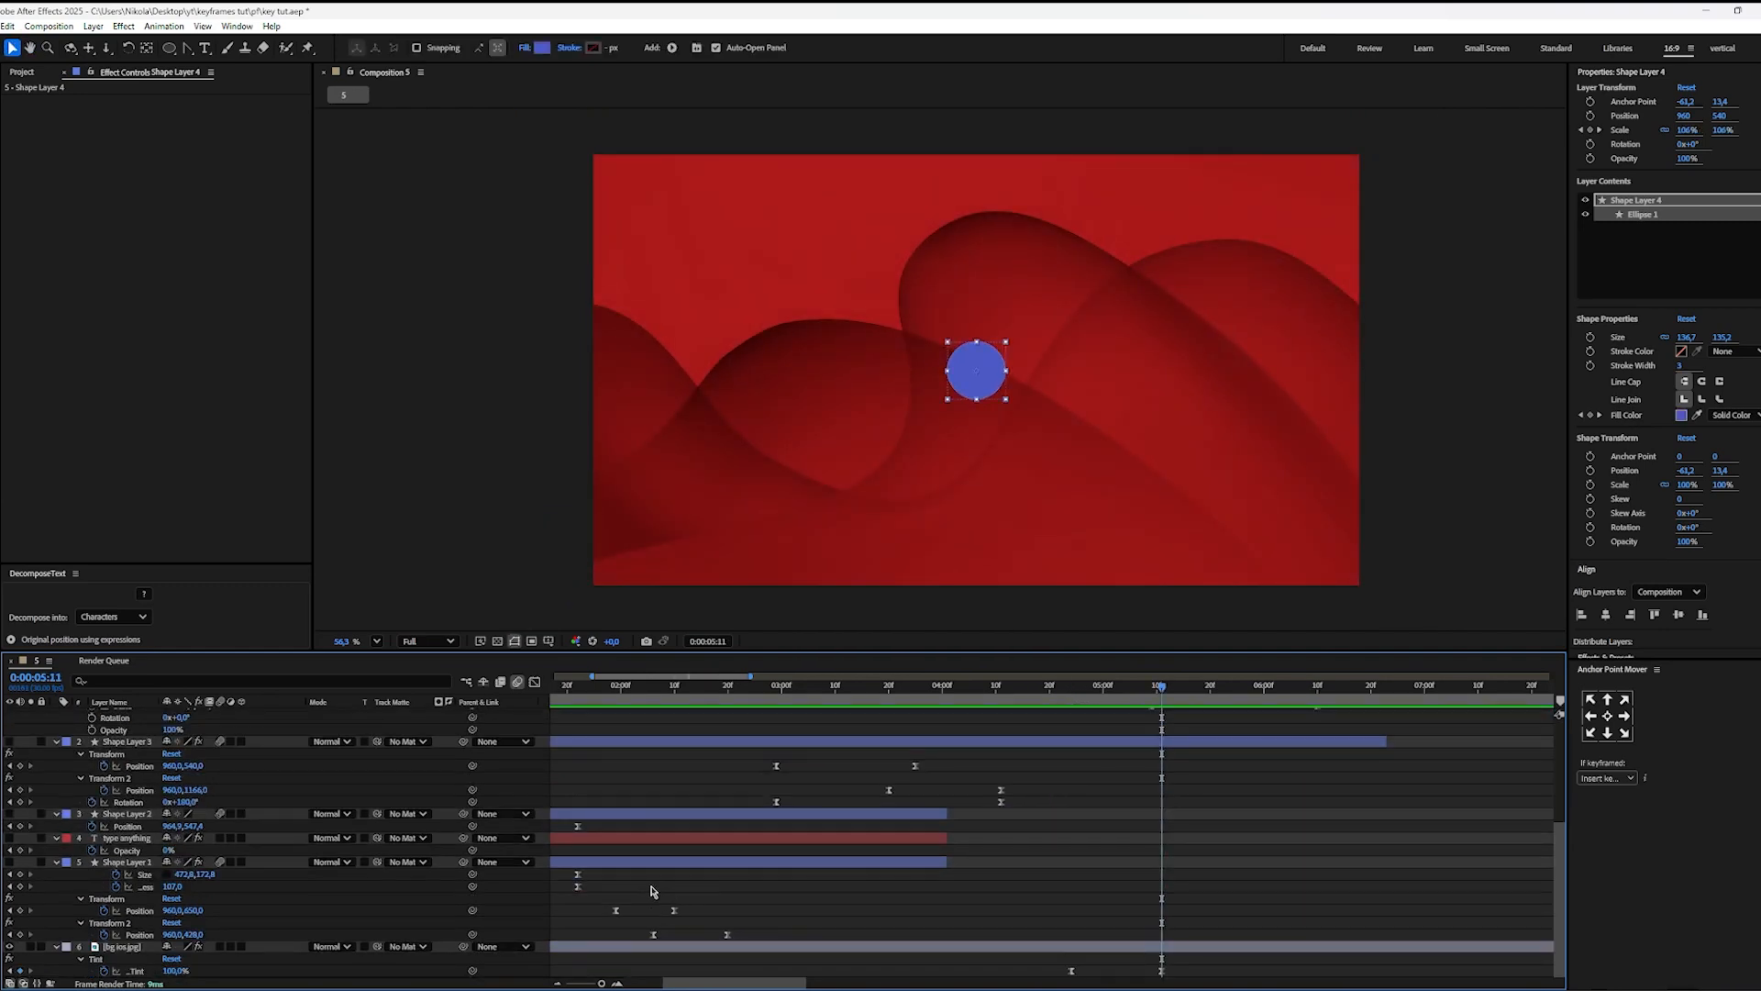
{"action": "left_click", "coordinate": [10, 947]}
{"action": "scroll", "coordinate": [57, 908], "scroll_direction": "up", "scroll_amount": 5}
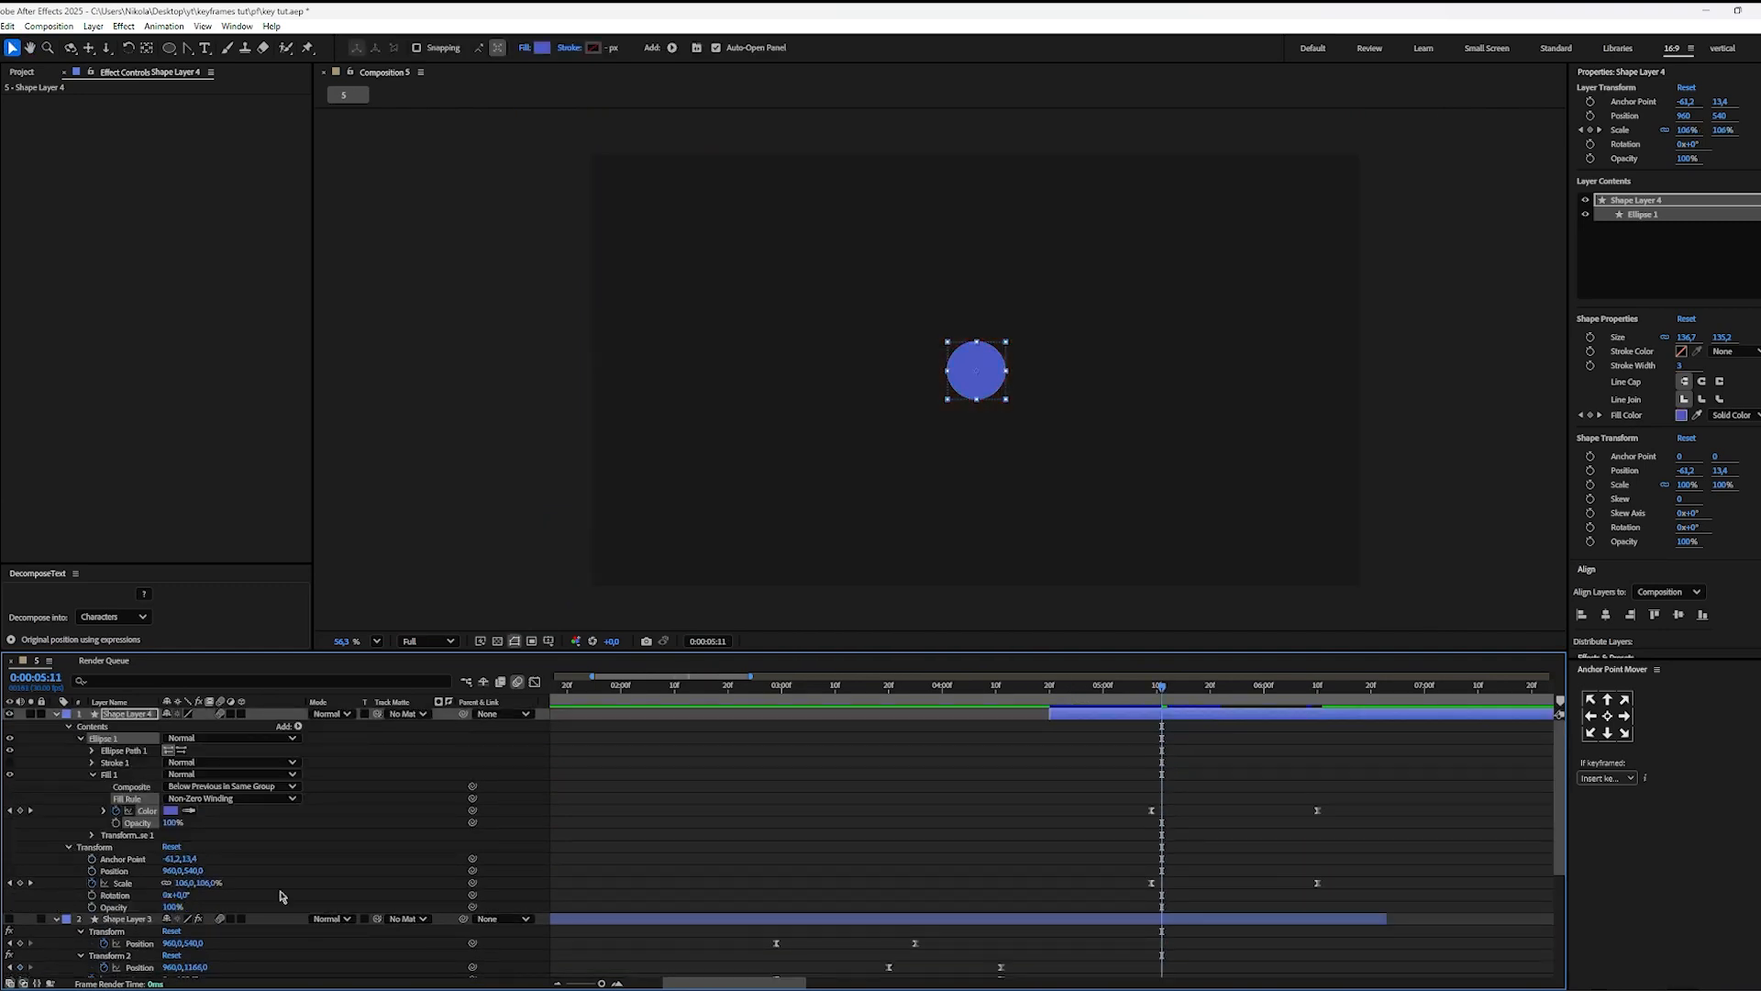
Step: Preview the motion-blurred circle transition from about 0:00:04:27
{"action": "left_click_drag", "start_coordinate": [1142, 686], "coordinate": [1087, 687]}
{"action": "key", "text": "space"}
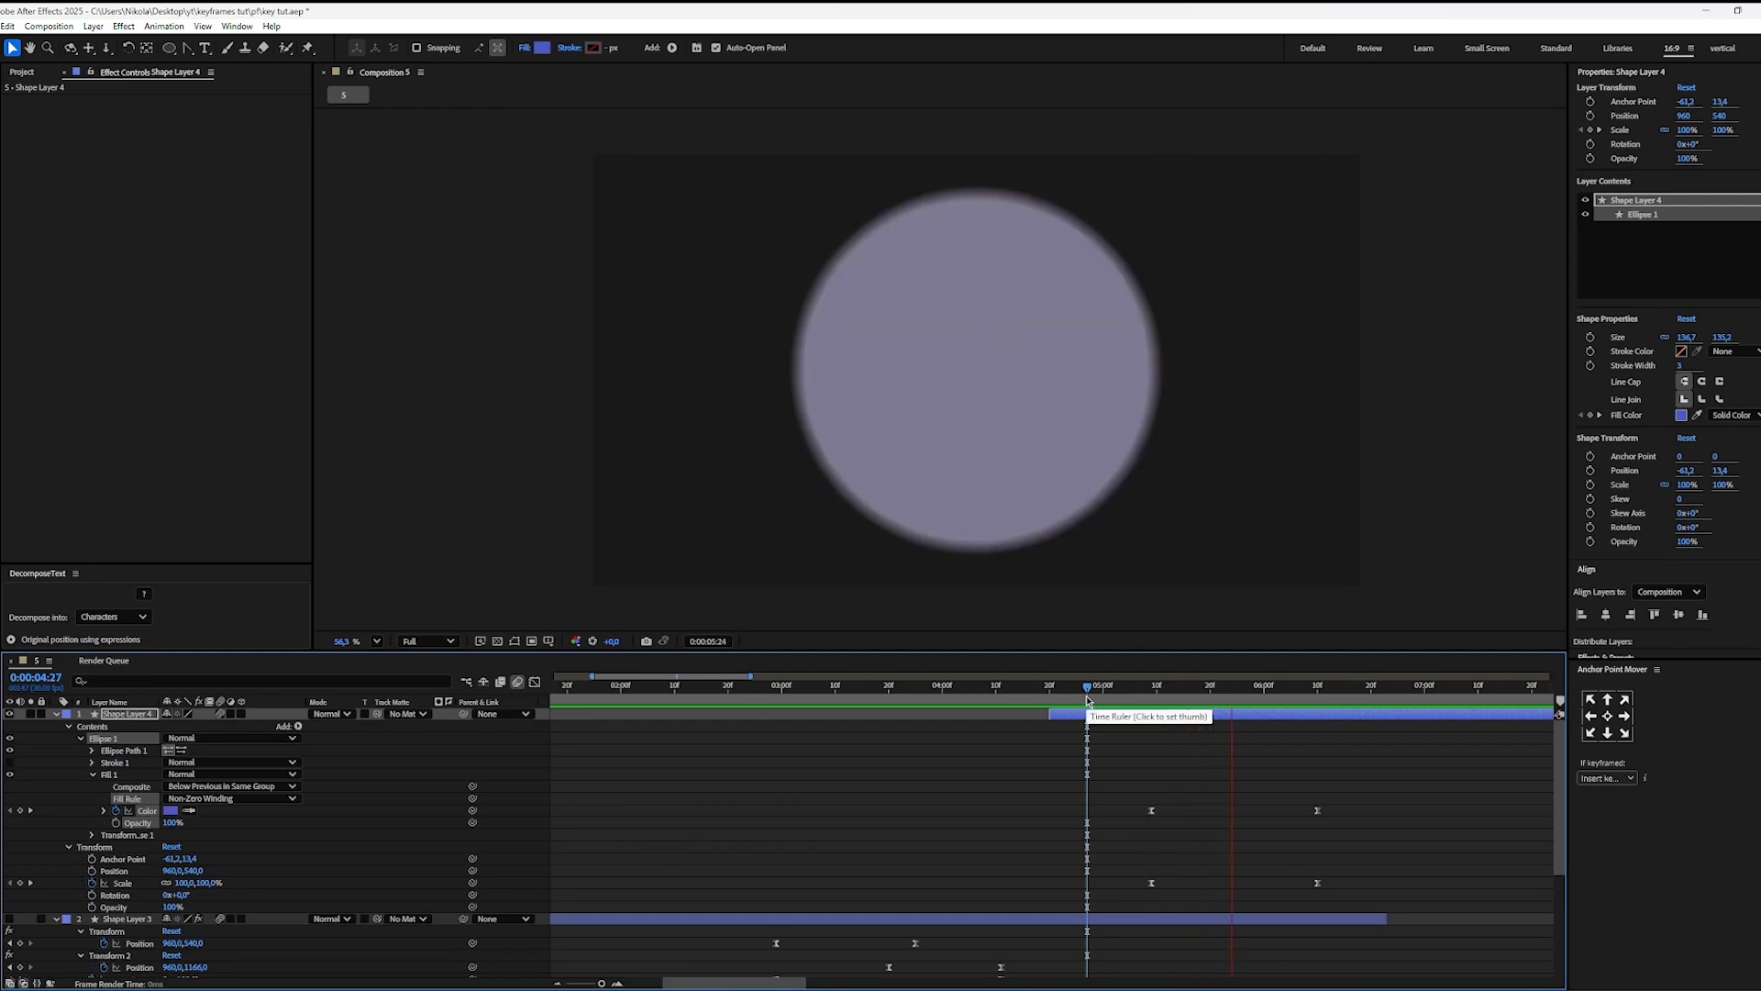
{"action": "left_click", "coordinate": [1108, 697]}
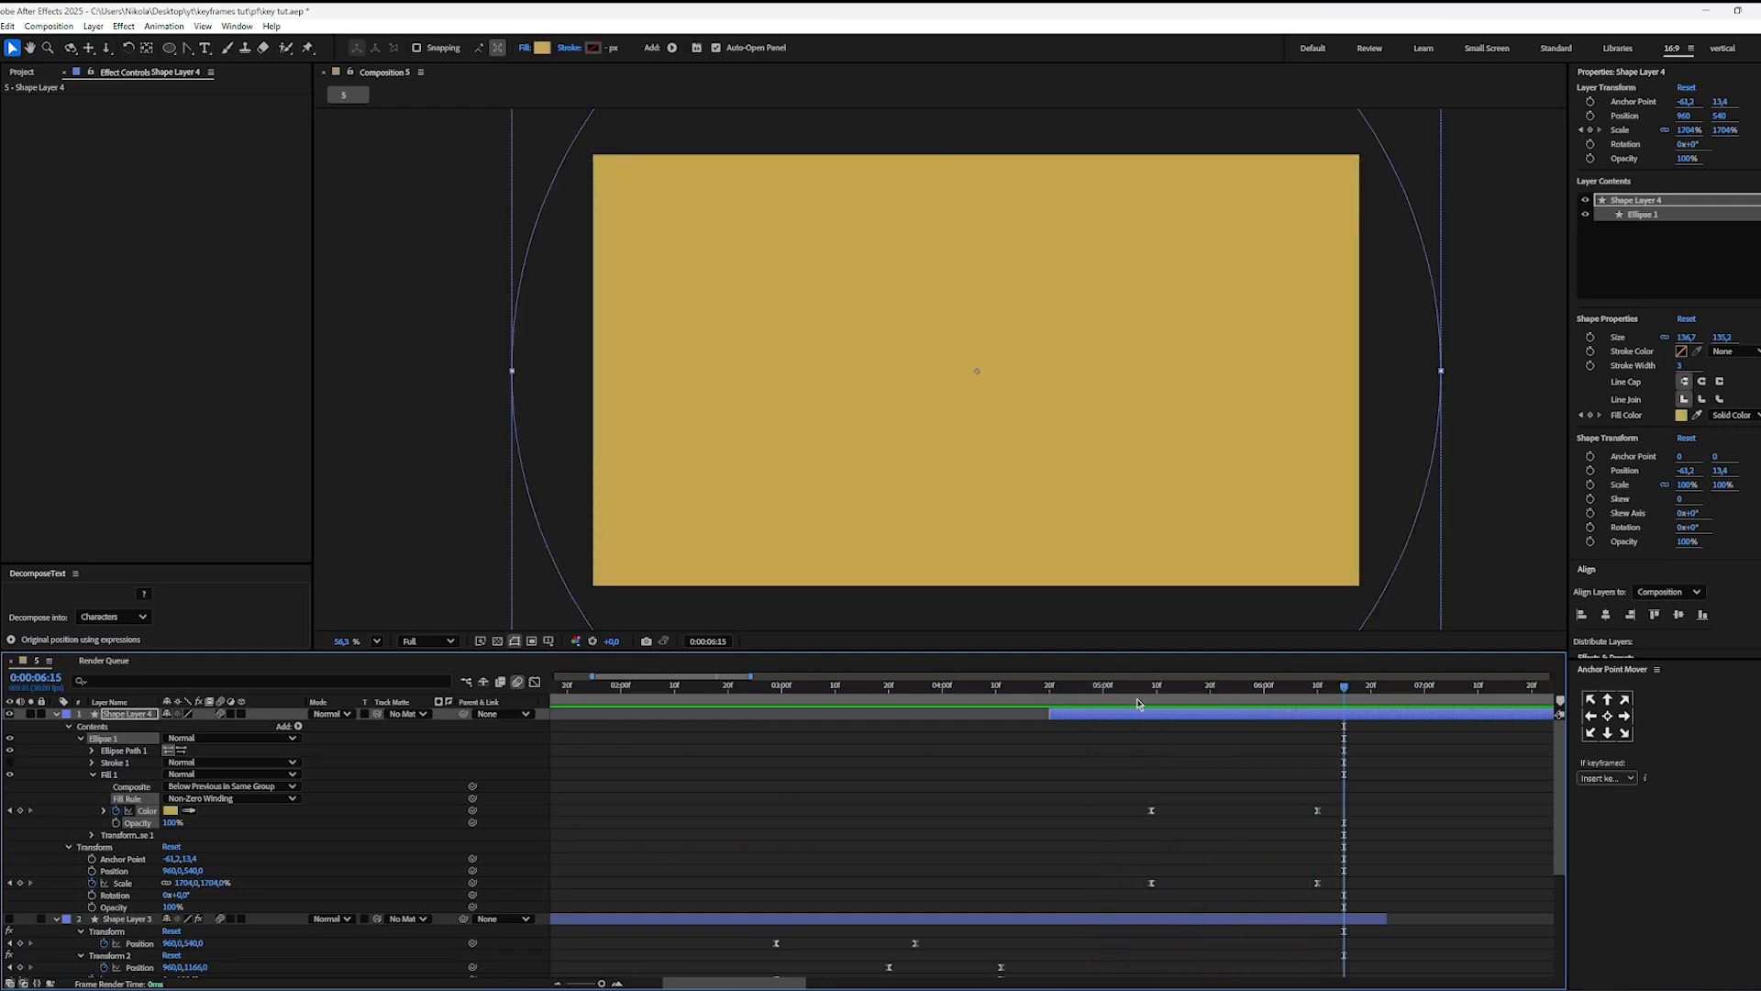
{"action": "left_click", "coordinate": [1138, 701]}
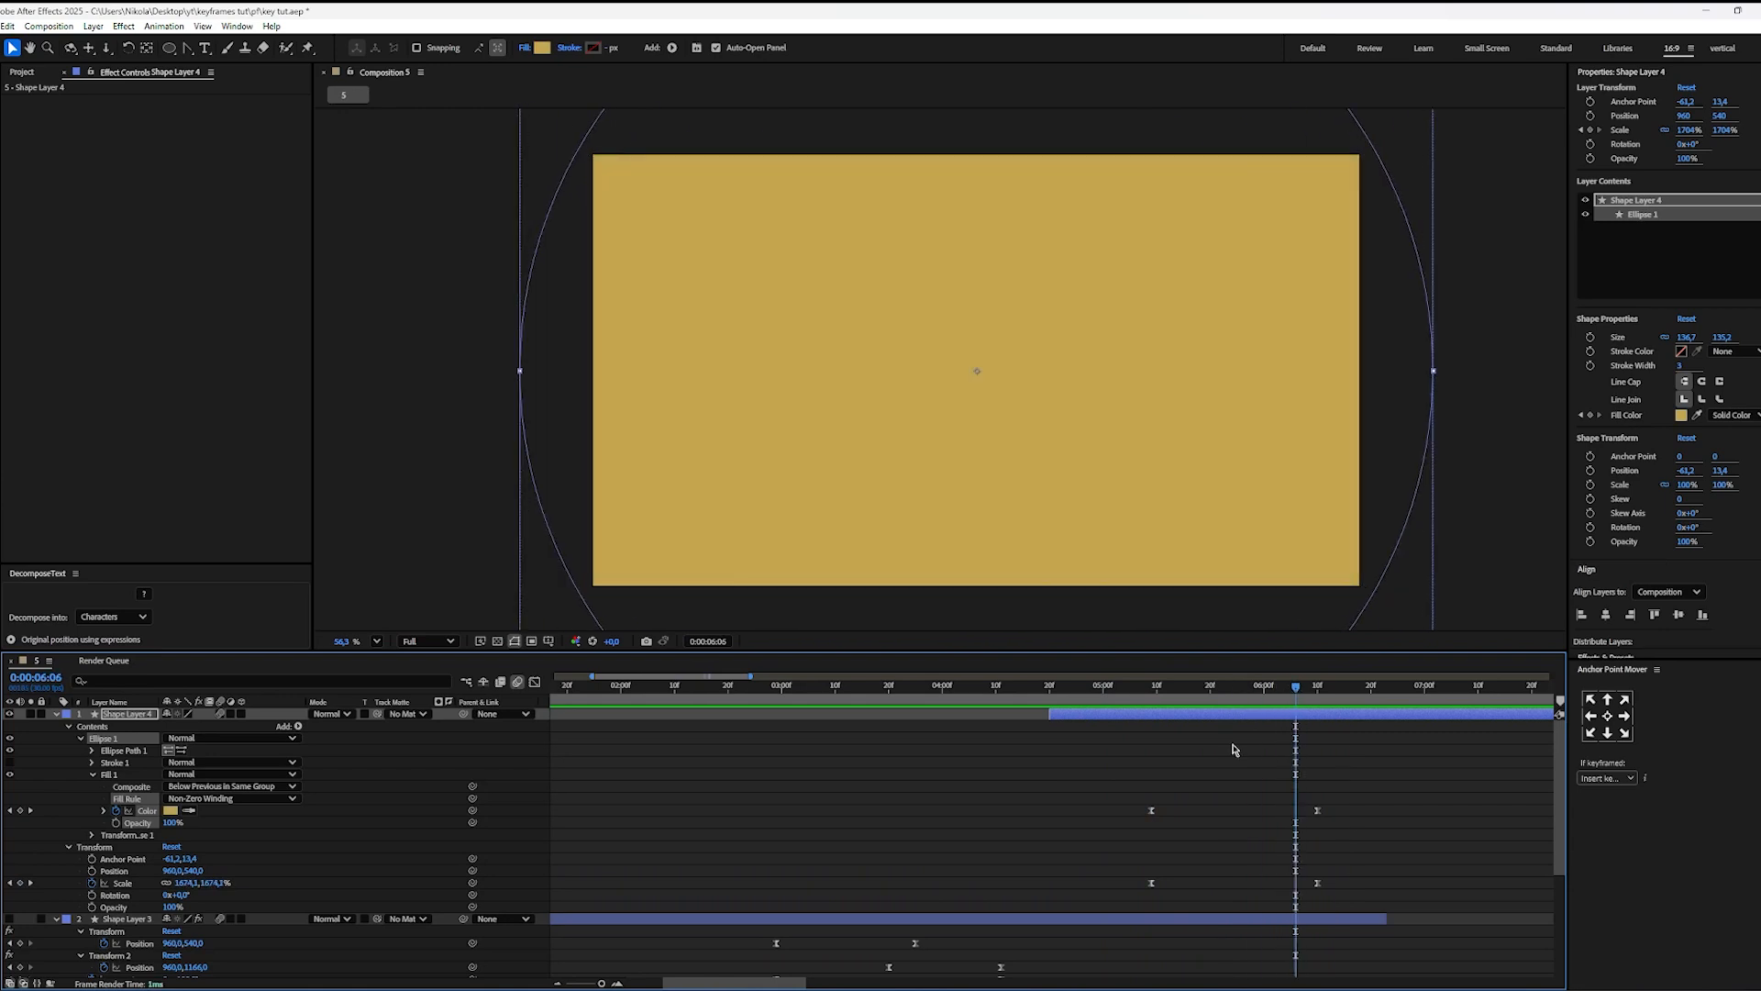
Step: Switch to Premiere Pro to examine the grid background in the reel up close, and return to After Effects
{"action": "key", "text": "alt+Tab"}
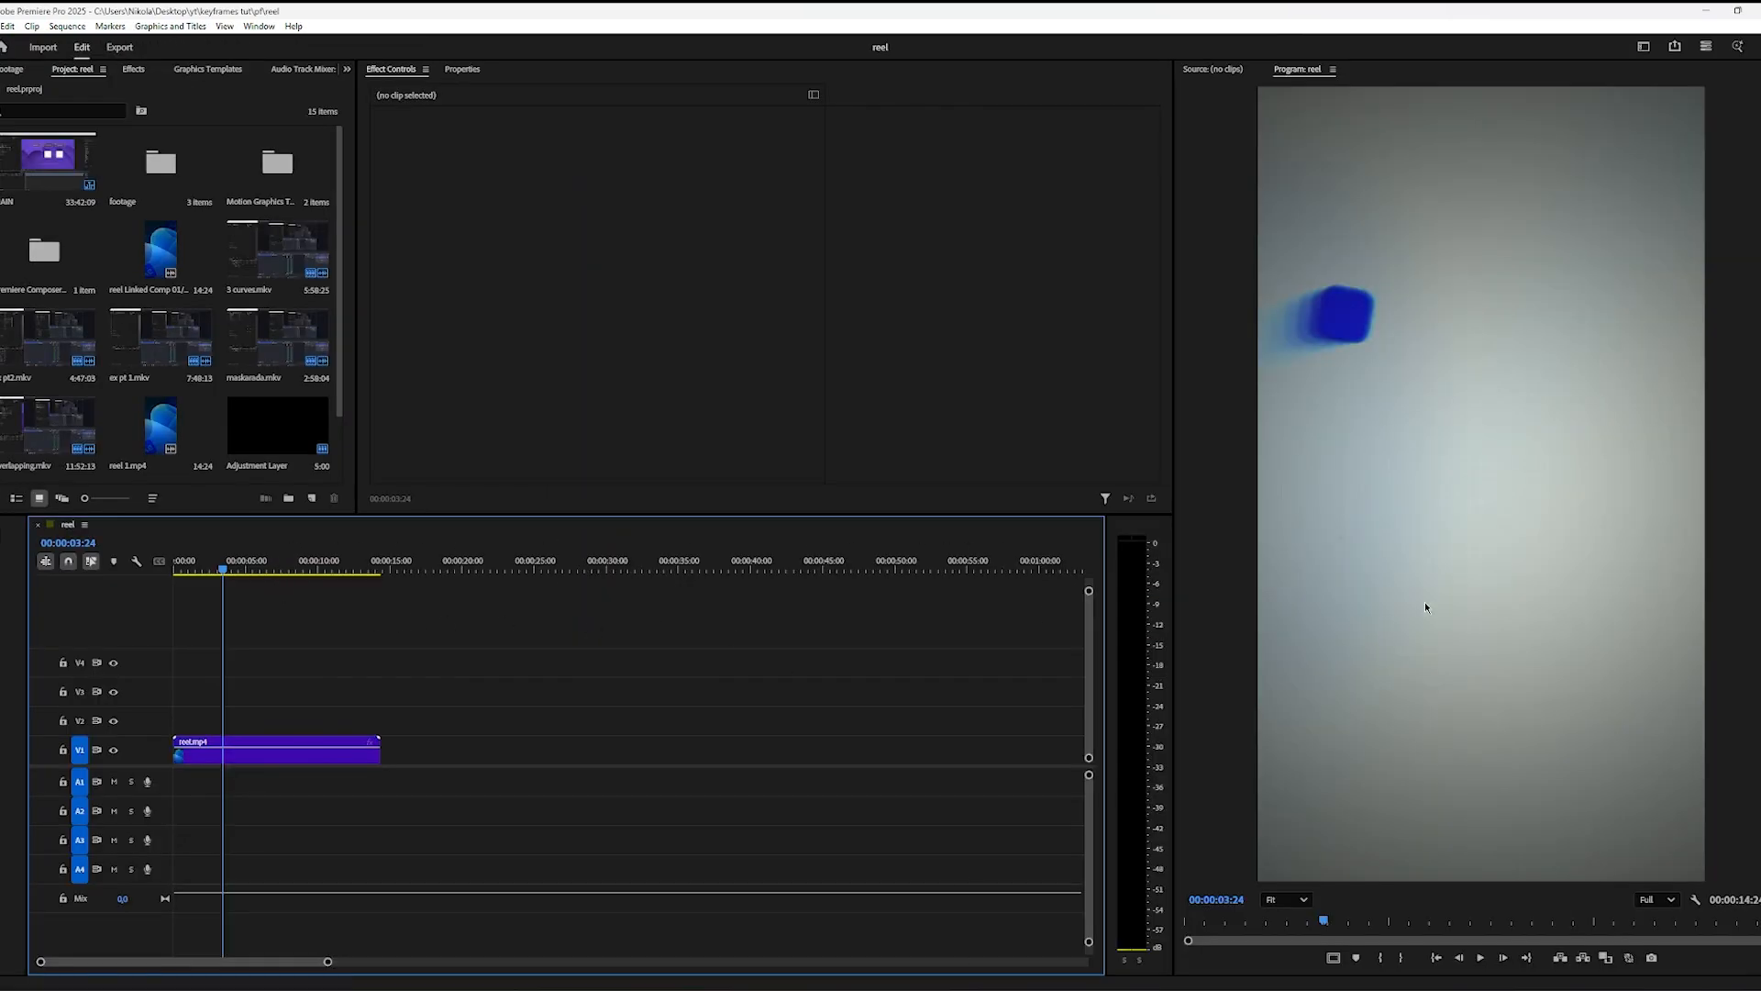
{"action": "scroll", "coordinate": [1424, 601], "scroll_direction": "up", "scroll_amount": 5}
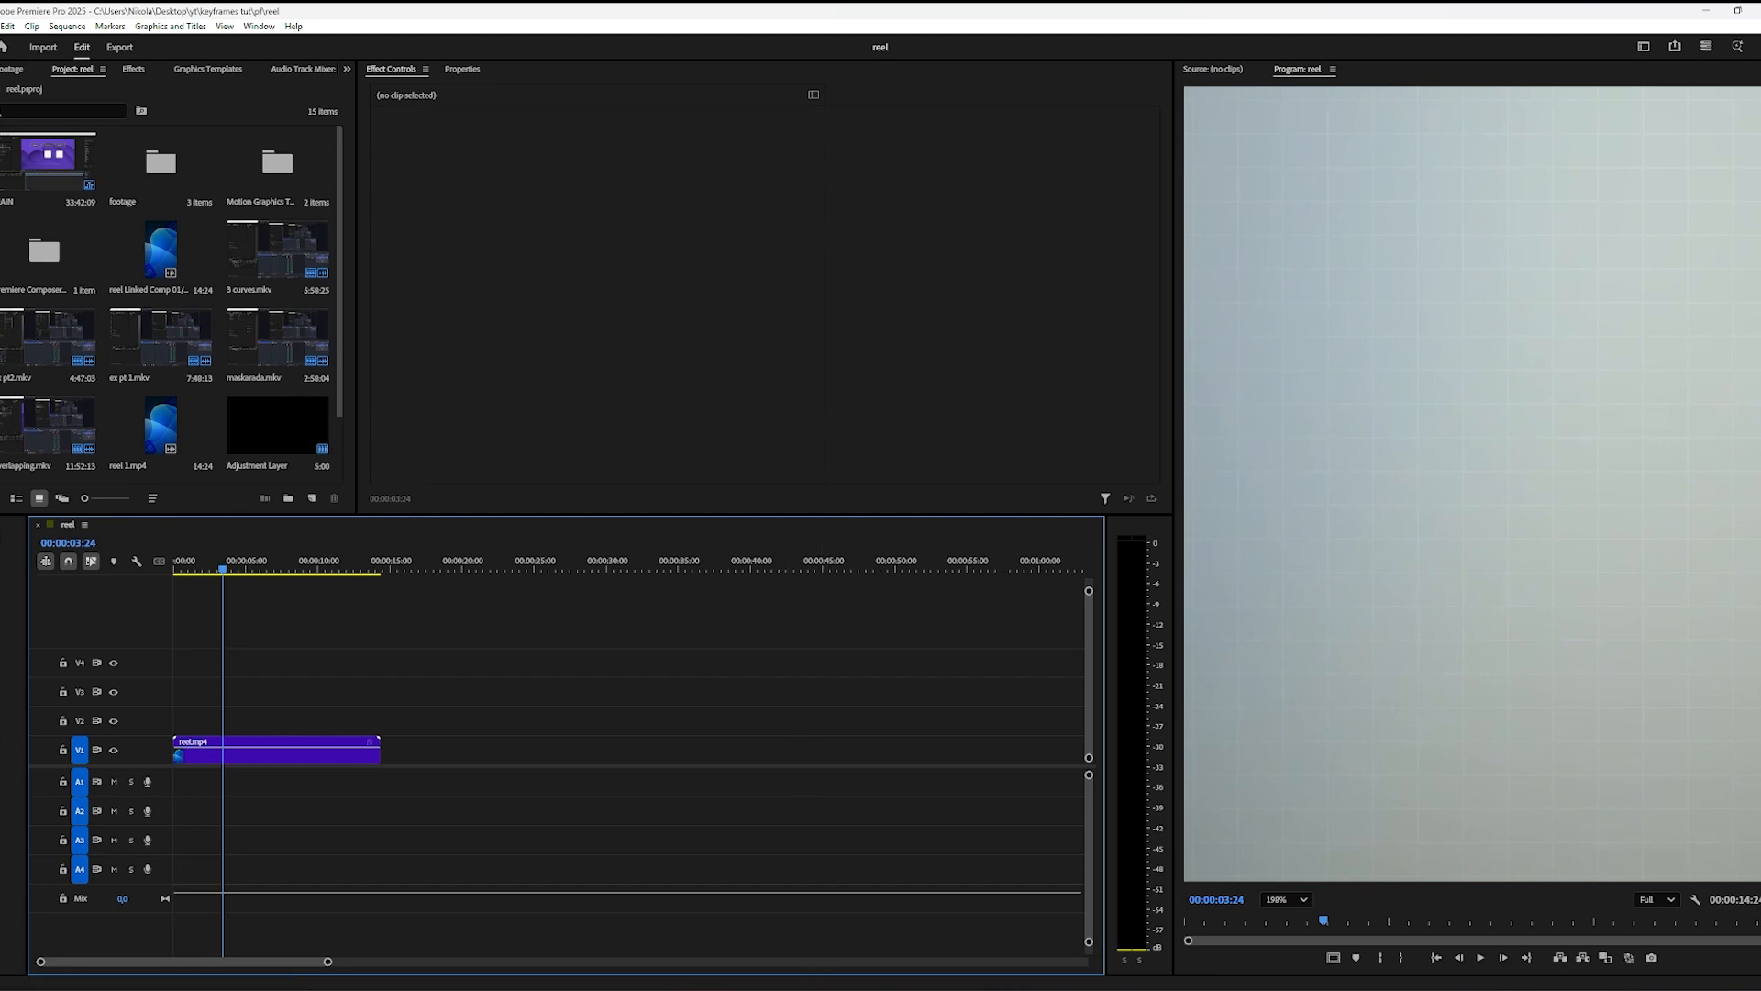
{"action": "key", "text": "alt+Tab"}
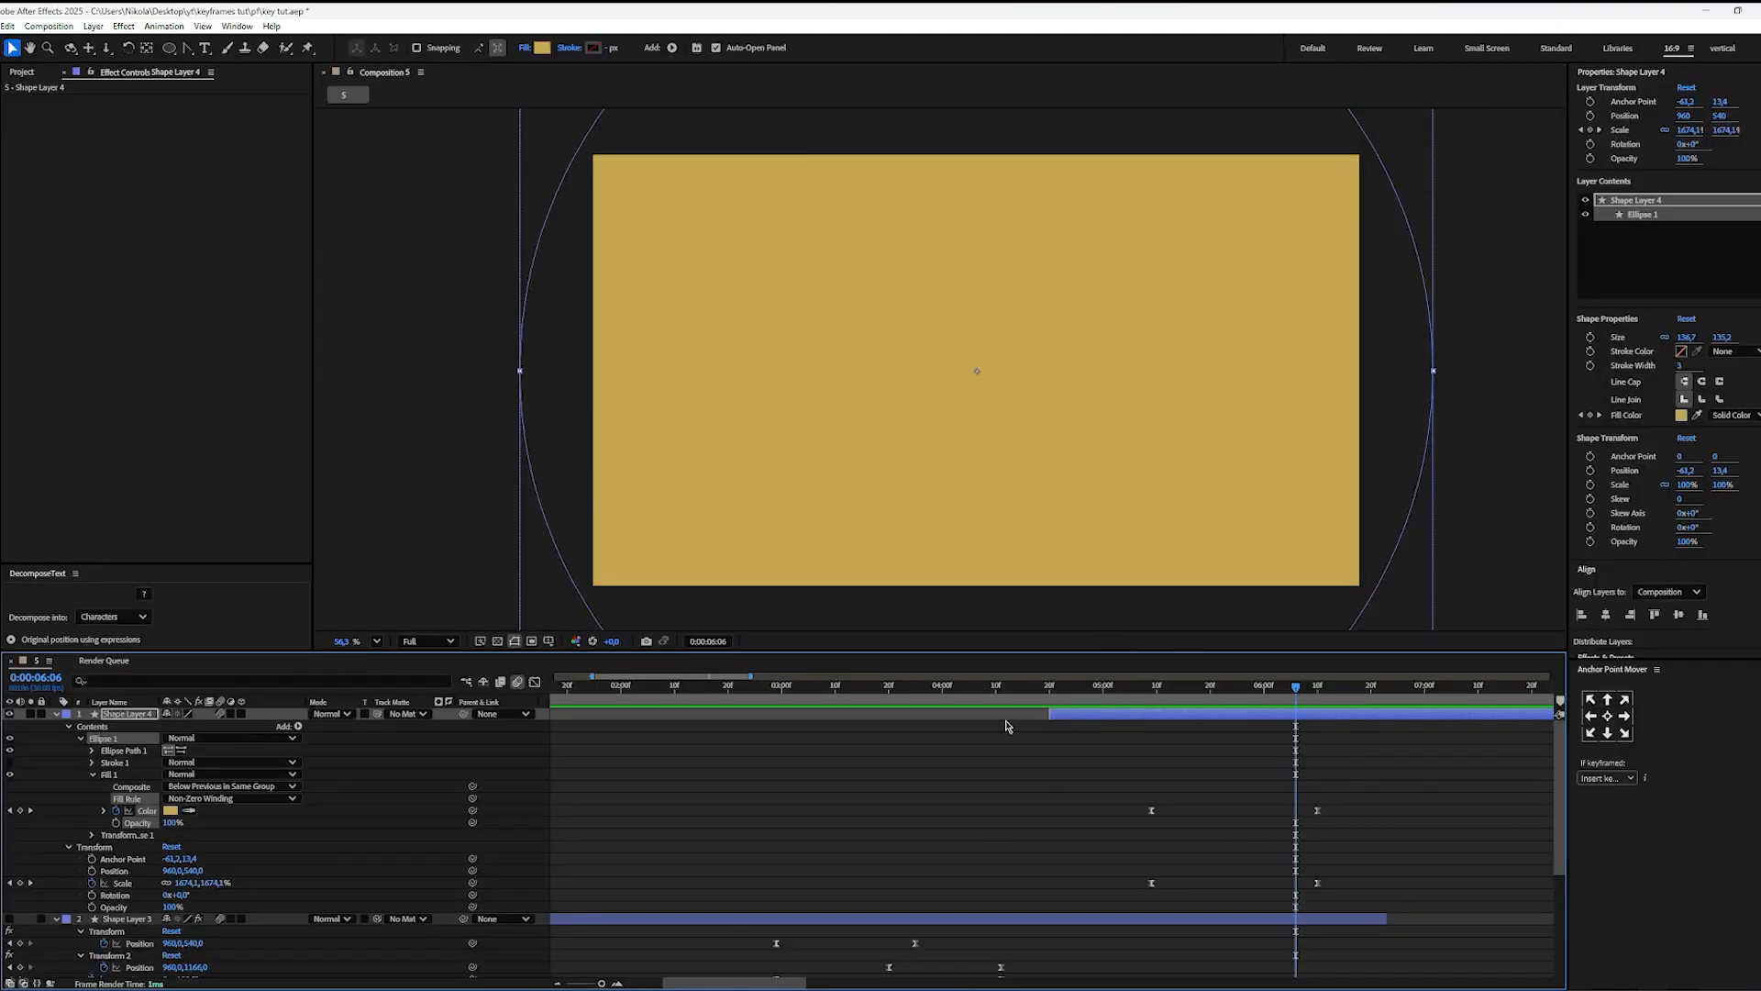
Step: Find the Grid effect, apply it to the circle layer and set its blending mode to Normal
{"action": "scroll", "coordinate": [1727, 555], "scroll_direction": "down", "scroll_amount": 4}
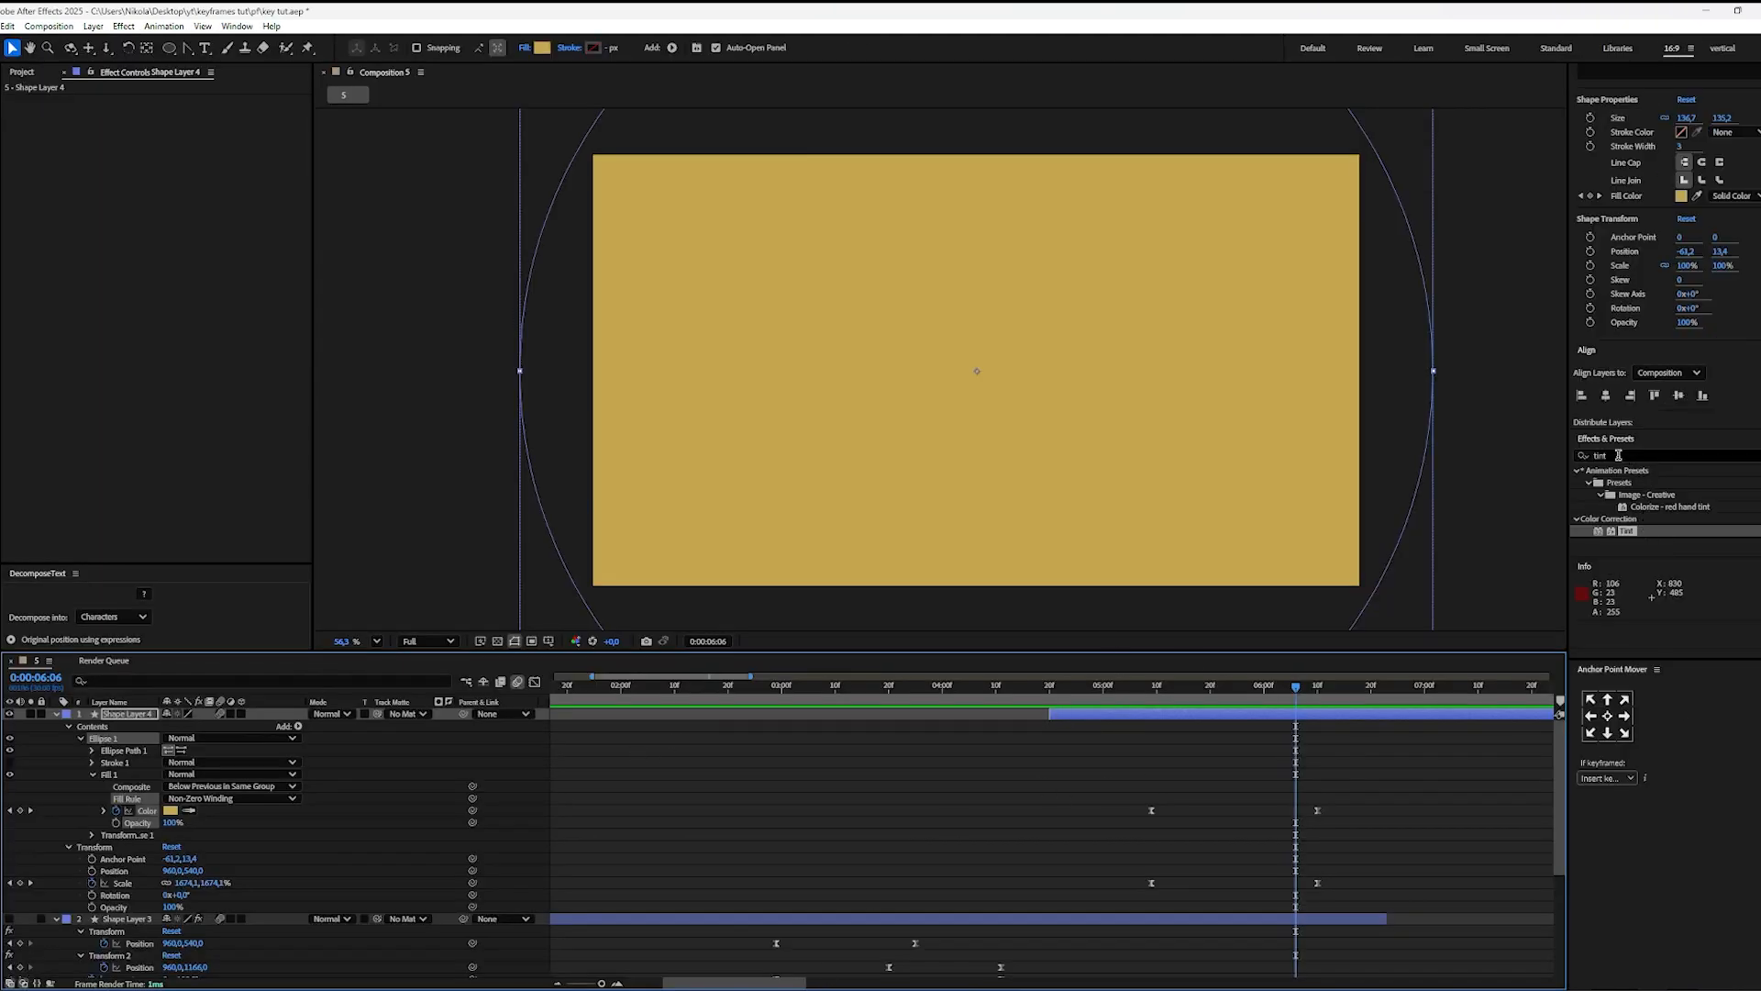
{"action": "left_click", "coordinate": [1618, 456]}
{"action": "type", "text": "grid"}
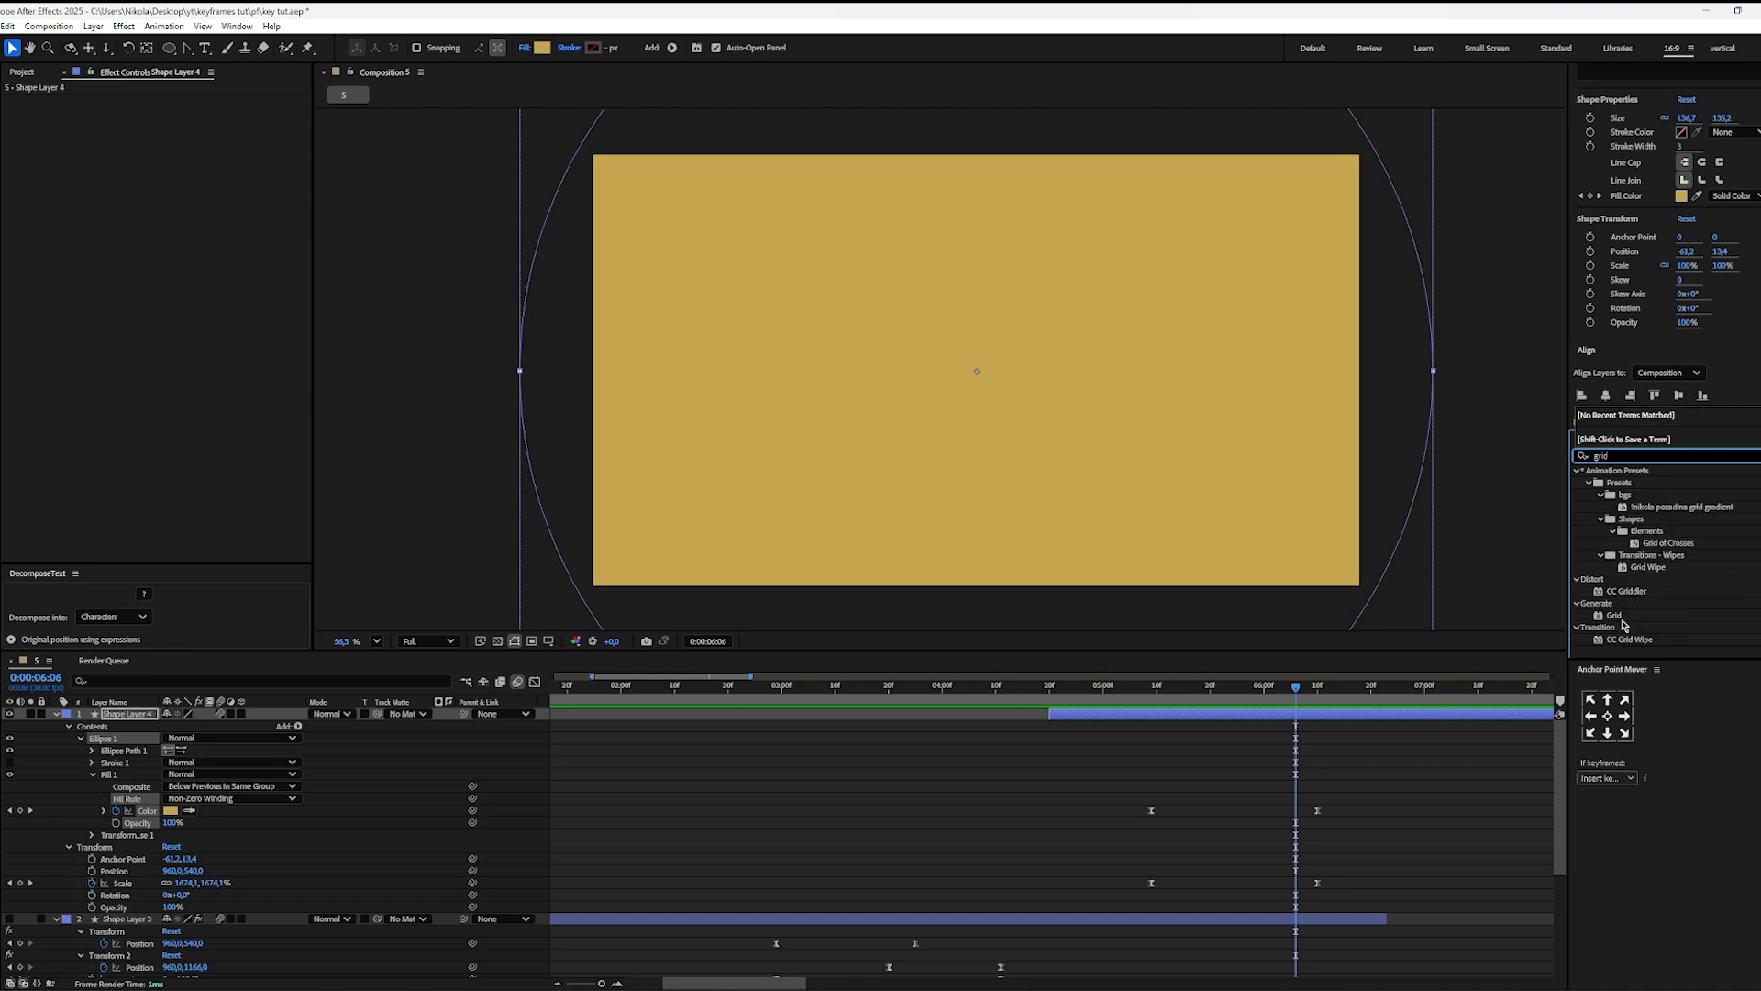
{"action": "left_click_drag", "start_coordinate": [1621, 624], "coordinate": [1268, 732]}
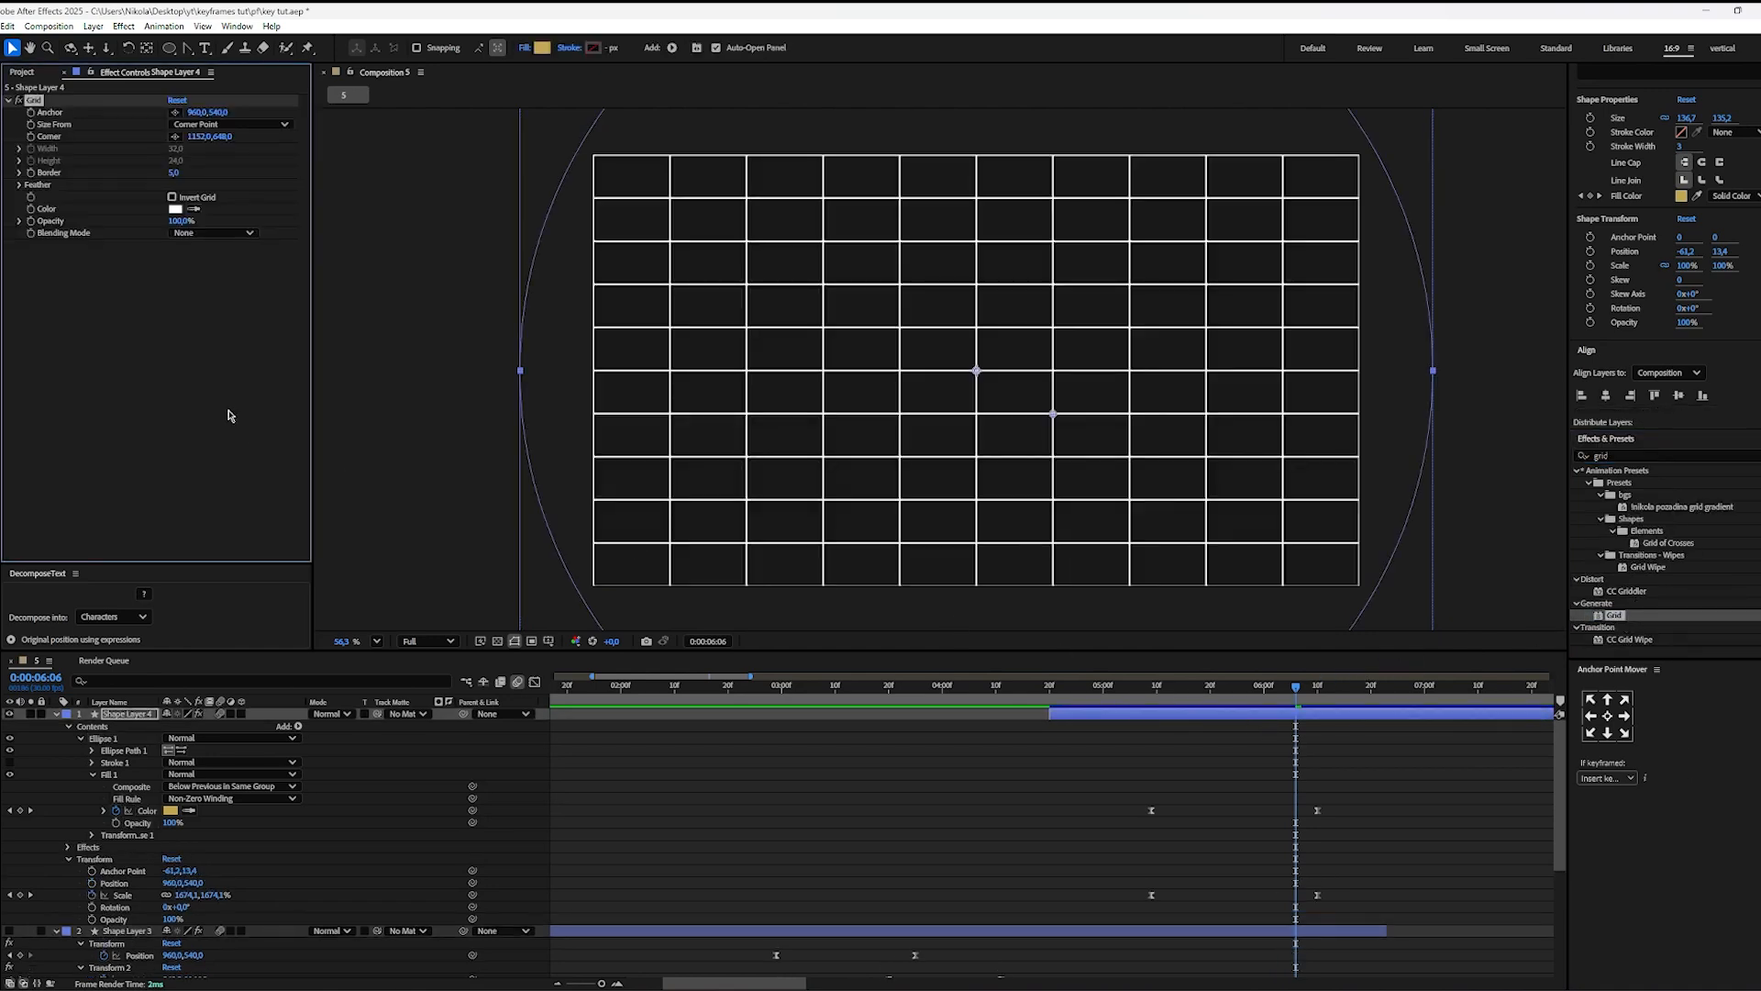
{"action": "left_click", "coordinate": [216, 233]}
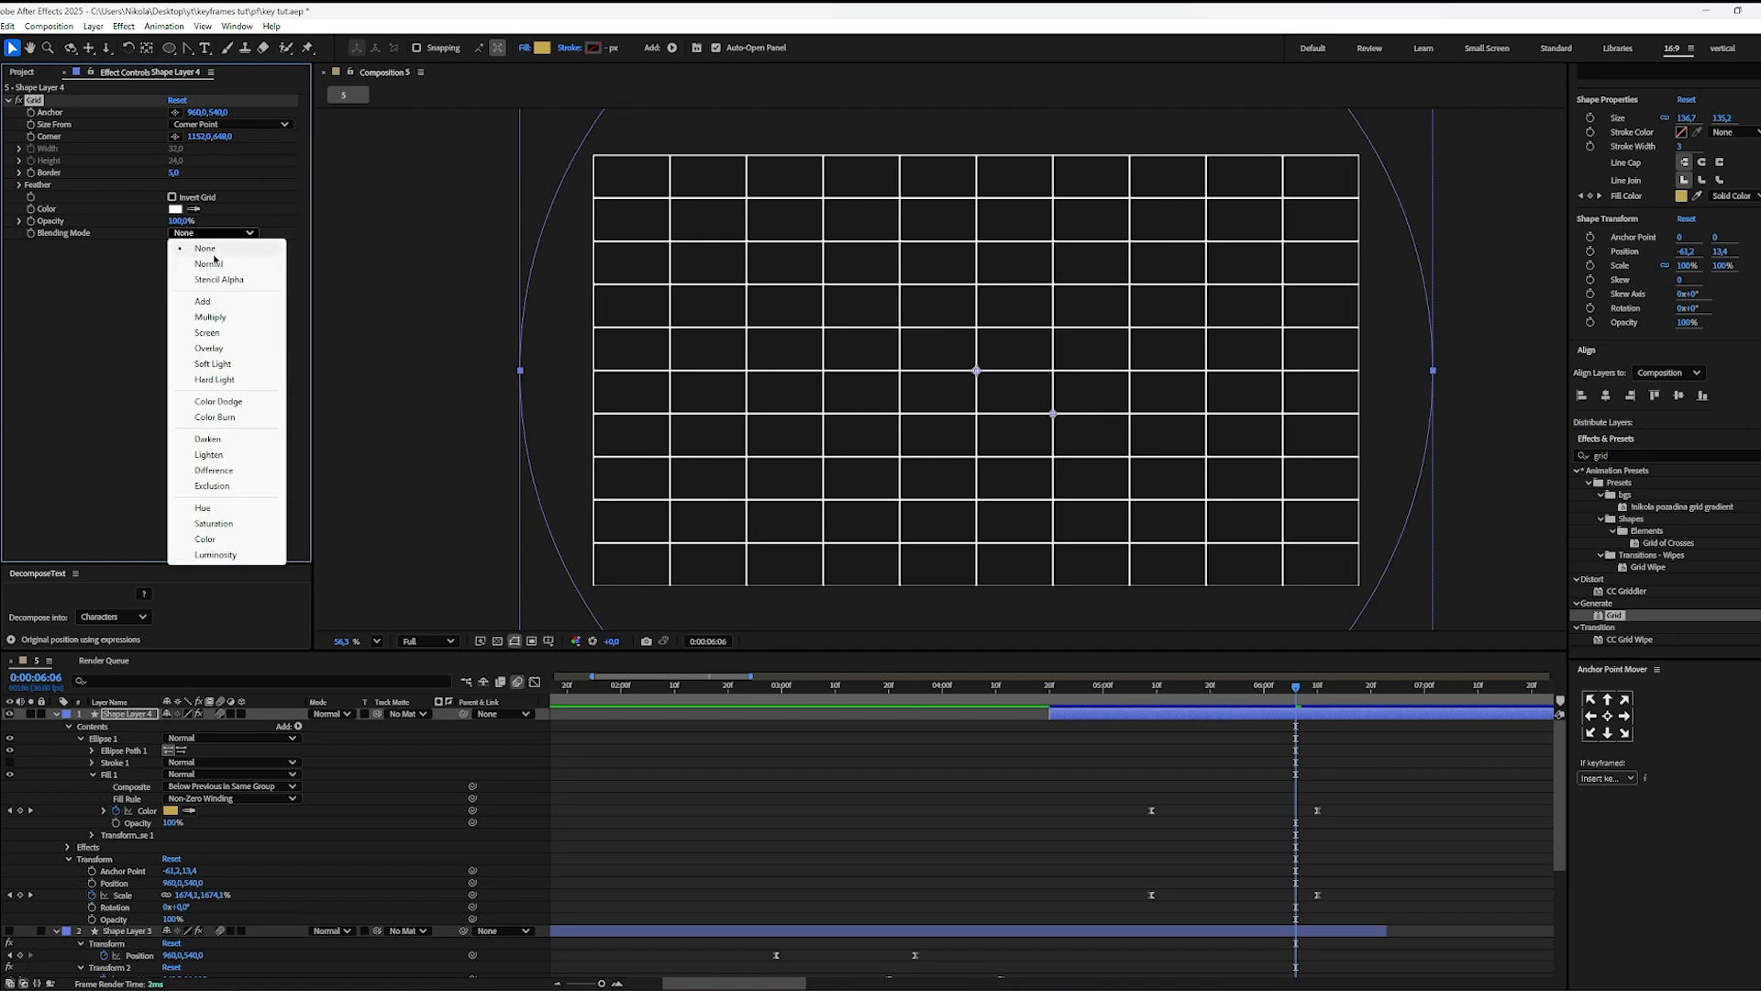
{"action": "left_click", "coordinate": [216, 265]}
Step: Set the Grid effect's Size From option to Width & Height Sliders
{"action": "left_click", "coordinate": [223, 125]}
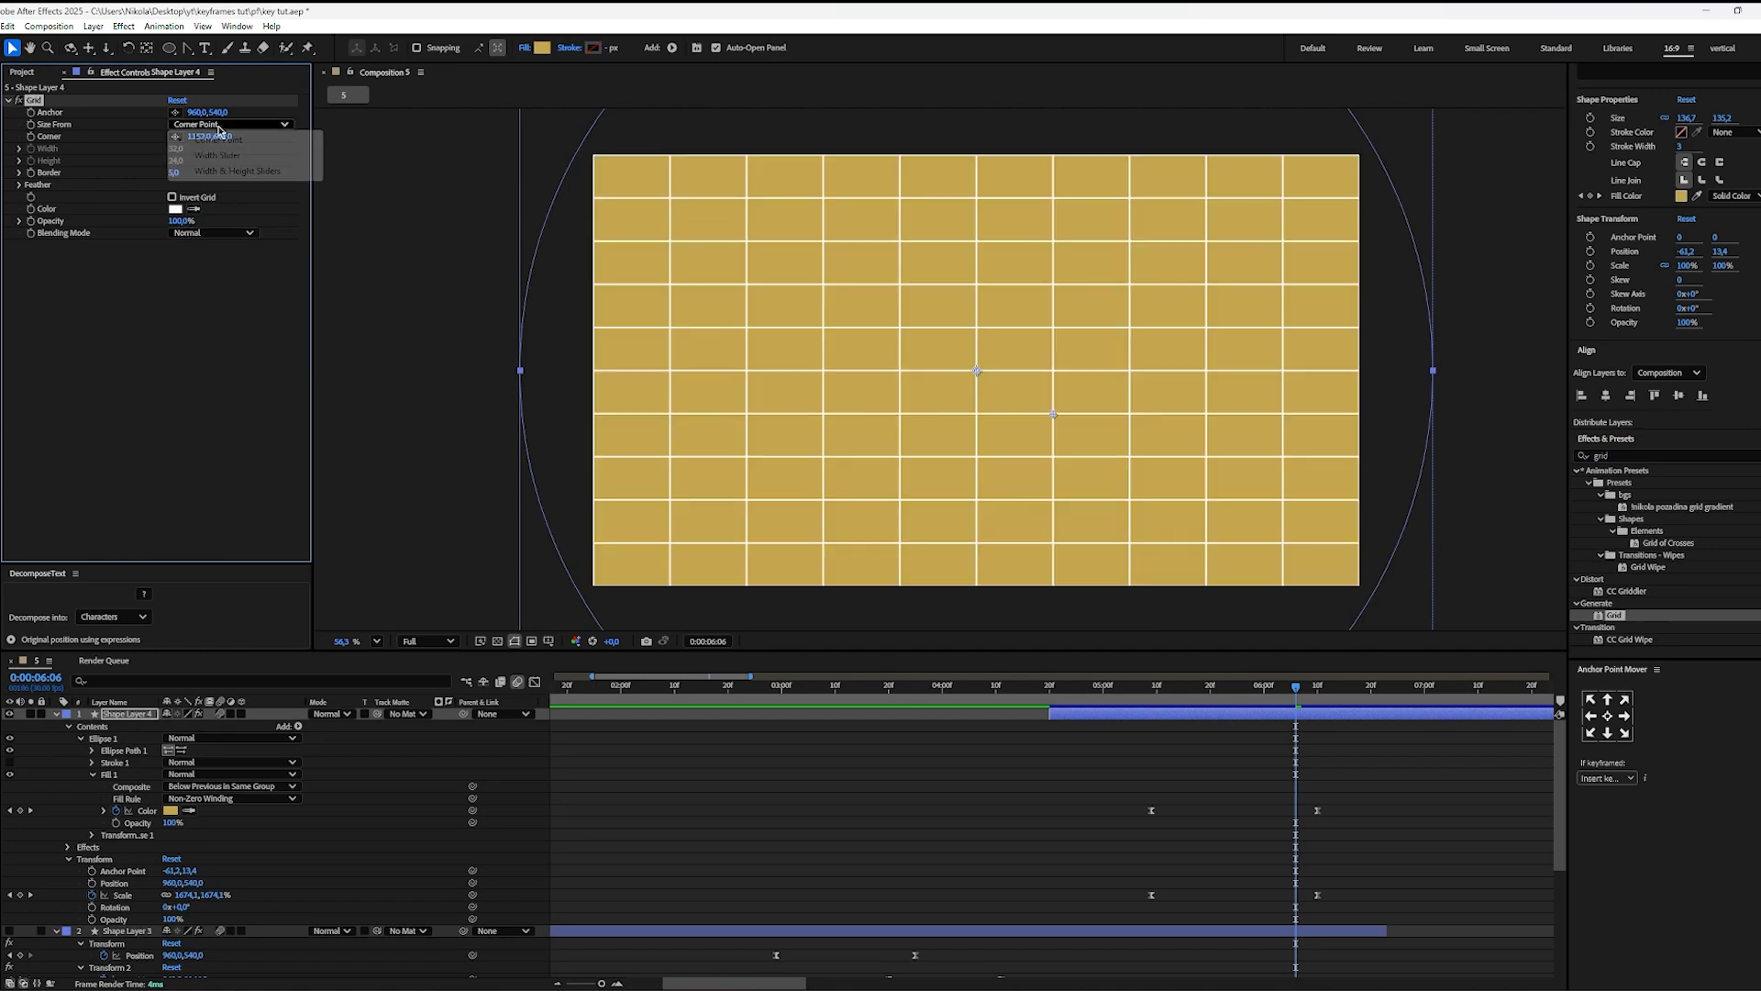
{"action": "left_click", "coordinate": [240, 140]}
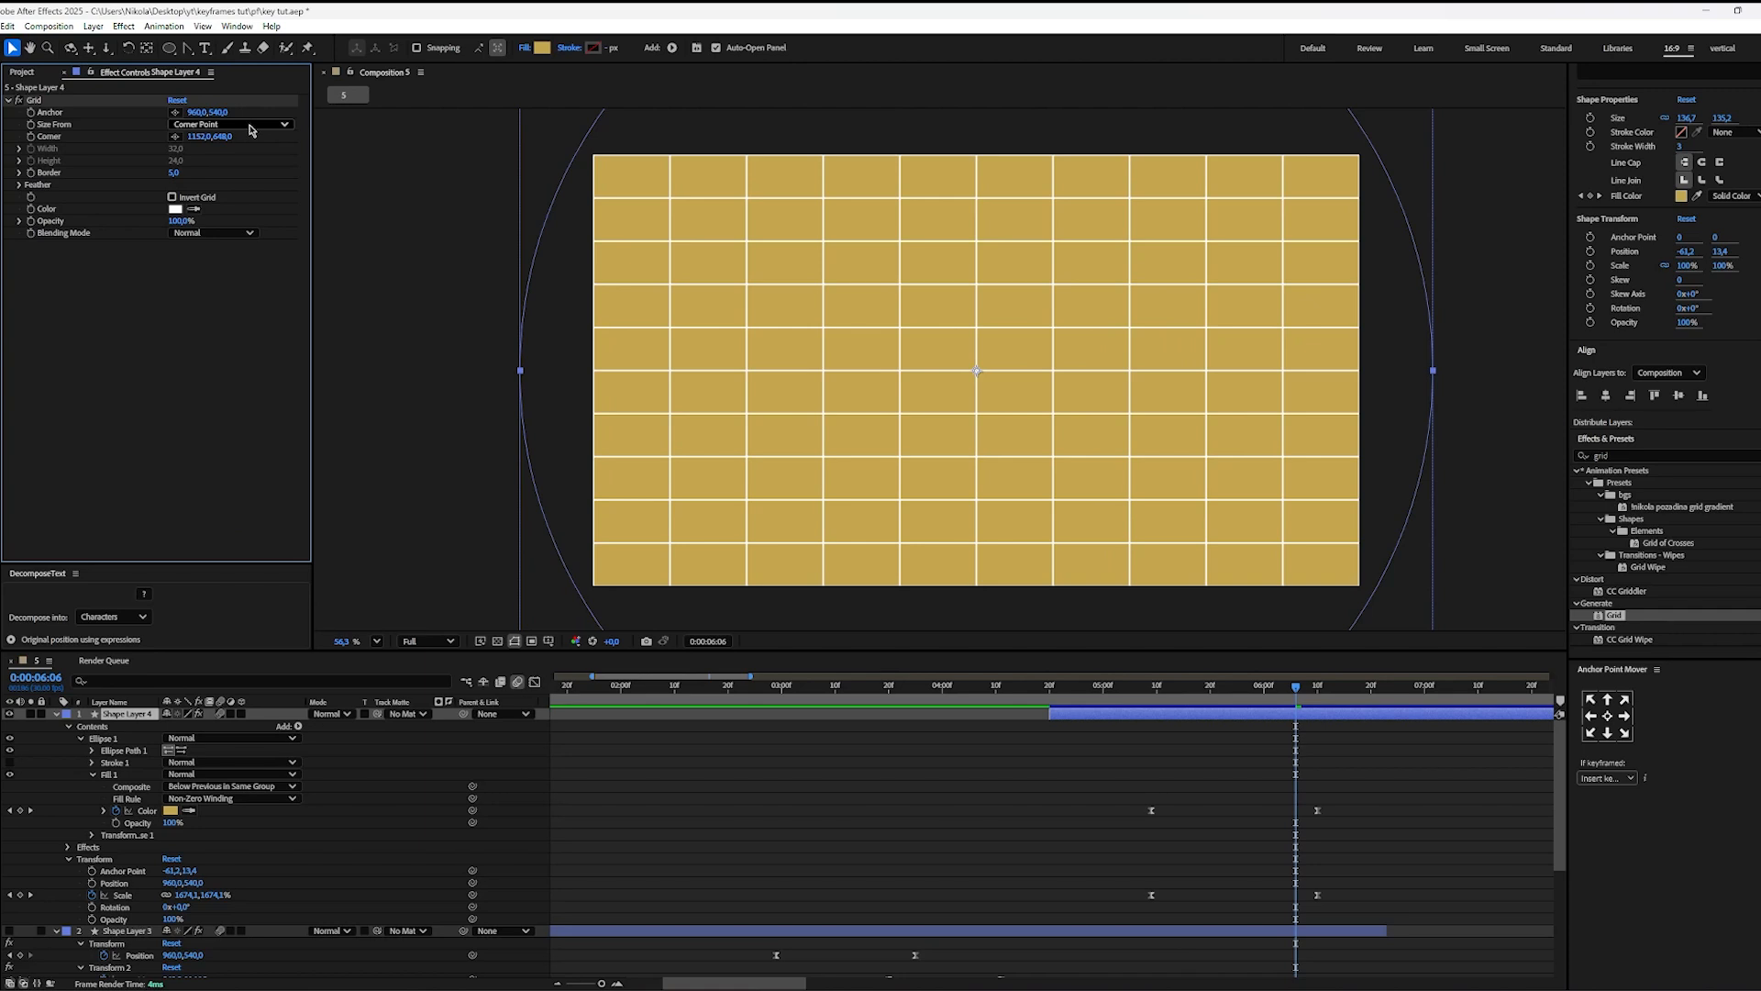
{"action": "left_click", "coordinate": [248, 126]}
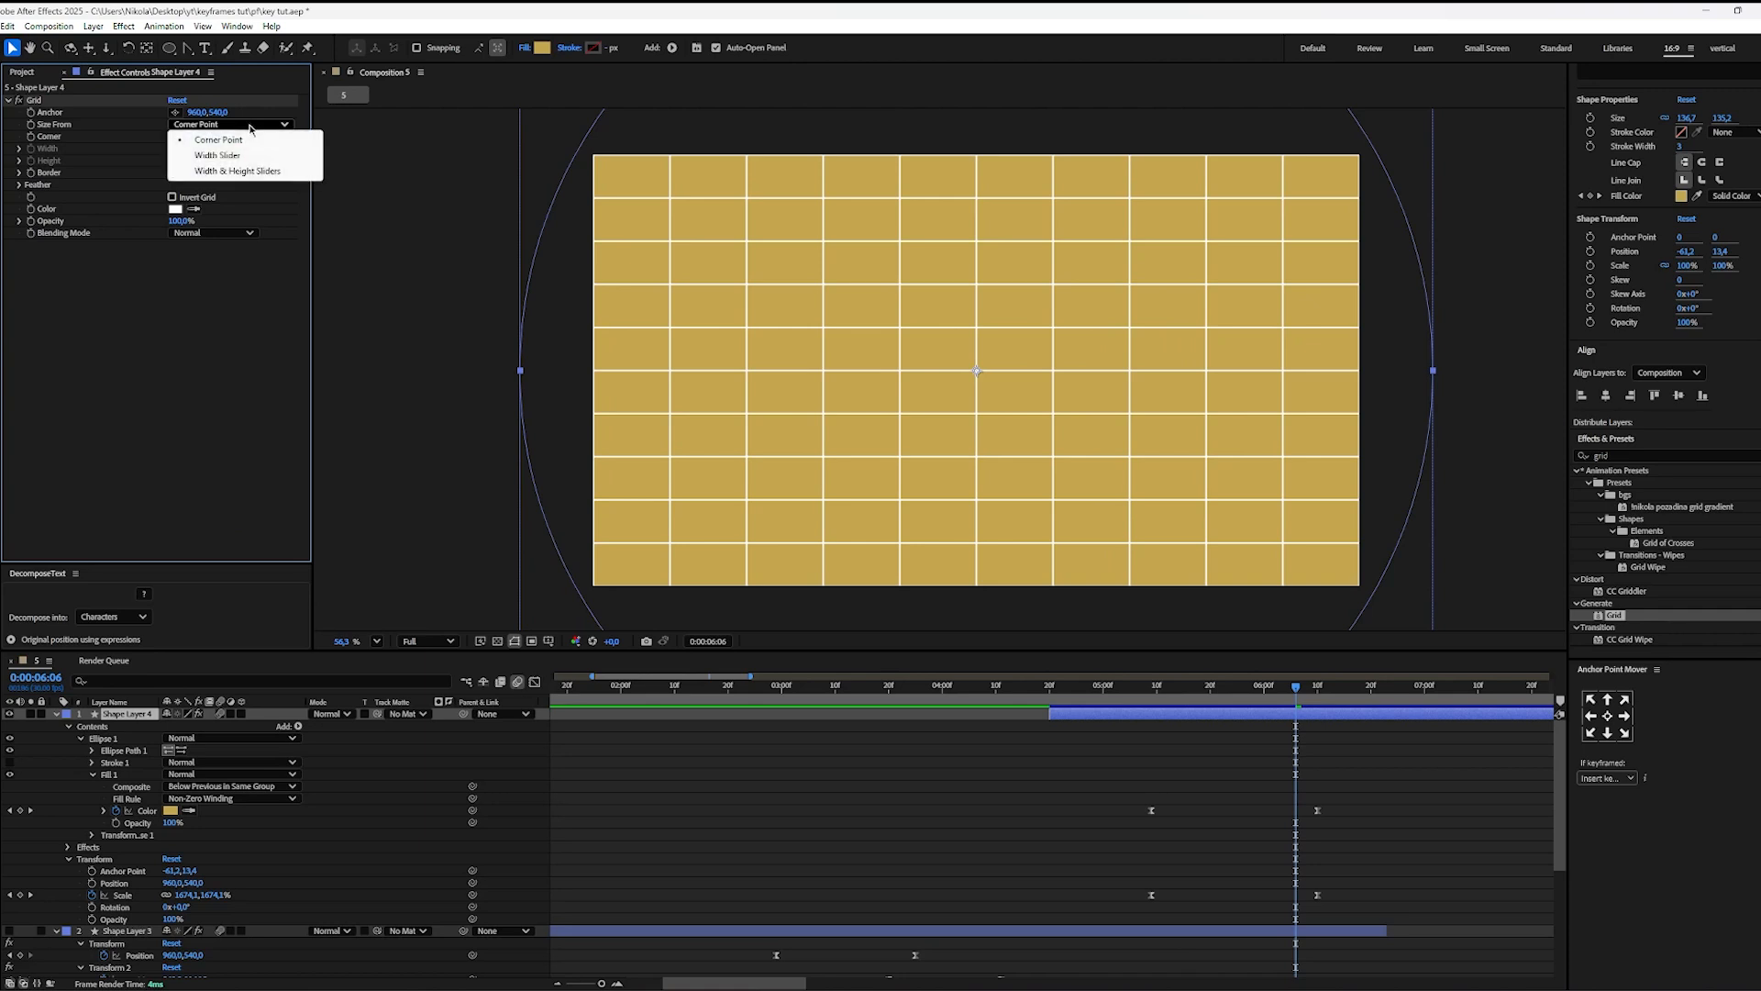
{"action": "left_click", "coordinate": [239, 174]}
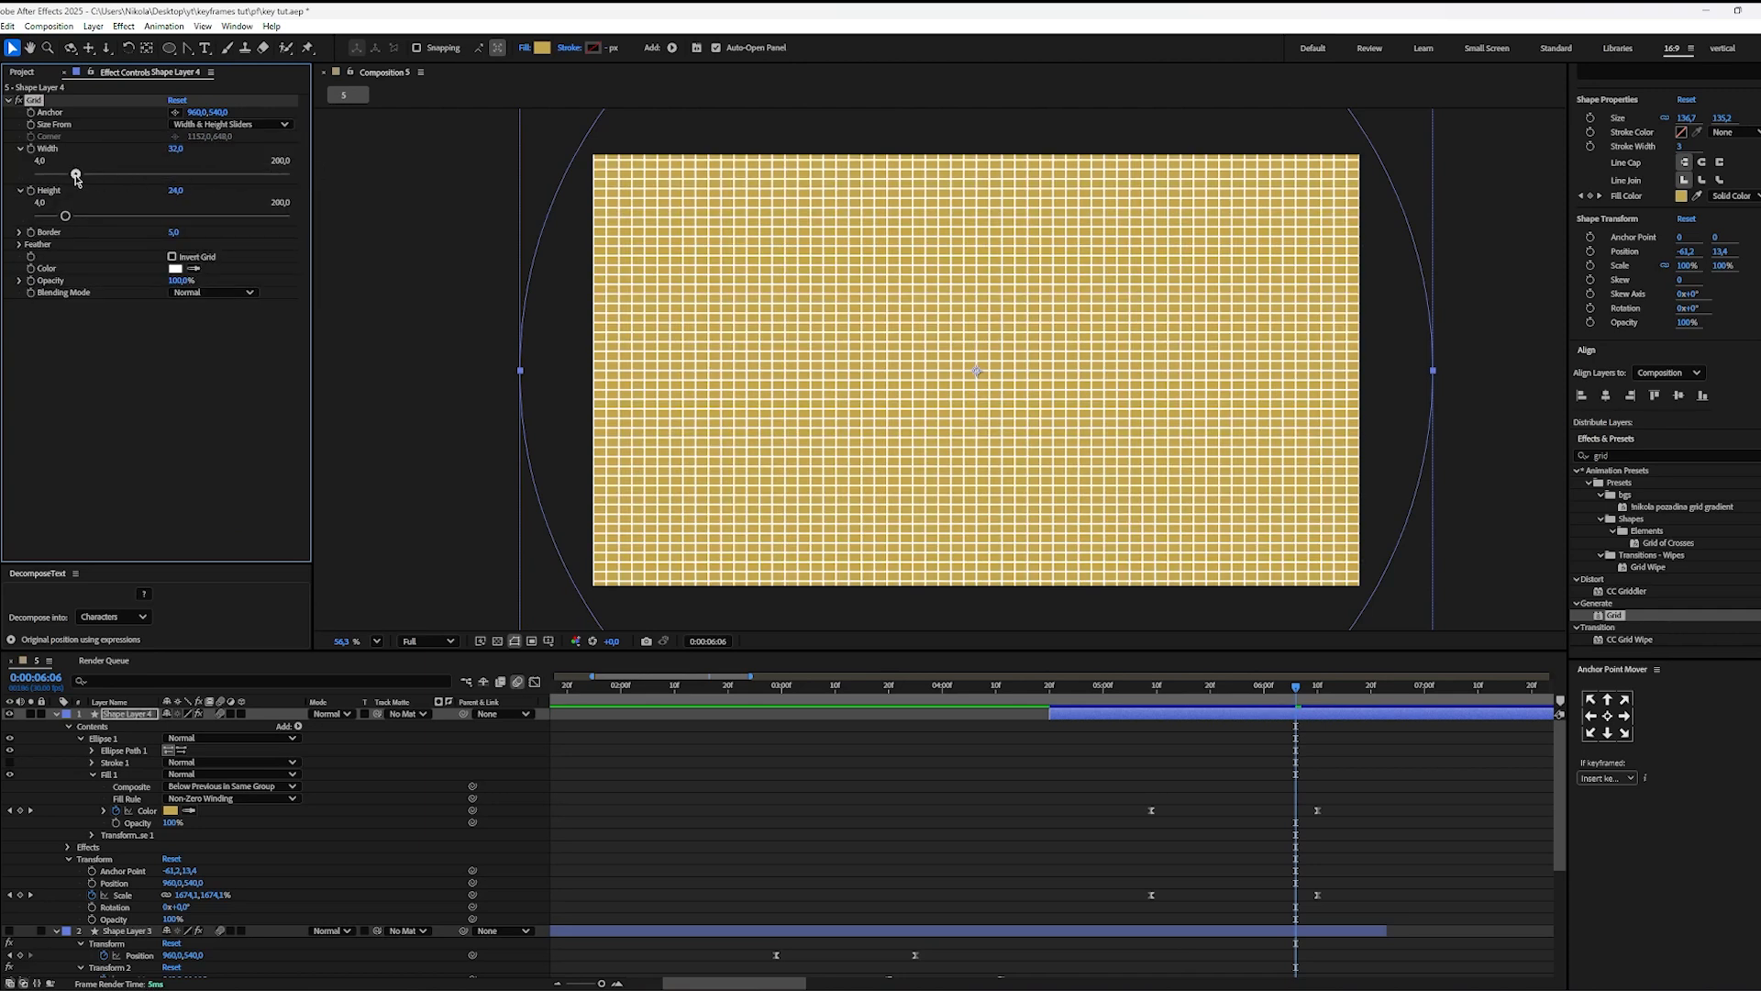
Step: Set the grid's width to about 53, its height to about 100.9 and its opacity to 20%
{"action": "mouse_move", "coordinate": [76, 176]}
{"action": "left_mouse_down"}
{"action": "mouse_move", "coordinate": [126, 174]}
{"action": "mouse_move", "coordinate": [138, 214]}
{"action": "mouse_move", "coordinate": [164, 212]}
{"action": "mouse_move", "coordinate": [103, 174]}
{"action": "left_mouse_up"}
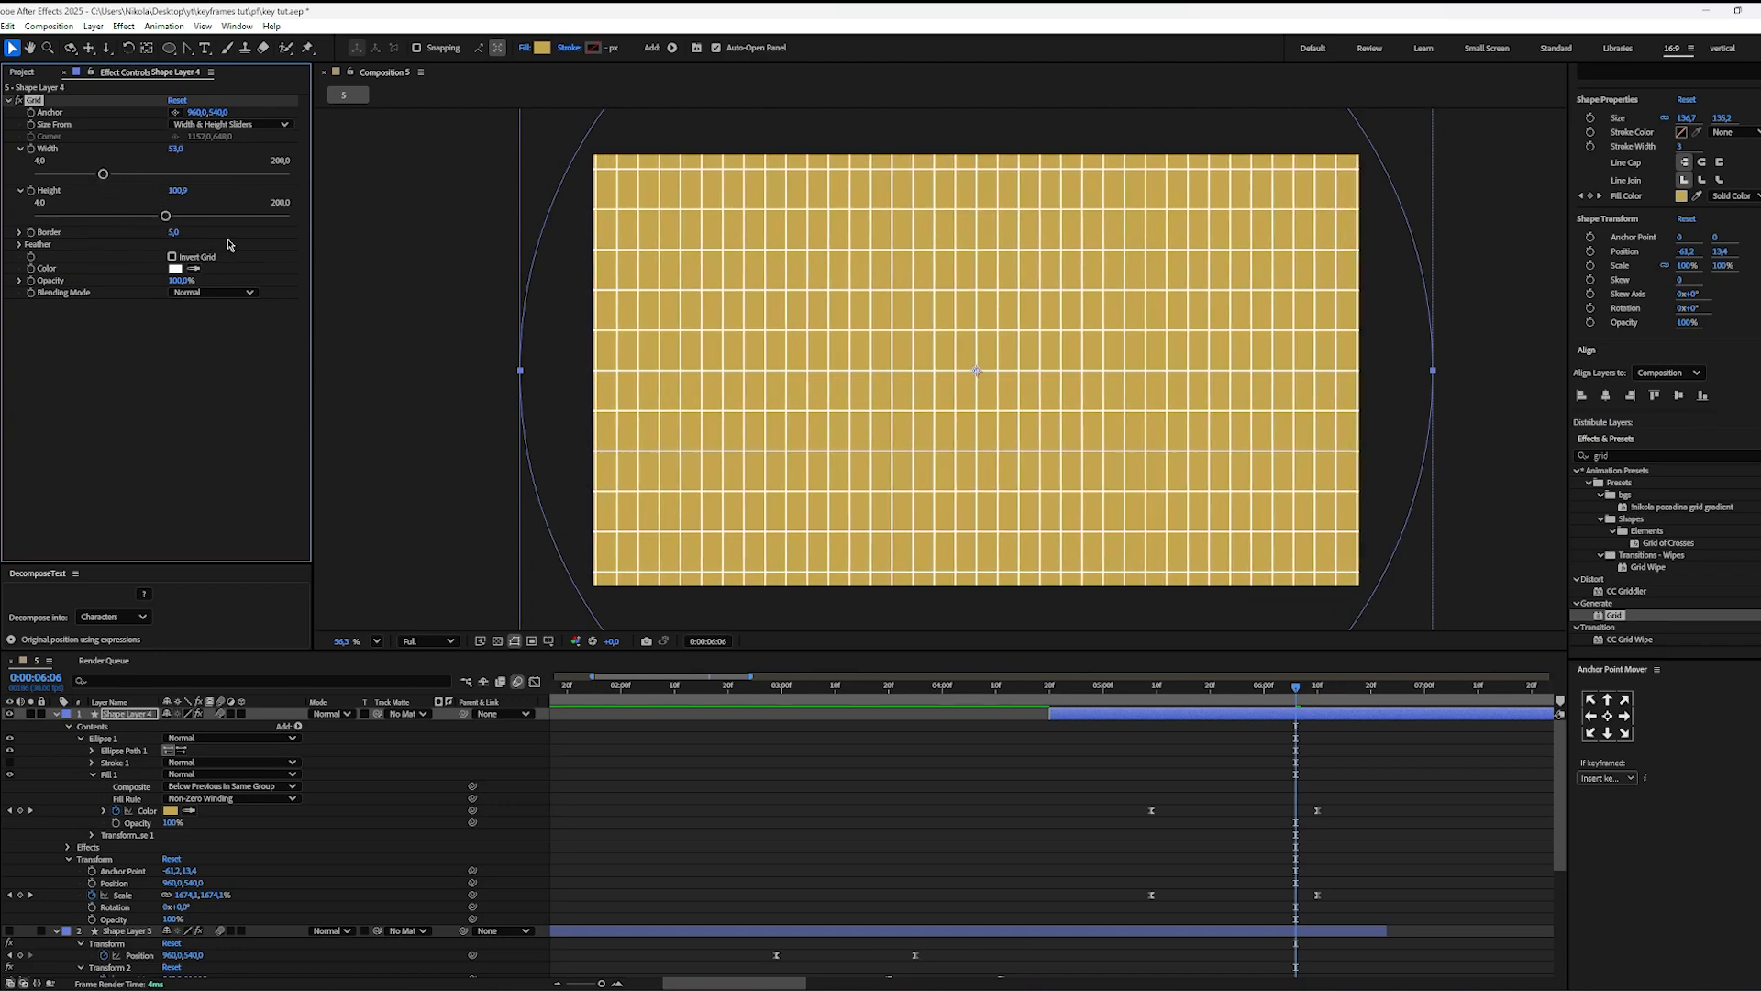
{"action": "left_click", "coordinate": [184, 281]}
{"action": "key", "text": "Return"}
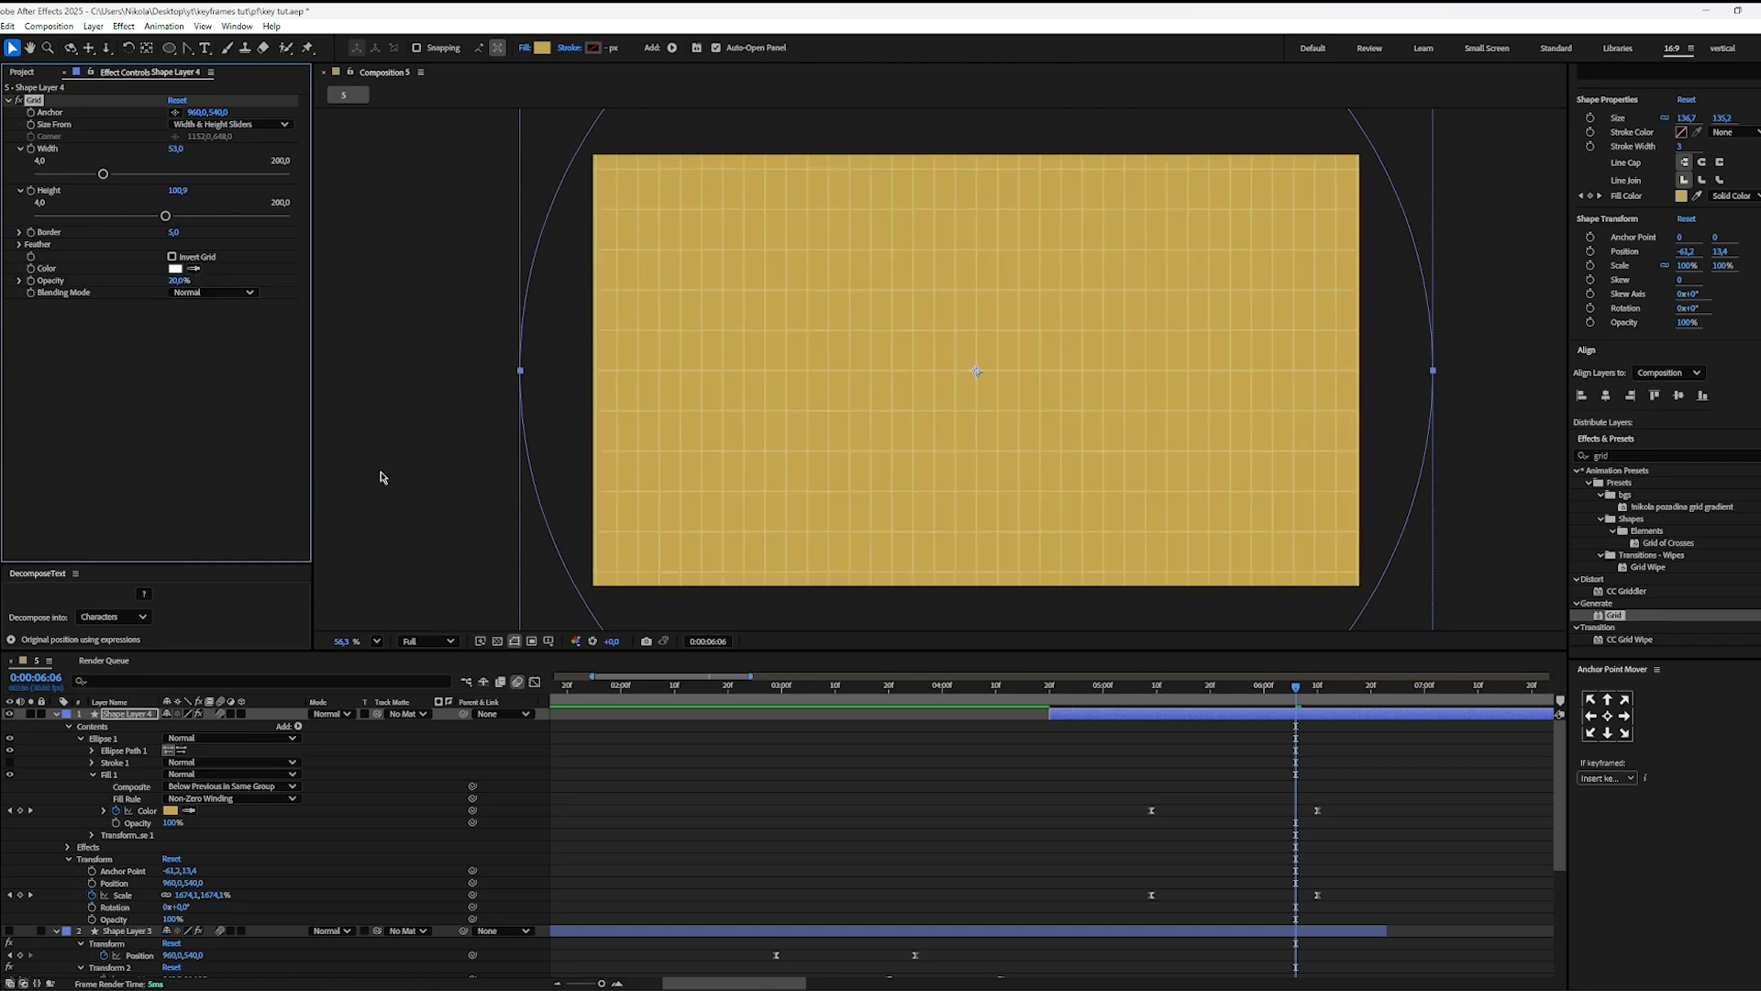
Step: Set the Grid effect's color to red
{"action": "left_click", "coordinate": [175, 269]}
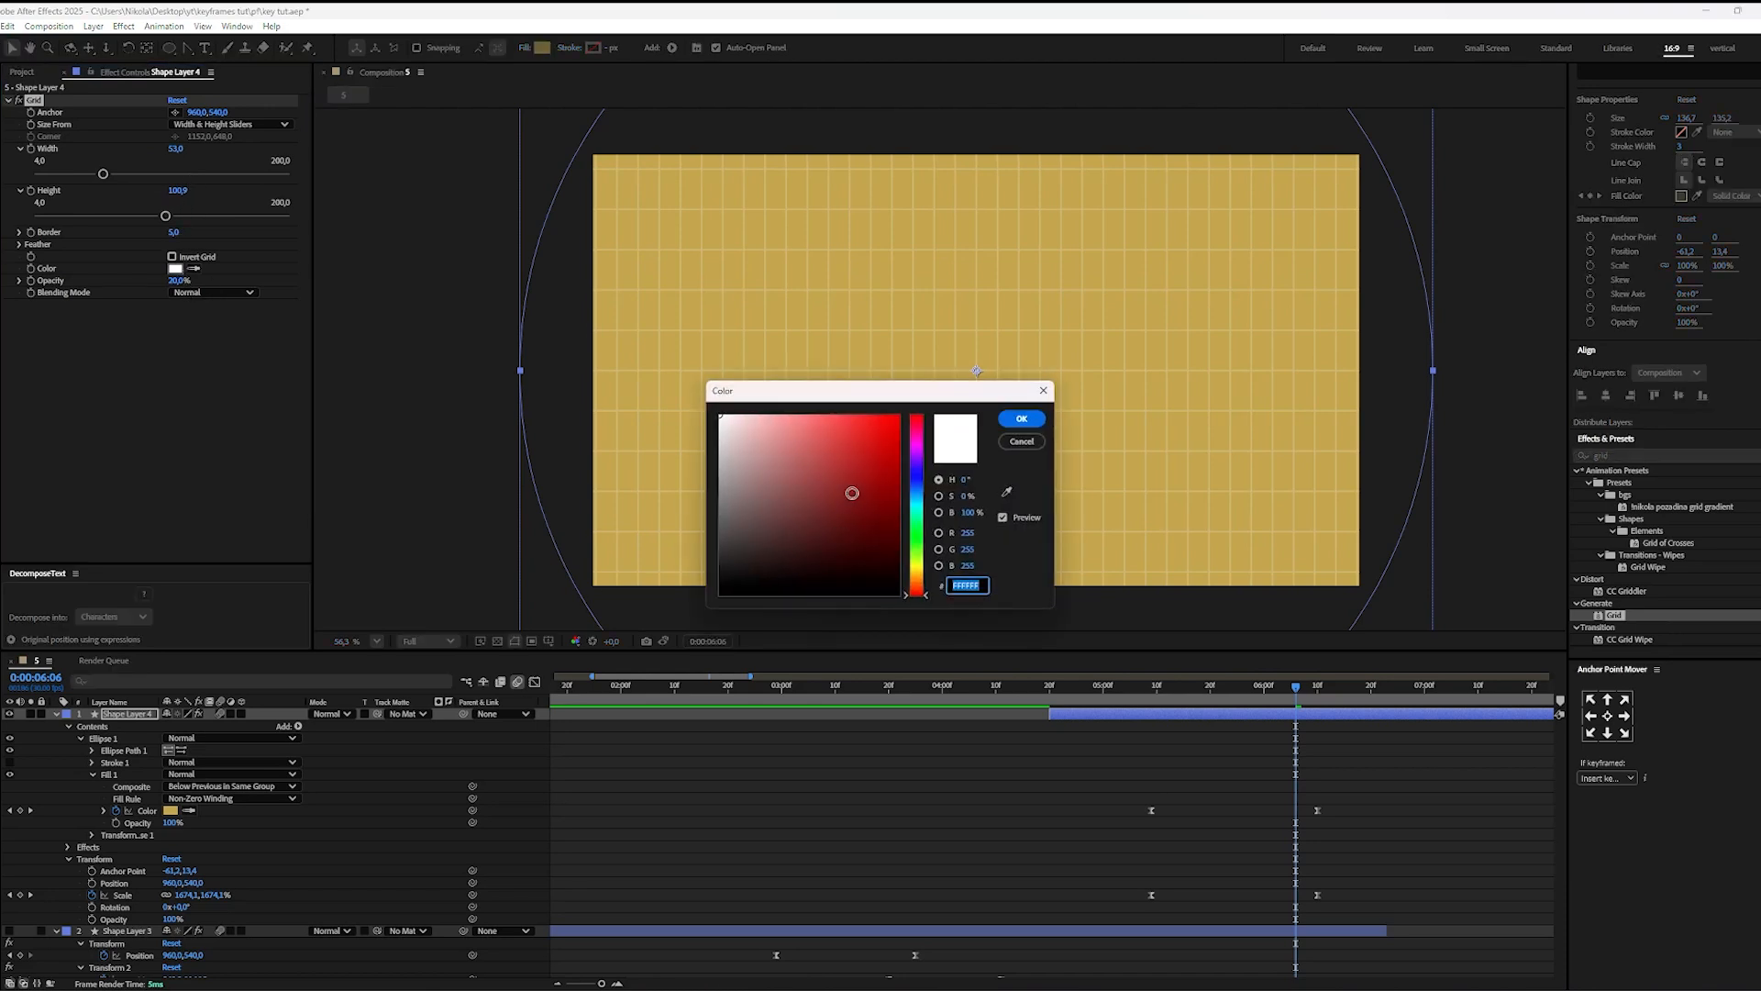
{"action": "left_click_drag", "start_coordinate": [852, 493], "coordinate": [876, 430]}
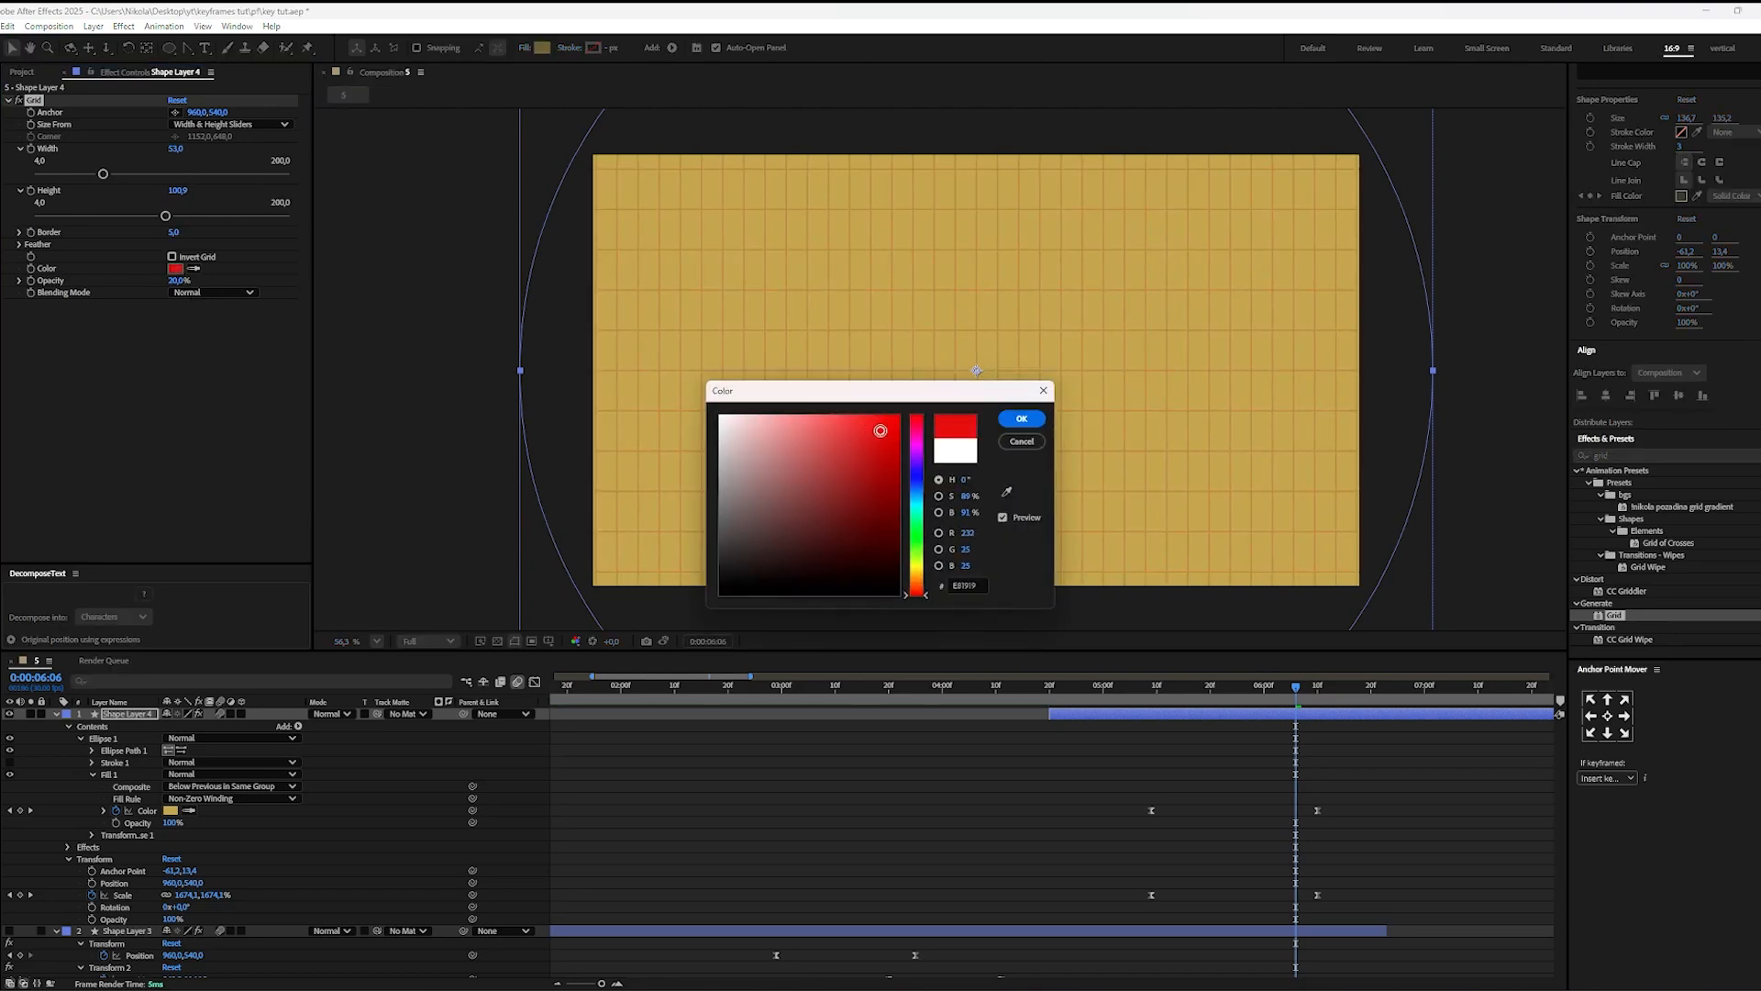
{"action": "left_click", "coordinate": [1021, 418]}
{"action": "left_click", "coordinate": [1382, 783]}
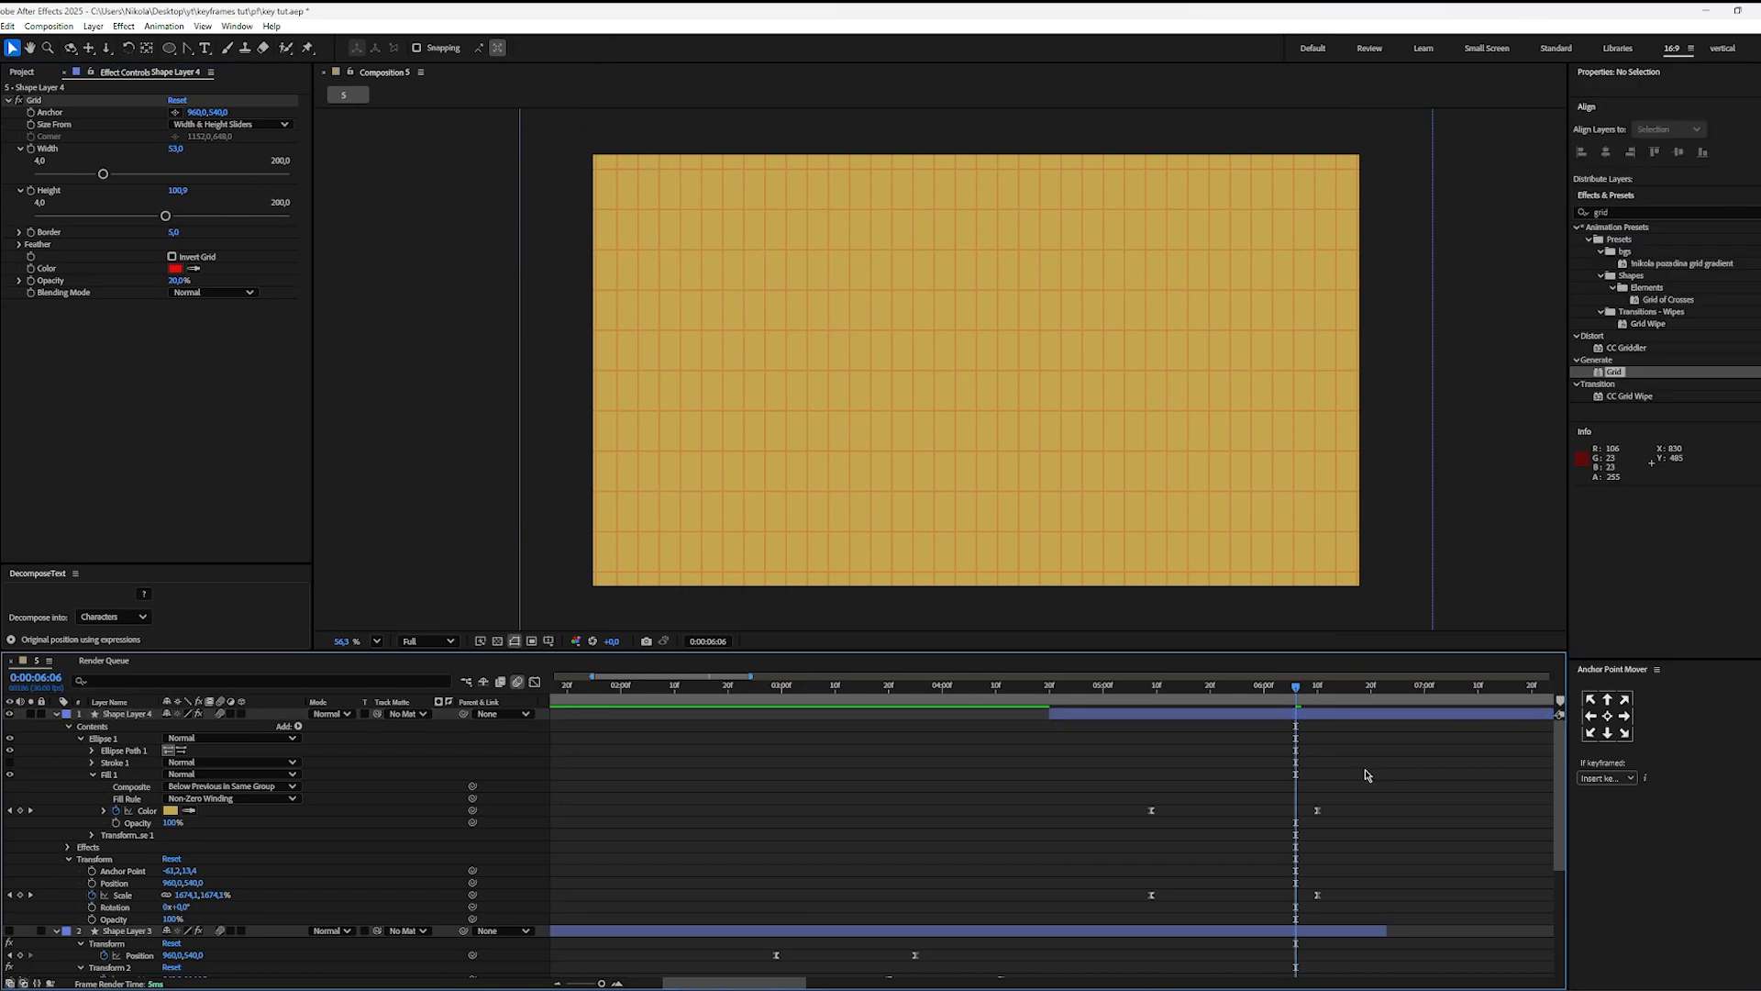
Step: Keyframe the Grid effect's opacity from 0% at 0:00:05:09 to 20% at 0:00:06:10
{"action": "left_click_drag", "start_coordinate": [1296, 720], "coordinate": [1154, 716]}
{"action": "left_click", "coordinate": [1151, 810]}
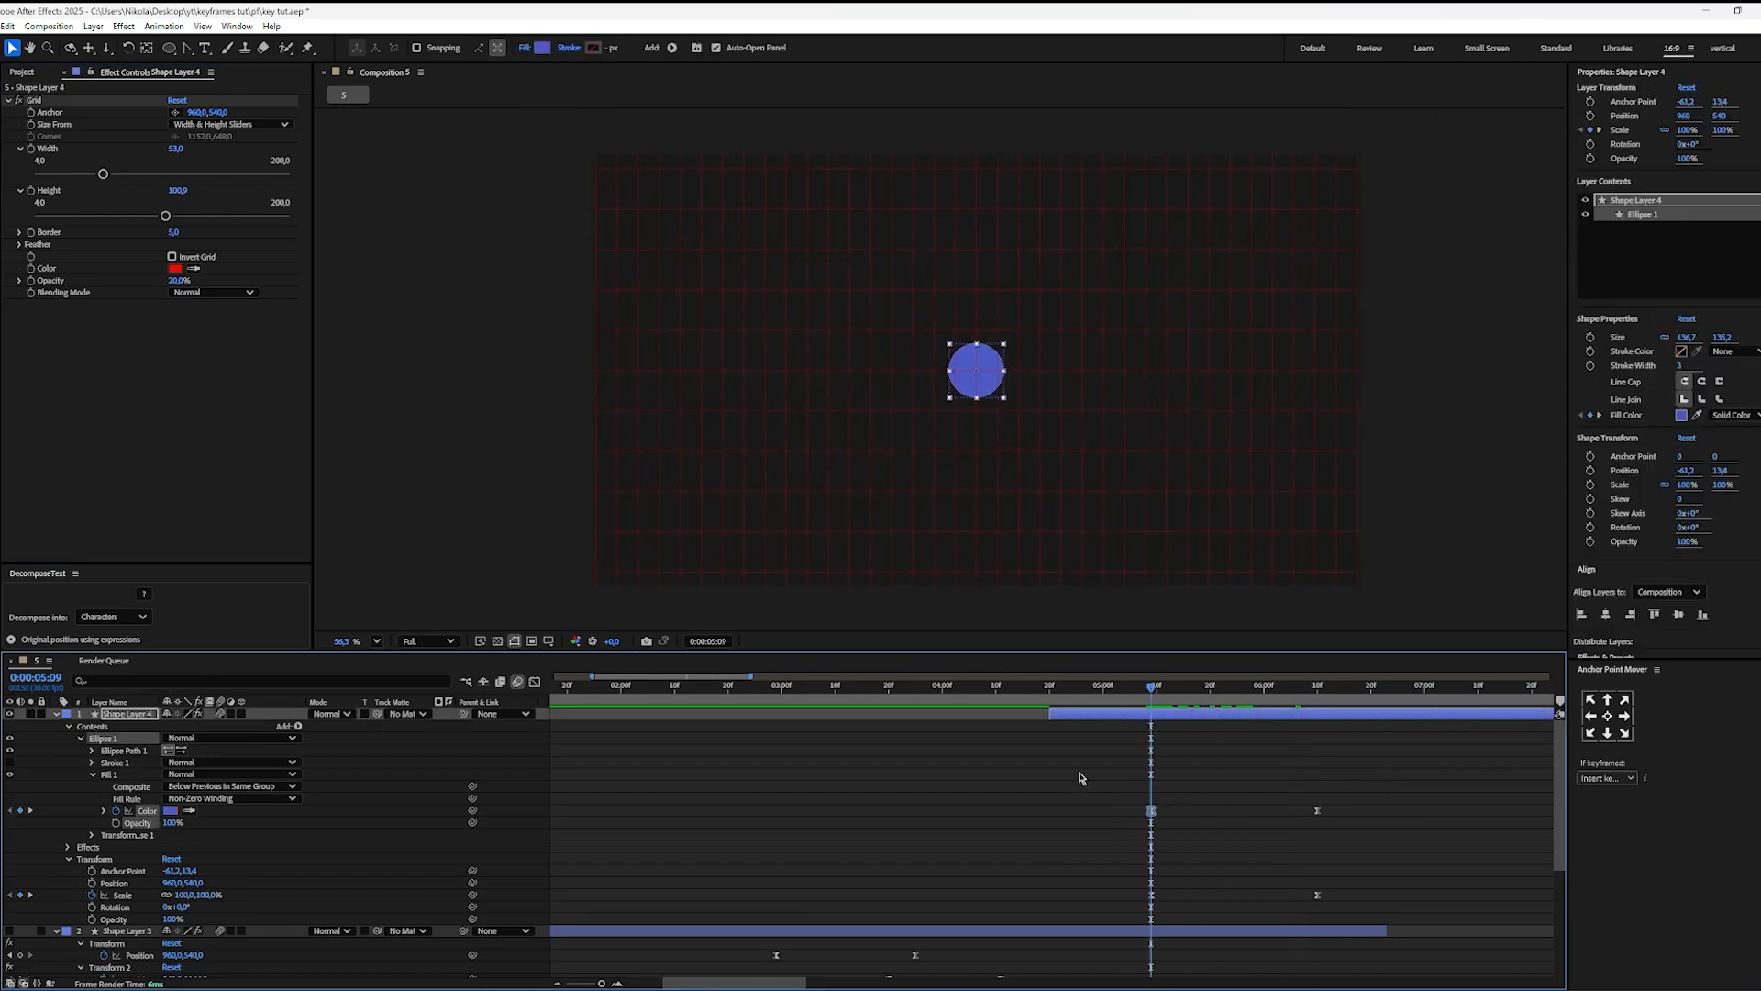
{"action": "left_click", "coordinate": [31, 281]}
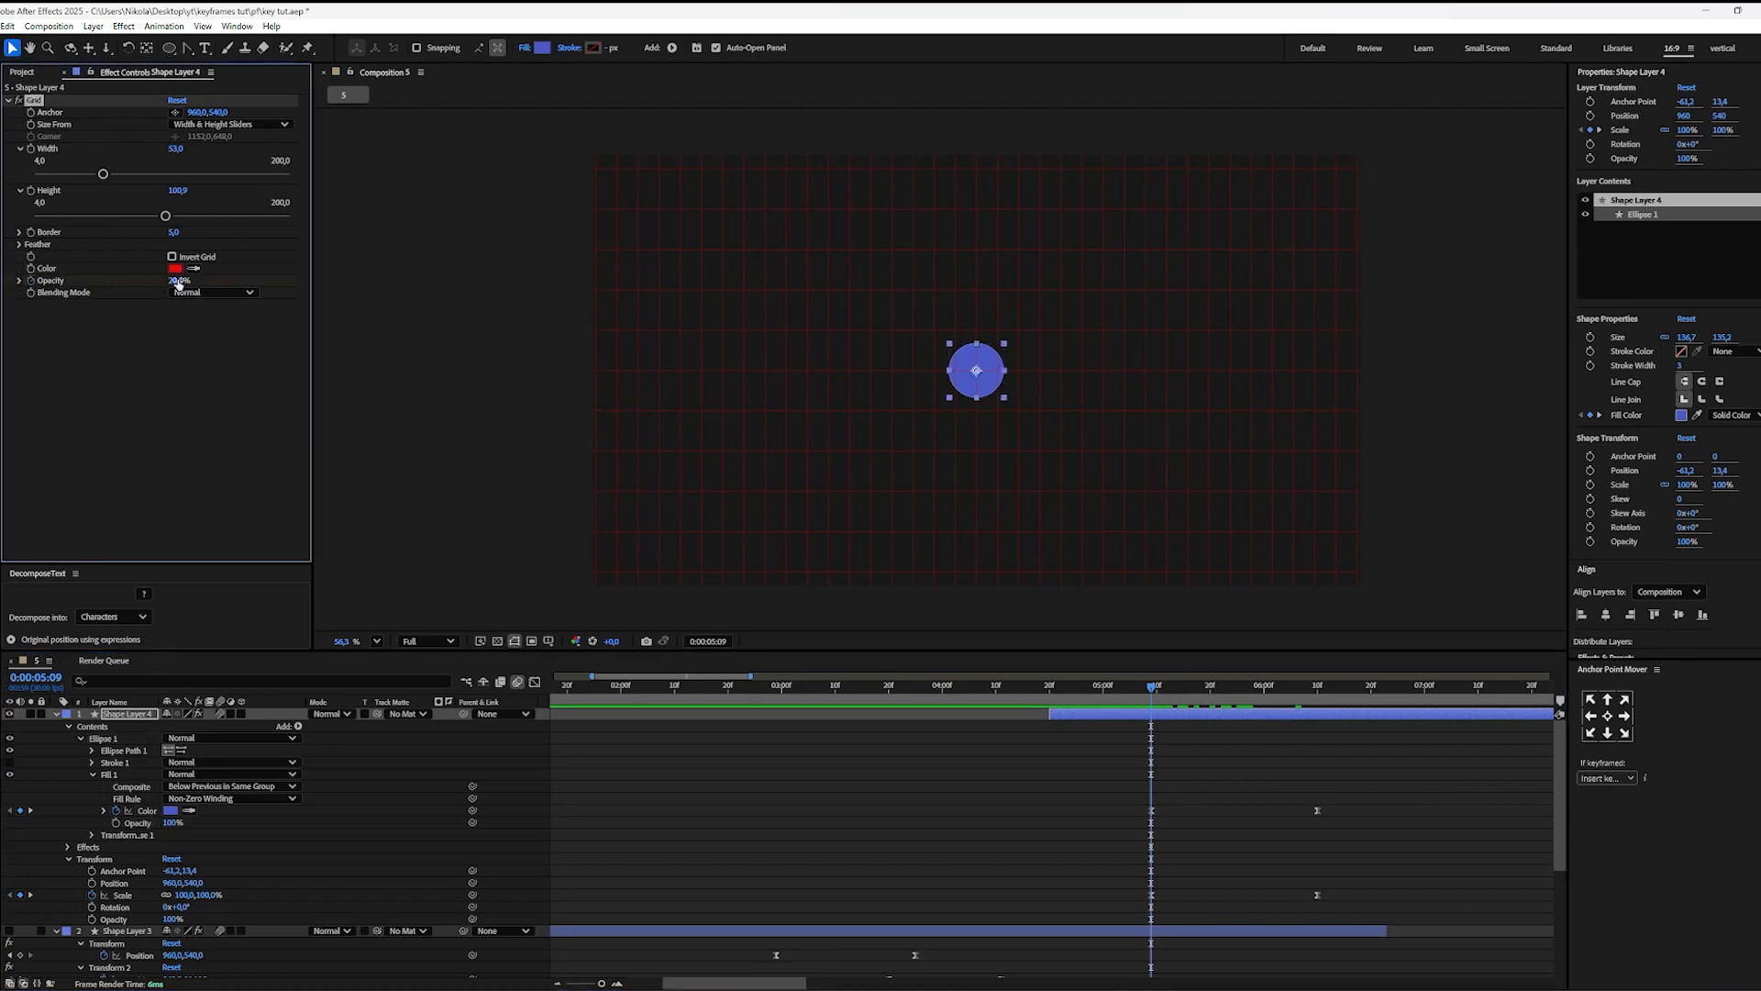
{"action": "left_click_drag", "start_coordinate": [178, 282], "coordinate": [155, 283]}
{"action": "left_click_drag", "start_coordinate": [1153, 708], "coordinate": [1319, 713]}
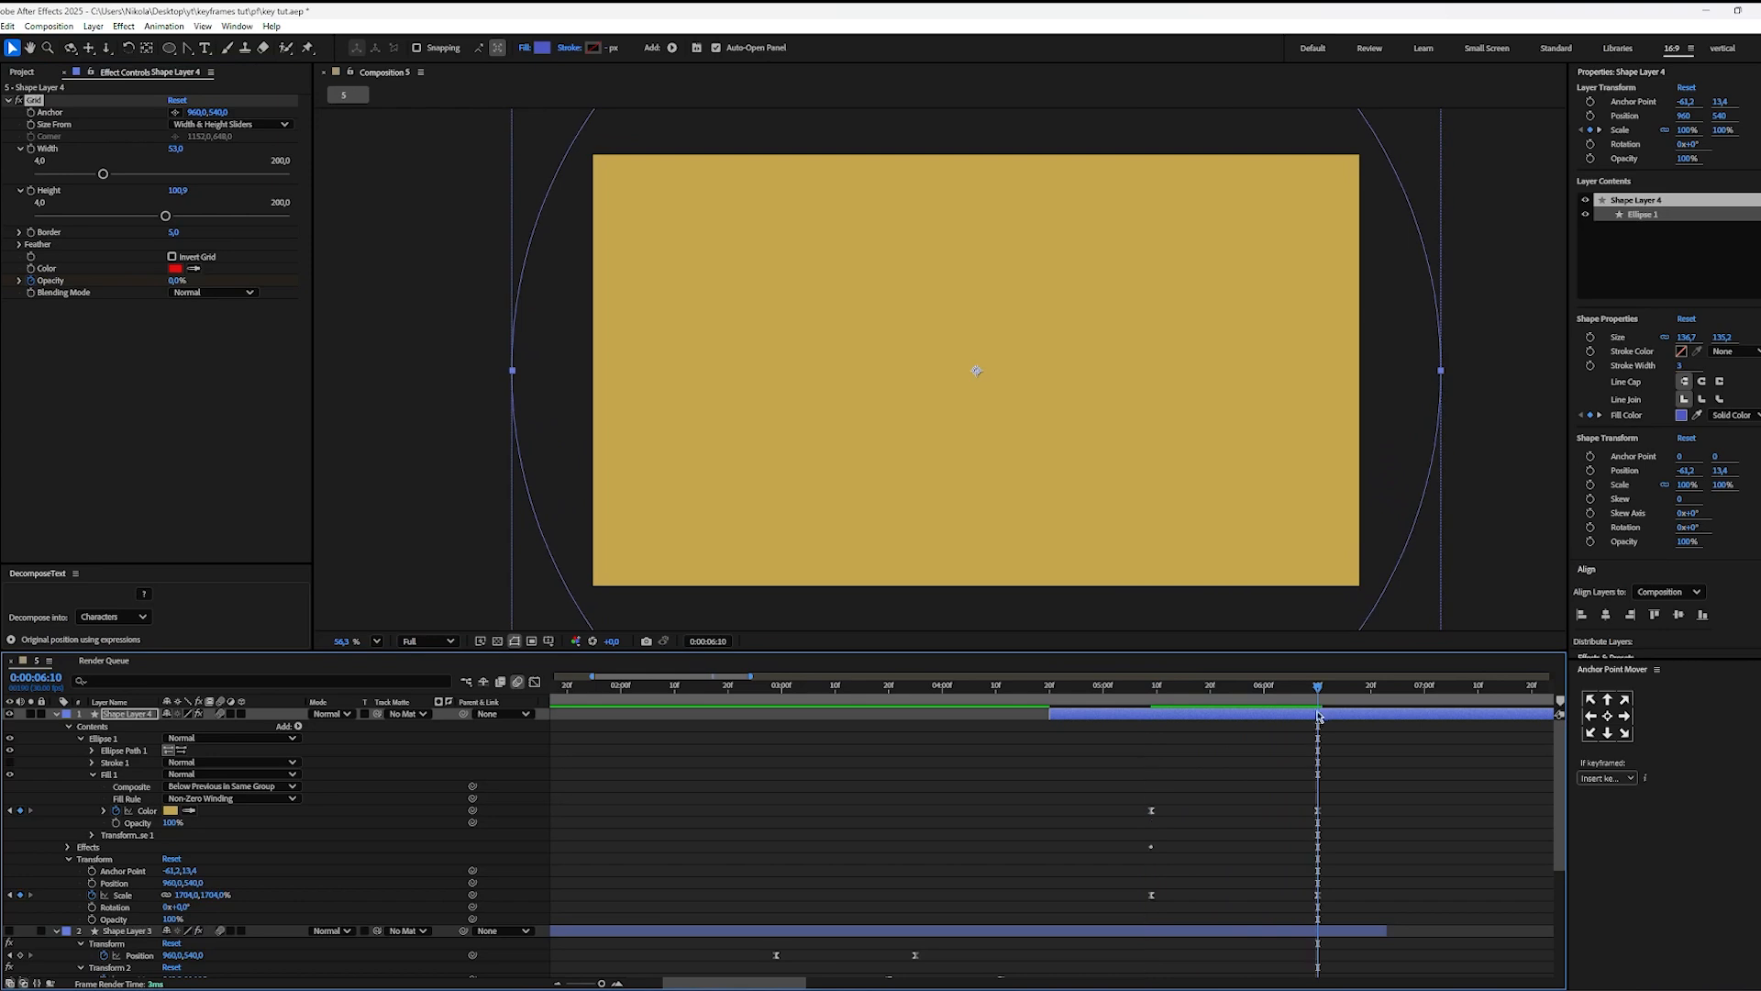
{"action": "left_click", "coordinate": [176, 279]}
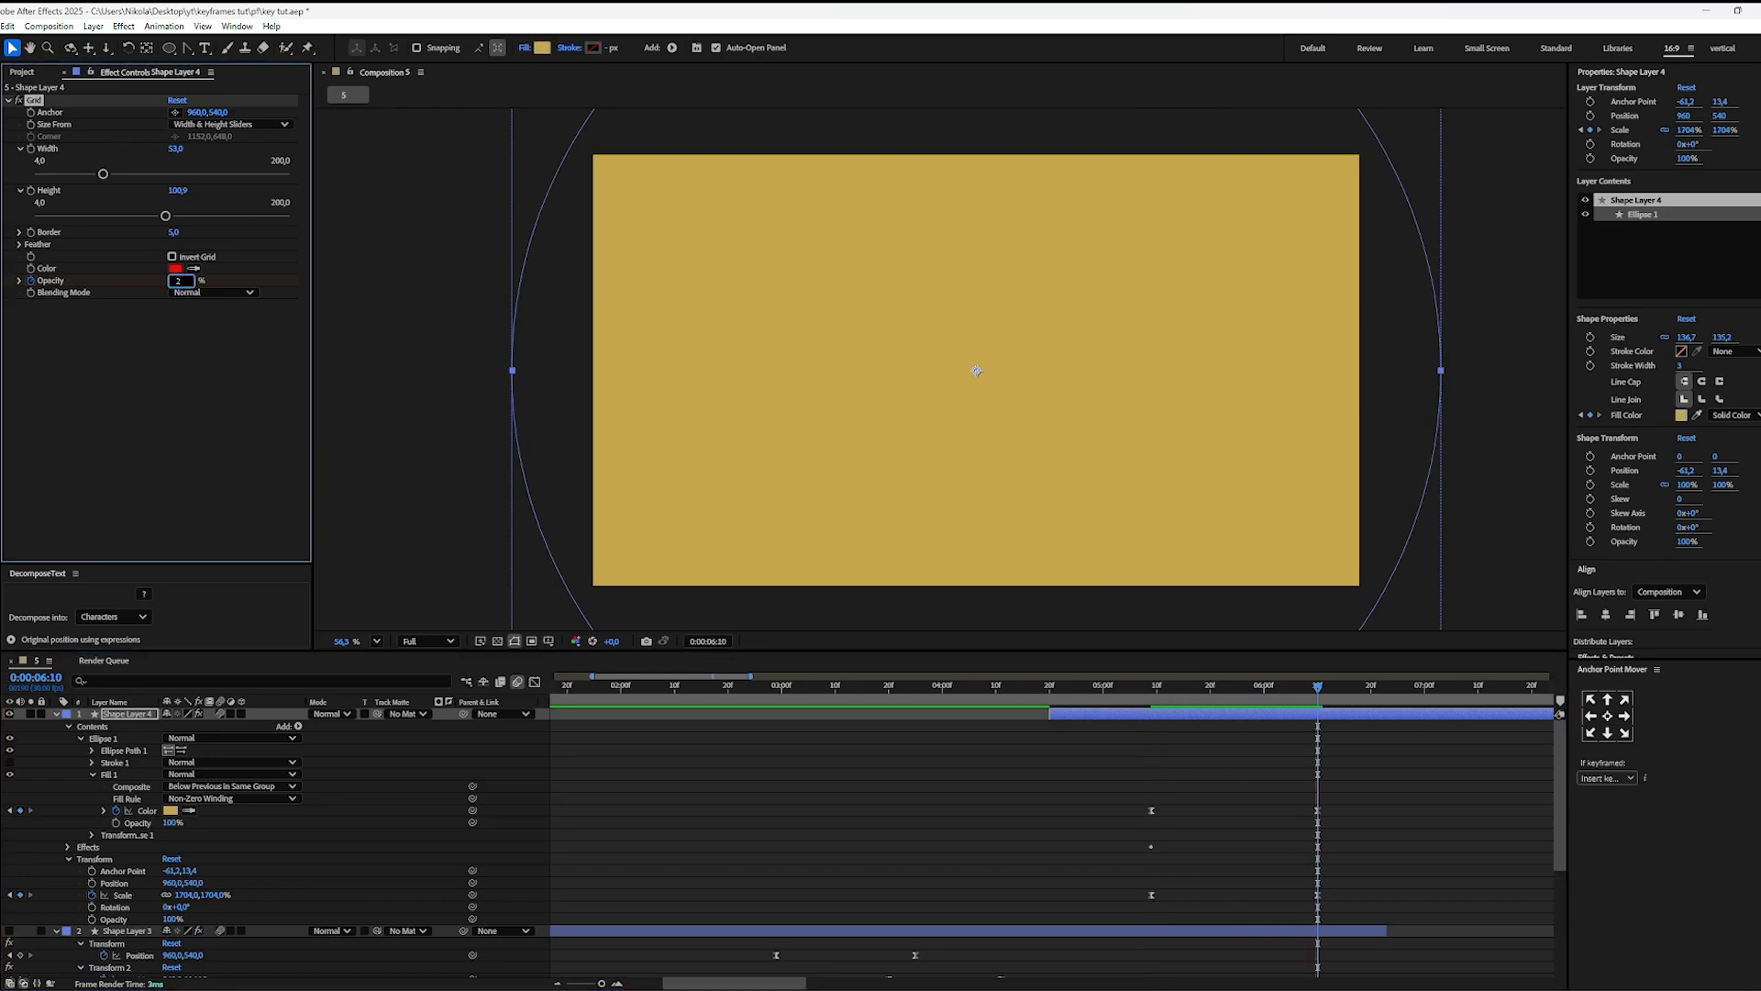
{"action": "type", "text": "20"}
{"action": "key", "text": "Return"}
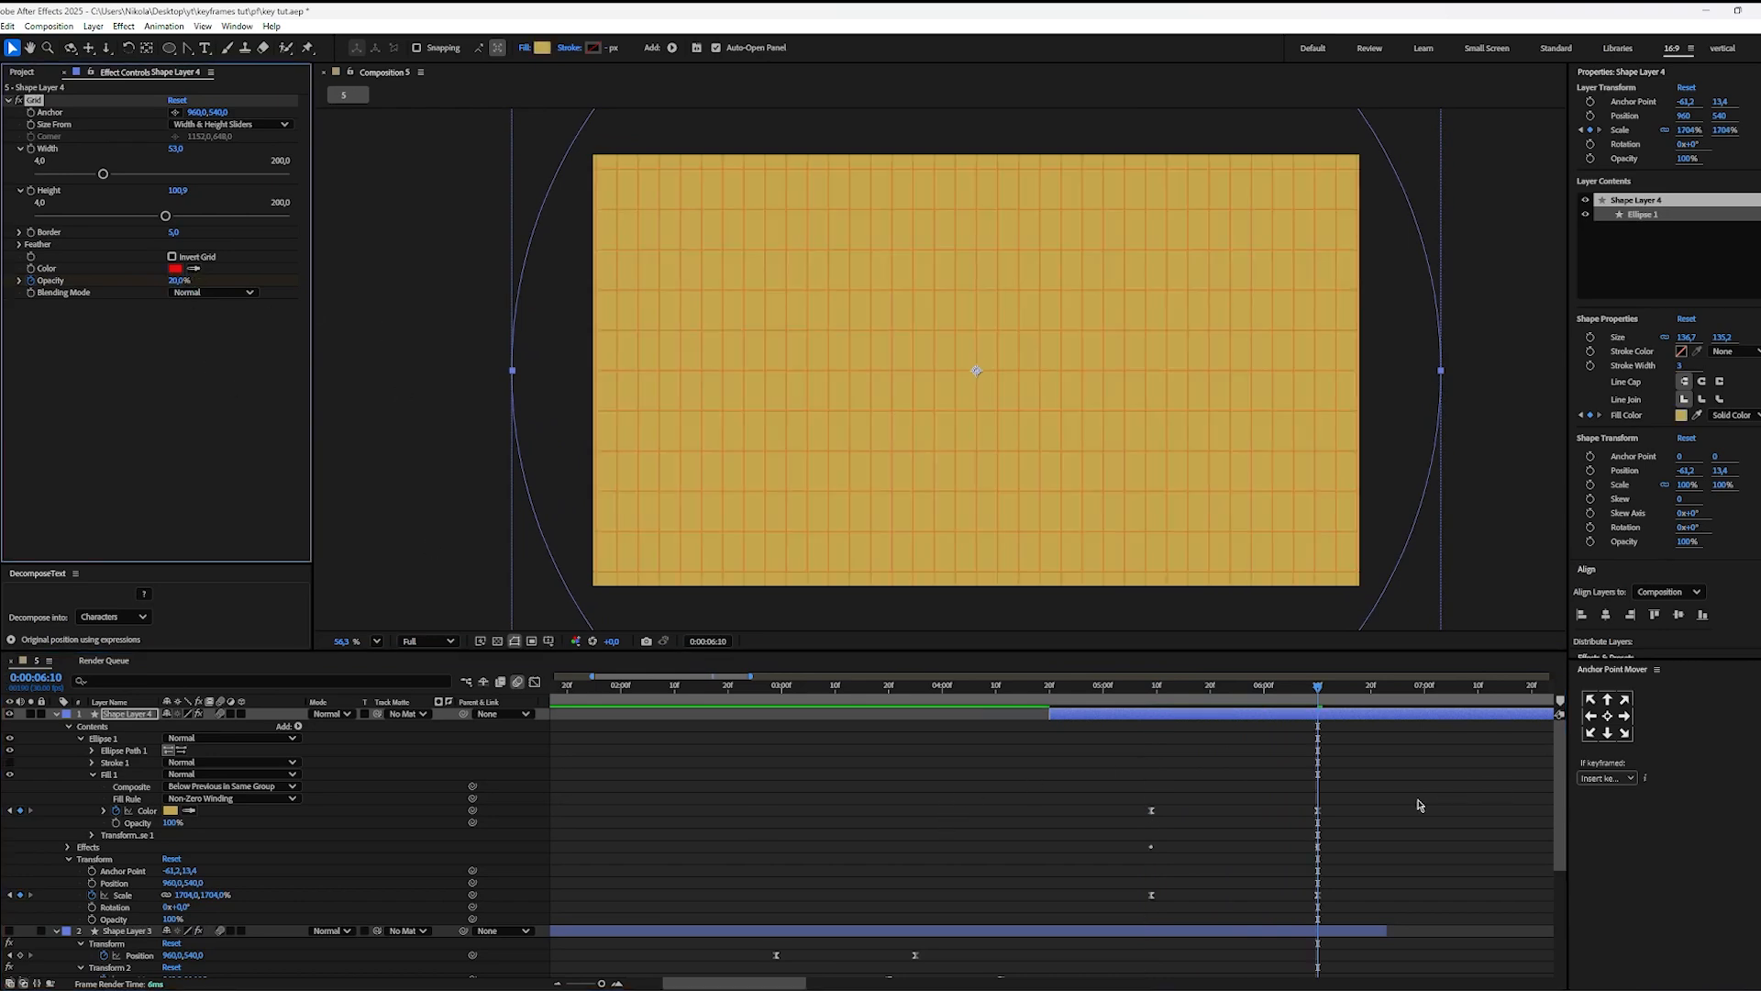
Step: Ease both grid opacity keyframes and lengthen the end keyframe's influence handle to steepen the speed graph's peak
{"action": "key", "text": "u"}
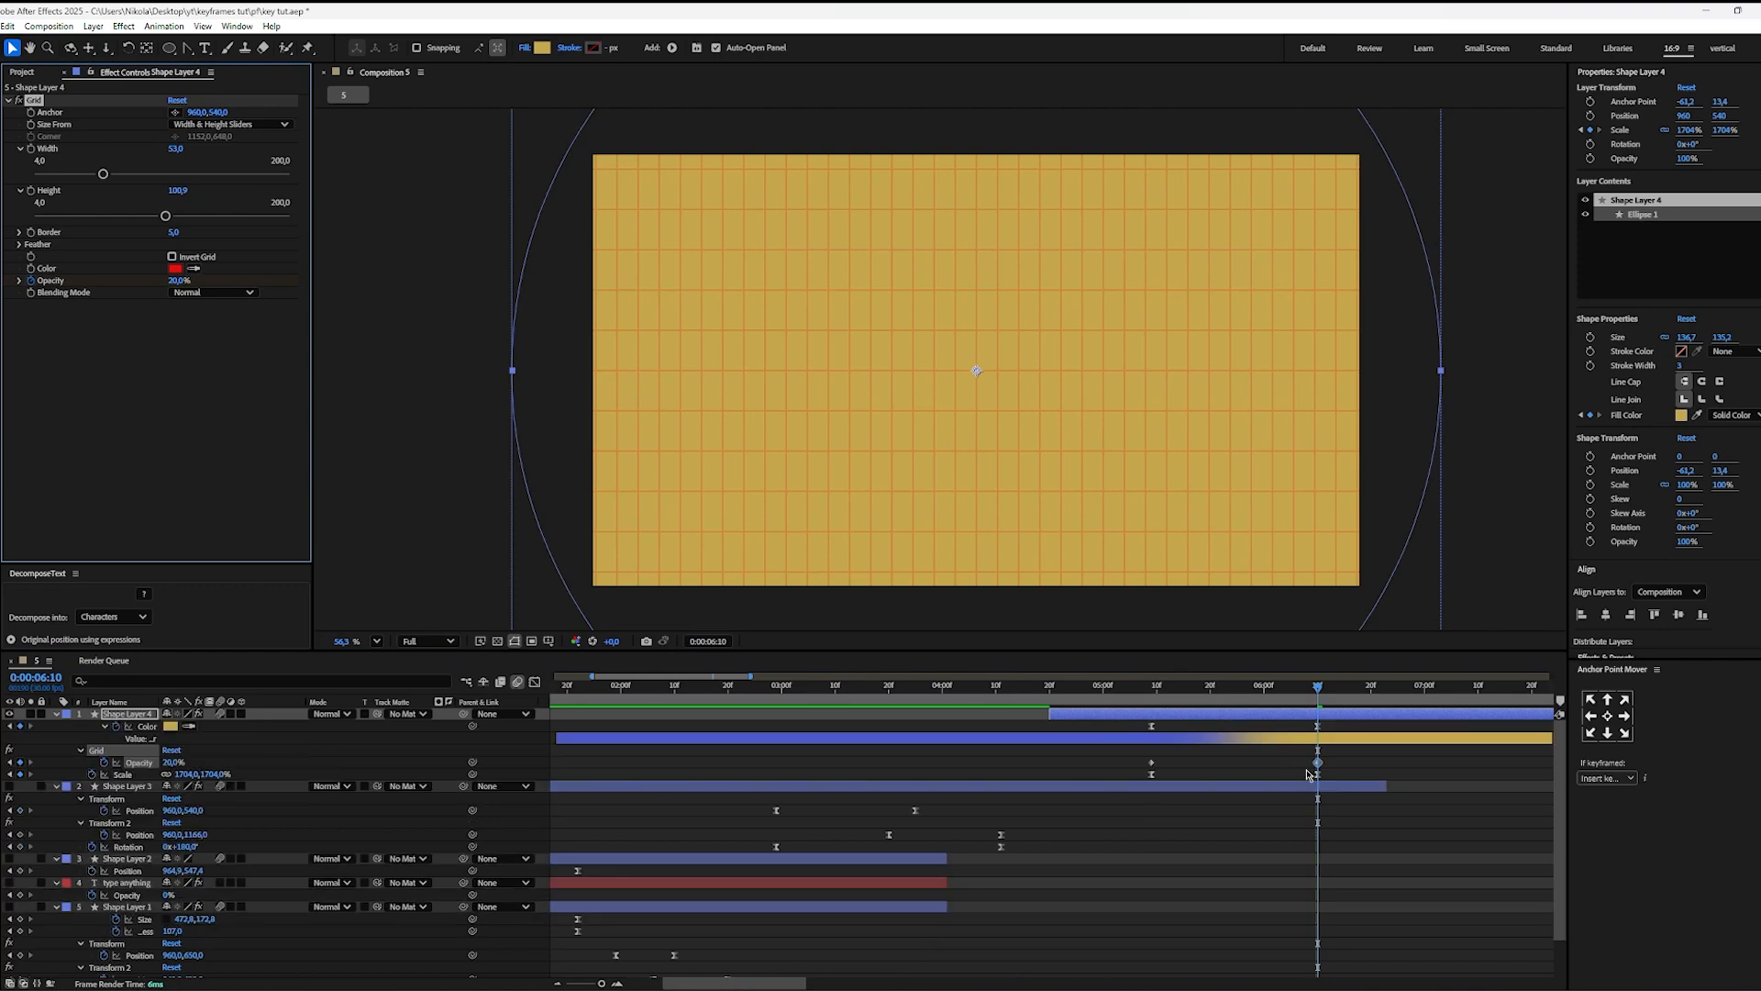
{"action": "left_click_drag", "start_coordinate": [1336, 767], "coordinate": [1102, 776]}
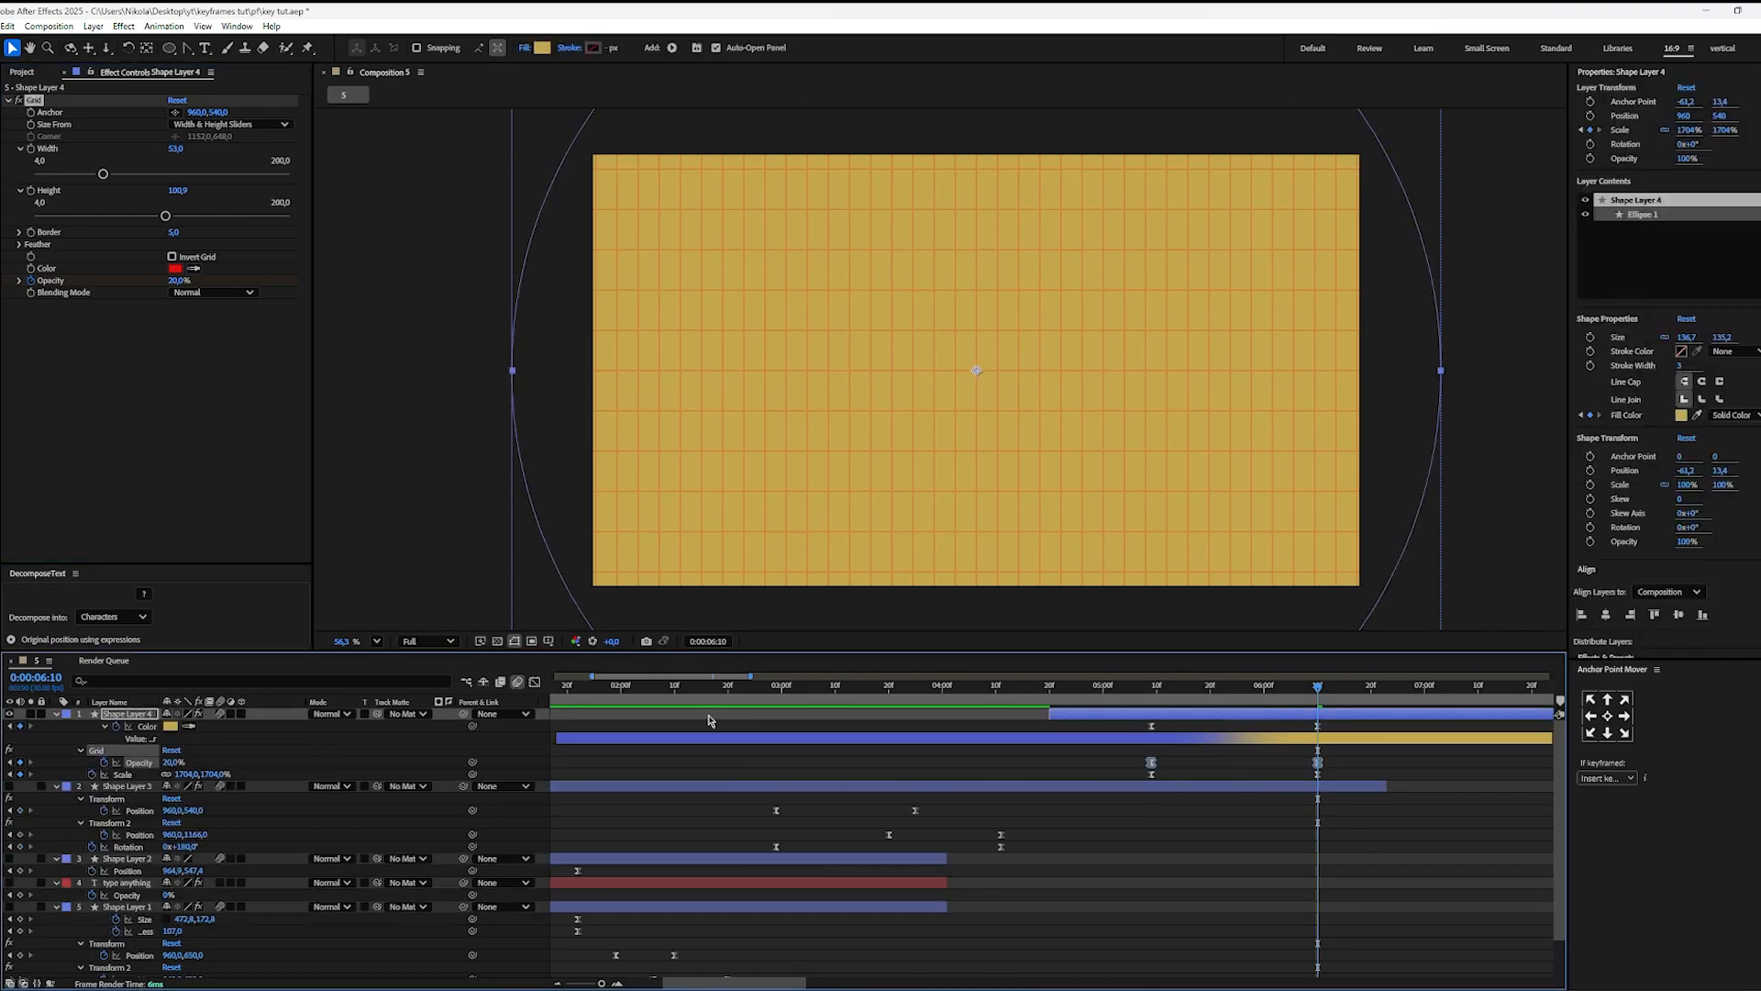
{"action": "key", "text": "shift+F3"}
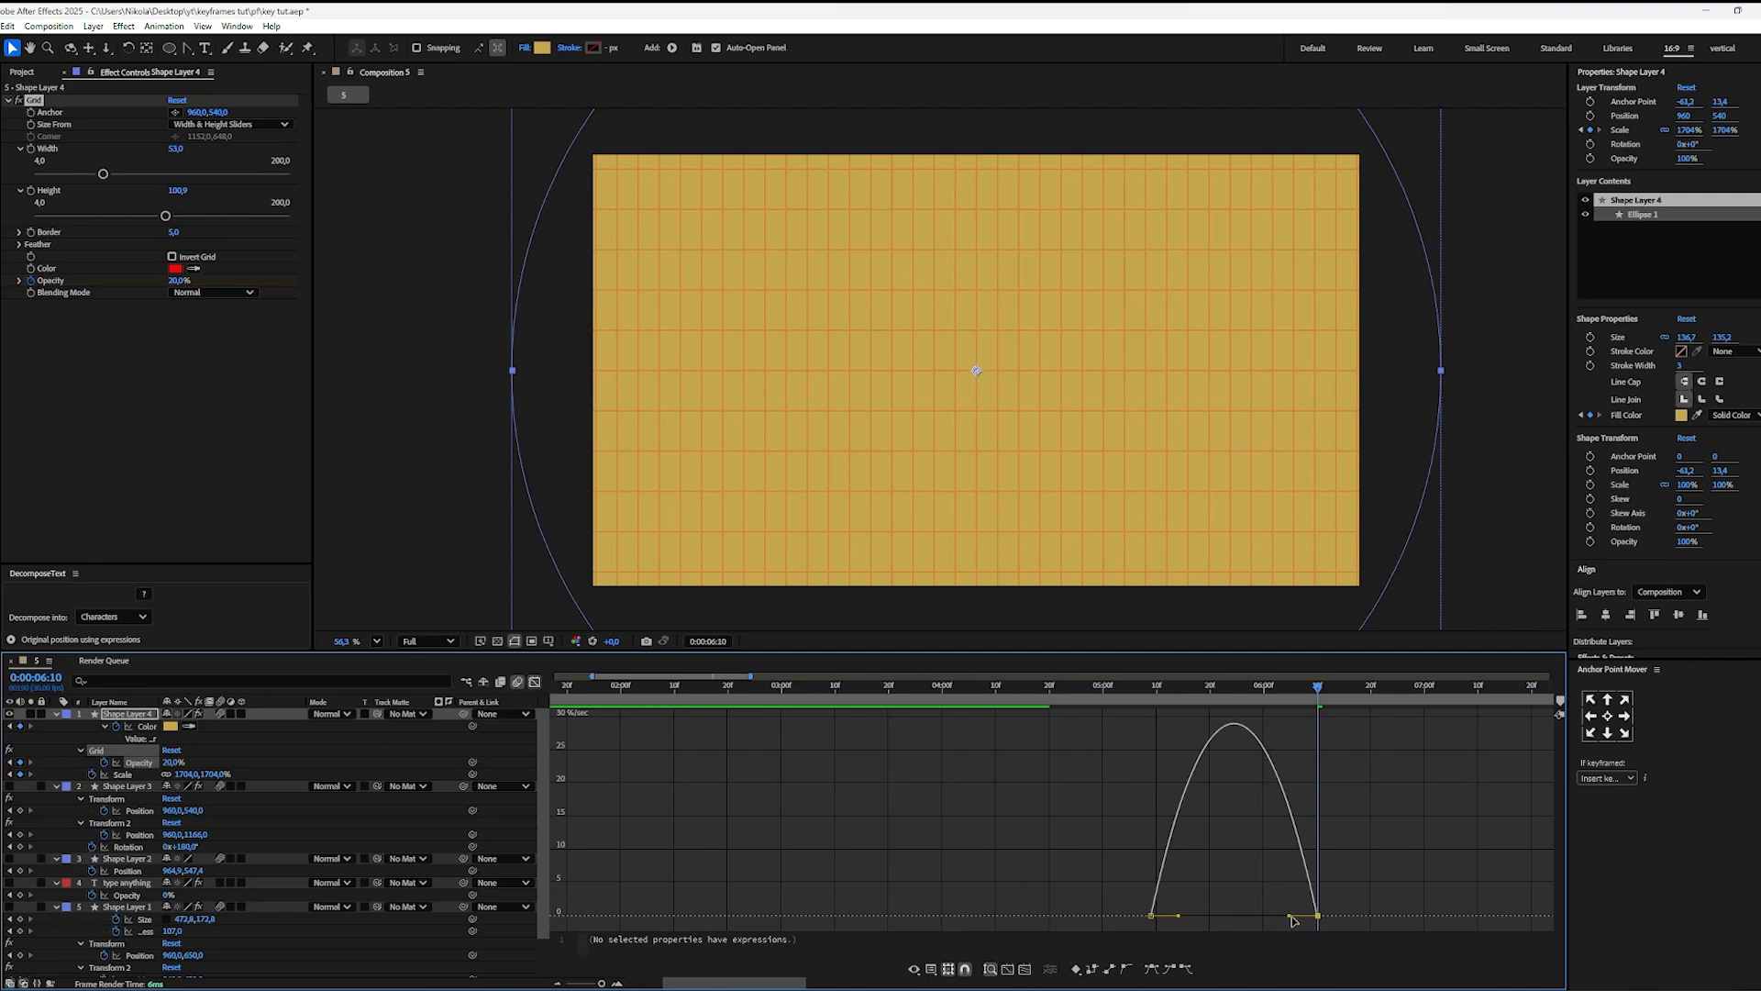
{"action": "left_click_drag", "start_coordinate": [1292, 916], "coordinate": [1204, 918]}
{"action": "left_click", "coordinate": [1159, 780]}
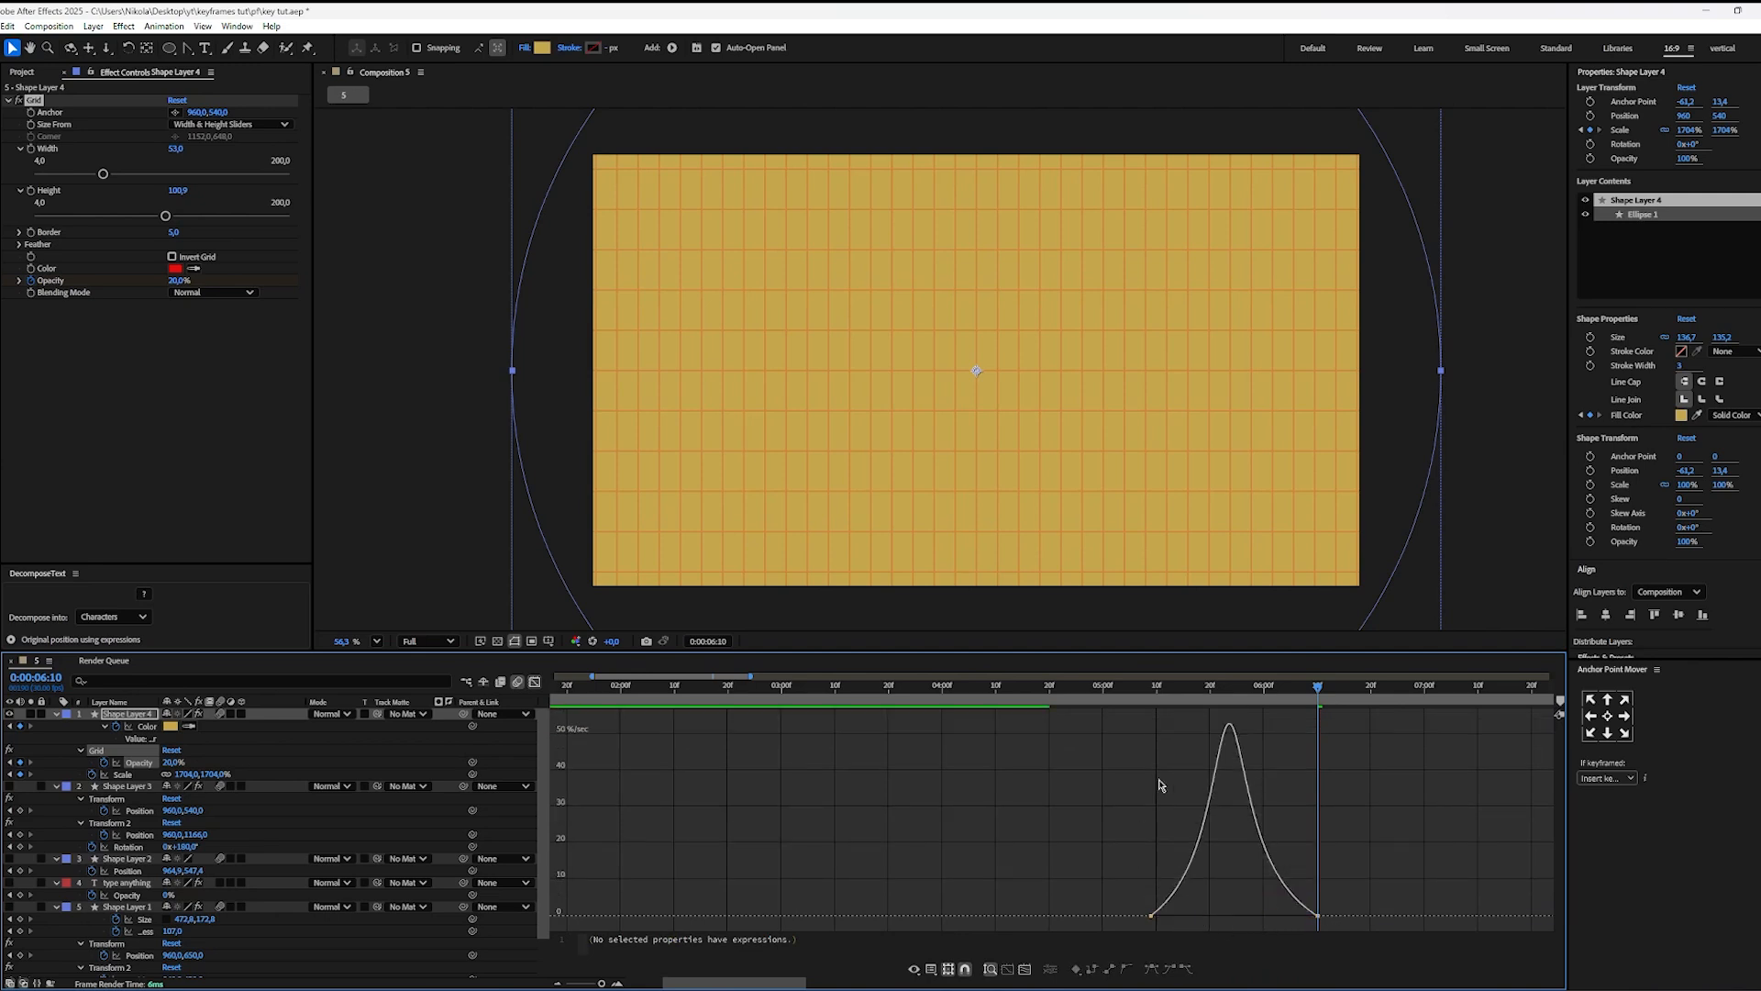
Step: Preview the circle transition with the grid fading in
{"action": "left_click", "coordinate": [1160, 702]}
{"action": "key", "text": "space"}
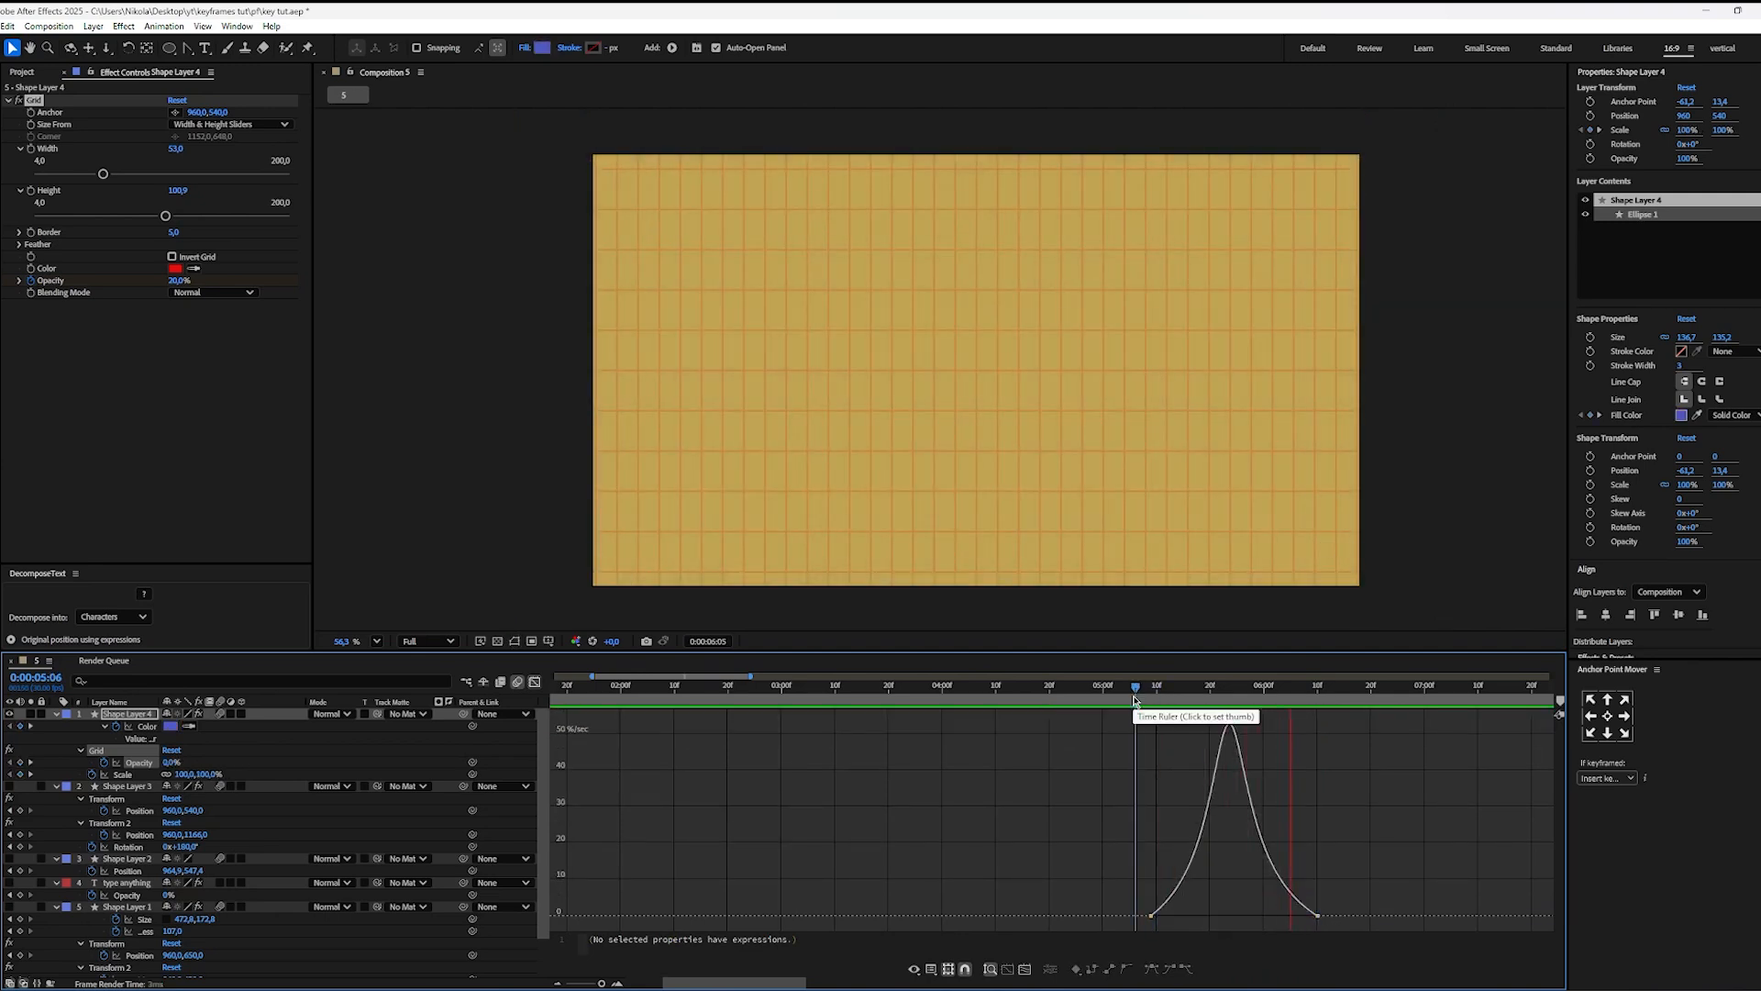
{"action": "left_click_drag", "start_coordinate": [1135, 702], "coordinate": [1259, 704]}
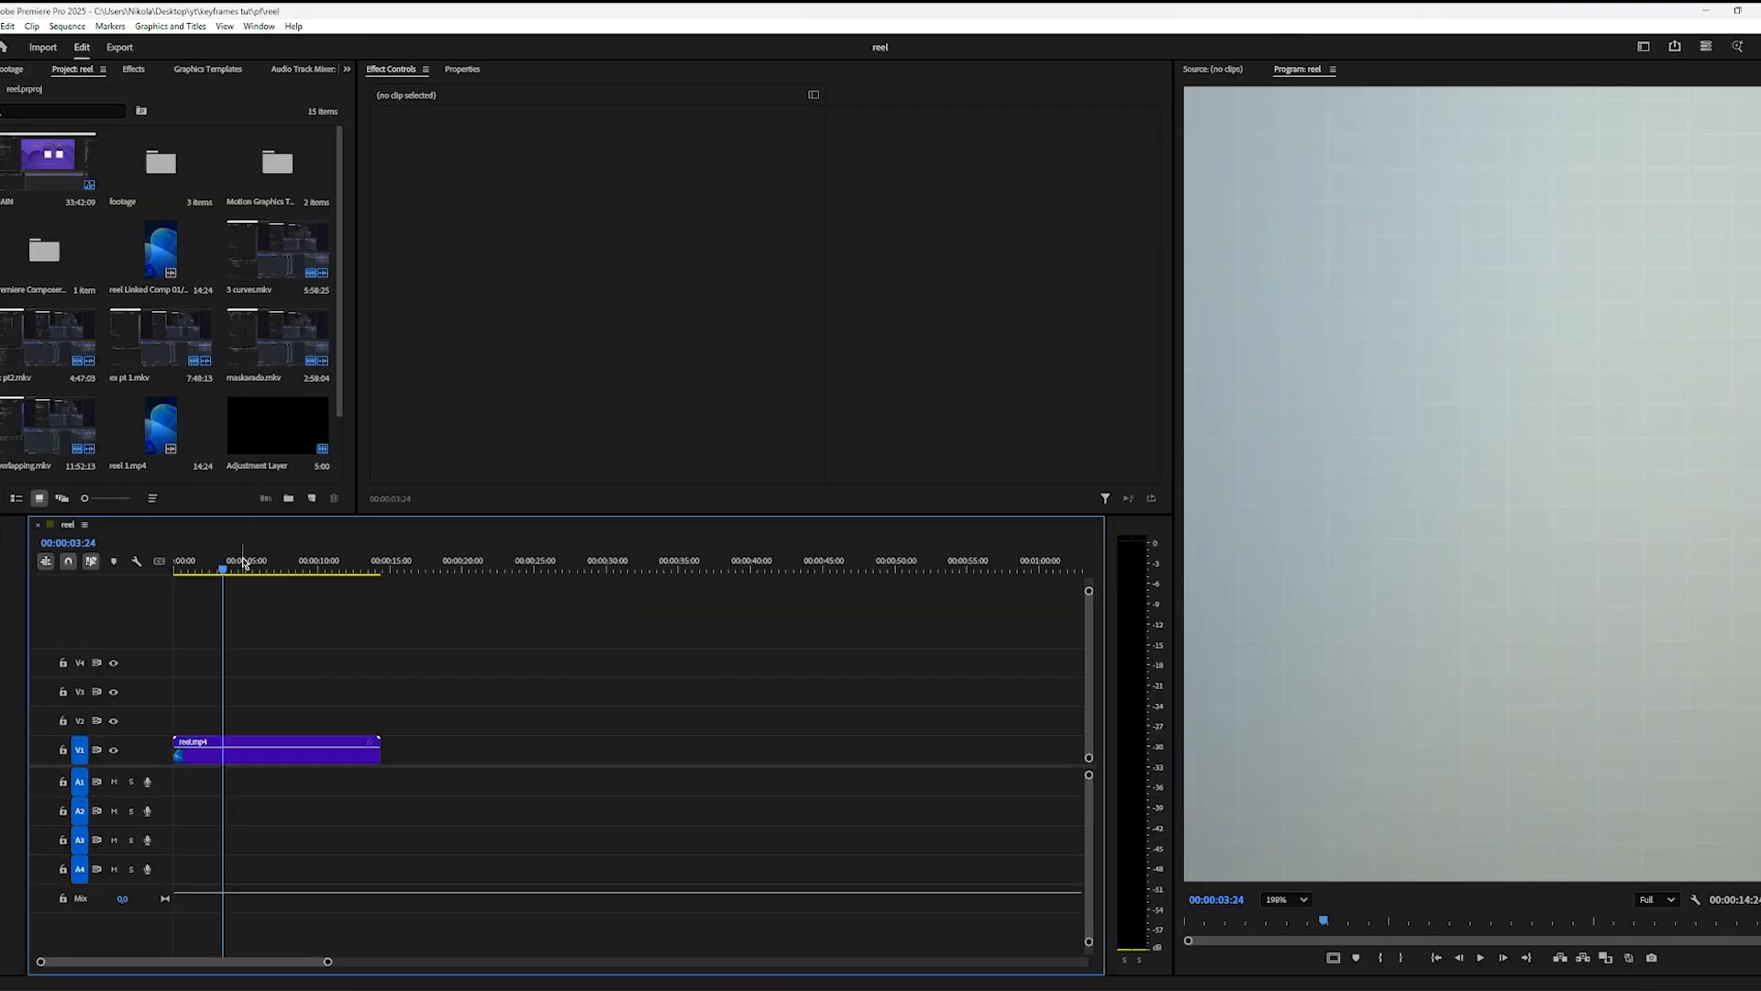
Step: Switch to Premiere Pro, fit the reel to the viewer, examine the circle revealing the words, and return to After Effects
{"action": "key", "text": "space"}
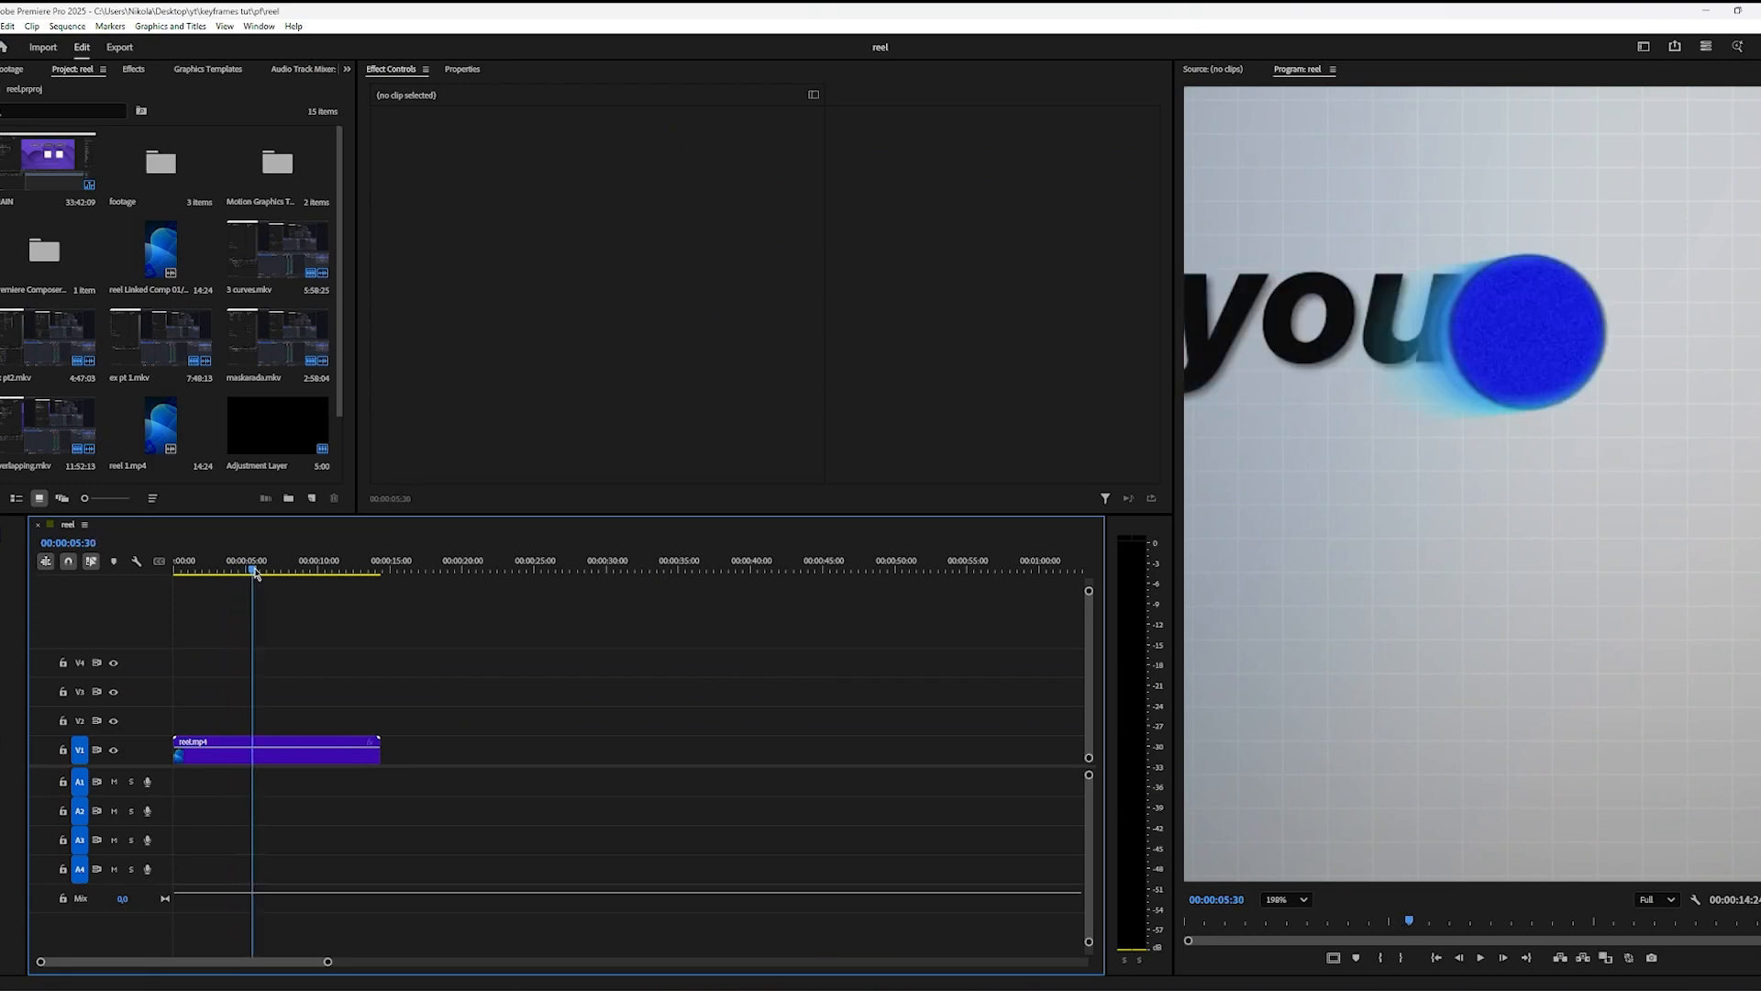
{"action": "left_click", "coordinate": [1286, 899]}
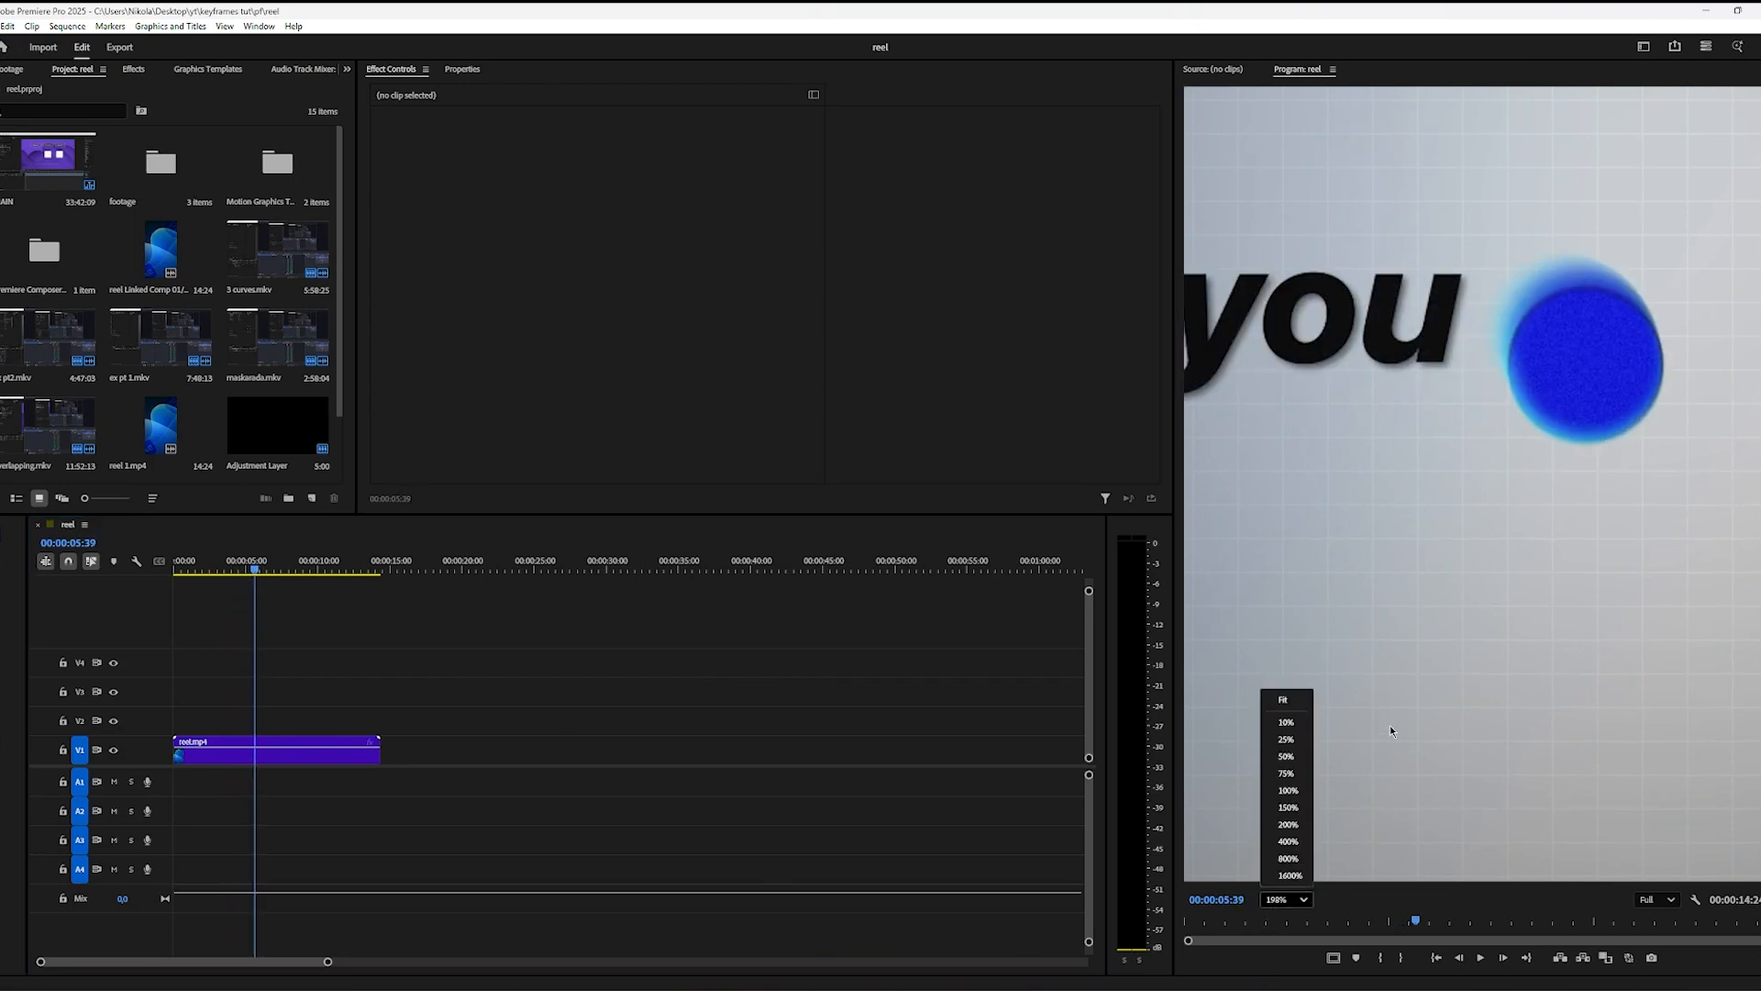
{"action": "left_click", "coordinate": [1279, 703]}
{"action": "left_click_drag", "start_coordinate": [257, 566], "coordinate": [218, 571]}
{"action": "key", "text": "space"}
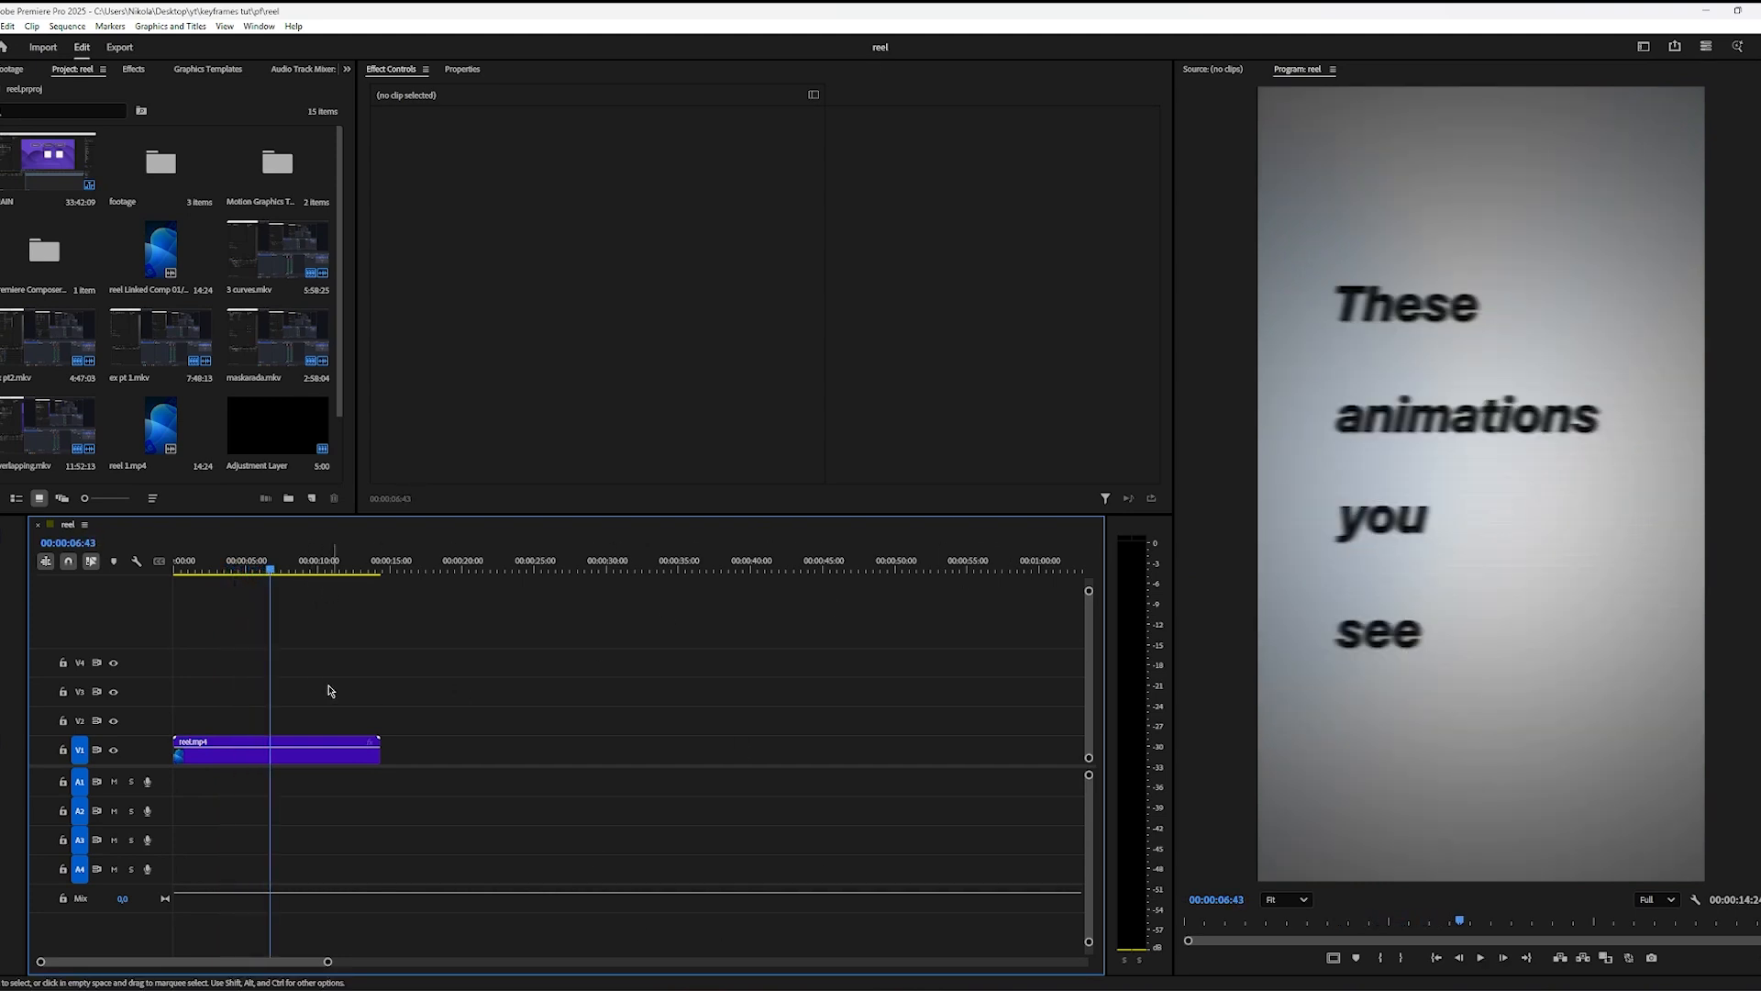
{"action": "left_click_drag", "start_coordinate": [270, 570], "coordinate": [214, 567]}
{"action": "key", "text": "space"}
{"action": "key", "text": "space"}
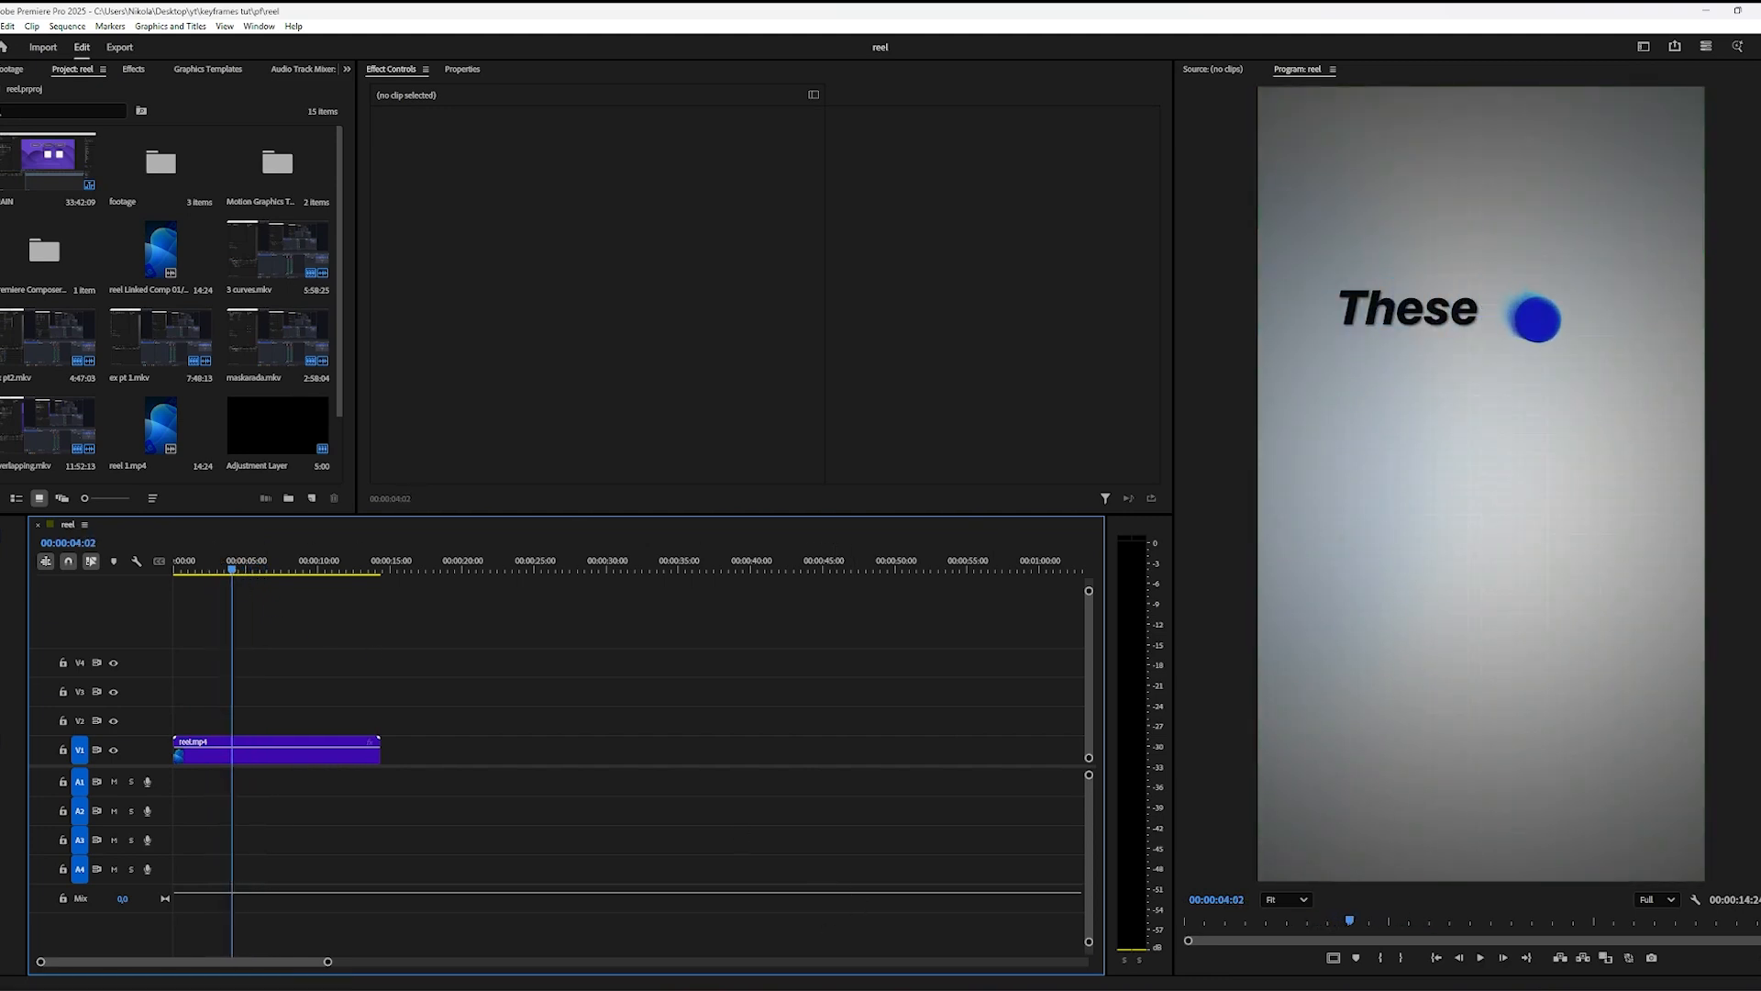
{"action": "left_click", "coordinate": [972, 988]}
Step: Add a text layer reading "TEXT" over the grid background at 0:00:07:15
{"action": "left_click", "coordinate": [500, 680]}
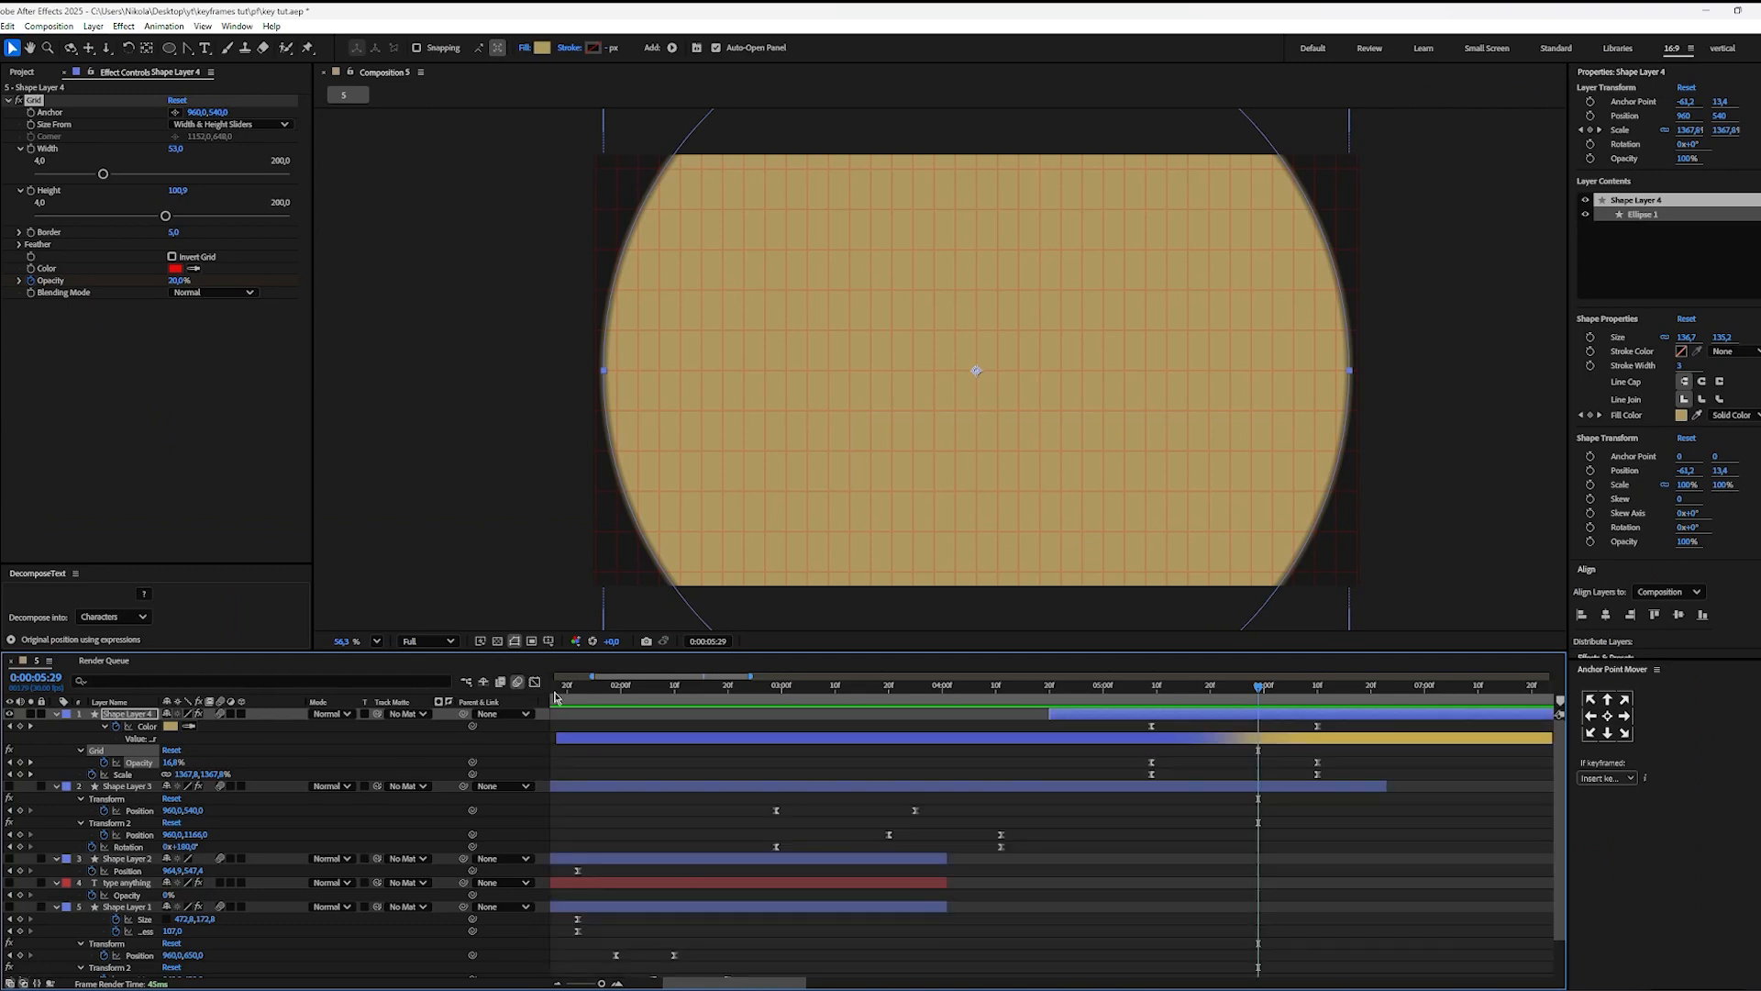
{"action": "left_click_drag", "start_coordinate": [1289, 691], "coordinate": [1404, 723]}
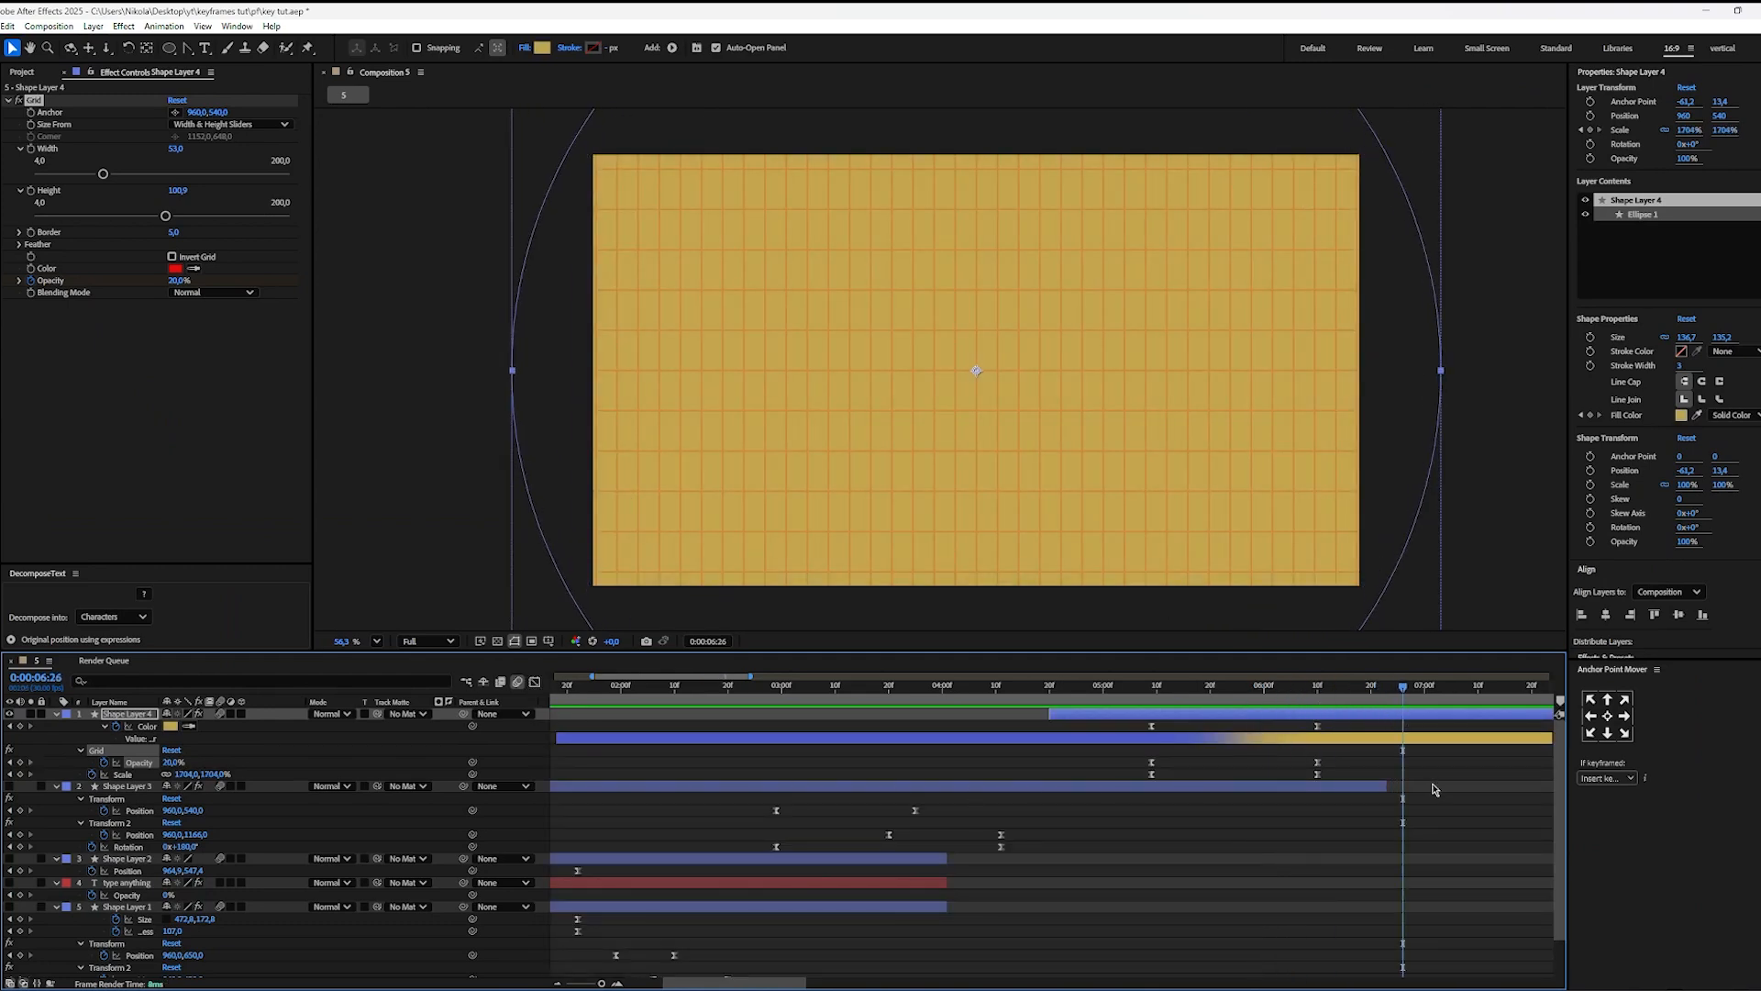
{"action": "scroll", "coordinate": [1436, 795], "scroll_direction": "down", "scroll_amount": 2}
{"action": "left_click_drag", "start_coordinate": [1400, 822], "coordinate": [1191, 819]}
{"action": "left_click_drag", "start_coordinate": [986, 699], "coordinate": [1050, 709]}
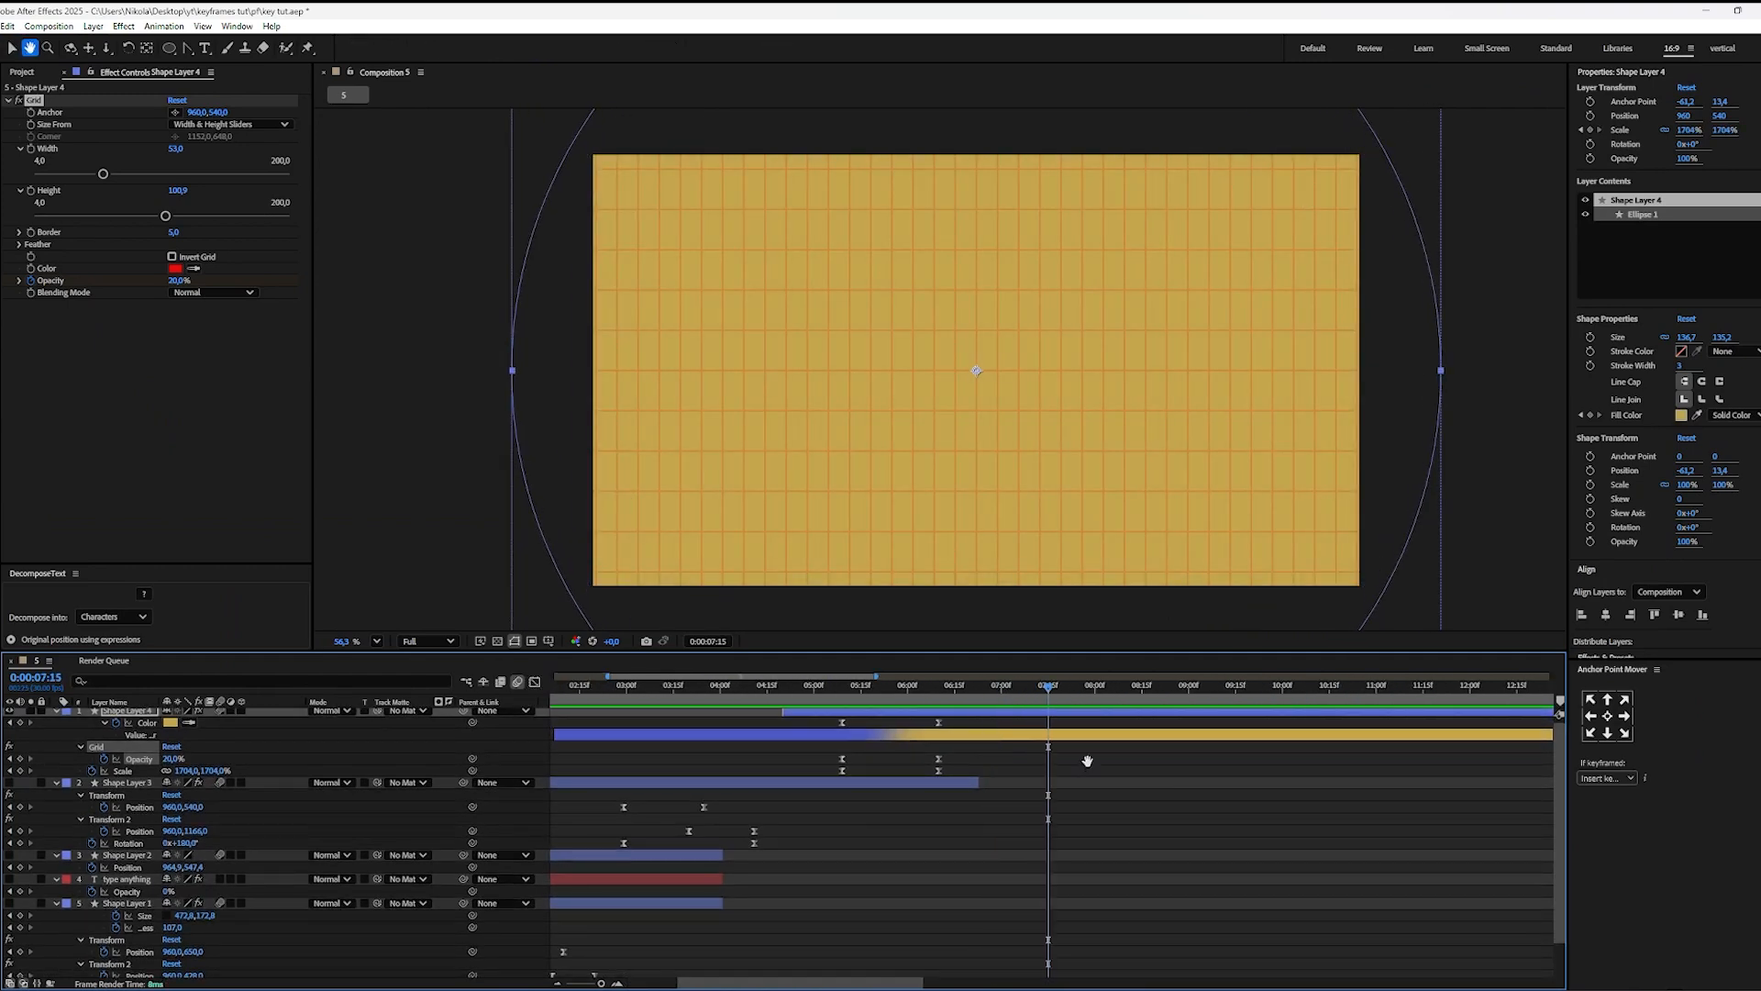
{"action": "key", "text": "v"}
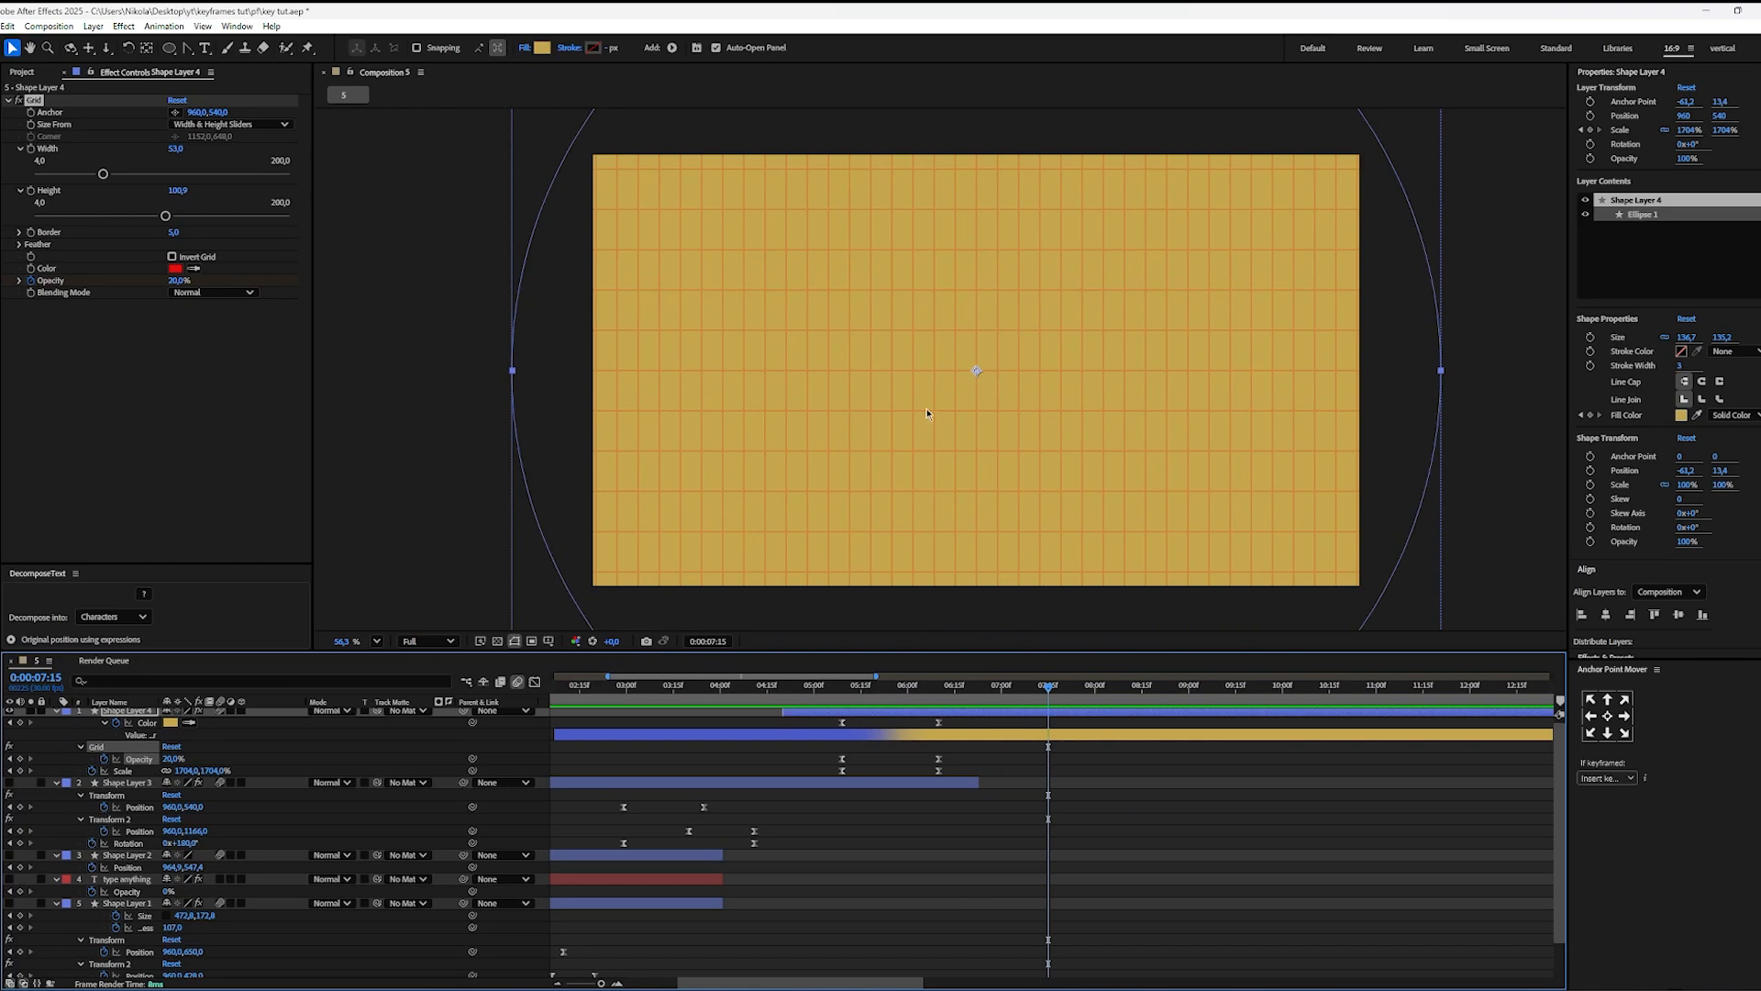
{"action": "key", "text": "ctrl+t"}
{"action": "left_click", "coordinate": [900, 360]}
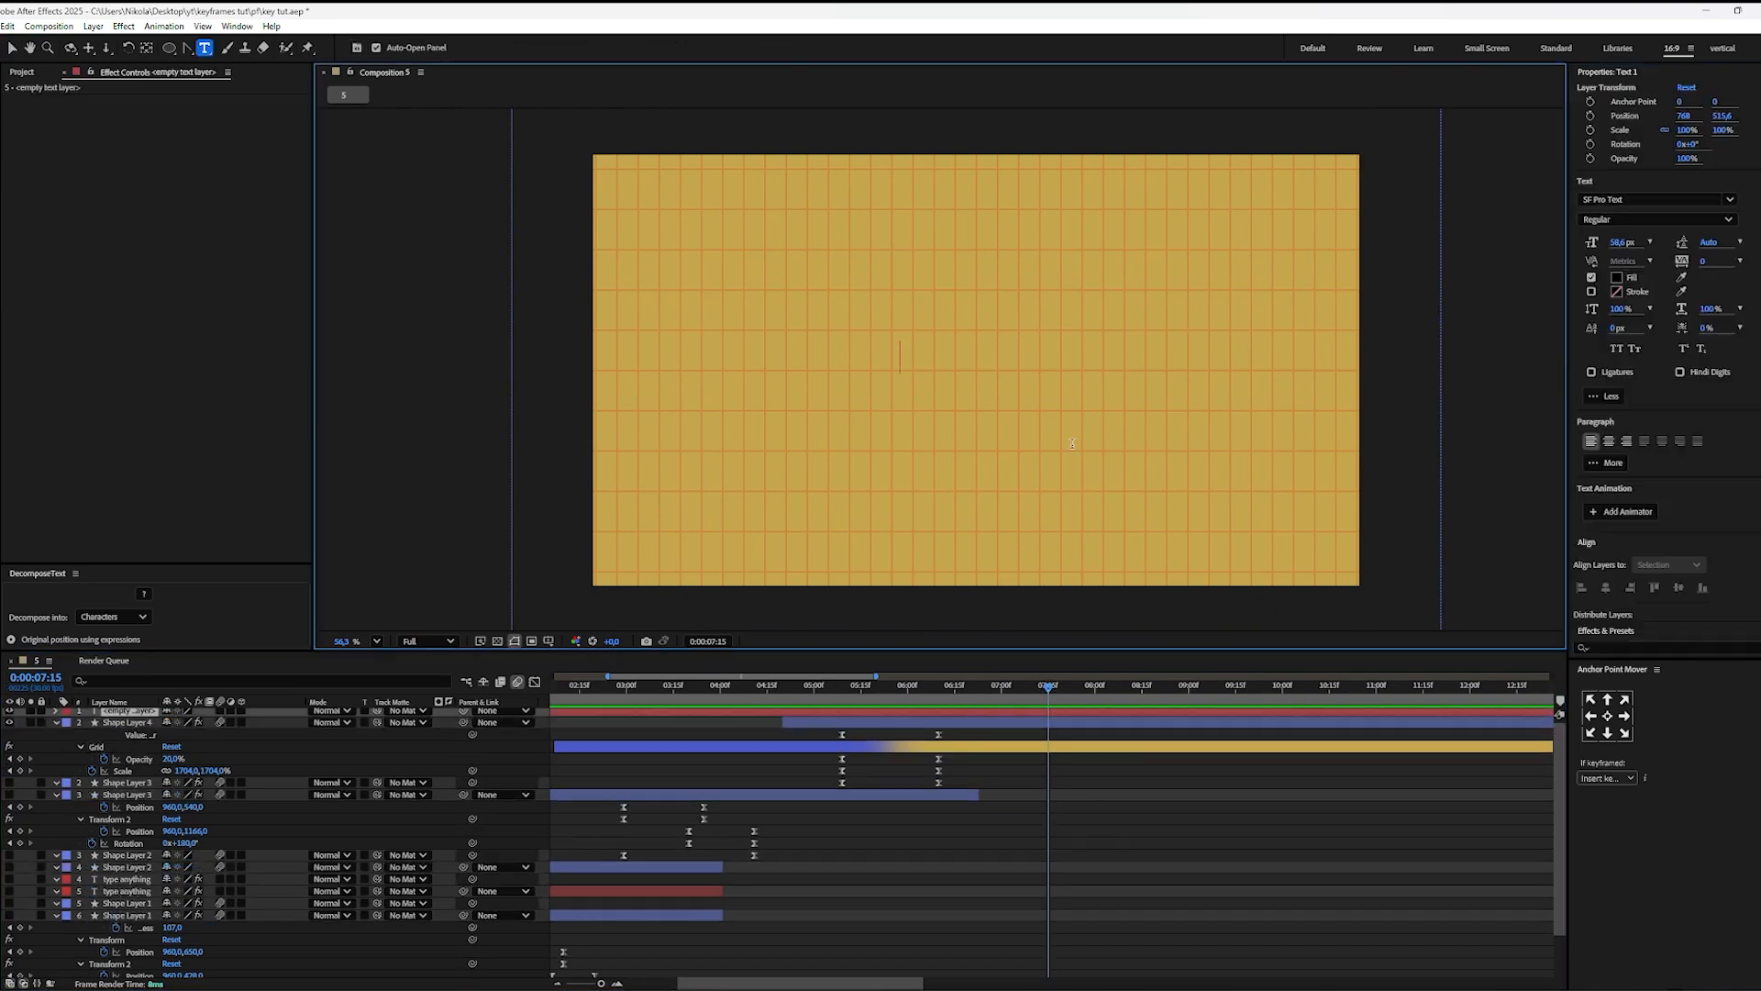
{"action": "type", "text": "TEXT"}
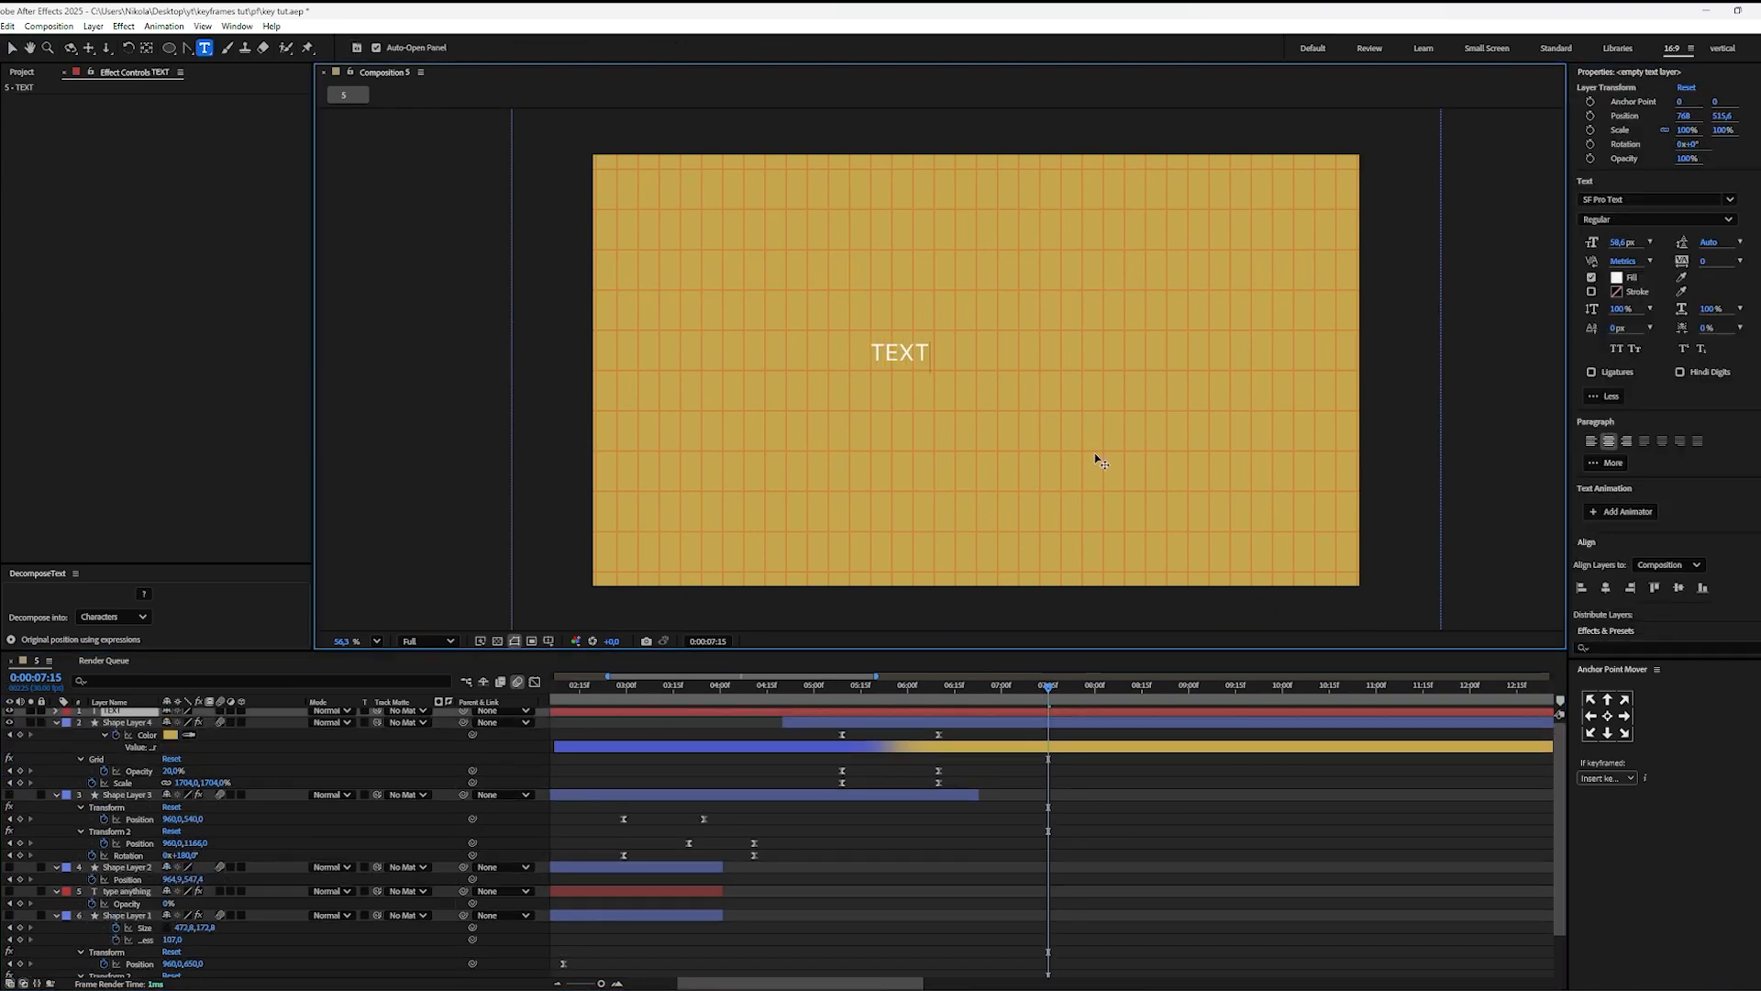
Step: Change the fill color of the word "TEXT" to black
{"action": "double_click", "coordinate": [894, 353]}
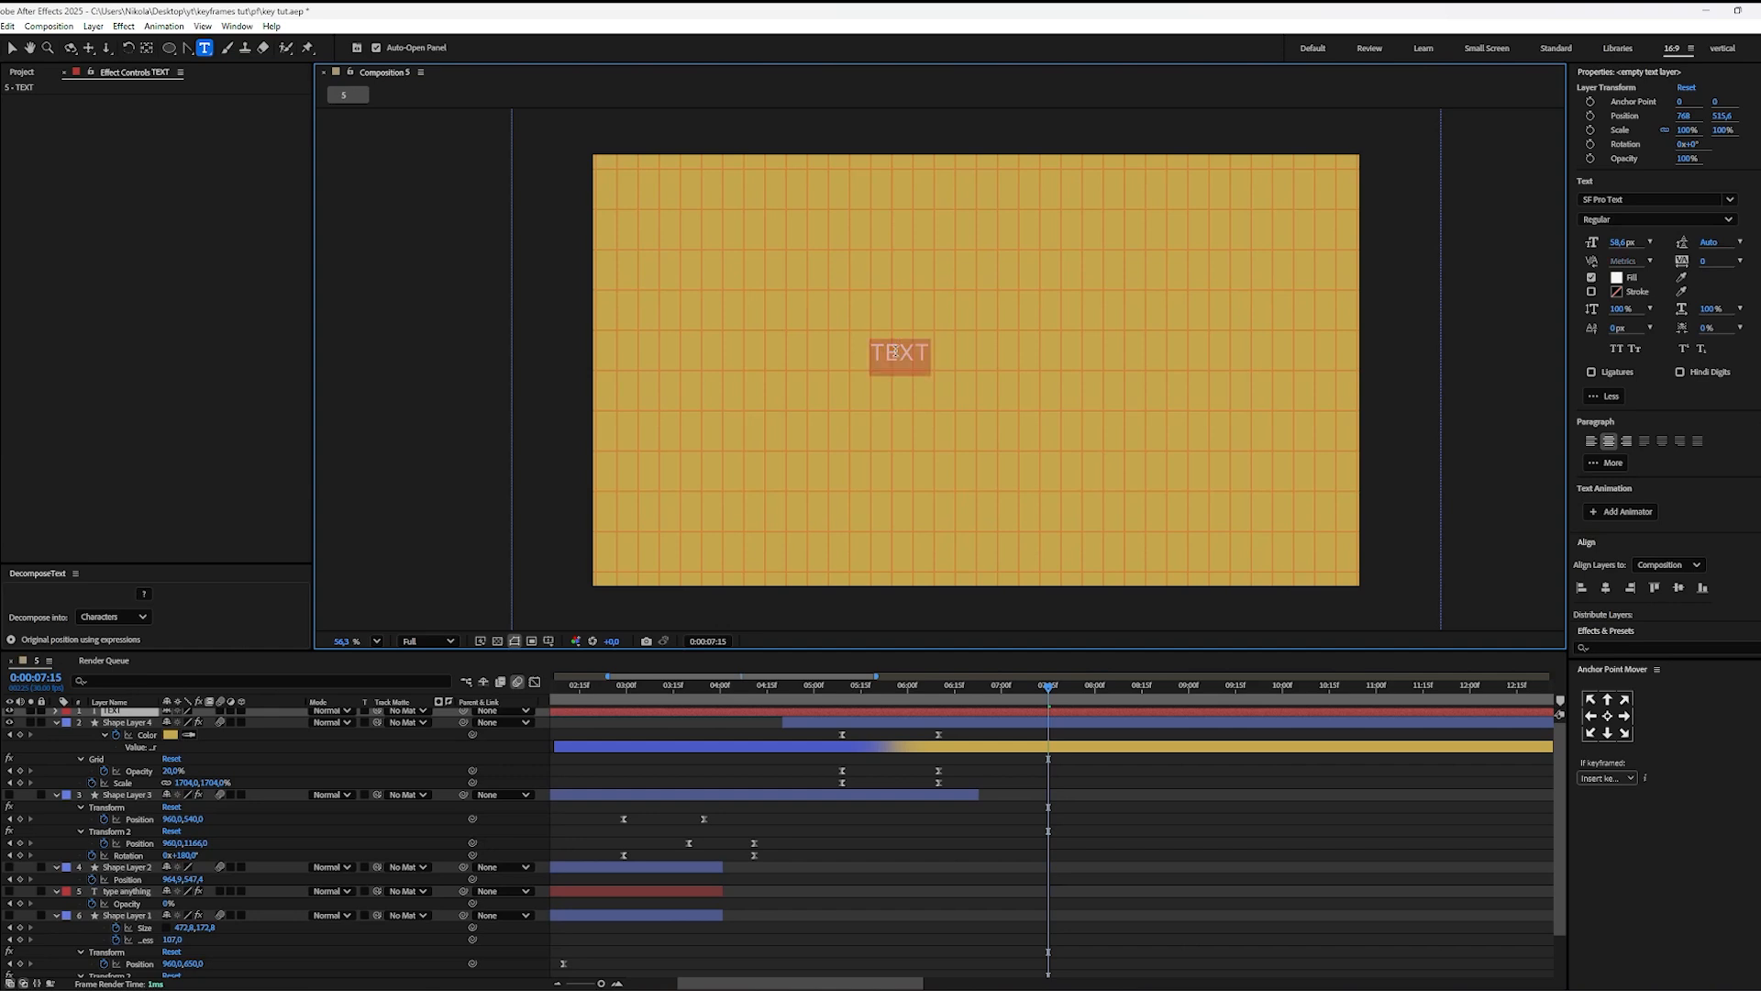
{"action": "left_click", "coordinate": [1616, 278]}
{"action": "left_click", "coordinate": [820, 507]}
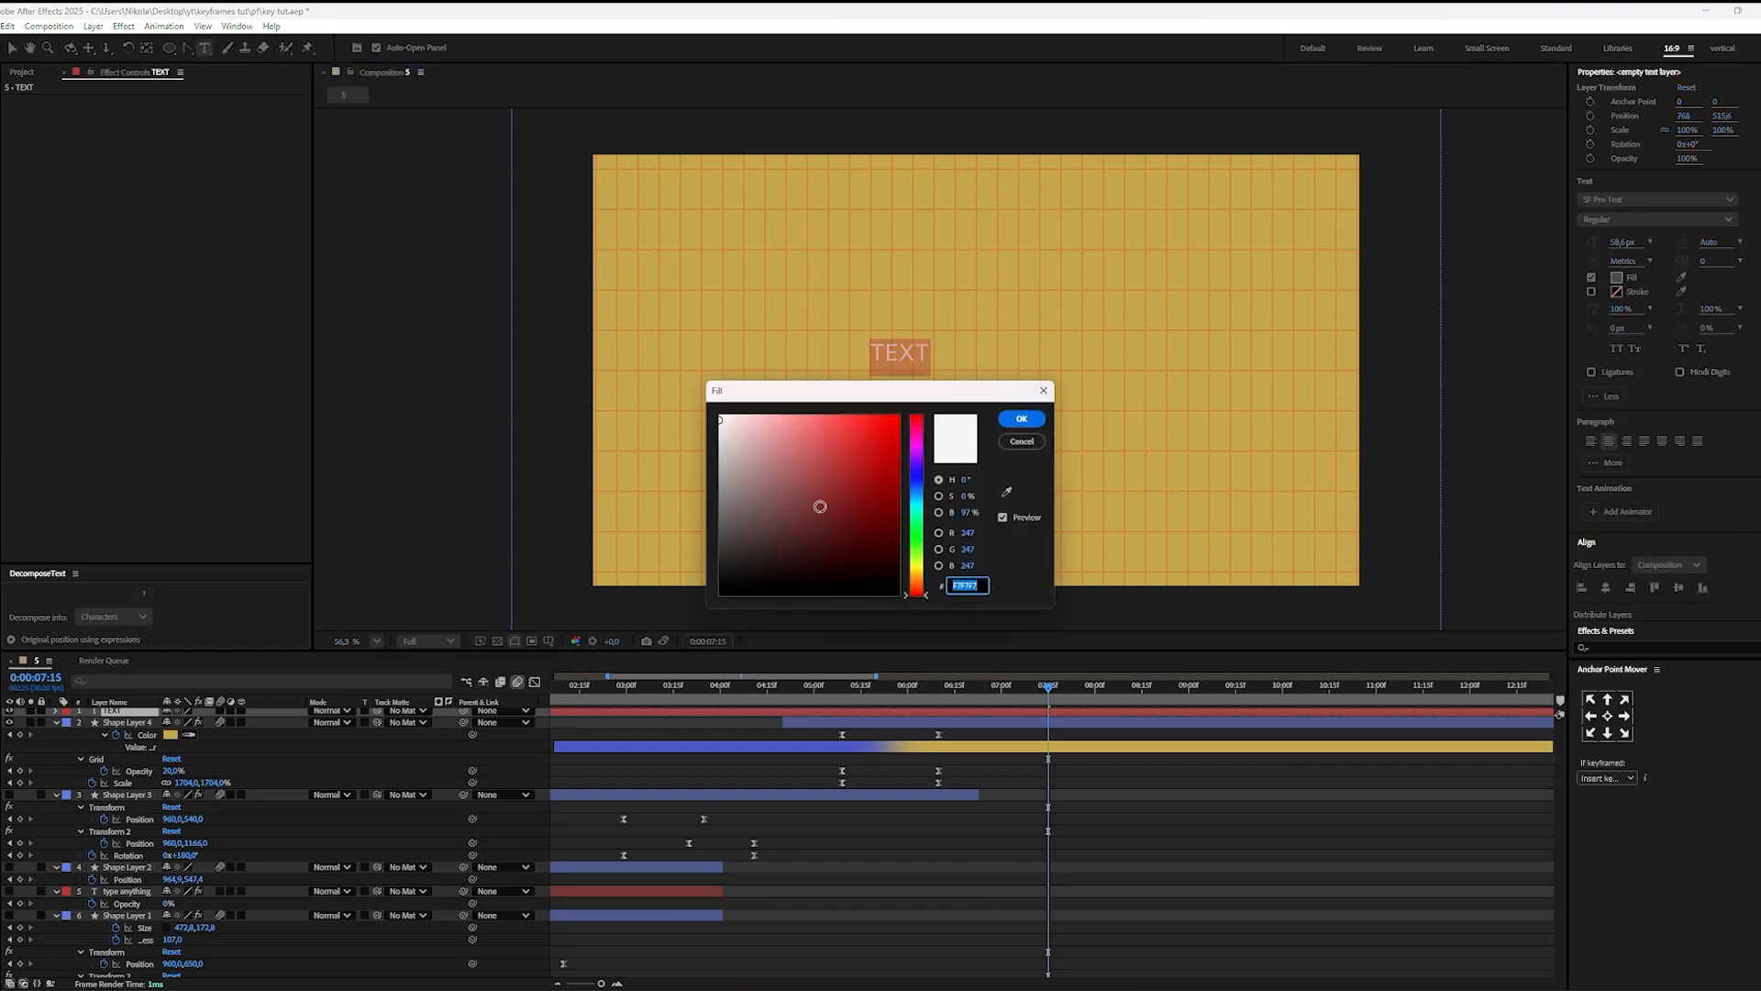
{"action": "left_click_drag", "start_coordinate": [820, 506], "coordinate": [684, 577]}
{"action": "left_click", "coordinate": [1021, 418]}
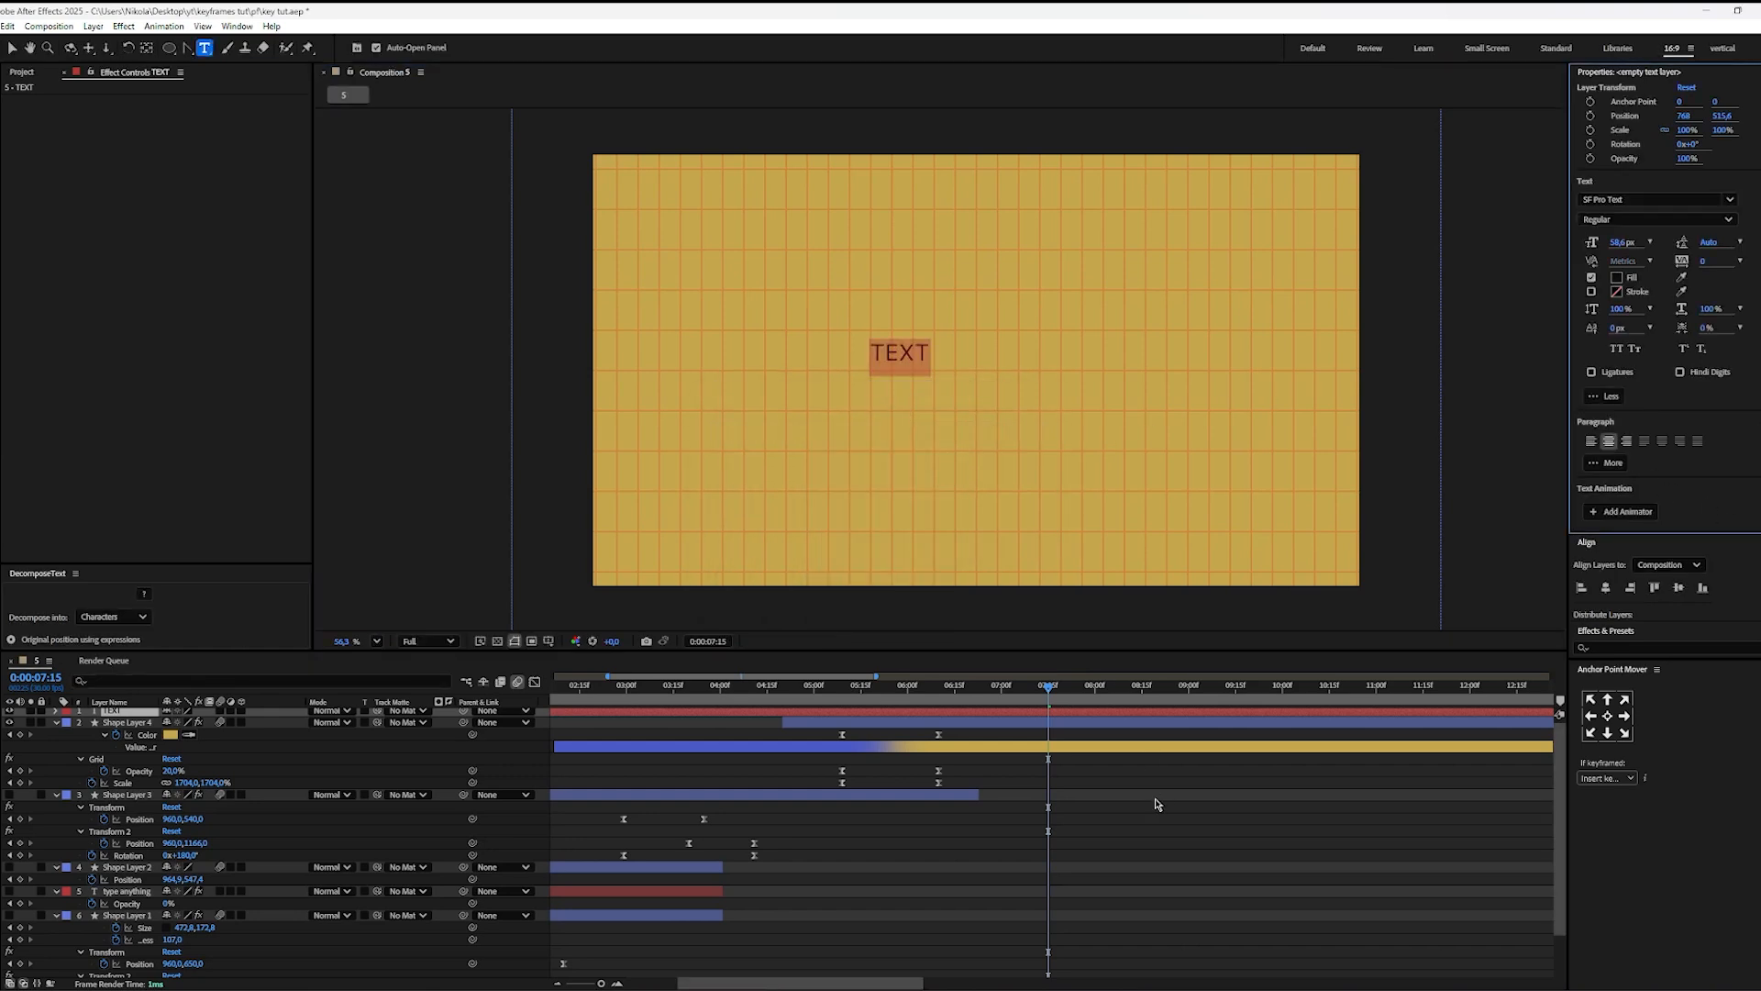
{"action": "left_click", "coordinate": [1125, 791]}
Step: Center the text layer in the composition and enlarge it to roughly one and a half times its size
{"action": "key", "text": "v"}
{"action": "left_click", "coordinate": [921, 362]}
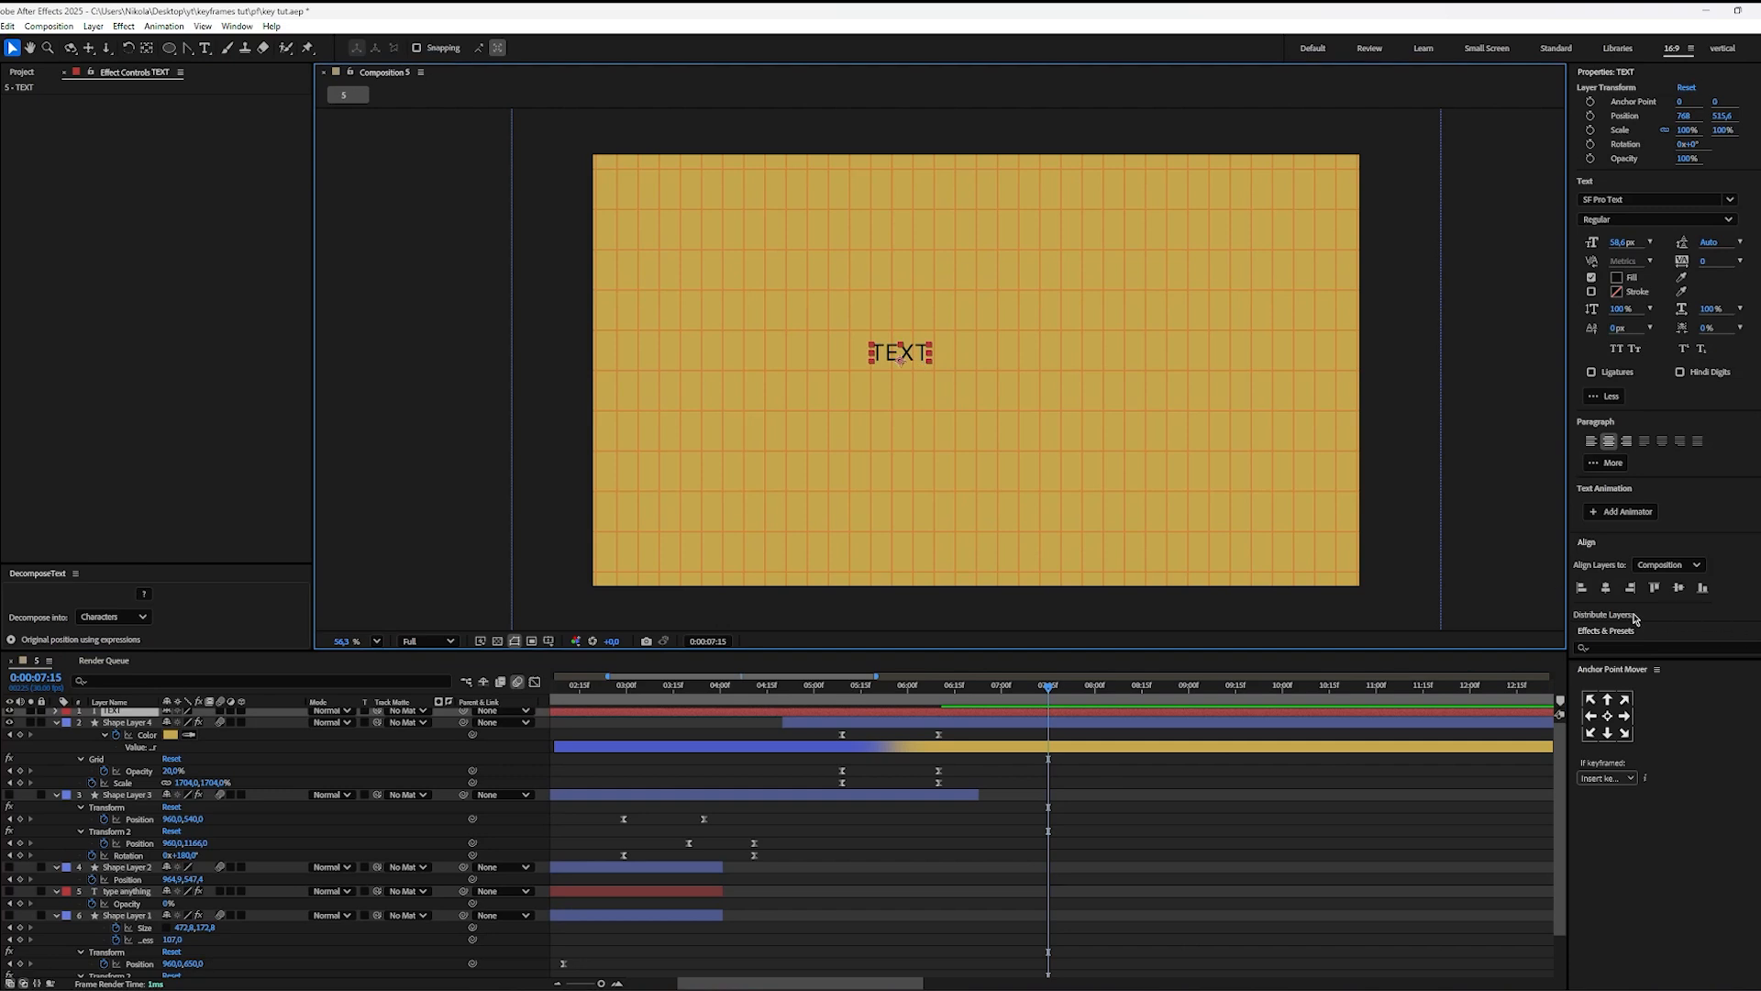
{"action": "left_click", "coordinate": [1679, 590]}
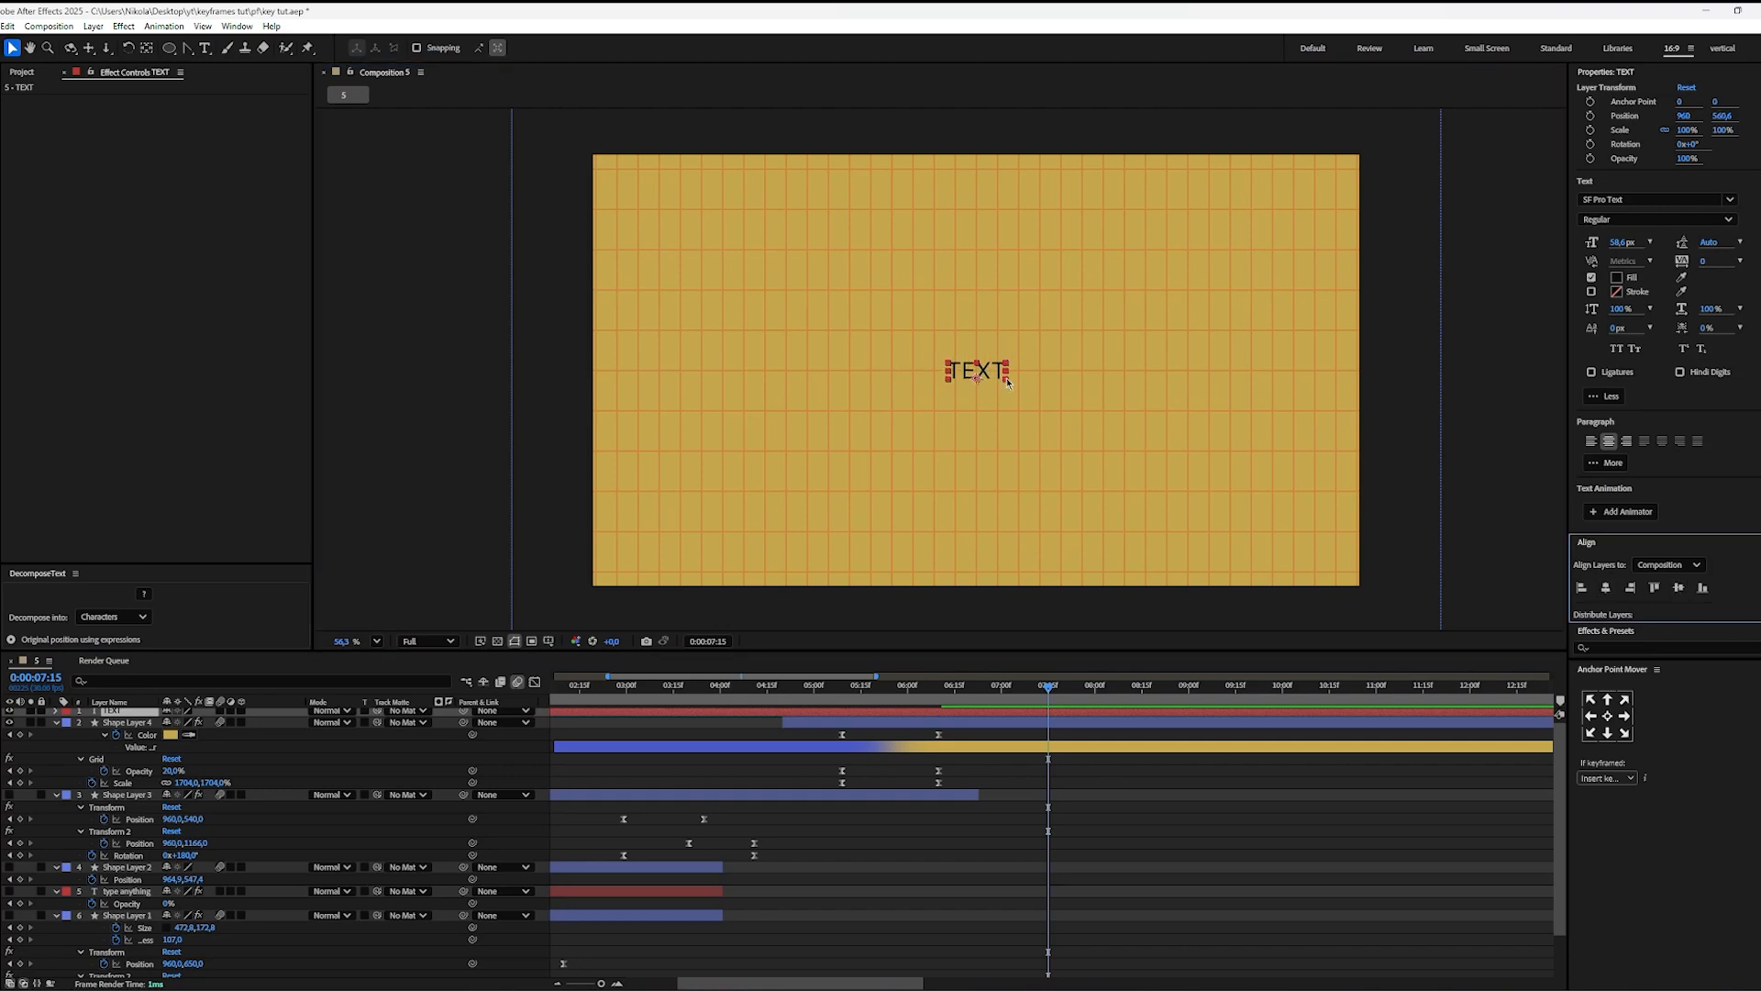
{"action": "left_click_drag", "start_coordinate": [1006, 379], "coordinate": [1027, 394]}
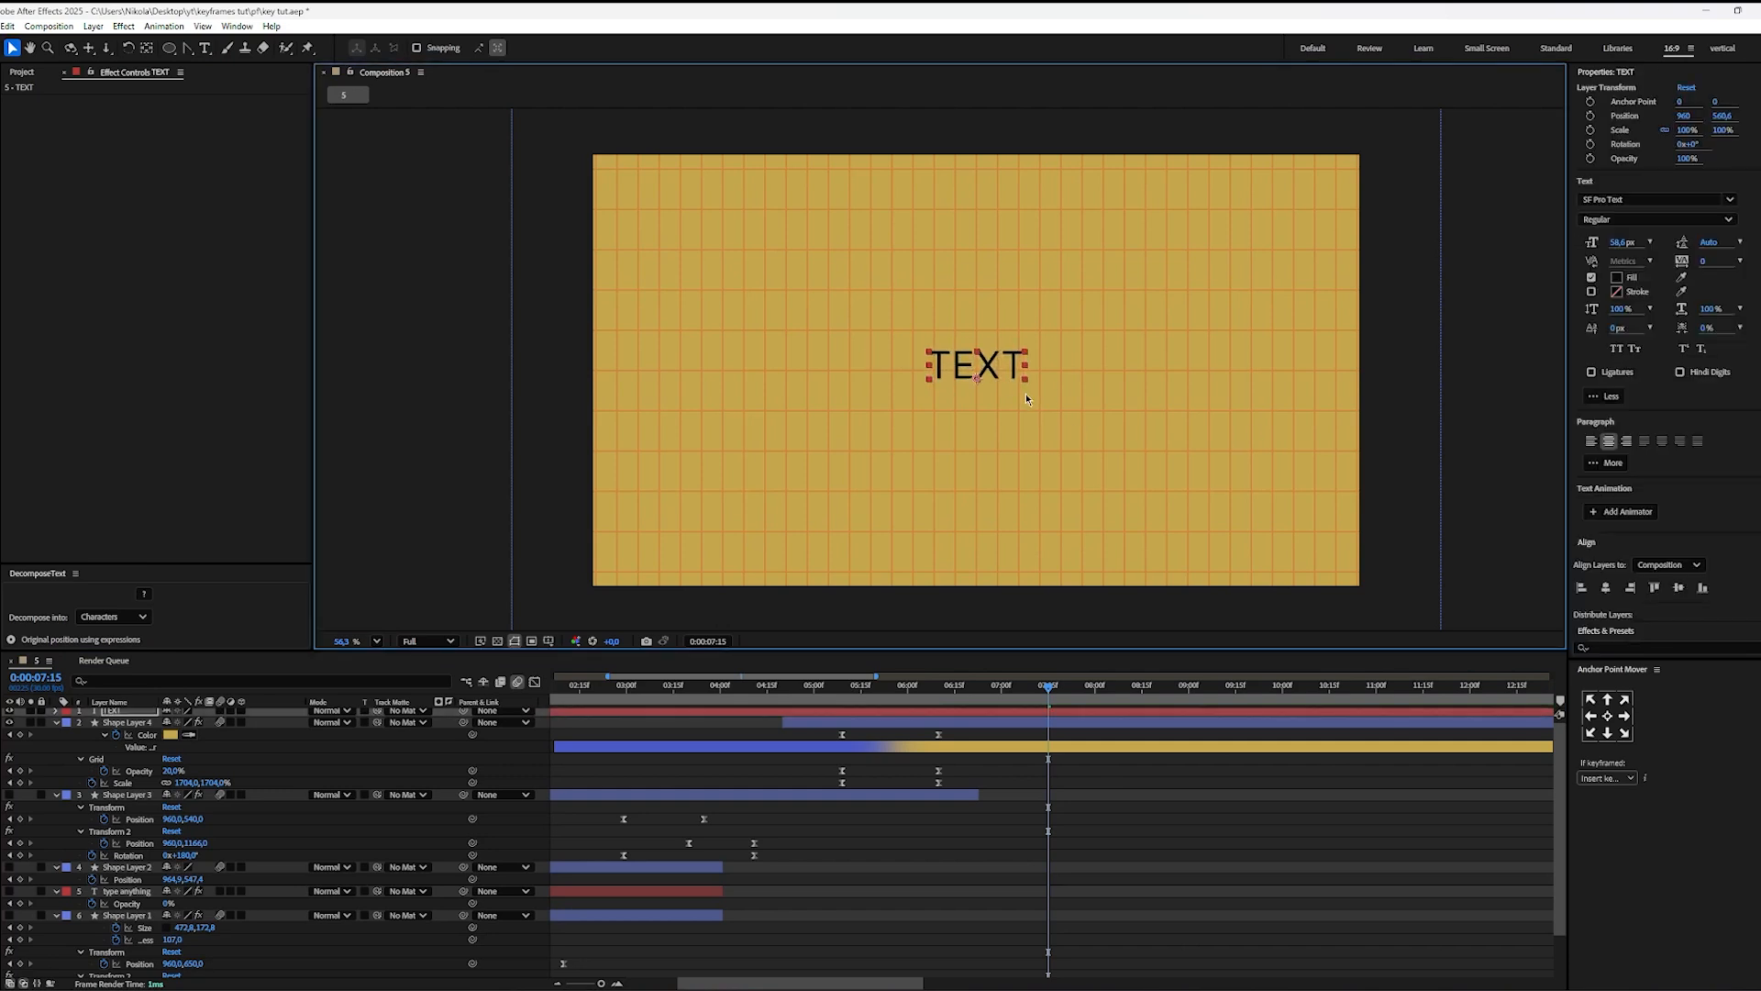
{"action": "left_click", "coordinate": [1169, 772]}
Step: Draw a blue circle about 69 px wide, center its anchor point and center it in the composition
{"action": "scroll", "coordinate": [1096, 817], "scroll_direction": "up", "scroll_amount": 1}
{"action": "key", "text": "q"}
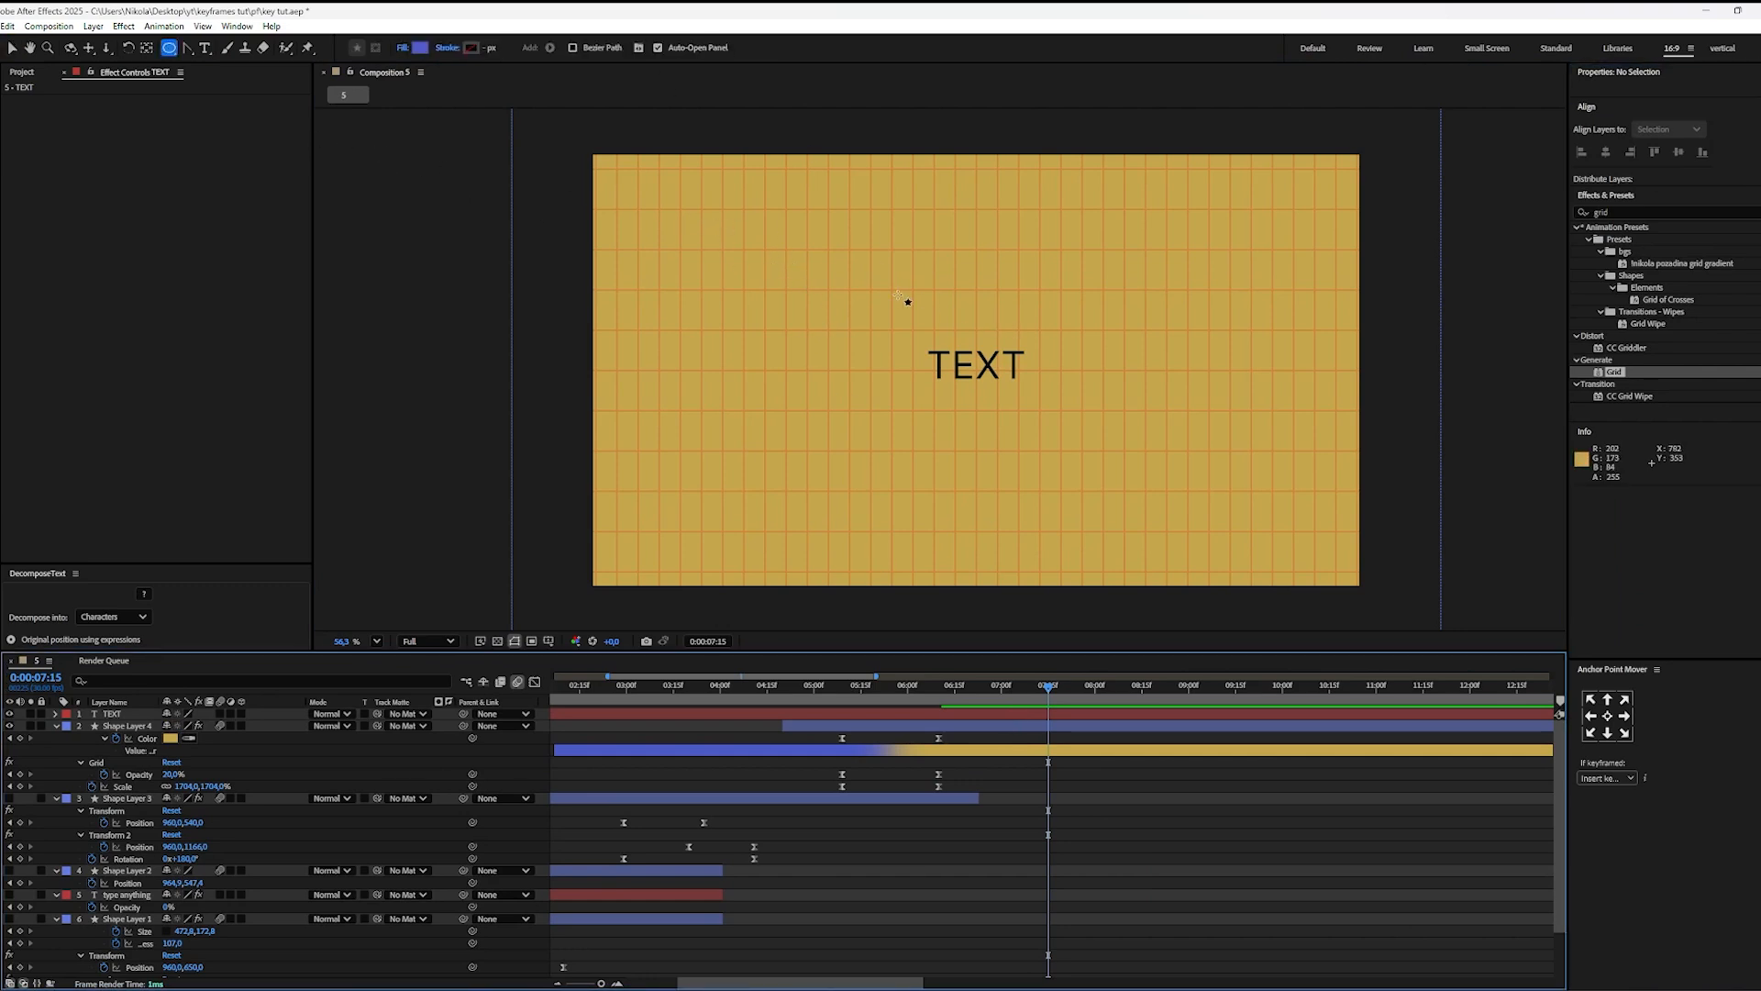
{"action": "left_click_drag", "start_coordinate": [825, 271], "coordinate": [851, 297]}
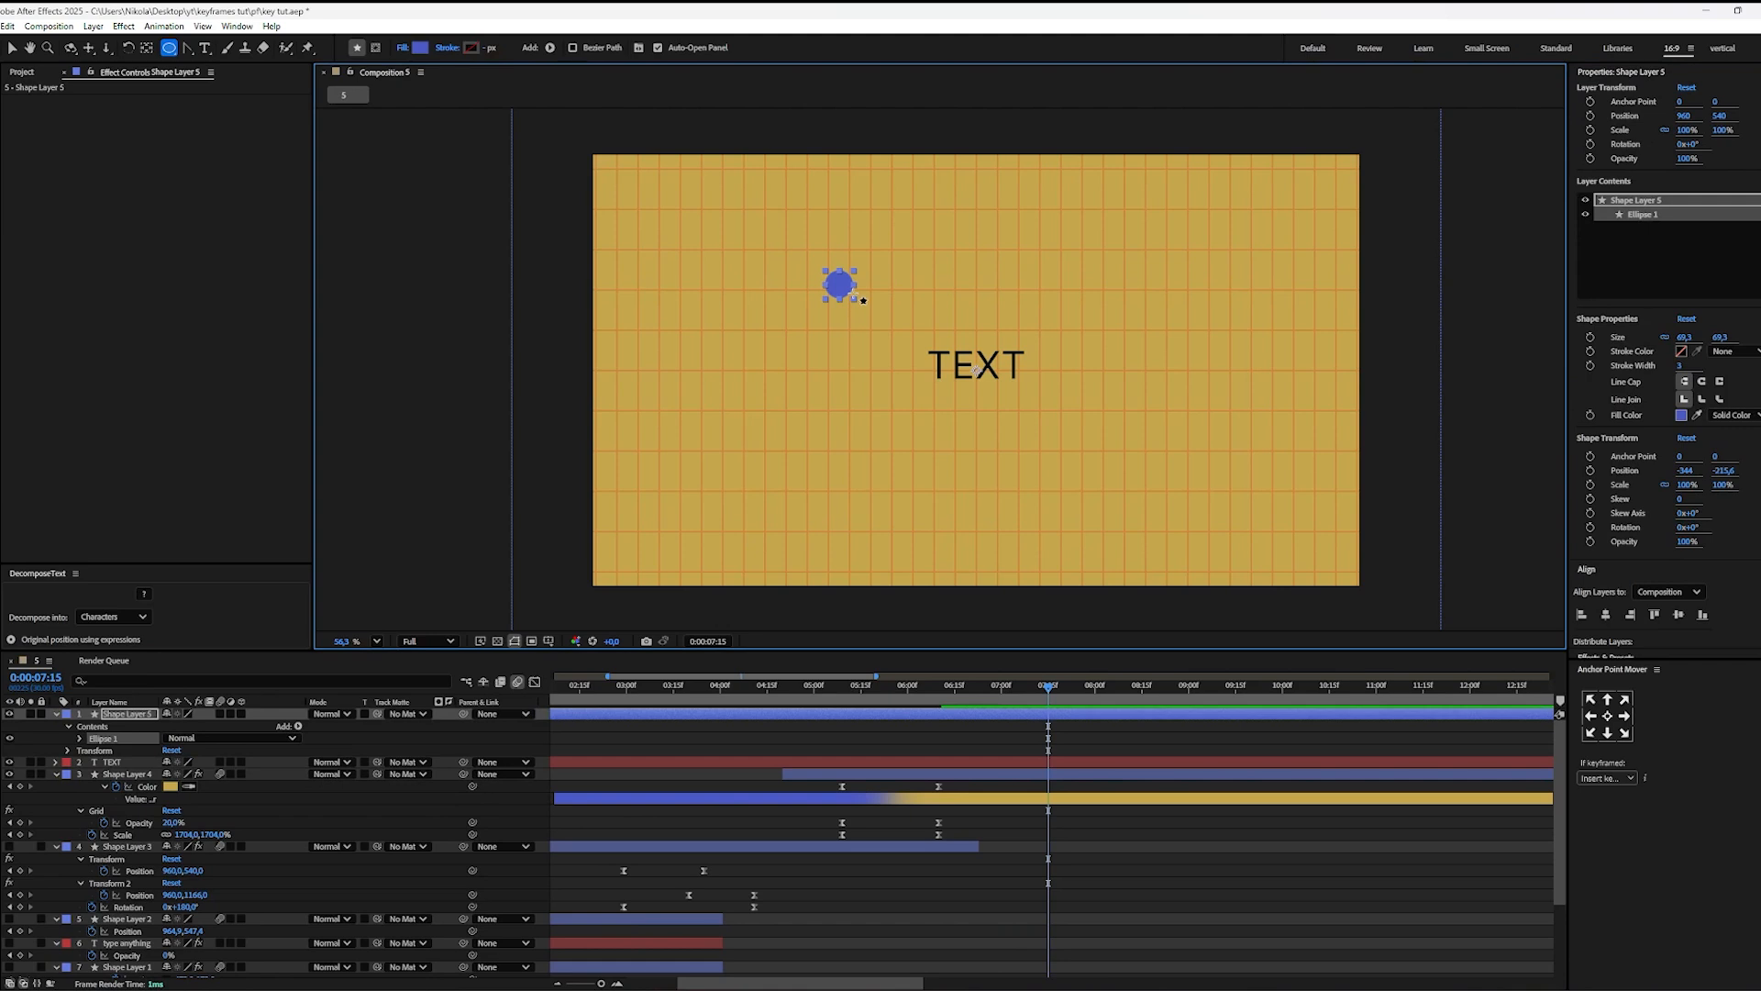
{"action": "key", "text": "ctrl+alt+Home"}
{"action": "key", "text": "ctrl+Home"}
{"action": "key", "text": "v"}
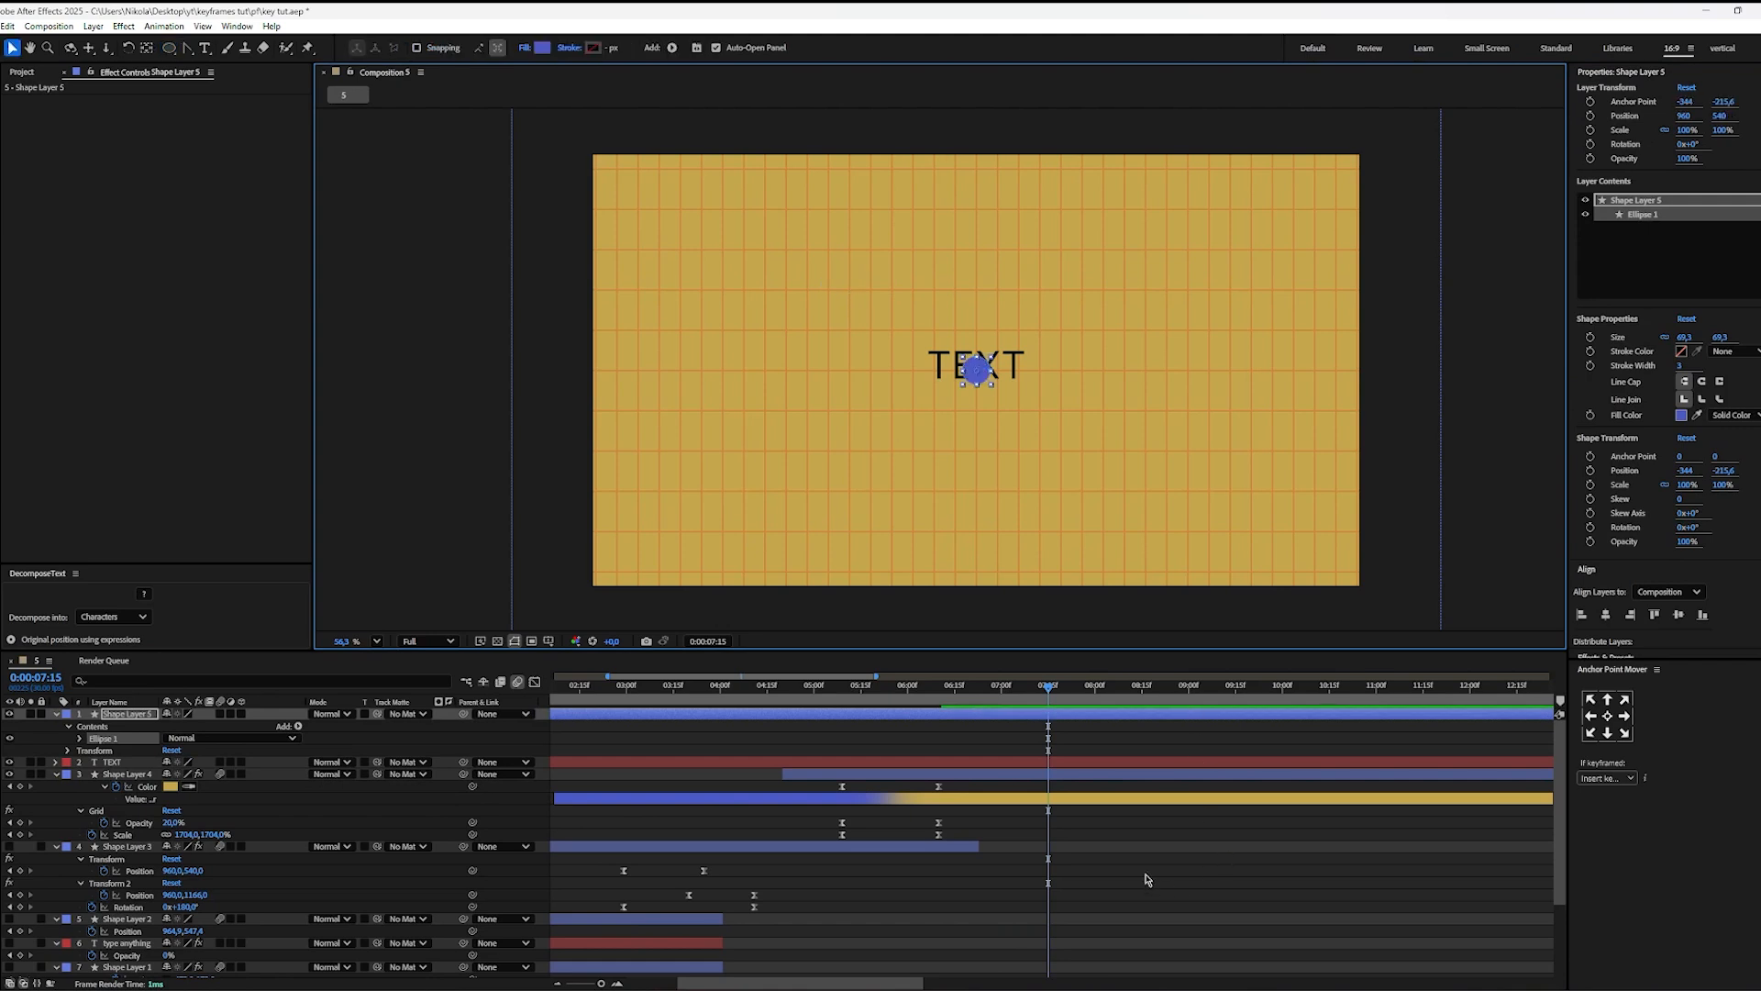
{"action": "left_click", "coordinate": [1145, 878]}
Step: Scale the circle to about 116% and place it over the end of the text, overlapping the last T
{"action": "scroll", "coordinate": [961, 370], "scroll_direction": "up", "scroll_amount": 5}
{"action": "scroll", "coordinate": [980, 407], "scroll_direction": "up", "scroll_amount": 1}
{"action": "left_click_drag", "start_coordinate": [1017, 393], "coordinate": [1218, 371]}
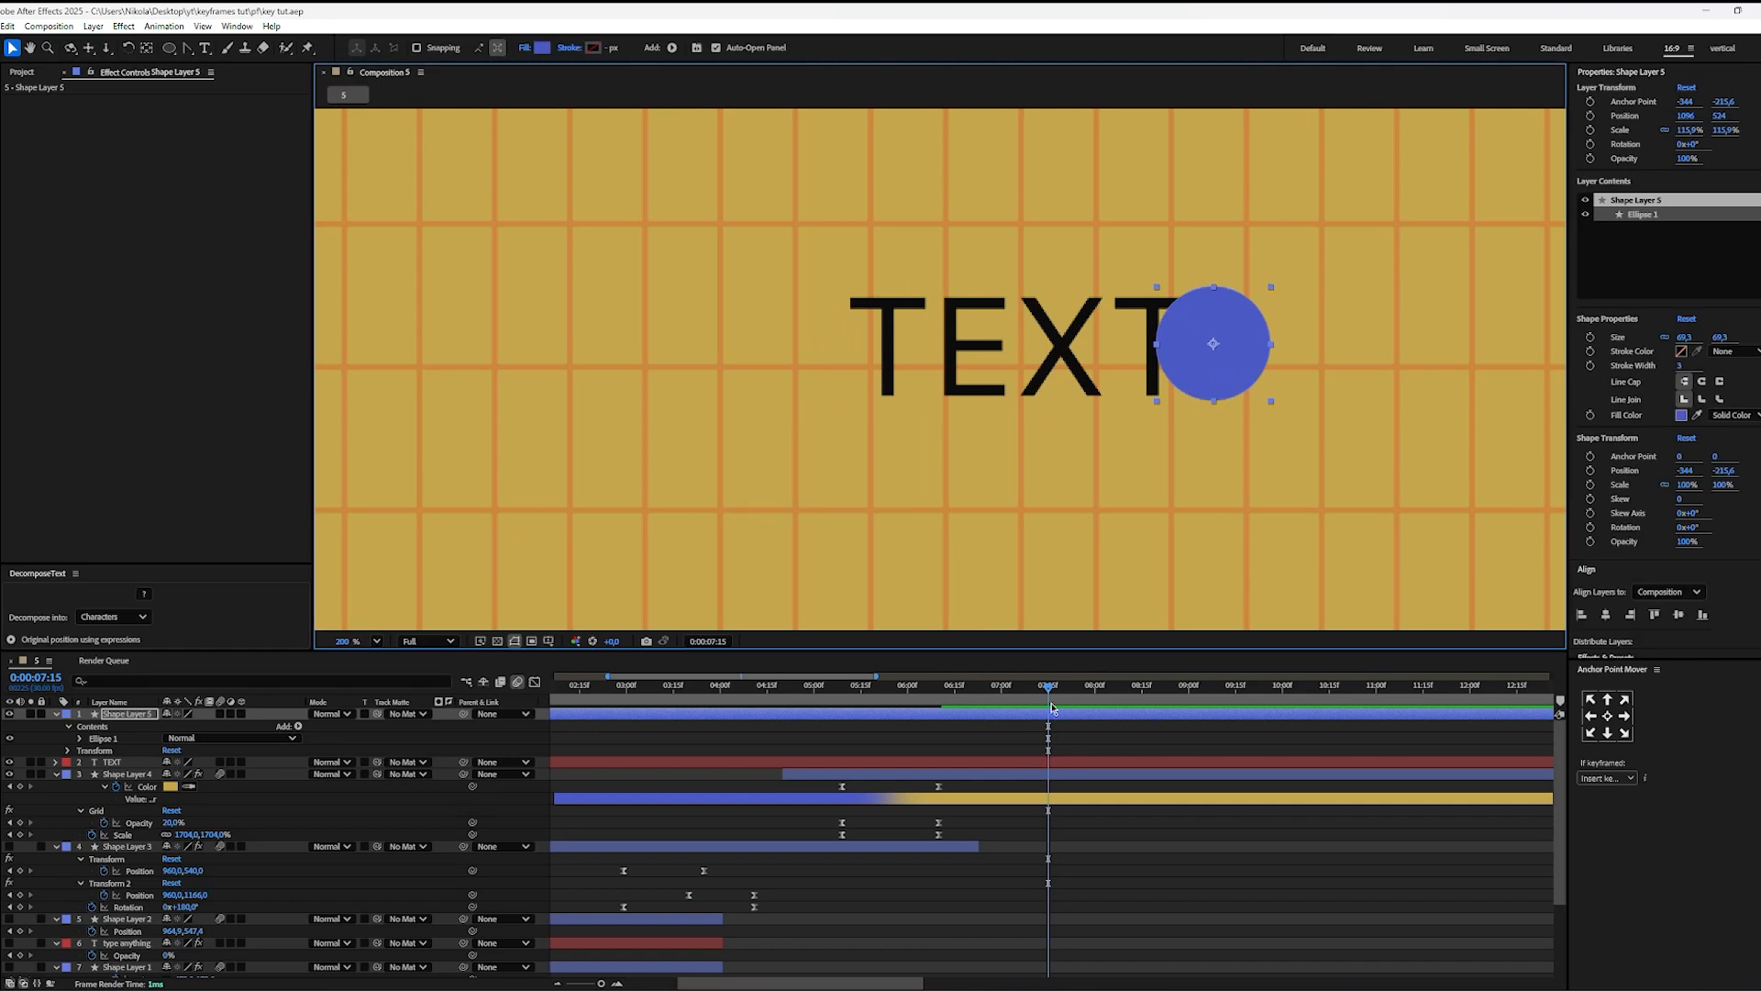
{"action": "left_click", "coordinate": [376, 640]}
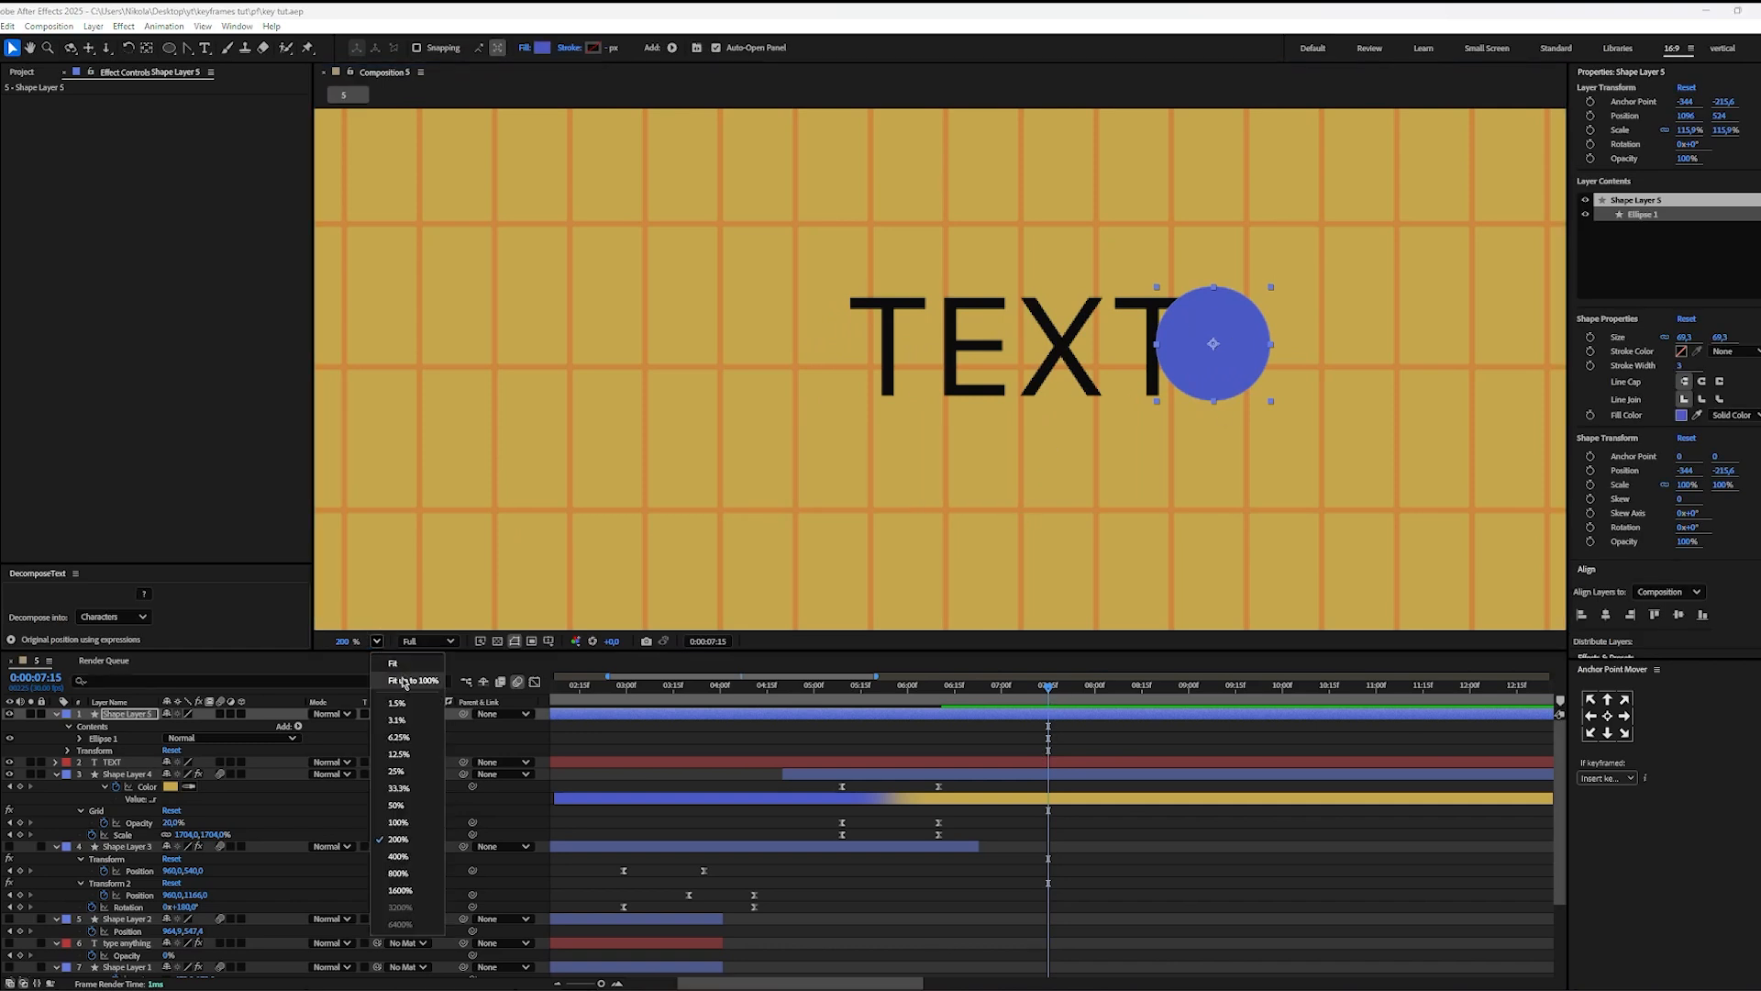
Step: Keyframe the circle's position from outside the frame's lower left at 0:00:07:10 to just after the word "TEXT" at 0:00:09:02
{"action": "left_click", "coordinate": [403, 925]}
{"action": "left_click_drag", "start_coordinate": [1049, 685], "coordinate": [1032, 687]}
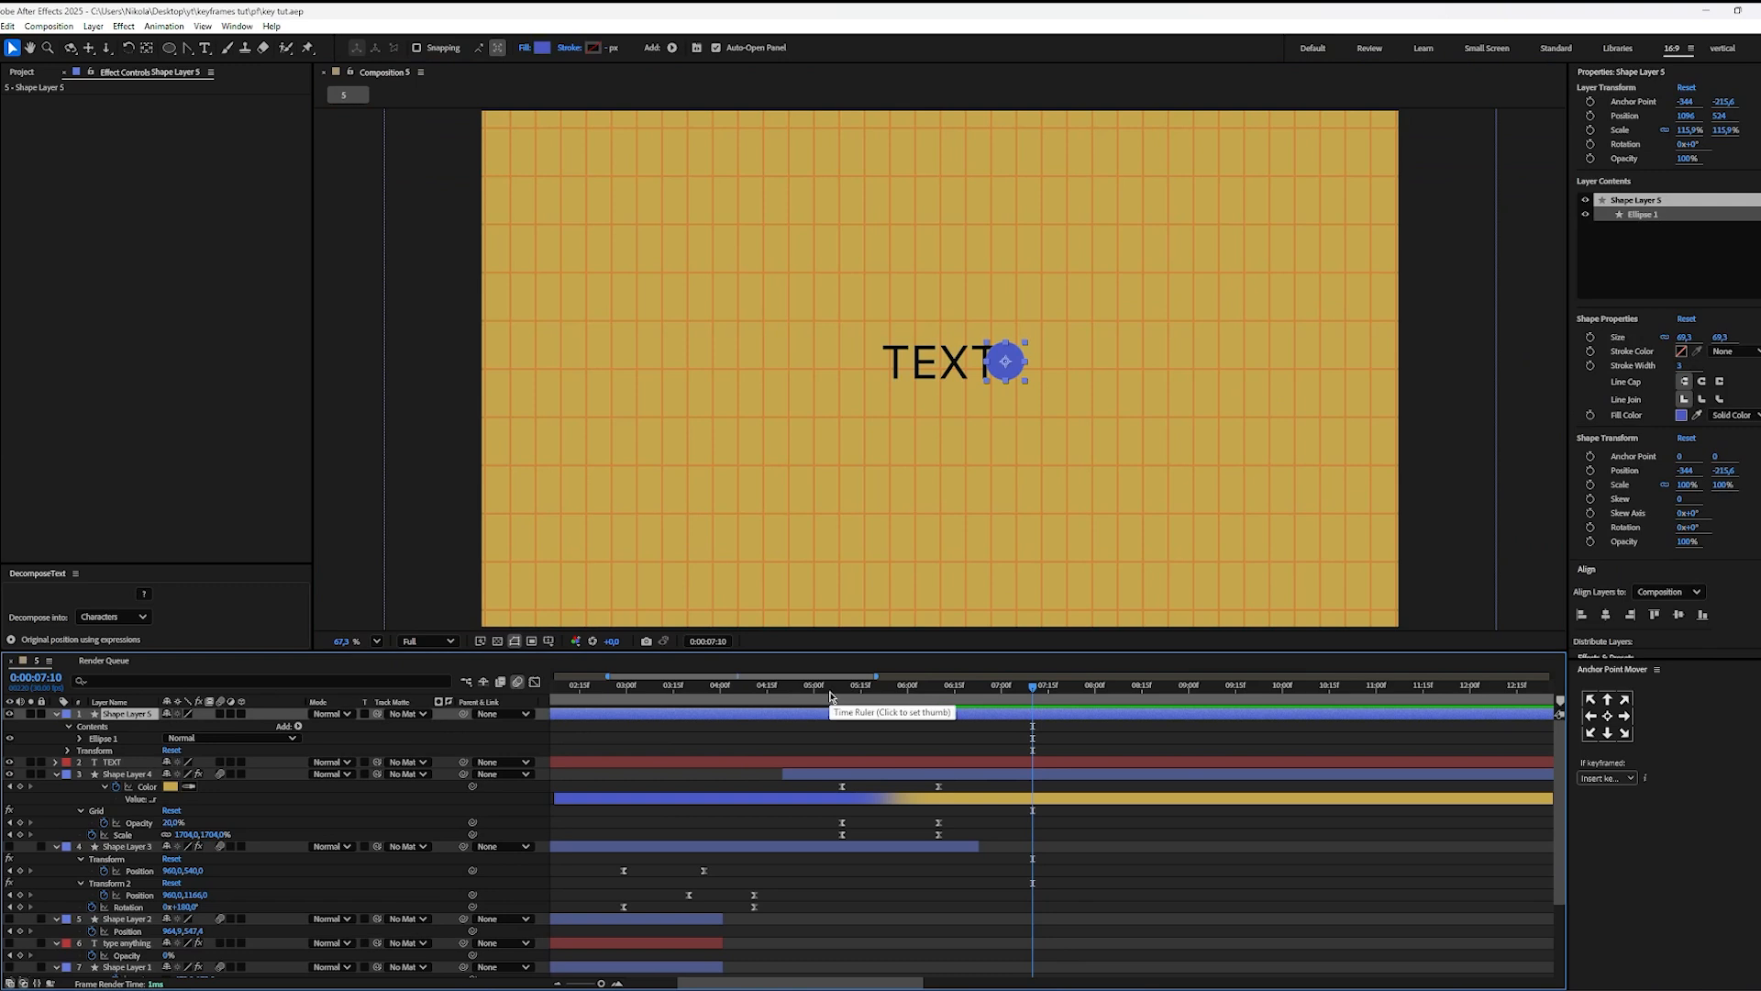
{"action": "key", "text": "p"}
{"action": "left_click", "coordinate": [92, 726]}
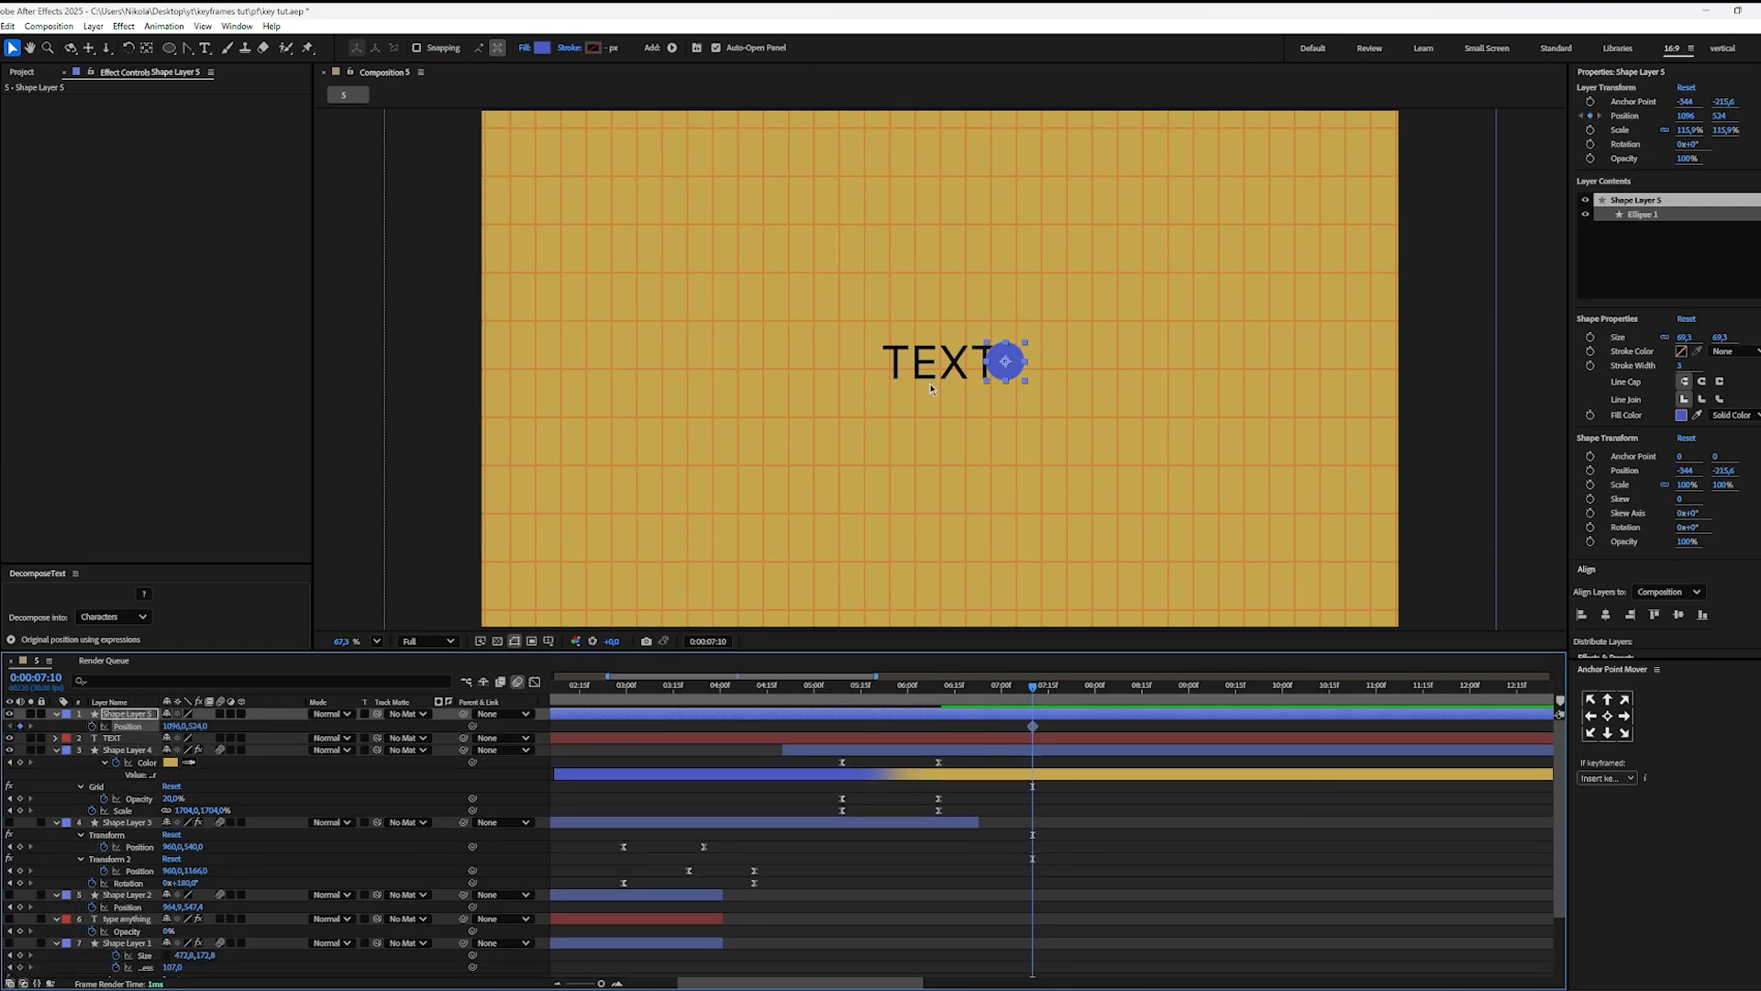
{"action": "left_click_drag", "start_coordinate": [1017, 371], "coordinate": [467, 491]}
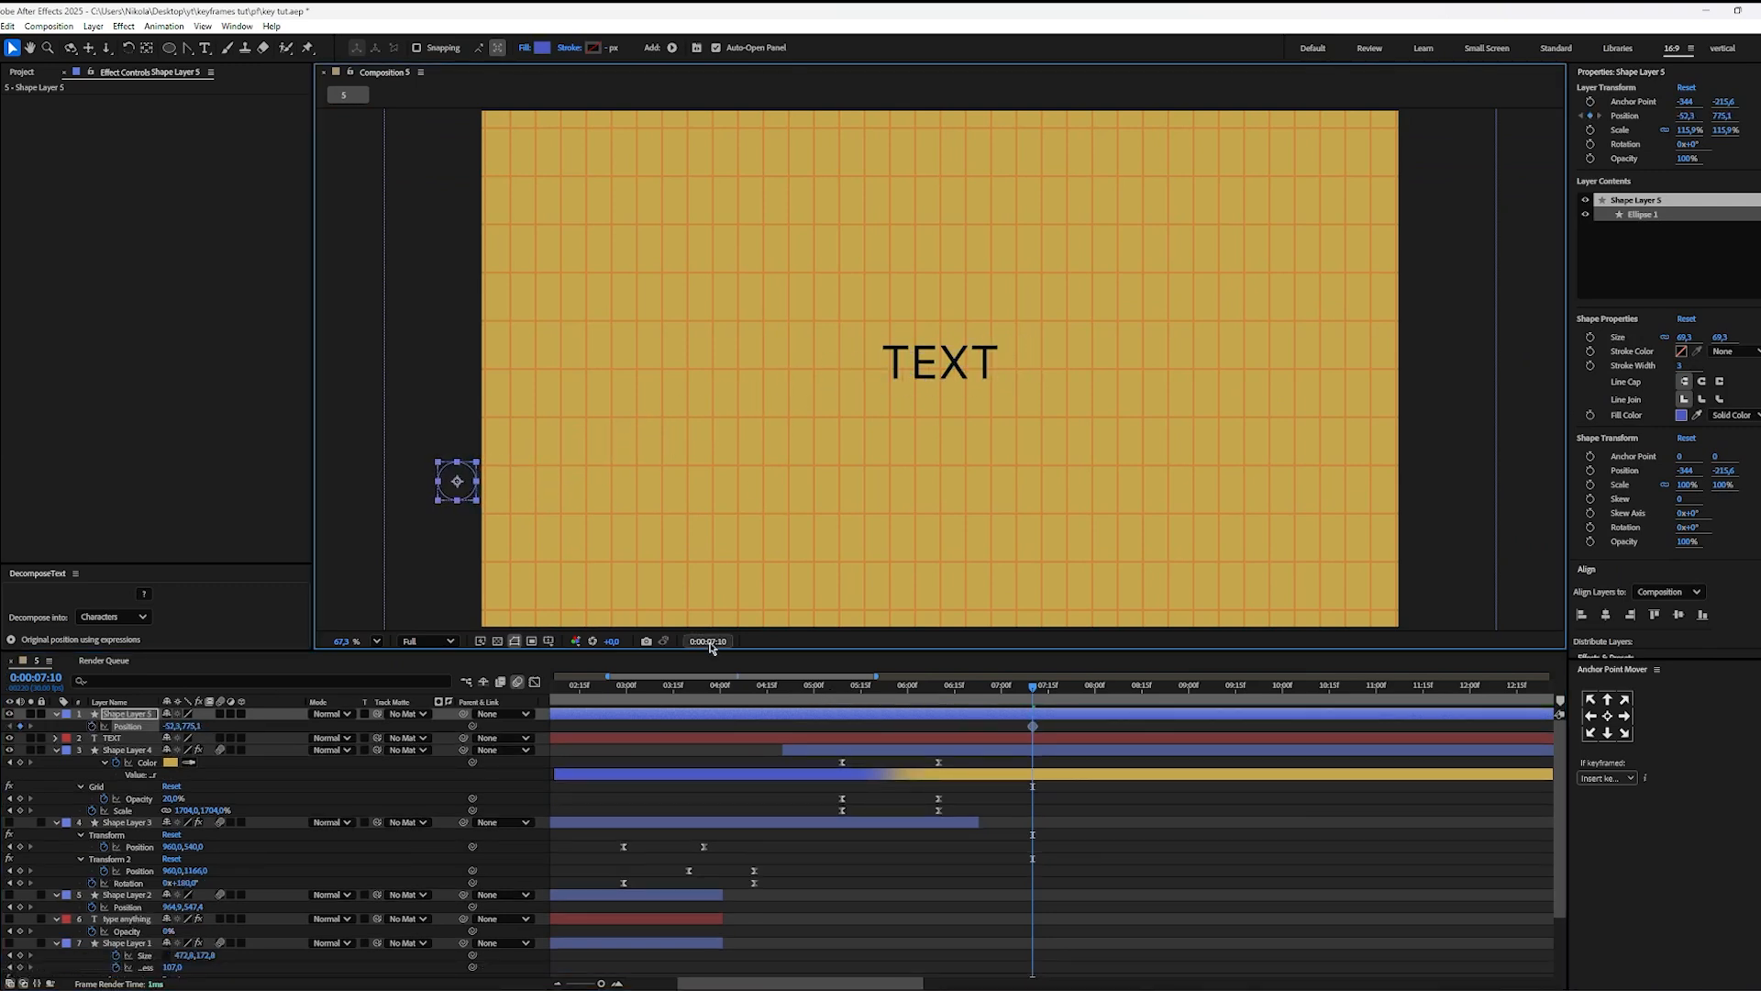
{"action": "left_click_drag", "start_coordinate": [1051, 695], "coordinate": [1194, 695]}
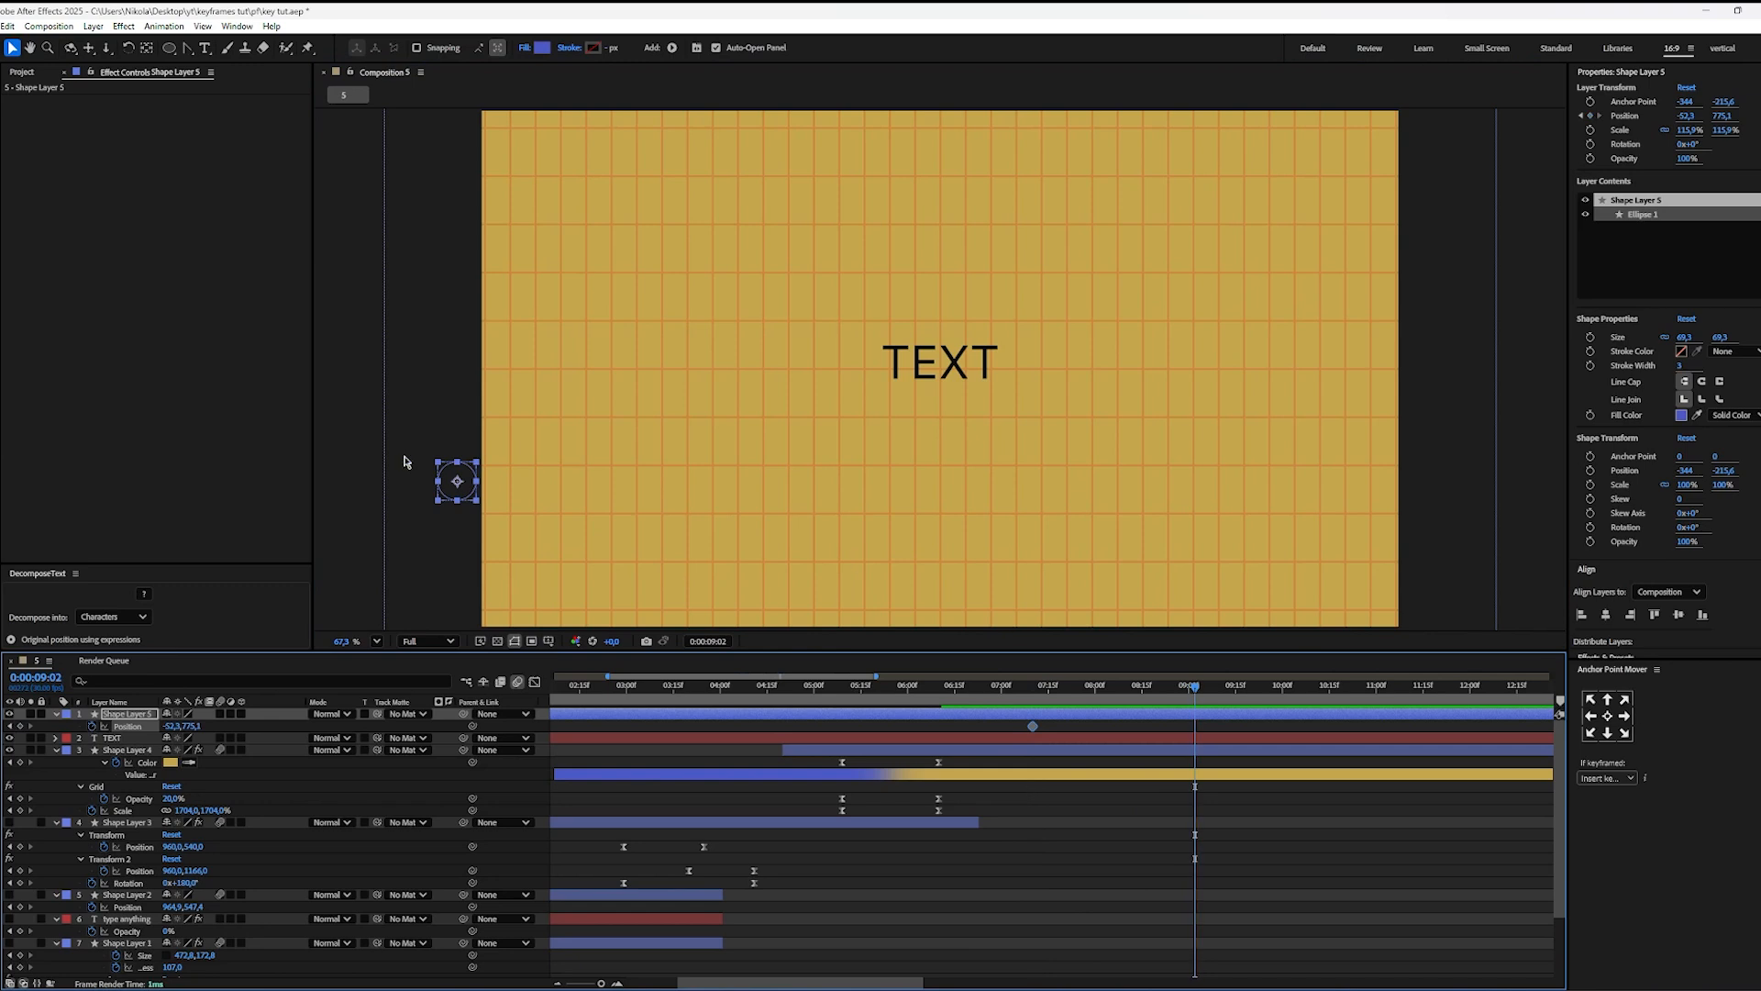
{"action": "left_click_drag", "start_coordinate": [477, 497], "coordinate": [1036, 376]}
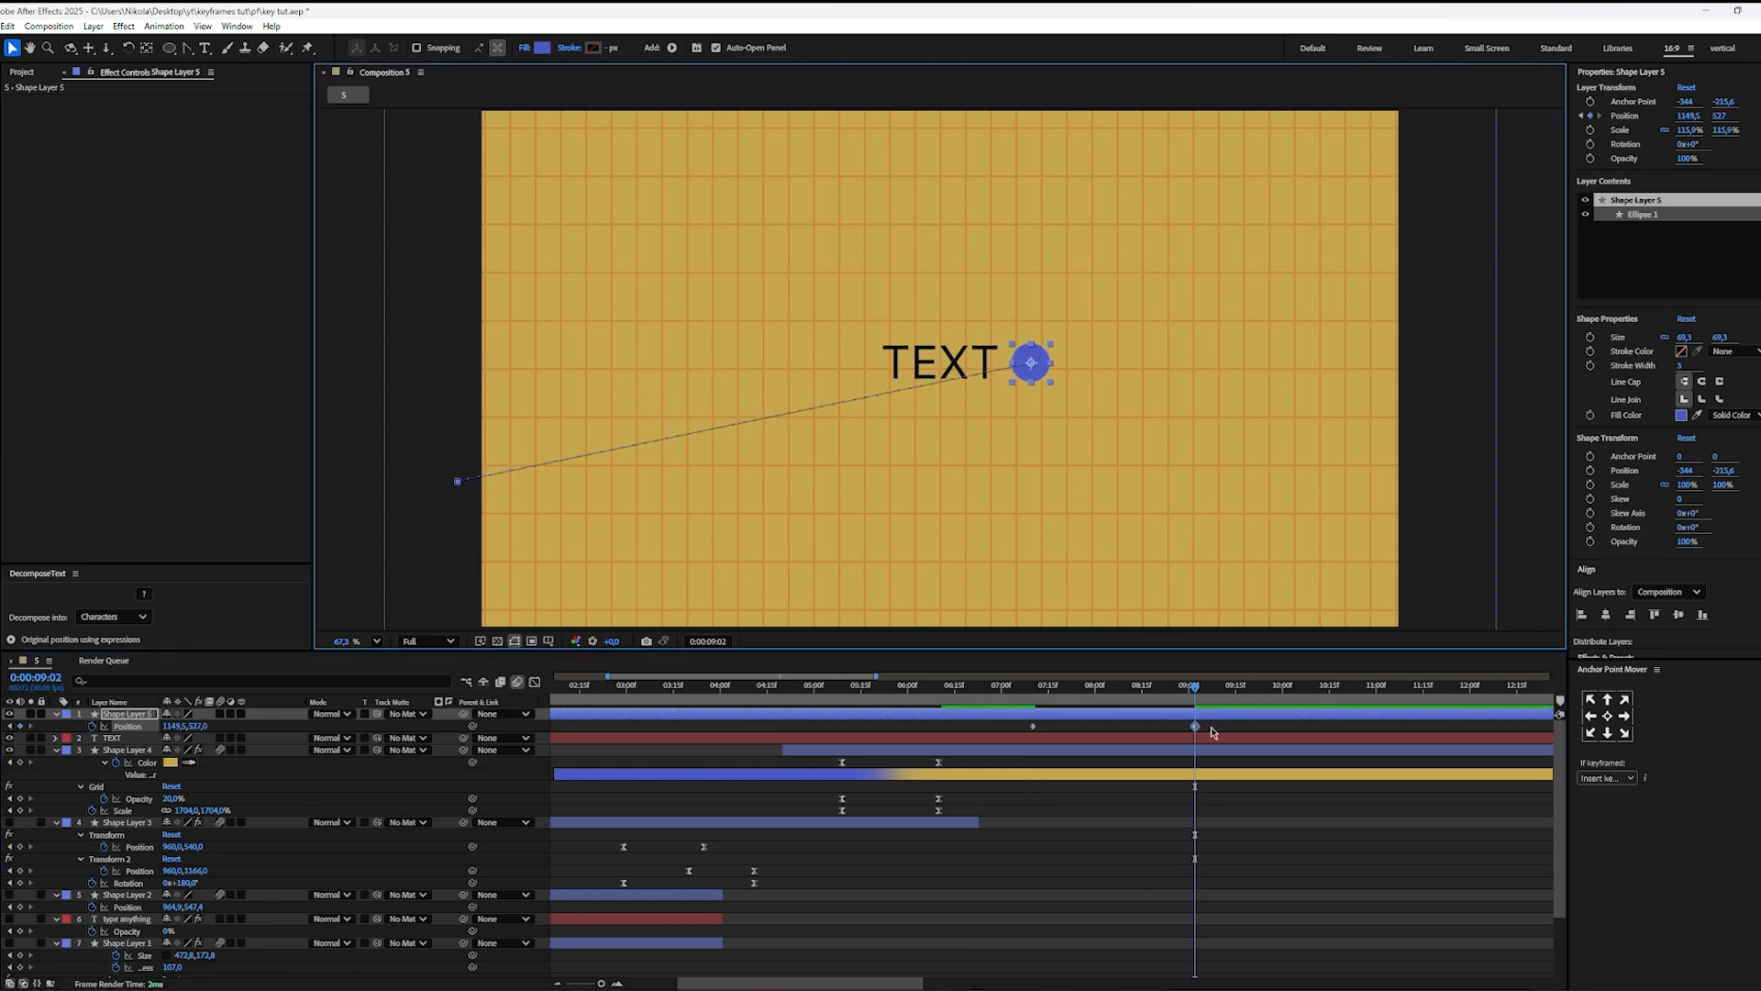
Step: Ease both circle position keyframes and shape the speed graph for a very fast start and a long slowdown, then preview
{"action": "left_click_drag", "start_coordinate": [1211, 732], "coordinate": [785, 746]}
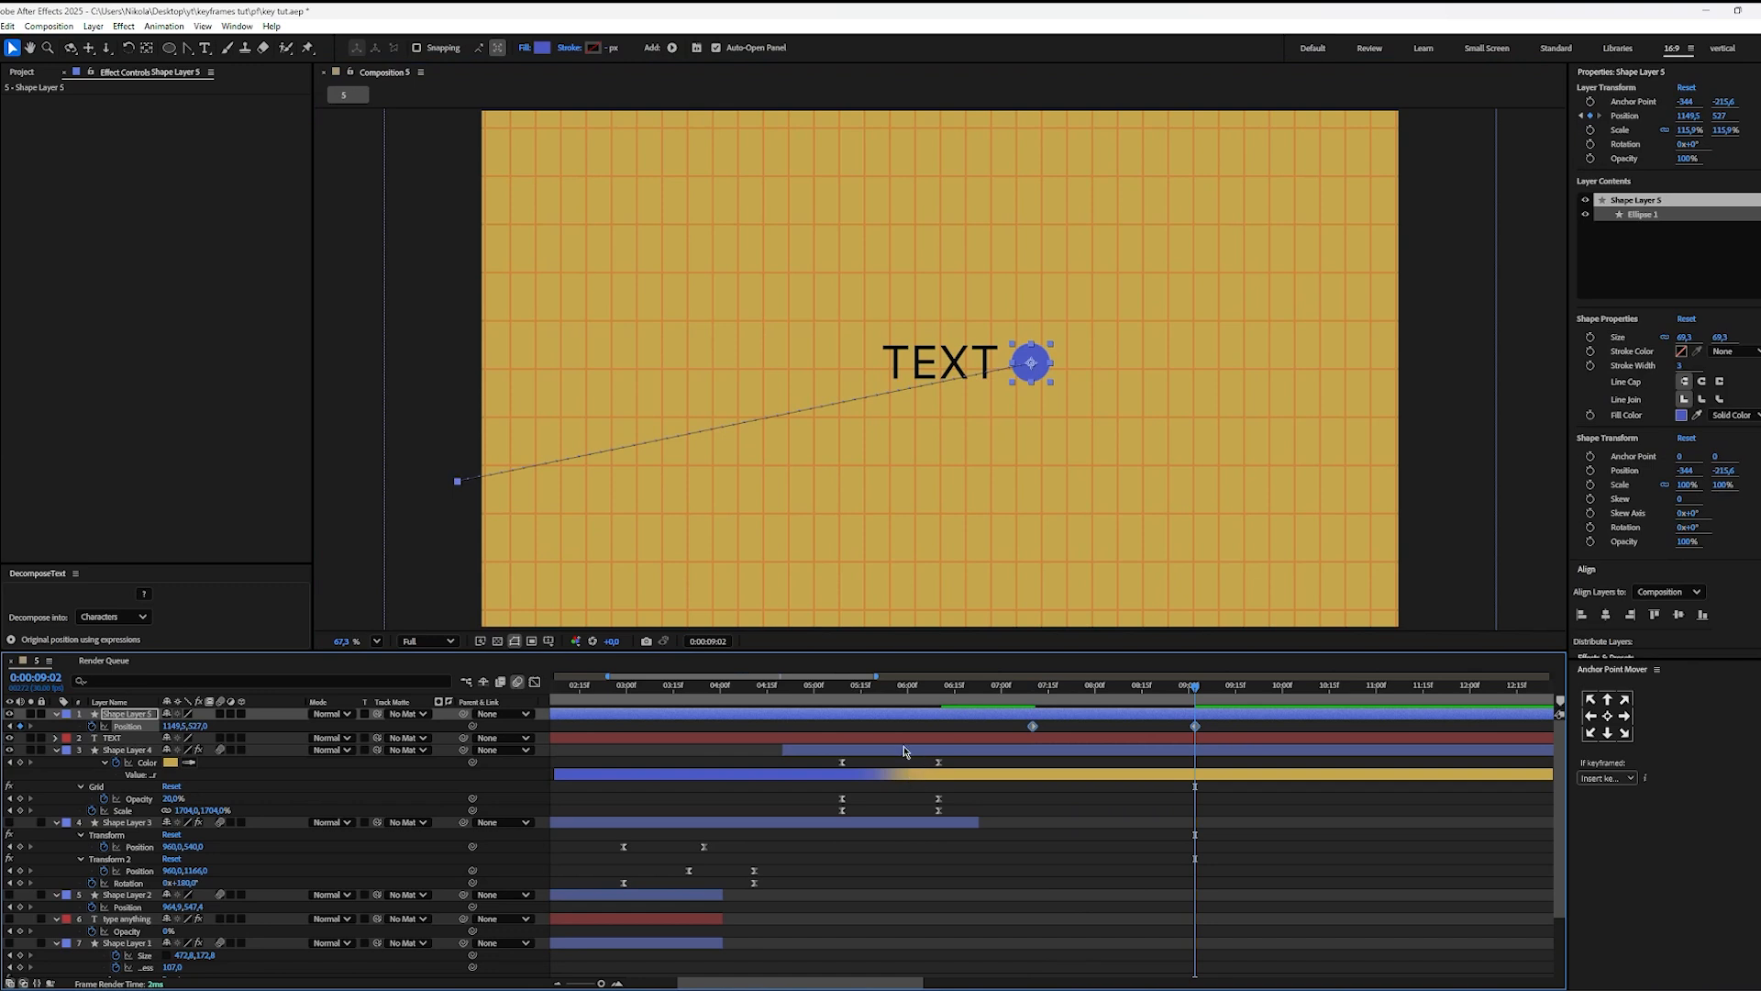
{"action": "key", "text": "shift+F3"}
{"action": "left_click_drag", "start_coordinate": [1207, 867], "coordinate": [1015, 901]}
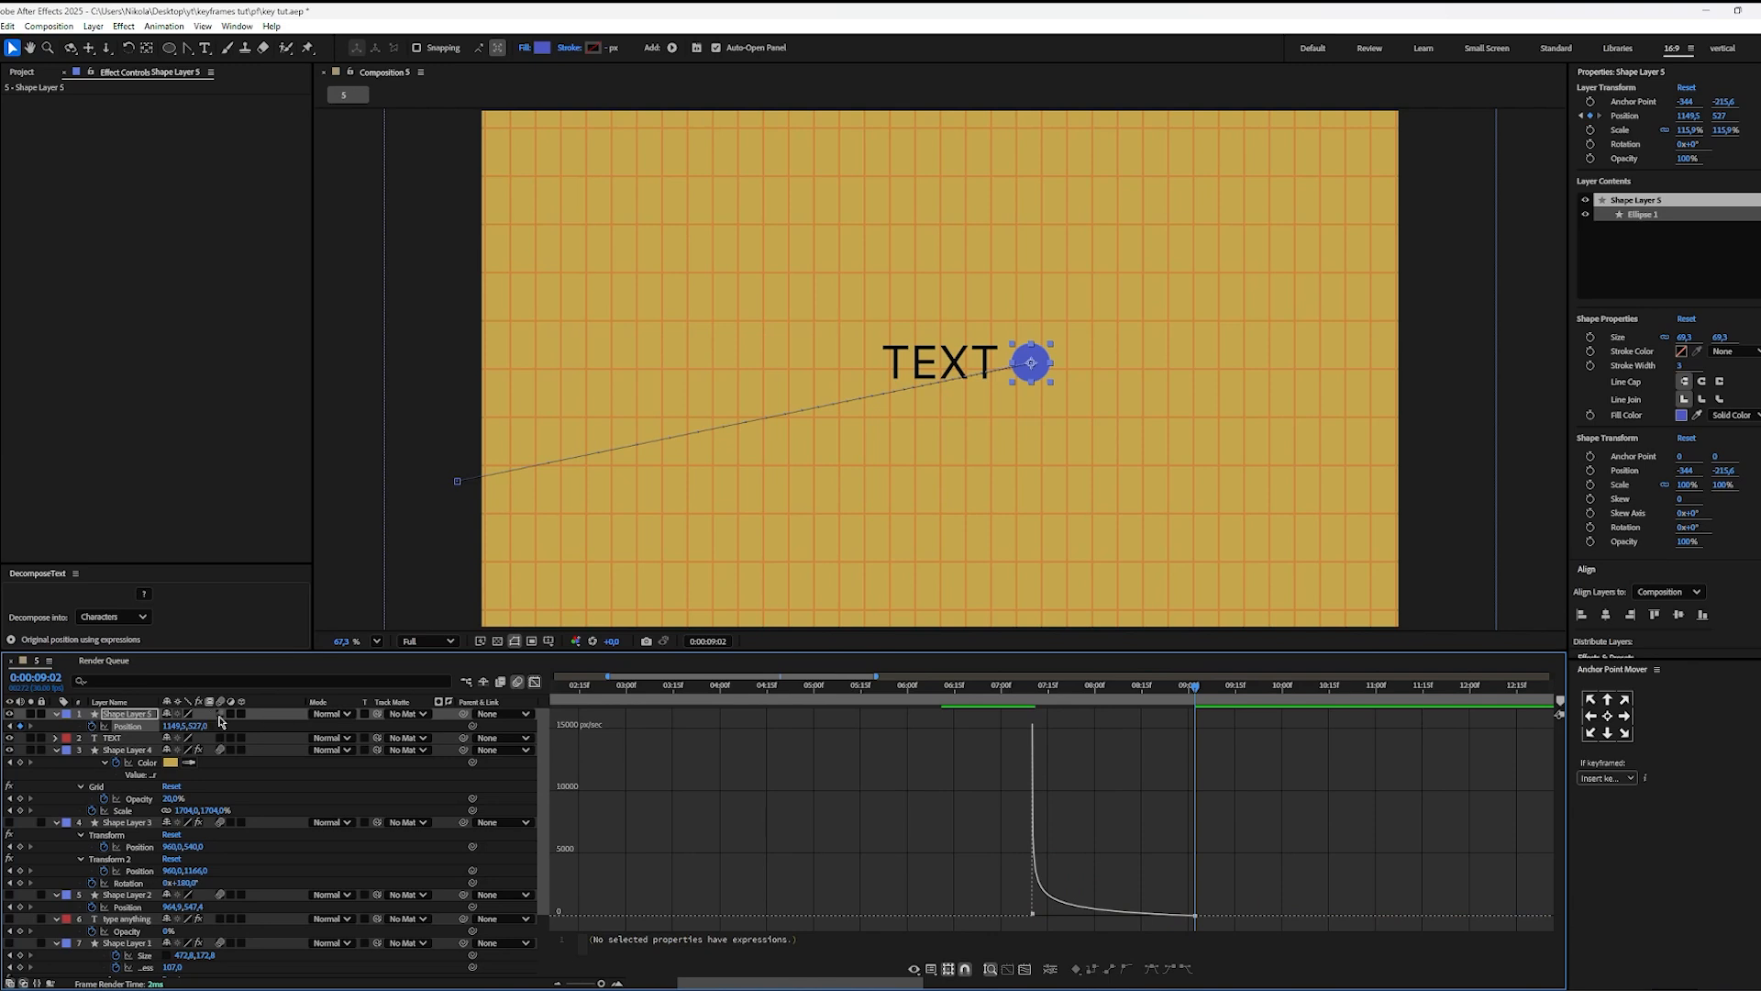
{"action": "left_click_drag", "start_coordinate": [1057, 702], "coordinate": [1025, 705]}
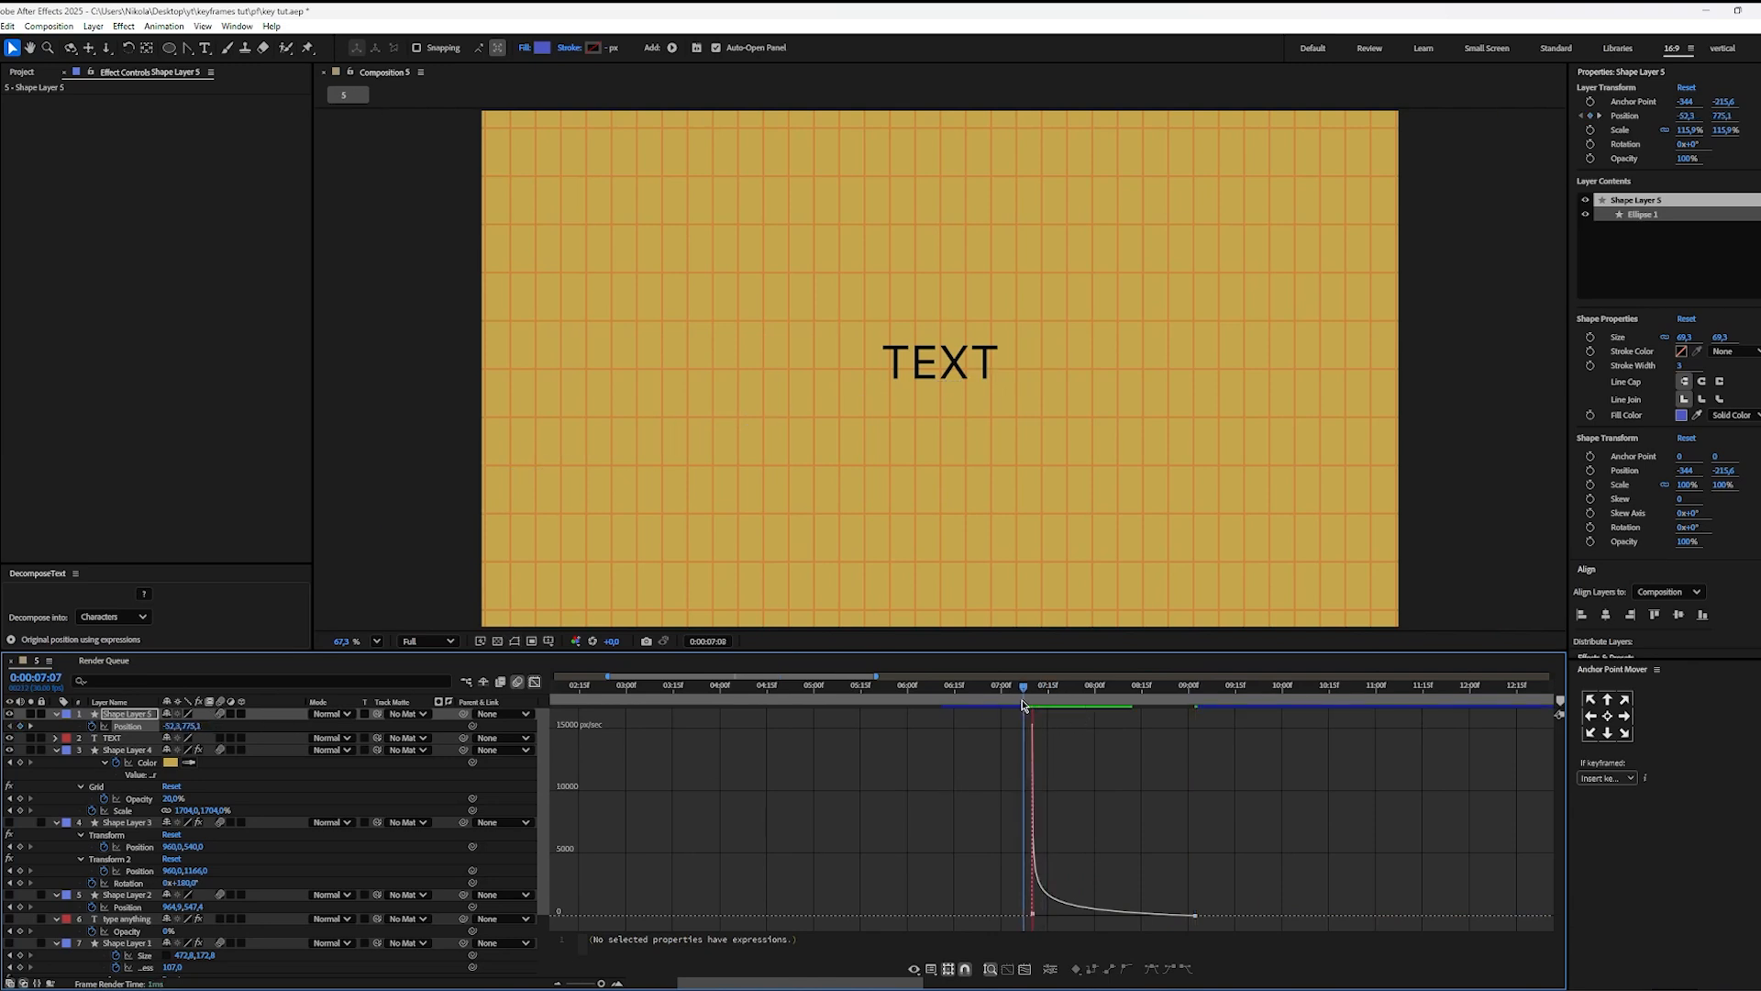
{"action": "key", "text": "space"}
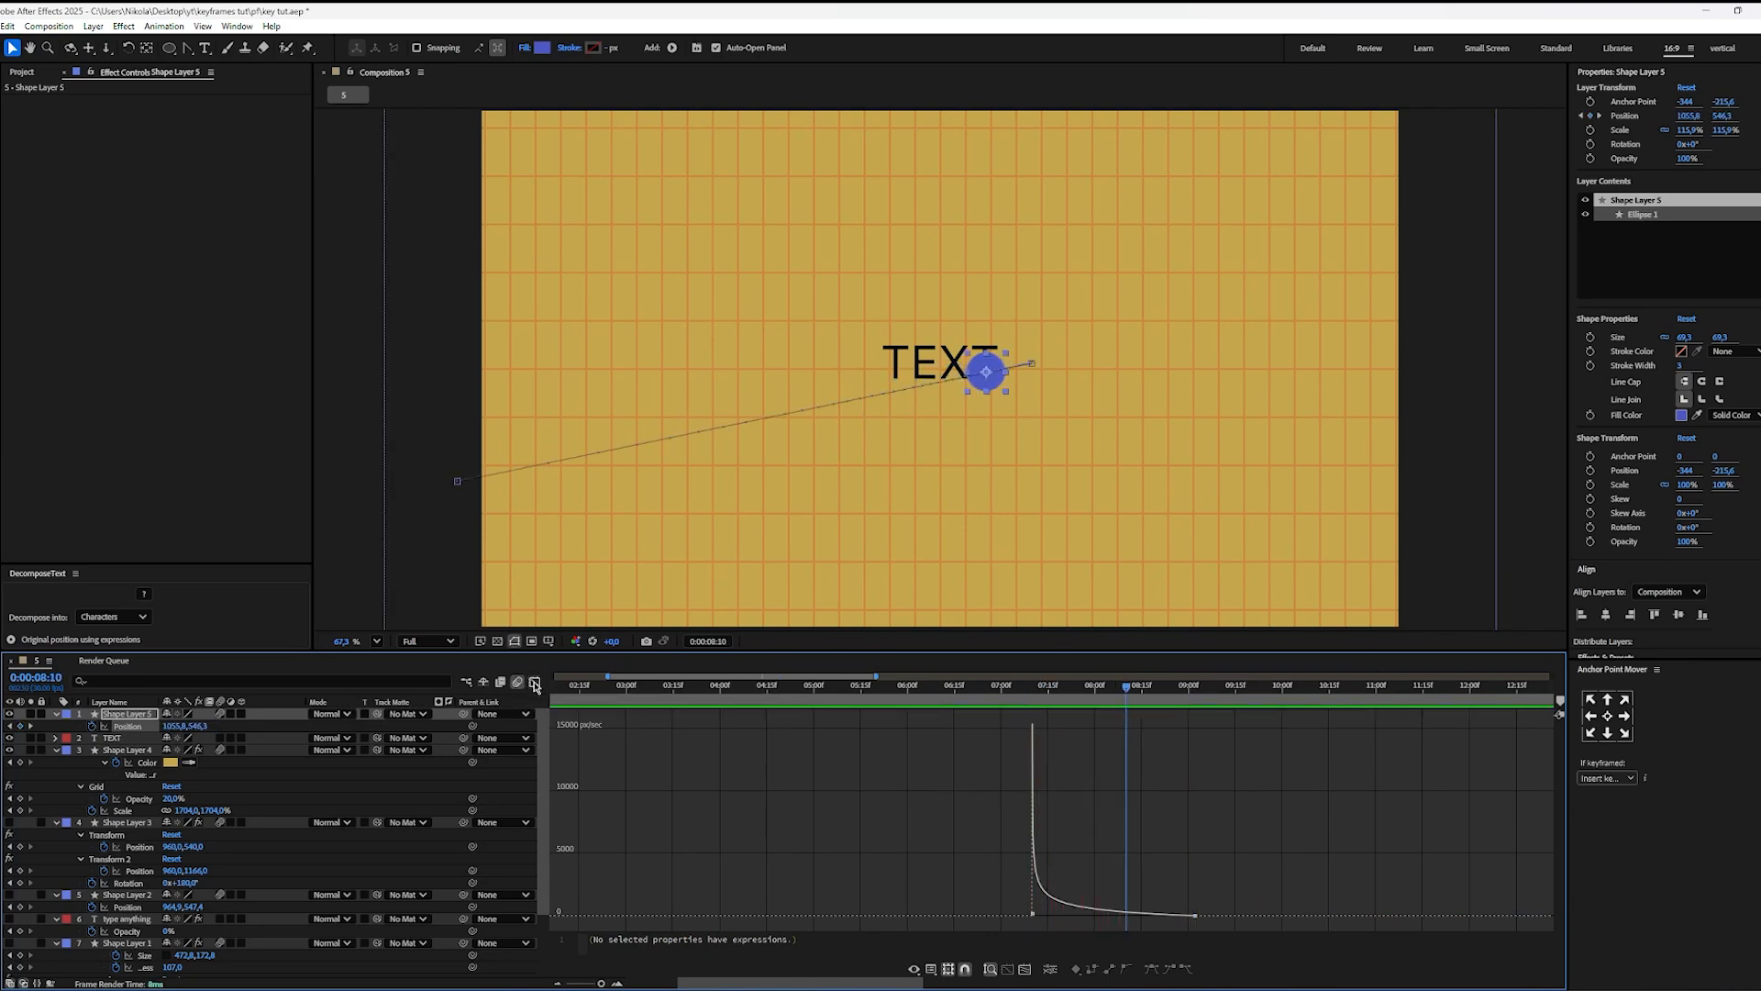
{"action": "left_click", "coordinate": [535, 683]}
{"action": "mouse_move", "coordinate": [1133, 702]}
{"action": "left_mouse_down"}
{"action": "mouse_move", "coordinate": [1037, 703]}
{"action": "mouse_move", "coordinate": [1130, 704]}
{"action": "left_mouse_up"}
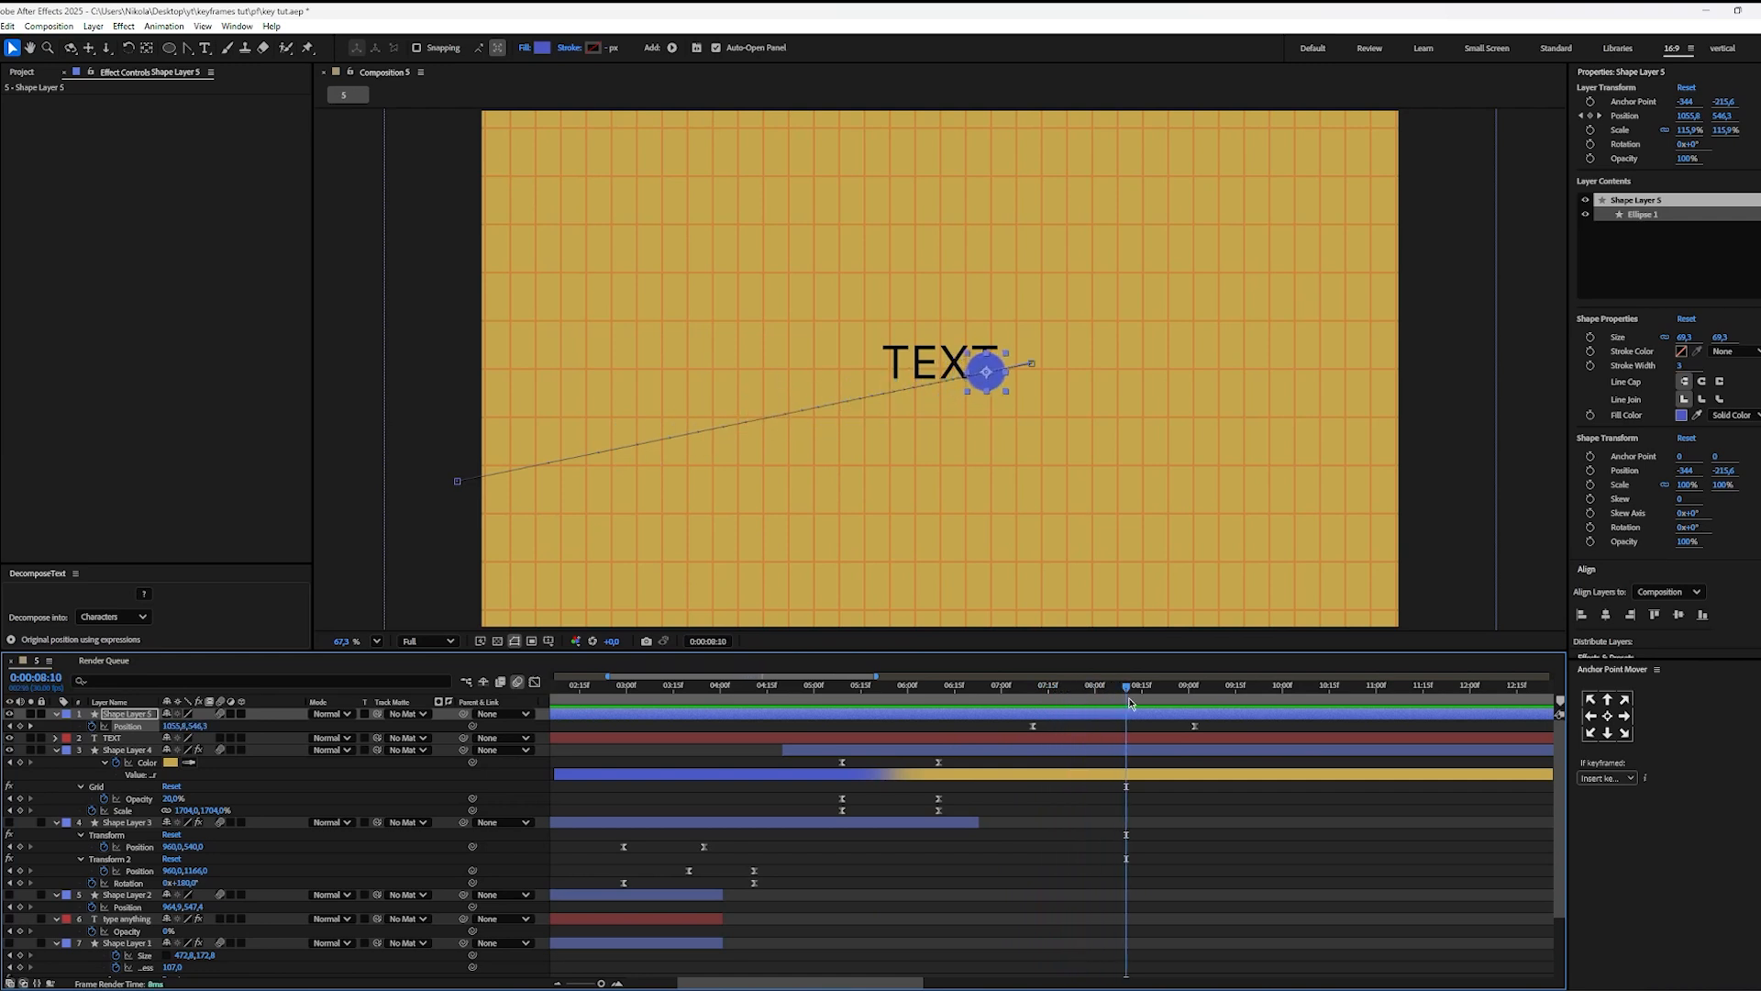
Step: Bend the circle's motion path into an upward arc by pulling a handle from its end point with the Convert Vertex tool
{"action": "left_click", "coordinate": [188, 49]}
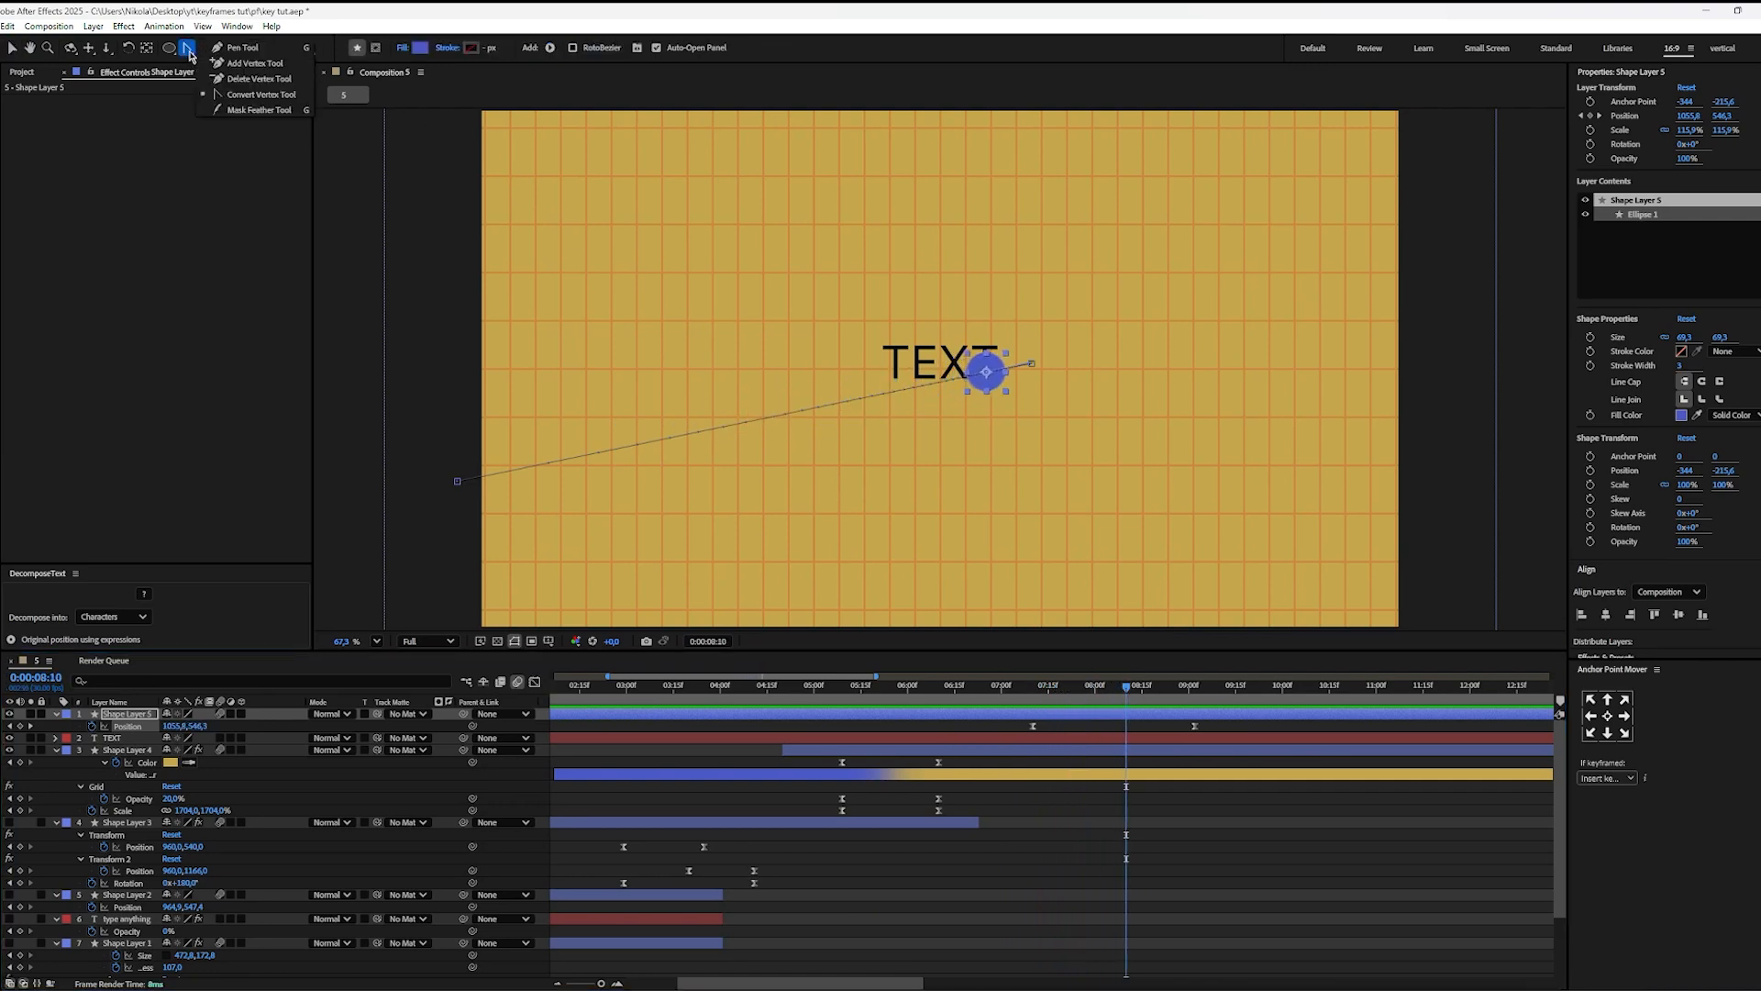
{"action": "left_click", "coordinate": [241, 47]}
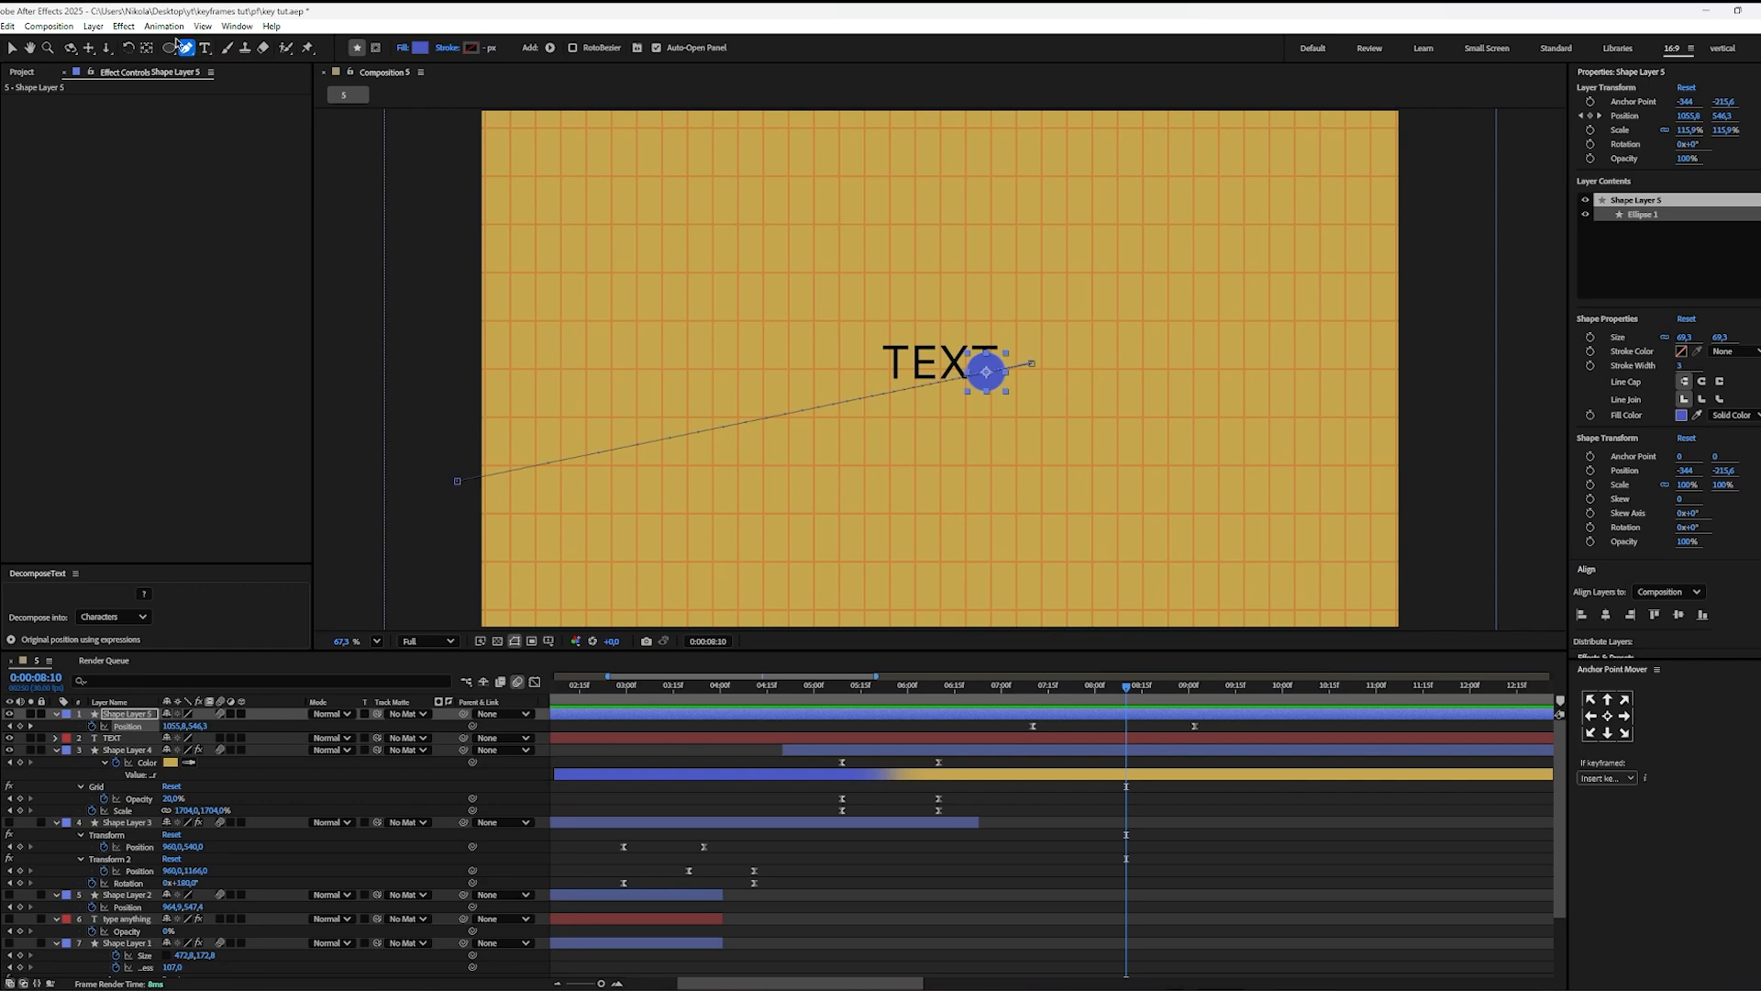
{"action": "left_click", "coordinate": [190, 52]}
{"action": "left_click_drag", "start_coordinate": [1034, 368], "coordinate": [601, 337]}
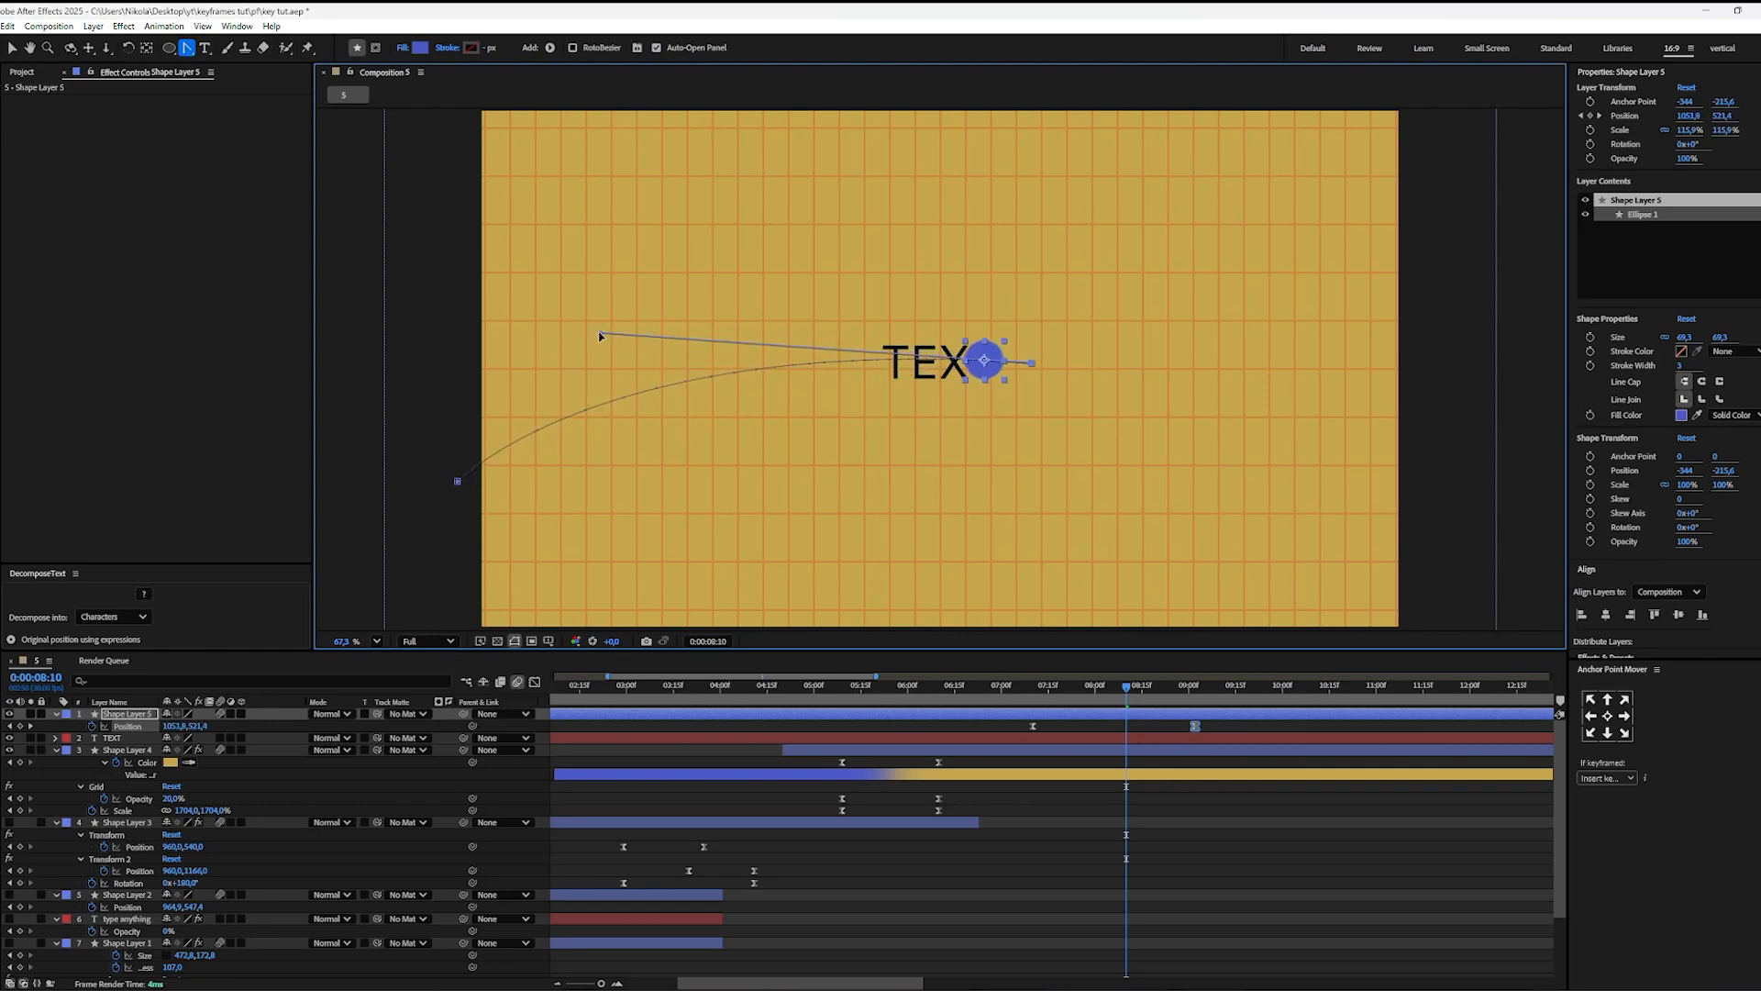
{"action": "left_click_drag", "start_coordinate": [1125, 688], "coordinate": [968, 722]}
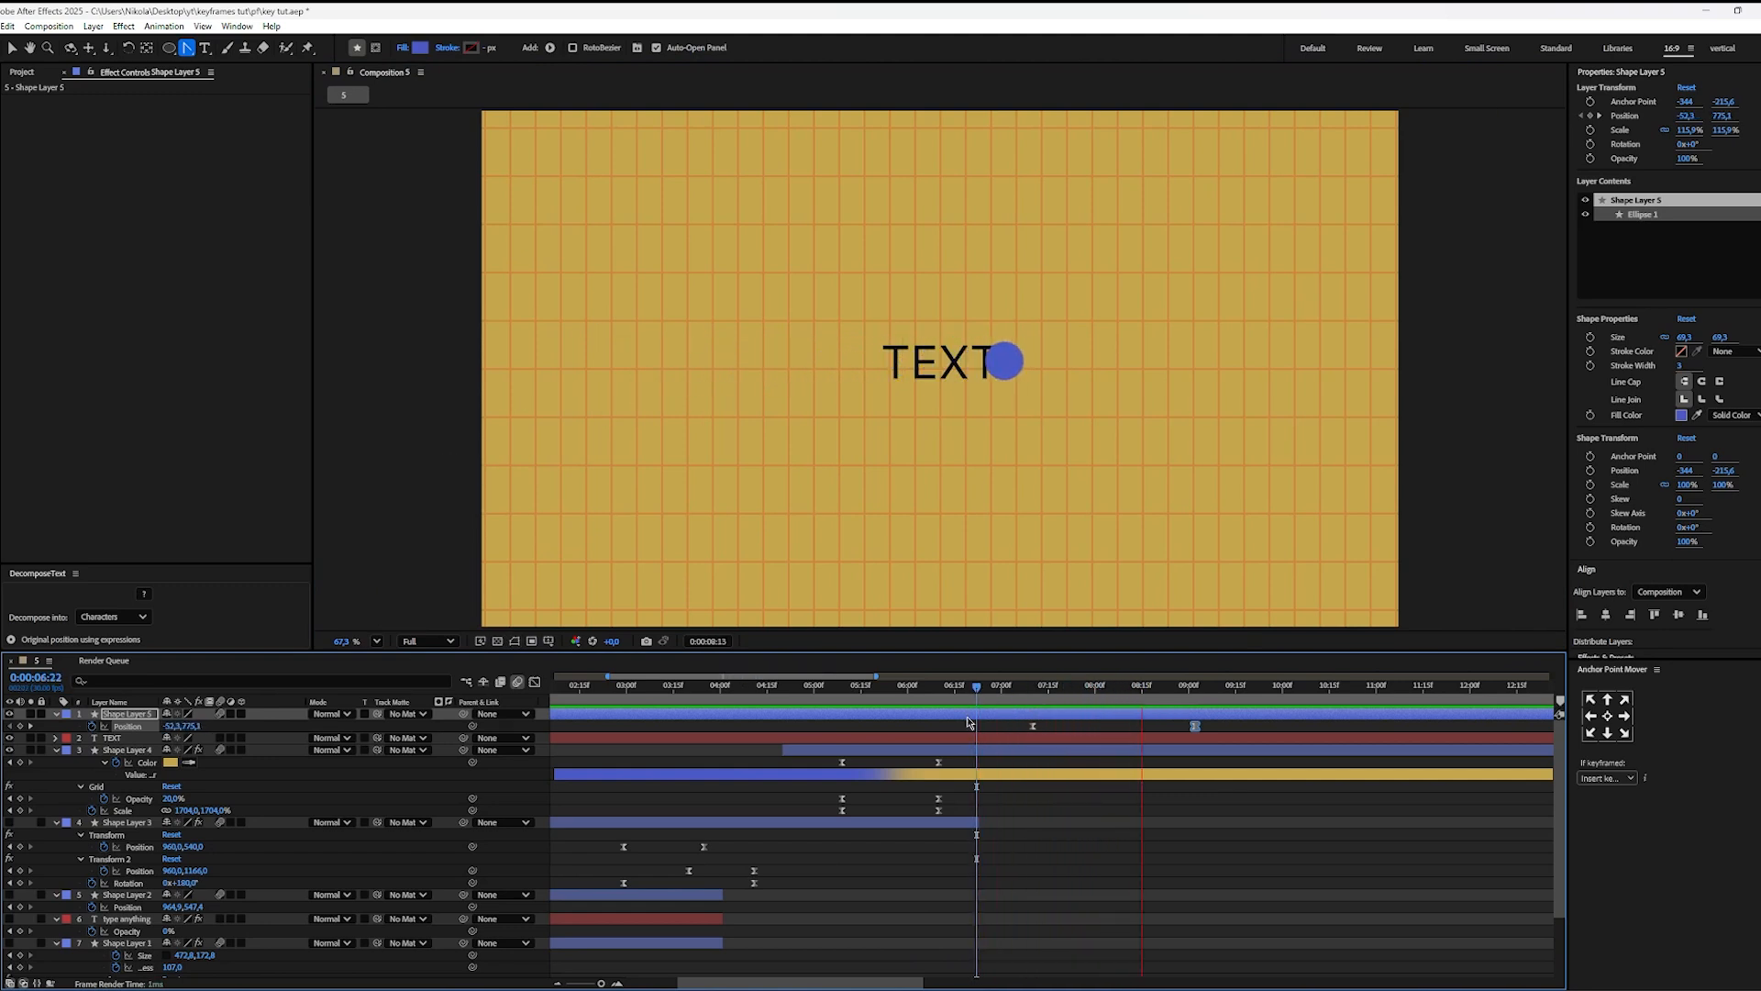
{"action": "key", "text": "space"}
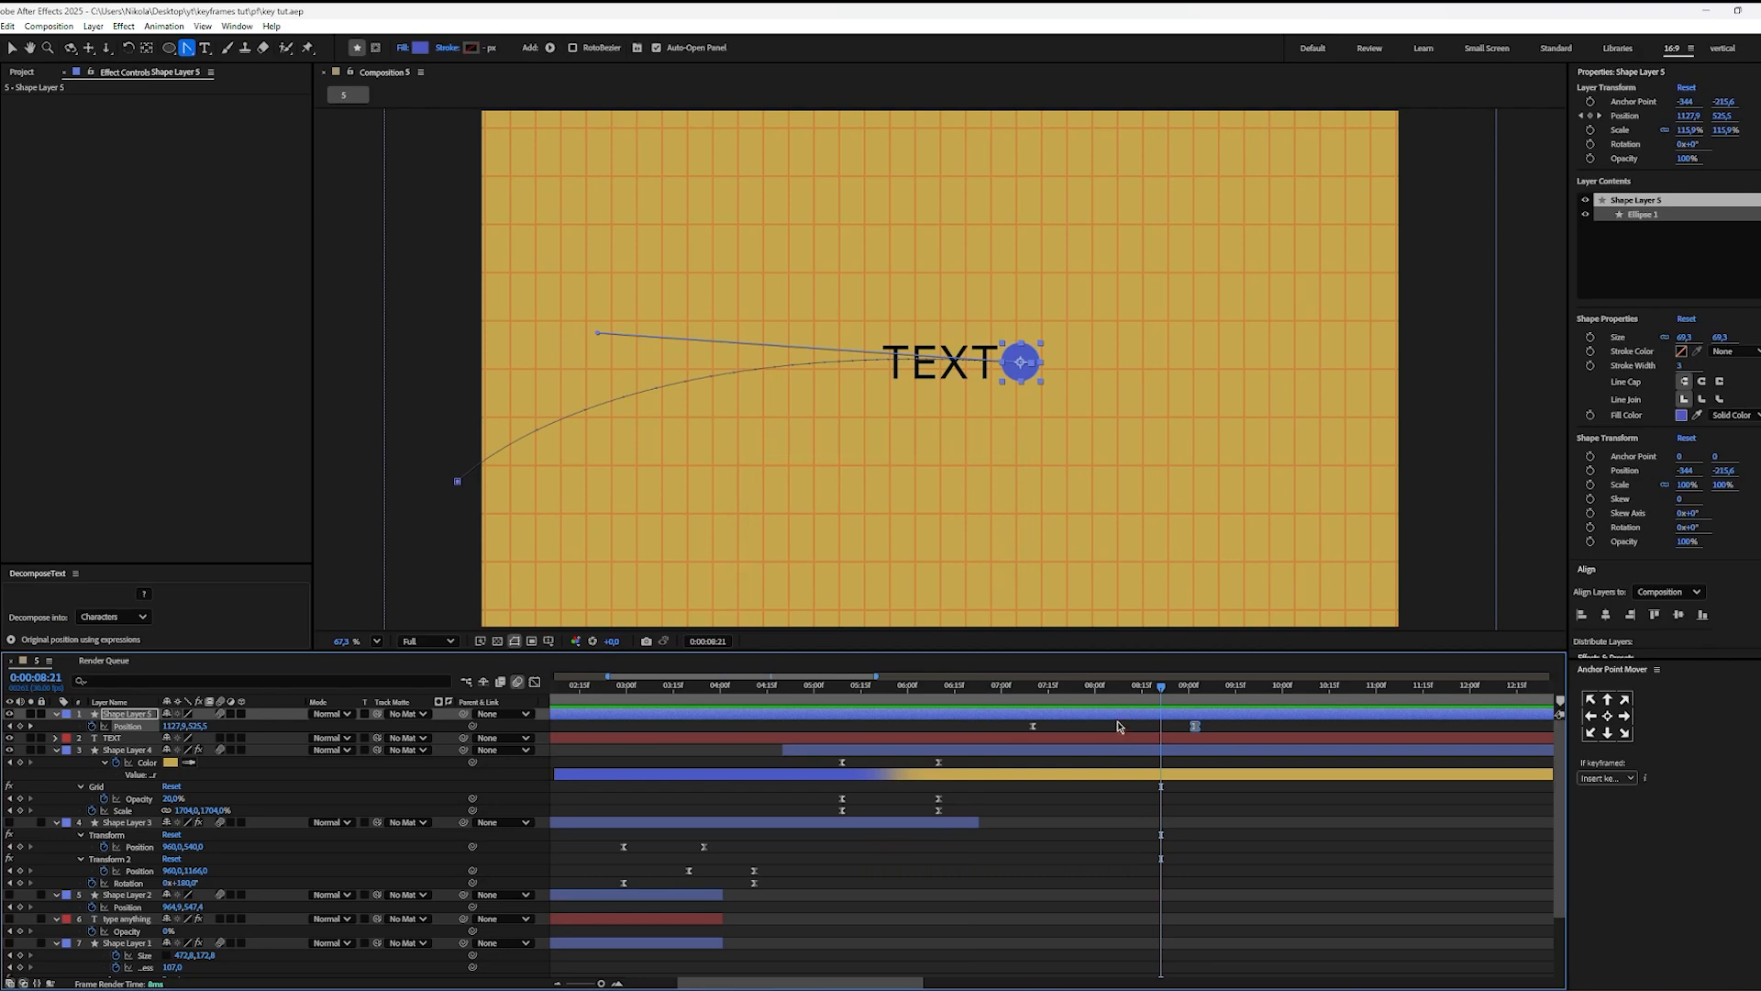
Step: Draw a rectangular mask around the whole word "TEXT" on its text layer at 0:00:07:10
{"action": "left_click_drag", "start_coordinate": [1112, 703], "coordinate": [1033, 704]}
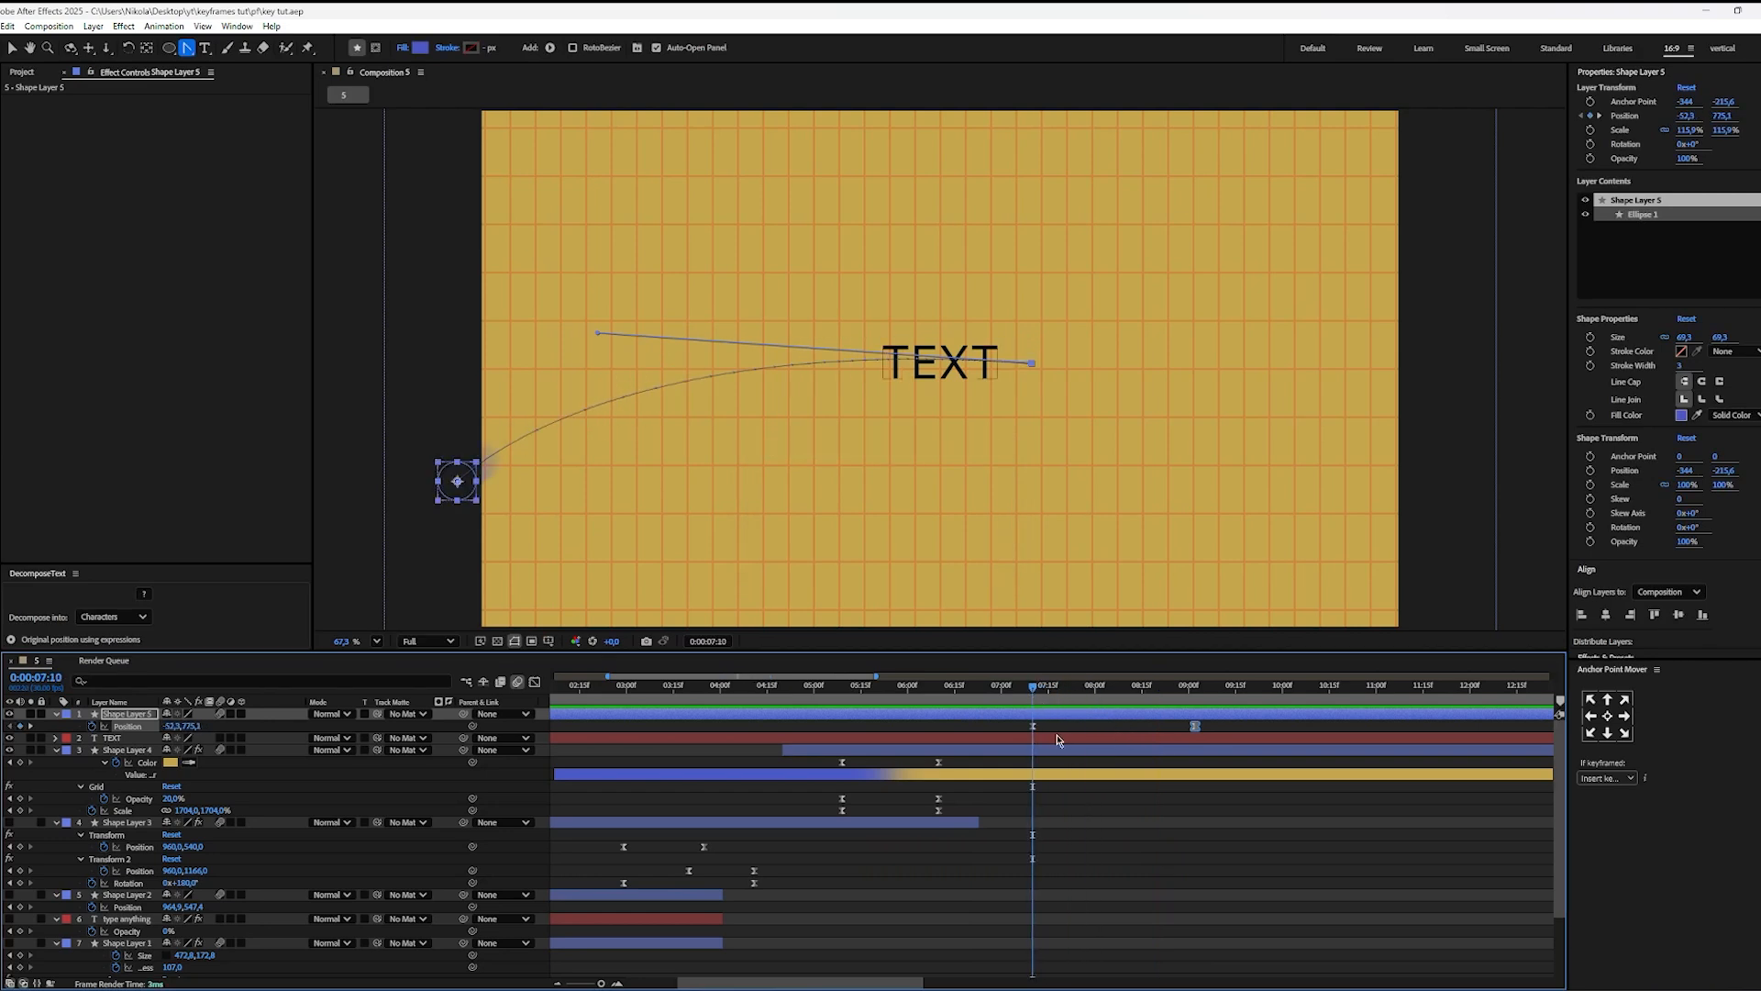
{"action": "left_click", "coordinate": [1081, 739]}
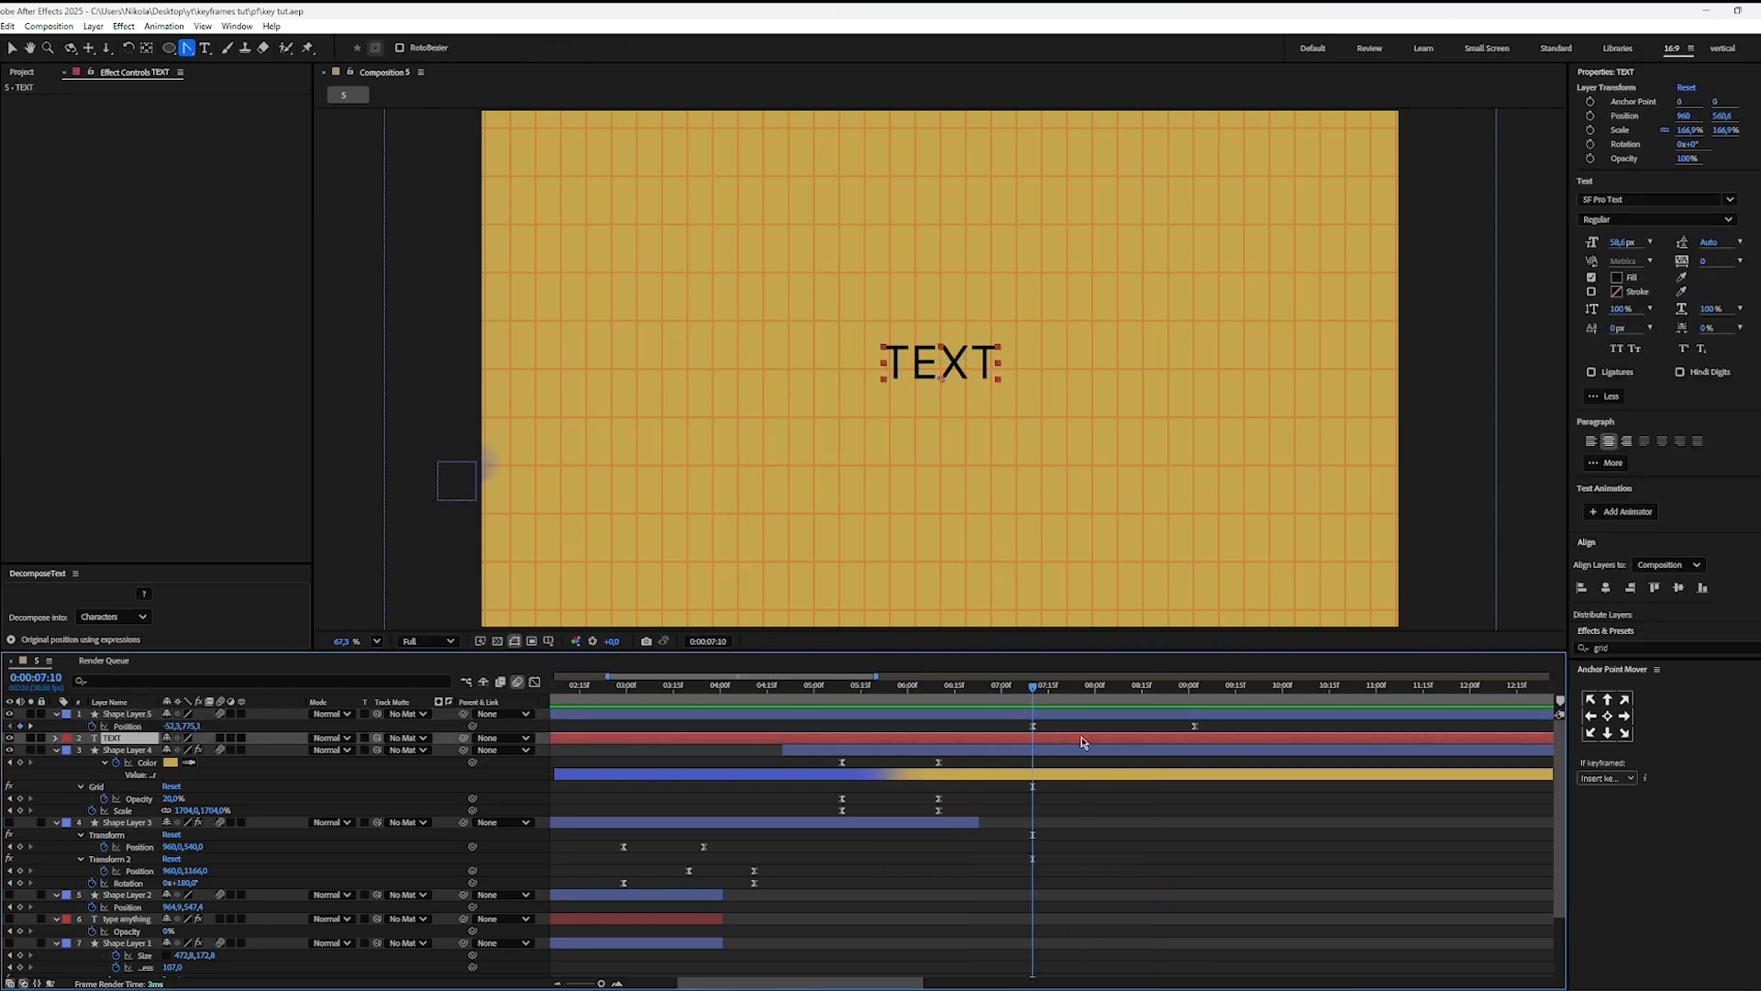
{"action": "left_click", "coordinate": [173, 51]}
{"action": "left_click", "coordinate": [173, 52]}
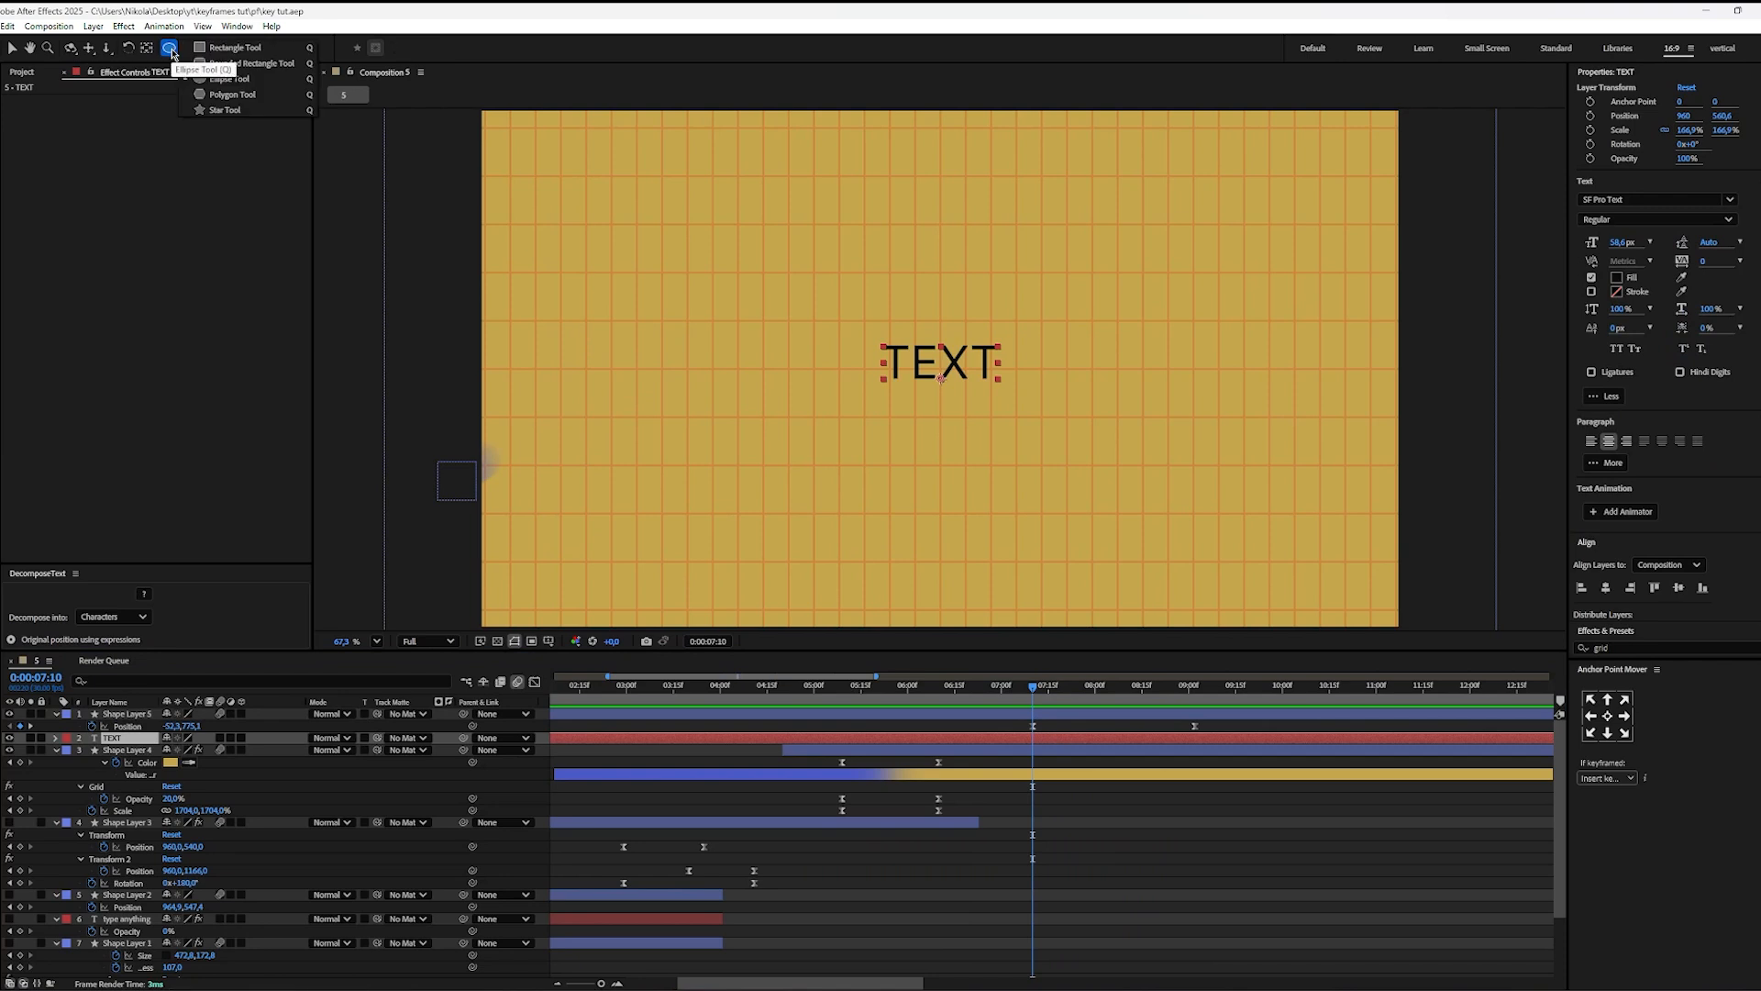
{"action": "left_click", "coordinate": [228, 48]}
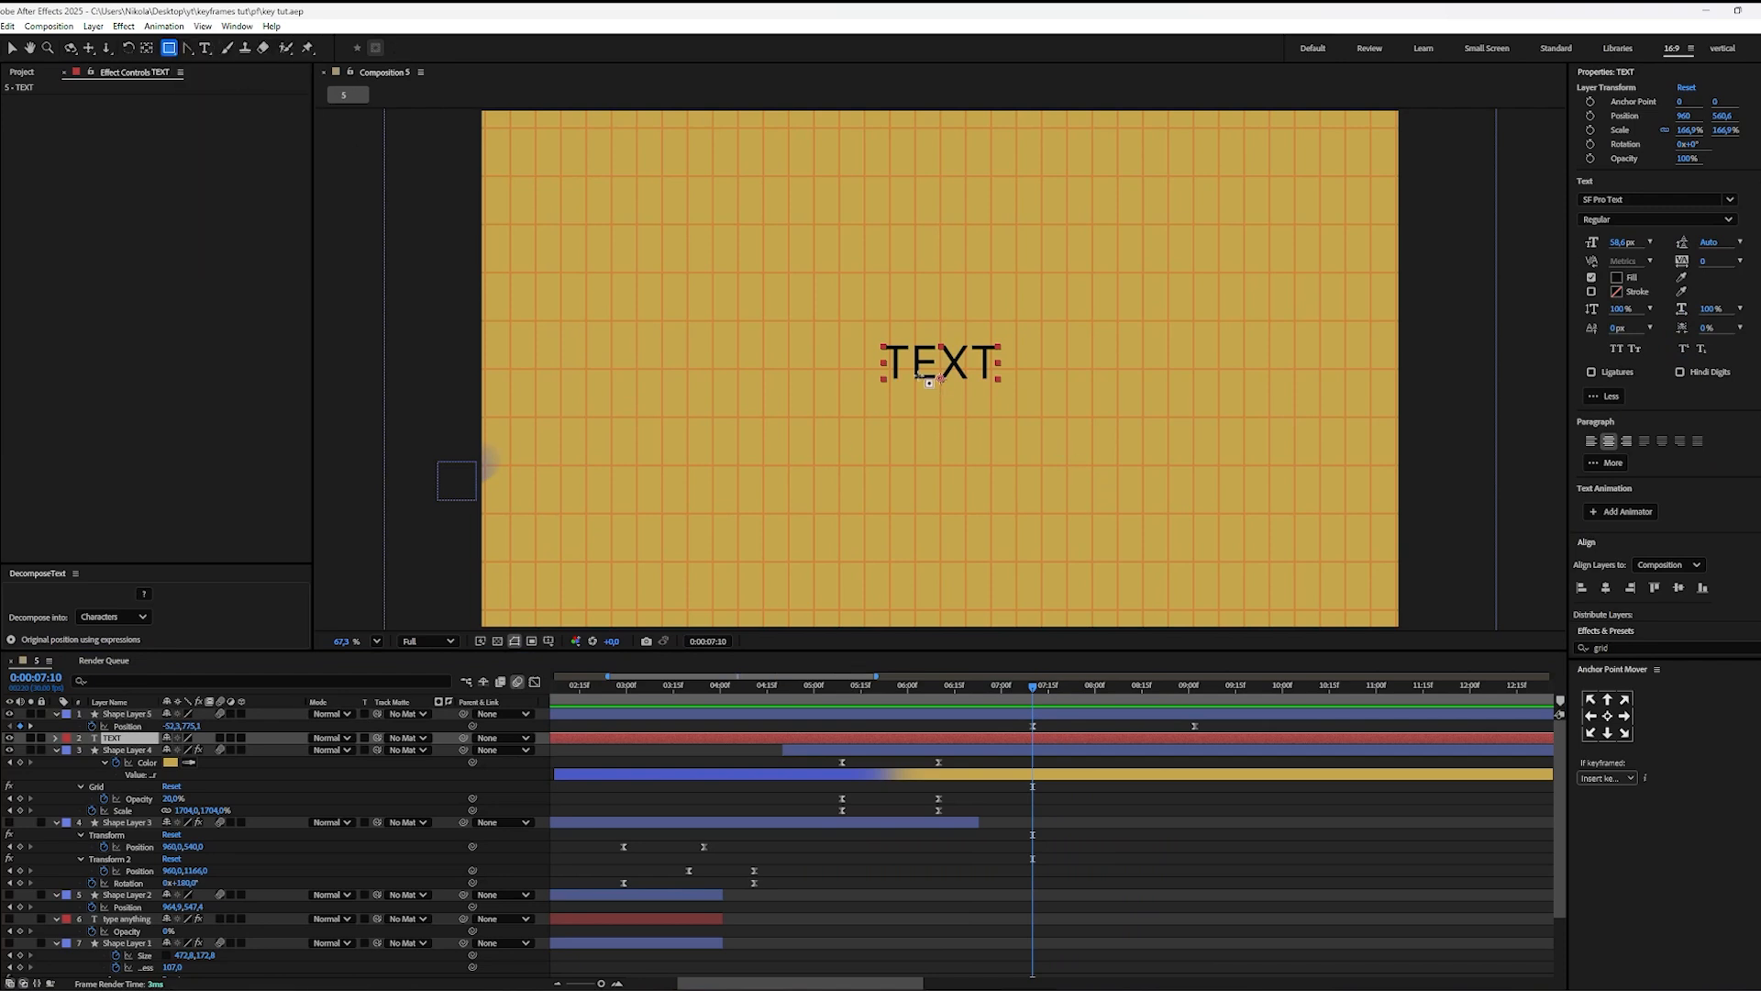
{"action": "left_click_drag", "start_coordinate": [871, 328], "coordinate": [1001, 397]}
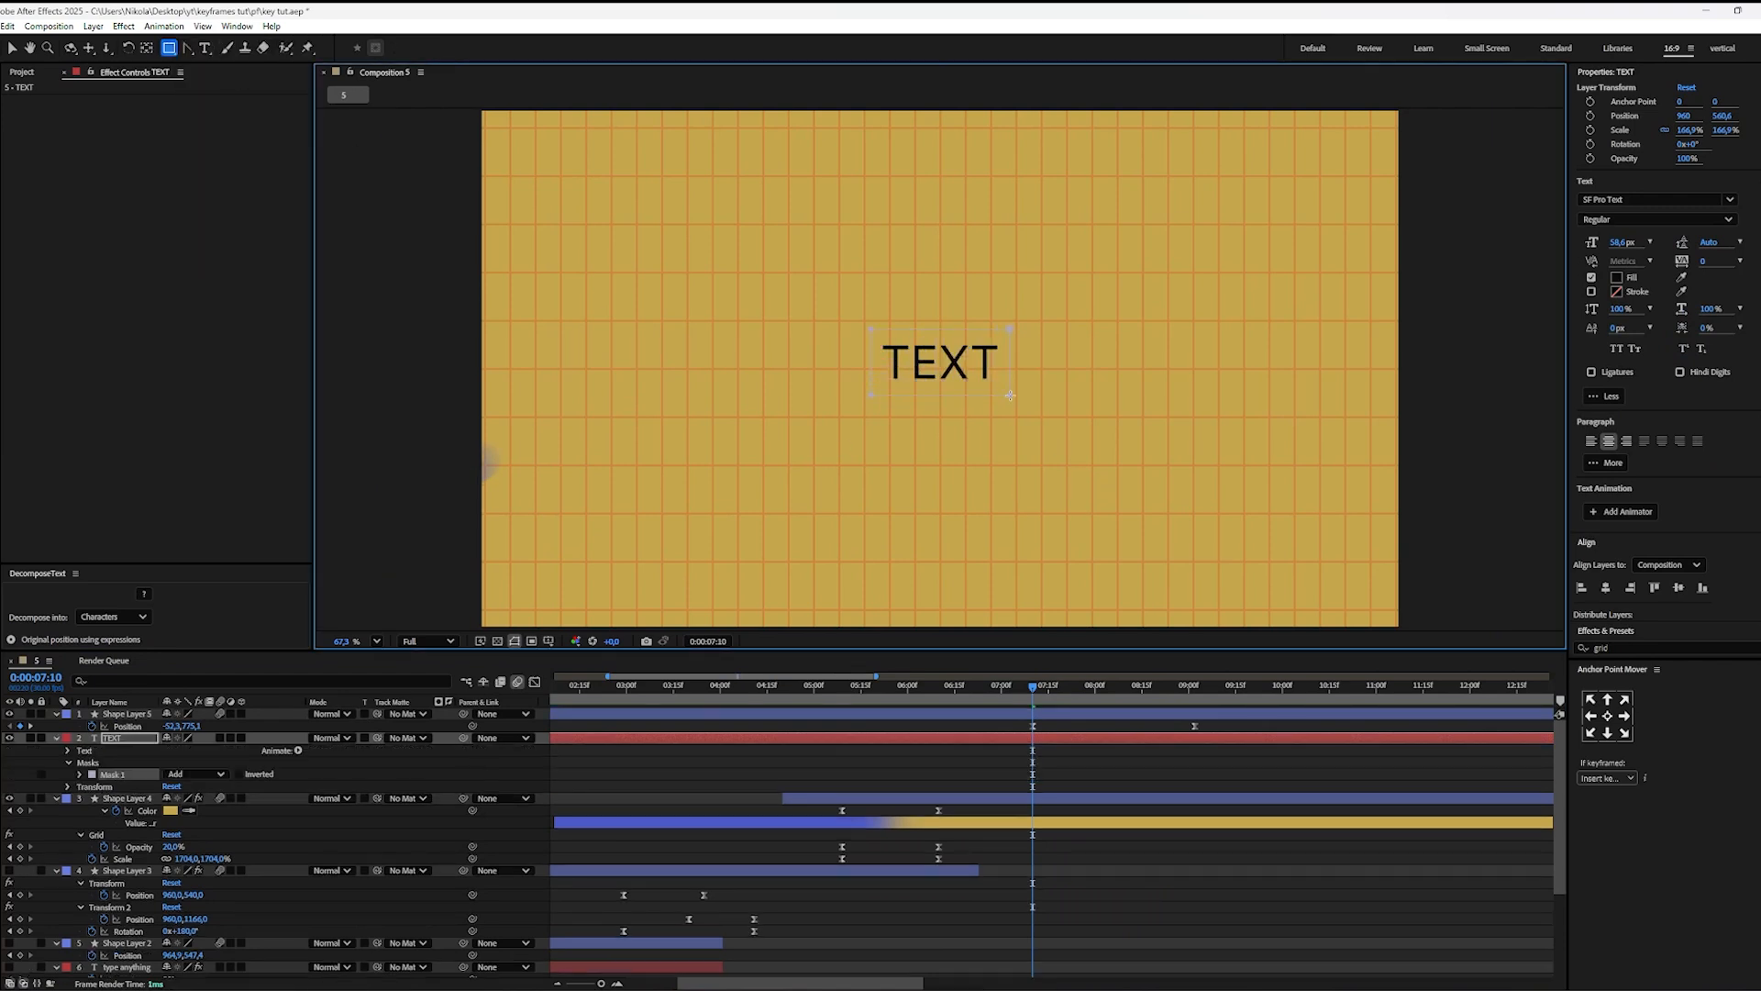
Step: Keyframe the text's mask path at 0:00:07:10 and shrink the mask to a narrow strip before the first T
{"action": "left_click", "coordinate": [80, 776]}
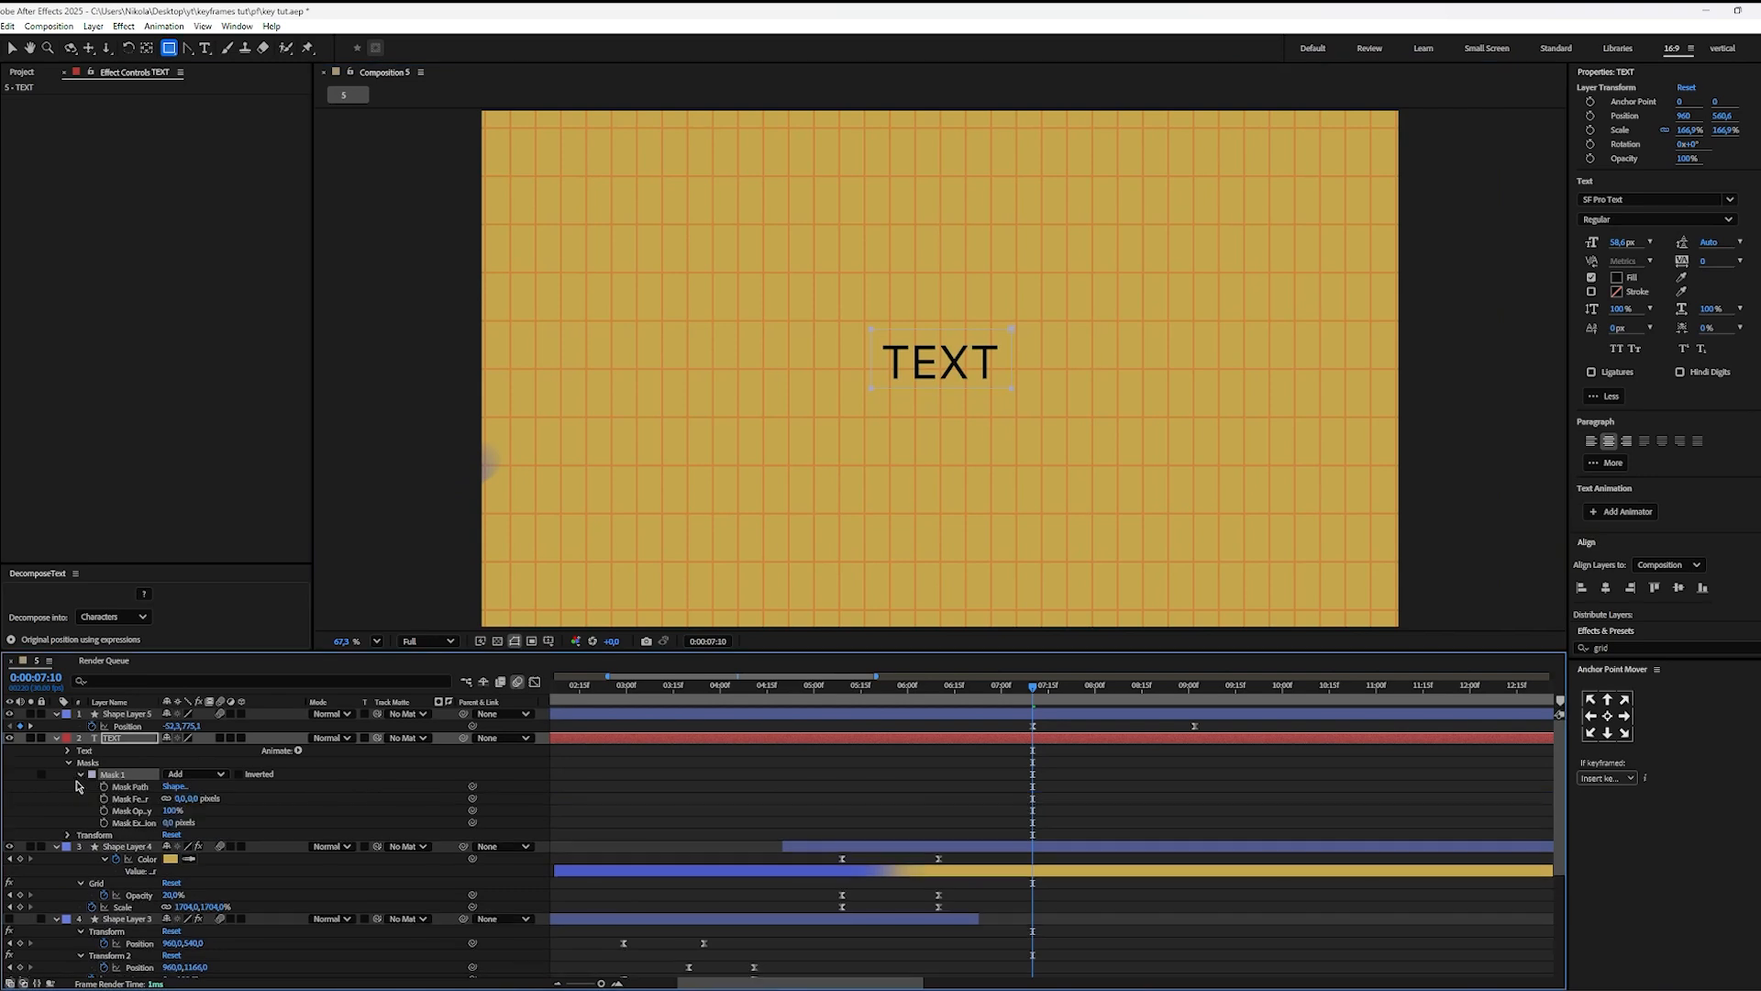
{"action": "left_click", "coordinate": [103, 787]}
{"action": "key", "text": "v"}
{"action": "double_click", "coordinate": [1012, 364]}
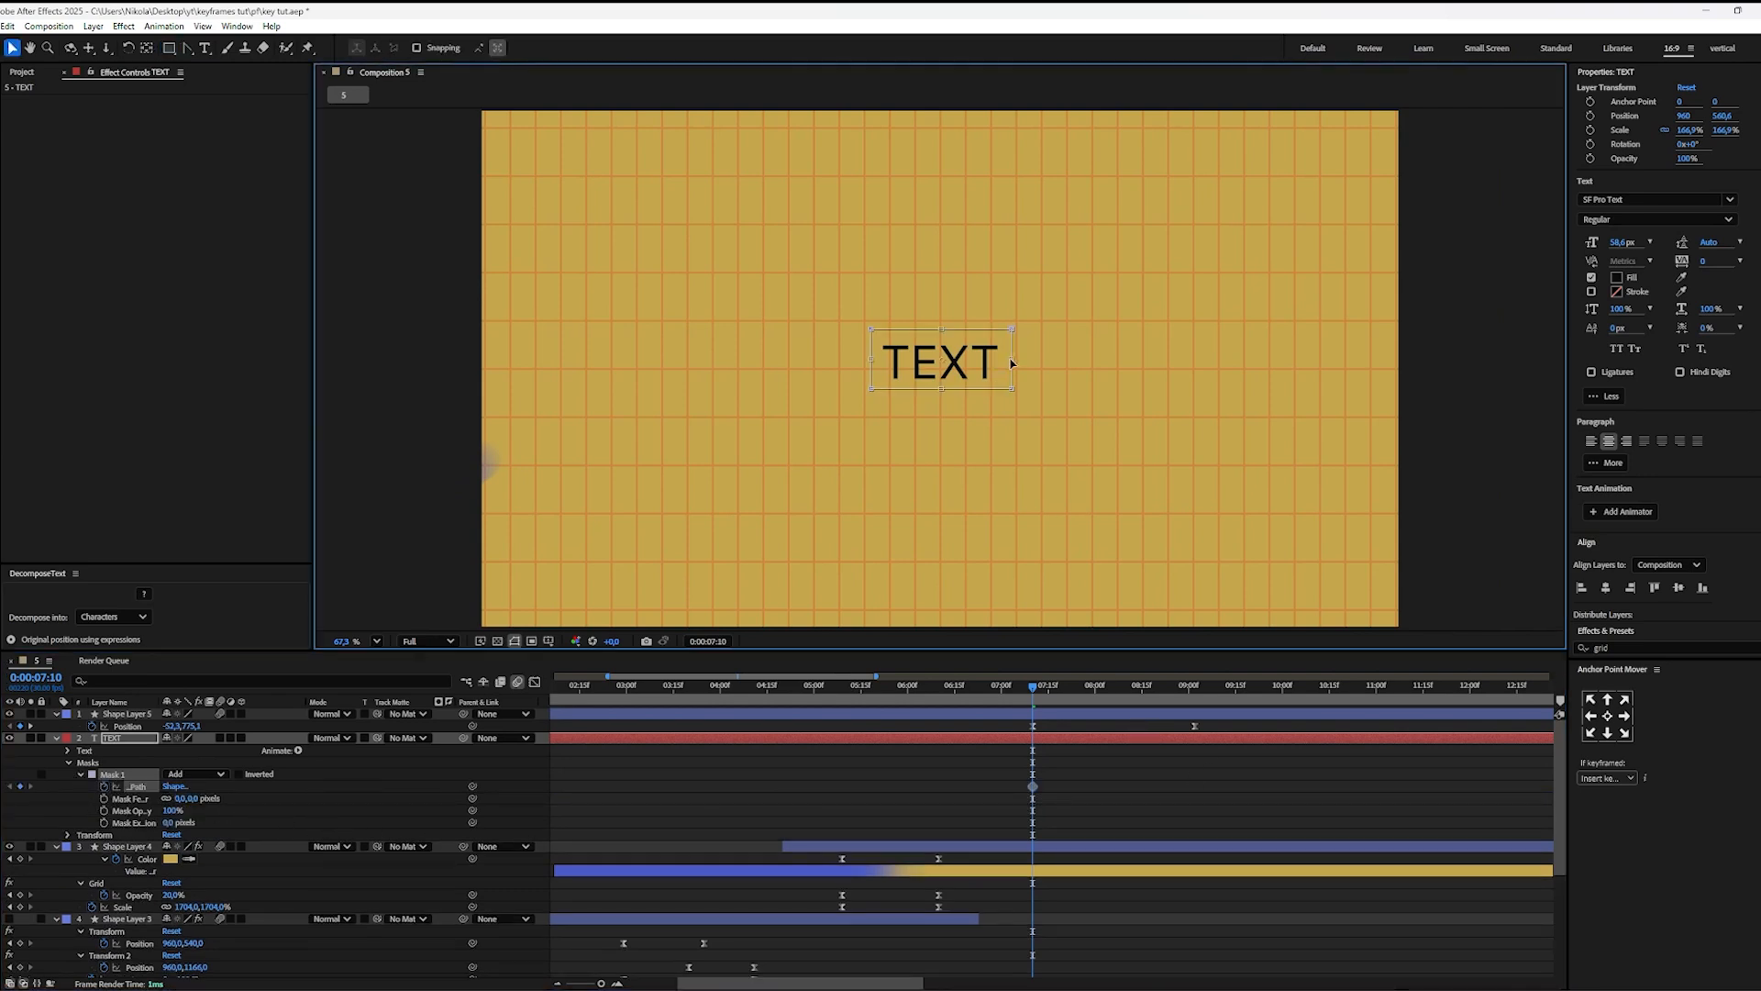
{"action": "left_click_drag", "start_coordinate": [1012, 360], "coordinate": [877, 363]}
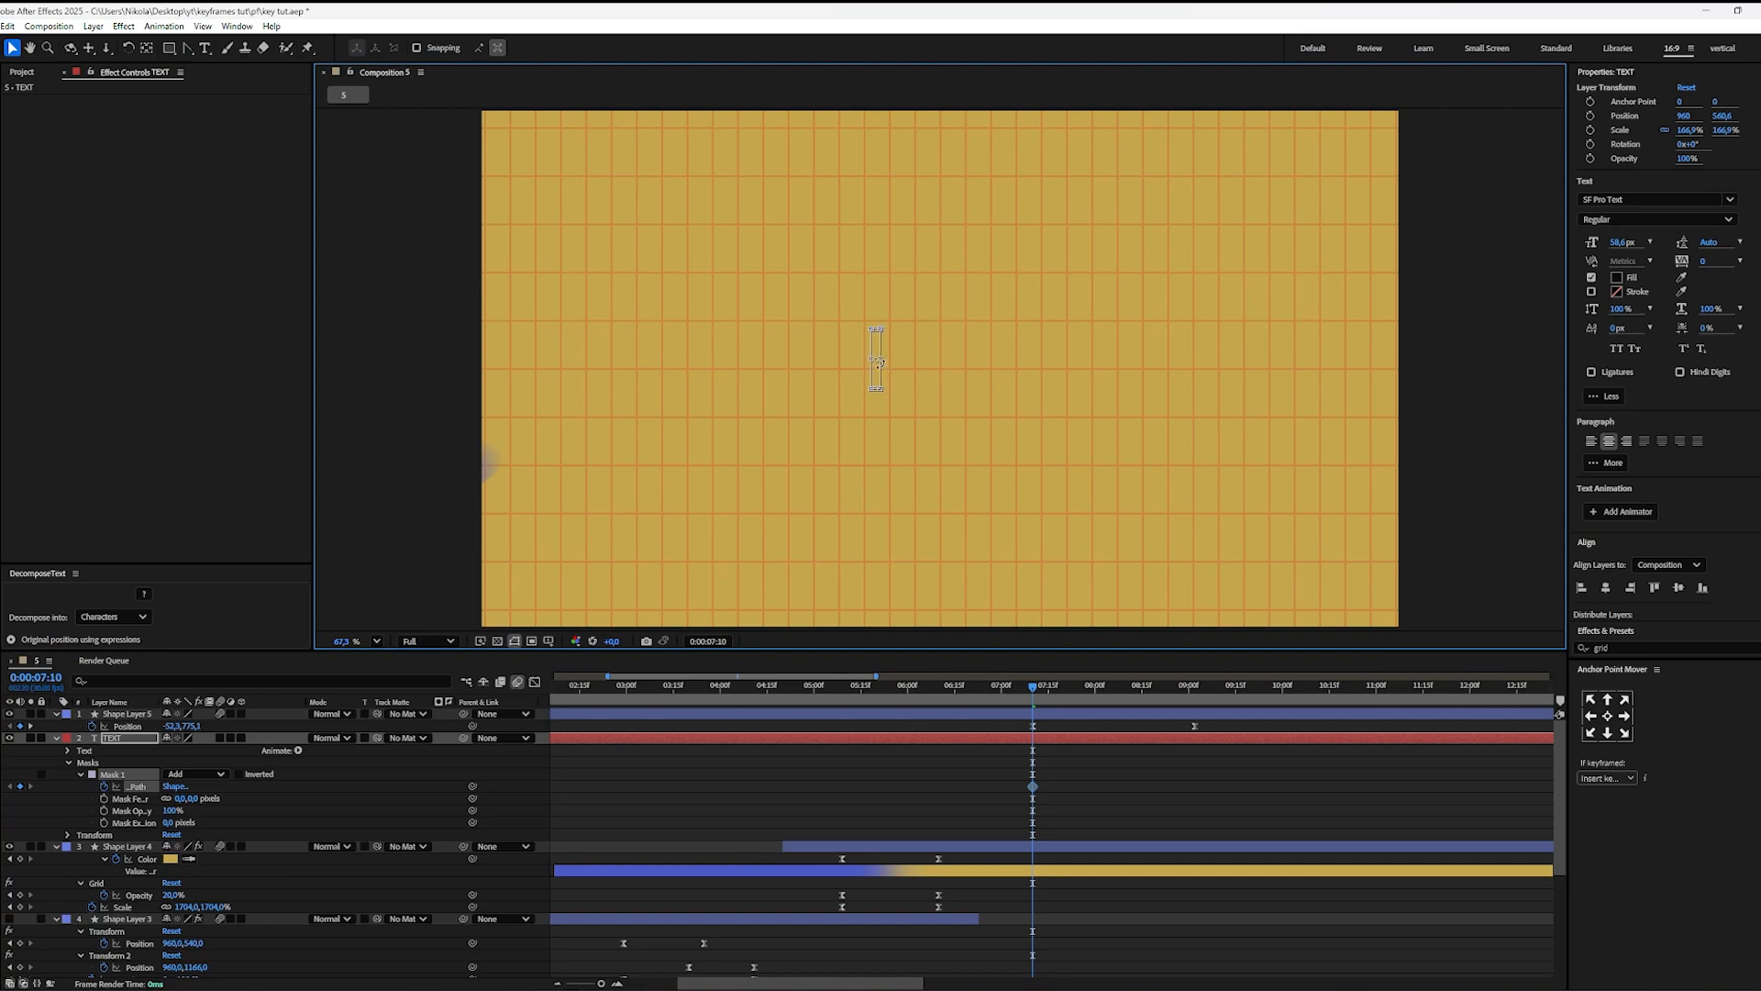
Step: Set the text mask's feather to 20 pixels and collapse the mask to zero width at its left edge
{"action": "left_click", "coordinate": [180, 798]}
{"action": "key", "text": "Return"}
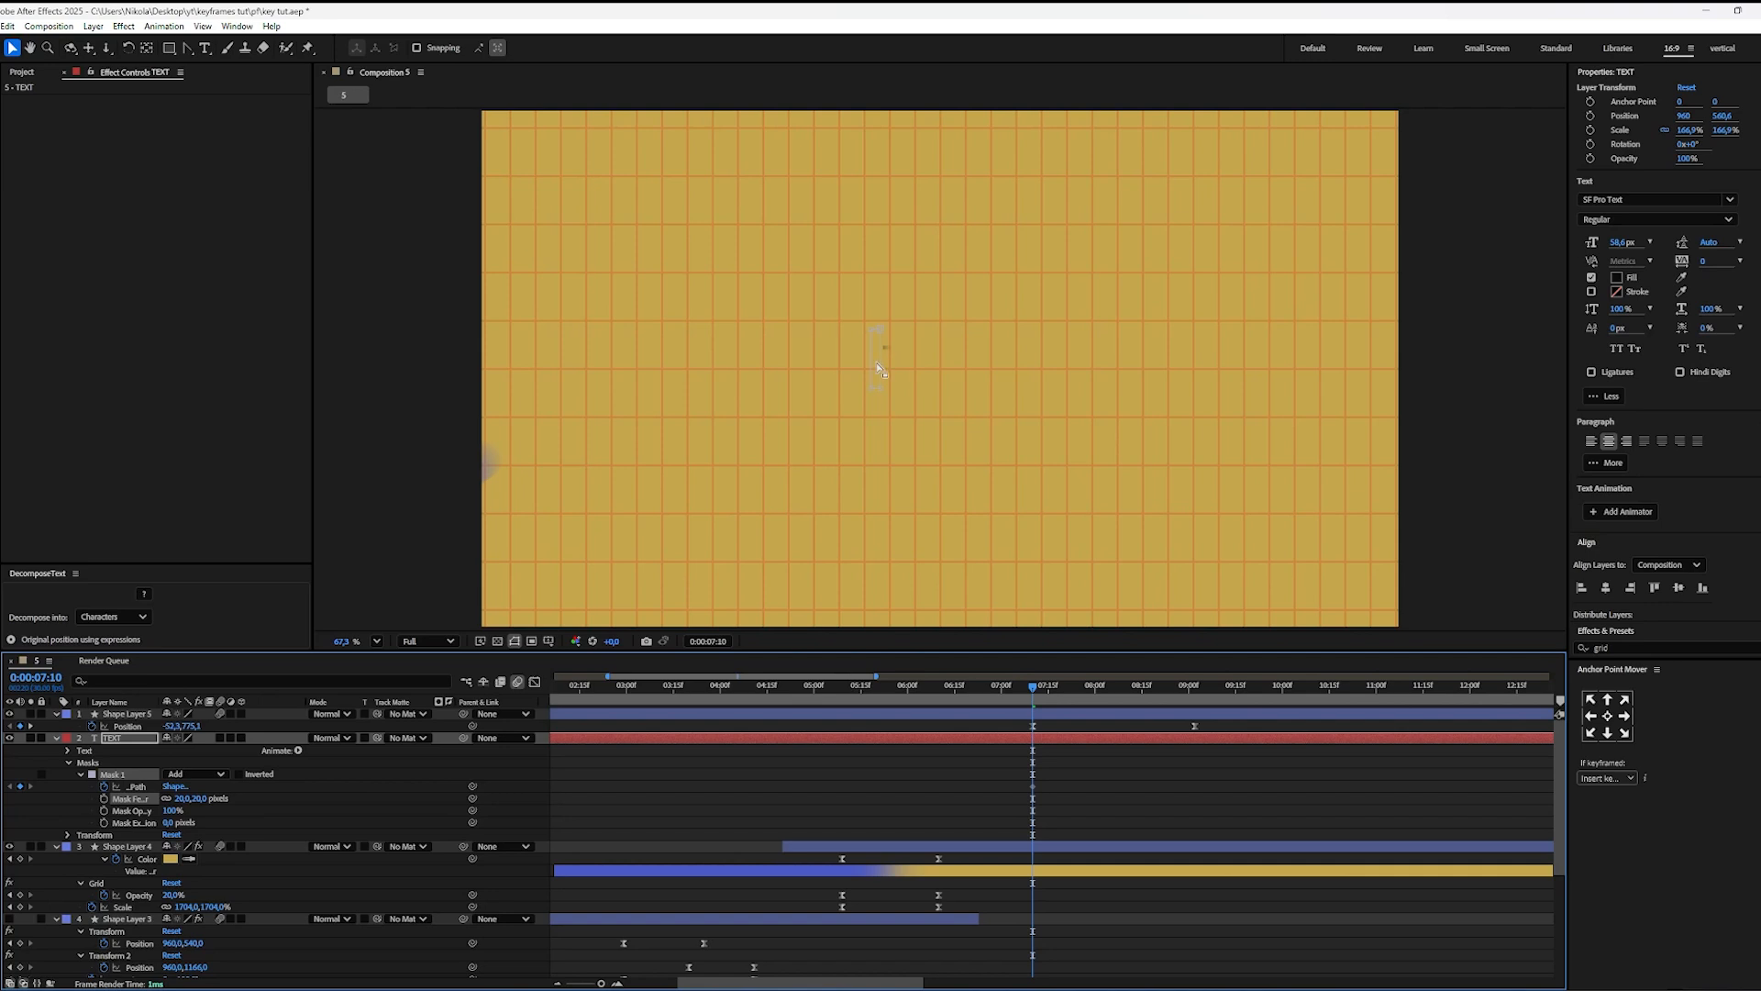
{"action": "scroll", "coordinate": [878, 360], "scroll_direction": "up", "scroll_amount": 2}
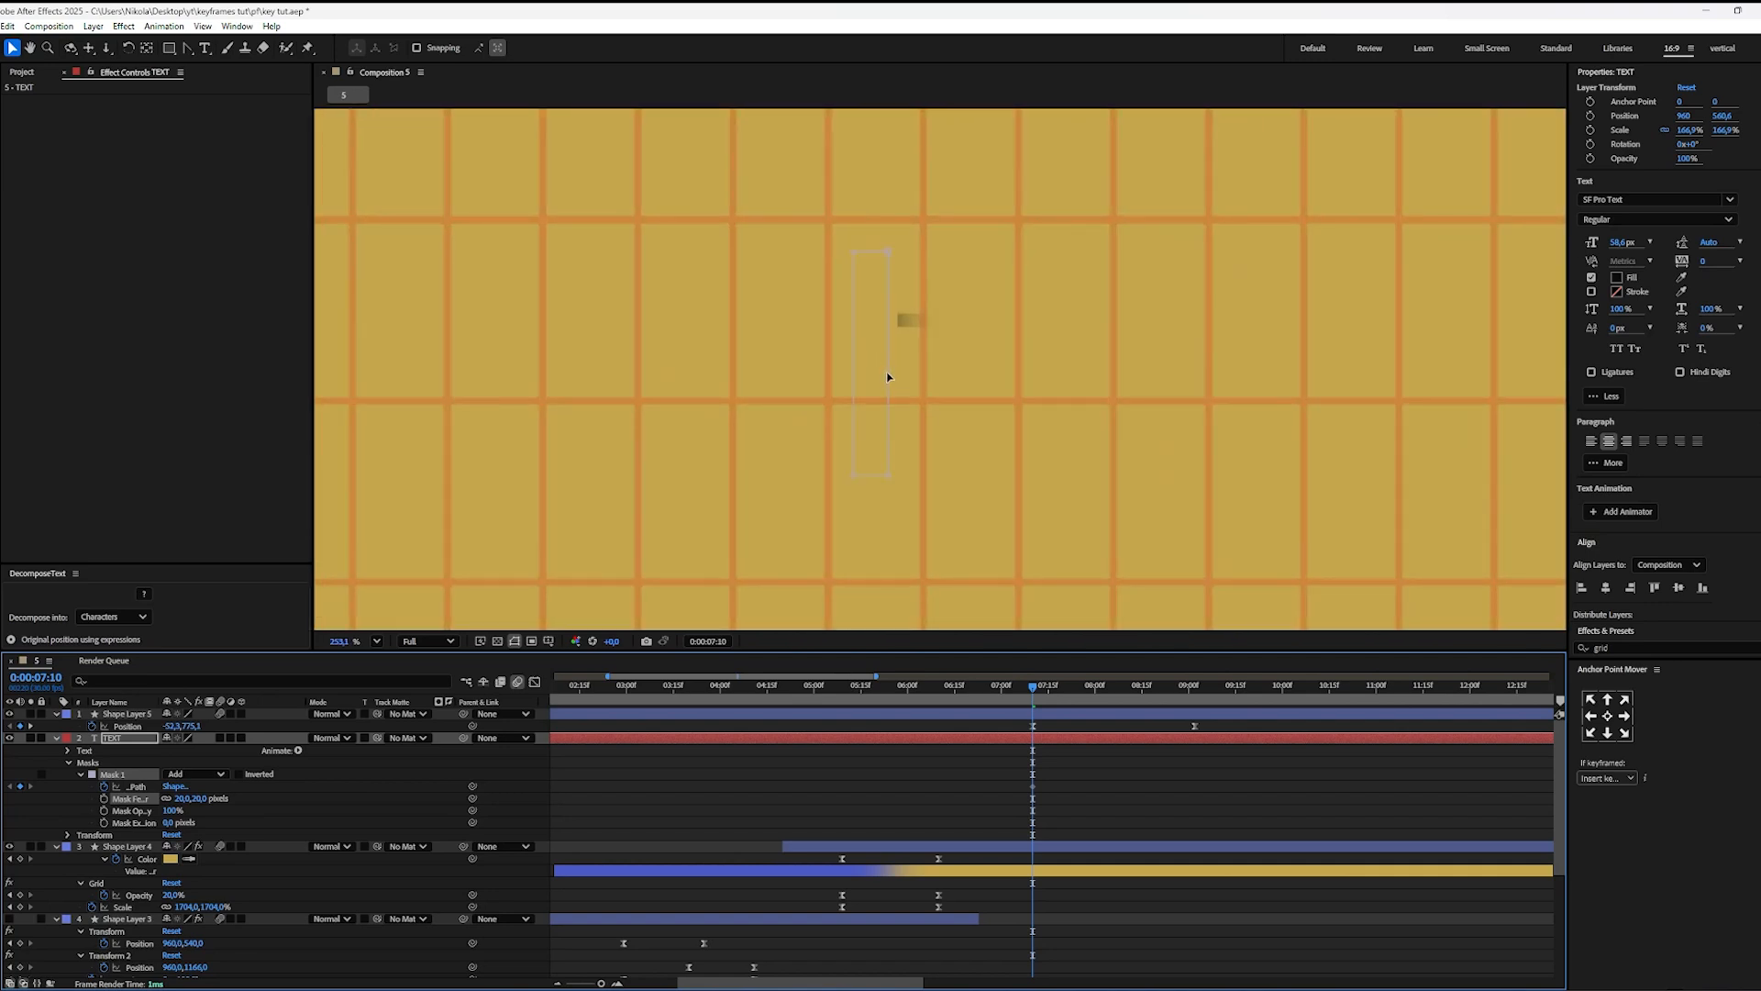
{"action": "left_click", "coordinate": [888, 377]}
{"action": "left_click_drag", "start_coordinate": [890, 364], "coordinate": [857, 363]}
{"action": "scroll", "coordinate": [904, 390], "scroll_direction": "down", "scroll_amount": 3}
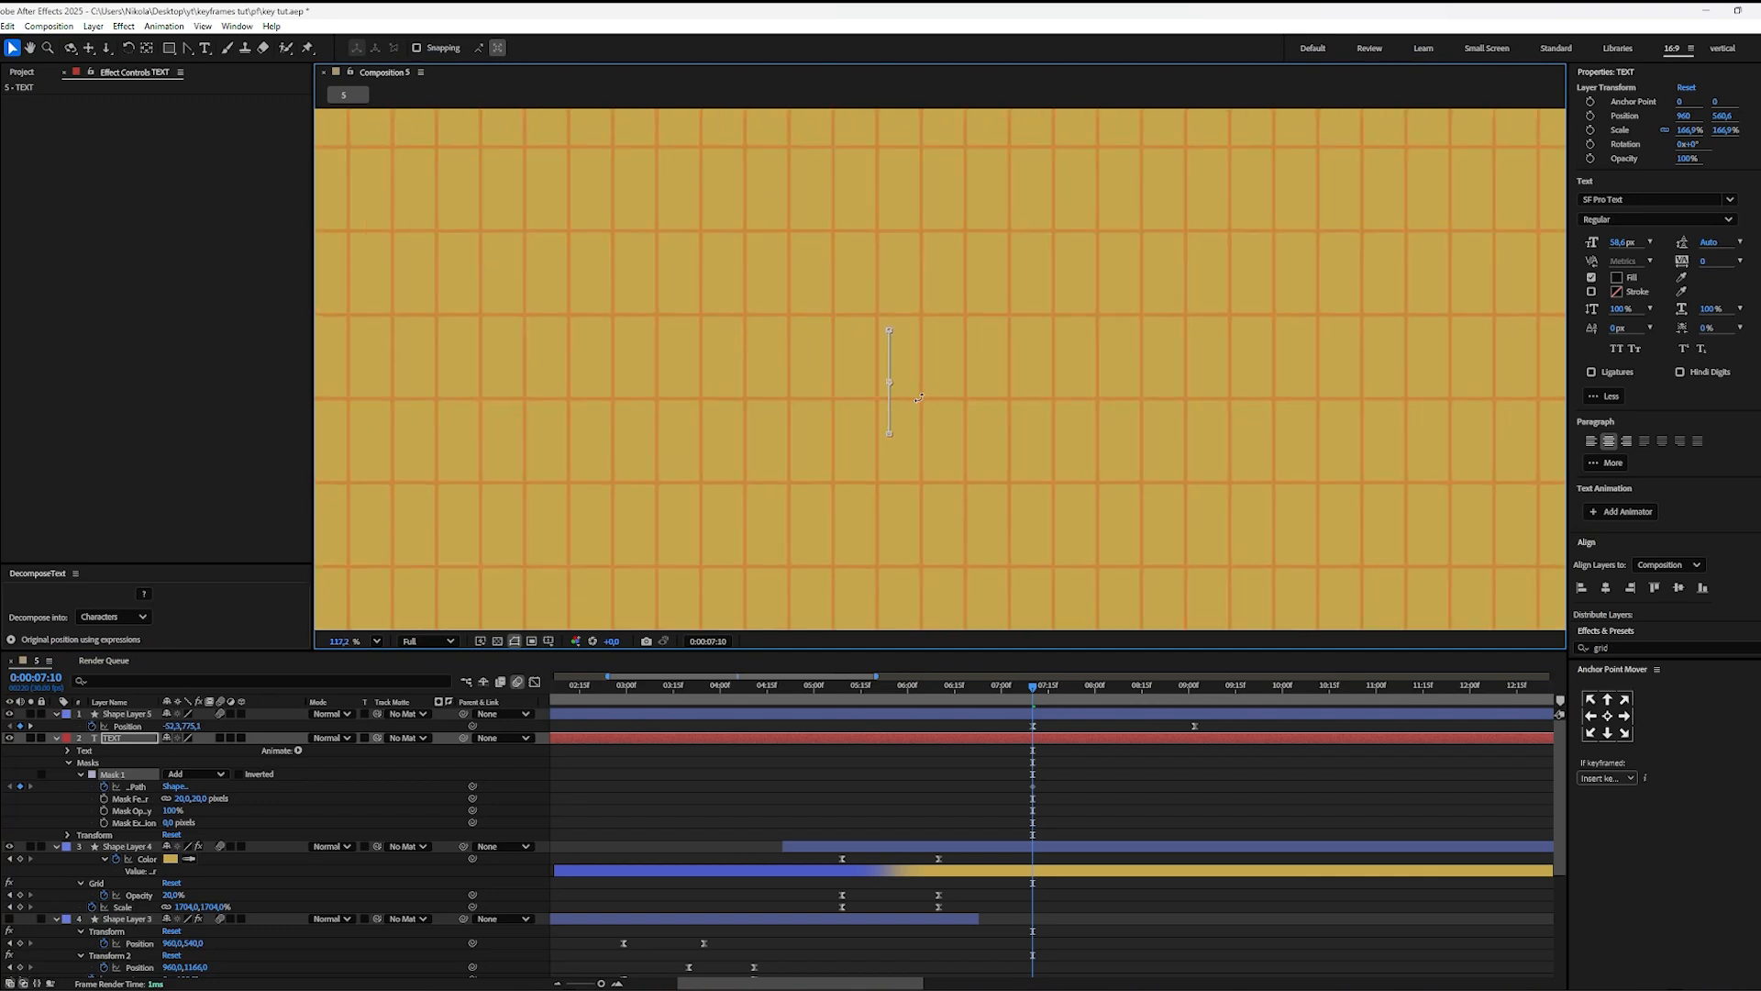
Step: Move the collapsed mask path keyframe to 0:00:07:25 and widen the mask over the entire word "TEXT" at 0:00:08:17
{"action": "left_click_drag", "start_coordinate": [1033, 697], "coordinate": [1078, 704]}
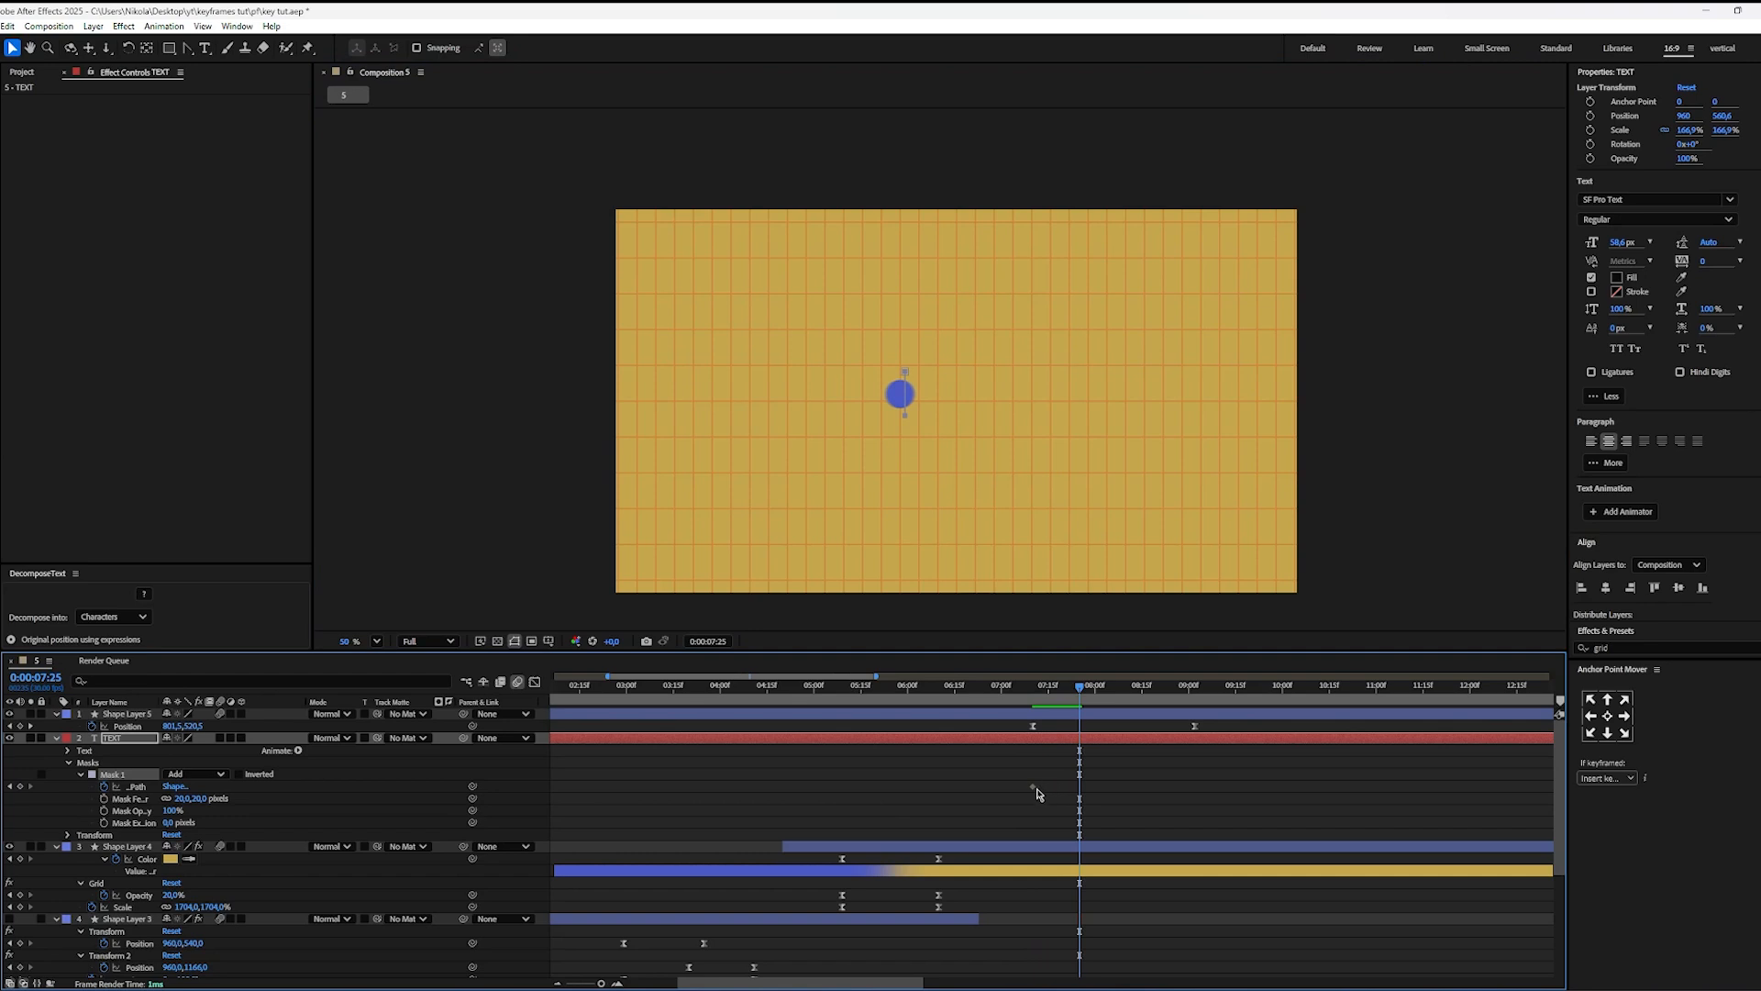
{"action": "left_click_drag", "start_coordinate": [1033, 789], "coordinate": [1075, 805]}
{"action": "left_click_drag", "start_coordinate": [1080, 695], "coordinate": [1148, 695]}
{"action": "scroll", "coordinate": [929, 472], "scroll_direction": "up", "scroll_amount": 6}
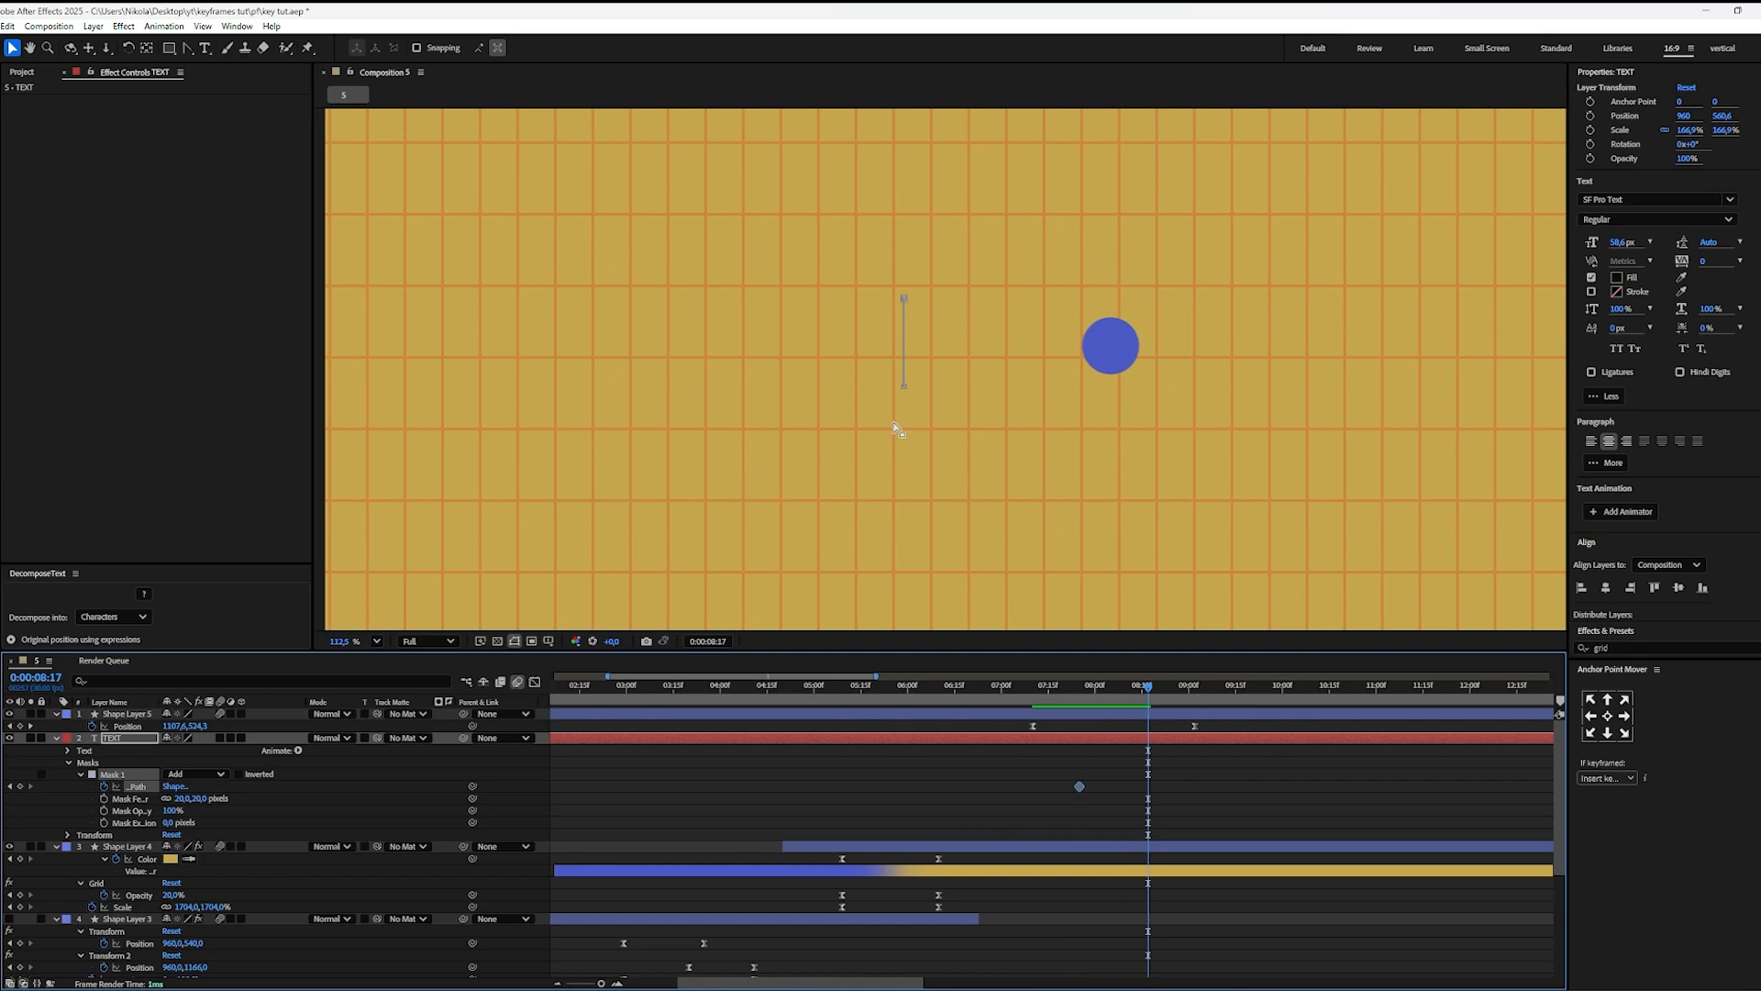
{"action": "left_click", "coordinate": [911, 332]}
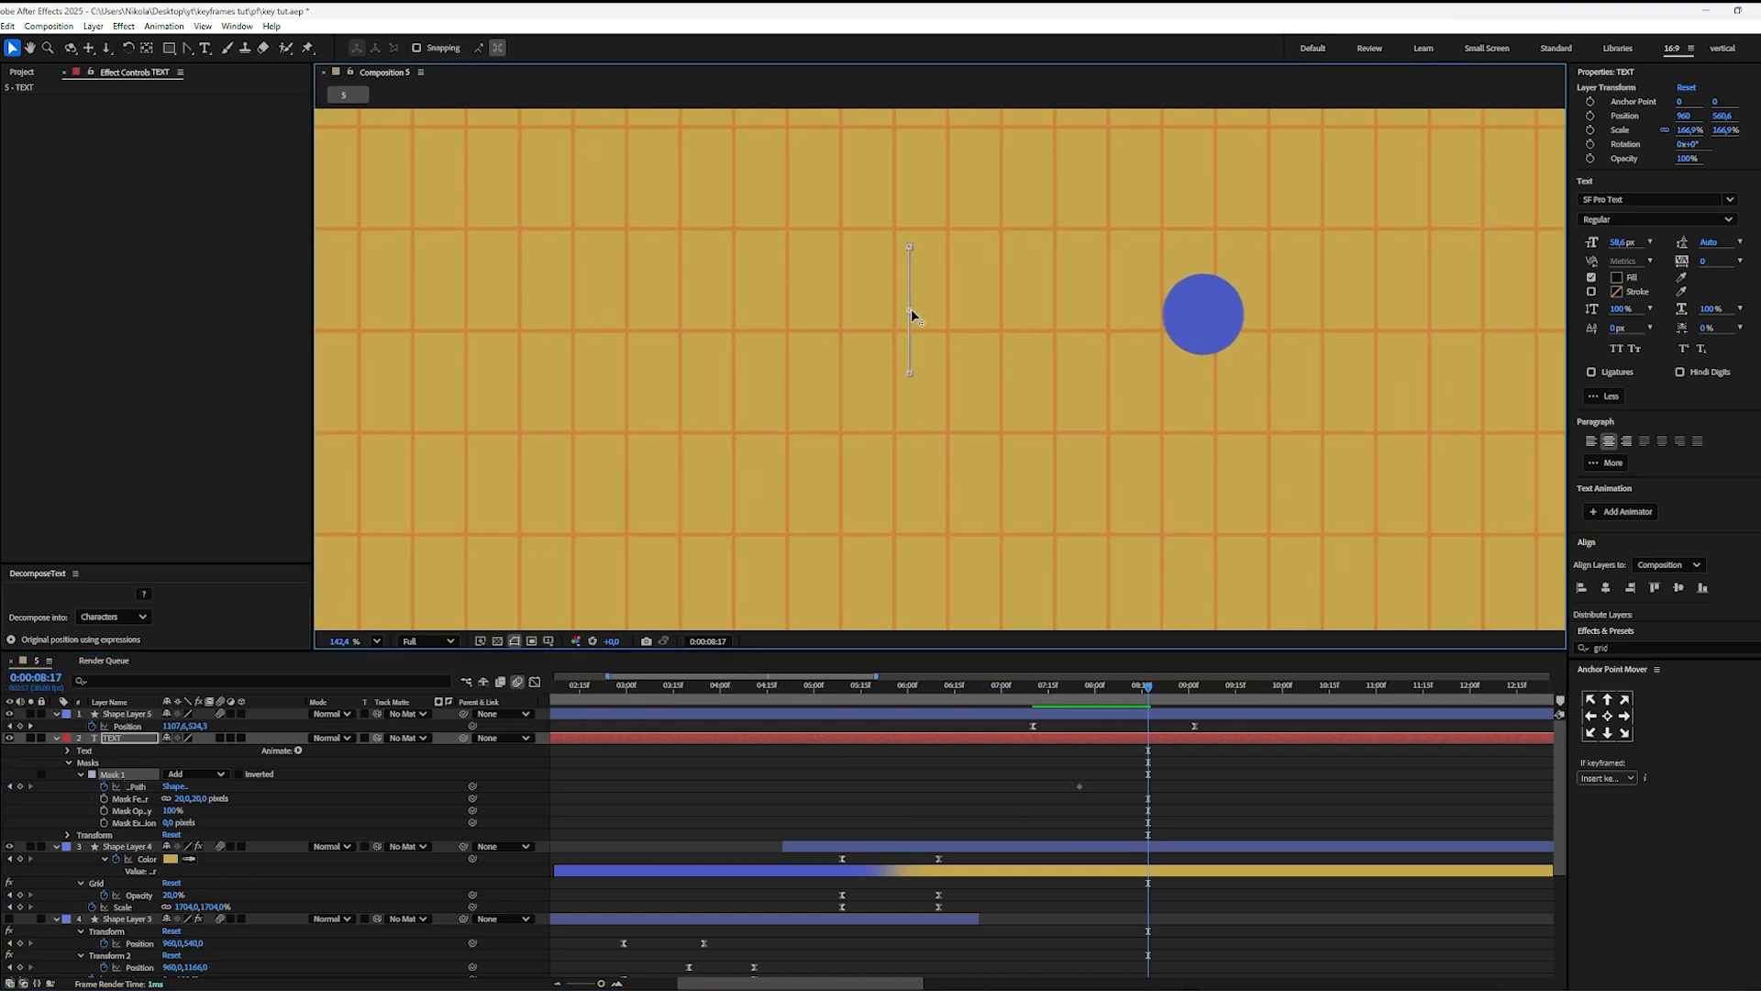
{"action": "scroll", "coordinate": [911, 316], "scroll_direction": "up", "scroll_amount": 6}
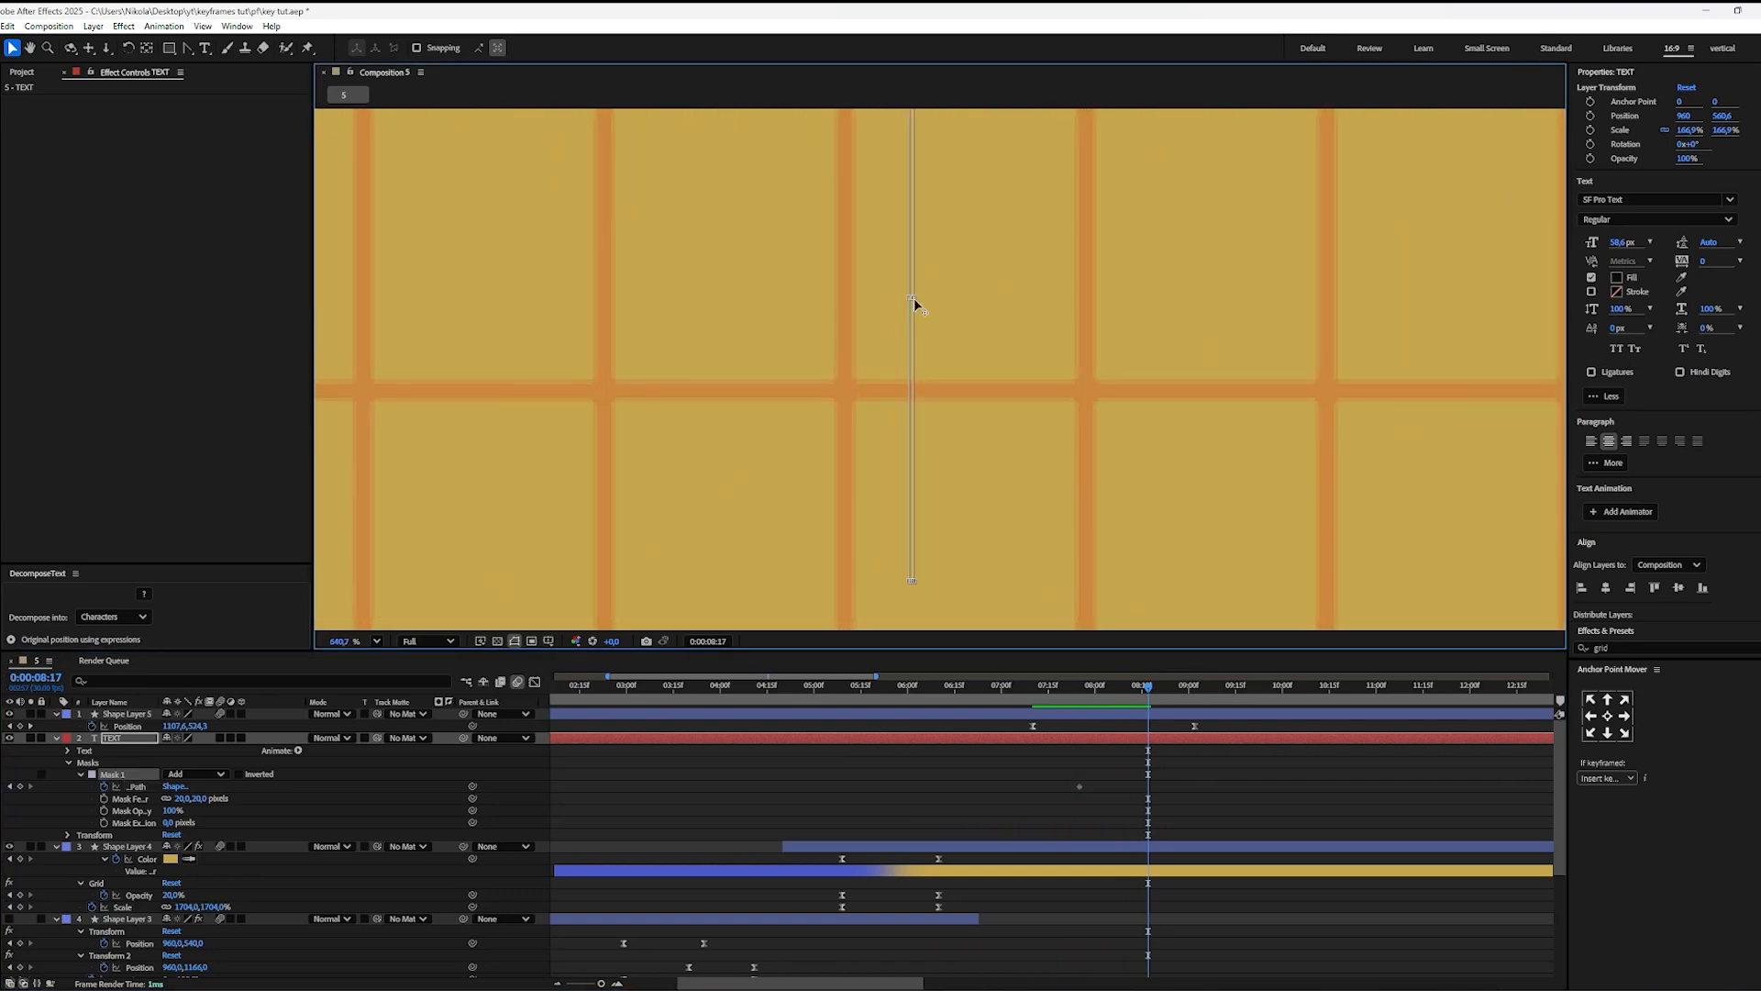
{"action": "left_click_drag", "start_coordinate": [914, 298], "coordinate": [975, 315]}
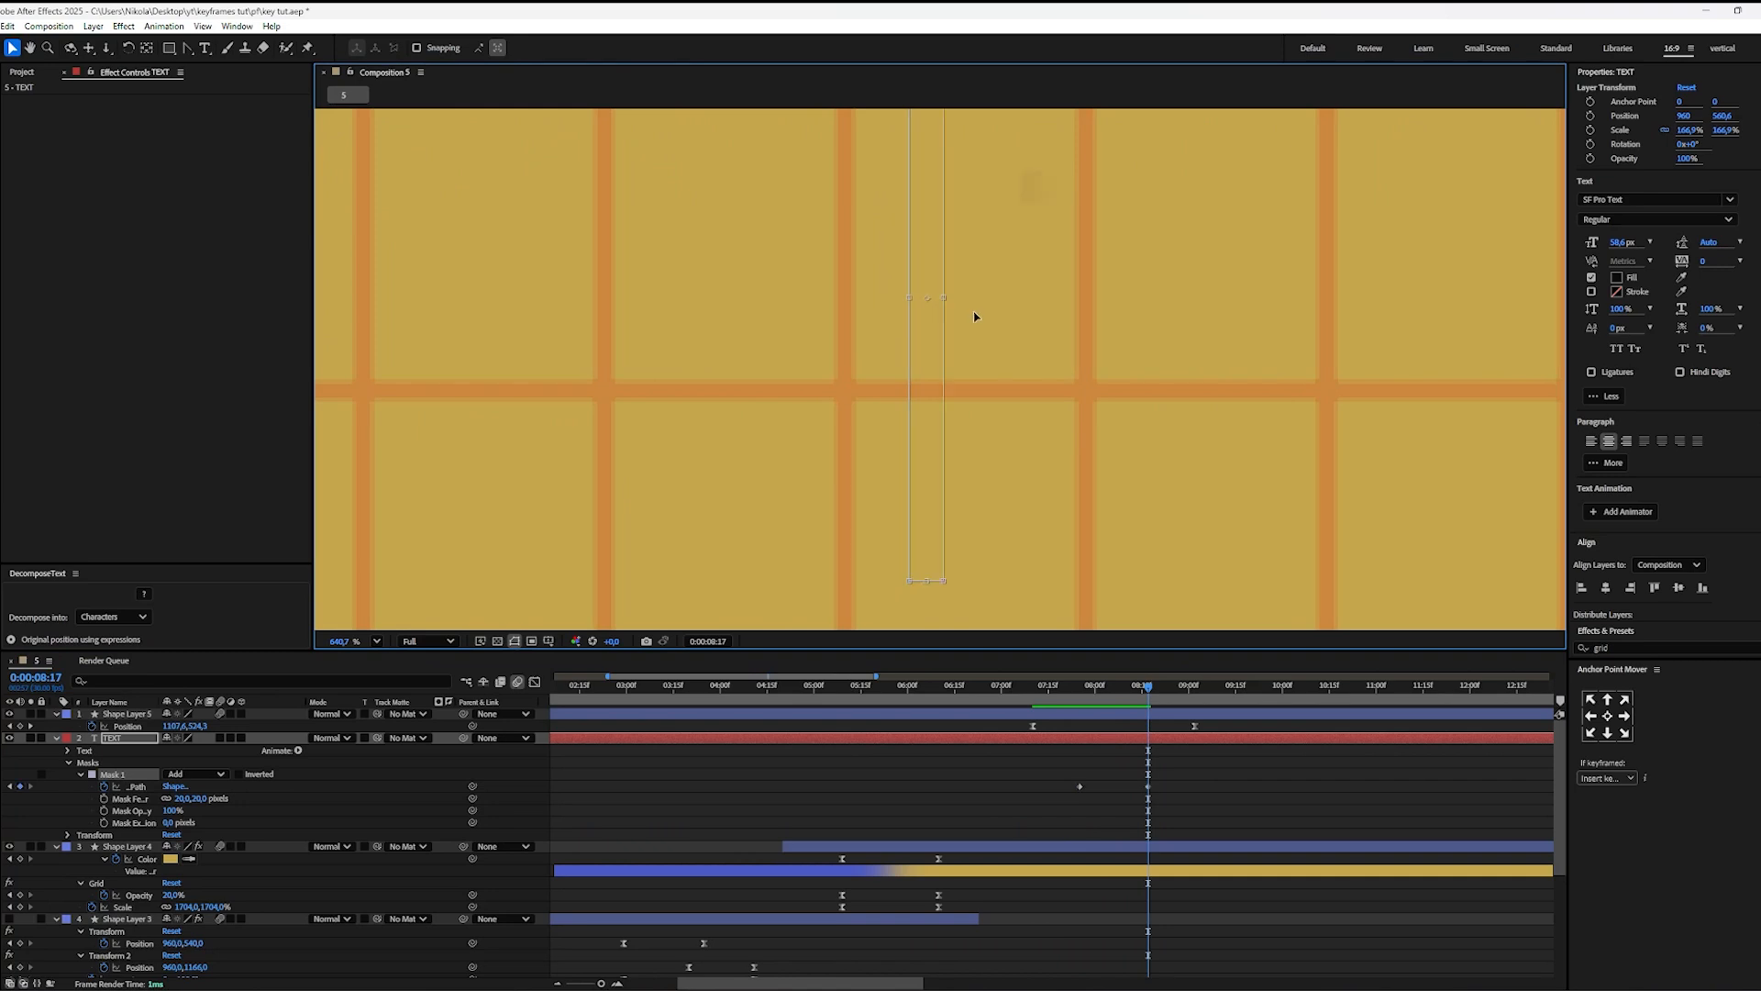
{"action": "scroll", "coordinate": [1384, 425], "scroll_direction": "down", "scroll_amount": 8}
{"action": "scroll", "coordinate": [1228, 401], "scroll_direction": "down", "scroll_amount": 3}
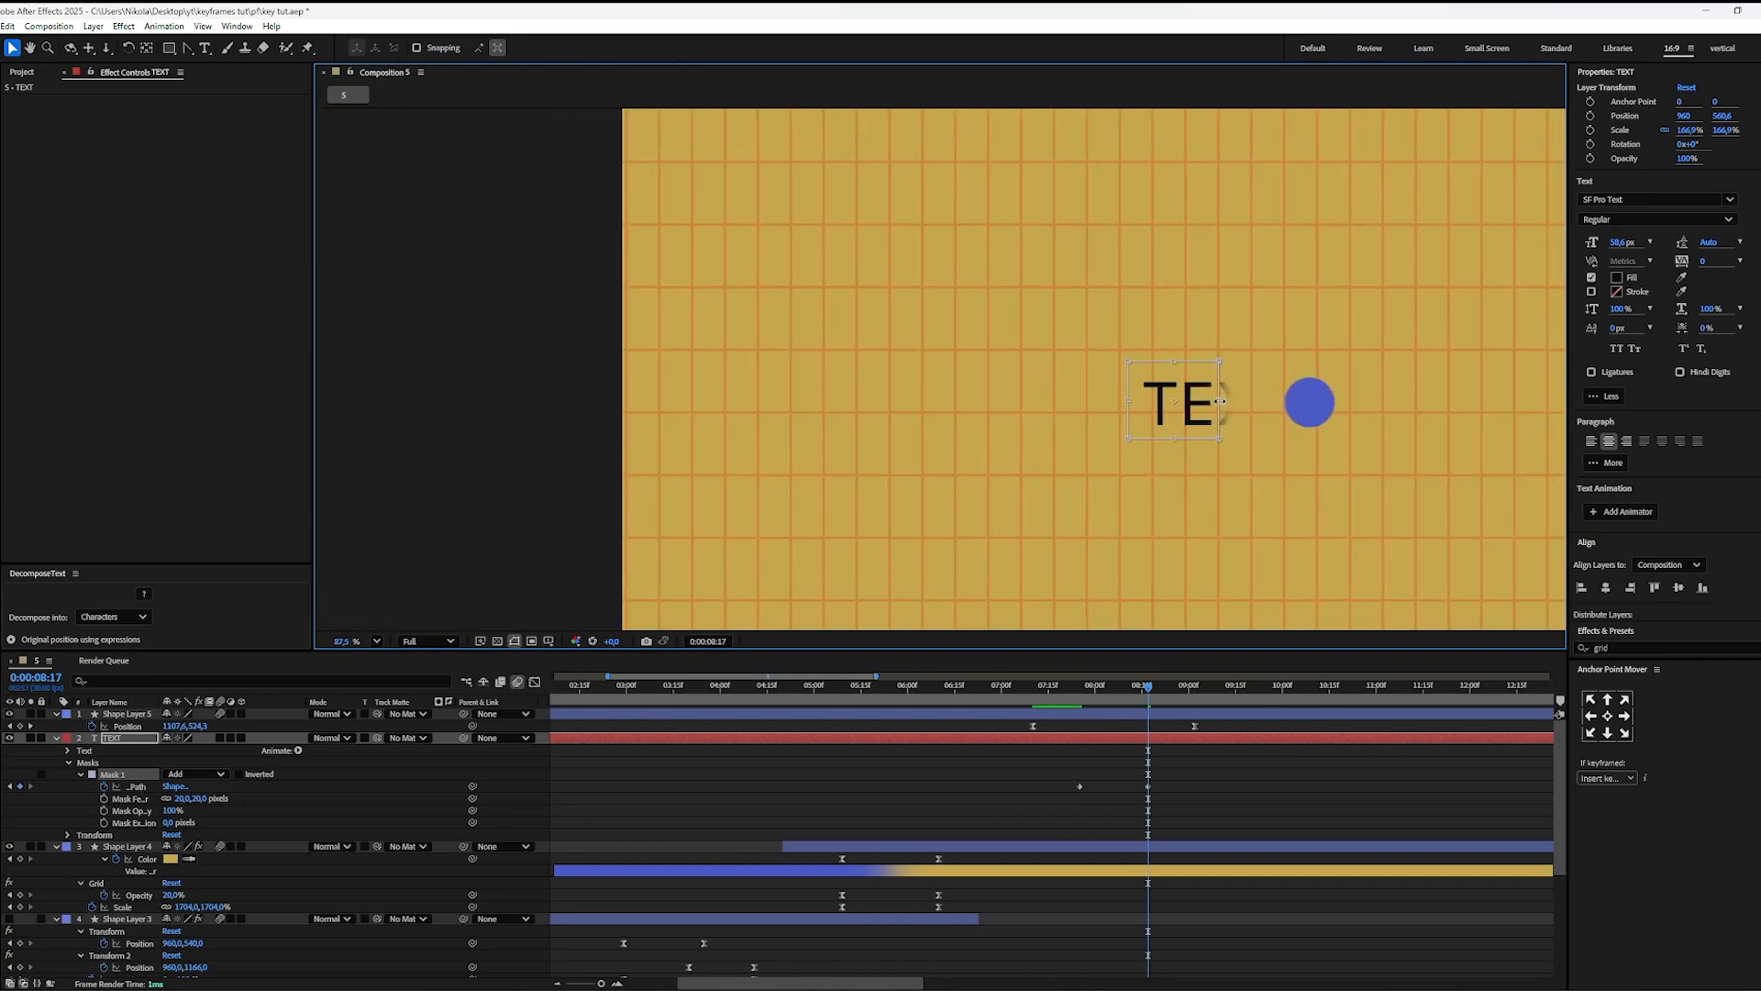
{"action": "left_click_drag", "start_coordinate": [1214, 398], "coordinate": [1308, 408]}
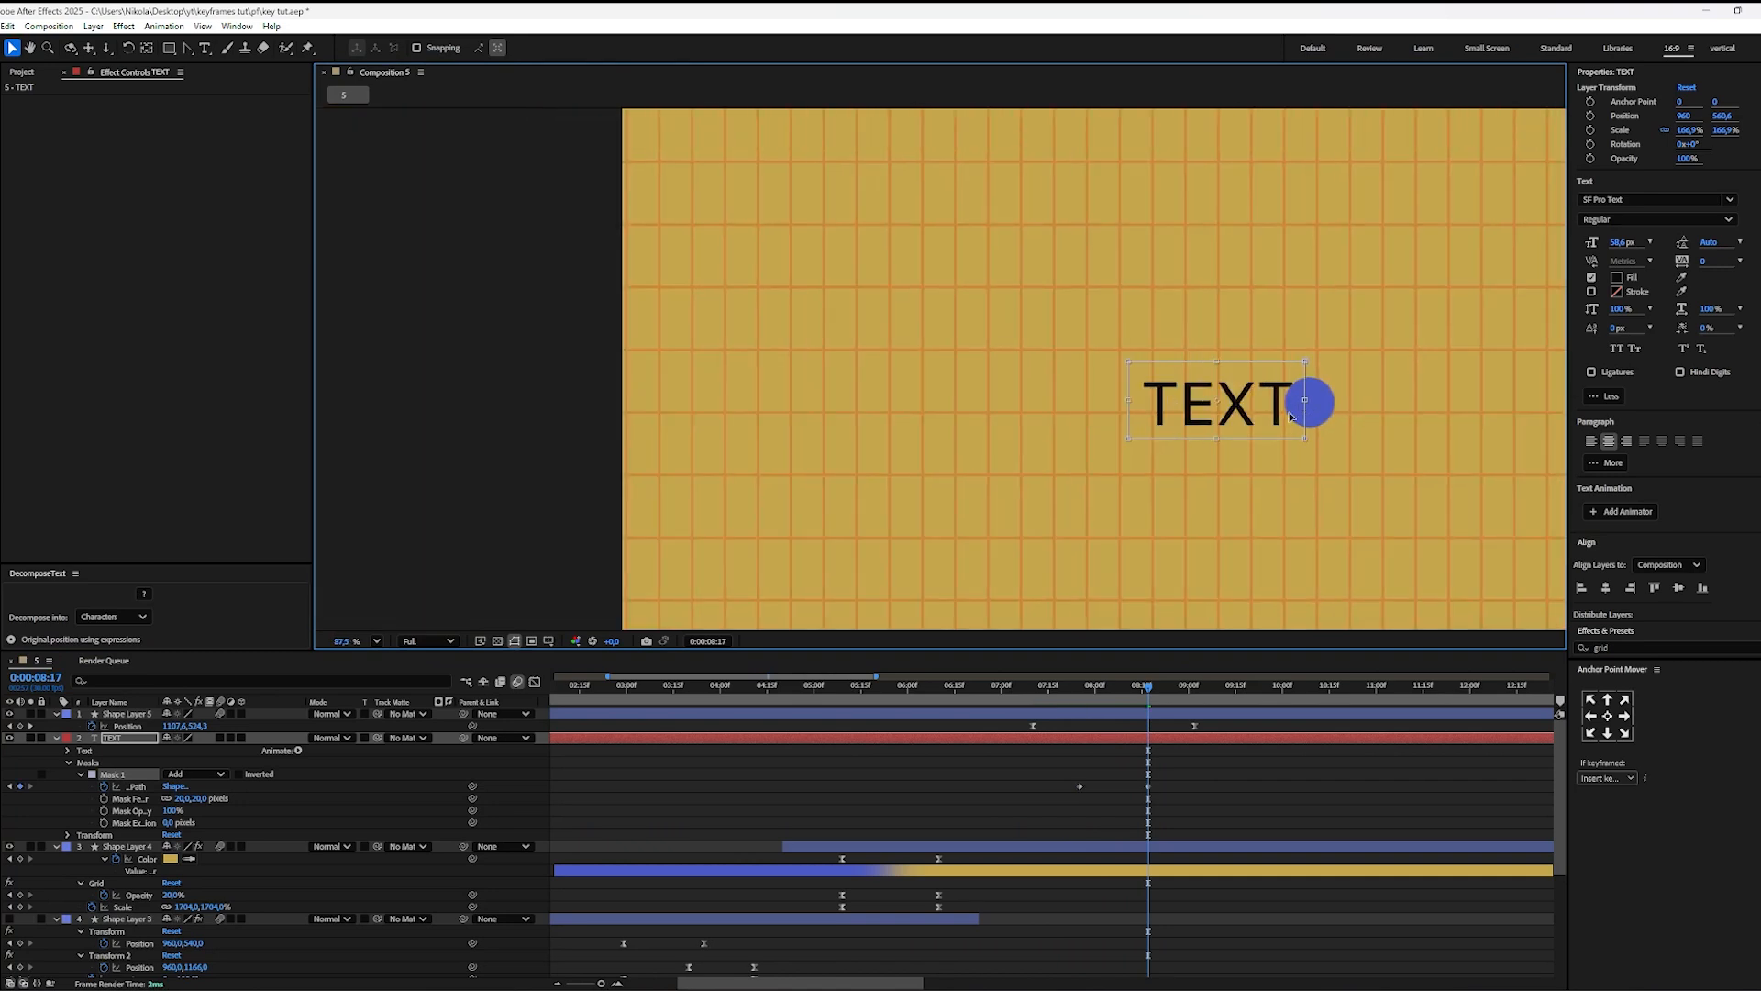
Step: Play back the text reveal to check how the mask follows the circle, and return to 0:00:06:28
{"action": "left_click_drag", "start_coordinate": [1148, 690], "coordinate": [1027, 703]}
{"action": "key", "text": "space"}
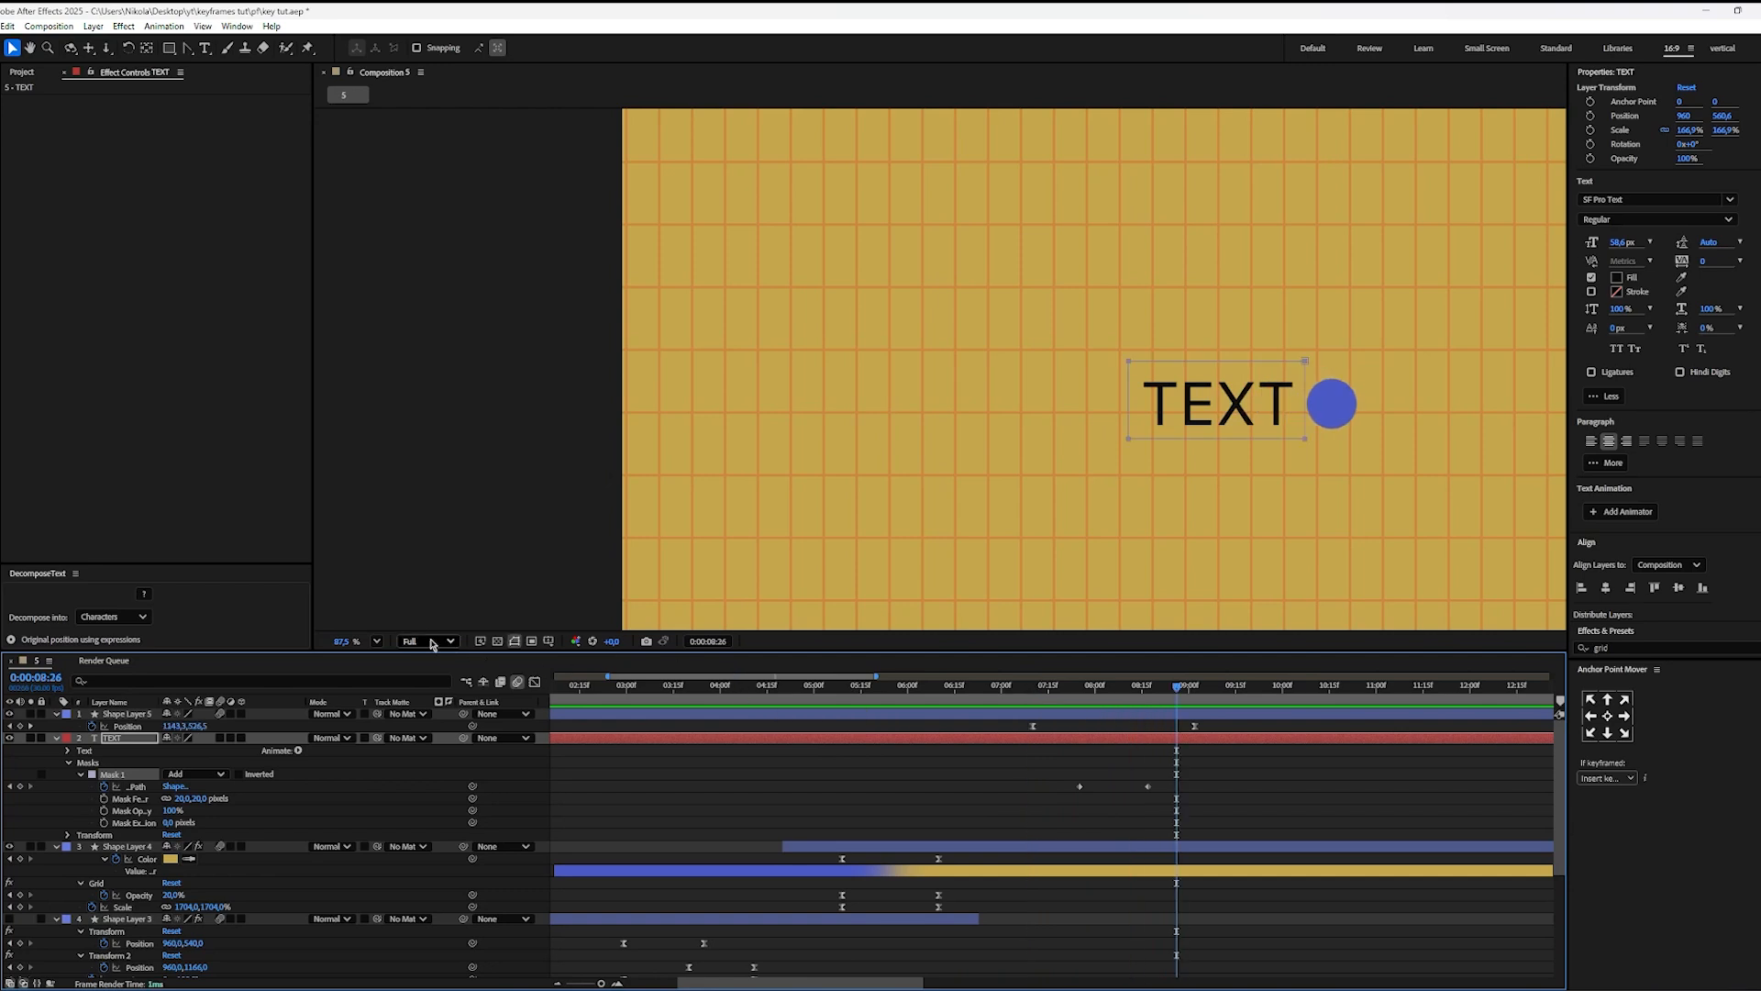
{"action": "left_click", "coordinate": [375, 642]}
{"action": "left_click", "coordinate": [394, 674]}
{"action": "left_click", "coordinate": [995, 704]}
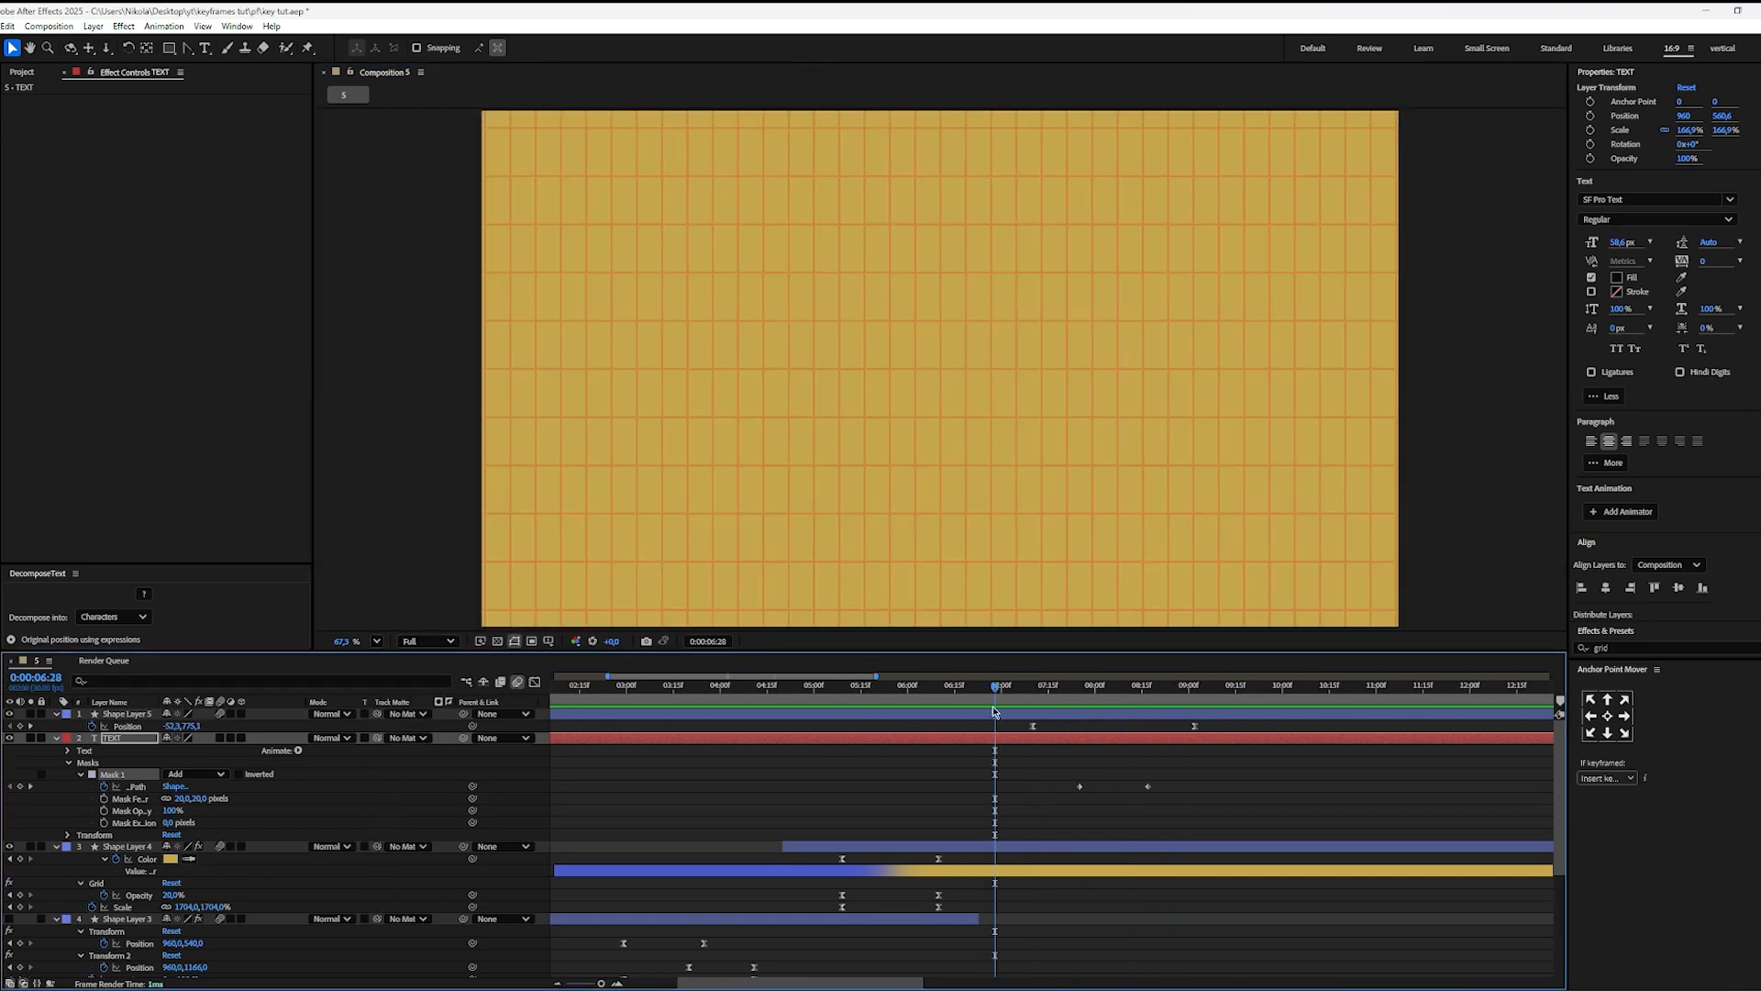
Step: Play back the text reveal from 0:00:06:28 to 0:00:08:27 and examine the blue circle's motion path
{"action": "key", "text": "space"}
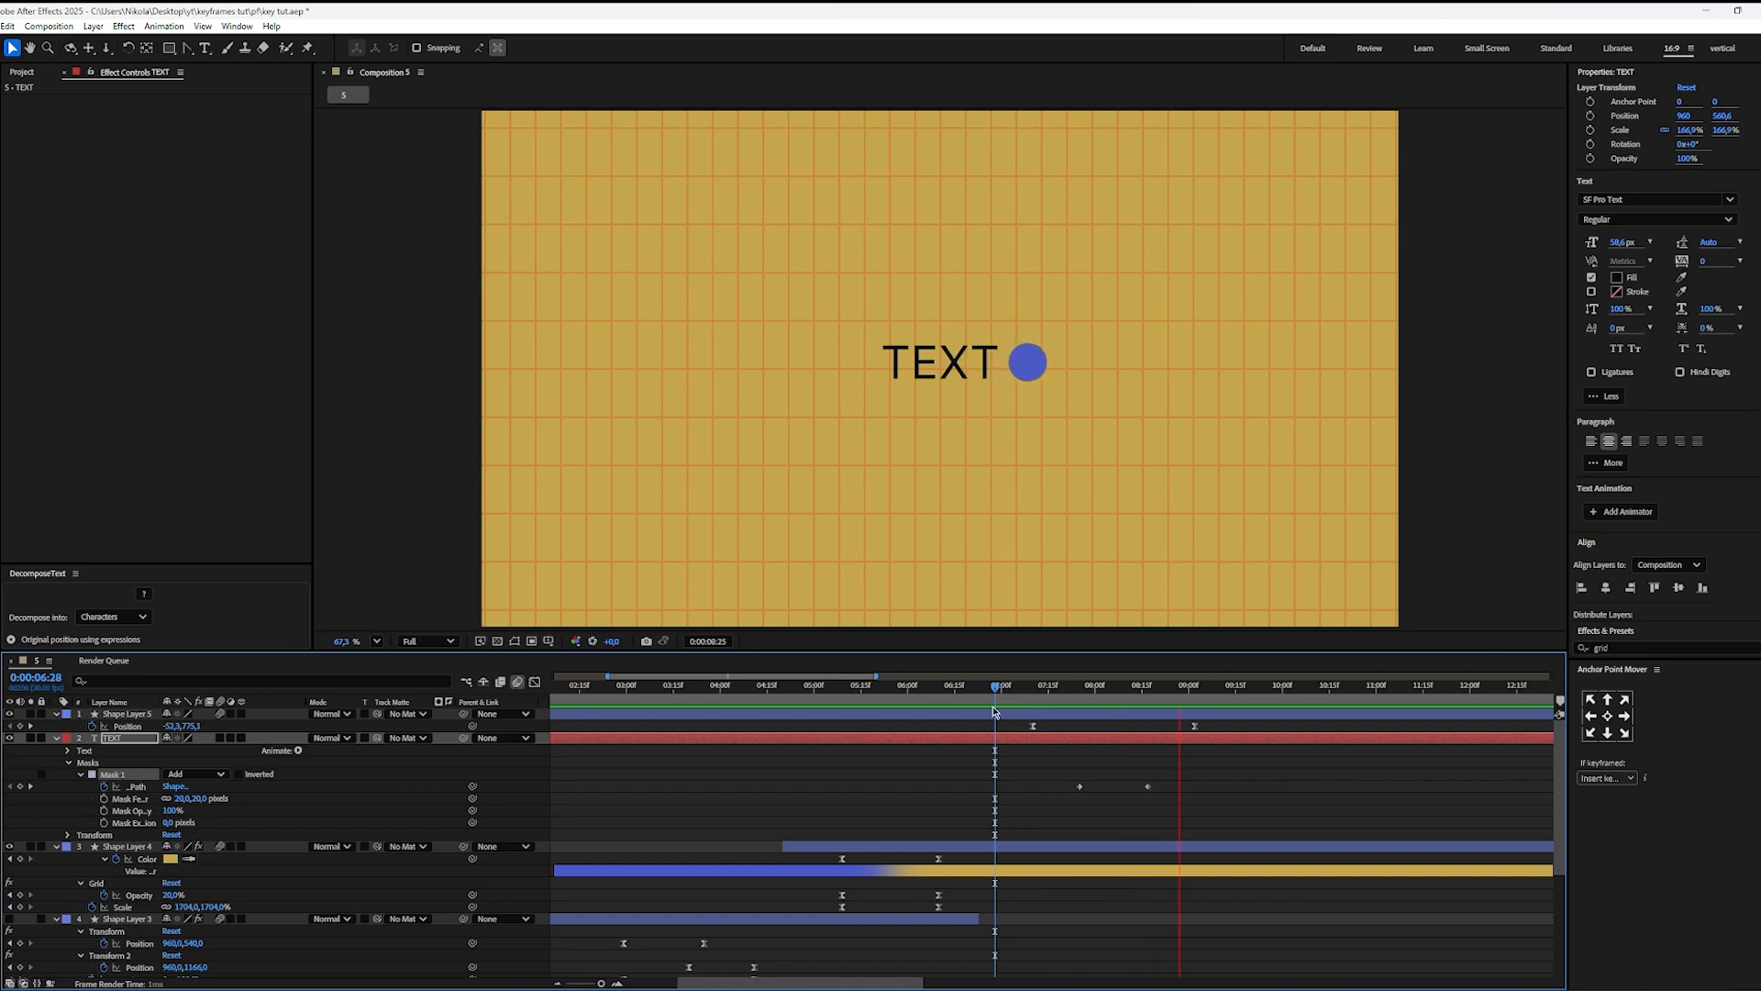
{"action": "key", "text": "space"}
{"action": "left_click", "coordinate": [1266, 765]}
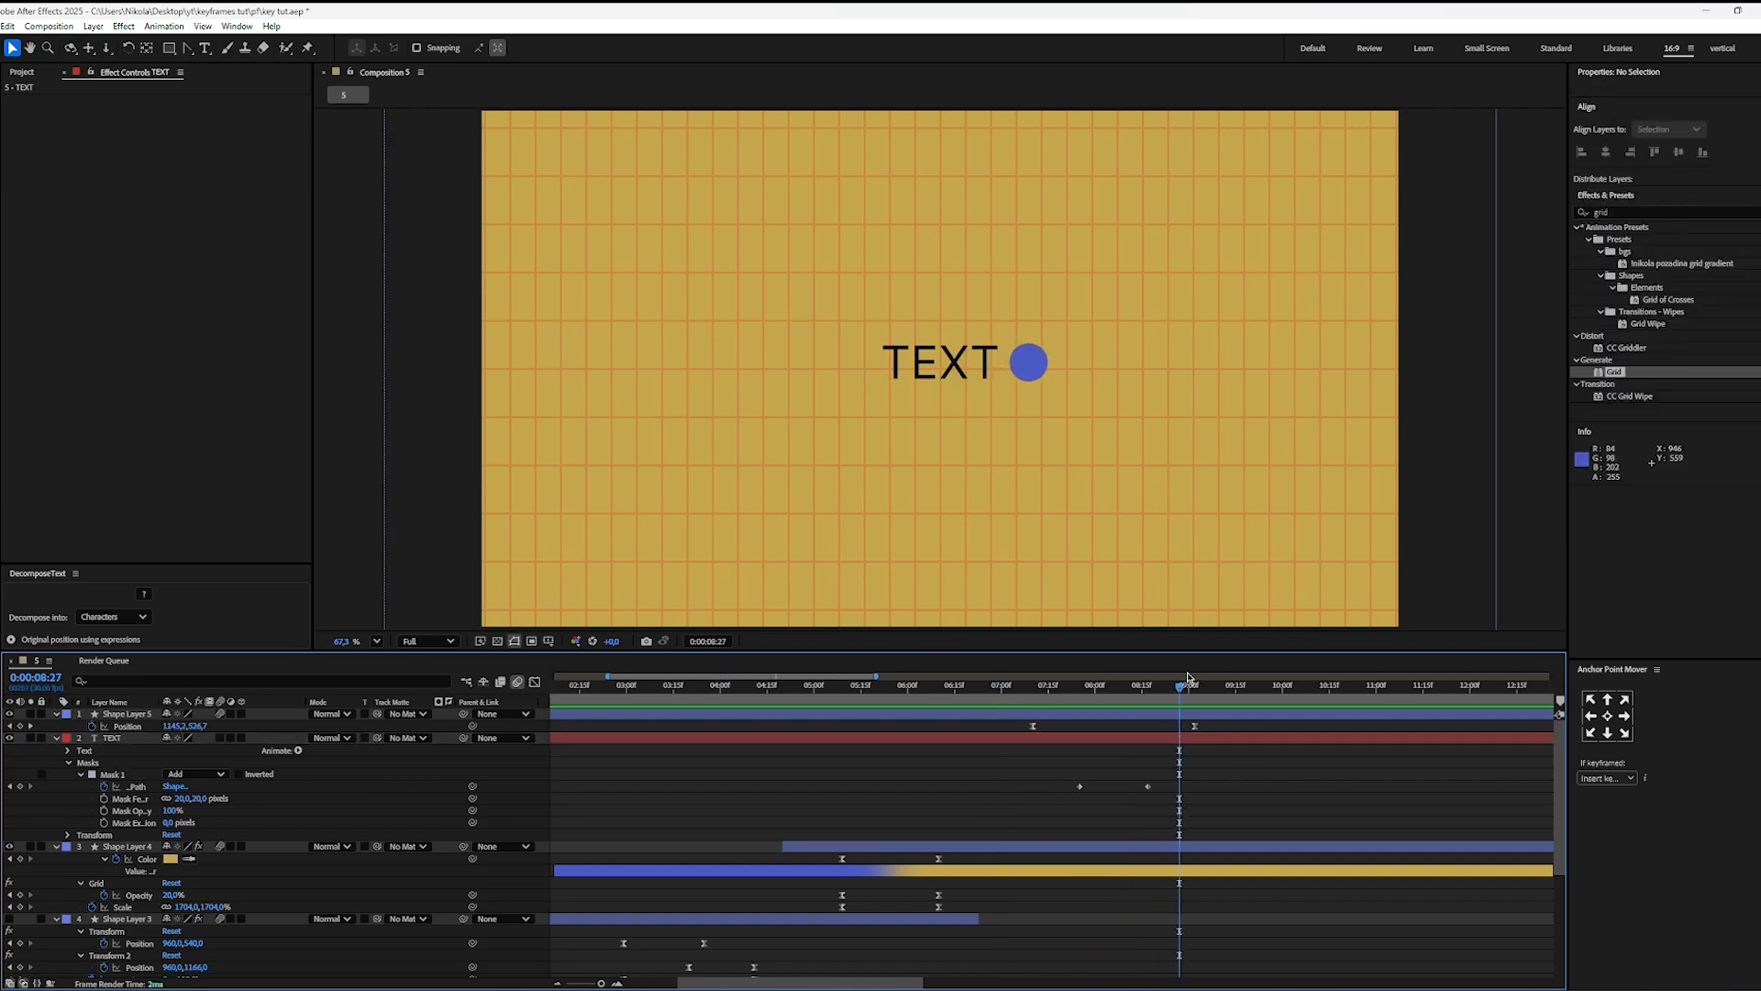
{"action": "left_click", "coordinate": [1143, 717]}
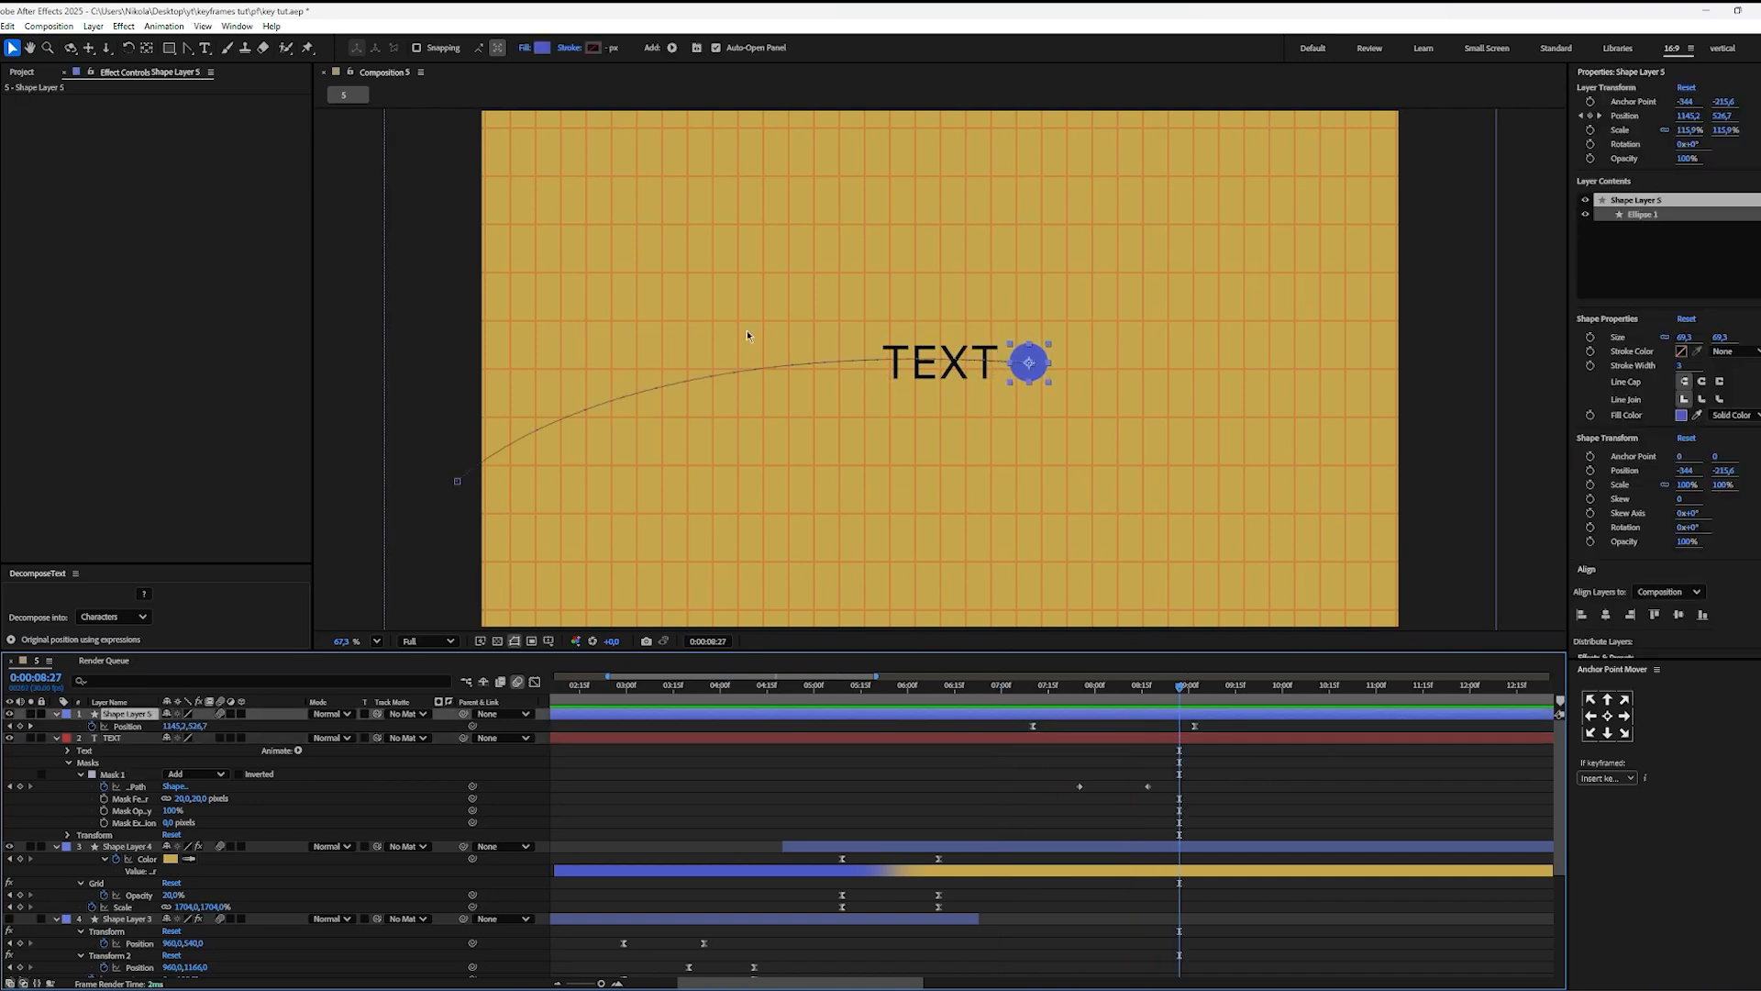
{"action": "left_click", "coordinate": [1231, 830]}
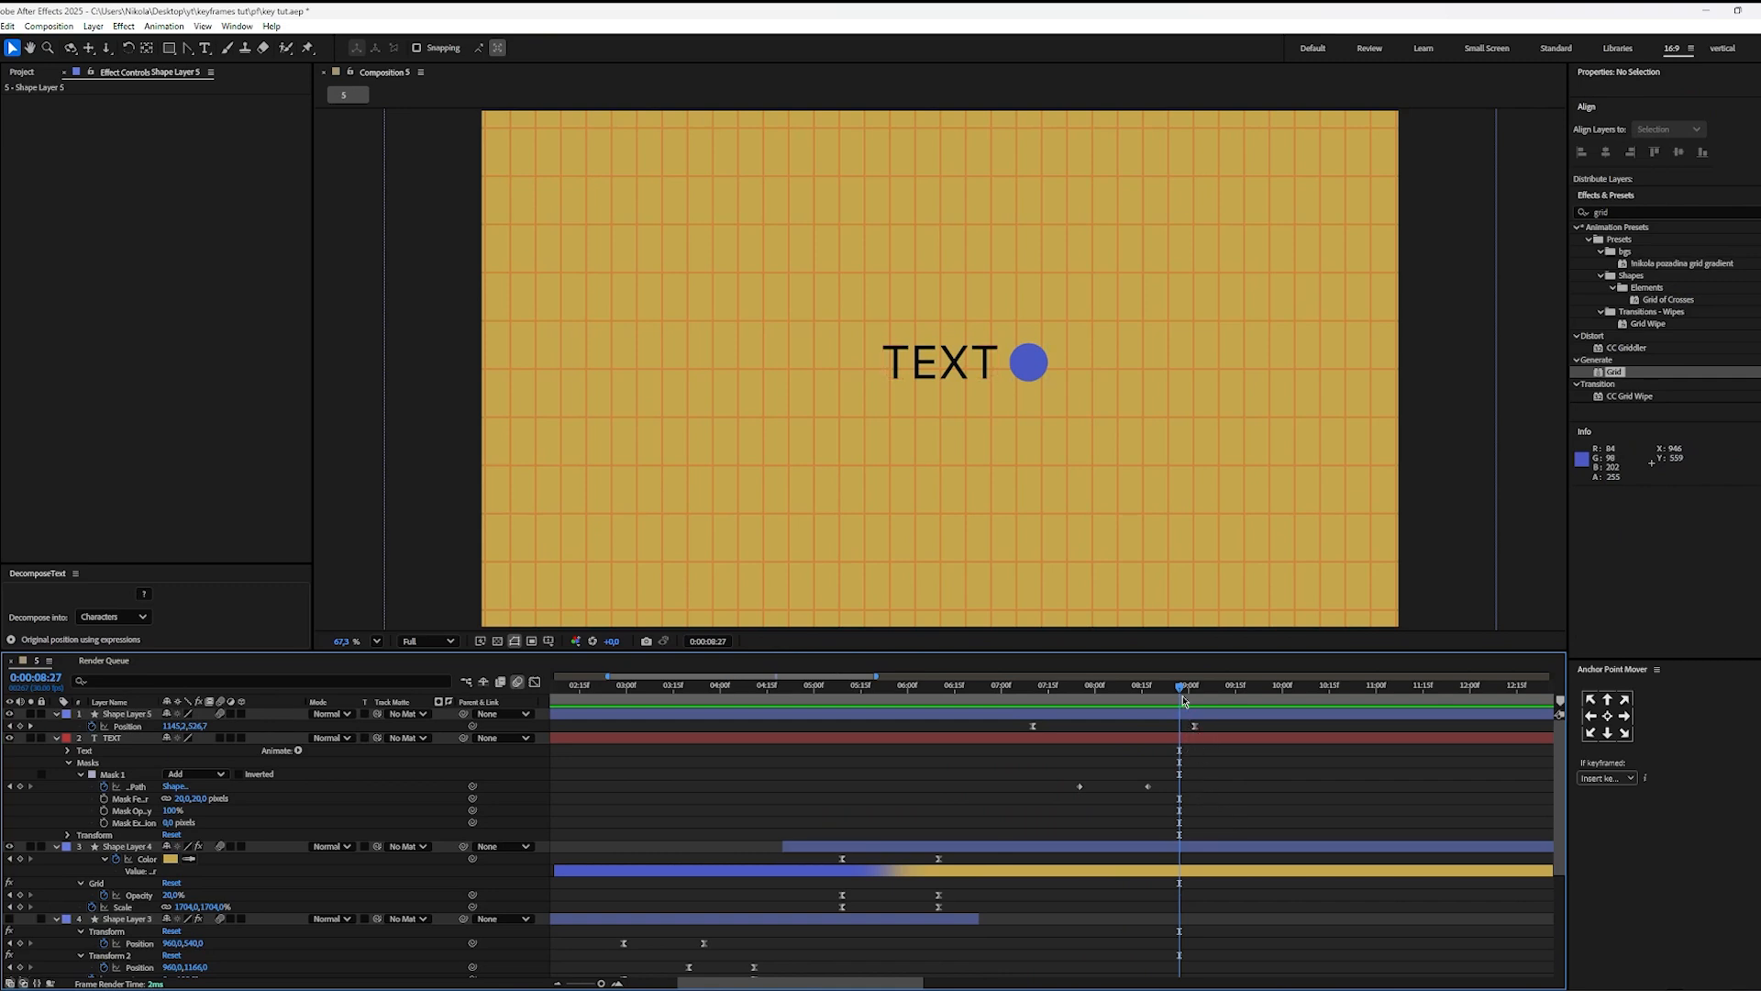
Step: Try to bend the blue circle's motion path into a higher arc using its final keyframe's path handle, and preview the reveal
{"action": "mouse_move", "coordinate": [1181, 692]}
{"action": "left_mouse_down"}
{"action": "mouse_move", "coordinate": [1131, 691]}
{"action": "mouse_move", "coordinate": [1163, 692]}
{"action": "left_mouse_up"}
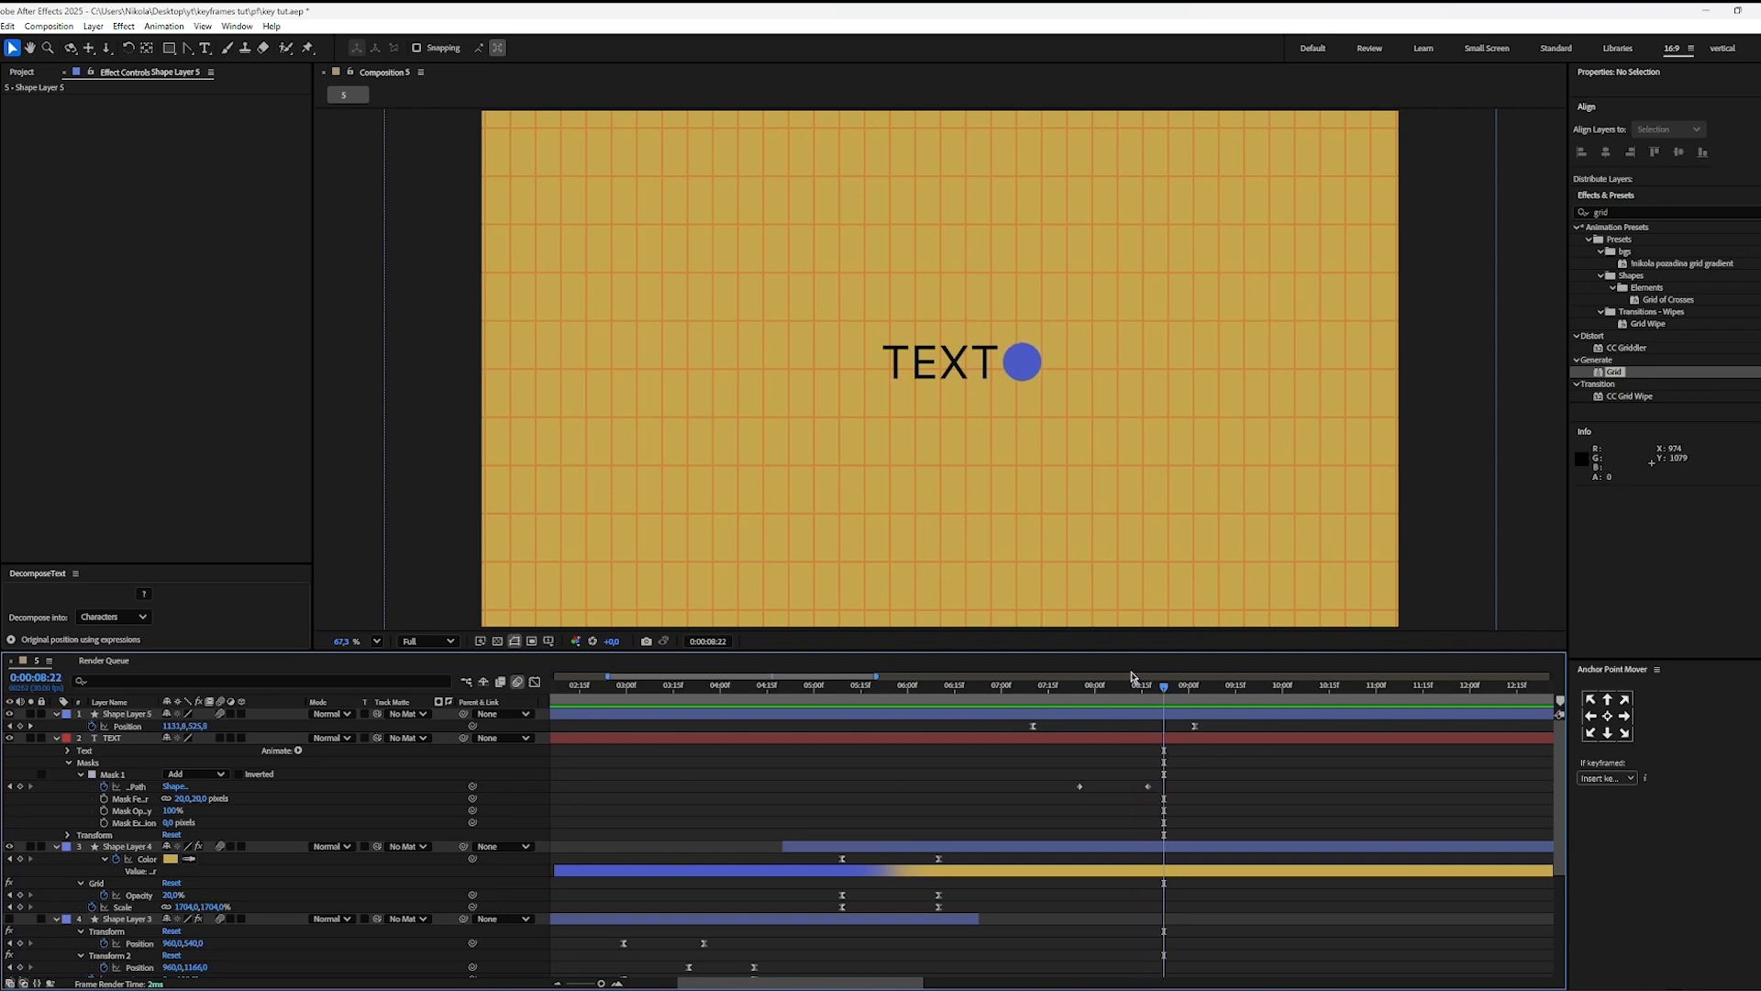
{"action": "left_click", "coordinate": [1033, 726]}
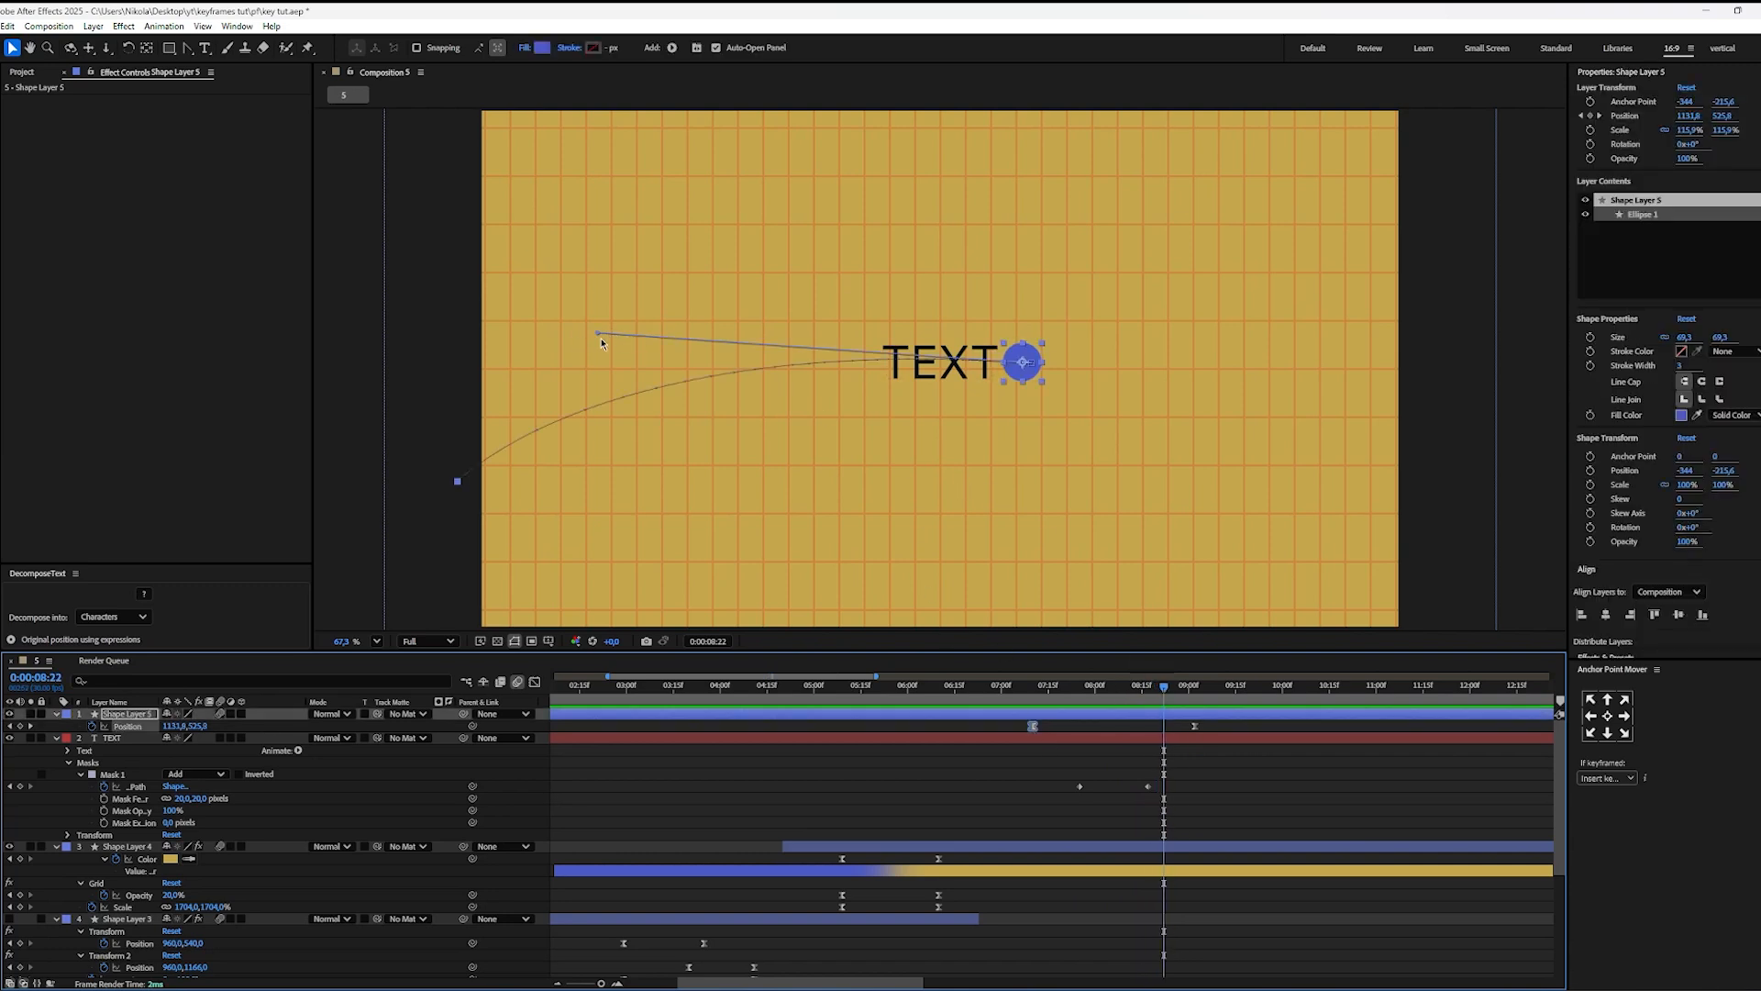
{"action": "left_click_drag", "start_coordinate": [594, 334], "coordinate": [640, 143]}
{"action": "left_click_drag", "start_coordinate": [1086, 693], "coordinate": [1008, 693]}
{"action": "key", "text": "space"}
{"action": "key", "text": "space"}
{"action": "left_click", "coordinate": [1230, 799]}
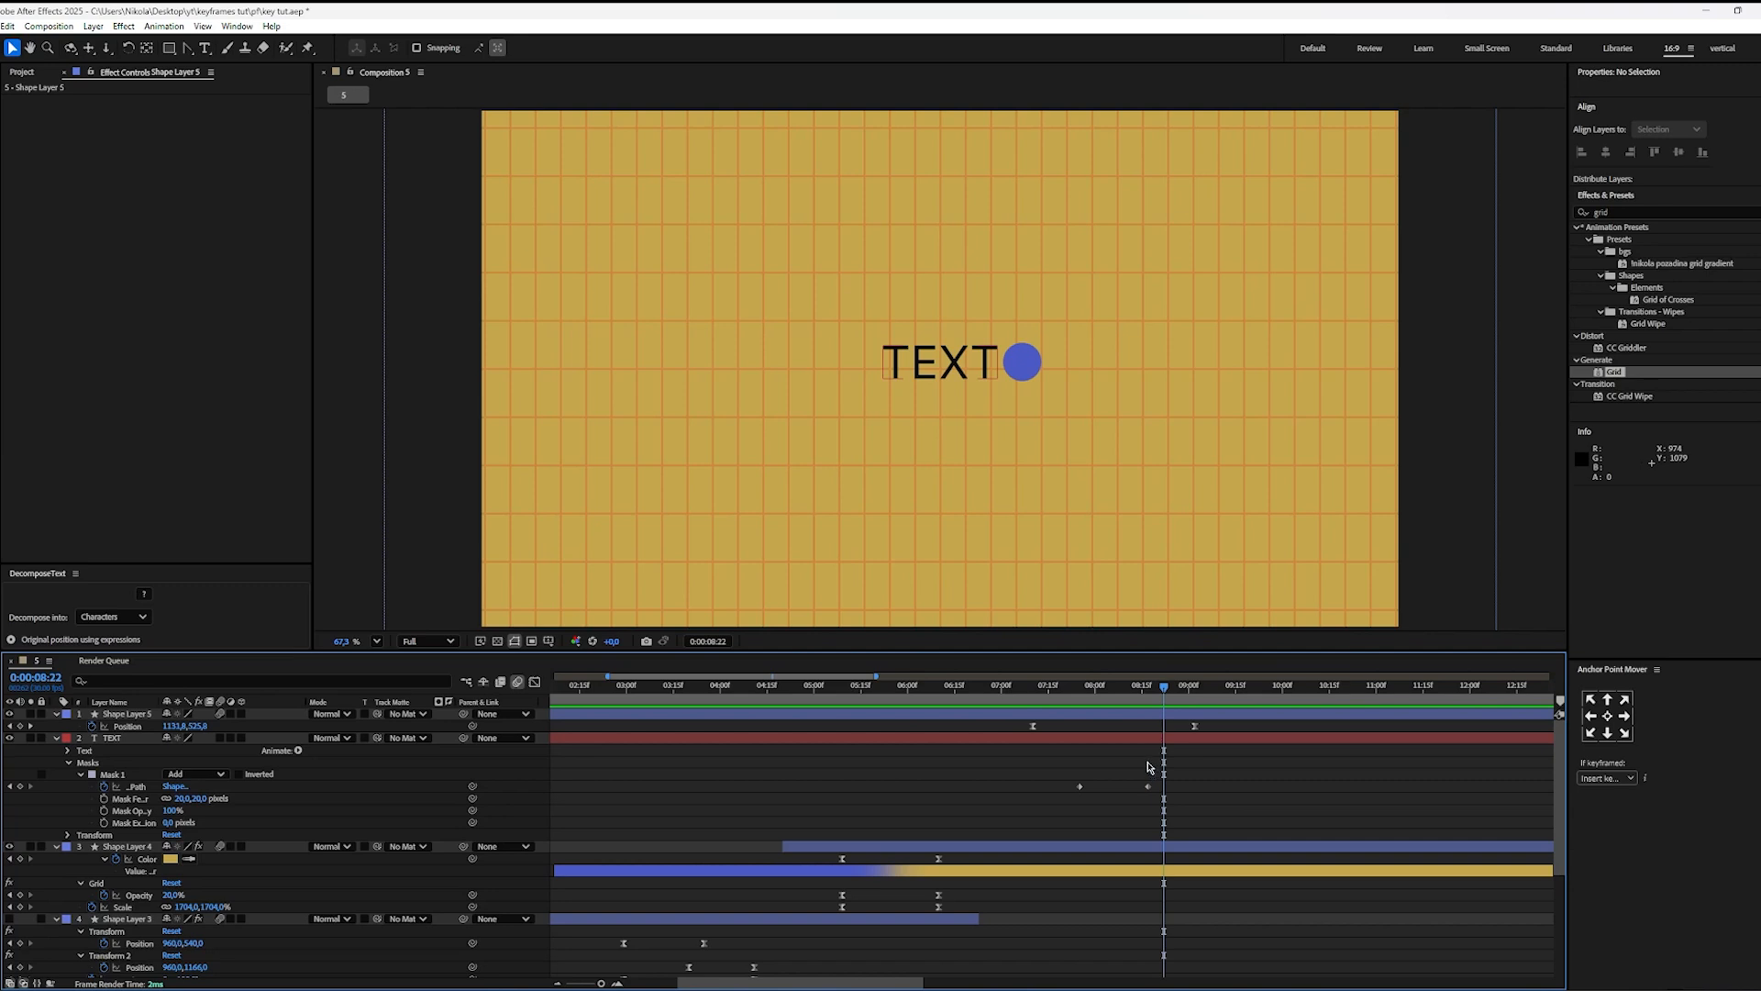
Step: Create a new null object and parent Shape Layer 5 to it
{"action": "left_click", "coordinate": [124, 27]}
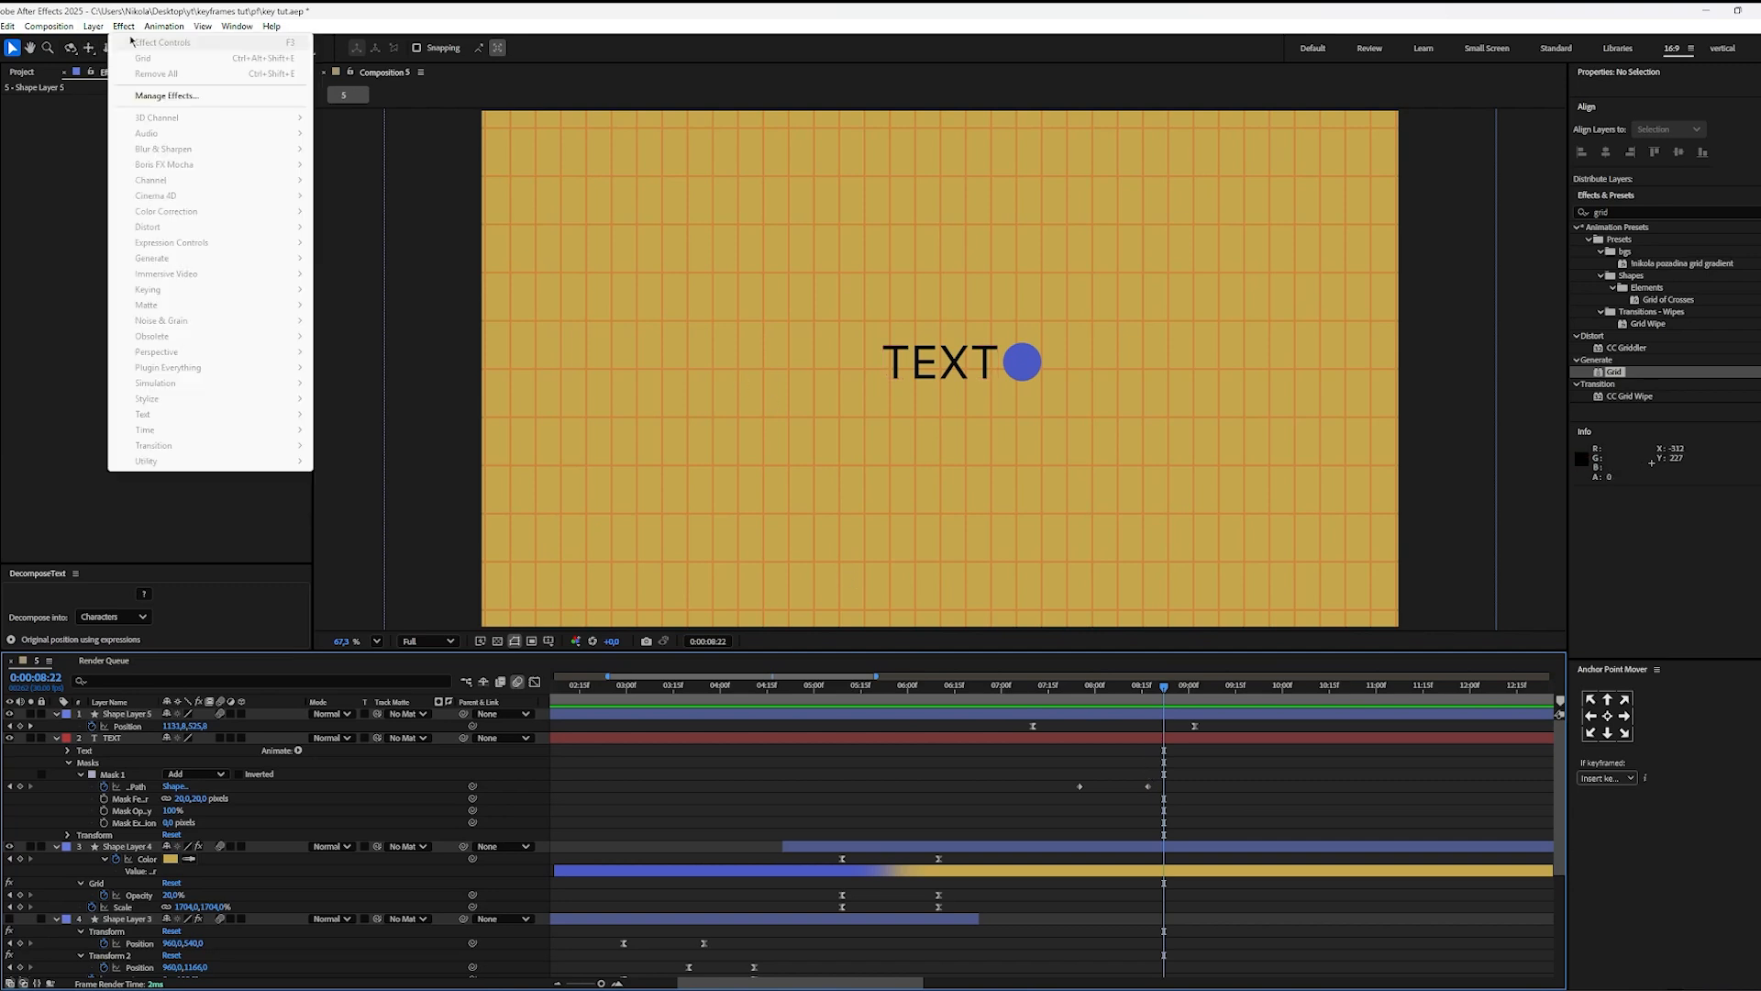
{"action": "mouse_move", "coordinate": [93, 26]}
{"action": "mouse_move", "coordinate": [179, 44]}
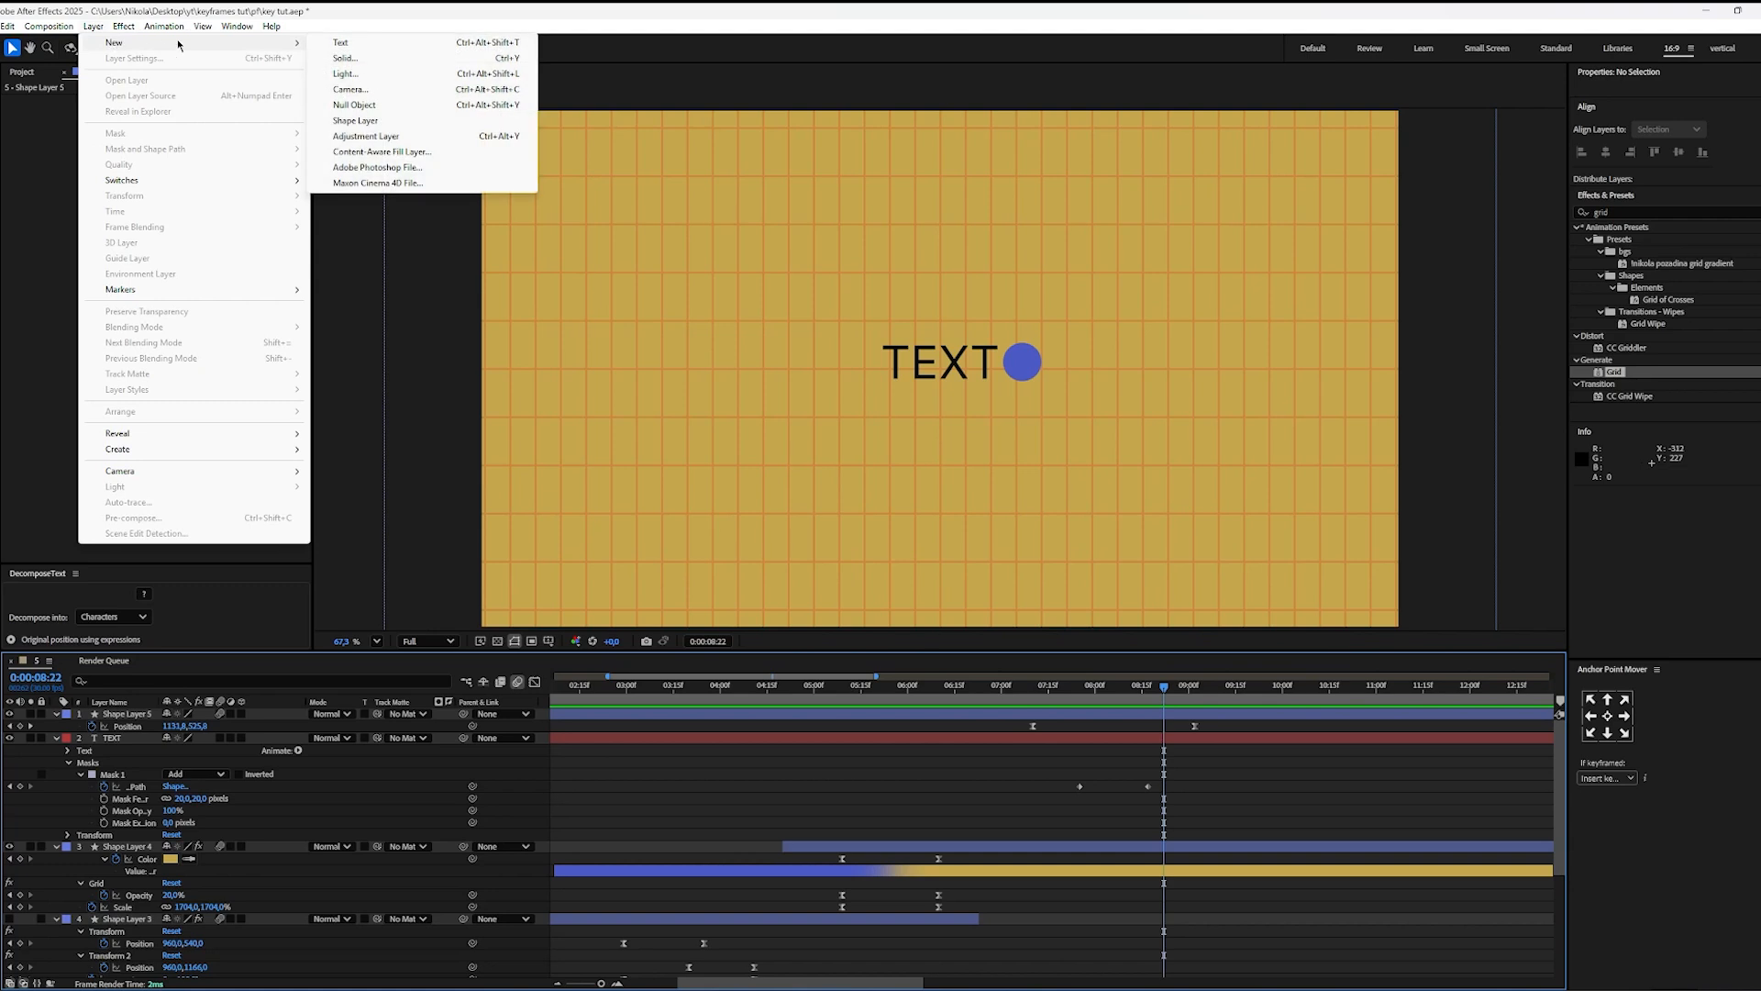
{"action": "left_click", "coordinate": [354, 104]}
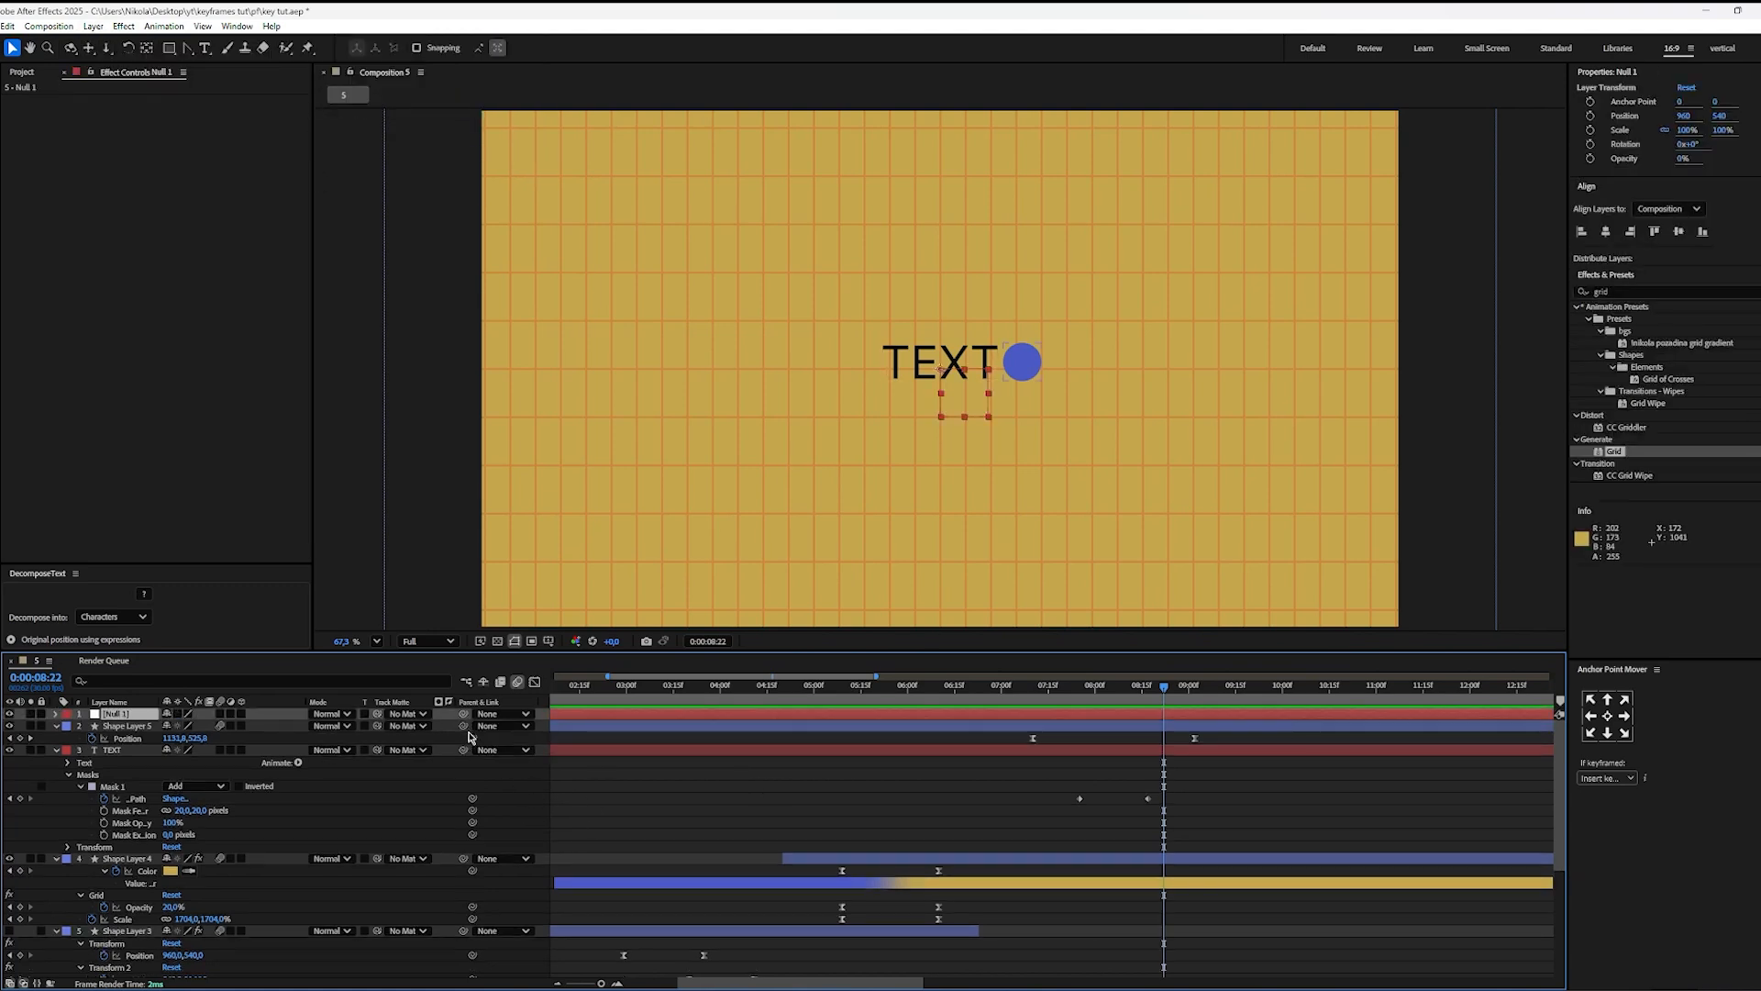
{"action": "left_click_drag", "start_coordinate": [462, 729], "coordinate": [134, 716]}
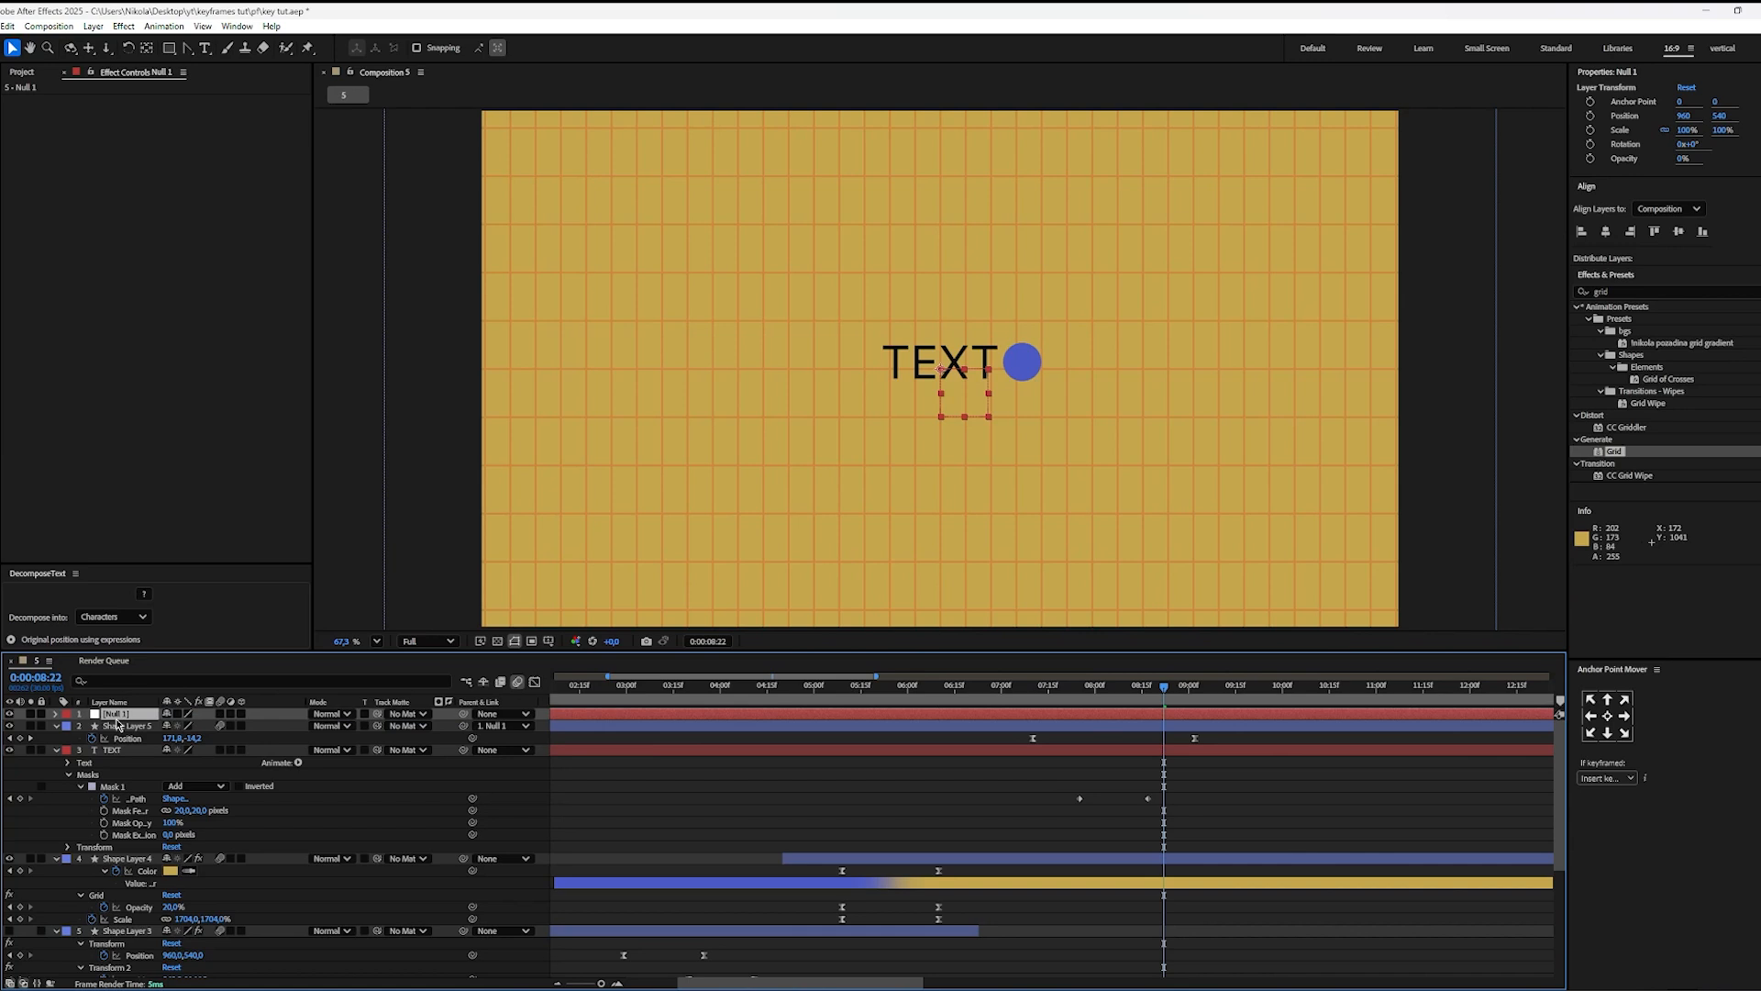
Step: Keyframe the null's position from 960, 540 at 0:00:08:22 to about 417.8, 703.4 at 0:00:10:22
{"action": "key", "text": "p"}
{"action": "left_click", "coordinate": [92, 725]}
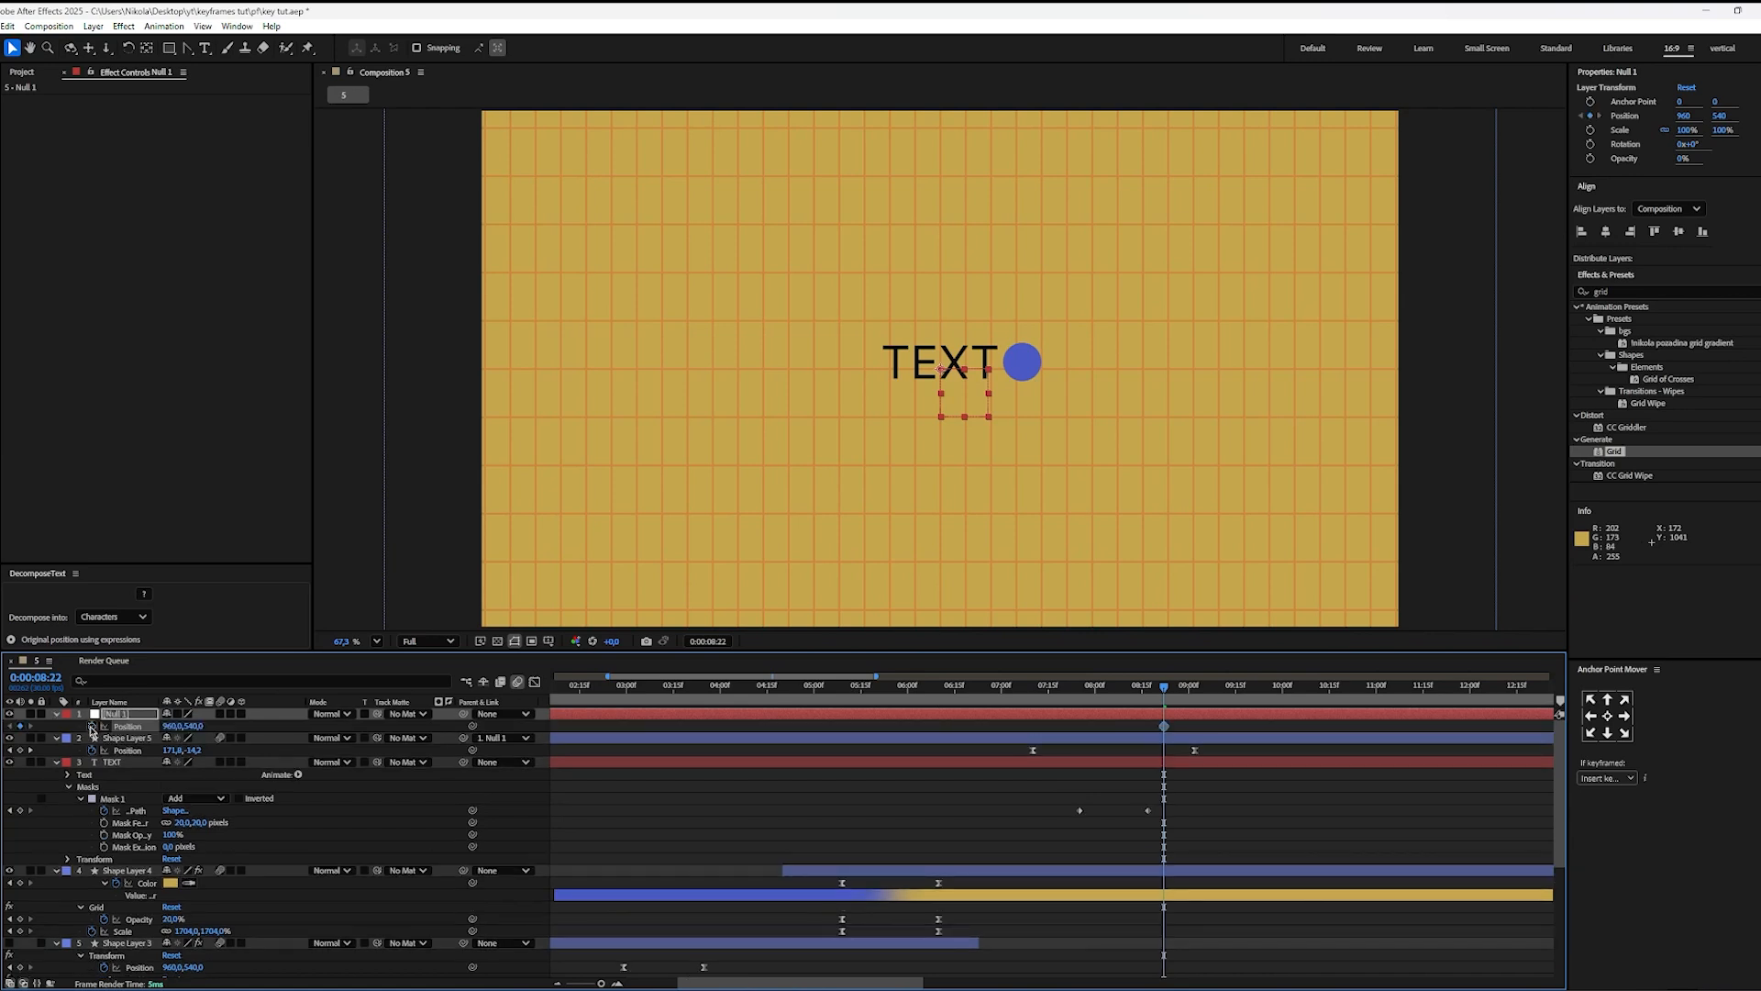
{"action": "left_click_drag", "start_coordinate": [1193, 704], "coordinate": [1352, 709]}
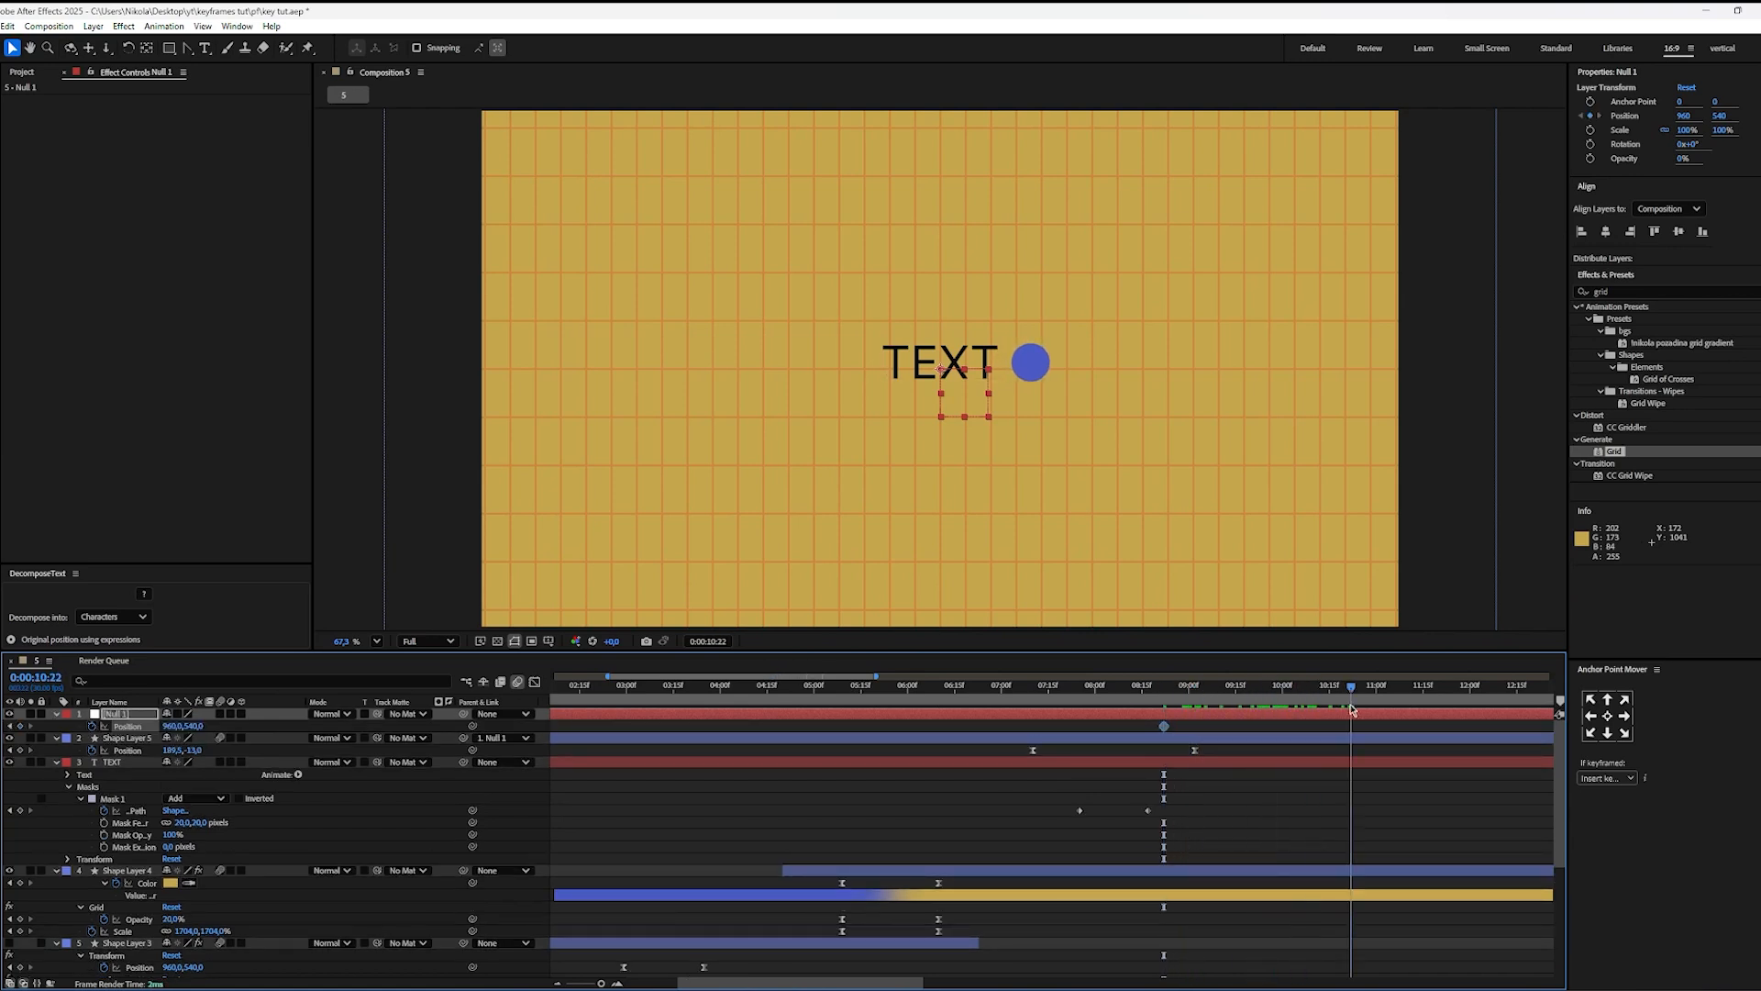
{"action": "left_click_drag", "start_coordinate": [951, 383], "coordinate": [685, 448]}
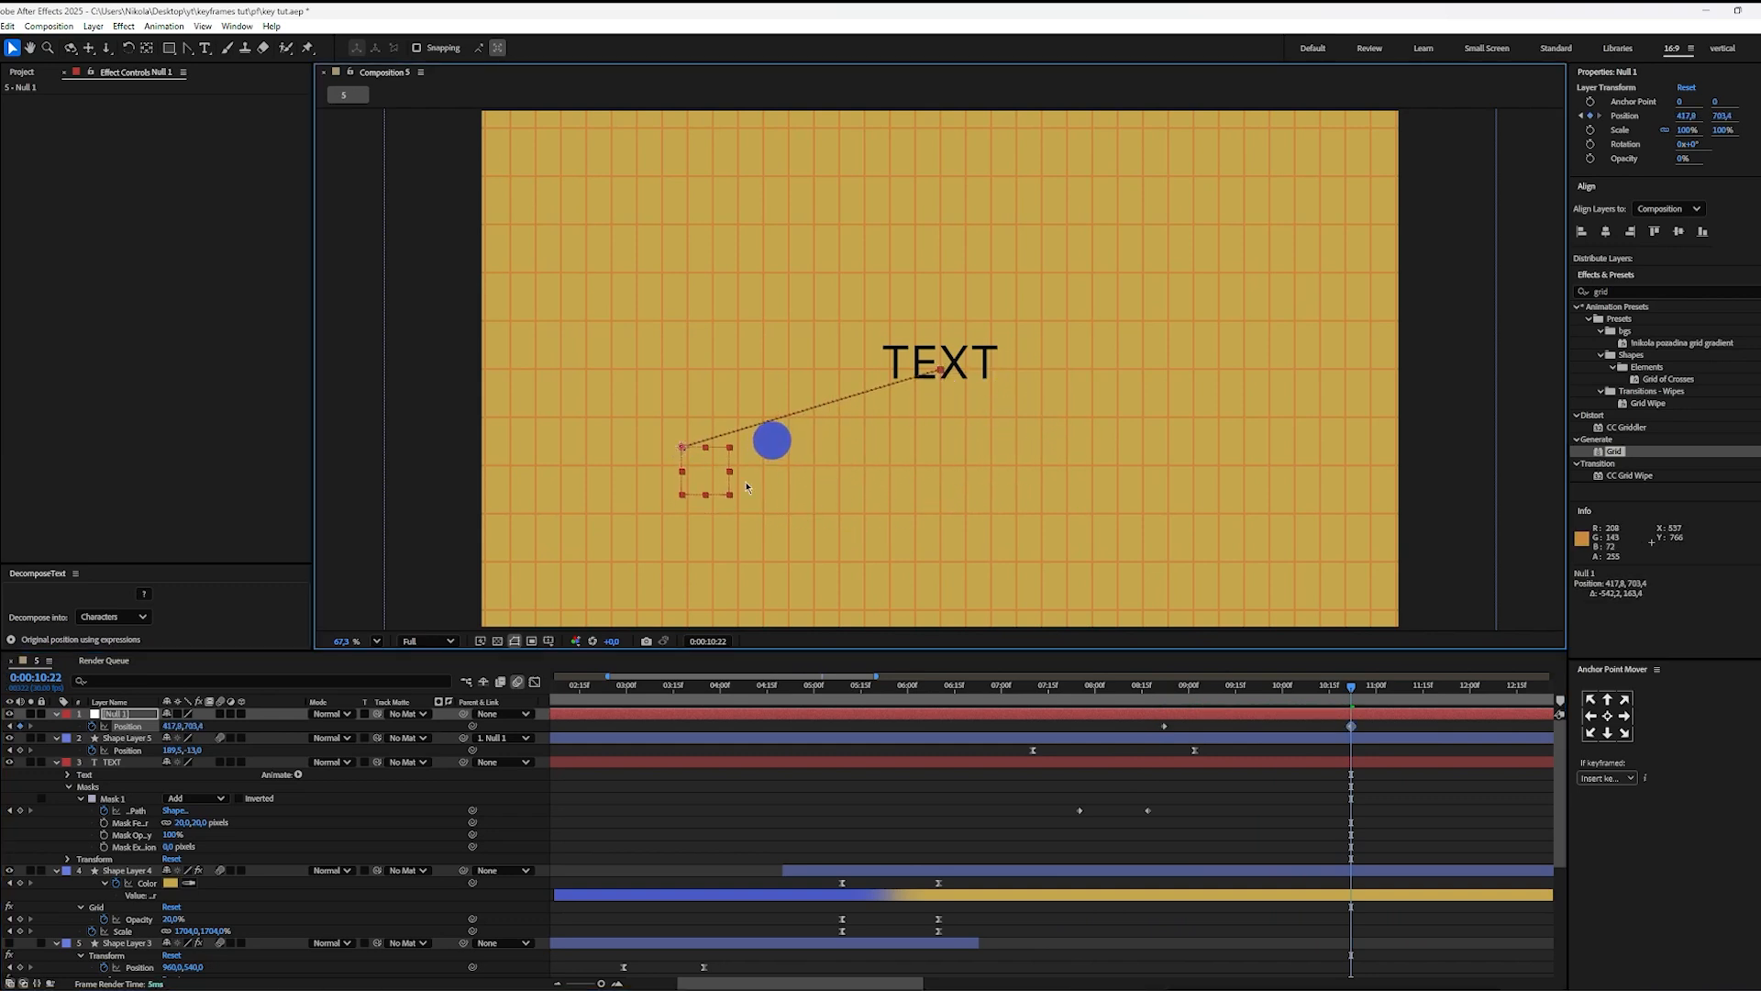
{"action": "left_click", "coordinate": [1186, 729]}
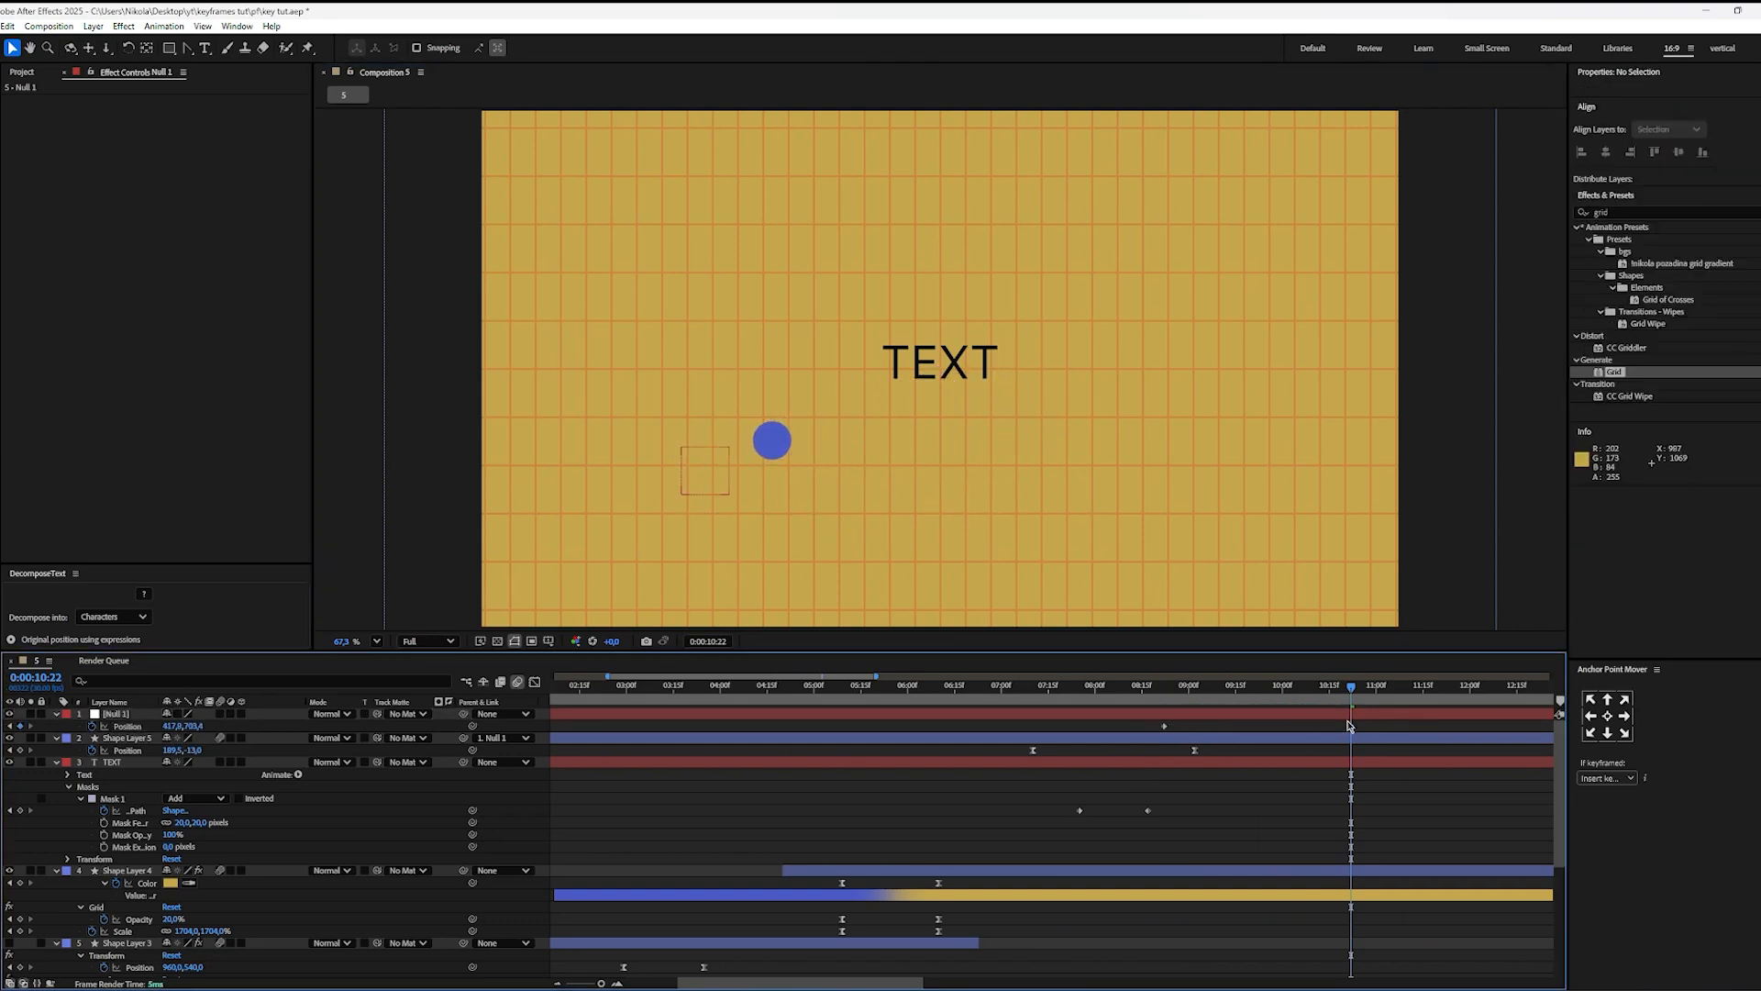
Step: Preview the ball's motion from 0:00:07:10 and inspect how the null's position keyframes overlap those of Shape Layer 5
{"action": "left_click_drag", "start_coordinate": [1346, 708], "coordinate": [1034, 713]}
{"action": "key", "text": "space"}
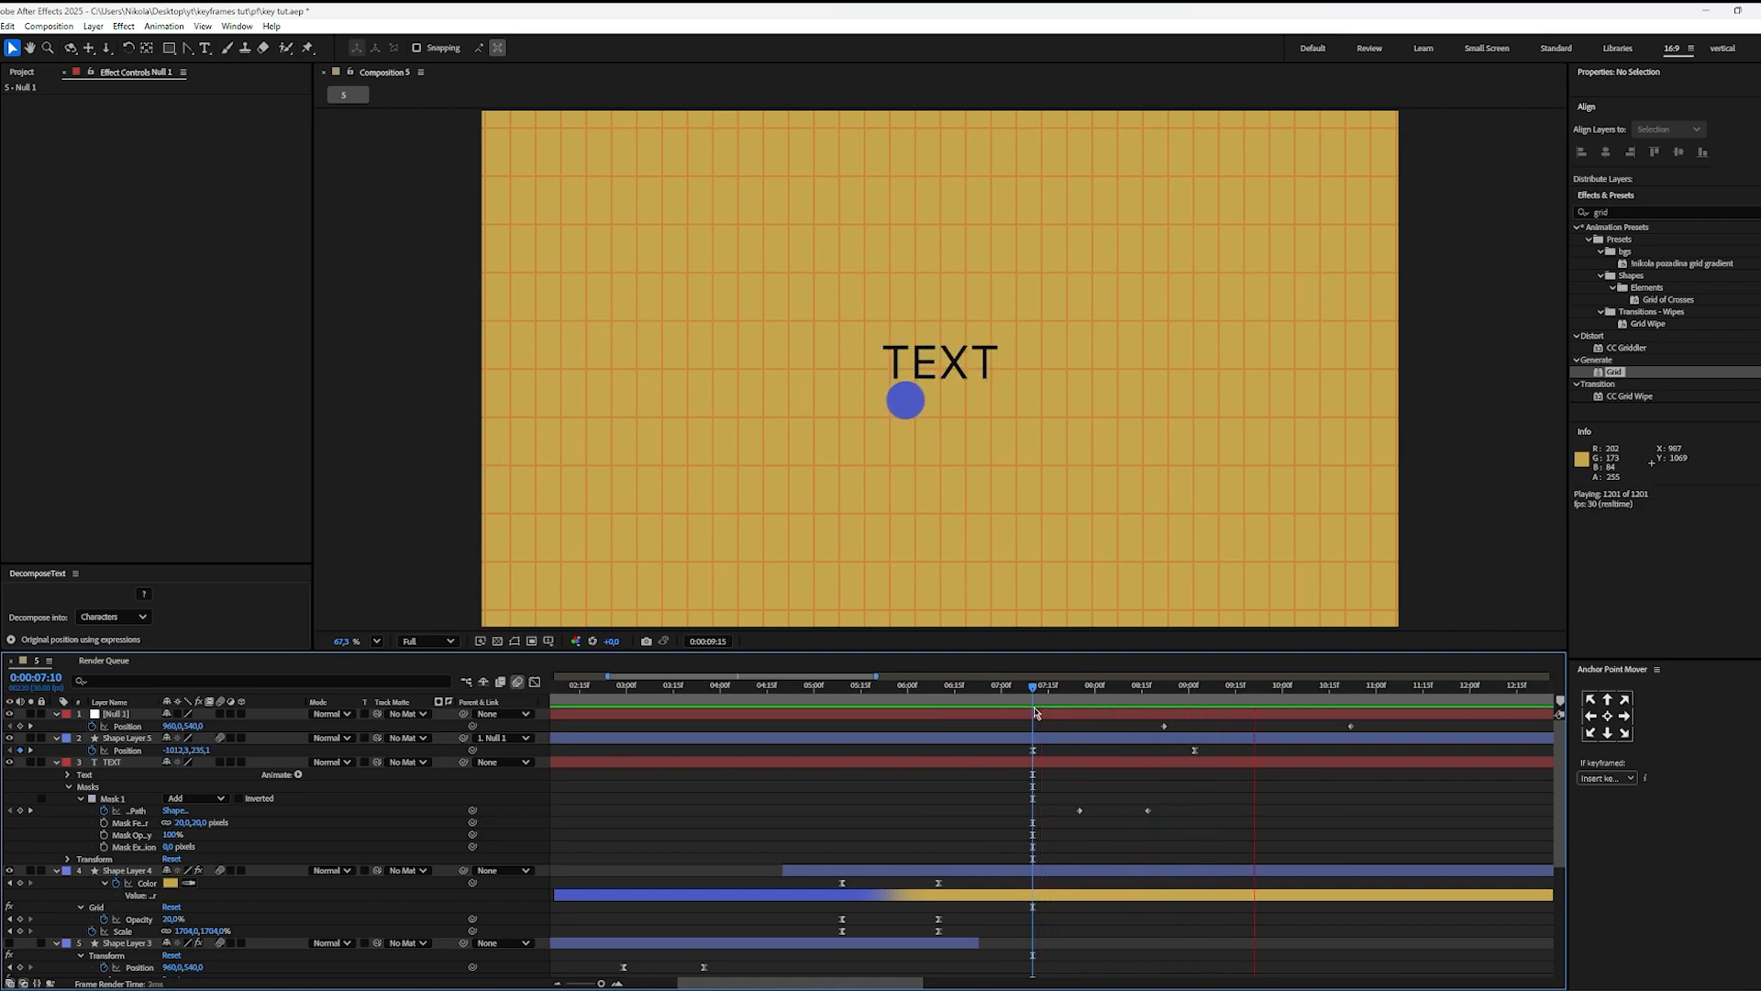
{"action": "left_click_drag", "start_coordinate": [1268, 707], "coordinate": [1165, 706]}
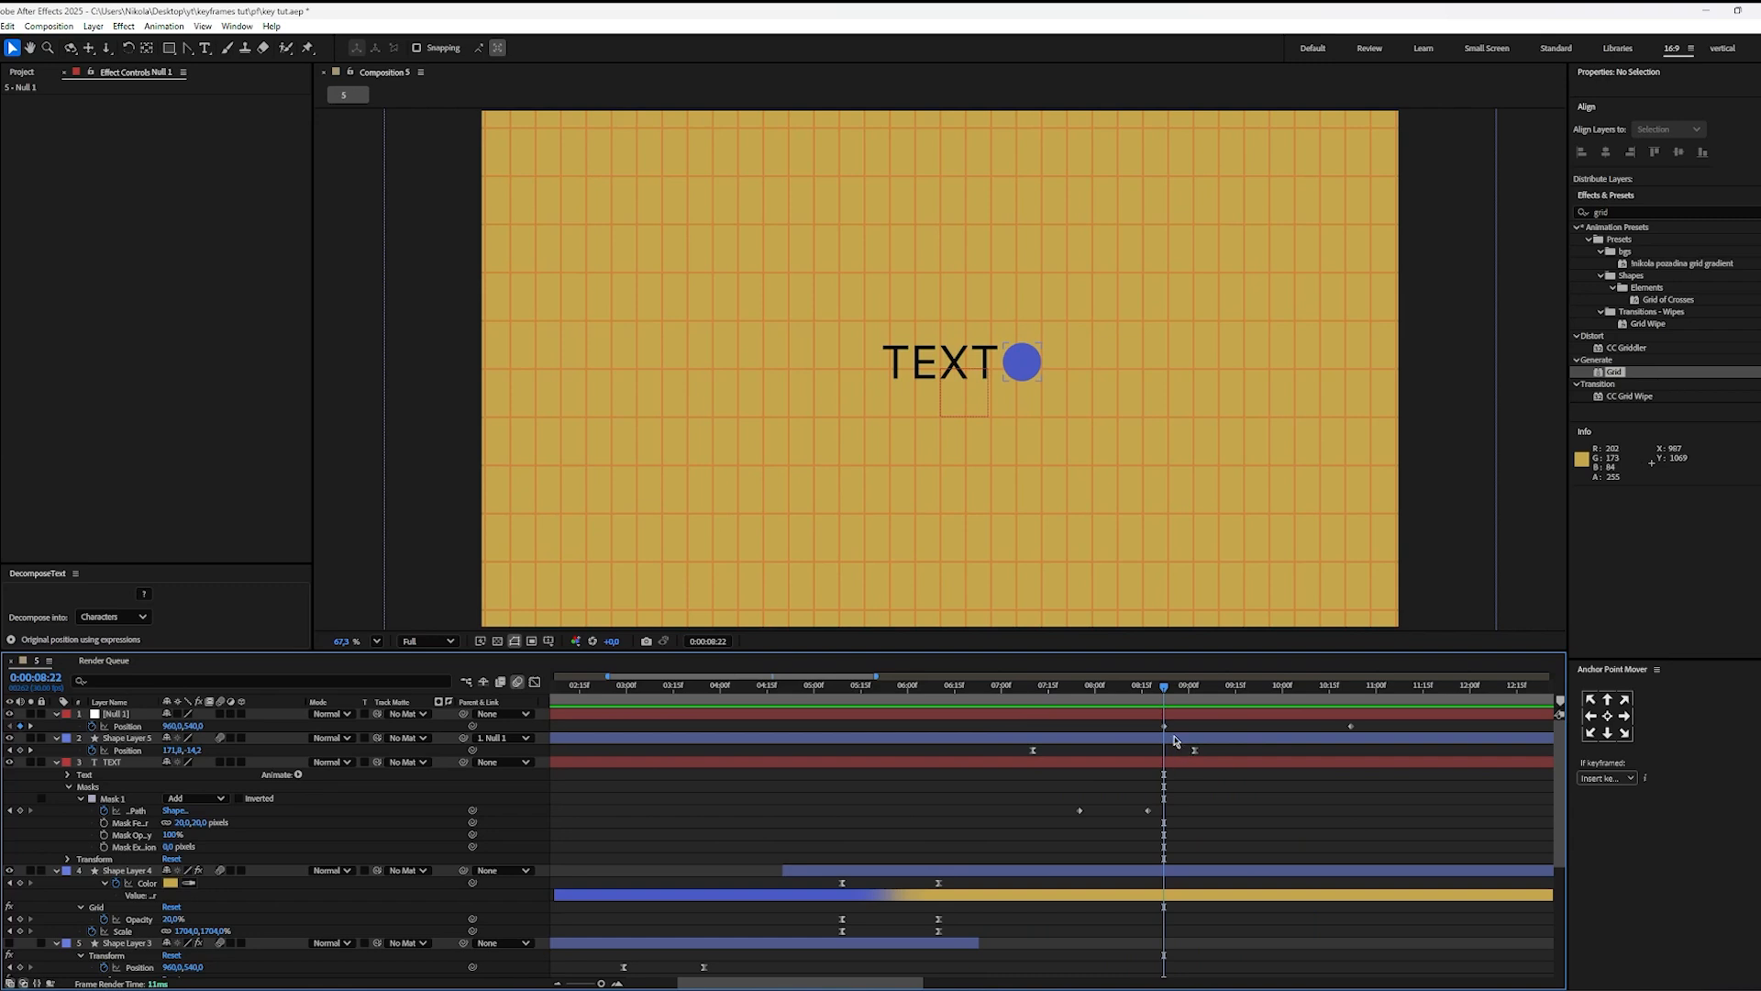
{"action": "left_click_drag", "start_coordinate": [1376, 723], "coordinate": [998, 780]}
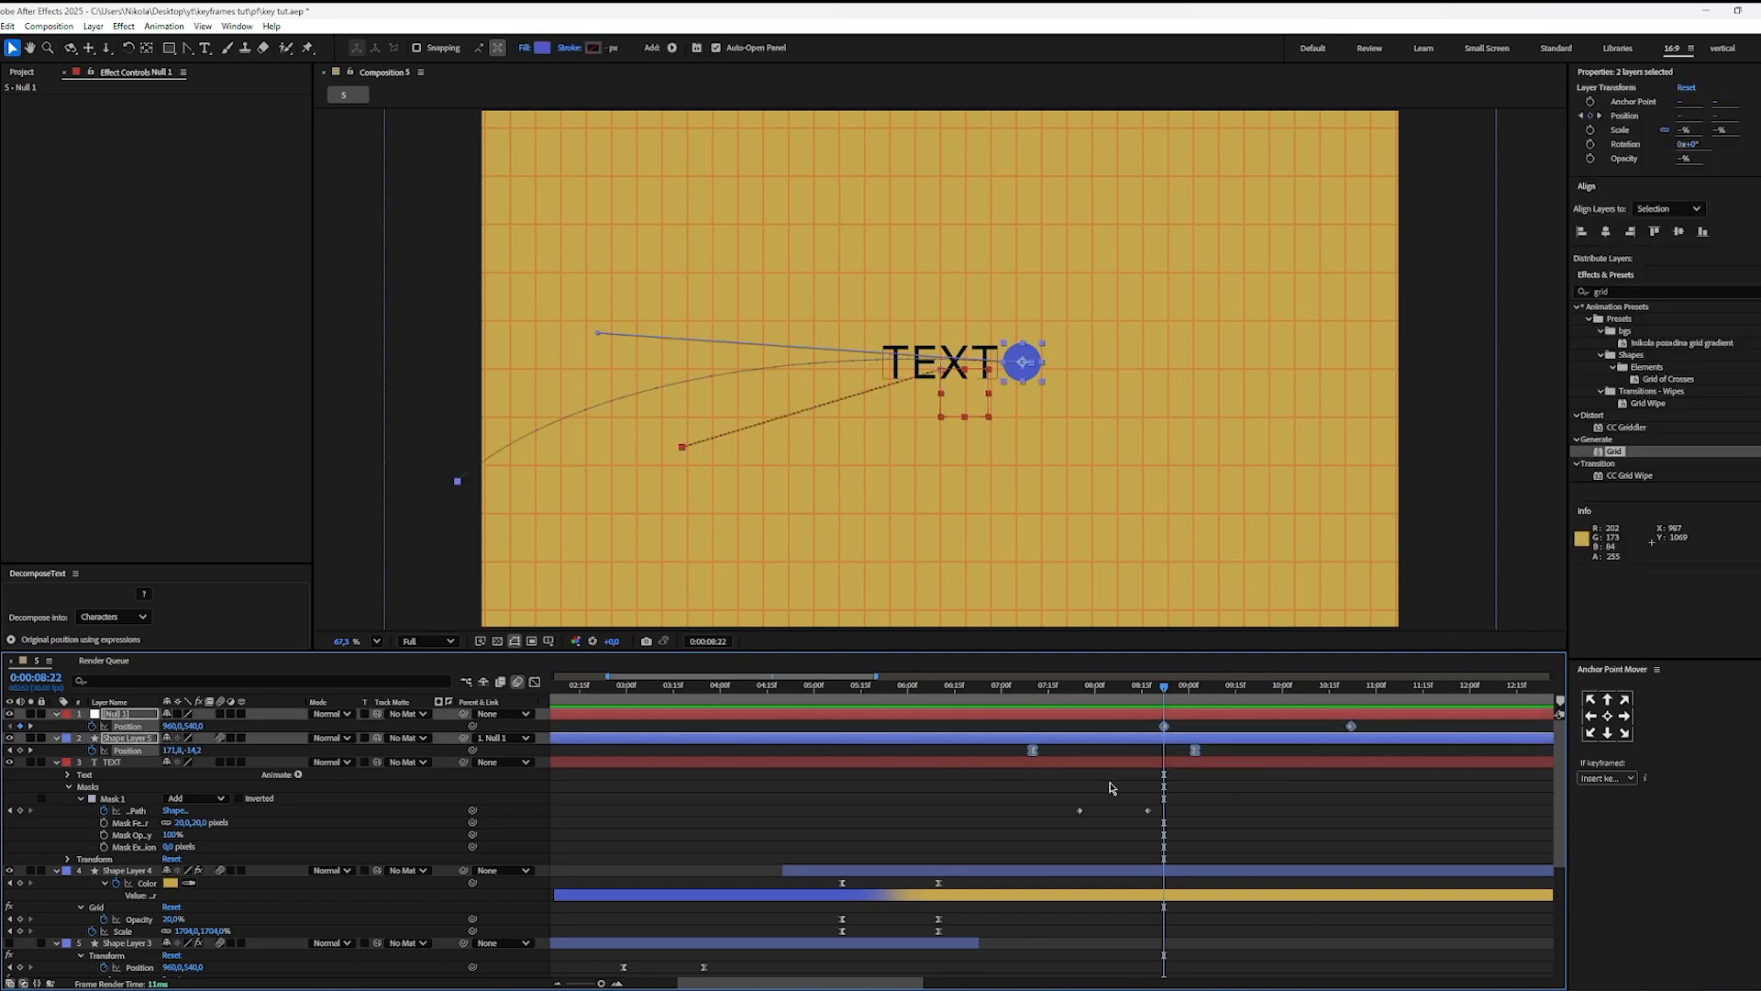
{"action": "left_click", "coordinate": [1113, 785]}
{"action": "left_click", "coordinate": [1164, 727]}
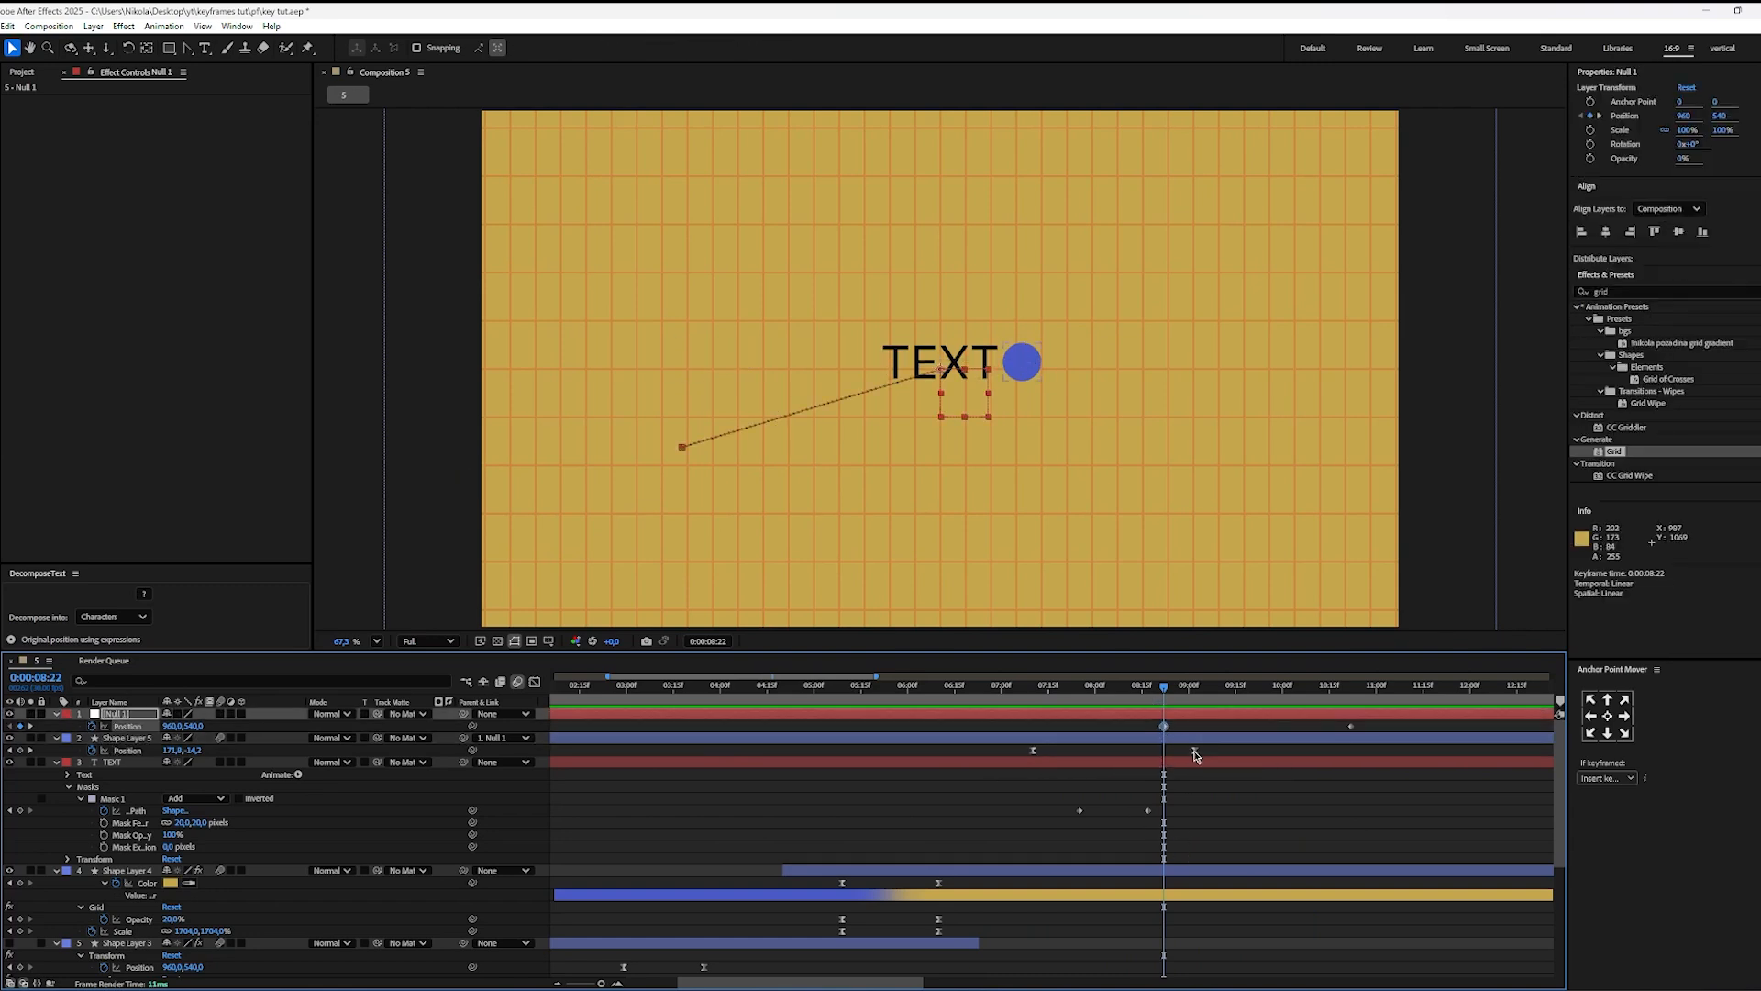
{"action": "left_click", "coordinate": [1195, 752]}
Step: Ease both of the null's position keyframes into a steeper mid-move speed peak, and move the end keyframe slightly earlier
{"action": "left_click_drag", "start_coordinate": [1364, 729], "coordinate": [1140, 741]}
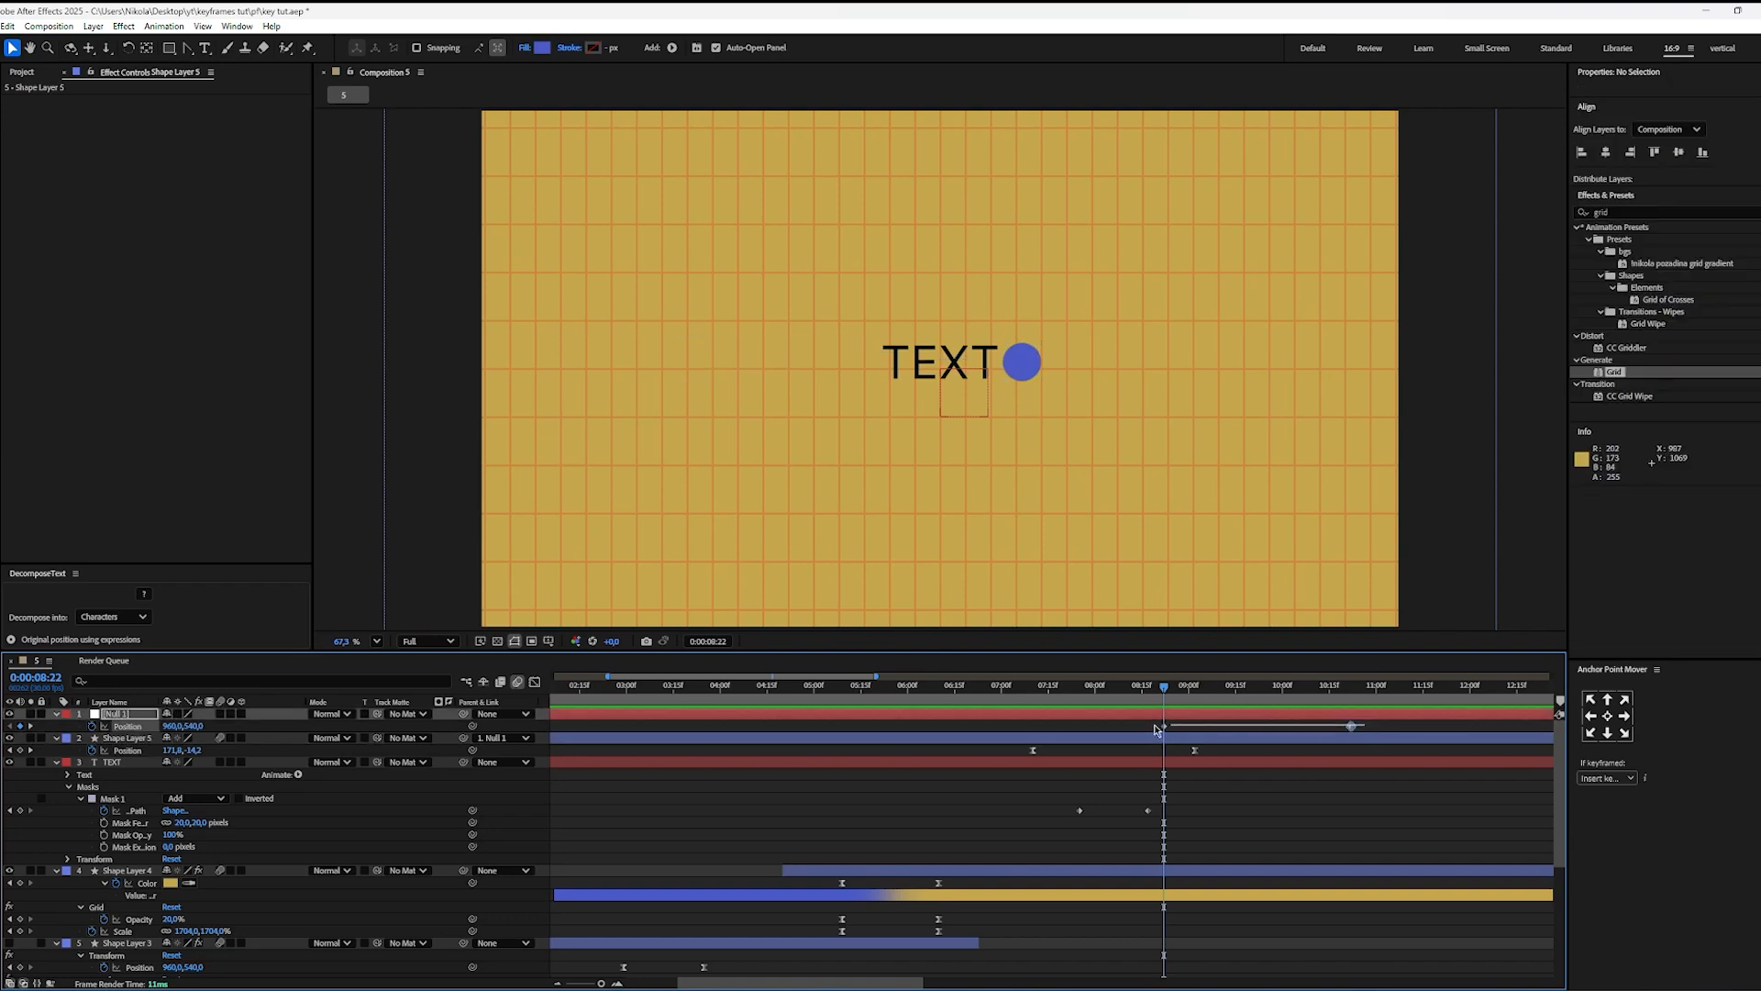
{"action": "key", "text": "shift+F3"}
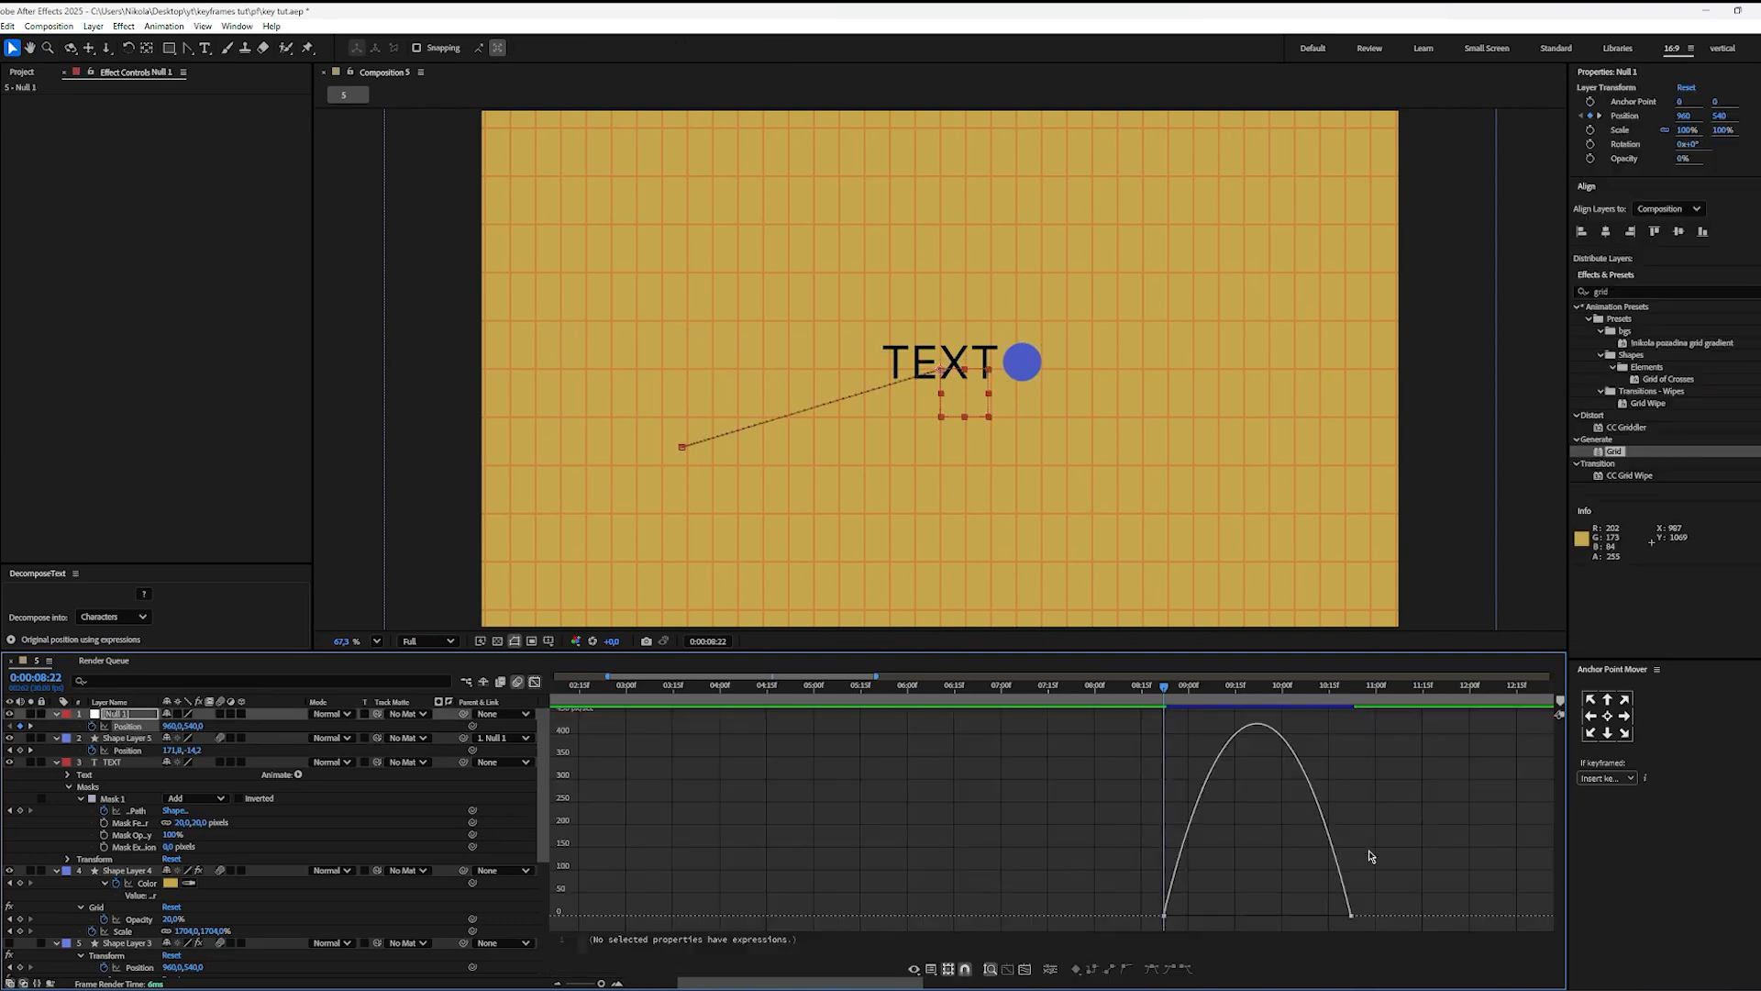
{"action": "left_click", "coordinate": [1351, 916]}
{"action": "left_click_drag", "start_coordinate": [1323, 919], "coordinate": [1215, 920]}
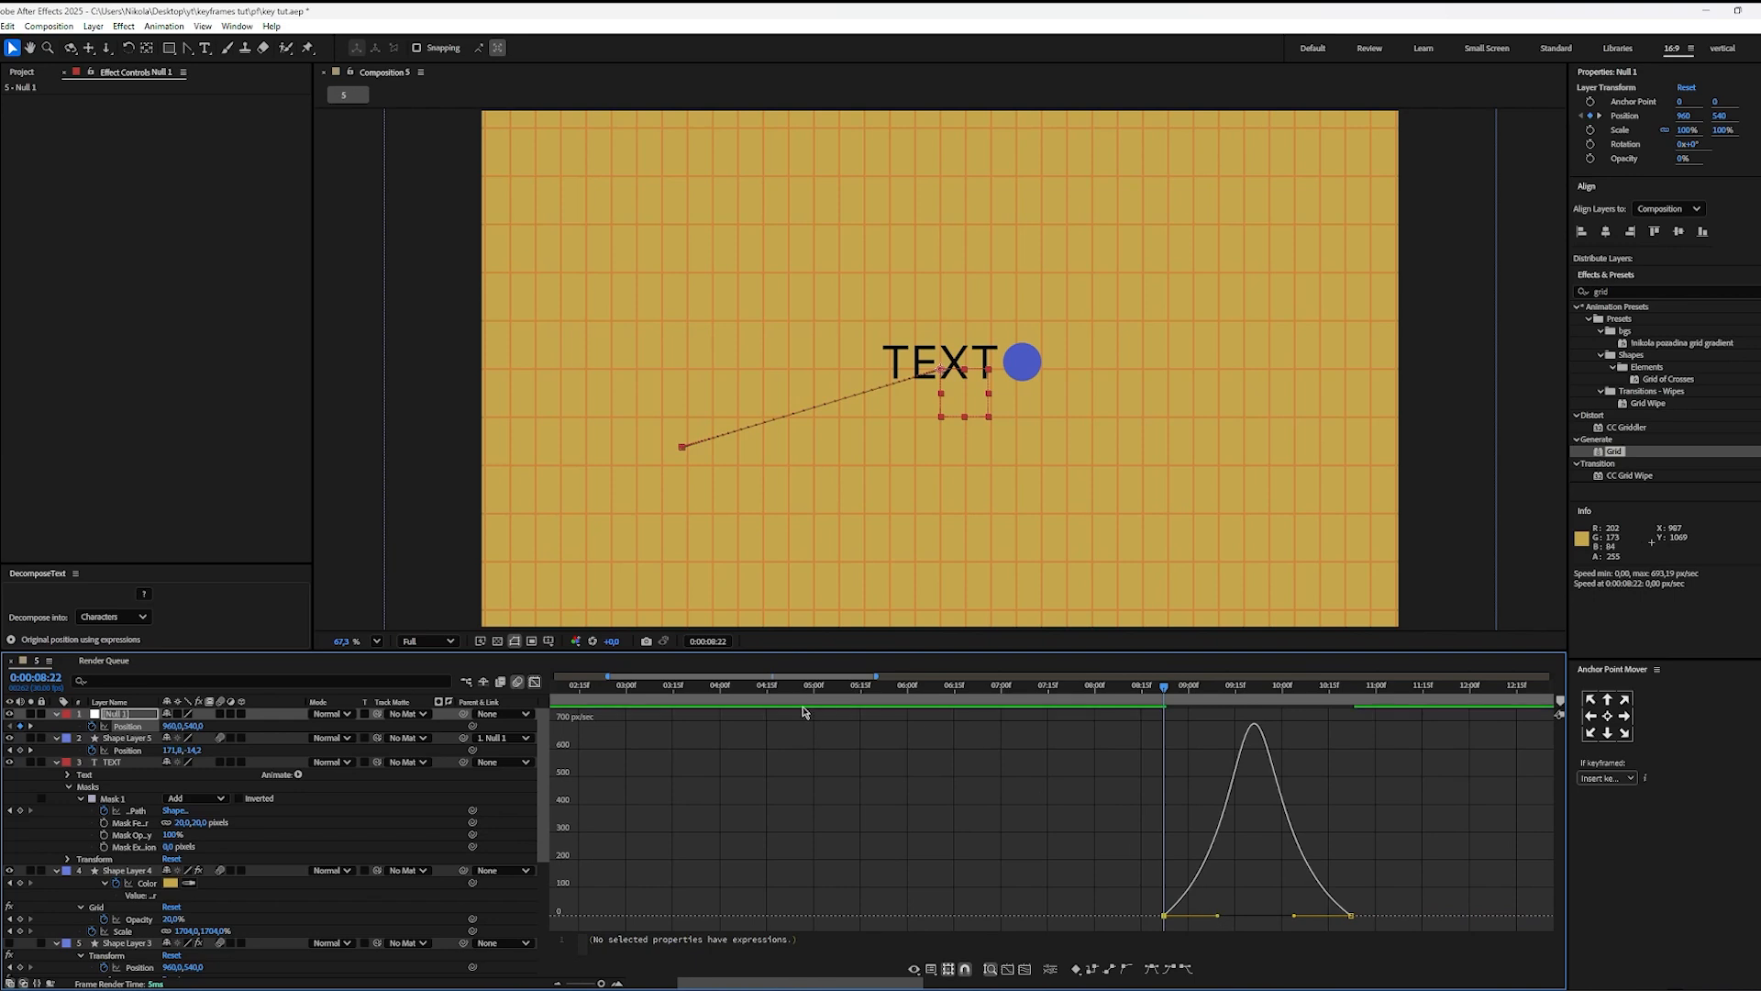
{"action": "left_click", "coordinate": [535, 683]}
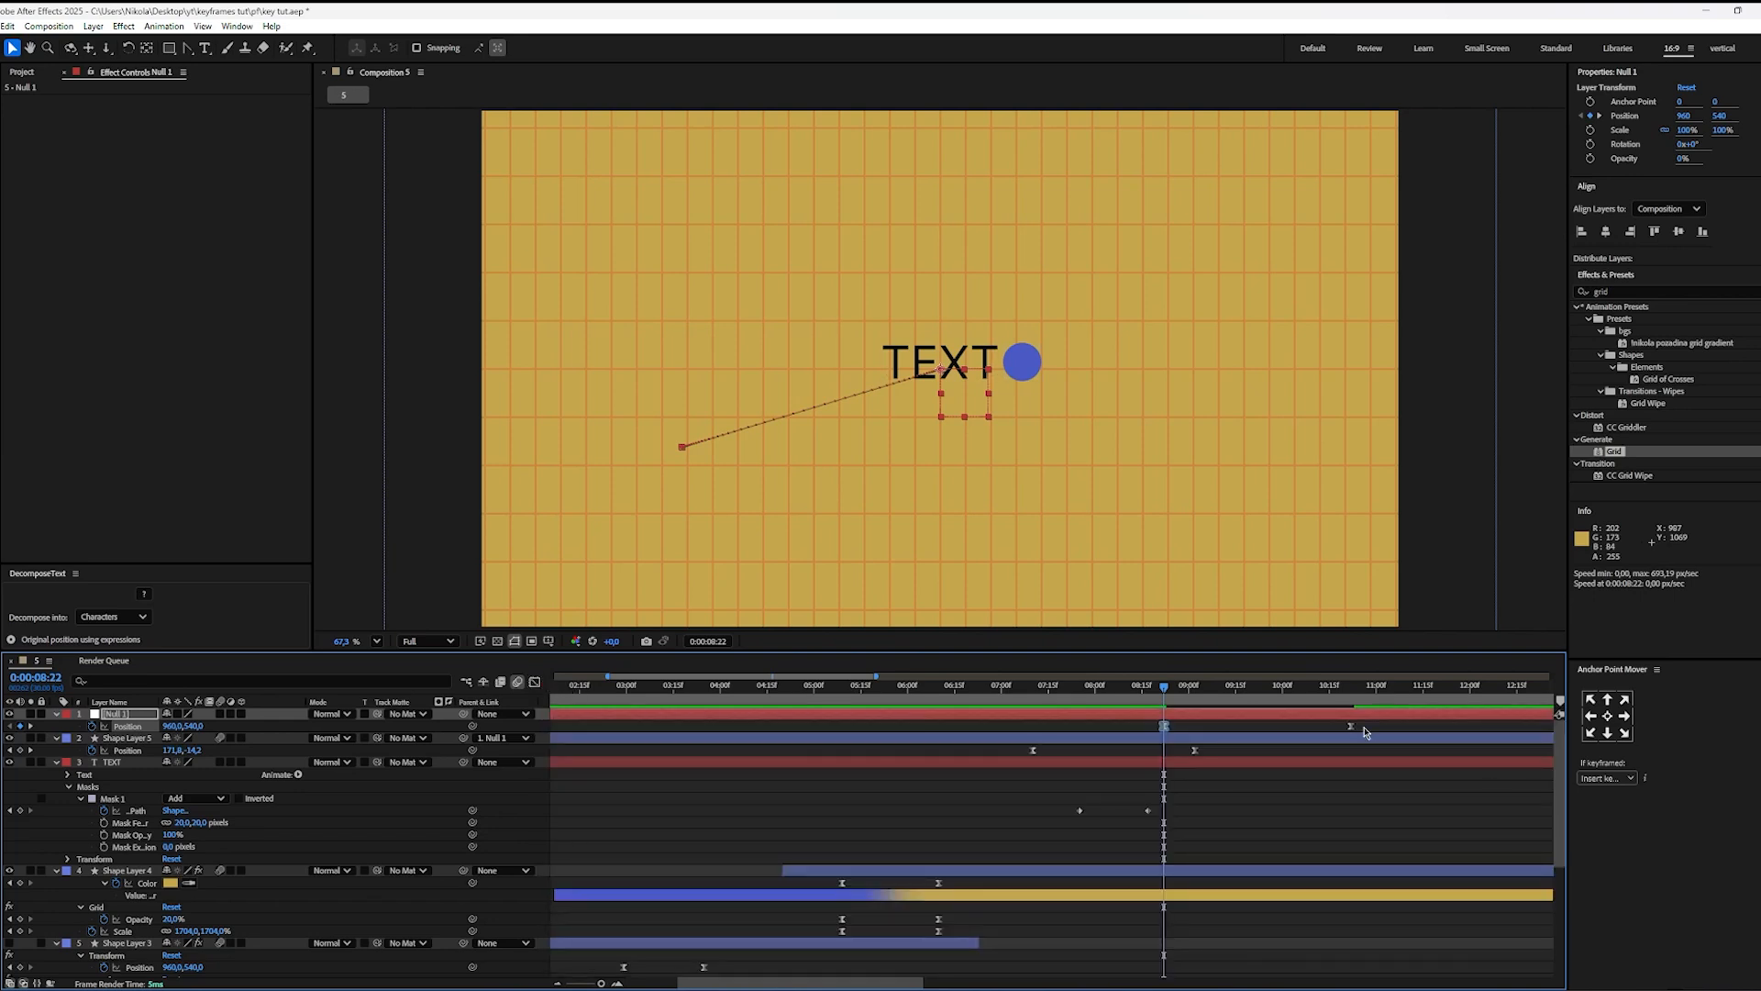
{"action": "left_click_drag", "start_coordinate": [1350, 727], "coordinate": [1319, 726]}
{"action": "left_click", "coordinate": [1258, 825]}
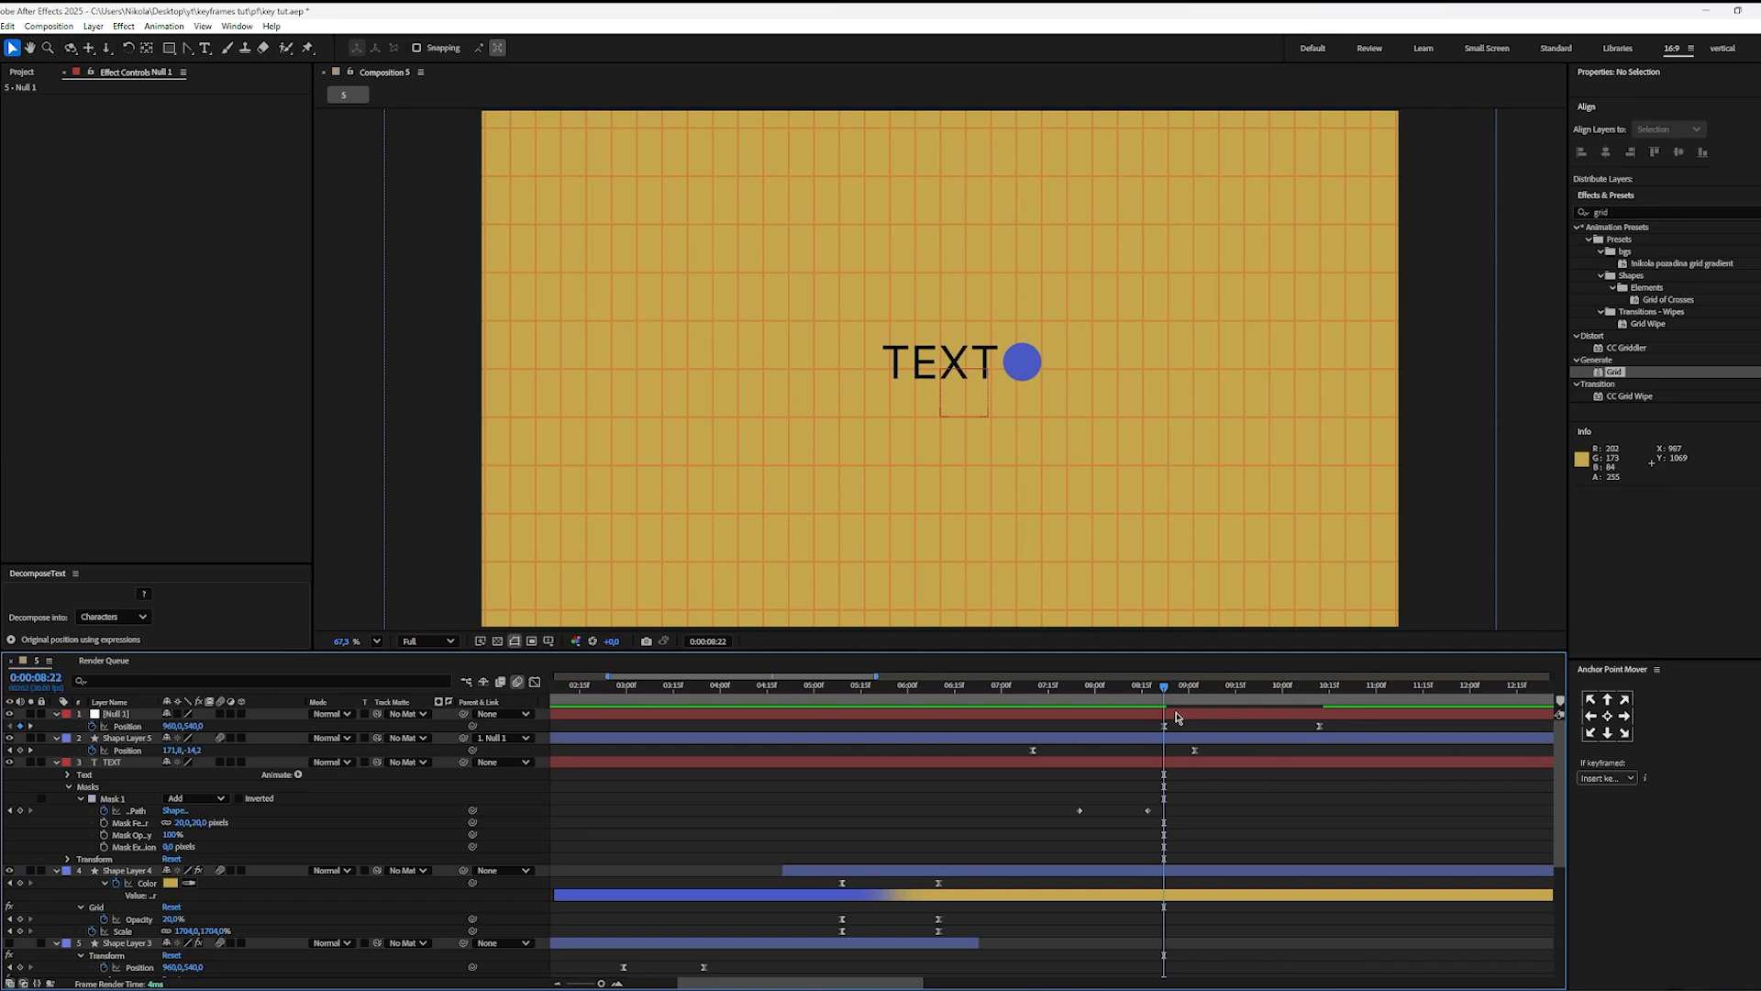
Step: Curve the null's motion path from its lower-left end point with the Convert Vertex tool, and preview the motion from 0:00:07:07
{"action": "left_click", "coordinate": [1178, 717]}
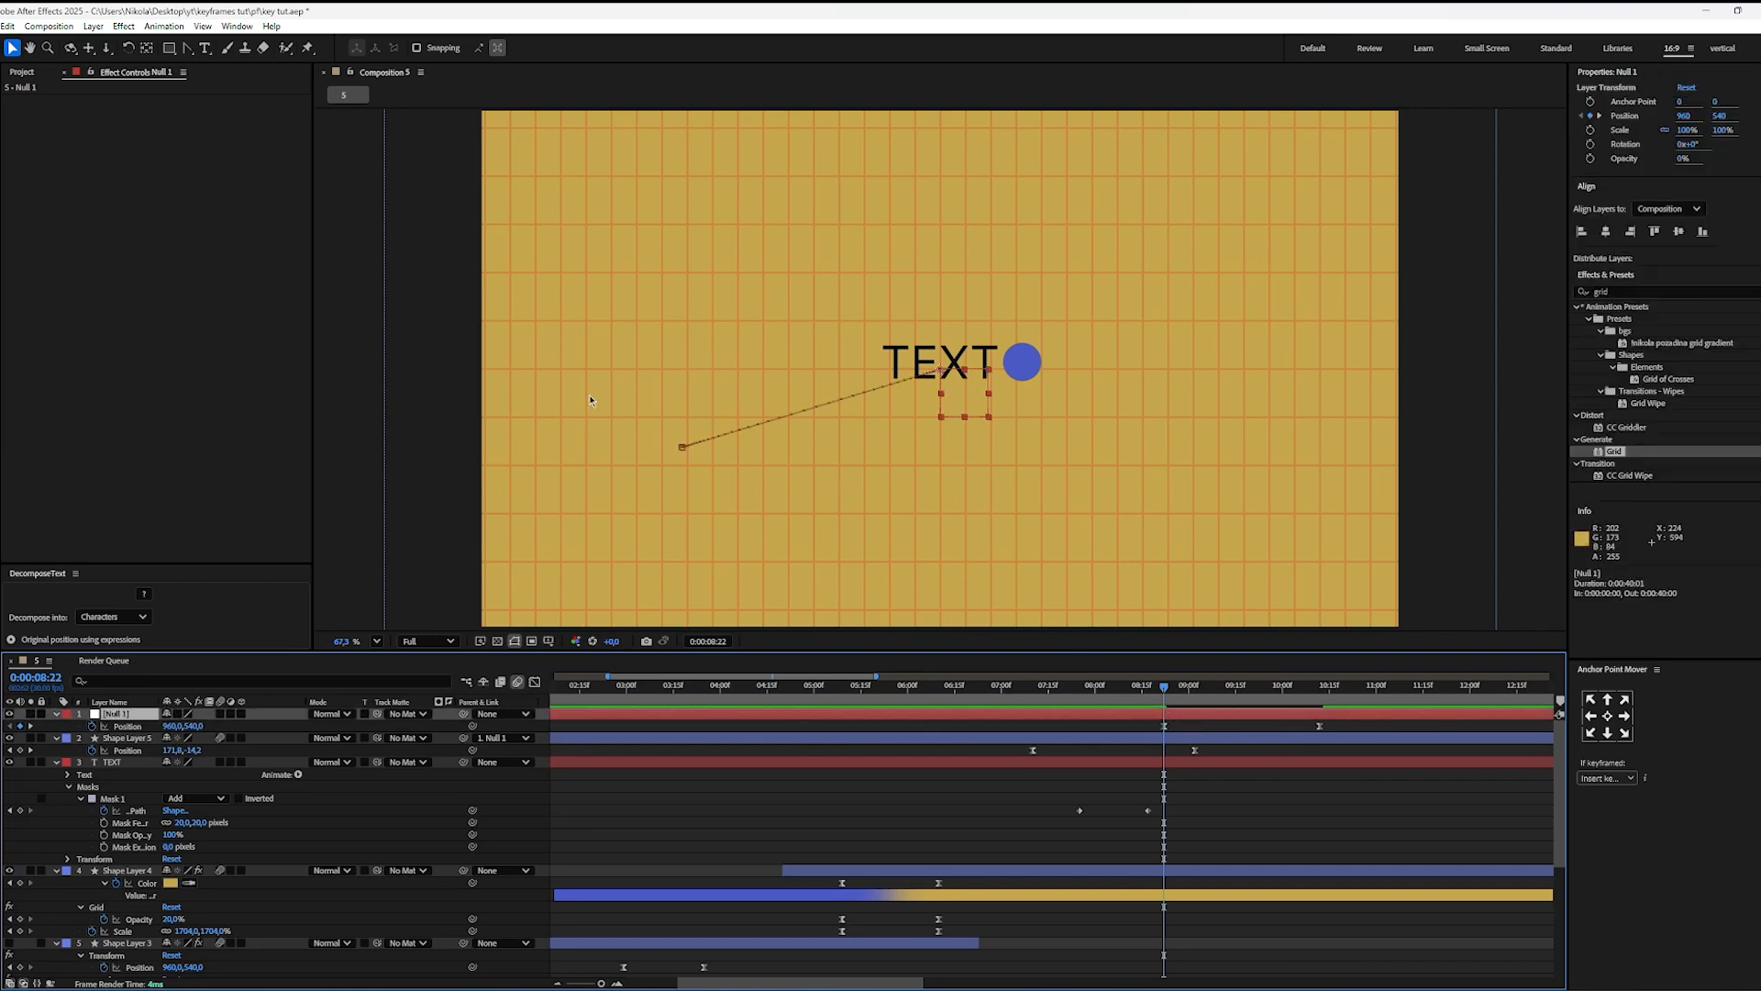
{"action": "left_click", "coordinate": [188, 48]}
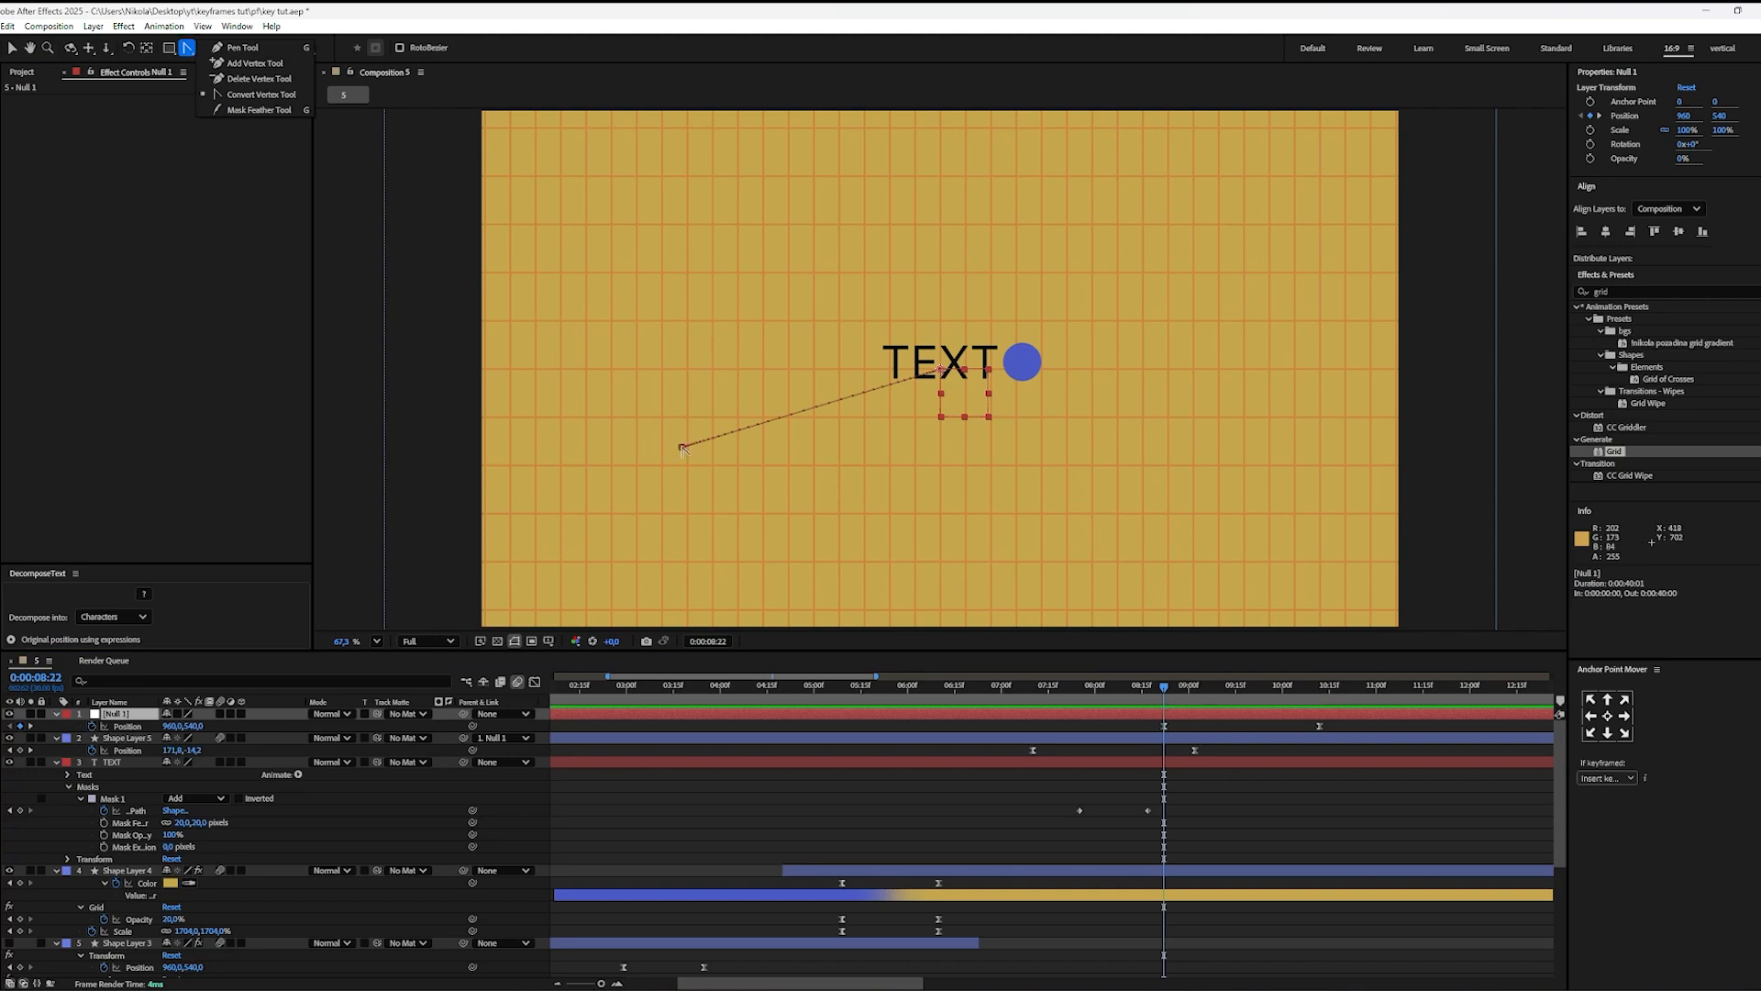
{"action": "left_click_drag", "start_coordinate": [681, 446], "coordinate": [932, 487]}
{"action": "left_click", "coordinate": [1205, 773]}
{"action": "left_click_drag", "start_coordinate": [1161, 702], "coordinate": [1020, 703]}
{"action": "key", "text": "space"}
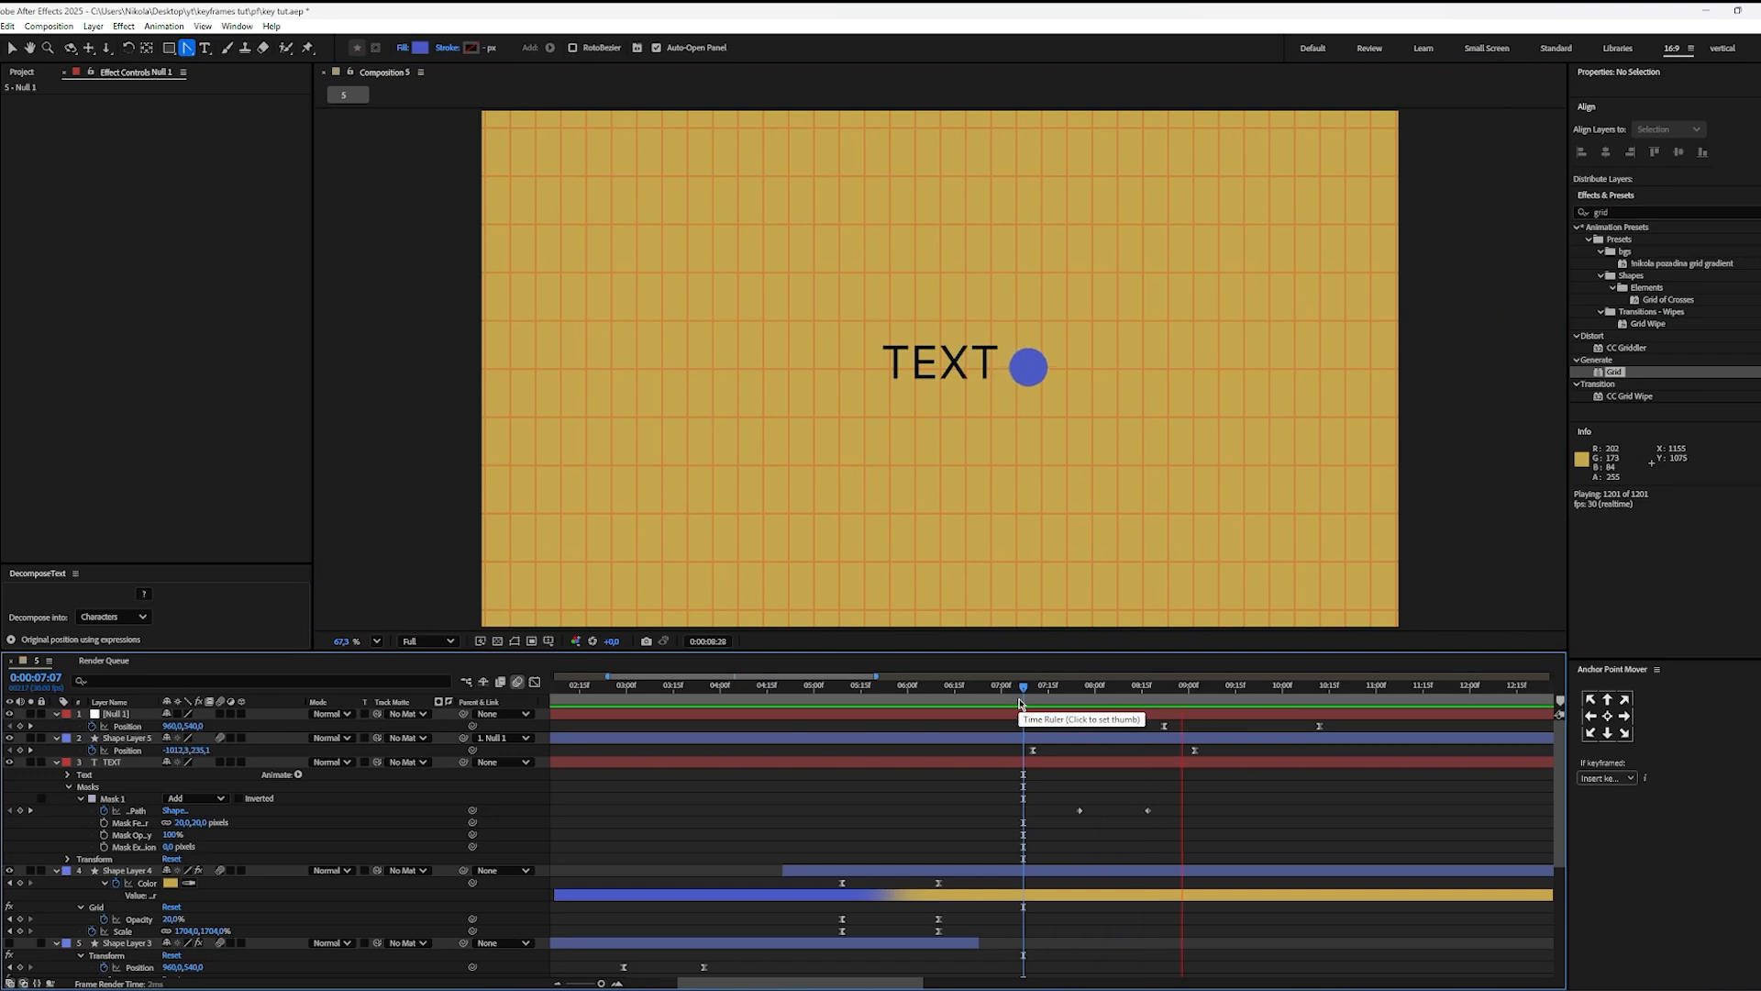
{"action": "key", "text": "space"}
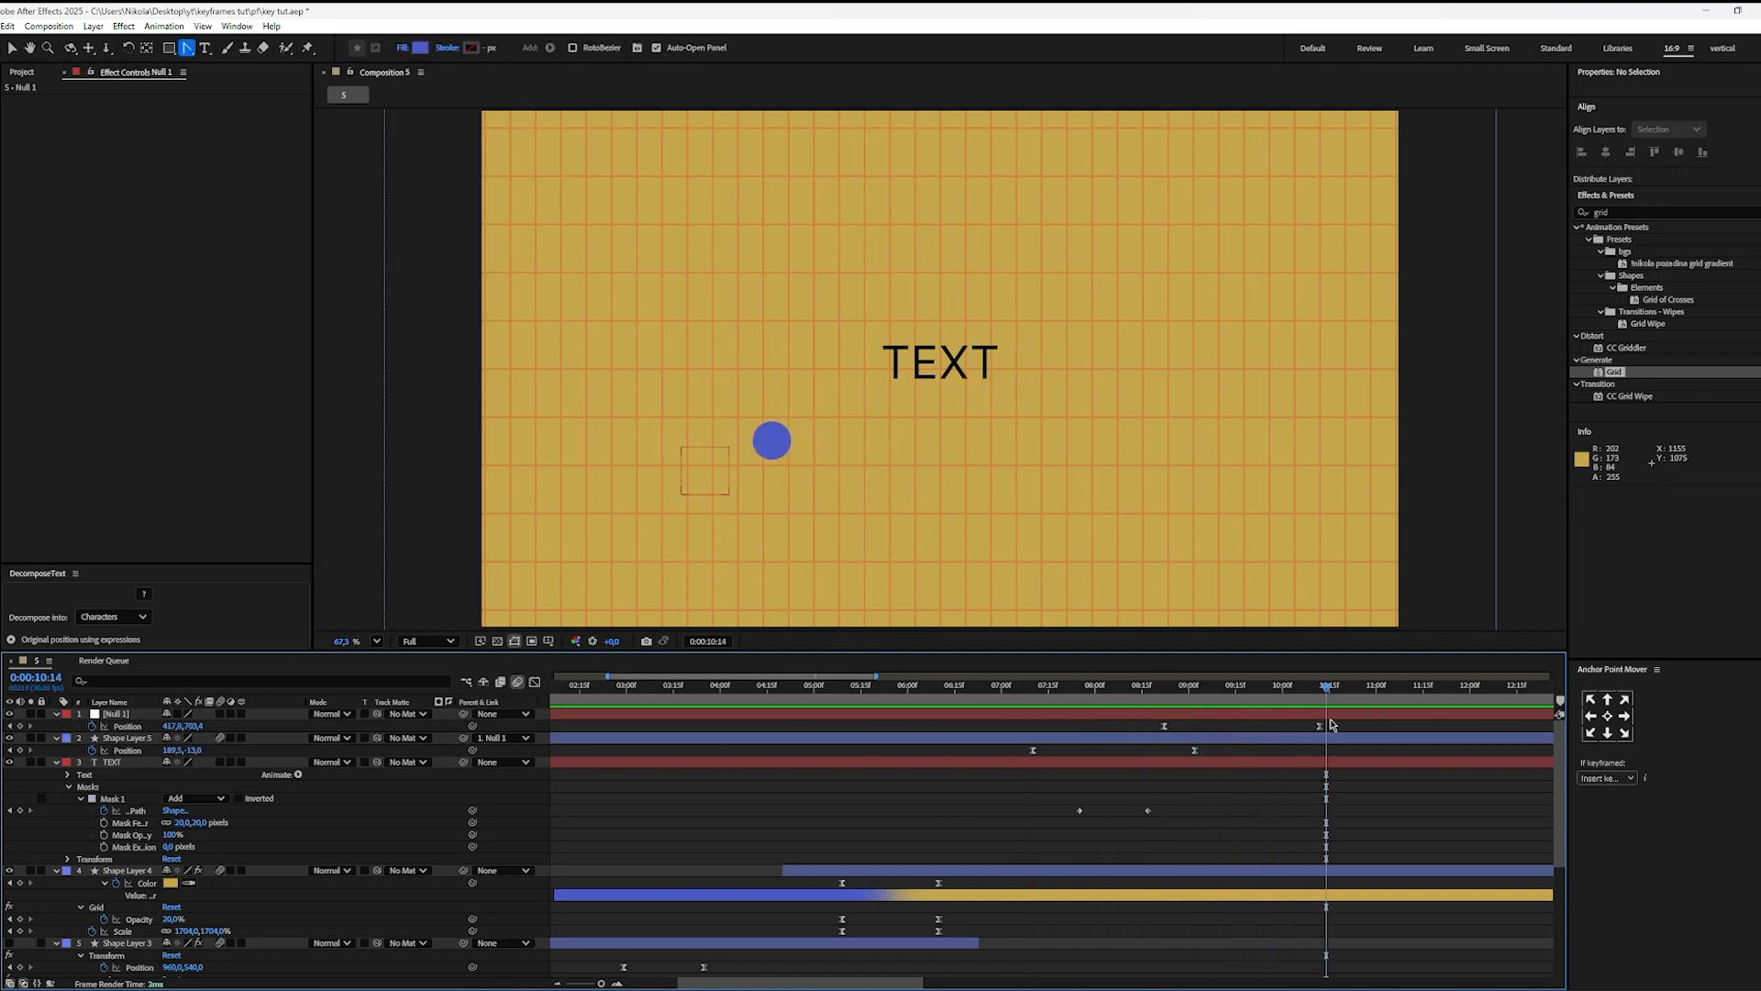
Step: Shift both of the null's position keyframes slightly earlier and preview the ball's combined move from 0:00:06:24
{"action": "left_click_drag", "start_coordinate": [1341, 723], "coordinate": [1157, 697]}
{"action": "left_click", "coordinate": [1226, 741]}
{"action": "left_click", "coordinate": [982, 697]}
{"action": "key", "text": "space"}
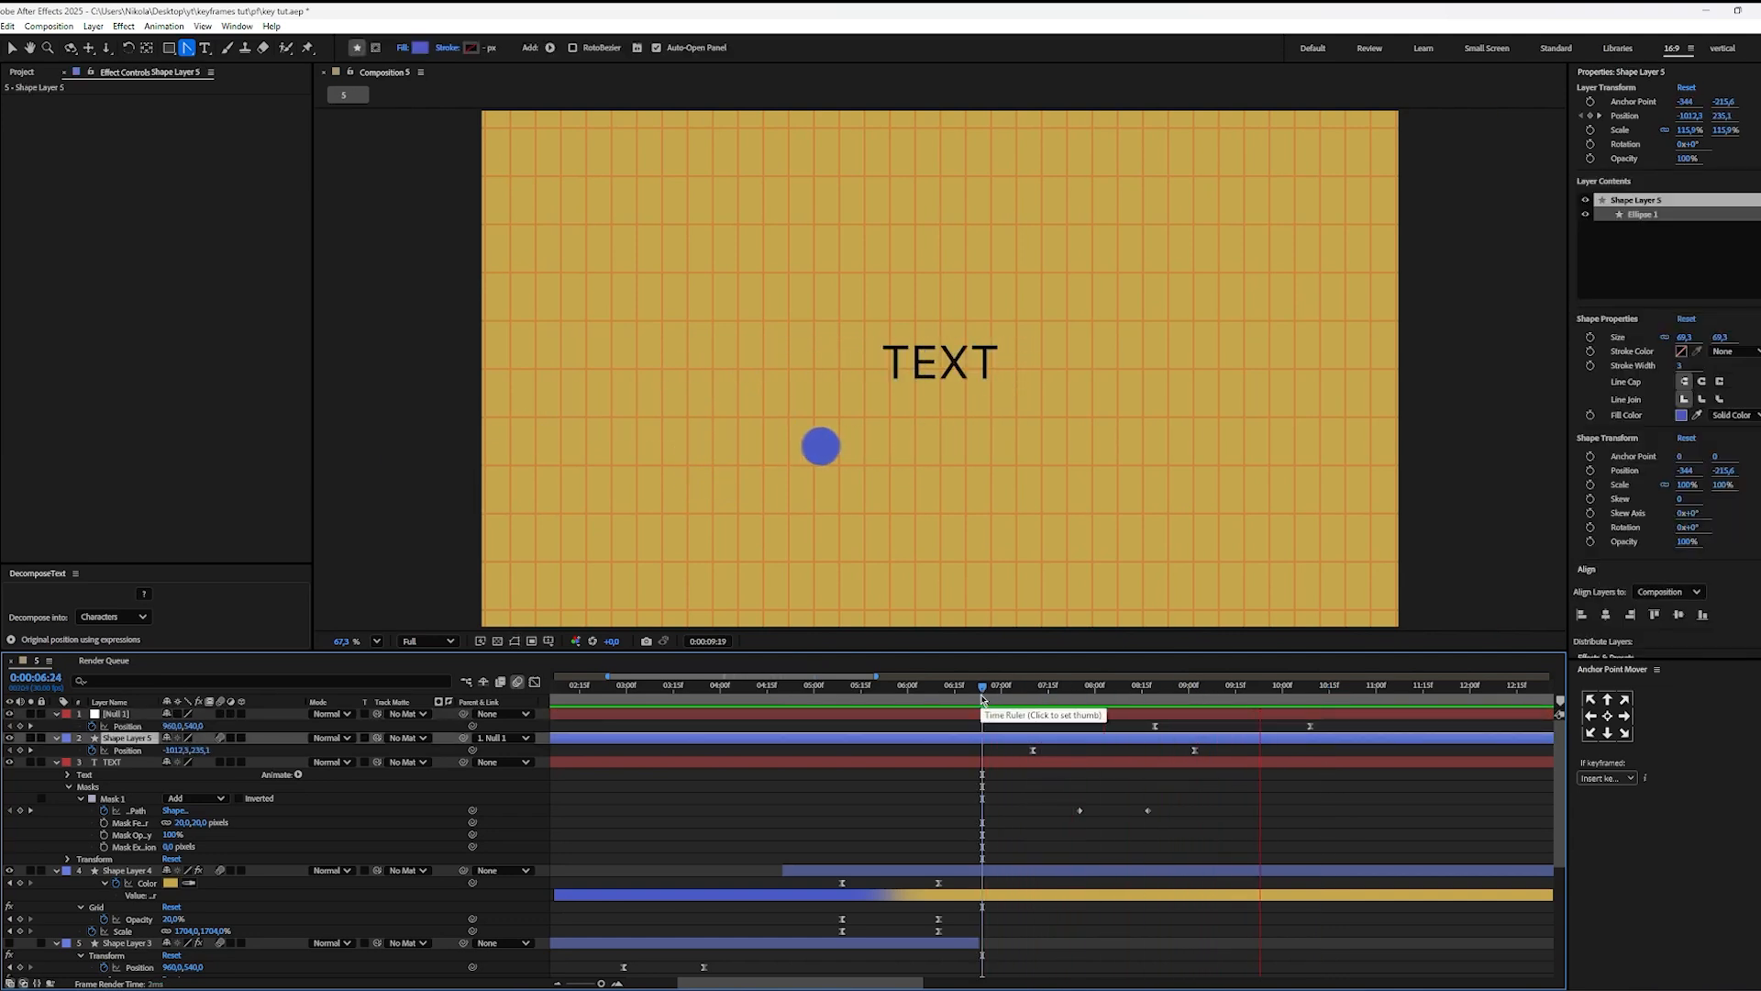
{"action": "key", "text": "space"}
{"action": "scroll", "coordinate": [949, 798], "scroll_direction": "down", "scroll_amount": 3}
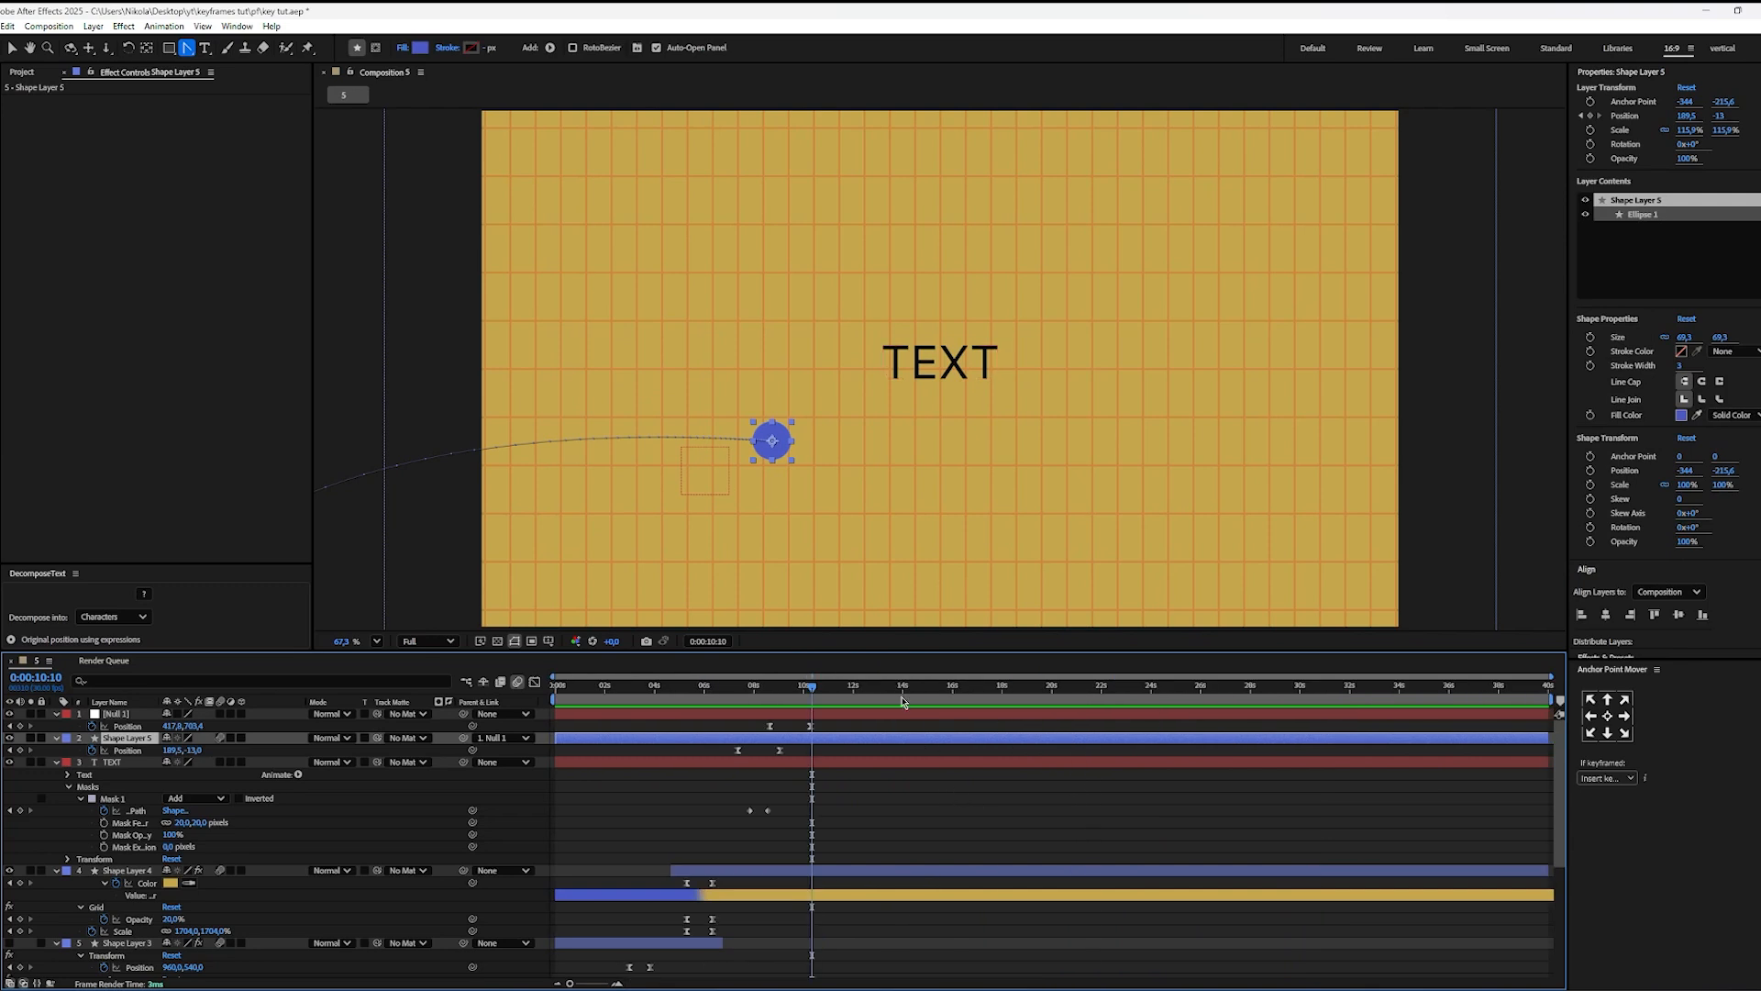
{"action": "left_click_drag", "start_coordinate": [771, 701], "coordinate": [724, 702]}
{"action": "key", "text": "space"}
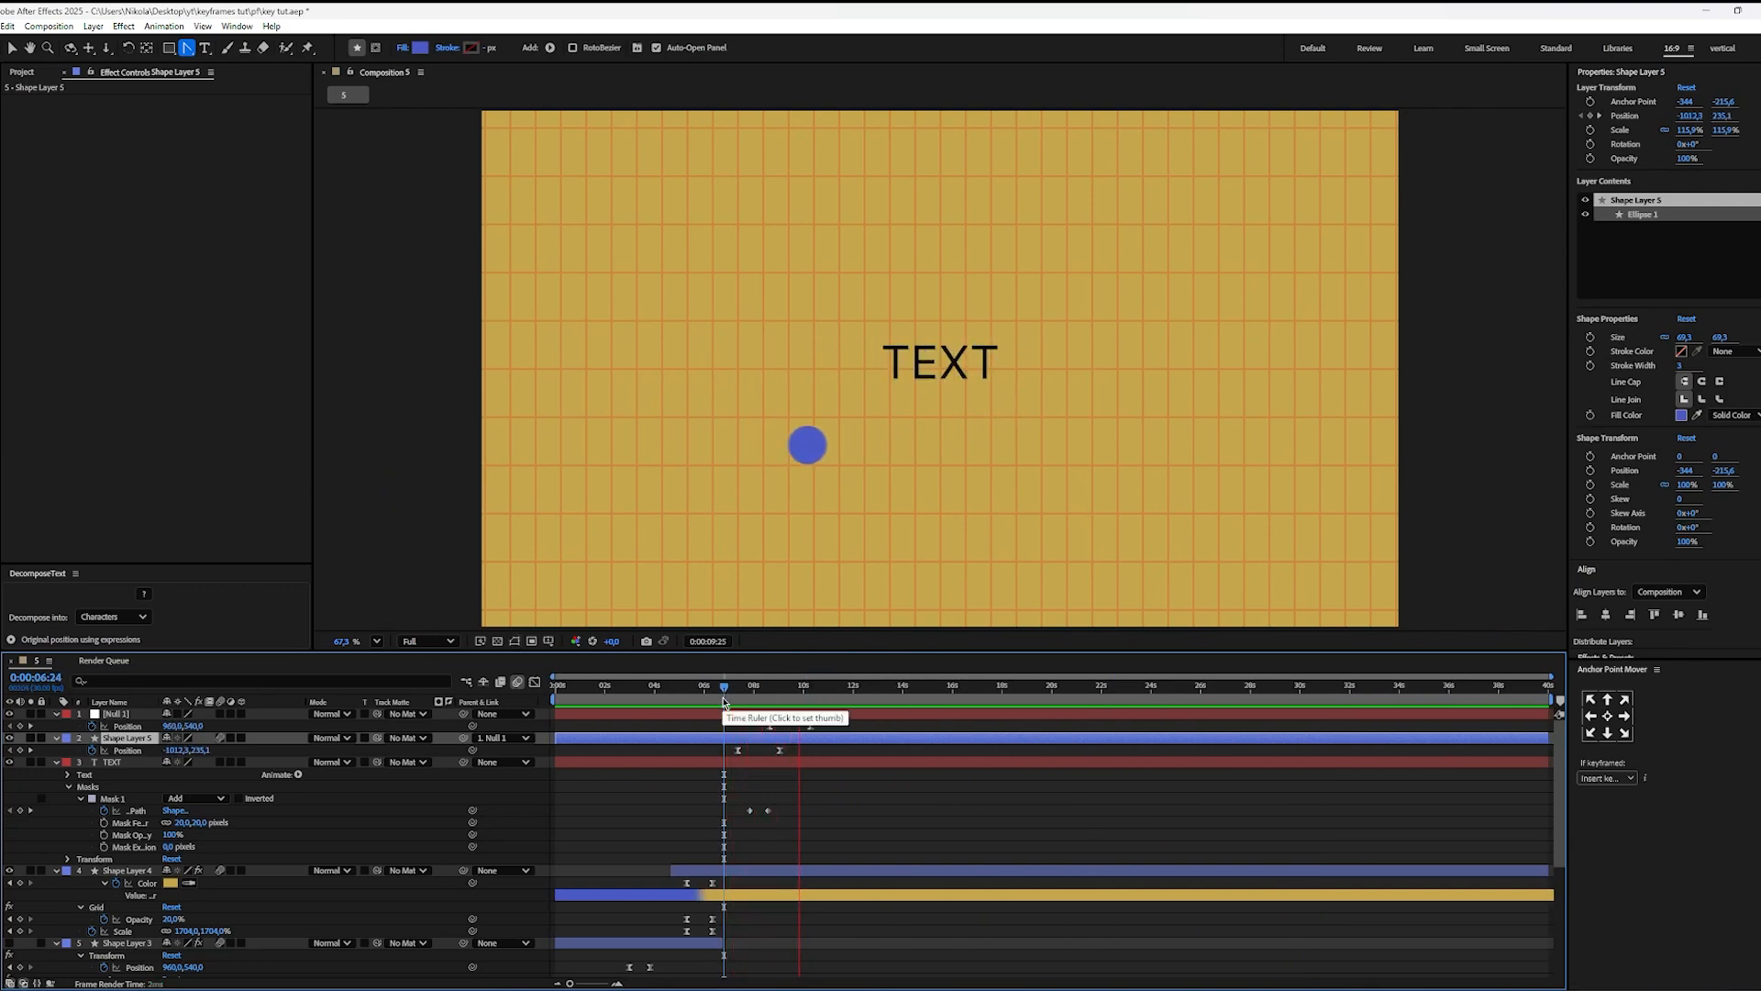
{"action": "key", "text": "space"}
{"action": "left_click", "coordinate": [835, 779]}
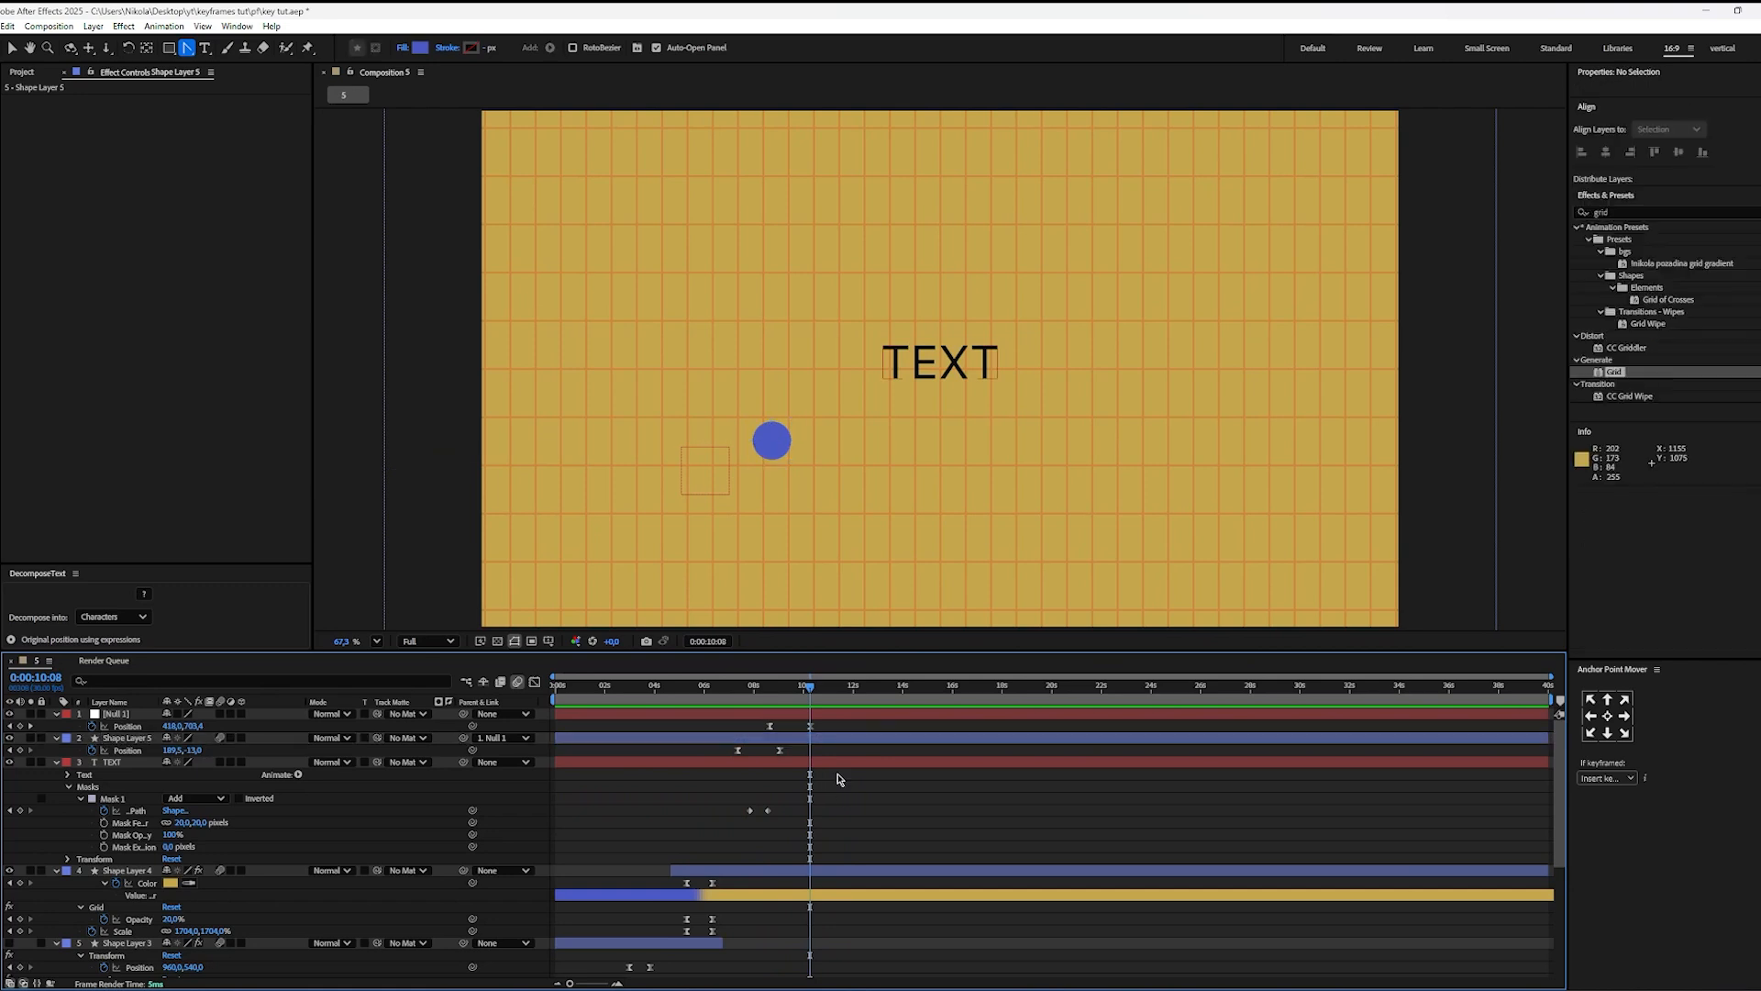
Step: Switch to Premiere Pro to examine the ball and text animation in the reel sequence up to 0:00:06:47, and return to After Effects
{"action": "key", "text": "alt+Tab"}
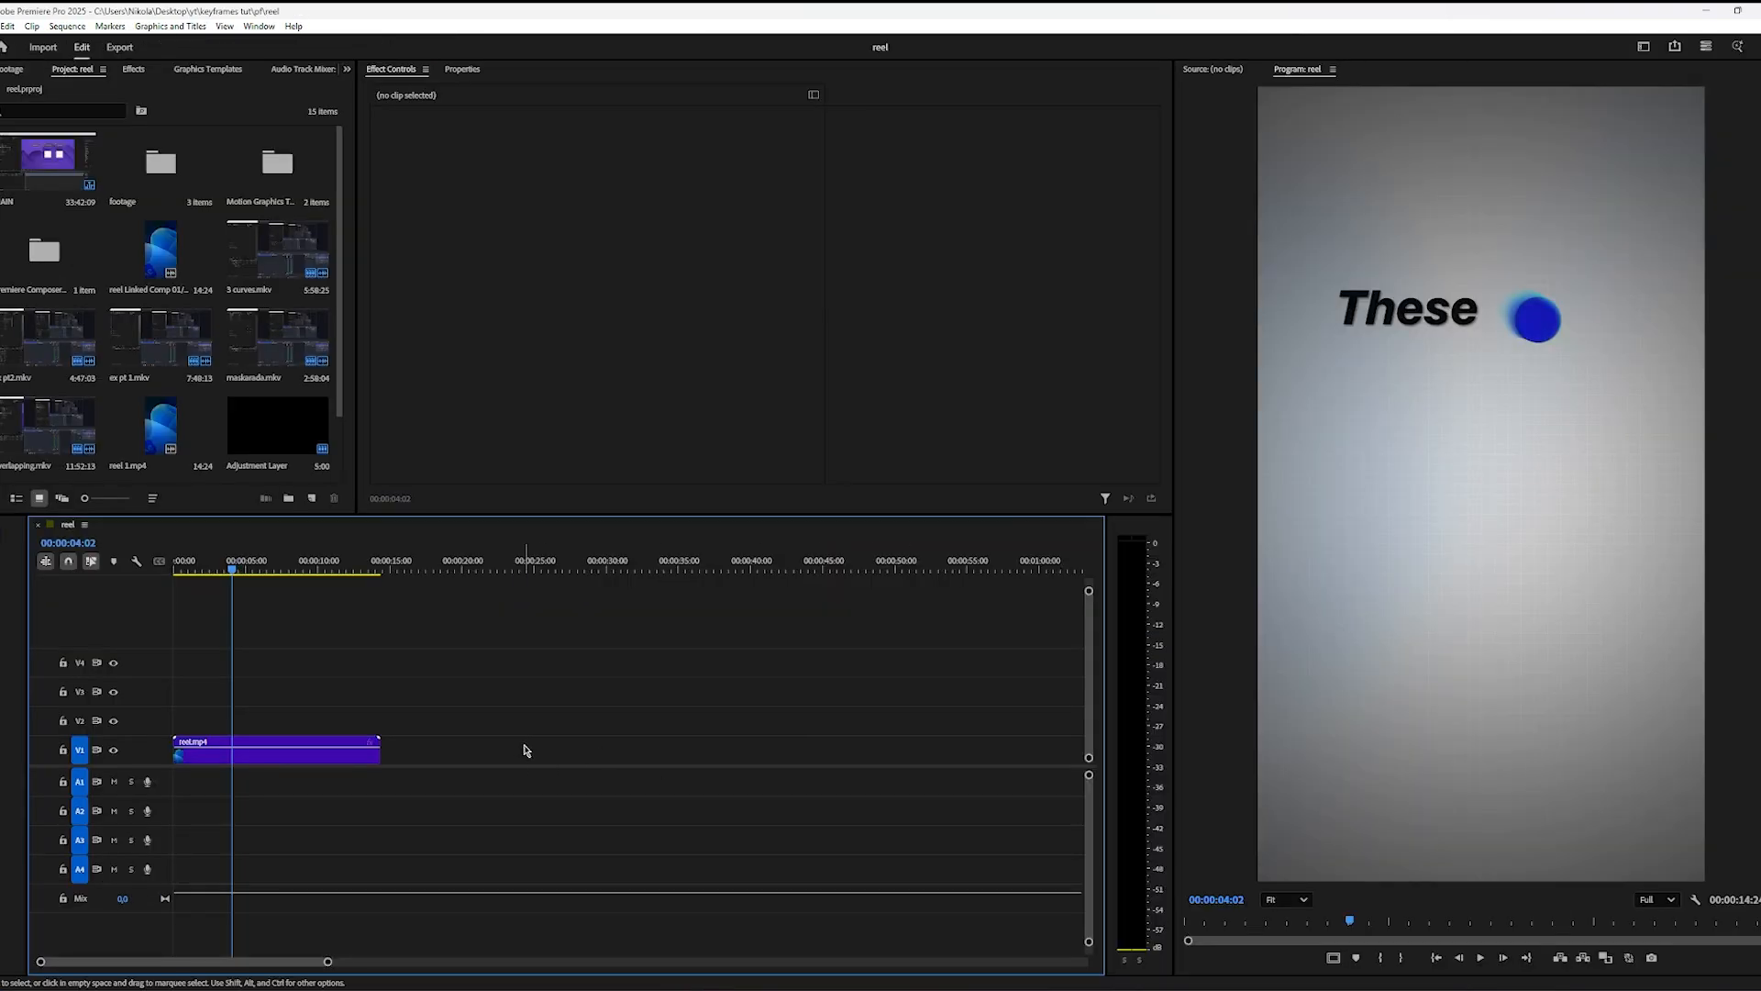
{"action": "key", "text": "space"}
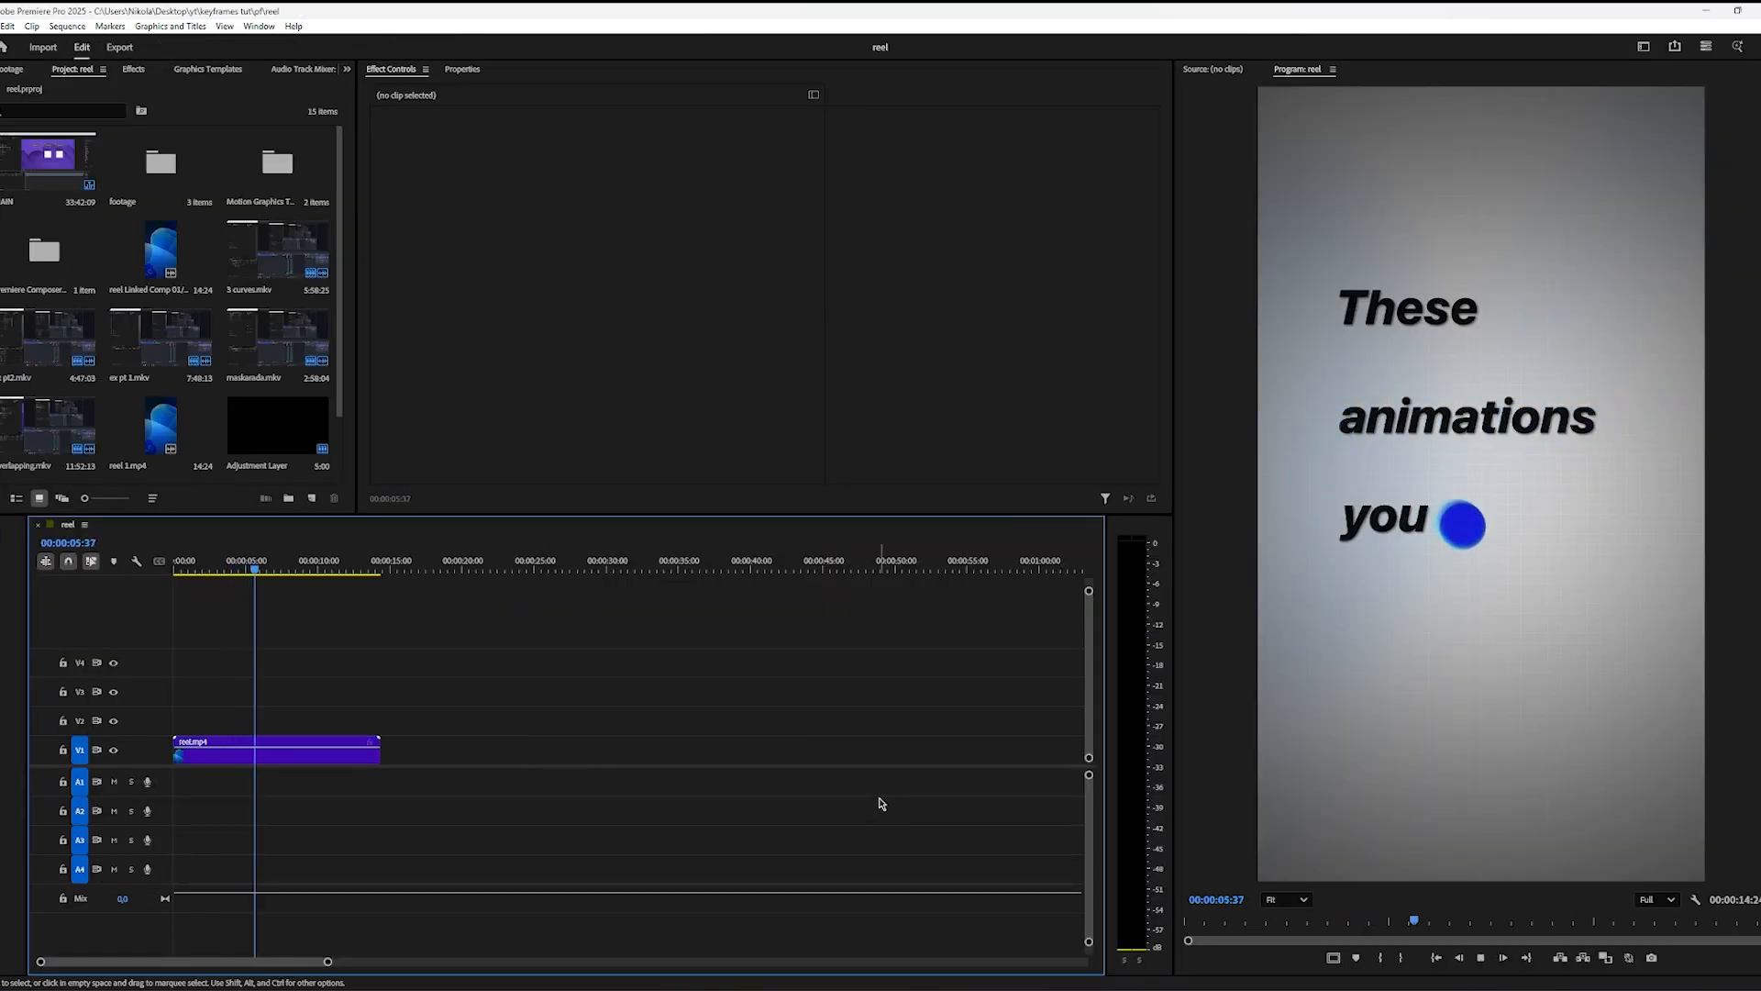
{"action": "key", "text": "space"}
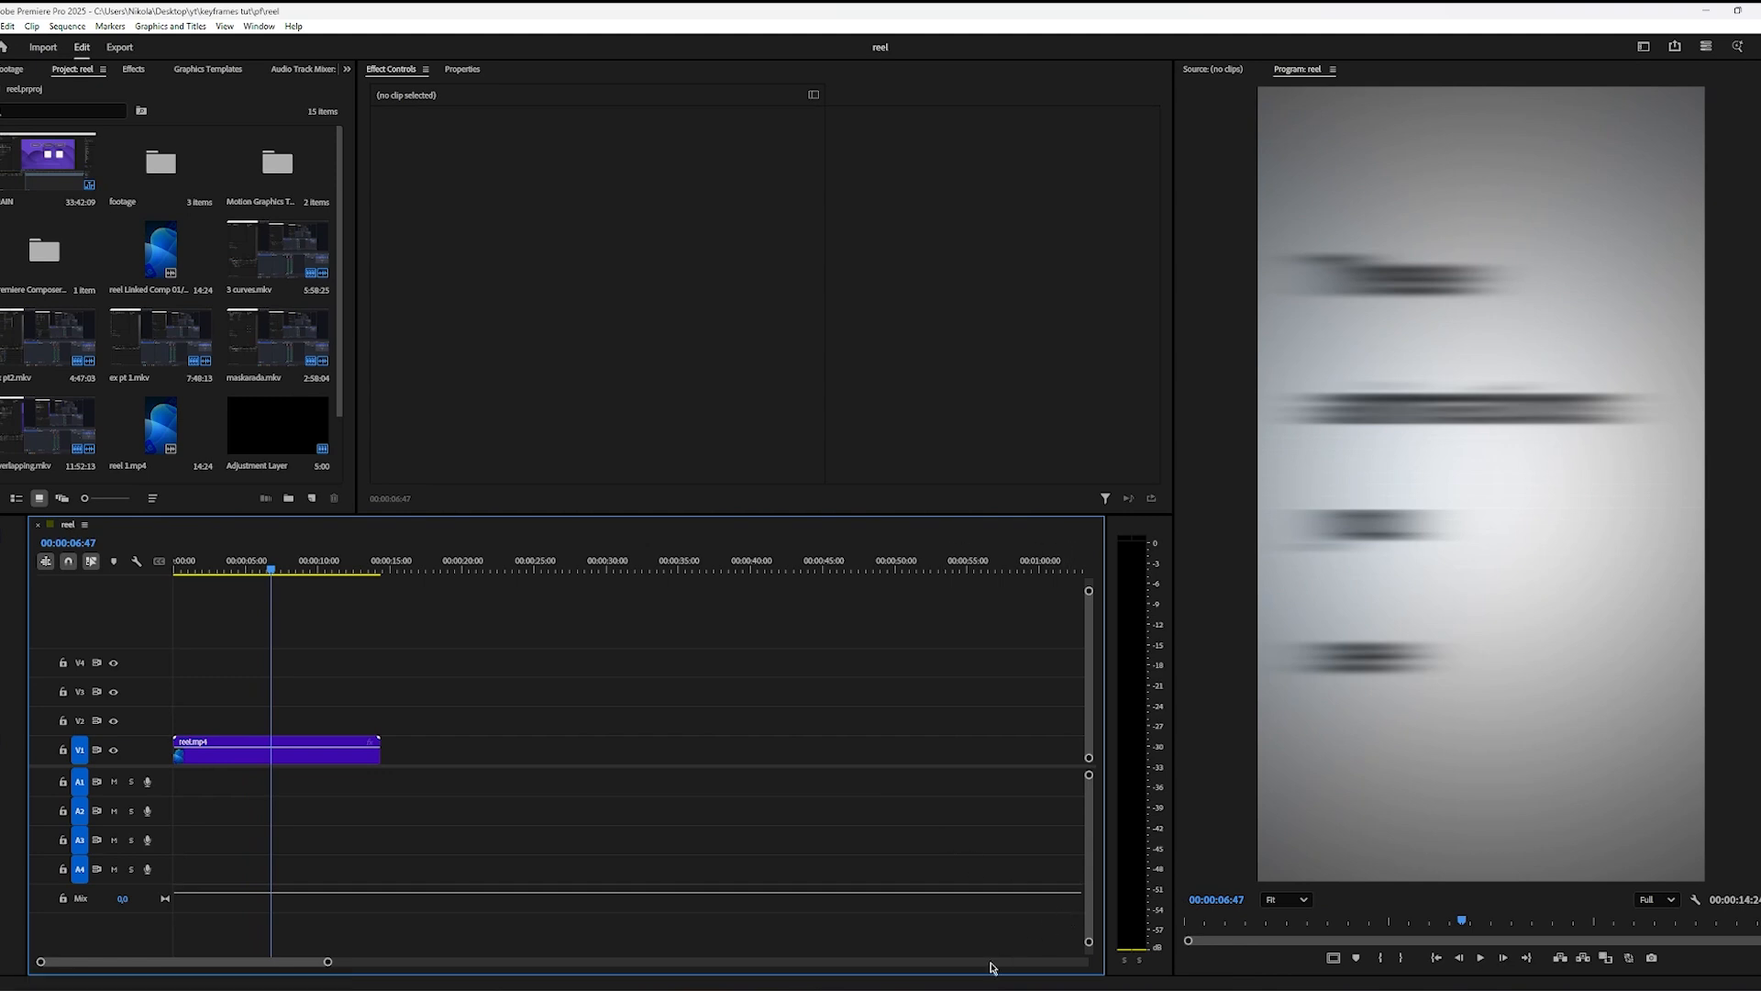
{"action": "key", "text": "alt+Tab"}
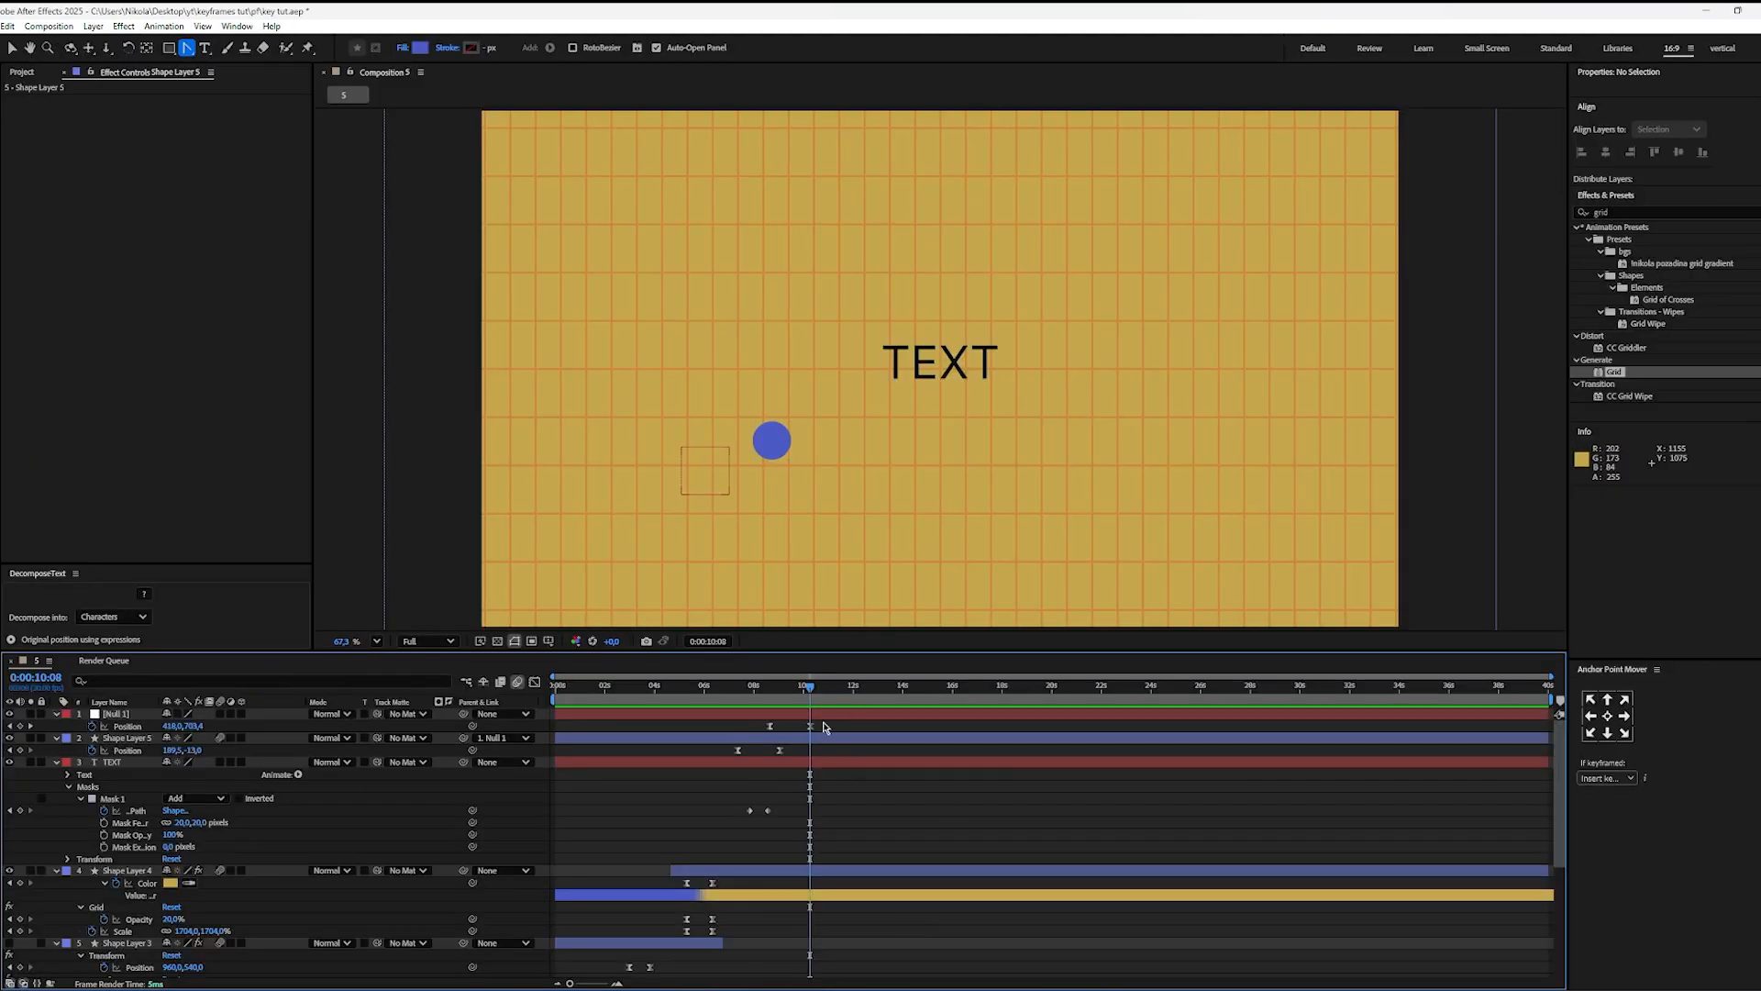
{"action": "left_click_drag", "start_coordinate": [823, 722], "coordinate": [844, 724]}
{"action": "key", "text": "alt+Tab"}
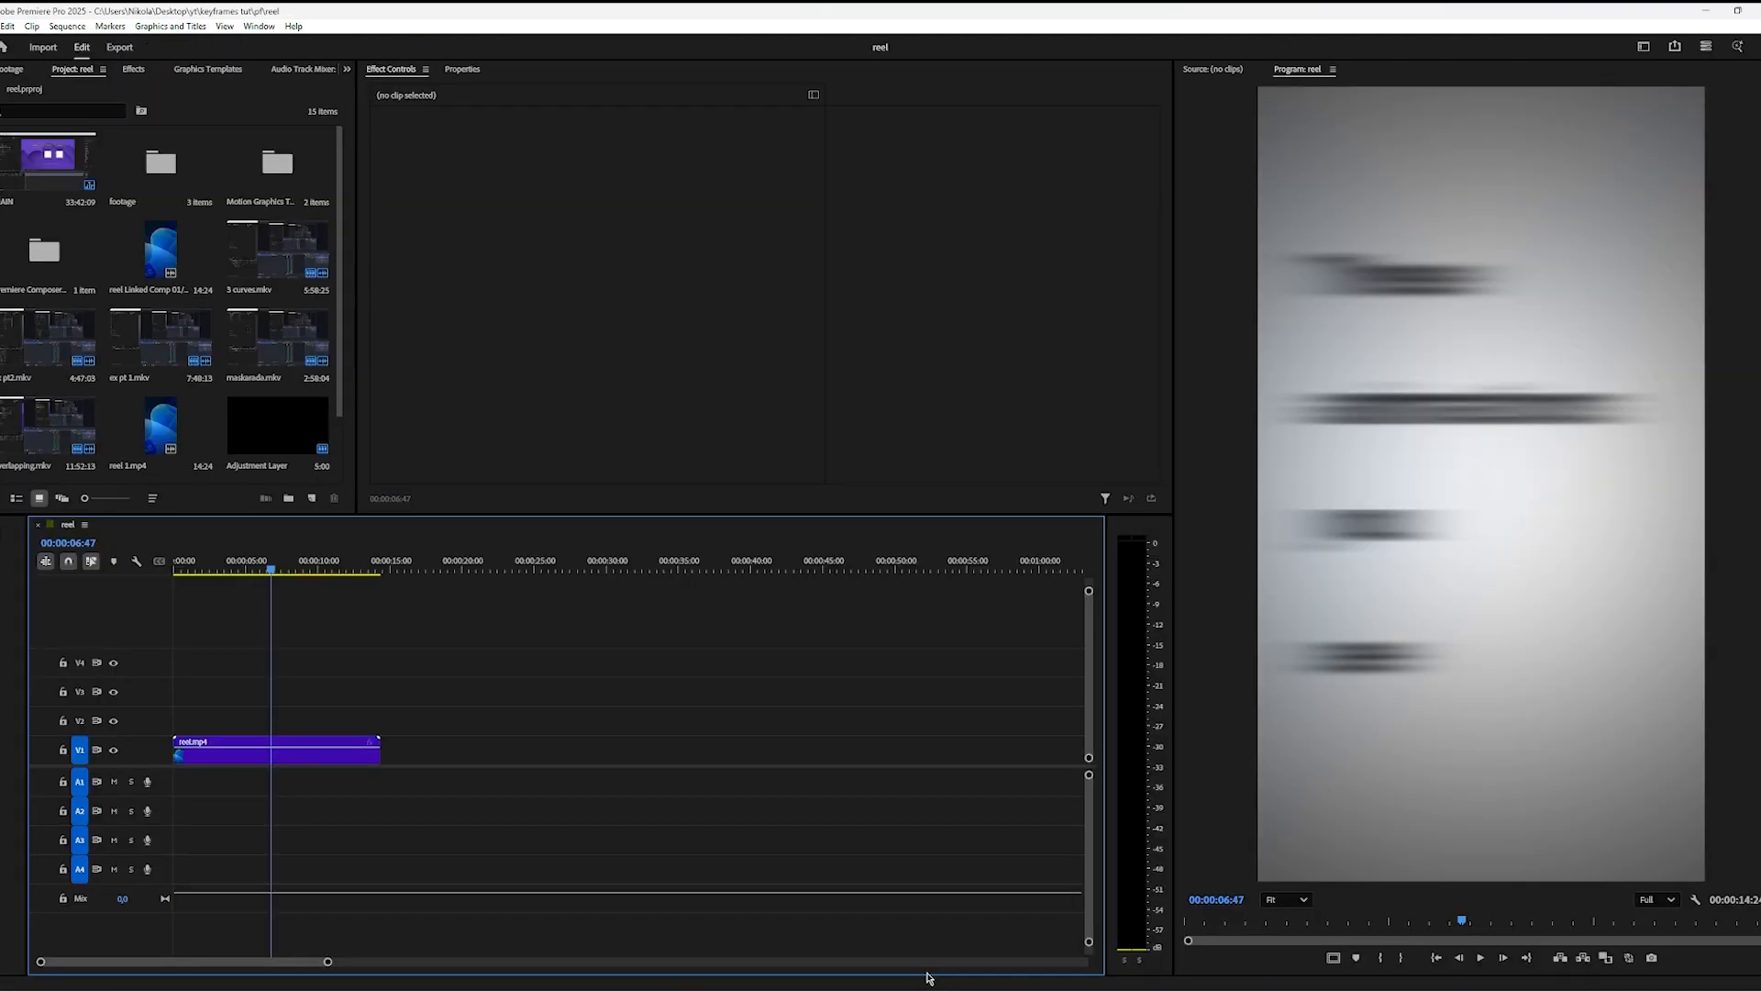
{"action": "left_click", "coordinate": [266, 570]}
{"action": "left_click_drag", "start_coordinate": [266, 574], "coordinate": [270, 574]}
{"action": "key", "text": "alt+Tab"}
Step: Find the Transform effect by searching for "tran" and apply it to Shape Layer 5
{"action": "left_click", "coordinate": [849, 739]}
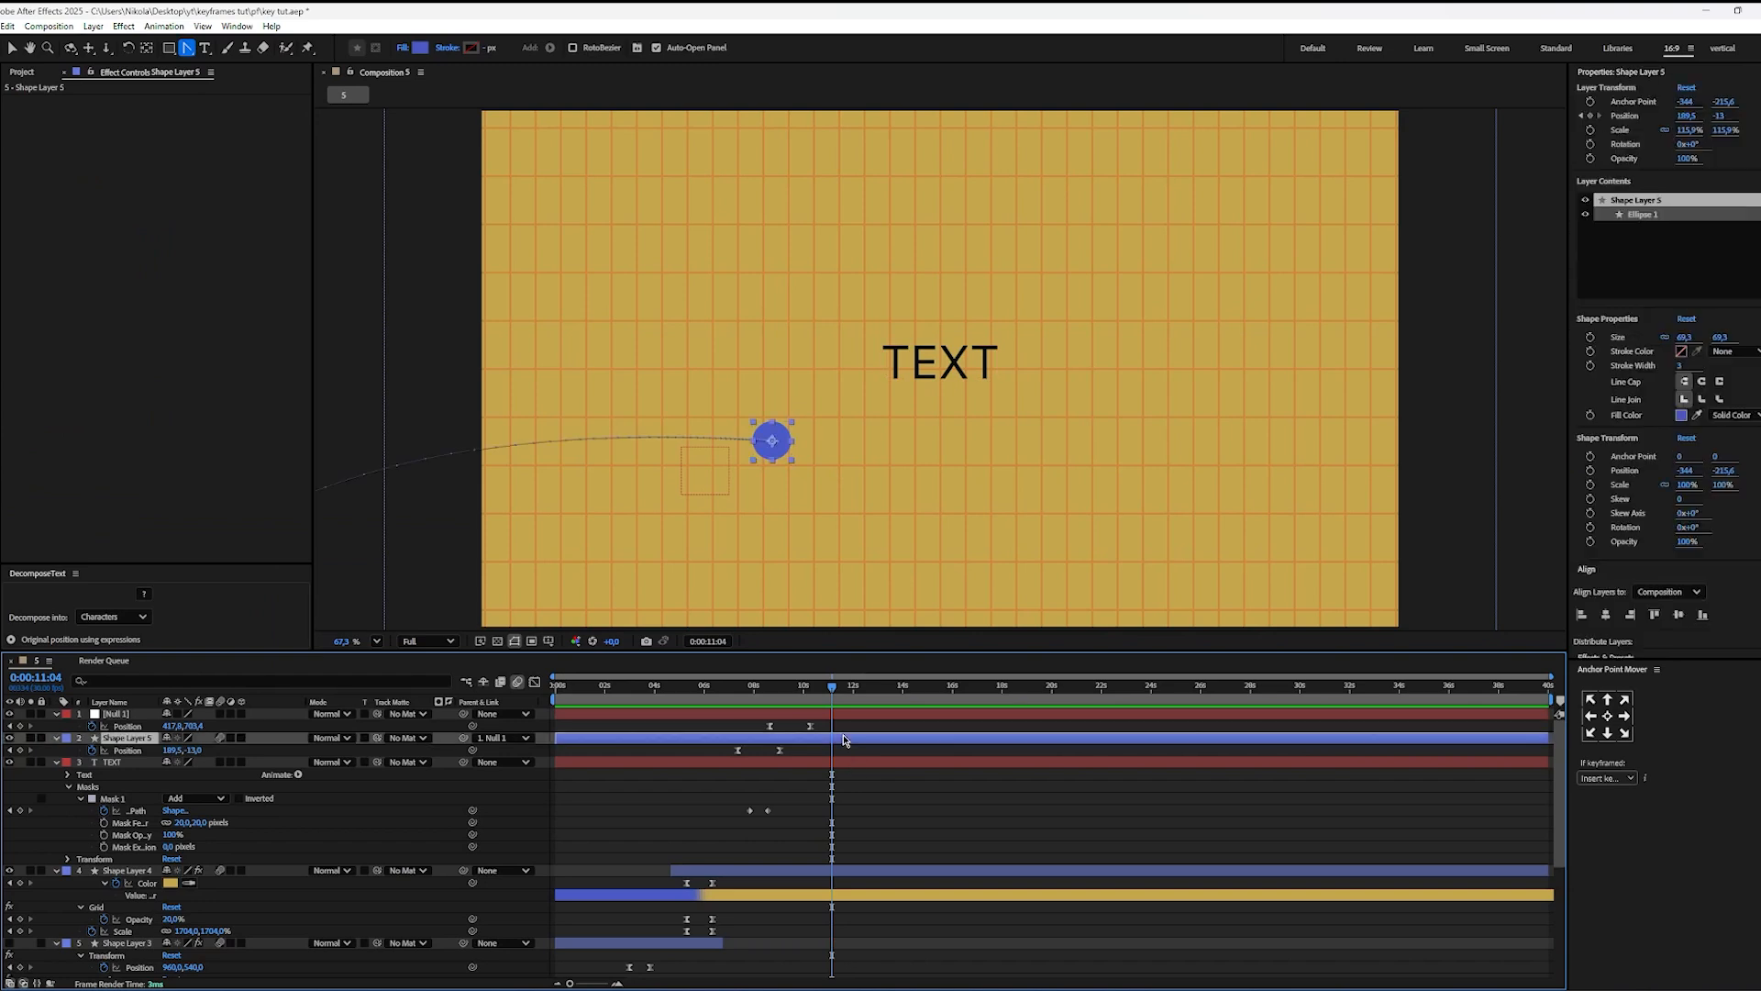
{"action": "left_click", "coordinate": [1606, 348]}
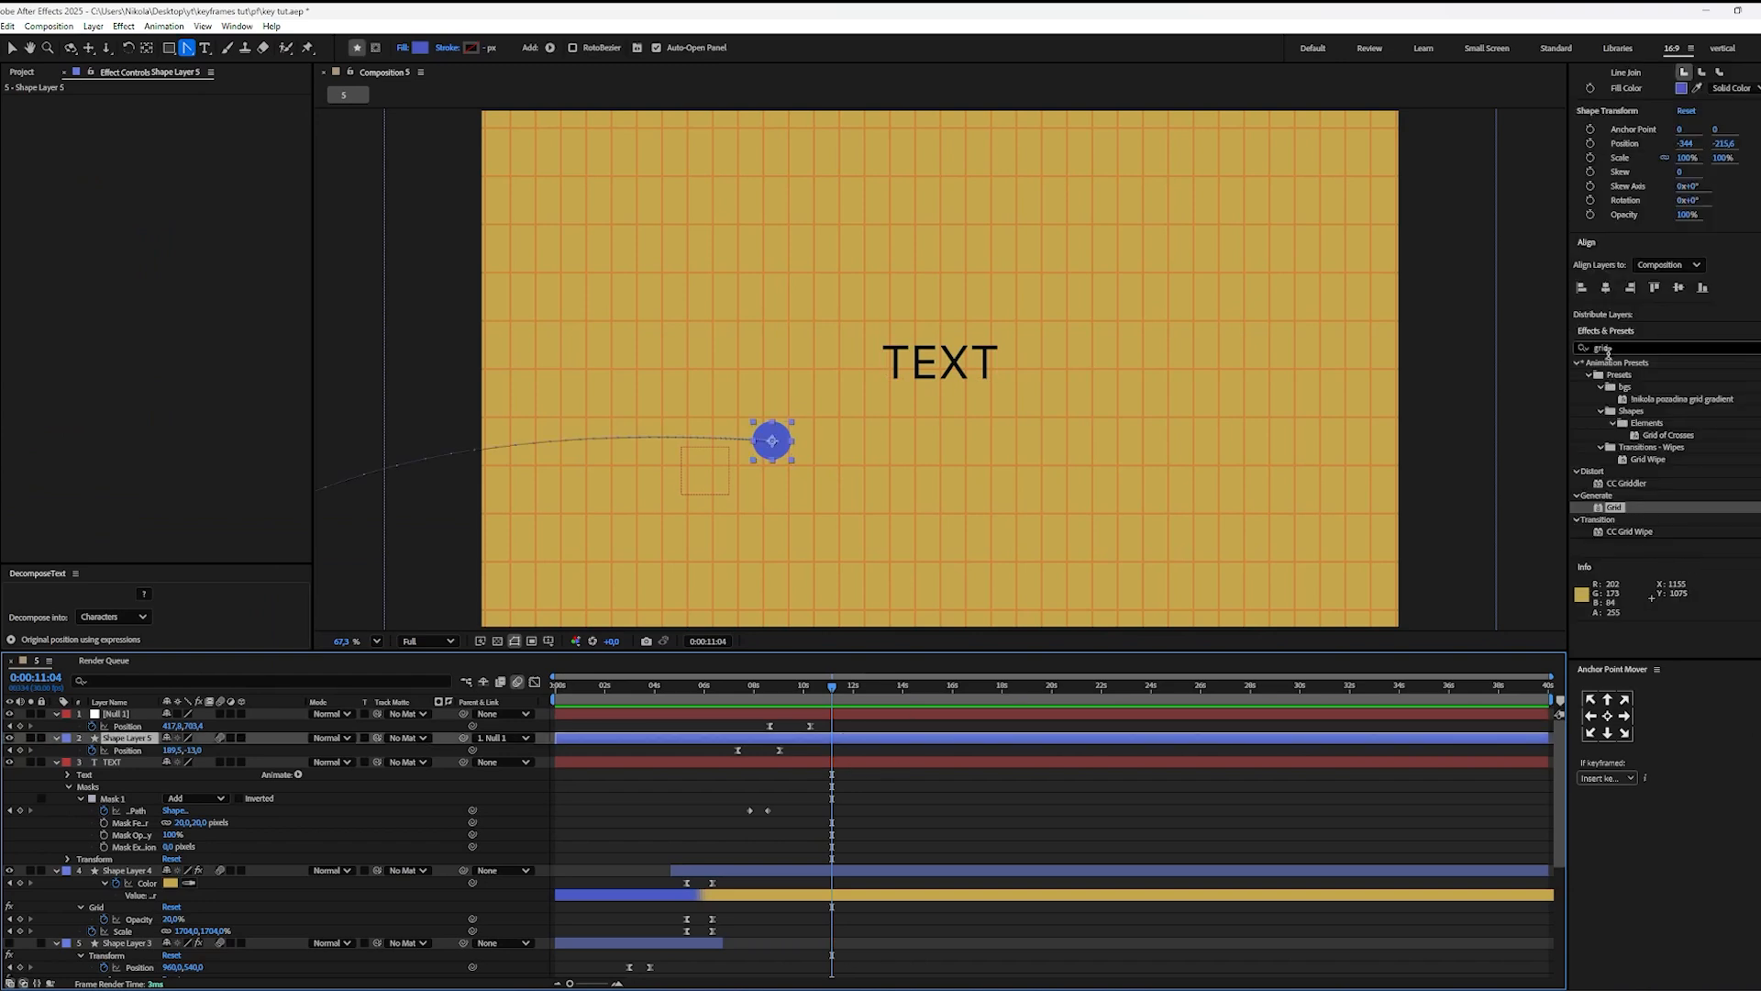
{"action": "type", "text": "tr"}
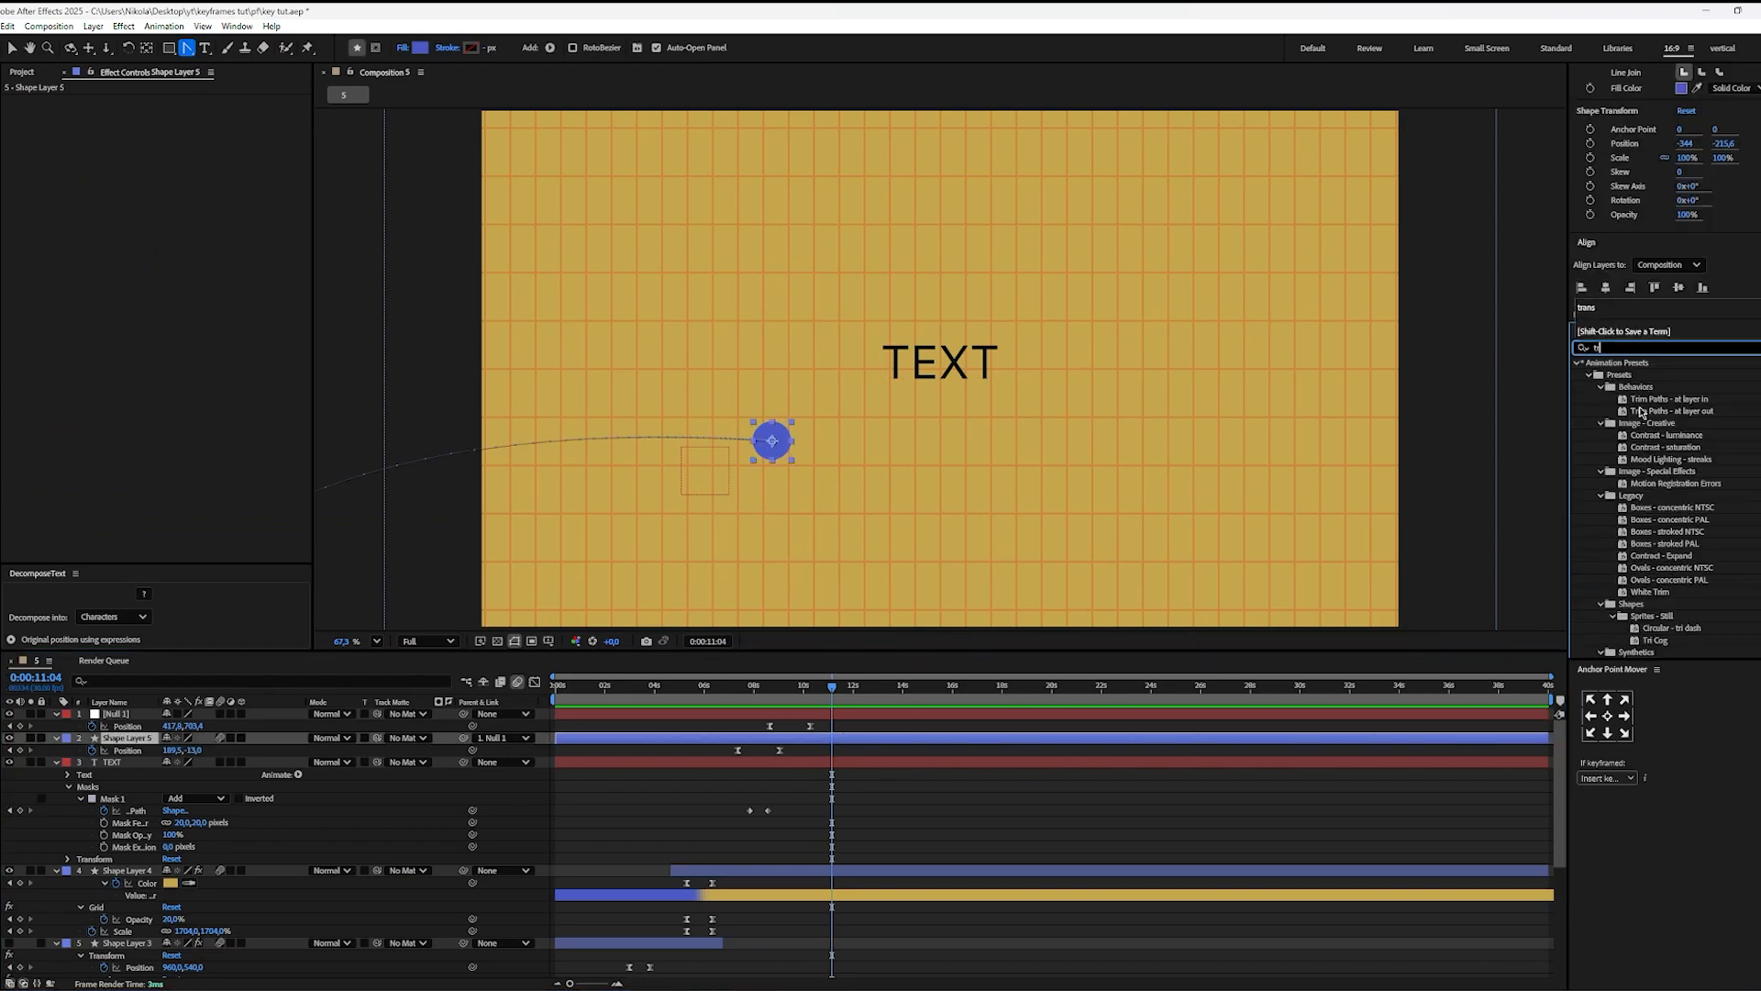
{"action": "type", "text": "an"}
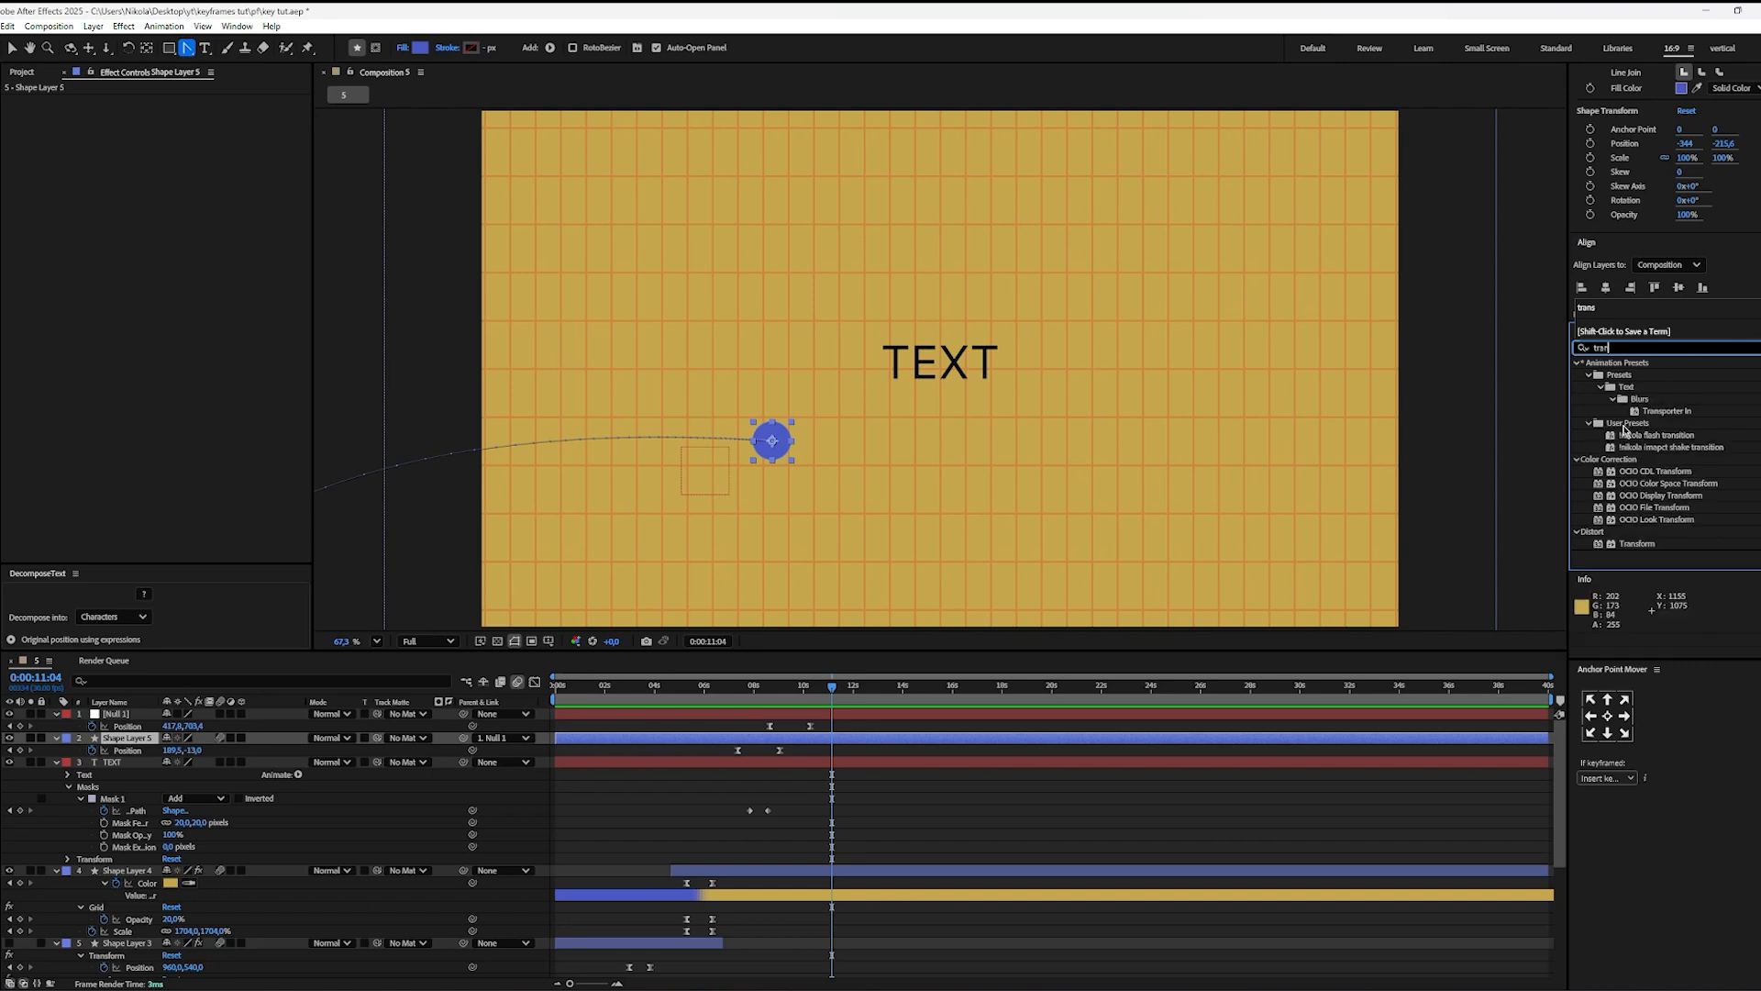
{"action": "left_click_drag", "start_coordinate": [1639, 544], "coordinate": [894, 739]}
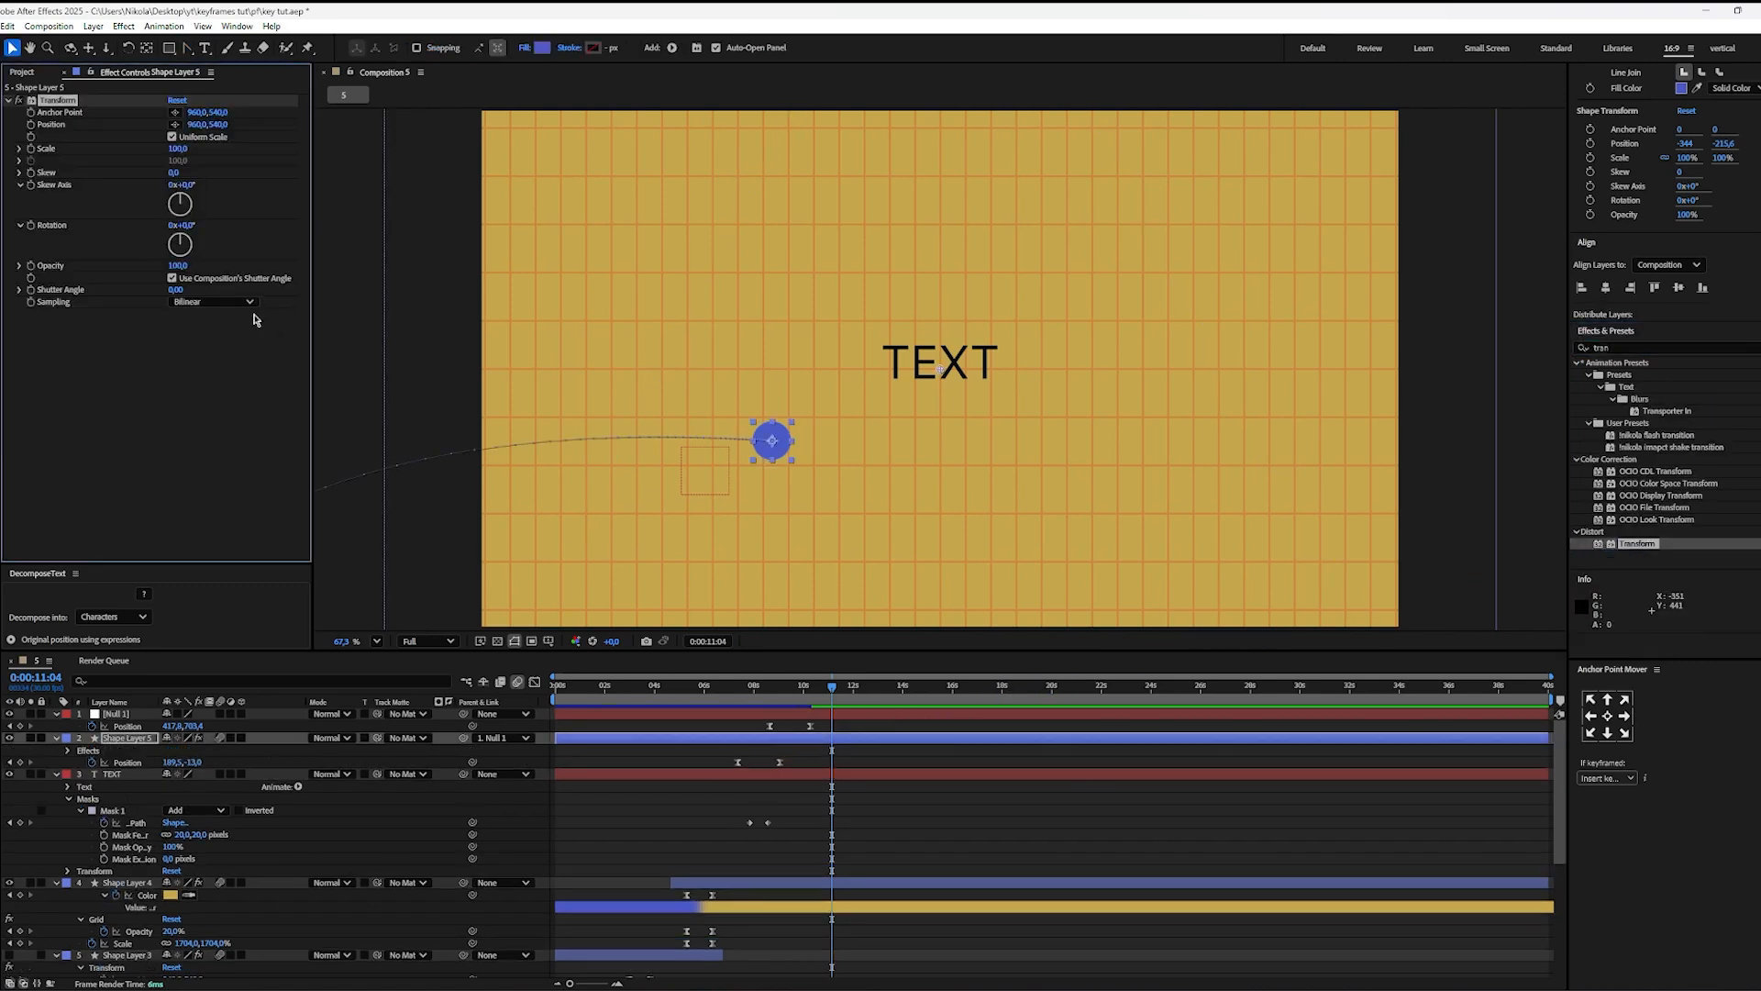
Step: Keyframe the Transform effect's Position on Shape Layer 5 at 0:00:10:06 and raise the ball to 960, 492 at 0:00:11:15
{"action": "scroll", "coordinate": [808, 761], "scroll_direction": "up", "scroll_amount": 2, "text": "alt"}
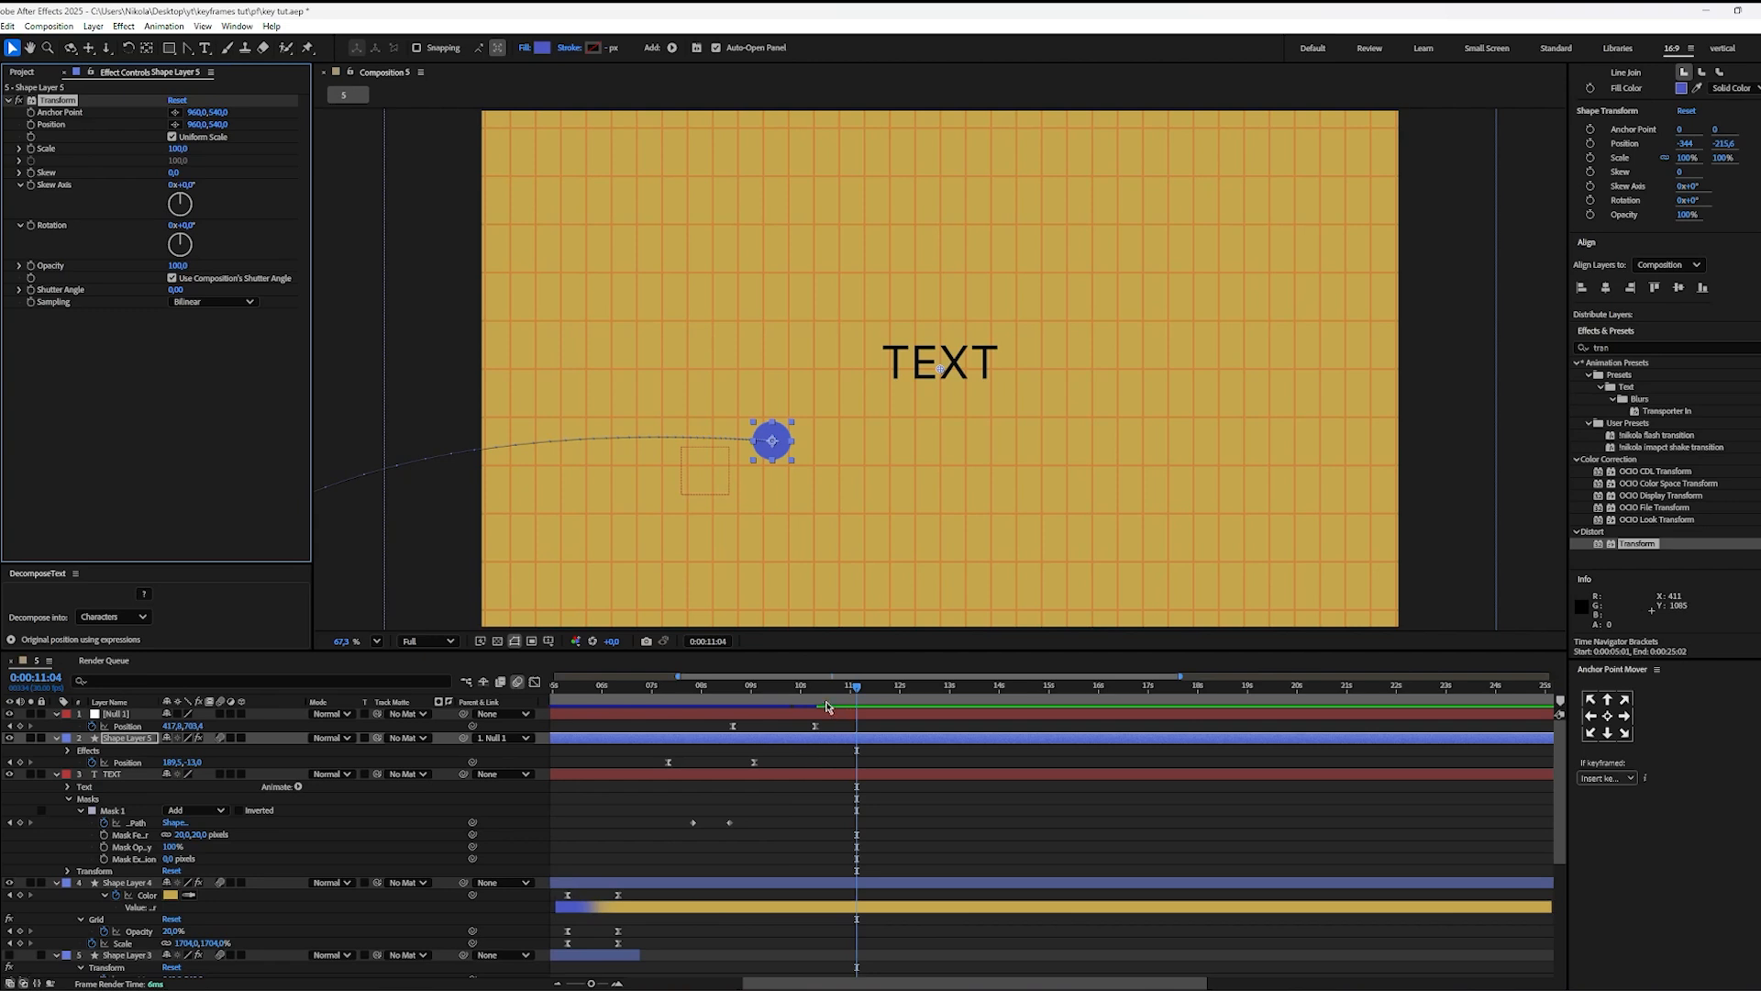
{"action": "left_click_drag", "start_coordinate": [826, 706], "coordinate": [682, 713]}
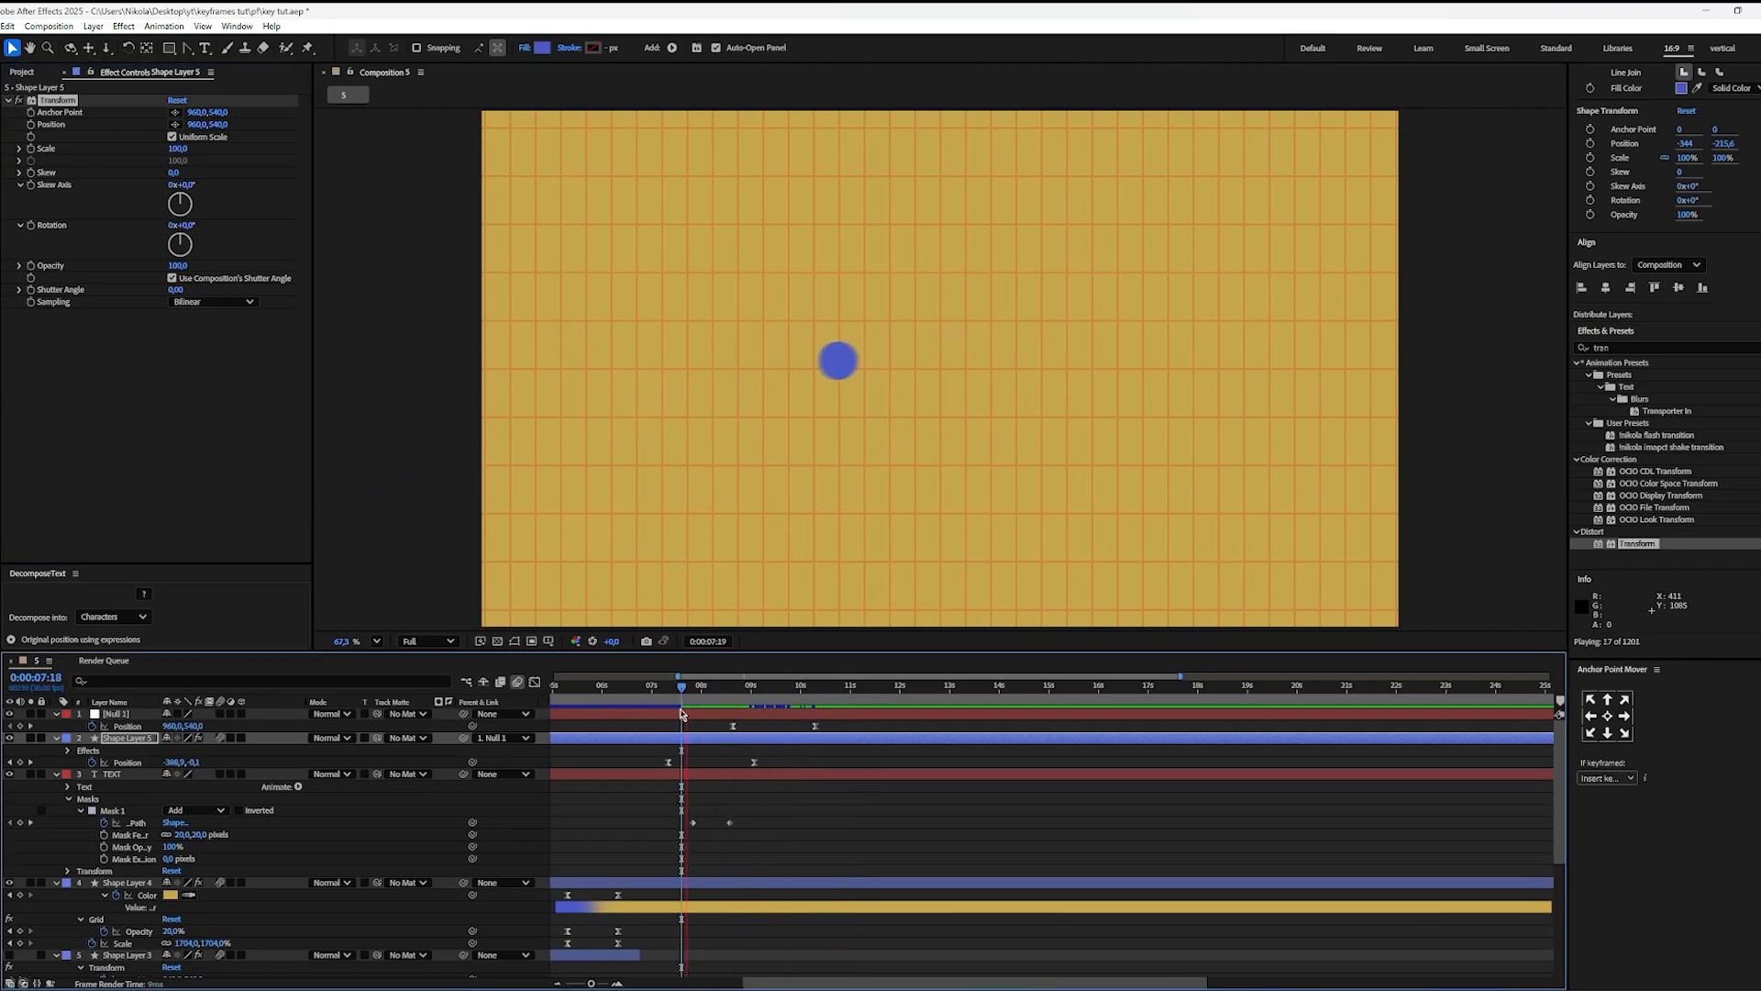
{"action": "key", "text": "space"}
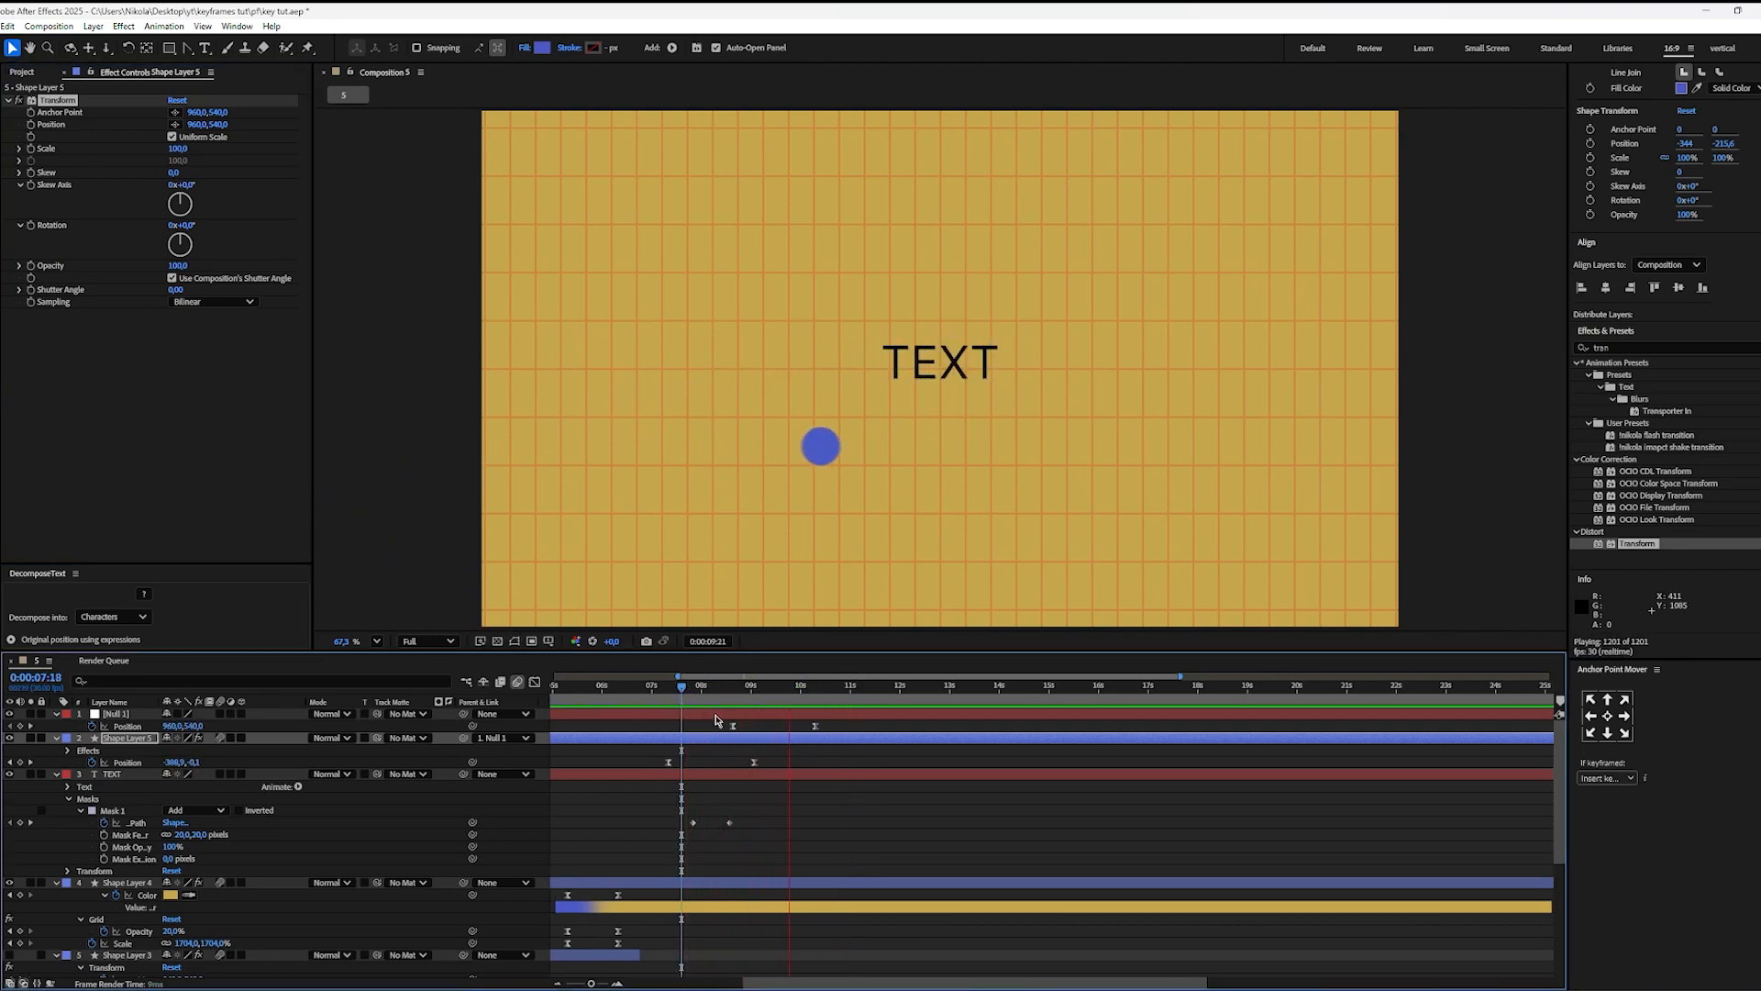
{"action": "key", "text": "space"}
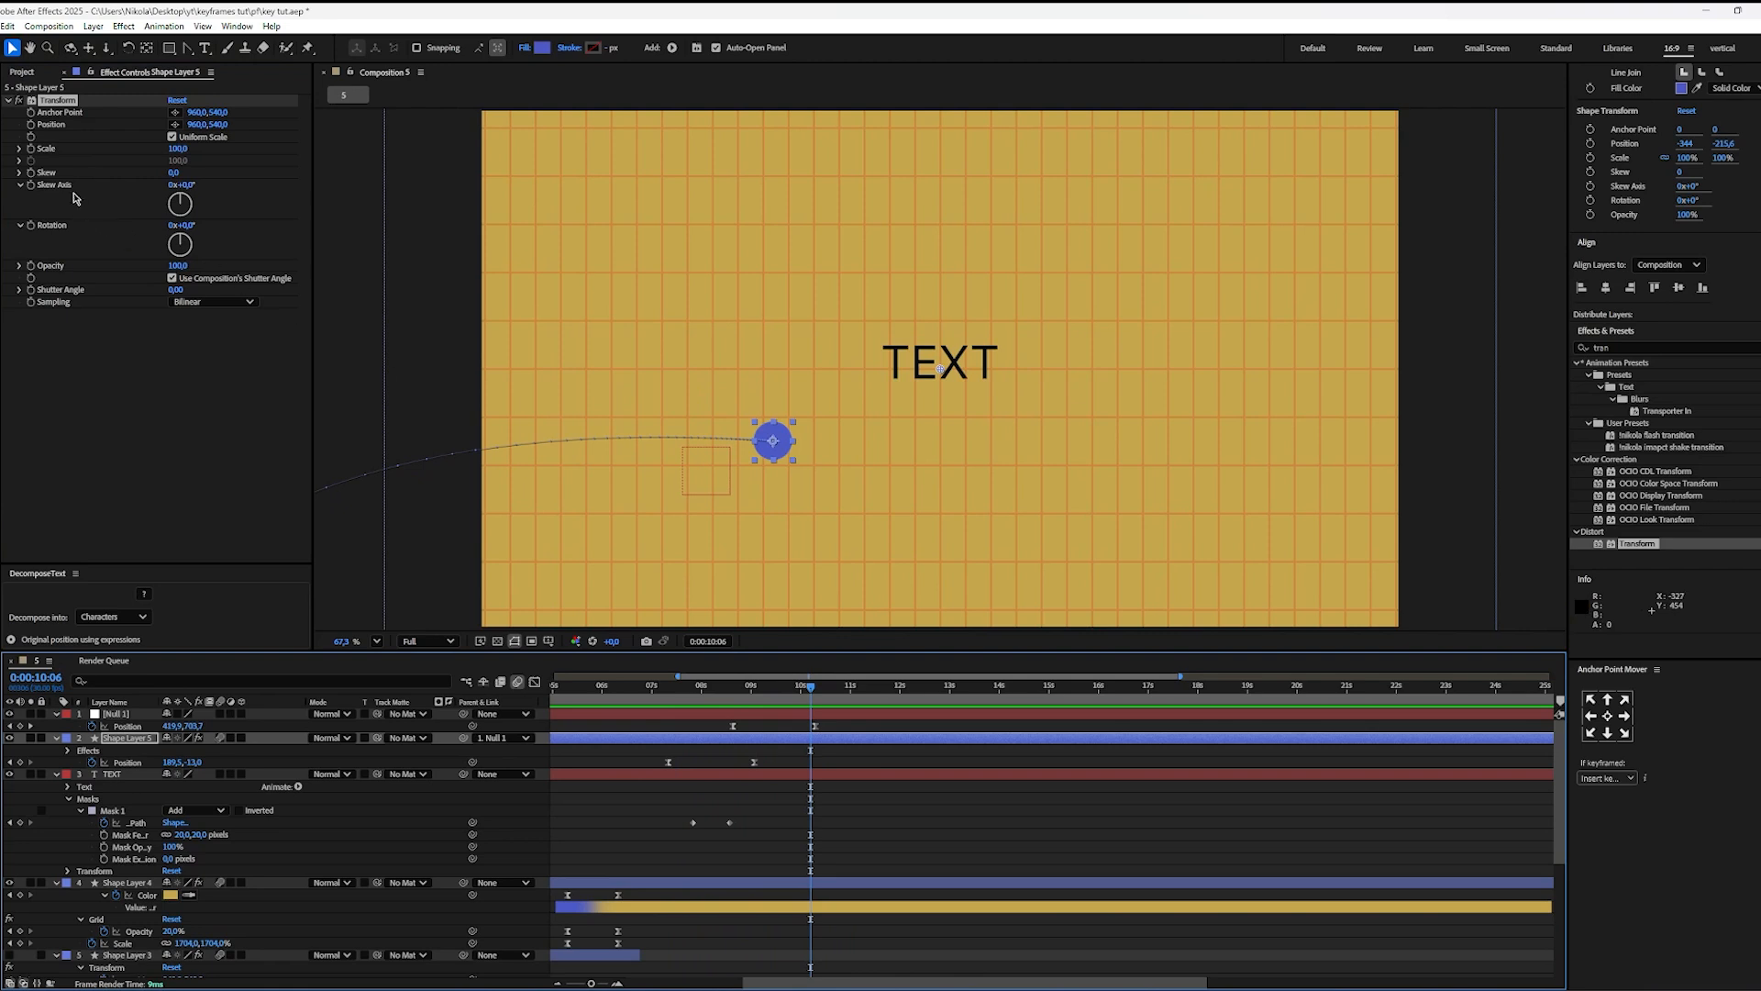
{"action": "left_click", "coordinate": [34, 130]}
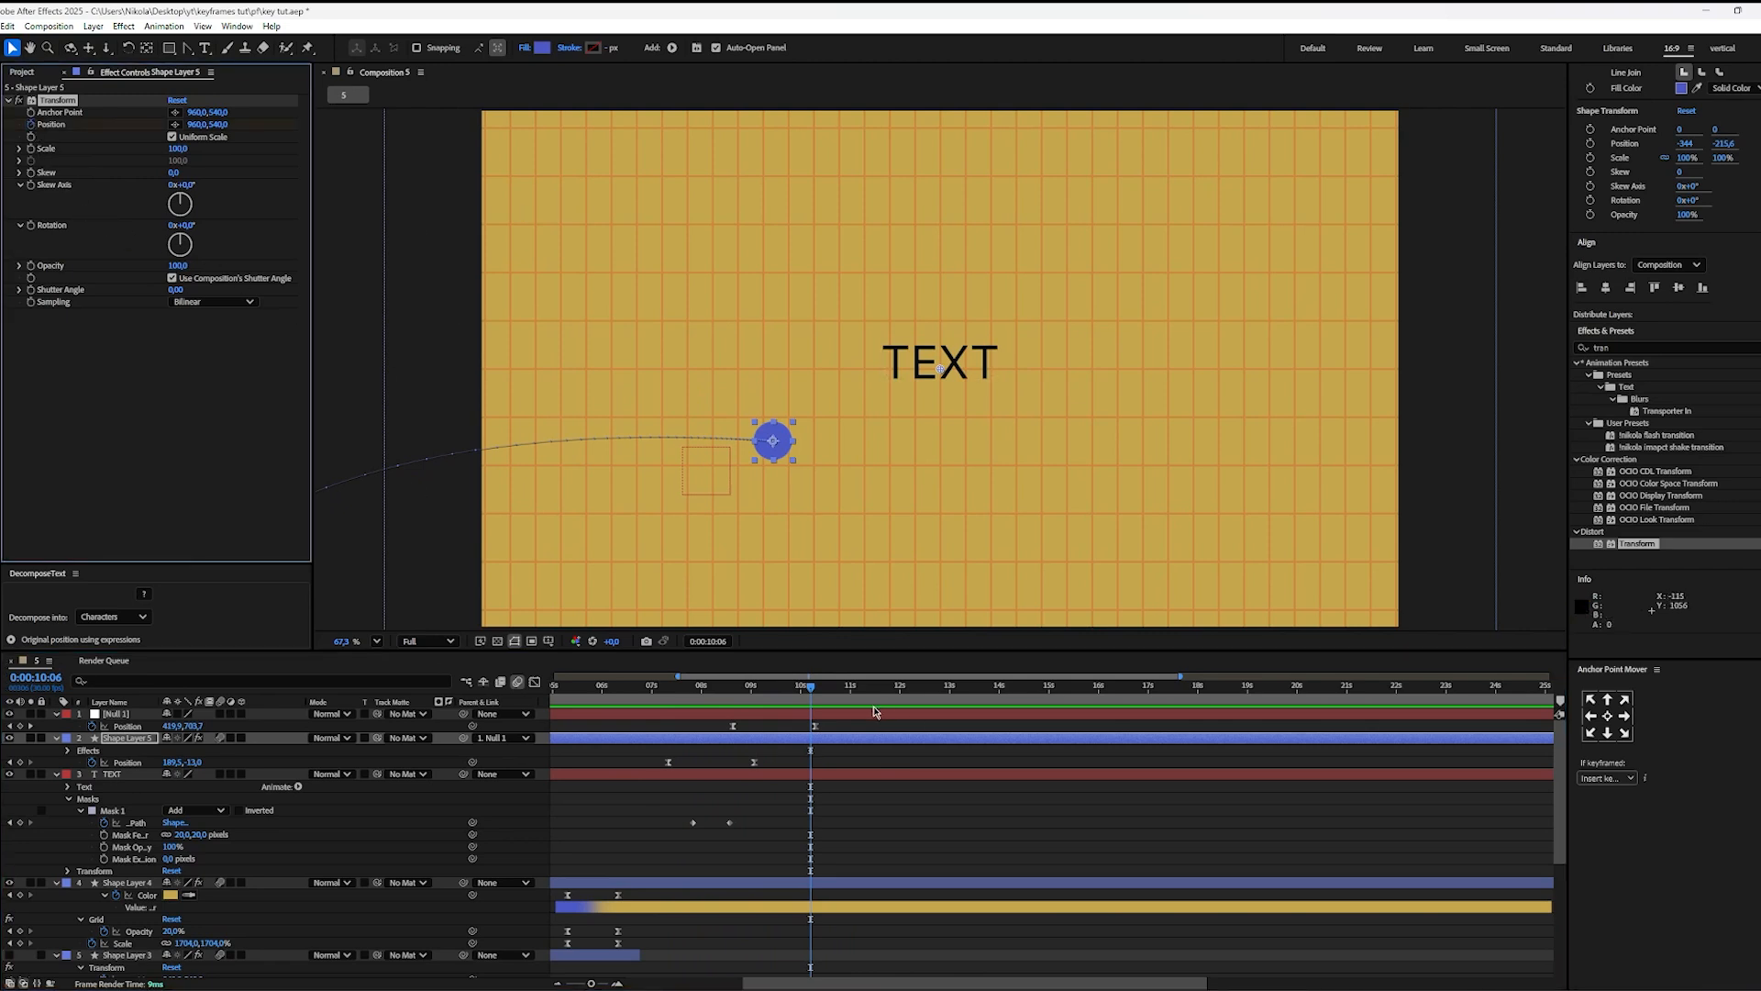
{"action": "key", "text": "u"}
{"action": "left_click_drag", "start_coordinate": [814, 692], "coordinate": [875, 693]}
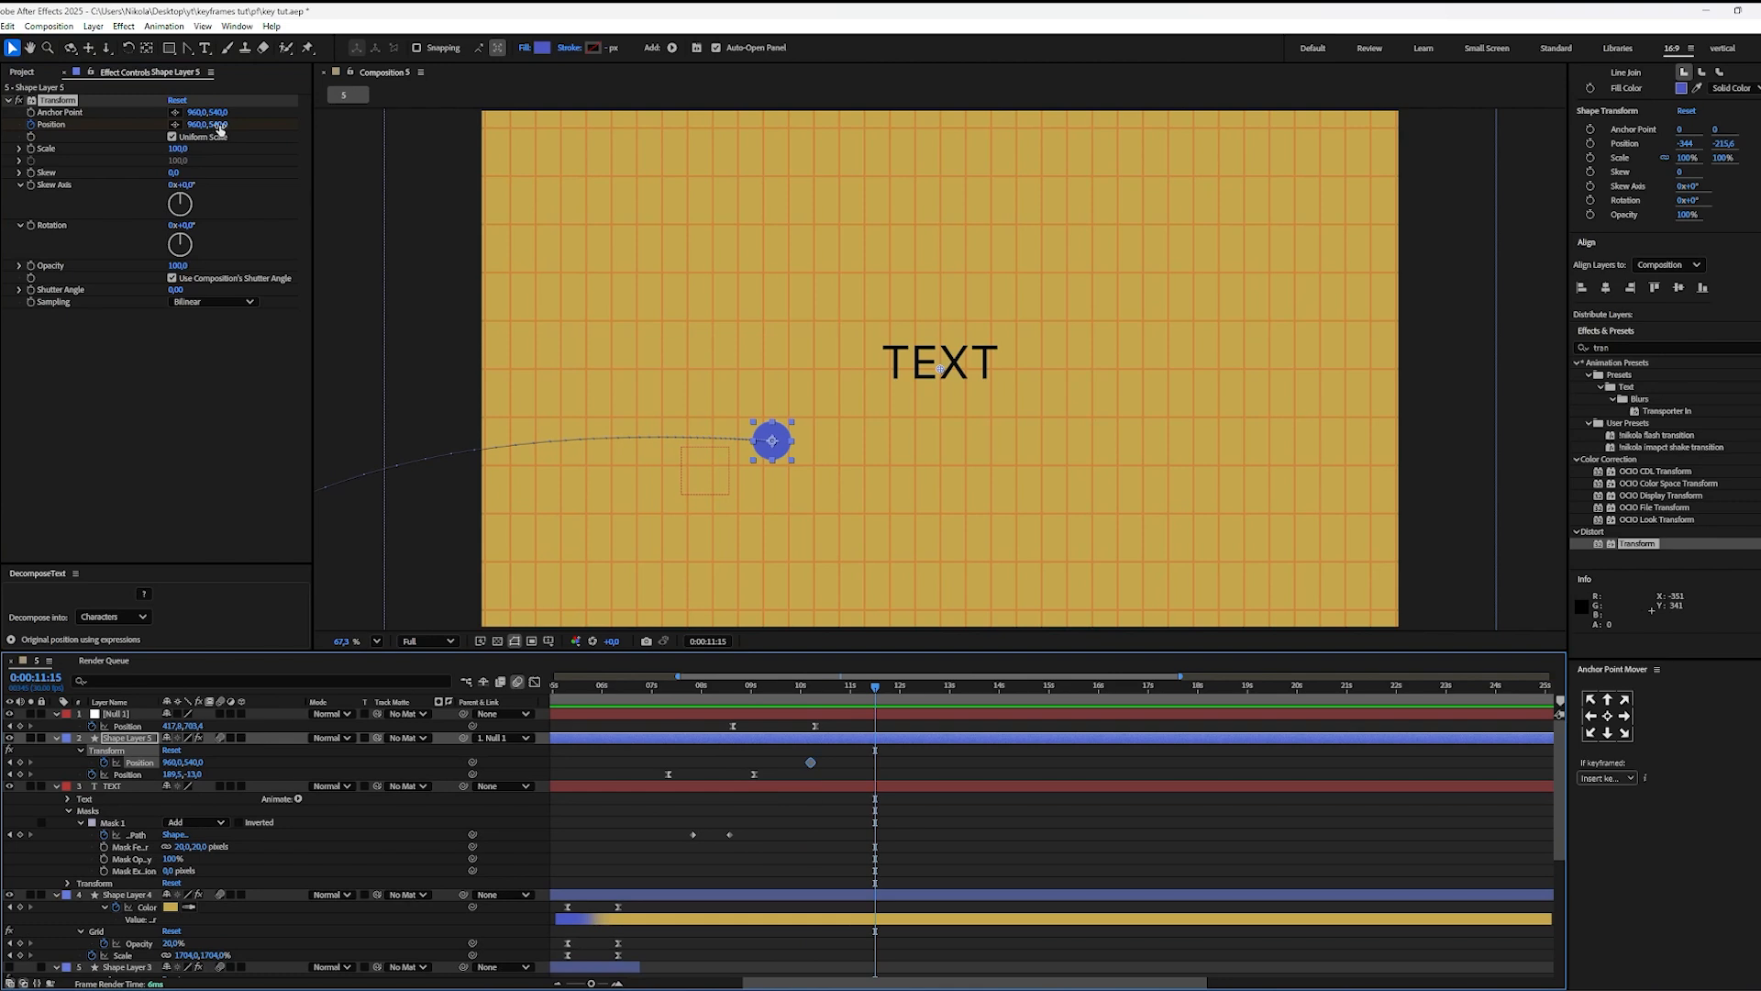
{"action": "left_click_drag", "start_coordinate": [220, 130], "coordinate": [176, 129]}
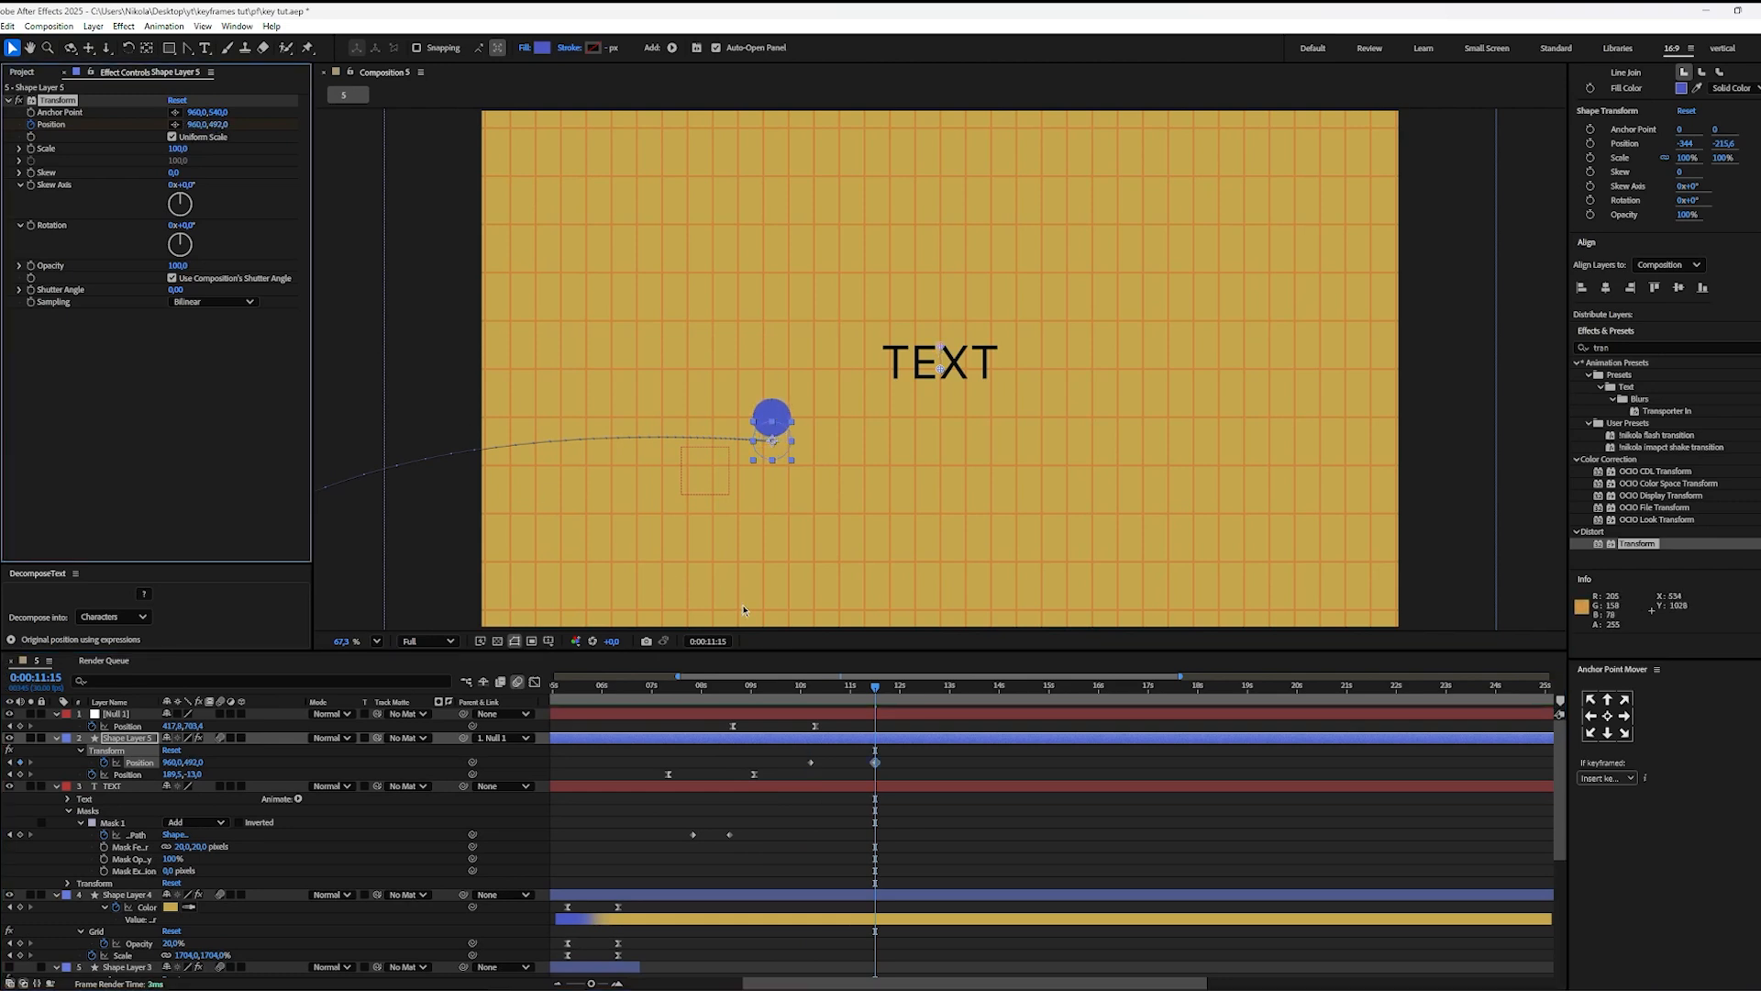
Step: Ease both Transform Position keyframes into a speed curve peaking mid-move and preview the rise from 0:00:09:08
{"action": "left_click", "coordinate": [811, 762]}
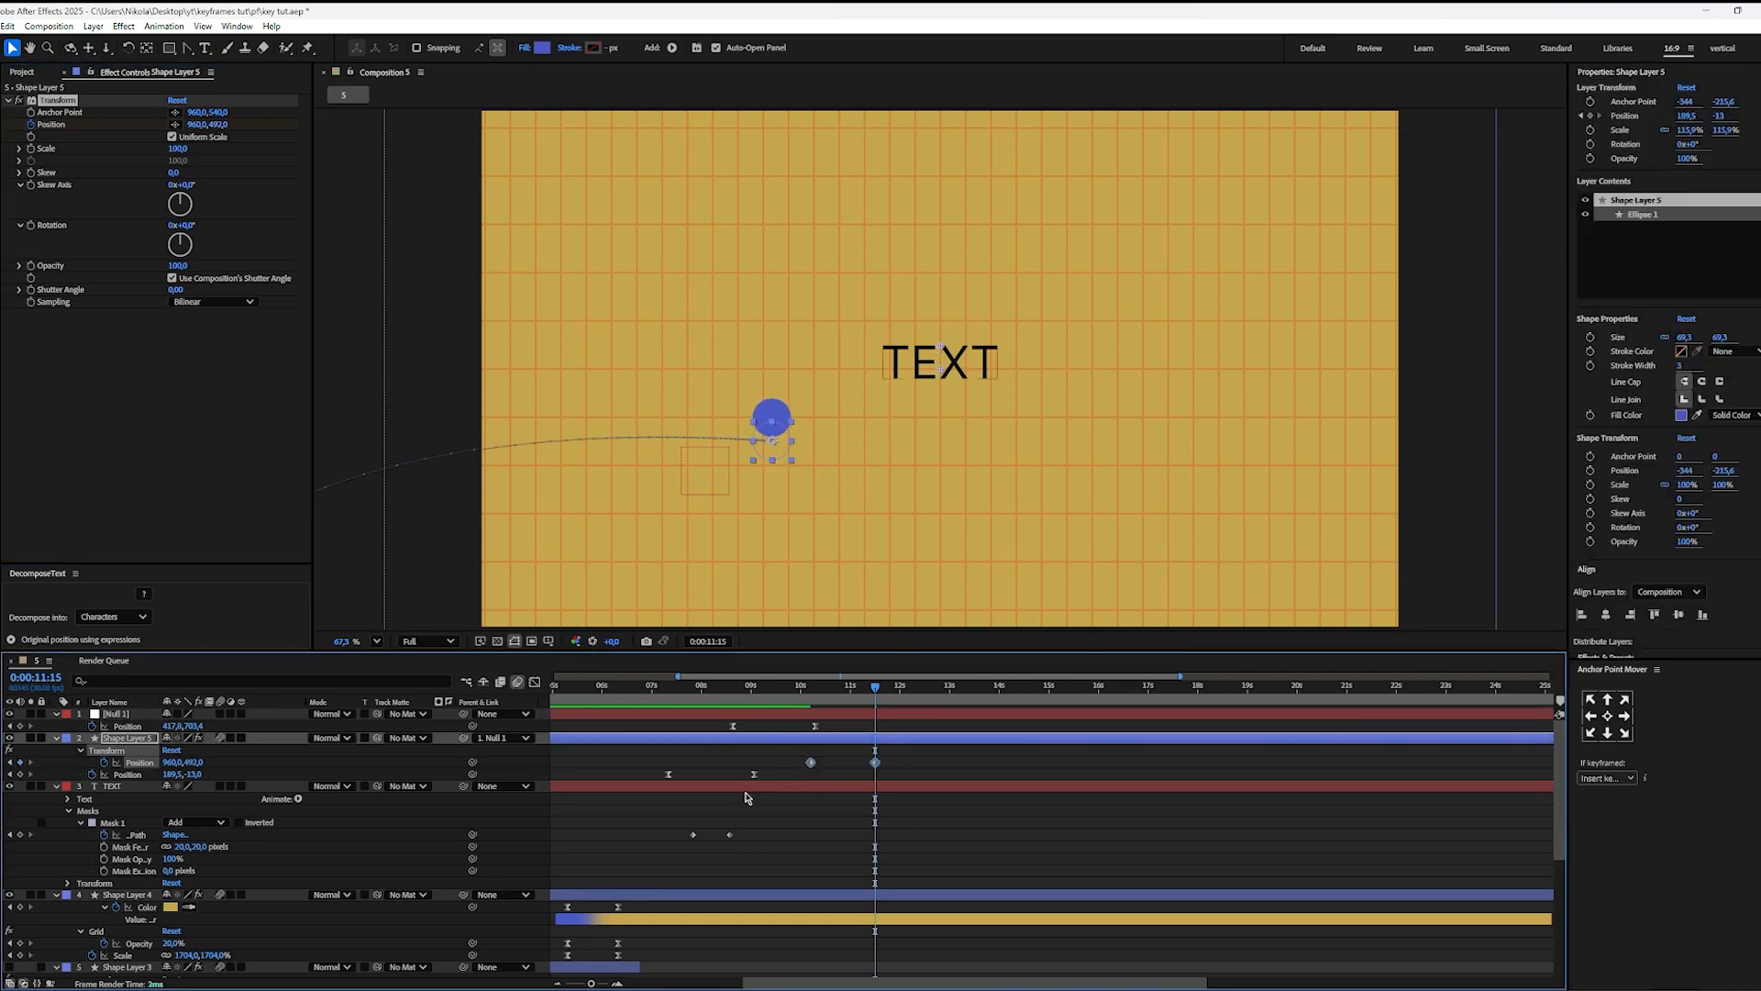
{"action": "key", "text": "shift+F3"}
{"action": "left_click_drag", "start_coordinate": [895, 904], "coordinate": [836, 919]}
{"action": "left_click", "coordinate": [1001, 810]}
{"action": "left_click_drag", "start_coordinate": [879, 698], "coordinate": [766, 697]}
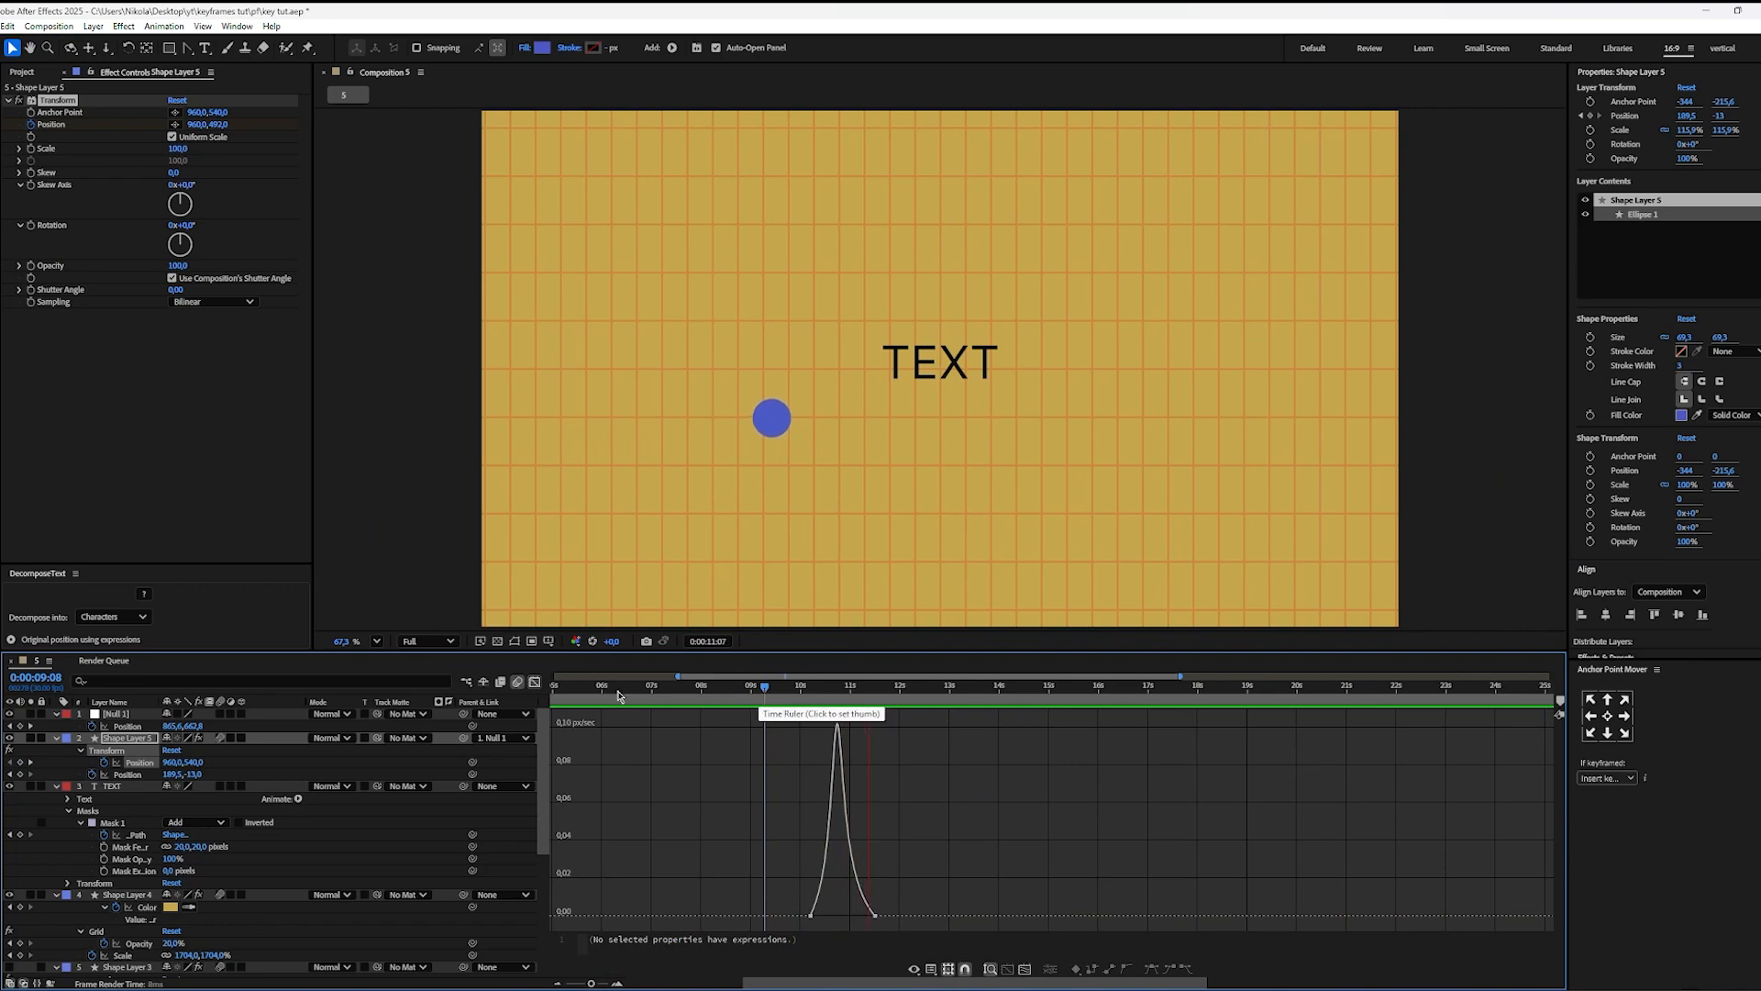
{"action": "key", "text": "space"}
Step: Return to the keyframe view and spread the two Transform Position keyframes slightly further apart
{"action": "left_click", "coordinate": [535, 682]}
{"action": "scroll", "coordinate": [754, 761], "scroll_direction": "up", "scroll_amount": 1}
{"action": "scroll", "coordinate": [917, 766], "scroll_direction": "down", "scroll_amount": 2}
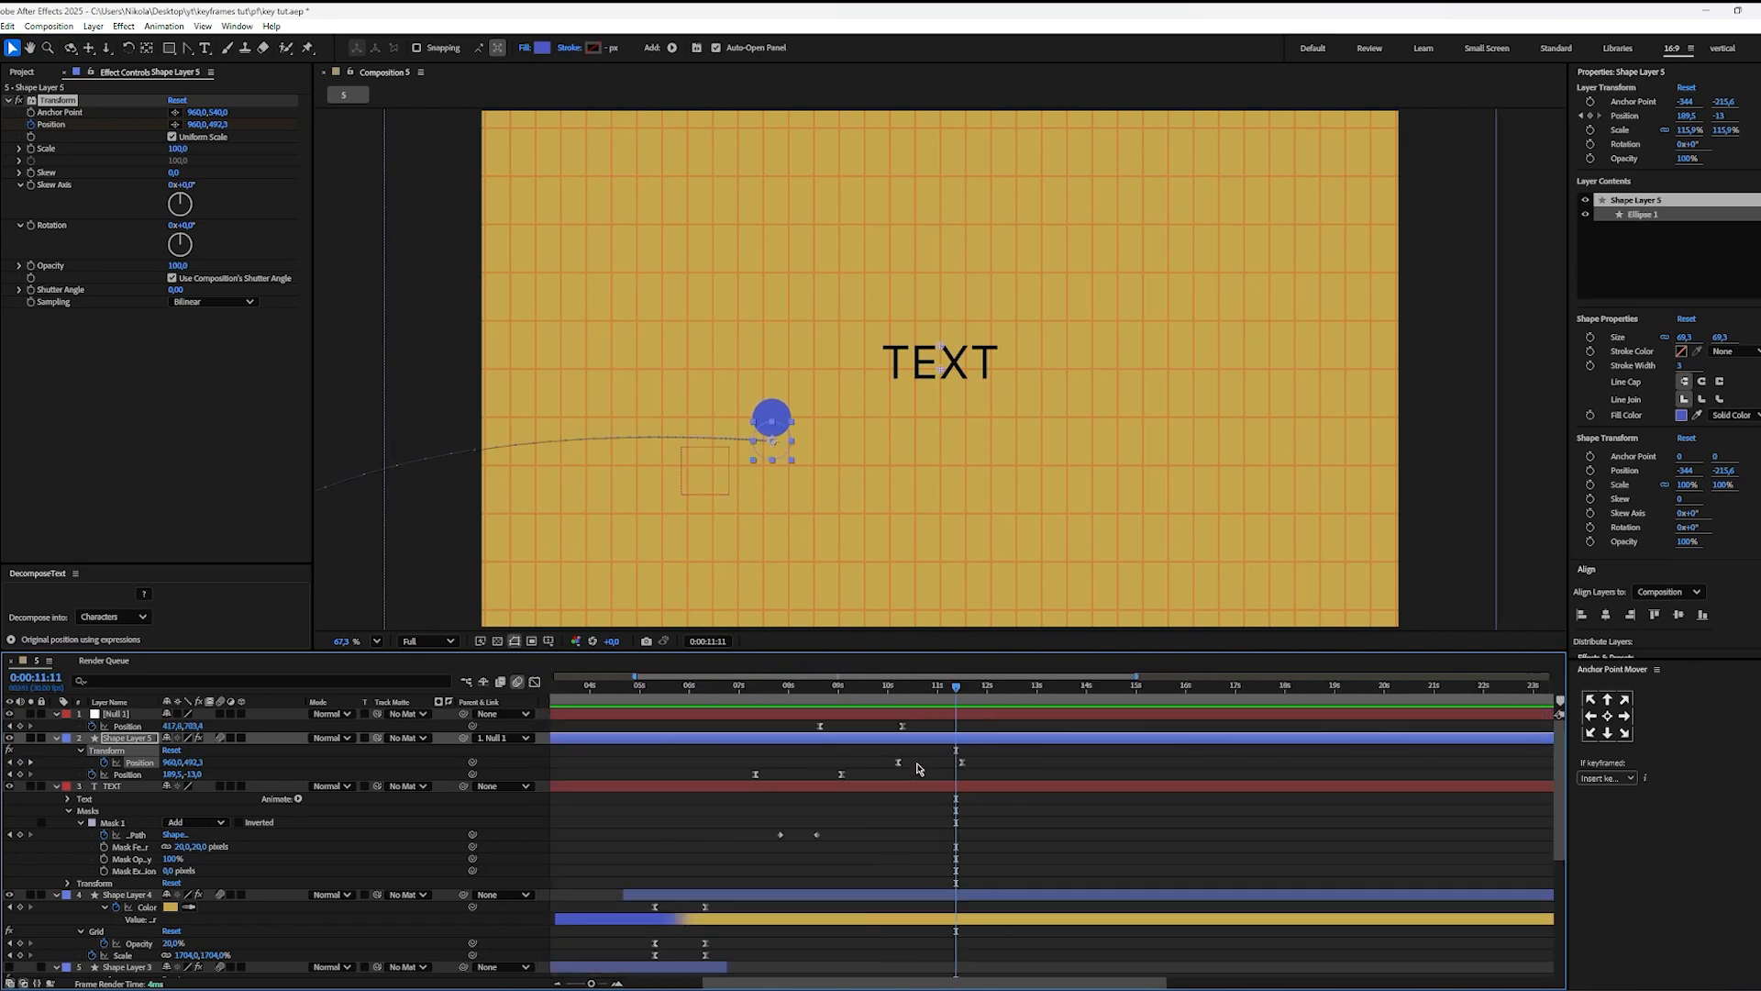
{"action": "mouse_move", "coordinate": [980, 761]}
{"action": "left_mouse_down"}
{"action": "mouse_move", "coordinate": [890, 769]}
{"action": "mouse_move", "coordinate": [972, 763]}
{"action": "left_mouse_up"}
{"action": "left_click", "coordinate": [990, 767]}
{"action": "left_click", "coordinate": [984, 767]}
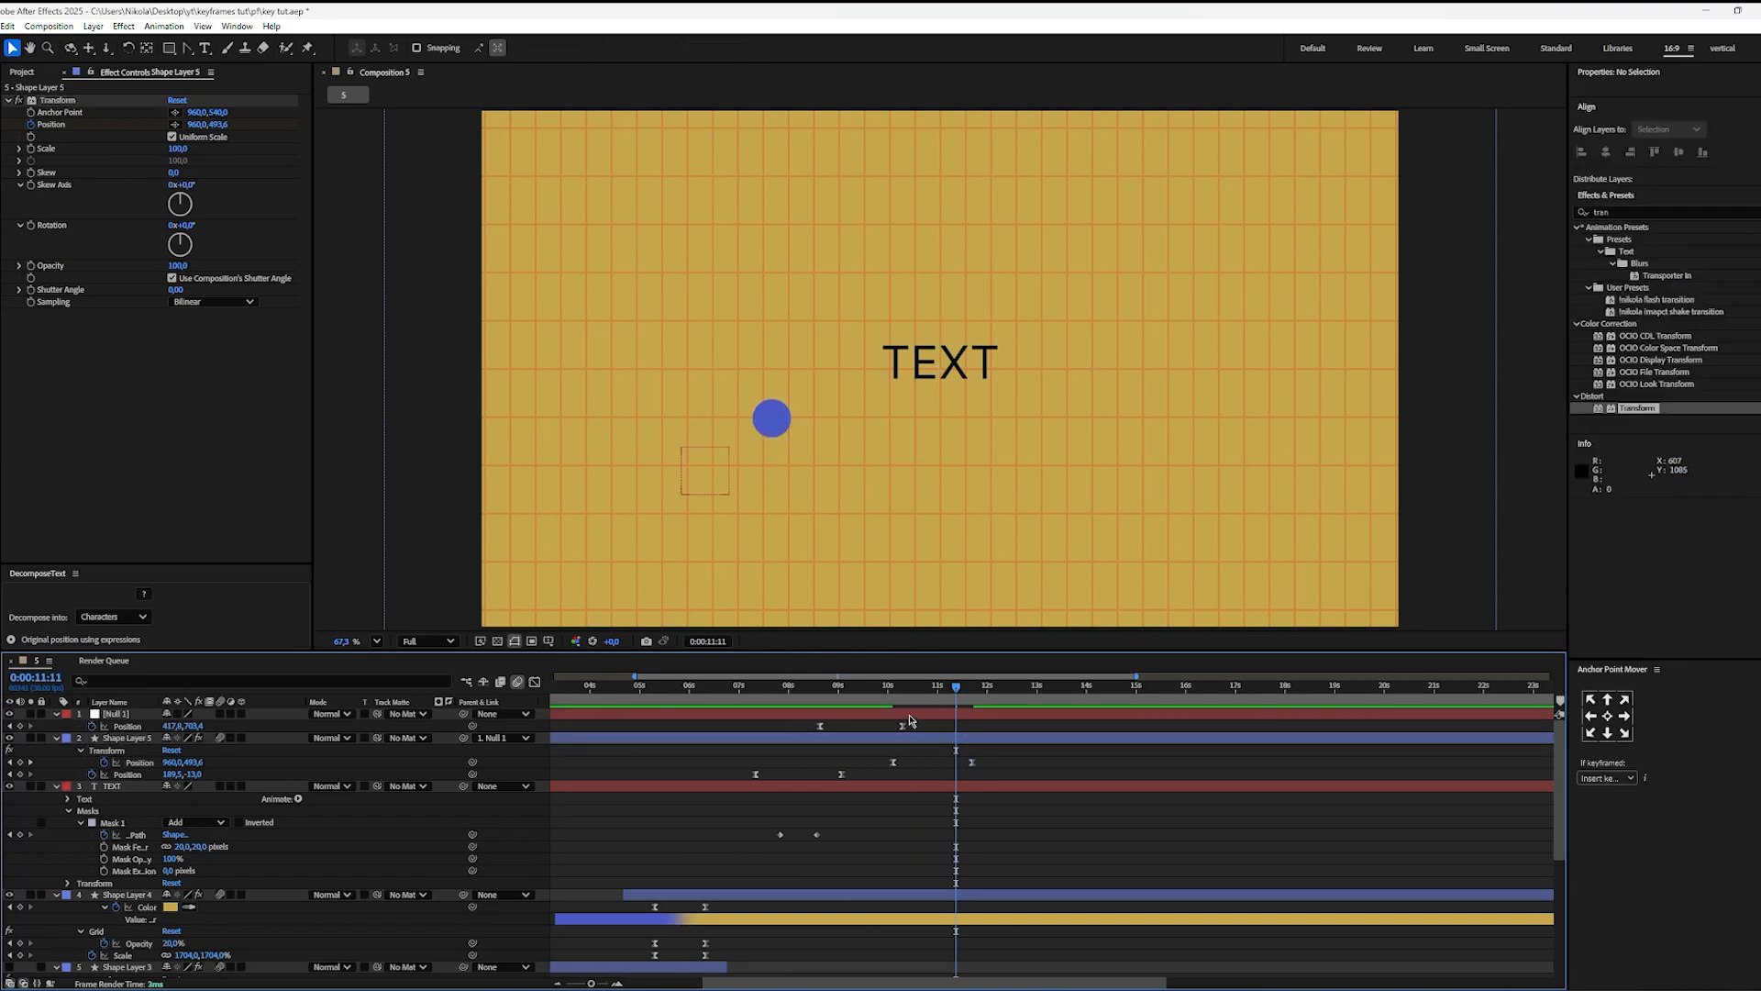
Step: Preview the ball's motion from 0:00:06:16 and move the last Transform Position keyframe earlier to 0:00:11:09
{"action": "left_click_drag", "start_coordinate": [901, 688], "coordinate": [718, 732]}
{"action": "key", "text": "space"}
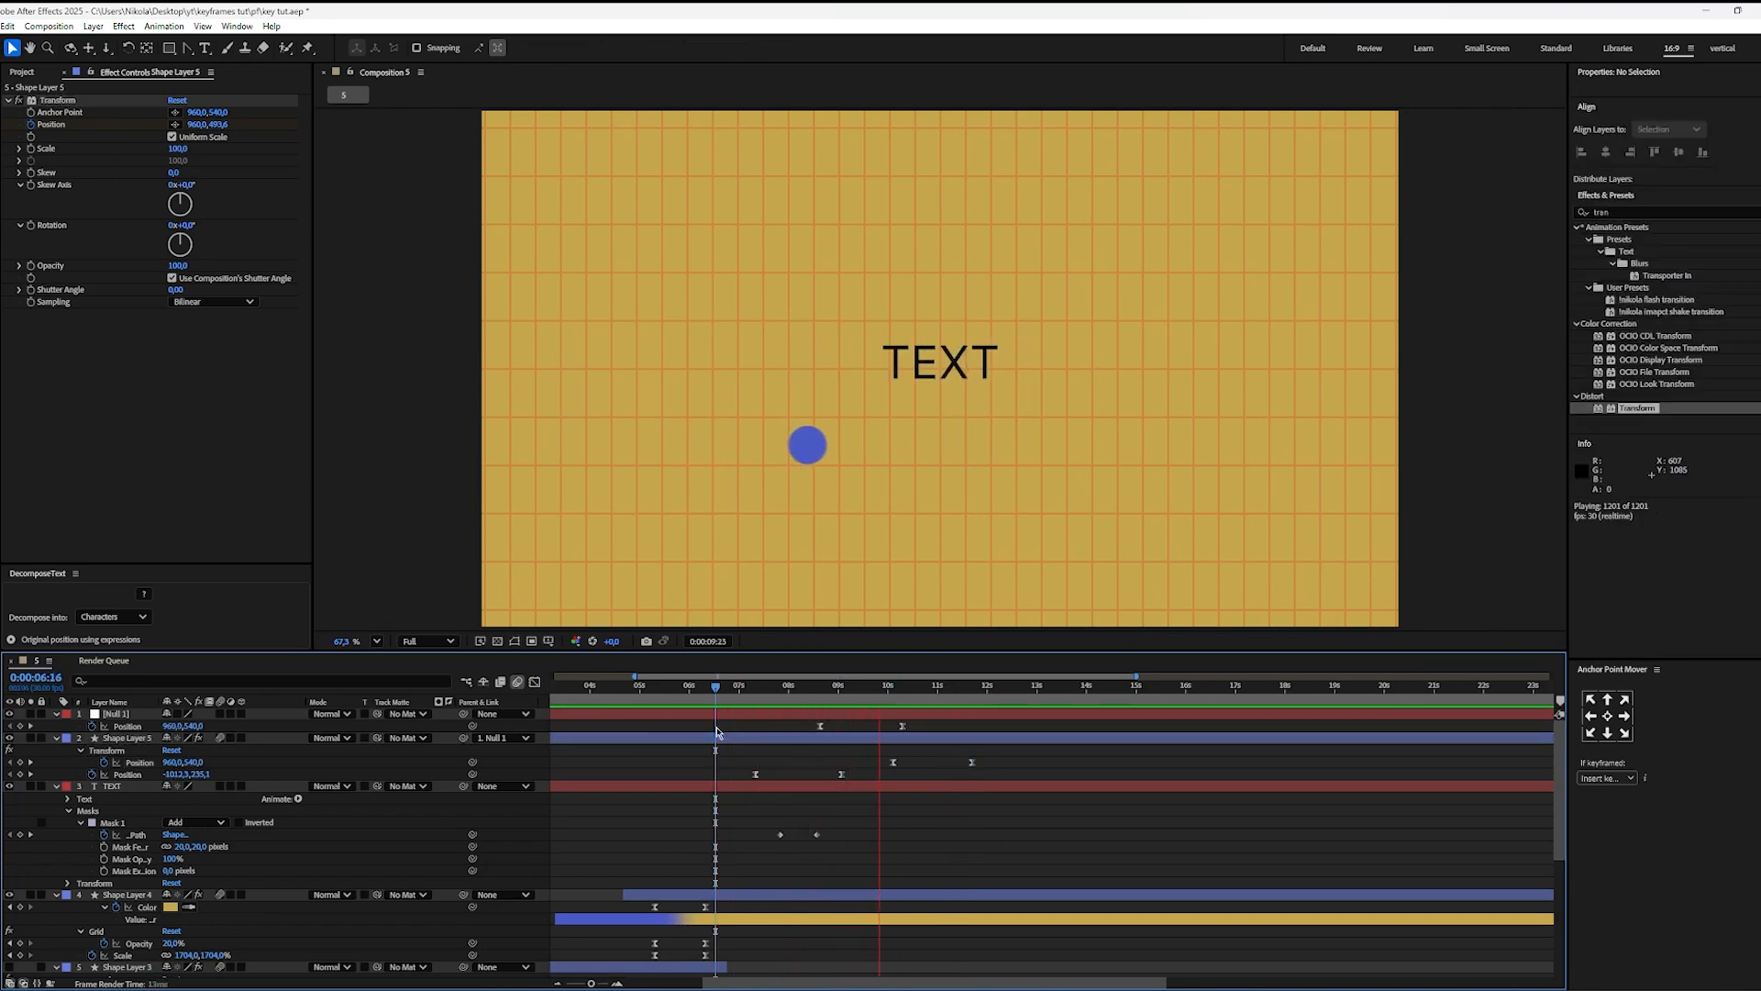
{"action": "key", "text": "space"}
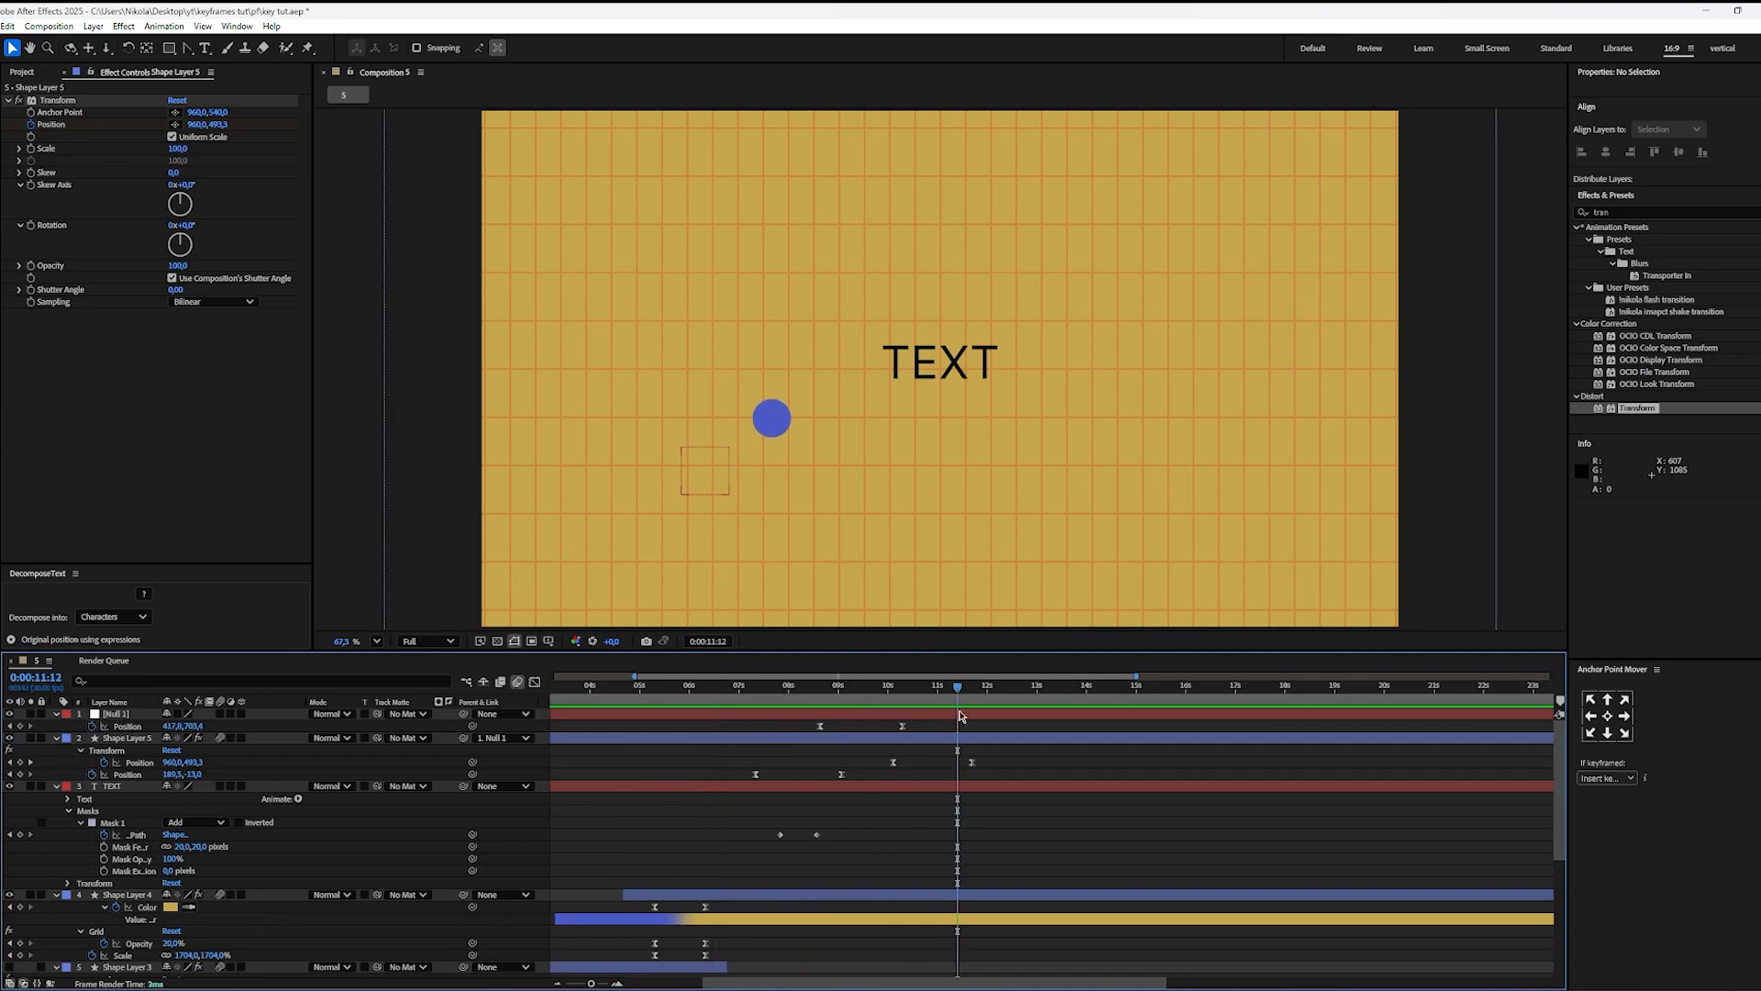
{"action": "left_click_drag", "start_coordinate": [973, 763], "coordinate": [952, 764]}
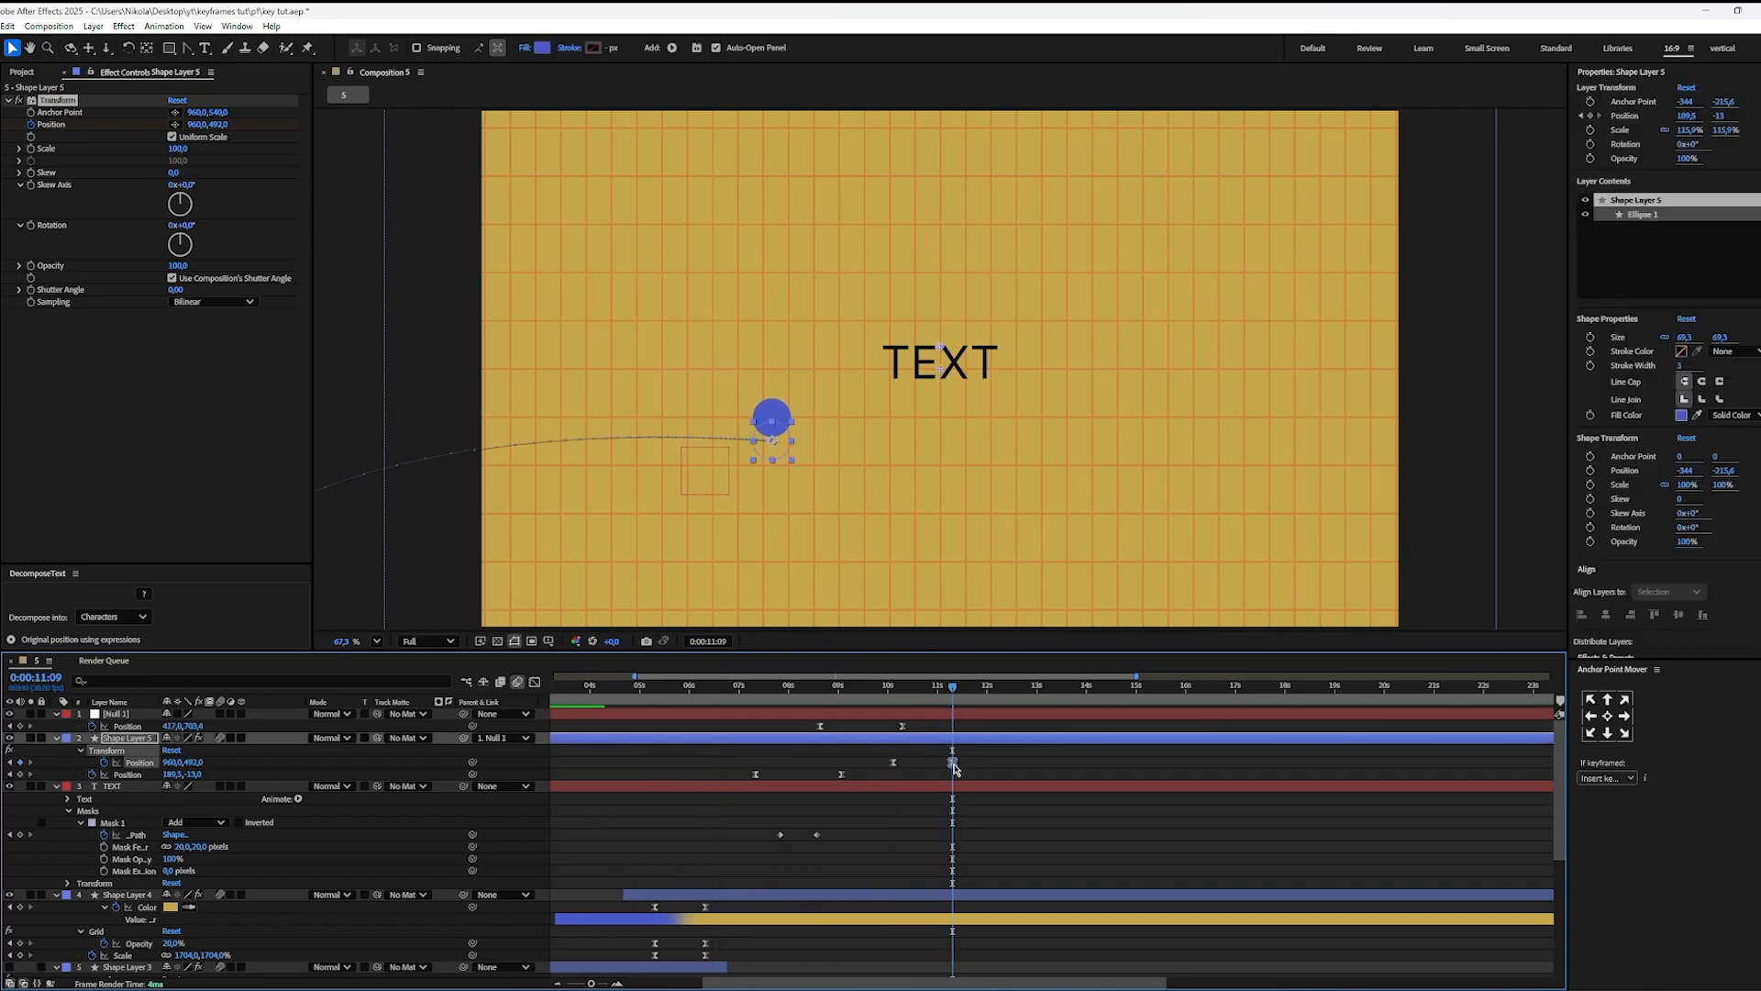
Step: Try a drop on Shape Layer 5's own Position, with a hold keyframe at 0:00:10:27 and Y set to 580 at 0:00:12:29
{"action": "left_click_drag", "start_coordinate": [939, 689], "coordinate": [933, 690]}
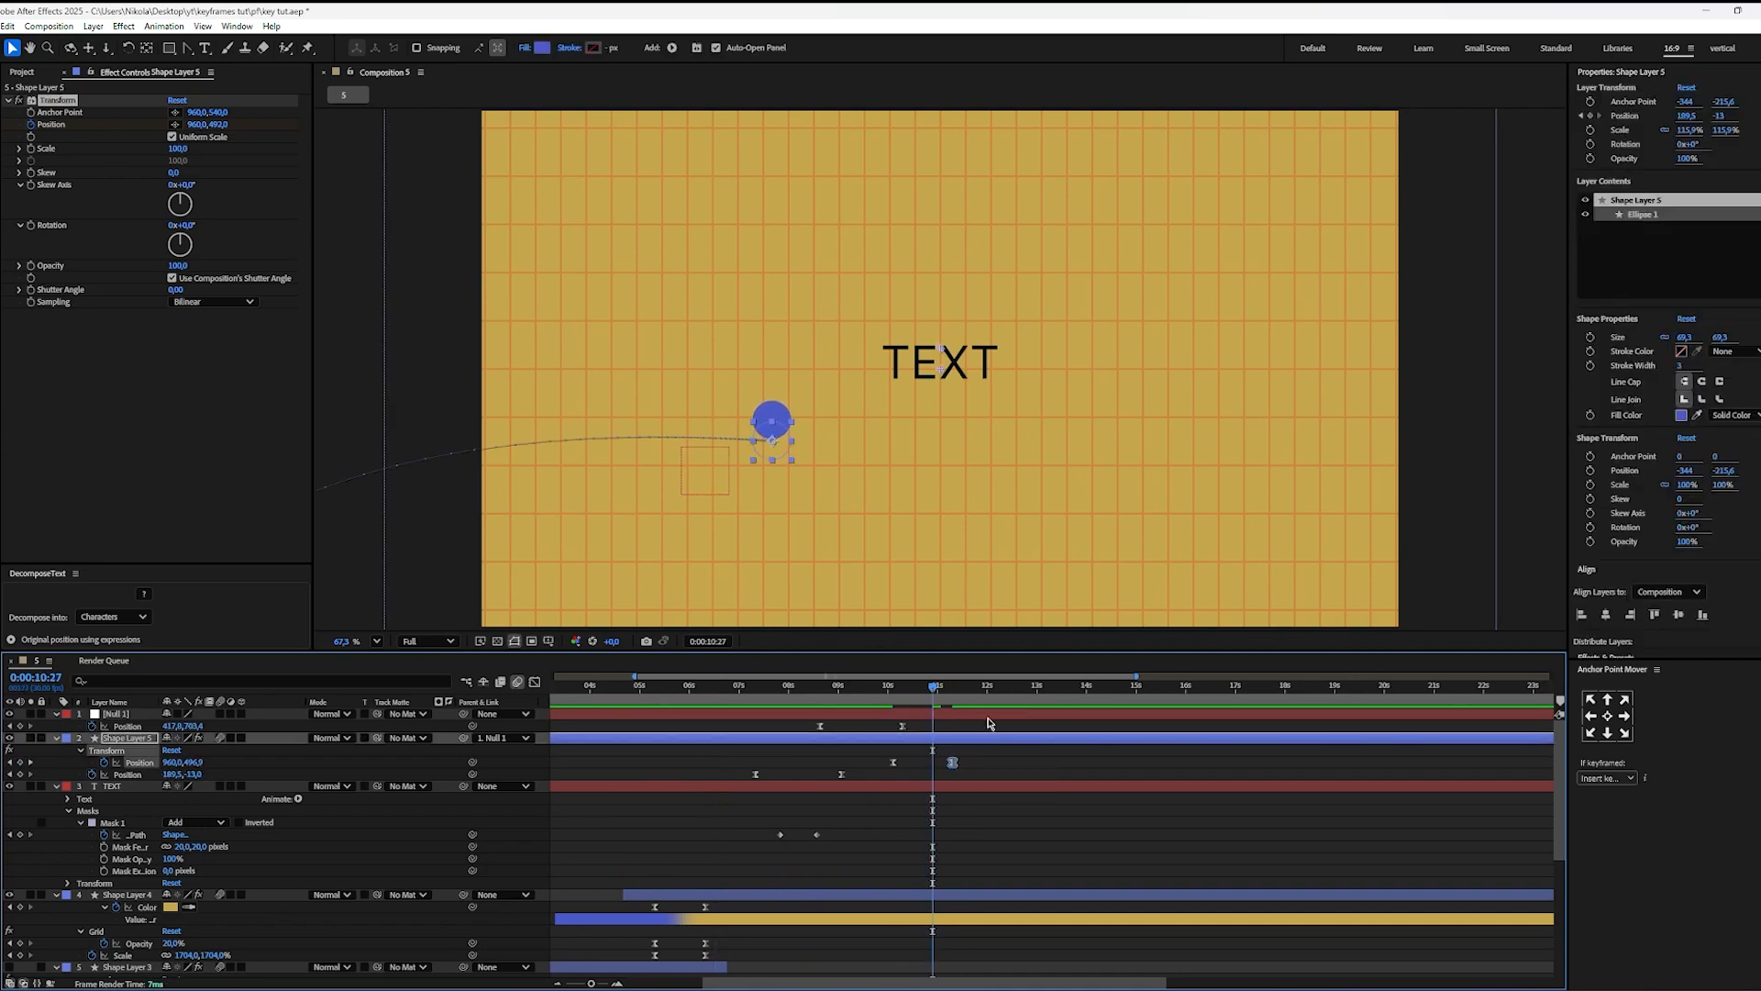
{"action": "left_click", "coordinate": [1034, 774]}
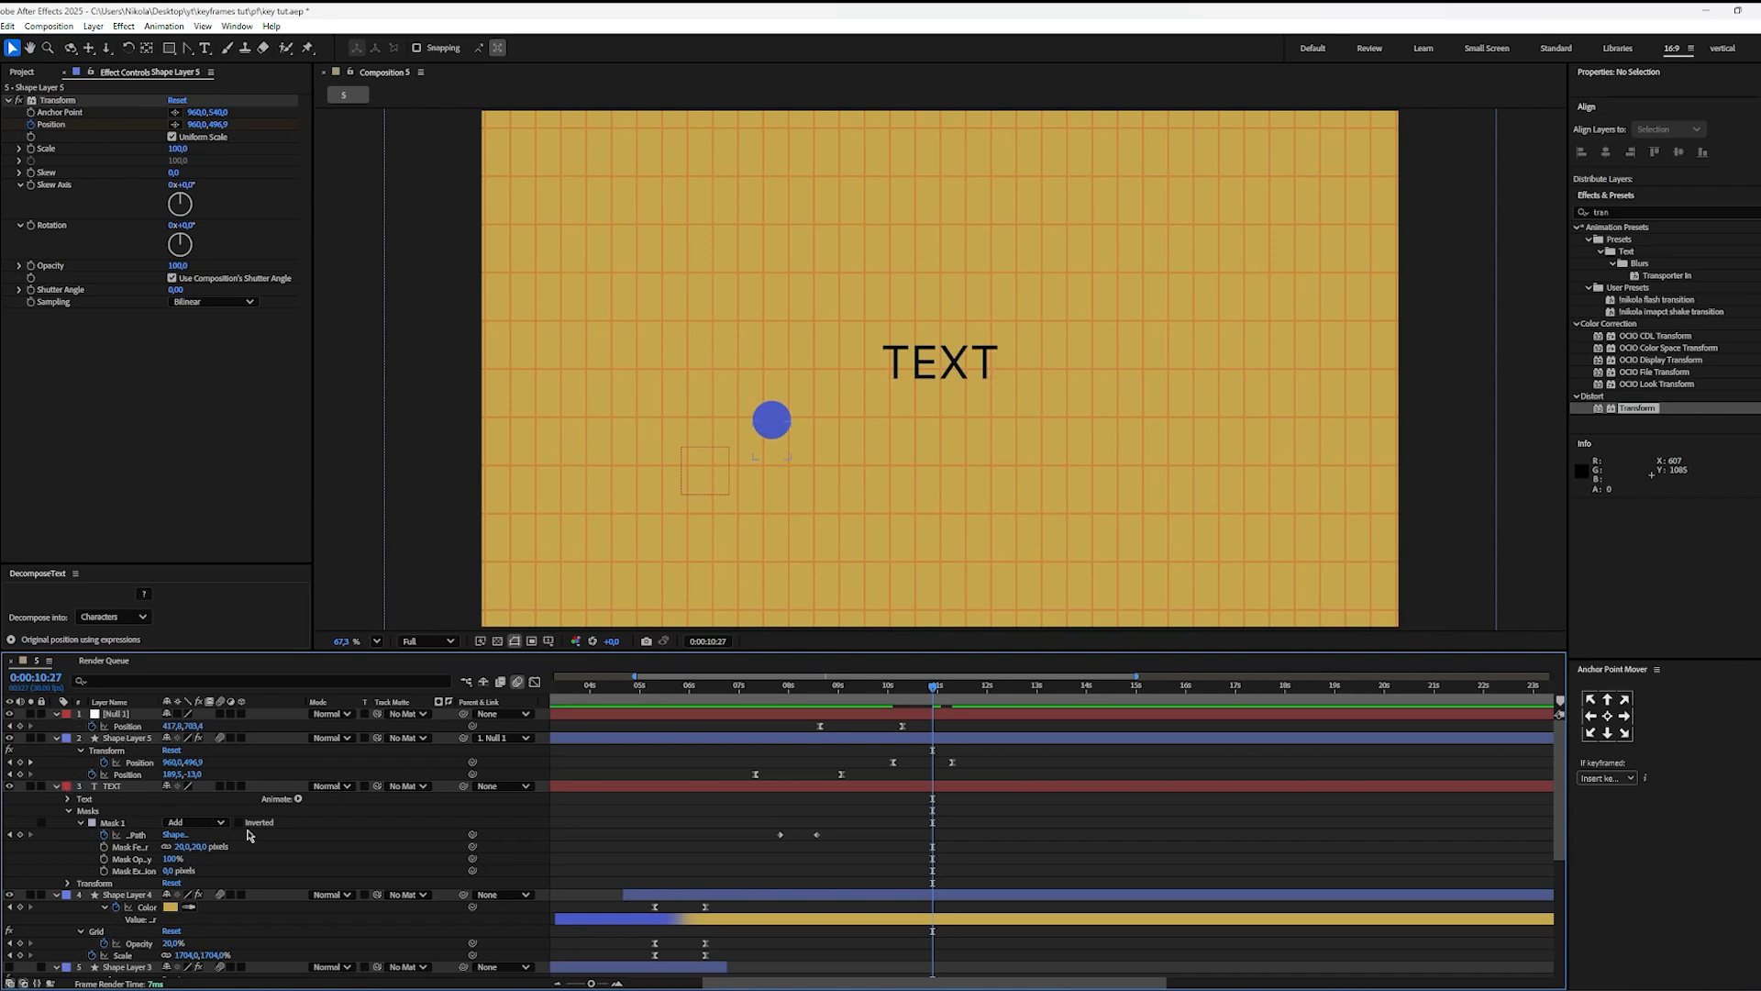
{"action": "left_click", "coordinate": [20, 774]}
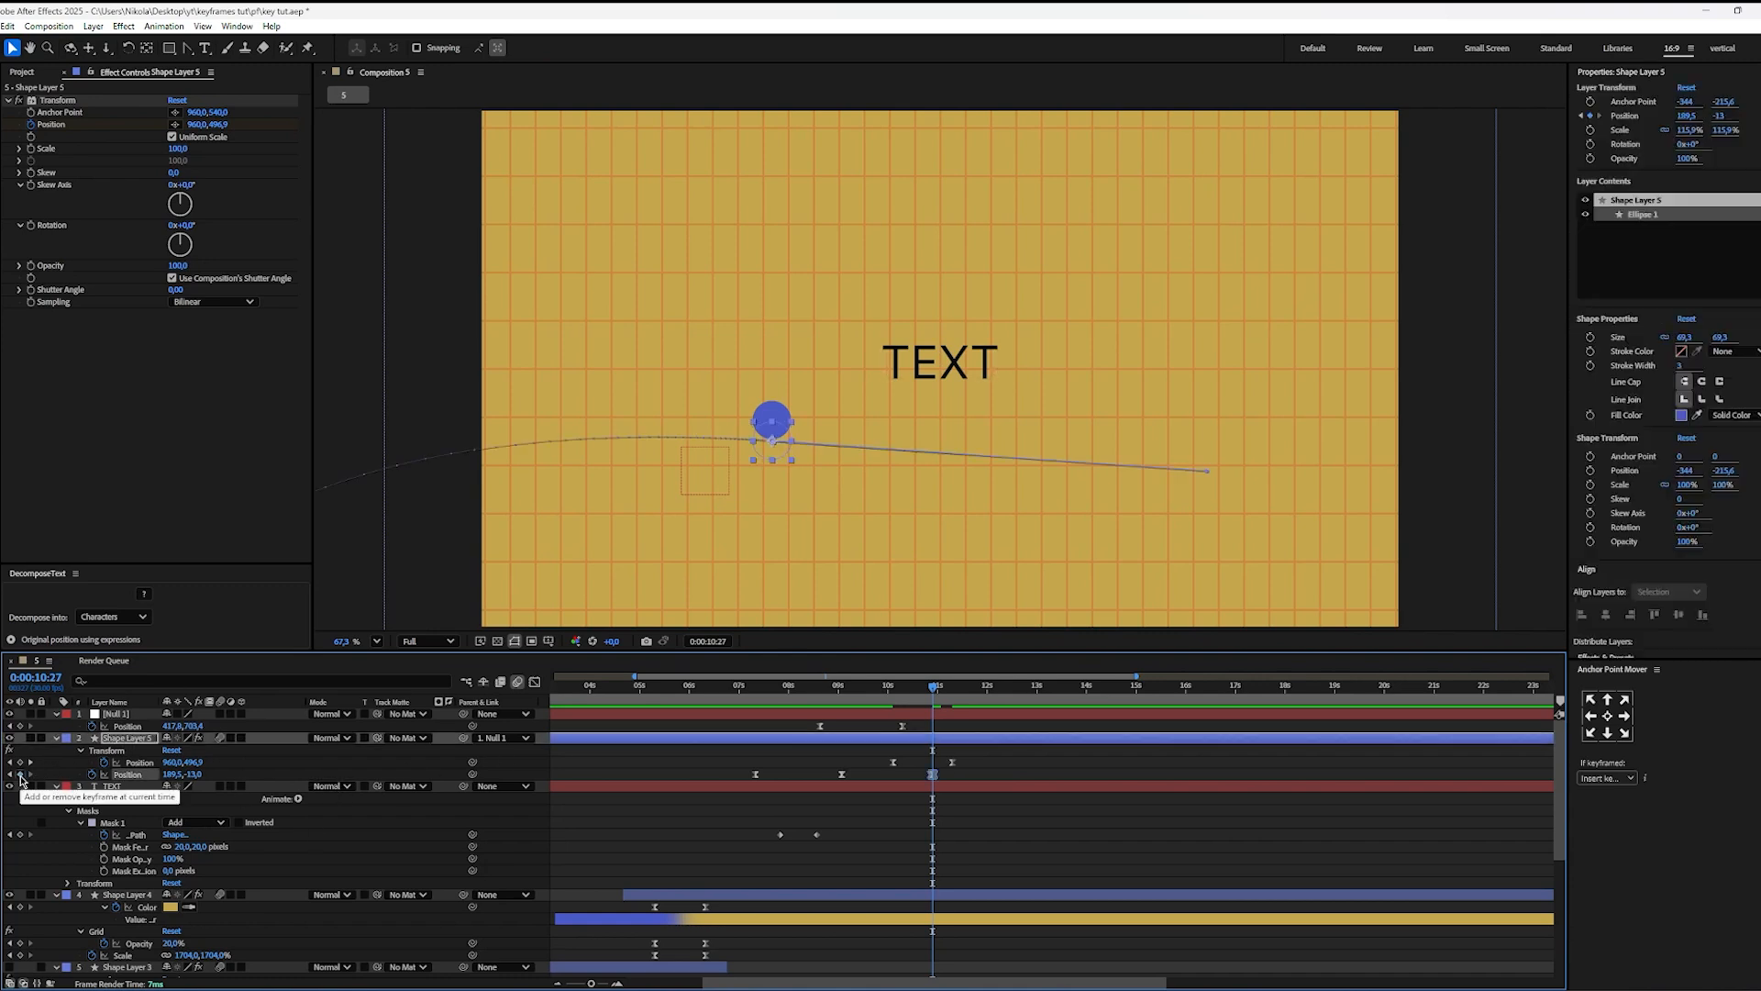
{"action": "left_click_drag", "start_coordinate": [933, 688], "coordinate": [1036, 689]}
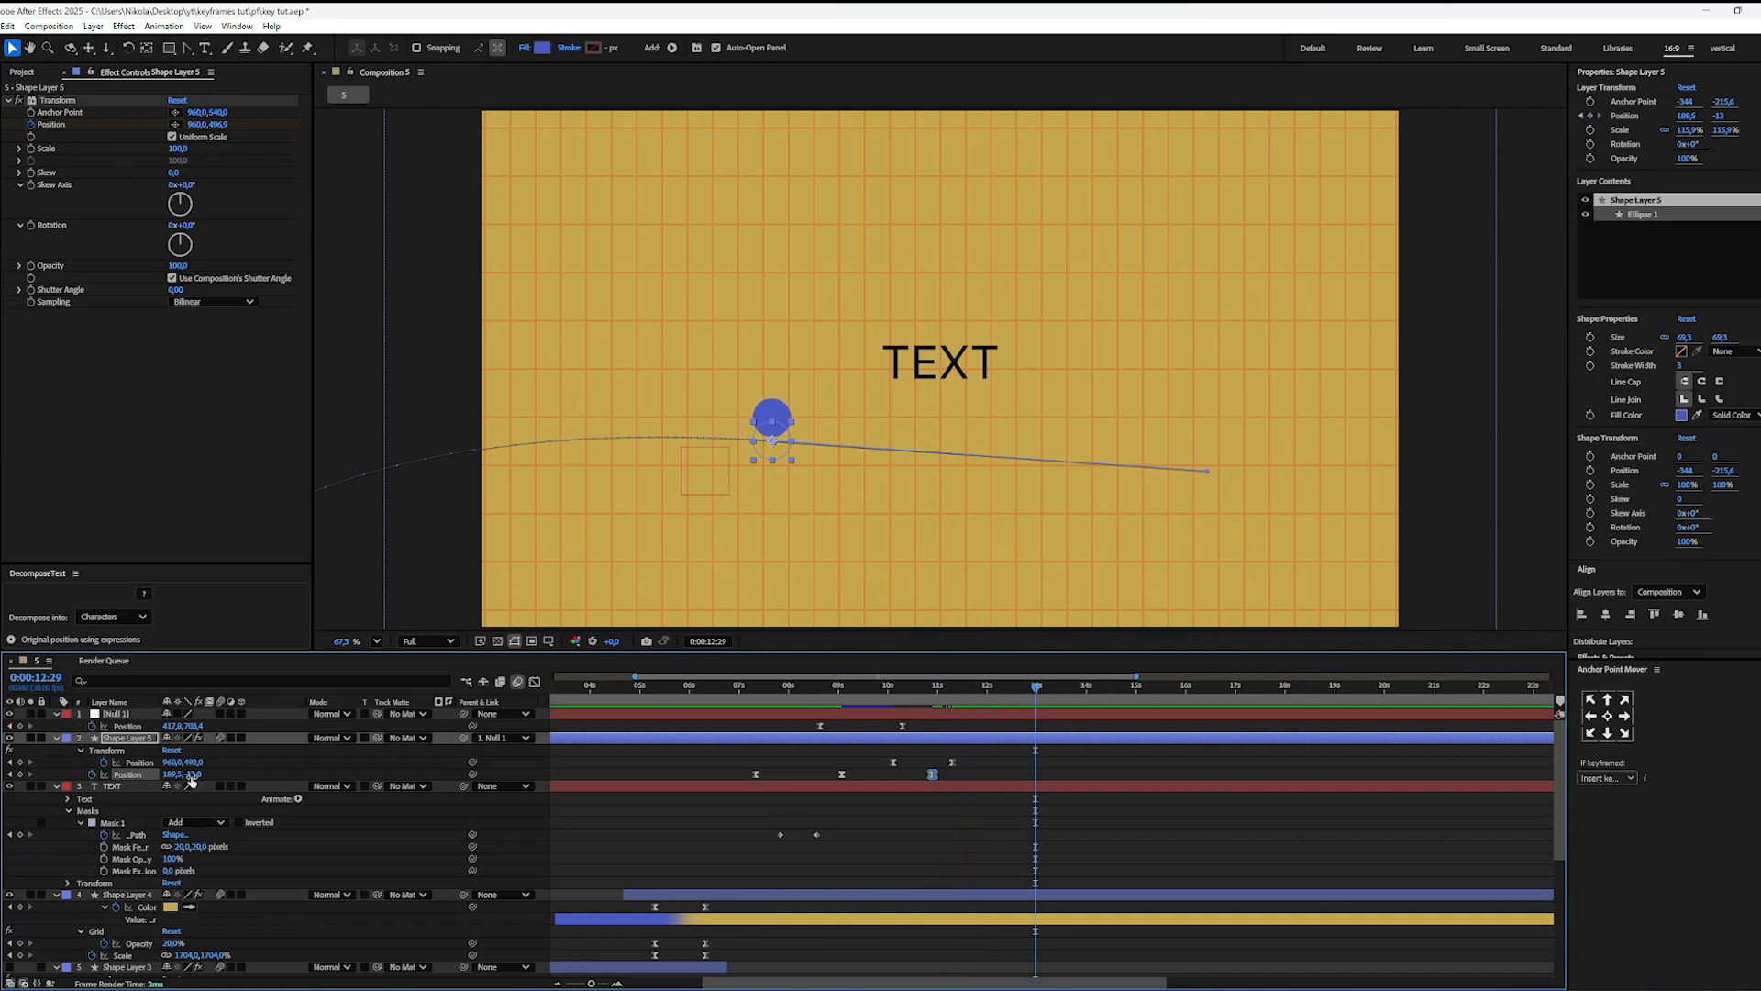
{"action": "left_click_drag", "start_coordinate": [191, 774], "coordinate": [573, 795]}
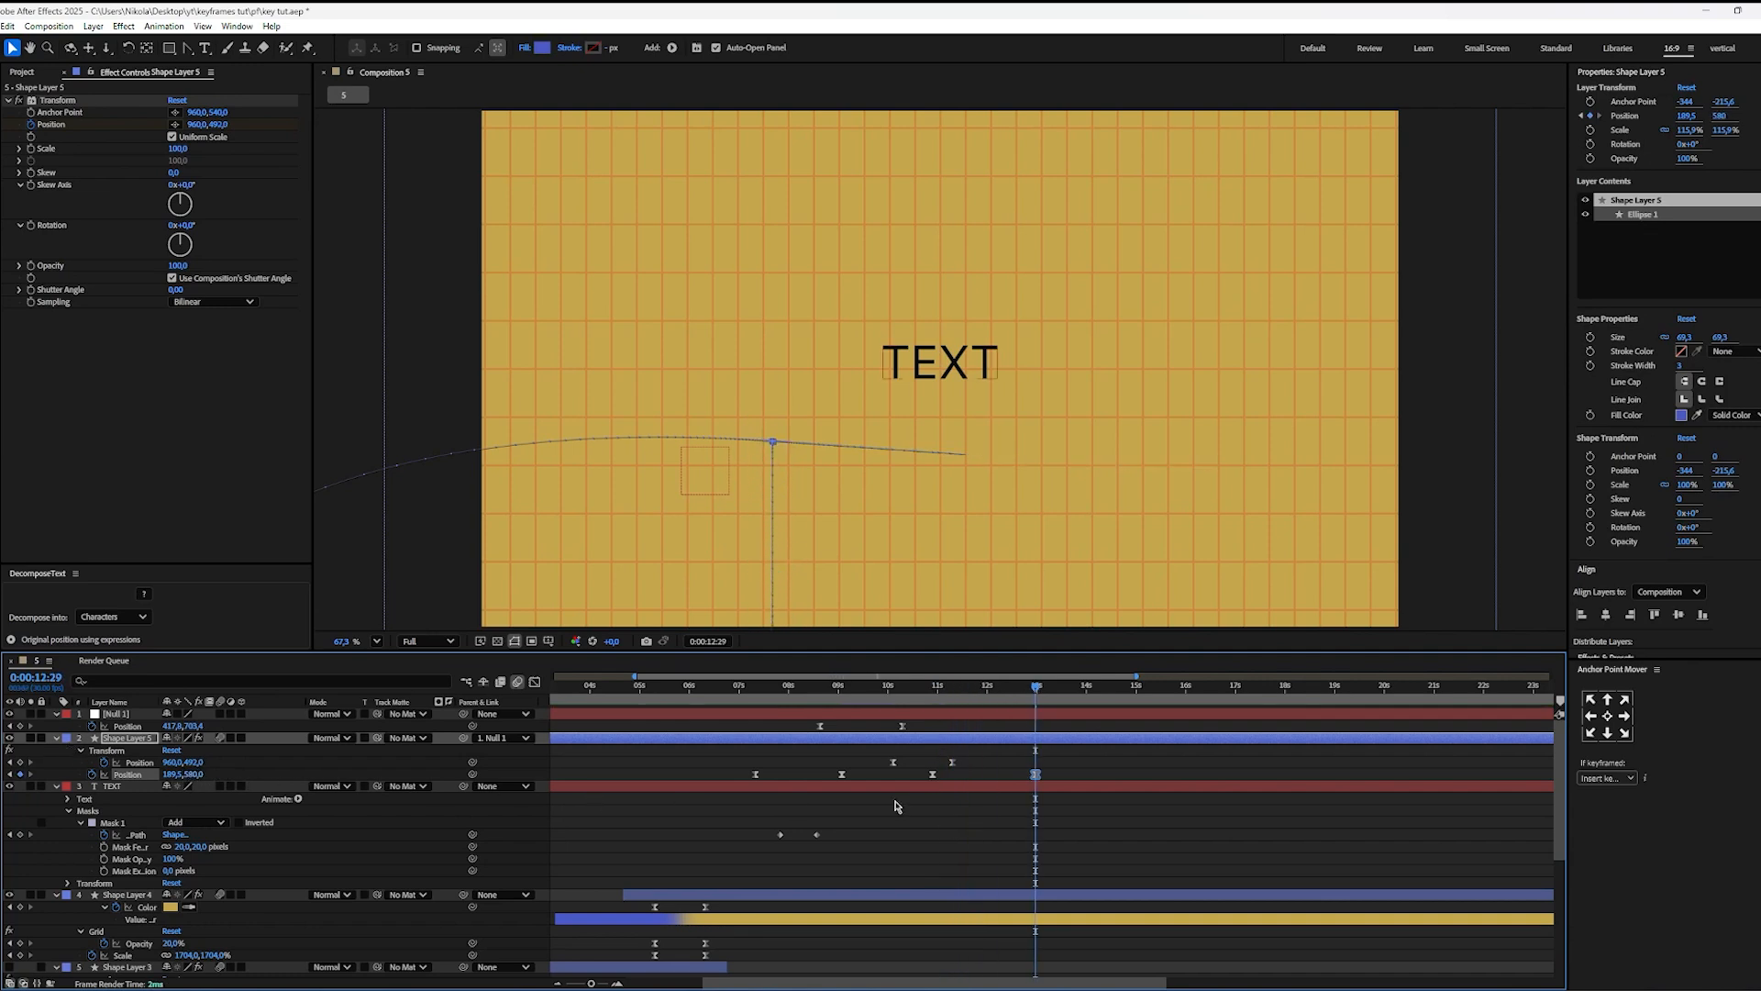
Step: Reshape the speed curve of the drop's two Position keyframes so the ball starts slowly and accelerates sharply at the end
{"action": "left_click_drag", "start_coordinate": [1049, 772], "coordinate": [894, 786]}
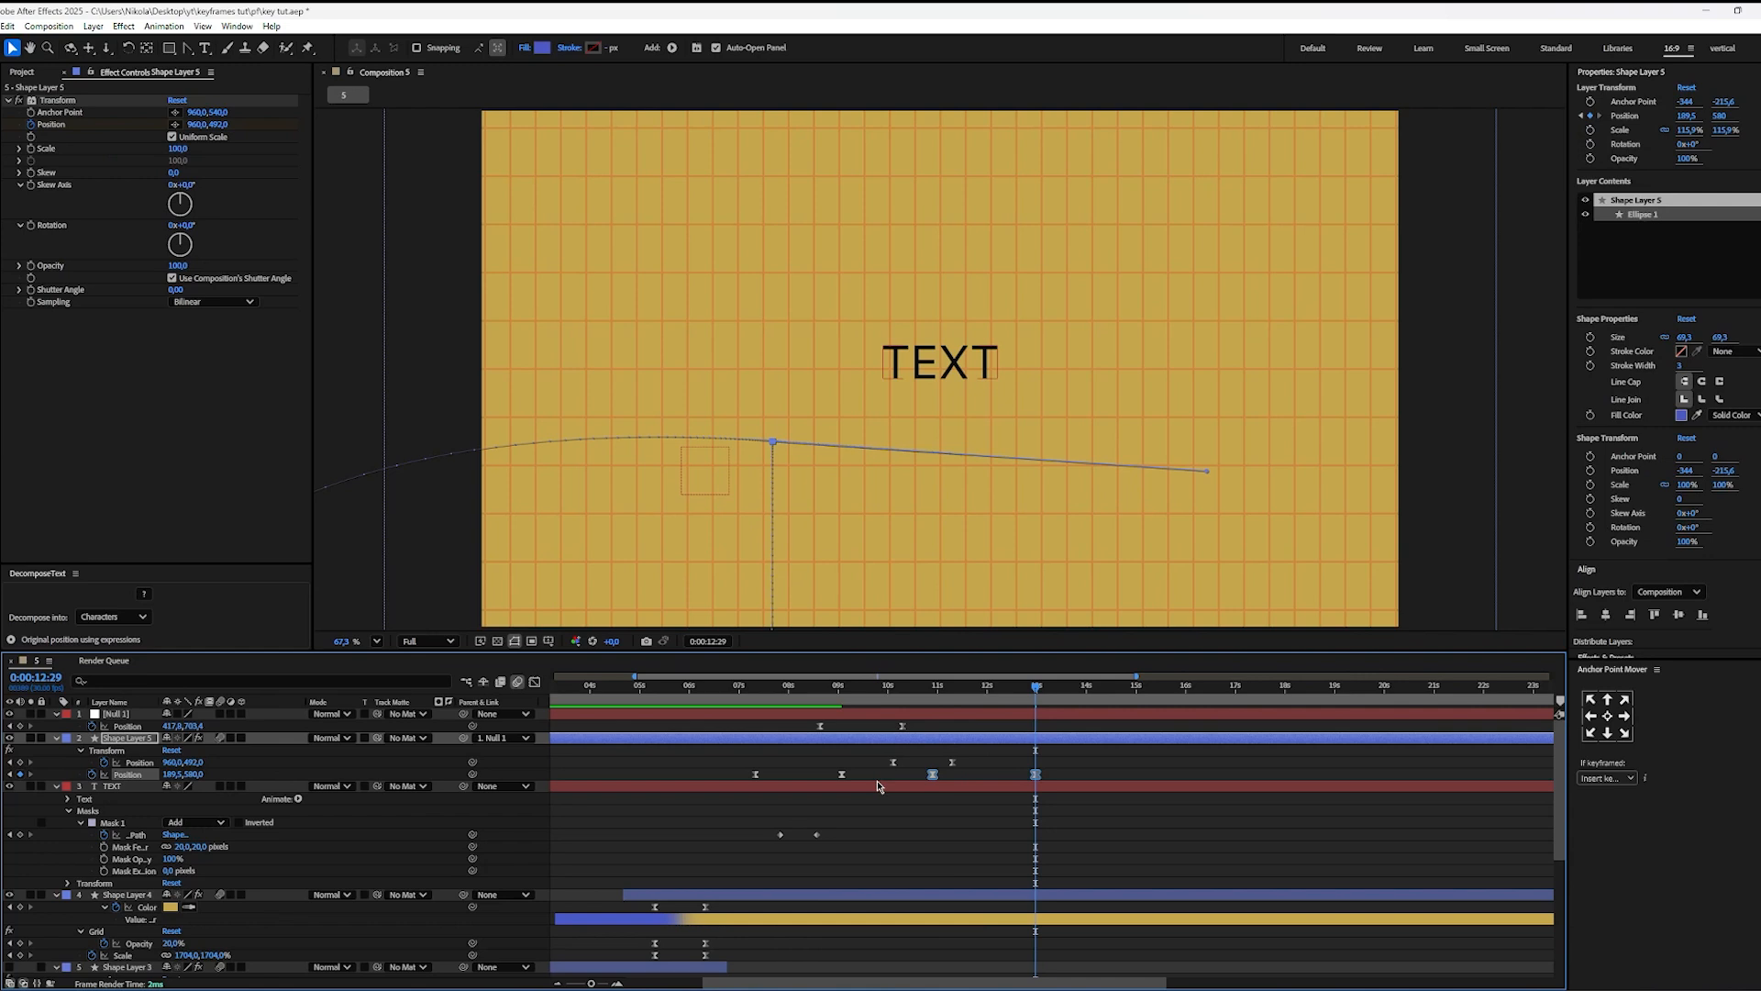
{"action": "key", "text": "shift+F3"}
{"action": "scroll", "coordinate": [934, 862], "scroll_direction": "up", "scroll_amount": 4}
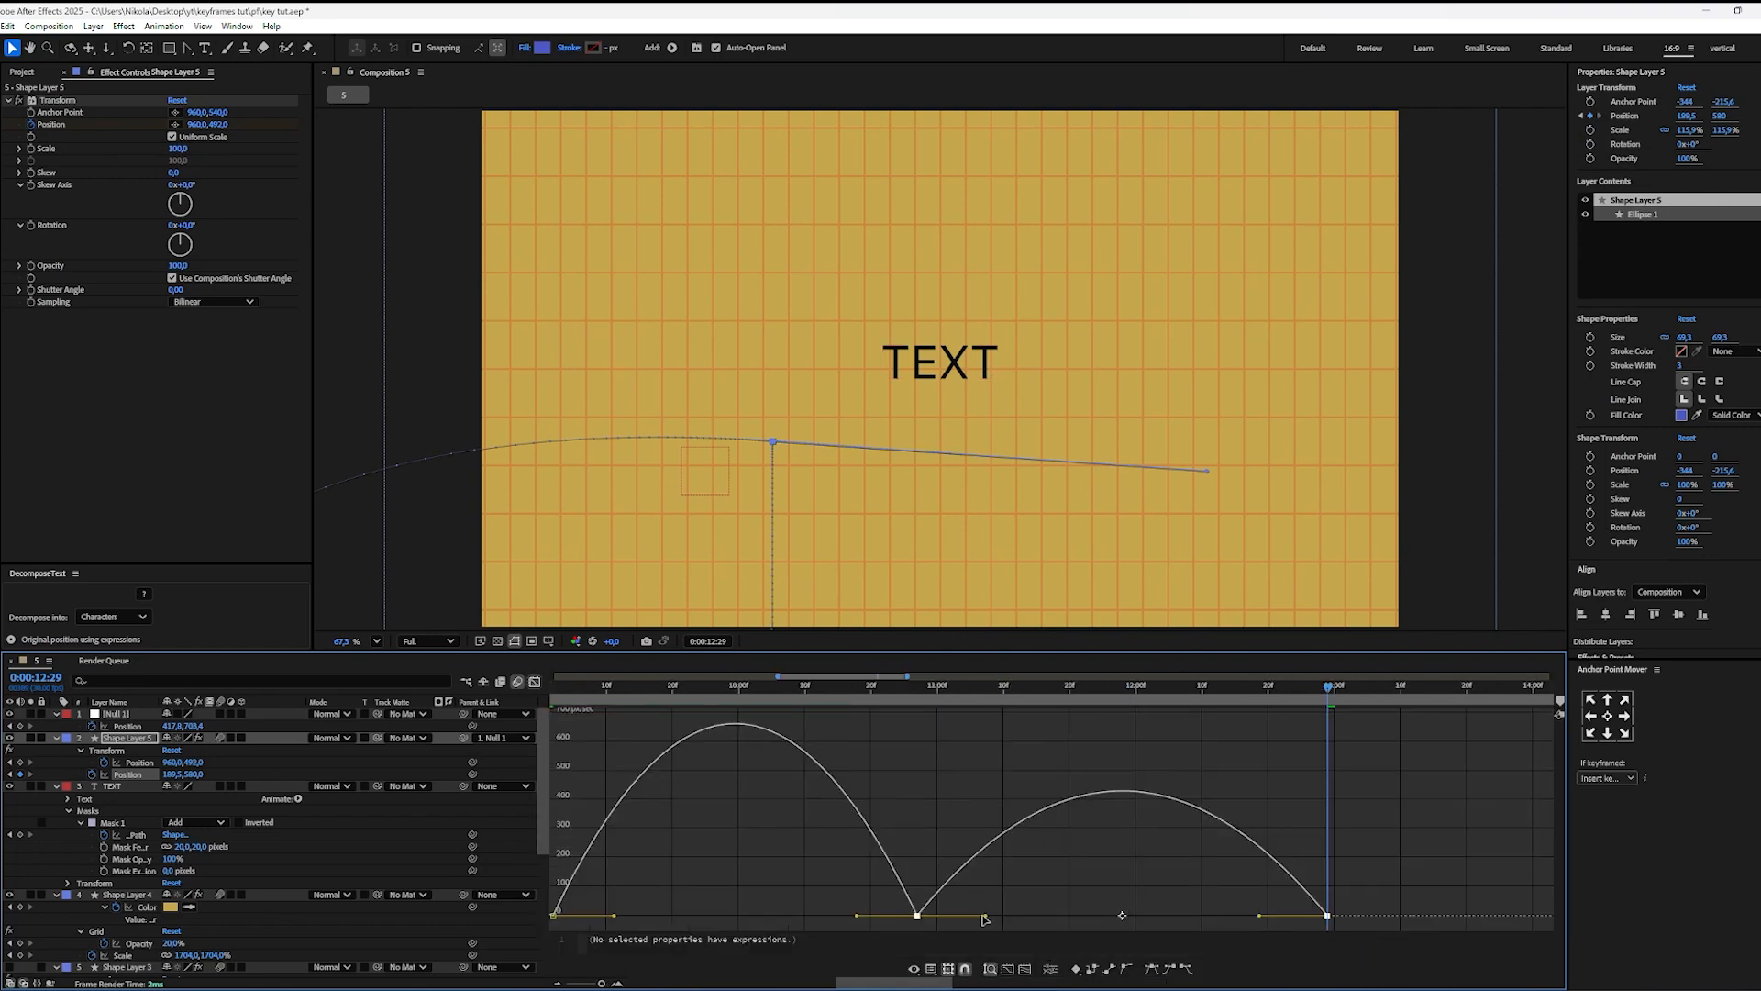
{"action": "left_click_drag", "start_coordinate": [984, 919], "coordinate": [1354, 870]}
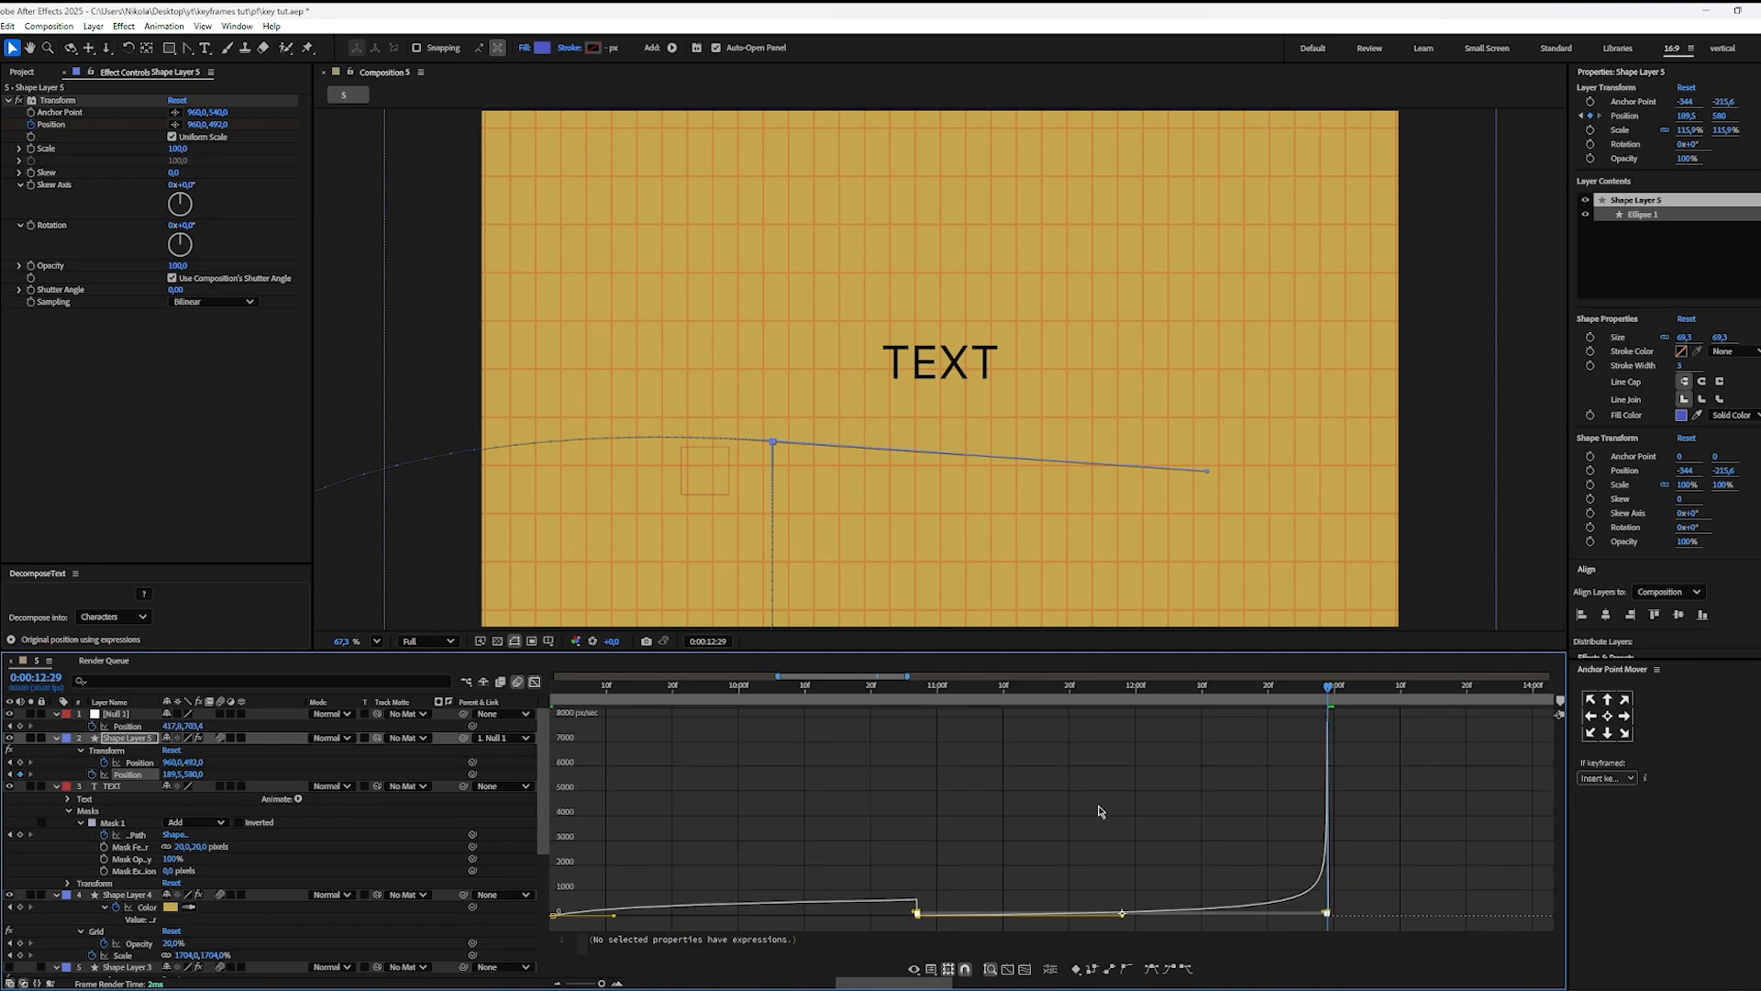
{"action": "left_click", "coordinate": [1054, 787]}
{"action": "scroll", "coordinate": [1042, 822], "scroll_direction": "down", "scroll_amount": 6}
{"action": "mouse_move", "coordinate": [896, 702]}
{"action": "left_mouse_down"}
{"action": "mouse_move", "coordinate": [829, 702]}
{"action": "mouse_move", "coordinate": [896, 716]}
{"action": "left_mouse_up"}
{"action": "left_click_drag", "start_coordinate": [1012, 873], "coordinate": [871, 945]}
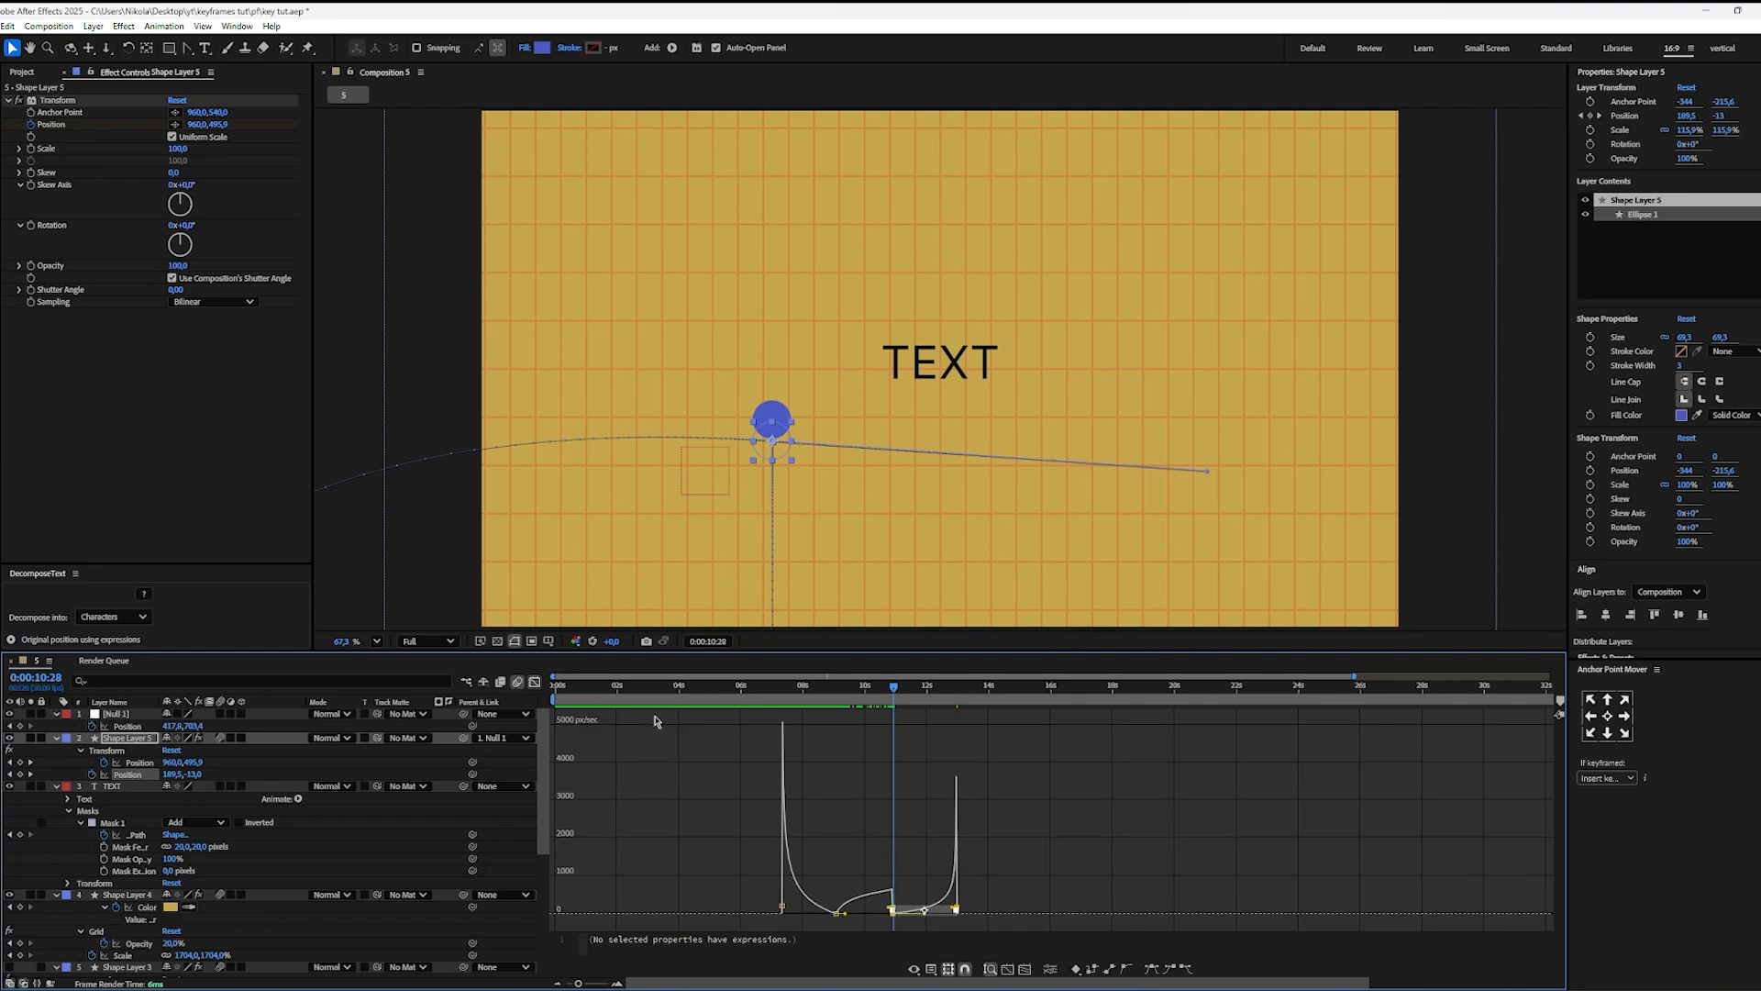
Step: Return to the keyframe view and delete the drop's two layer Position keyframes at 0:00:10:27 and 0:00:12:29
{"action": "left_click", "coordinate": [534, 684]}
{"action": "left_click", "coordinate": [906, 776]}
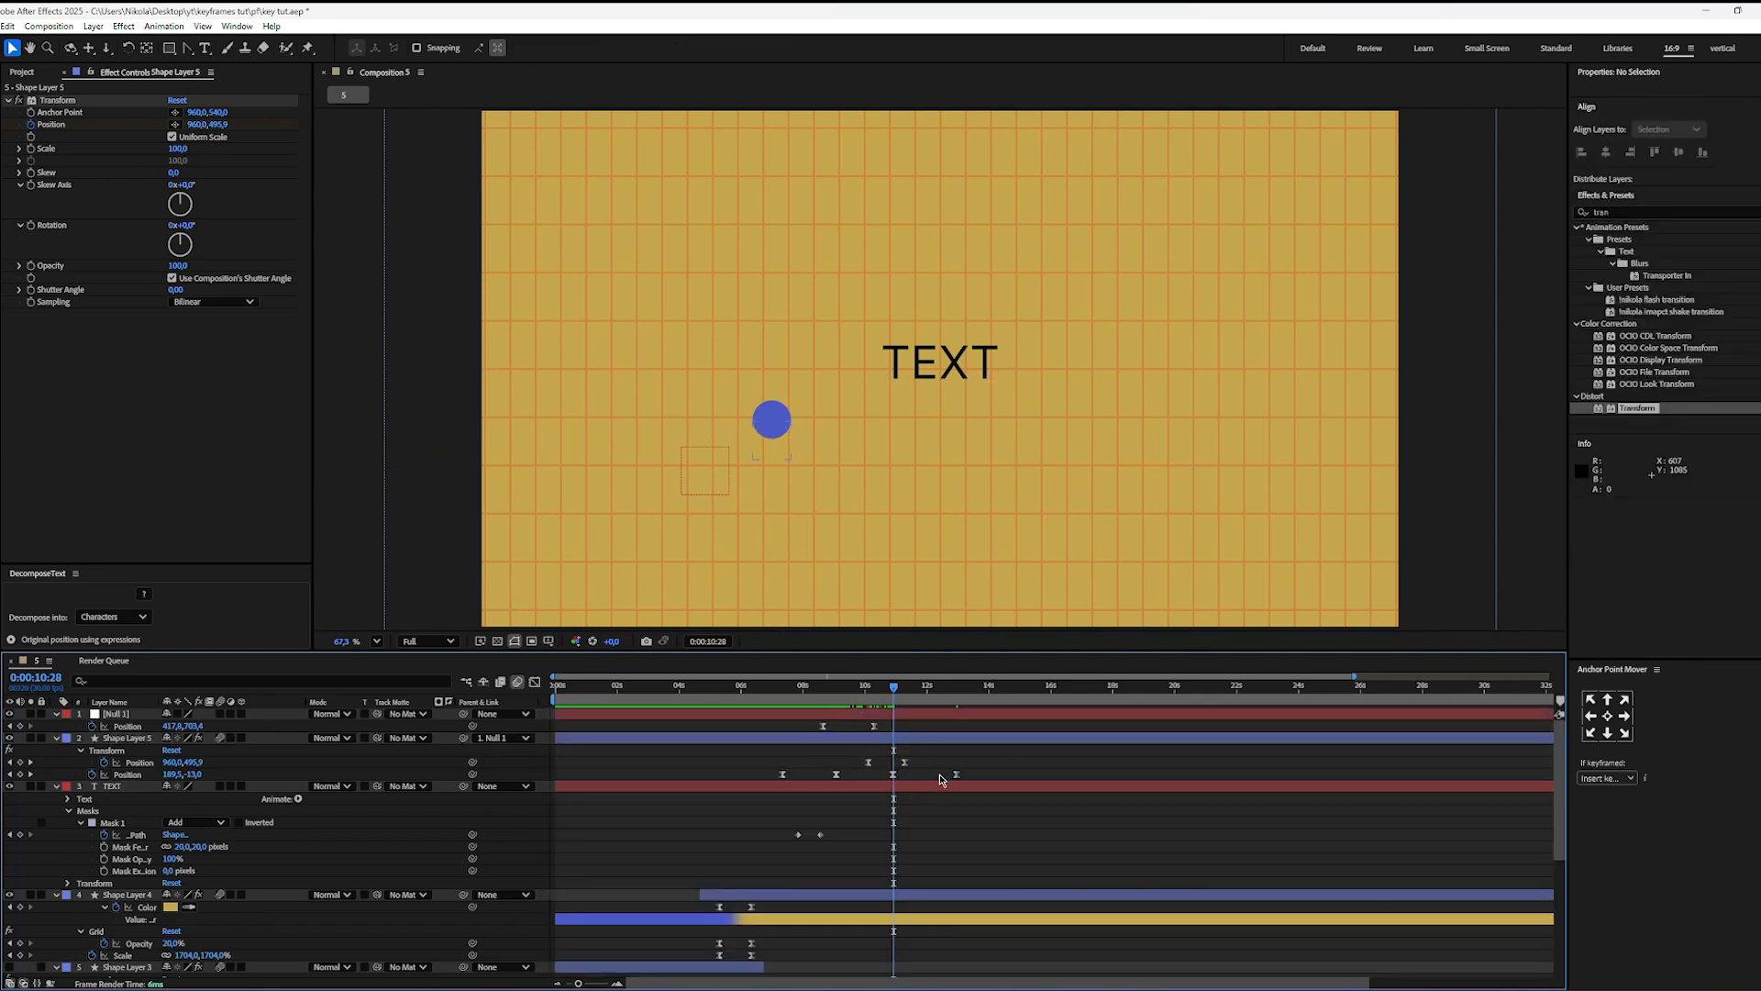
{"action": "left_click", "coordinate": [893, 776]}
{"action": "left_click", "coordinate": [957, 775]}
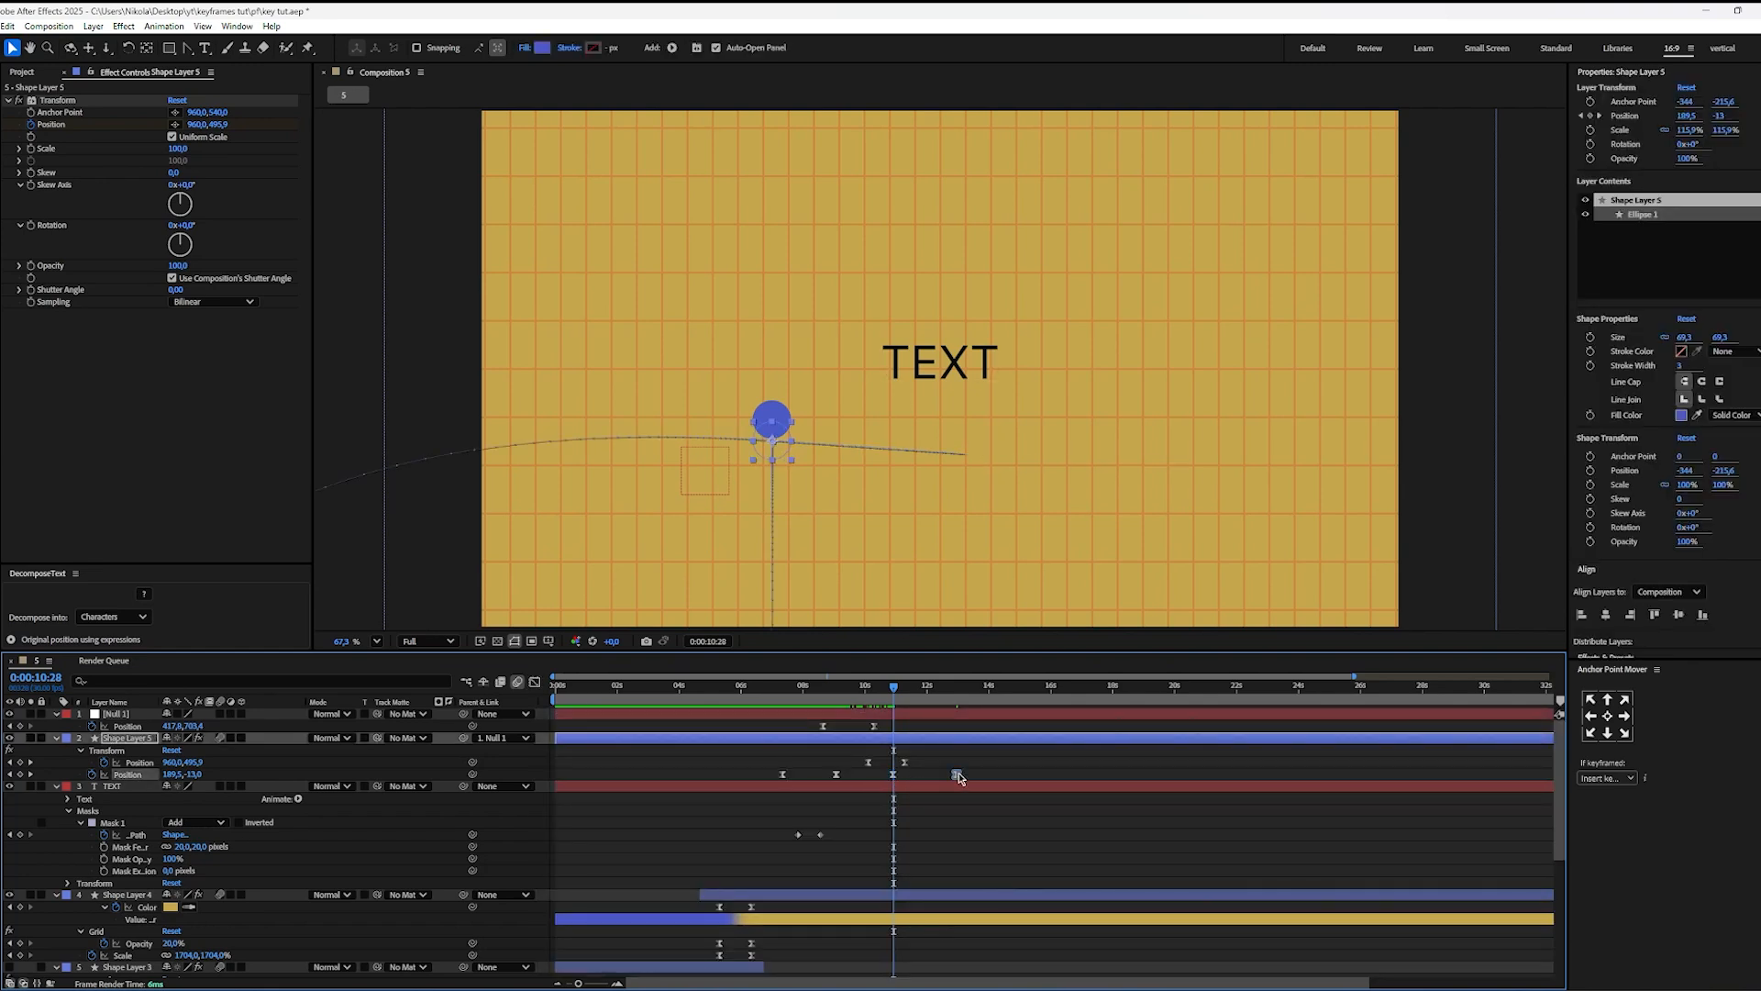
{"action": "key", "text": "Delete"}
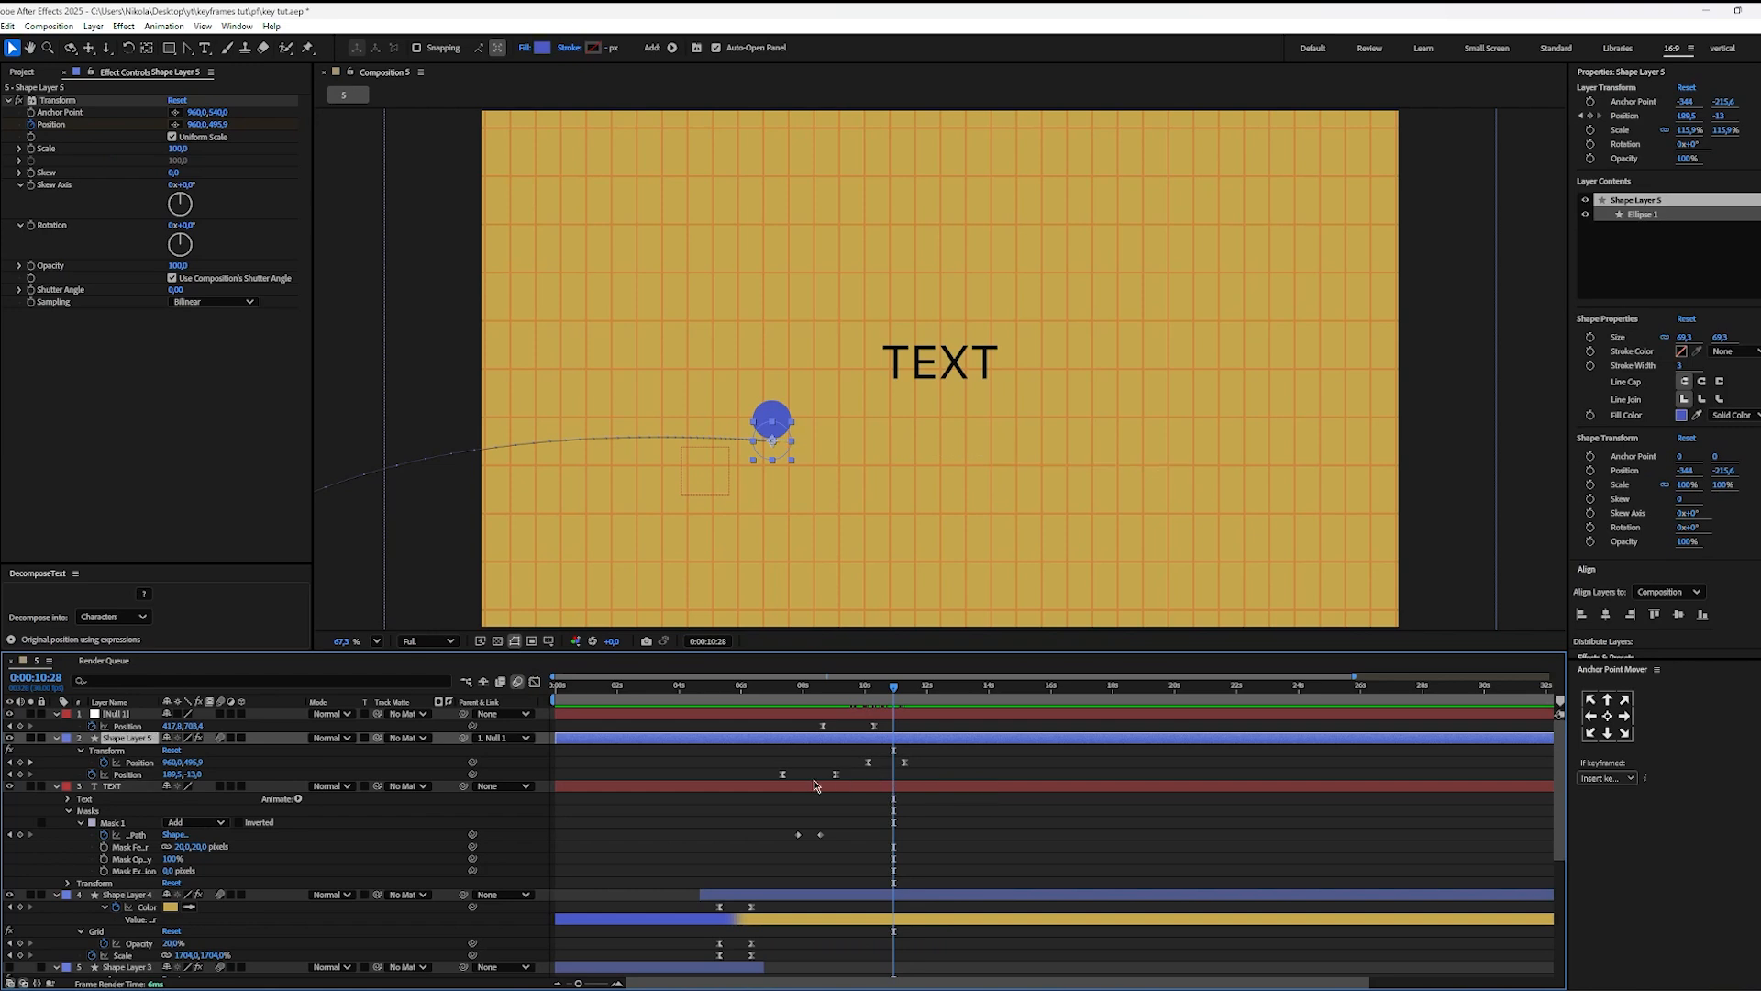
Step: Try pasting the ball's second layer Position keyframe at 0:00:10:28, inspect the resulting speed graph, and remove the copy
{"action": "left_click", "coordinate": [836, 775]}
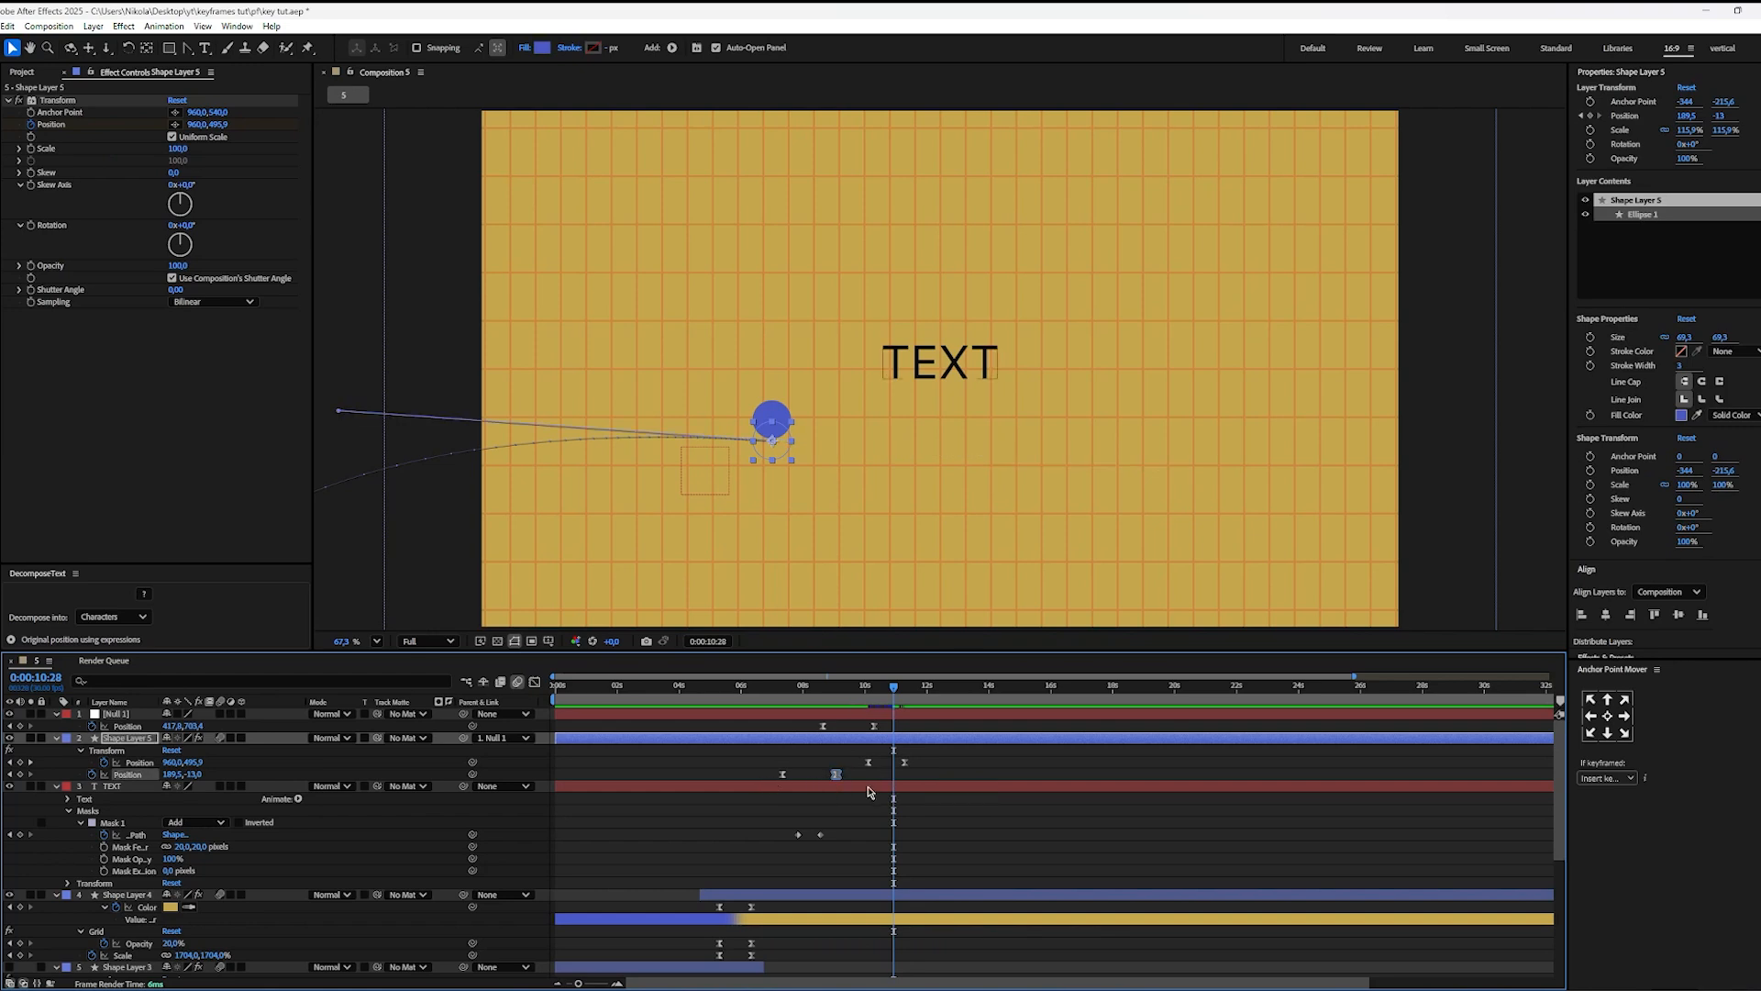
{"action": "key", "text": "ctrl+v"}
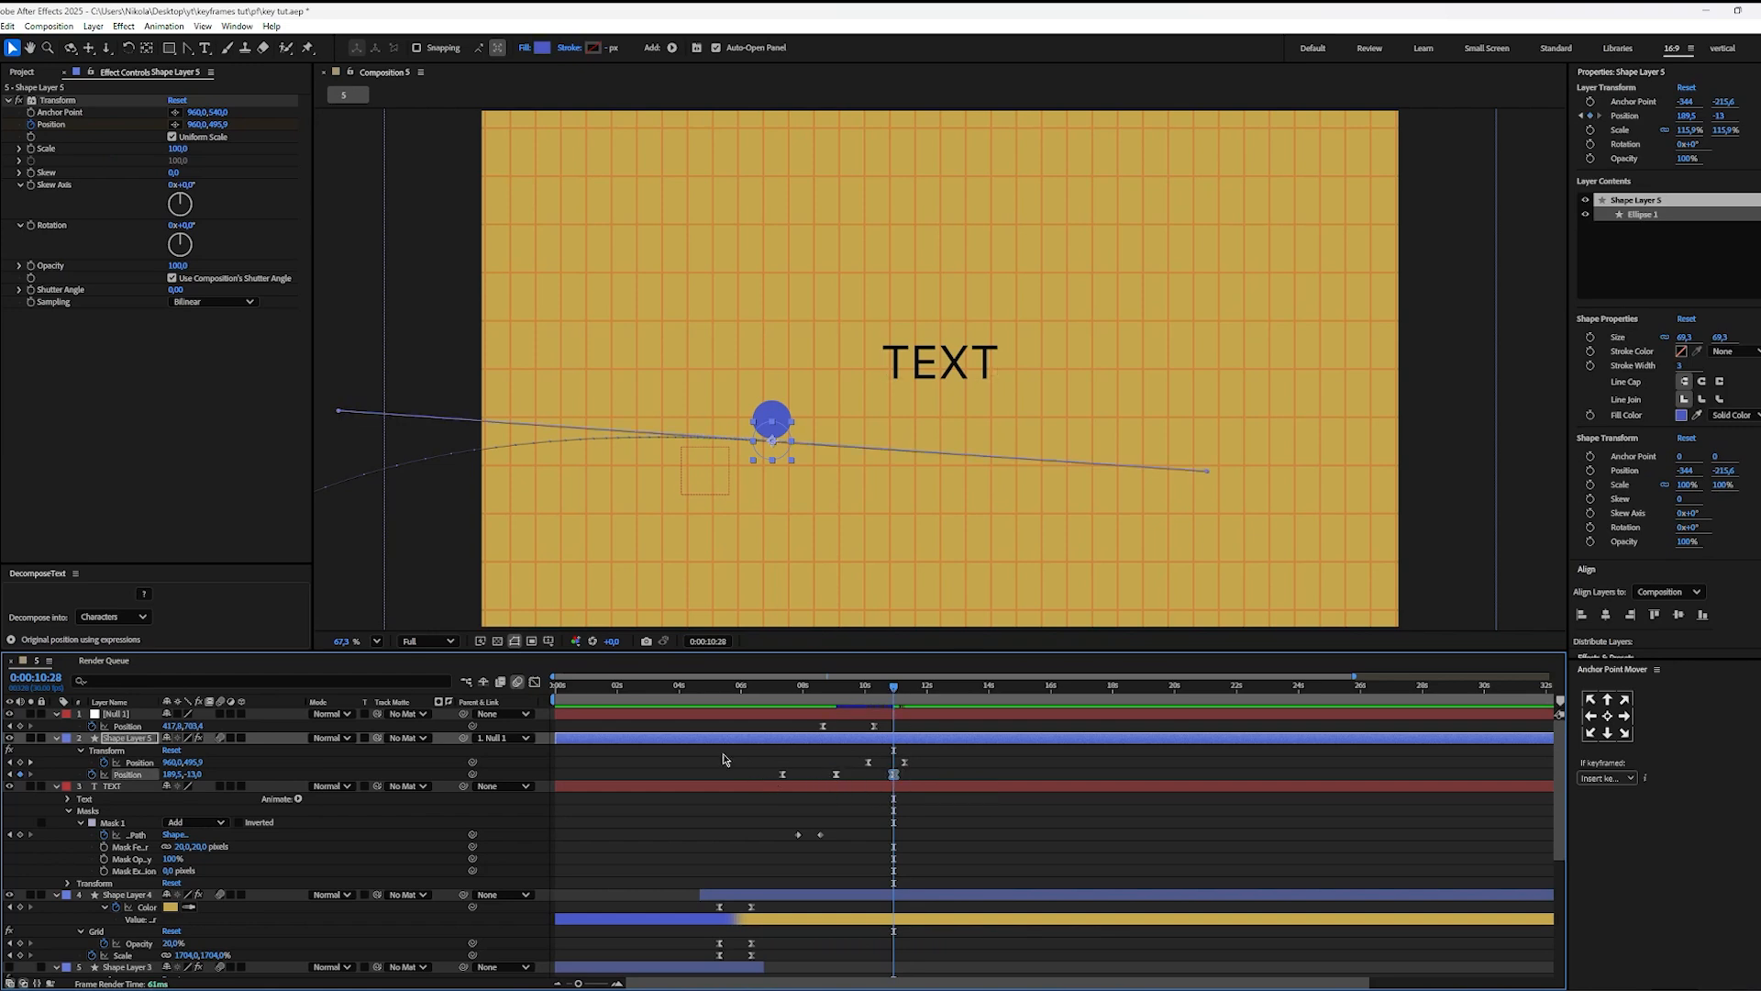
{"action": "left_click", "coordinate": [535, 682]}
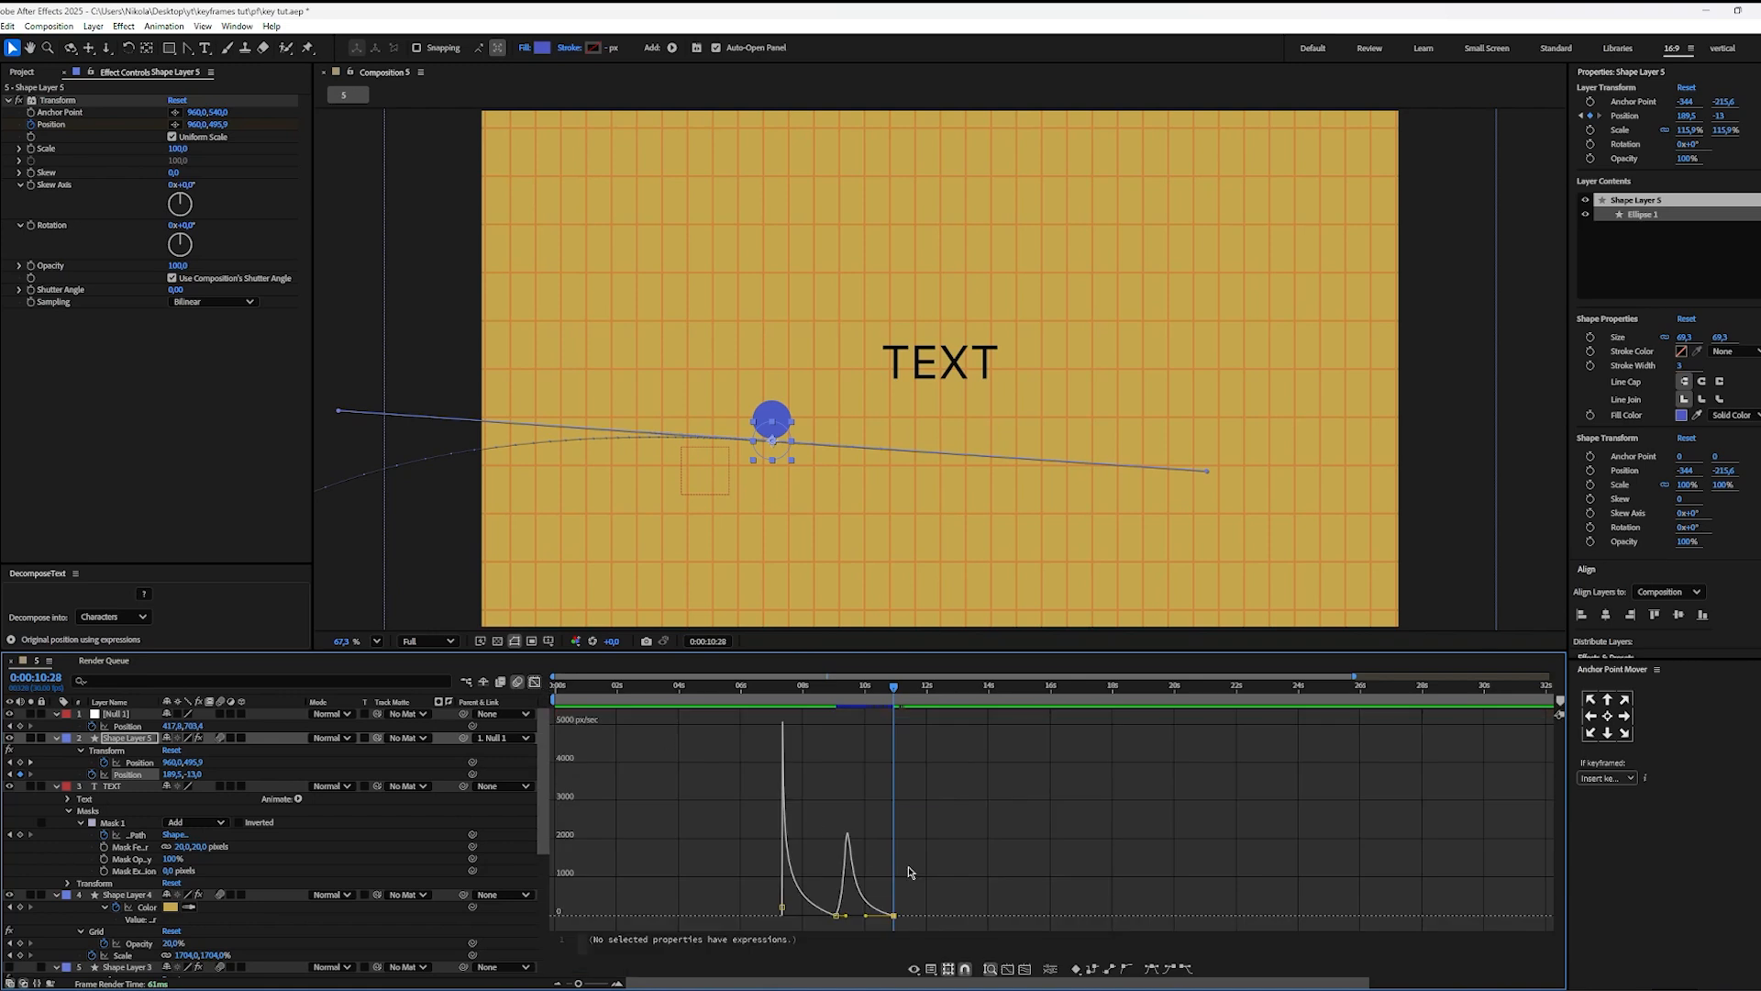
{"action": "scroll", "coordinate": [851, 844], "scroll_direction": "up", "scroll_amount": 2}
{"action": "scroll", "coordinate": [849, 848], "scroll_direction": "down", "scroll_amount": 1}
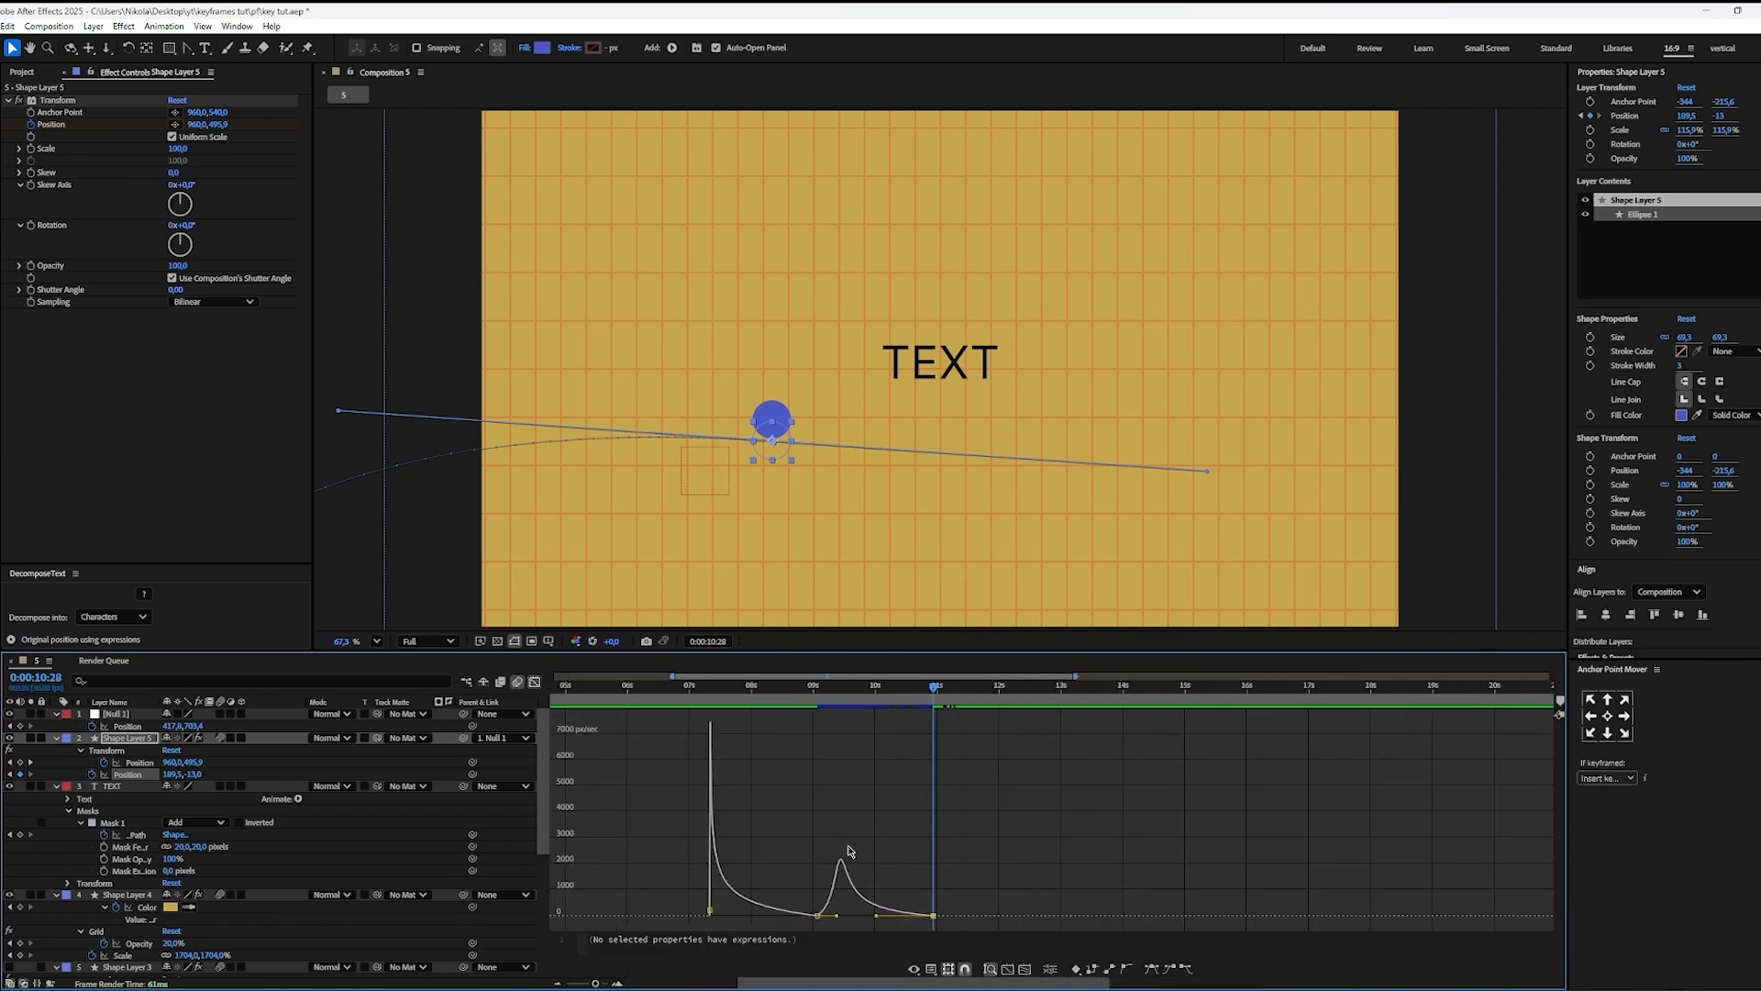
{"action": "key", "text": "shift+F3"}
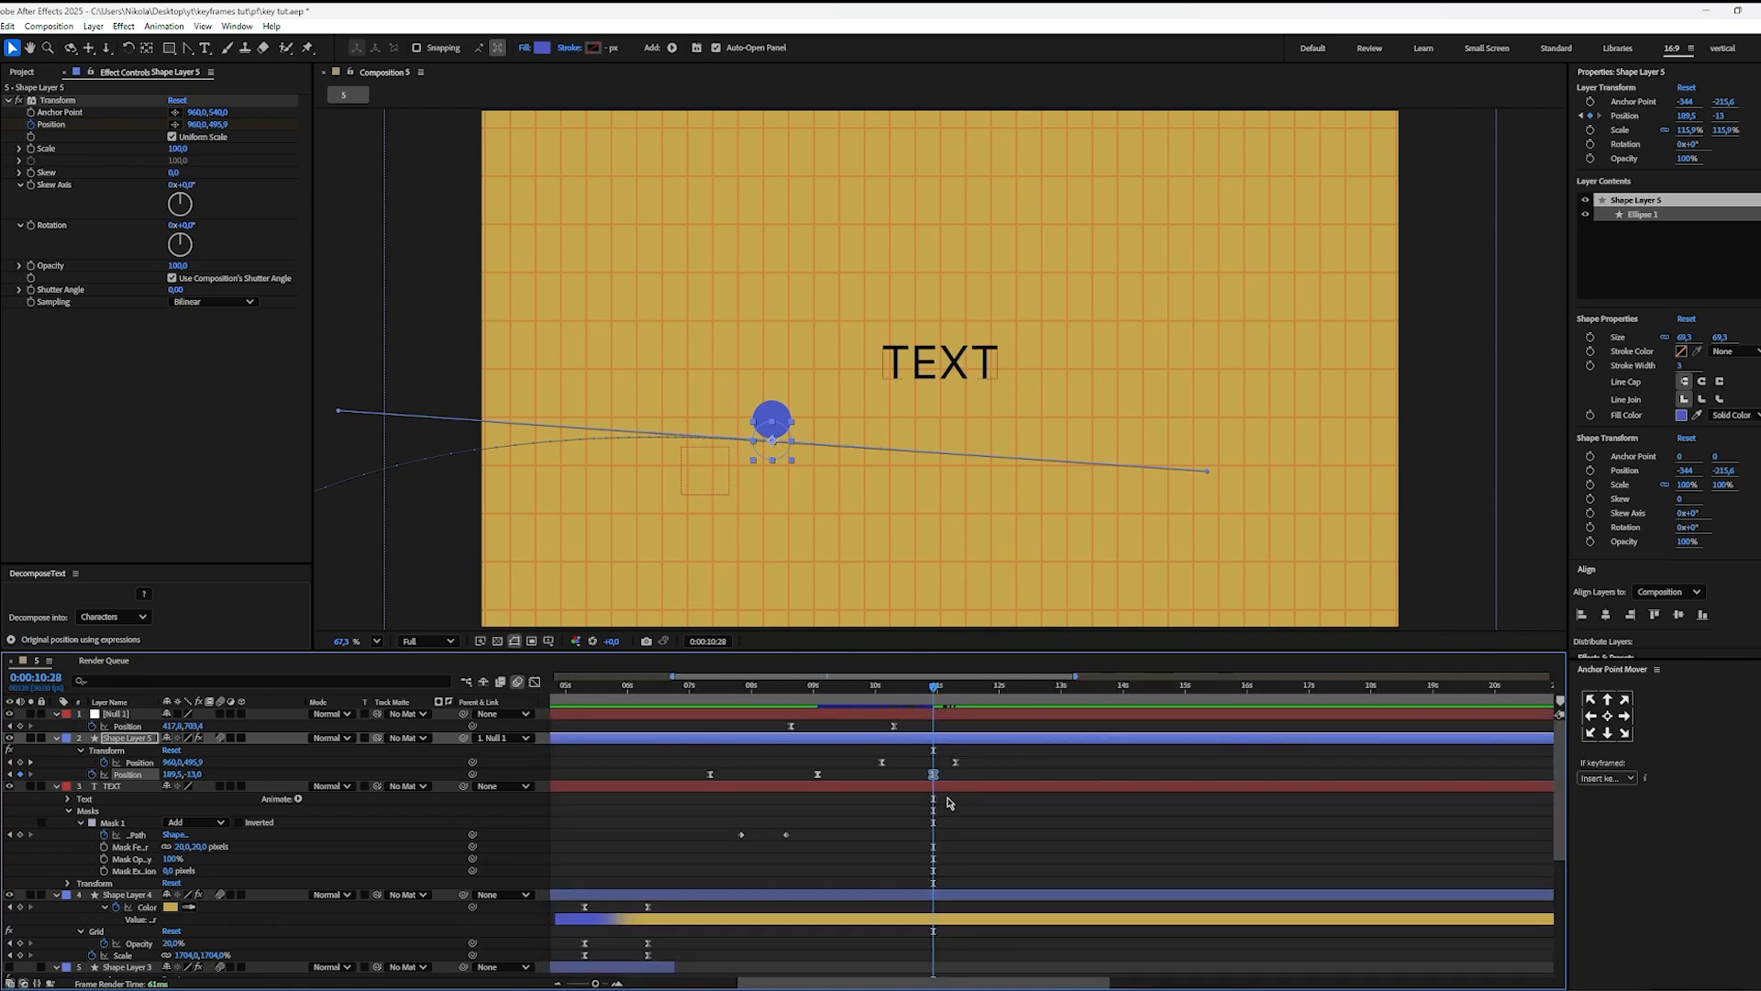
{"action": "left_click", "coordinate": [991, 778]}
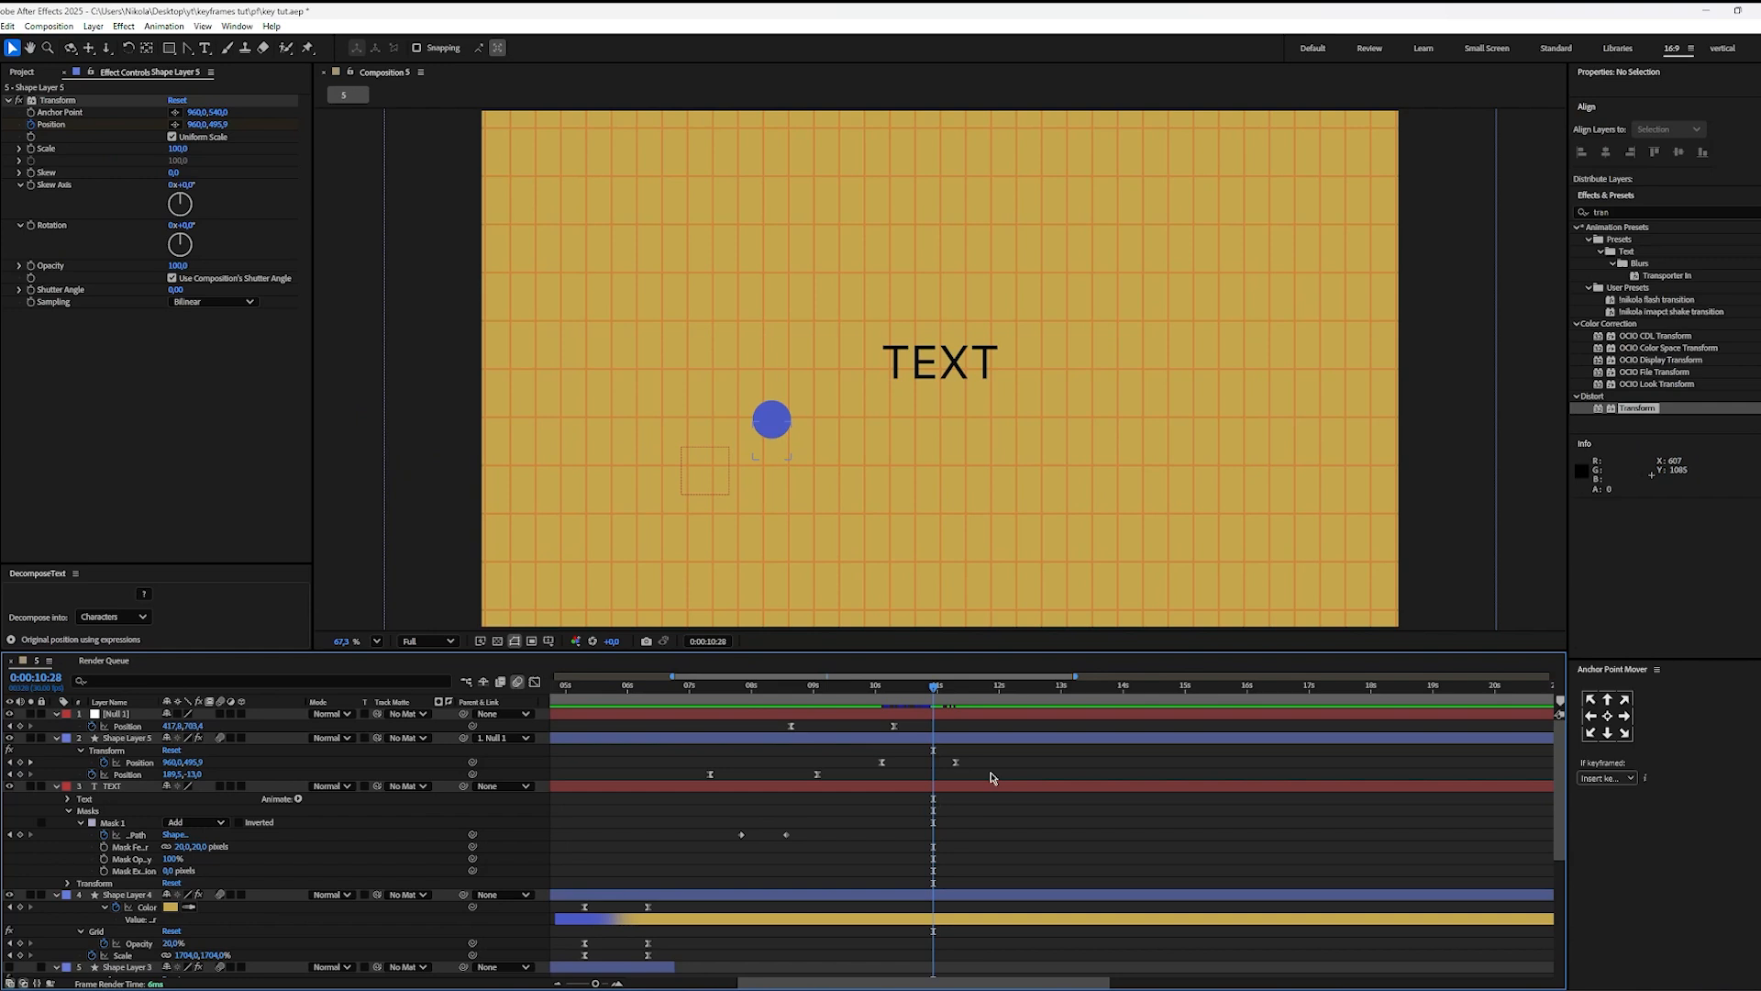
Step: Apply a second Transform effect to Shape Layer 5, keyframe its Position at 0:00:10:28, and reveal the layer's animated properties
{"action": "left_click", "coordinate": [927, 741]}
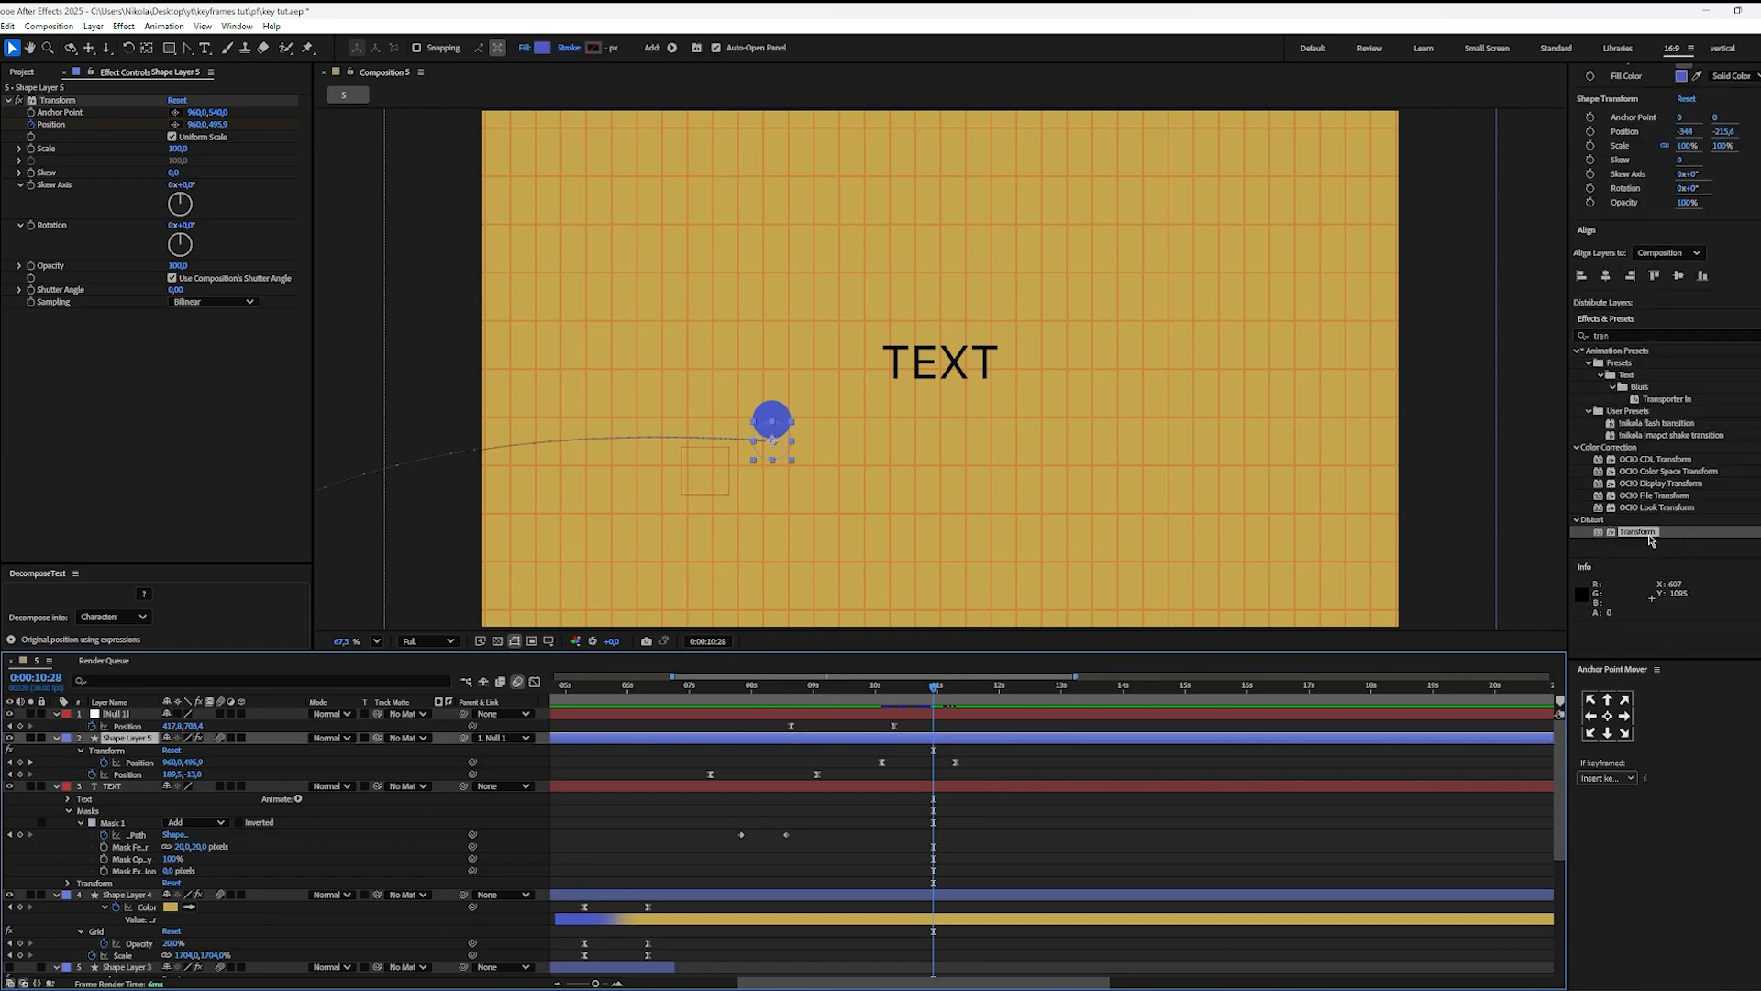
{"action": "left_click_drag", "start_coordinate": [1650, 540], "coordinate": [933, 739]}
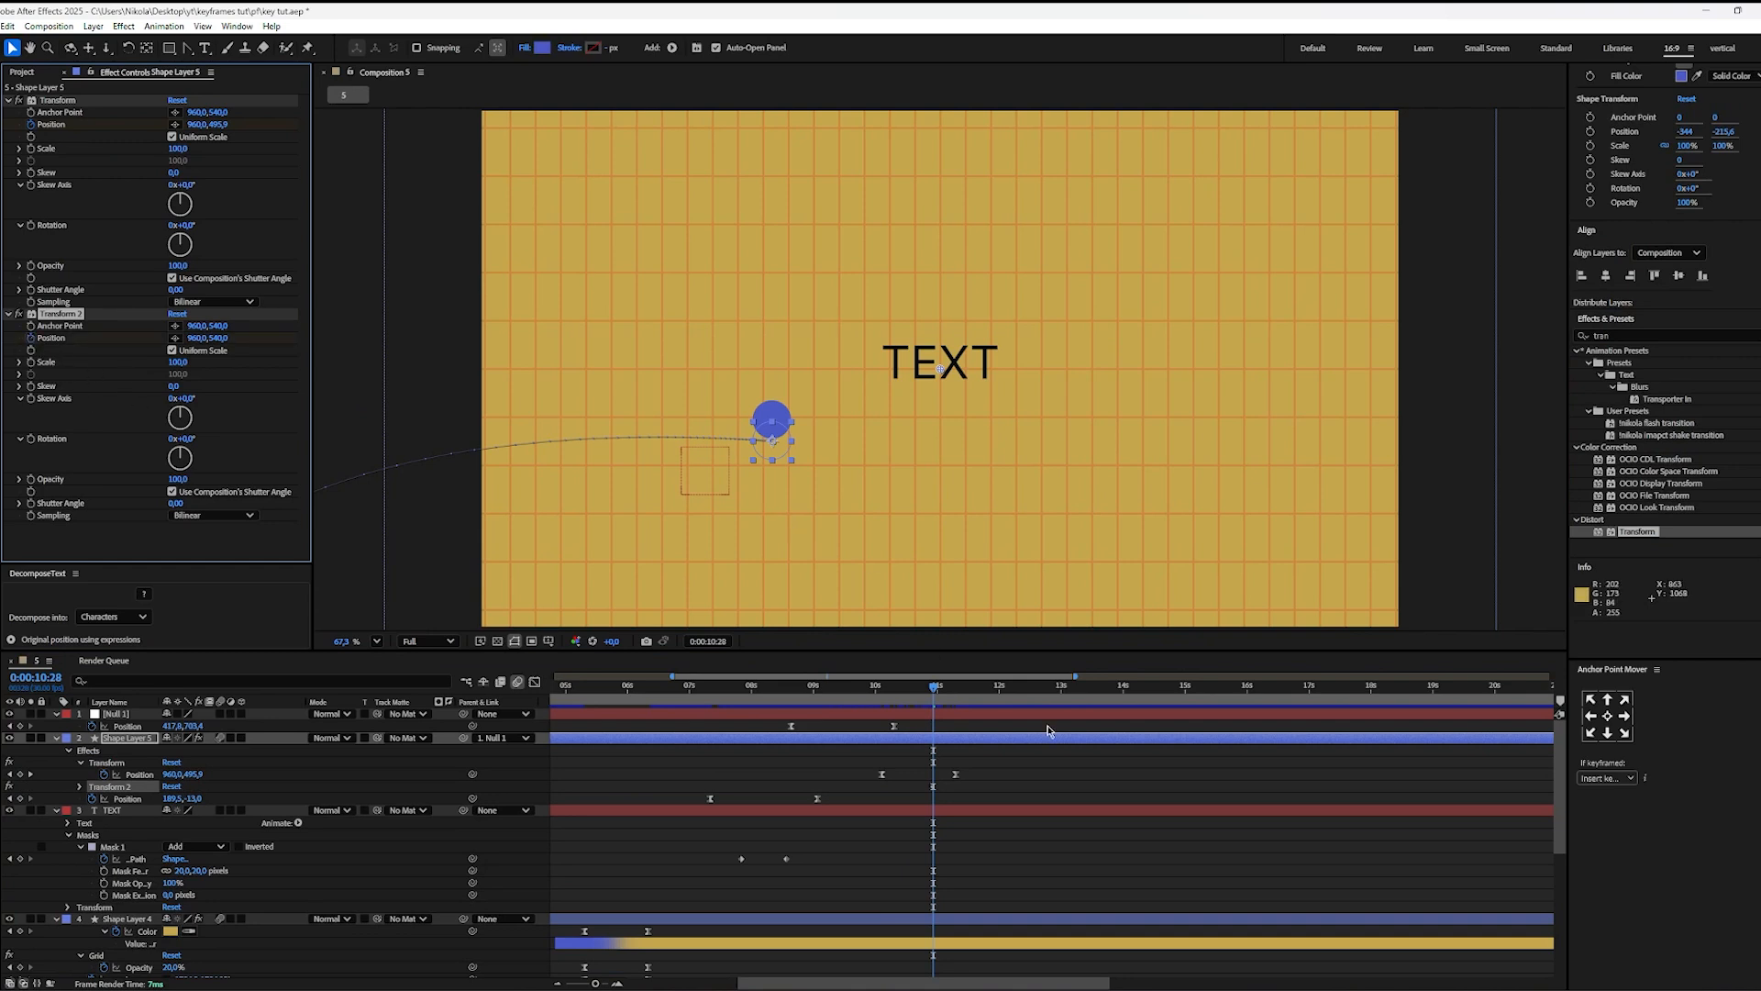
{"action": "key", "text": "u"}
{"action": "key", "text": "u"}
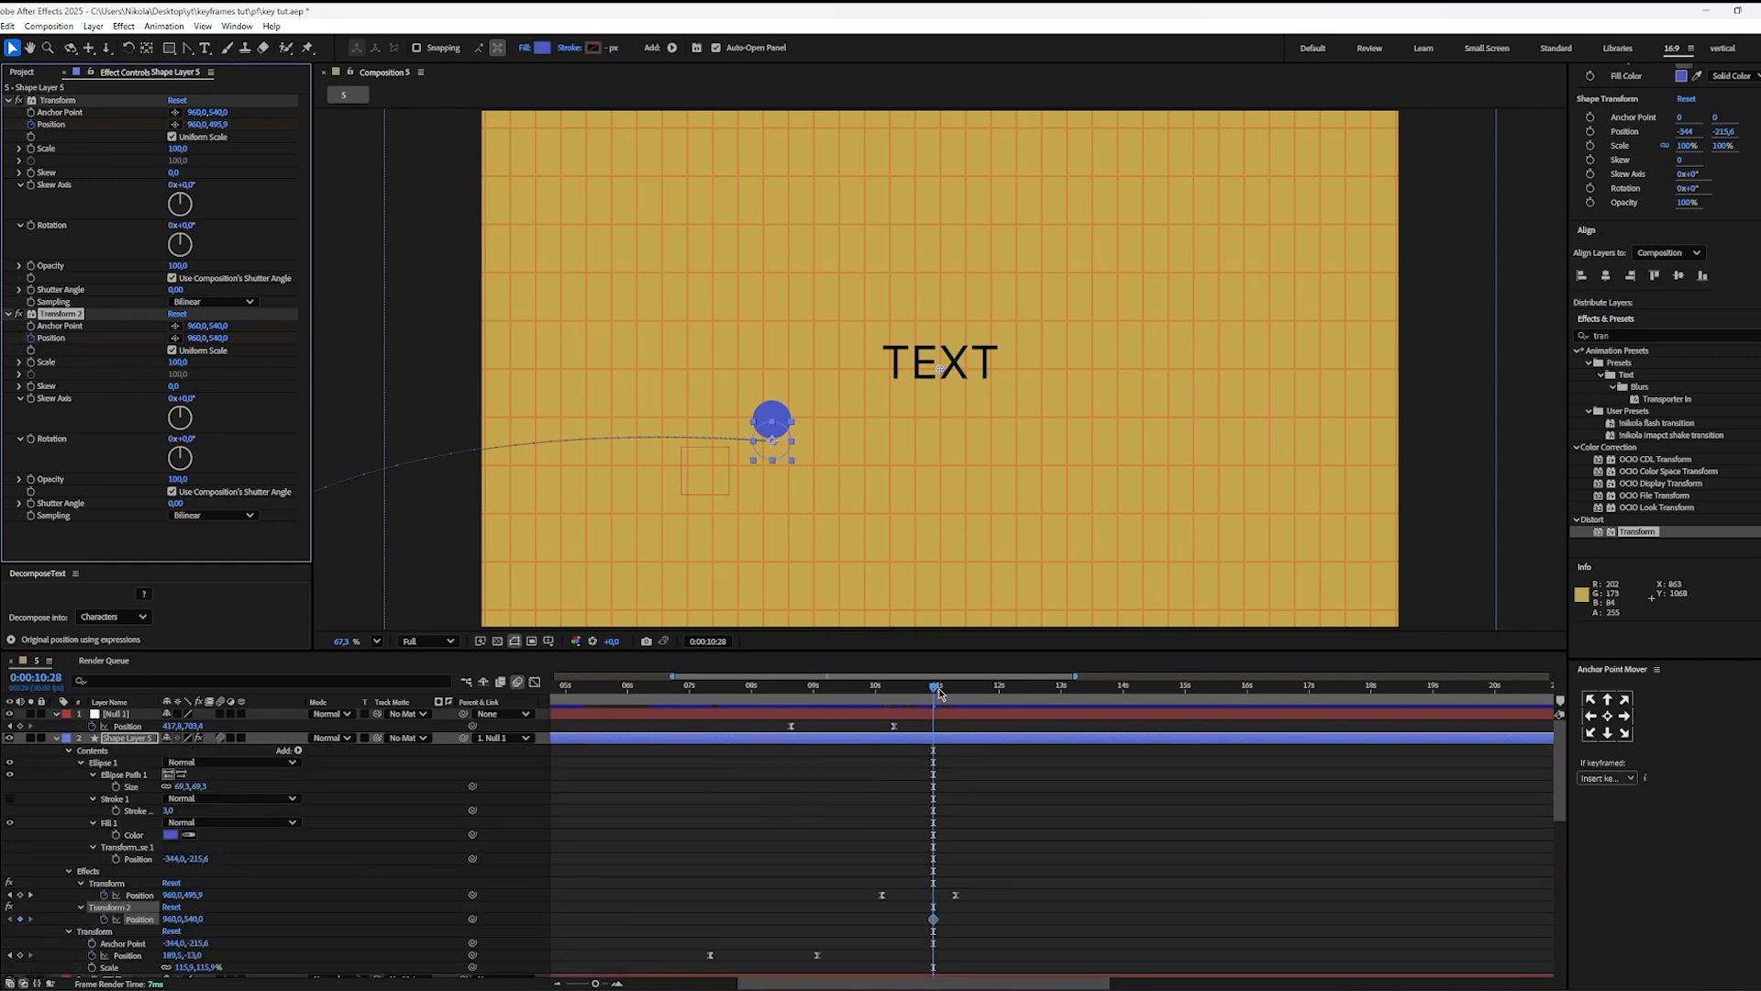
Step: Keyframe Transform 2's Position at 960, 1037 at 0:00:13:01 and ease the drop so it accelerates sharply at the end
{"action": "left_click_drag", "start_coordinate": [940, 695], "coordinate": [1063, 690]}
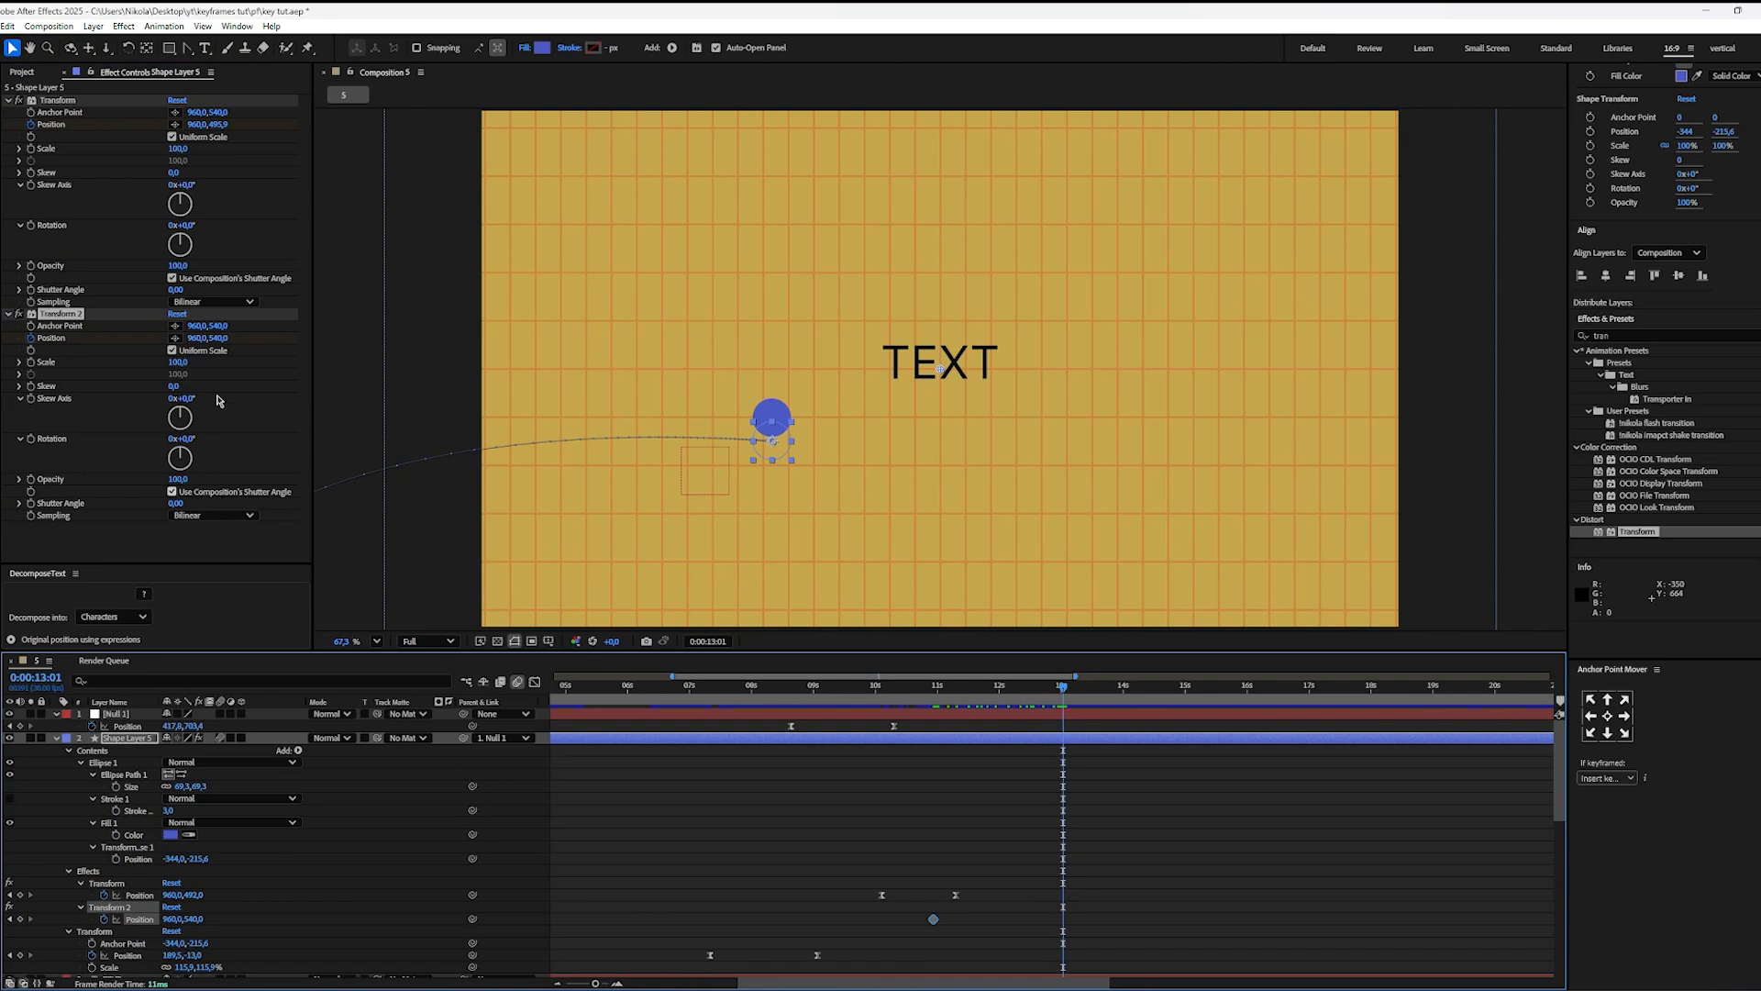
{"action": "left_click_drag", "start_coordinate": [211, 338], "coordinate": [844, 702]}
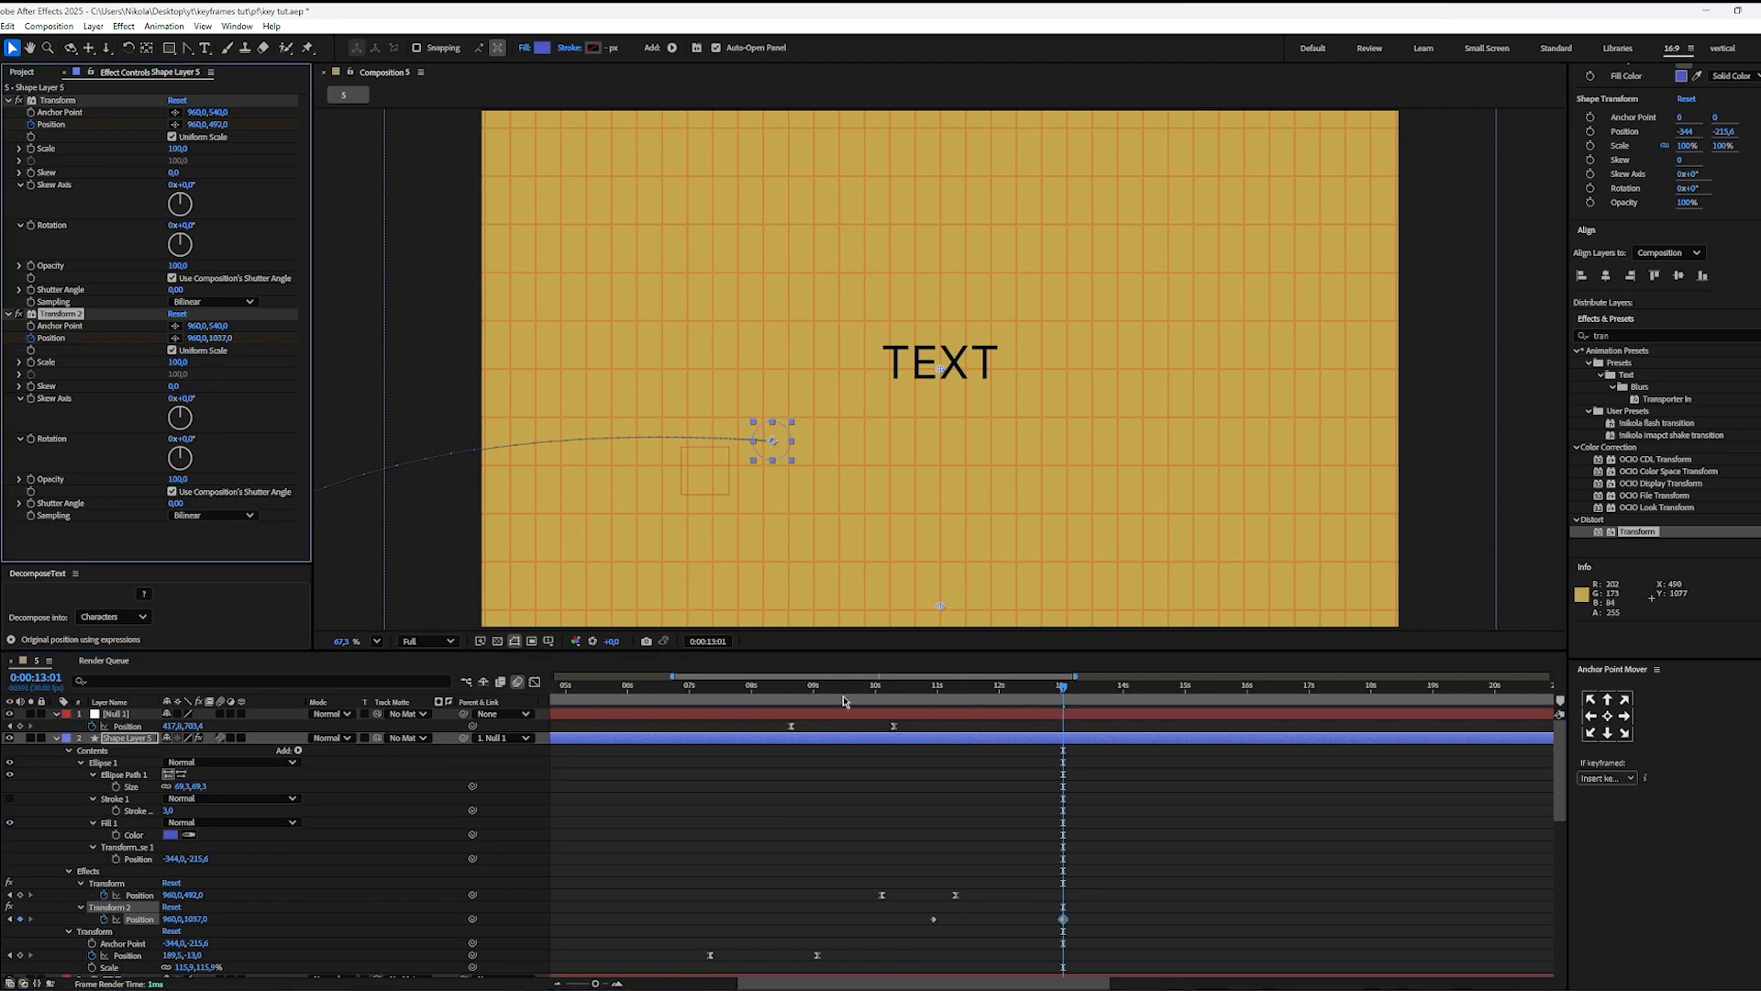
{"action": "left_click_drag", "start_coordinate": [1099, 919], "coordinate": [852, 927]}
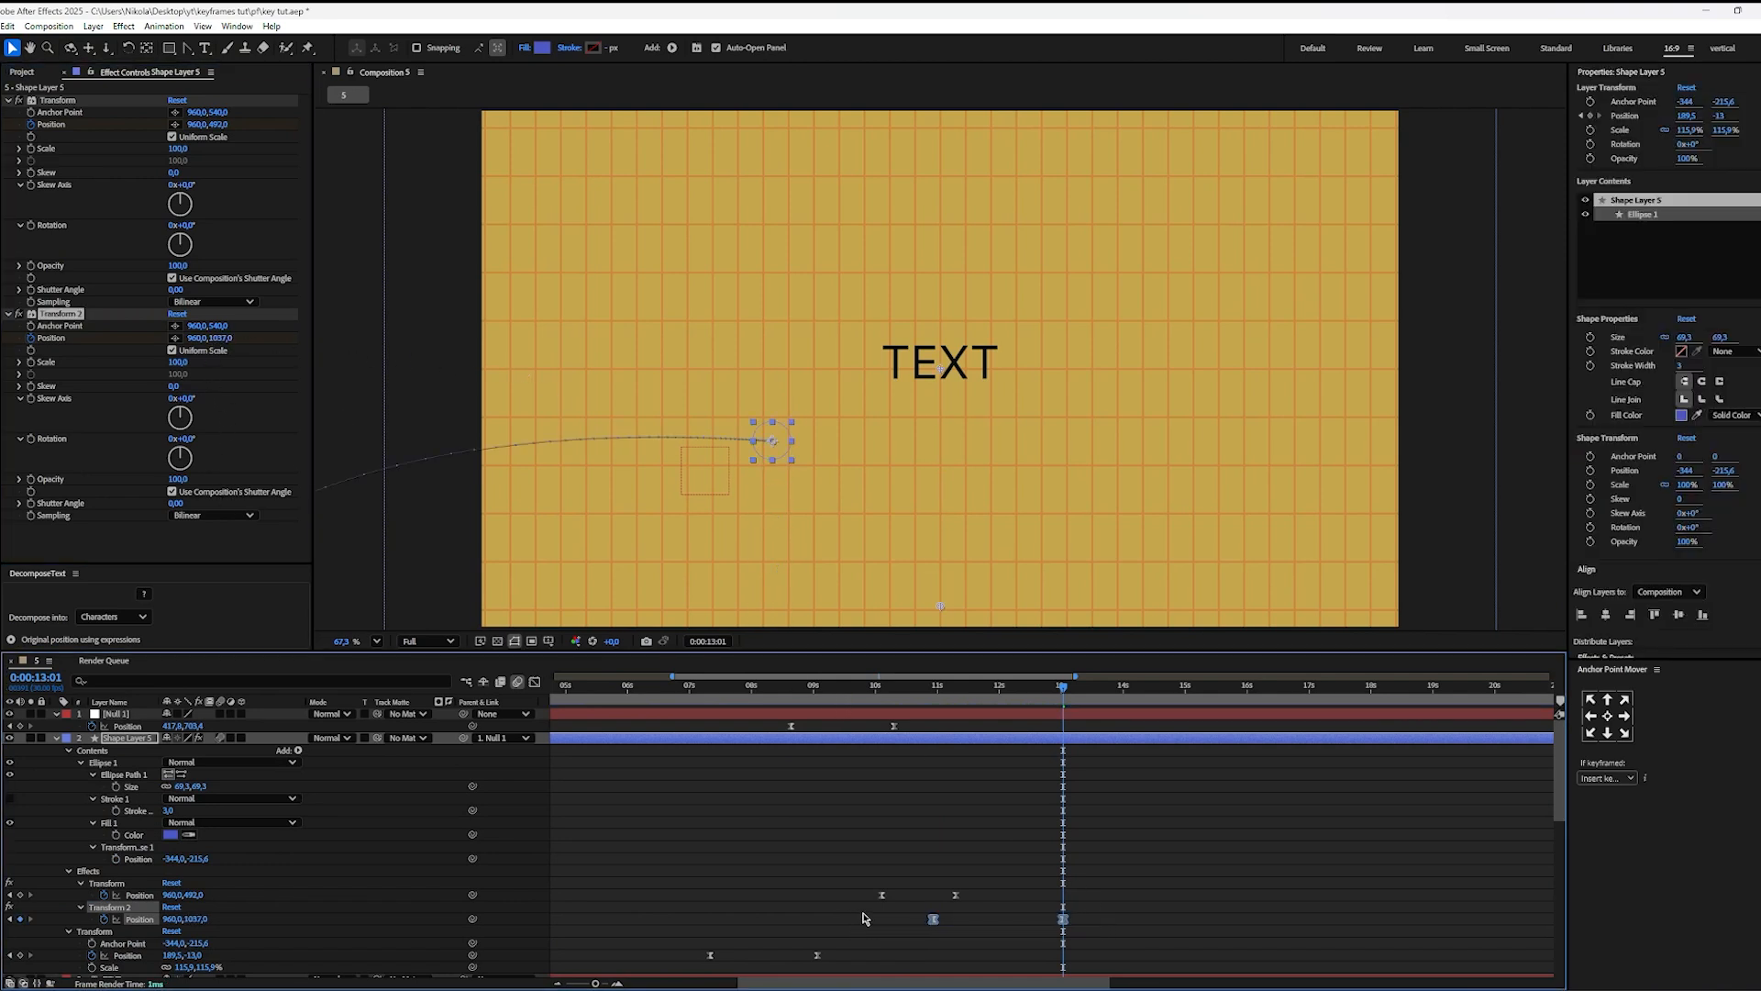
{"action": "key", "text": "shift+F3"}
{"action": "left_click_drag", "start_coordinate": [954, 917], "coordinate": [1088, 898]}
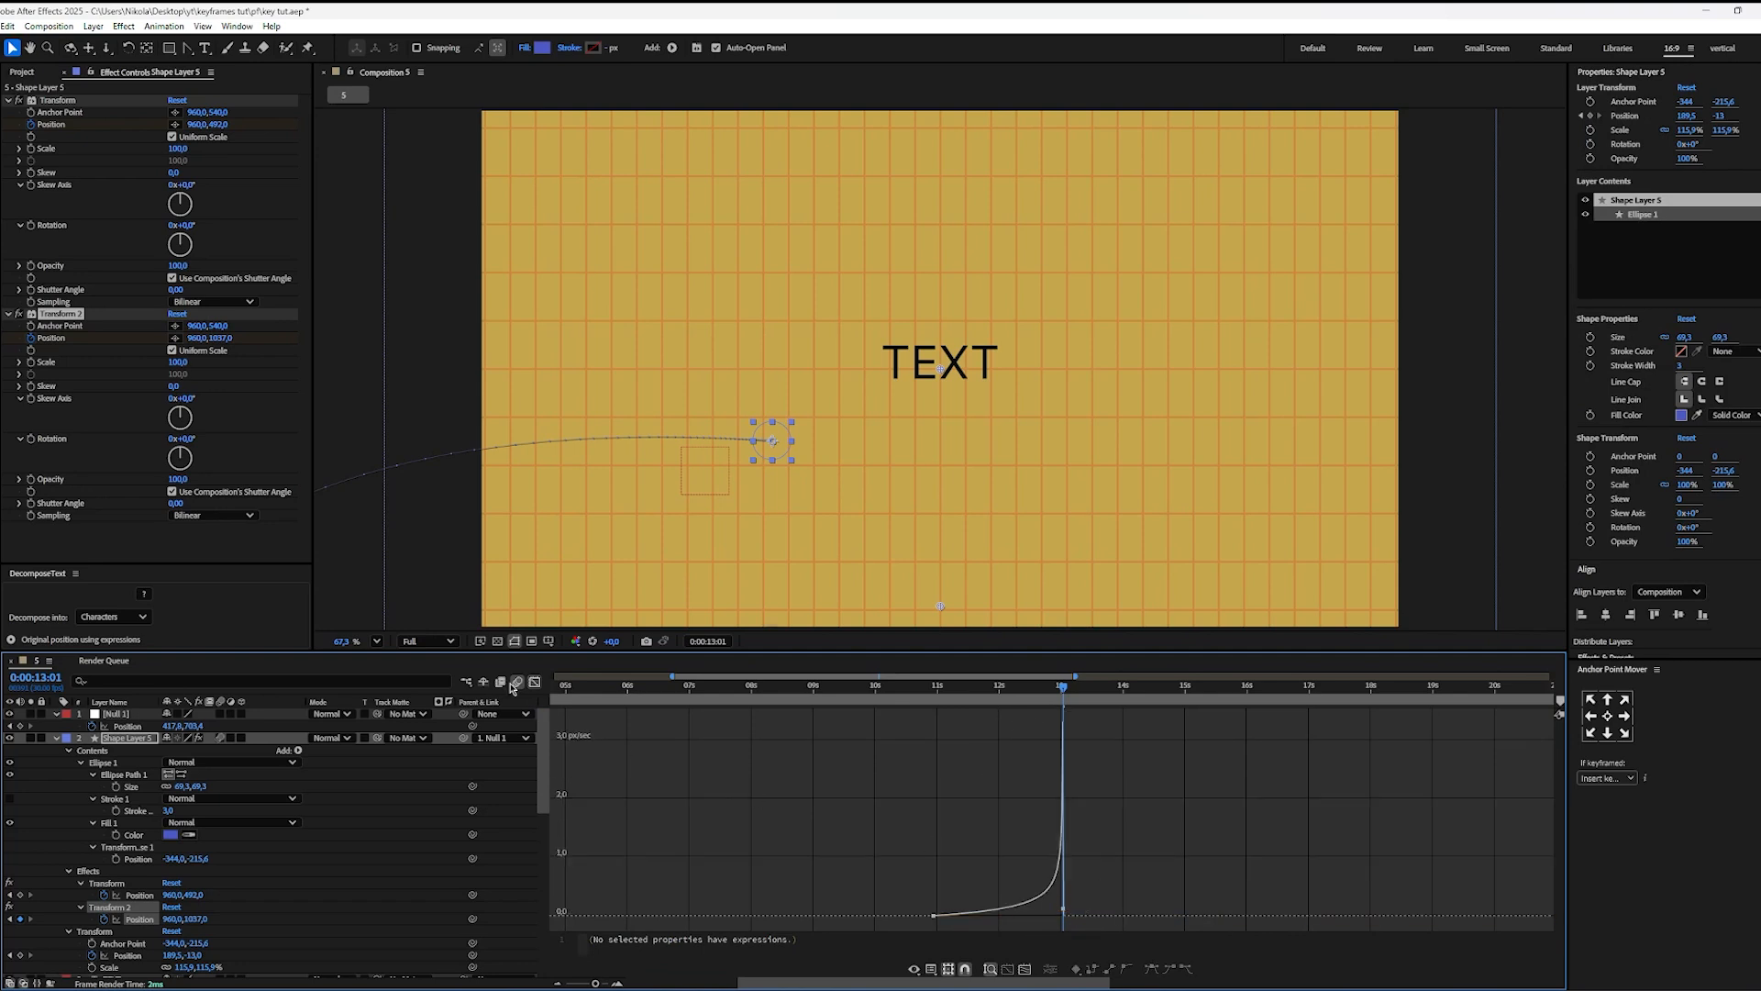
{"action": "left_click", "coordinate": [535, 684]}
Step: Collapse Shape Layer 5's properties and preview the ball's drop from 0:00:08:16
{"action": "key", "text": "space"}
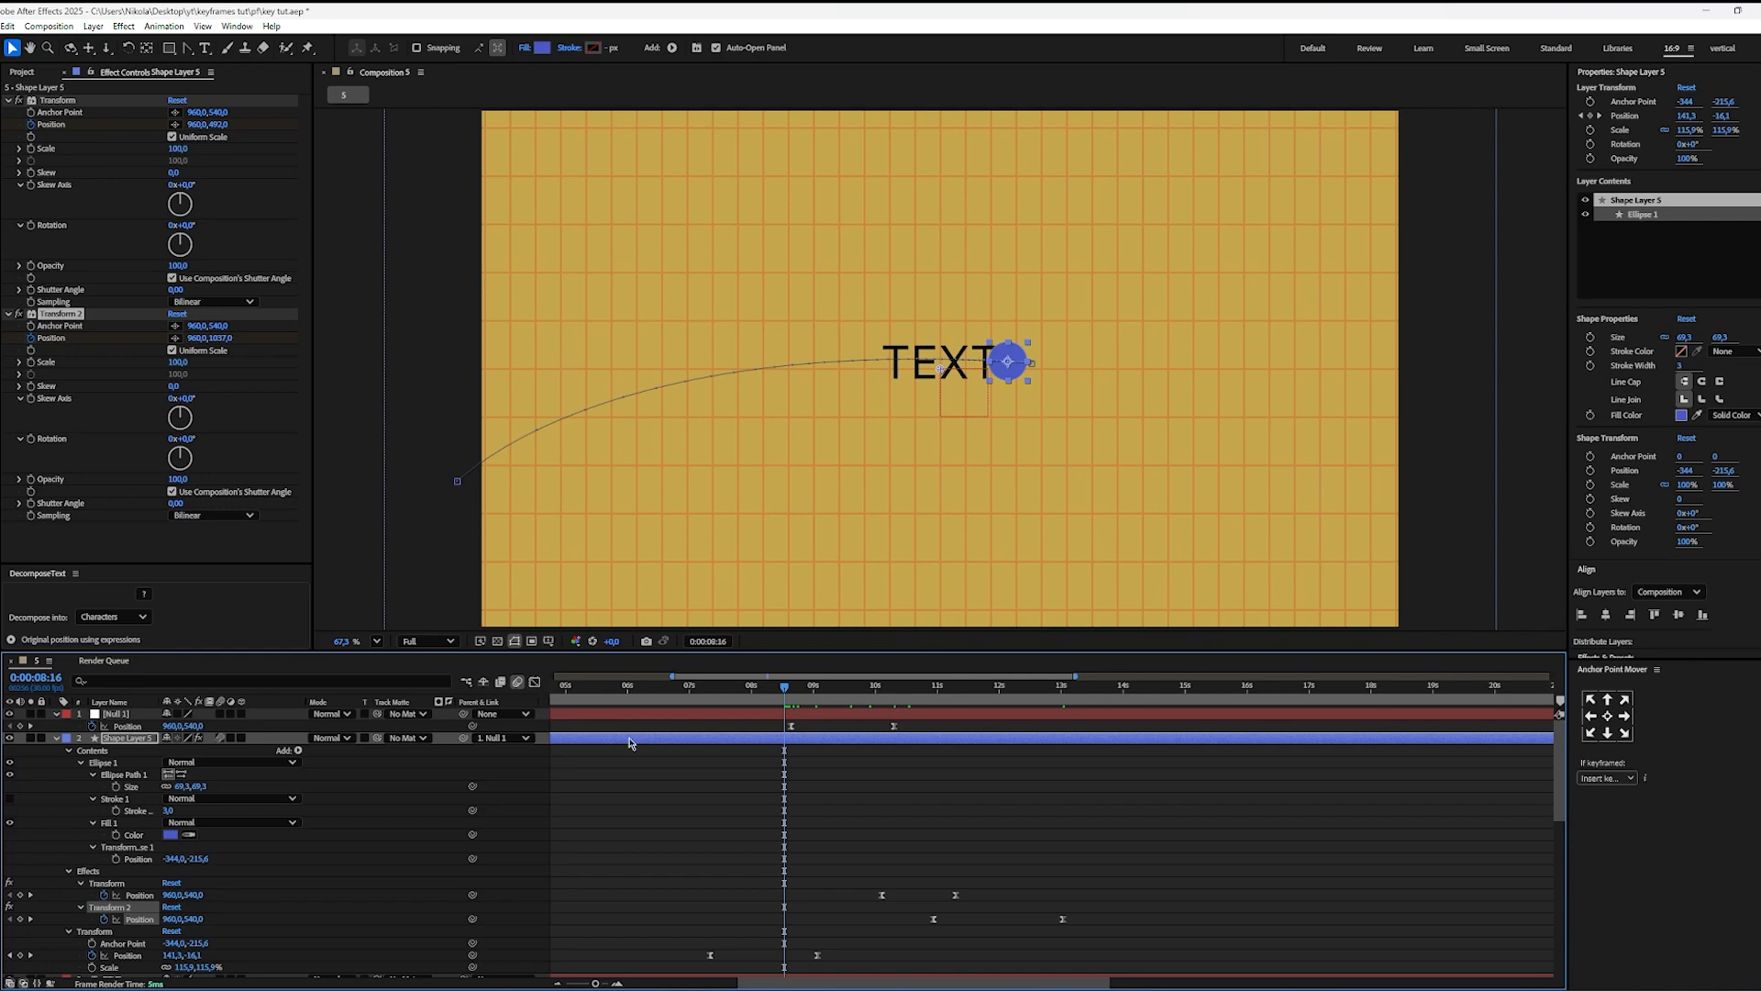
{"action": "key", "text": "u"}
{"action": "left_click", "coordinate": [839, 761]}
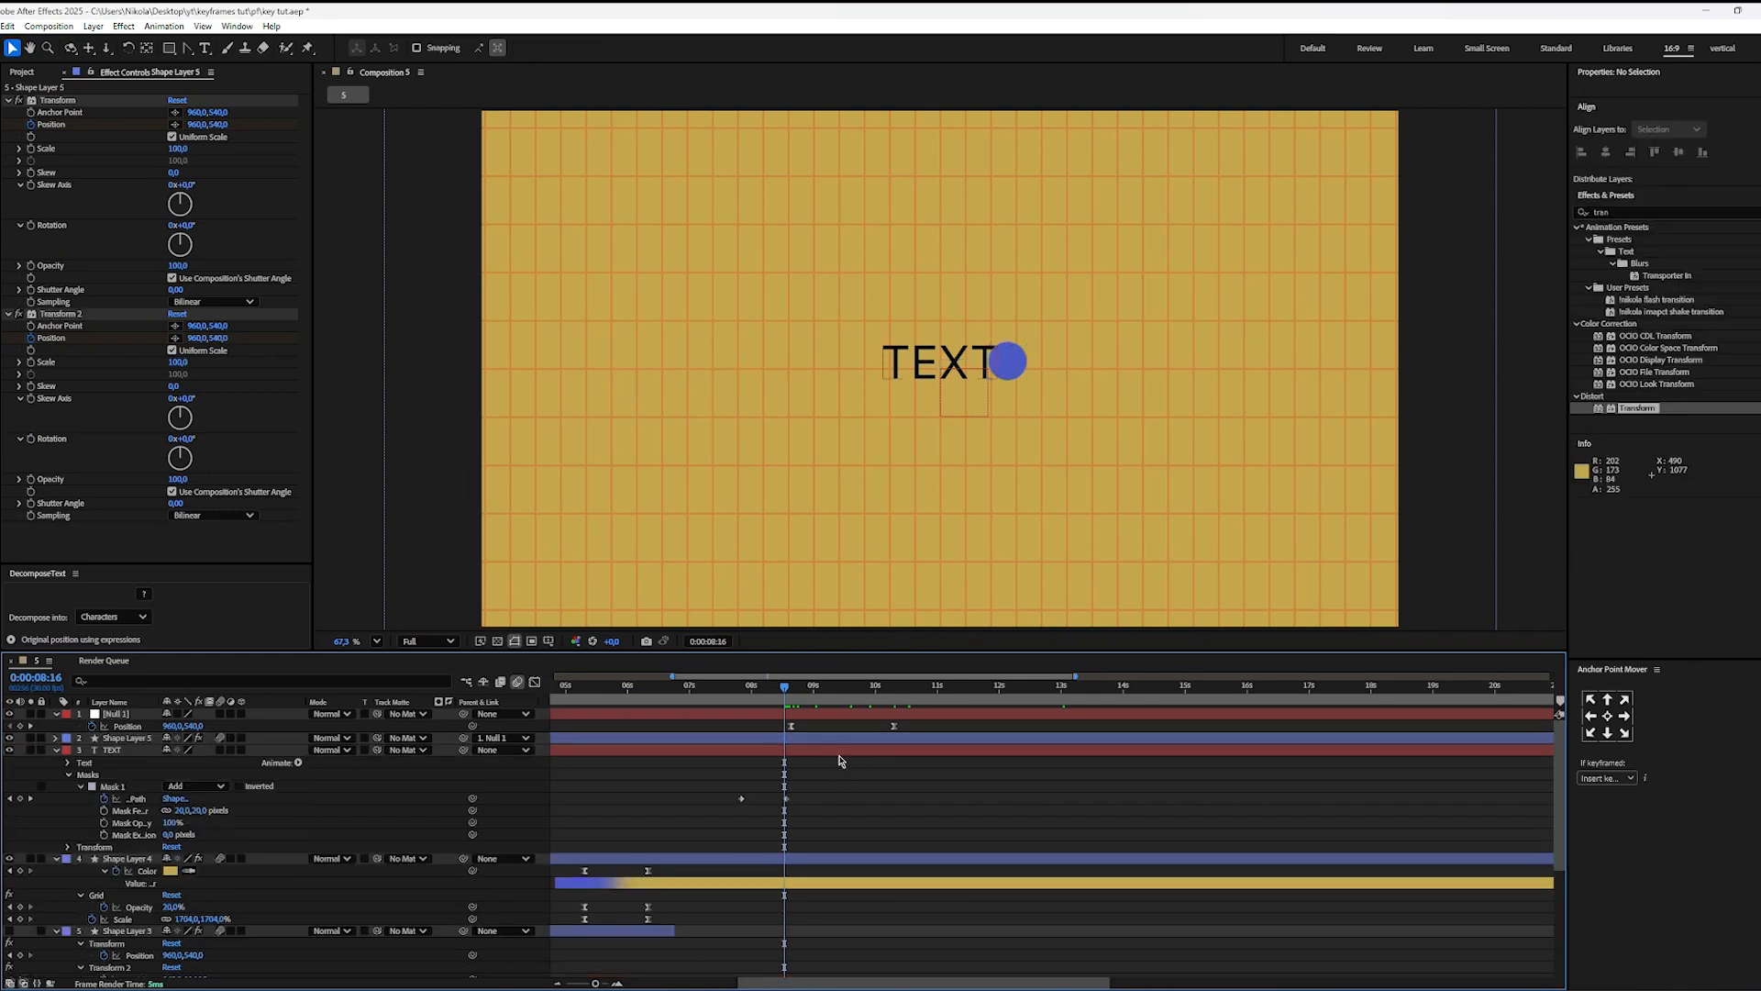
{"action": "key", "text": "space"}
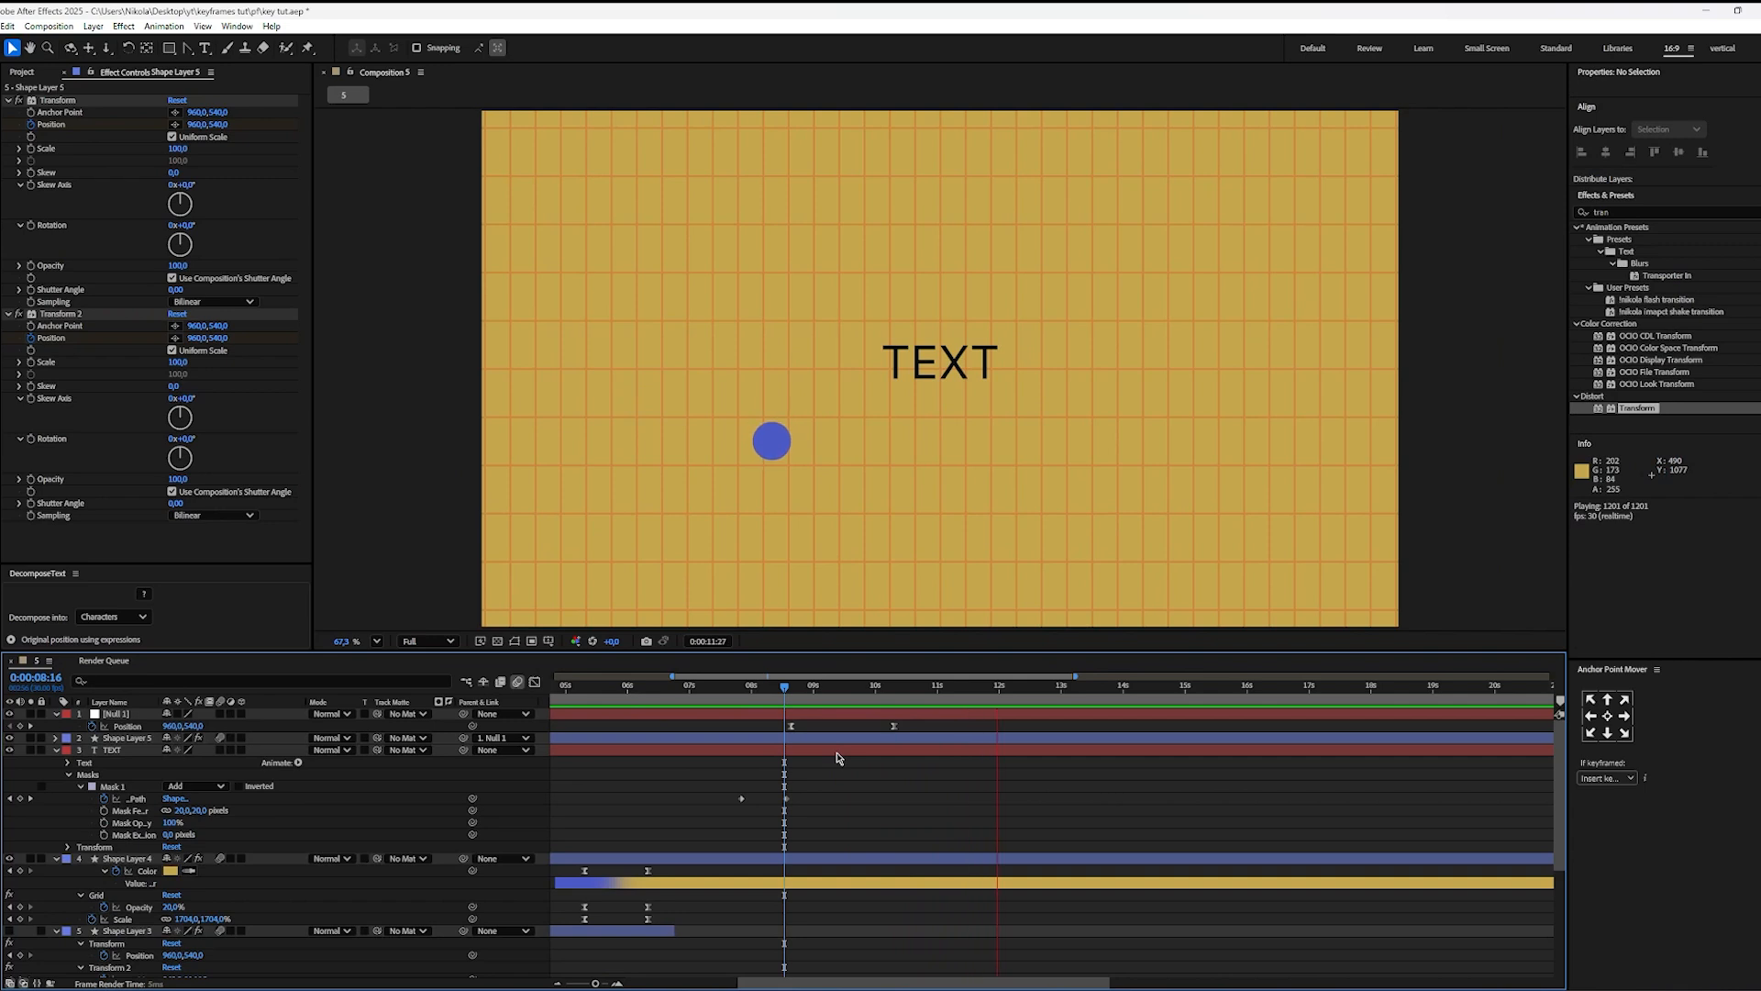
{"action": "key", "text": "space"}
Step: Move the first Transform's end Position keyframe to about 10.7 s and Transform 2's pair to about 10.4 and 11.2 s, and preview
{"action": "left_click", "coordinate": [617, 738]}
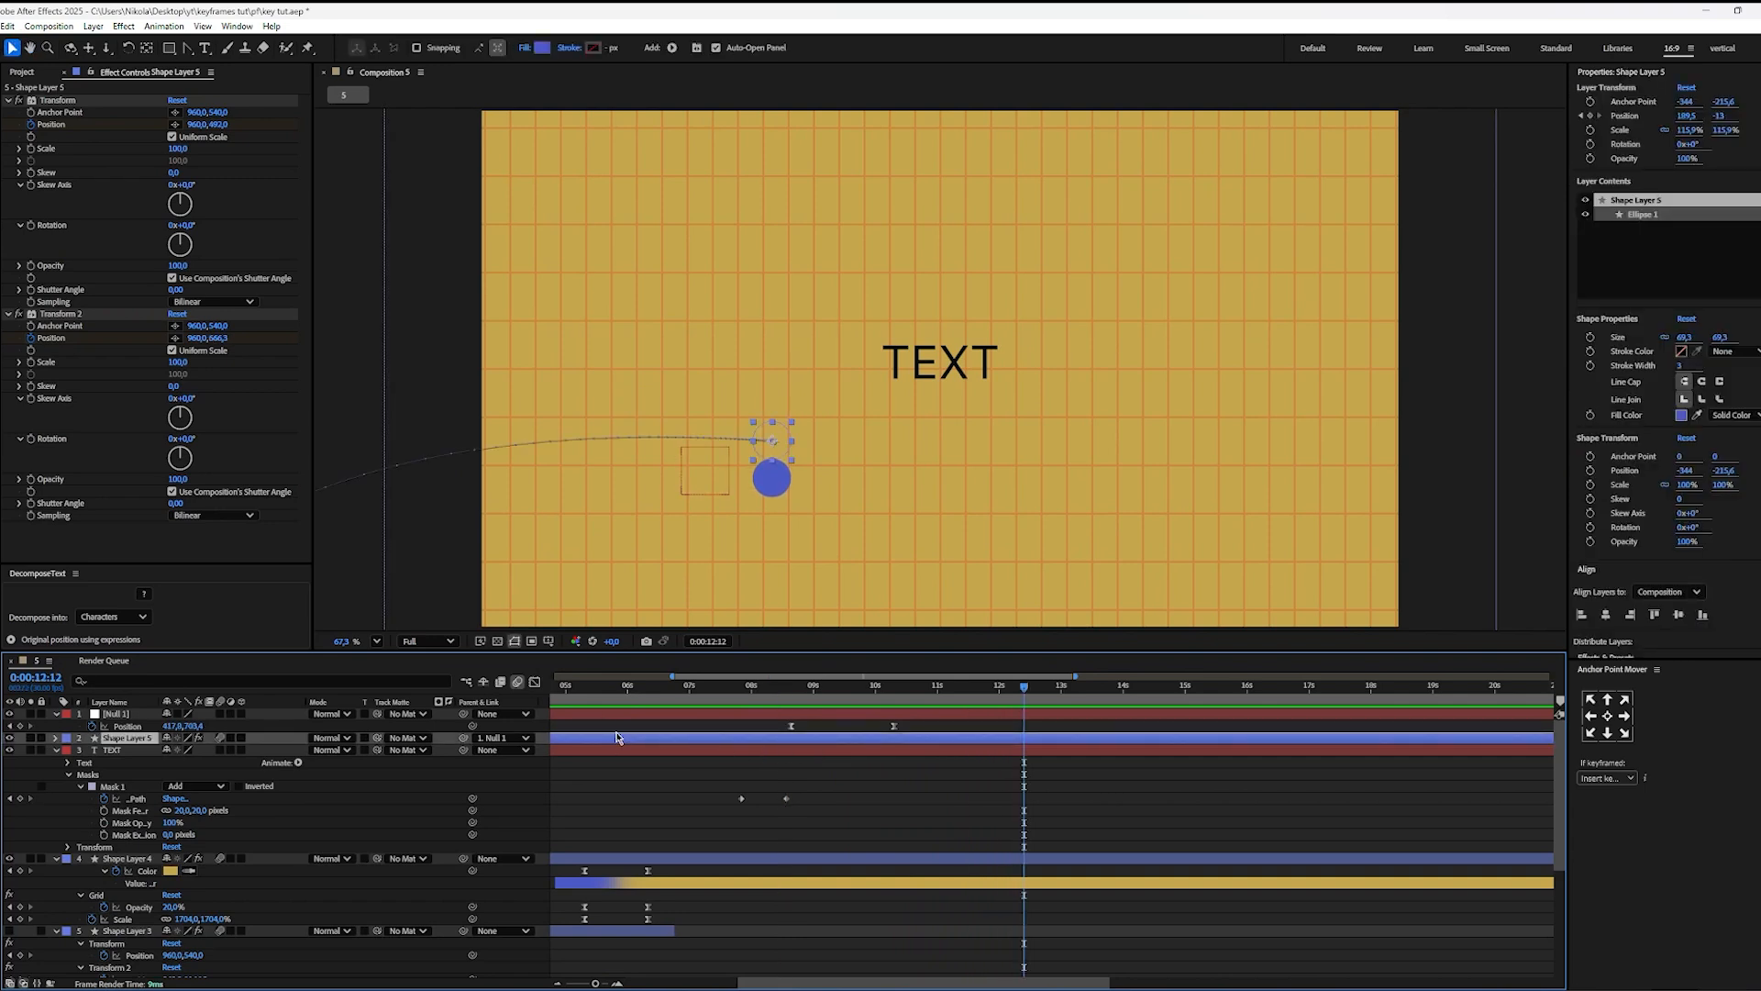
{"action": "key", "text": "u"}
{"action": "left_click_drag", "start_coordinate": [1075, 781], "coordinate": [927, 801]}
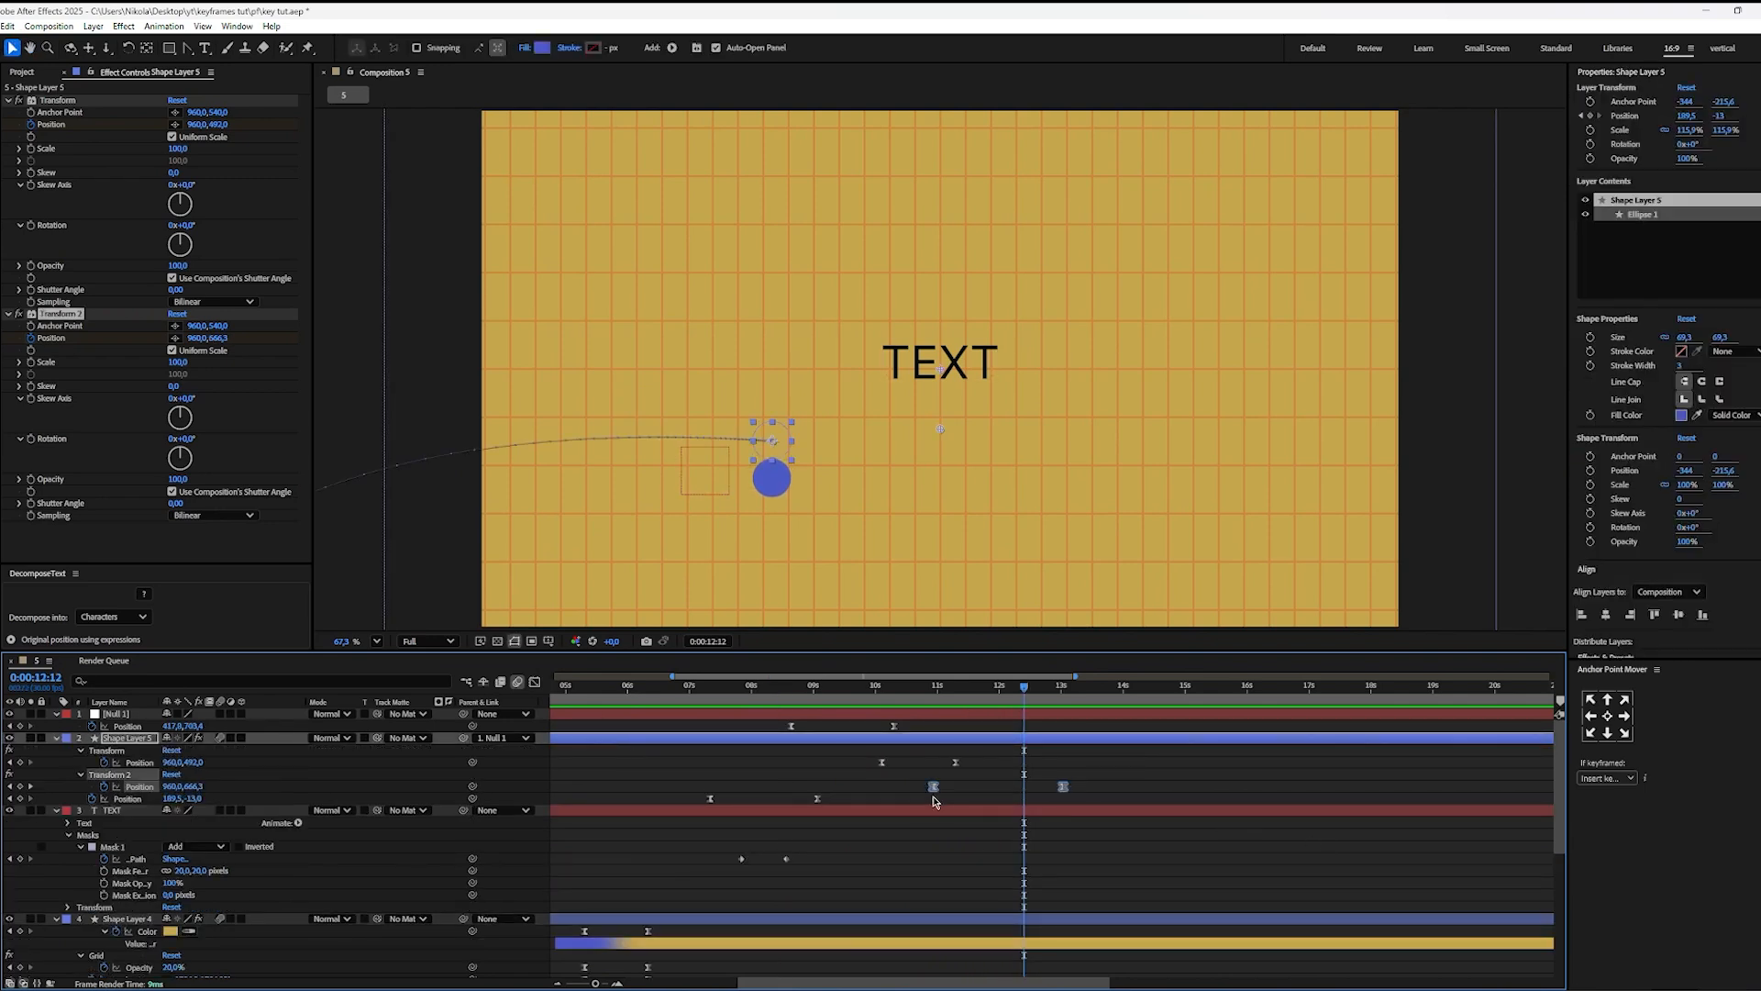
{"action": "left_click", "coordinate": [962, 768]}
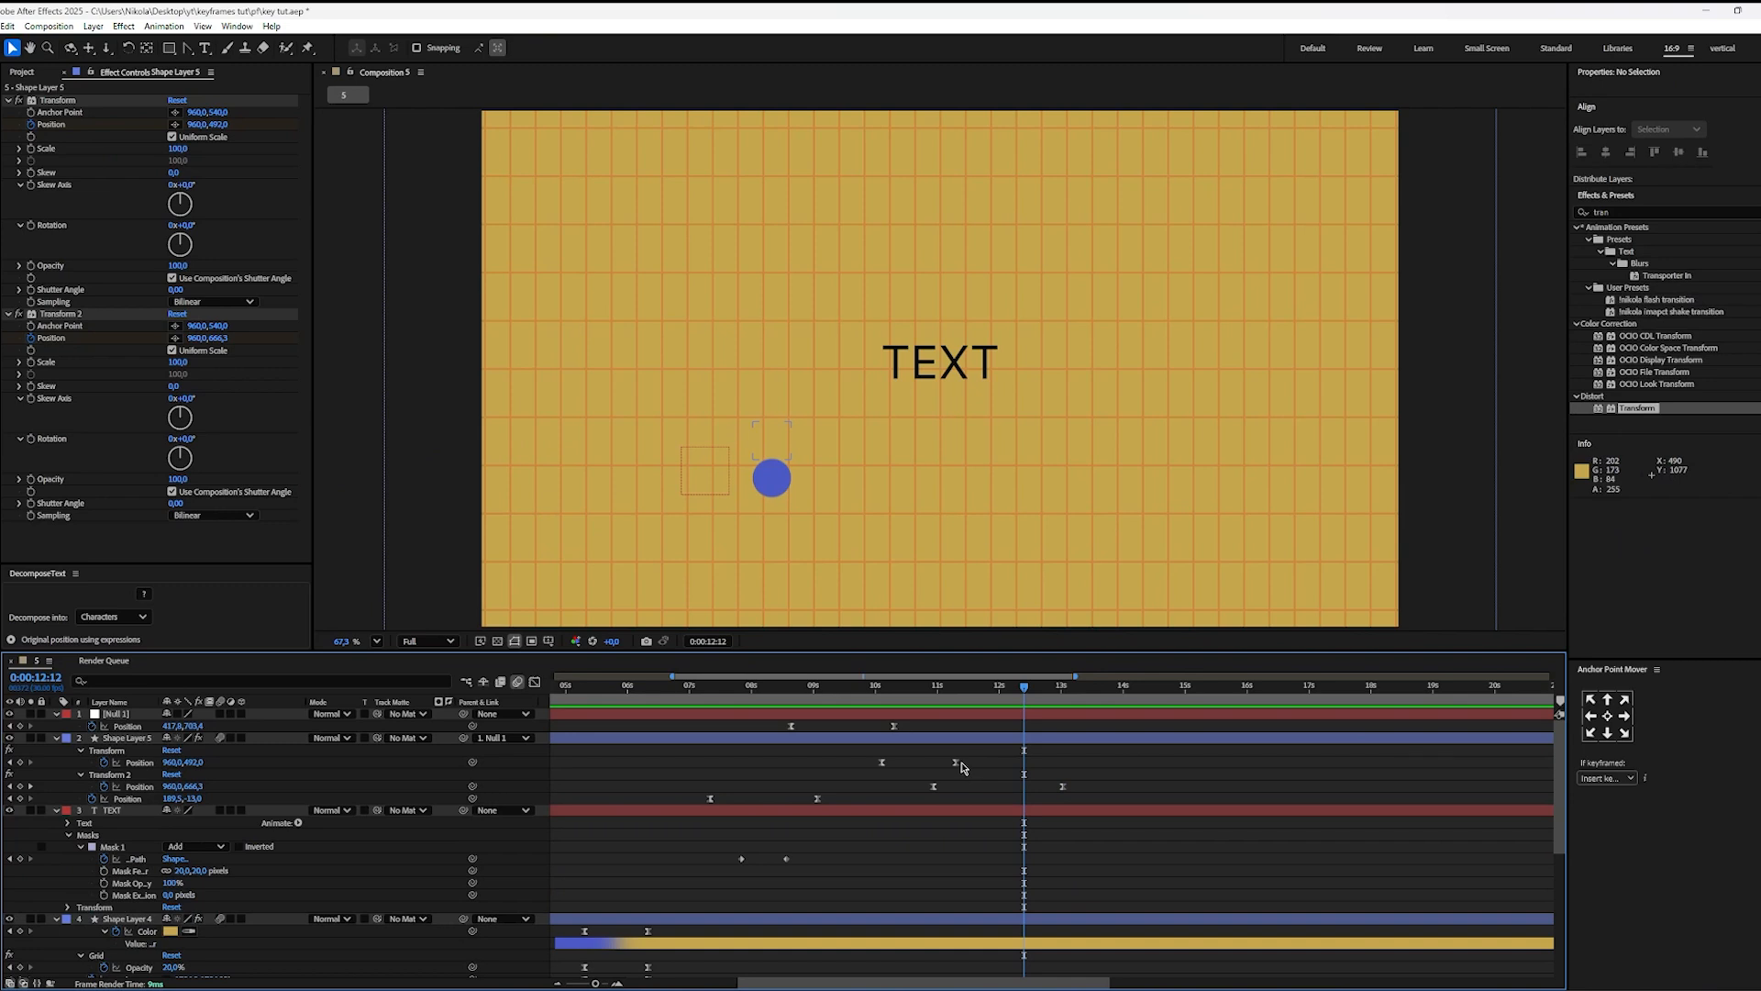
{"action": "left_click_drag", "start_coordinate": [957, 762], "coordinate": [902, 788]}
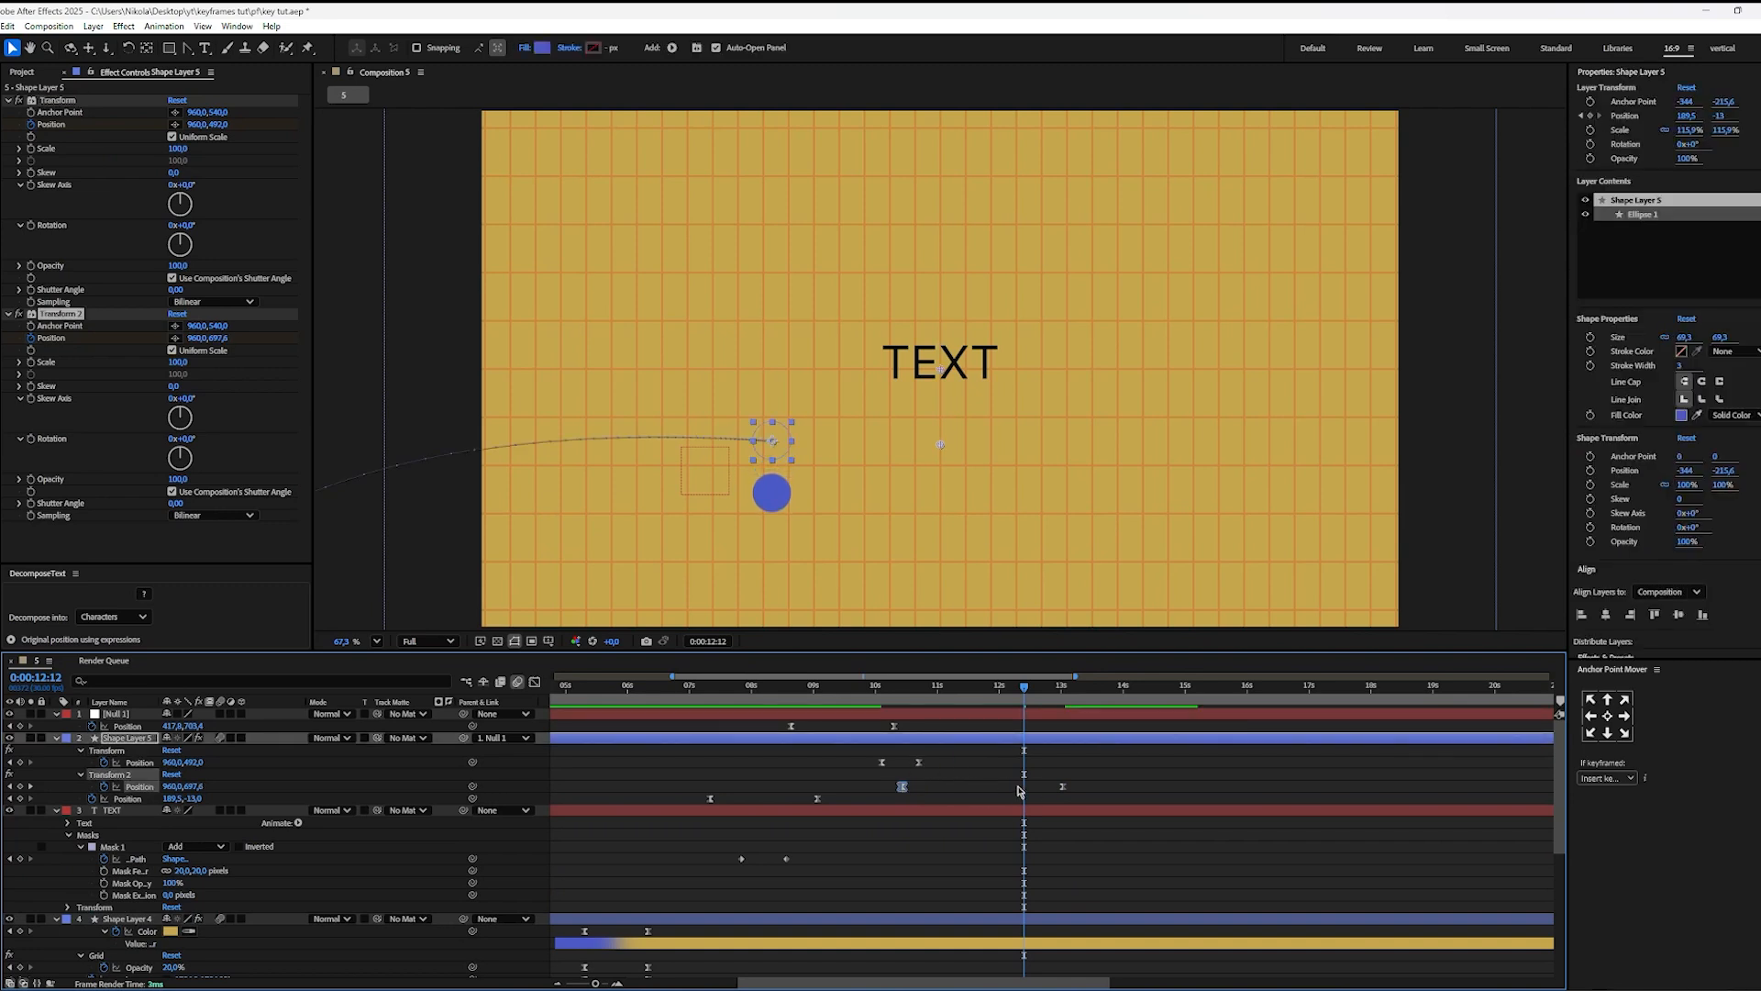
{"action": "left_click_drag", "start_coordinate": [1062, 789], "coordinate": [952, 786]}
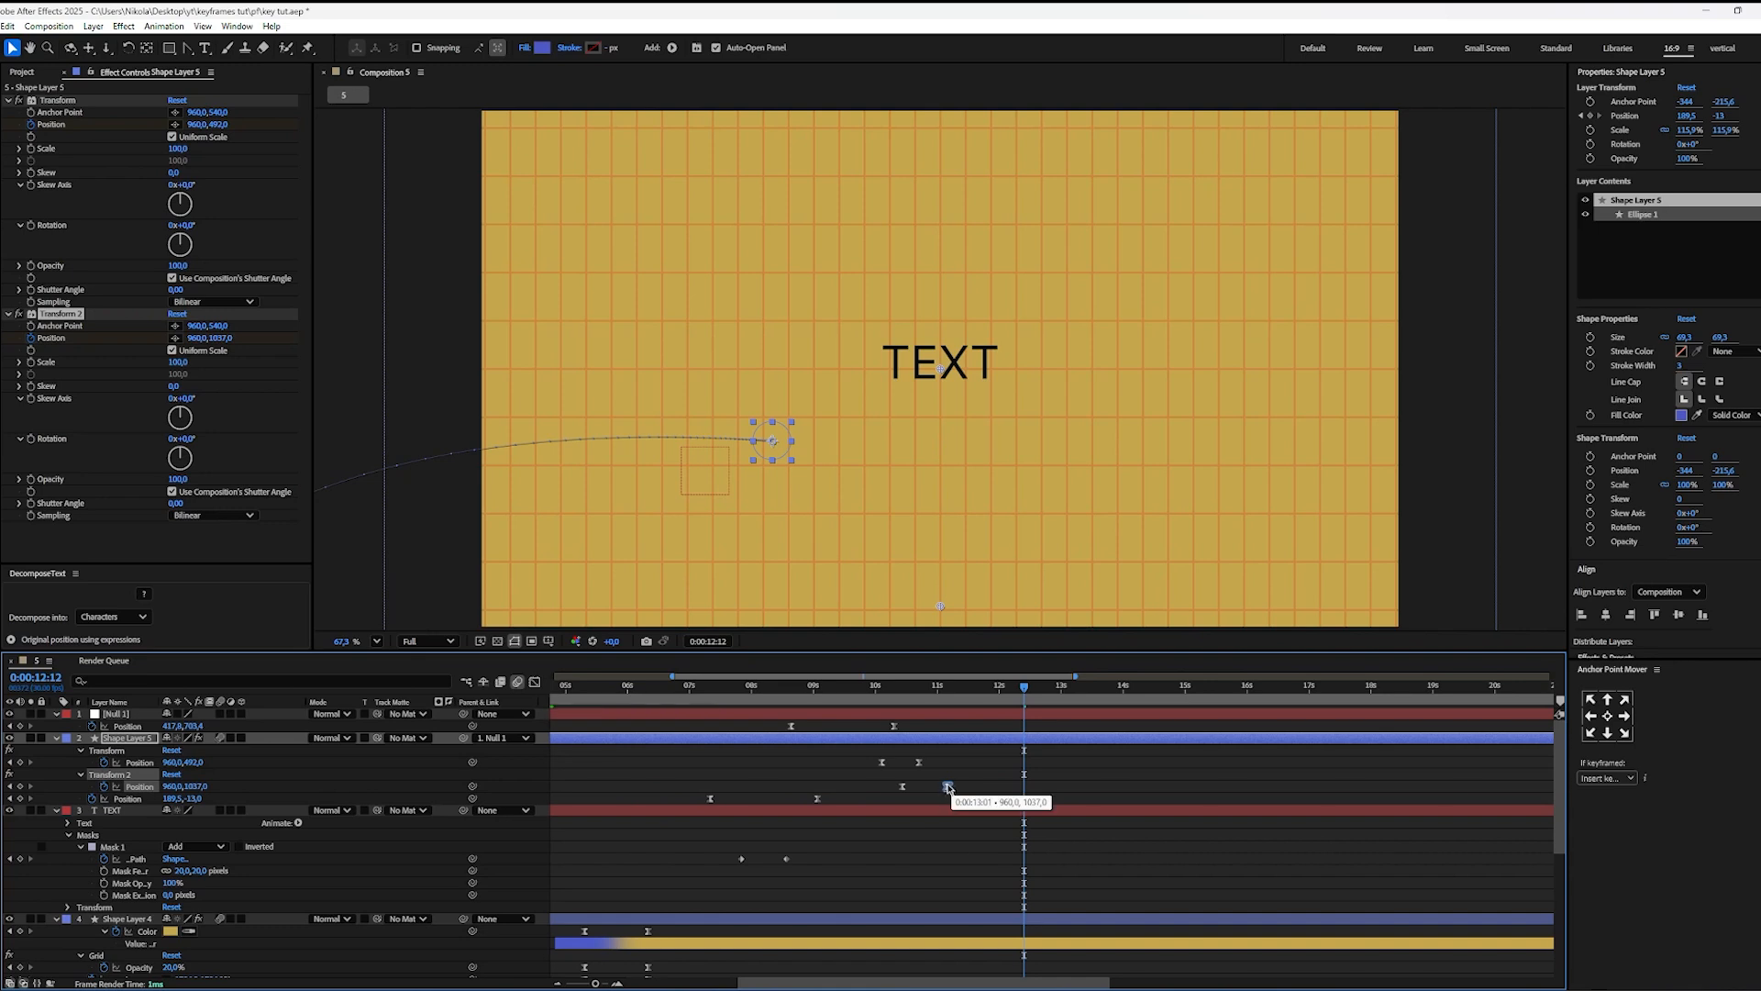
{"action": "left_click", "coordinate": [954, 778]}
{"action": "left_click", "coordinate": [878, 706]}
{"action": "key", "text": "space"}
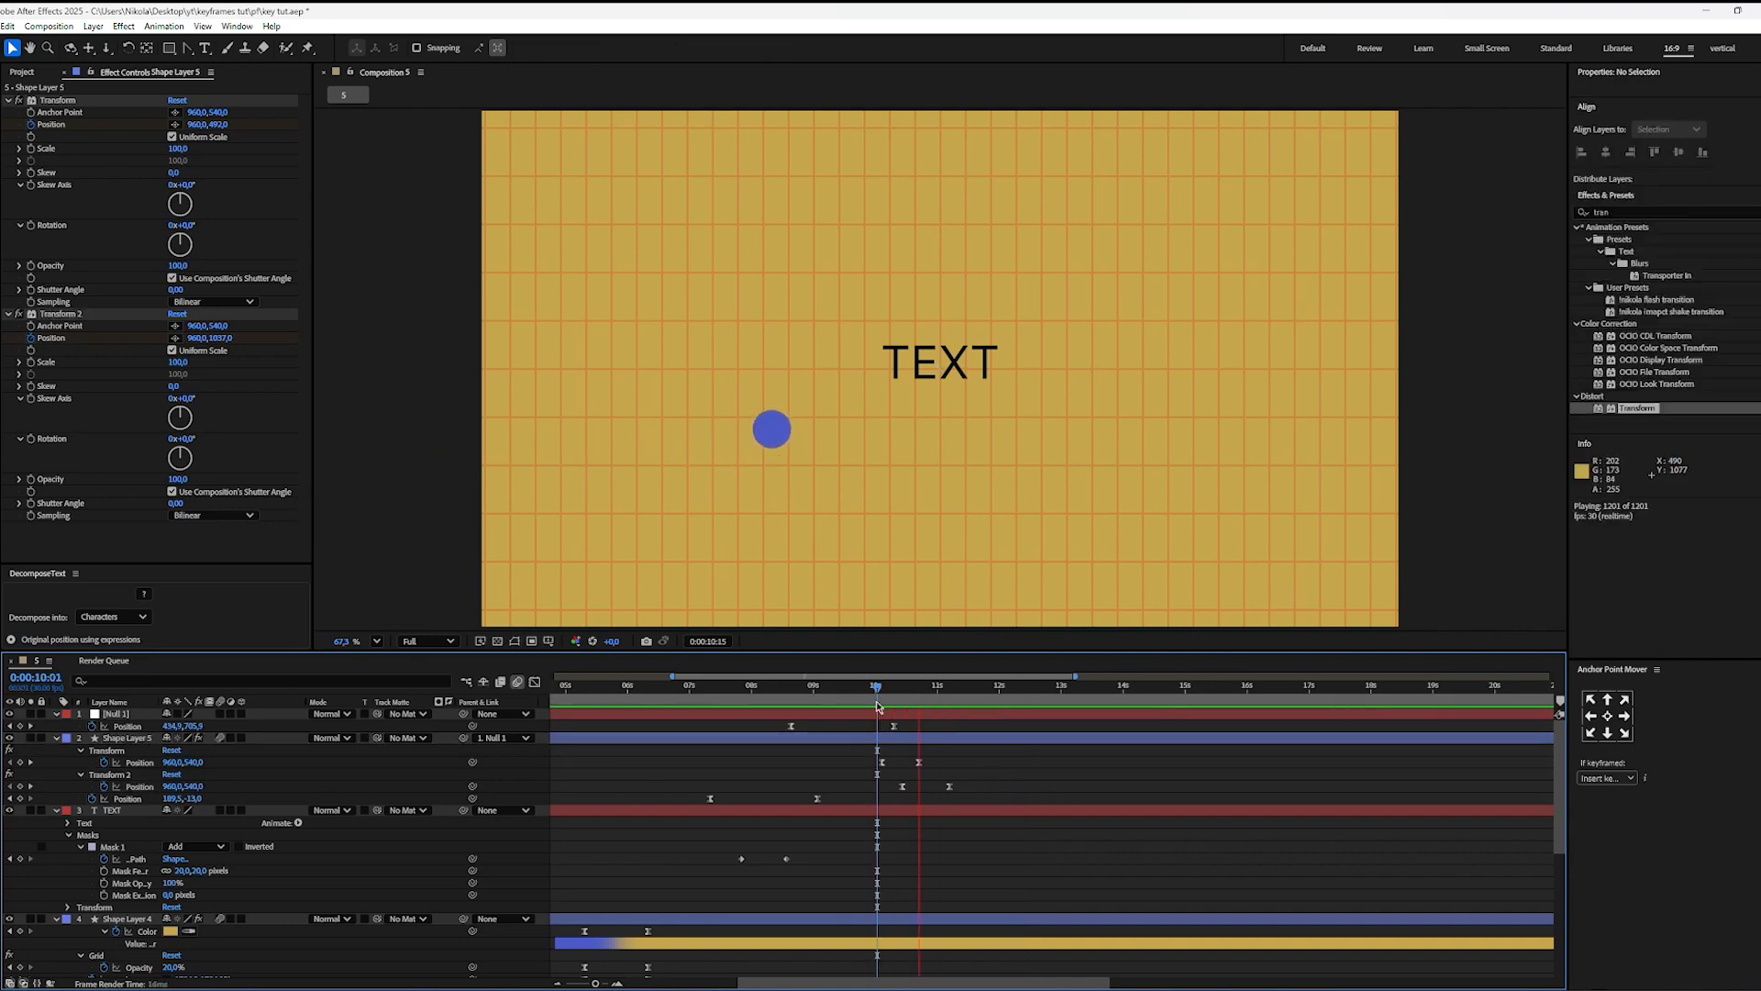
Step: Tighten the timing further, ending the rise at about 0:00:10:17 and the drop at about 10.9 s, and preview from 0:00:10:00
{"action": "mouse_move", "coordinate": [919, 764]}
{"action": "left_mouse_down"}
{"action": "mouse_move", "coordinate": [899, 790]}
{"action": "mouse_move", "coordinate": [928, 788]}
{"action": "left_mouse_up"}
{"action": "left_click", "coordinate": [945, 783]}
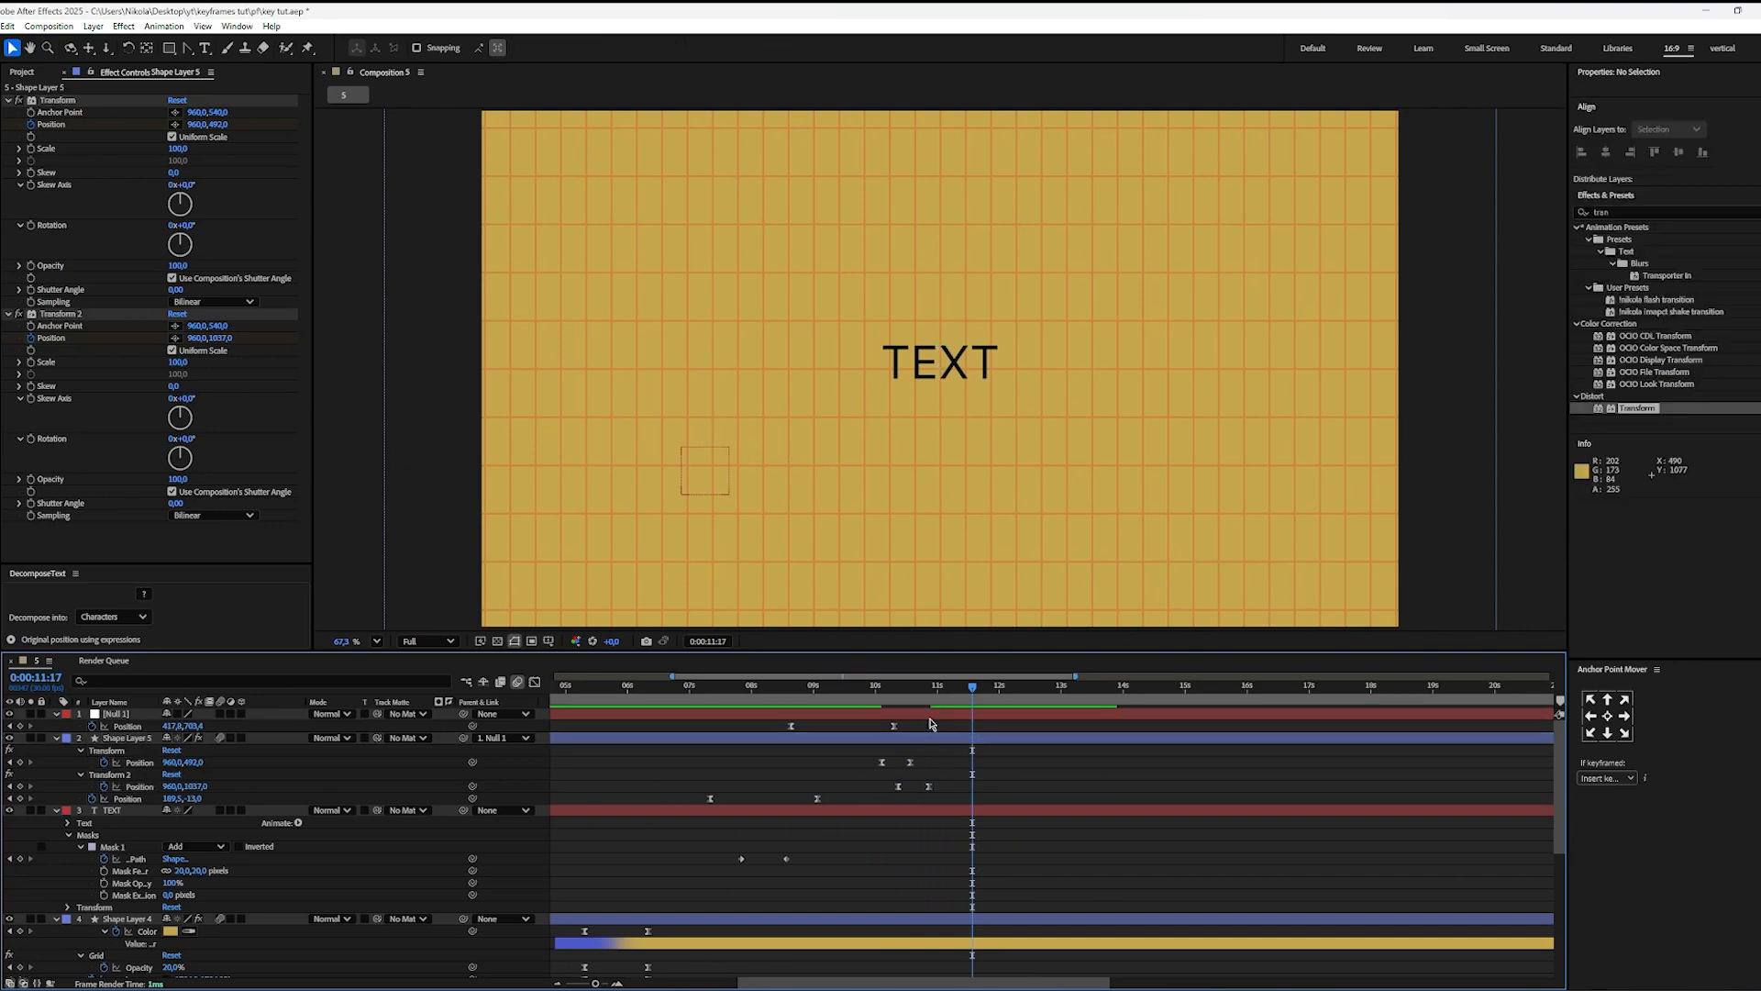
{"action": "left_click", "coordinate": [888, 698]}
{"action": "key", "text": "space"}
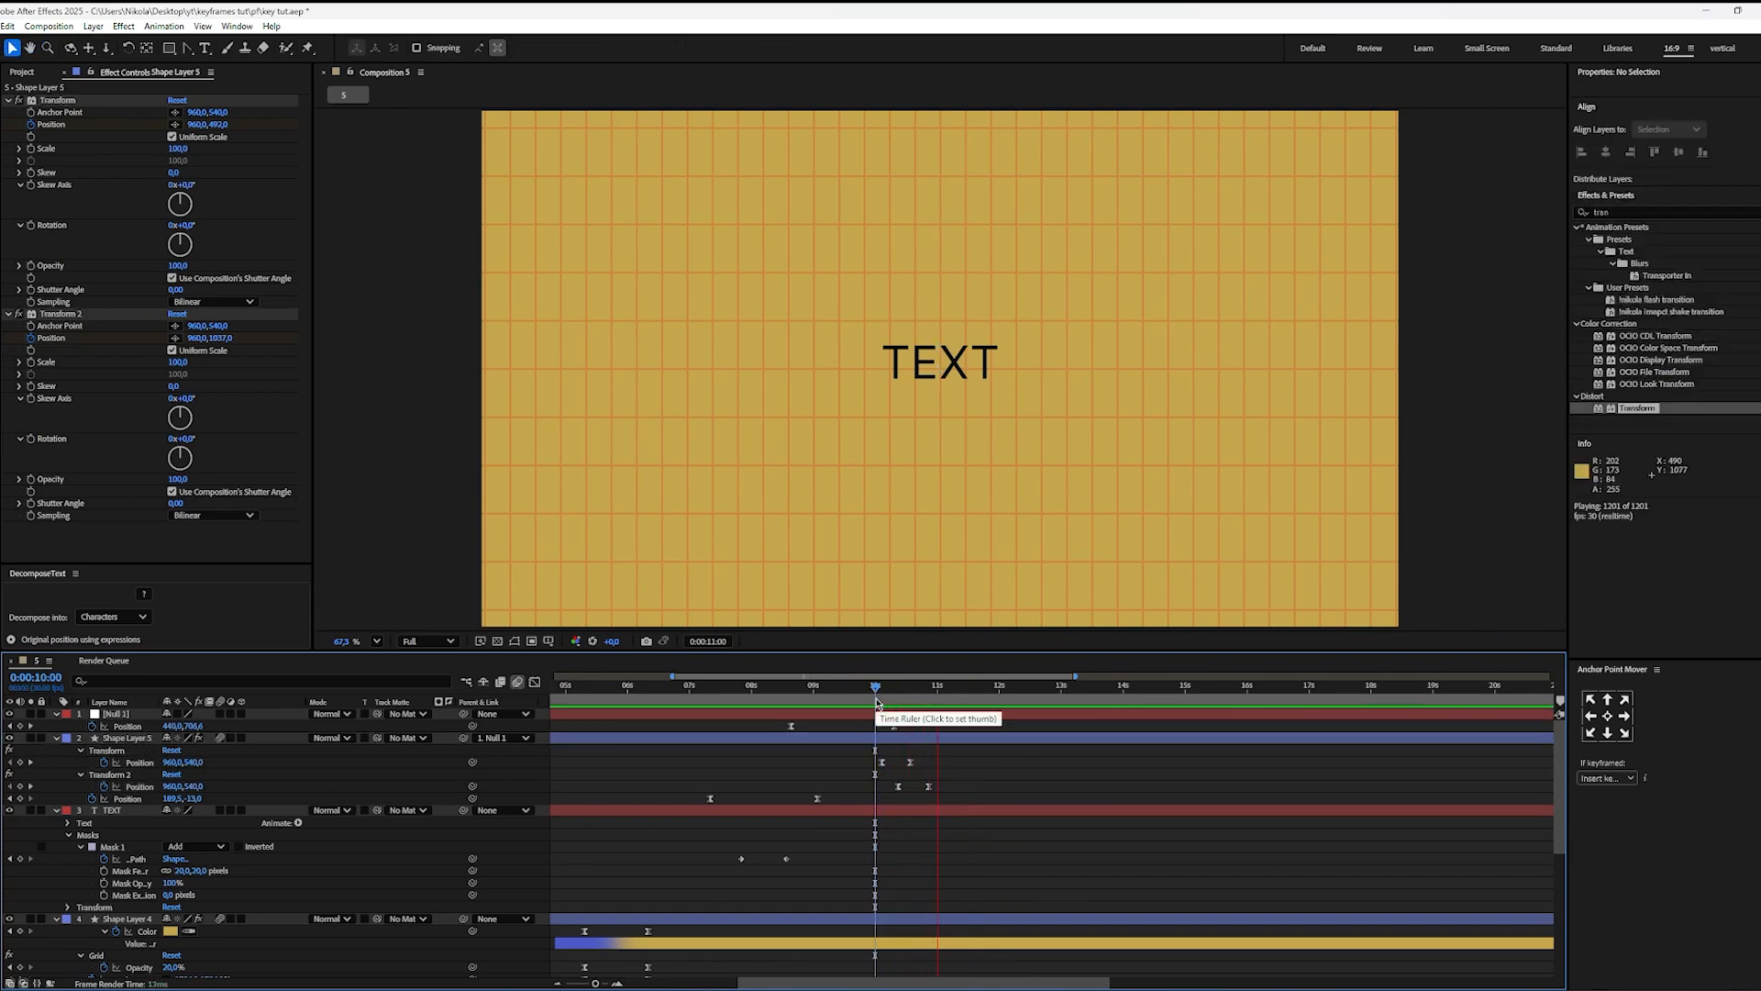
Step: Keyframe the Size of Shape Layer 5's ellipse at 0:00:10:03 and unlink its width from its height
{"action": "left_click_drag", "start_coordinate": [925, 701], "coordinate": [883, 697]}
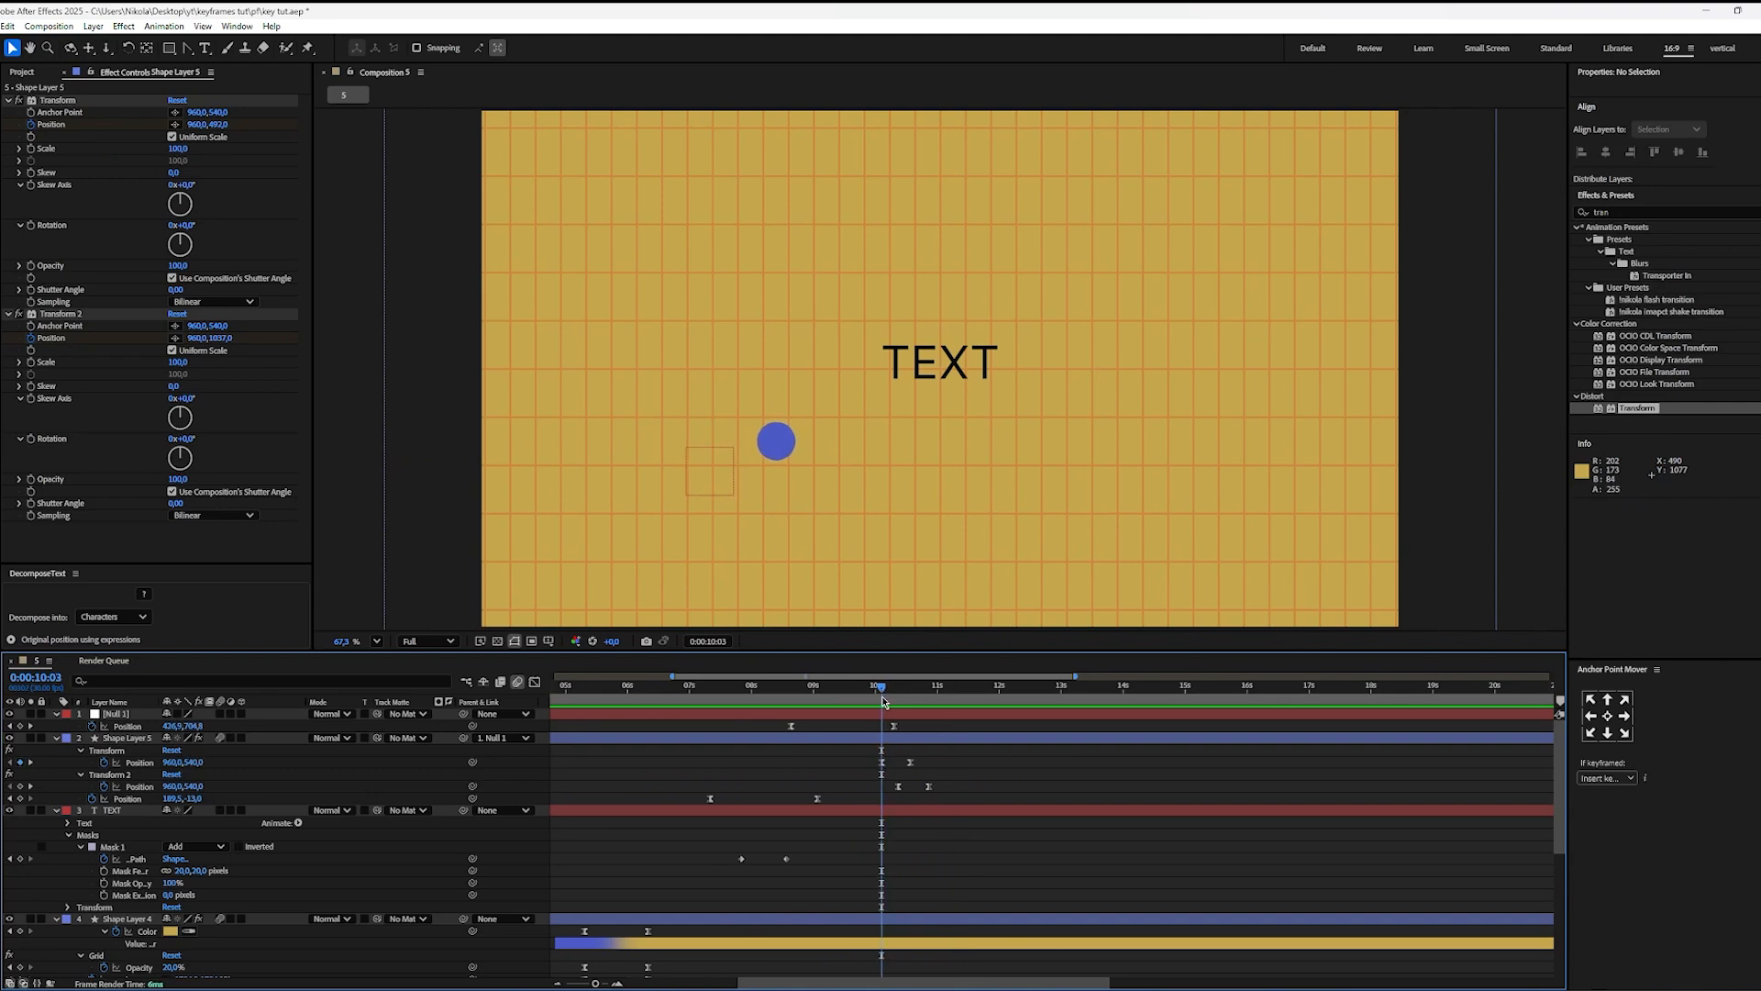
{"action": "left_click", "coordinate": [898, 740]}
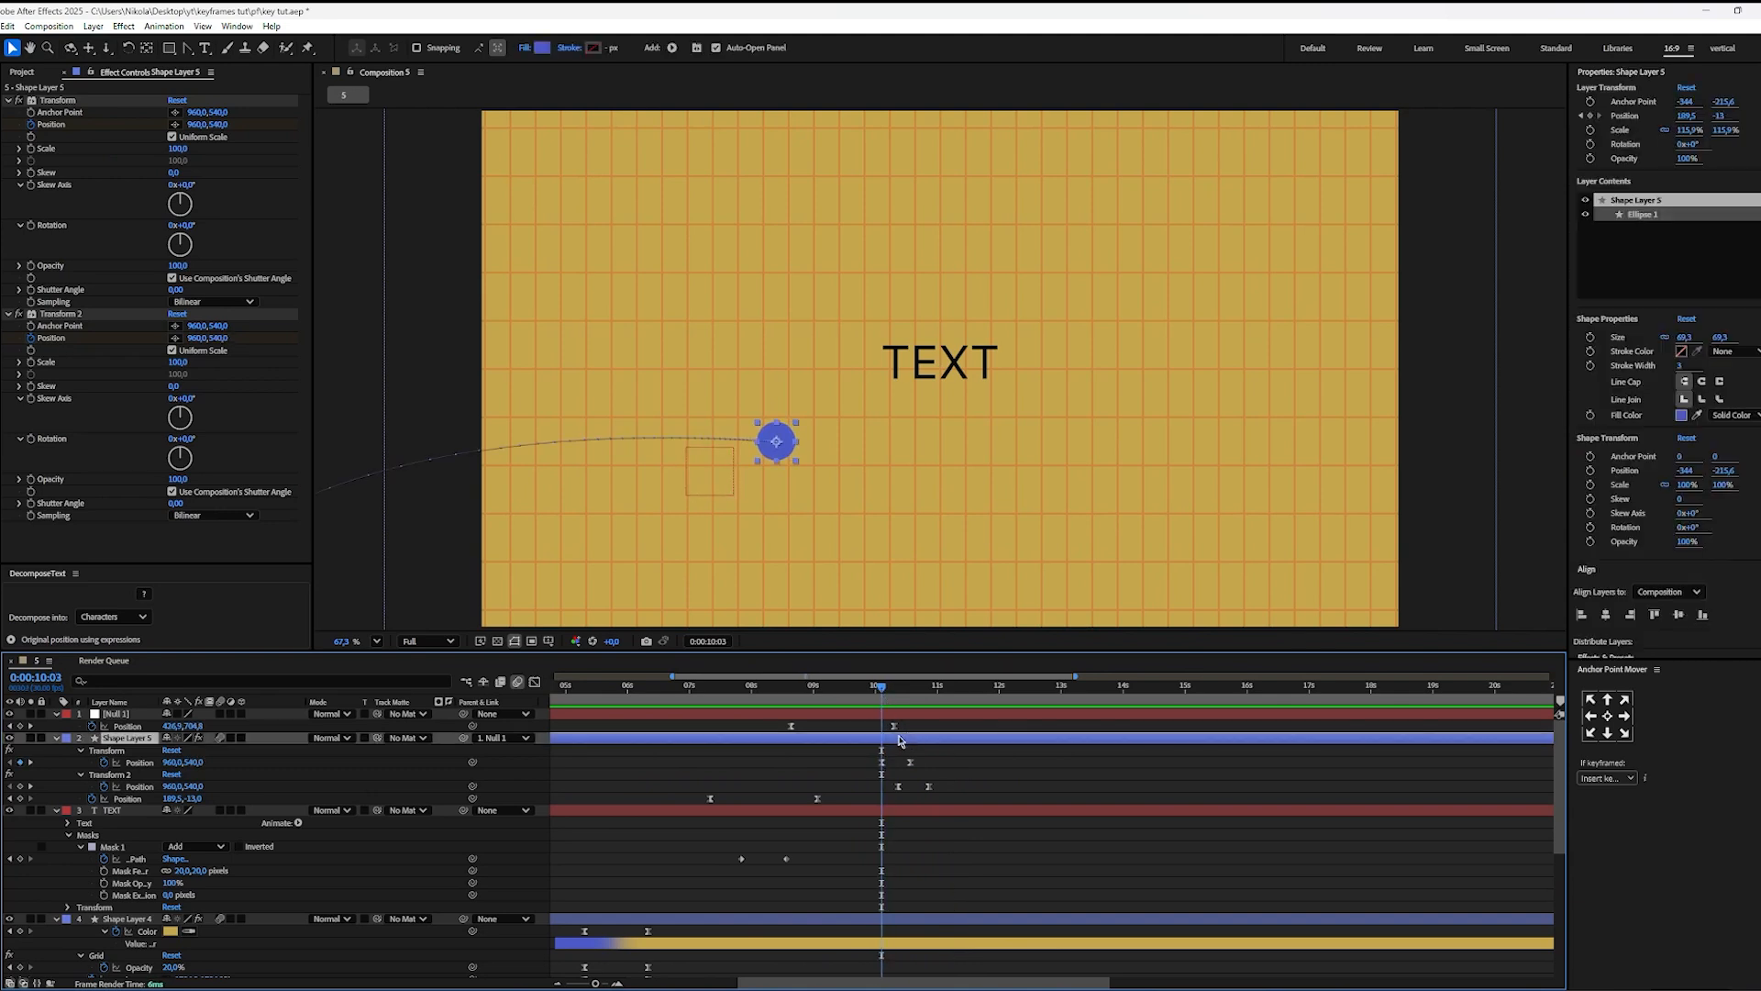
{"action": "left_click", "coordinate": [1591, 339]}
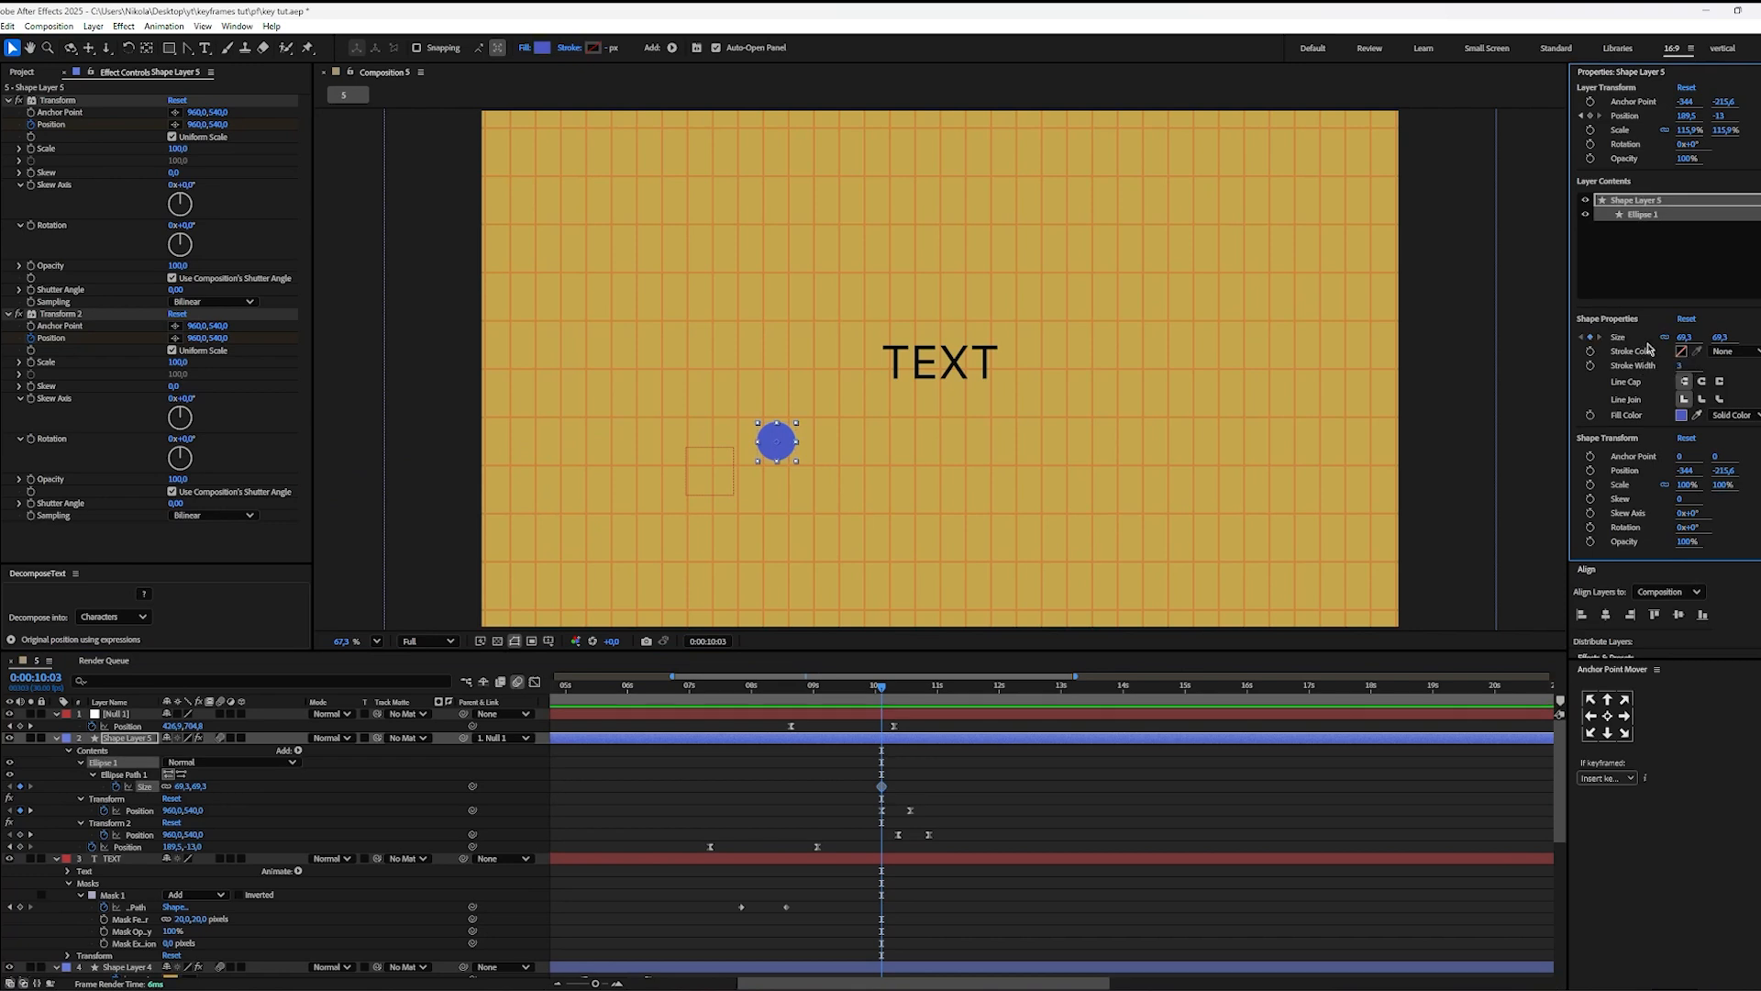
{"action": "left_click", "coordinate": [1665, 339]}
Step: Squeeze the ellipse at 0:00:10:17 by setting its Size to 41.3 by 69.3, after undoing a trial height reduction
{"action": "left_click_drag", "start_coordinate": [894, 707], "coordinate": [911, 693]}
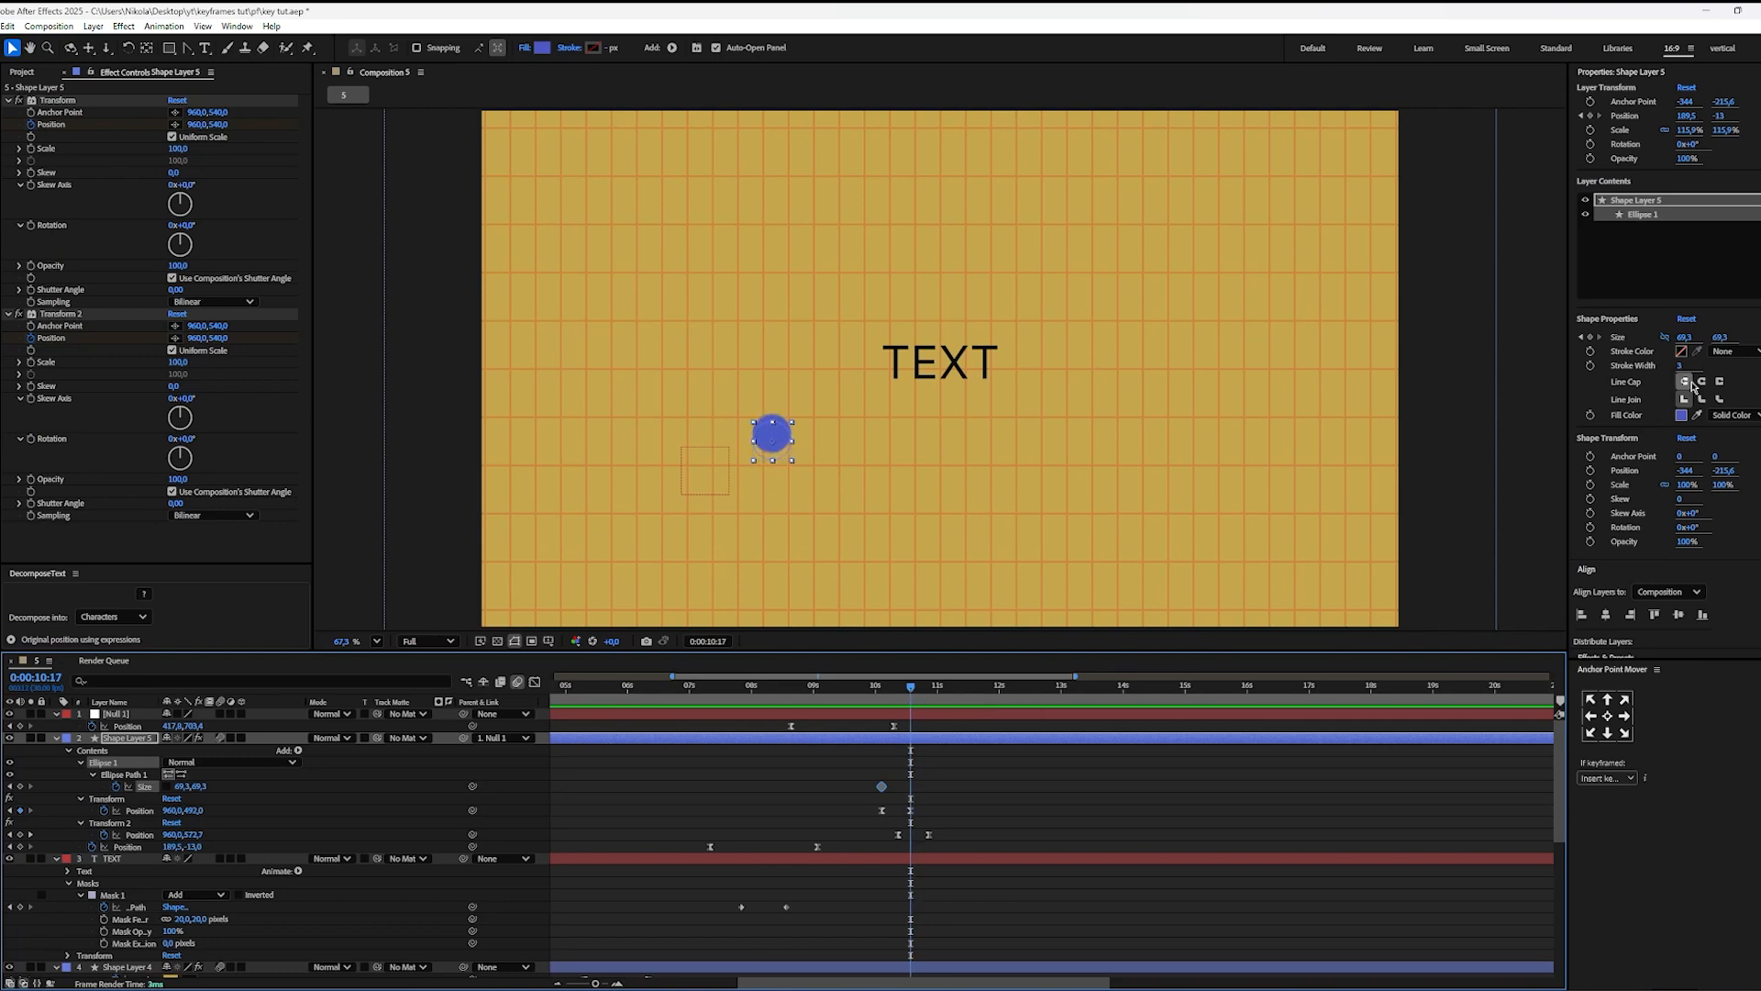
{"action": "left_click_drag", "start_coordinate": [1714, 341], "coordinate": [1702, 336]}
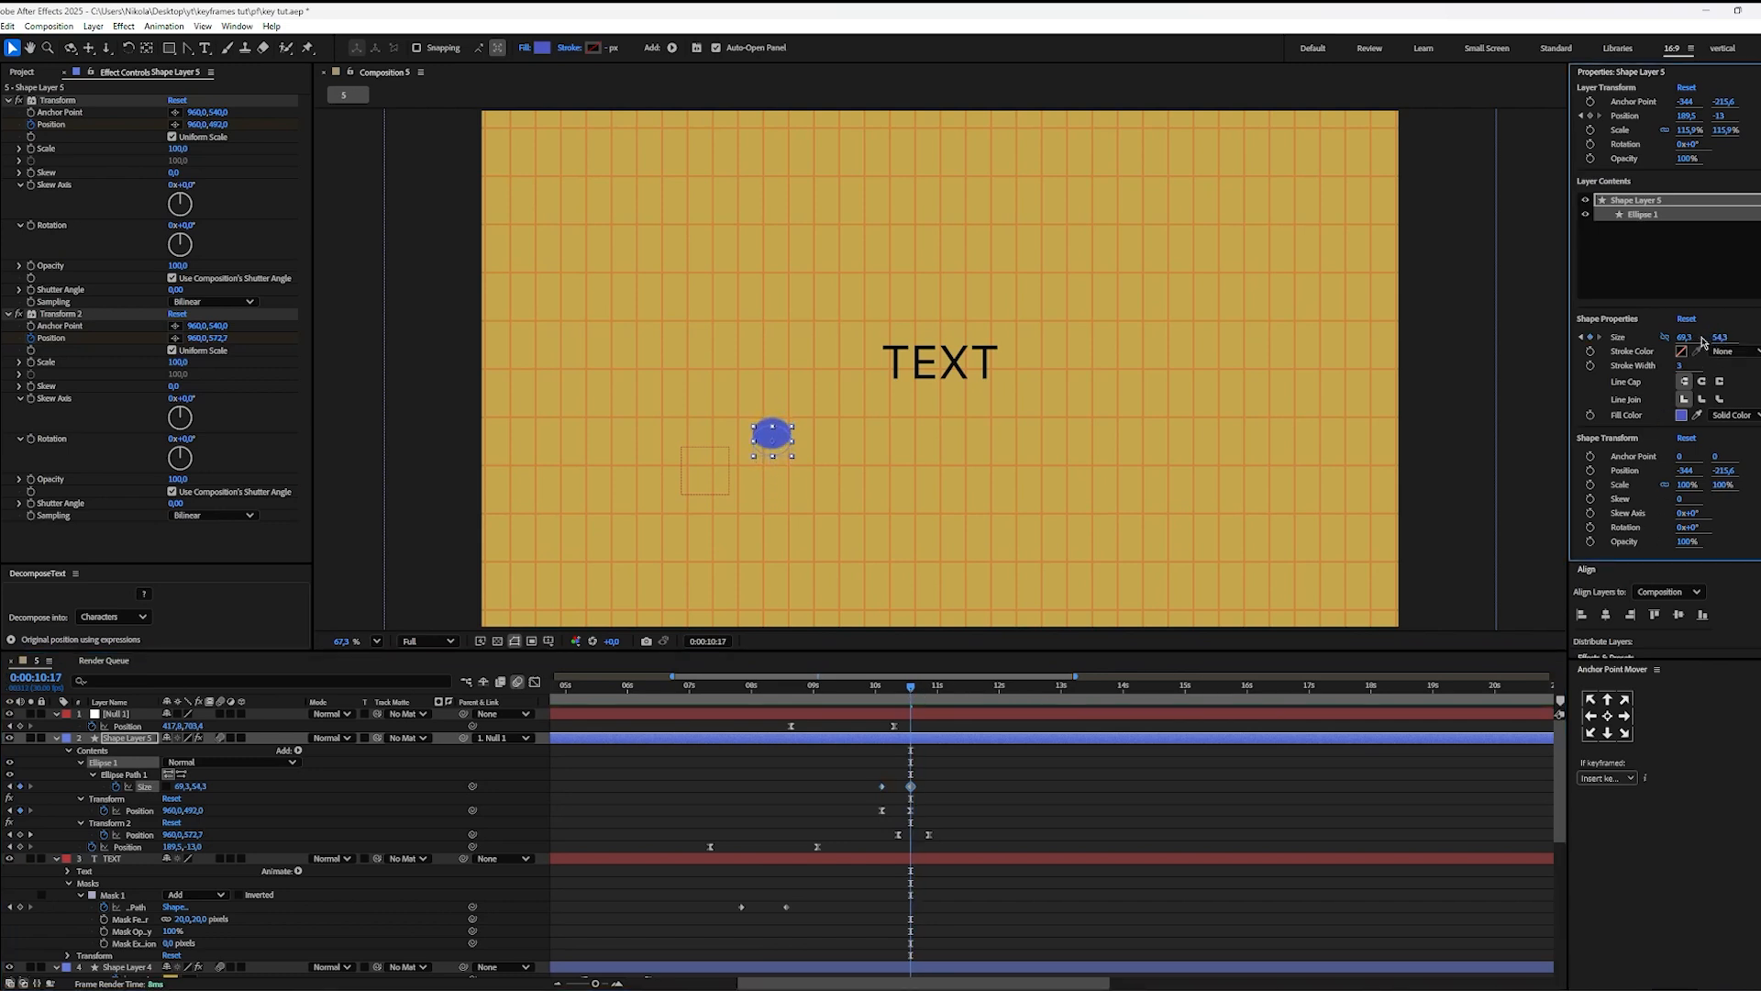
{"action": "key", "text": "ctrl+z"}
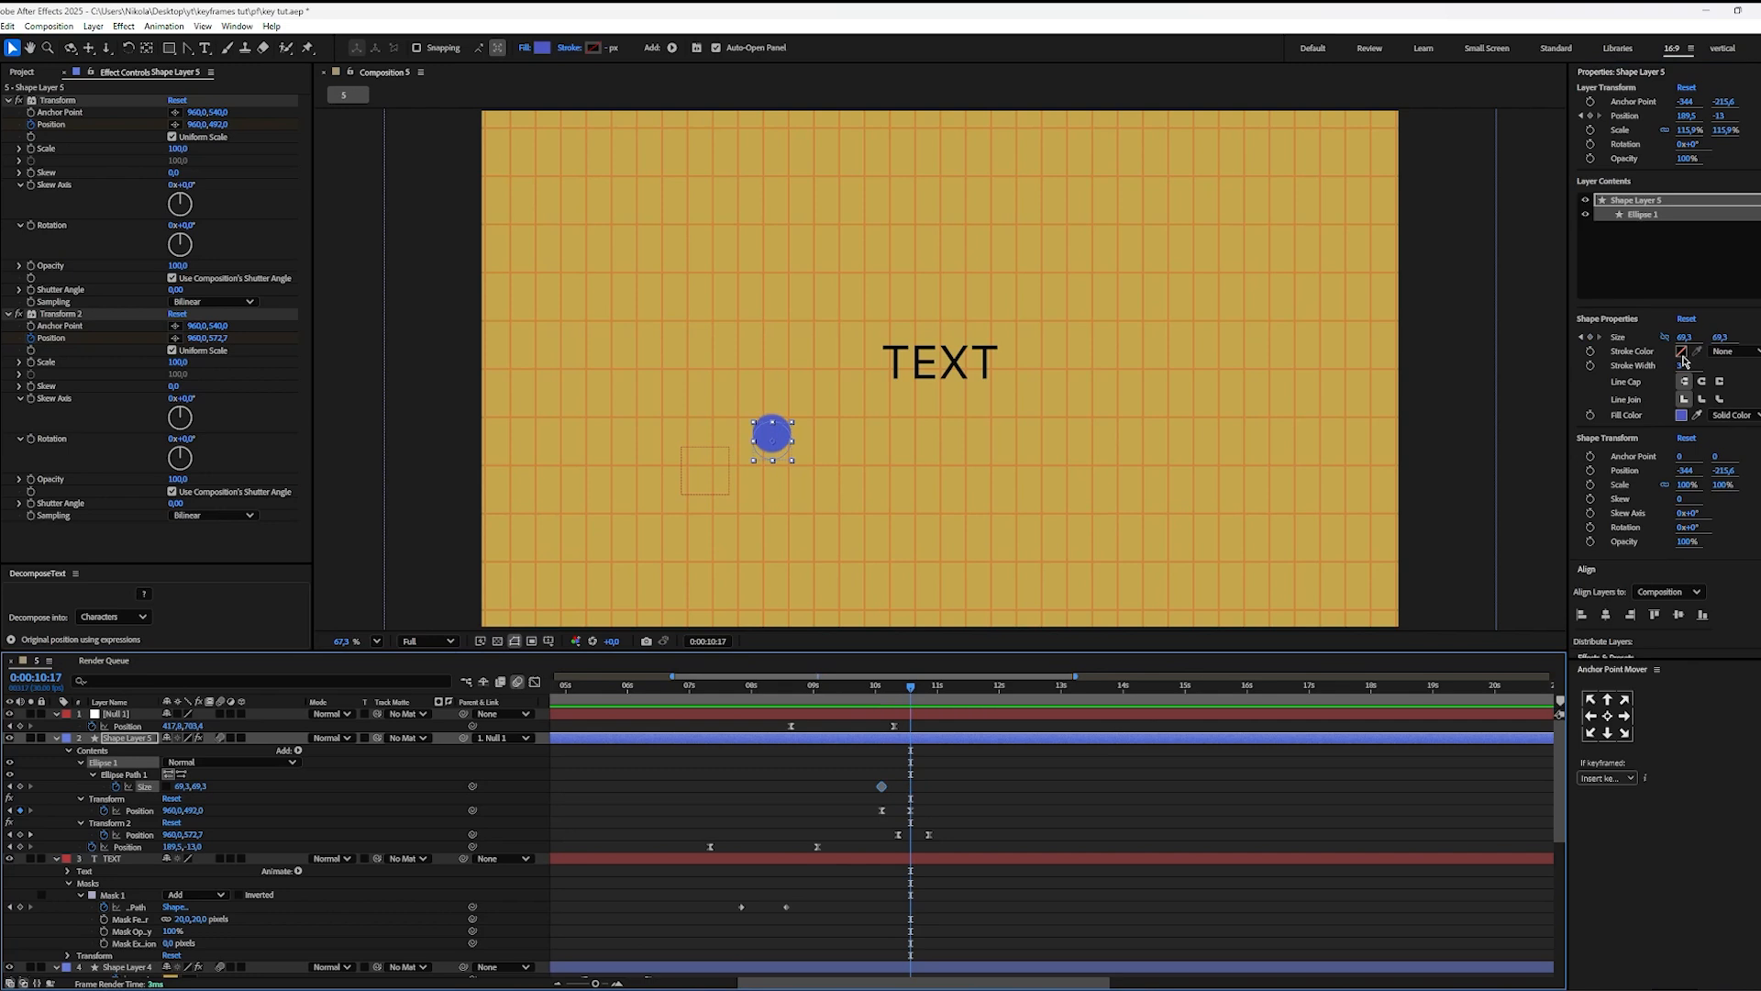
{"action": "left_click_drag", "start_coordinate": [1684, 337], "coordinate": [1670, 338]}
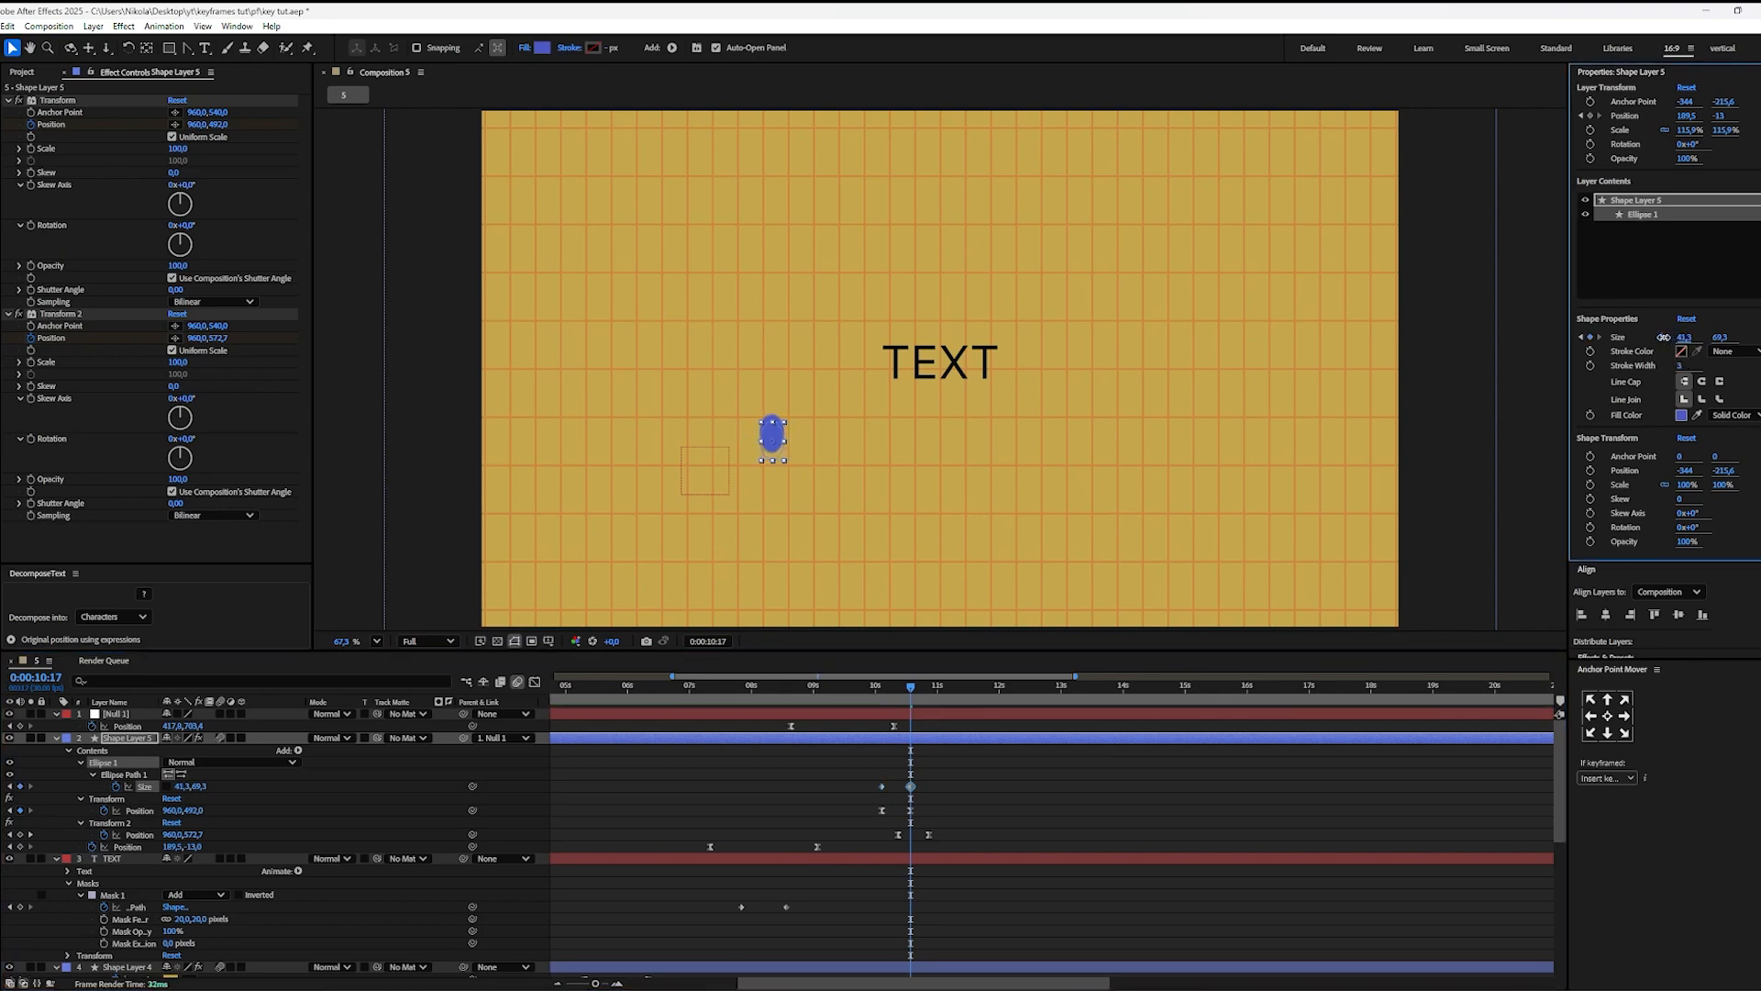
Step: Ease the two ellipse Size keyframes, reshape their speed curve by lengthening the influence handles, and return to the keyframe view
{"action": "left_click_drag", "start_coordinate": [937, 776], "coordinate": [873, 794]}
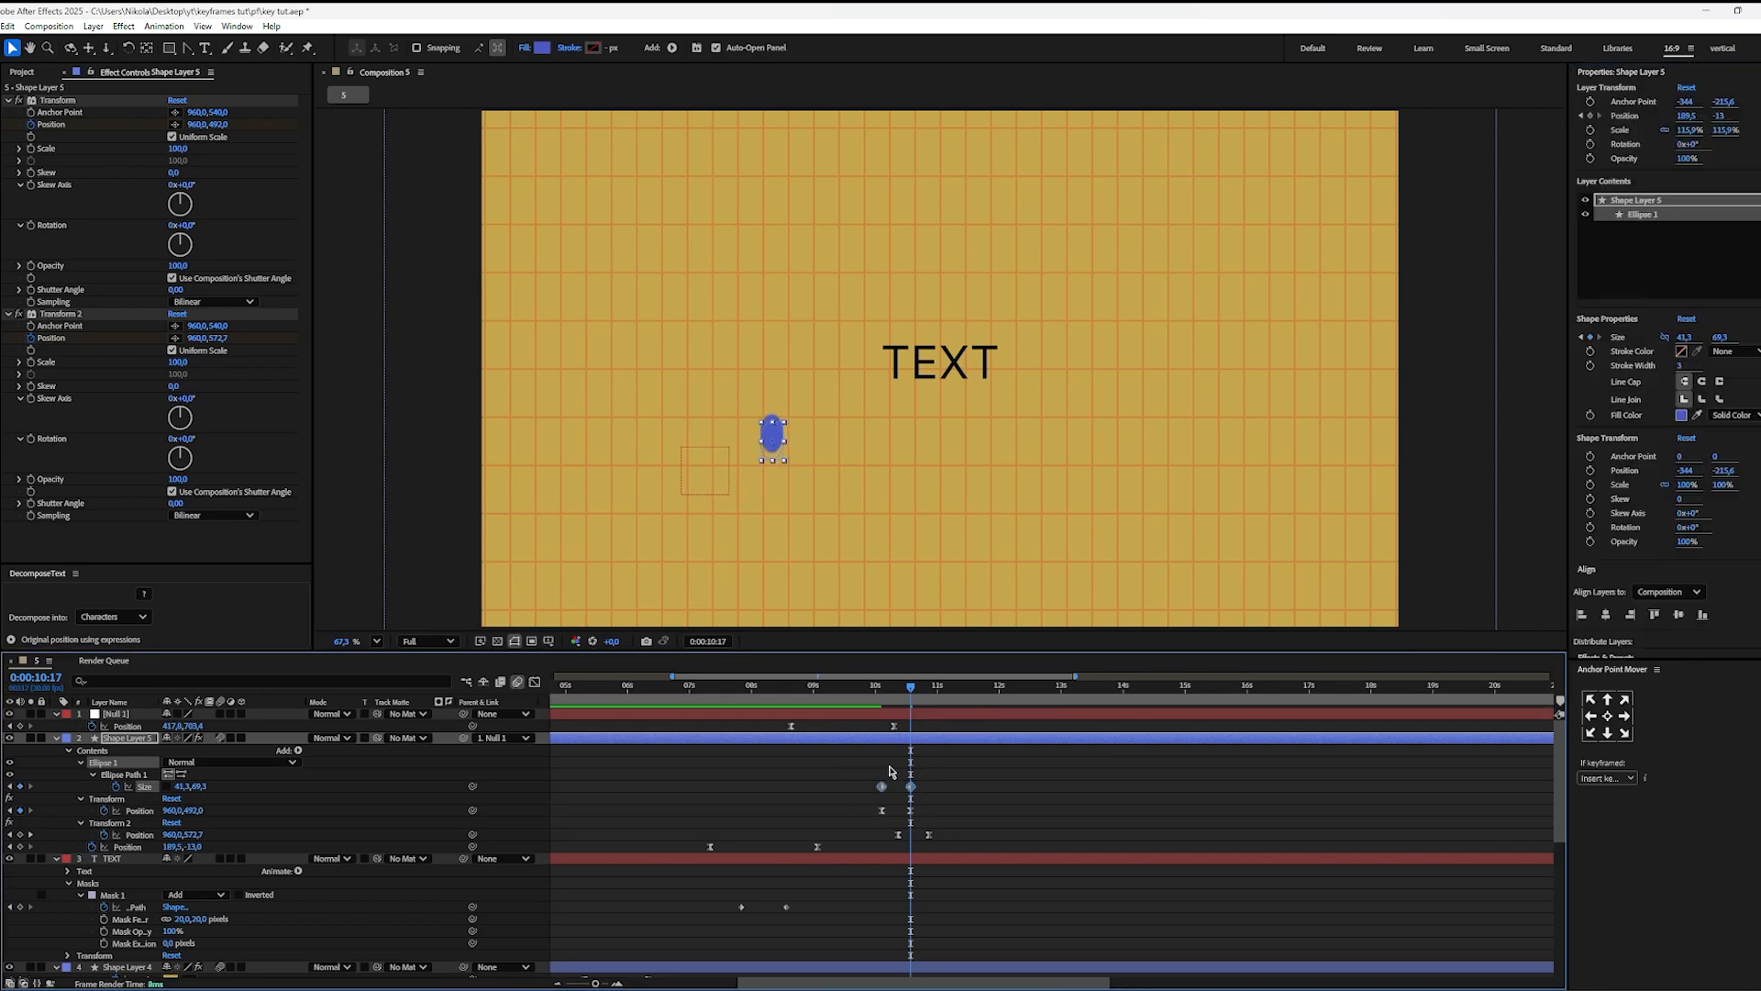
{"action": "key", "text": "shift+F3"}
{"action": "scroll", "coordinate": [938, 800], "scroll_direction": "up", "scroll_amount": 4}
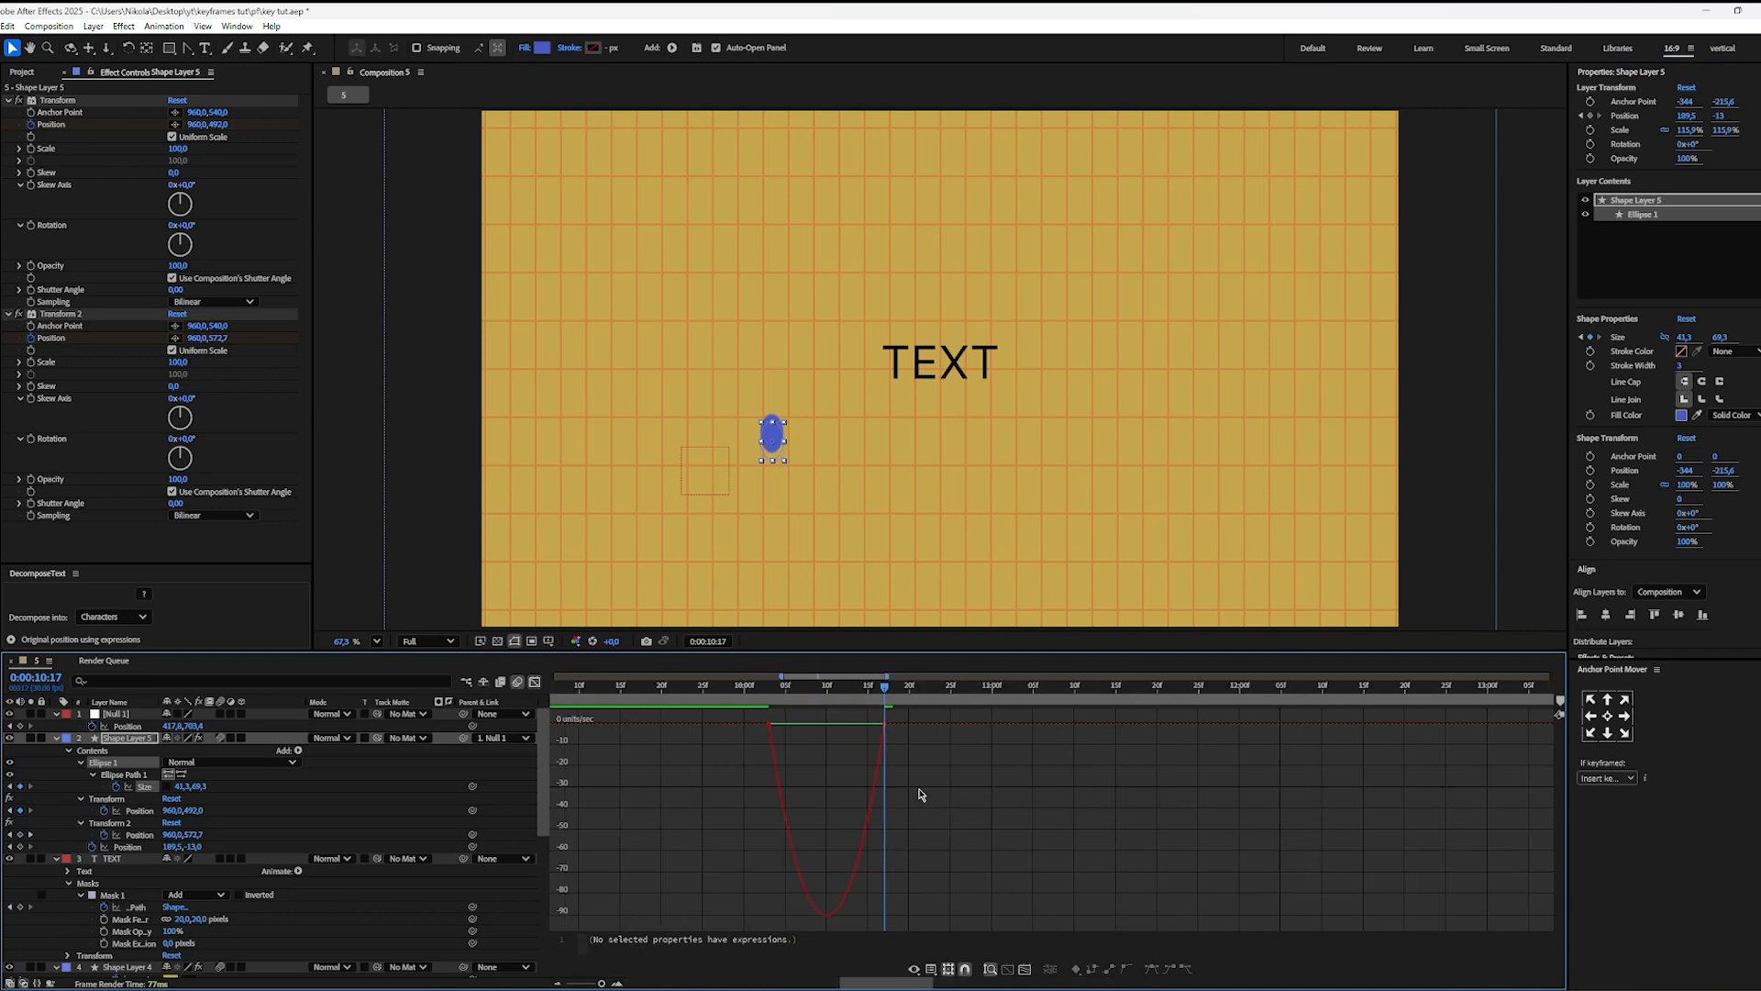
{"action": "left_click_drag", "start_coordinate": [907, 753], "coordinate": [787, 732]}
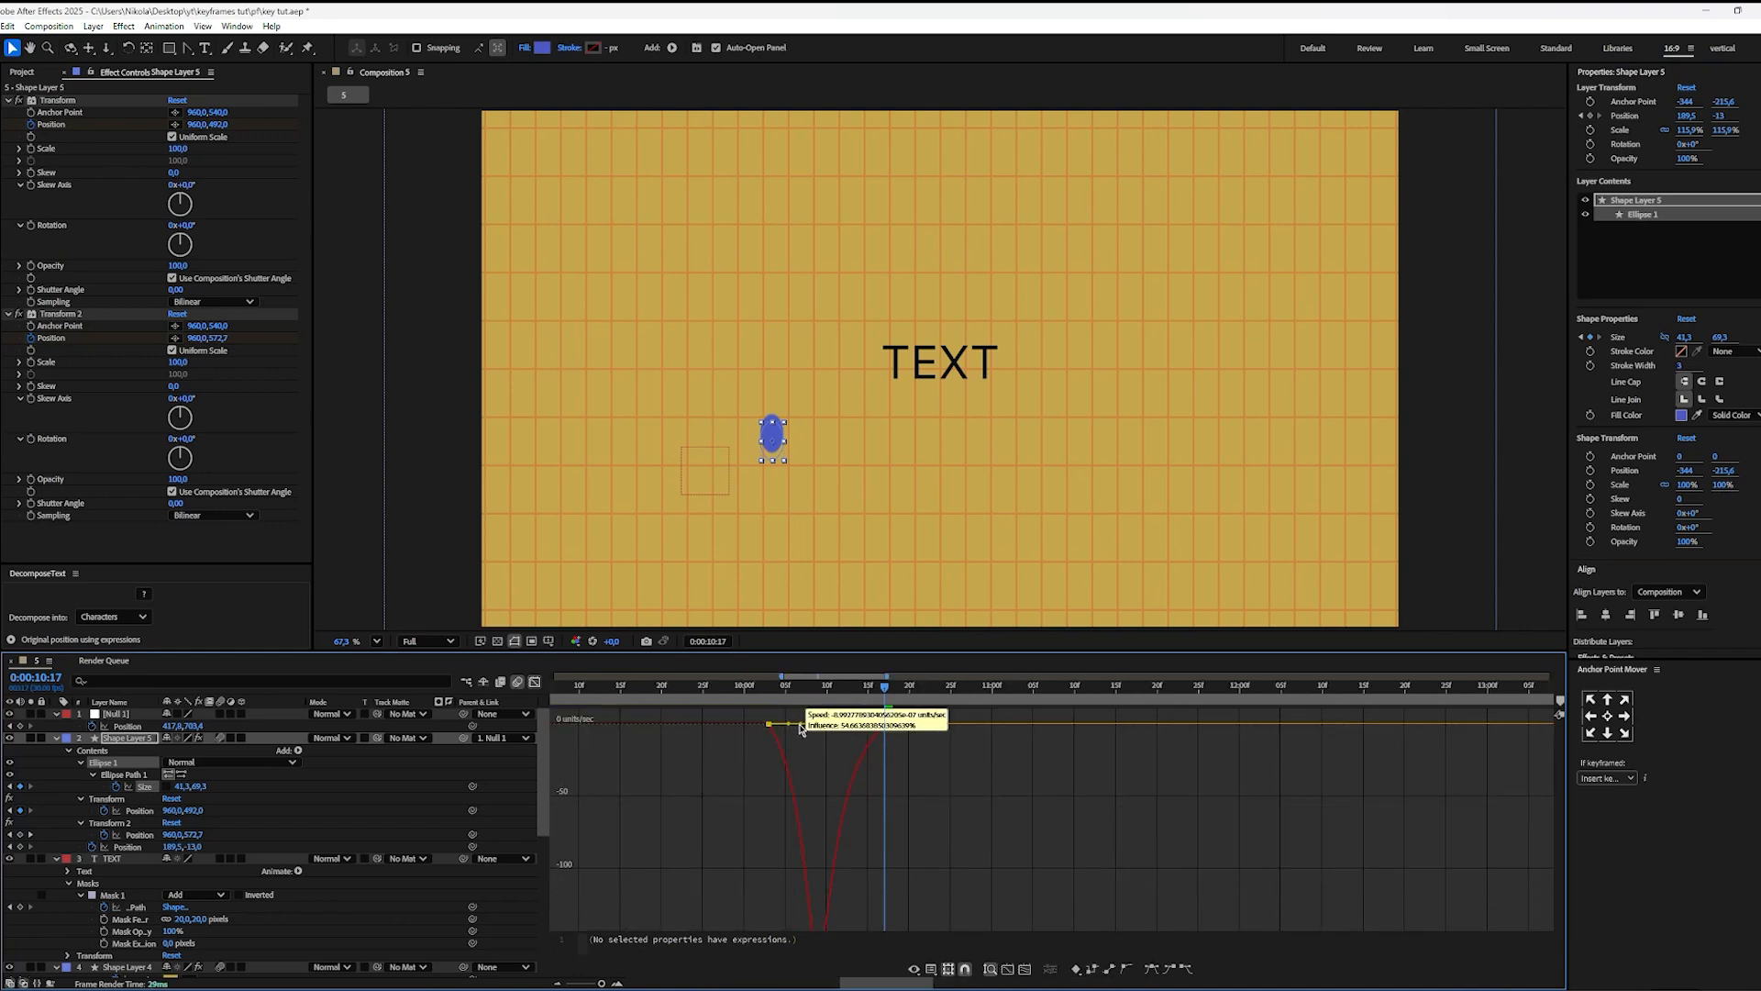
{"action": "key", "text": "shift+F3"}
Step: Preview the ball's move past the text with the stretch during its drop
{"action": "left_click_drag", "start_coordinate": [934, 703], "coordinate": [725, 703]}
{"action": "key", "text": "space"}
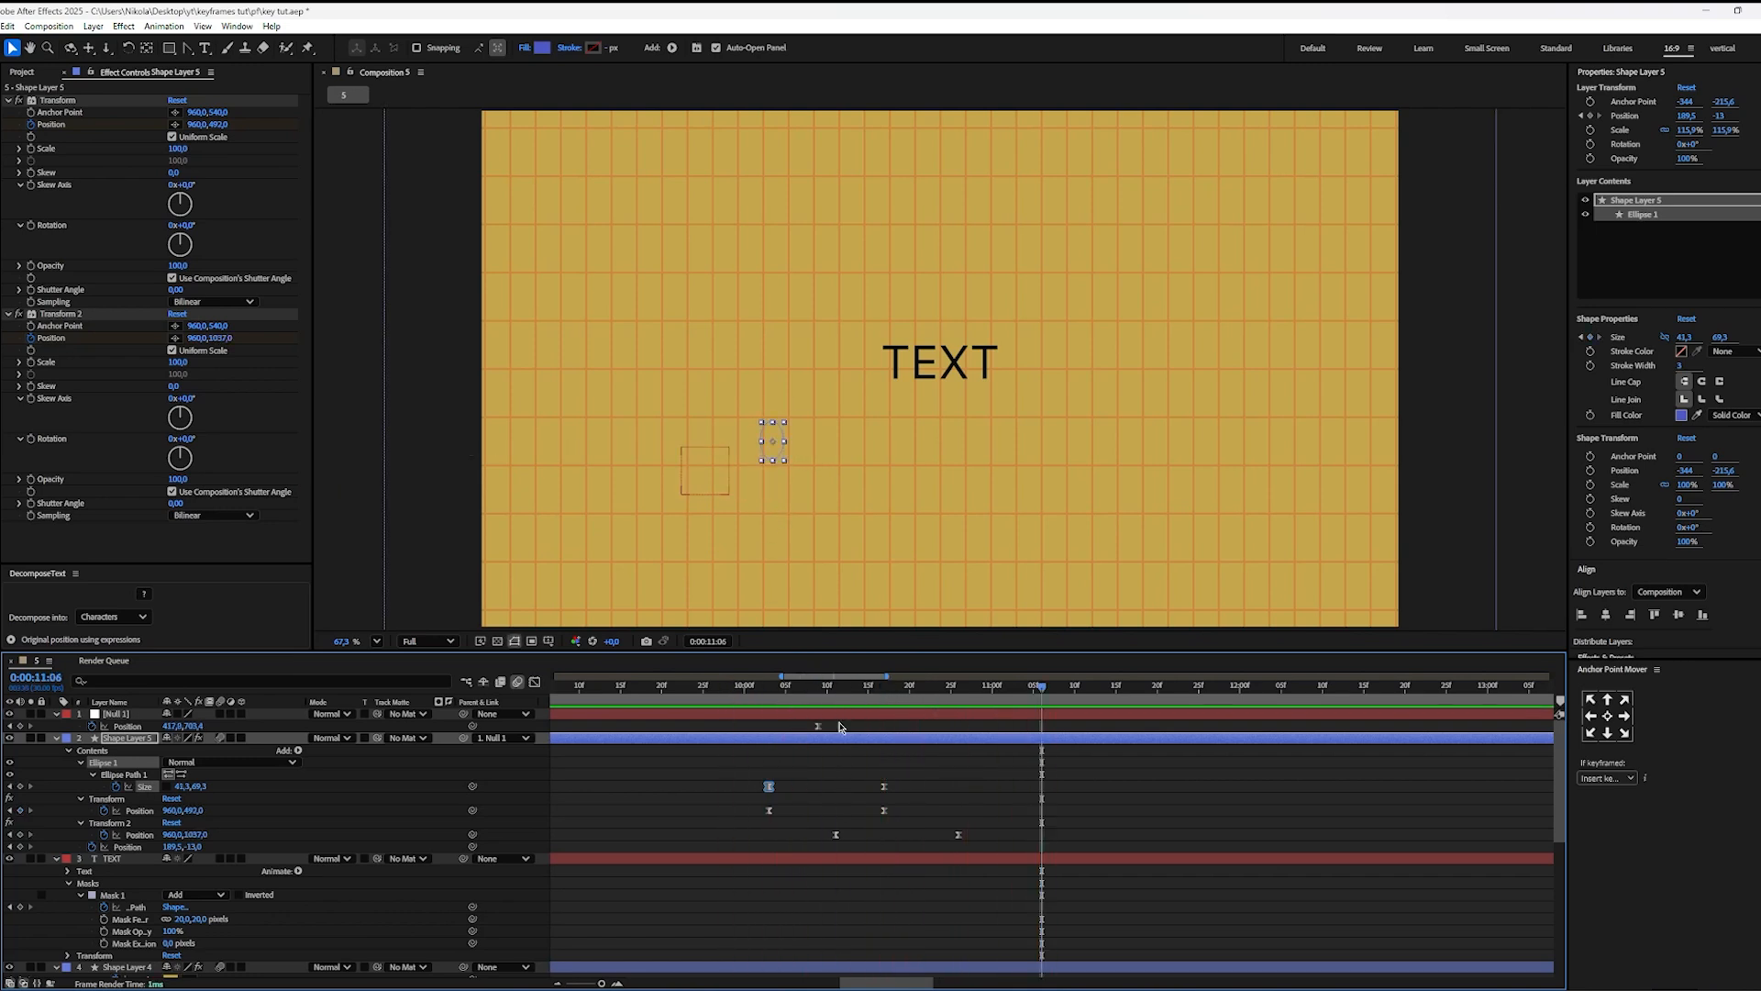
{"action": "scroll", "coordinate": [837, 752], "scroll_direction": "down", "scroll_amount": 3}
{"action": "left_click_drag", "start_coordinate": [838, 697], "coordinate": [771, 696]}
{"action": "key", "text": "space"}
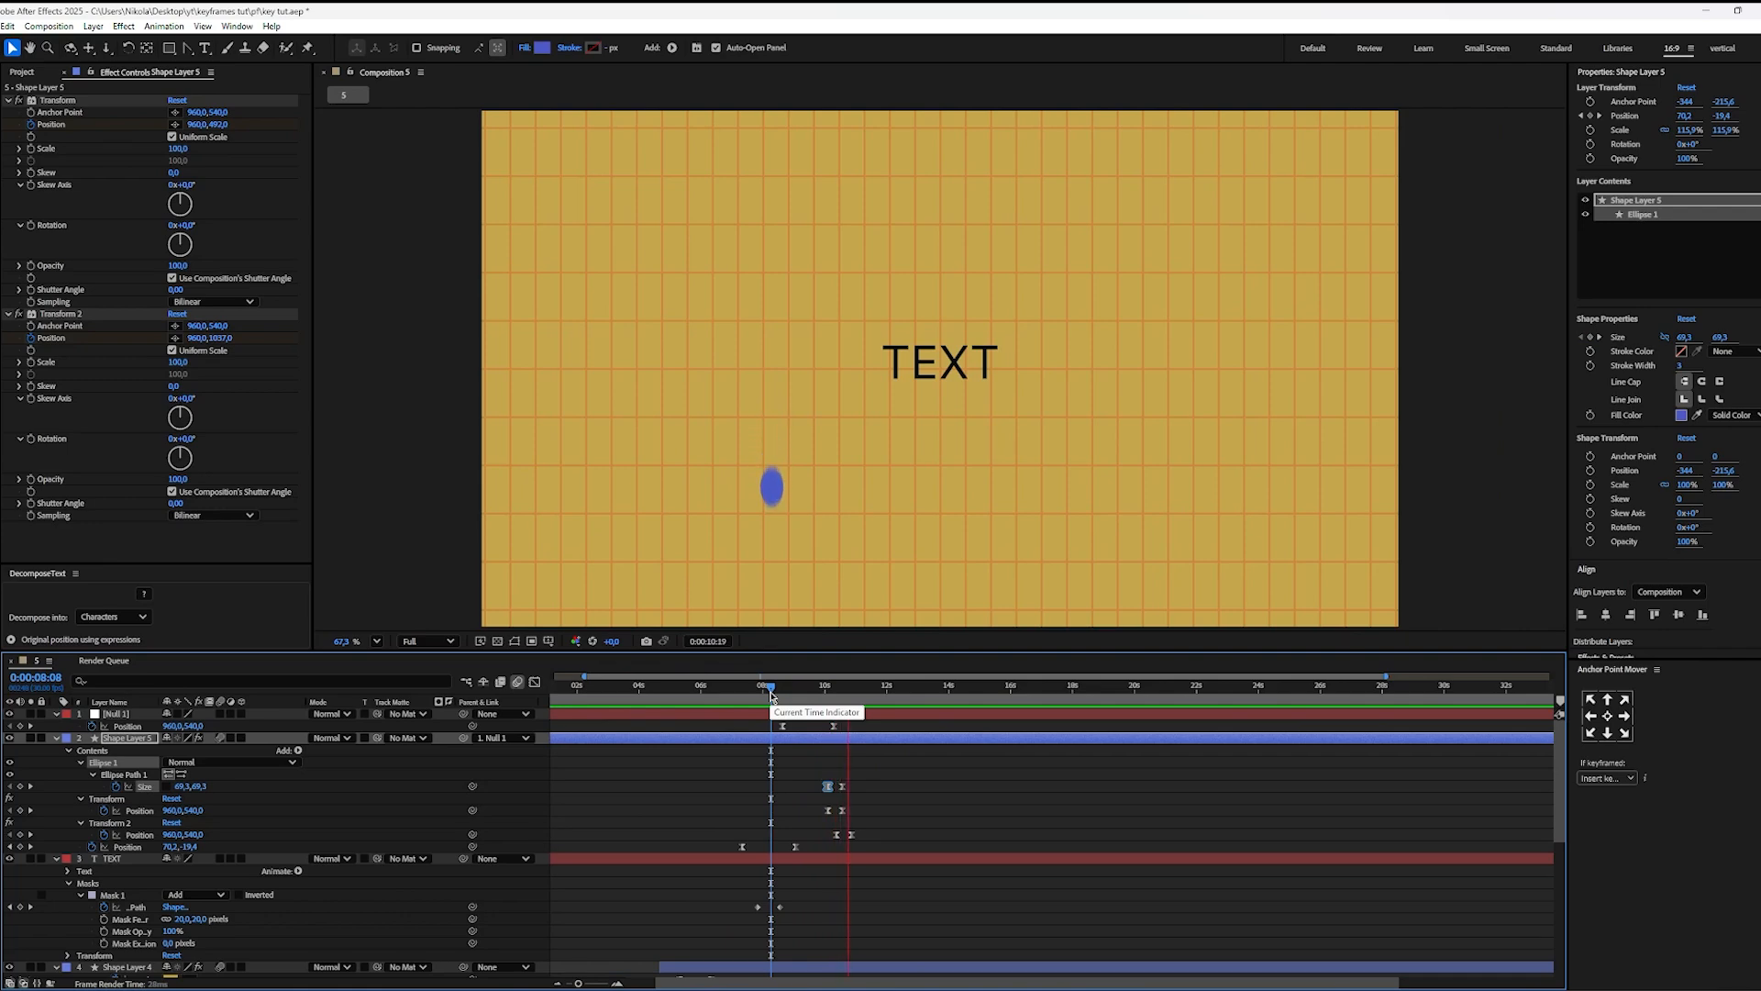
{"action": "key", "text": "space"}
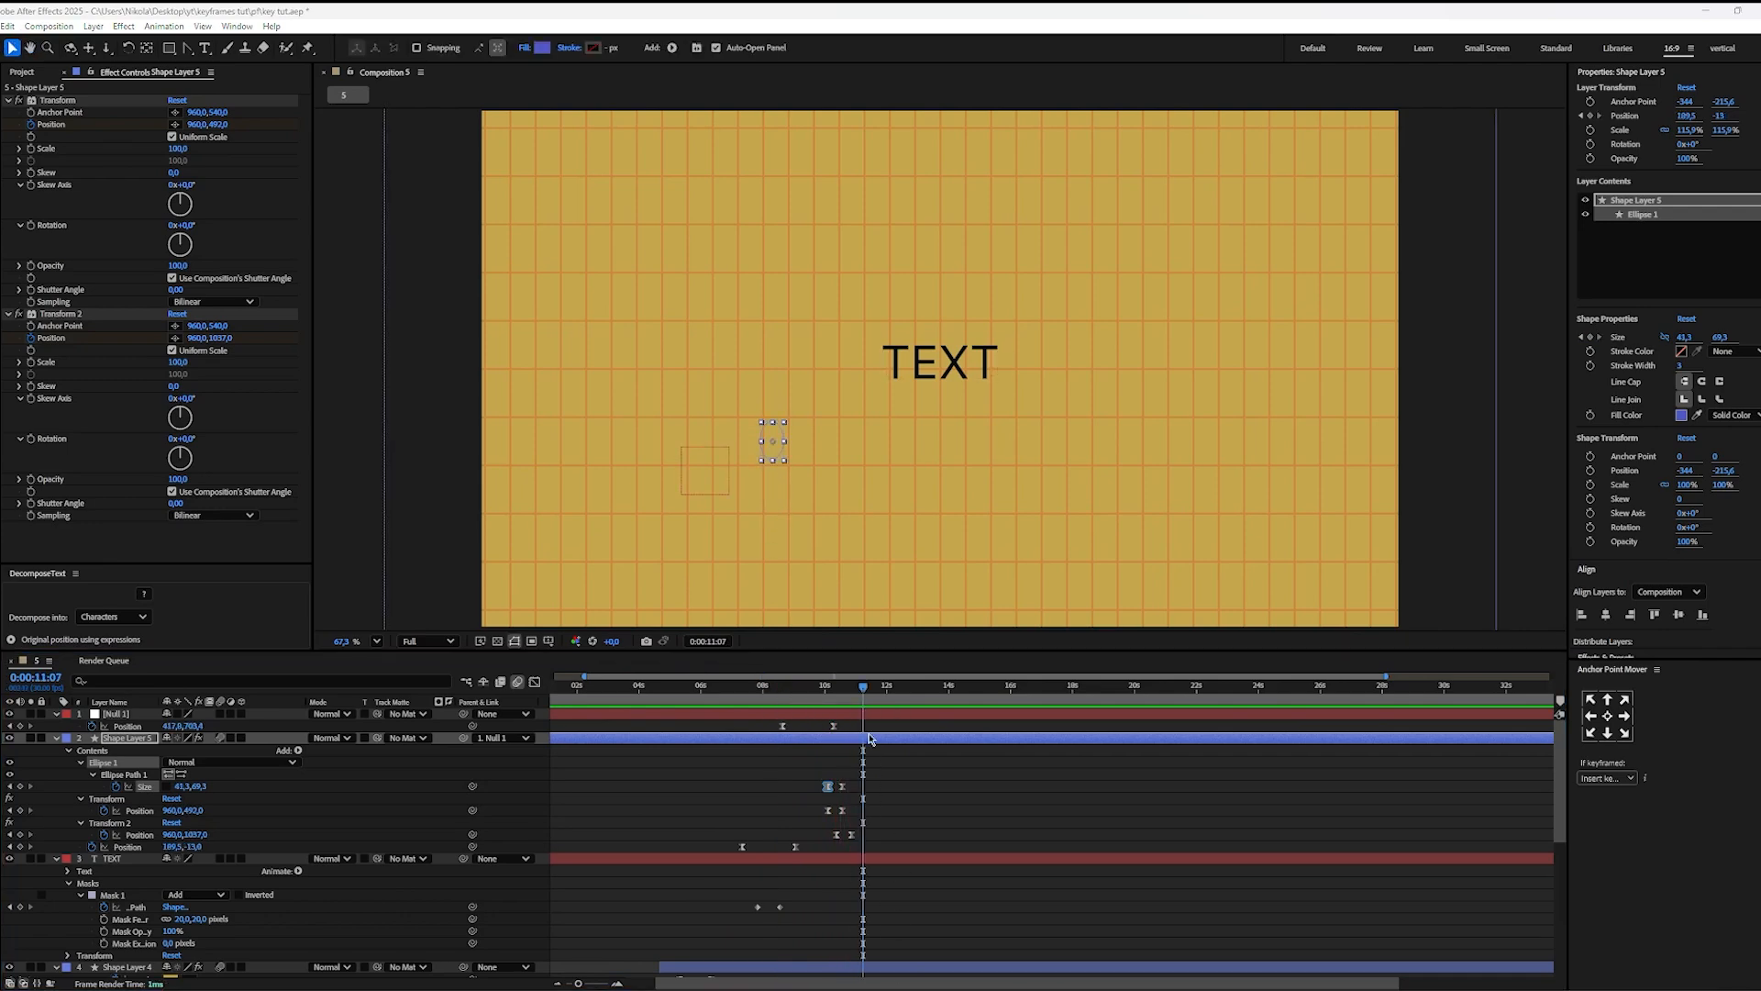
Step: Switch to Premiere Pro and examine frame by frame how the card and text lines overlap in the reel around 00:00:07:19 to 00:00:07:47
{"action": "key", "text": "alt+Tab"}
{"action": "key", "text": "space"}
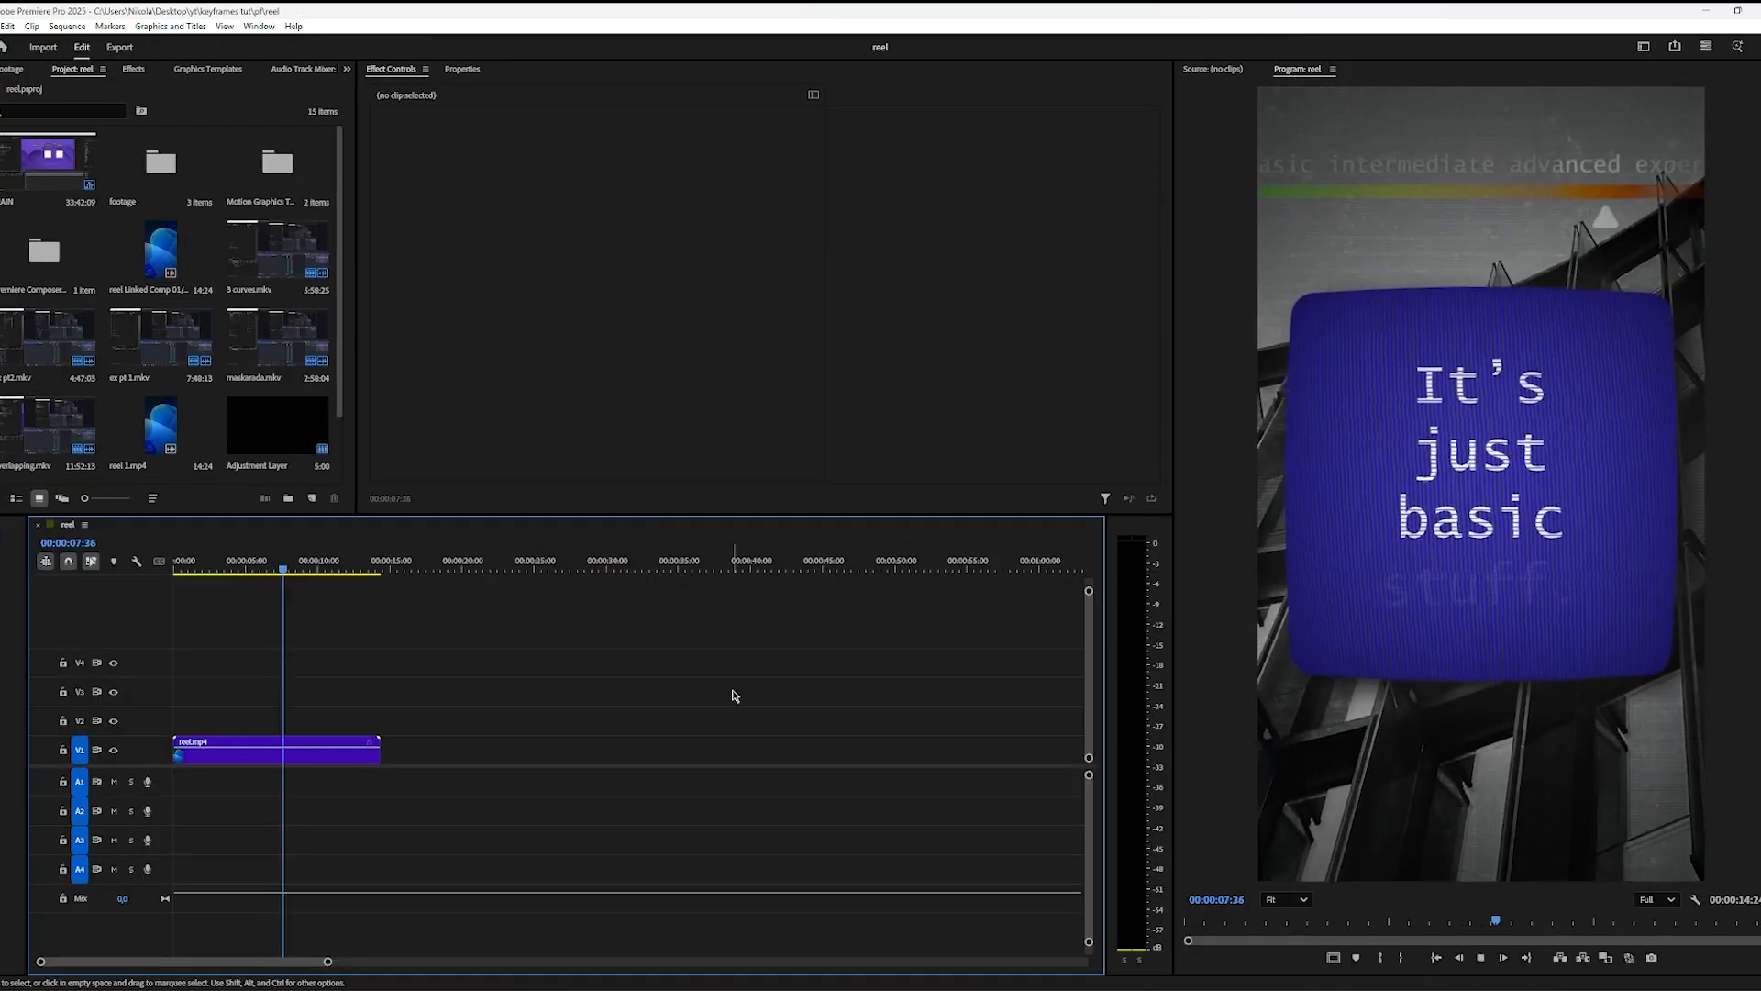
{"action": "key", "text": "space"}
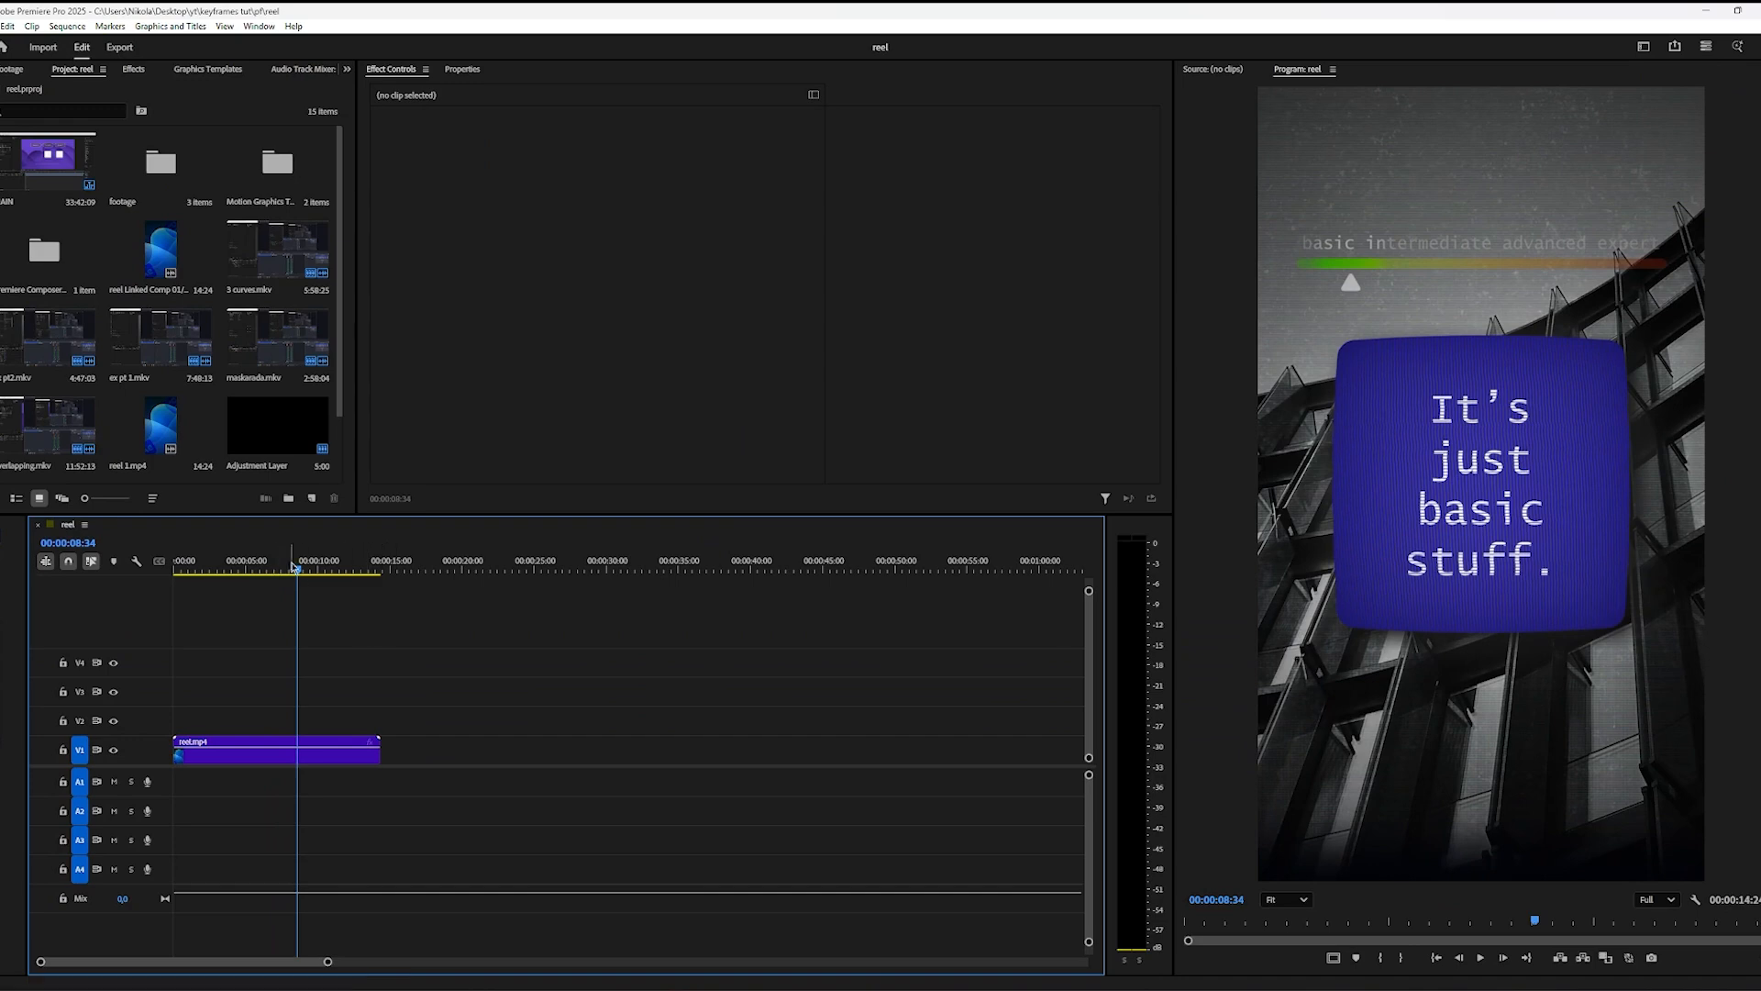
{"action": "mouse_move", "coordinate": [295, 566]}
{"action": "left_mouse_down"}
{"action": "mouse_move", "coordinate": [267, 566]}
{"action": "mouse_move", "coordinate": [281, 566]}
{"action": "left_mouse_up"}
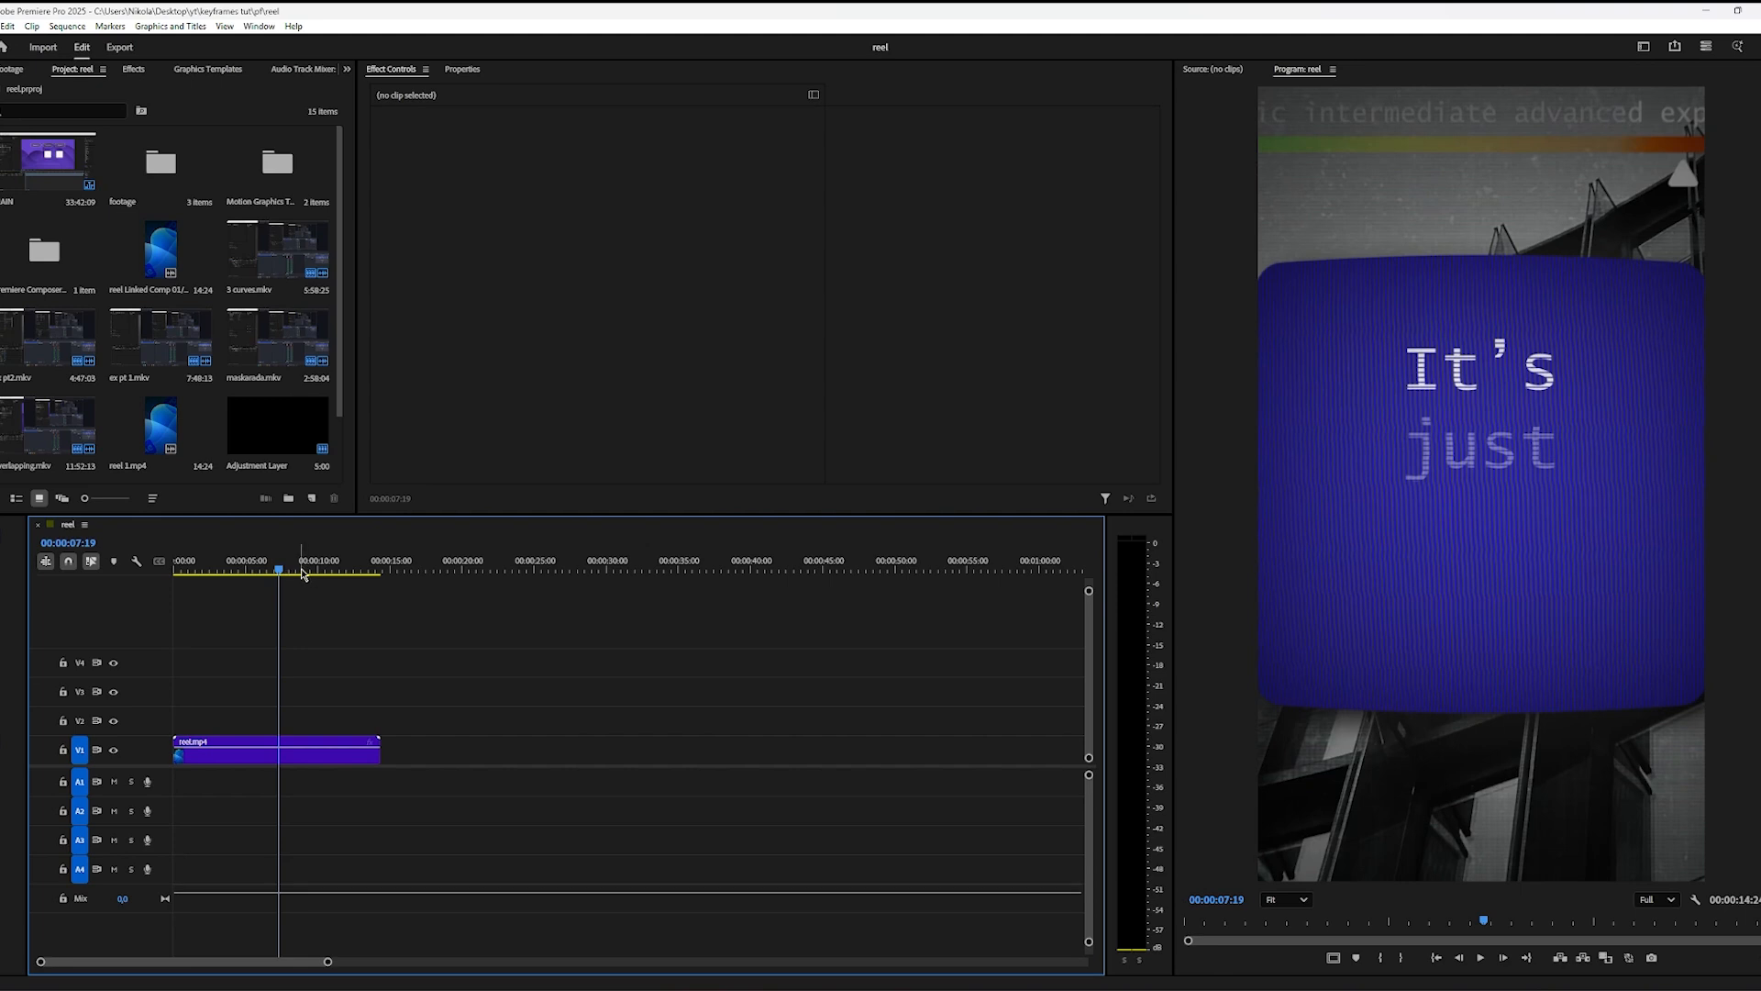
{"action": "key", "text": "Right"}
{"action": "key", "text": "Right"}
{"action": "key", "text": "Right"}
{"action": "key", "text": "Right"}
{"action": "key", "text": "Right"}
{"action": "key", "text": "Right"}
{"action": "key", "text": "Right"}
{"action": "key", "text": "Right"}
{"action": "key", "text": "Right"}
{"action": "key", "text": "Right"}
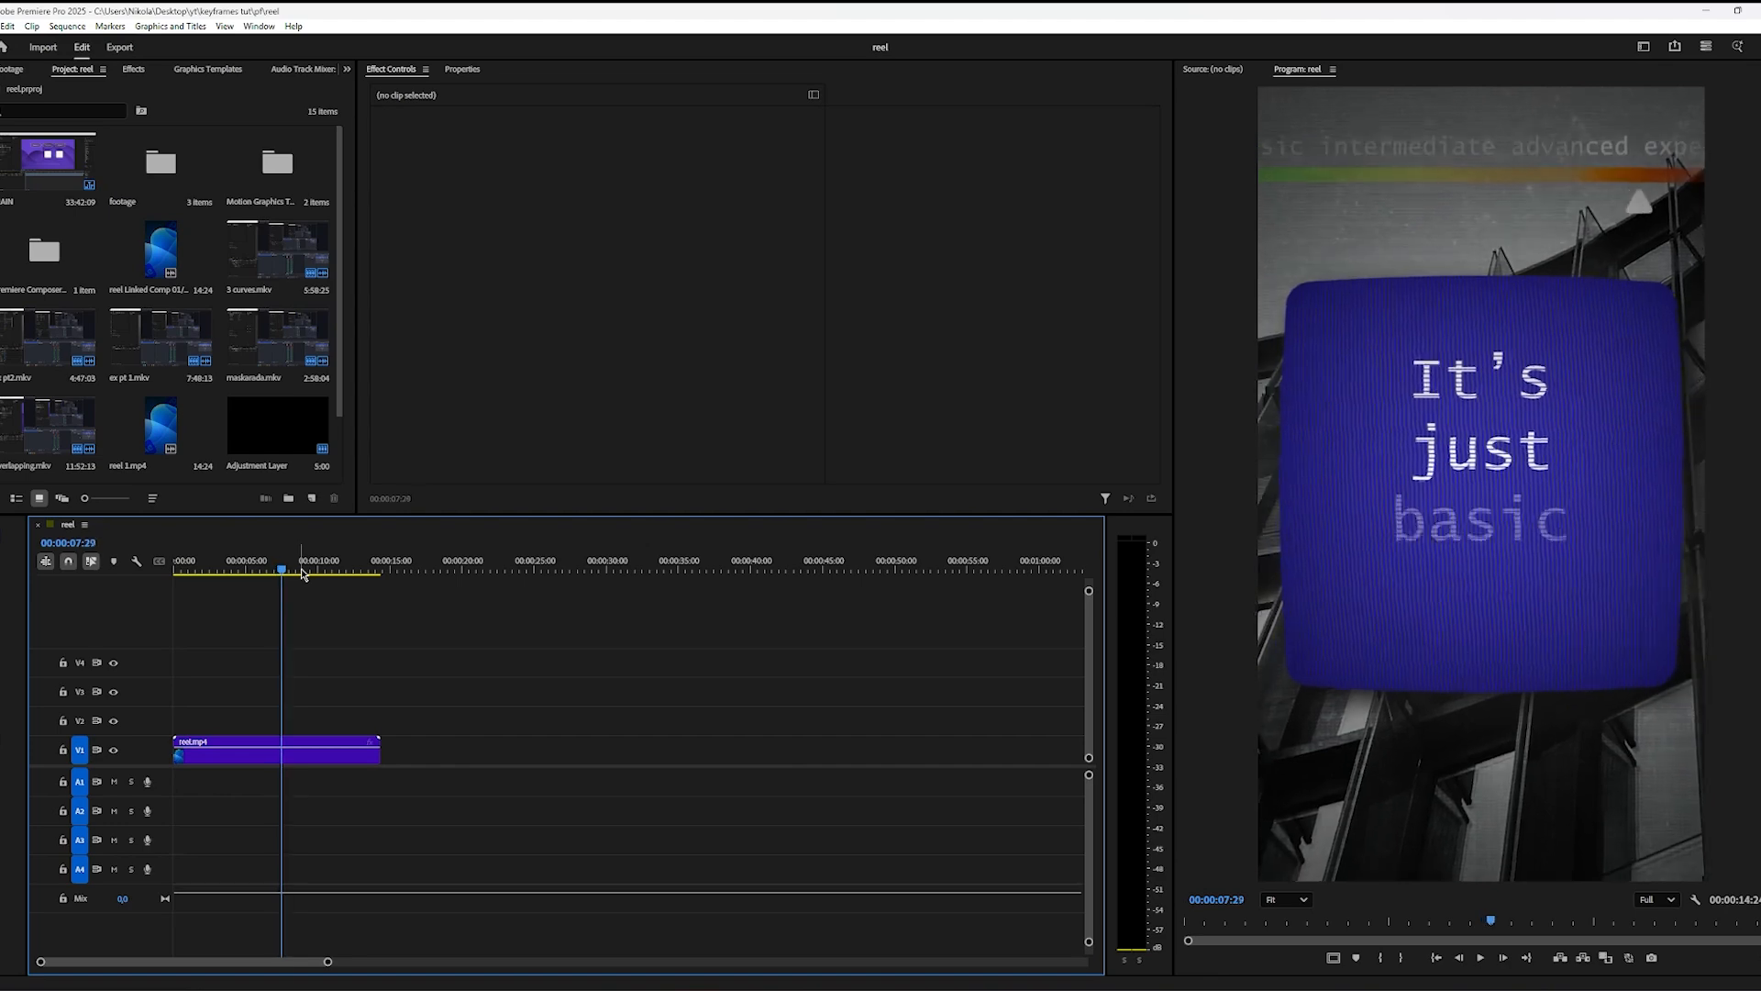
{"action": "key", "text": "Right"}
{"action": "key", "text": "Right"}
{"action": "key", "text": "Right"}
{"action": "key", "text": "Right"}
{"action": "key", "text": "Right"}
{"action": "key", "text": "Right"}
{"action": "key", "text": "Right"}
{"action": "key", "text": "Right"}
{"action": "key", "text": "Right"}
{"action": "key", "text": "Right"}
{"action": "key", "text": "Right"}
{"action": "key", "text": "Right"}
{"action": "key", "text": "Right"}
{"action": "key", "text": "Right"}
{"action": "key", "text": "Right"}
{"action": "key", "text": "Right"}
{"action": "key", "text": "Right"}
{"action": "key", "text": "Right"}
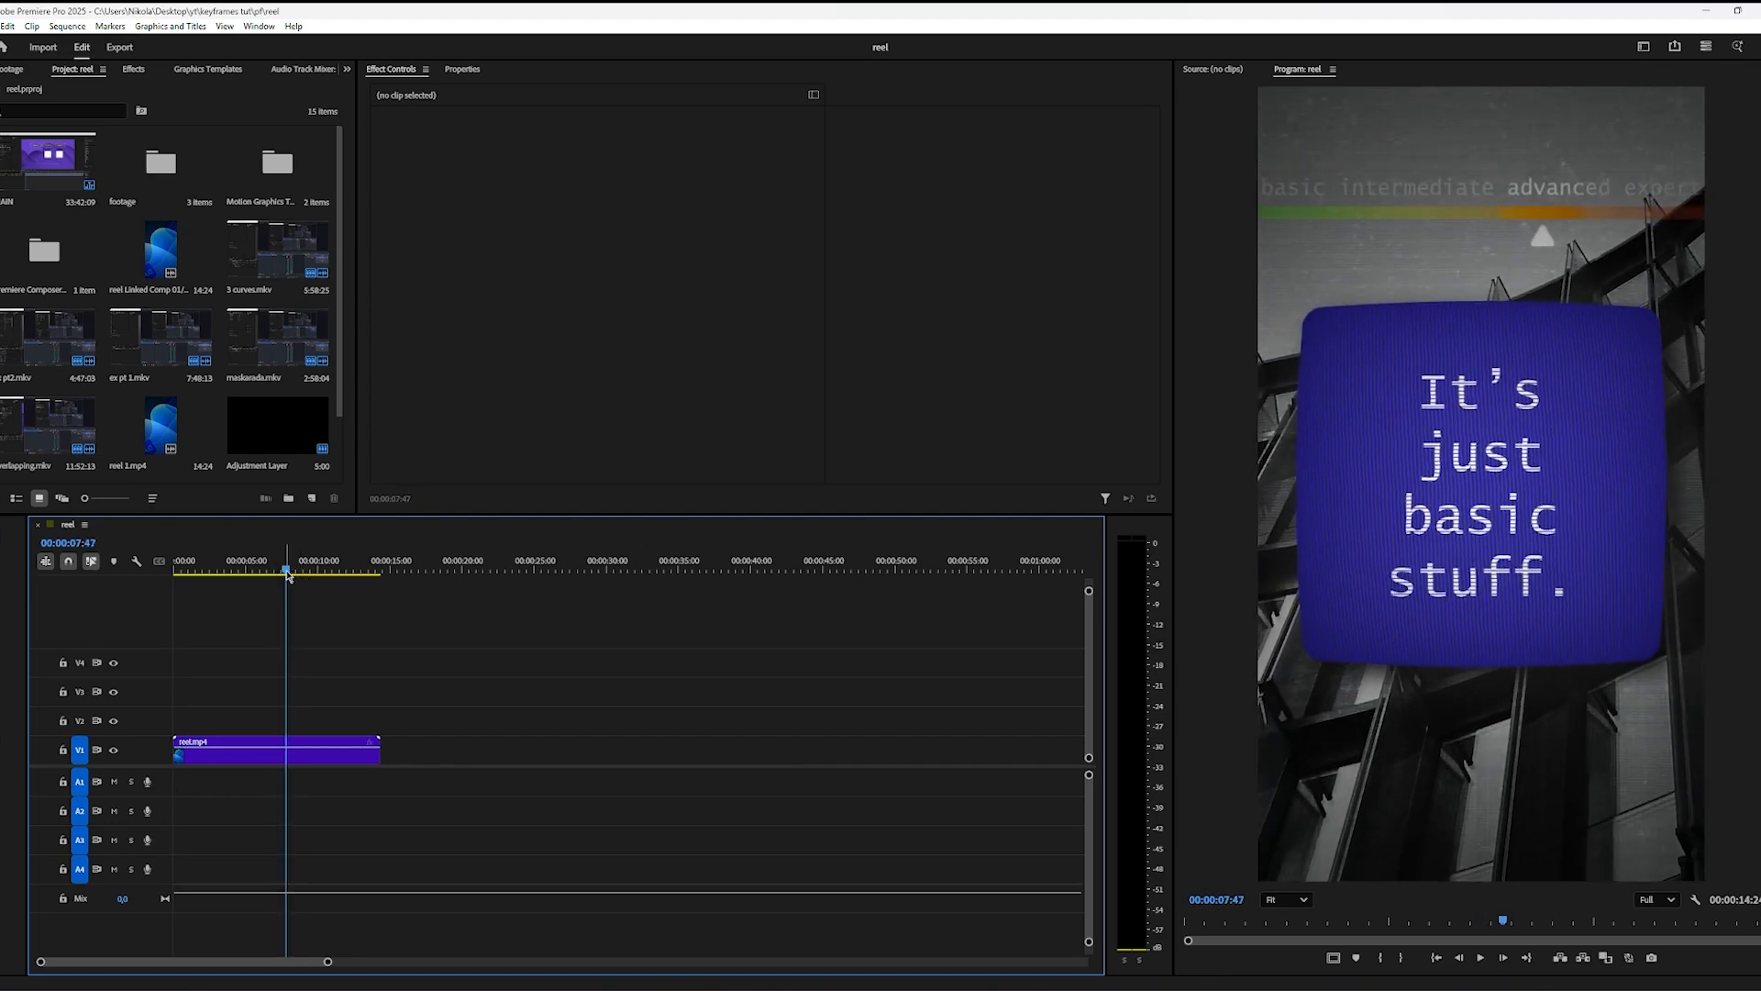
Step: Switch to After Effects and add a three-line text layer reading NOW / SOME / TEXT beside the existing text at 0:00:12:14
{"action": "left_click", "coordinate": [642, 974]}
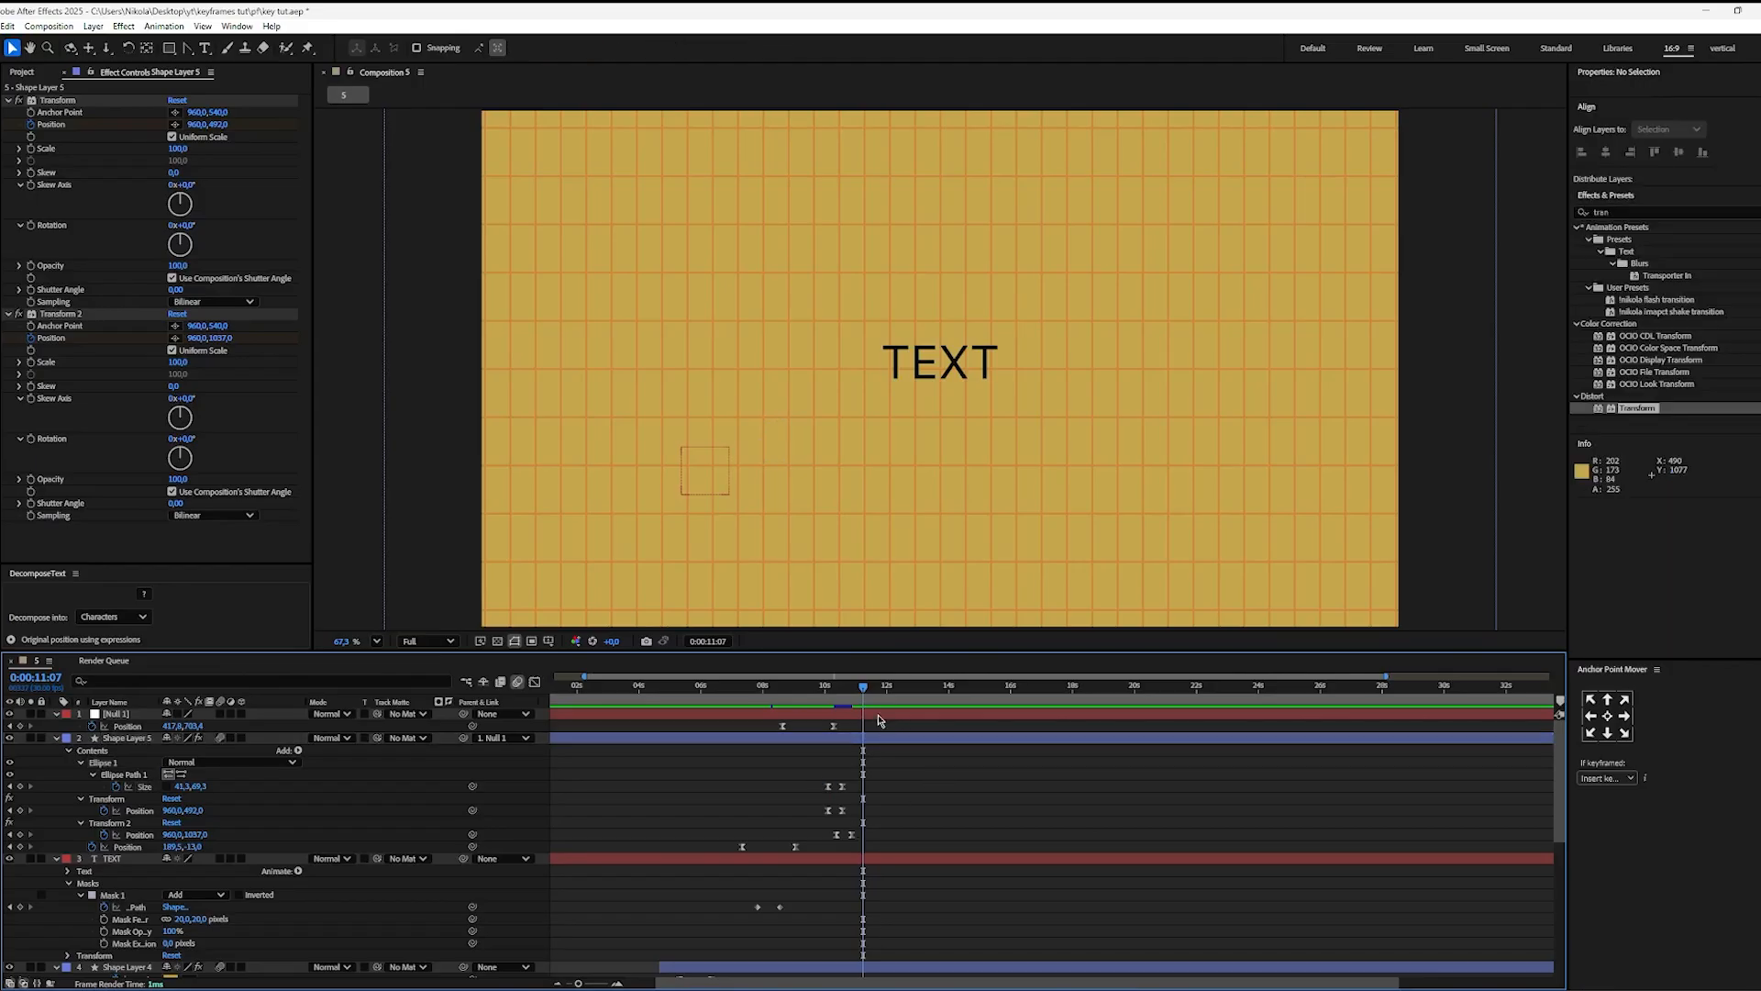
{"action": "left_click", "coordinate": [901, 685]}
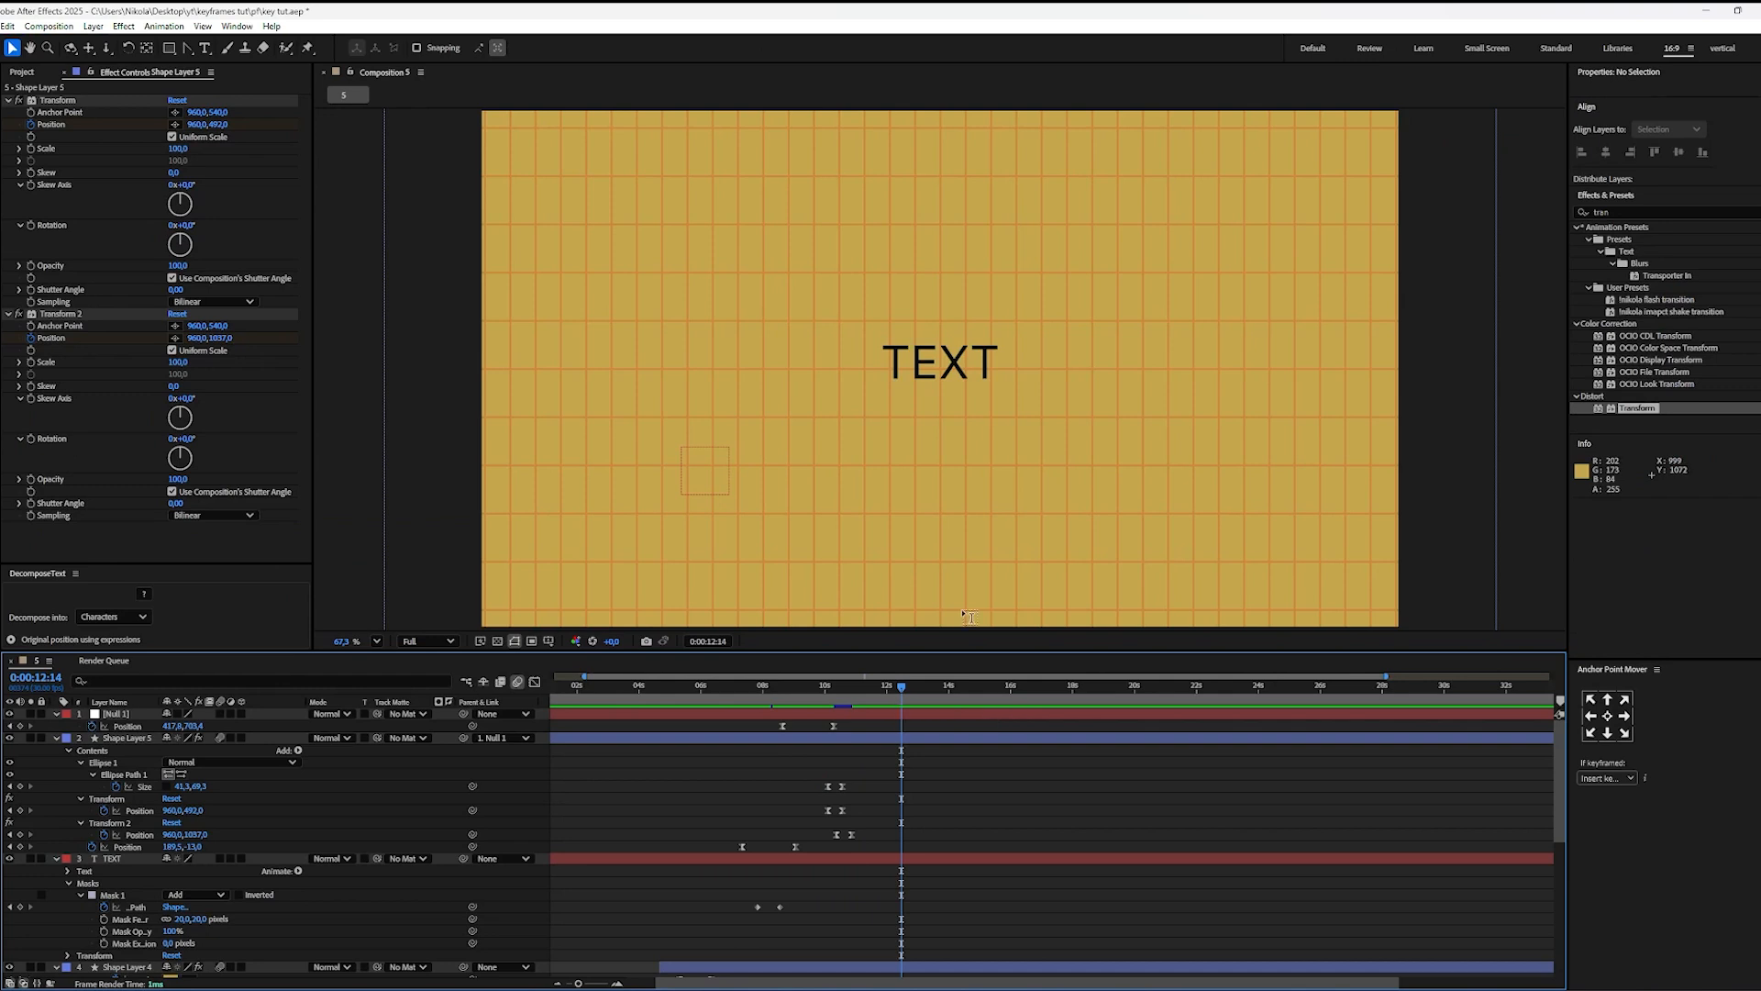
{"action": "key", "text": "ctrl+t"}
{"action": "left_click", "coordinate": [1163, 392]}
{"action": "type", "text": "MNO"}
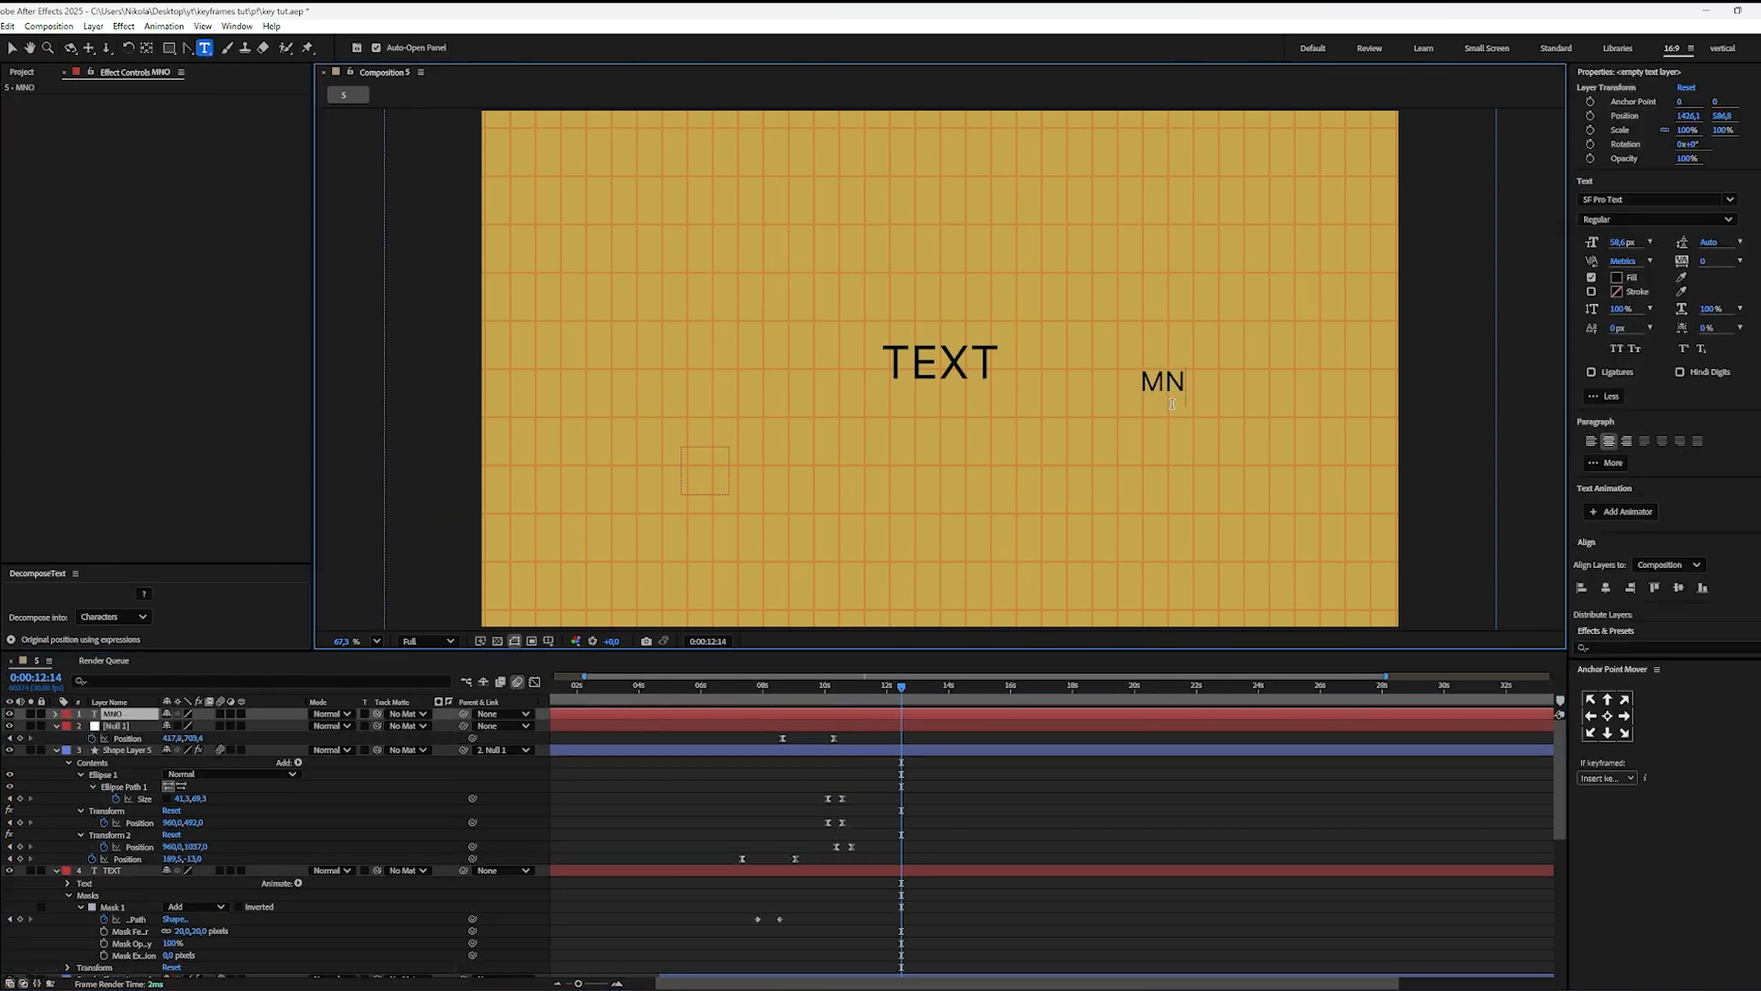
{"action": "key", "text": "BackSpace"}
{"action": "key", "text": "BackSpace"}
{"action": "key", "text": "BackSpace"}
{"action": "type", "text": "NOW"}
{"action": "type", "text": "LW"}
{"action": "key", "text": "BackSpace"}
{"action": "key", "text": "BackSpace"}
{"action": "type", "text": "SOME"}
{"action": "key", "text": "Return"}
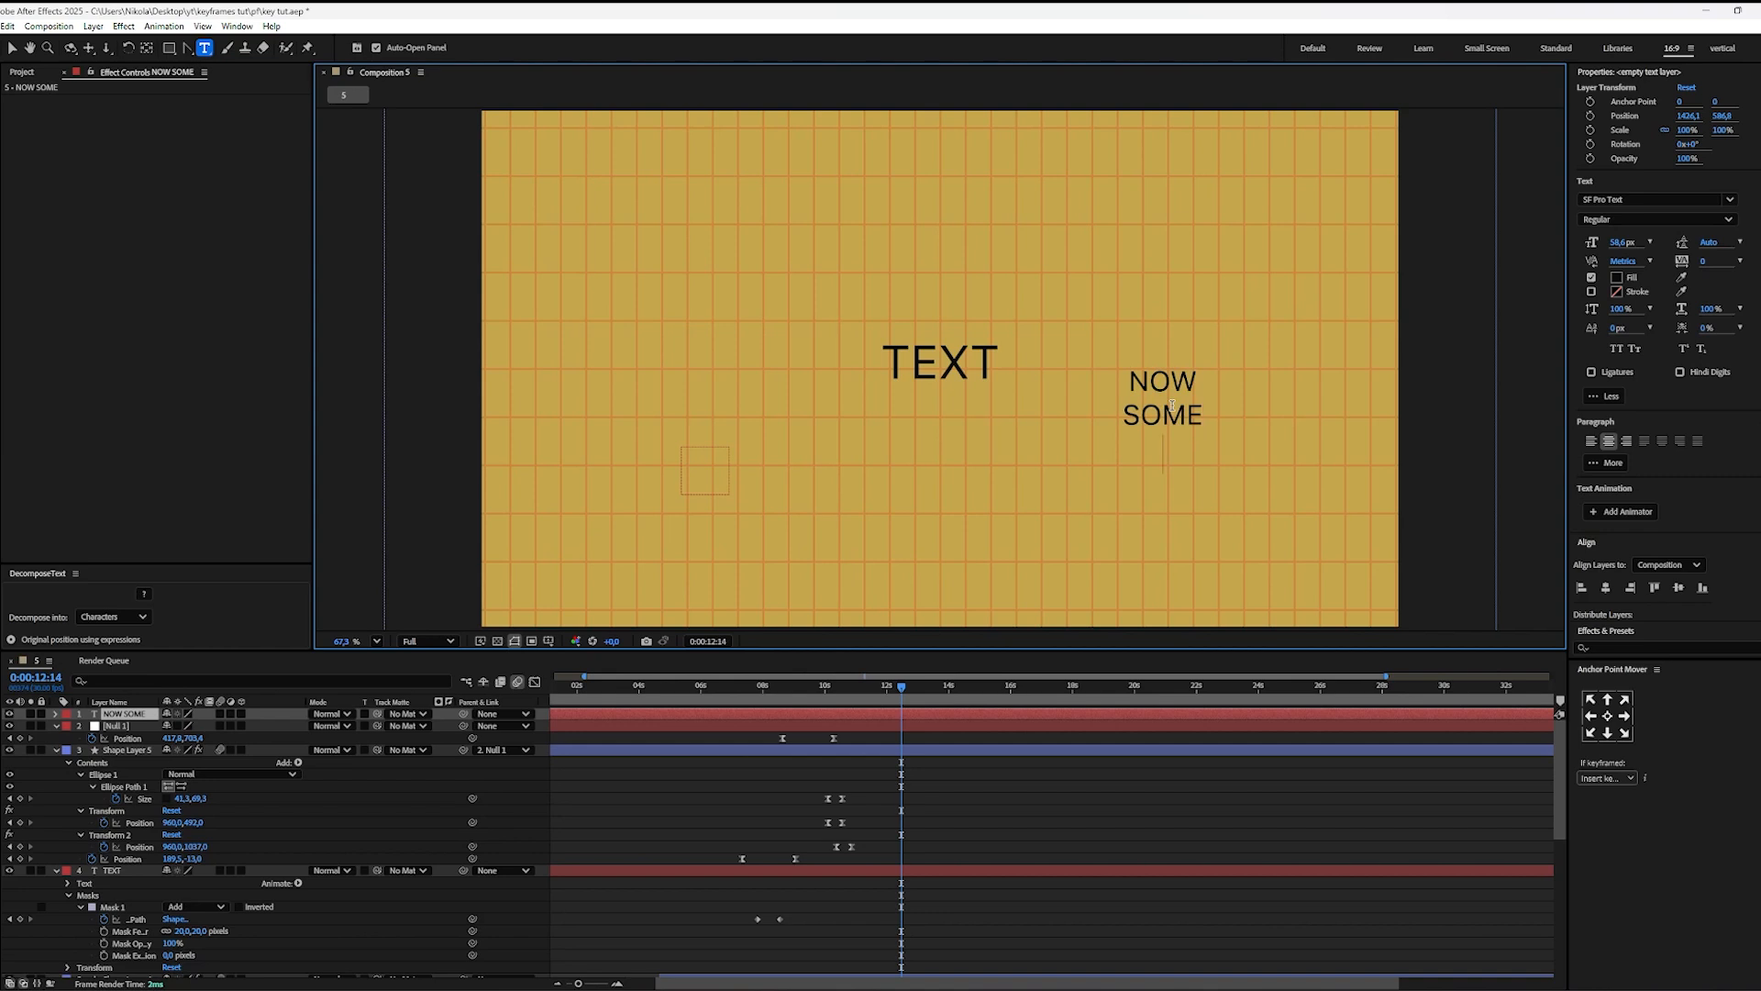
{"action": "type", "text": "TEXT"}
{"action": "left_click", "coordinate": [1064, 784]}
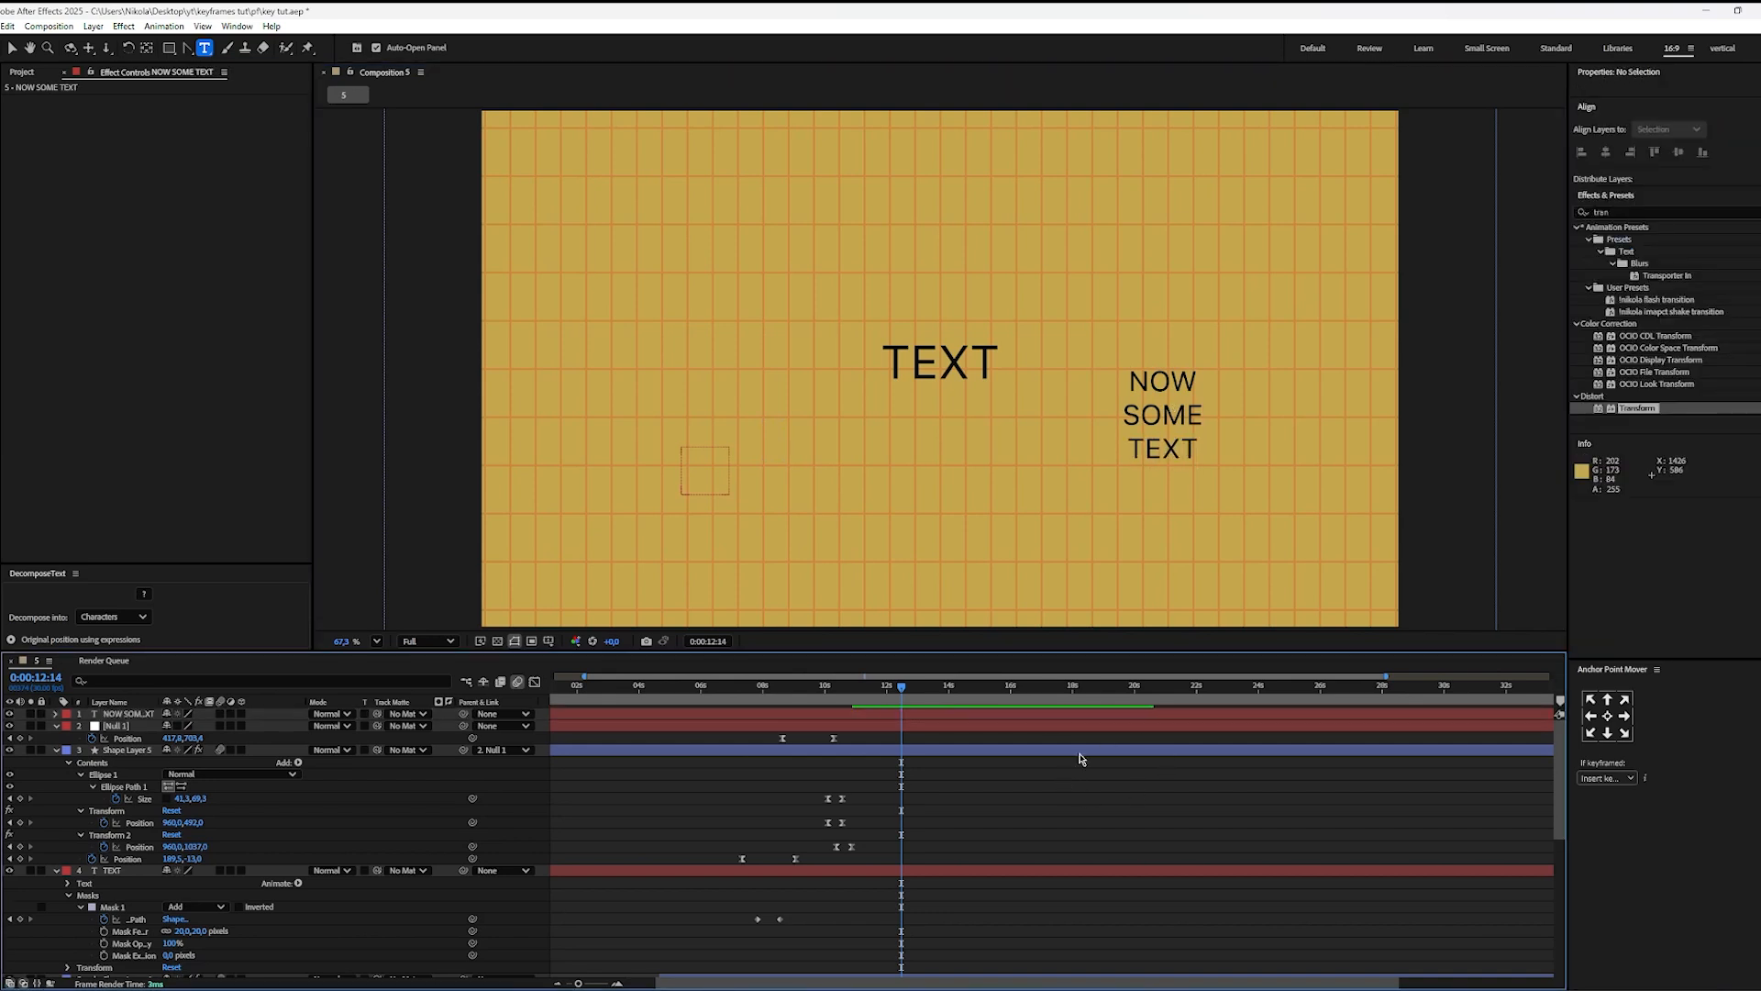
Step: Enlarge the NOW SOME TEXT layer to about 198.1% scale and center its anchor point on the text
{"action": "key", "text": "v"}
{"action": "left_click", "coordinate": [1179, 440]}
{"action": "left_click_drag", "start_coordinate": [1203, 462], "coordinate": [1240, 493]}
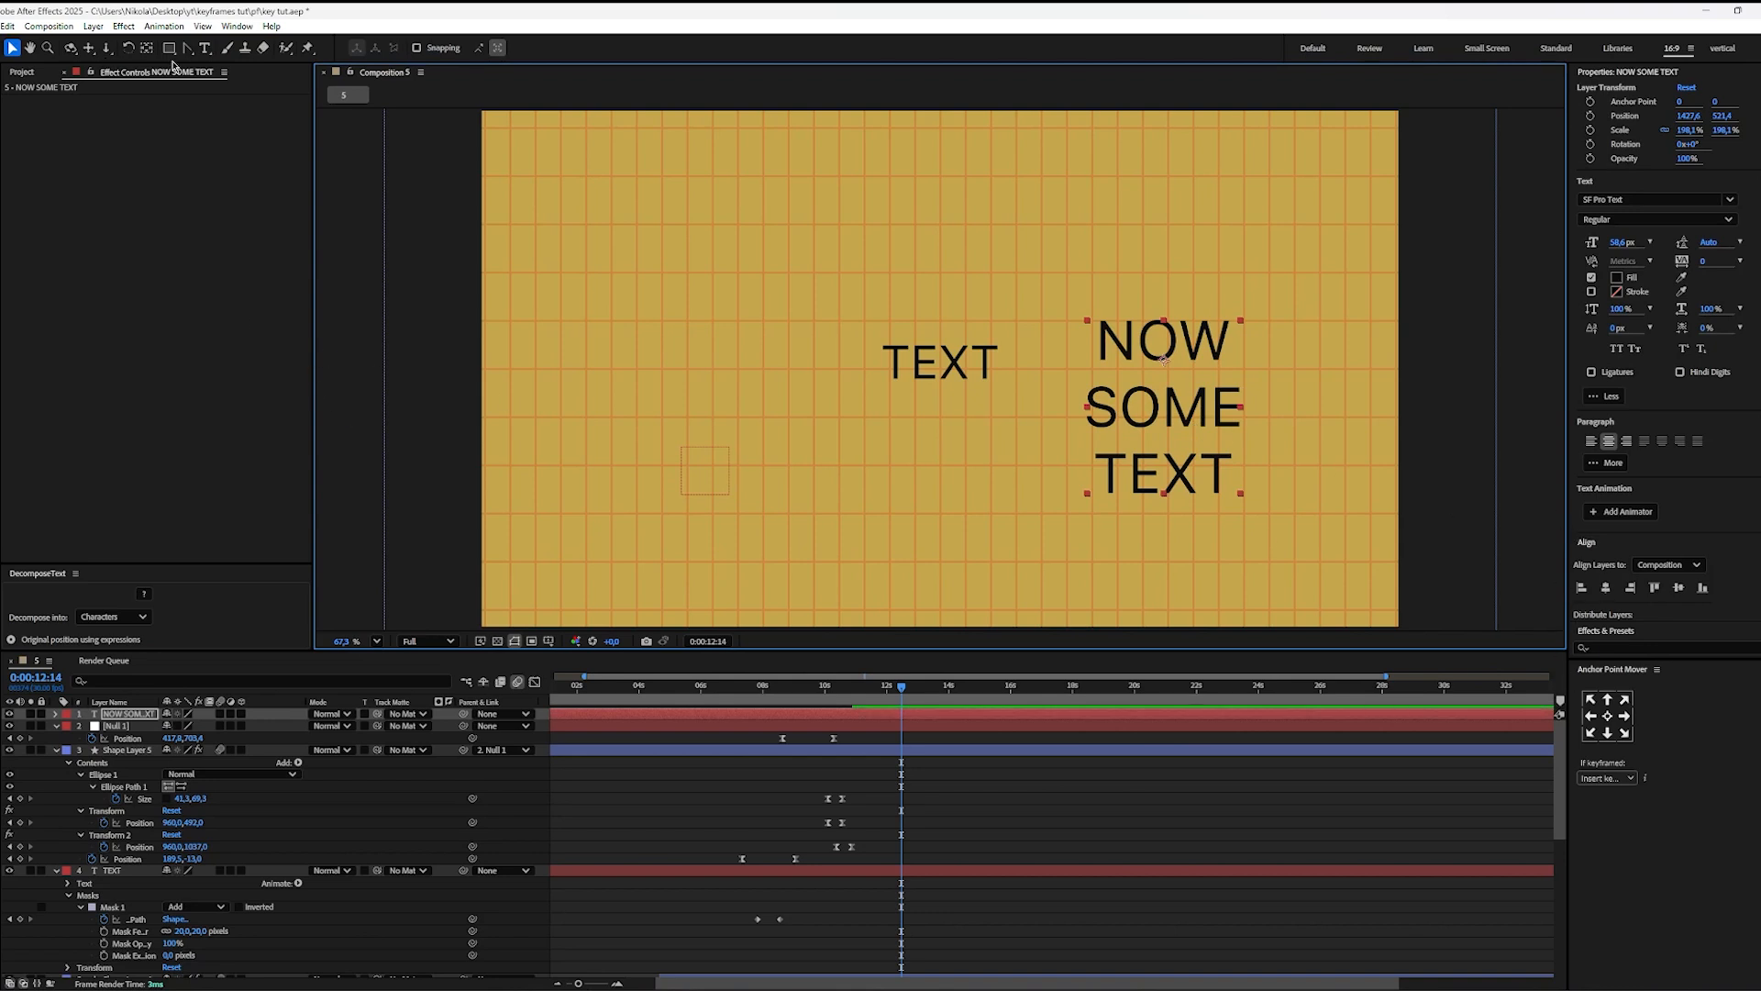
{"action": "double_click", "coordinate": [145, 48]}
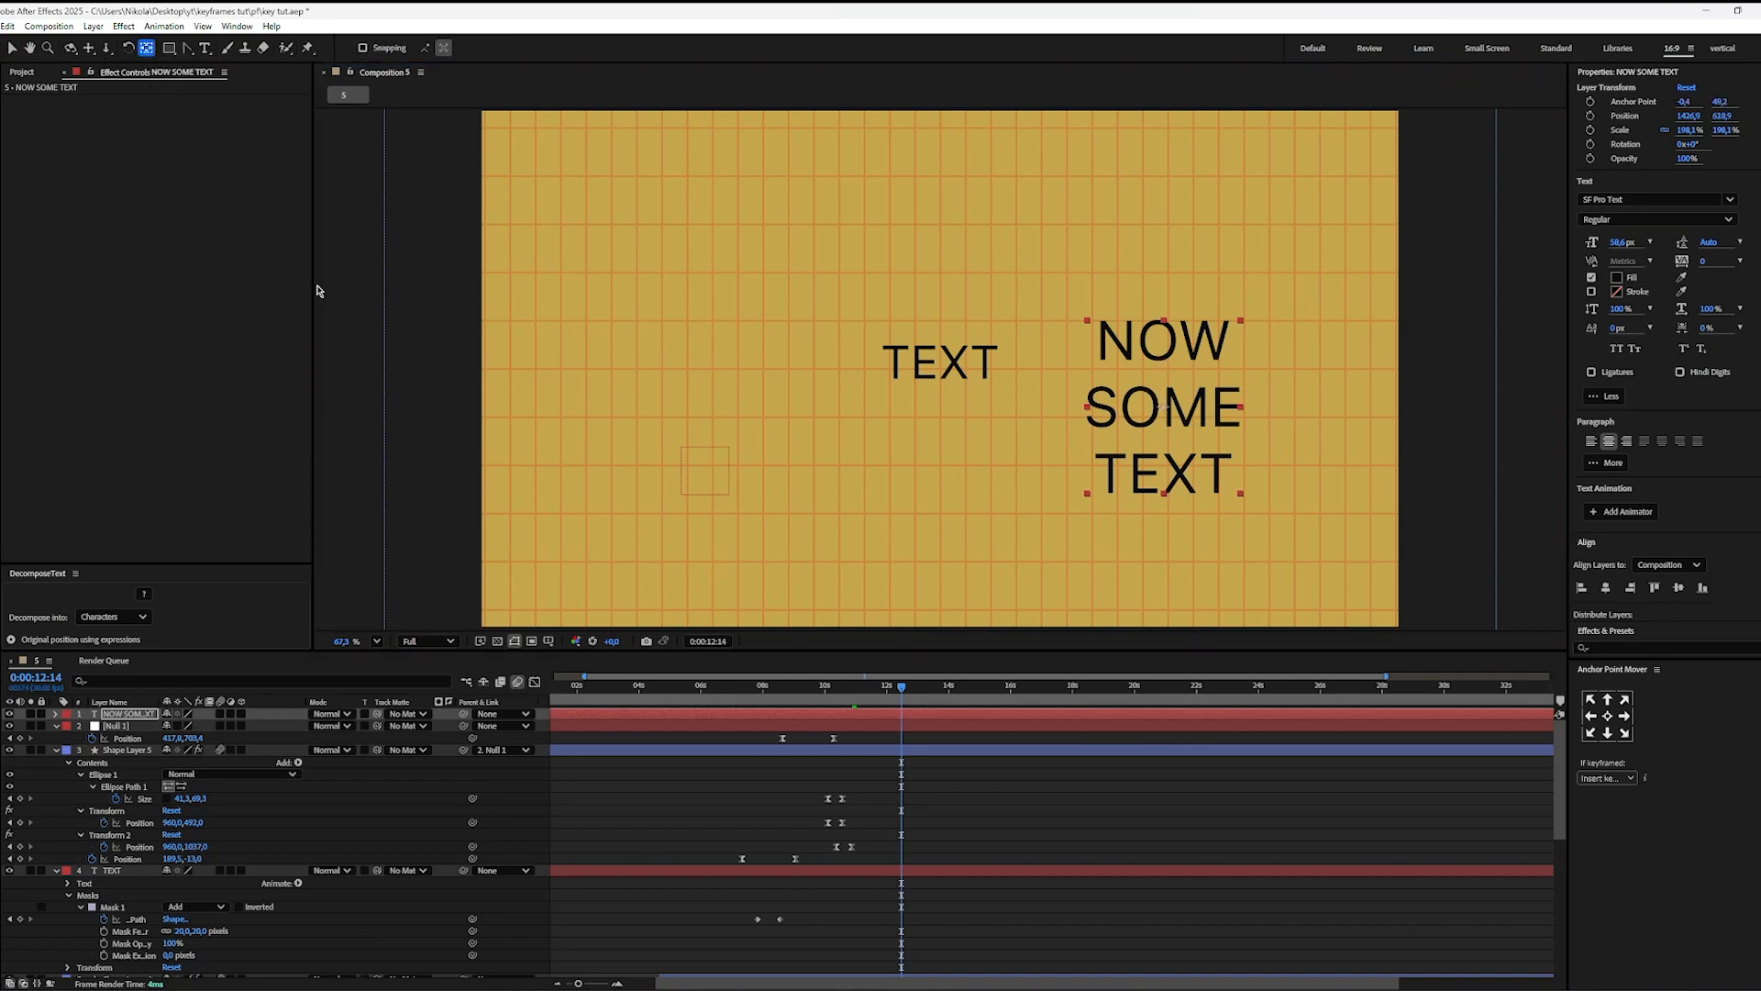
{"action": "left_click", "coordinate": [998, 787]}
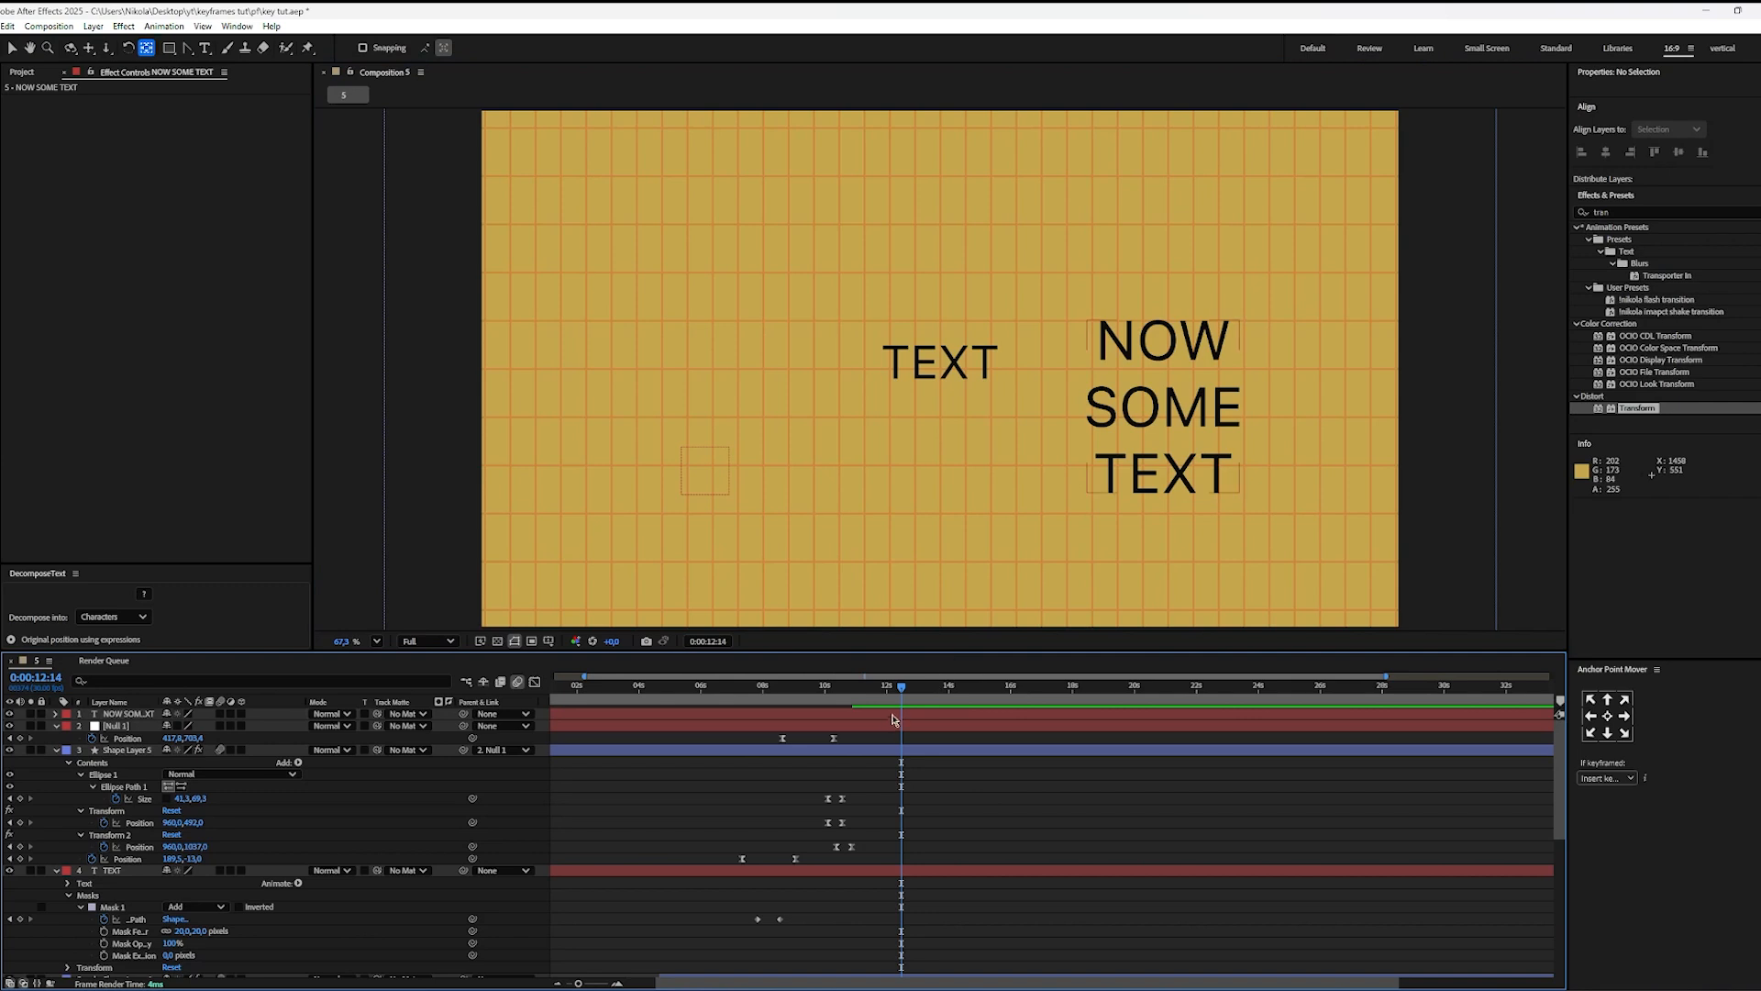
Step: Add an Opacity text animator to the NOW SOME TEXT layer
{"action": "left_click", "coordinate": [425, 714]}
{"action": "left_click", "coordinate": [56, 714]}
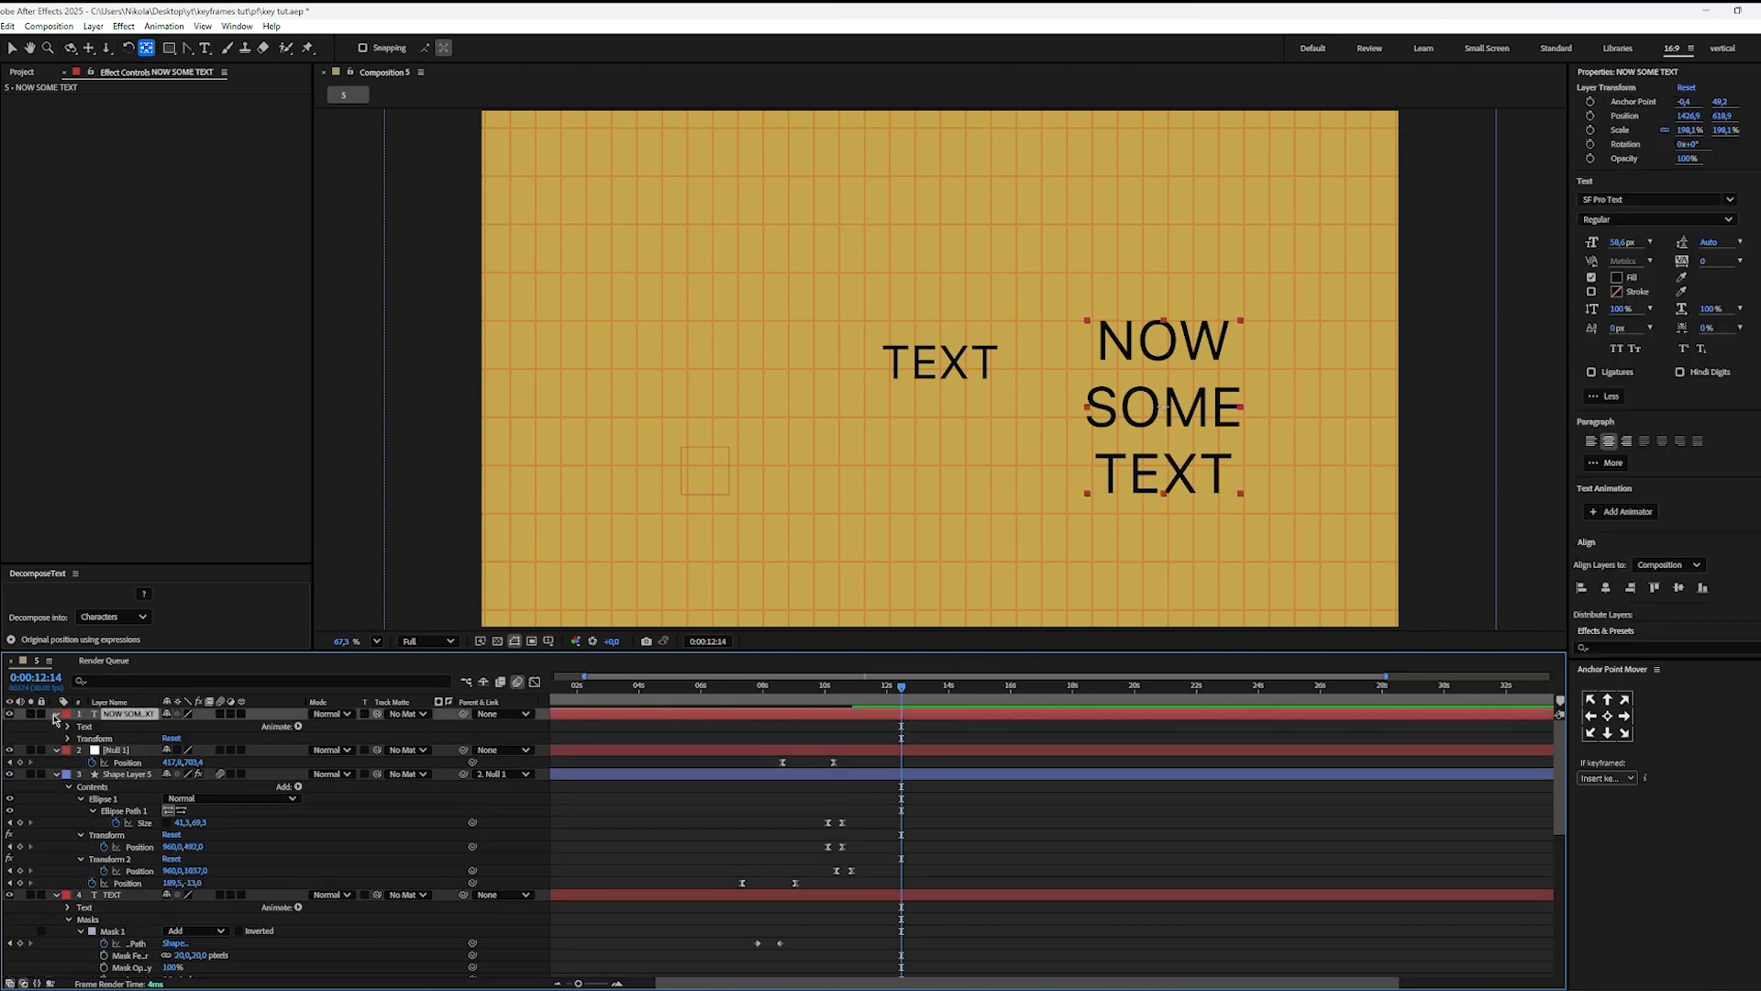
{"action": "left_click", "coordinate": [297, 727]}
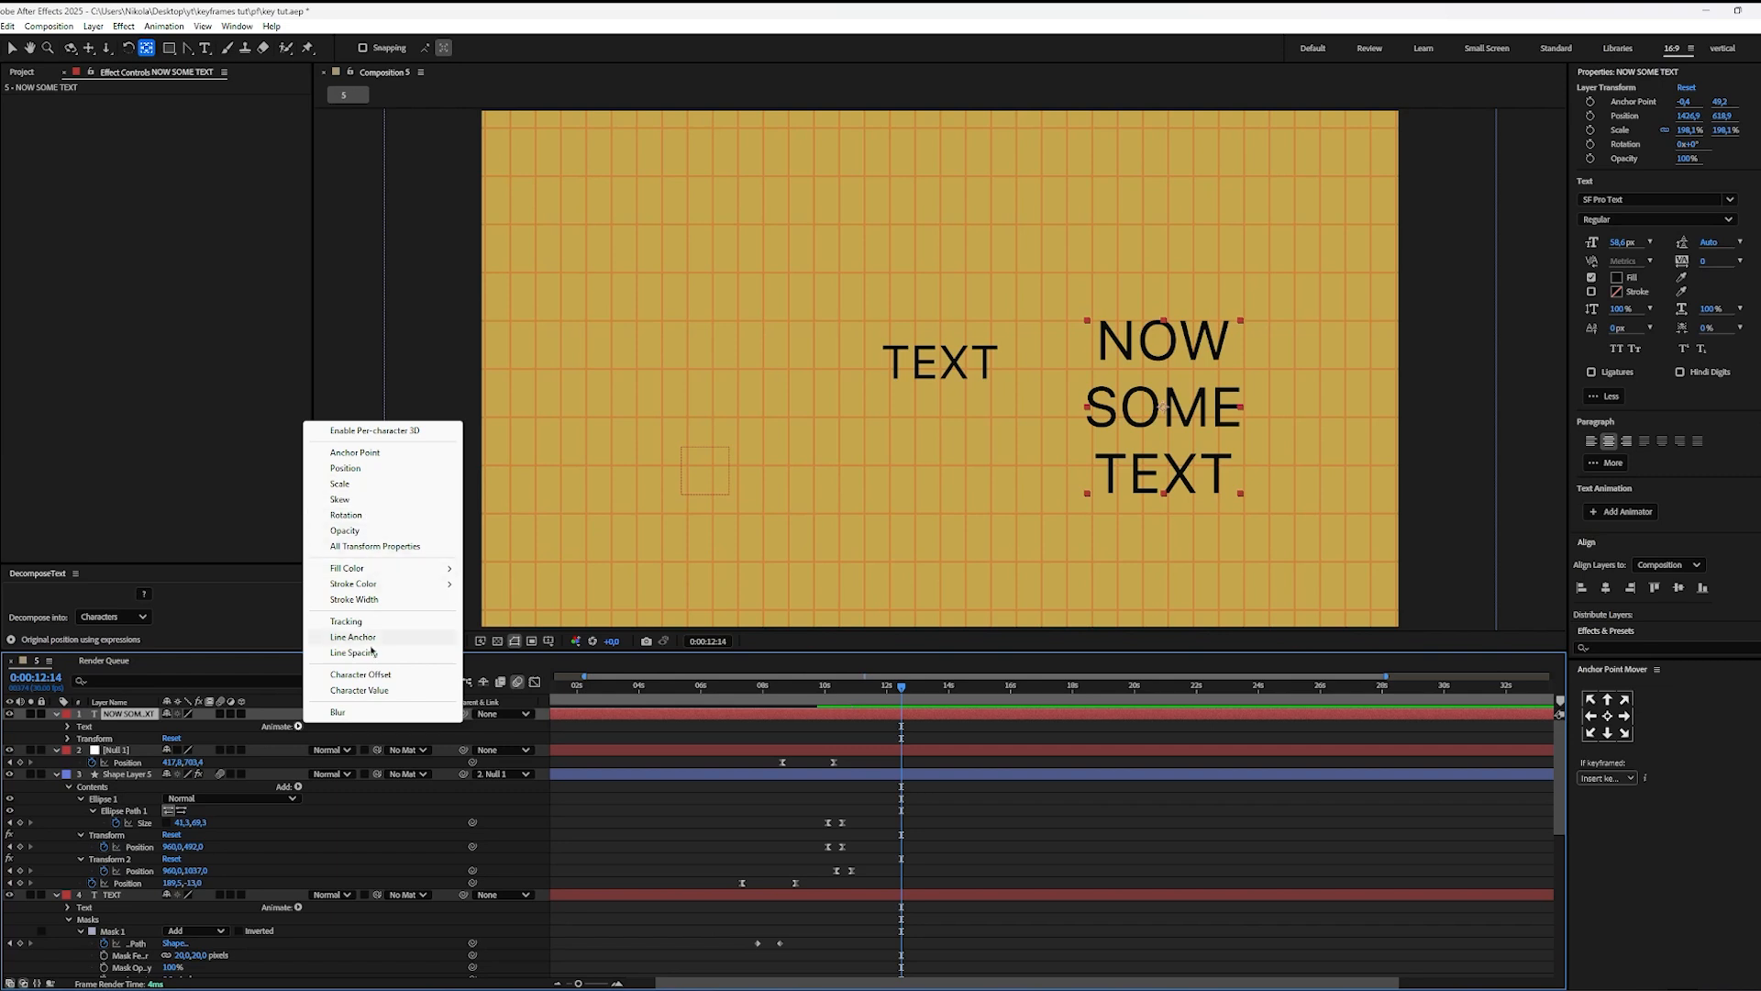
{"action": "left_click", "coordinate": [348, 530]}
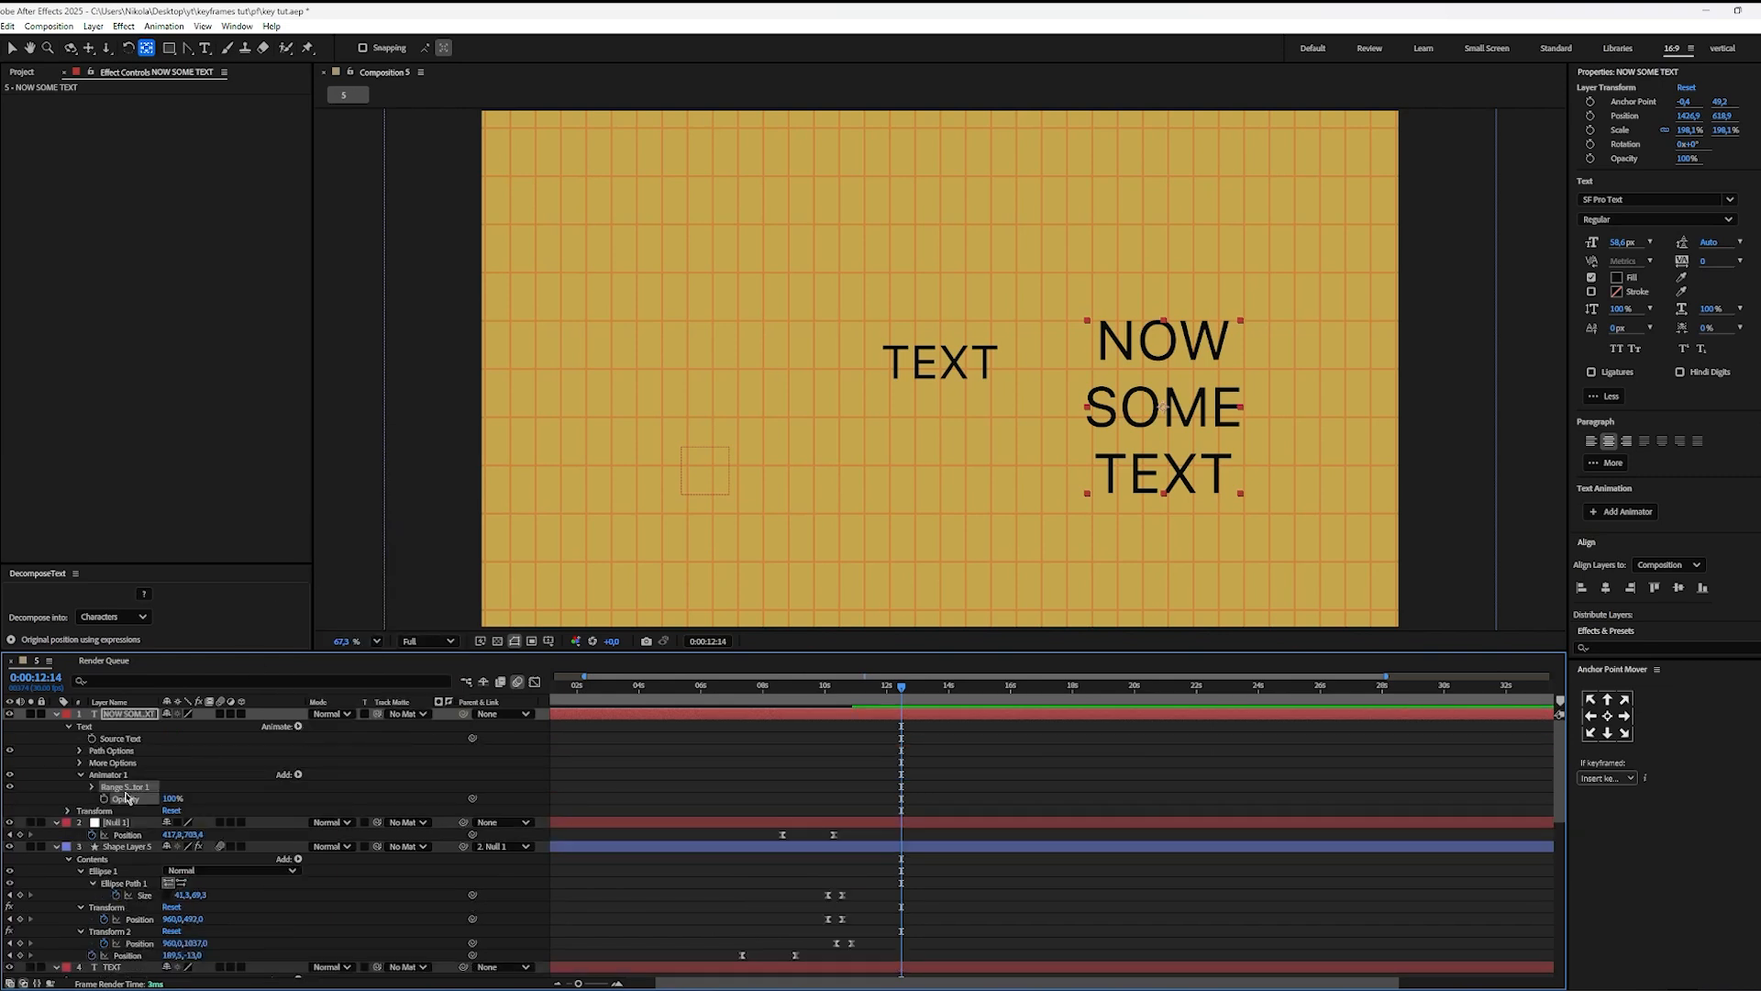
{"action": "key", "text": "F2"}
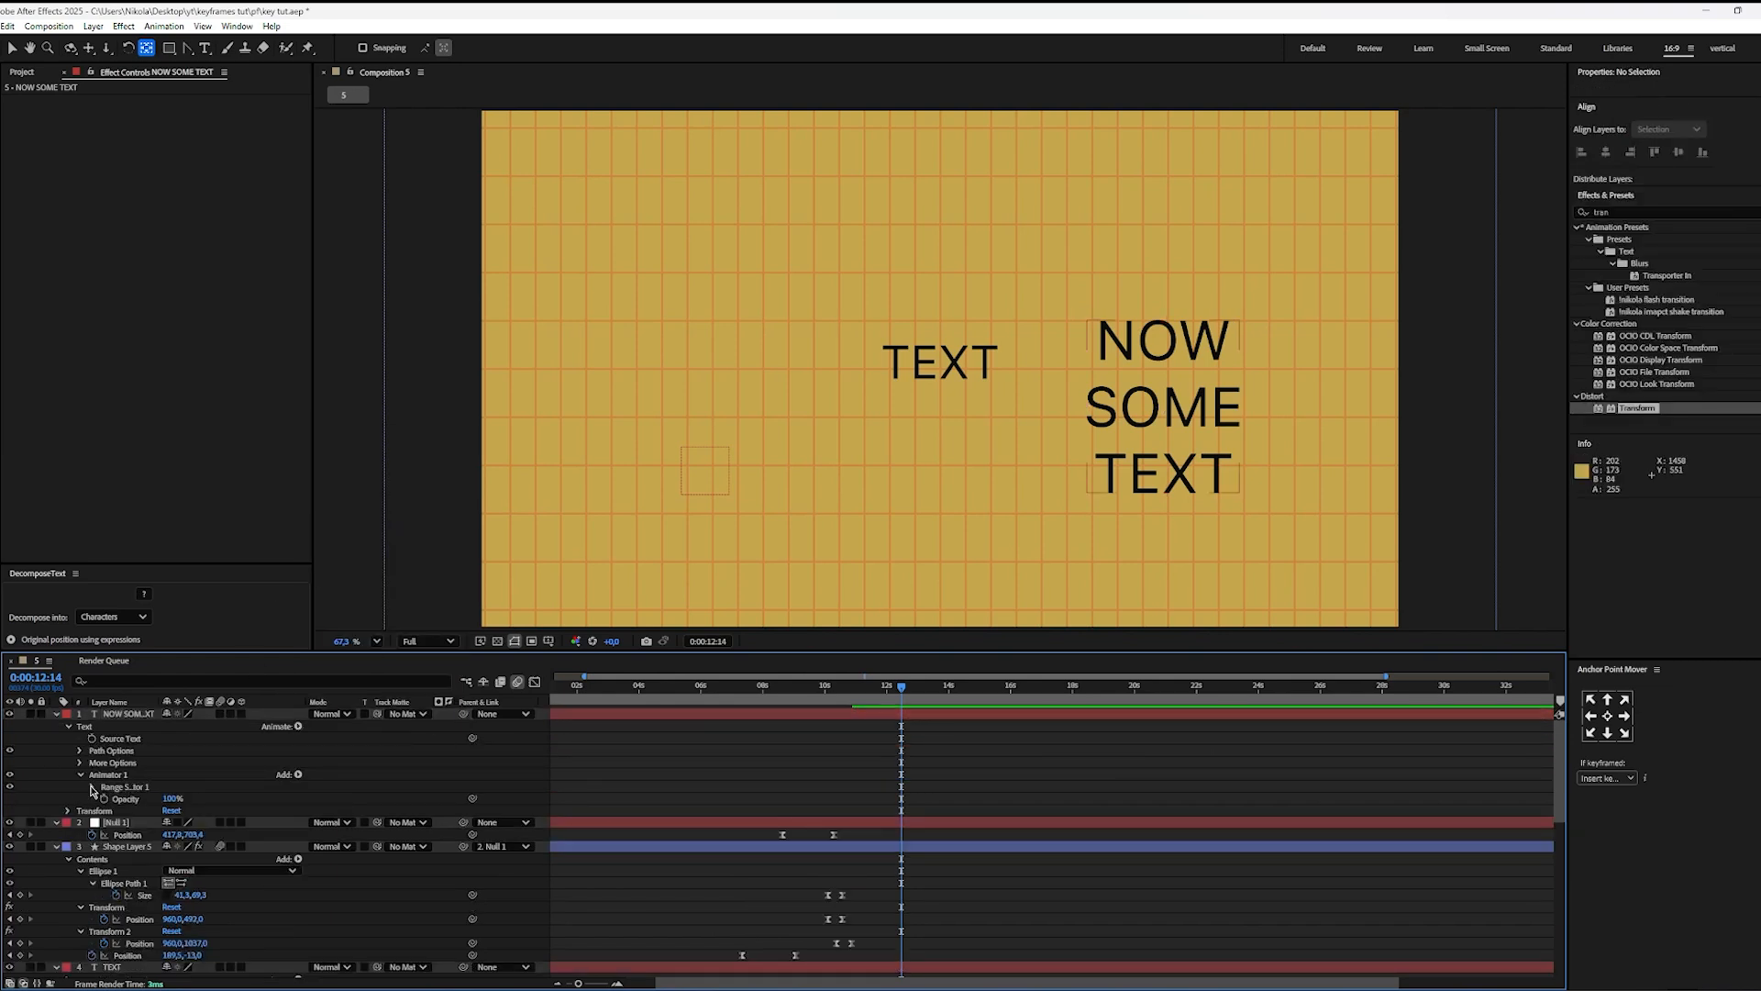
Step: Base the animator's range selector on Words and set the animator's Opacity to 0%
{"action": "left_click", "coordinate": [92, 787]}
{"action": "left_click", "coordinate": [103, 835]}
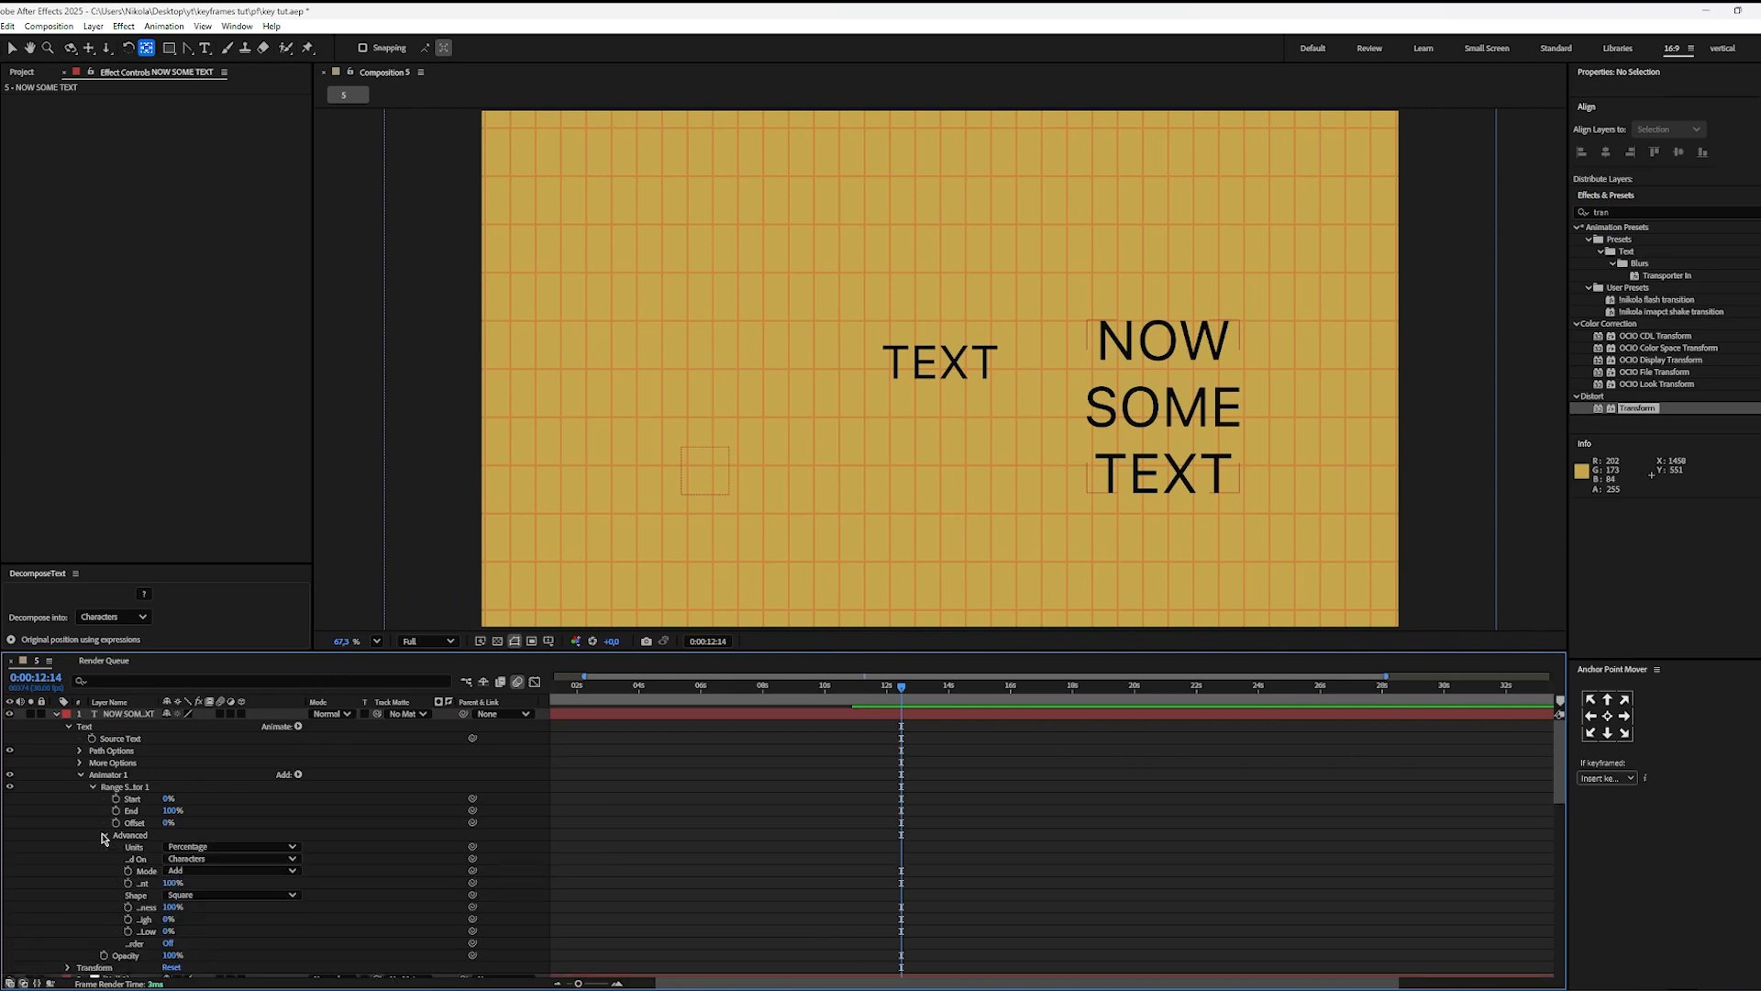
{"action": "scroll", "coordinate": [146, 830], "scroll_direction": "down", "scroll_amount": 1}
{"action": "left_click", "coordinate": [194, 823]}
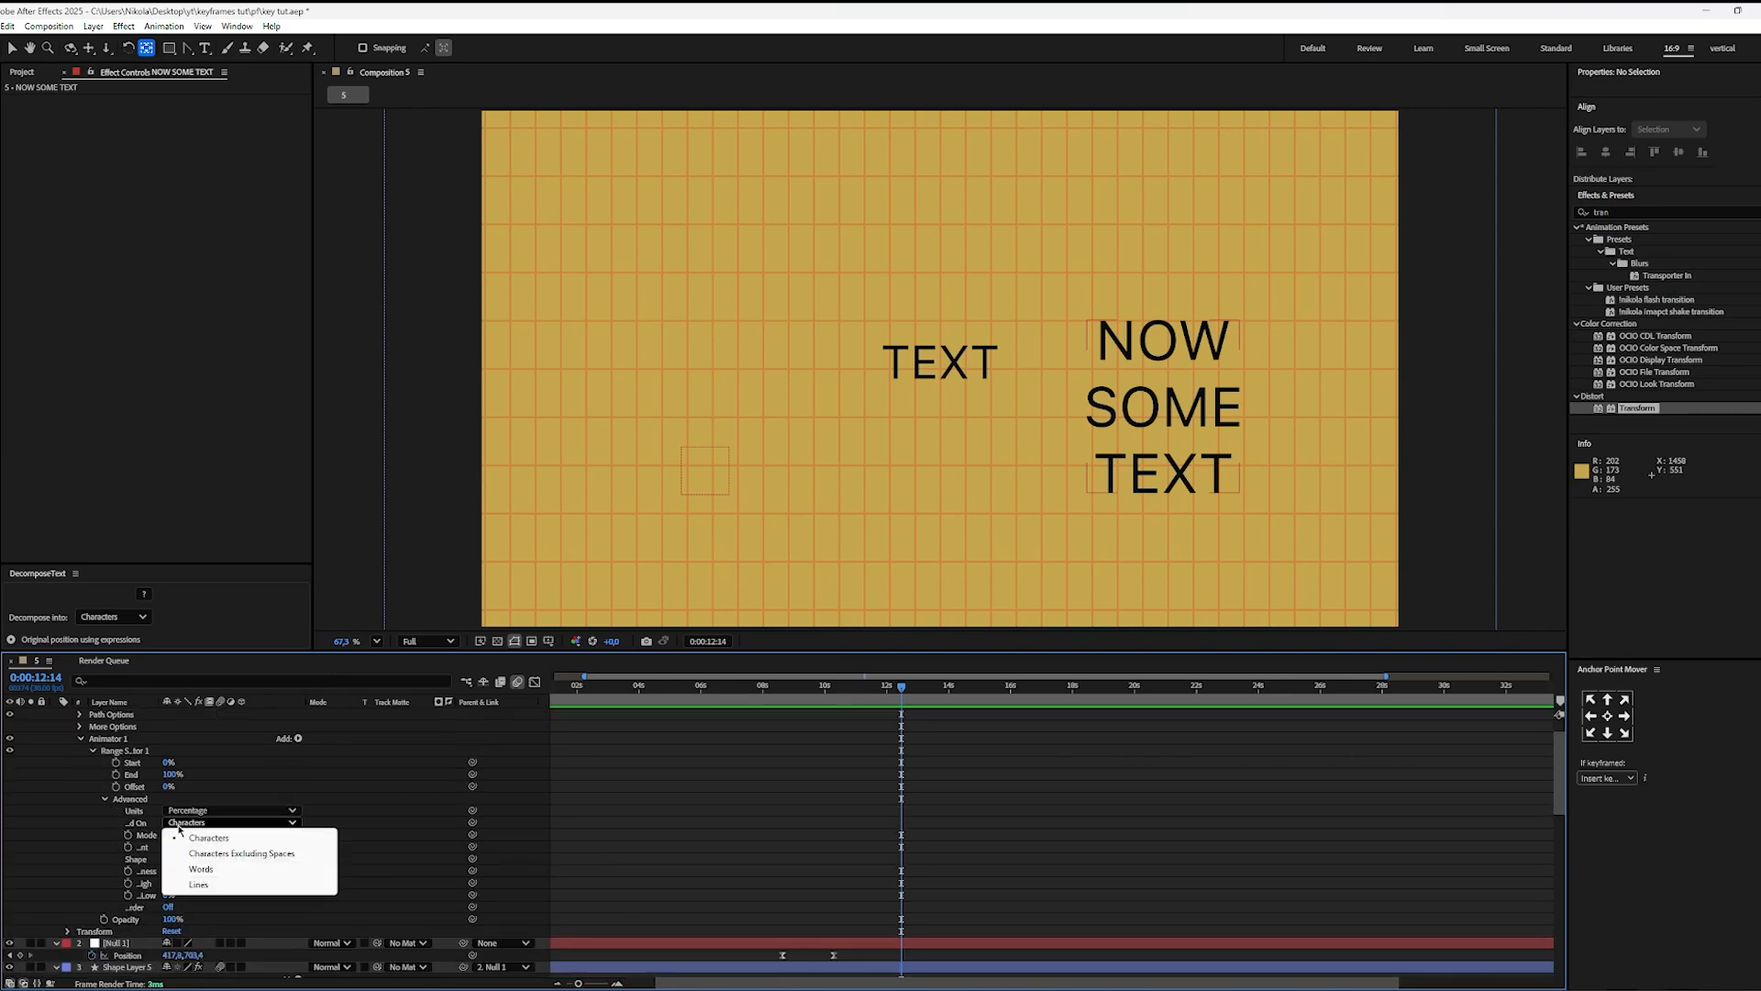
{"action": "left_click", "coordinate": [201, 868]}
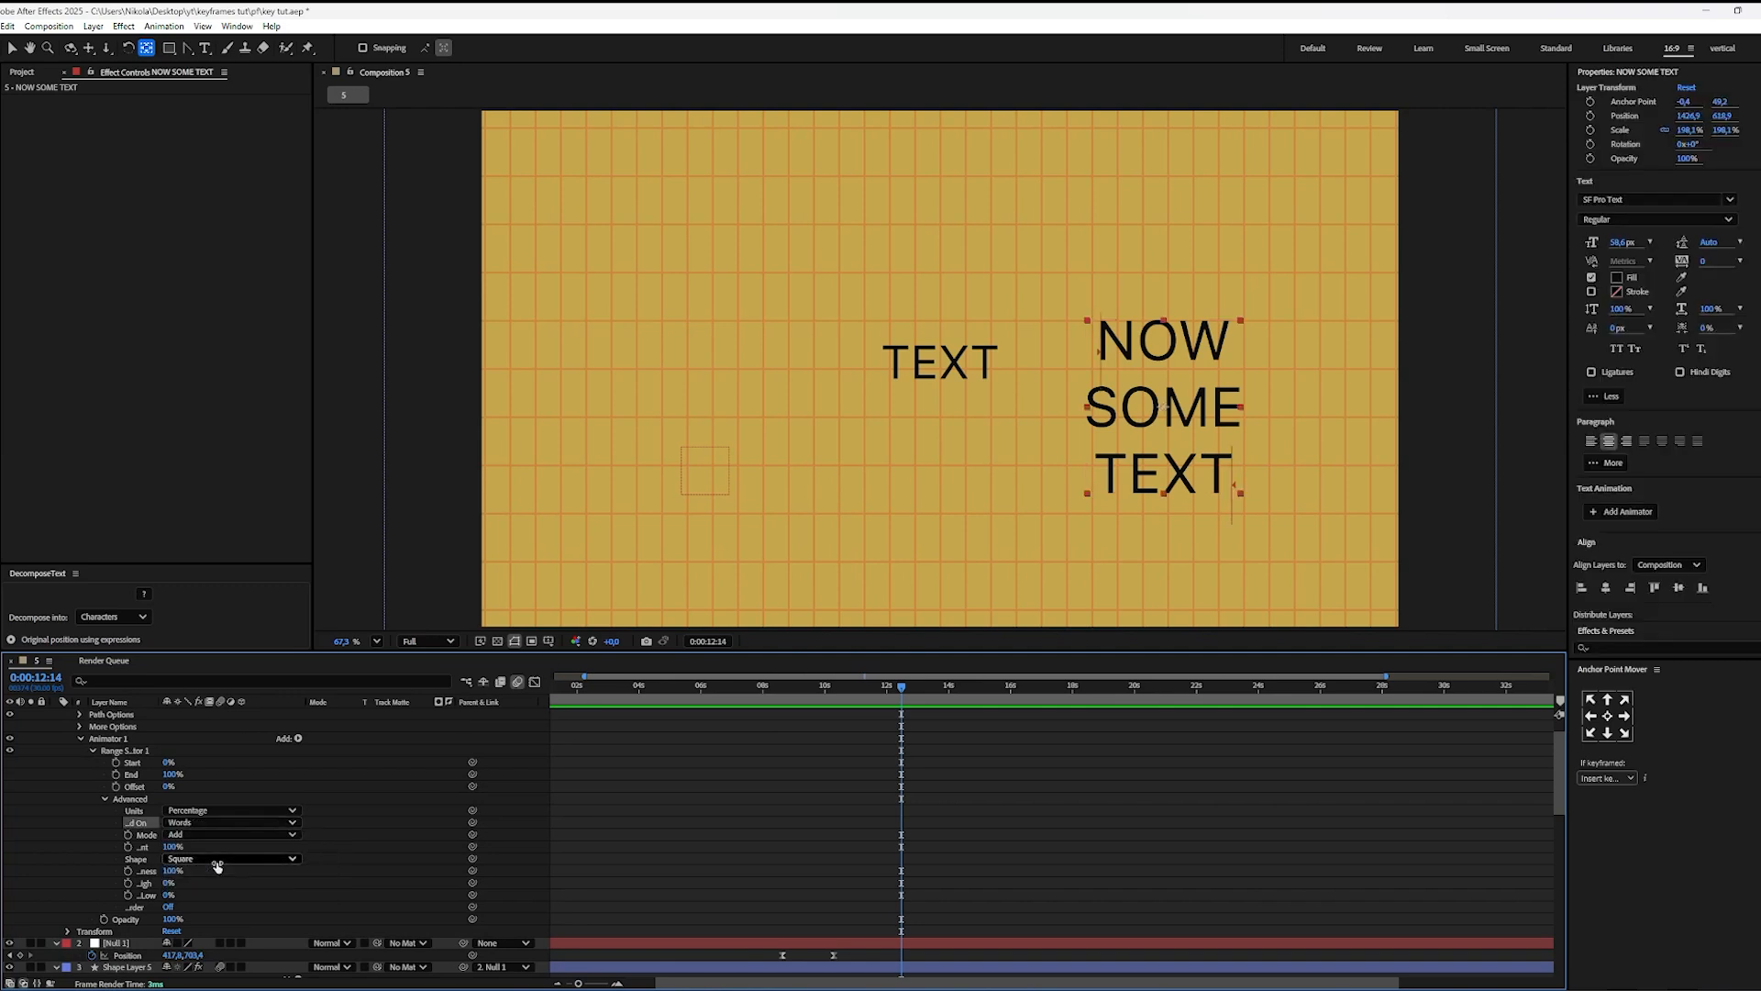
{"action": "scroll", "coordinate": [215, 853], "scroll_direction": "down", "scroll_amount": 1}
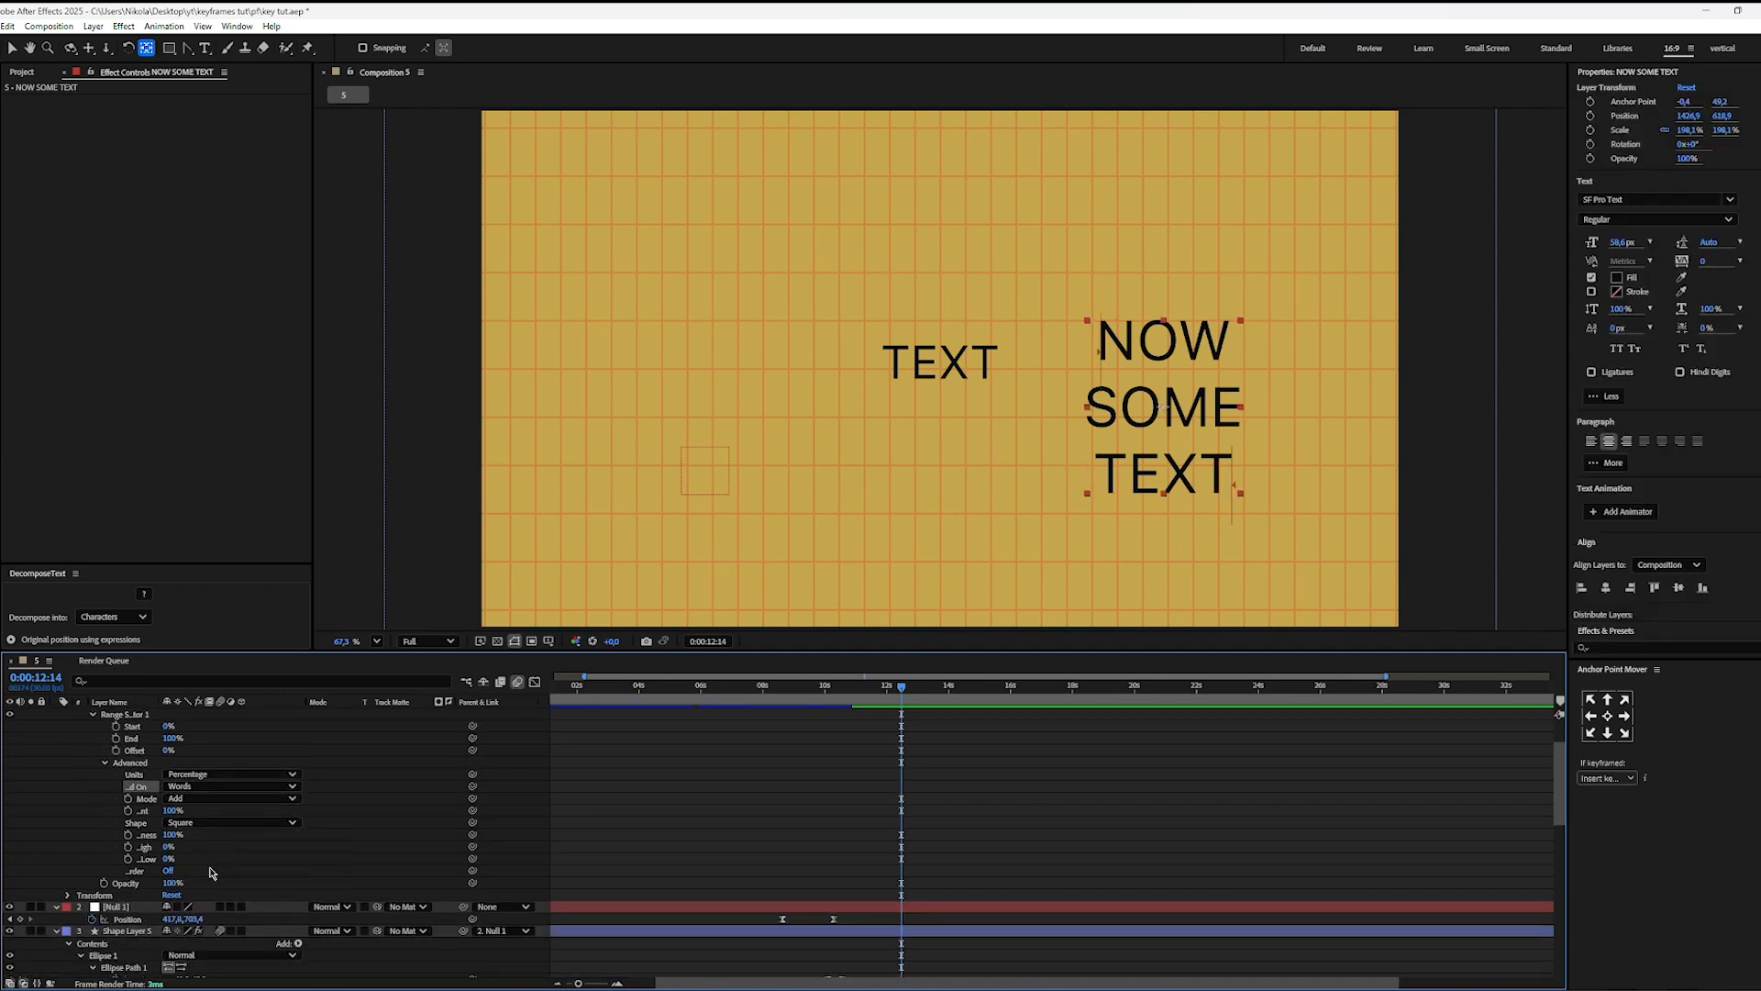
{"action": "left_click_drag", "start_coordinate": [172, 888], "coordinate": [123, 872]}
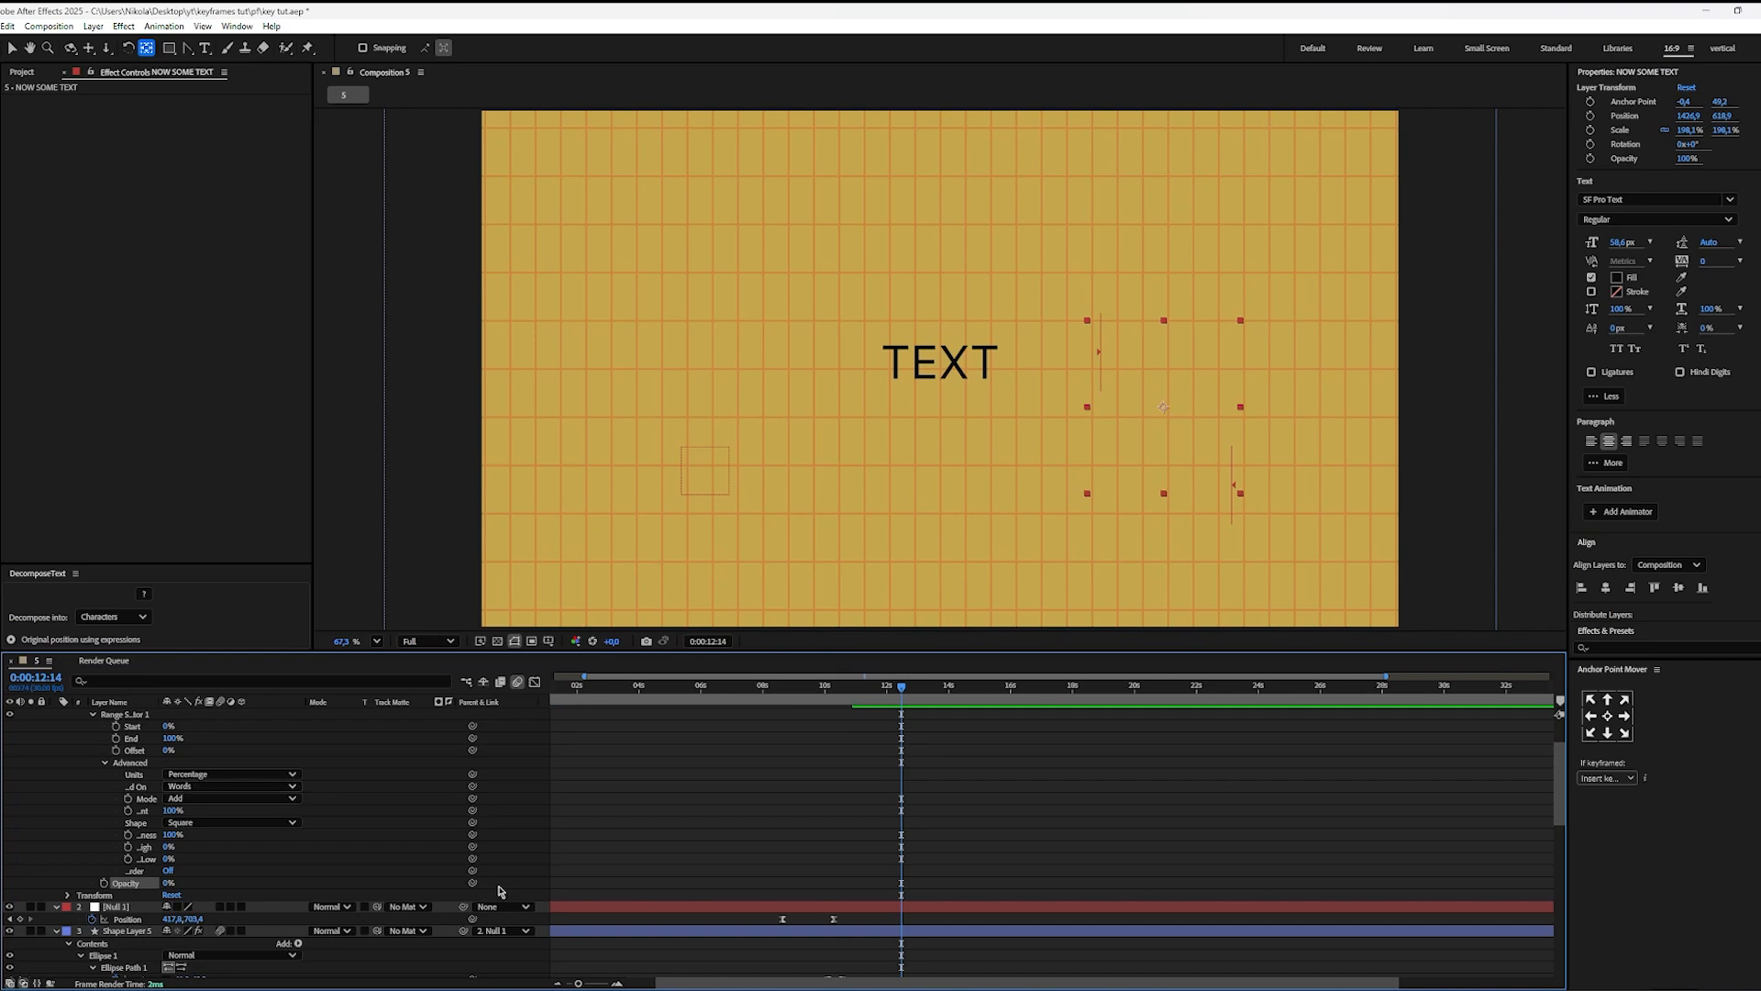
Step: Keyframe the range selector's Start from 0% at 0:00:12:14 to 100% at 0:00:16:01
{"action": "scroll", "coordinate": [350, 864], "scroll_direction": "up", "scroll_amount": 1}
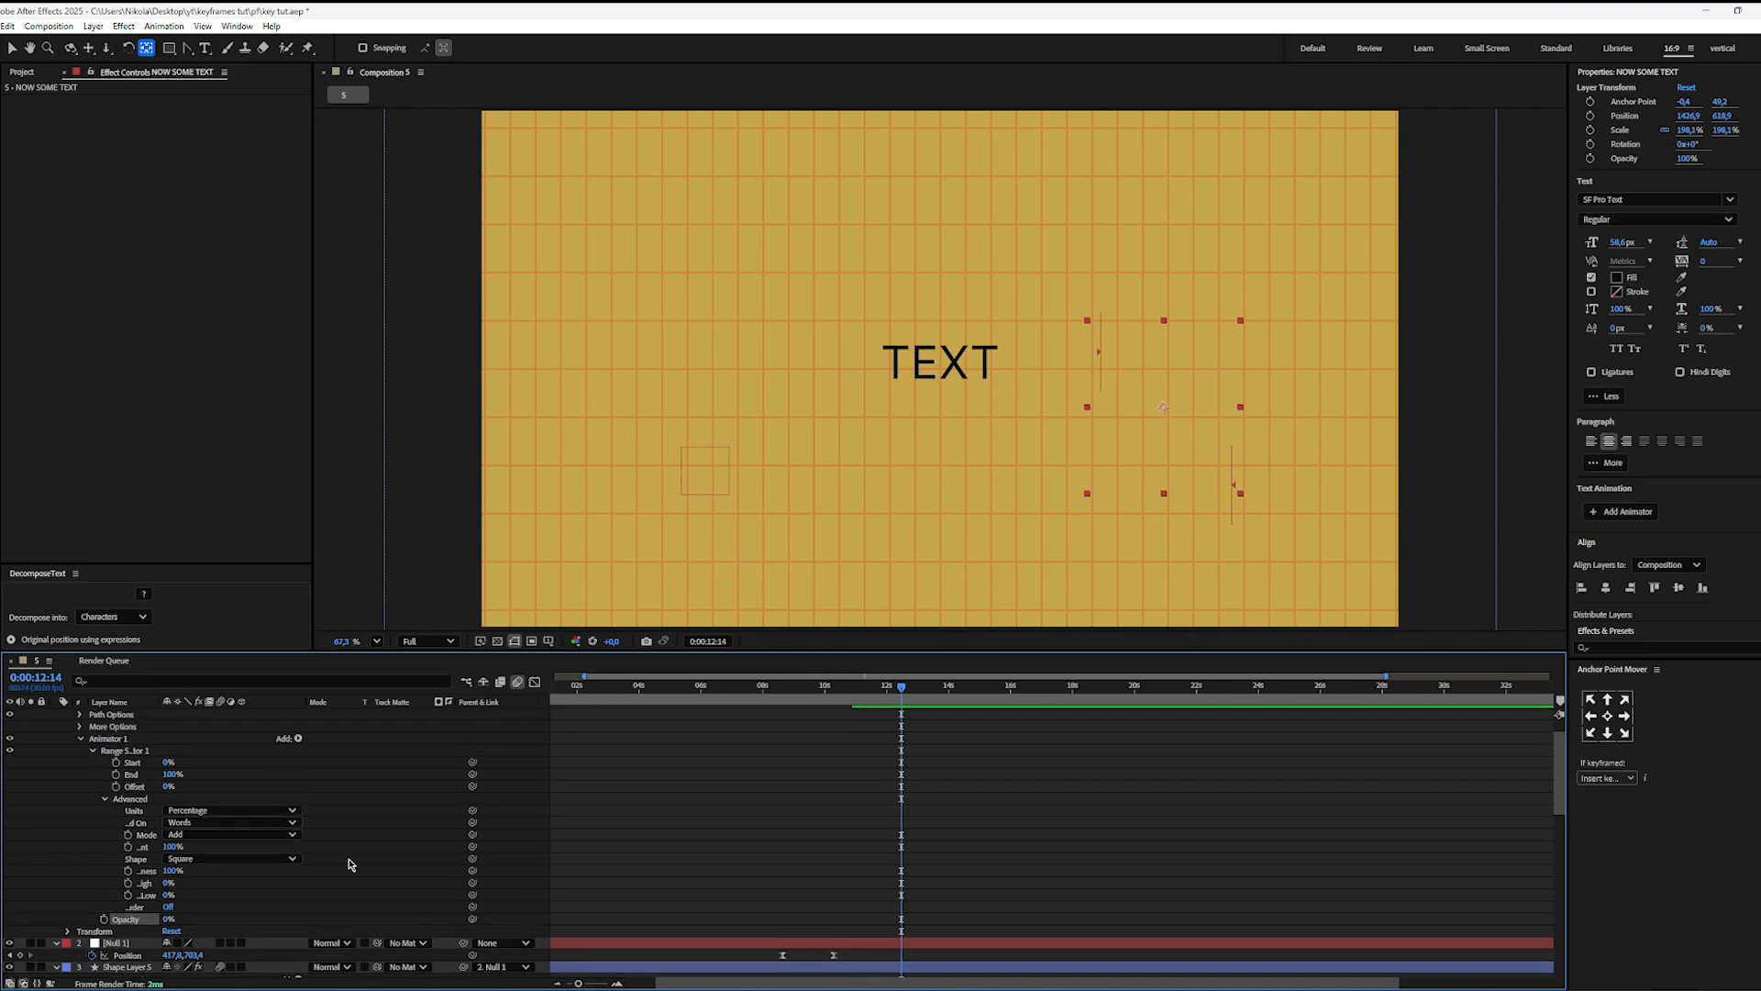
{"action": "left_click", "coordinate": [117, 762]}
{"action": "left_click_drag", "start_coordinate": [936, 690], "coordinate": [1013, 709]}
{"action": "left_click_drag", "start_coordinate": [166, 765], "coordinate": [313, 761]}
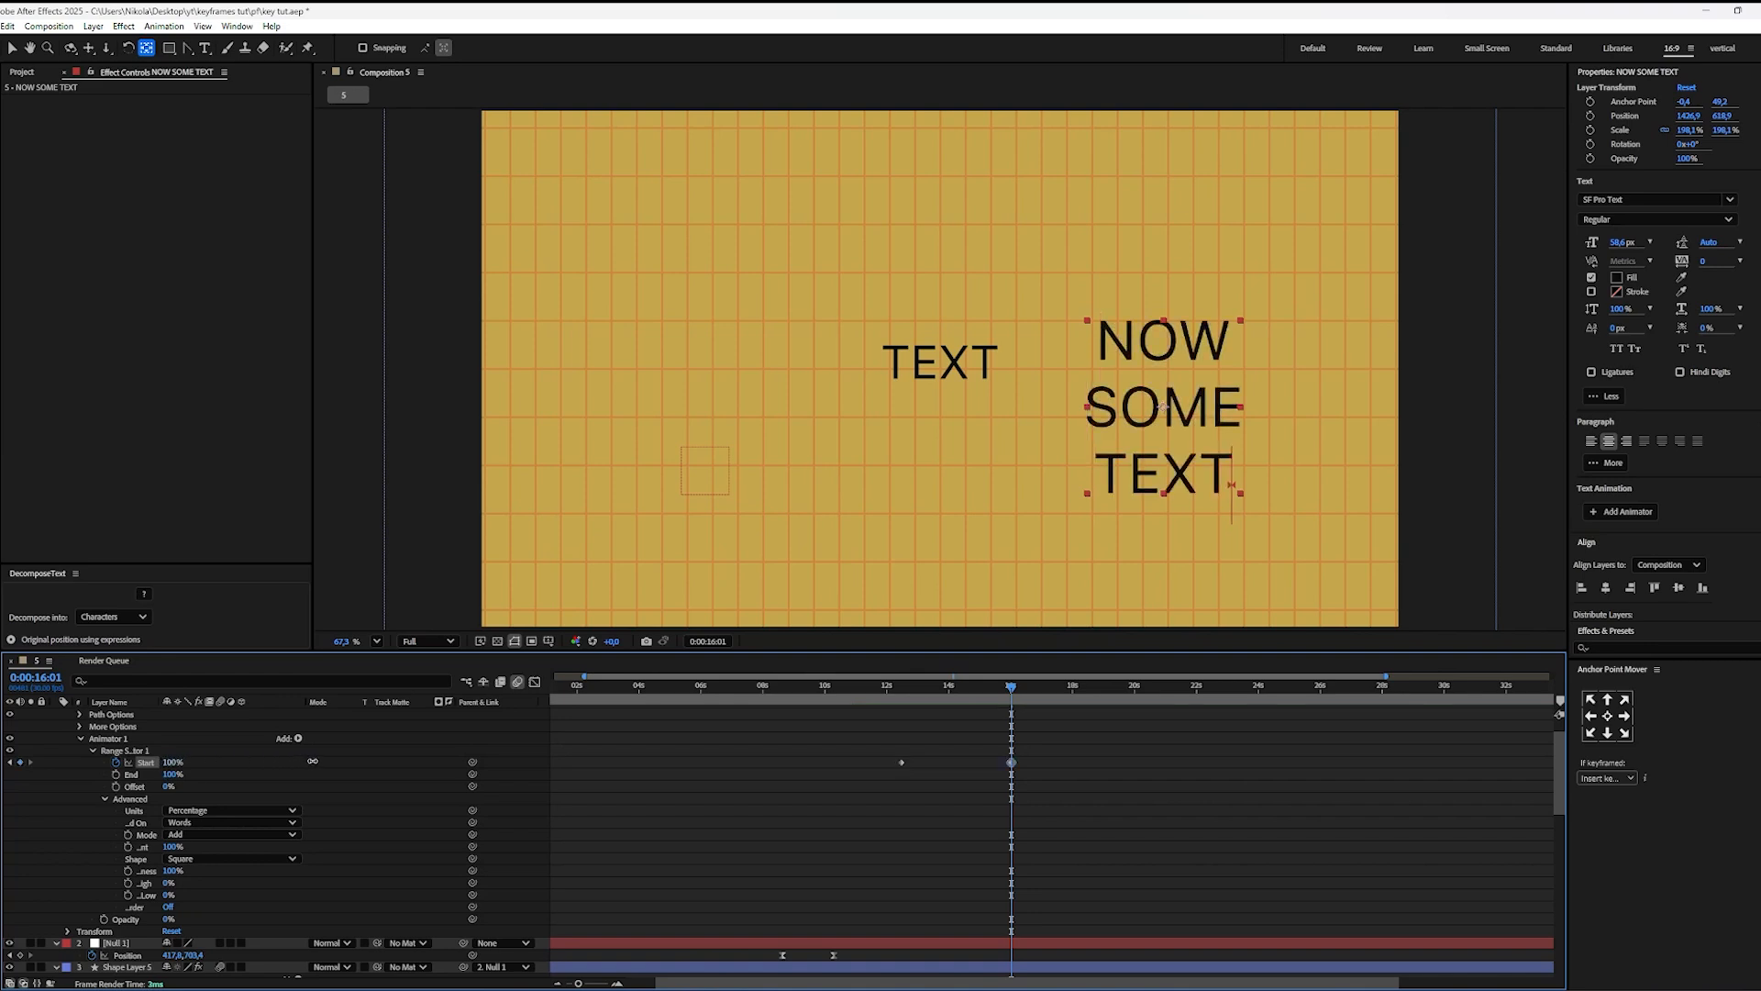
{"action": "left_click", "coordinate": [1017, 814]}
Step: Preview the word-by-word fade-in of NOW SOME TEXT from 0:00:11:24
{"action": "left_click_drag", "start_coordinate": [981, 699], "coordinate": [881, 700]}
{"action": "key", "text": "space"}
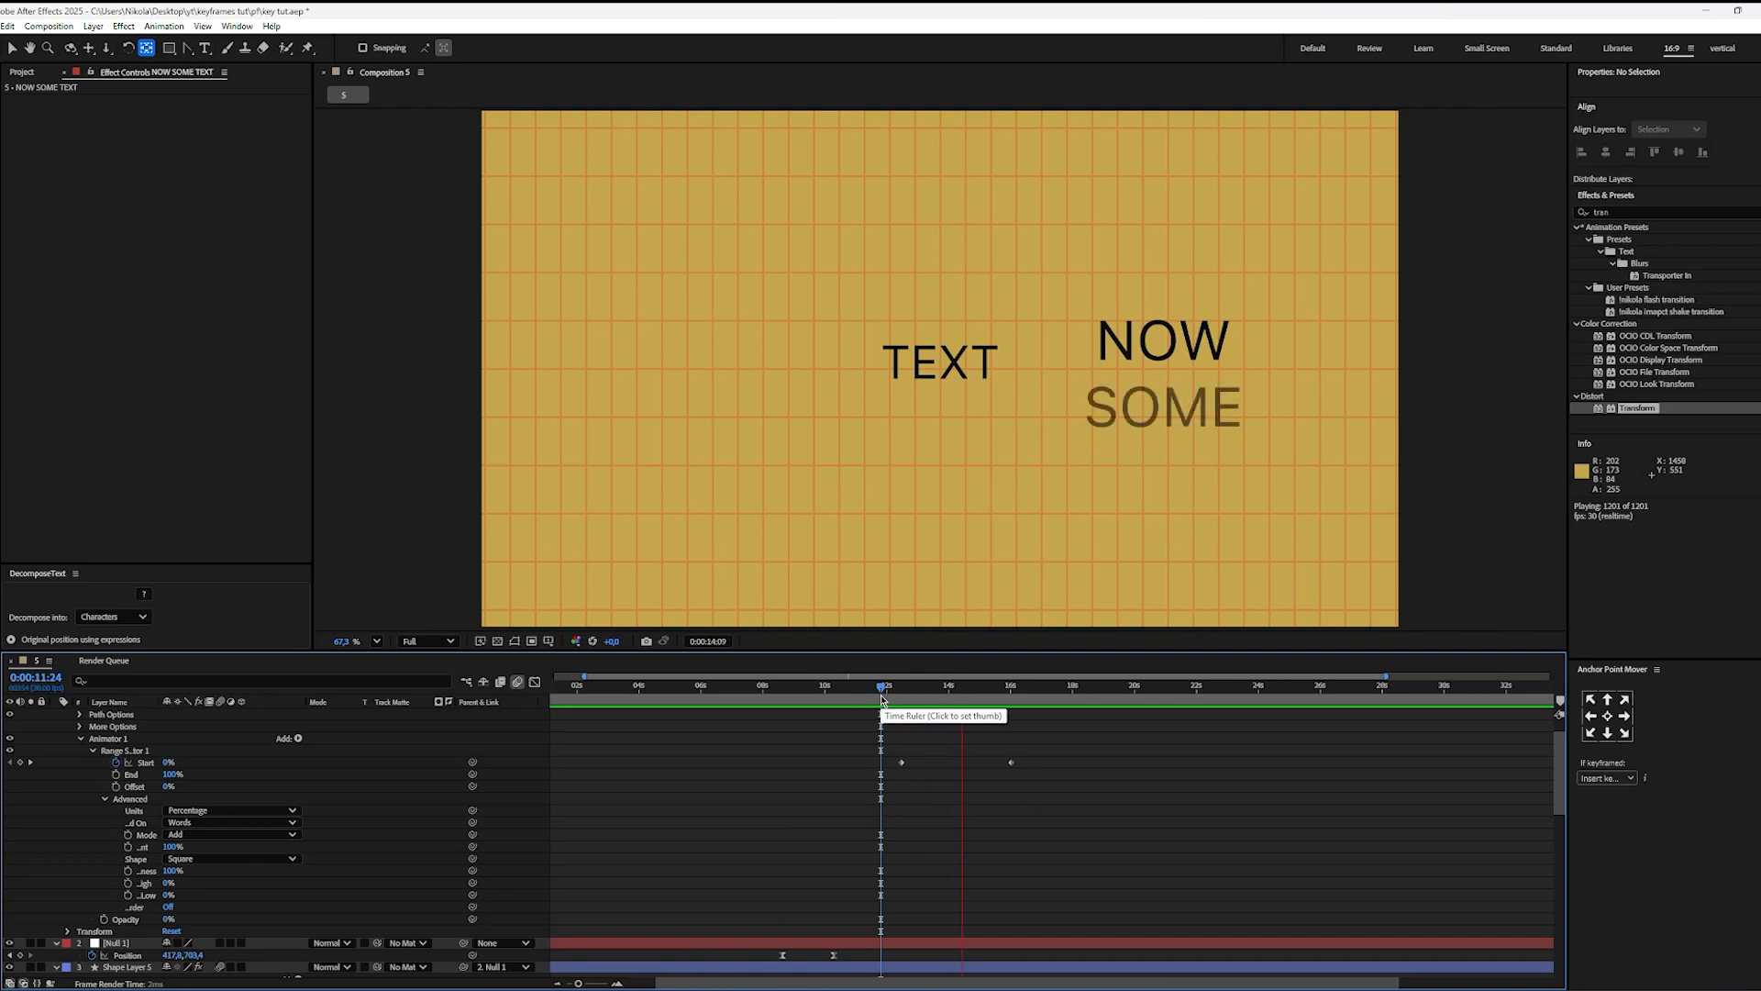
{"action": "key", "text": "space"}
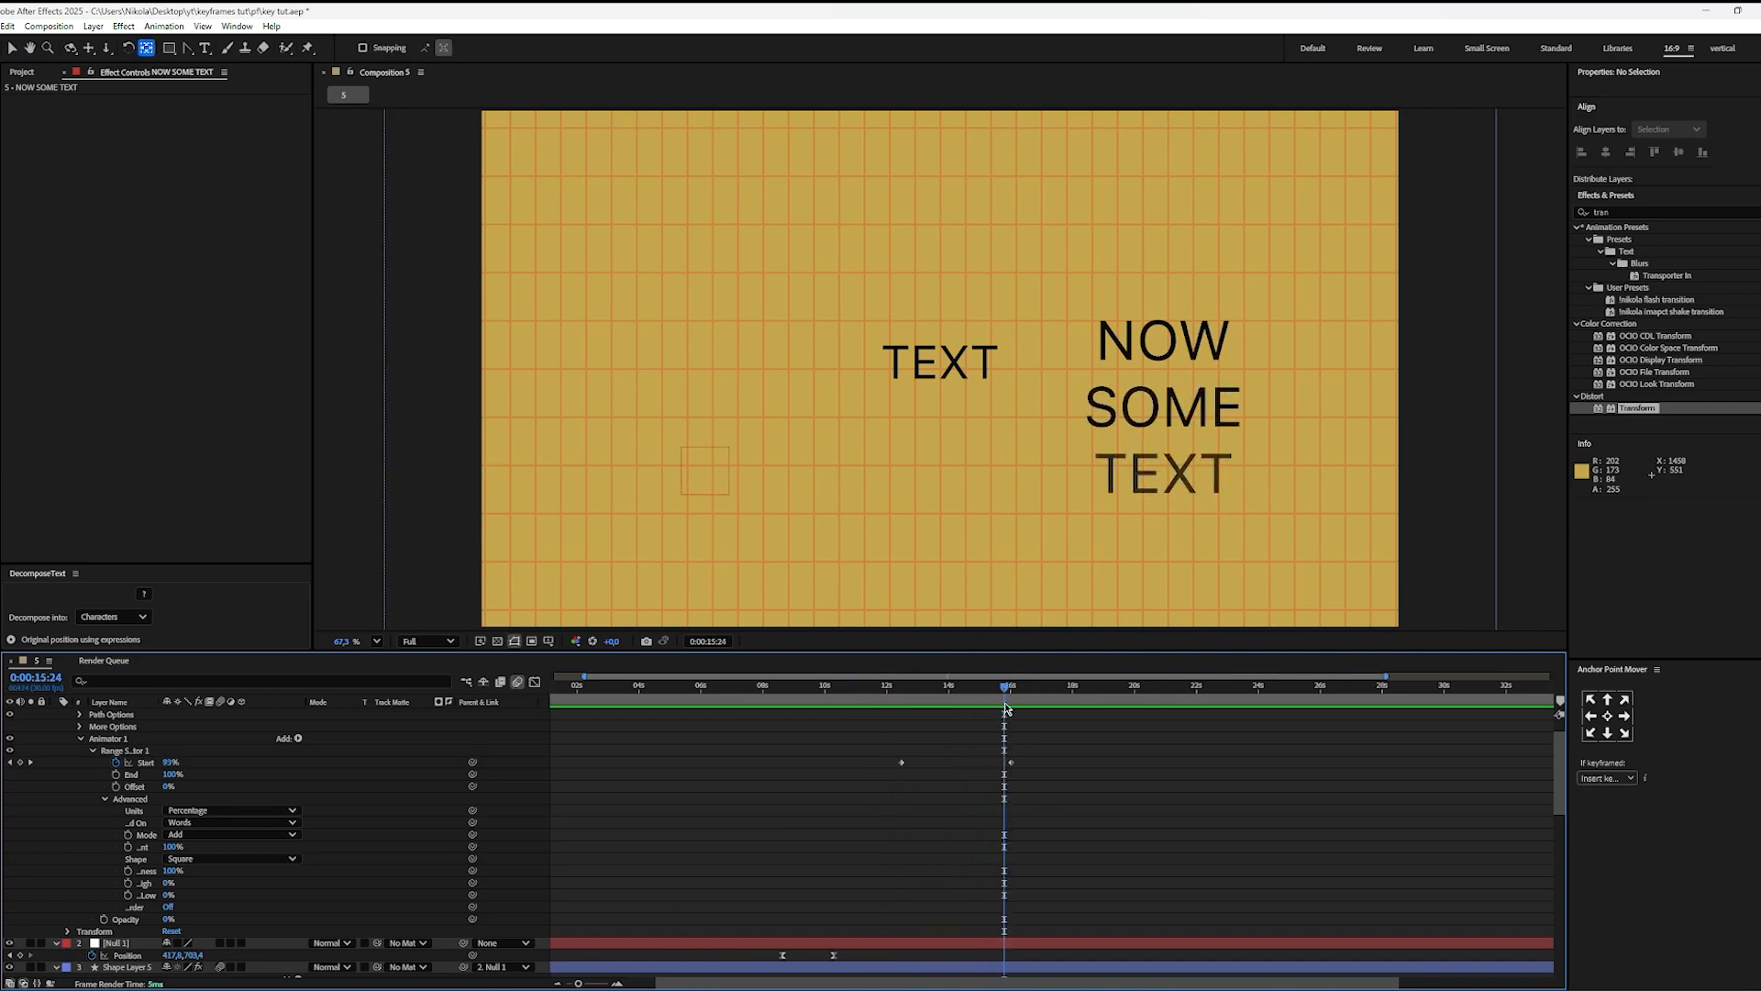
Step: Add two separate text layers, TEXT1 and TEXT2 just below it, in the composition's upper-left area at 0:00:16:10
{"action": "mouse_move", "coordinate": [1004, 710]}
{"action": "left_mouse_down"}
{"action": "mouse_move", "coordinate": [888, 711]}
{"action": "mouse_move", "coordinate": [1021, 712]}
{"action": "left_mouse_up"}
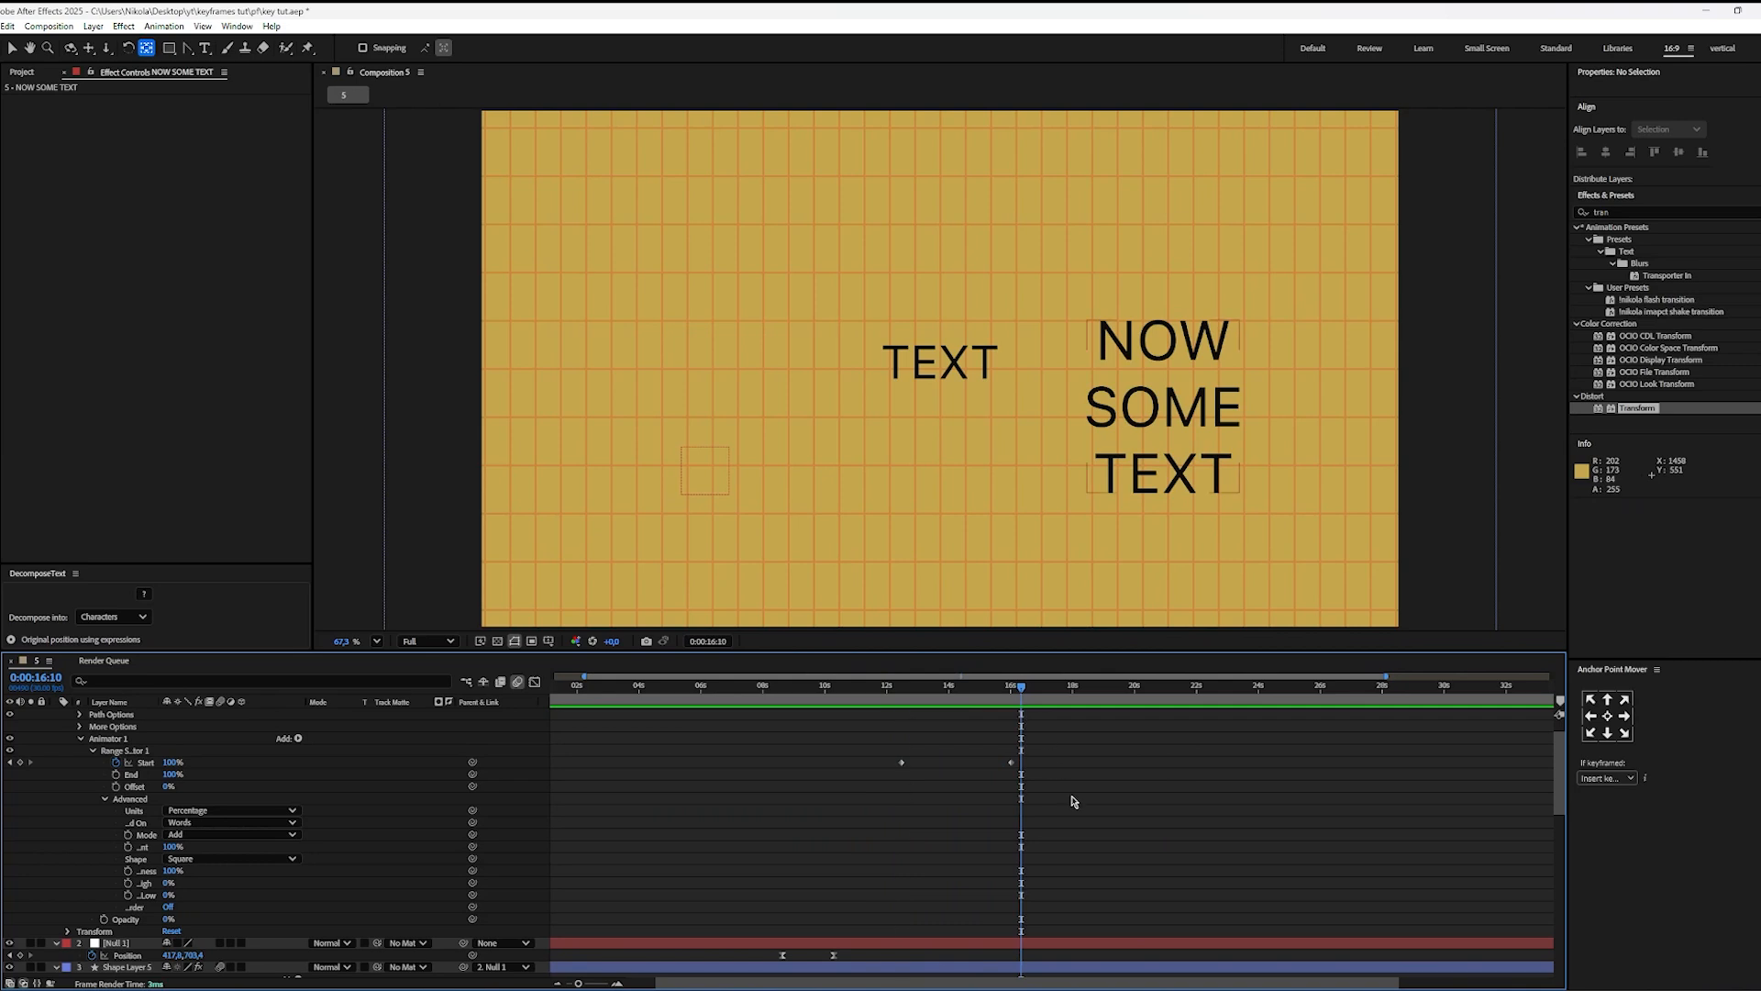
{"action": "key", "text": "ctrl+t"}
{"action": "left_click", "coordinate": [668, 273]}
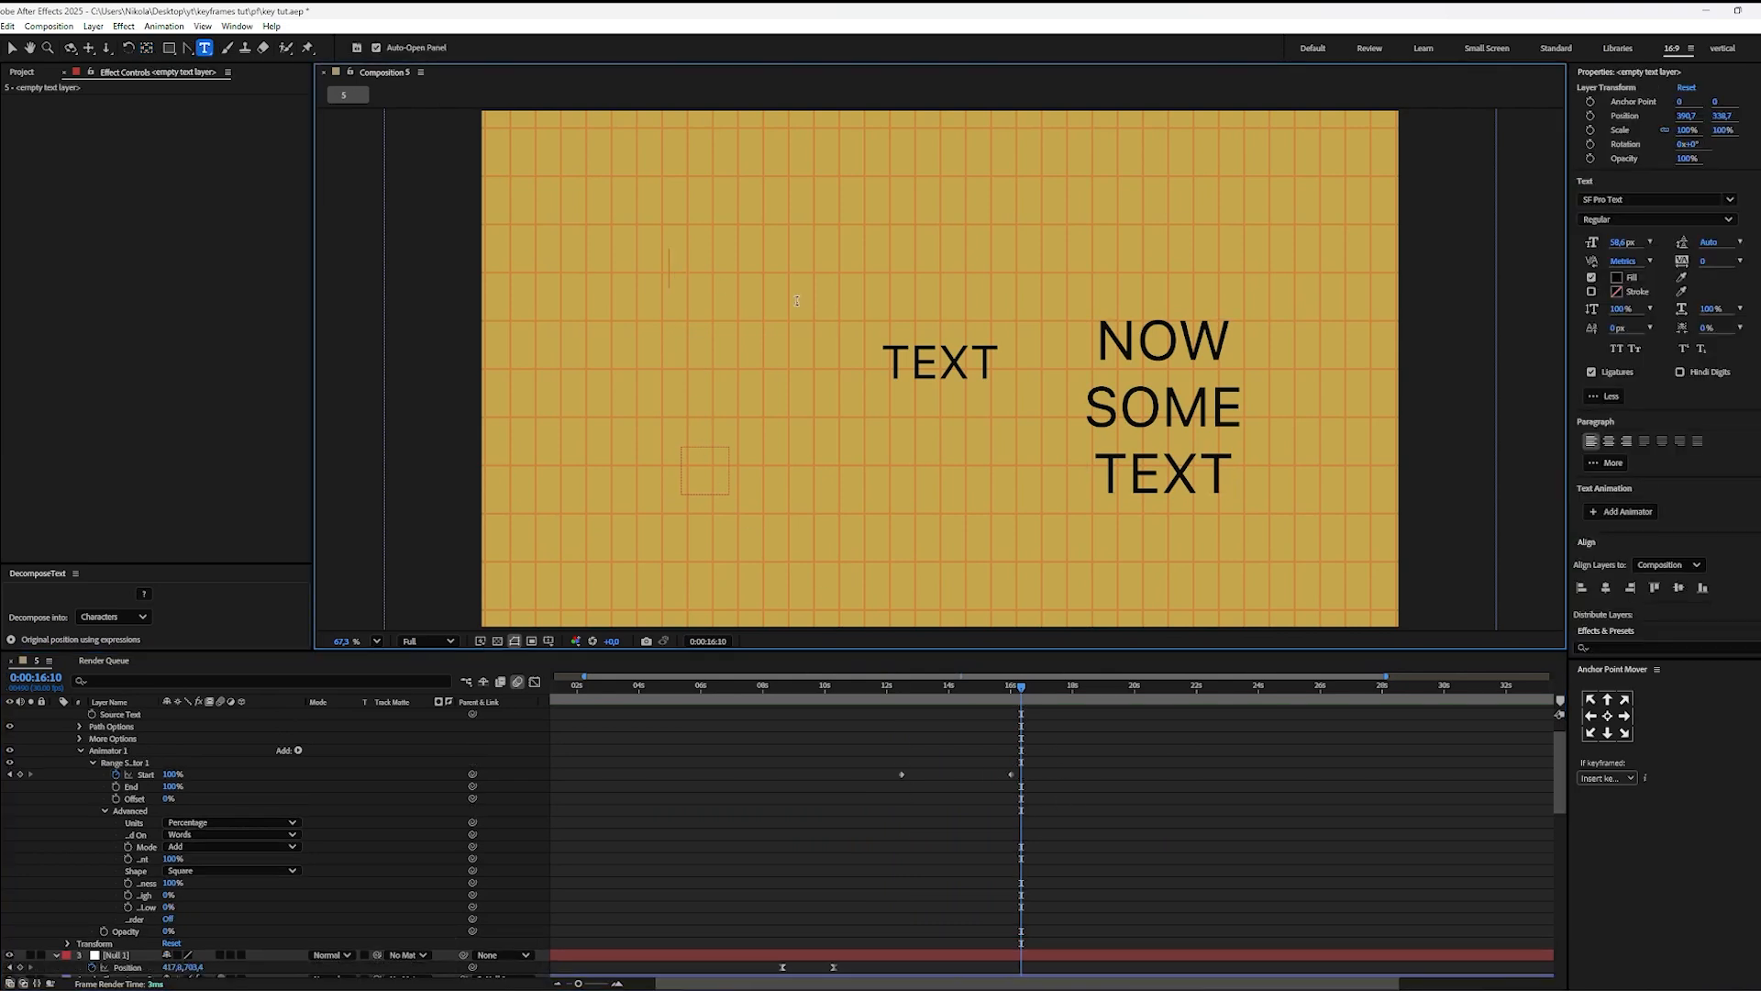
{"action": "type", "text": "TEXT1"}
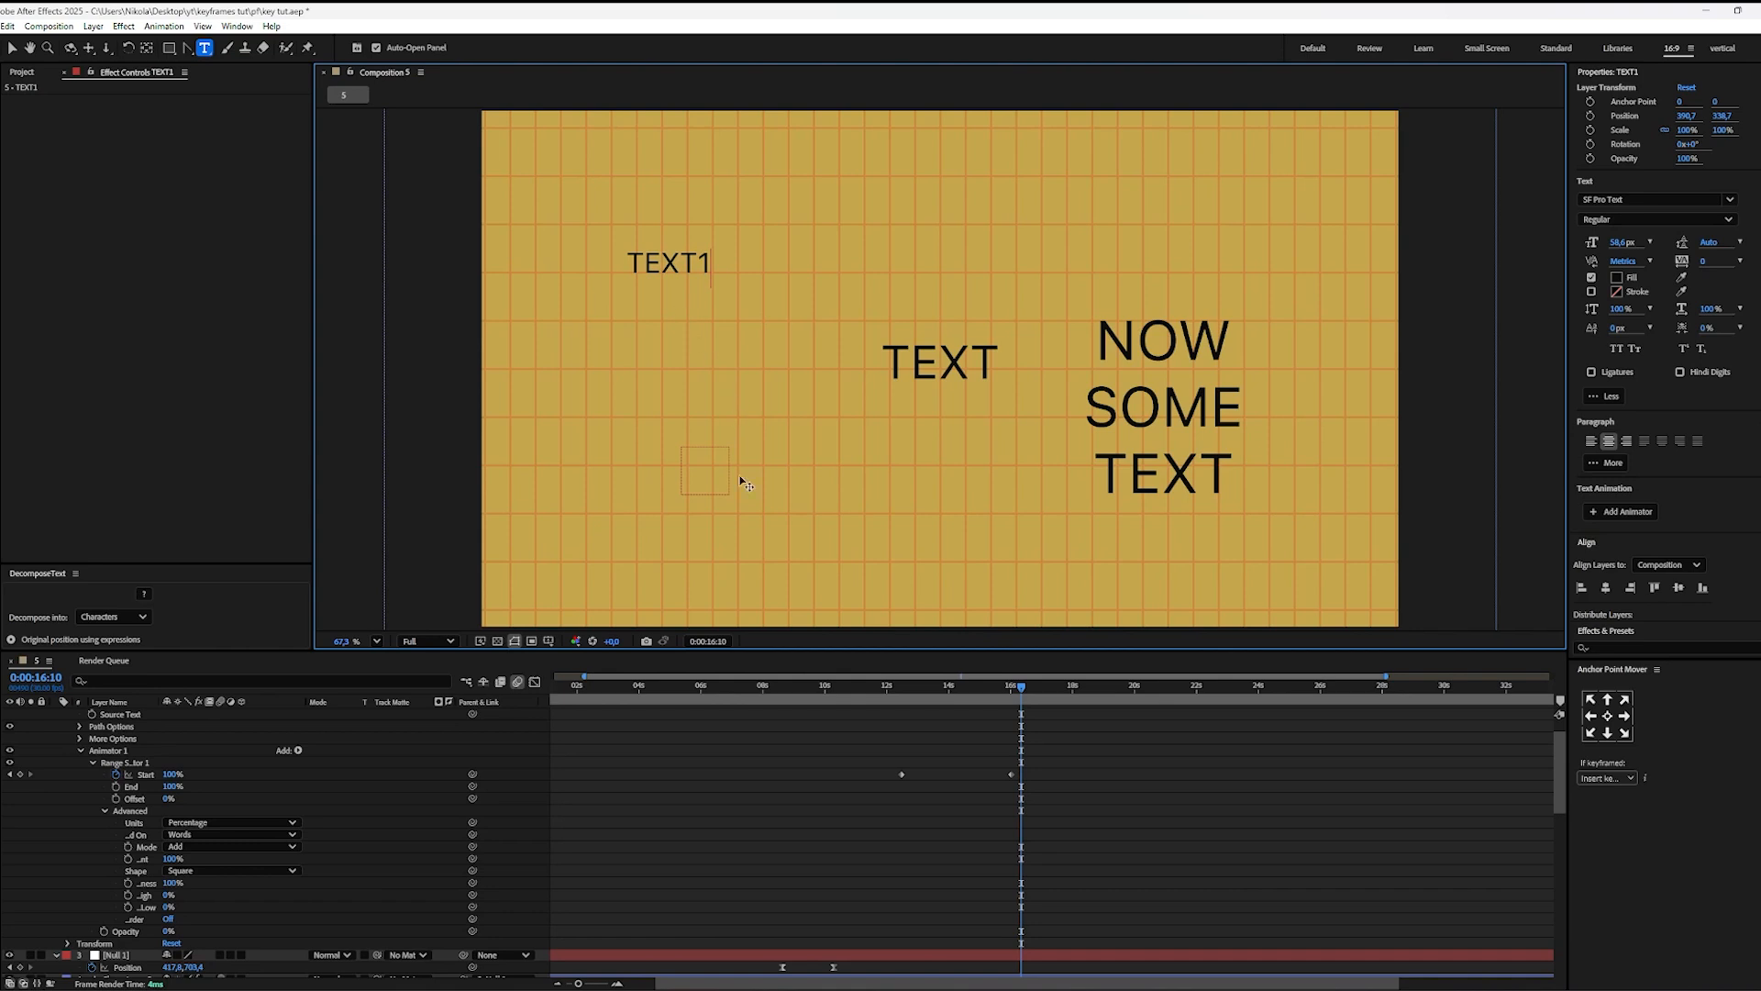
{"action": "left_click", "coordinate": [642, 323]}
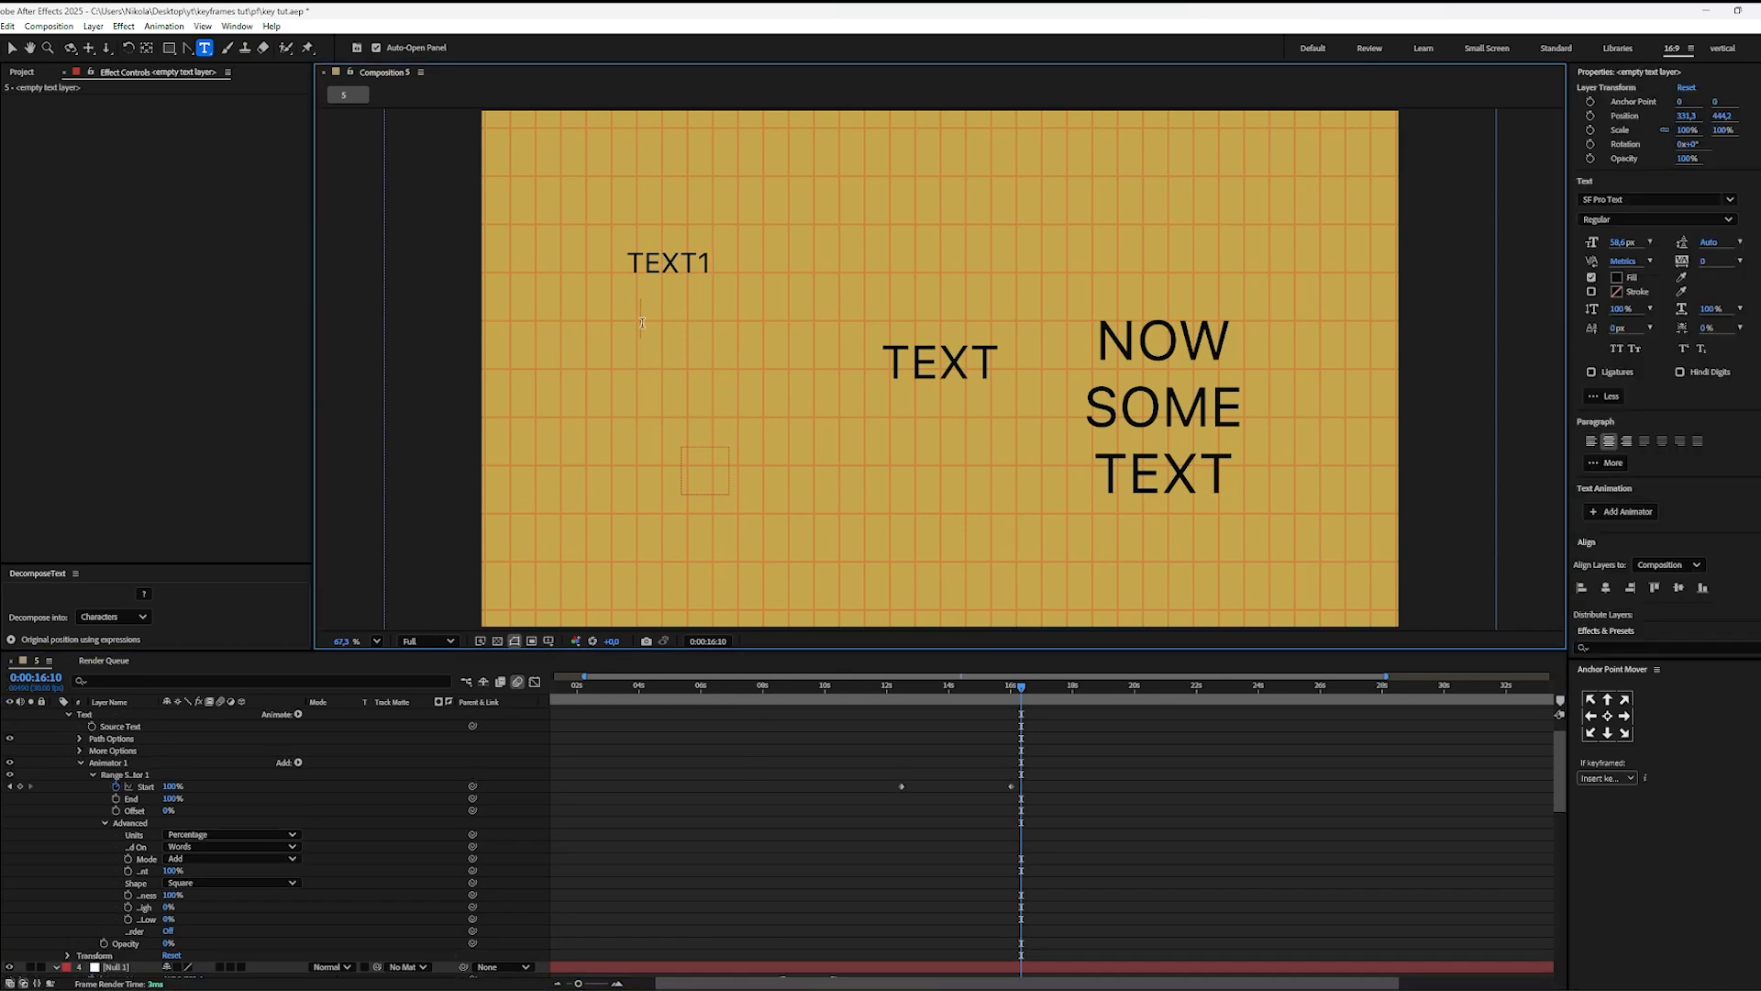
{"action": "type", "text": "TEXT2"}
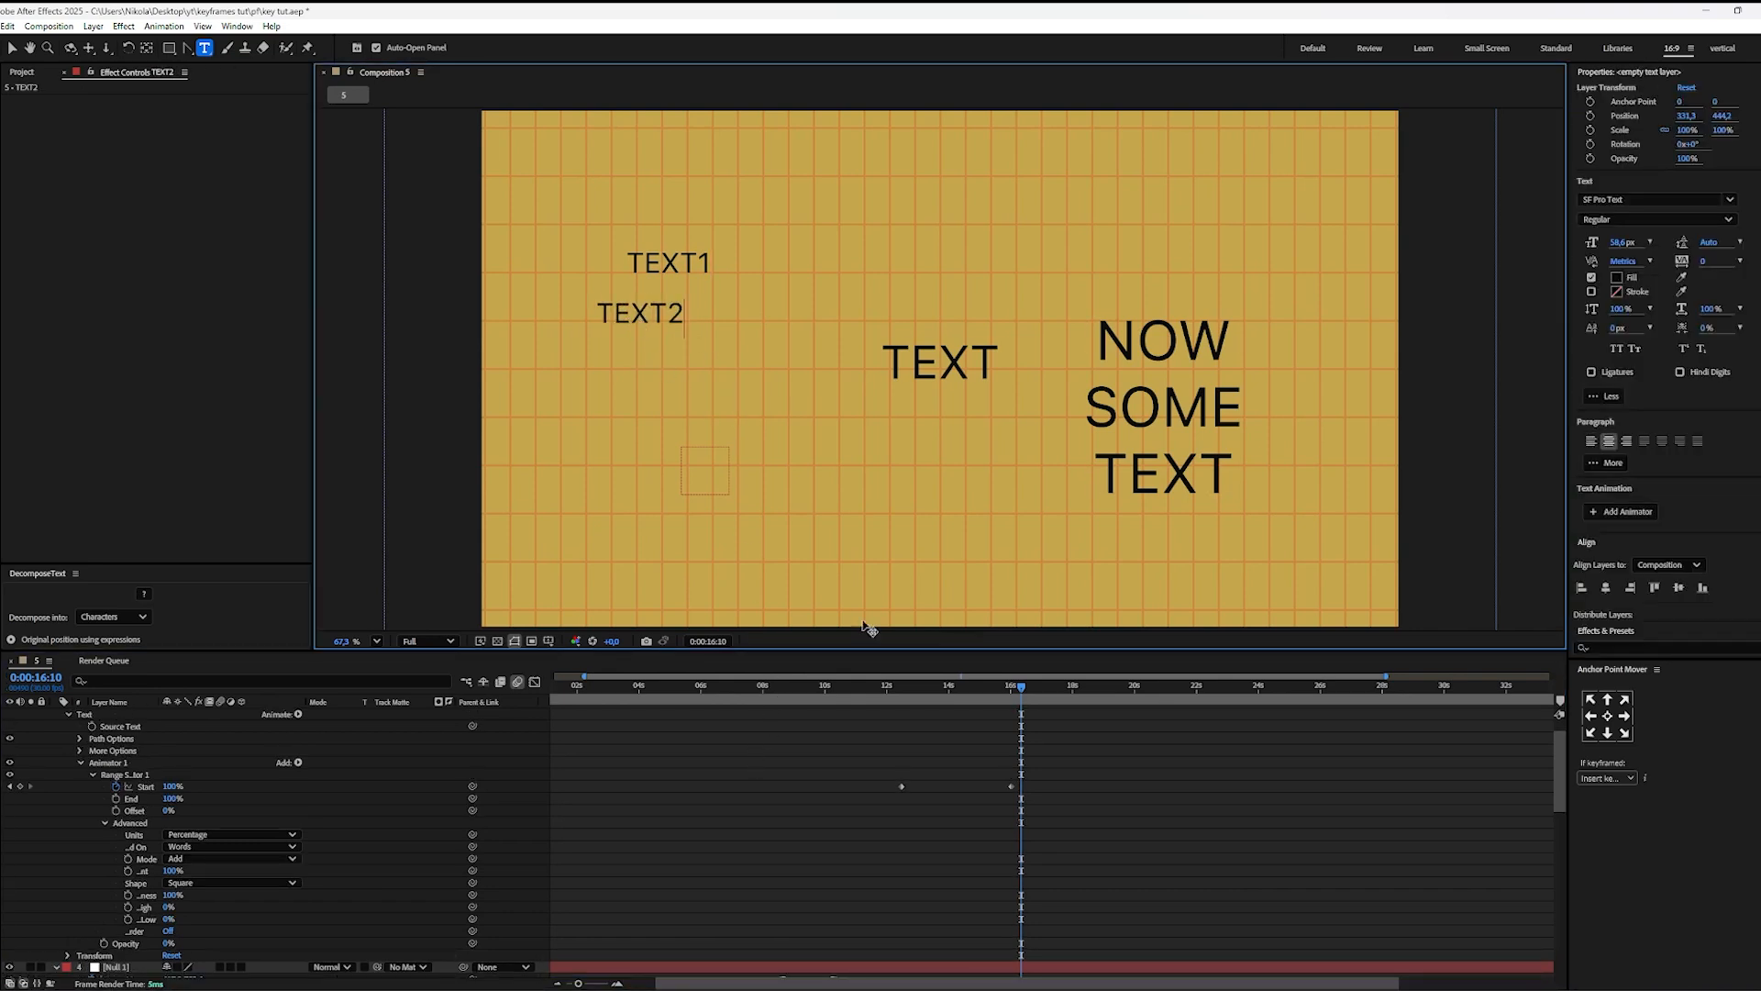
{"action": "left_click", "coordinate": [865, 716]}
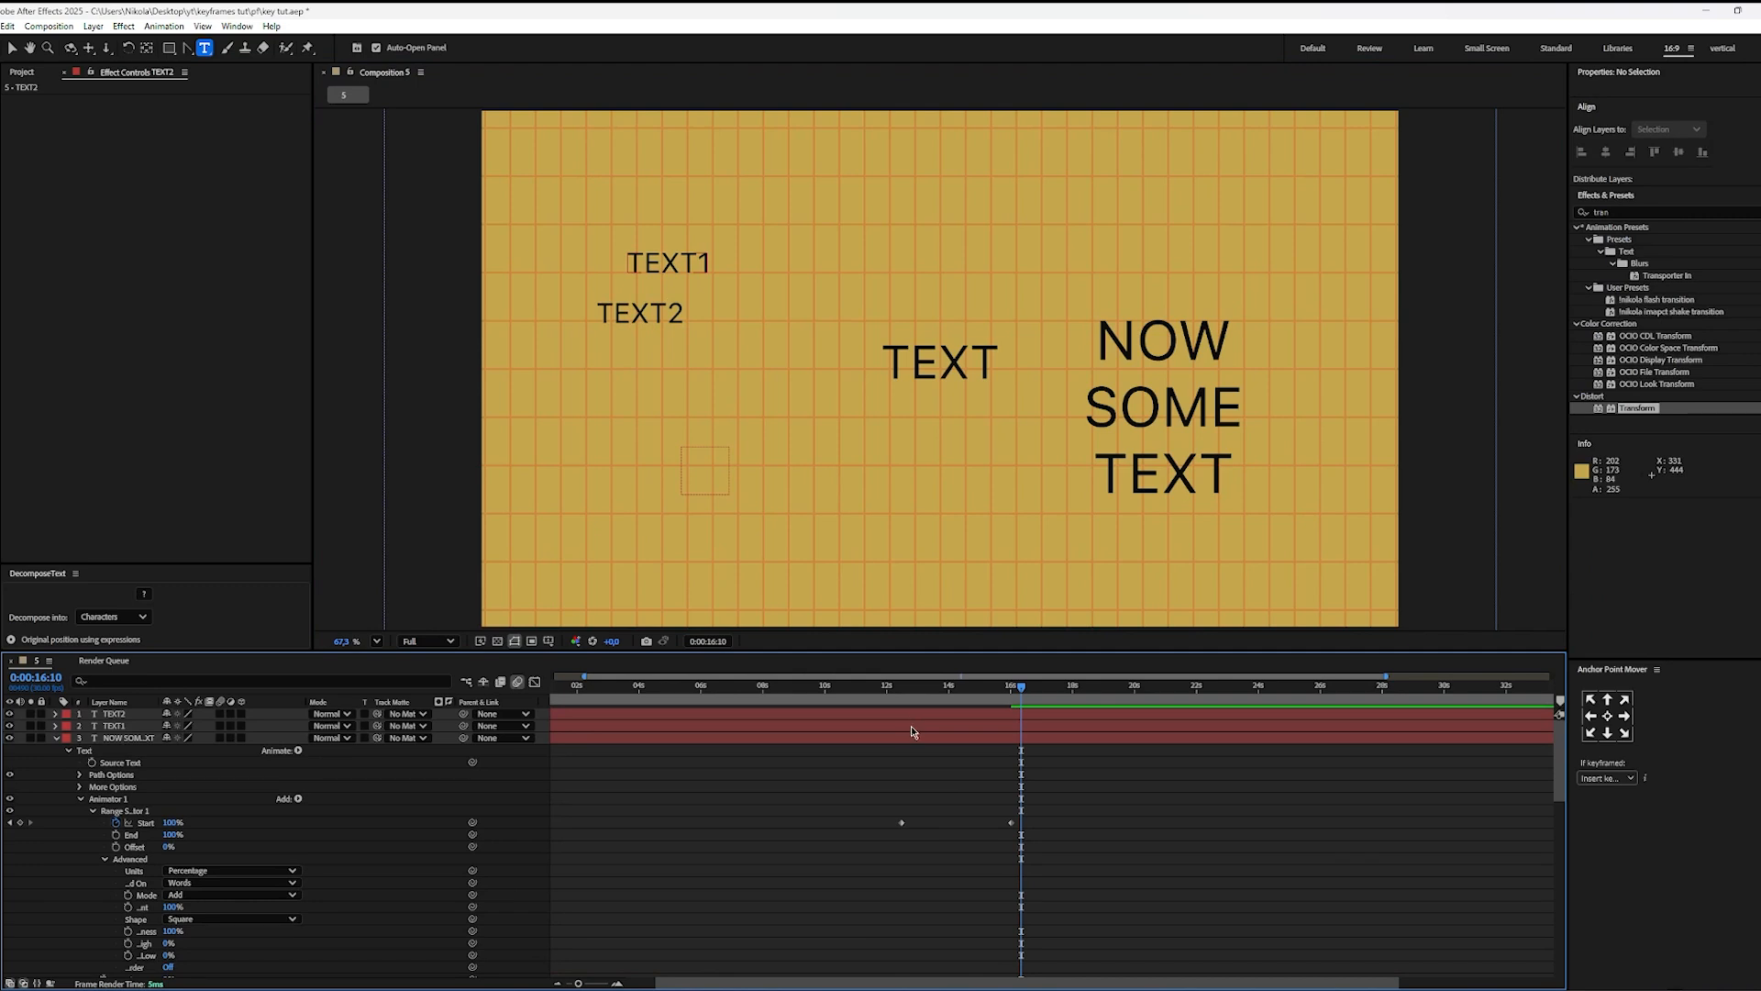
Step: Keyframe TEXT1's Opacity from 0% at 0:00:16:10 to 100% at 0:00:17:15 and ease both keyframes
{"action": "left_click", "coordinate": [911, 726]}
{"action": "key", "text": "t"}
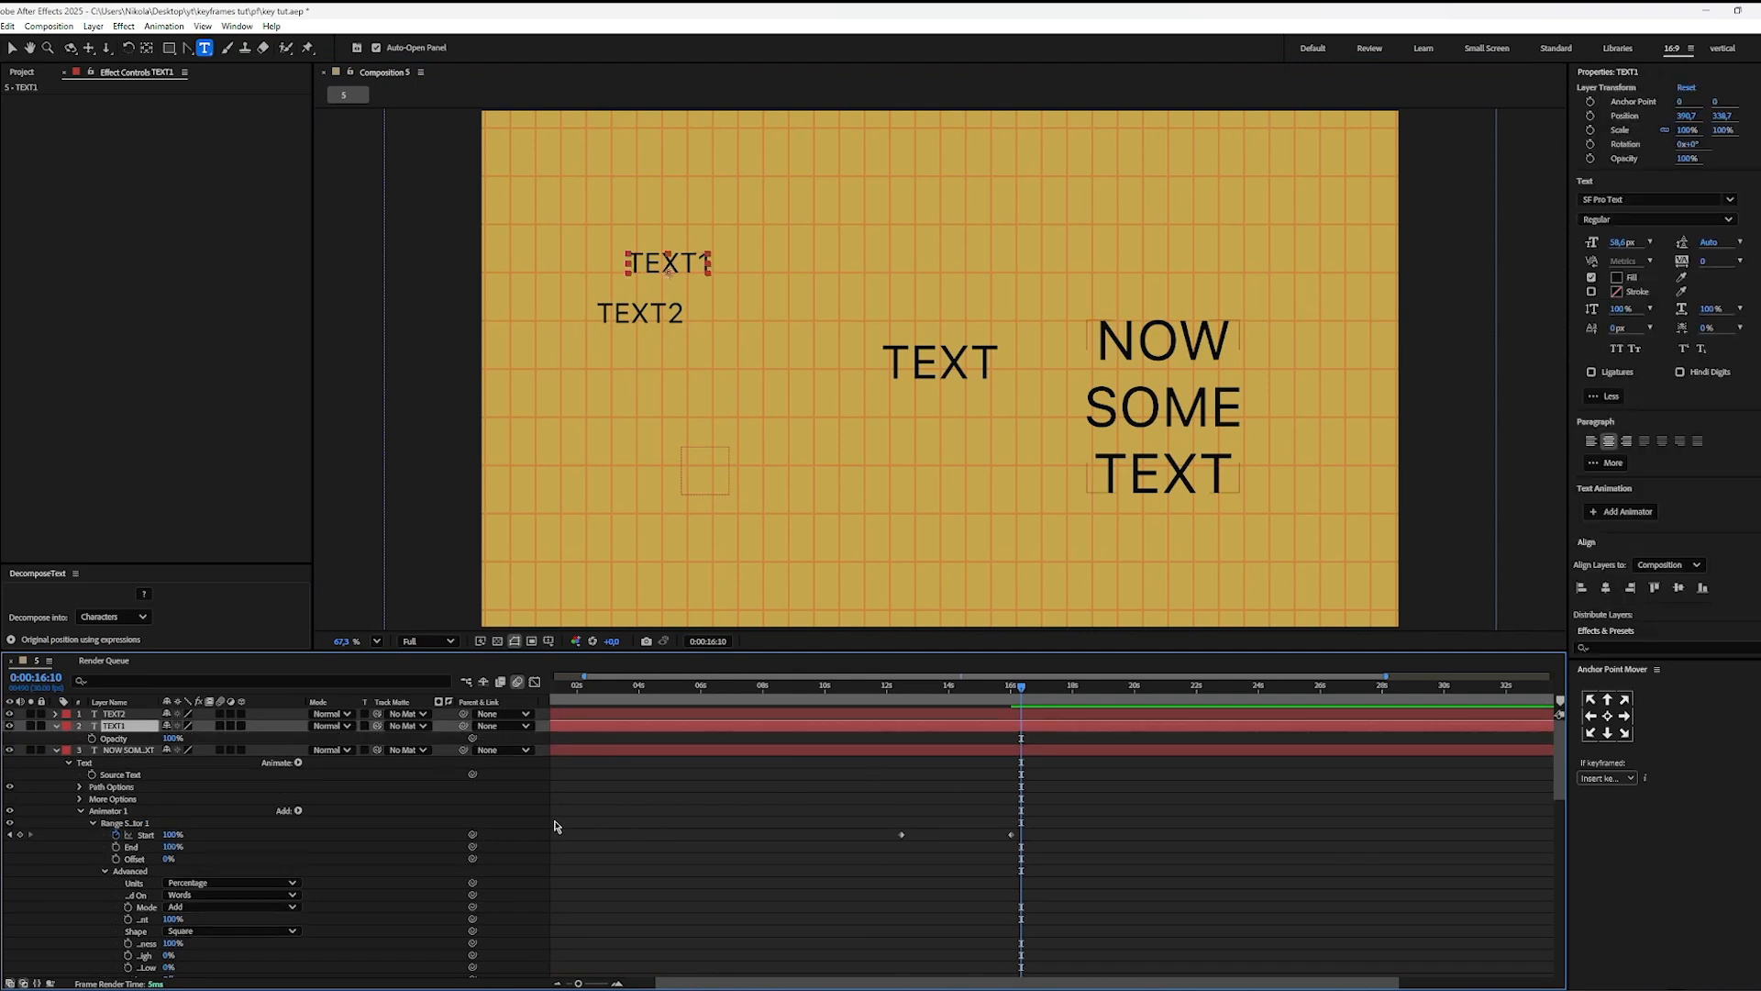
{"action": "left_click", "coordinate": [93, 739]}
{"action": "left_click", "coordinate": [172, 738]}
{"action": "type", "text": "0"}
{"action": "key", "text": "Return"}
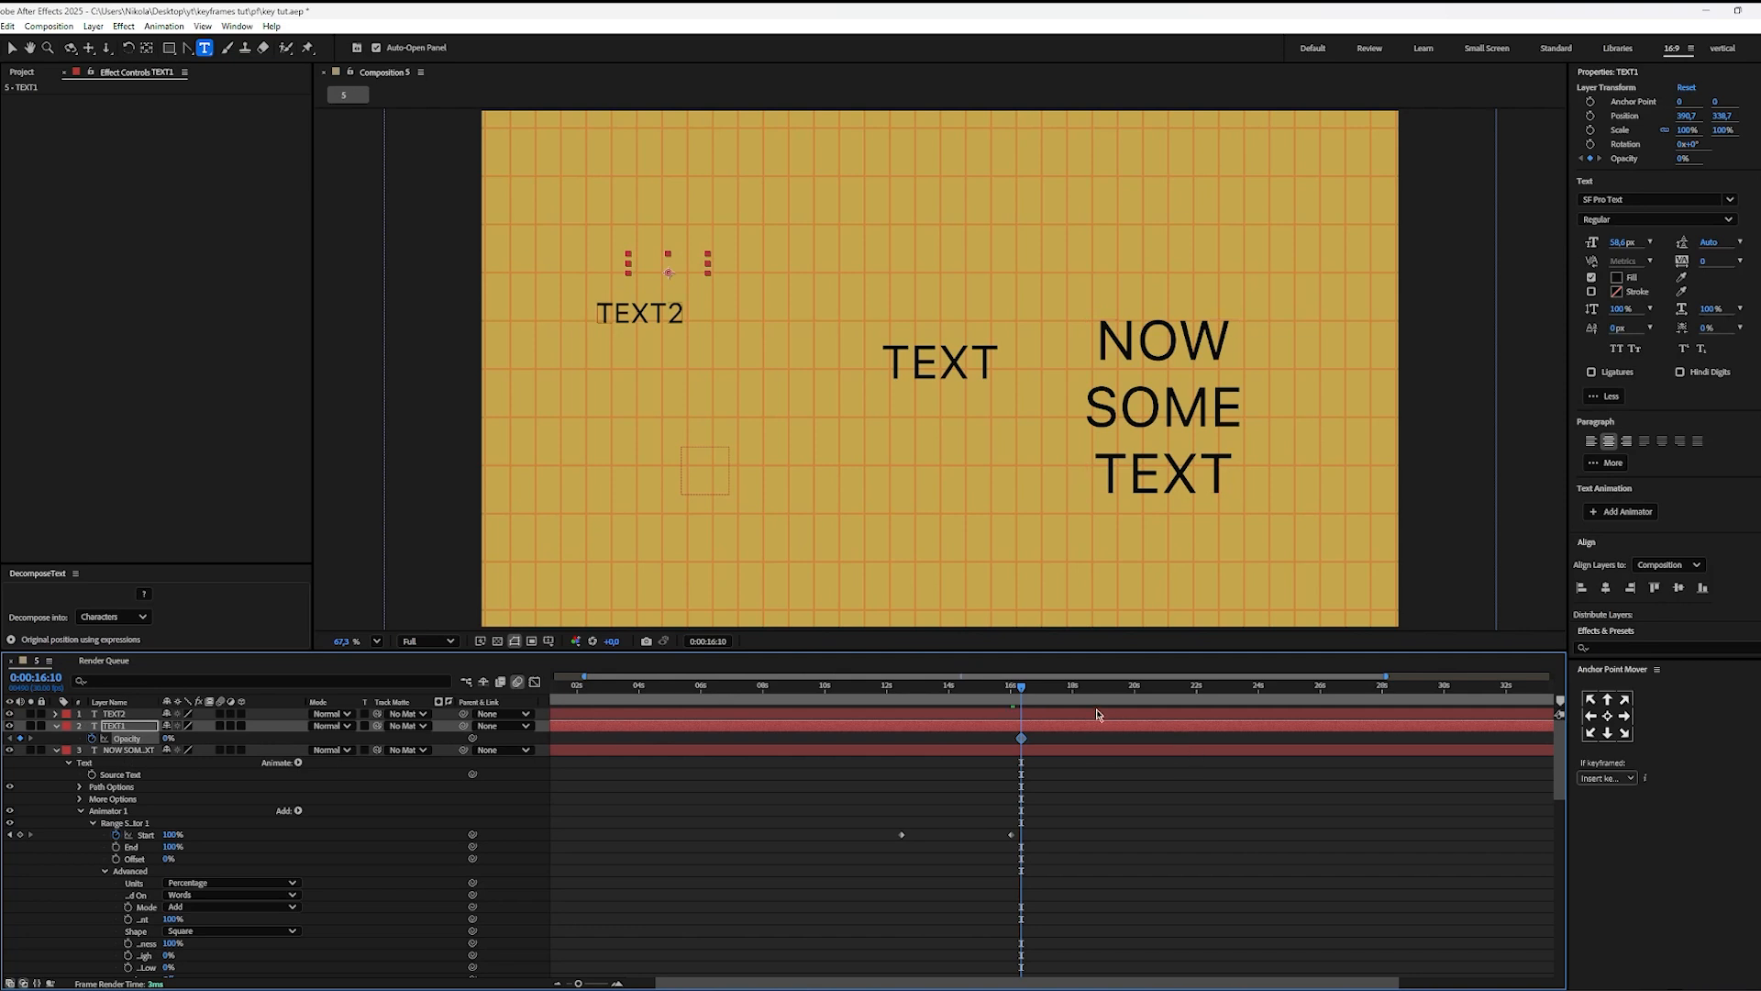
{"action": "left_click_drag", "start_coordinate": [1075, 688], "coordinate": [1056, 689]}
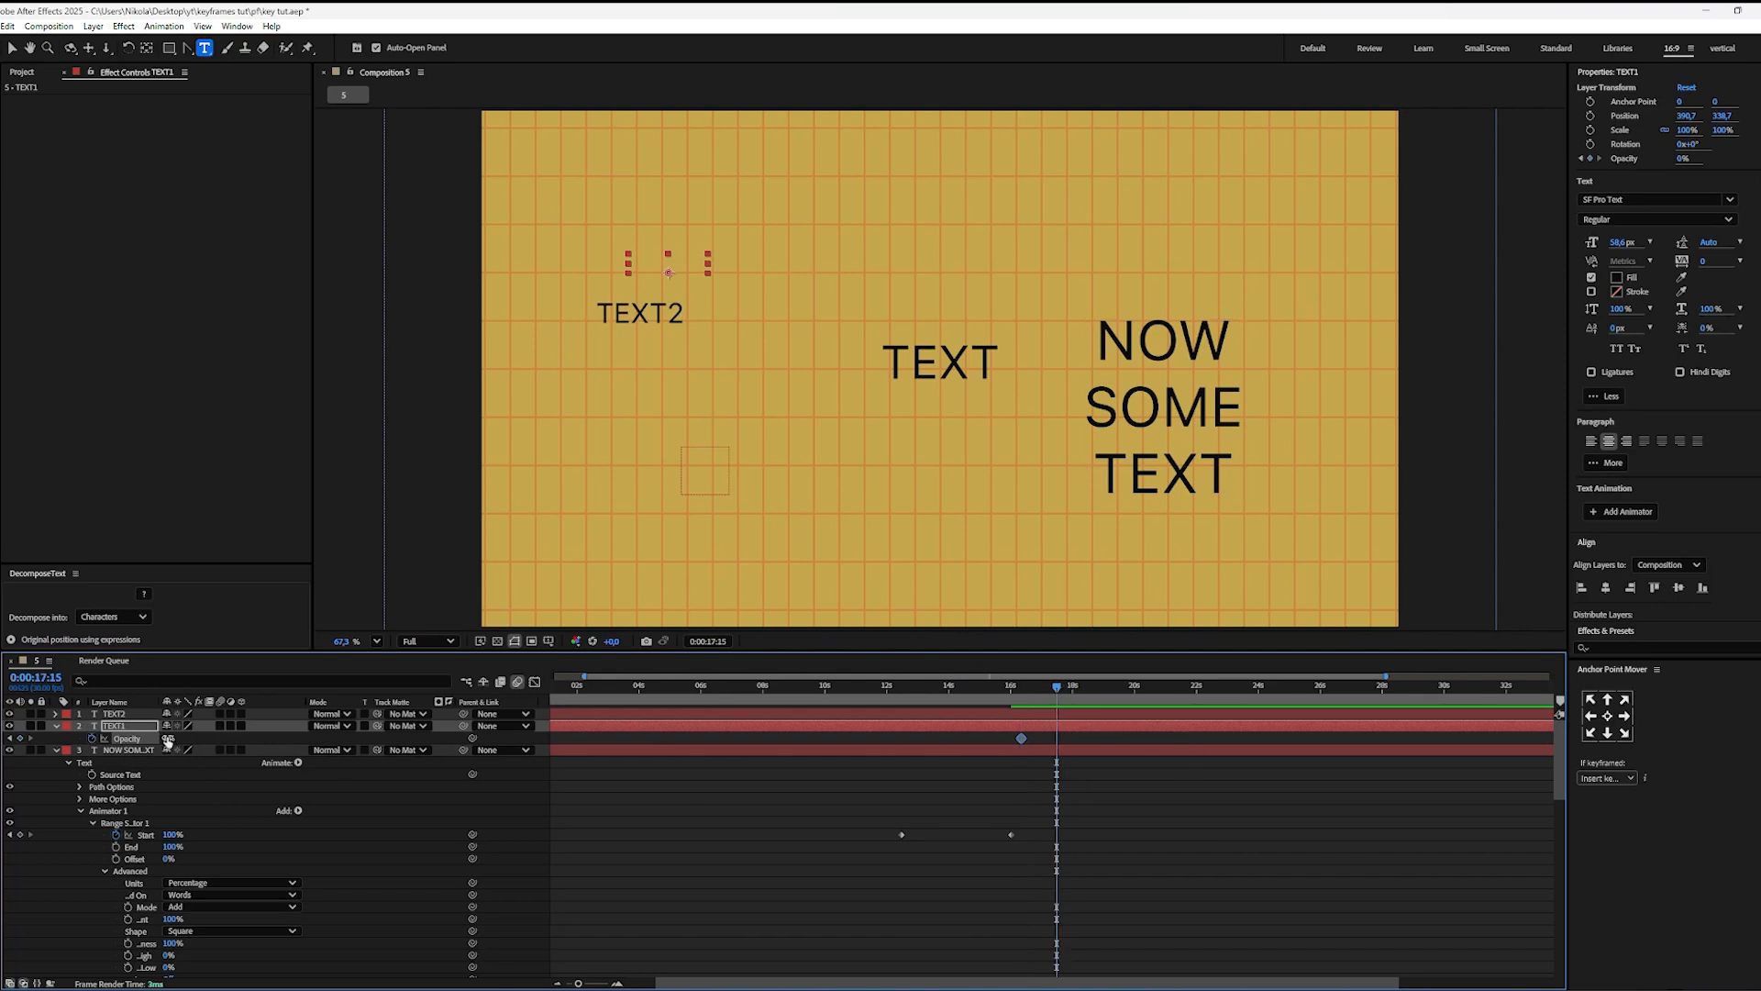
{"action": "left_click_drag", "start_coordinate": [168, 739], "coordinate": [303, 741]}
{"action": "left_click_drag", "start_coordinate": [1076, 739], "coordinate": [967, 741]}
Step: Fade TEXT2 in with eased Opacity keyframes starting at 0:00:17:07, before TEXT1's fade ends, and reaching 100% at 0:00:18:27
{"action": "key", "text": "Page_Up"}
{"action": "key", "text": "Page_Up"}
{"action": "key", "text": "Page_Up"}
{"action": "key", "text": "Page_Up"}
{"action": "key", "text": "Page_Up"}
{"action": "key", "text": "Page_Up"}
{"action": "key", "text": "Page_Up"}
{"action": "key", "text": "Page_Up"}
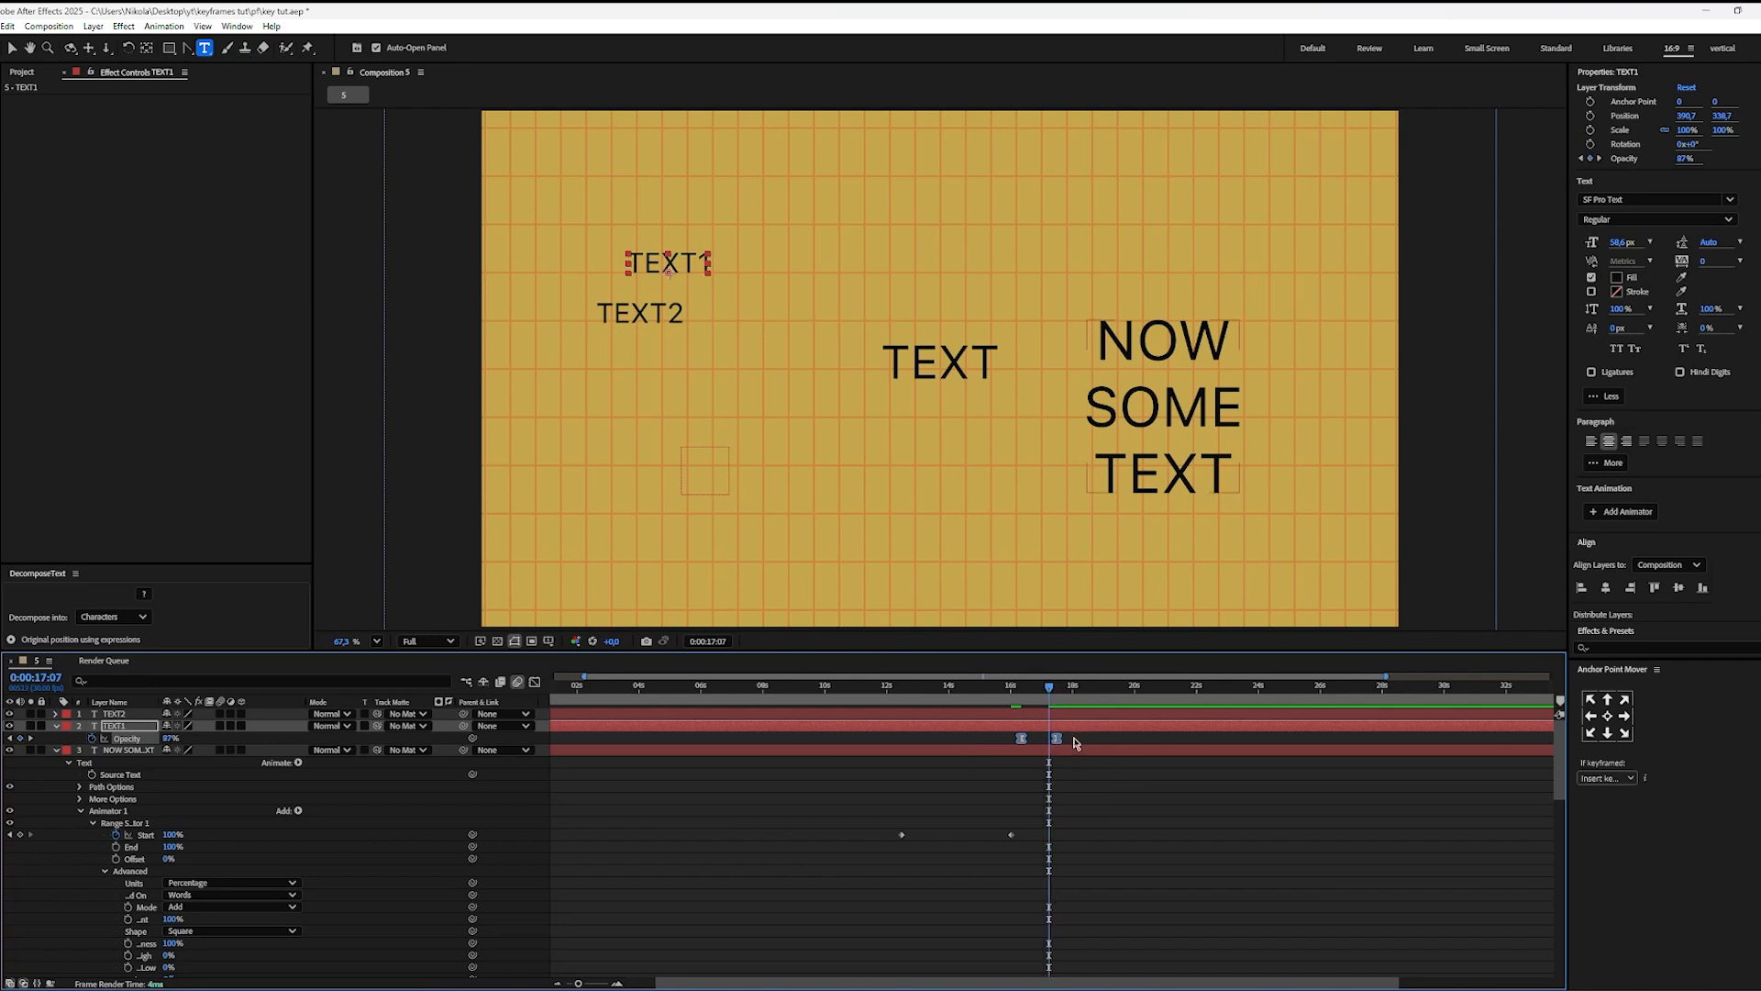
{"action": "left_click", "coordinate": [994, 717]}
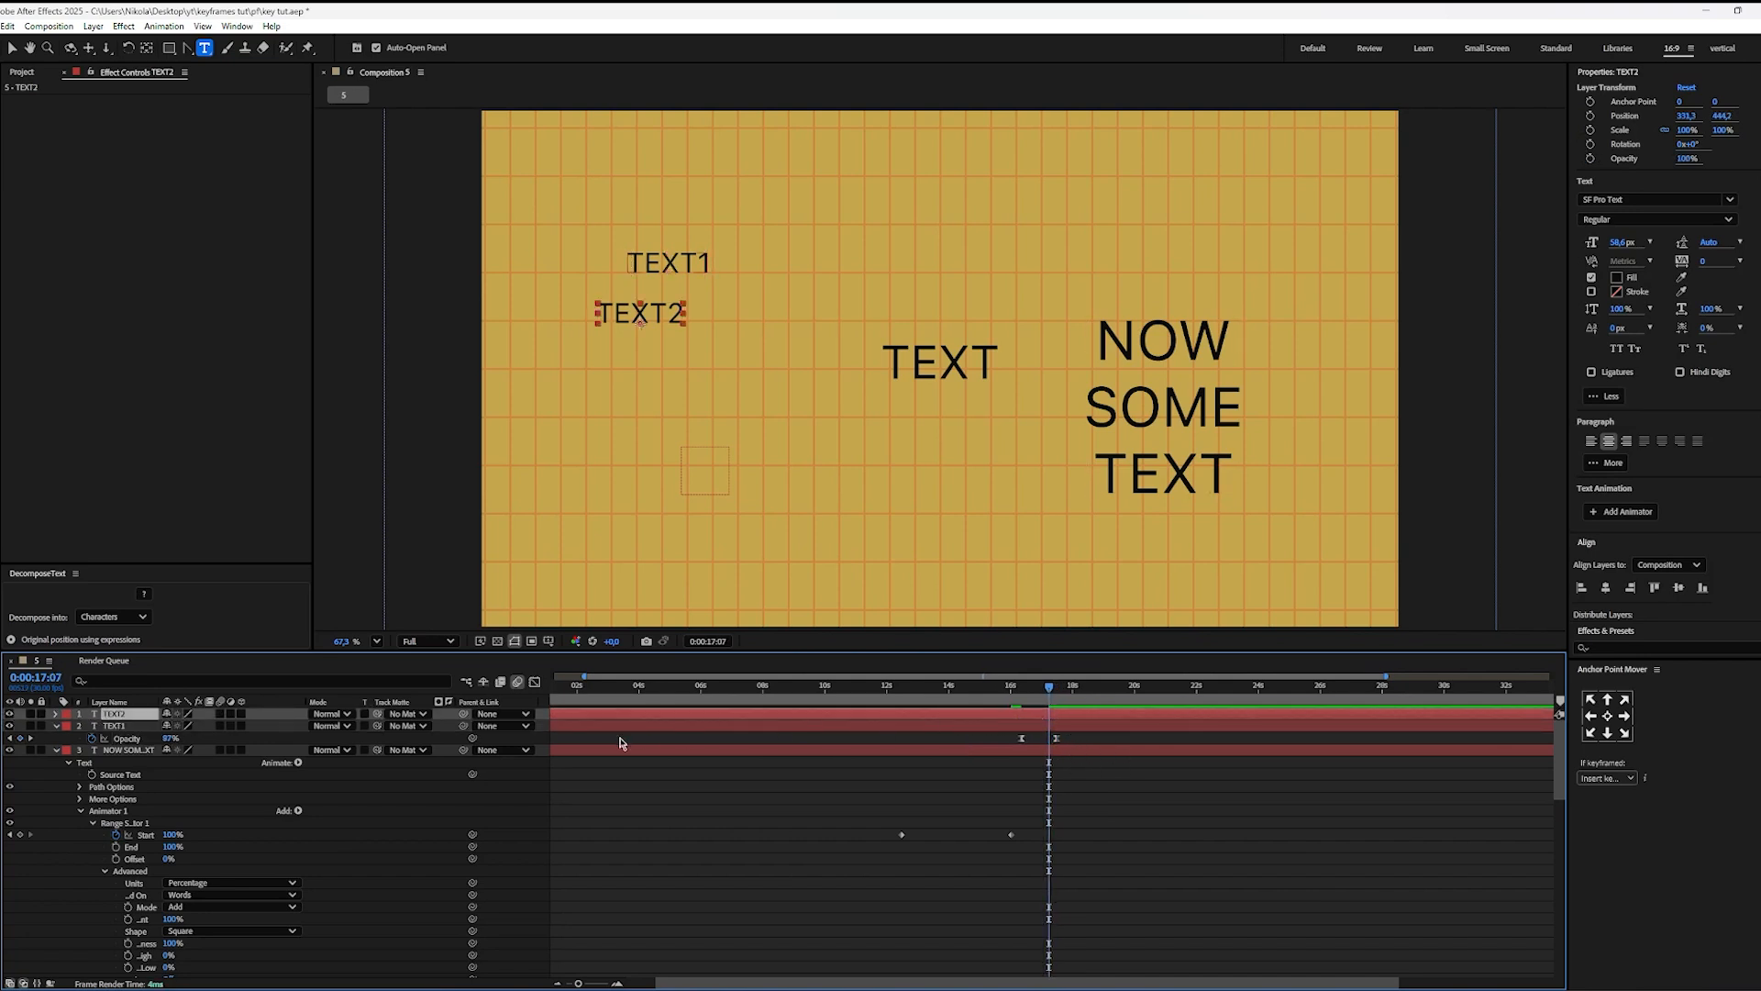
{"action": "key", "text": "t"}
{"action": "left_click", "coordinate": [92, 725]}
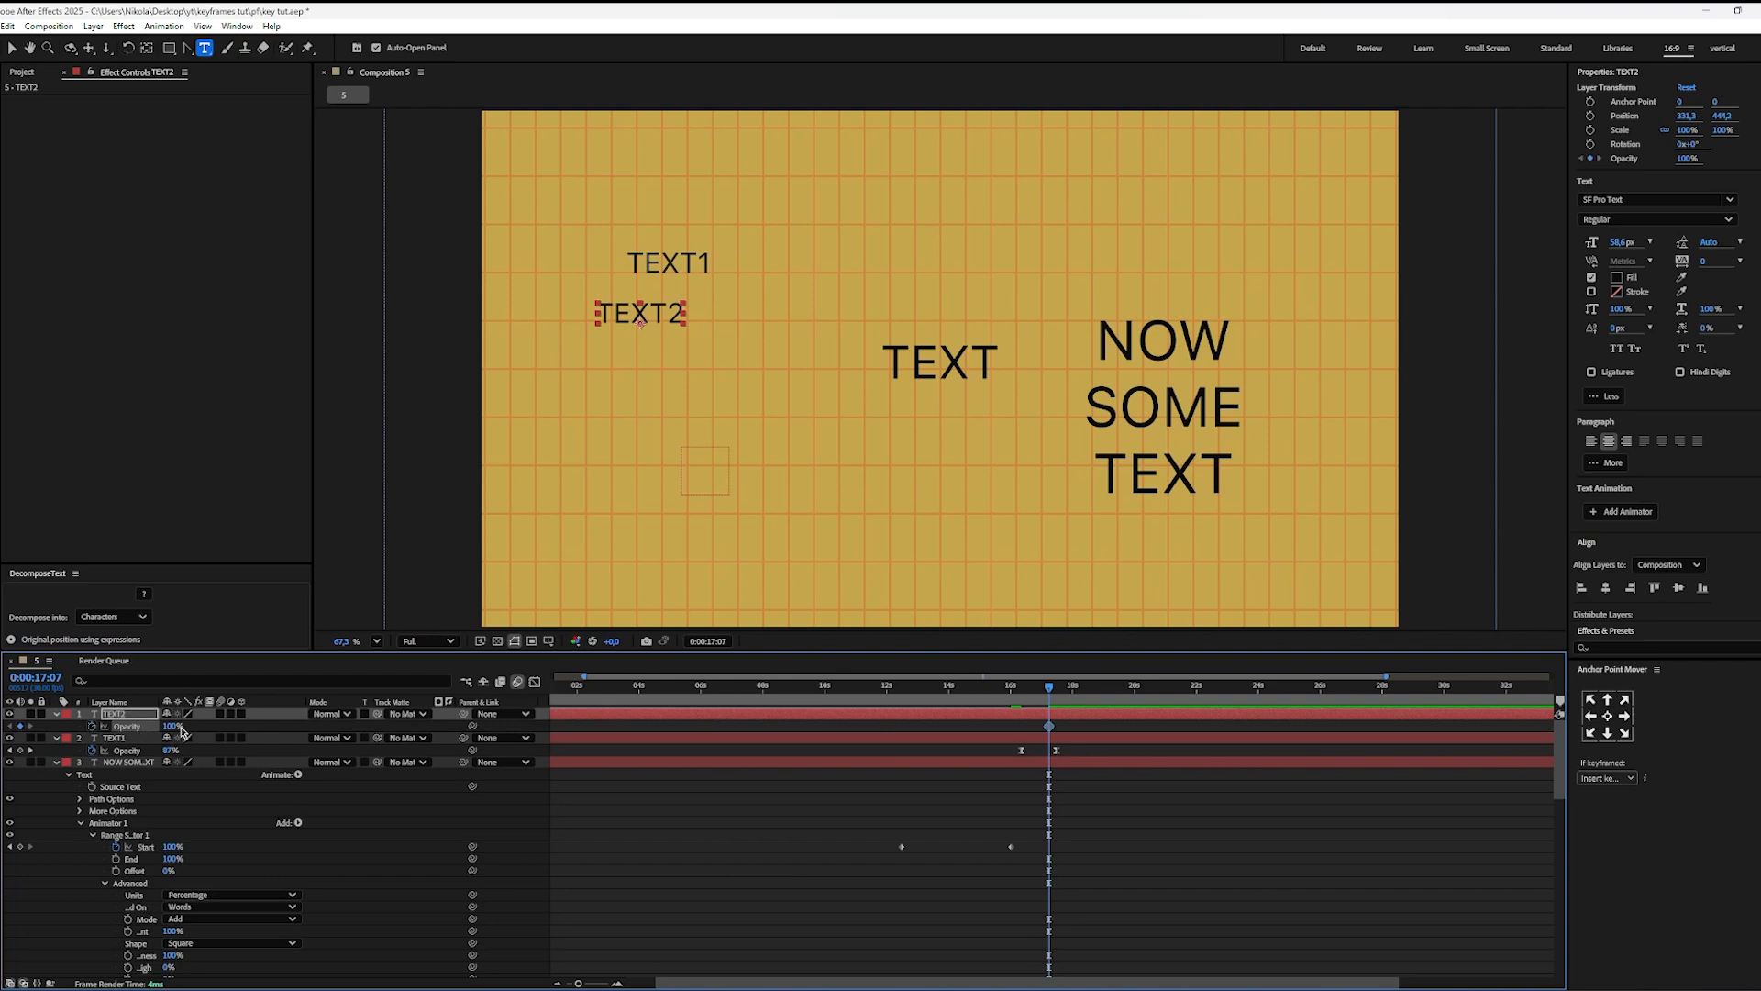
{"action": "left_click_drag", "start_coordinate": [171, 724], "coordinate": [74, 726]}
{"action": "left_click_drag", "start_coordinate": [1047, 690], "coordinate": [1101, 690]}
{"action": "left_click_drag", "start_coordinate": [167, 729], "coordinate": [266, 727]}
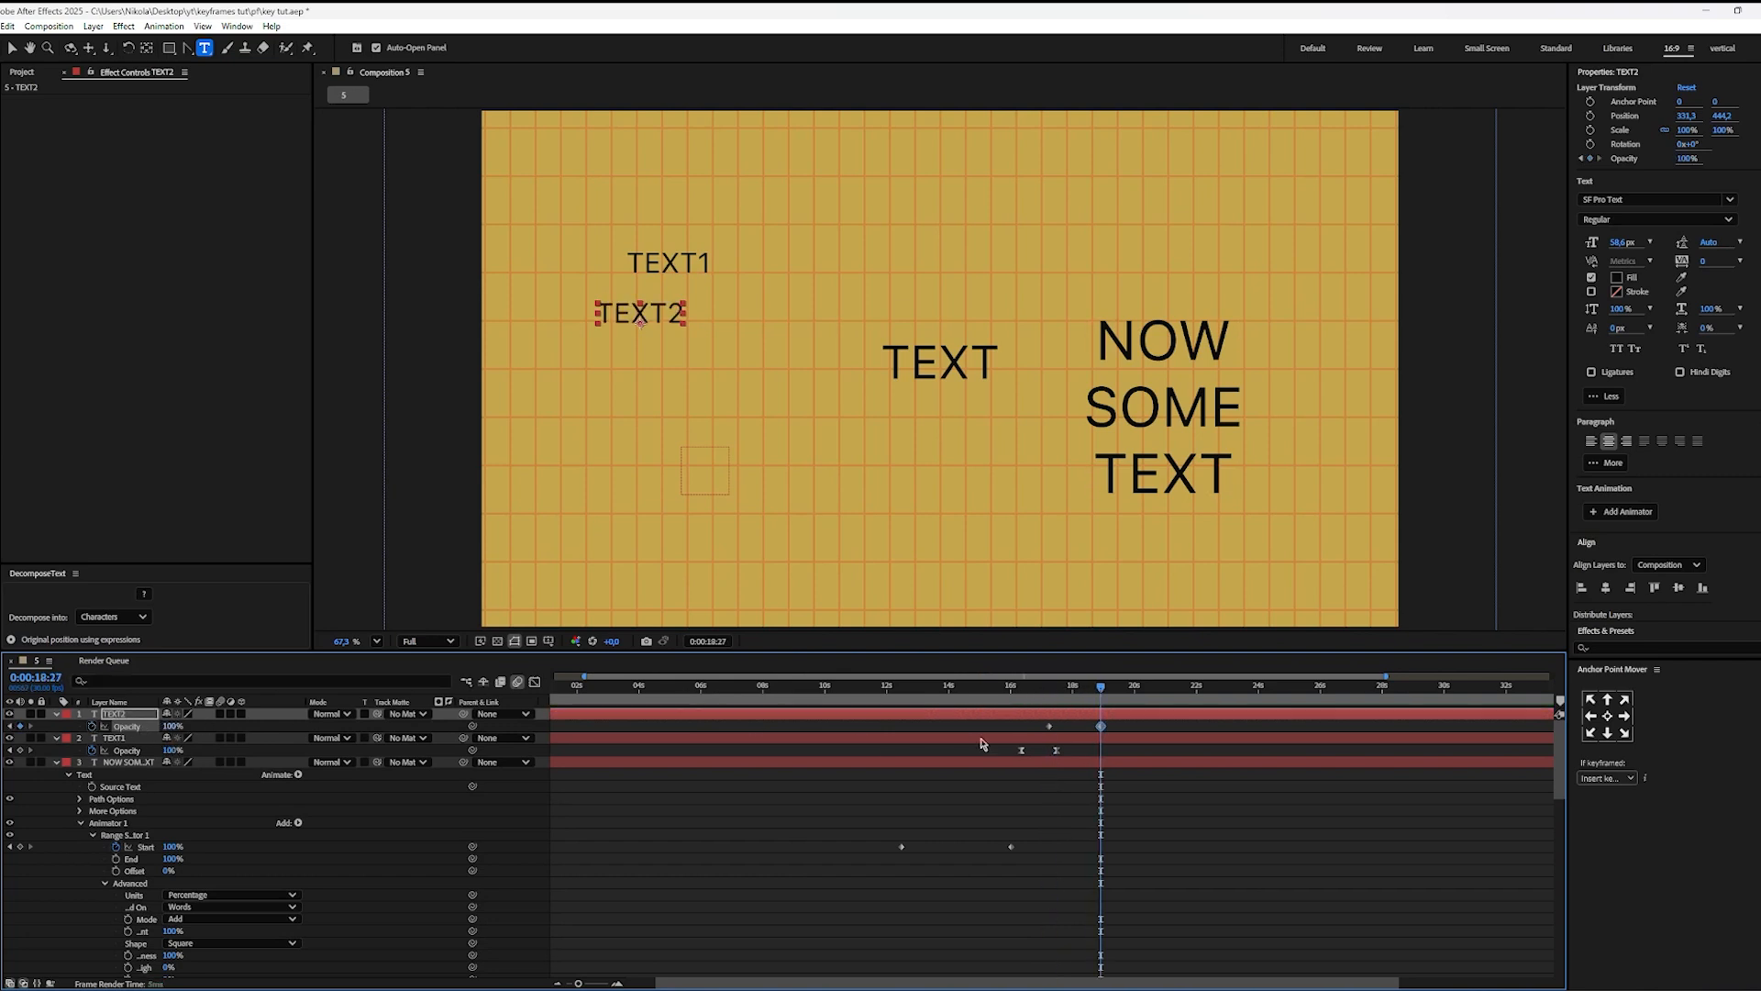
{"action": "key", "text": "F9"}
{"action": "left_click", "coordinate": [1171, 819]}
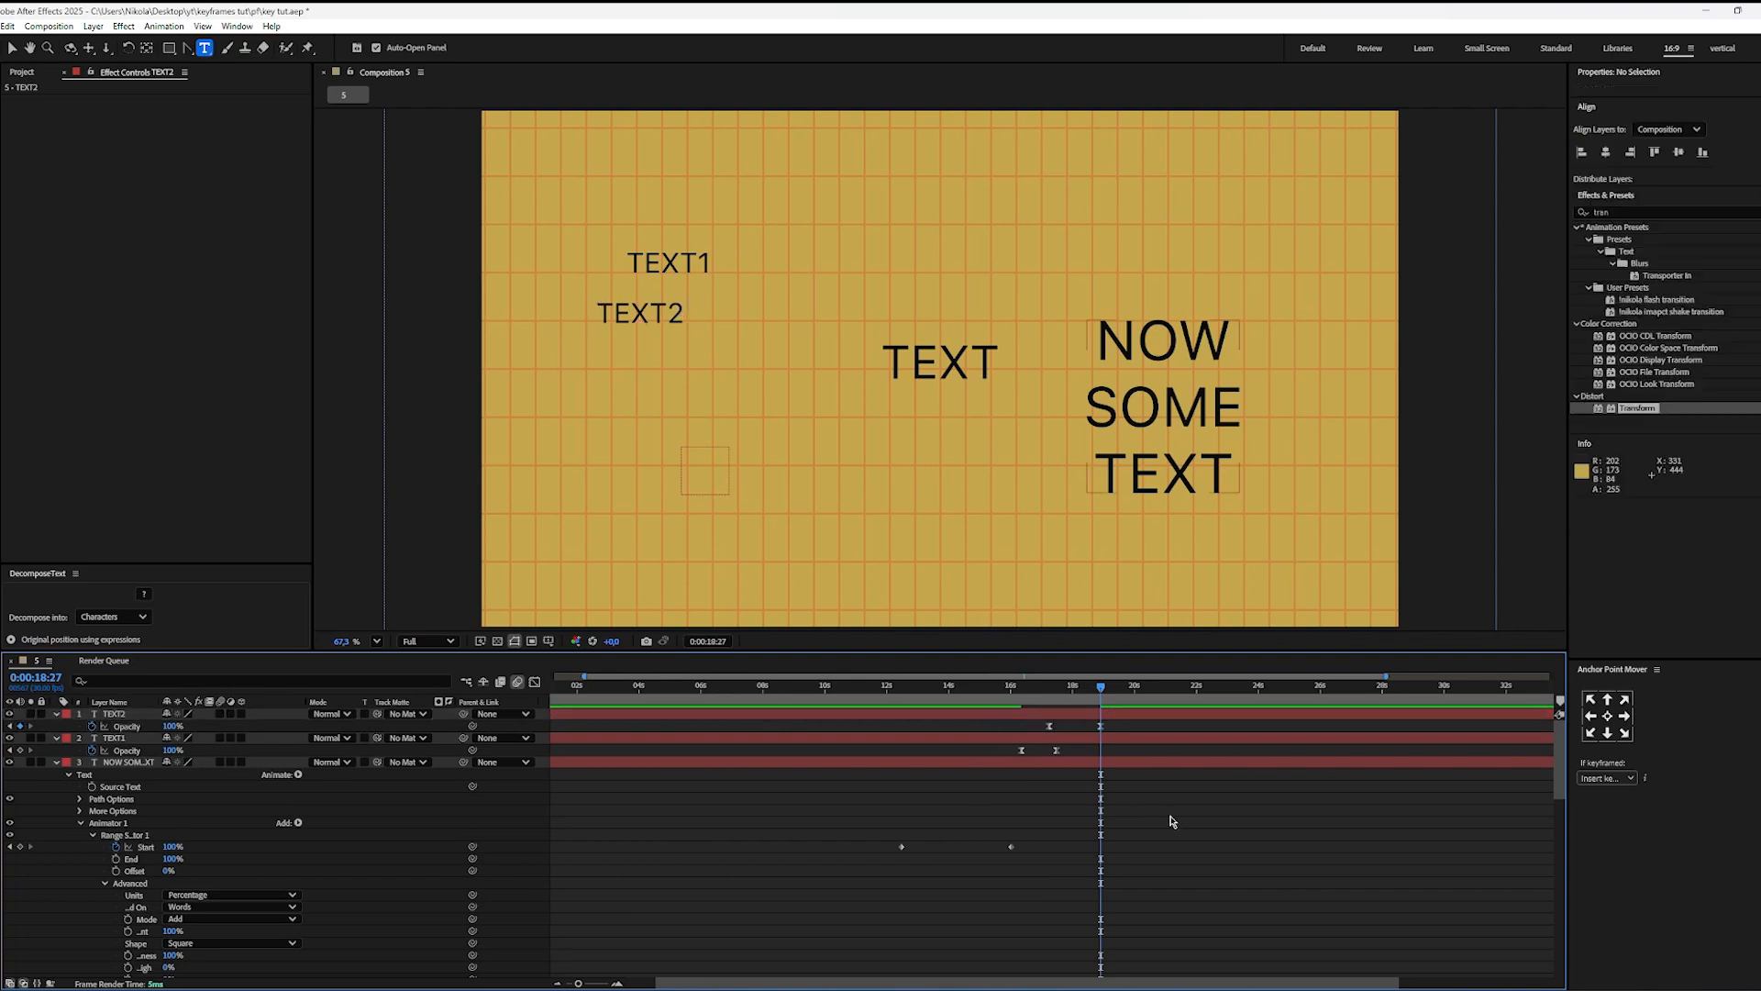
Step: Shorten TEXT2's fade by moving its ending Opacity keyframe to about 0:00:18:12, previewing the overlapping text fades before and after
{"action": "left_click_drag", "start_coordinate": [1012, 691], "coordinate": [1000, 694]}
{"action": "key", "text": "space"}
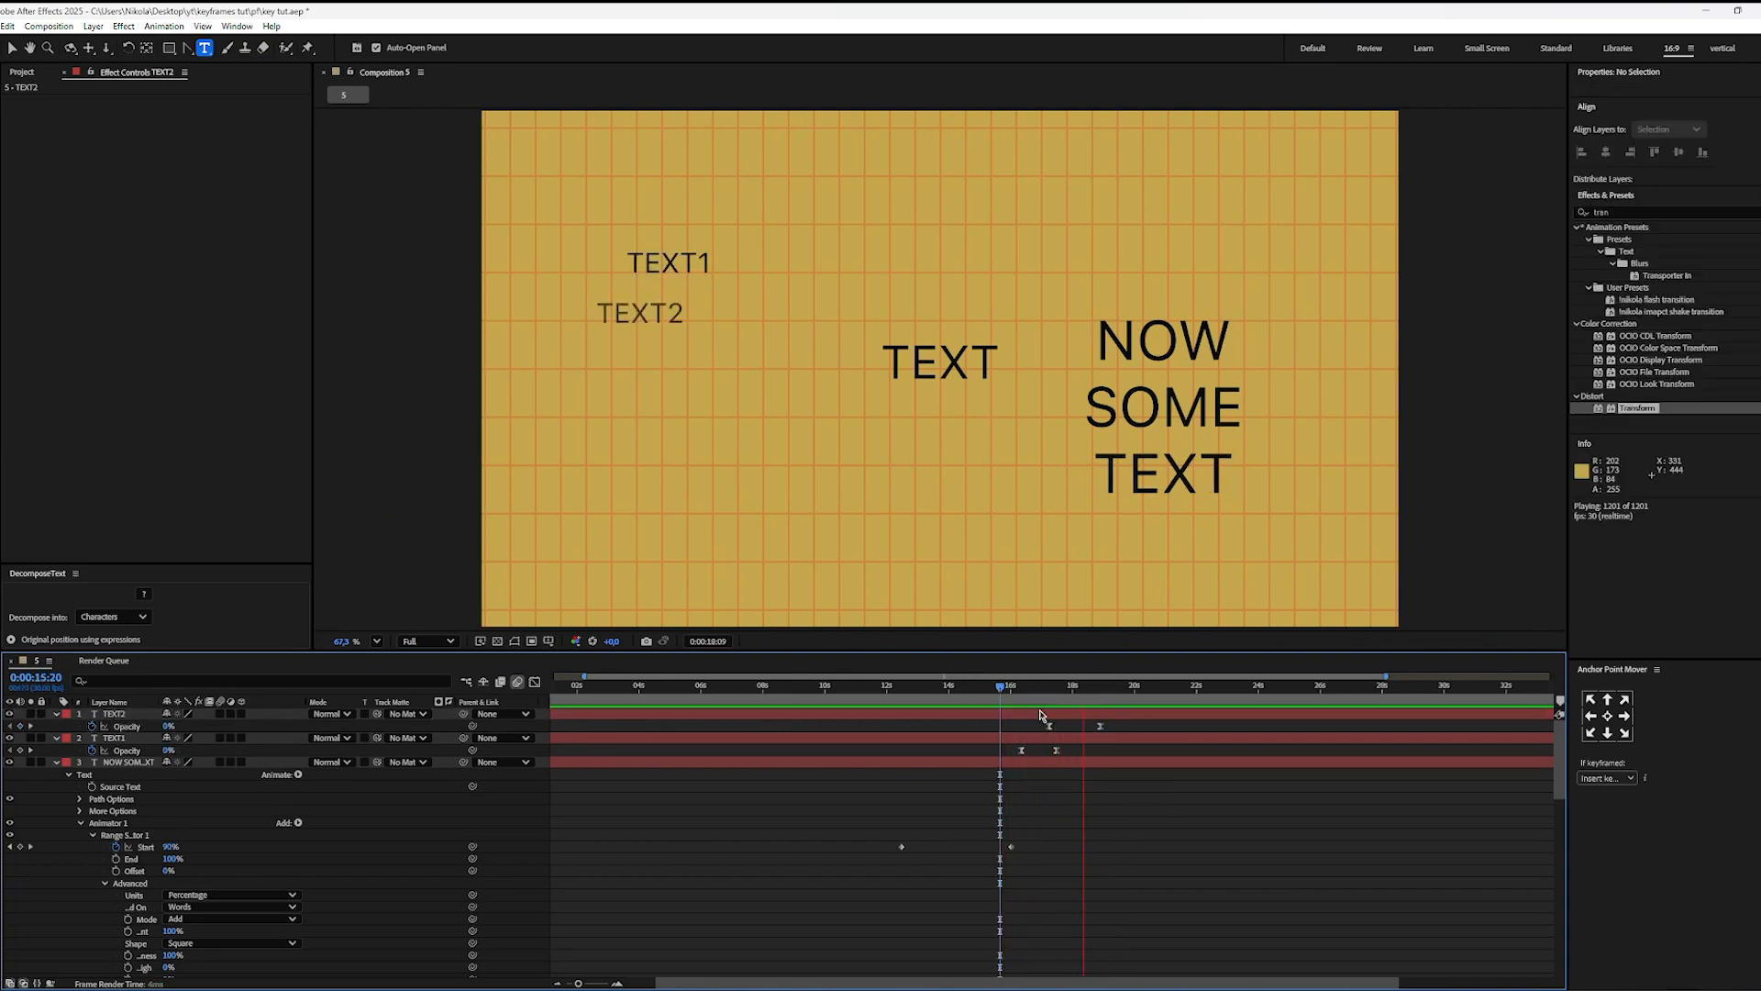
{"action": "left_click", "coordinate": [1099, 726]}
{"action": "left_click", "coordinate": [1099, 726]}
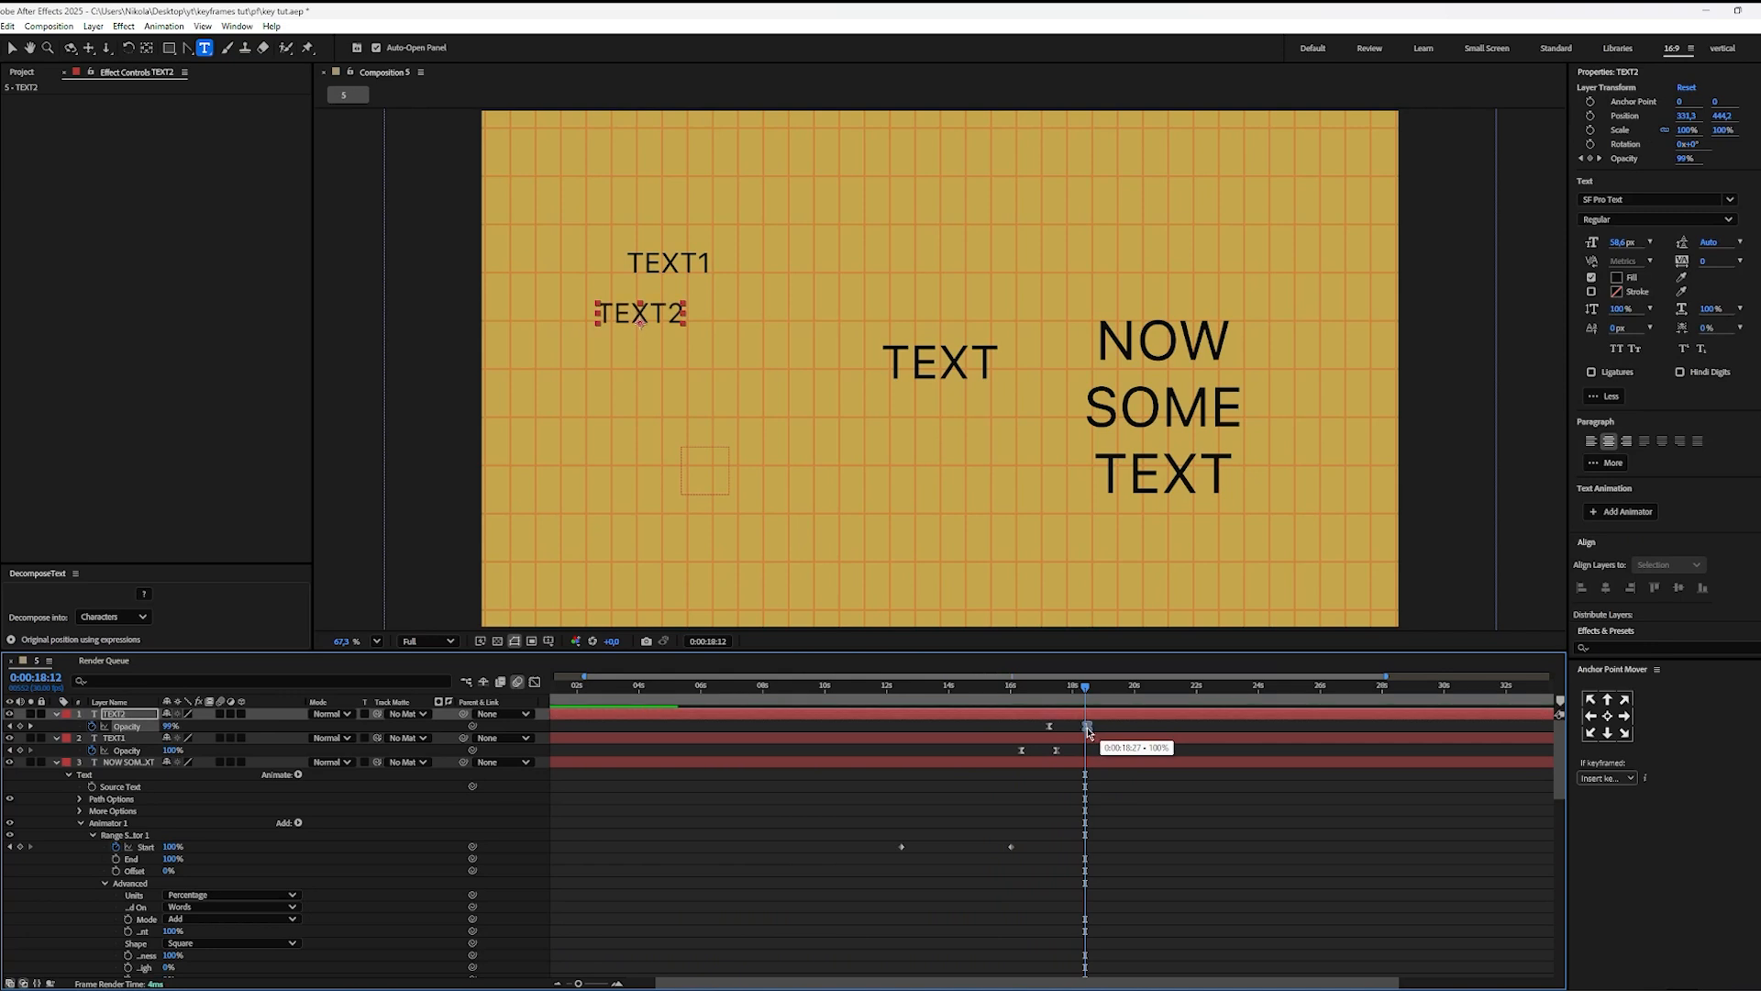
{"action": "left_click_drag", "start_coordinate": [1099, 726], "coordinate": [1087, 726]}
{"action": "left_click_drag", "start_coordinate": [1085, 688], "coordinate": [1005, 703]}
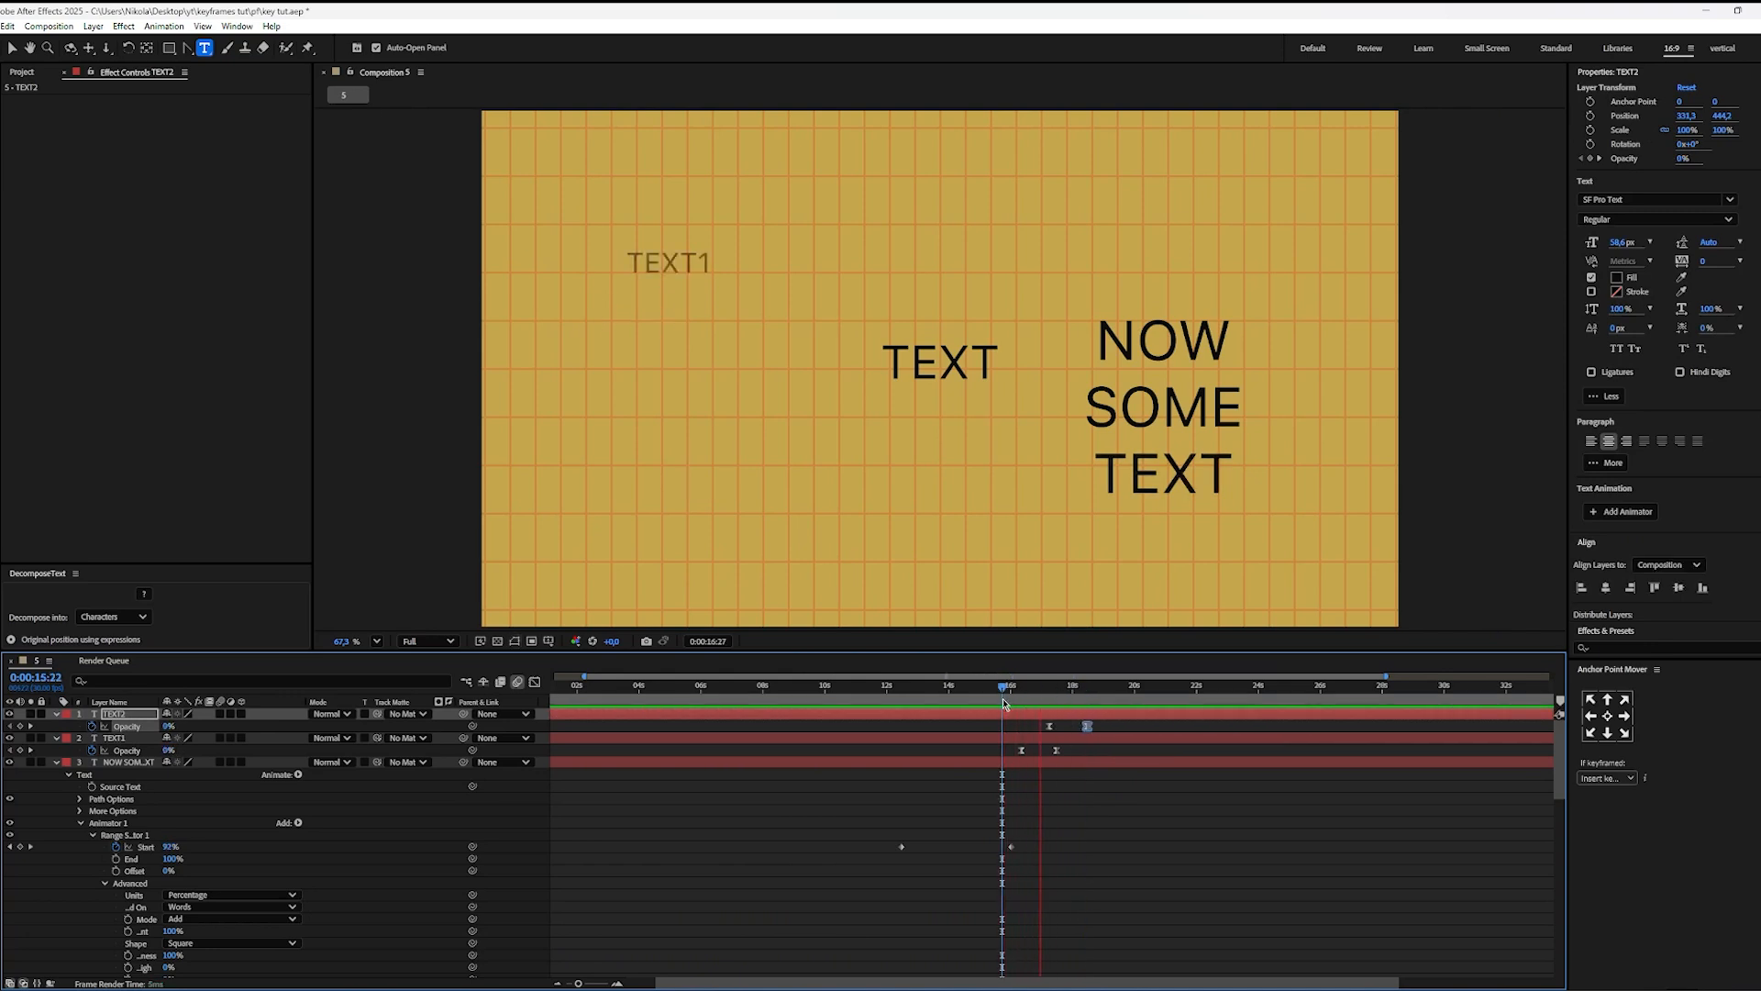
{"action": "key", "text": "space"}
{"action": "left_click", "coordinate": [1116, 806]}
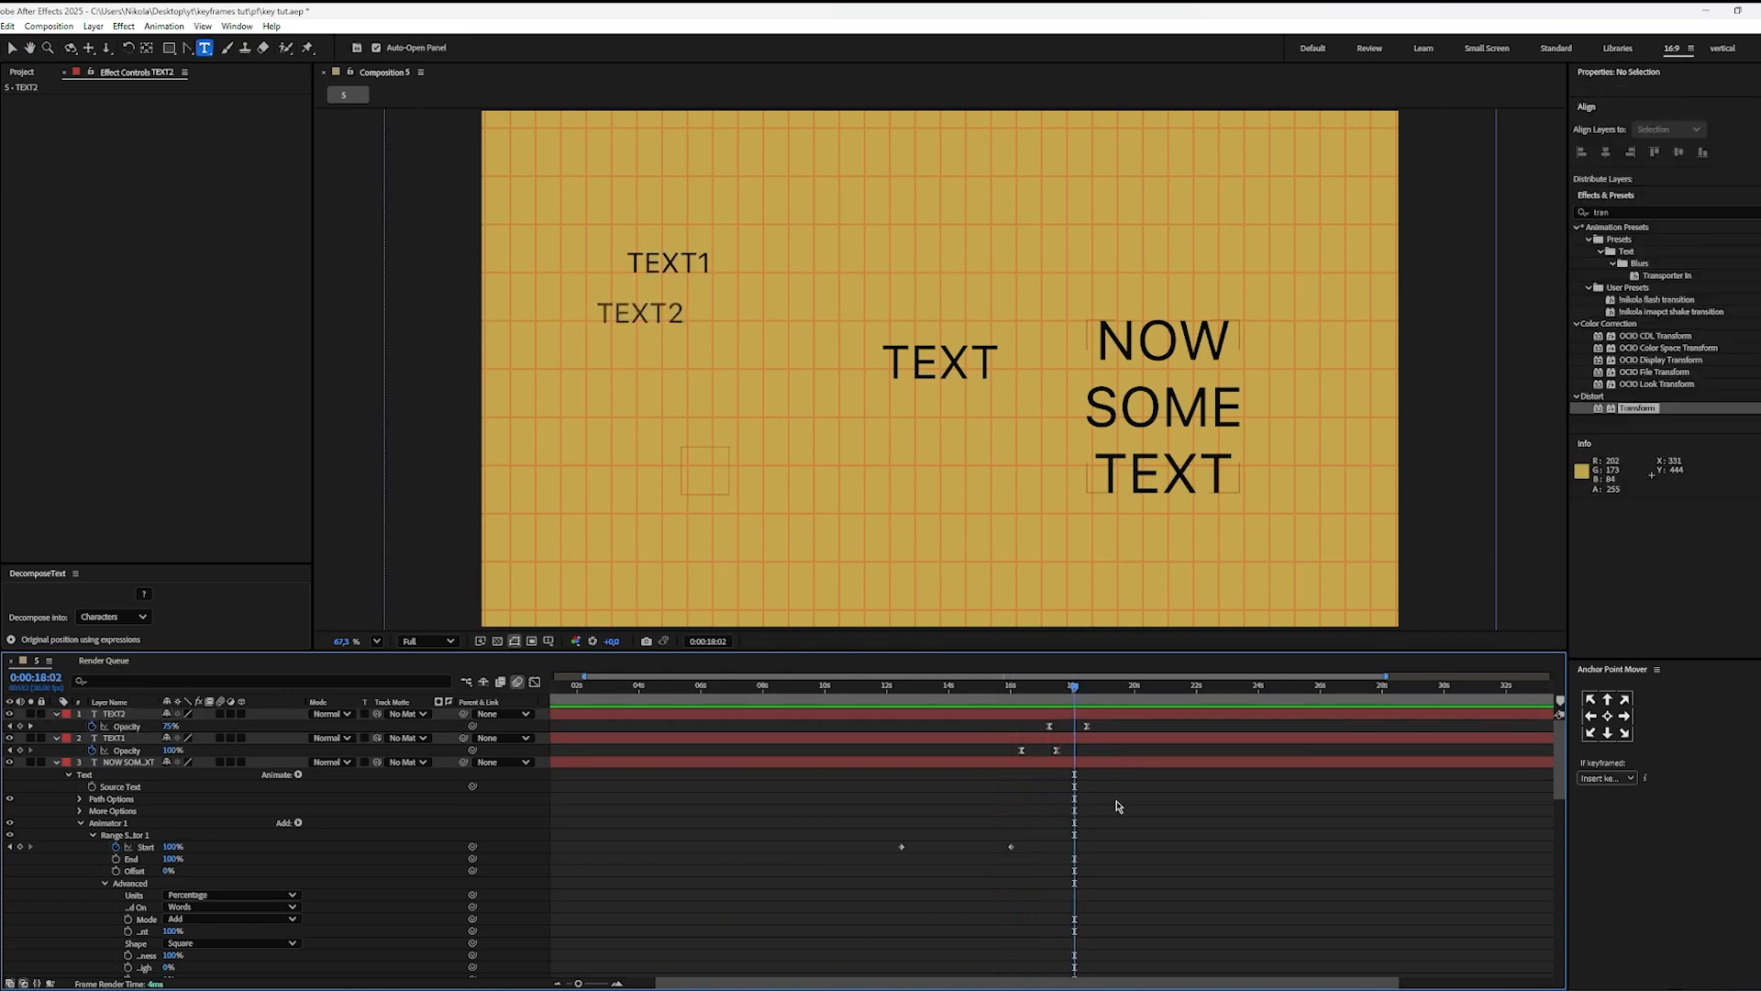
Step: Switch to Premiere Pro and examine the reel's word fade-in and level-slider animation between 00:00:07:17 and 00:00:08:39
{"action": "scroll", "coordinate": [1092, 798], "scroll_direction": "down", "scroll_amount": 5}
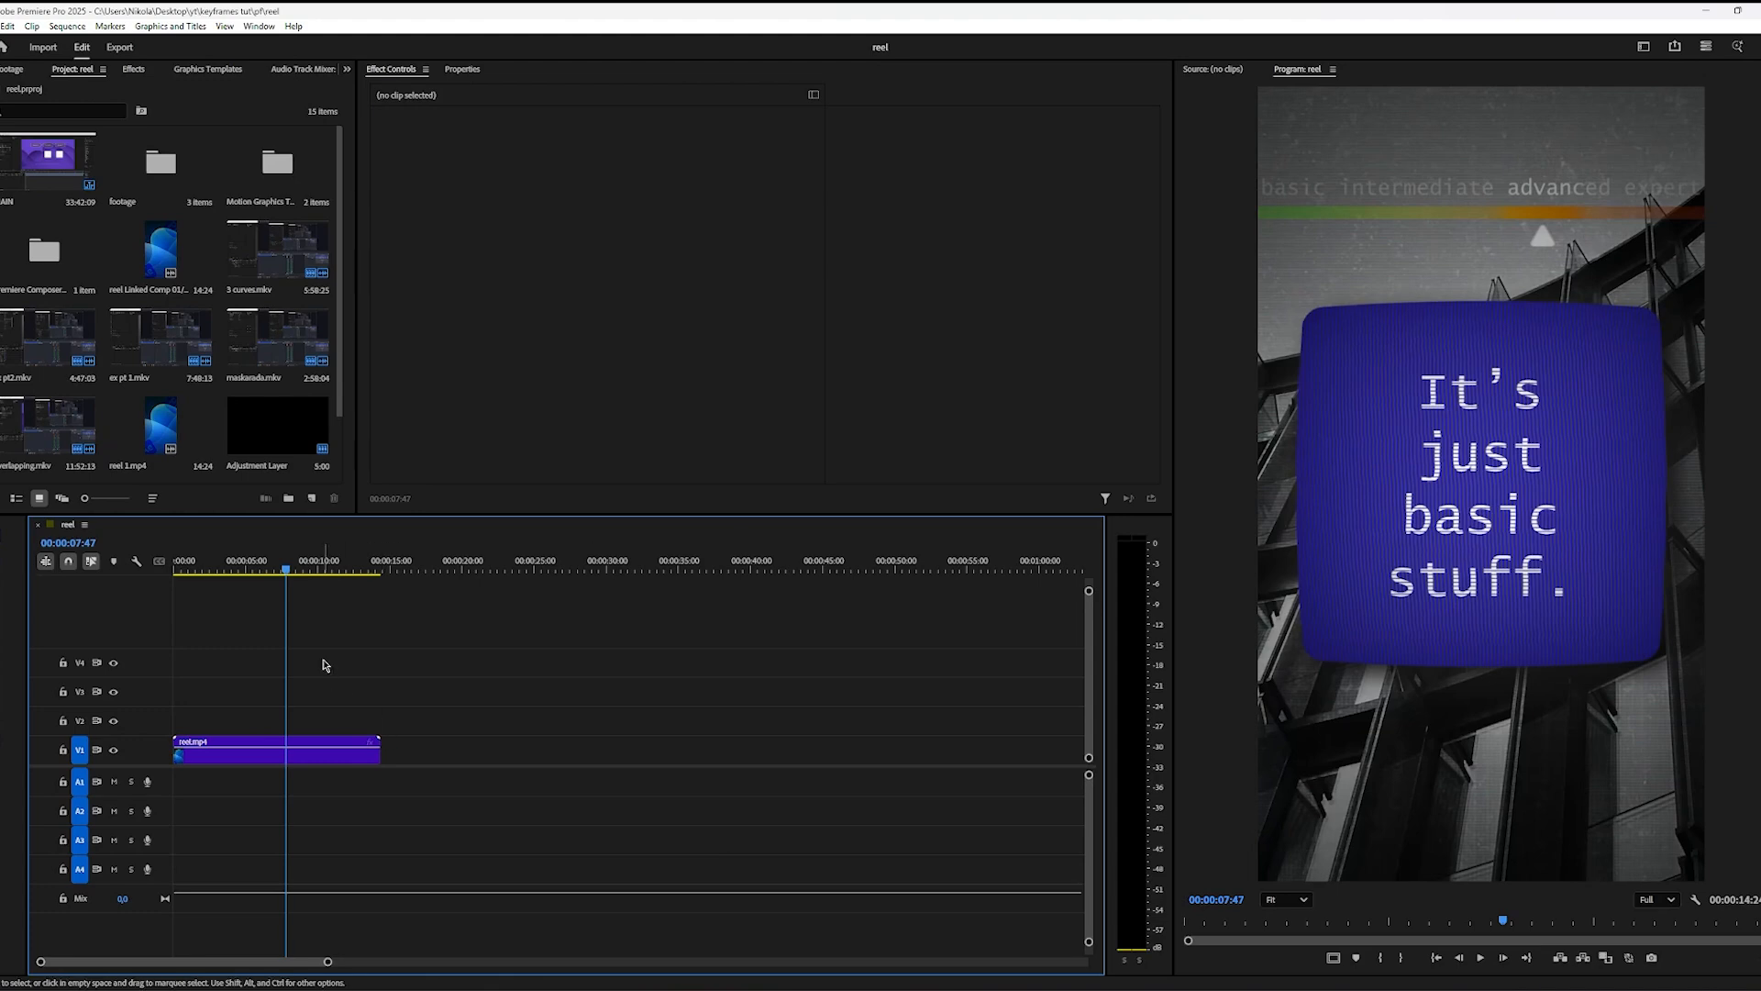
{"action": "left_click_drag", "start_coordinate": [283, 571], "coordinate": [286, 571]}
{"action": "scroll", "coordinate": [1577, 207], "scroll_direction": "up", "scroll_amount": 3}
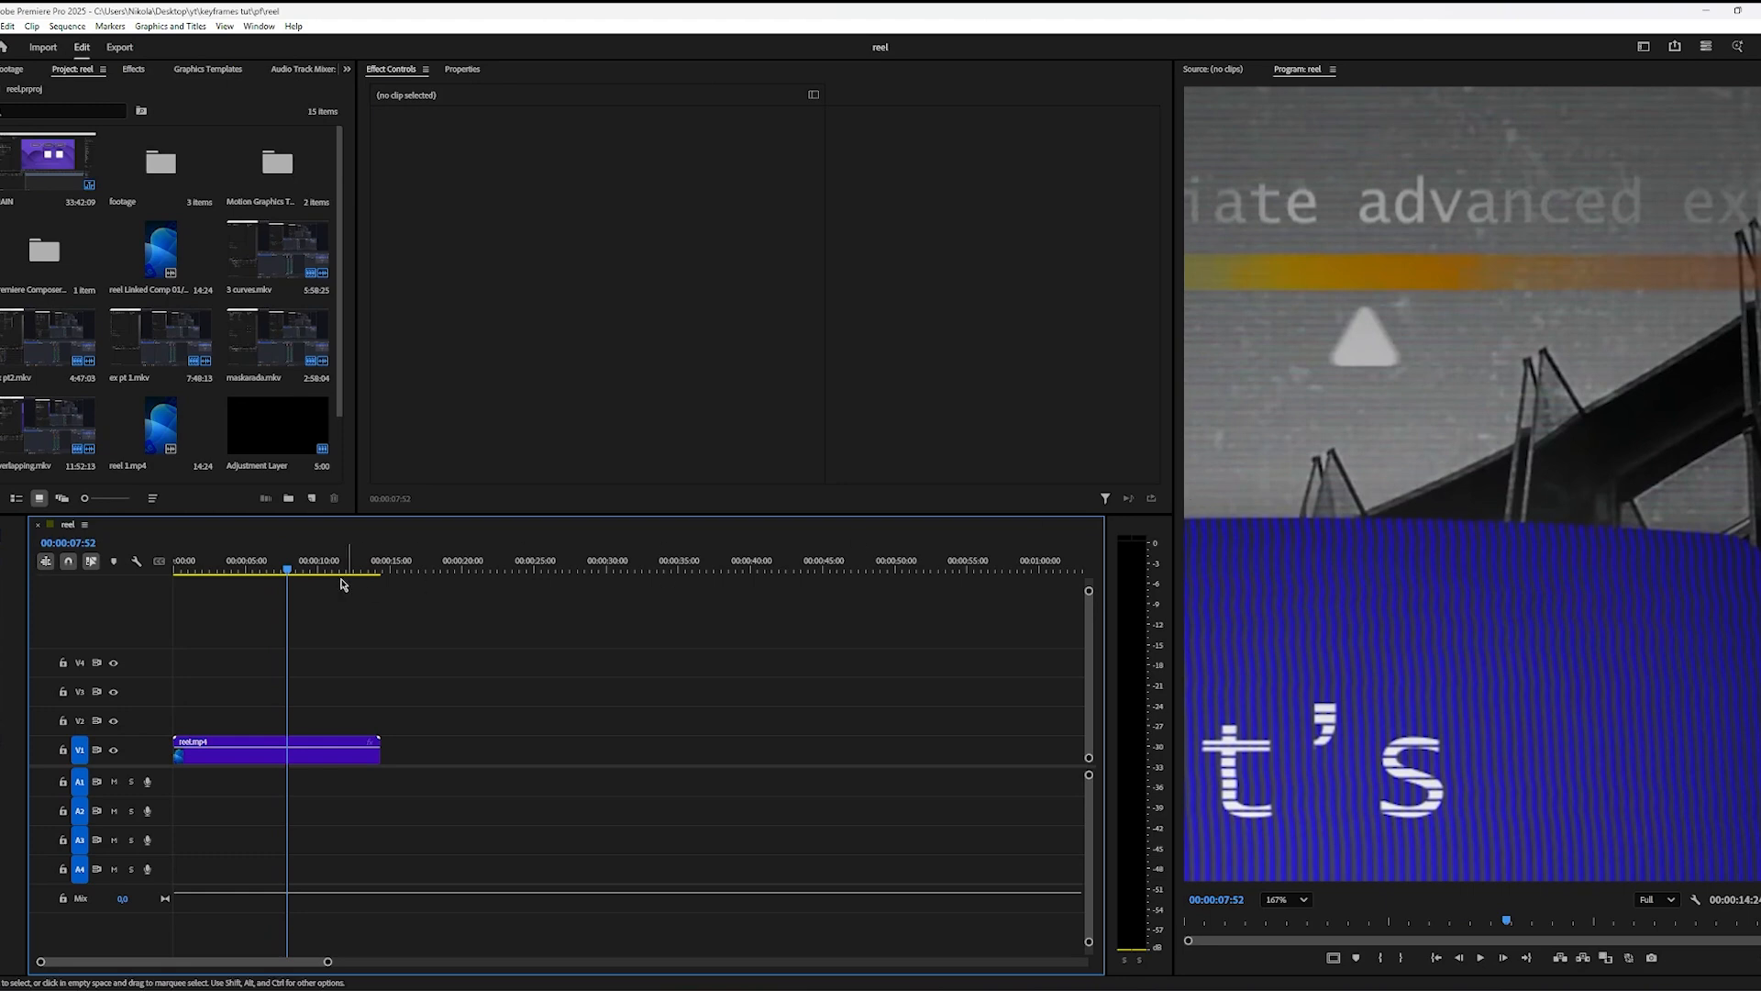
{"action": "left_click", "coordinate": [278, 570]}
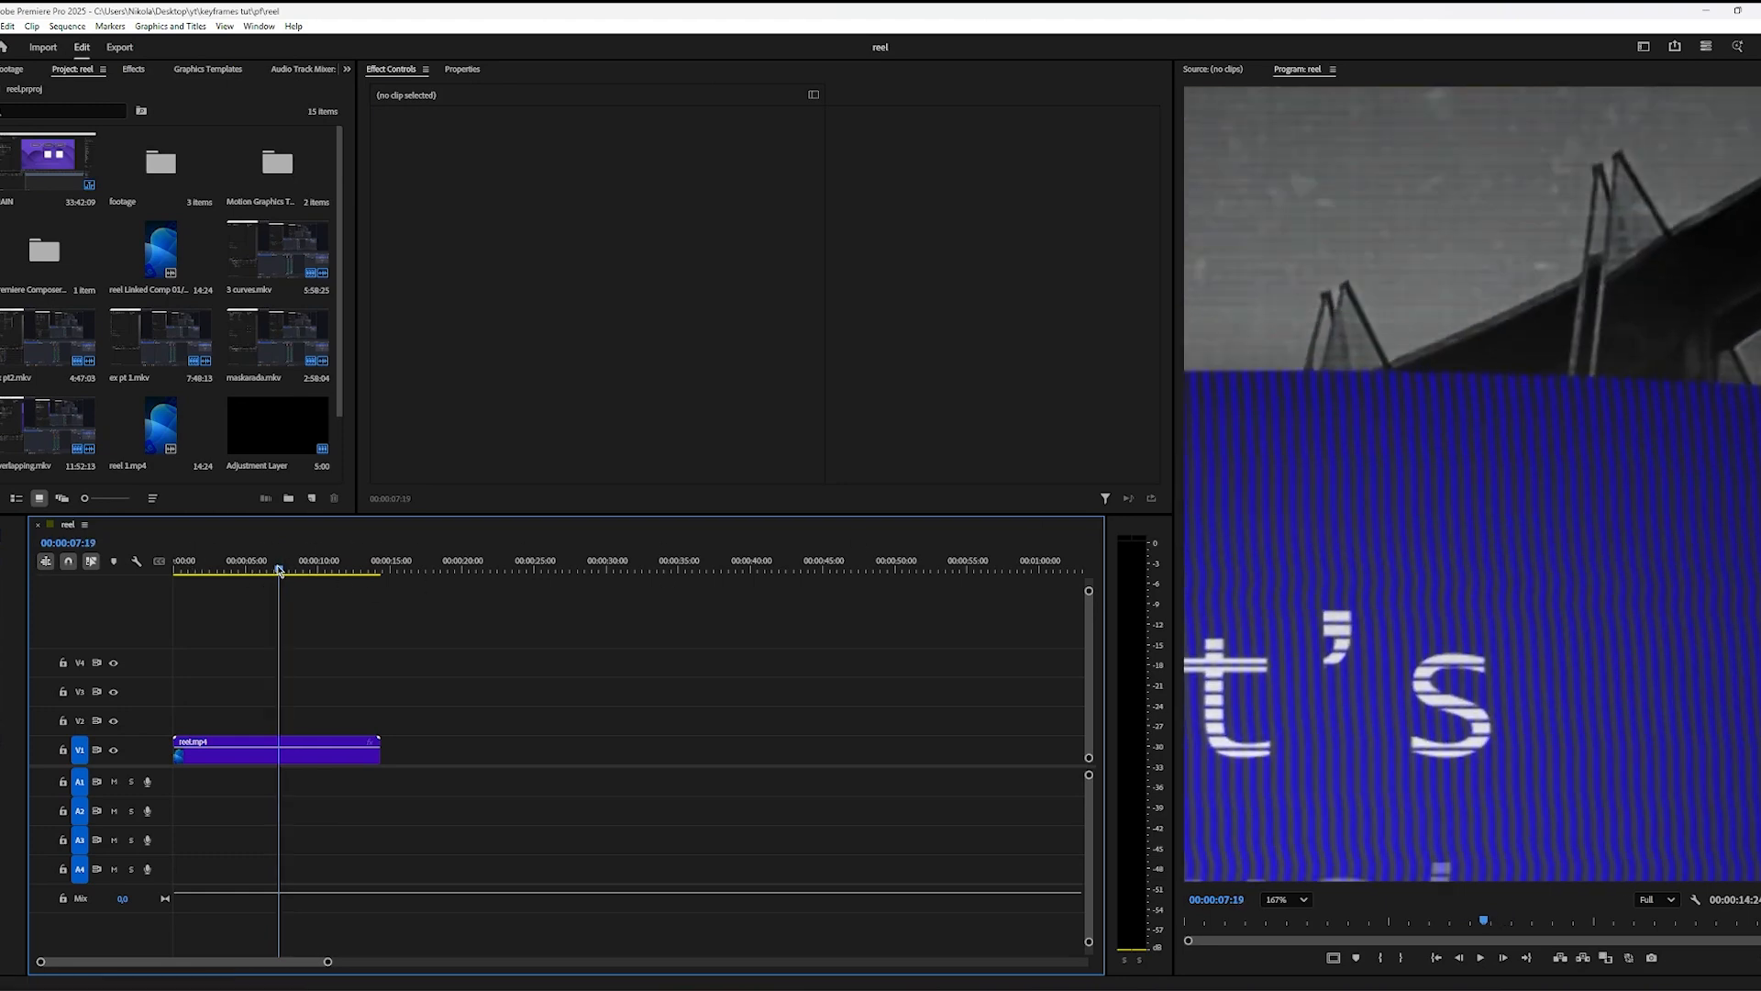
{"action": "left_click", "coordinate": [1285, 900]}
{"action": "left_click", "coordinate": [1279, 699]}
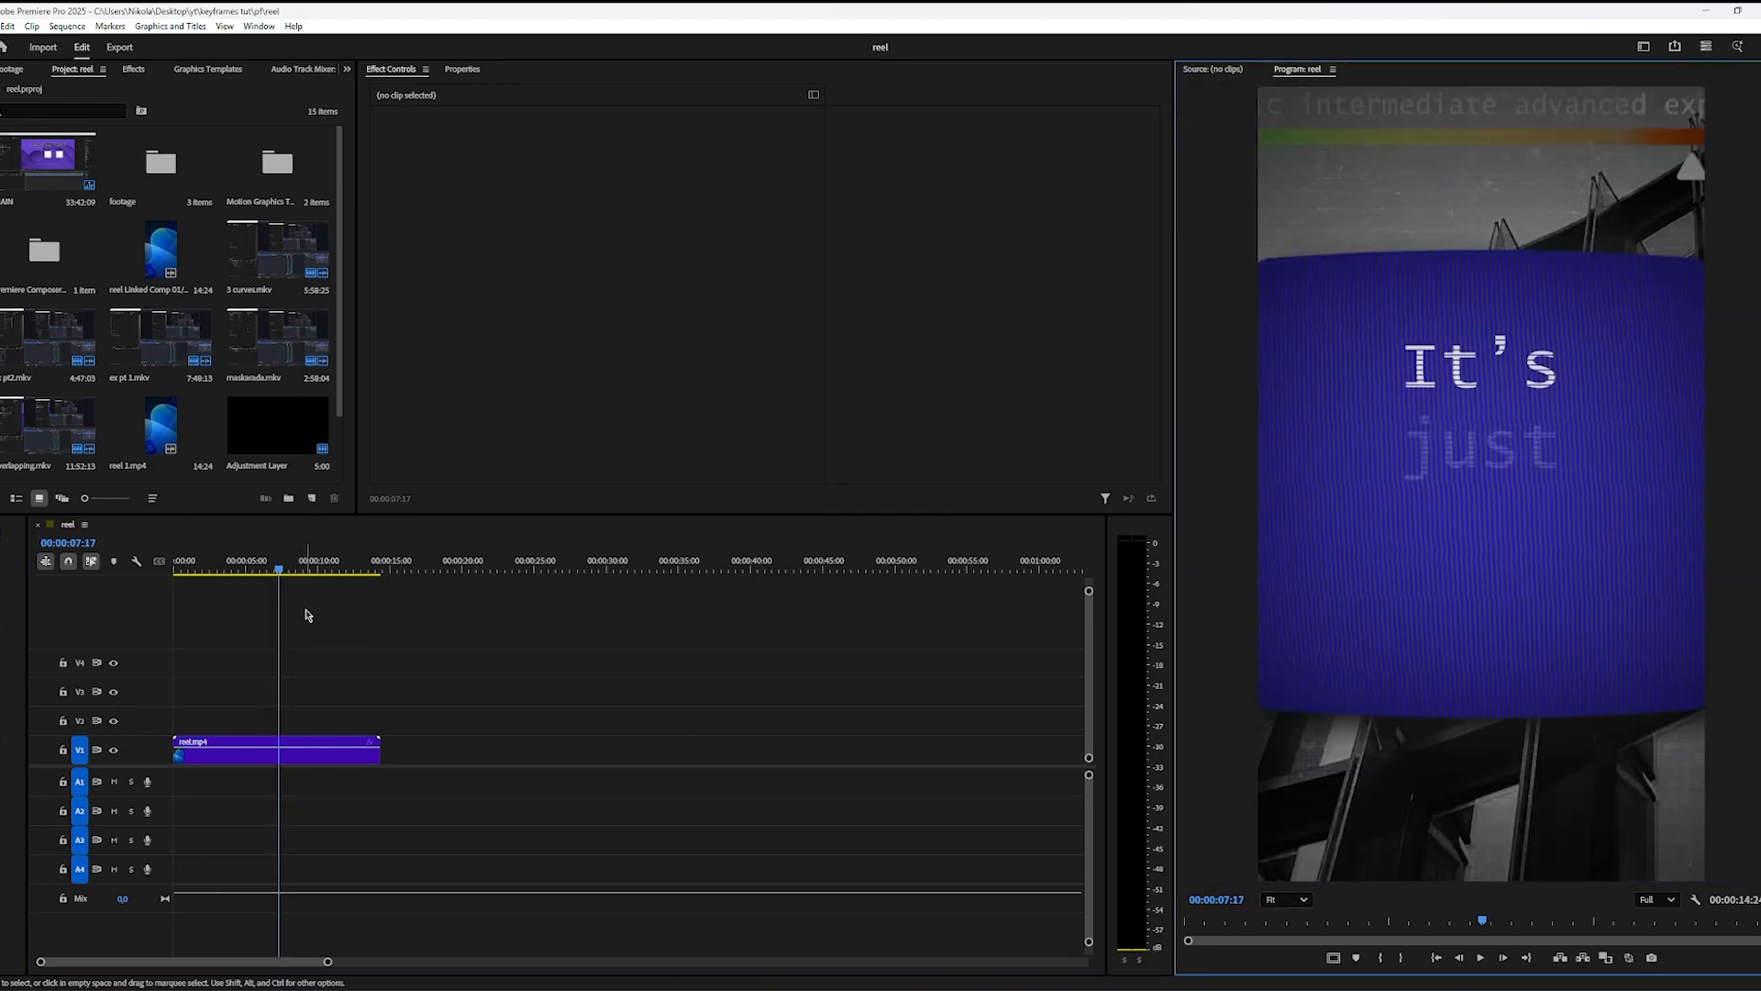
{"action": "left_click_drag", "start_coordinate": [283, 570], "coordinate": [305, 577]}
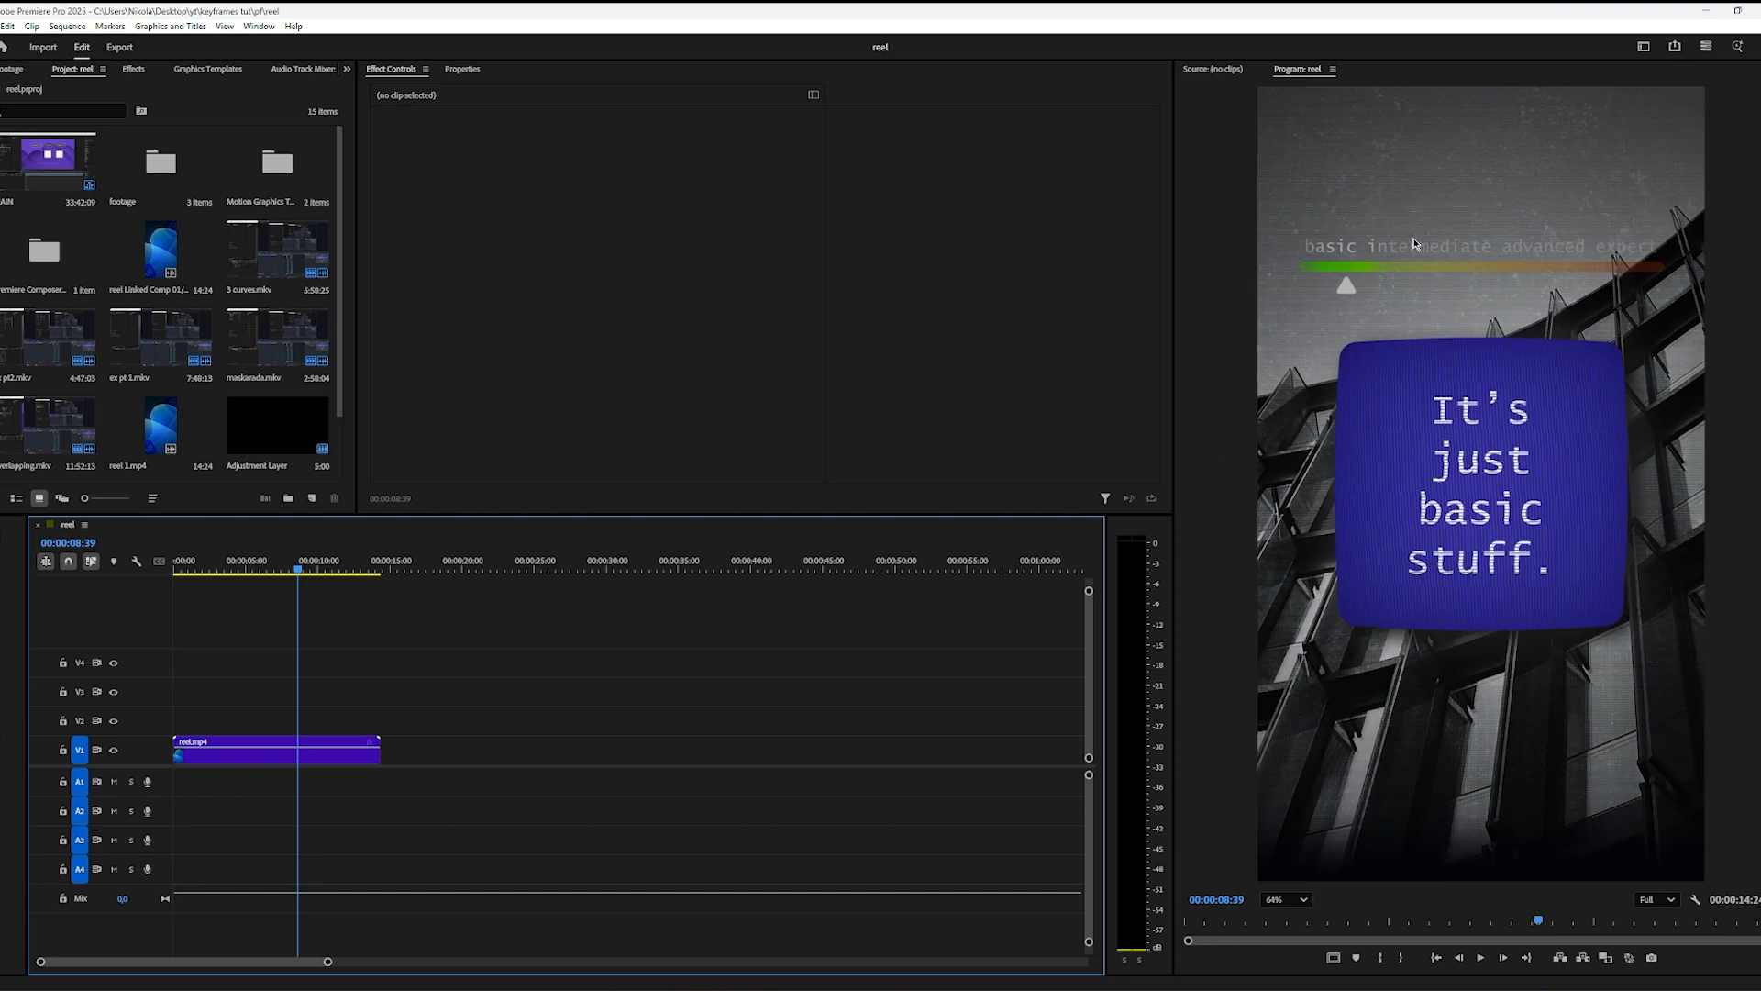
{"action": "scroll", "coordinate": [1414, 244], "scroll_direction": "up", "scroll_amount": 2}
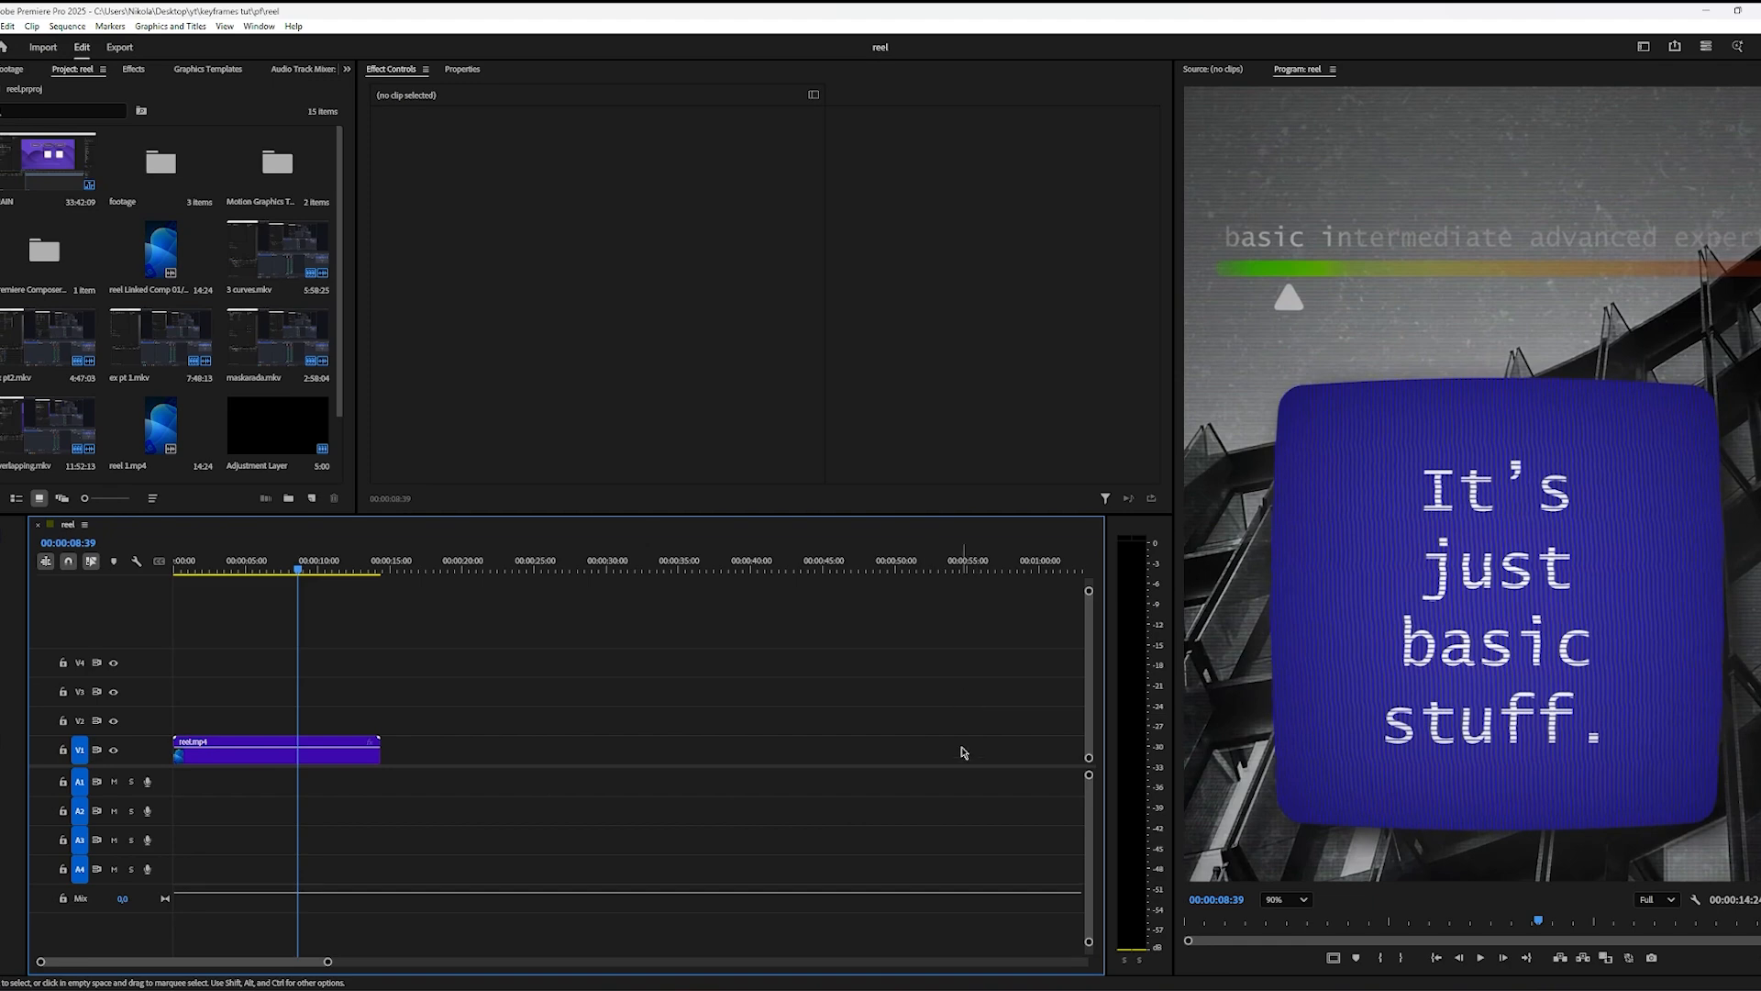
Step: Switch back to After Effects and draw a wide blue rectangle of about 961 × 108 px above the TEXT and NOW SOME TEXT layers
{"action": "left_click", "coordinate": [818, 989]}
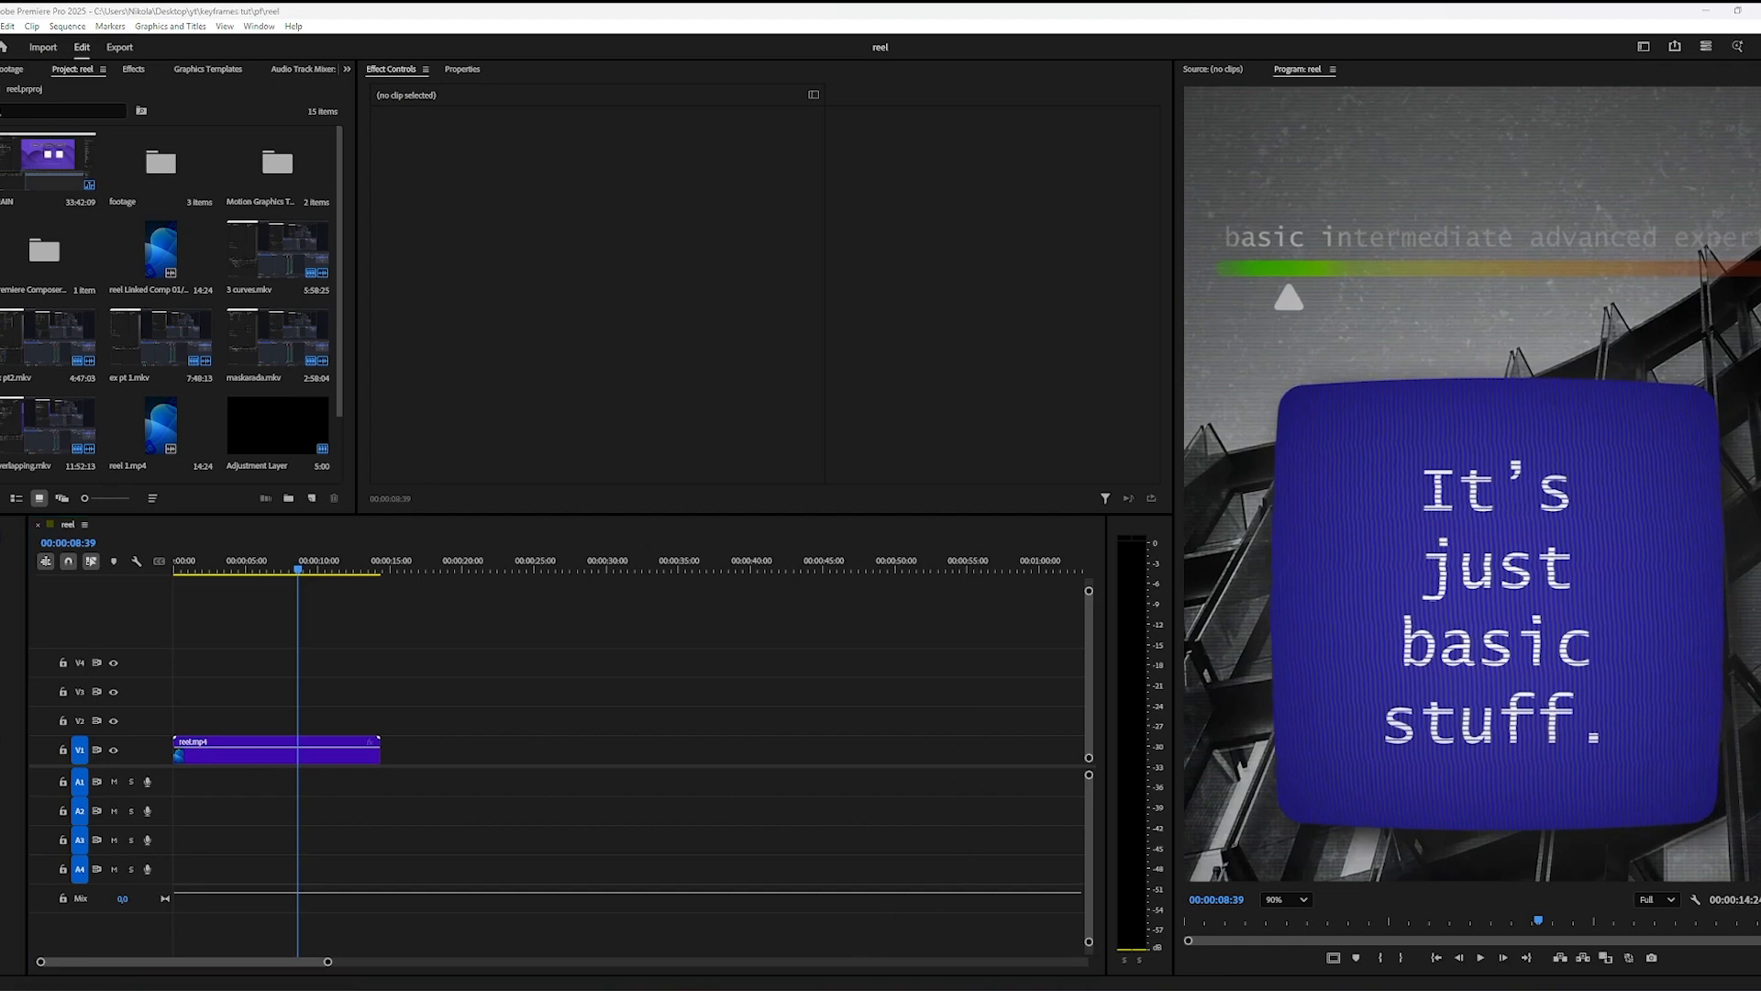
{"action": "scroll", "coordinate": [906, 789], "scroll_direction": "down", "scroll_amount": 3}
{"action": "scroll", "coordinate": [905, 787], "scroll_direction": "up", "scroll_amount": 7}
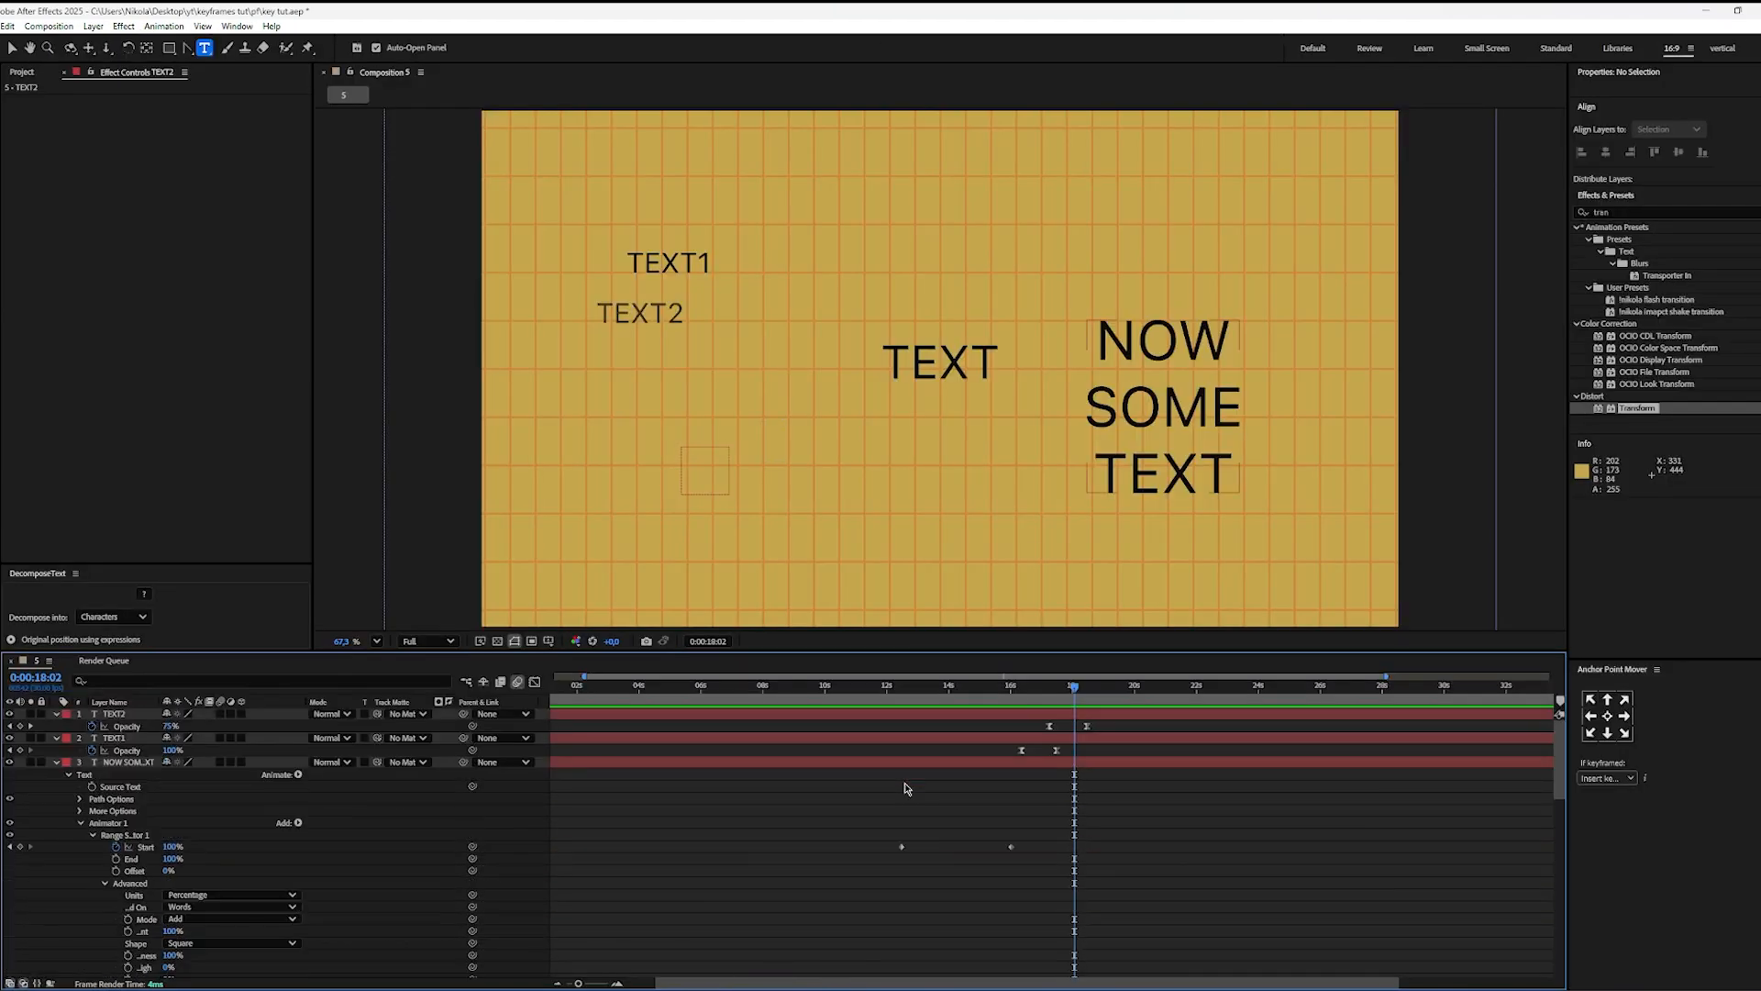
{"action": "key", "text": "q"}
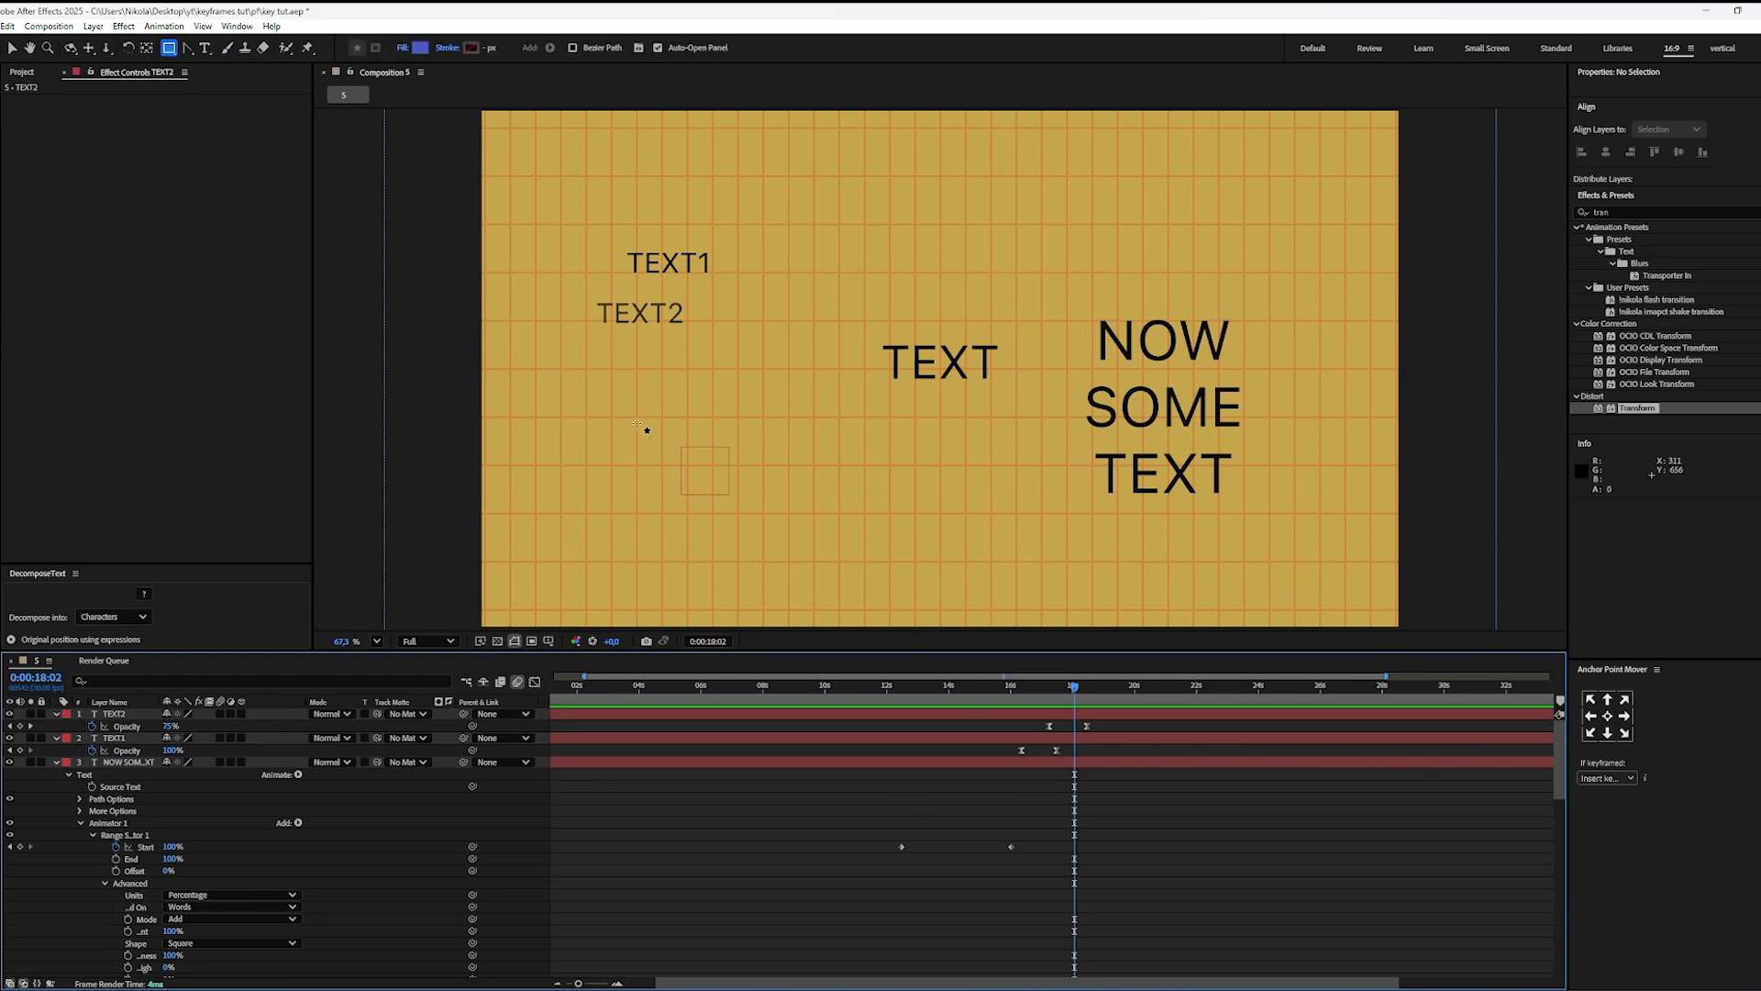
{"action": "mouse_move", "coordinate": [819, 172]}
{"action": "left_mouse_down"}
{"action": "mouse_move", "coordinate": [1242, 259]}
{"action": "mouse_move", "coordinate": [1278, 224]}
{"action": "left_mouse_up"}
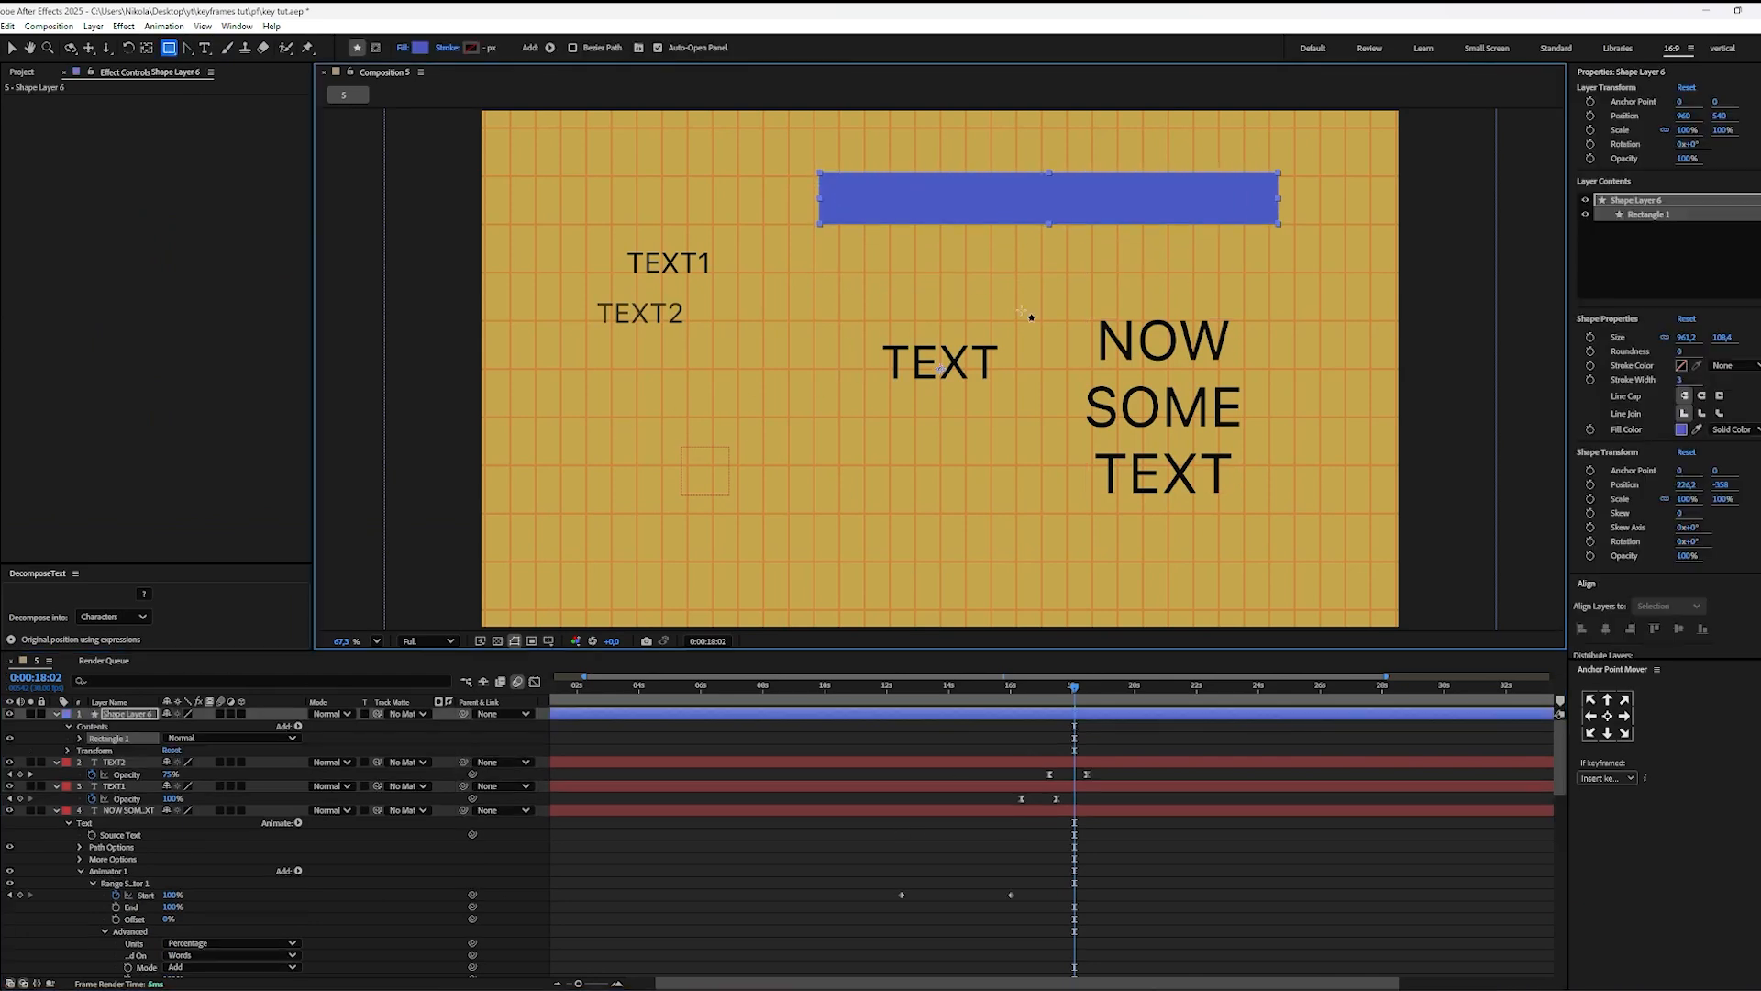
{"action": "left_click", "coordinate": [776, 746]}
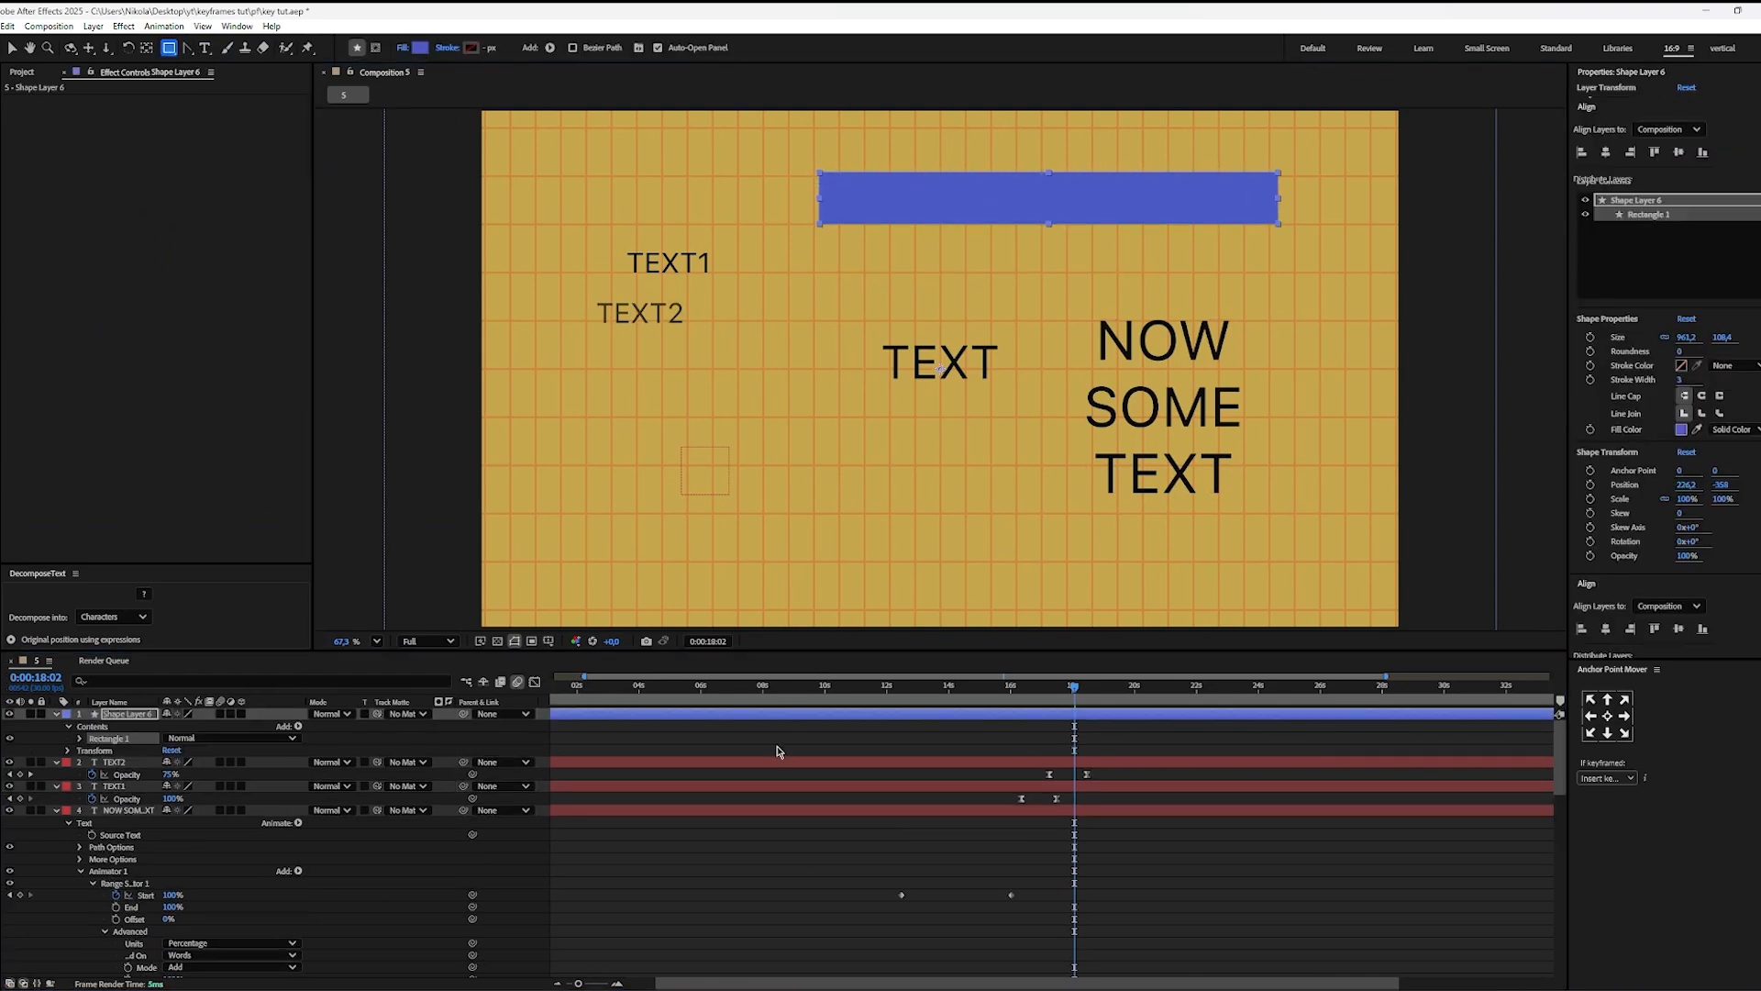
Step: Duplicate the blue rectangle's shape layer, naming the upper copy saturated and the original beneath it low
{"action": "left_click", "coordinate": [141, 714]}
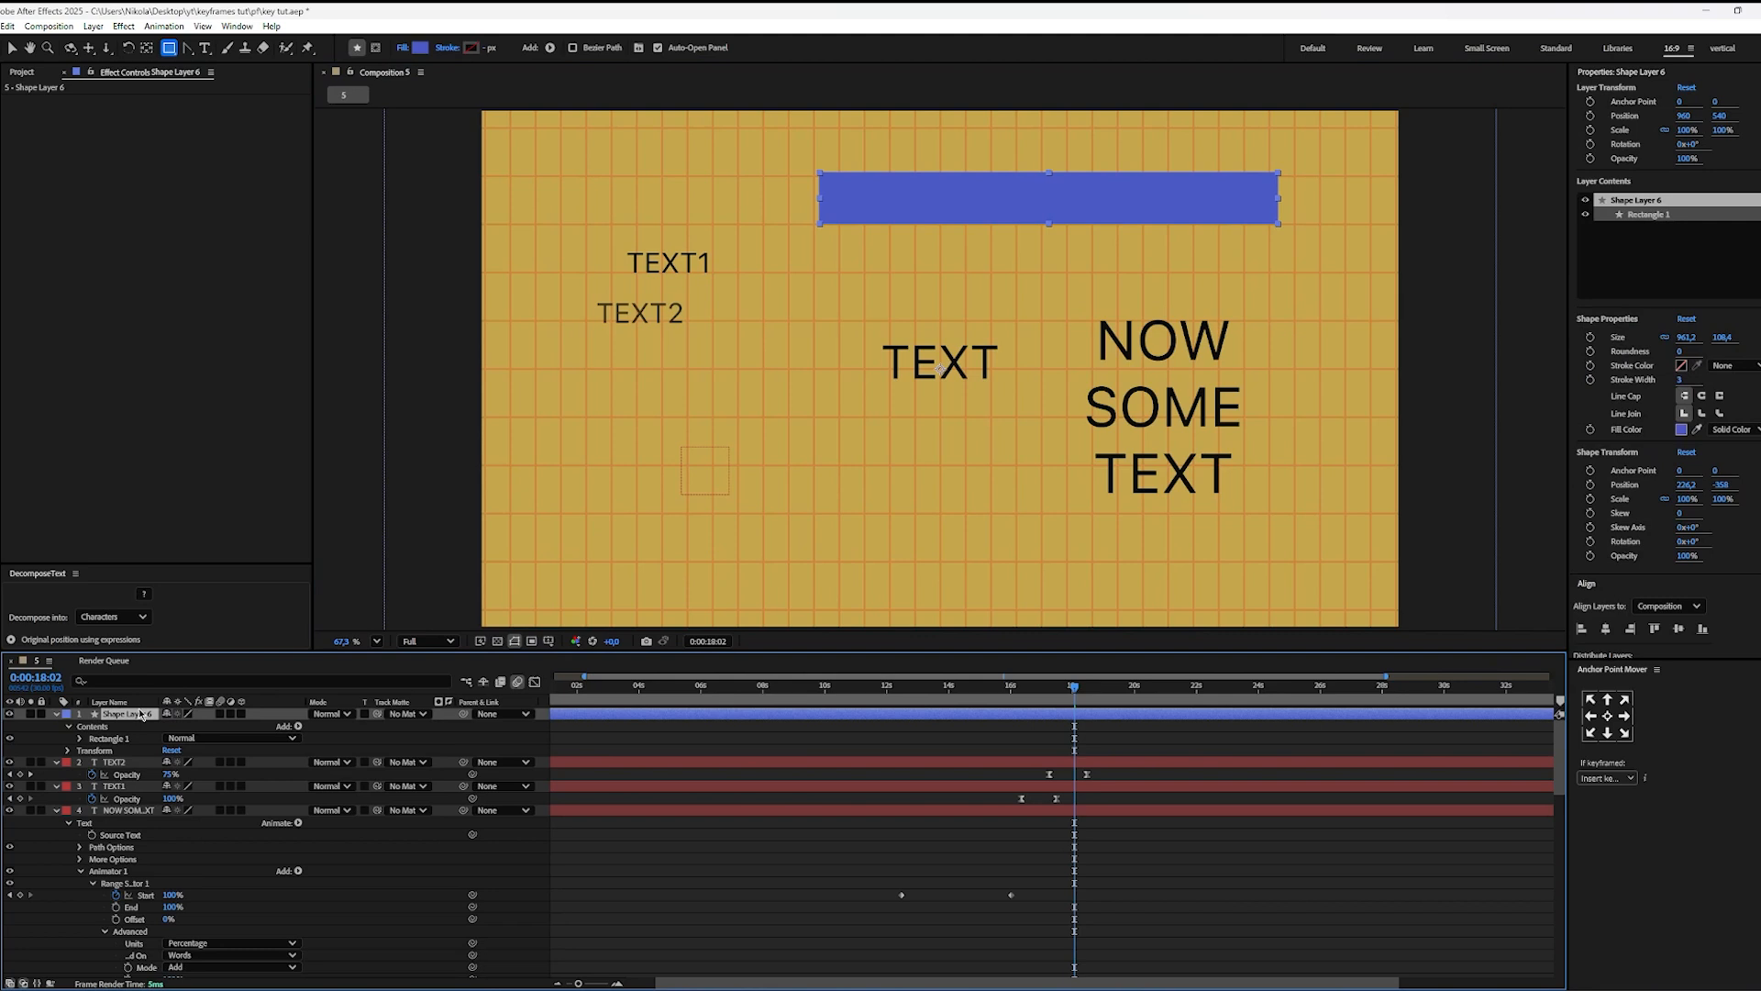
{"action": "key", "text": "ctrl+d"}
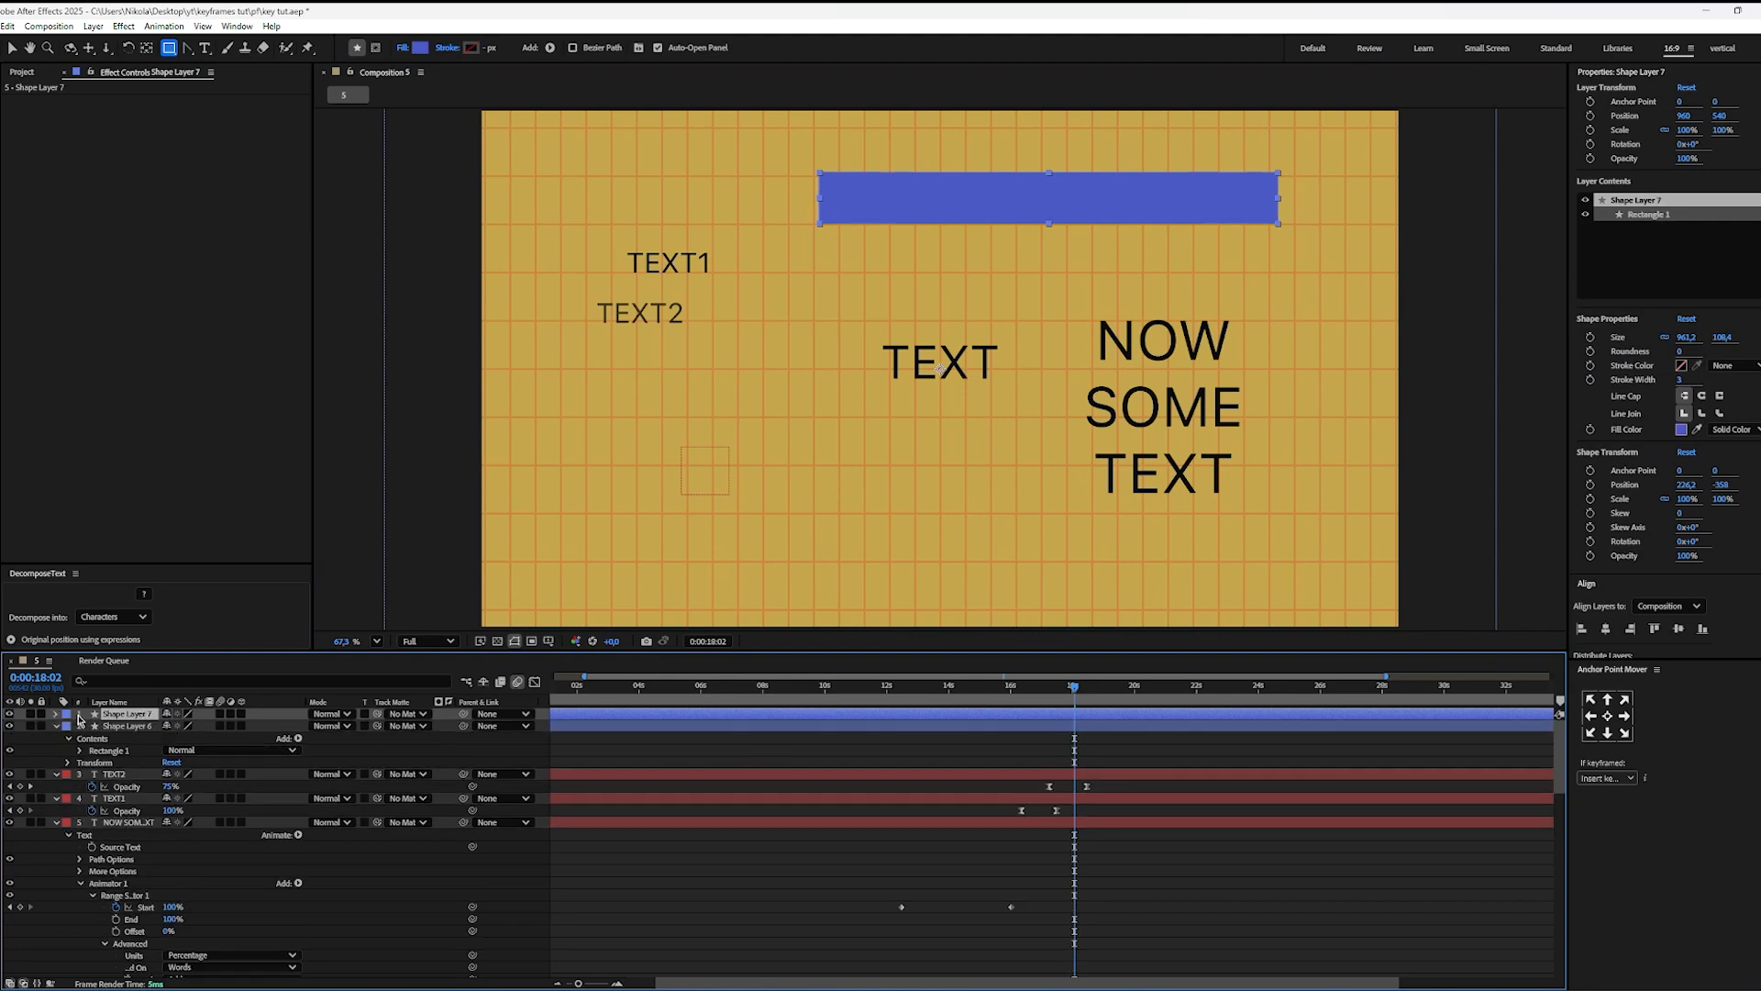
{"action": "key", "text": "Return"}
{"action": "type", "text": "saturated"}
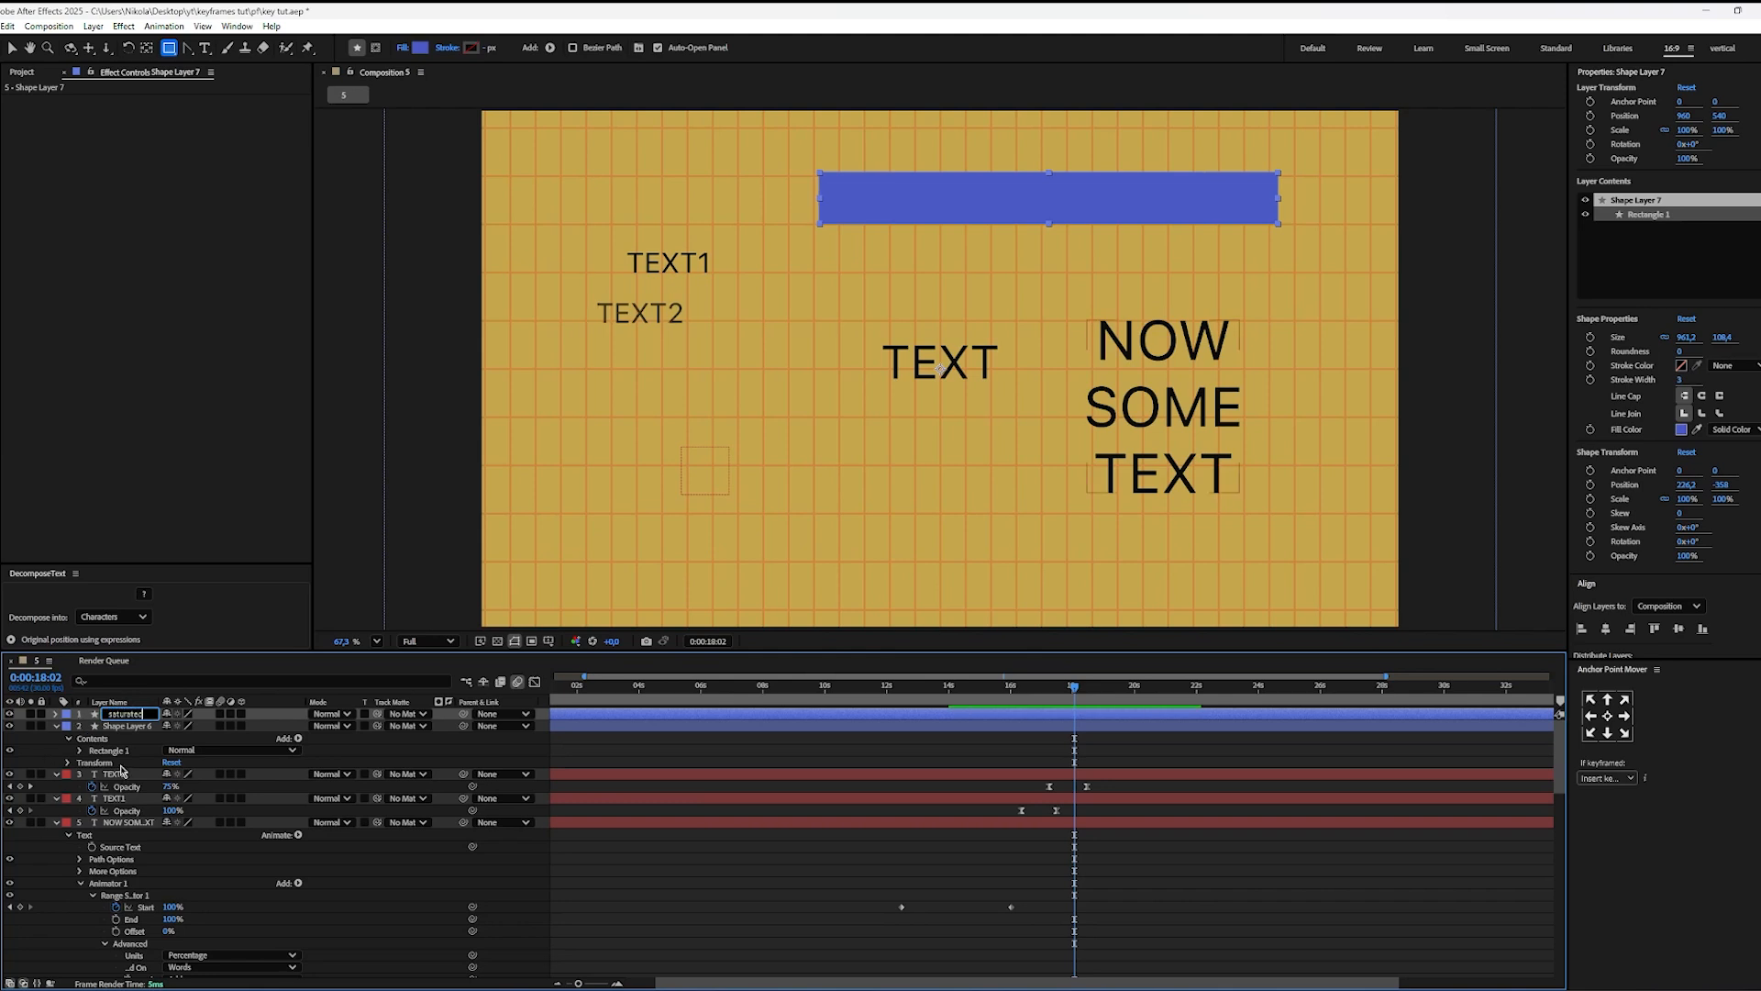
{"action": "left_click", "coordinate": [116, 725]}
{"action": "key", "text": "Return"}
{"action": "type", "text": "low"}
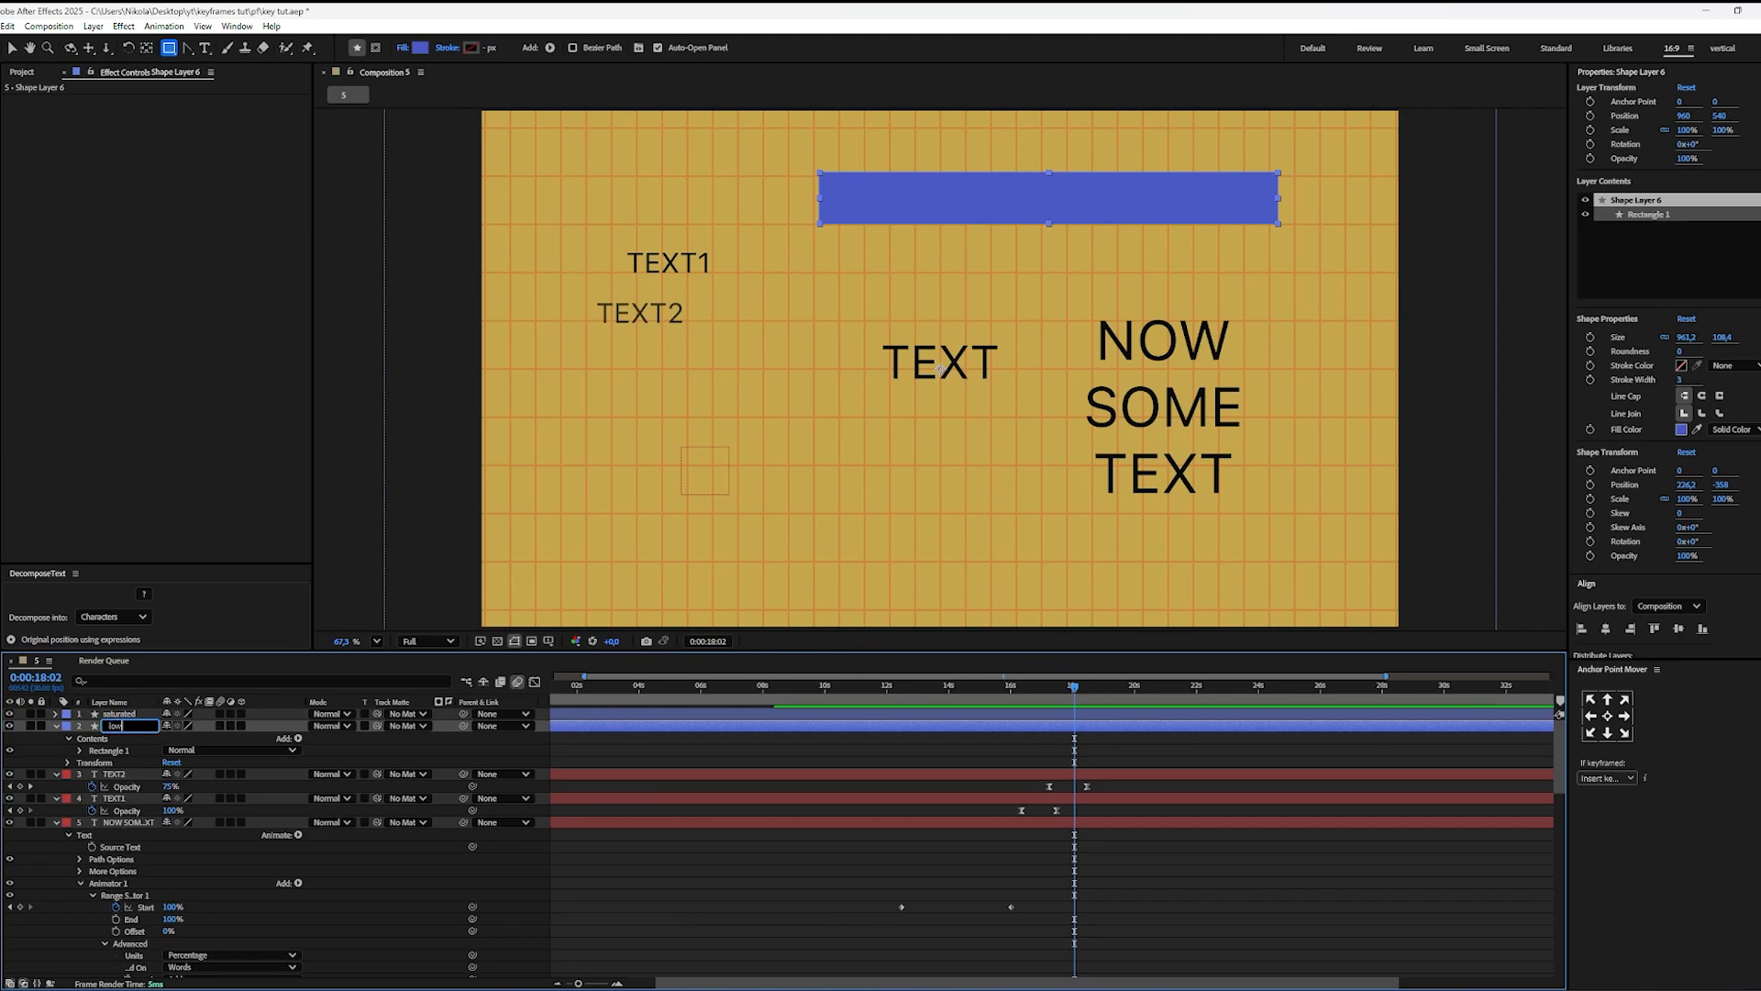
{"action": "left_click", "coordinate": [885, 754]}
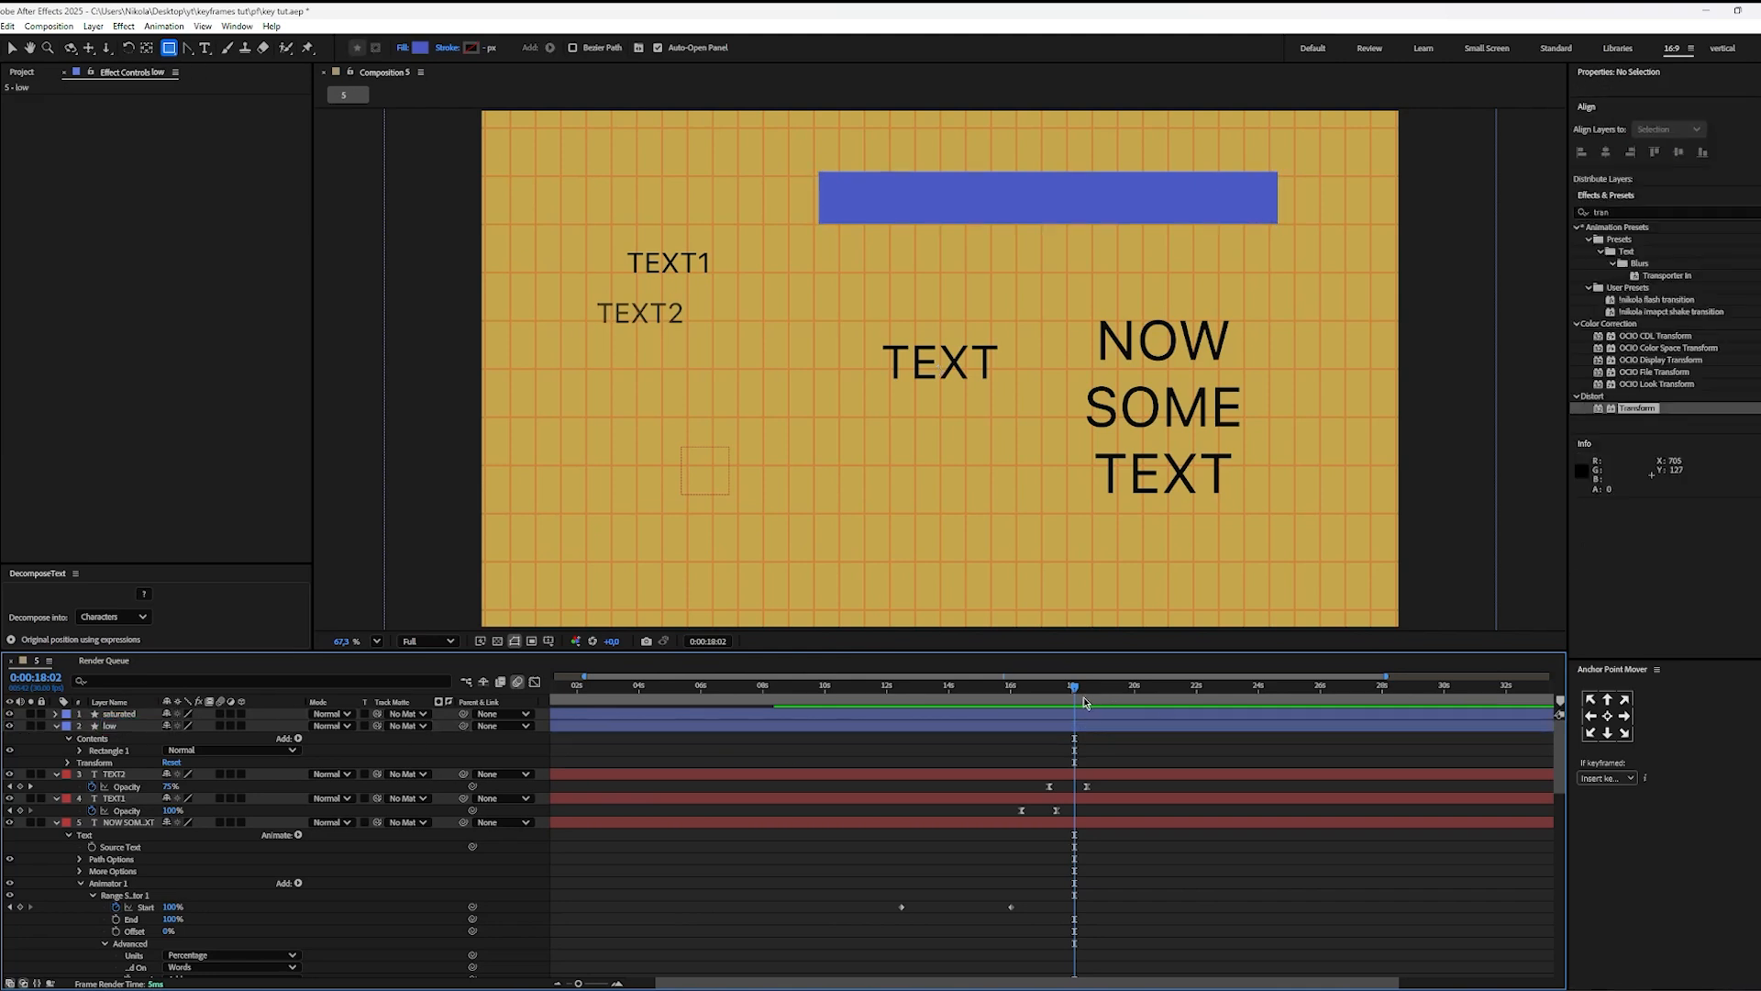
Step: Lower the Opacity of the low layer to 30%
{"action": "left_click", "coordinate": [1076, 726]}
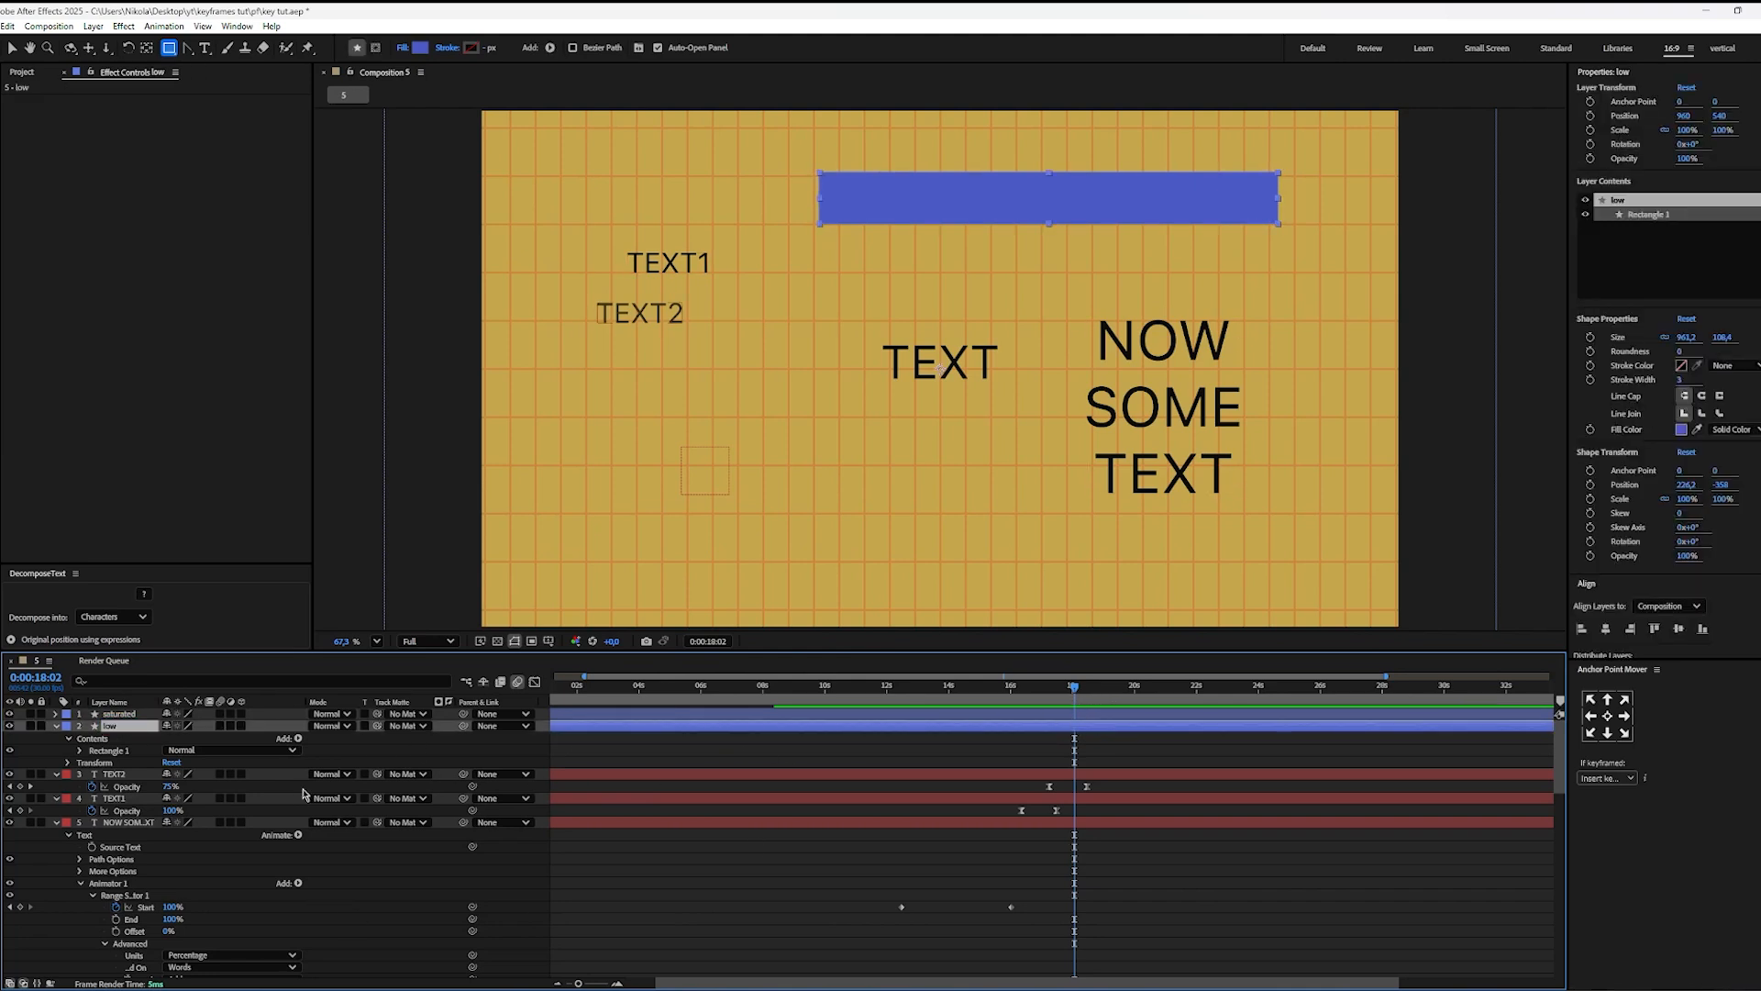
{"action": "key", "text": "t"}
{"action": "left_click_drag", "start_coordinate": [169, 739], "coordinate": [156, 741]}
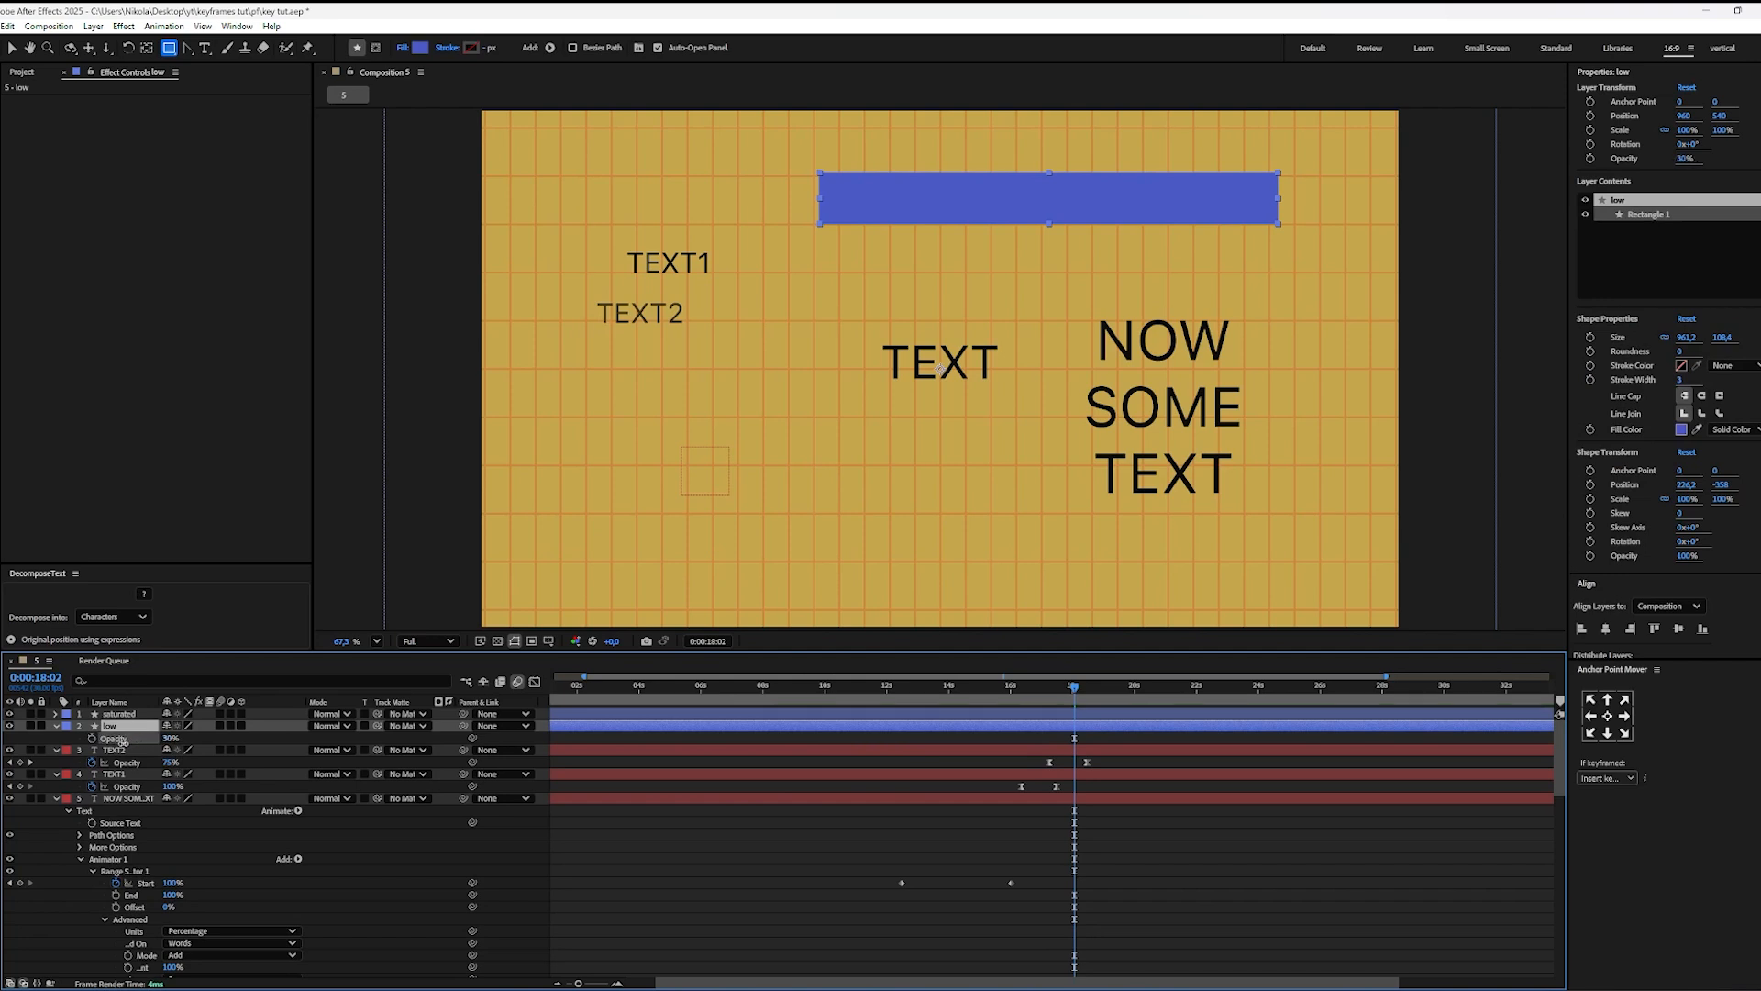
Step: Draw a rectangular mask on the saturated layer so that only the right end of the bar shows
{"action": "left_click", "coordinate": [836, 712]}
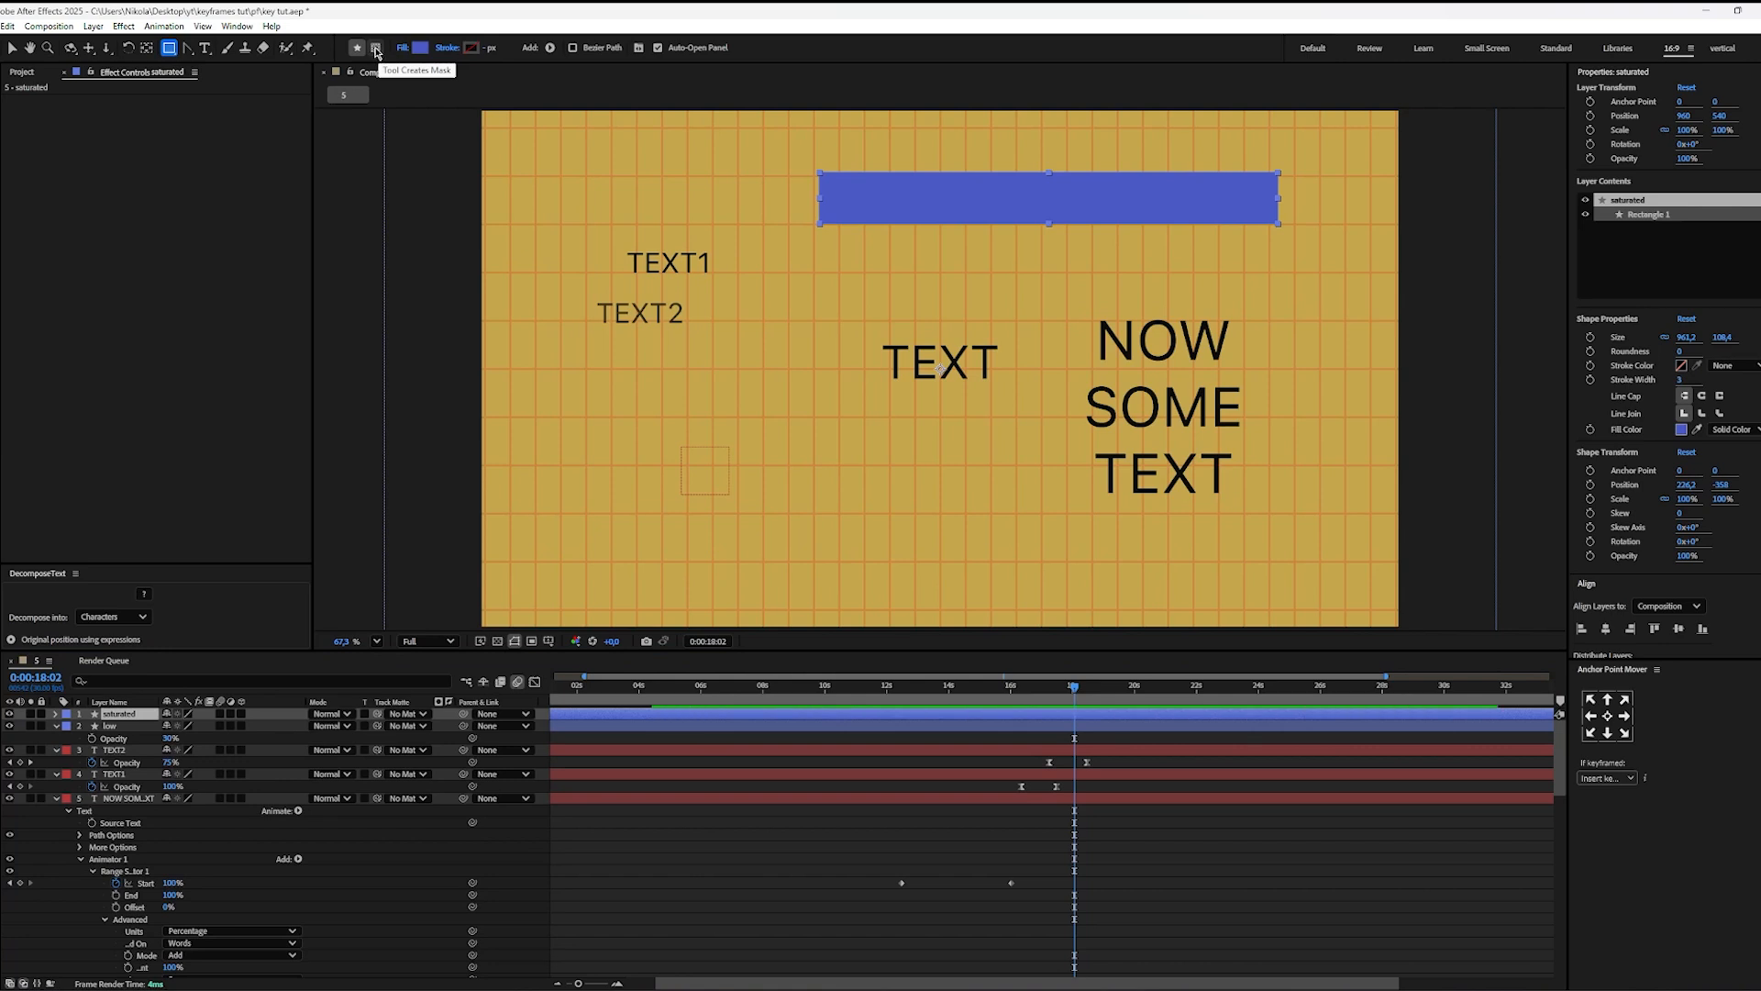
{"action": "left_click", "coordinate": [376, 47]}
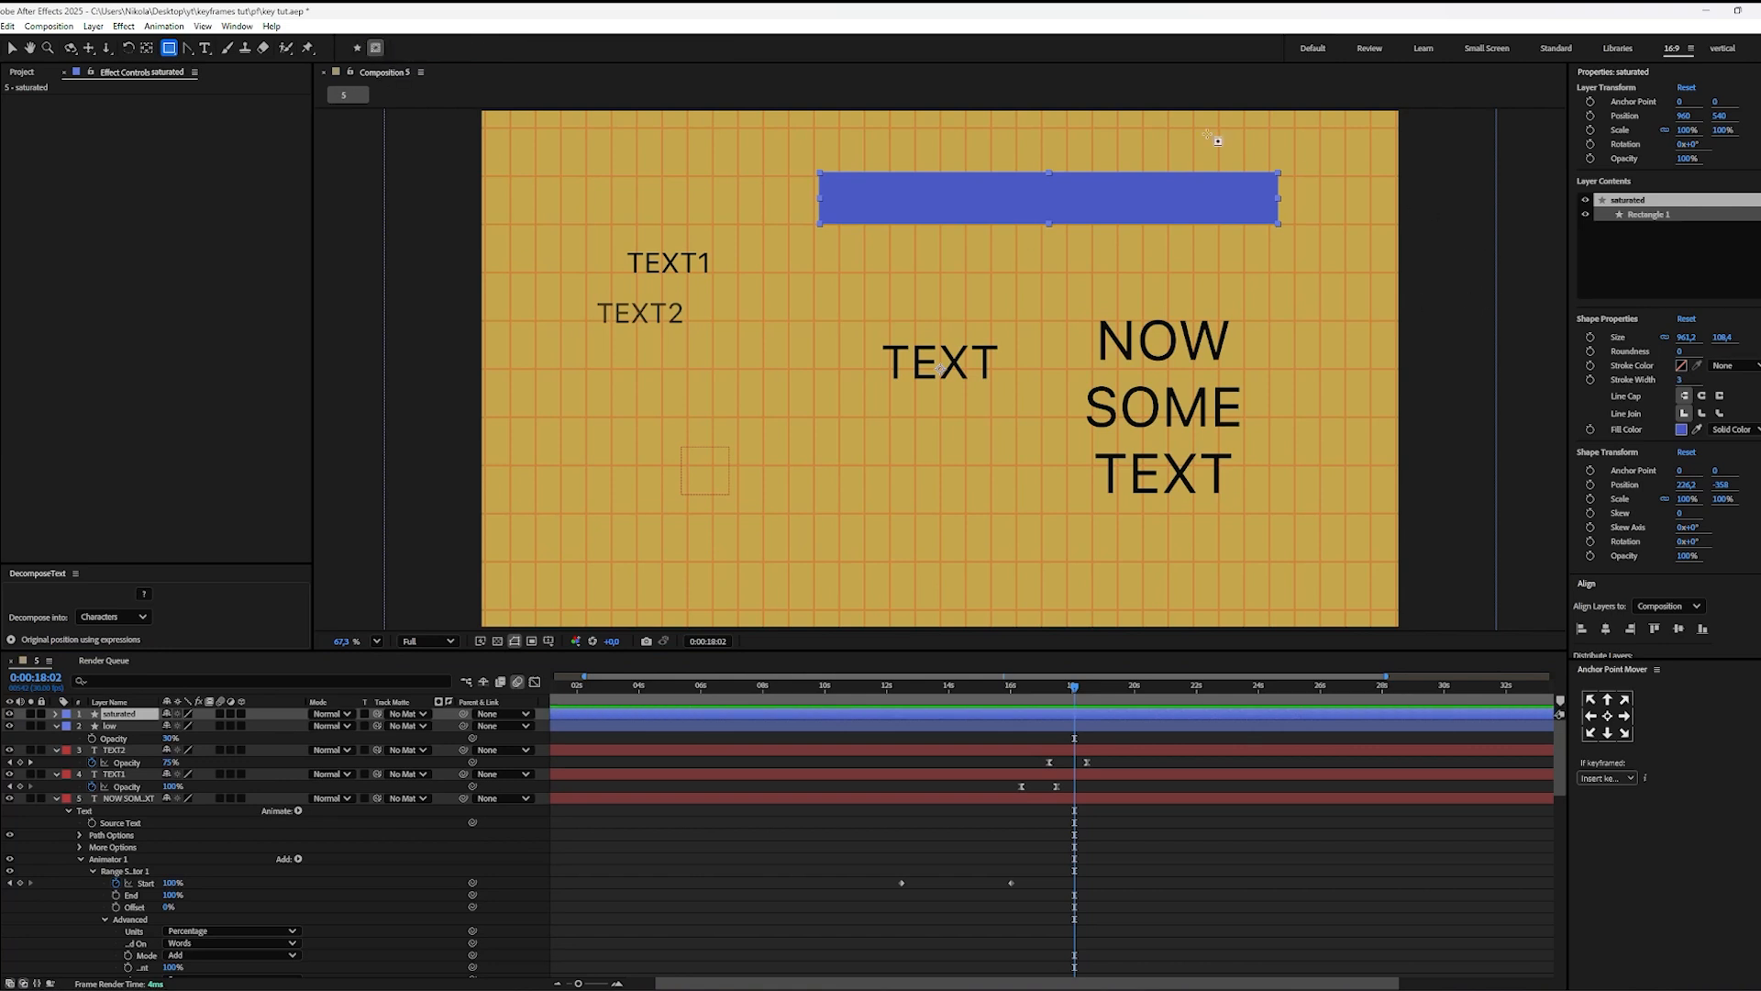
{"action": "left_click_drag", "start_coordinate": [1175, 130], "coordinate": [1284, 256]}
{"action": "key", "text": "v"}
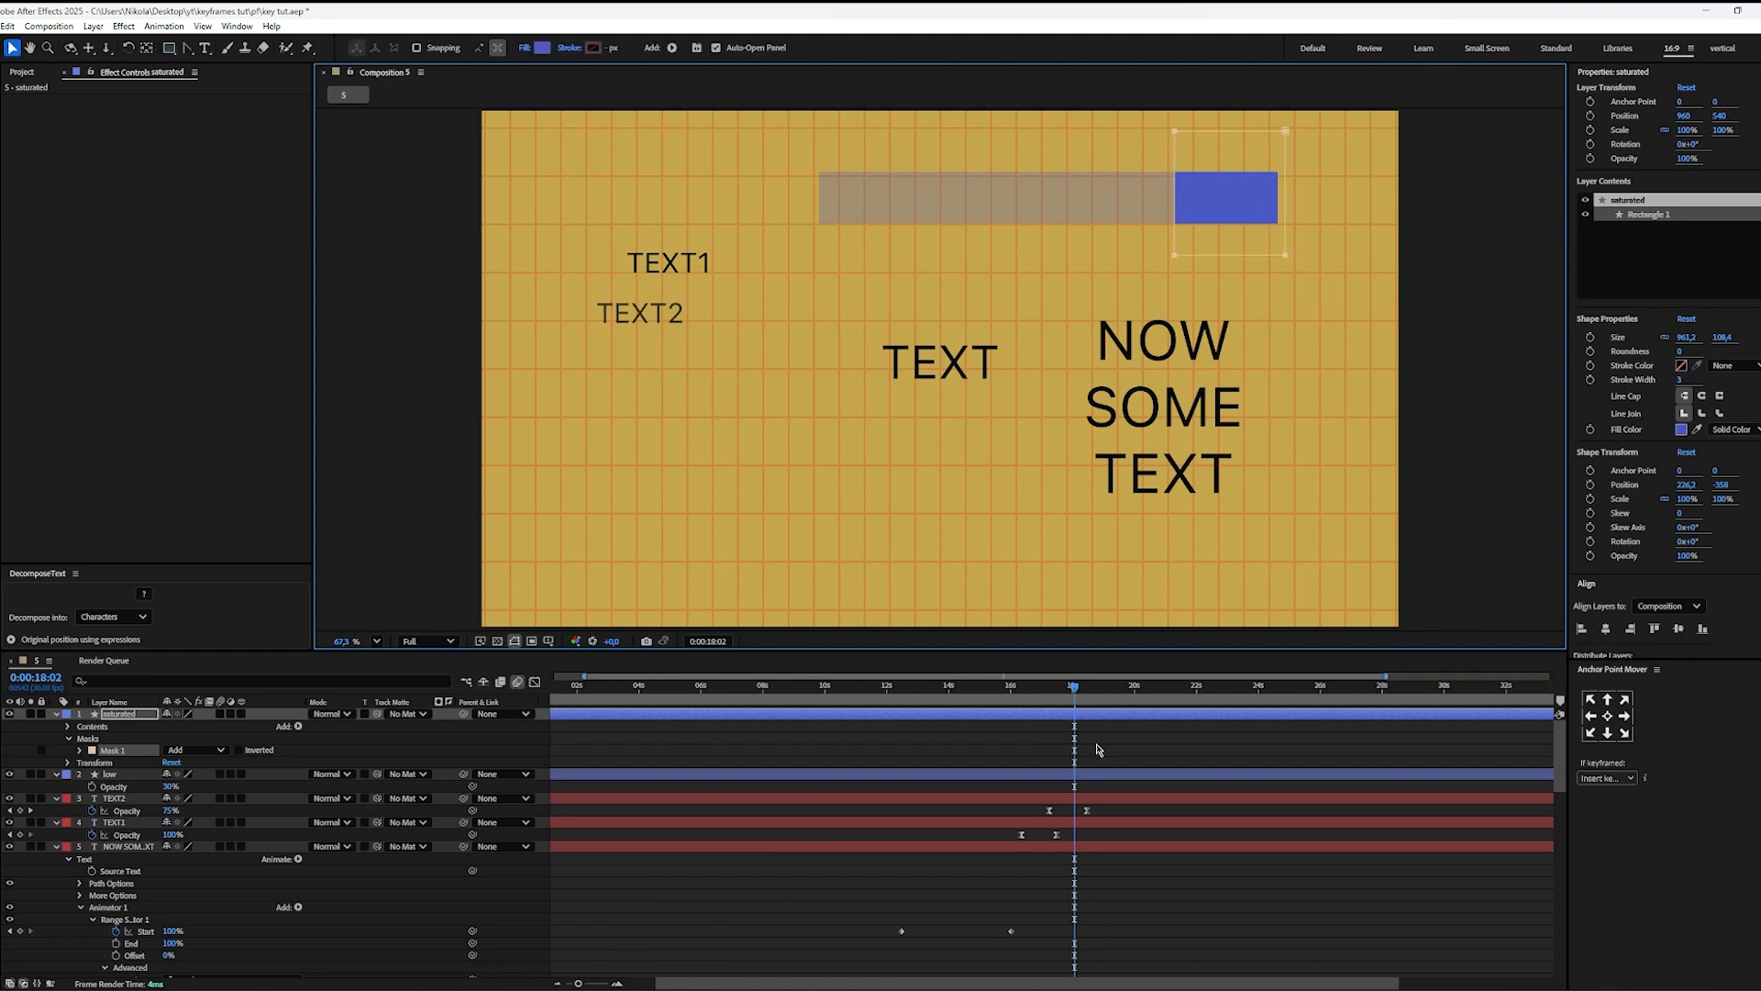
{"action": "left_click", "coordinate": [1098, 750]}
Step: Keyframe the saturated layer's Mask Path at 0:00:17:23, and at 0:00:20:01 move the mask to the bar's left end
{"action": "left_click_drag", "start_coordinate": [1074, 694], "coordinate": [1064, 703]}
{"action": "left_click", "coordinate": [1069, 715]}
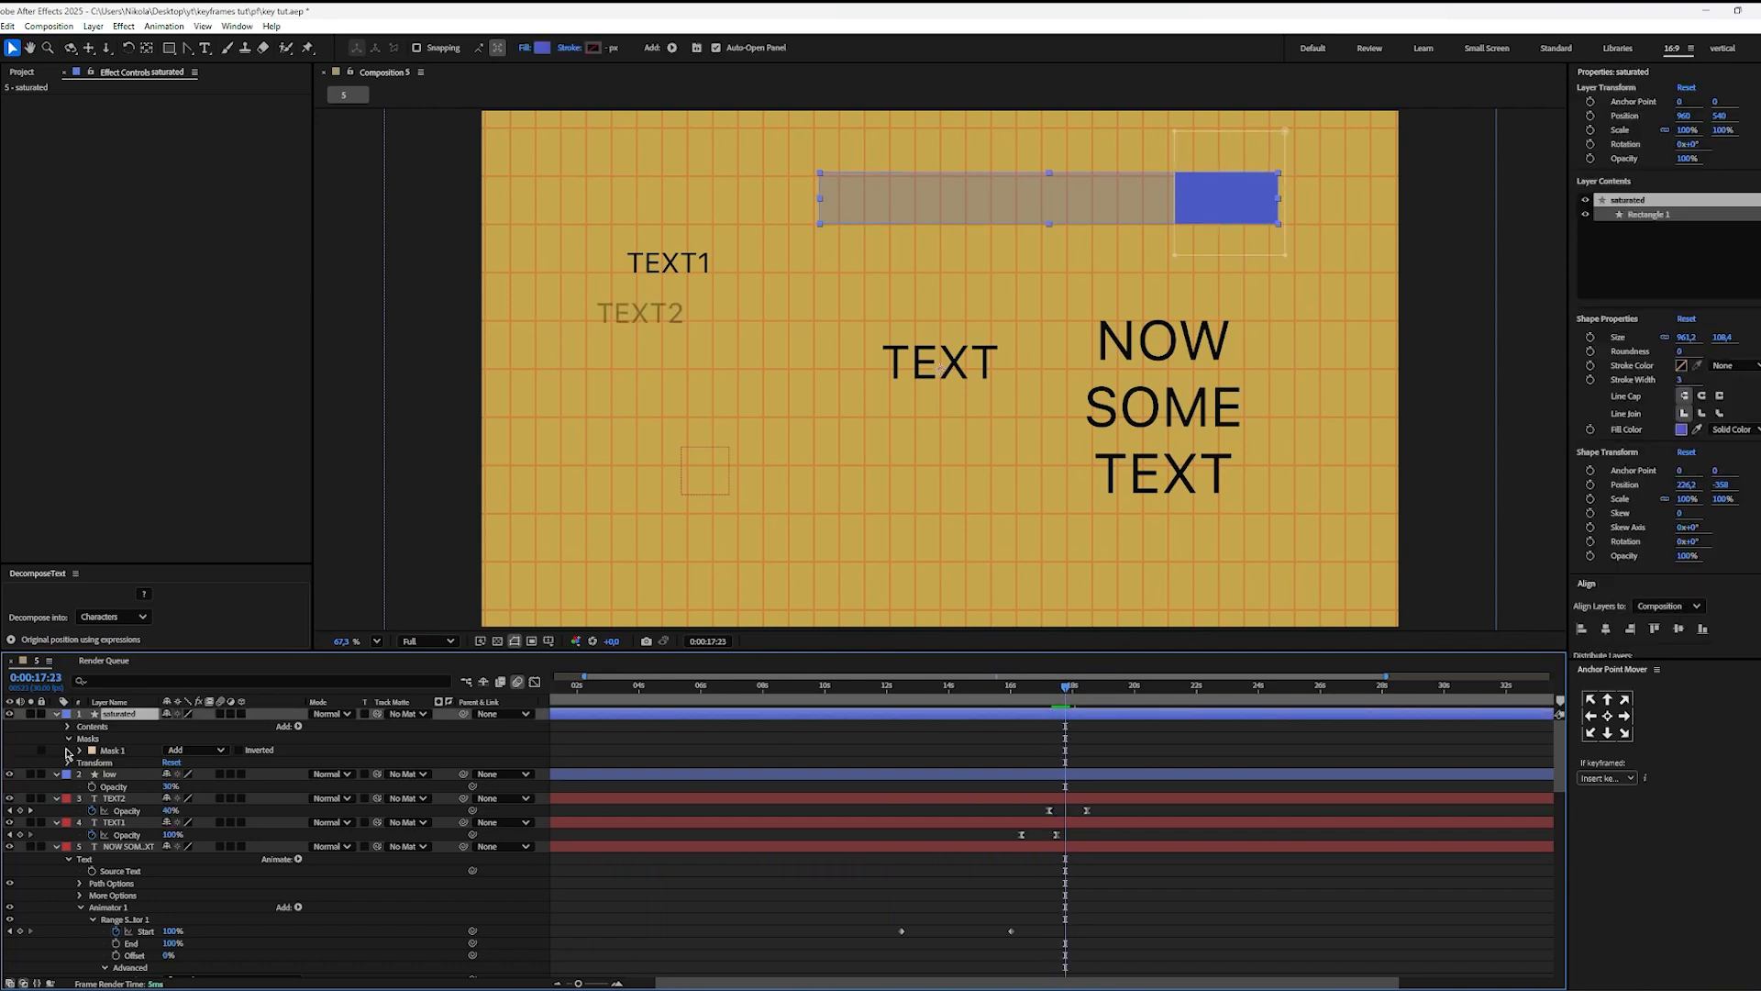
{"action": "left_click", "coordinate": [80, 750]}
{"action": "left_click", "coordinate": [105, 763]}
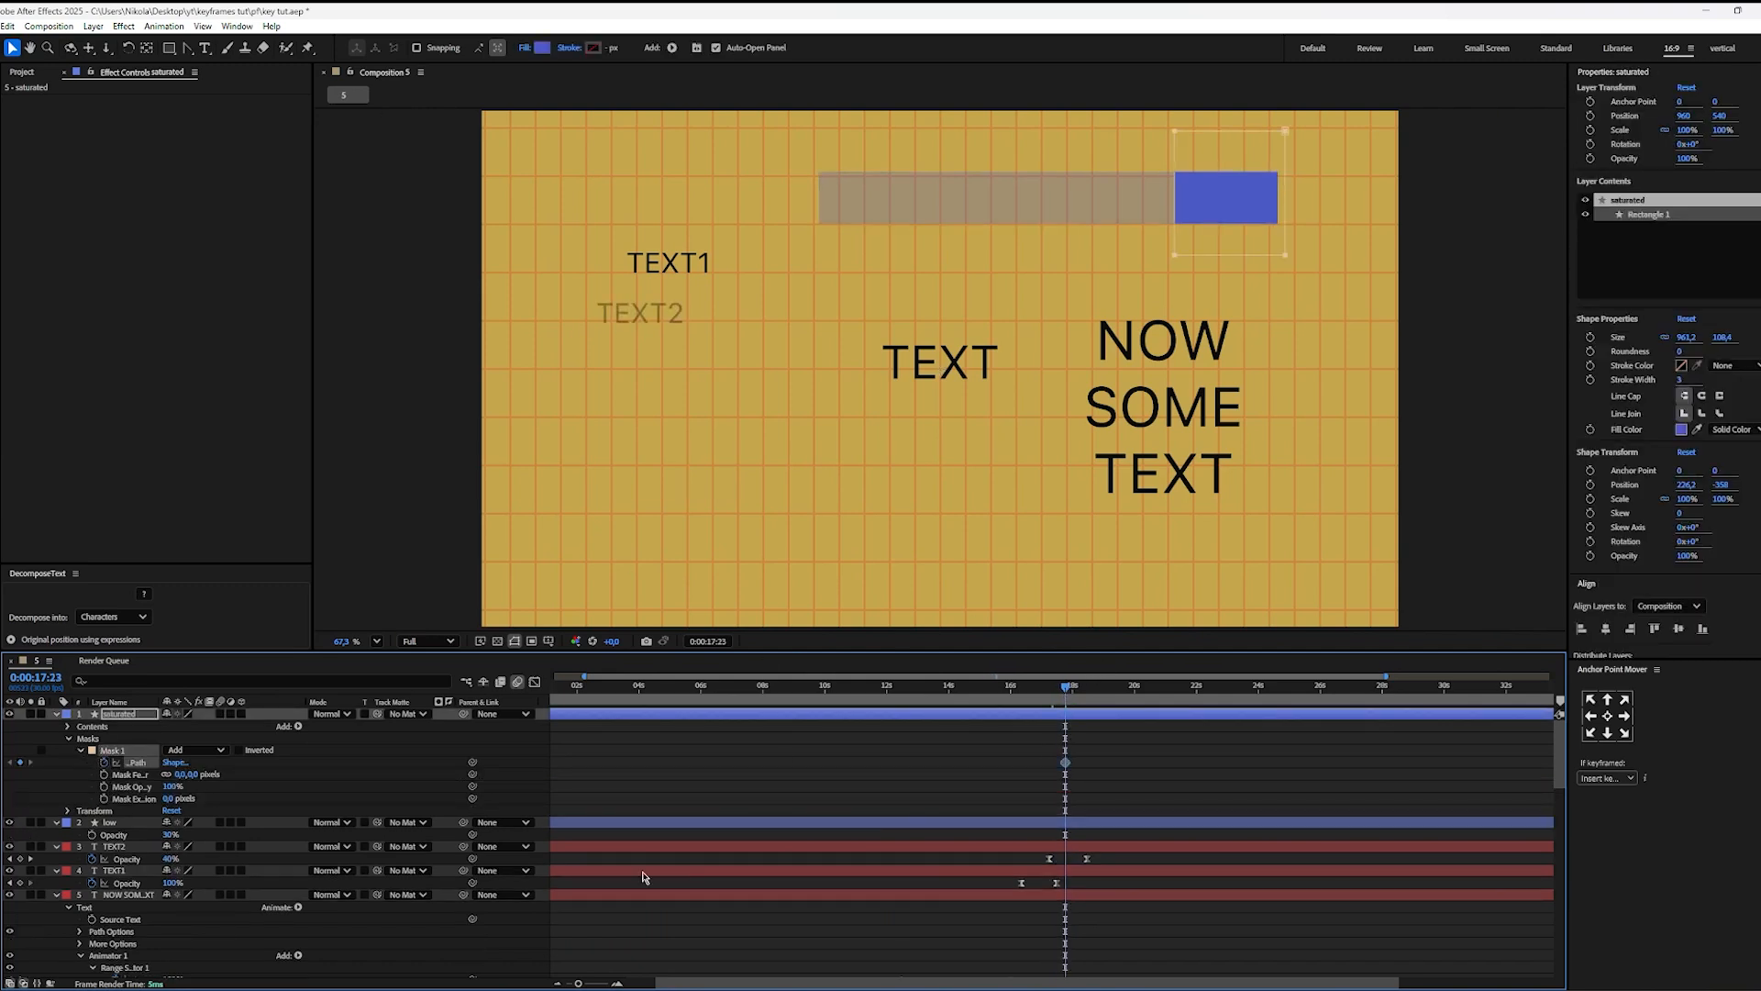
{"action": "left_click_drag", "start_coordinate": [1077, 703], "coordinate": [1134, 702]}
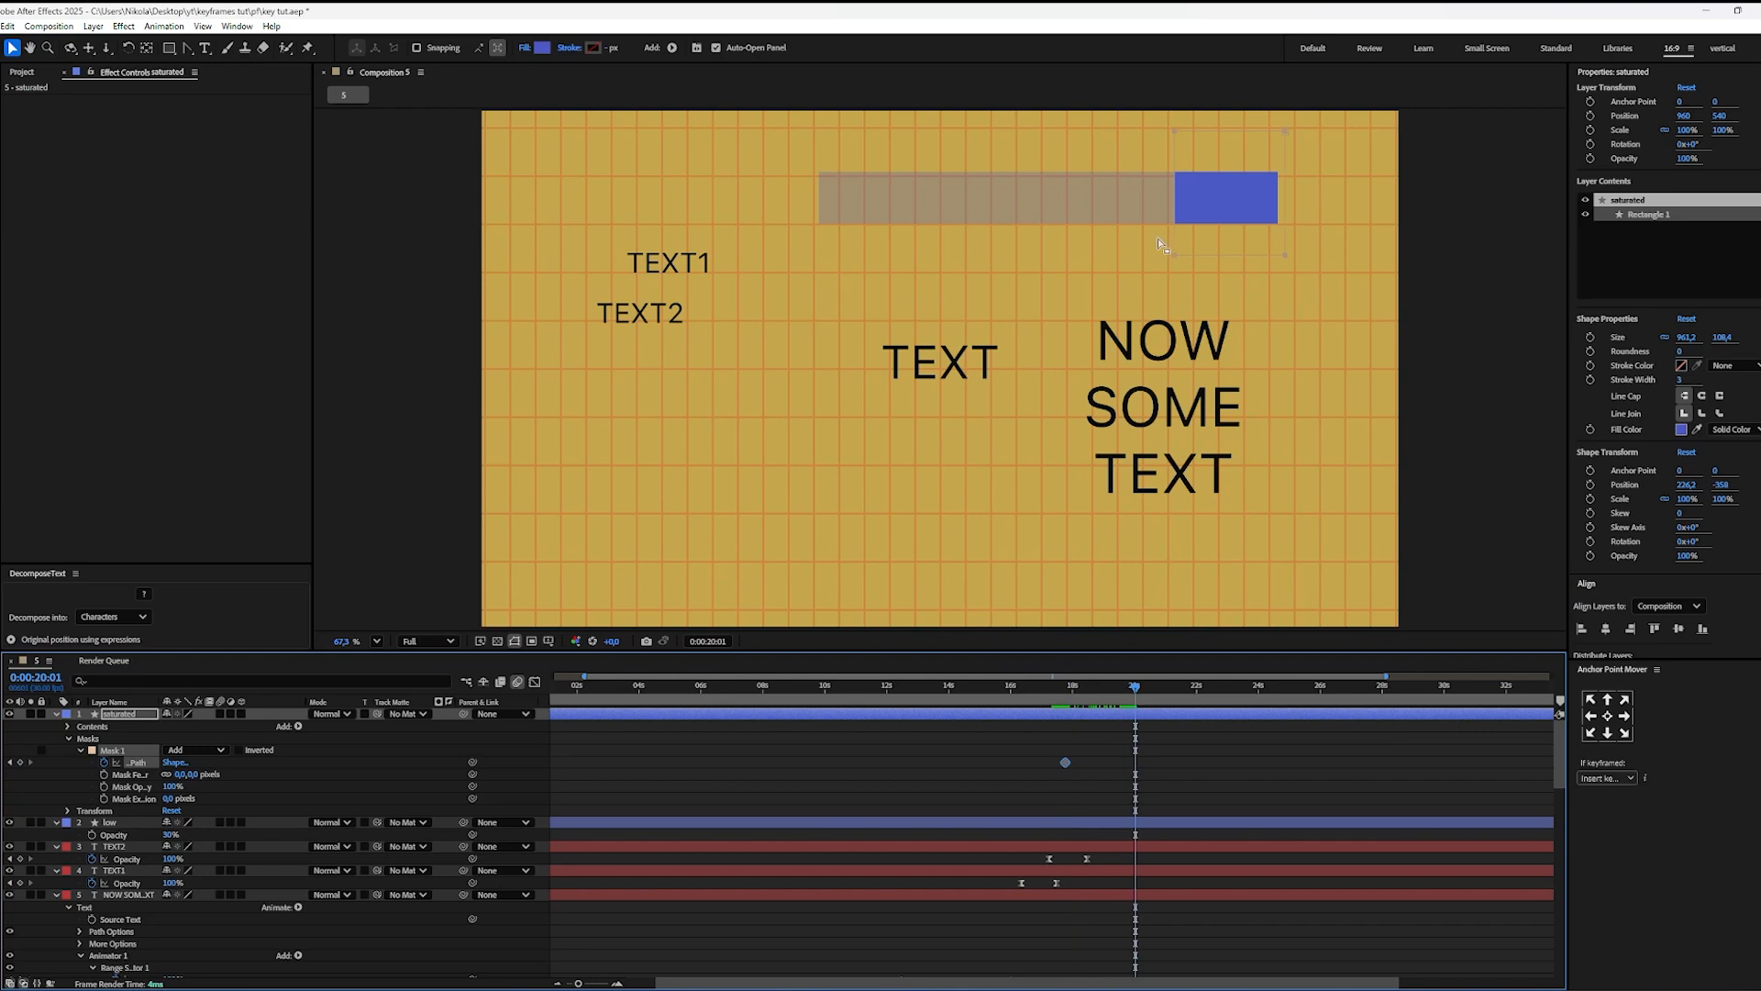
{"action": "left_click", "coordinate": [1177, 217]}
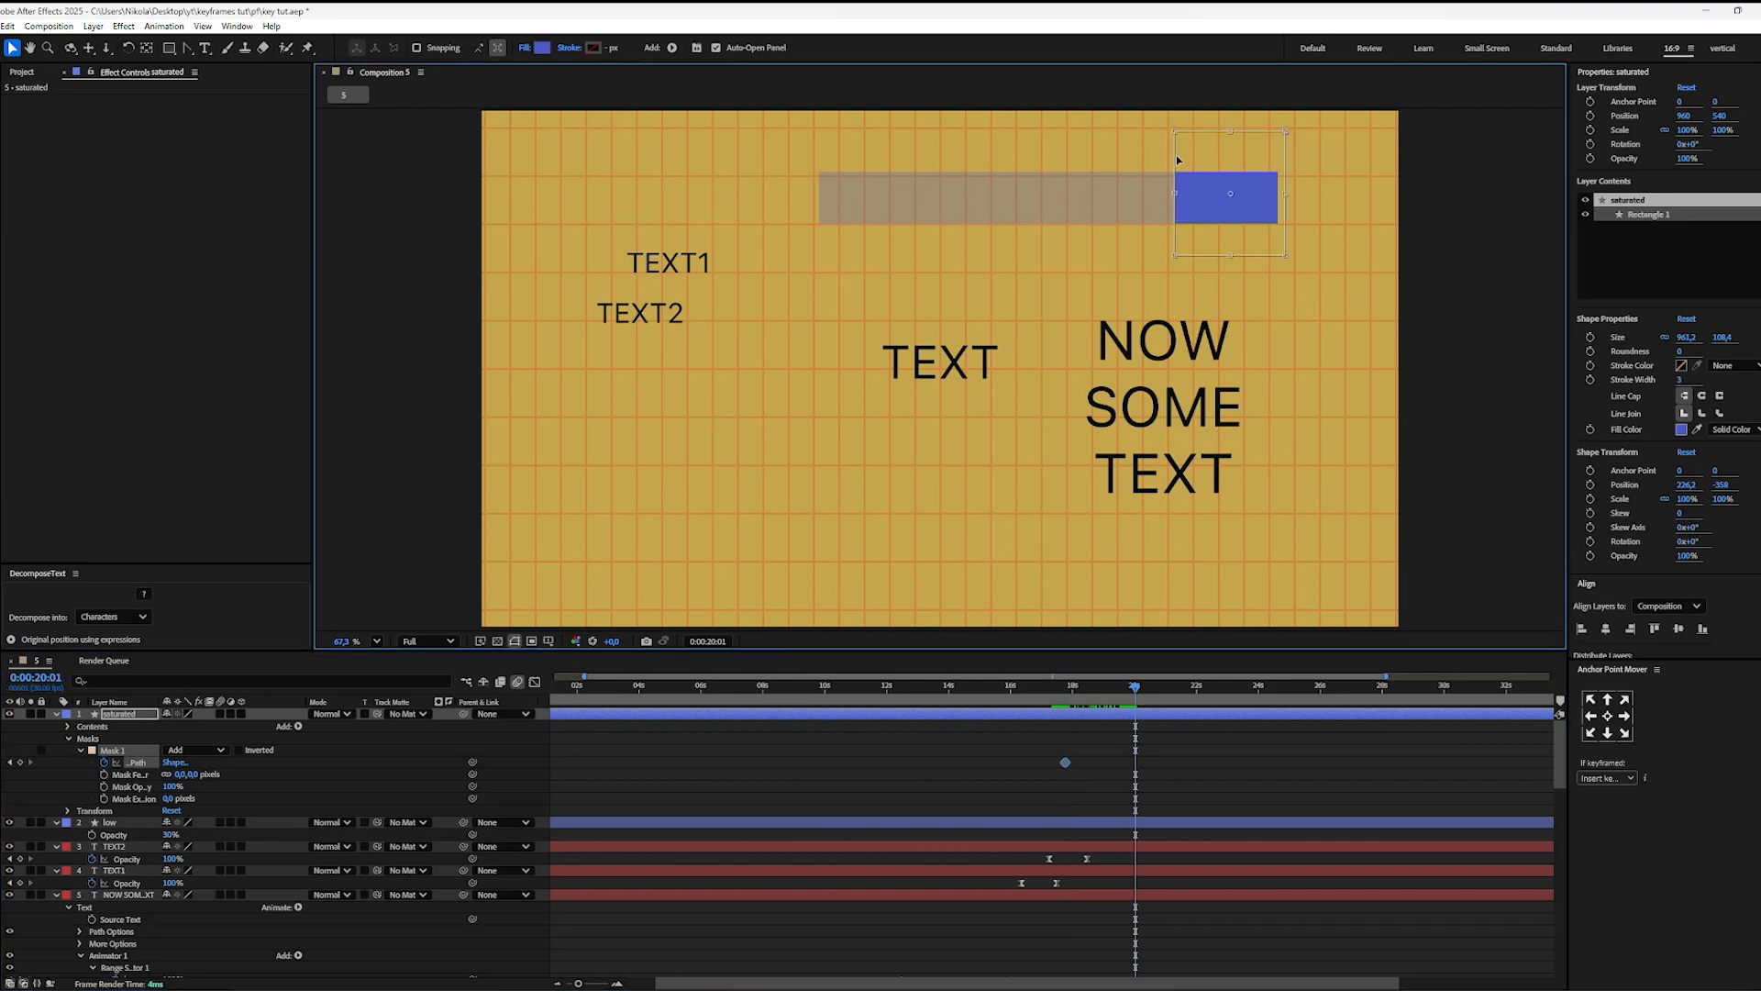
{"action": "left_click_drag", "start_coordinate": [1219, 183], "coordinate": [861, 188]}
{"action": "left_click", "coordinate": [1211, 745]}
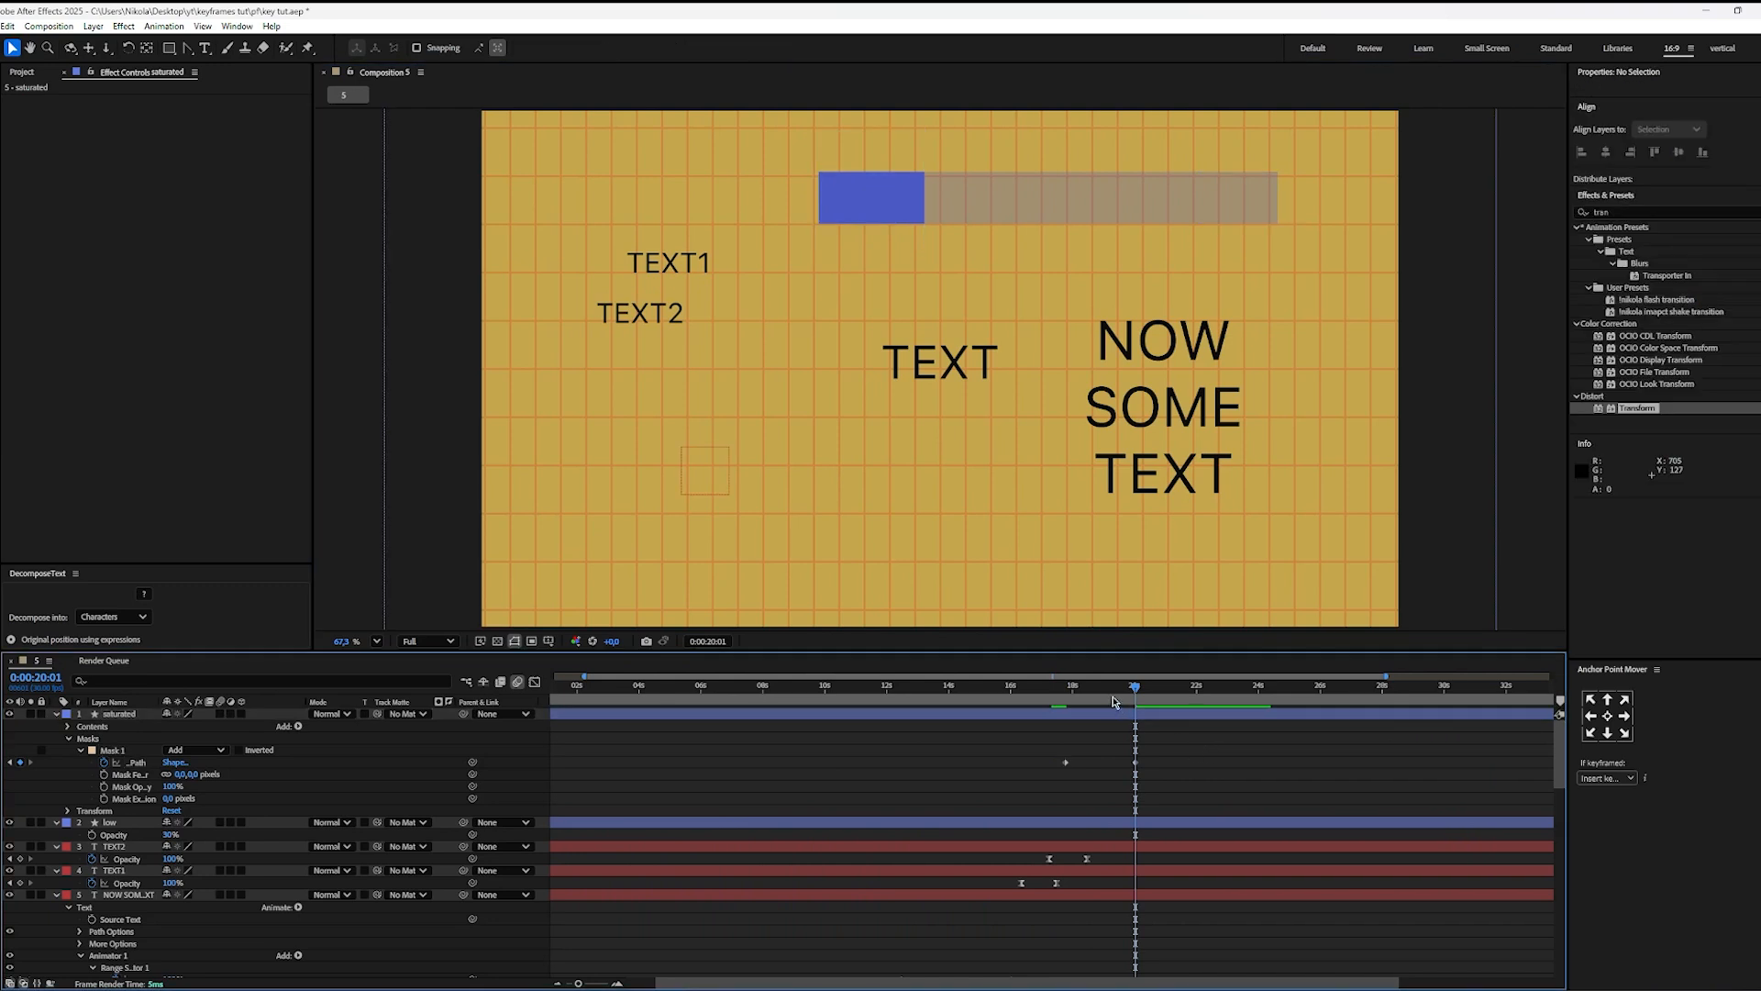
Step: Preview the highlight sliding across the bar from 0:00:17:11
{"action": "left_click", "coordinate": [1053, 686]}
{"action": "key", "text": "space"}
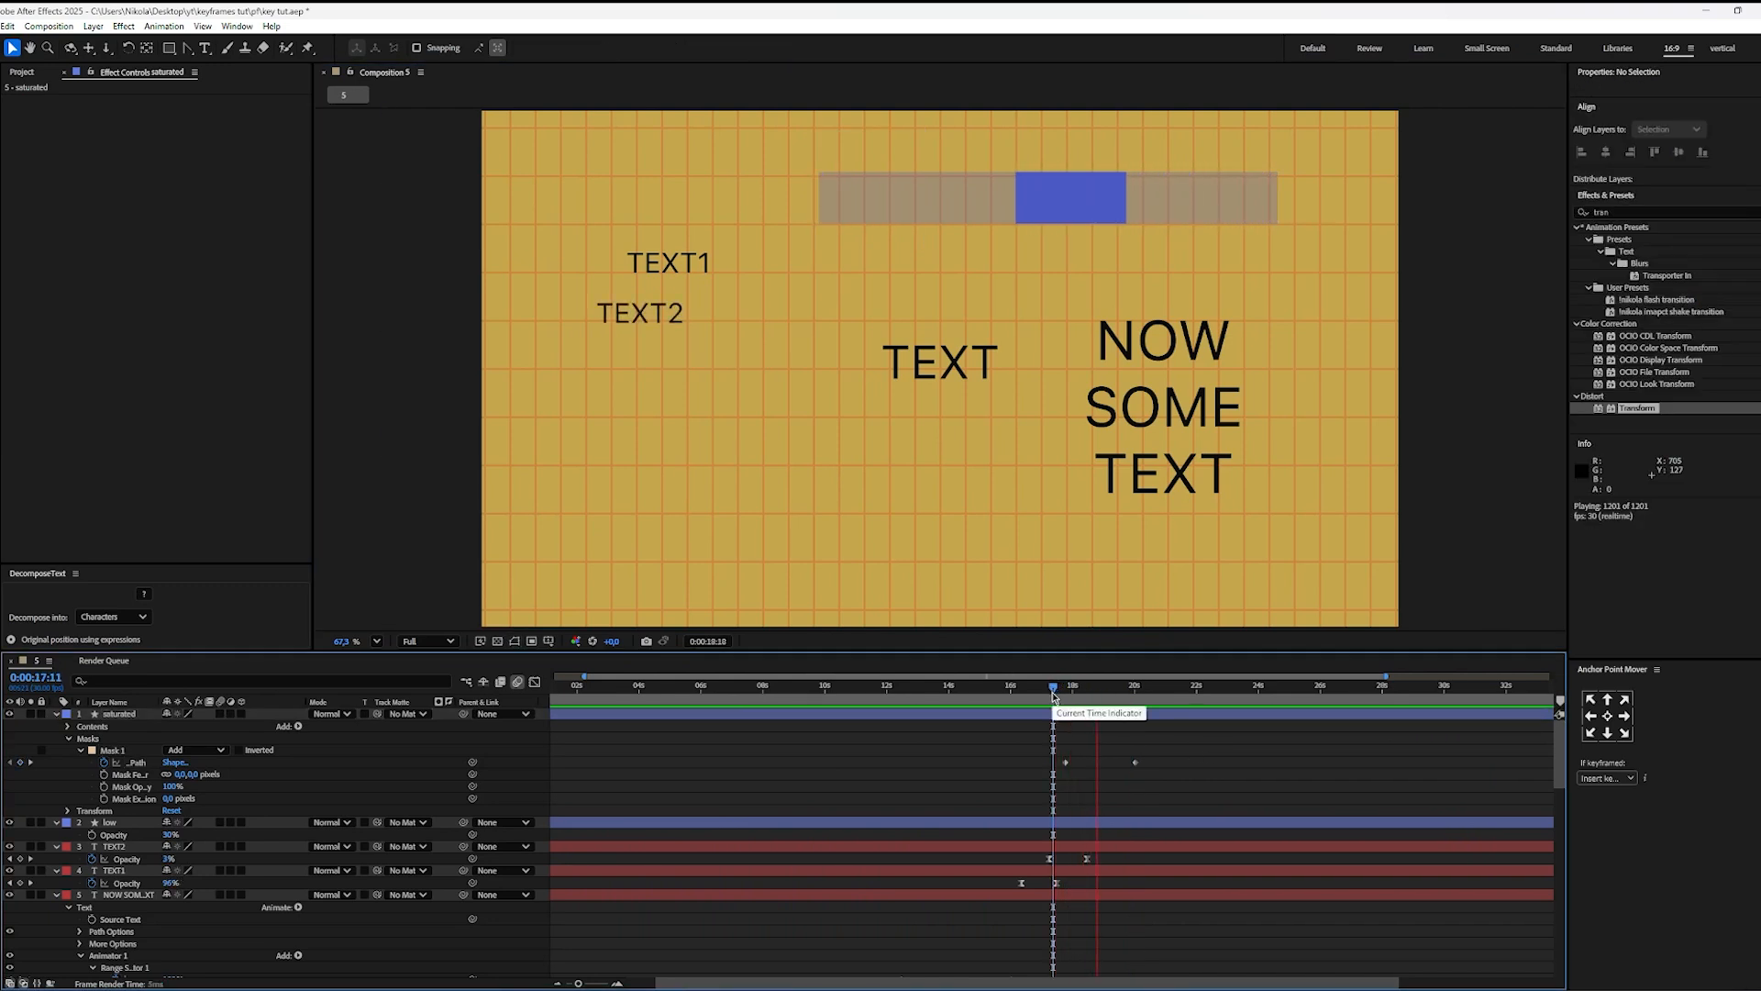
{"action": "key", "text": "space"}
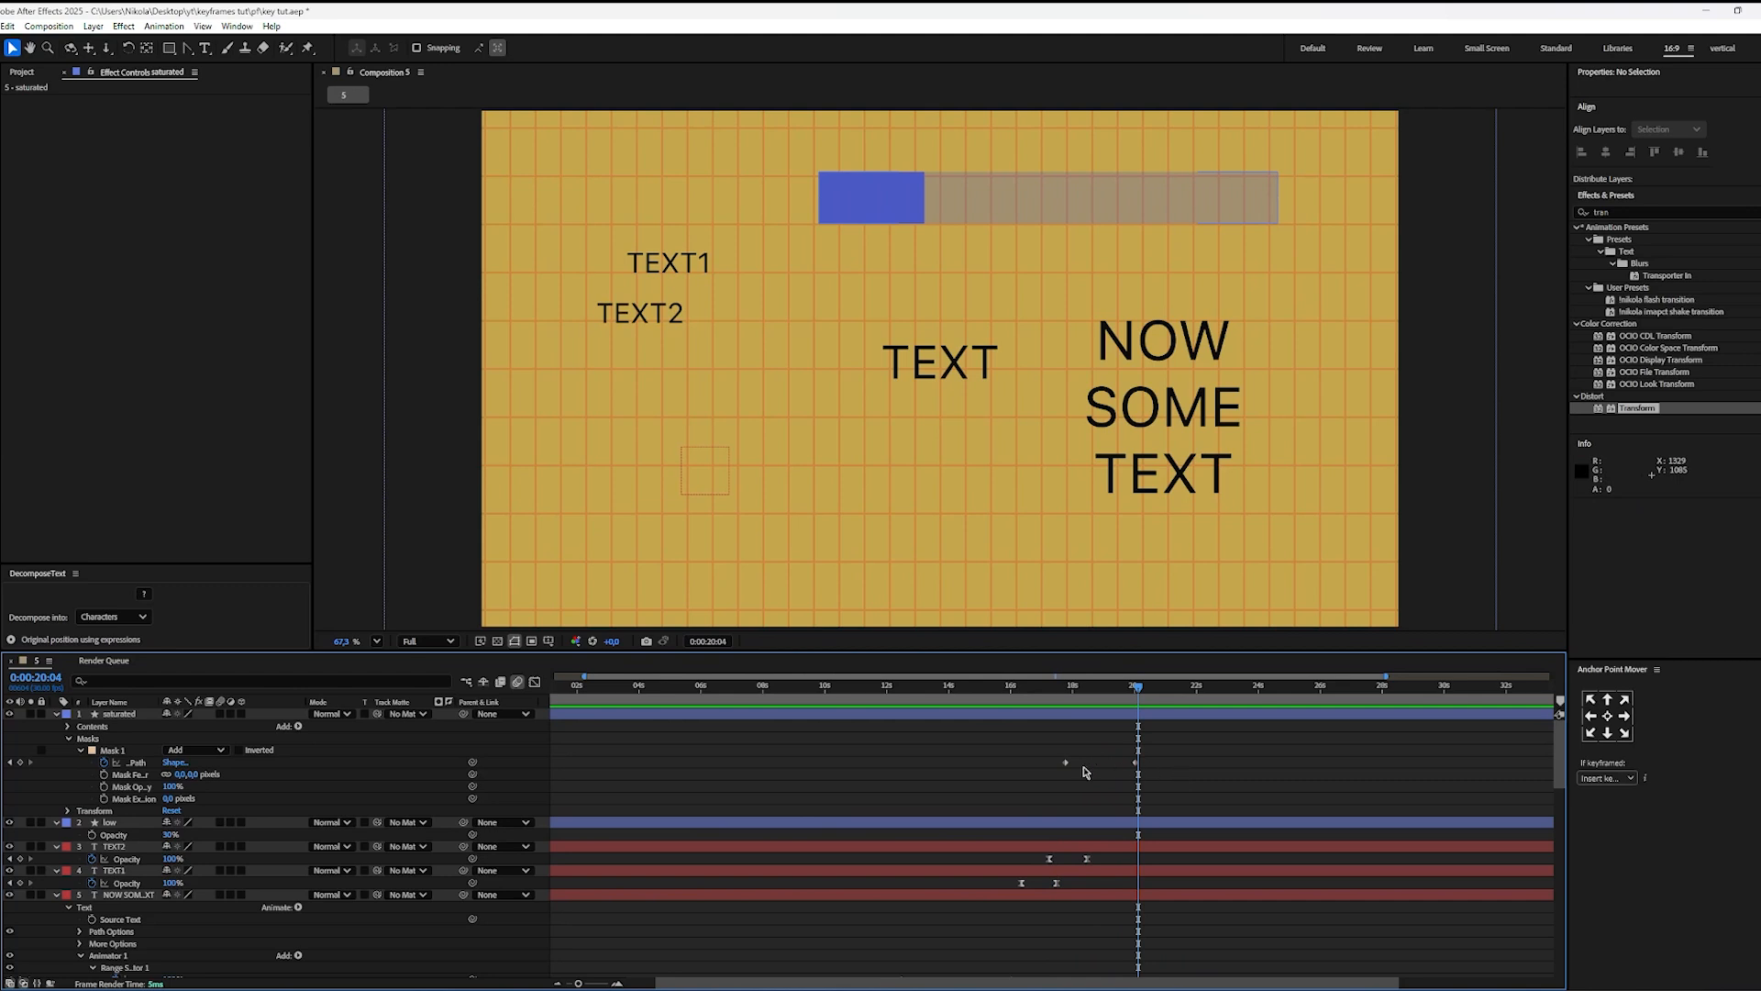
{"action": "left_click", "coordinate": [1135, 762]}
{"action": "left_click", "coordinate": [1228, 782]}
Step: At 0:00:17:23, draw a star, reduce it to 3 points, and scale it to about 53.9% beneath the bar's highlighted right end
{"action": "left_click_drag", "start_coordinate": [1139, 690], "coordinate": [1067, 708]}
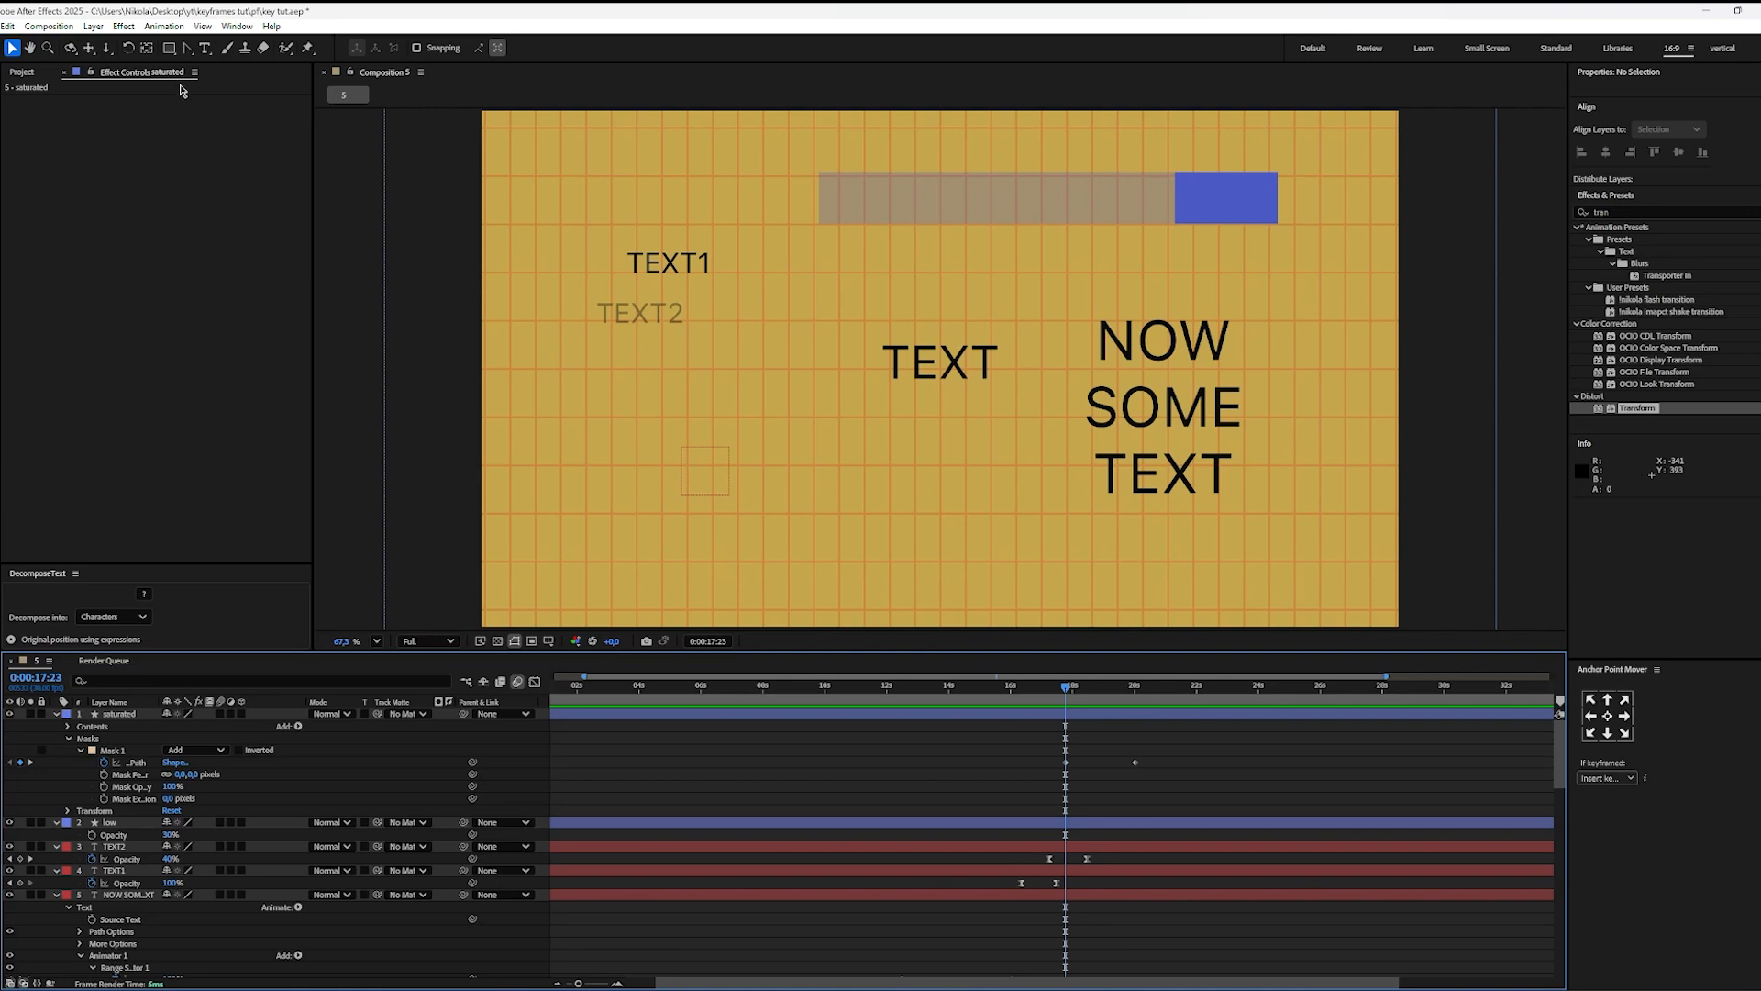
{"action": "left_click", "coordinate": [169, 47]}
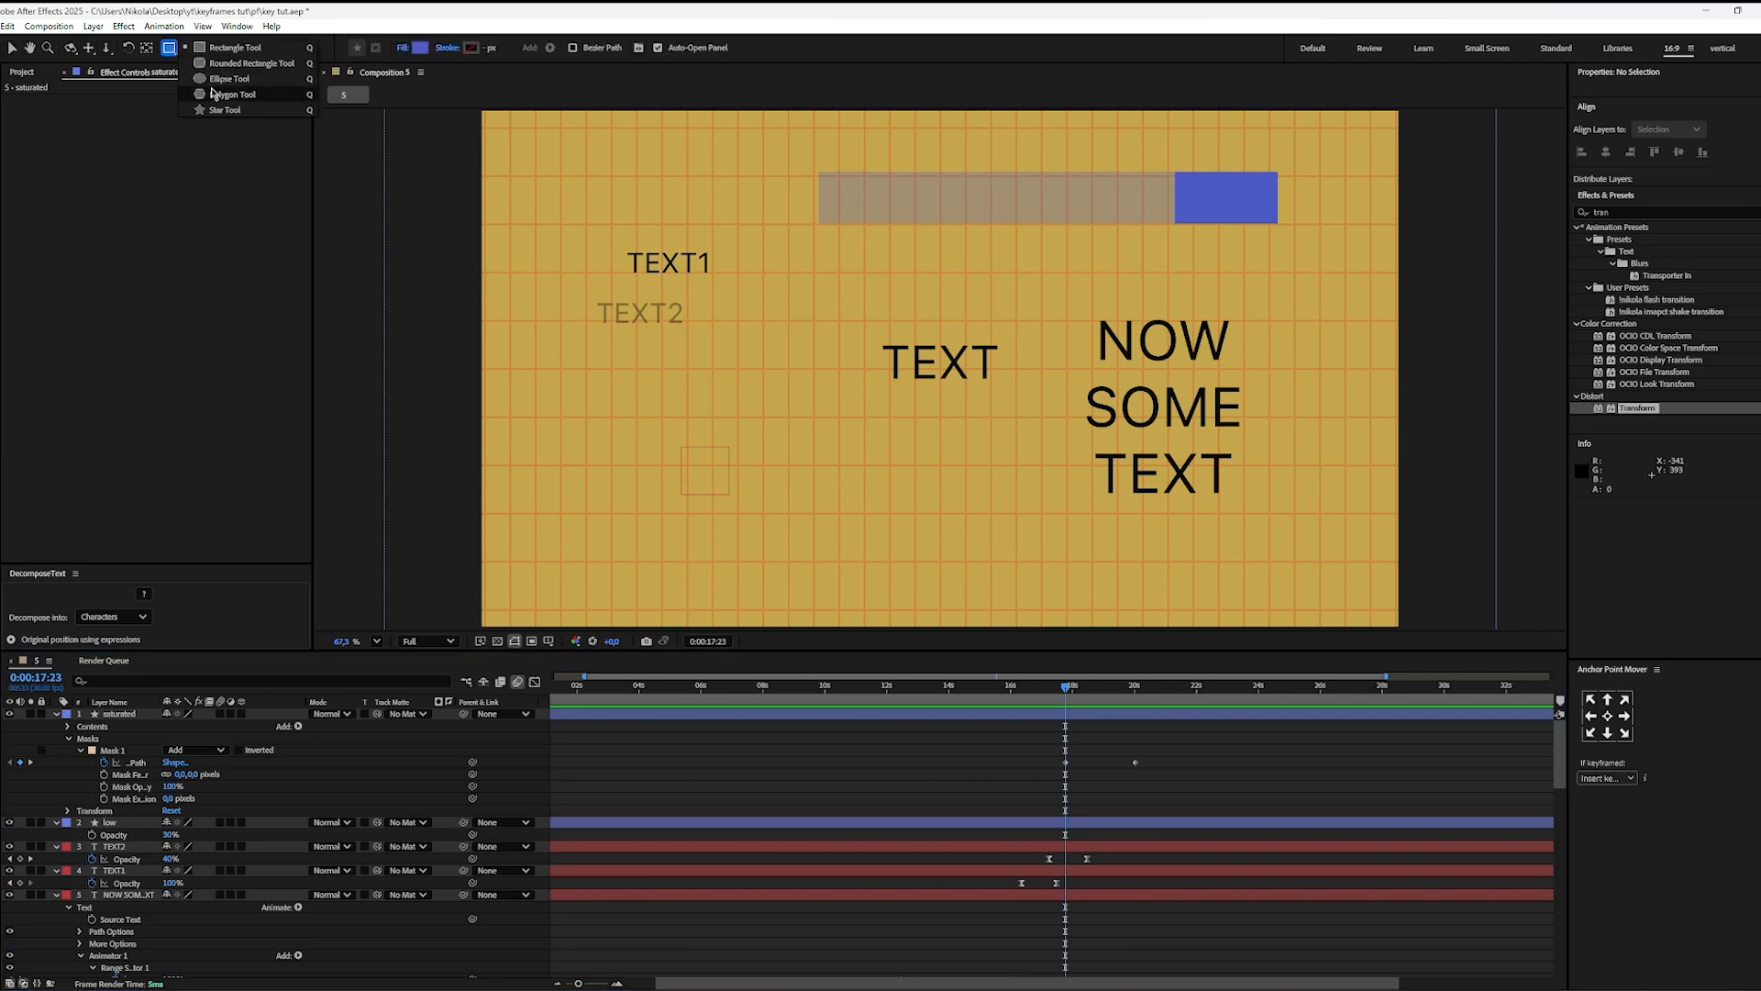
{"action": "left_click", "coordinate": [224, 110]}
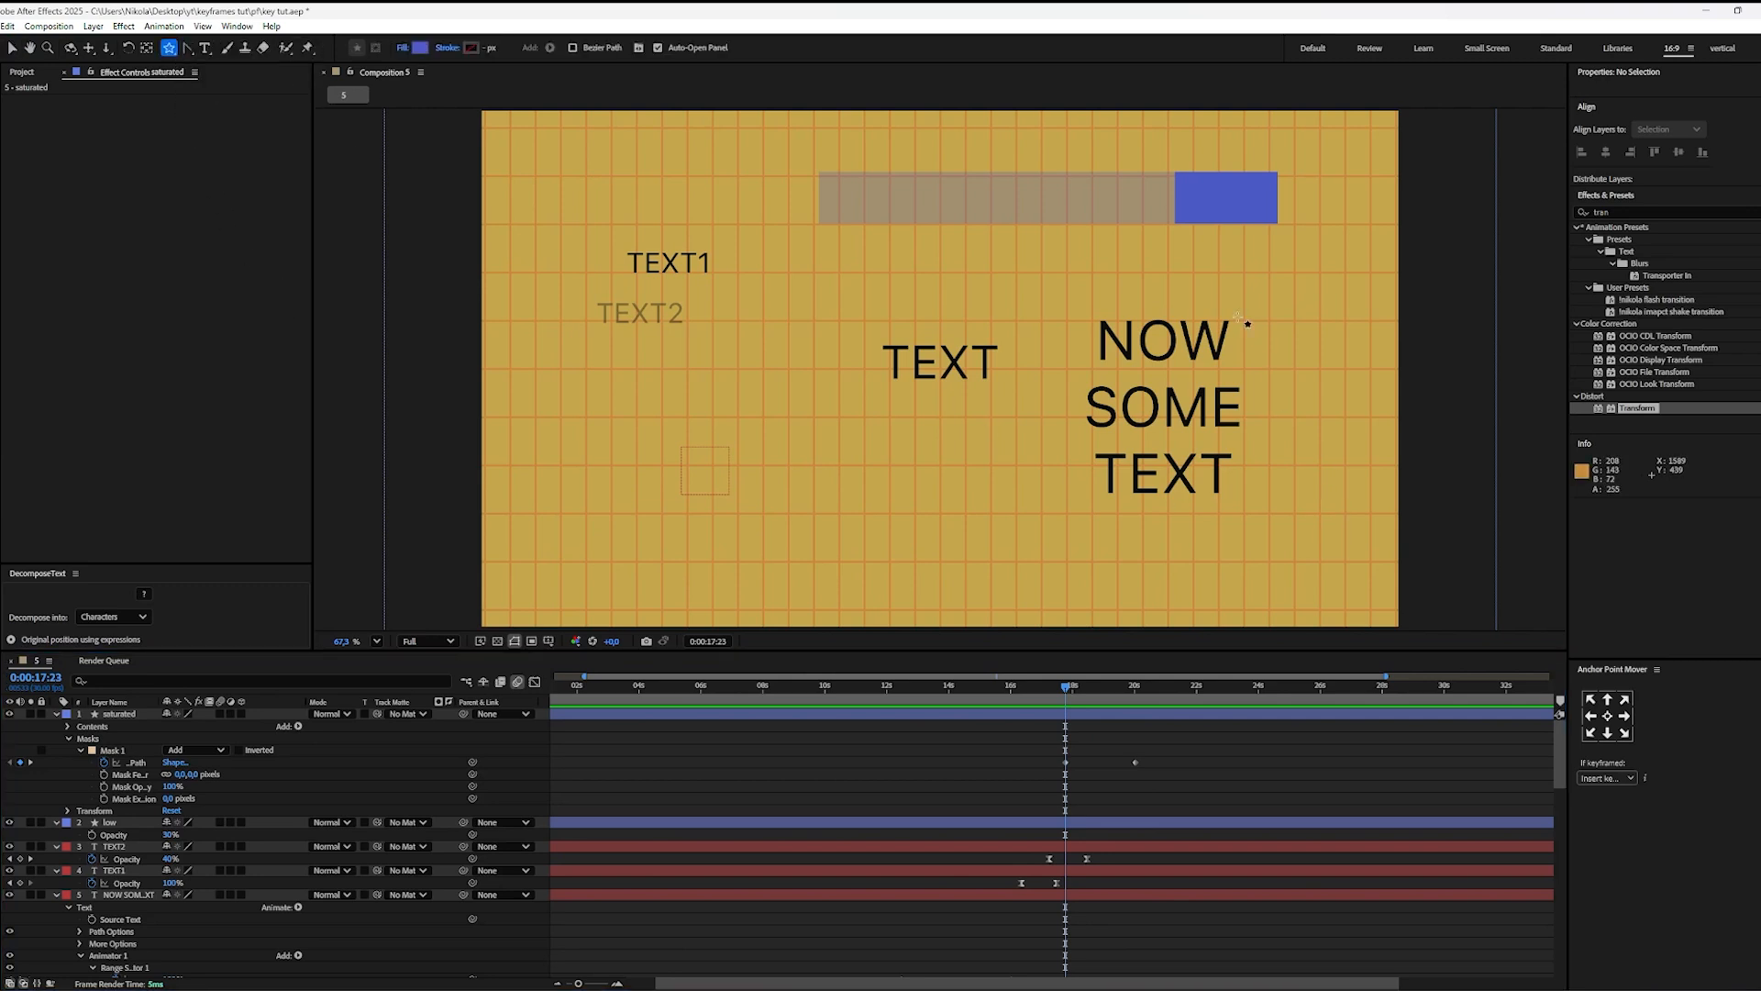
{"action": "left_click_drag", "start_coordinate": [1204, 240], "coordinate": [1202, 175]}
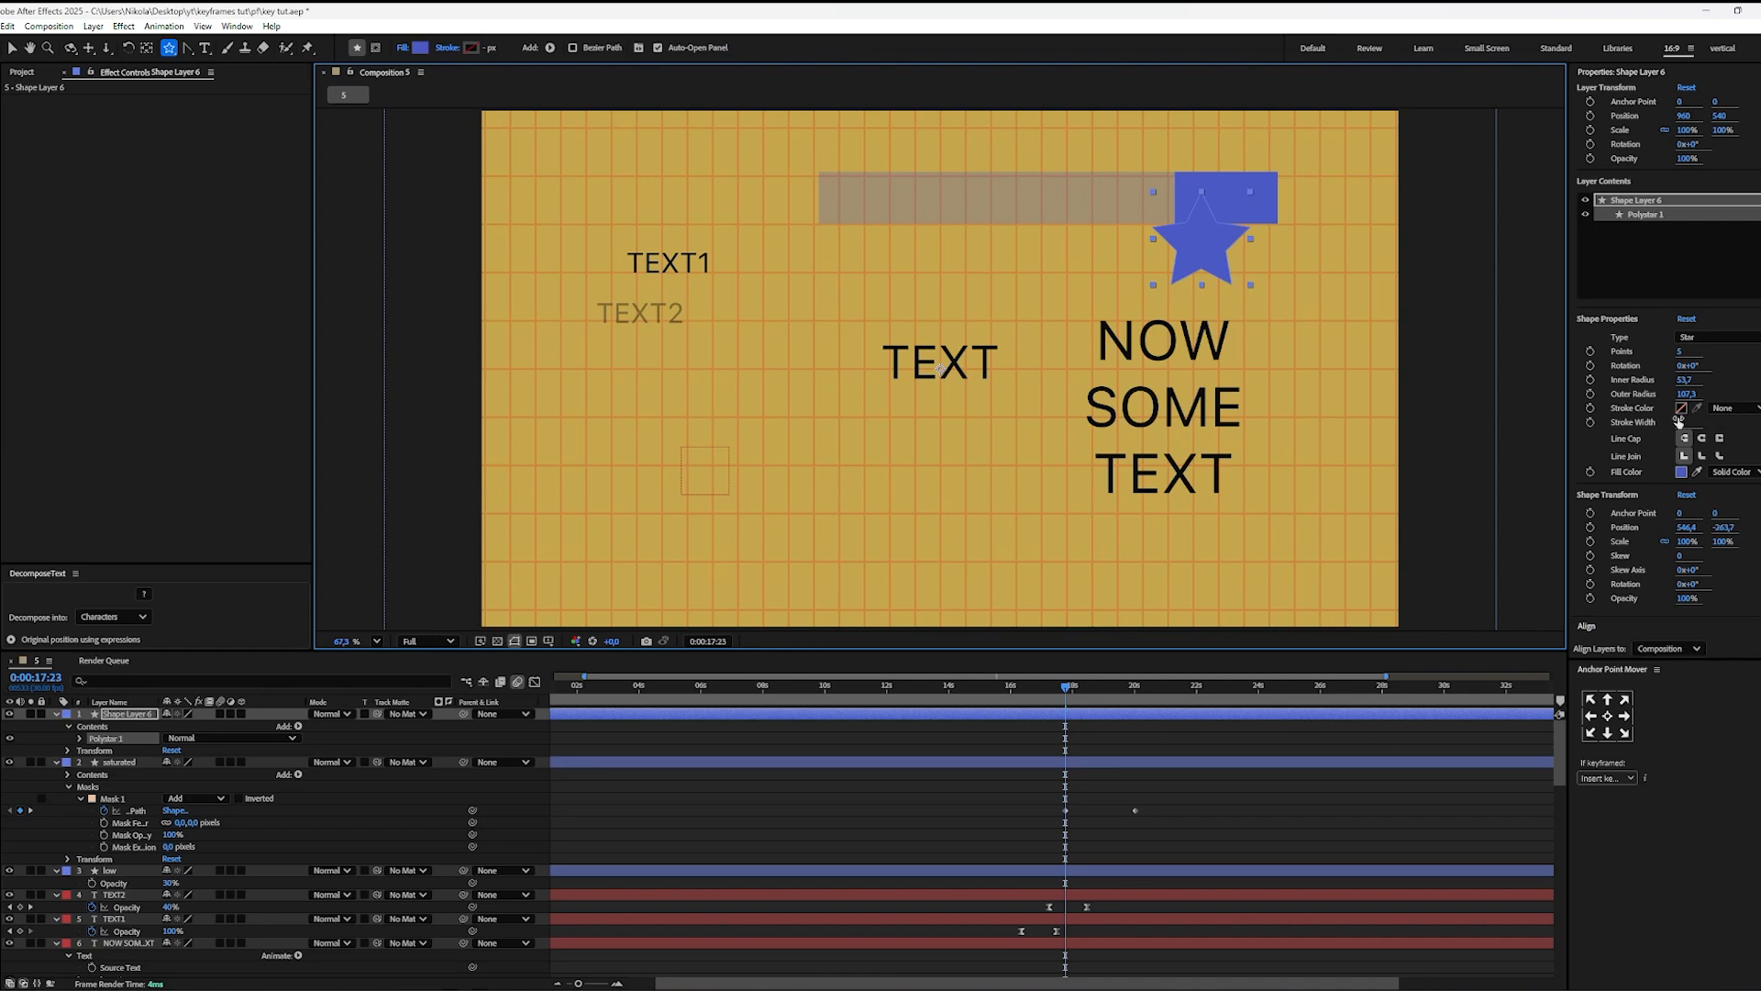
{"action": "left_click", "coordinate": [1683, 355]}
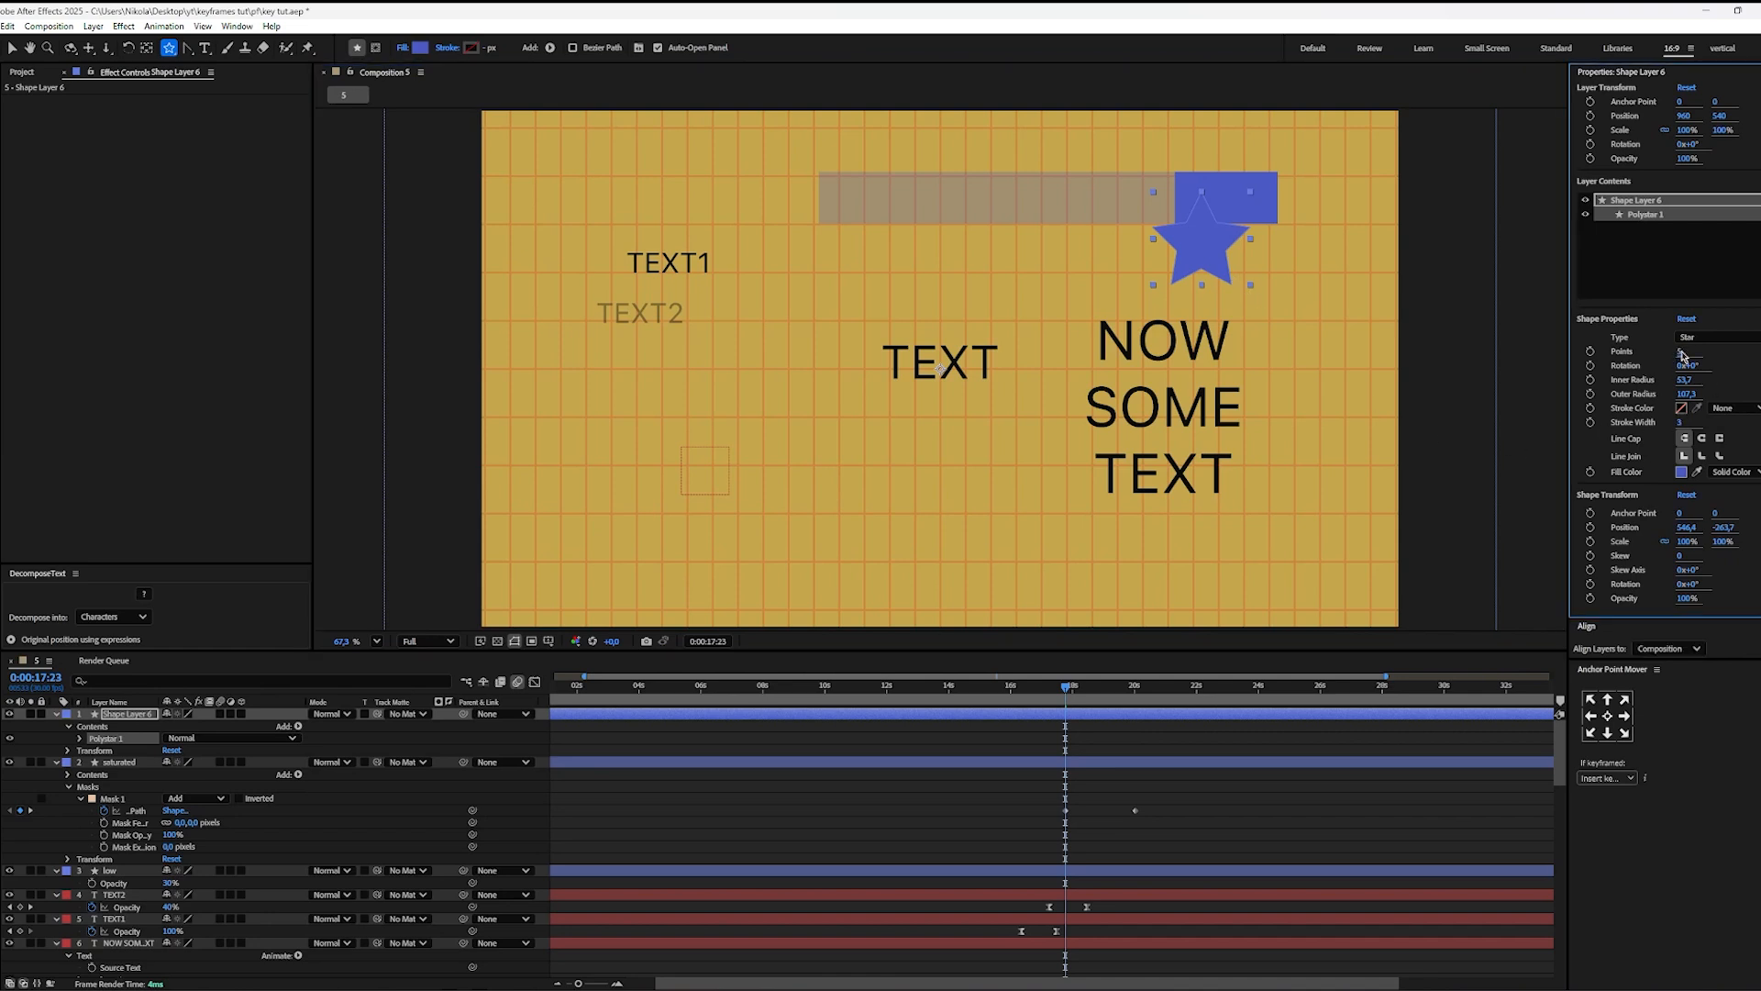
{"action": "left_click_drag", "start_coordinate": [1682, 355], "coordinate": [1661, 350]}
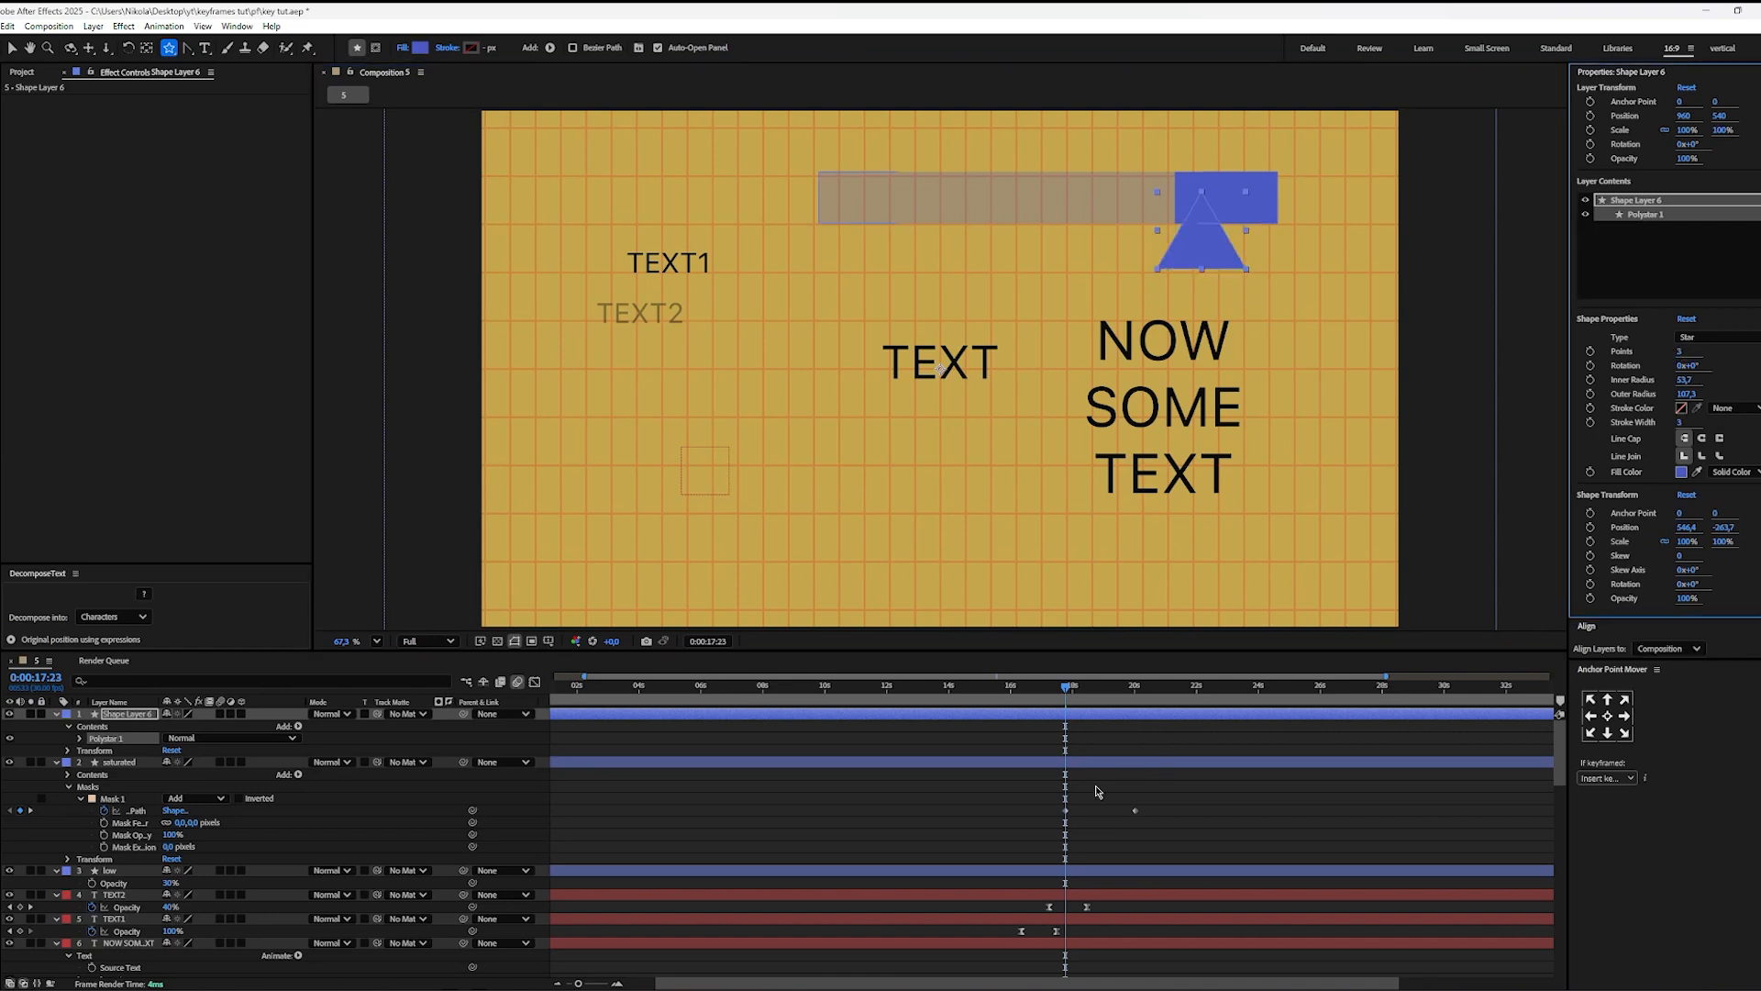
{"action": "key", "text": "v"}
{"action": "left_click_drag", "start_coordinate": [1202, 247], "coordinate": [1255, 277]}
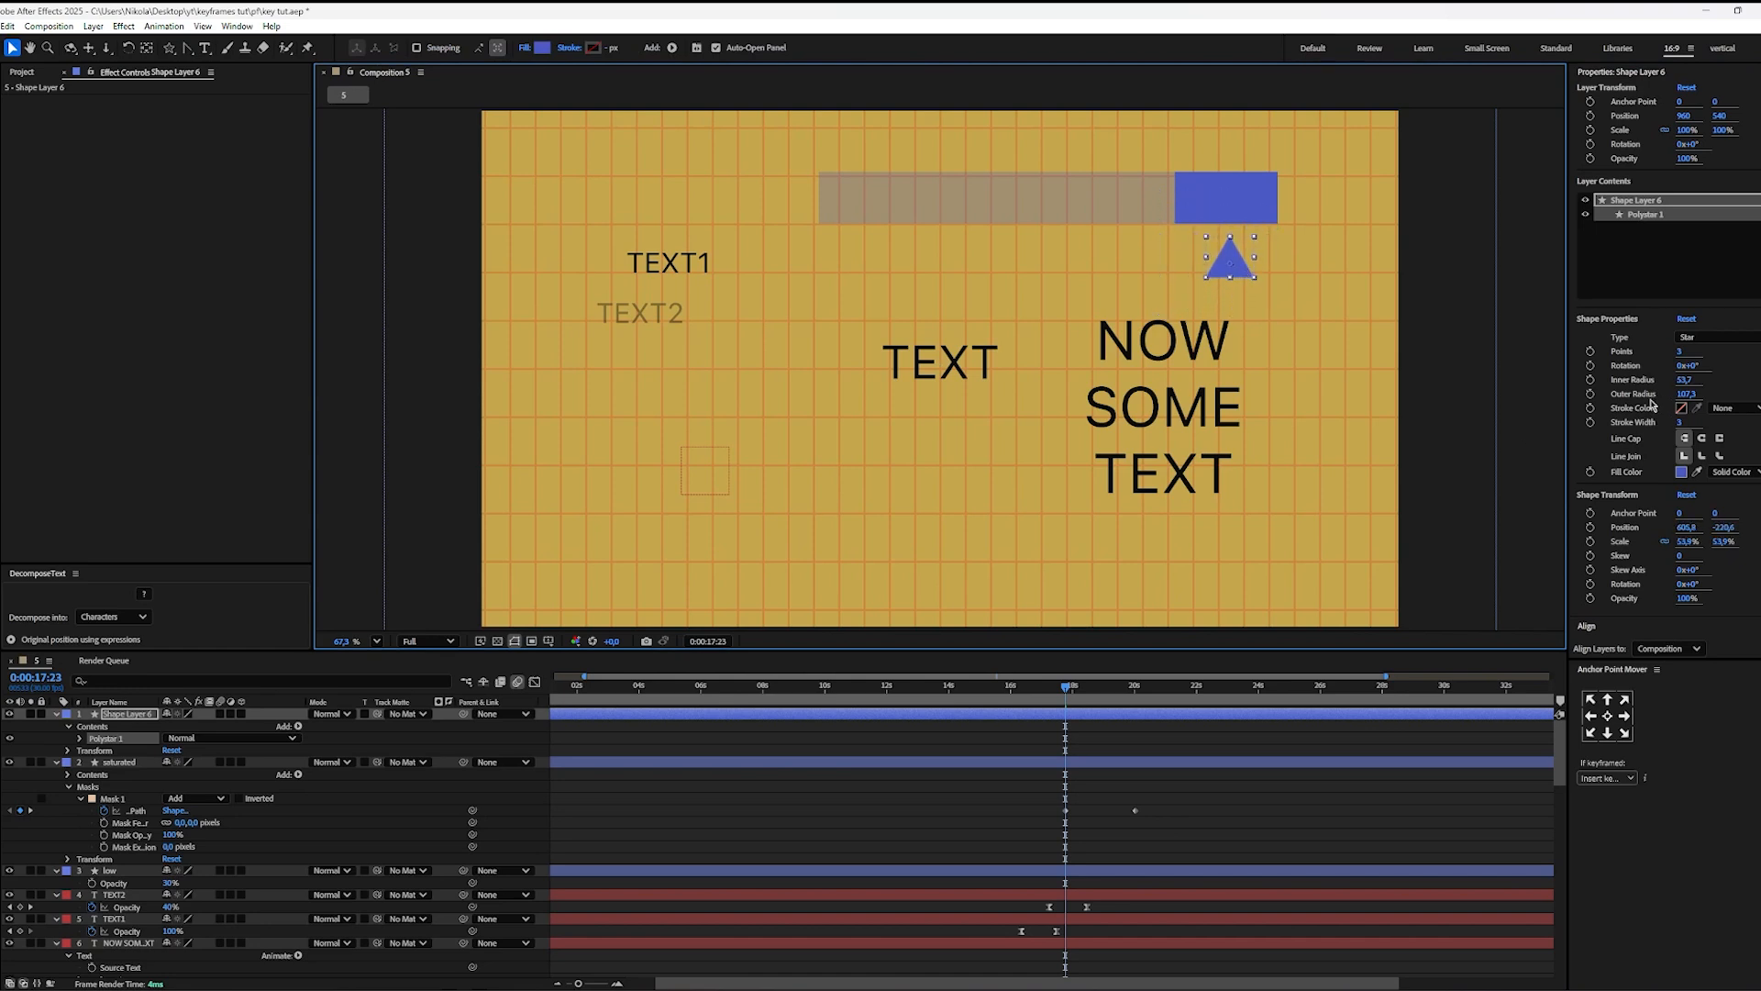
Step: Add Round Corners to the triangle with a radius of 41
{"action": "left_click", "coordinate": [672, 47]}
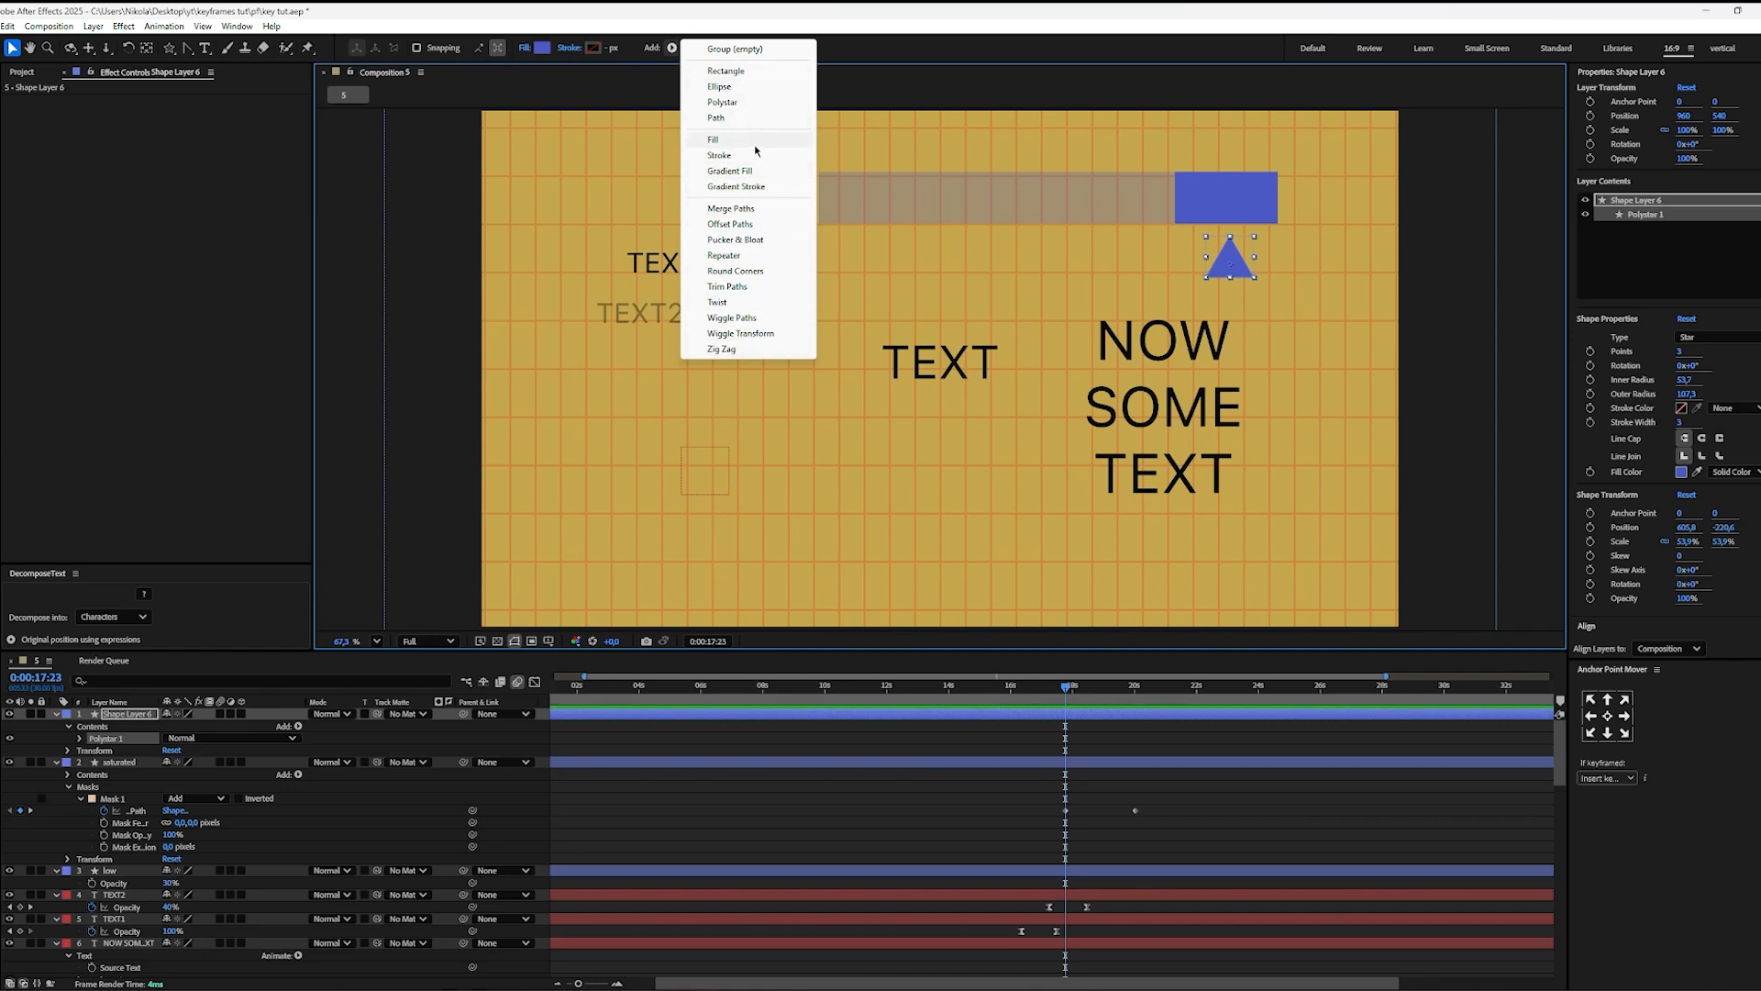
{"action": "left_click", "coordinate": [748, 270]}
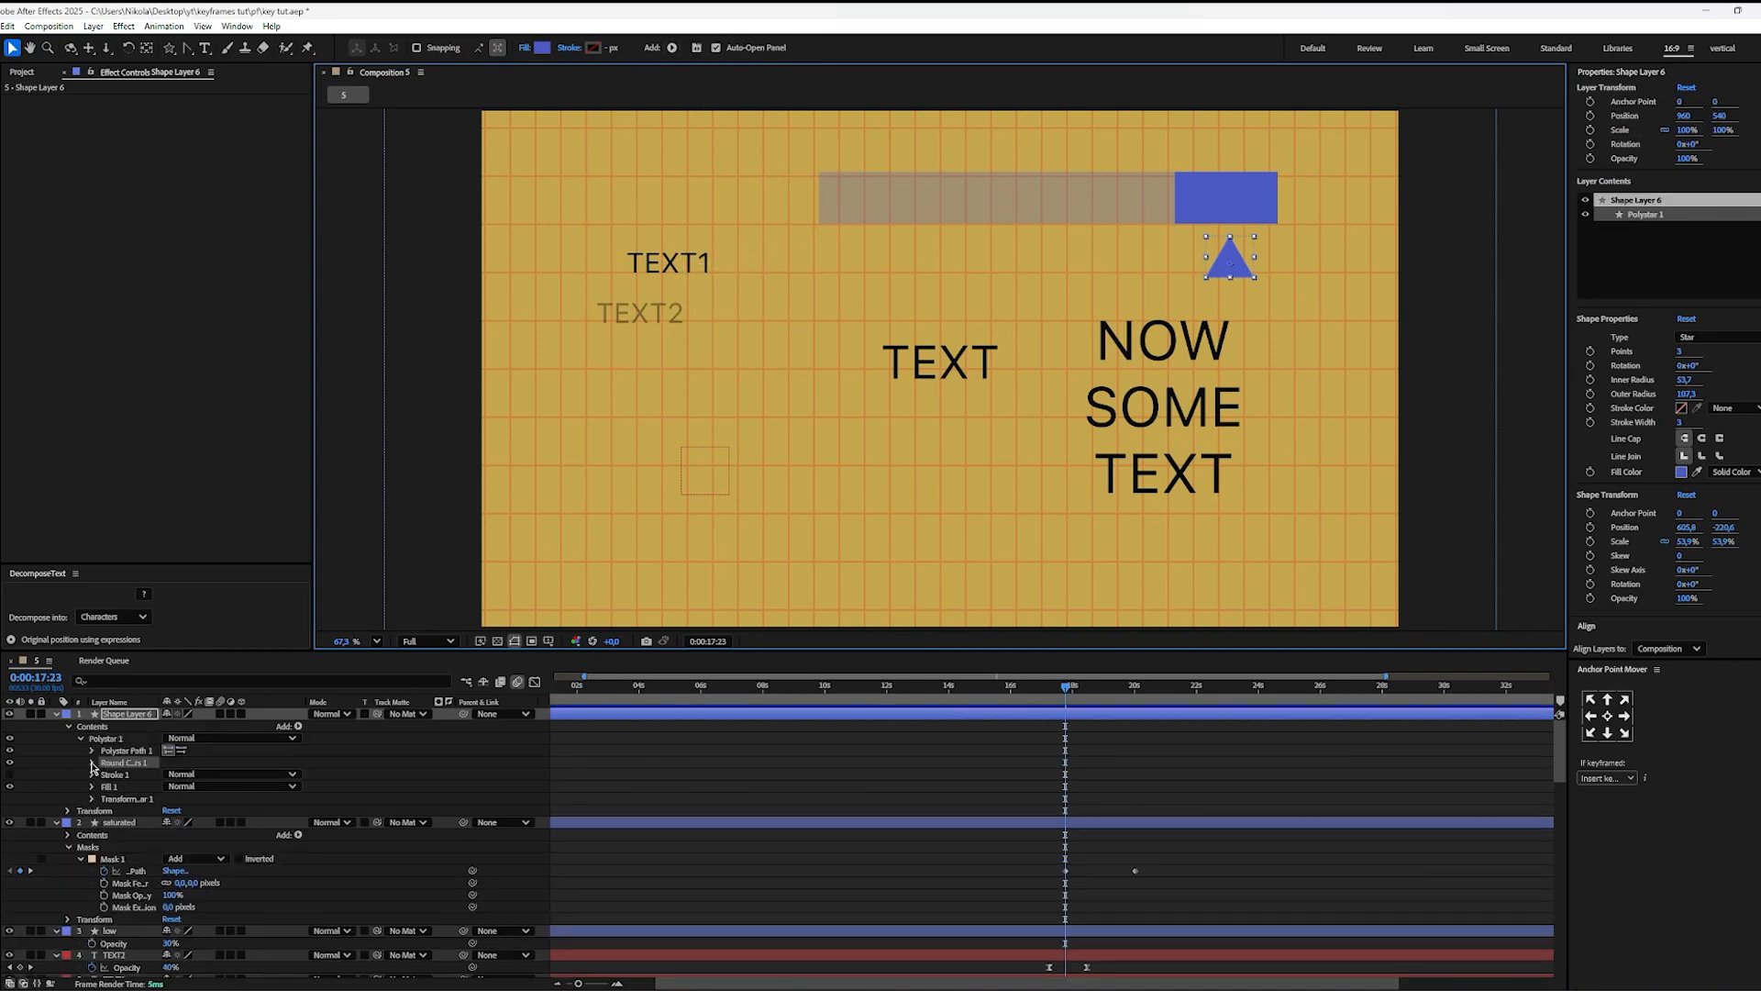
{"action": "left_click", "coordinate": [92, 762]}
{"action": "left_click_drag", "start_coordinate": [170, 773], "coordinate": [180, 774]}
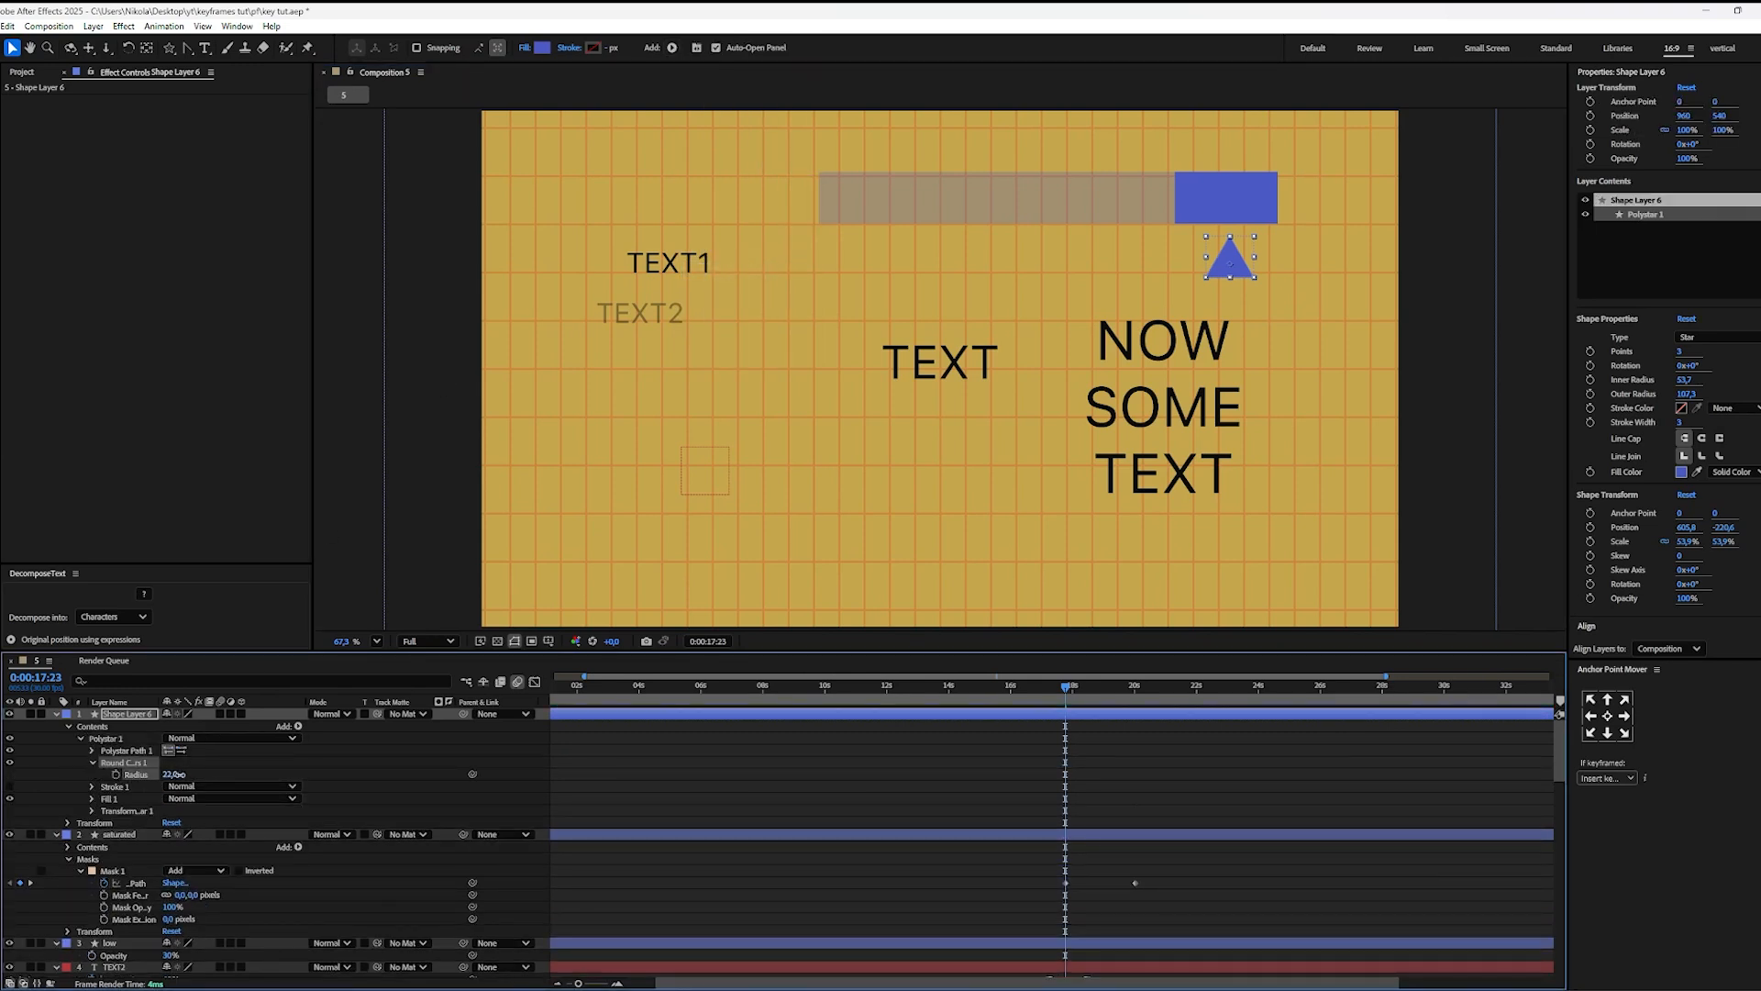
{"action": "left_click", "coordinate": [1239, 512]}
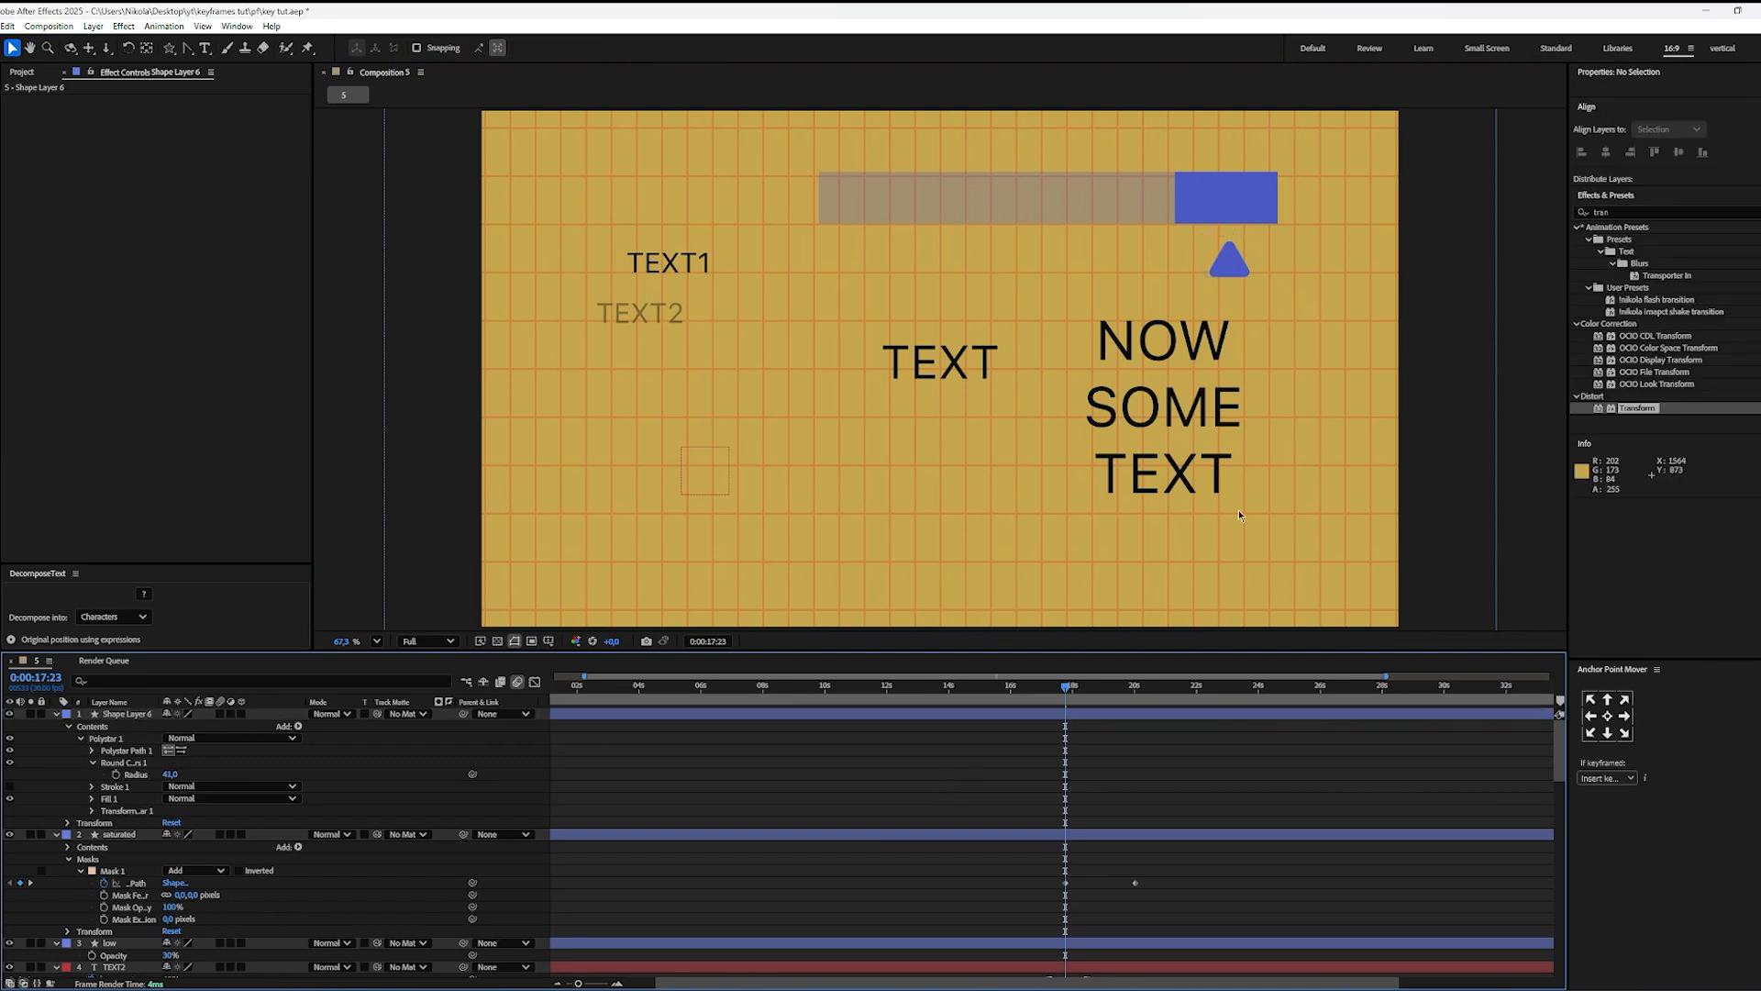
Step: Keyframe the triangle layer's Position at 0:00:17:23, and at 0:00:20:01 move it beneath the bar's left end, at about 202.4, 540
{"action": "left_click", "coordinate": [949, 716]}
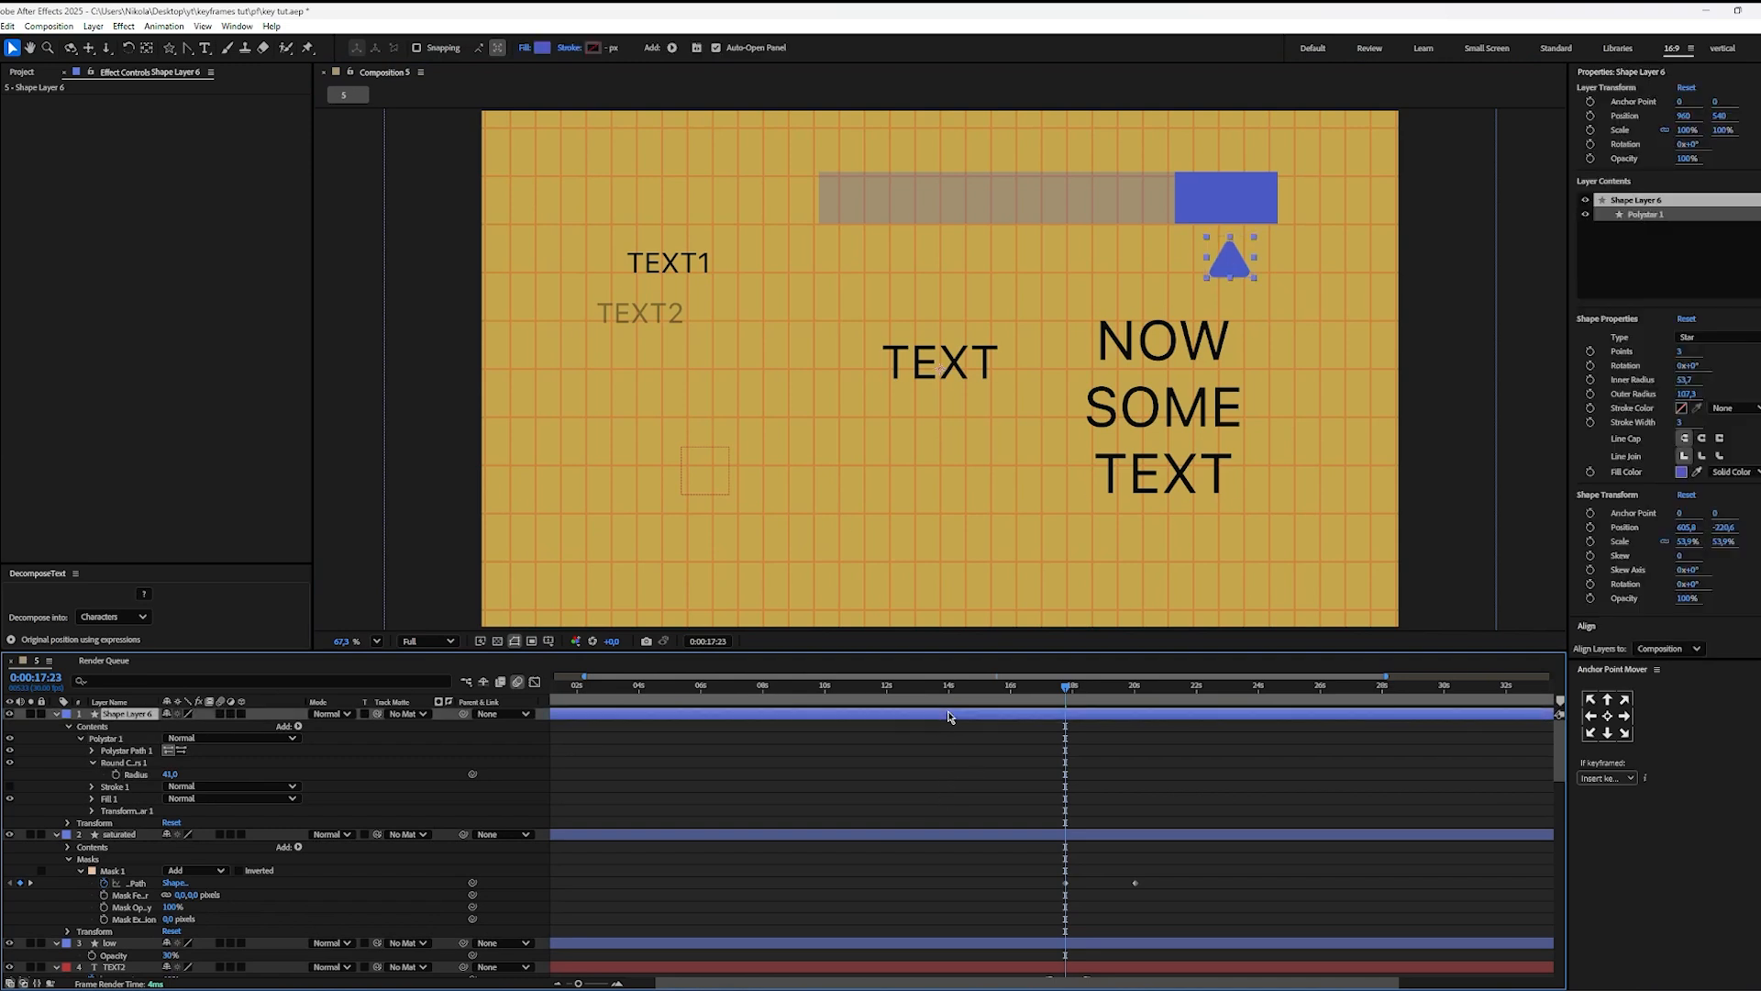
{"action": "key", "text": "p"}
{"action": "left_click", "coordinate": [91, 725]}
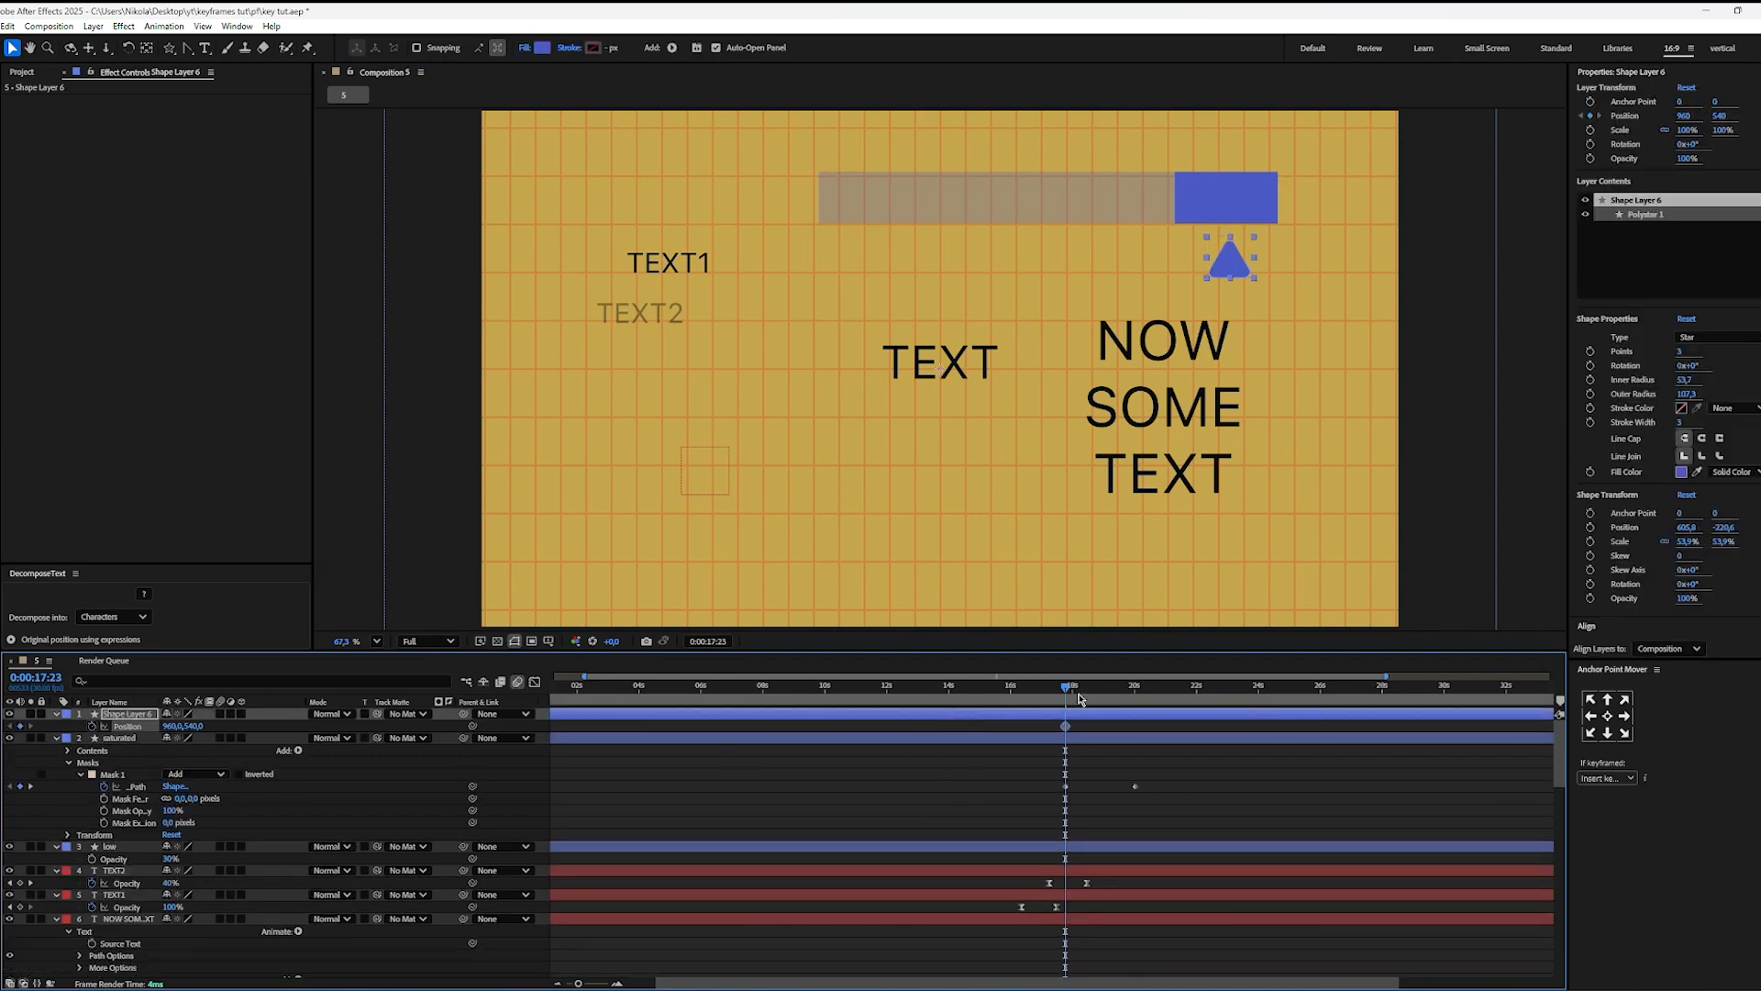
{"action": "left_click_drag", "start_coordinate": [1065, 686], "coordinate": [1134, 704]}
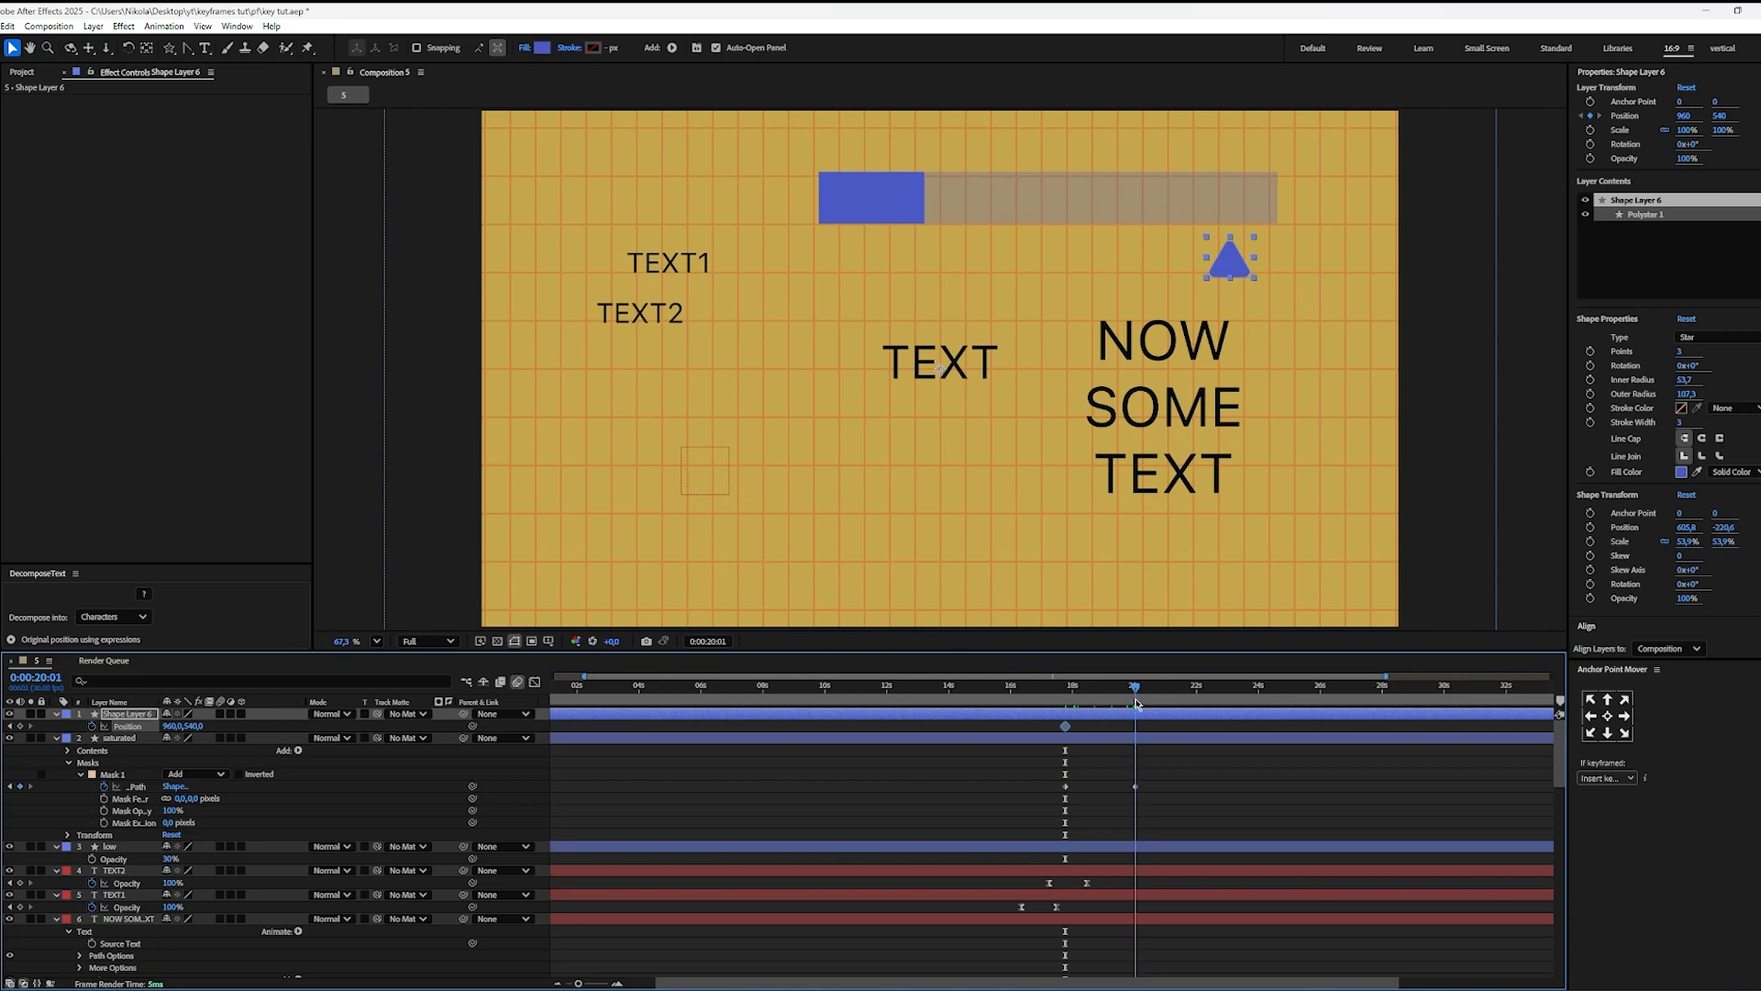
{"action": "left_click_drag", "start_coordinate": [1232, 272], "coordinate": [868, 278]}
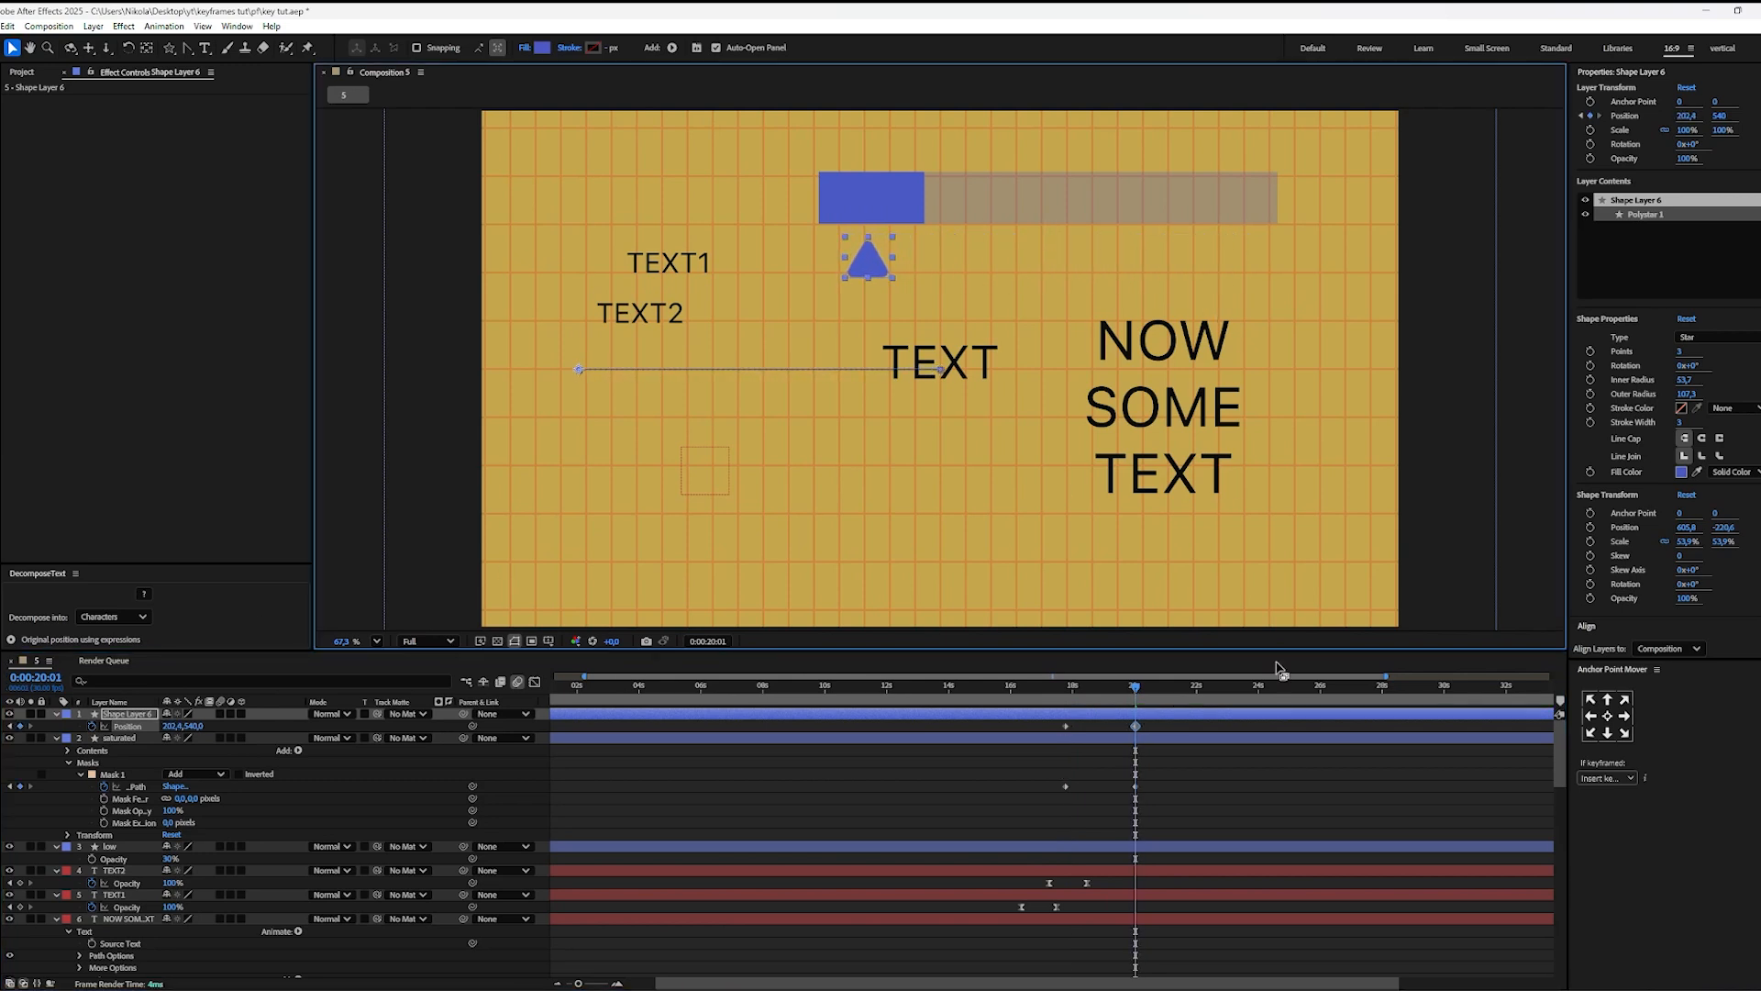
Step: Preview the triangle moving together with the bar's highlight from 0:00:17:14
{"action": "left_click", "coordinate": [1057, 688]}
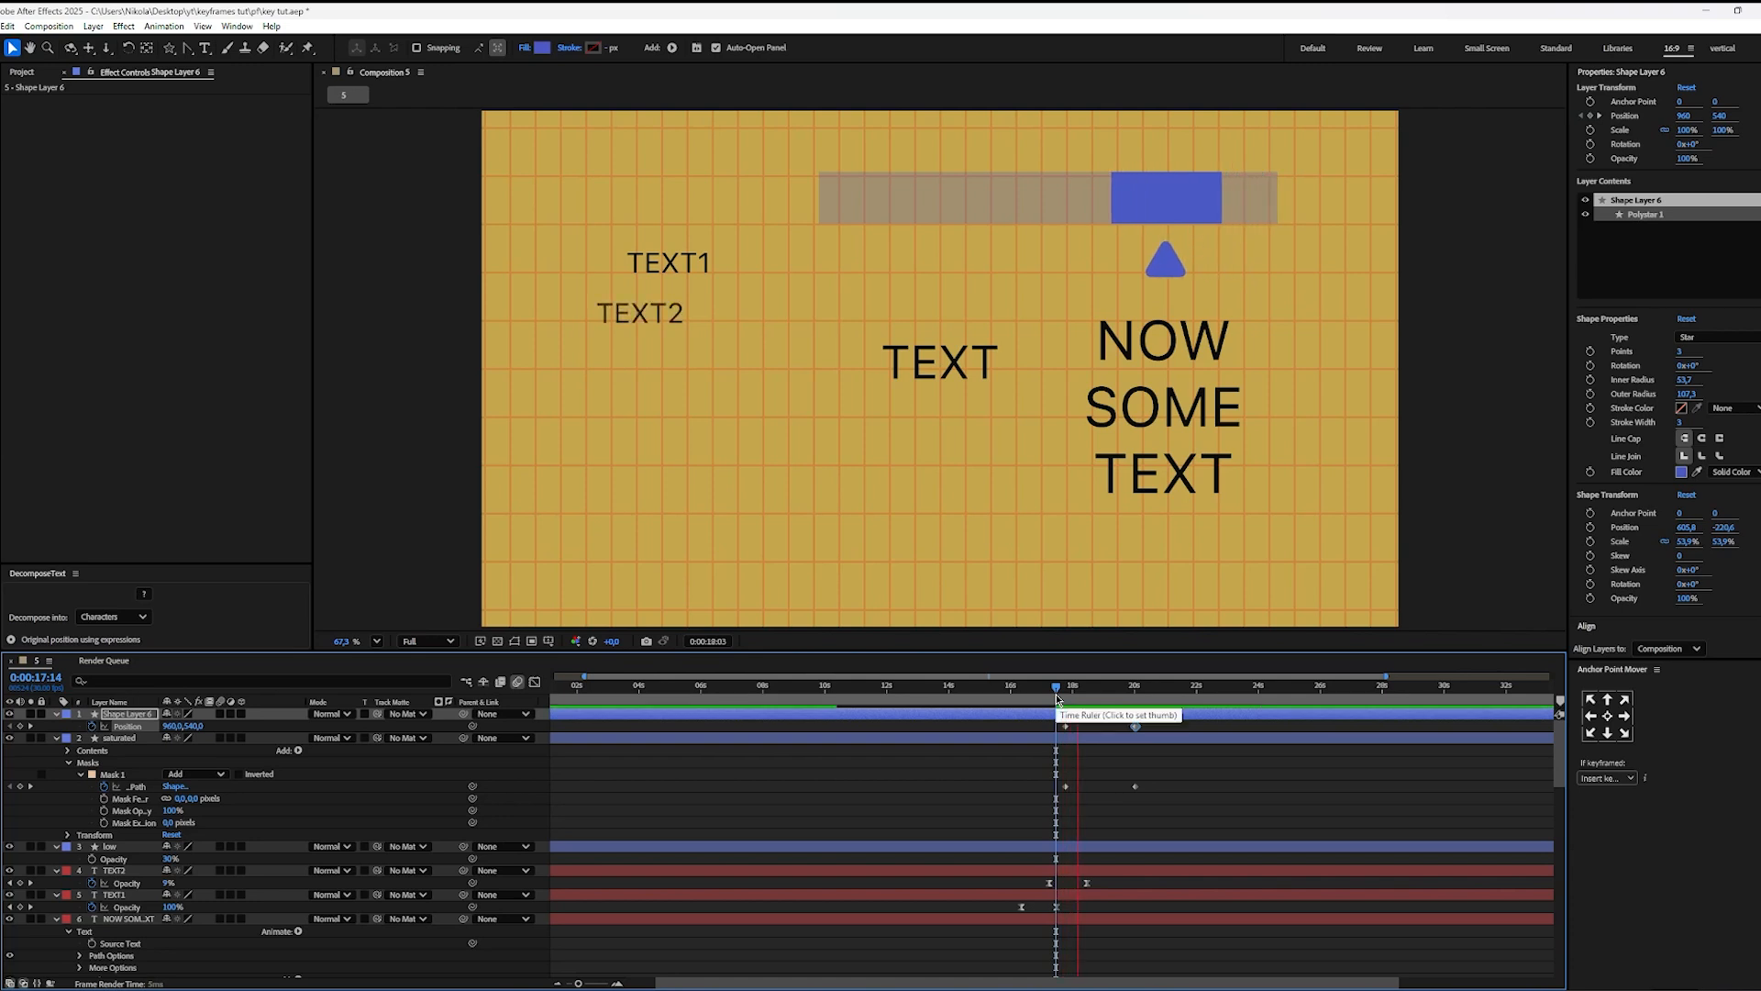
{"action": "key", "text": "space"}
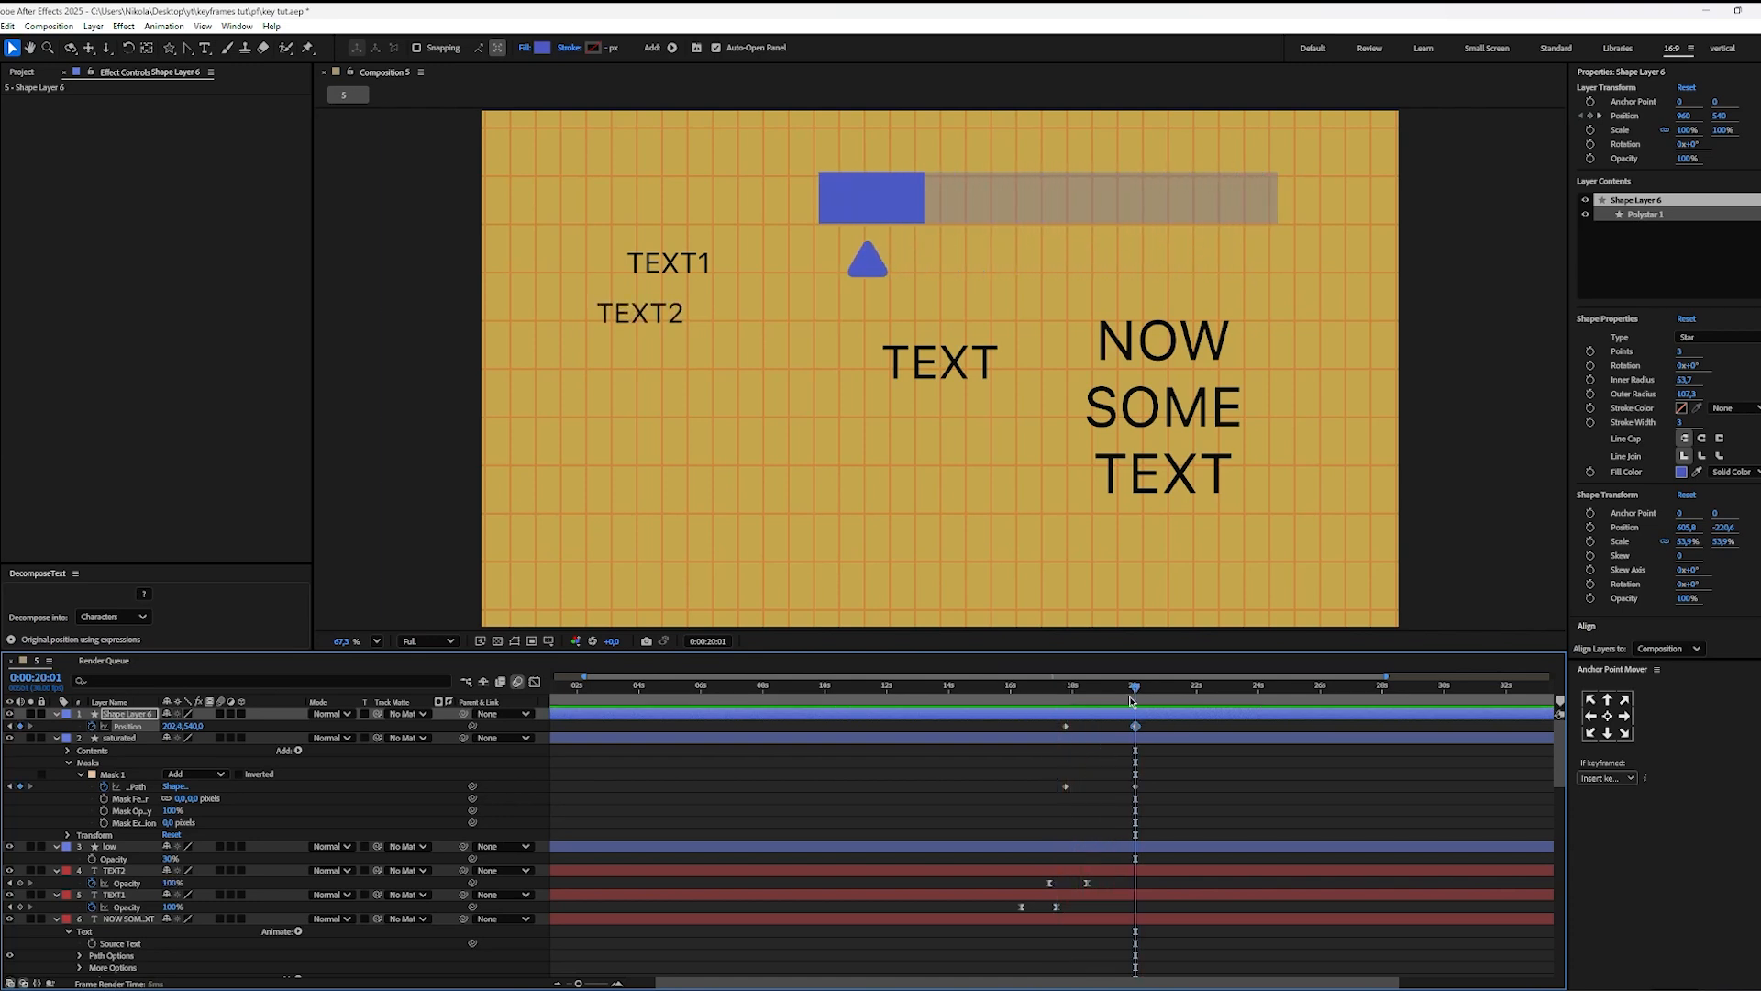
{"action": "left_click", "coordinate": [1206, 777]}
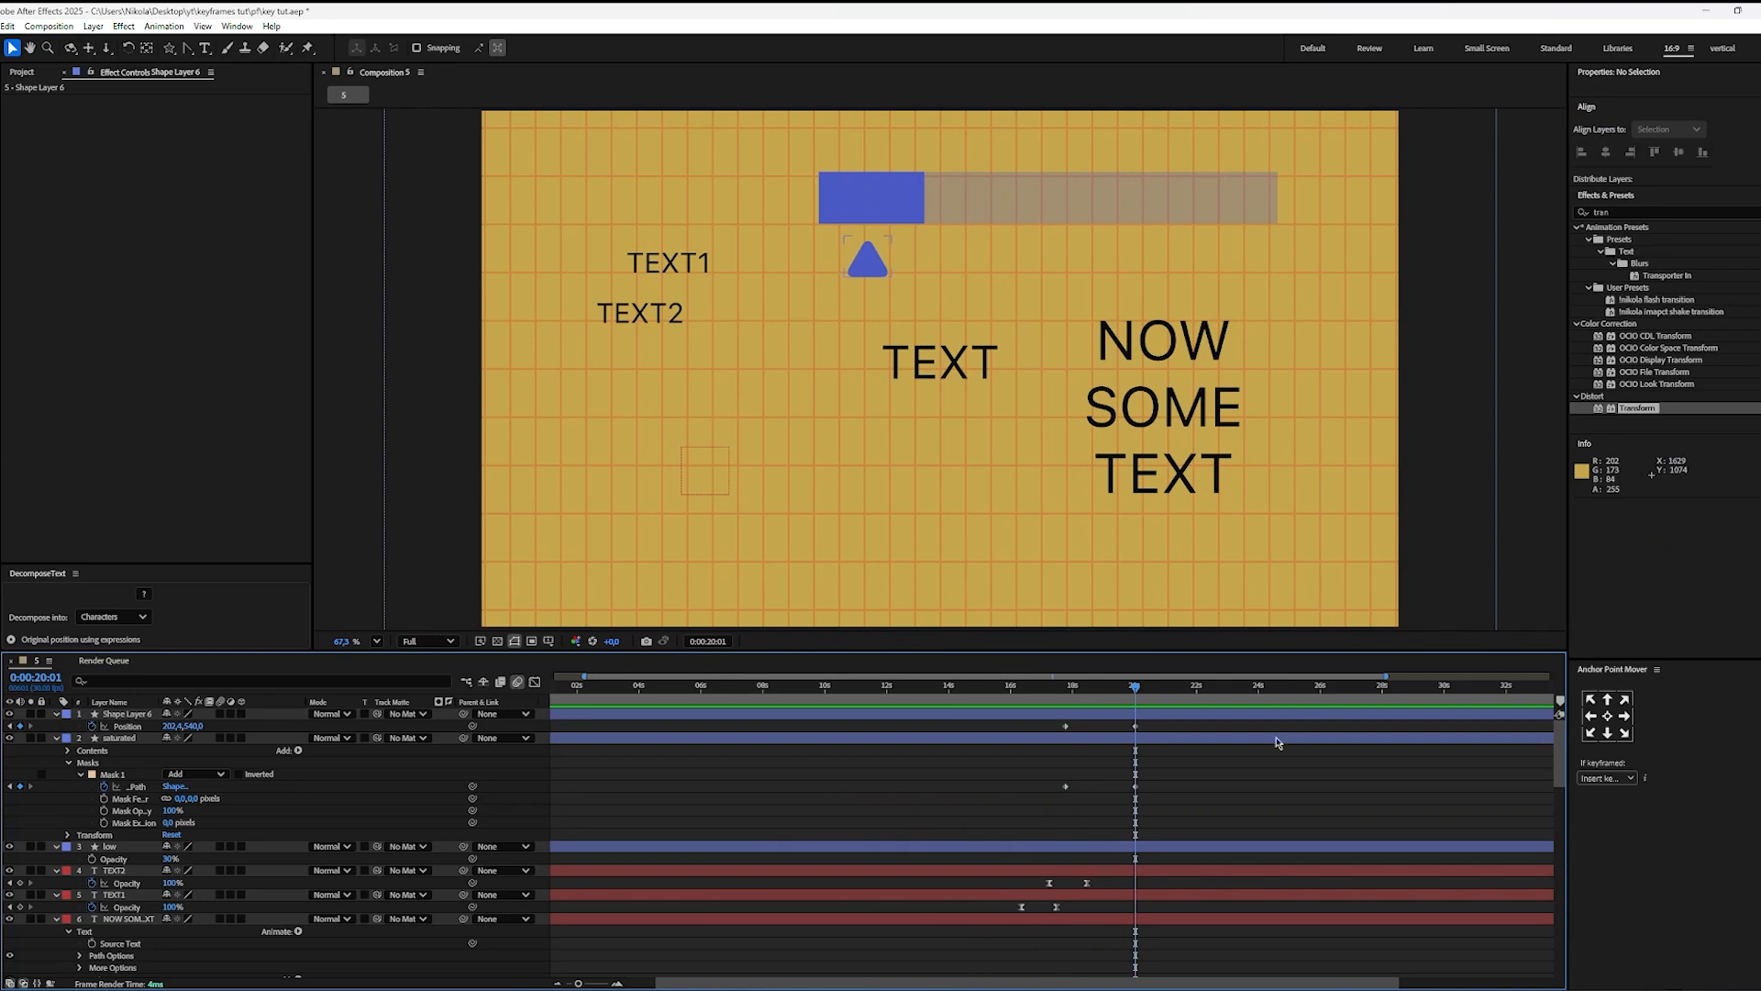
{"action": "left_click_drag", "start_coordinate": [1151, 723], "coordinate": [1046, 787]}
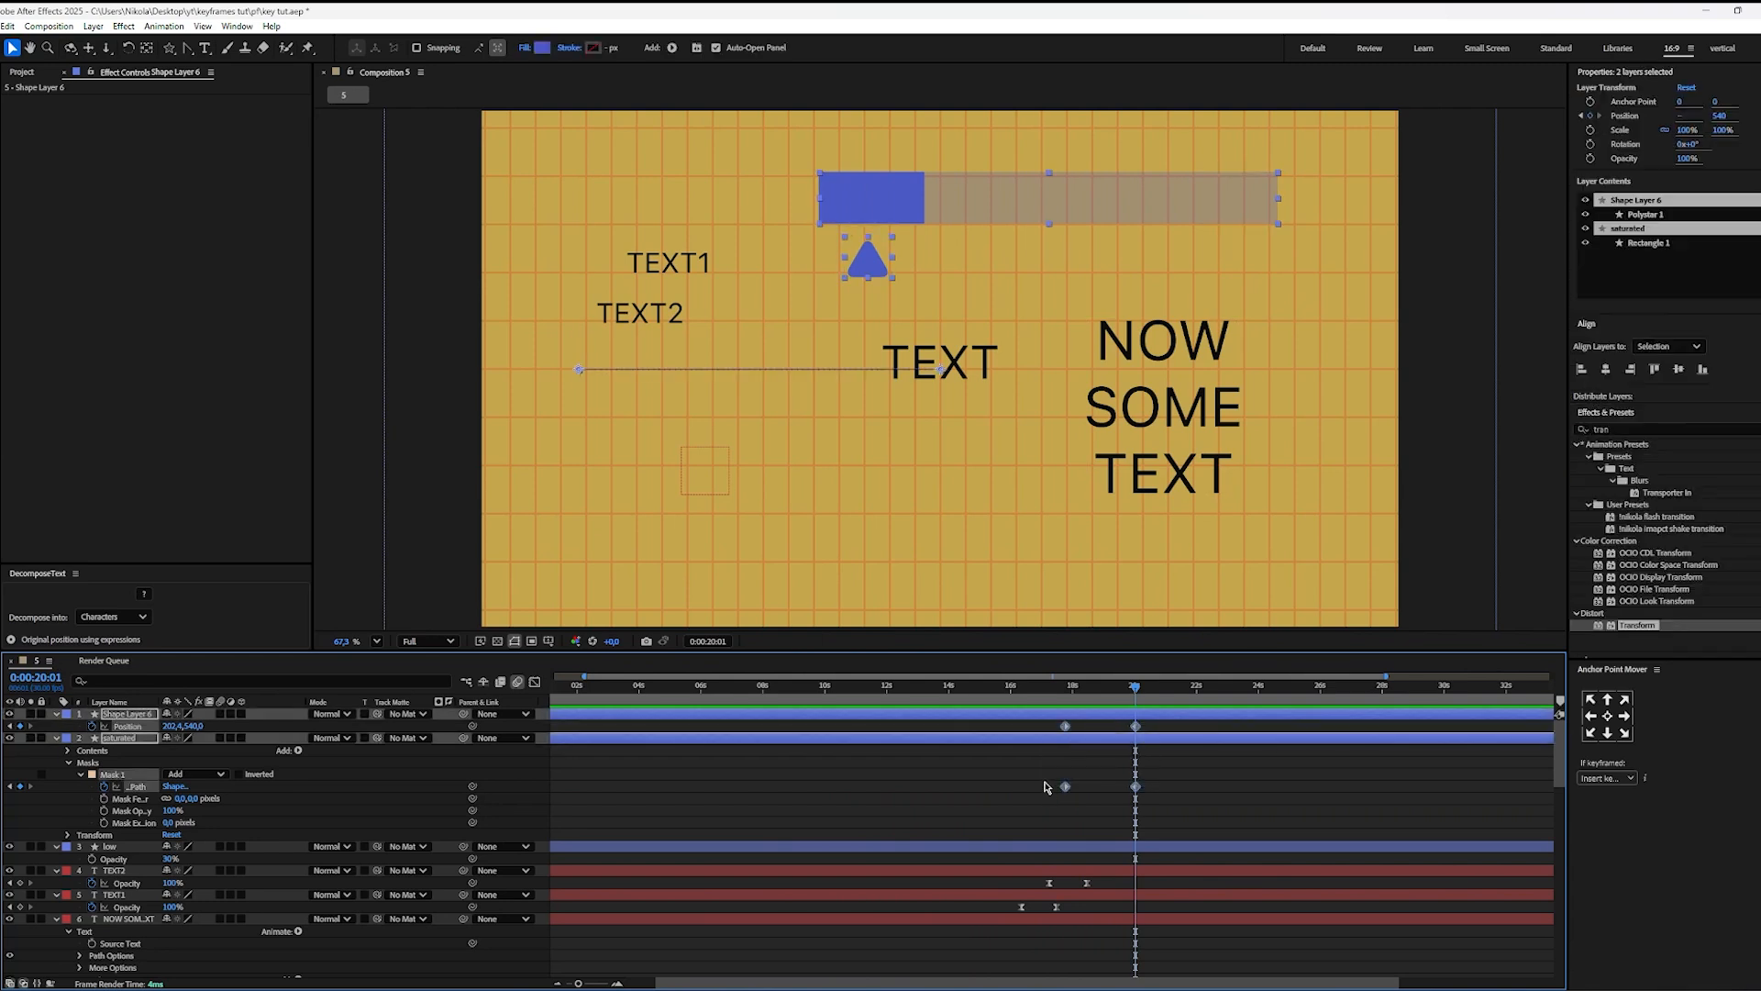
{"action": "left_click", "coordinate": [1182, 801]}
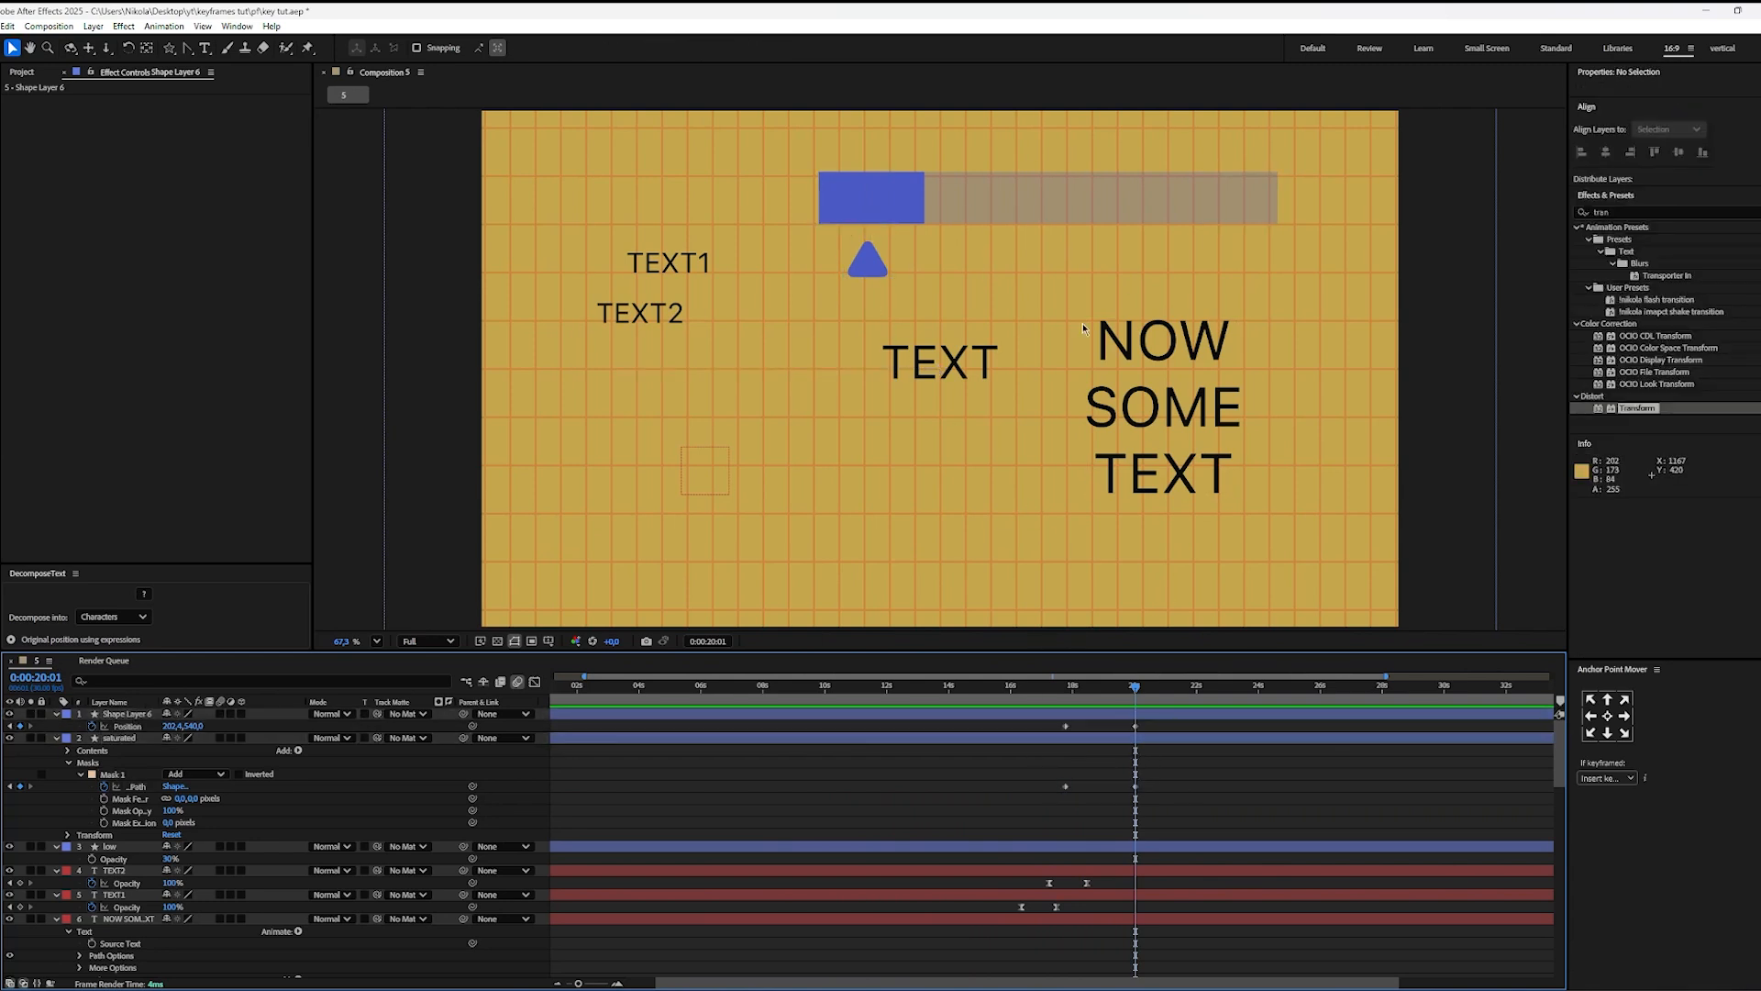
{"action": "left_click", "coordinate": [1066, 739]}
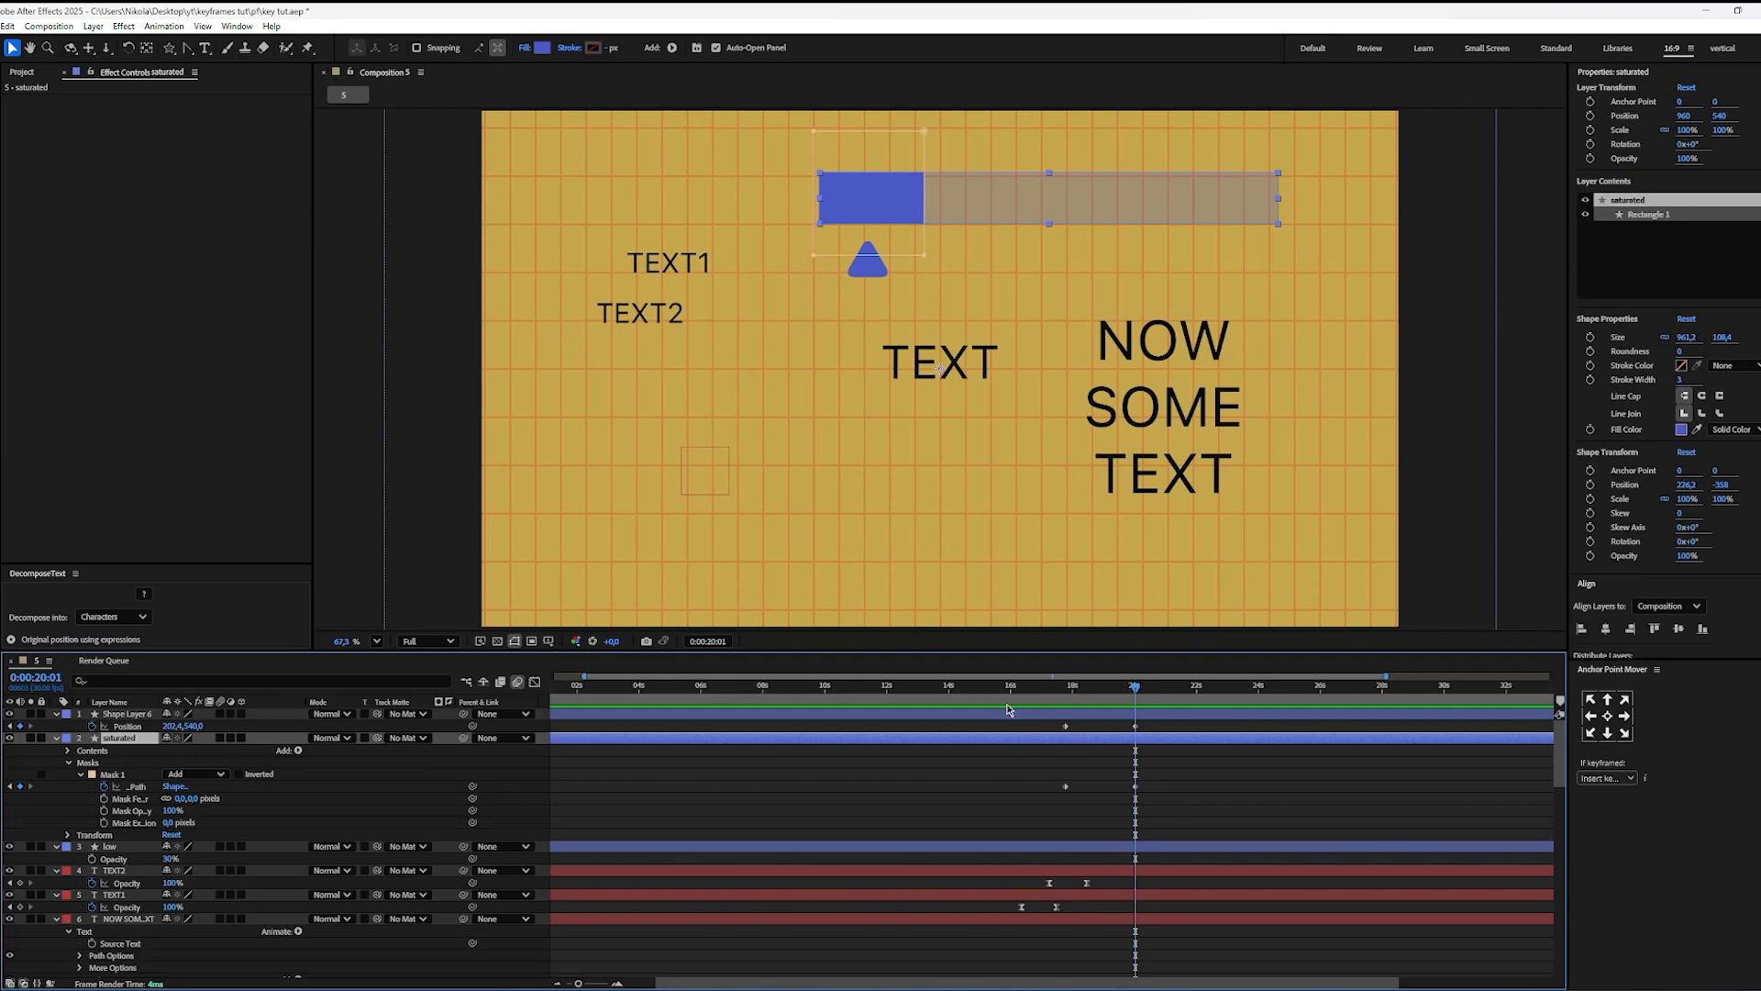
{"action": "key", "text": "ctrl+space"}
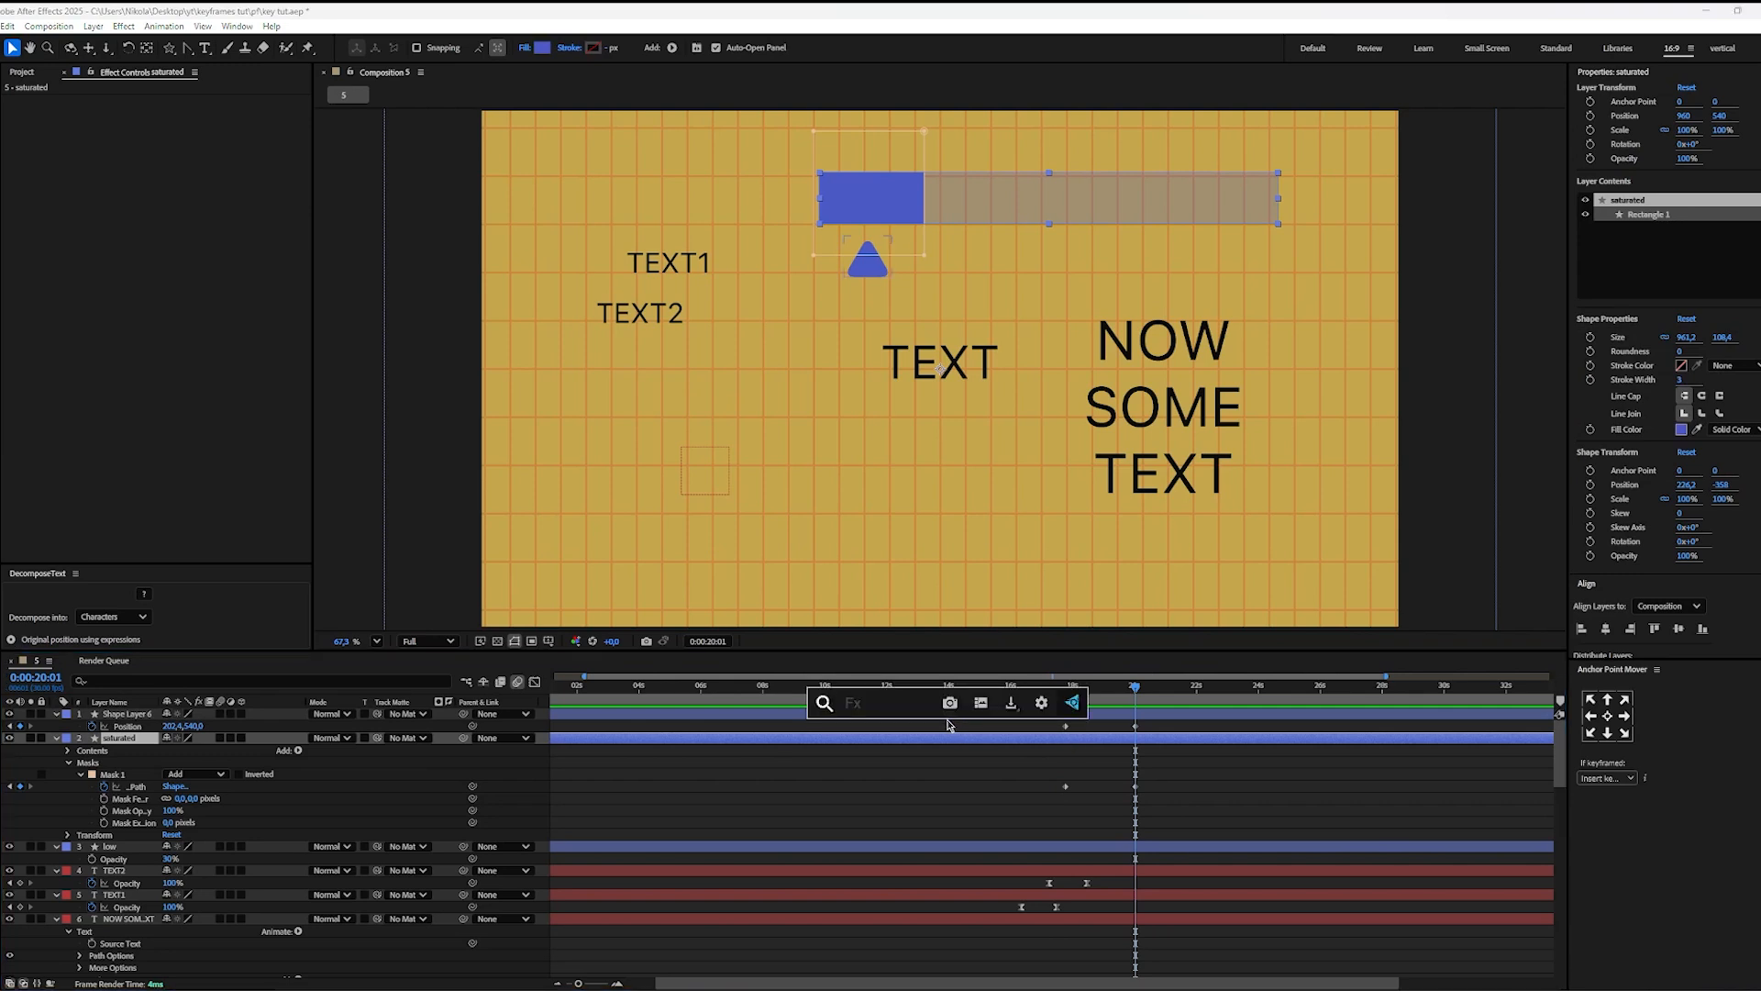
{"action": "left_click", "coordinate": [947, 725]}
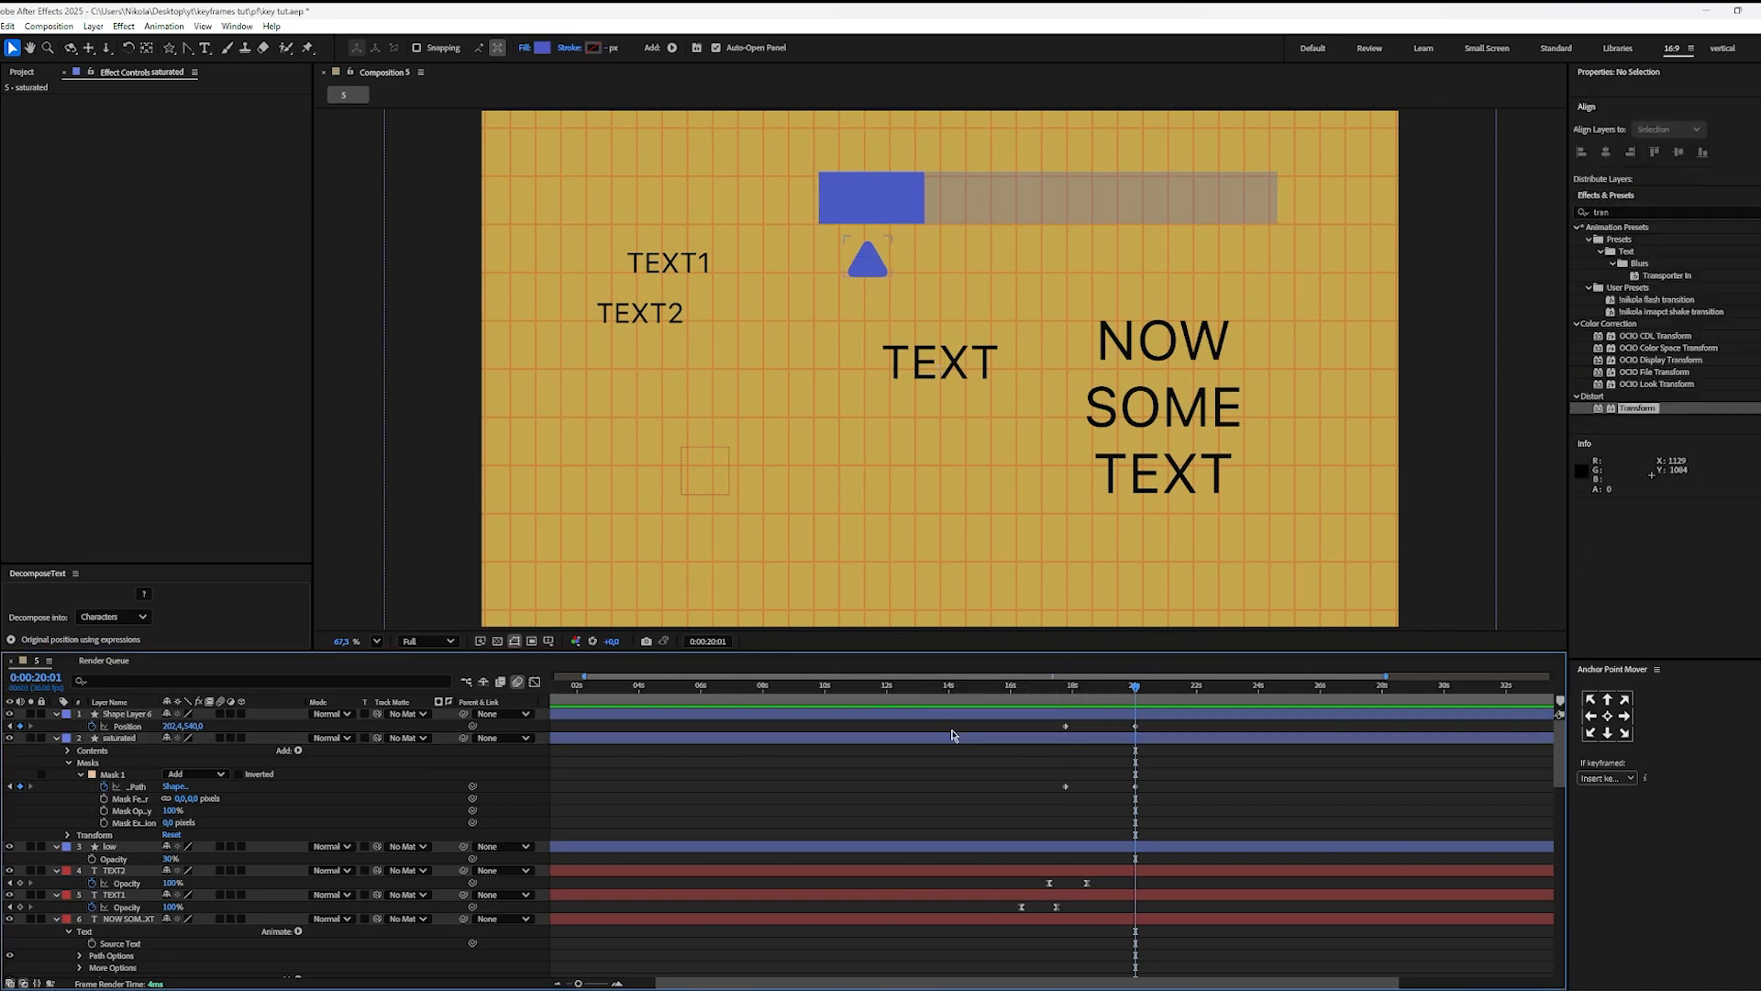
Step: Search the effects for 4 and apply 4-Color Gradient to the saturated layer
{"action": "left_click", "coordinate": [1165, 740]}
{"action": "scroll", "coordinate": [1655, 541], "scroll_direction": "down", "scroll_amount": 5}
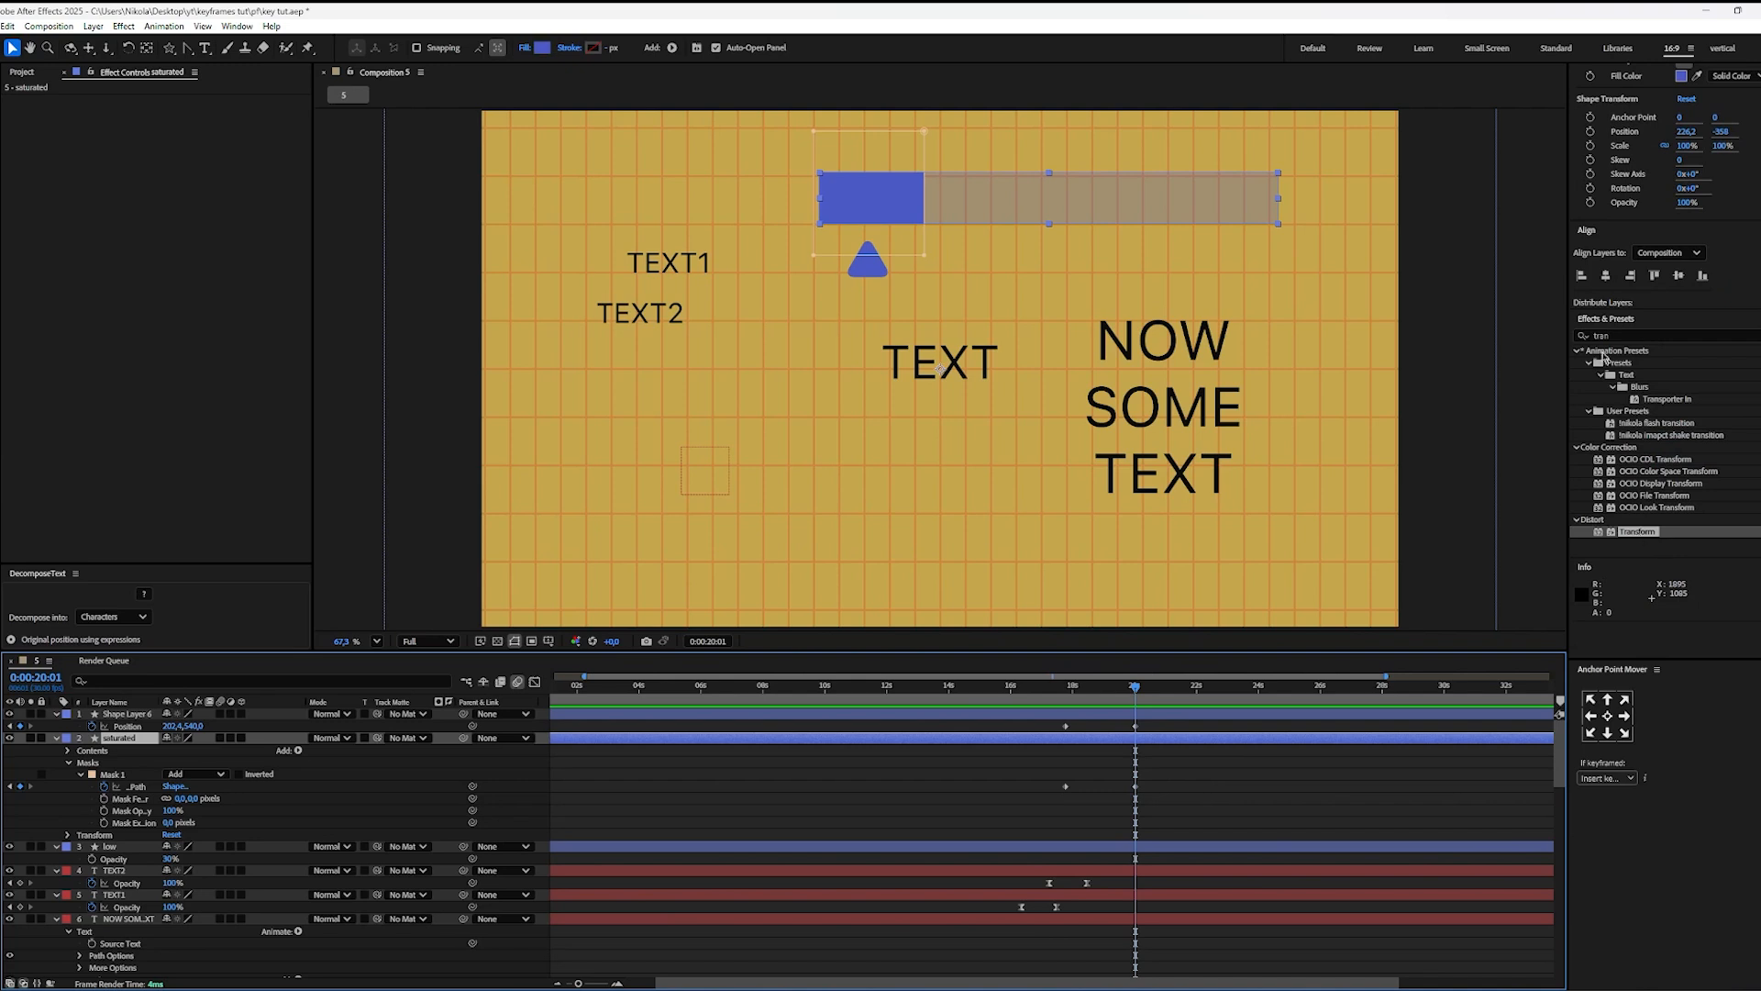
{"action": "left_click", "coordinate": [1598, 335]}
{"action": "type", "text": "4"}
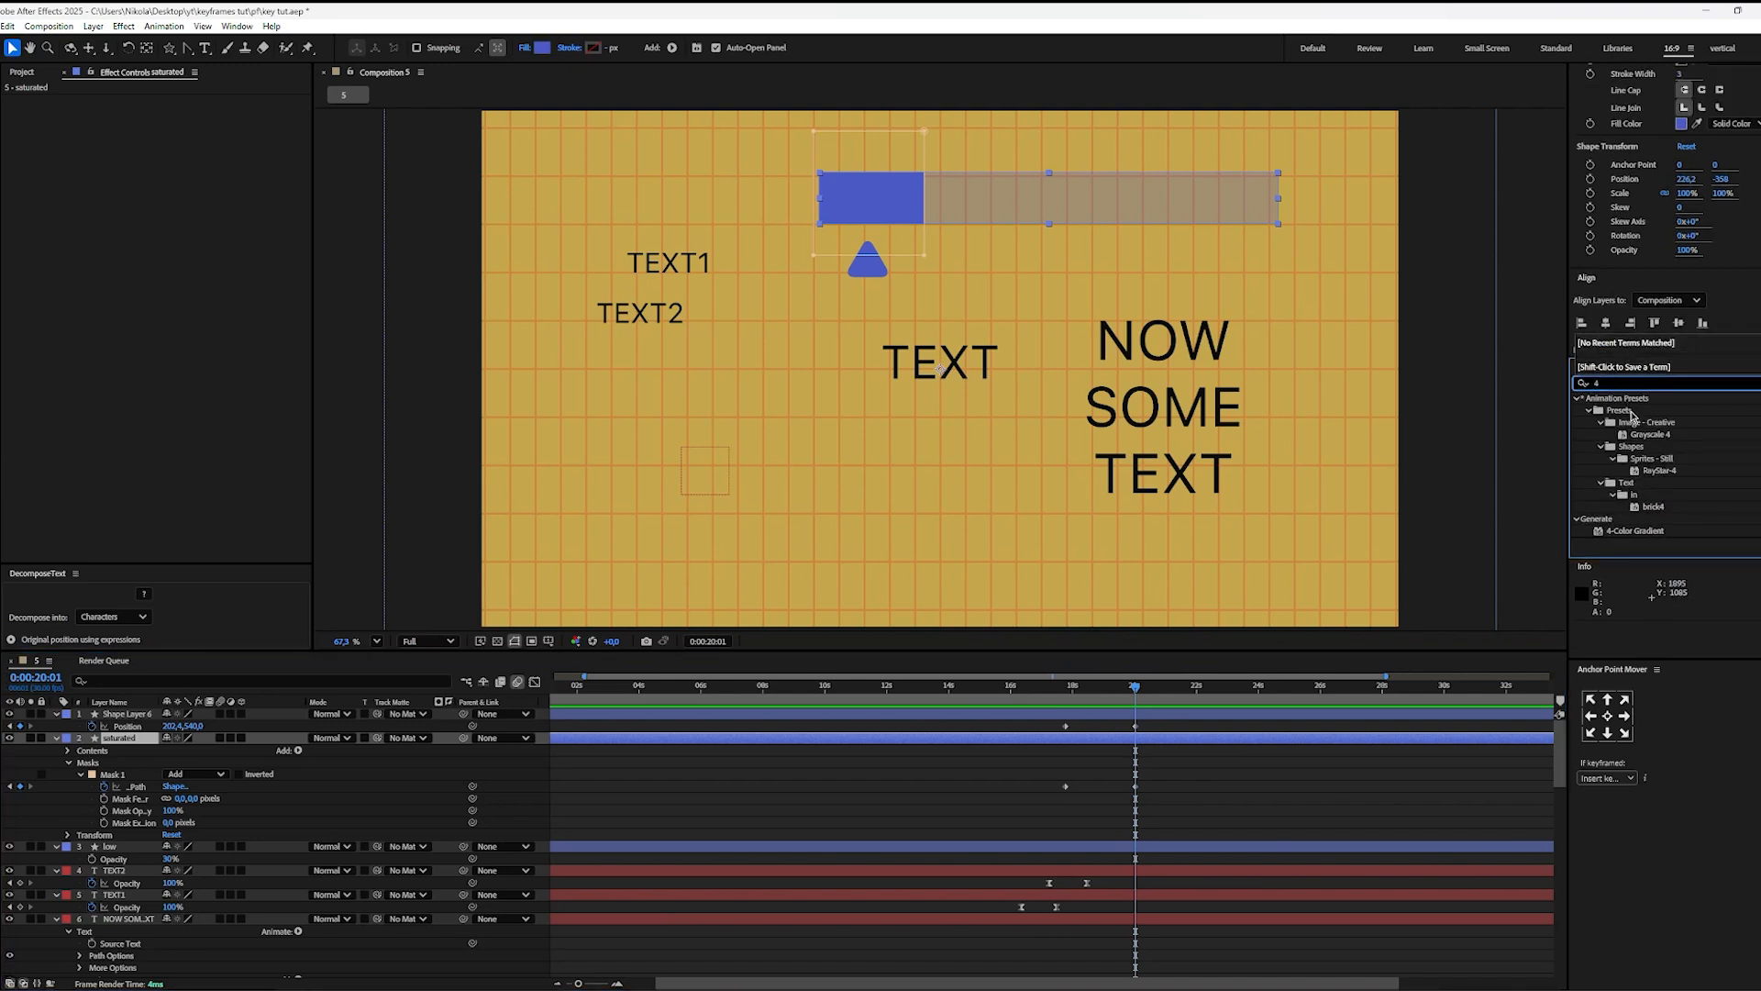
{"action": "left_click_drag", "start_coordinate": [1640, 530], "coordinate": [1115, 722]}
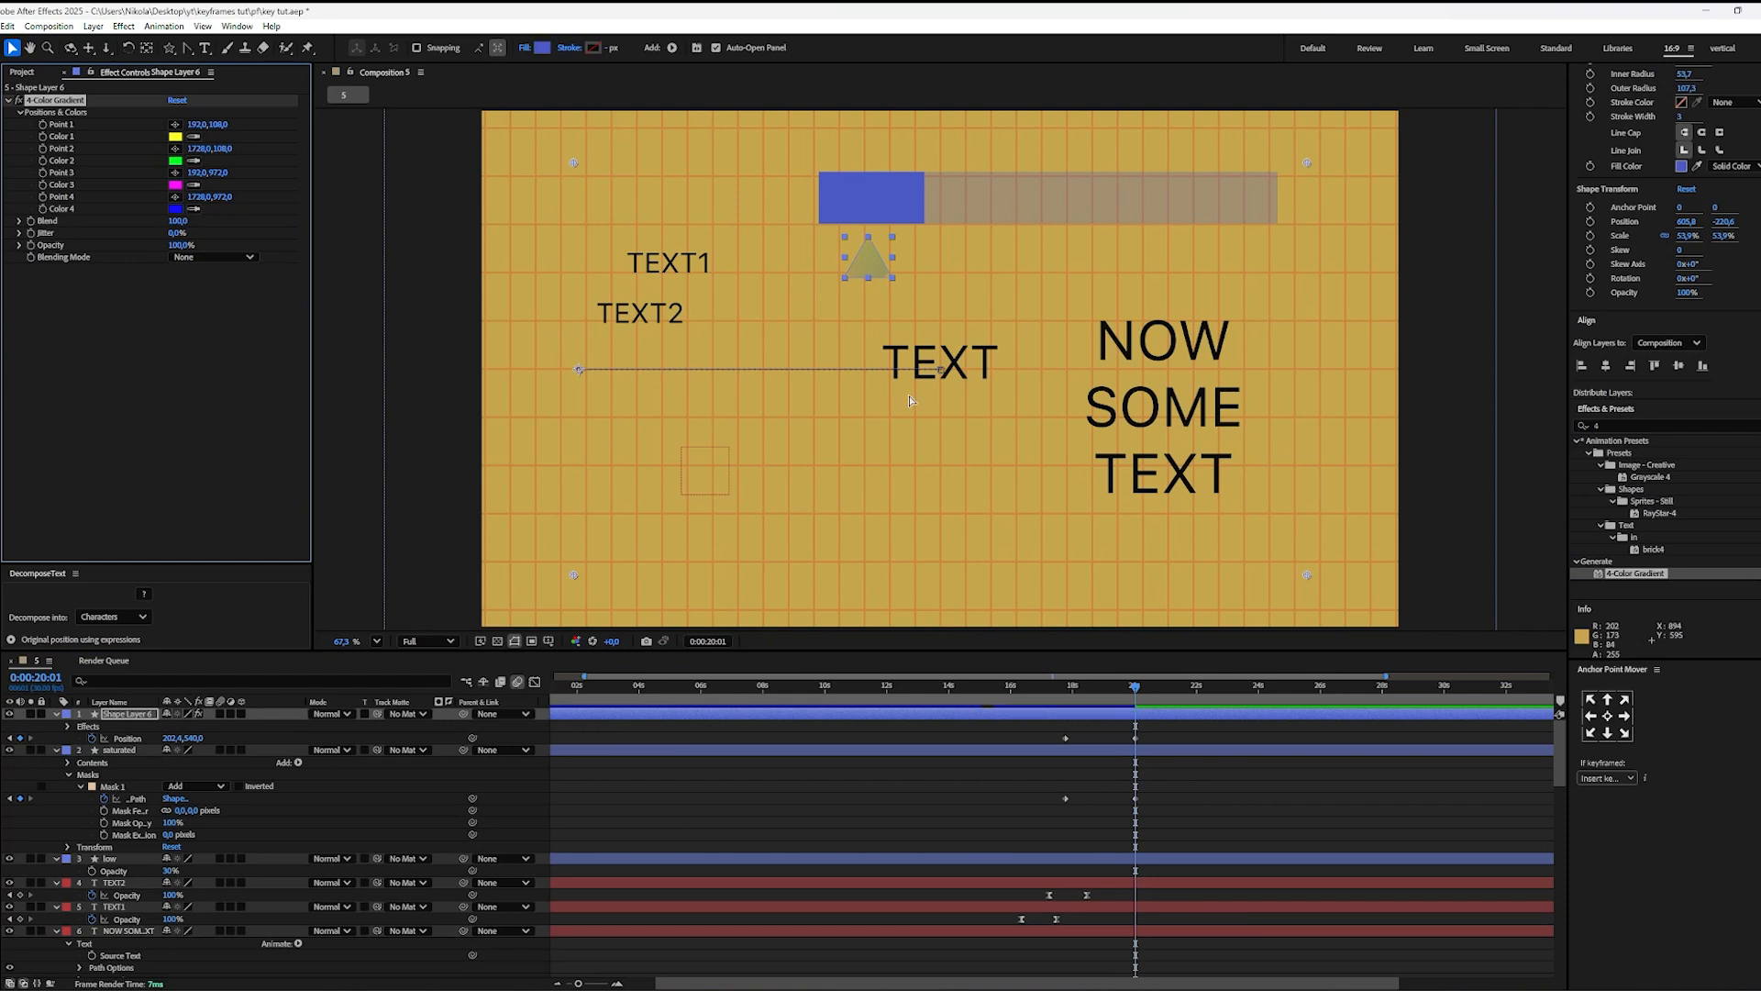
{"action": "key", "text": "ctrl+z"}
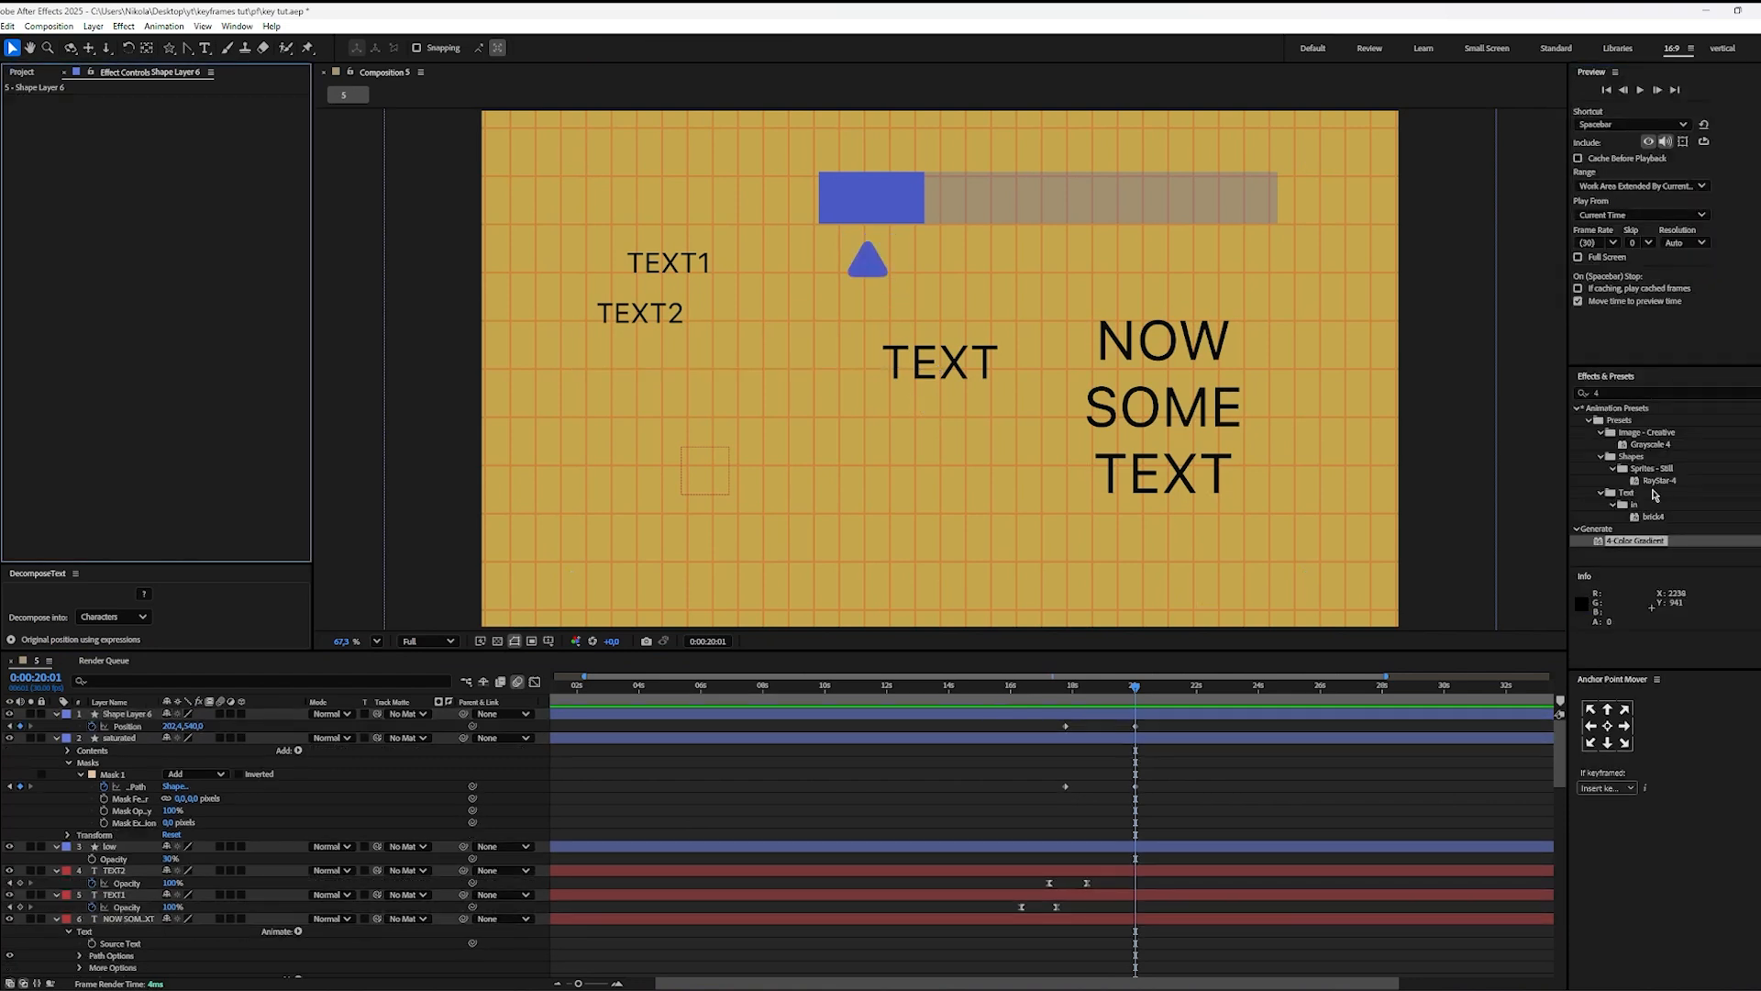
{"action": "left_click_drag", "start_coordinate": [1614, 541], "coordinate": [1165, 738]}
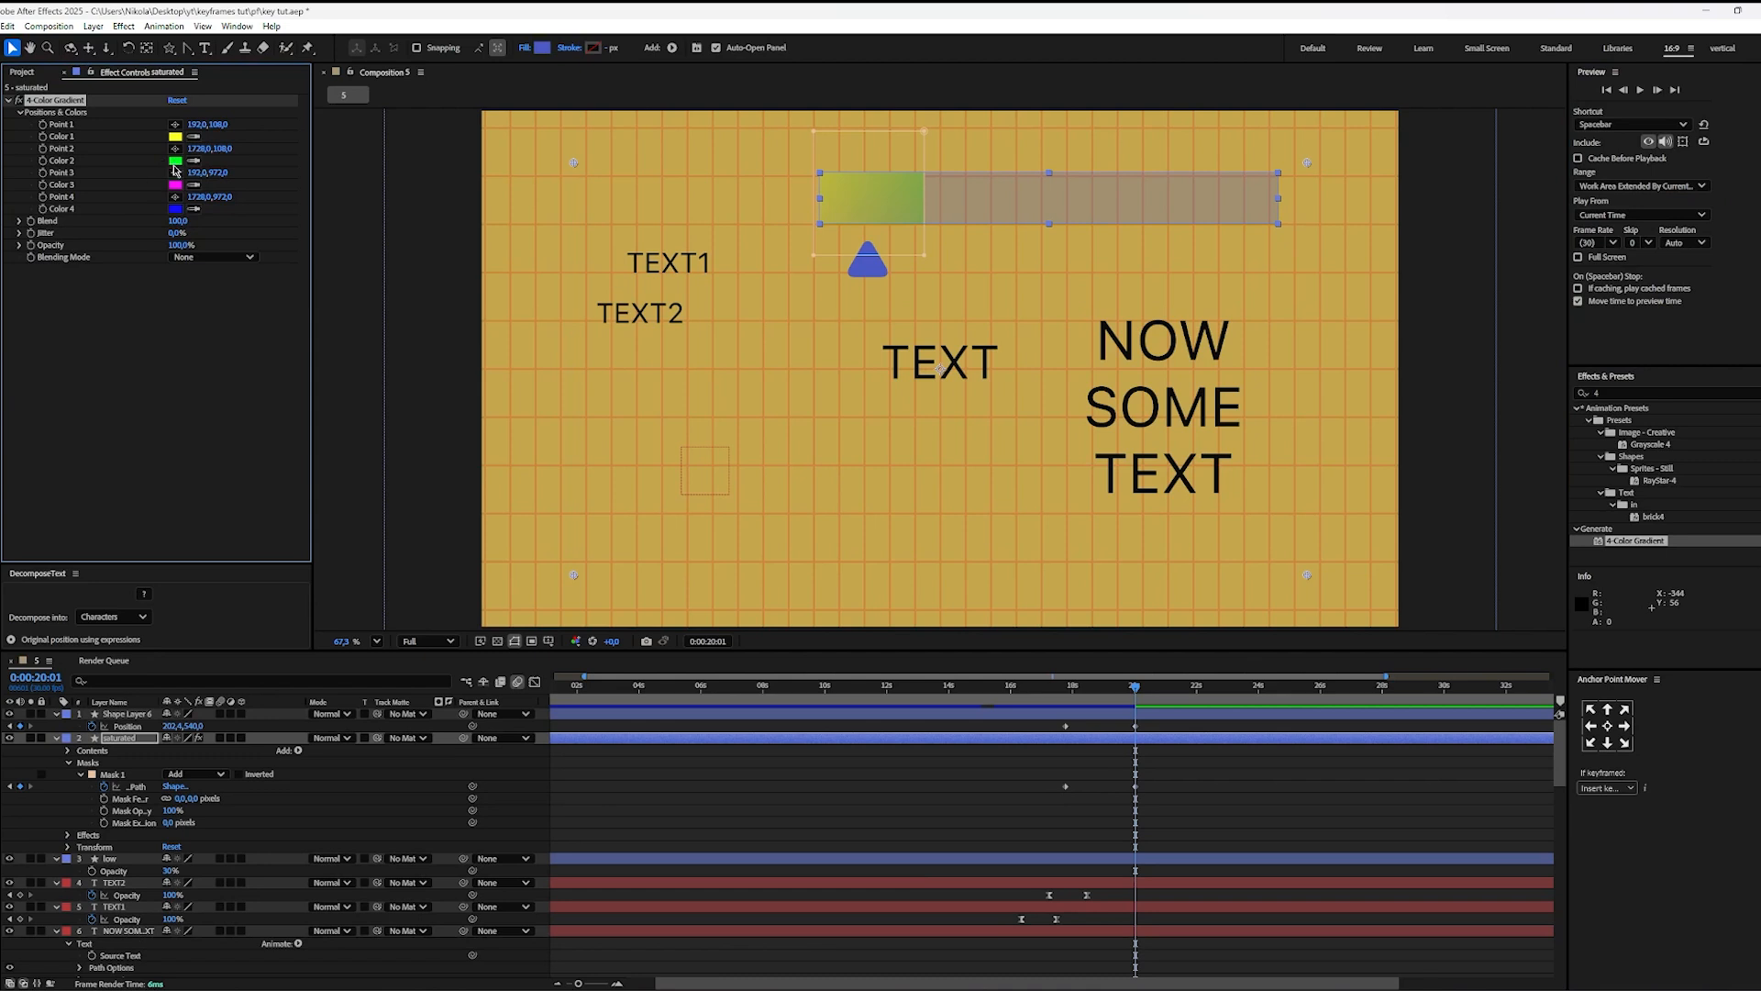
Step: Spread the gradient's Points 1, 3 and 4 along the bar at about (749, 198), (918, 192) and (1111, 199)
{"action": "left_click", "coordinate": [174, 172]}
{"action": "left_click", "coordinate": [917, 221]}
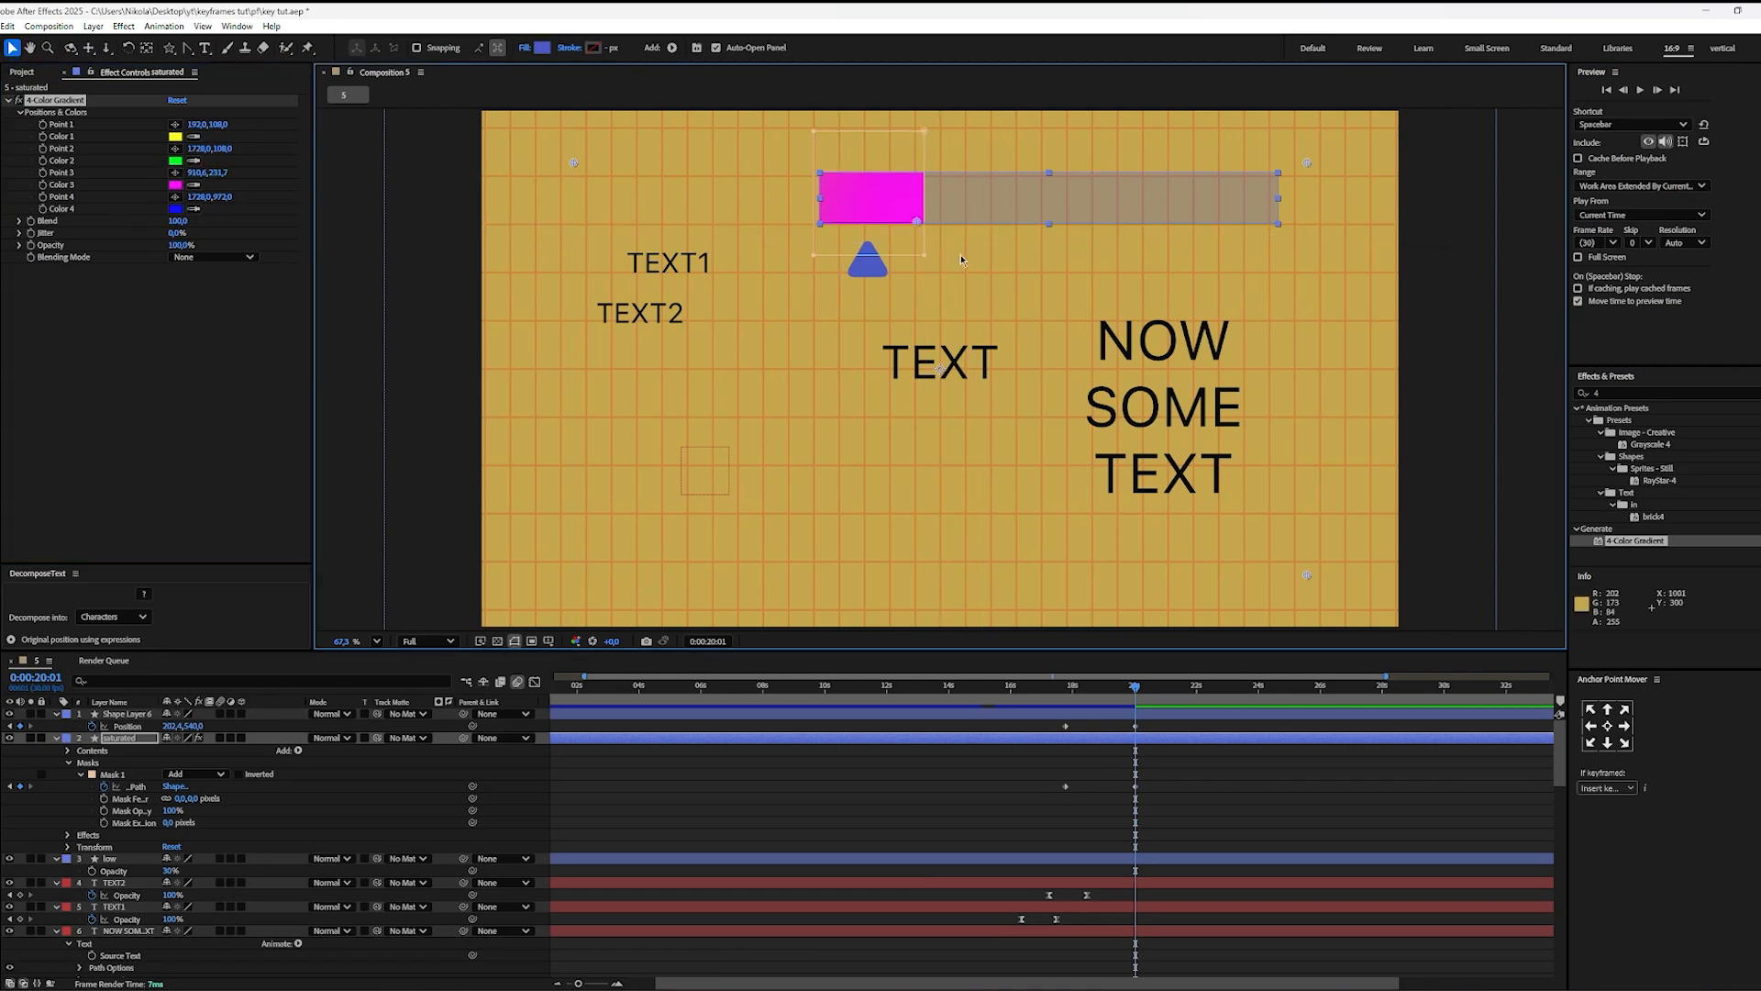
{"action": "left_click", "coordinate": [175, 172]}
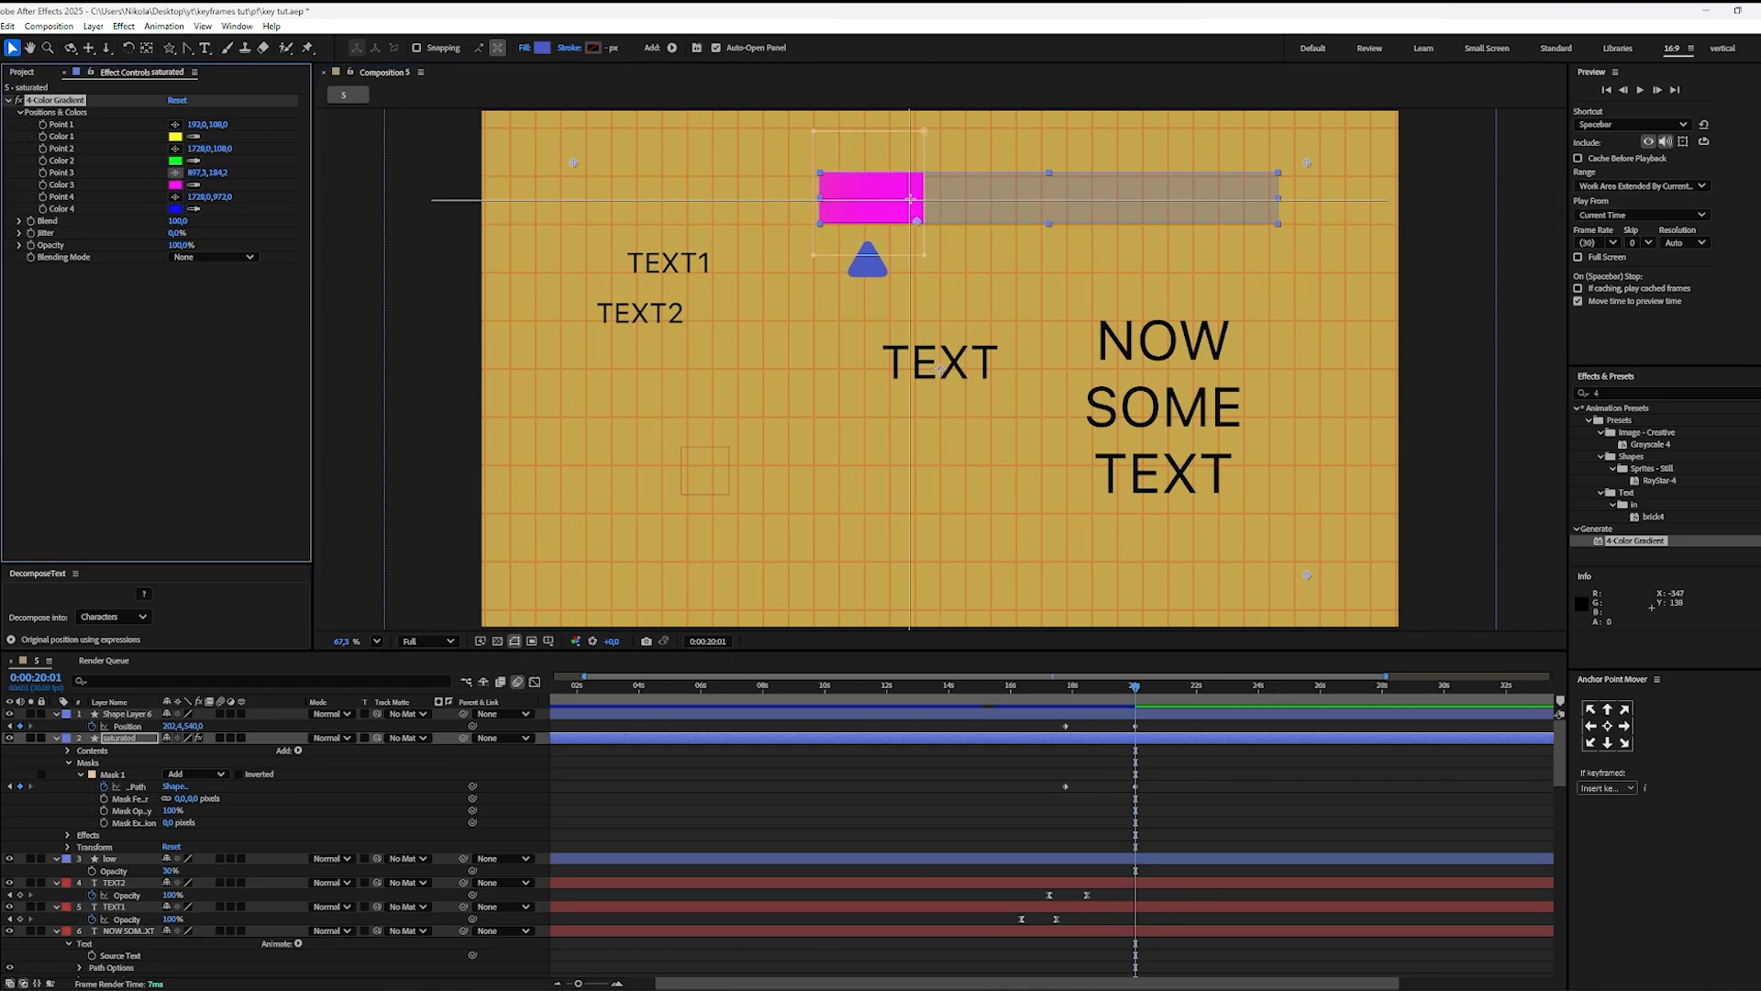
{"action": "left_click", "coordinate": [895, 178]}
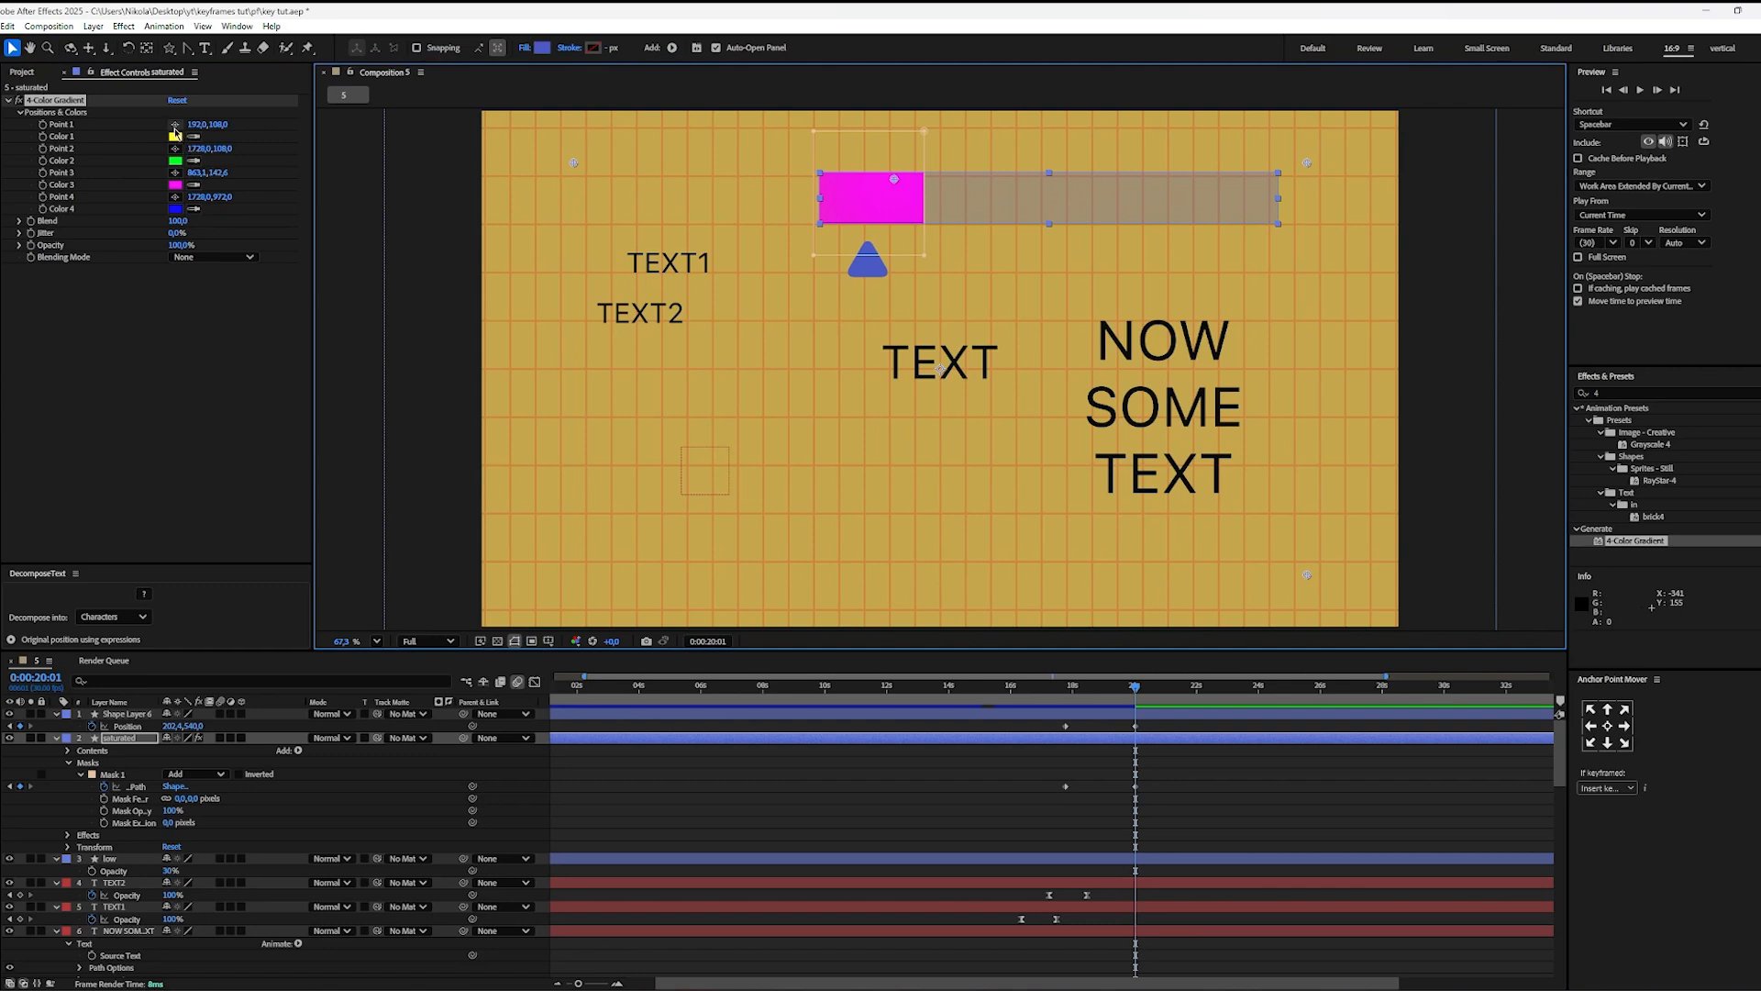
{"action": "left_click", "coordinate": [174, 125]}
{"action": "left_click", "coordinate": [826, 204]}
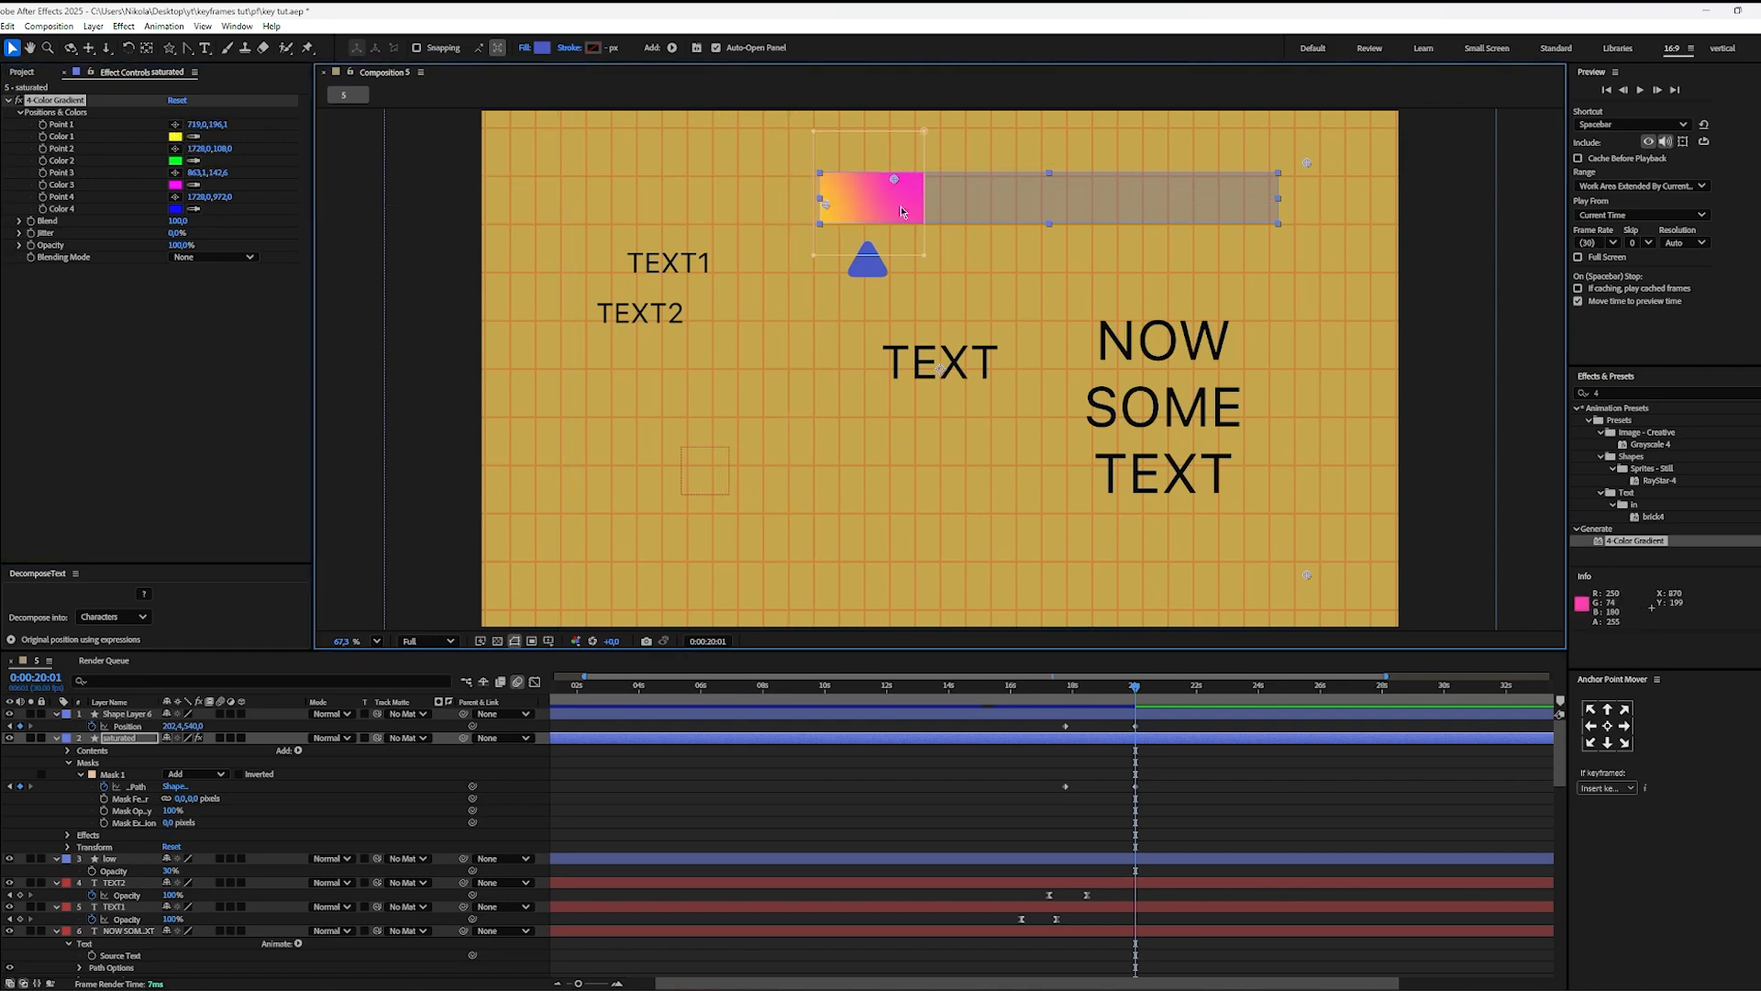
{"action": "left_click_drag", "start_coordinate": [892, 181], "coordinate": [841, 206]}
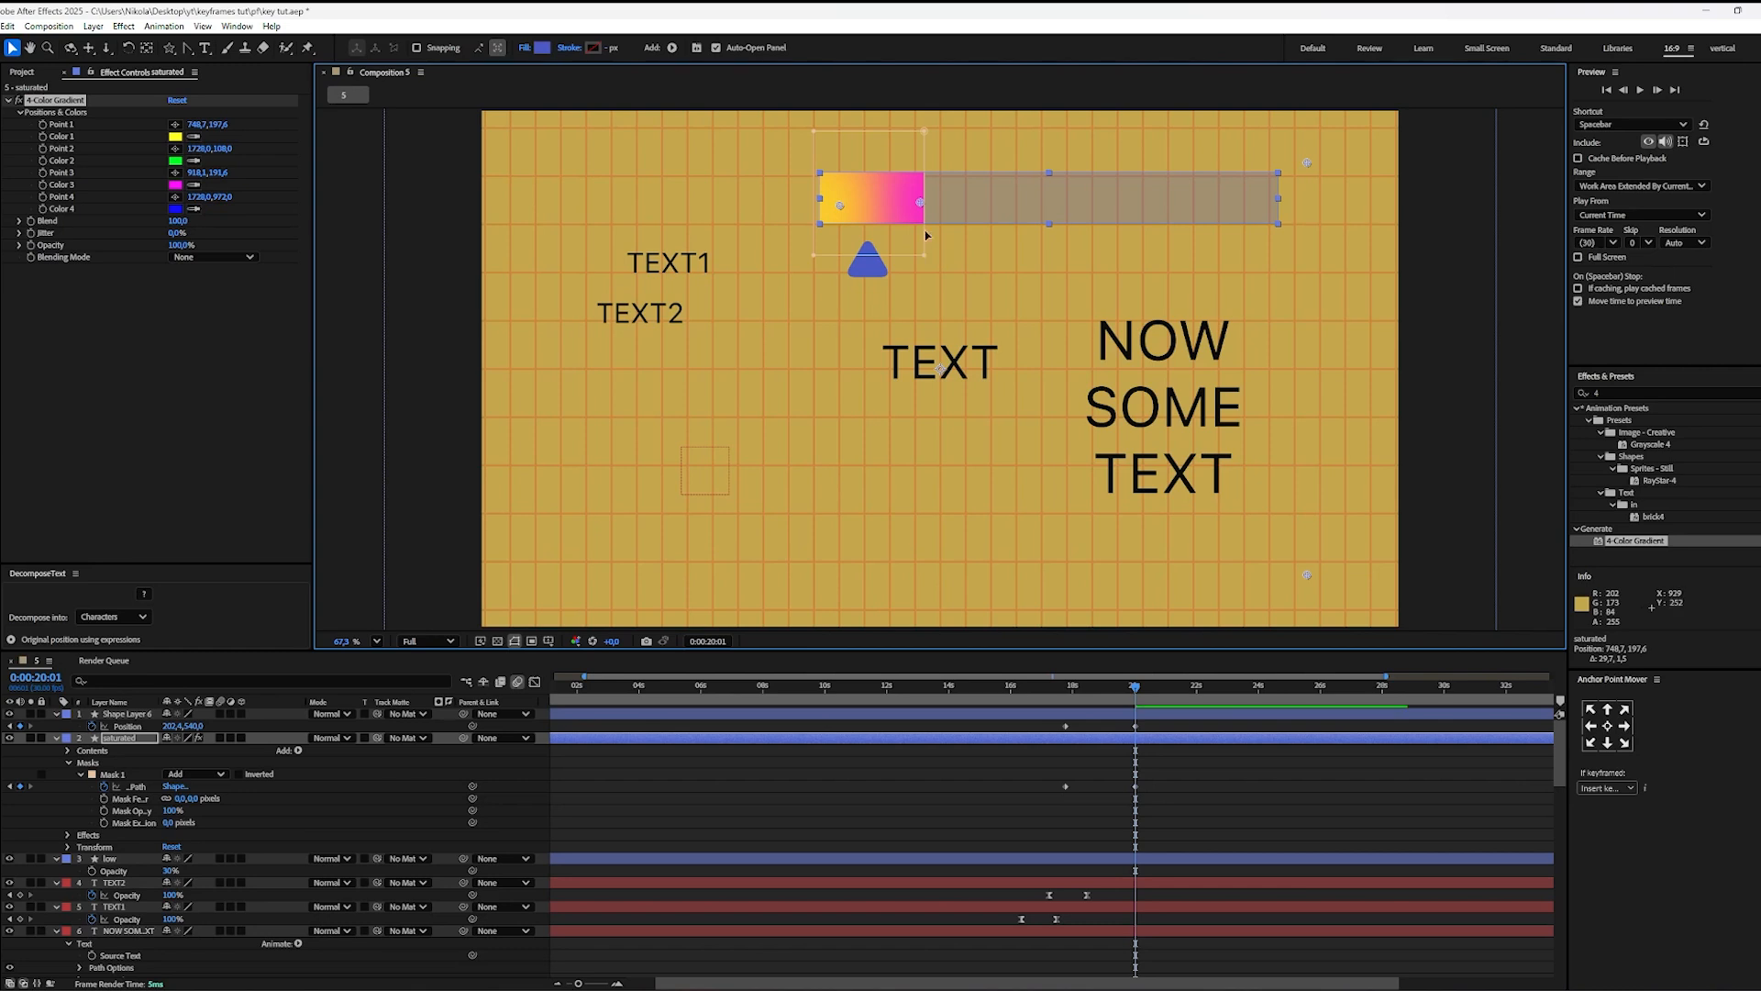
{"action": "left_click", "coordinate": [174, 196]}
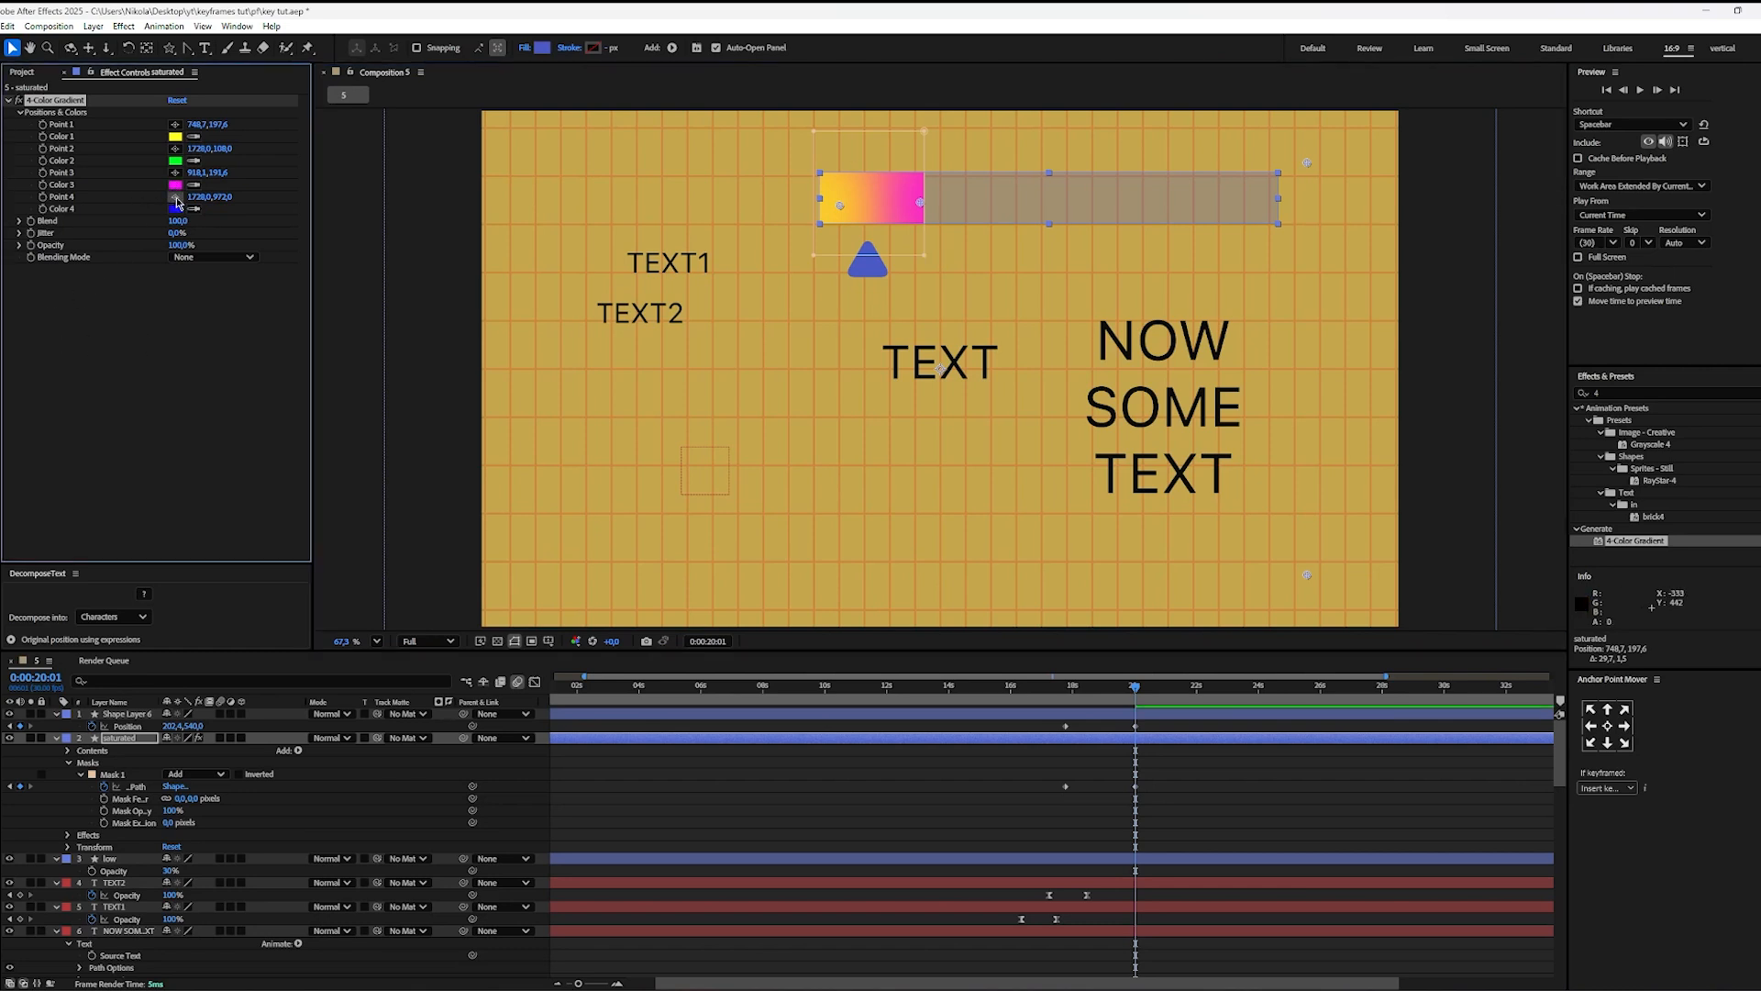
{"action": "left_click", "coordinate": [1016, 205]}
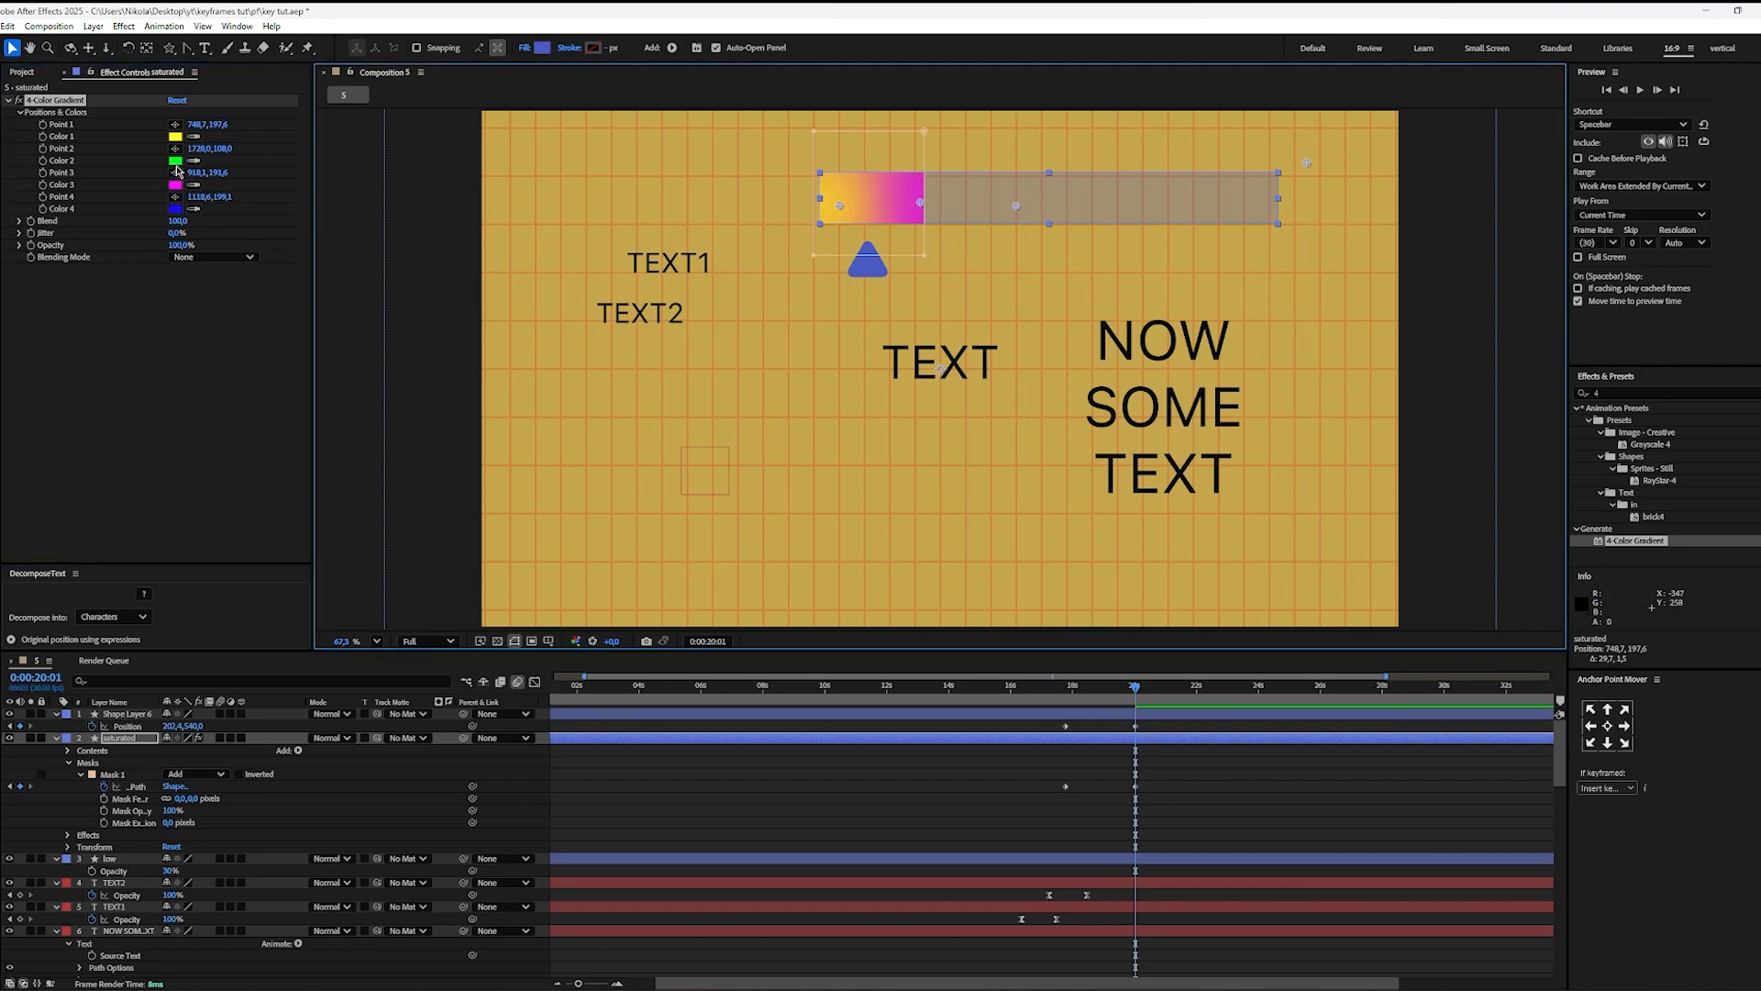
Step: Move the gradient's Point 3 to about (1502, 198) and Point 2 to about (935, 194), and preview the recoloured highlight
{"action": "left_click", "coordinate": [175, 149]}
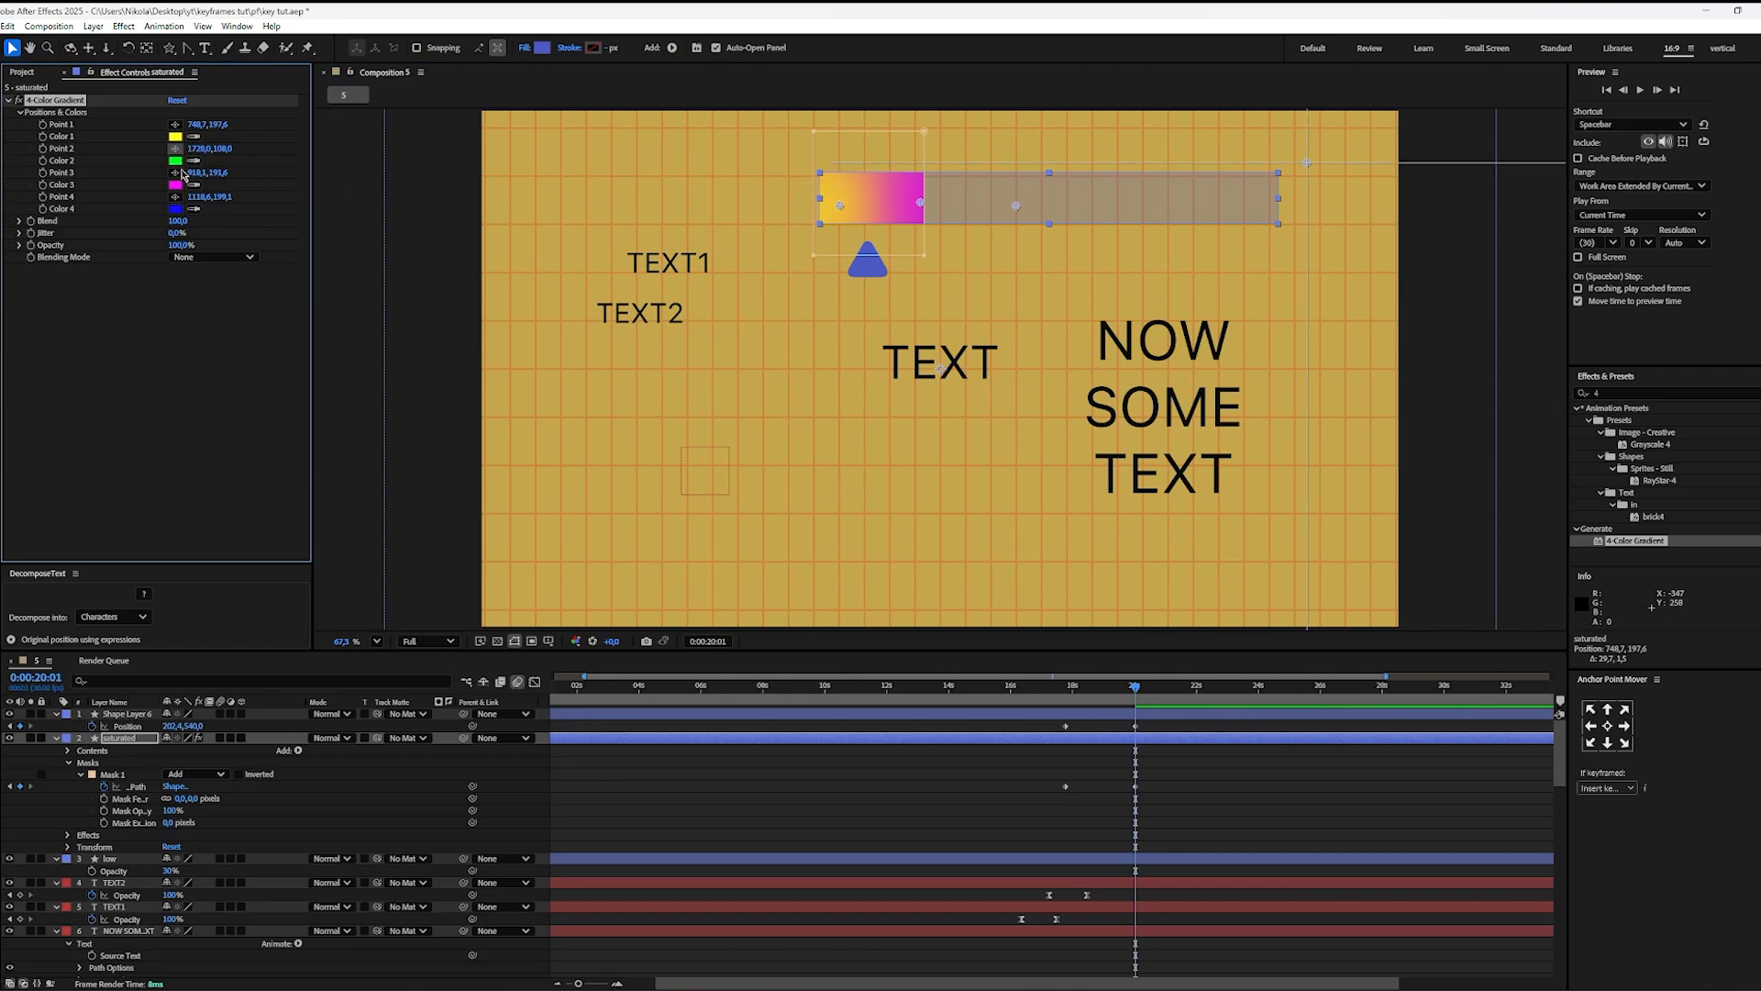
{"action": "left_click", "coordinate": [174, 175]}
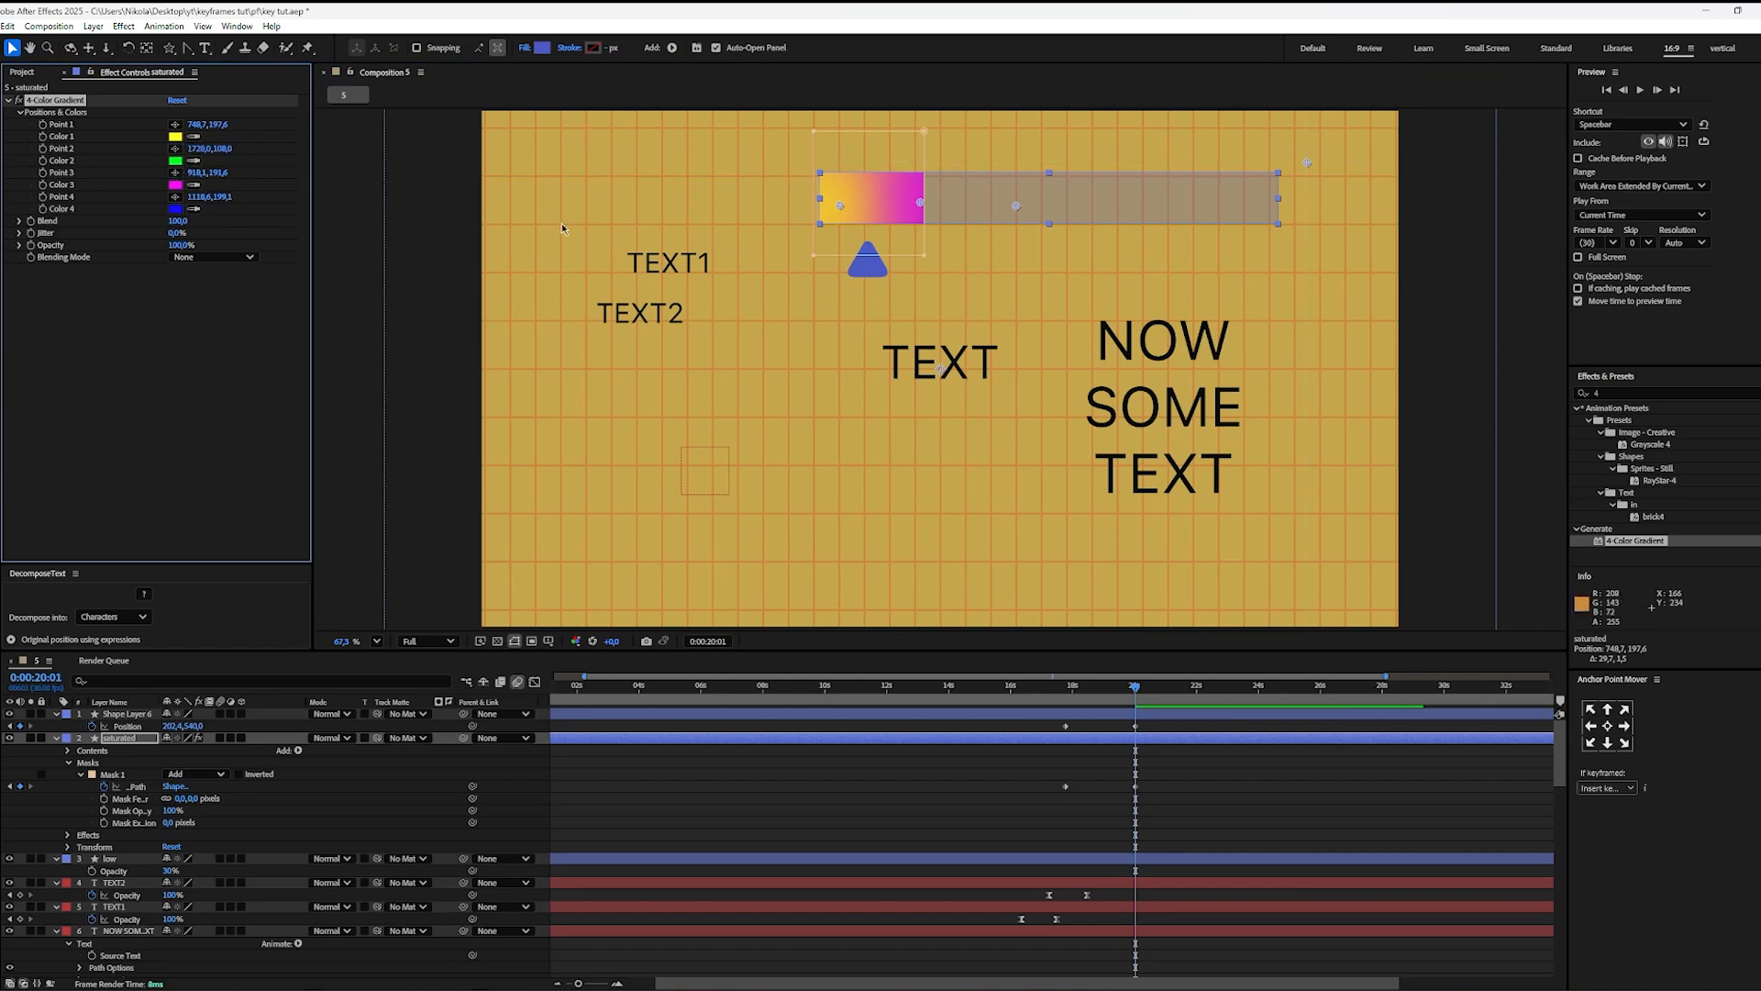
{"action": "left_click", "coordinate": [175, 172]}
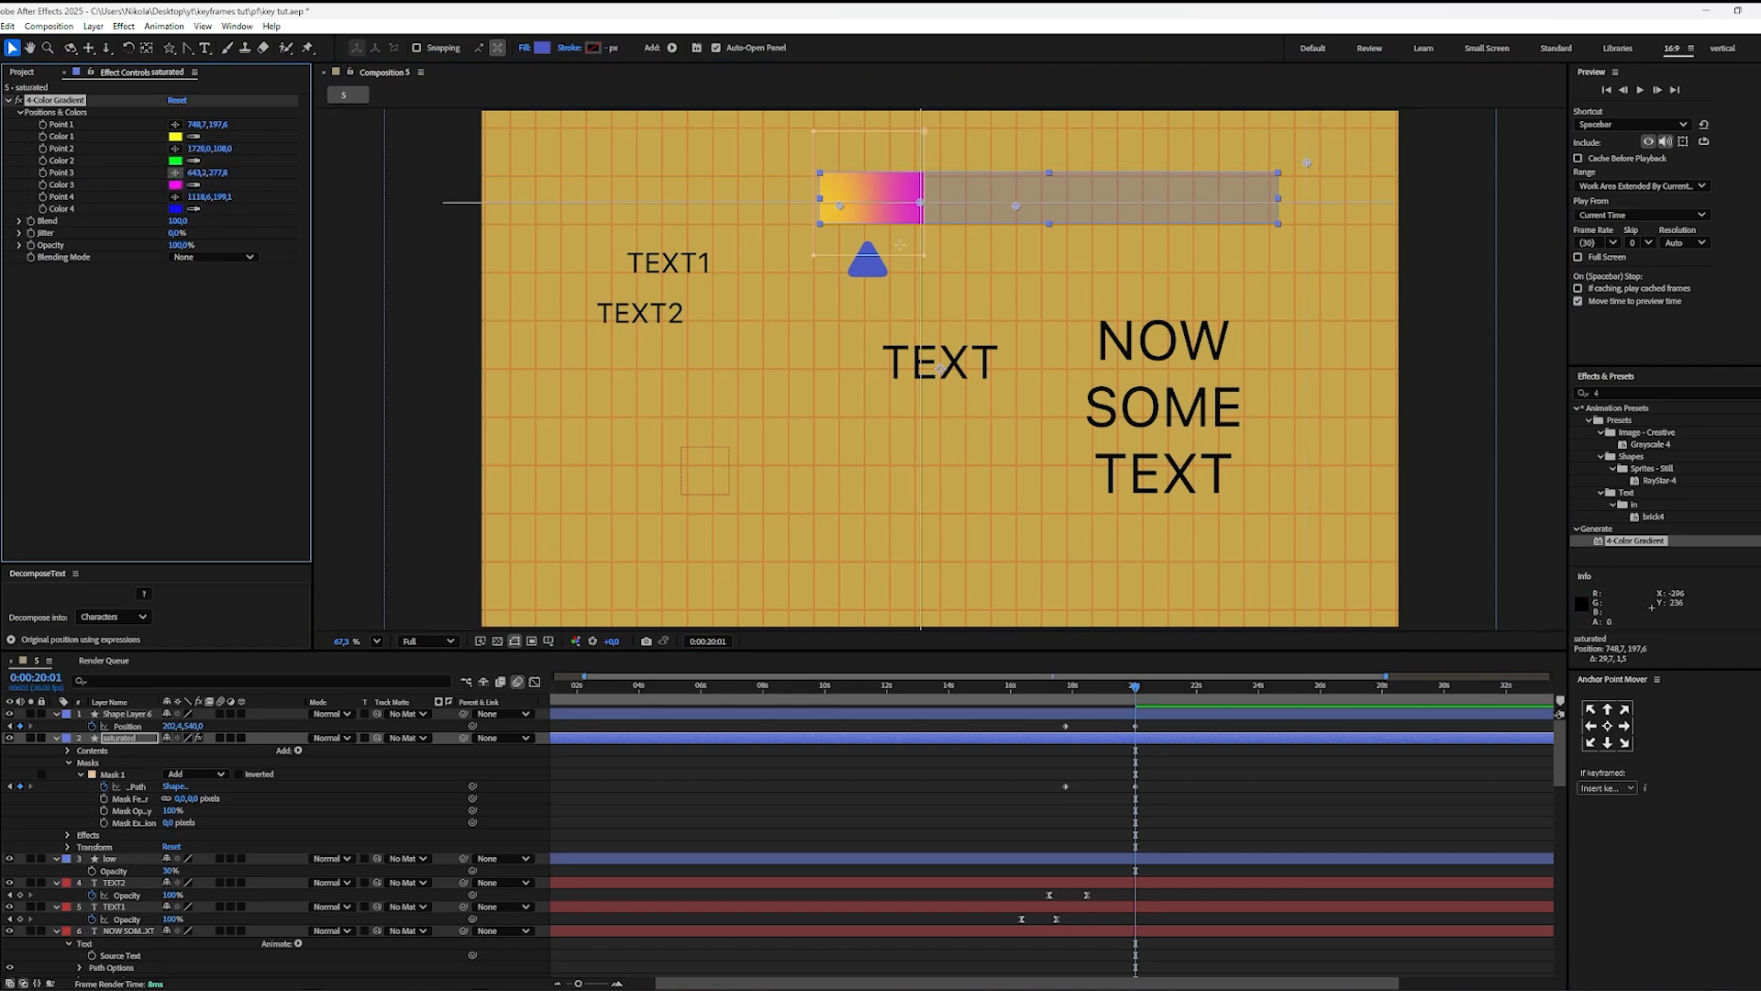
{"action": "left_click", "coordinate": [1187, 213]}
{"action": "left_click_drag", "start_coordinate": [1187, 213], "coordinate": [1198, 204]}
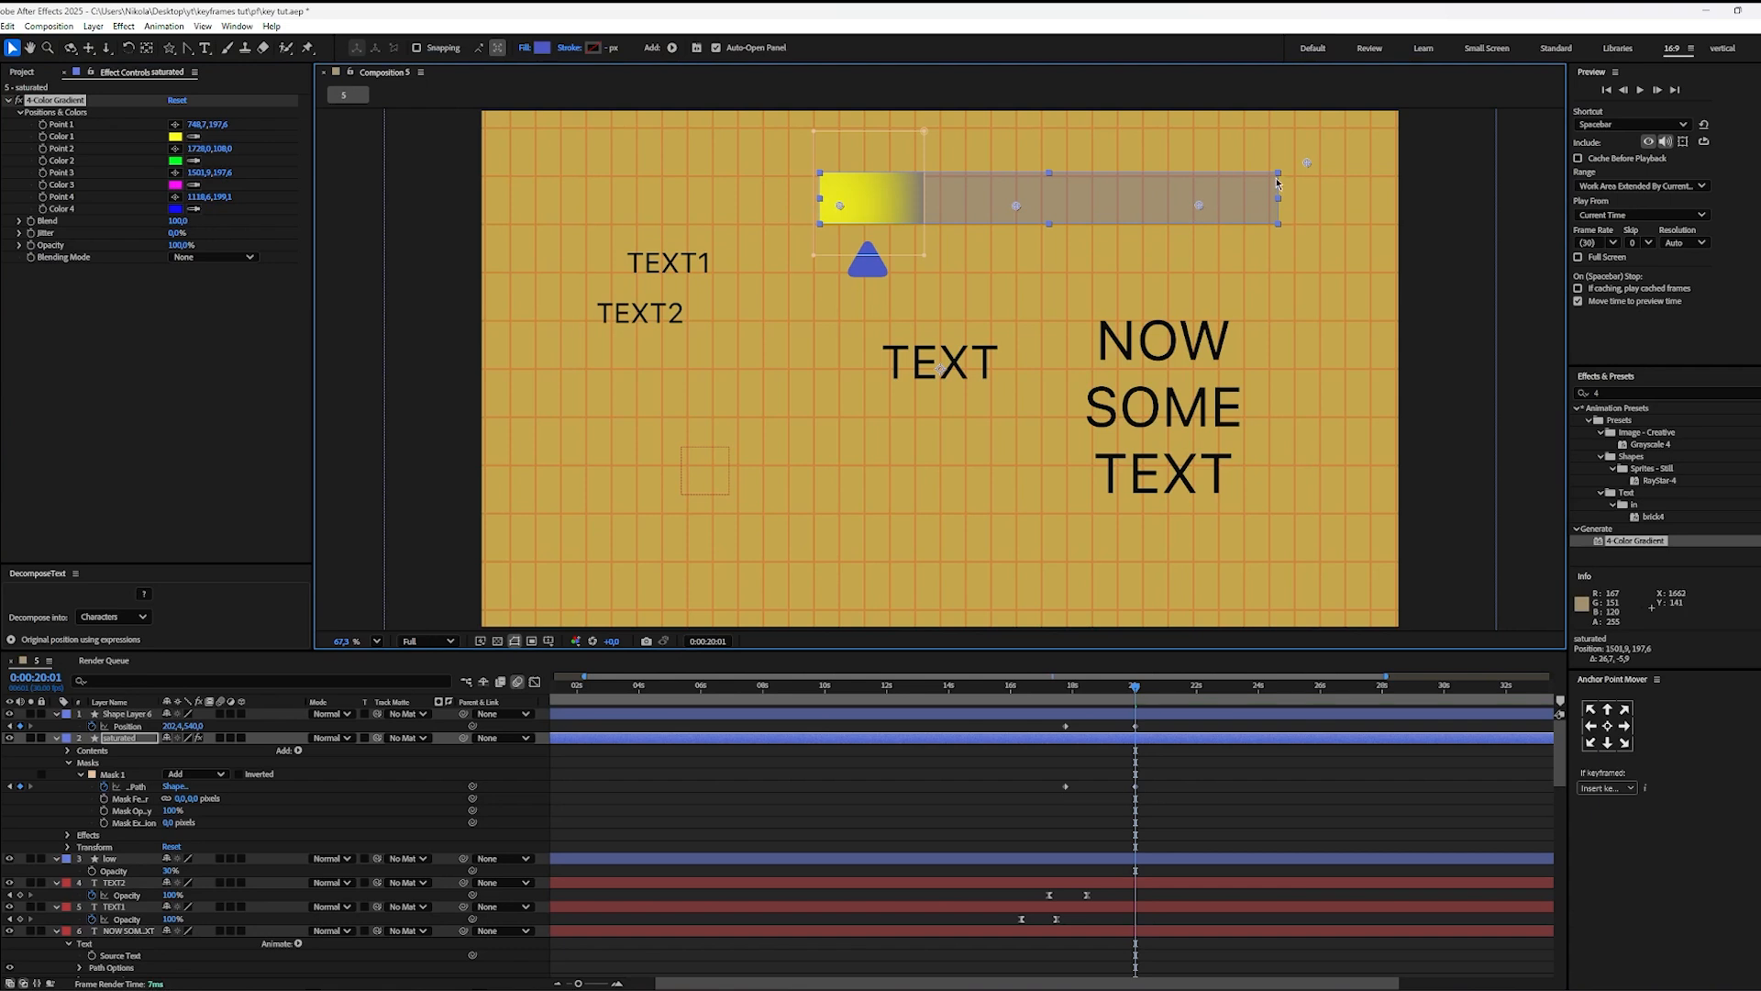
{"action": "left_click_drag", "start_coordinate": [1308, 163], "coordinate": [862, 181]}
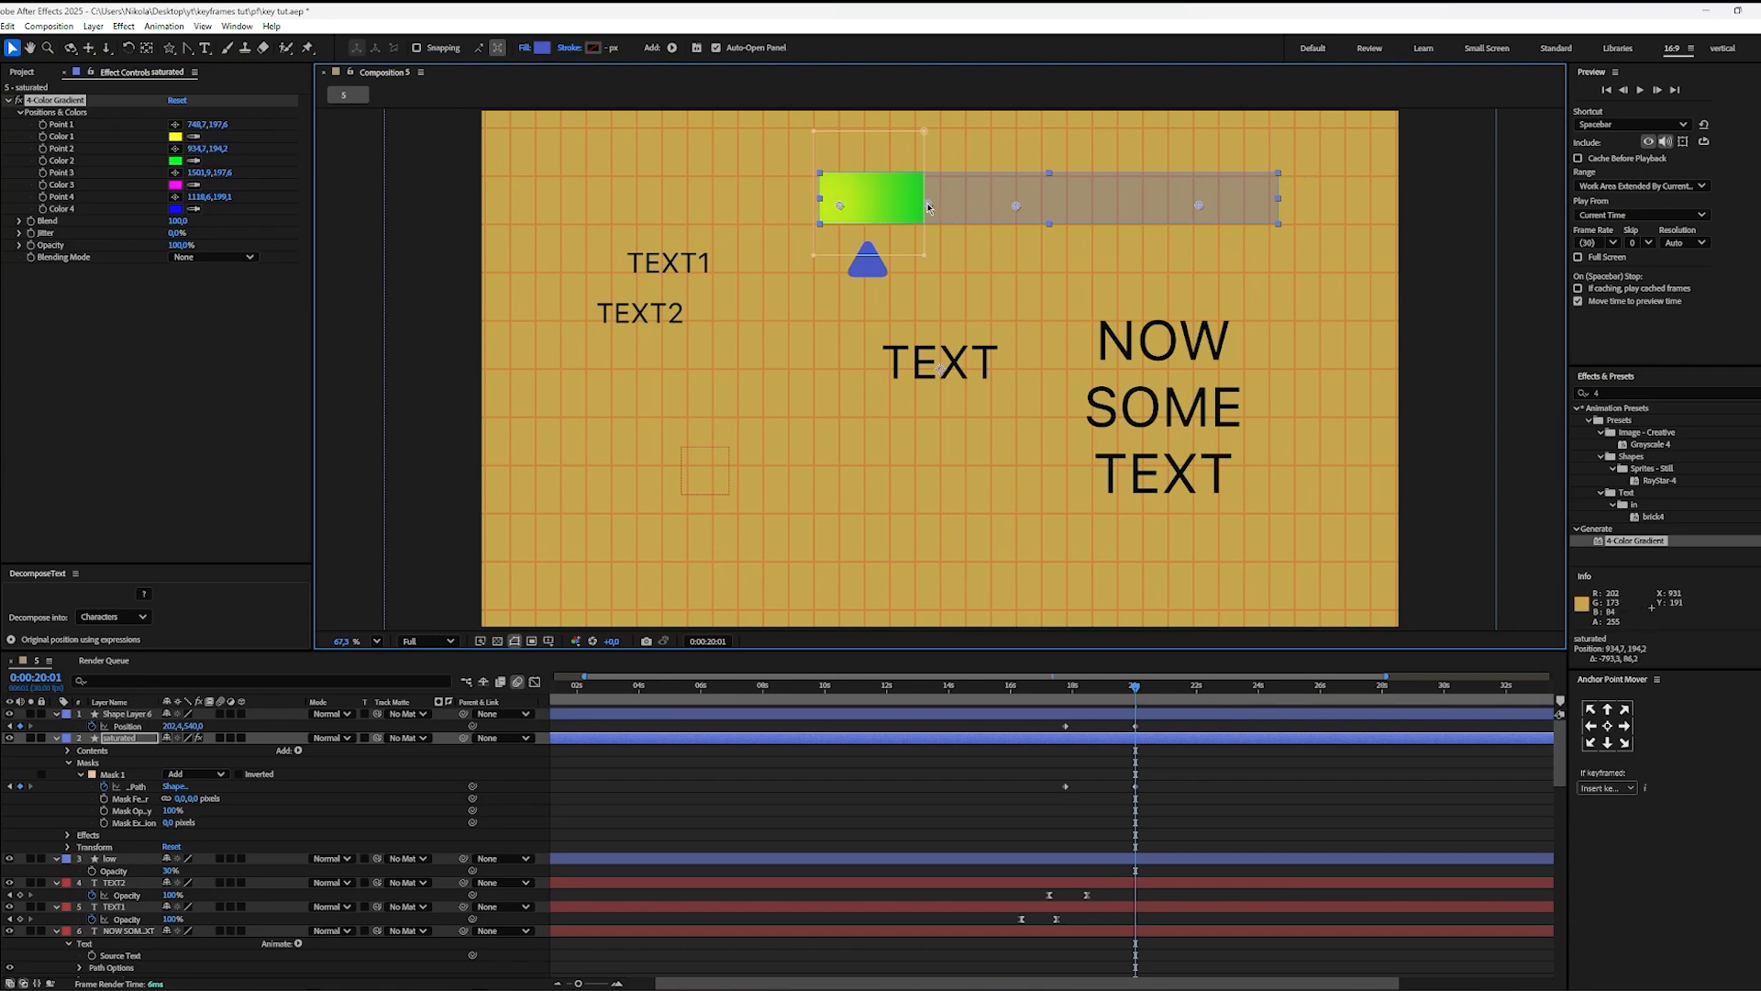
{"action": "left_click_drag", "start_coordinate": [1204, 689], "coordinate": [1144, 711]}
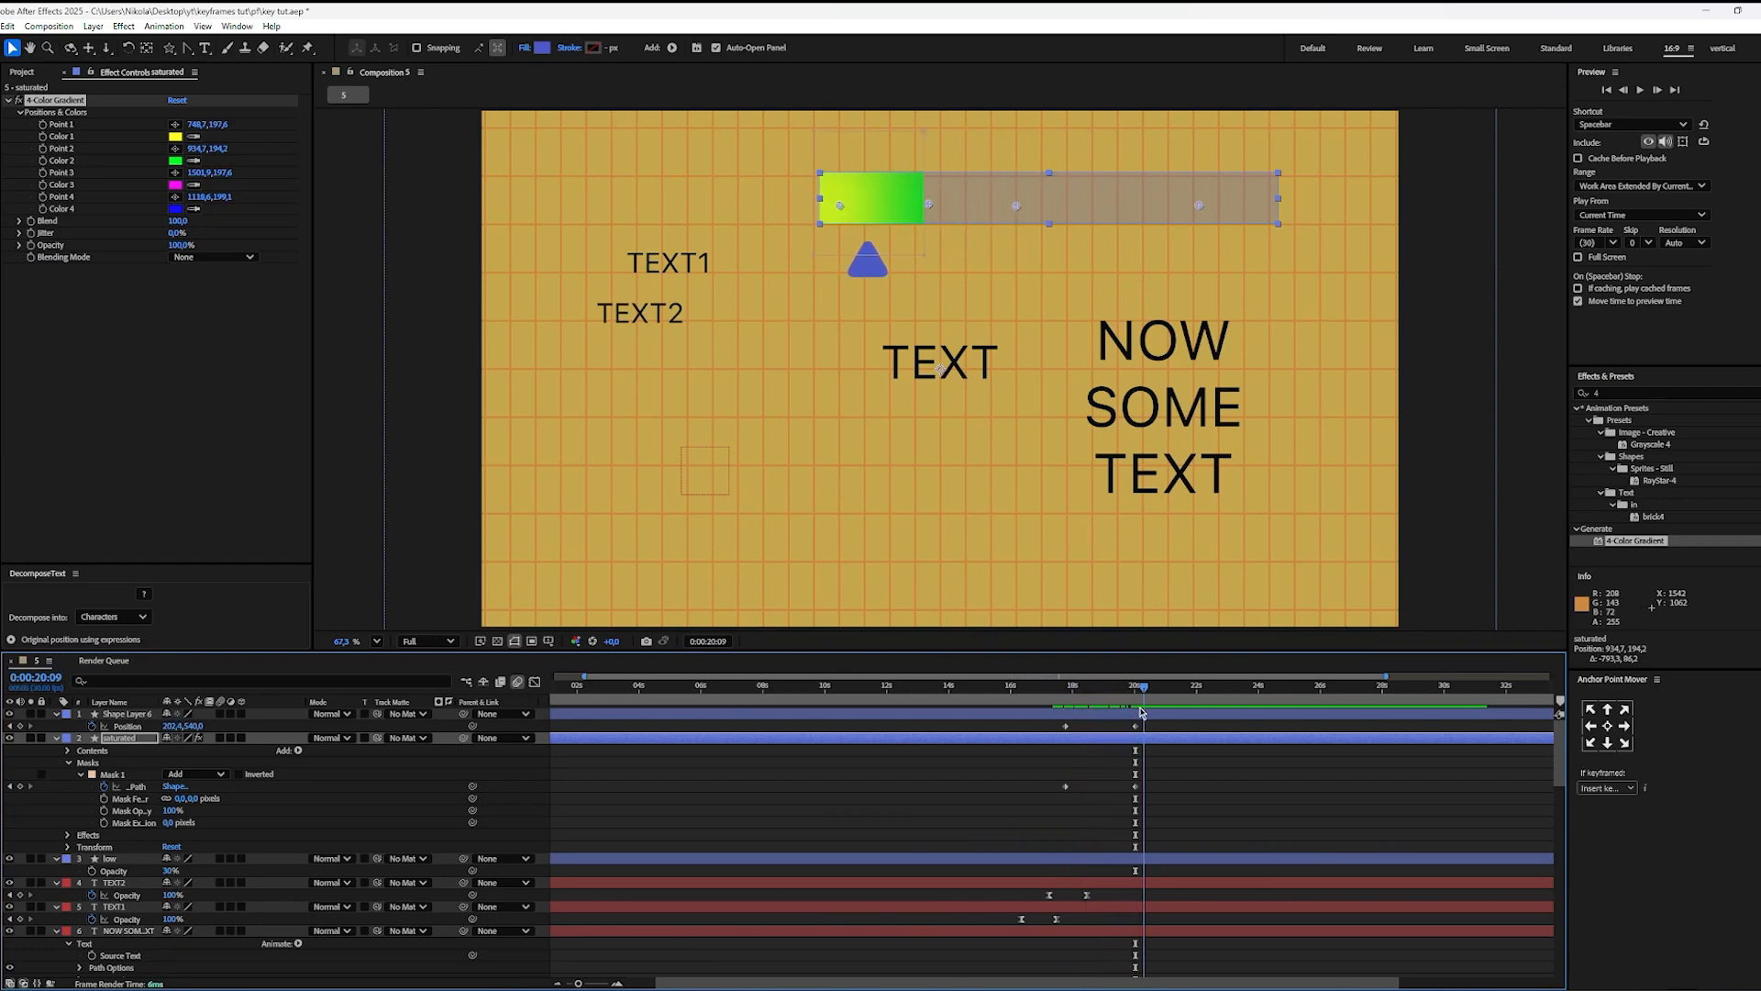
{"action": "left_click", "coordinate": [1161, 755]}
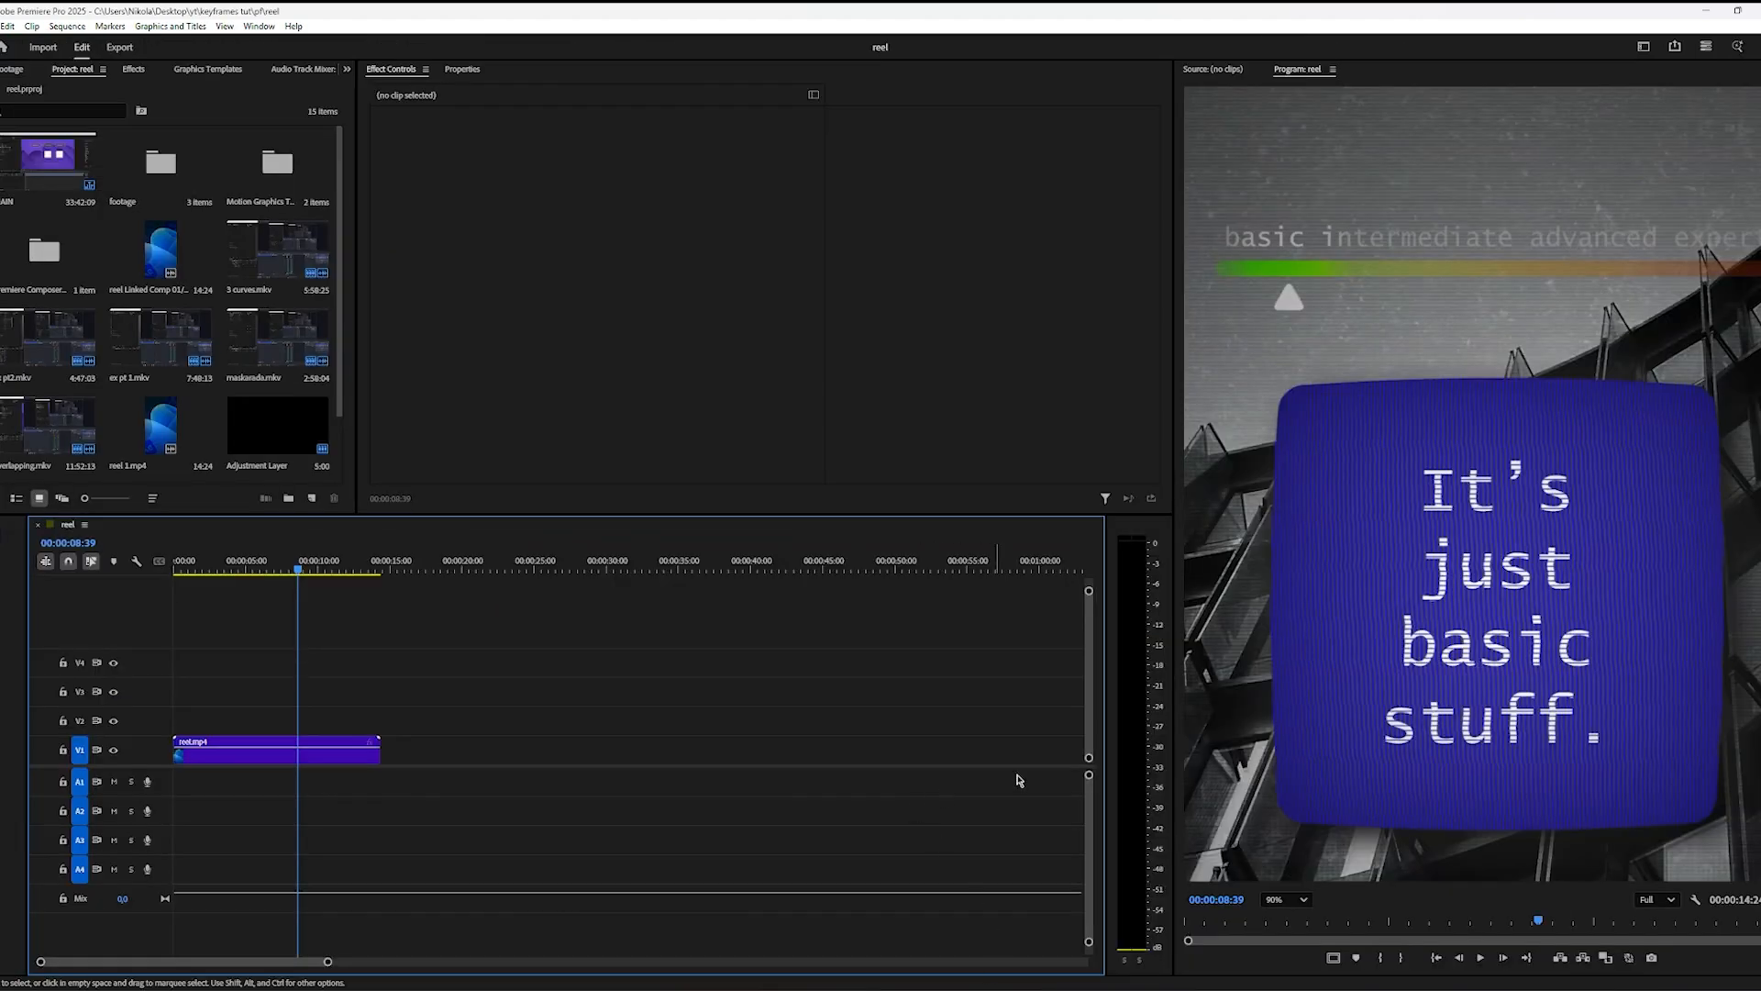
Step: Switch to Premiere Pro and play the reel's level bar section from 00:00:08:39, with the whole frame fitted in view
{"action": "left_click", "coordinate": [1289, 899]}
{"action": "left_click", "coordinate": [1284, 700]}
{"action": "key", "text": "space"}
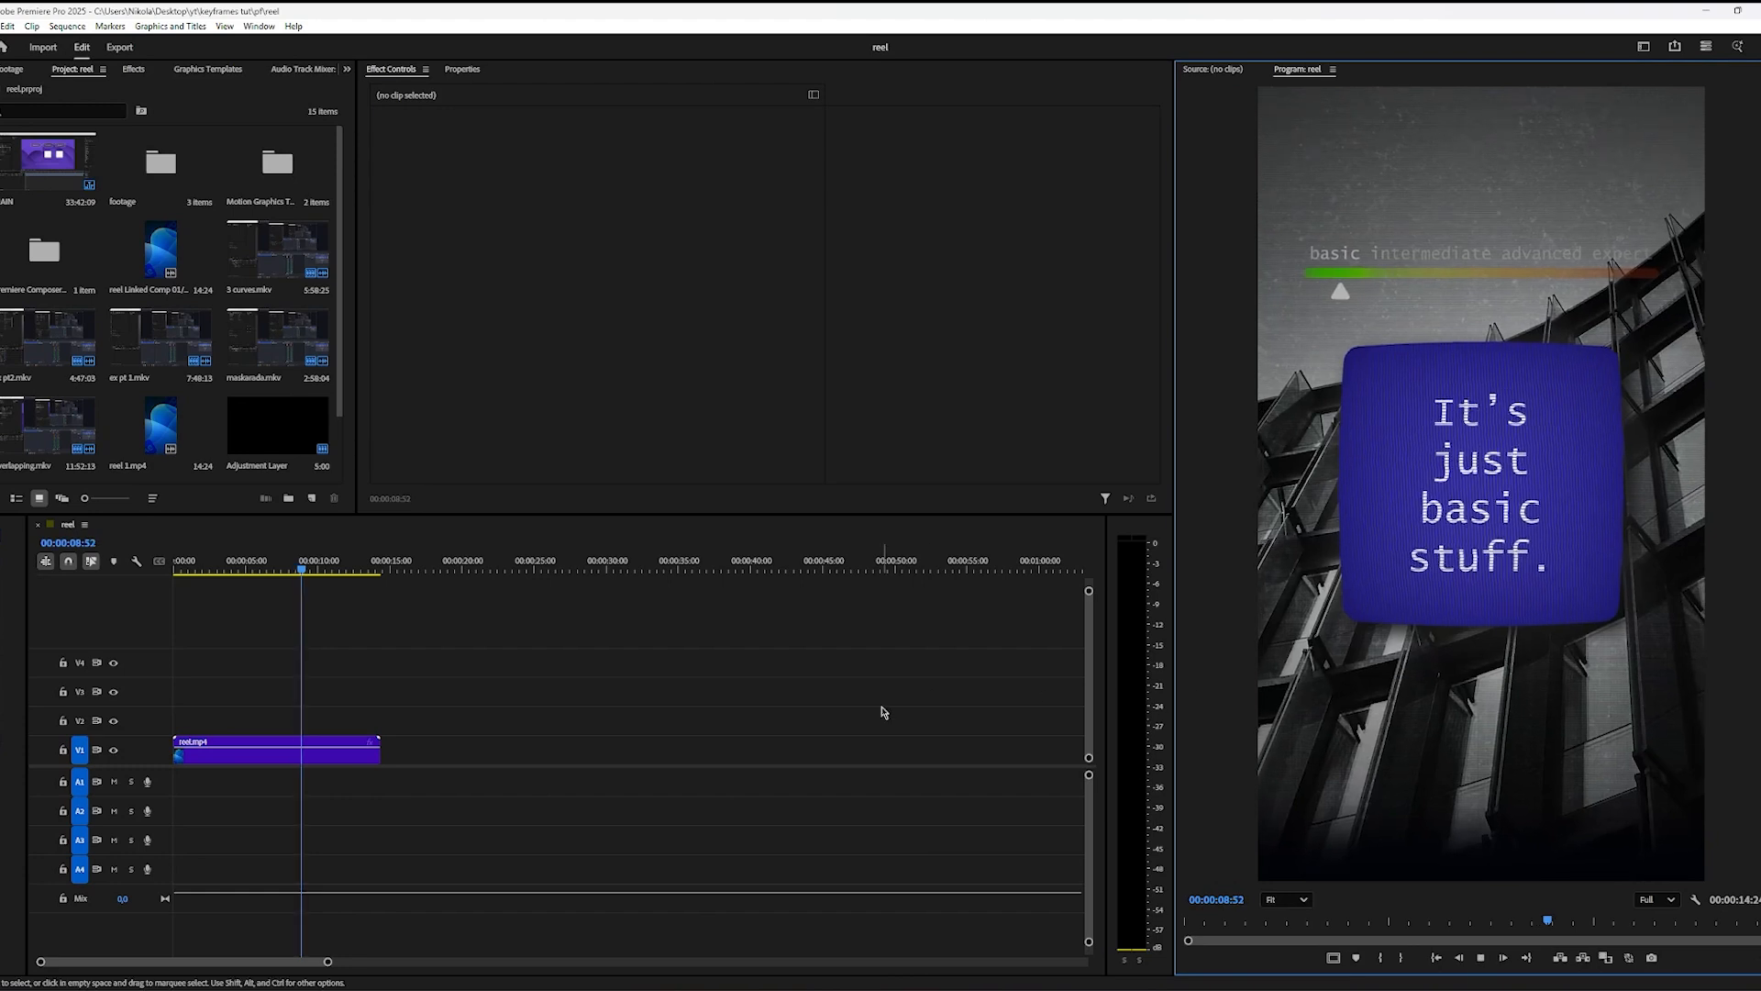
{"action": "key", "text": "space"}
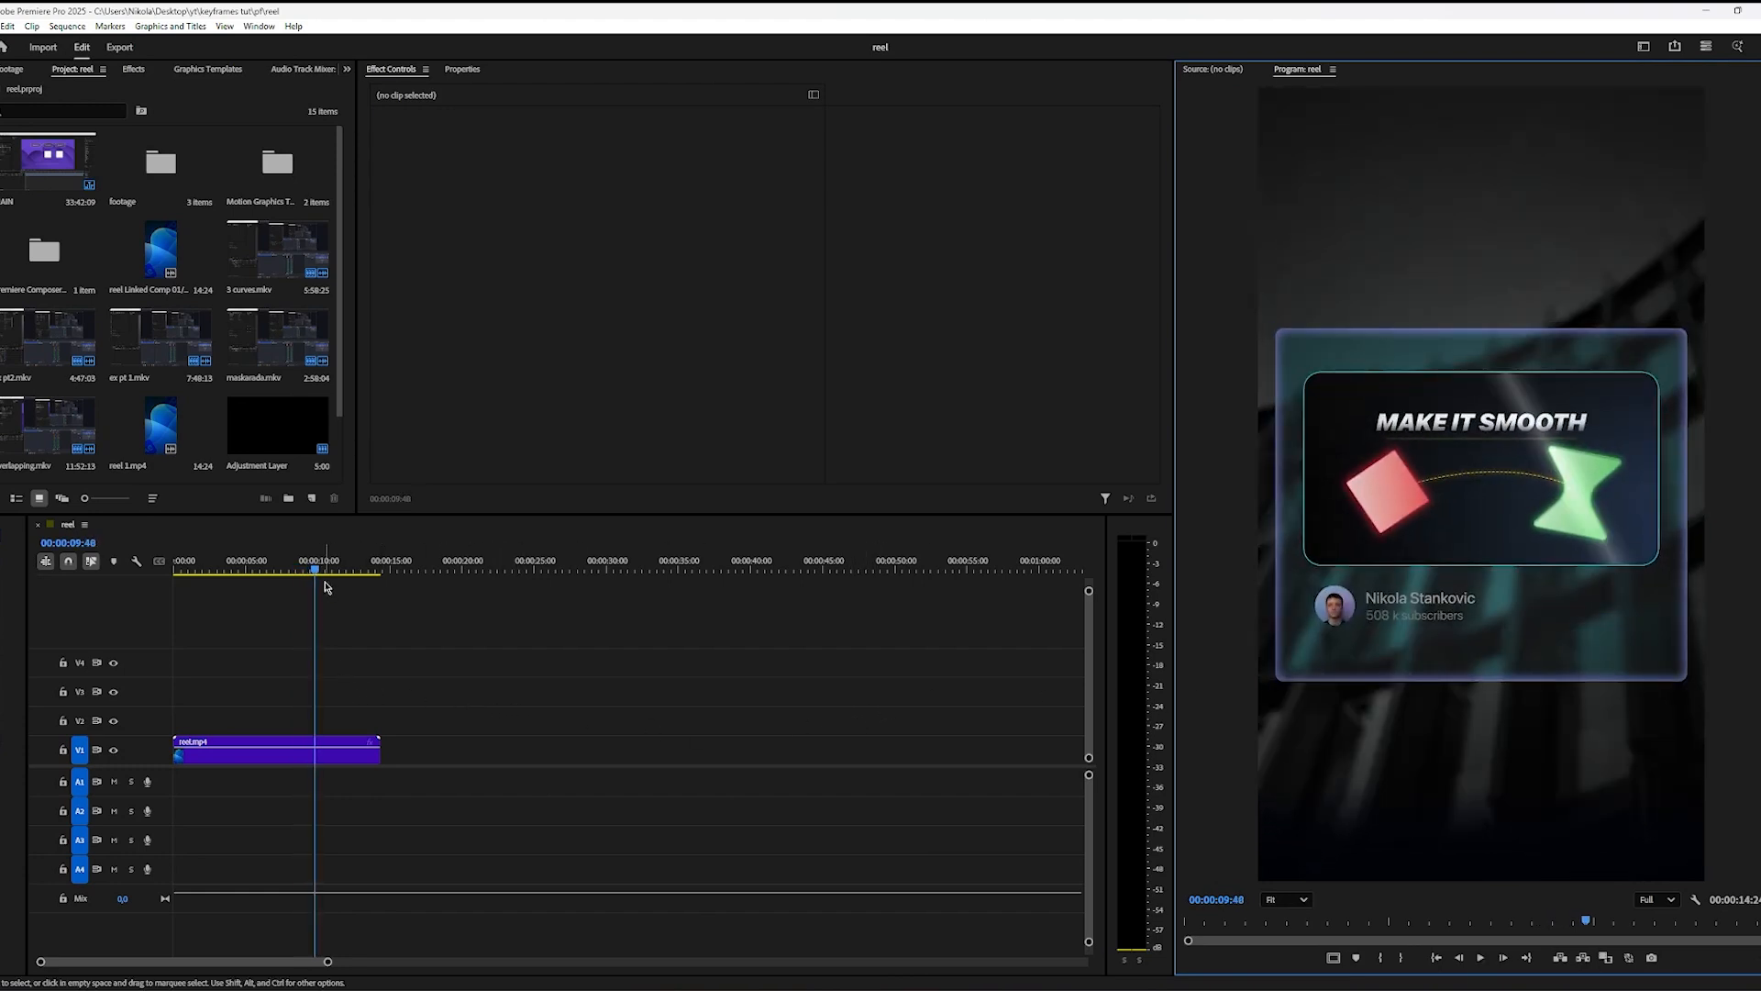
Step: Examine the reel's subscriber card by replaying how its thumbnail, profile details and light streak animate together
{"action": "left_click_drag", "start_coordinate": [317, 573], "coordinate": [317, 573]}
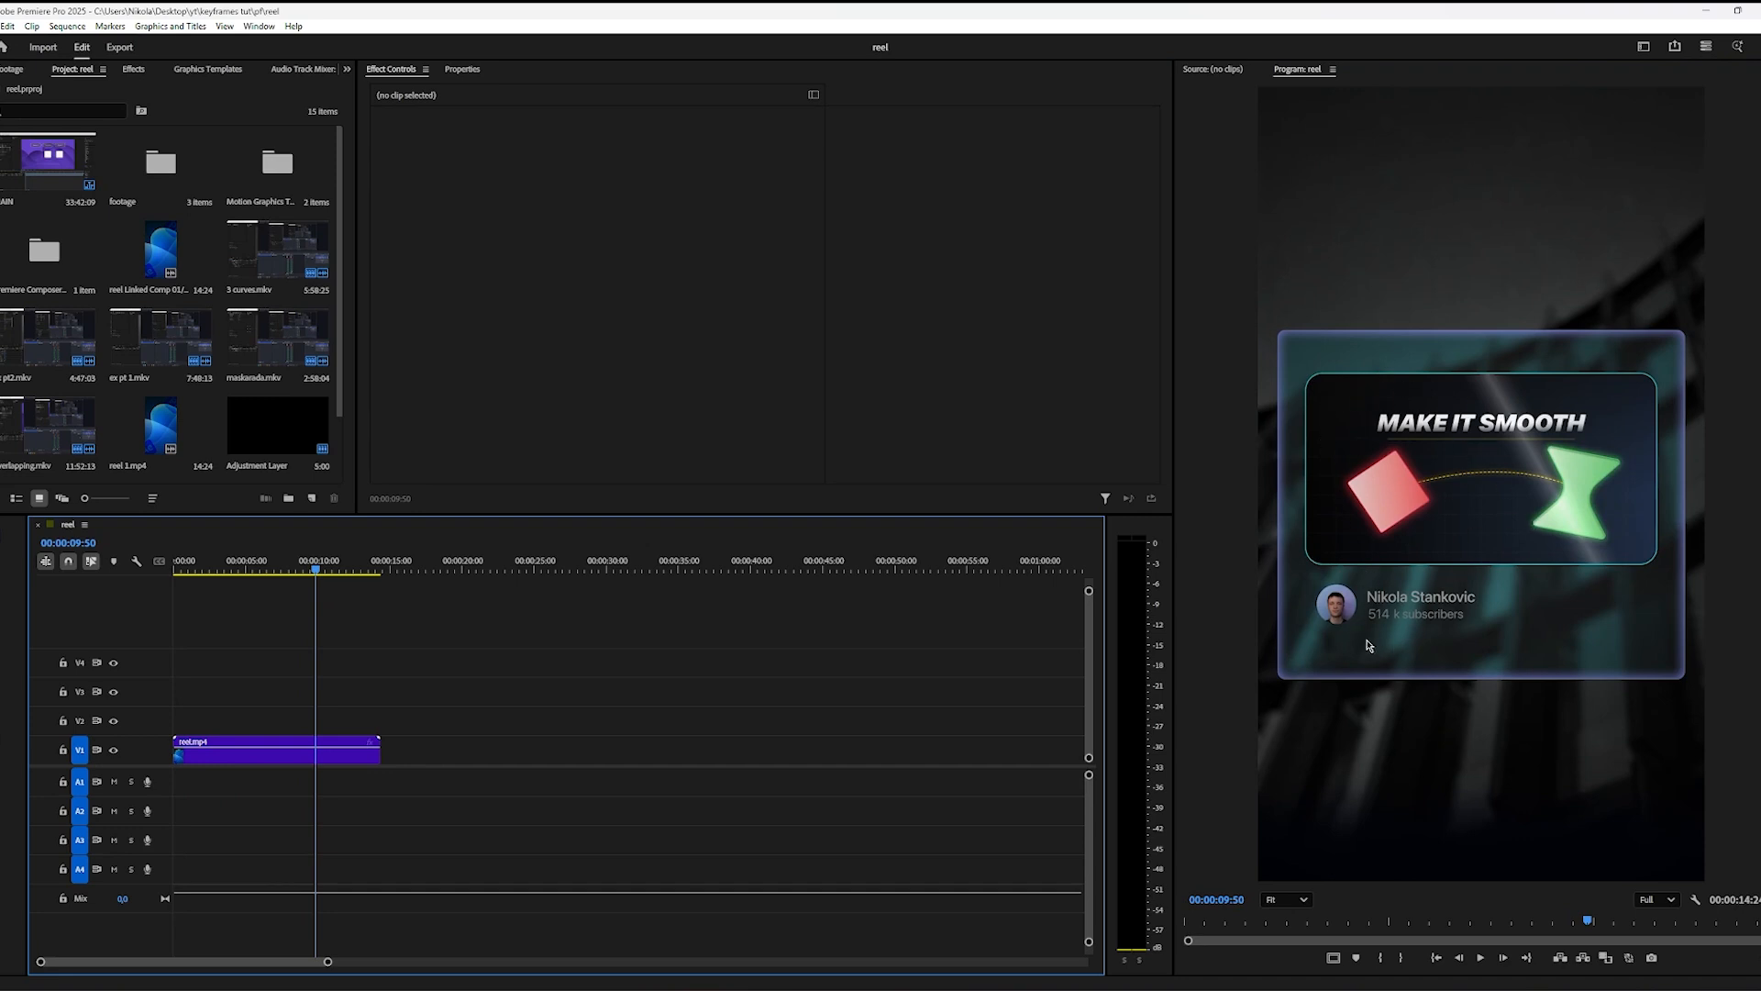
{"action": "scroll", "coordinate": [1499, 571], "scroll_direction": "up", "scroll_amount": 2}
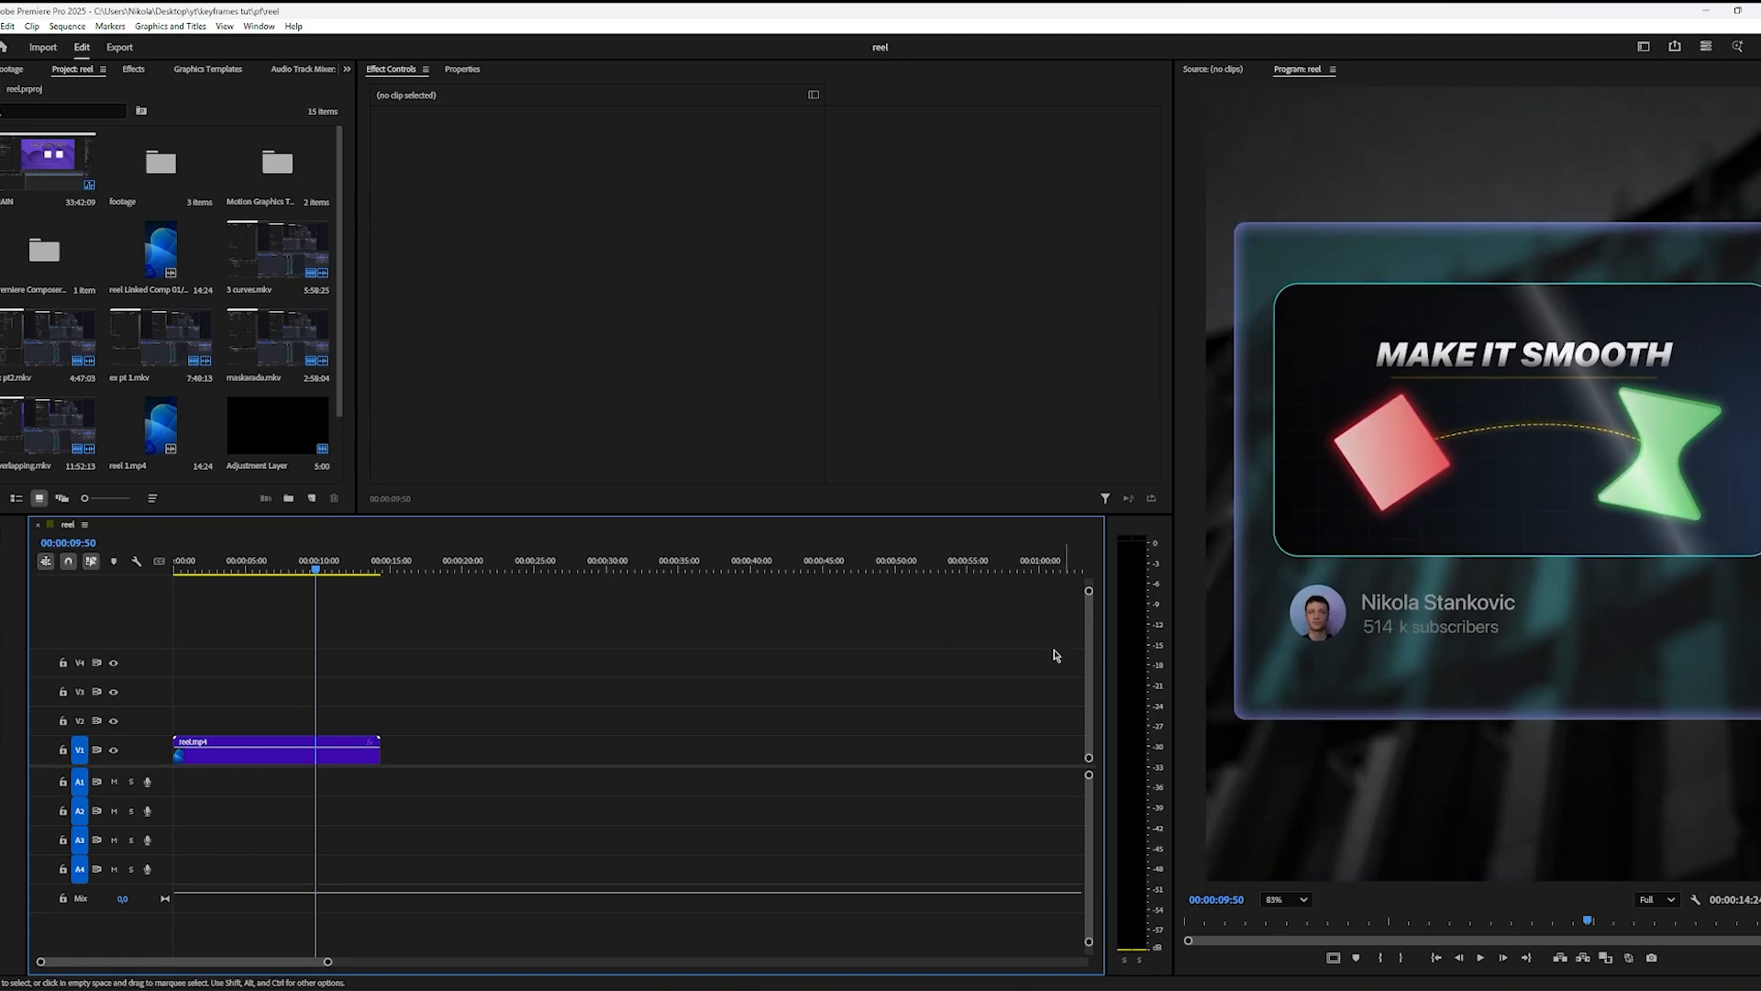
{"action": "left_click_drag", "start_coordinate": [310, 569], "coordinate": [297, 569]}
{"action": "key", "text": "space"}
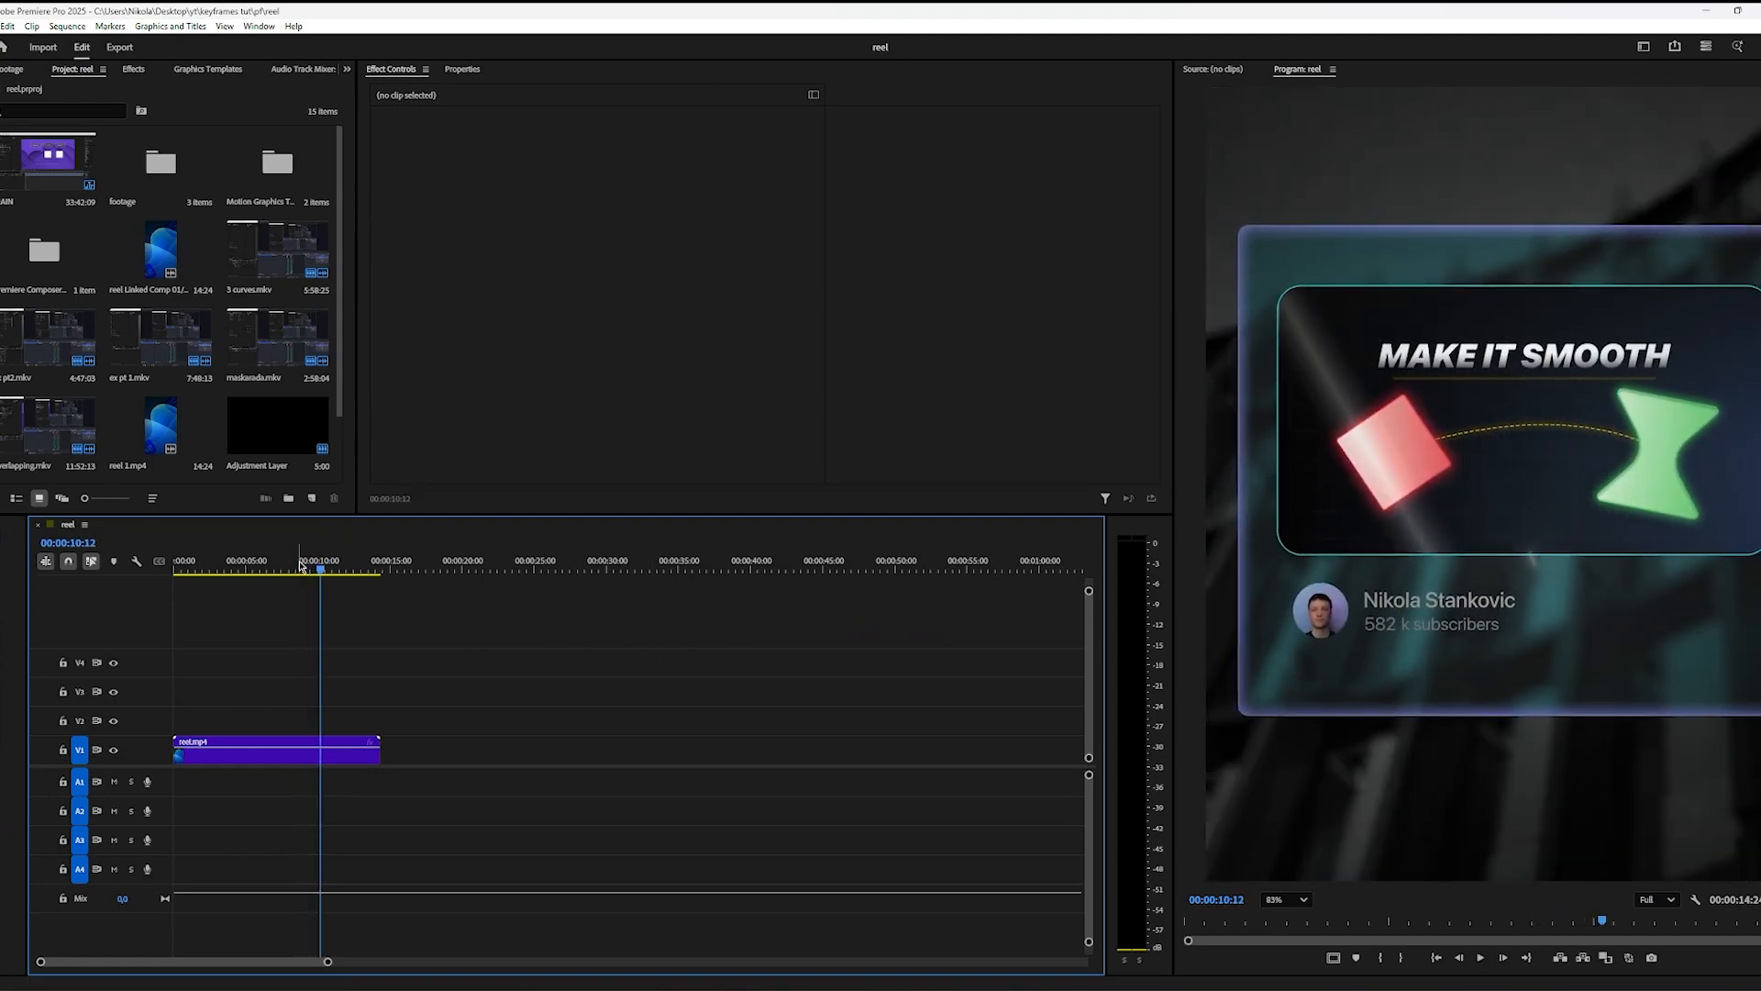
{"action": "left_click", "coordinate": [304, 568]}
{"action": "key", "text": "space"}
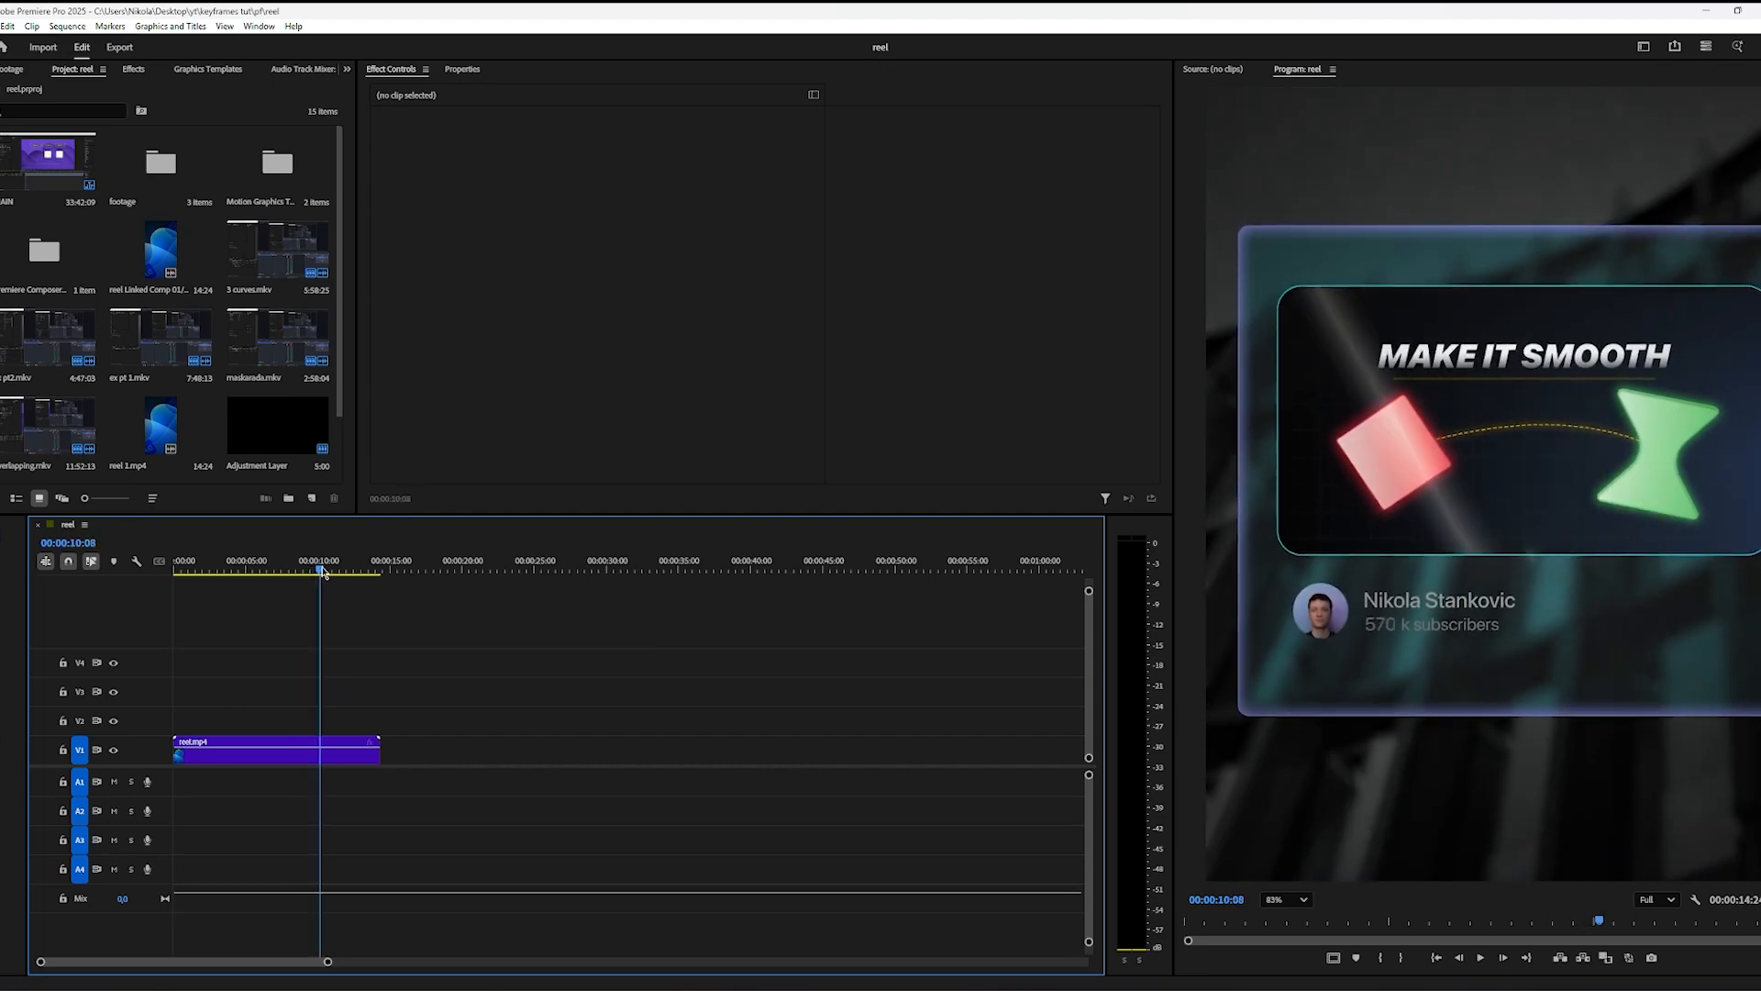
{"action": "key", "text": "space"}
Step: Return to After Effects and trim the end of all the composition's layers to 0:00:21:00
{"action": "key", "text": "alt+Tab"}
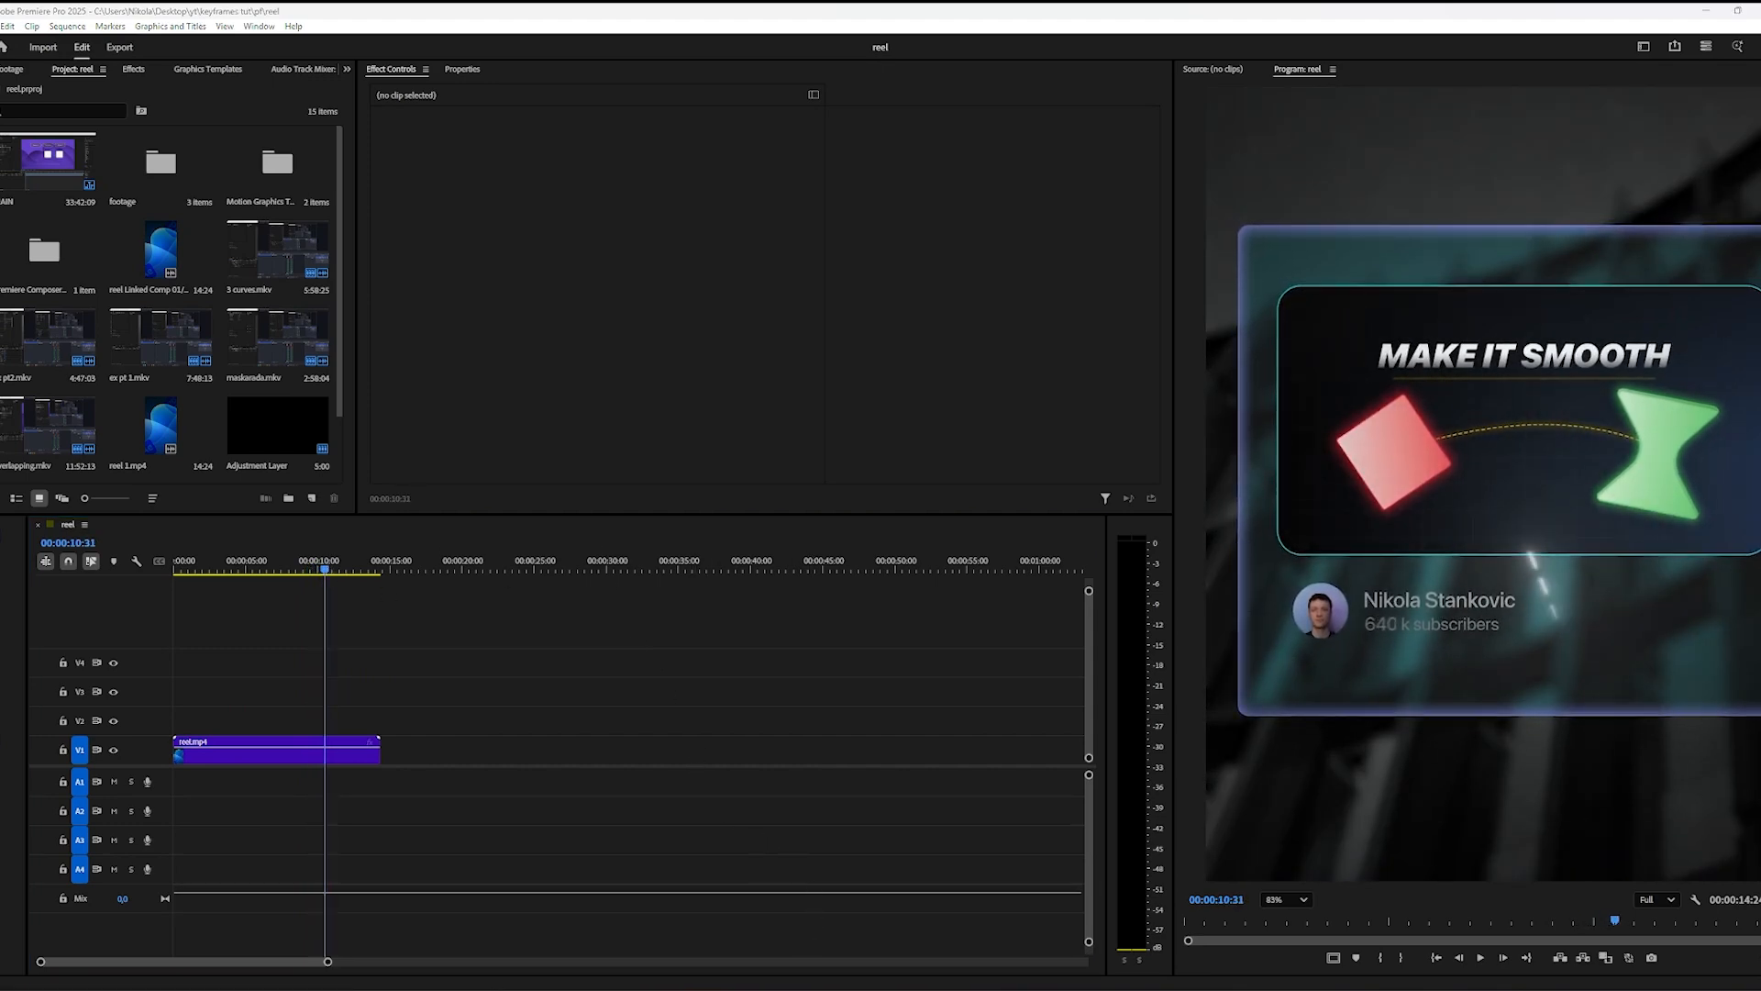
{"action": "left_click_drag", "start_coordinate": [1080, 707], "coordinate": [1166, 718]}
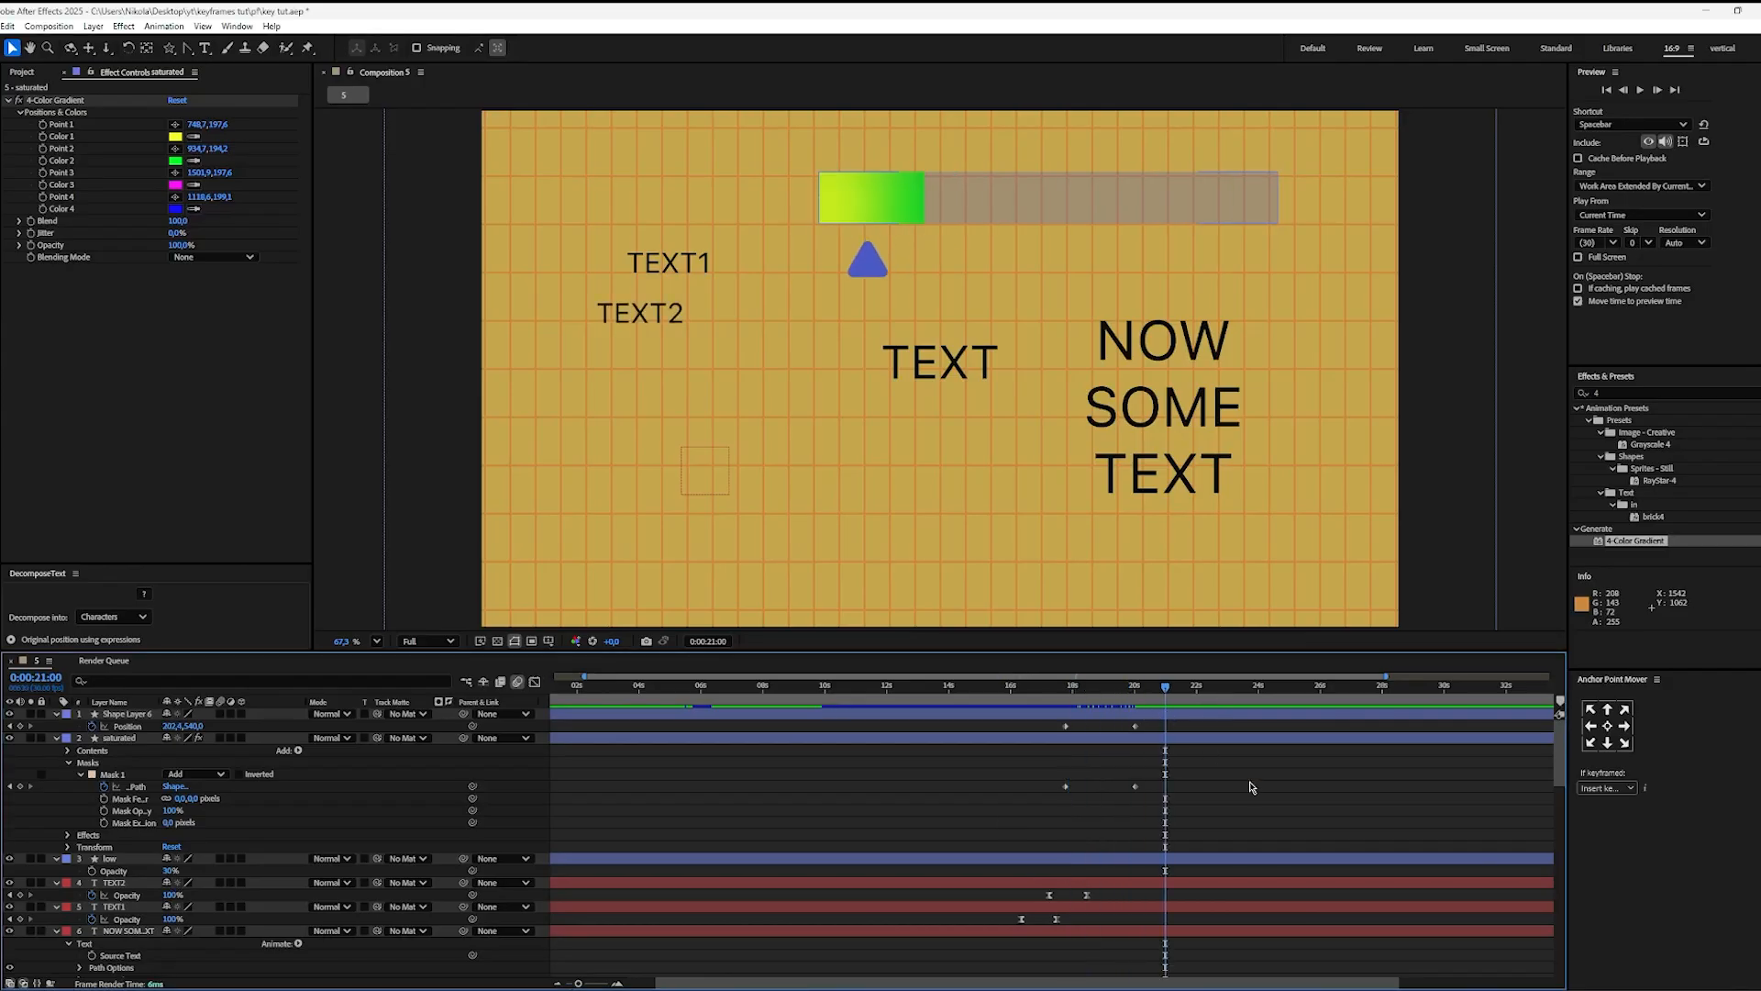
{"action": "key", "text": "q"}
{"action": "scroll", "coordinate": [986, 505], "scroll_direction": "down", "scroll_amount": 2}
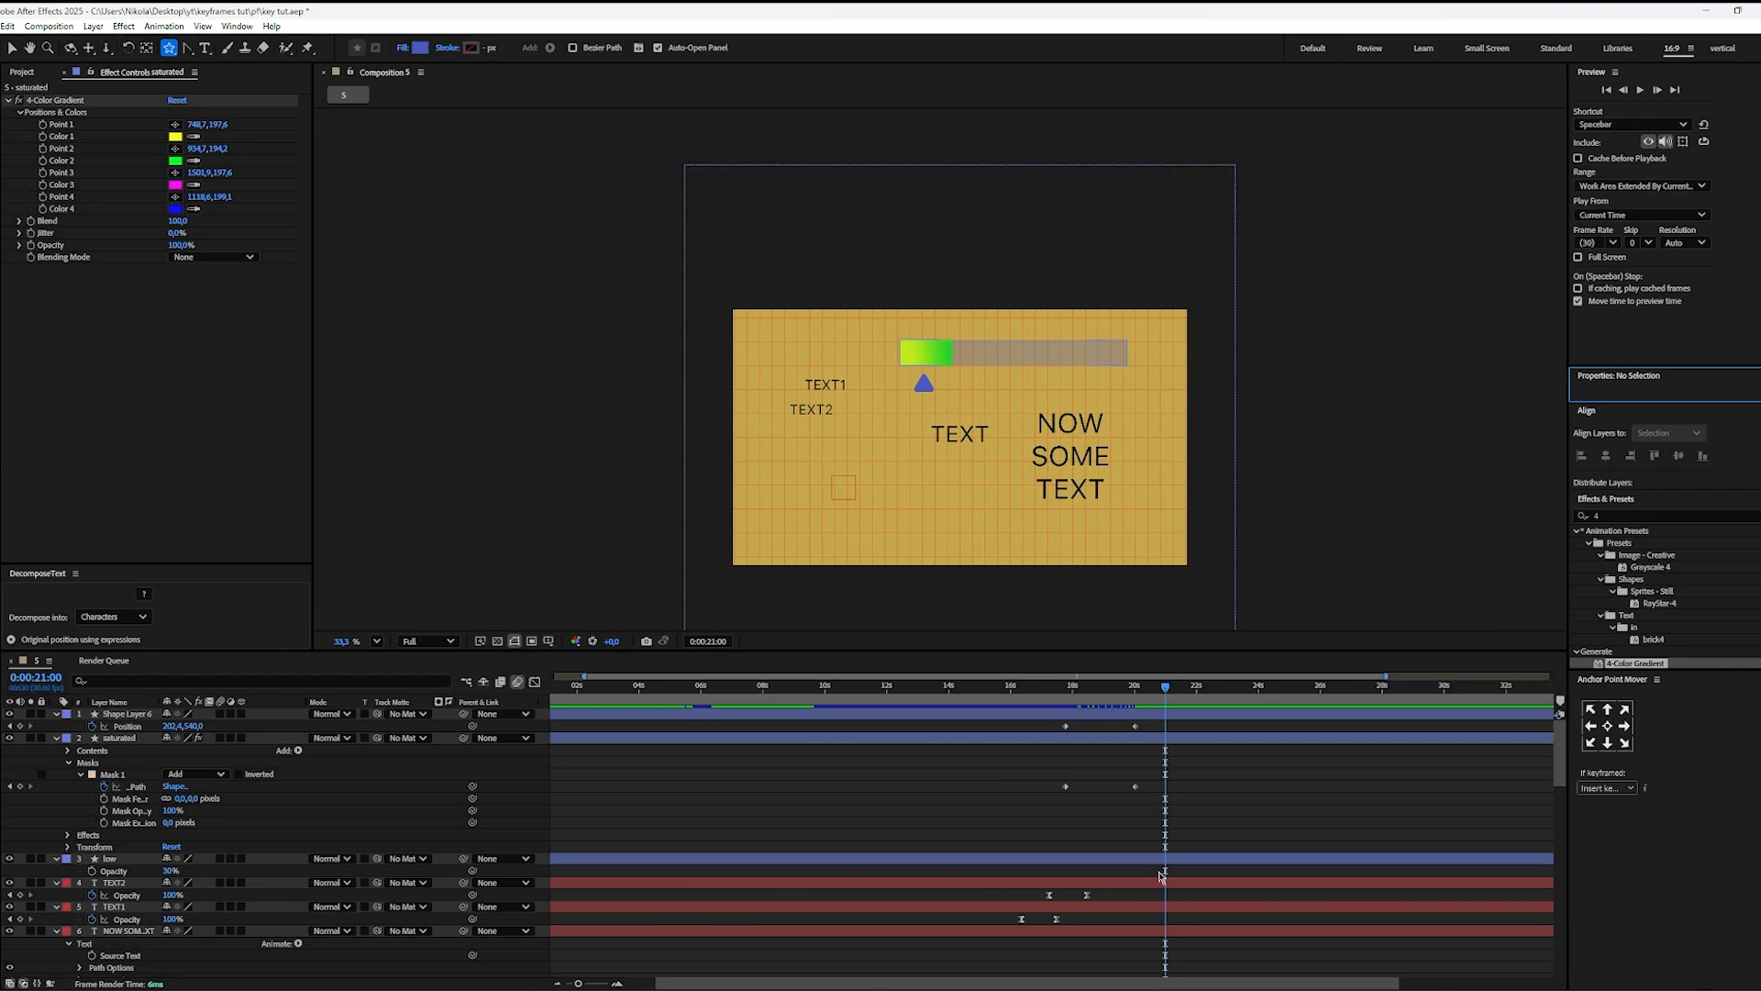
{"action": "left_click", "coordinate": [1139, 929]}
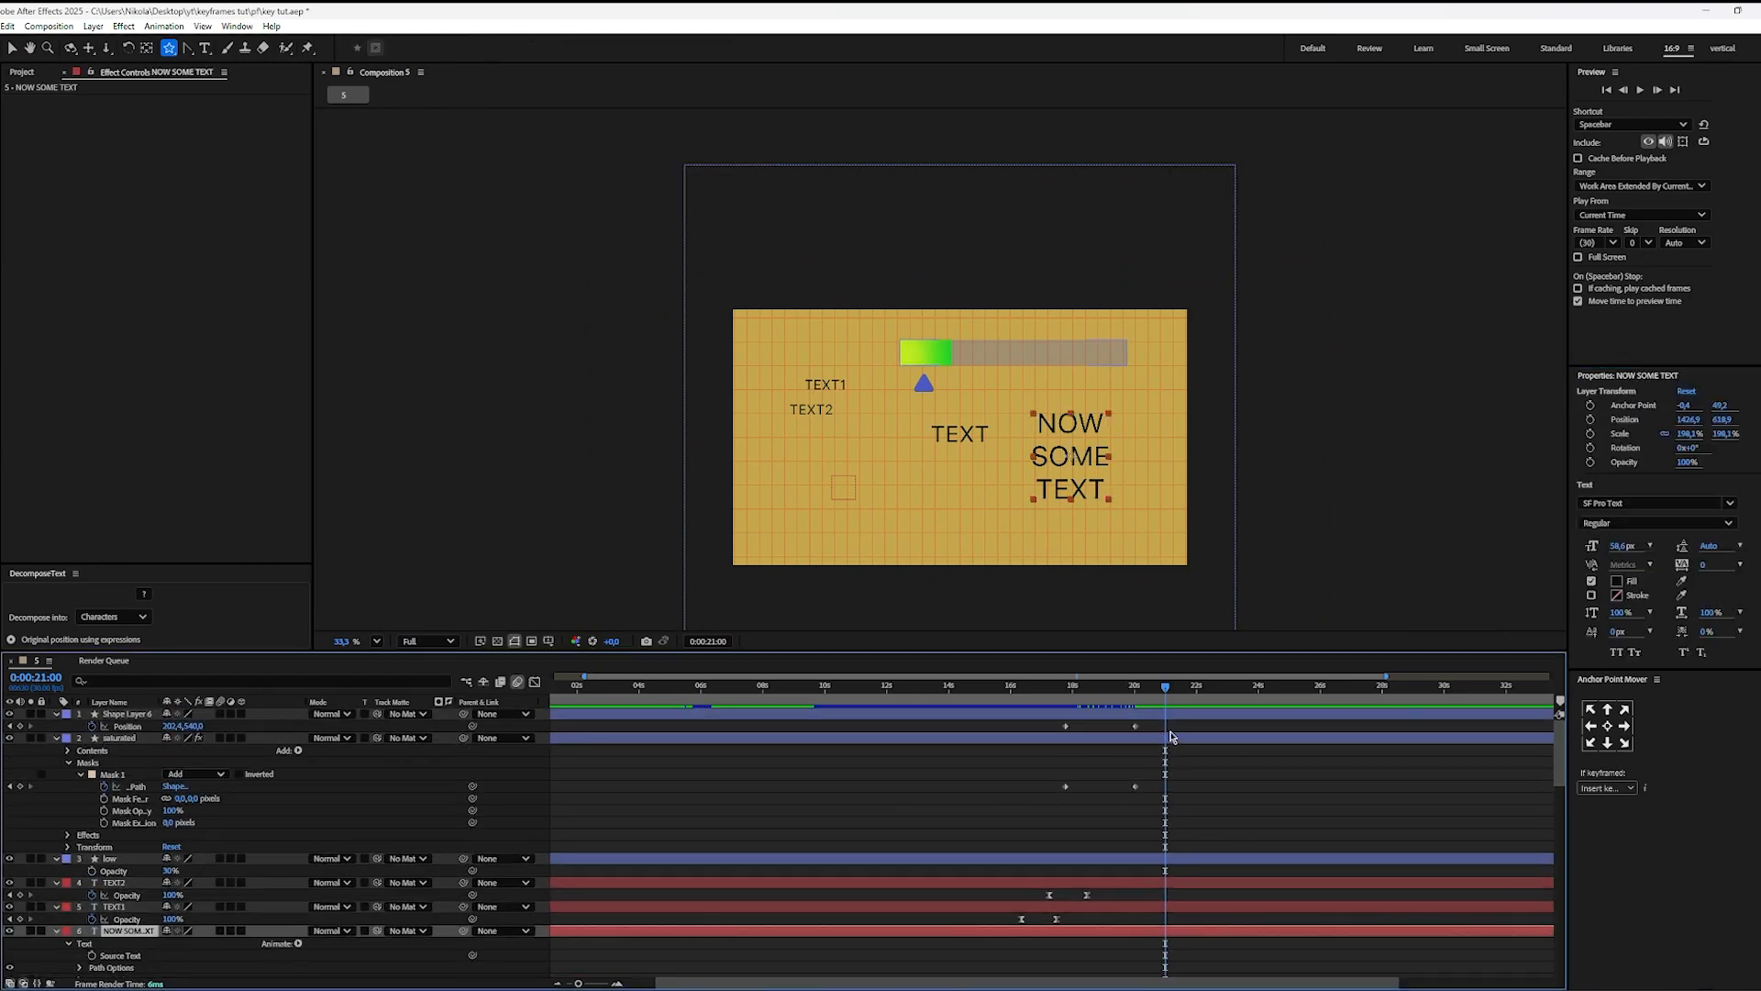
{"action": "left_click", "coordinate": [1169, 714], "text": "shift"}
{"action": "key", "text": "alt+bracketright"}
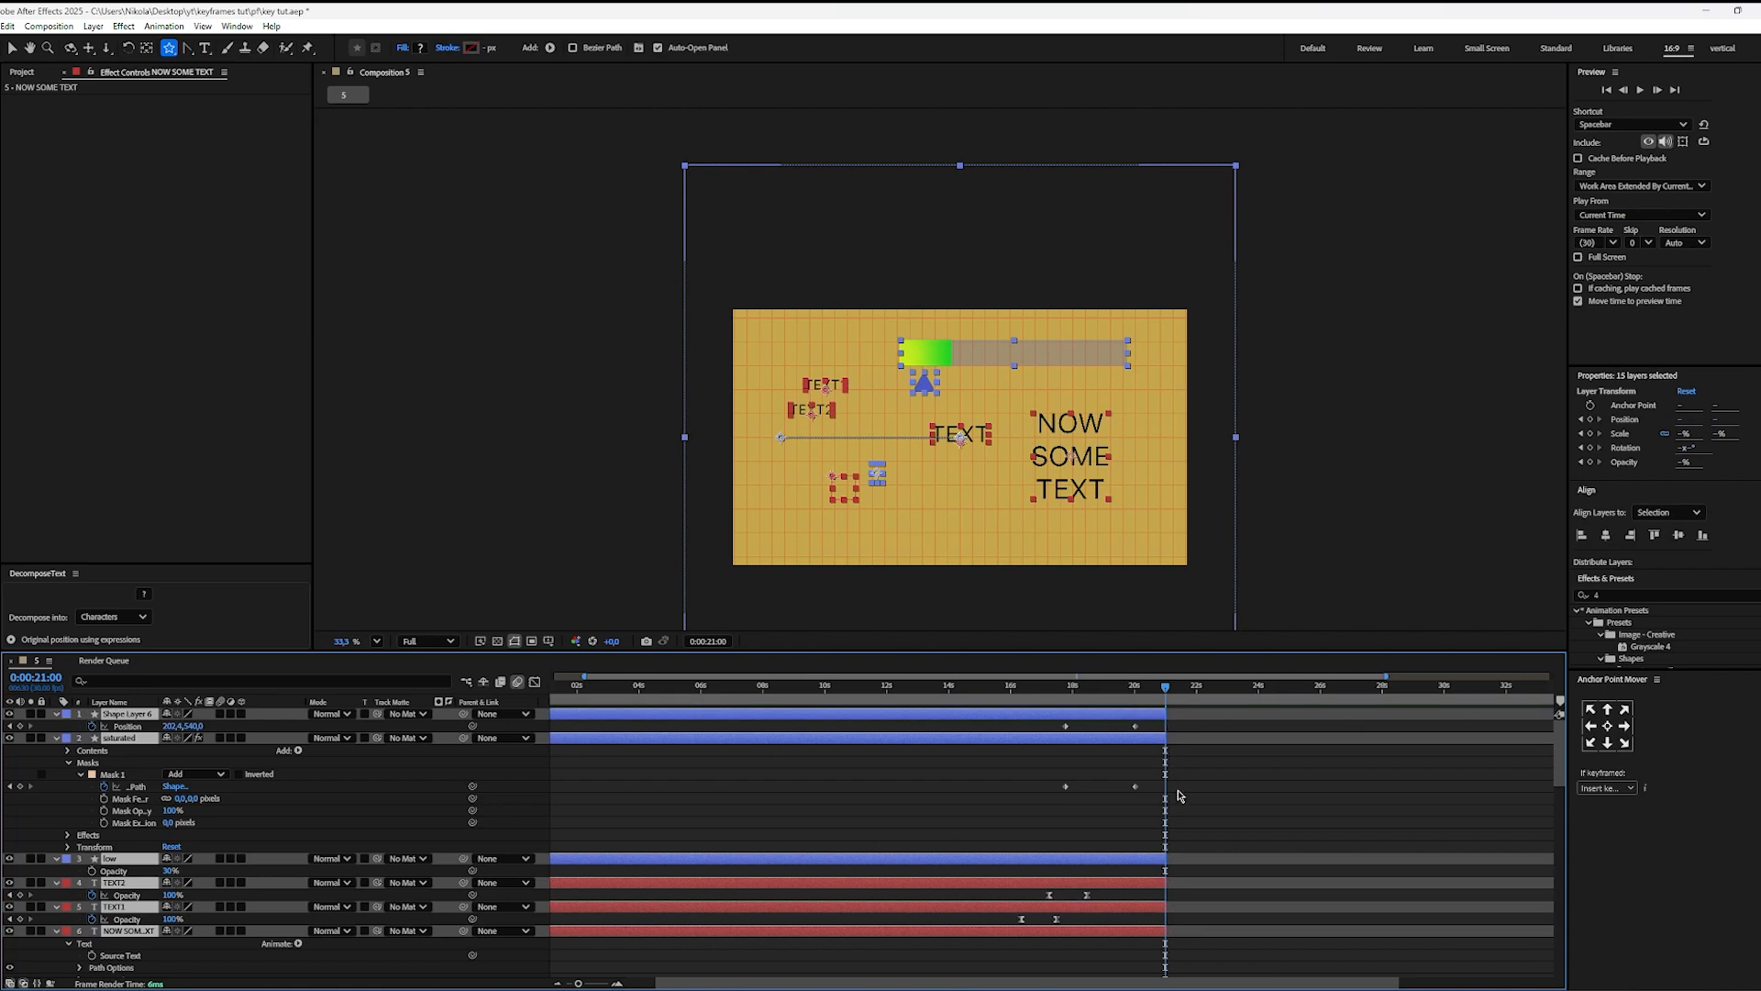
{"action": "key", "text": "v"}
{"action": "left_click", "coordinate": [1193, 727]}
Step: At 0:00:21:23, draw a large blue star in the upper-left part of the empty frame on a new shape layer
{"action": "left_click_drag", "start_coordinate": [1176, 687], "coordinate": [1189, 676]}
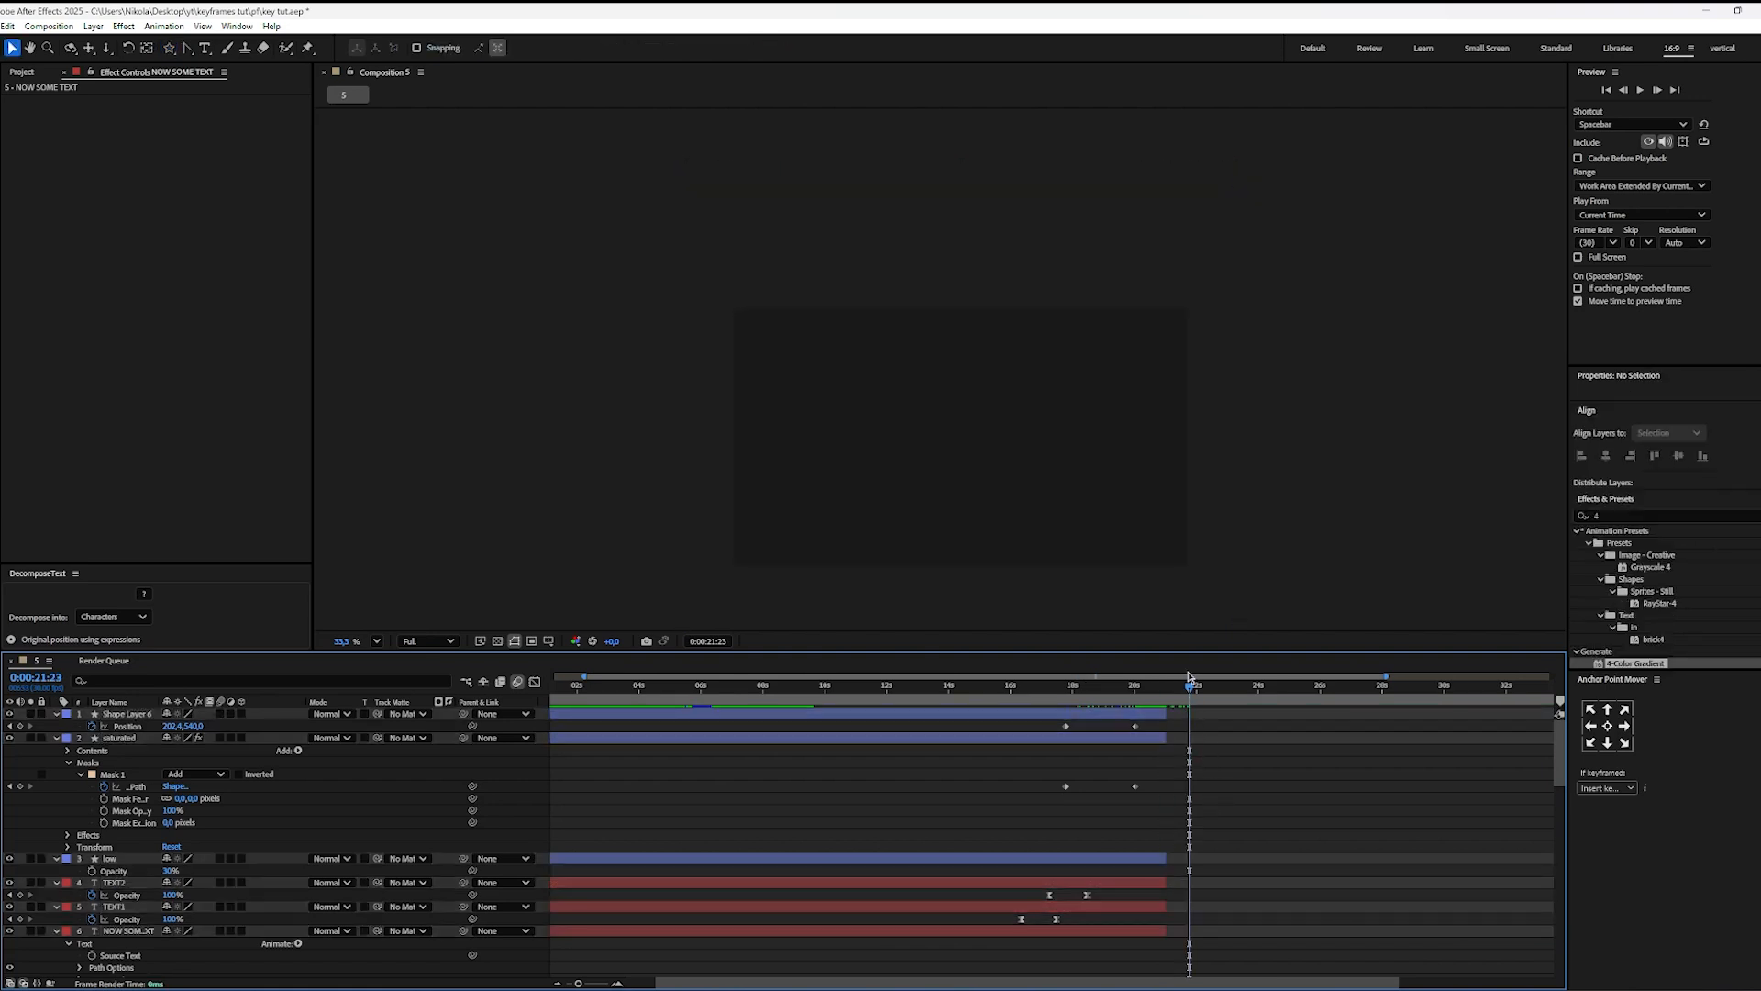
{"action": "left_click", "coordinate": [376, 640]}
{"action": "left_click", "coordinate": [391, 681]}
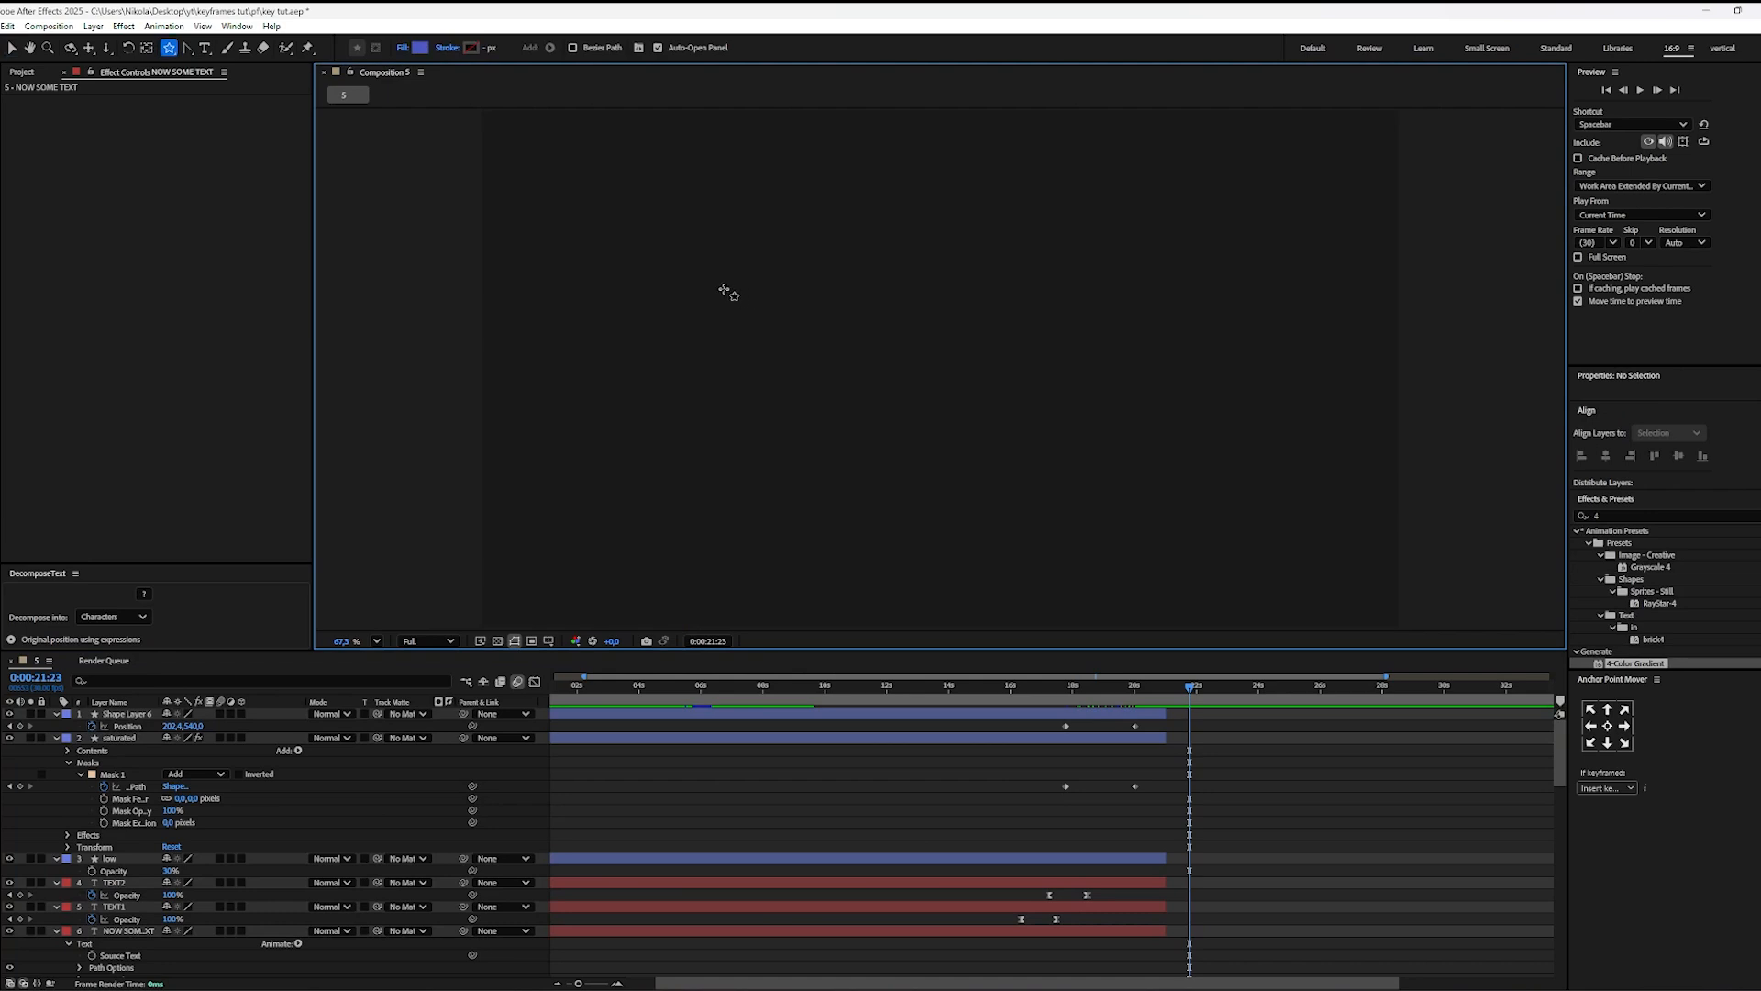
{"action": "left_click_drag", "start_coordinate": [609, 241], "coordinate": [731, 382]}
{"action": "key", "text": "v"}
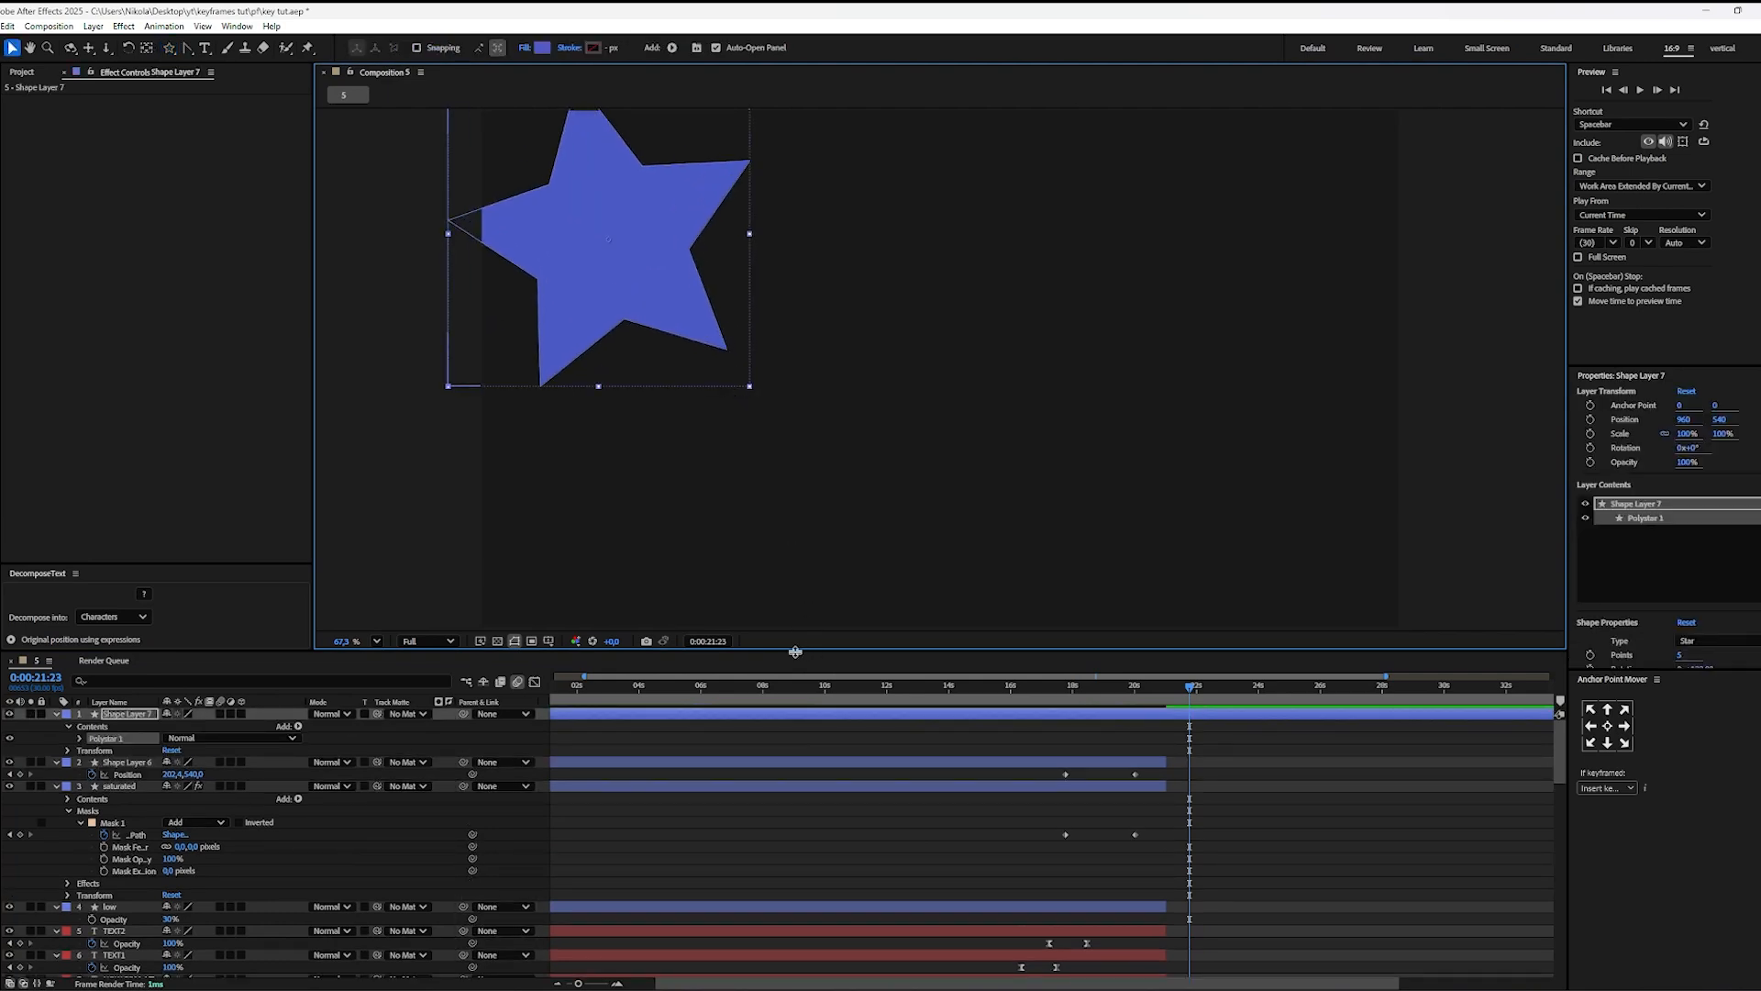
Step: Add an ellipse about 667 by 336 px in the upper right and a pentagon below the star to the same shape layer
{"action": "left_click", "coordinate": [169, 48]}
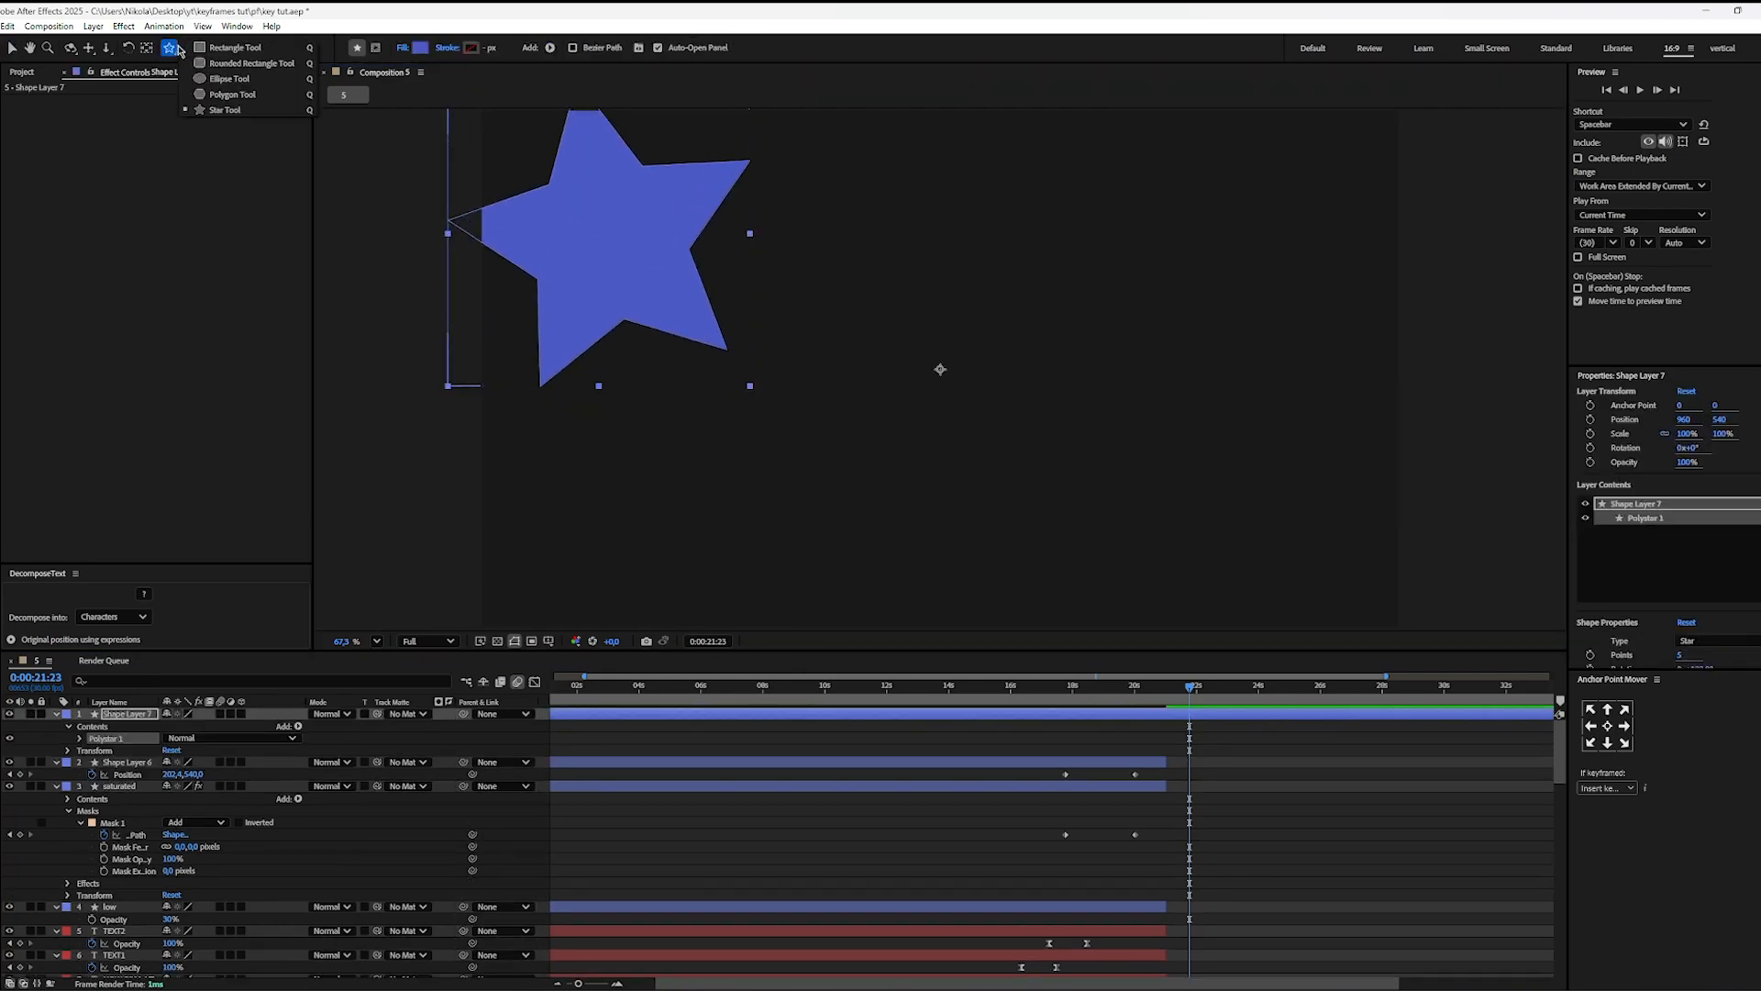
{"action": "left_click", "coordinate": [226, 81]}
{"action": "left_click_drag", "start_coordinate": [933, 163], "coordinate": [1245, 306]}
{"action": "left_click", "coordinate": [169, 47]}
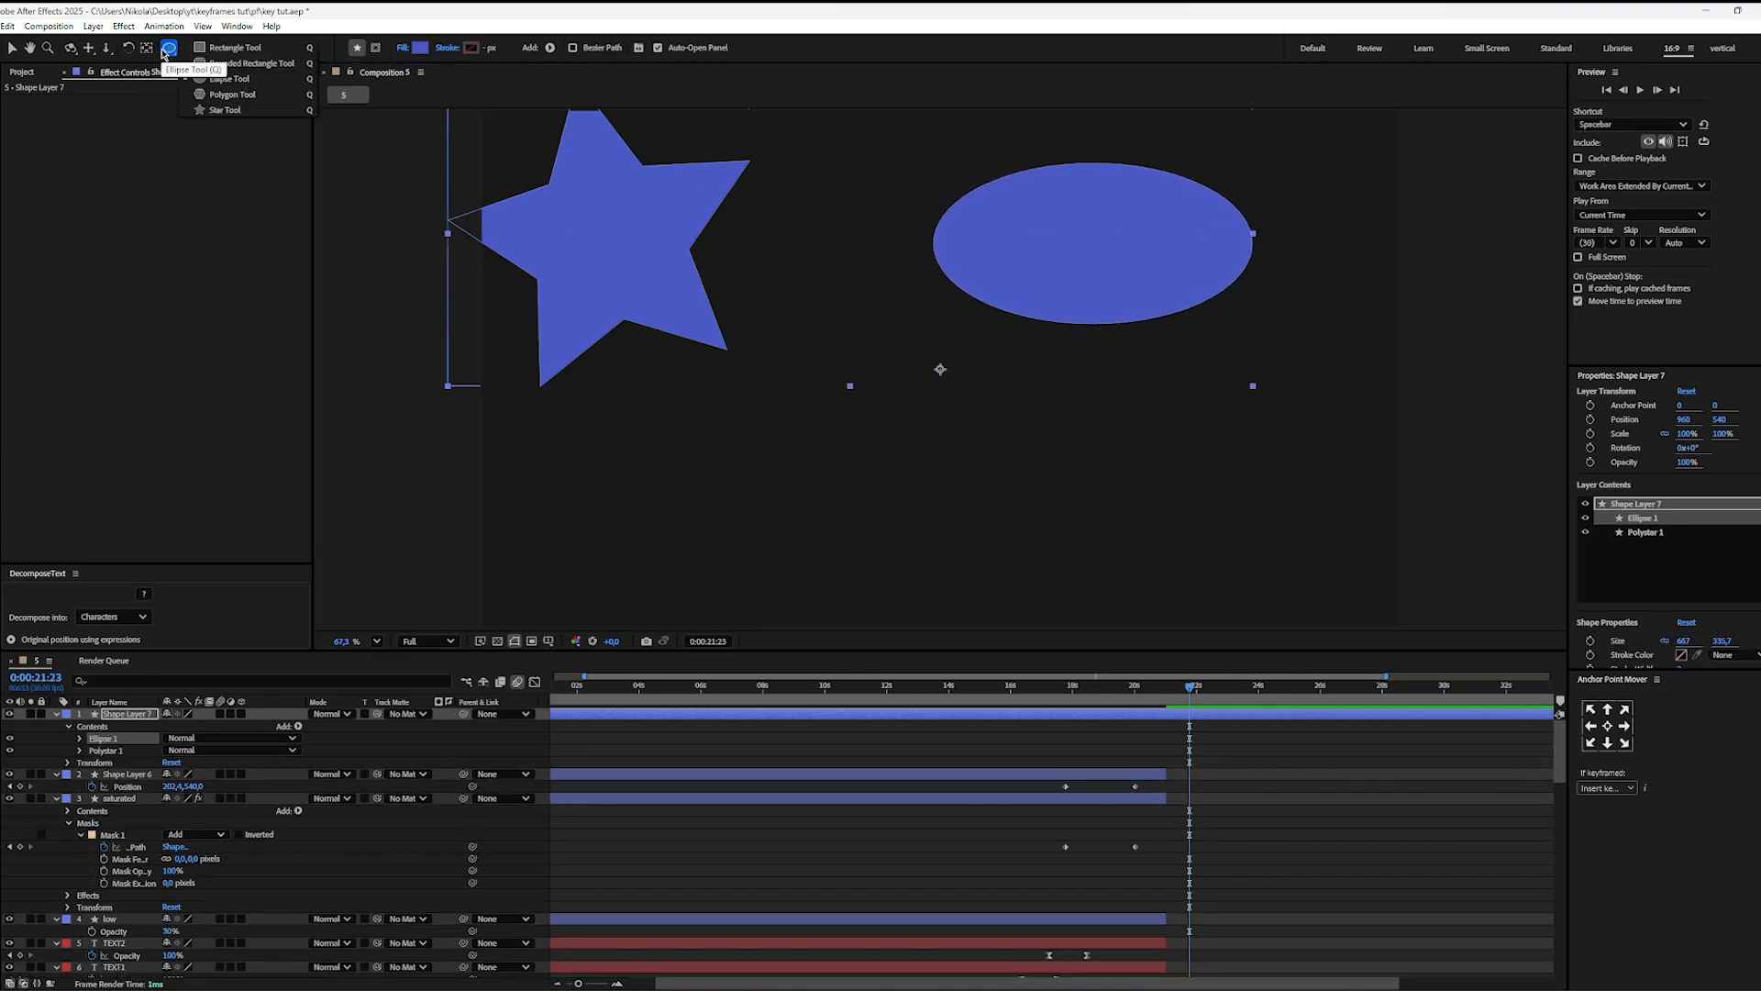
{"action": "left_click", "coordinate": [225, 108]}
{"action": "mouse_move", "coordinate": [669, 465]}
{"action": "left_mouse_down"}
{"action": "mouse_move", "coordinate": [807, 598]}
{"action": "mouse_move", "coordinate": [763, 552]}
{"action": "left_mouse_up"}
{"action": "key", "text": "v"}
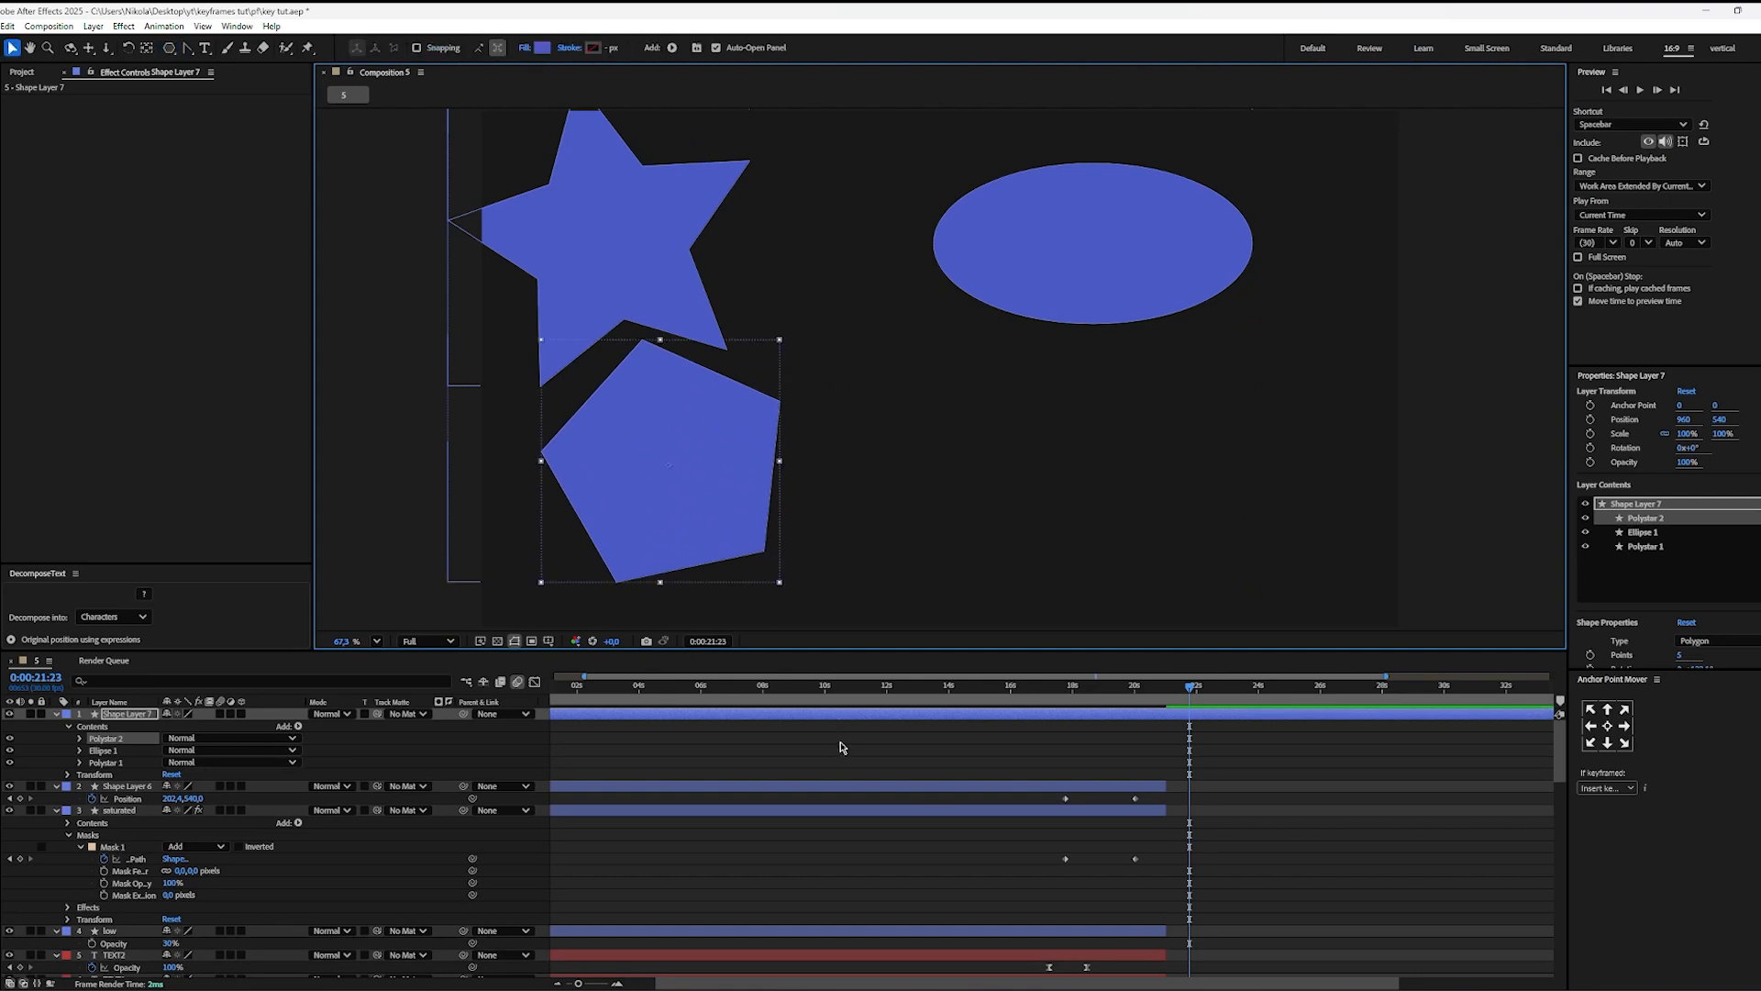
Step: Add the text "text text" at about (928, 710) and set its fill colour to EFEFEF
{"action": "left_click", "coordinate": [849, 745]}
{"action": "key", "text": "ctrl+t"}
{"action": "left_click", "coordinate": [928, 457]}
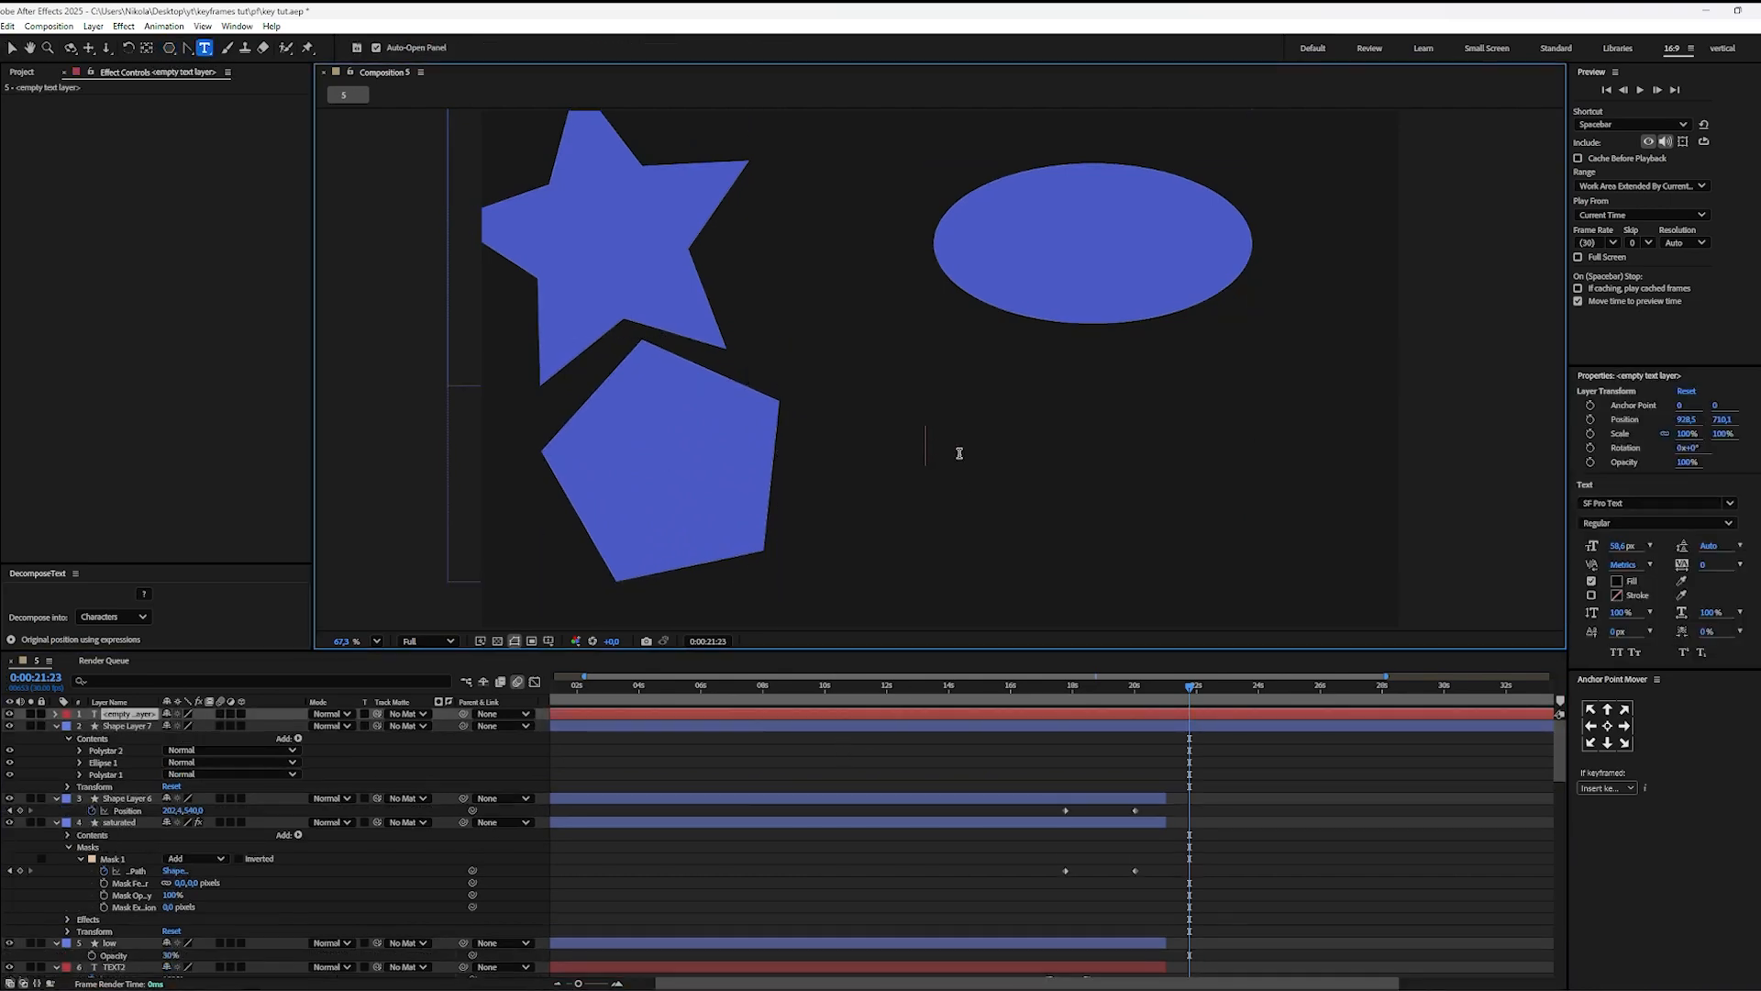
{"action": "type", "text": "text text"}
{"action": "key", "text": "ctrl+a"}
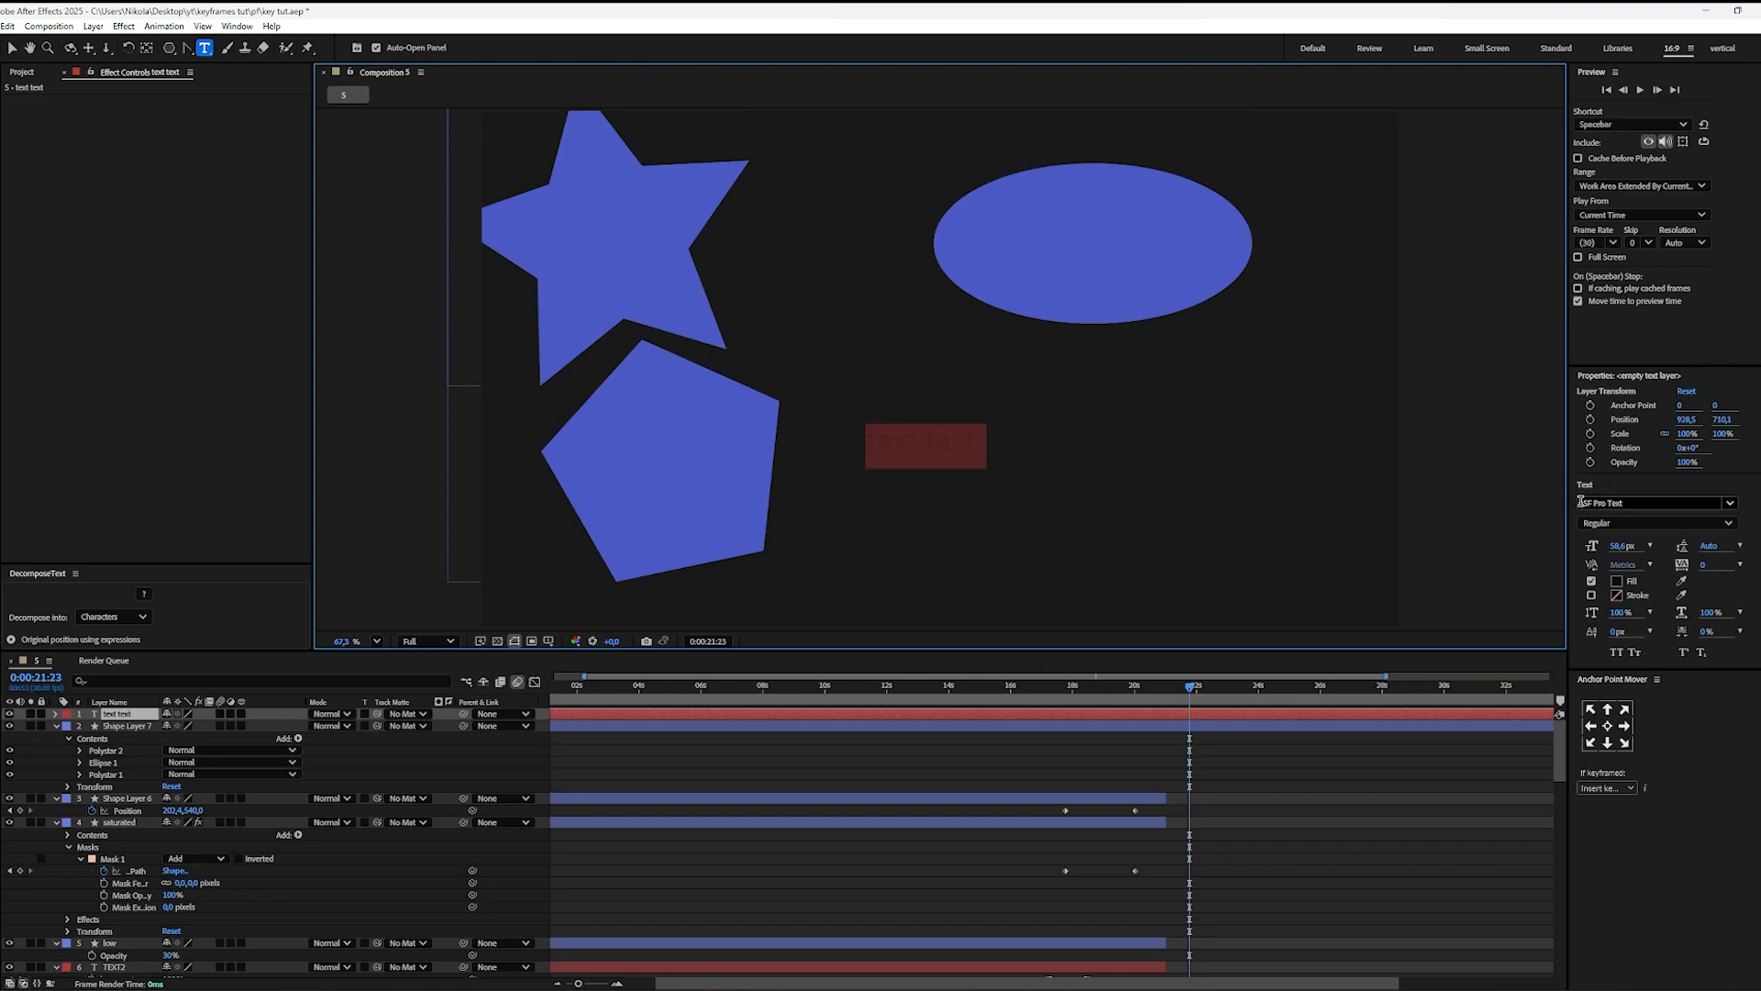
{"action": "left_click", "coordinate": [1616, 581]}
{"action": "left_click", "coordinate": [721, 425]}
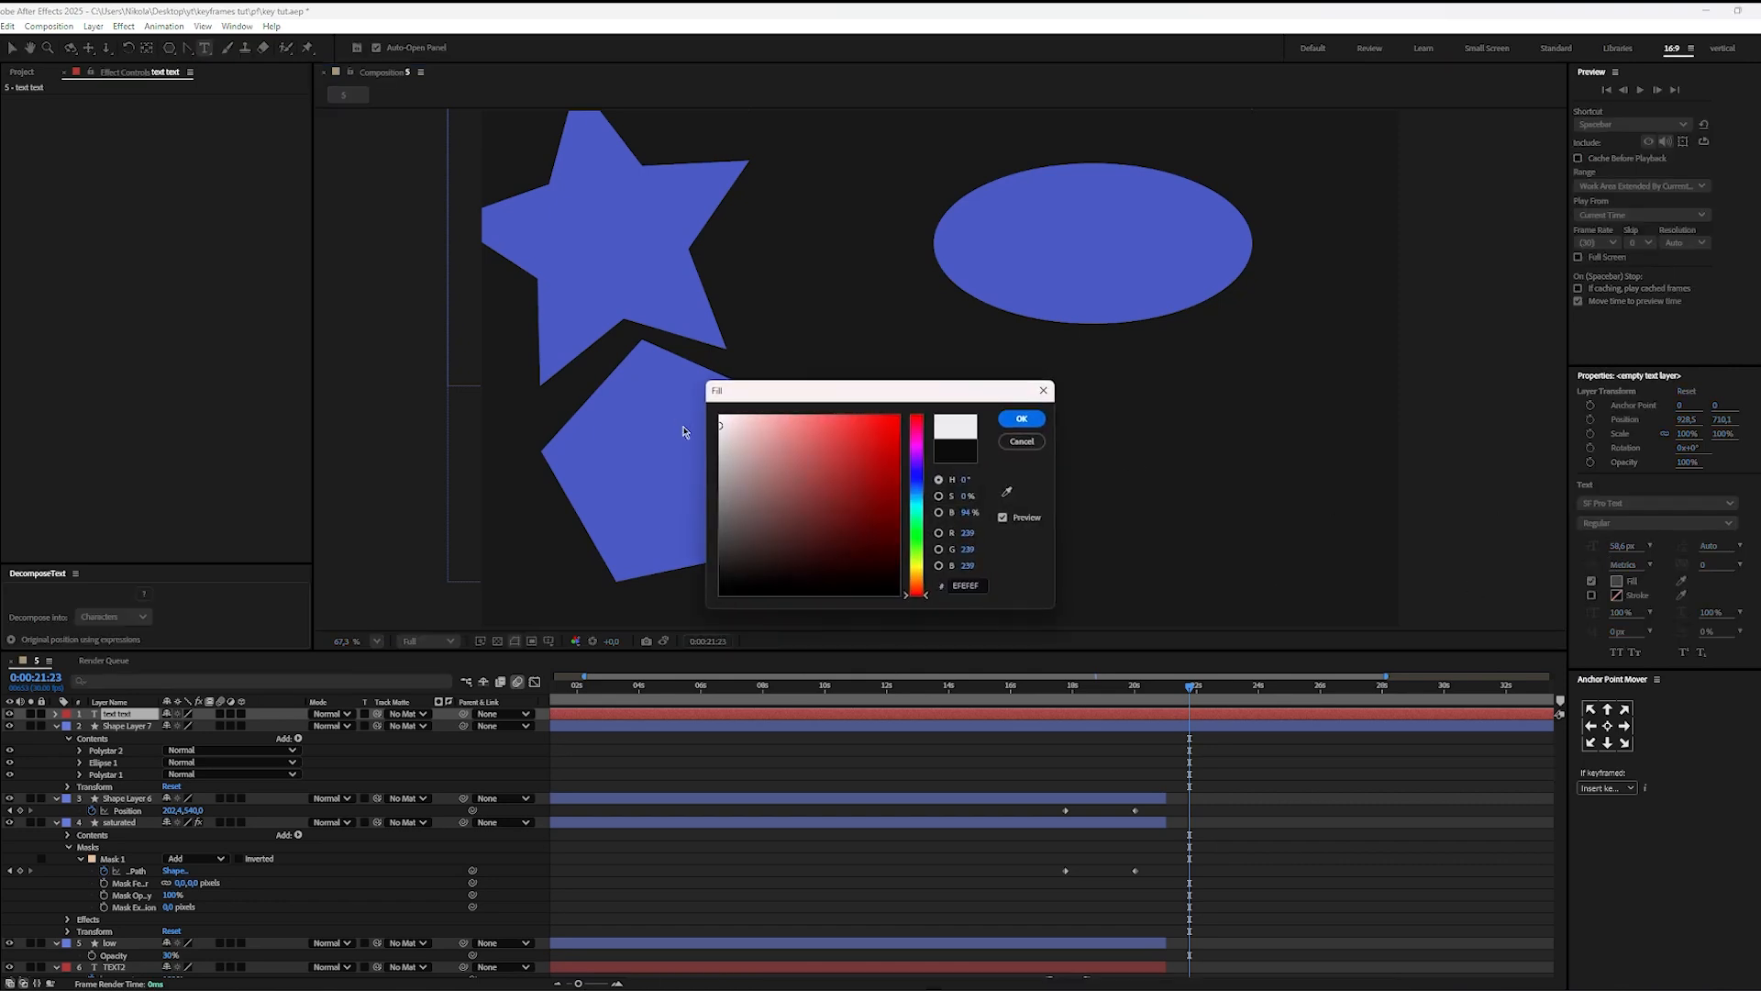
{"action": "left_click", "coordinate": [1024, 420]}
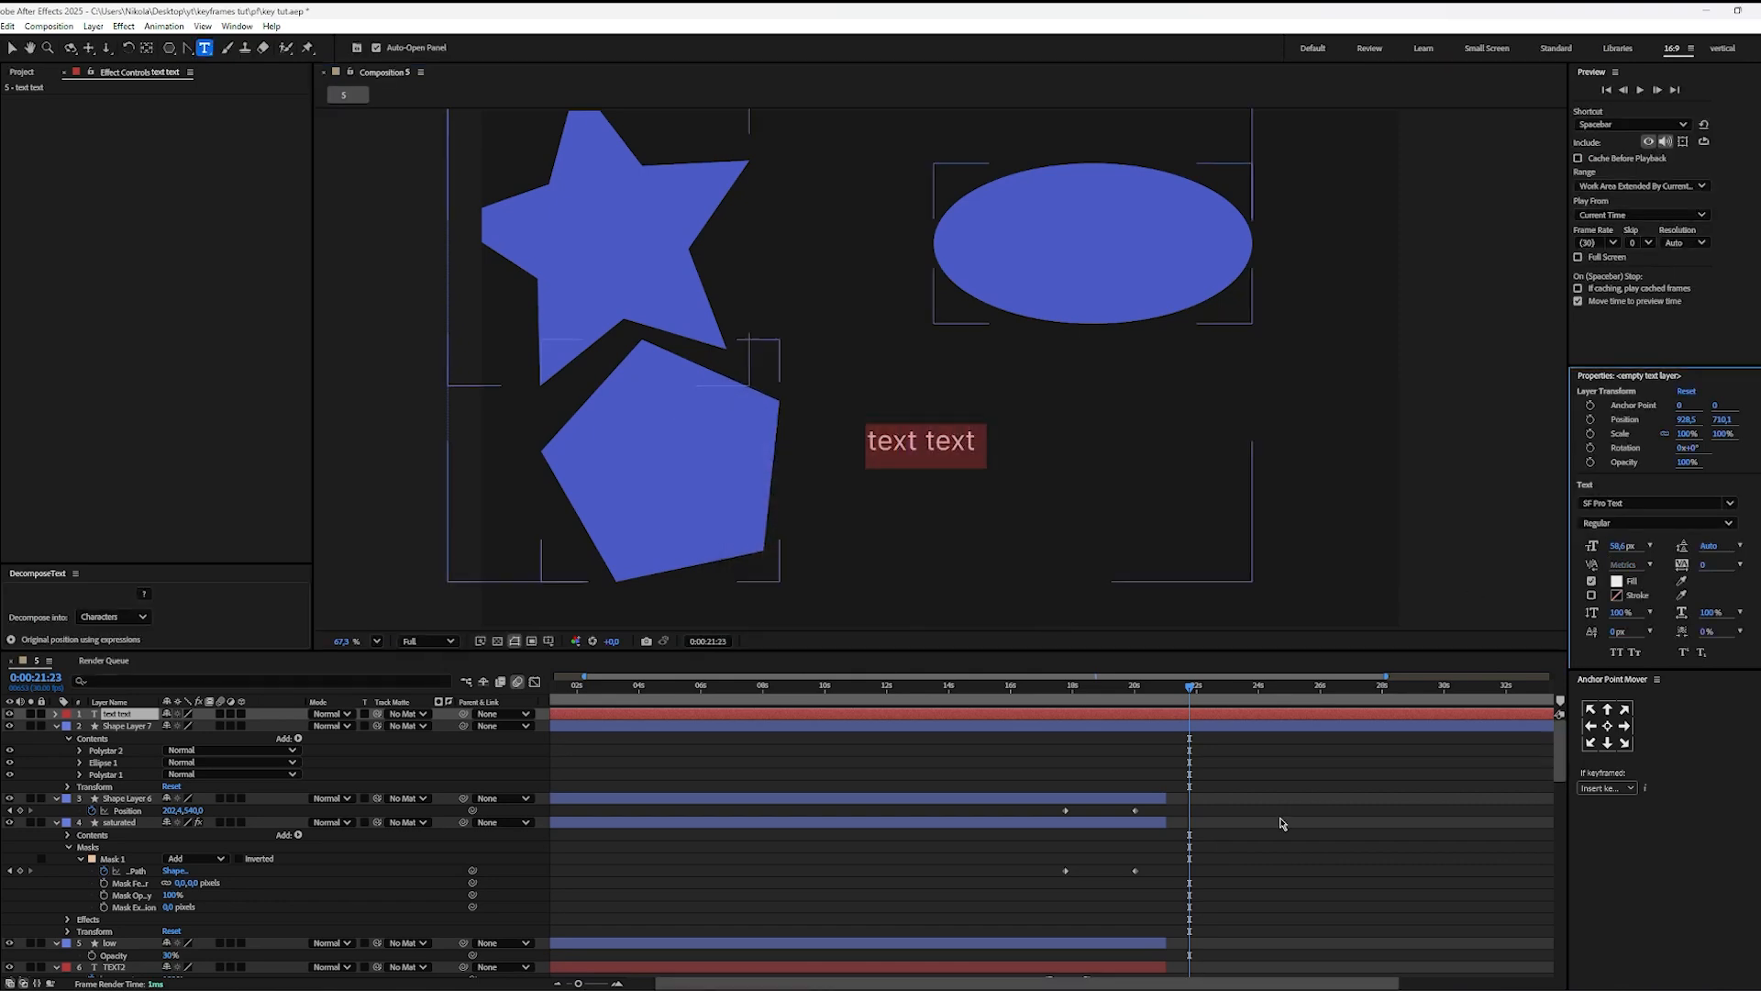
Step: Trim the start of the new text layer and the new shape layer to 0:00:21:23
{"action": "left_click", "coordinate": [1221, 793]}
{"action": "left_click", "coordinate": [1199, 716]}
{"action": "left_click", "coordinate": [1198, 726], "text": "shift"}
{"action": "key", "text": "alt+["}
{"action": "left_click", "coordinate": [1224, 752]}
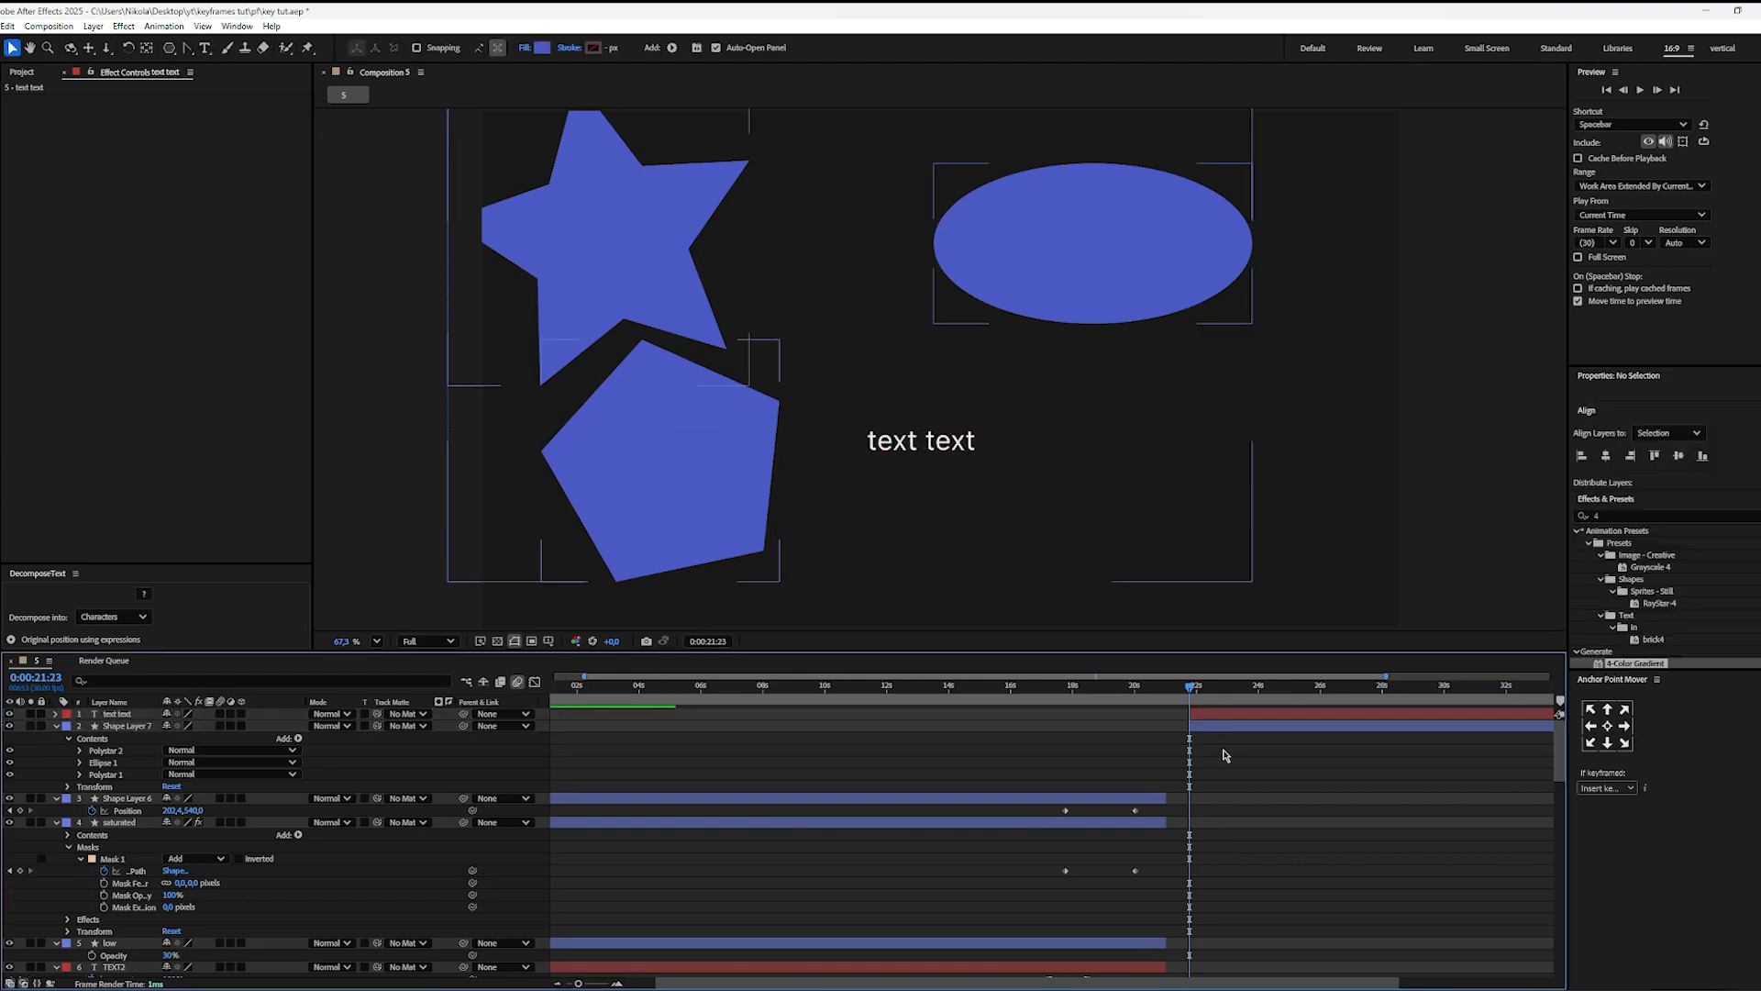
Step: Start pre-composing the new text layer together with the new shape layer
{"action": "left_click", "coordinate": [1210, 725]}
{"action": "left_click", "coordinate": [1209, 713], "text": "shift"}
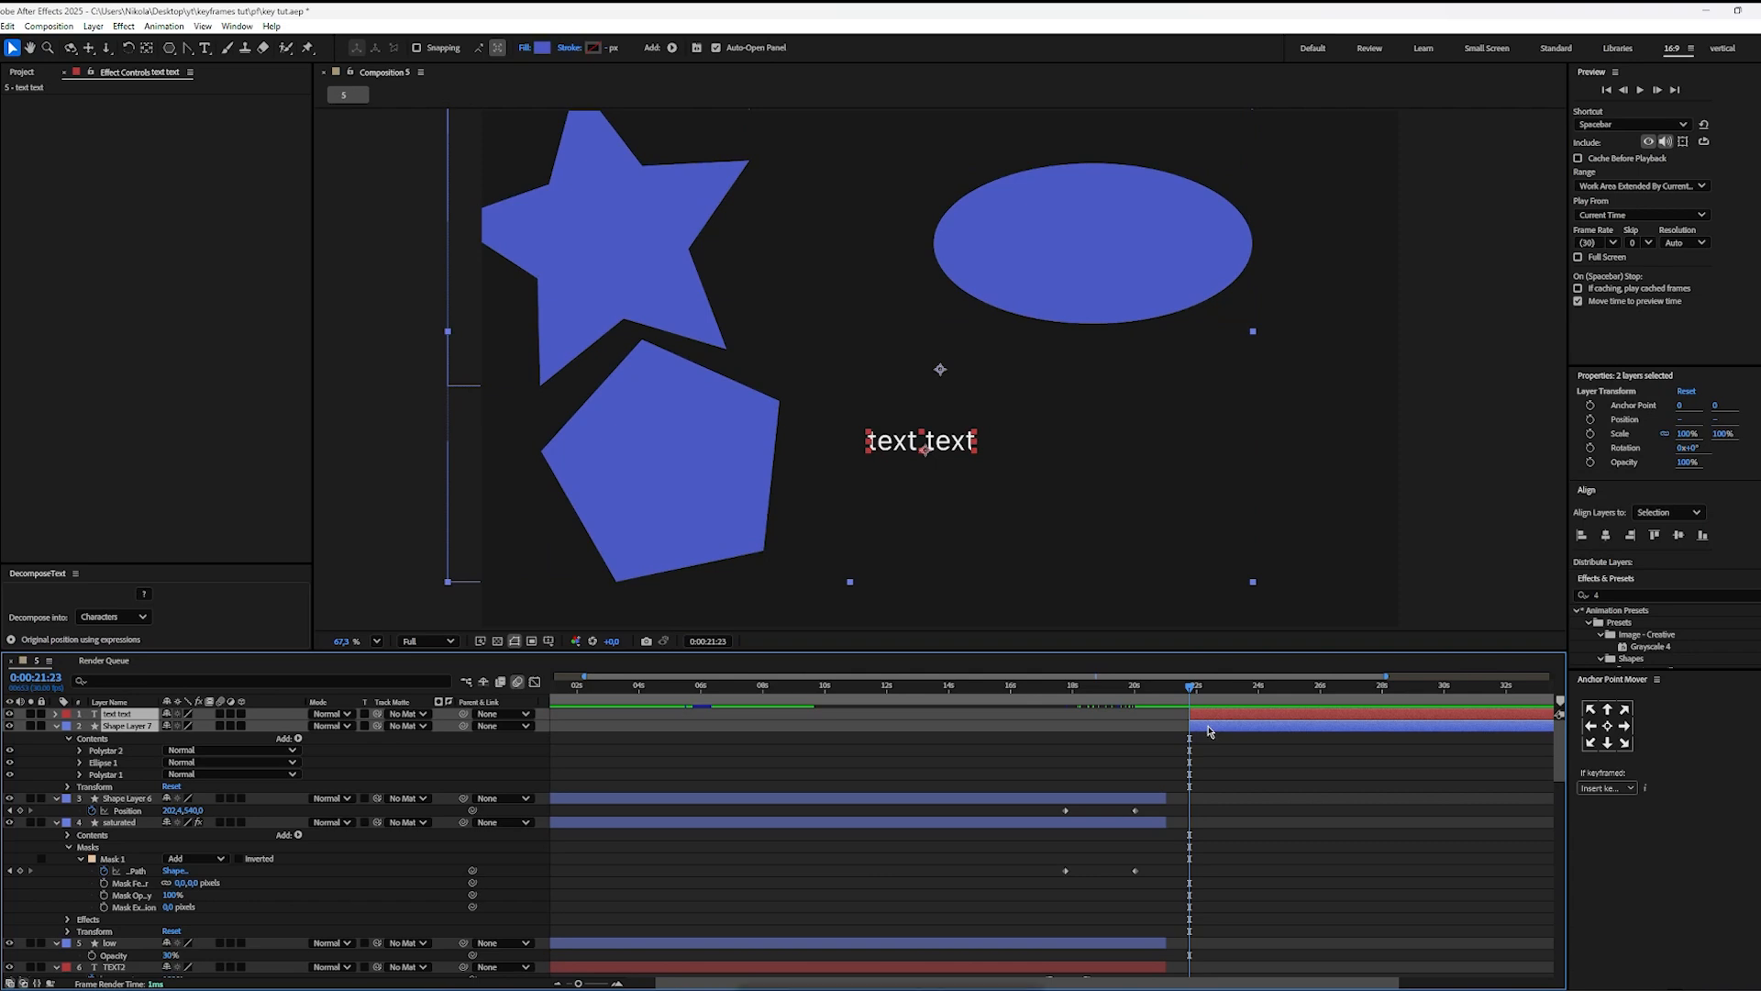
{"action": "key", "text": "ctrl+shift+c"}
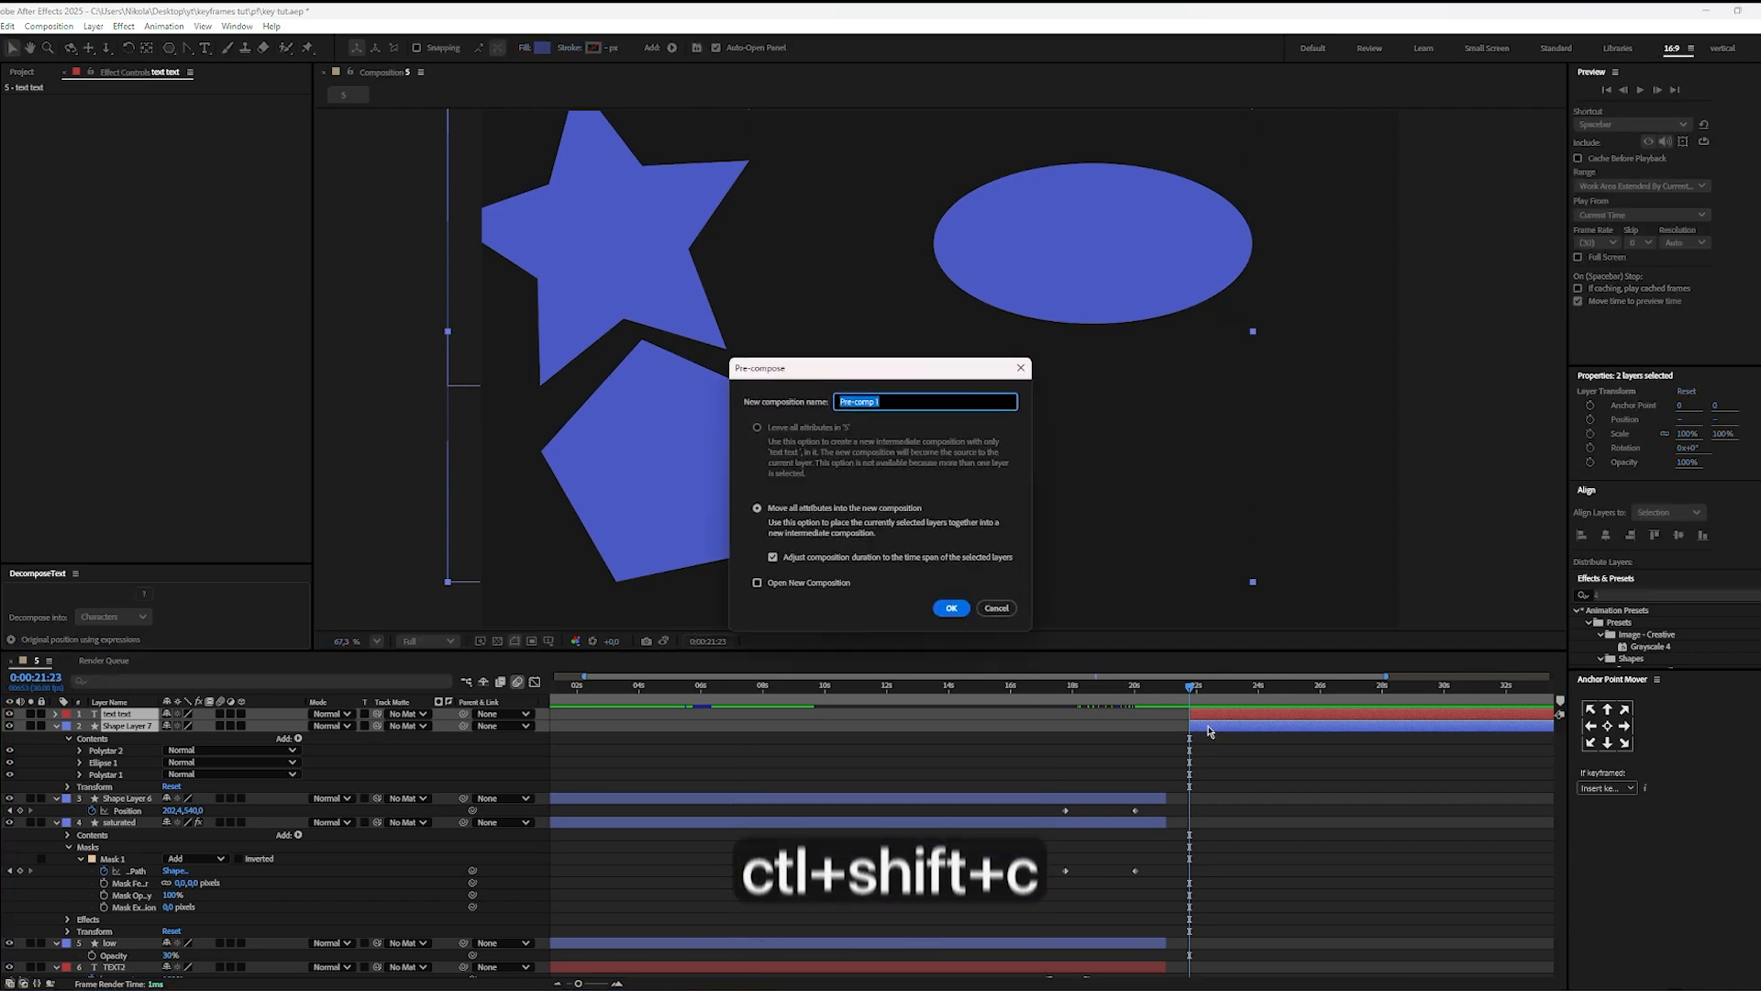
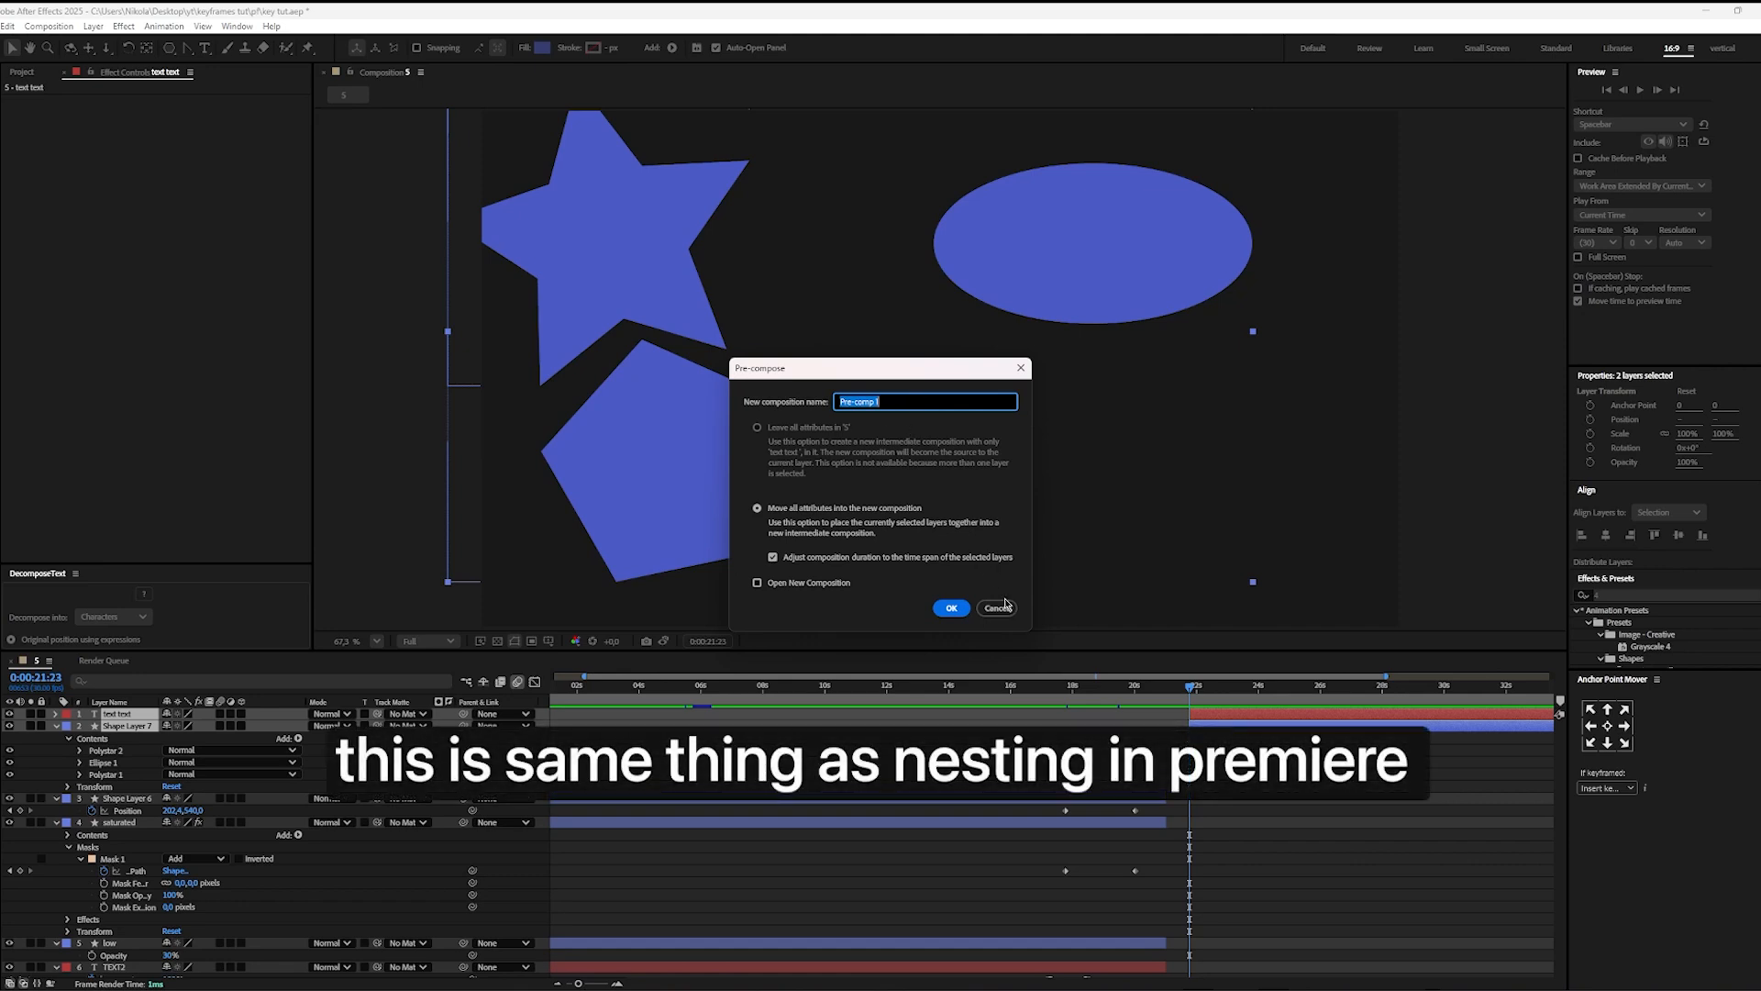
Step: Pre-compose both layers as Pre-comp 1, moving all attributes and adjusting the composition duration to the selected layers' time span
{"action": "left_click", "coordinate": [787, 512]}
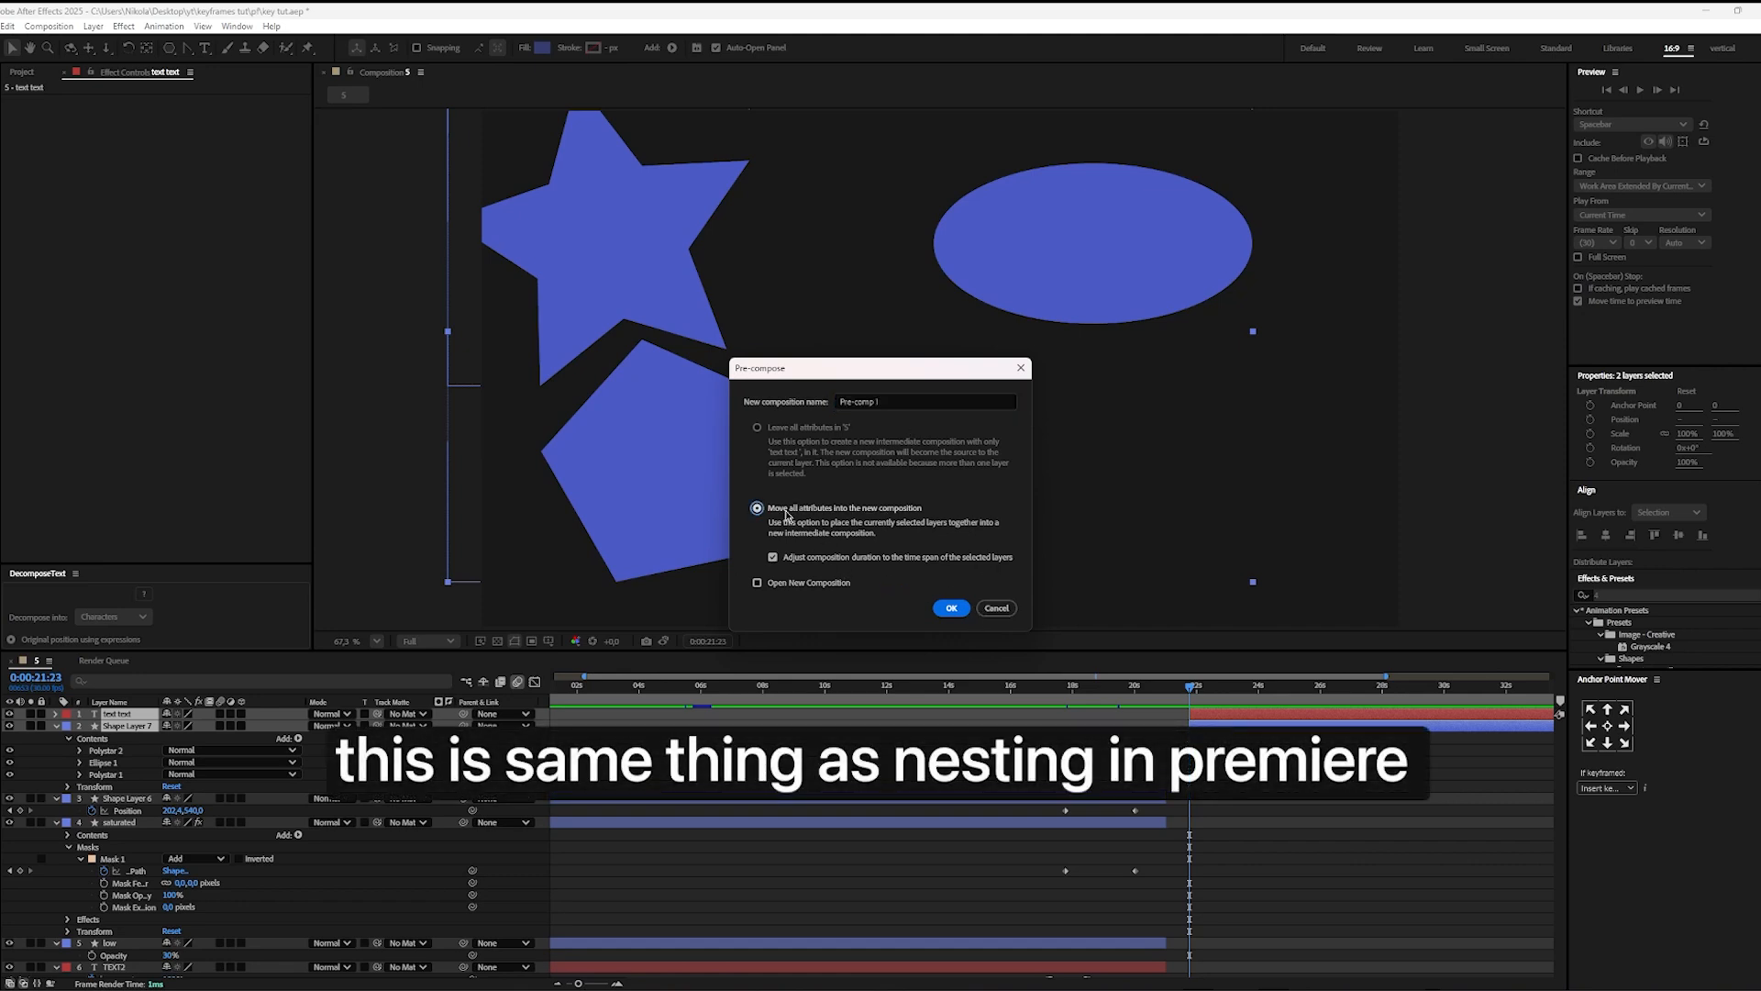
{"action": "left_click", "coordinate": [773, 556]}
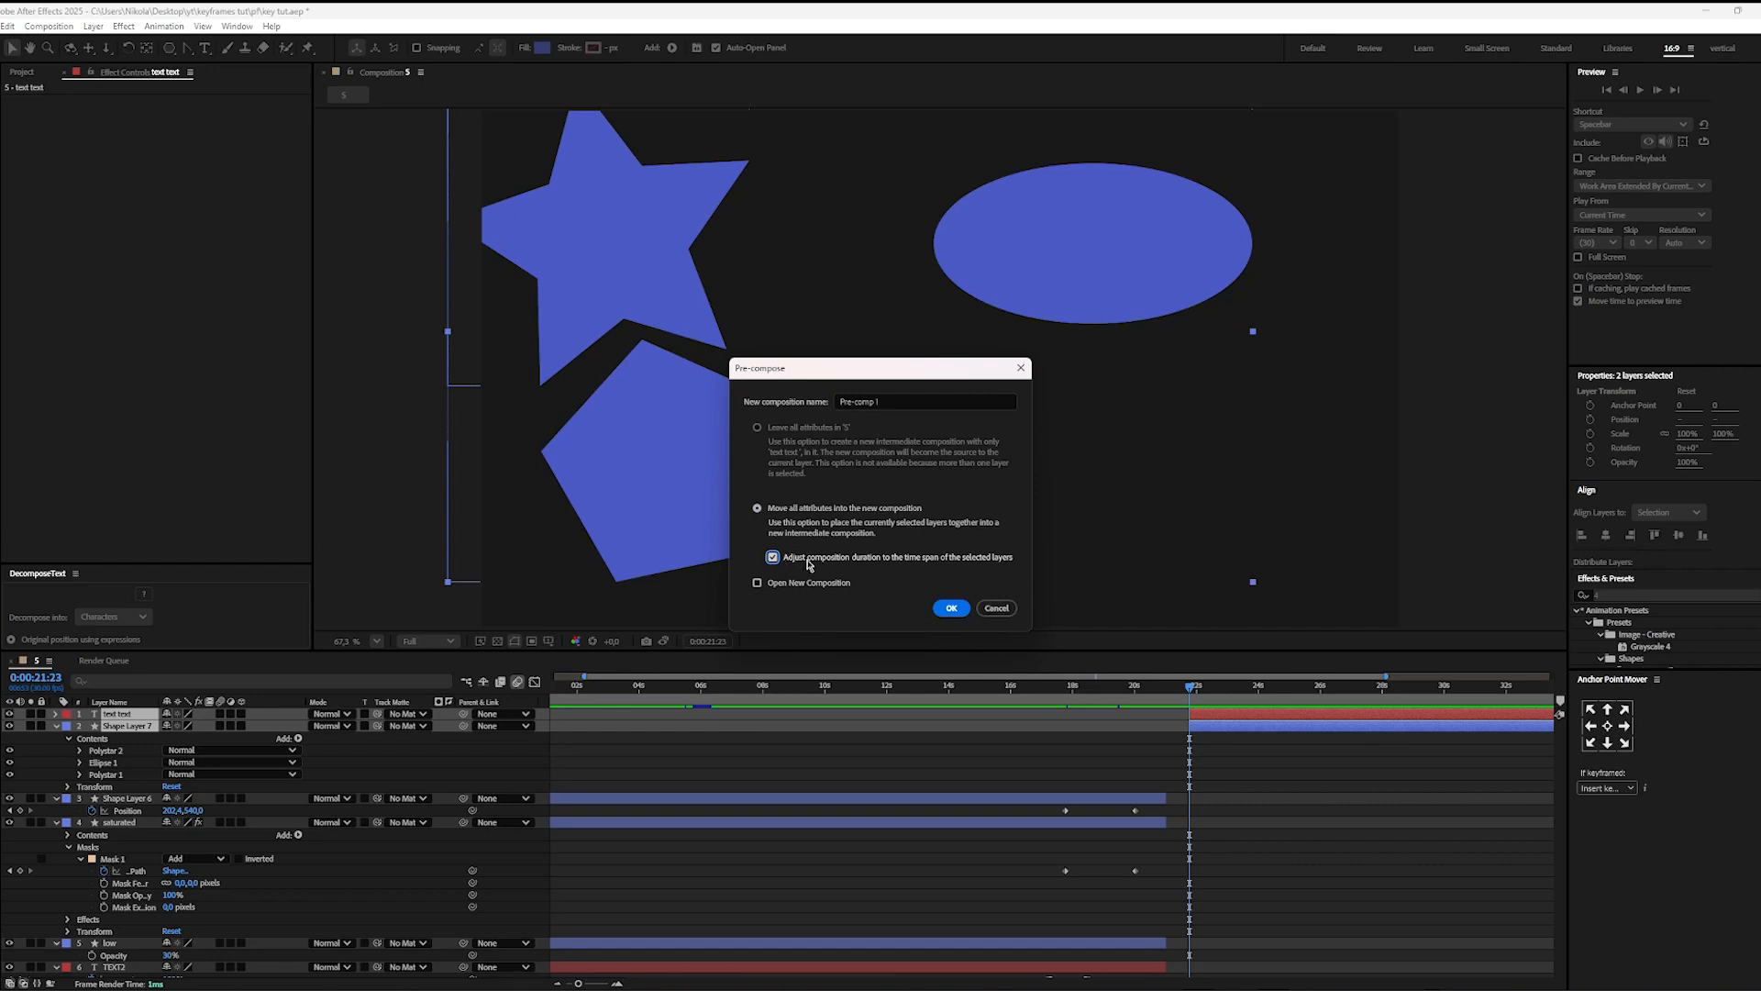
{"action": "left_click", "coordinate": [952, 607]}
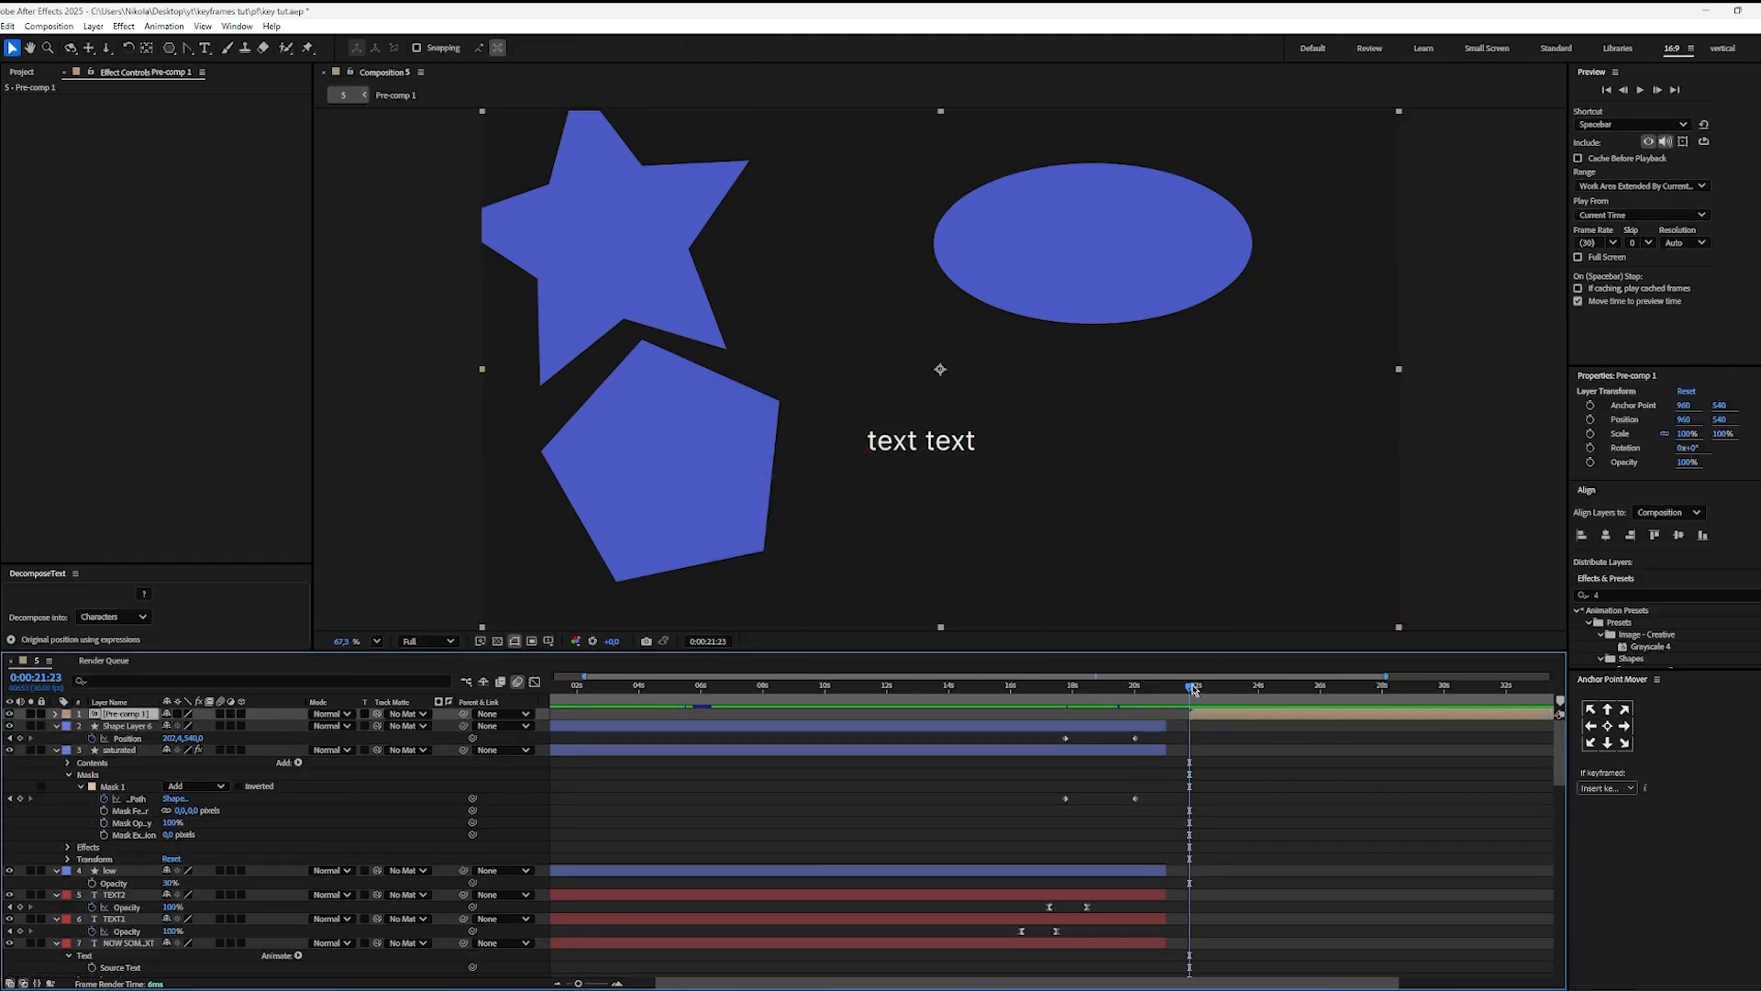
Step: Reveal the pre-composition's Scale to try resizing the shapes and text together, and delete the pre-composition layer
{"action": "key", "text": "s"}
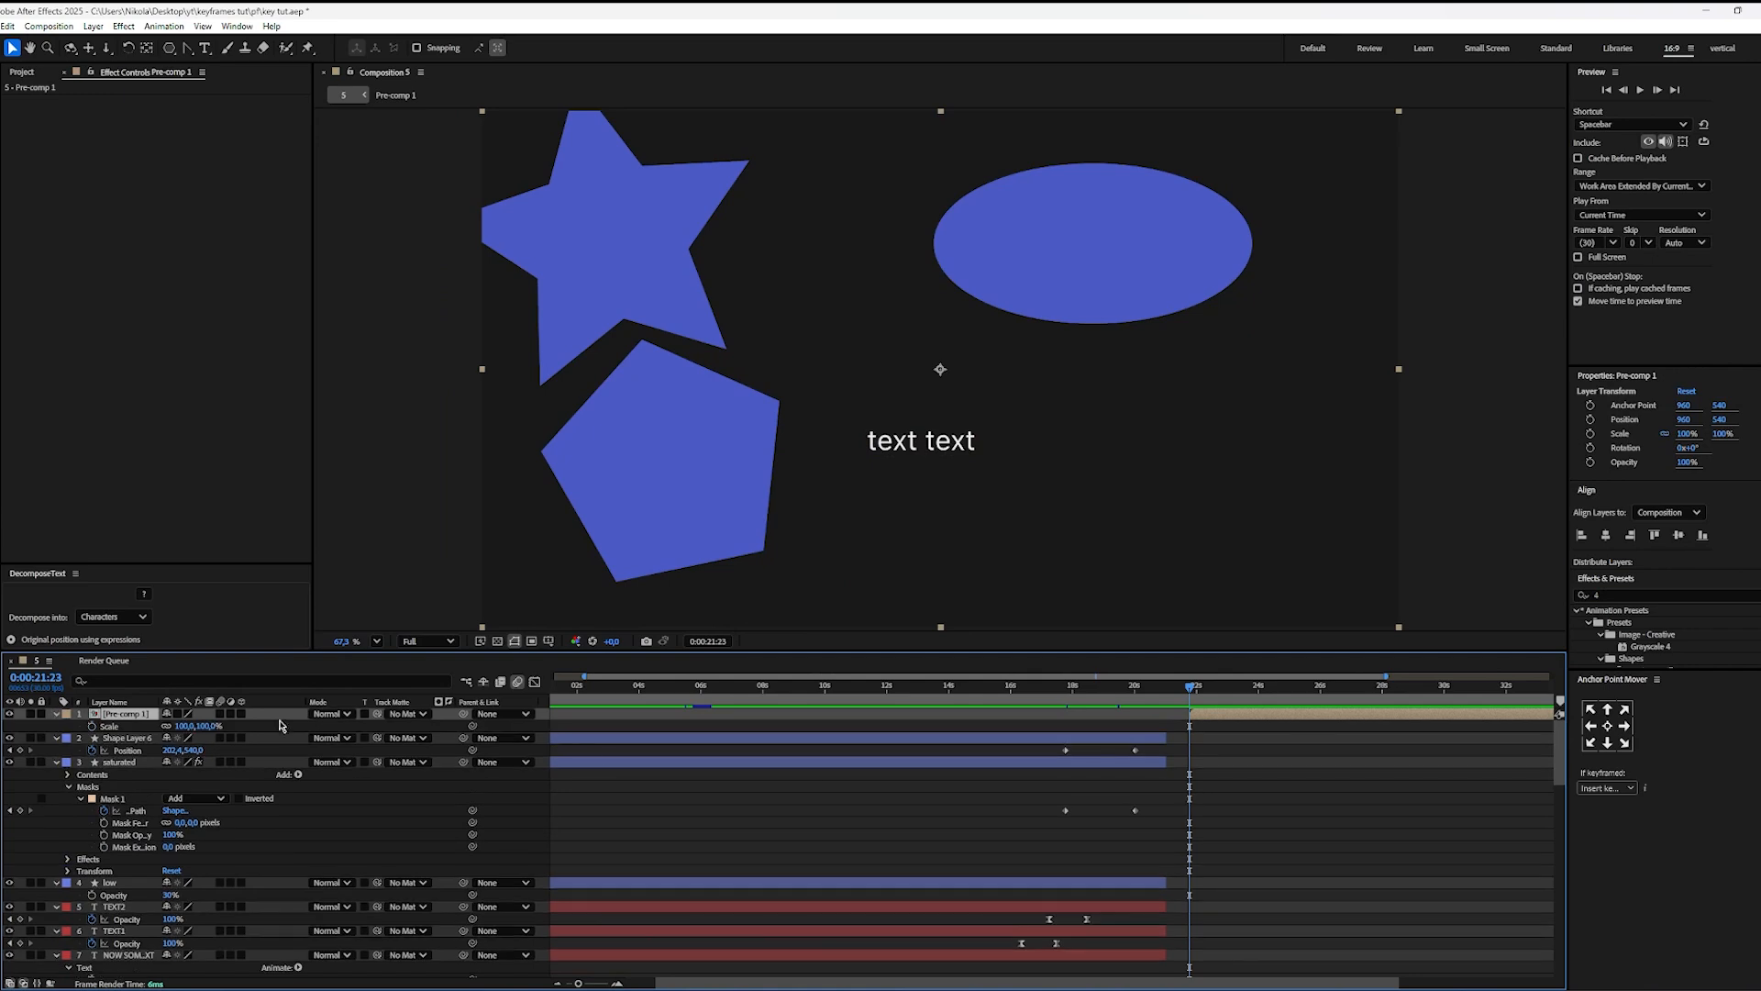
{"action": "mouse_move", "coordinate": [182, 725]}
{"action": "left_mouse_down"}
{"action": "mouse_move", "coordinate": [115, 730]}
{"action": "mouse_move", "coordinate": [173, 732]}
{"action": "mouse_move", "coordinate": [156, 750]}
{"action": "mouse_move", "coordinate": [182, 751]}
{"action": "mouse_move", "coordinate": [165, 749]}
{"action": "left_mouse_up"}
{"action": "key", "text": "Delete"}
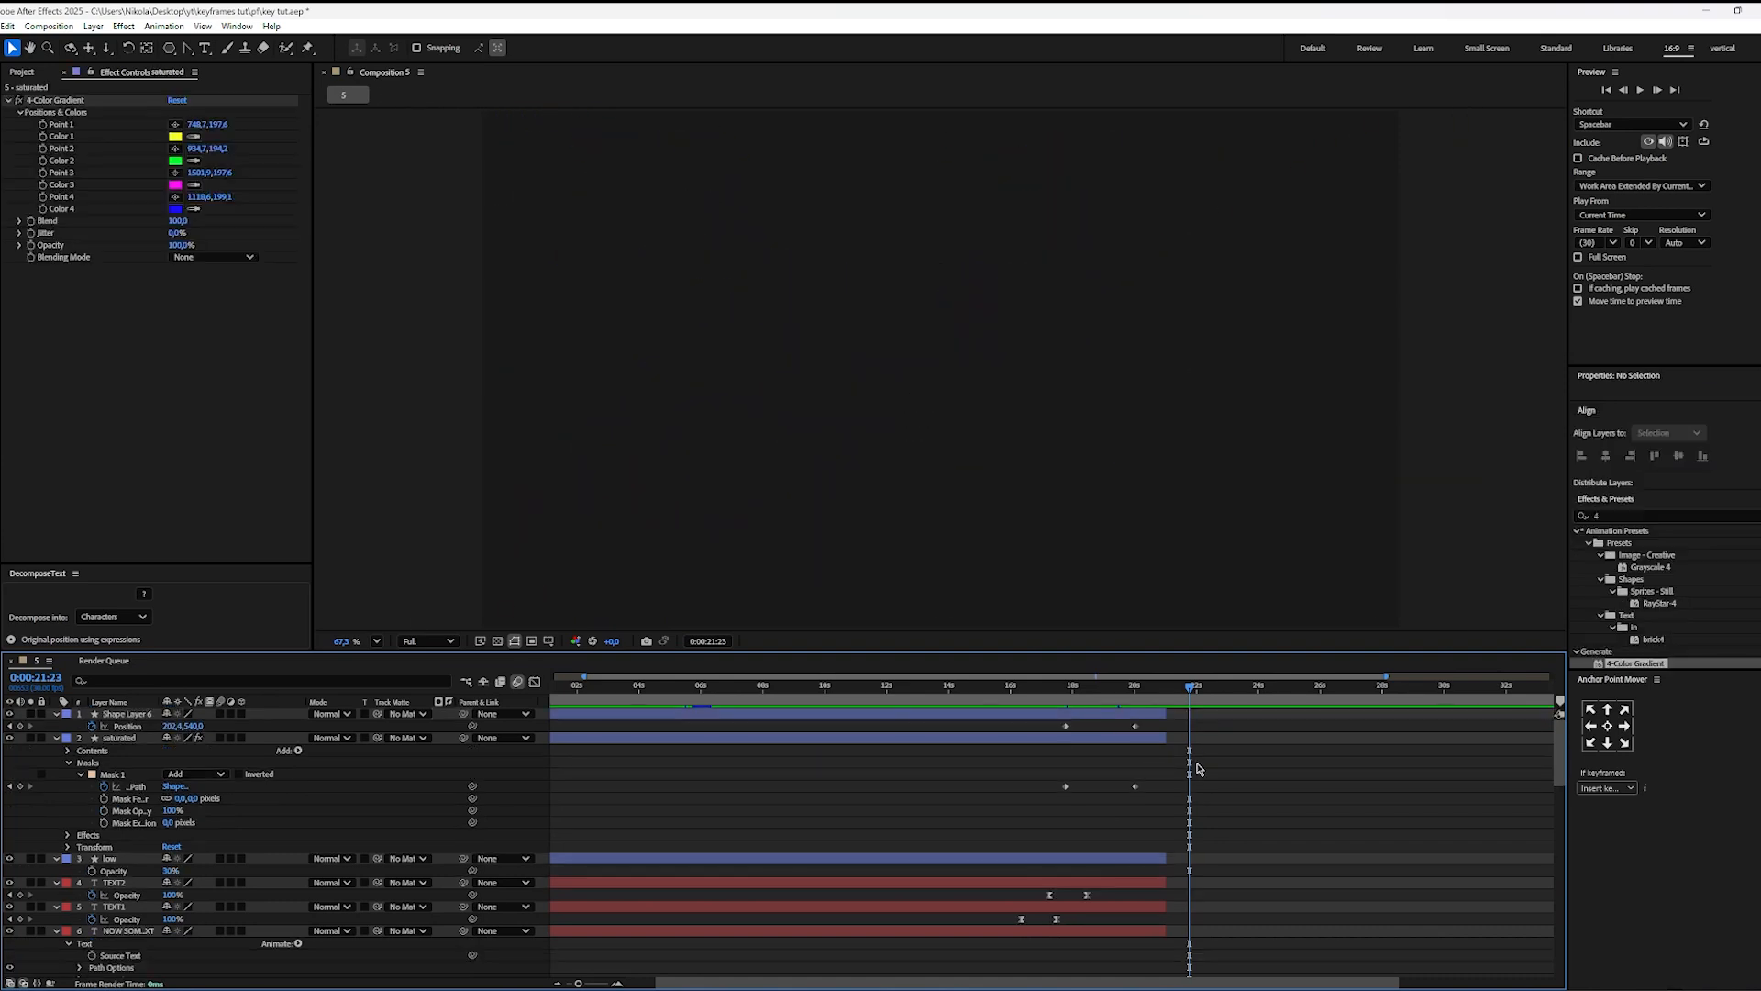
Step: Switch to Premiere Pro and scrub the reel back to 00:00:09:59 to examine the light sweep on the card
{"action": "left_click", "coordinate": [1005, 988]}
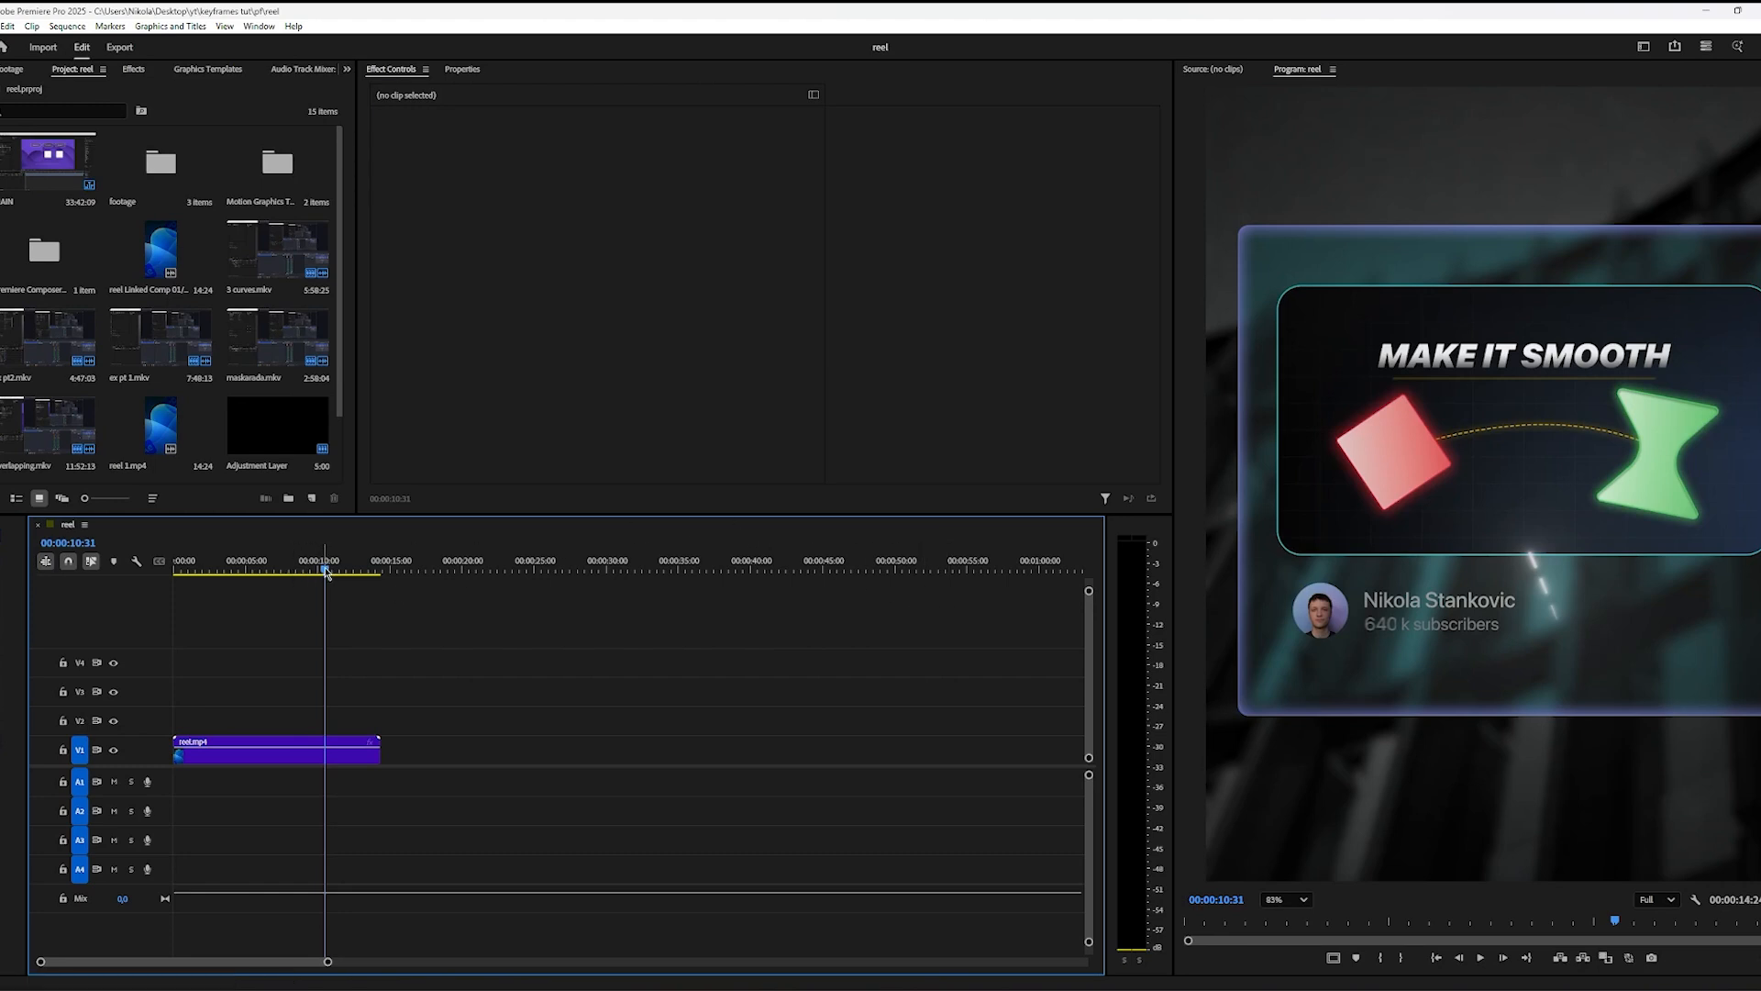
{"action": "left_click_drag", "start_coordinate": [328, 573], "coordinate": [317, 573]}
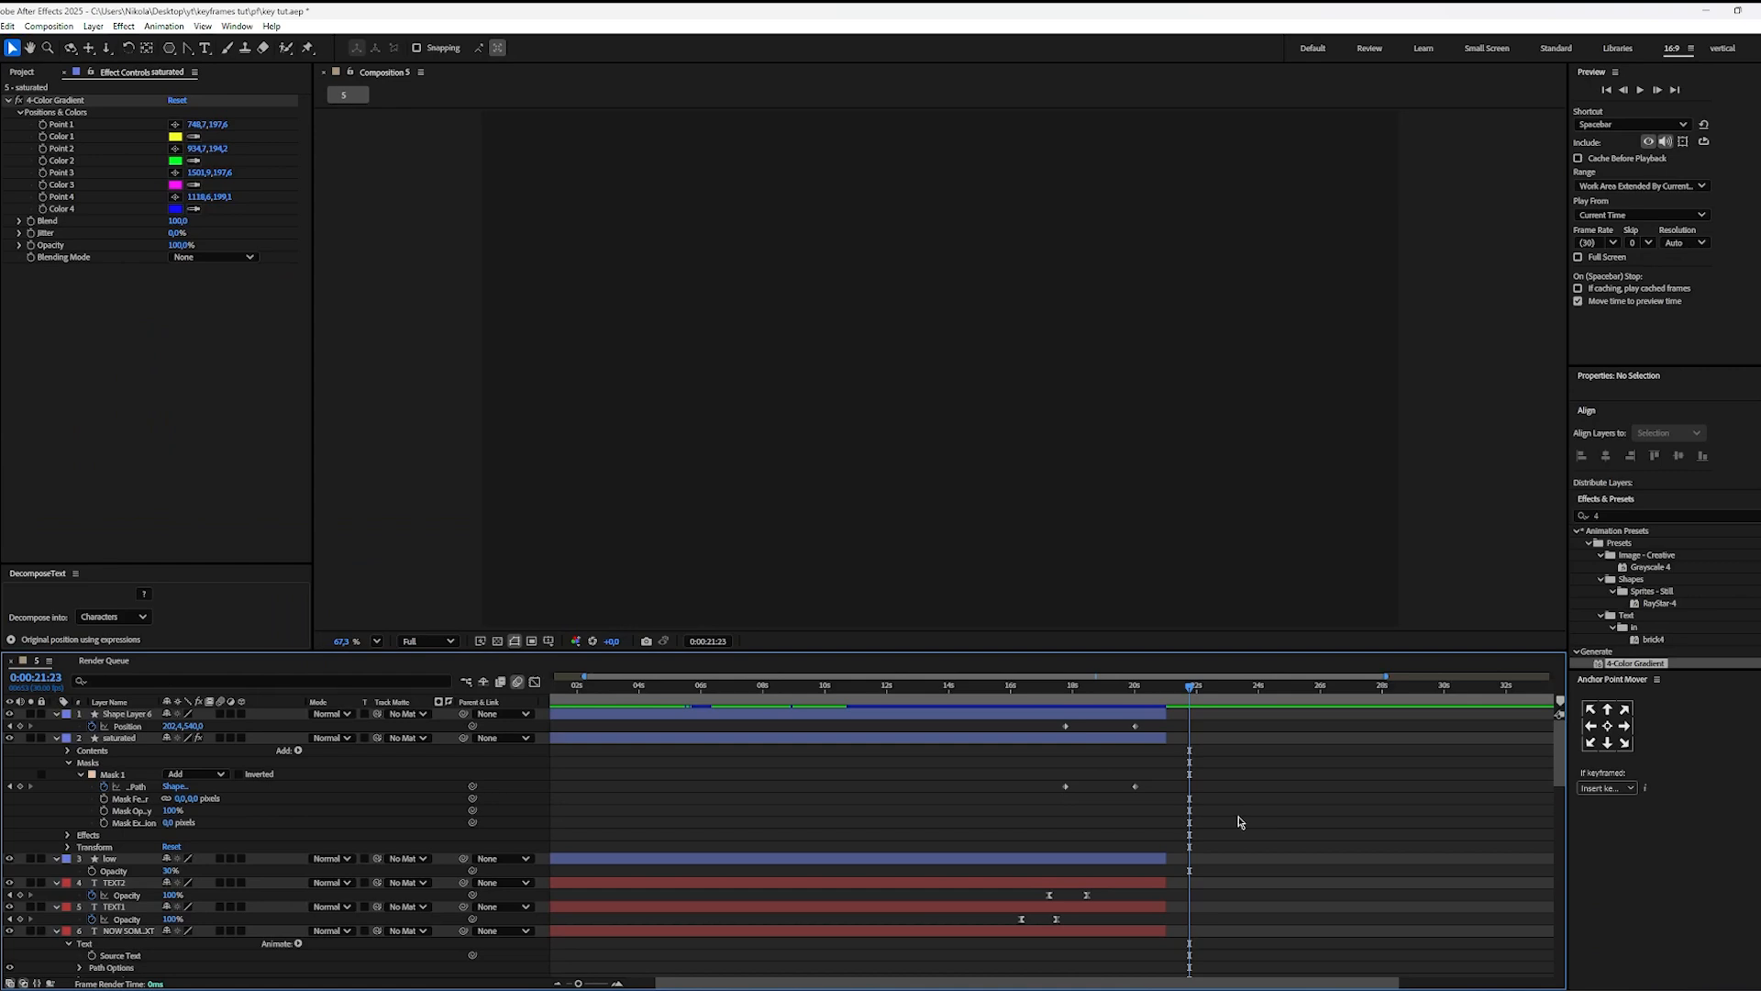
Step: Switch back to After Effects, draw a large pentagon on a new shape layer, and centre its anchor point and position in the composition
{"action": "key", "text": "q"}
{"action": "mouse_move", "coordinate": [781, 302]}
{"action": "left_mouse_down"}
{"action": "mouse_move", "coordinate": [936, 374]}
{"action": "mouse_move", "coordinate": [955, 362]}
{"action": "left_mouse_up"}
{"action": "key", "text": "ctrl+alt+Home"}
{"action": "key", "text": "ctrl+Home"}
{"action": "key", "text": "v"}
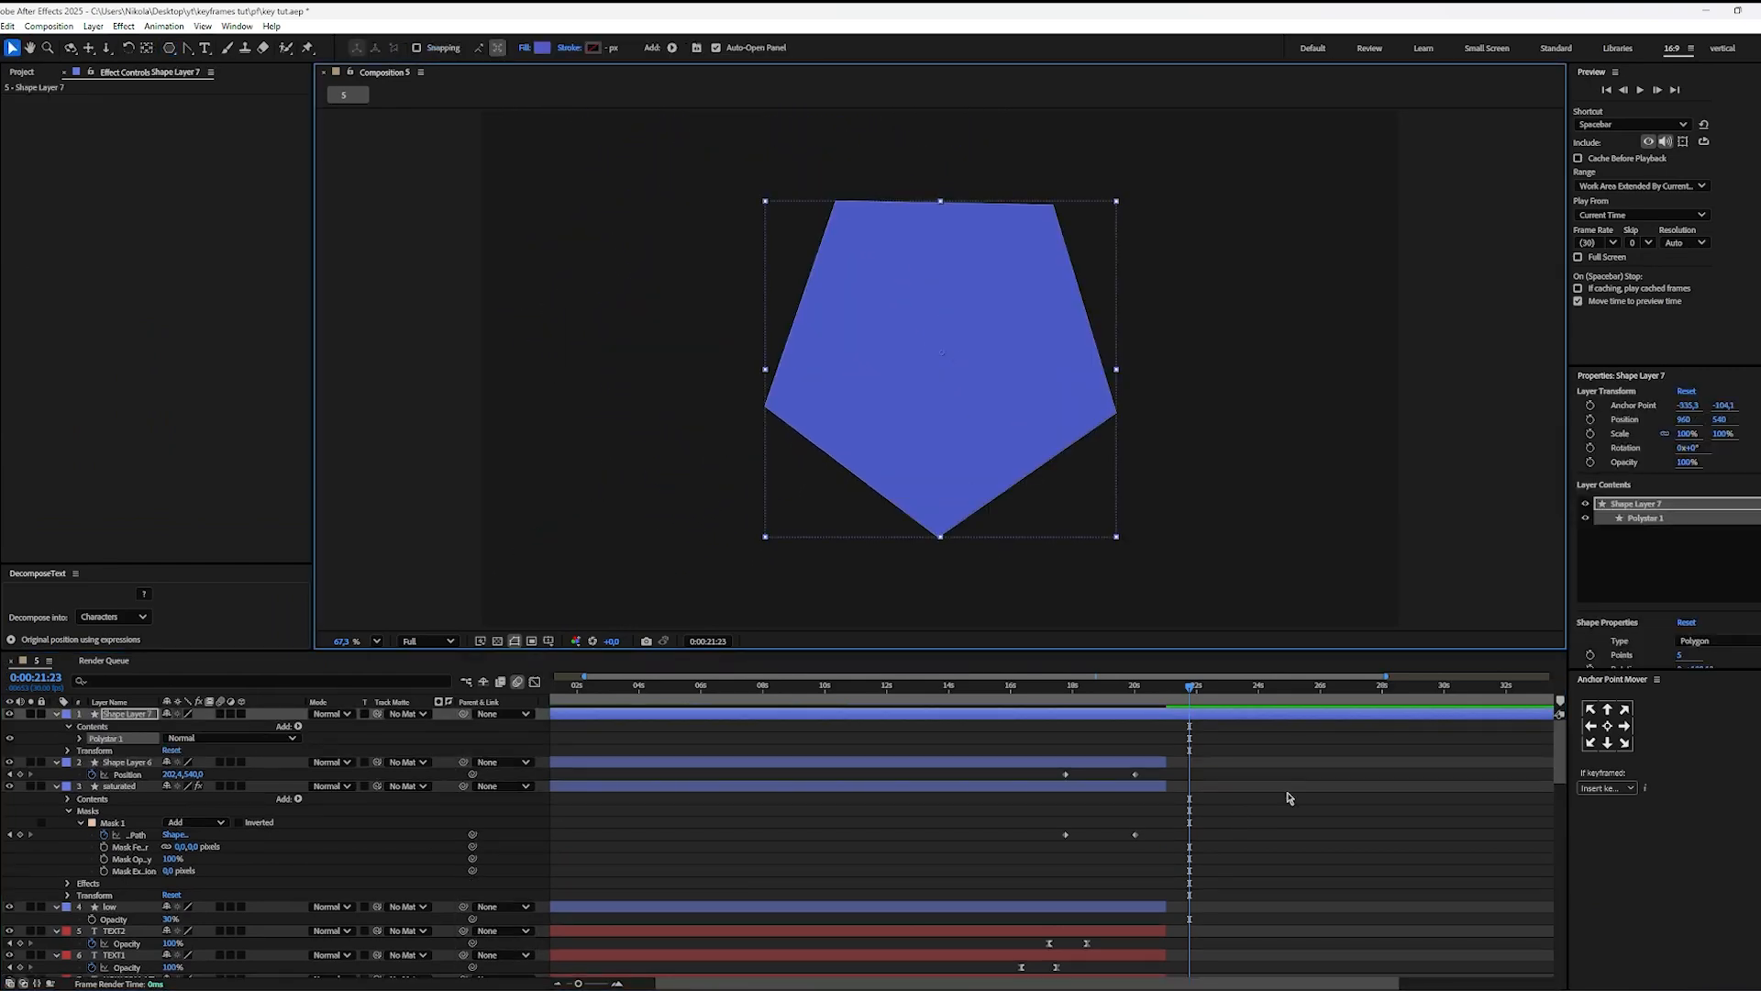
{"action": "left_click", "coordinate": [1317, 812]}
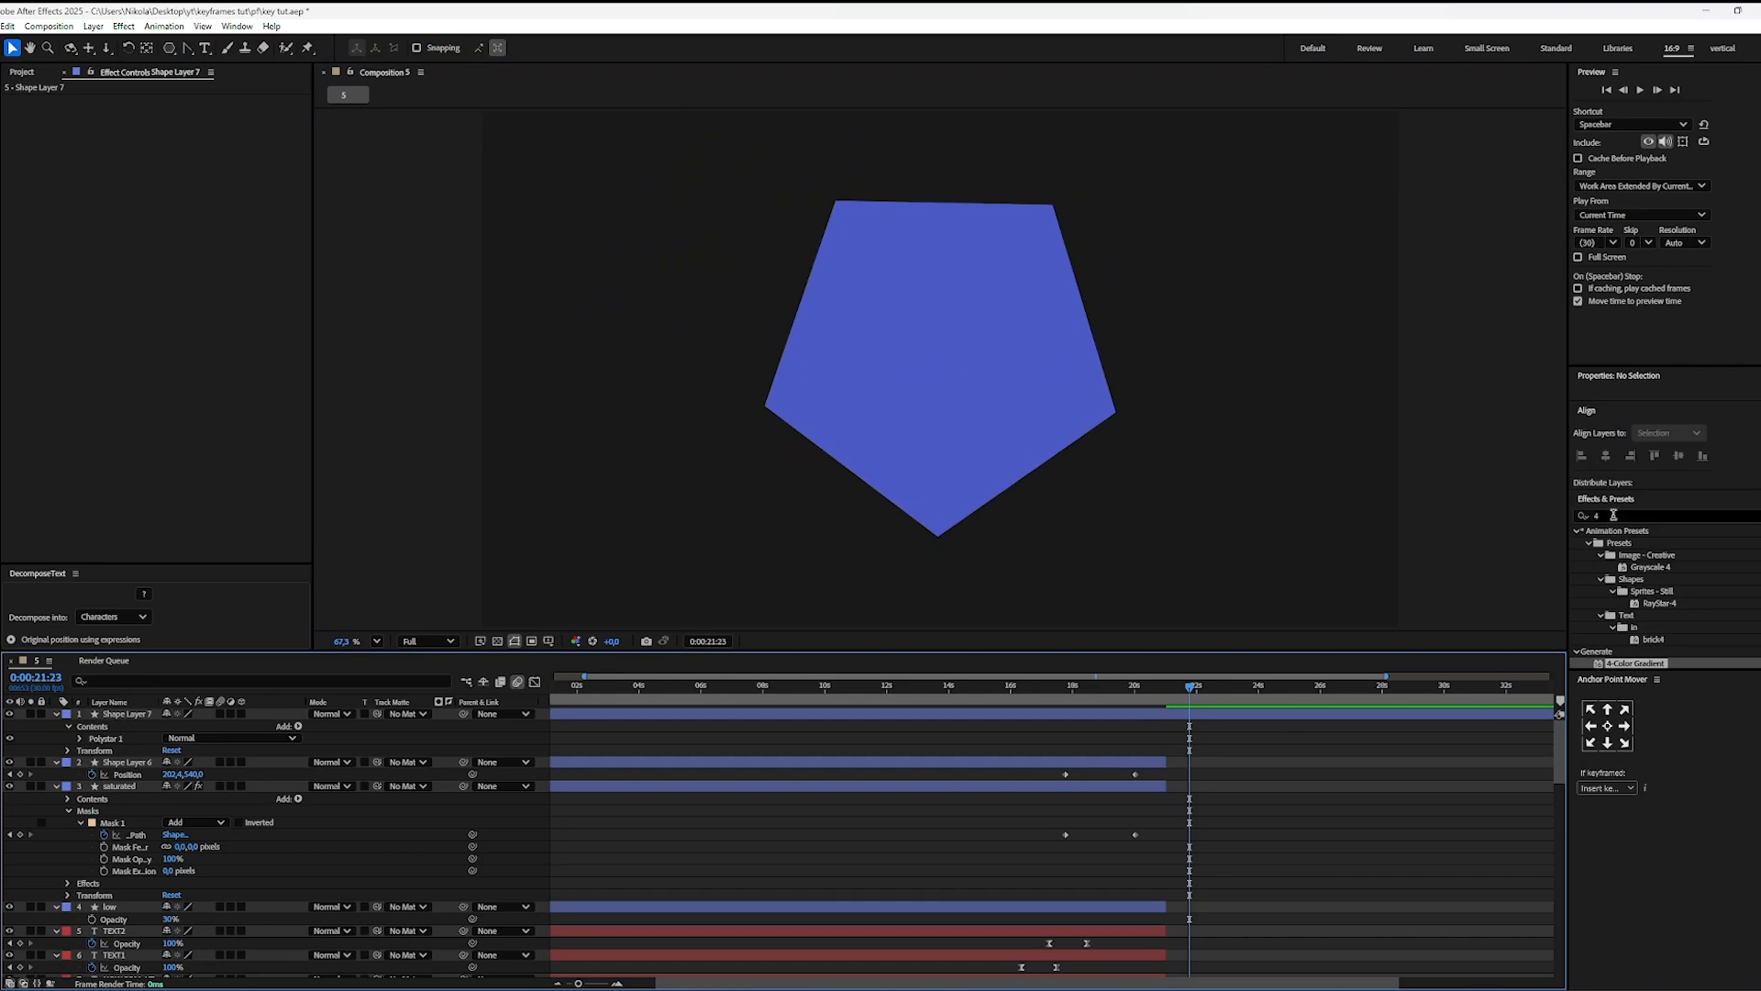
Step: Find the CC Light Sweep effect and apply it to the pentagon layer
{"action": "left_click", "coordinate": [1613, 516]}
{"action": "type", "text": "light"}
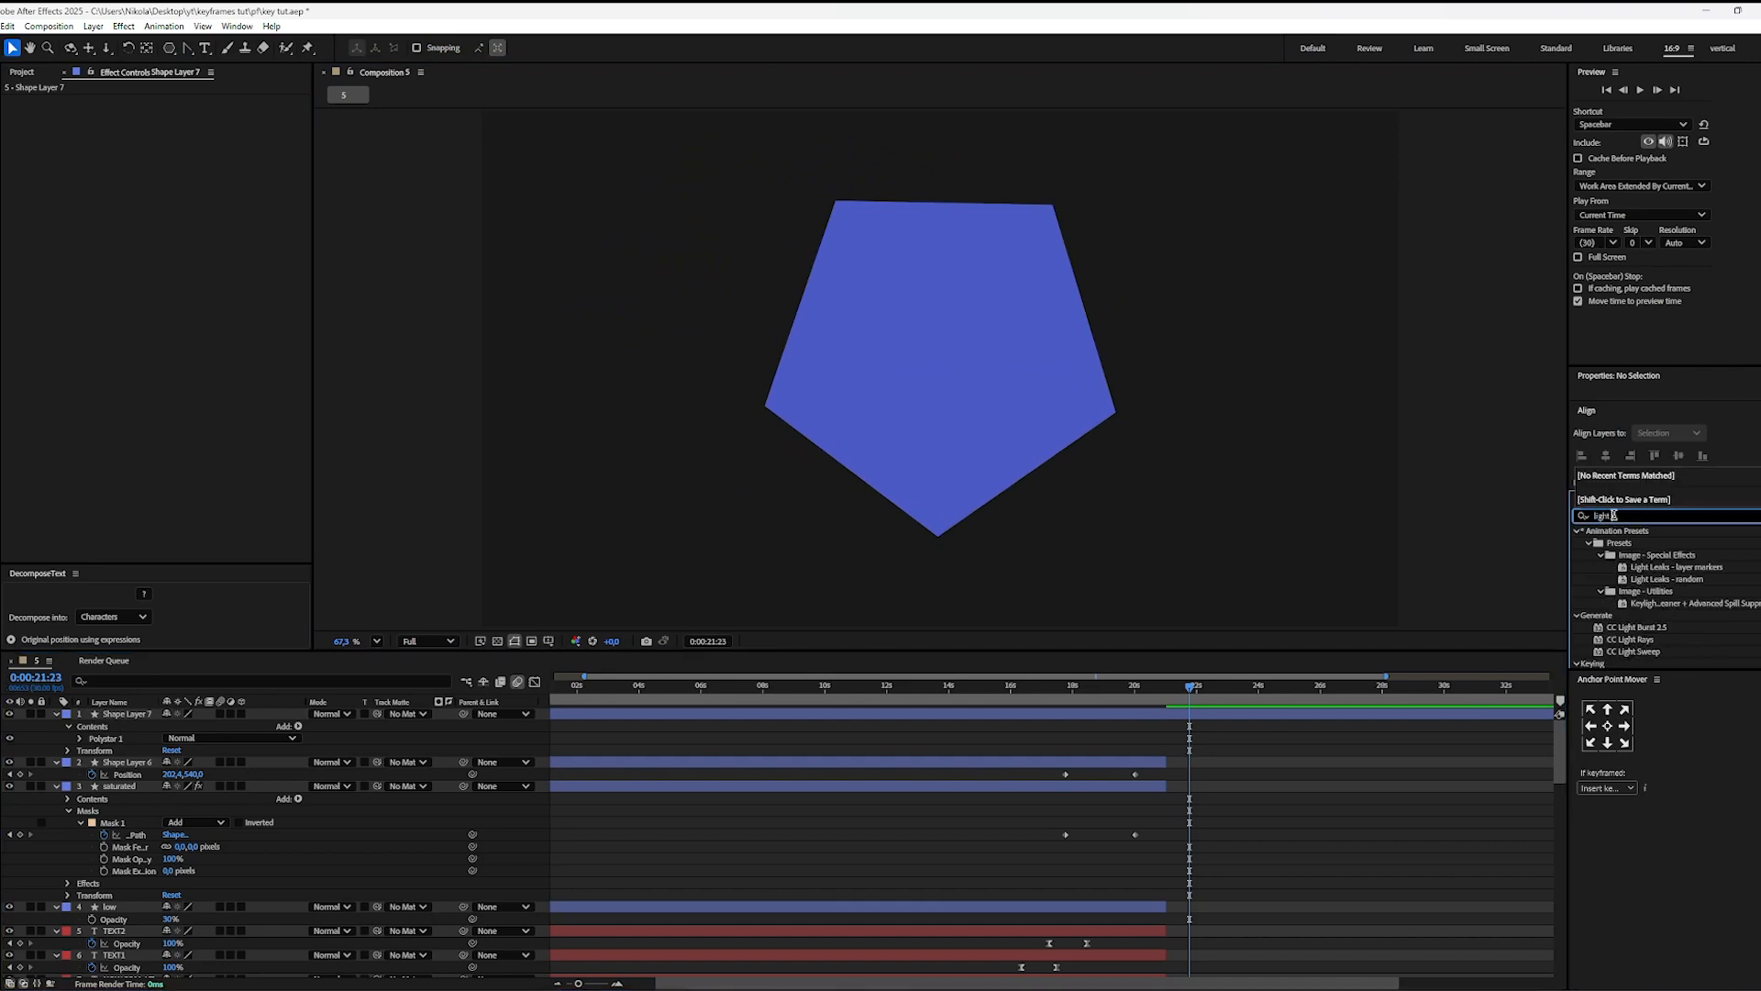
{"action": "type", "text": " s"}
{"action": "left_click_drag", "start_coordinate": [1635, 543], "coordinate": [1243, 719]}
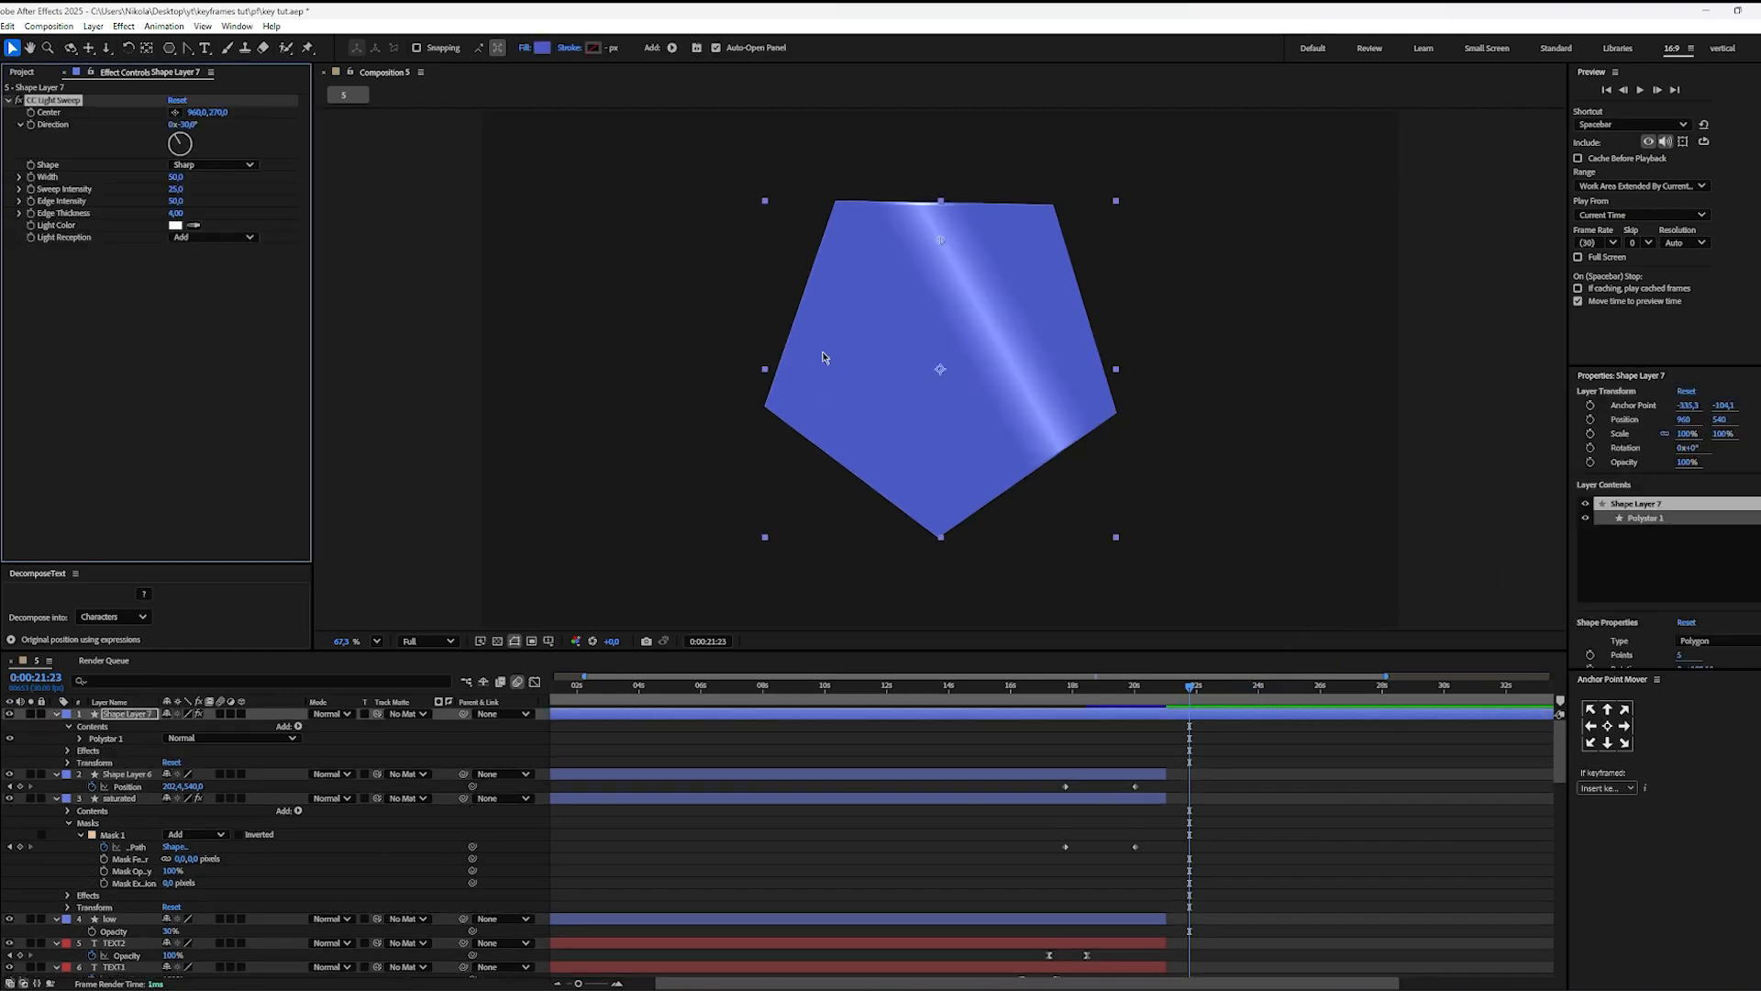
Step: Keyframe the light sweep's Center at about (1285, 212) at 0:00:21:23 and about (587, 751) at 0:00:24:25
{"action": "left_click_drag", "start_coordinate": [941, 243], "coordinate": [1098, 218]}
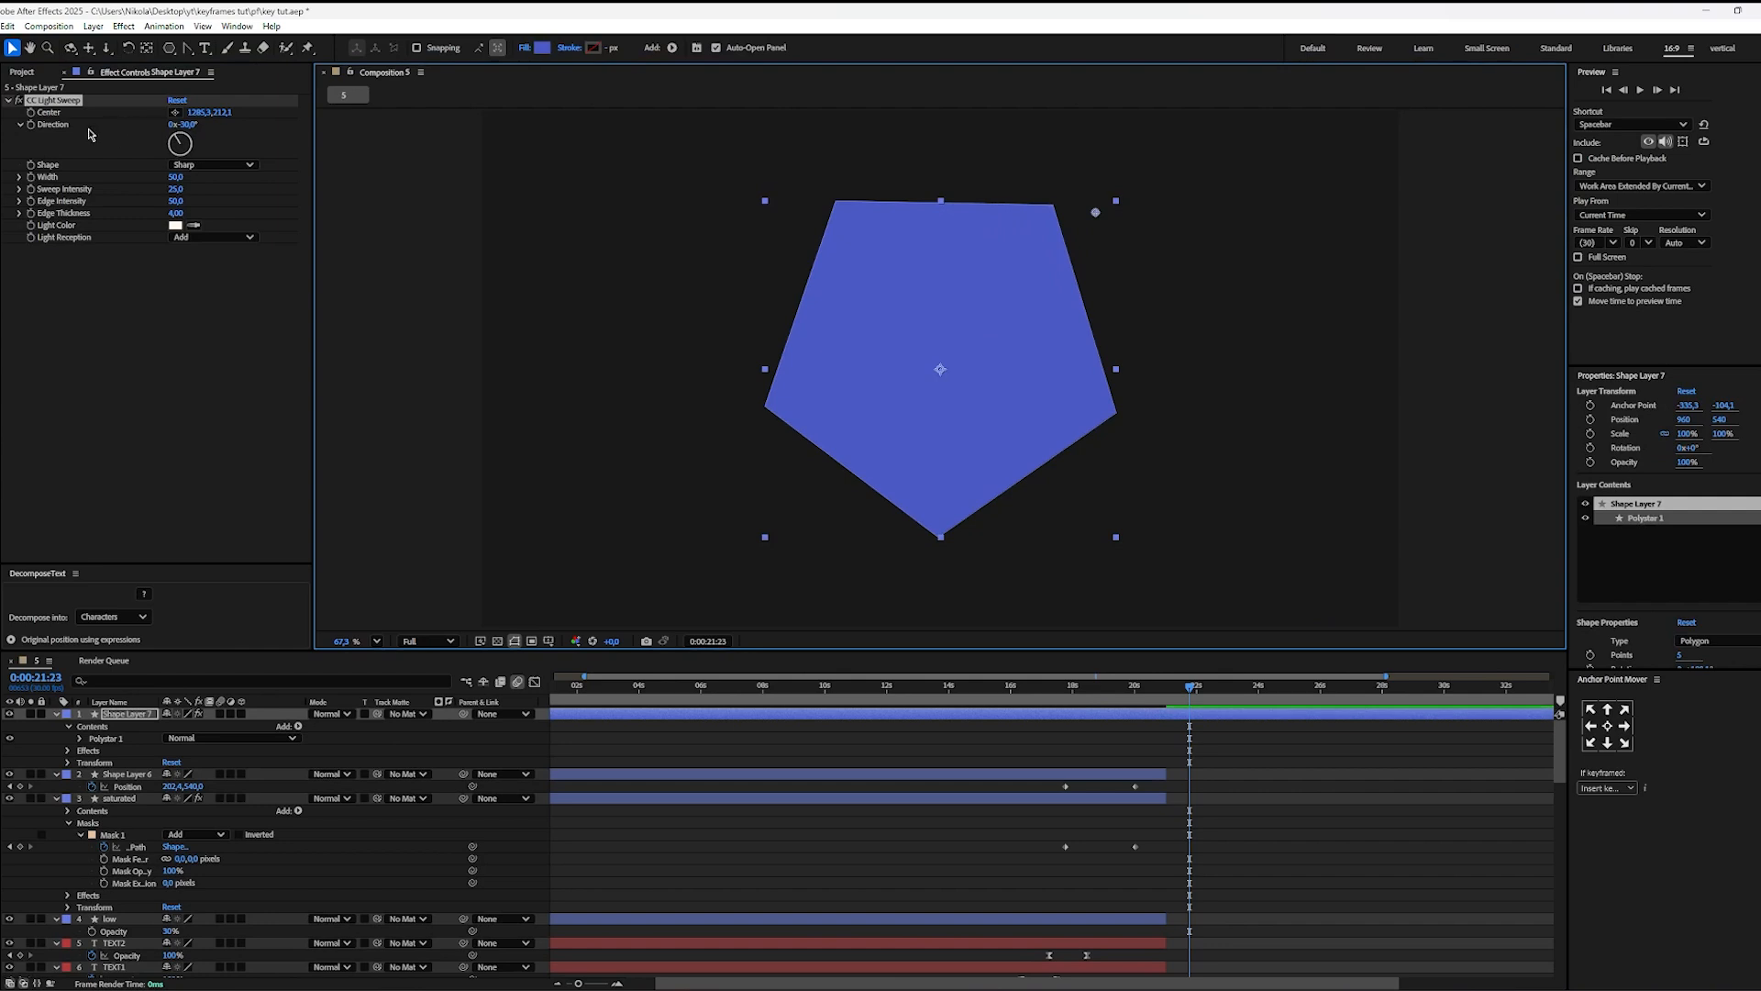
{"action": "left_click", "coordinate": [32, 114]}
{"action": "left_click_drag", "start_coordinate": [1191, 686], "coordinate": [1284, 686]}
{"action": "left_click_drag", "start_coordinate": [1095, 215], "coordinate": [761, 472]}
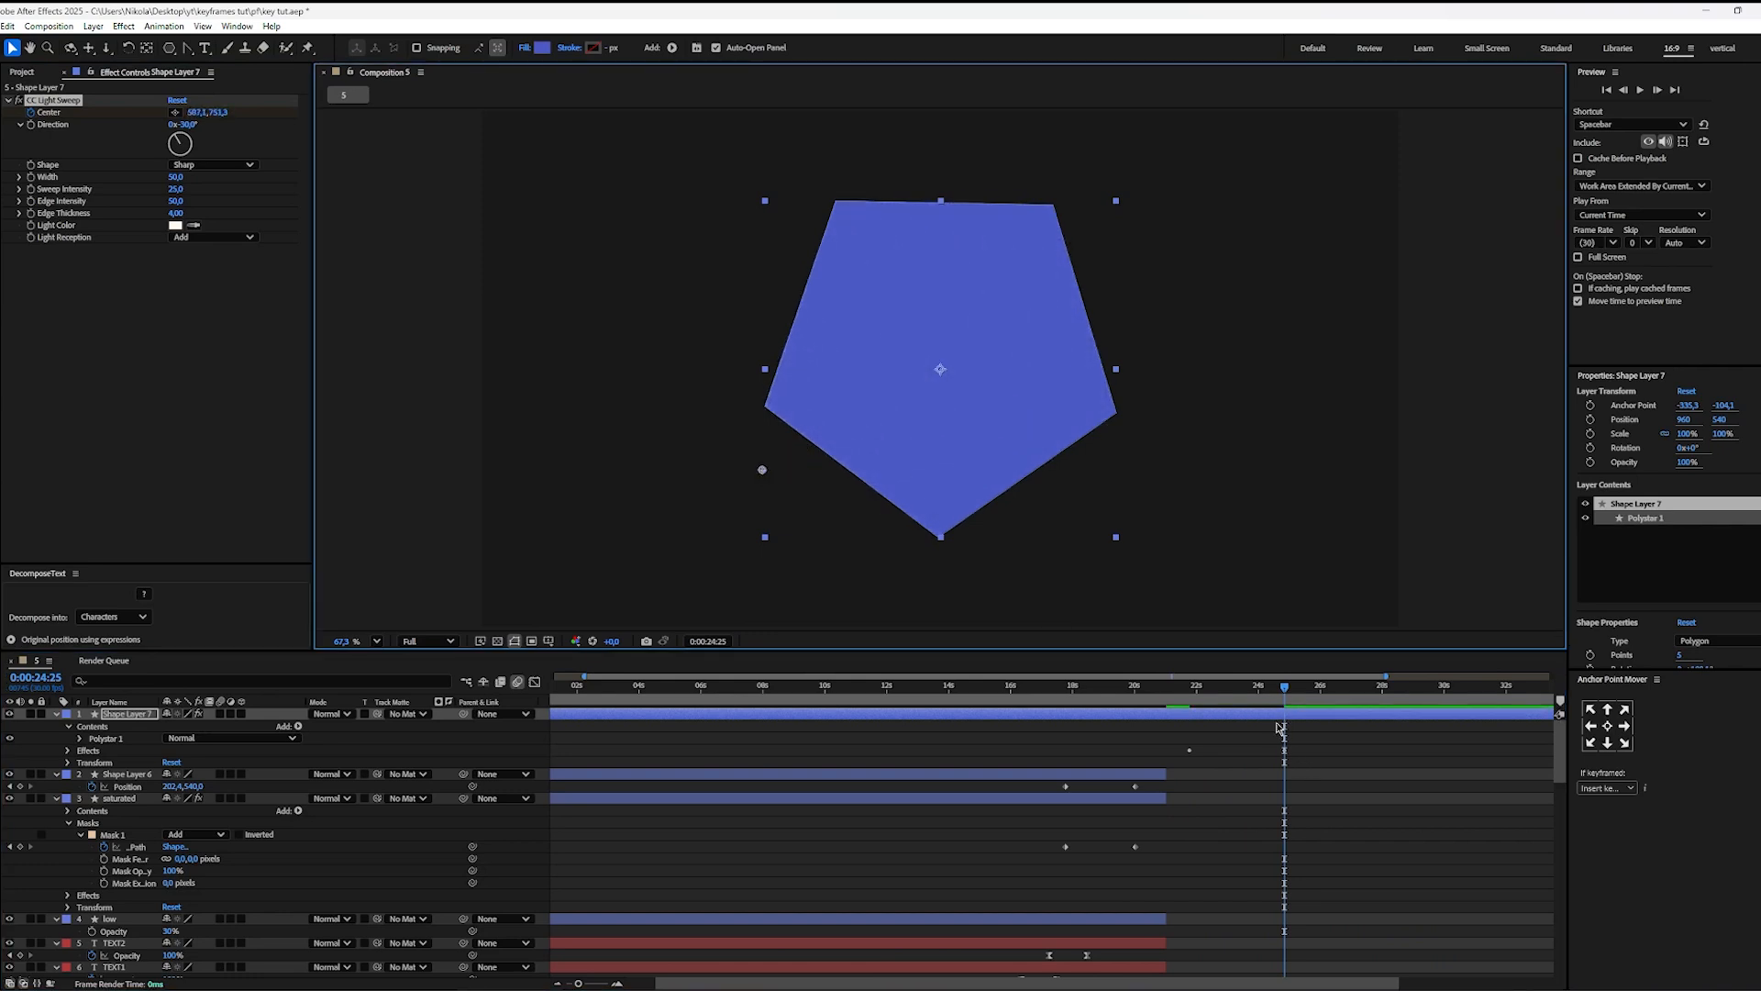
Step: Preview the light sweep and shorten it by moving the last Center keyframe to just before 0:00:23:00
{"action": "key", "text": "u"}
{"action": "left_click", "coordinate": [1312, 766]}
{"action": "left_click", "coordinate": [1187, 691]}
{"action": "key", "text": "space"}
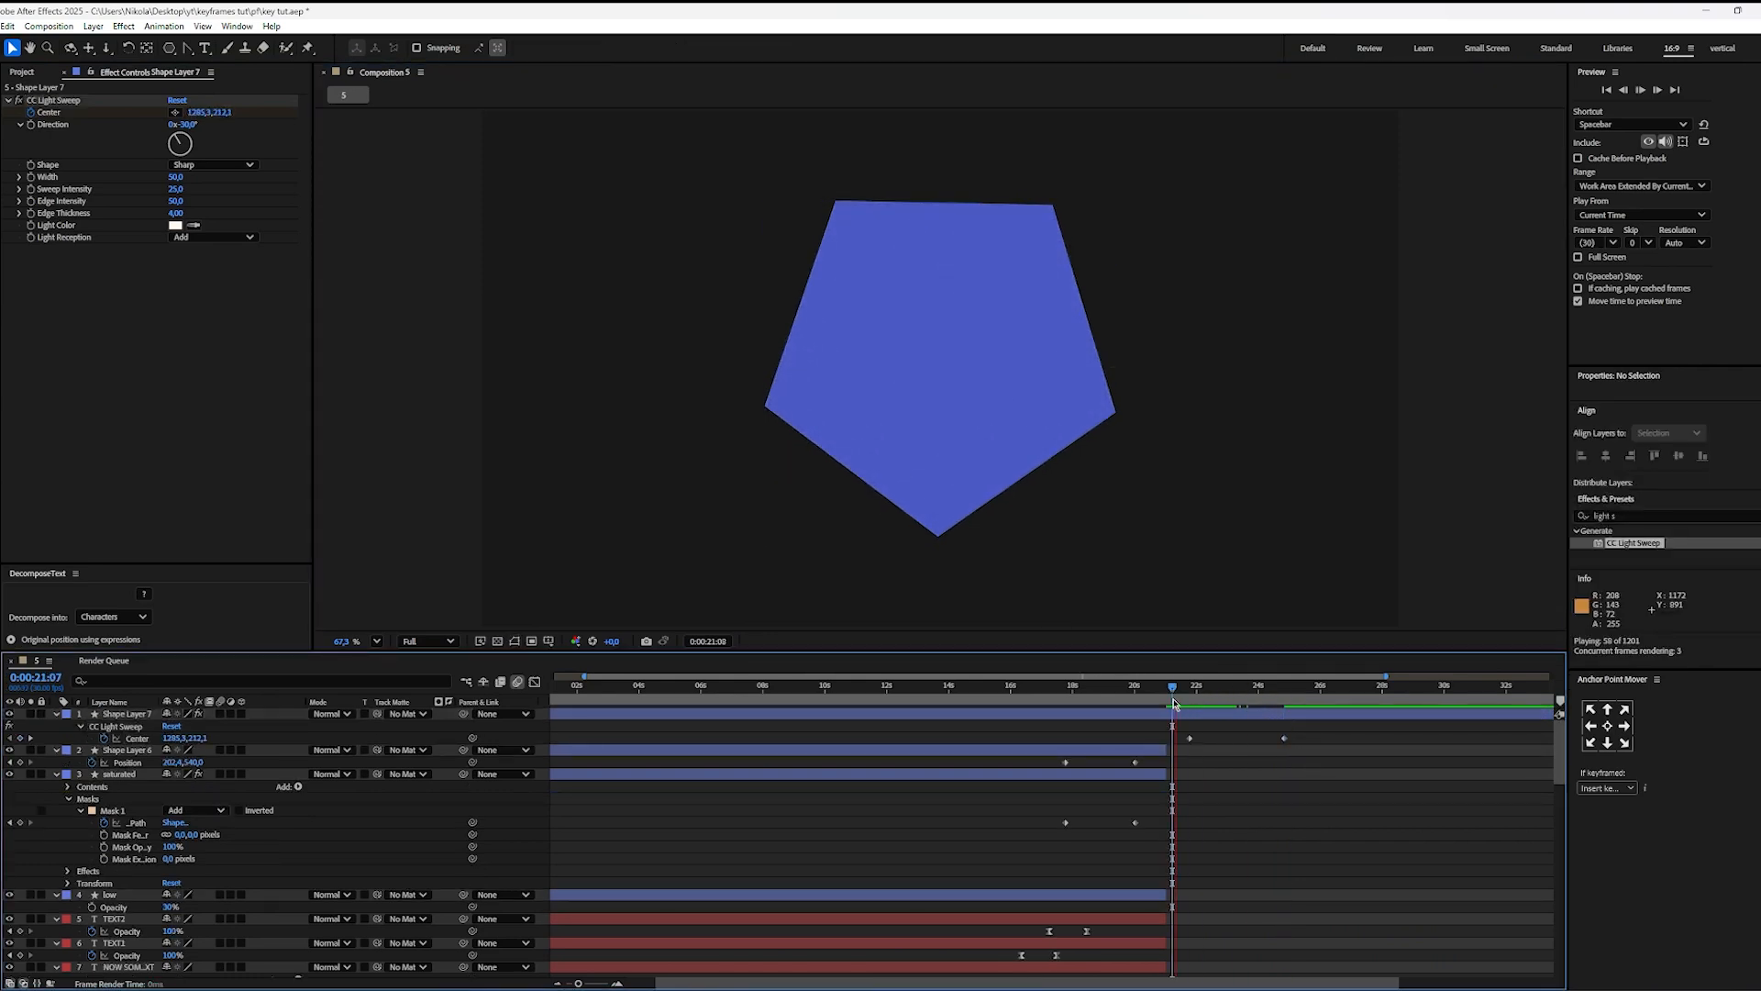
{"action": "key", "text": "space"}
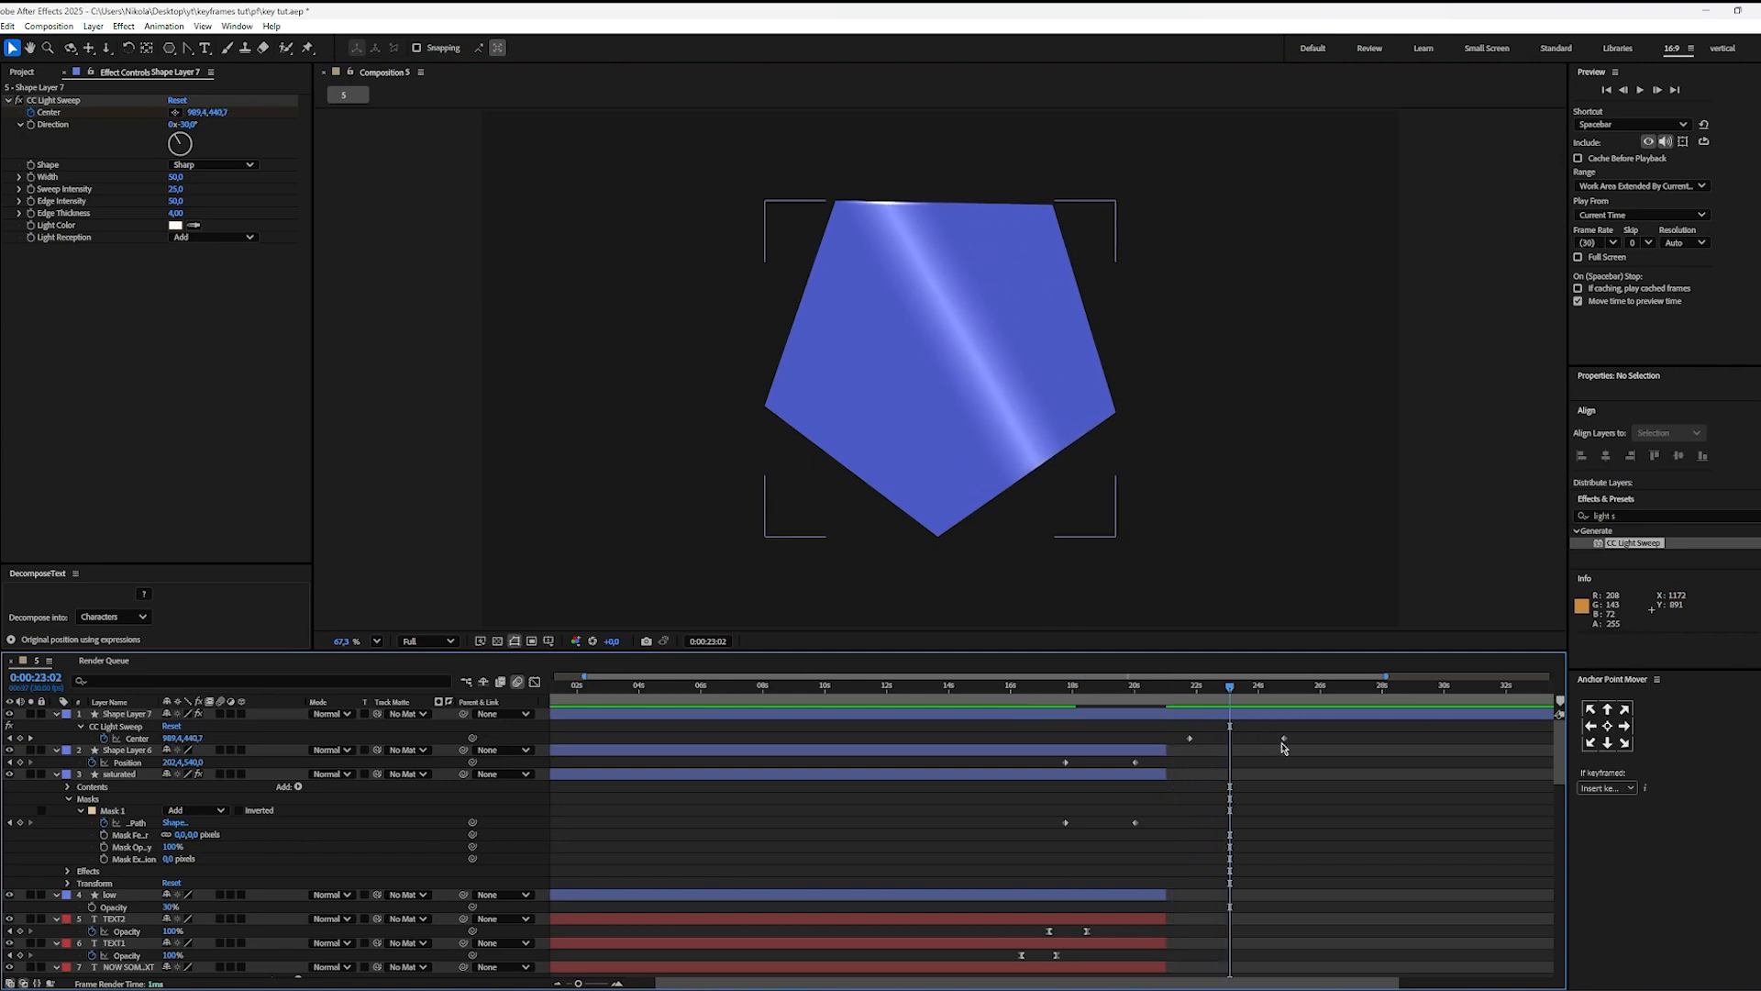
{"action": "left_click_drag", "start_coordinate": [1284, 738], "coordinate": [1186, 707]}
{"action": "key", "text": "space"}
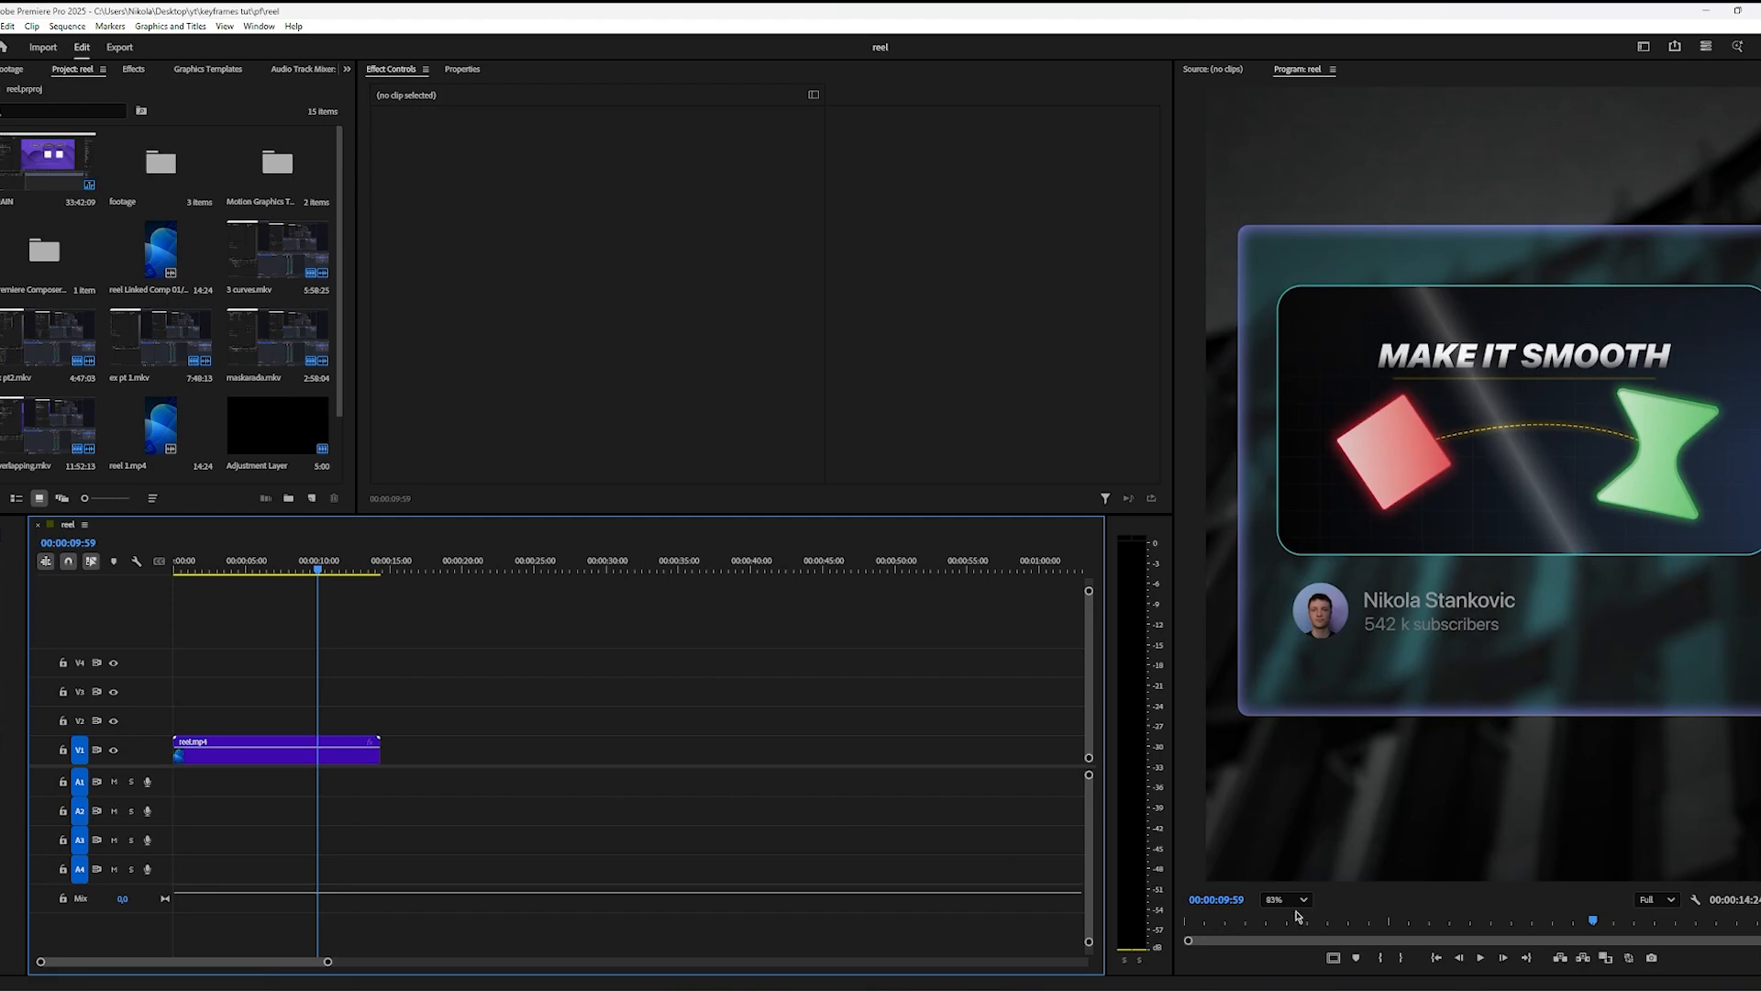
Step: In Premiere Pro, fit the whole reel frame in the preview and play back the part showing the dashed line
{"action": "left_click", "coordinate": [1285, 899]}
{"action": "left_click", "coordinate": [1282, 700]}
{"action": "key", "text": "space"}
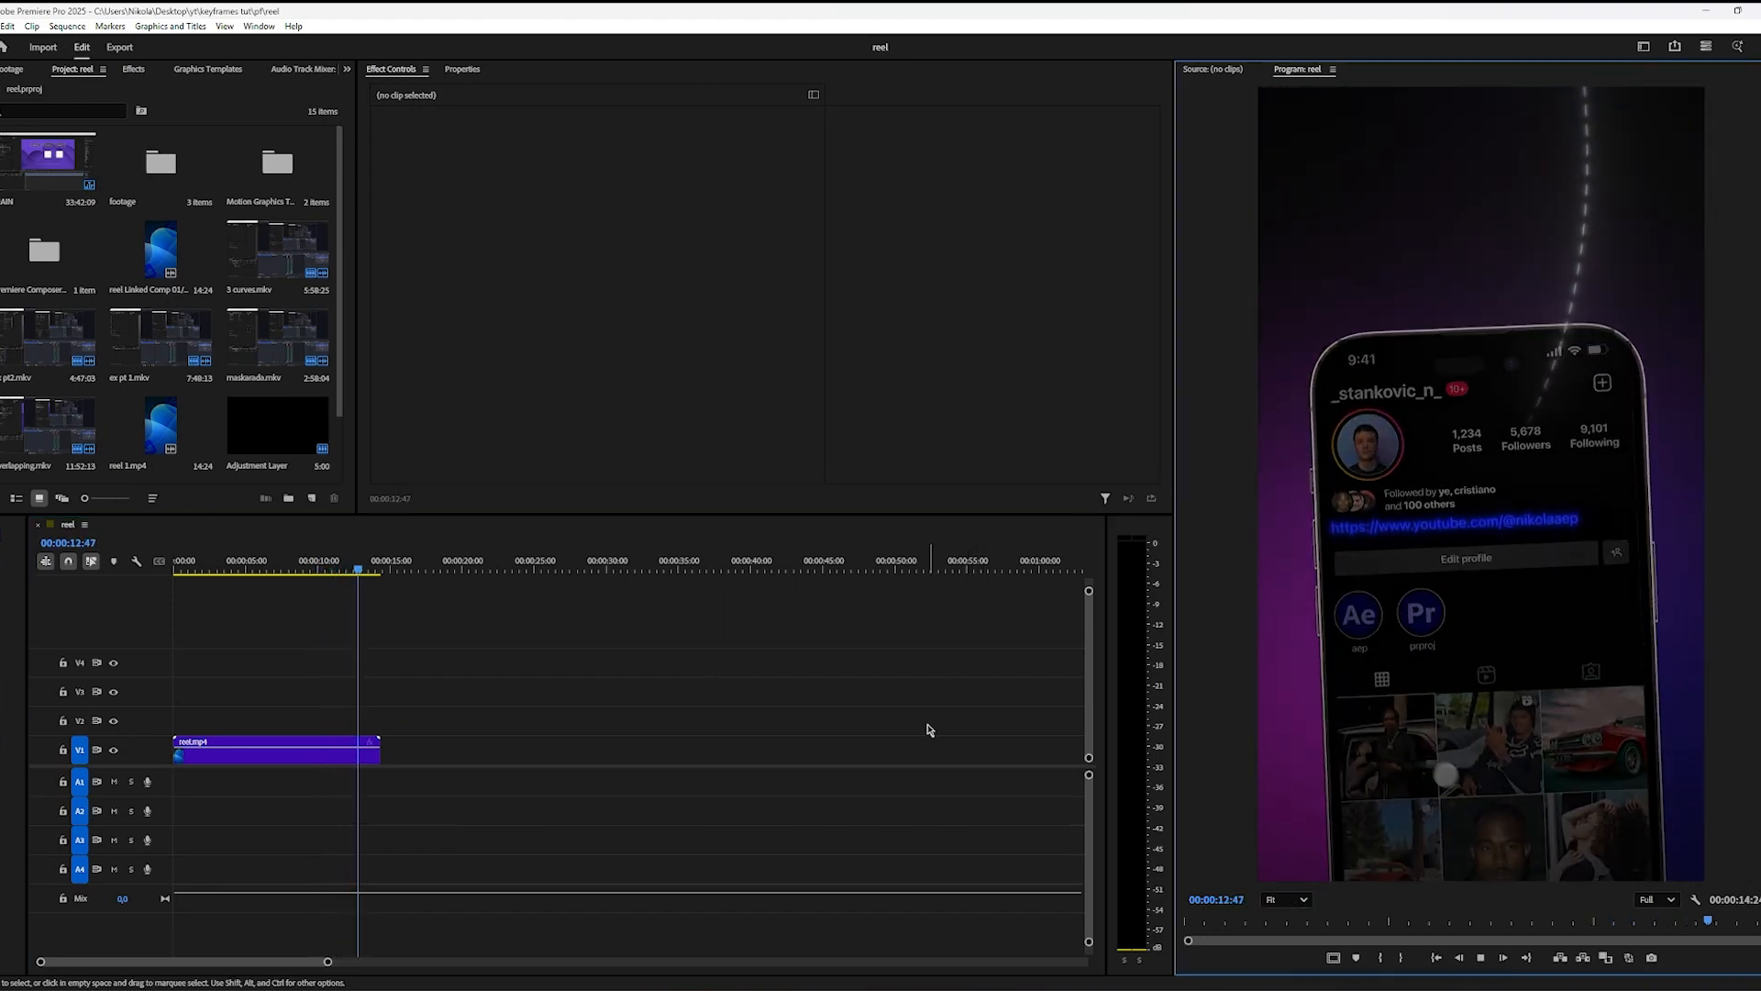
{"action": "key", "text": "space"}
{"action": "left_click_drag", "start_coordinate": [359, 569], "coordinate": [333, 568]}
{"action": "key", "text": "space"}
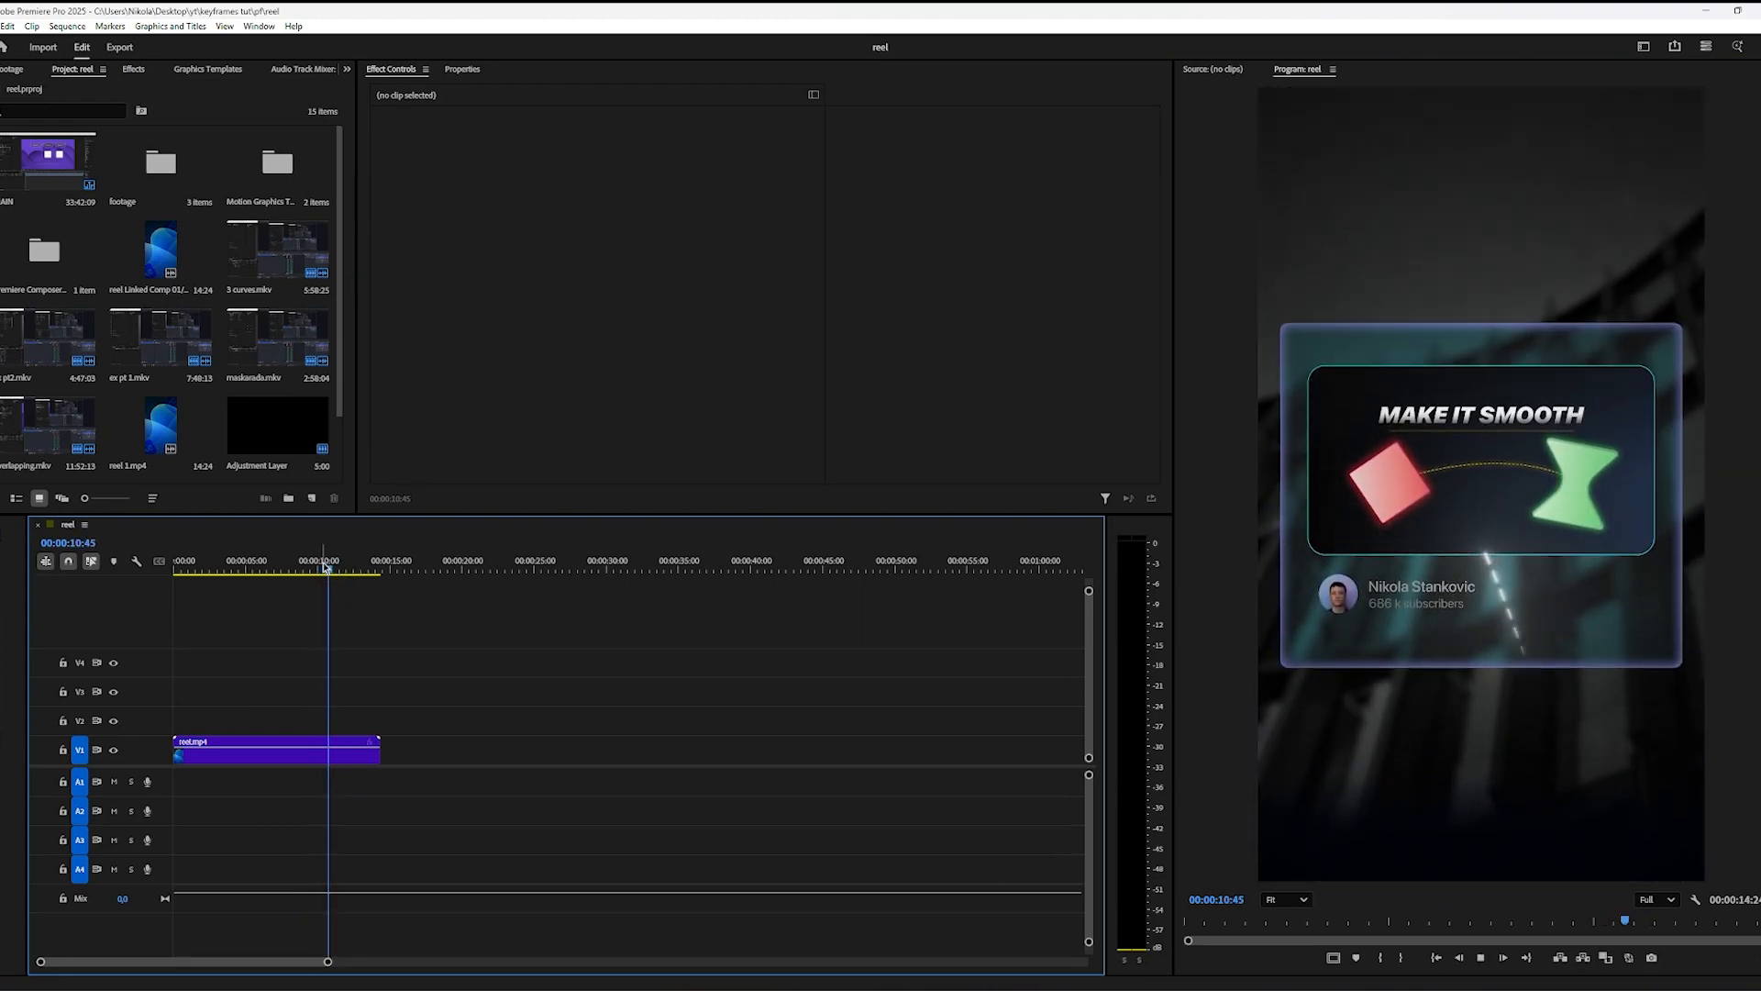
{"action": "key", "text": "space"}
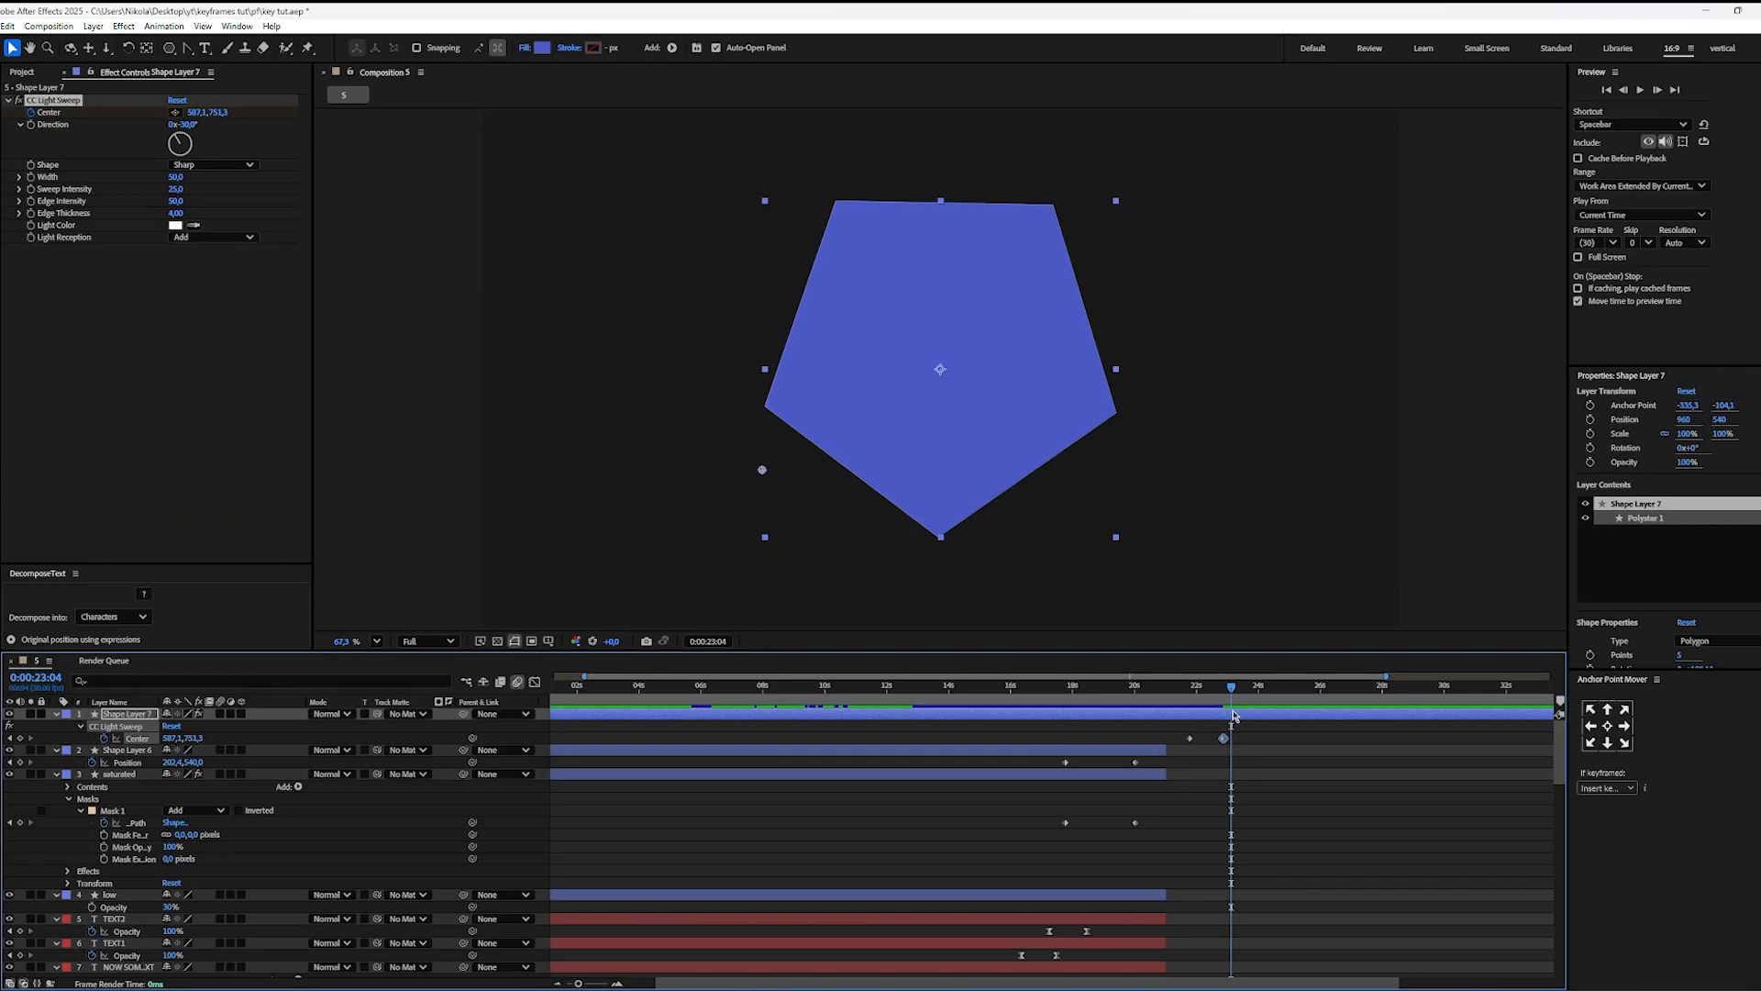
Step: Return to After Effects, trim the pentagon layer's end to 0:00:23:04, and advance the playback position to 0:00:24:18
{"action": "left_click", "coordinate": [1275, 754]}
{"action": "key", "text": "space"}
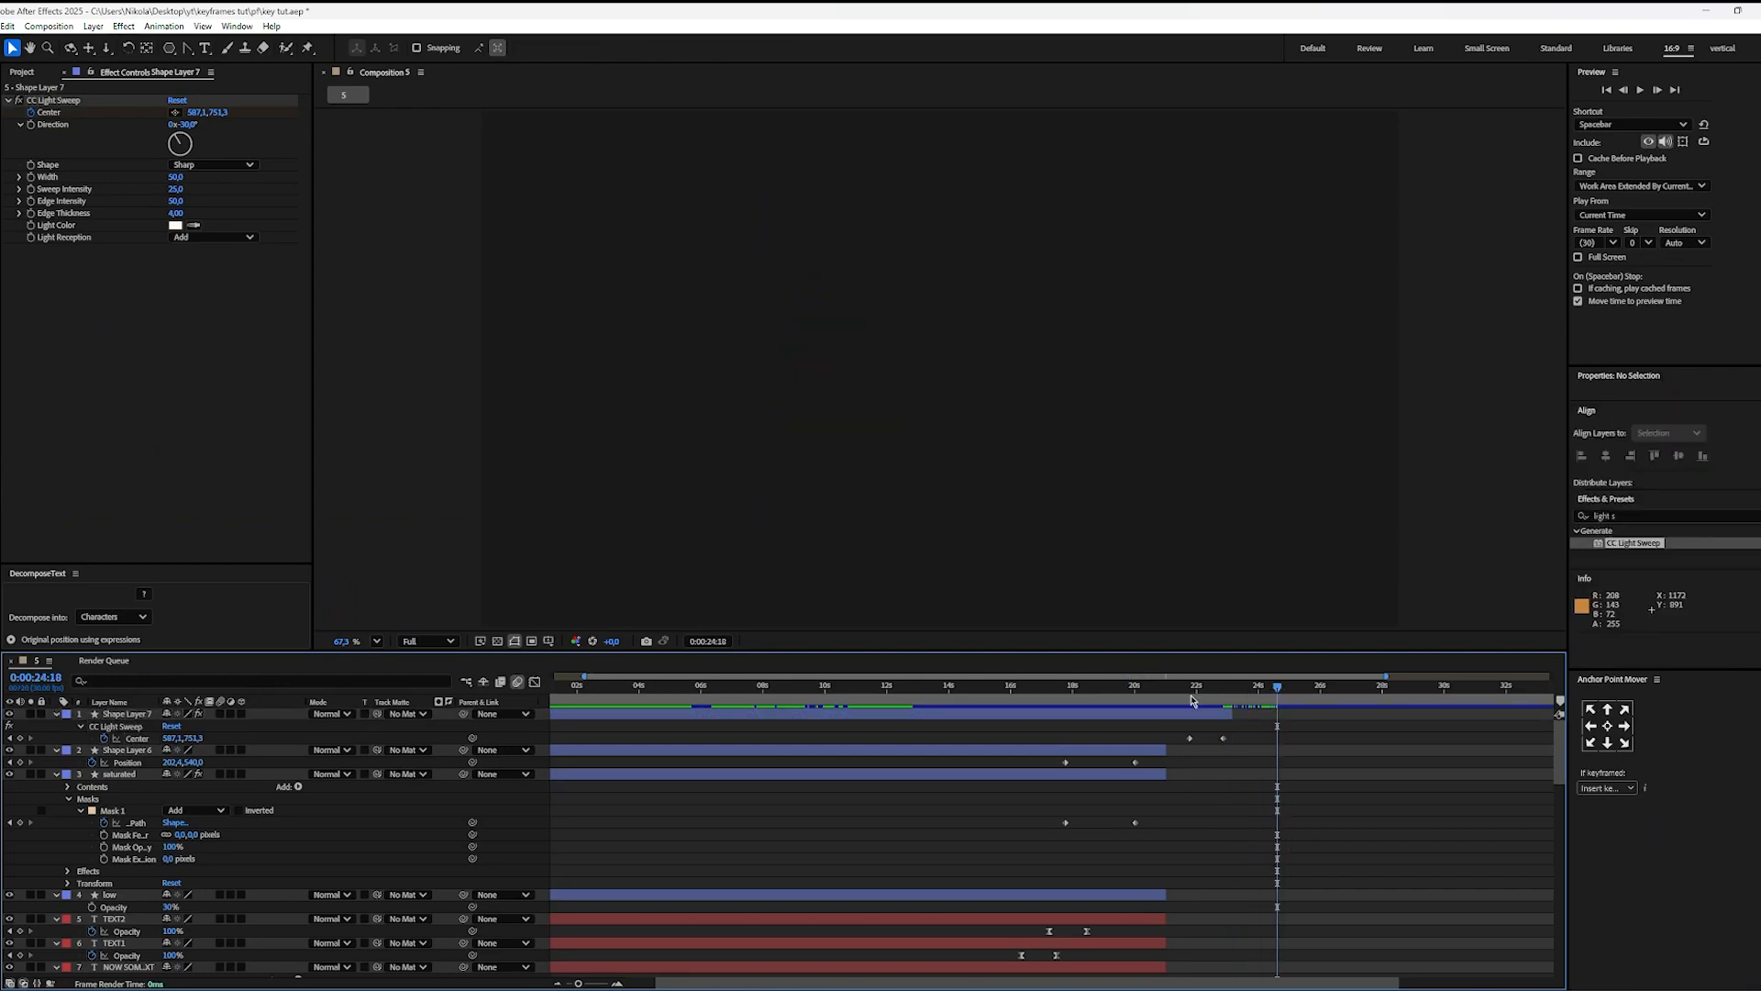
Step: Draw a two-point curved path with the Pen tool, running from the frame's upper-left area down to the lower centre-right
{"action": "key", "text": "g"}
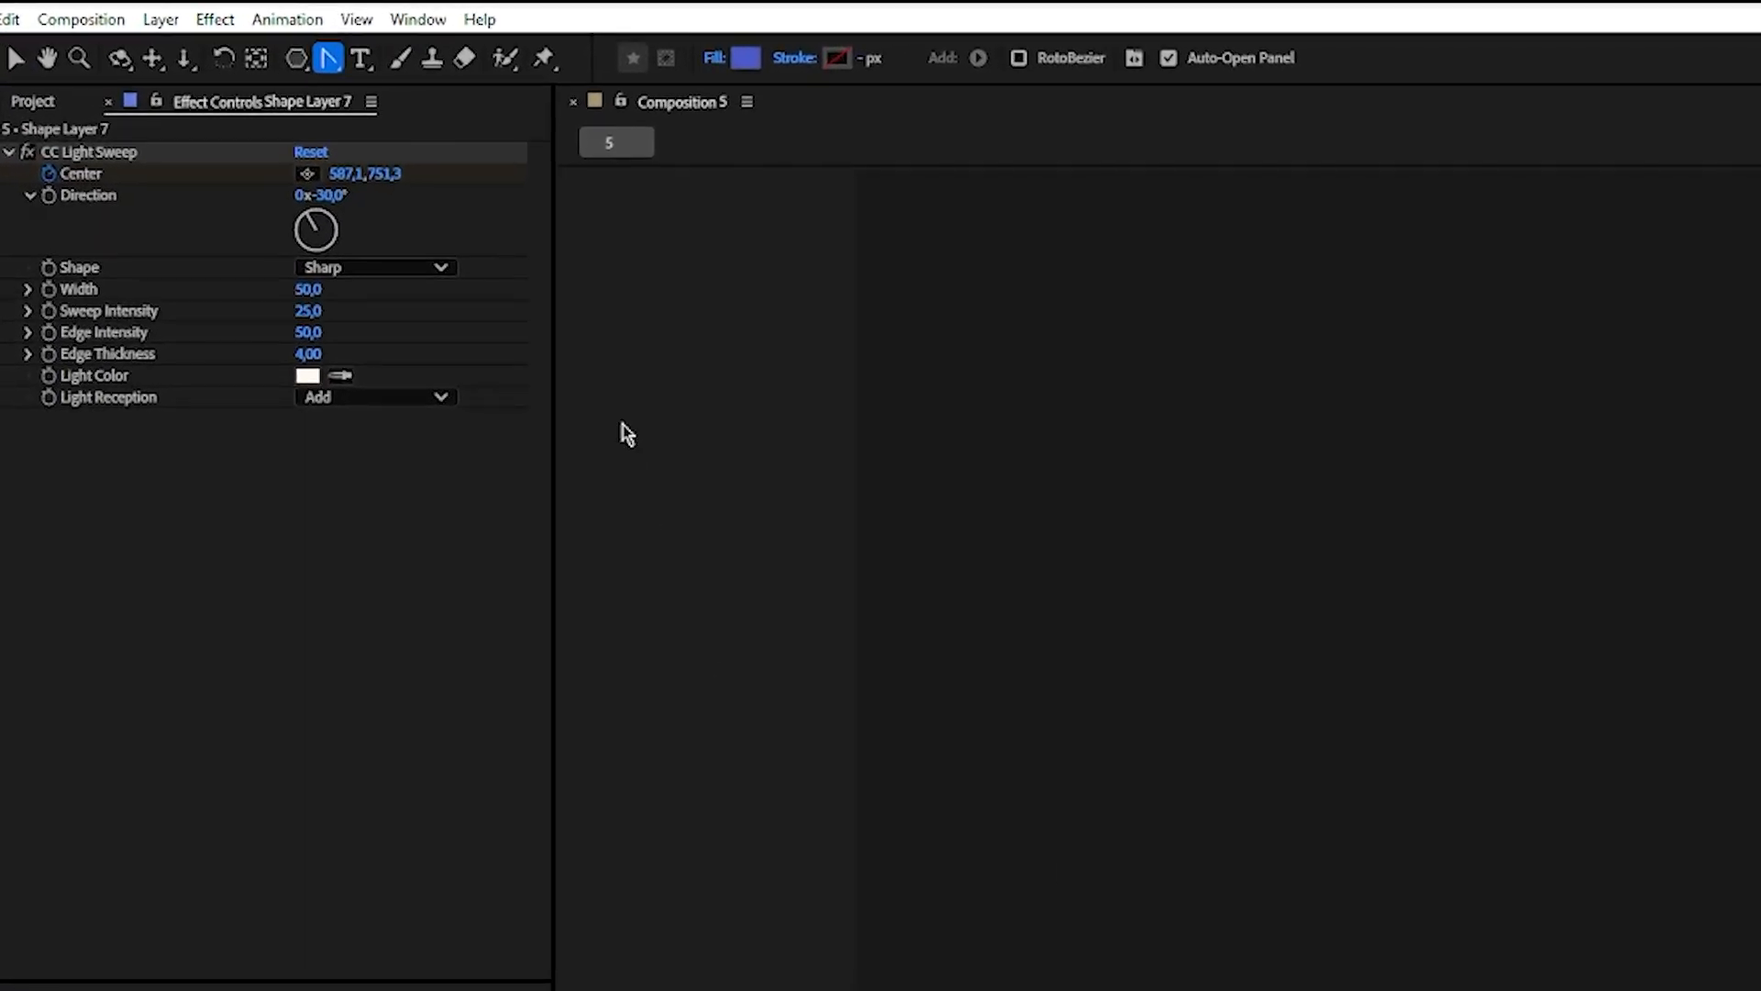
{"action": "left_click", "coordinate": [333, 63]}
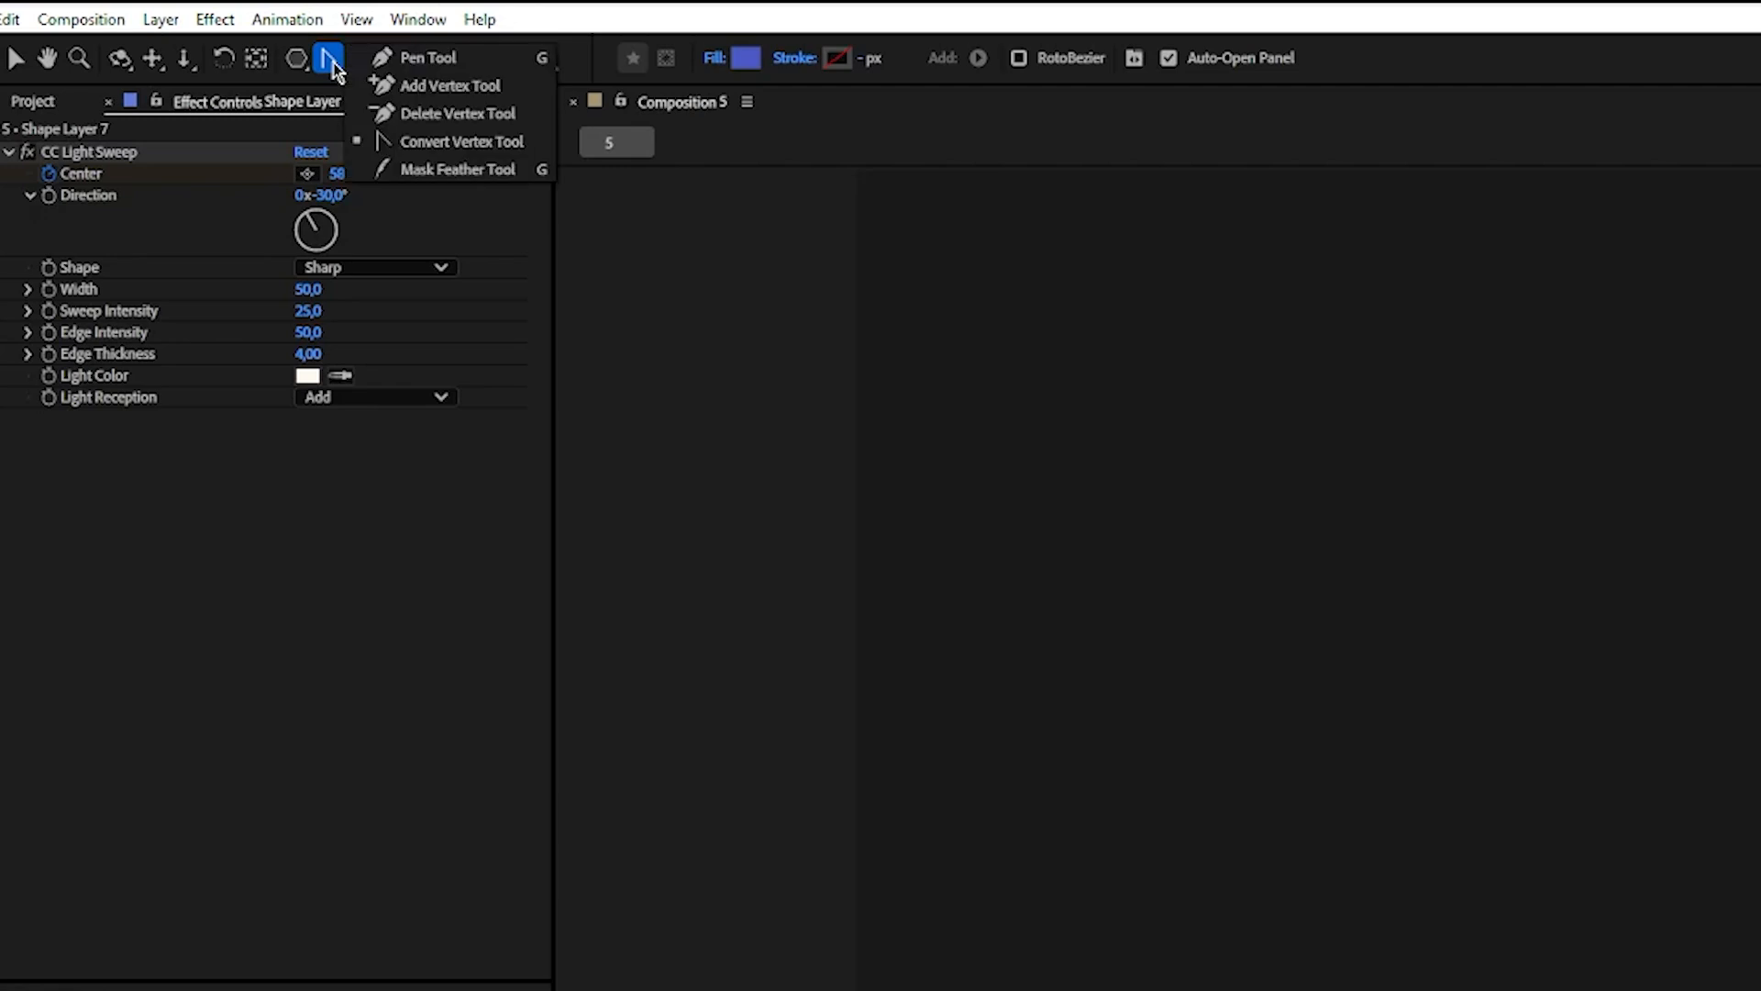
{"action": "left_click", "coordinate": [405, 62]}
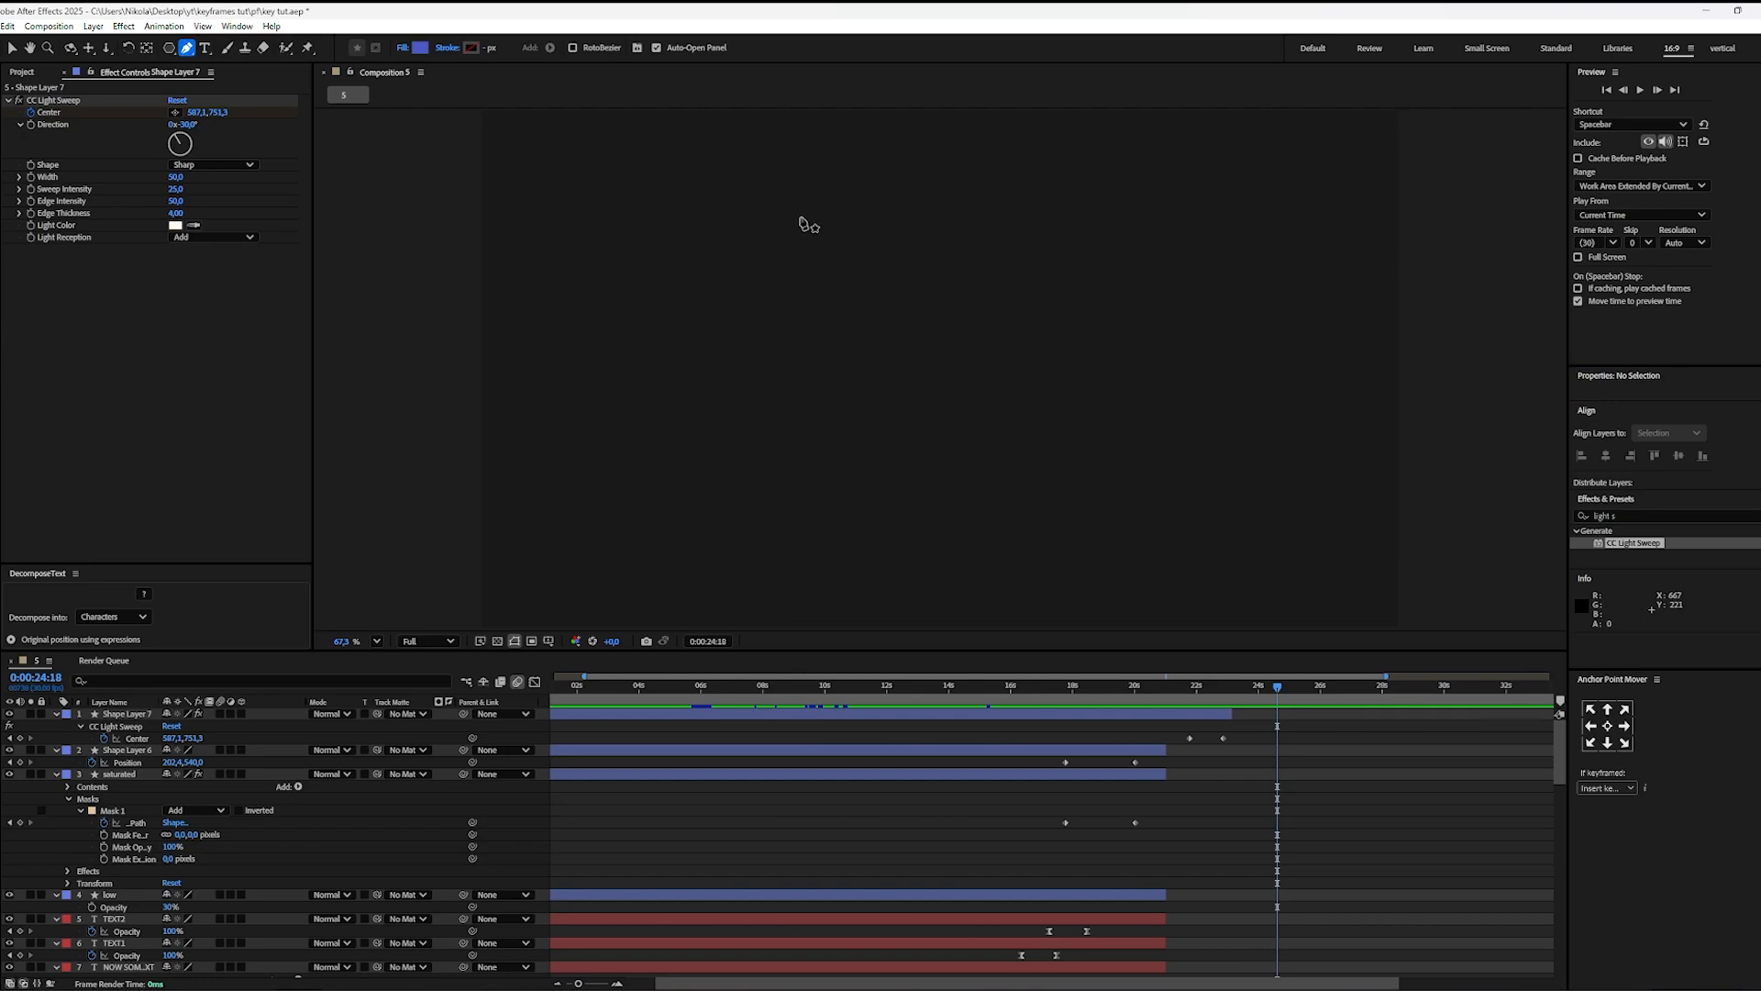
{"action": "left_click", "coordinate": [796, 207]}
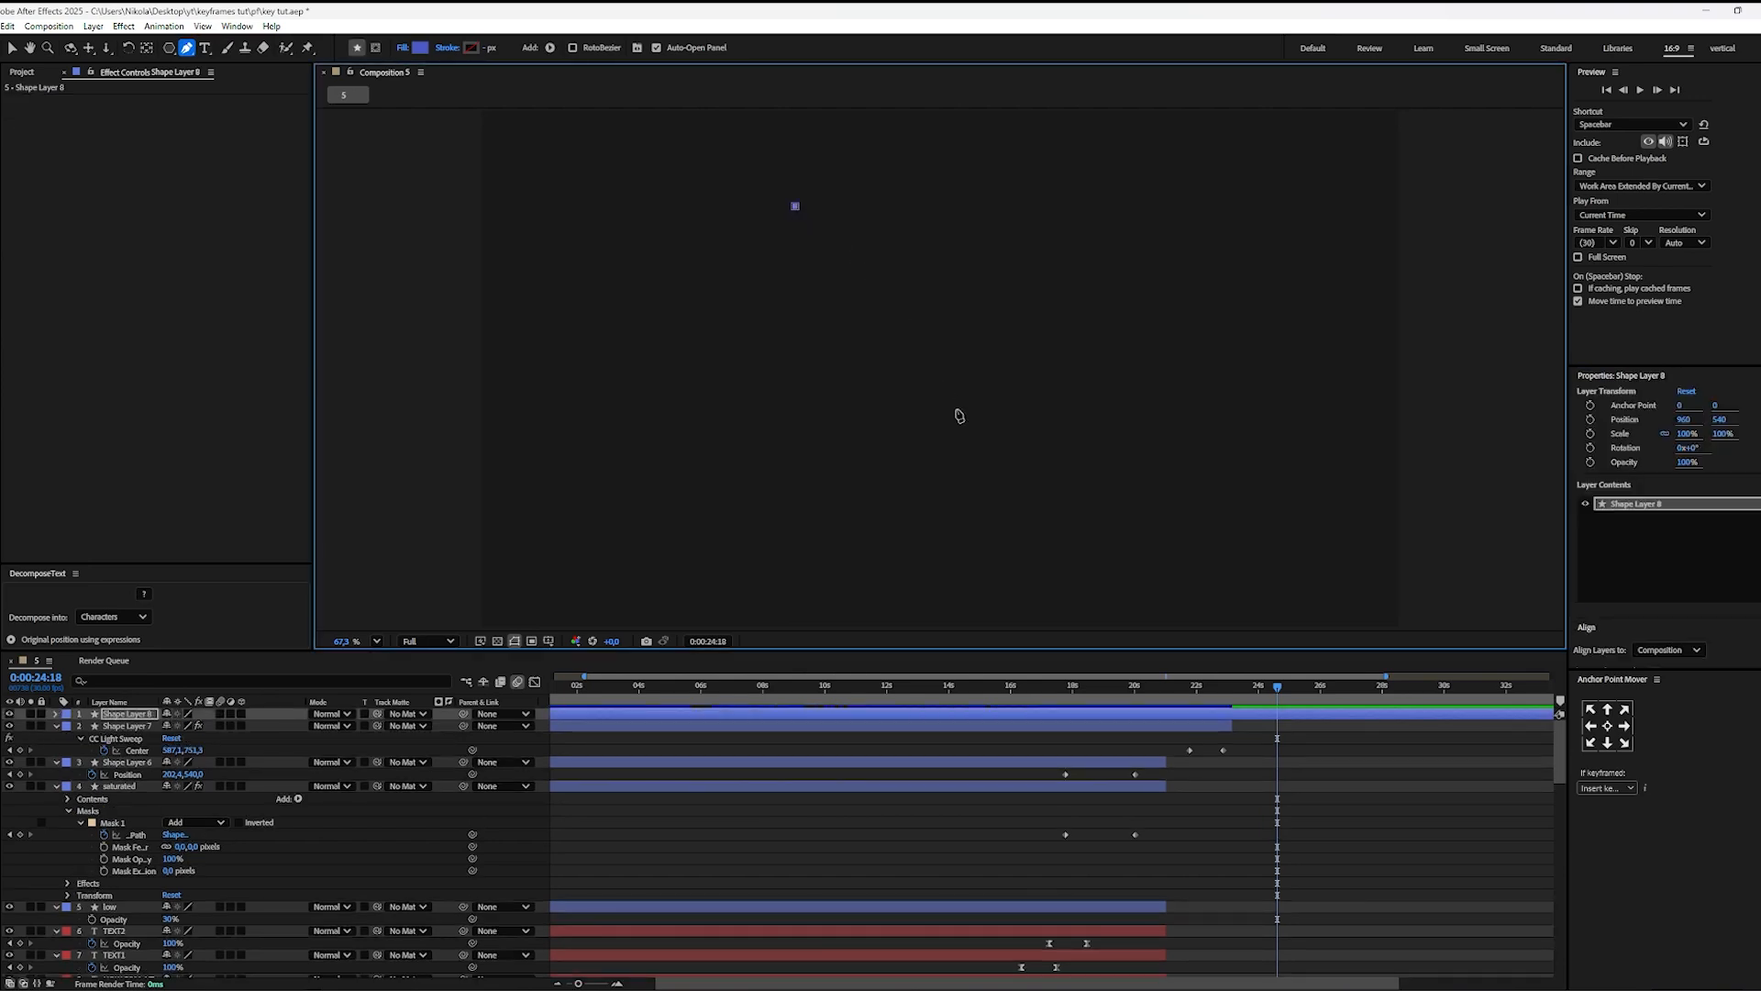
{"action": "left_click", "coordinate": [1014, 541]}
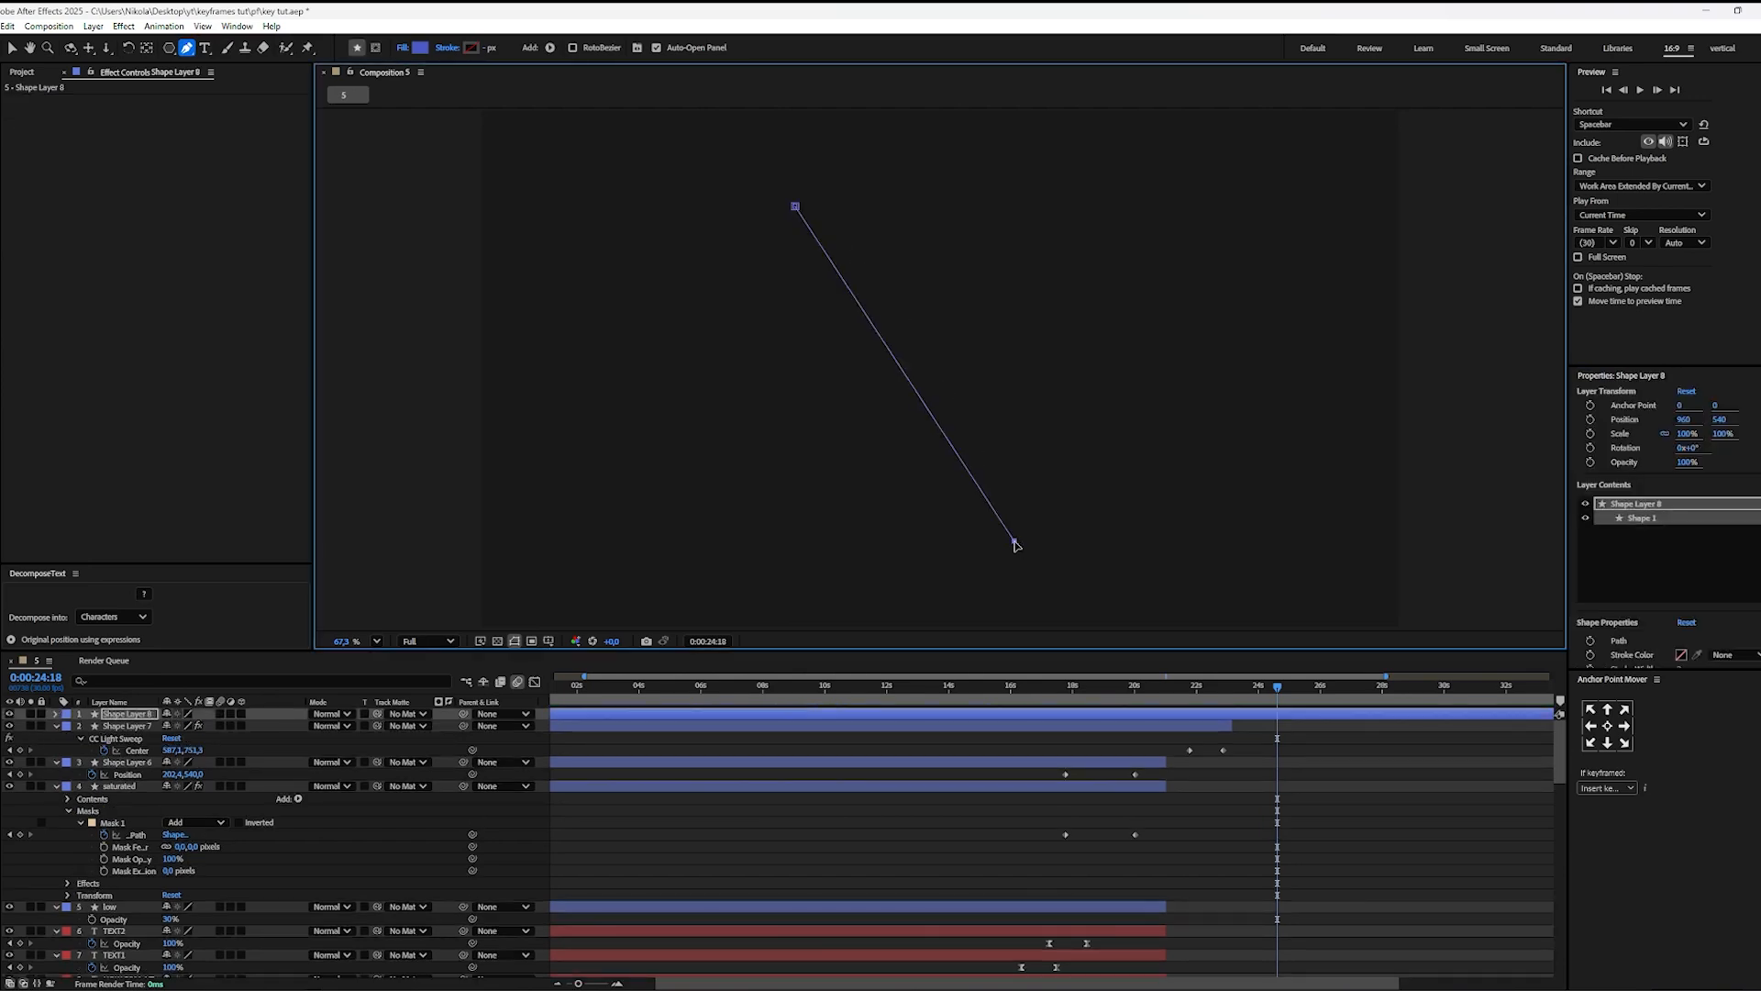
{"action": "left_click_drag", "start_coordinate": [1015, 545], "coordinate": [975, 694]}
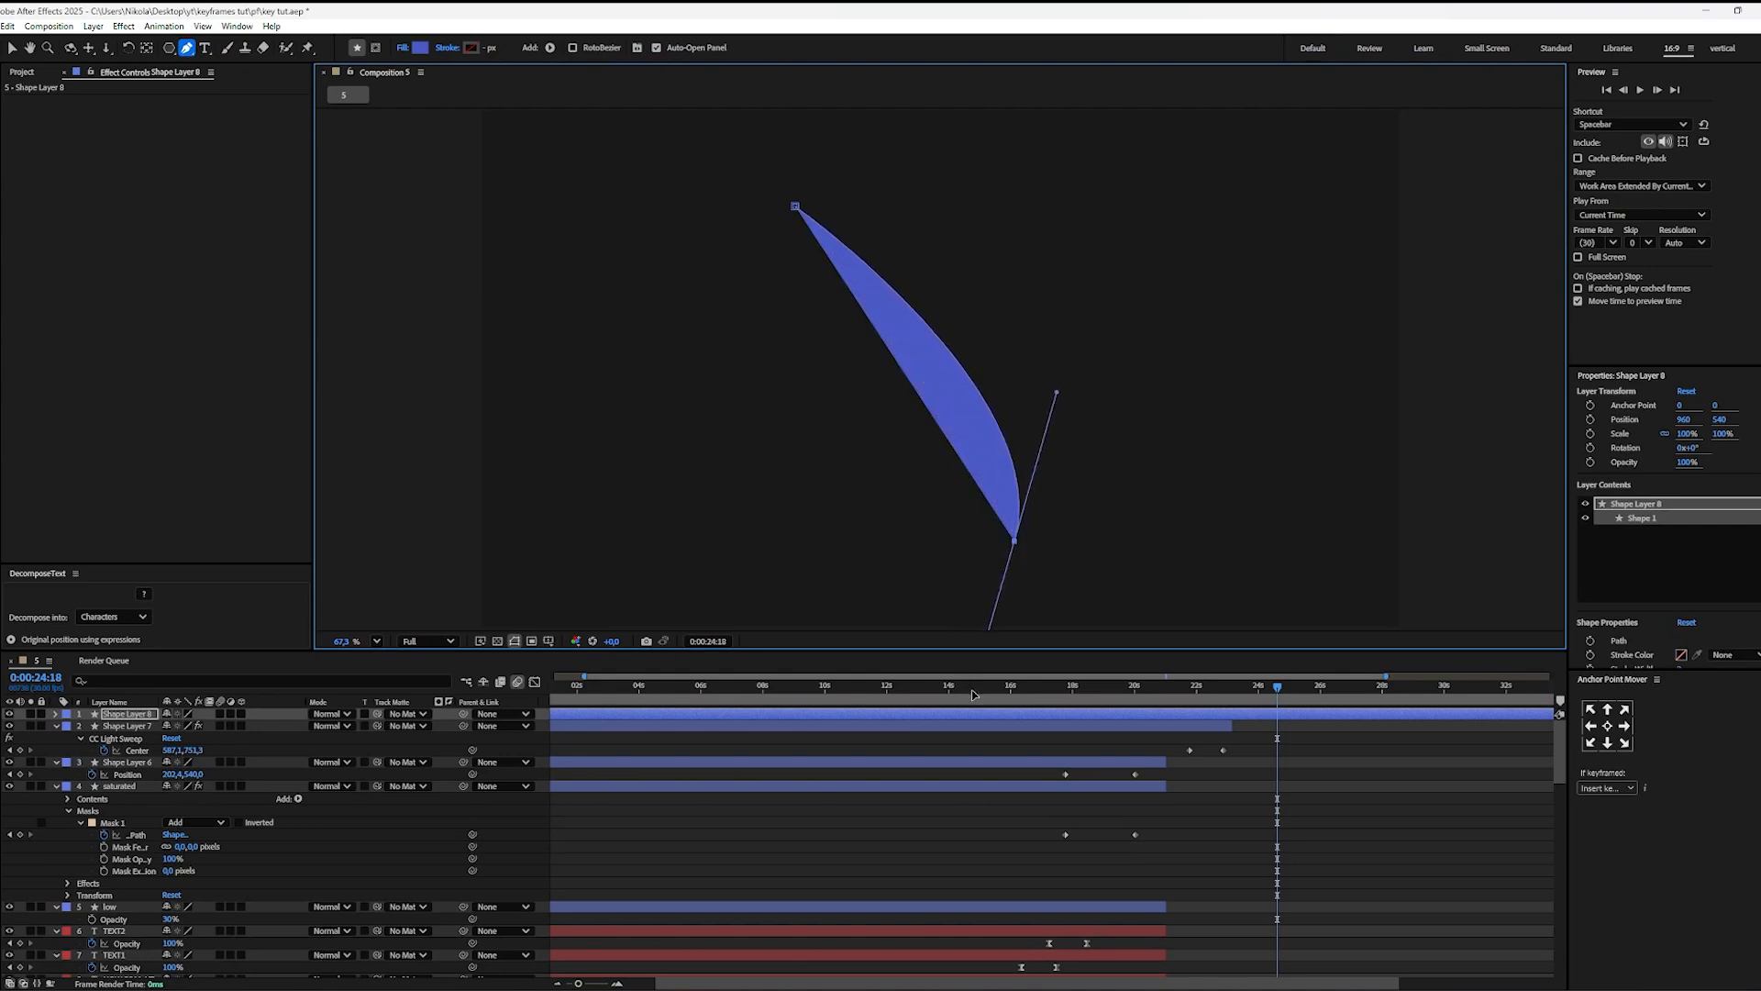
Step: Remove the curve's fill and give it a white FFFFFF stroke 15 px wide
{"action": "left_click", "coordinate": [421, 50]}
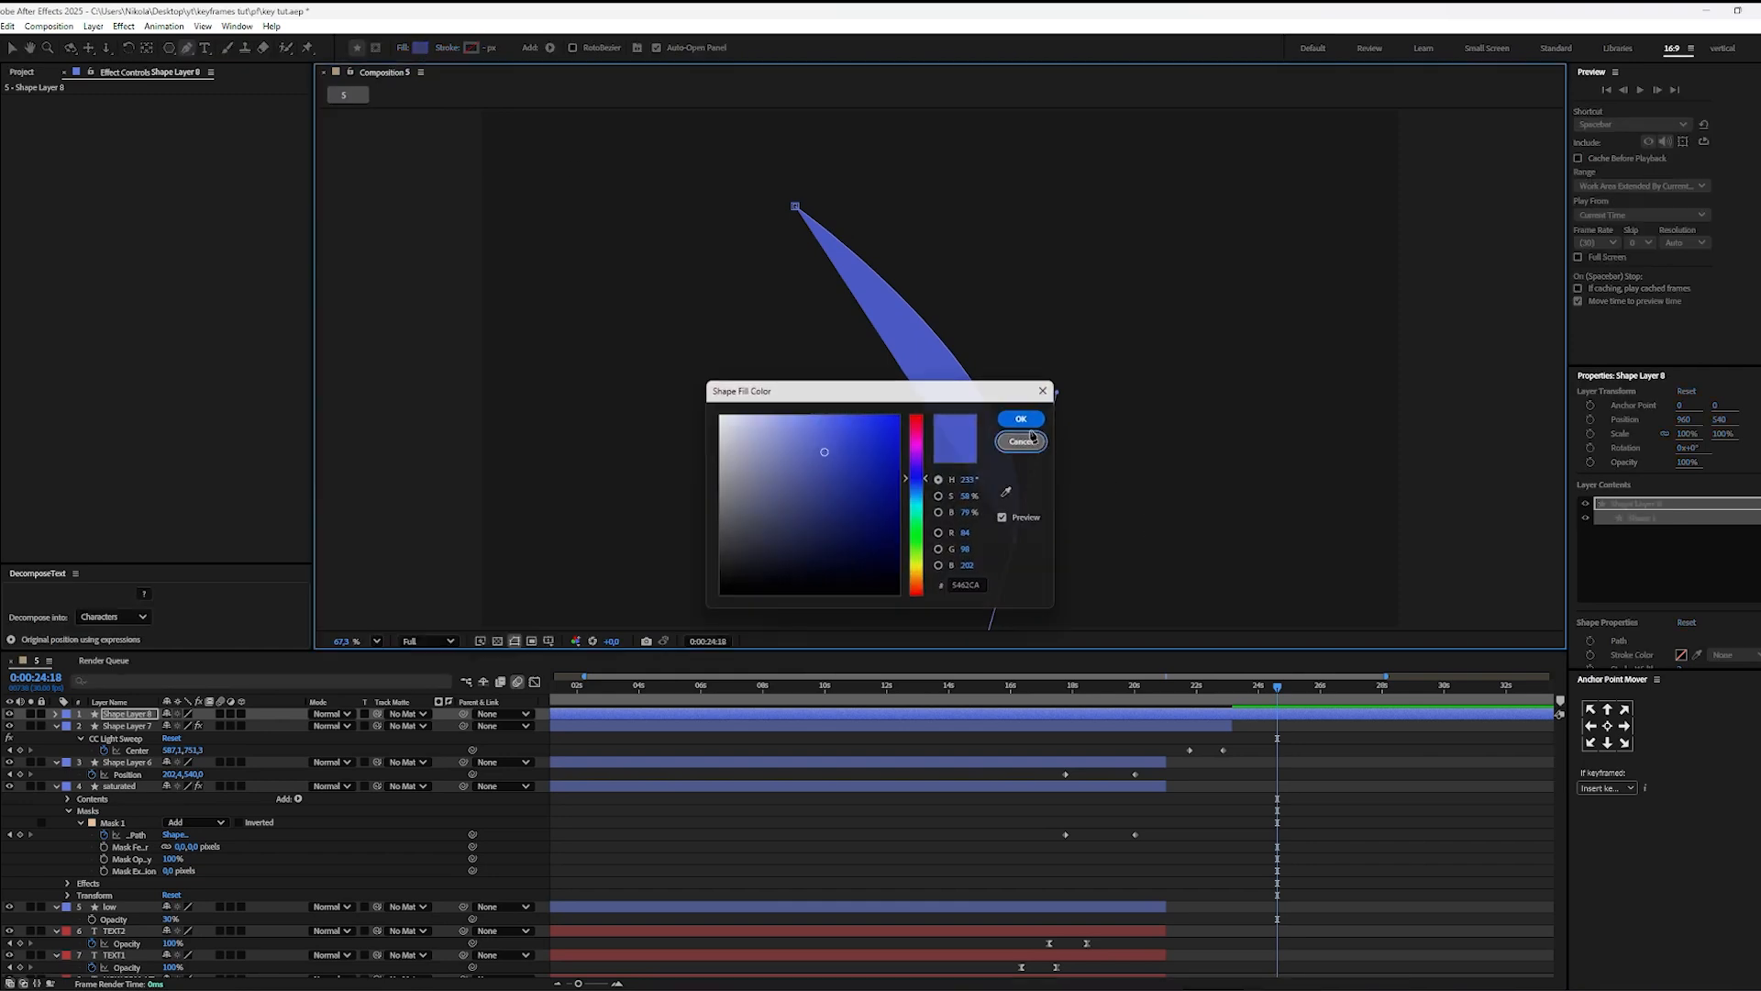
{"action": "left_click", "coordinate": [1023, 440]}
{"action": "left_click", "coordinate": [409, 49]}
{"action": "left_click", "coordinate": [805, 466]}
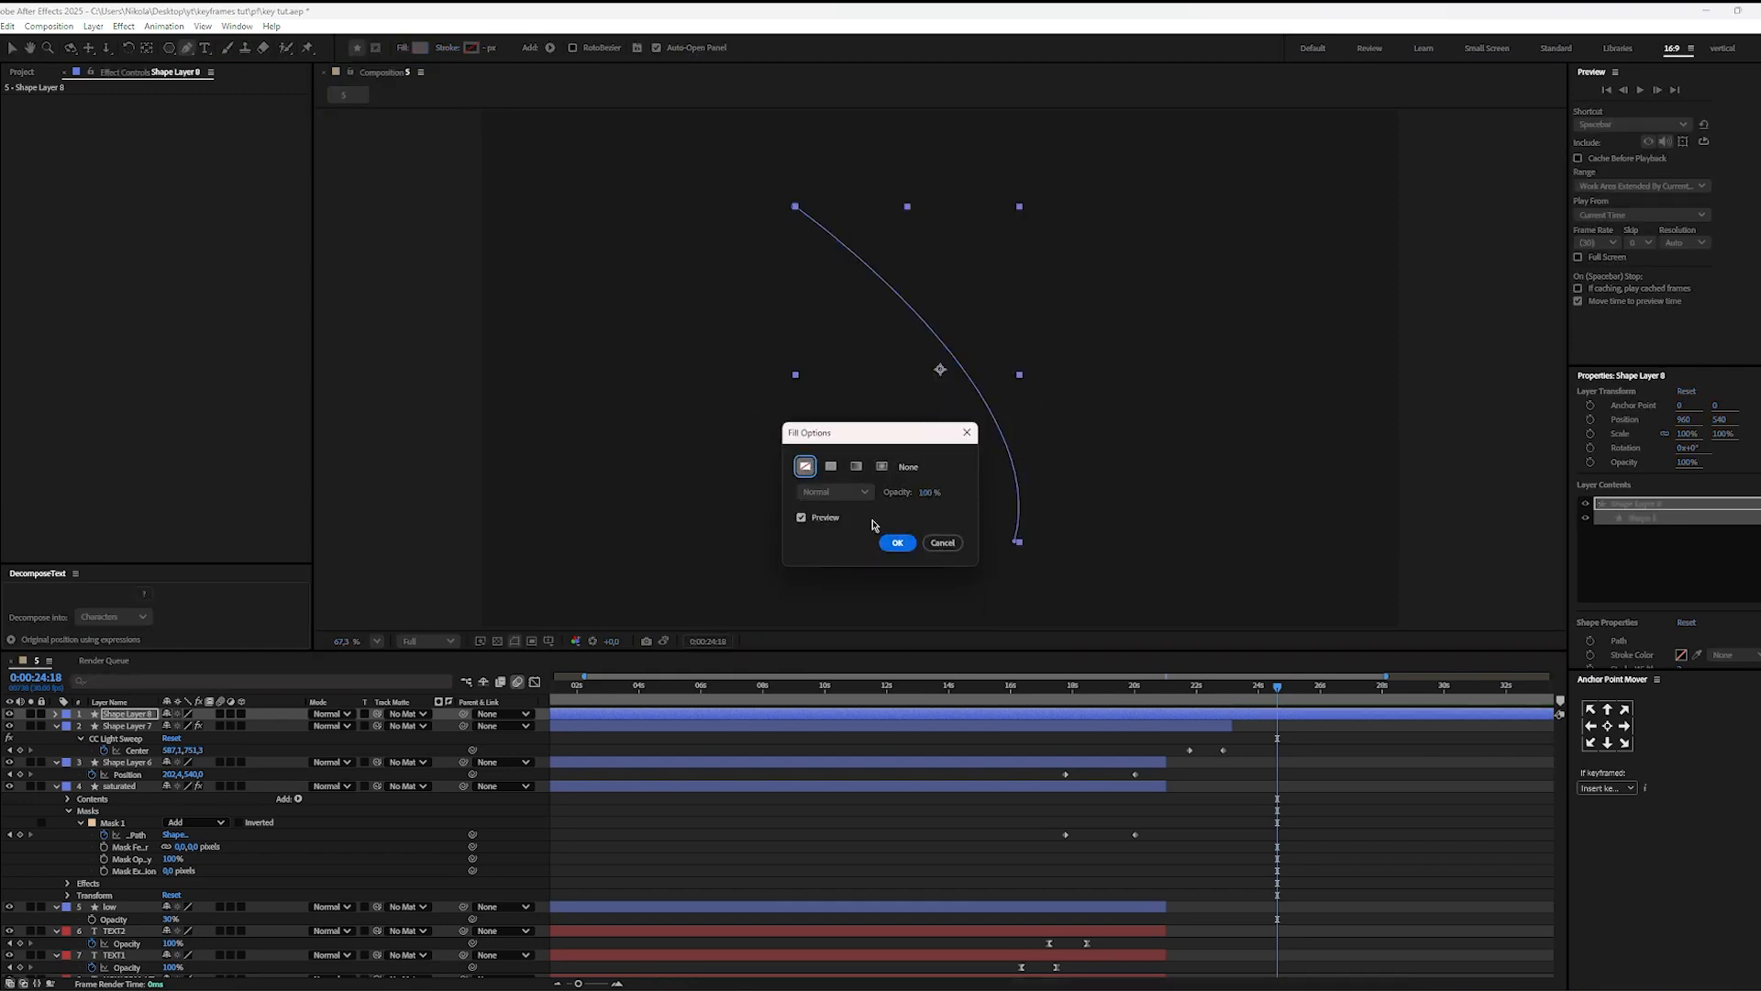
{"action": "key", "text": "Return"}
{"action": "left_click", "coordinate": [473, 52]}
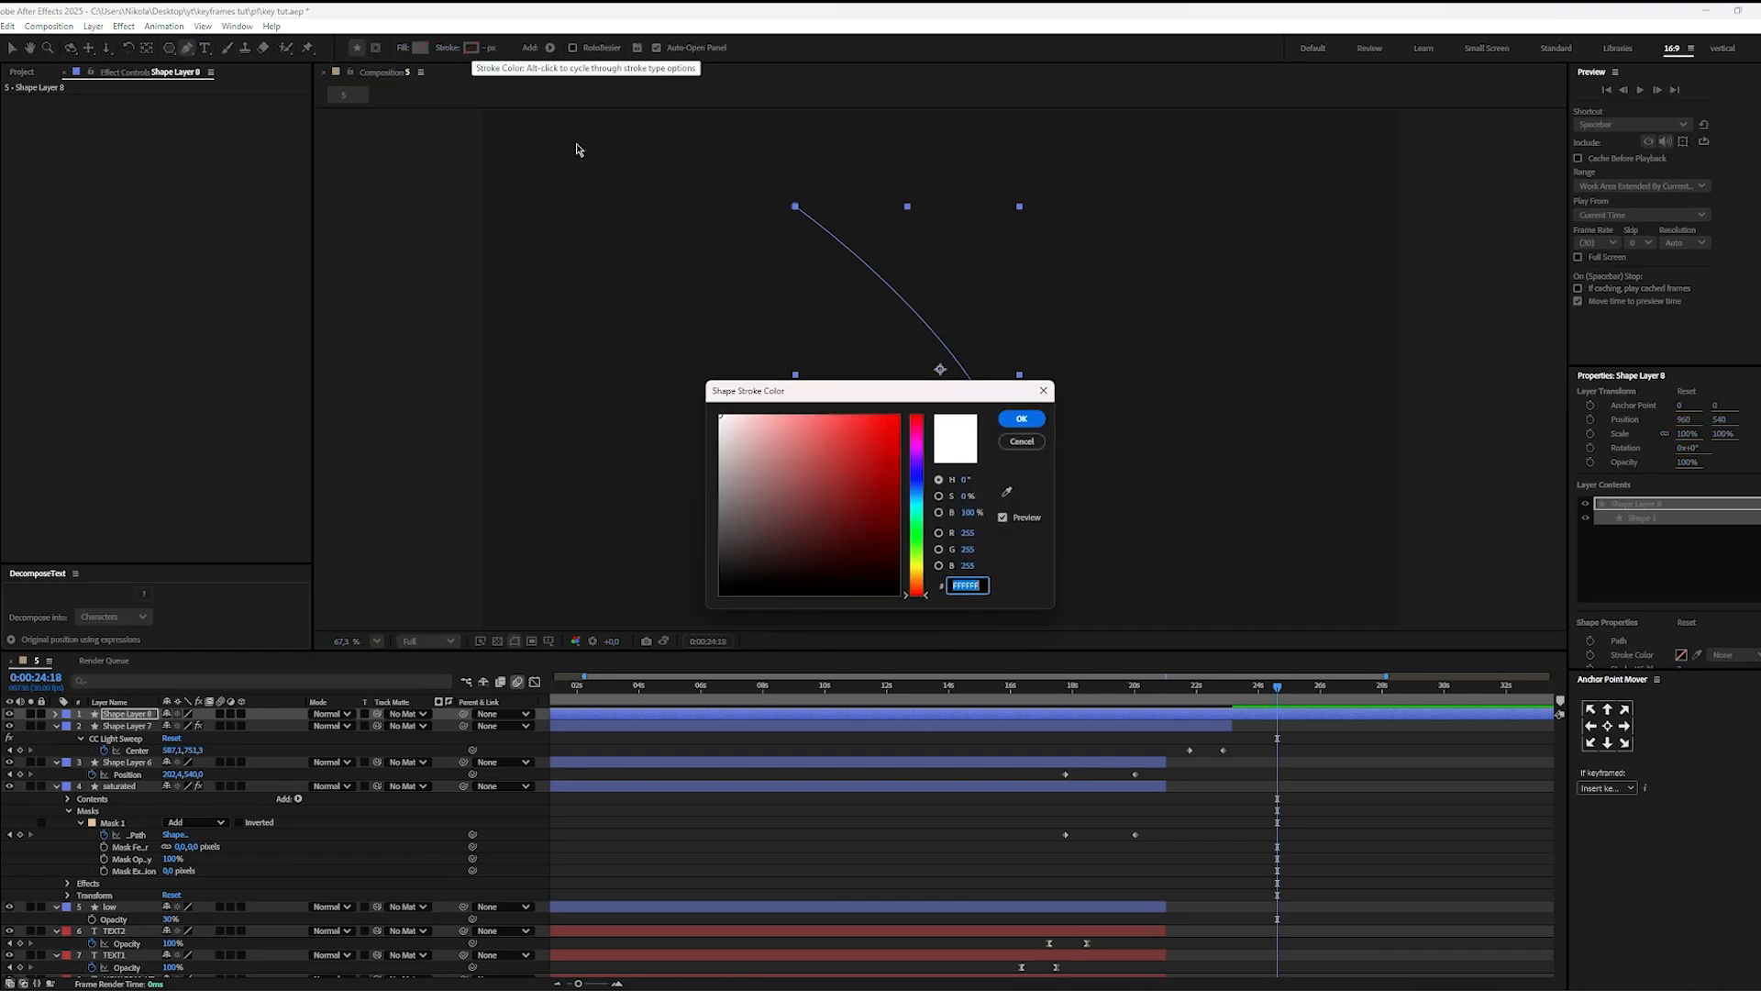
{"action": "left_click", "coordinate": [1022, 417]}
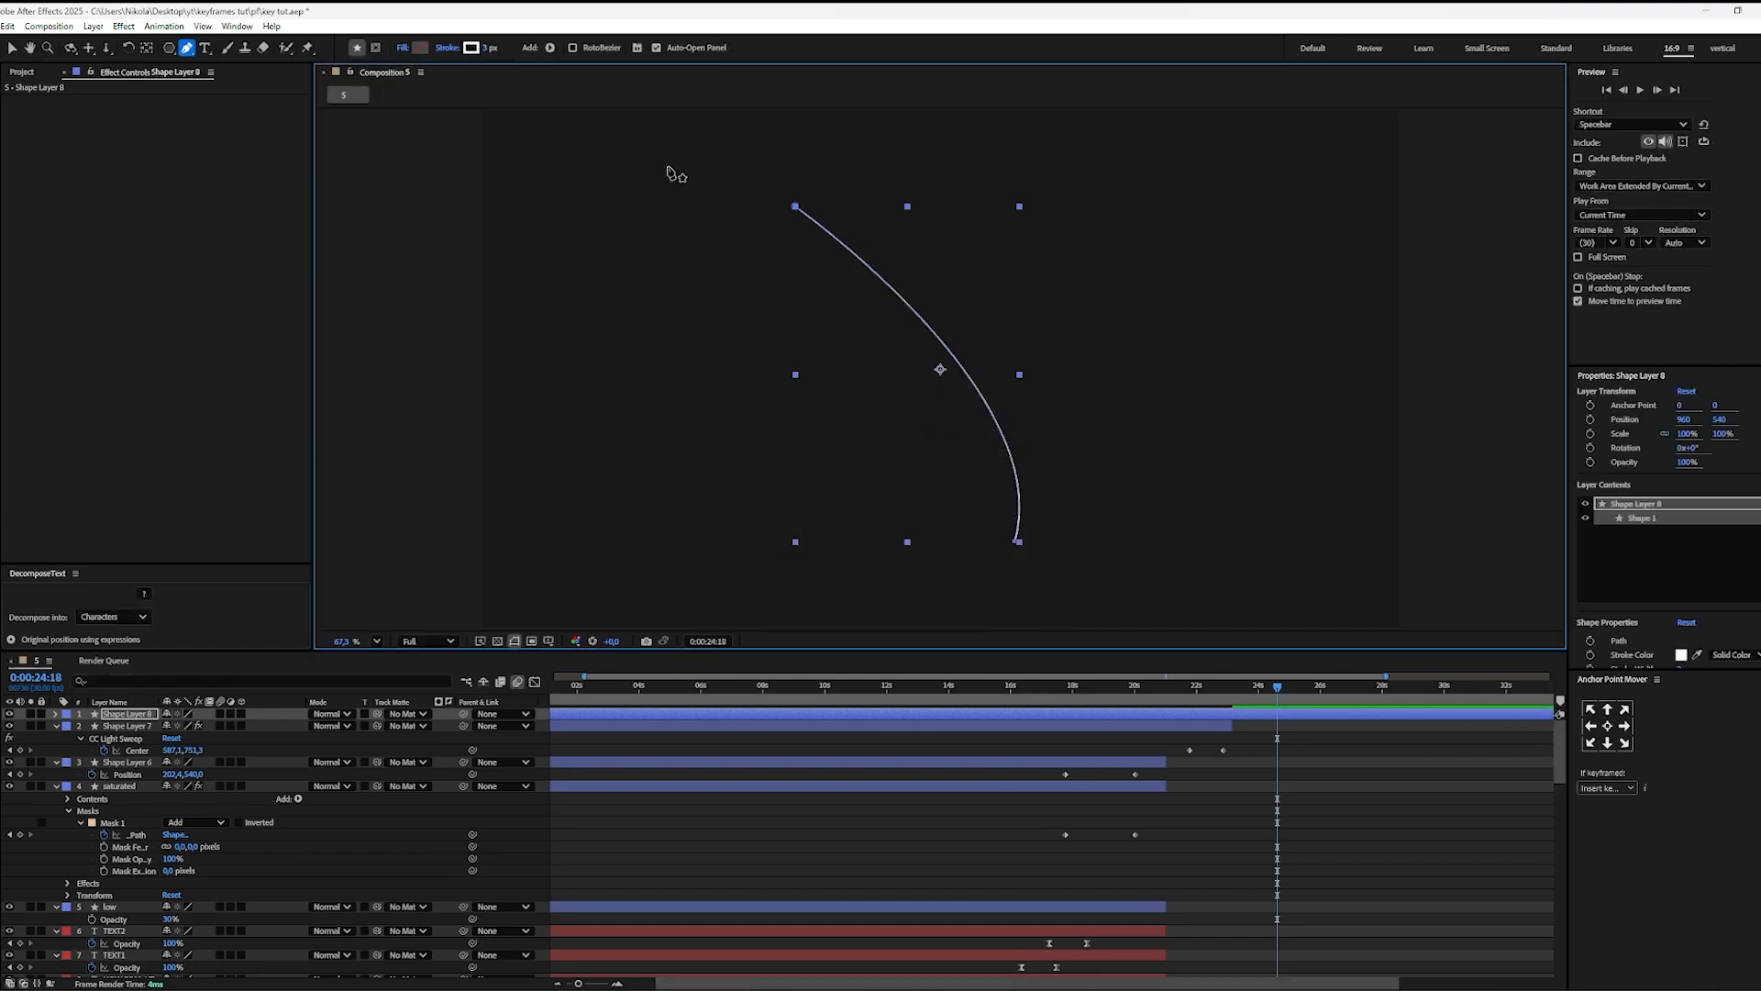
{"action": "left_click_drag", "start_coordinate": [484, 48], "coordinate": [496, 48]}
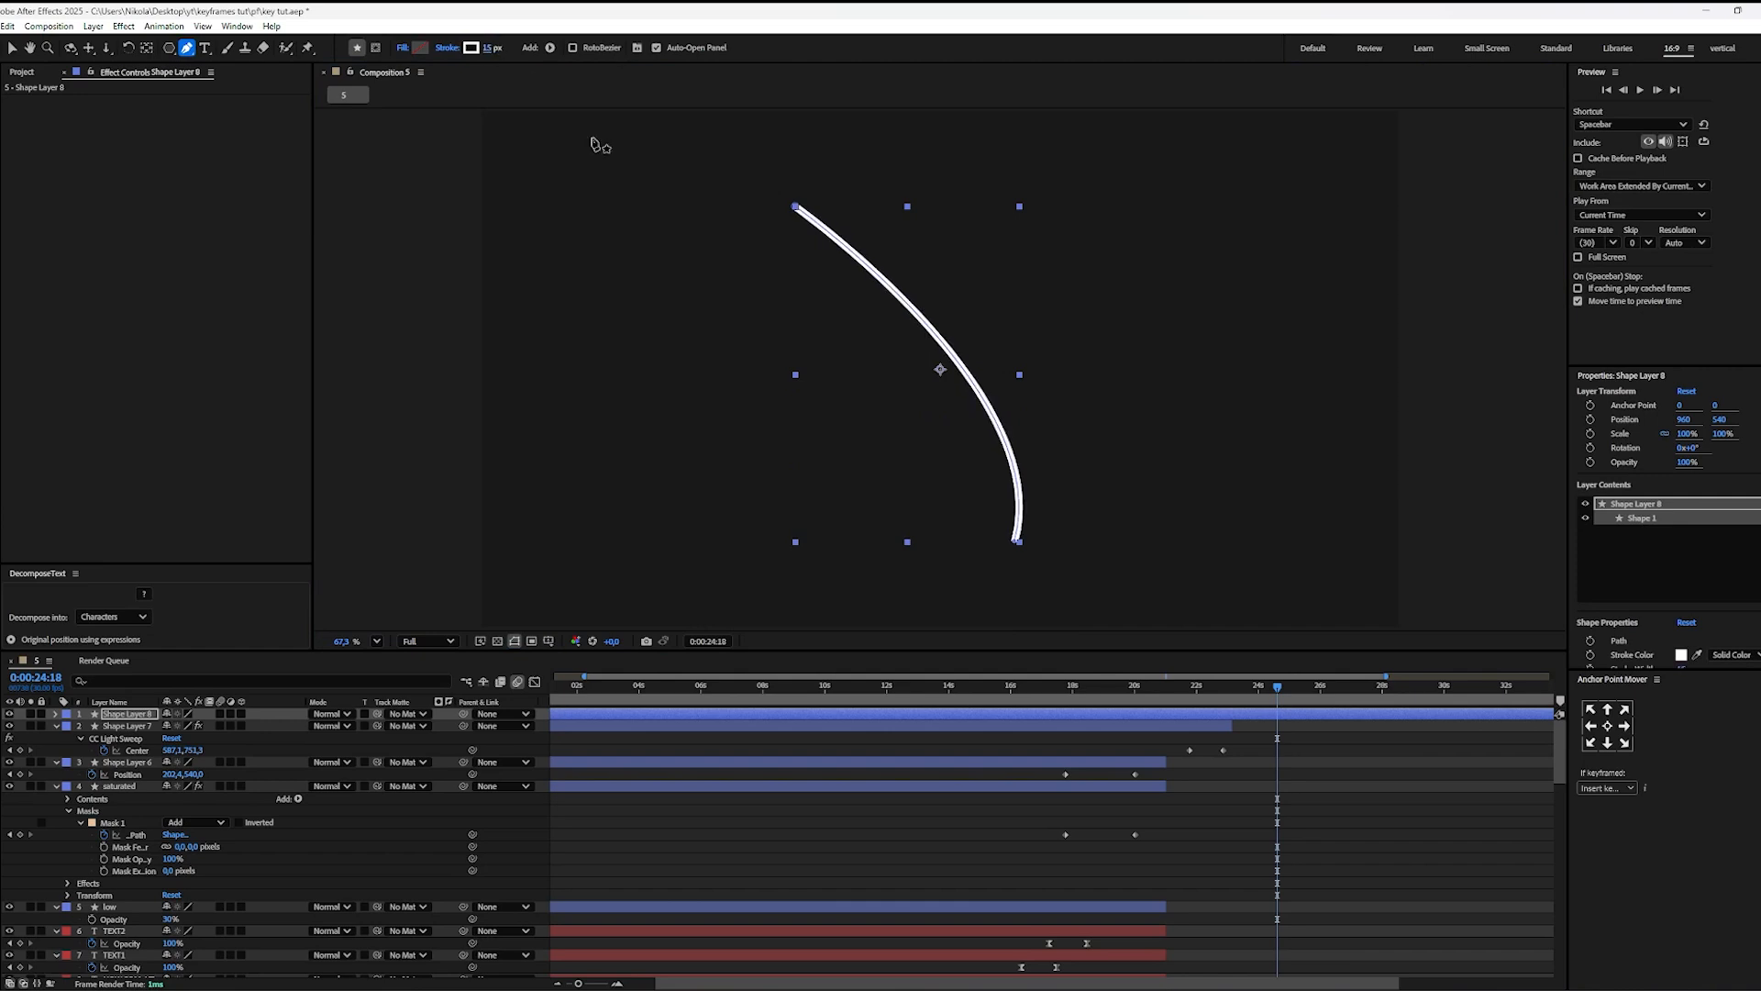
Step: Trim the start of the curve's shape layer to 0:00:24:18
{"action": "left_click", "coordinate": [1403, 911]}
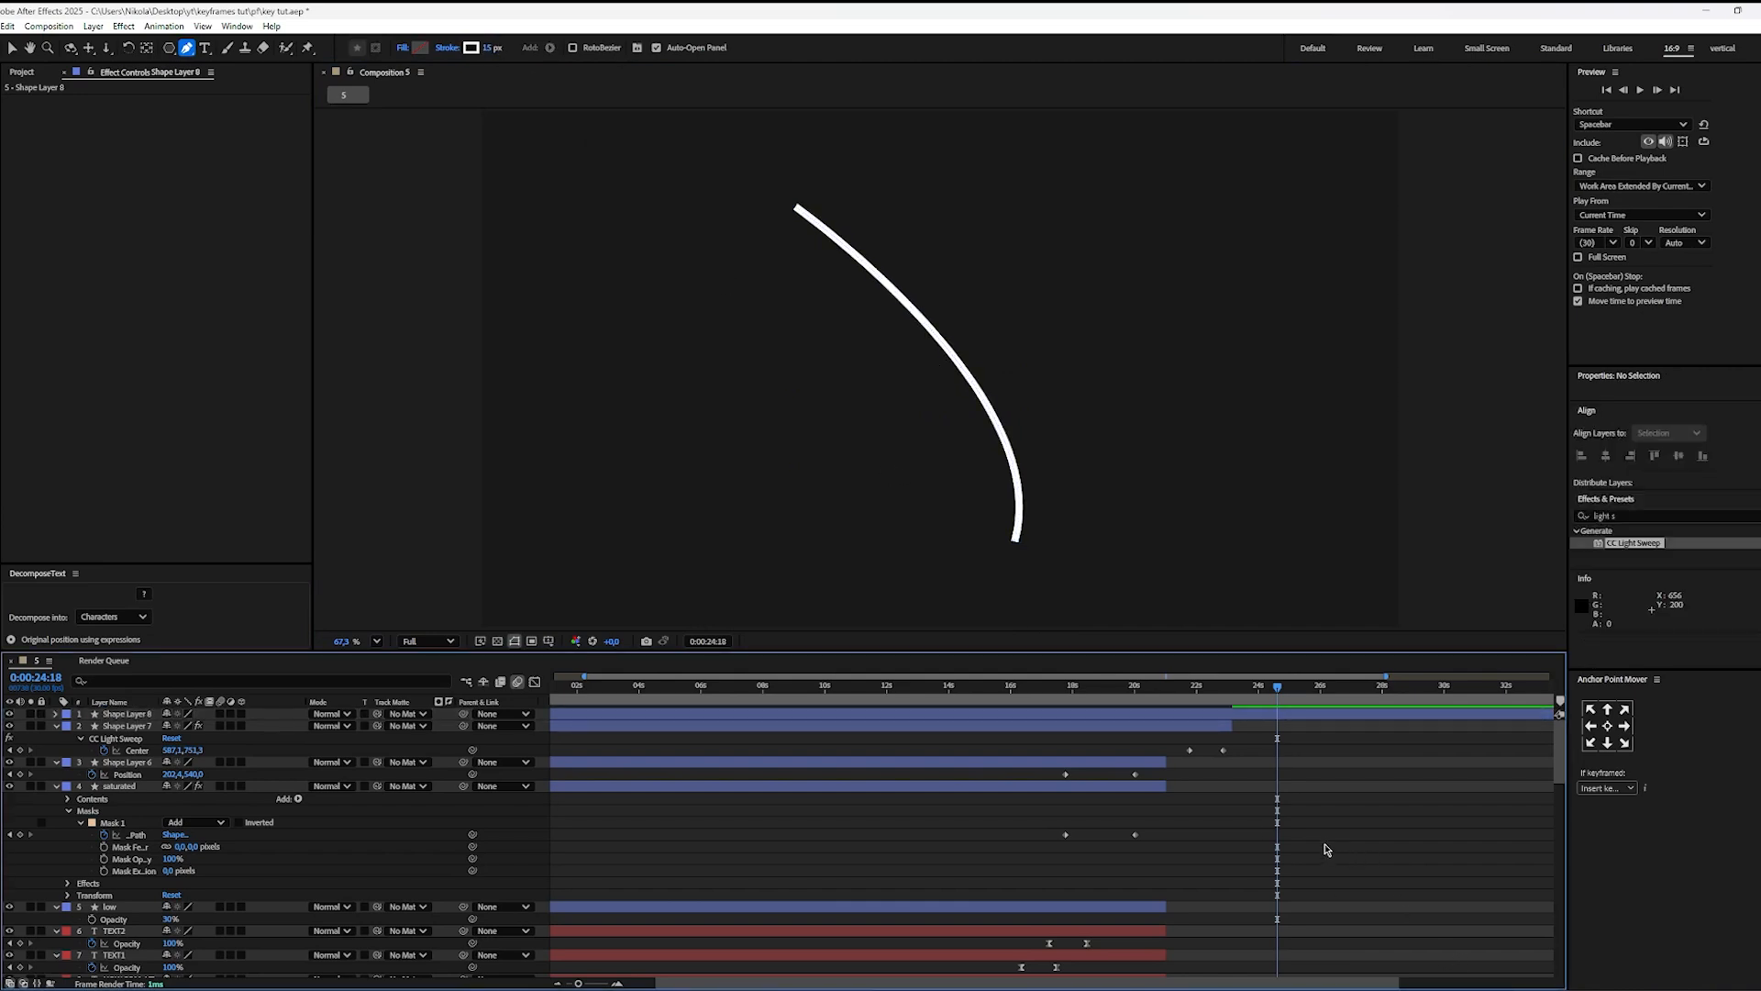
{"action": "key", "text": "v"}
{"action": "left_click", "coordinate": [1304, 717]}
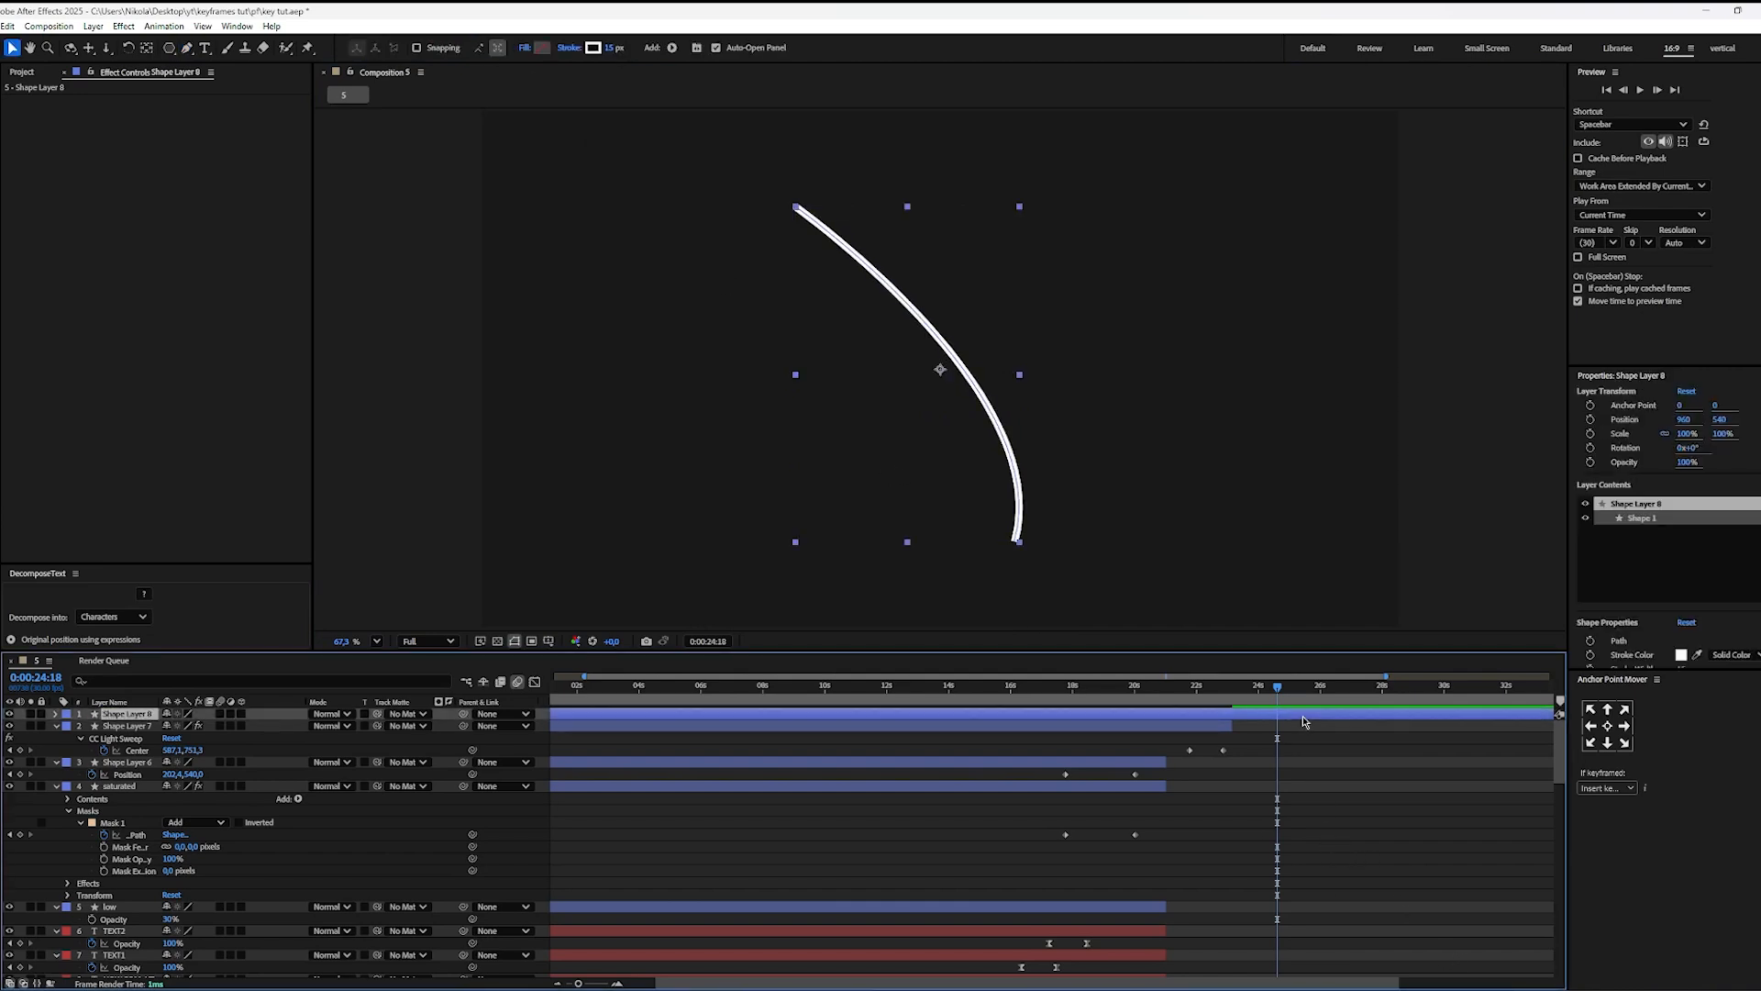
{"action": "key", "text": "alt+bracketleft"}
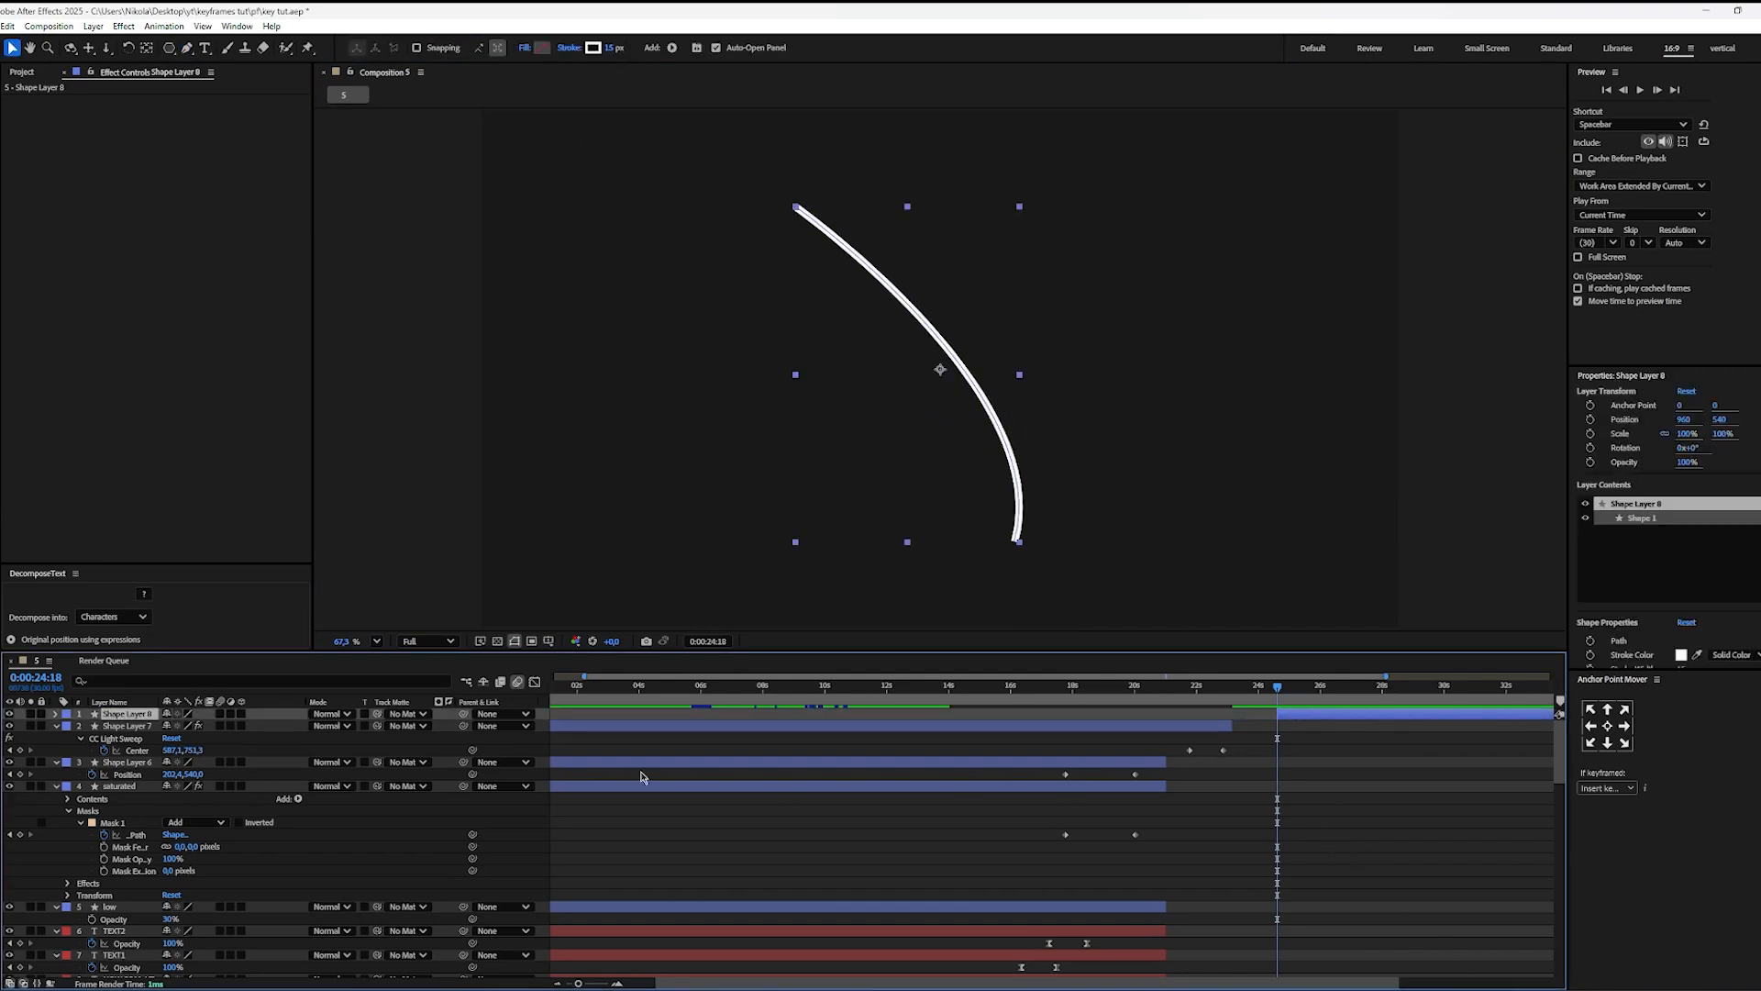
Step: Add a dash to the curve's stroke and reduce its stroke width to 6 px
{"action": "left_click", "coordinate": [55, 714]}
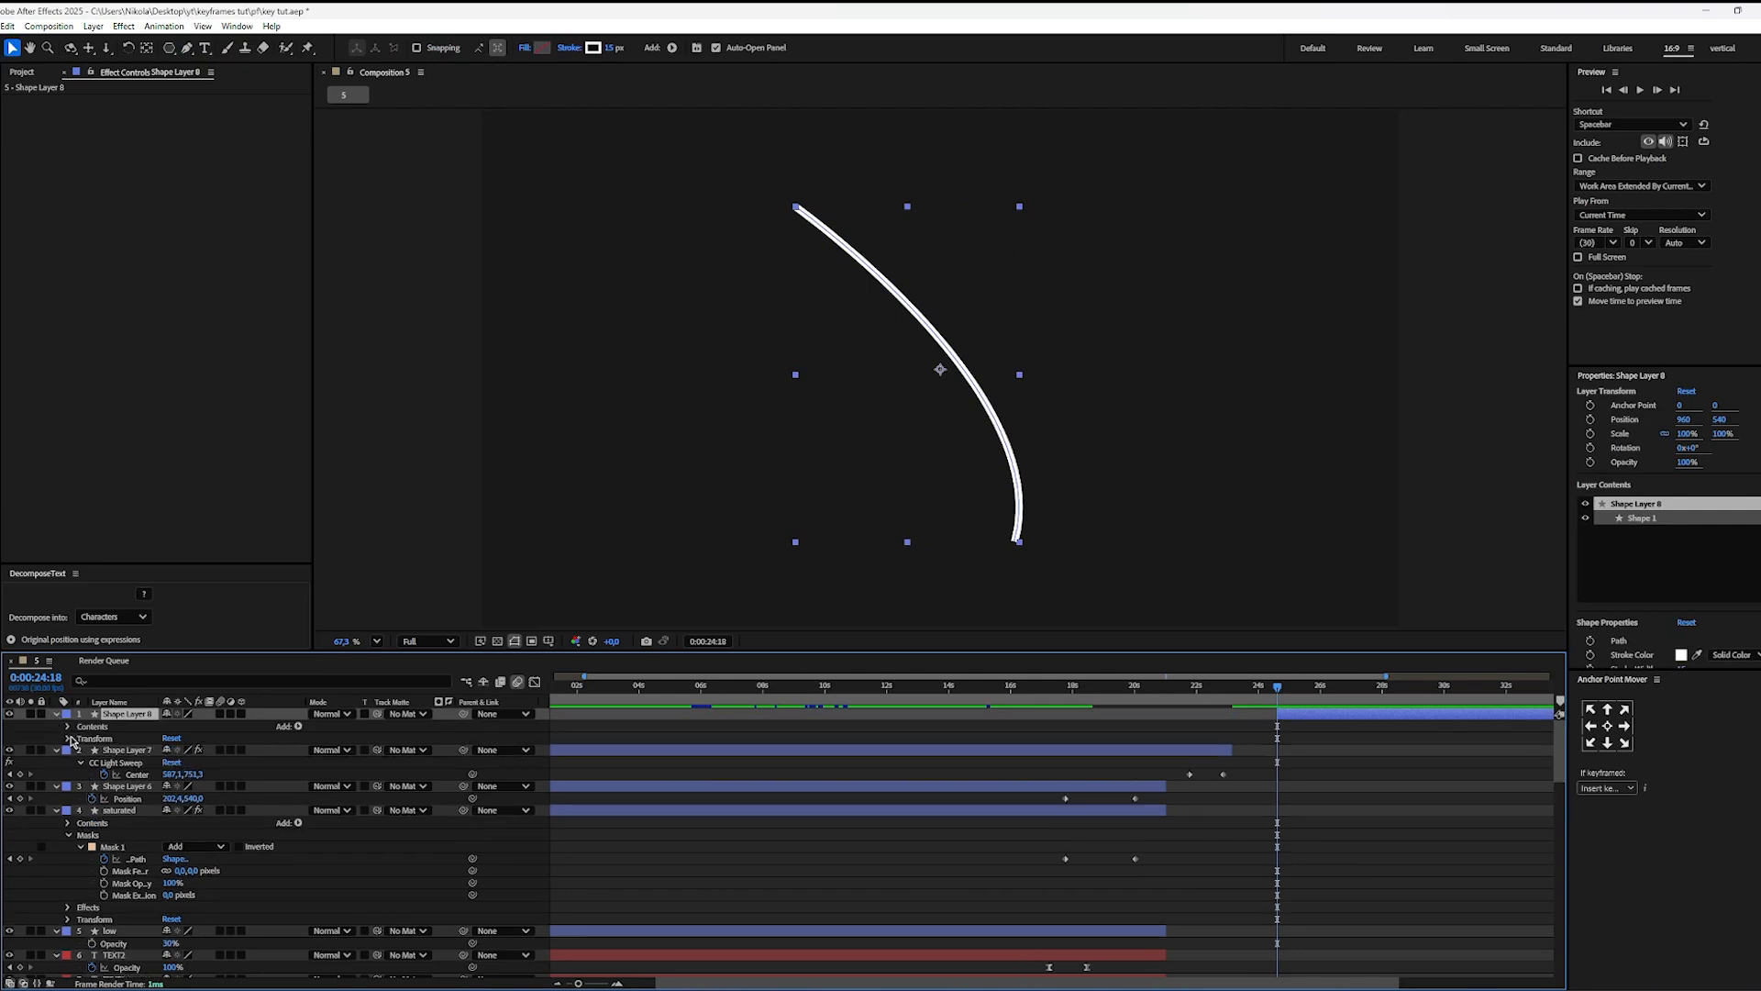
{"action": "left_click", "coordinate": [68, 726]}
{"action": "left_click", "coordinate": [80, 740]}
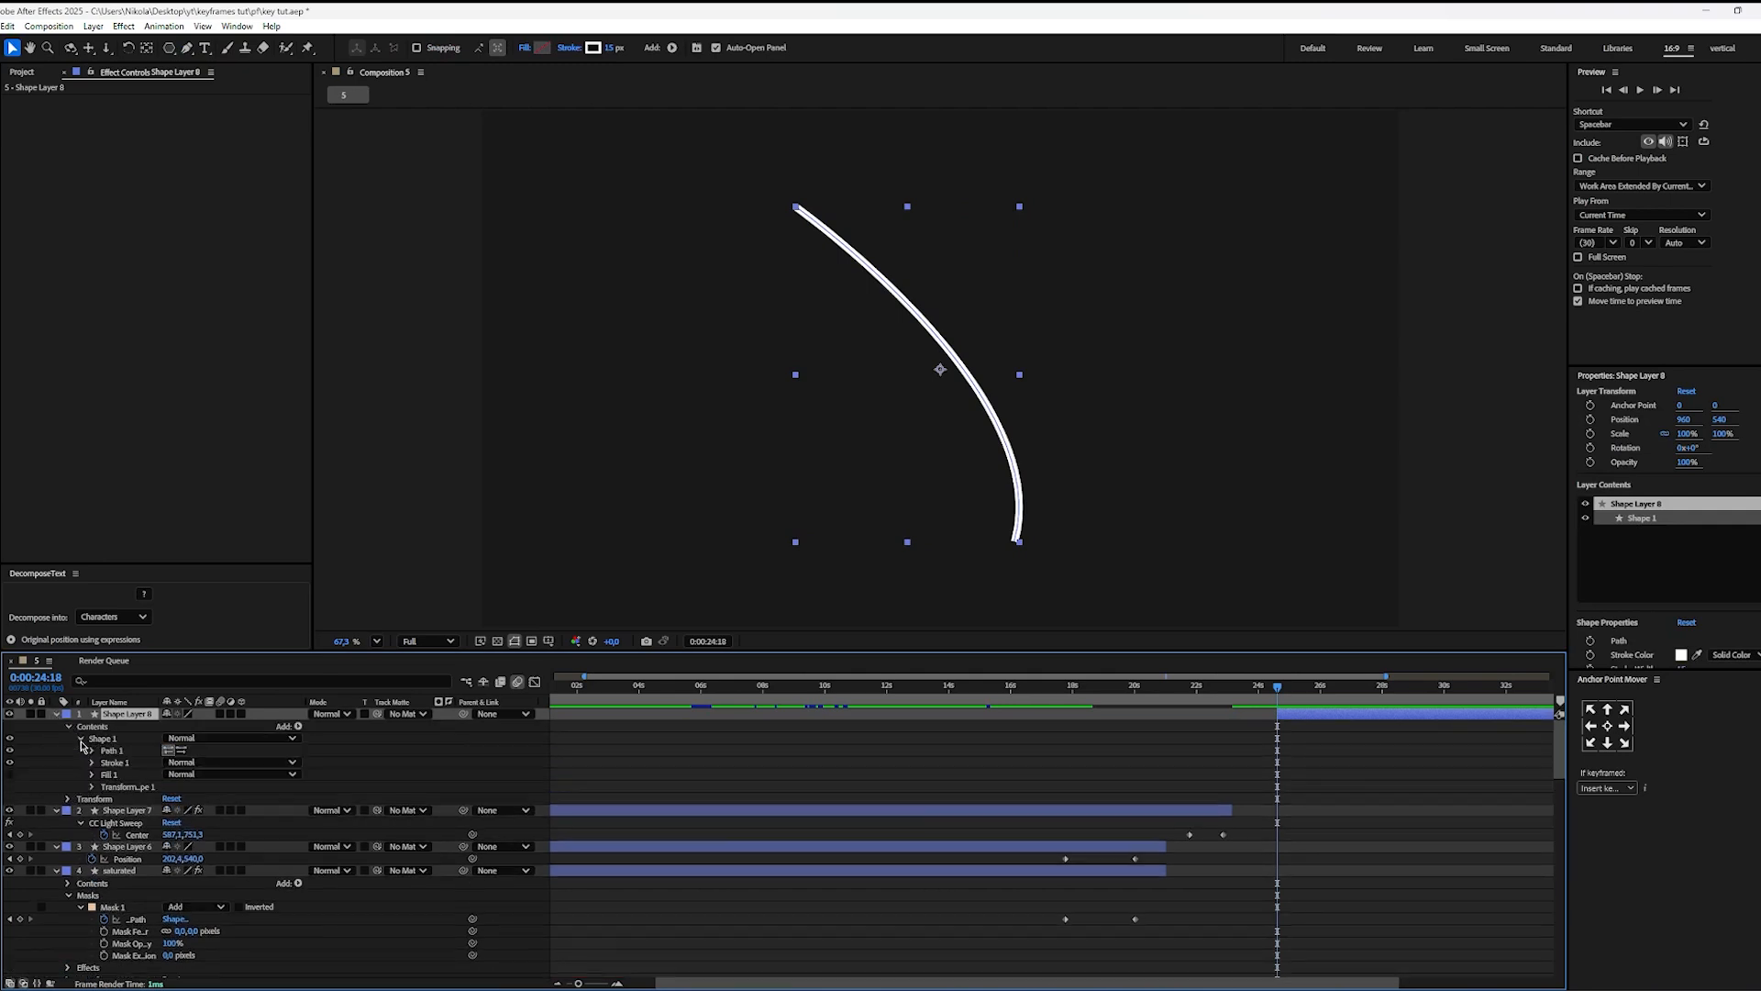
{"action": "left_click", "coordinate": [91, 762]}
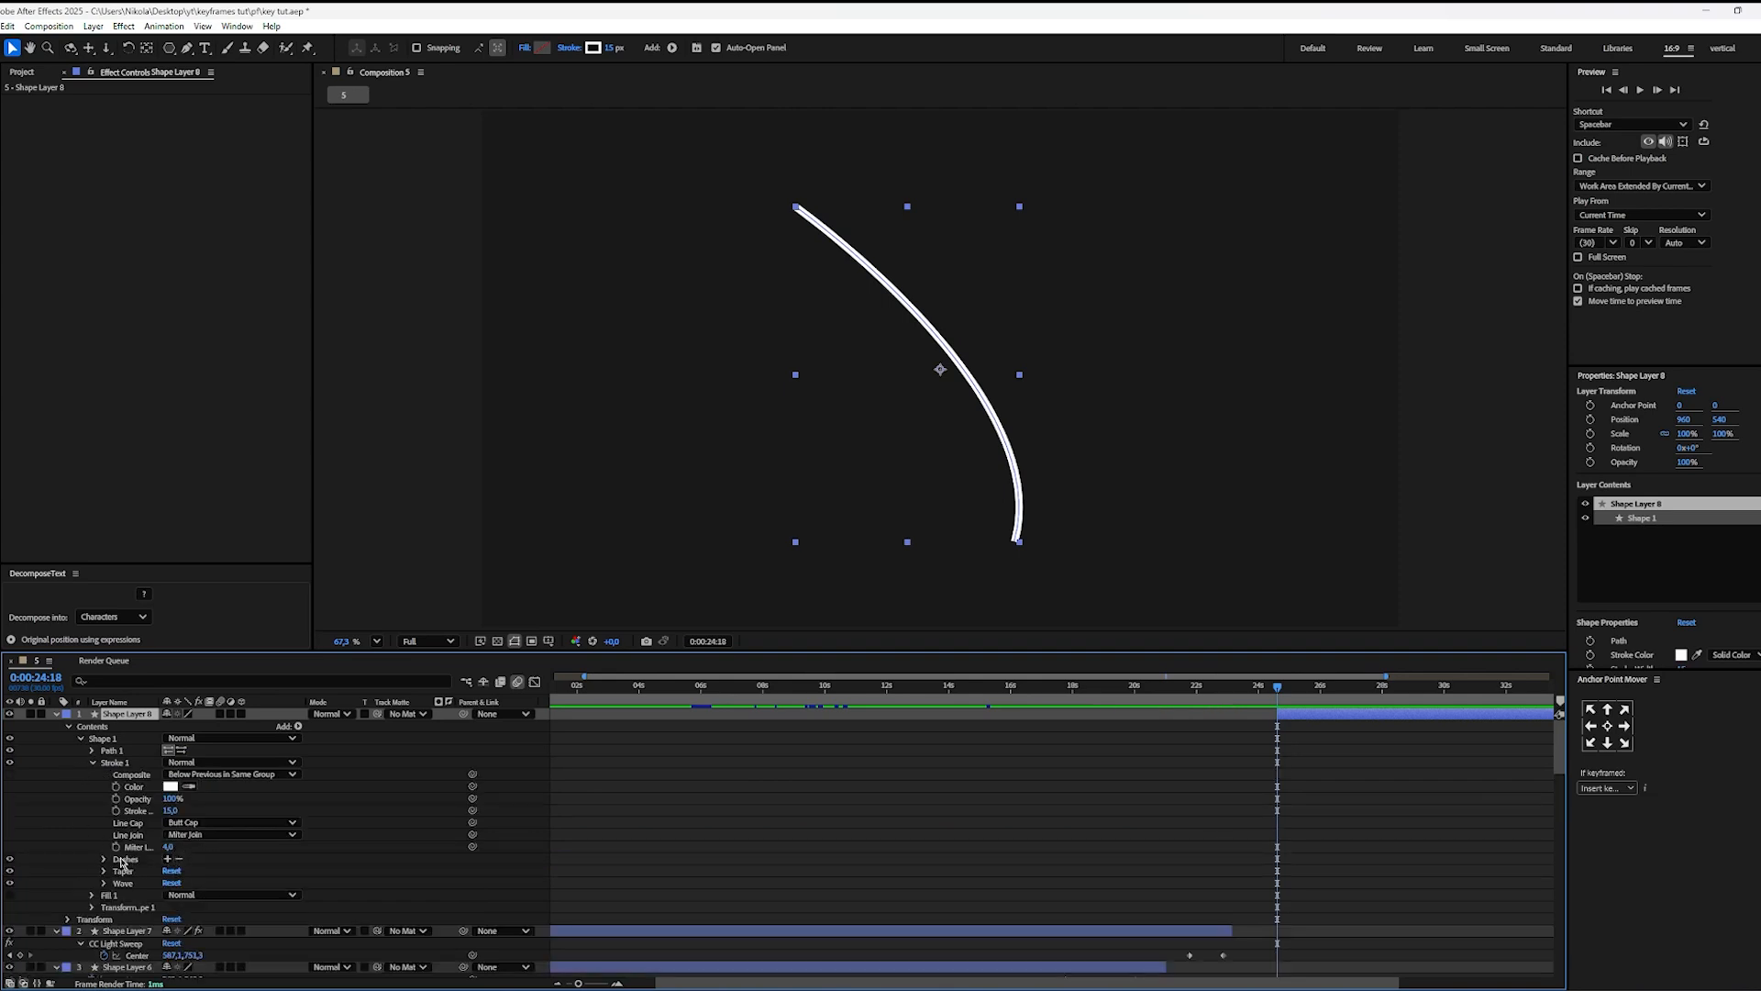
{"action": "left_click", "coordinate": [133, 861]}
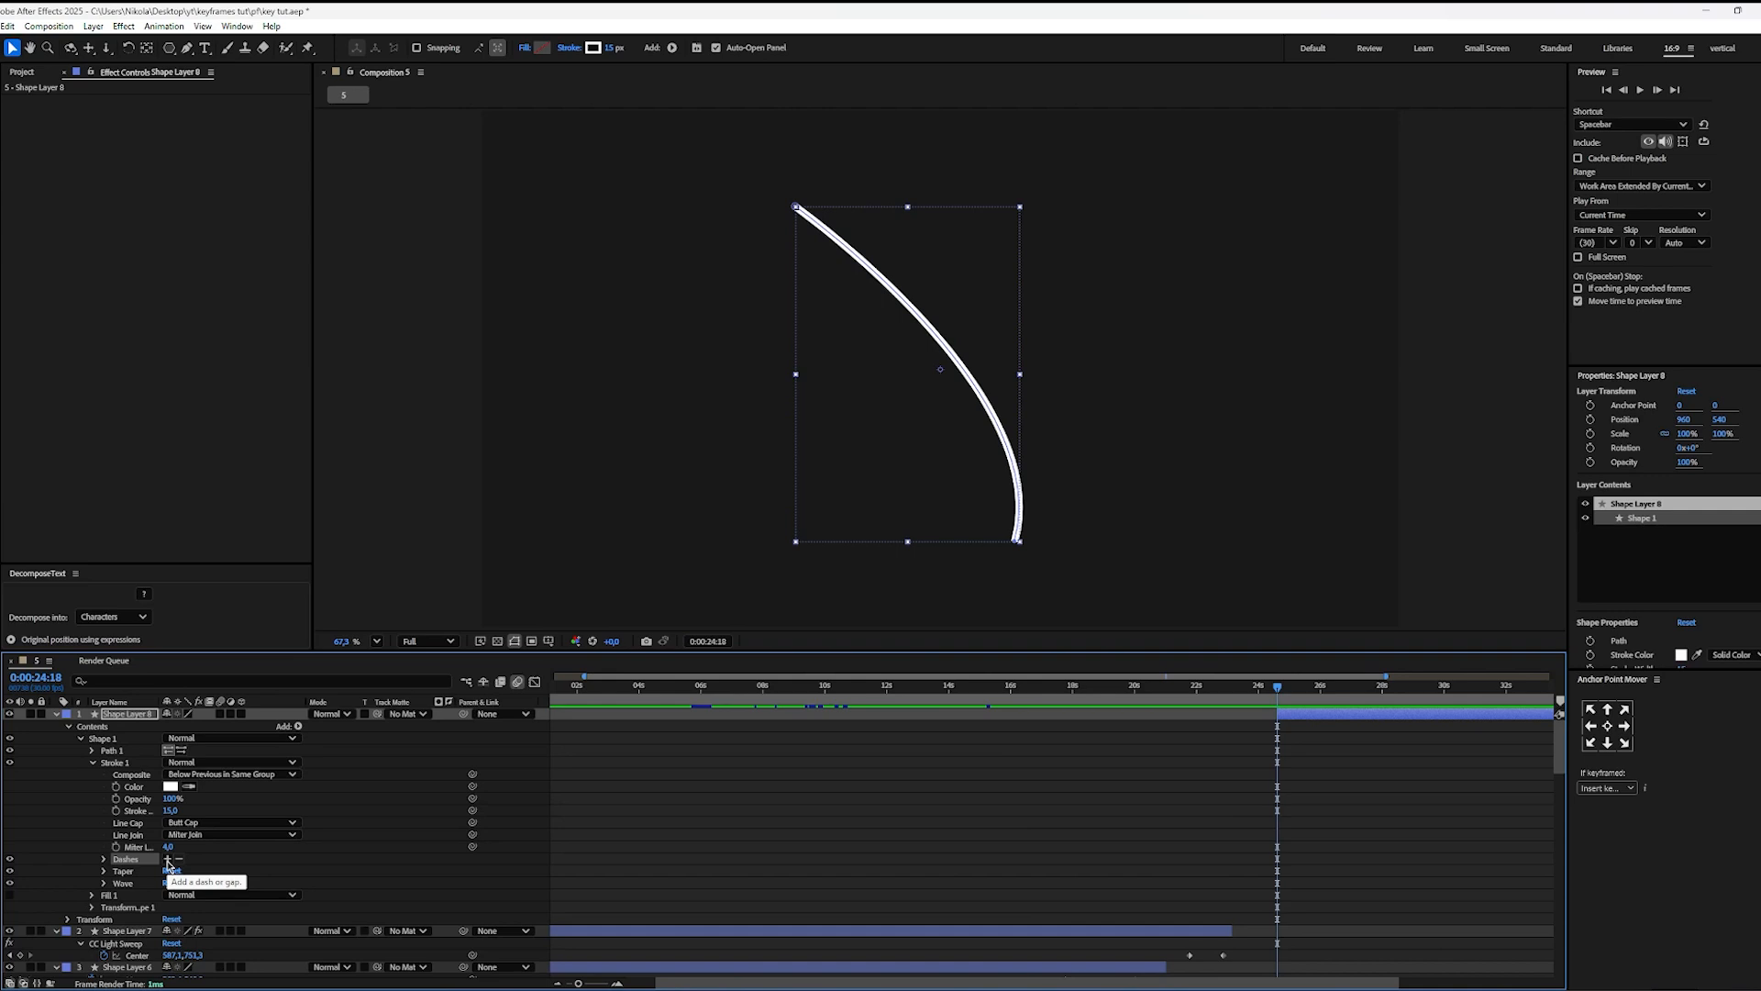
{"action": "left_click", "coordinate": [167, 860]}
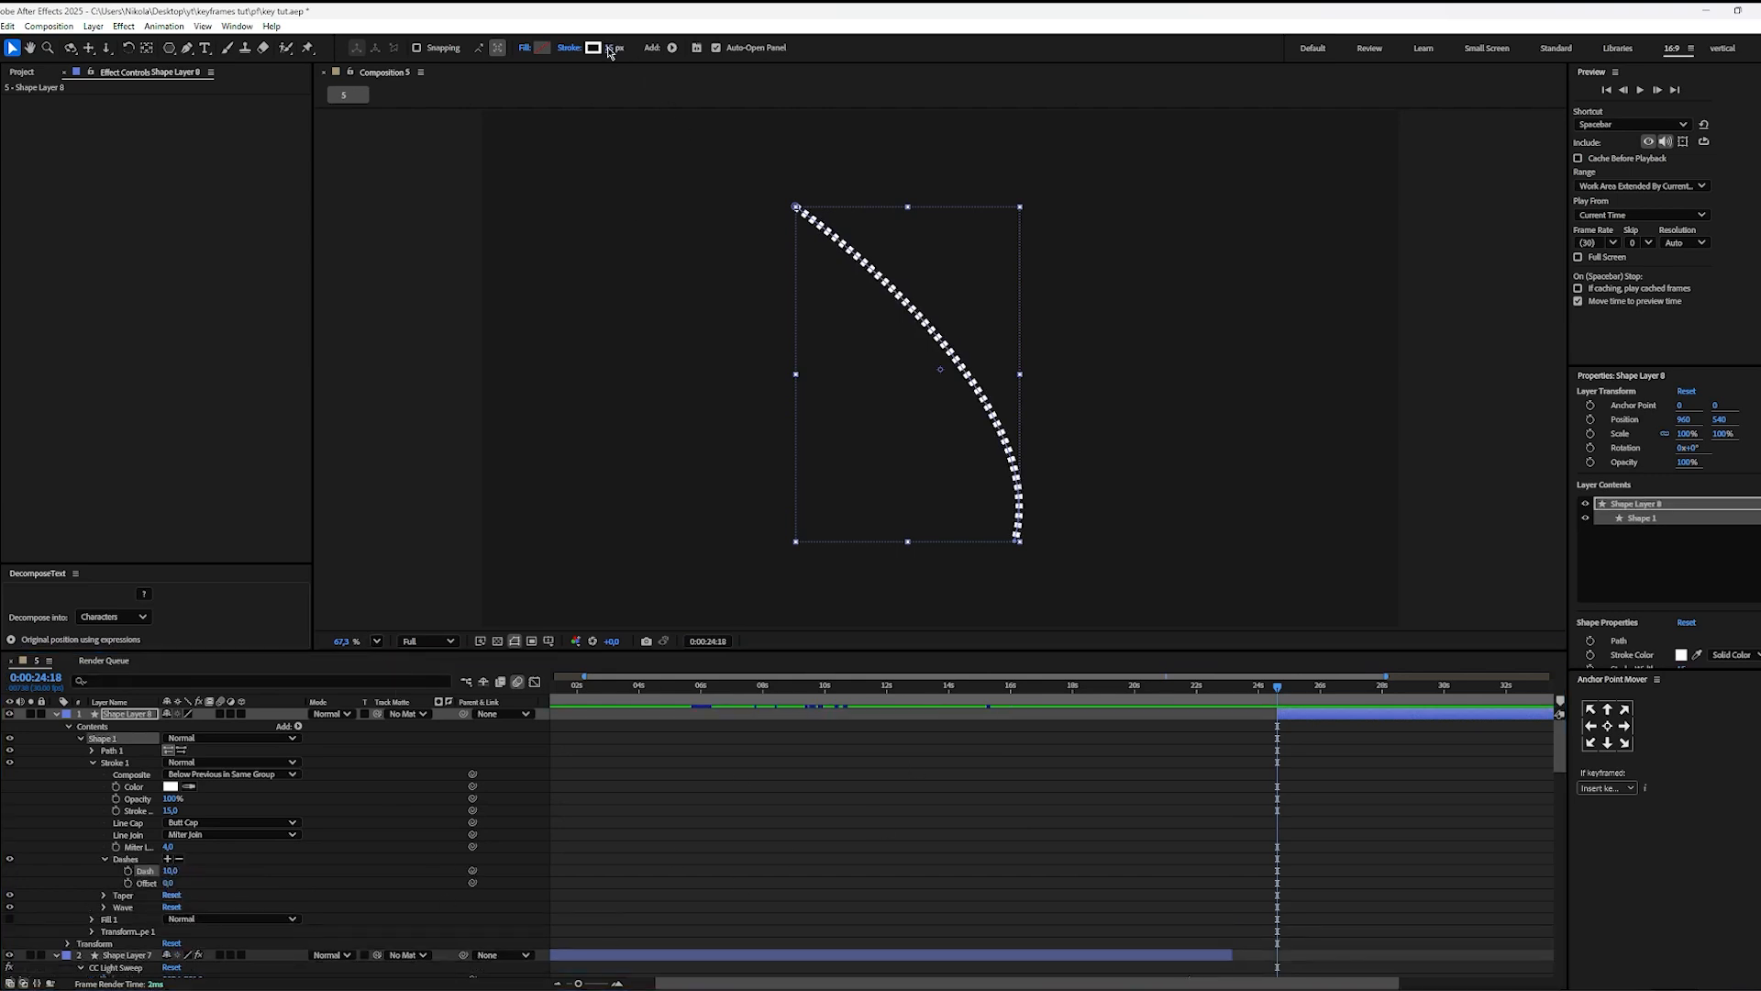
{"action": "left_click_drag", "start_coordinate": [604, 48], "coordinate": [598, 48]}
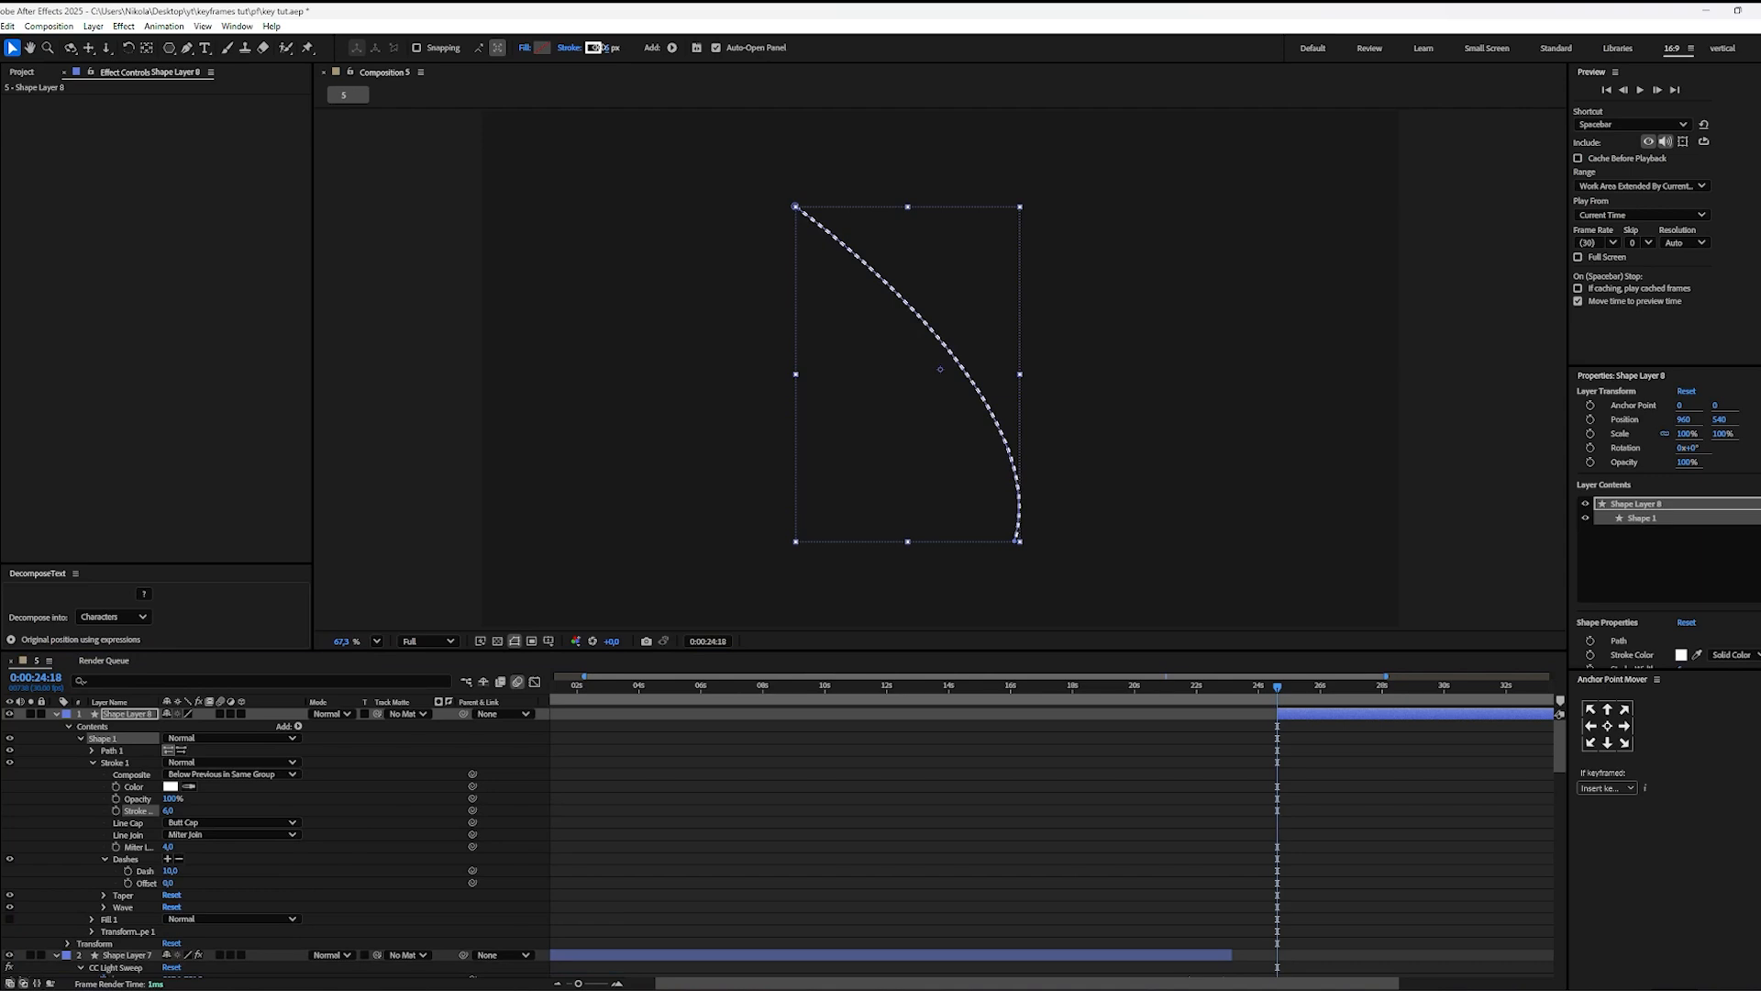
{"action": "left_click", "coordinate": [975, 763]}
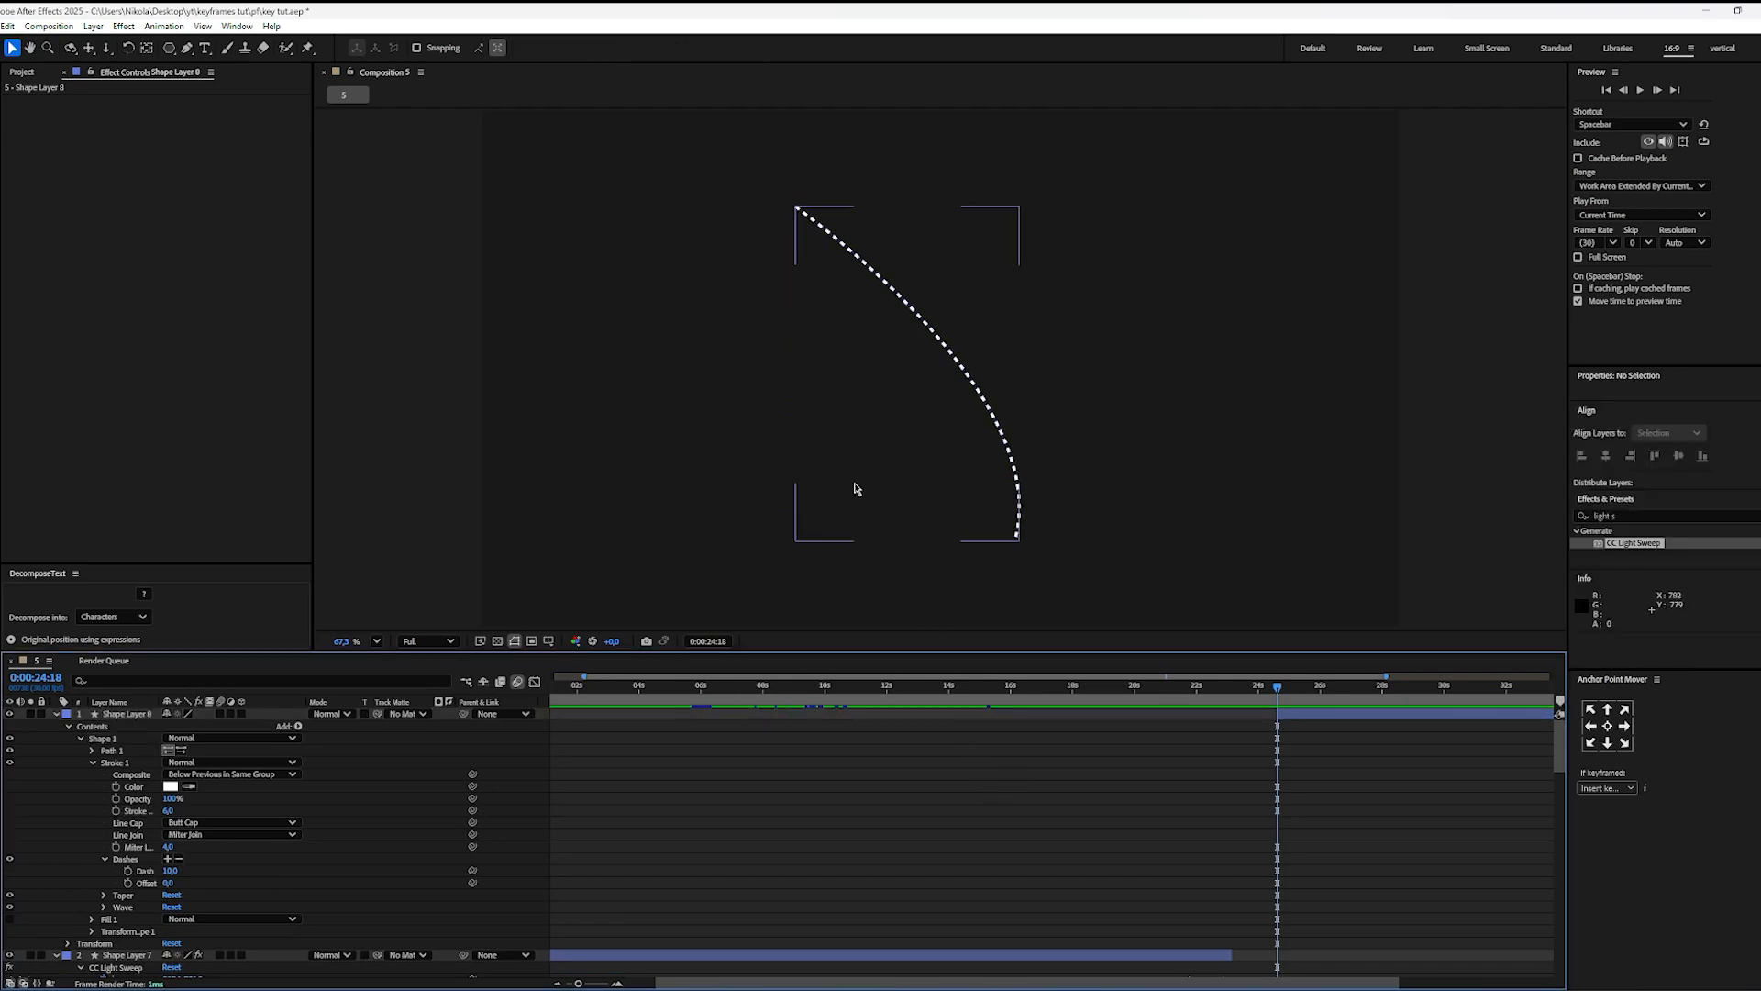
Step: Set the dashed stroke's line cap to Round Cap, comparing it up close with Butt Cap
{"action": "left_click", "coordinate": [131, 823]}
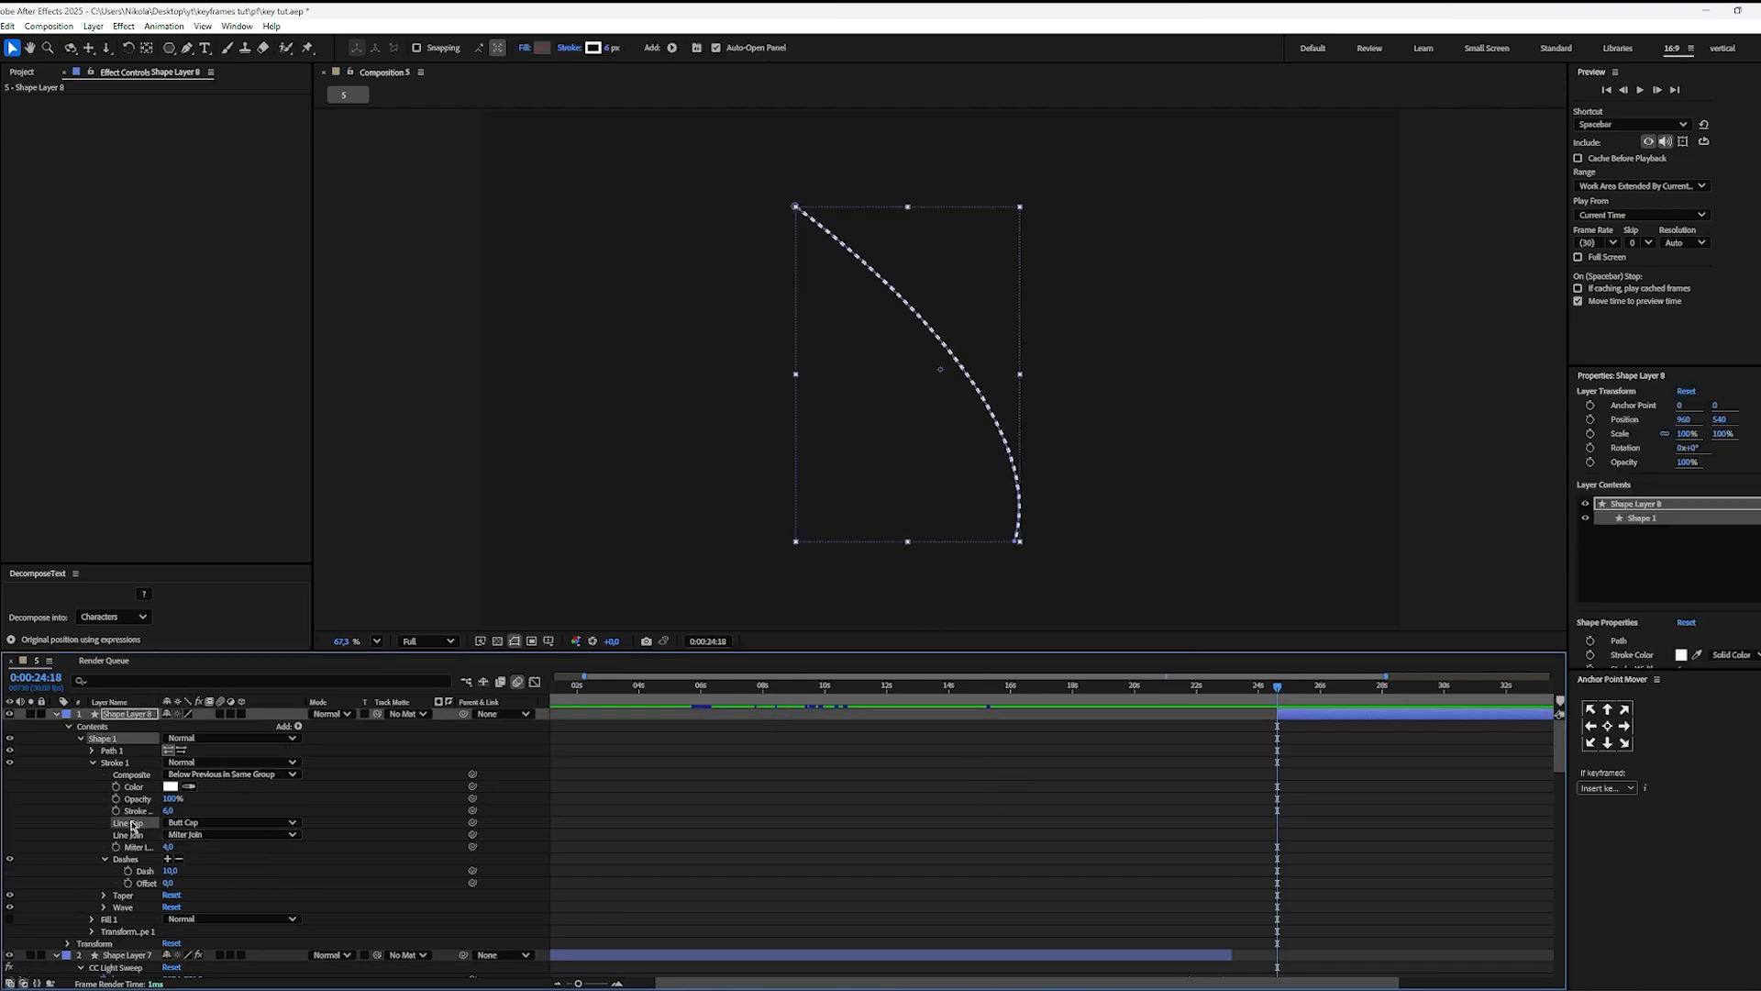
{"action": "left_click", "coordinate": [209, 823]}
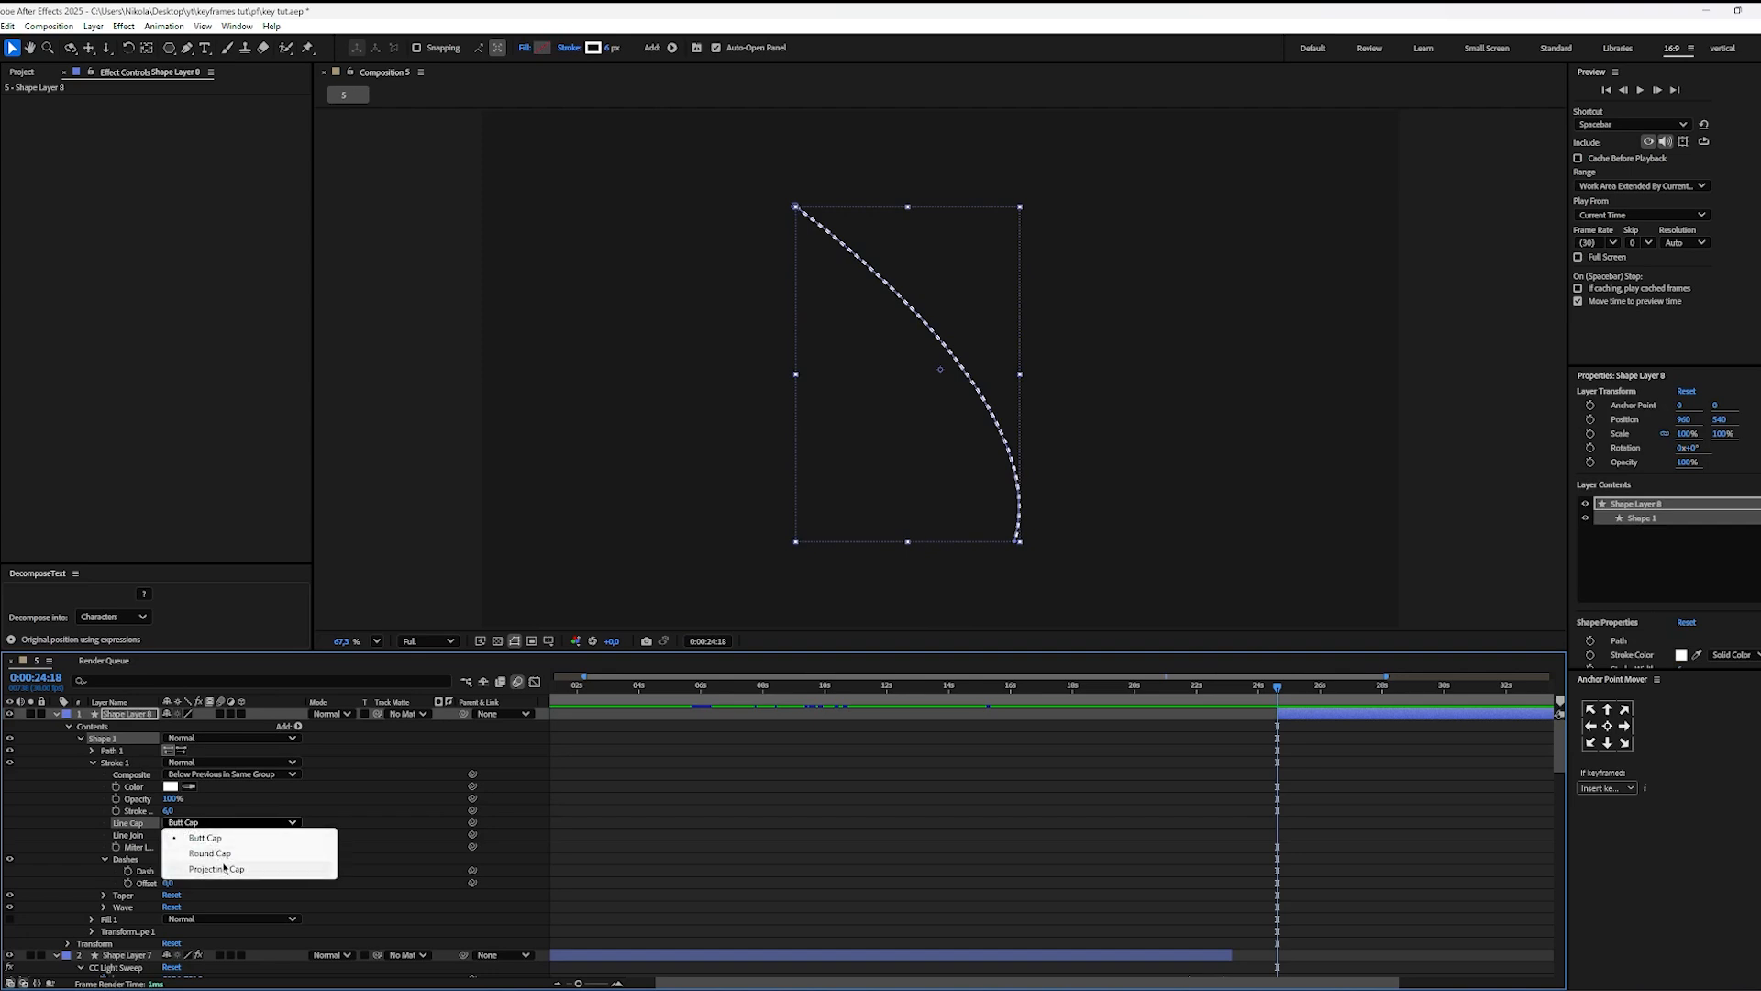
{"action": "left_click", "coordinate": [210, 853]}
{"action": "scroll", "coordinate": [982, 499], "scroll_direction": "up", "scroll_amount": 5}
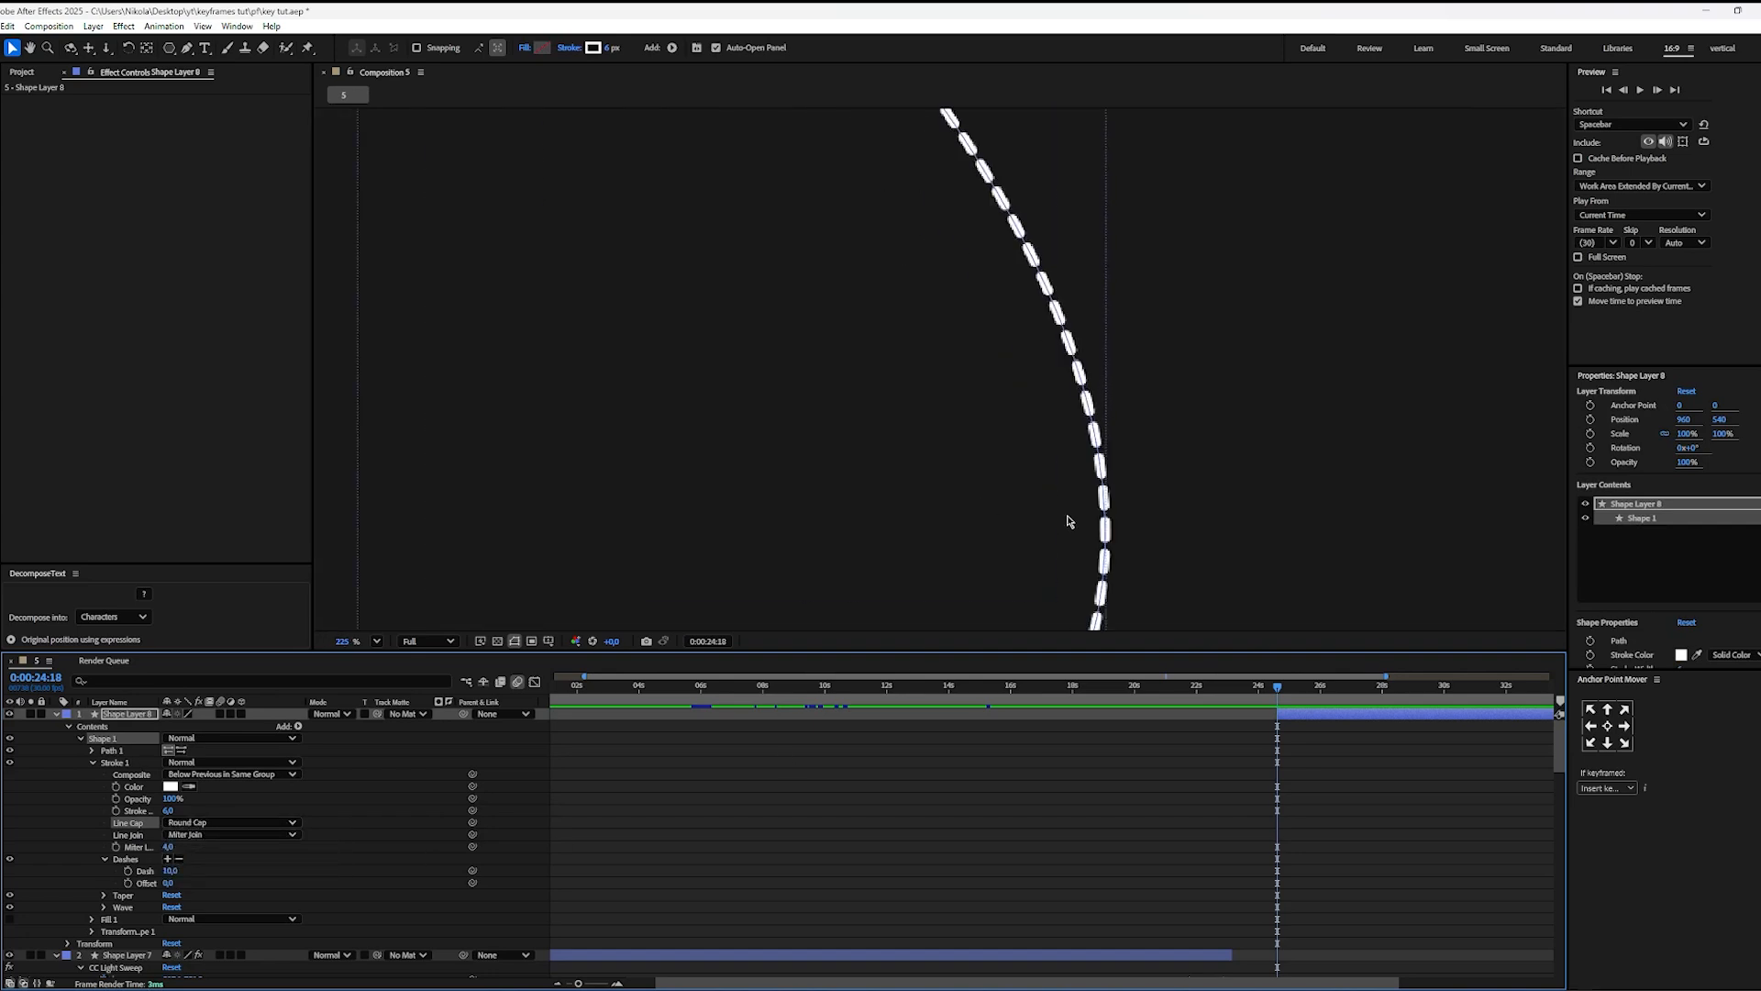
{"action": "left_click", "coordinate": [272, 819]}
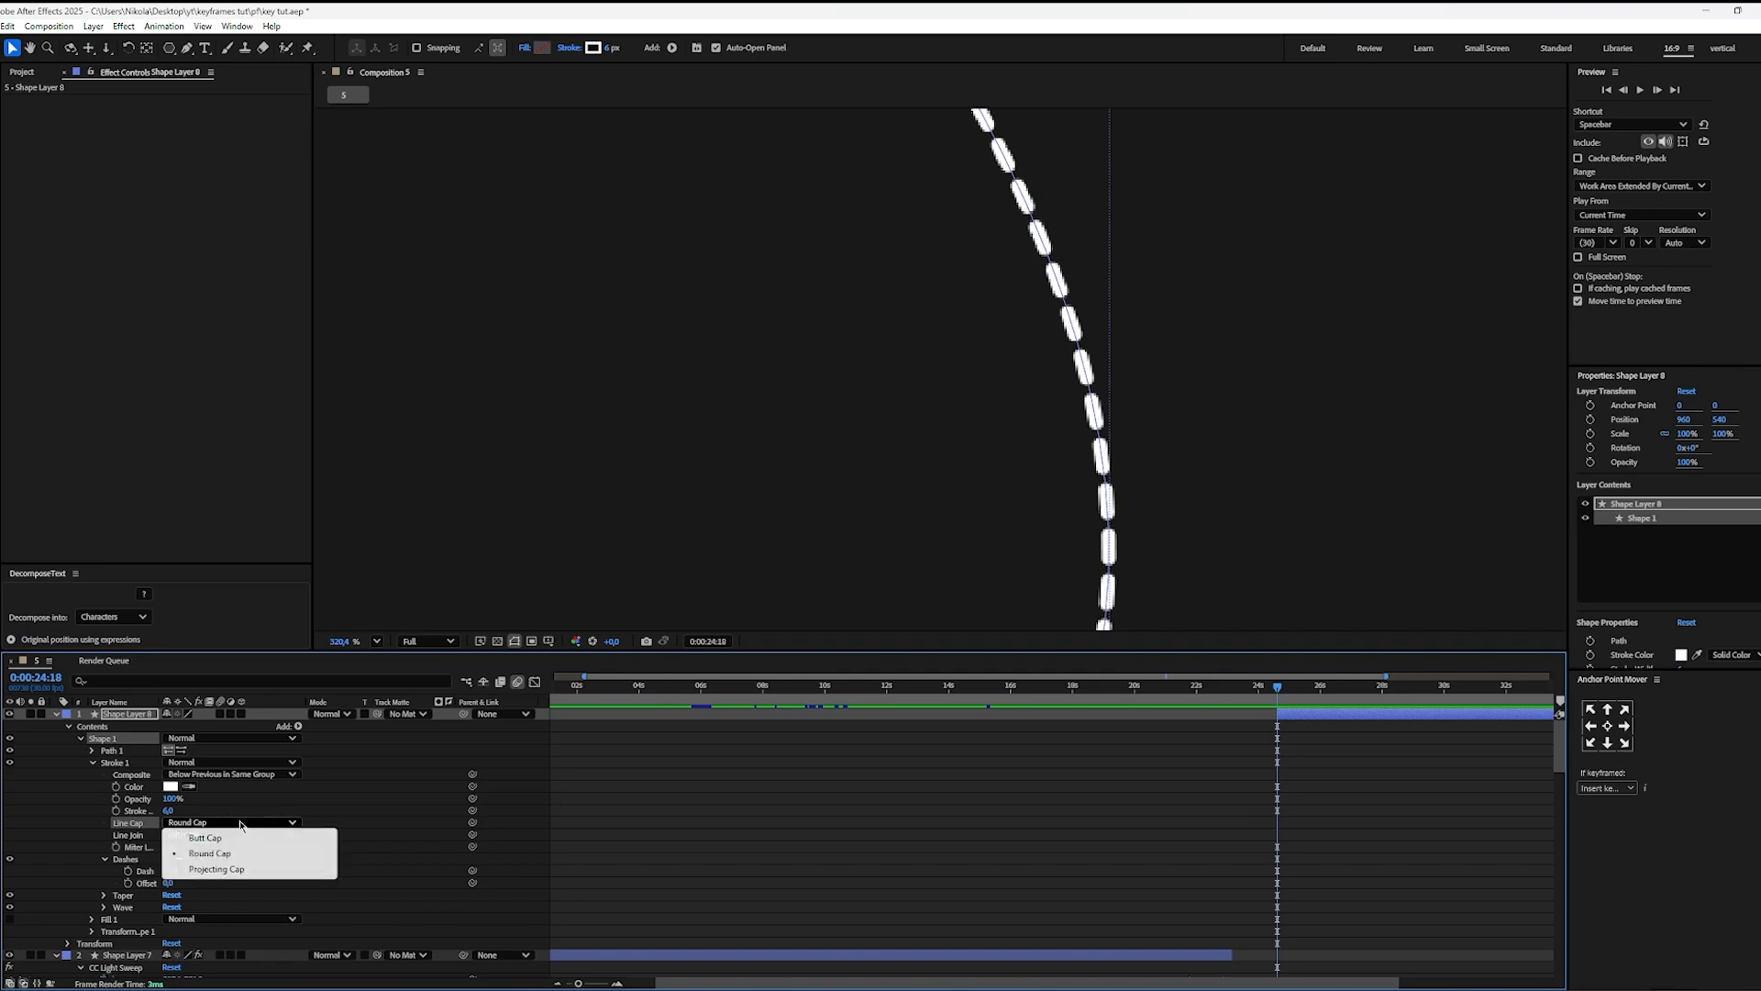
{"action": "left_click", "coordinate": [244, 837]}
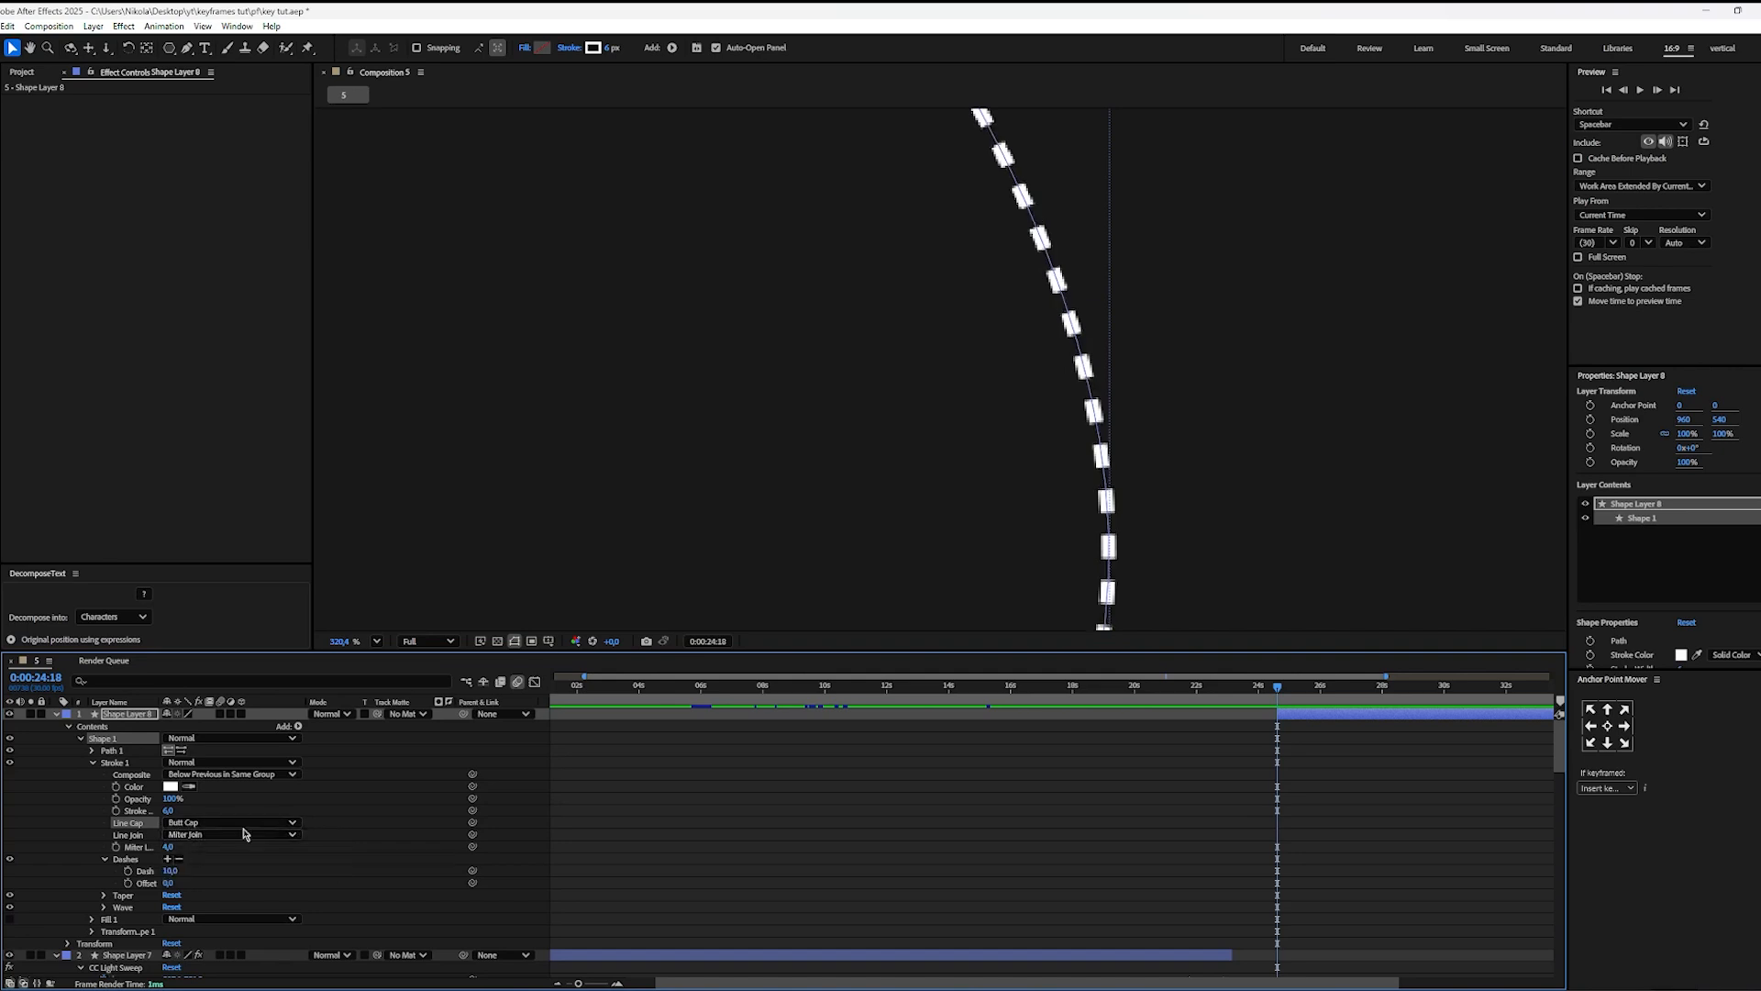
{"action": "left_click", "coordinate": [242, 822]}
{"action": "left_click", "coordinate": [246, 853]}
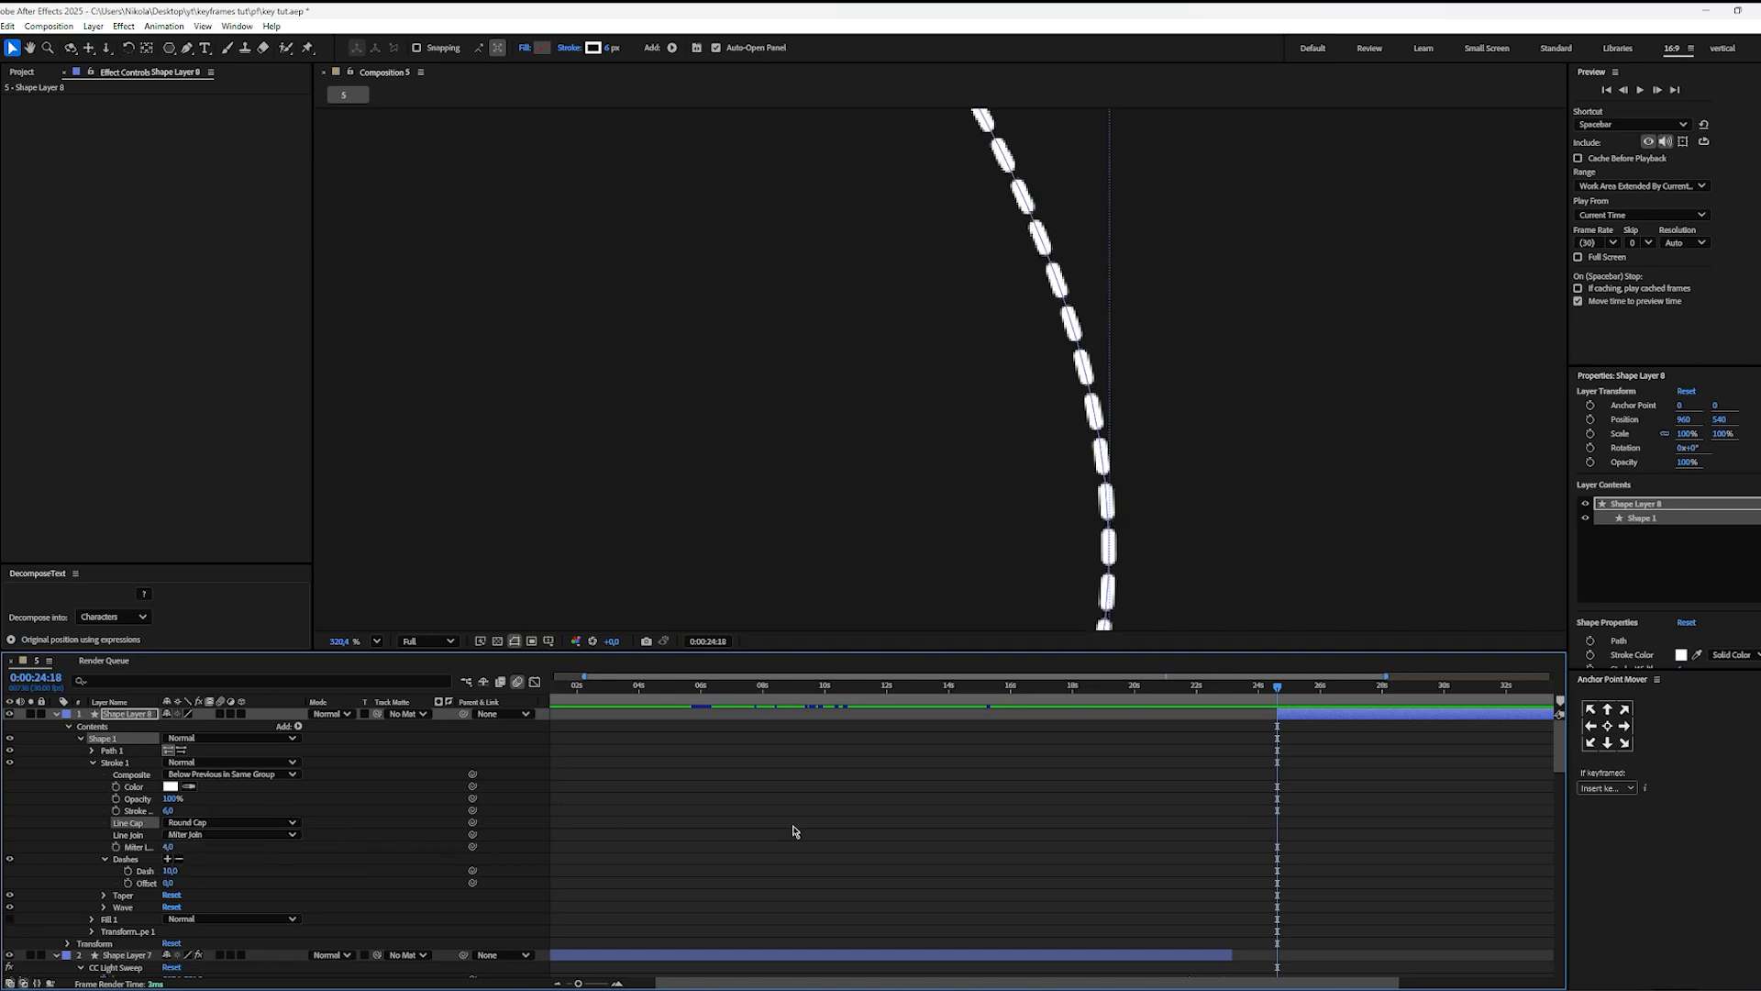
{"action": "scroll", "coordinate": [787, 539], "scroll_direction": "down", "scroll_amount": 4}
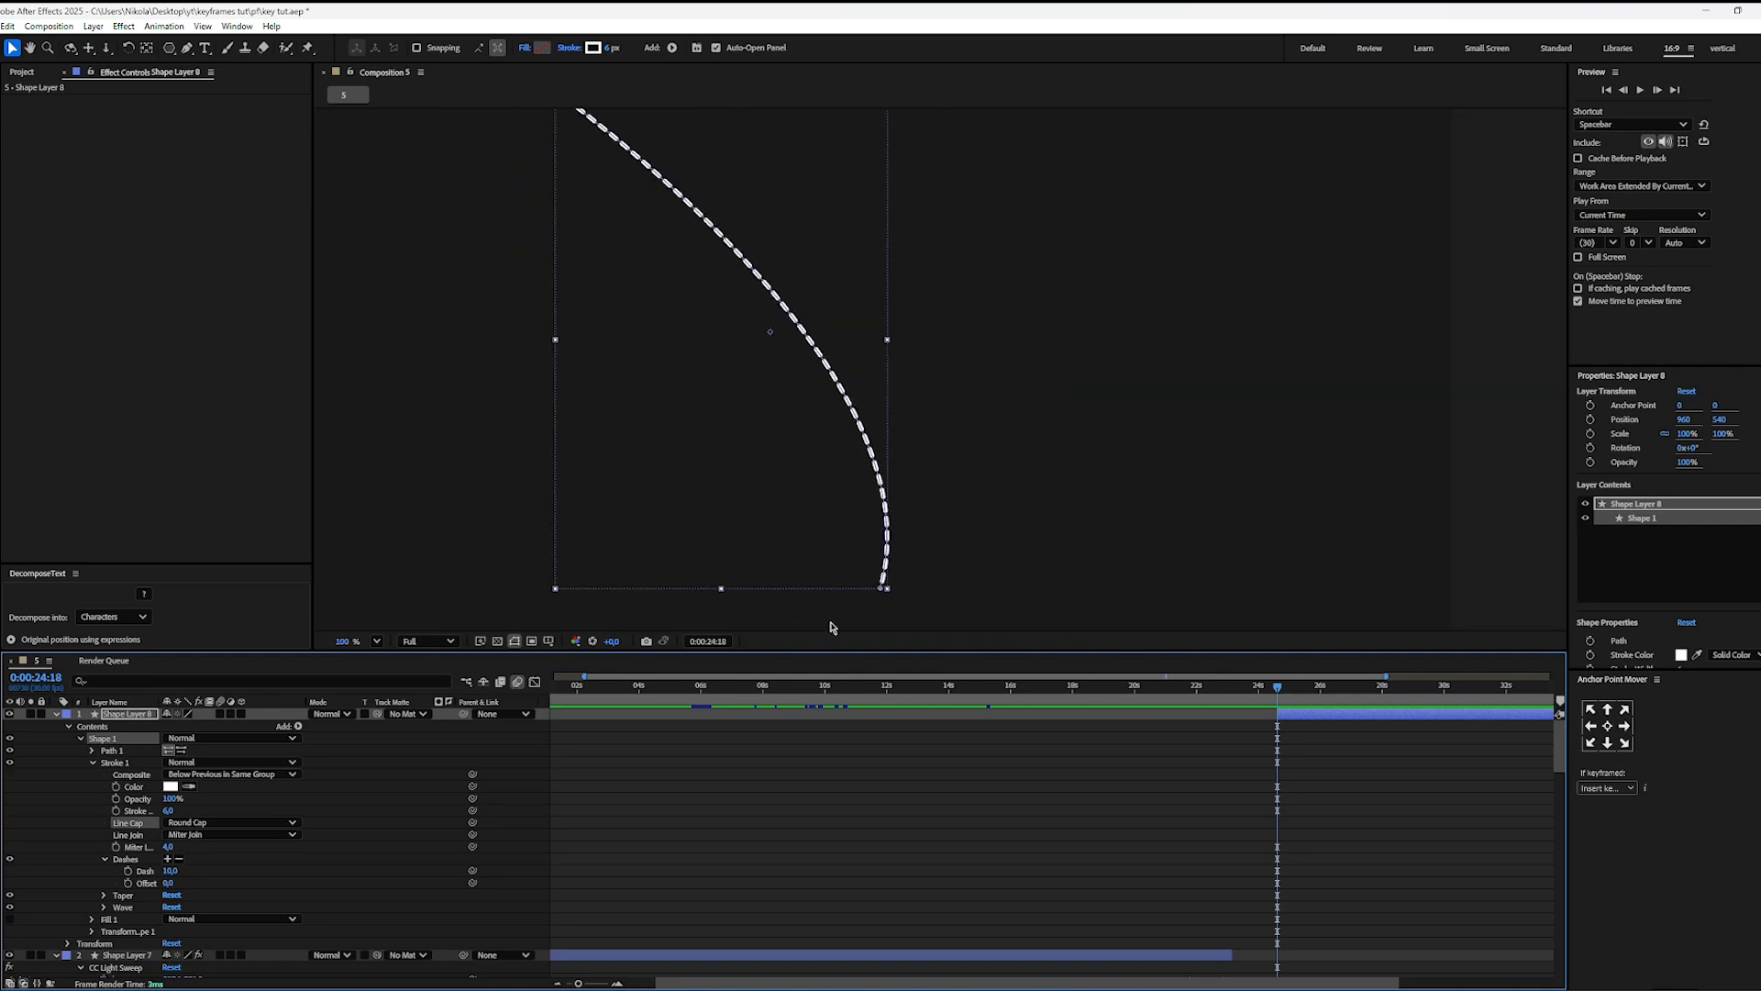
{"action": "left_click", "coordinate": [1061, 852]}
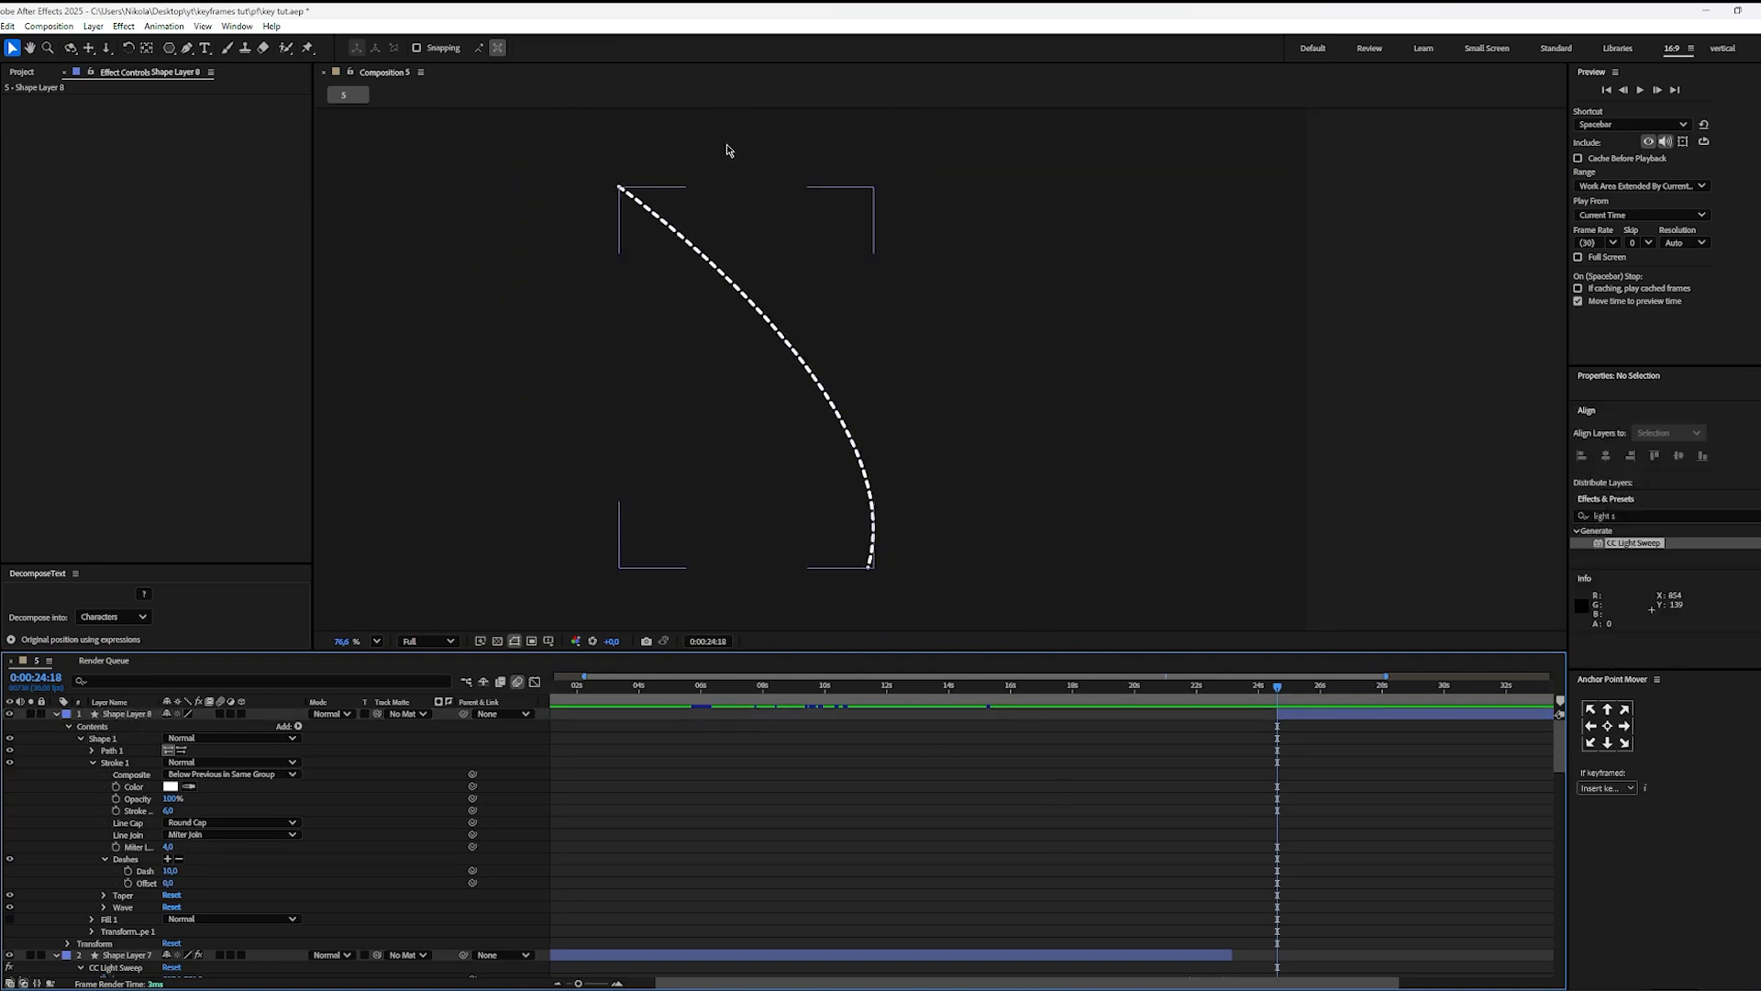
Step: Add Trim Paths to the dashed curve's shape layer and expand its properties
{"action": "left_click", "coordinate": [1294, 719]}
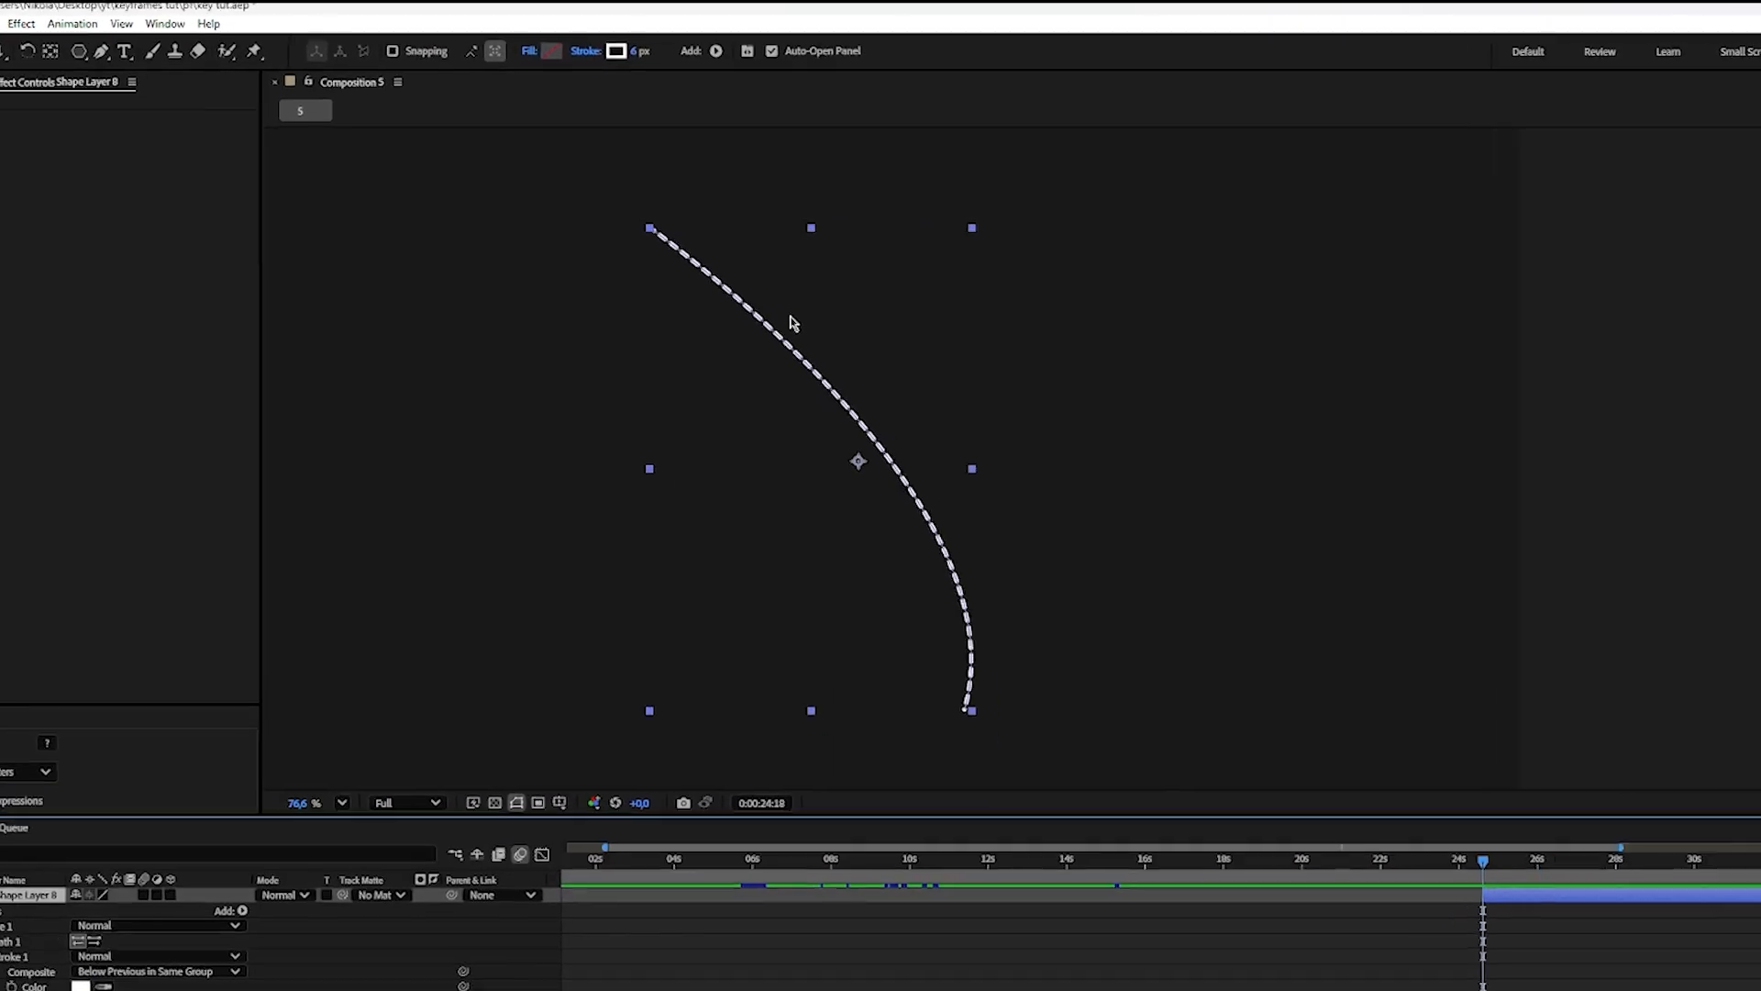
{"action": "left_click", "coordinate": [803, 58]}
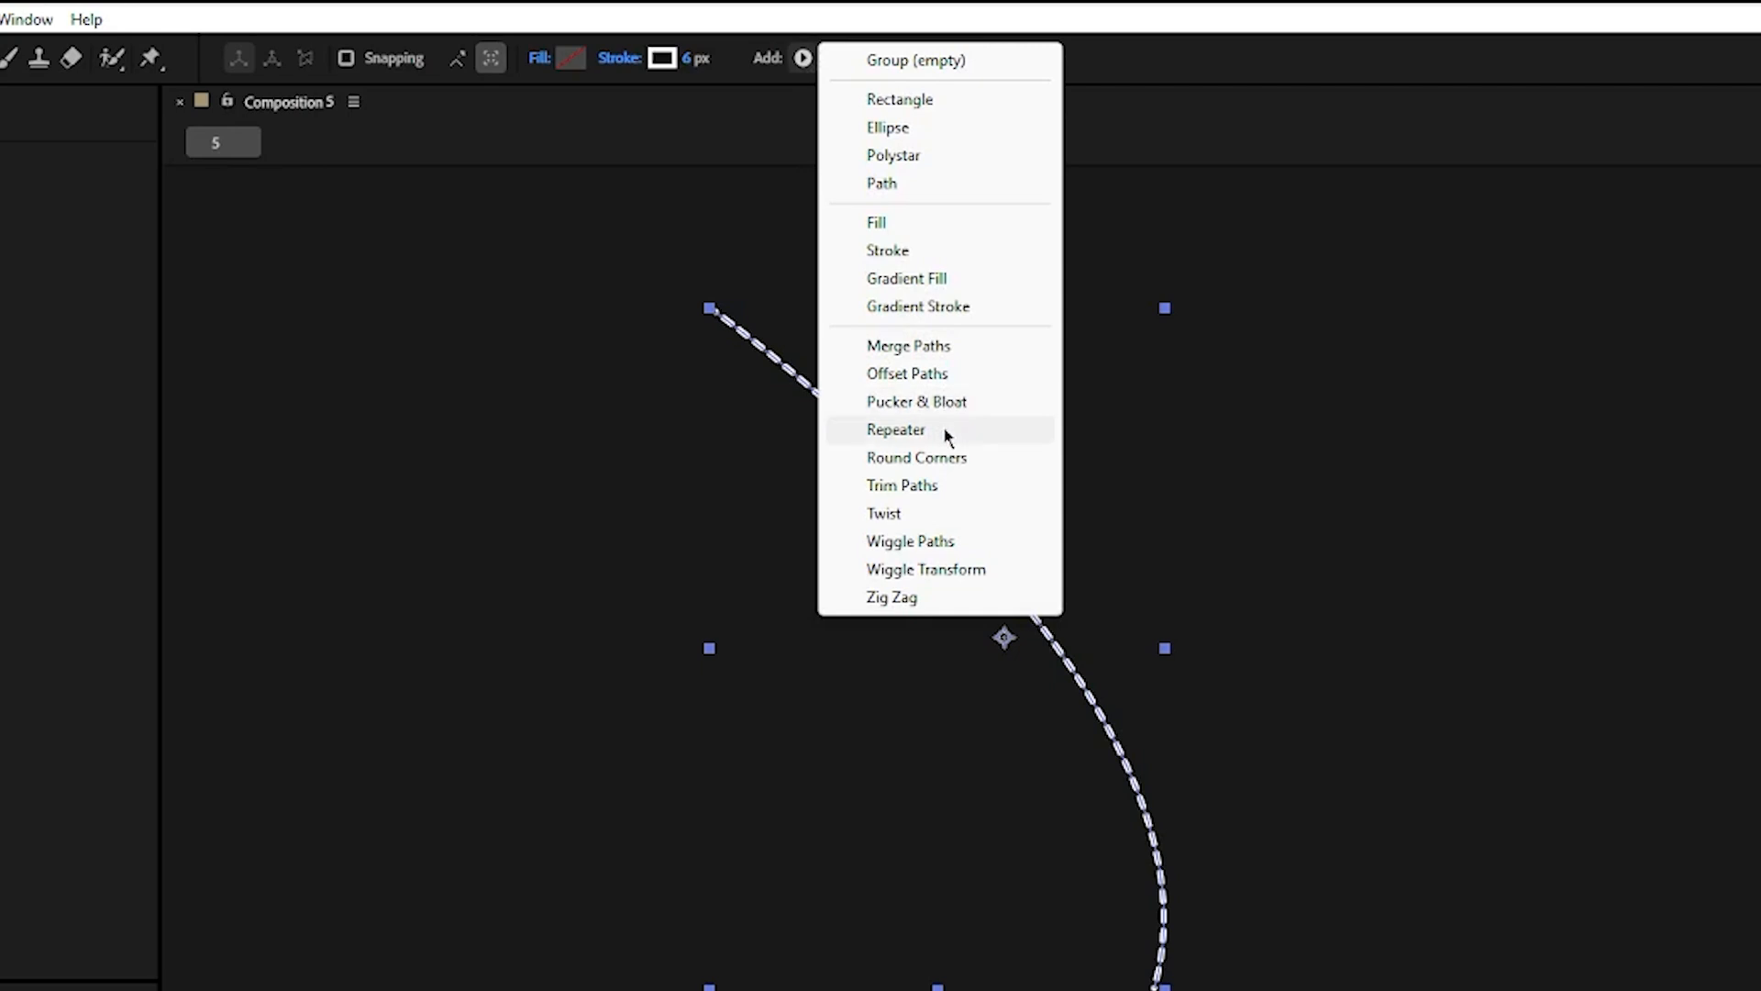
{"action": "left_click", "coordinate": [955, 486]}
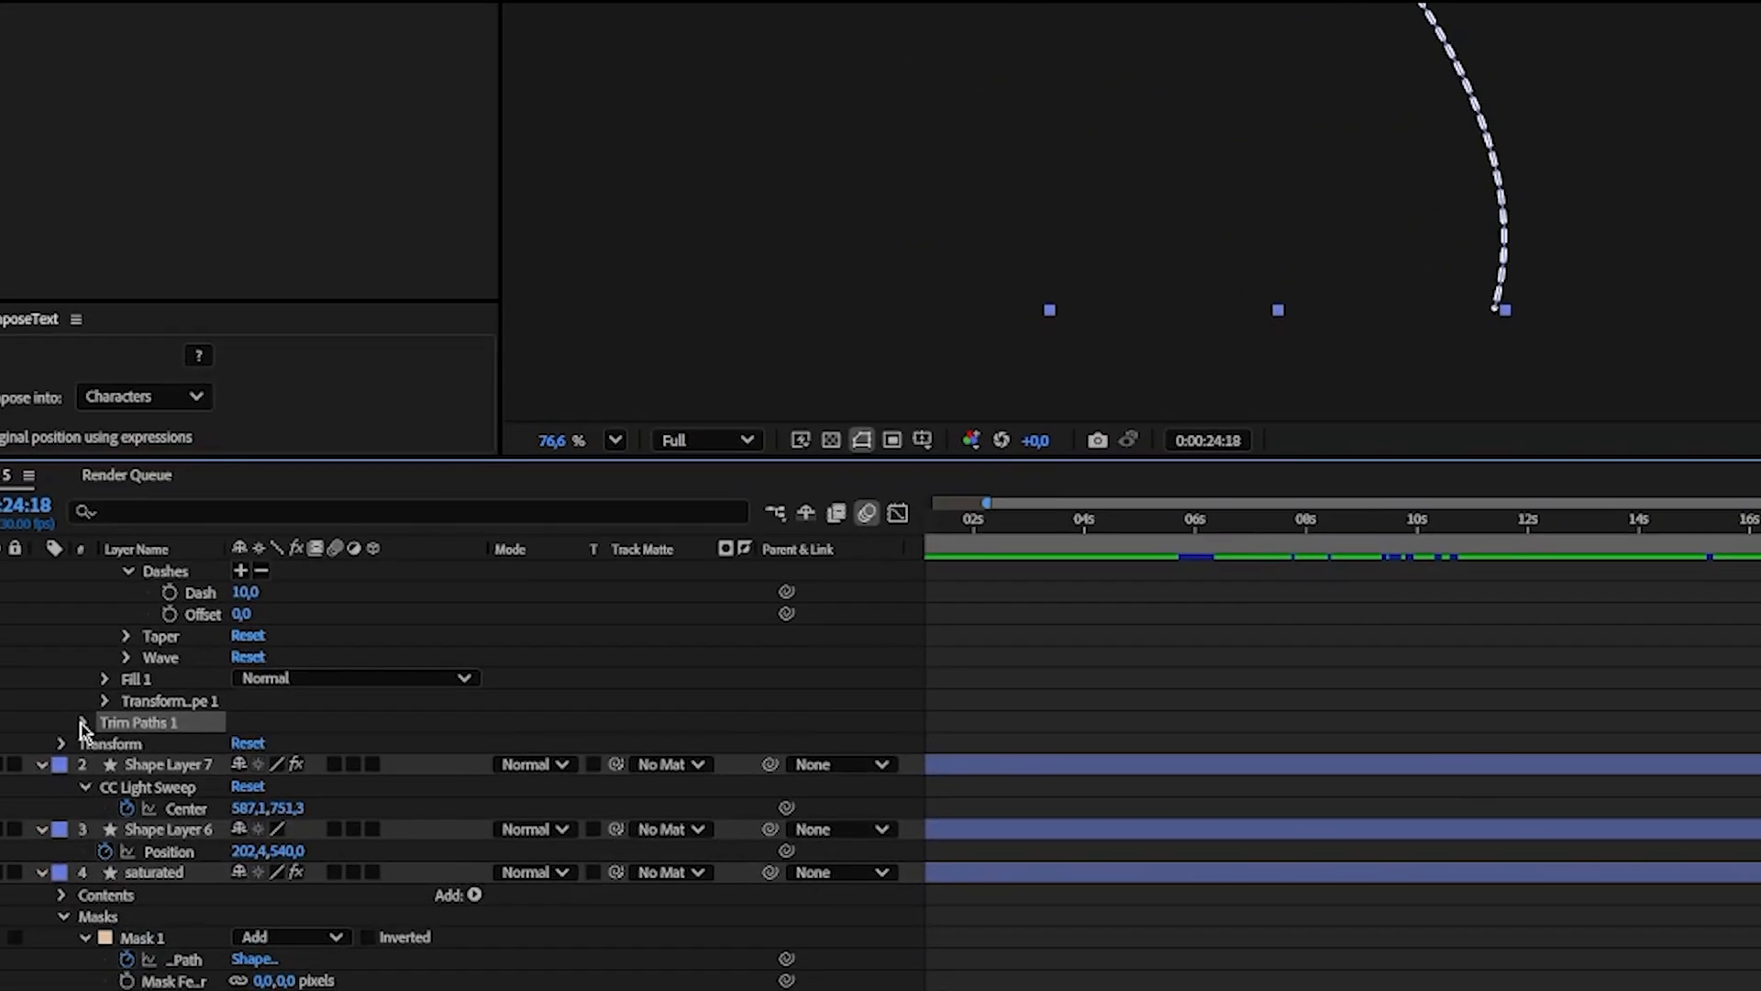
{"action": "left_click", "coordinate": [83, 723]}
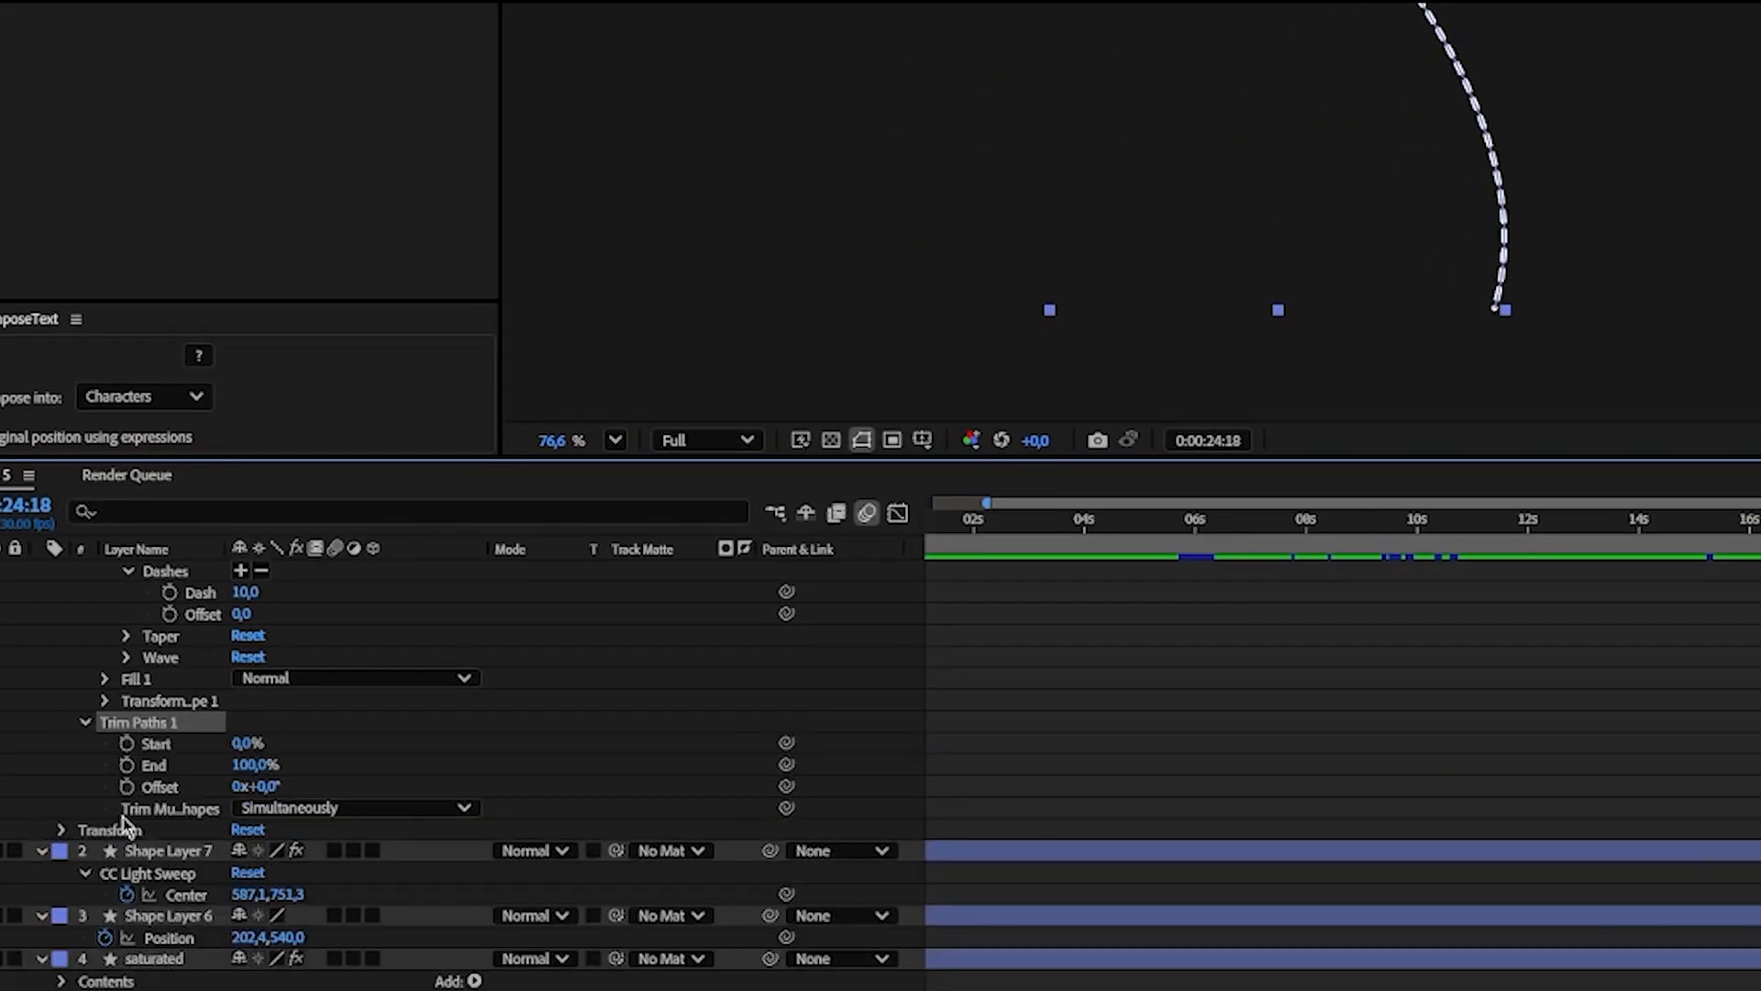
Step: Create an End keyframe of 0% in Trim Paths at 0:00:24:18
{"action": "left_click", "coordinate": [128, 766]}
{"action": "left_click", "coordinate": [255, 764]}
{"action": "type", "text": "0"}
{"action": "key", "text": "Return"}
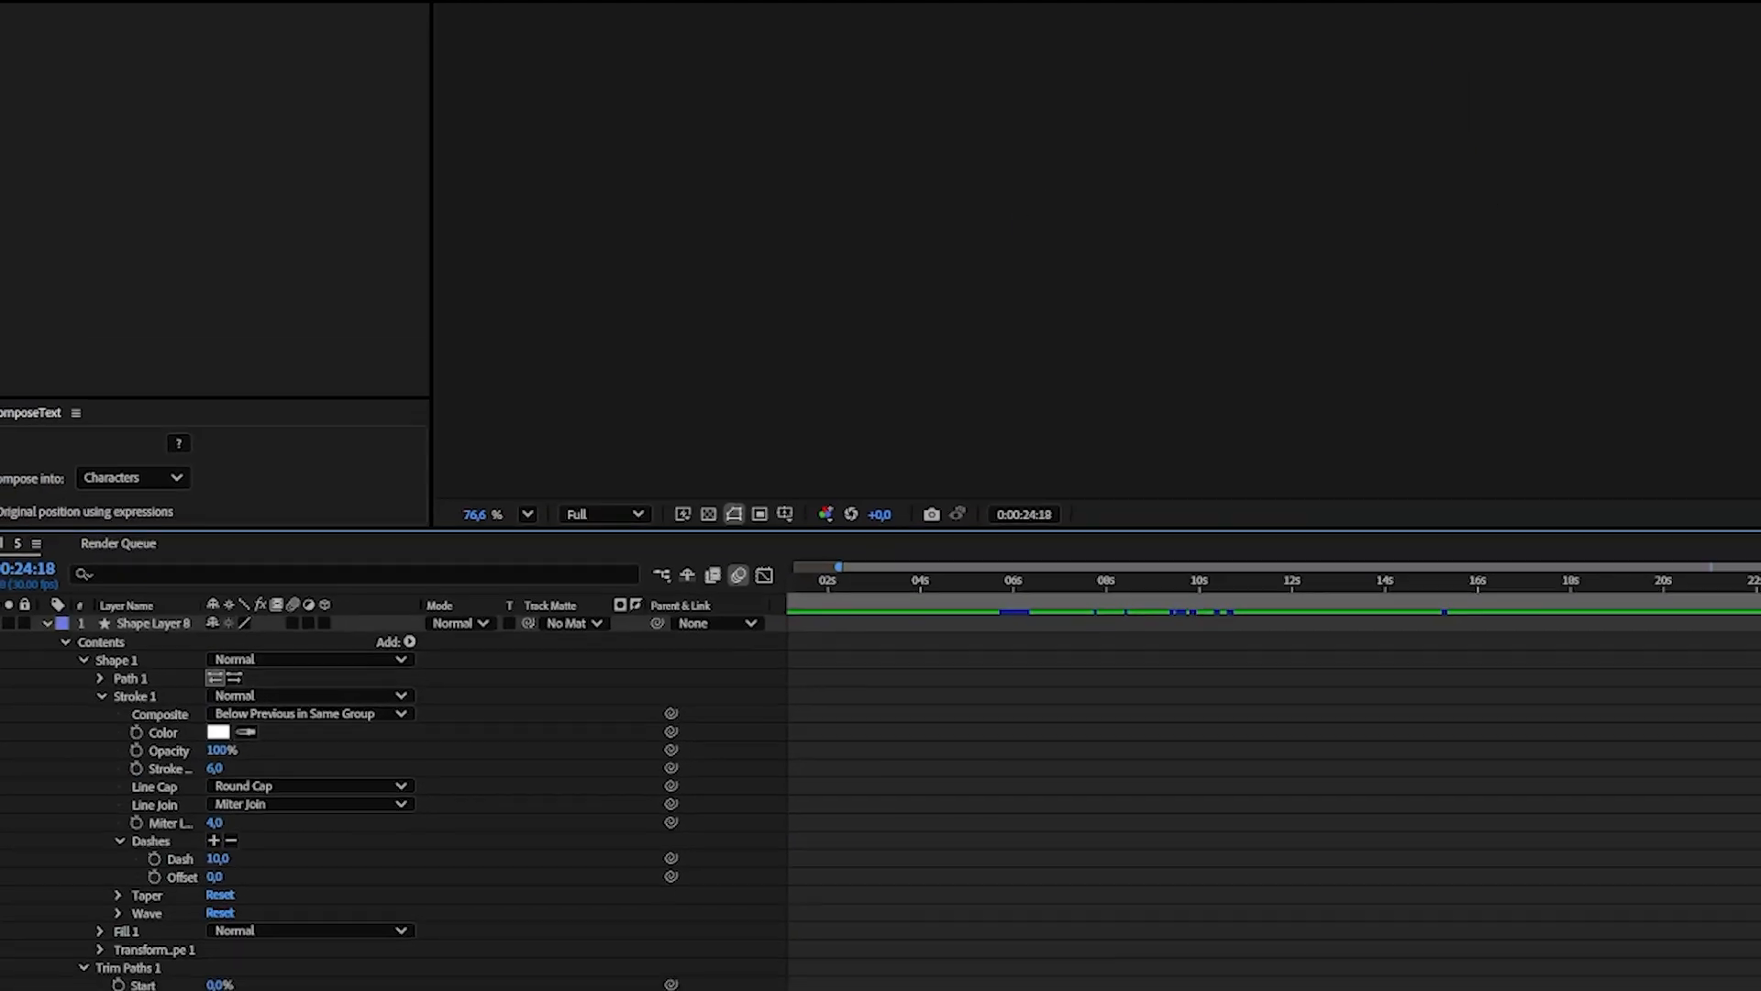
Step: Set the Trim Paths End to 100% at 0:00:27:13 and apply Easy Ease to both End keyframes
{"action": "left_click_drag", "start_coordinate": [1675, 658], "coordinate": [1700, 658]}
{"action": "scroll", "coordinate": [238, 793], "scroll_direction": "down", "scroll_amount": 5}
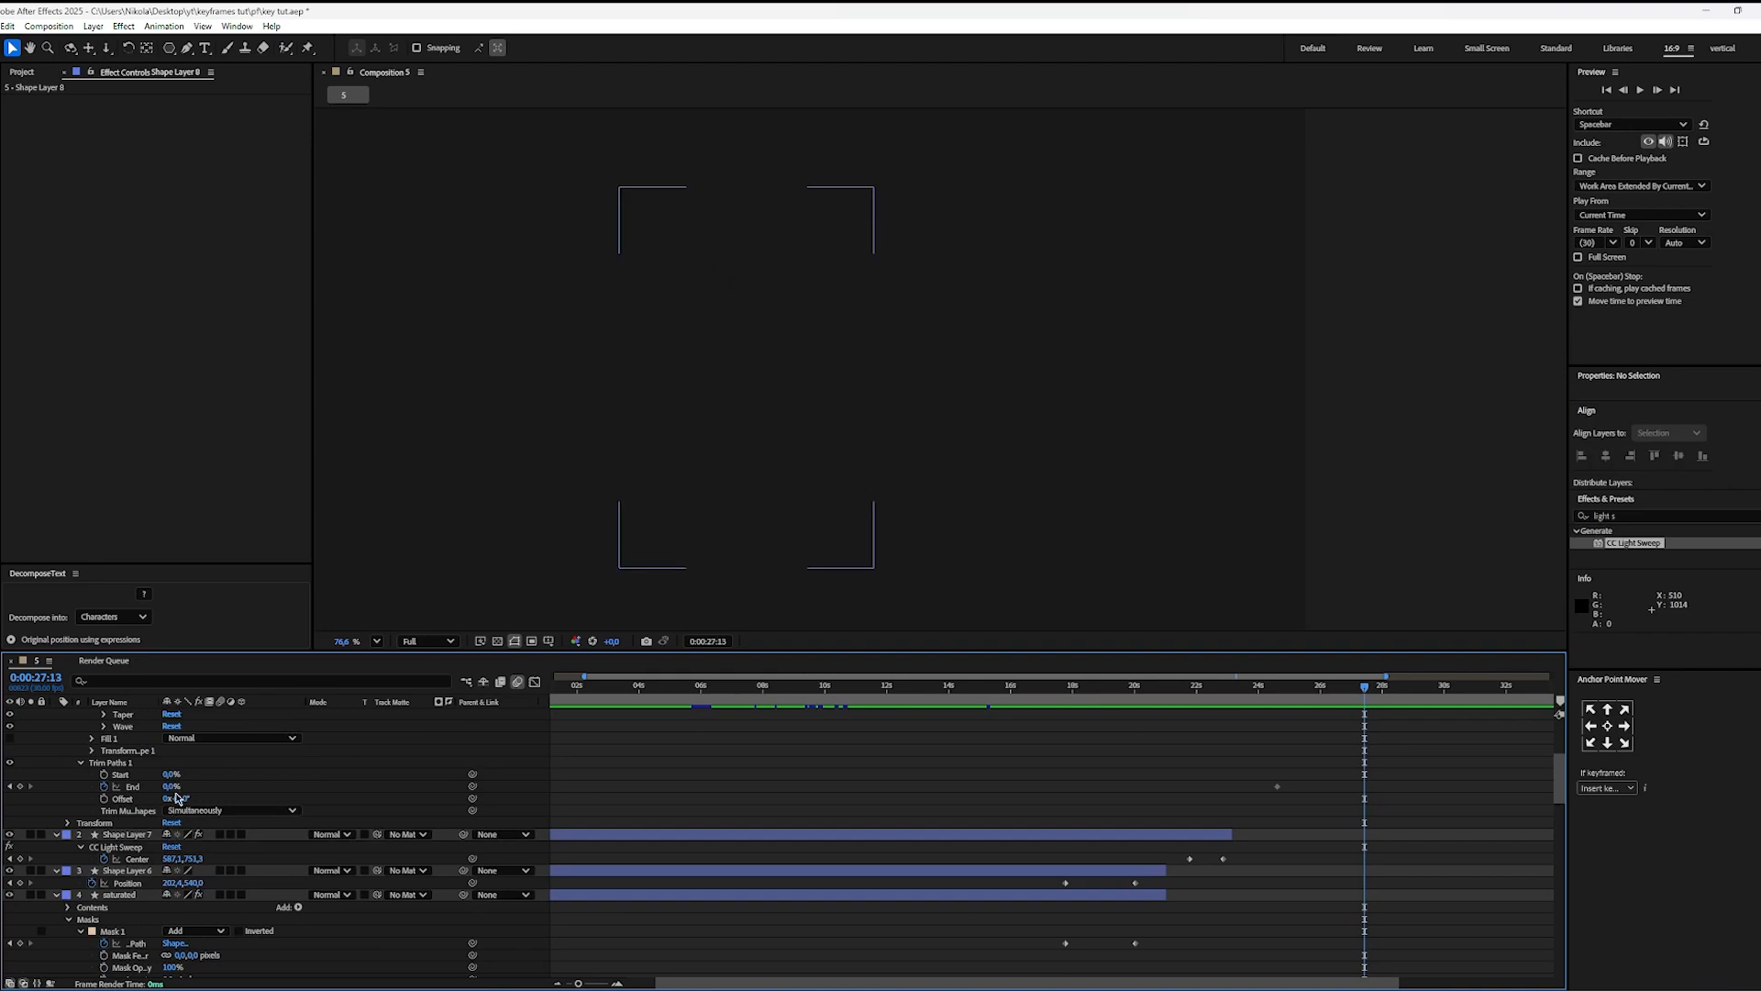
{"action": "left_click_drag", "start_coordinate": [170, 789], "coordinate": [1114, 796]}
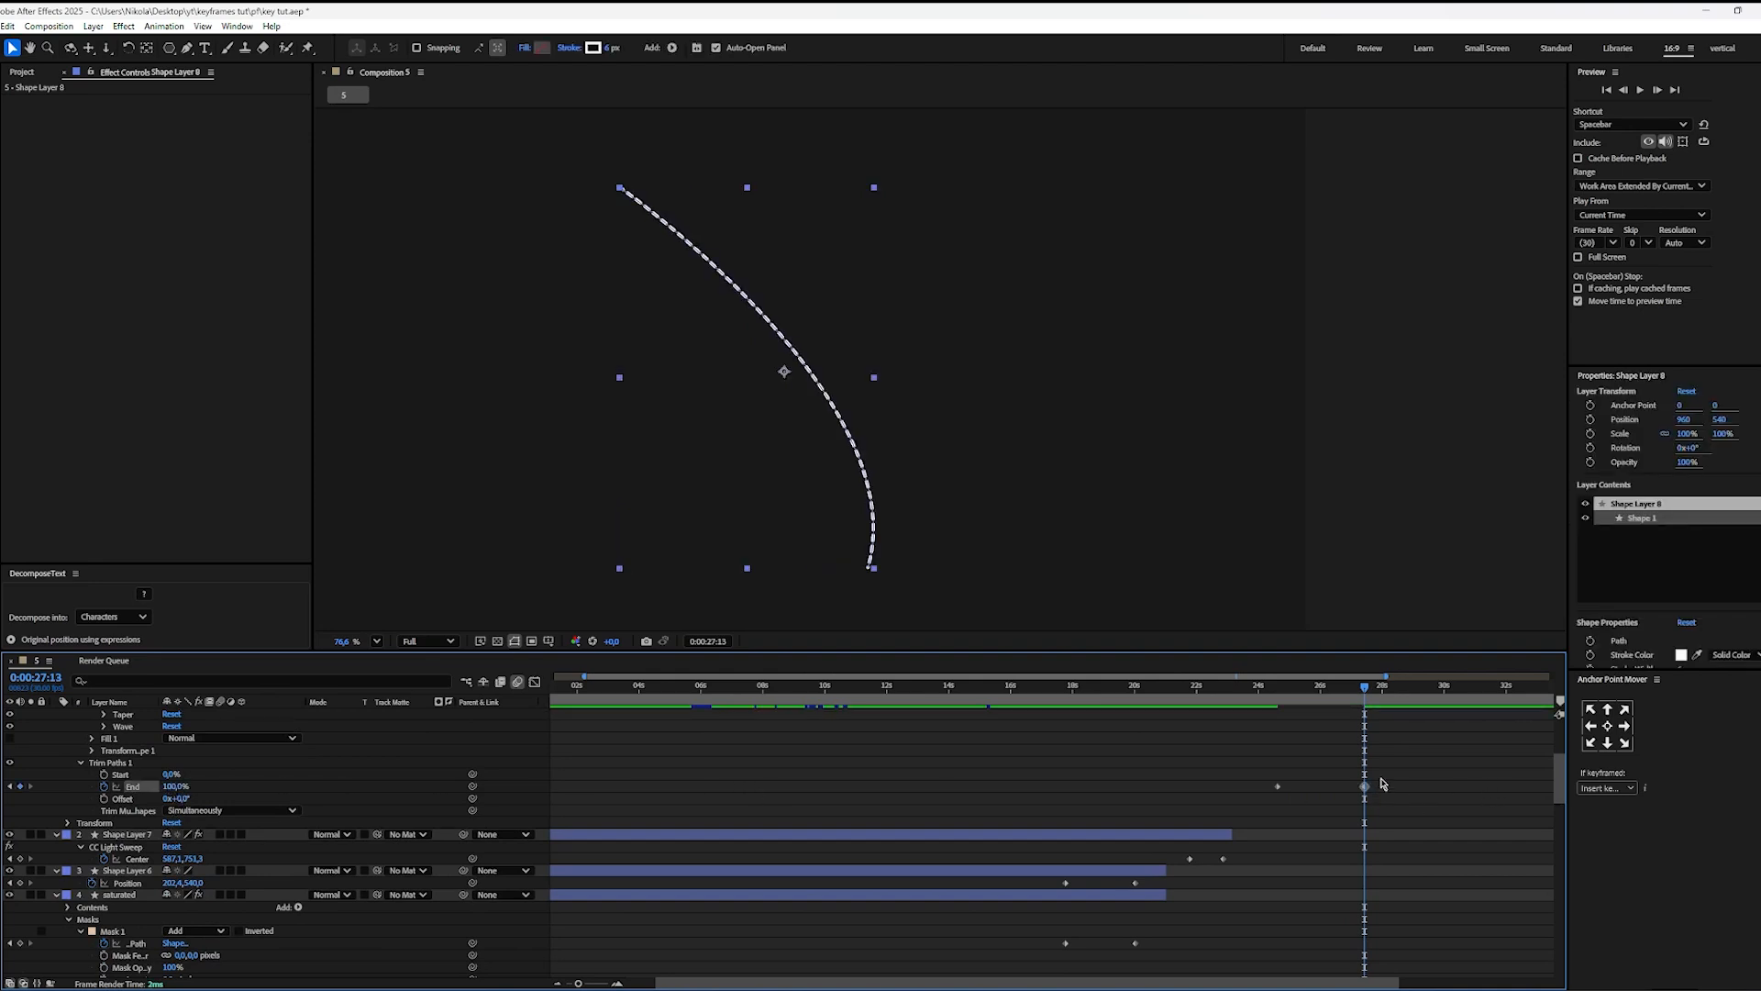
{"action": "left_click", "coordinate": [1169, 823]}
Step: Preview the dashed line's drawing animation from about 0:00:24:06
{"action": "left_click_drag", "start_coordinate": [1317, 688], "coordinate": [1272, 700]}
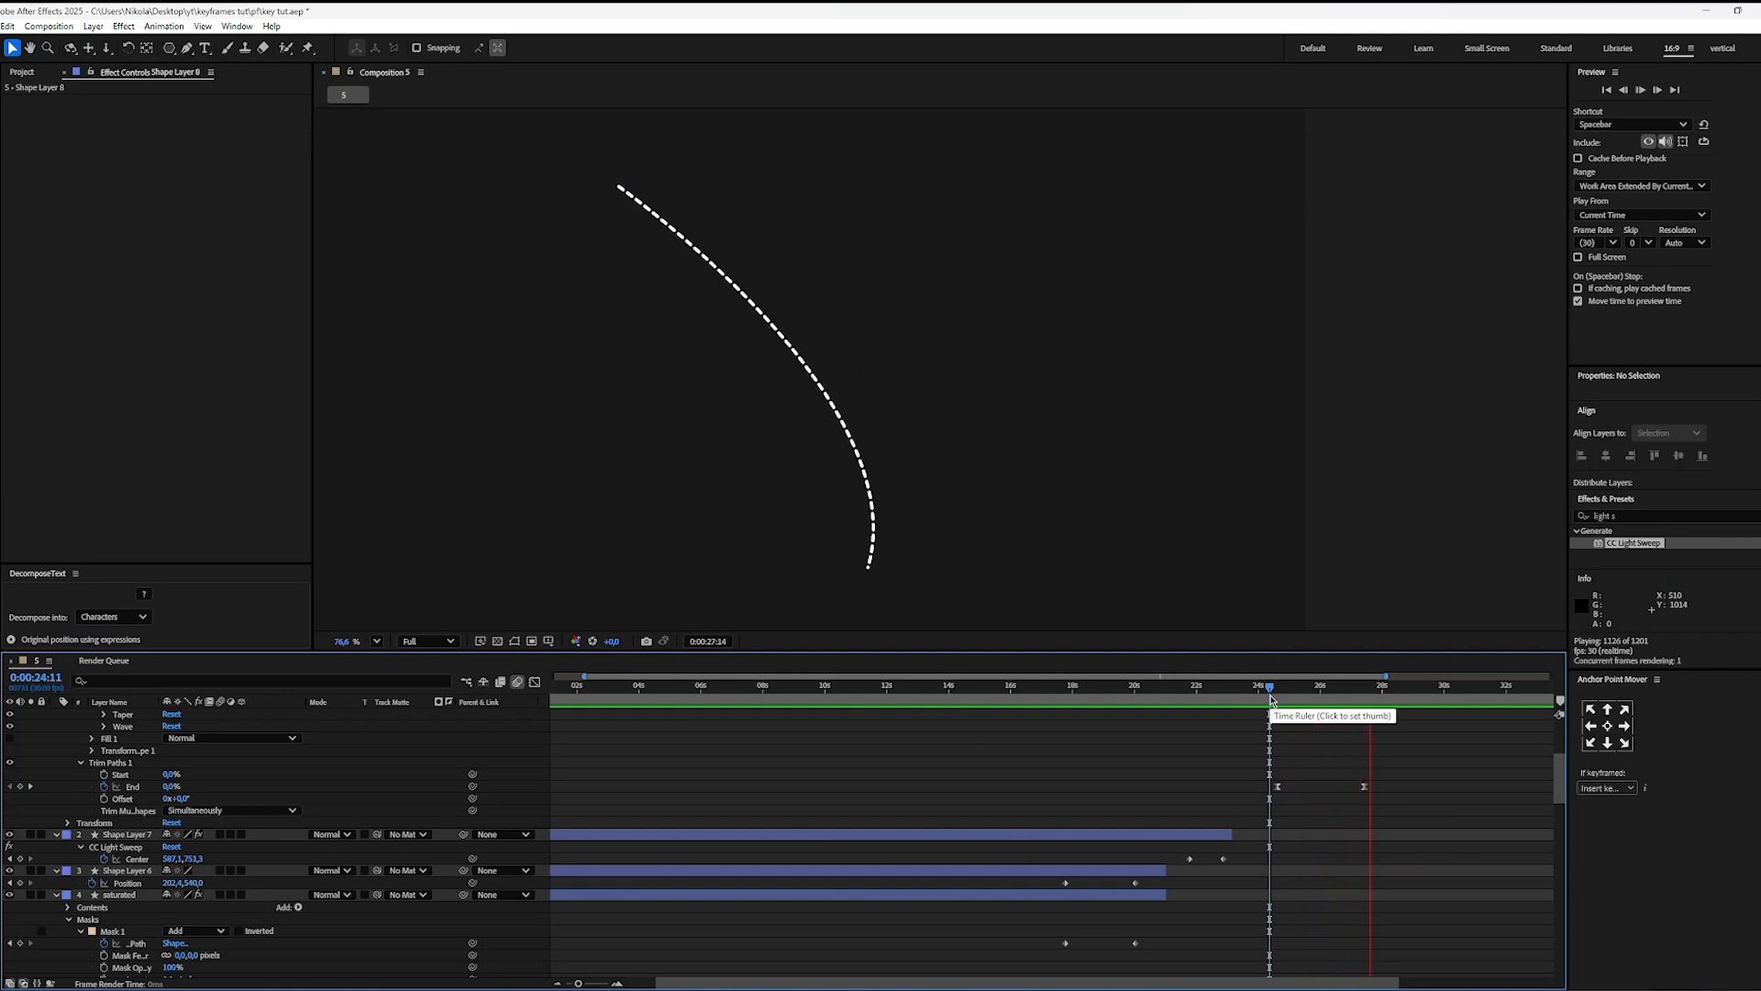
{"action": "left_click", "coordinate": [1266, 697]}
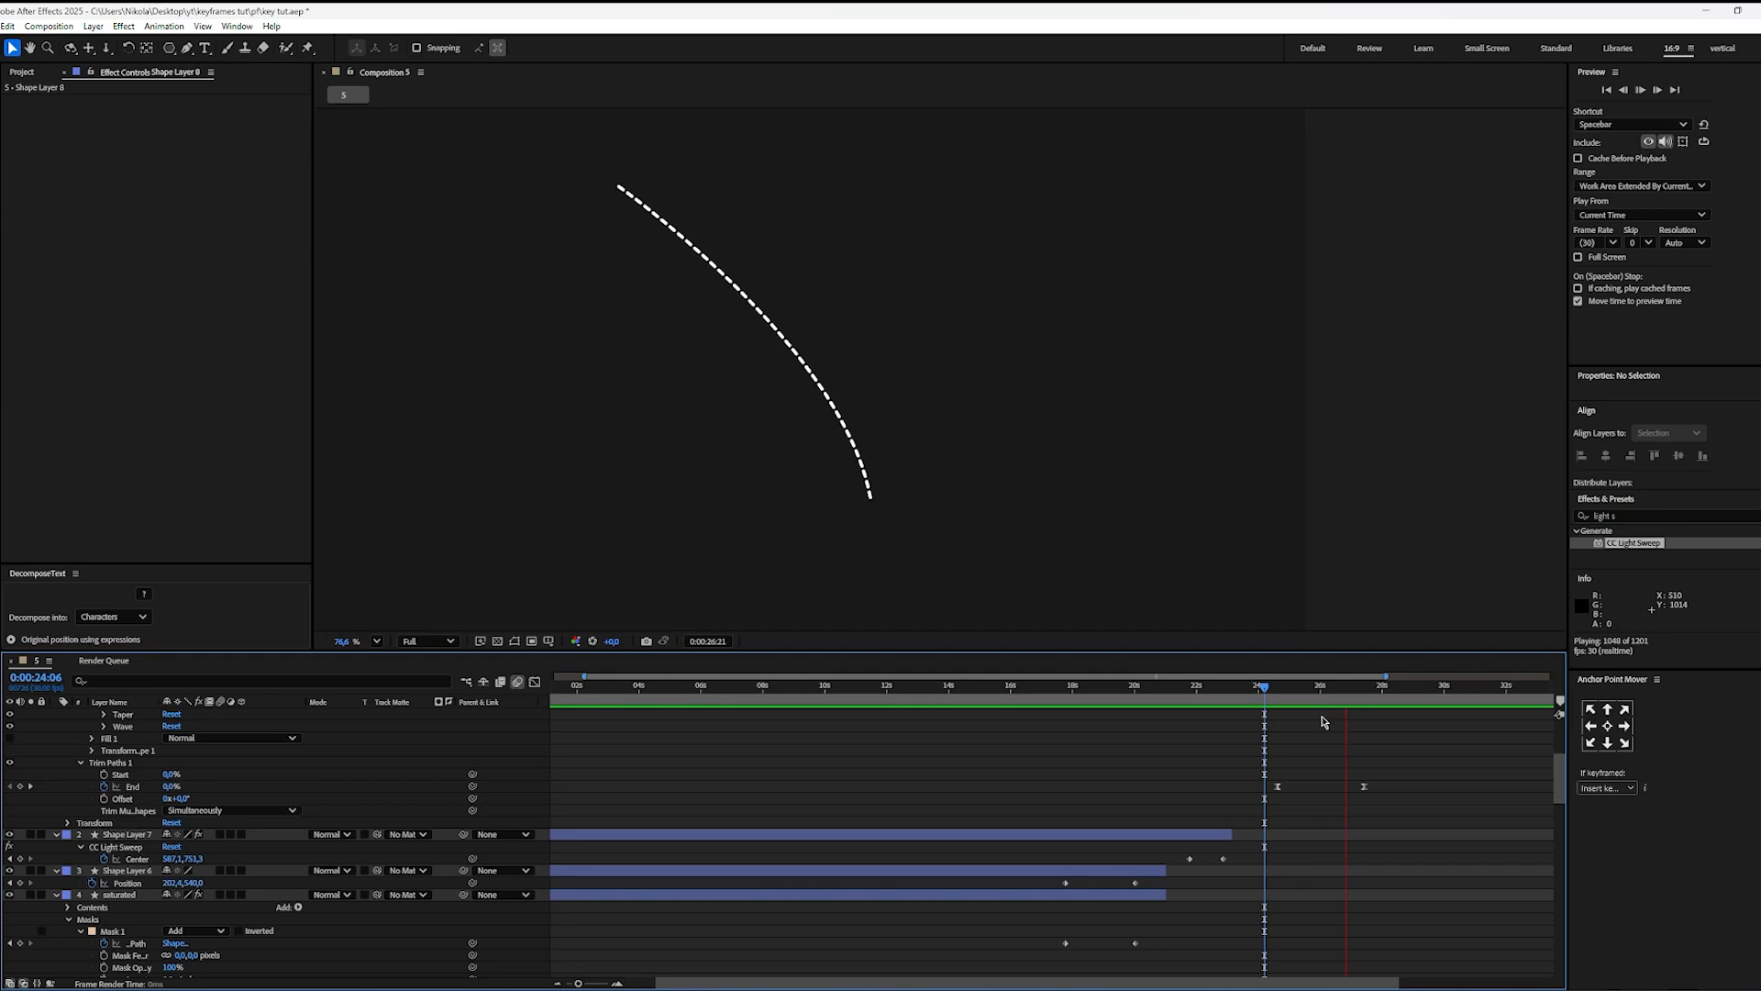
{"action": "key", "text": "space"}
Step: Trim the curve layer's end near its last Trim Paths keyframe and place the playback position at 0:00:27:18
{"action": "scroll", "coordinate": [1353, 751], "scroll_direction": "up", "scroll_amount": 4}
{"action": "left_click_drag", "start_coordinate": [1355, 696], "coordinate": [1371, 690]}
{"action": "left_click", "coordinate": [1357, 714]}
{"action": "key", "text": "alt+]"}
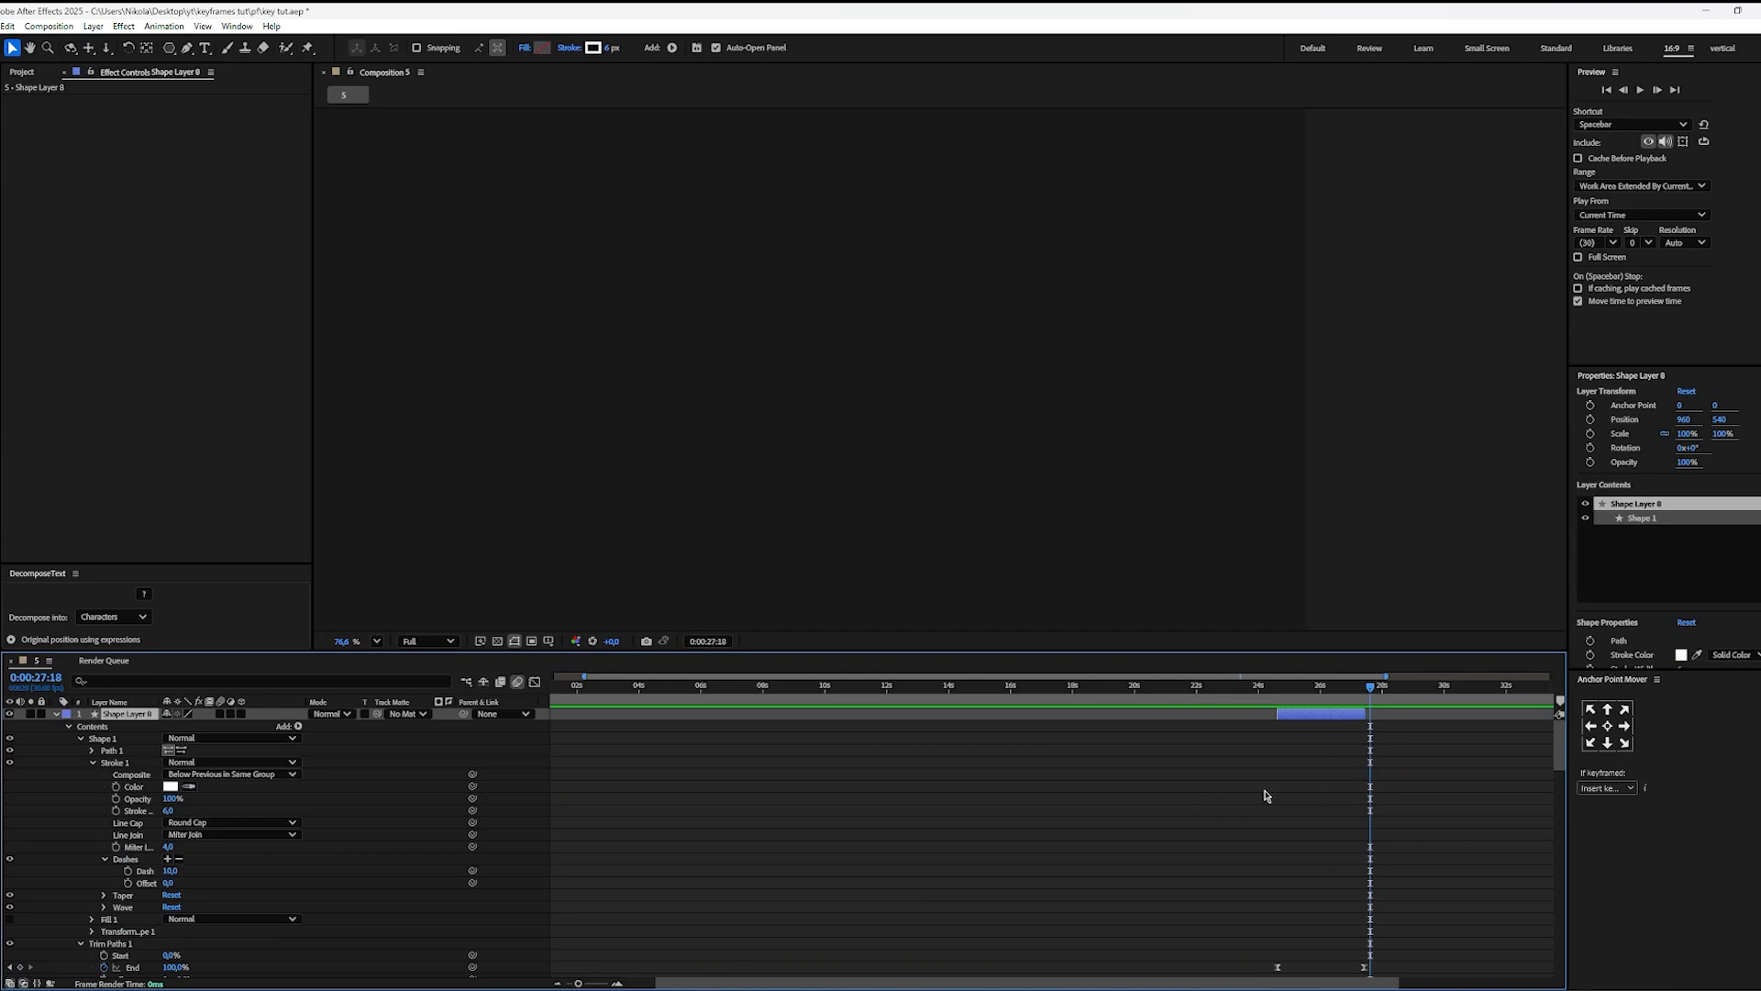
Step: Search for "ios", add bg ios.jpg to the composition, and scale it to fit the frame
{"action": "key", "text": "ctrl"}
{"action": "key", "text": "ctrl"}
{"action": "type", "text": "ios"}
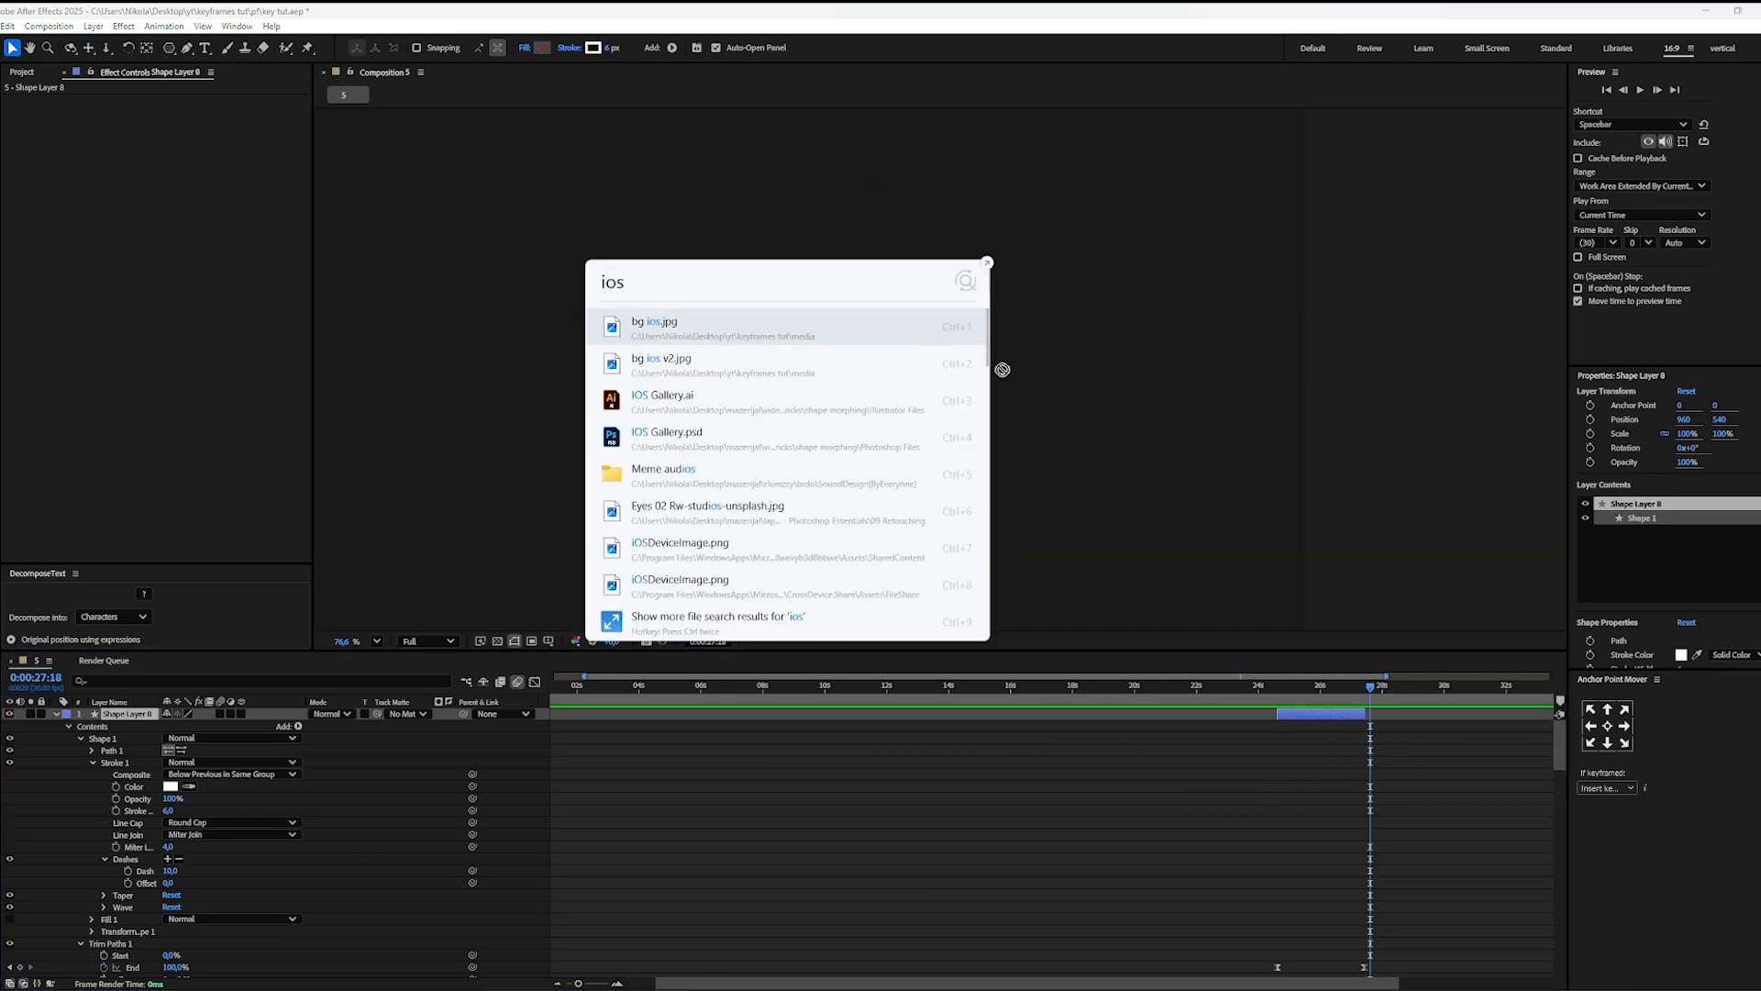
{"action": "key", "text": "Return"}
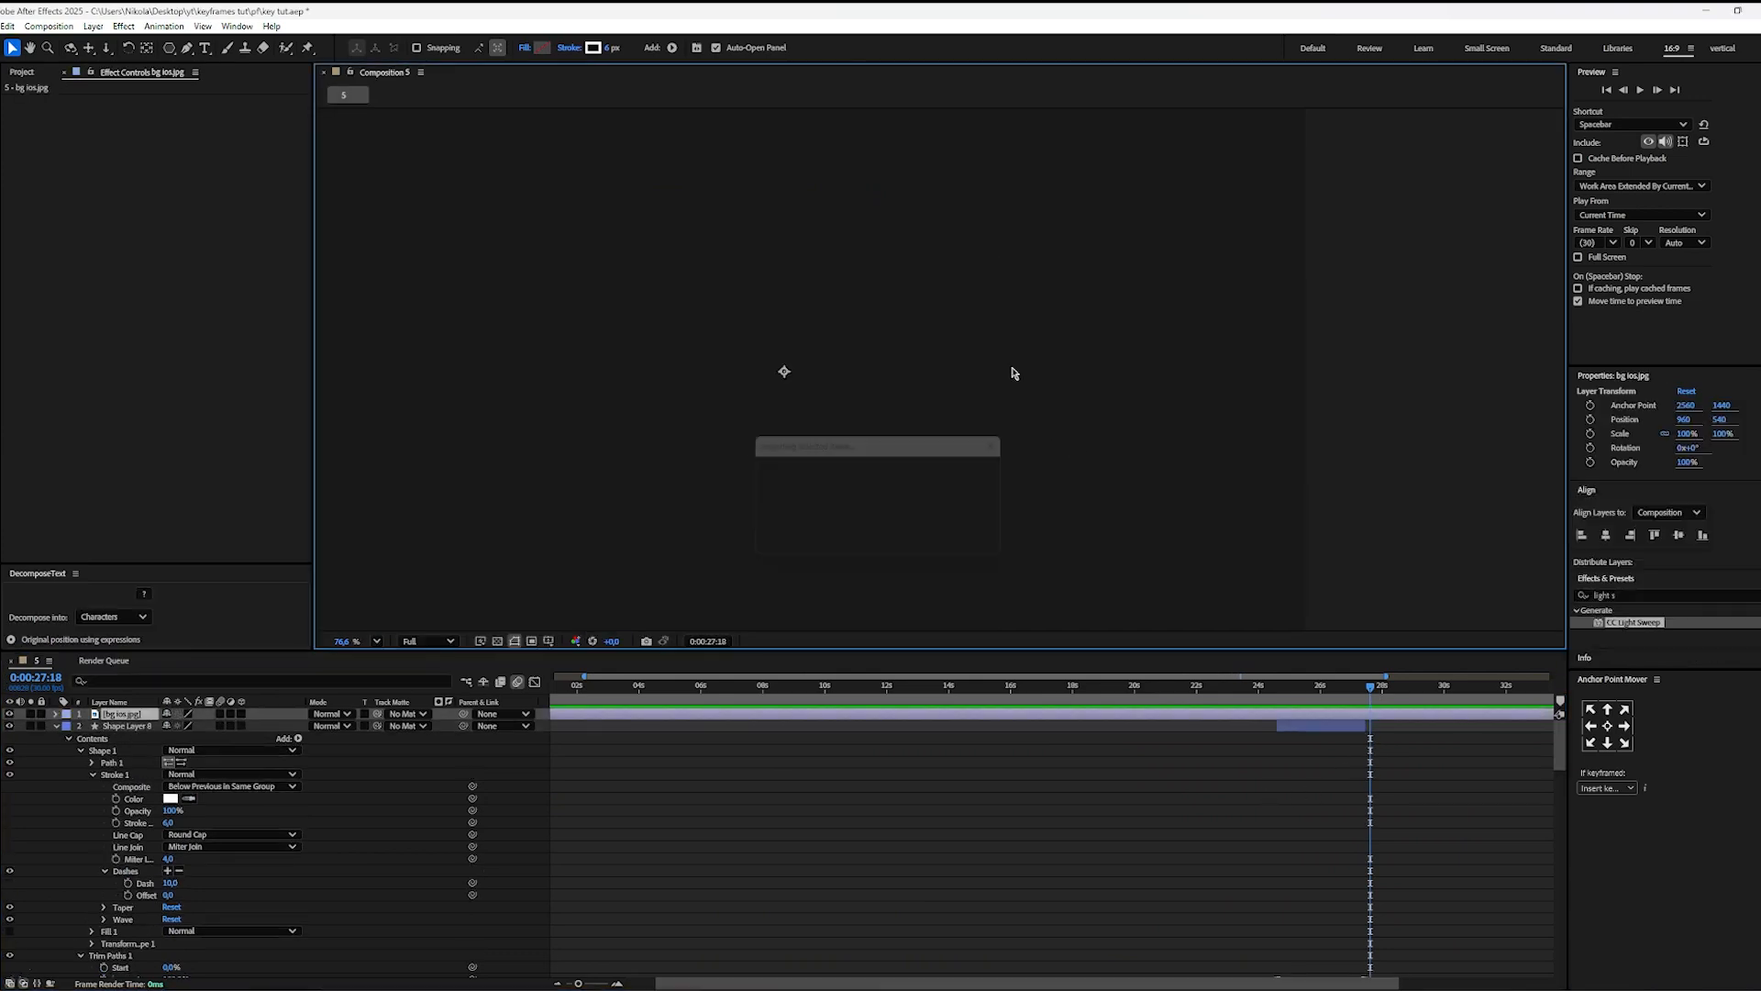
{"action": "key", "text": "ctrl+alt+f"}
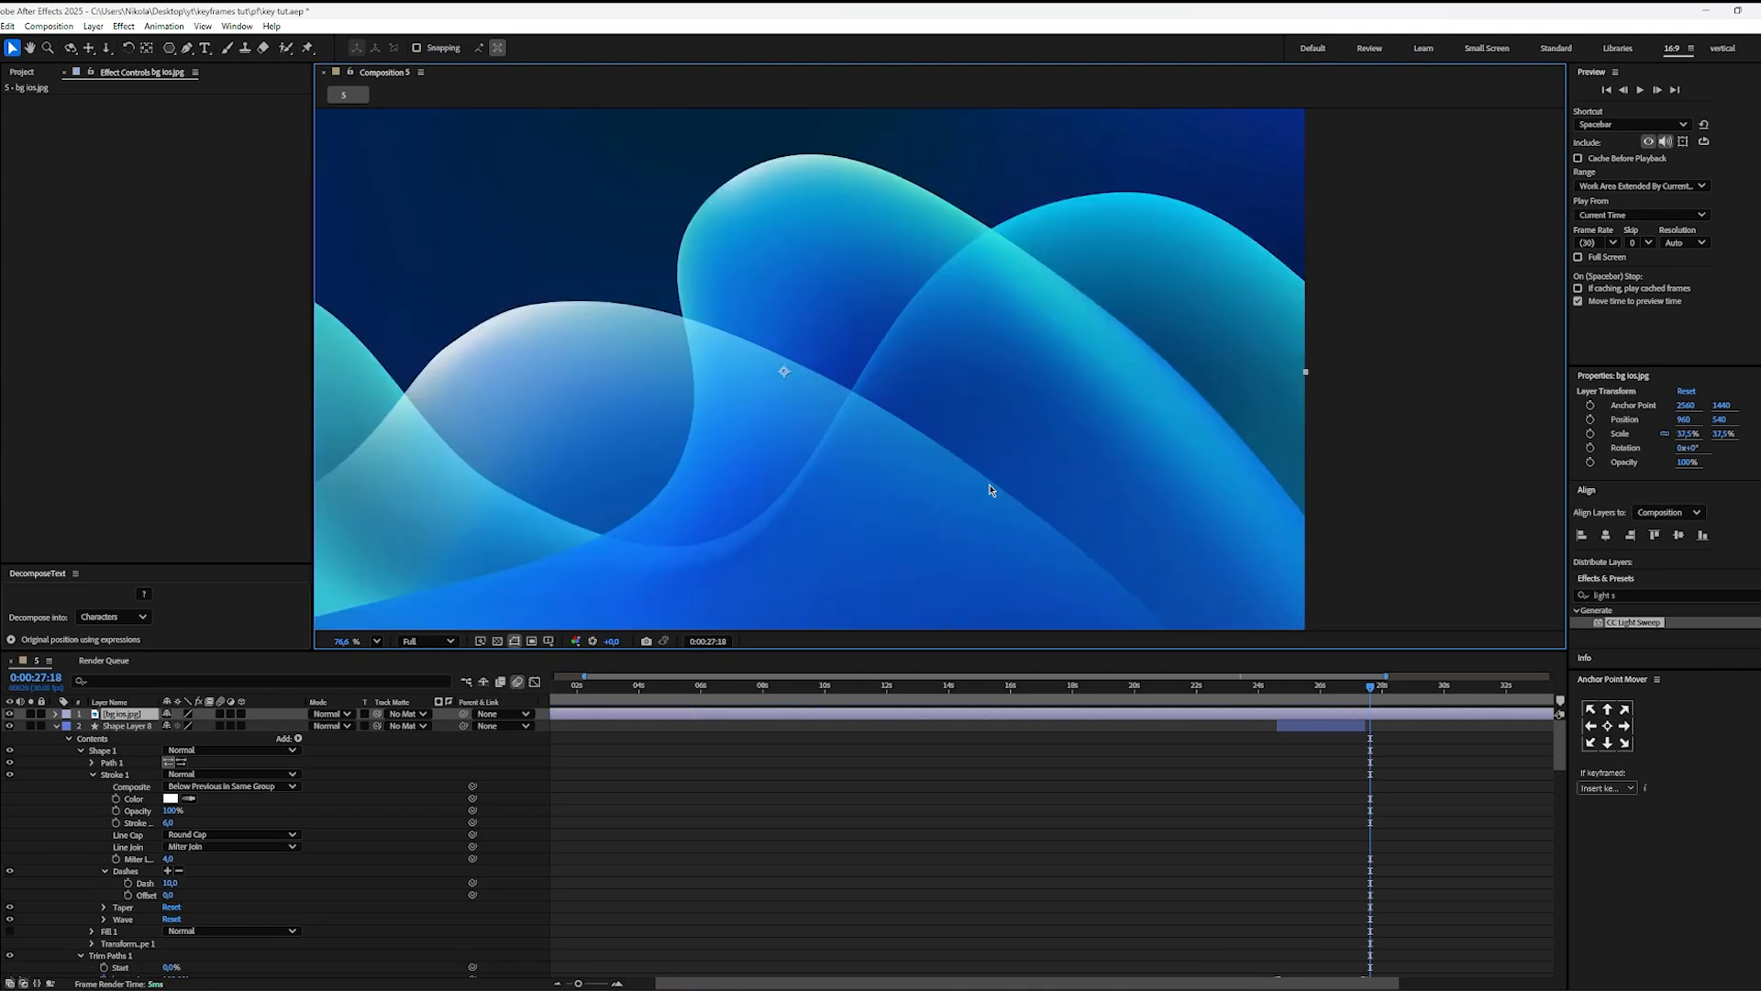
Step: Add bg ios v2.jpg above the first image and scale it to fit the composition
{"action": "key", "text": "ctrl"}
{"action": "key", "text": "ctrl"}
{"action": "type", "text": "ios"}
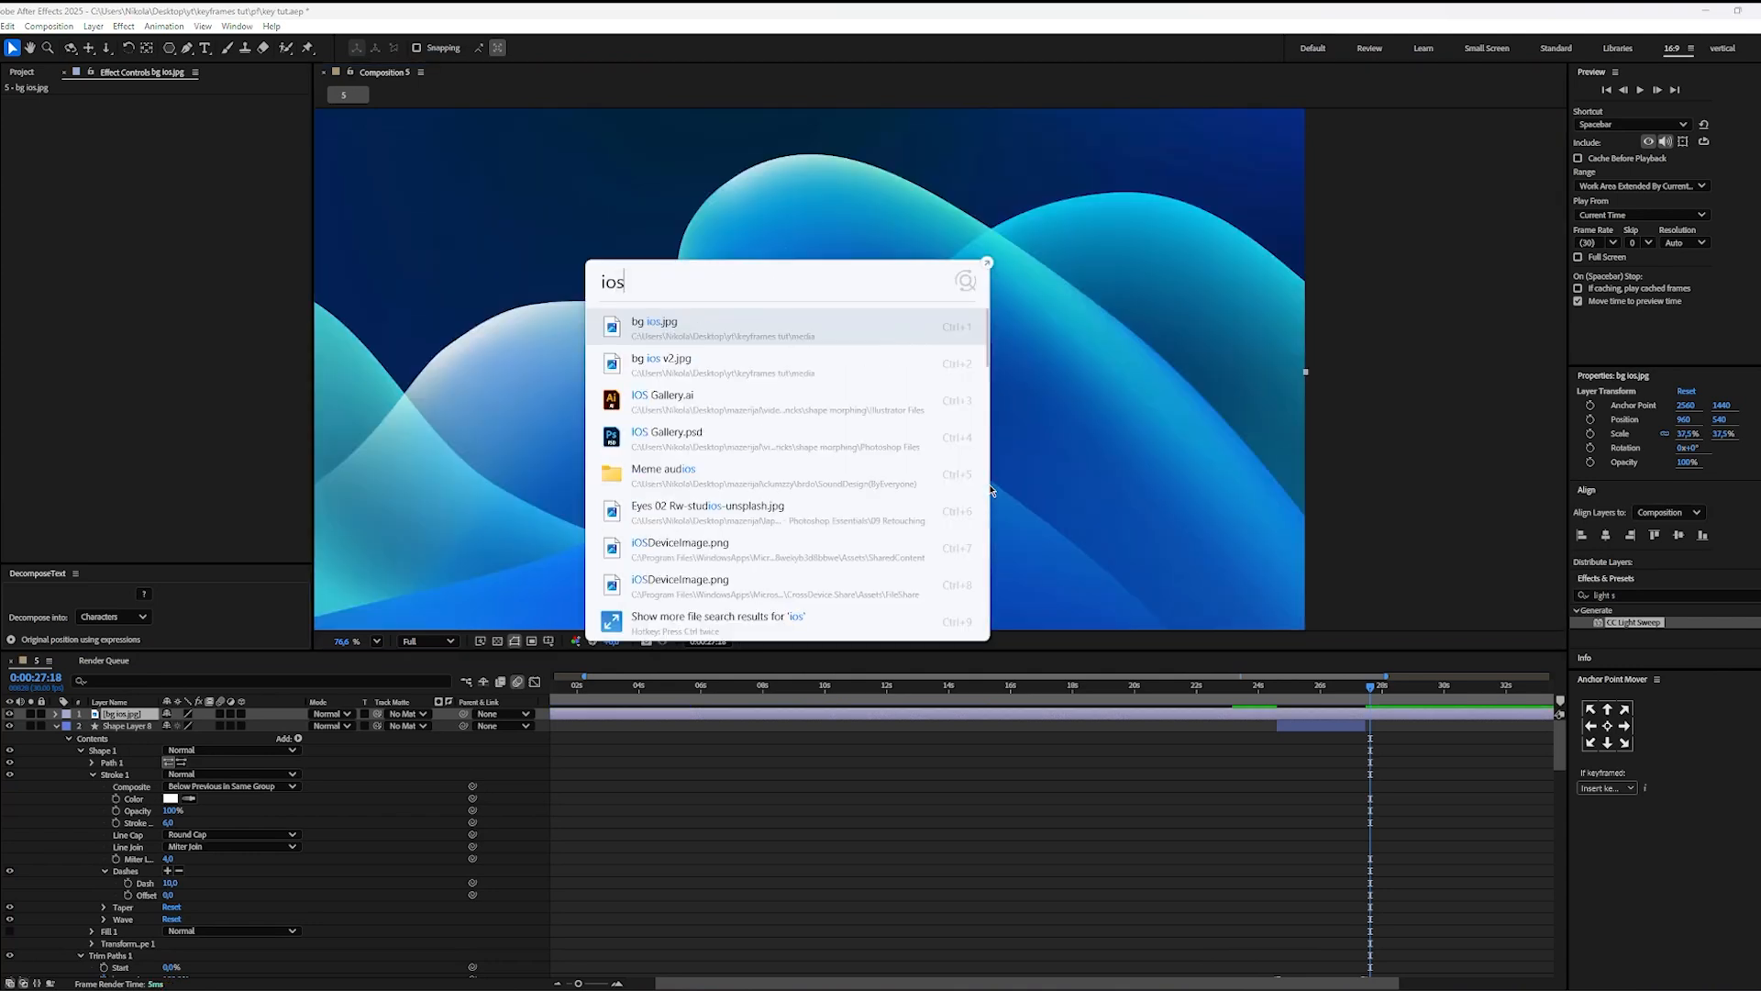
{"action": "left_click", "coordinate": [717, 371]}
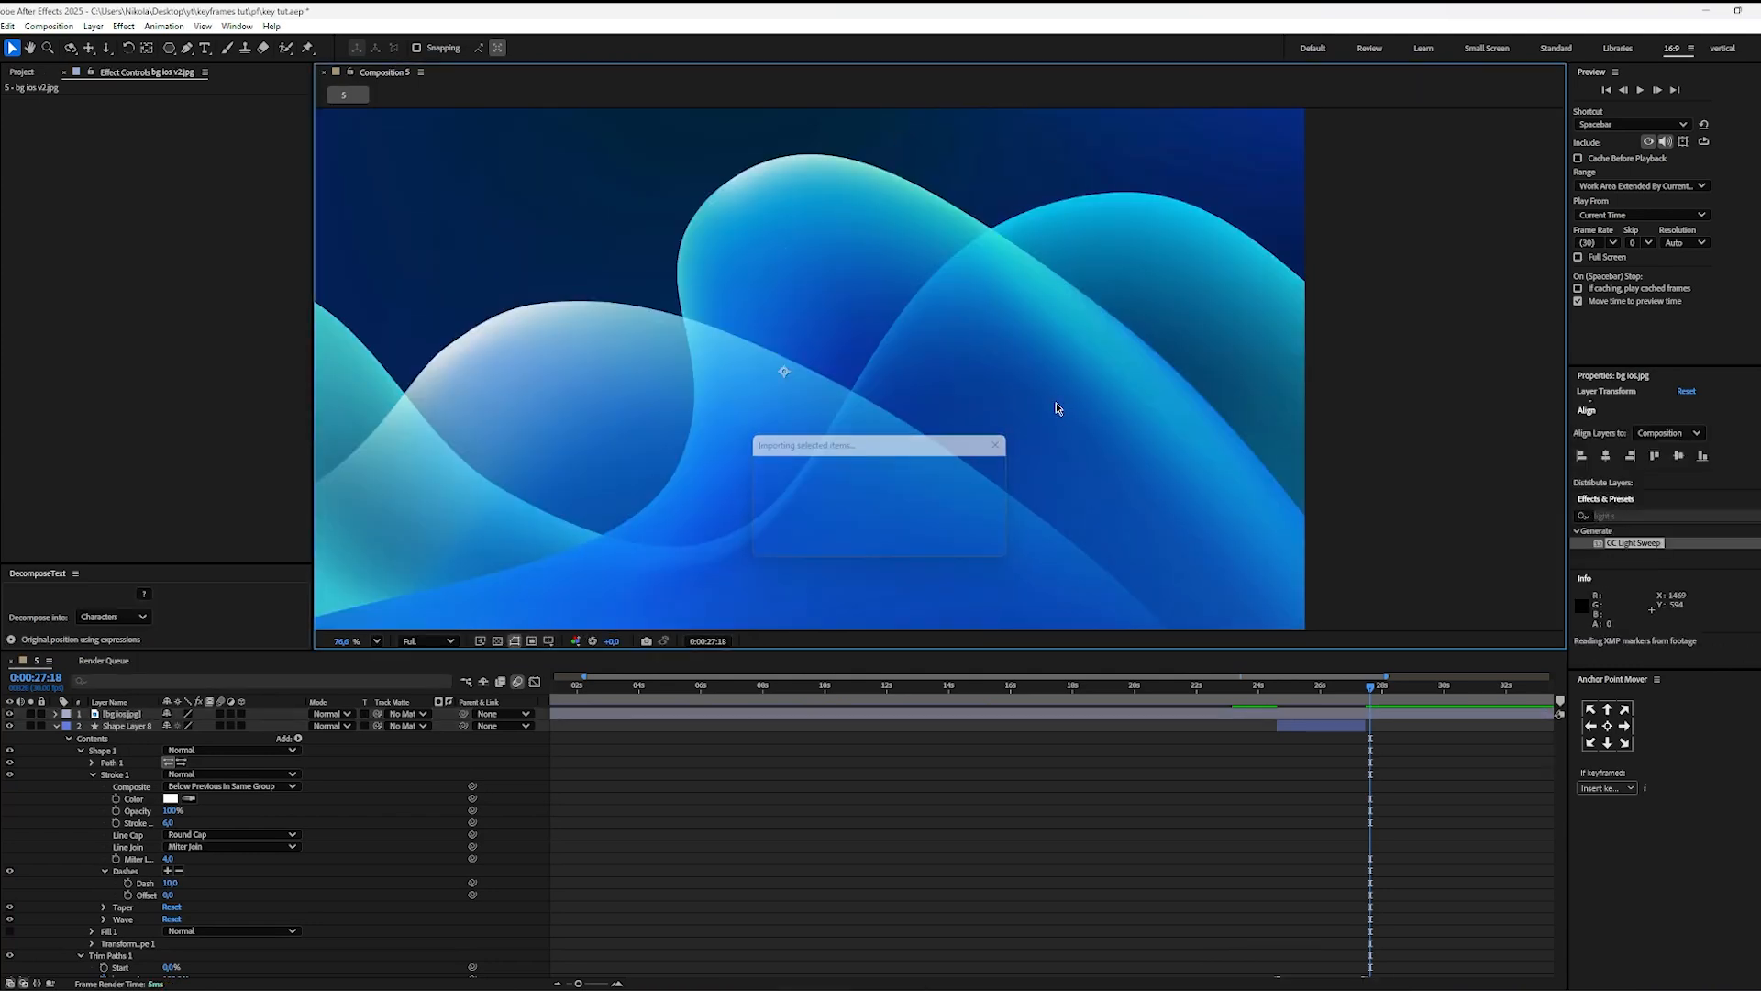
{"action": "key", "text": "ctrl+alt+f"}
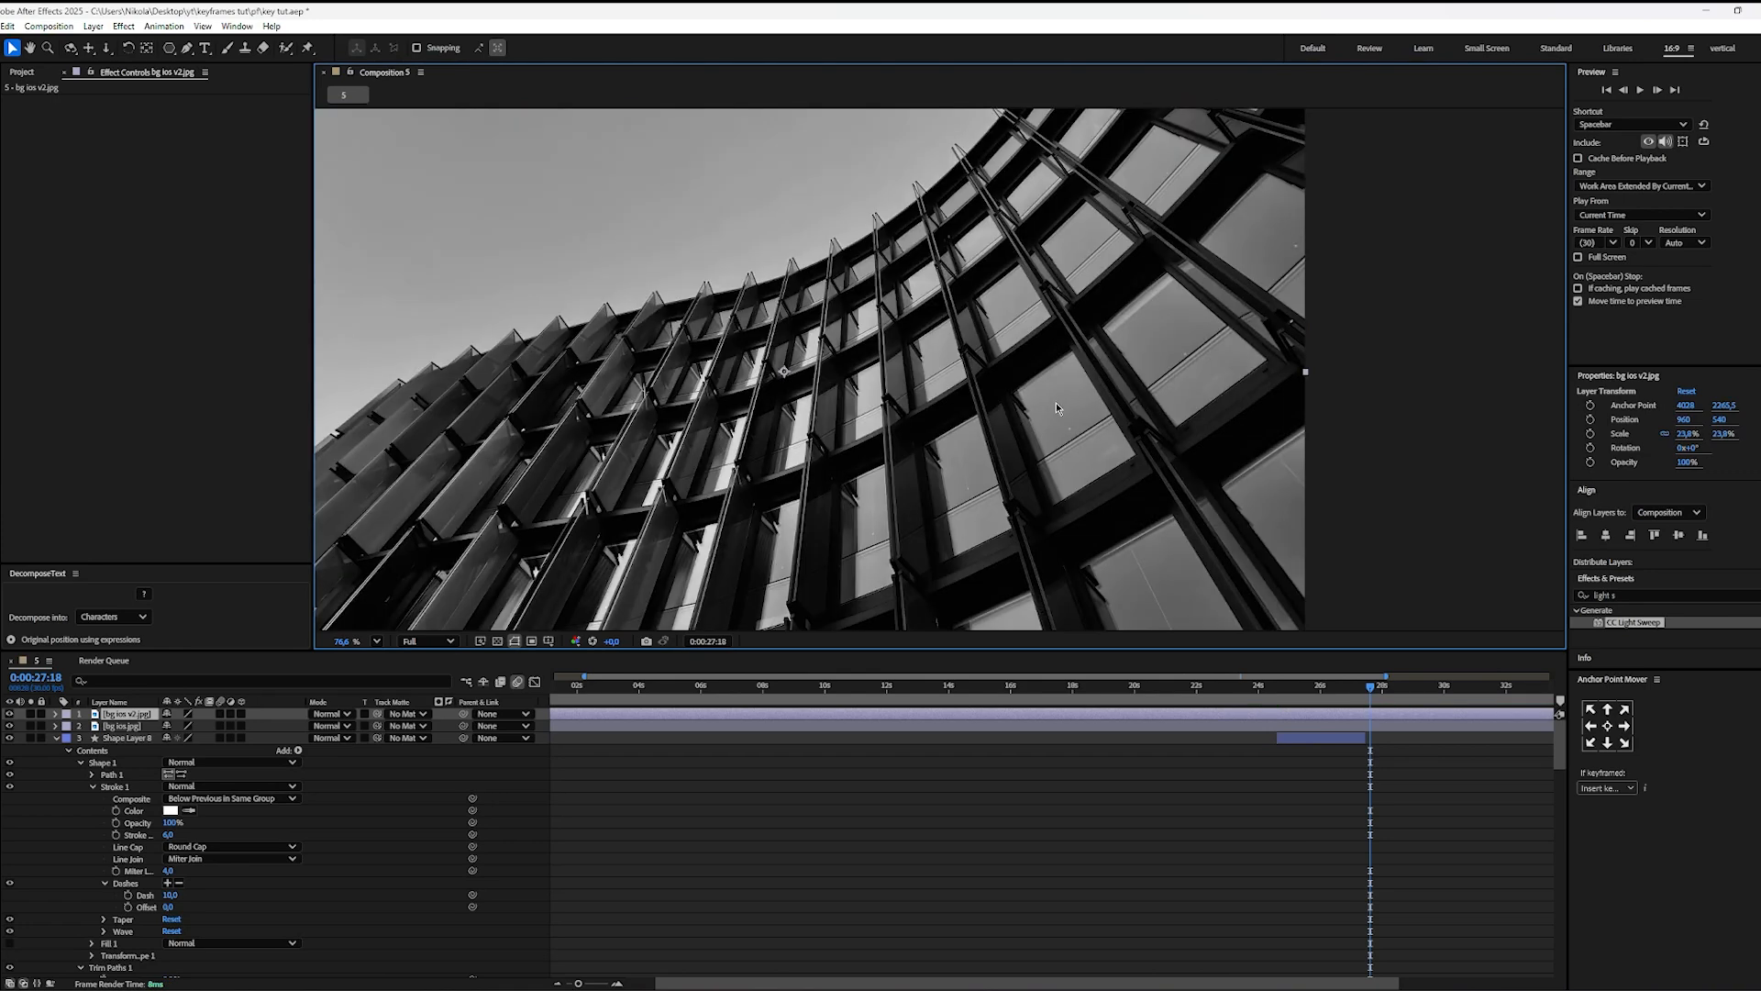
Step: Trim the starts of both image layers to 0:00:27:18, and move bg ios.jpg directly below the frame at position 960, 1624
{"action": "left_click", "coordinate": [1409, 728], "text": "ctrl"}
{"action": "left_click", "coordinate": [1266, 826]}
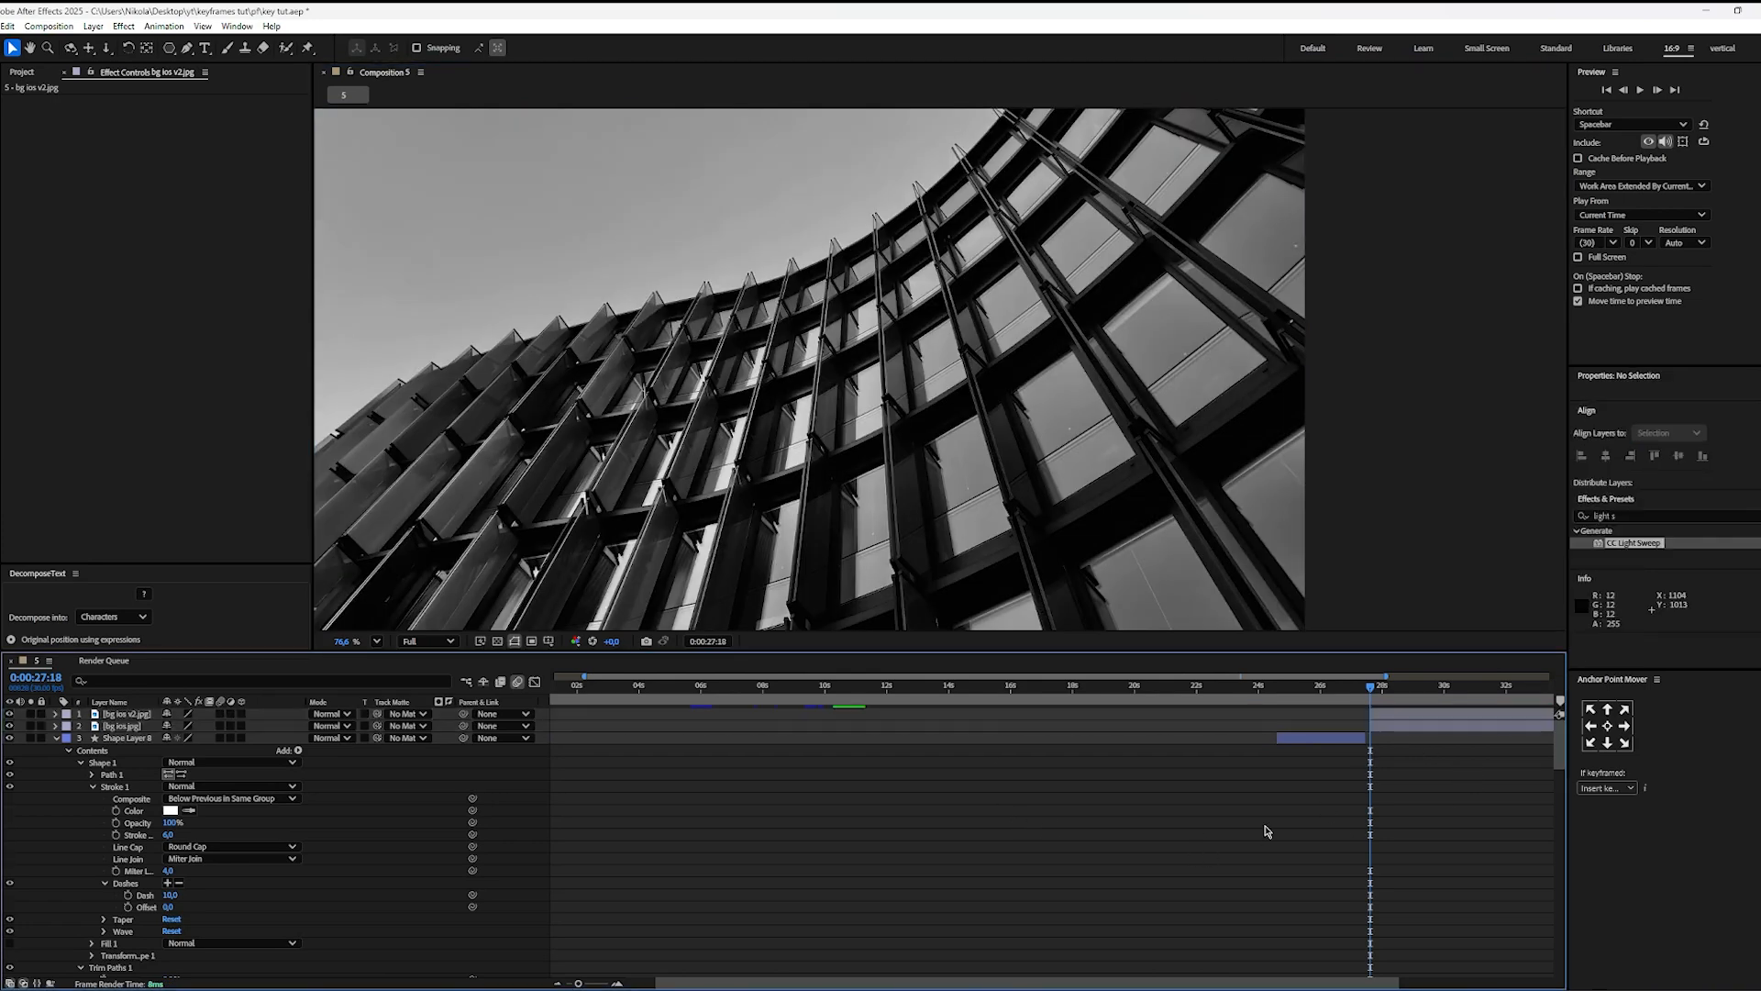
{"action": "left_click", "coordinate": [1402, 723]}
{"action": "scroll", "coordinate": [1104, 534], "scroll_direction": "down", "scroll_amount": 5}
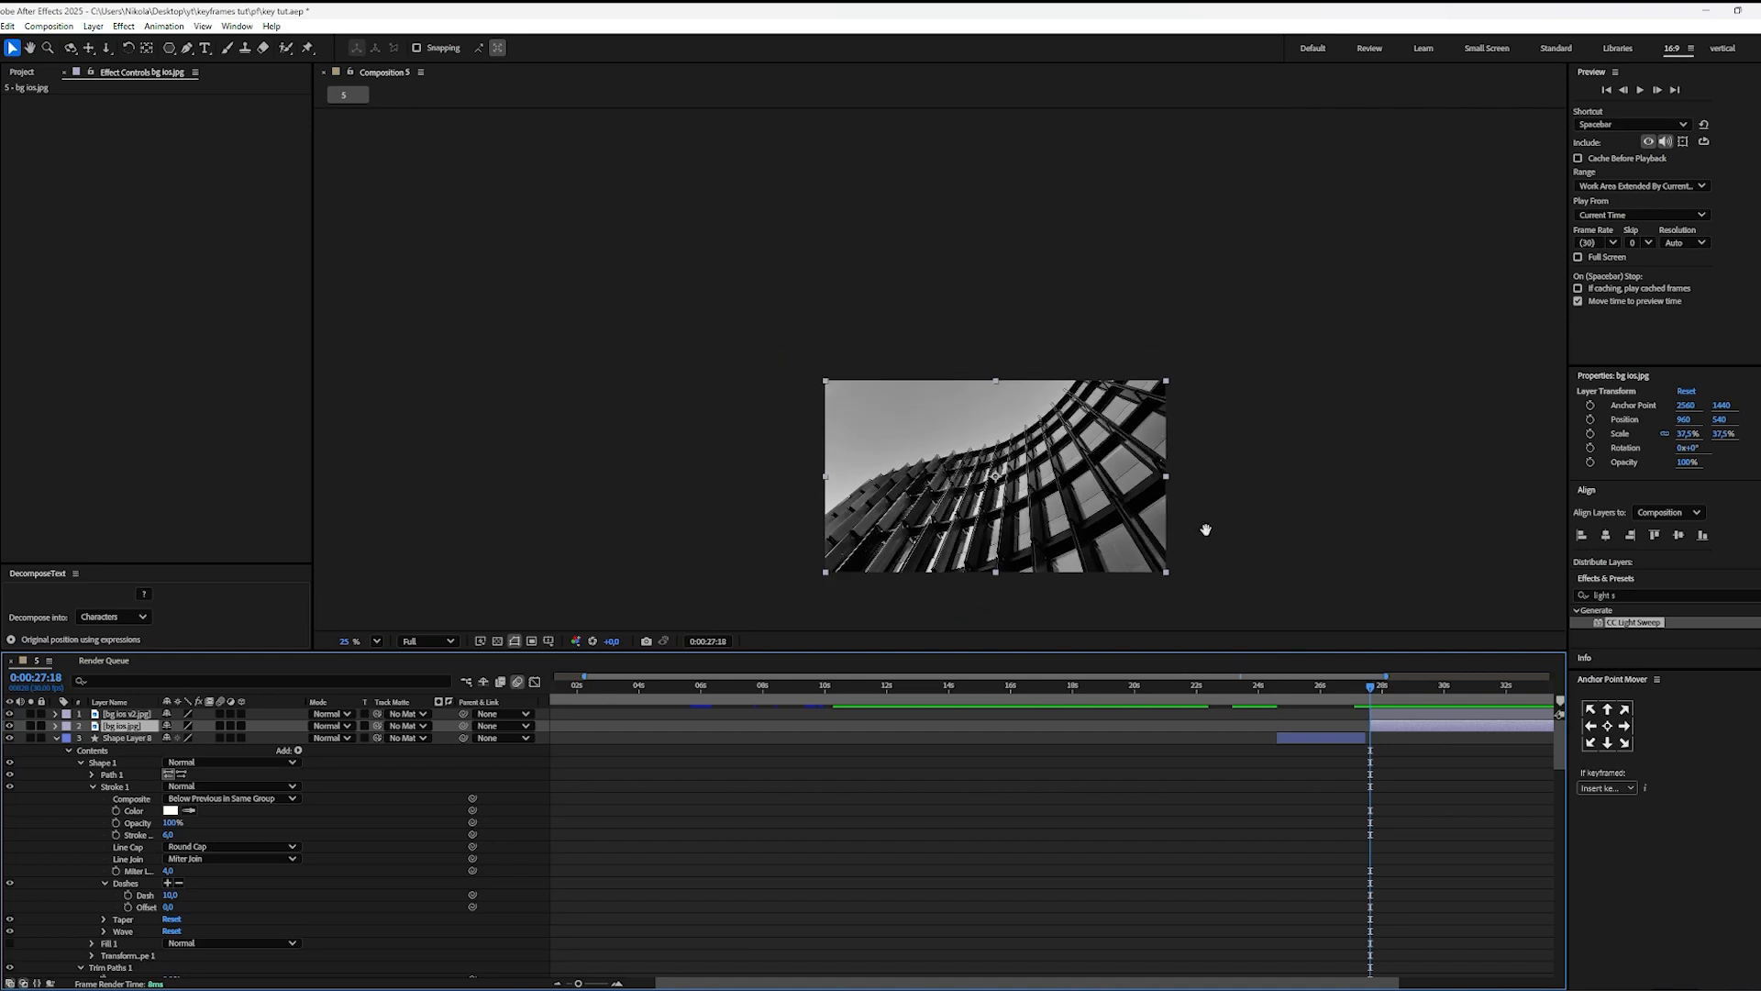
{"action": "left_click_drag", "start_coordinate": [1062, 391], "coordinate": [1066, 569]}
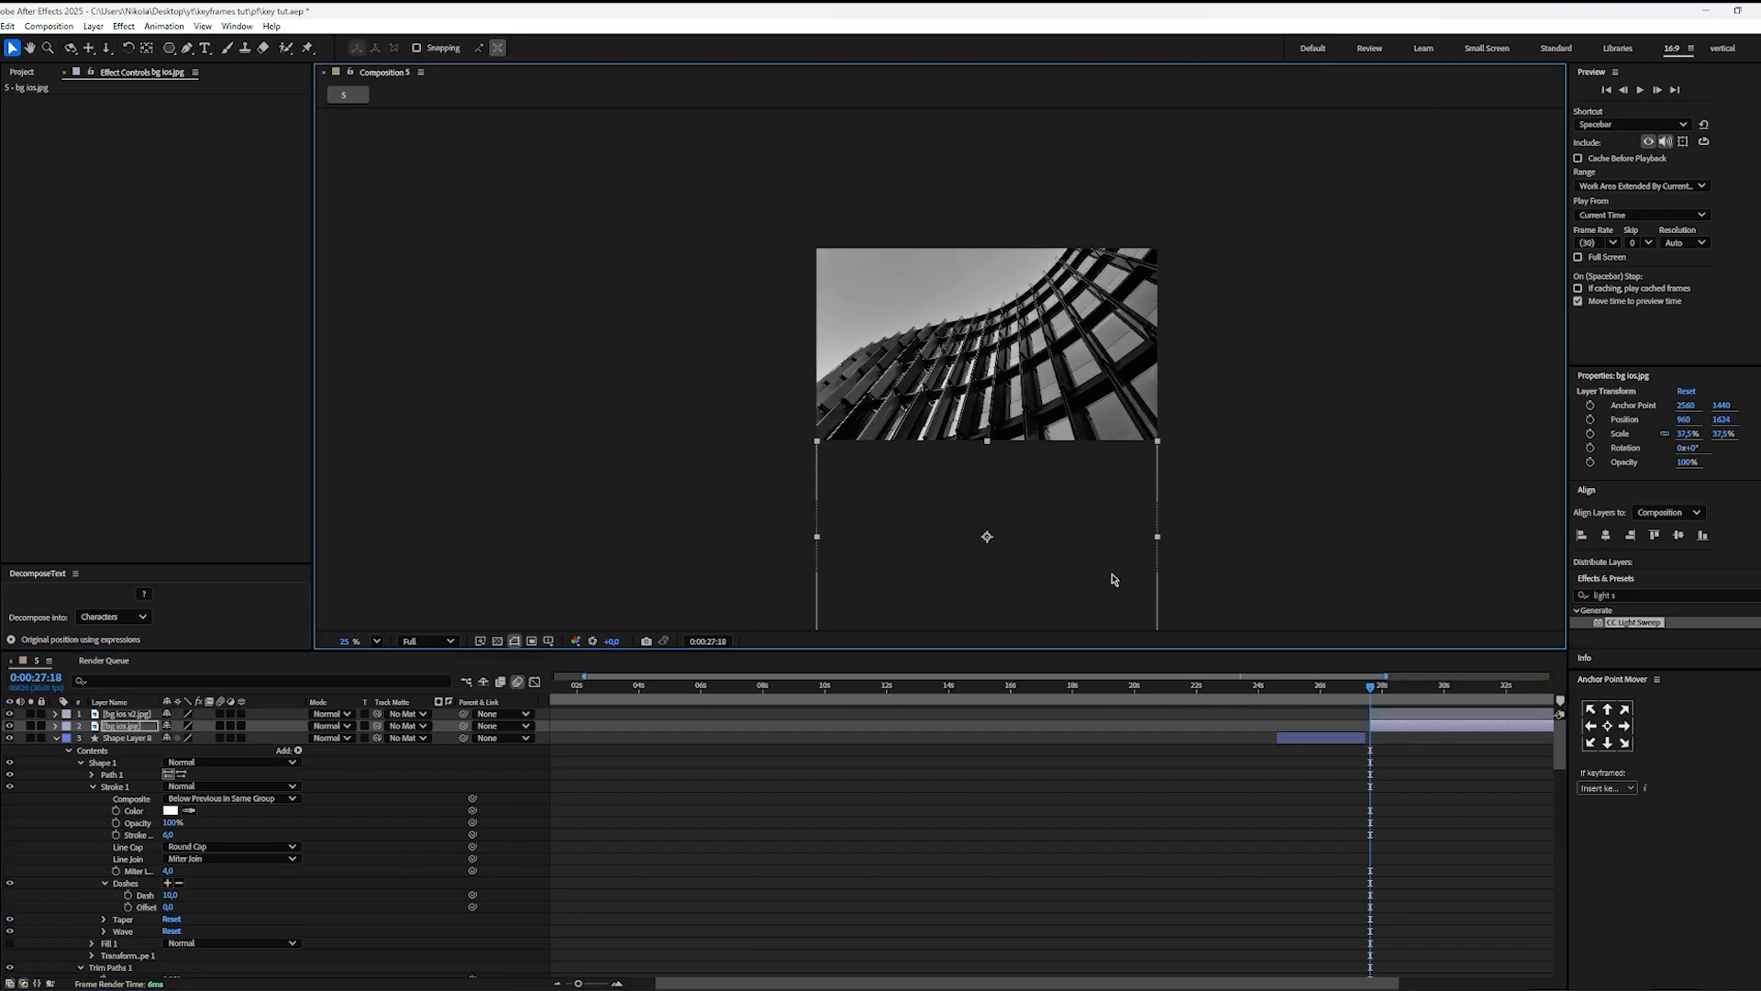
Step: Temporarily hide bg ios v2.jpg to align bg ios.jpg directly below the frame at position 960, 1620, and show the upper image again
{"action": "left_click", "coordinate": [1416, 726]}
{"action": "left_click", "coordinate": [1411, 714]}
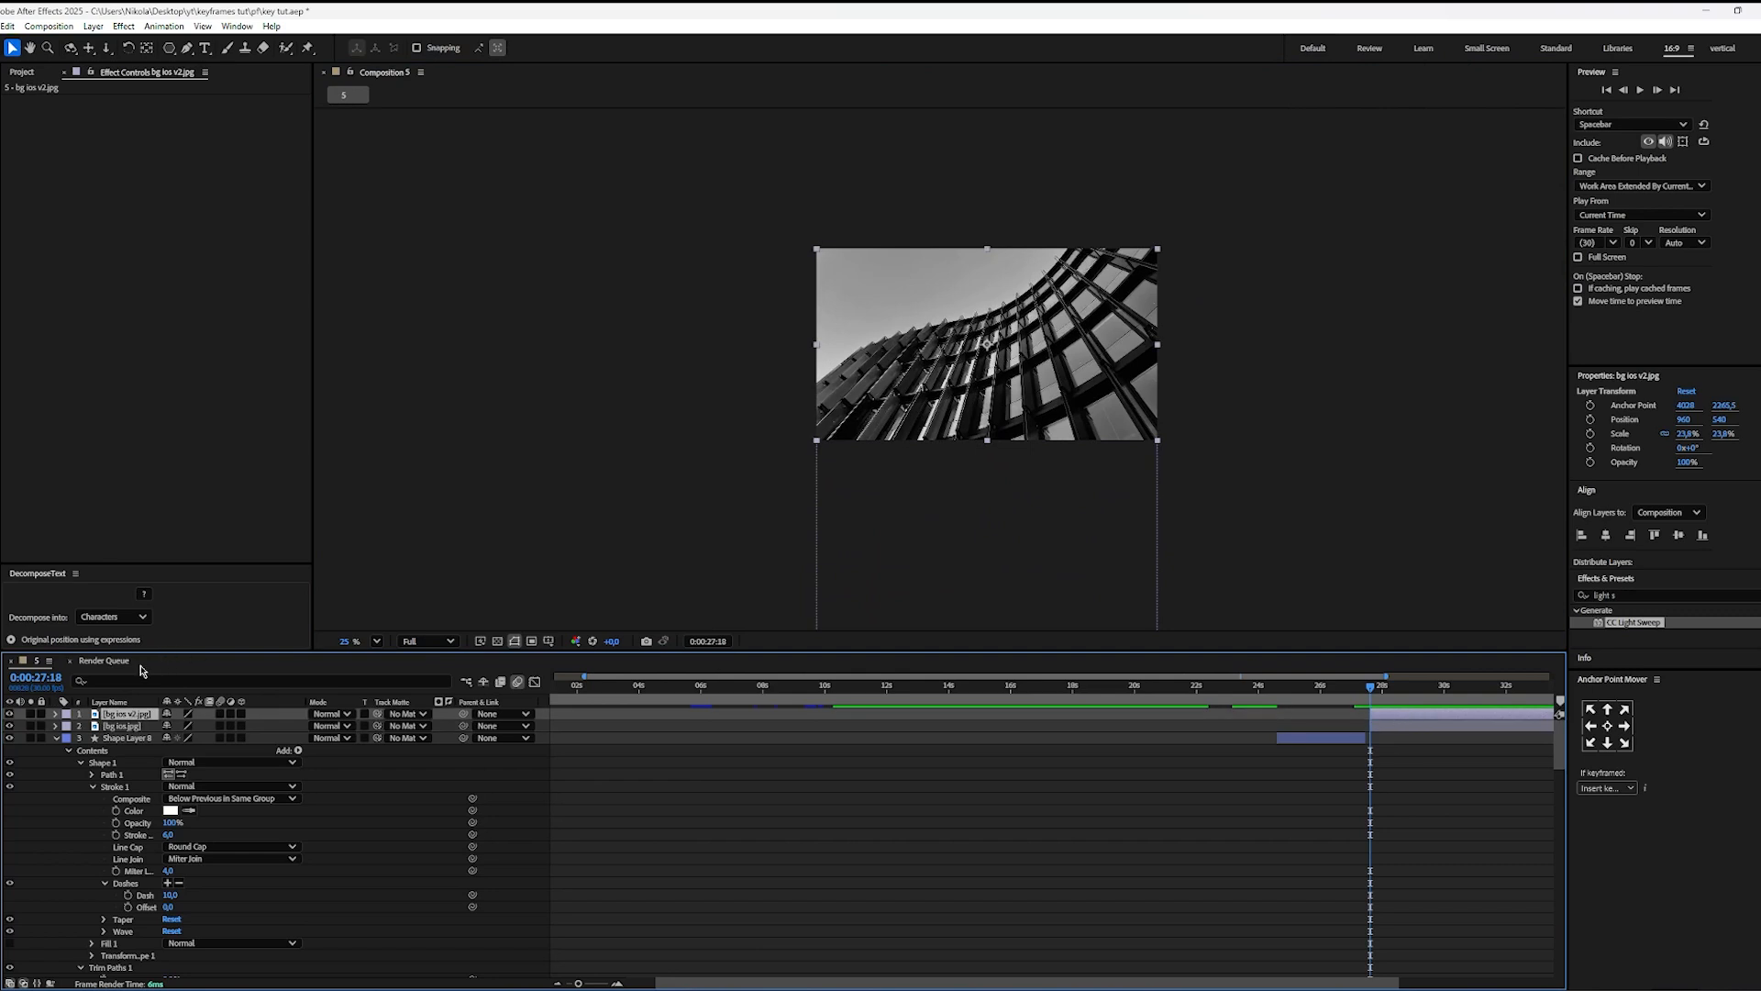
{"action": "left_click", "coordinate": [11, 715]}
{"action": "scroll", "coordinate": [1192, 532], "scroll_direction": "up", "scroll_amount": 2}
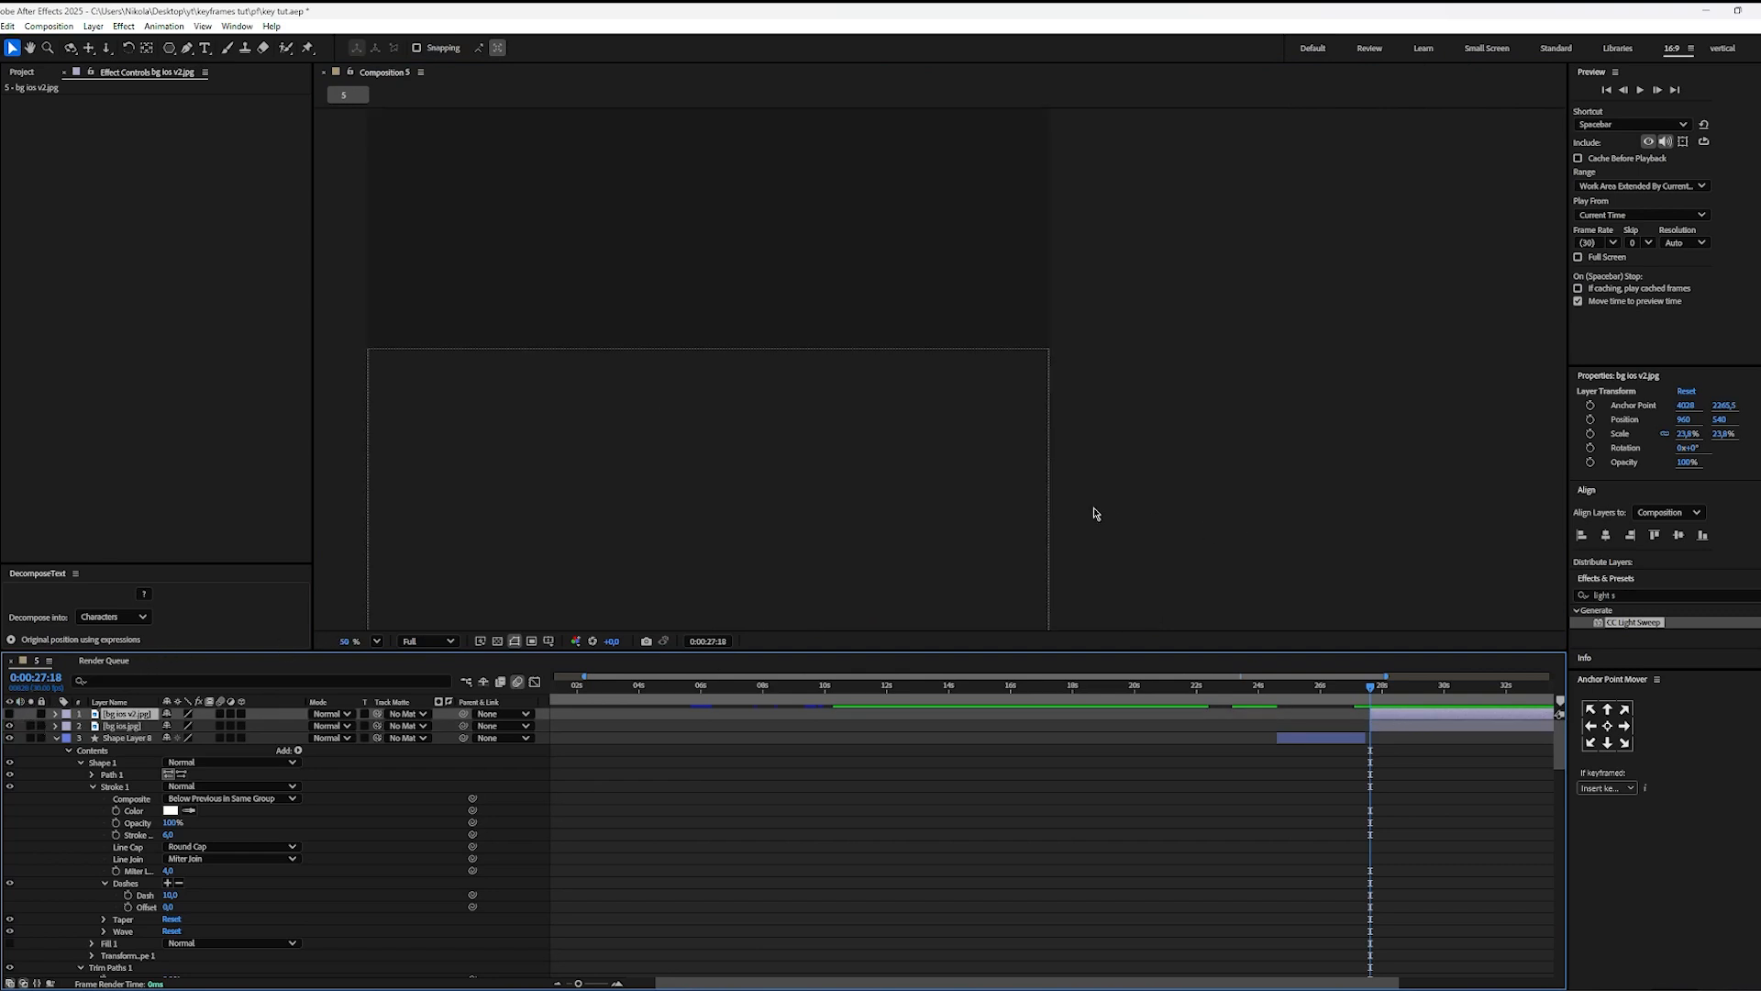
{"action": "left_click", "coordinate": [748, 491]}
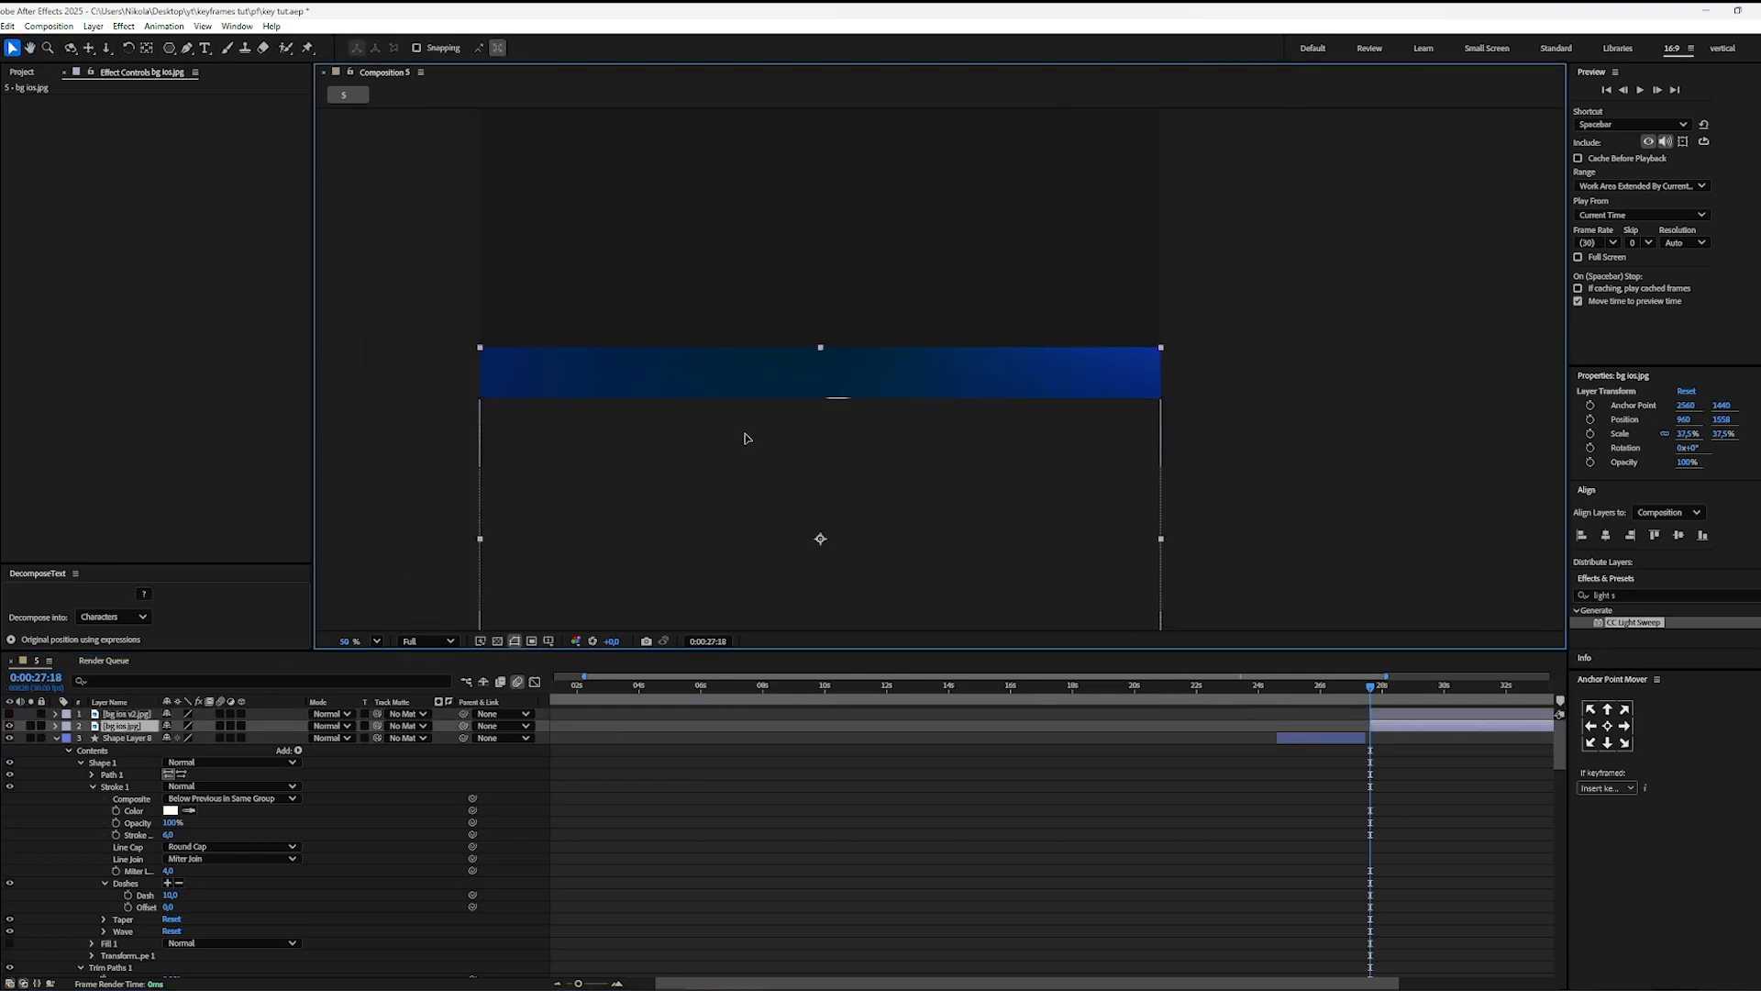
{"action": "left_click_drag", "start_coordinate": [749, 478], "coordinate": [748, 488]}
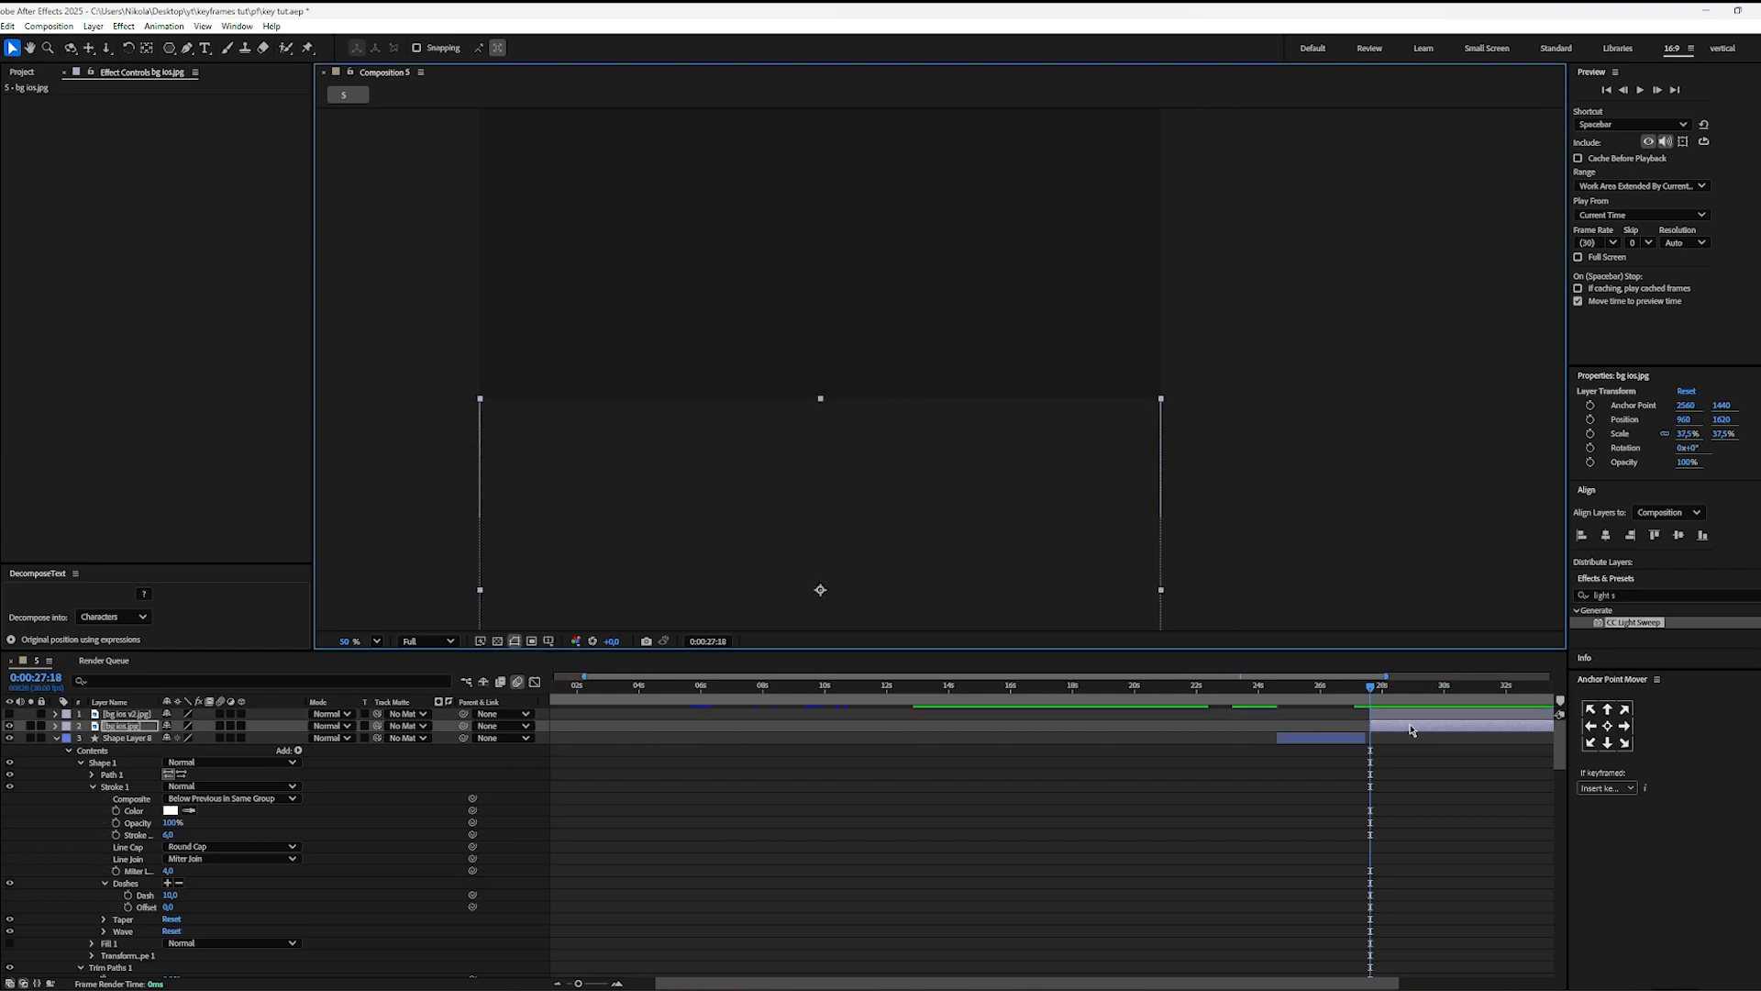
{"action": "left_click", "coordinate": [1007, 710]}
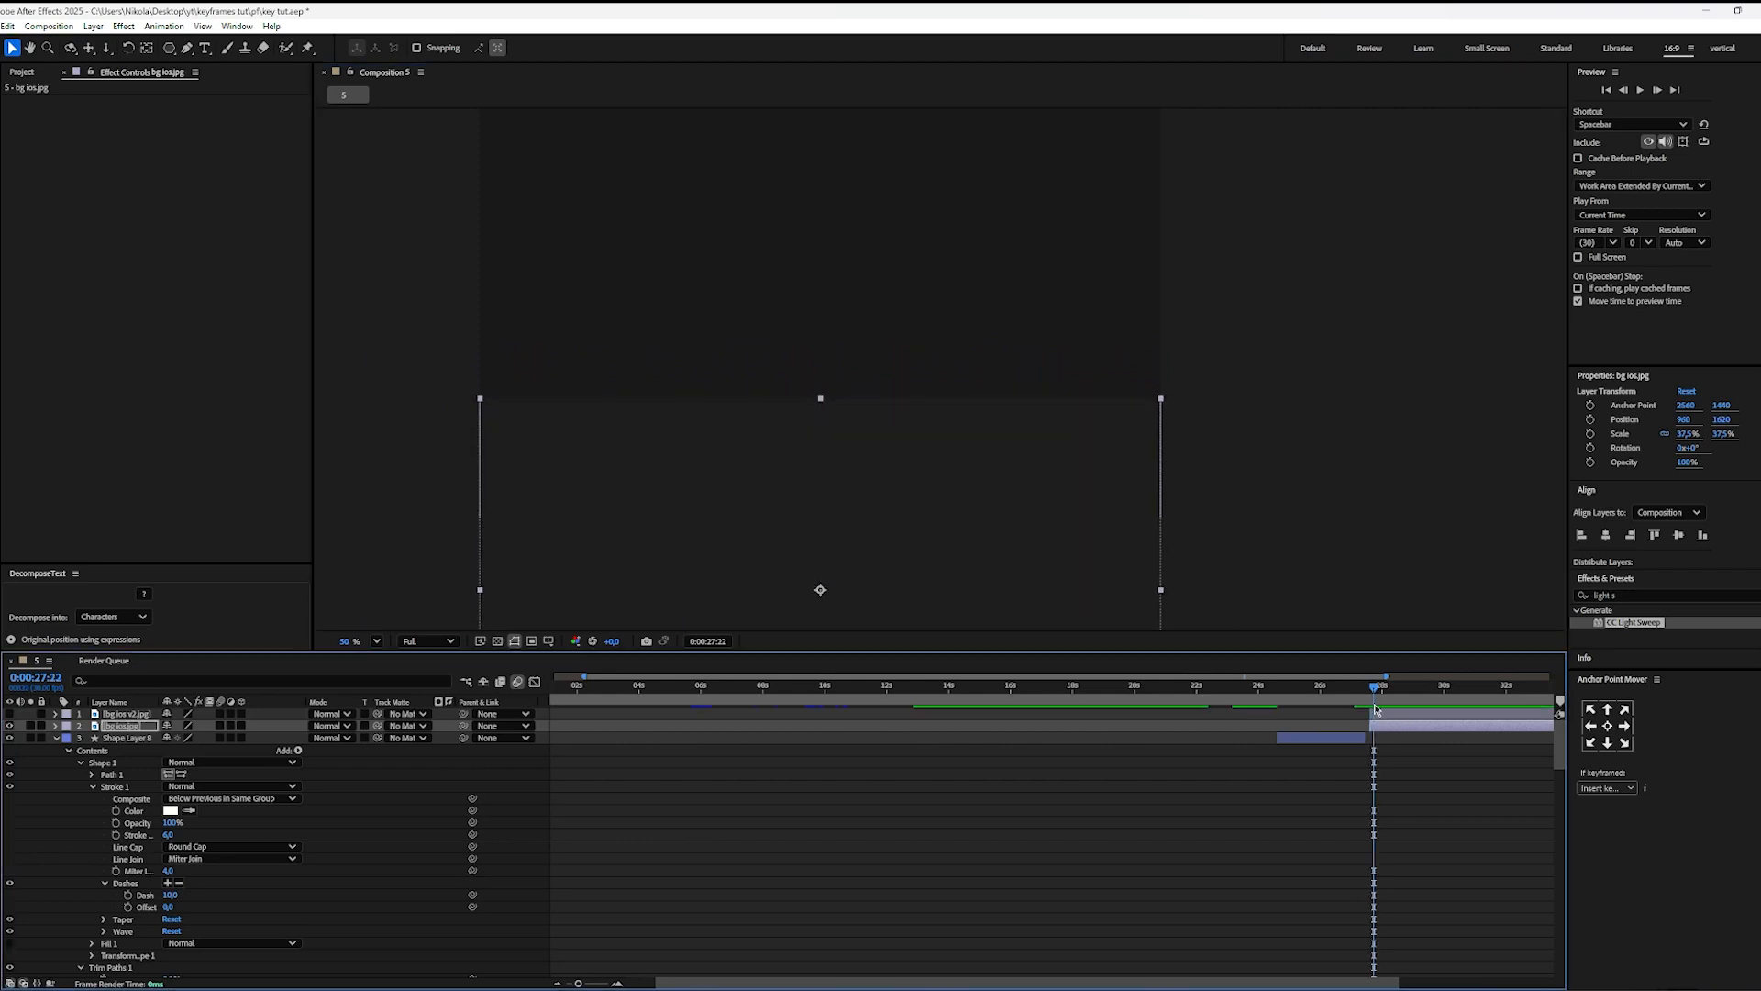
{"action": "left_click", "coordinate": [16, 715]}
{"action": "left_click", "coordinate": [11, 715]}
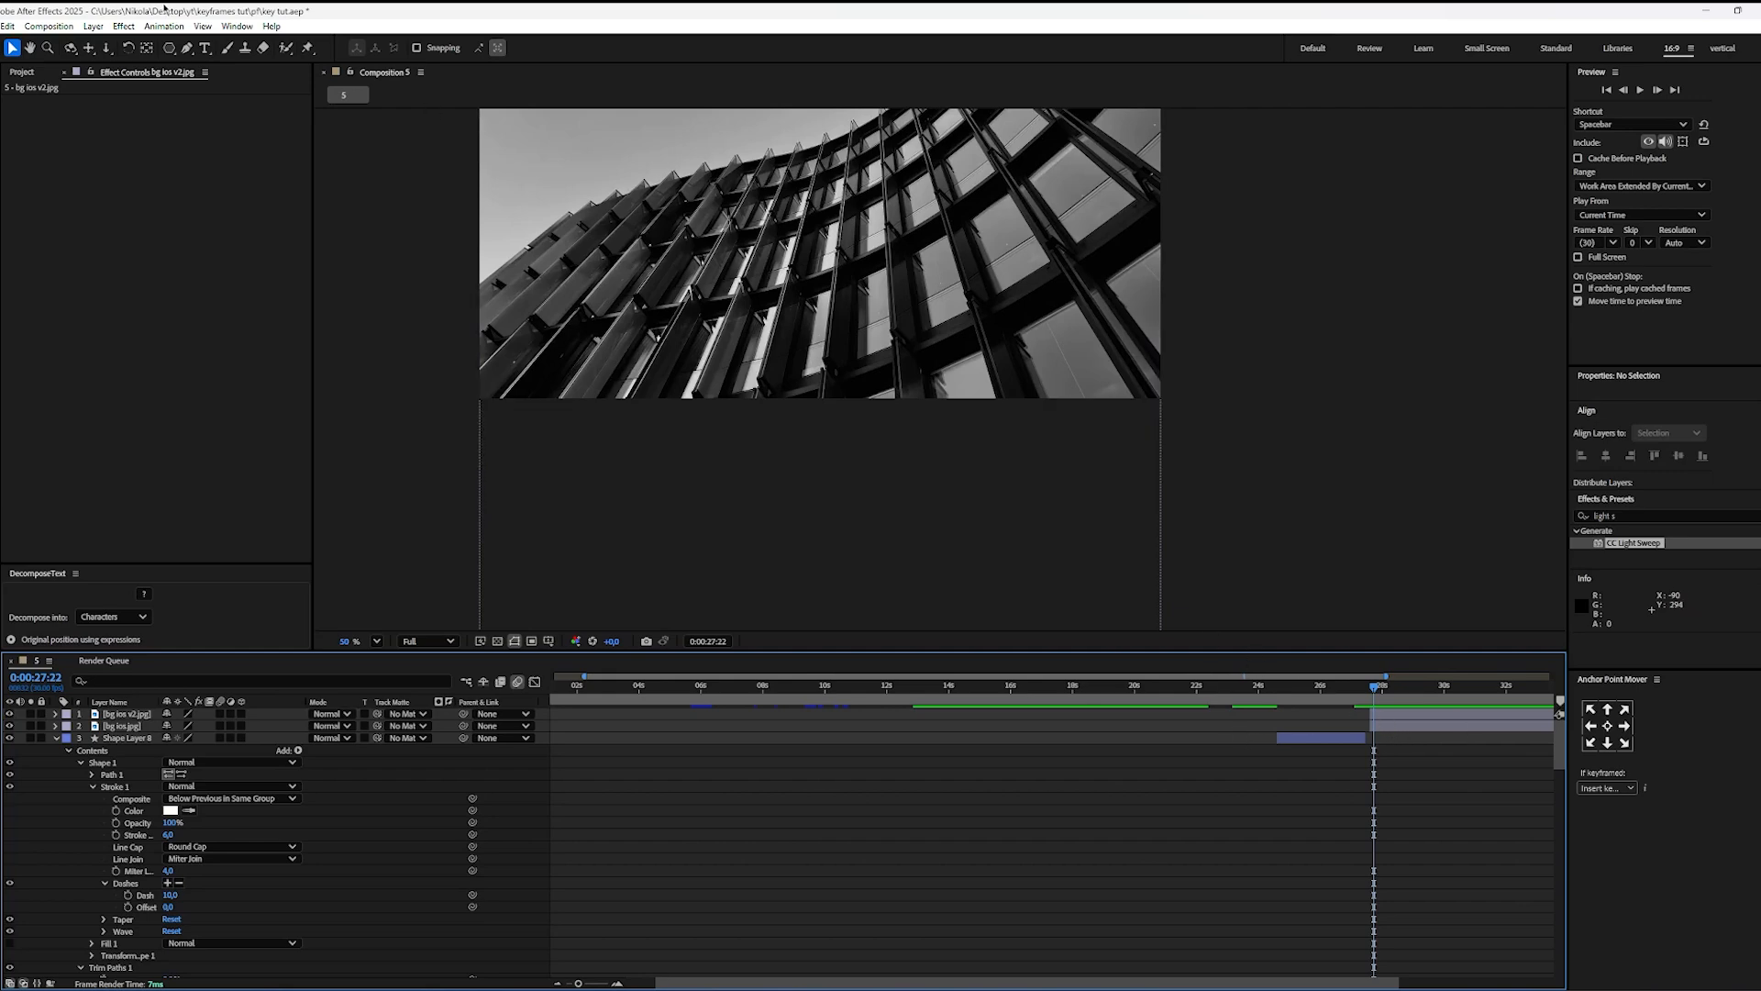
Step: Create an adjustment layer above both images, starting at 0:00:27:18, and apply the Transform effect to it
{"action": "left_click", "coordinate": [93, 26]}
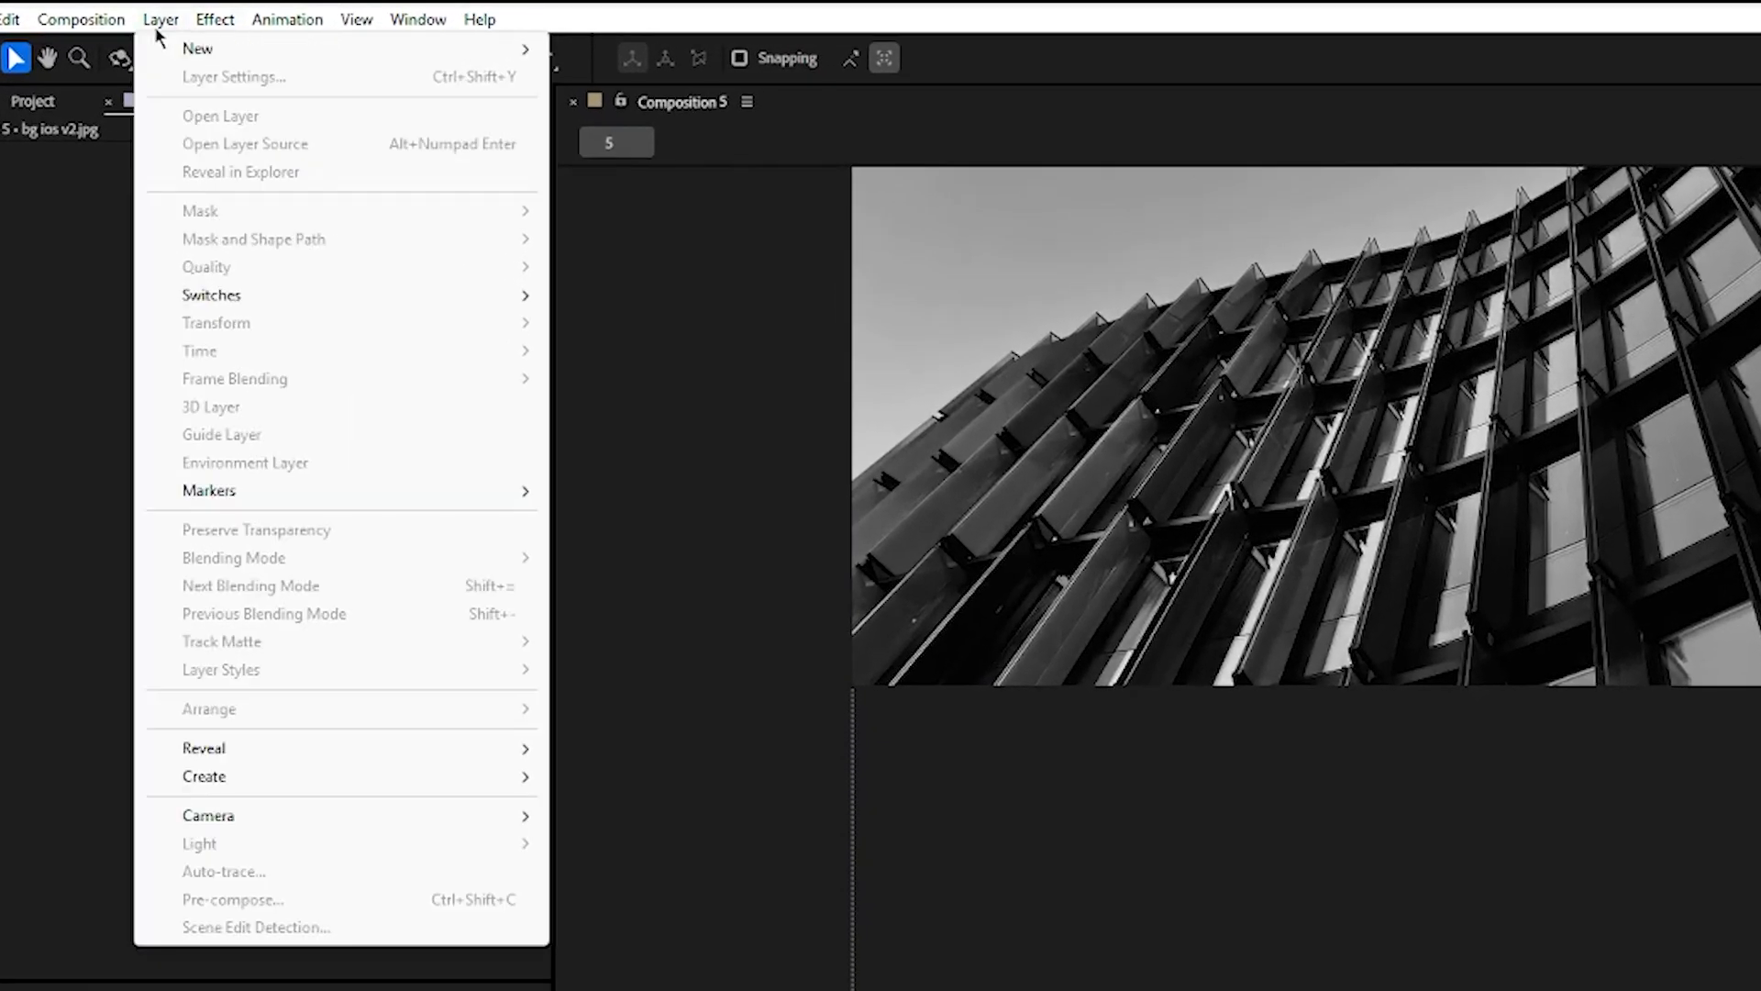
{"action": "mouse_move", "coordinate": [149, 49]}
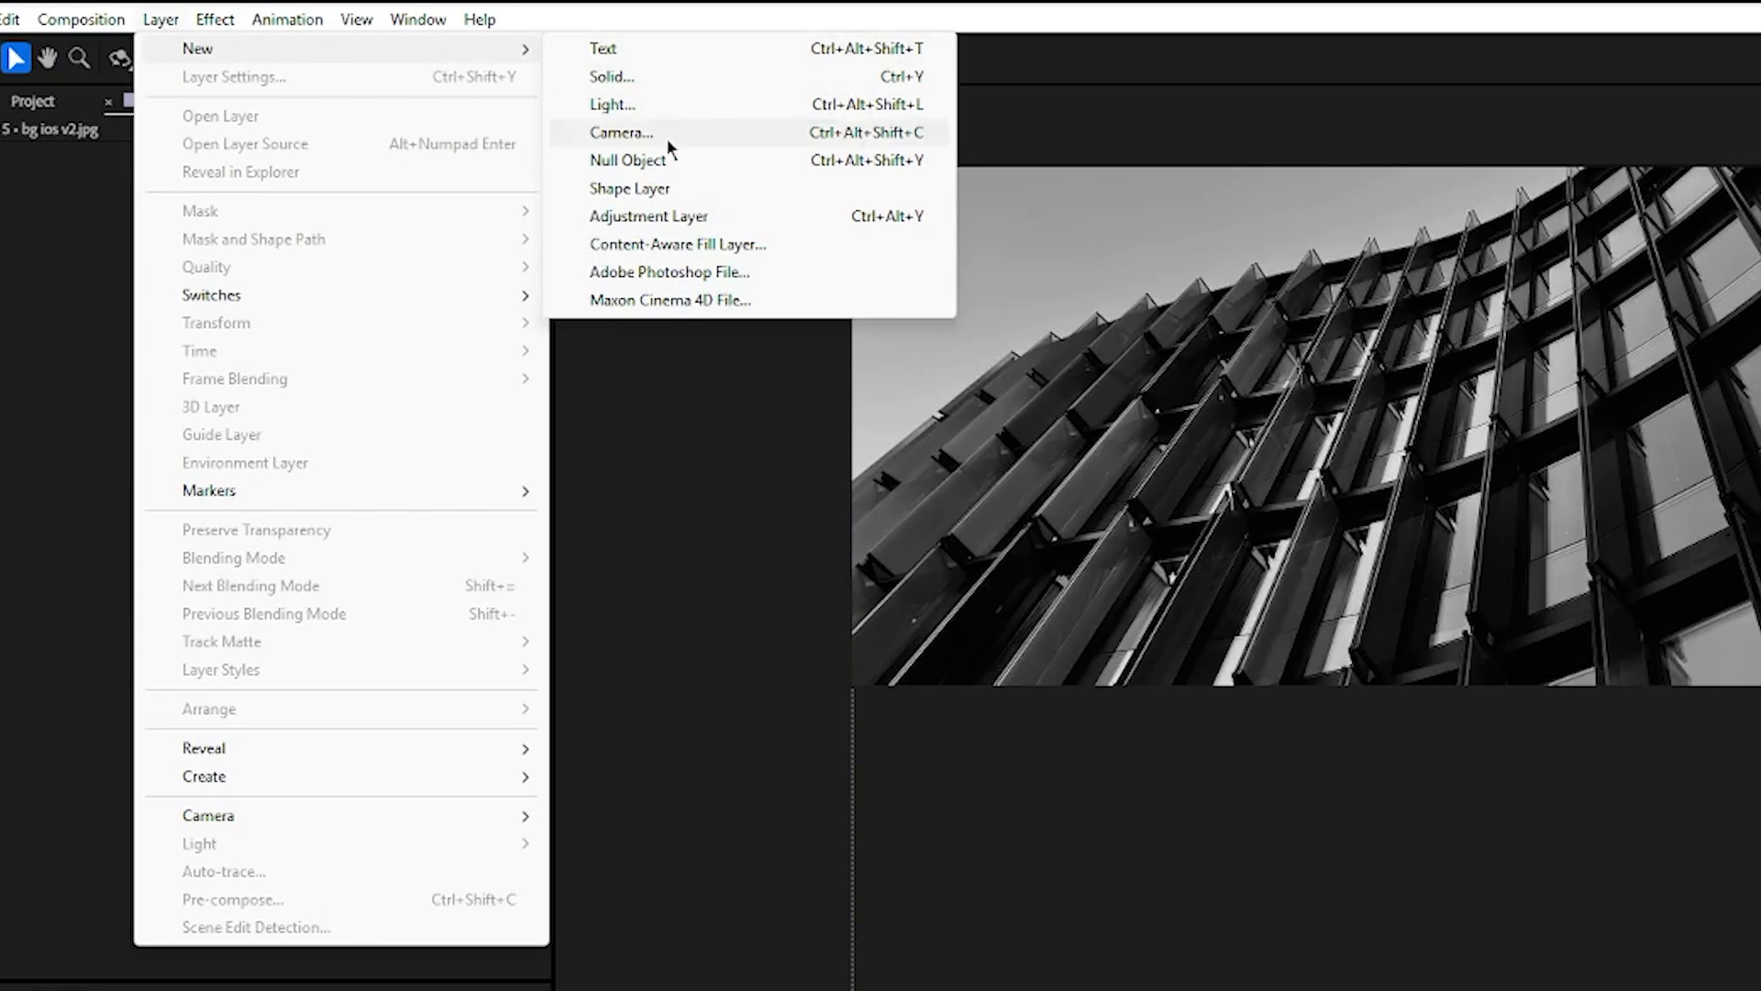
{"action": "left_click", "coordinate": [664, 220]}
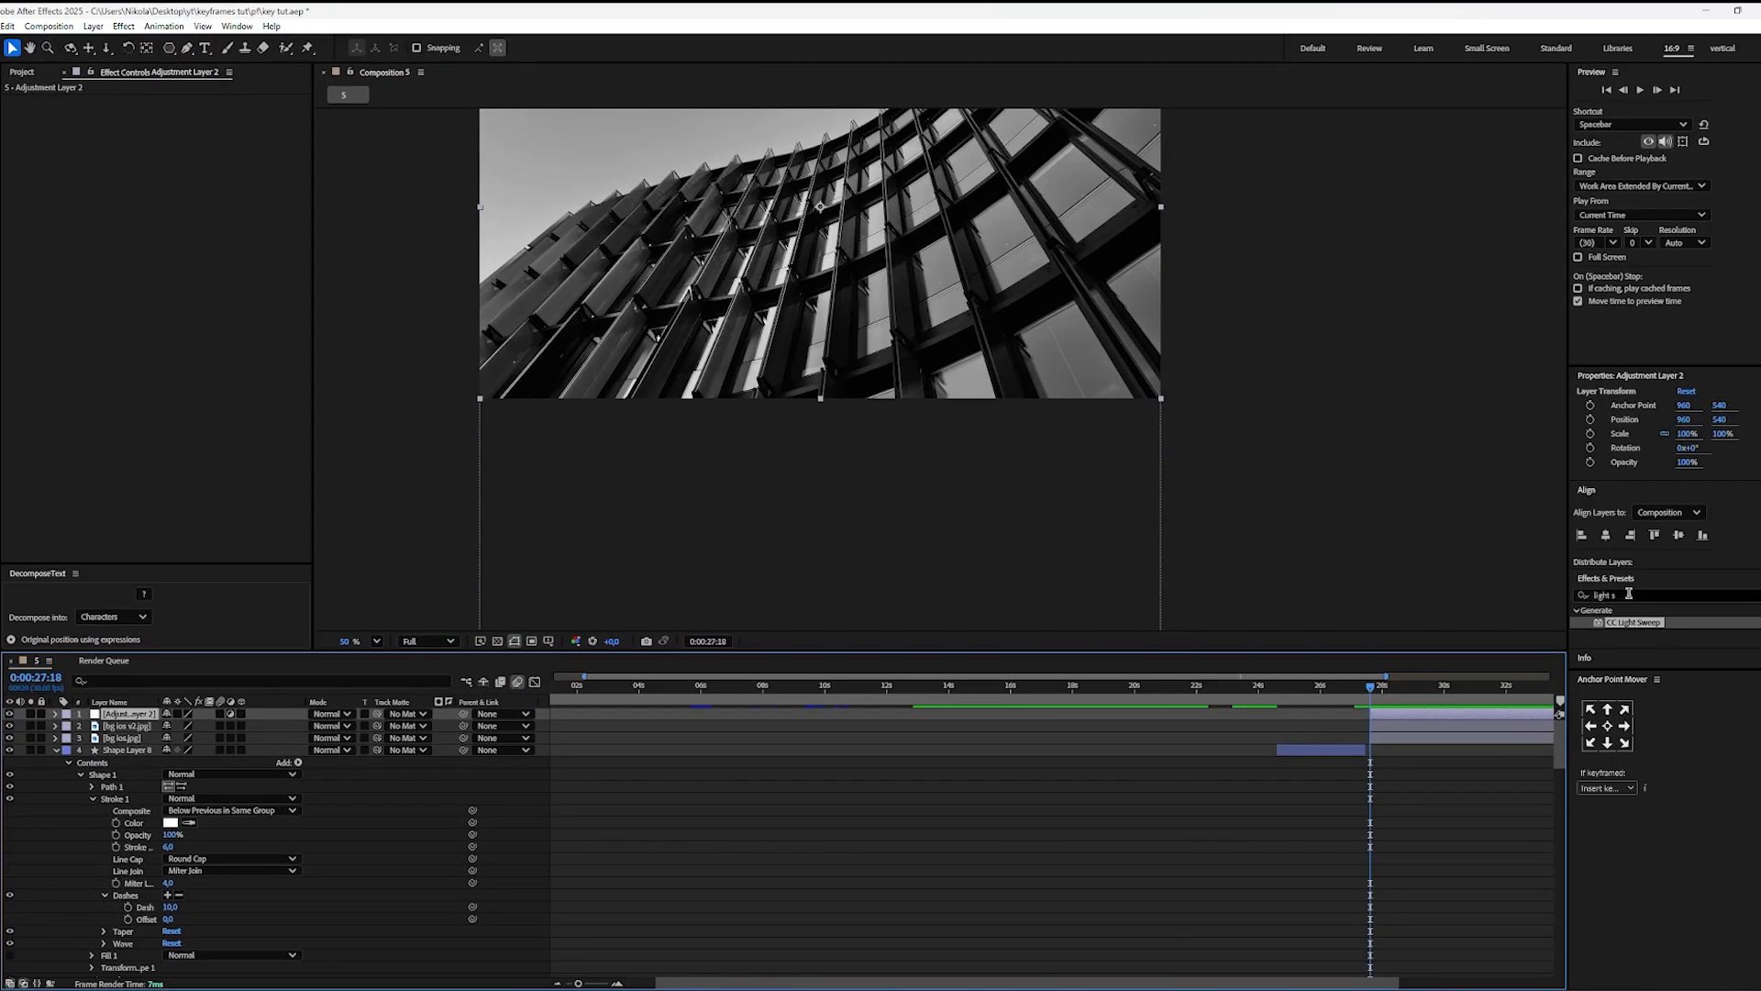
{"action": "left_click", "coordinate": [1629, 594]}
{"action": "type", "text": "trans"}
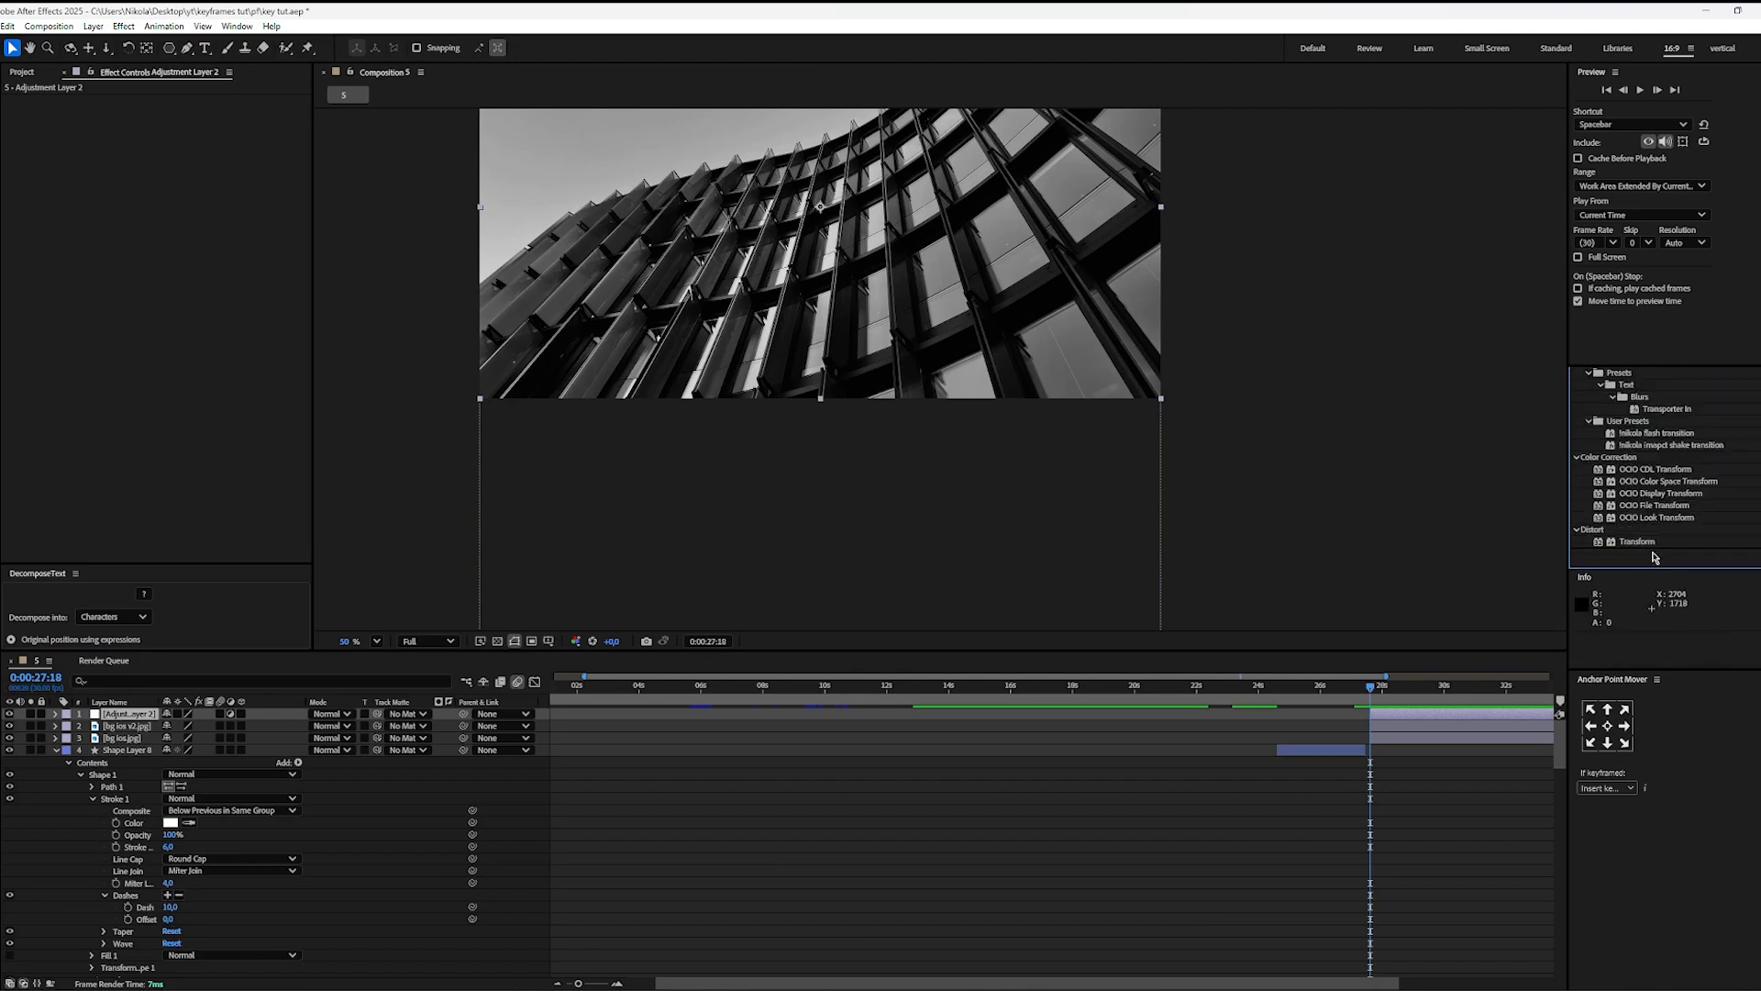
{"action": "left_click_drag", "start_coordinate": [1642, 542], "coordinate": [1422, 719]}
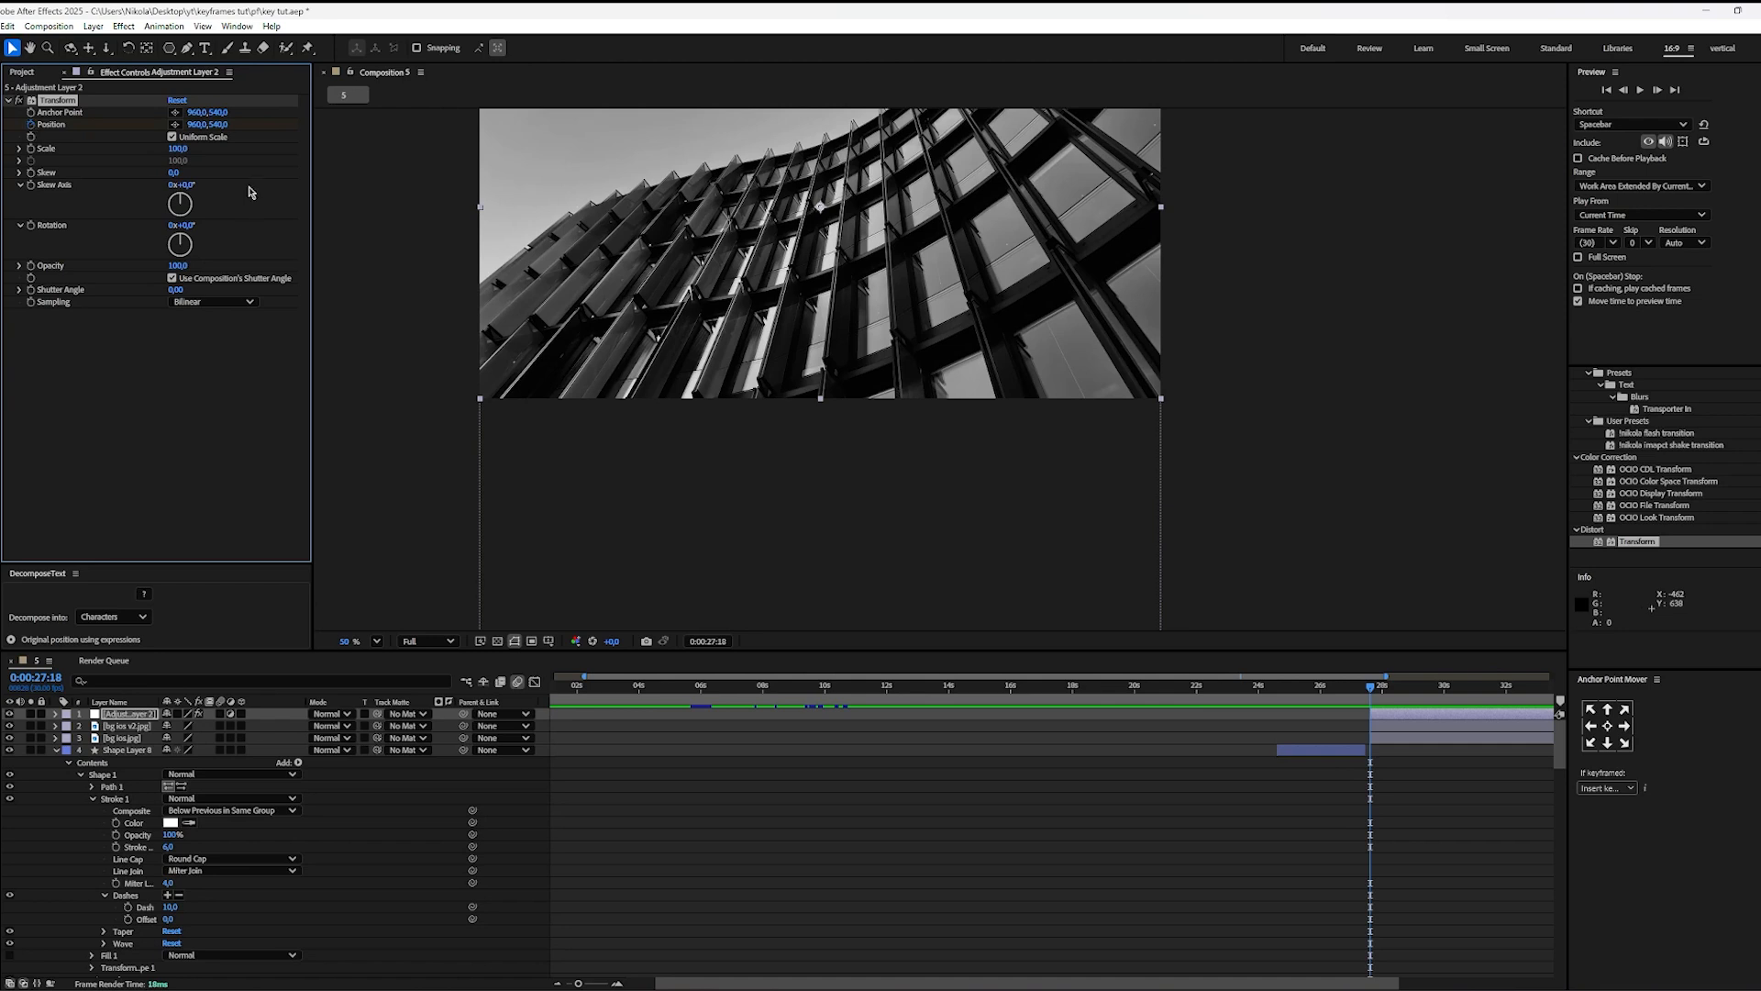
Step: Keyframe the Transform effect's Position from 960, 540 at 0:00:27:18 to 960, -438 at 0:00:30:20
{"action": "key", "text": "u"}
{"action": "left_click_drag", "start_coordinate": [1378, 693], "coordinate": [1466, 719]}
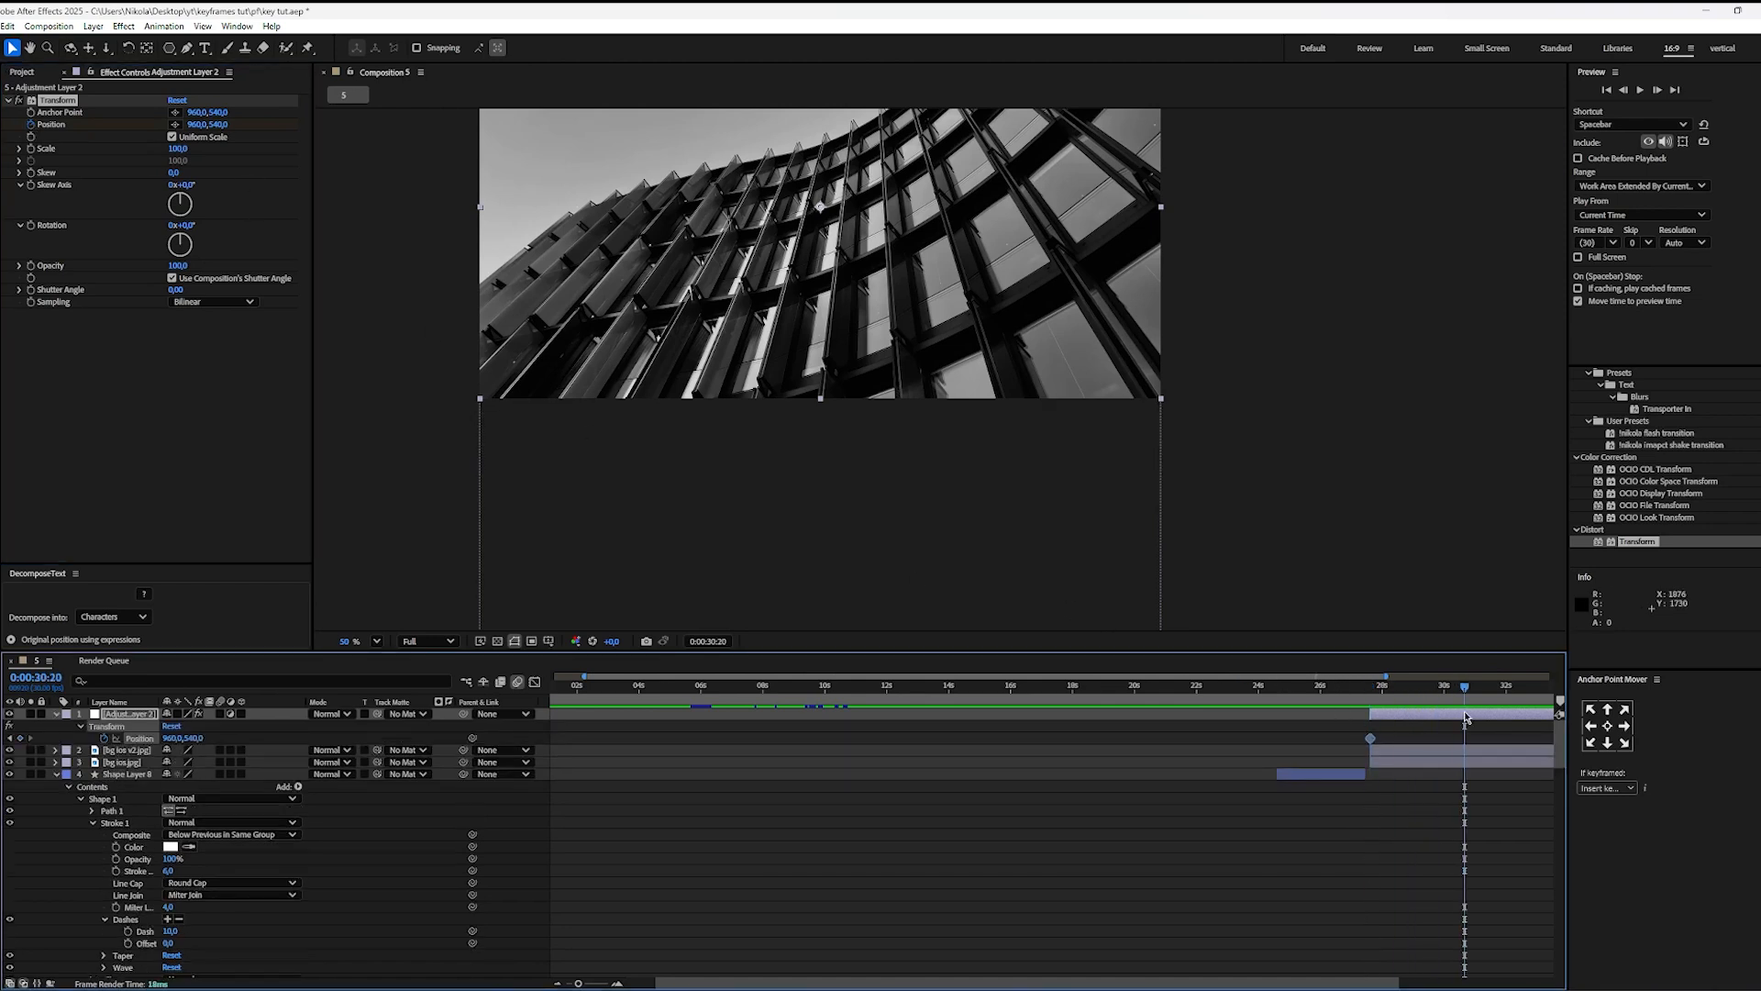
{"action": "left_click_drag", "start_coordinate": [1501, 872], "coordinate": [1234, 873]}
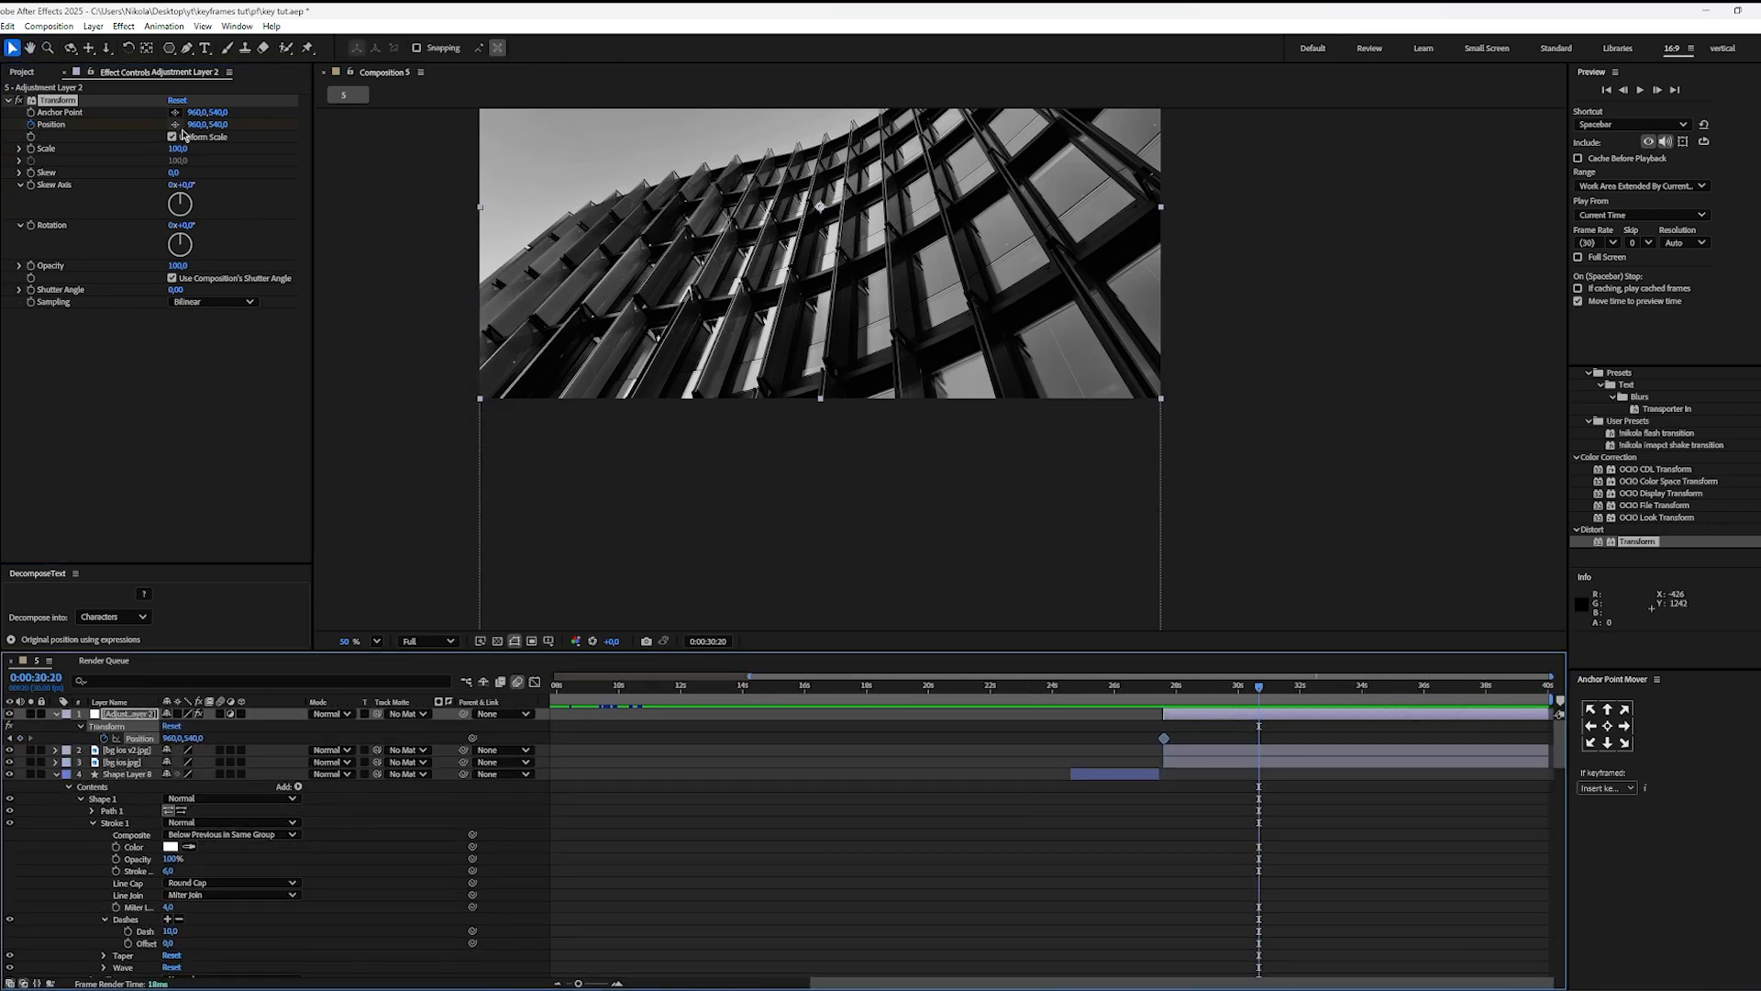
{"action": "left_click_drag", "start_coordinate": [217, 124], "coordinate": [34, 140]}
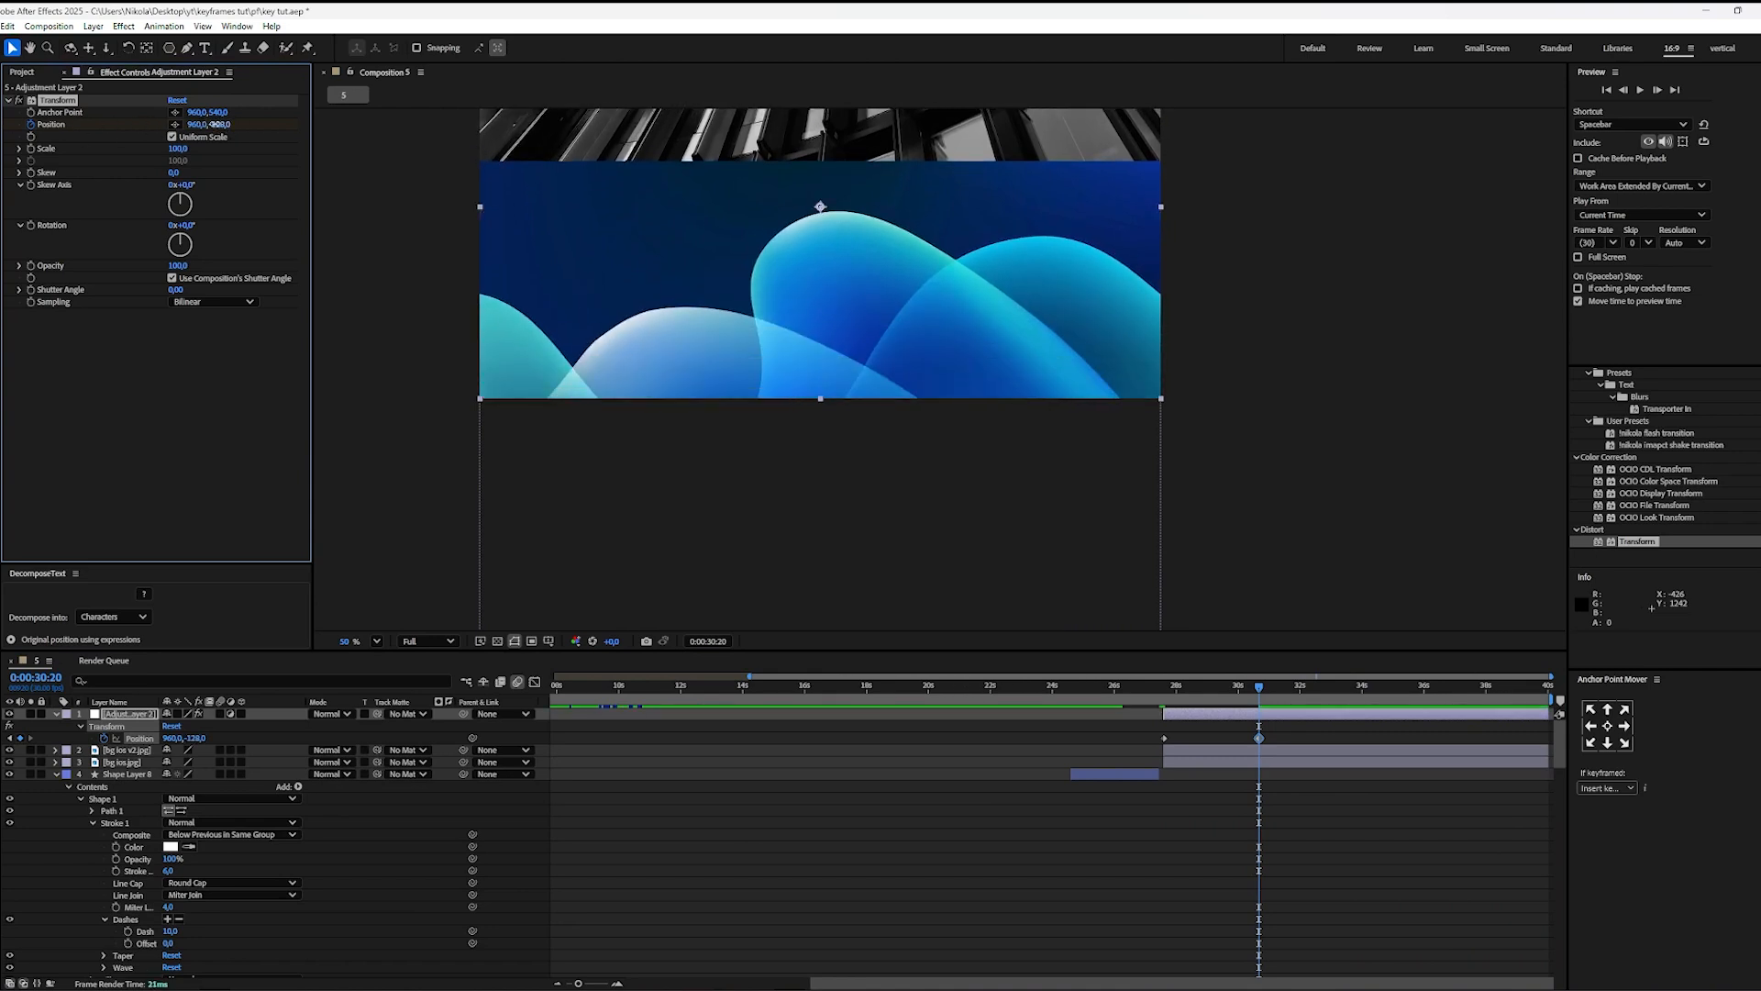
{"action": "left_click_drag", "start_coordinate": [218, 124], "coordinate": [189, 125]}
Step: Ease both Position keyframes and shape their speed graph into a sharp peak midway between them
{"action": "left_click_drag", "start_coordinate": [1287, 730], "coordinate": [1073, 763]}
{"action": "key", "text": "shift+F3"}
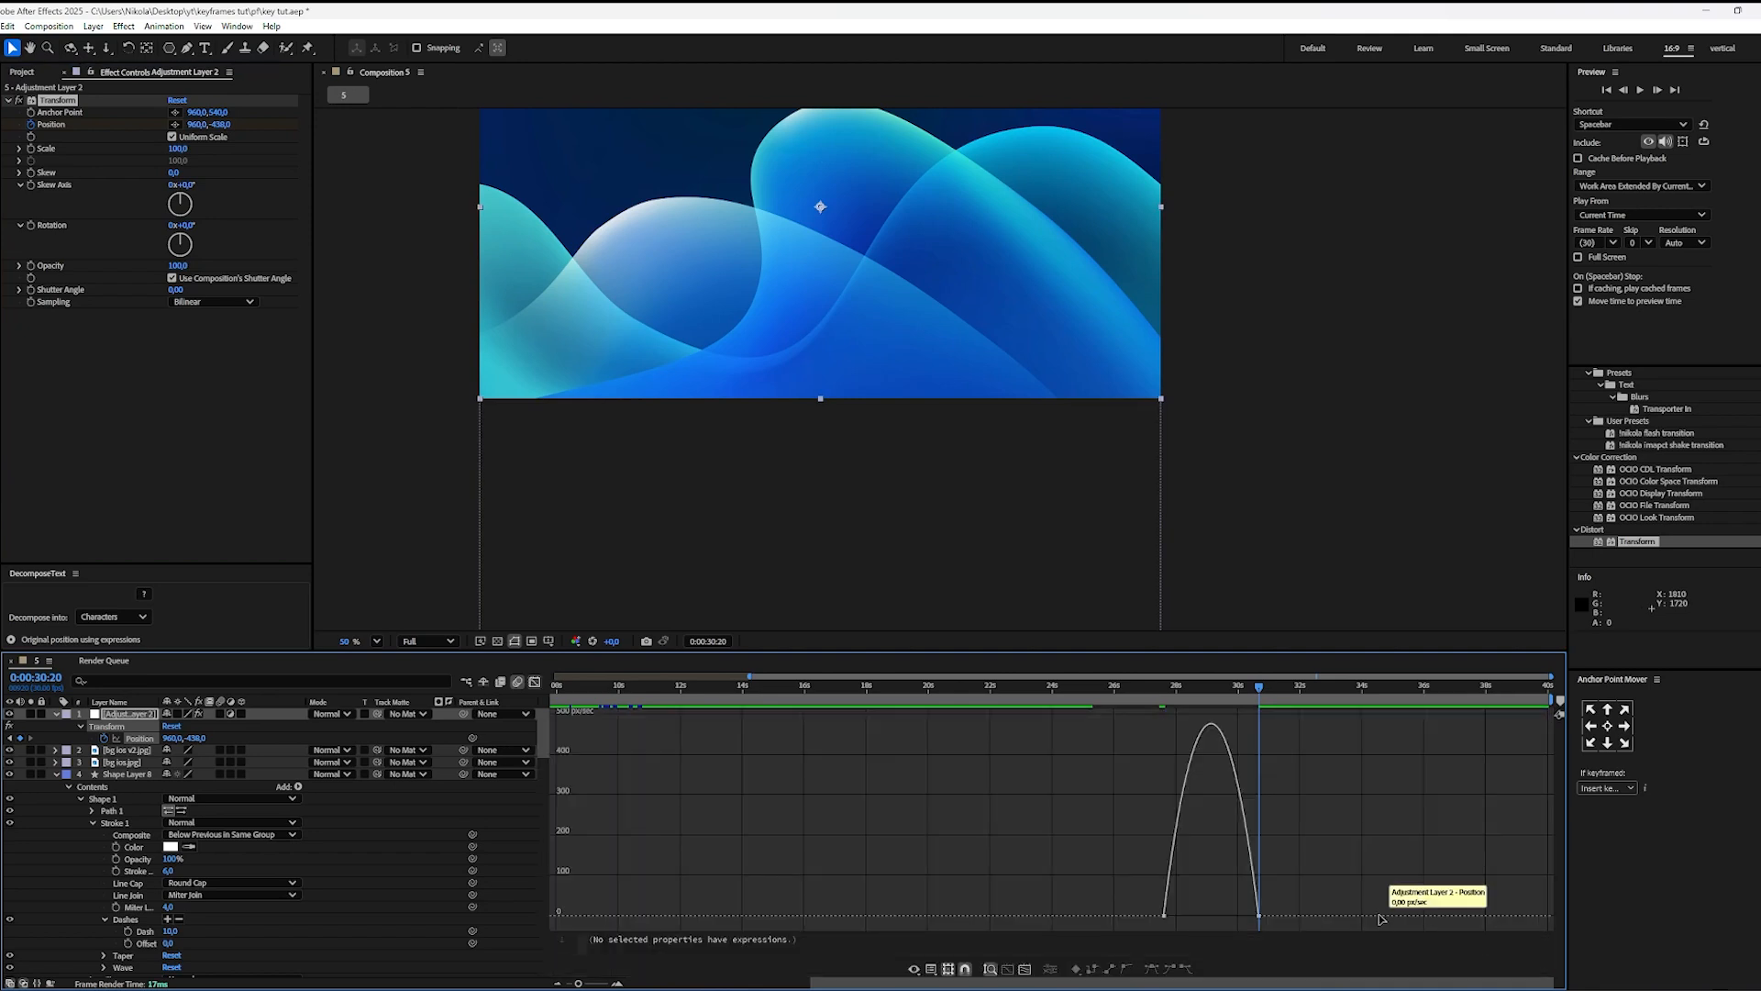
{"action": "left_click_drag", "start_coordinate": [1242, 919], "coordinate": [1205, 922]}
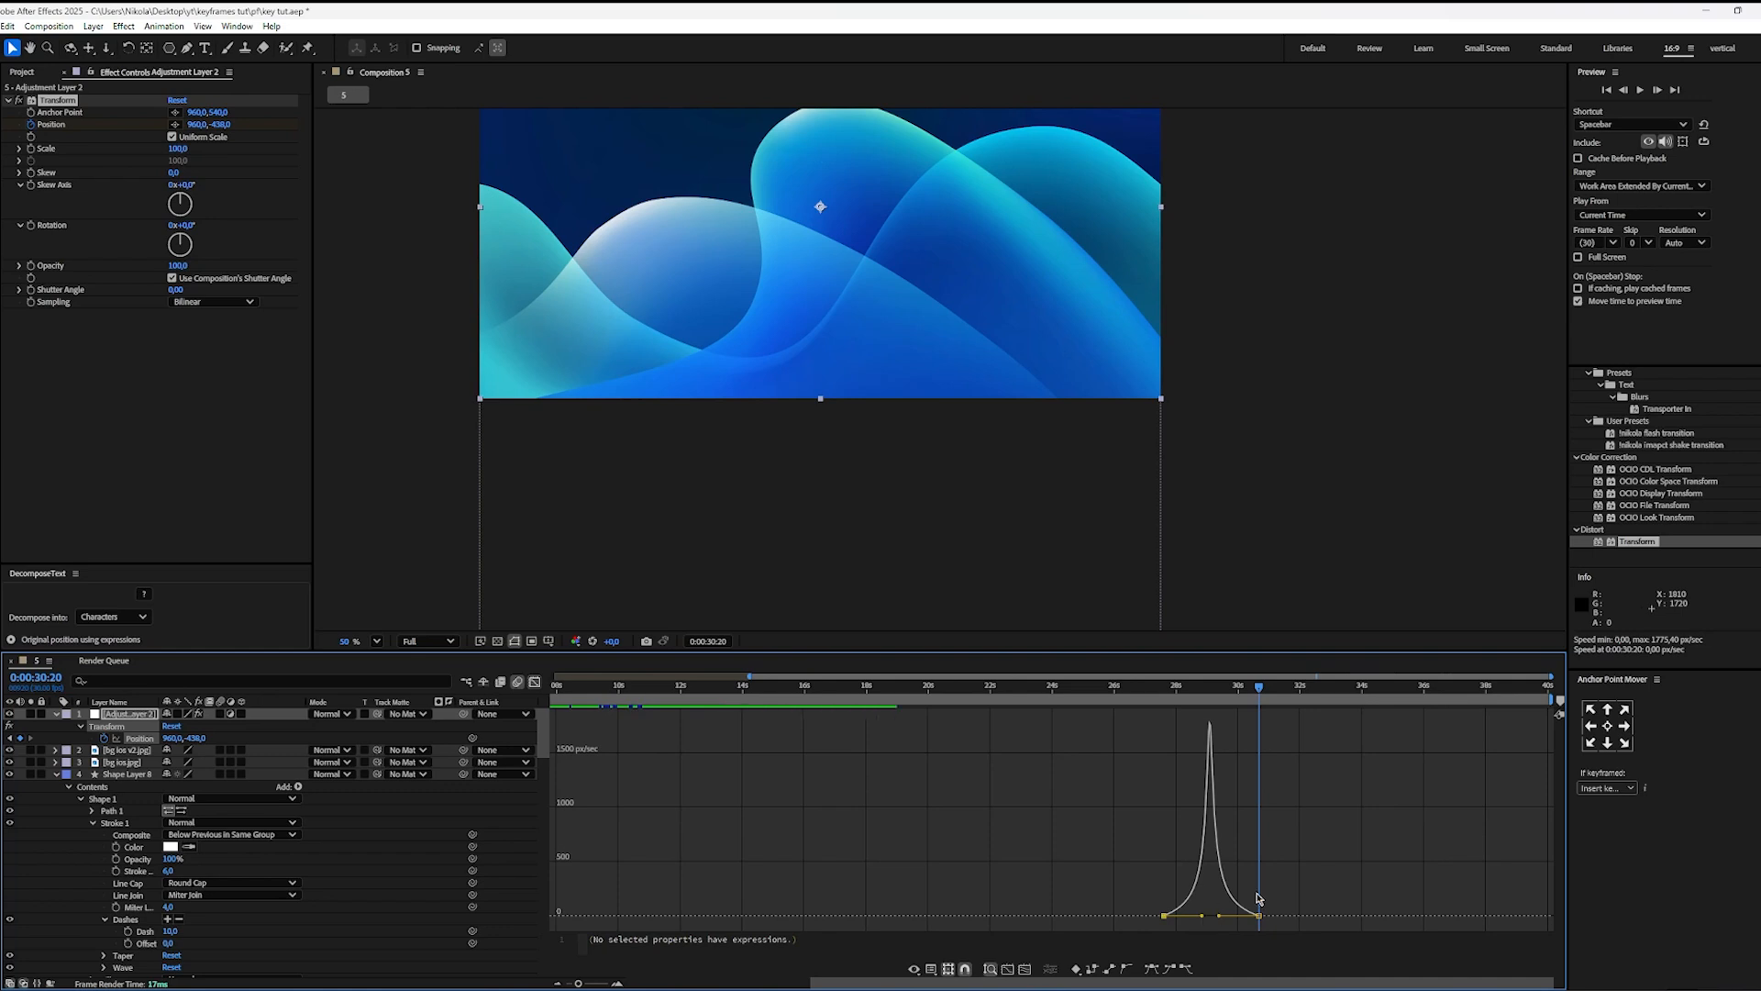
Step: Preview the image transition from about 0:00:27:18 with the composition fitted to the viewer
{"action": "left_click", "coordinate": [1157, 699]}
{"action": "key", "text": "space"}
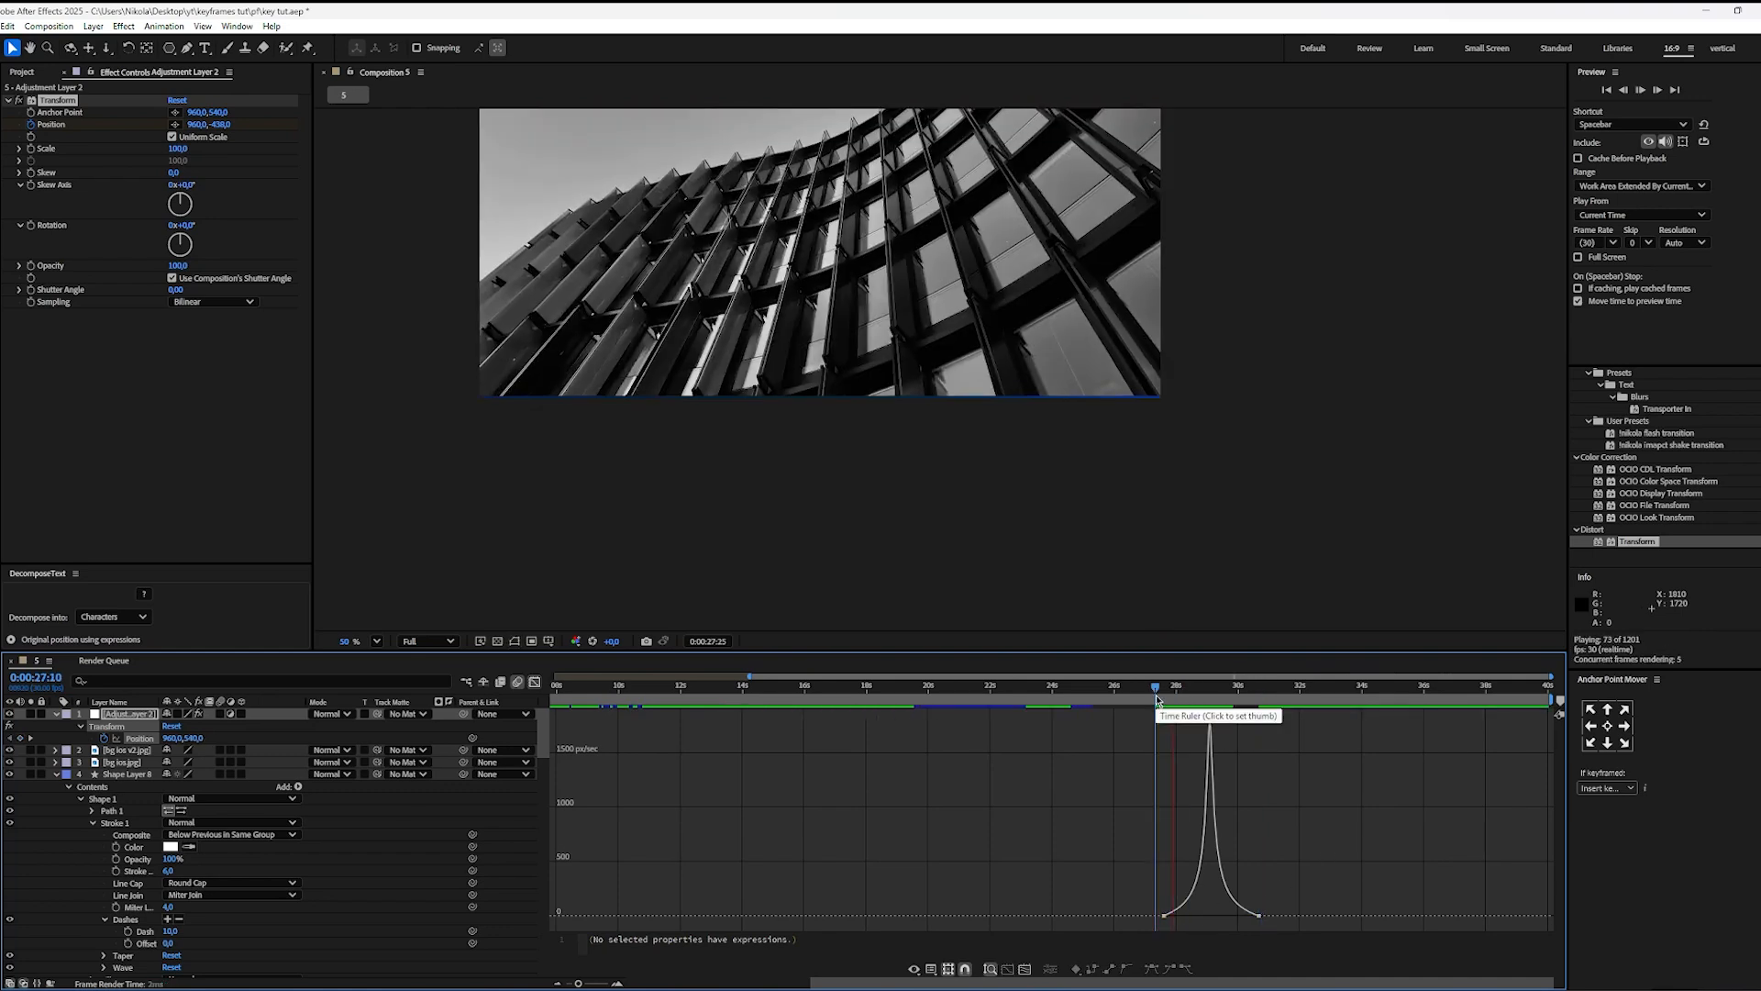
{"action": "key", "text": "space"}
{"action": "left_click", "coordinate": [376, 641]}
{"action": "left_click", "coordinate": [418, 684]}
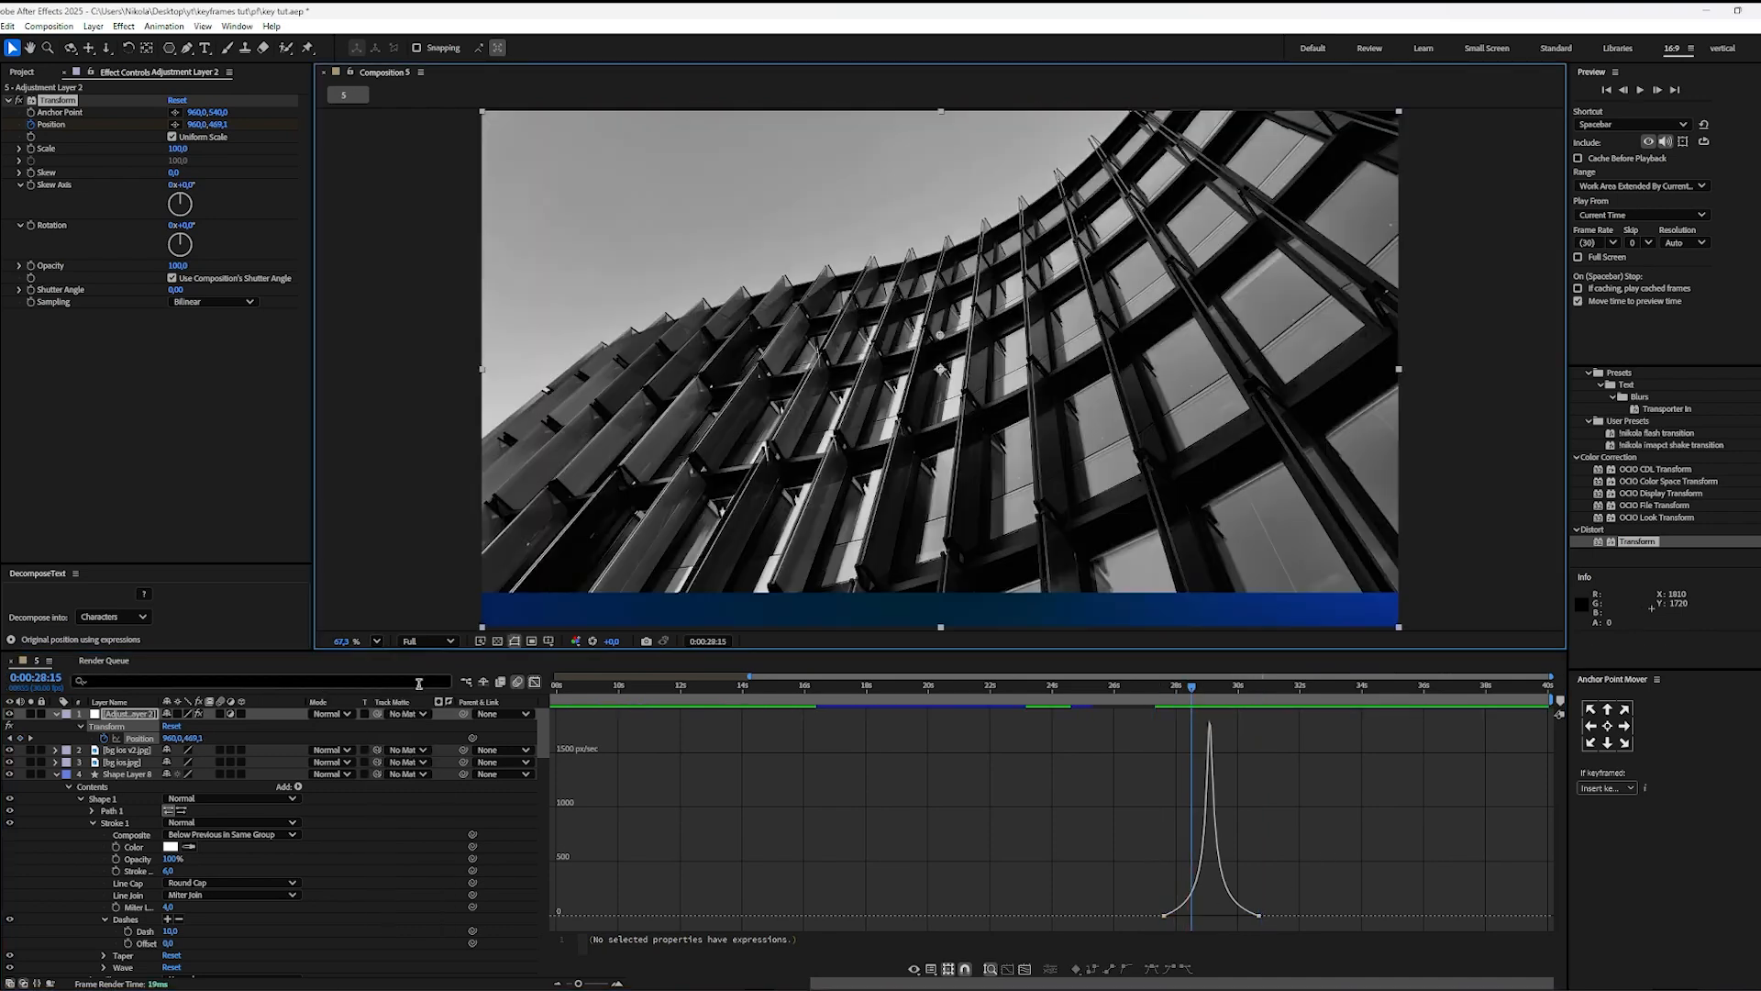
{"action": "left_click", "coordinate": [1164, 702]}
{"action": "key", "text": "space"}
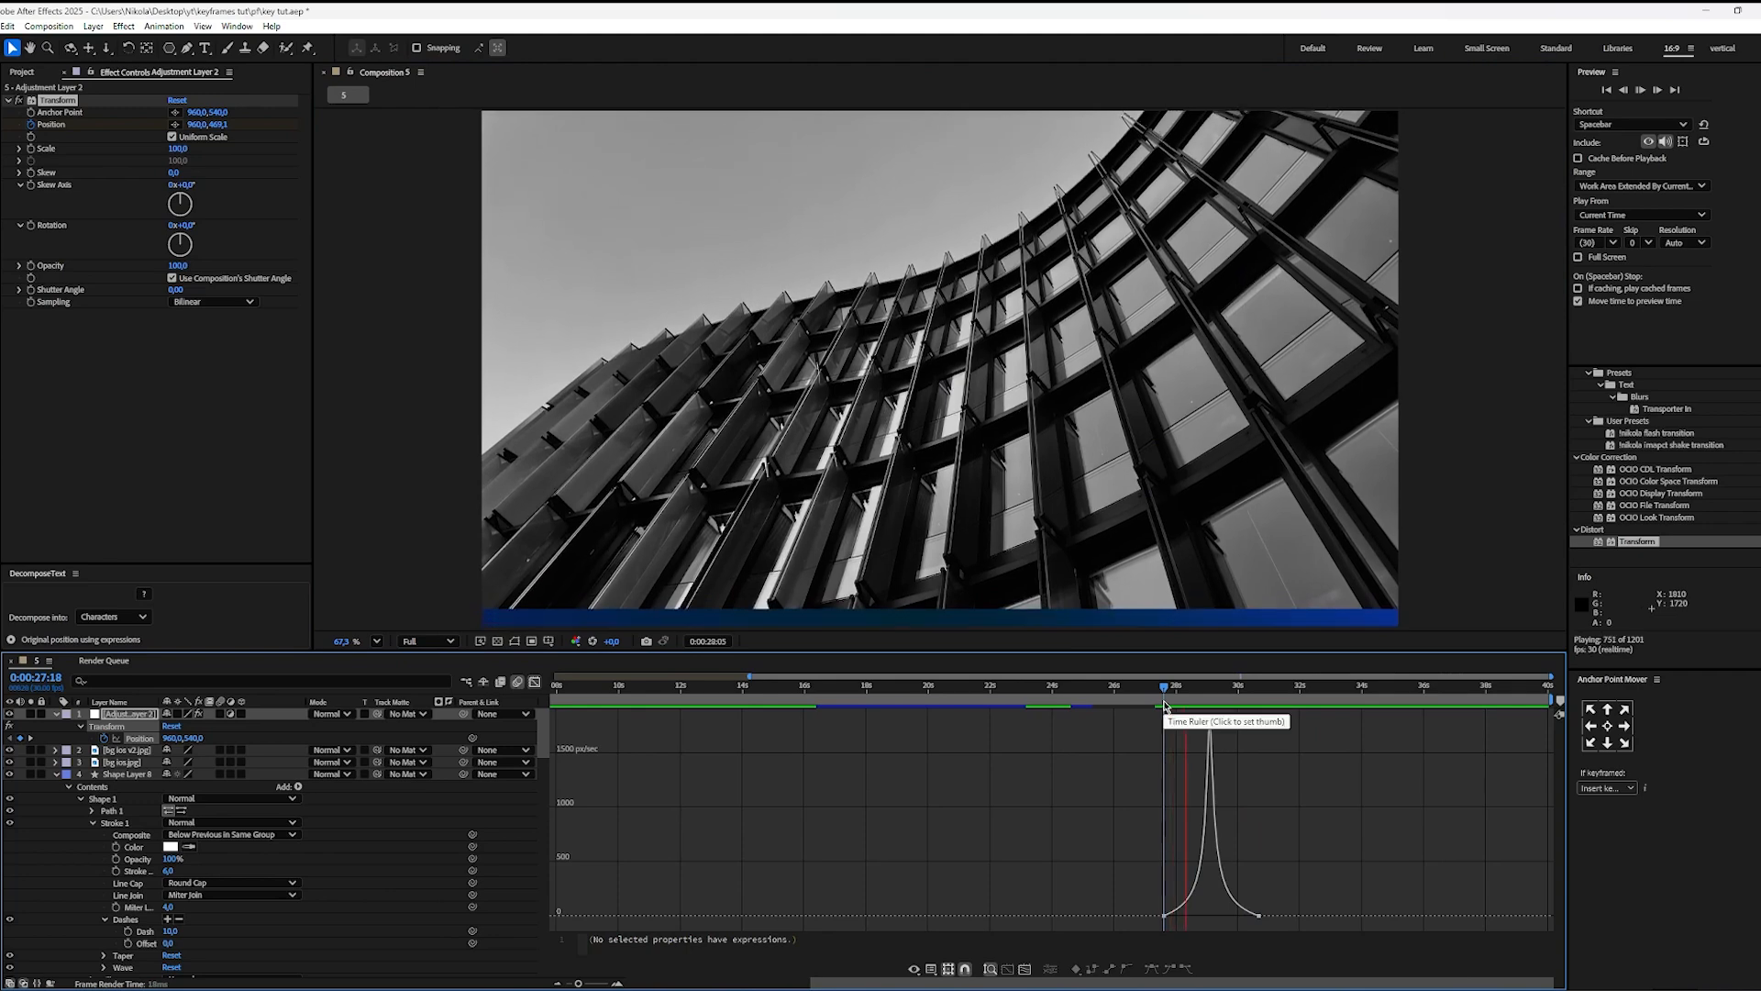
{"action": "key", "text": "space"}
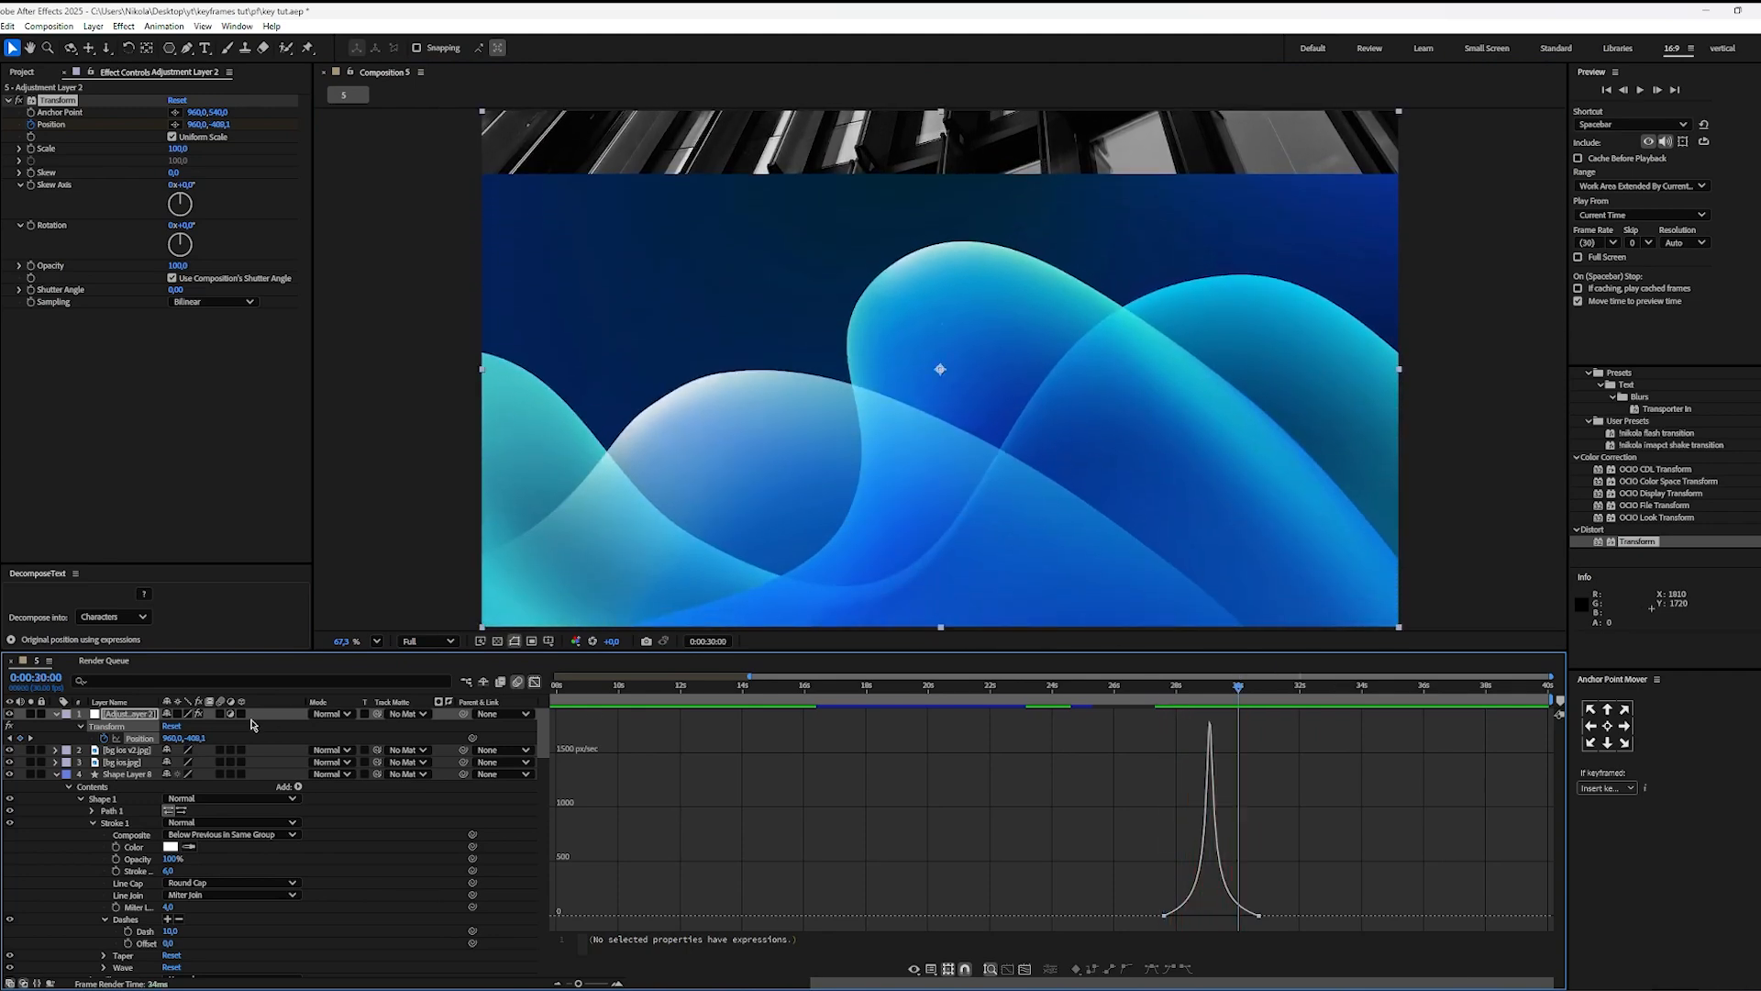
Step: Move the ending Position keyframe to 0:00:28:27 and set its value to 960, -572
{"action": "left_click", "coordinate": [1179, 694]}
{"action": "left_click", "coordinate": [535, 684]}
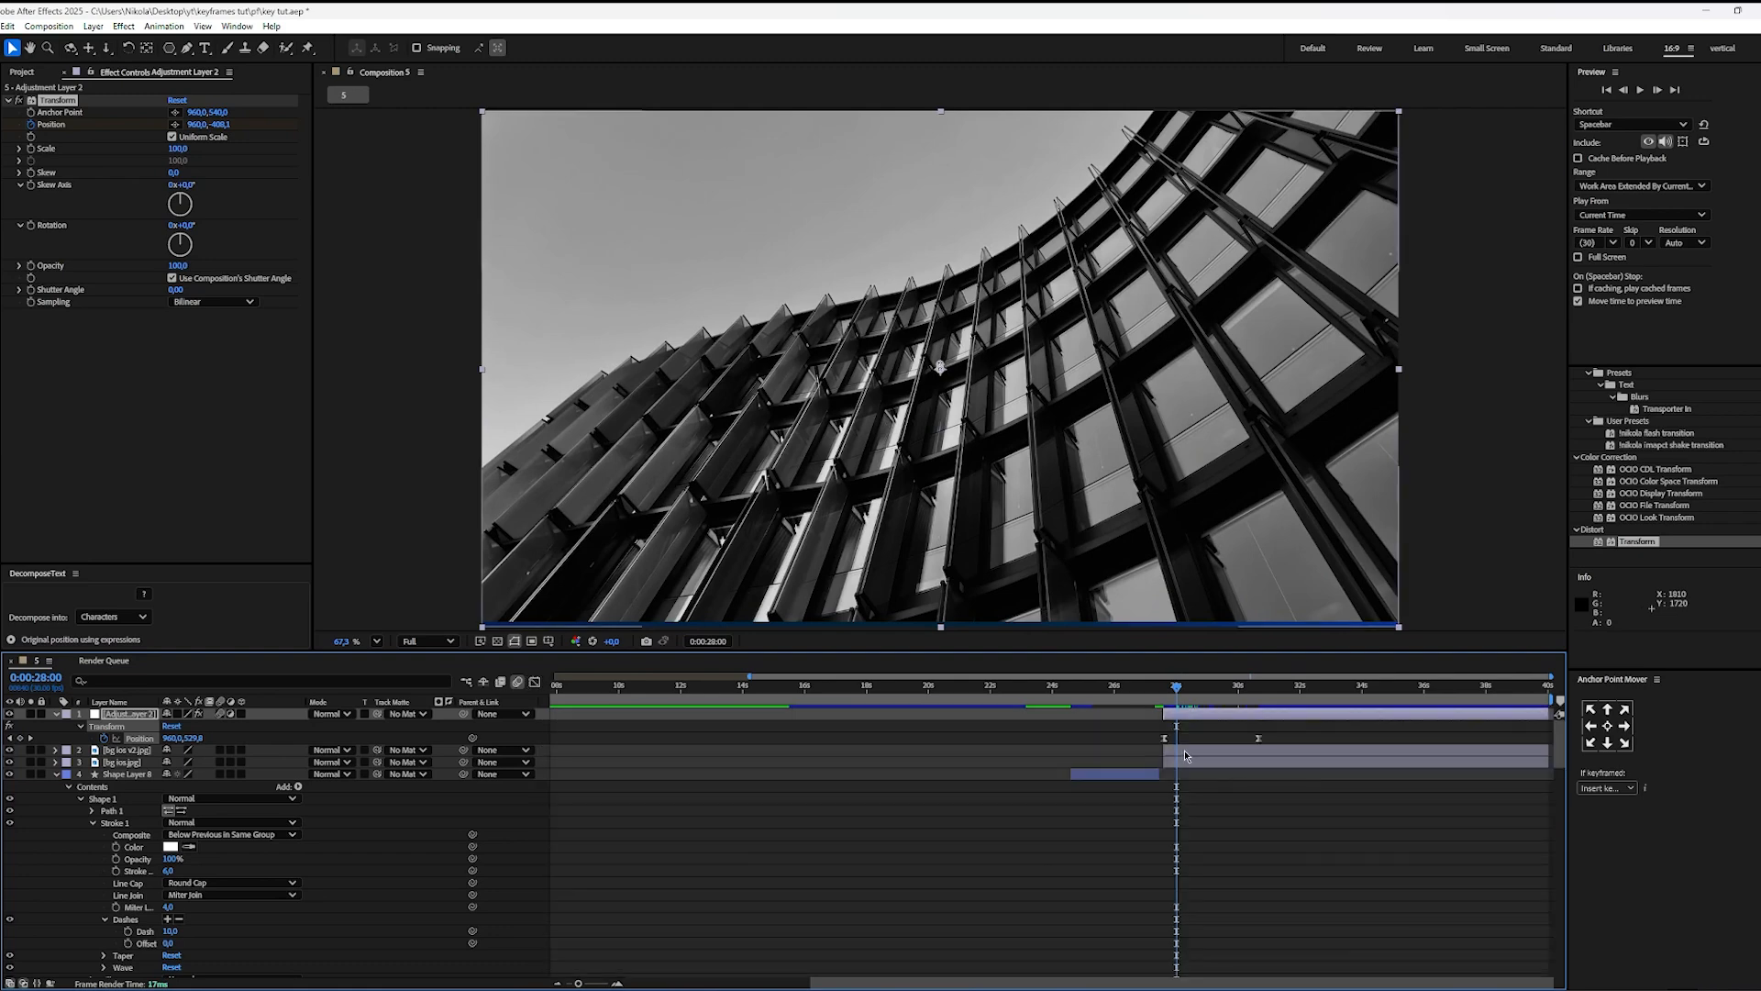
{"action": "left_click_drag", "start_coordinate": [1258, 739], "coordinate": [1149, 690]}
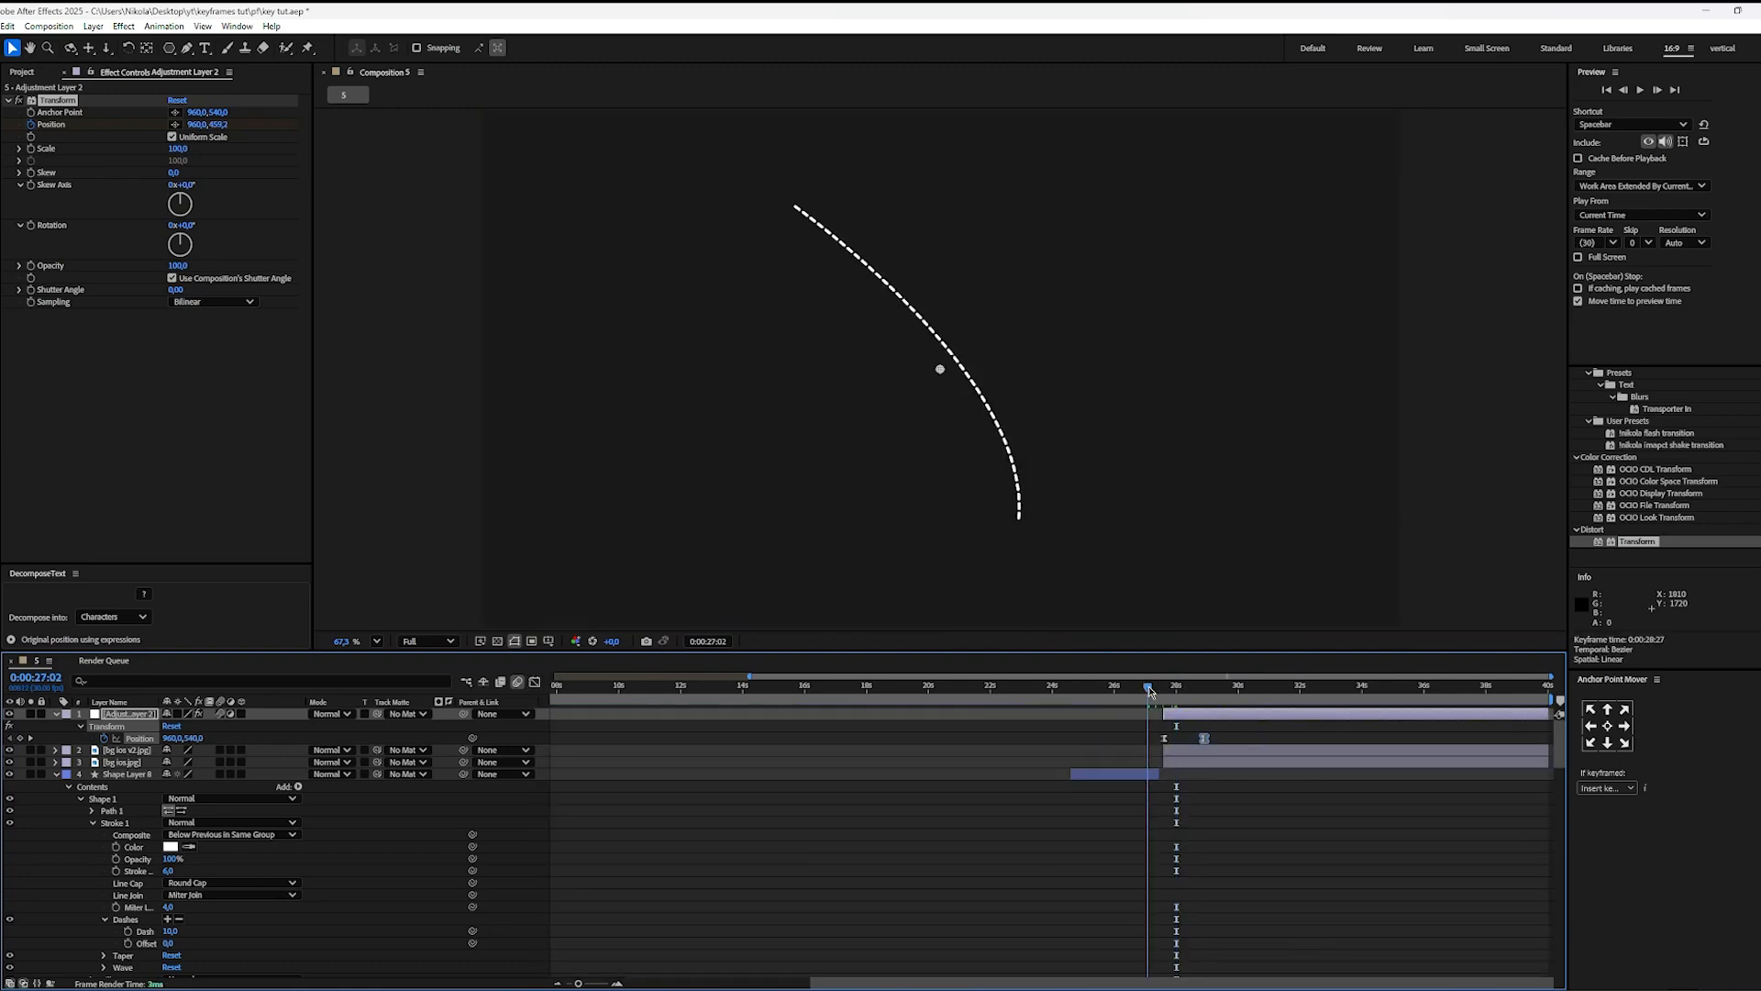
{"action": "key", "text": "space"}
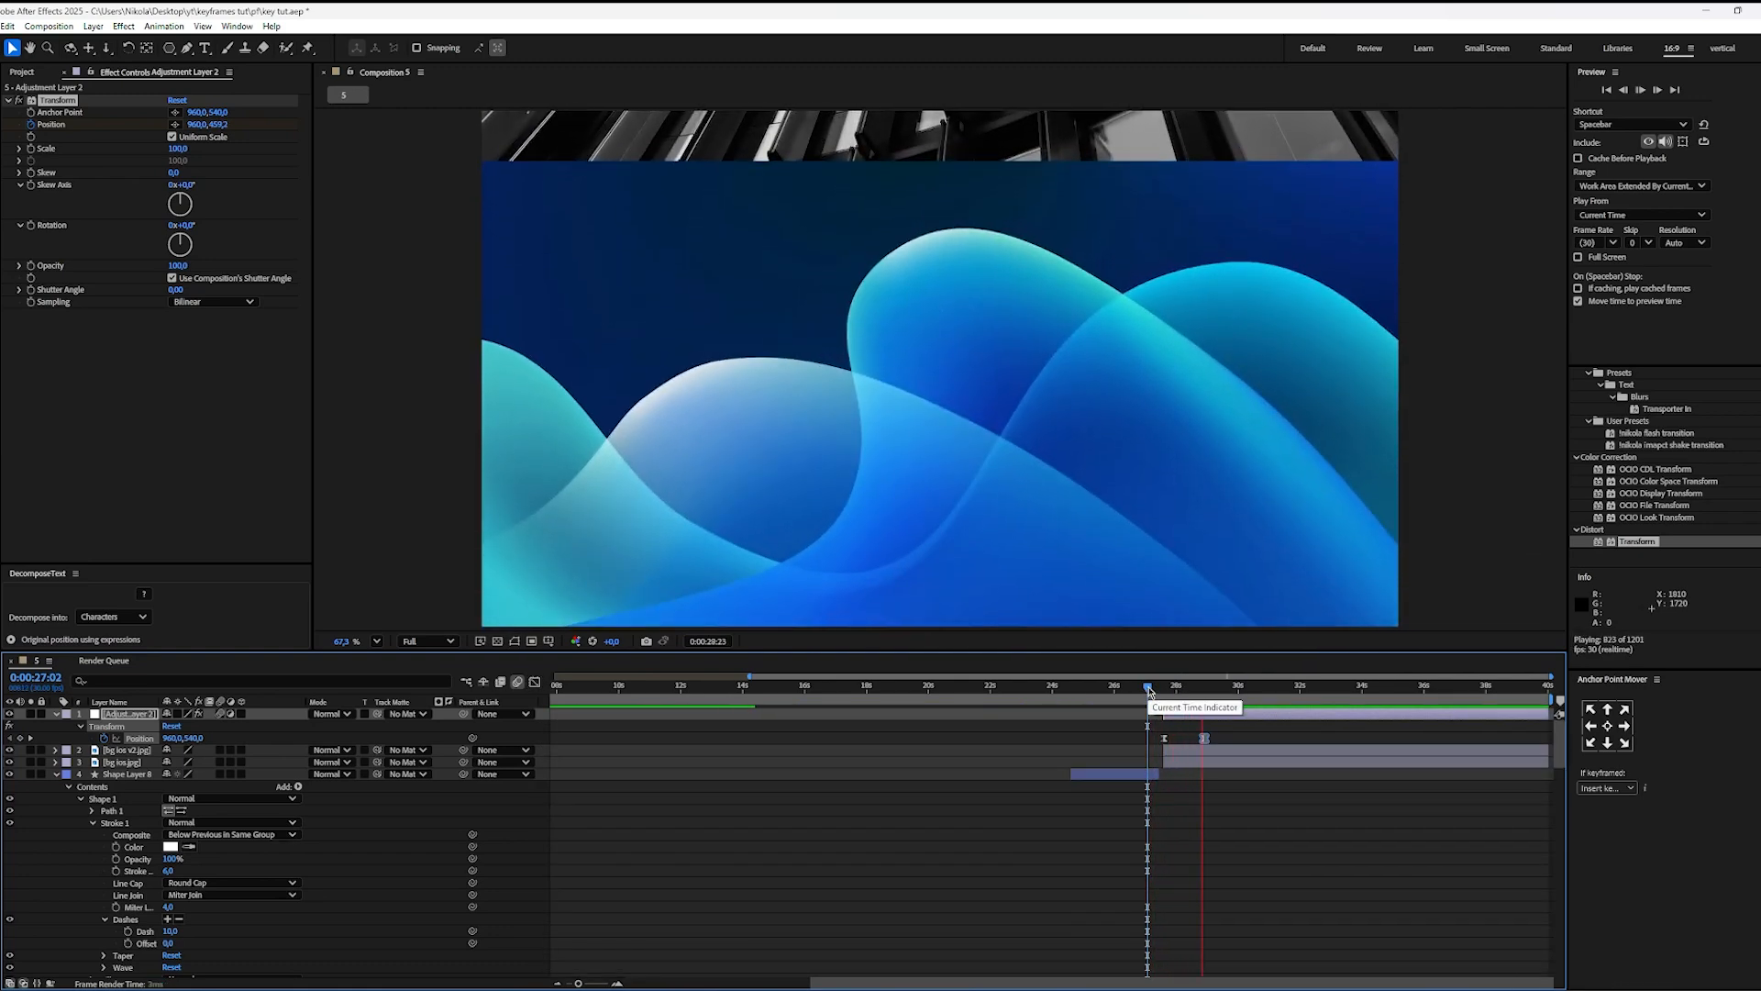
{"action": "key", "text": "space"}
{"action": "left_click", "coordinate": [1204, 690]}
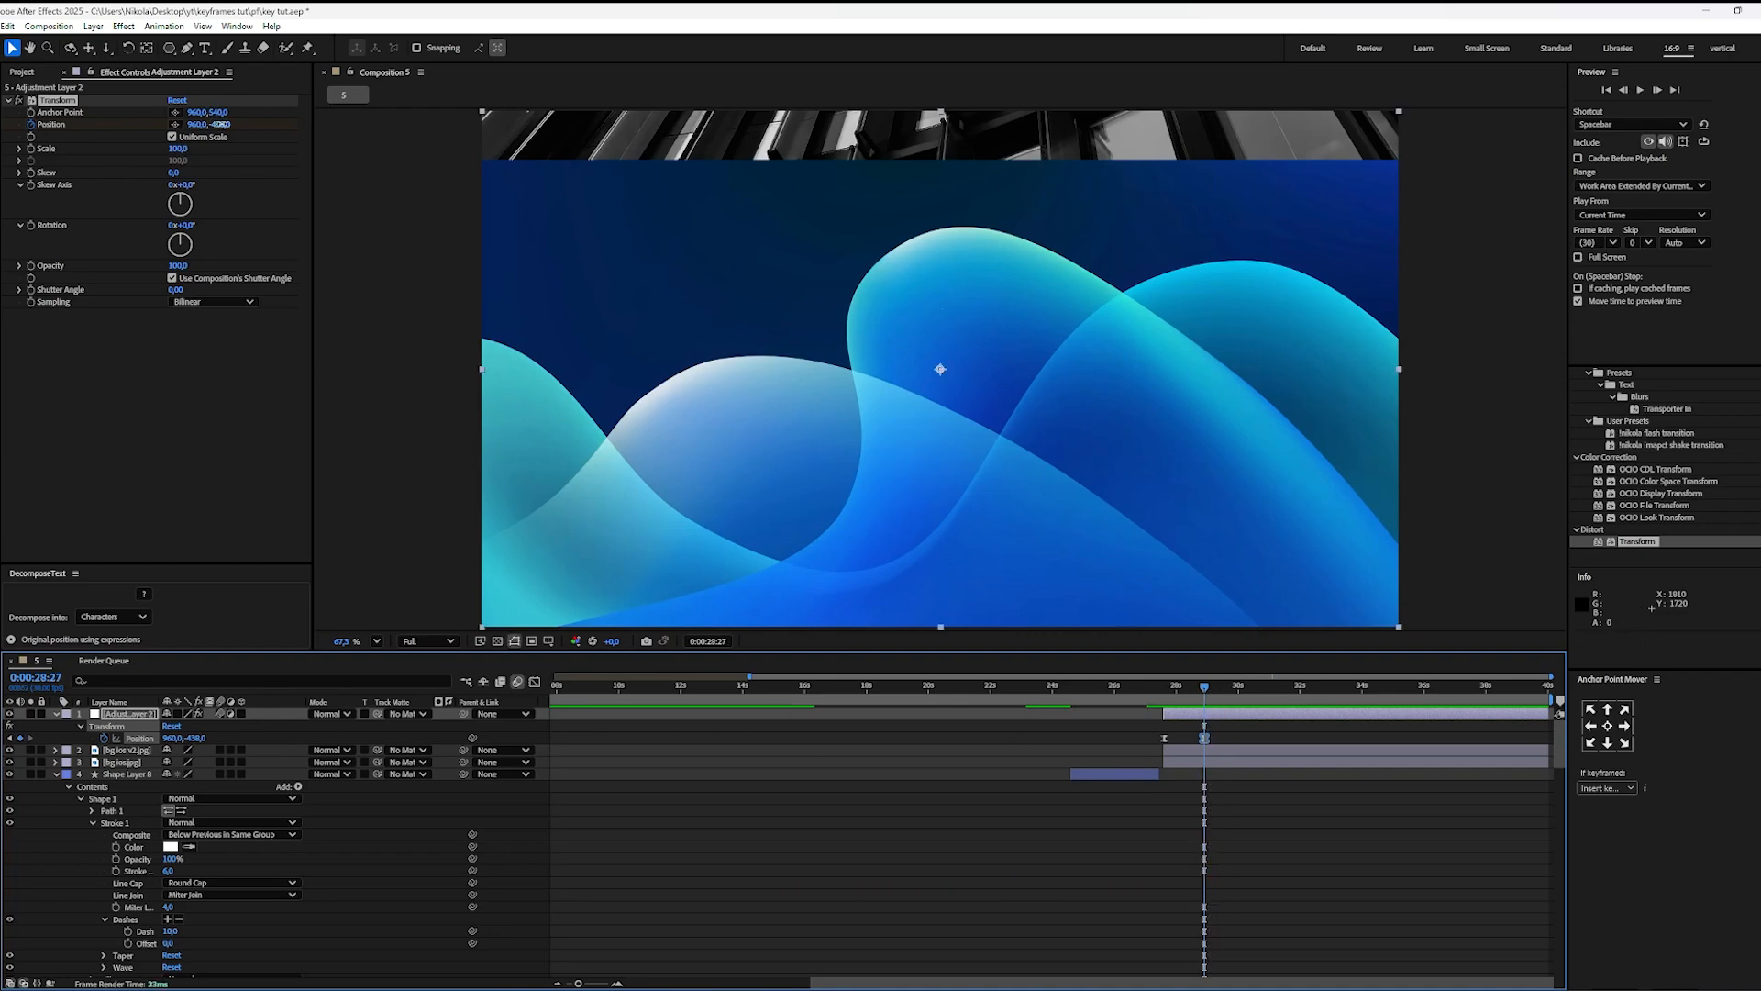
{"action": "left_click_drag", "start_coordinate": [221, 124], "coordinate": [138, 127]}
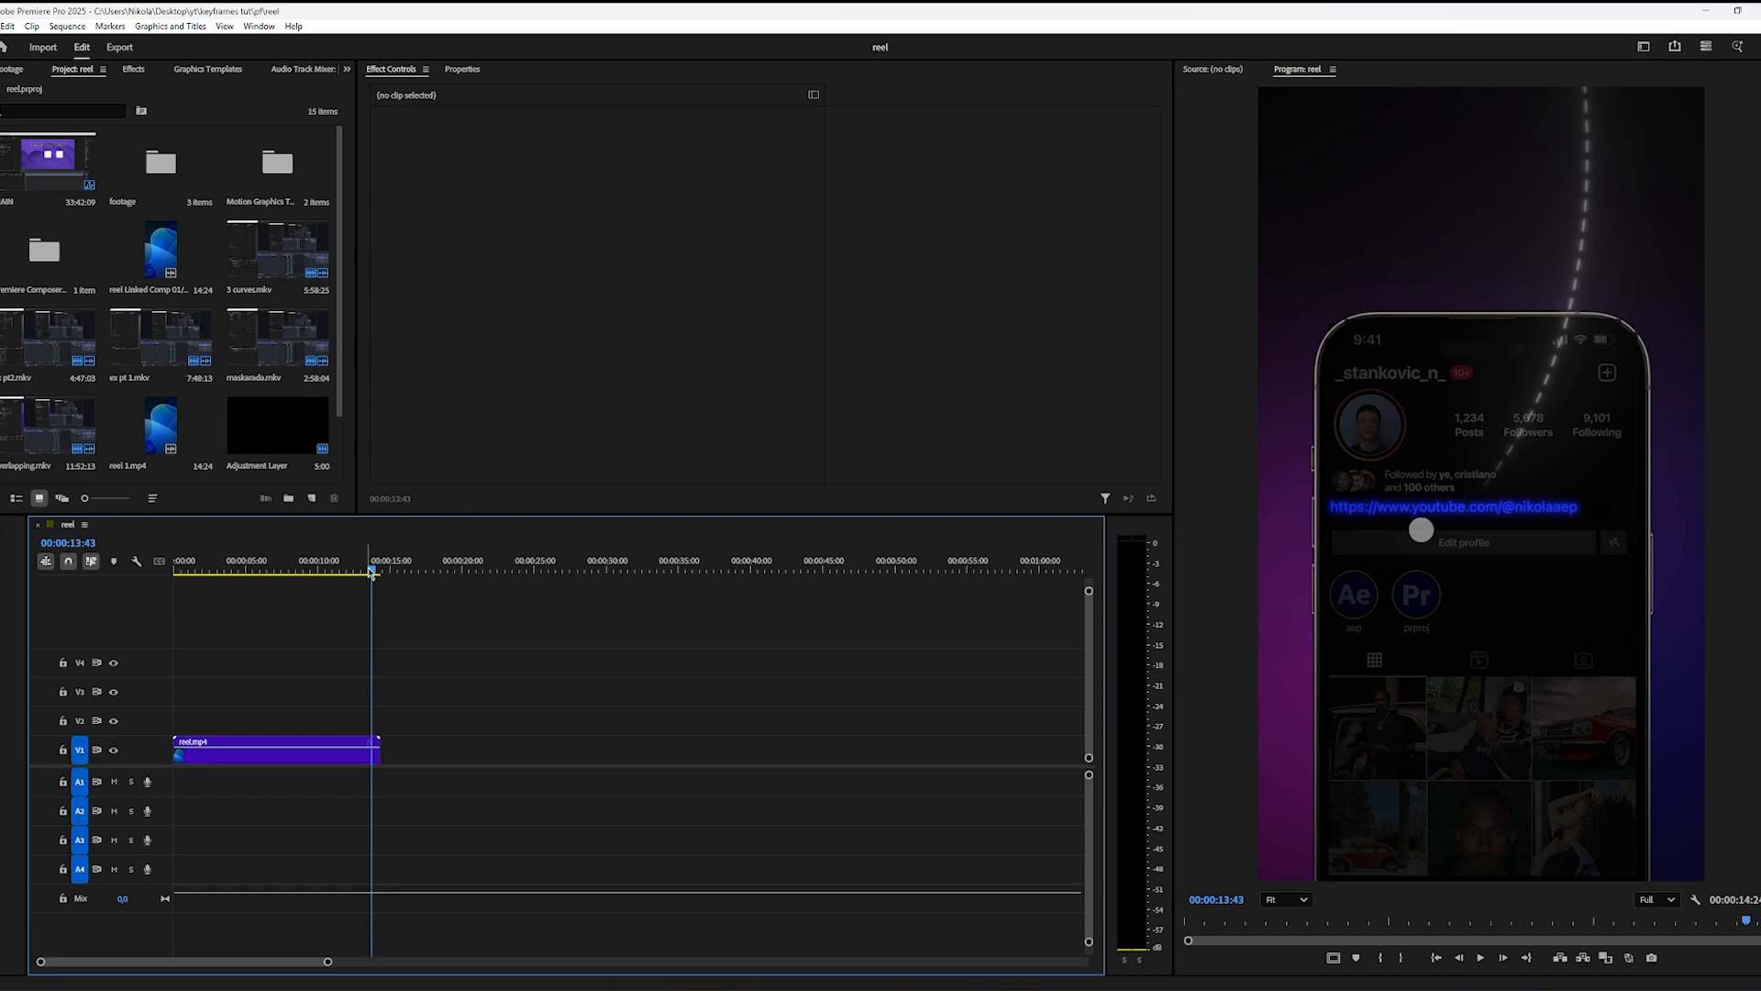
Step: Play the phone and dashed-line section of the reel from 00:00:12:20 in Premiere Pro and return to After Effects
{"action": "left_click_drag", "start_coordinate": [371, 568], "coordinate": [352, 568]}
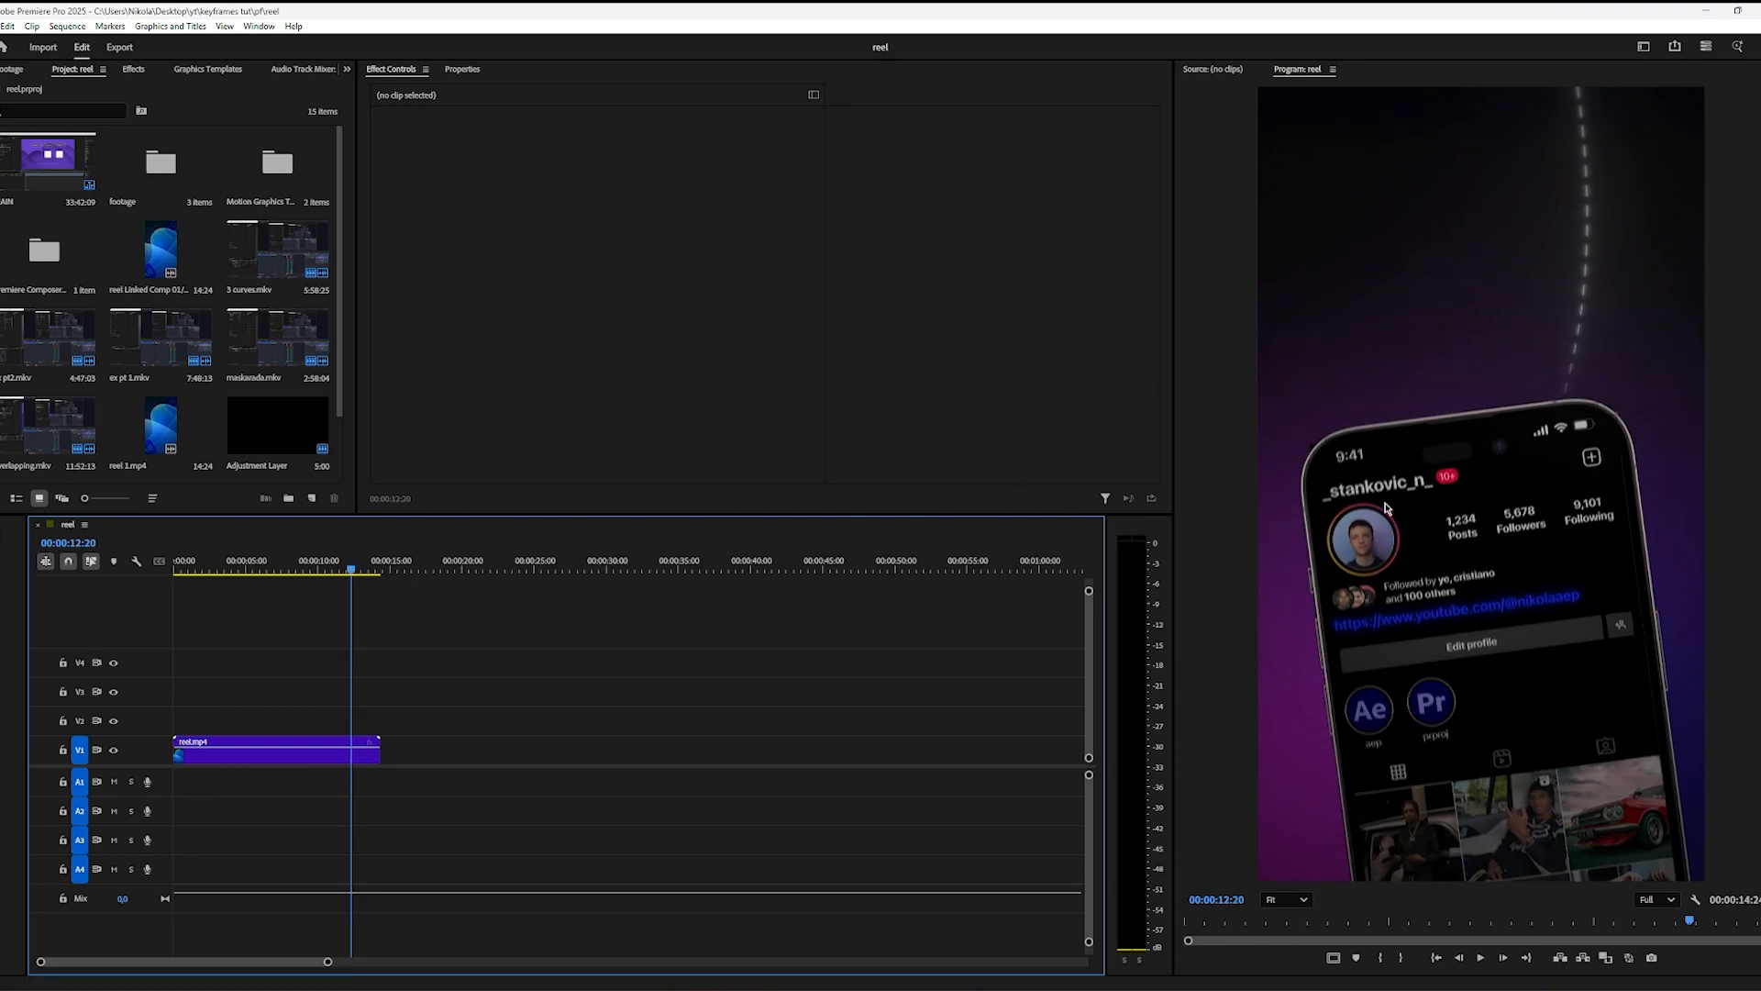
{"action": "key", "text": "space"}
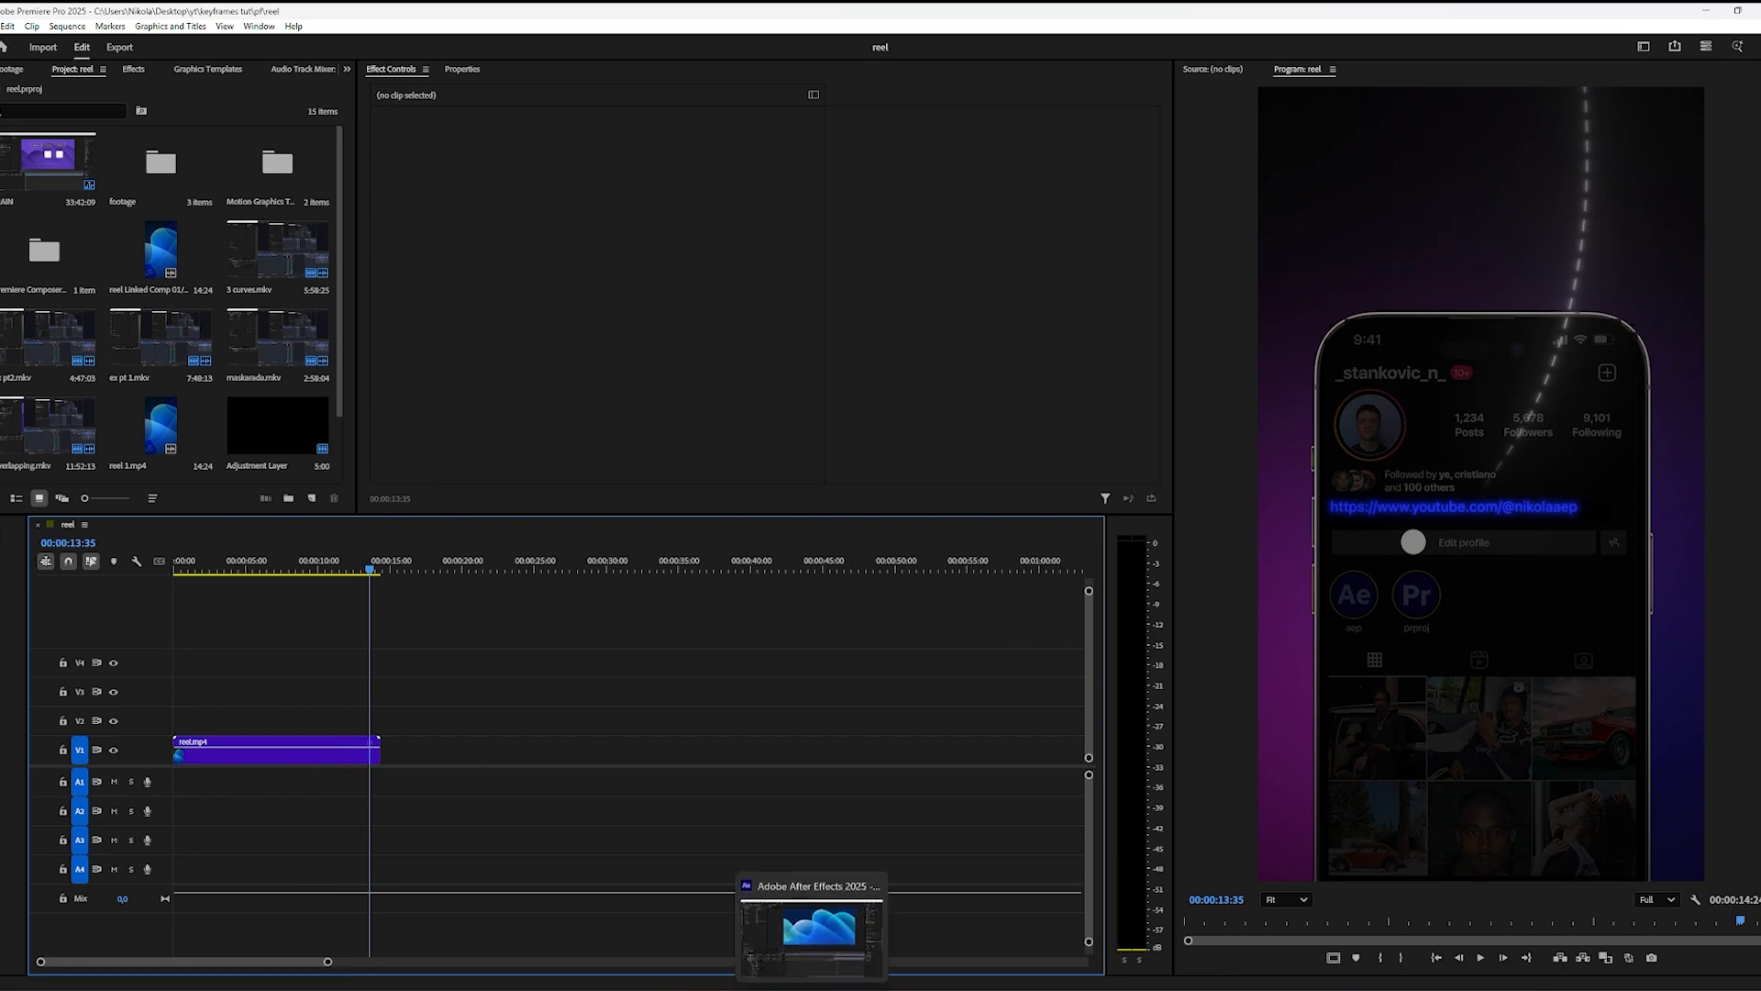
{"action": "left_click", "coordinate": [812, 989]}
Step: Add a text layer reading "whatever" over the blue background at 0:00:30:08
{"action": "key", "text": "space"}
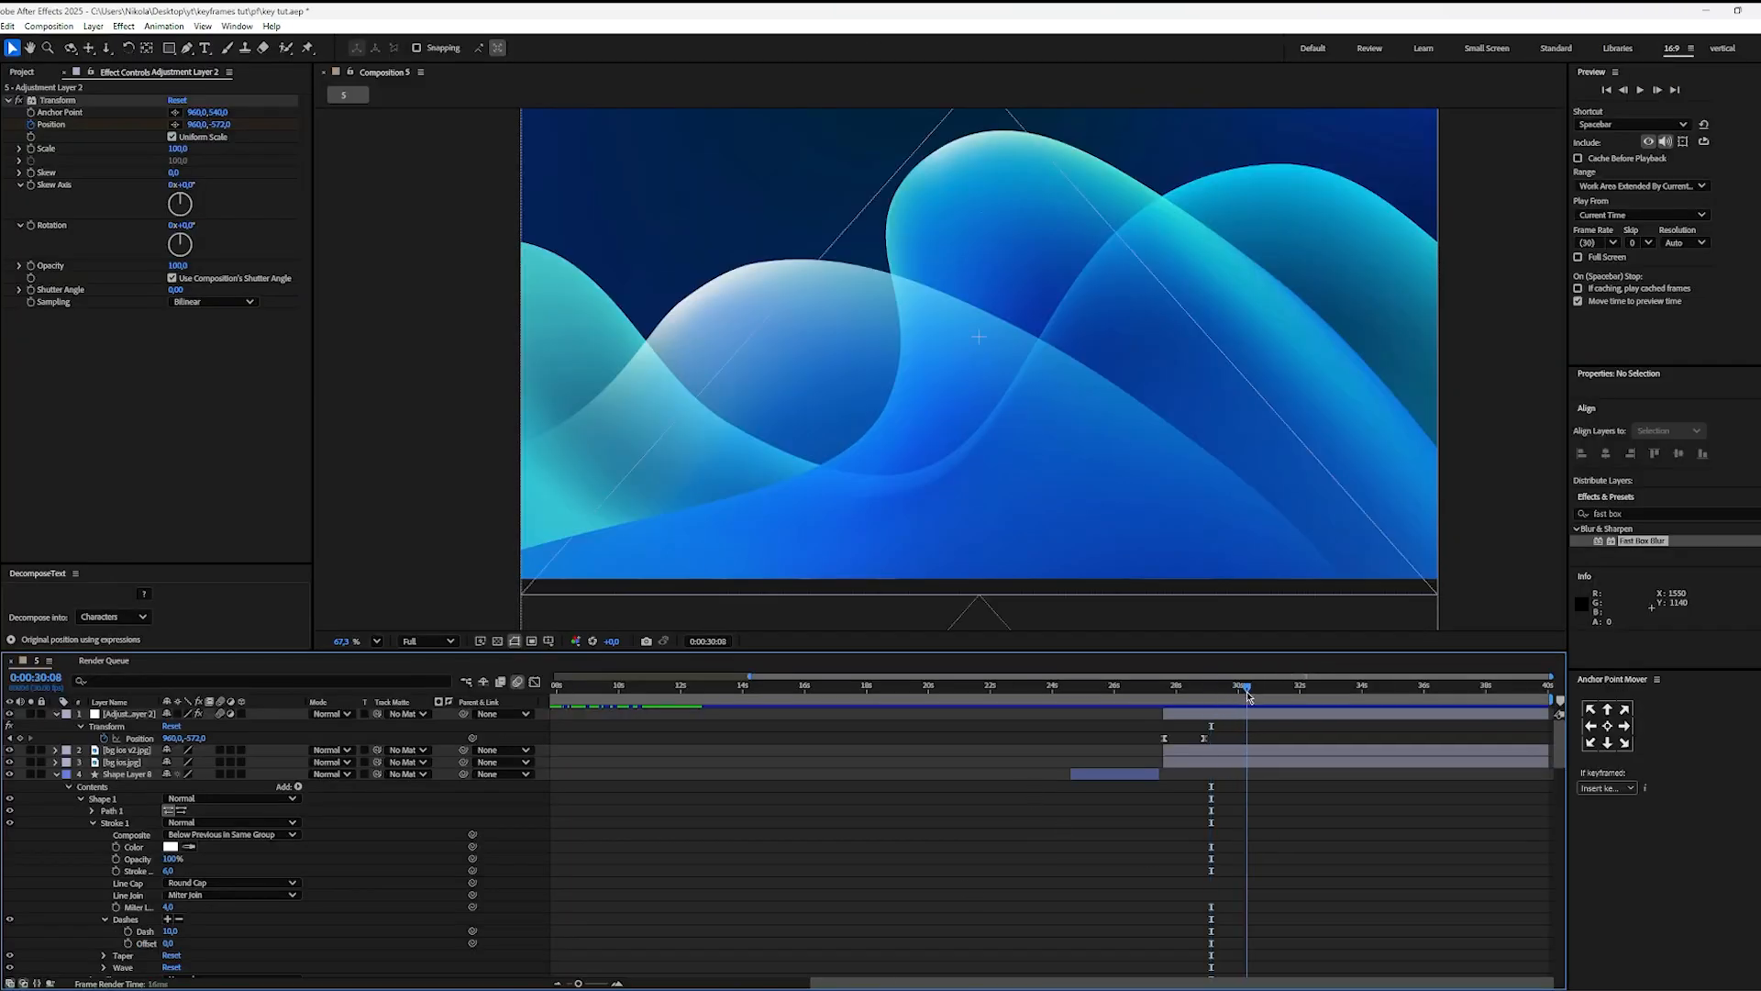
{"action": "key", "text": "space"}
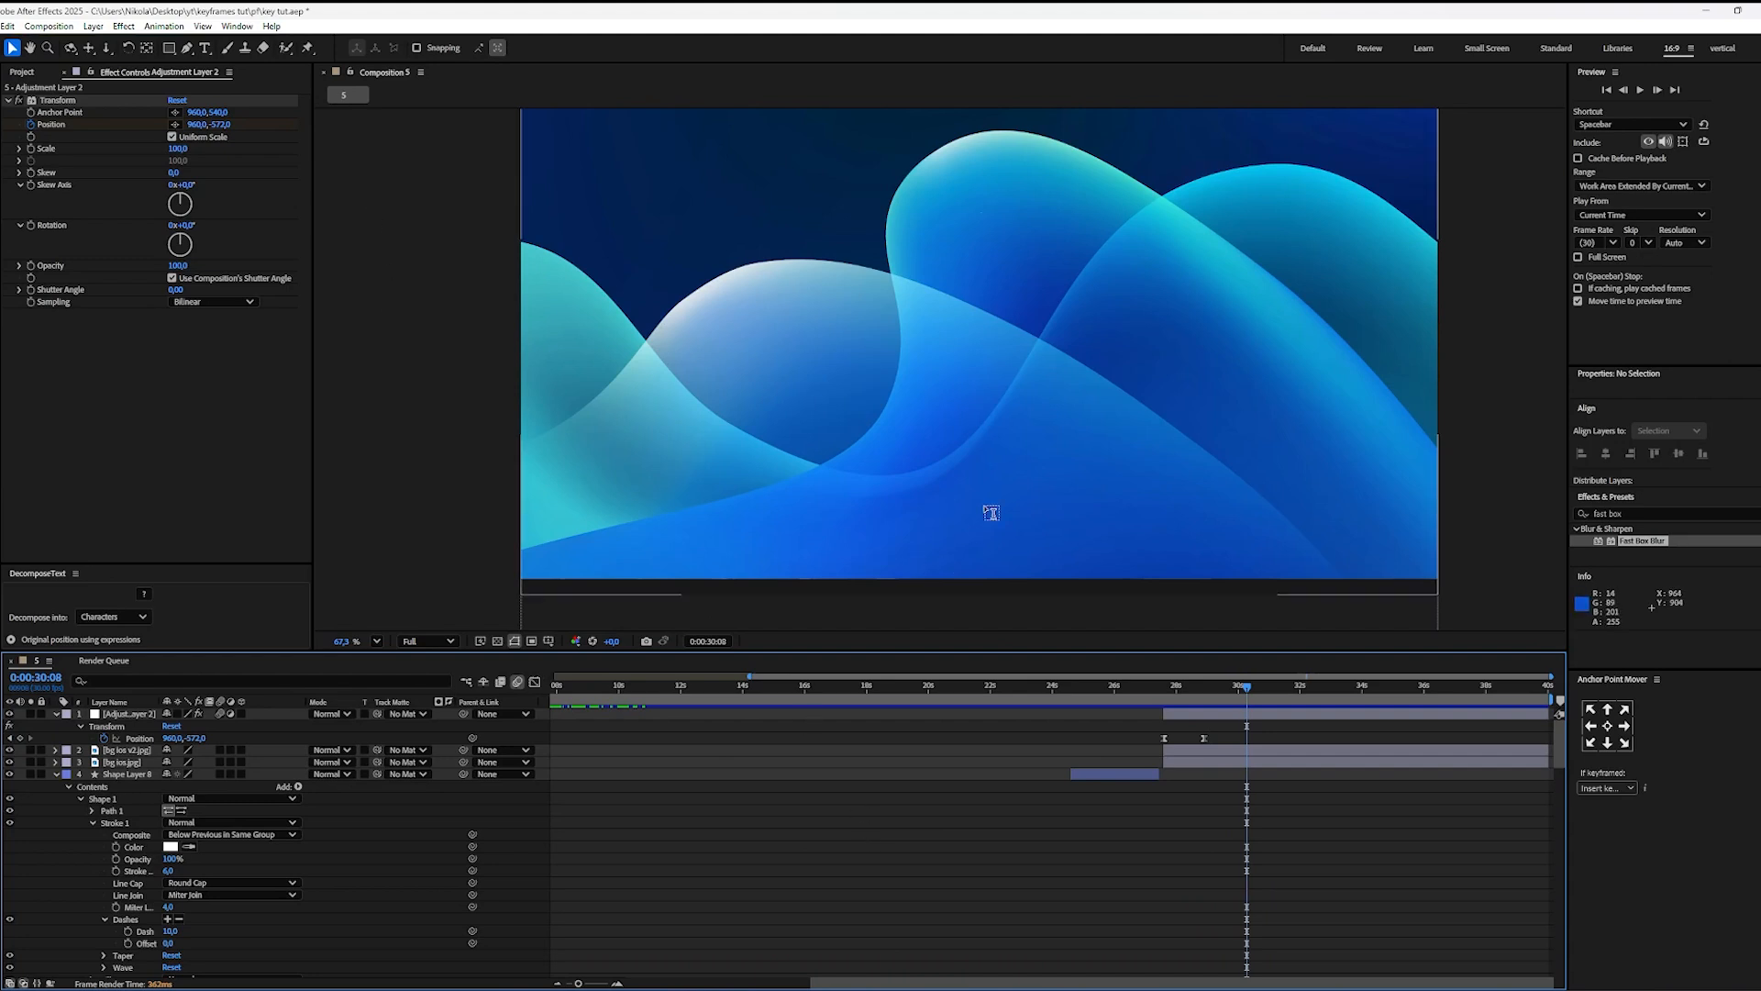
{"action": "left_click", "coordinate": [904, 381]}
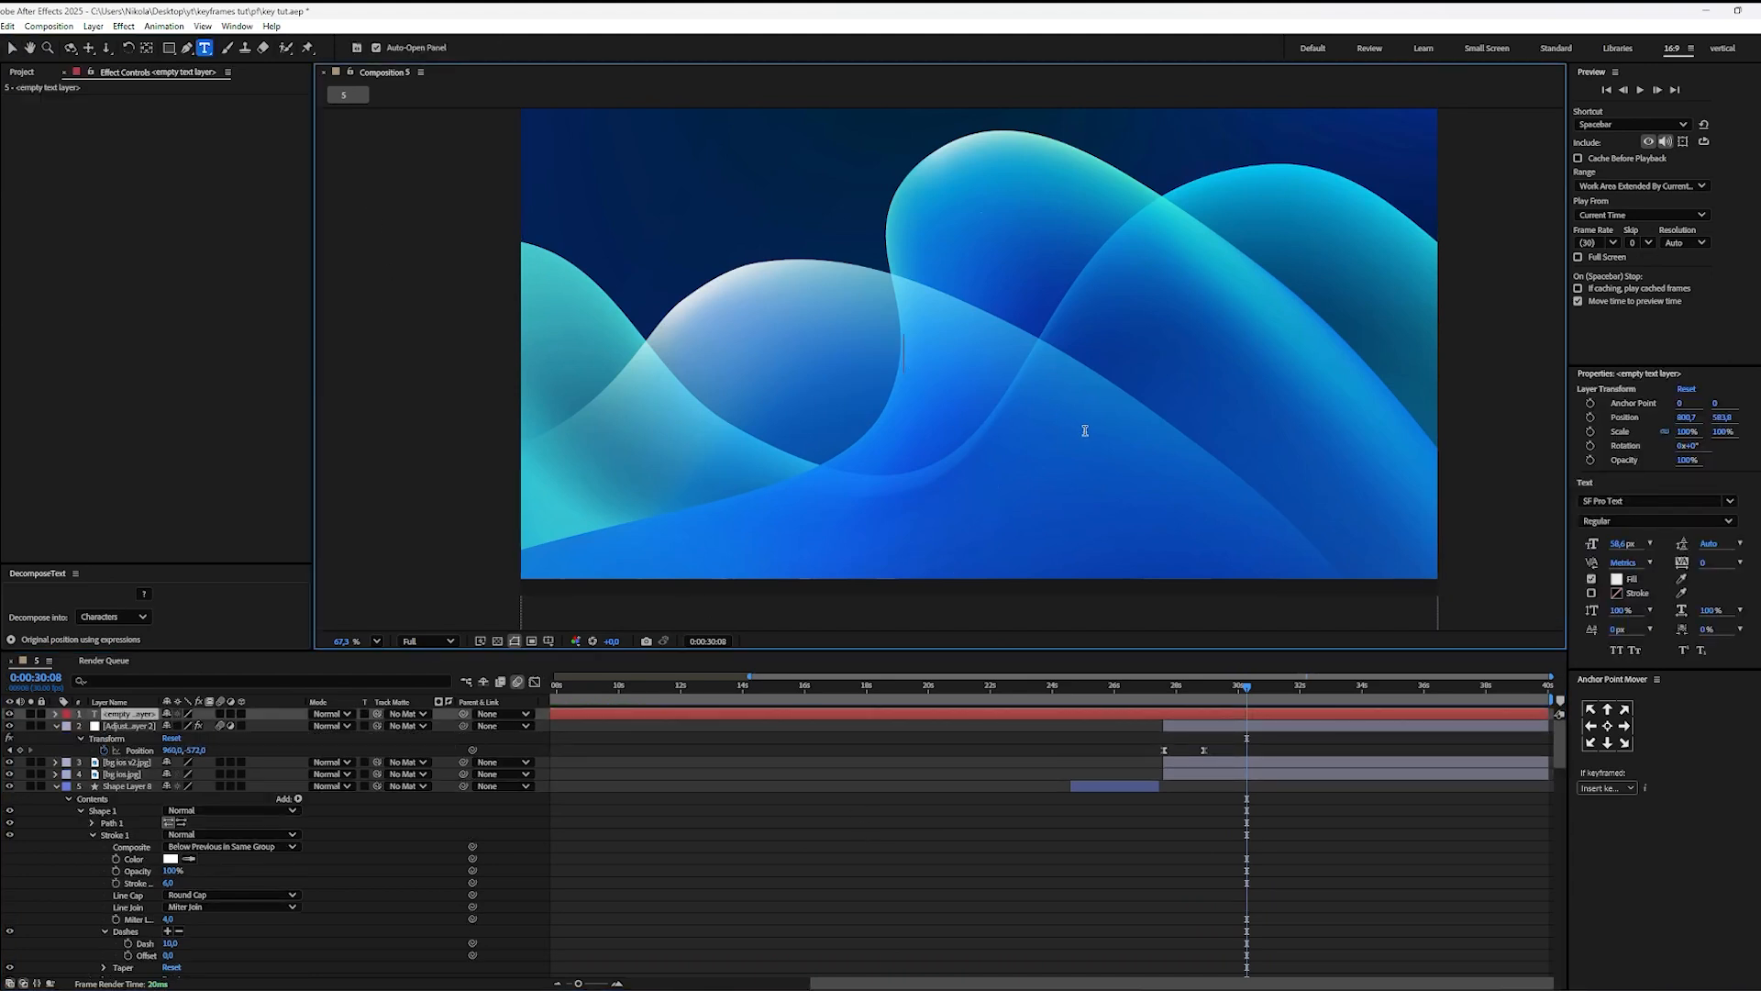
{"action": "type", "text": "whater"}
{"action": "key", "text": "BackSpace"}
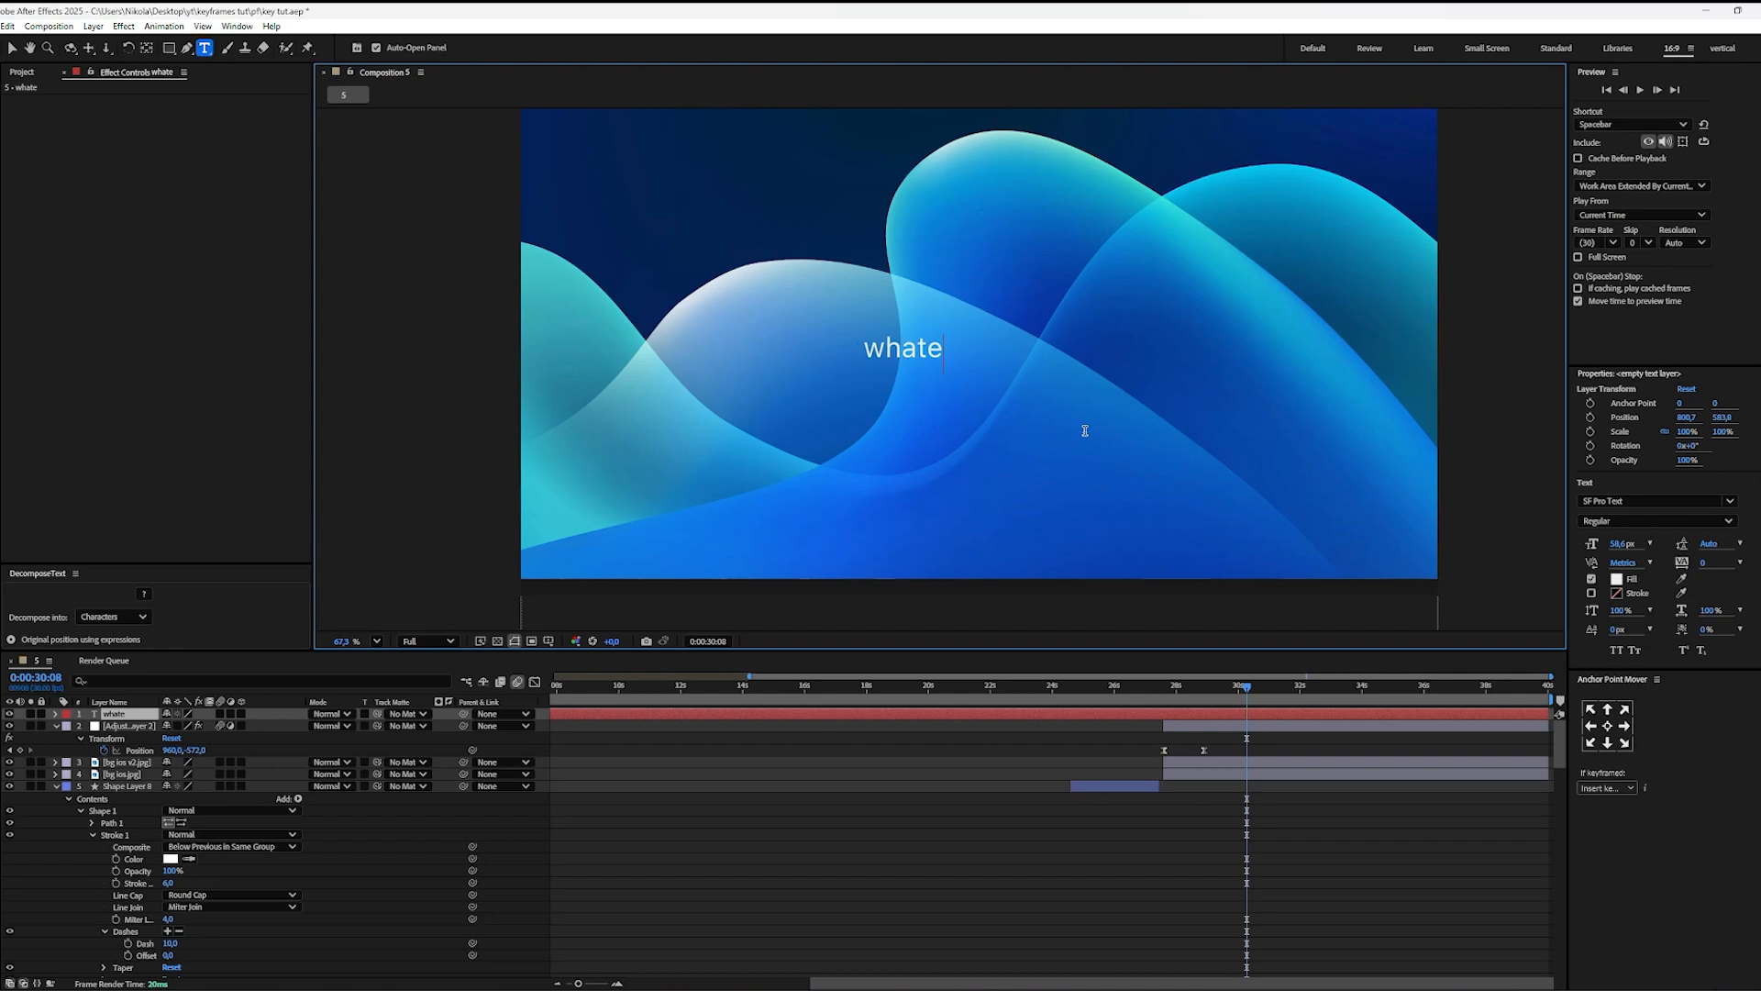
{"action": "type", "text": "ver"}
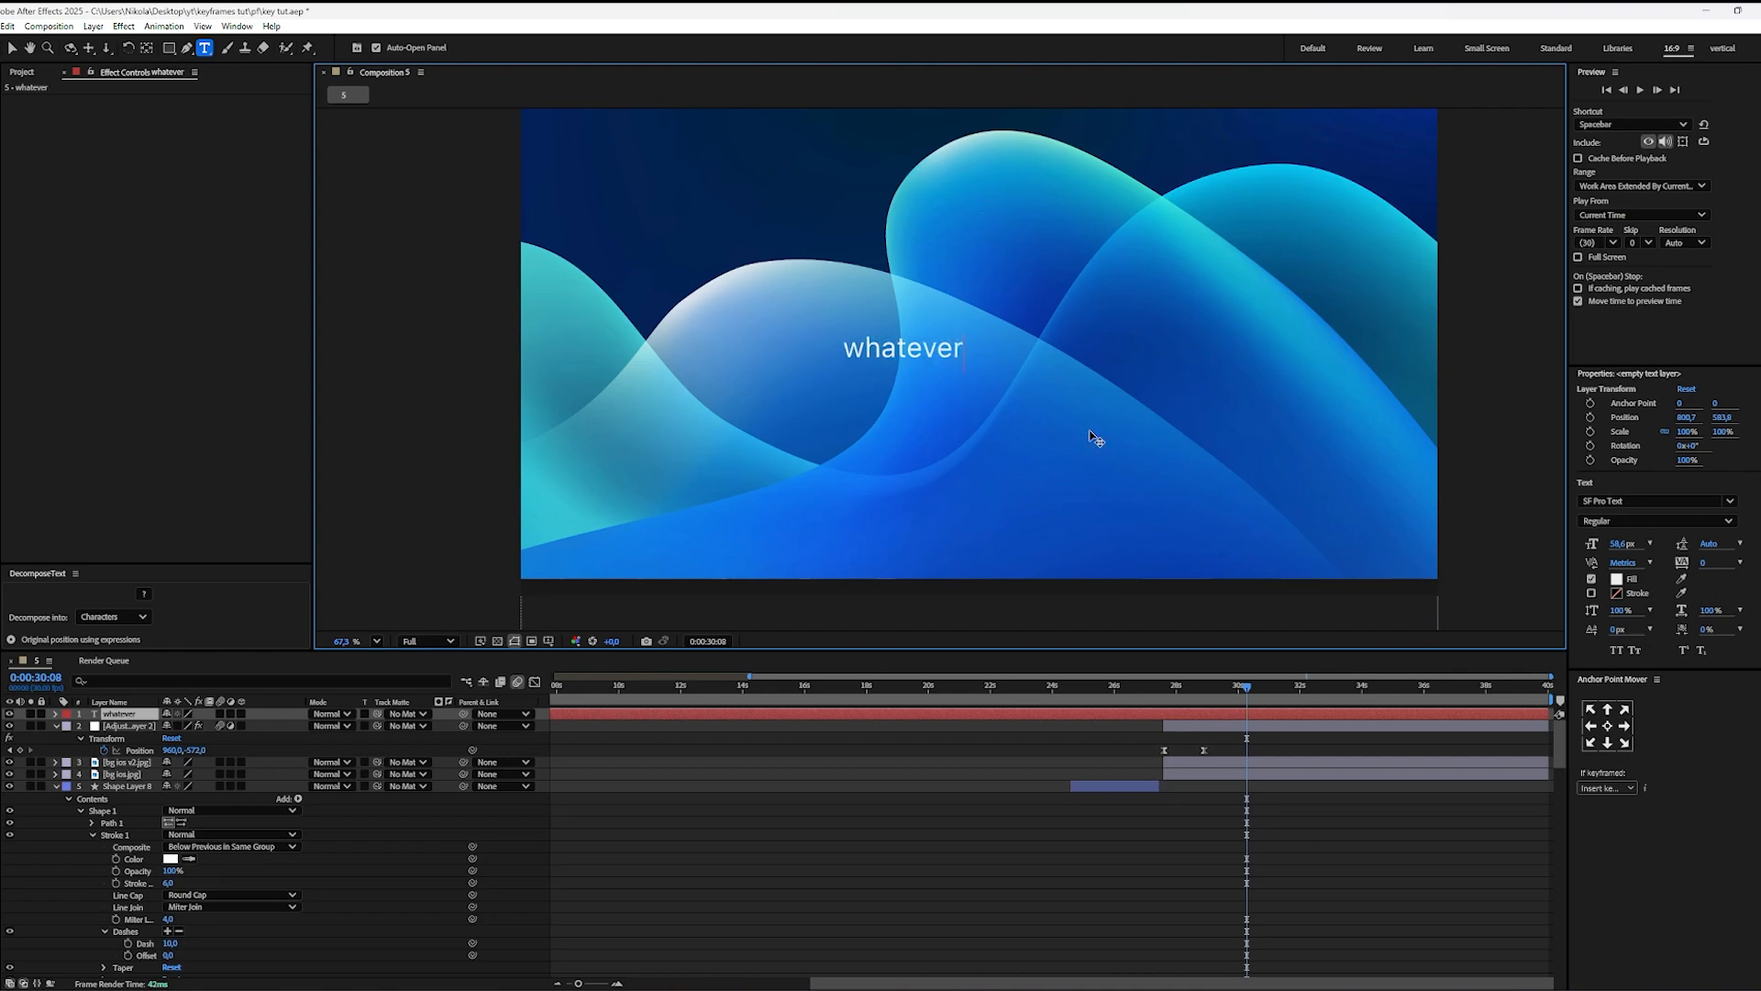
Step: Center the "whatever" text horizontally in the composition and trim its layer start to 0:00:30:08
{"action": "scroll", "coordinate": [1649, 617], "scroll_direction": "down", "scroll_amount": 5}
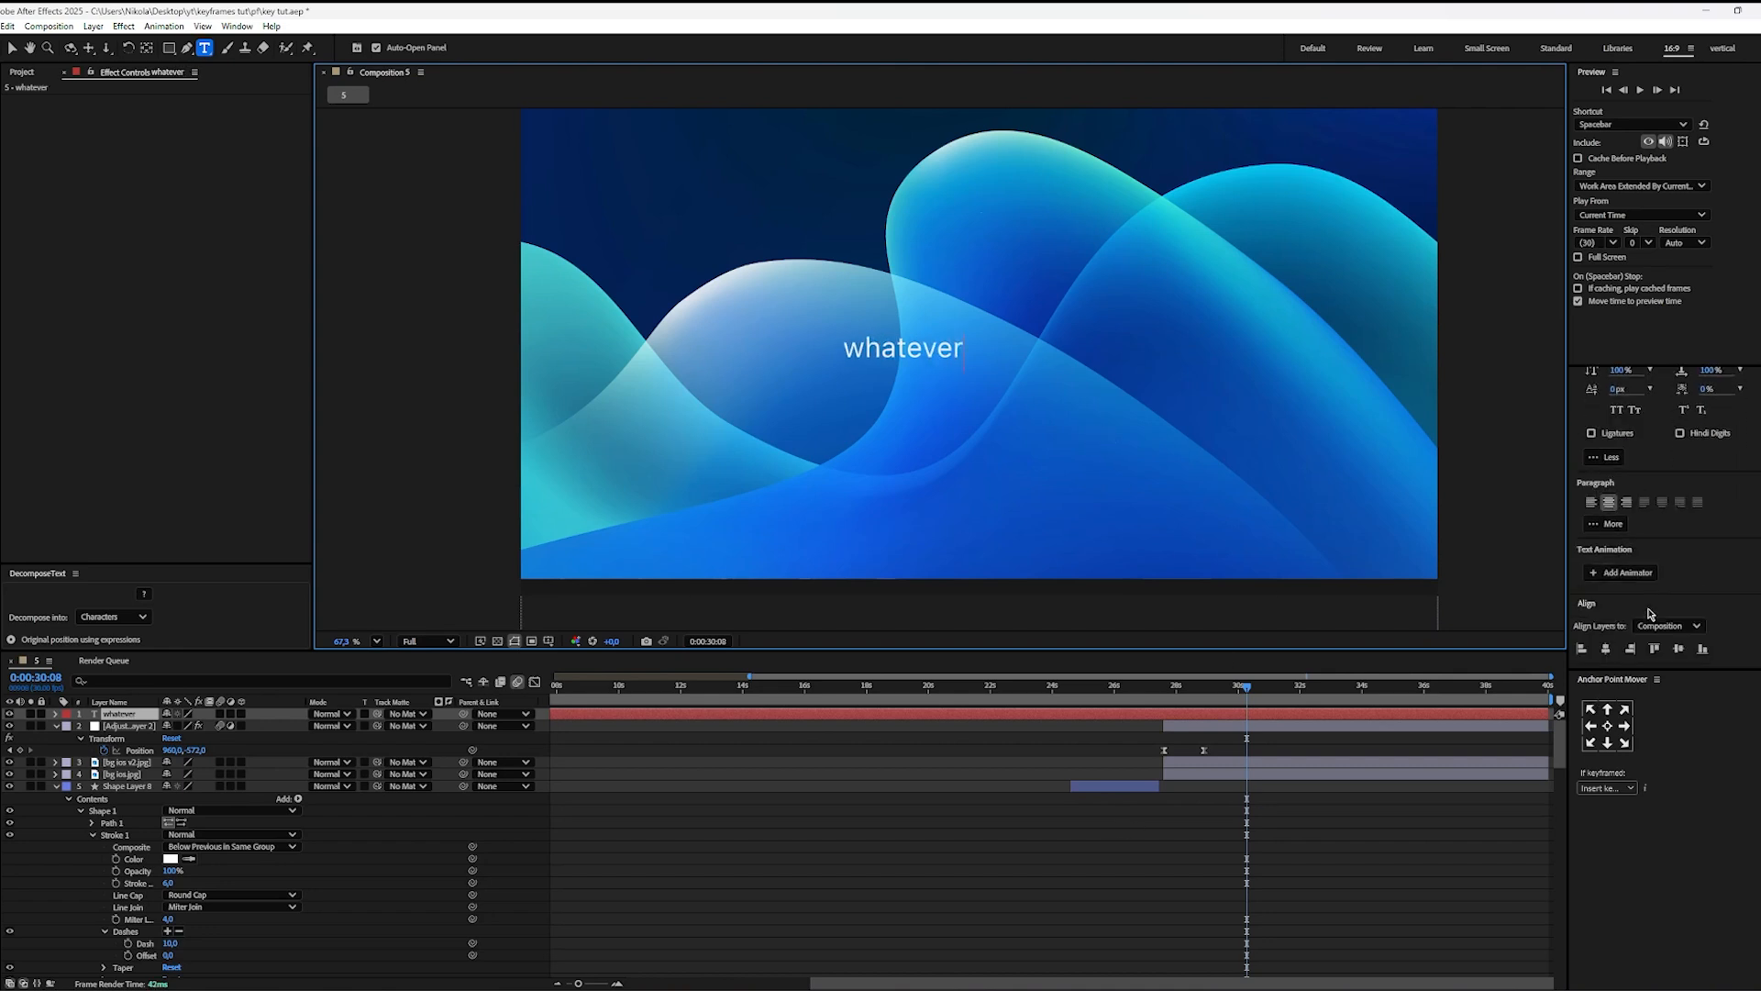
{"action": "left_click", "coordinate": [1607, 649]}
{"action": "left_click", "coordinate": [1016, 766]}
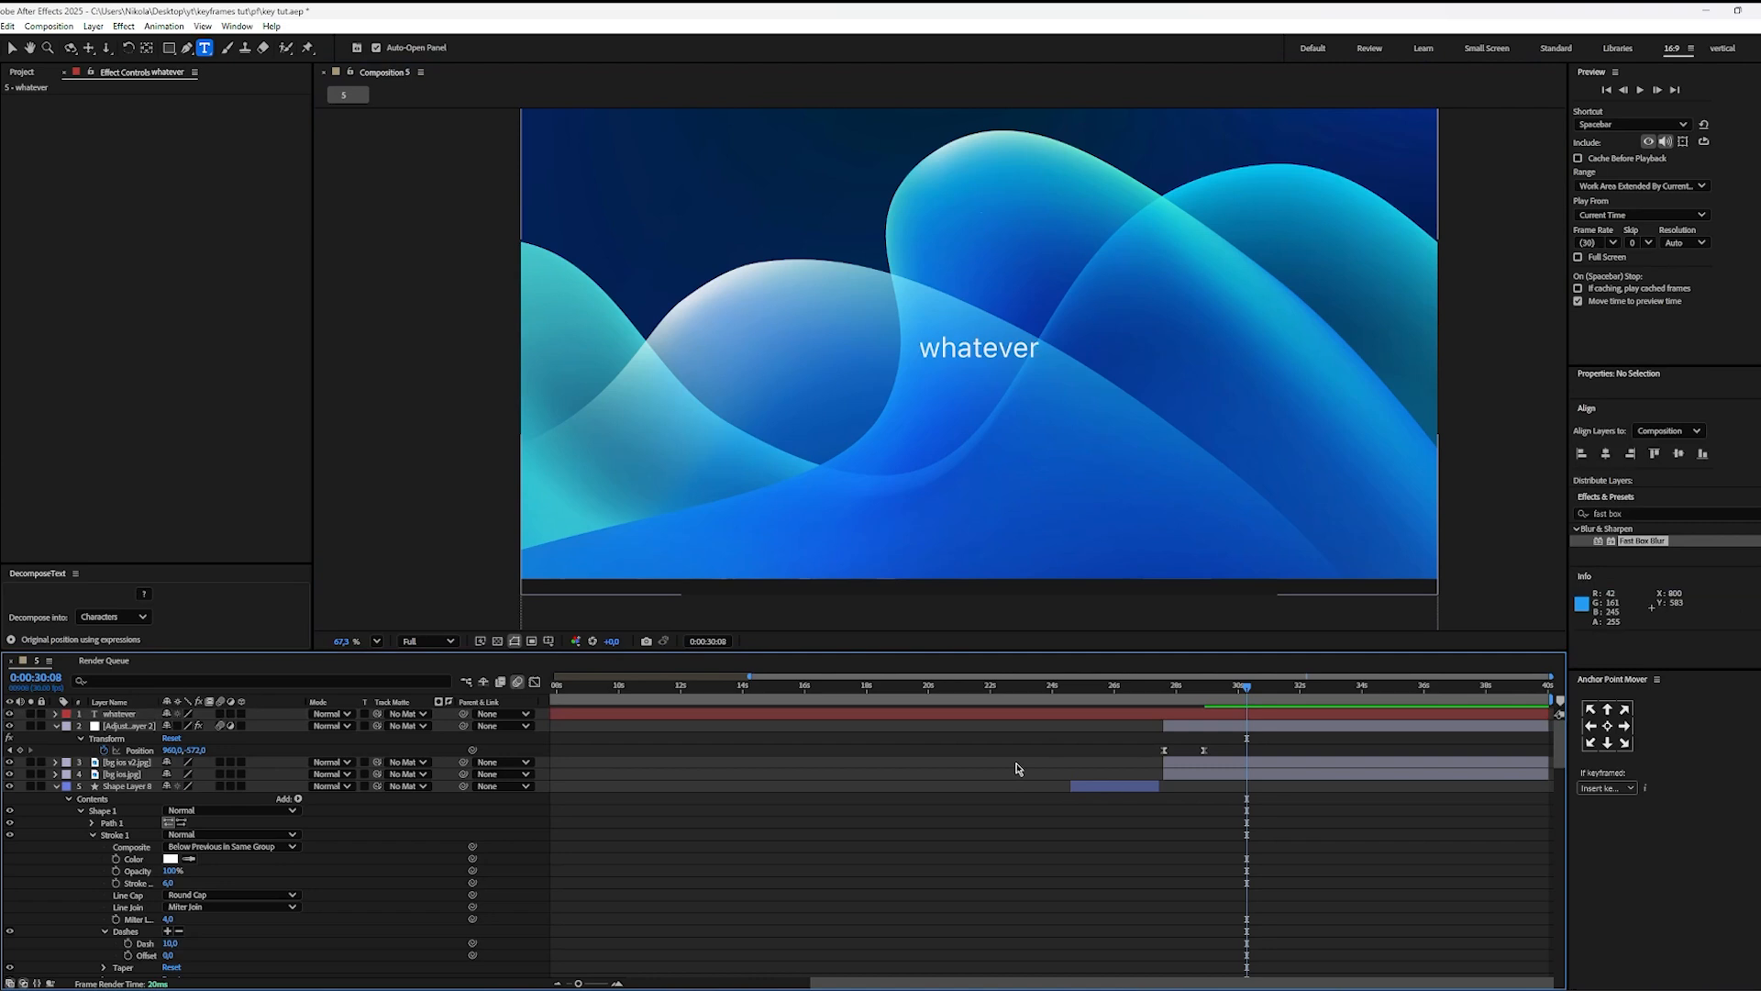
{"action": "left_click", "coordinate": [1250, 715]}
{"action": "key", "text": "alt+bracketleft"}
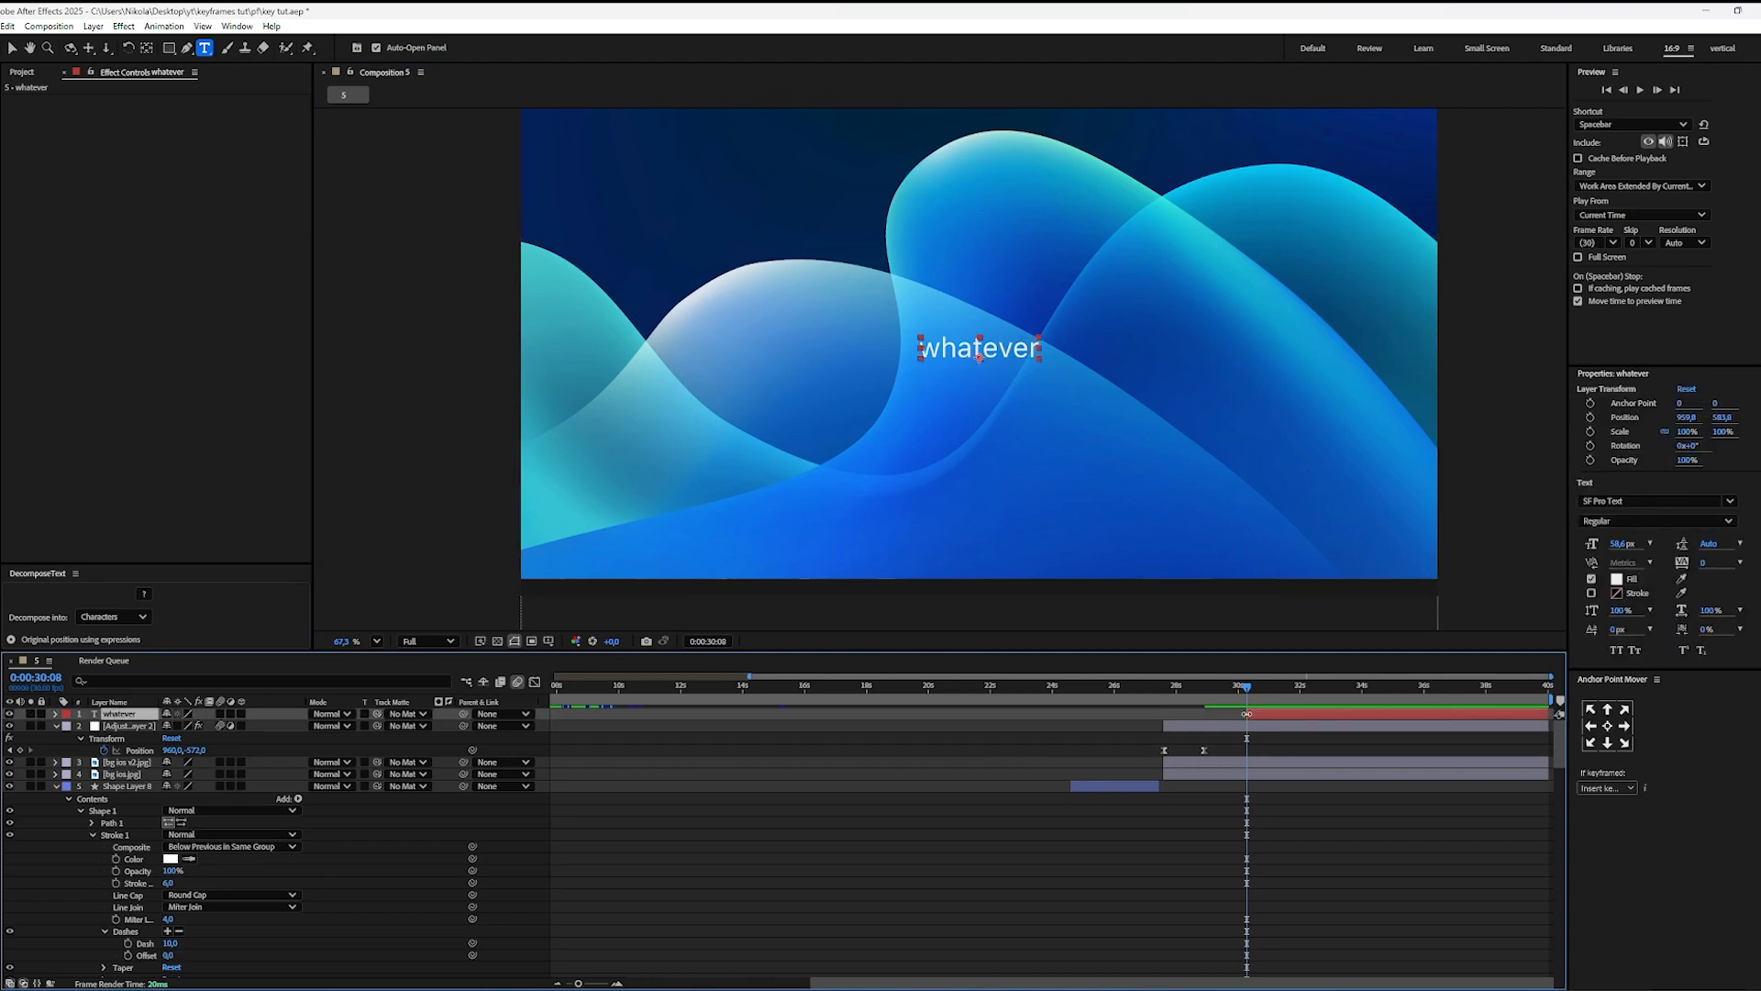
{"action": "key", "text": "v"}
{"action": "left_click_drag", "start_coordinate": [1042, 360], "coordinate": [1049, 367]}
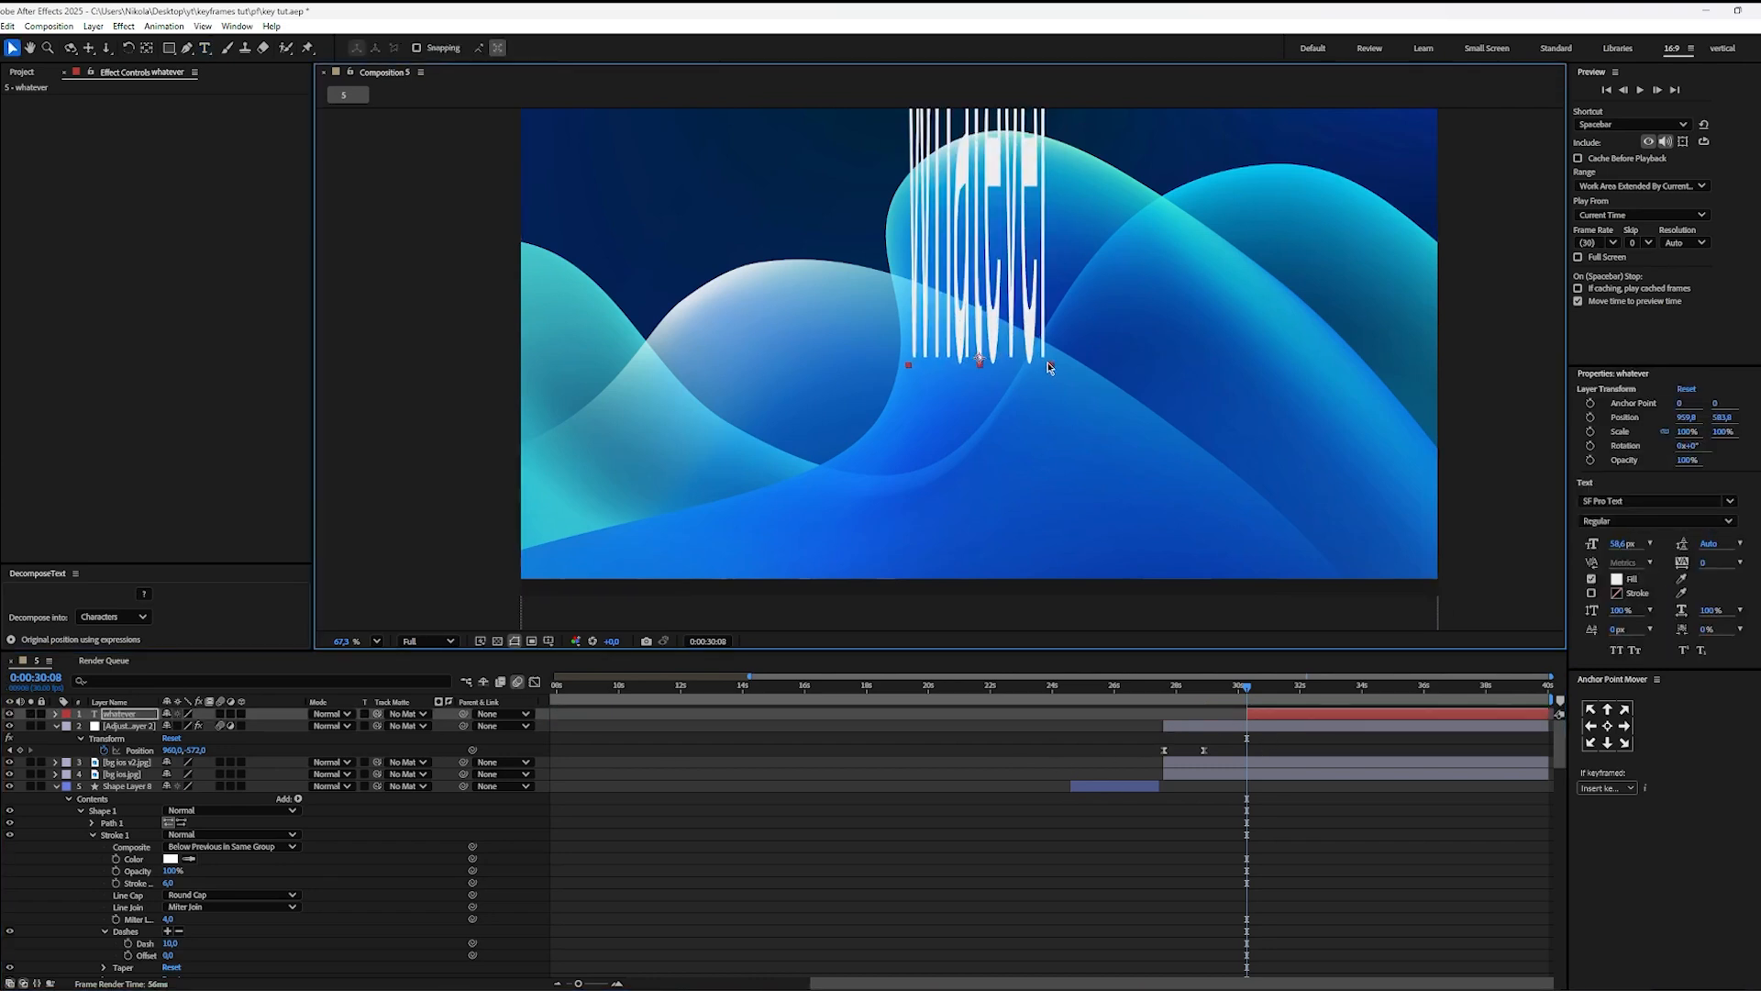
{"action": "key", "text": "ctrl+z"}
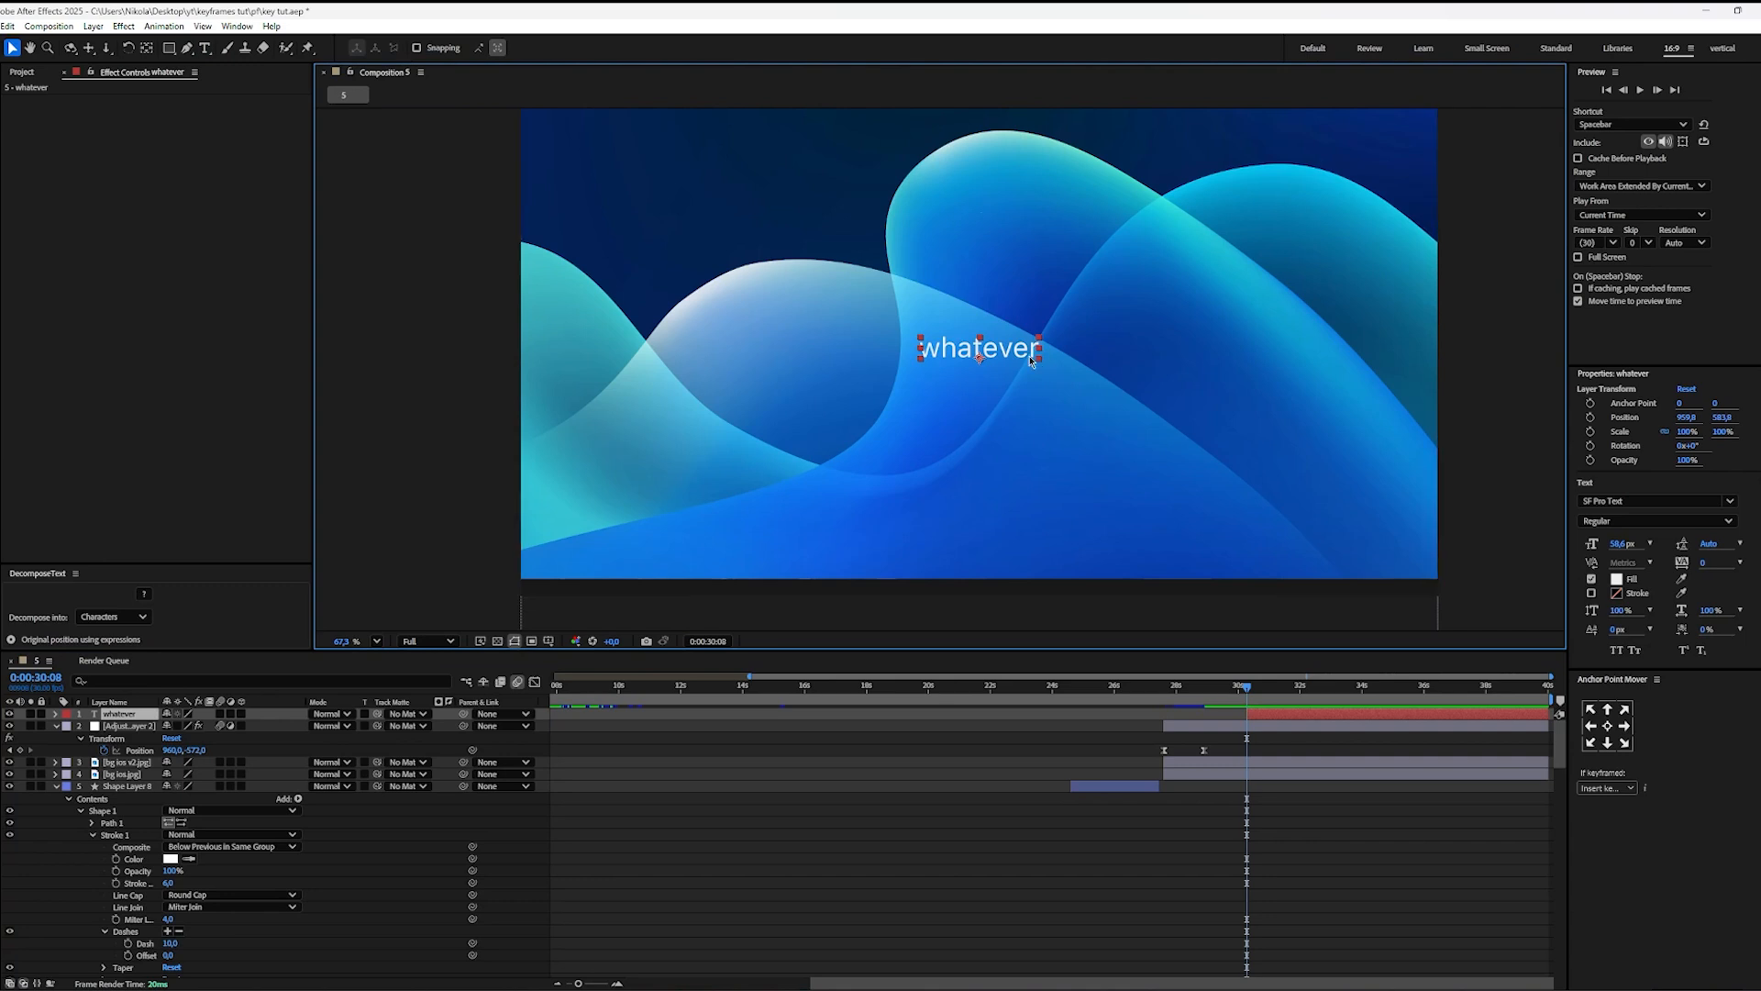
{"action": "mouse_move", "coordinate": [1039, 363]}
{"action": "left_mouse_down"}
{"action": "mouse_move", "coordinate": [1053, 380]}
{"action": "mouse_move", "coordinate": [1028, 359]}
{"action": "left_mouse_up"}
{"action": "key", "text": "ctrl+z"}
Step: Set the font size of the "whatever" text to 155.6 px
{"action": "double_click", "coordinate": [971, 356]}
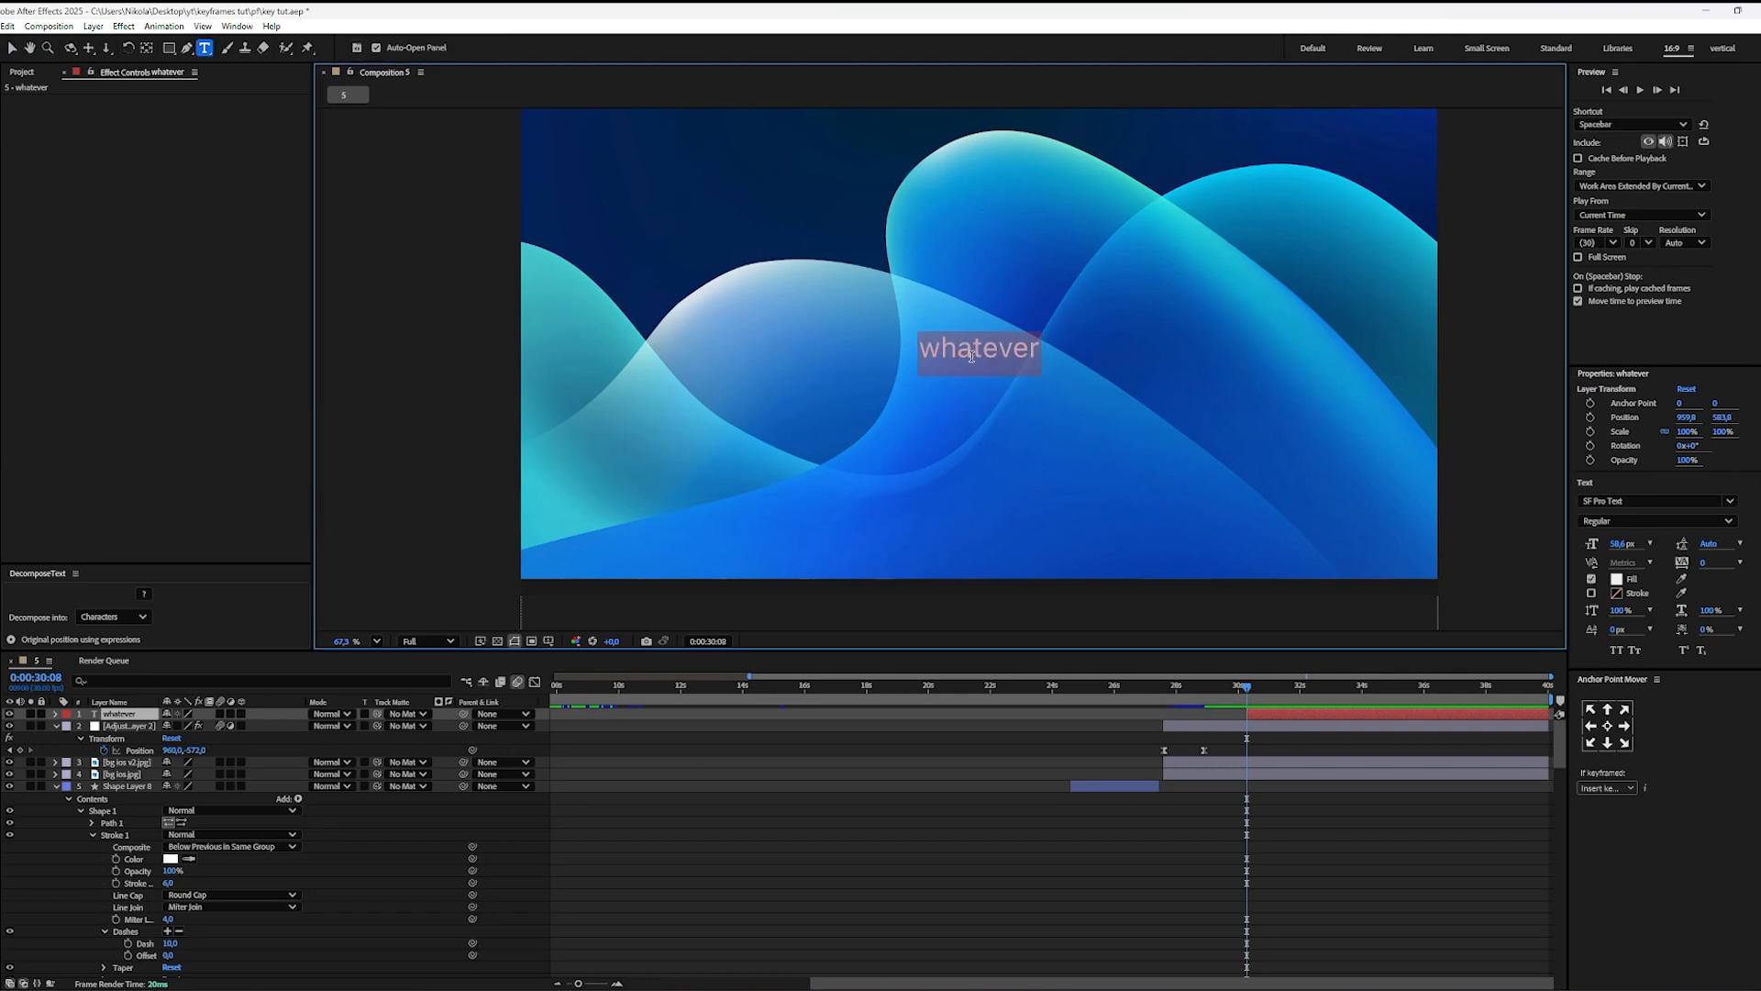
{"action": "left_click_drag", "start_coordinate": [1621, 544], "coordinate": [1692, 545]}
{"action": "left_click", "coordinate": [1323, 807]}
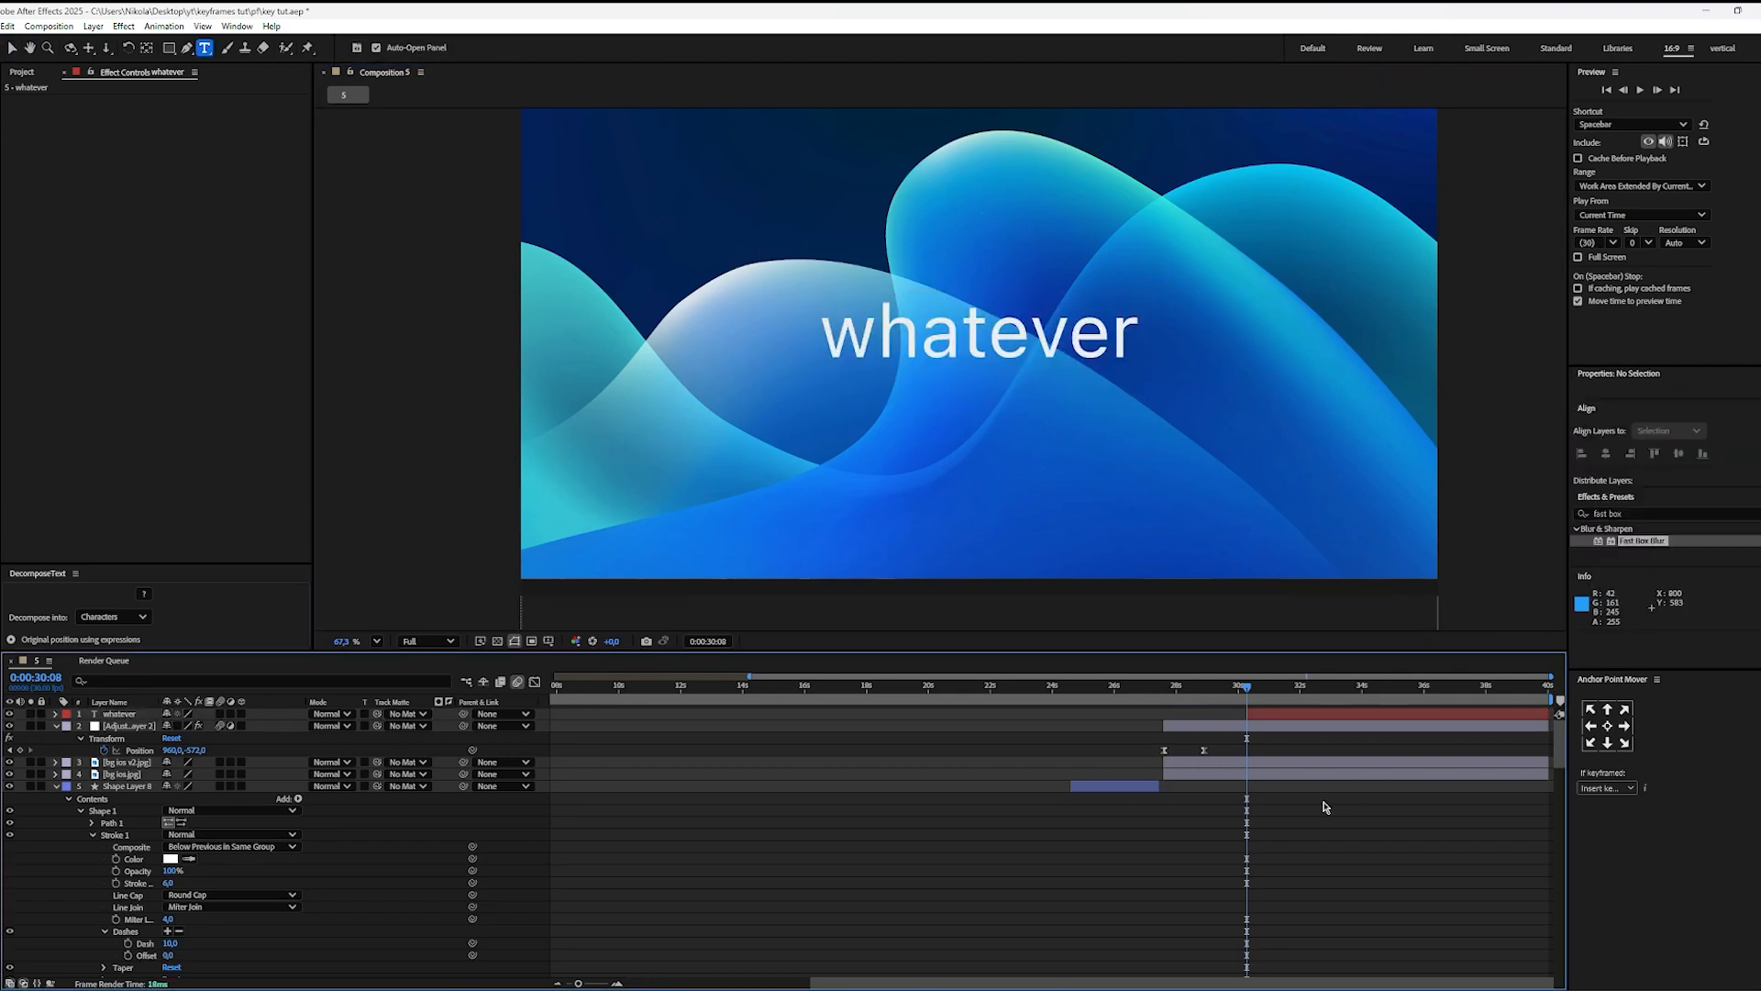
{"action": "left_click", "coordinate": [1255, 715]}
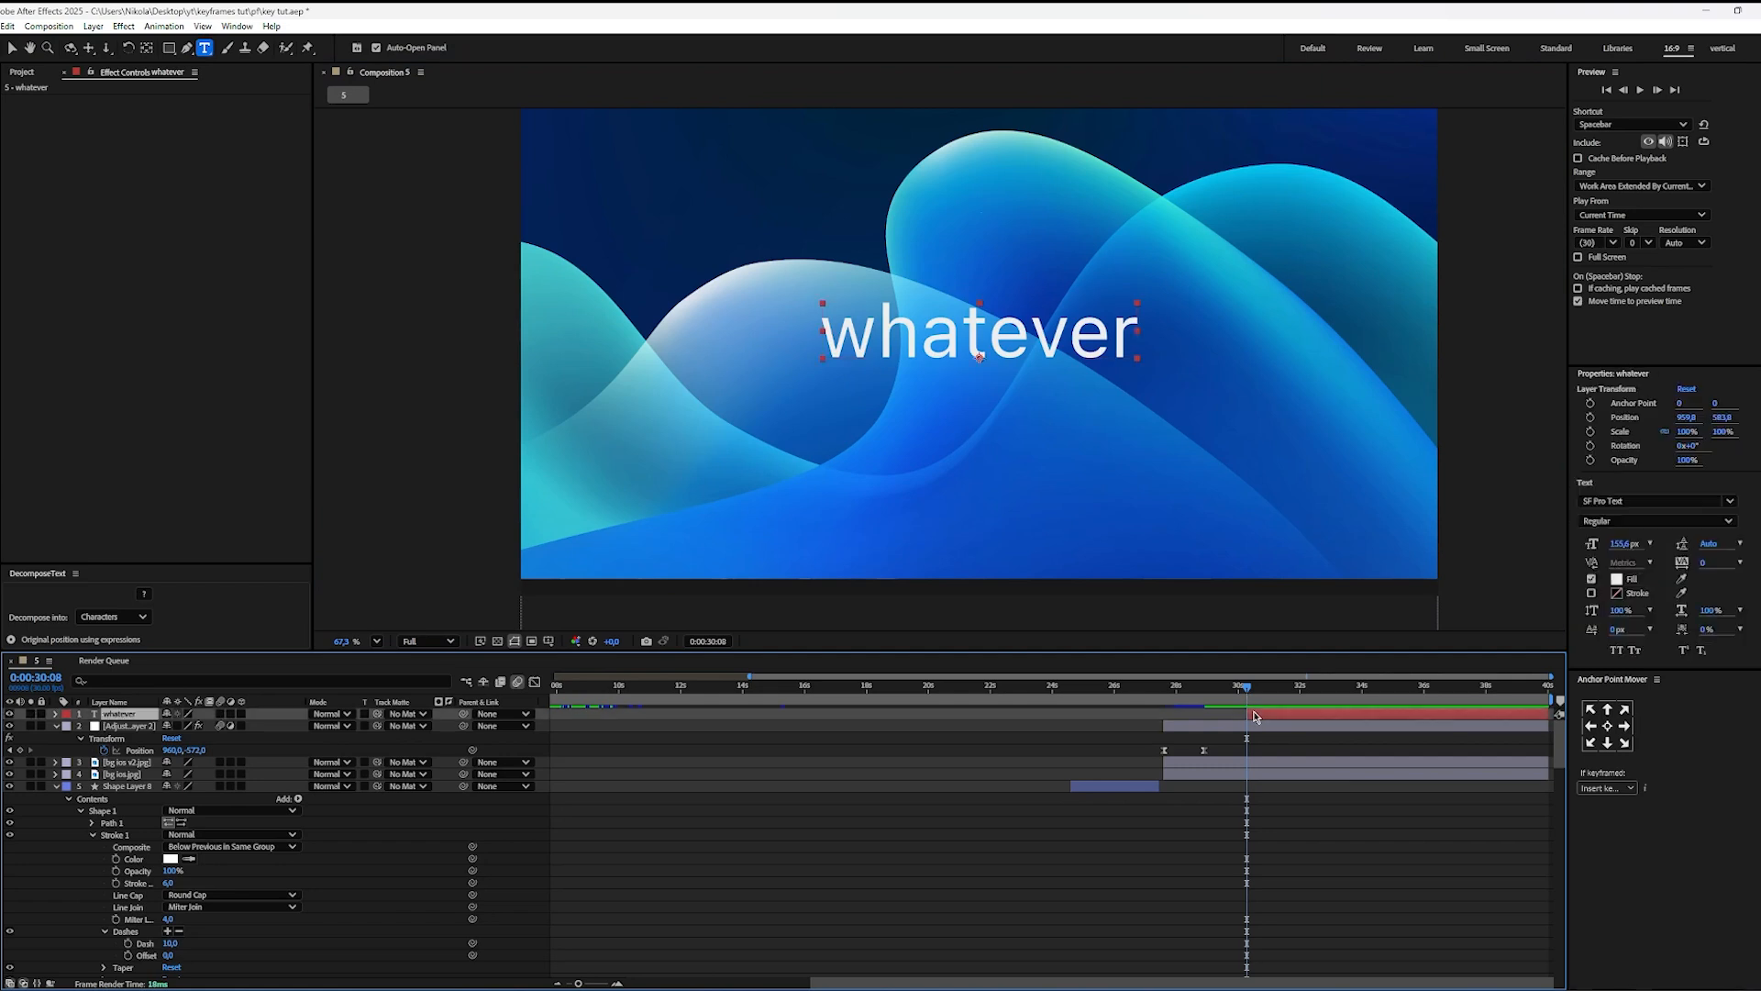
{"action": "left_click", "coordinate": [1306, 864]}
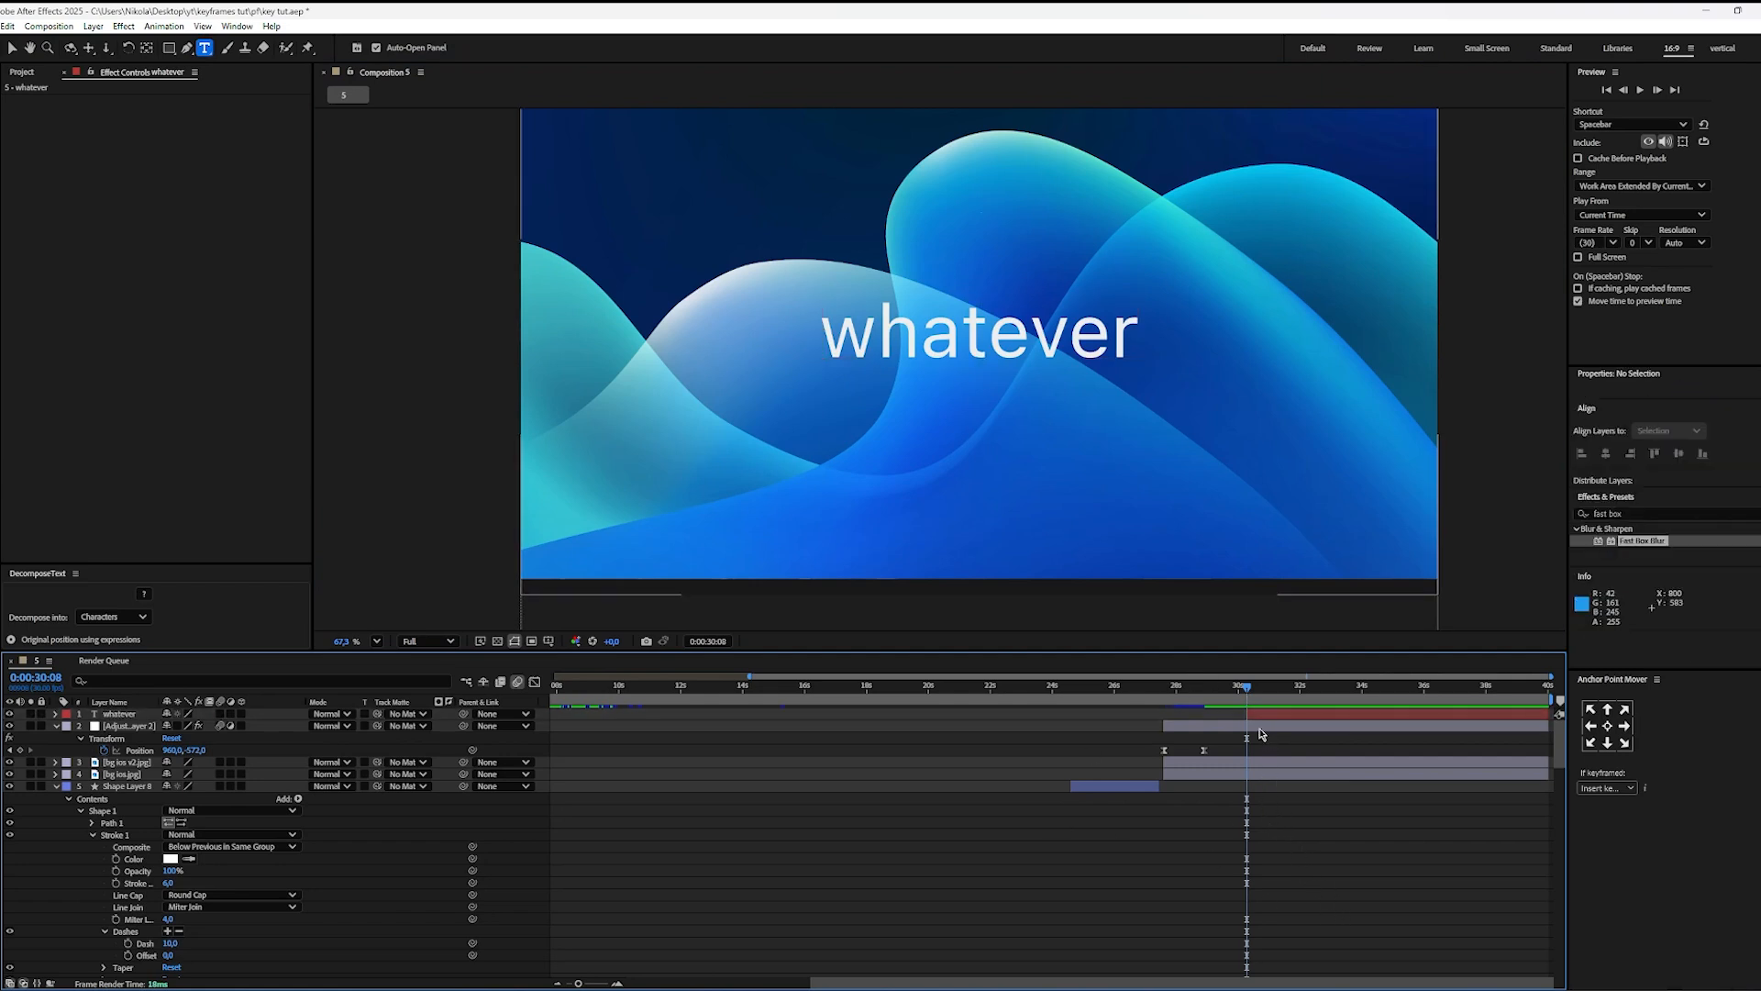
Step: Draw a black rectangle shape of about 2032 x 1220 covering the whole composition
{"action": "left_click", "coordinate": [167, 49]}
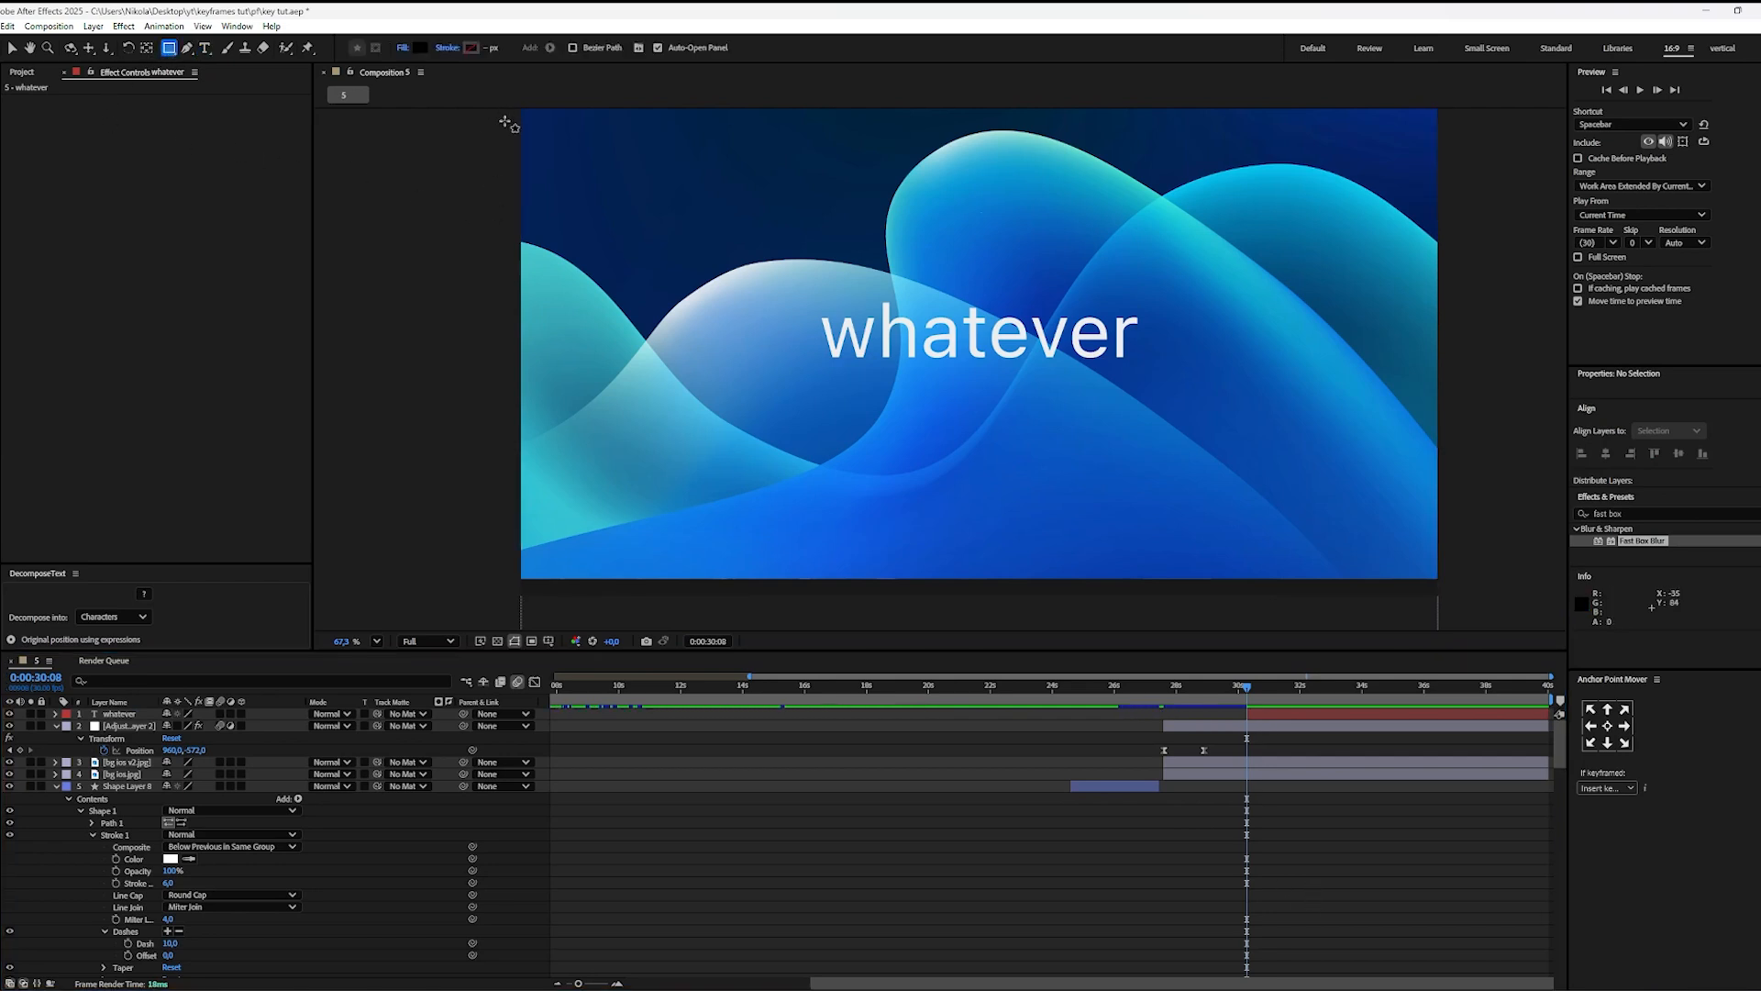
{"action": "scroll", "coordinate": [621, 267], "scroll_direction": "down", "scroll_amount": 3}
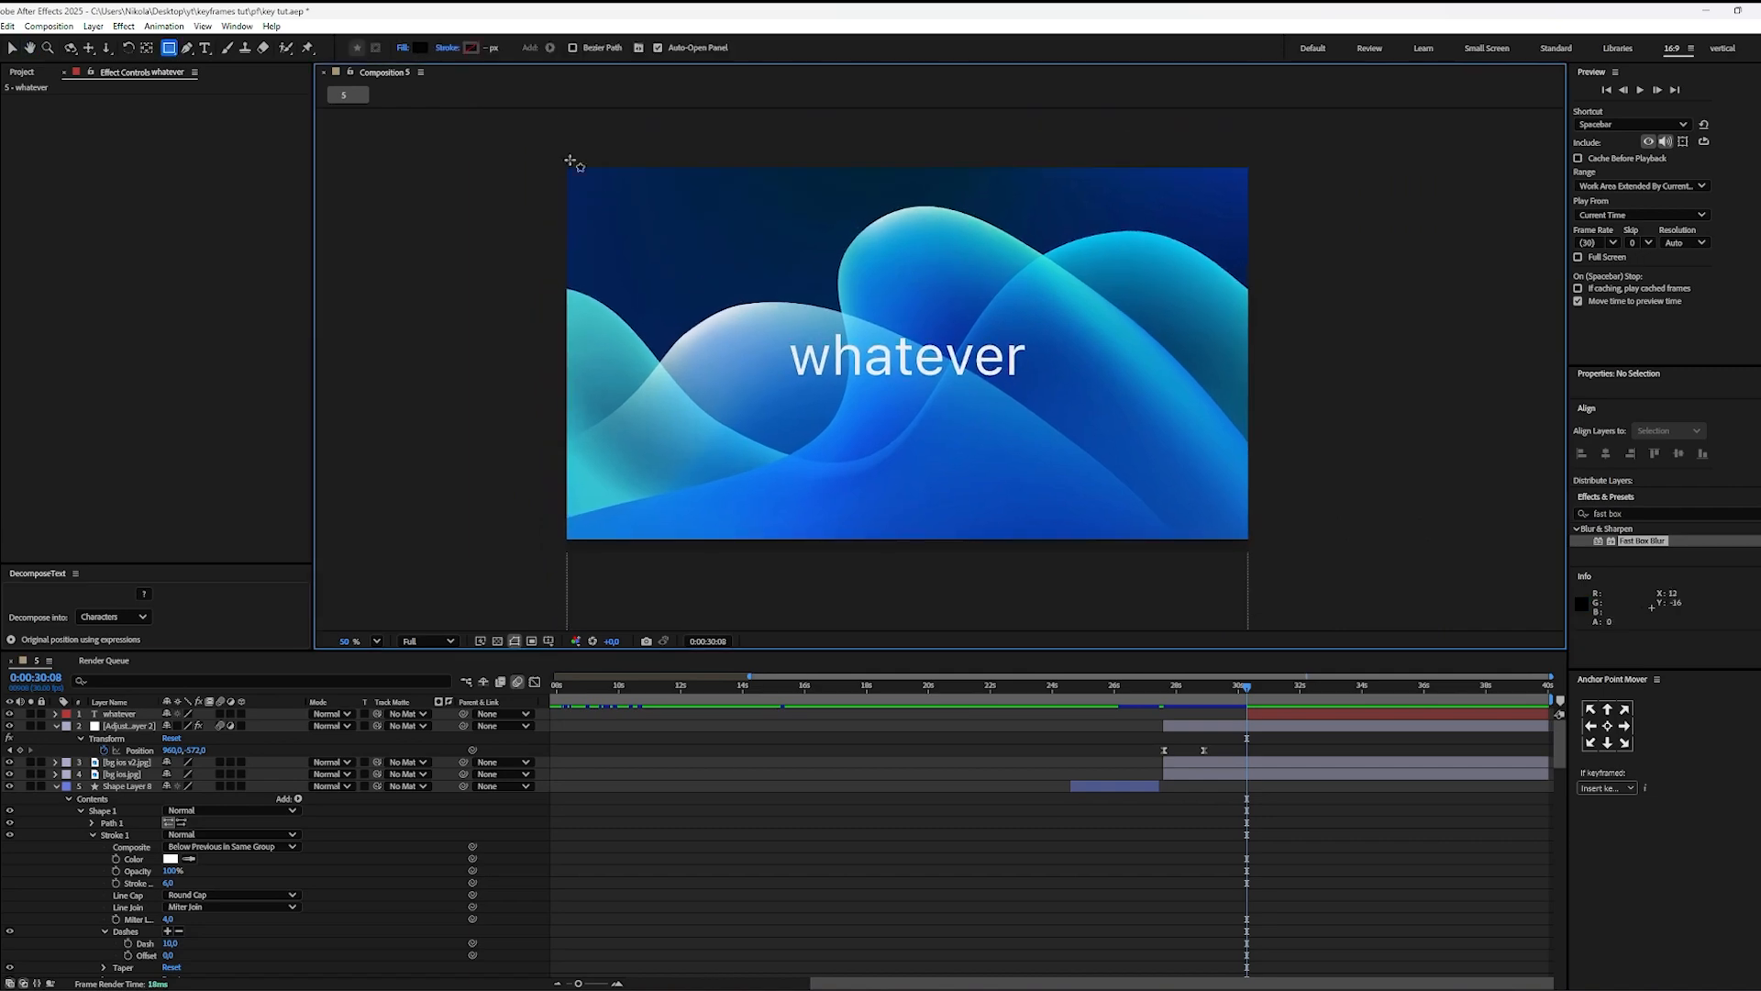
{"action": "mouse_move", "coordinate": [548, 138]}
{"action": "left_mouse_down"}
{"action": "mouse_move", "coordinate": [621, 220]}
{"action": "mouse_move", "coordinate": [1266, 551]}
{"action": "mouse_move", "coordinate": [1268, 569]}
{"action": "left_mouse_up"}
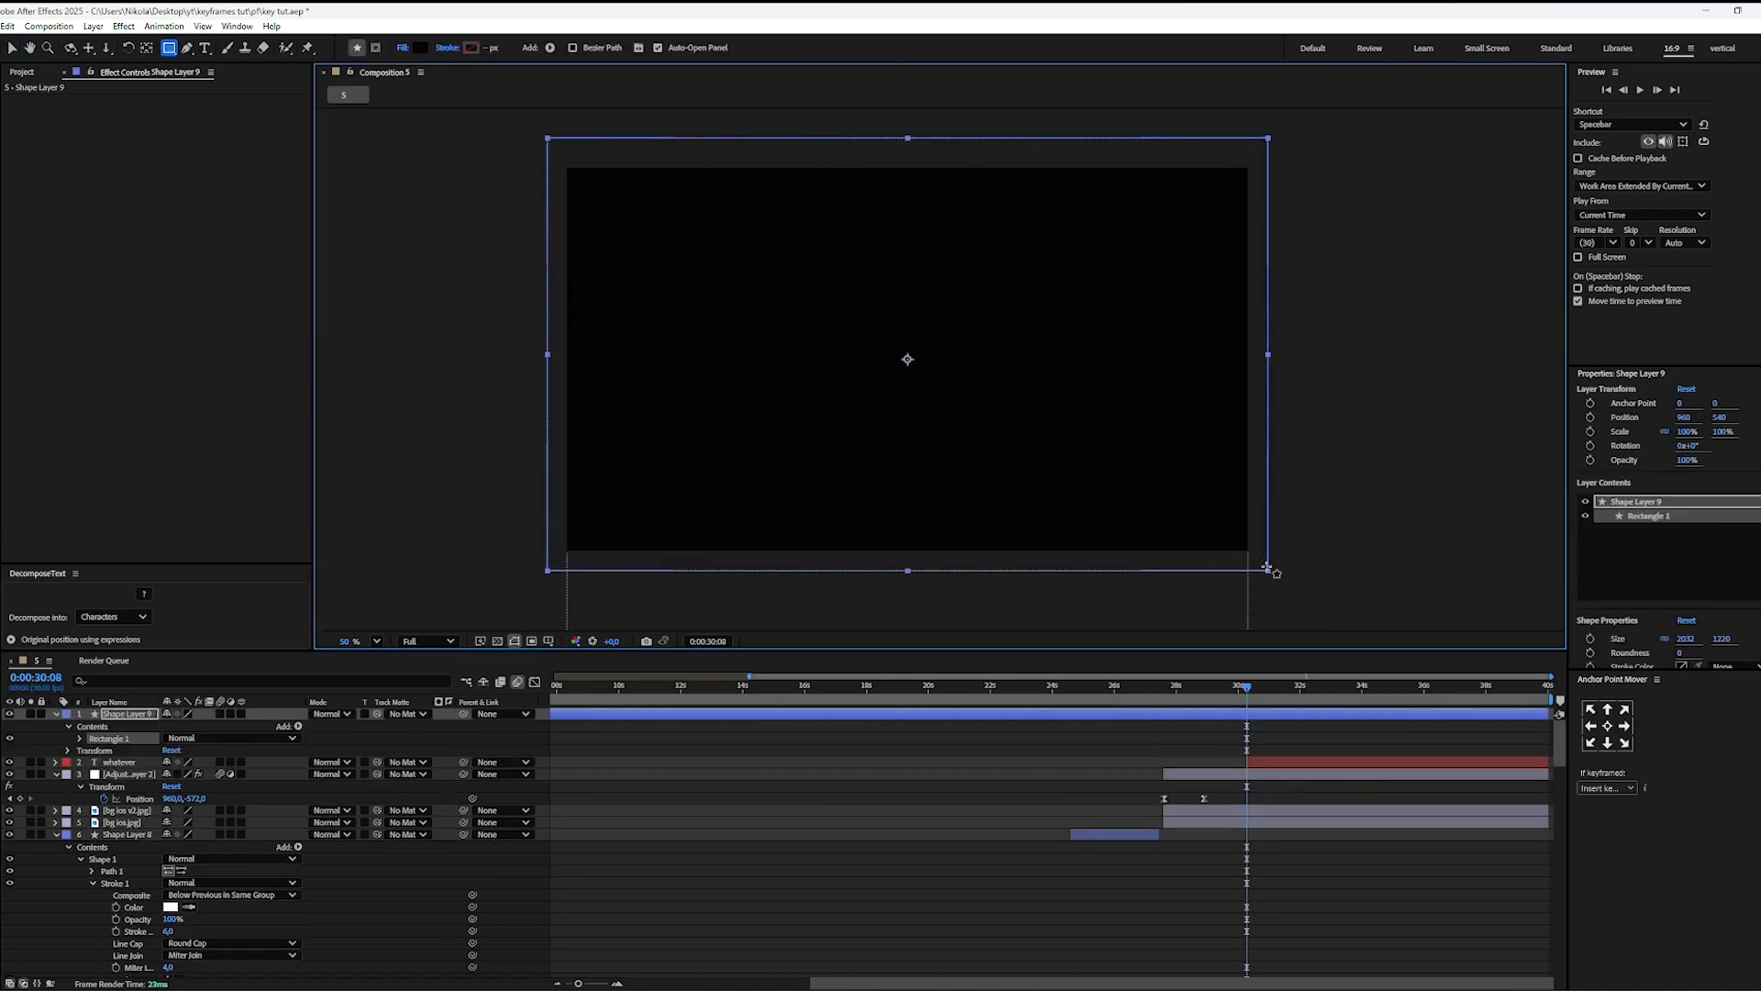
{"action": "key", "text": "v"}
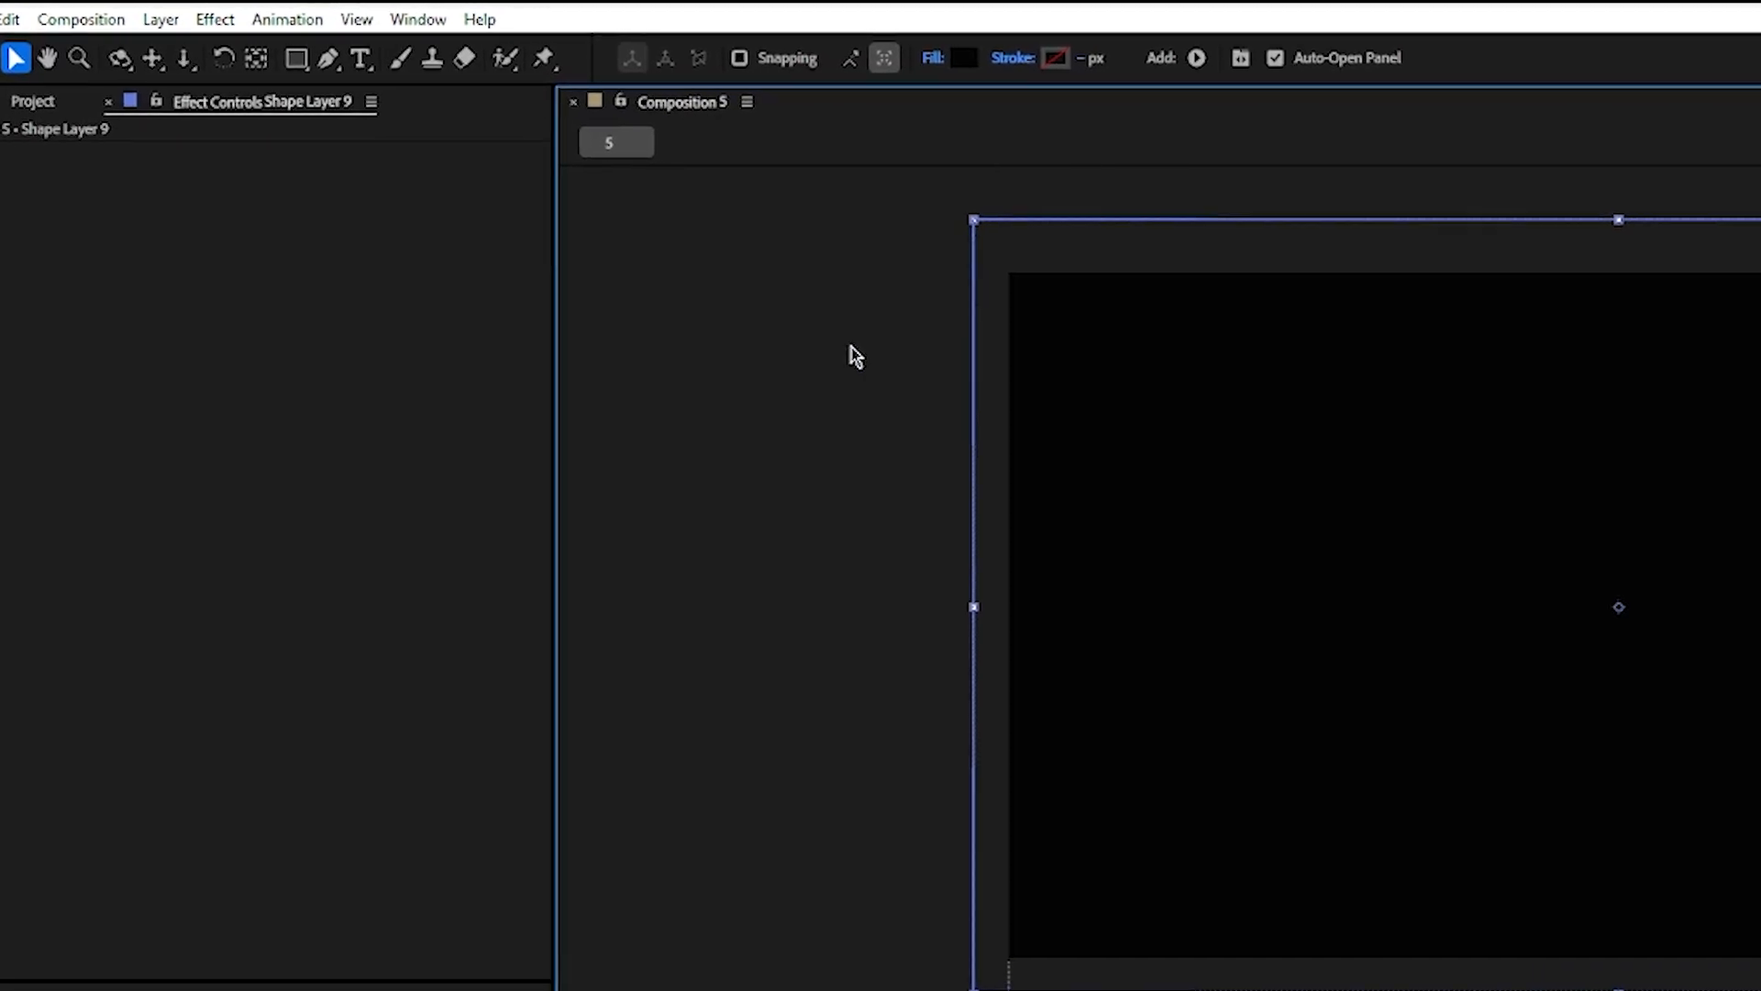
Step: Trim the black shape layer's start to 0:00:30:08 and give it an inverted rectangular mask tightly around the "whatever" text
{"action": "left_click", "coordinate": [296, 59]}
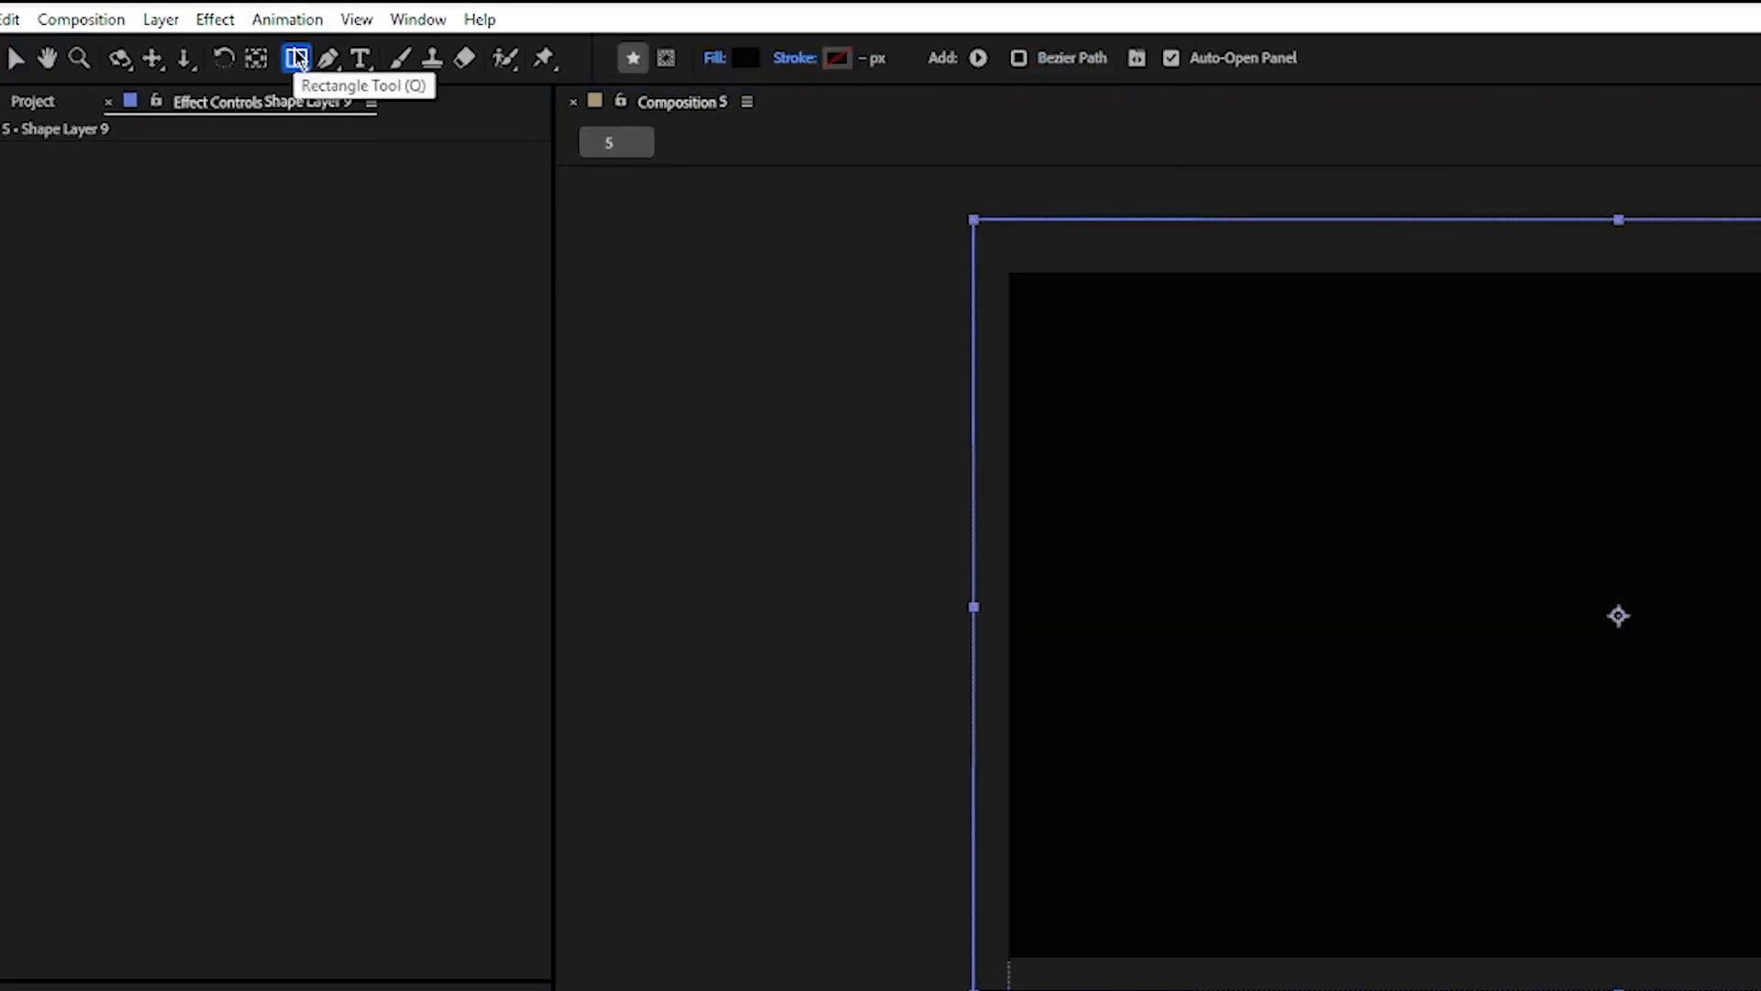
{"action": "left_click", "coordinate": [664, 68]}
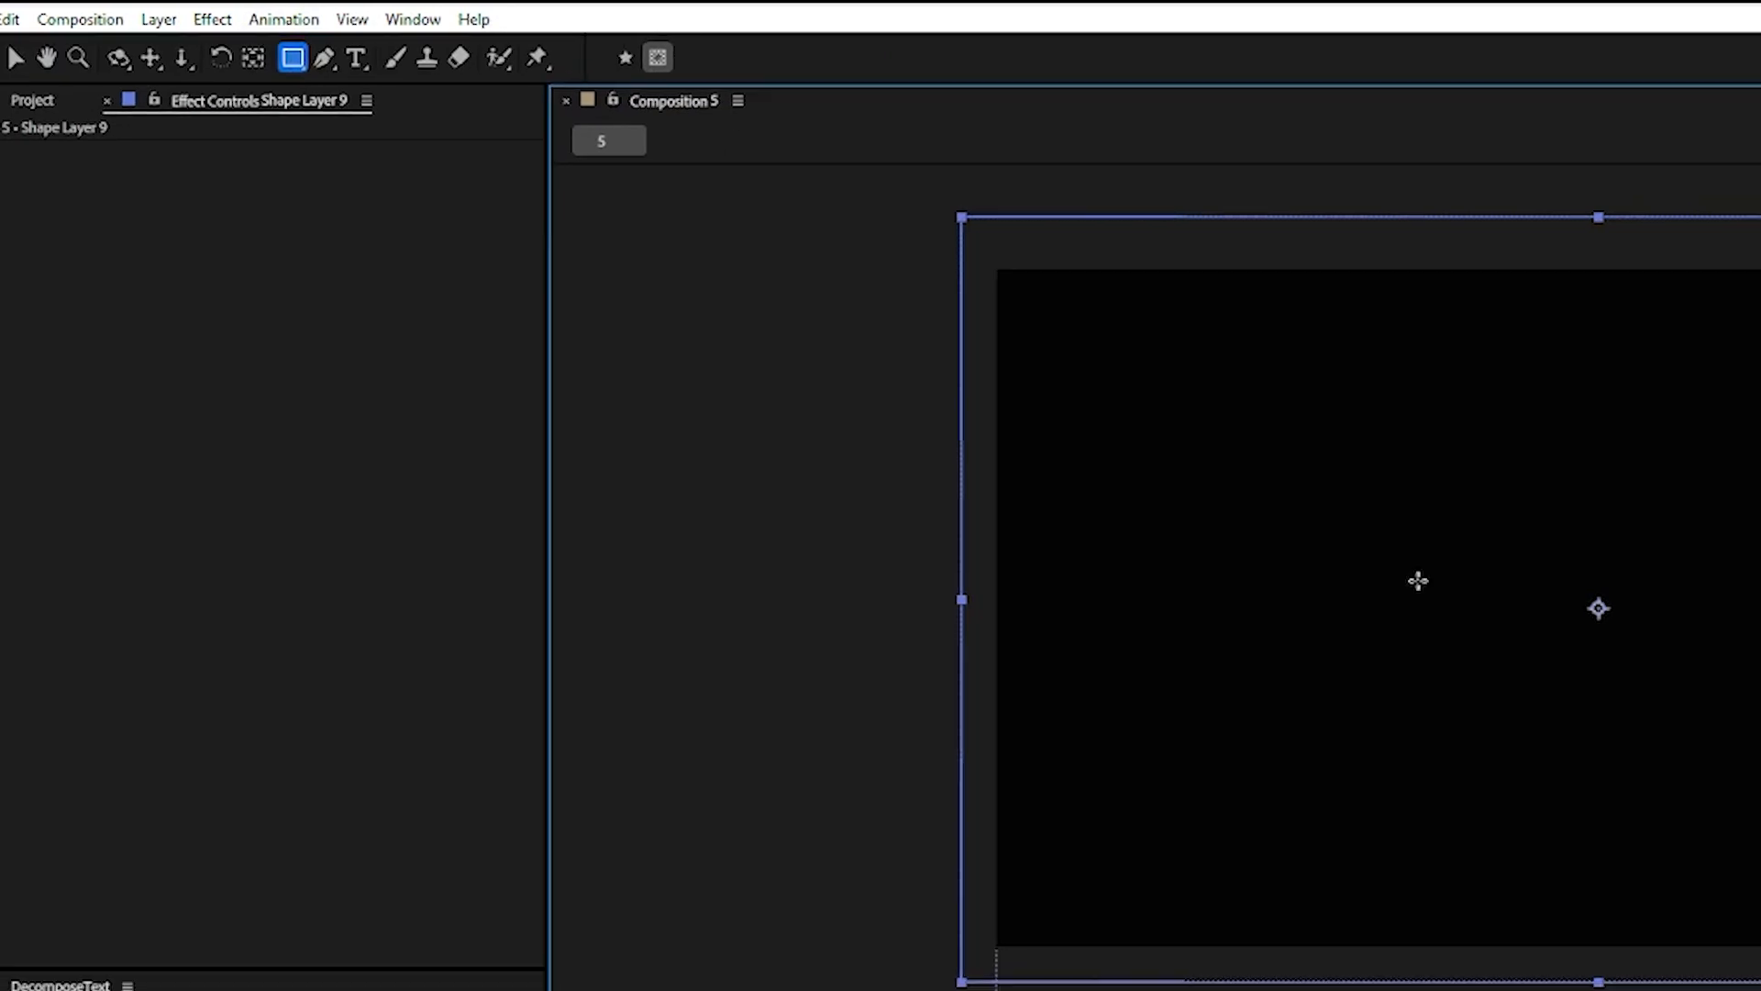
{"action": "left_click_drag", "start_coordinate": [1380, 545], "coordinate": [1033, 390]}
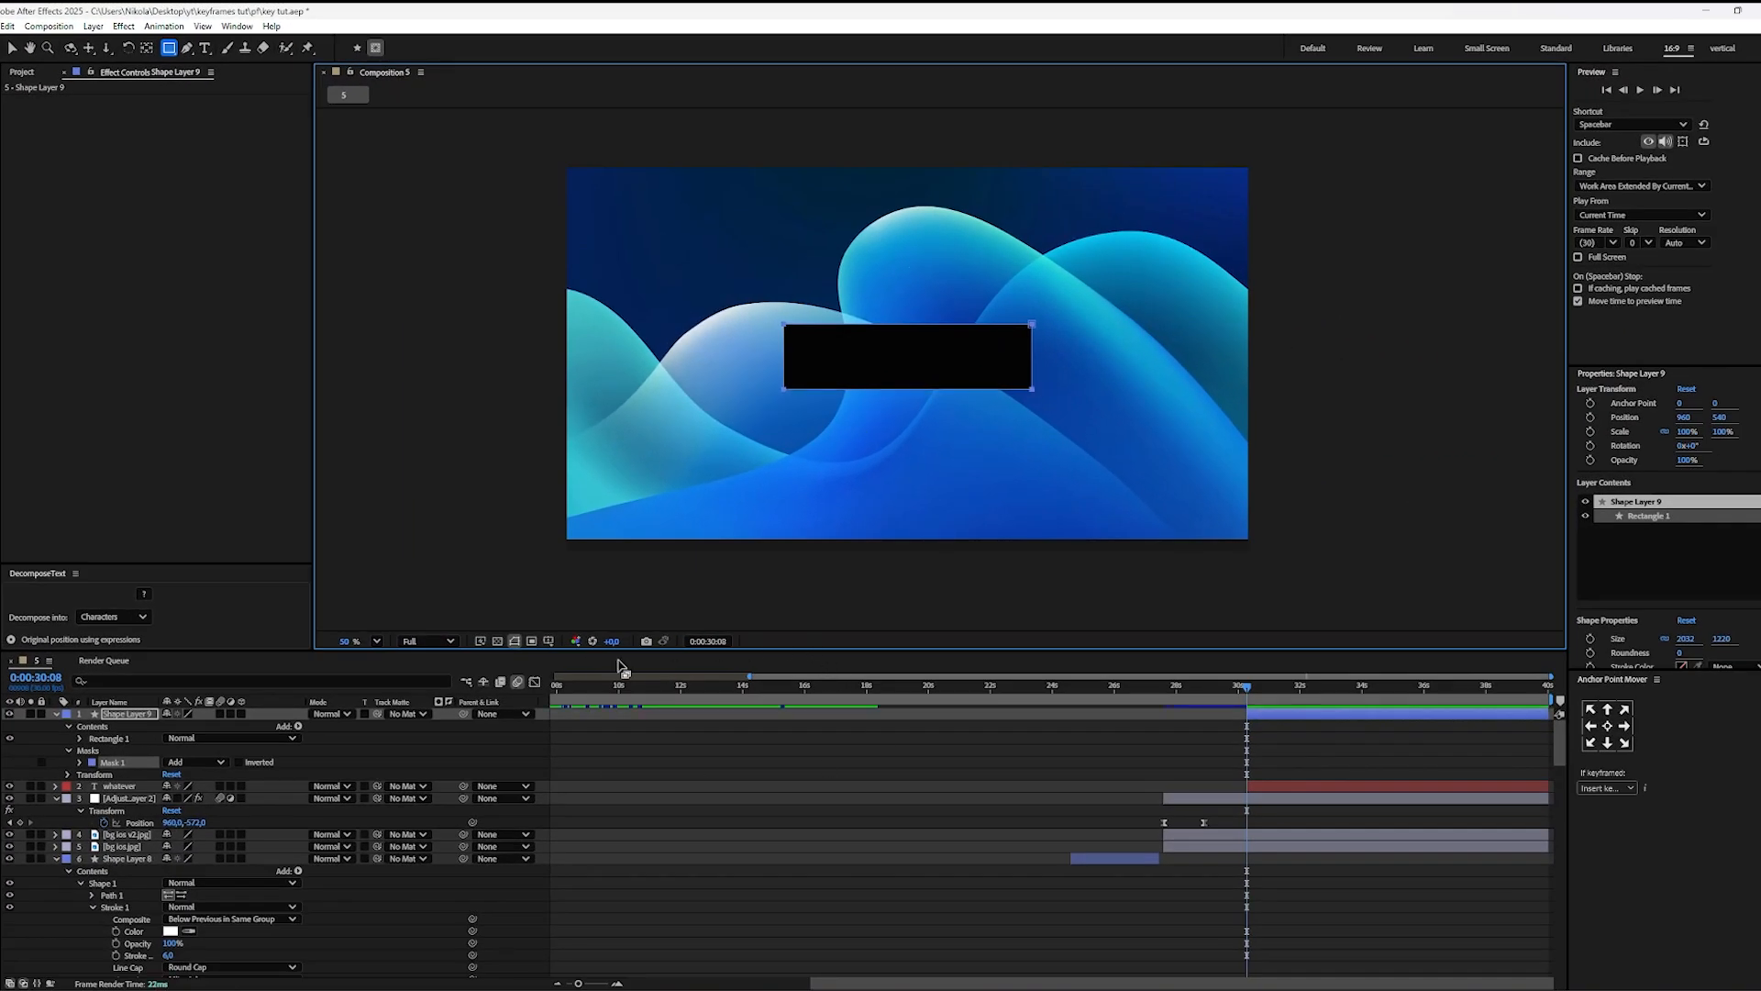
{"action": "left_click", "coordinate": [239, 764]}
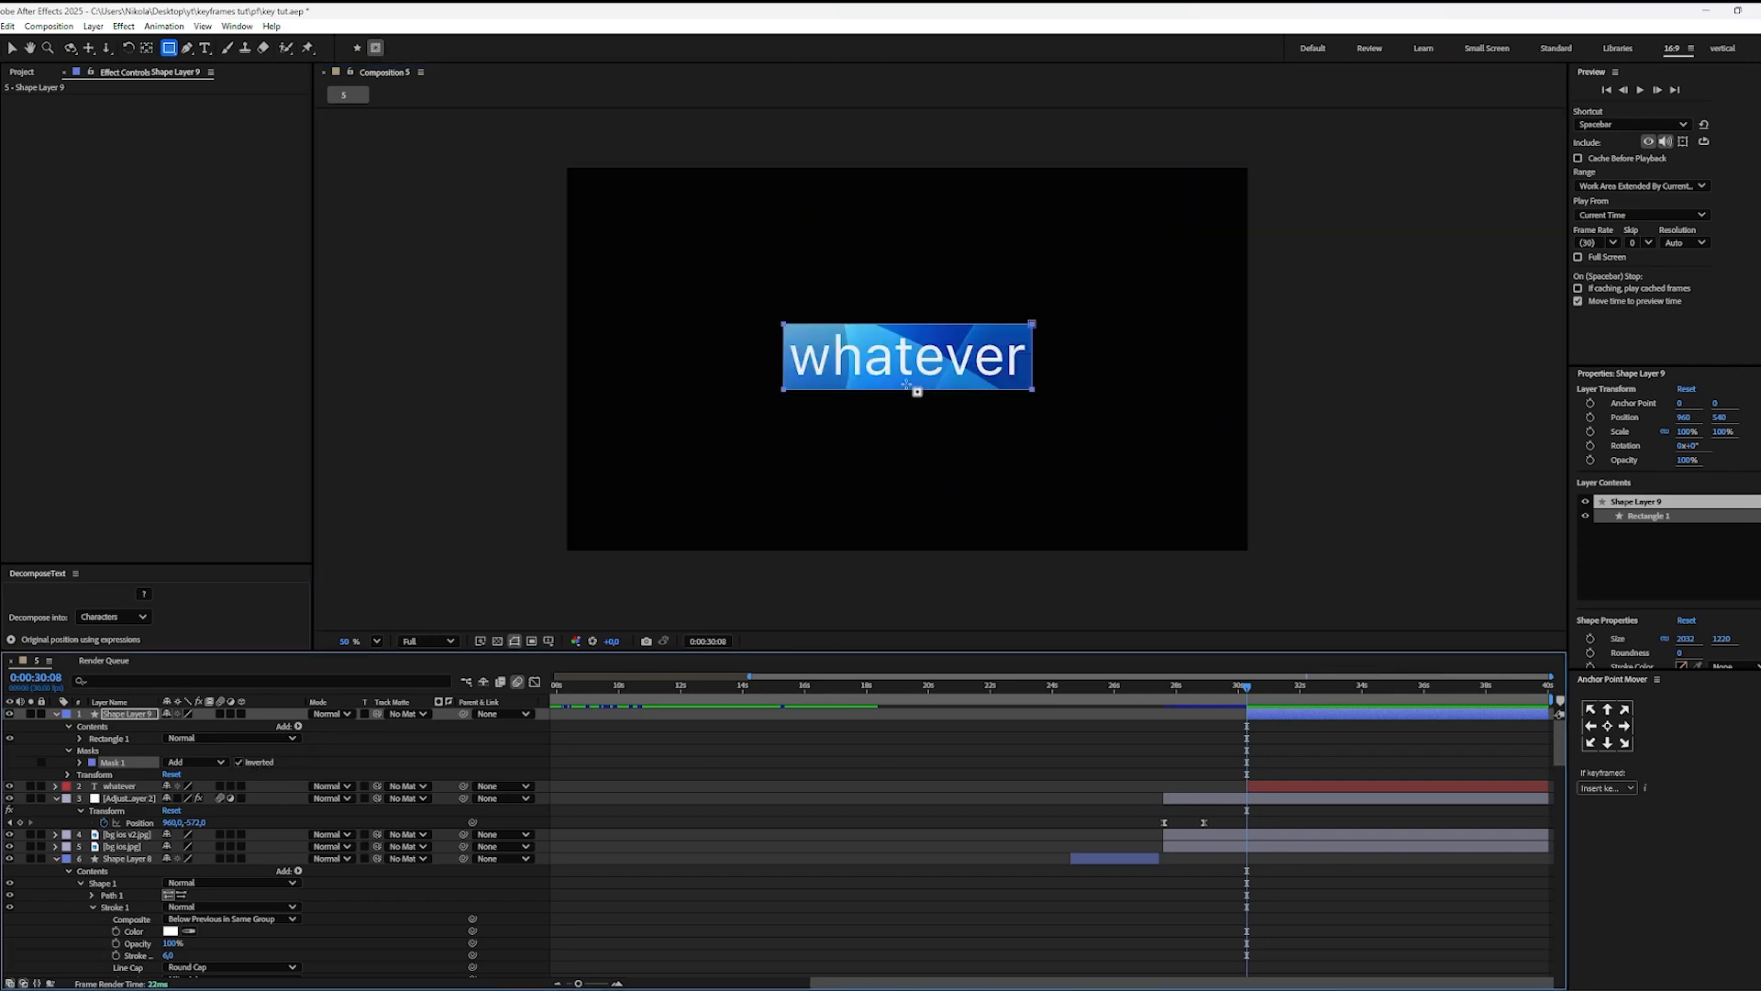
{"action": "key", "text": "v"}
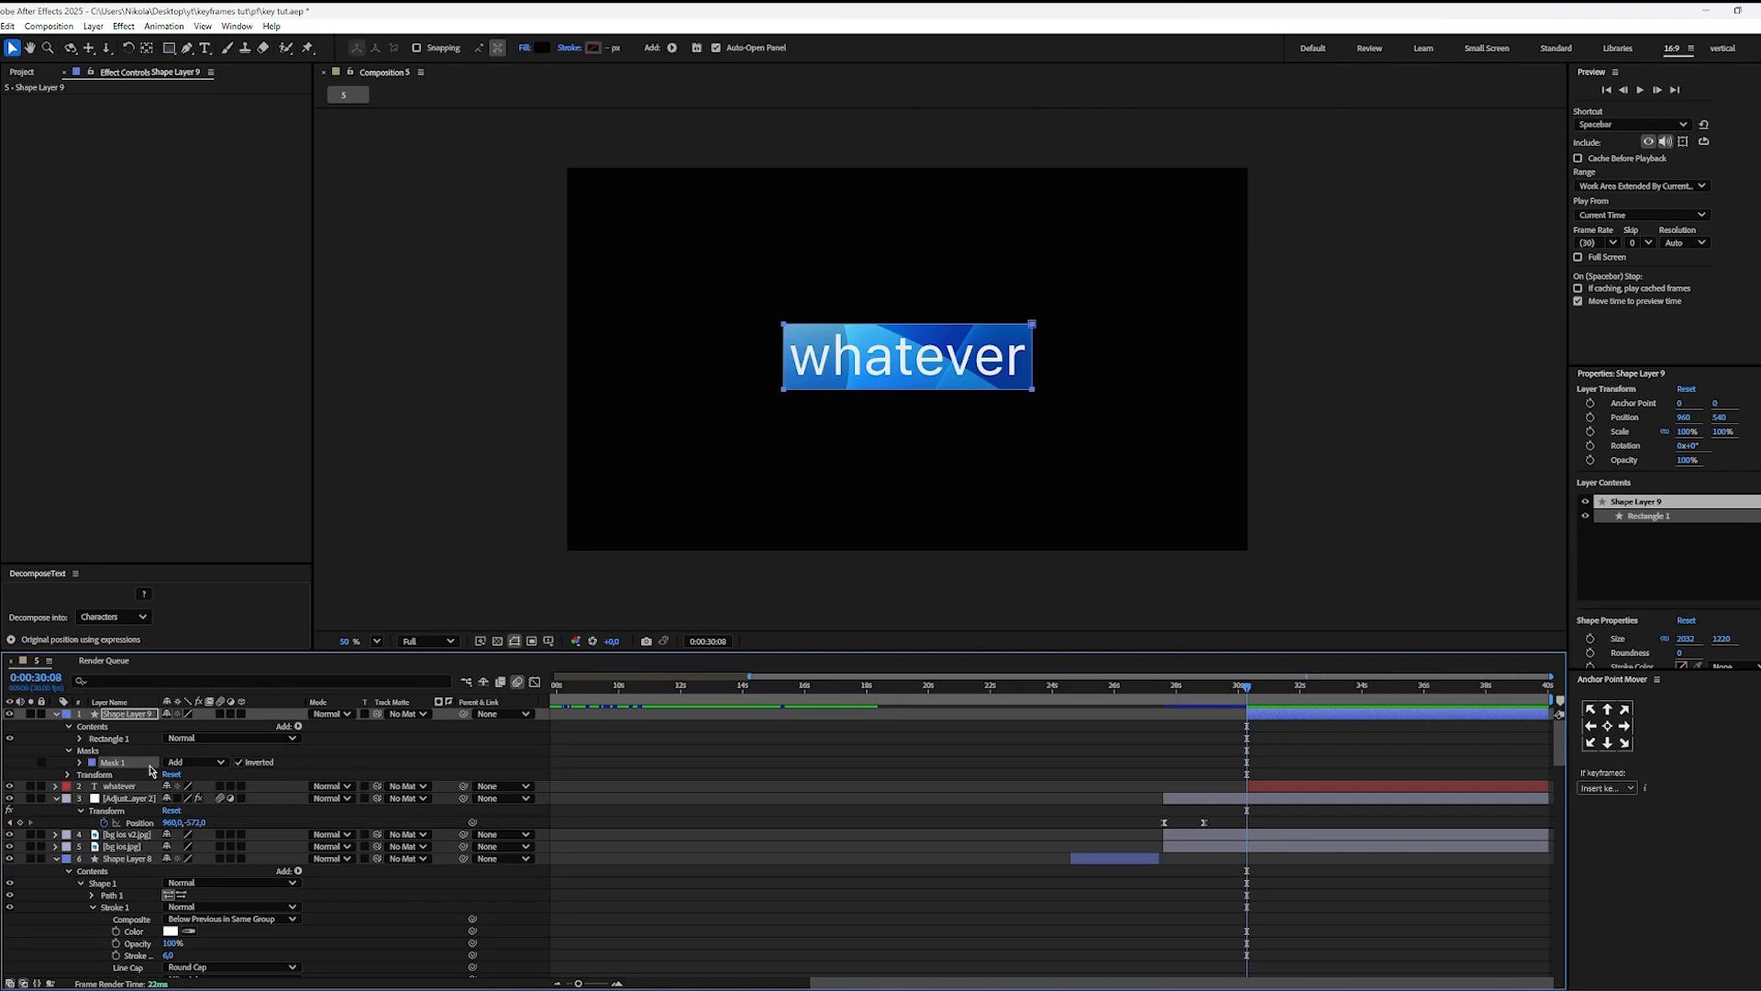
Step: Set the Mask Feather of the black shape layer's mask to 20 pixels
{"action": "left_click", "coordinate": [81, 763]}
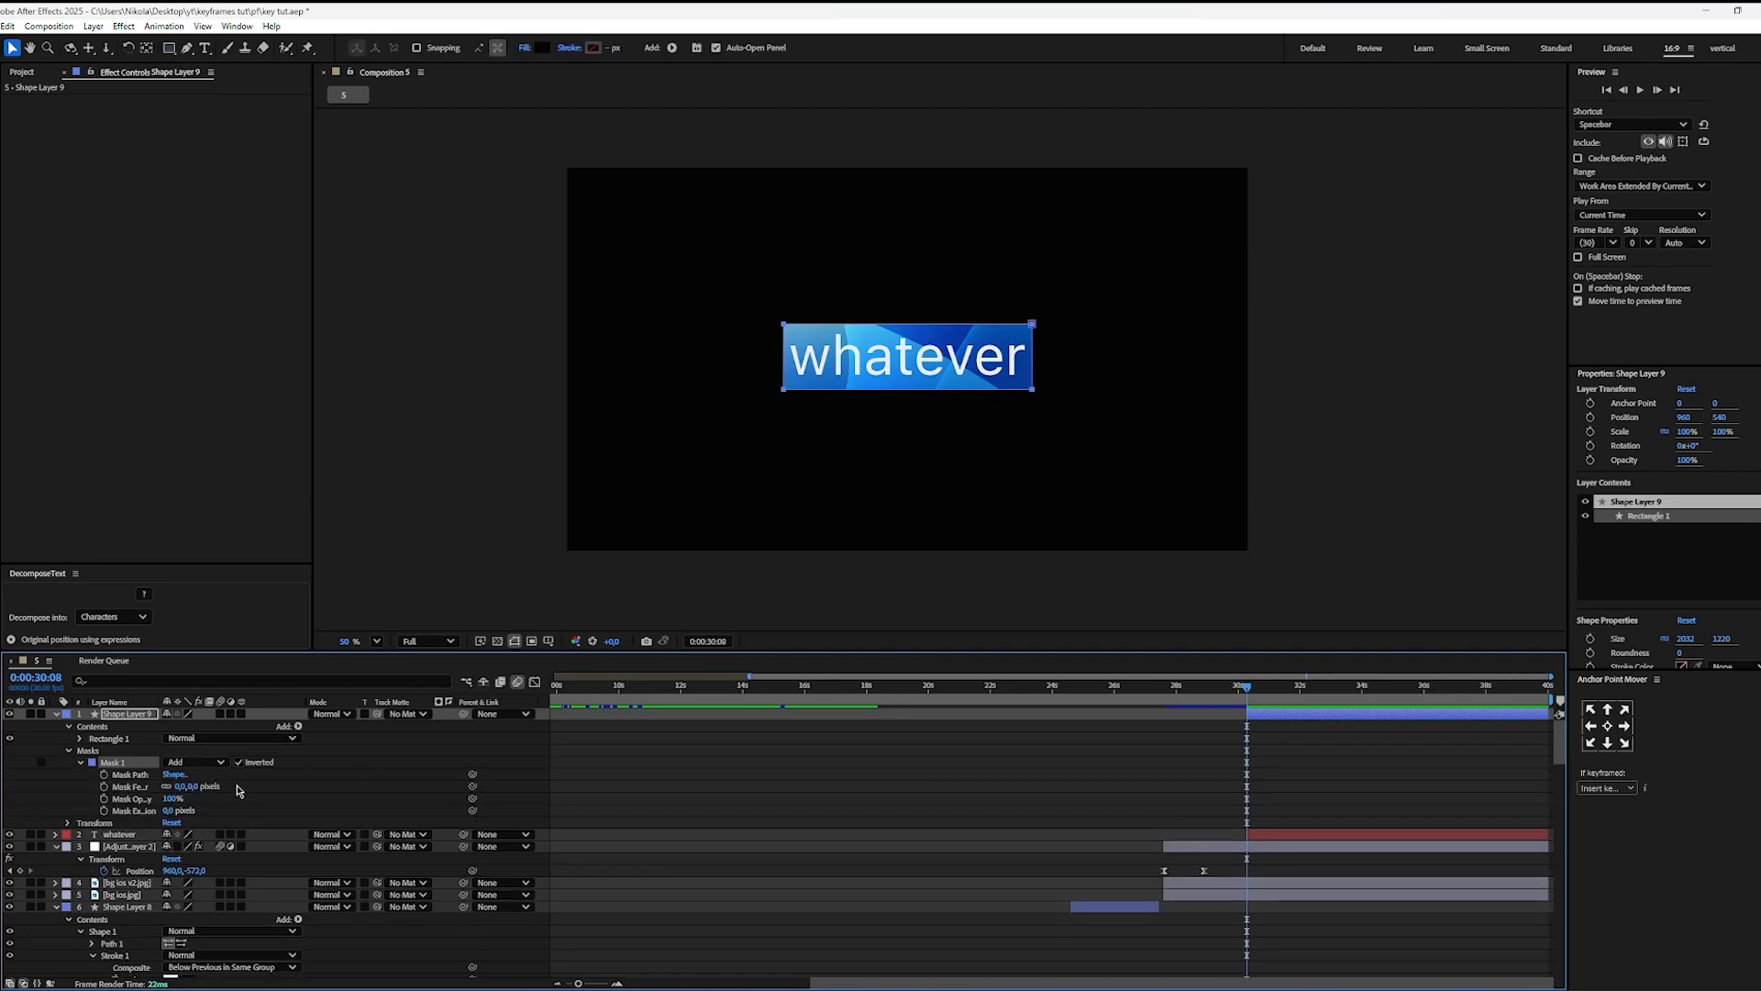
{"action": "left_click", "coordinate": [181, 786]}
{"action": "type", "text": "2"}
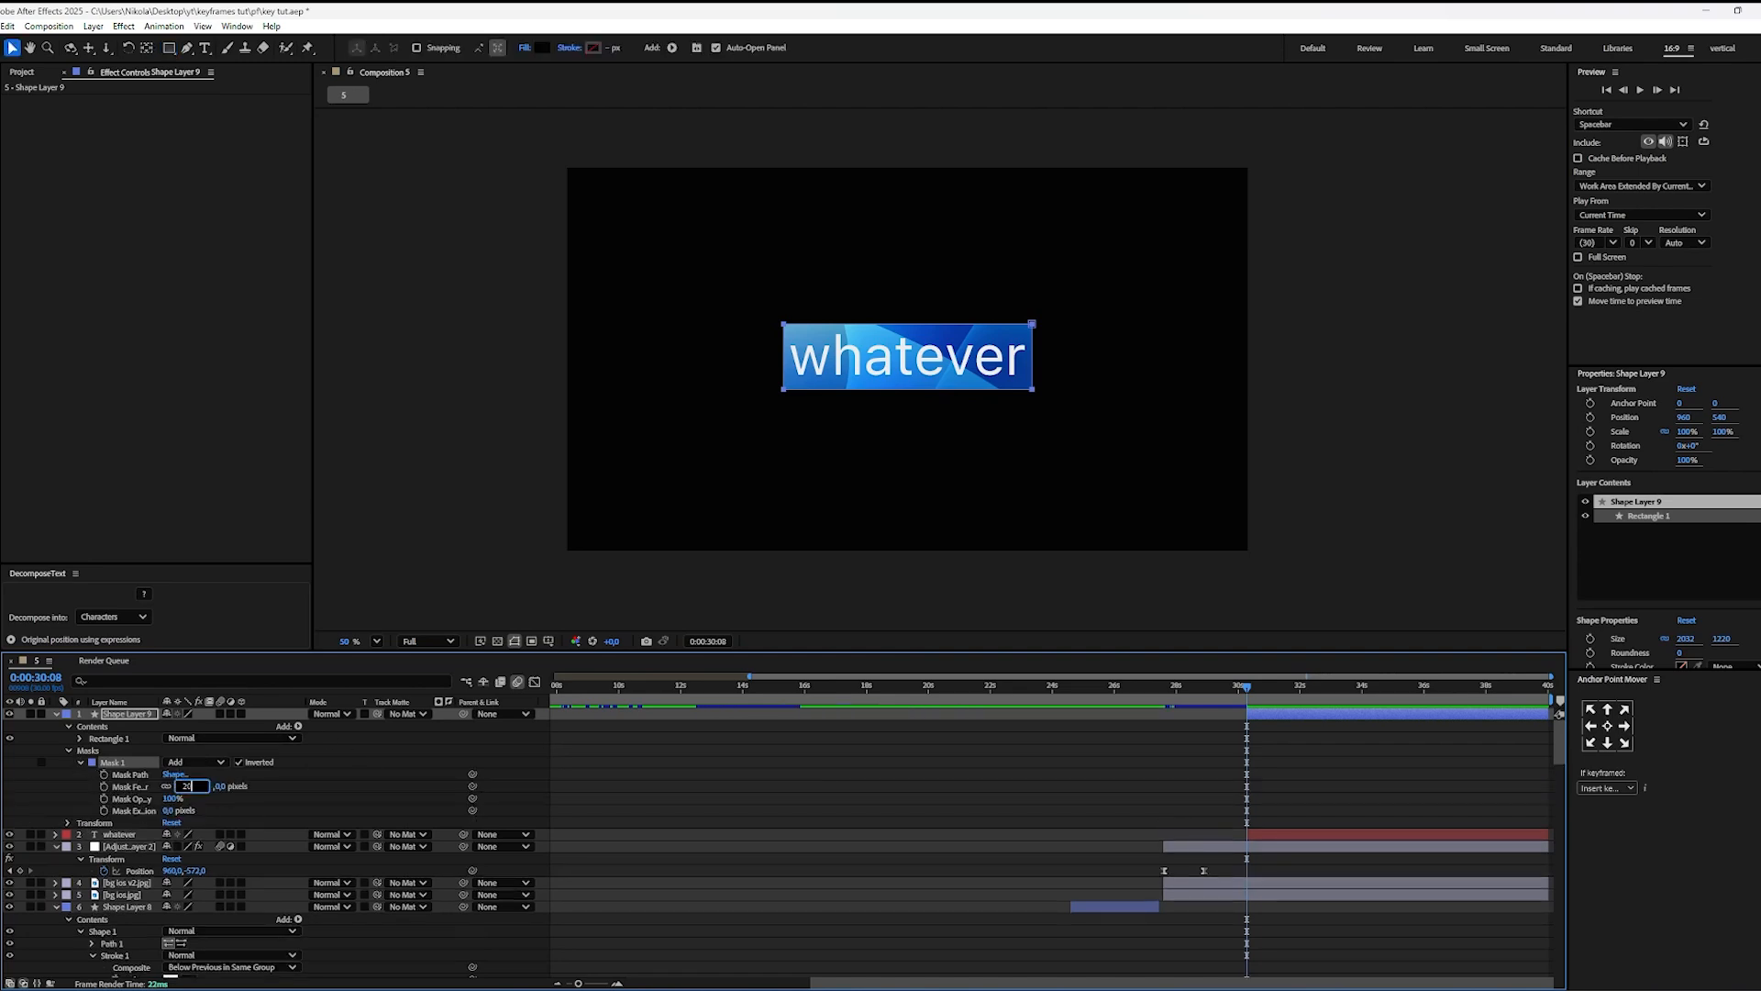
{"action": "type", "text": "0"}
{"action": "key", "text": "Return"}
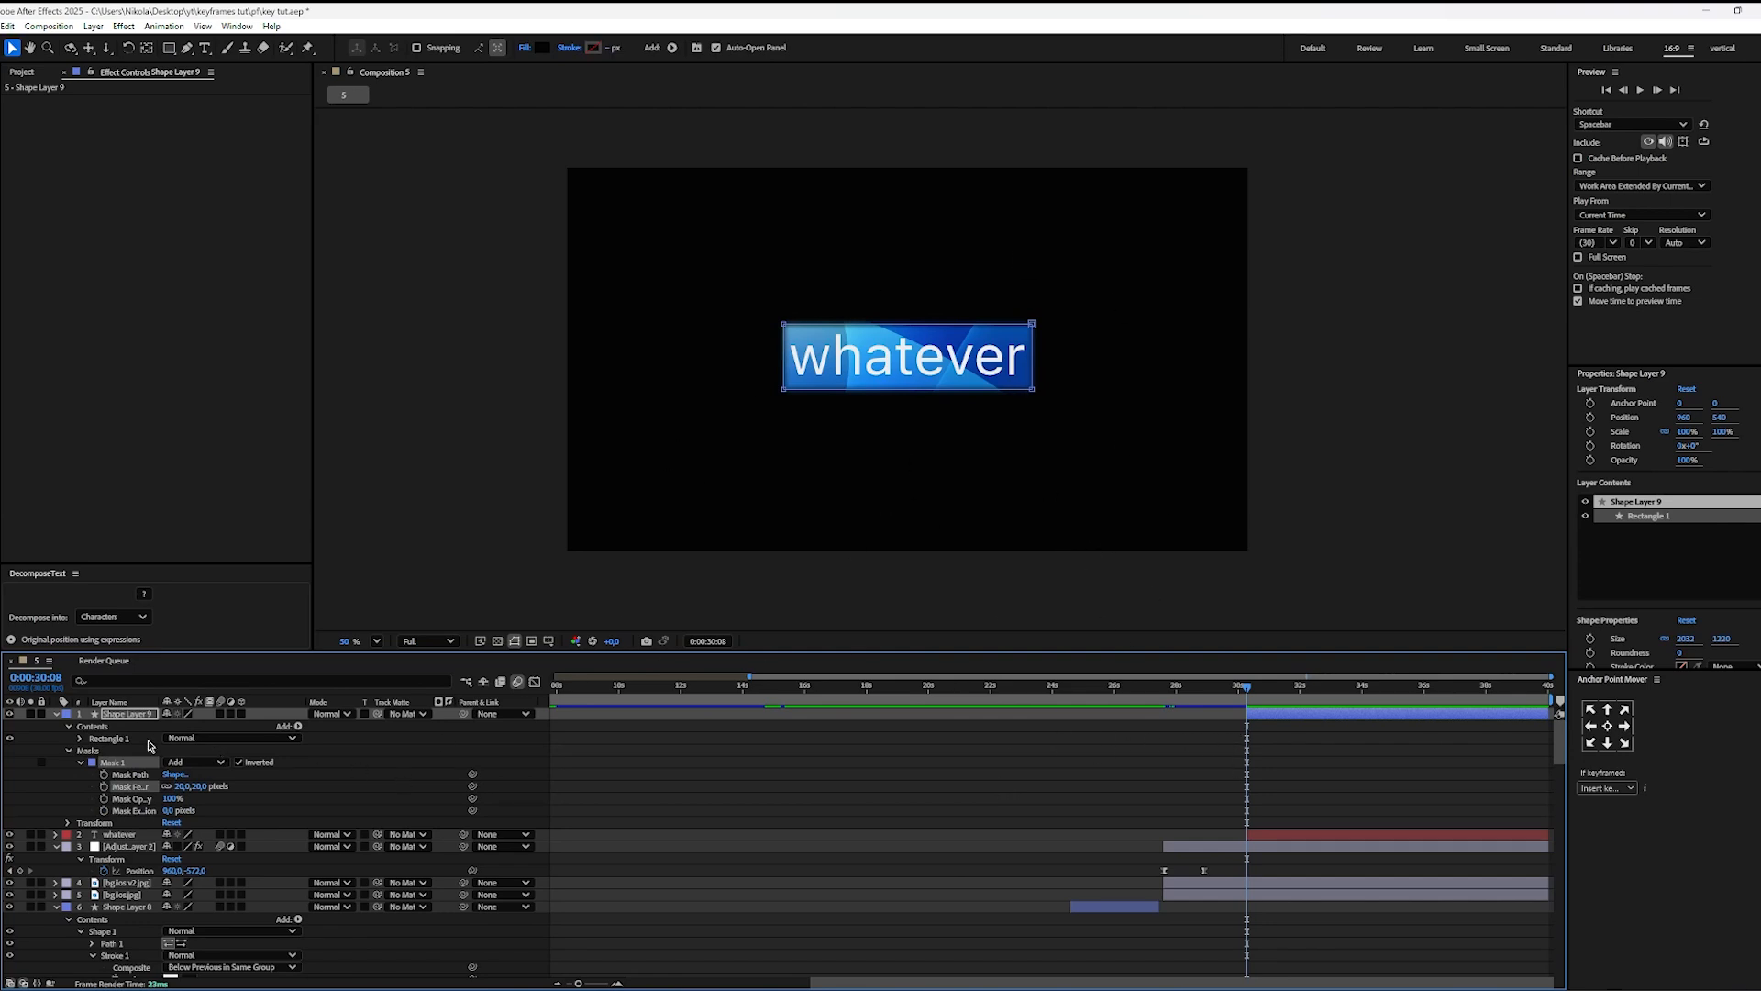
Step: Keyframe the black shape layer's Opacity from 0% at 0:00:30:08 to 30% at 0:00:32:12
{"action": "left_click", "coordinate": [127, 717]}
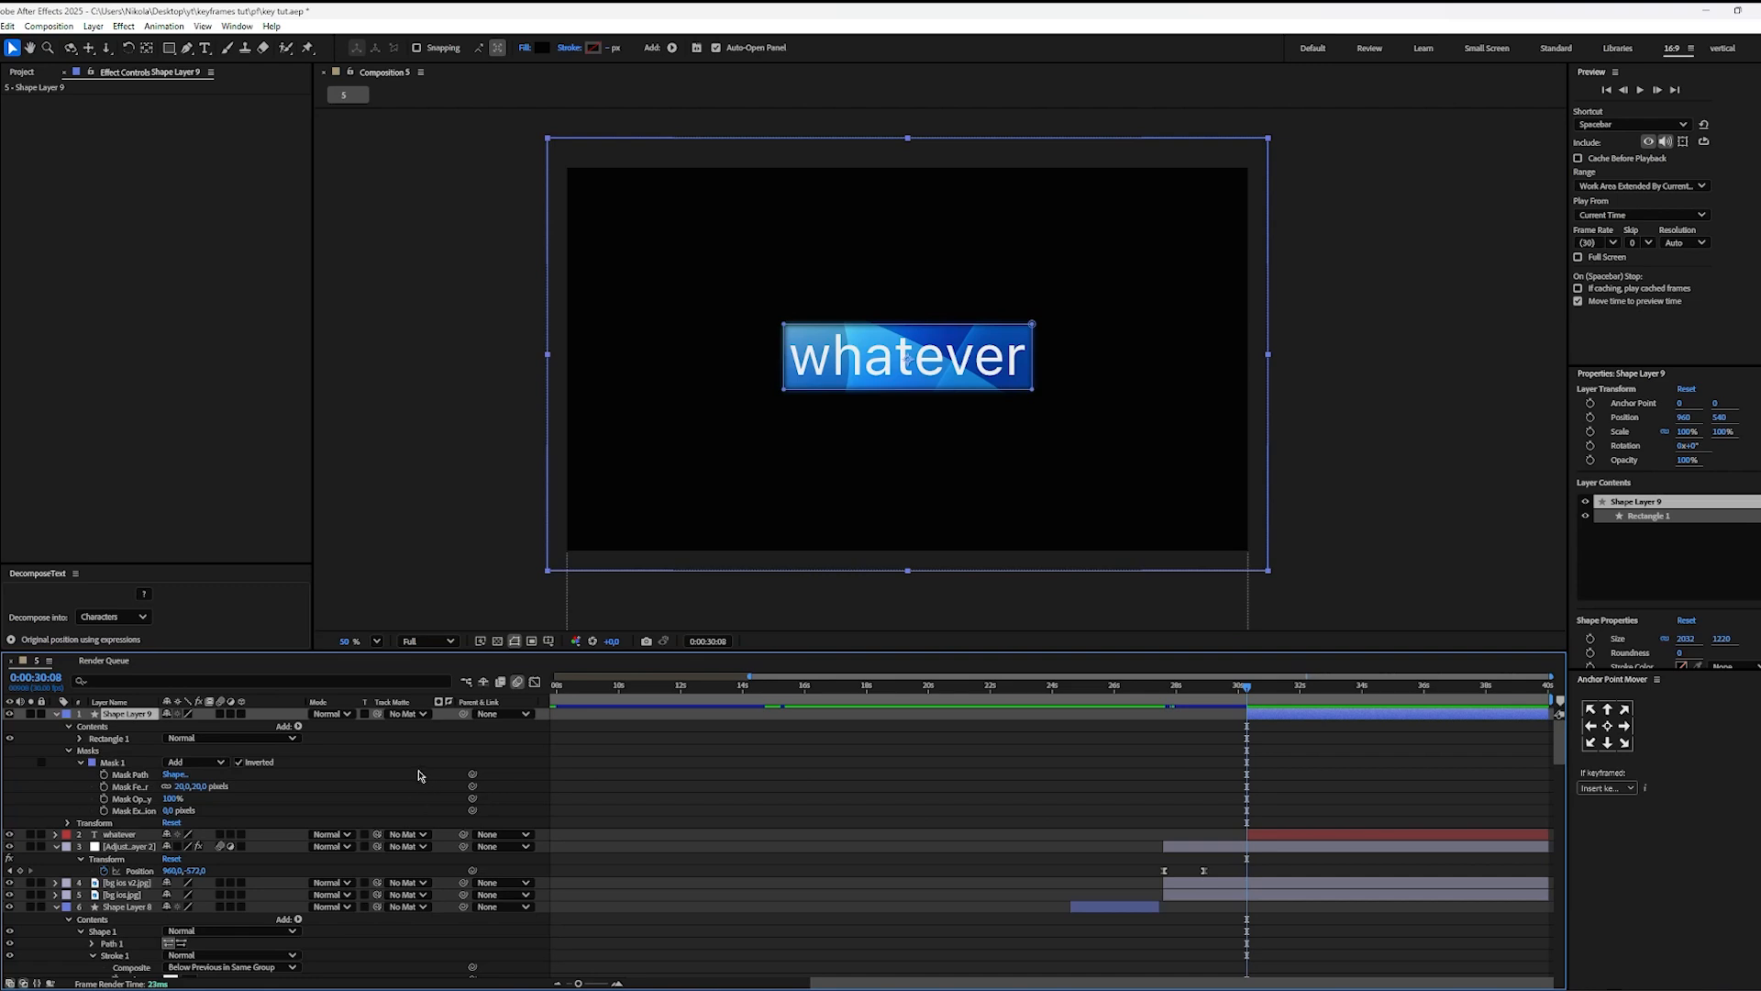
{"action": "key", "text": "t"}
{"action": "left_click", "coordinate": [91, 726]}
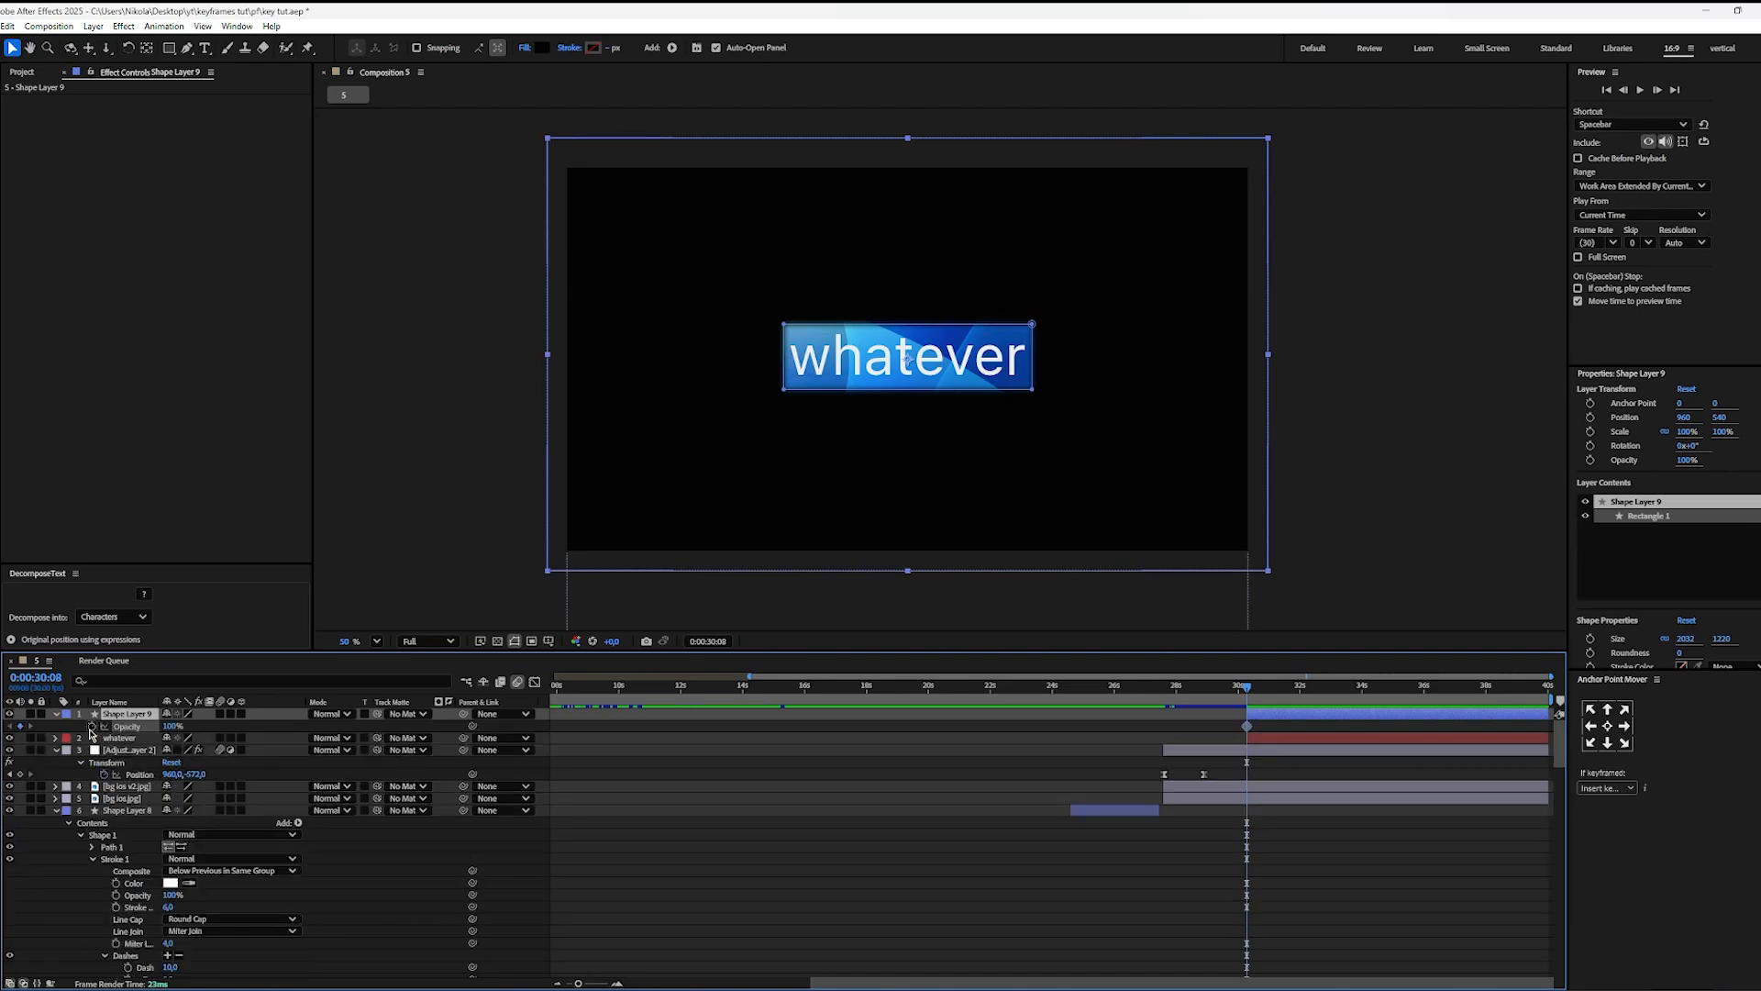
{"action": "left_click_drag", "start_coordinate": [165, 727], "coordinate": [8, 739]}
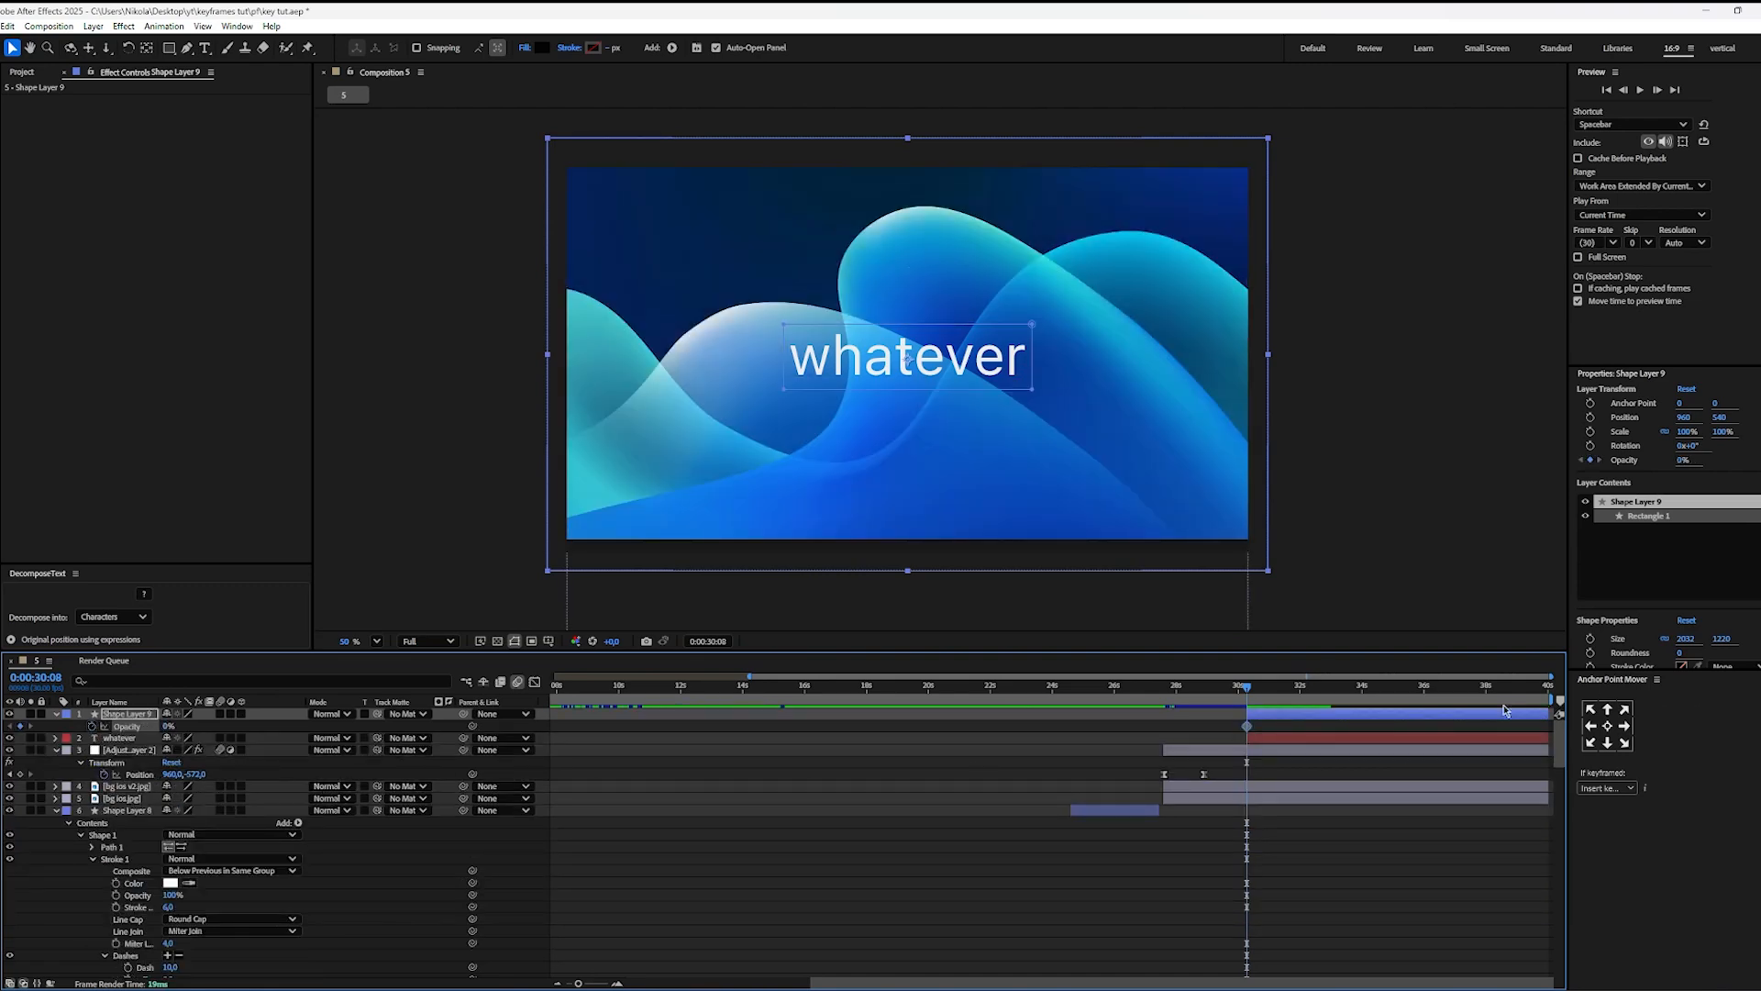
{"action": "left_click_drag", "start_coordinate": [1257, 701], "coordinate": [1313, 702]}
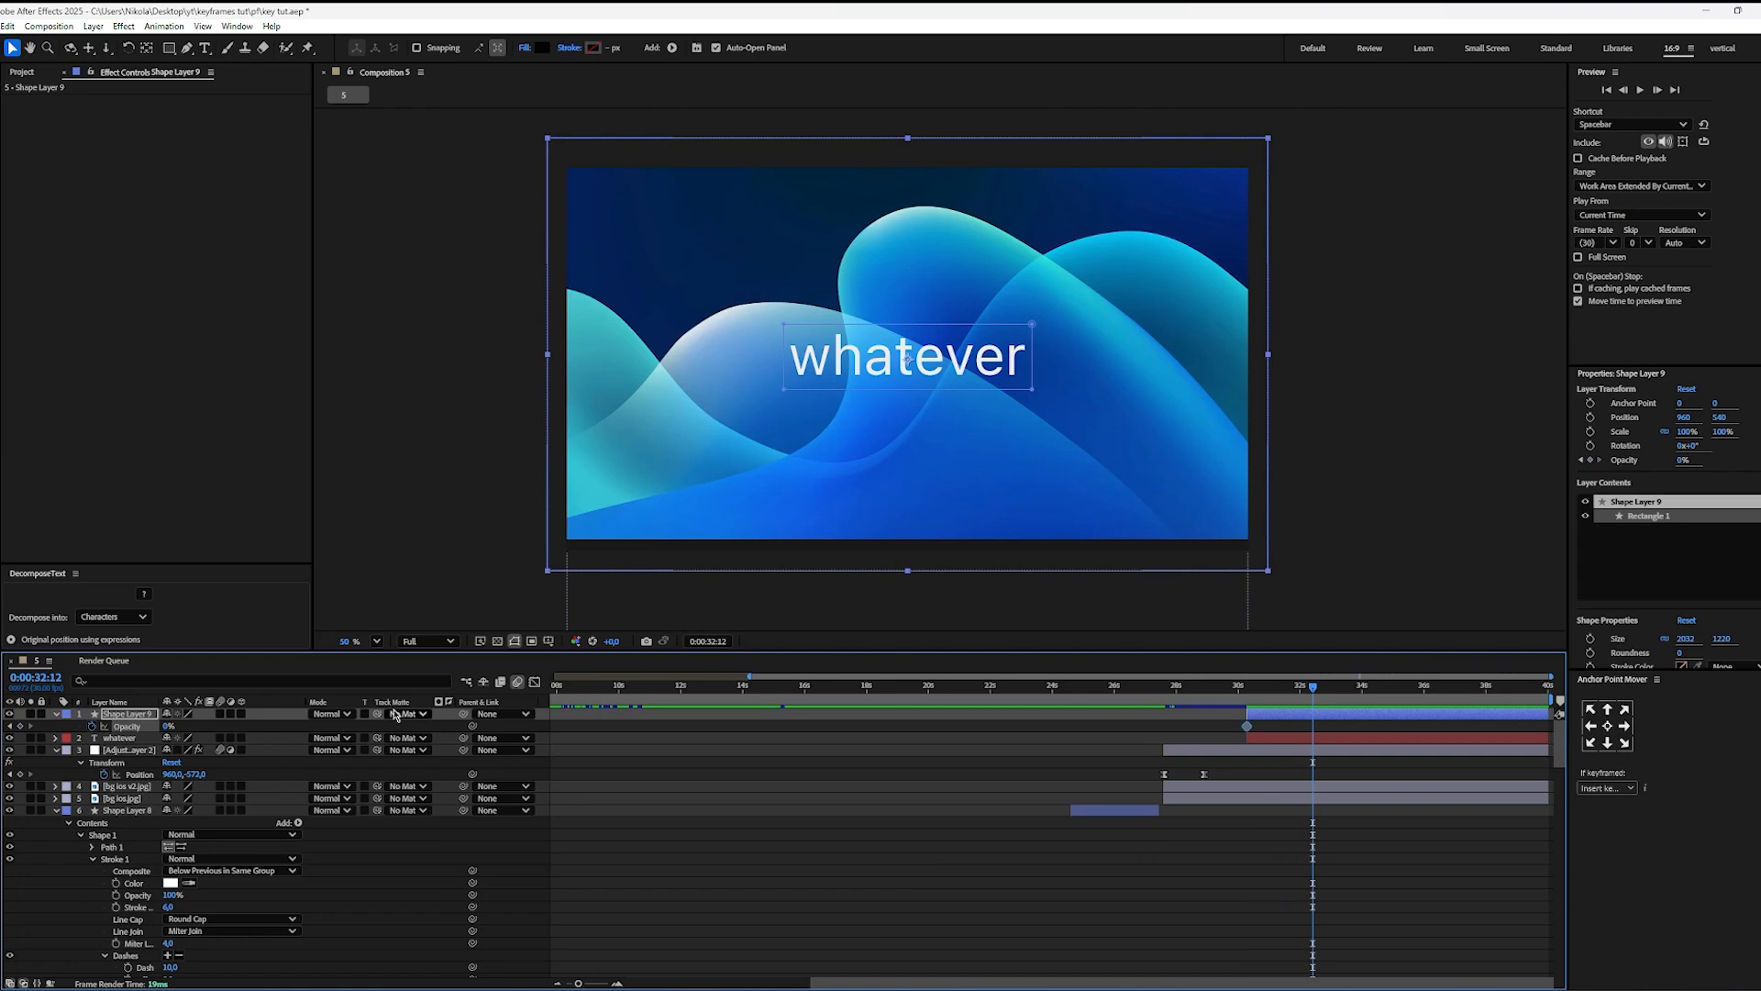
{"action": "left_click", "coordinate": [168, 726]}
{"action": "type", "text": "30"}
{"action": "key", "text": "Return"}
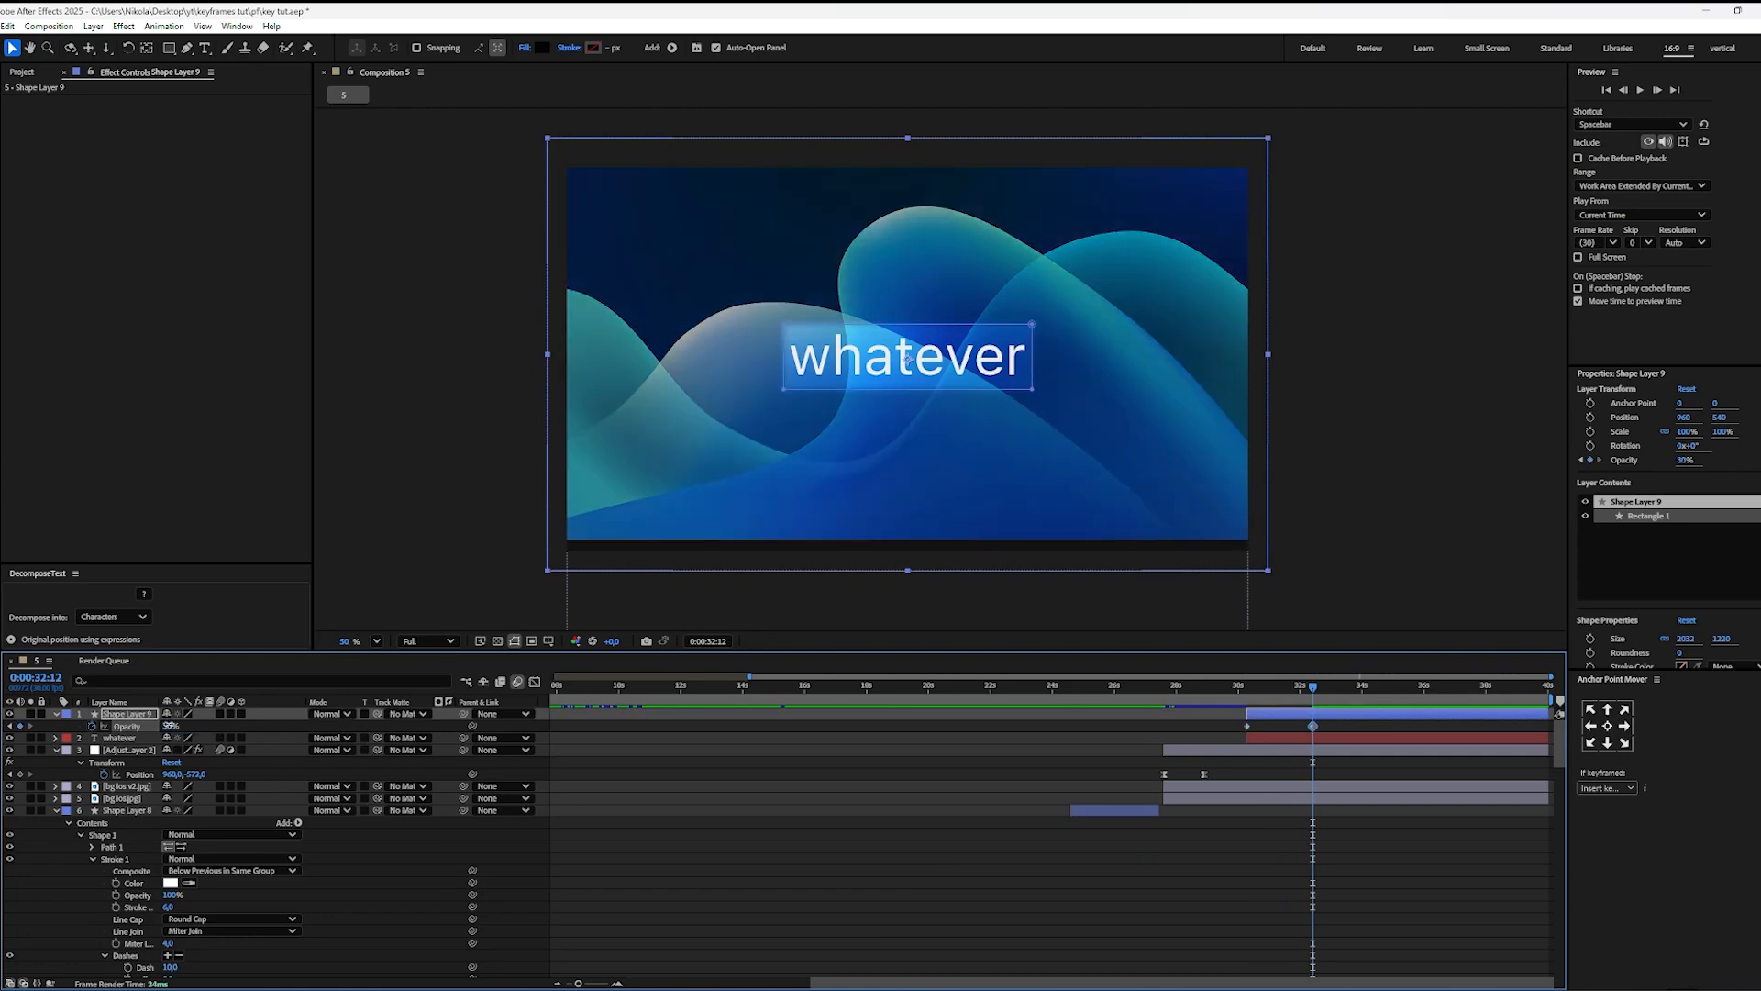
Step: Ease both Opacity keyframes and lengthen the ending keyframe's incoming influence in the speed graph for a smoother slowdown
{"action": "left_click_drag", "start_coordinate": [1321, 723], "coordinate": [1194, 734]}
{"action": "key", "text": "shift+F3"}
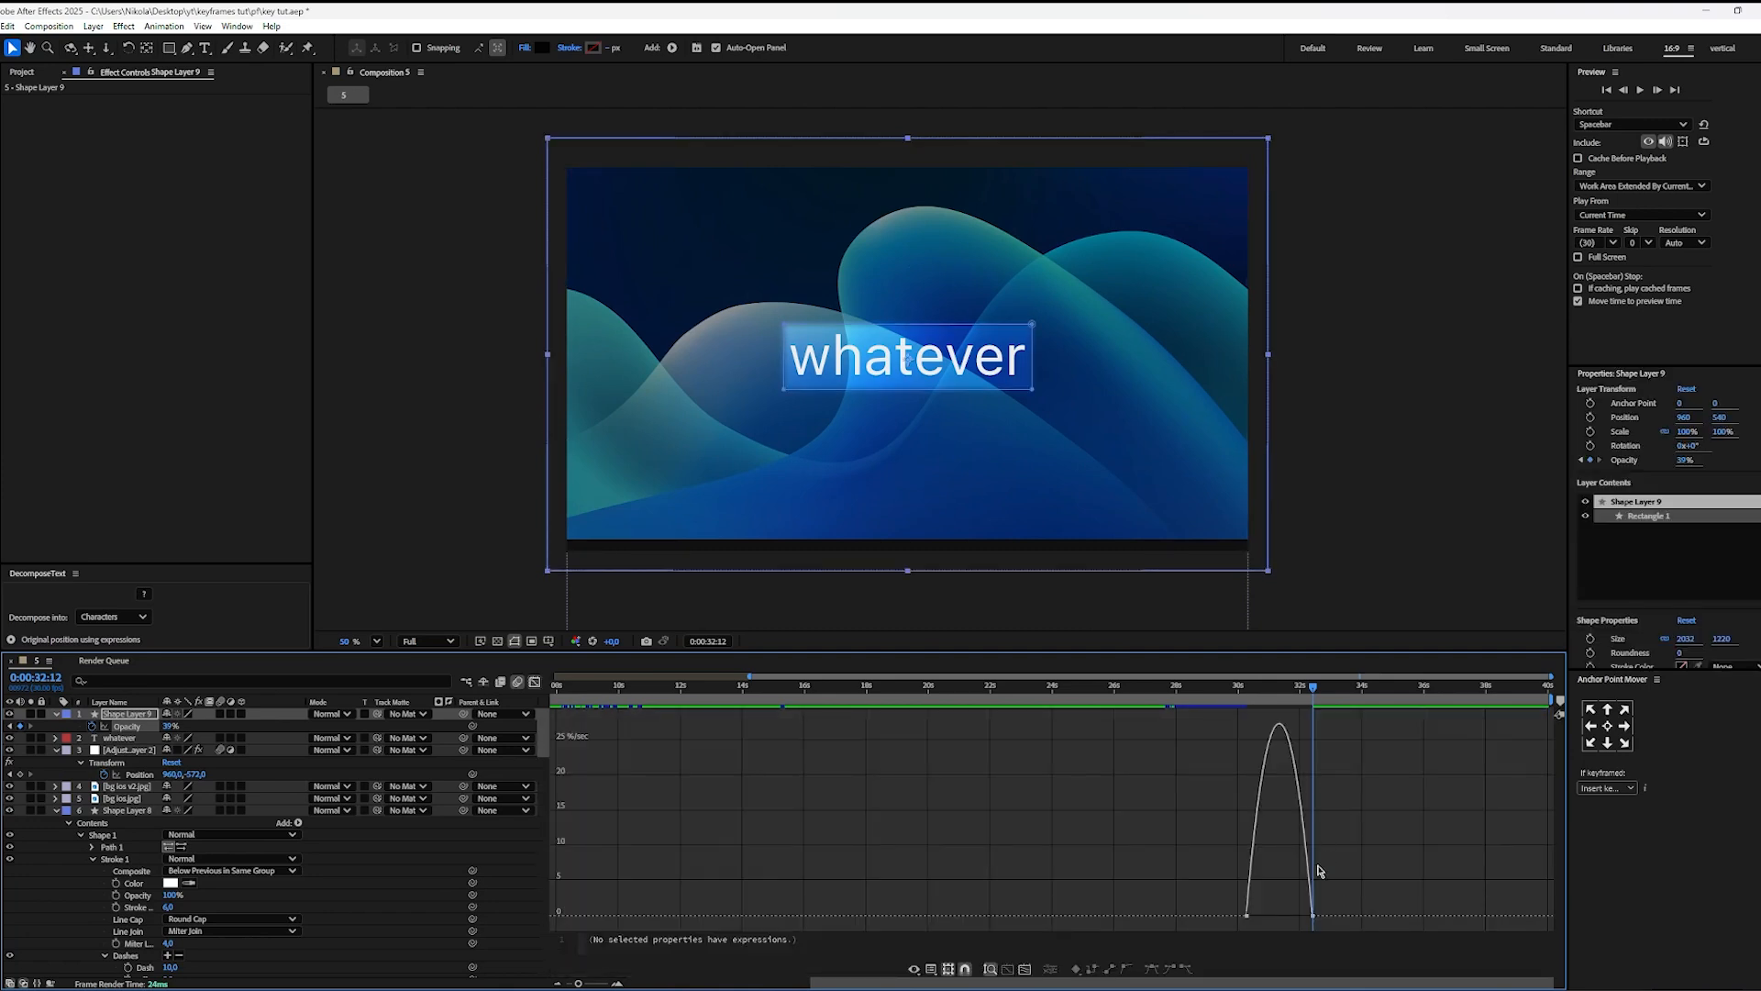
{"action": "left_click", "coordinate": [1312, 916]}
{"action": "left_click_drag", "start_coordinate": [1301, 916], "coordinate": [1269, 916]}
{"action": "left_click", "coordinate": [1179, 855]}
{"action": "left_click", "coordinate": [535, 682]}
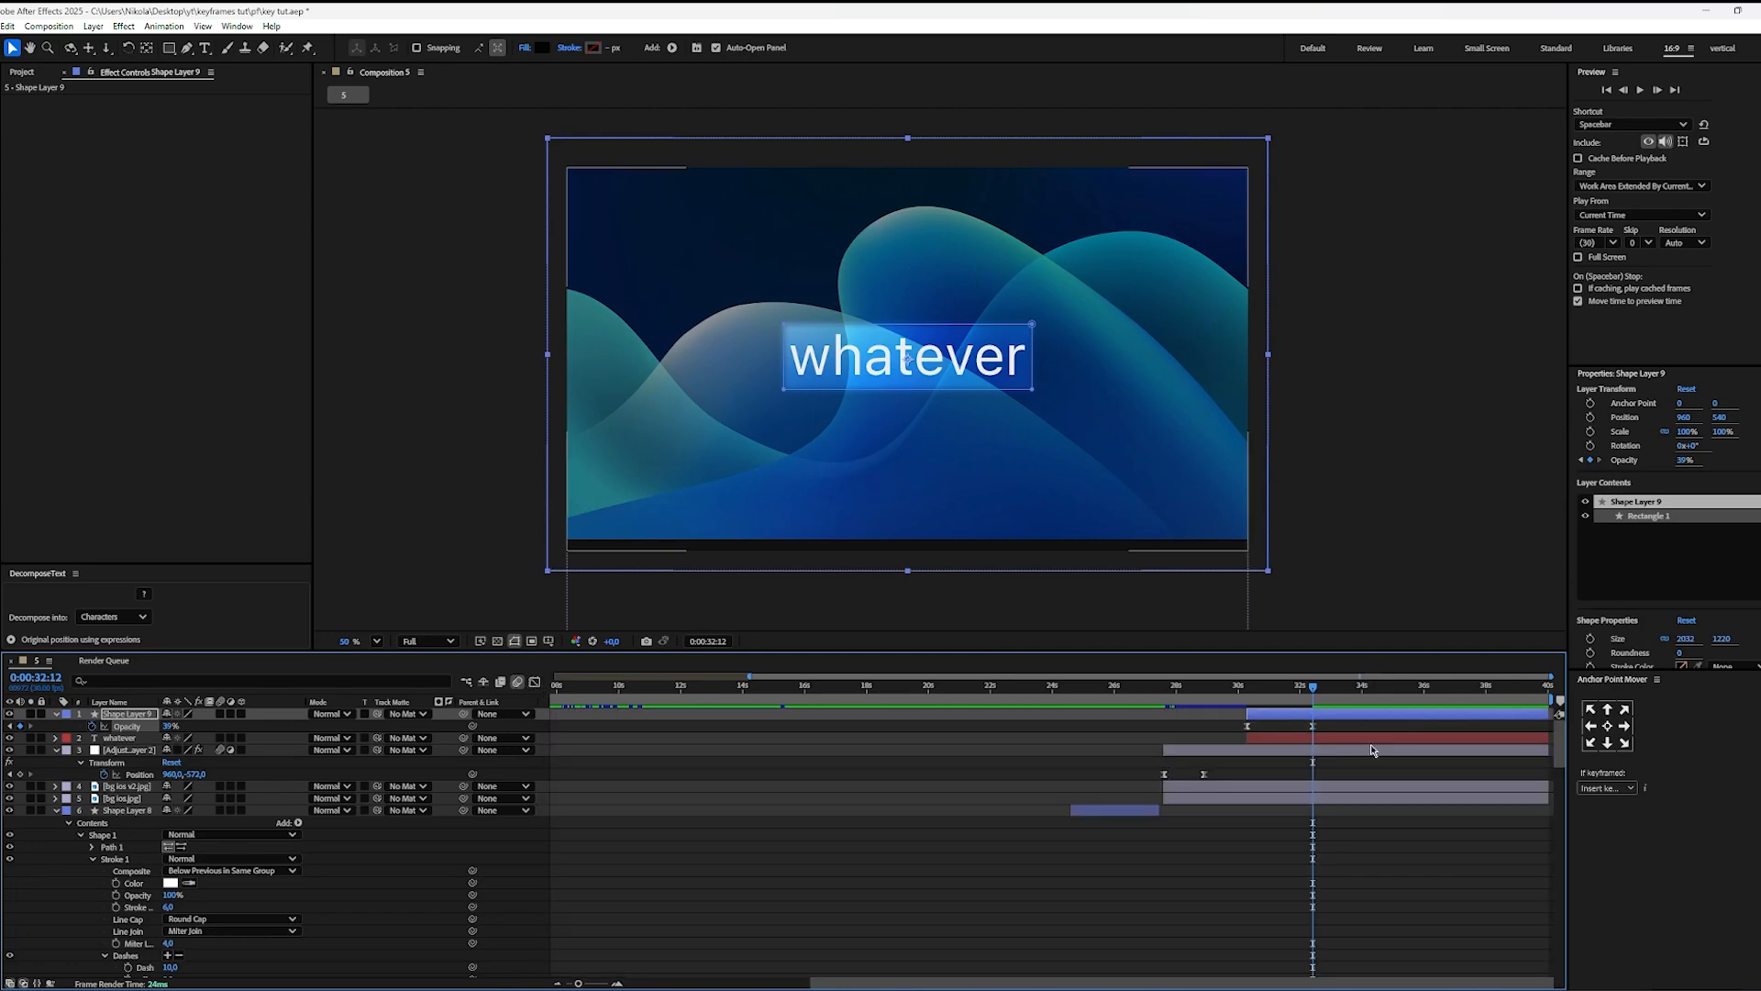
Step: Extend the "whatever" layer's start back to the start of the background layers and preview from 0:00:27:22
{"action": "left_click", "coordinate": [1235, 705]}
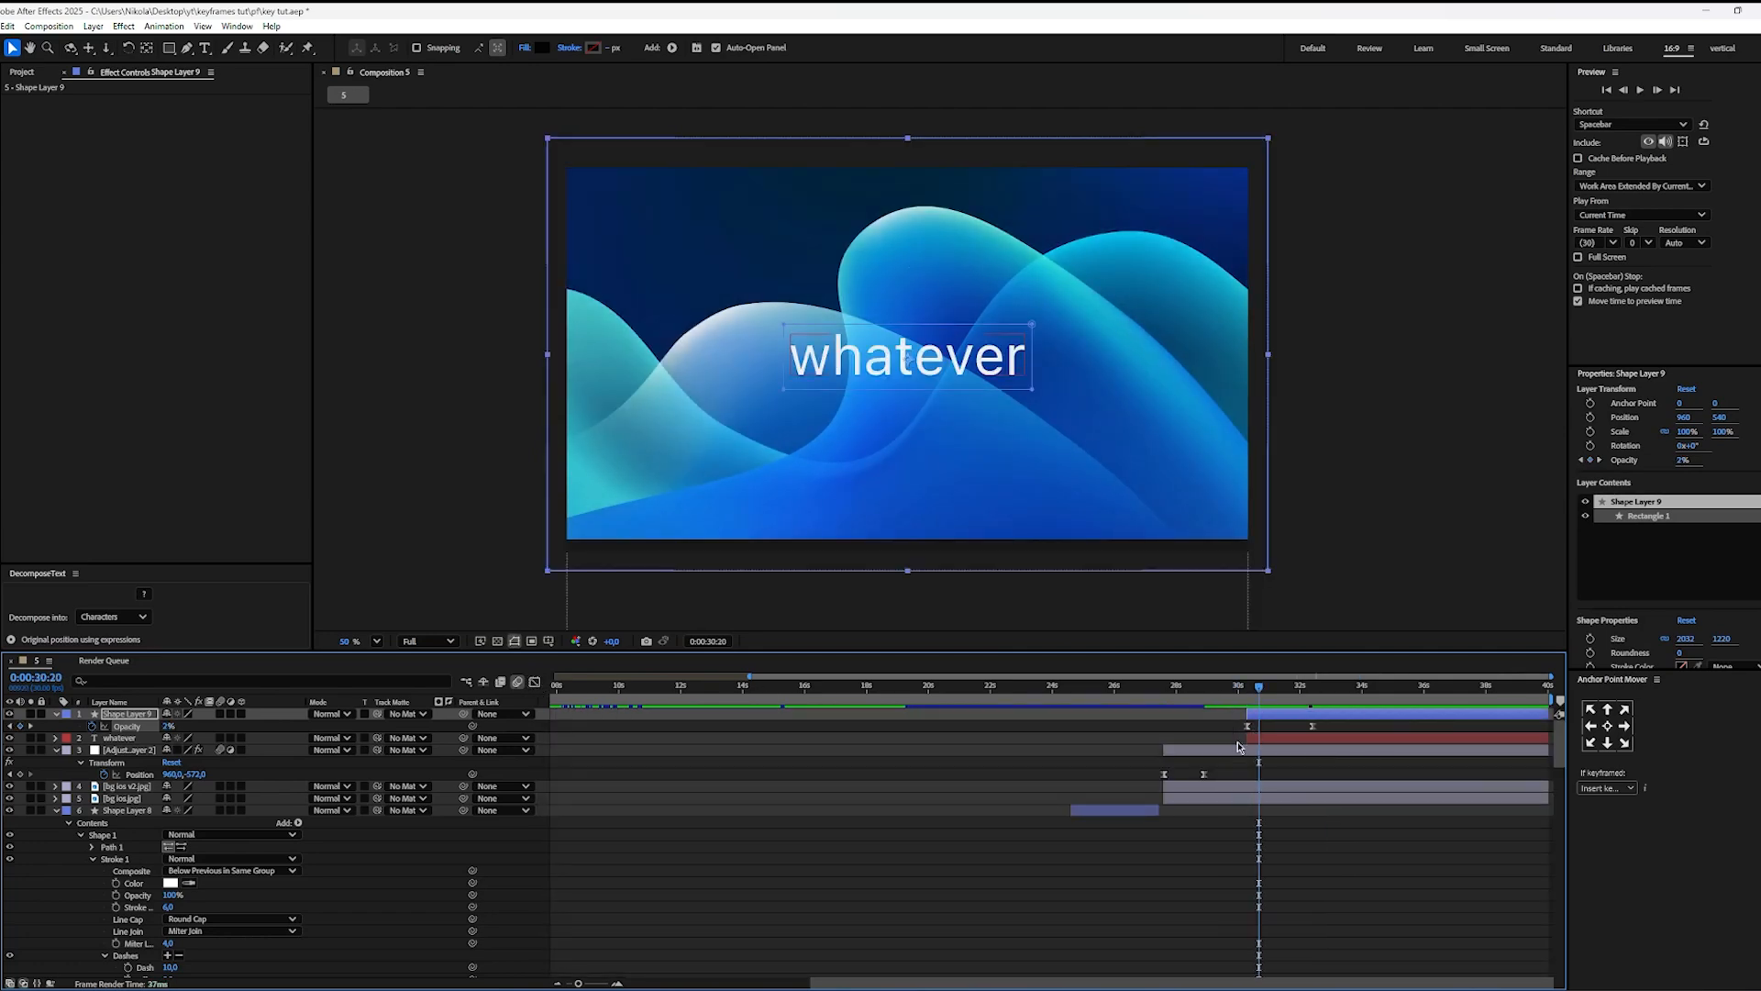
{"action": "left_click", "coordinate": [1243, 738]}
{"action": "left_click", "coordinate": [1170, 699]}
{"action": "key", "text": "space"}
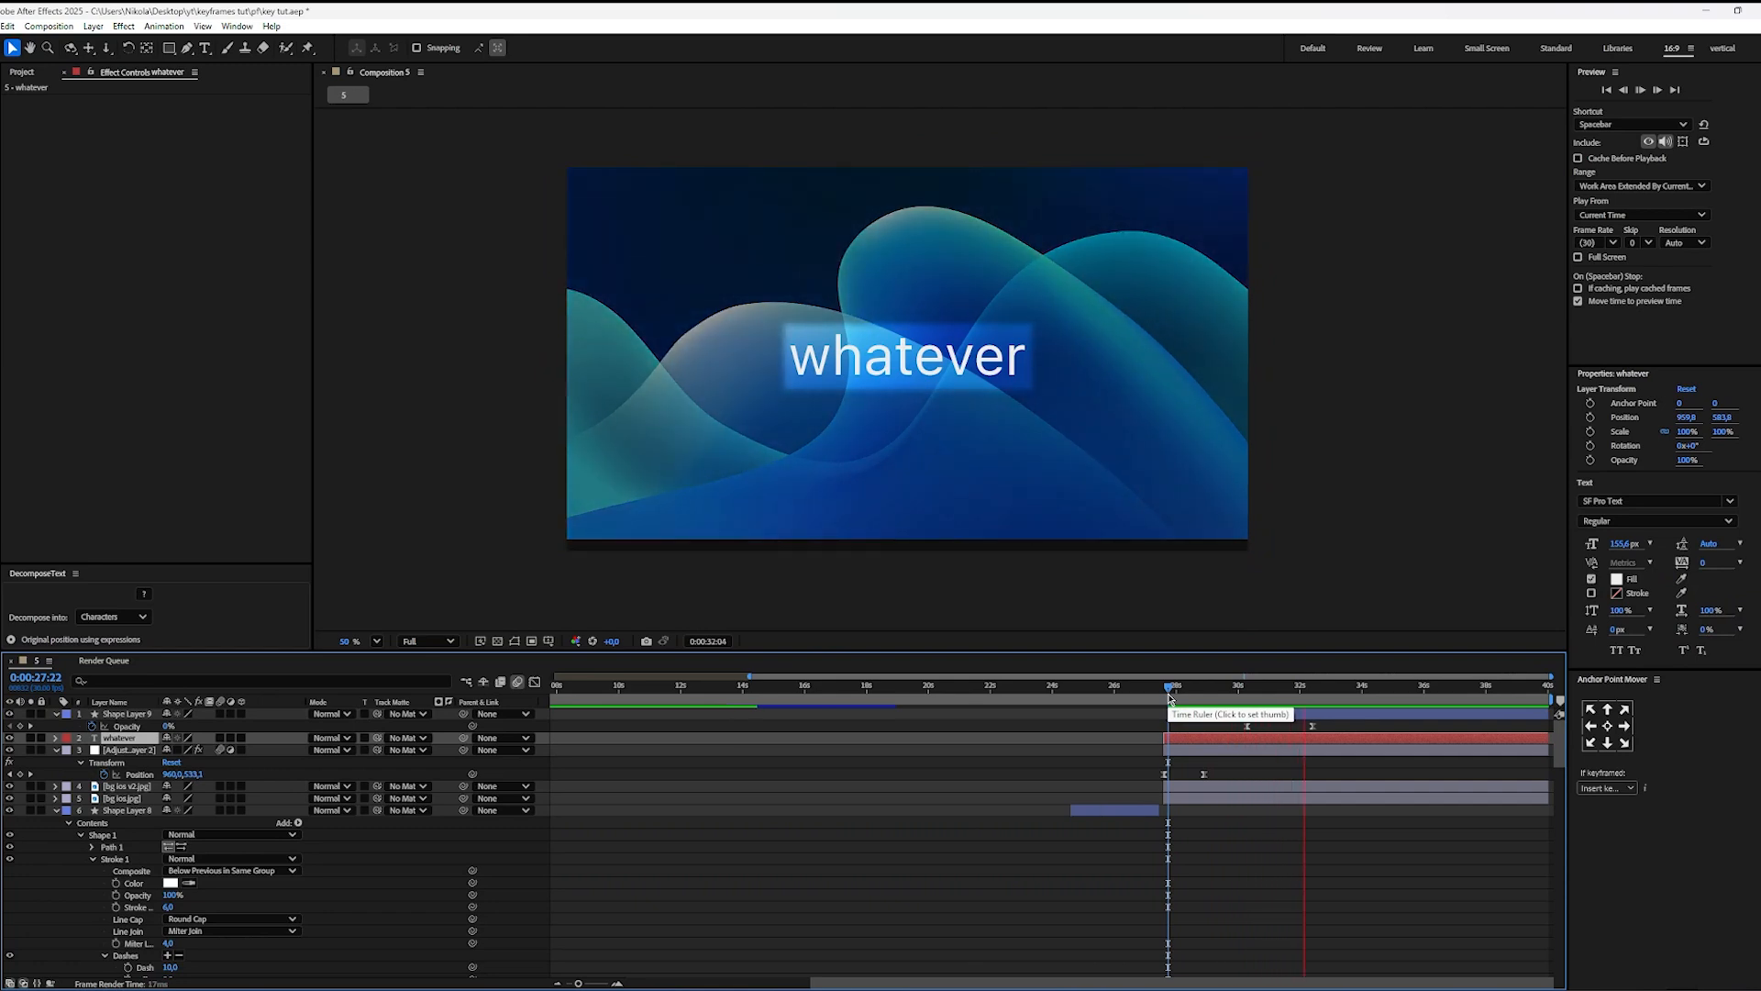
Step: Inspect the darkening at the ending Opacity keyframe at 0:00:32:12 and try to adjust the mask's lower-right corner
{"action": "left_click", "coordinate": [1249, 698]}
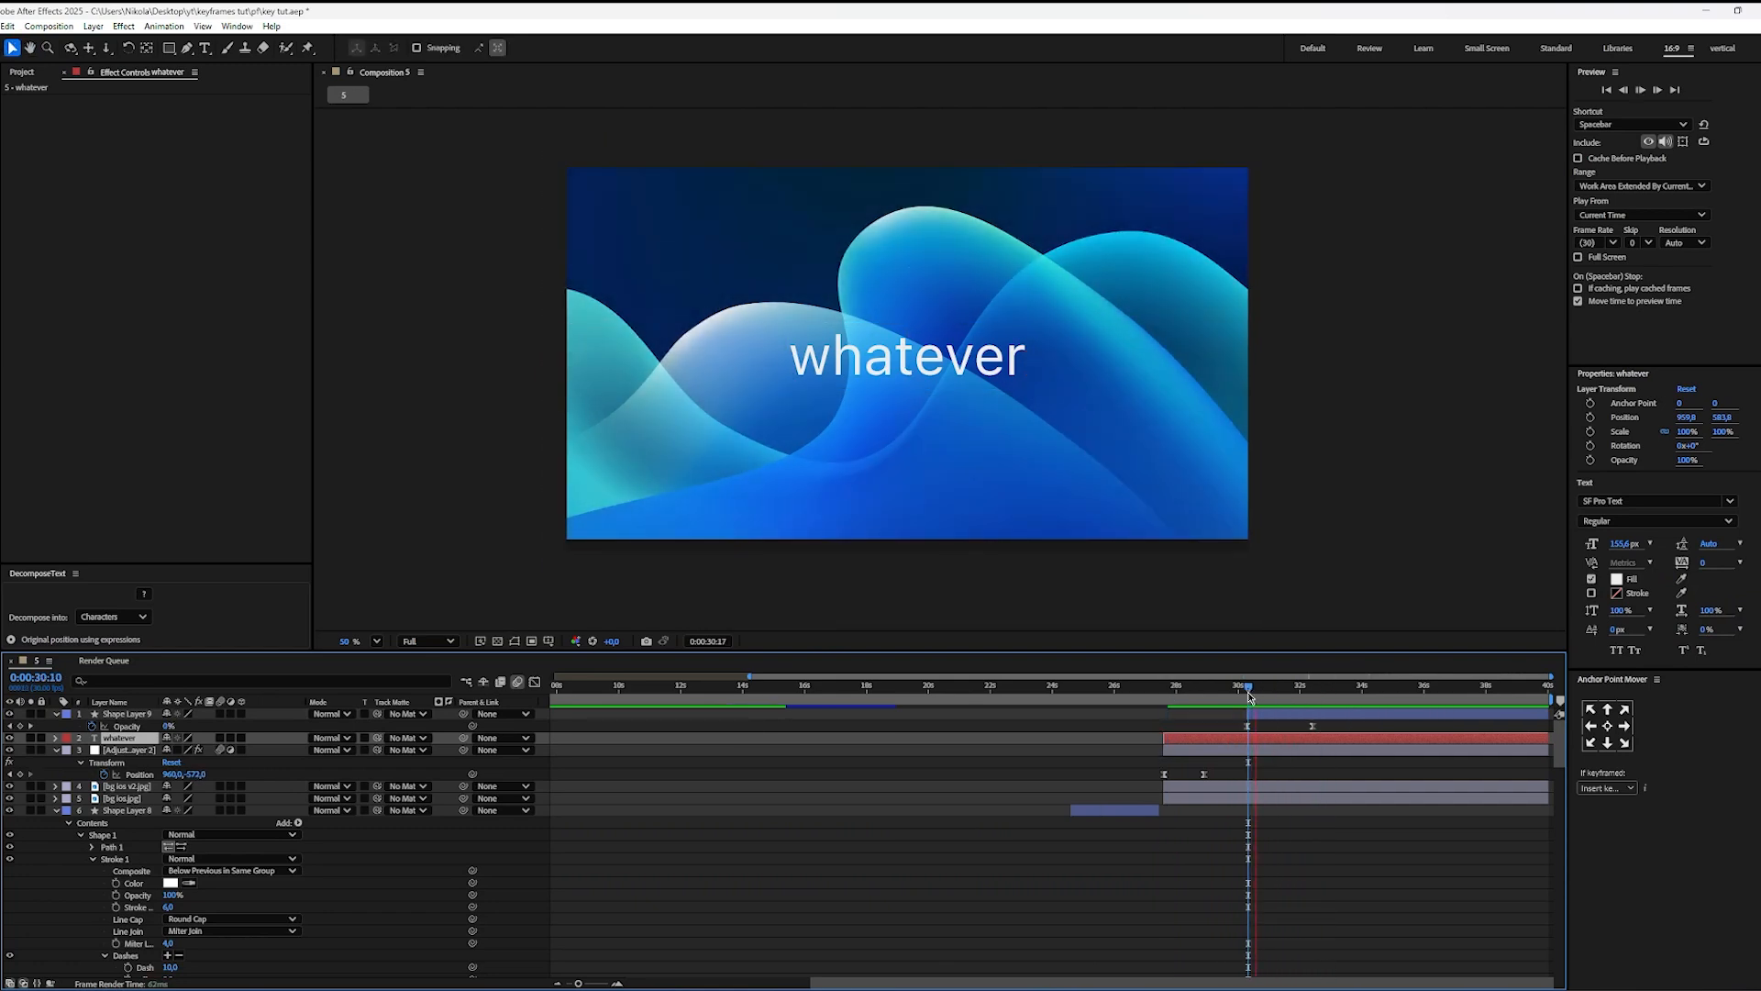
{"action": "left_click_drag", "start_coordinate": [1293, 697], "coordinate": [1314, 699]}
{"action": "left_click", "coordinate": [1312, 726]}
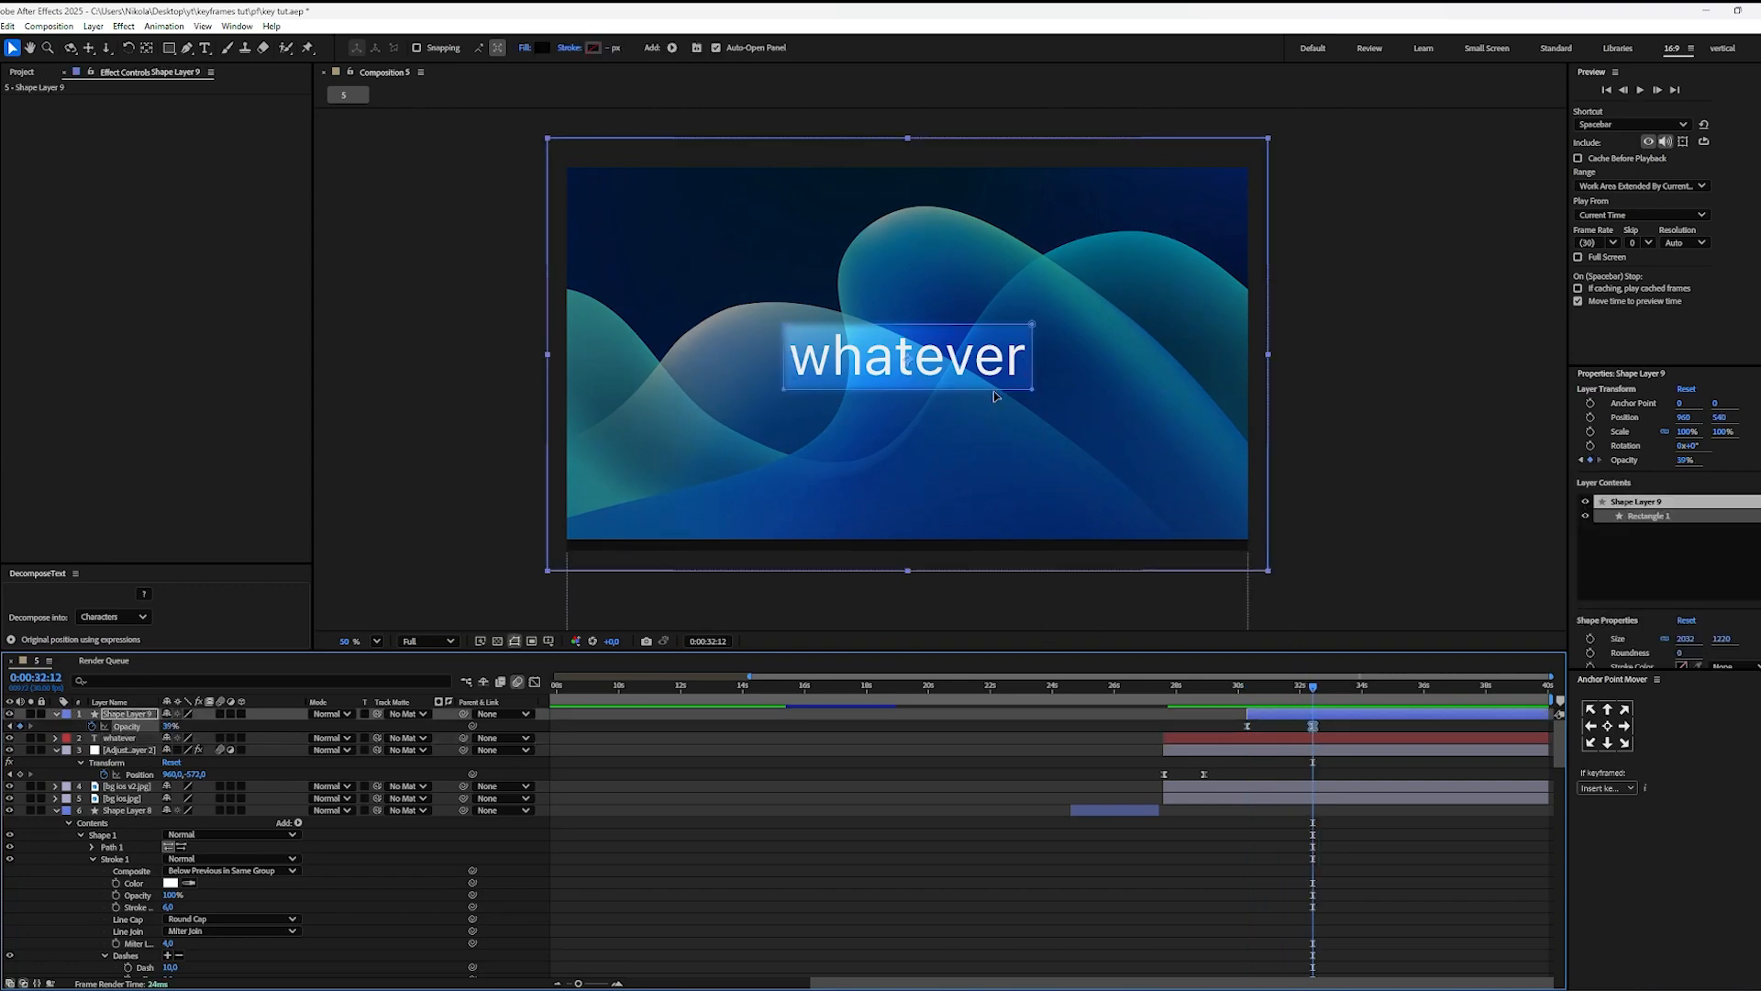
{"action": "left_click", "coordinate": [1033, 394]}
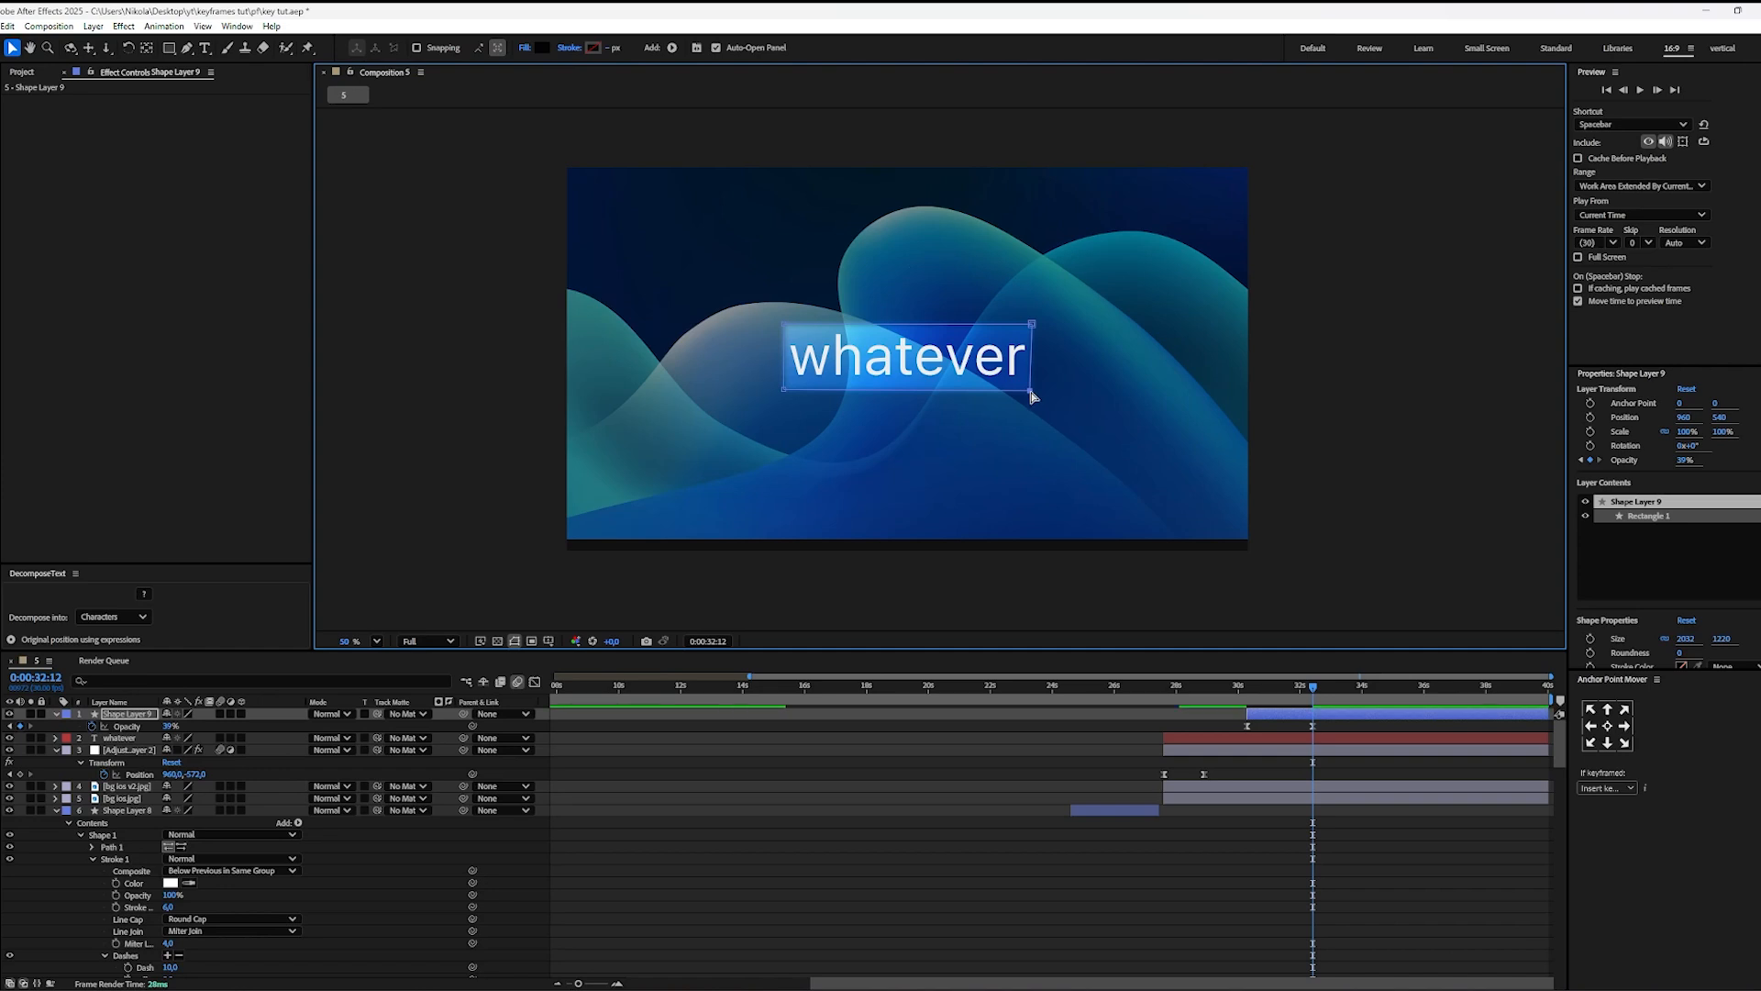
{"action": "left_click", "coordinate": [1033, 395]}
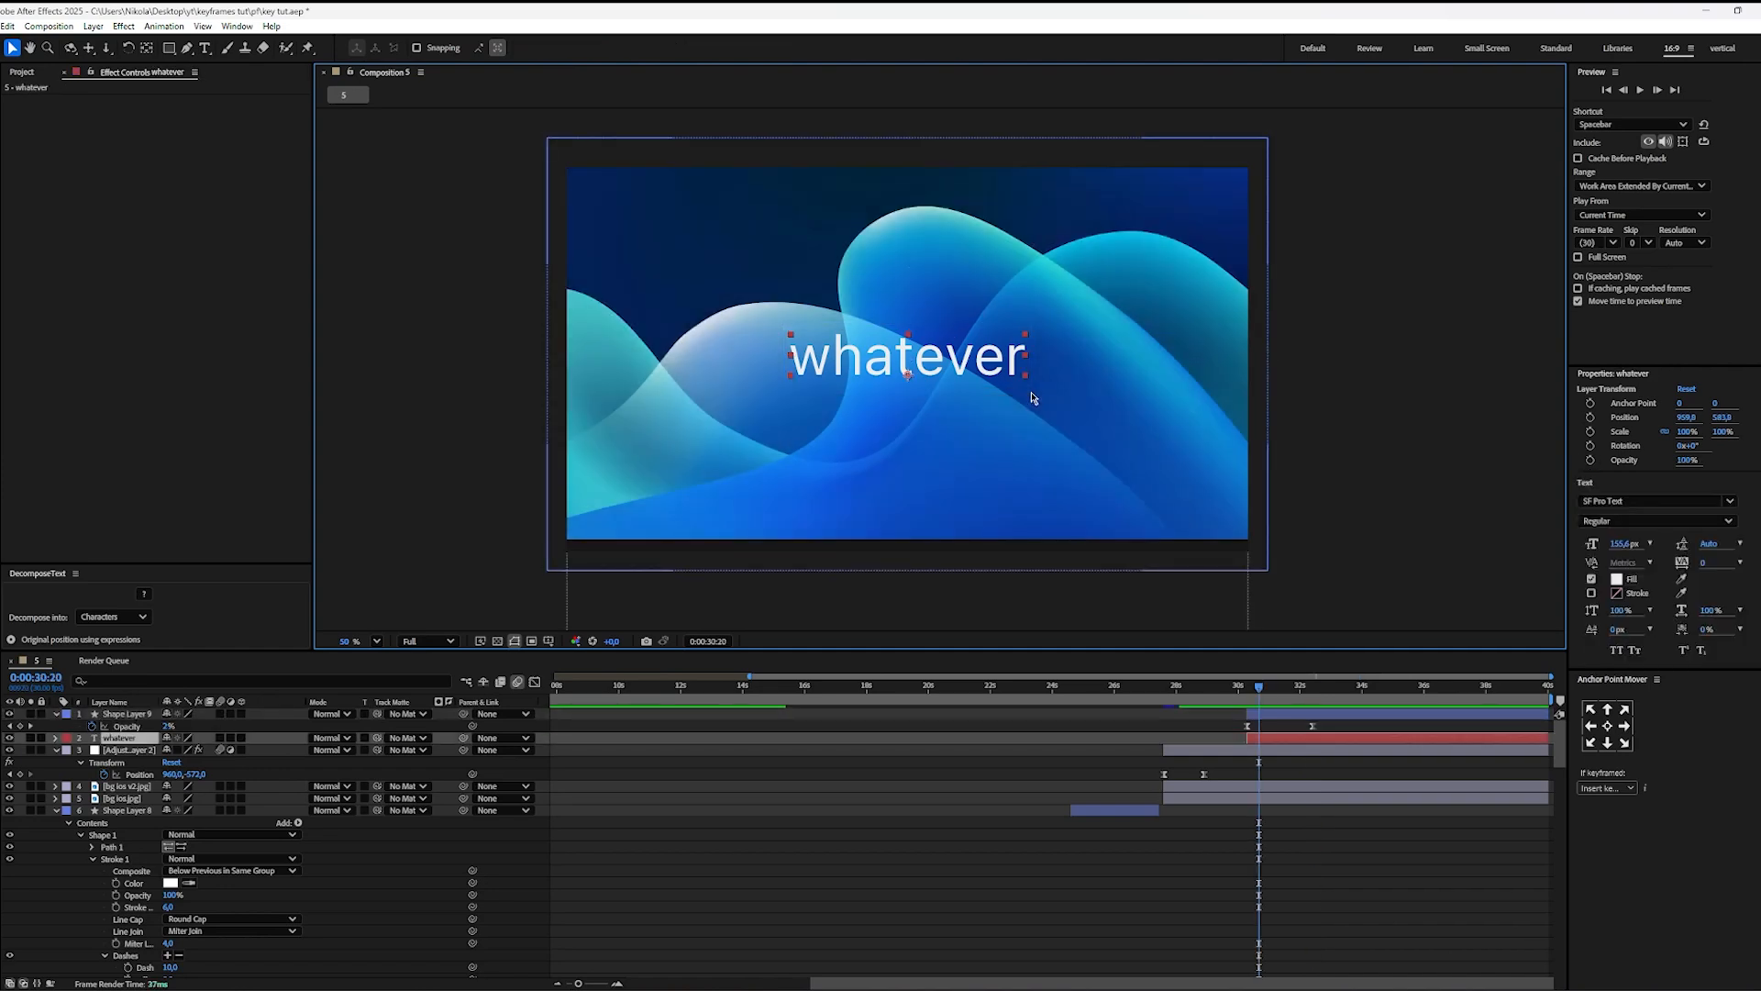
Step: Extend the "whatever" layer's start back to about 0:00:28:00 and preview the darkening from 0:00:30:01
{"action": "left_click_drag", "start_coordinate": [1288, 707], "coordinate": [1315, 708]}
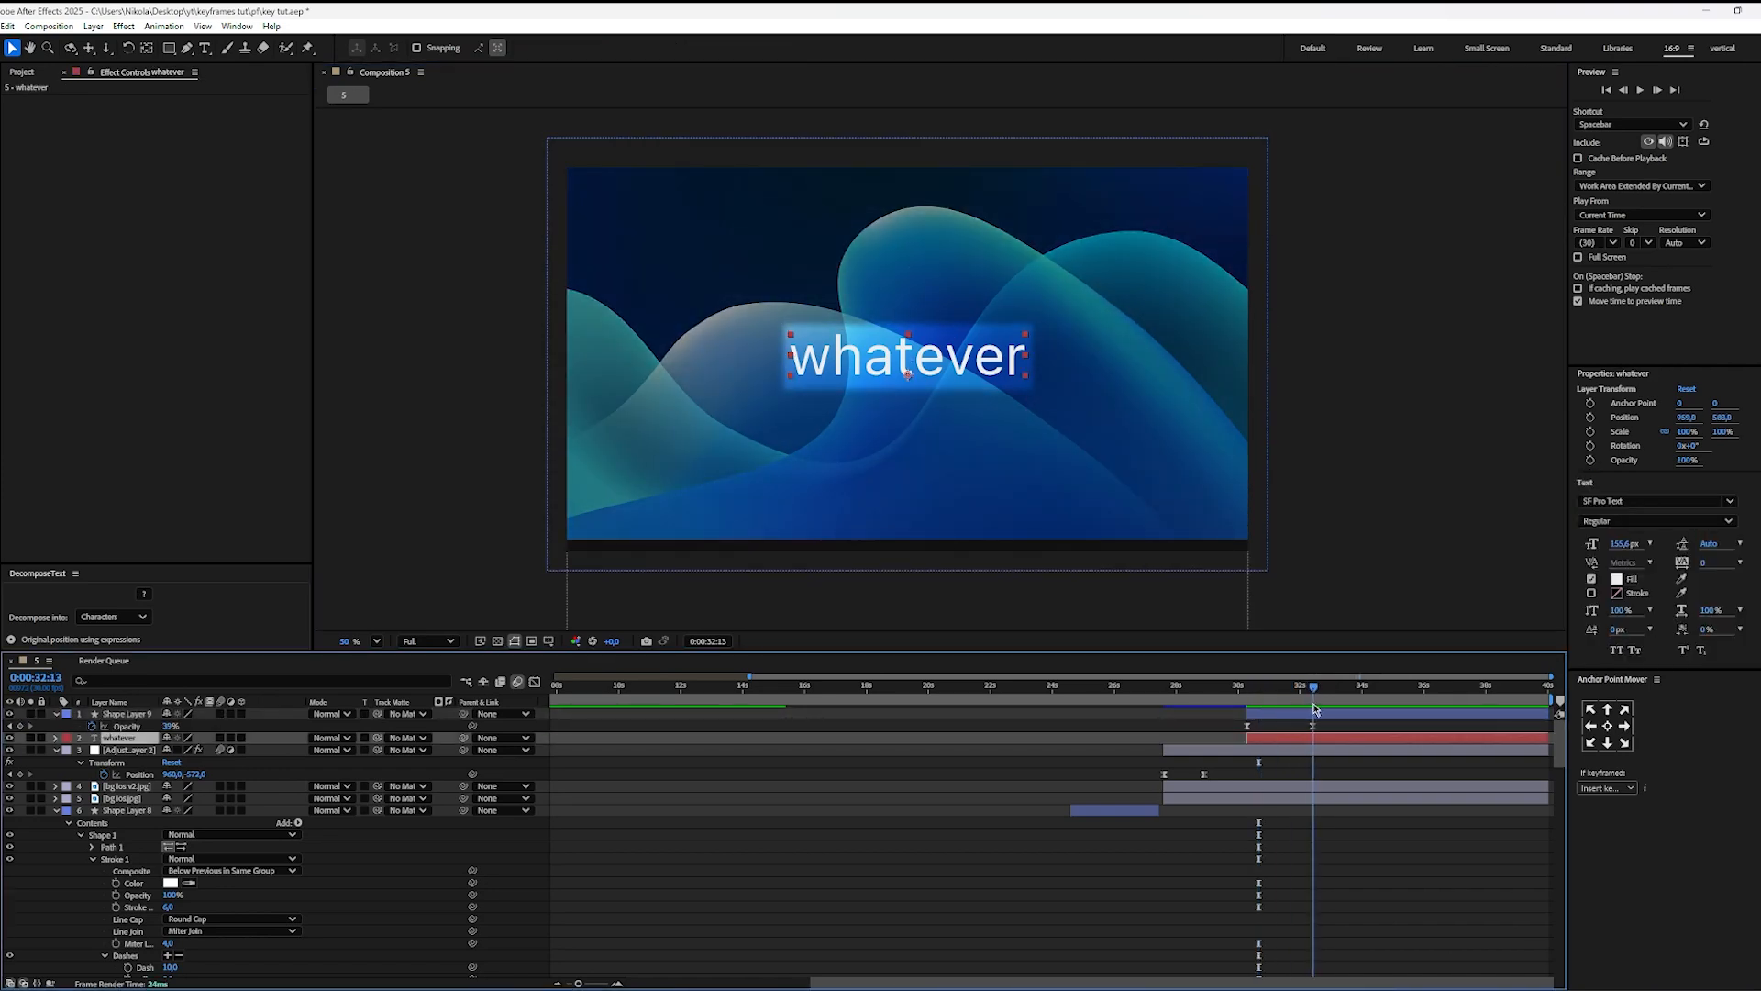
{"action": "left_click", "coordinate": [1313, 725]}
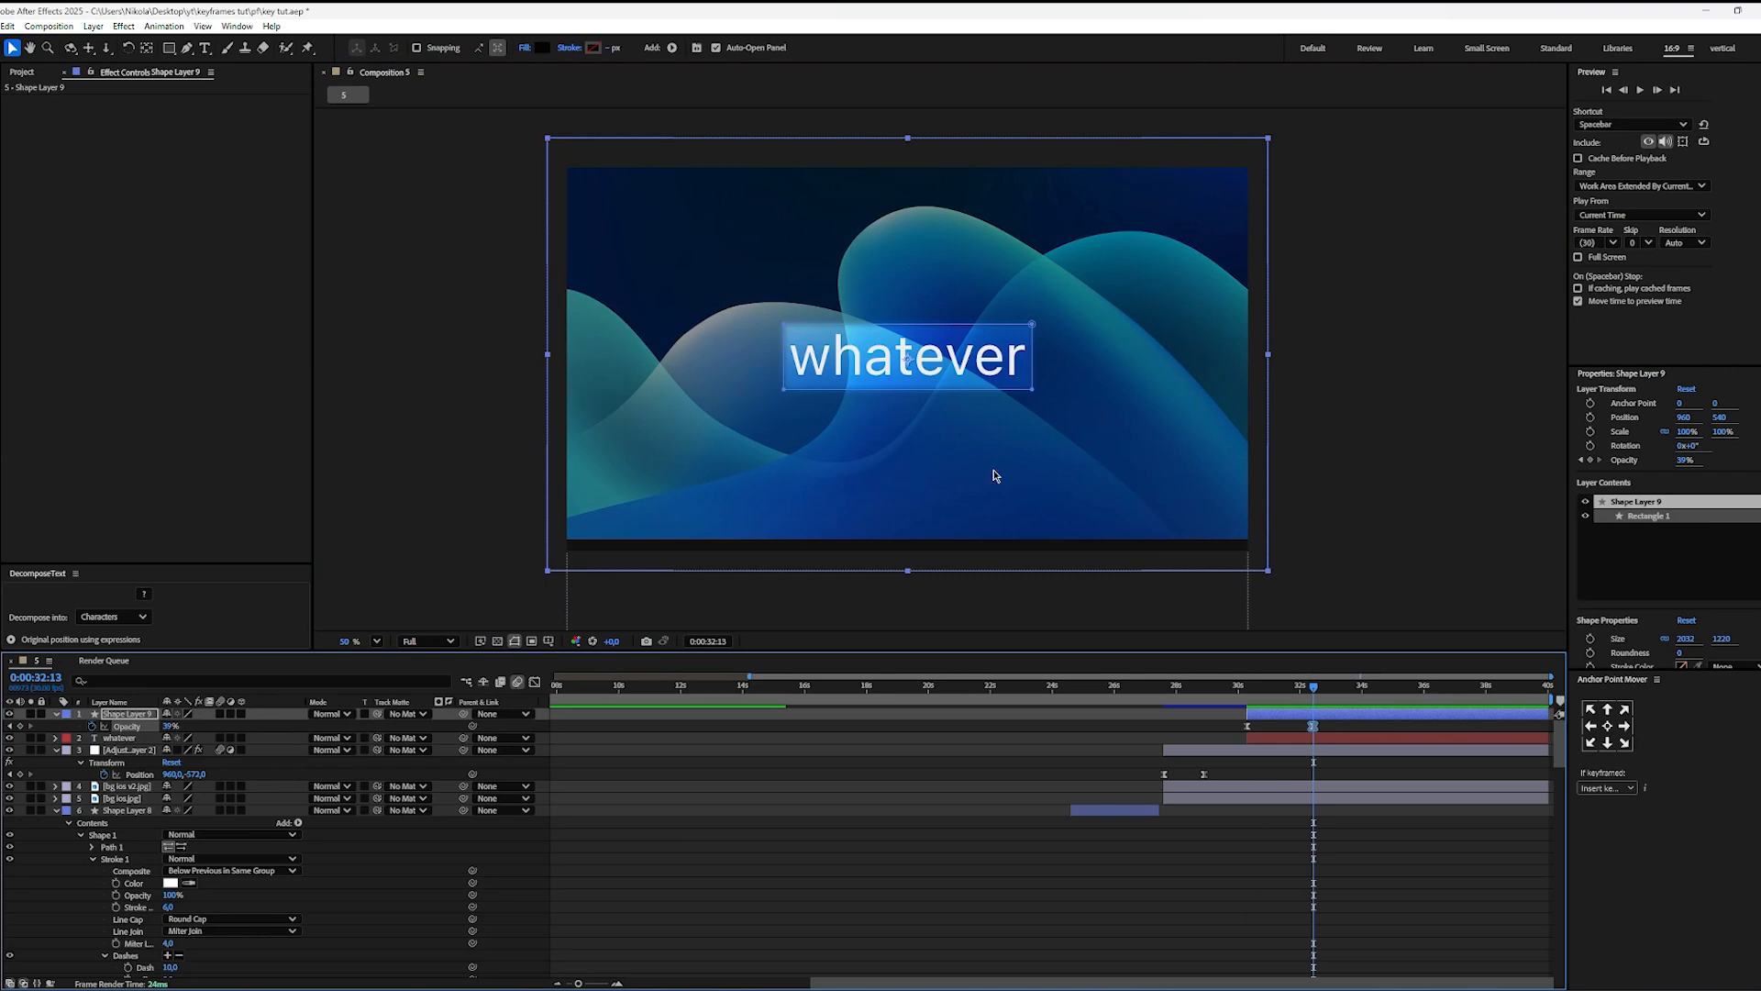
{"action": "left_click_drag", "start_coordinate": [1248, 737], "coordinate": [1181, 738]}
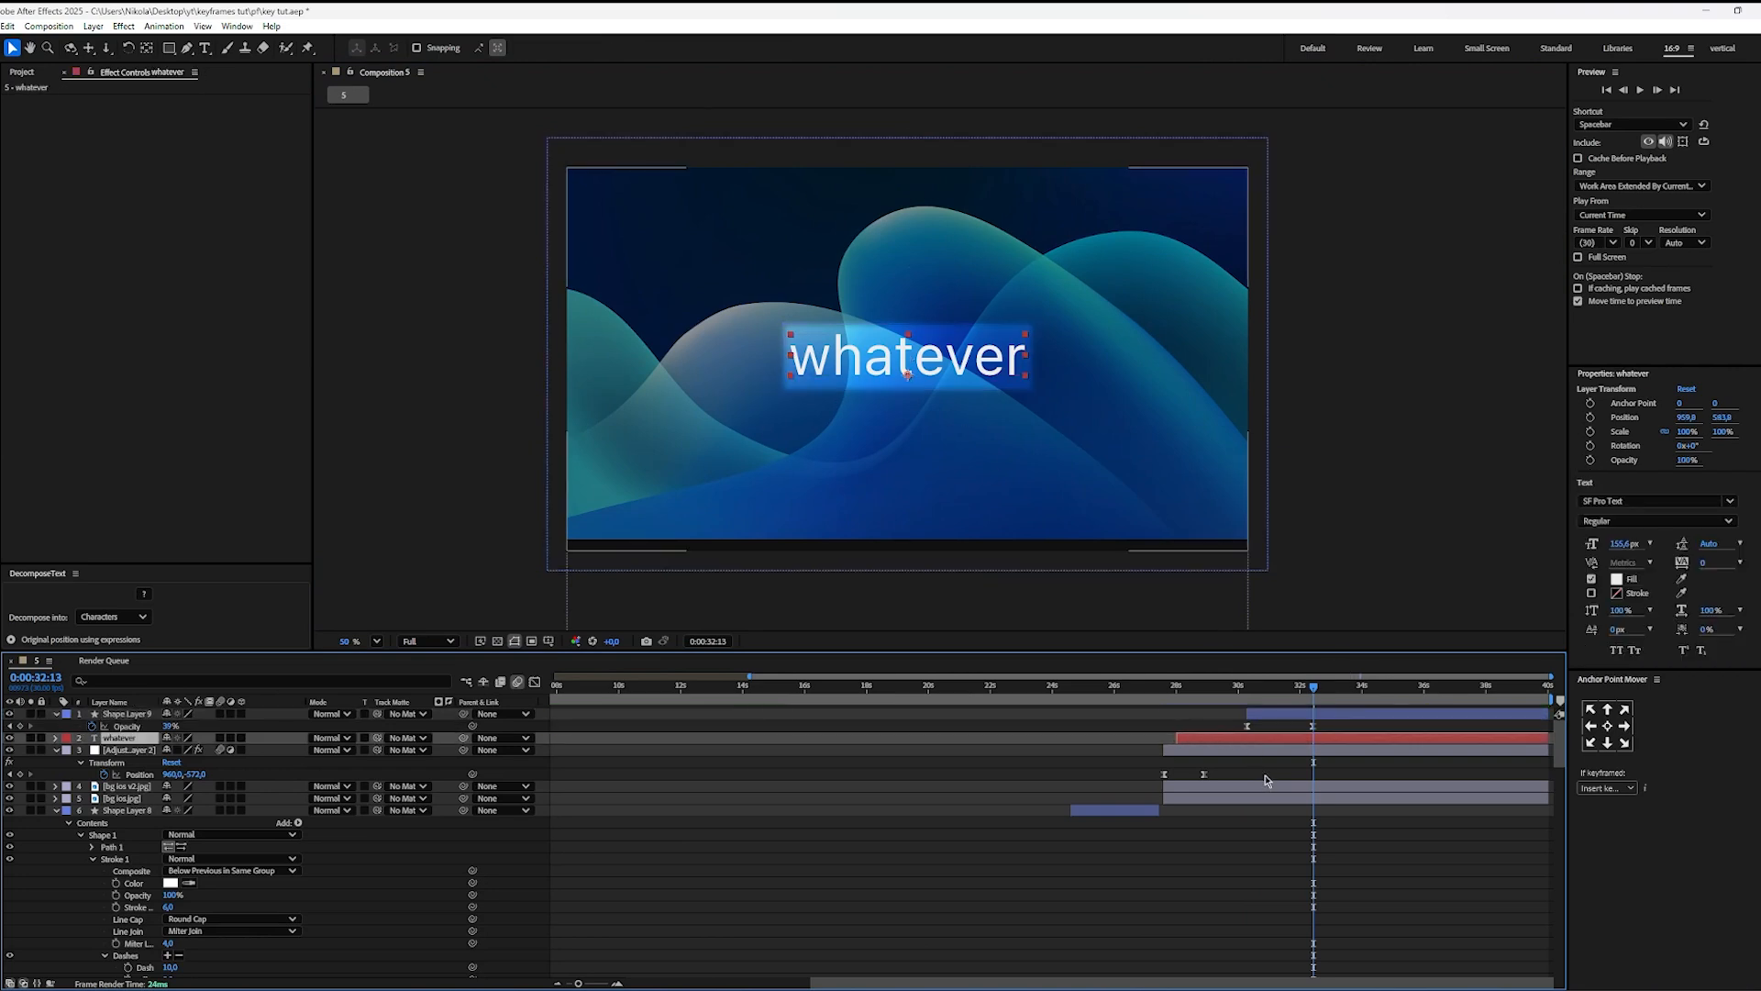
{"action": "left_click", "coordinate": [1239, 703]}
{"action": "key", "text": "space"}
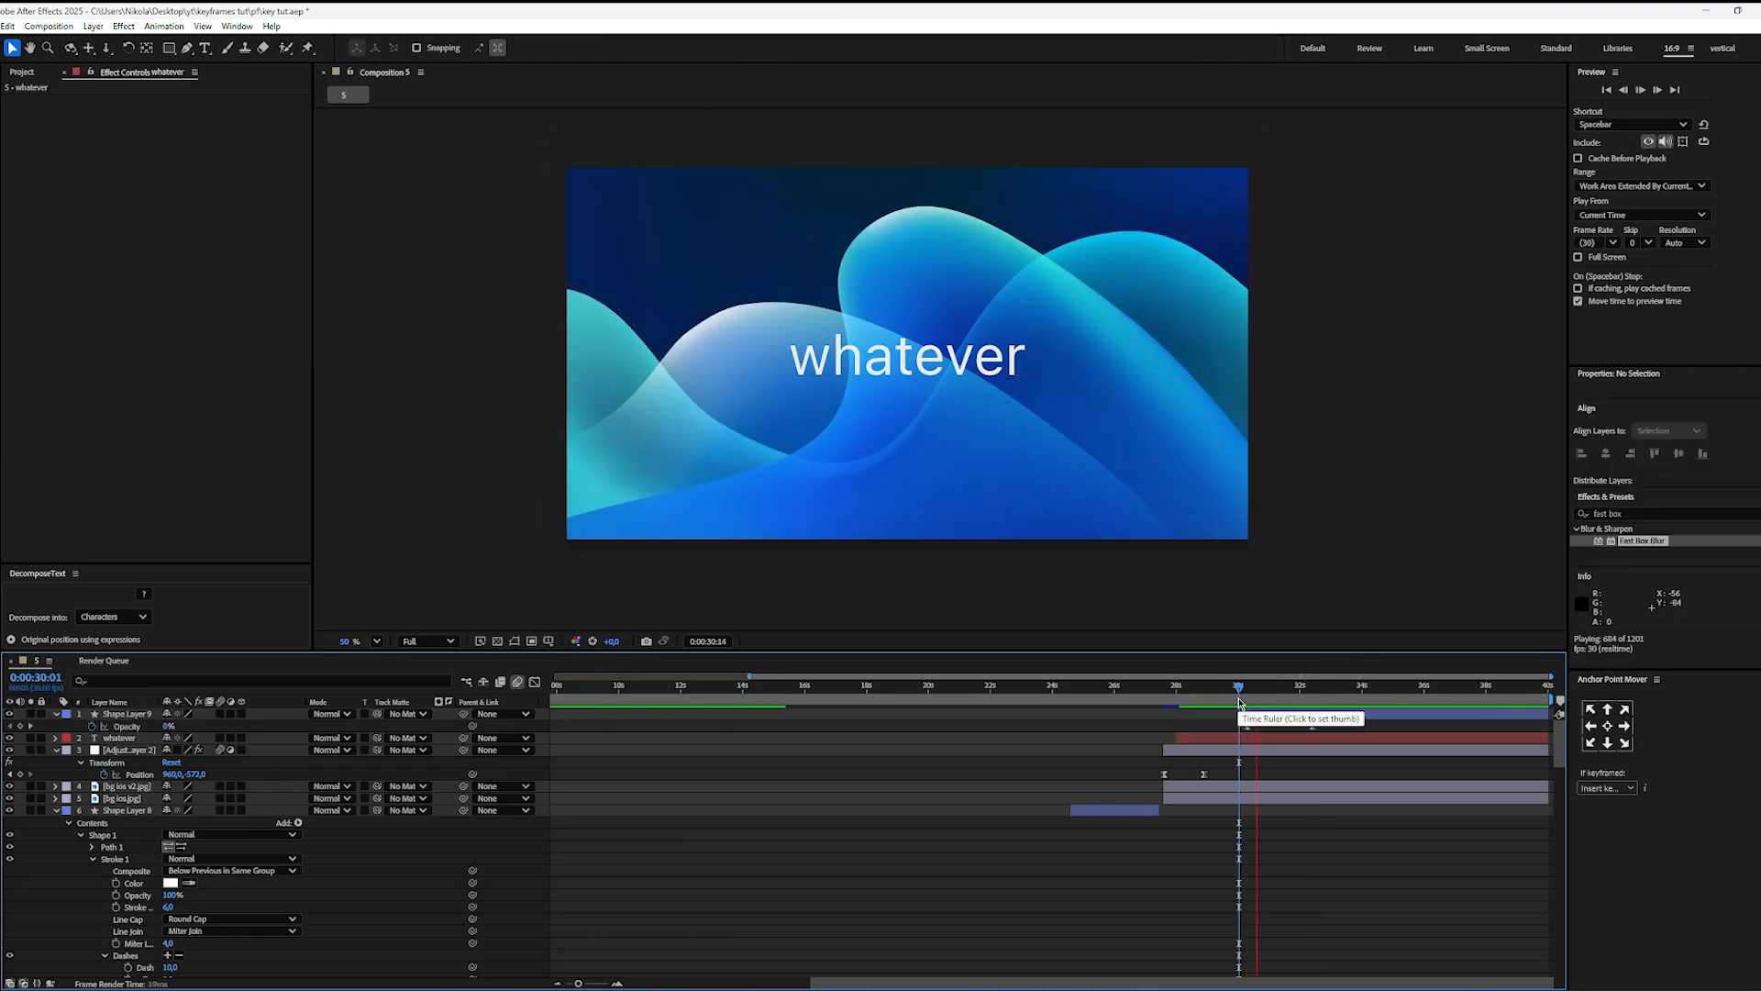
Step: Stop the preview and delete the rectangular mask from the dark shape layer above the "whatever" text
{"action": "left_click", "coordinate": [69, 716]}
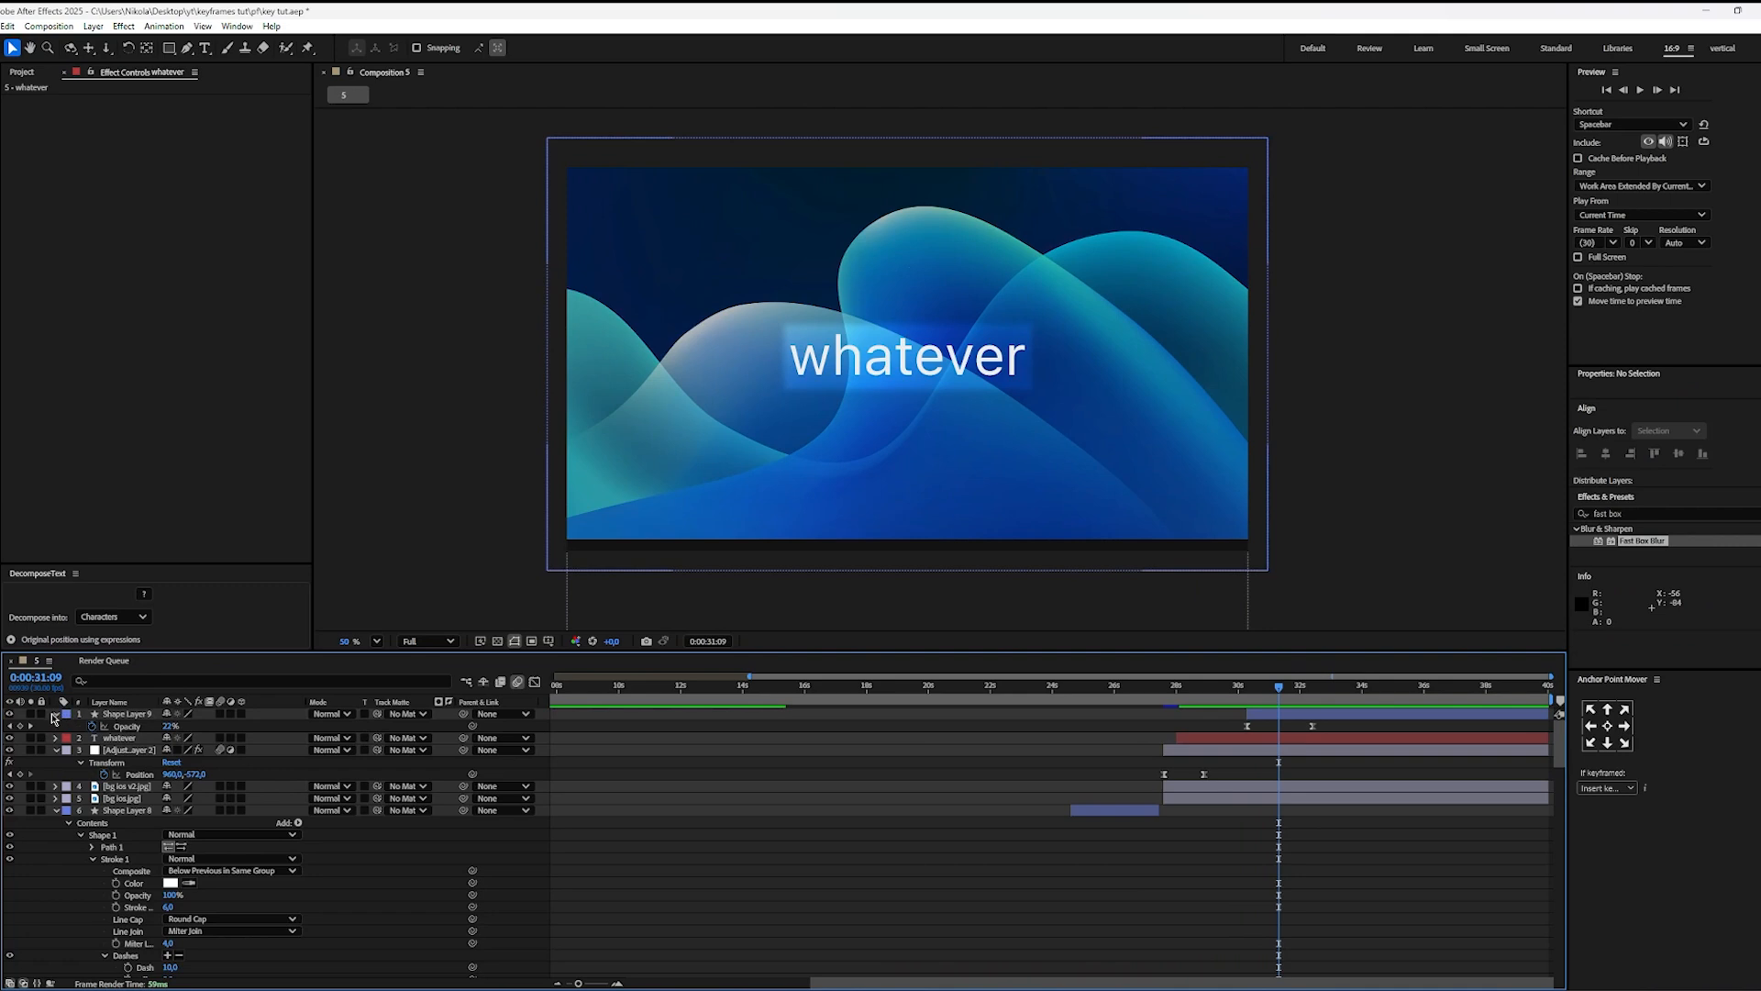
{"action": "left_click", "coordinate": [110, 716]}
{"action": "key", "text": "m"}
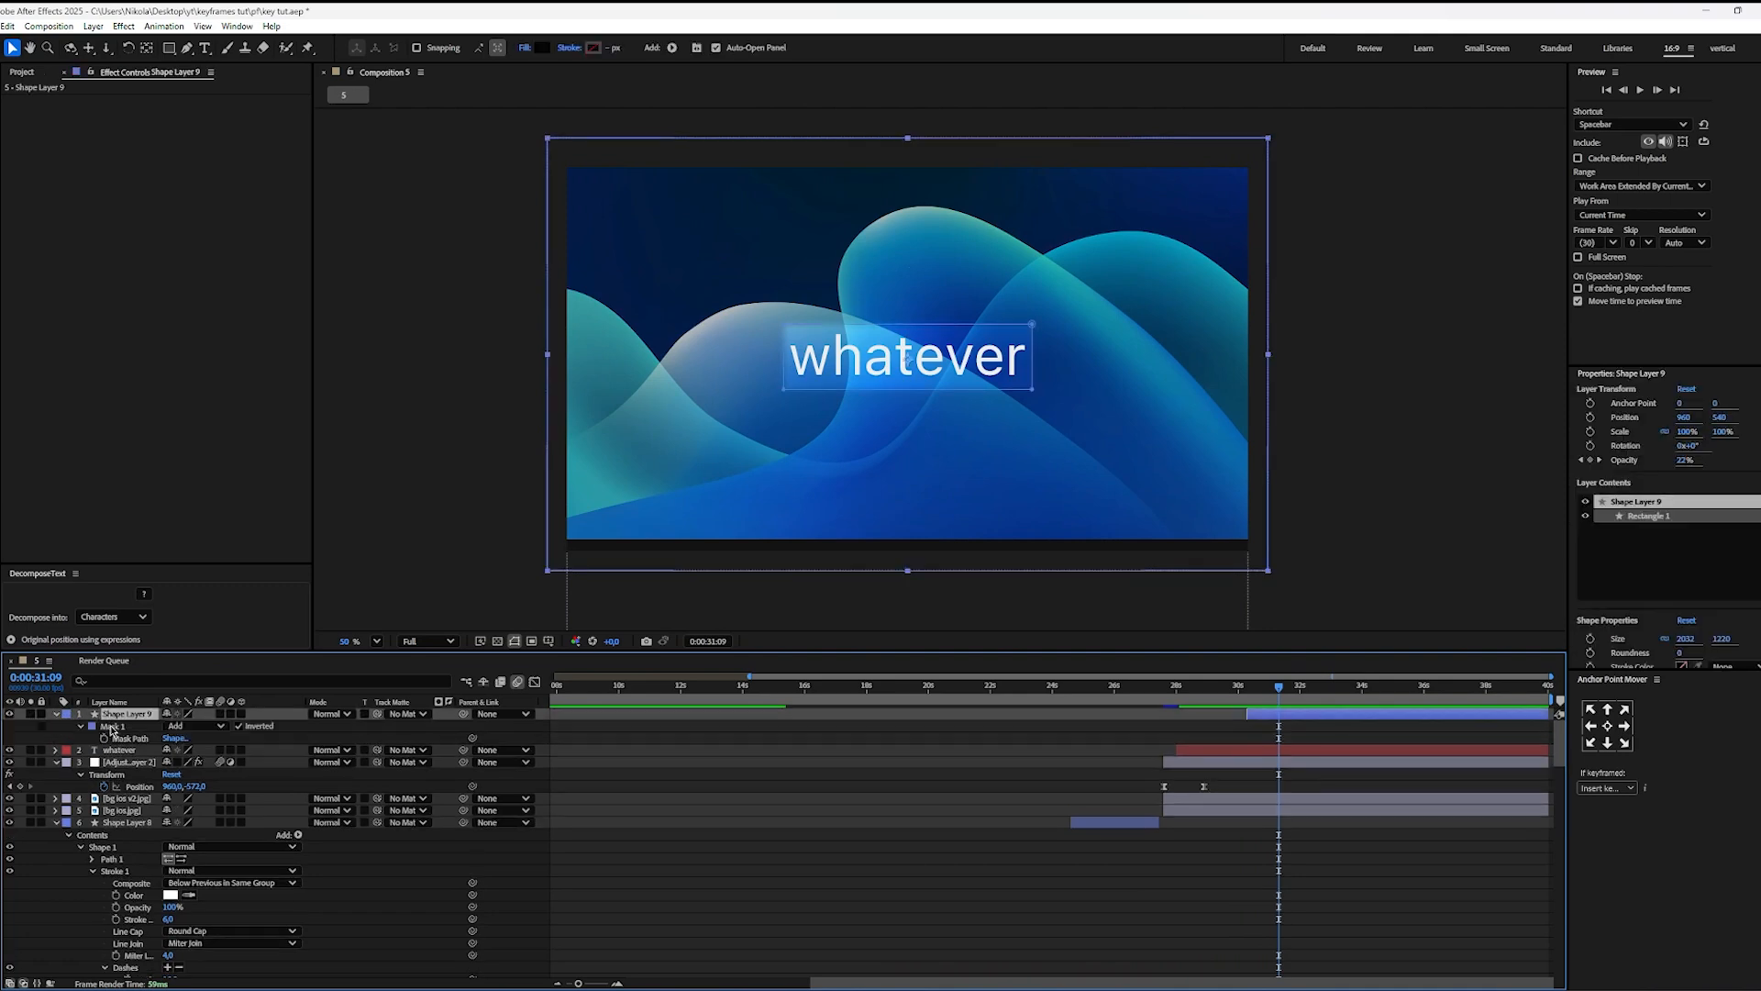
{"action": "left_click", "coordinate": [114, 728]}
{"action": "key", "text": "Delete"}
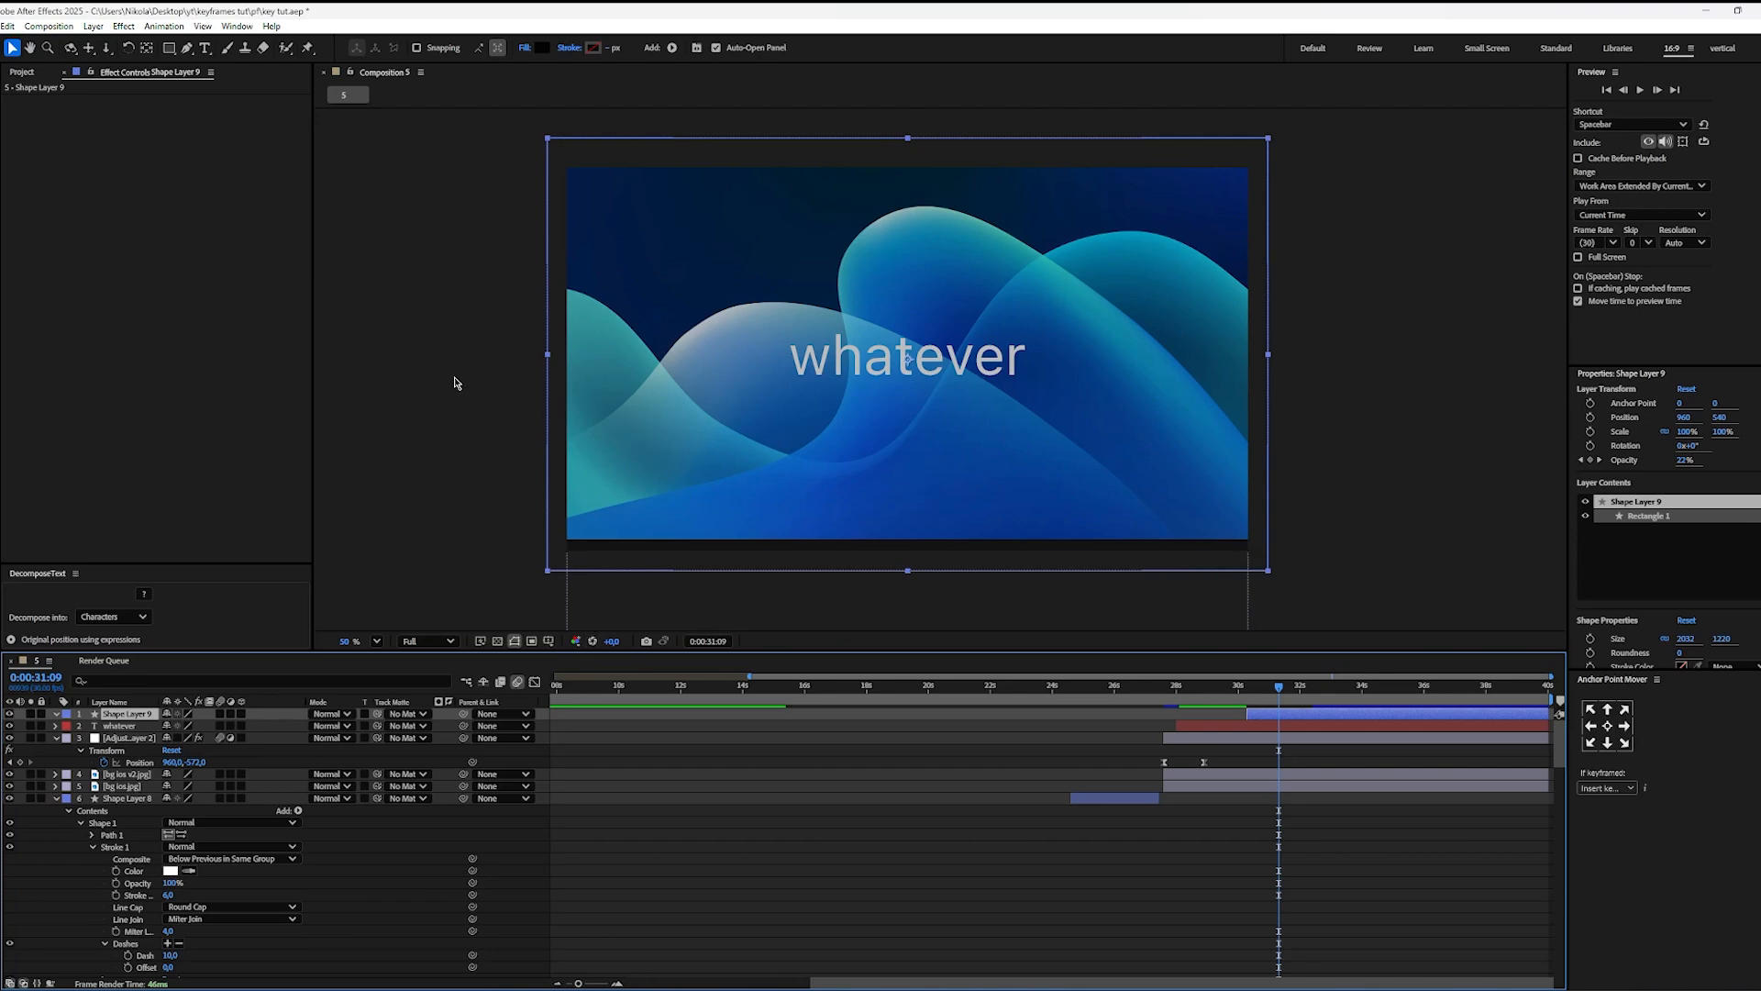
Step: Draw an elliptical mask, not a shape, around the word "whatever" on the dark shape layer
{"action": "left_click_drag", "start_coordinate": [169, 48], "coordinate": [207, 83]}
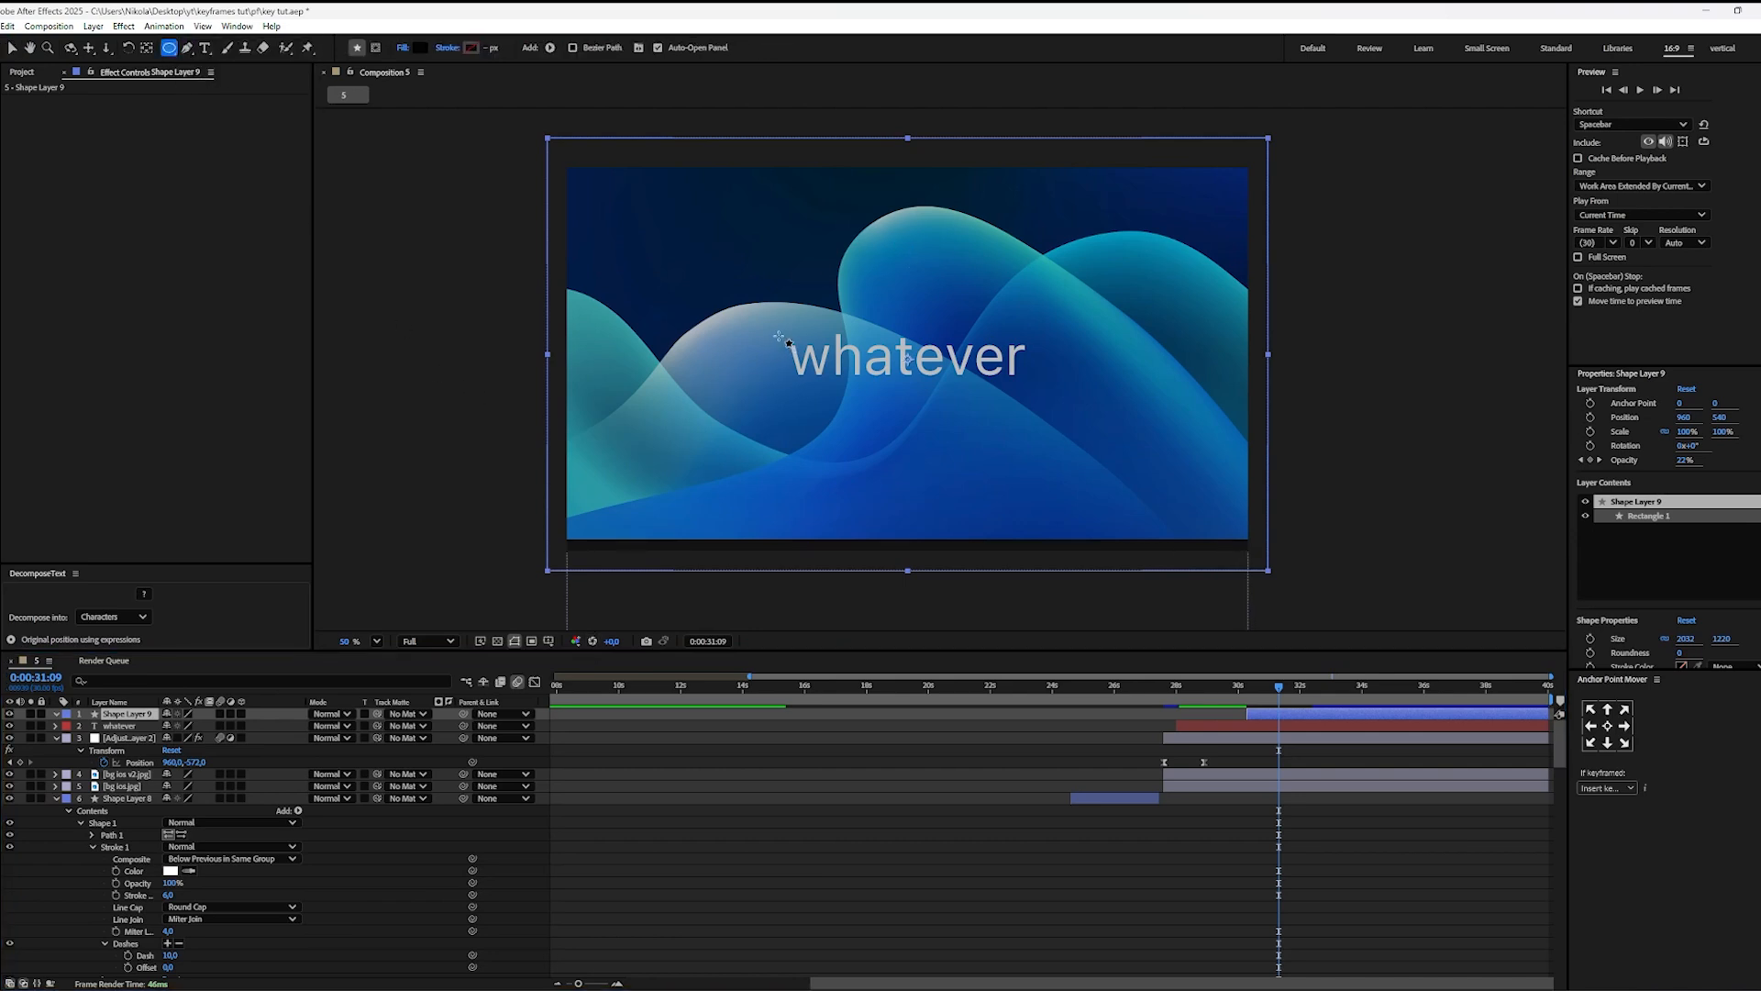
{"action": "left_click_drag", "start_coordinate": [779, 337], "coordinate": [1029, 389]}
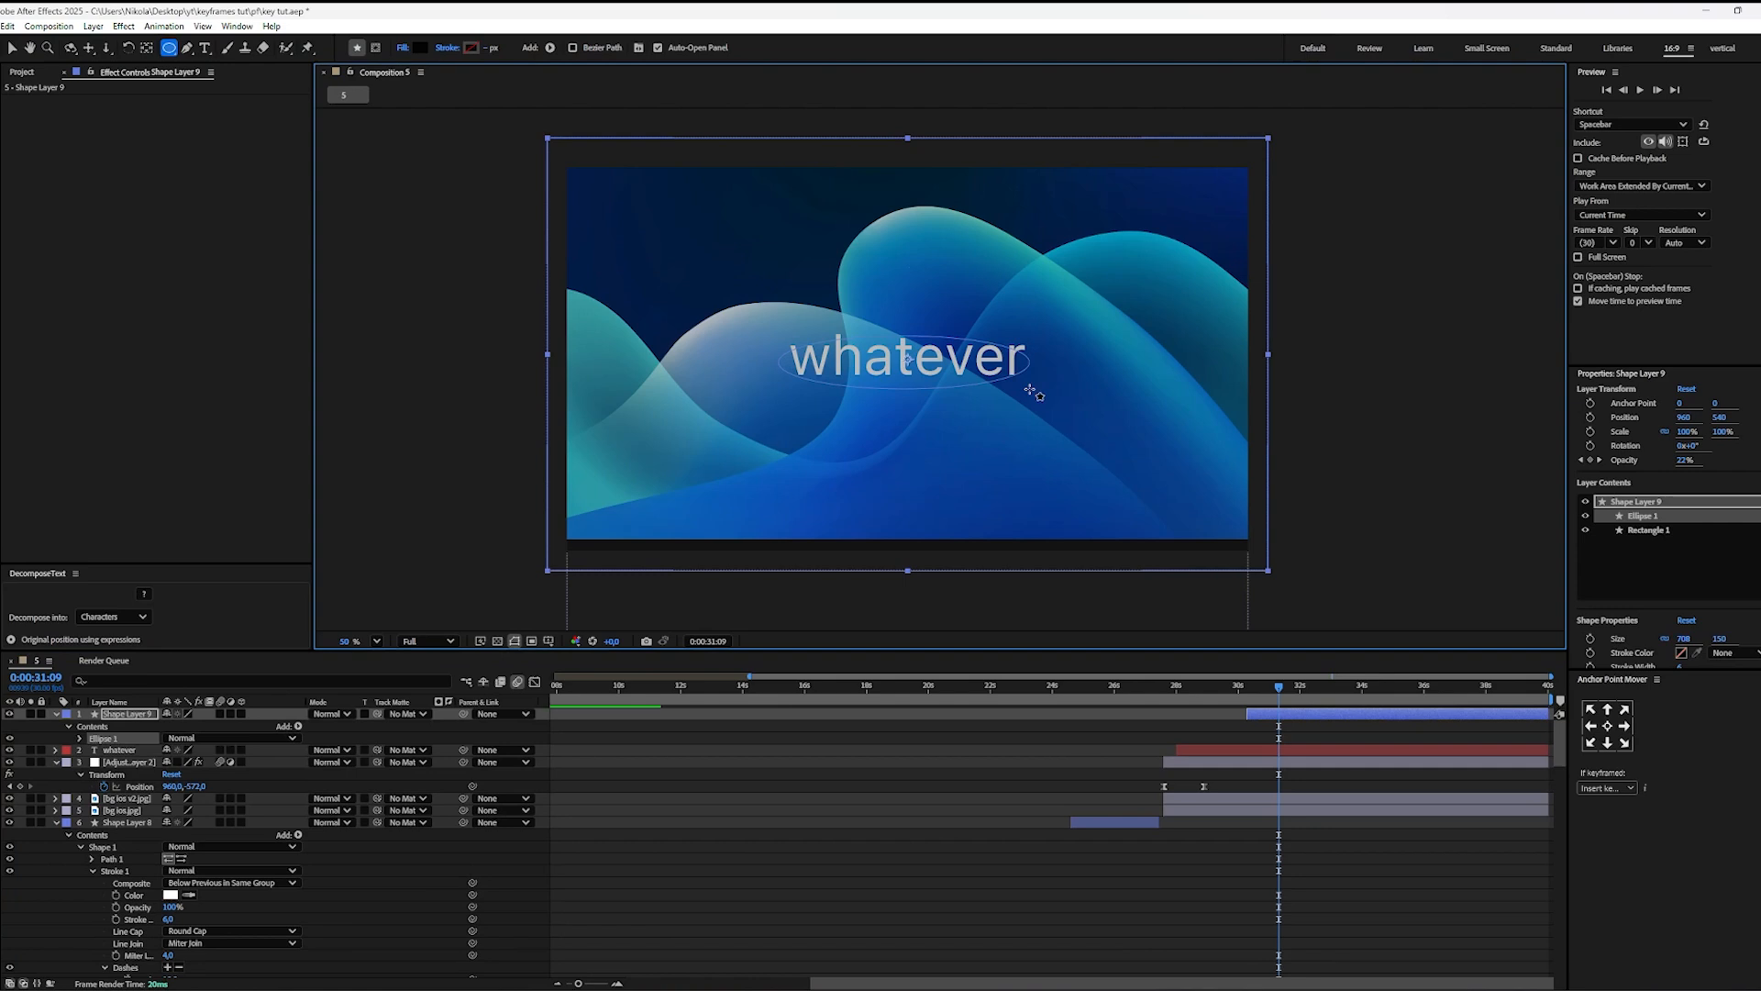
{"action": "key", "text": "ctrl+z"}
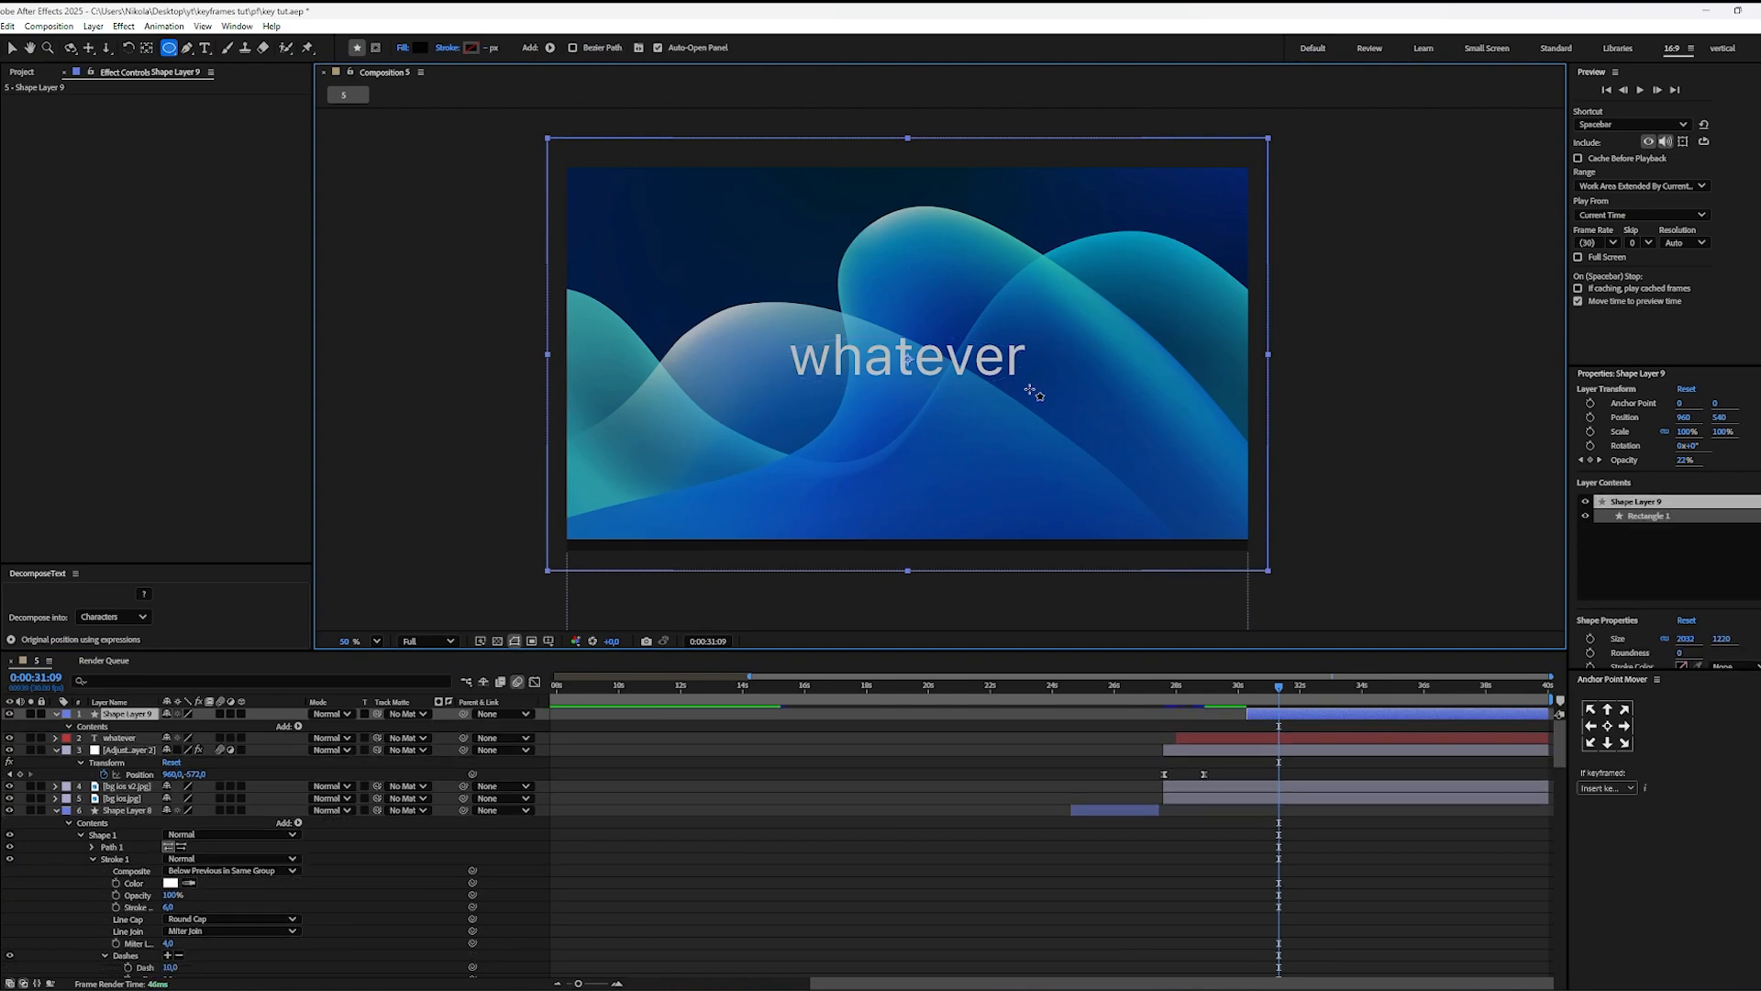
{"action": "left_click", "coordinate": [375, 48]}
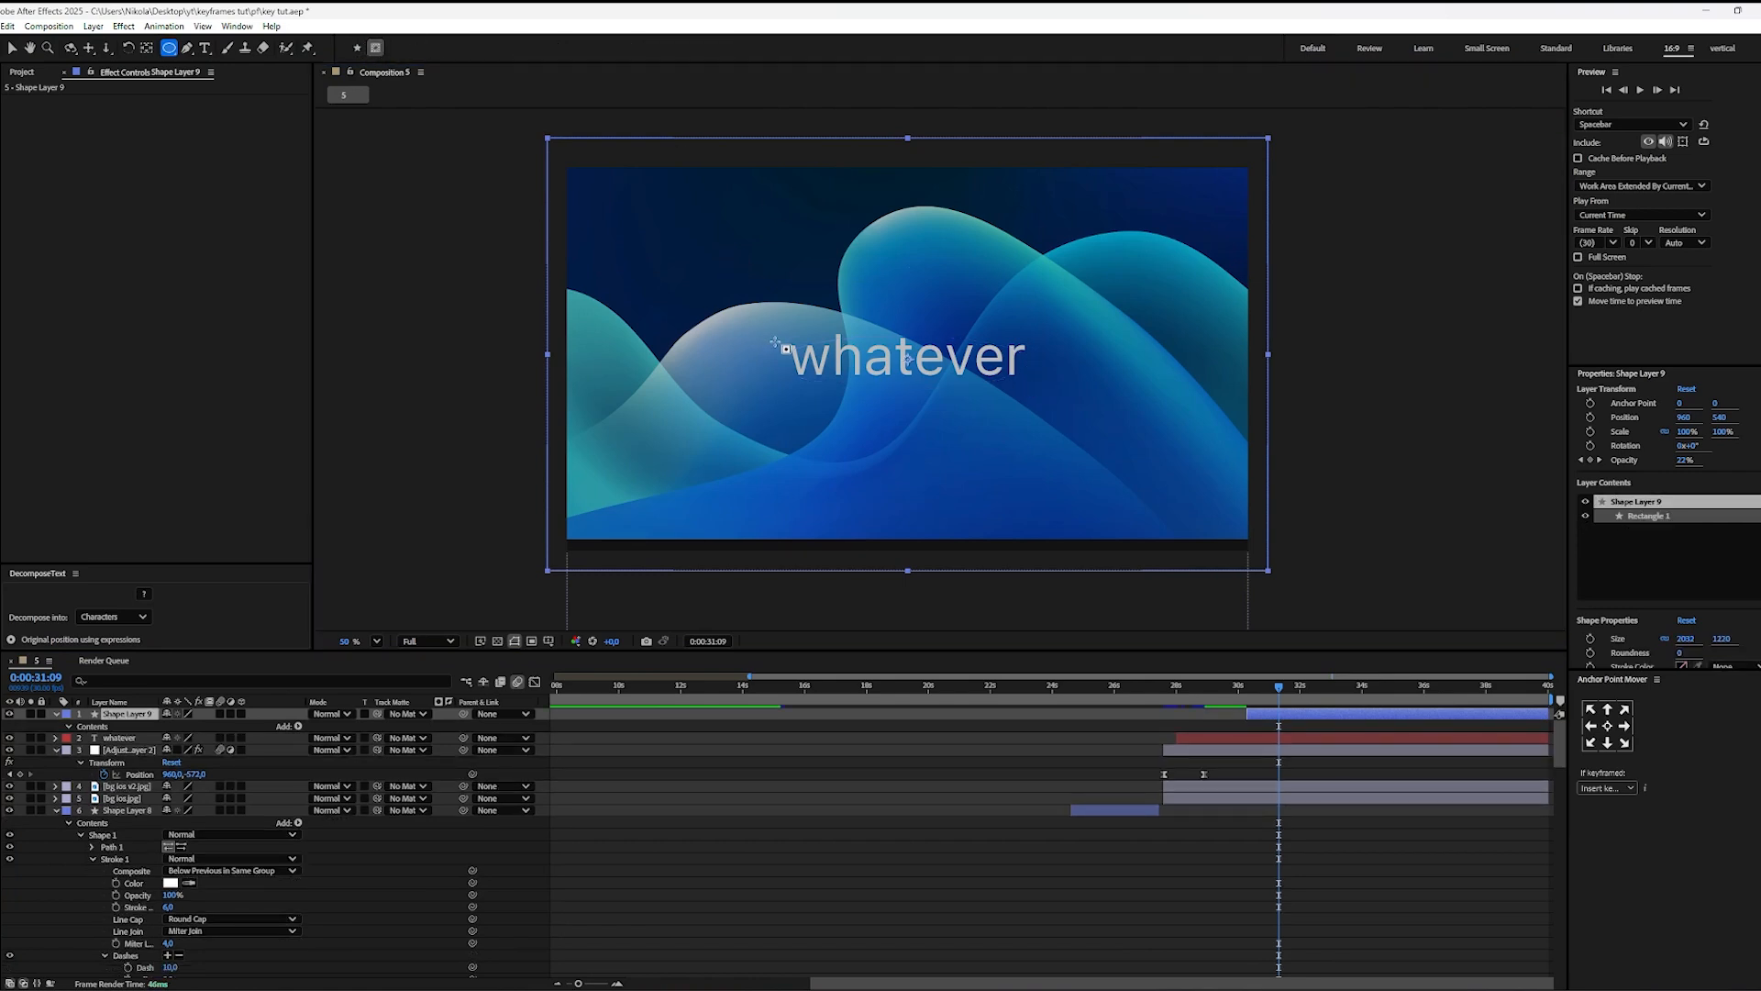
{"action": "left_click_drag", "start_coordinate": [776, 330], "coordinate": [1043, 397]}
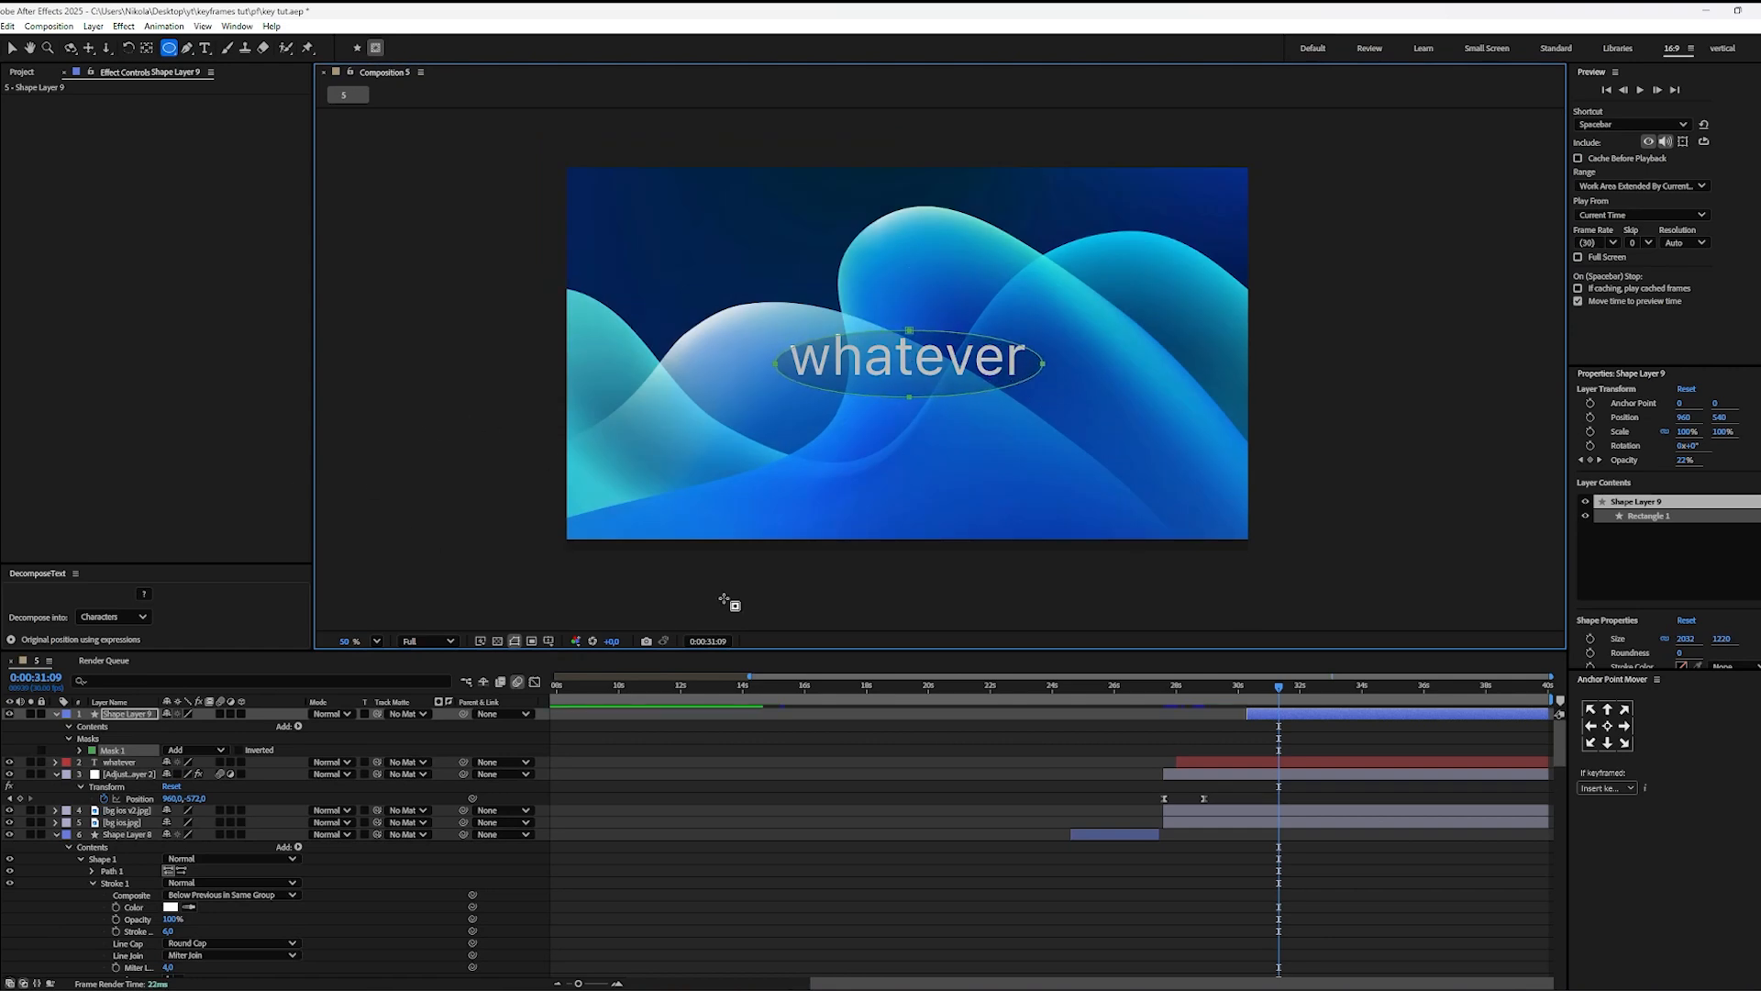
Step: Nudge the elliptical mask up to center it on the word "whatever" and invert it
{"action": "key", "text": "v"}
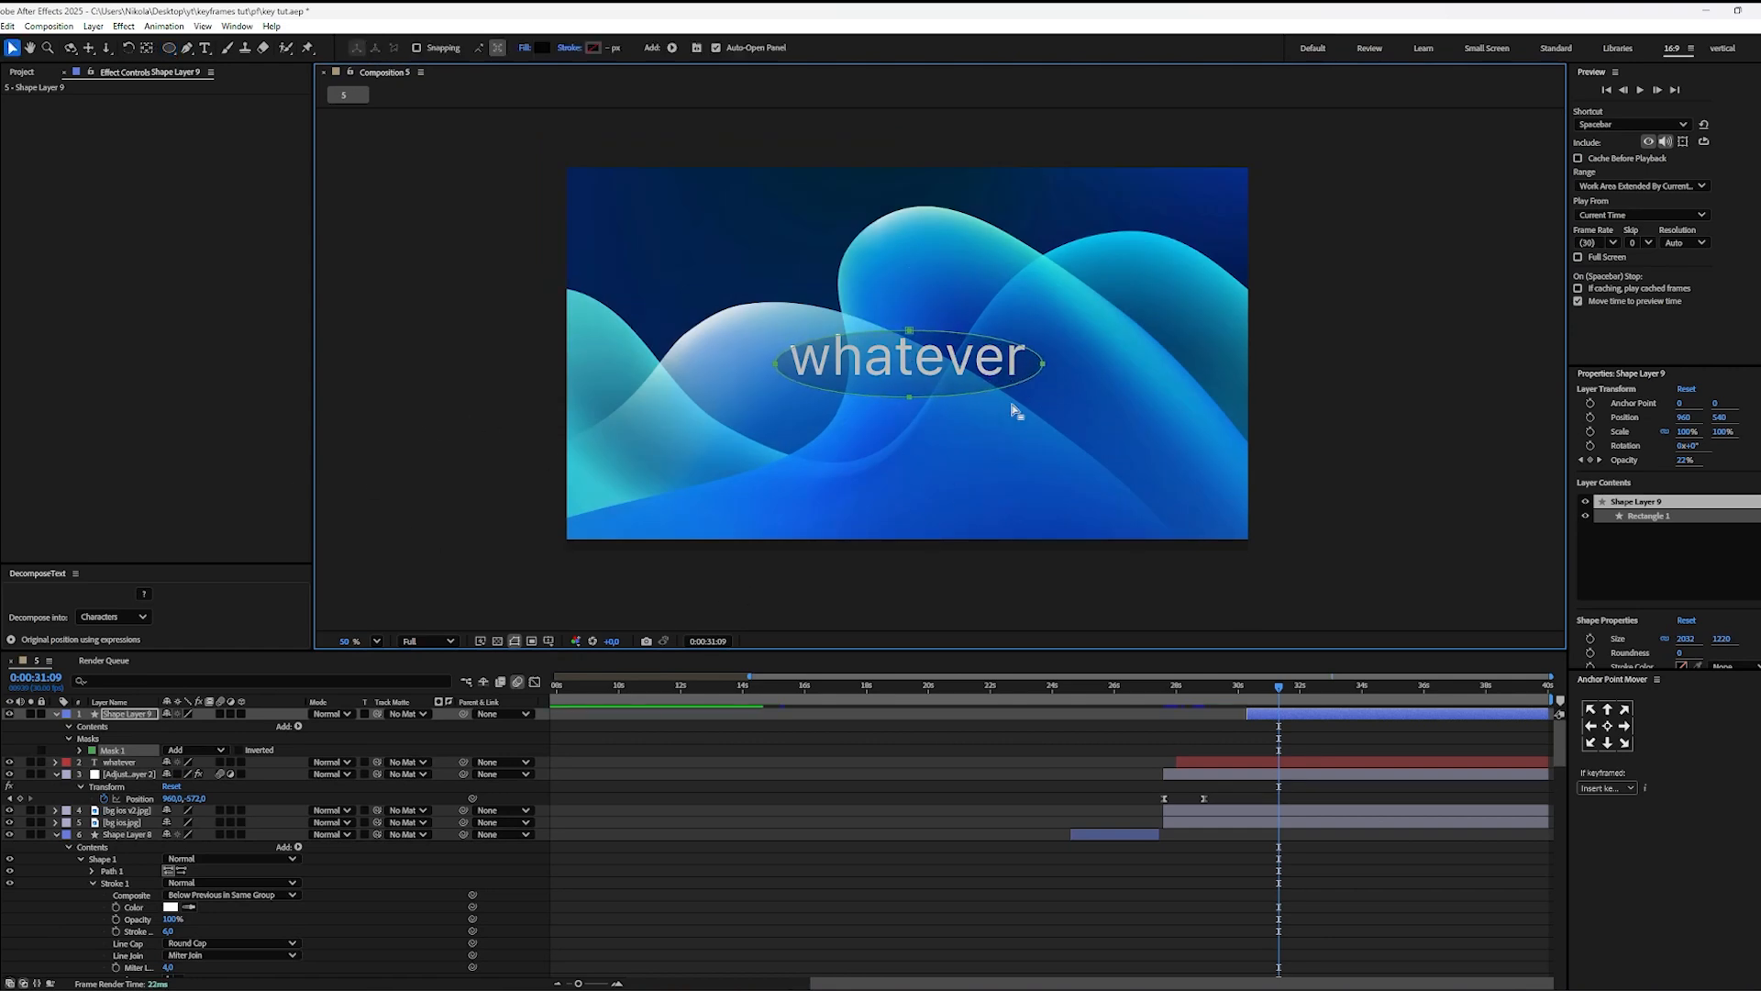
{"action": "double_click", "coordinate": [928, 400]}
{"action": "left_click_drag", "start_coordinate": [922, 396], "coordinate": [922, 390]}
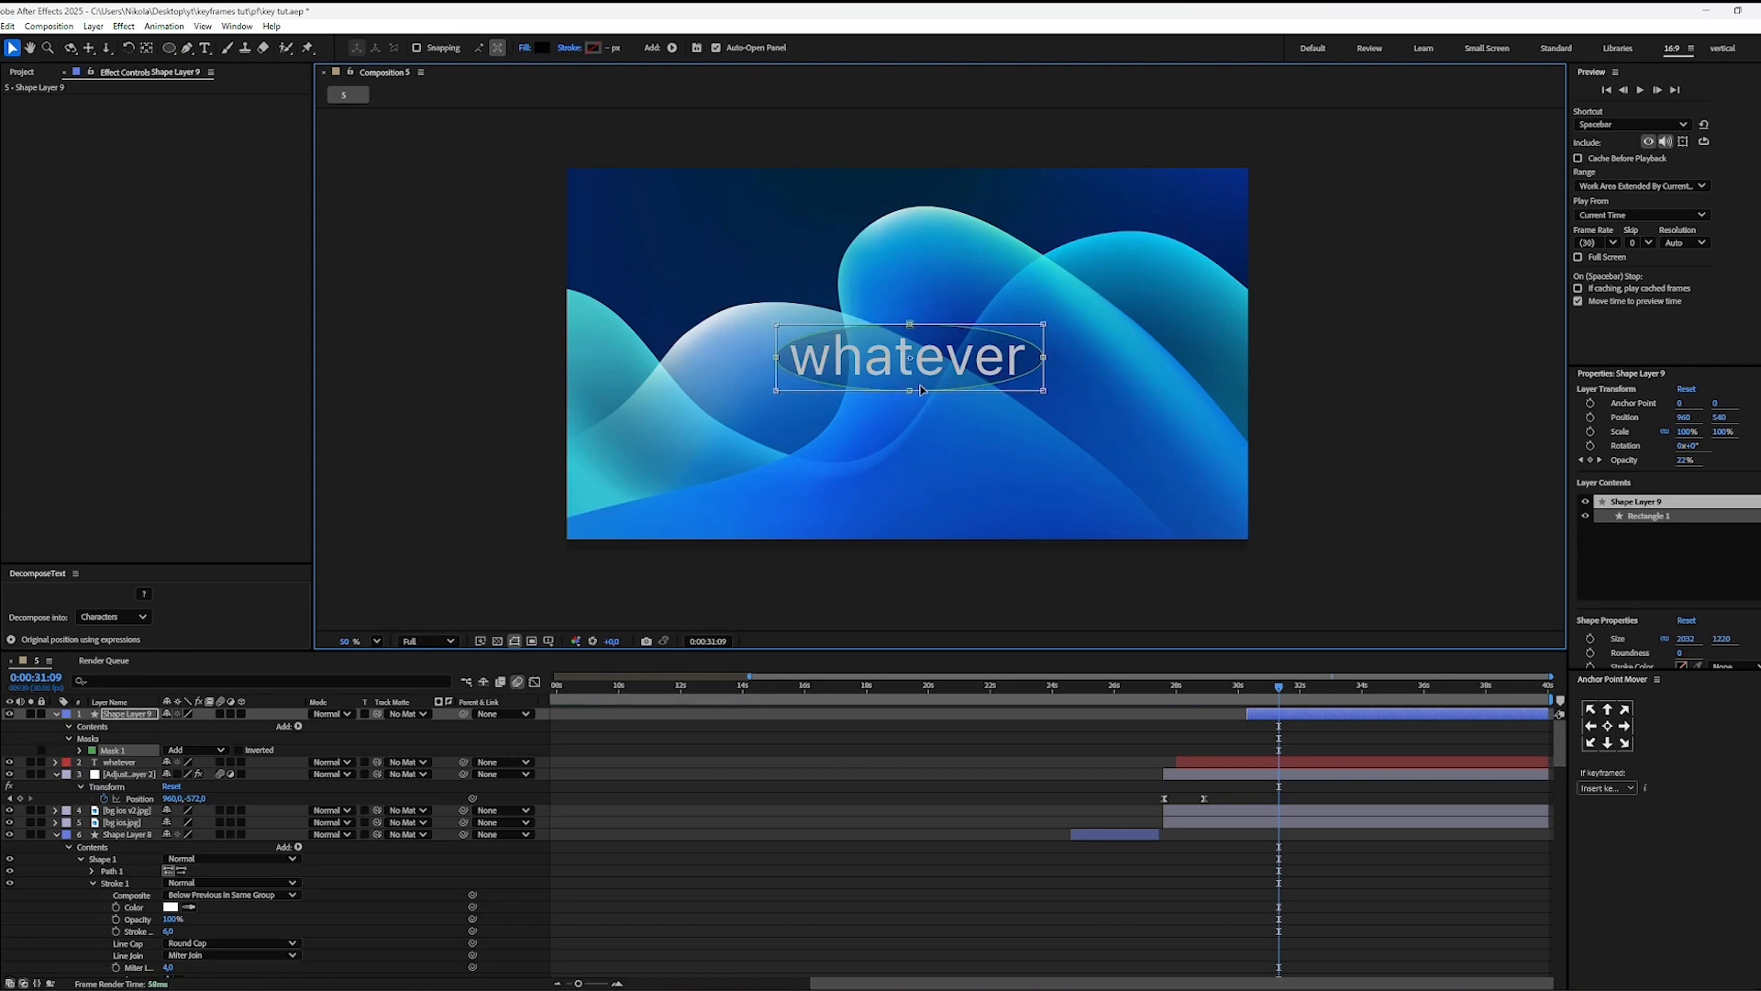
{"action": "left_click", "coordinate": [239, 750]}
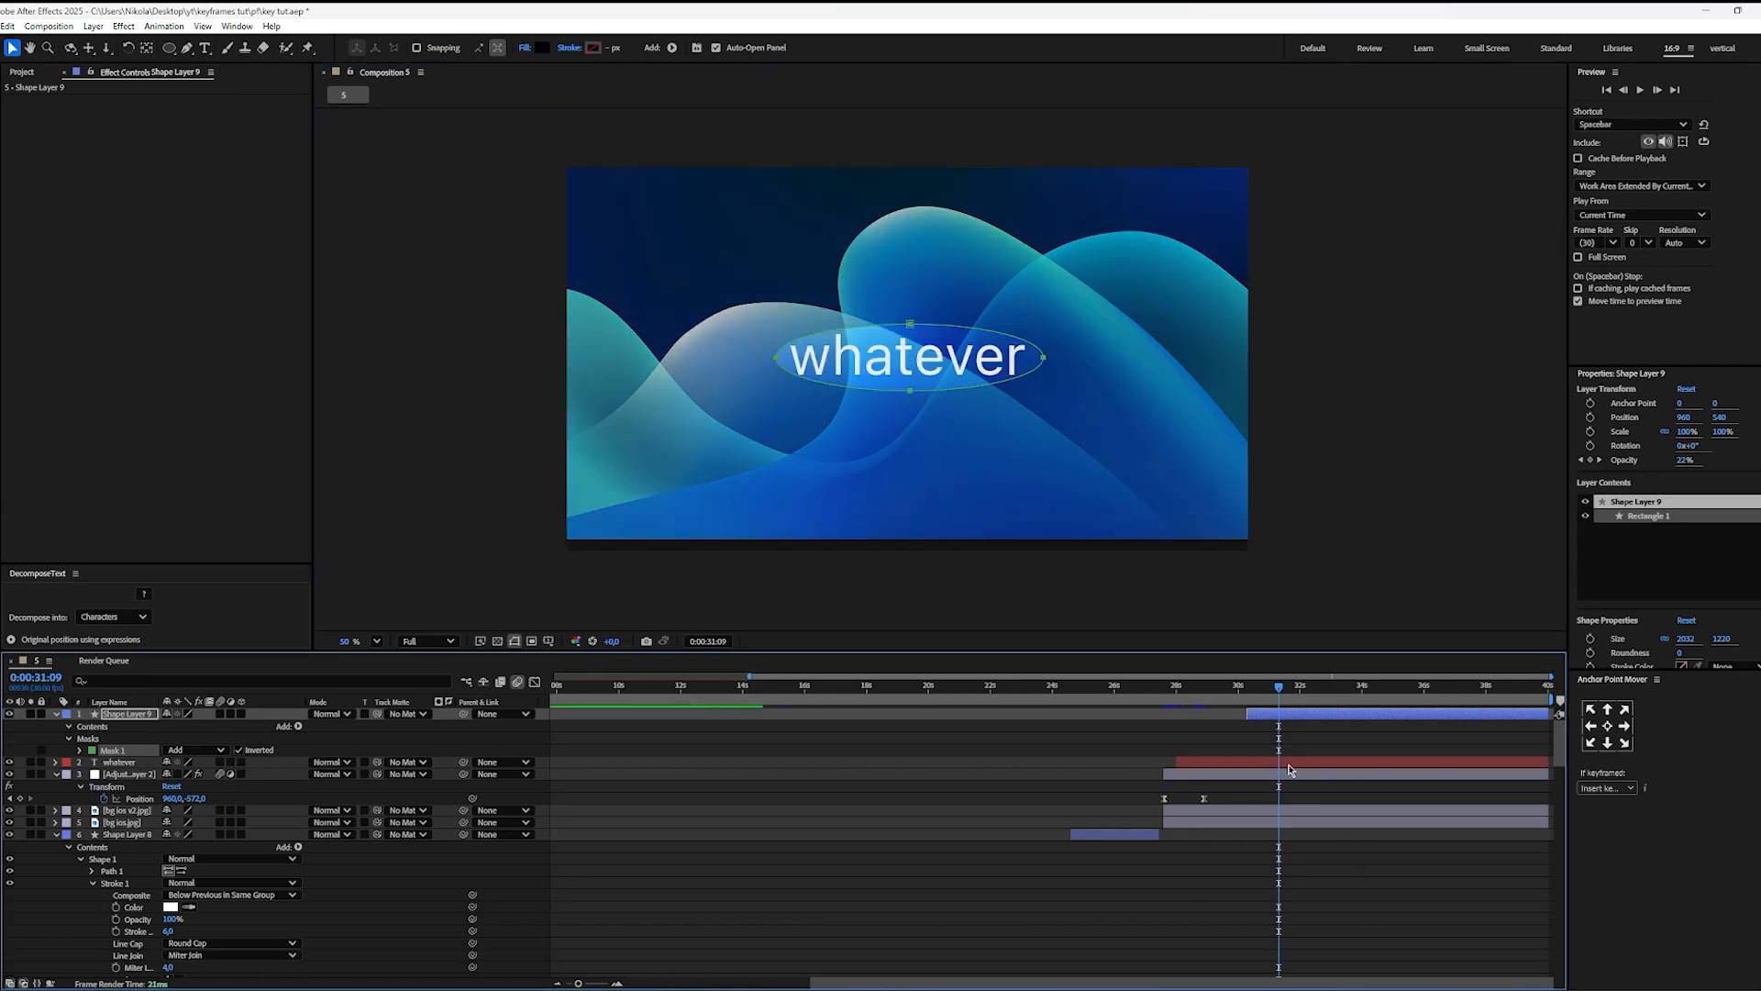
Step: Show the dark layer's keyframes and preview the darkening around the elliptical mask from 0:00:30:03
{"action": "key", "text": "u"}
{"action": "left_click_drag", "start_coordinate": [1281, 689], "coordinate": [1241, 688]}
{"action": "key", "text": "space"}
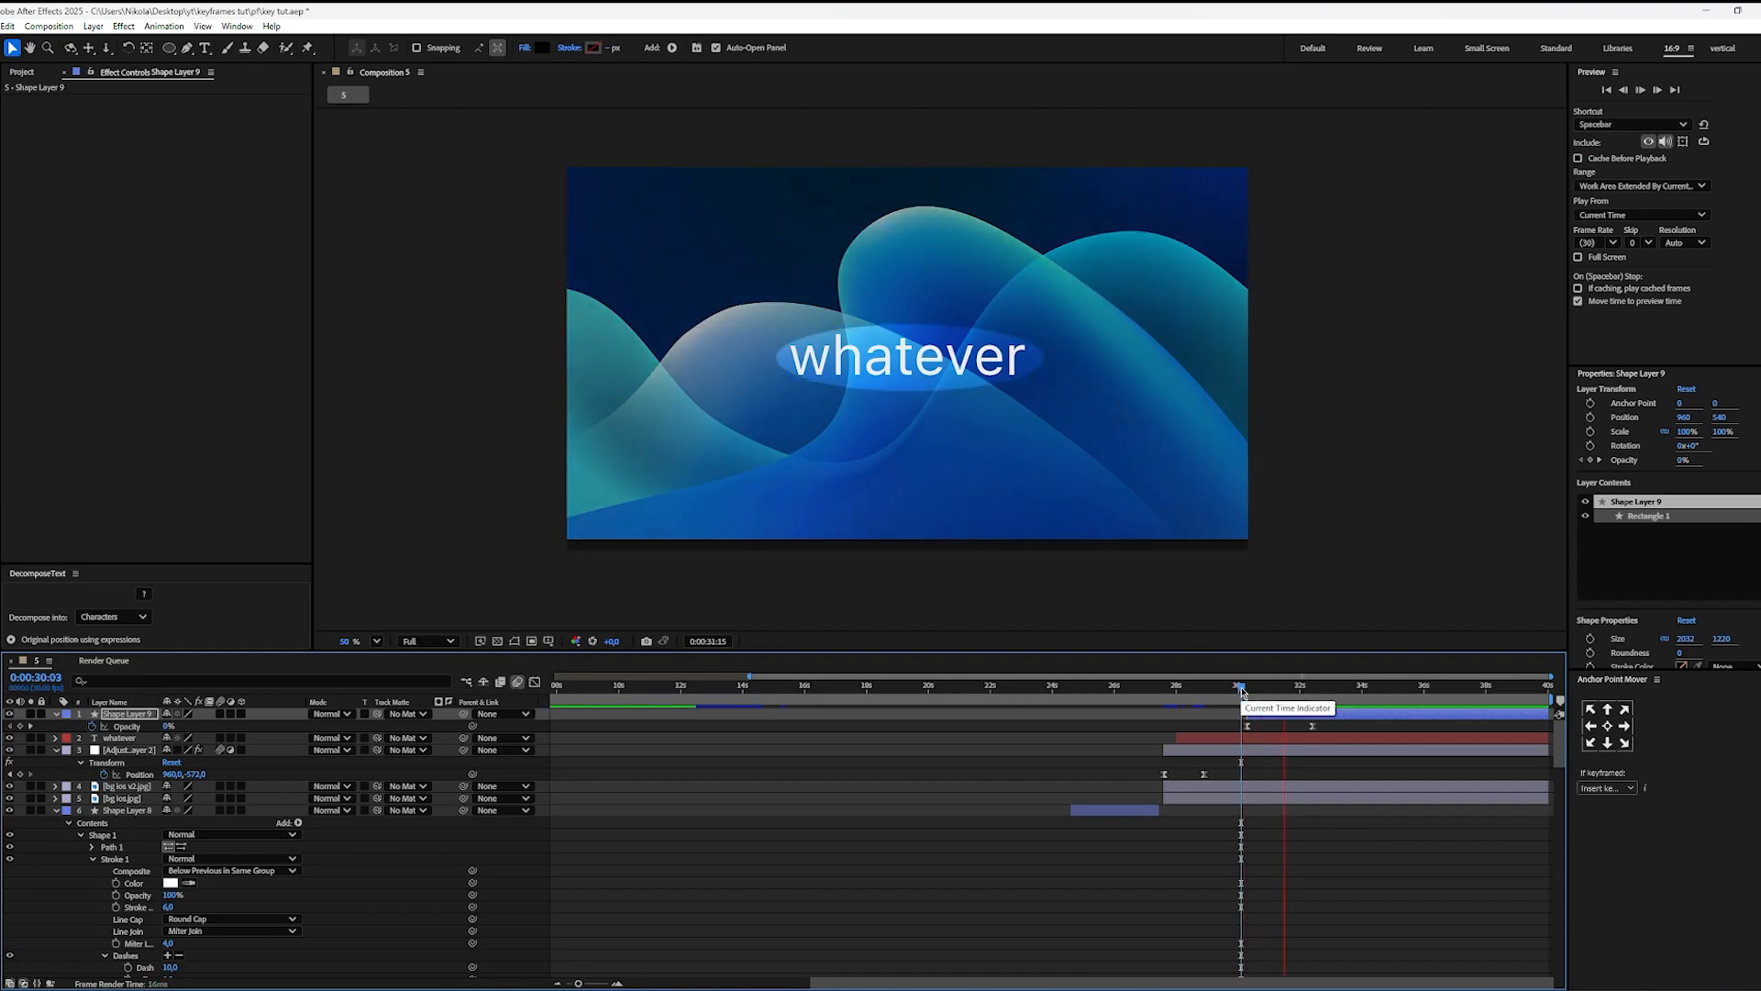
{"action": "key", "text": "space"}
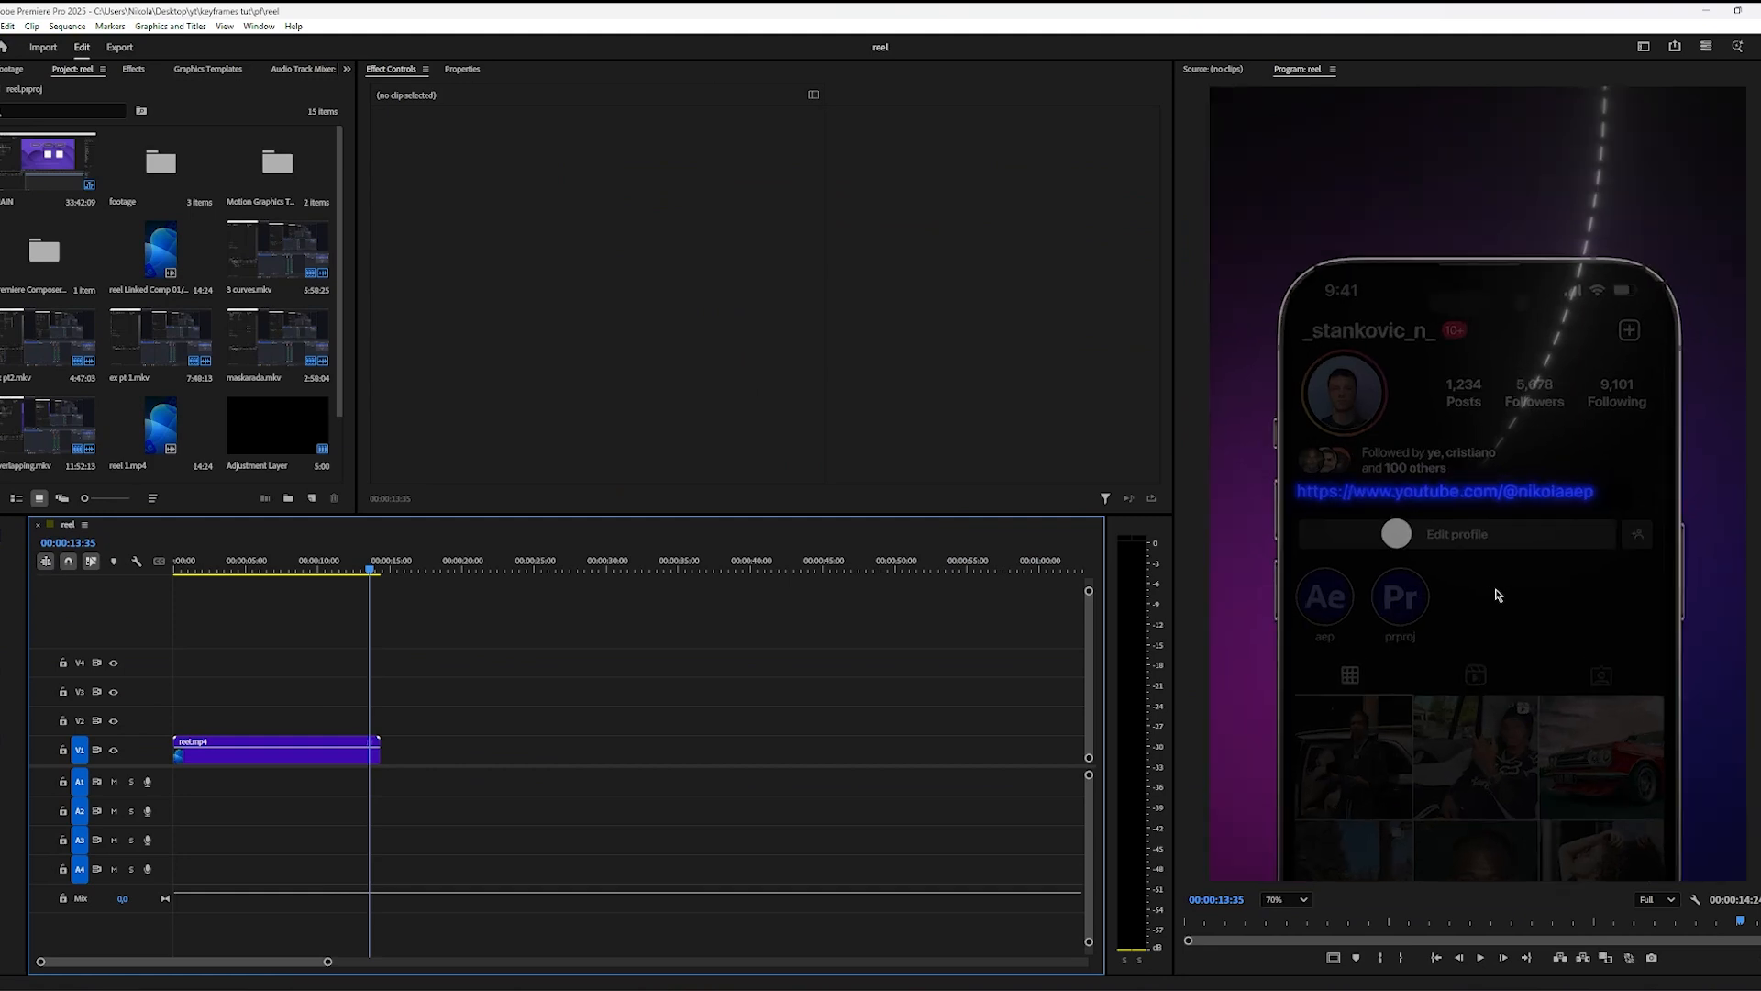
Step: In Premiere Pro, check the end of the reel sequence, return to its start and set the program preview zoom to Fit
{"action": "mouse_move", "coordinate": [371, 559]}
{"action": "left_mouse_down"}
{"action": "mouse_move", "coordinate": [349, 561]}
{"action": "mouse_move", "coordinate": [389, 564]}
{"action": "left_mouse_up"}
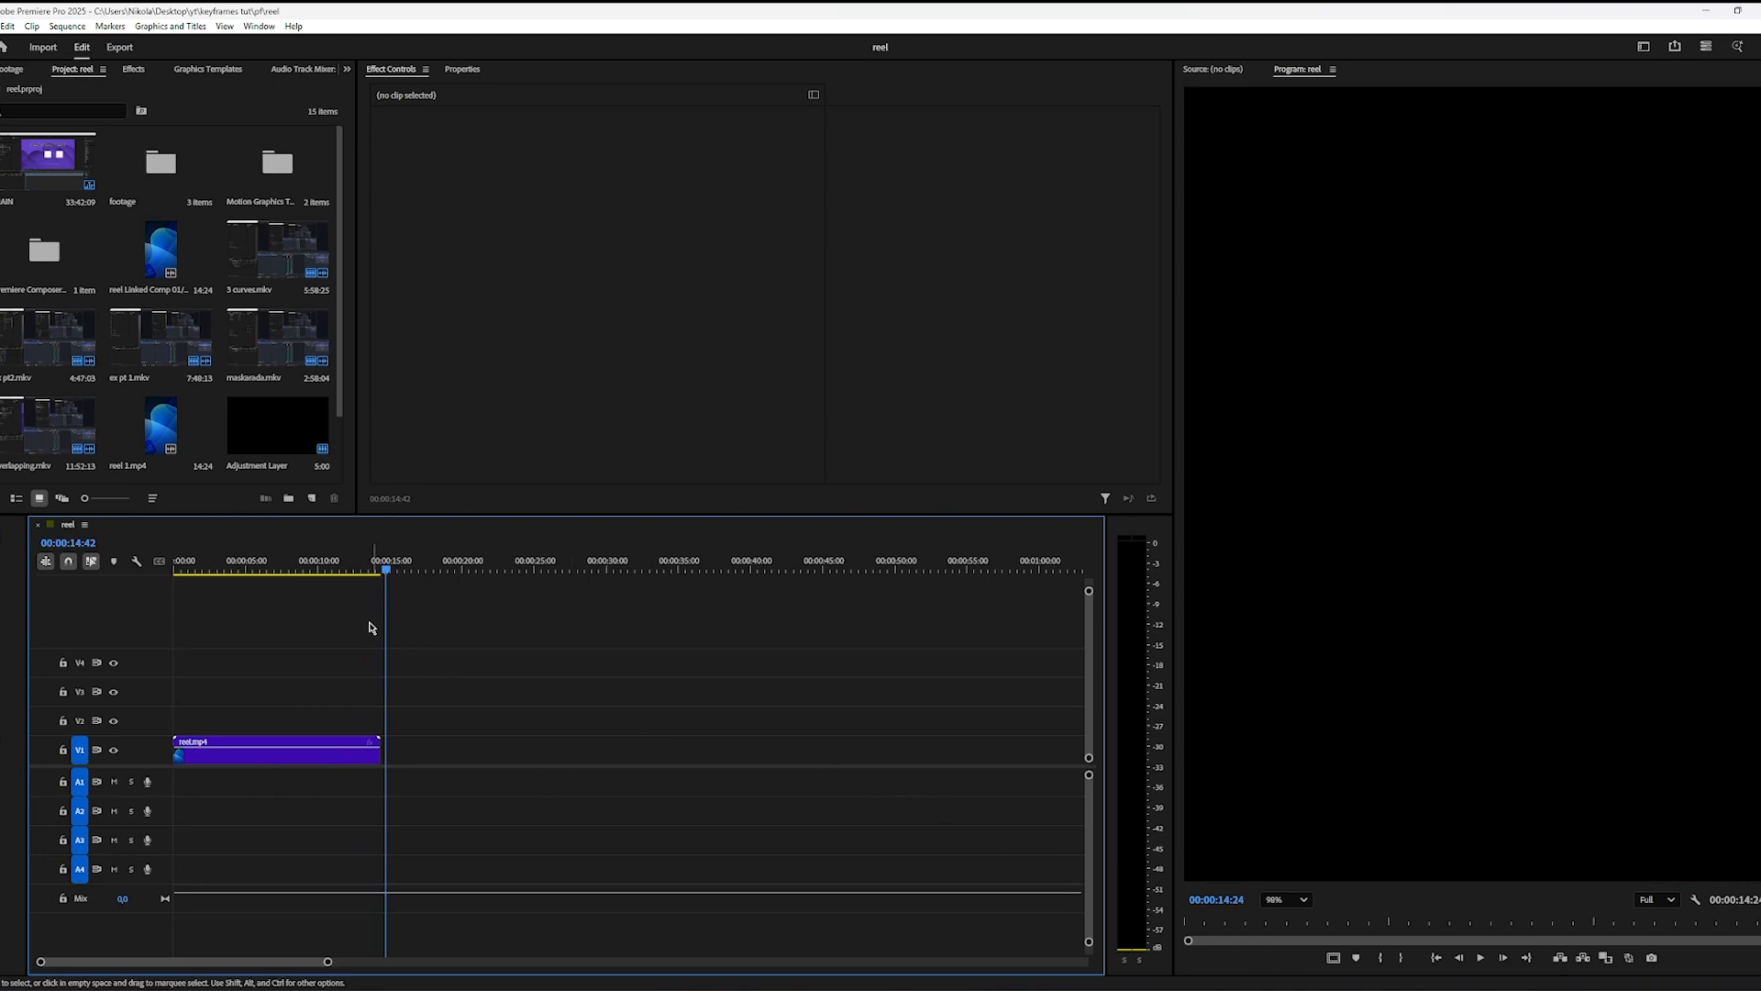
{"action": "key", "text": "Home"}
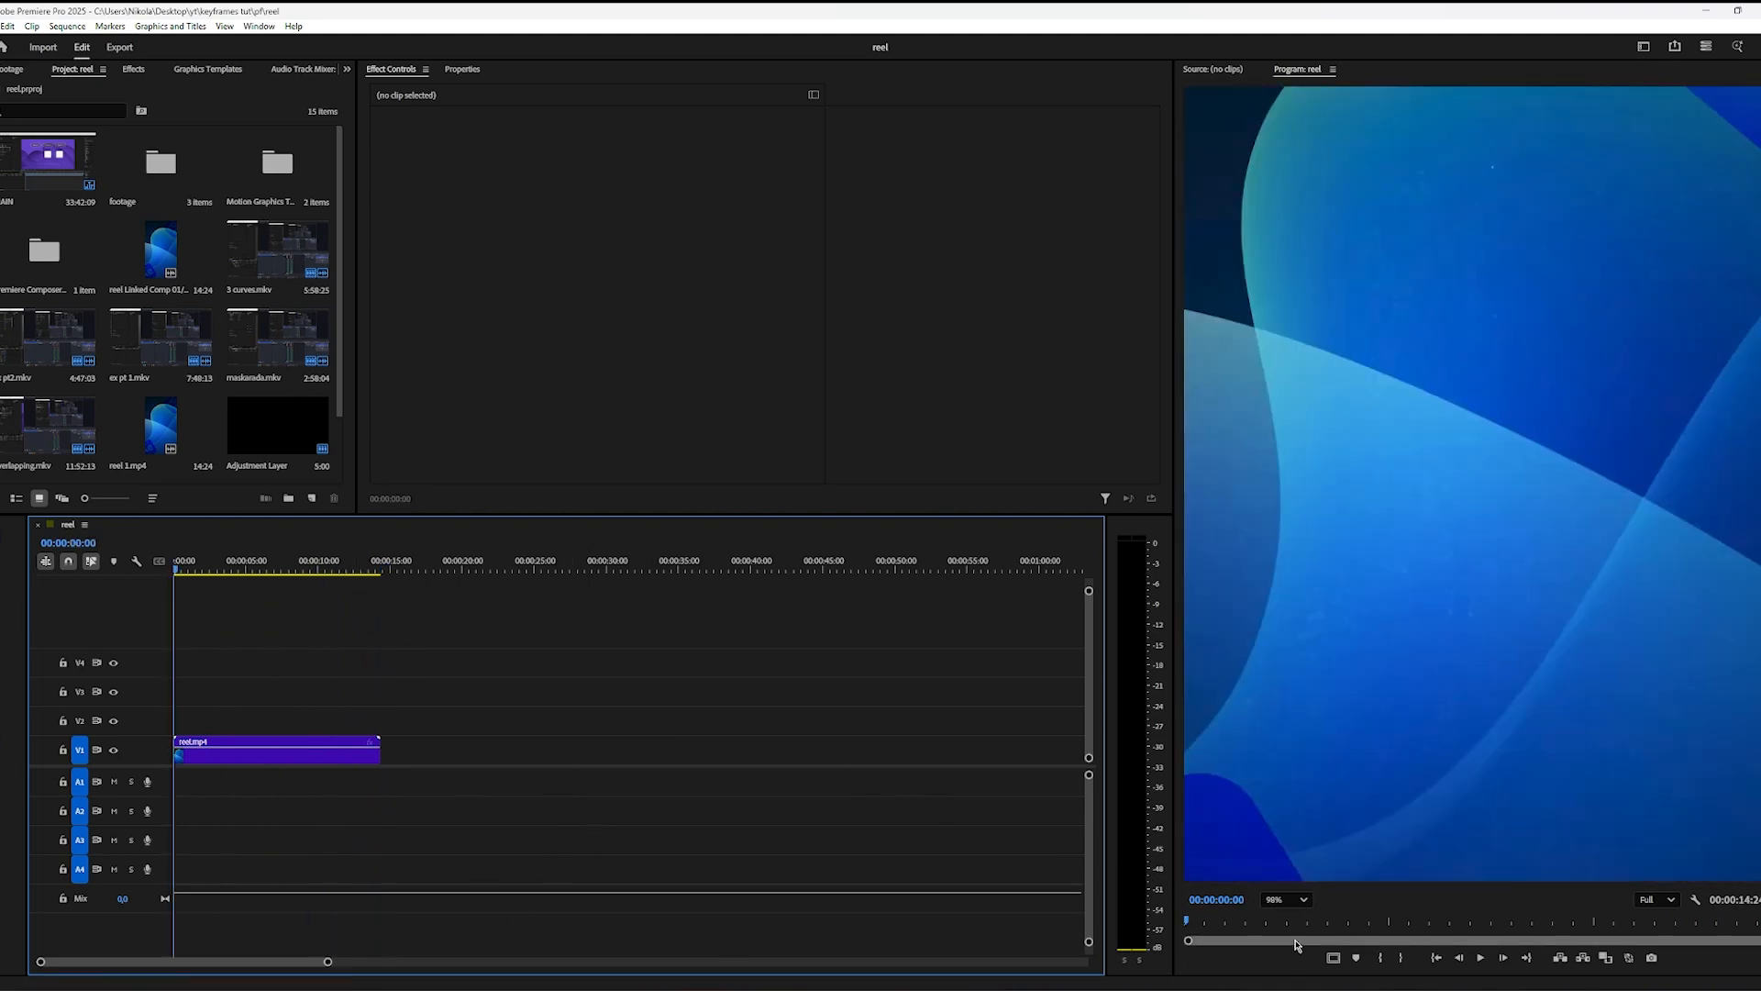
{"action": "left_click", "coordinate": [1285, 900]}
{"action": "left_click", "coordinate": [1298, 706]}
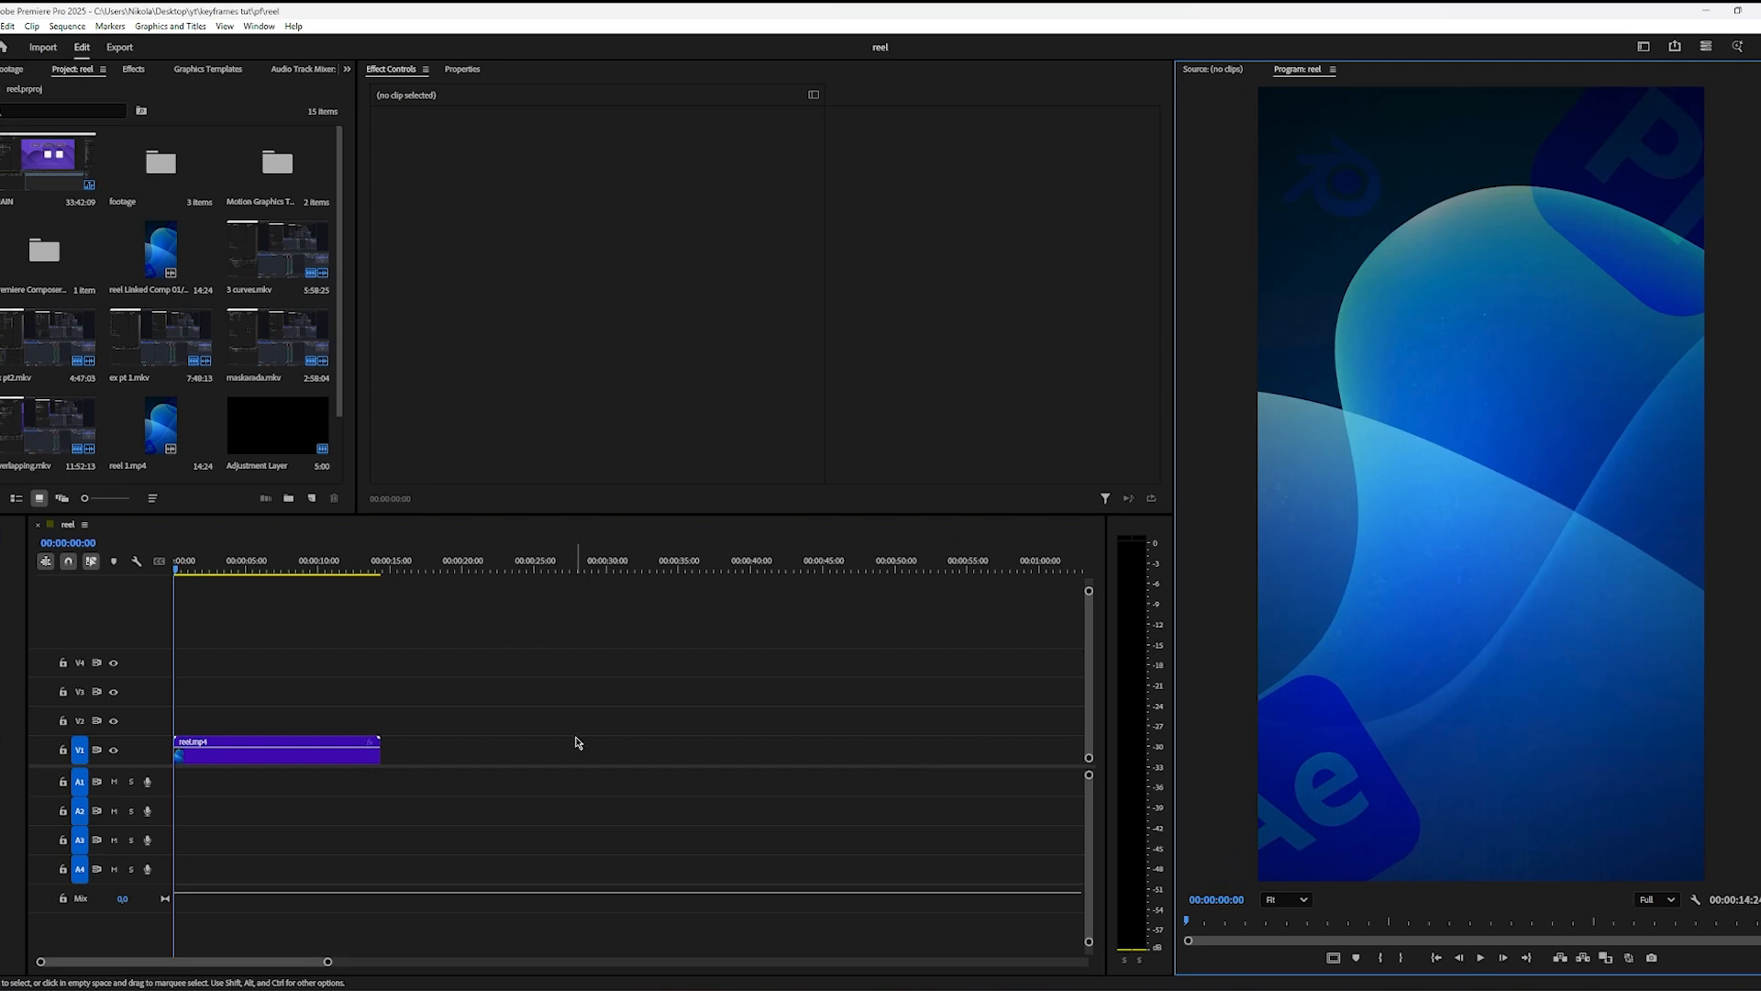